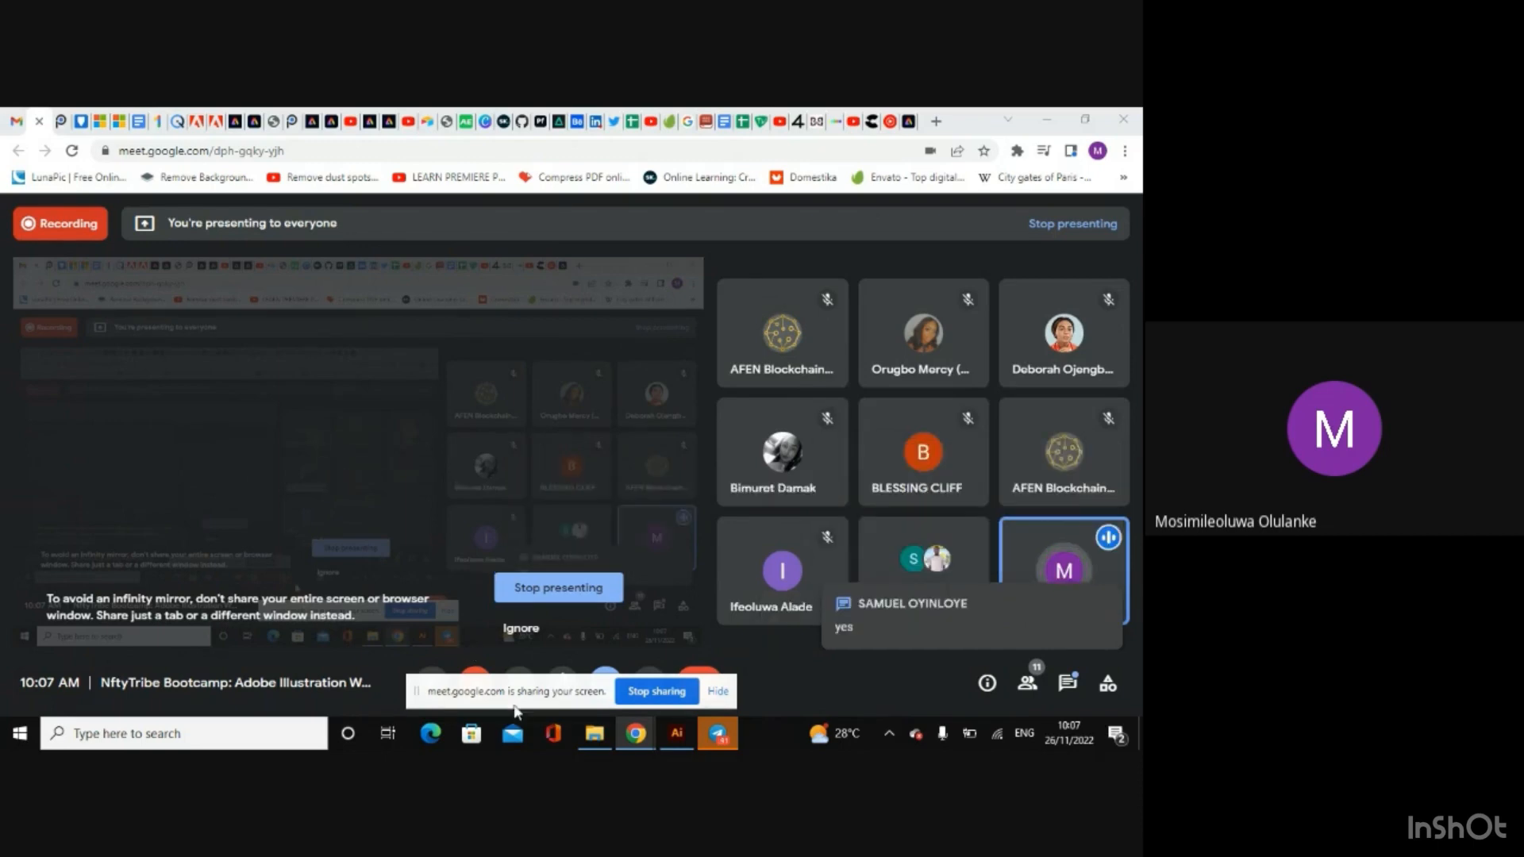
Step: Hide the screen-sharing notice, and turn the meeting camera on briefly and off again
click(718, 691)
click(475, 683)
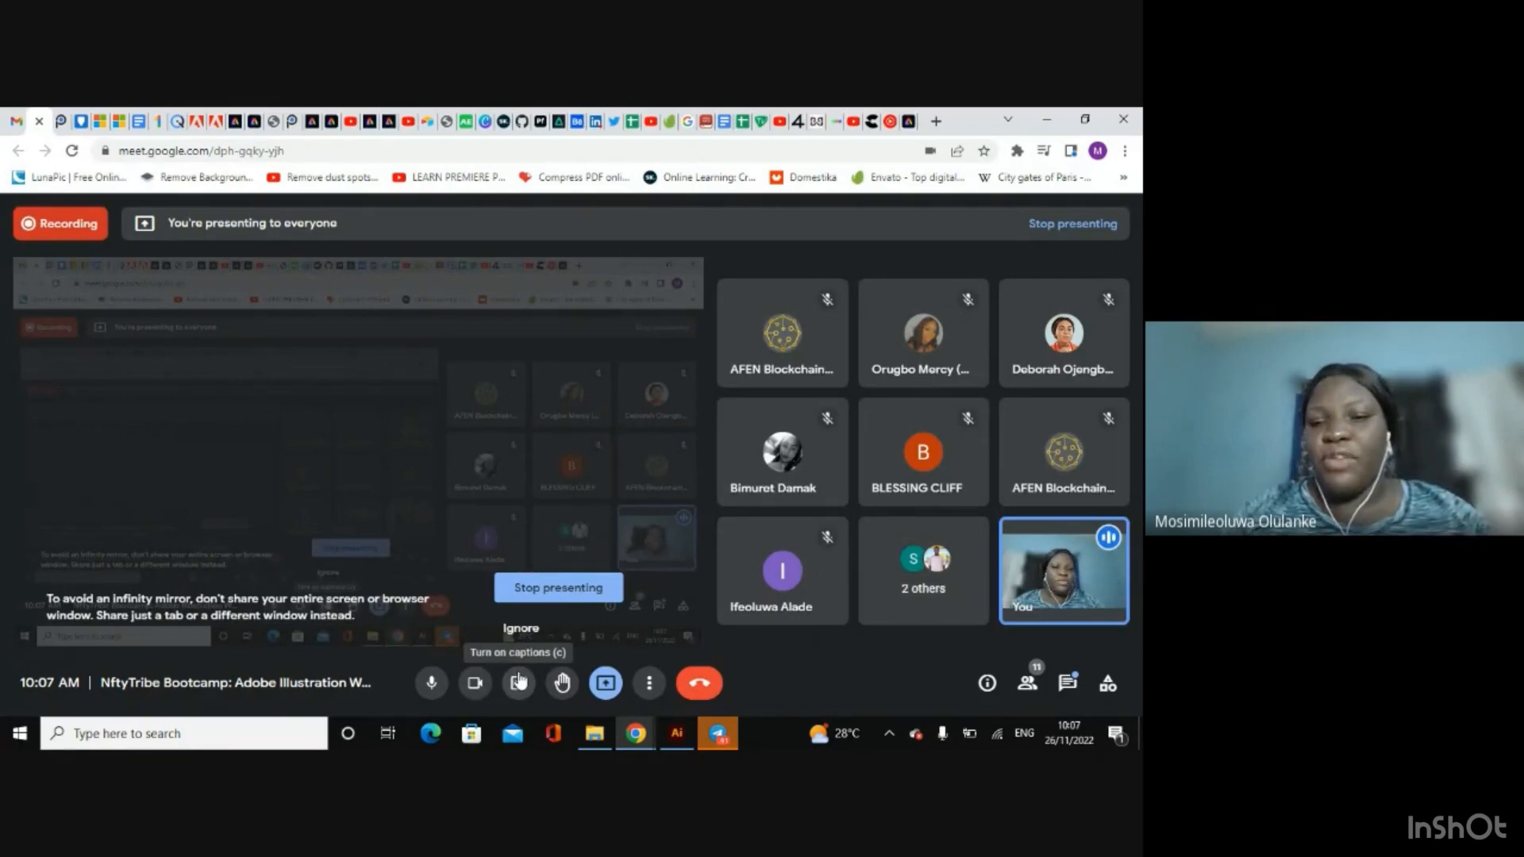
click(474, 682)
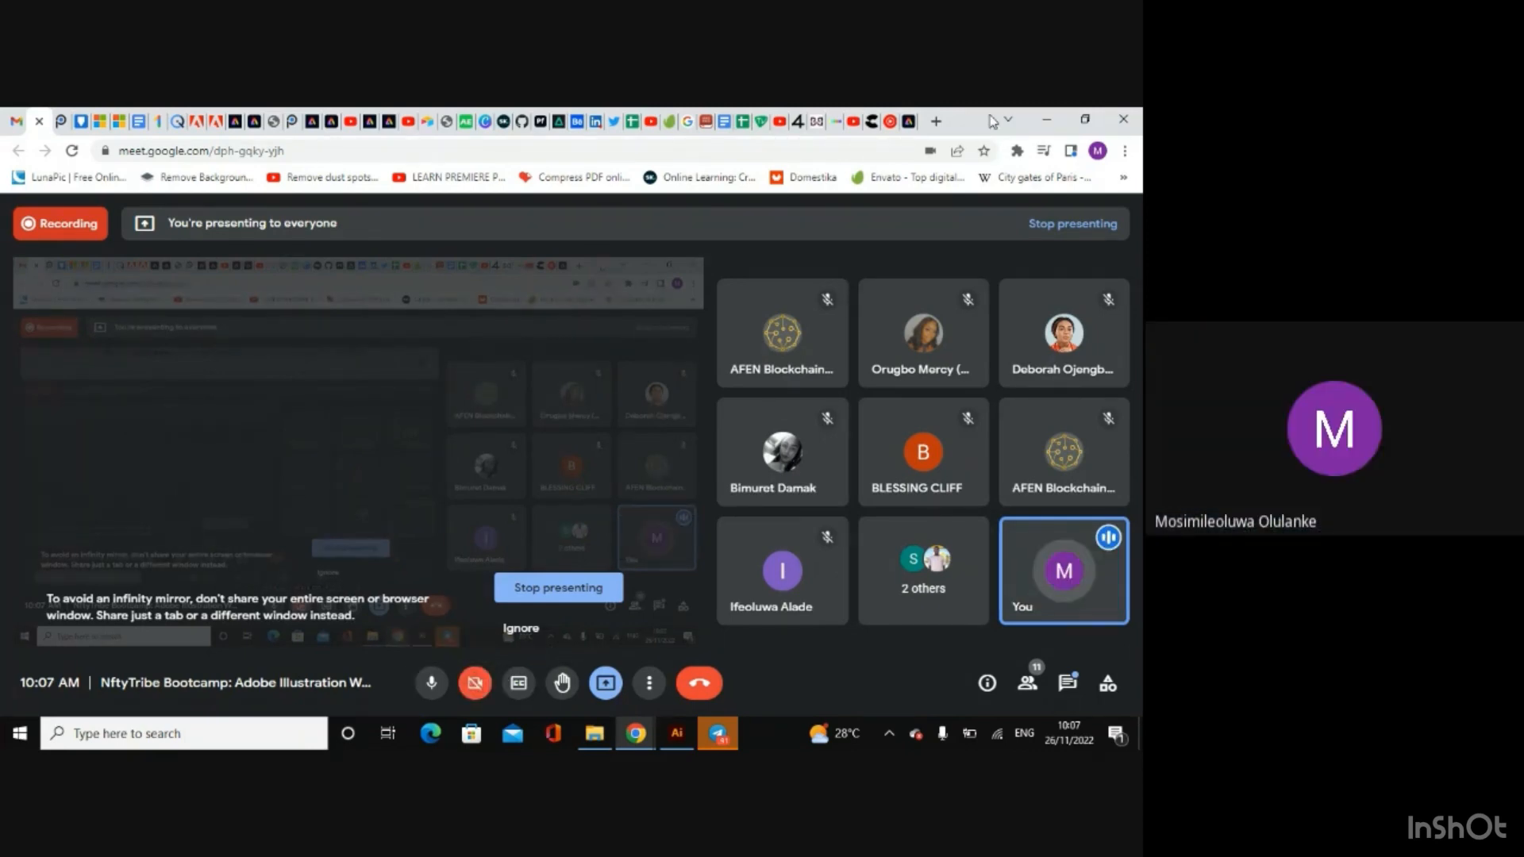
Step: Switch to the Adobe Express page and launch the free web app
click(910, 126)
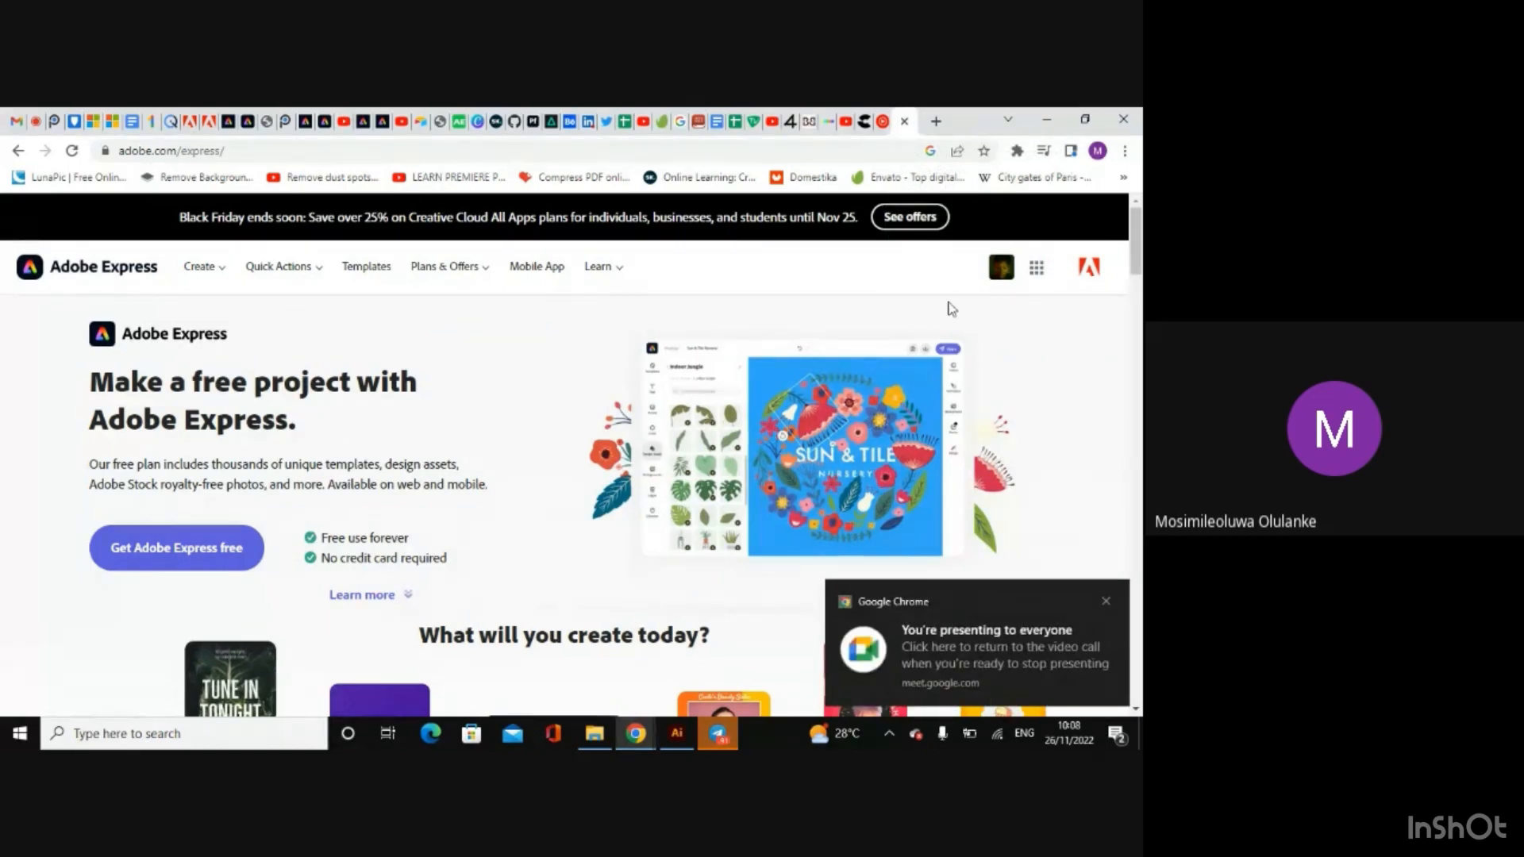
drag(1138, 236, 1142, 175)
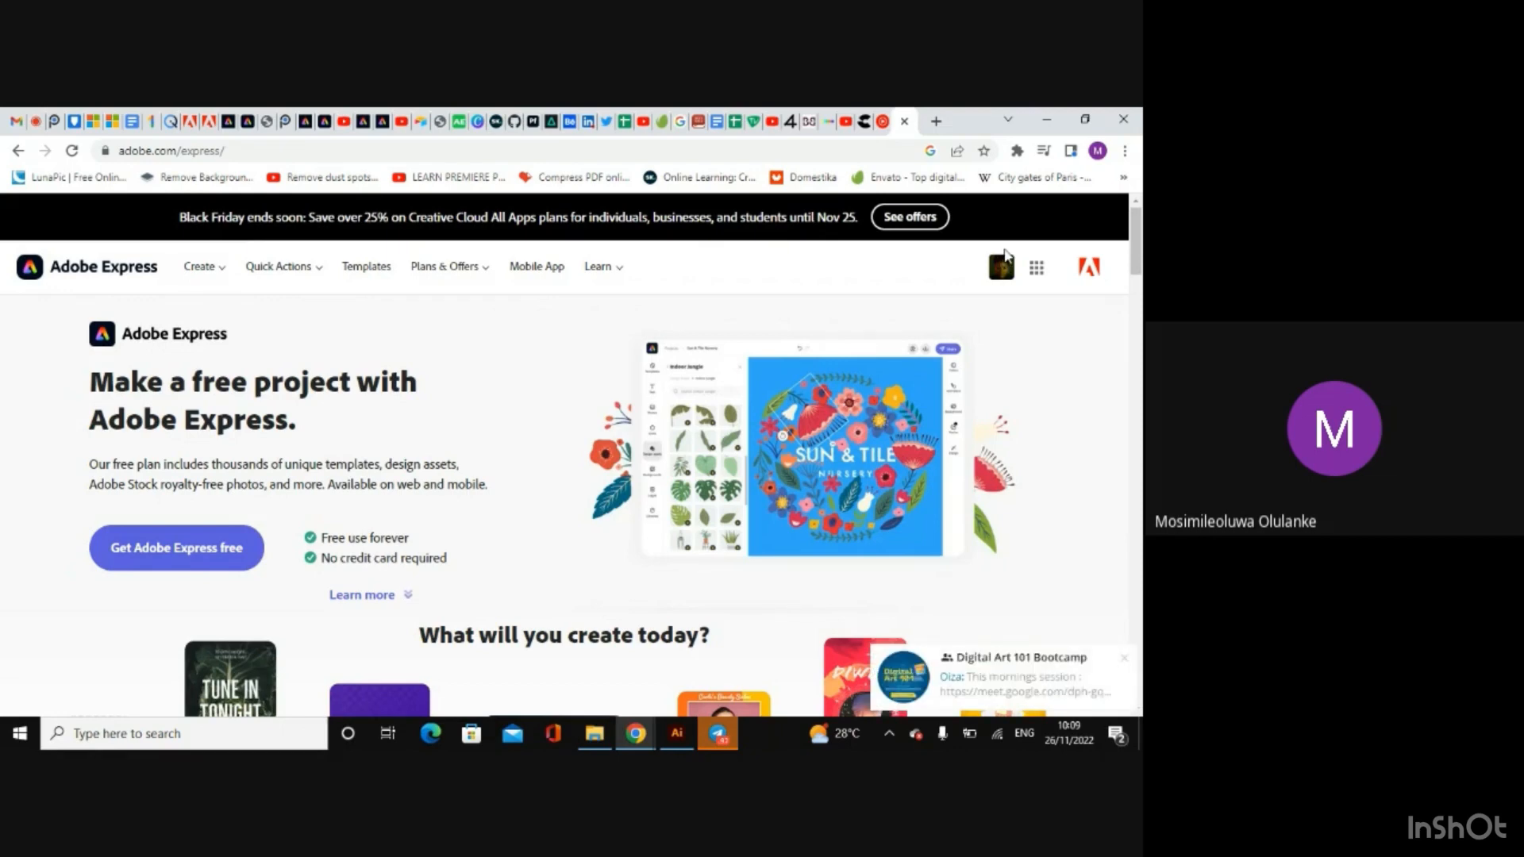
click(176, 555)
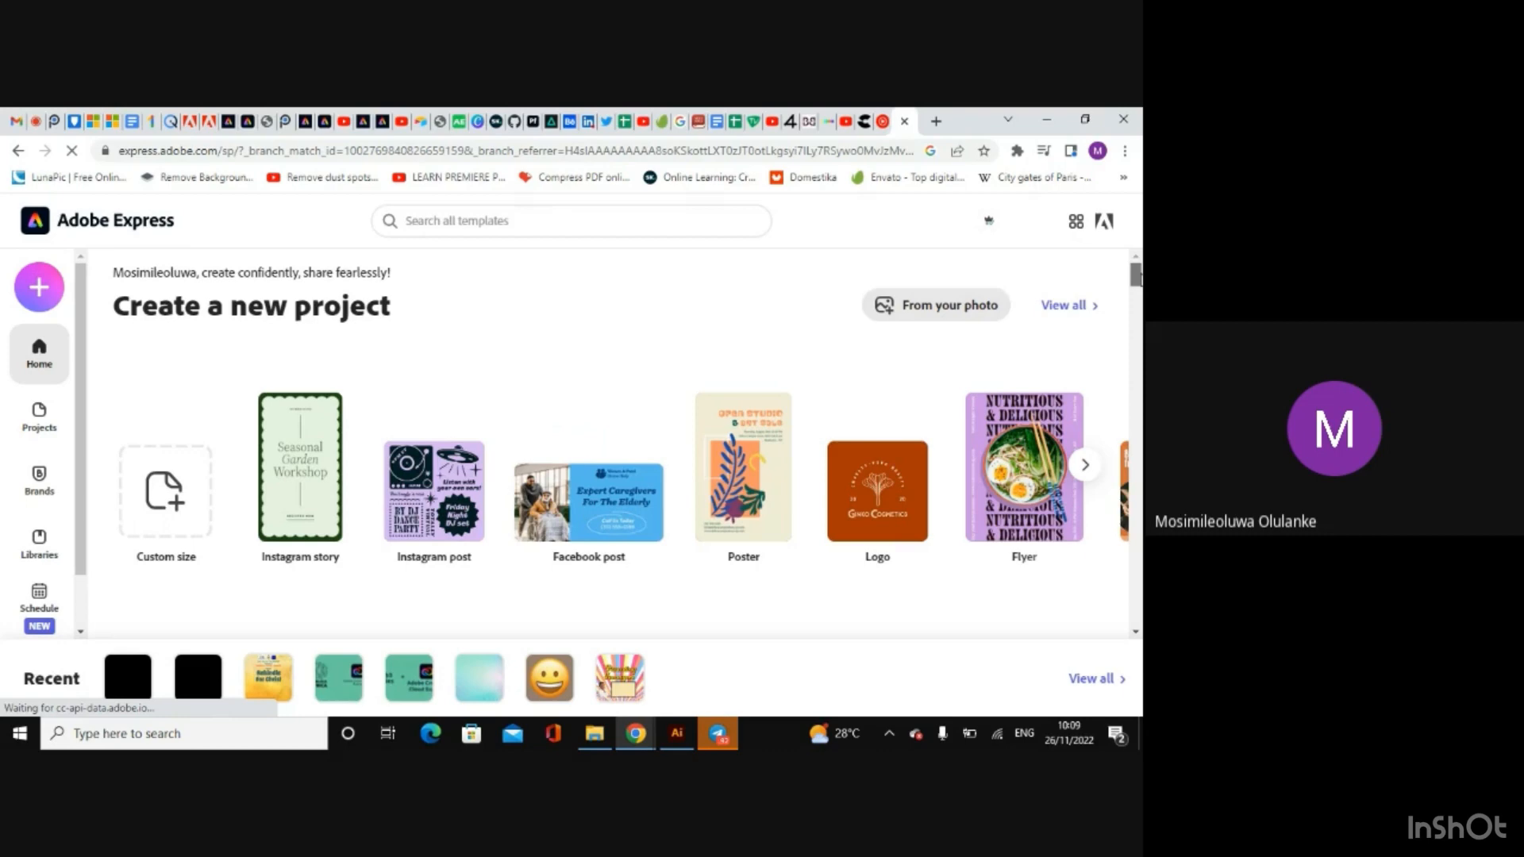
Step: Browse the new-project types and creation options, and open the recent design with the Unblock Africa and Adobe Creative Cloud Express logos
click(1085, 464)
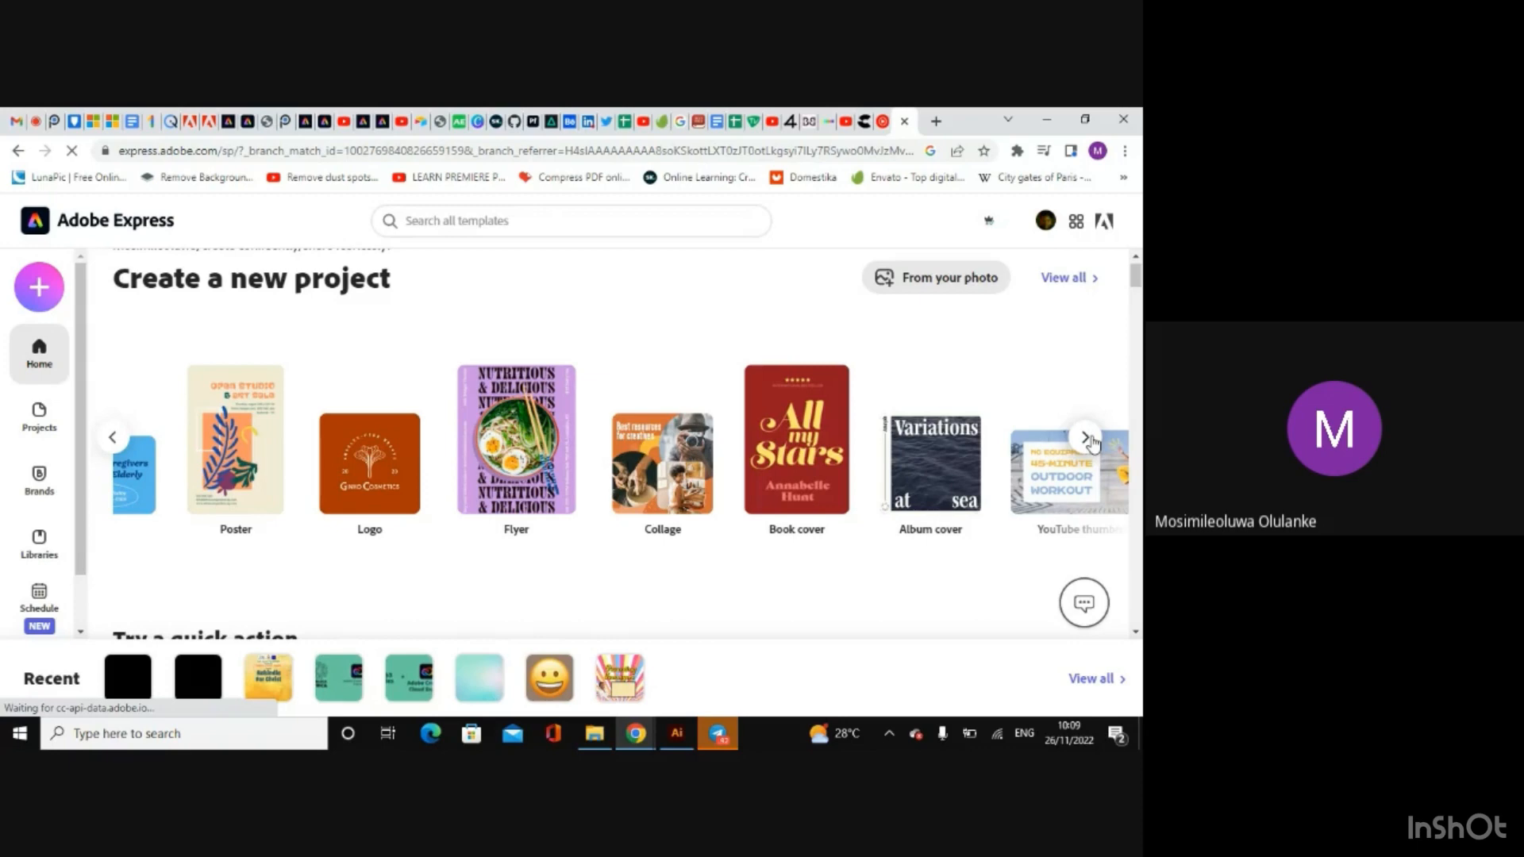
click(1087, 439)
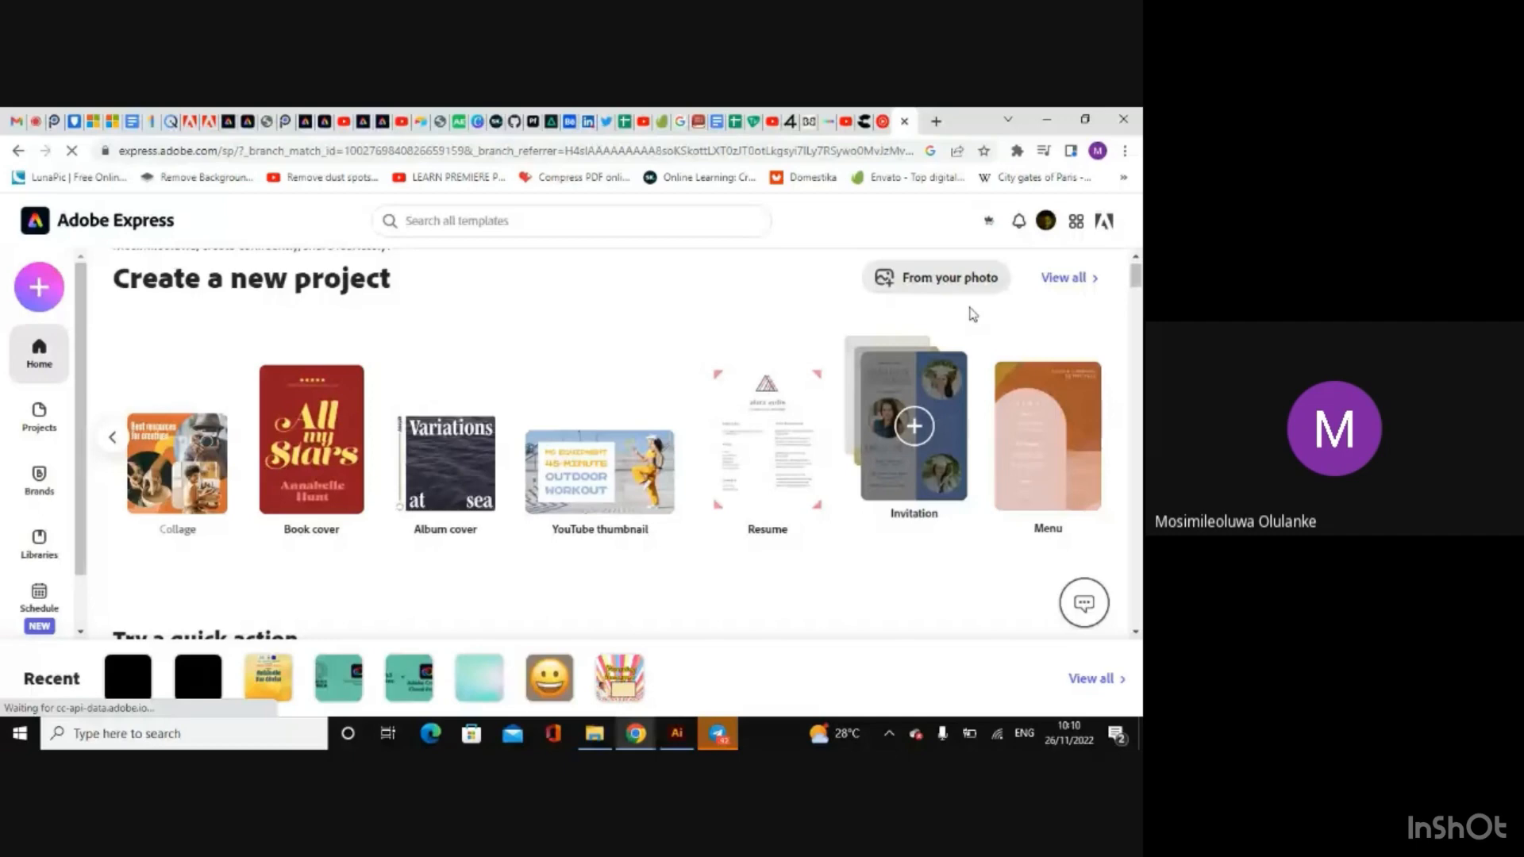
click(39, 286)
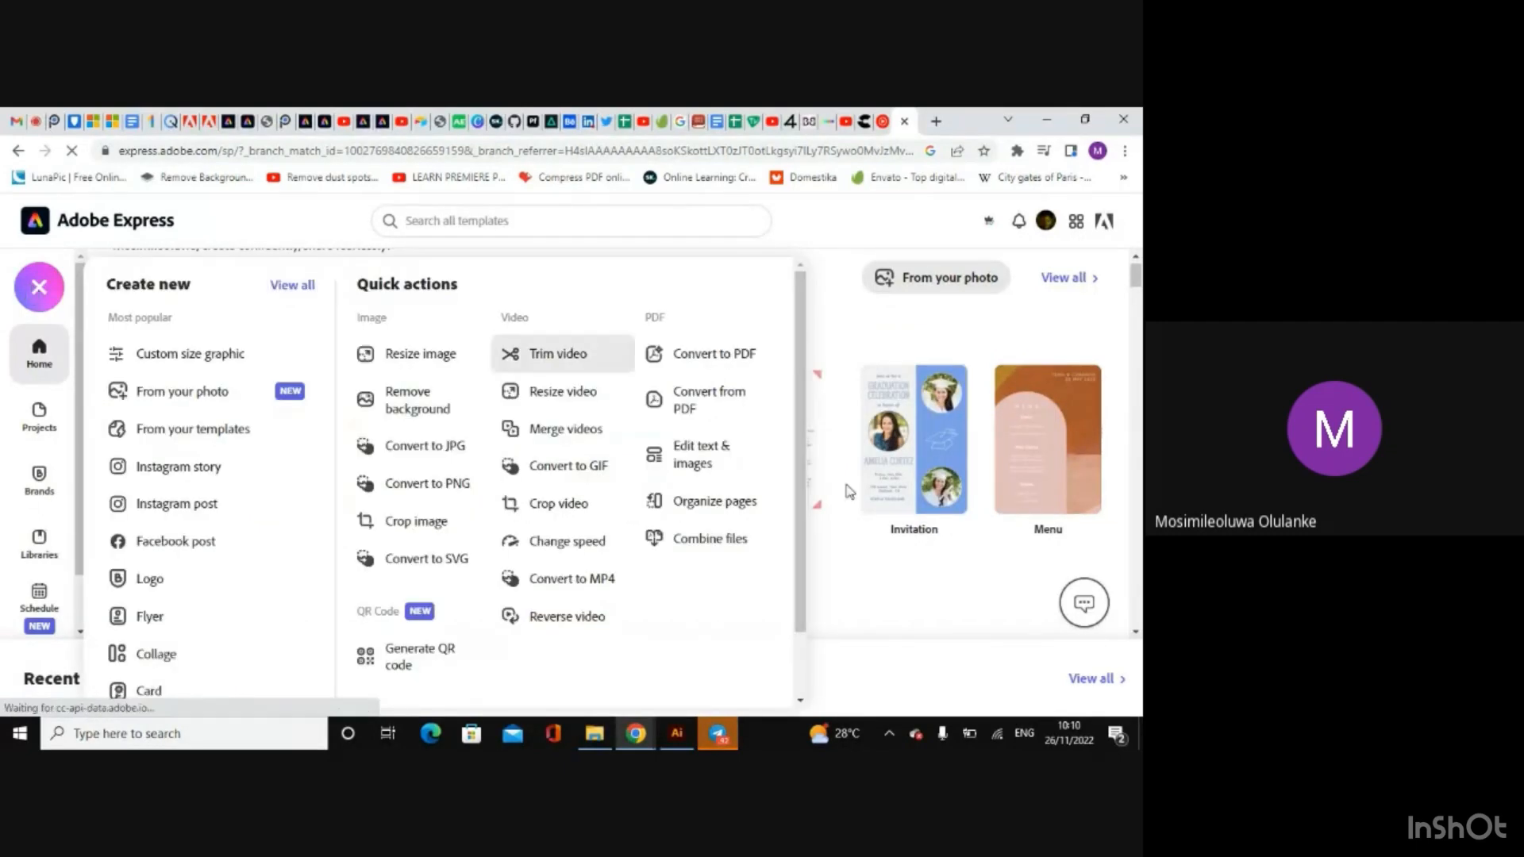
click(888, 605)
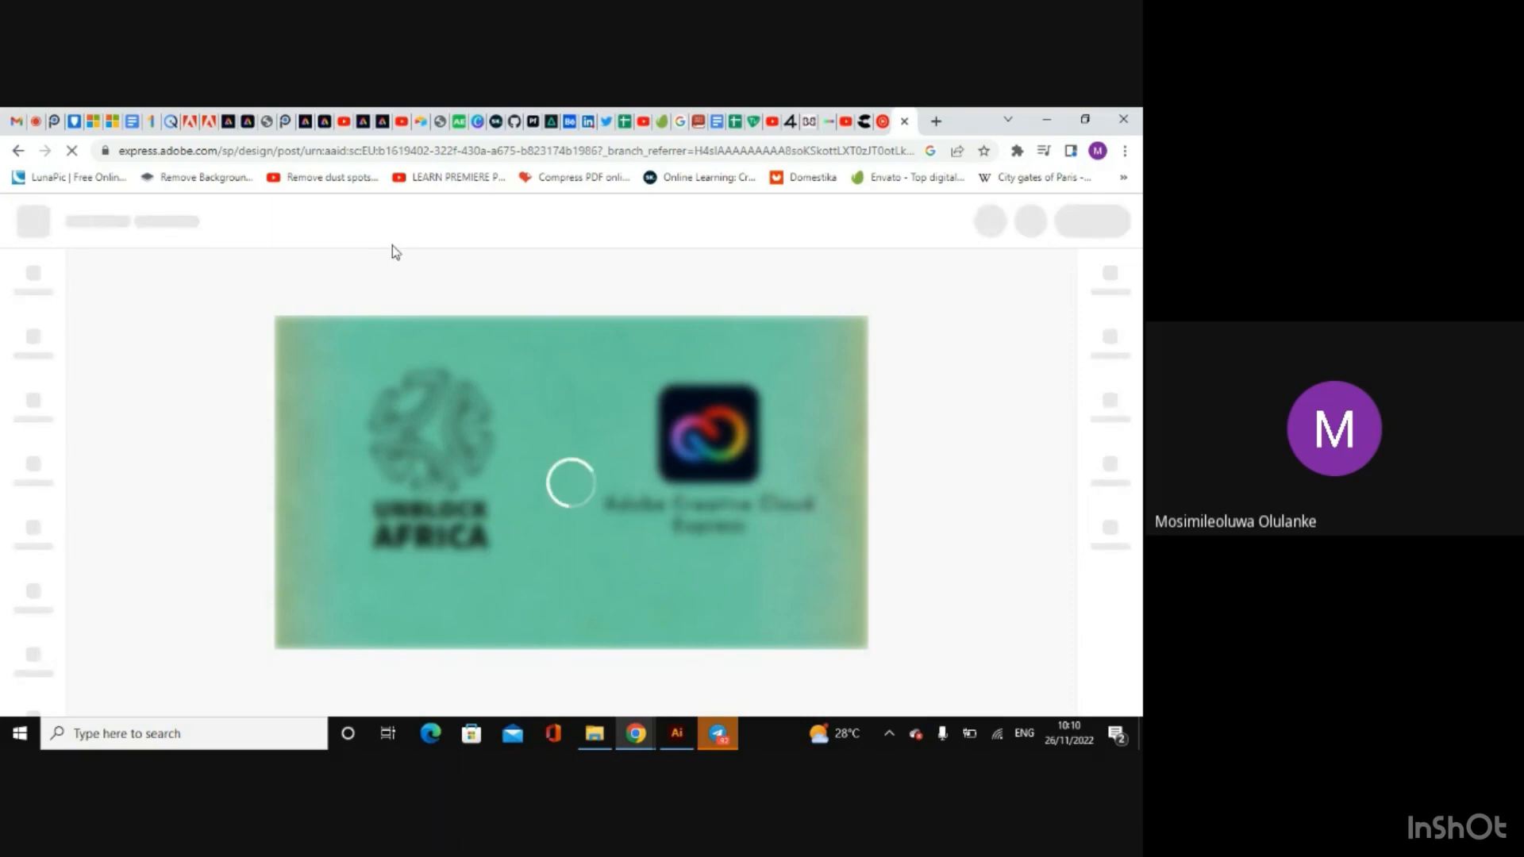
Step: Reconnect to the TECNO CAMON 17 Wi-Fi network and refresh the Web 3 ladies design page
click(997, 736)
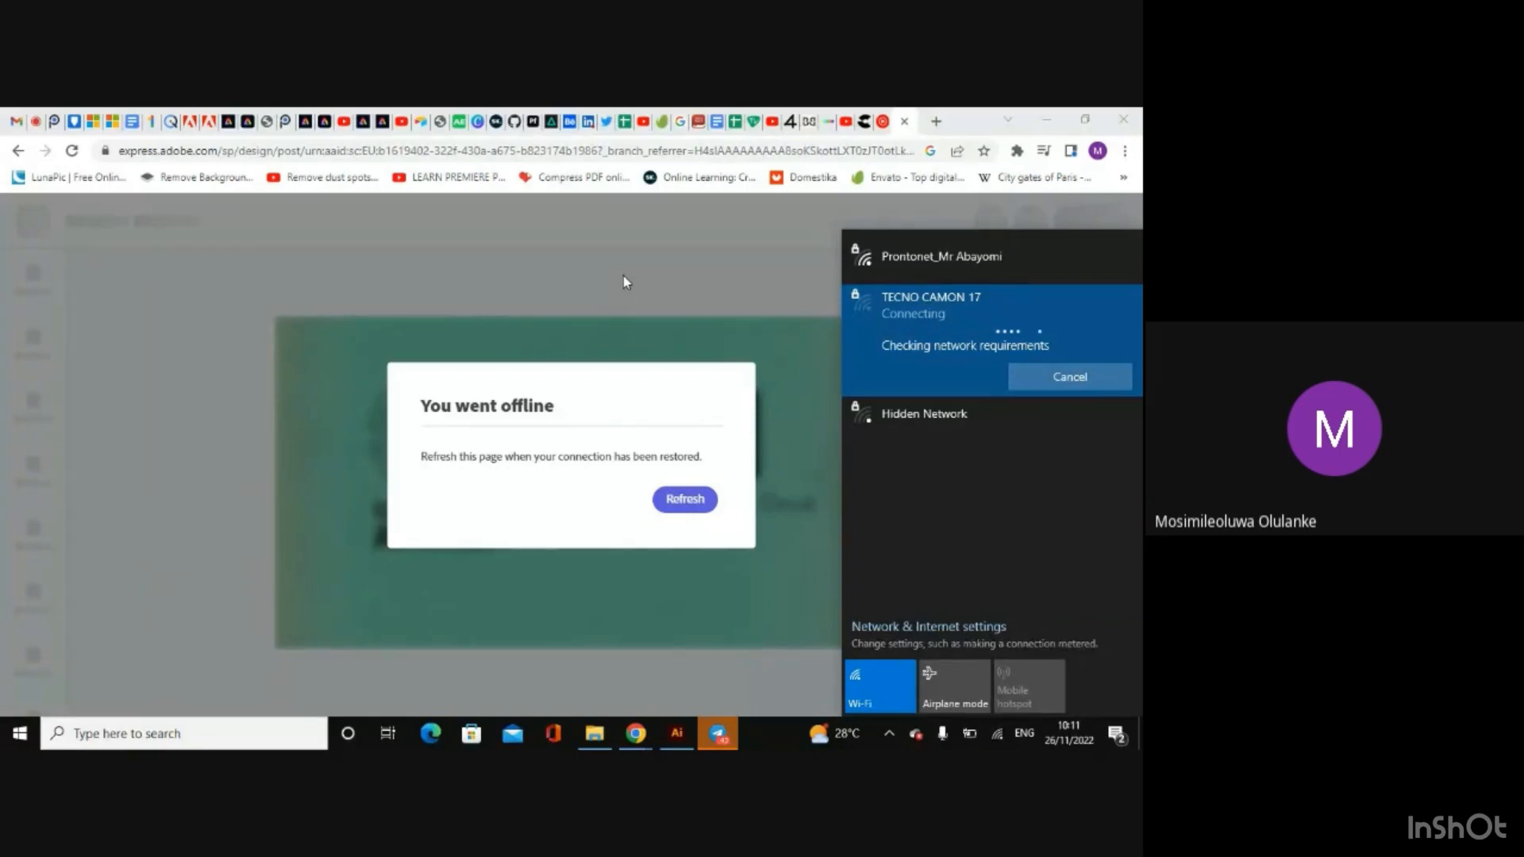
click(622, 274)
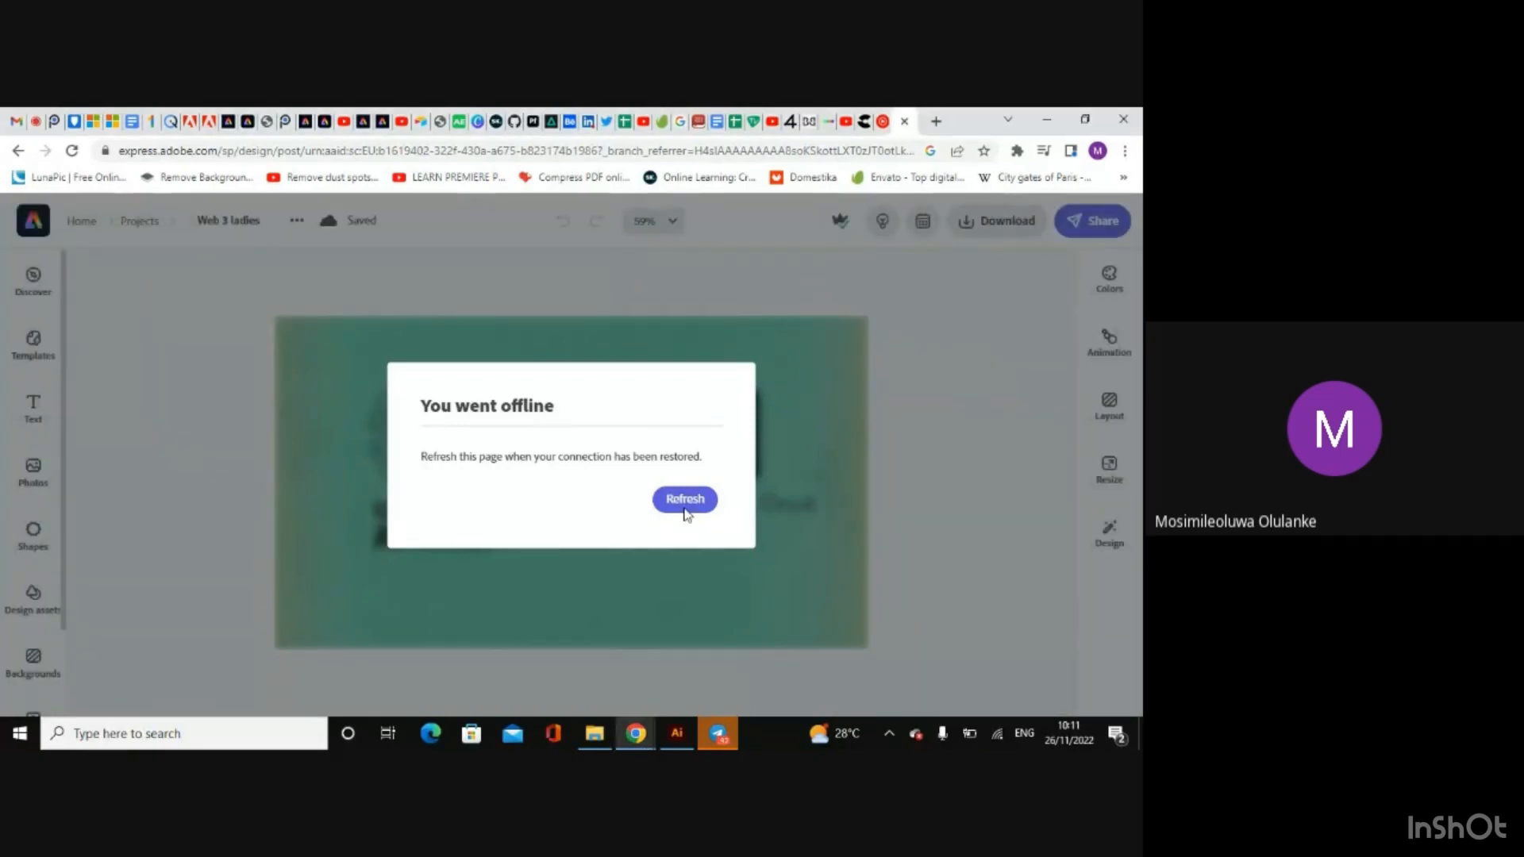
click(688, 500)
Step: Check the Google Meet call and return to the Adobe Express design
click(30, 123)
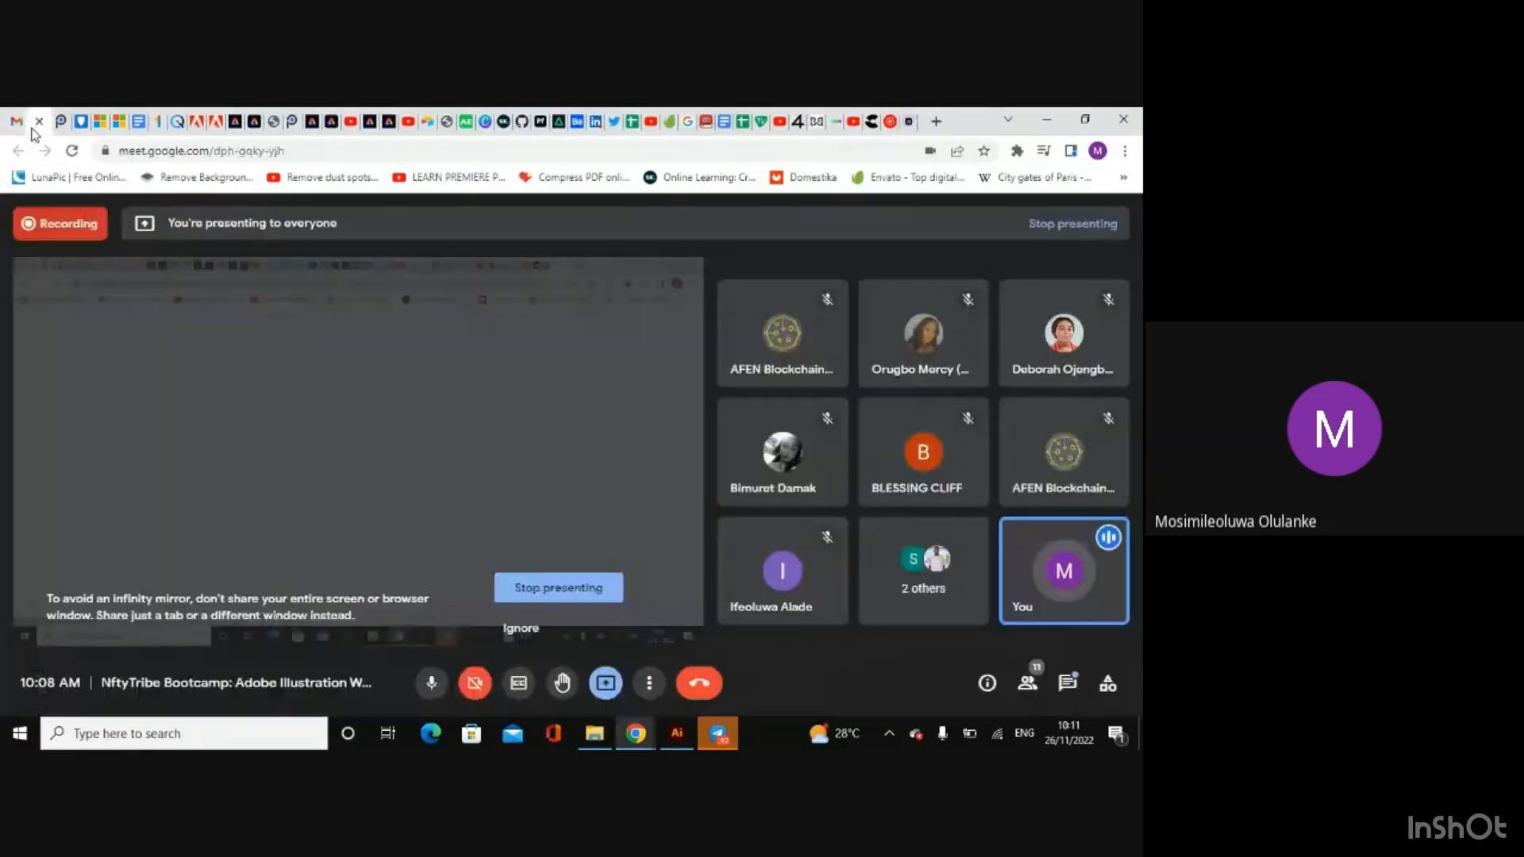
click(909, 121)
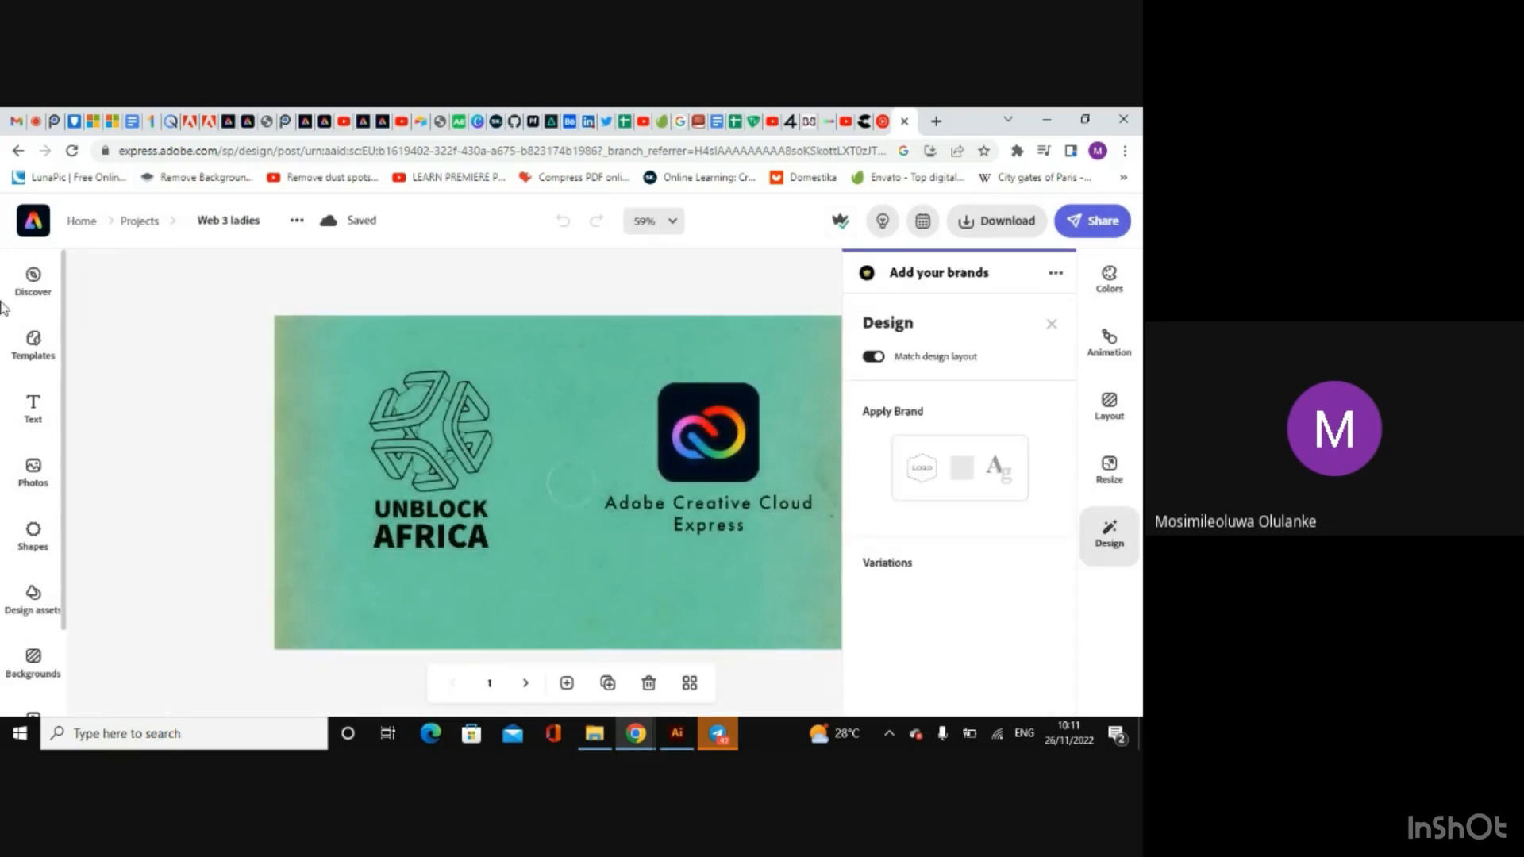
Step: Browse the template collections and background categories in the editor, and close the Backgrounds and Design panels to leave the canvas clear
click(27, 346)
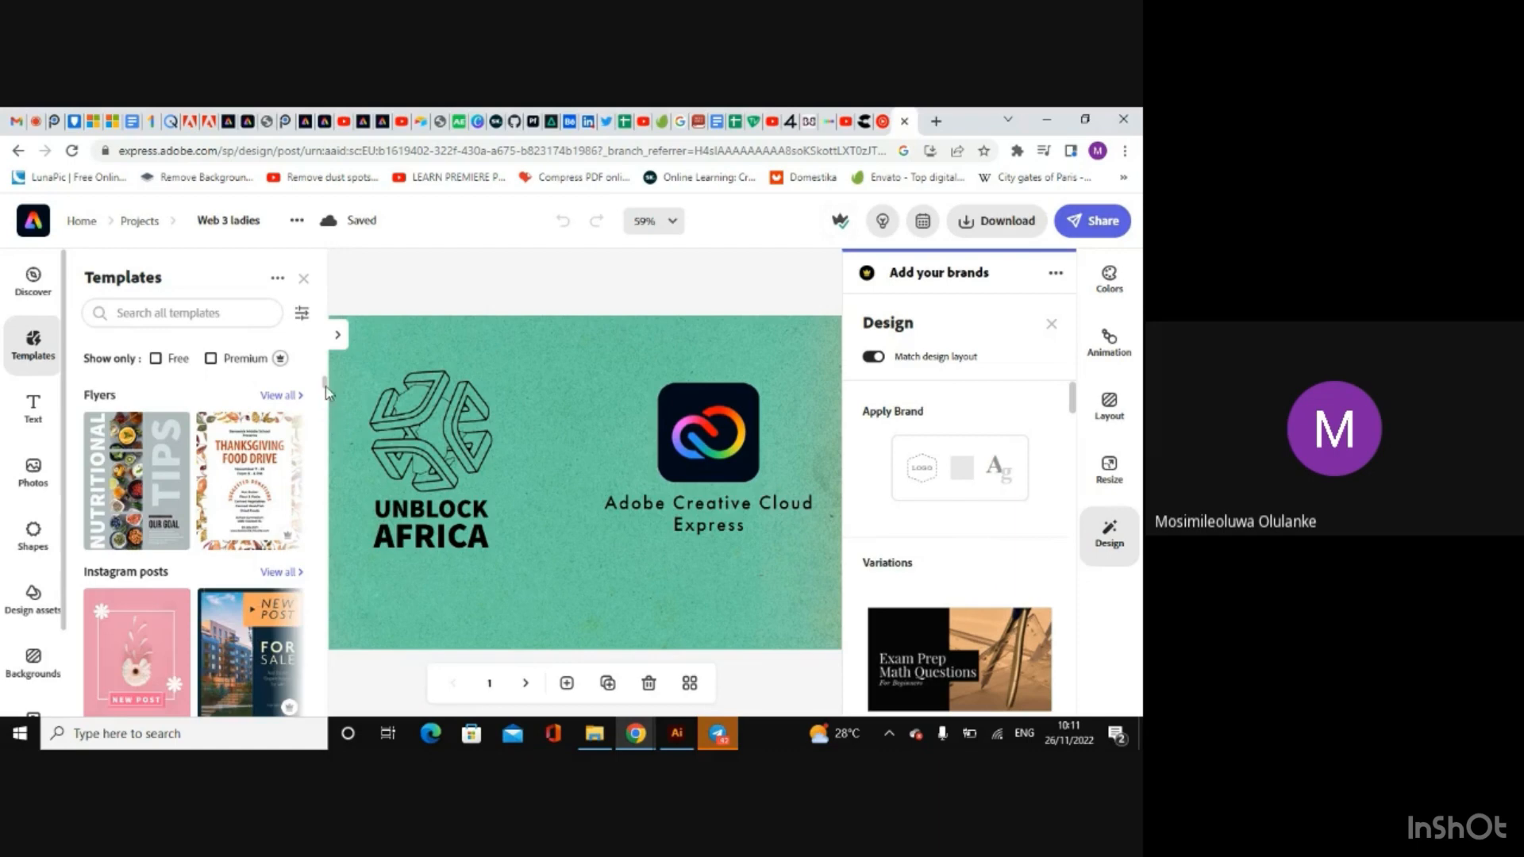
mouse_move(325, 388)
mouse_down()
mouse_move(331, 431)
mouse_move(320, 397)
mouse_up()
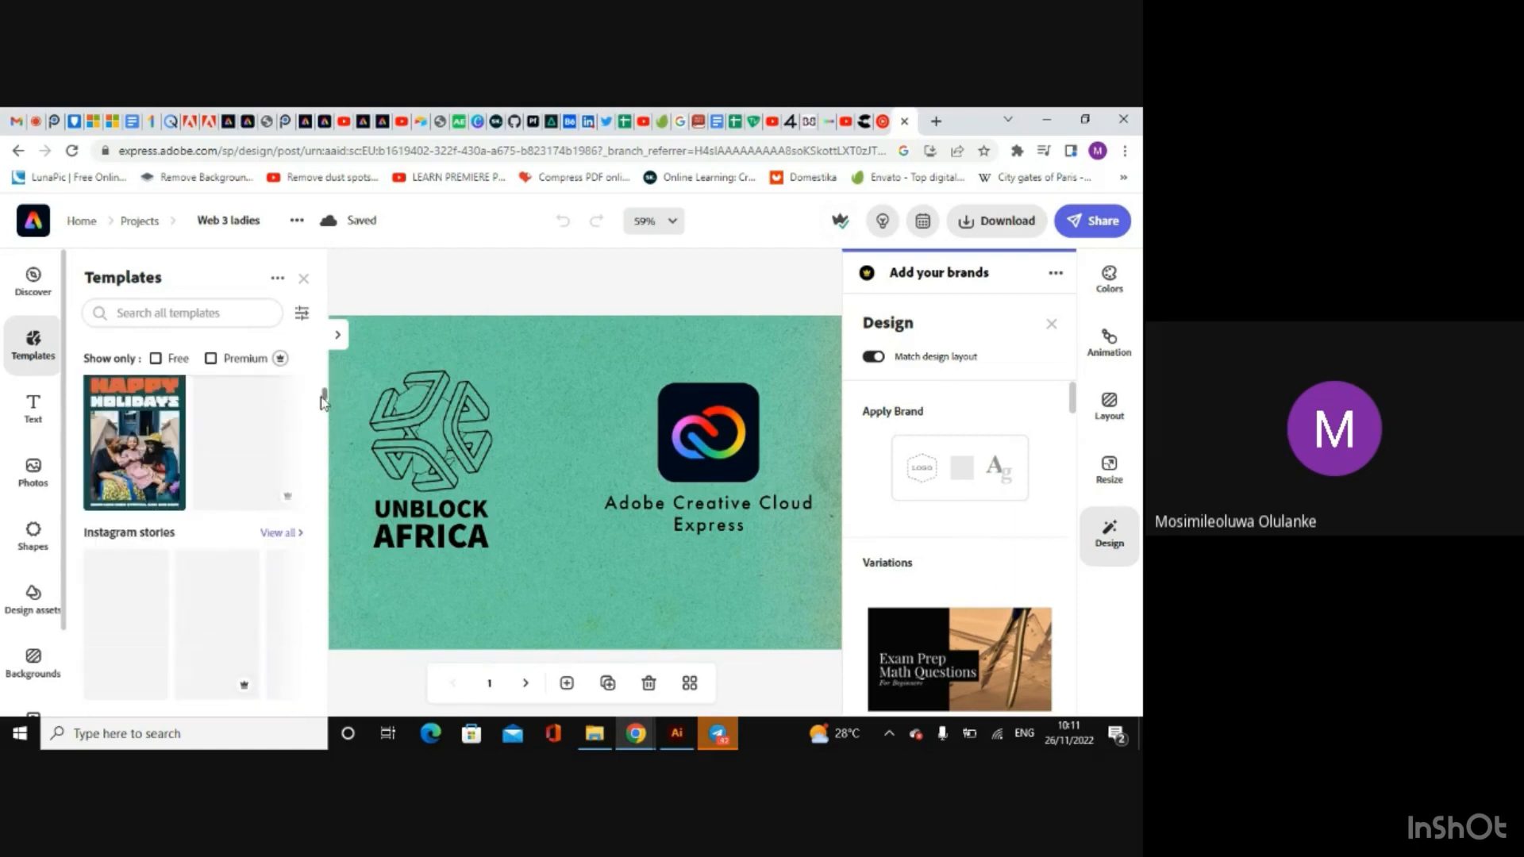
click(33, 661)
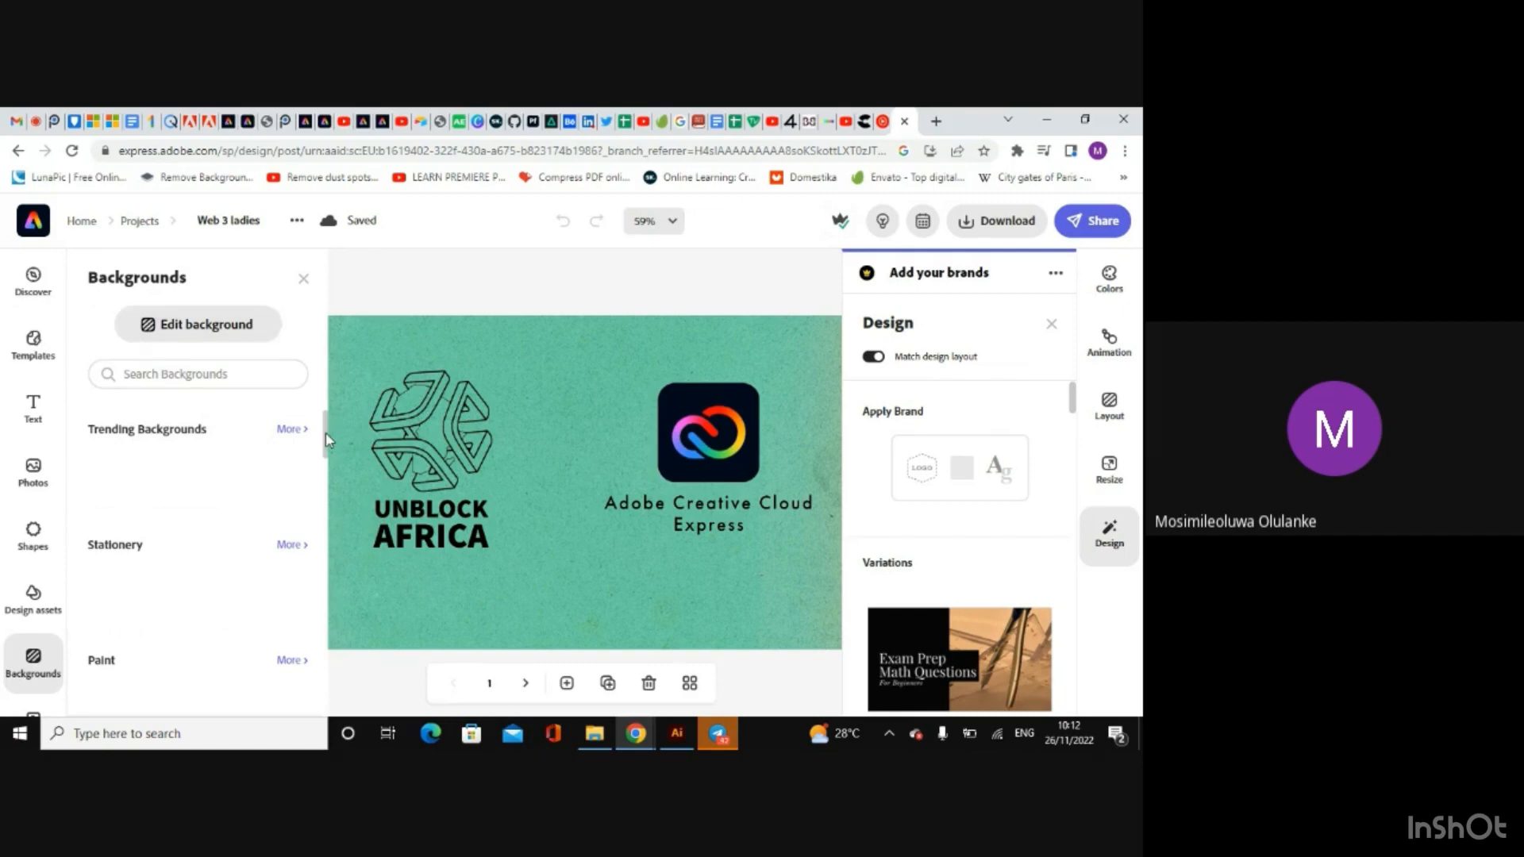
mouse_move(326, 434)
mouse_down()
mouse_move(325, 463)
mouse_move(325, 430)
mouse_up()
mouse_move(325, 436)
mouse_down()
mouse_move(323, 476)
mouse_move(322, 385)
mouse_up()
mouse_move(325, 439)
mouse_down()
mouse_move(323, 476)
mouse_move(328, 412)
mouse_up()
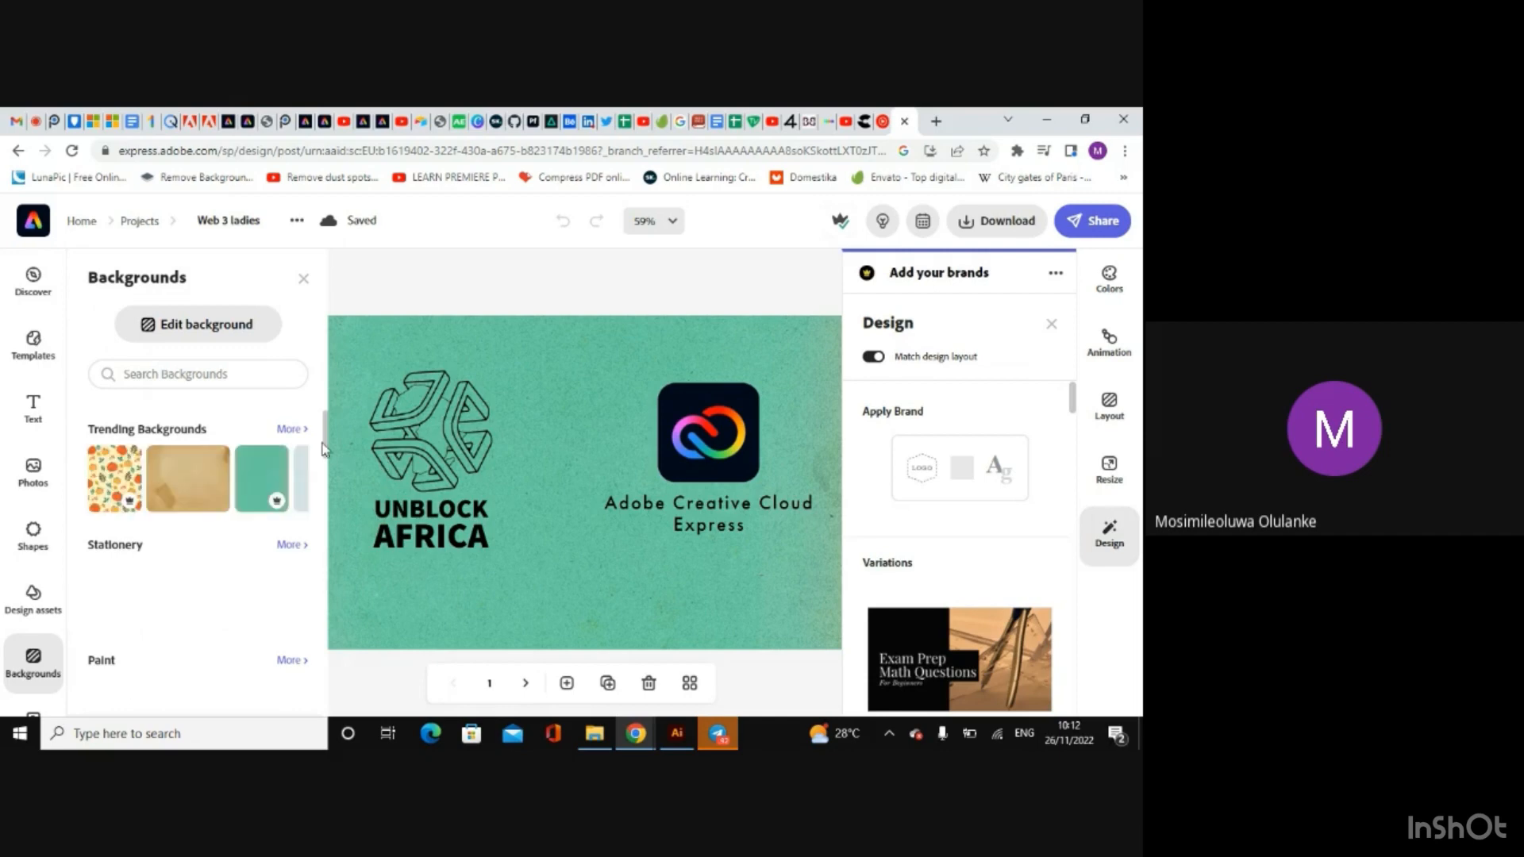
mouse_move(325, 448)
mouse_down()
mouse_move(324, 477)
mouse_move(326, 438)
mouse_up()
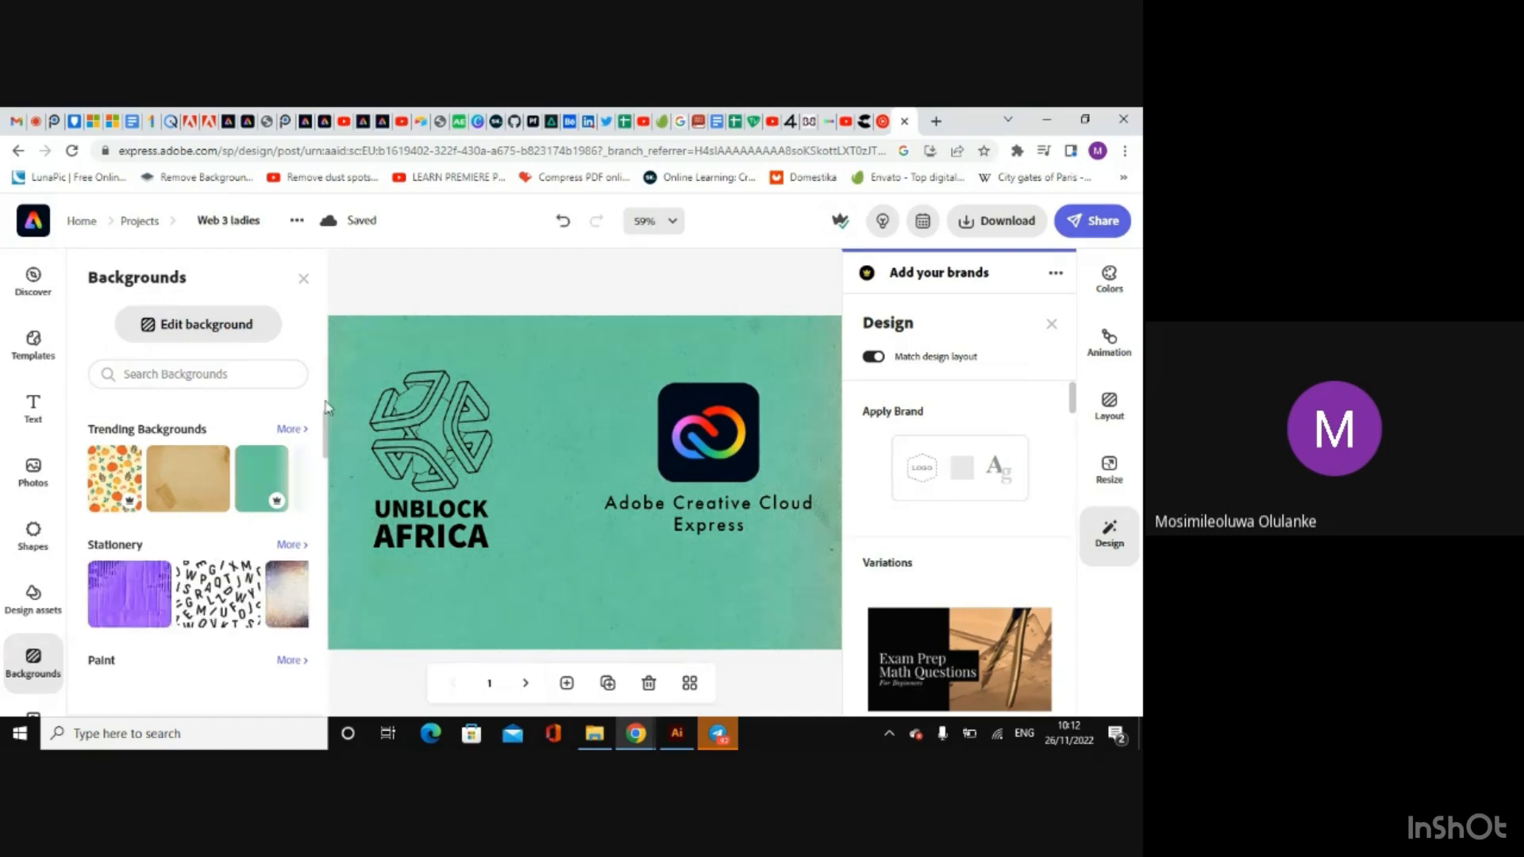
drag(327, 433, 321, 485)
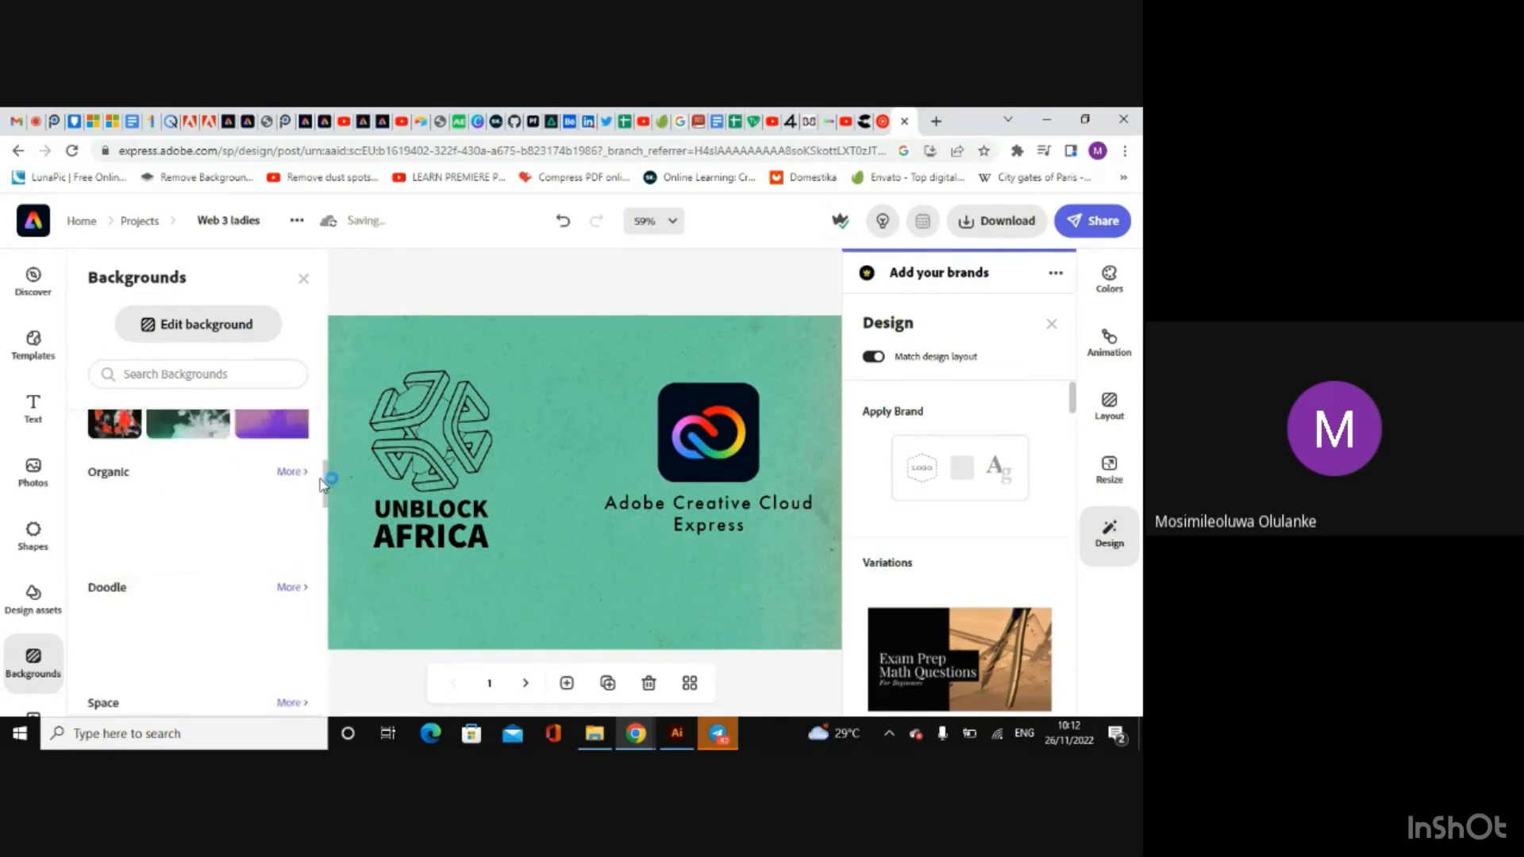
click(304, 279)
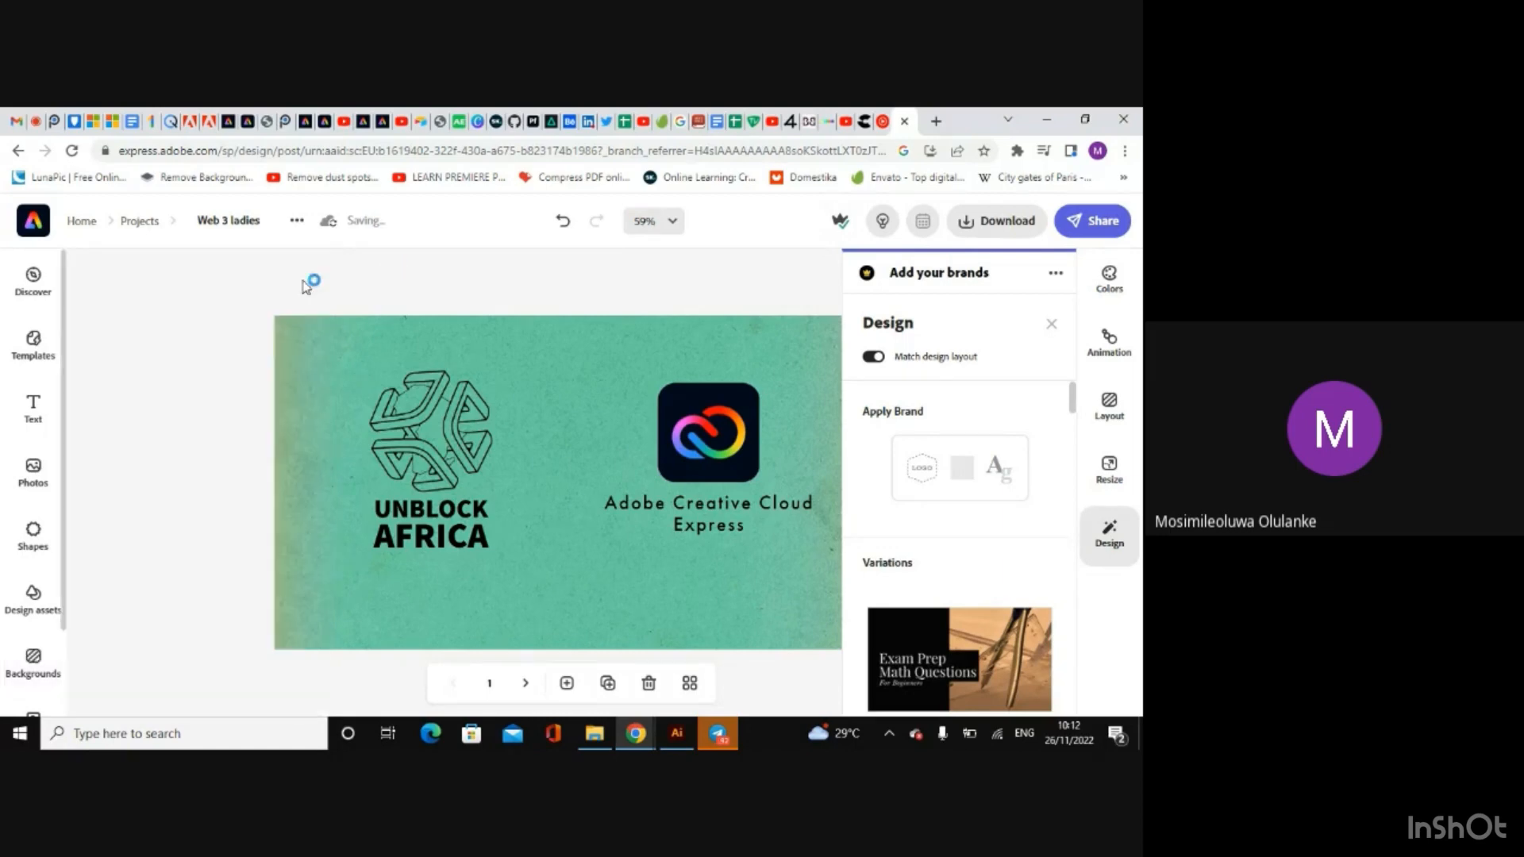
click(1053, 325)
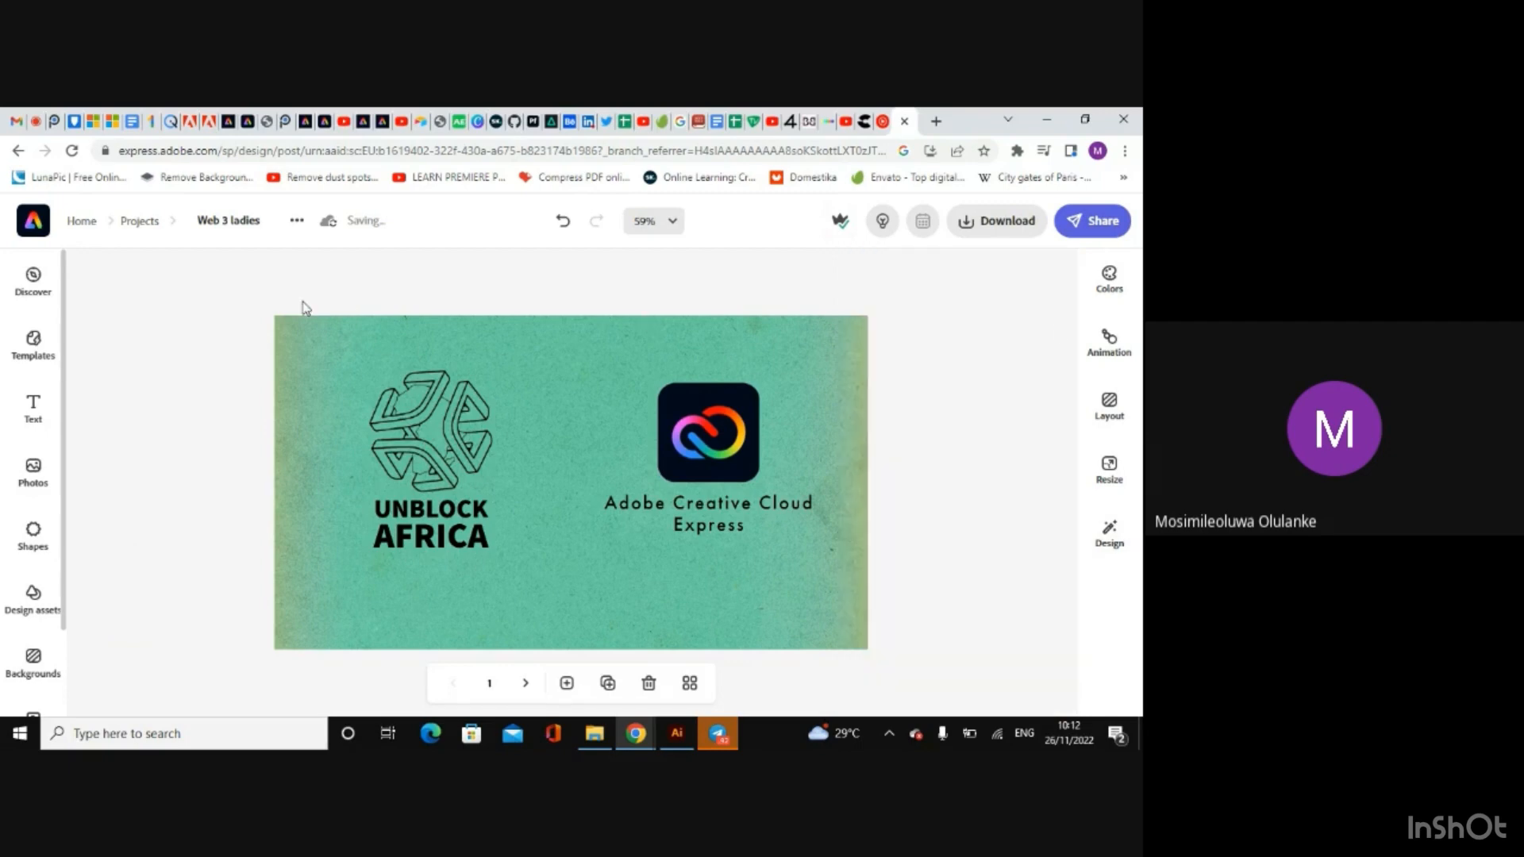
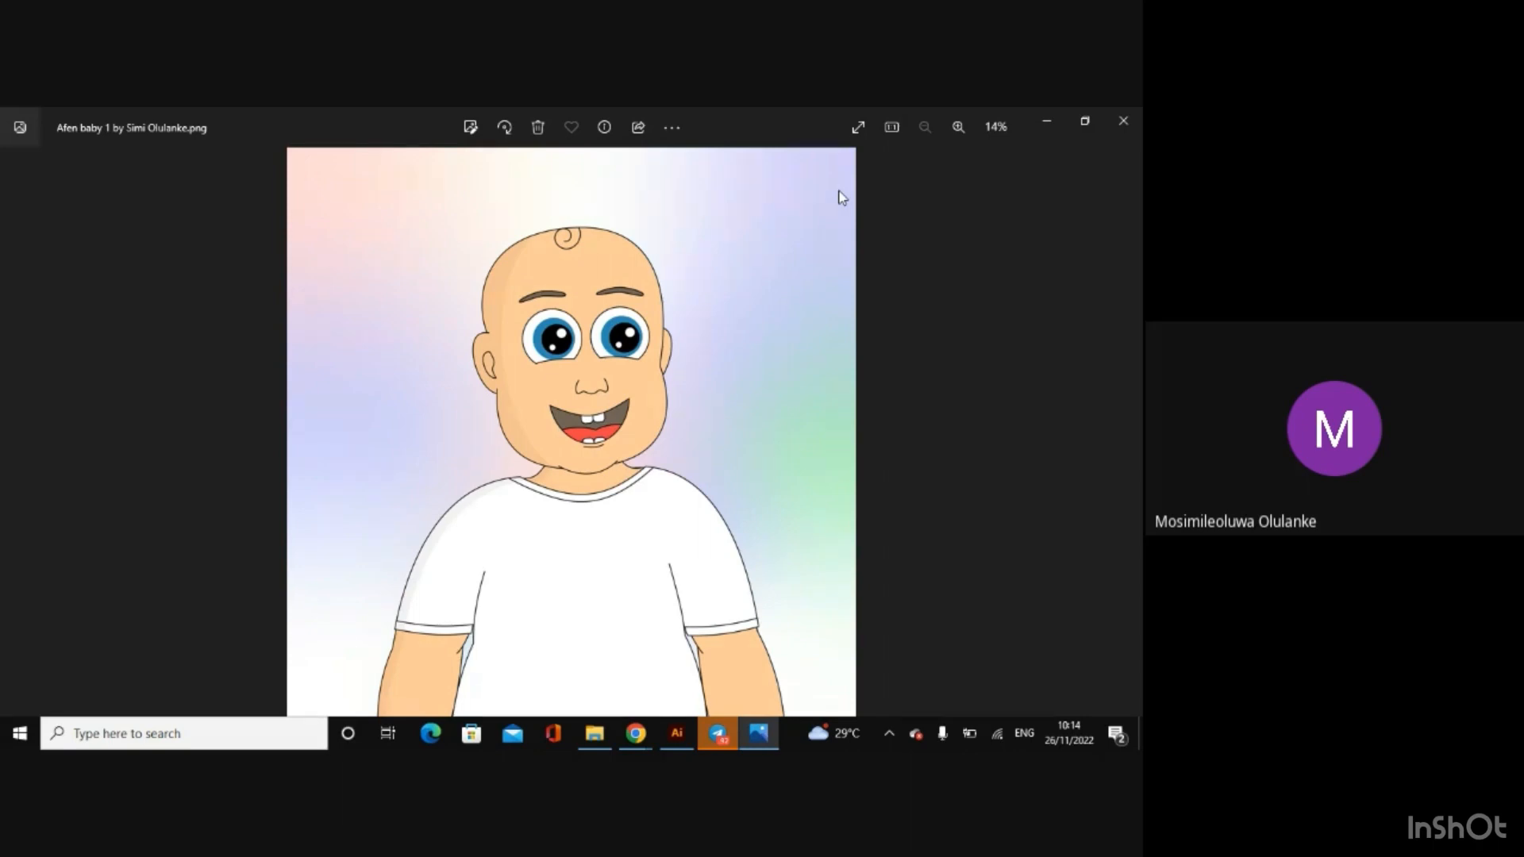
Step: Close the baby illustration preview, minimize the browser and file folder windows, and switch to the Adobe Illustrator home screen
click(1123, 121)
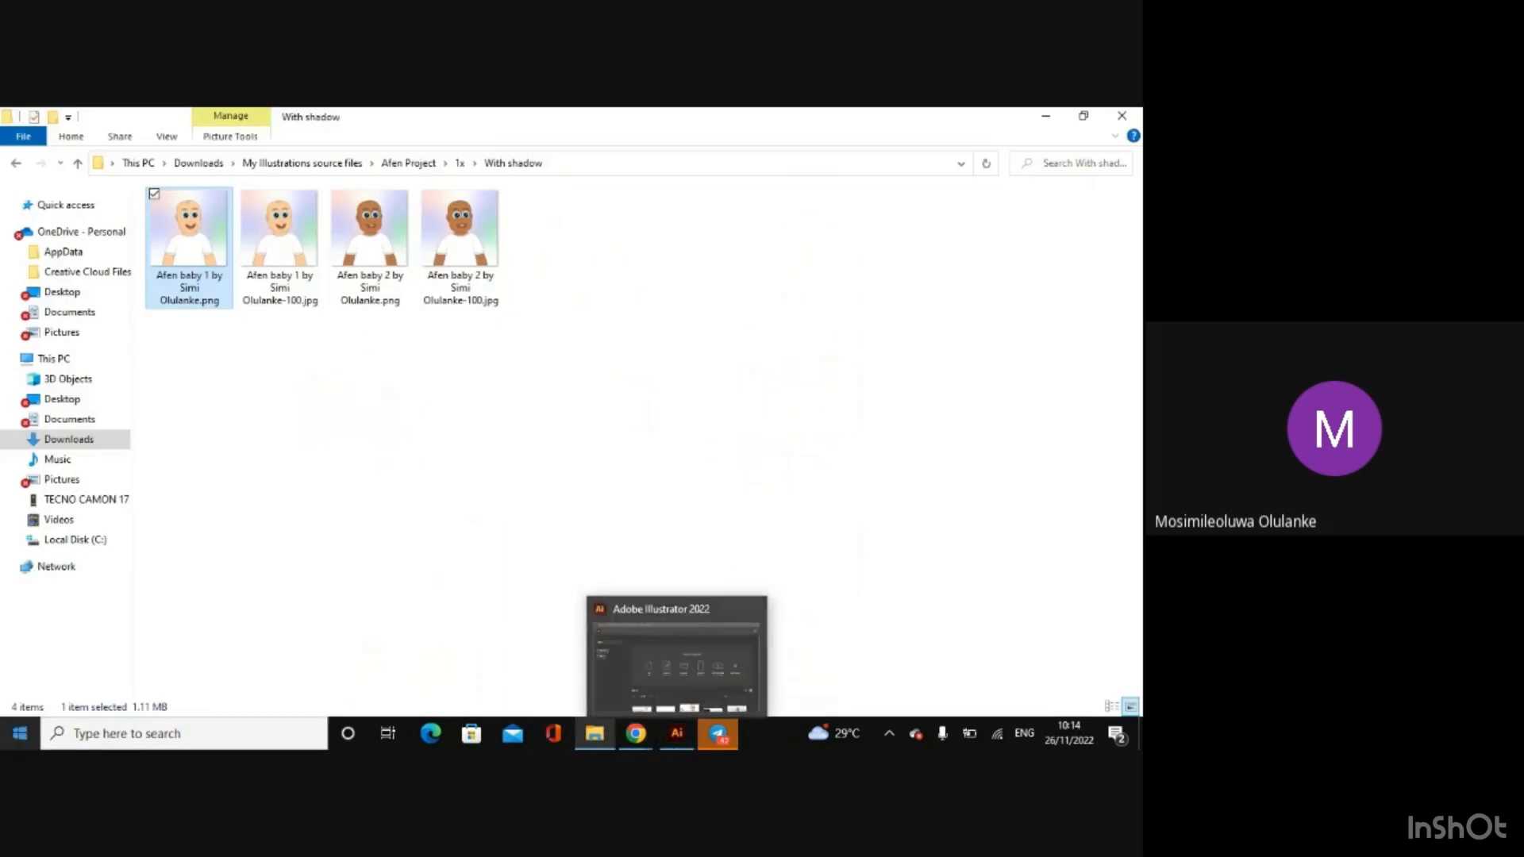
click(19, 733)
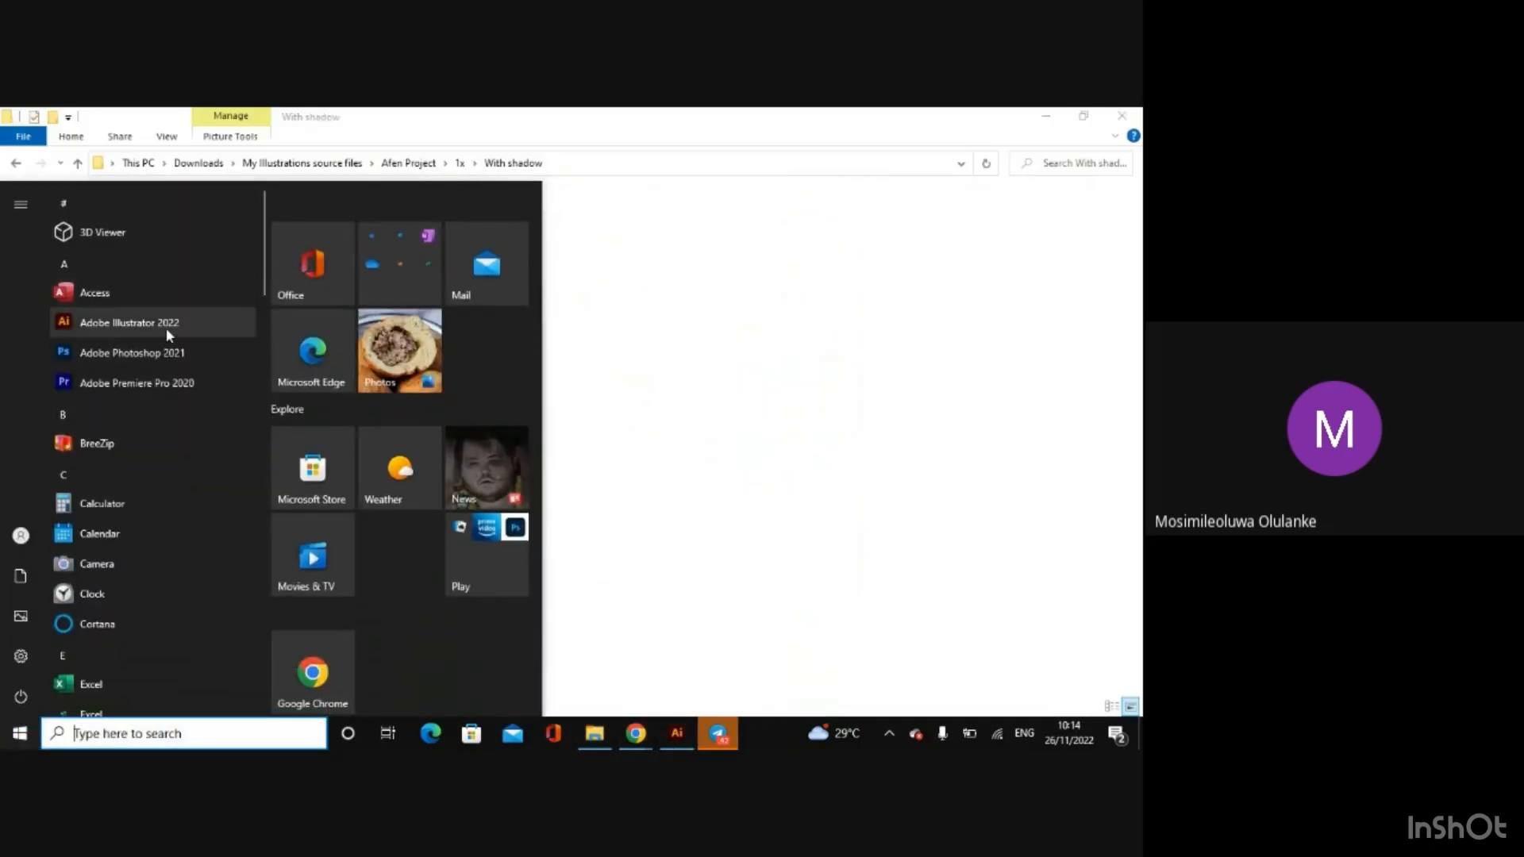
click(1084, 115)
click(1084, 115)
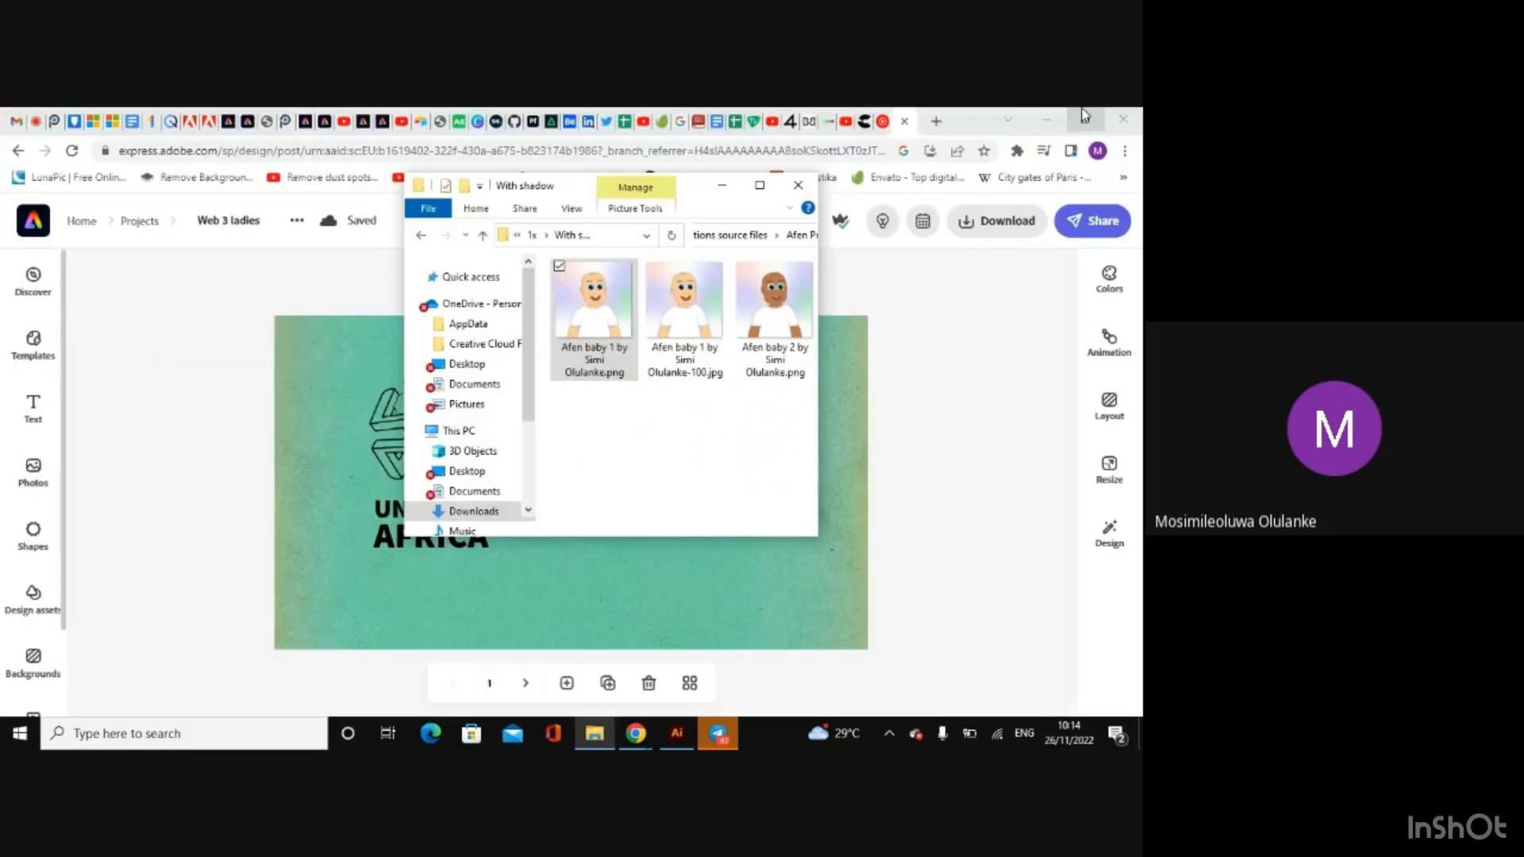
click(1057, 115)
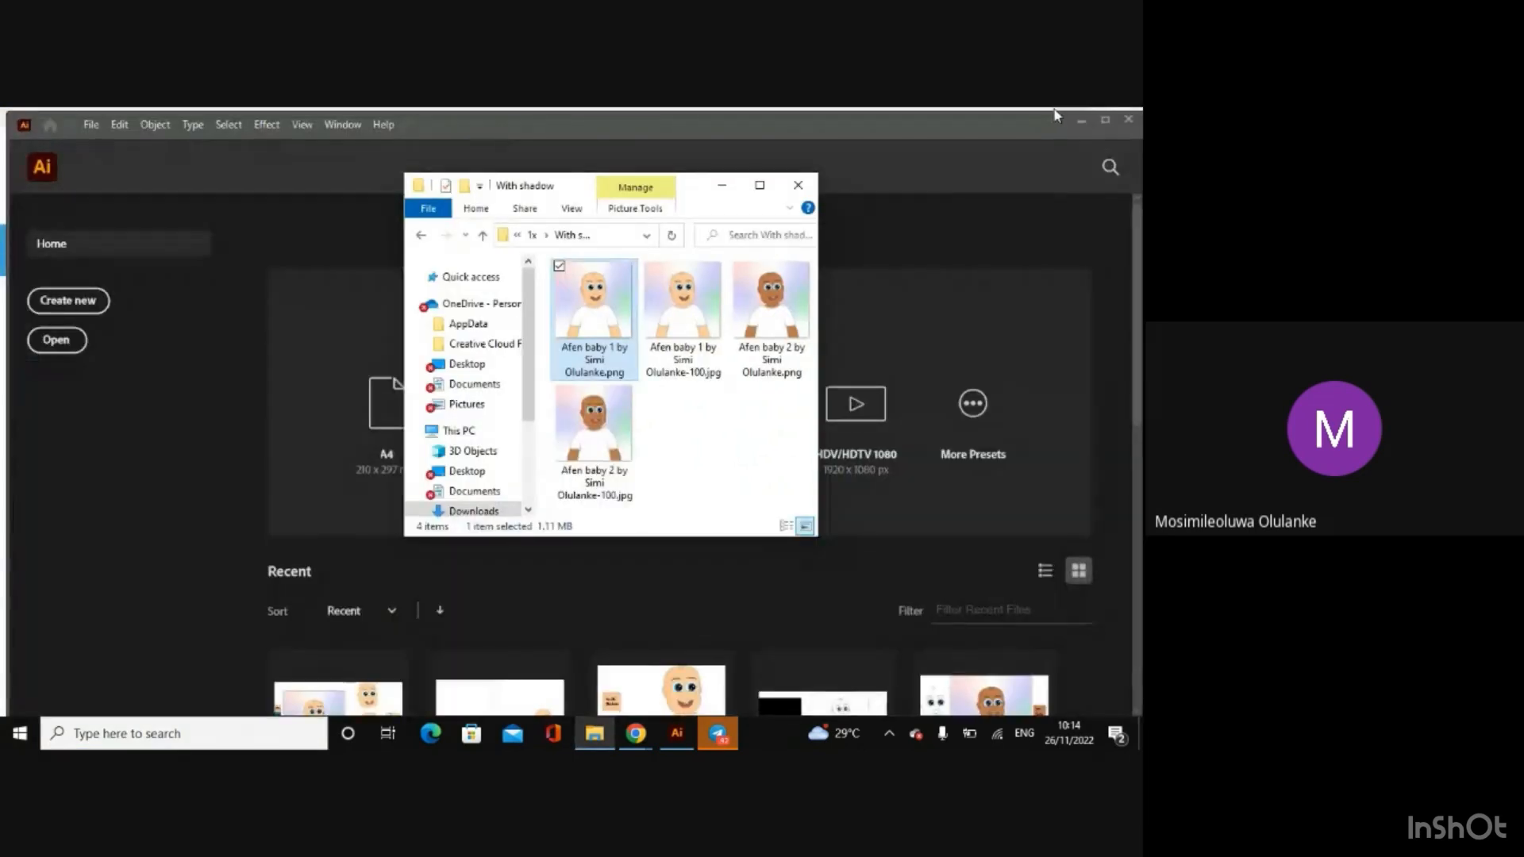
click(720, 185)
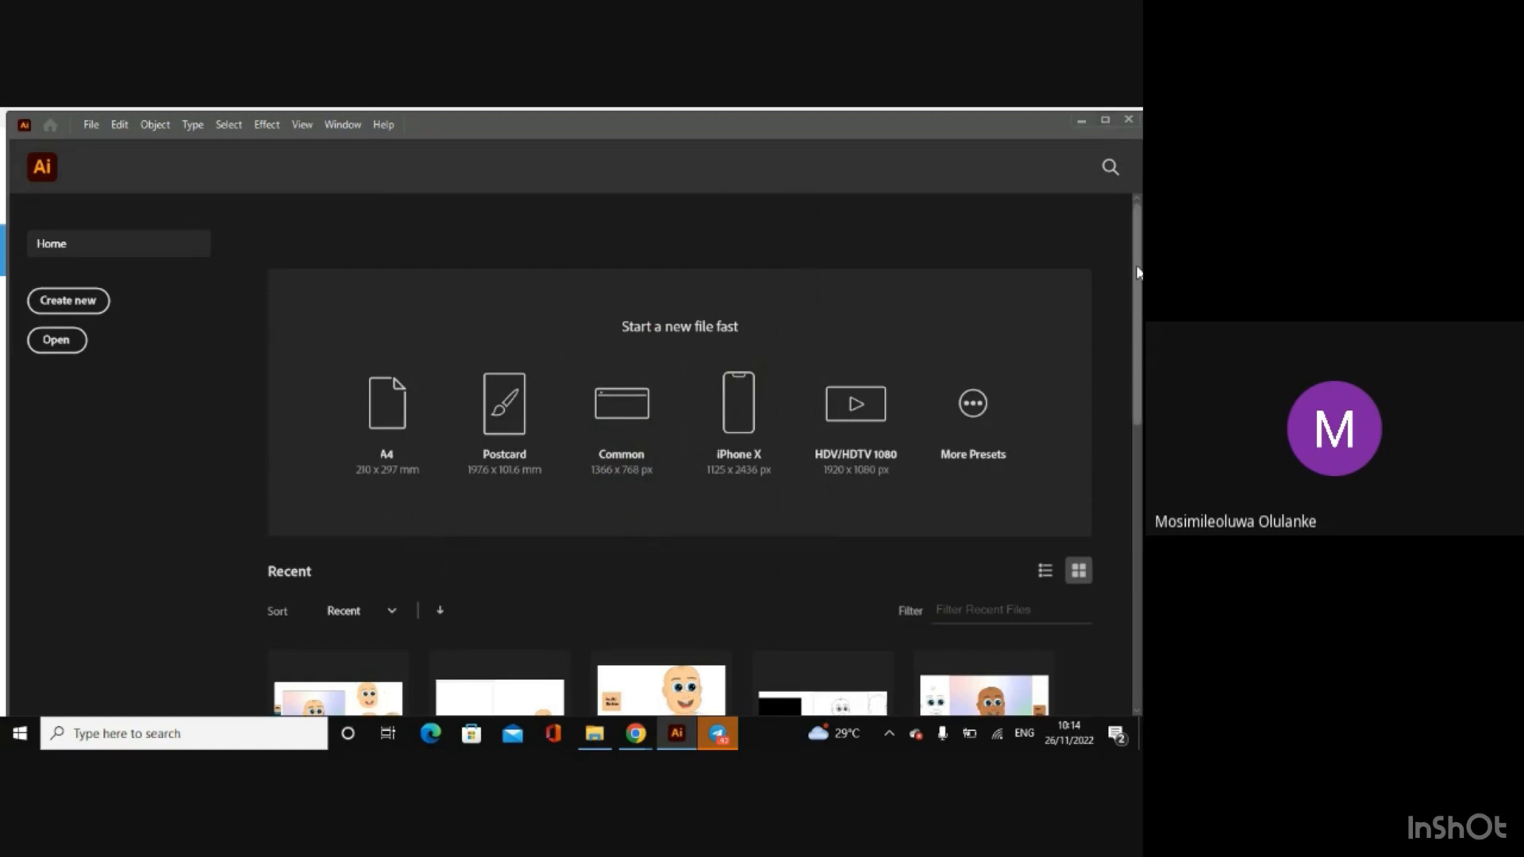
Step: Look through the recent Illustrator files on the home screen
scroll(1133, 294, down, 1)
drag(1135, 294, 1139, 556)
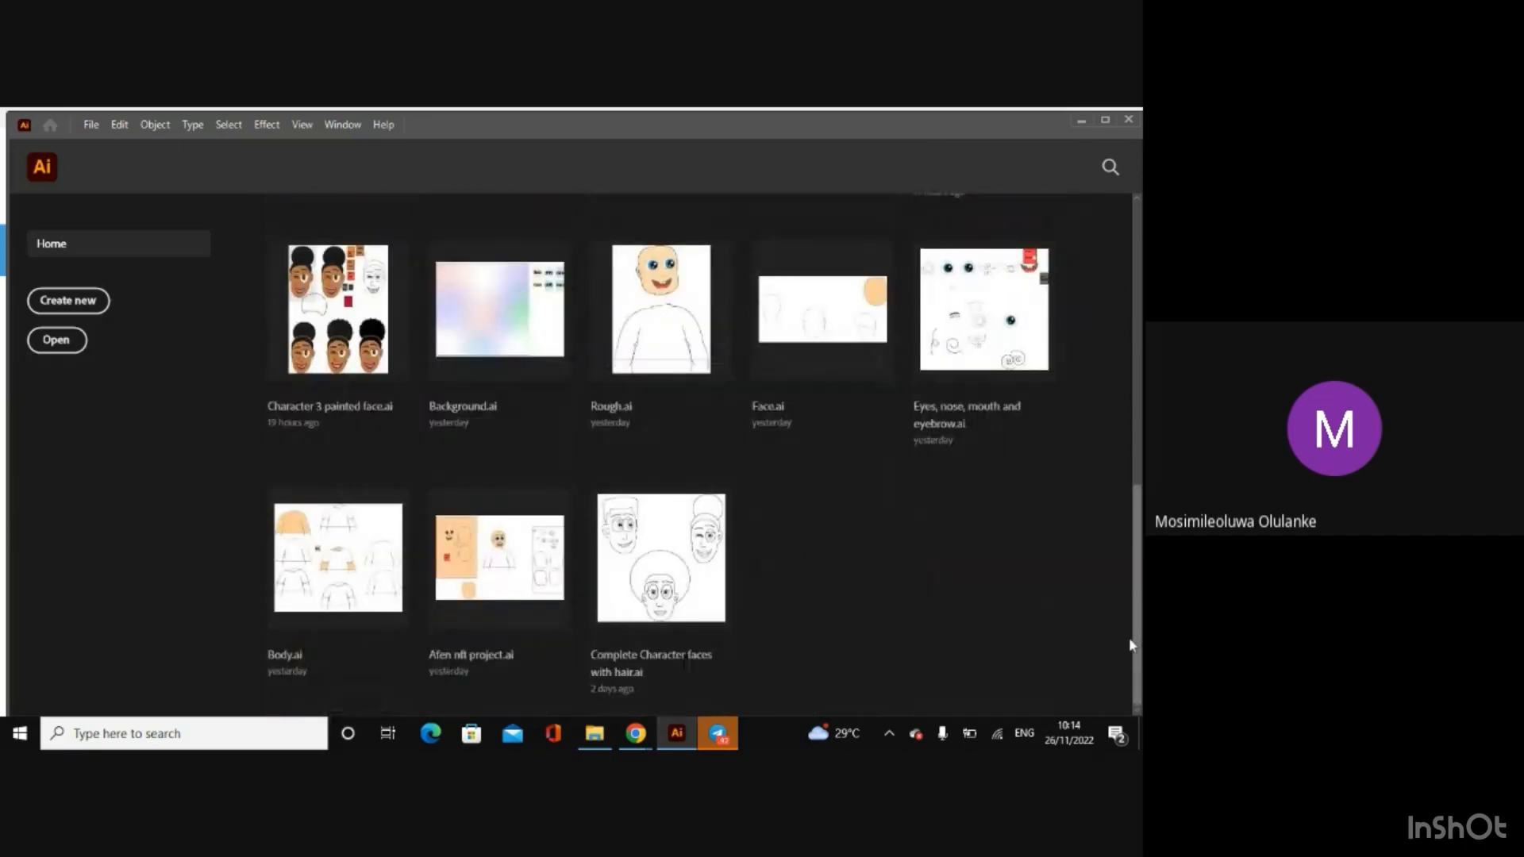
scroll(1133, 645, up, 3)
scroll(682, 452, up, 5)
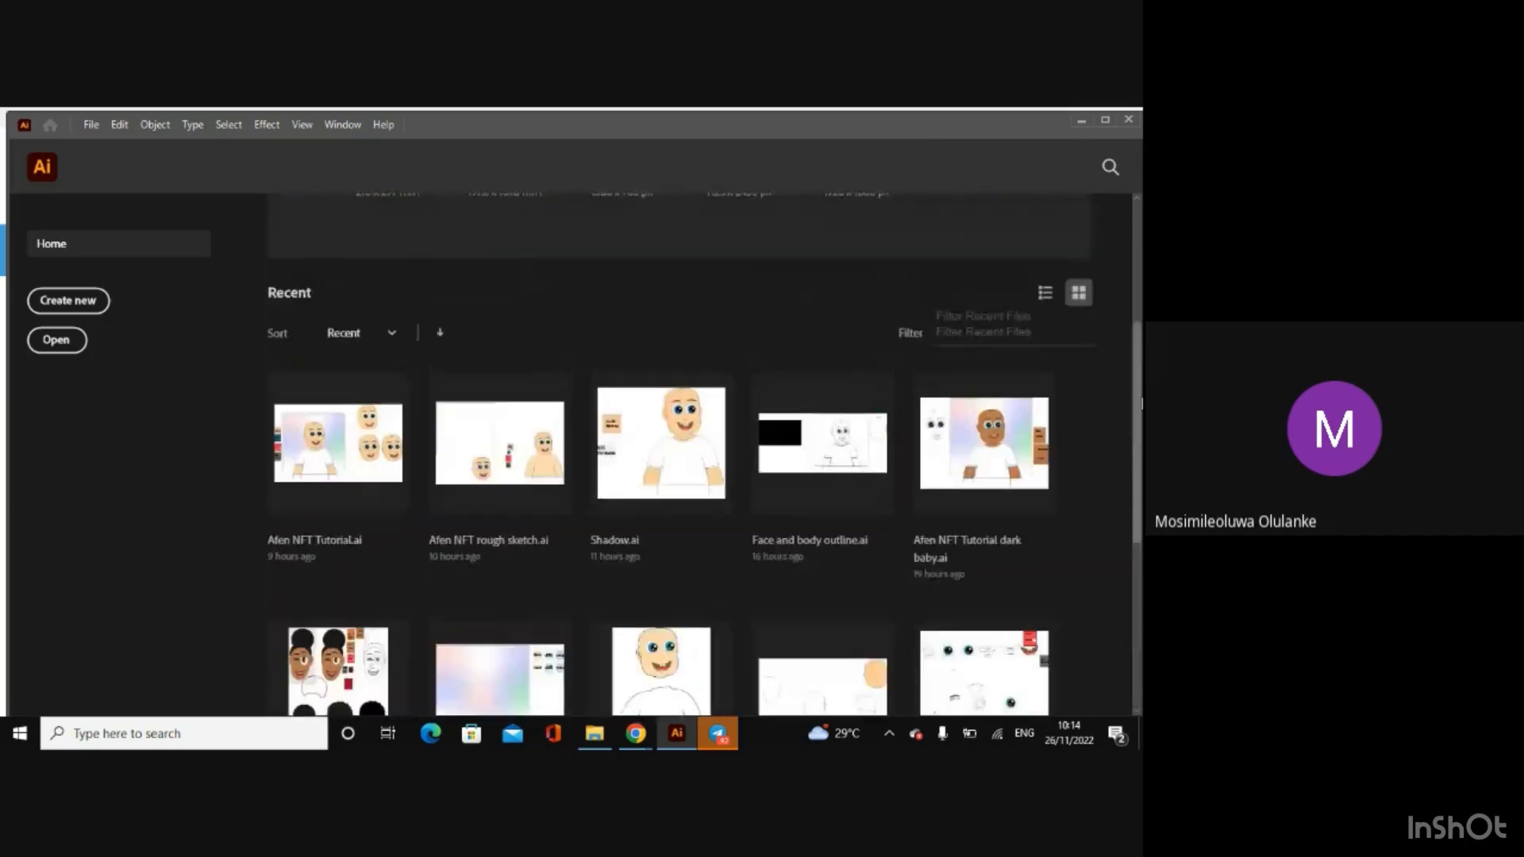
scroll(682, 452, down, 5)
scroll(683, 452, up, 5)
scroll(963, 230, up, 3)
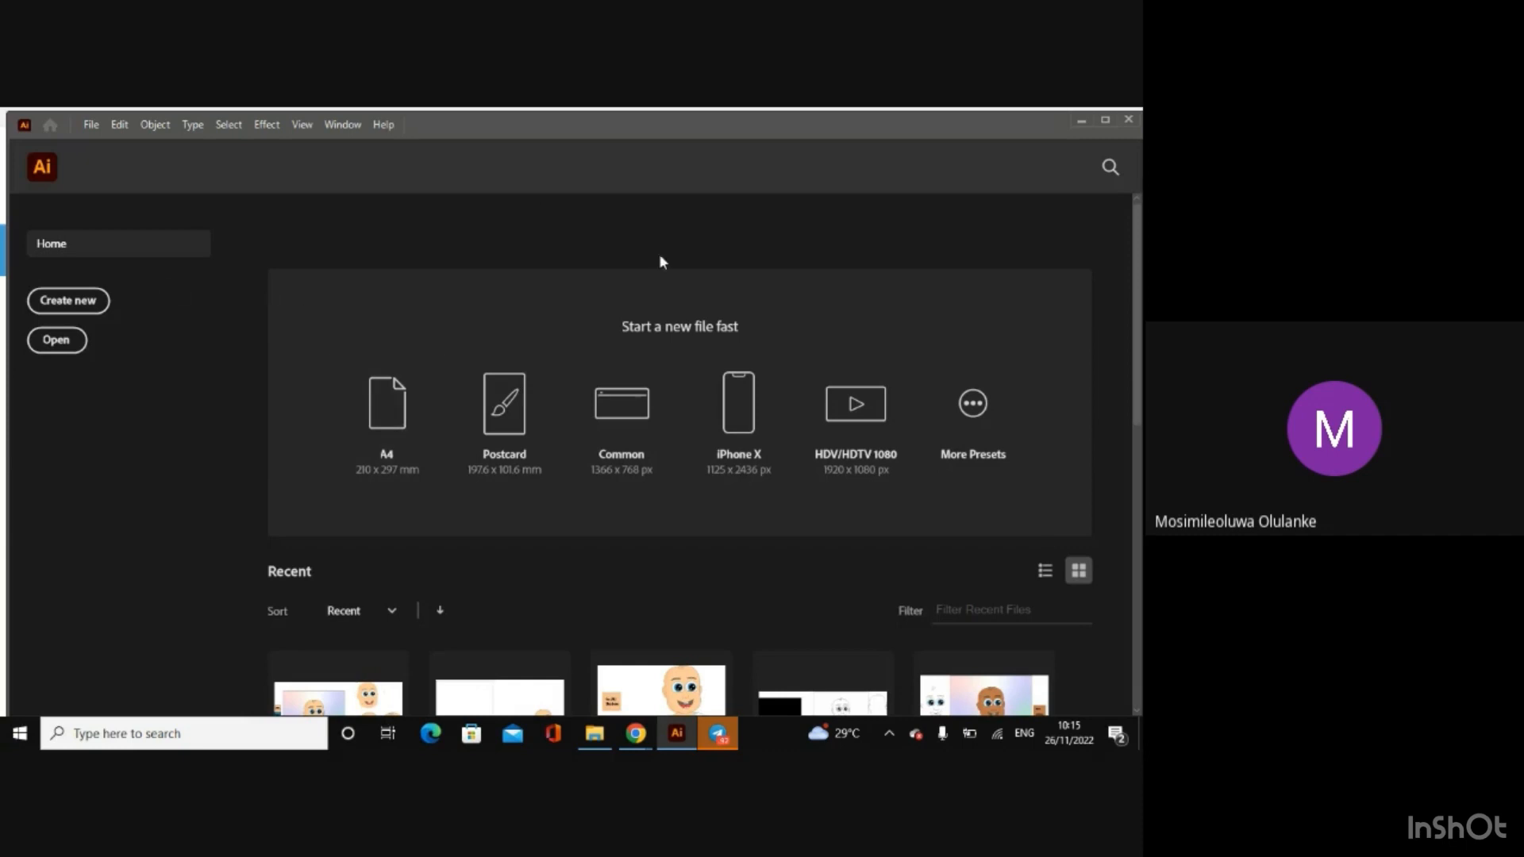
Step: Start a new document, look over the recent presets and available measurement units, and keep the units in Inches
click(68, 302)
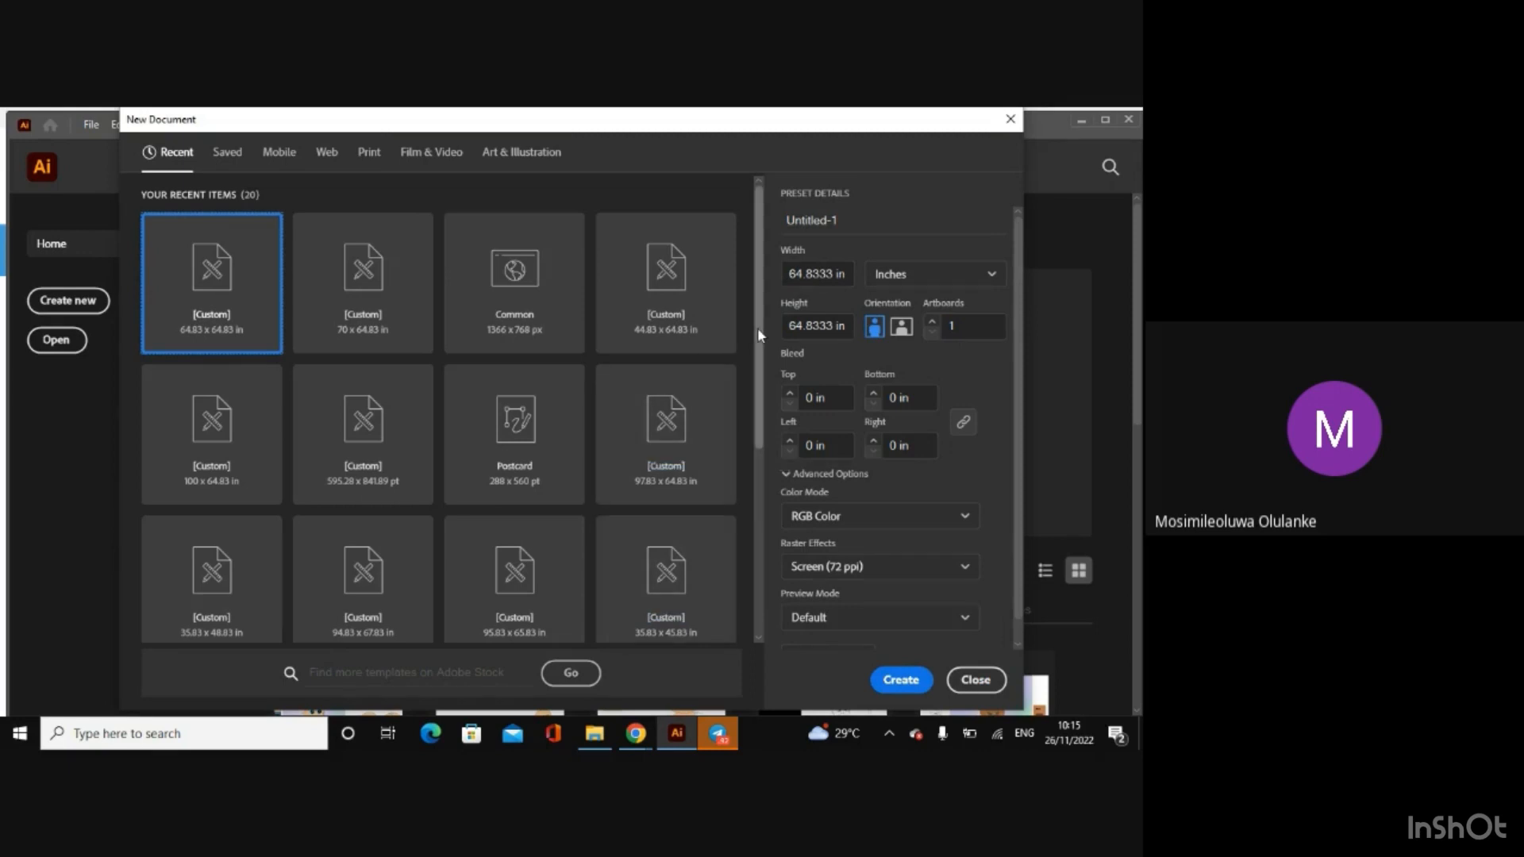
drag(757, 327, 755, 222)
scroll(761, 247, down, 3)
scroll(762, 316, up, 3)
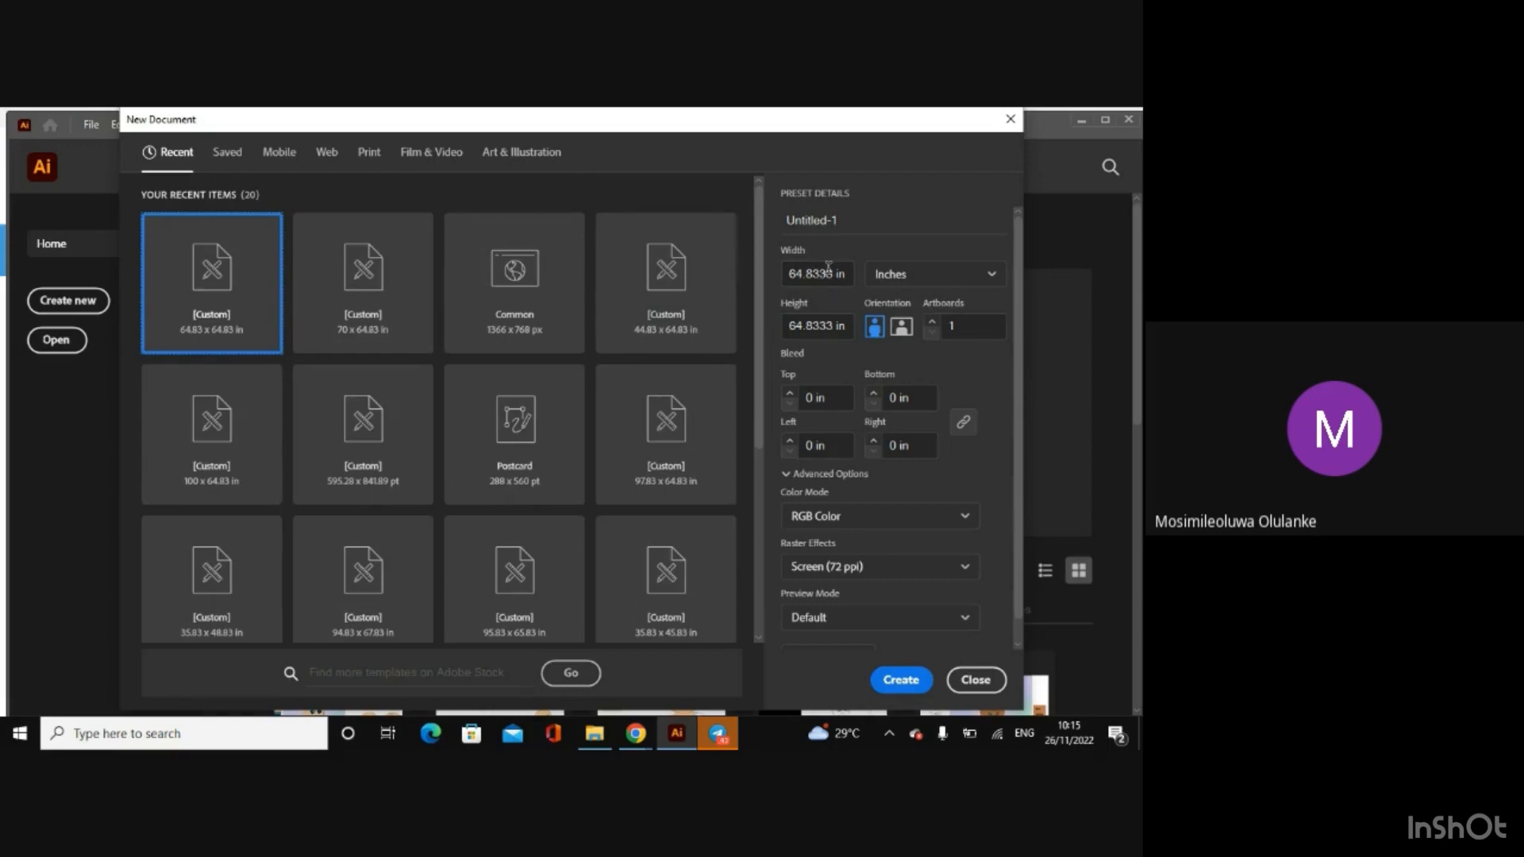
click(910, 281)
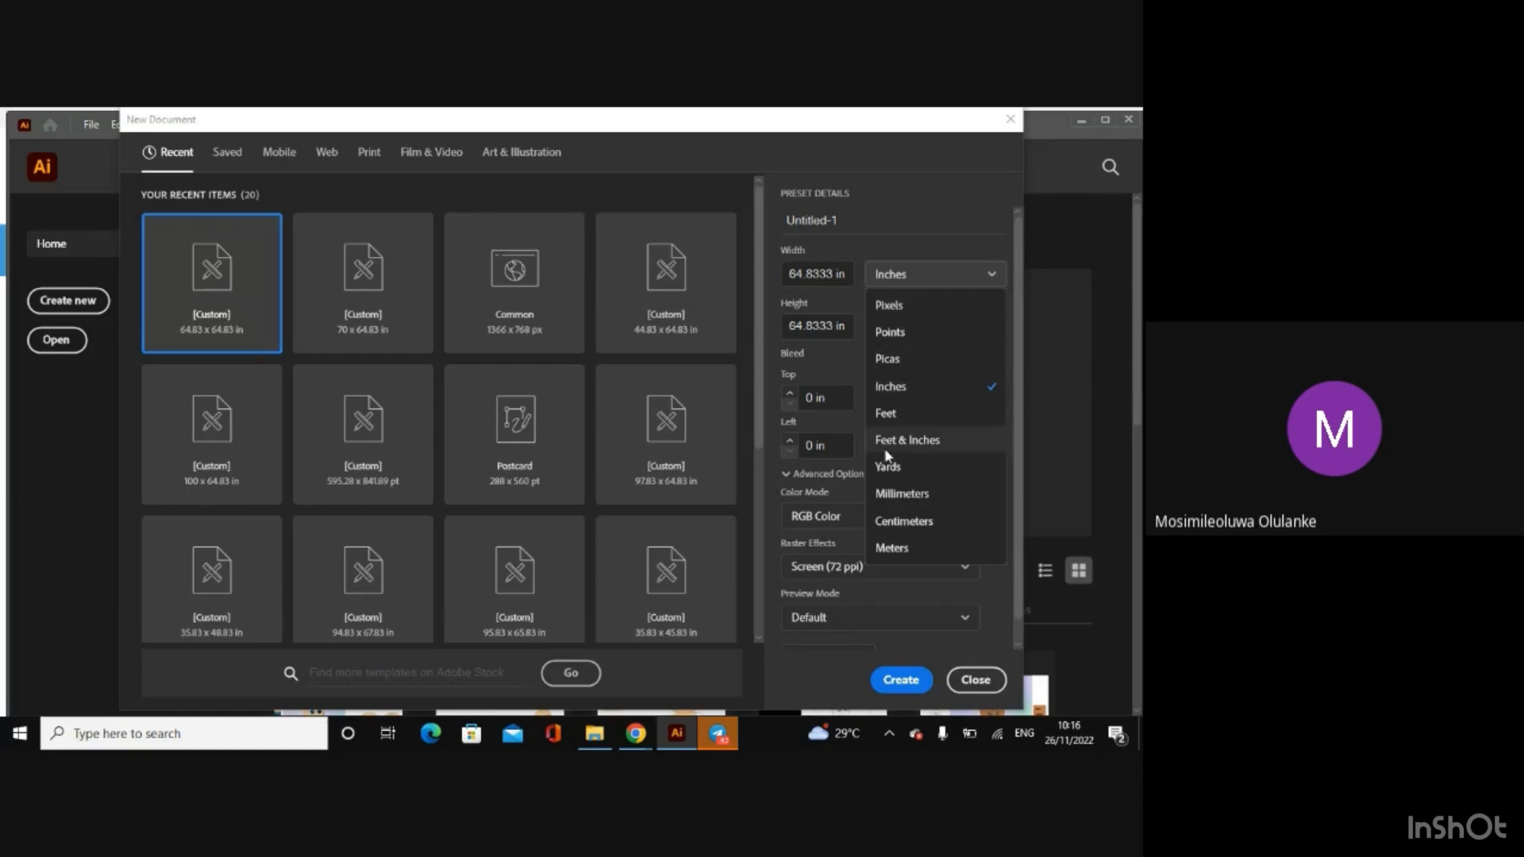
click(821, 367)
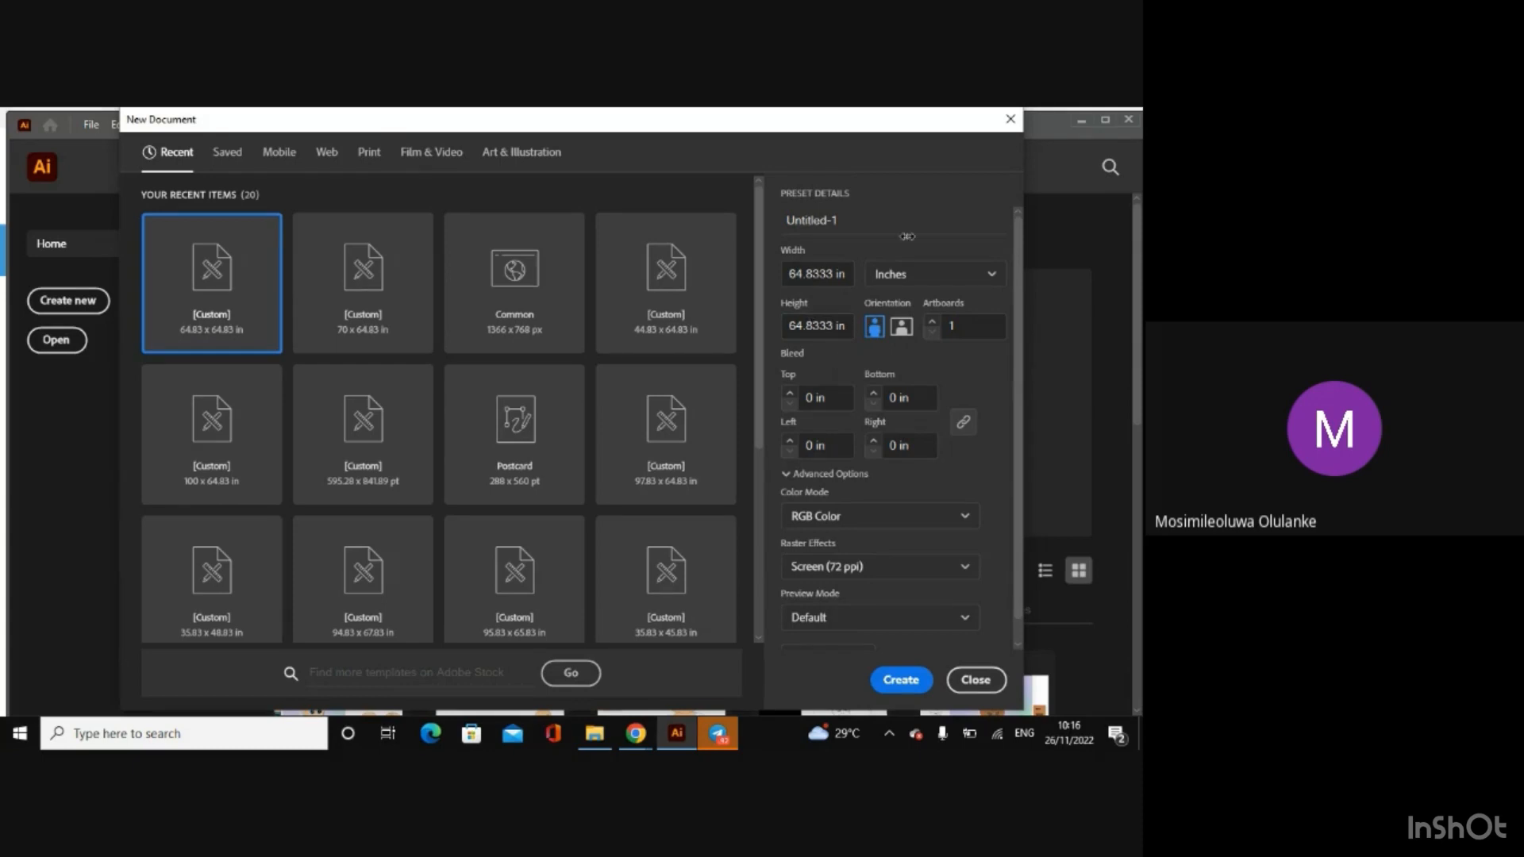
click(921, 274)
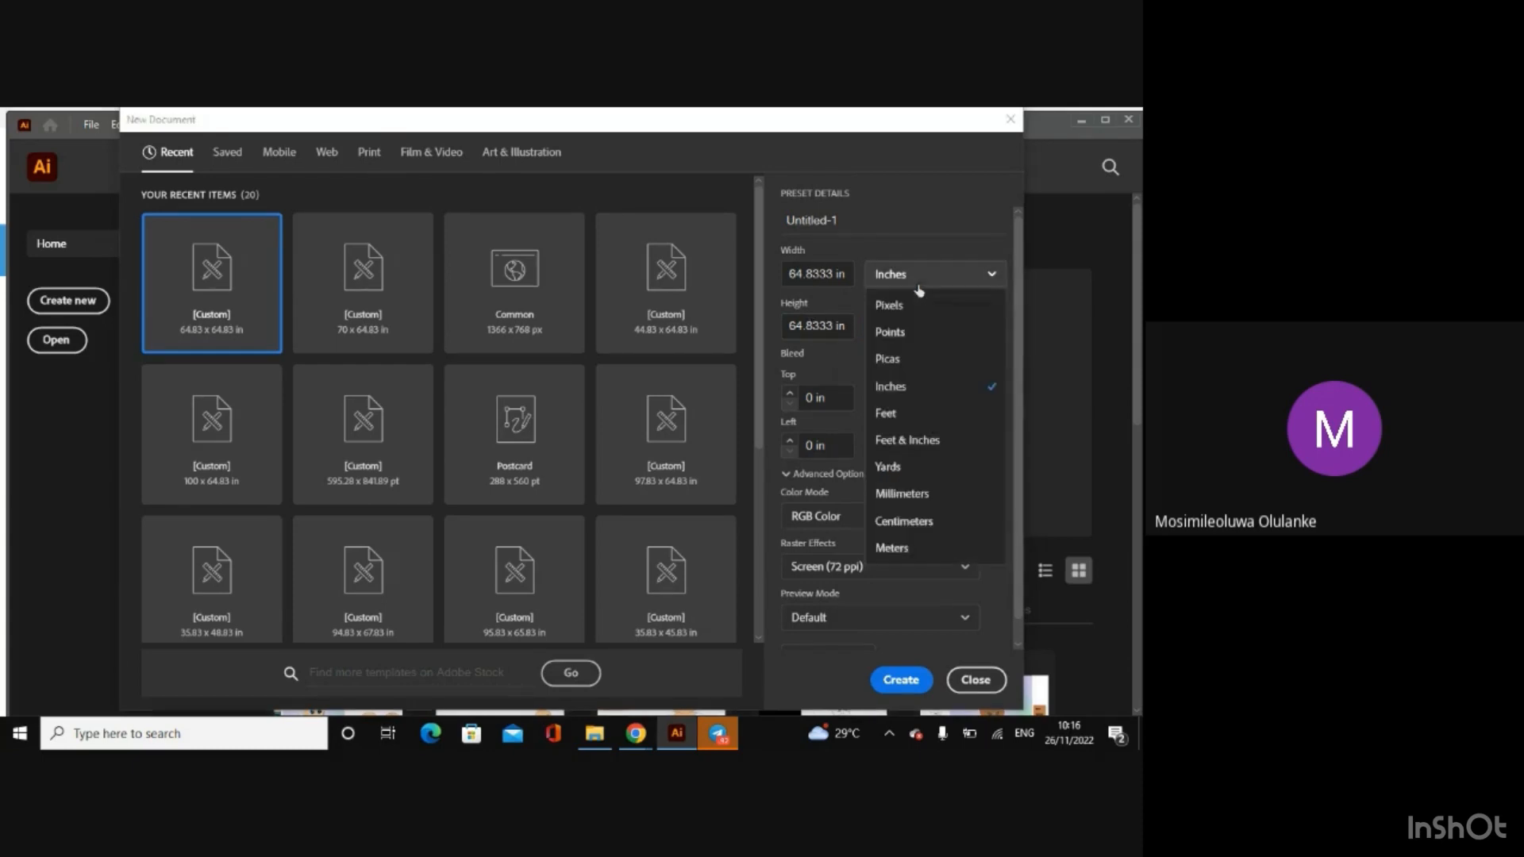
click(891, 386)
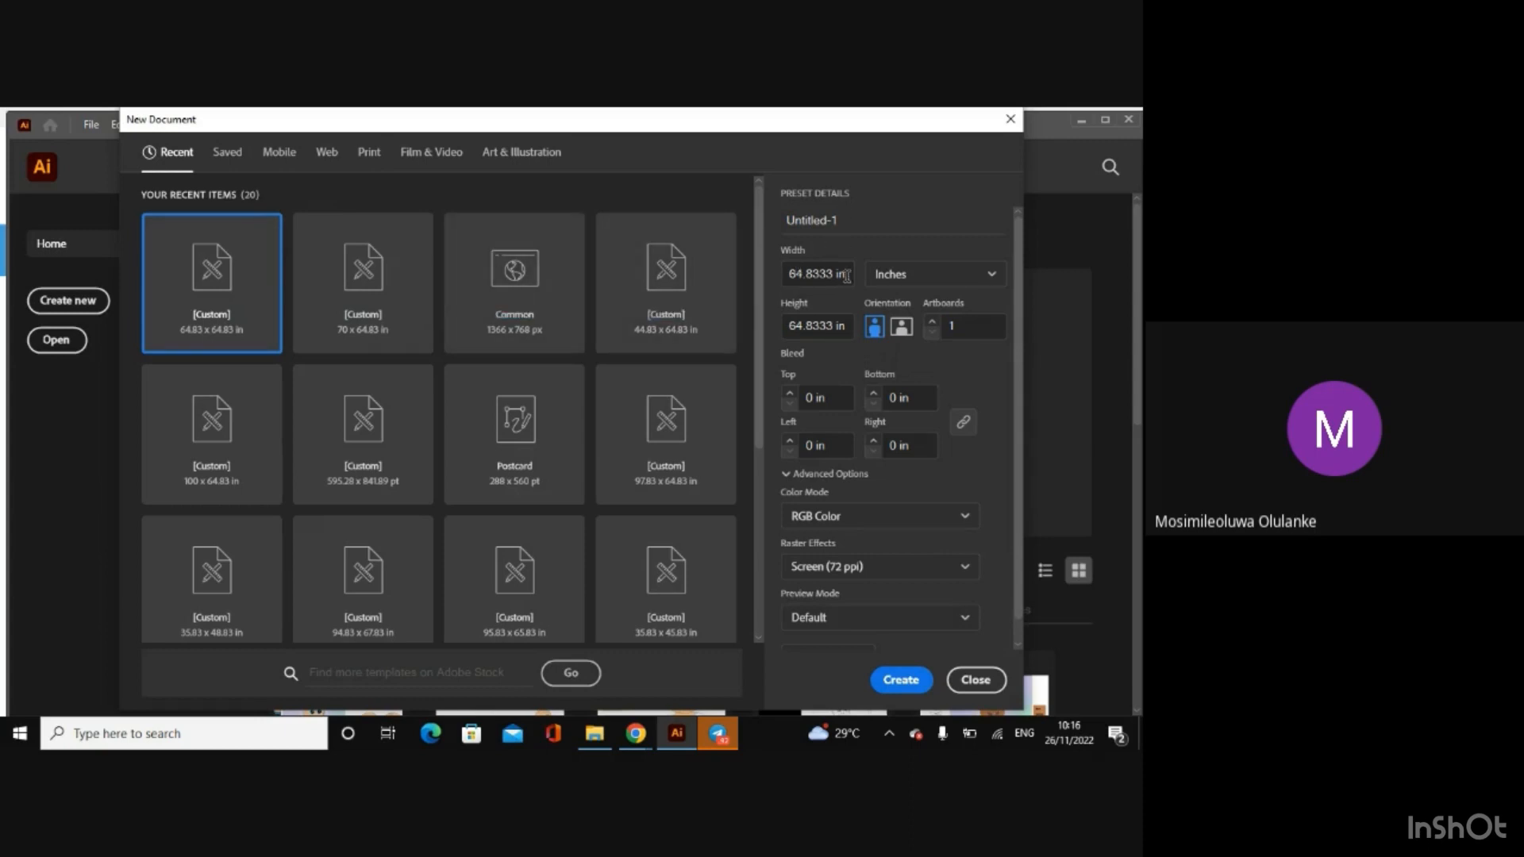
Step: Set the new document's width and height to 50 inches each
click(803, 274)
key(BackSpace)
key(BackSpace)
key(Delete)
key(Delete)
key(Delete)
key(Delete)
key(Delete)
key(Delete)
key(Delete)
key(Delete)
click(845, 322)
key(BackSpace)
key(BackSpace)
key(BackSpace)
key(BackSpace)
key(BackSpace)
key(BackSpace)
key(BackSpace)
key(BackSpace)
key(BackSpace)
key(BackSpace)
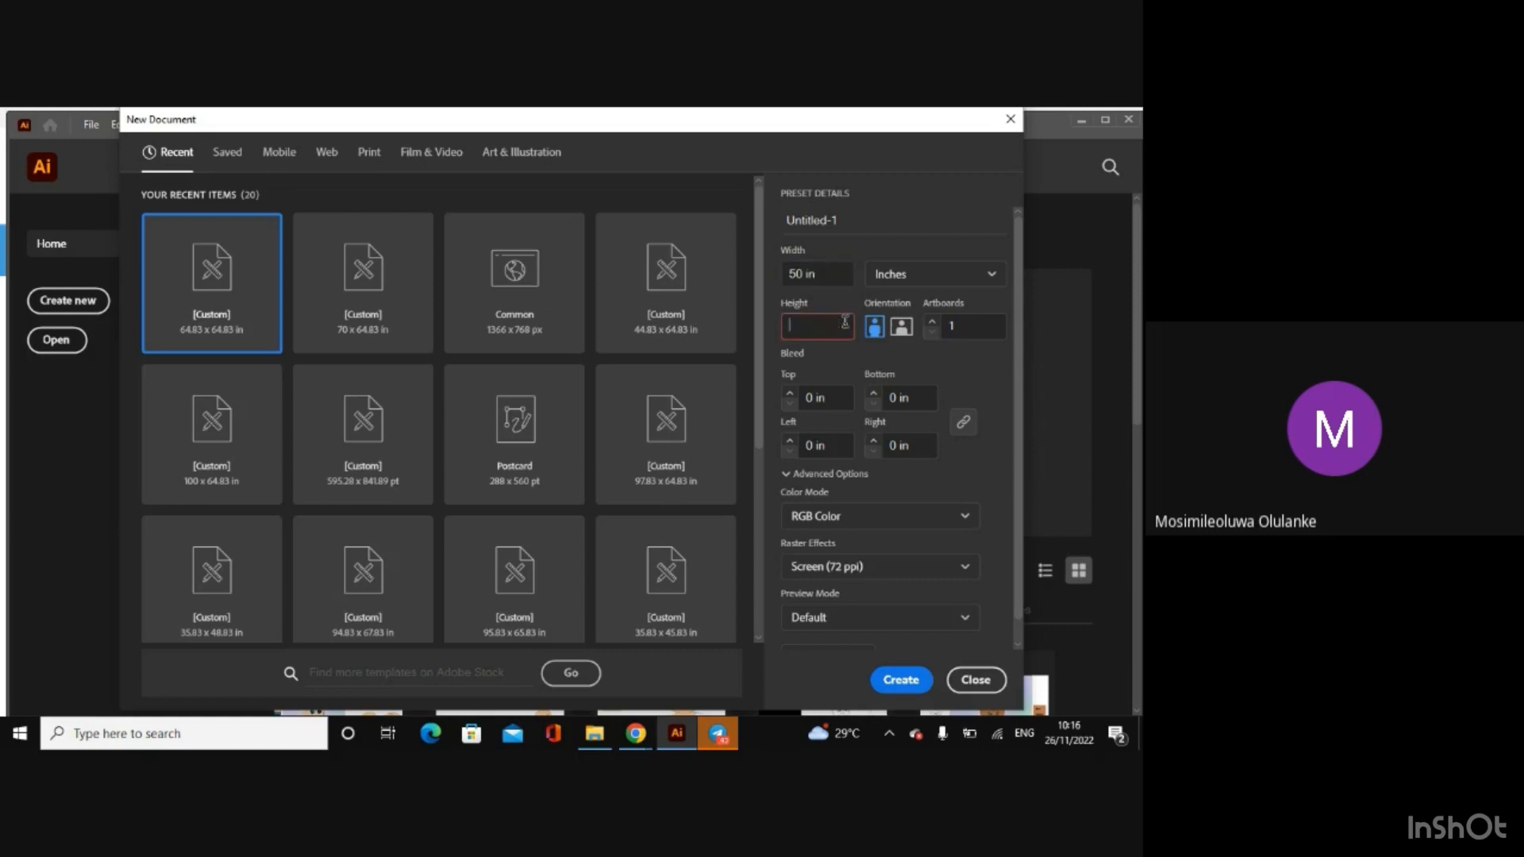
text(50)
Step: Choose the Common 1366 x 768 px preset and switch its orientation to portrait
click(819, 273)
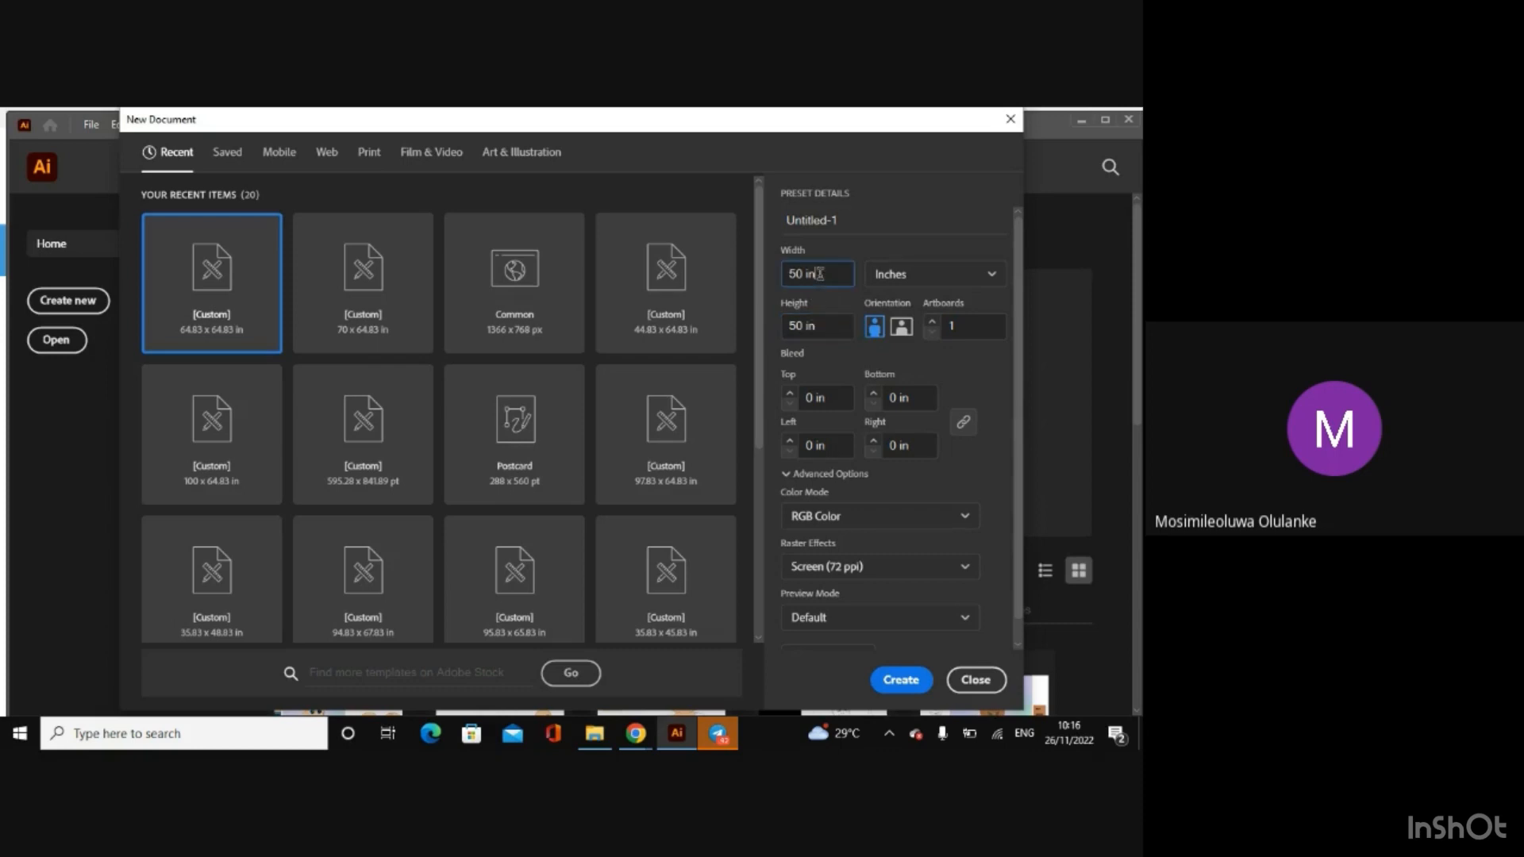
key(BackSpace)
key(BackSpace)
click(501, 293)
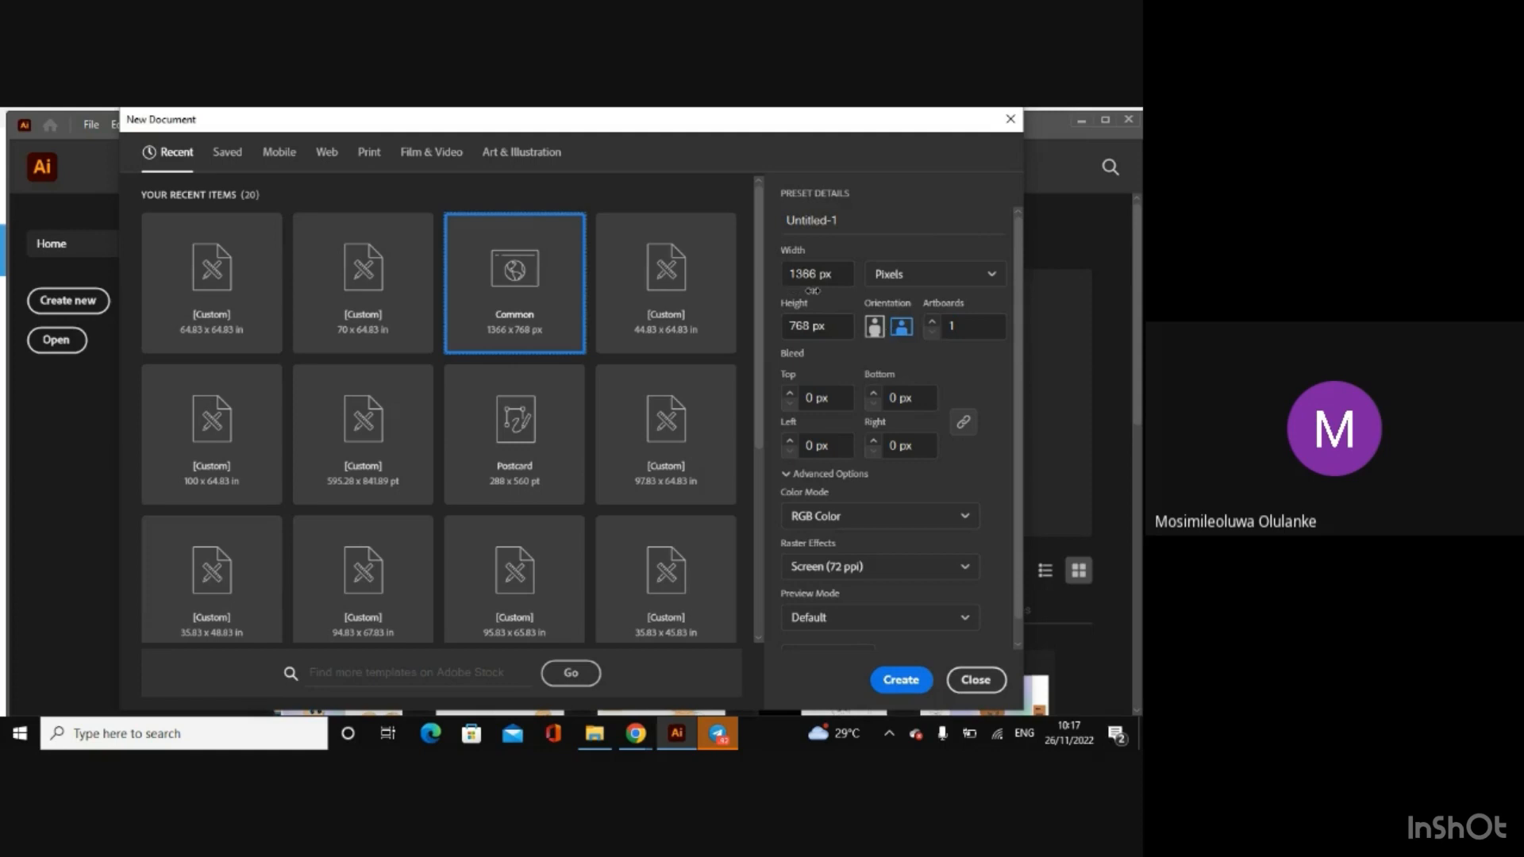
click(874, 327)
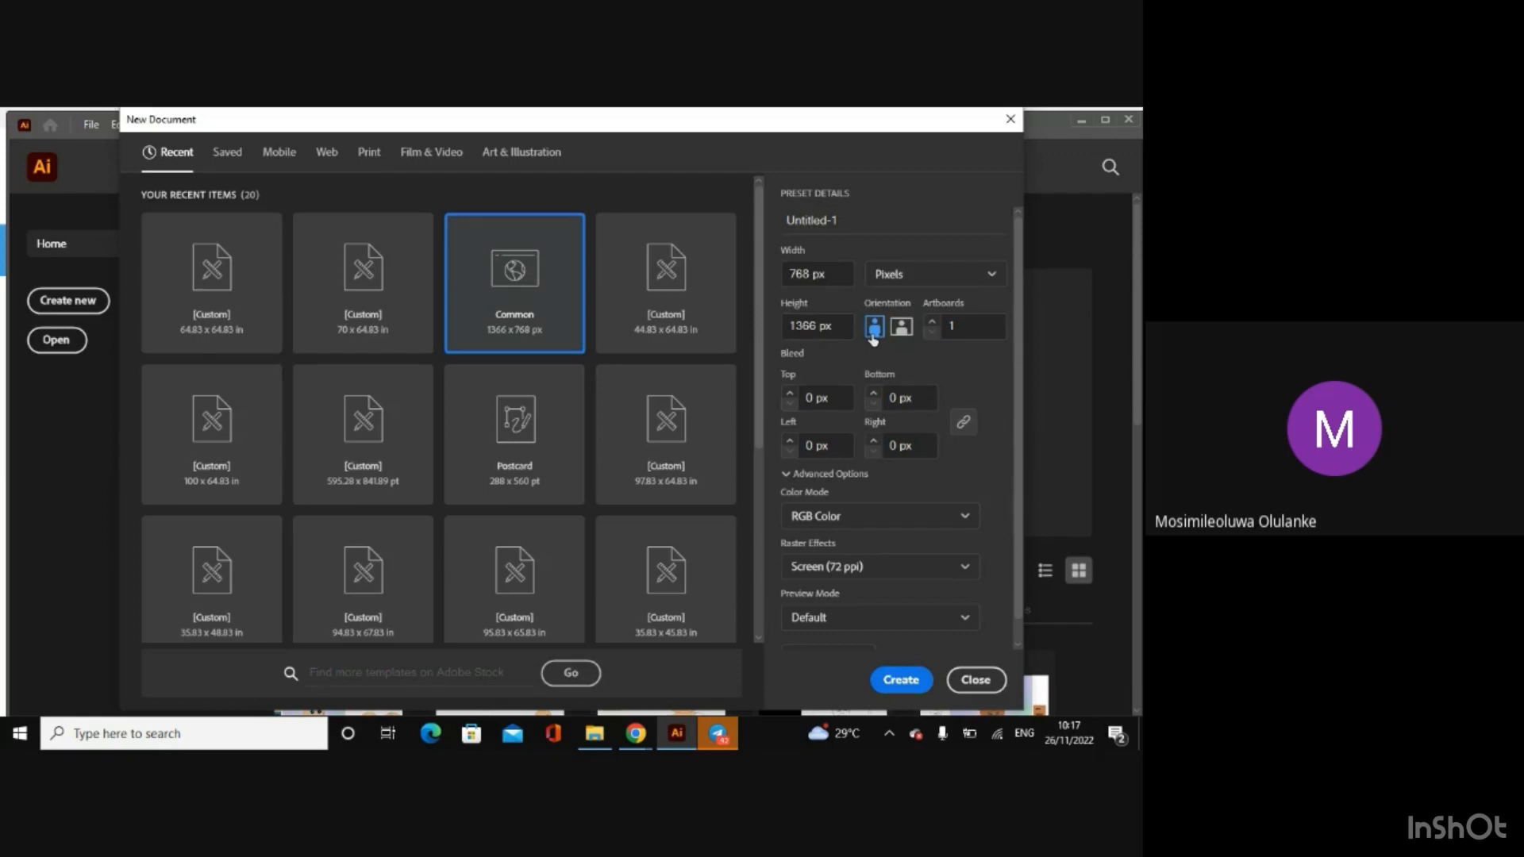
Step: Create a document from the custom 64.83 x 64.83 in preset with RGB Color mode, and maximize the Illustrator window
click(210, 292)
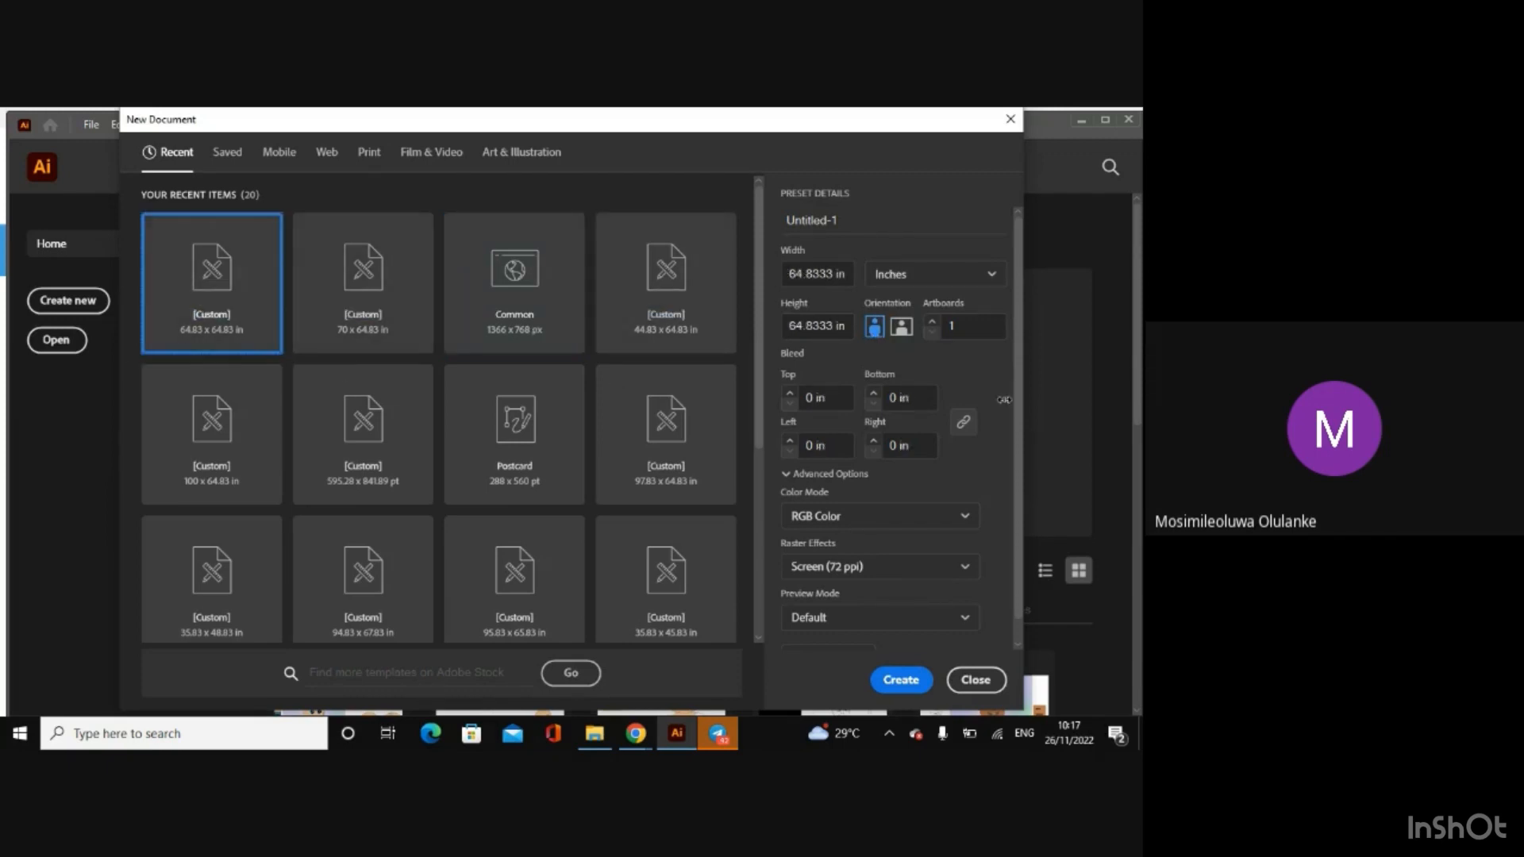
click(853, 519)
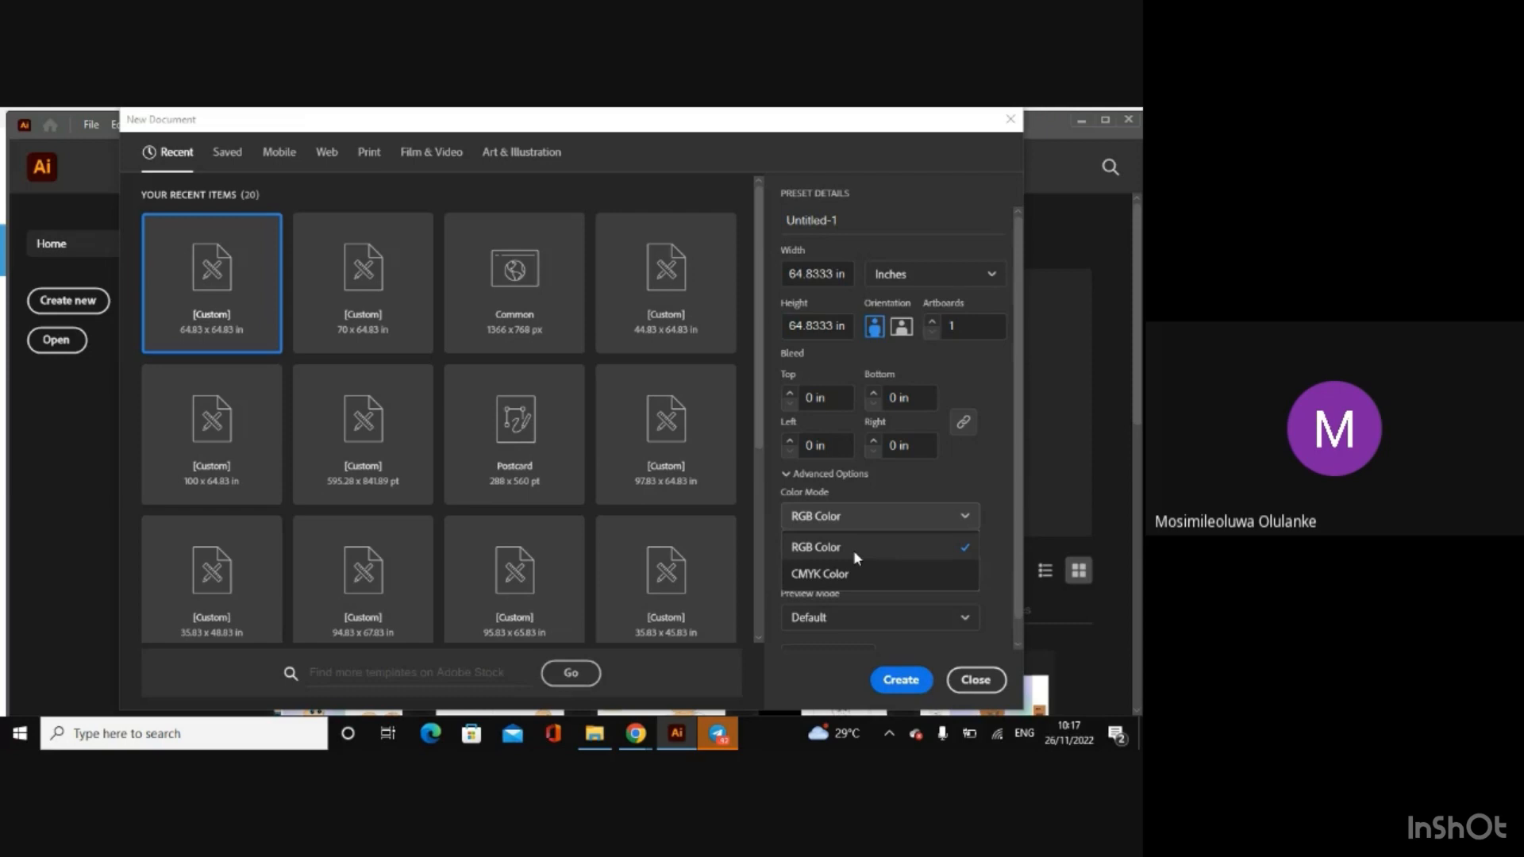
click(854, 551)
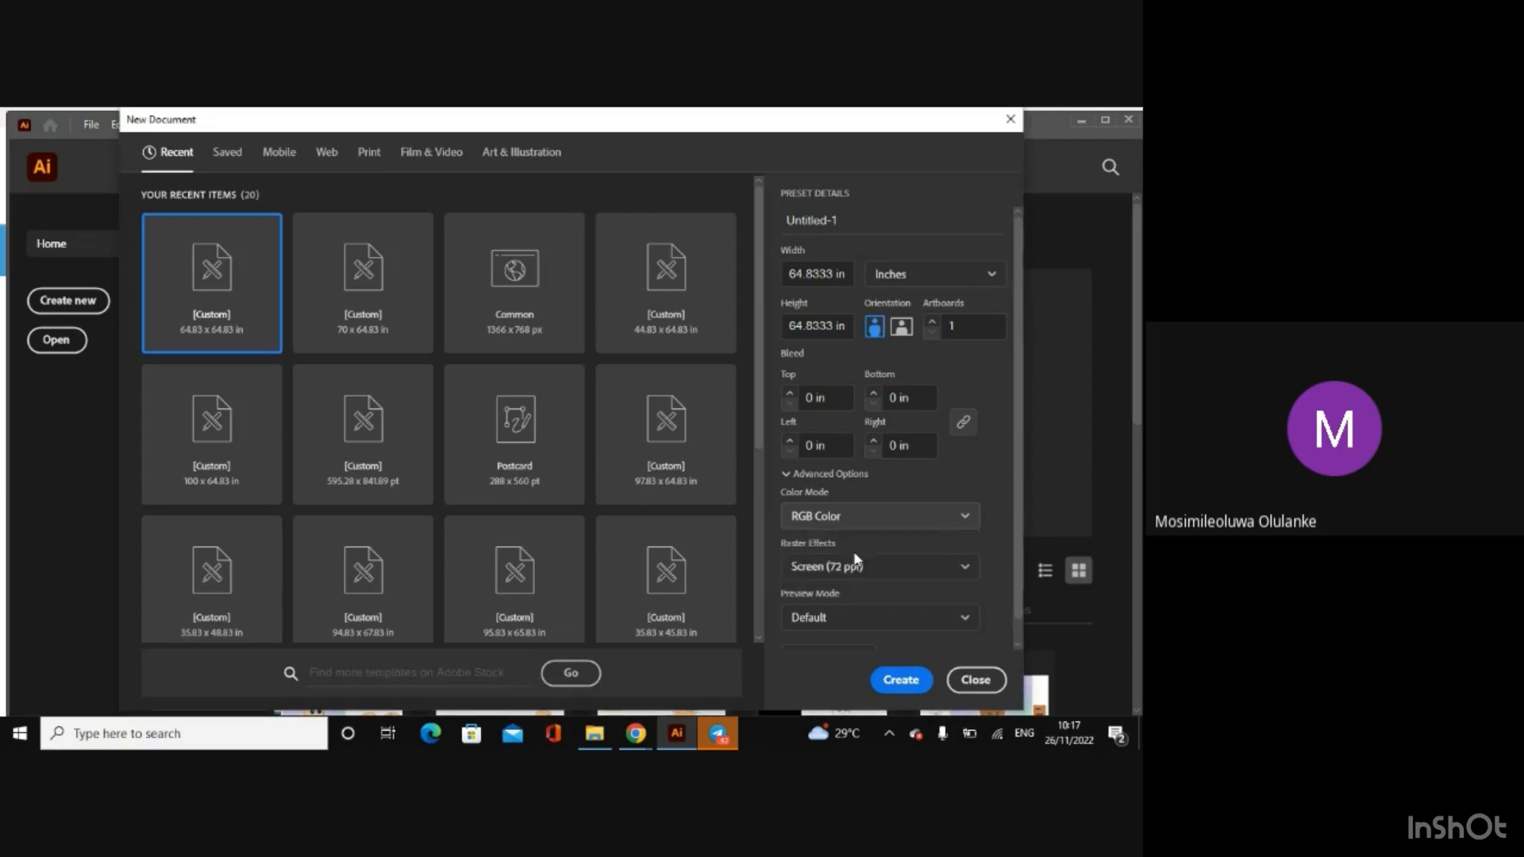
click(907, 517)
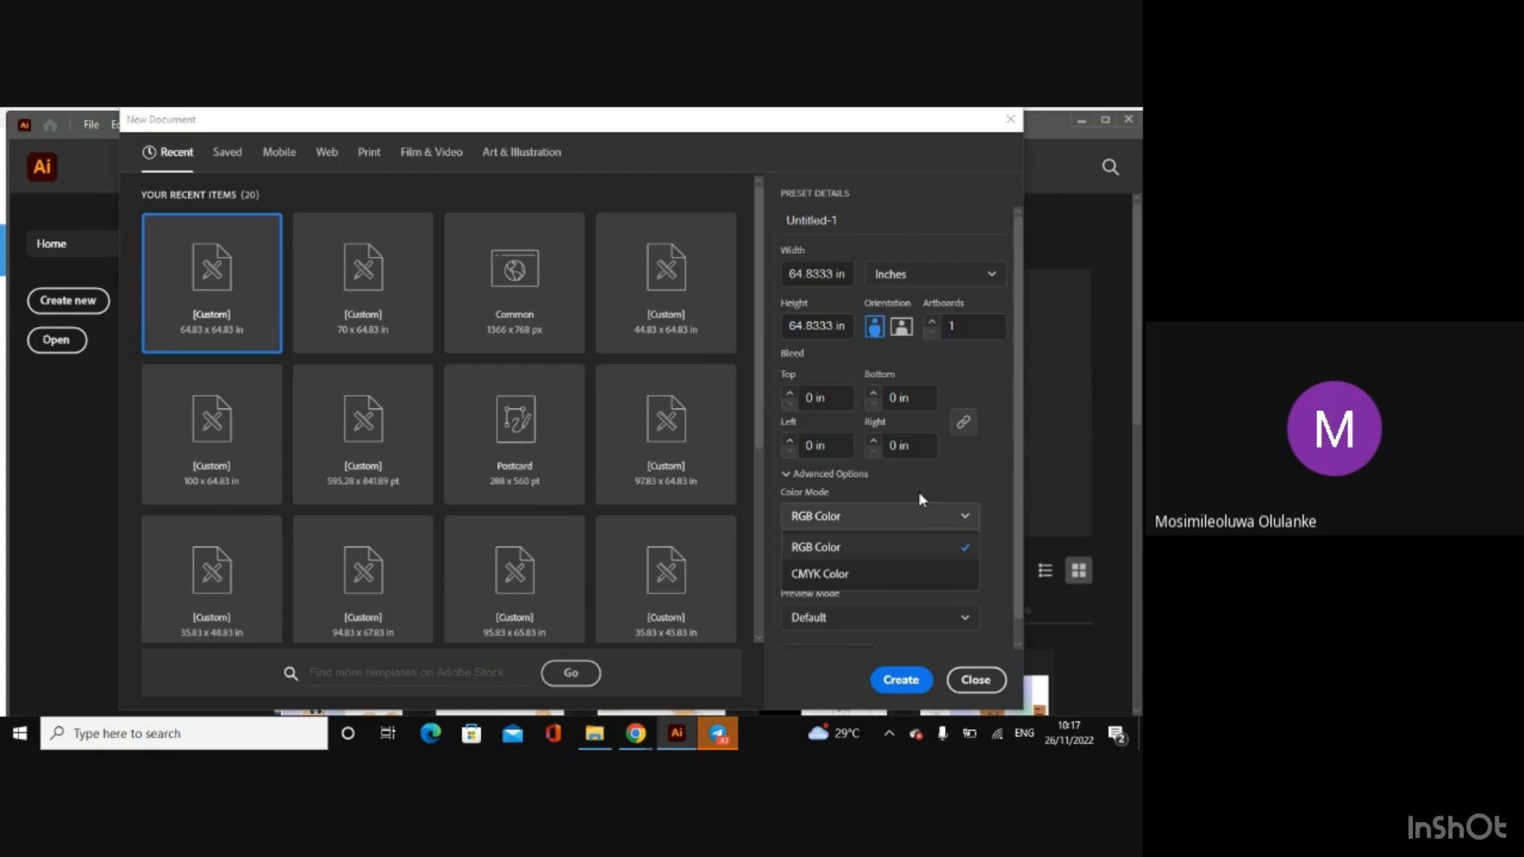
click(862, 547)
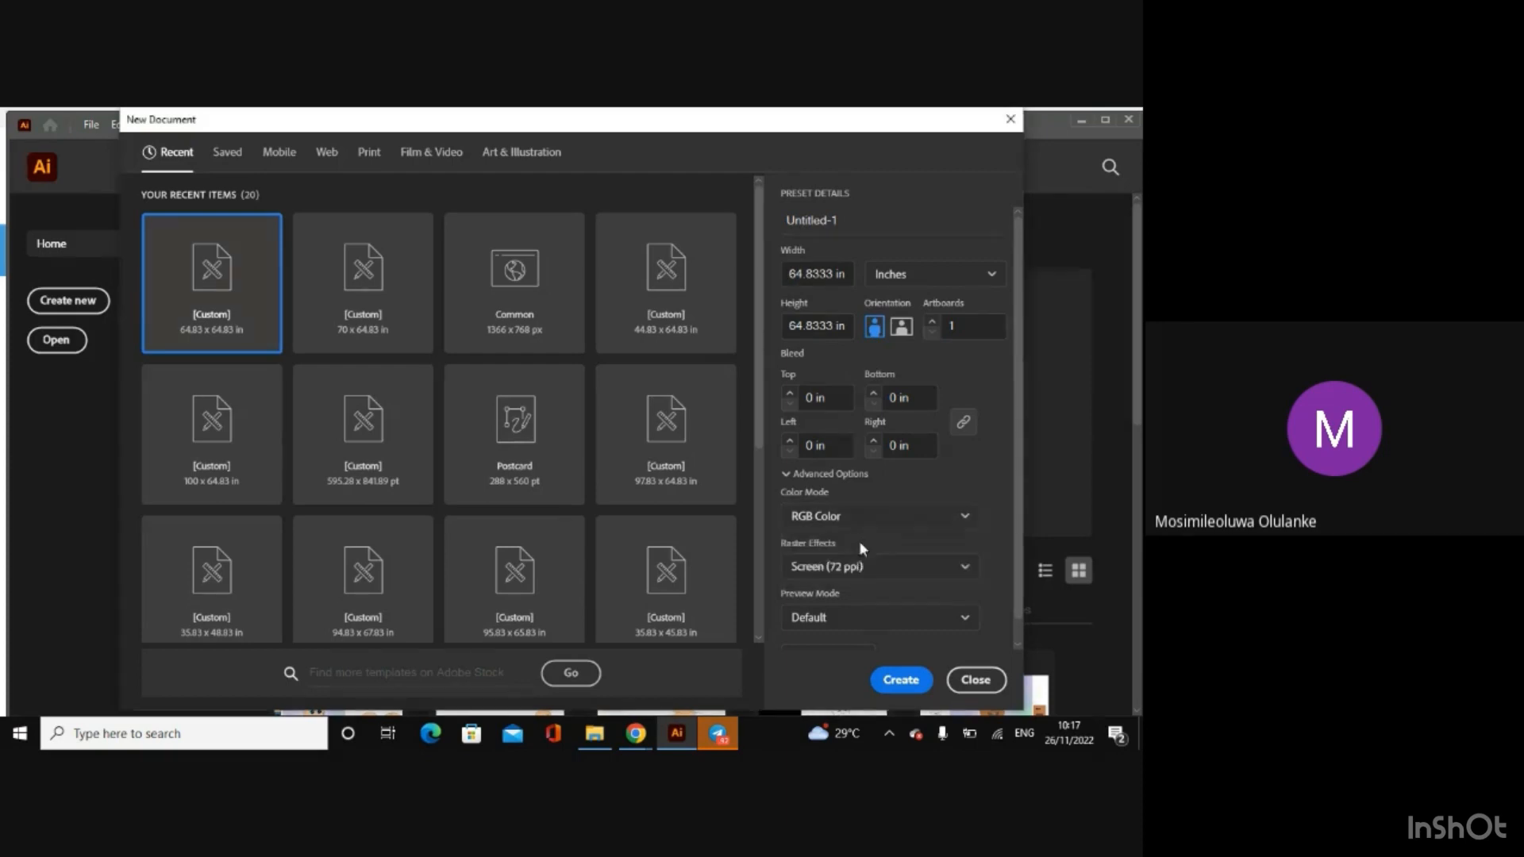
click(899, 682)
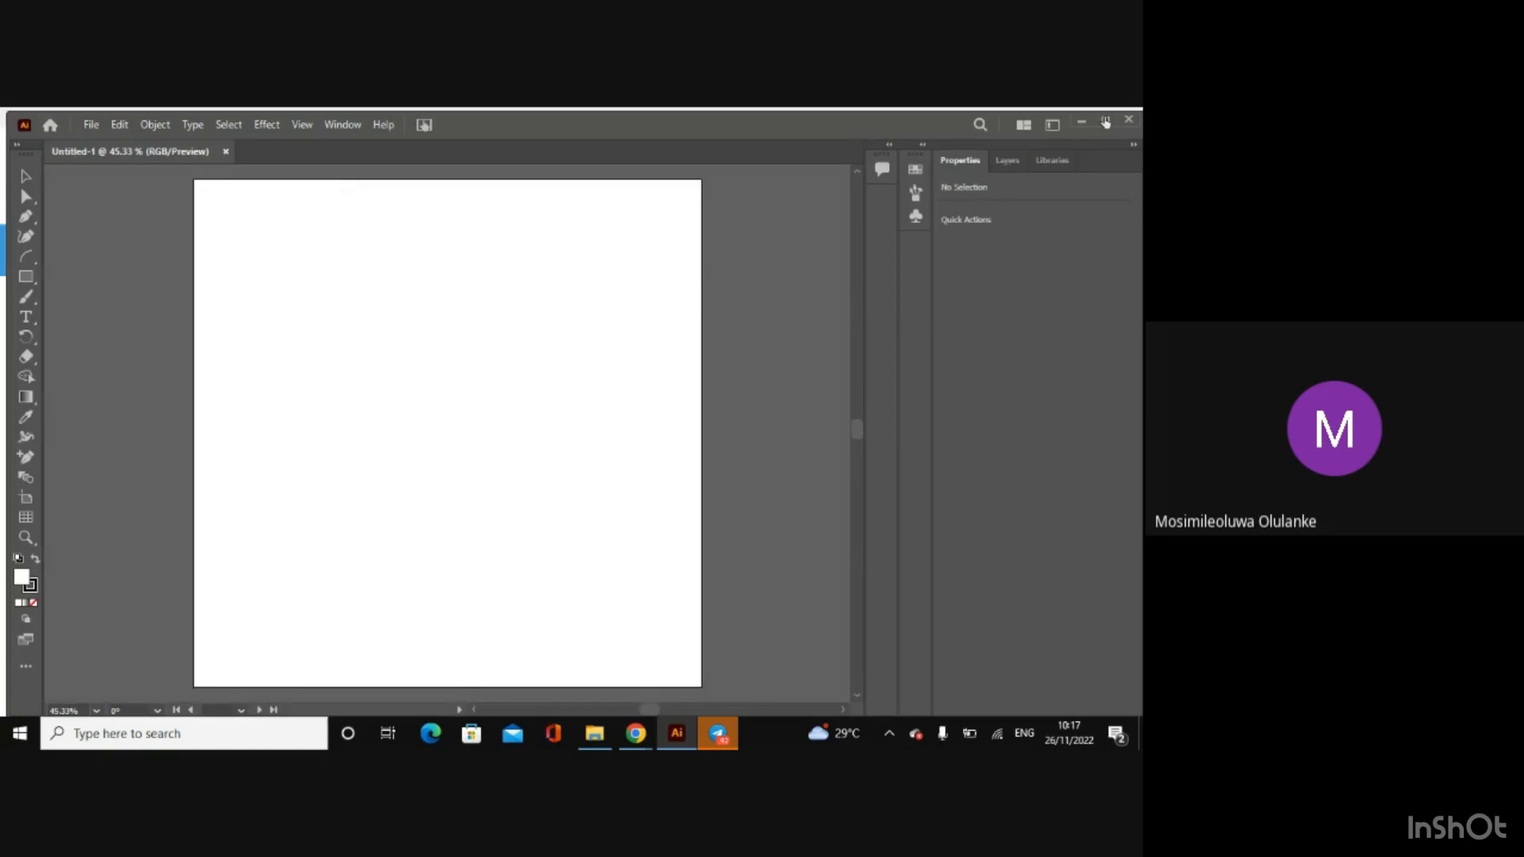
click(1106, 123)
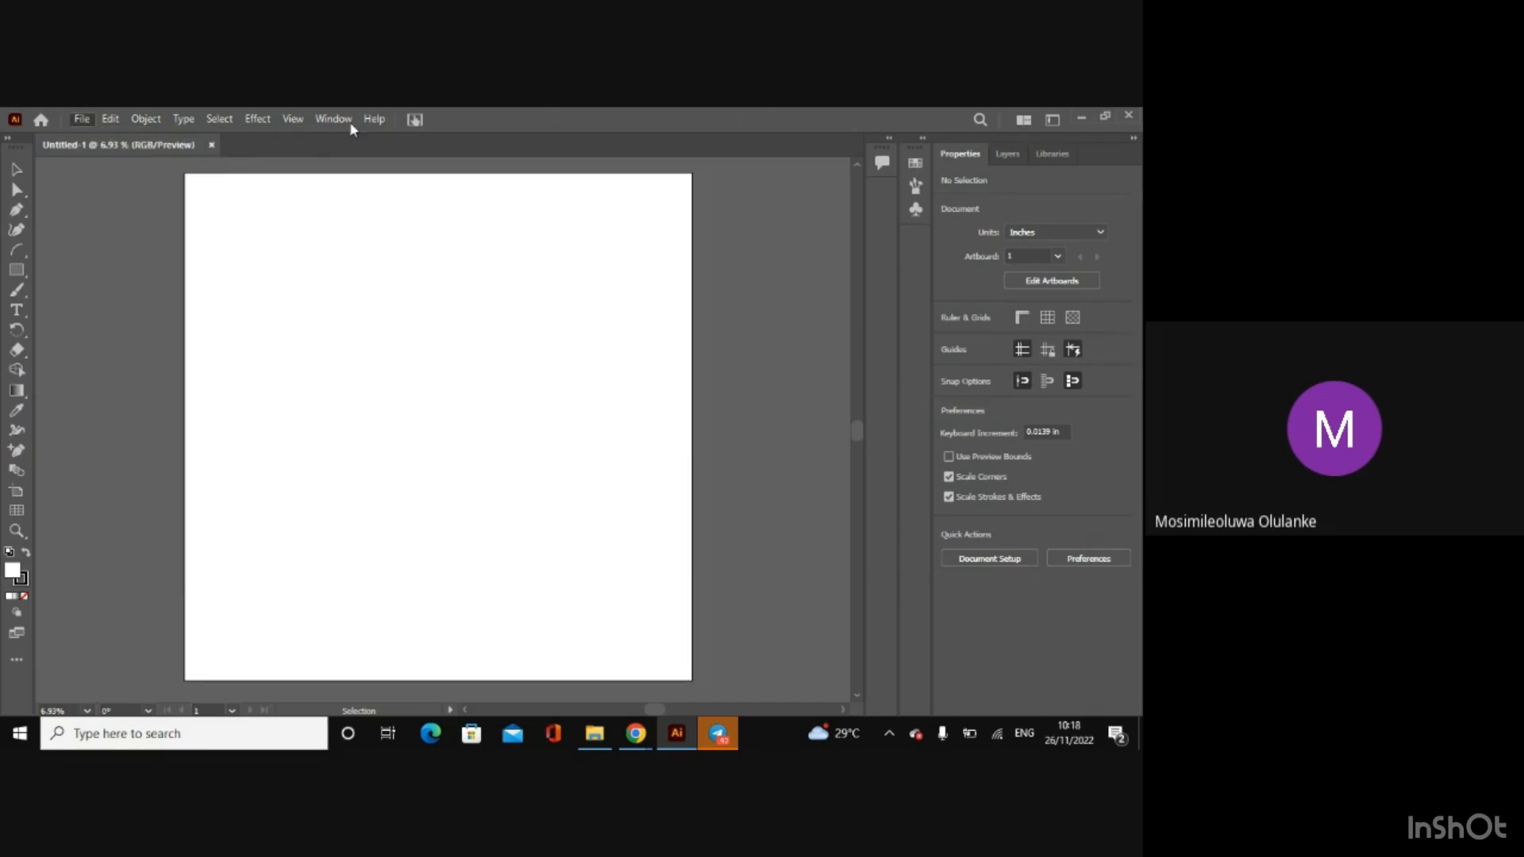
Step: Look over the commands available for handling files and for arranging and transforming objects
click(293, 119)
mouse_move(122, 123)
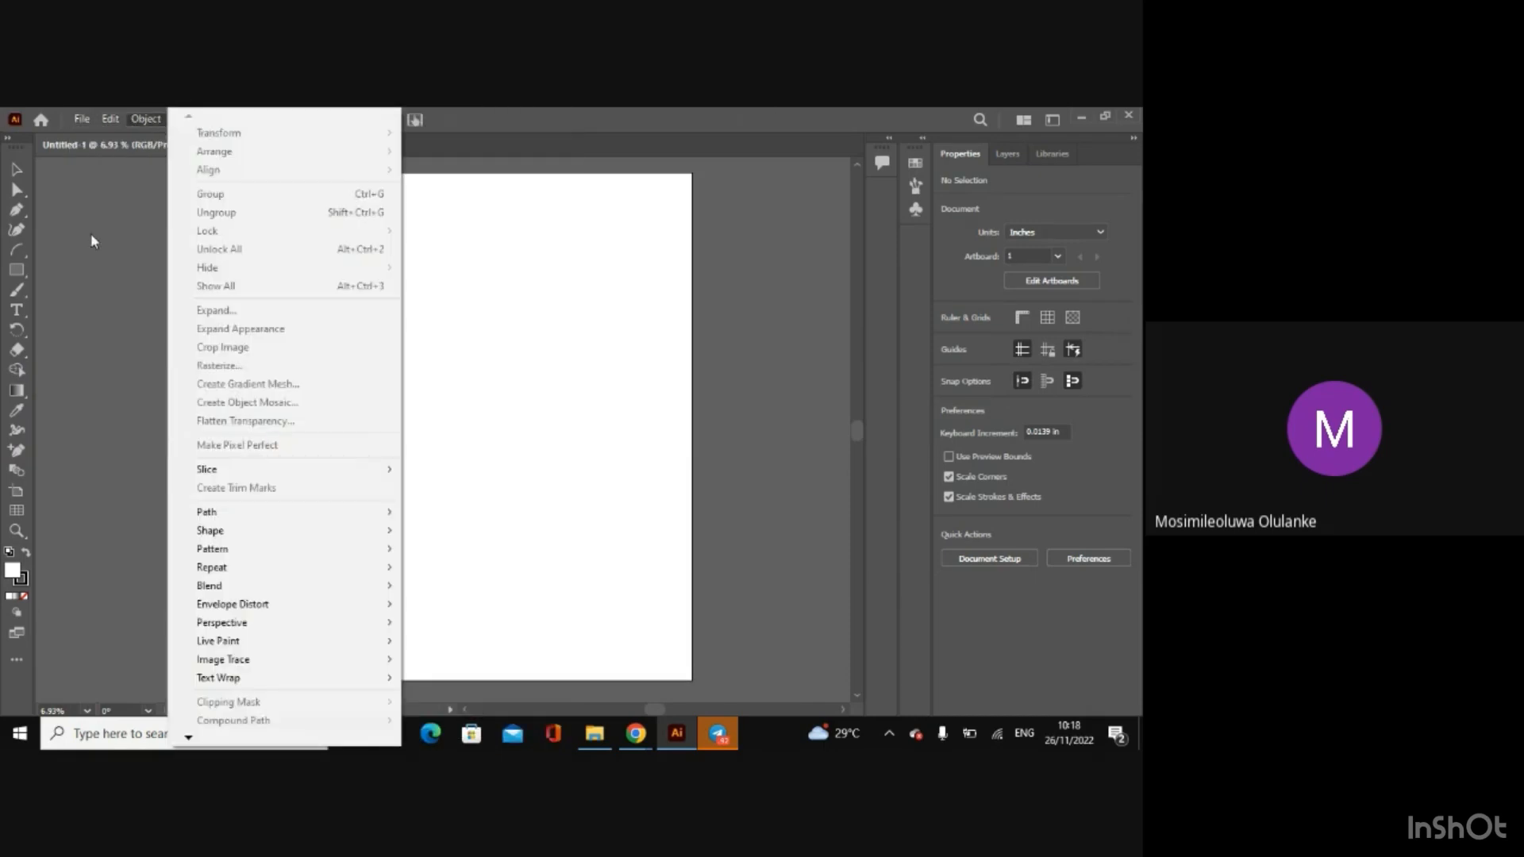
click(91, 233)
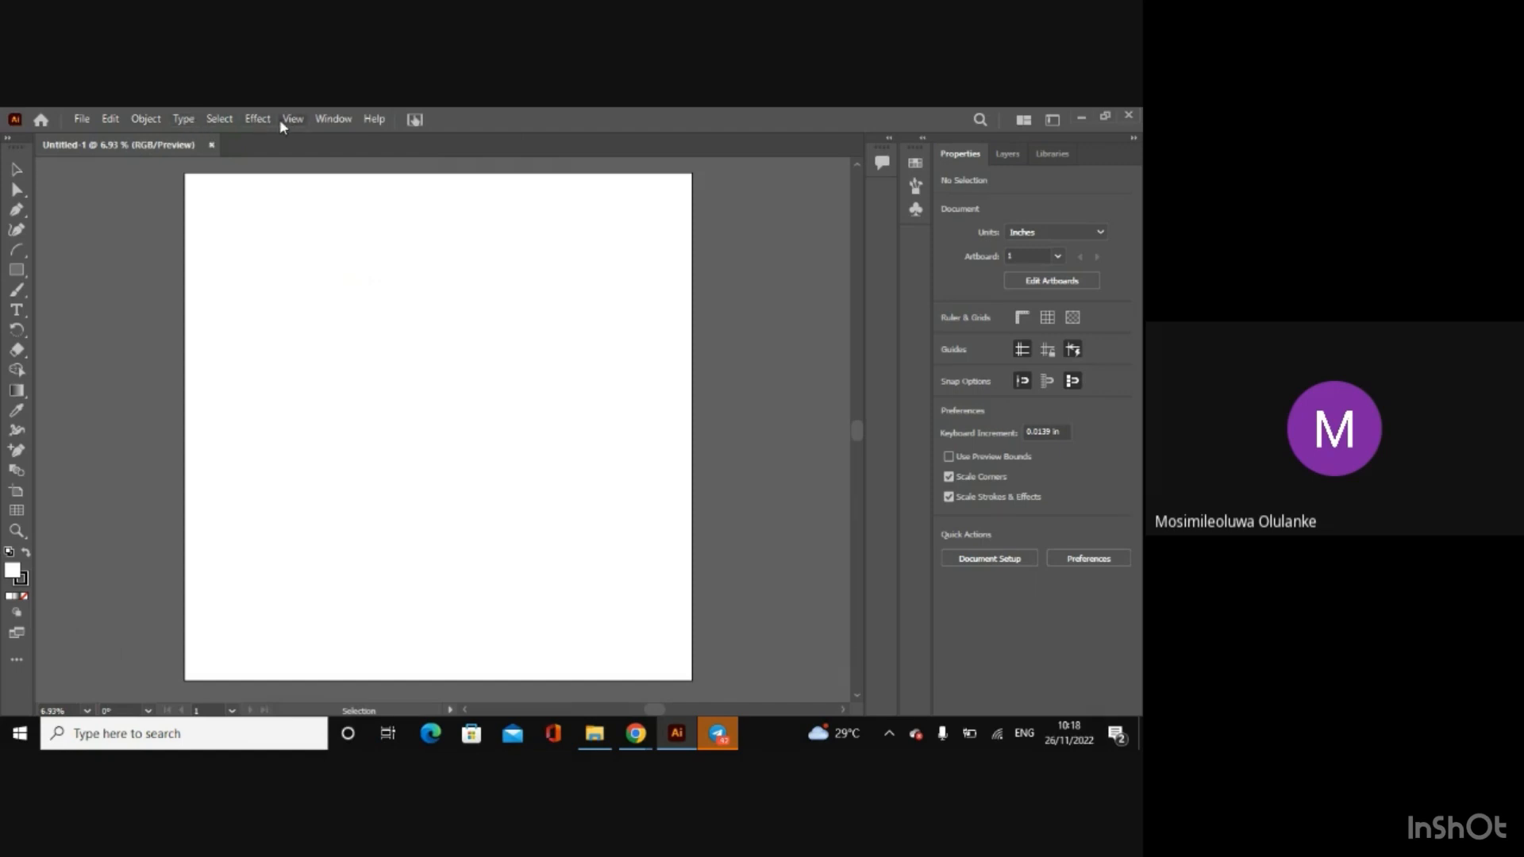
click(80, 121)
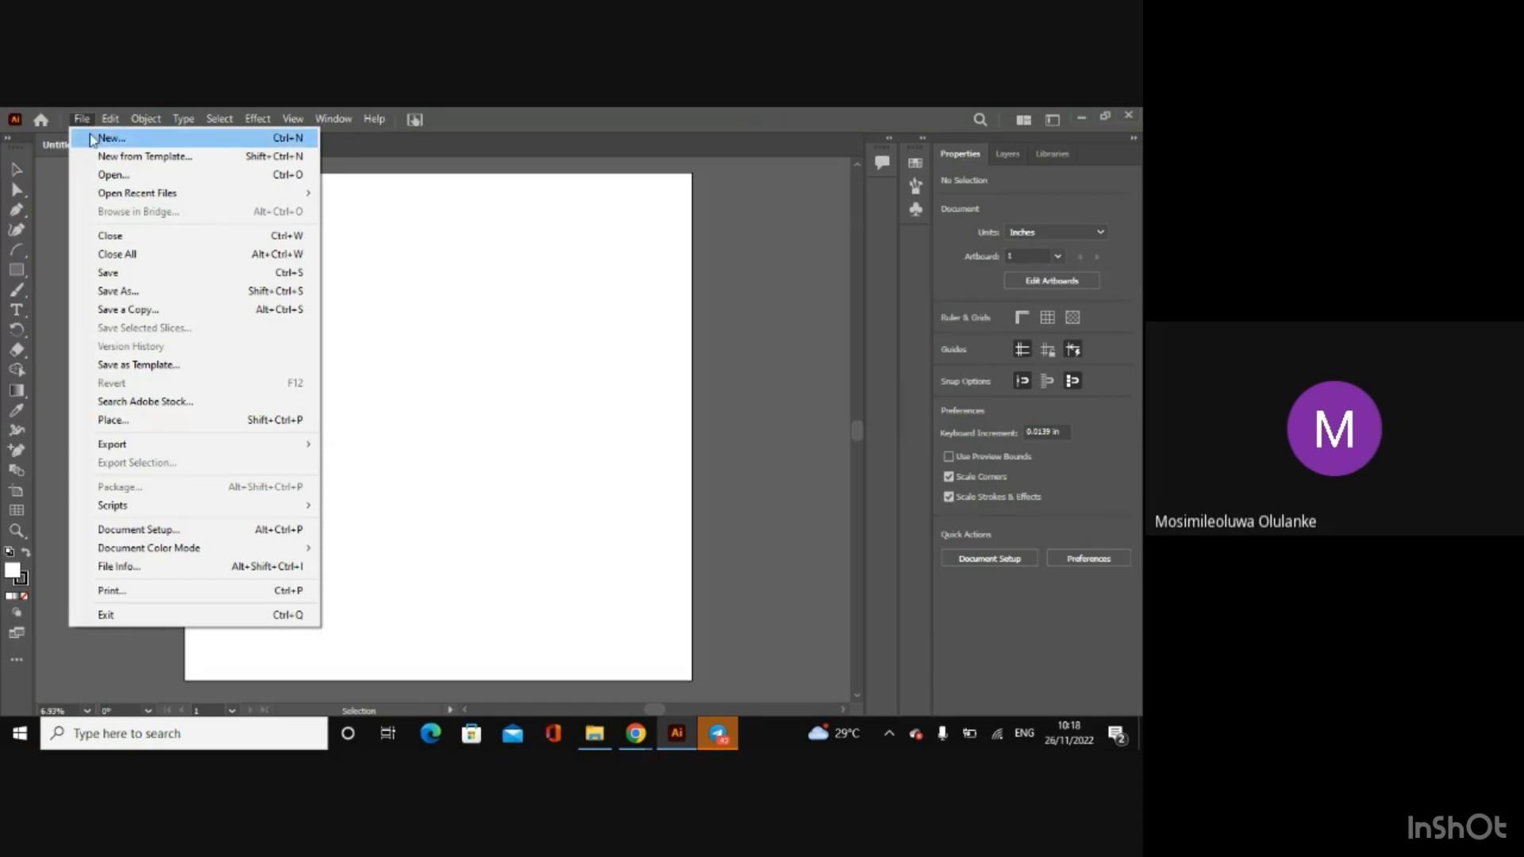
click(459, 203)
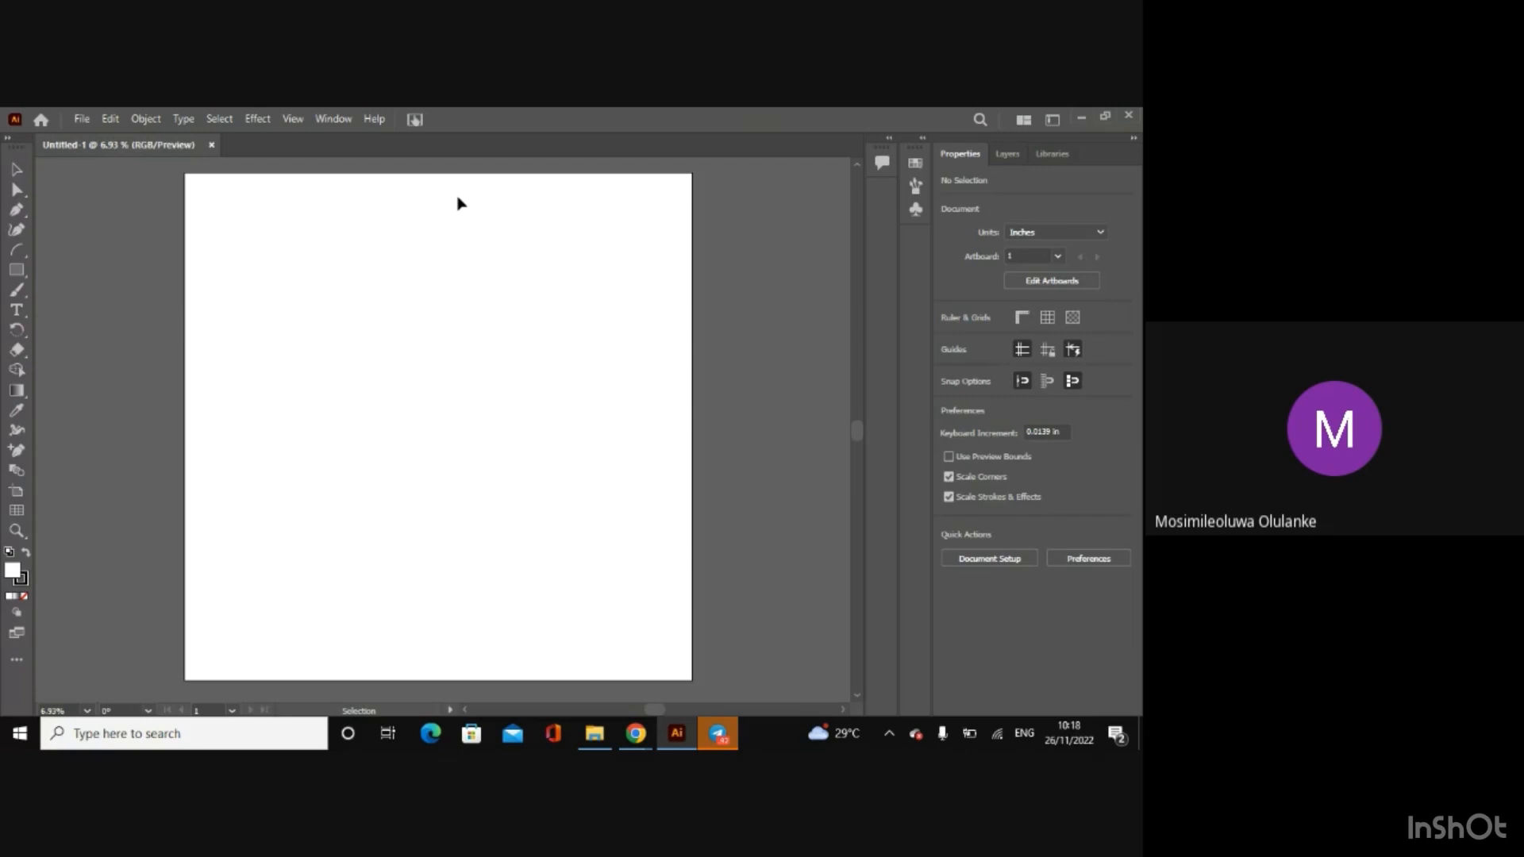
click(84, 121)
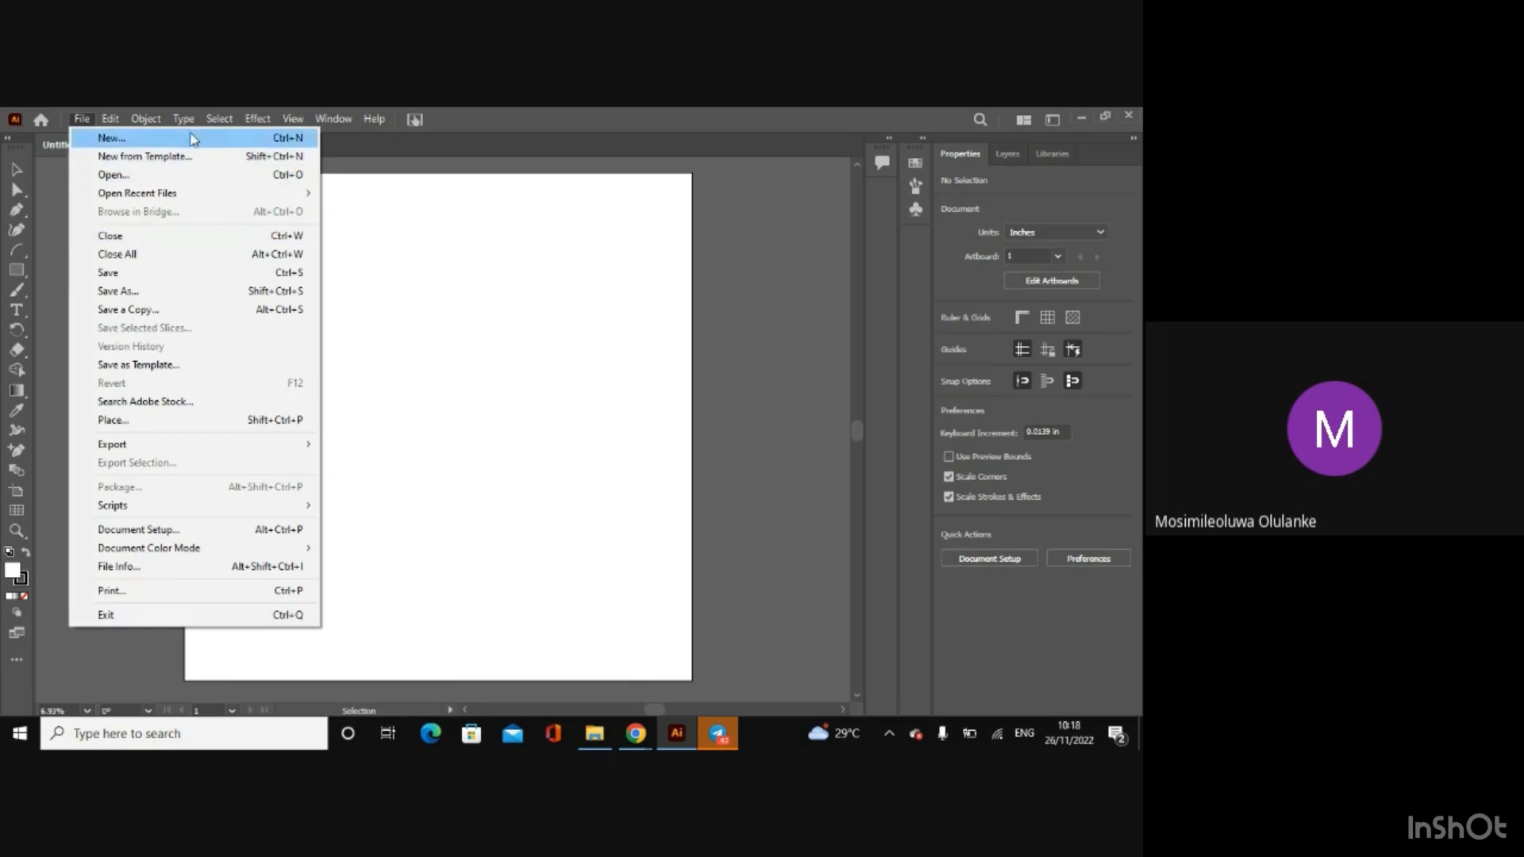
mouse_move(219, 118)
mouse_move(82, 118)
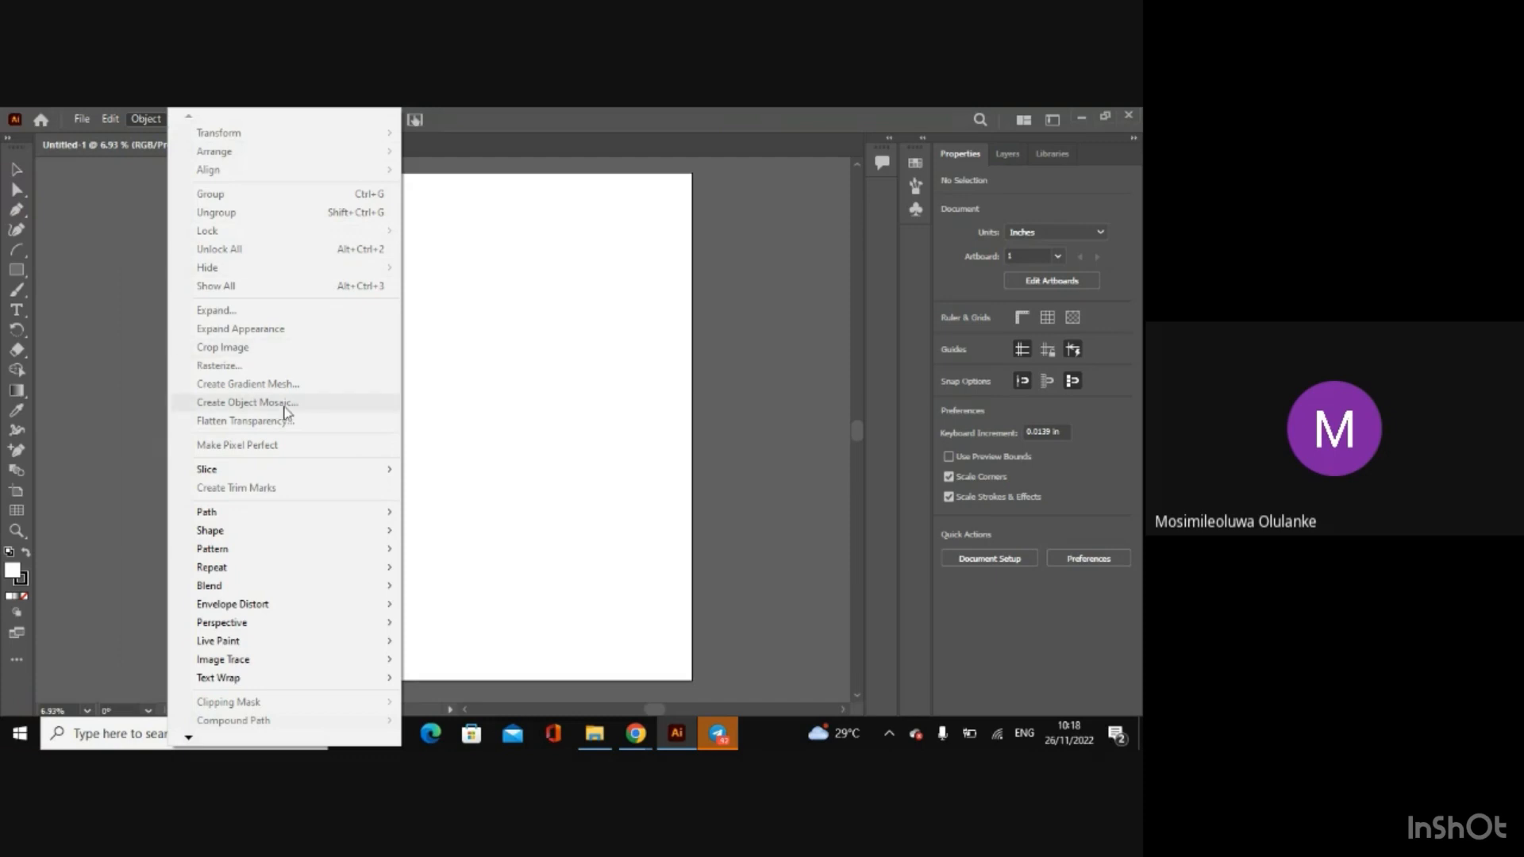
click(97, 278)
Step: Examine the available type commands, the Illustrator and Photoshop effects, and the view options
click(191, 119)
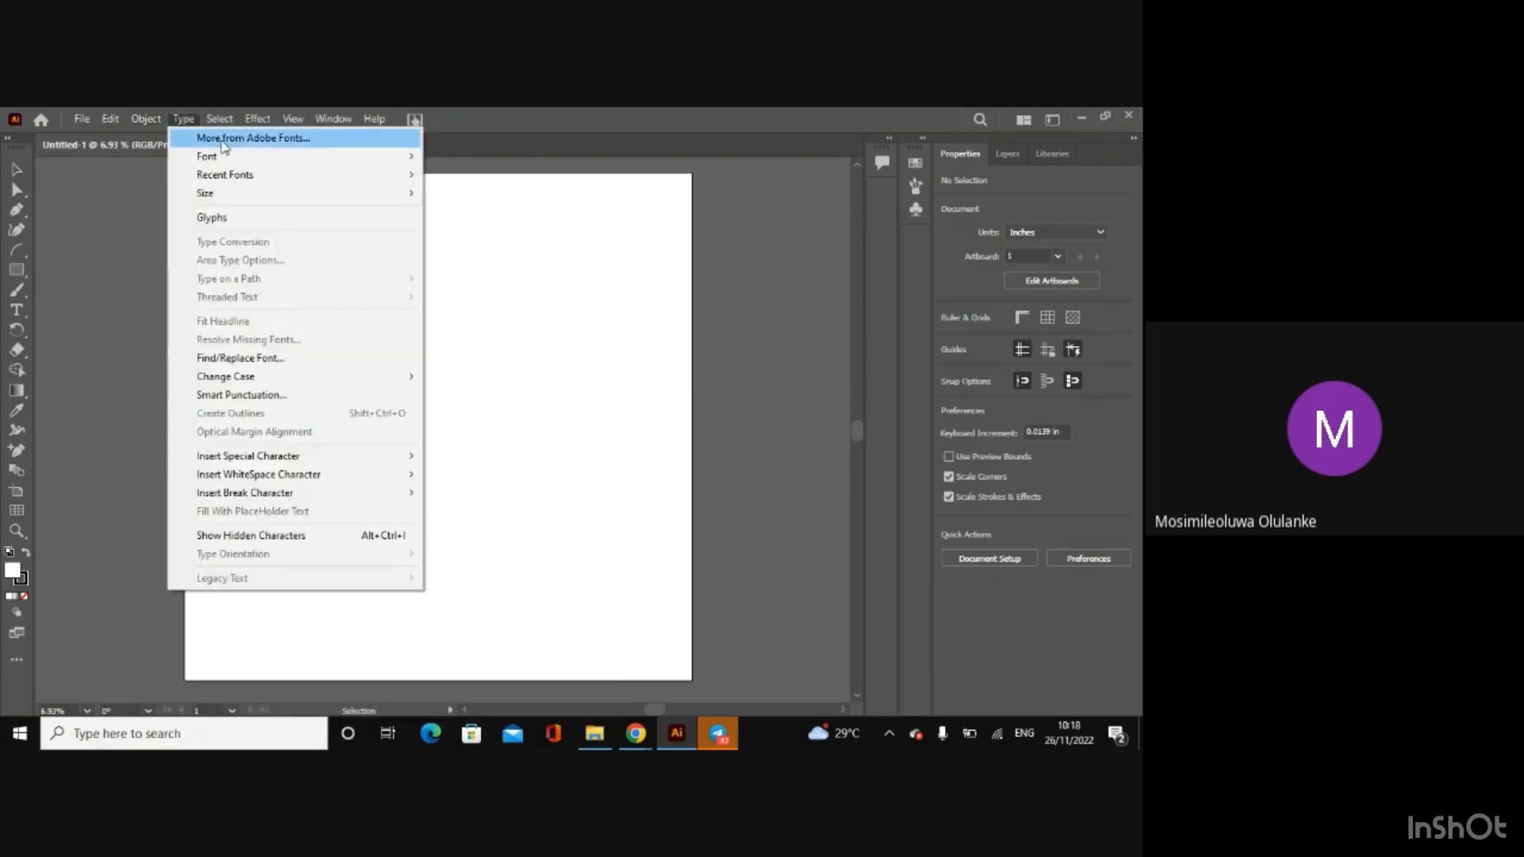
mouse_move(213, 119)
mouse_move(262, 121)
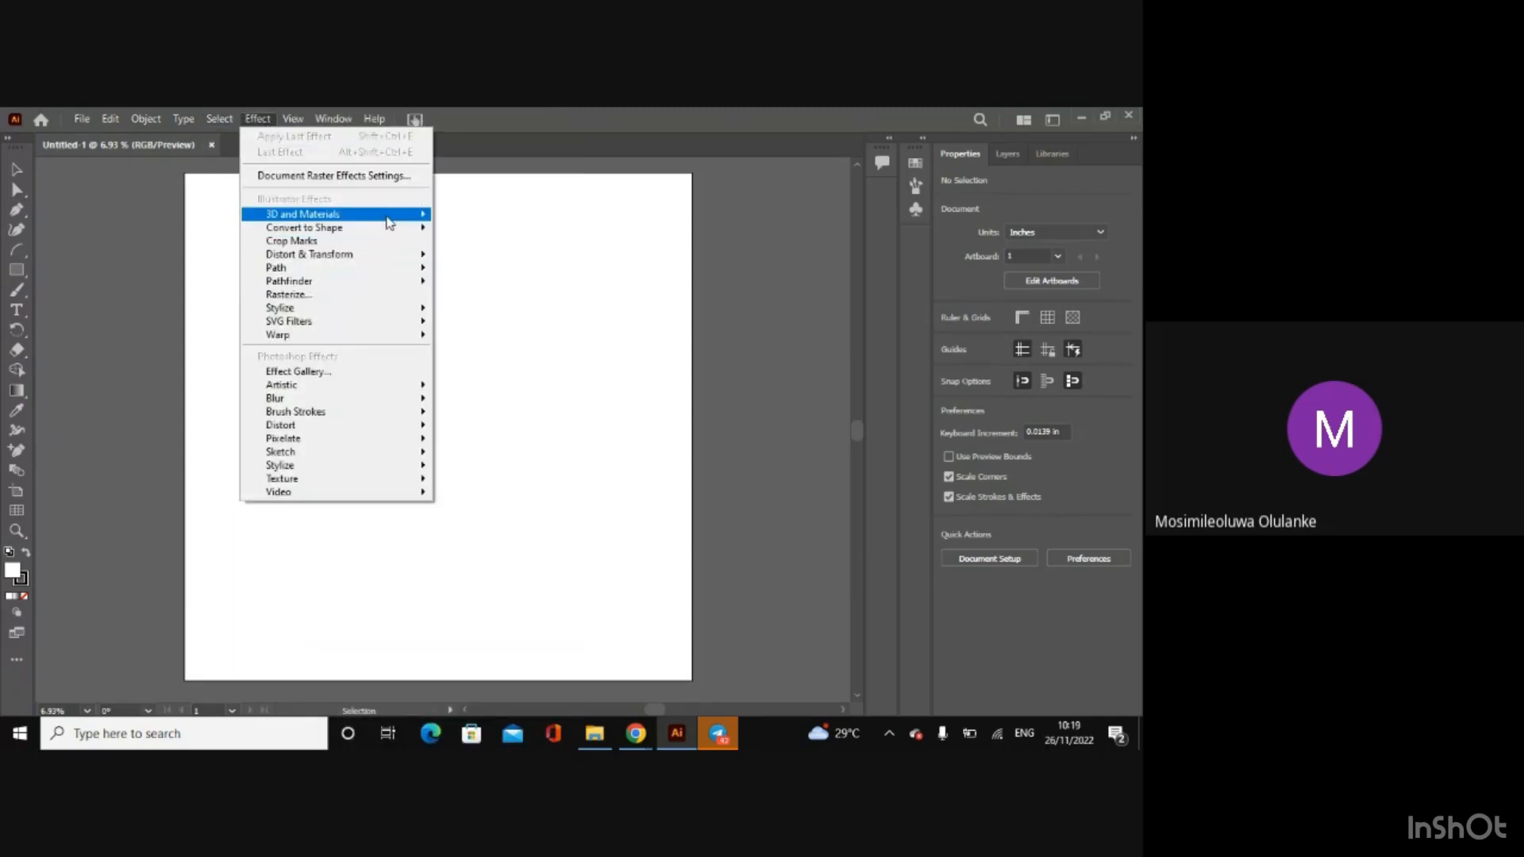
mouse_move(389, 223)
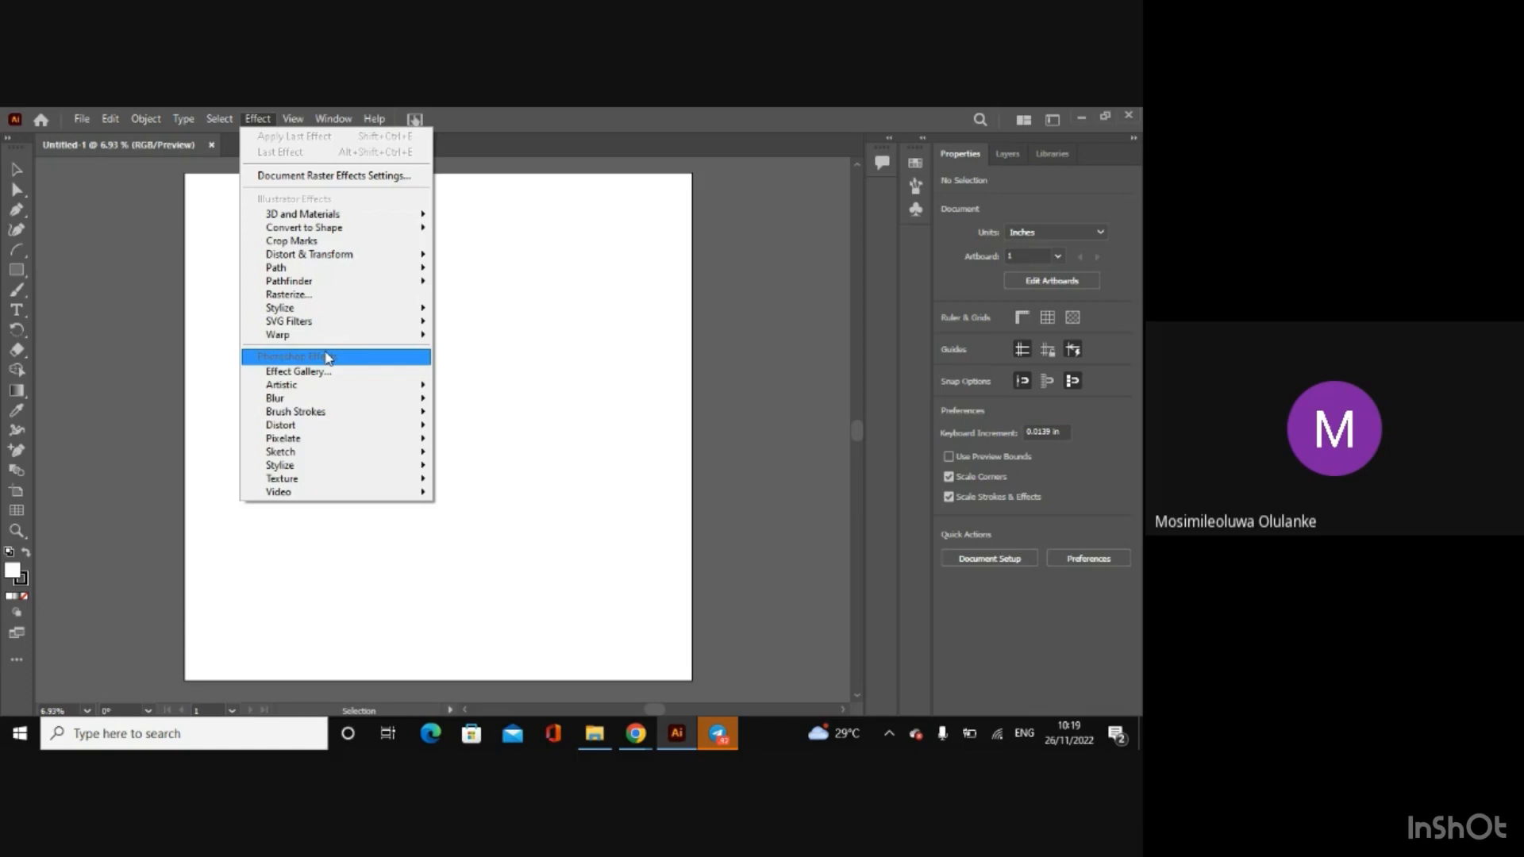
mouse_move(406, 454)
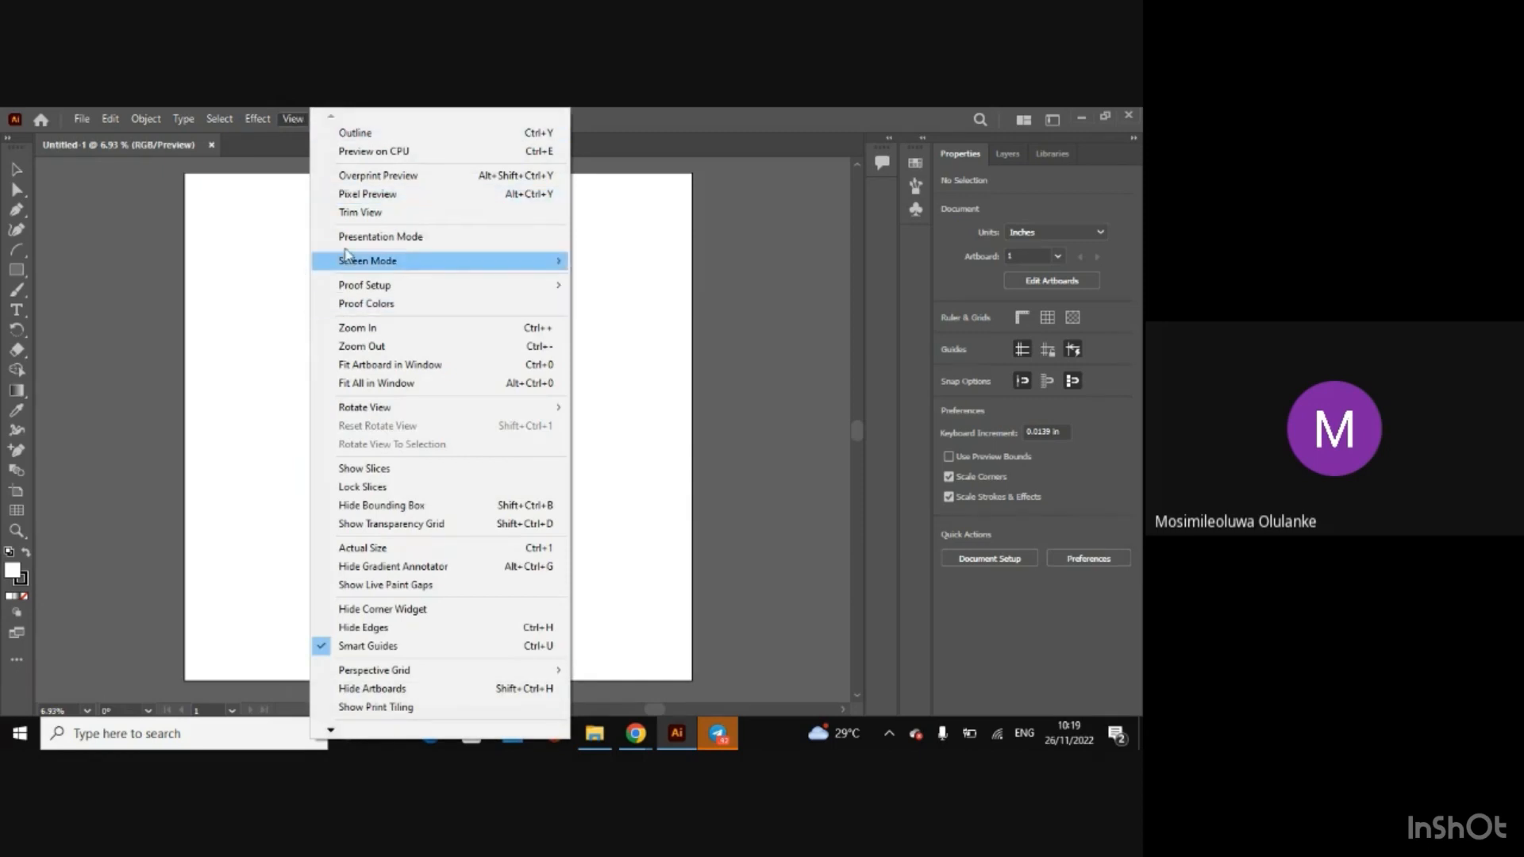
click(208, 198)
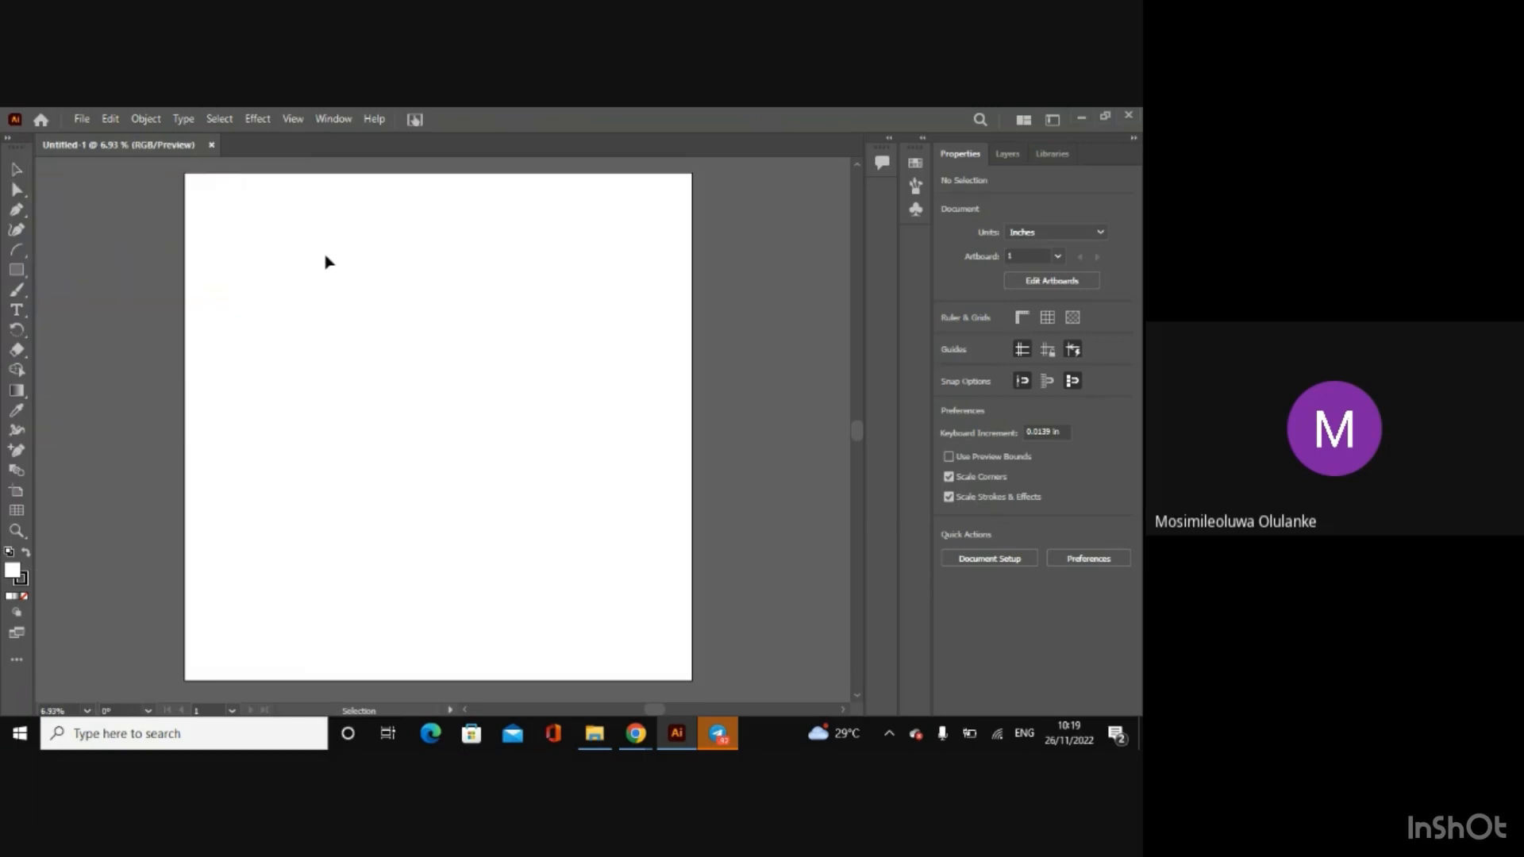
Step: Draw a rectangle about 27.8 in wide and 22 in high on the artboard and fill it with bright green
click(16, 270)
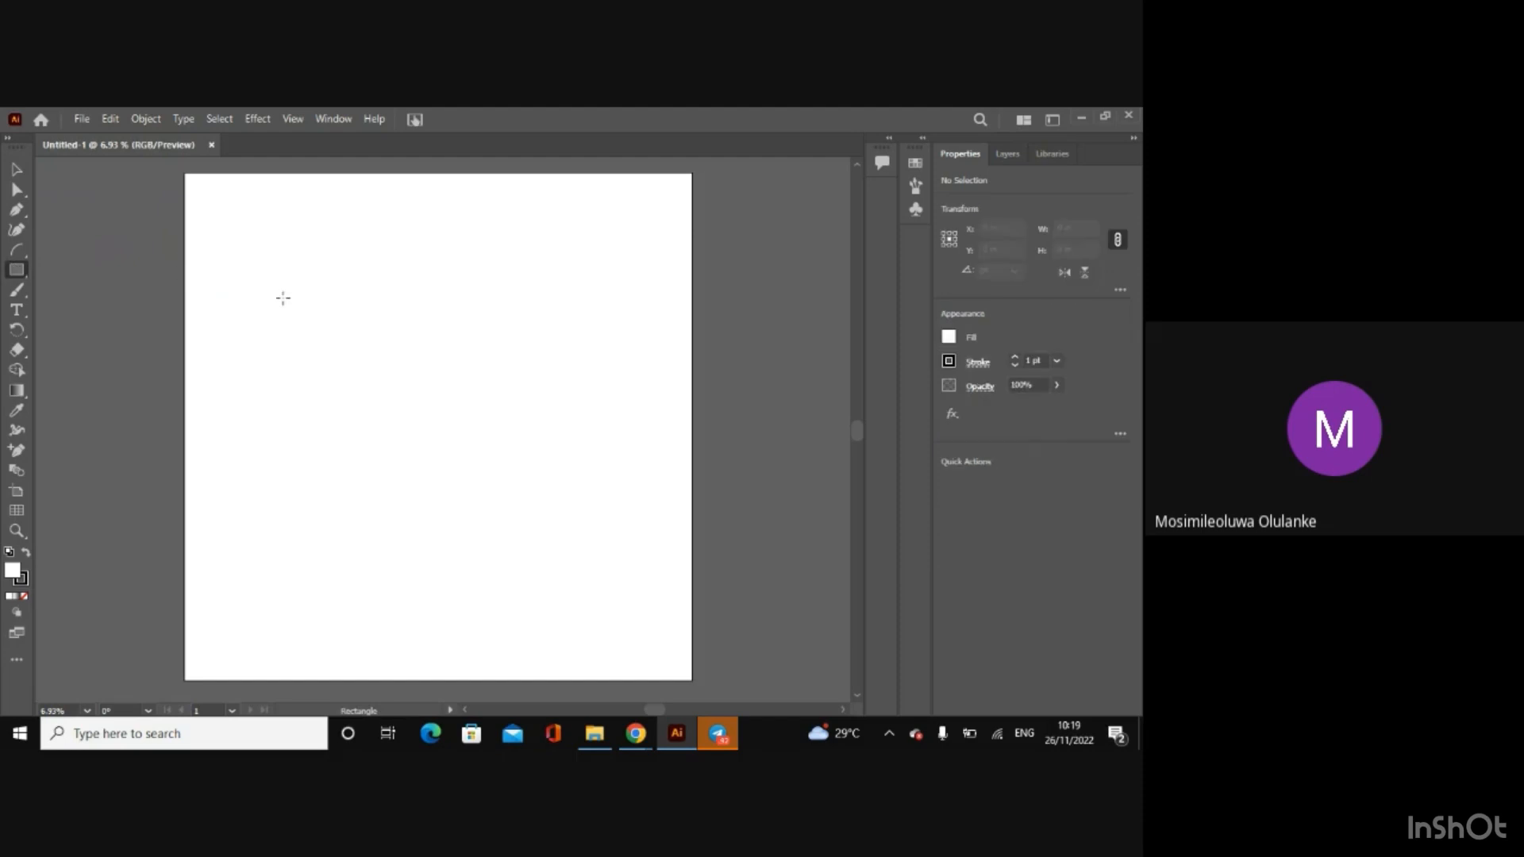
drag(283, 298, 502, 470)
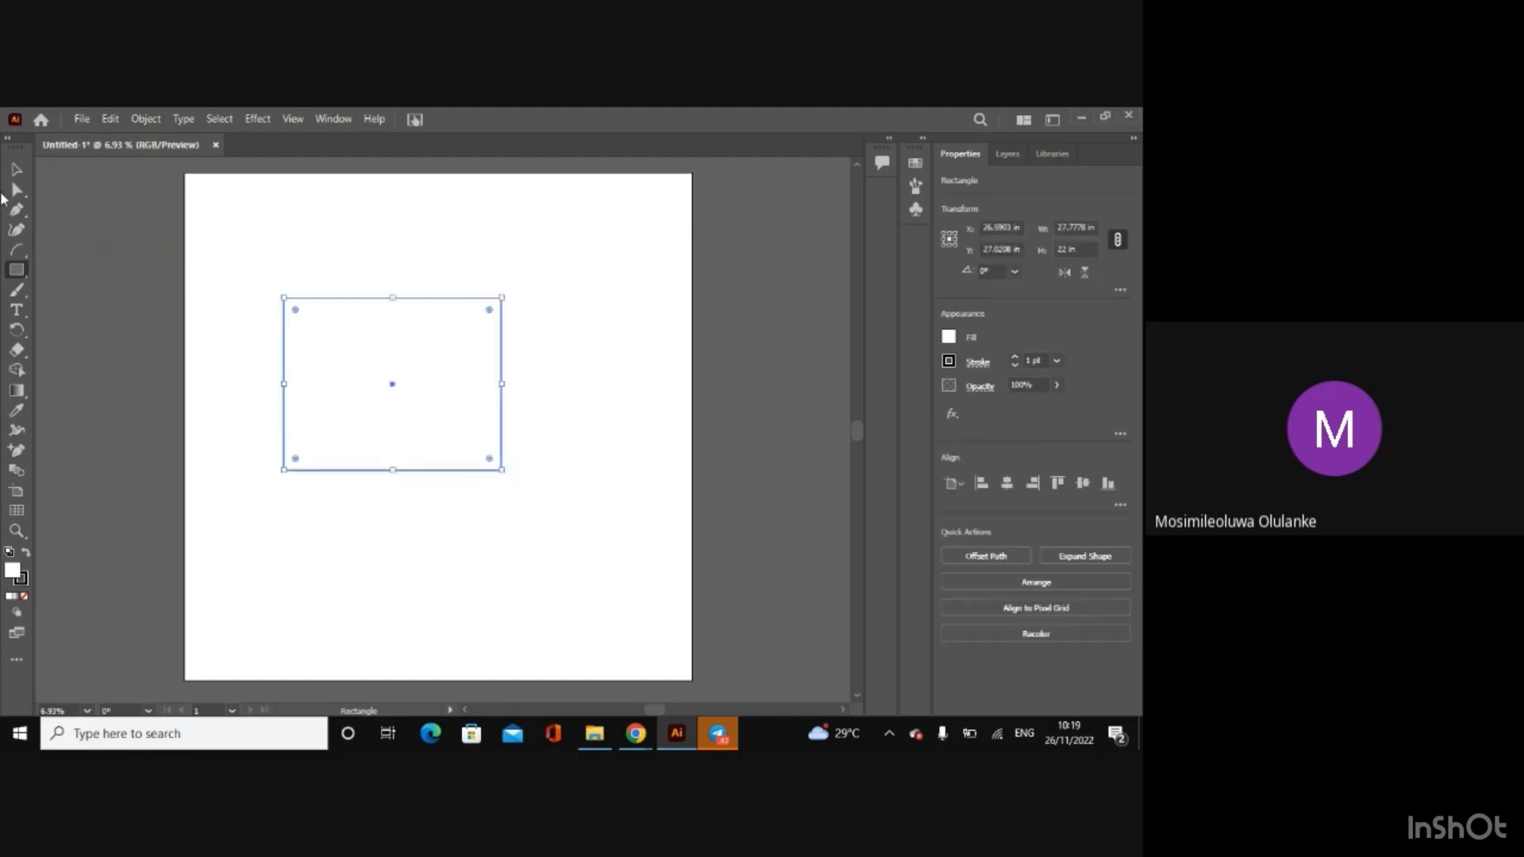
click(15, 170)
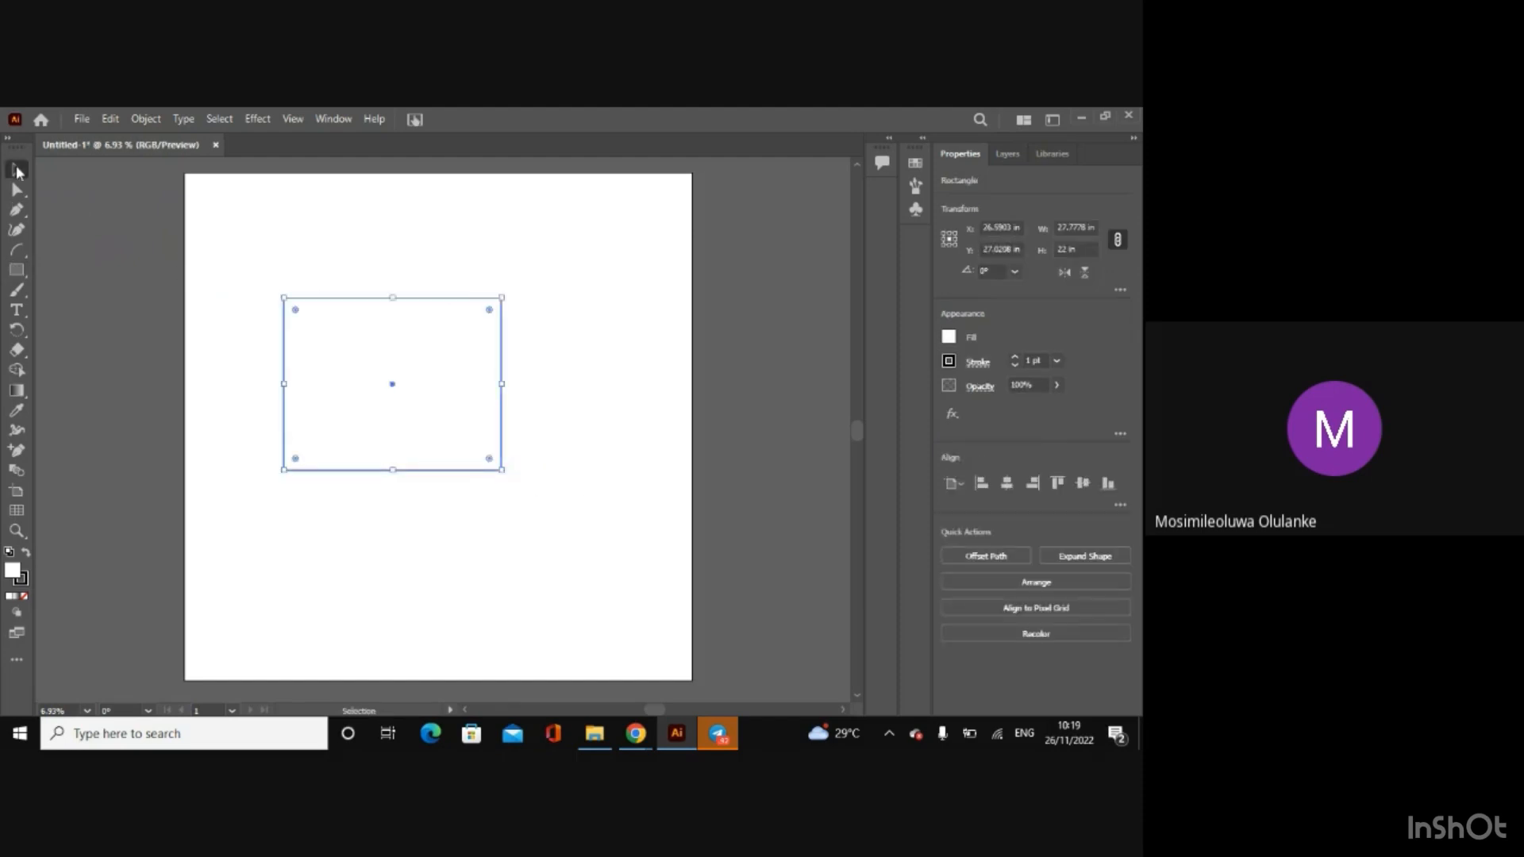
click(949, 337)
click(838, 398)
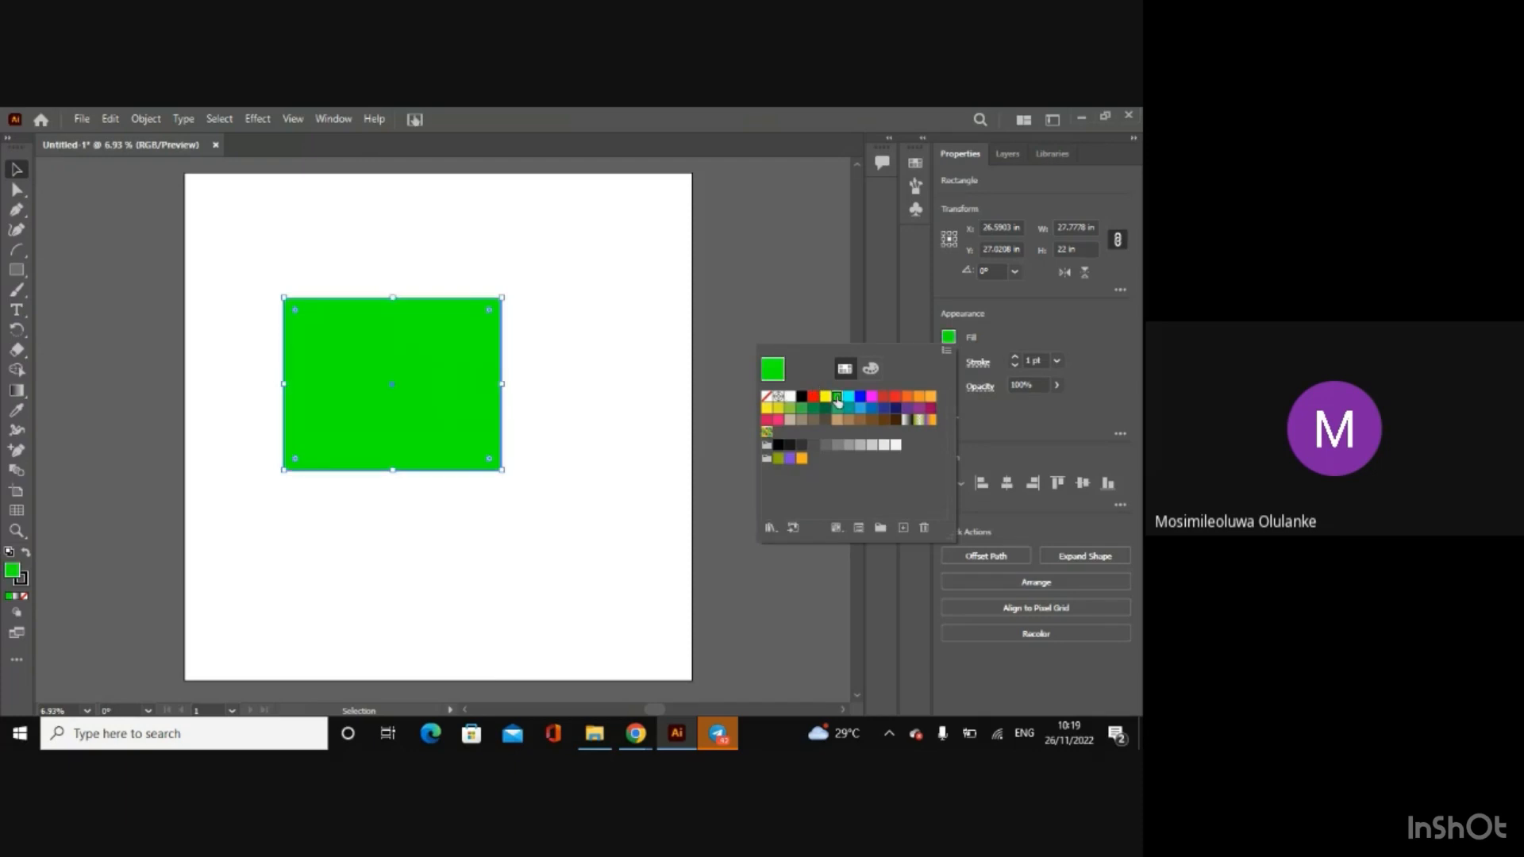
click(83, 199)
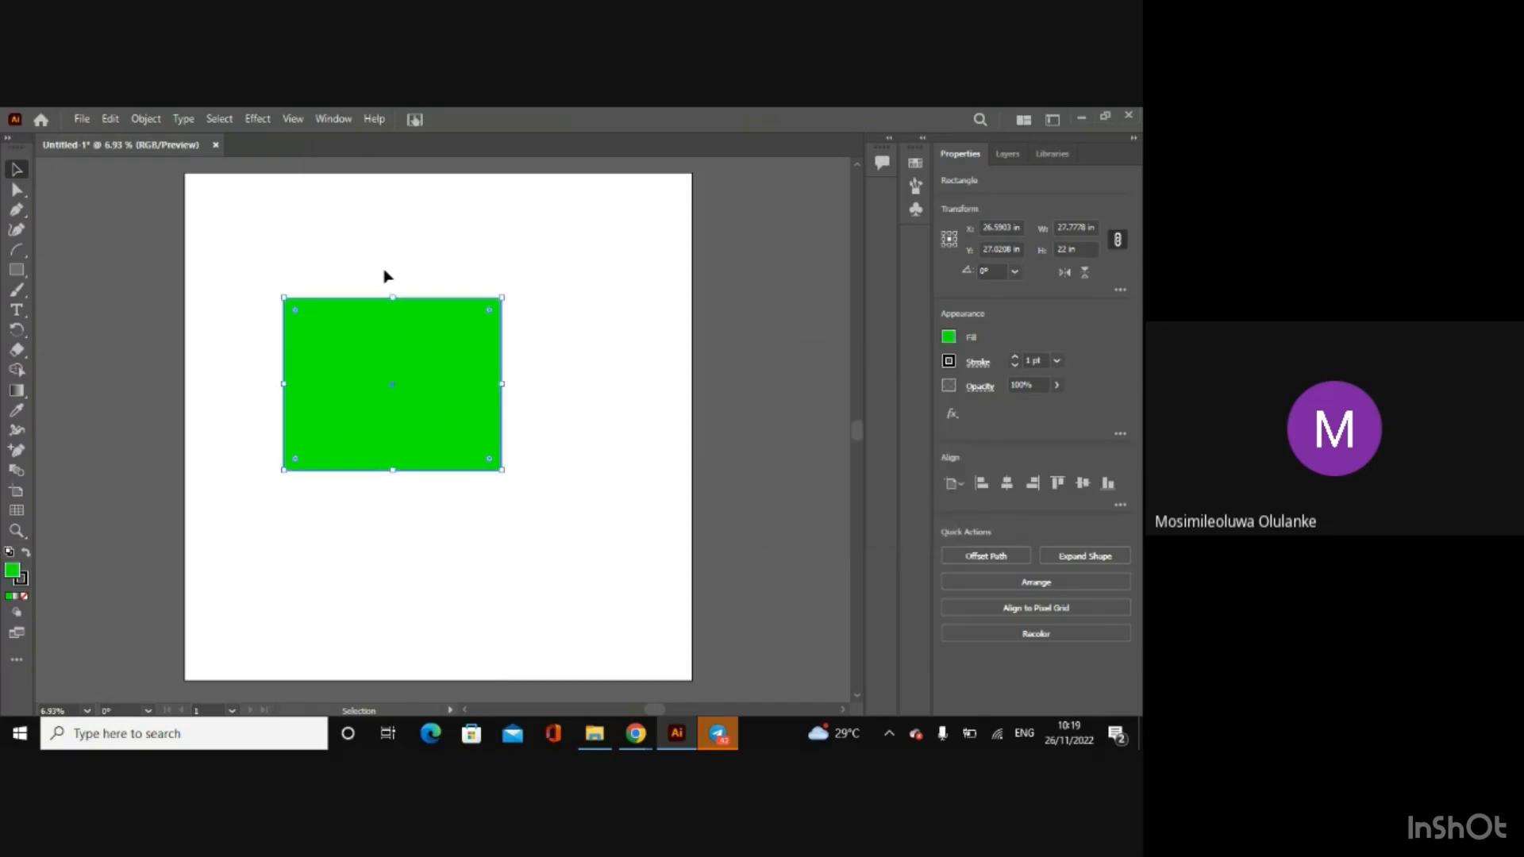
Step: Reposition the green rectangle near the artboard's centre and enlarge it to about 36.5 by 32.3 in
drag(341, 389, 397, 433)
click(312, 390)
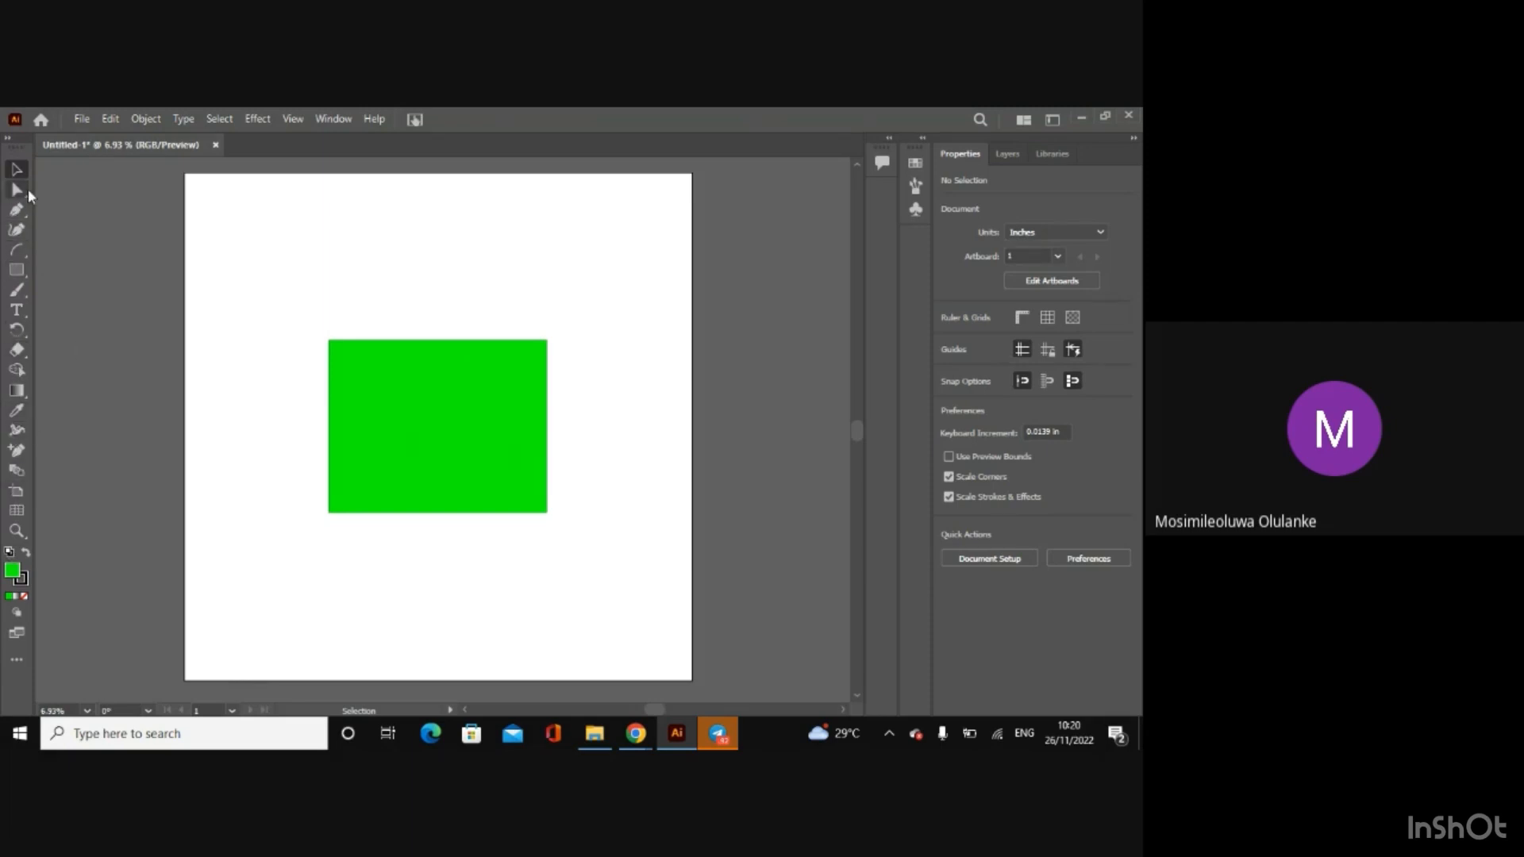
click(439, 426)
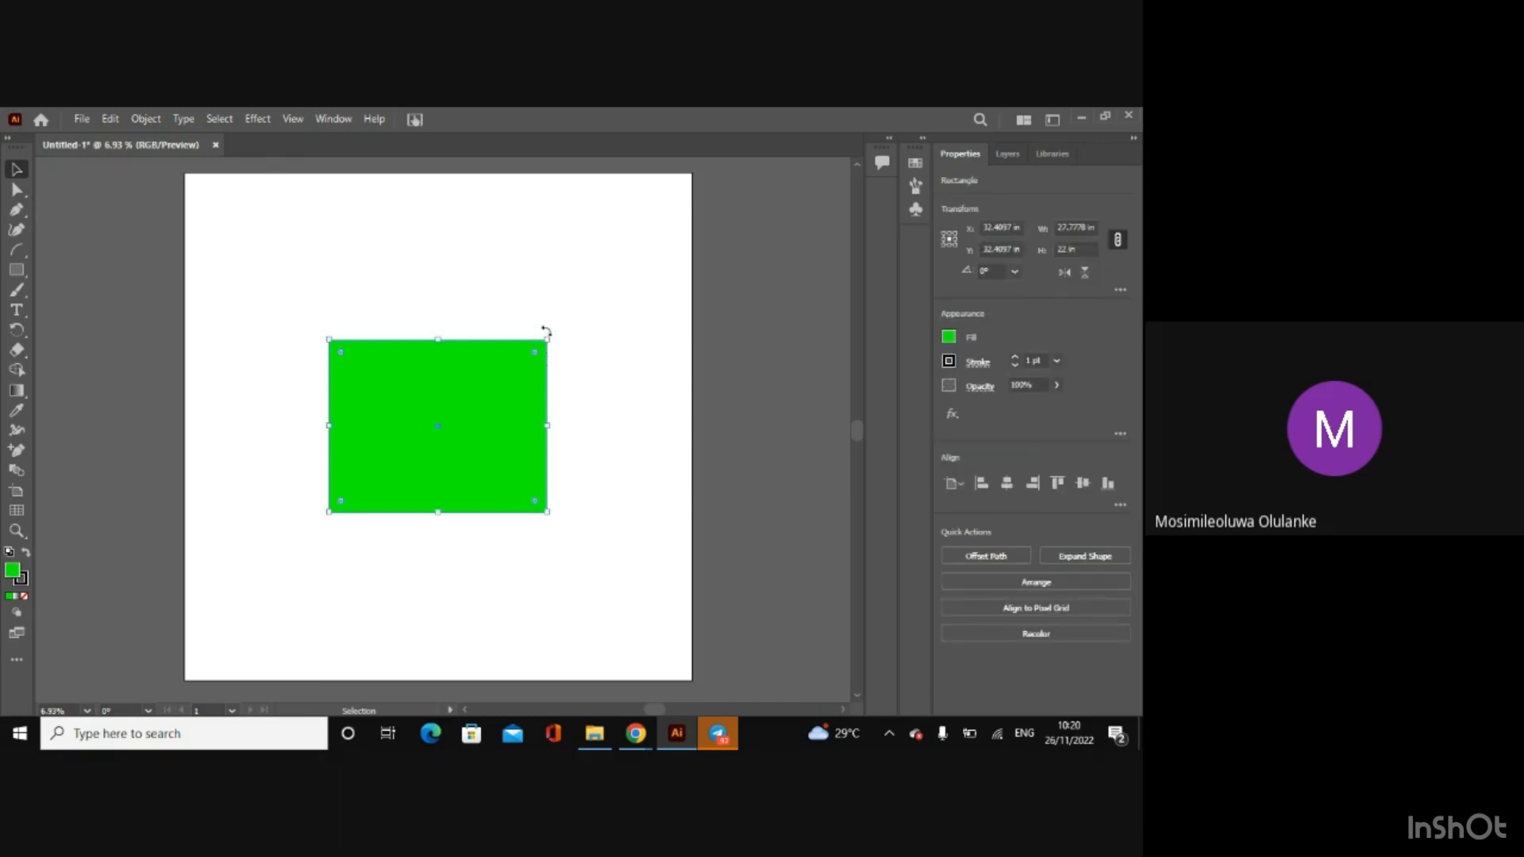
drag(550, 335, 616, 259)
drag(584, 432, 514, 459)
Step: Delete the green rectangle, undo the deletion, and move the rectangle slightly to the right
key(Delete)
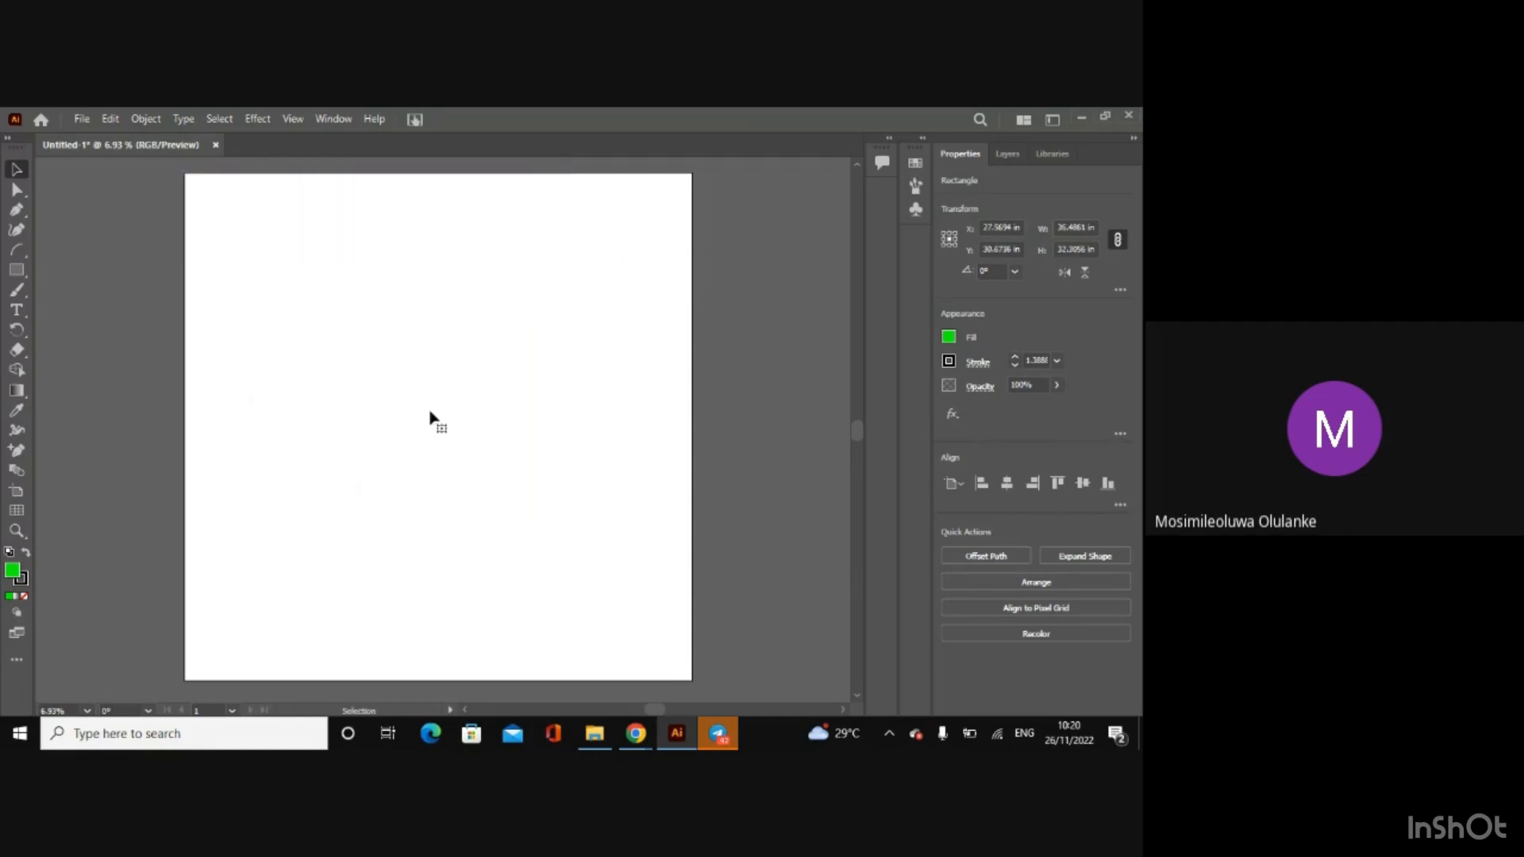
key(ctrl+z)
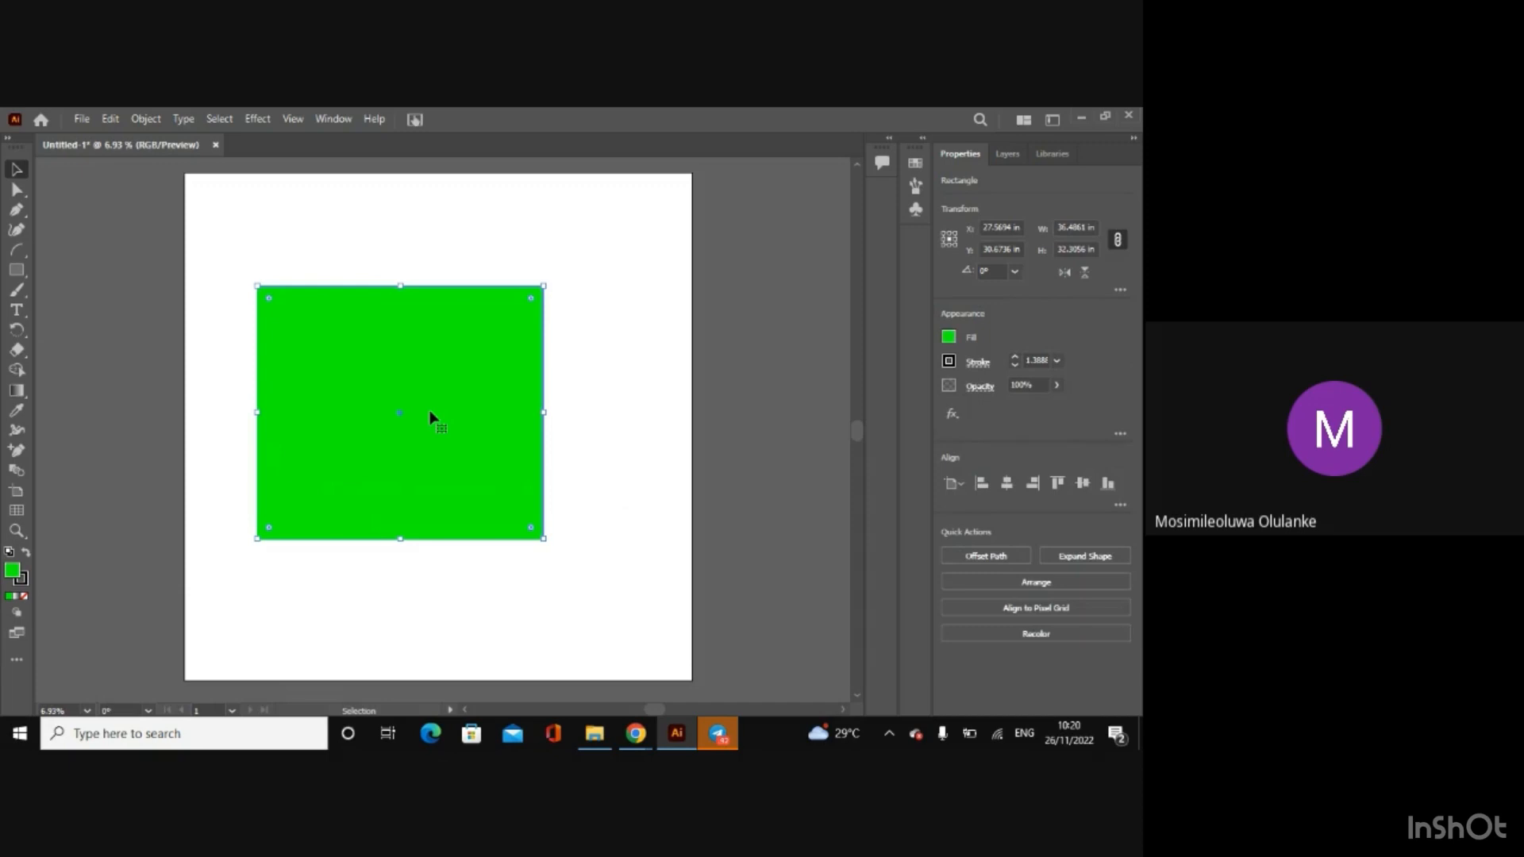
drag(430, 417, 474, 417)
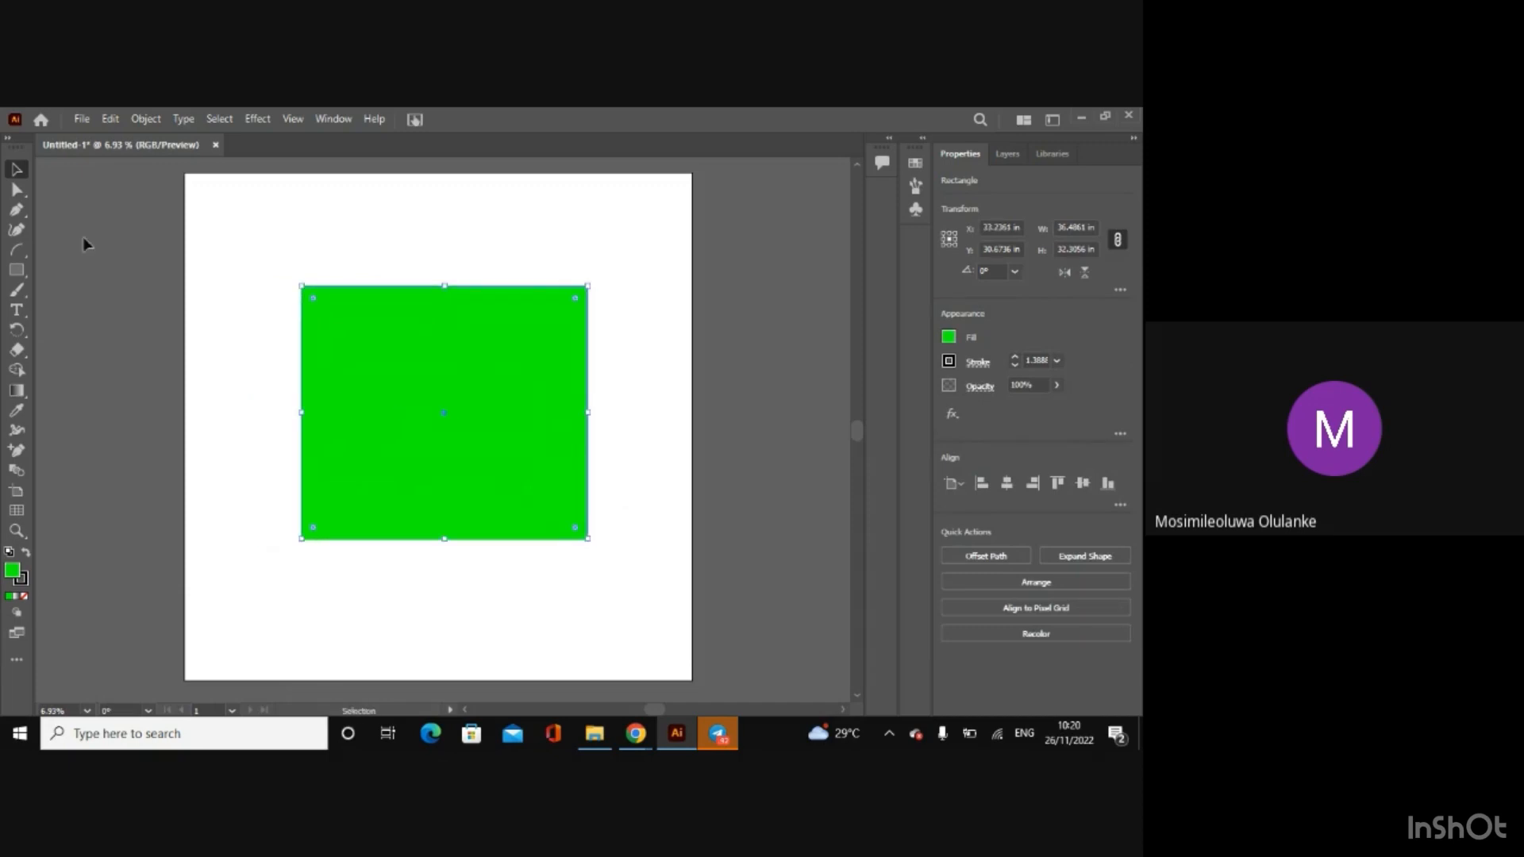
Step: Try to reshape the rectangle by pulling its upper-left anchor point outward with Direct Selection, and undo the change
click(16, 190)
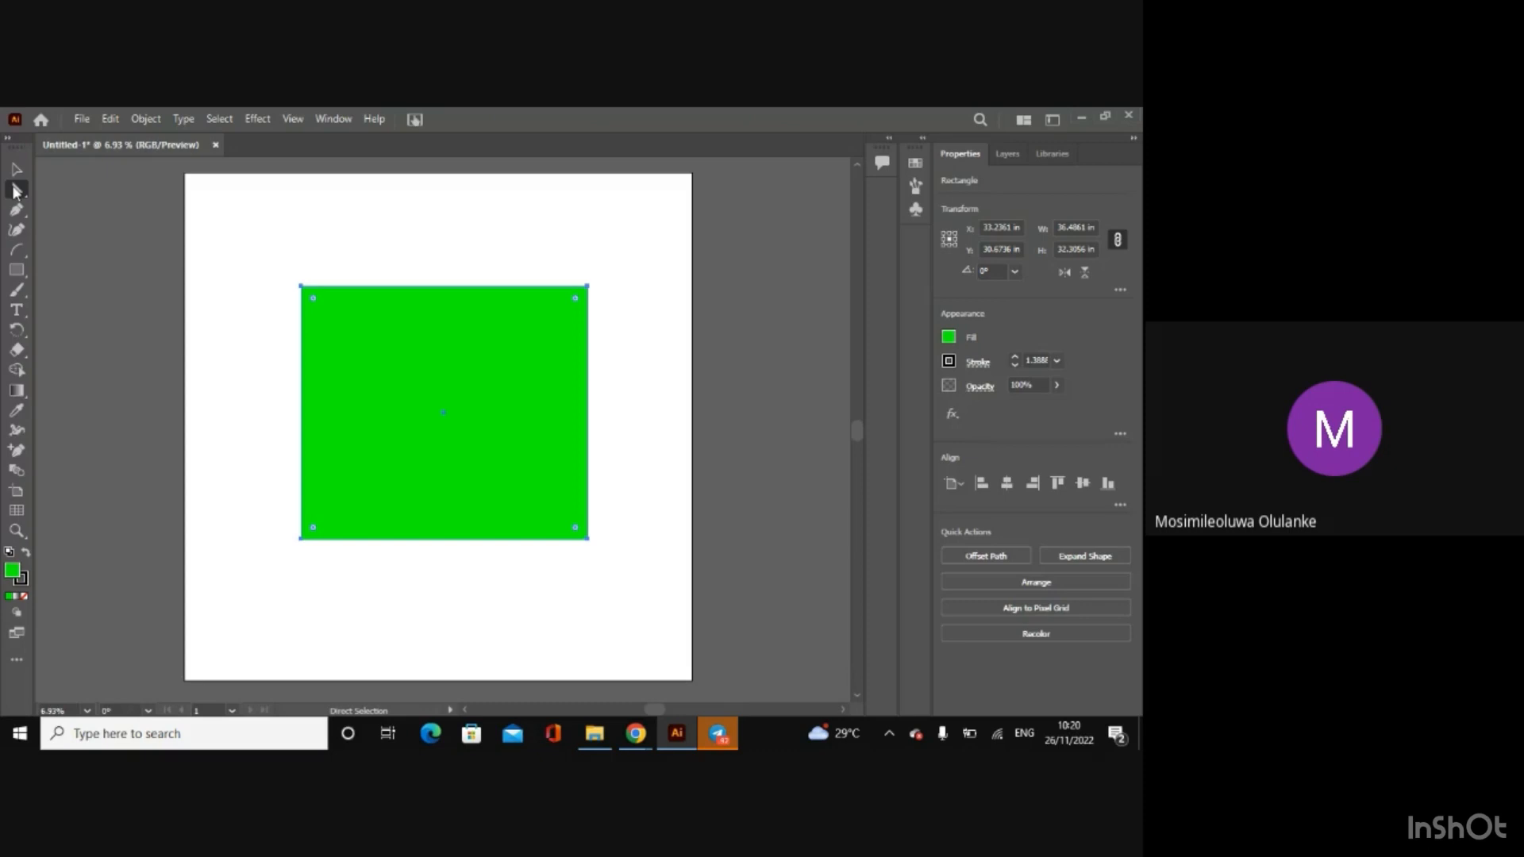
click(301, 287)
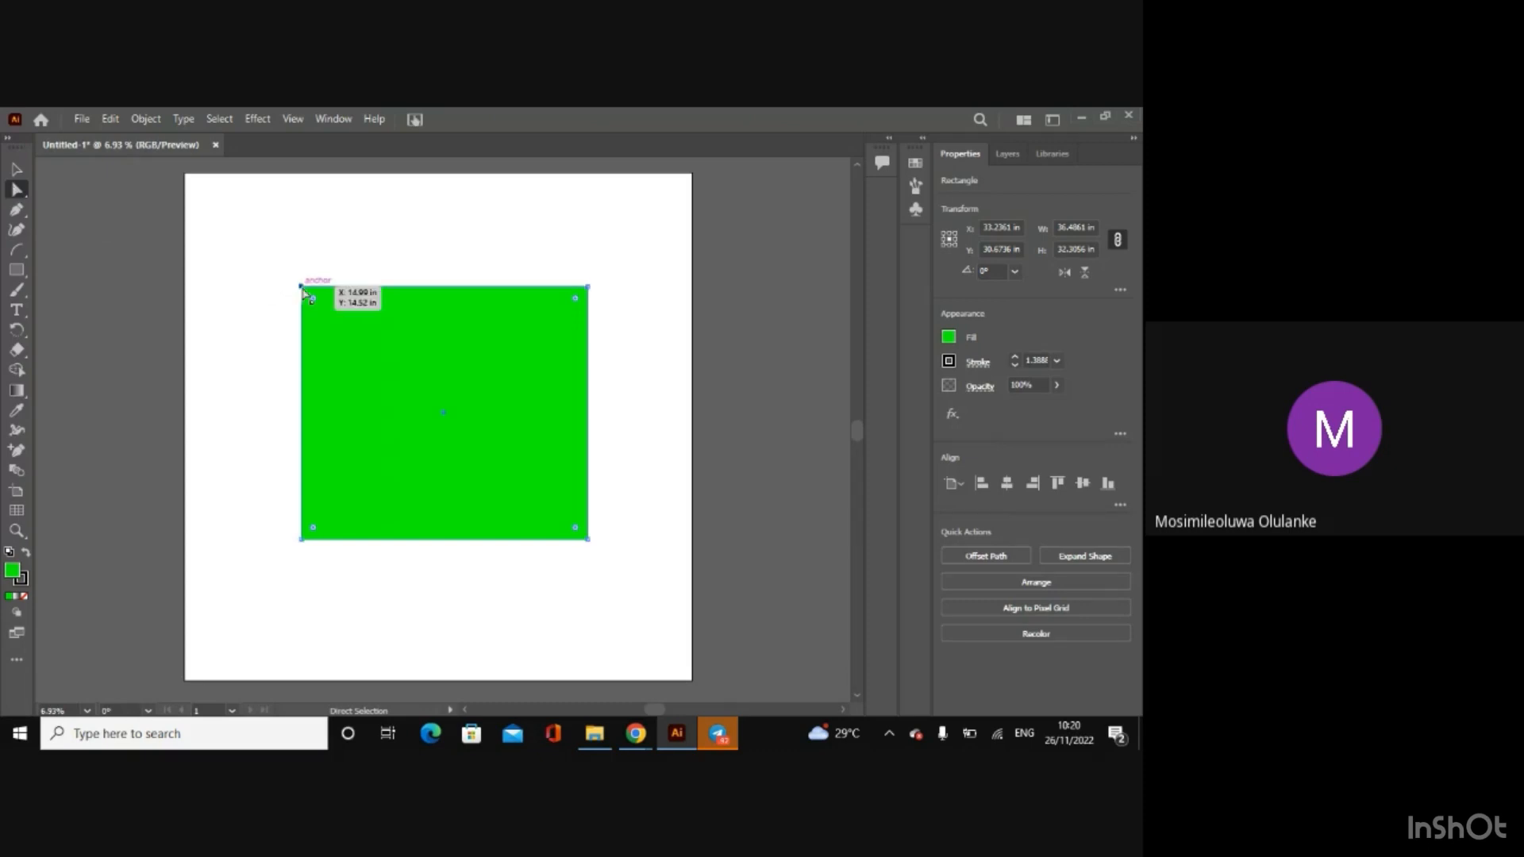
drag(302, 293, 272, 299)
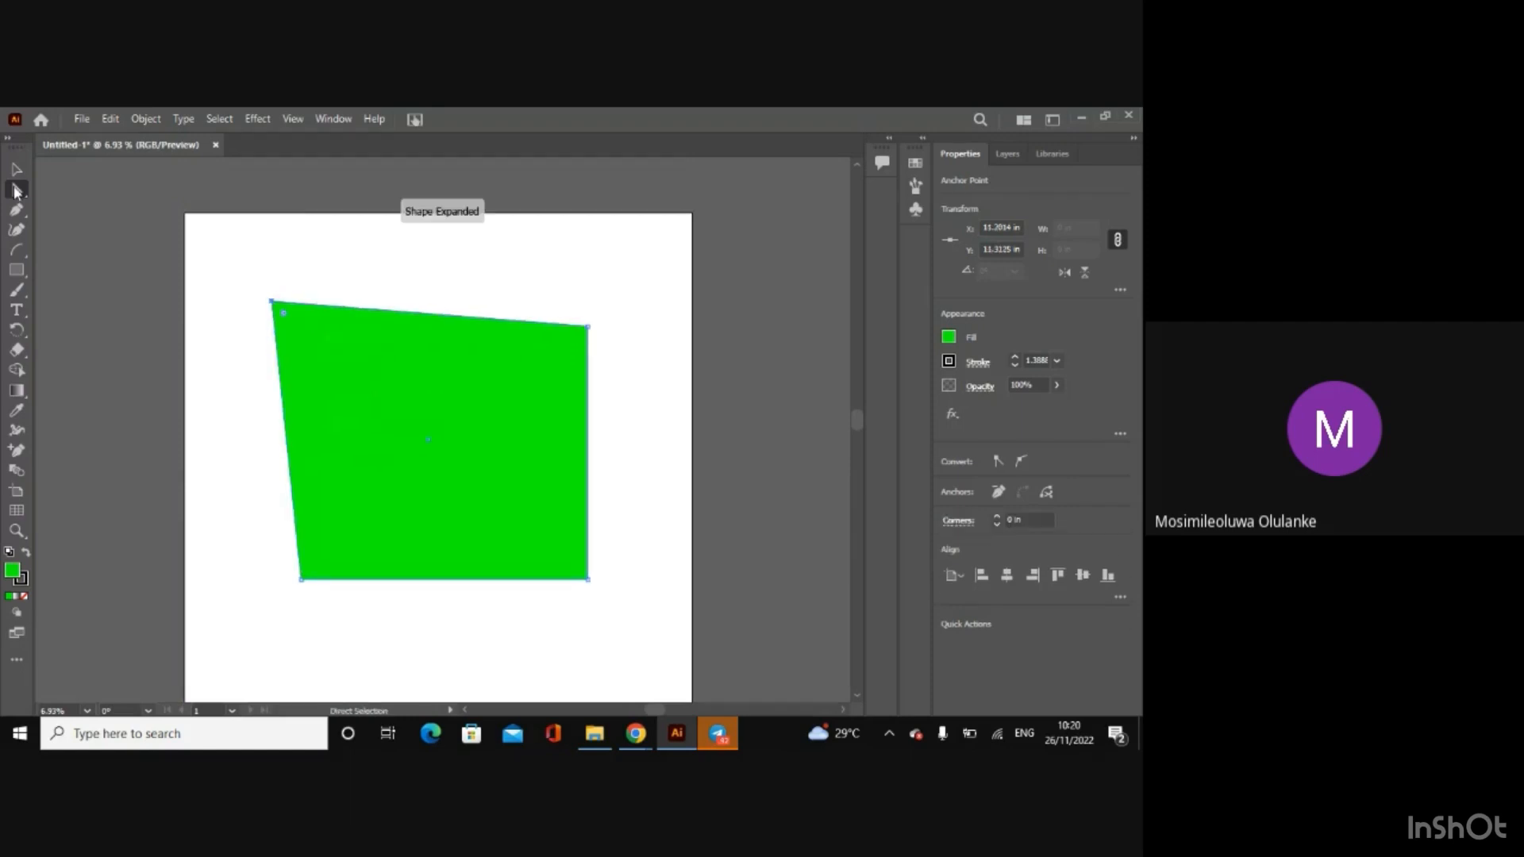
key(ctrl+z)
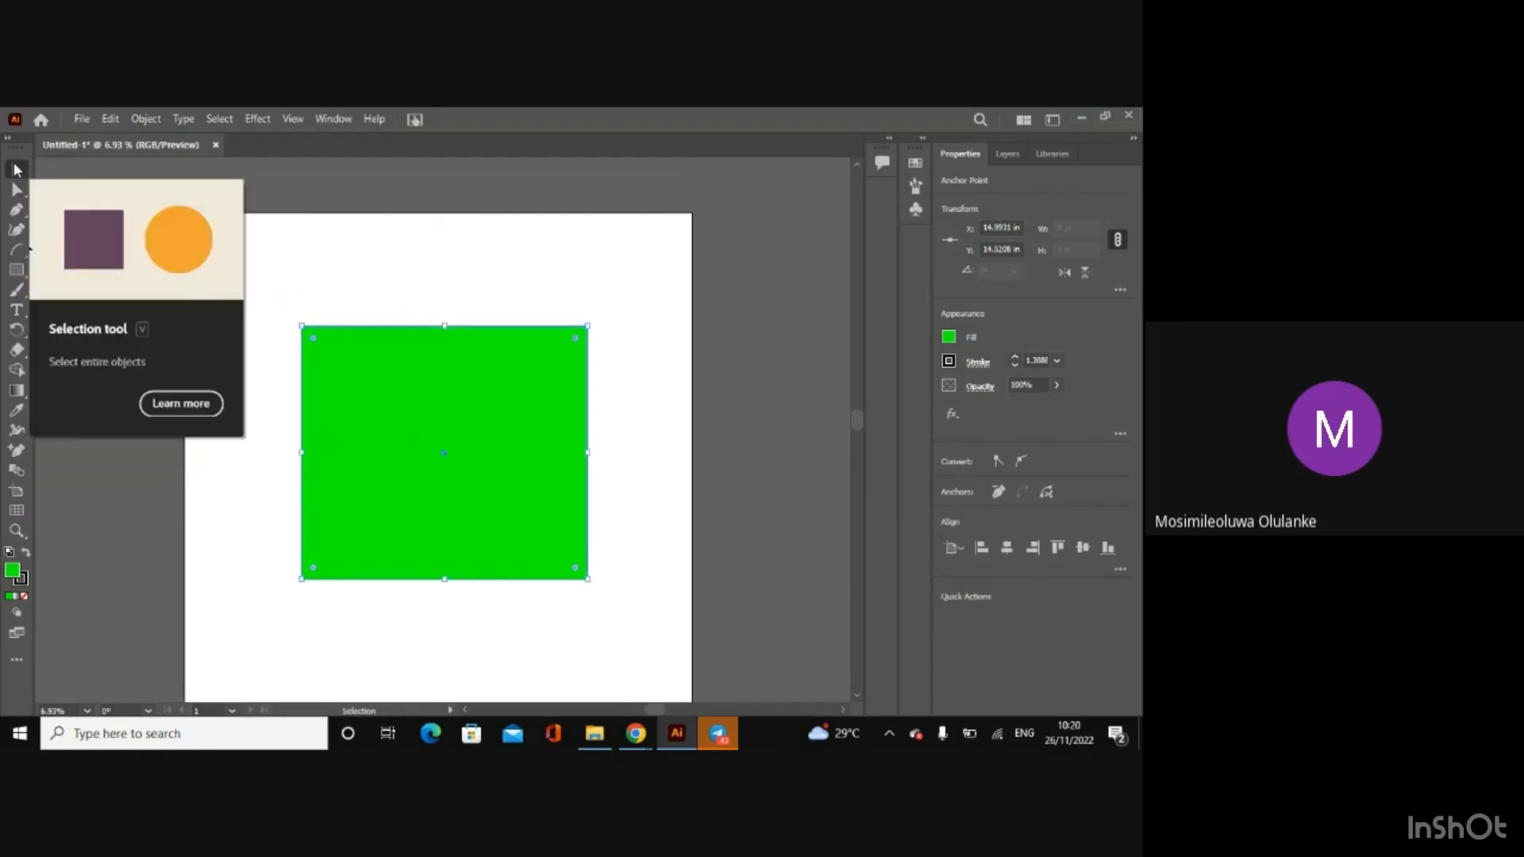
Step: Try moving and resizing the whole rectangle with the Selection tool, and undo these changes
click(13, 162)
drag(490, 511, 410, 516)
drag(260, 333, 302, 312)
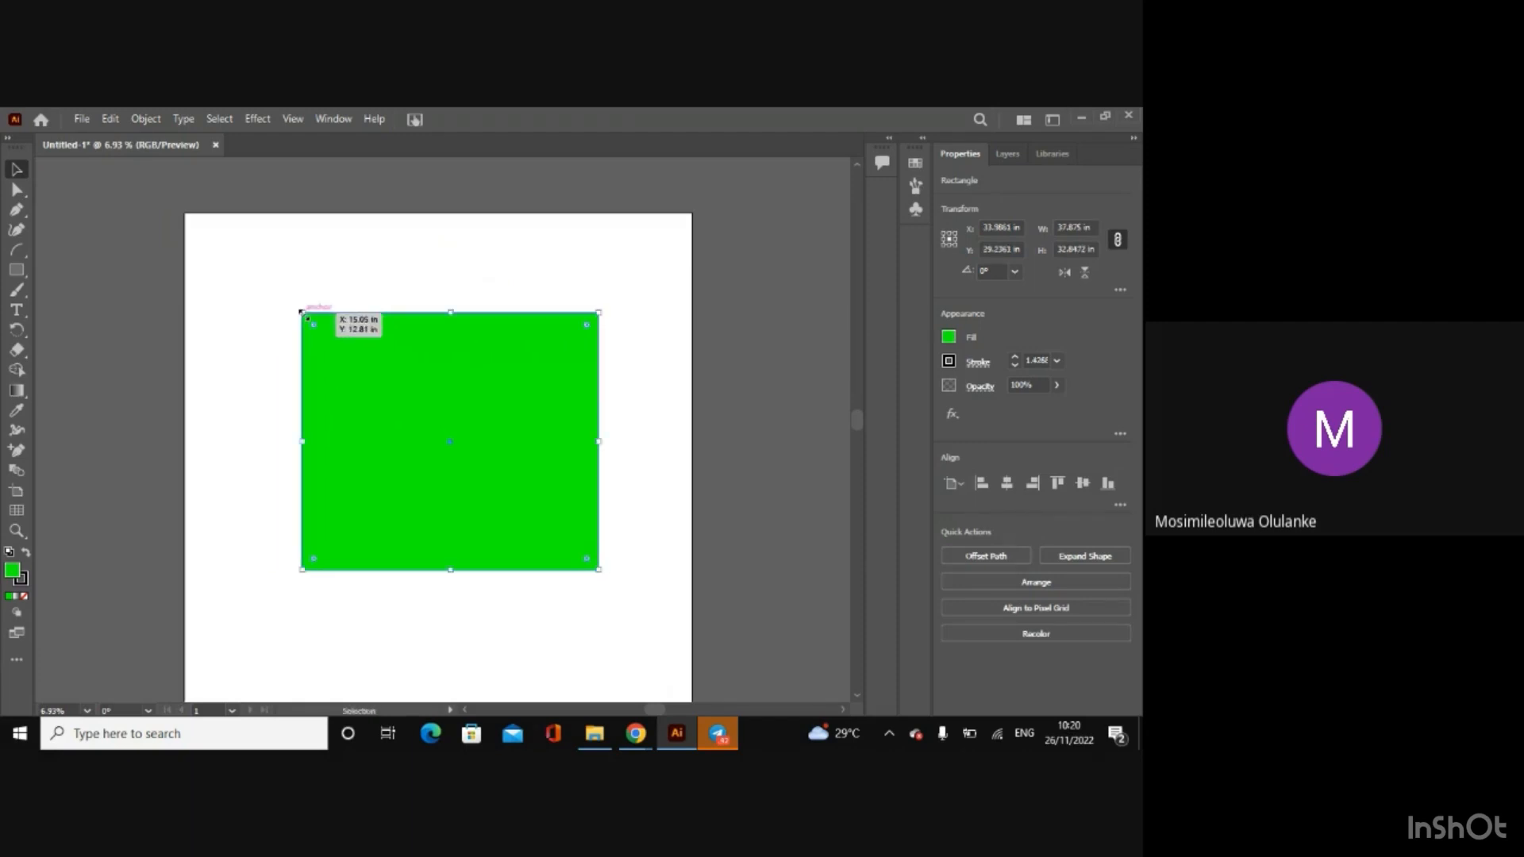
mouse_move(467, 507)
mouse_down()
mouse_move(495, 384)
mouse_move(490, 496)
mouse_up()
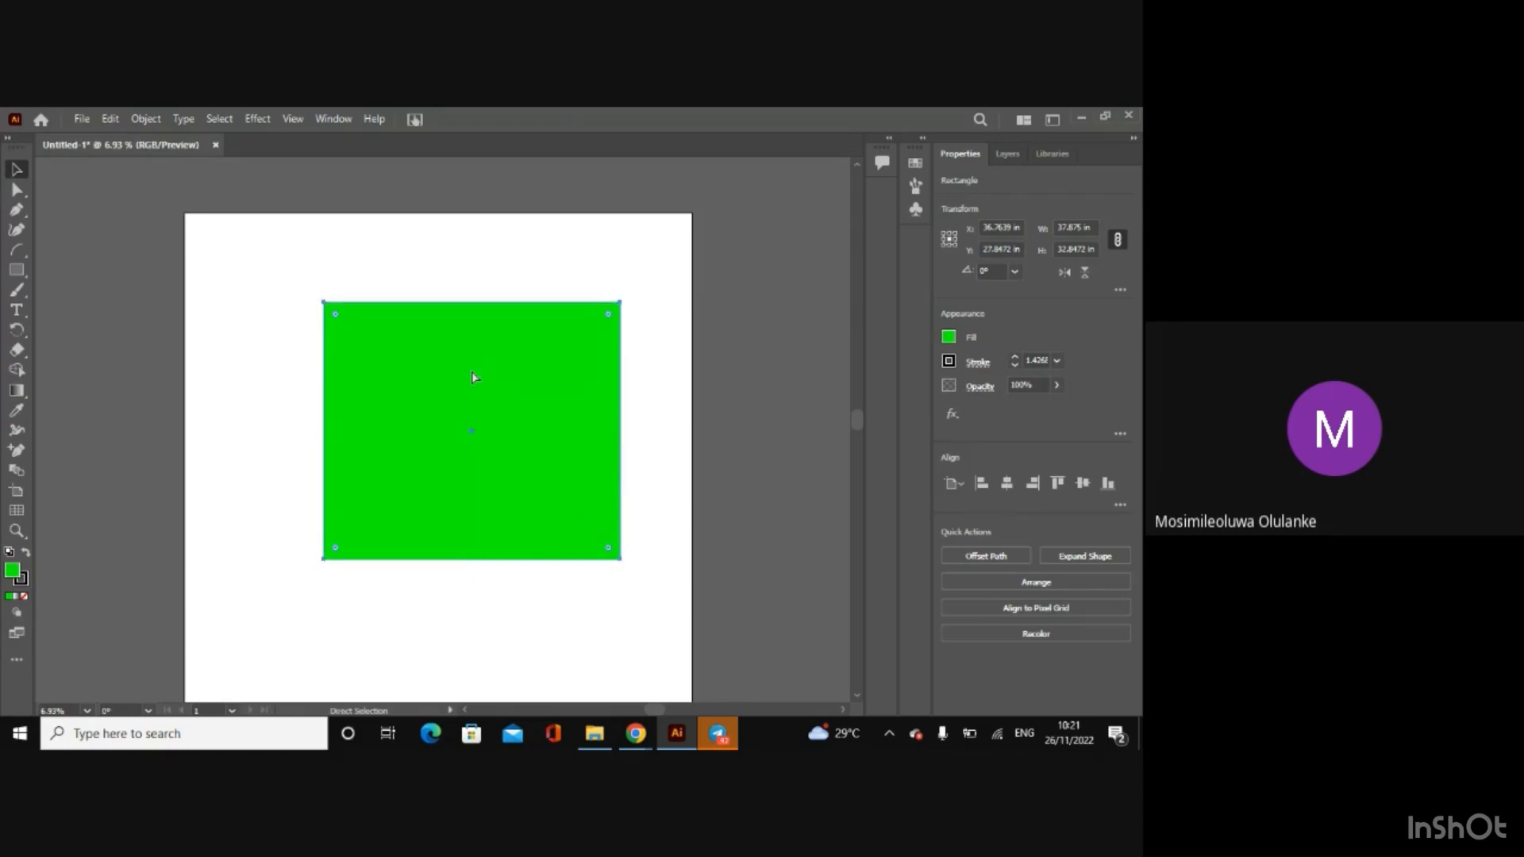
key(ctrl+z)
key(ctrl+z)
key(ctrl+z)
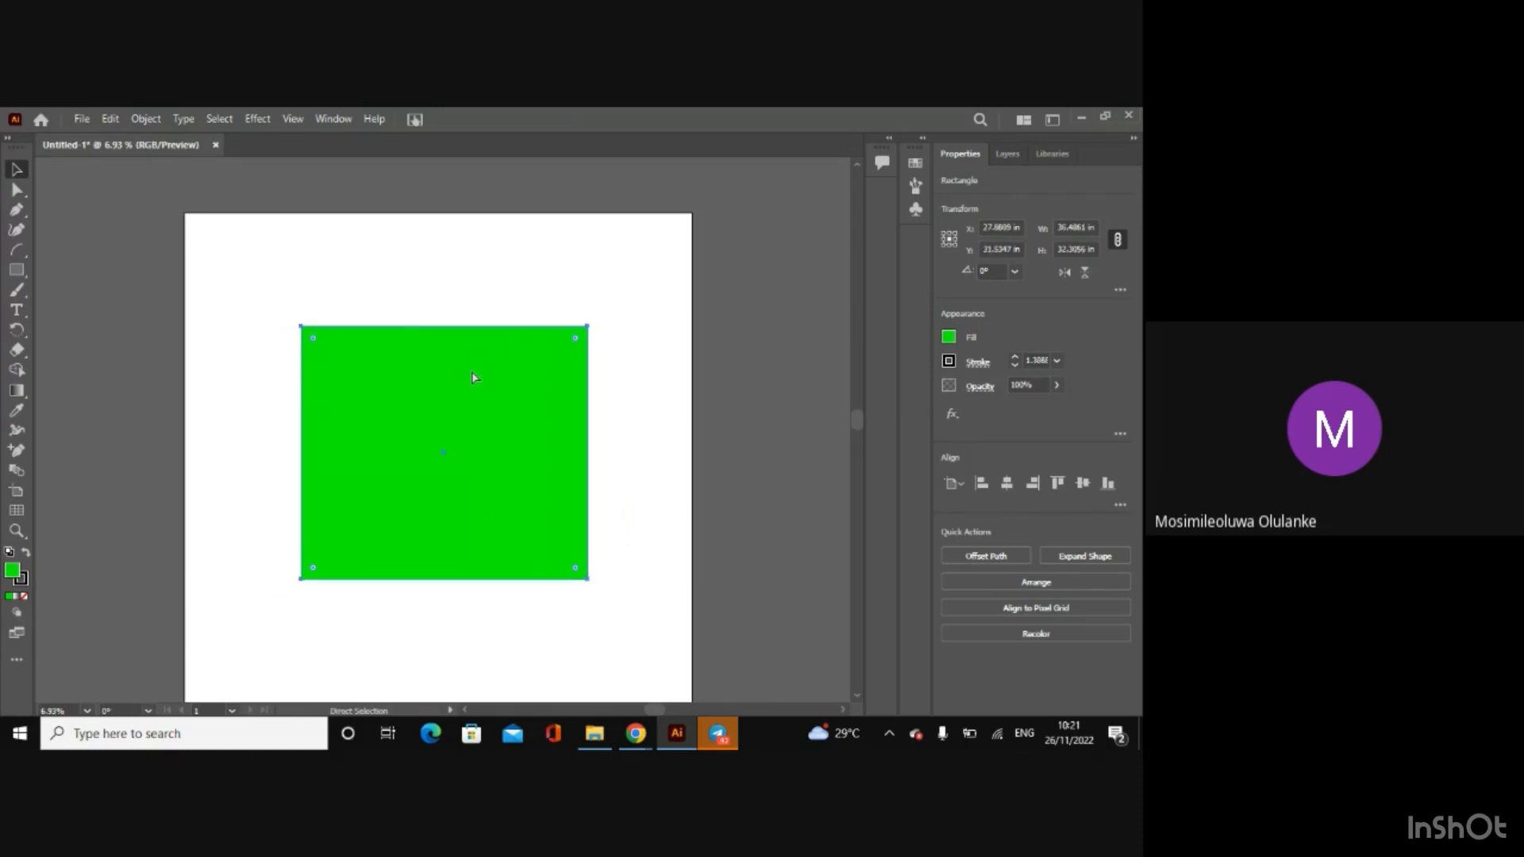
key(v)
scroll(852, 698, down, 2)
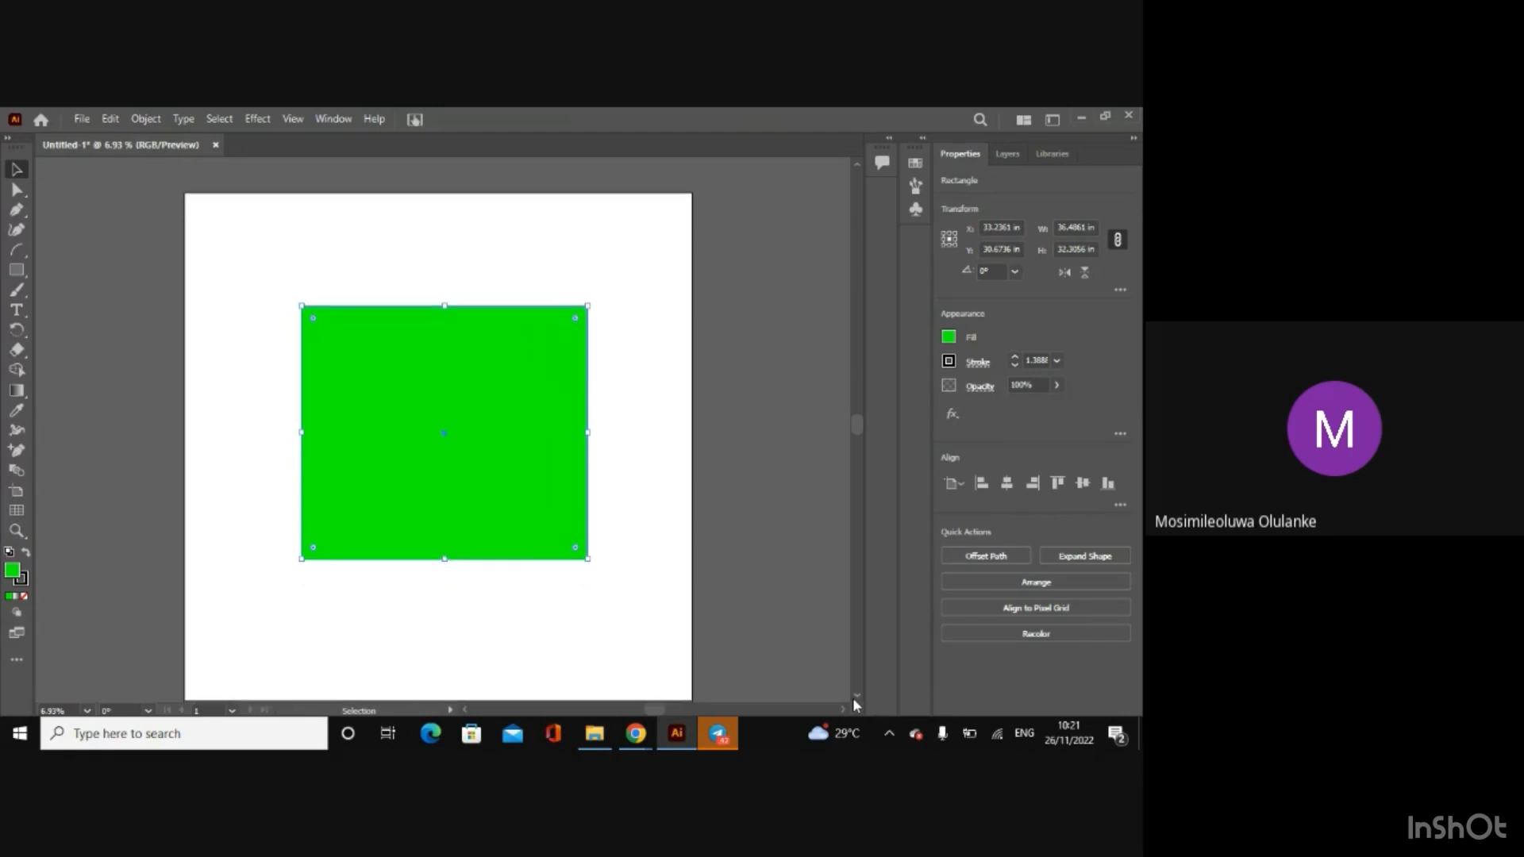
Step: Move the rectangle toward the artboard's upper left with Direct Selection, and pull its lower-left anchor point slightly inward
click(27, 192)
drag(301, 285, 265, 270)
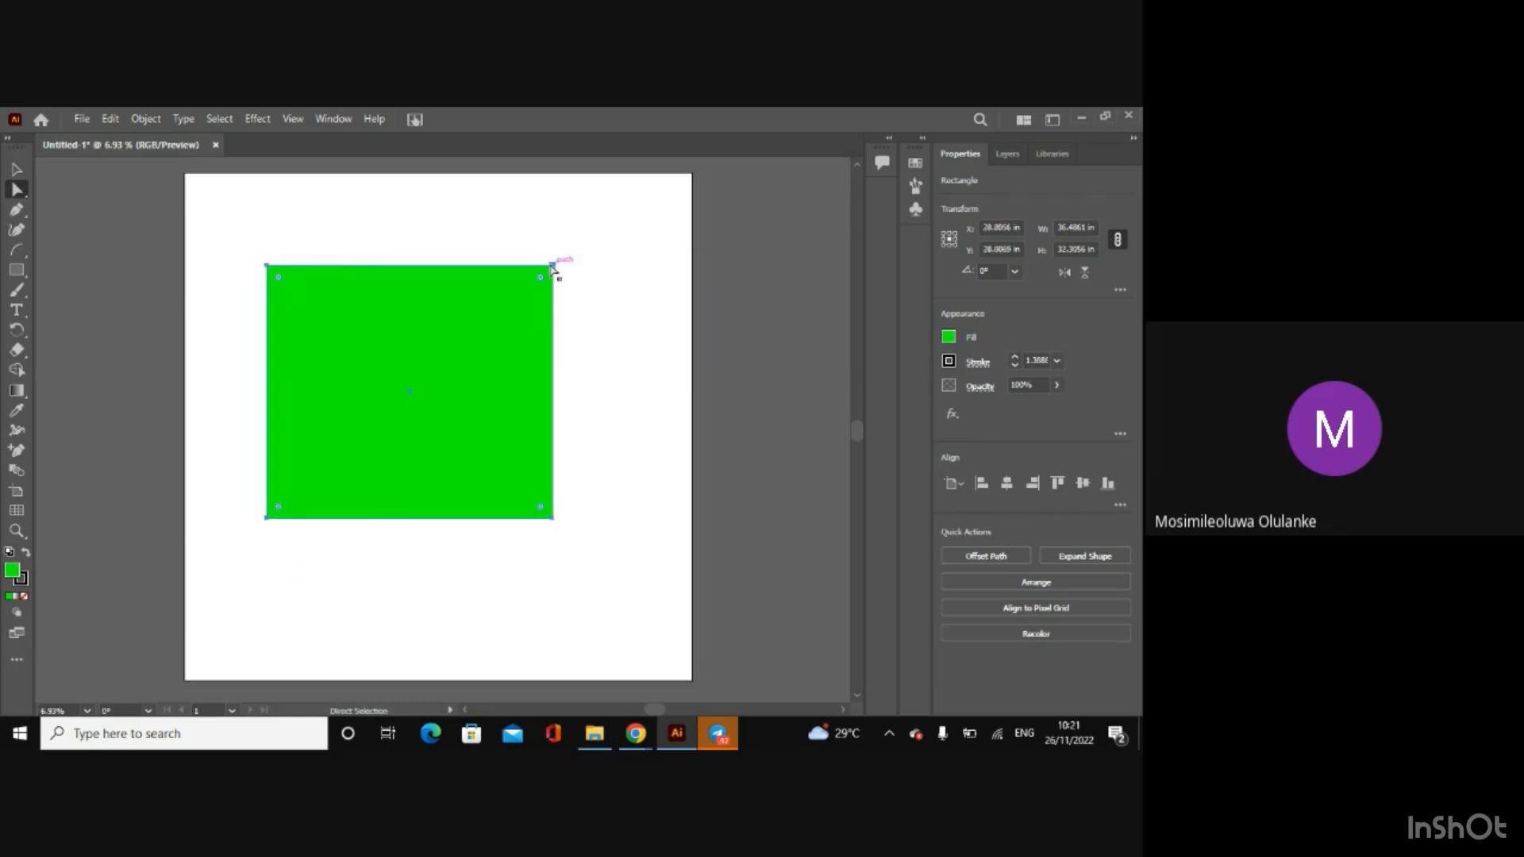
key(ctrl+plus)
key(ctrl+plus)
key(ctrl+plus)
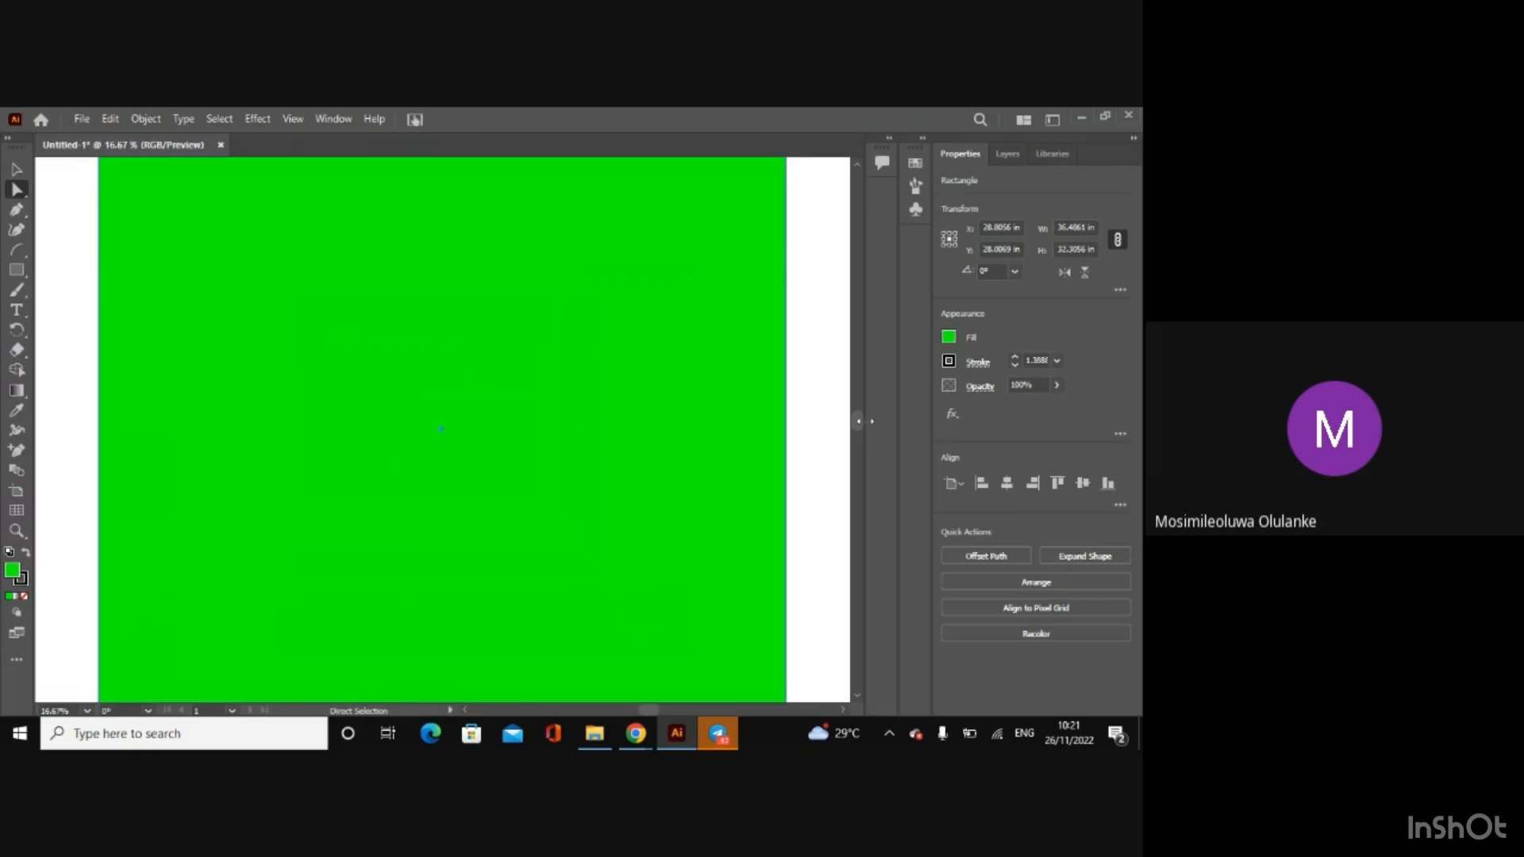
scroll(856, 431, down, 3)
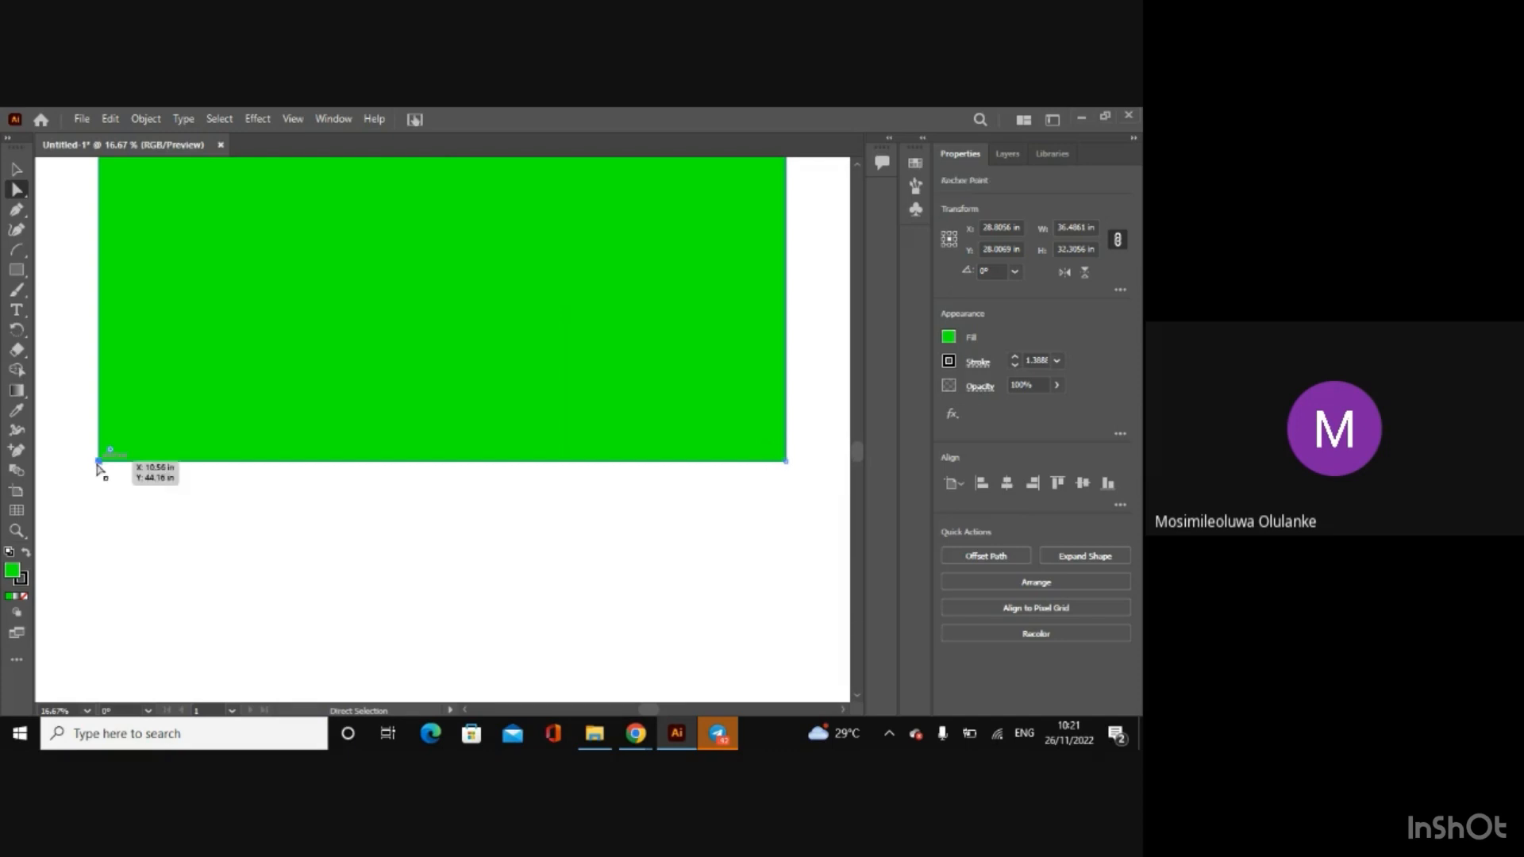
drag(97, 462, 173, 451)
Step: Pull the lower-left anchor point further in onto the diagonal between the neighbouring corners so the shape becomes a triangle
key(ctrl+minus)
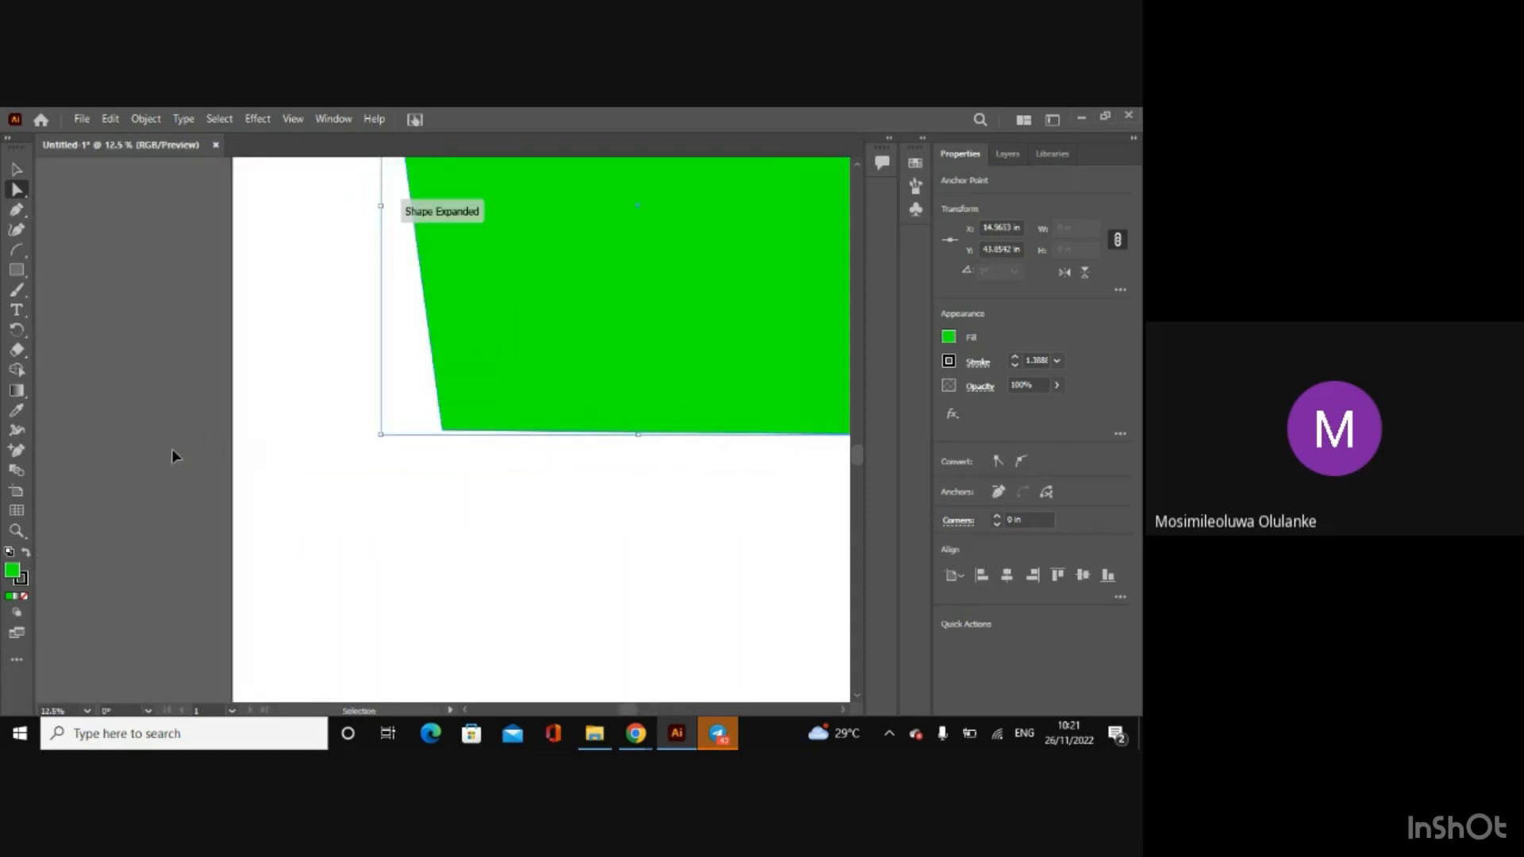
key(ctrl+minus)
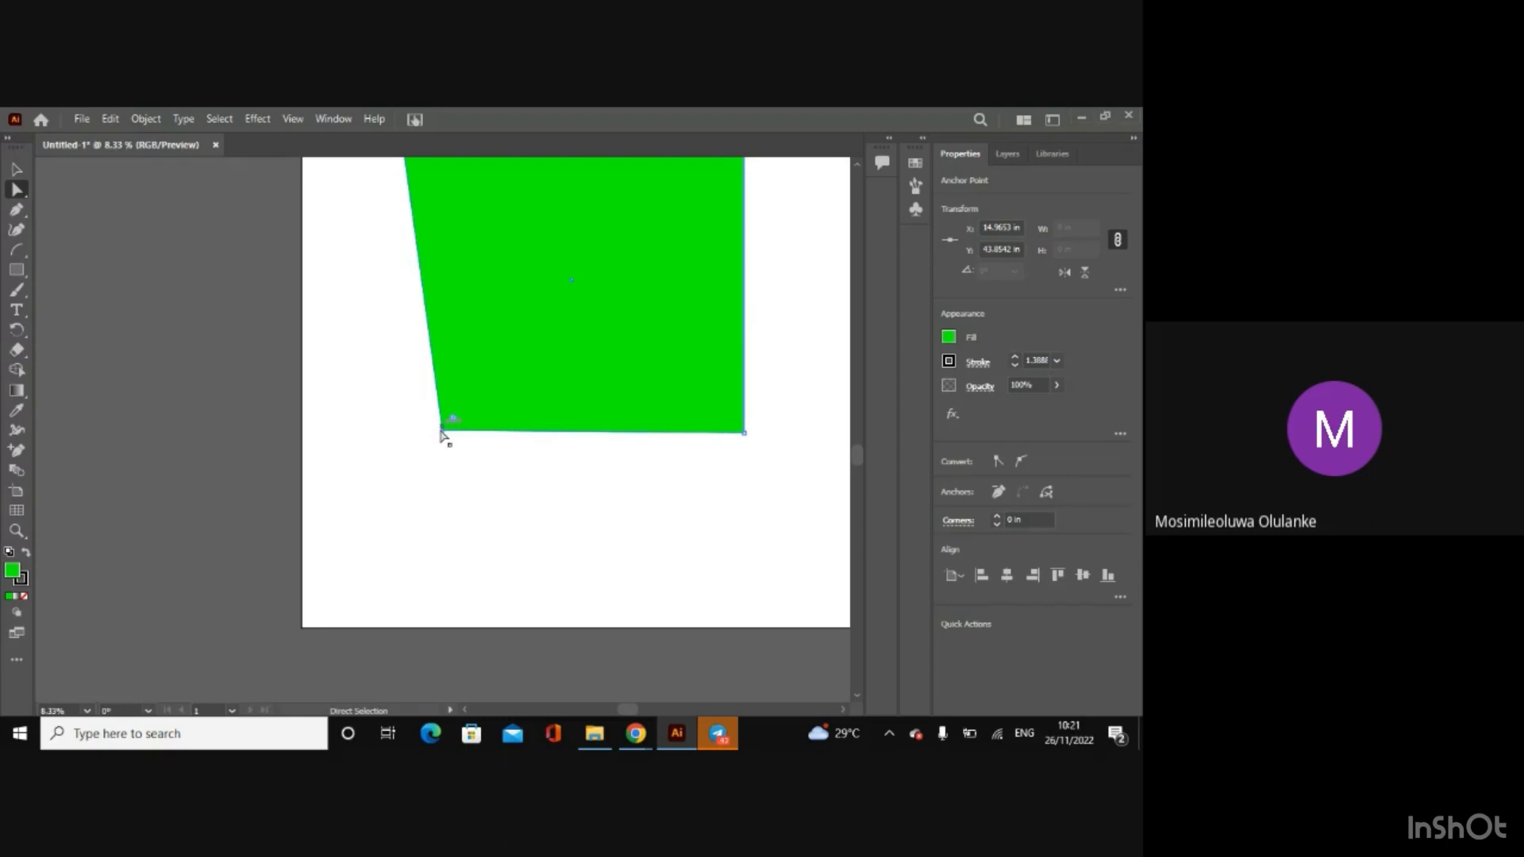
drag(441, 434, 559, 285)
key(ctrl+minus)
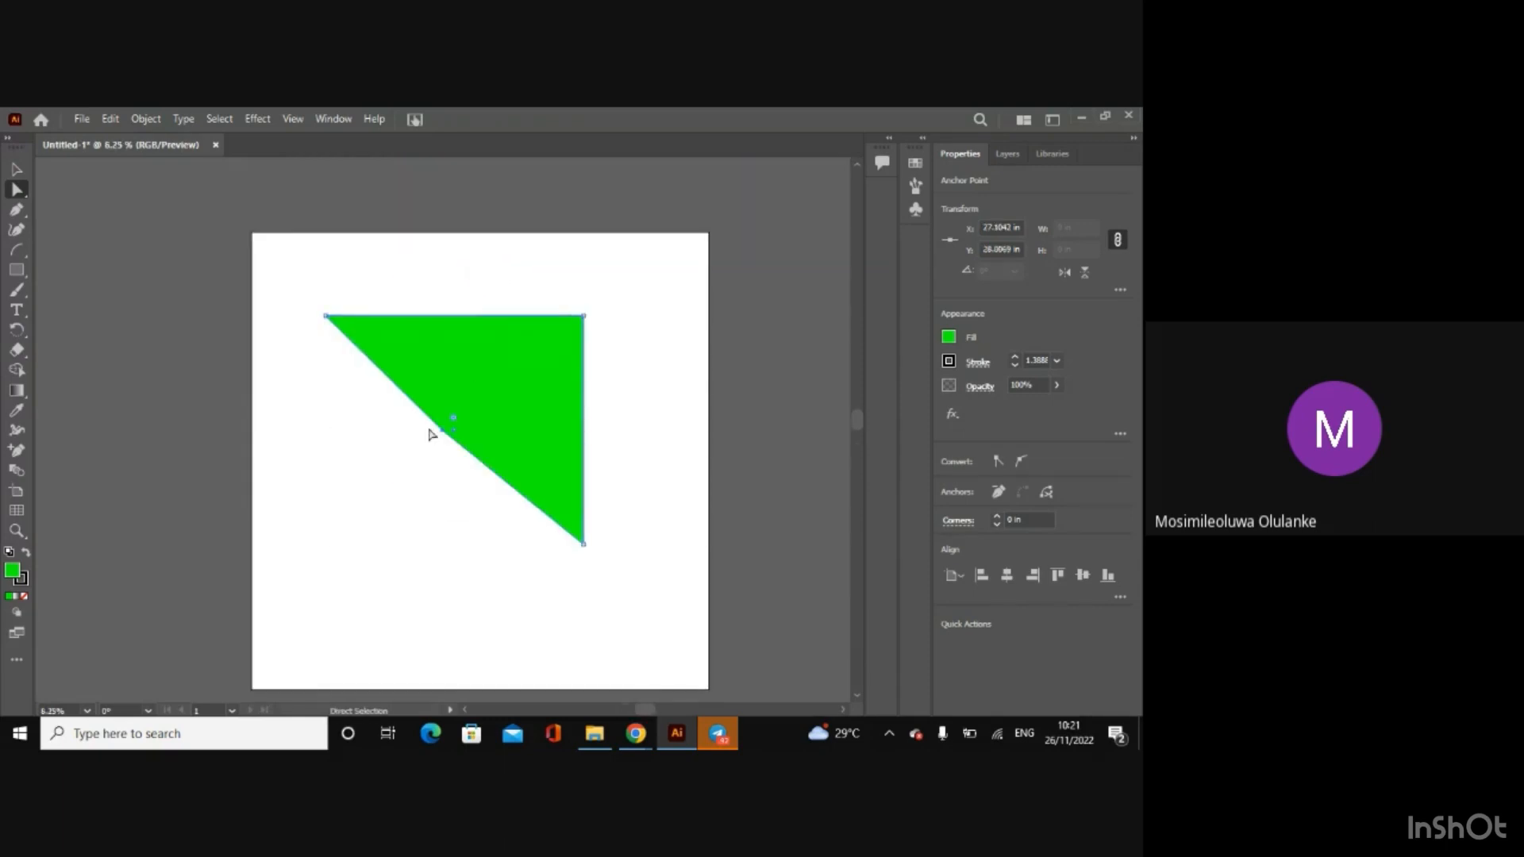
mouse_move(442, 435)
mouse_down()
mouse_move(384, 531)
mouse_move(452, 428)
mouse_up()
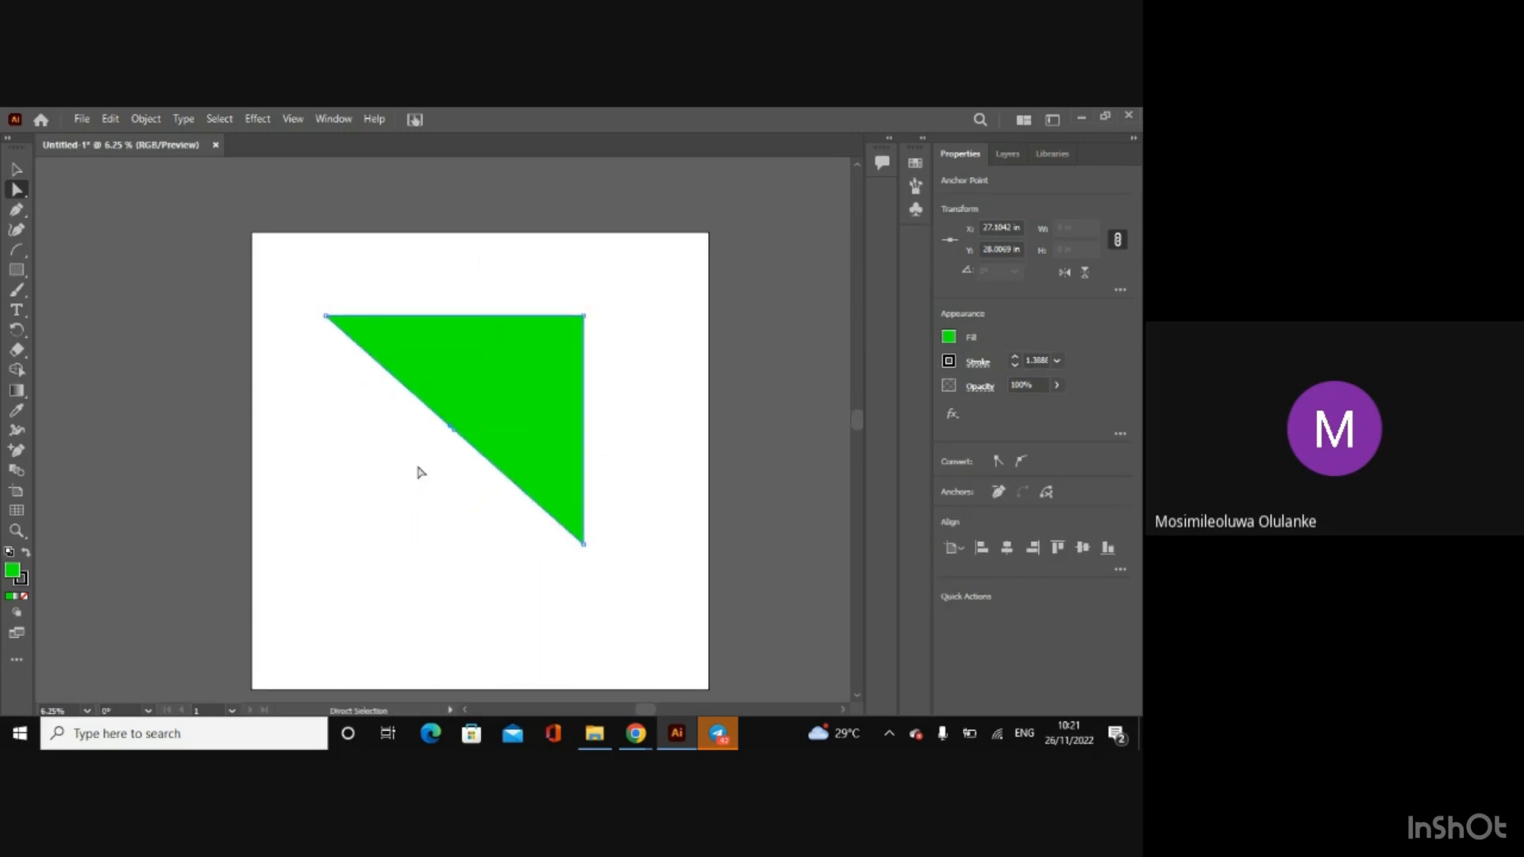
Step: Deselect the triangle, select the anchor point on its diagonal edge and pull it slightly outward with Direct Selection
click(355, 514)
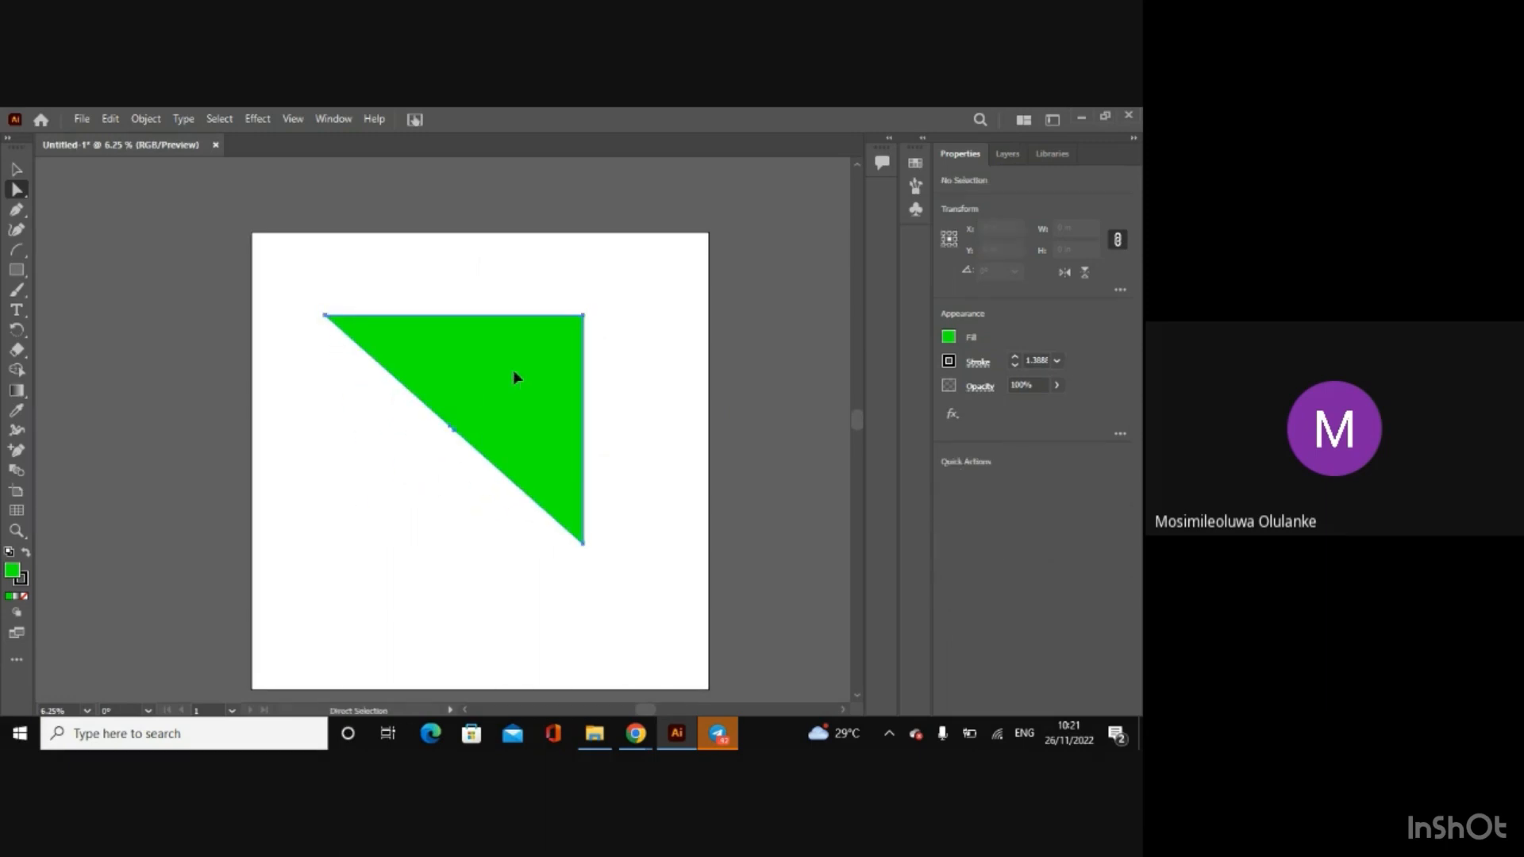
click(453, 436)
click(451, 431)
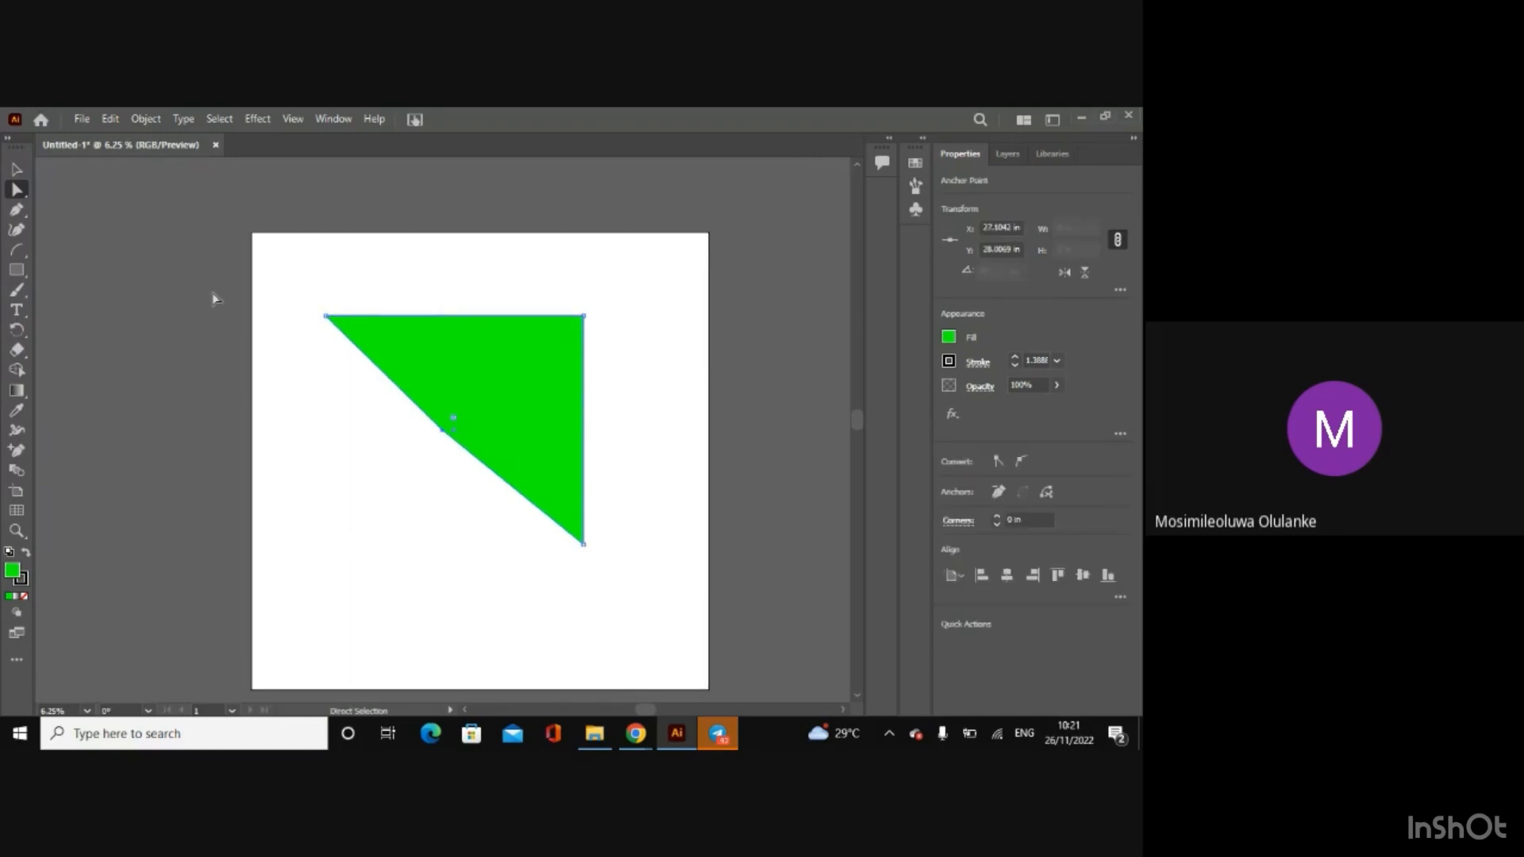
click(16, 270)
drag(293, 449, 447, 593)
key(ctrl+z)
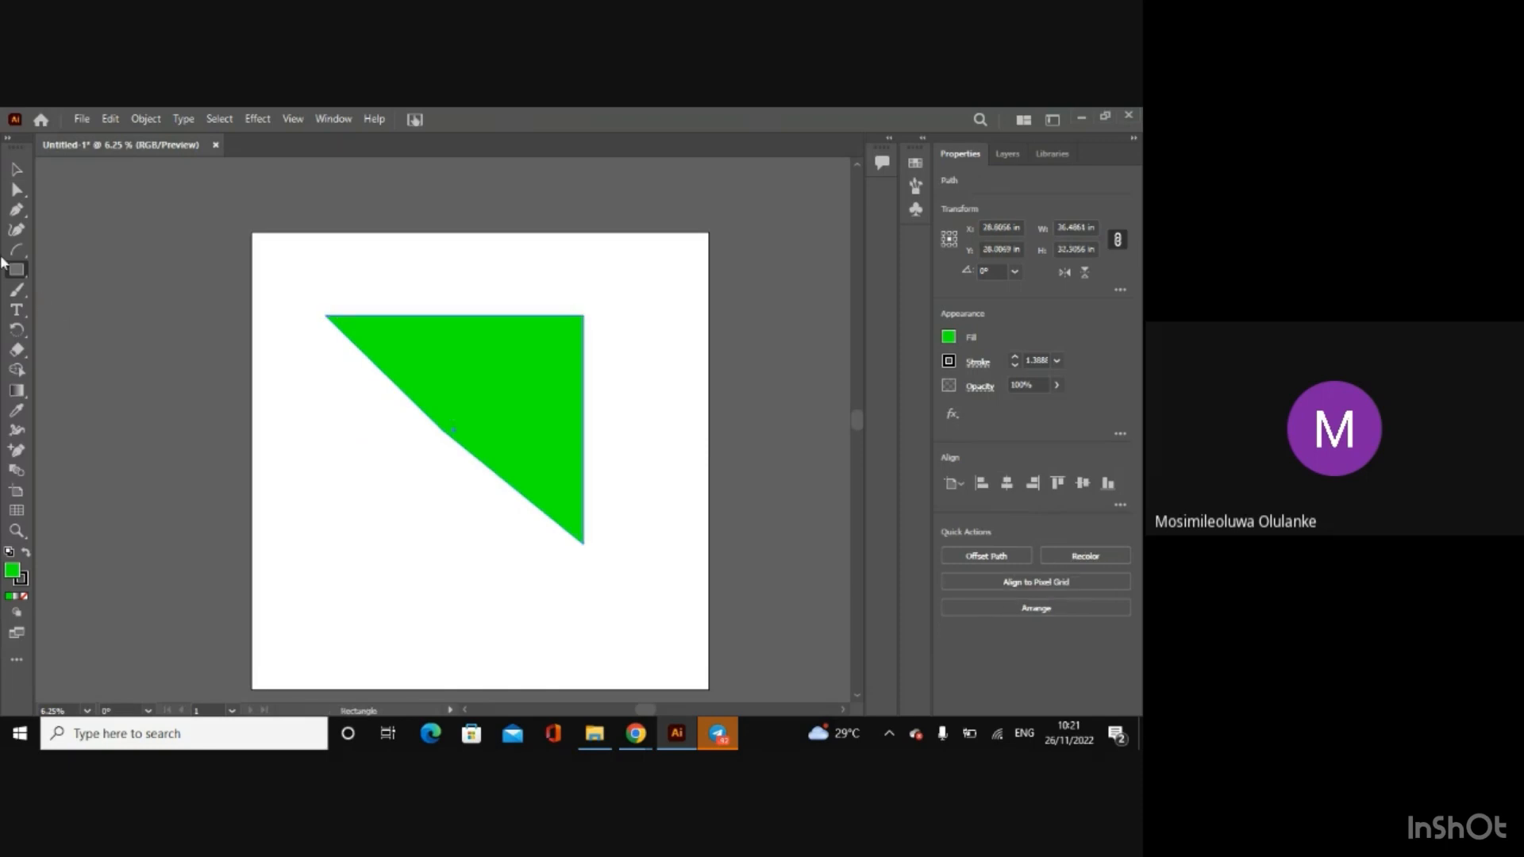
Step: Draw a circle about 24 in across below the green shape, and pull its top anchor point up and to the left with Direct Selection
drag(16, 275, 75, 294)
drag(316, 487, 487, 659)
click(16, 189)
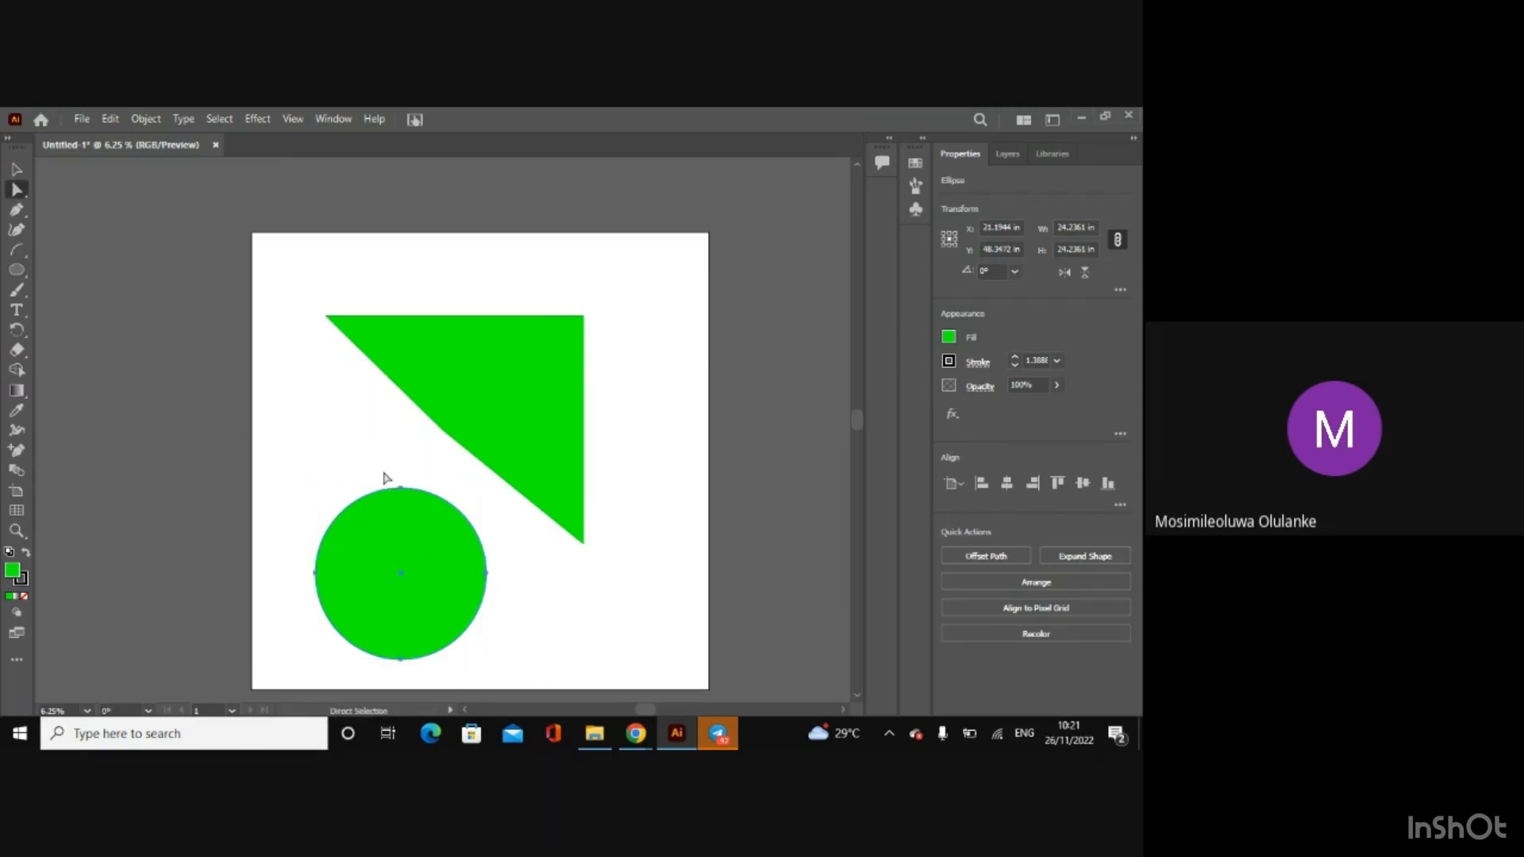
drag(400, 490, 358, 456)
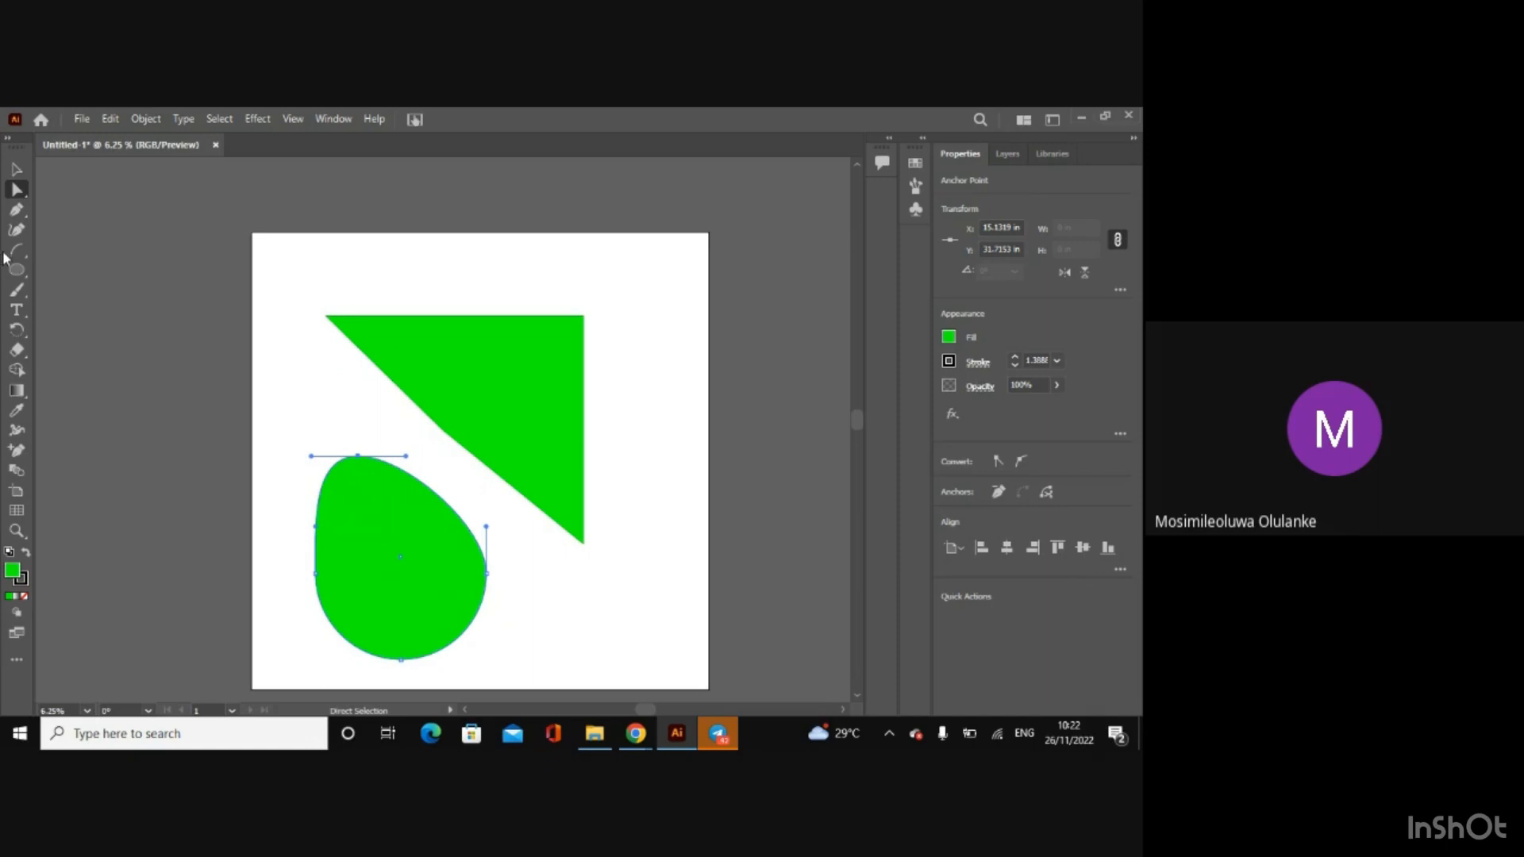
Step: Delete the distorted circle and the green triangular shape so the artboard is empty
click(17, 211)
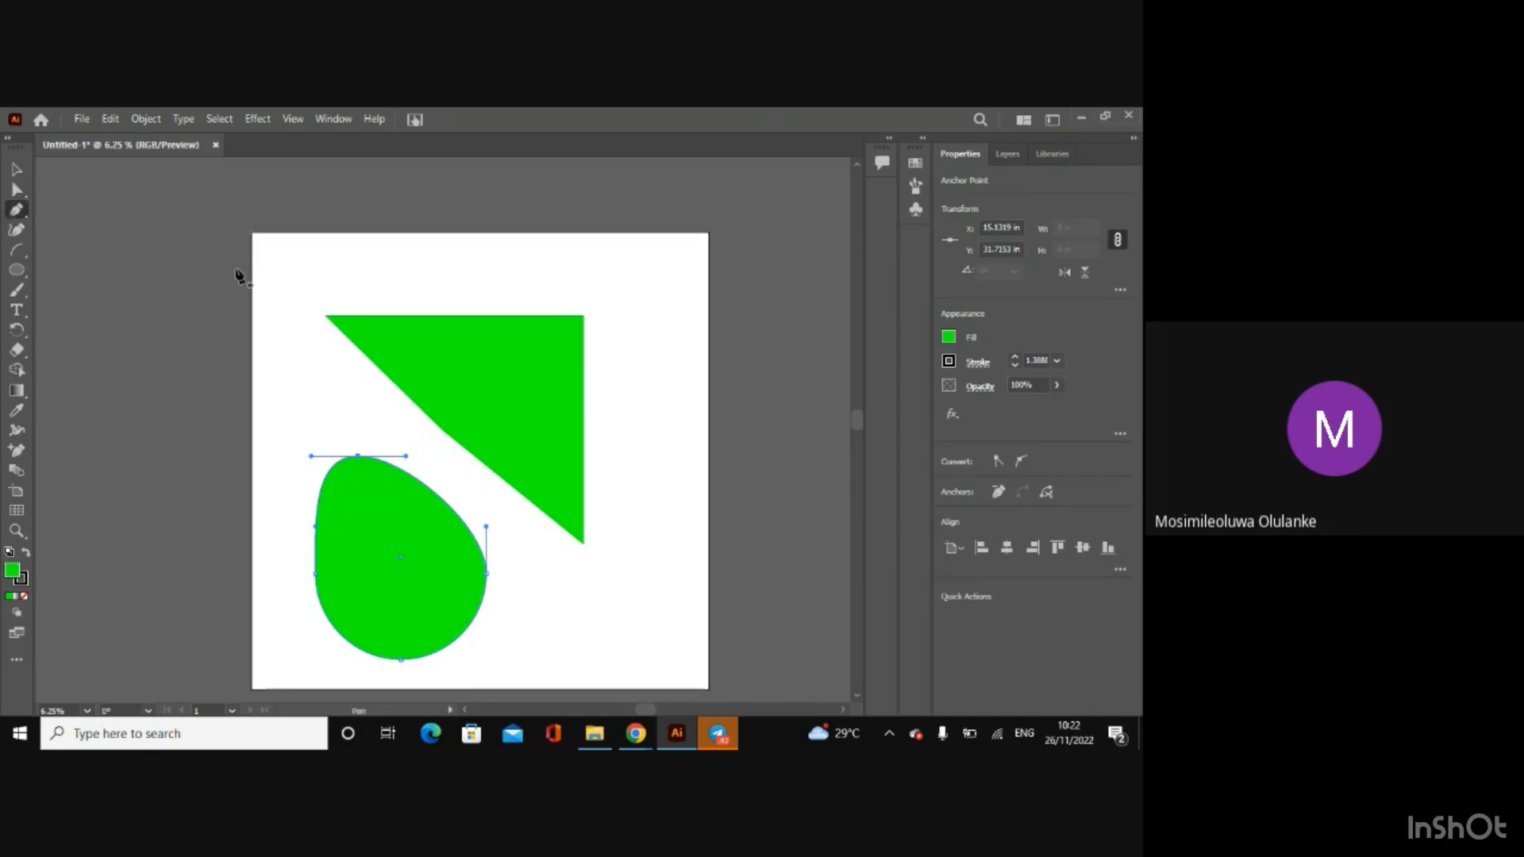
click(15, 169)
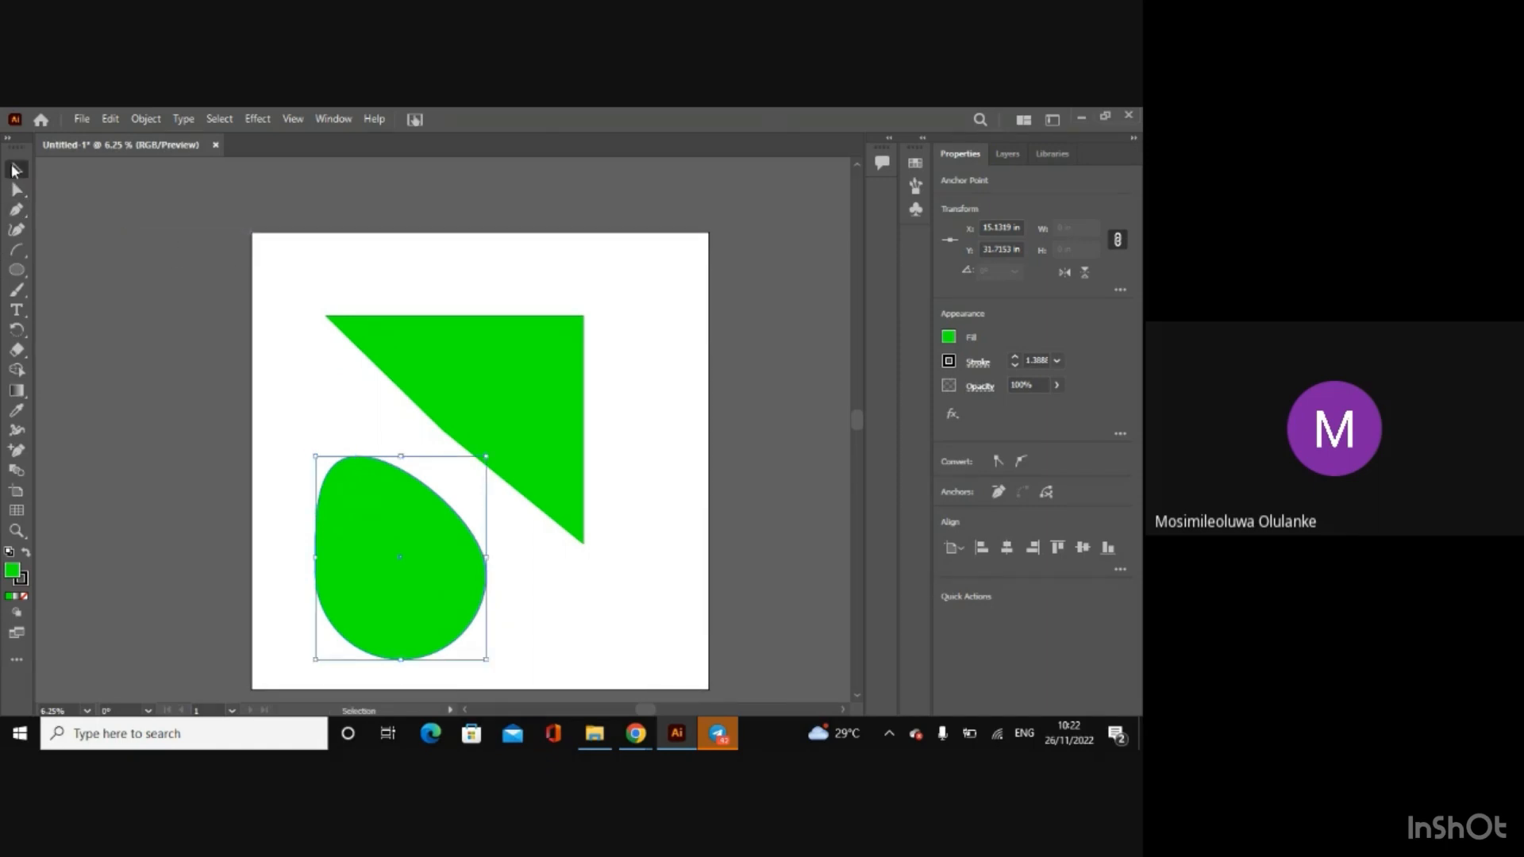
key(Delete)
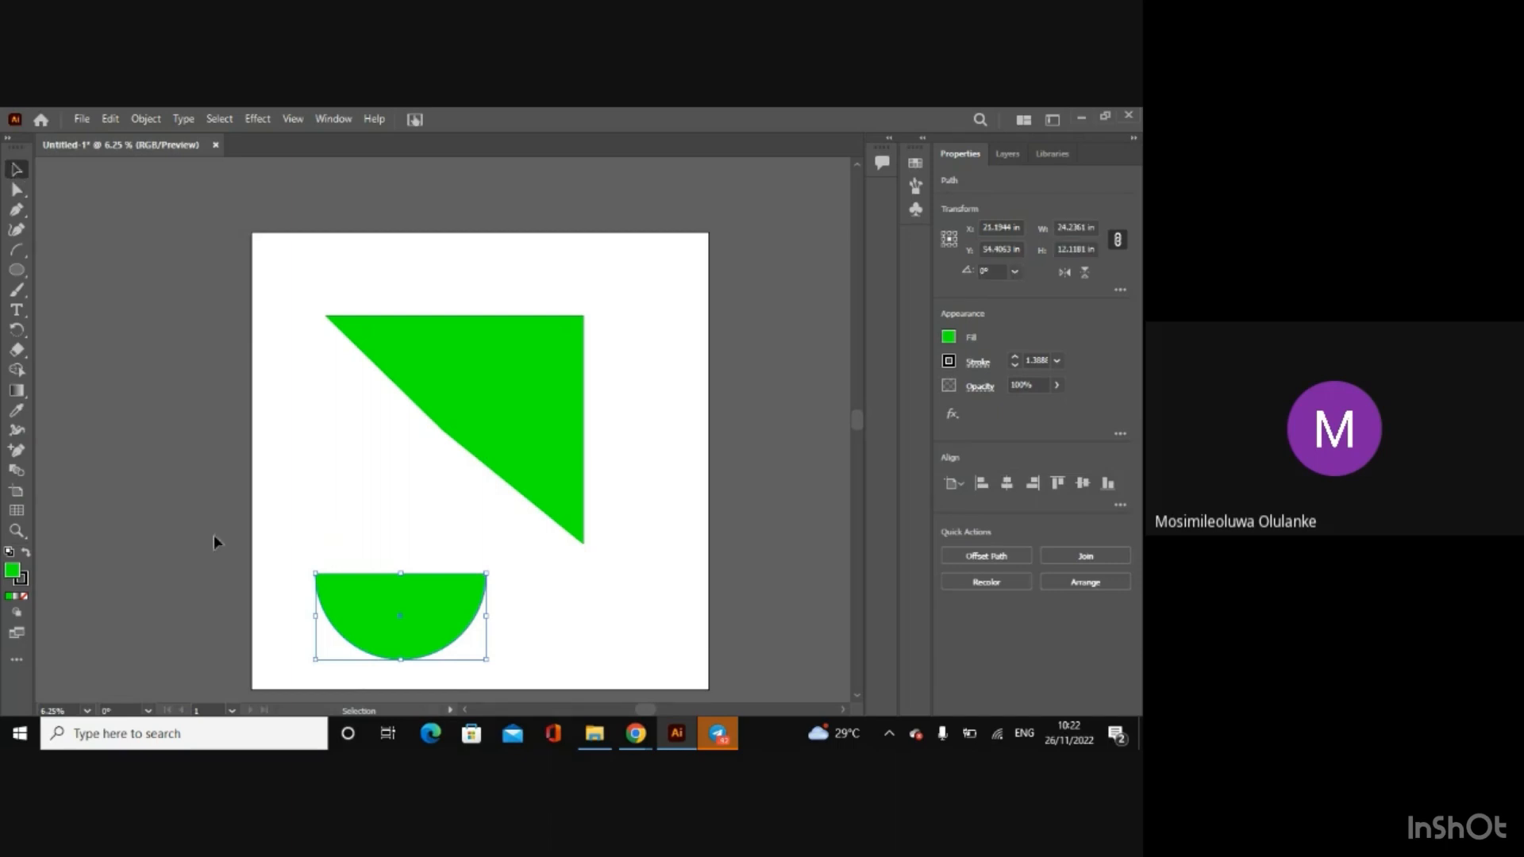
key(Delete)
click(523, 466)
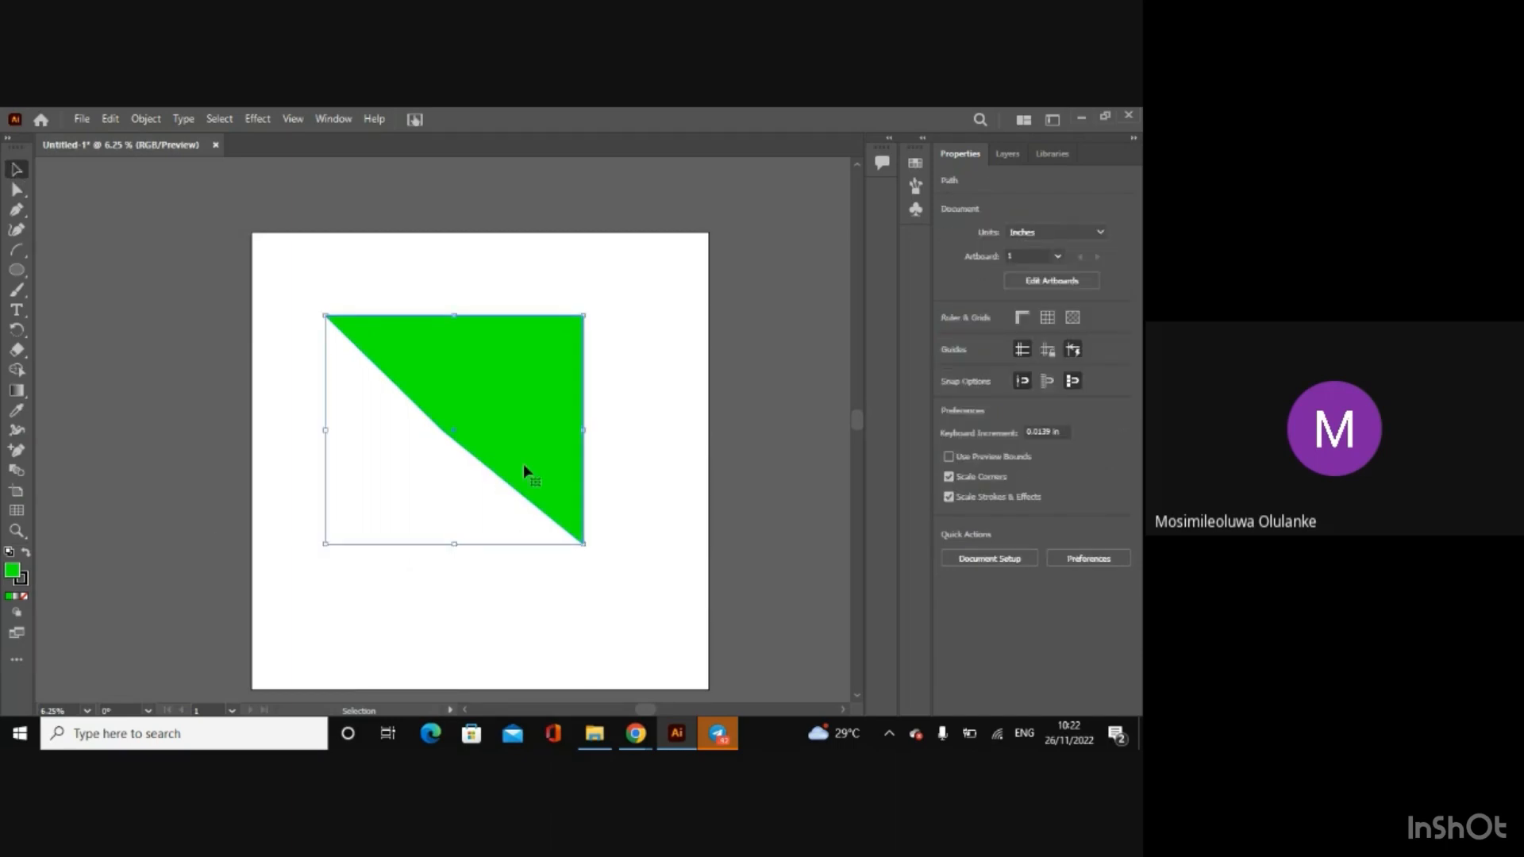
key(Delete)
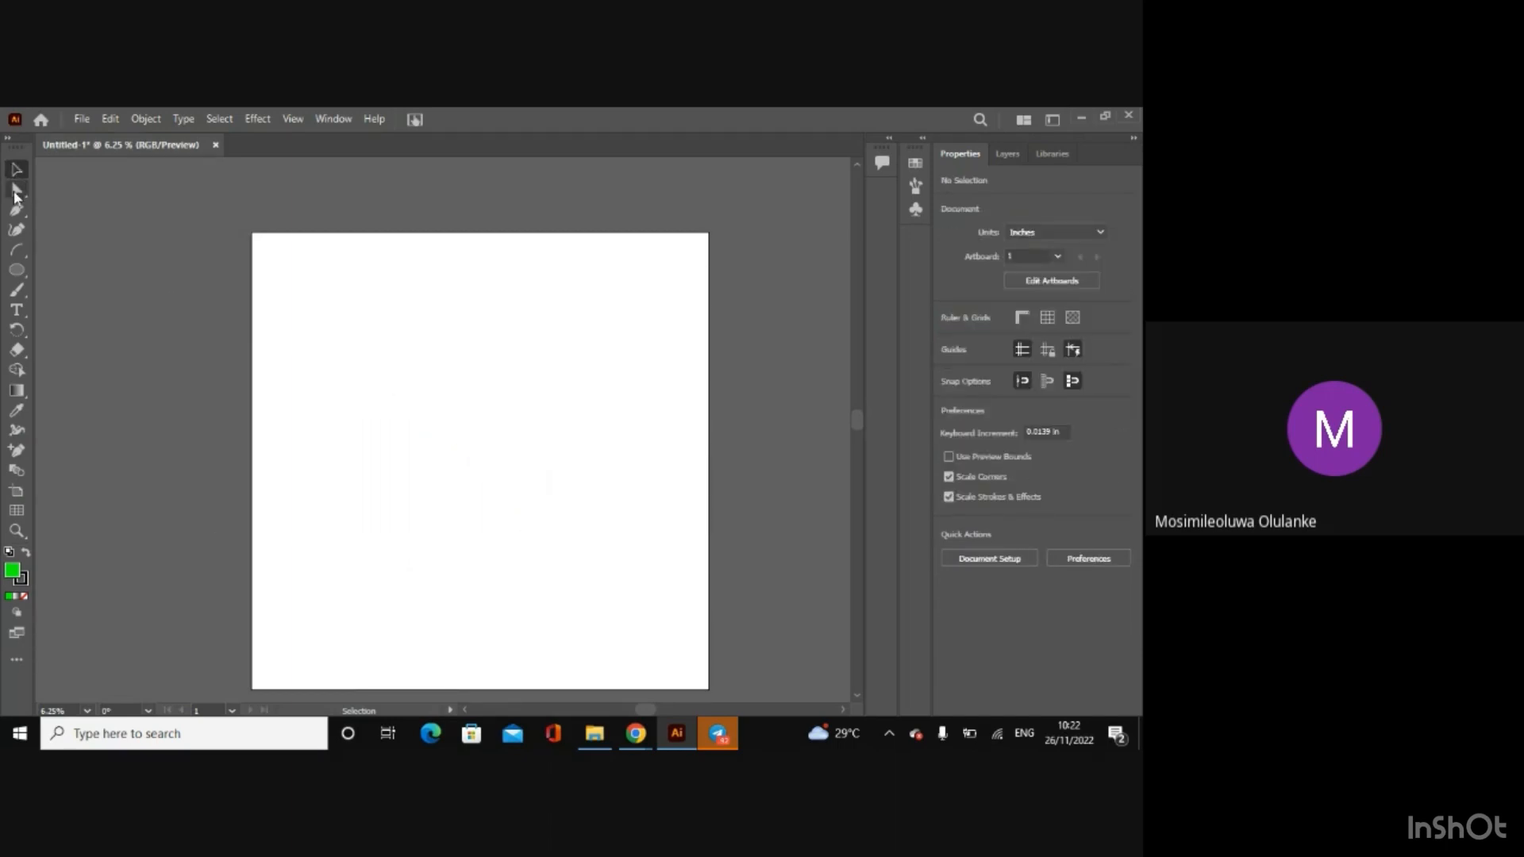
Step: Draw a freeform curved path with the Pen tool from the artboard's upper middle to its lower left, and delete it
click(16, 209)
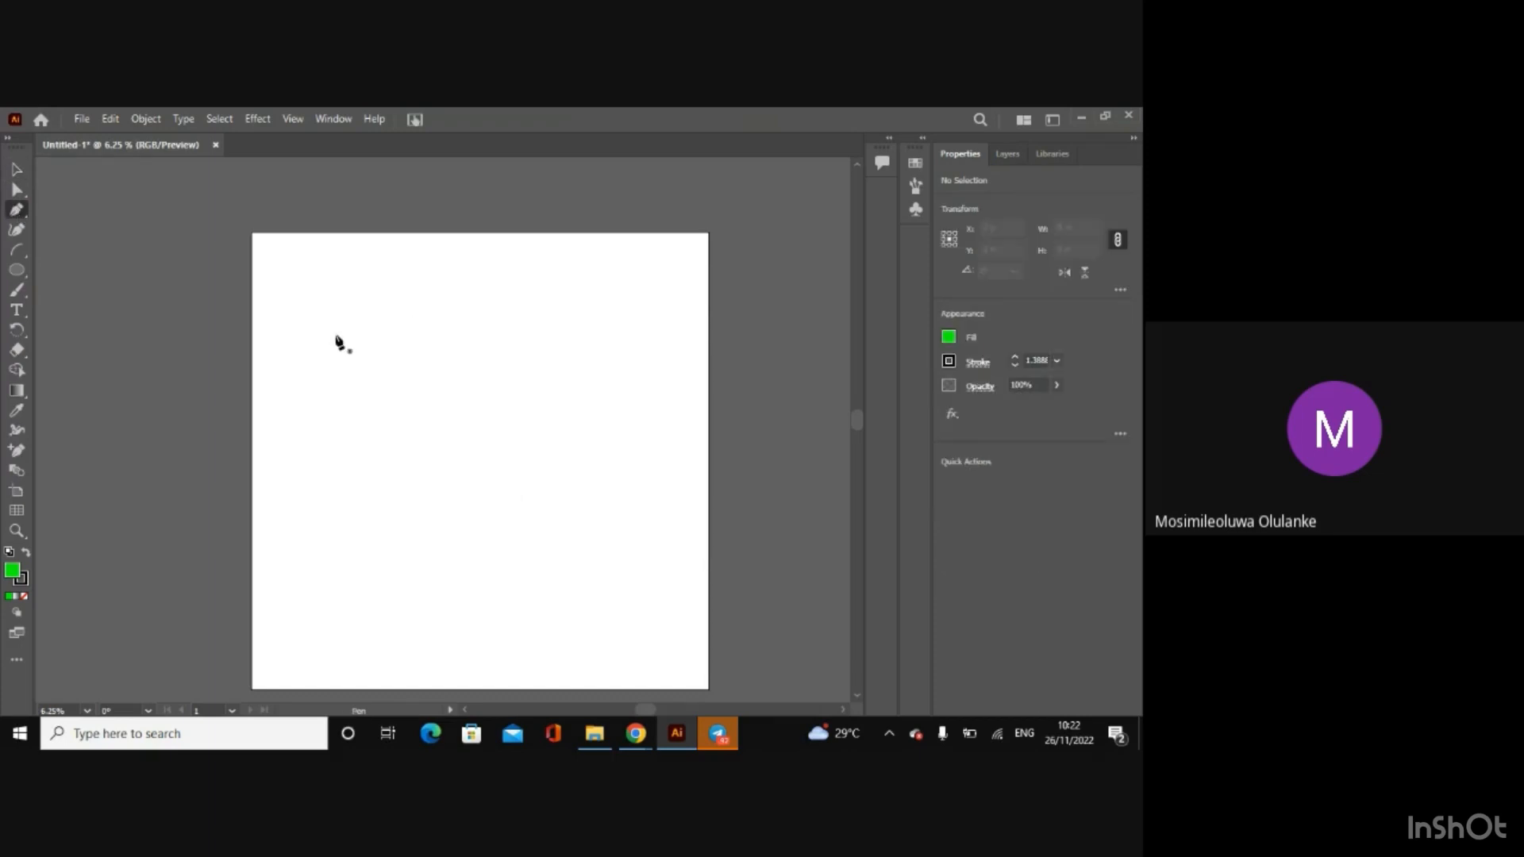
drag(357, 326, 474, 469)
drag(474, 467, 374, 654)
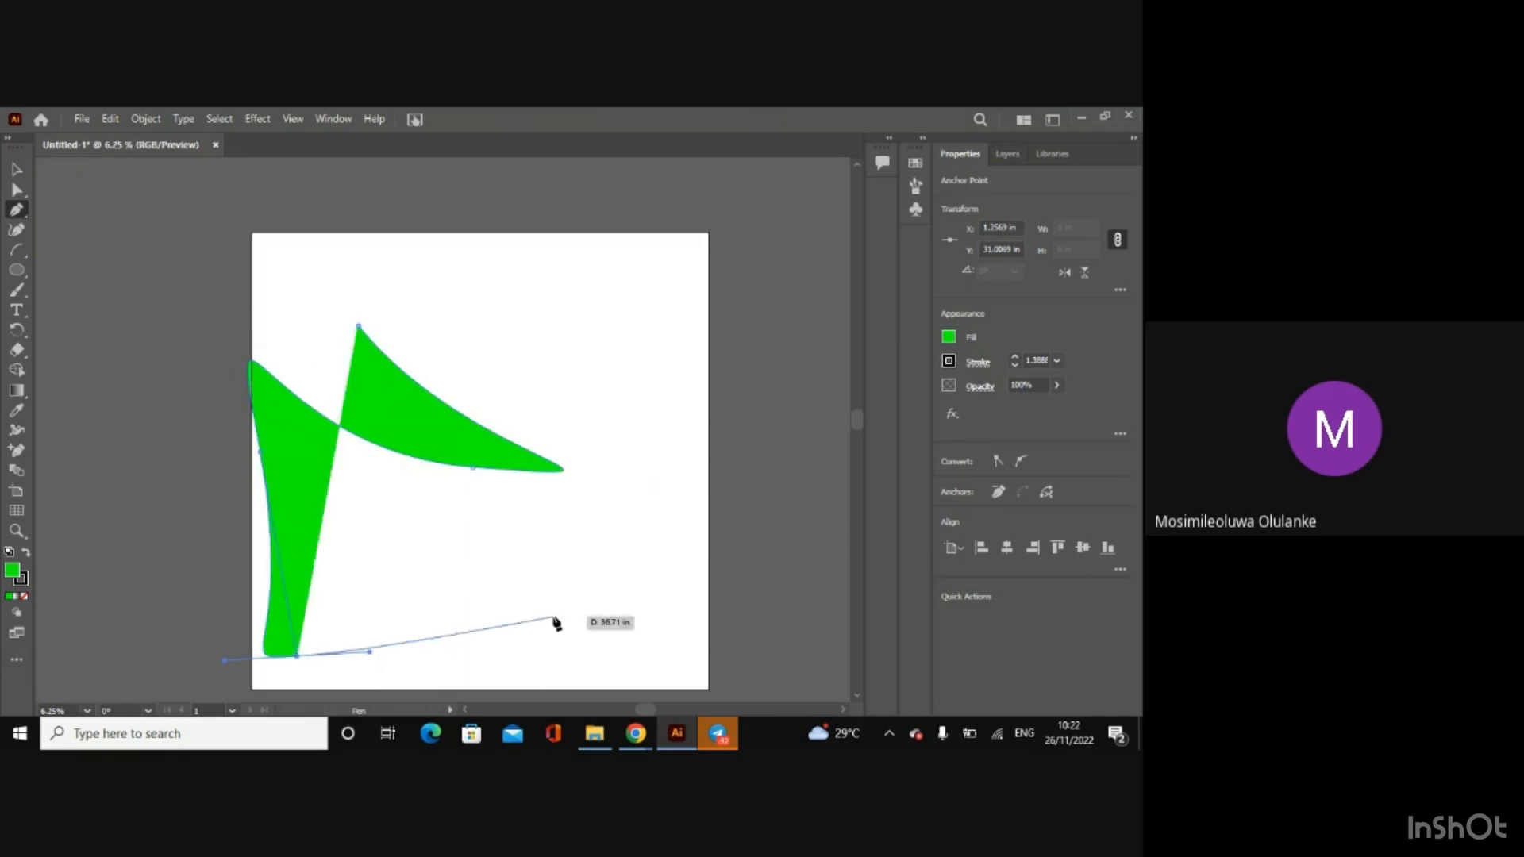
click(17, 168)
key(Delete)
key(Delete)
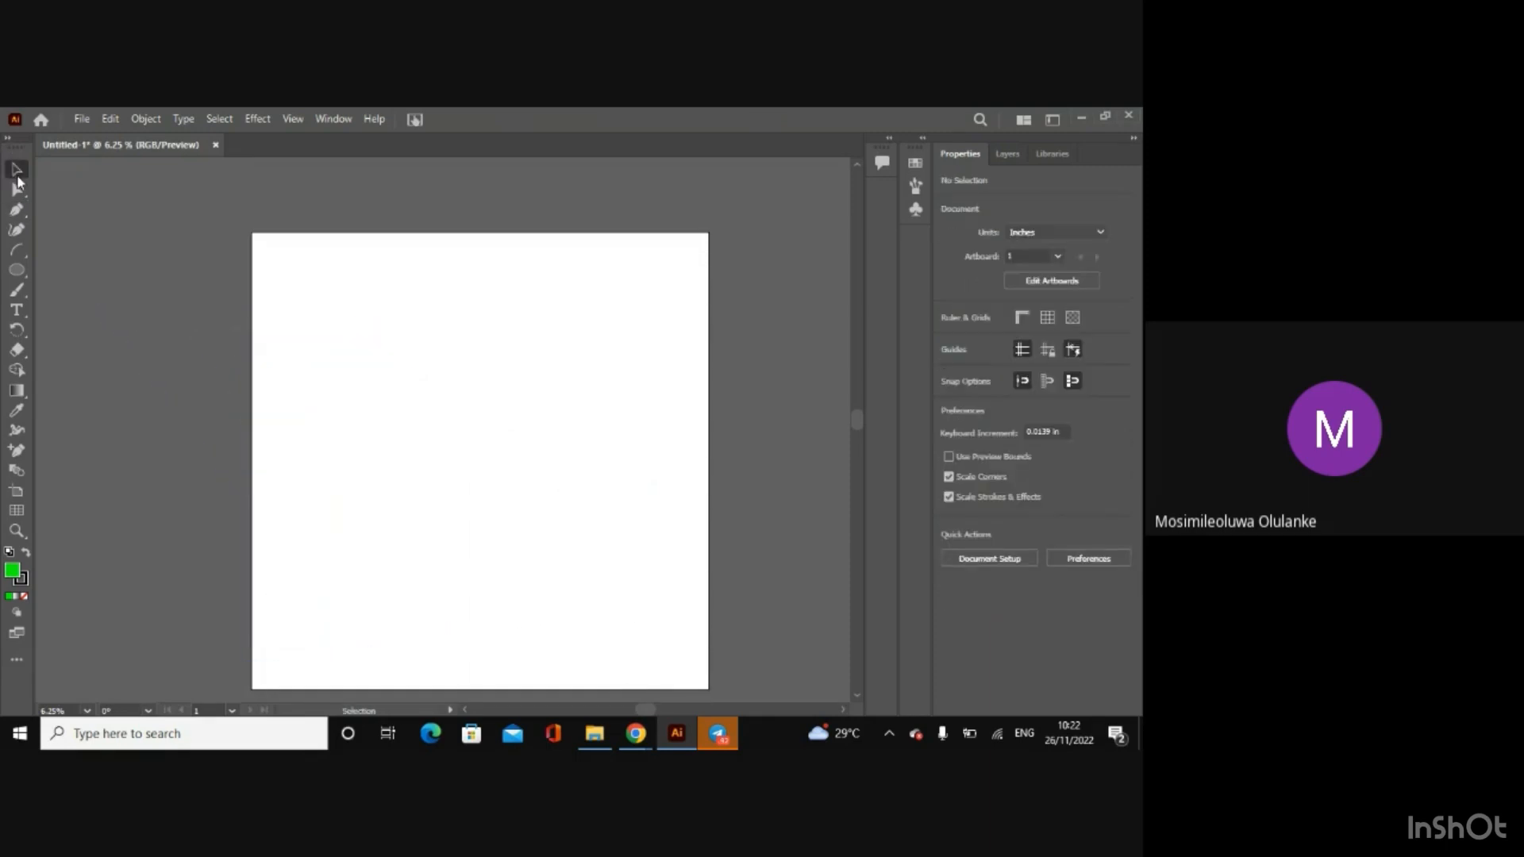
Step: Demonstrate placing and removing a single anchor point in the artboard's upper middle with the Pen tool
click(16, 210)
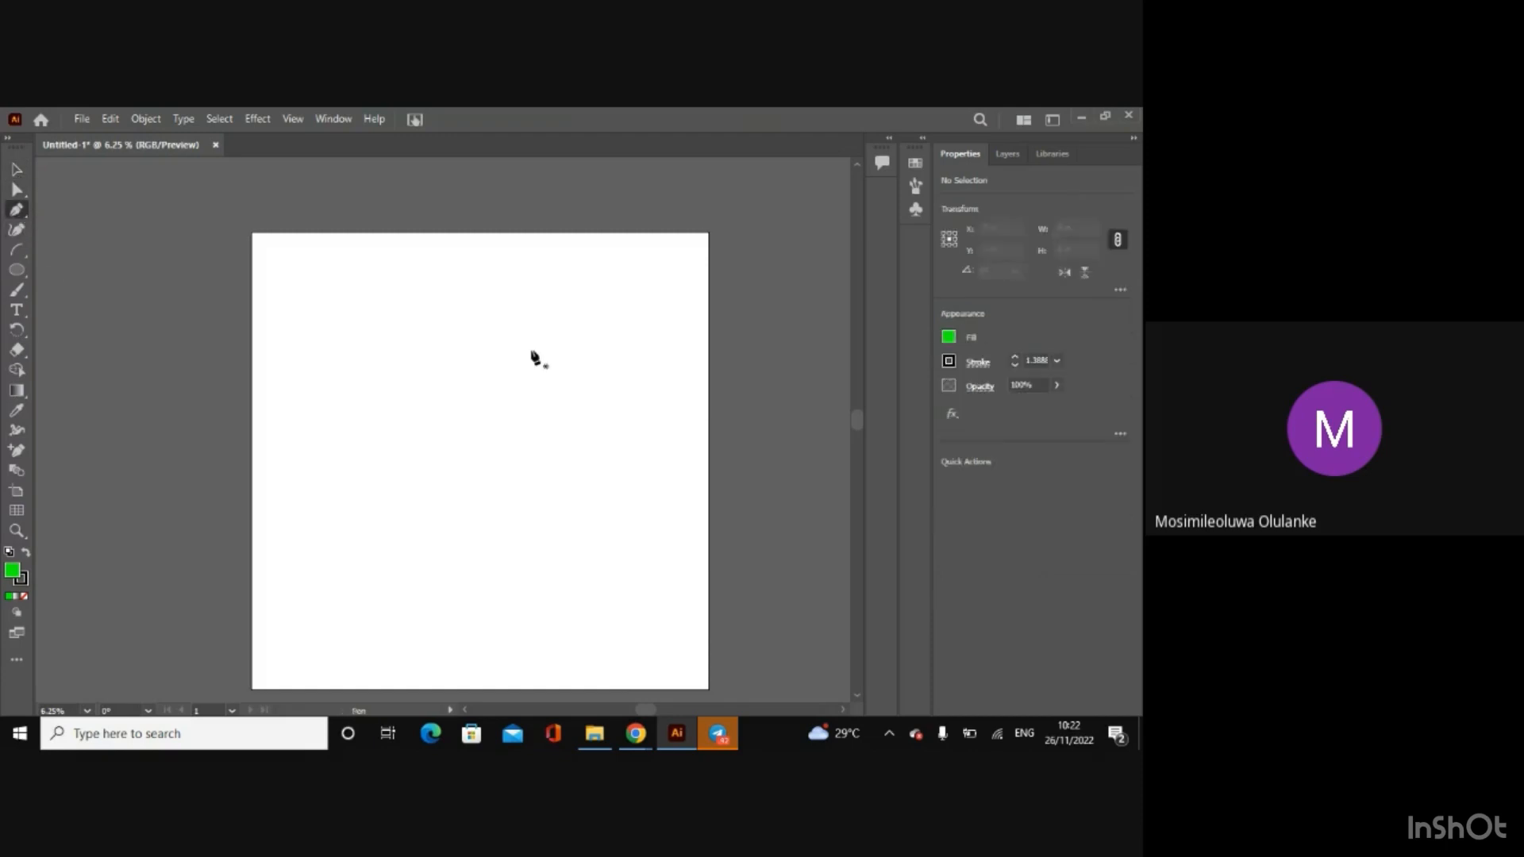
click(480, 331)
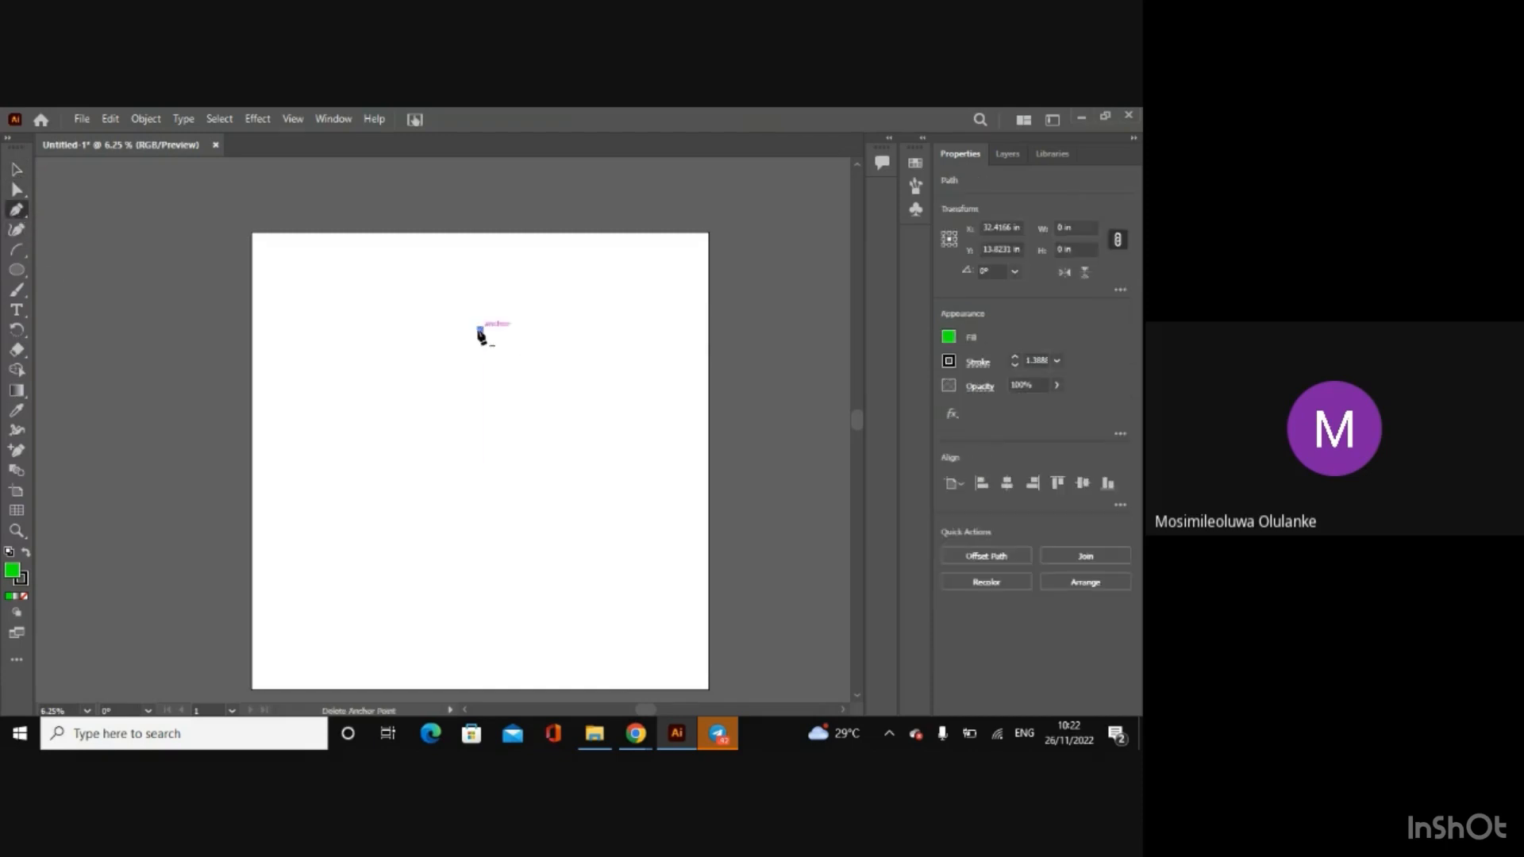
click(480, 332)
click(479, 332)
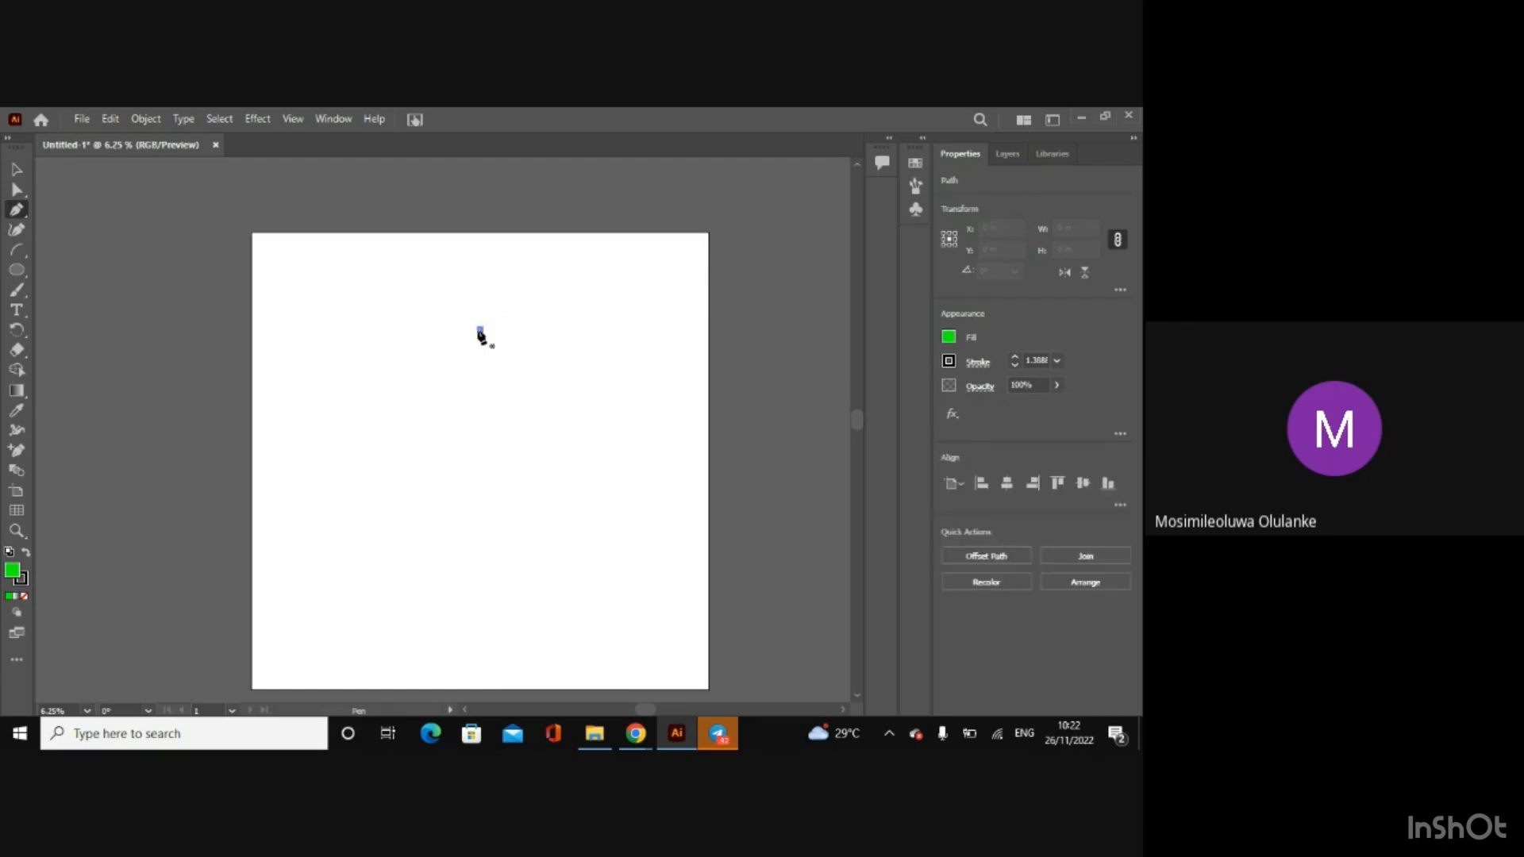
click(480, 331)
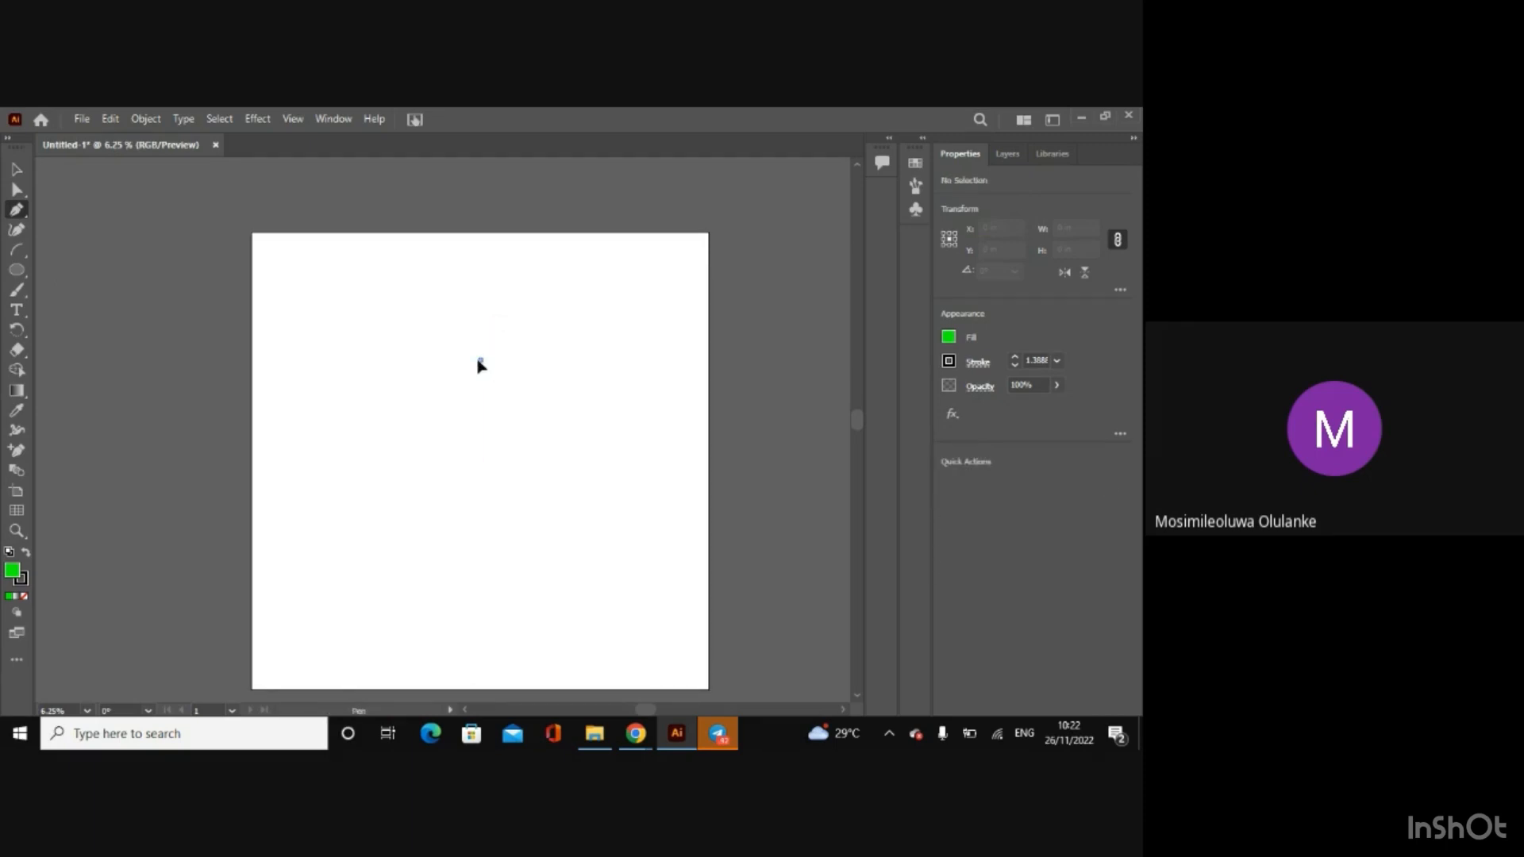
Step: Draw a four-cornered shape about 12 in wide and 8 in high with the Pen tool, and continue its path with a long curved segment
drag(474, 415, 474, 475)
click(474, 475)
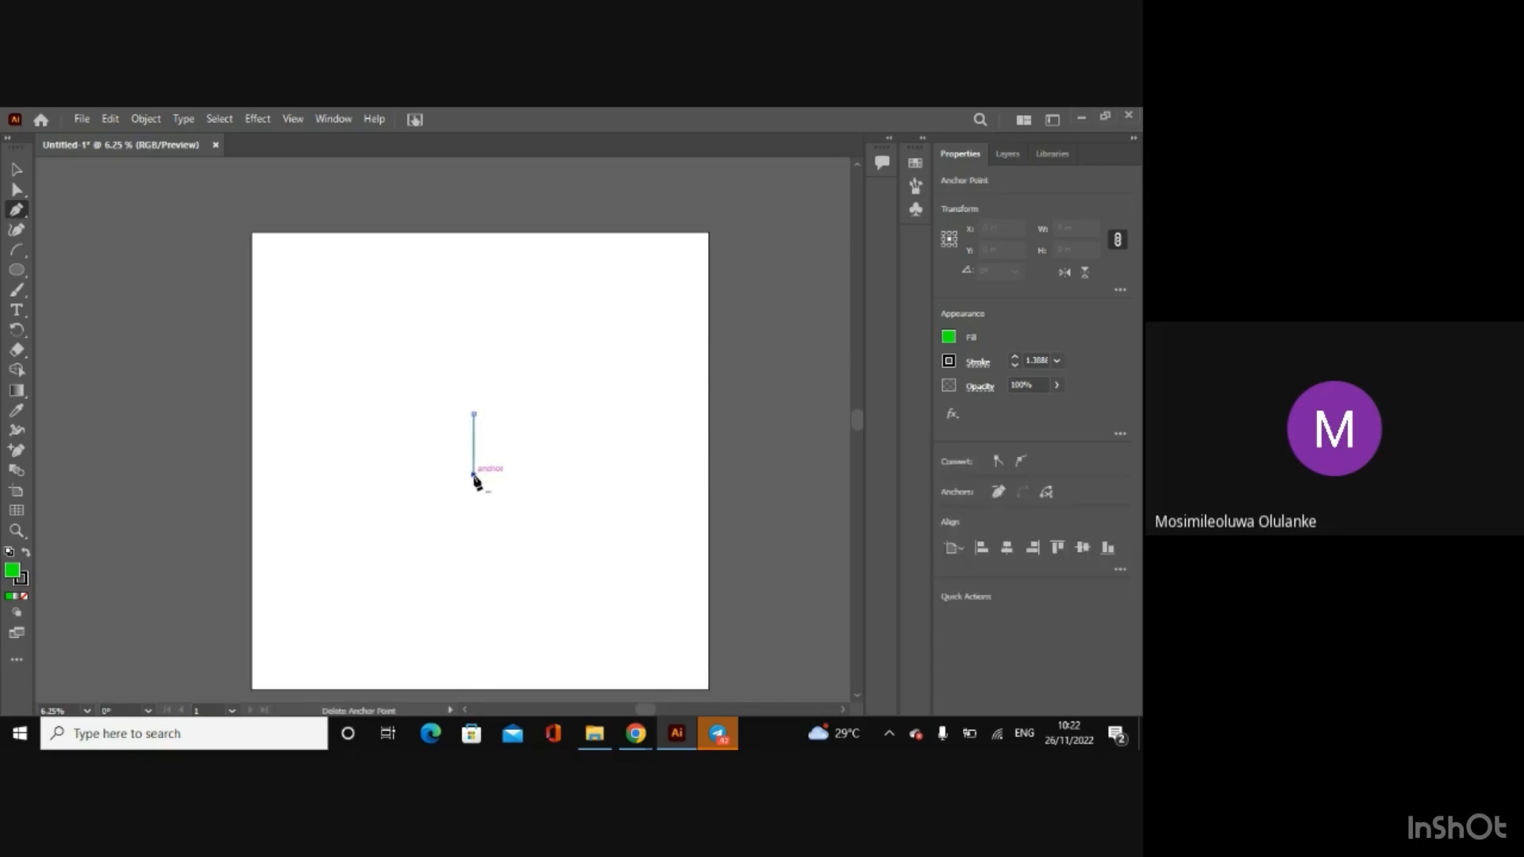
click(559, 474)
drag(560, 476, 558, 410)
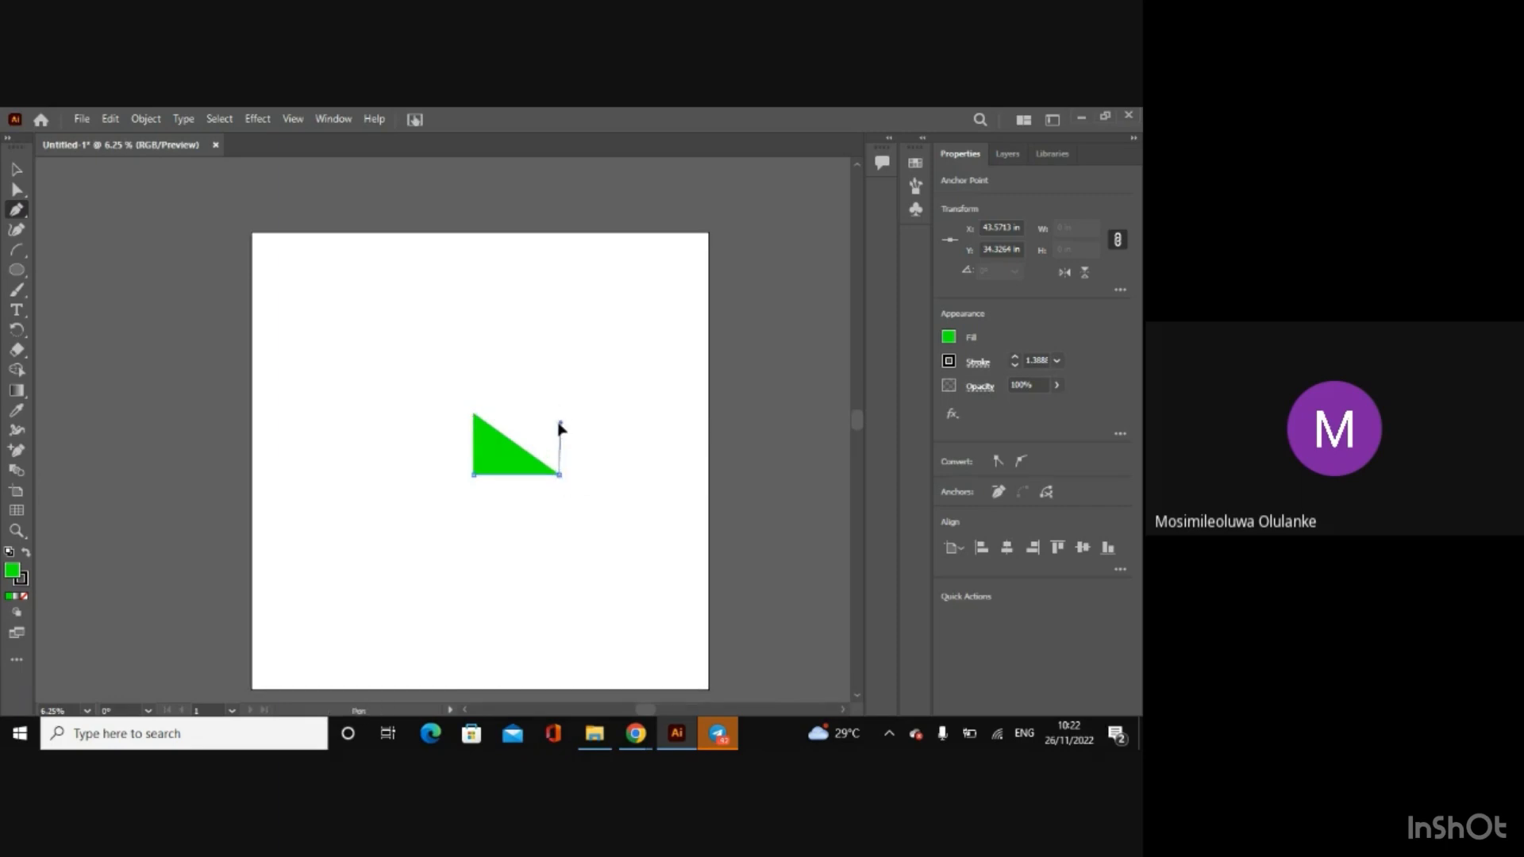
click(556, 414)
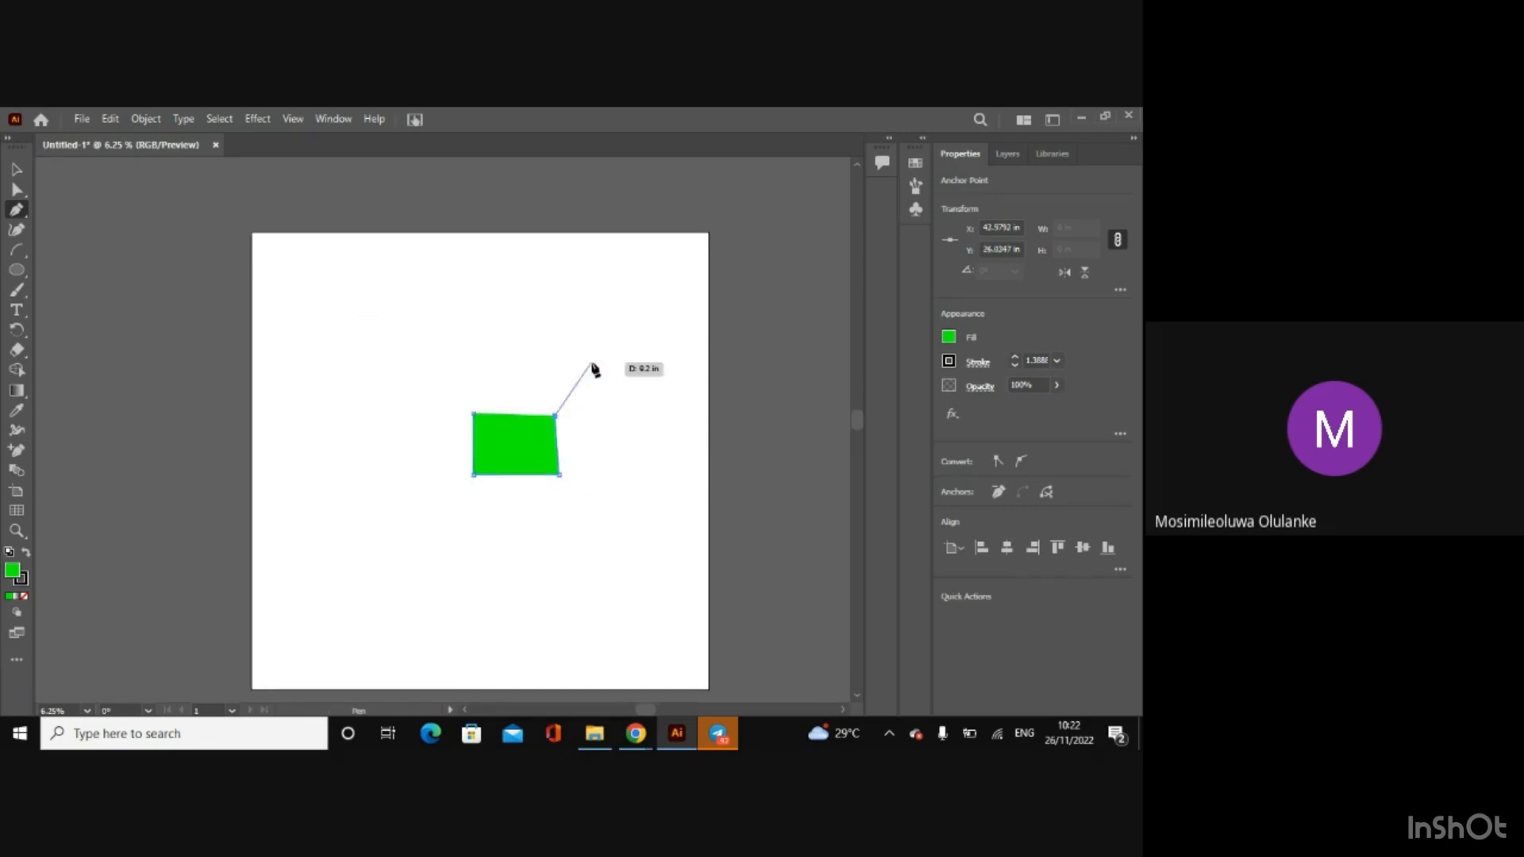
drag(411, 354, 363, 294)
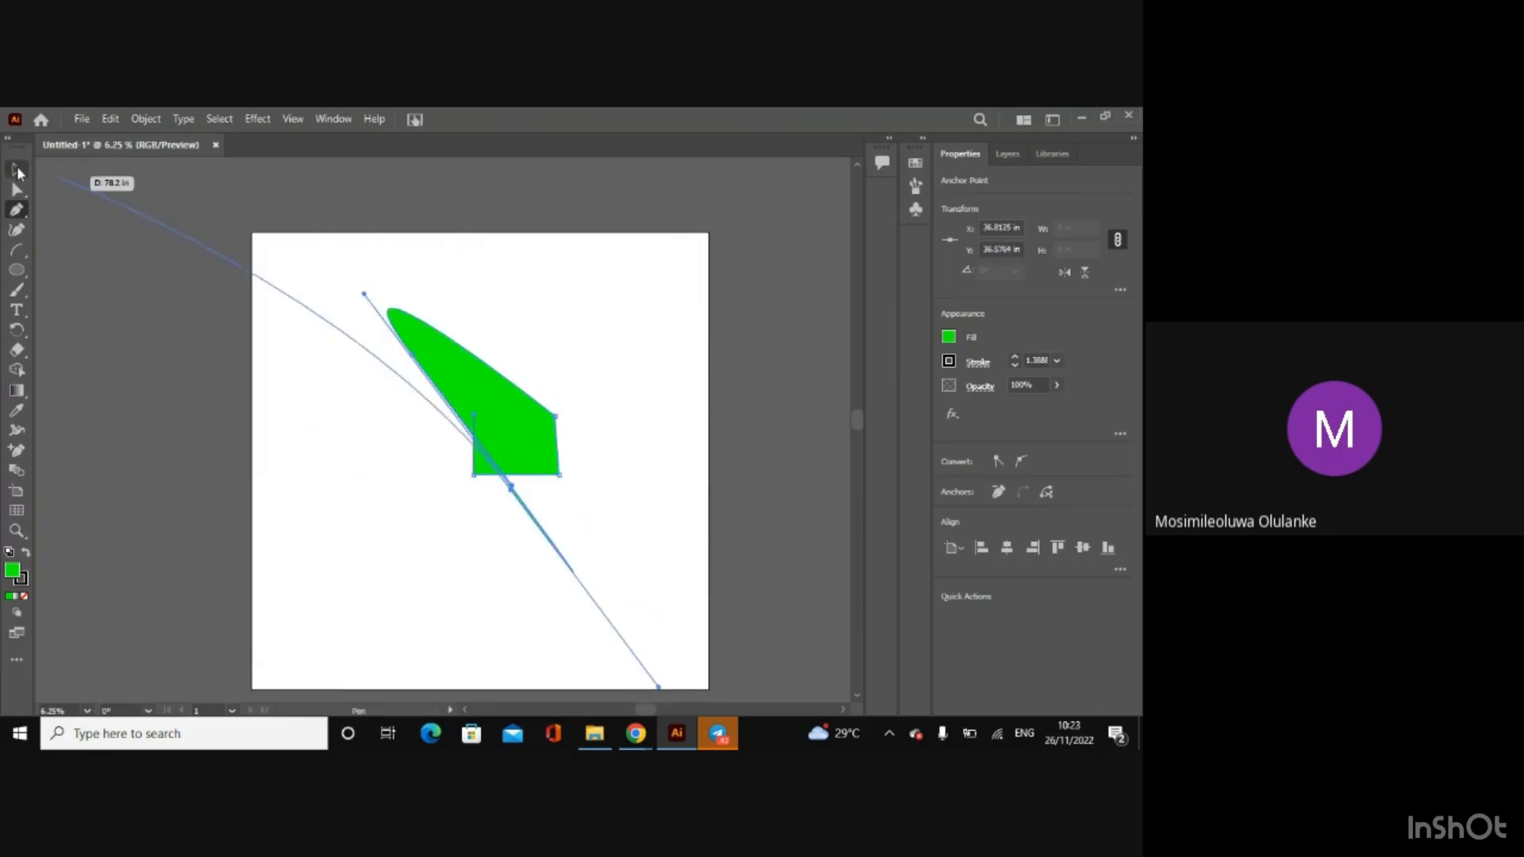
Step: Delete the whole shape drawn with the Pen tool
click(17, 169)
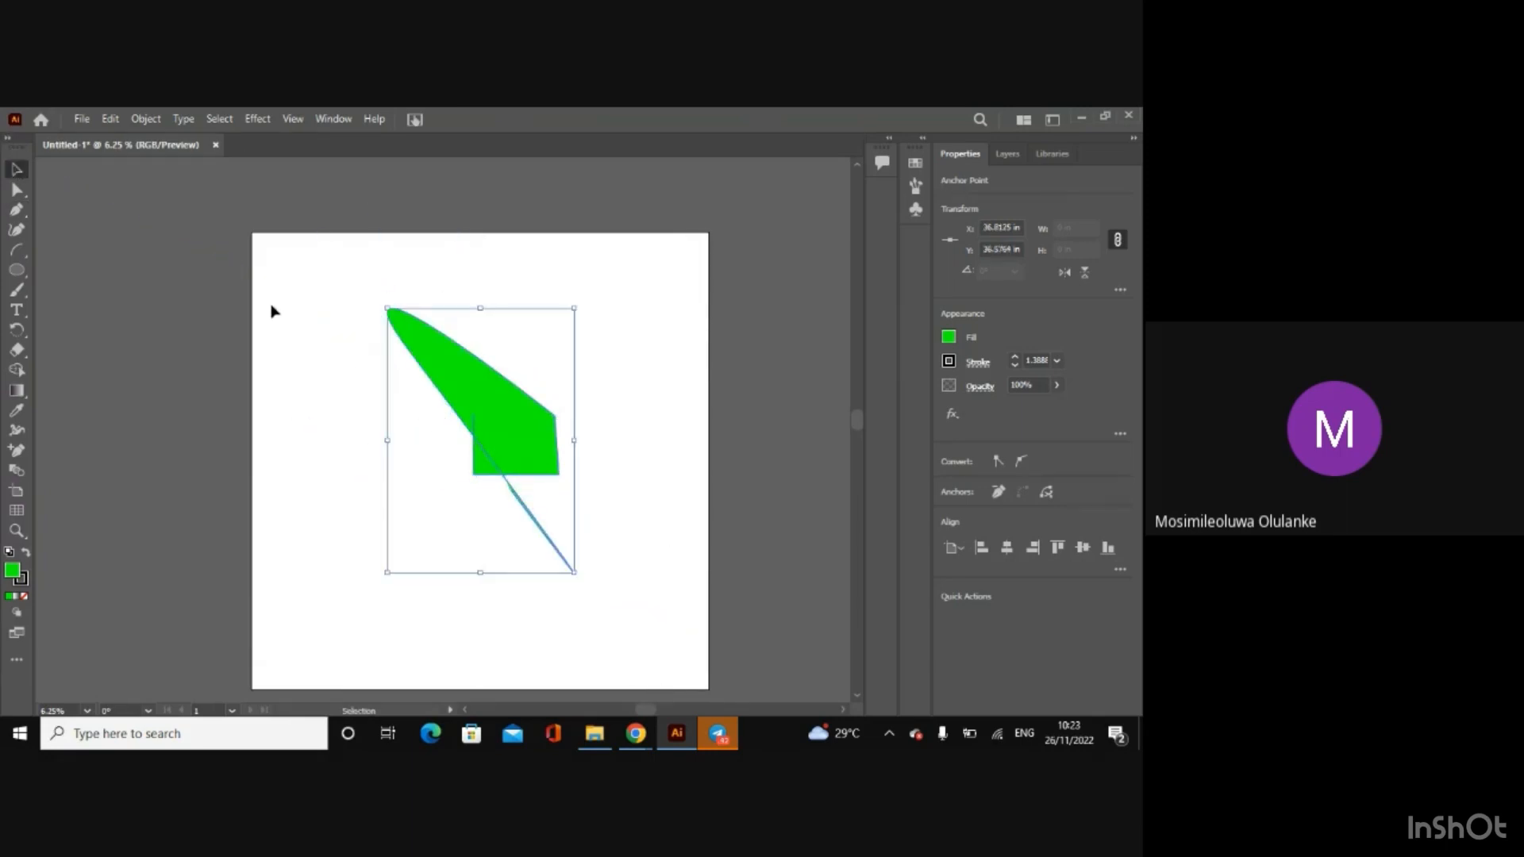
key(Delete)
key(Delete)
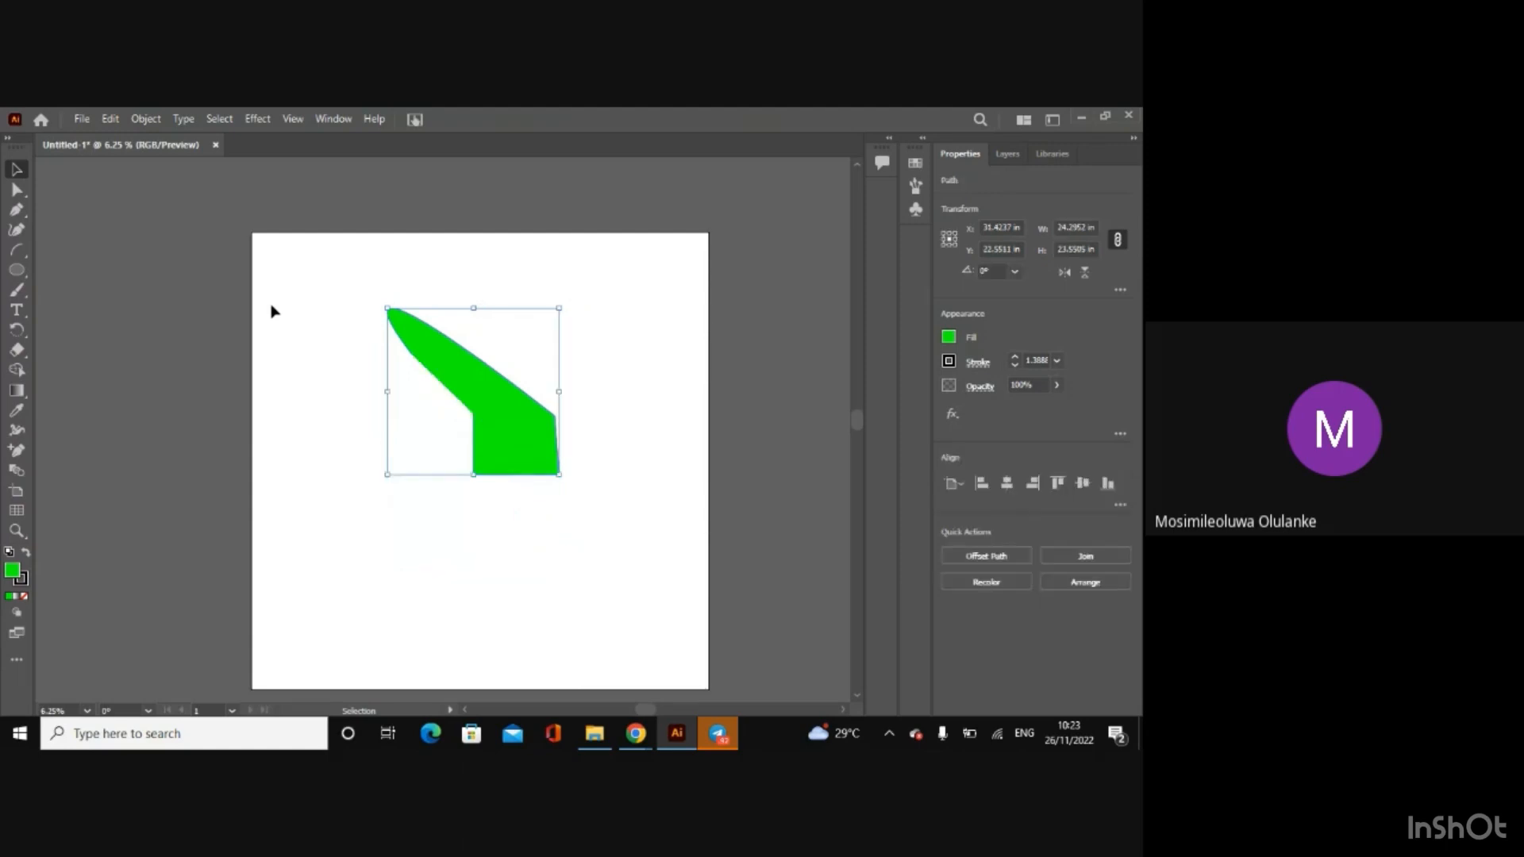
Step: Draw a wavy filled path across the artboard's upper left part with the Curvature tool, and delete it
click(17, 229)
click(415, 395)
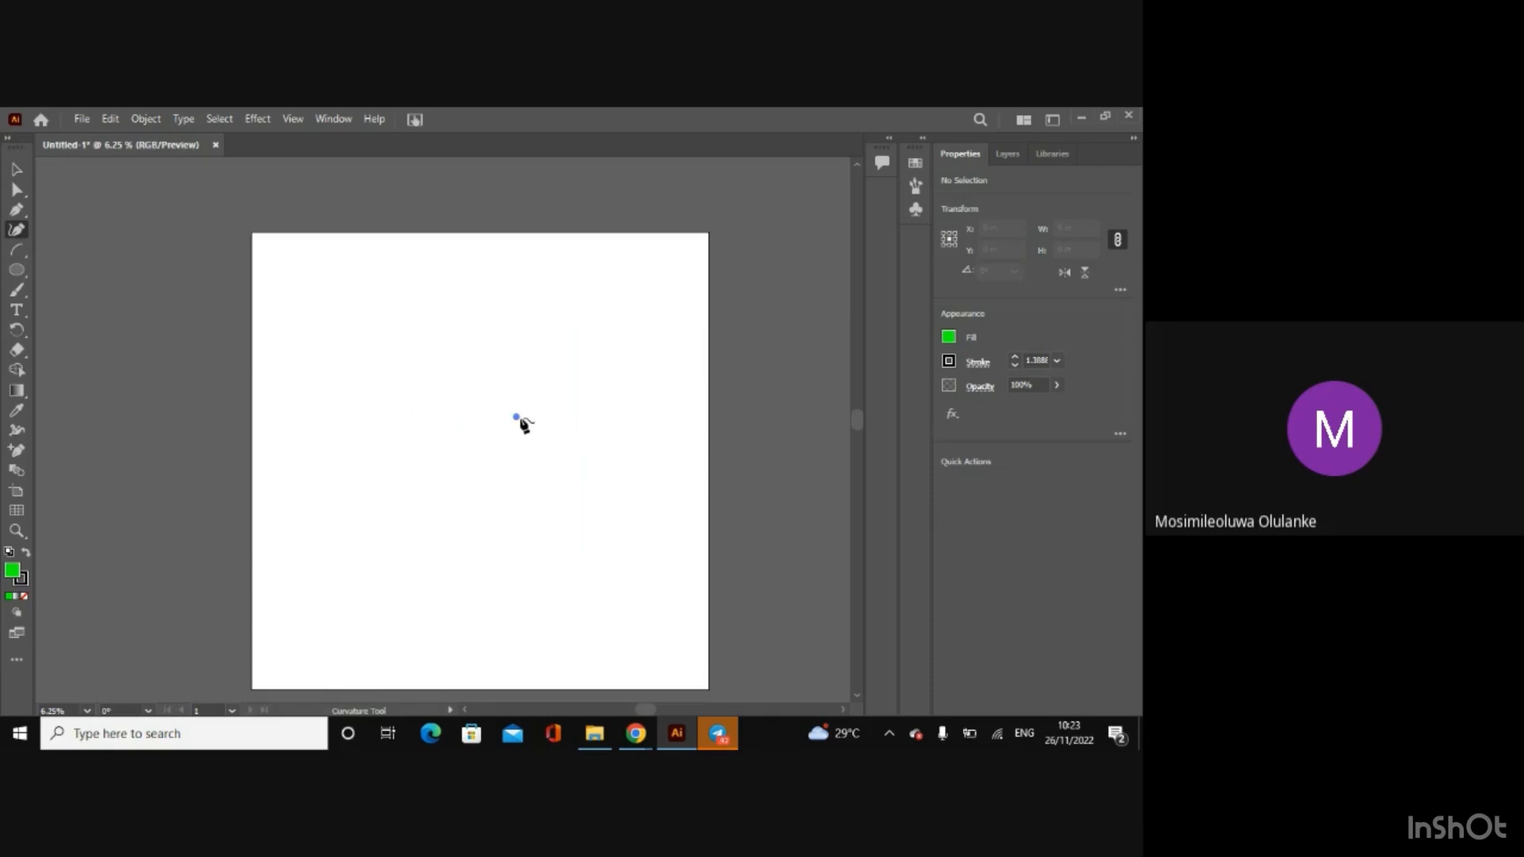
click(452, 361)
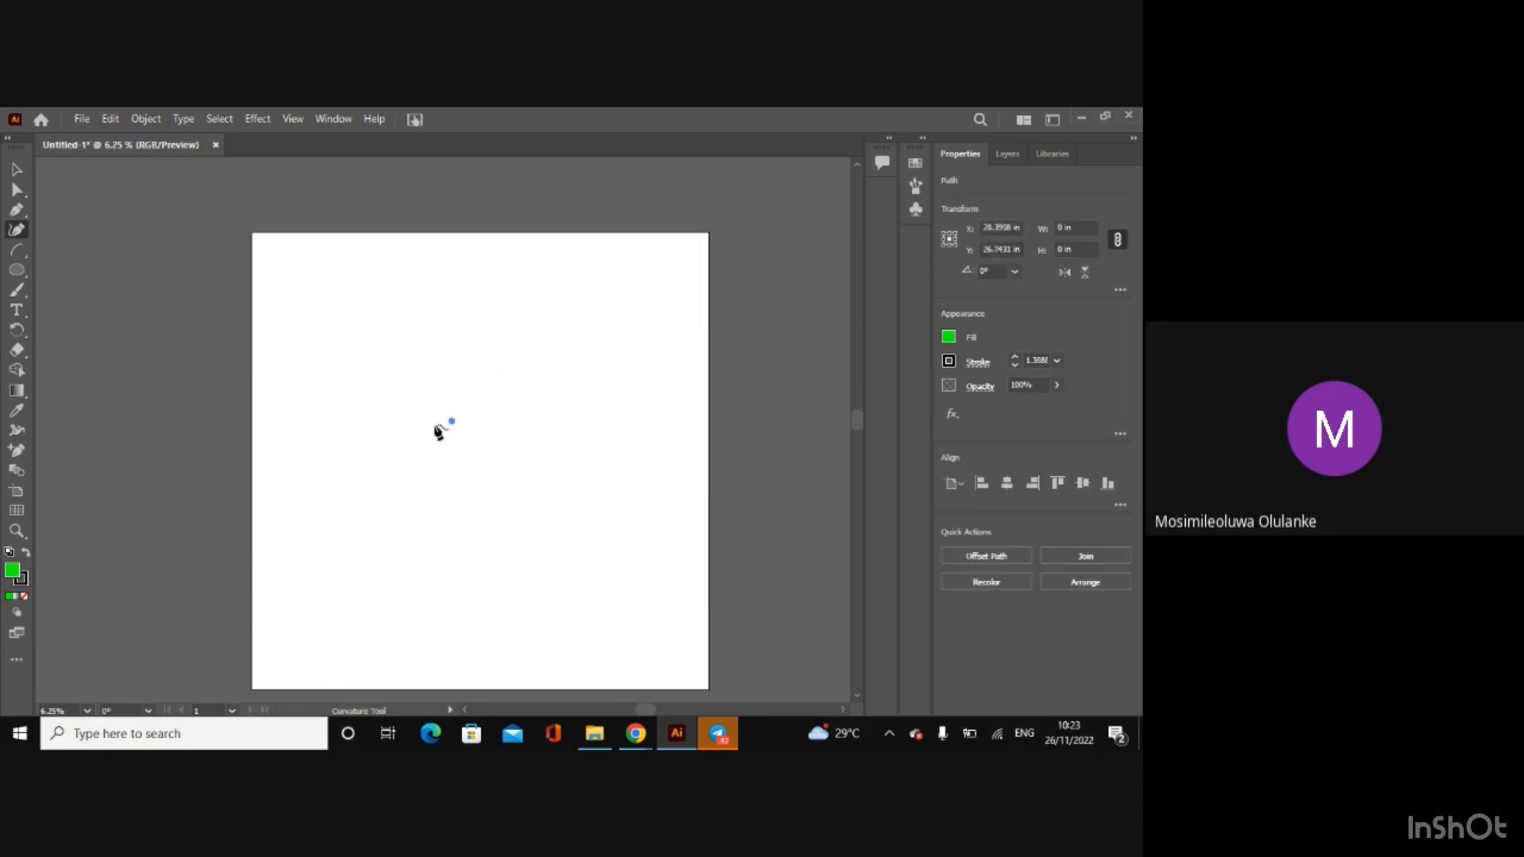
click(373, 399)
drag(372, 399, 479, 350)
right_click(479, 350)
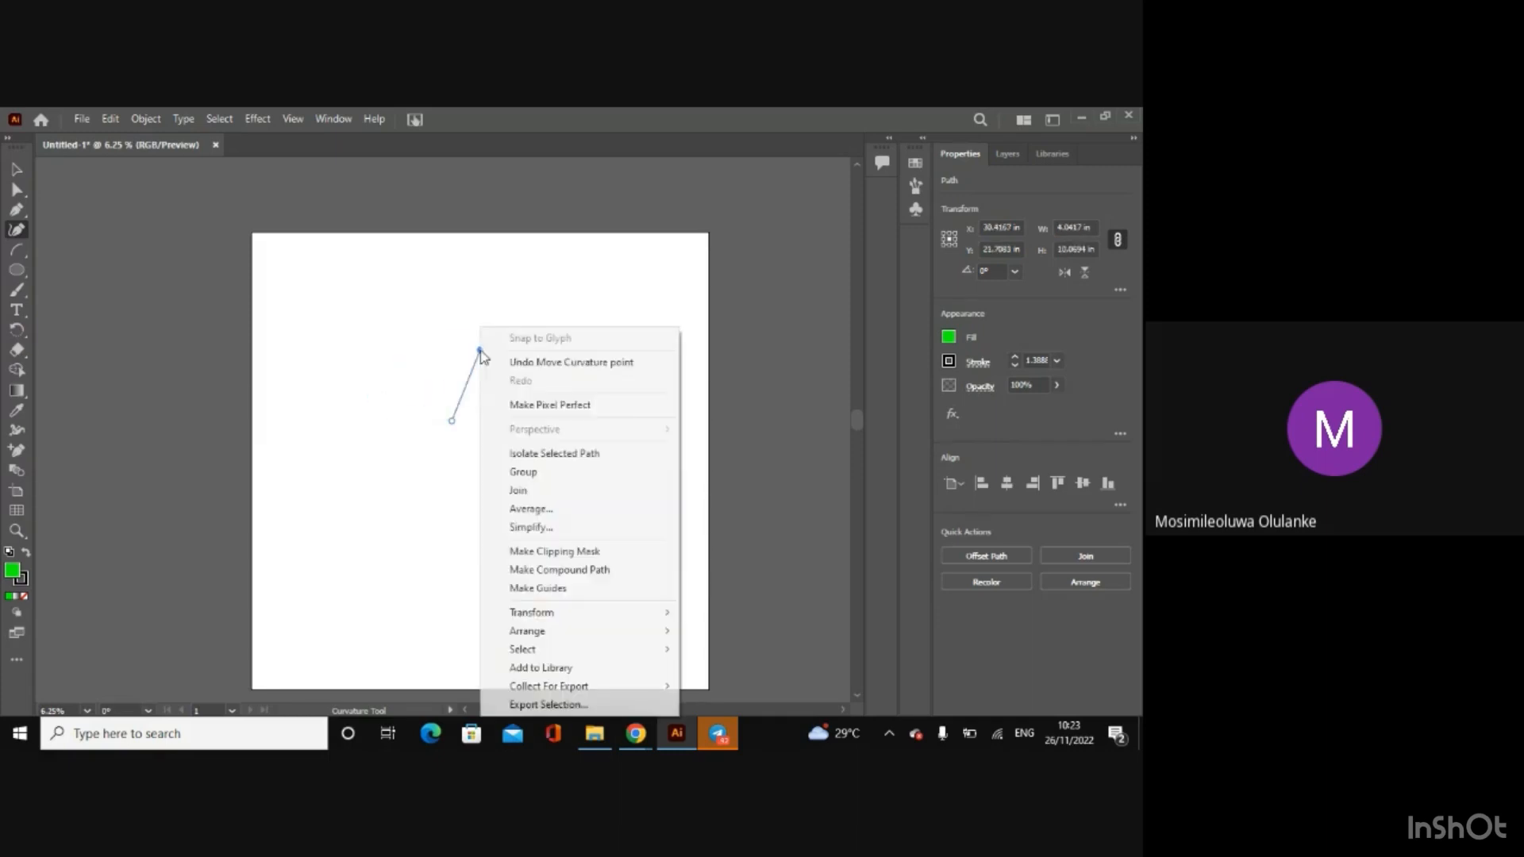
click(421, 378)
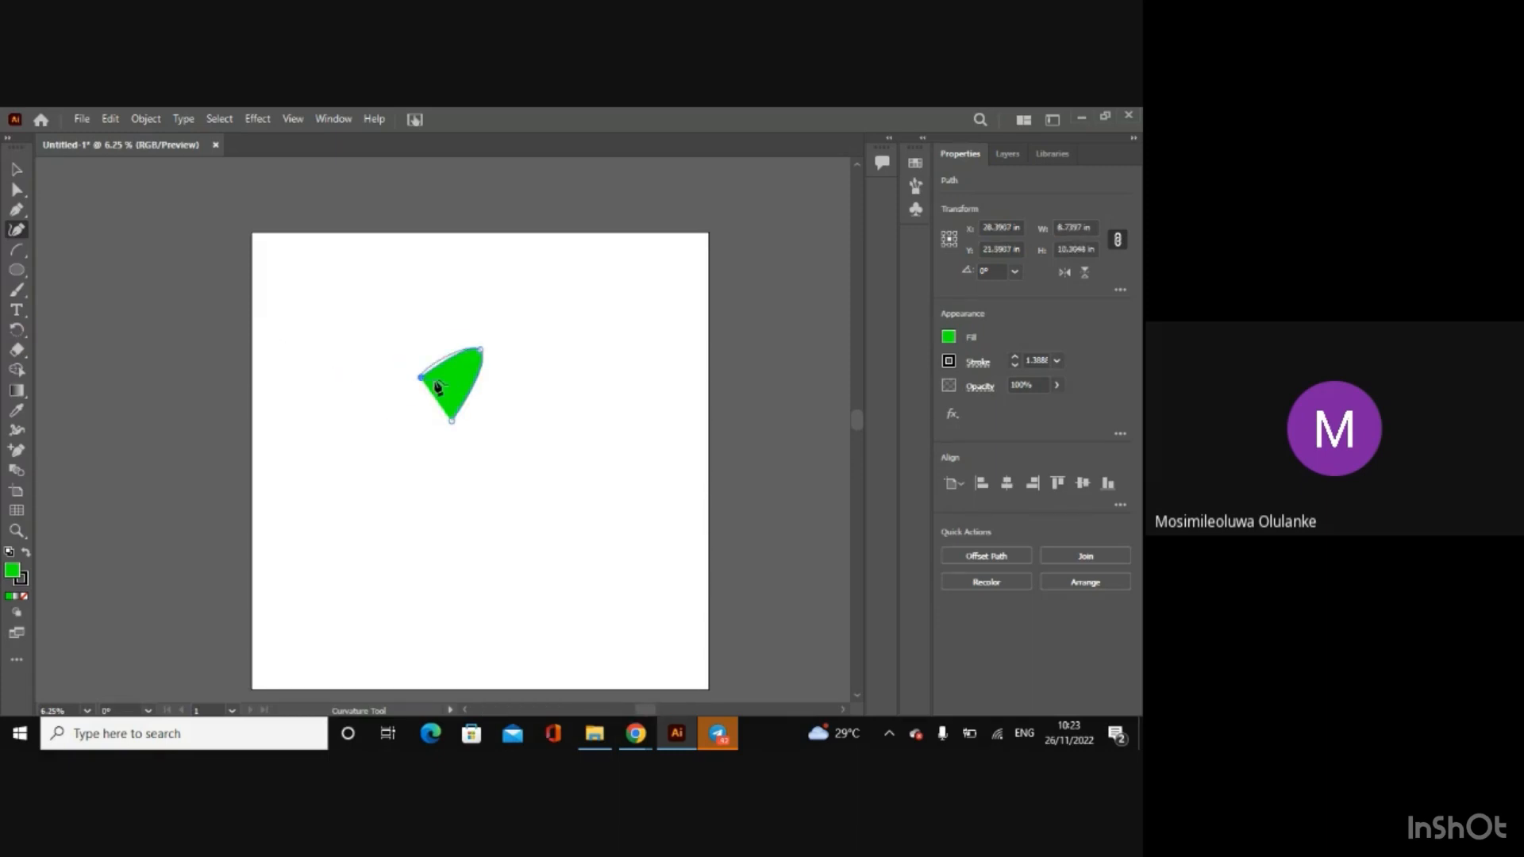
click(359, 446)
click(311, 381)
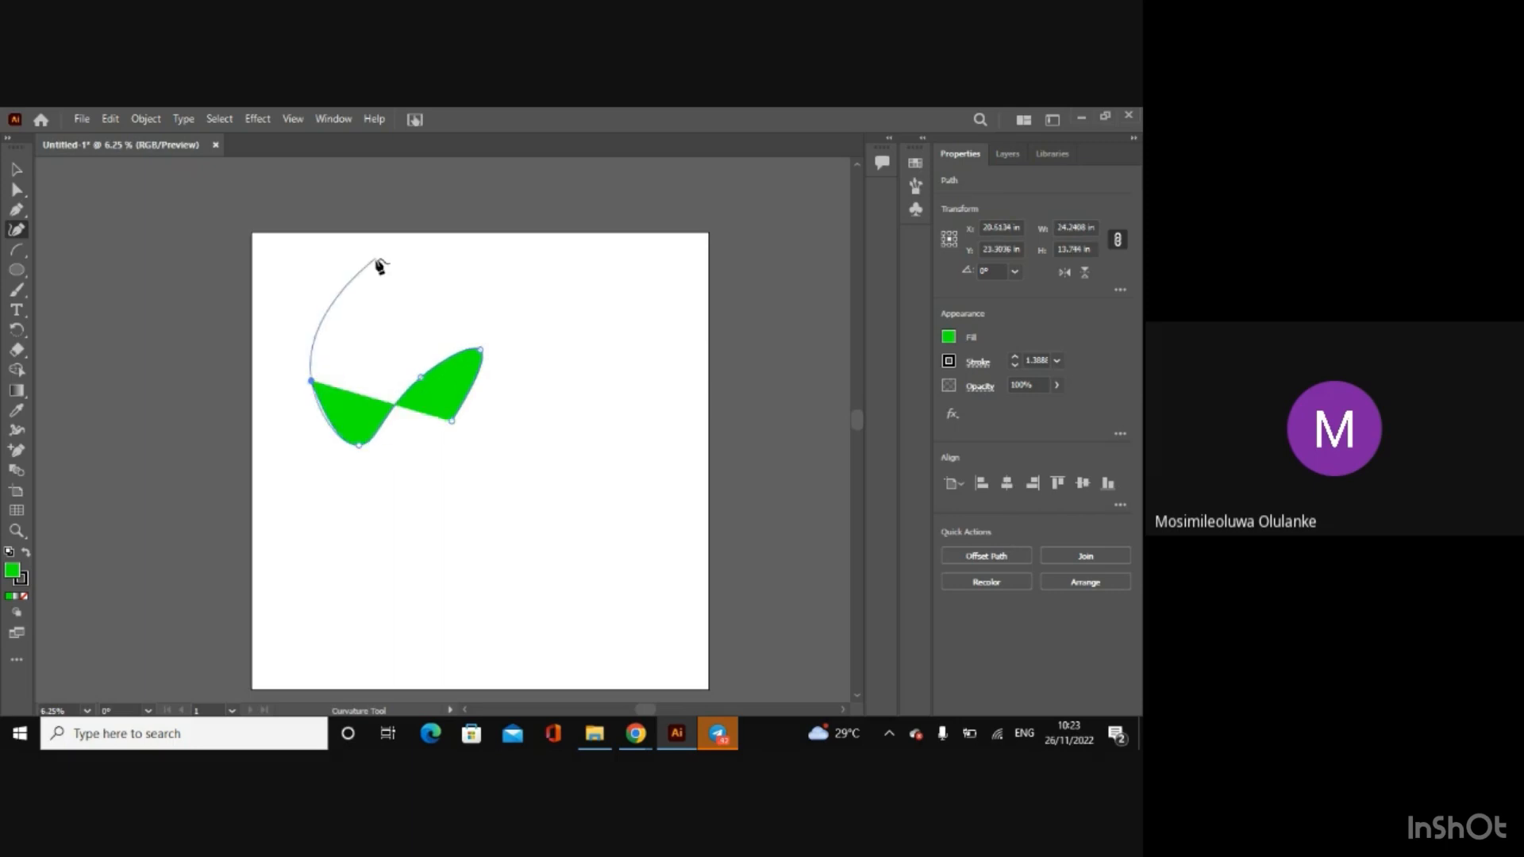
click(380, 266)
click(19, 165)
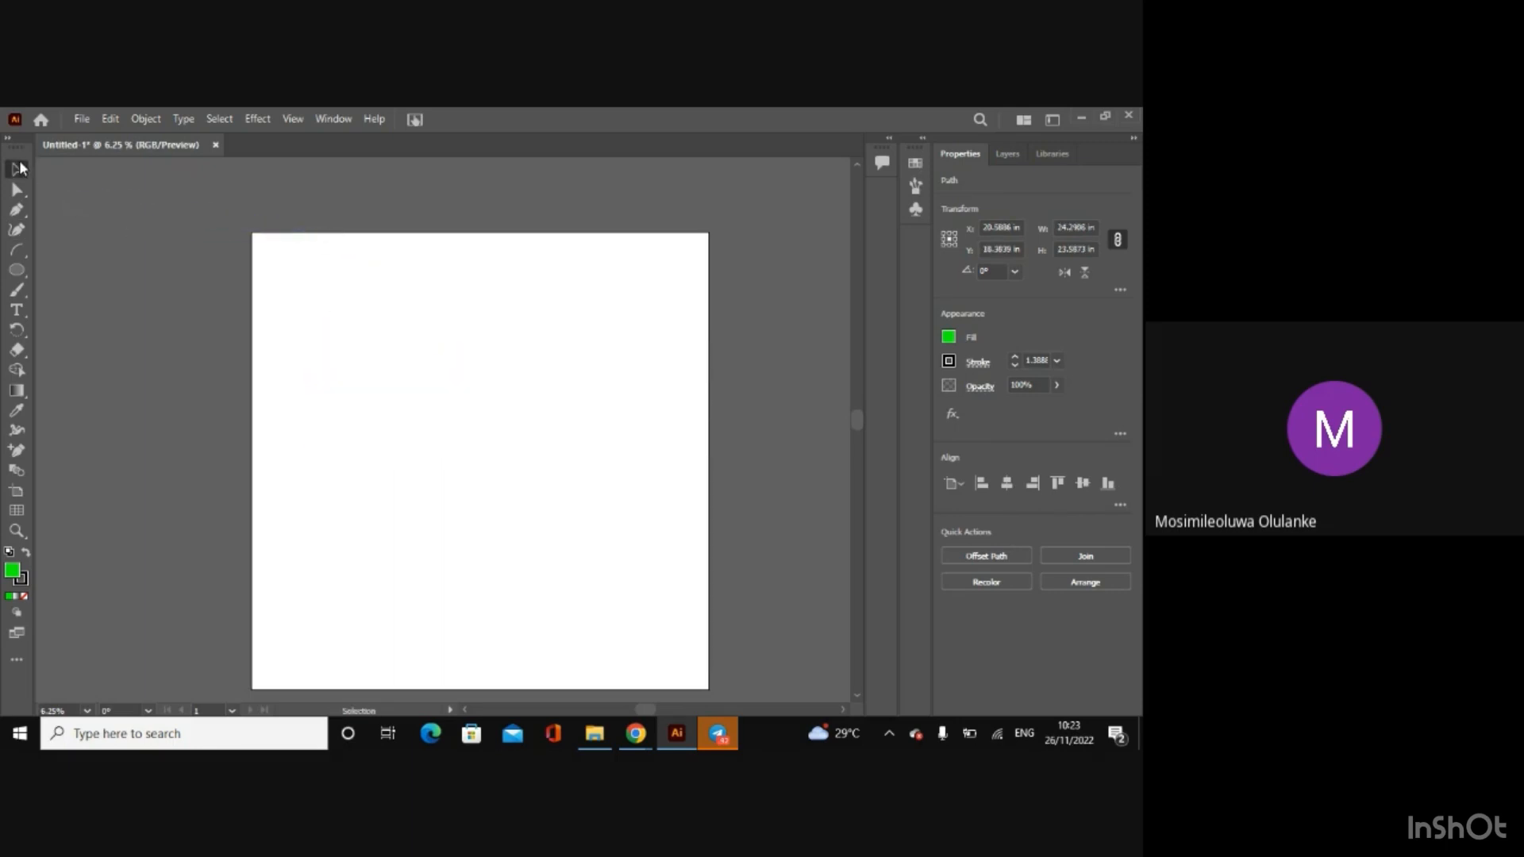
Step: Draw an arc about 18 in wide and 26 in high in the artboard's upper middle with the Arc tool
click(17, 252)
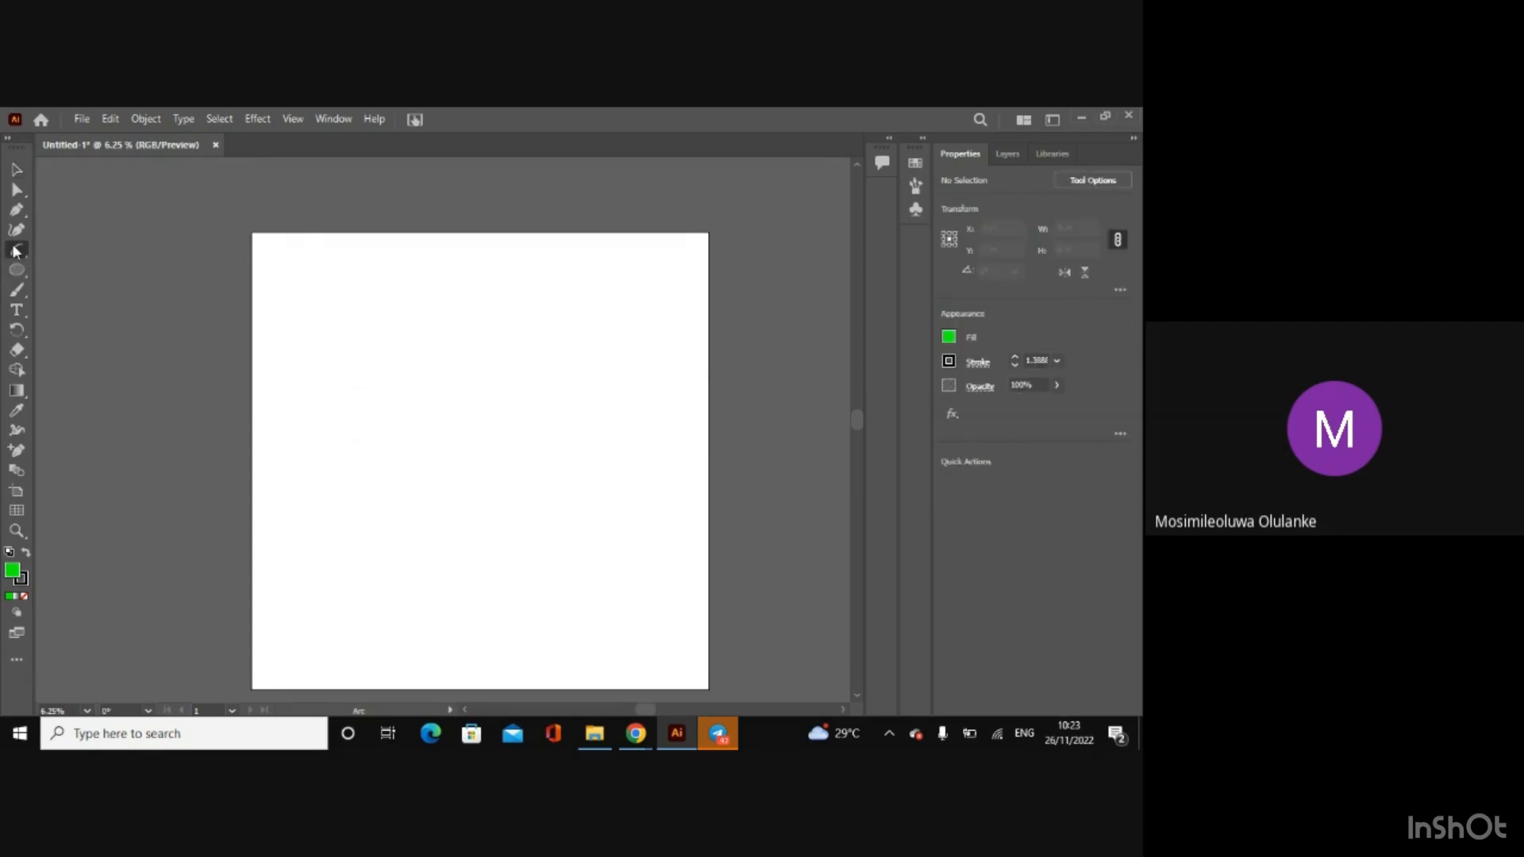
click(17, 252)
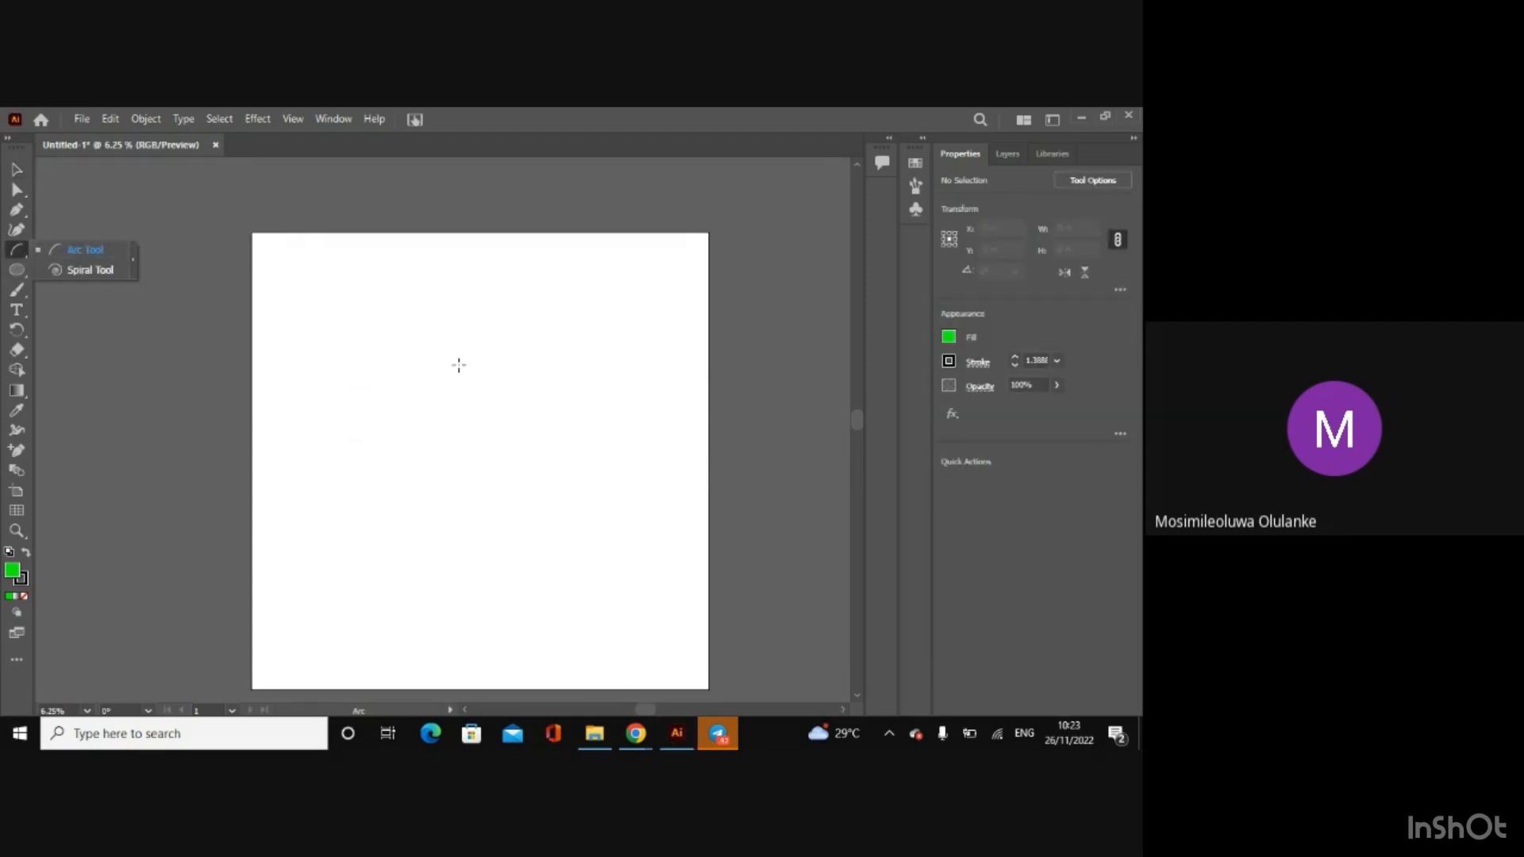
drag(374, 304, 502, 487)
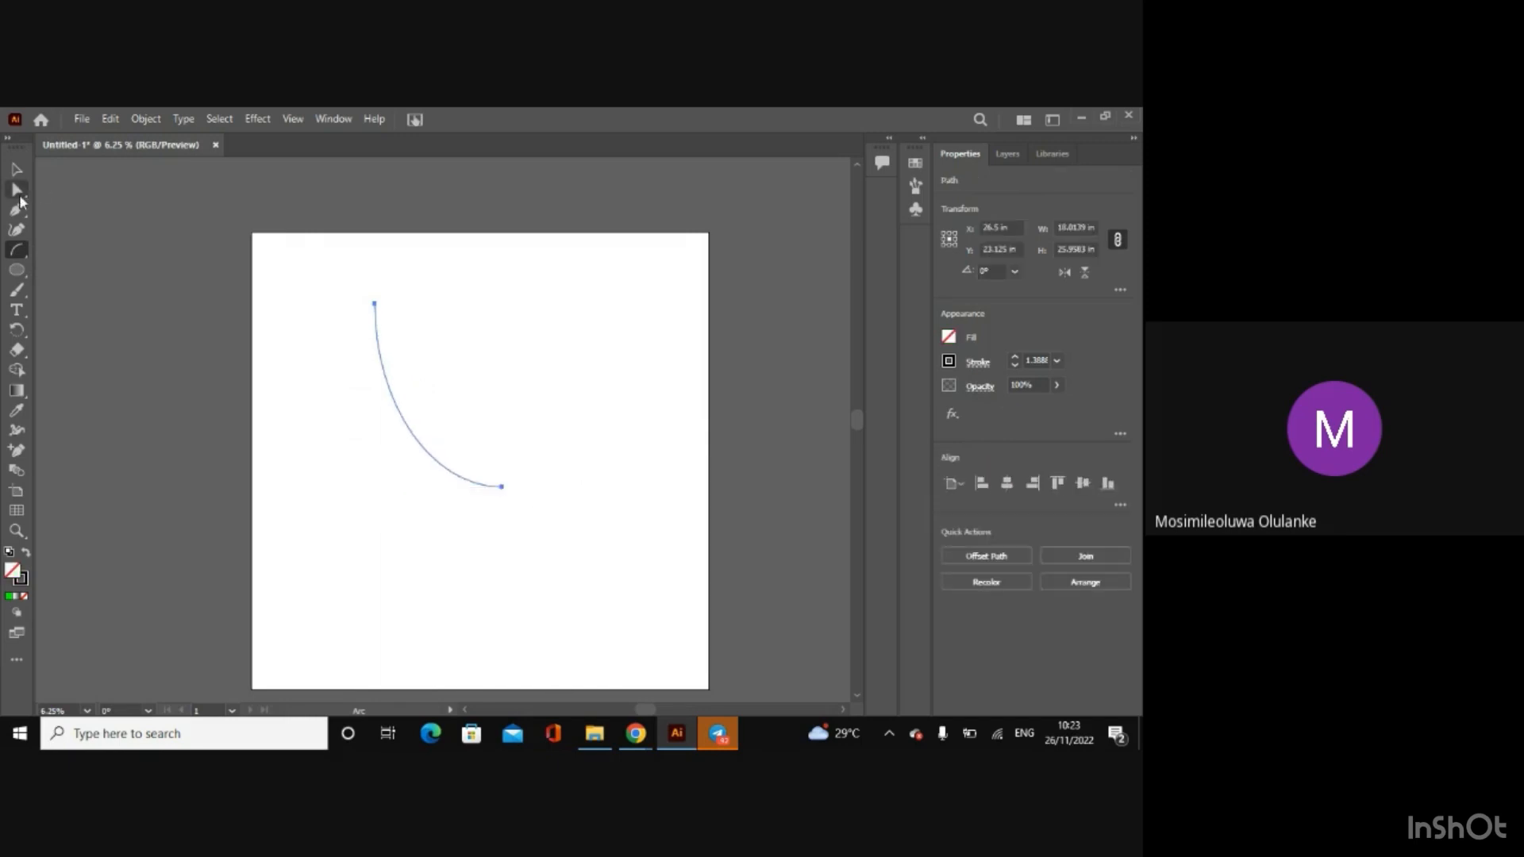
Step: Reshape the arc into an S-curve by pulling its lower handle up and right and its upper handle far left with Direct Selection
click(17, 191)
click(374, 305)
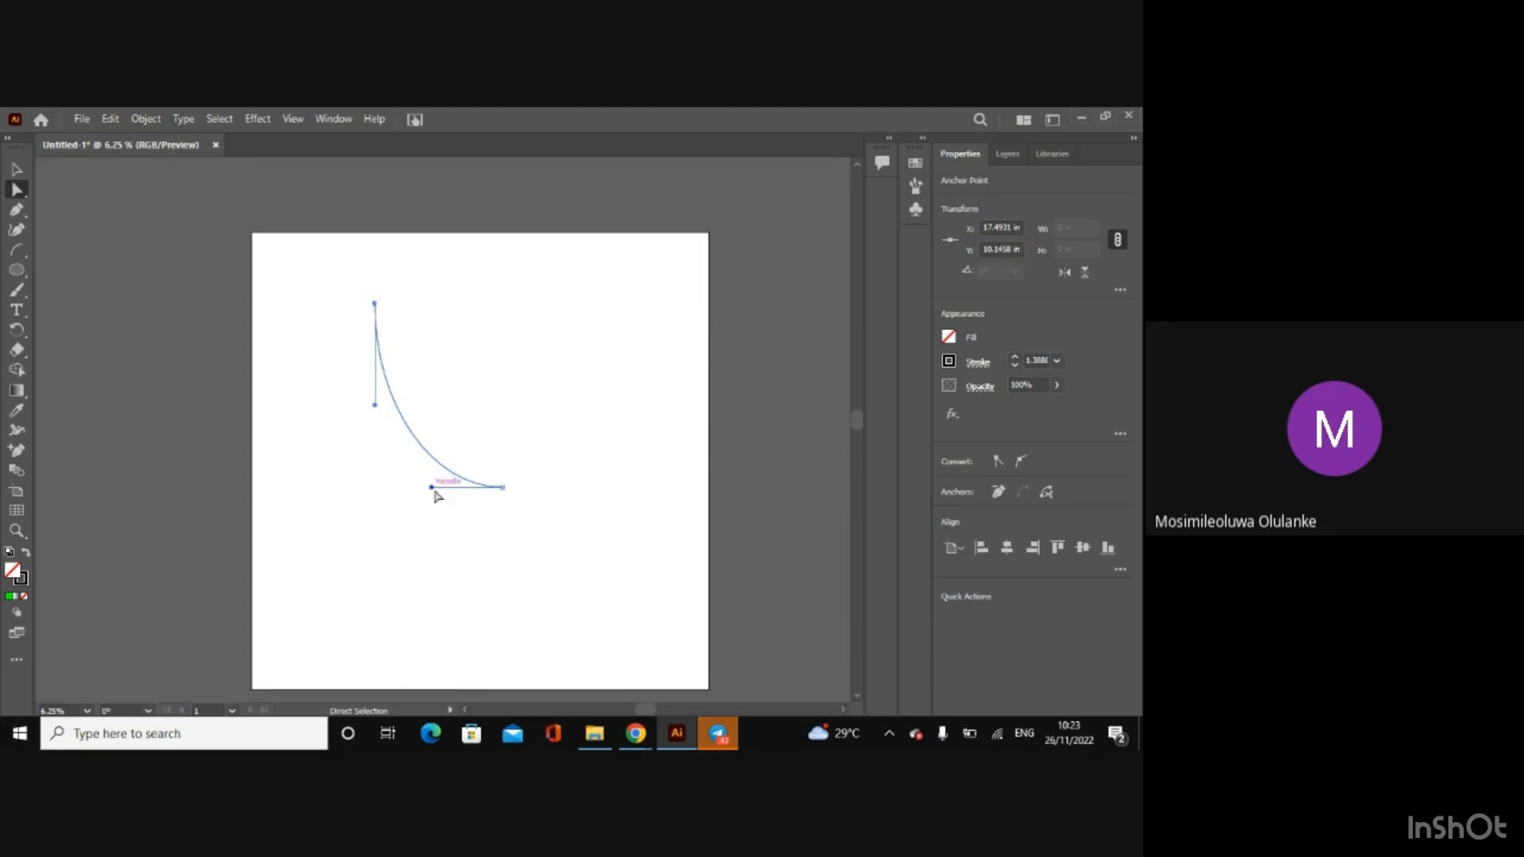
drag(431, 487, 596, 359)
drag(374, 407, 82, 380)
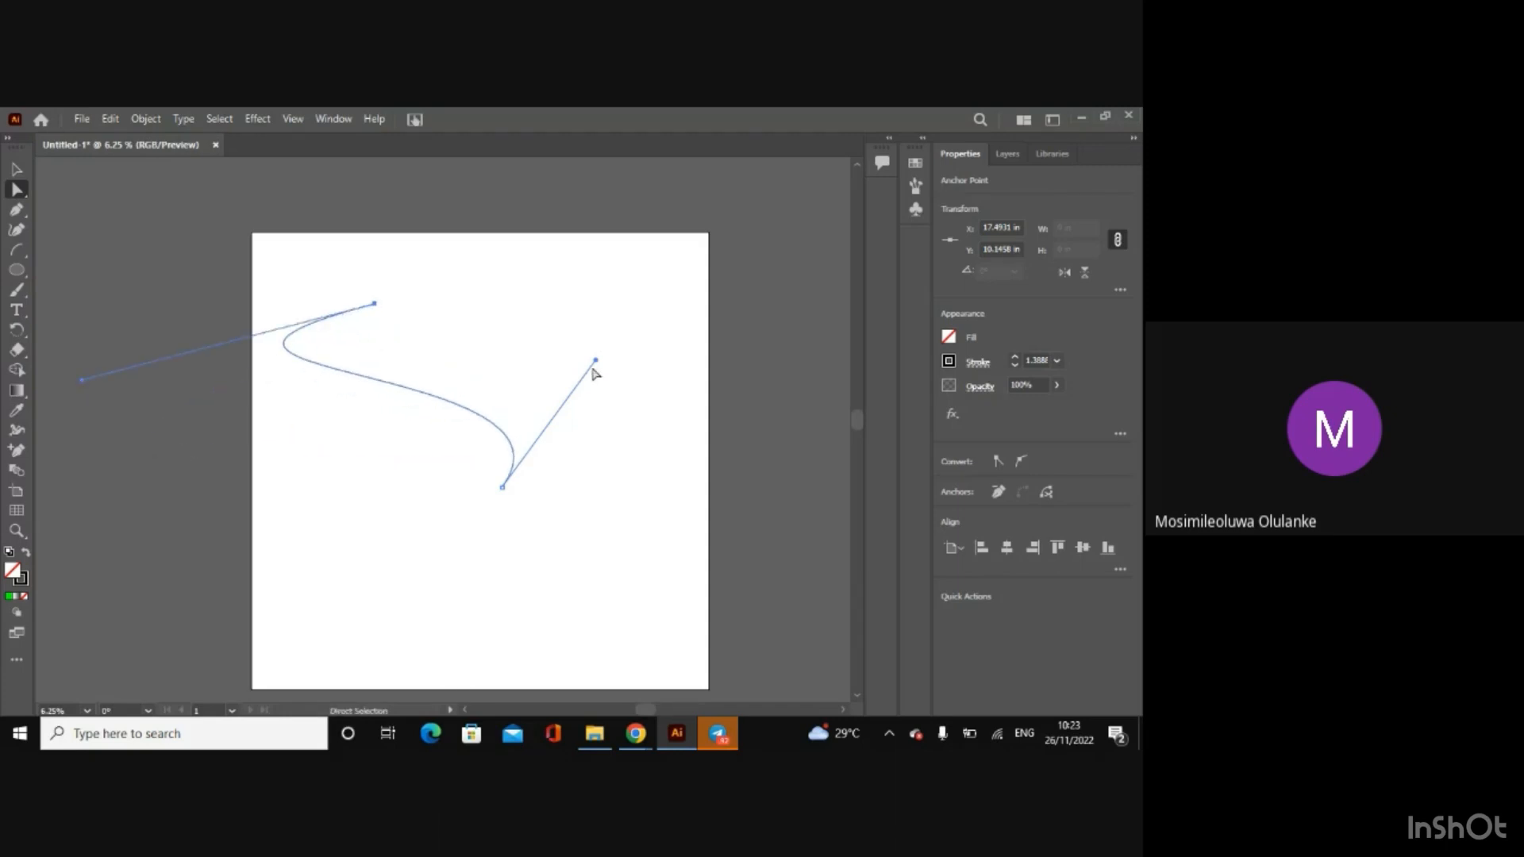
mouse_move(596, 358)
mouse_down()
mouse_move(620, 411)
mouse_move(729, 516)
mouse_move(596, 339)
mouse_up()
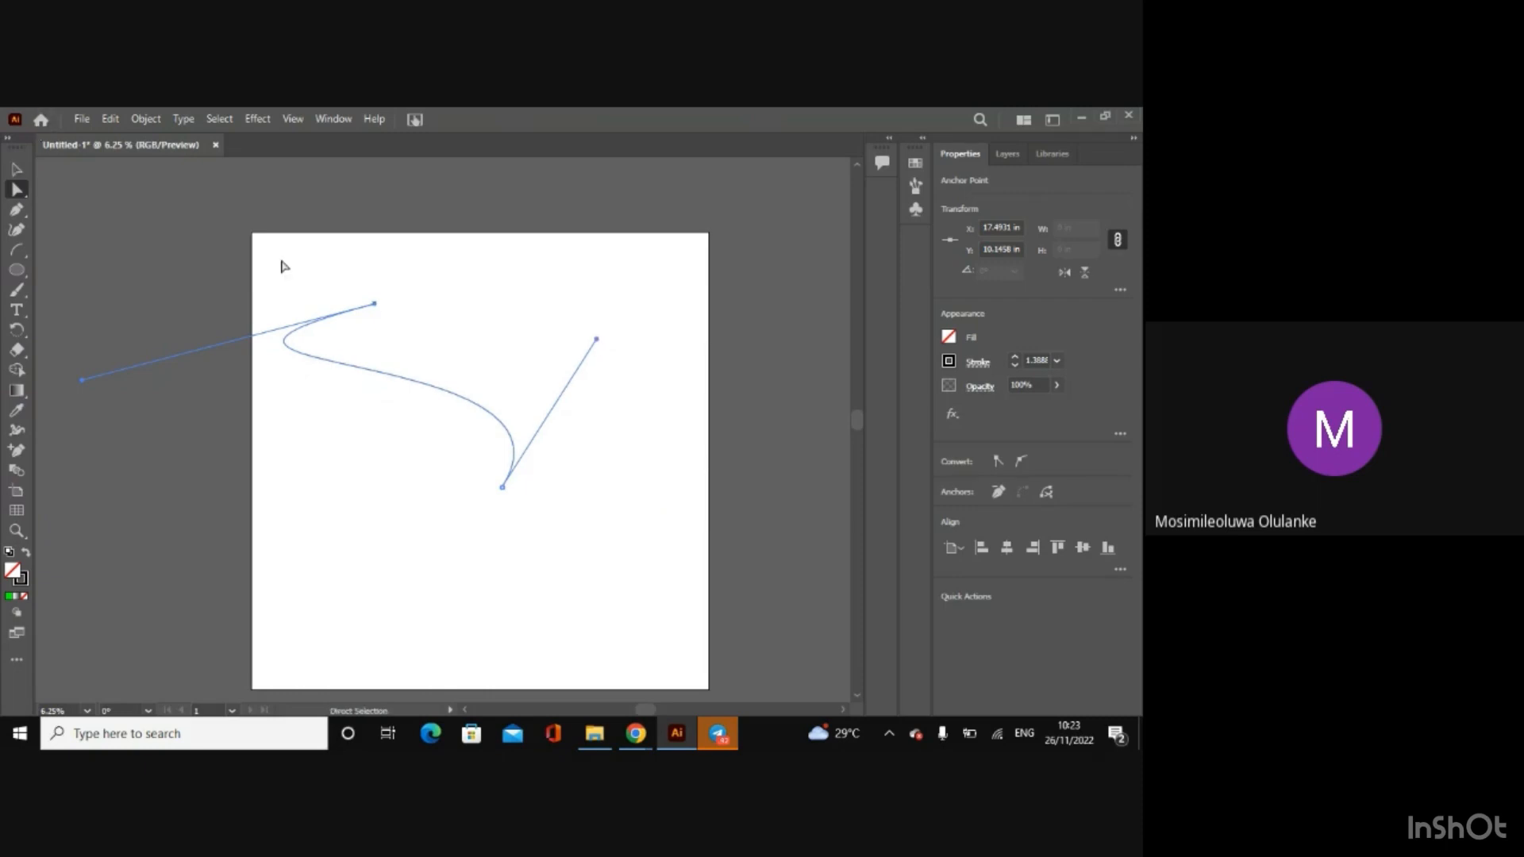
Step: Undo the arc's handle edits and the drawing of the arc, and leave nothing selected
click(16, 171)
key(ctrl+z)
key(ctrl+z)
key(ctrl+z)
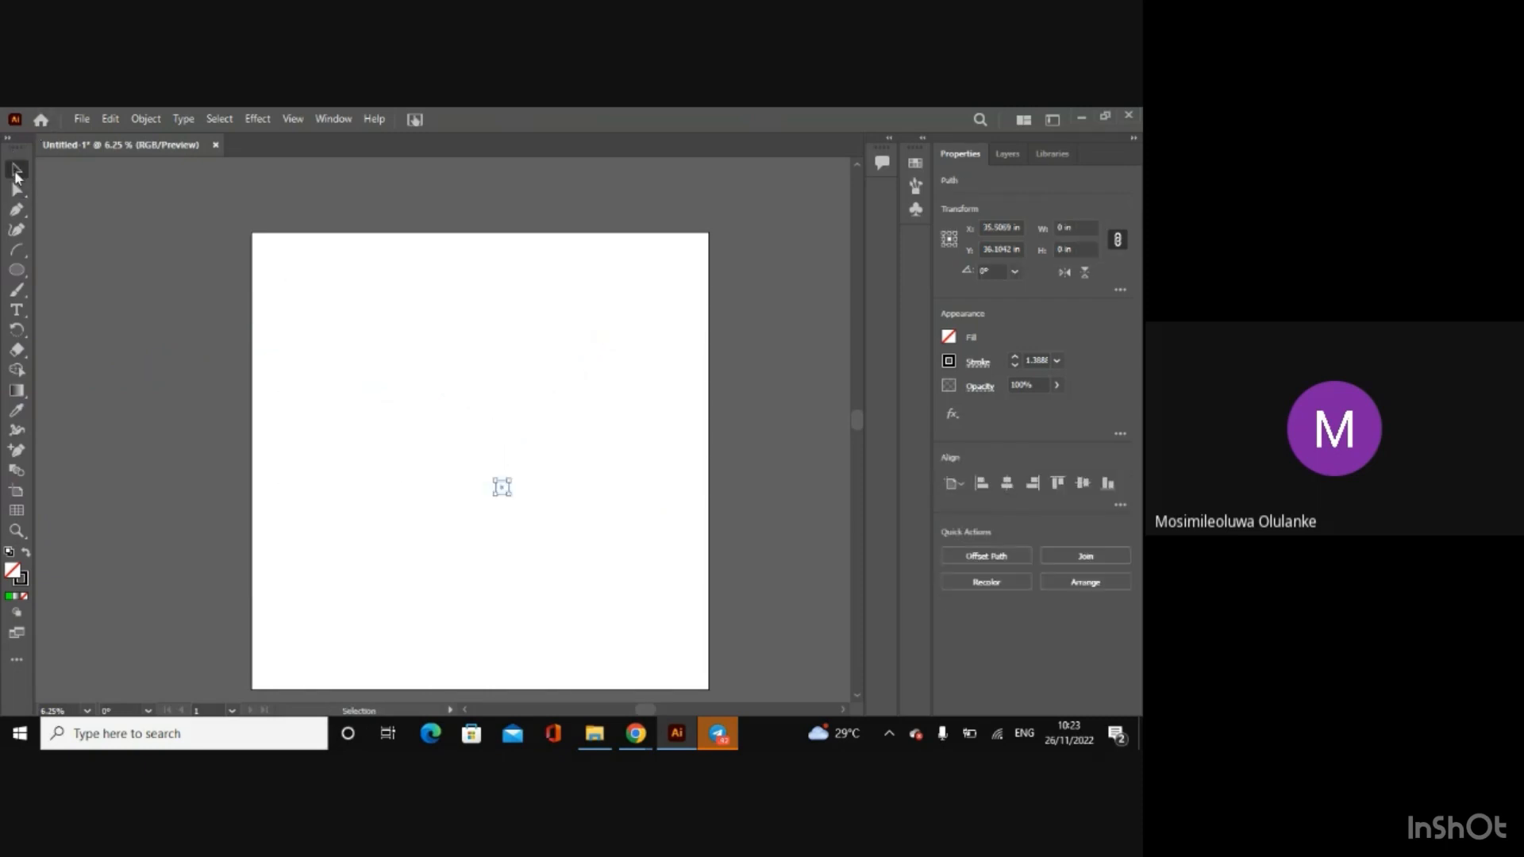
click(238, 319)
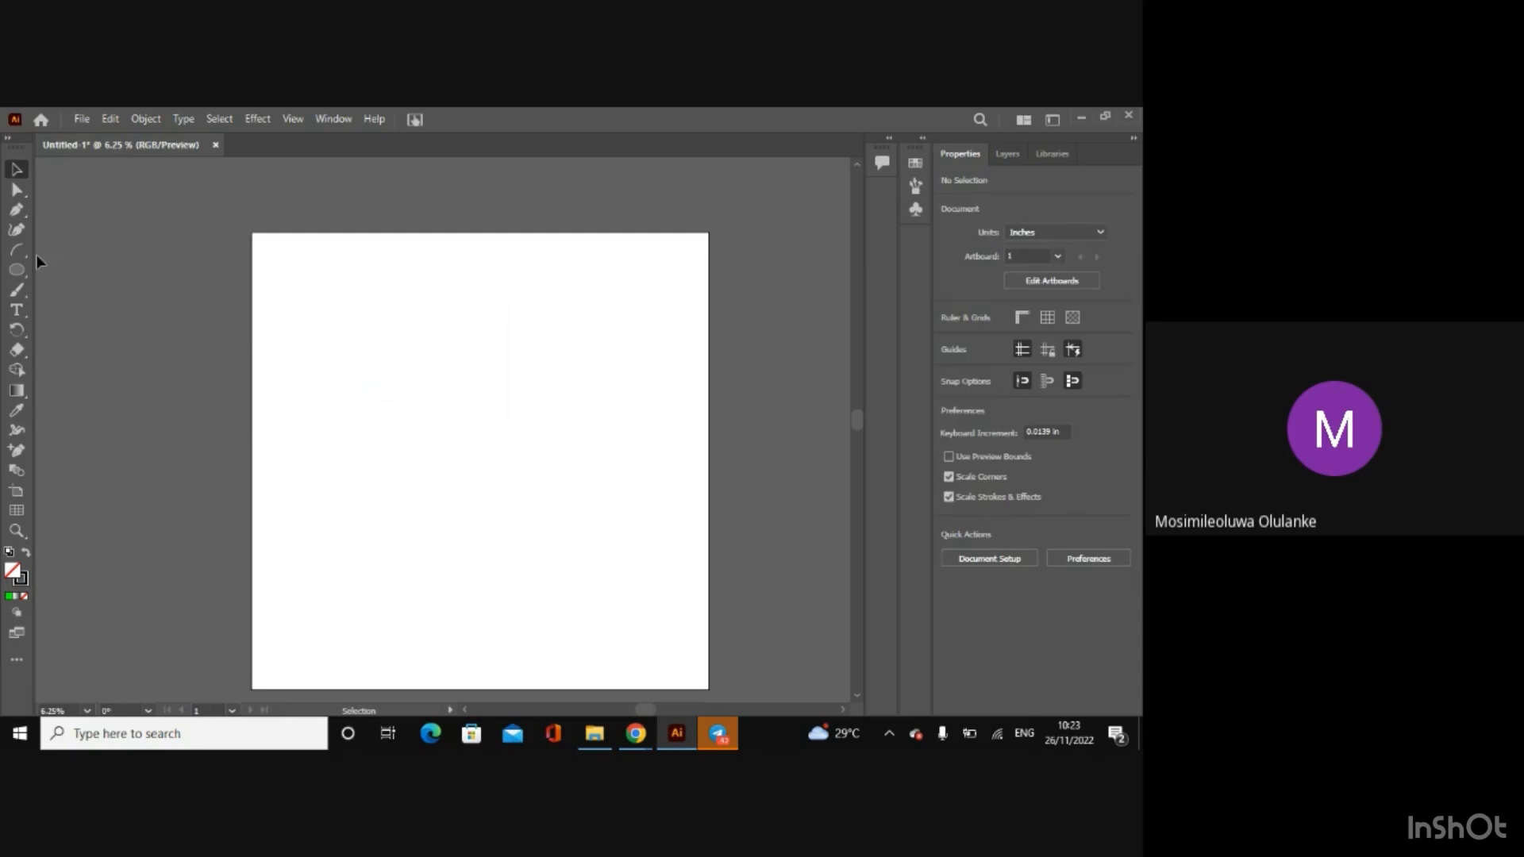
Step: Draw a spiral about 26 in wide at the artboard's upper left with the Spiral tool, and delete it
click(16, 251)
click(56, 274)
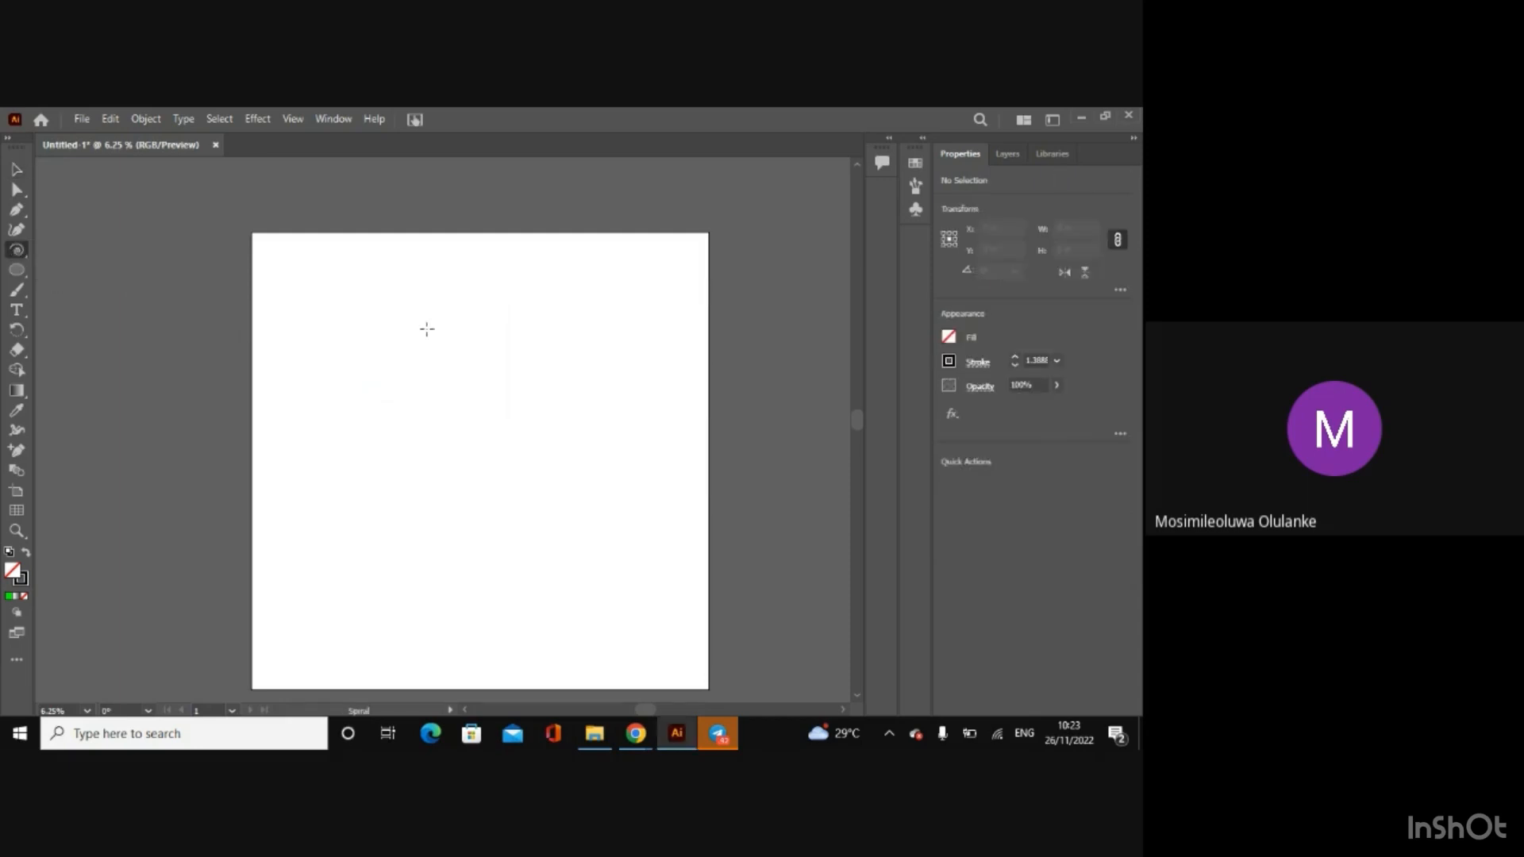
drag(397, 327, 310, 397)
click(17, 169)
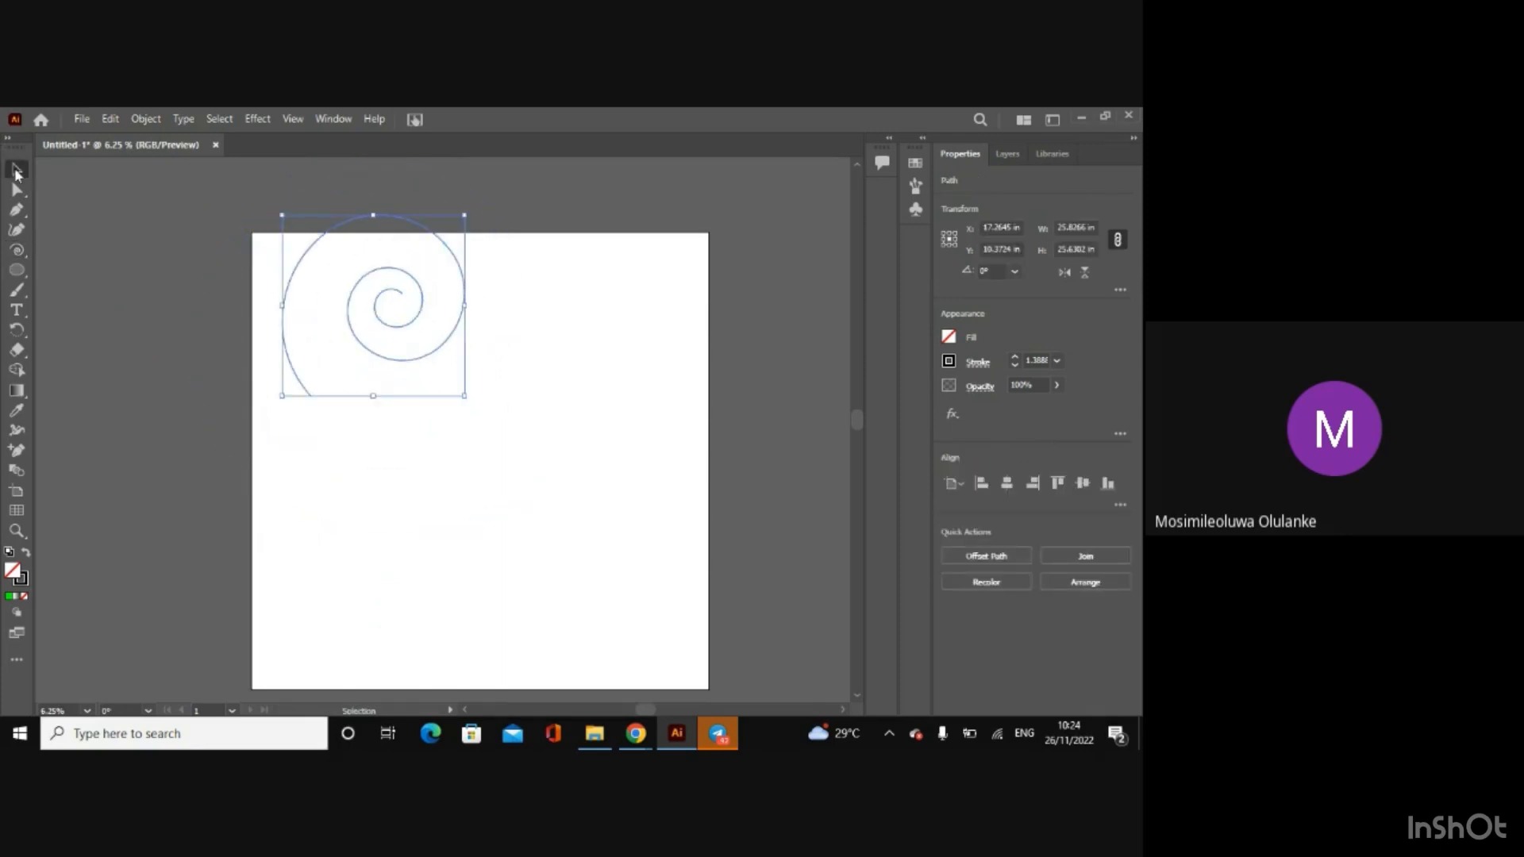
key(Delete)
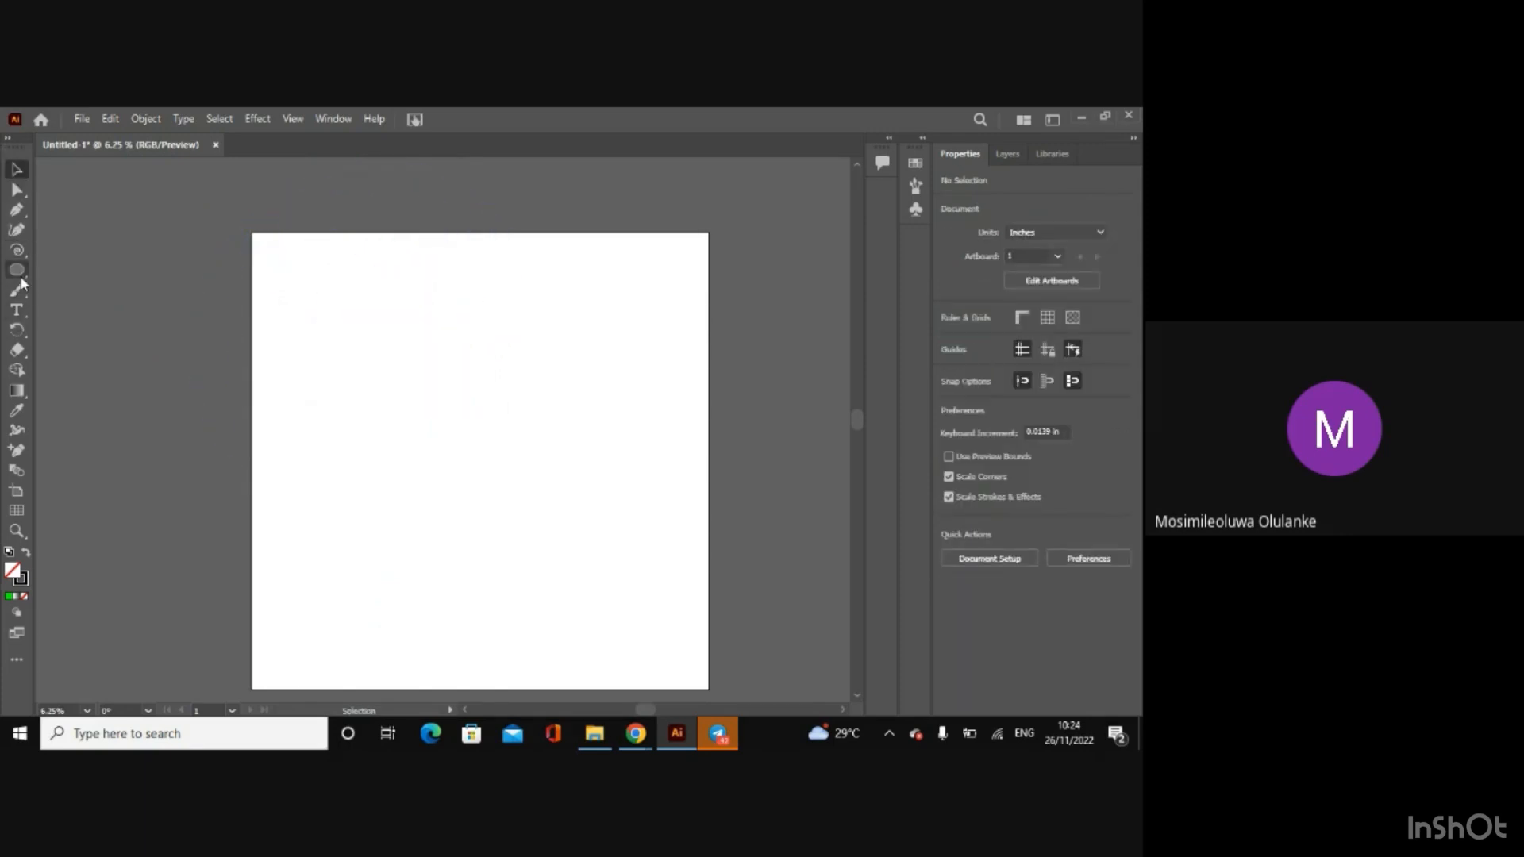
Step: Draw a tilted hexagon with a radius of about 22 in over the artboard's upper left part with the Polygon tool
click(16, 270)
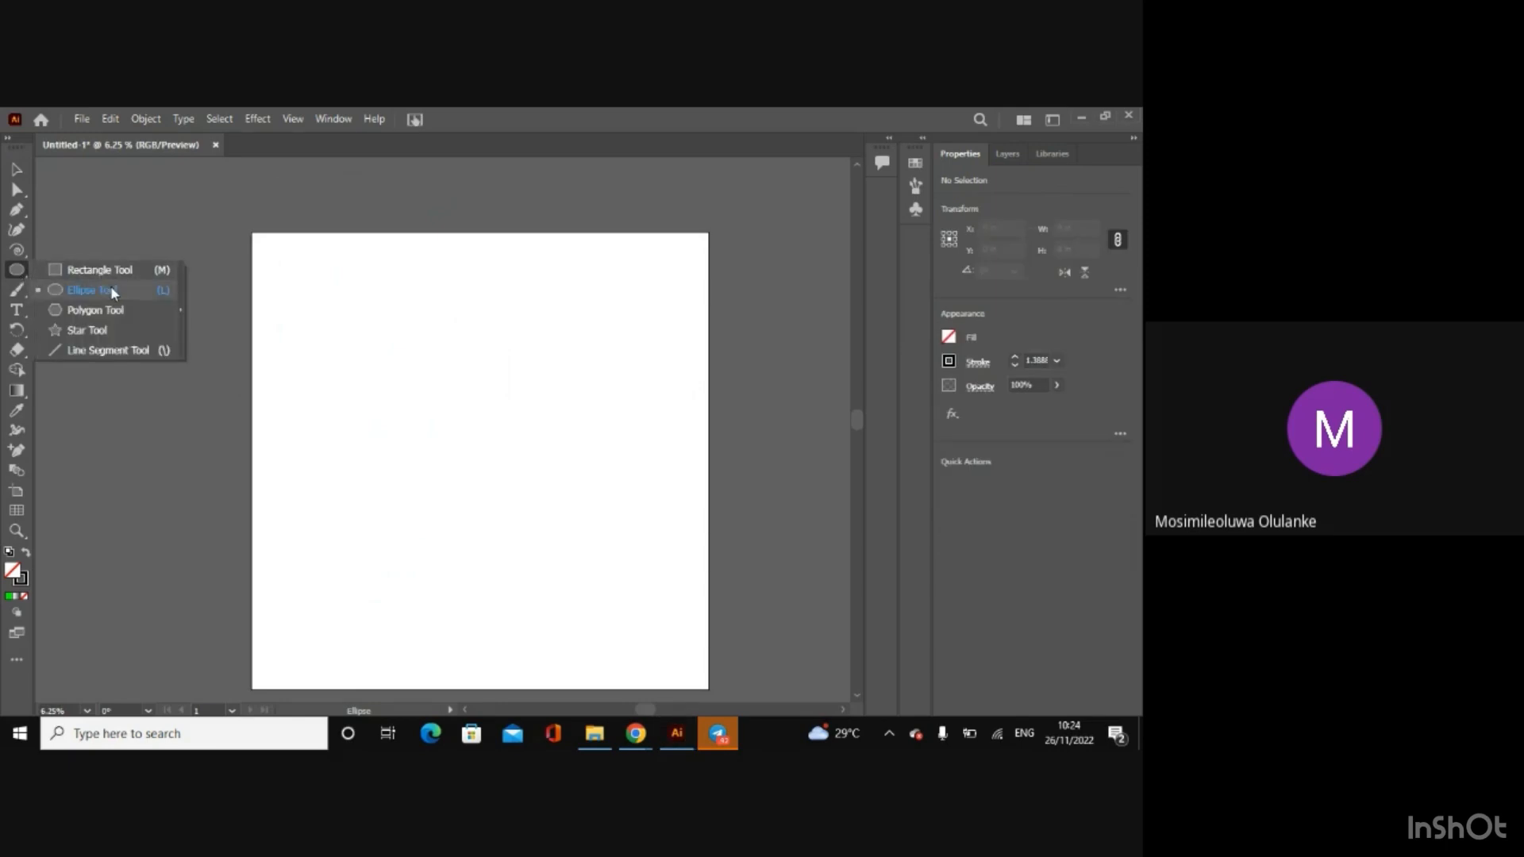
click(119, 309)
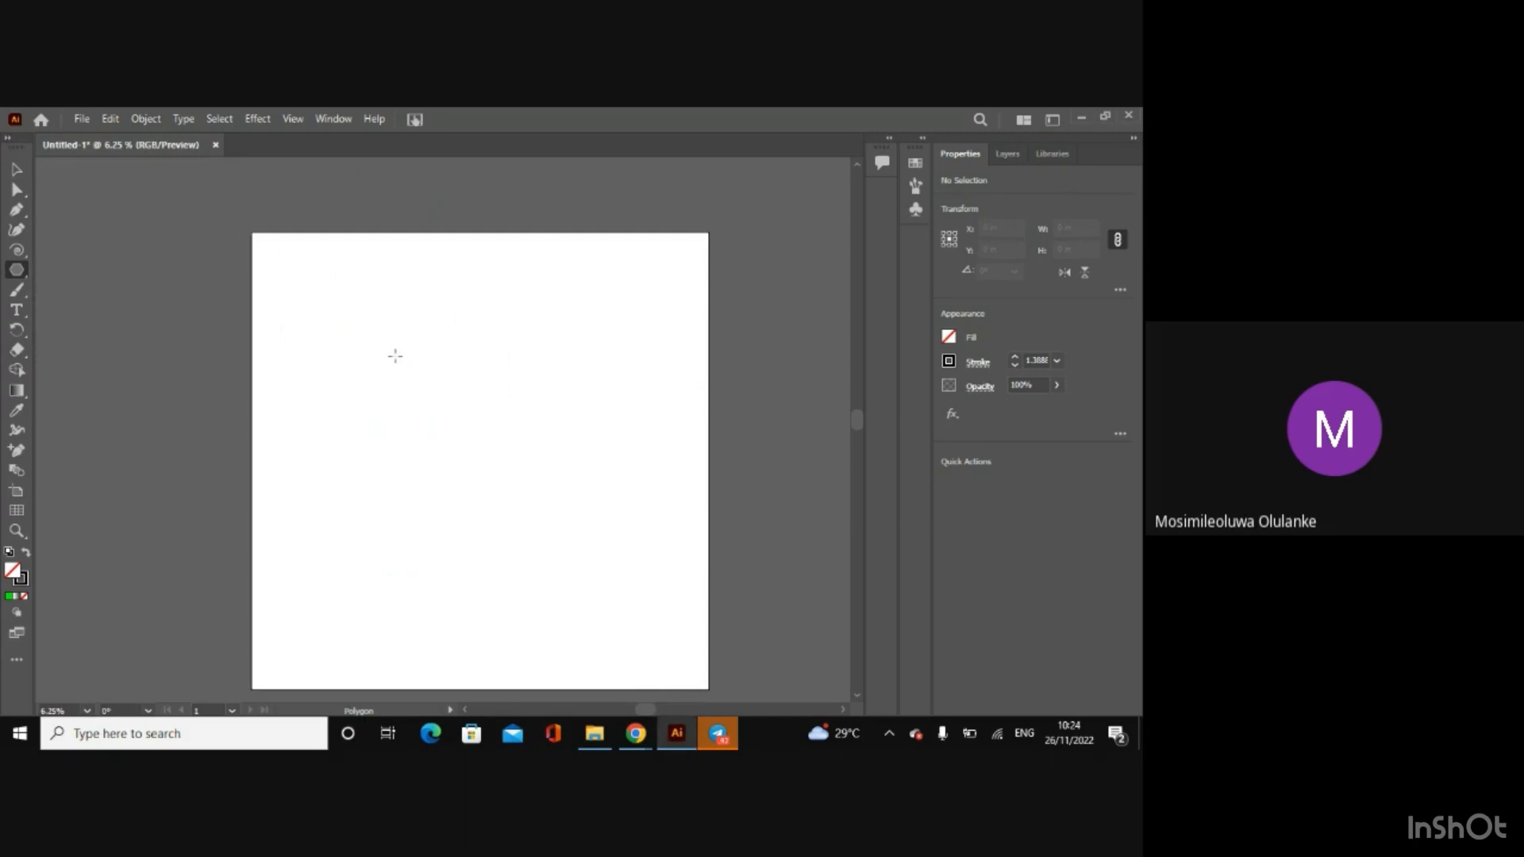
drag(361, 324, 474, 430)
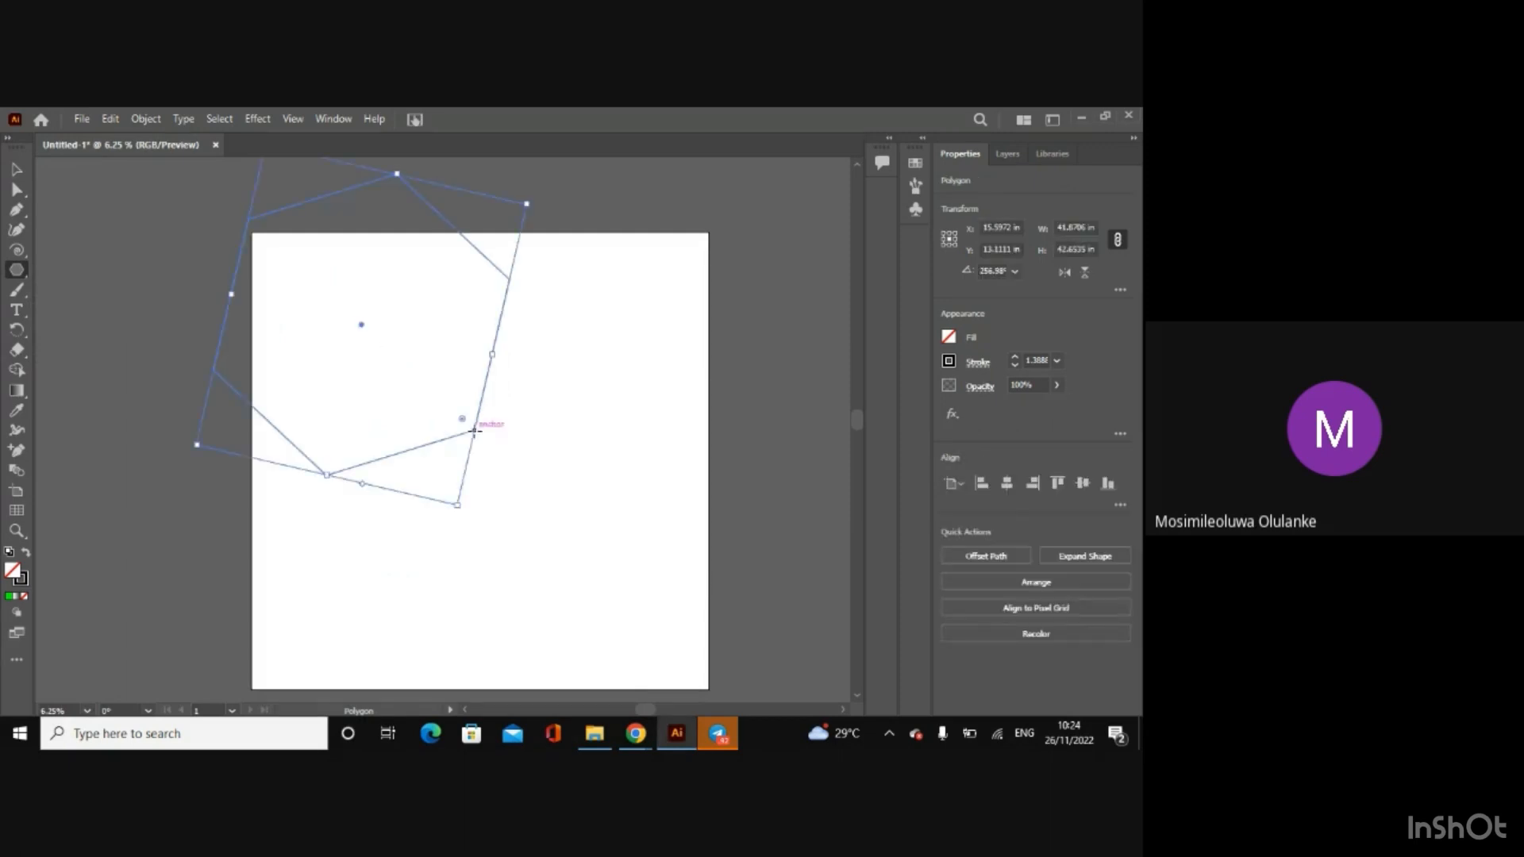
Step: Create a 10-sided polygon with a radius of 21.8895 in near the middle of the artboard
right_click(573, 487)
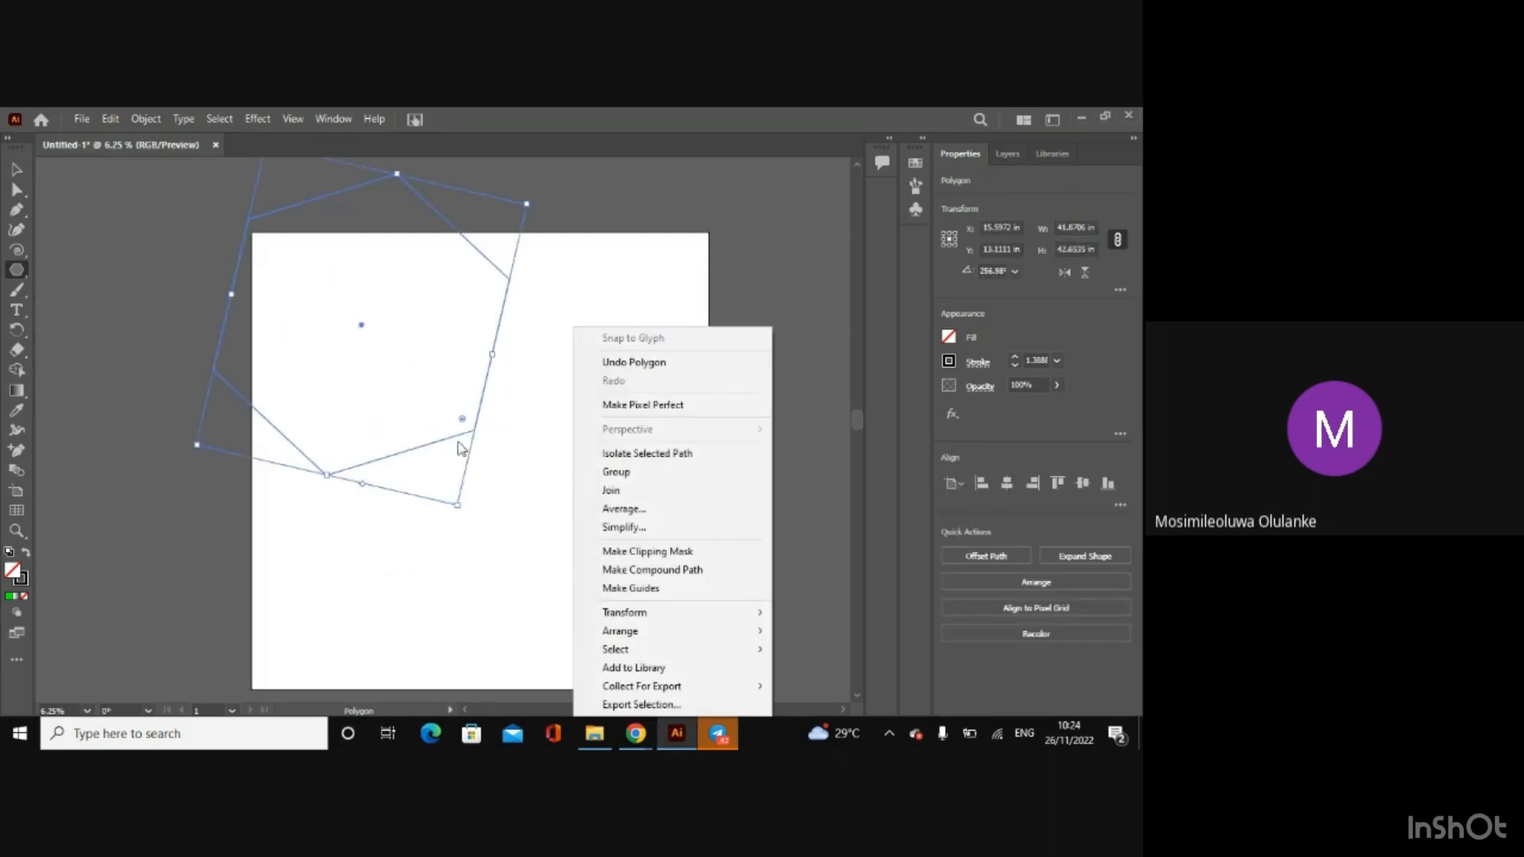
click(485, 457)
click(483, 464)
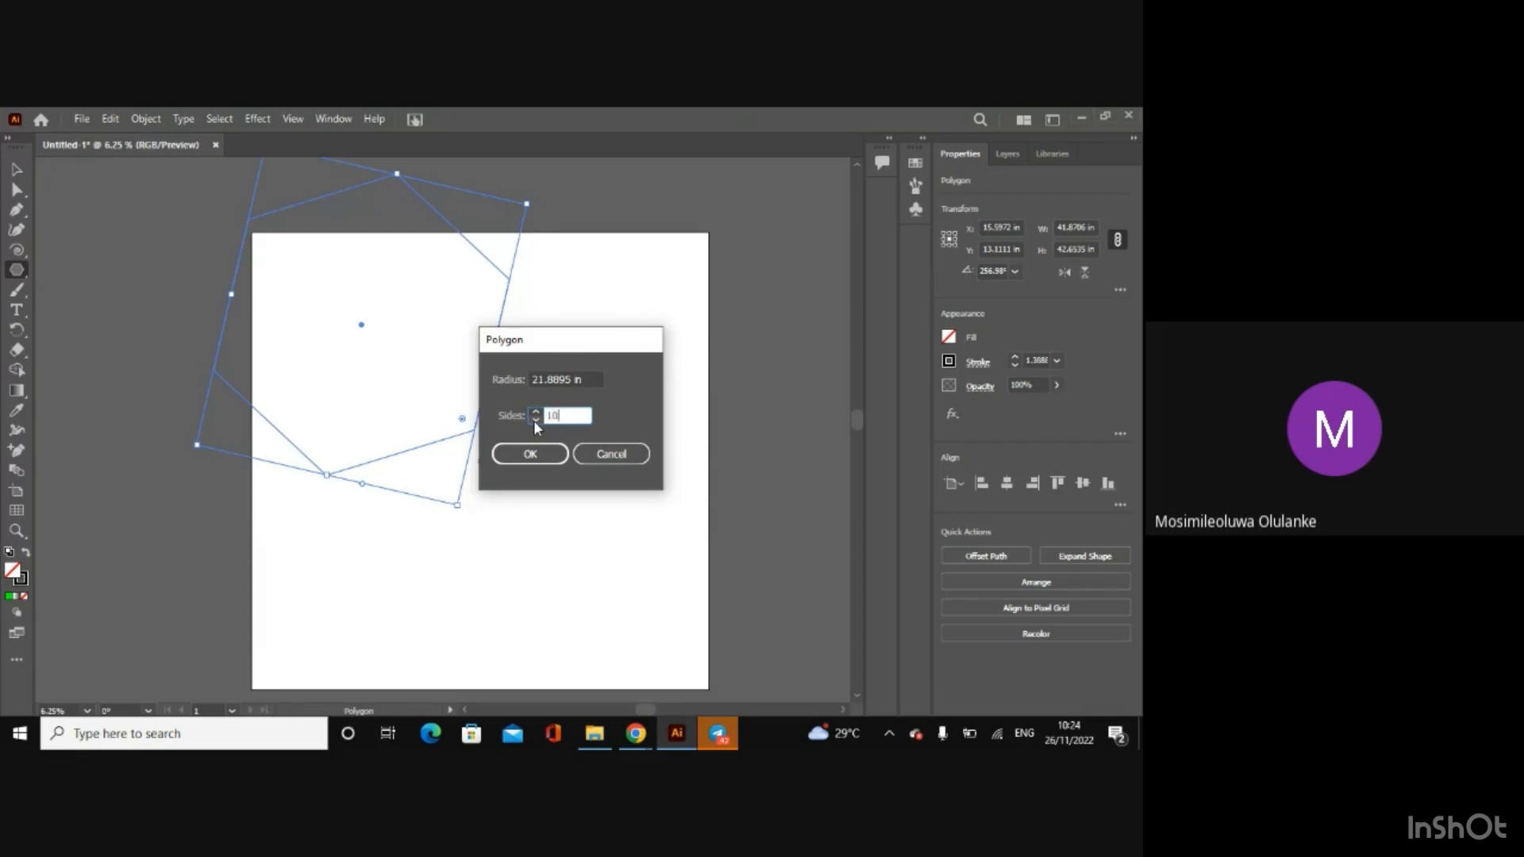
key(Return)
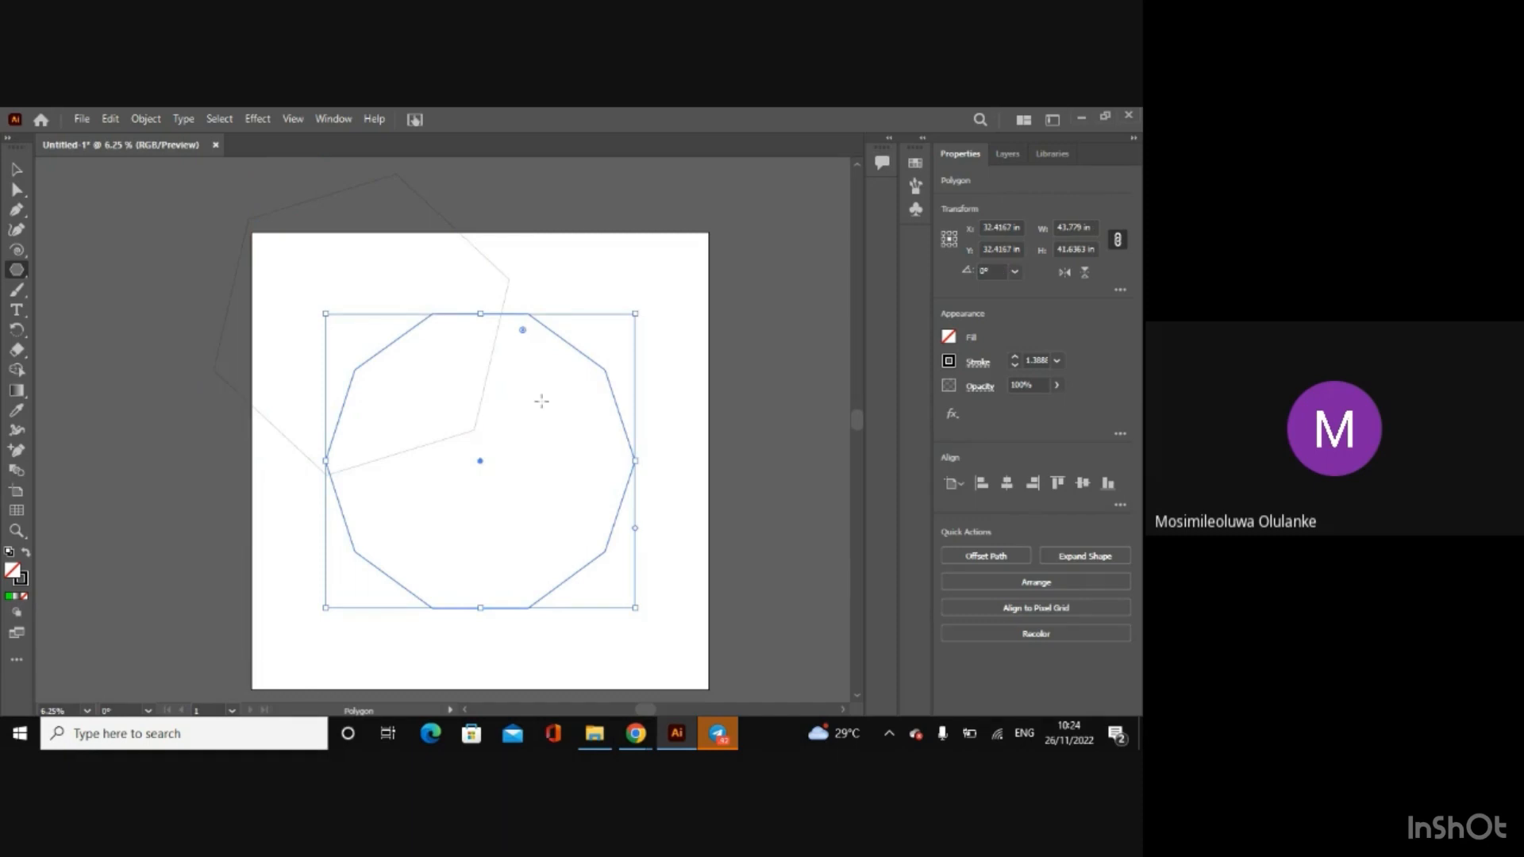
Step: Create a 20-sided polygon with a radius of 21.8895 in, overlapping the 10-sided one
right_click(512, 439)
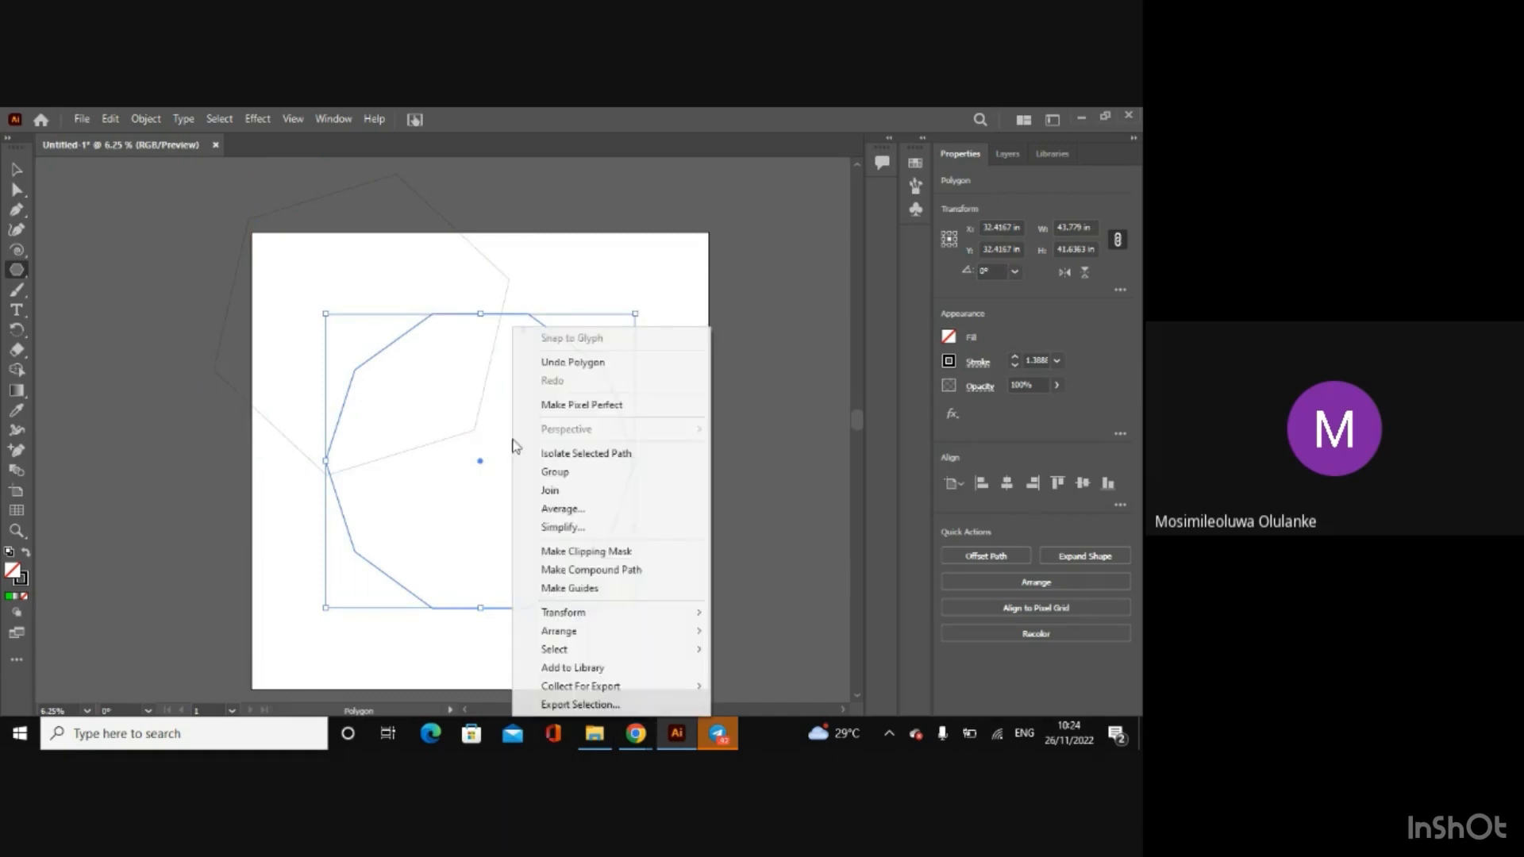
click(466, 421)
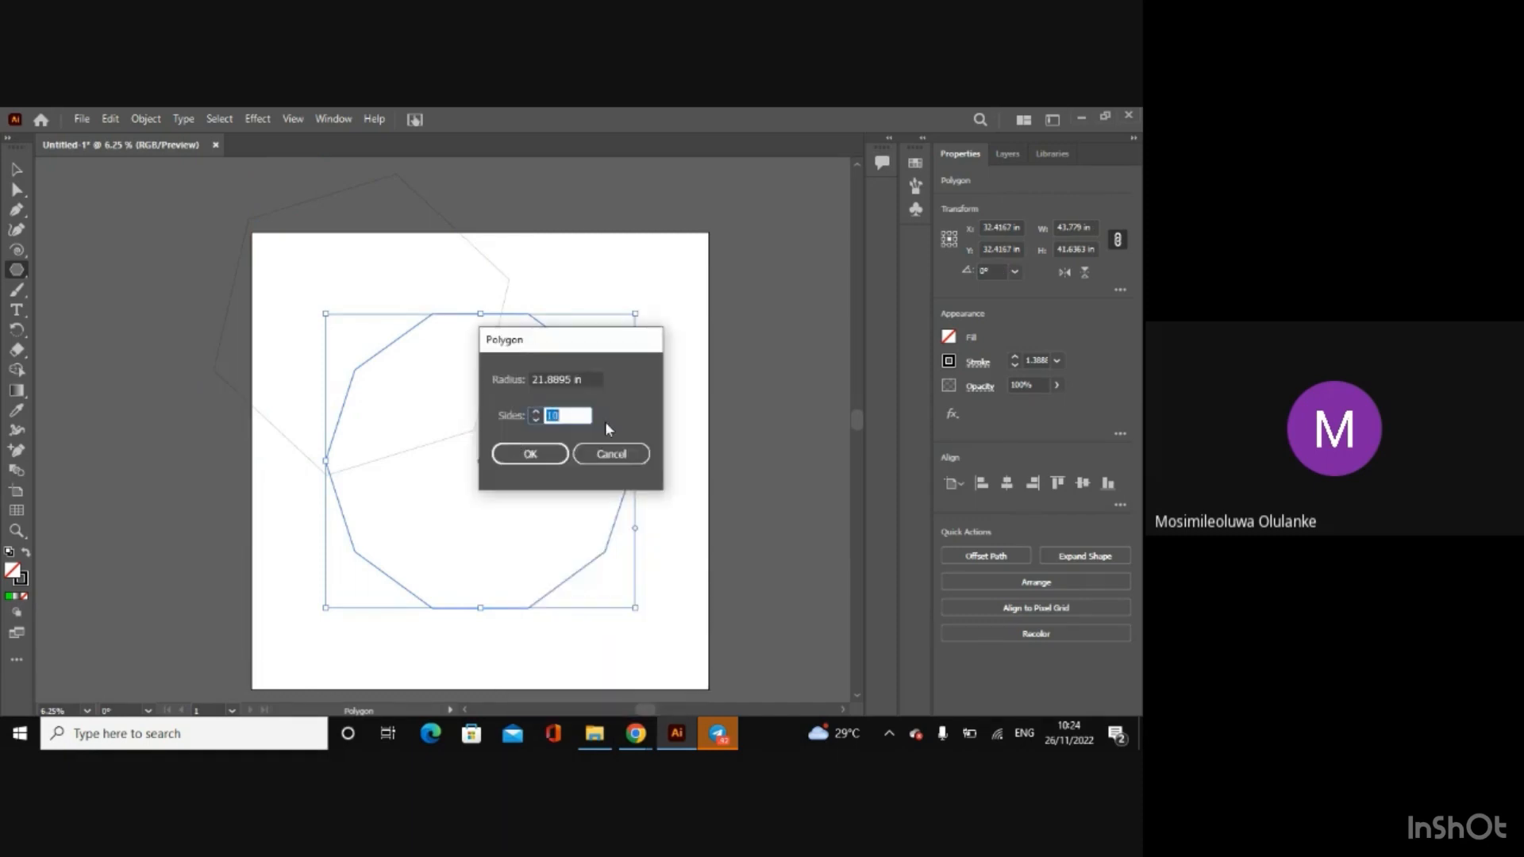
text(20)
key(Return)
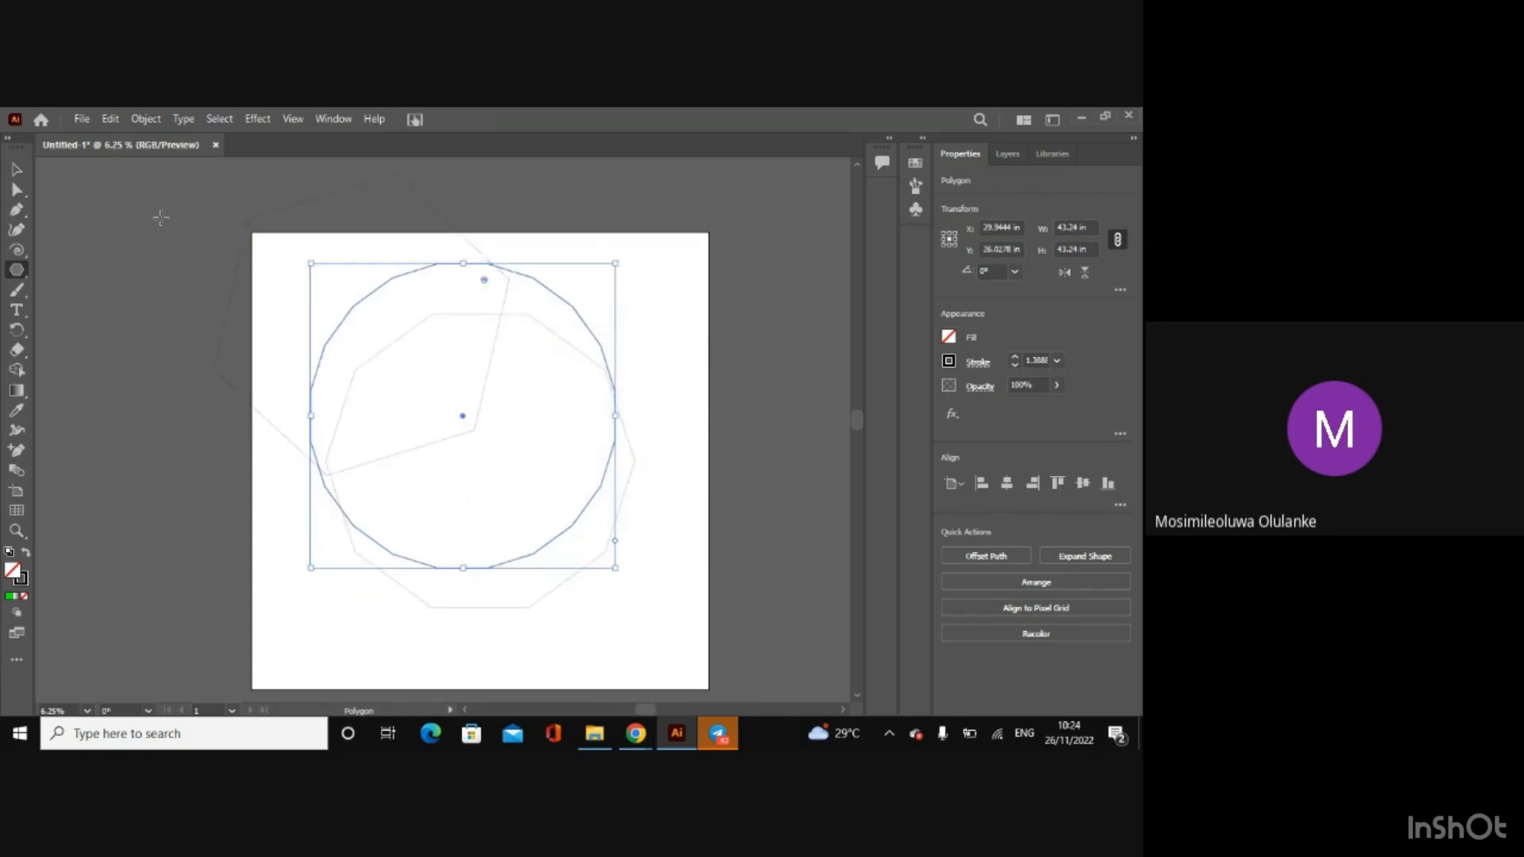
Step: Delete the 20-sided polygon and both remaining polygons to clear the artboard
click(17, 169)
drag(617, 263, 619, 306)
key(Delete)
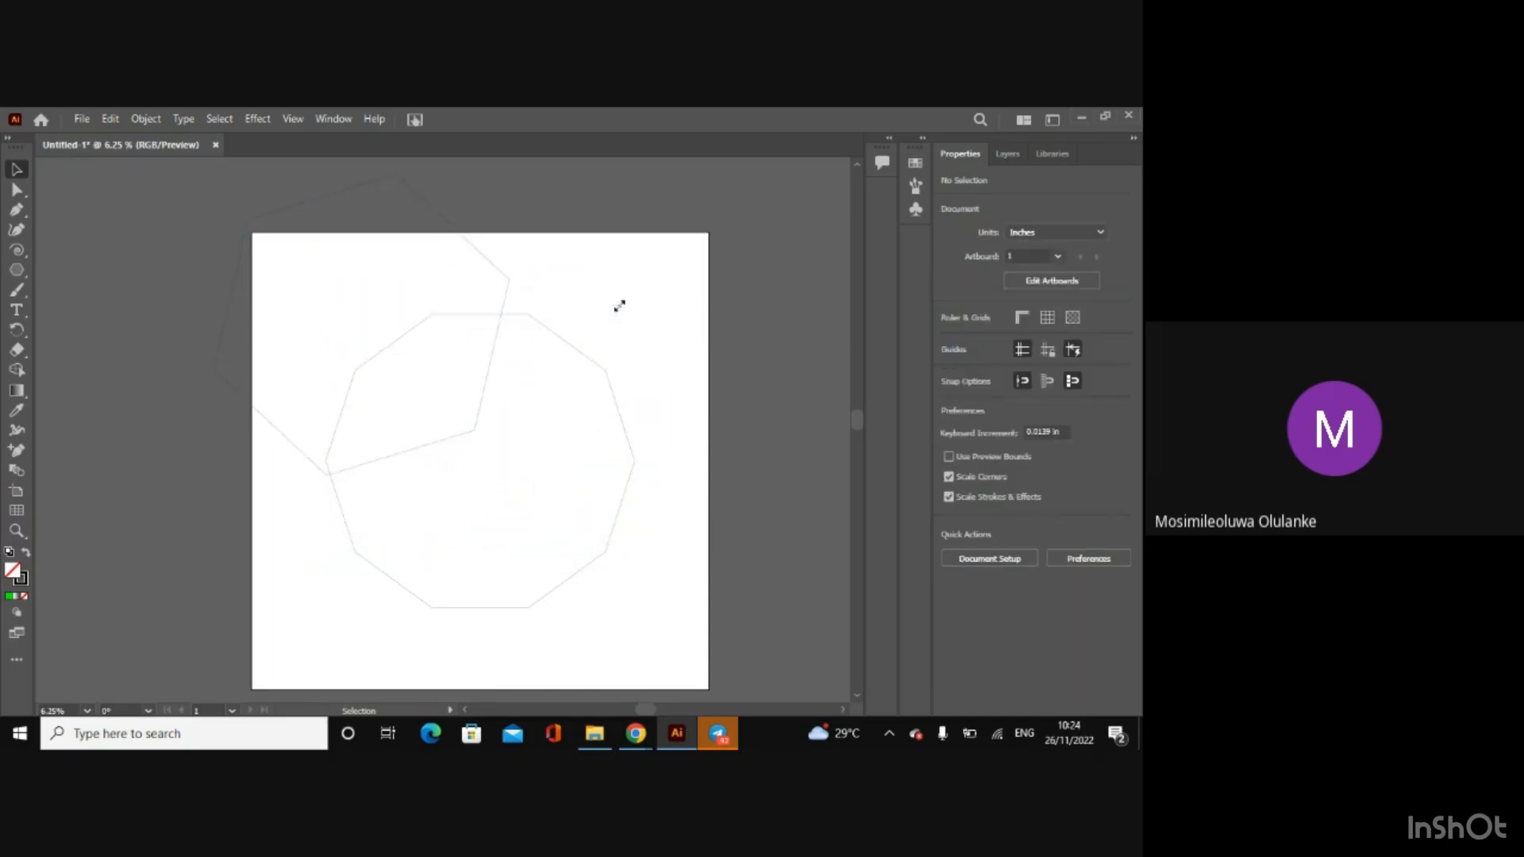
key(ctrl+a)
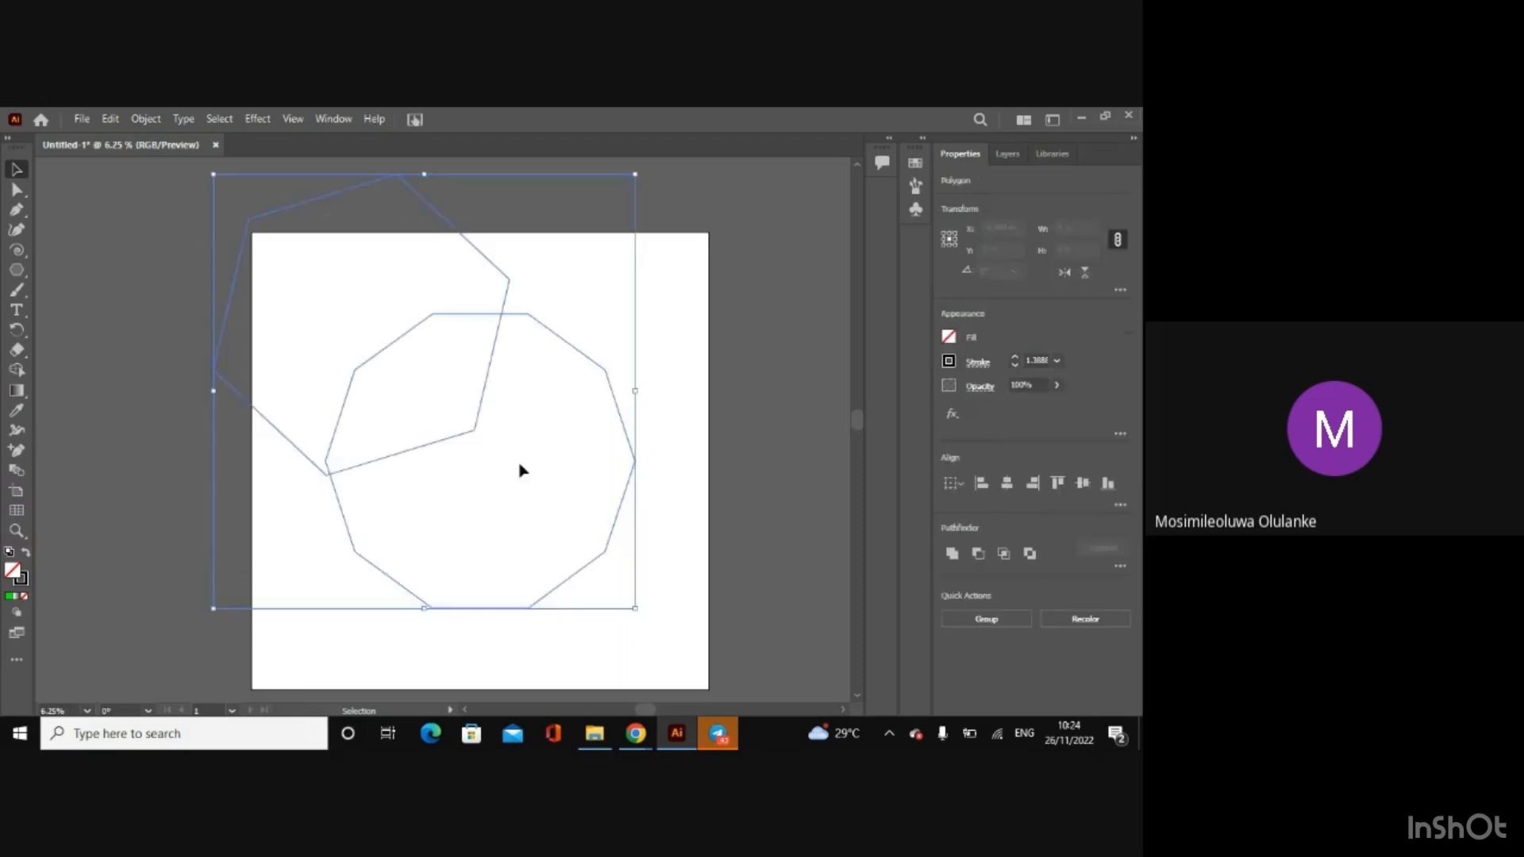
key(Delete)
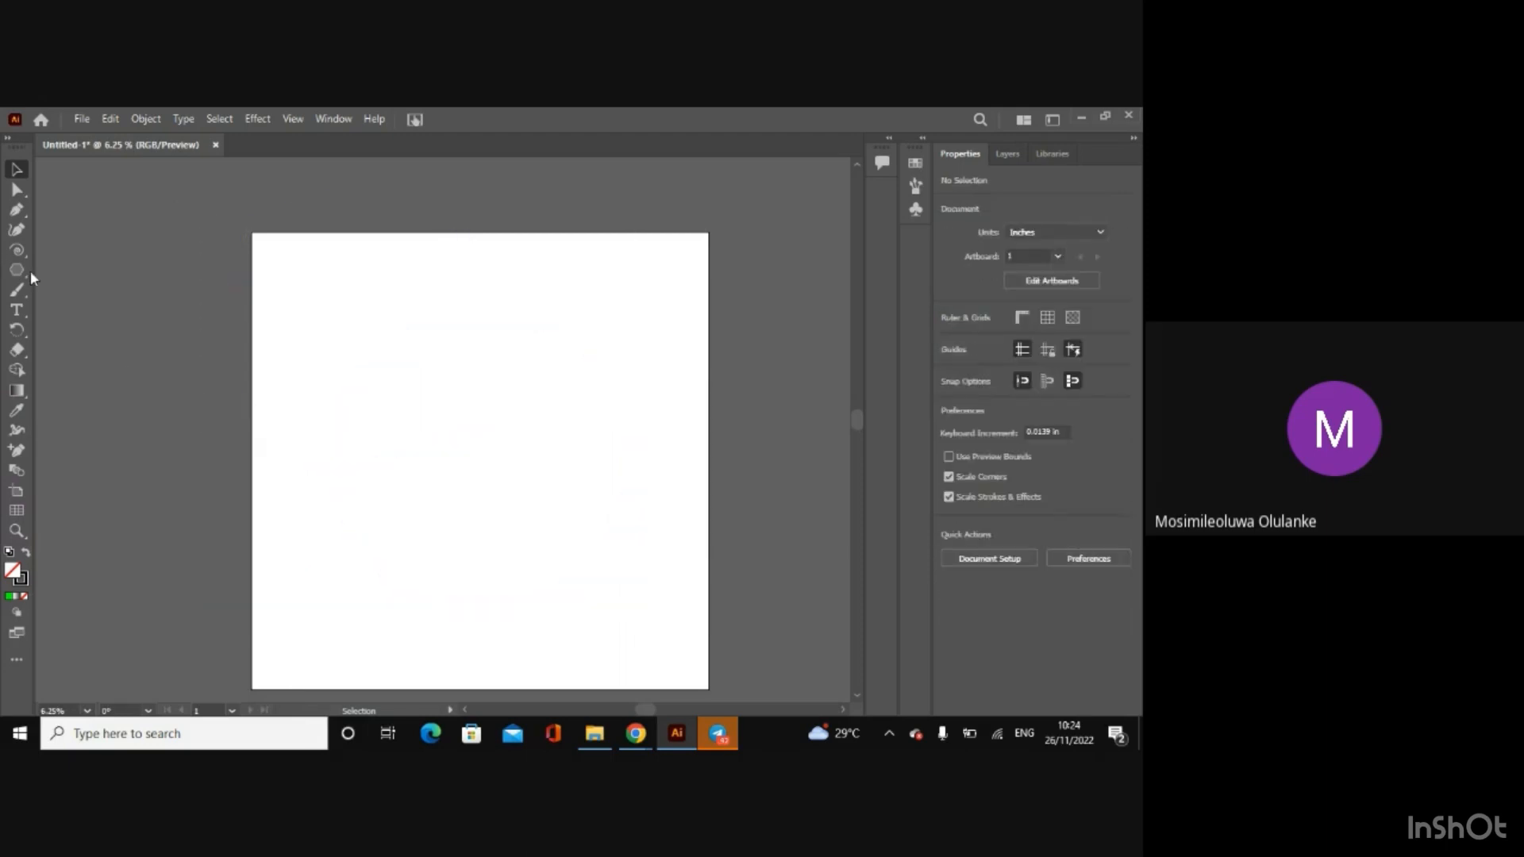
Step: Draw a five-pointed star about 54 in wide over the artboard's upper left part with the Star tool, and delete it
click(16, 270)
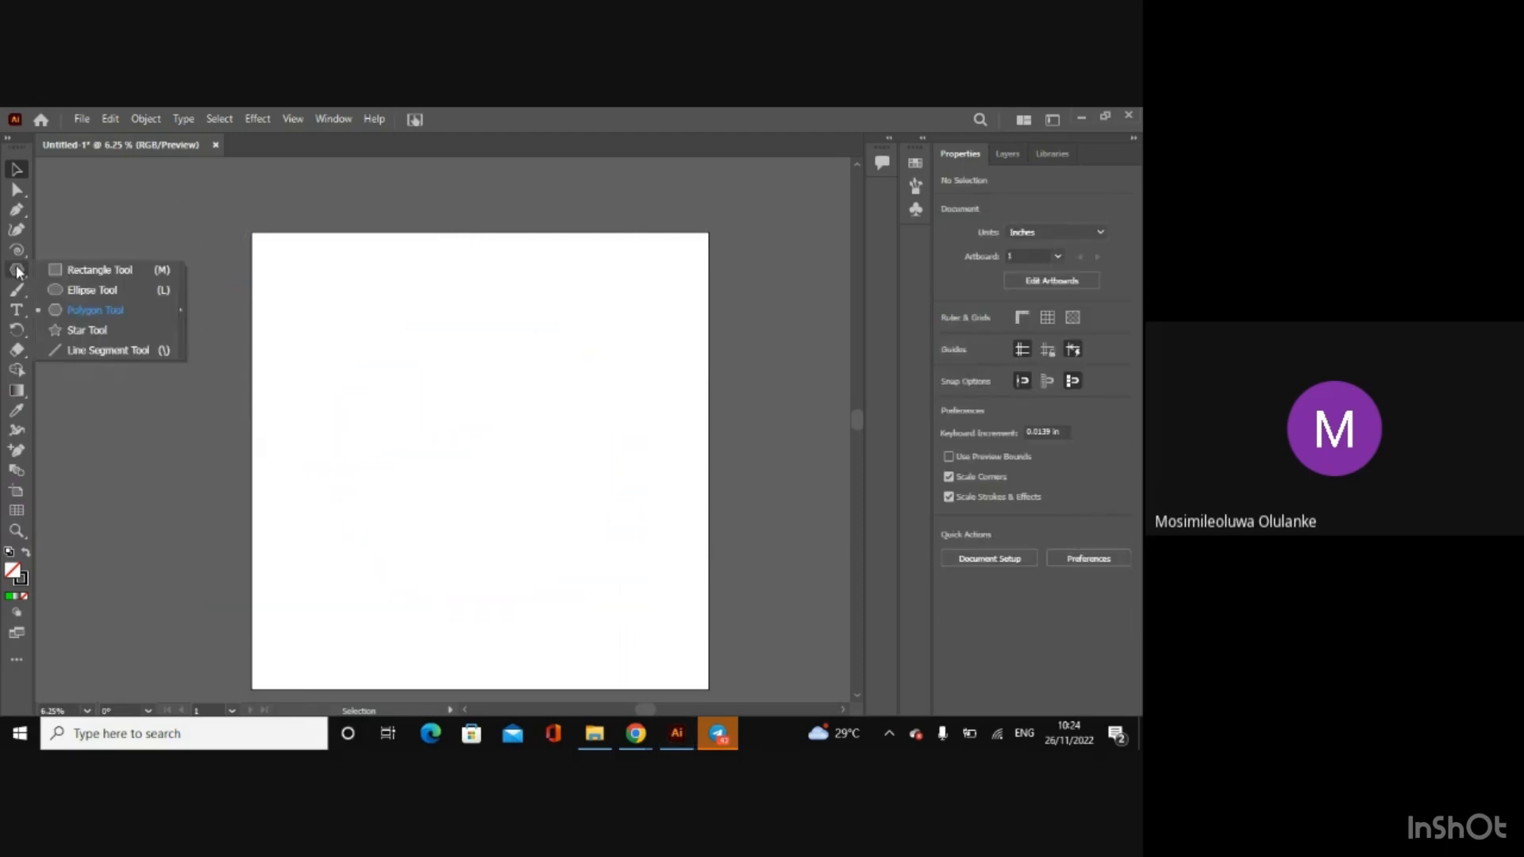
click(89, 329)
drag(383, 324, 540, 457)
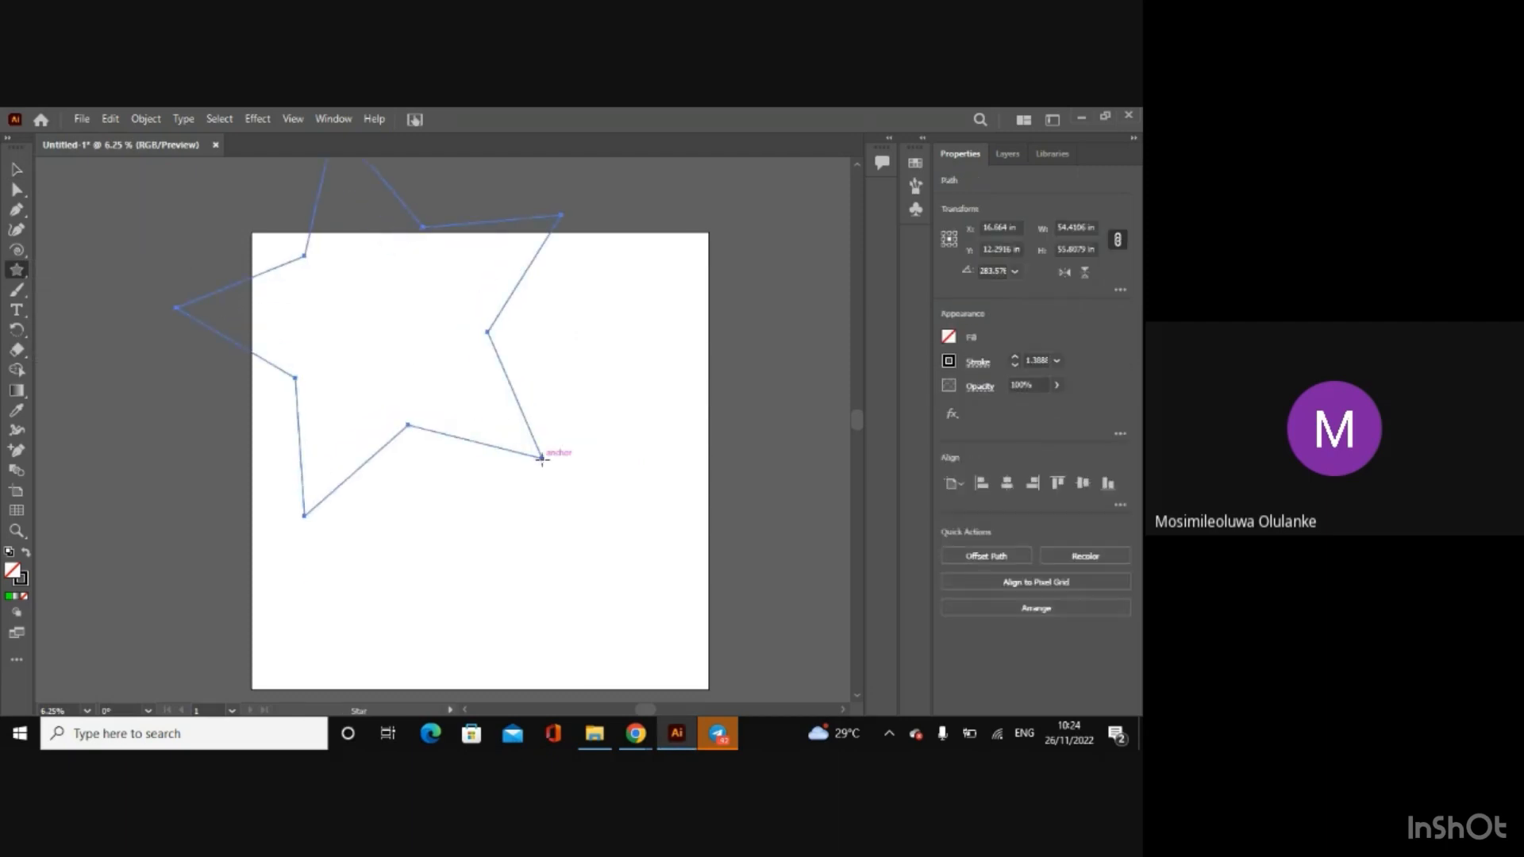
click(17, 171)
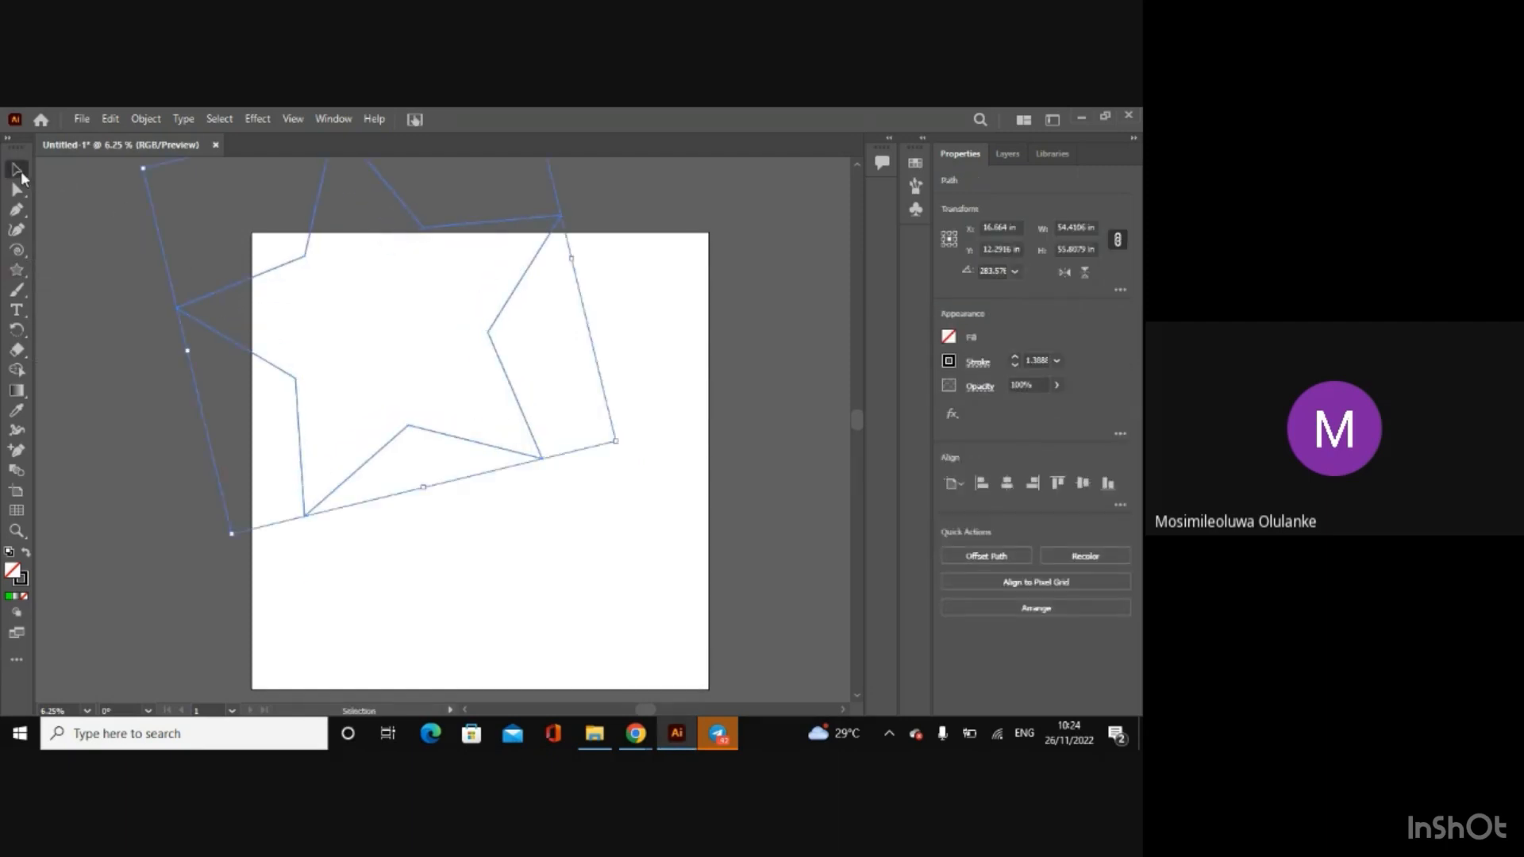
key(Delete)
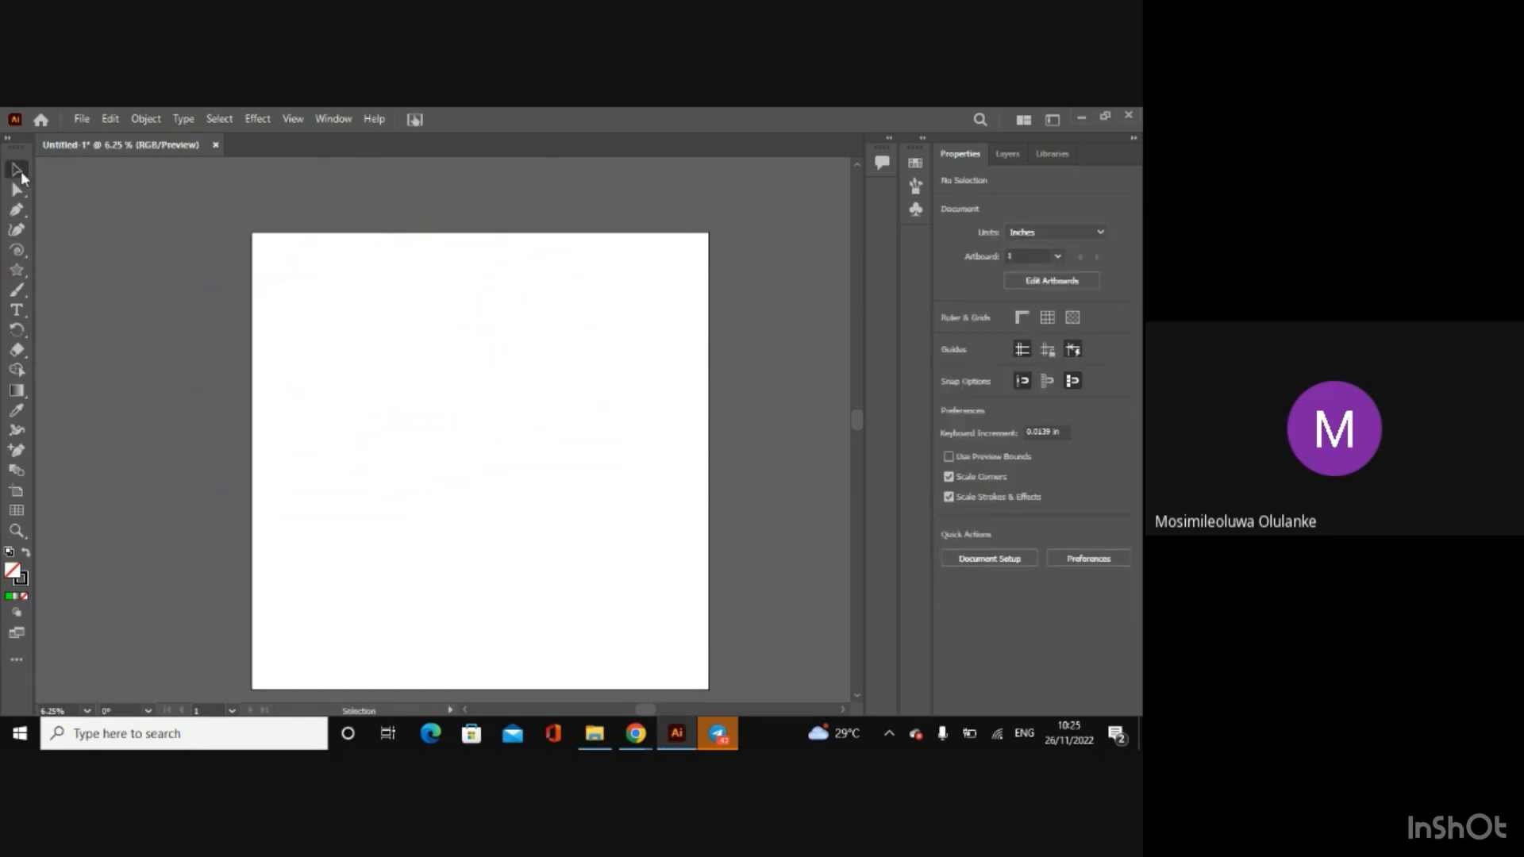
Step: Draw two diagonal lines crossing near the middle of the artboard with the Line Segment tool, and delete both
click(22, 276)
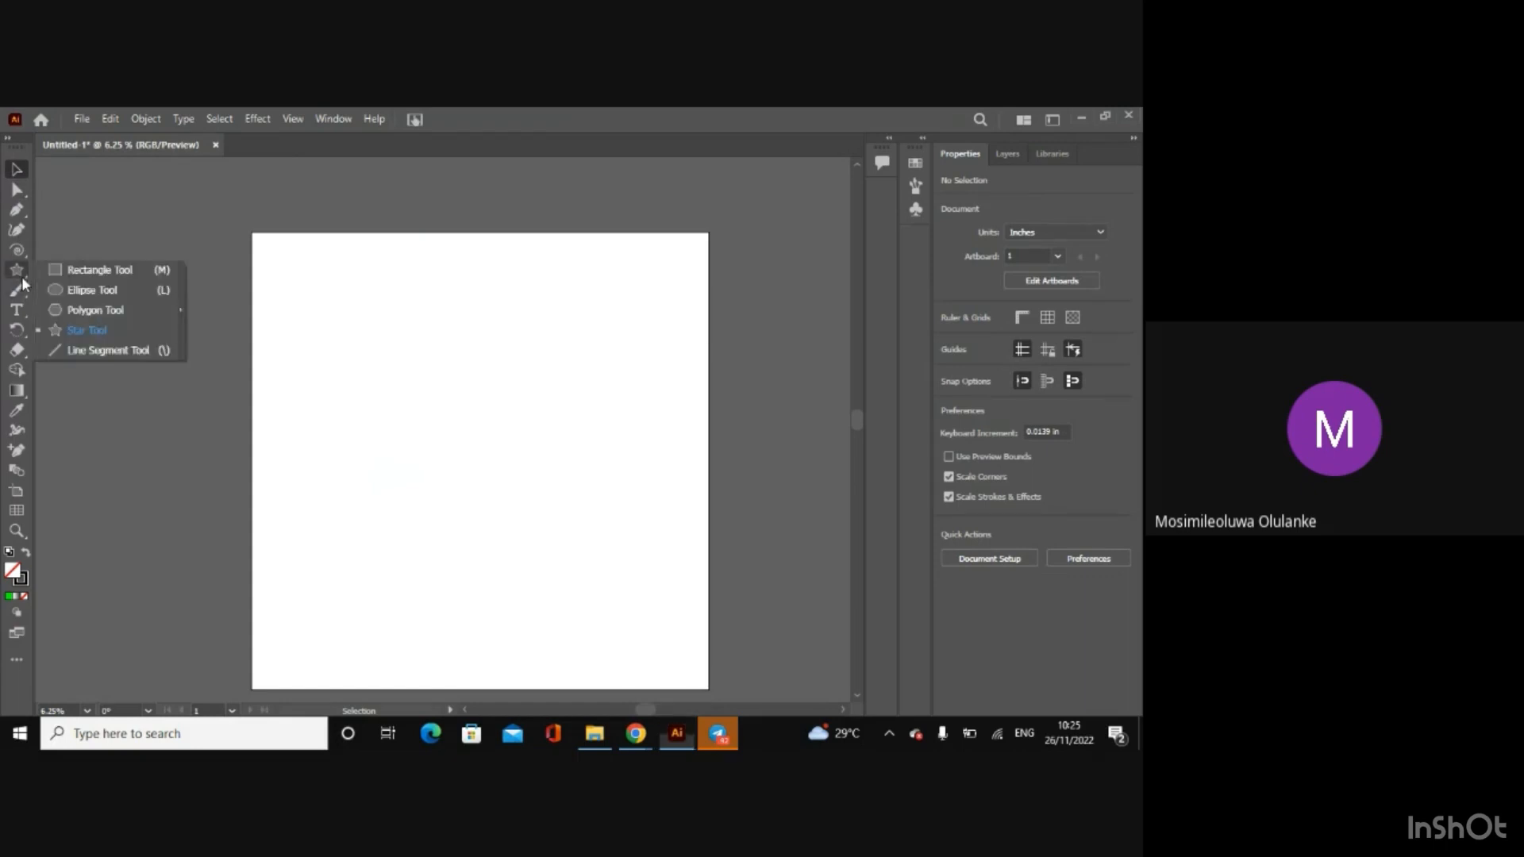
click(82, 350)
drag(381, 331, 502, 504)
drag(367, 563, 513, 309)
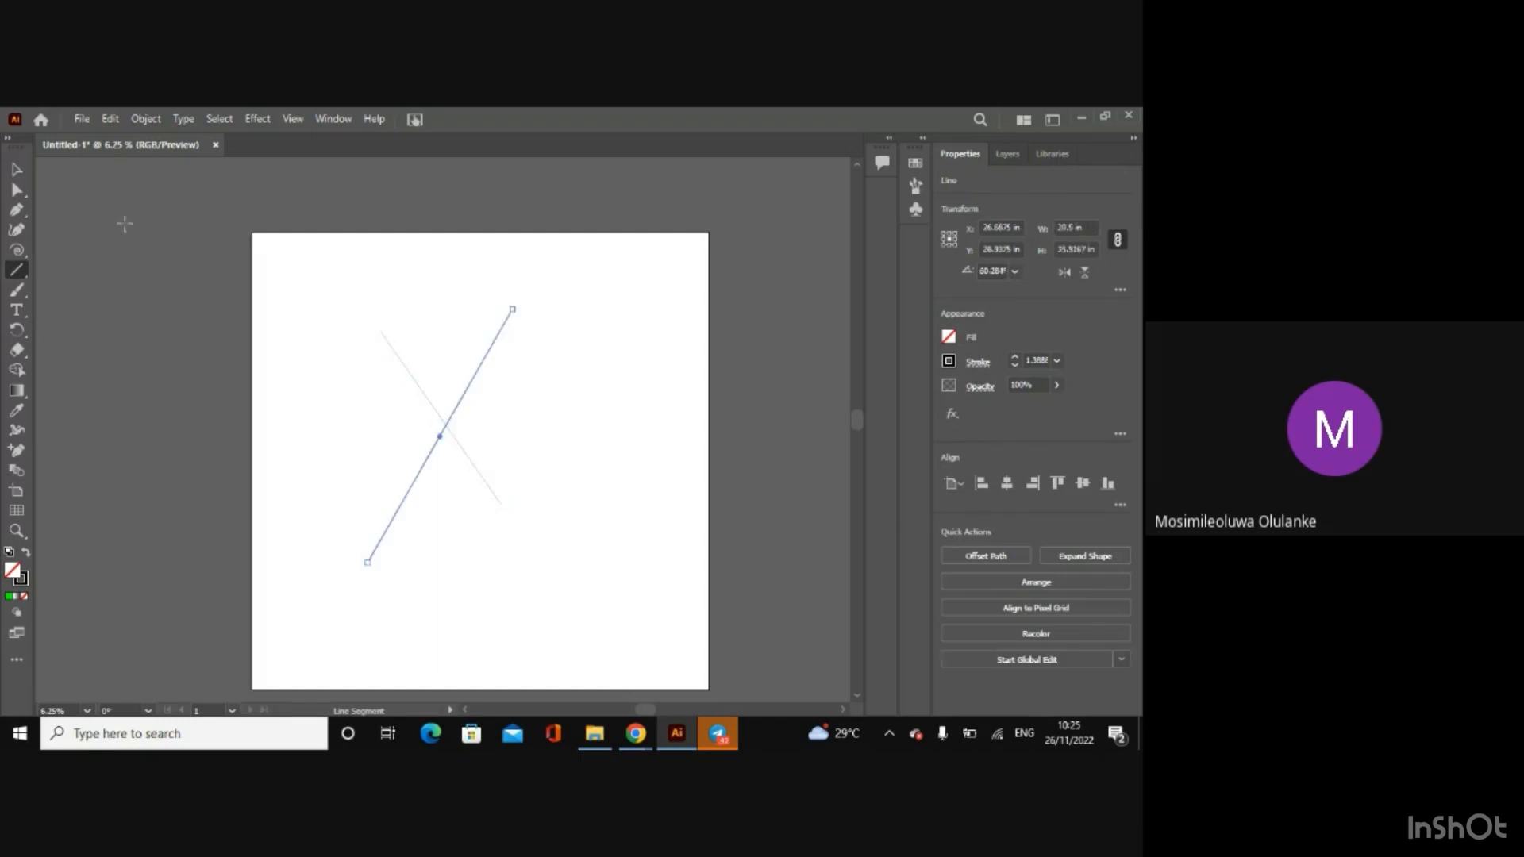
click(19, 172)
key(Delete)
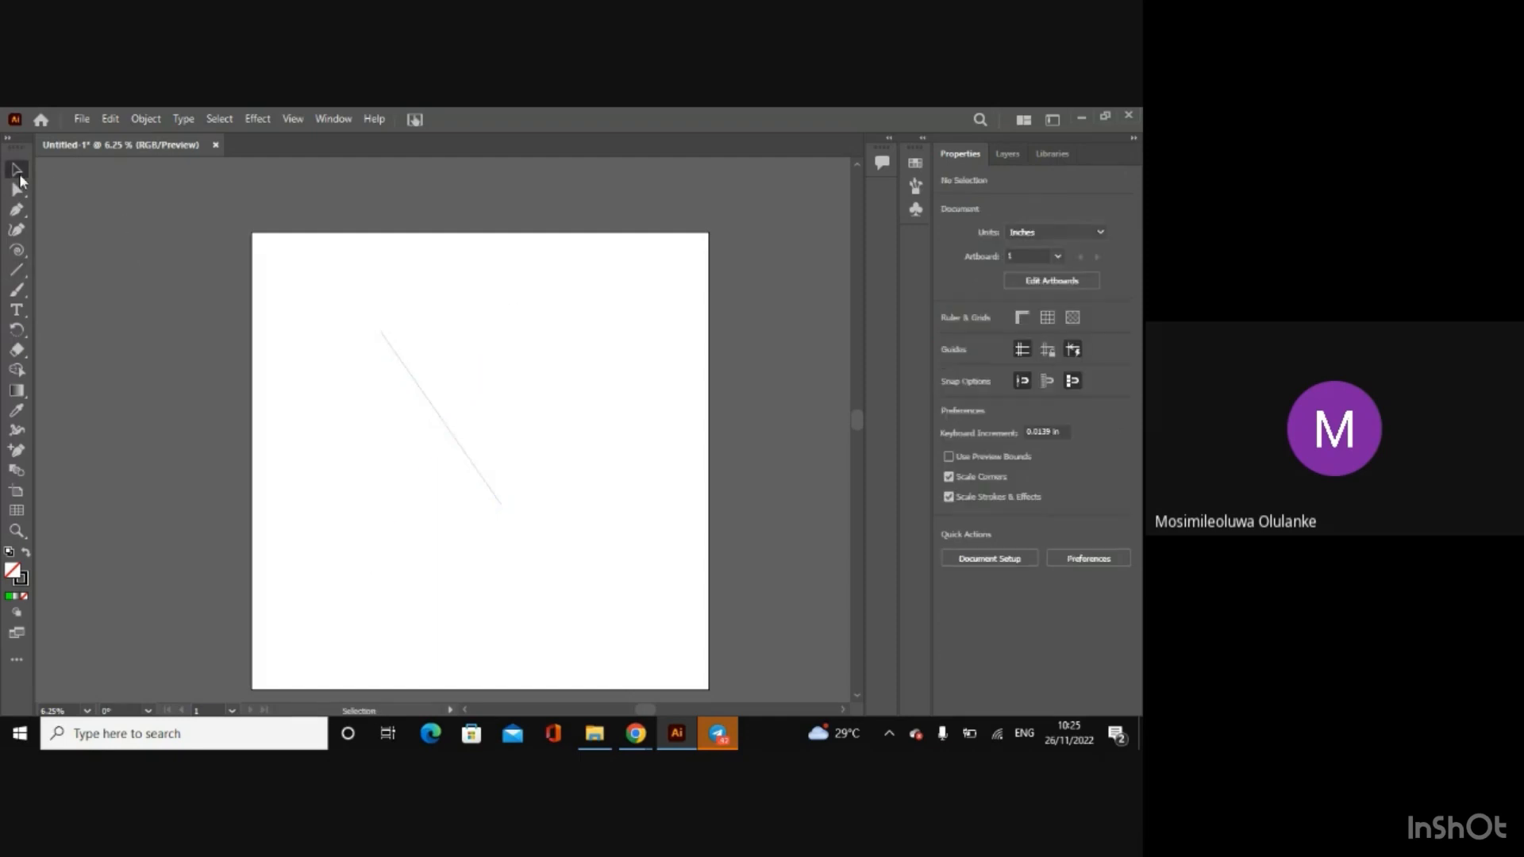
click(412, 378)
key(Delete)
Step: Paint a looping freehand scribble over the artboard's upper left part with the Paintbrush tool
click(16, 291)
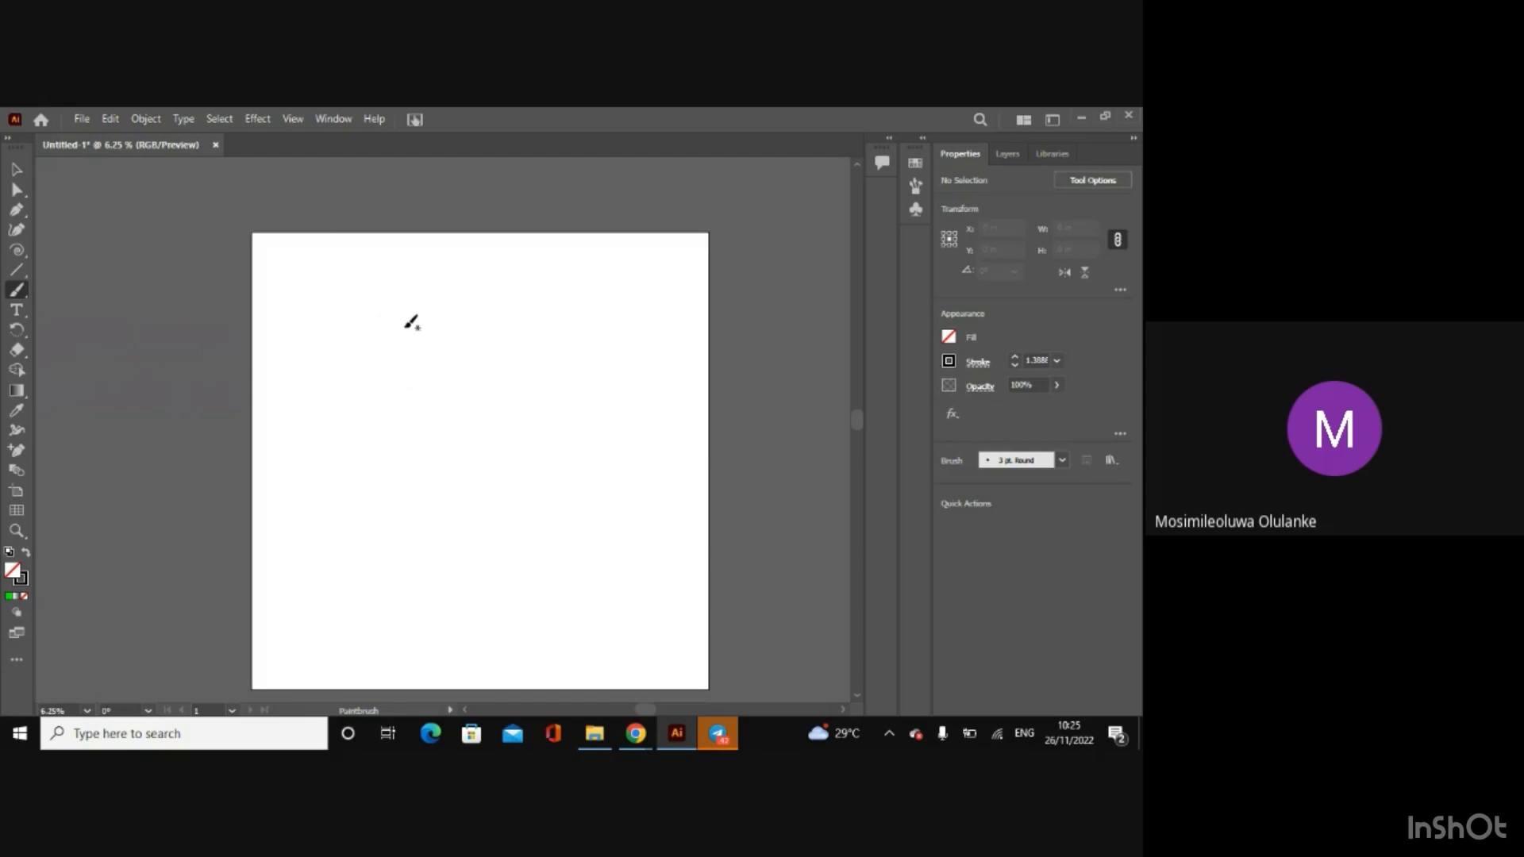
mouse_move(417, 319)
mouse_down()
mouse_move(354, 432)
mouse_move(391, 317)
mouse_move(501, 296)
mouse_move(354, 410)
mouse_move(477, 436)
mouse_move(402, 340)
mouse_move(341, 317)
mouse_up()
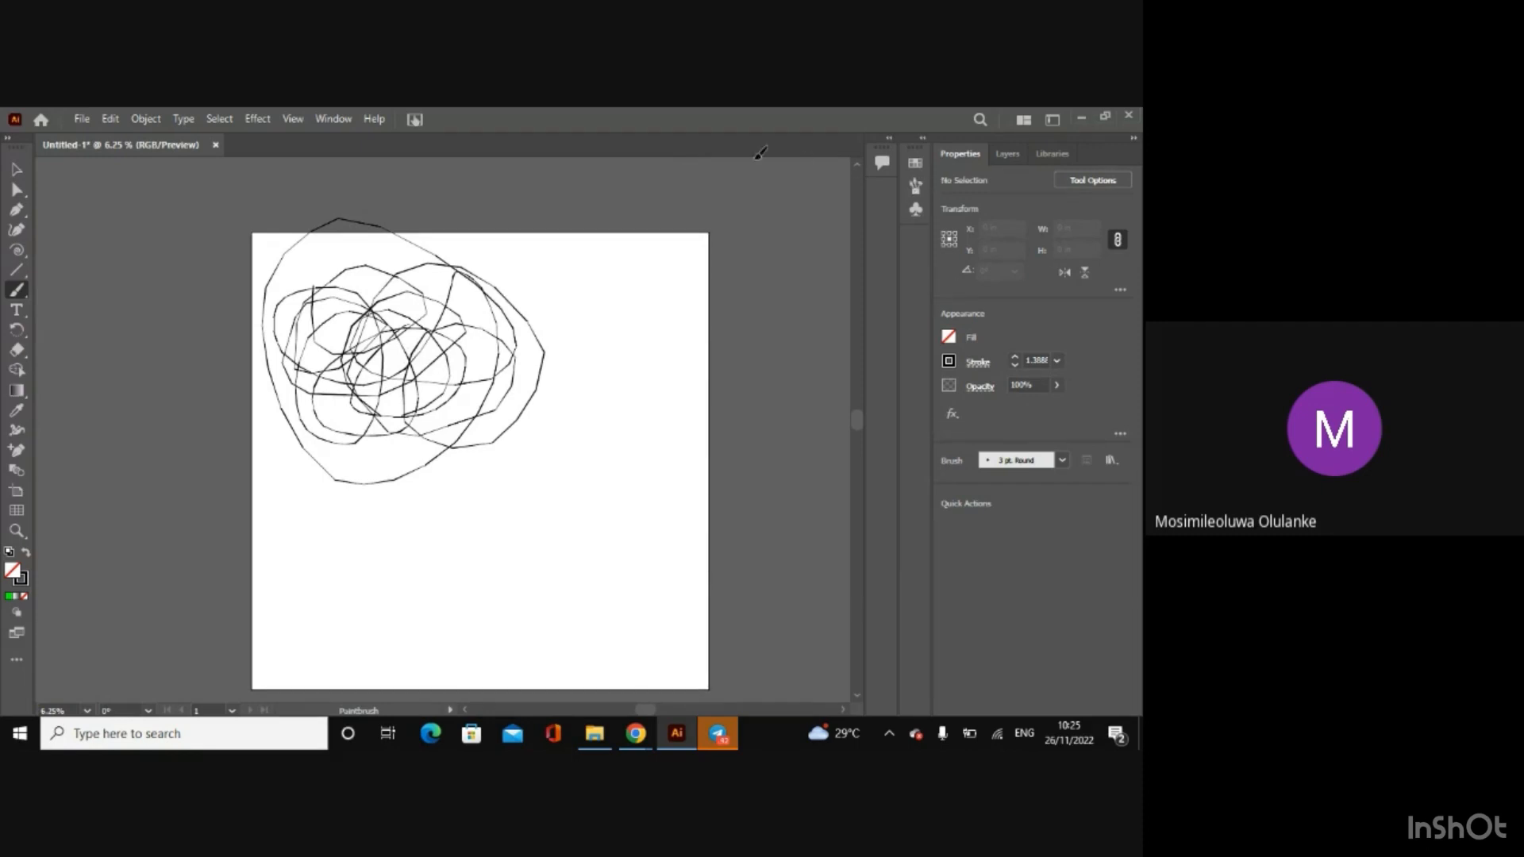
click(16, 169)
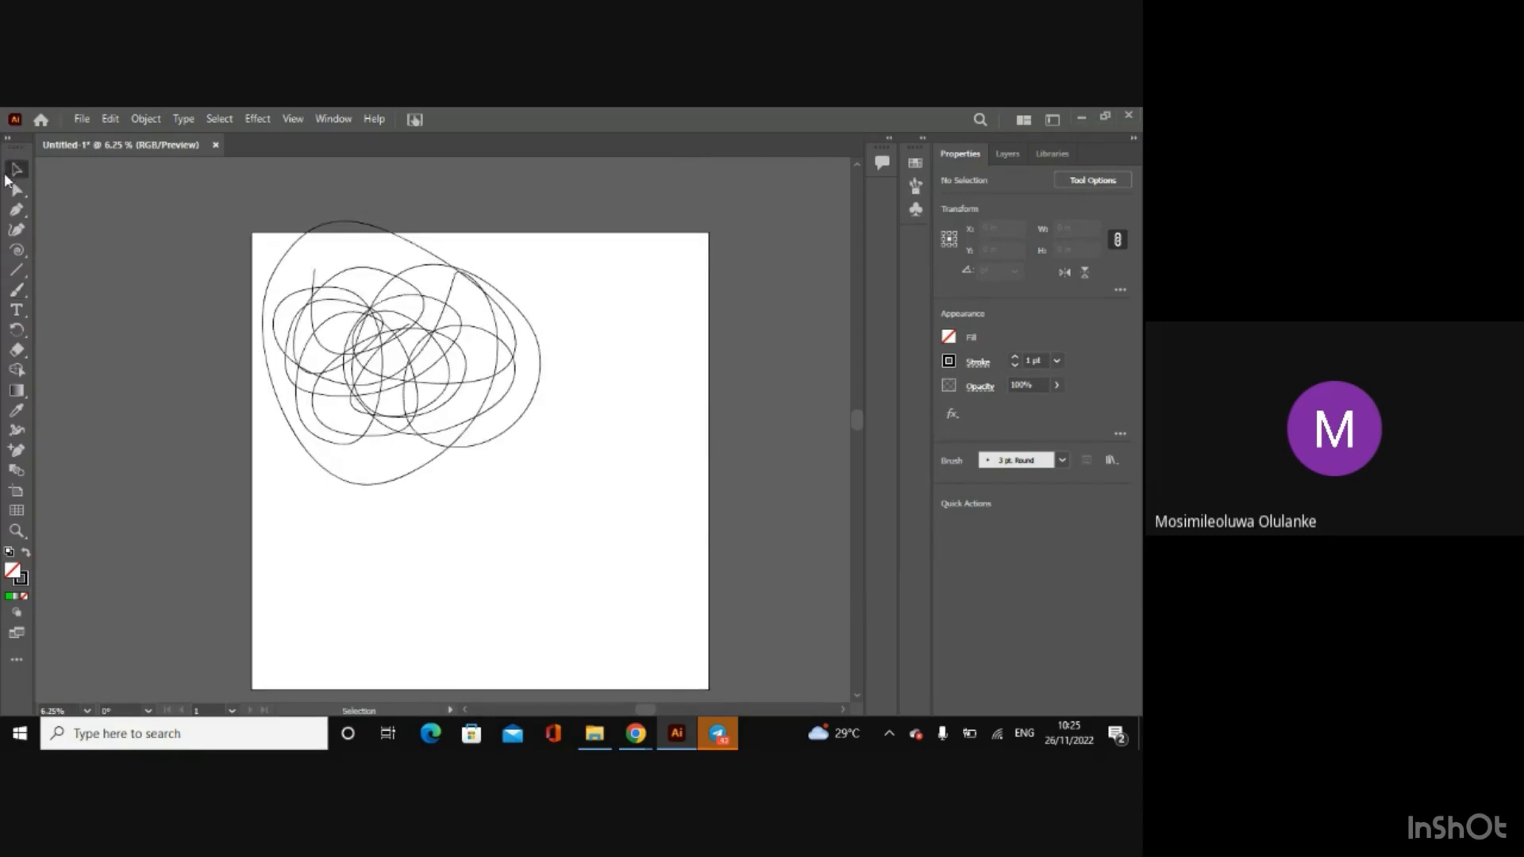
Step: Display the Brushes panel, locate its entry in the list of available panels, and collapse the panel again
click(914, 186)
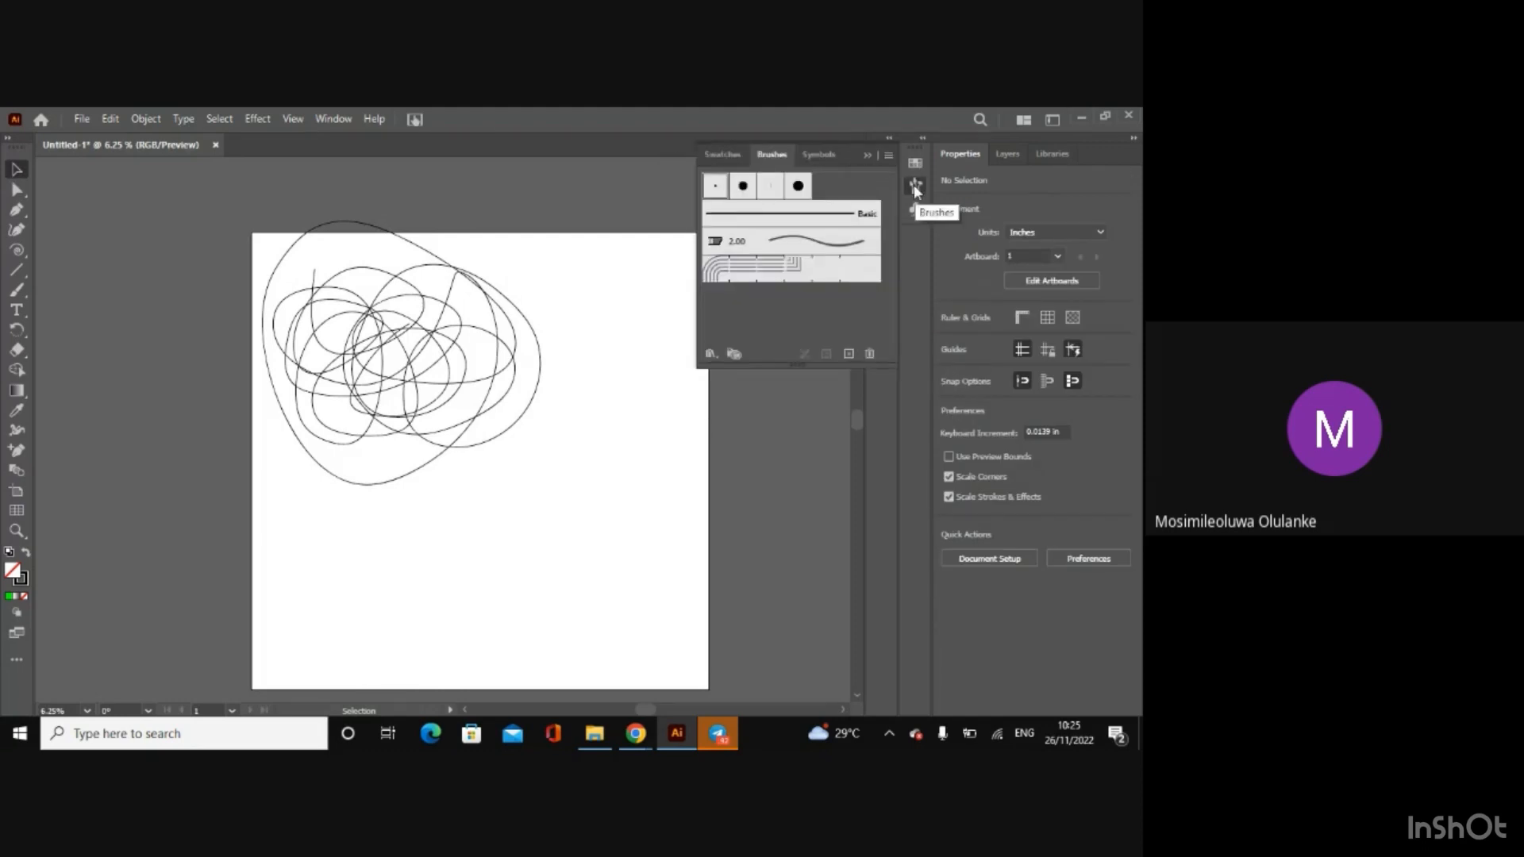
click(332, 119)
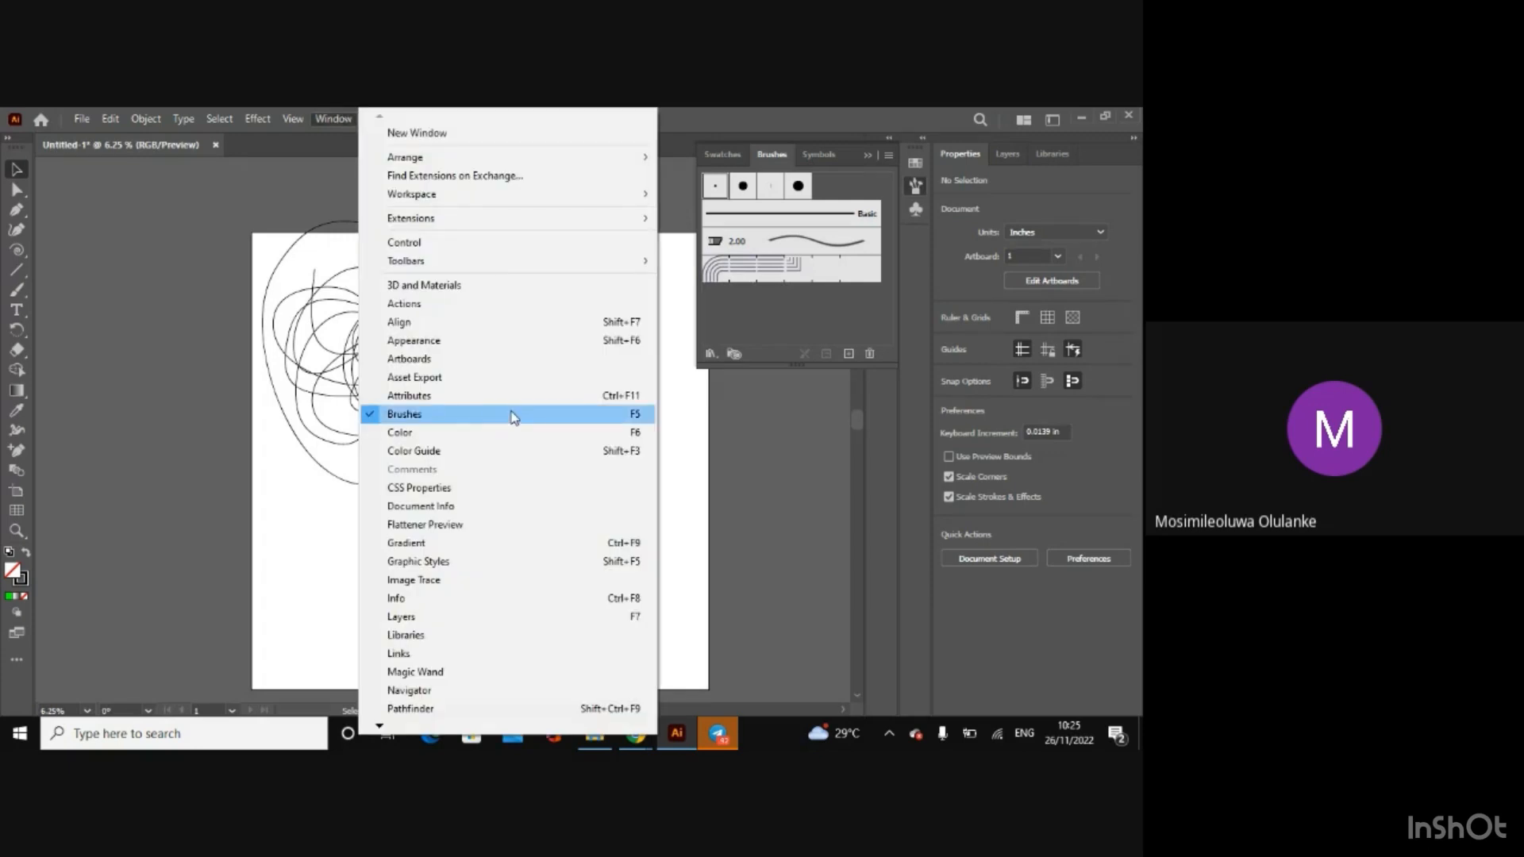
click(711, 414)
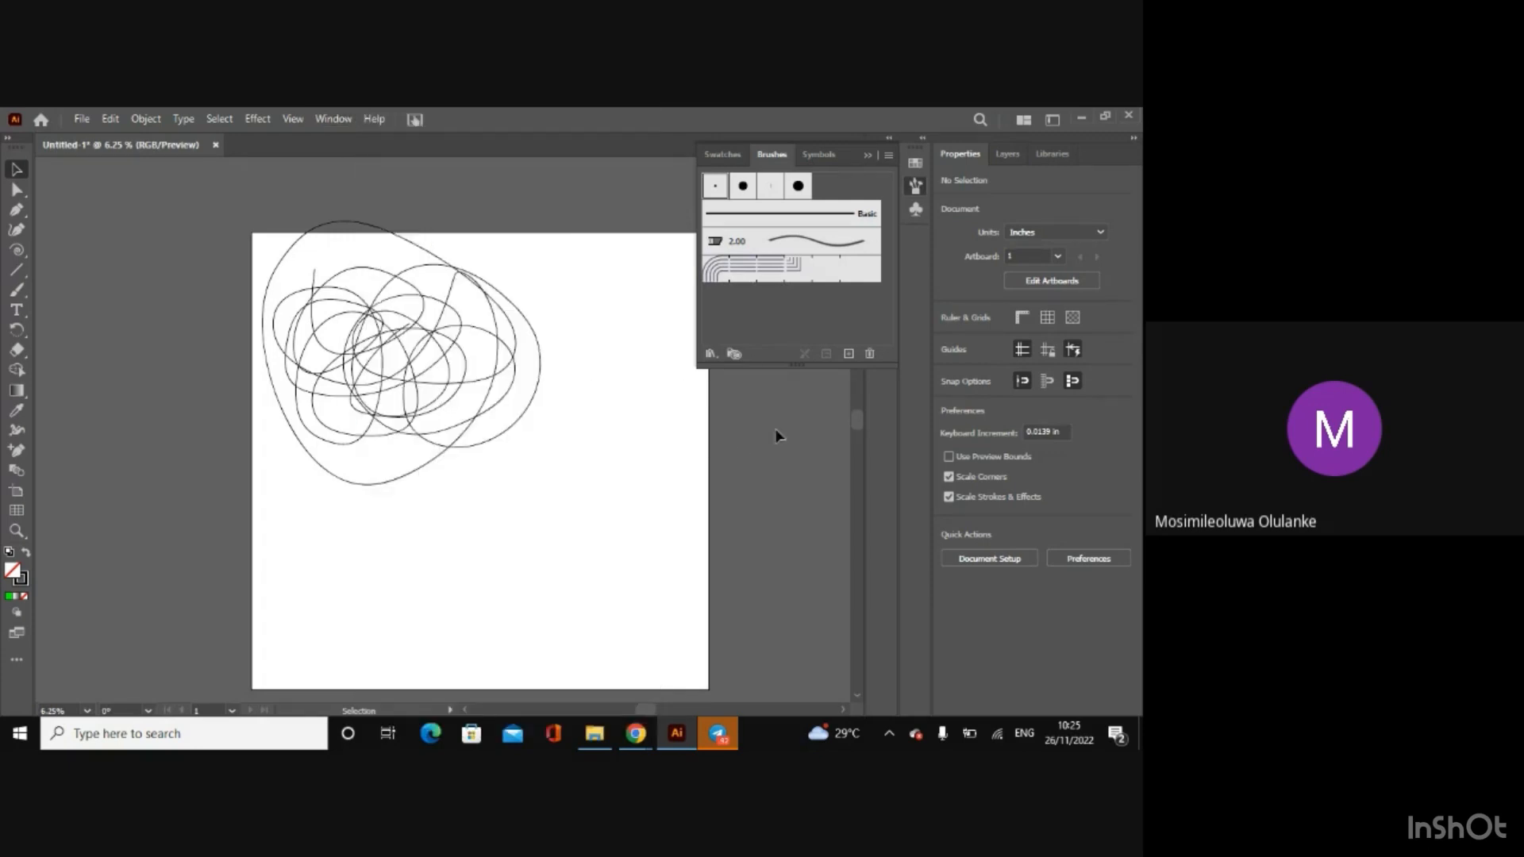
click(330, 120)
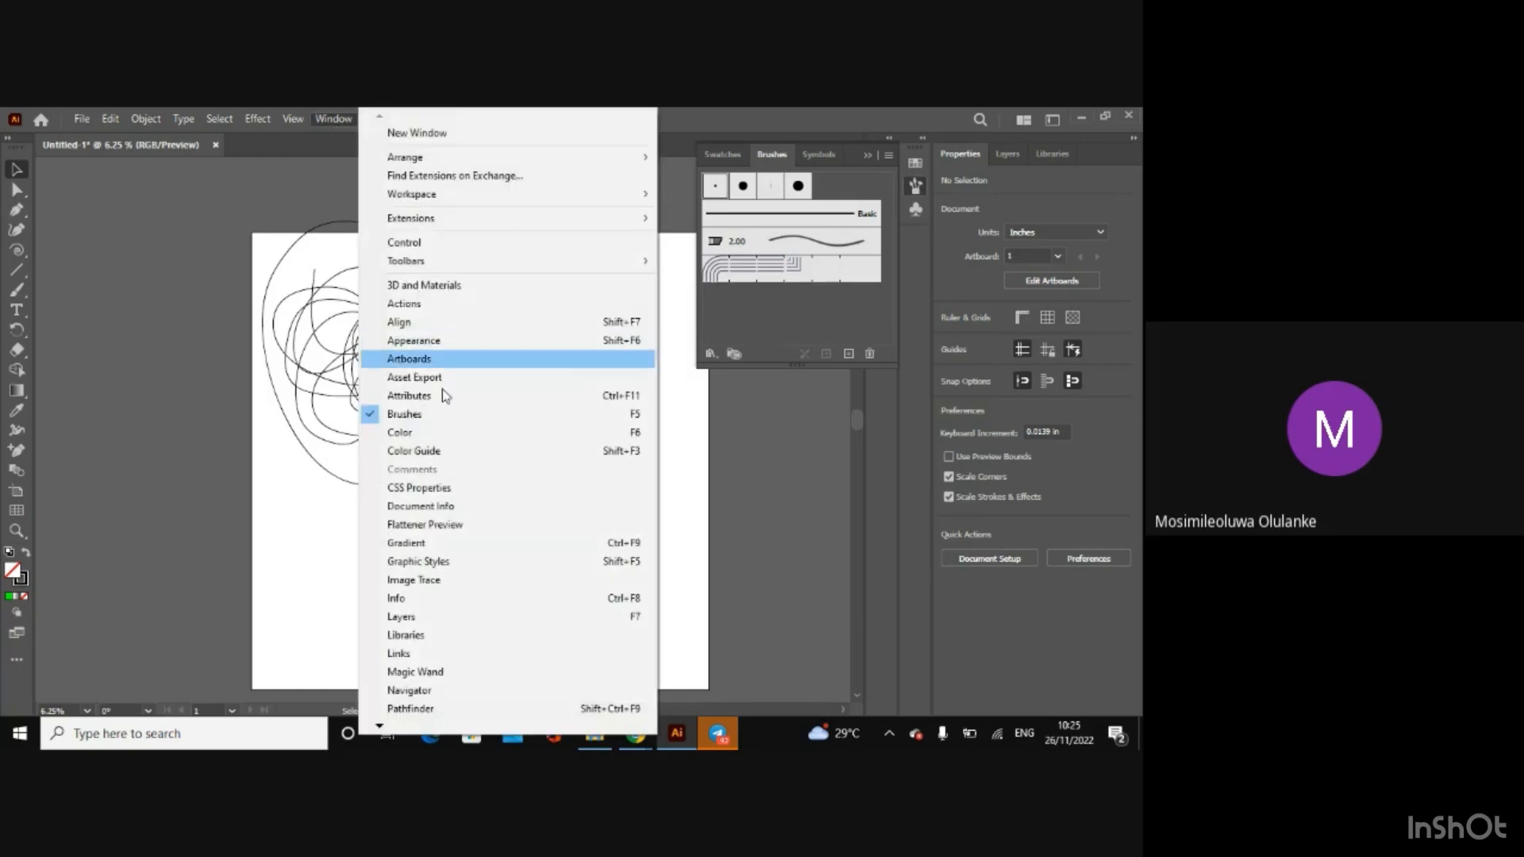
click(920, 231)
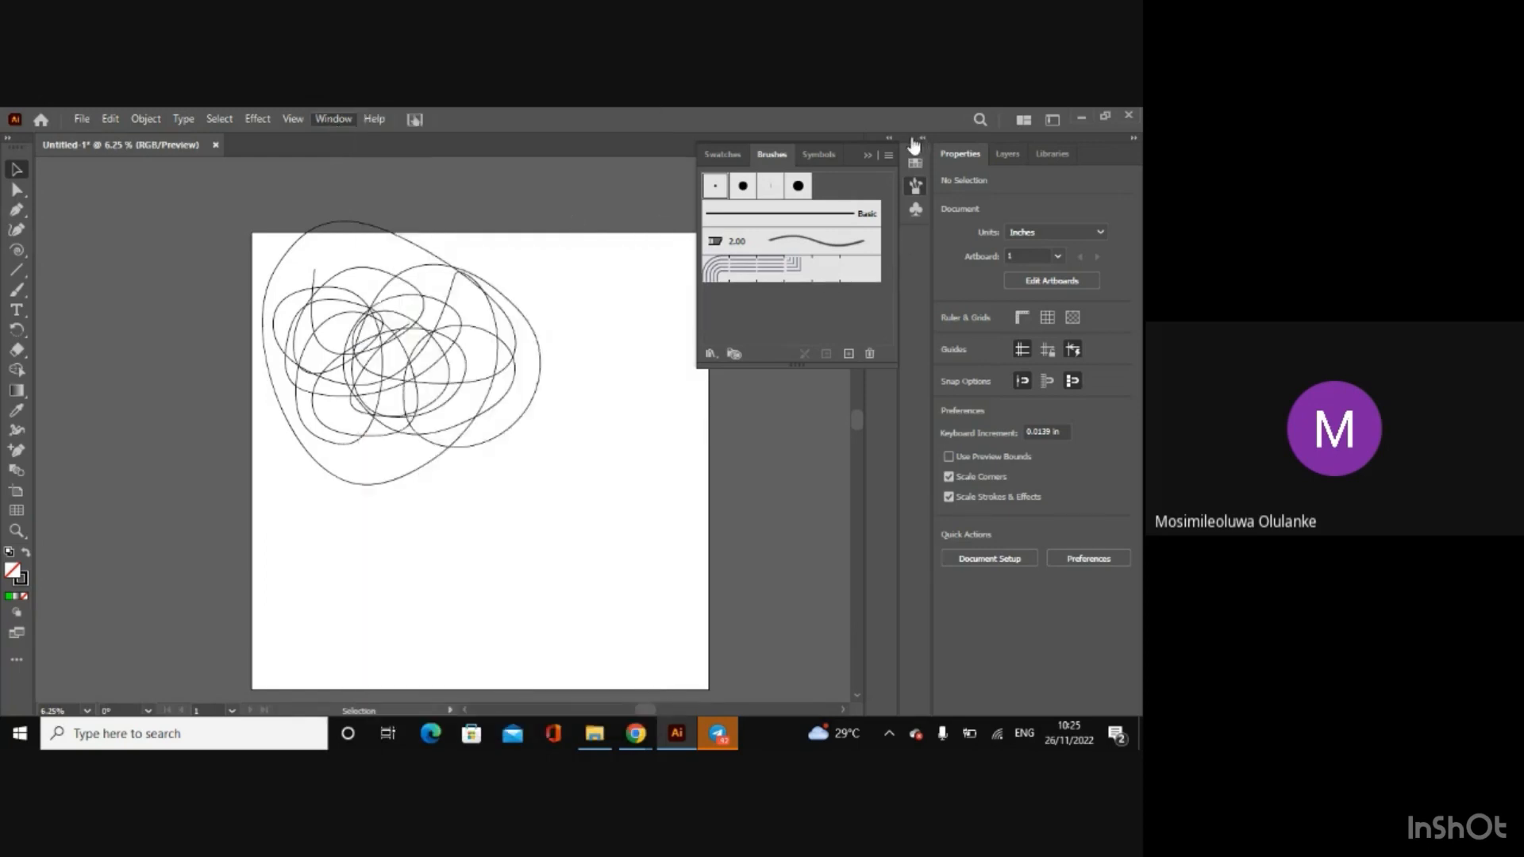
click(865, 155)
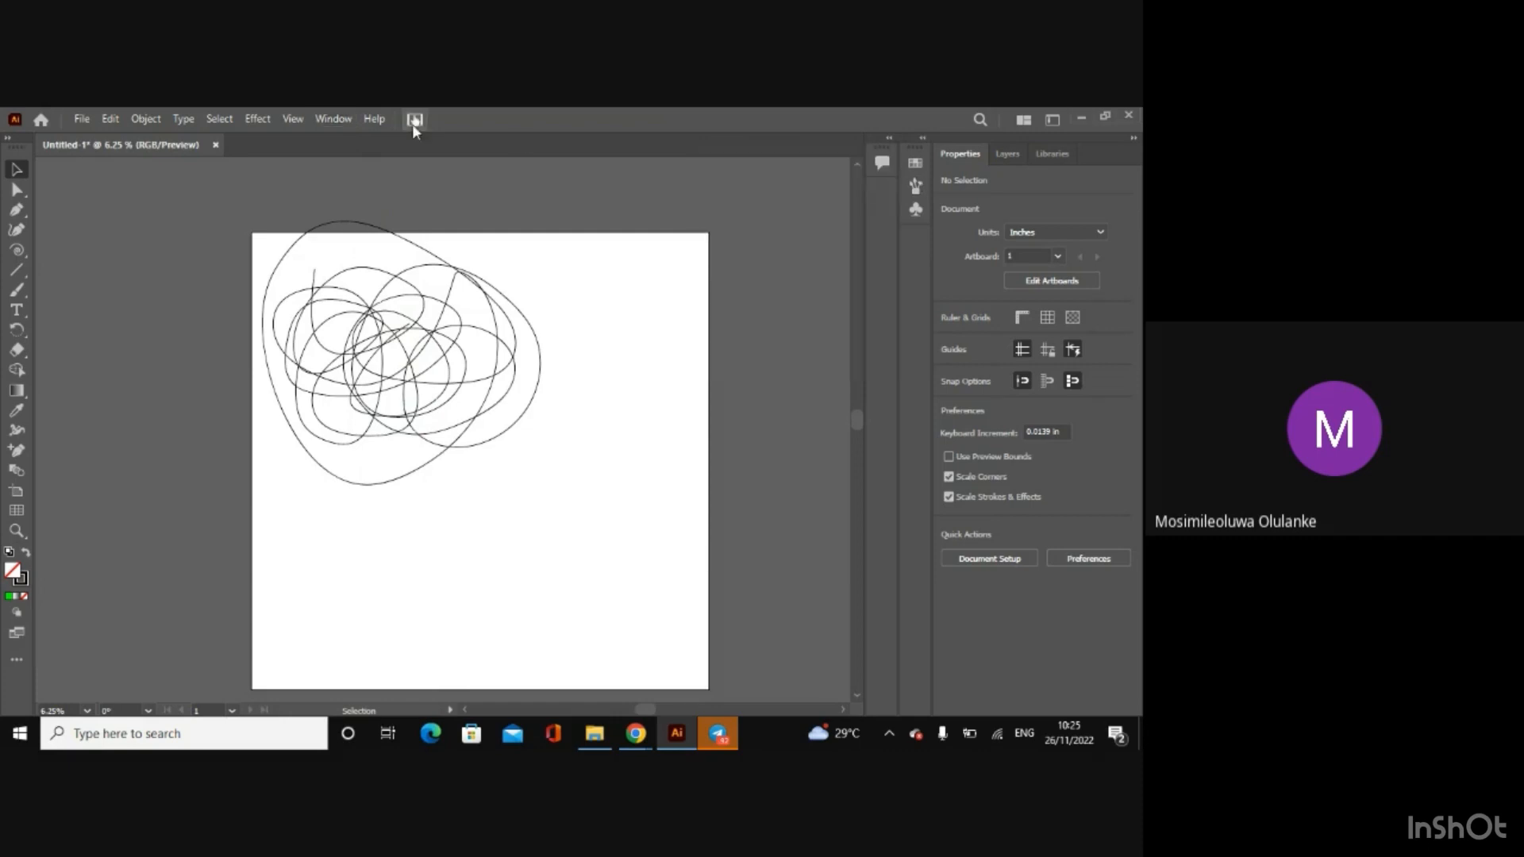
Step: Open the Color panel and dock it together with Color Guide as icons beneath the Symbols icon
click(327, 118)
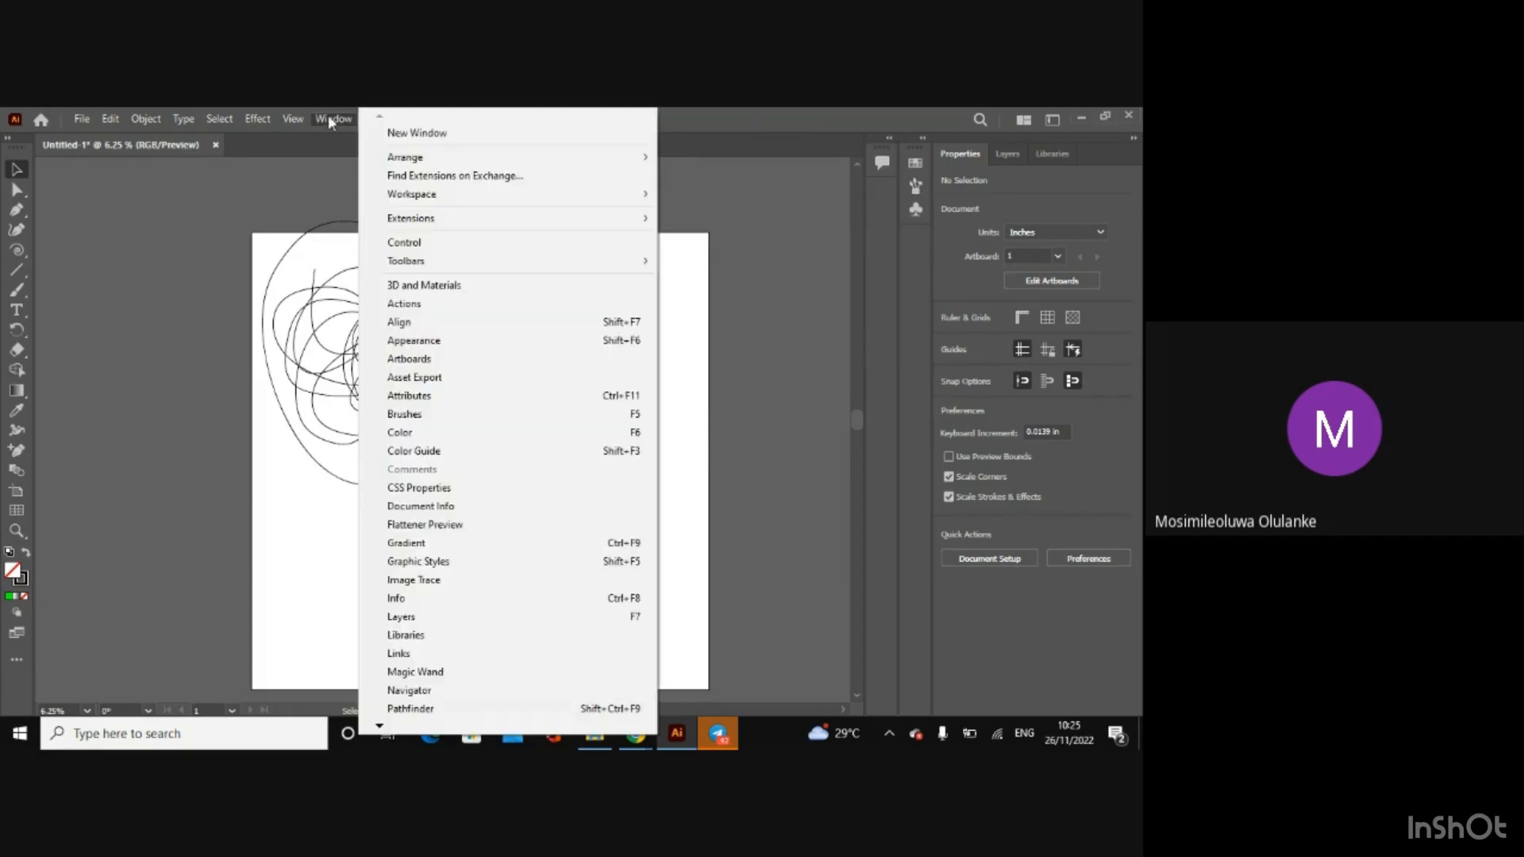
click(441, 432)
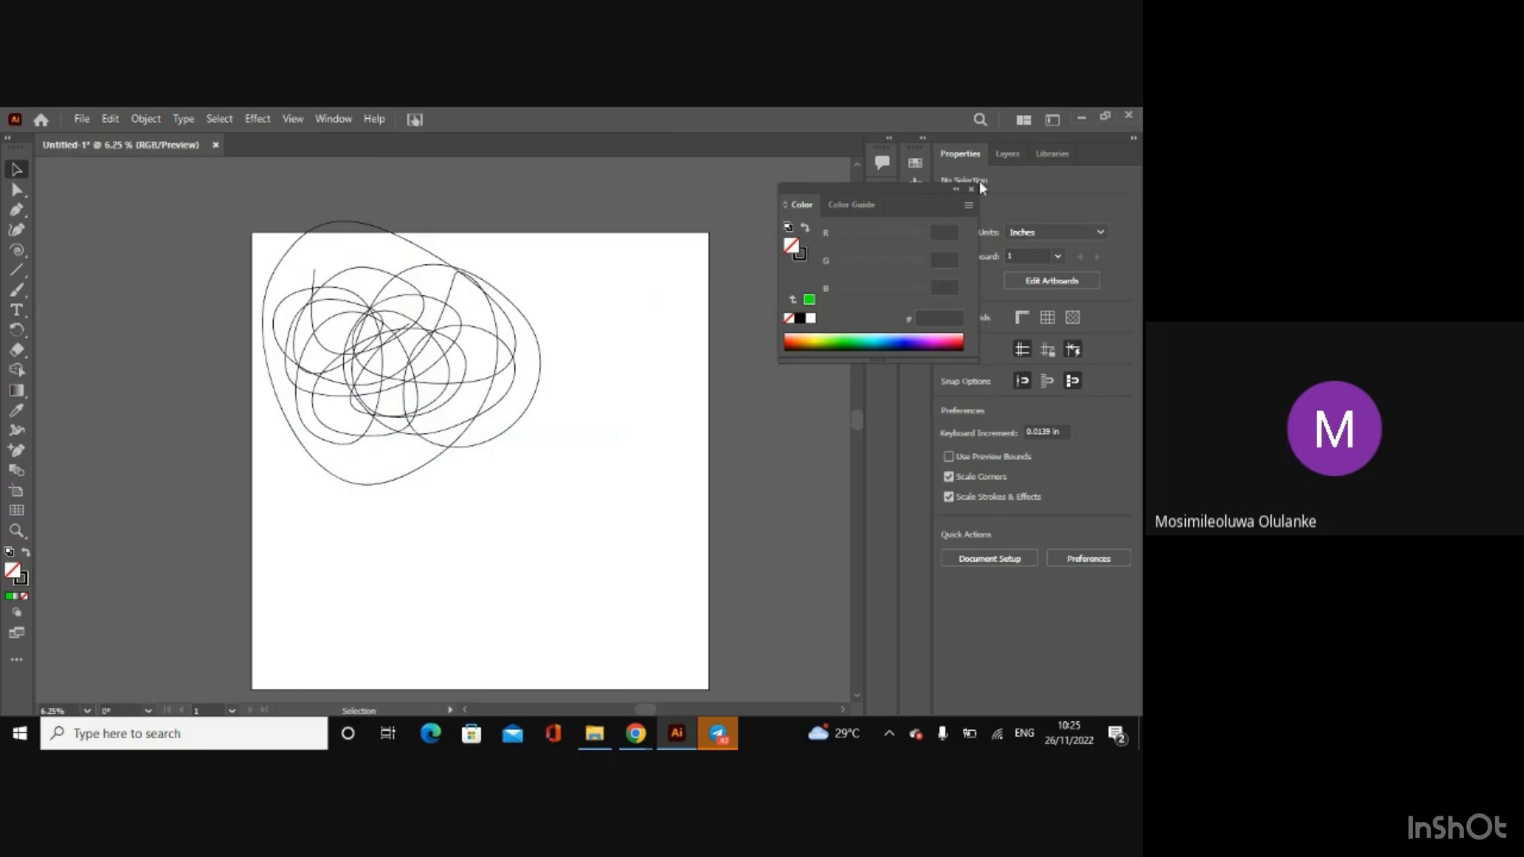
click(970, 190)
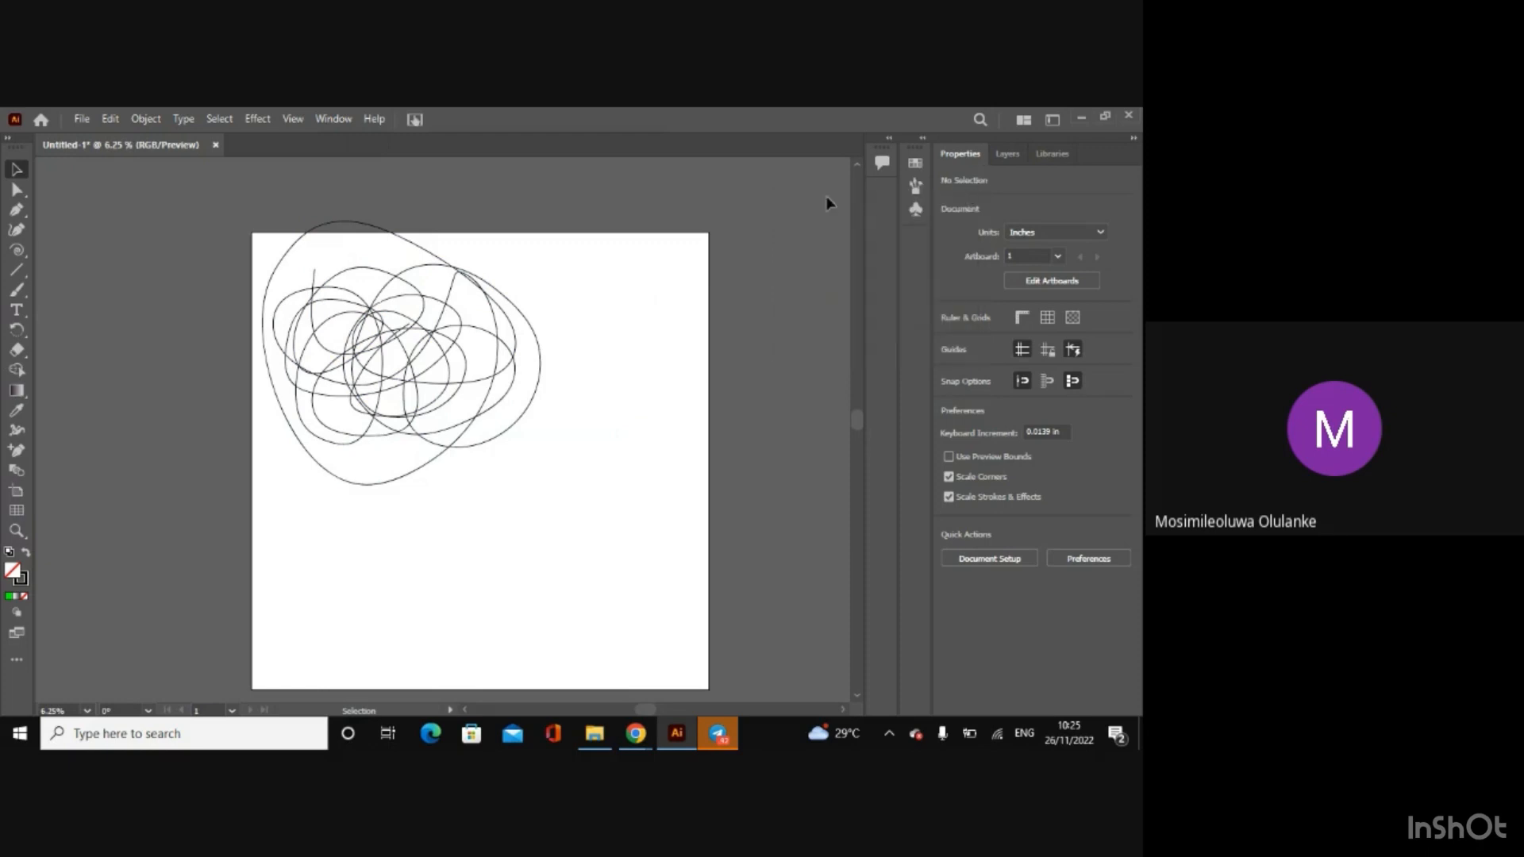
click(330, 114)
click(441, 432)
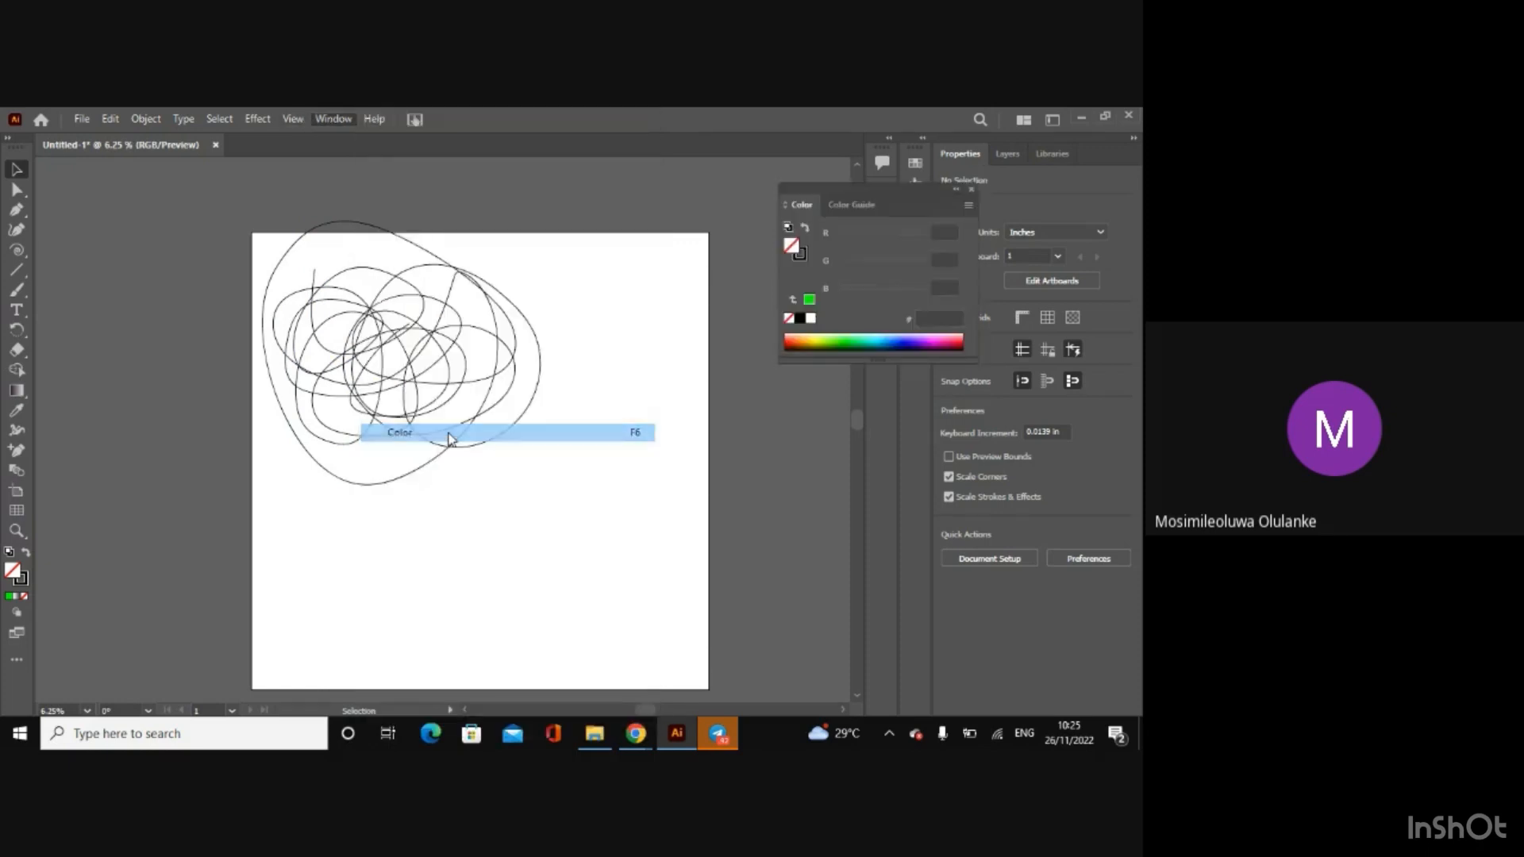
drag(911, 193, 910, 239)
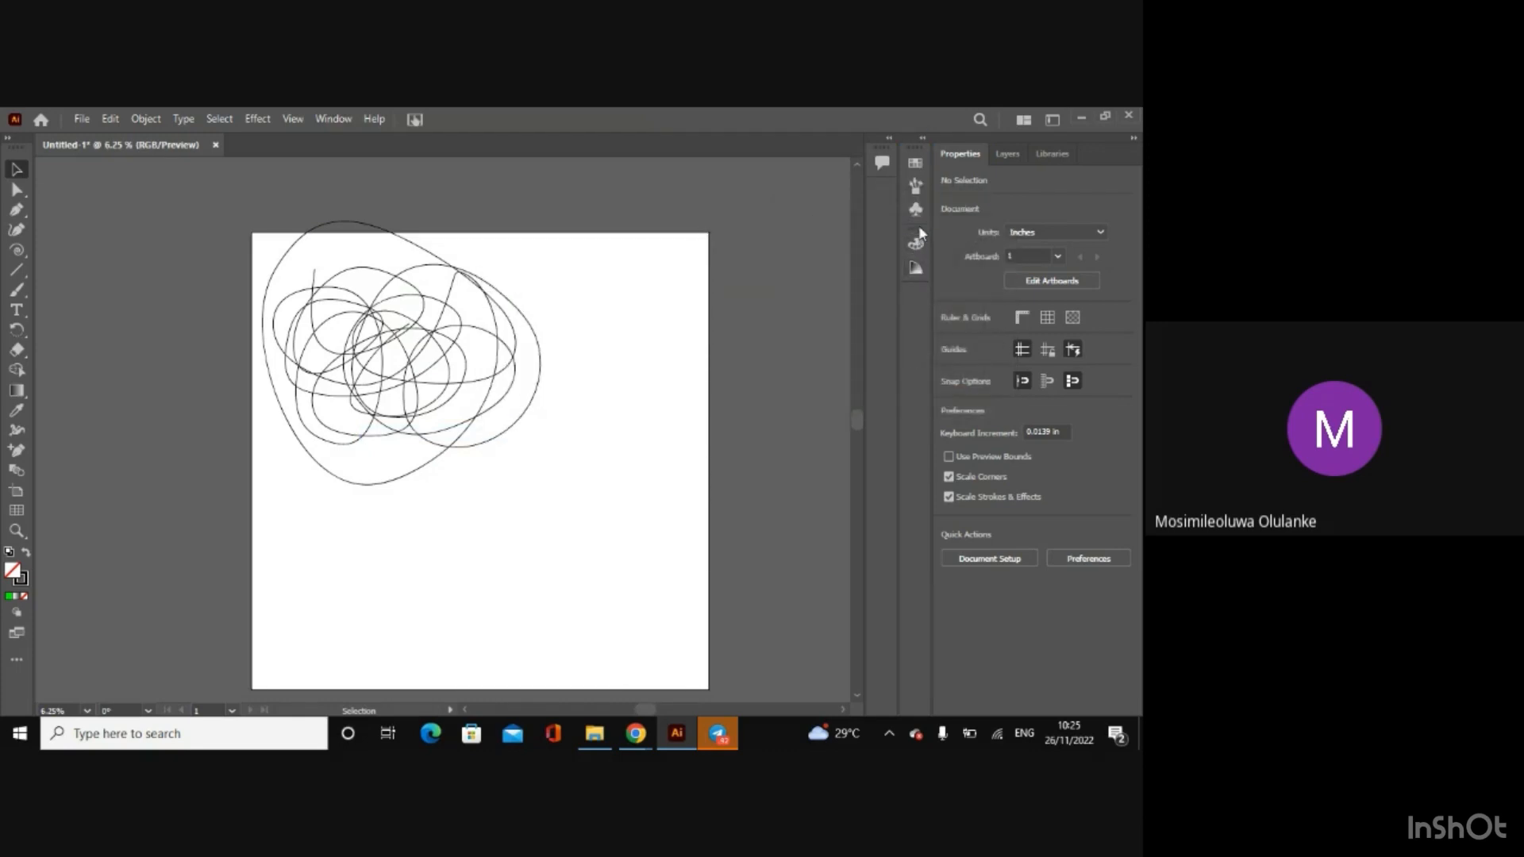
Step: Reopen the Brushes panel, choose the Touch Calligraphic brush, and paint a diagonal and a vertical stroke below the scribble with the Paintbrush
click(913, 189)
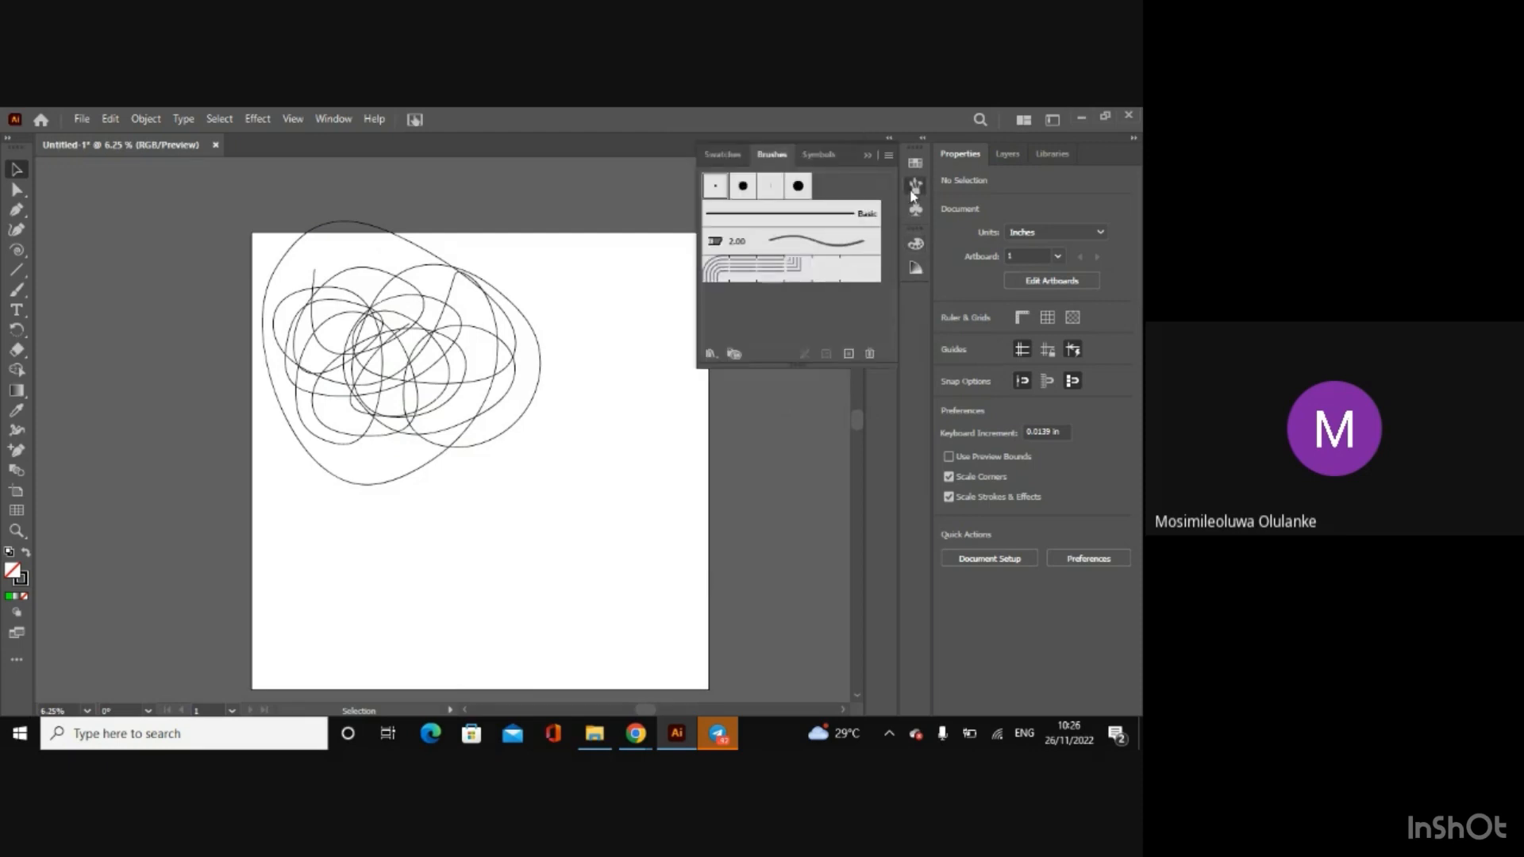
click(333, 120)
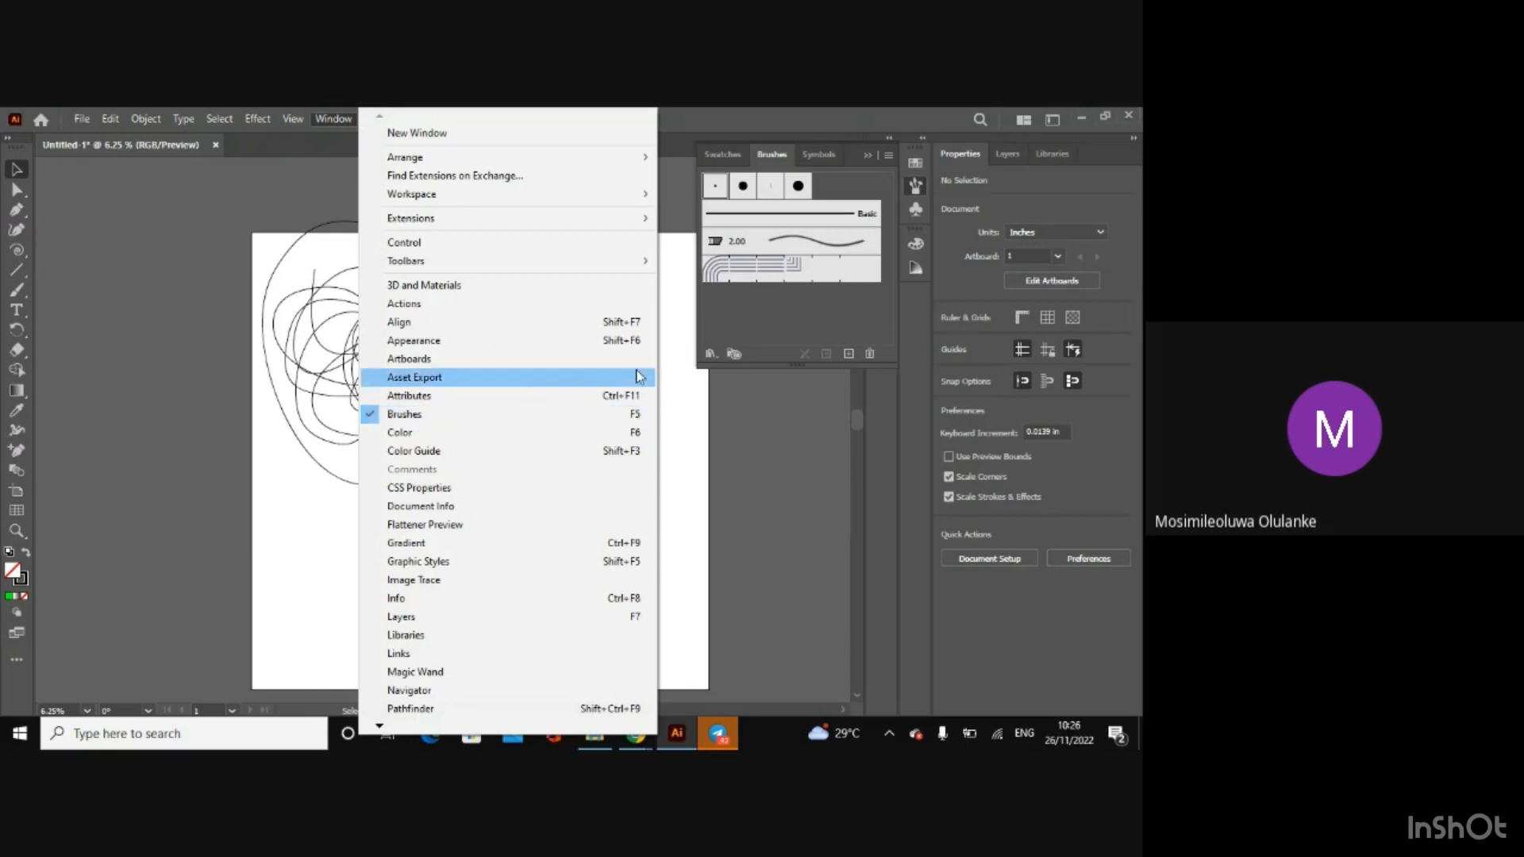
click(805, 407)
click(793, 188)
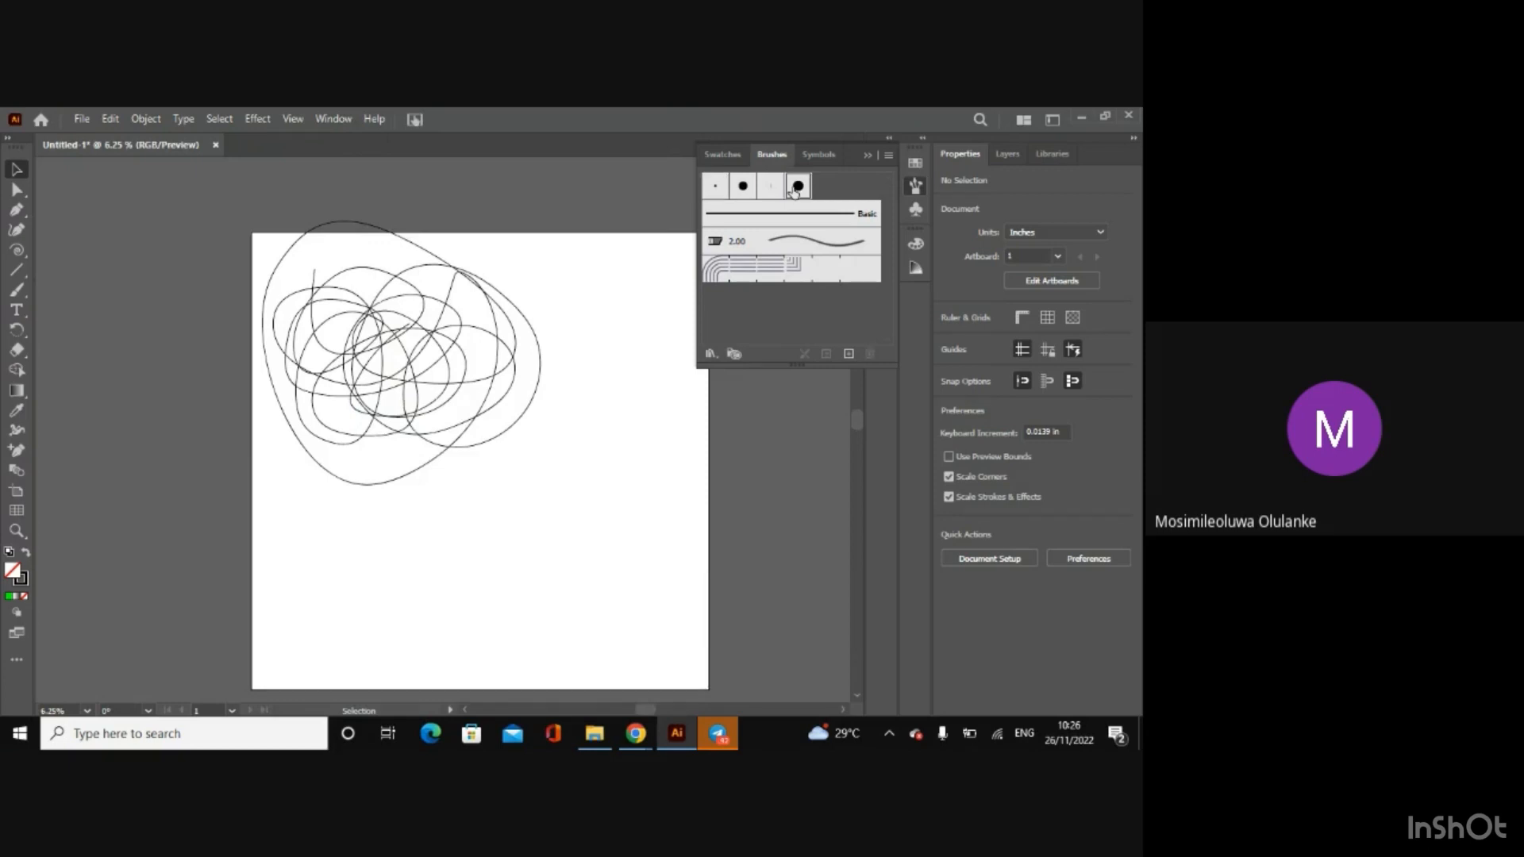
key(b)
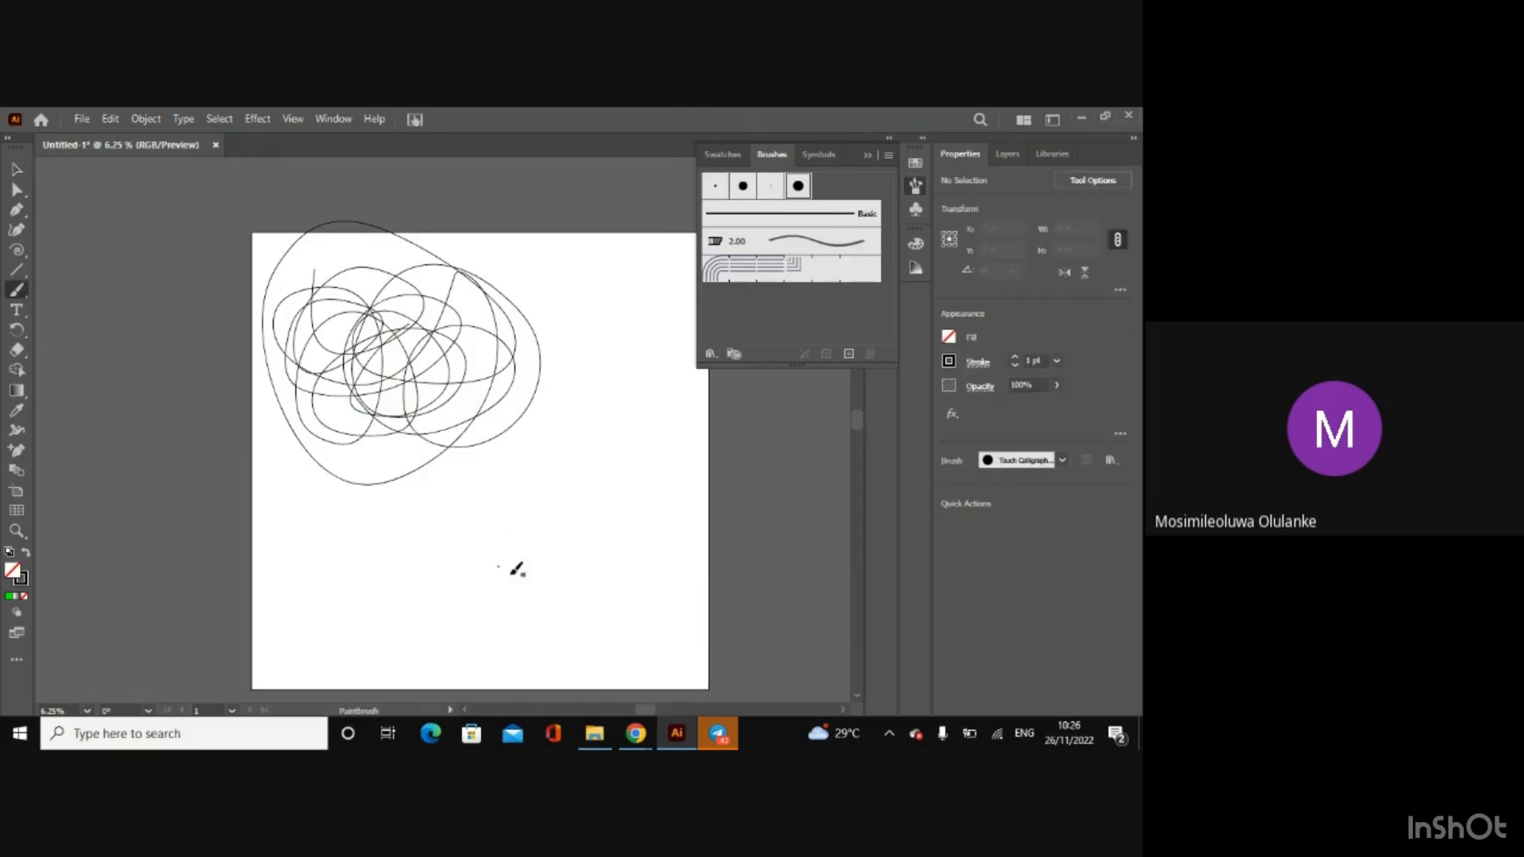
mouse_move(480, 569)
mouse_down()
mouse_move(557, 478)
mouse_move(561, 560)
mouse_up()
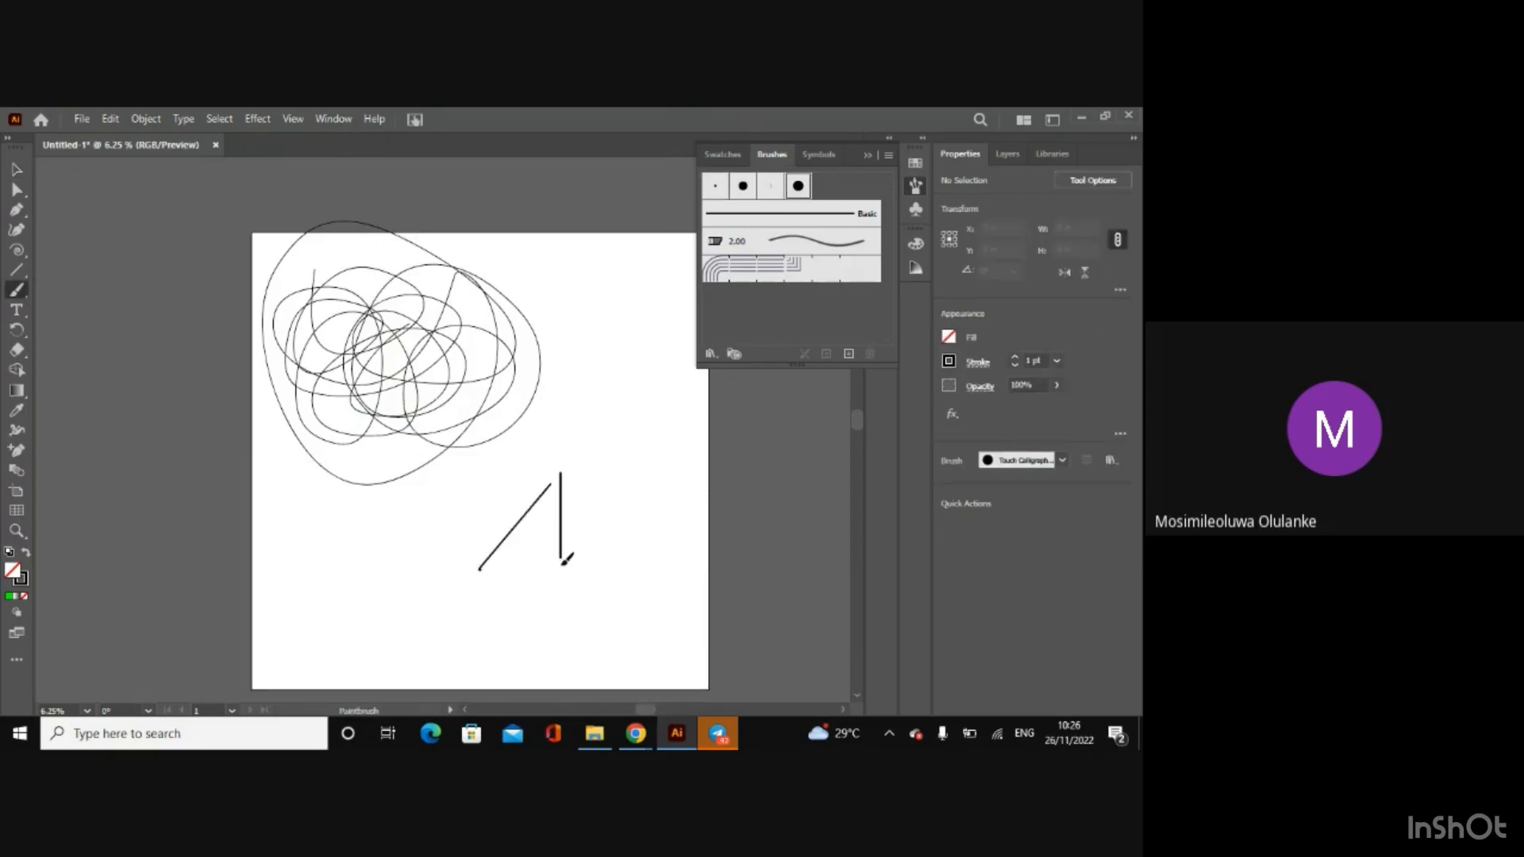
Step: Paint two vertical strokes with the Multilines pattern brush, setting its fixed scale to 1000% after the first and applying that to existing strokes
click(776, 276)
drag(605, 359, 609, 535)
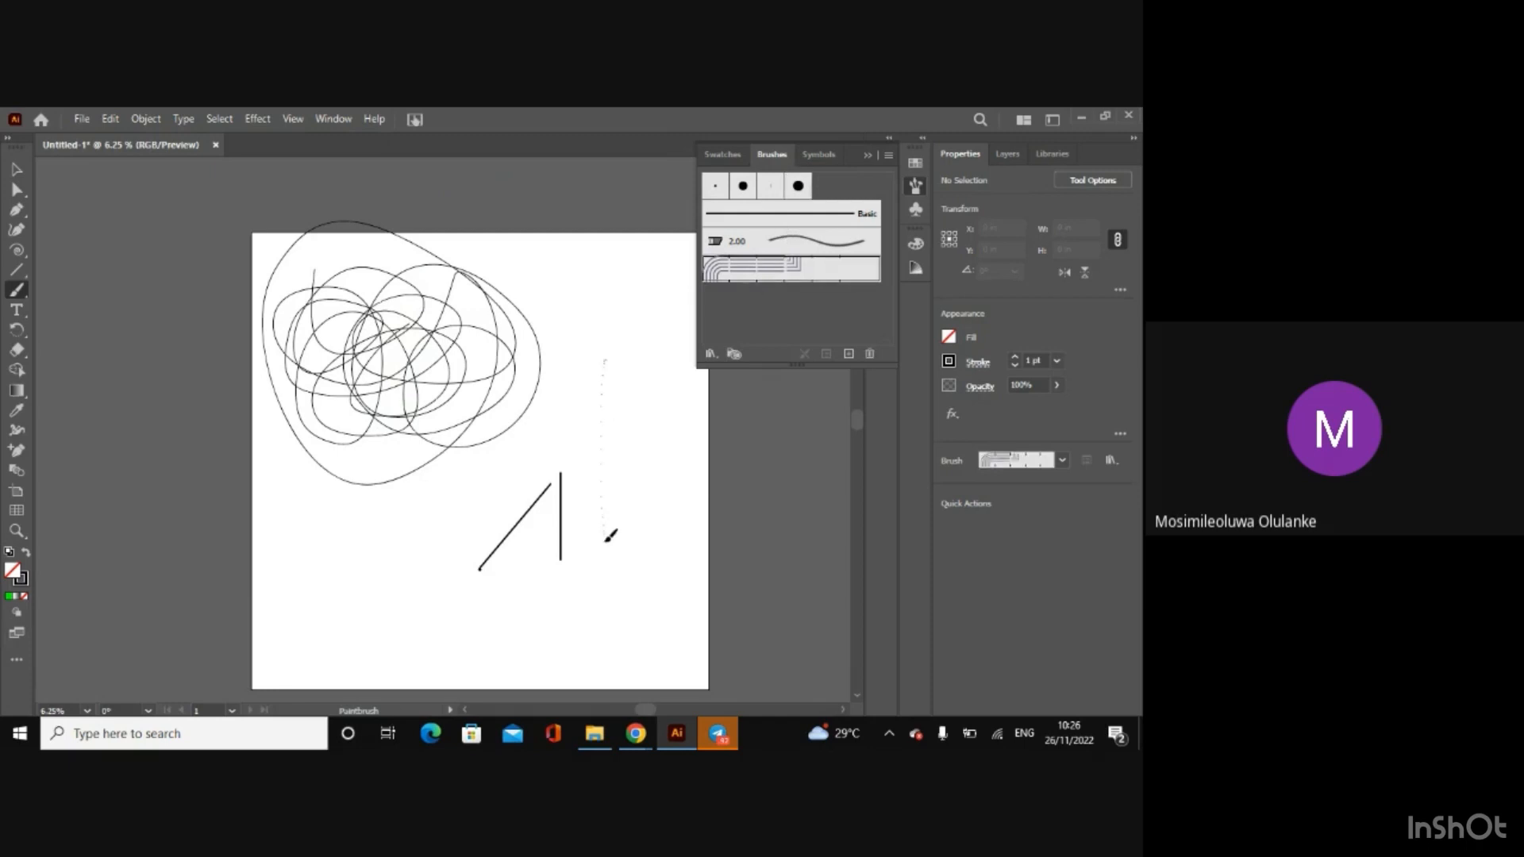
double_click(741, 276)
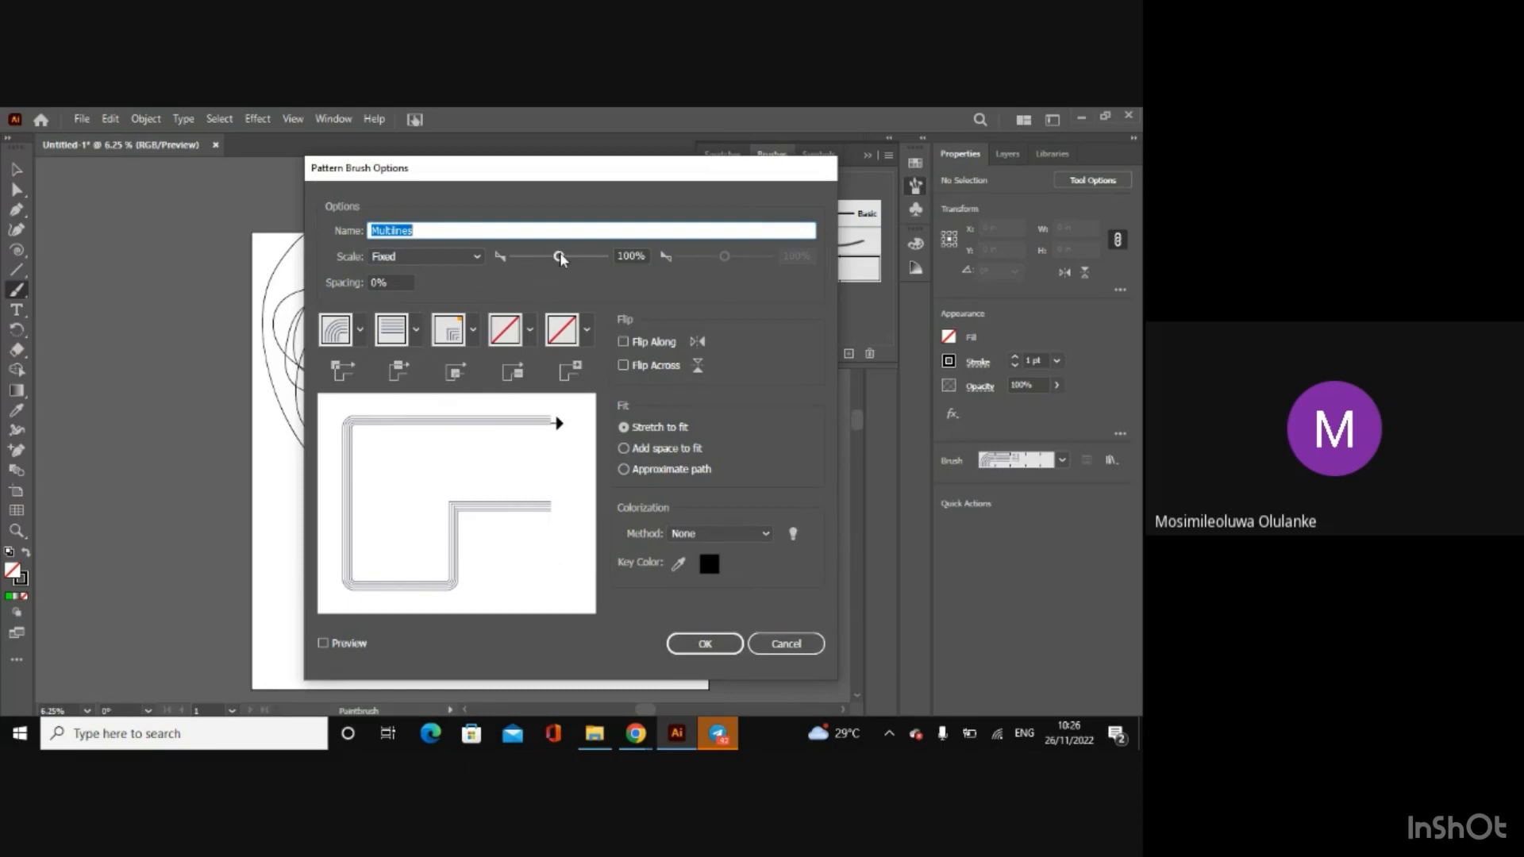
drag(560, 254, 579, 257)
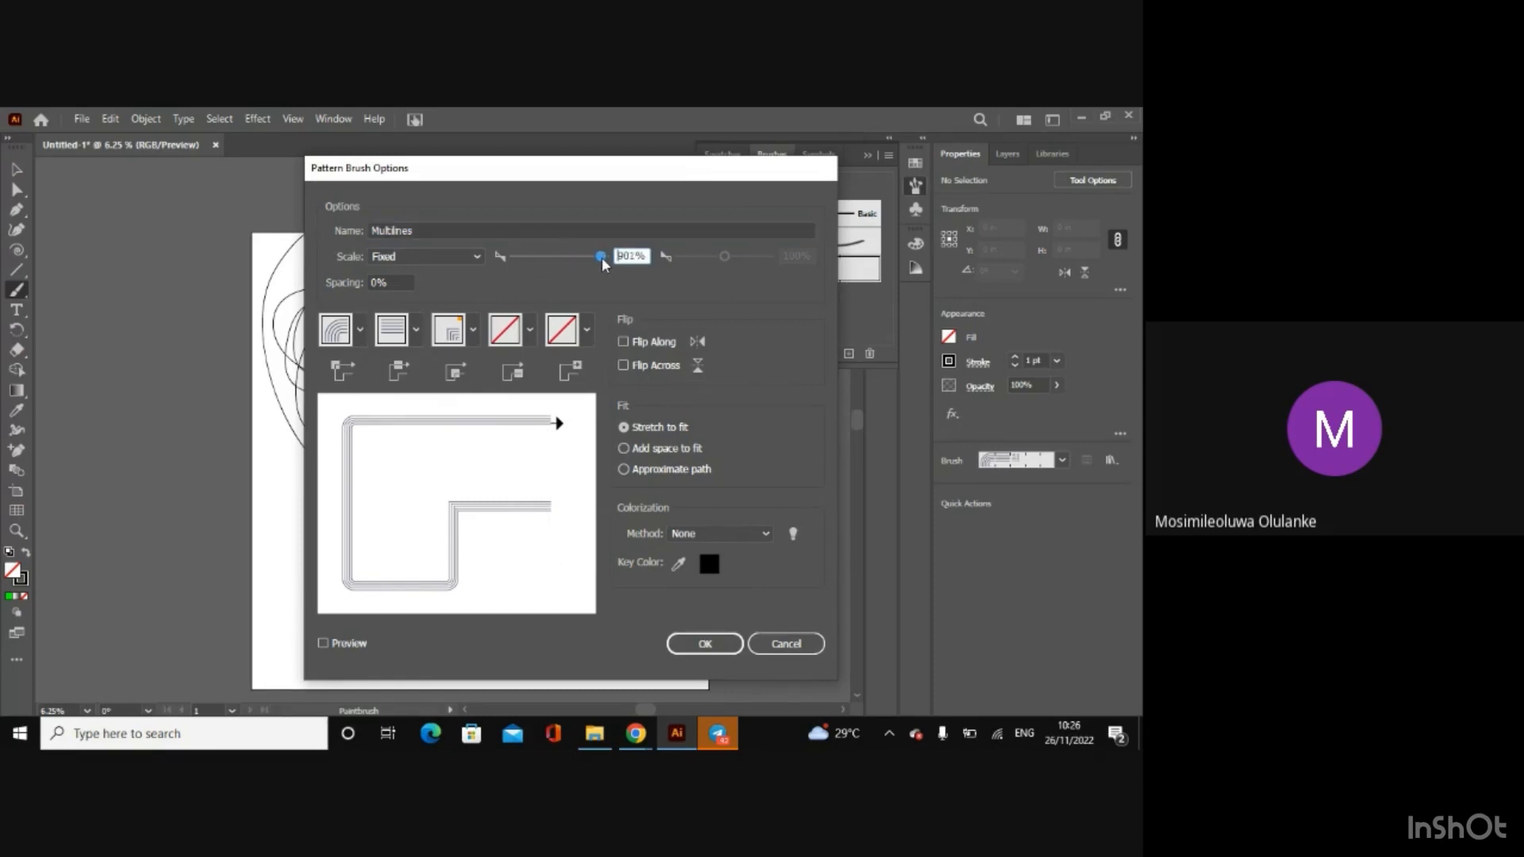
click(709, 644)
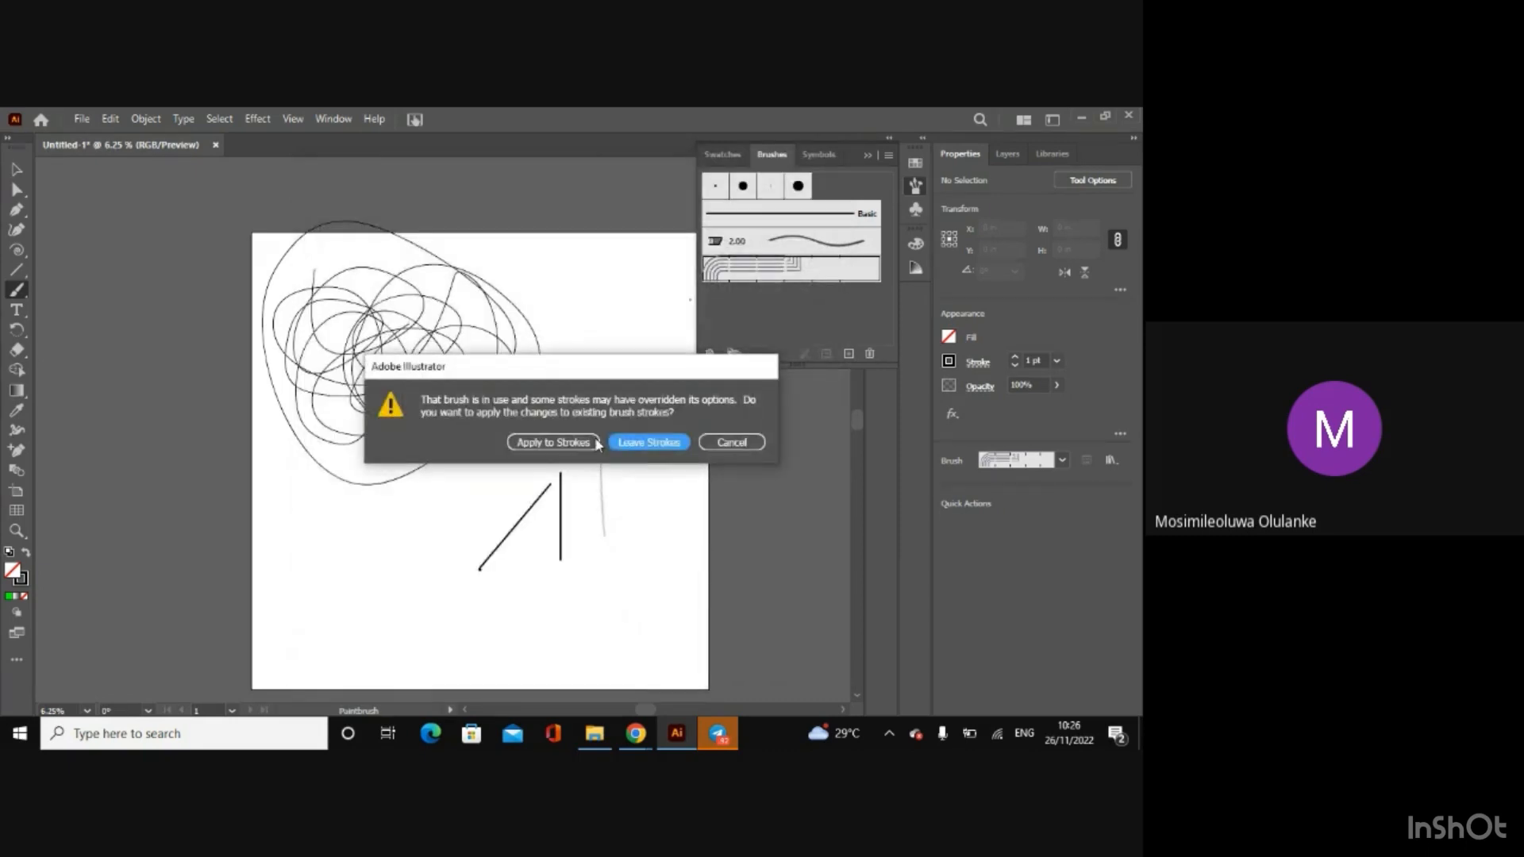
click(596, 443)
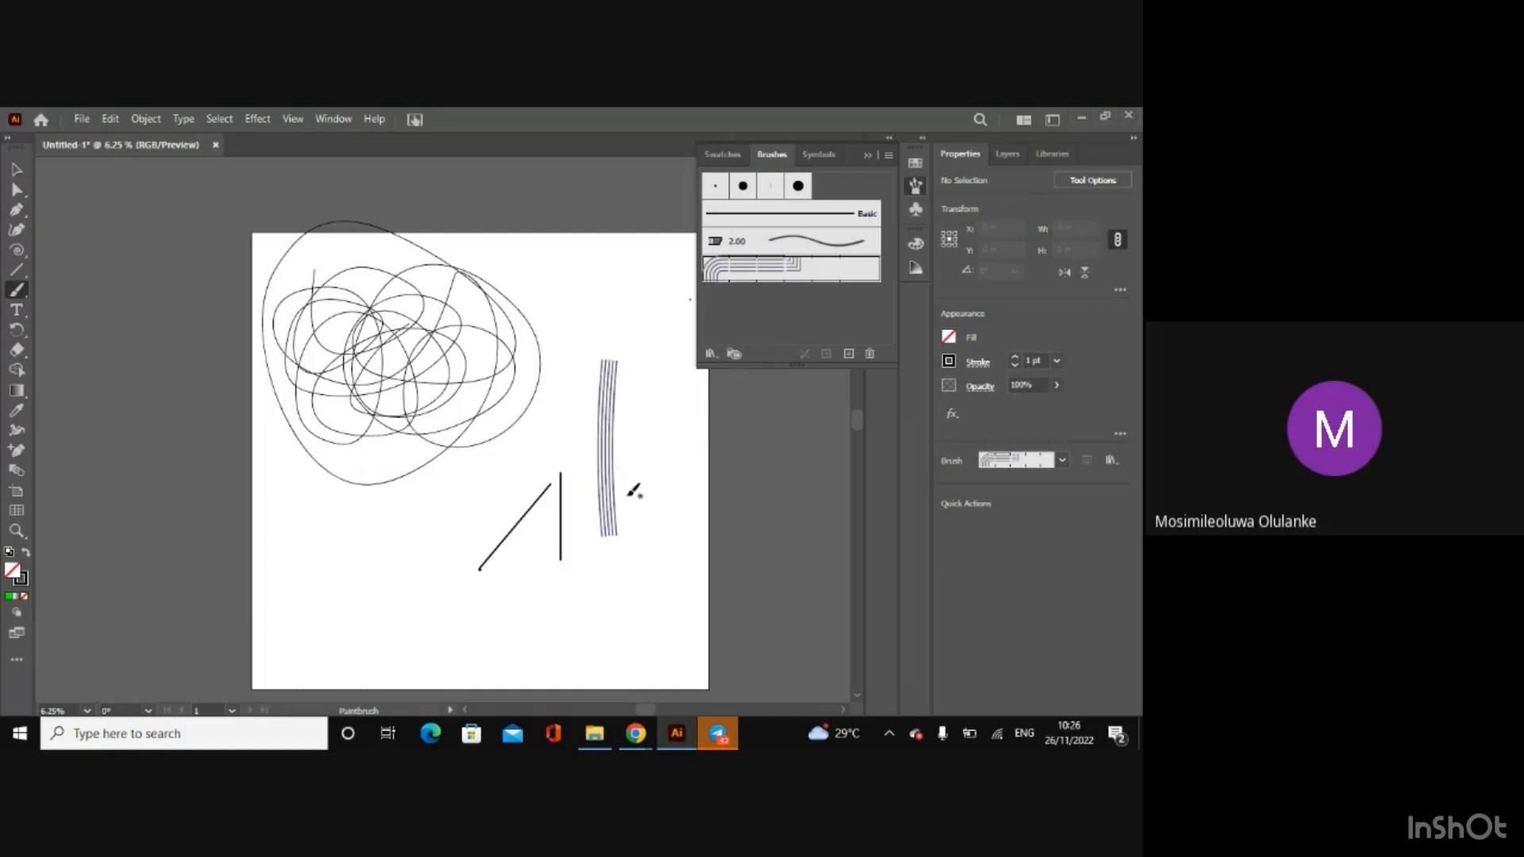
drag(635, 476, 642, 578)
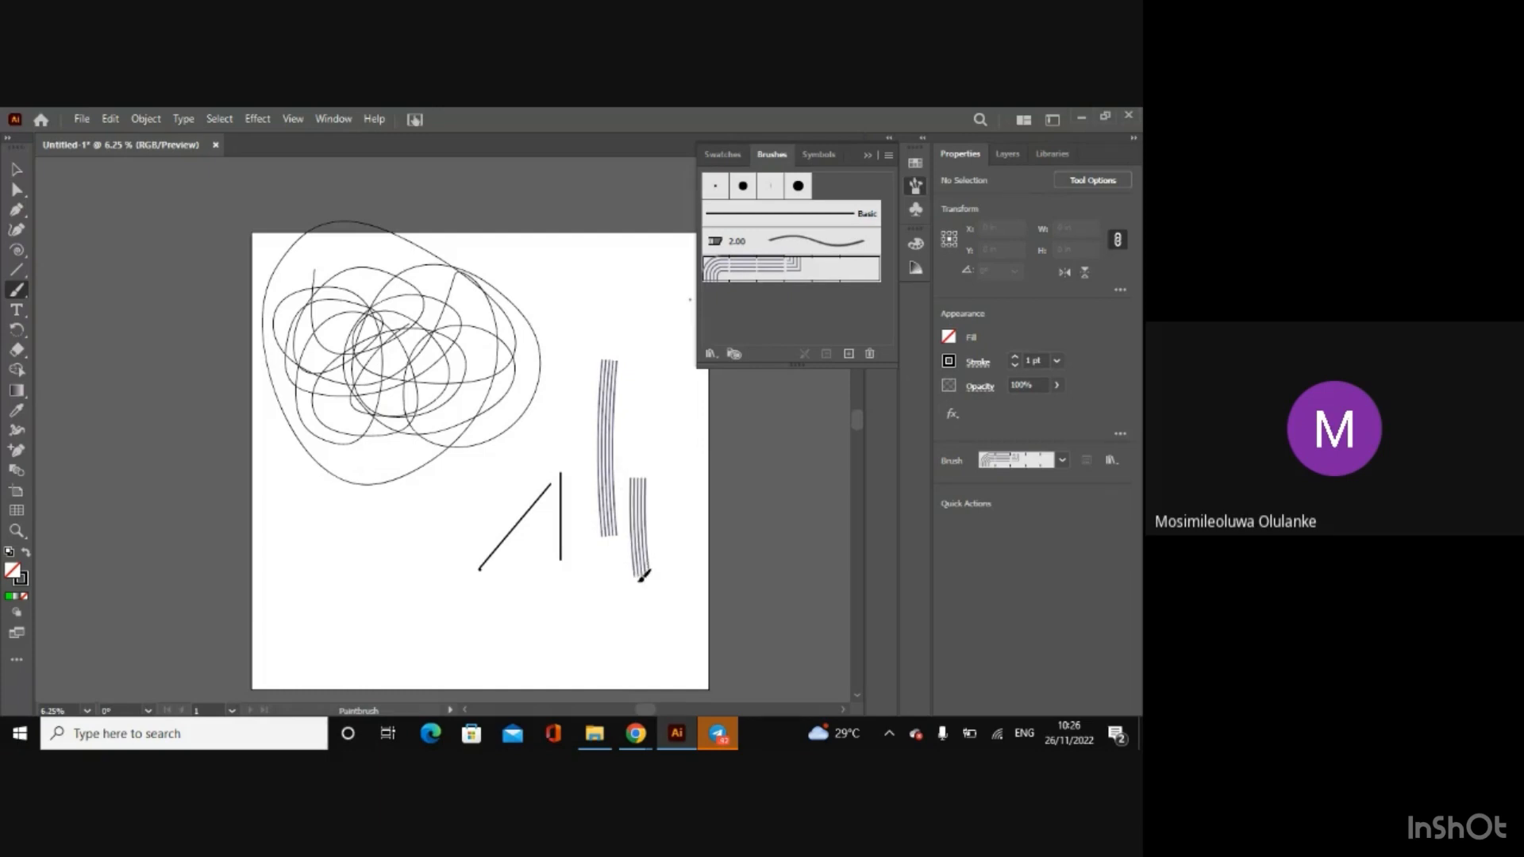
double_click(768, 269)
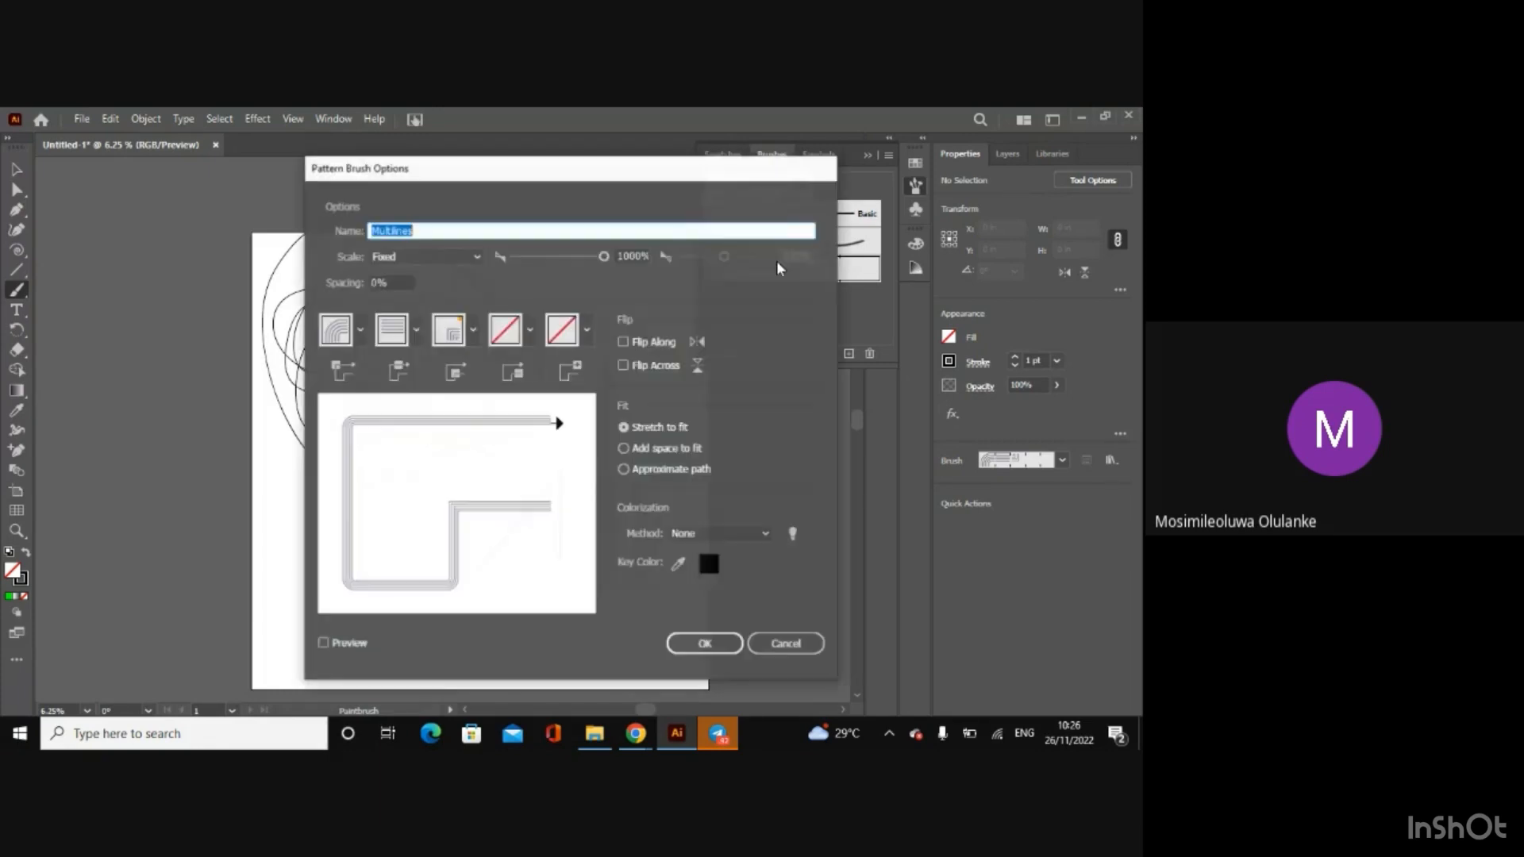
click(786, 643)
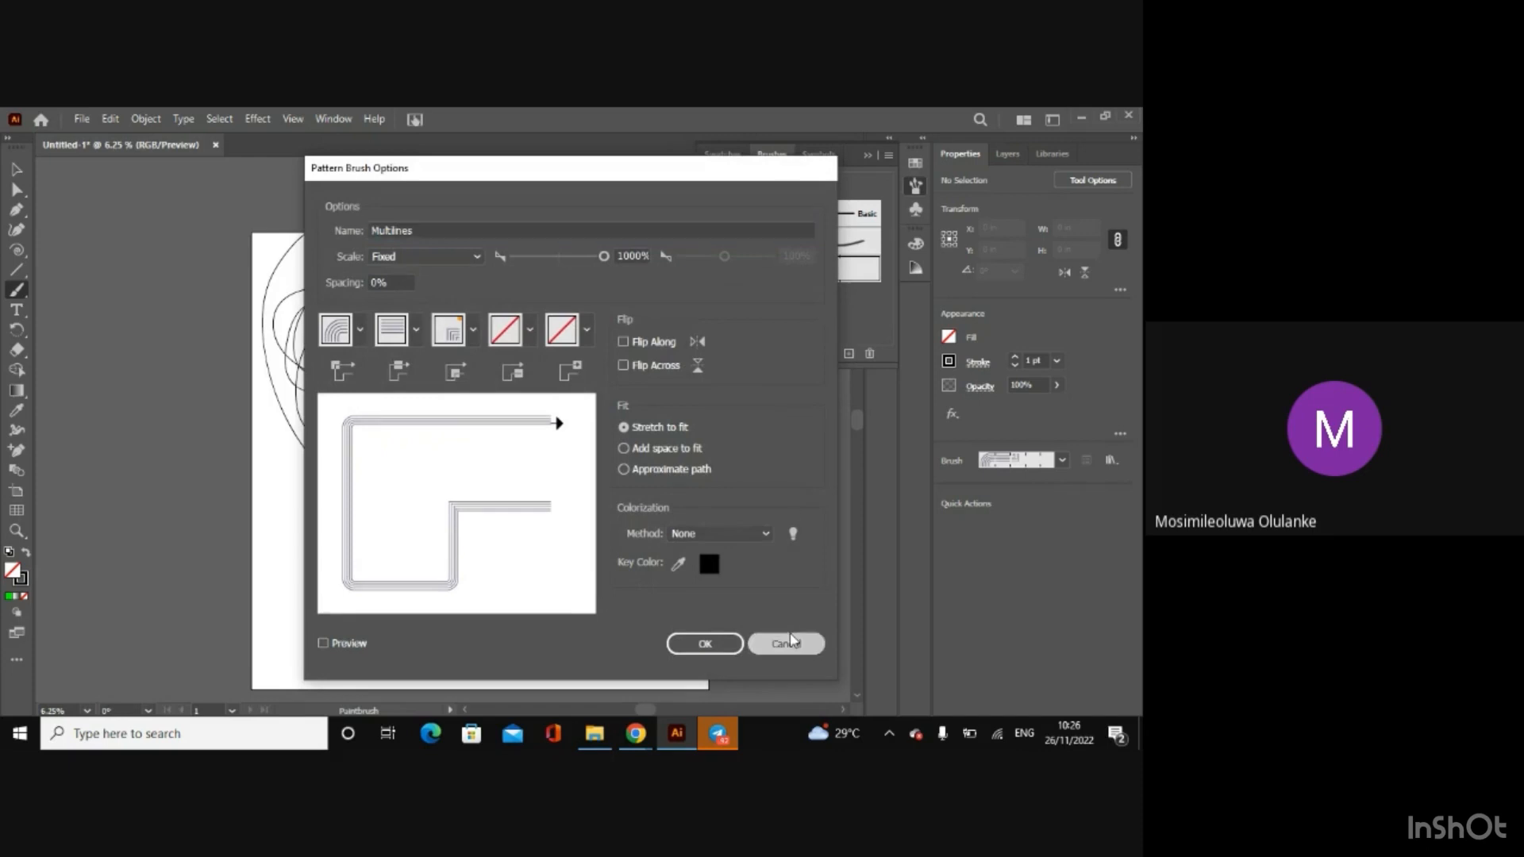
Step: Delete the looping scribble and all the straight brush strokes from the artboard
click(15, 167)
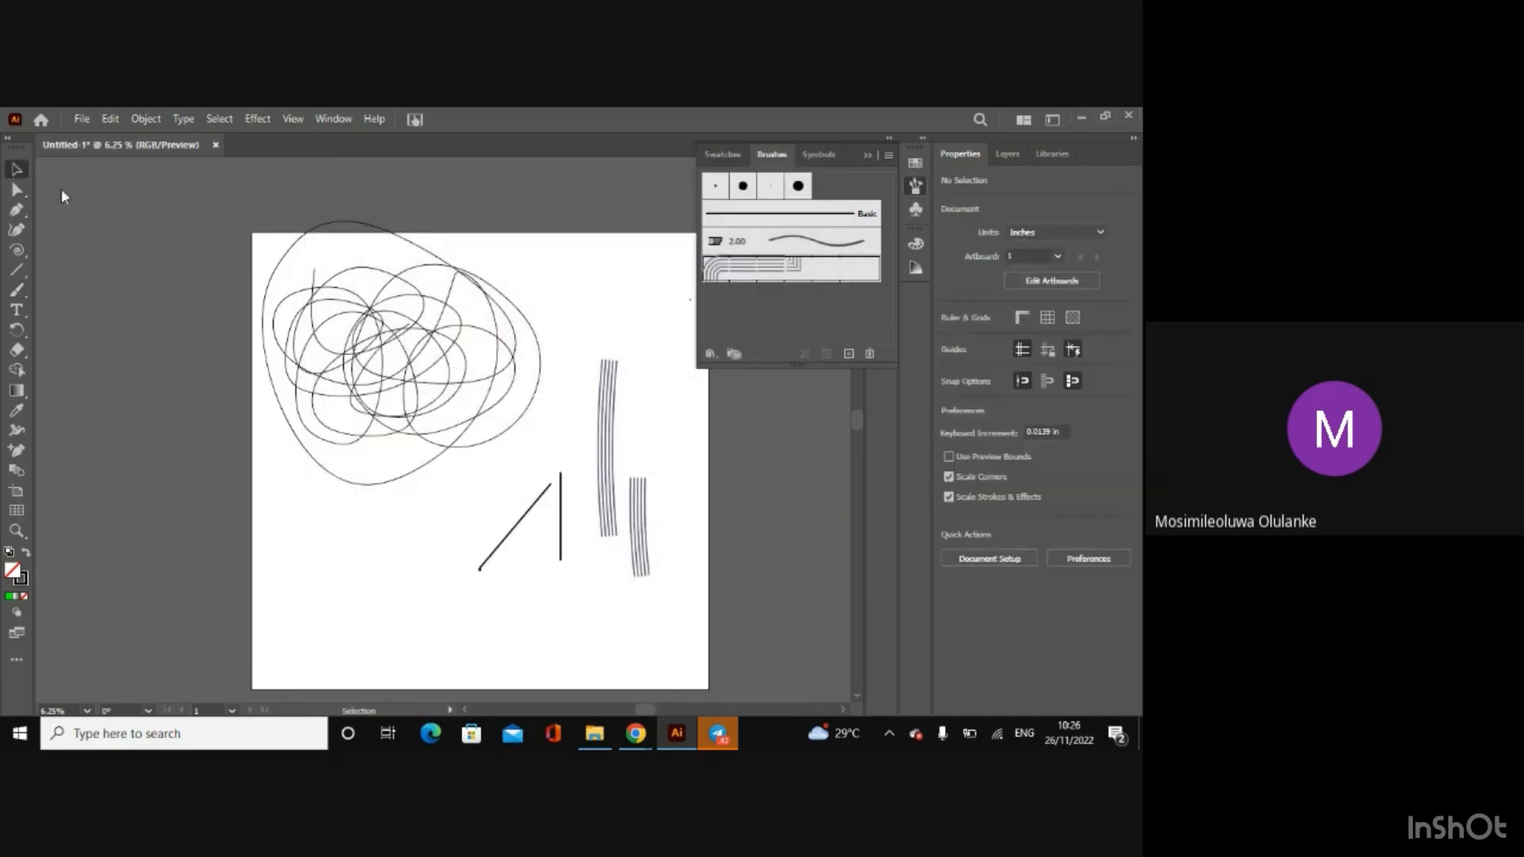
mouse_move(250, 235)
mouse_down()
mouse_move(546, 460)
mouse_move(688, 619)
mouse_up()
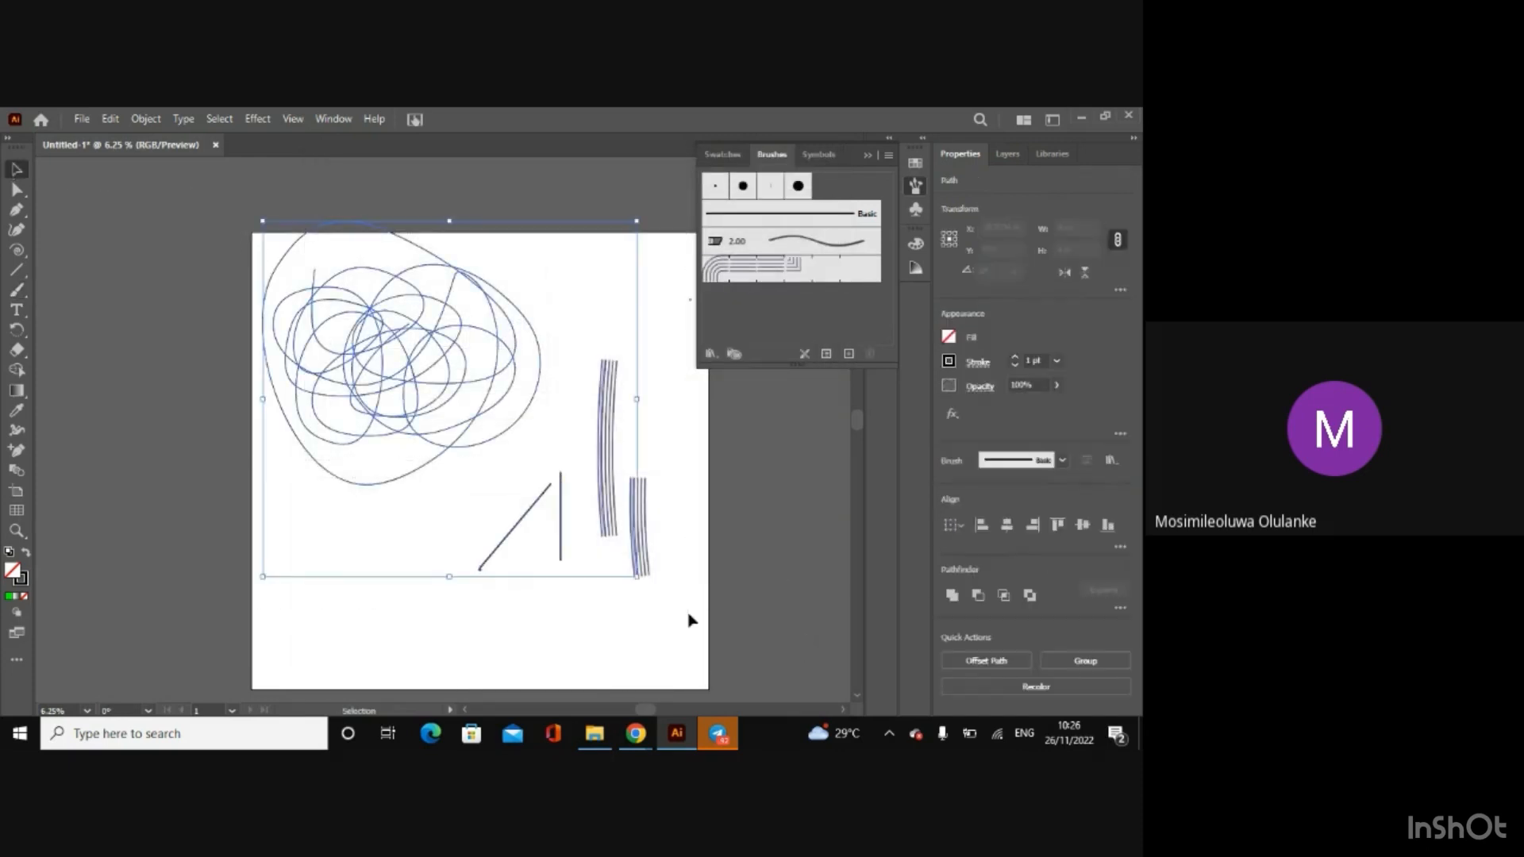
key(Delete)
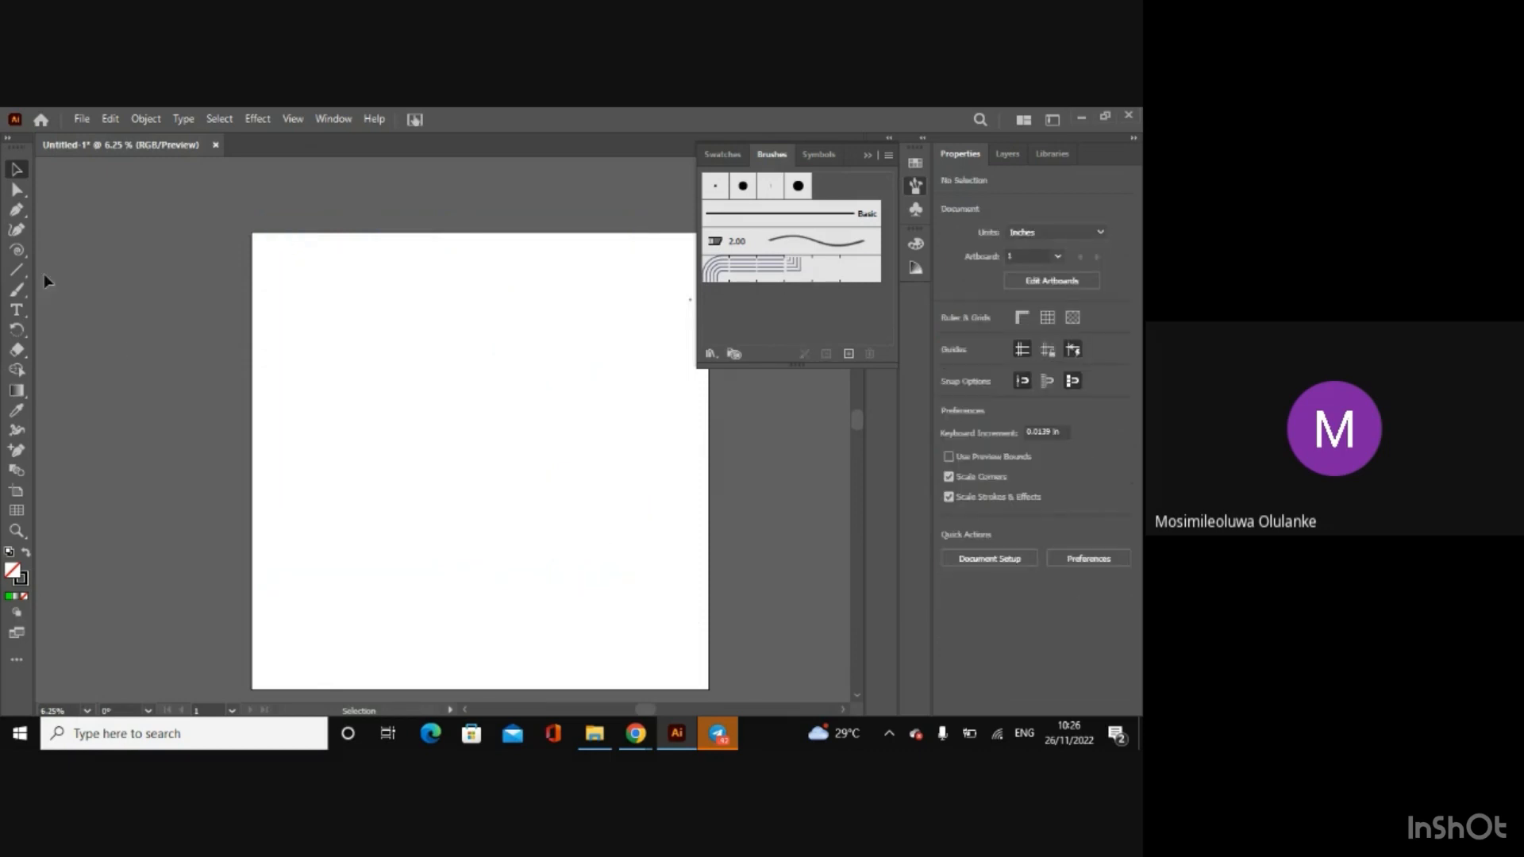
Step: Draw a circle about 16.7 in wide in the upper middle of the artboard with the Ellipse tool
click(17, 250)
click(16, 271)
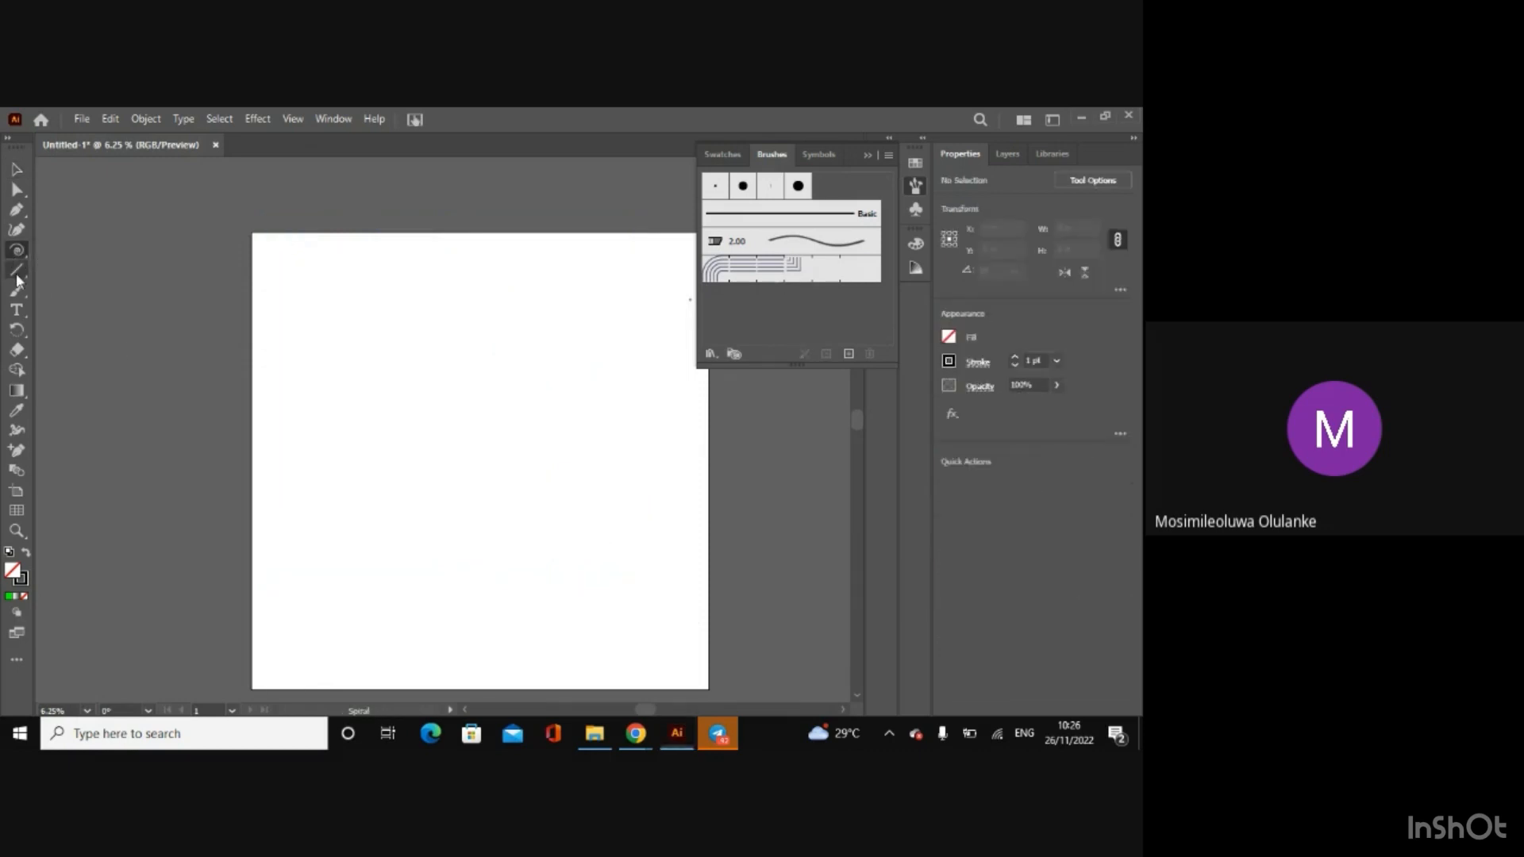
click(81, 289)
drag(419, 320, 537, 440)
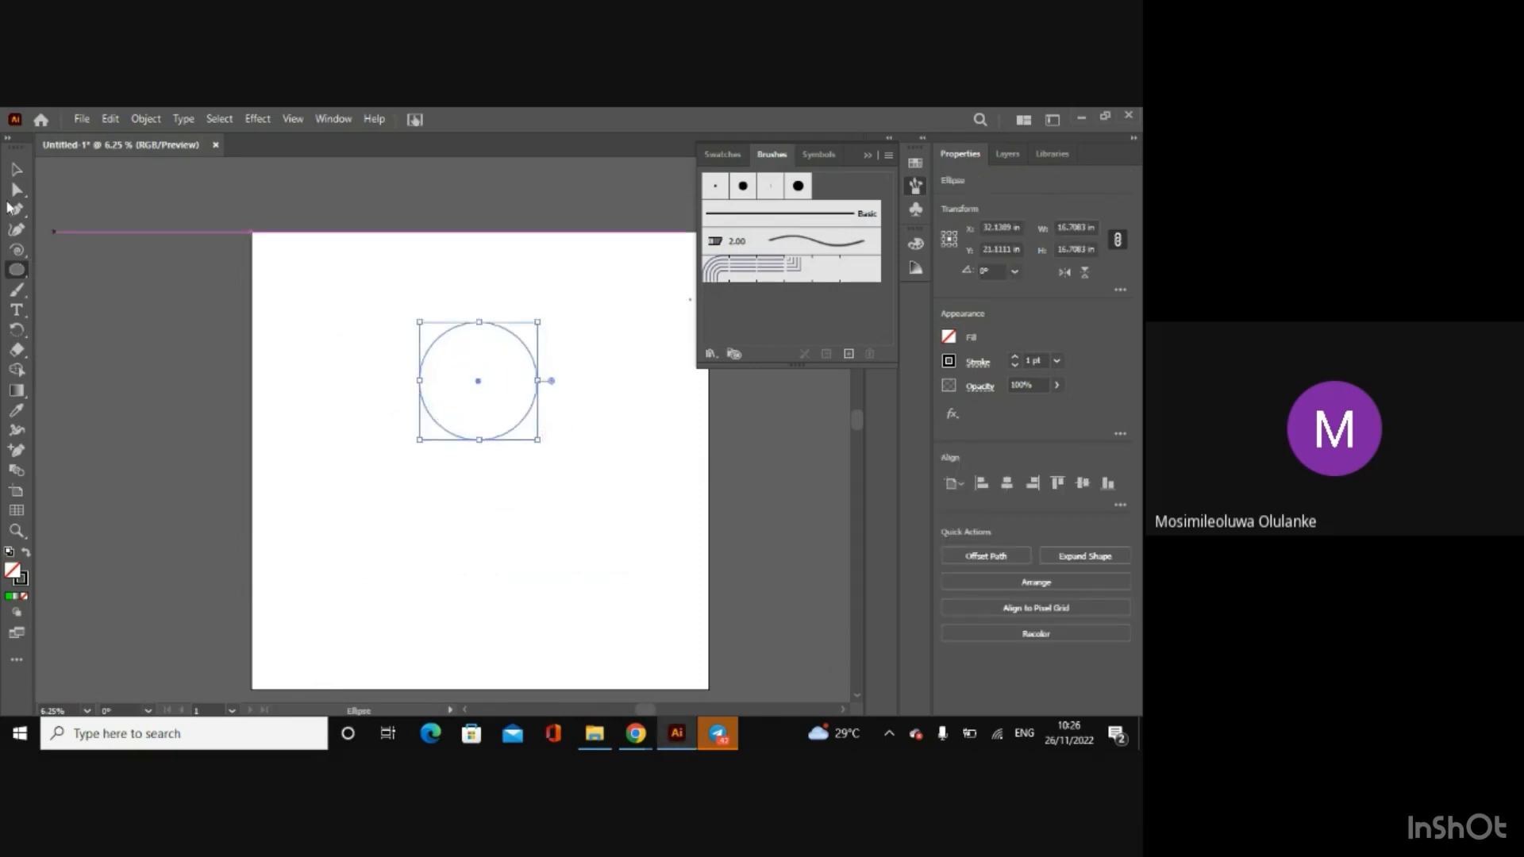
Step: Reshape the circle into an arch-bottomed form about 10.3 in wide by moving its anchor points upward and inward with Direct Selection
click(15, 192)
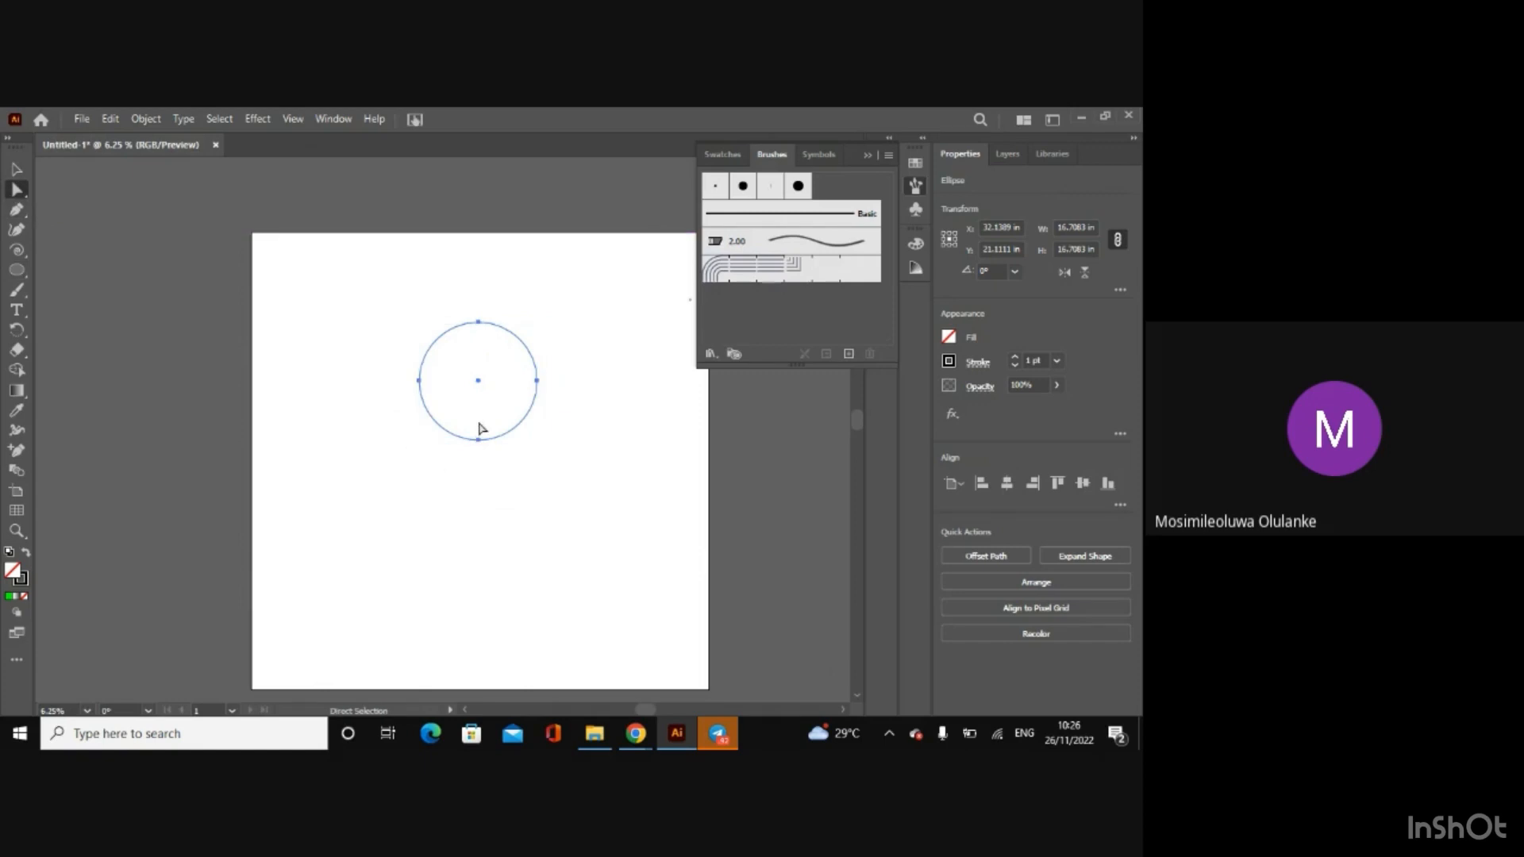
mouse_move(479, 442)
mouse_down()
mouse_move(466, 367)
mouse_move(470, 420)
mouse_up()
drag(470, 420, 470, 324)
drag(531, 366, 442, 334)
Step: Set the reshaped path's stroke weight to 12 pt and select the whole path
click(17, 169)
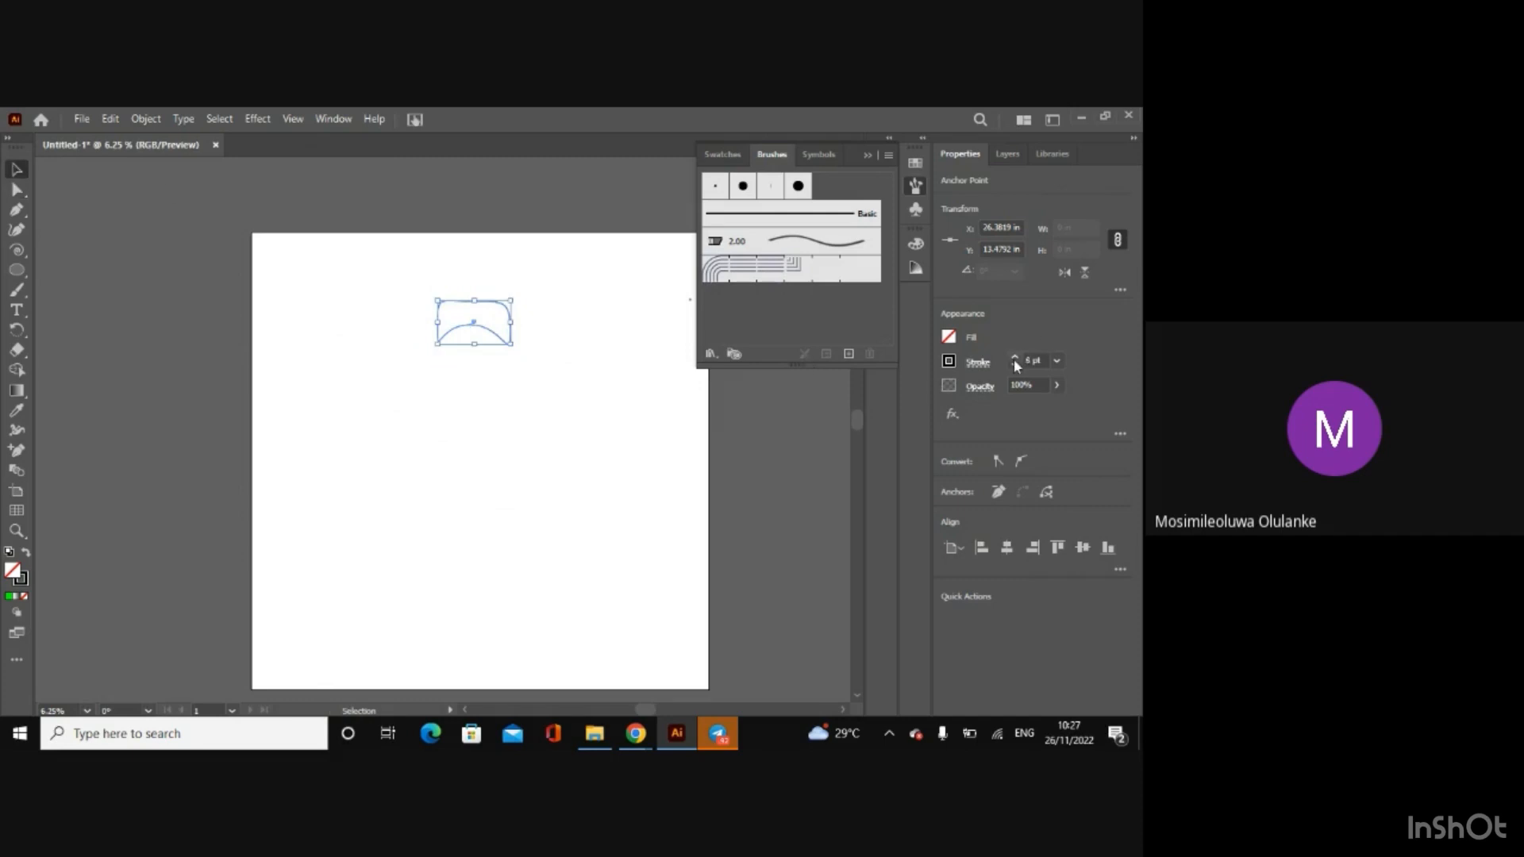
click(512, 274)
click(512, 344)
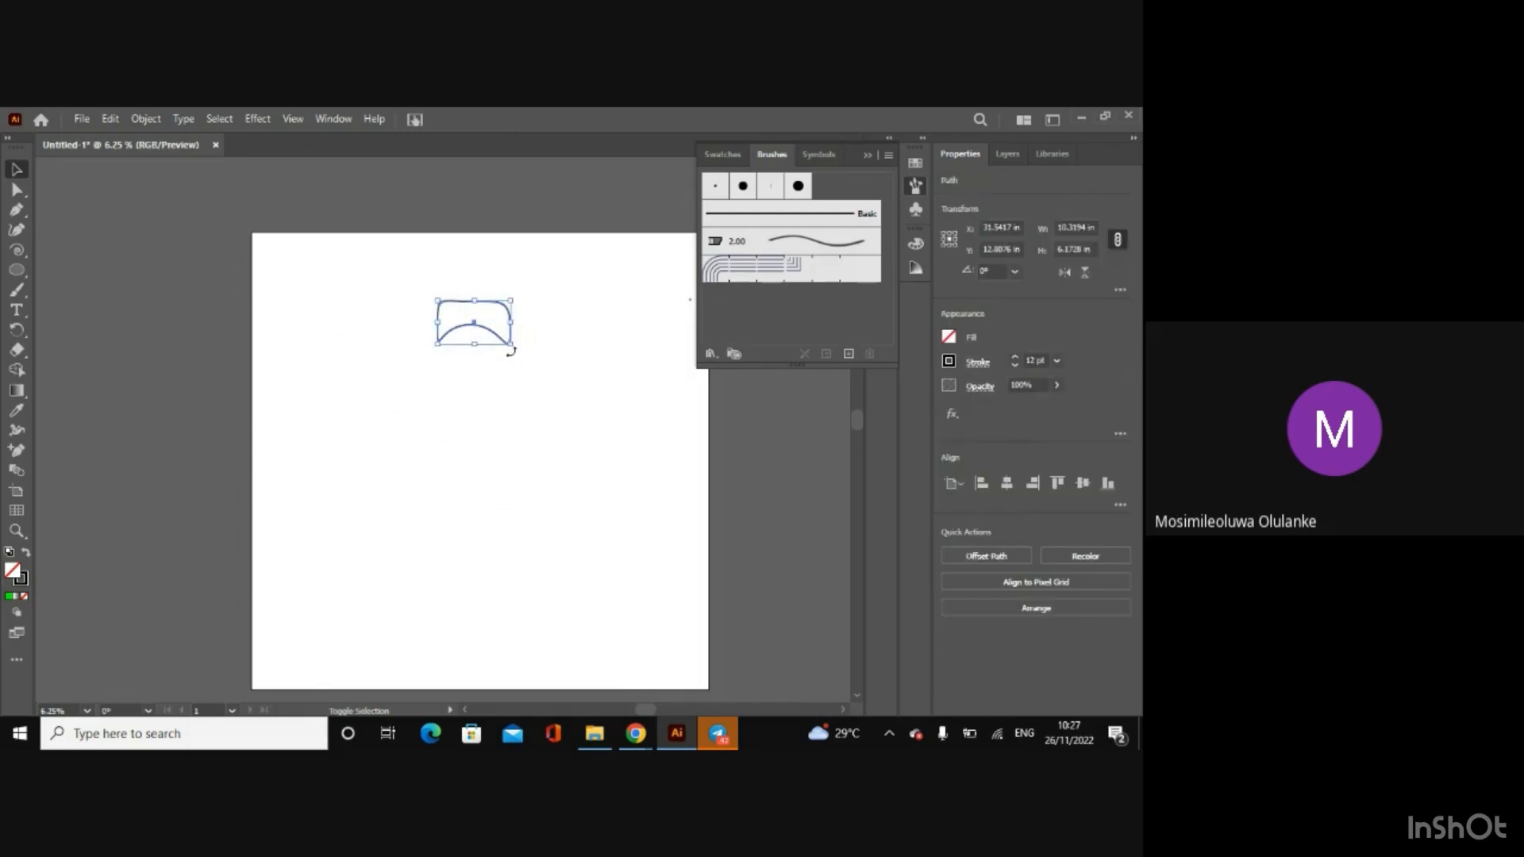
Step: Scale the path down to about 4.6 in wide and add it to the brush library as a scatter brush with the default options
mouse_move(510, 345)
mouse_down()
mouse_move(460, 325)
mouse_move(823, 241)
mouse_up()
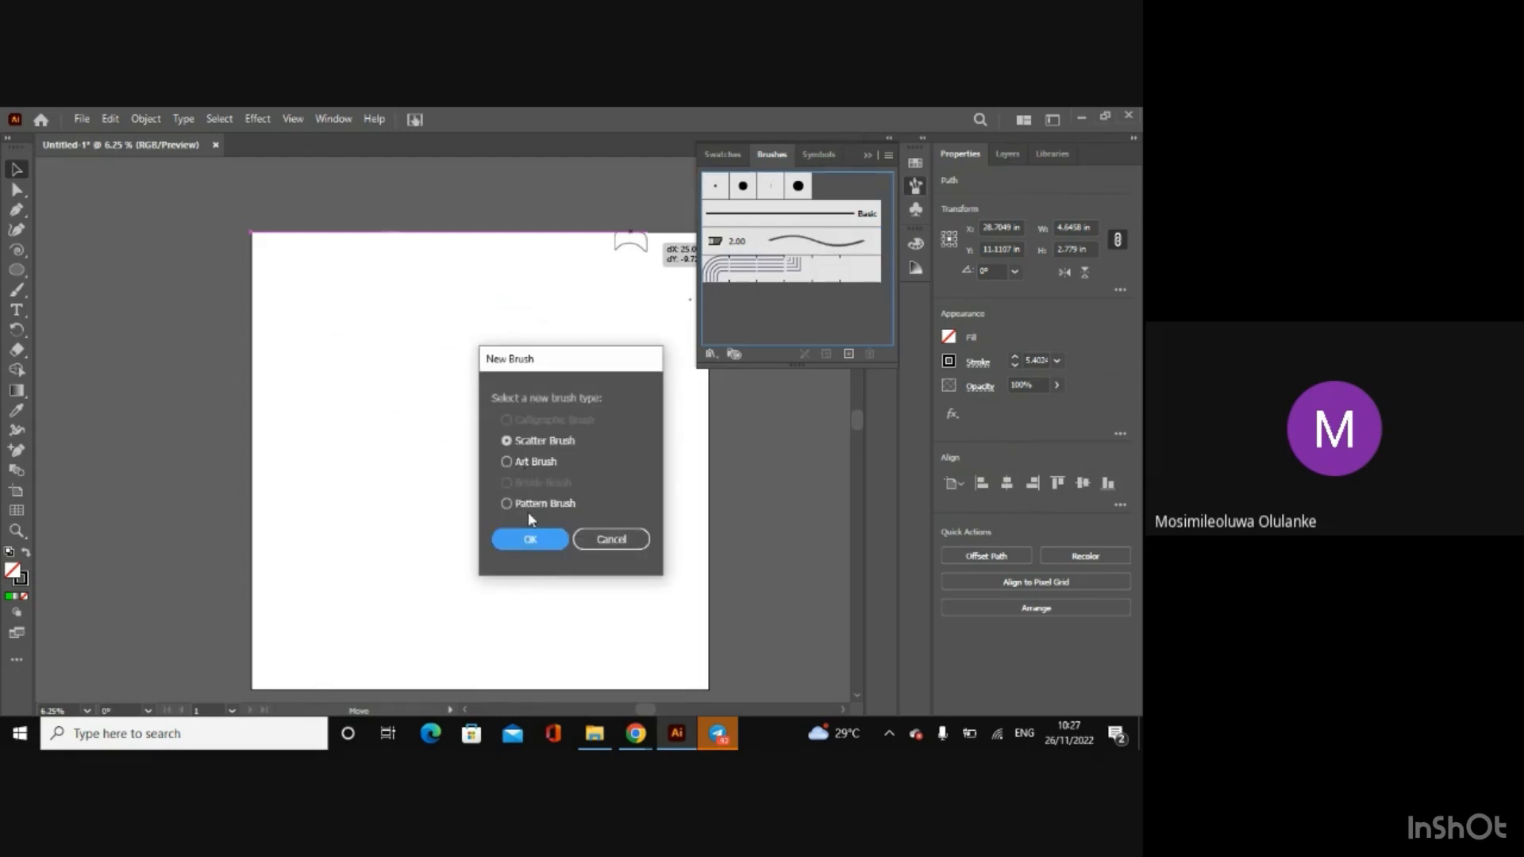
click(530, 542)
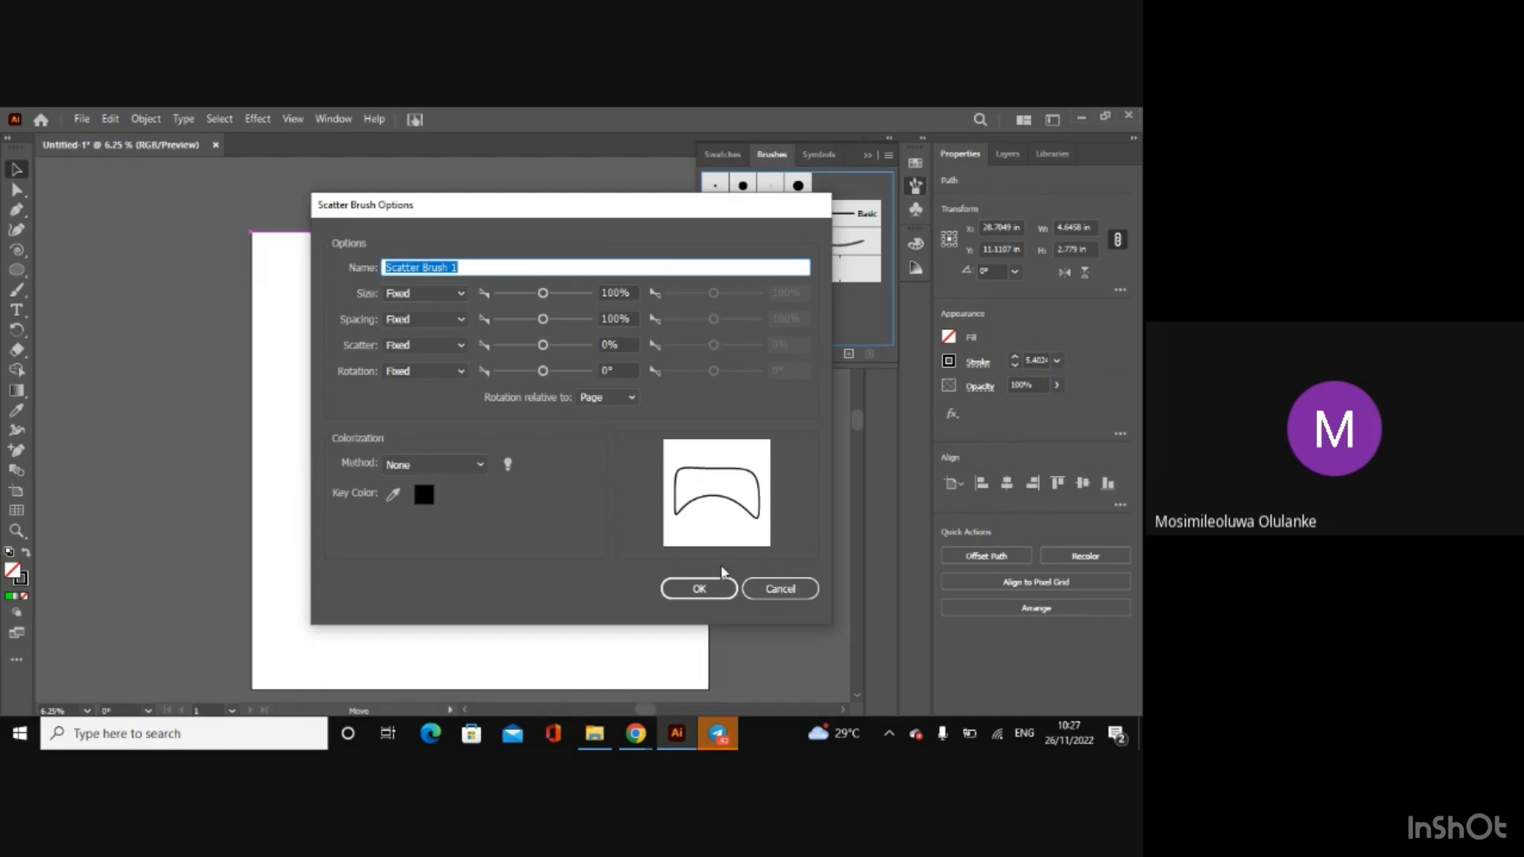
click(722, 590)
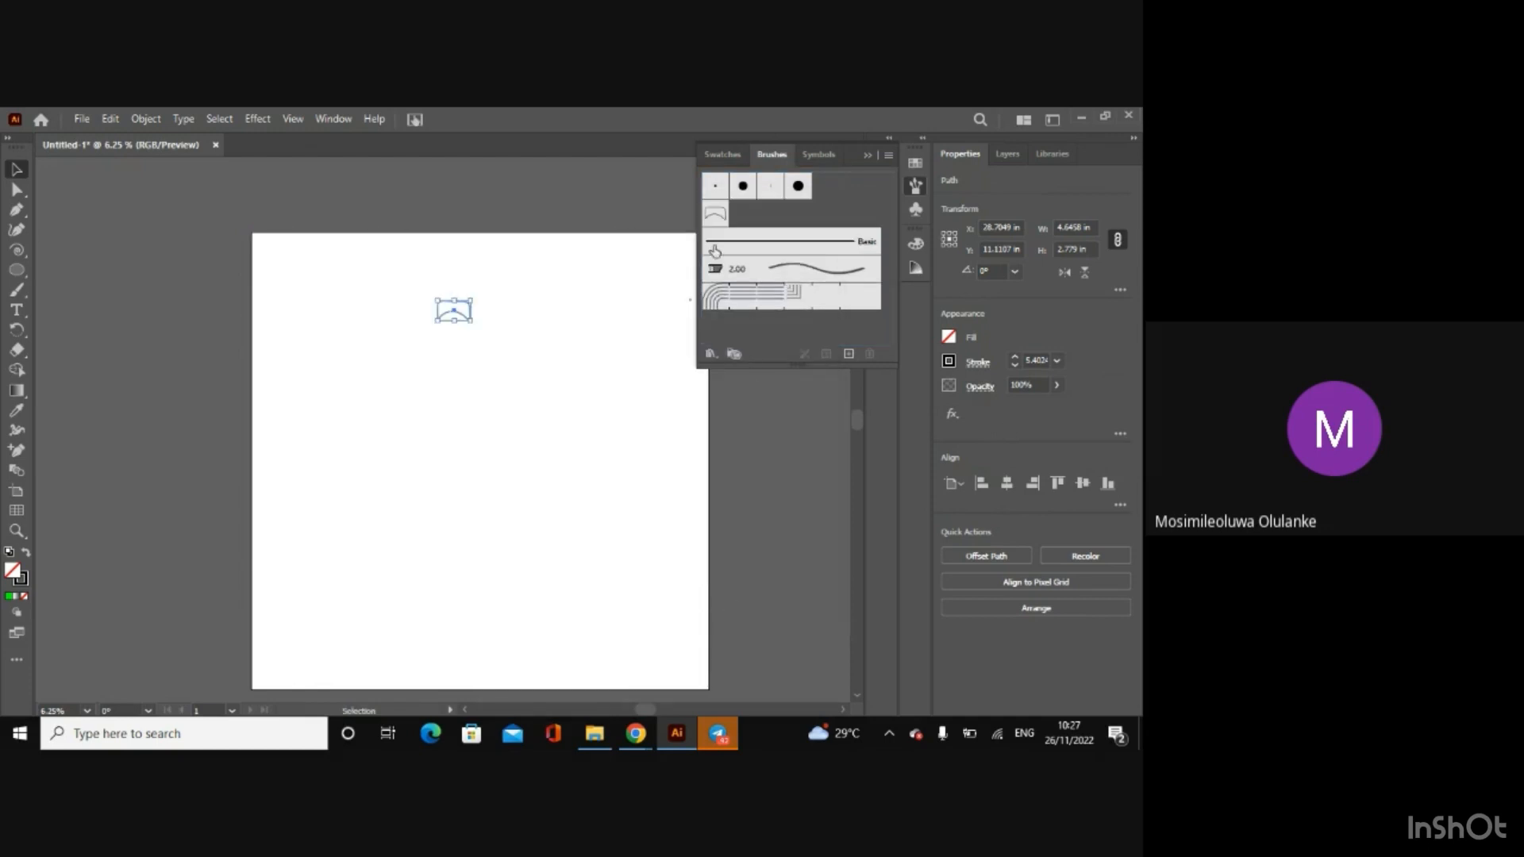
Step: Paint a diagonal stroke across the upper left half of the artboard with the new arch-shaped scatter brush
click(16, 290)
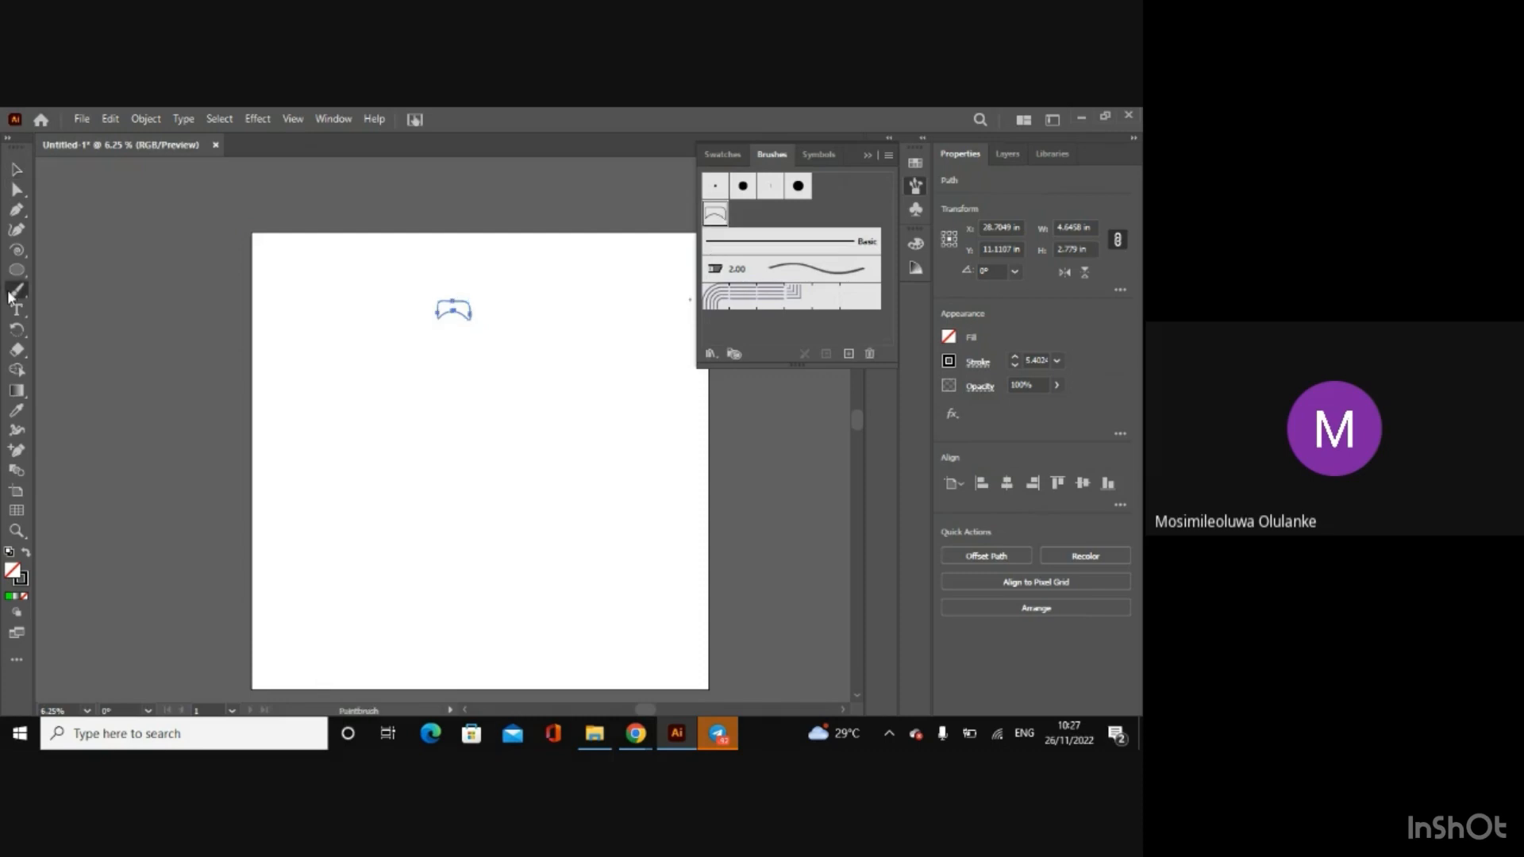
drag(324, 352, 446, 516)
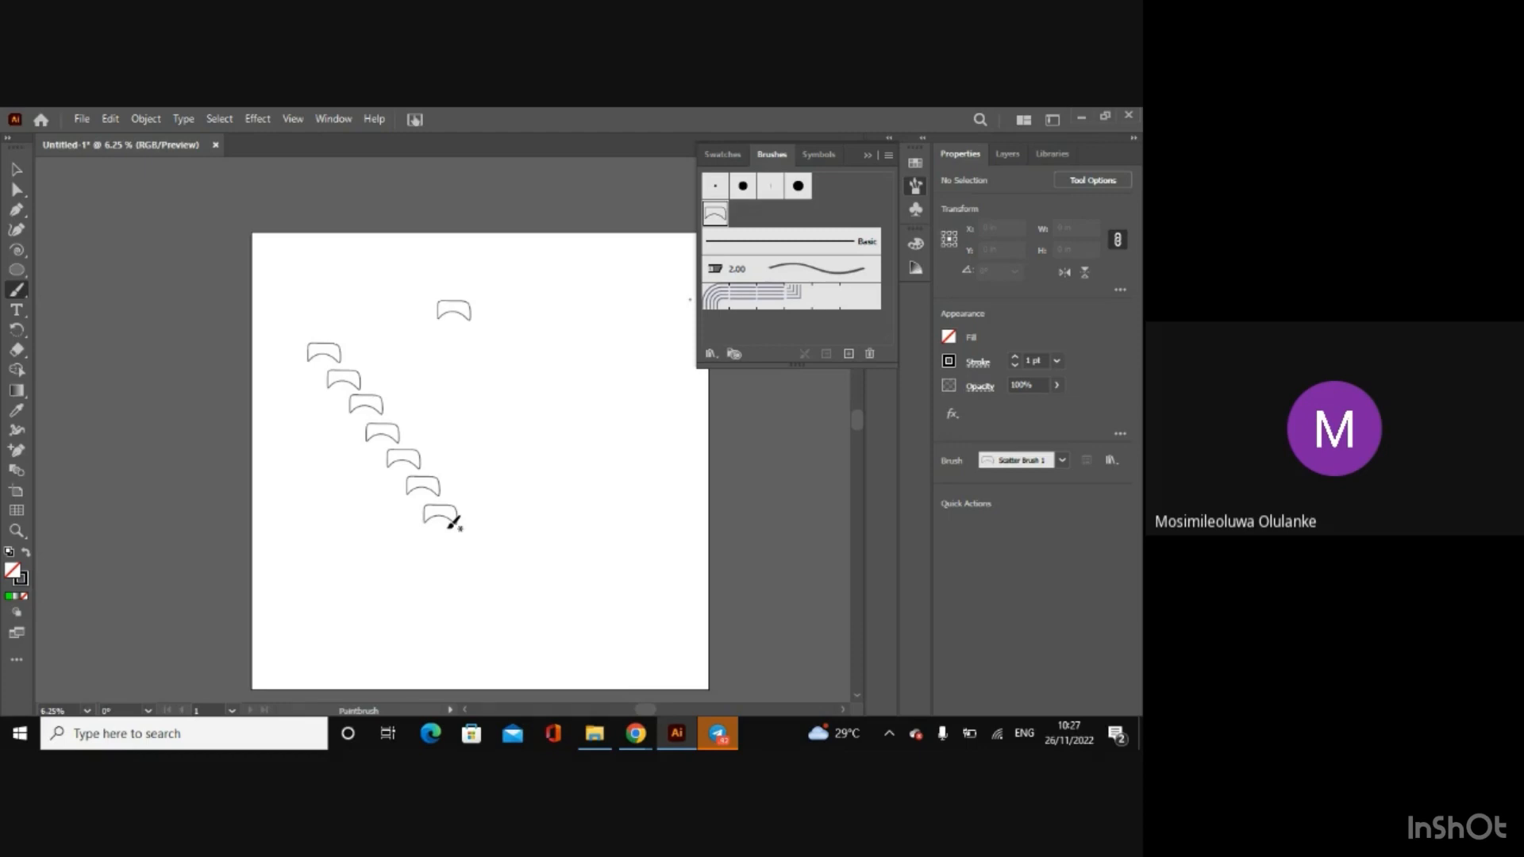
Step: Draw a circle about 11.1 in wide and duplicate it into an overlapping five-petal flower on the artboard's right side
click(16, 271)
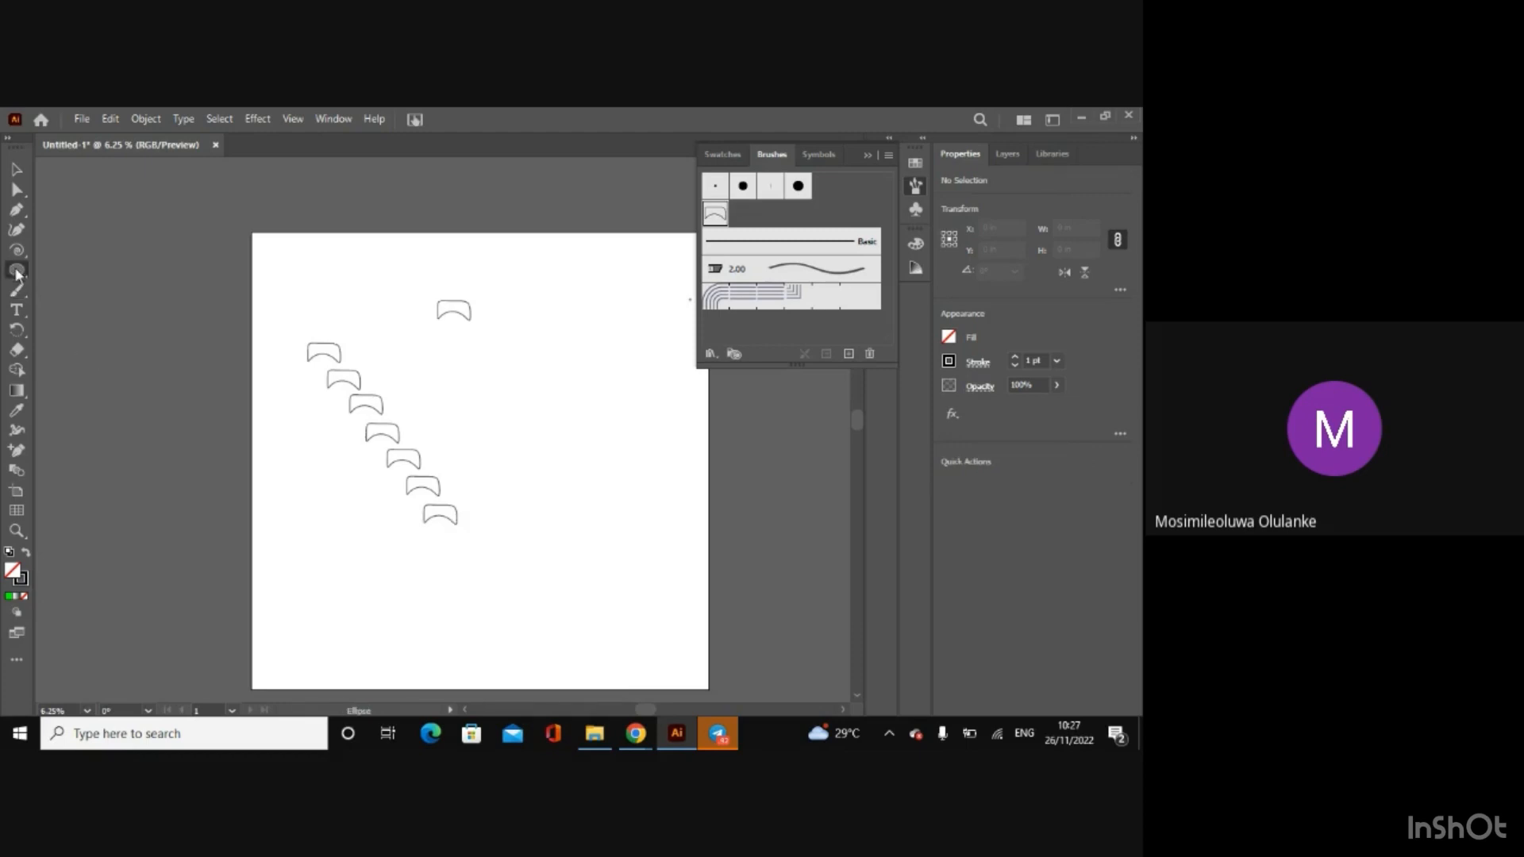
drag(518, 405, 596, 482)
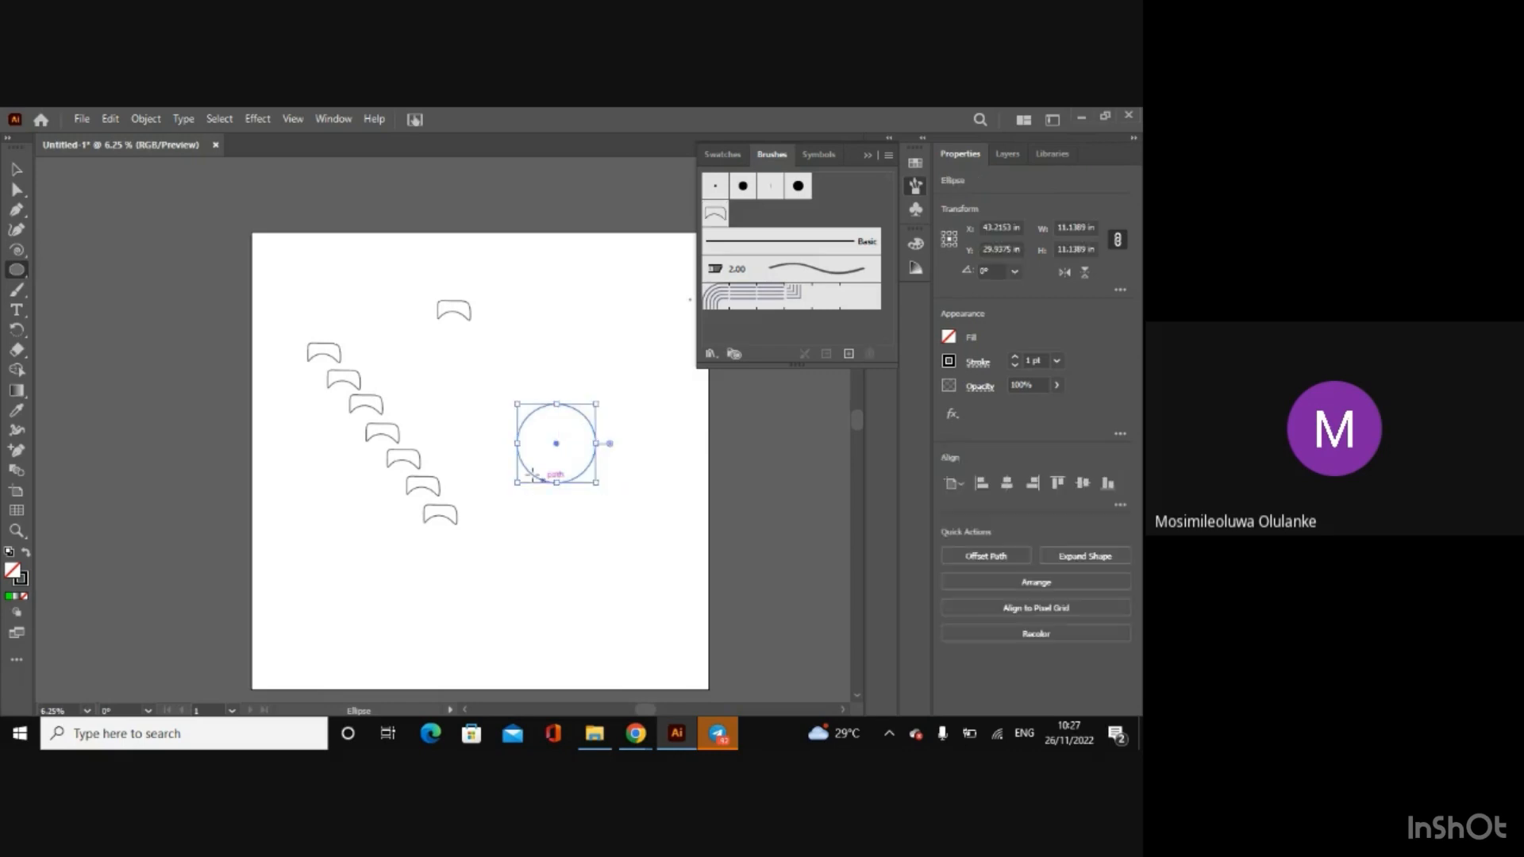
click(24, 170)
drag(582, 482, 526, 561)
drag(597, 523, 592, 561)
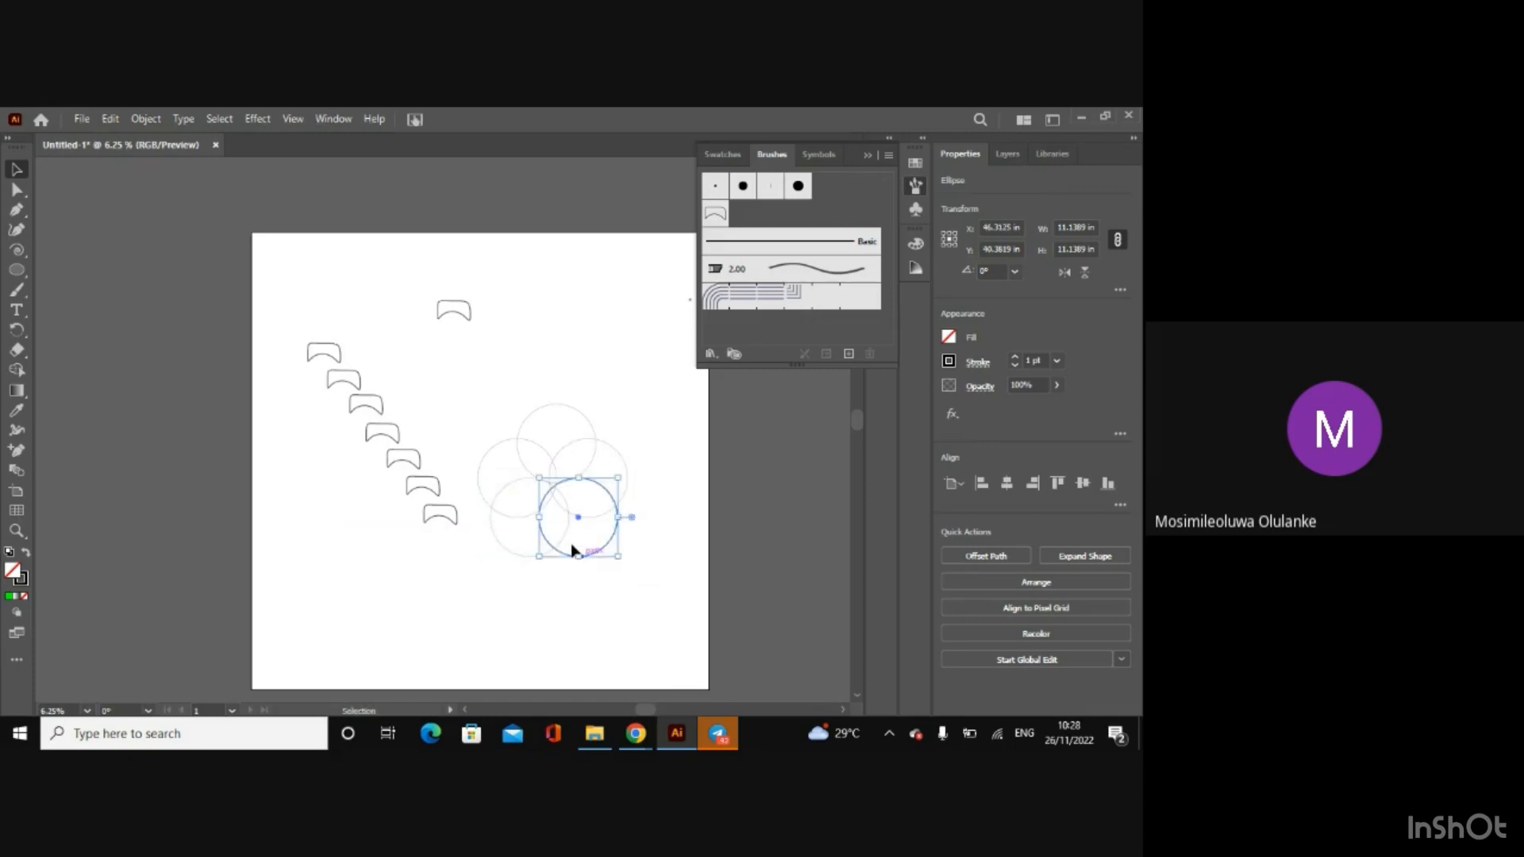
Step: Give the five flower circles a yellow fill with no stroke, and lower their opacity to 29%
drag(479, 379, 657, 603)
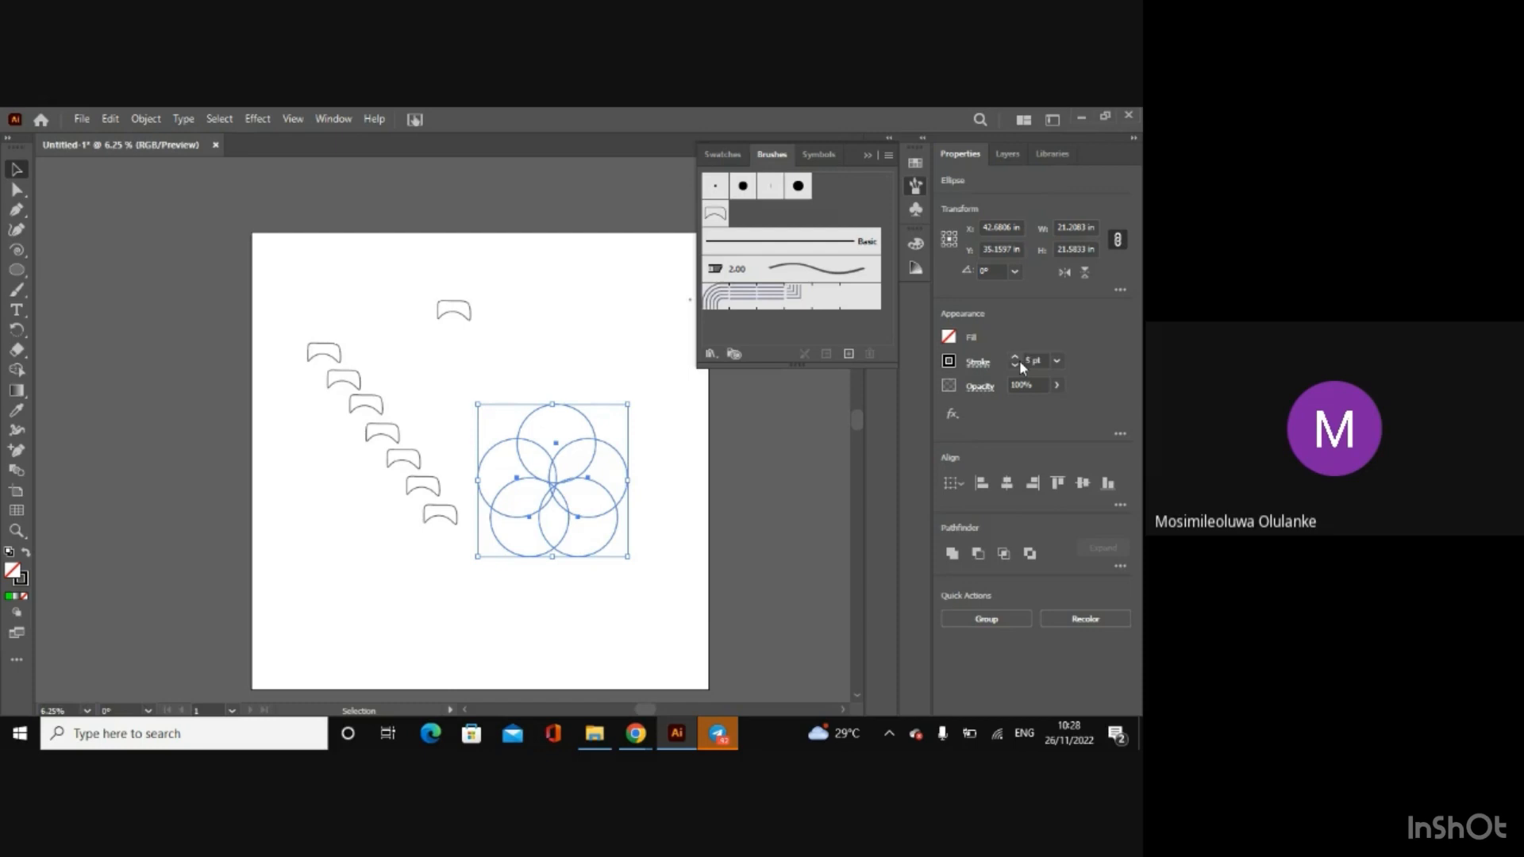
click(950, 337)
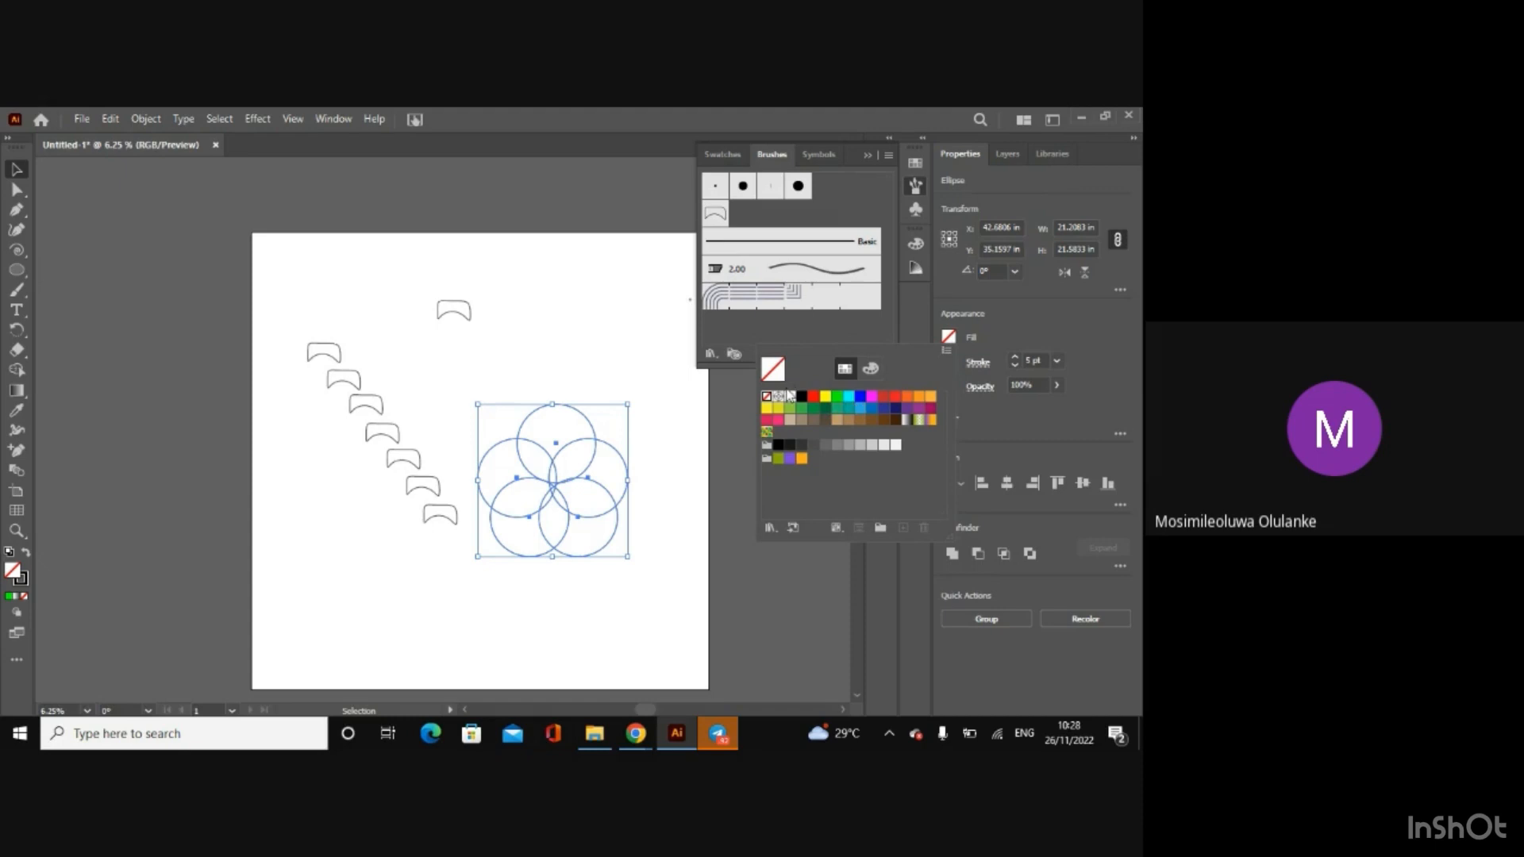
click(827, 398)
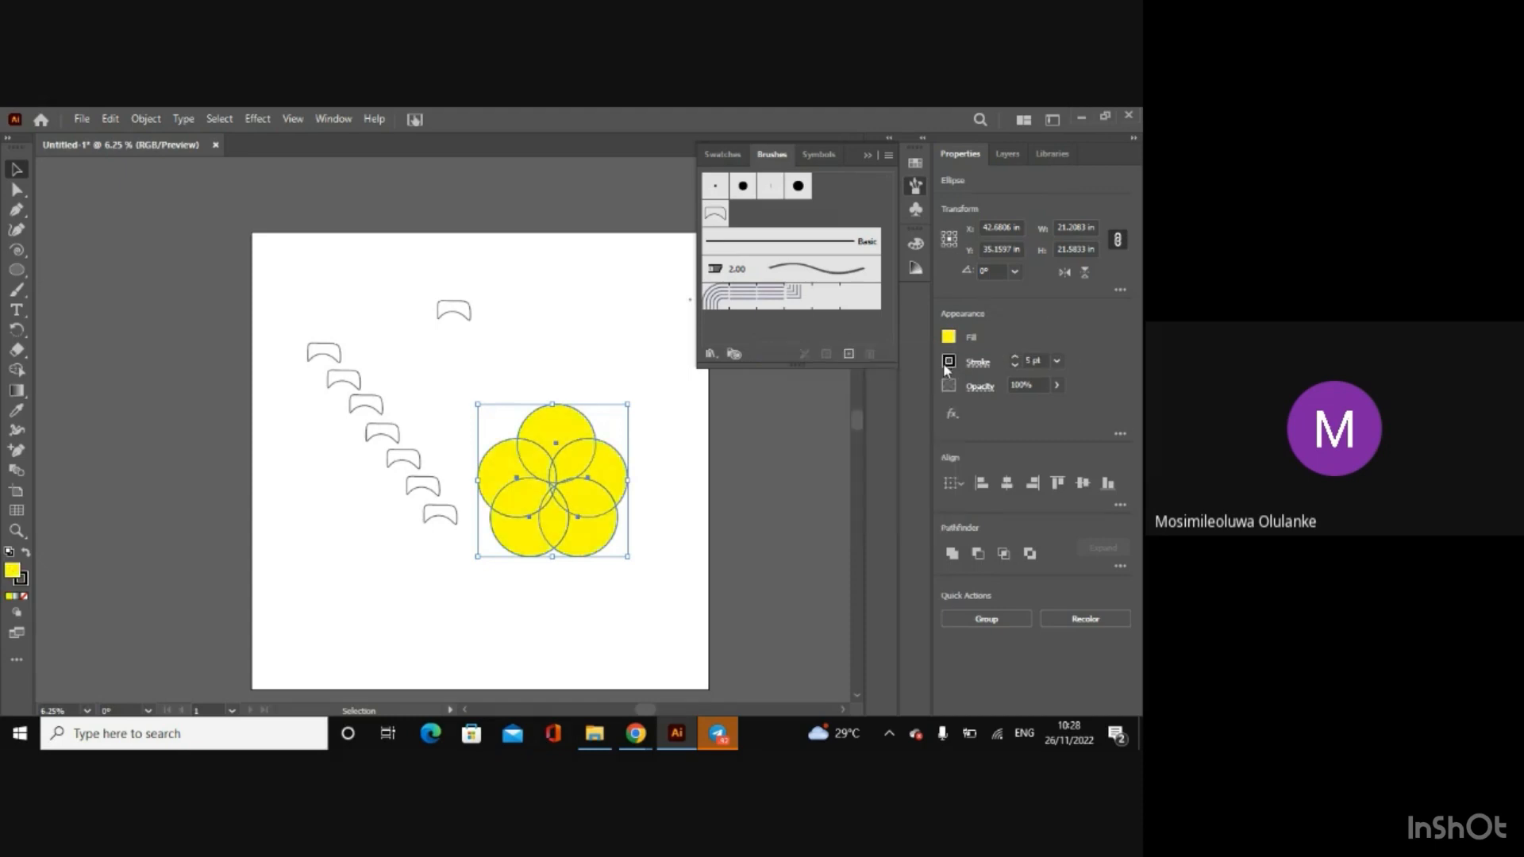
click(948, 361)
click(767, 421)
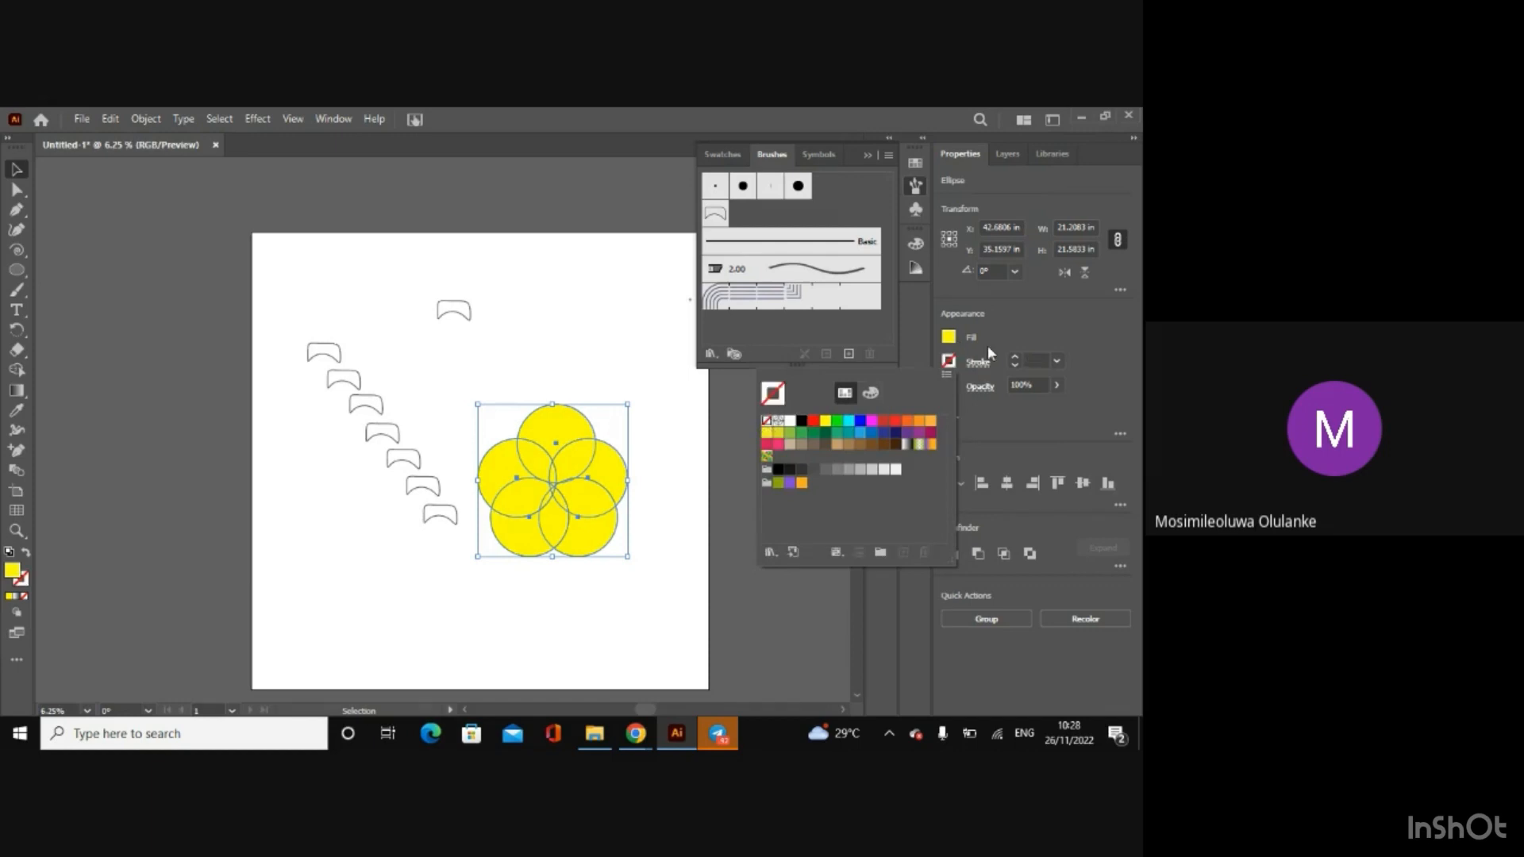
click(1056, 389)
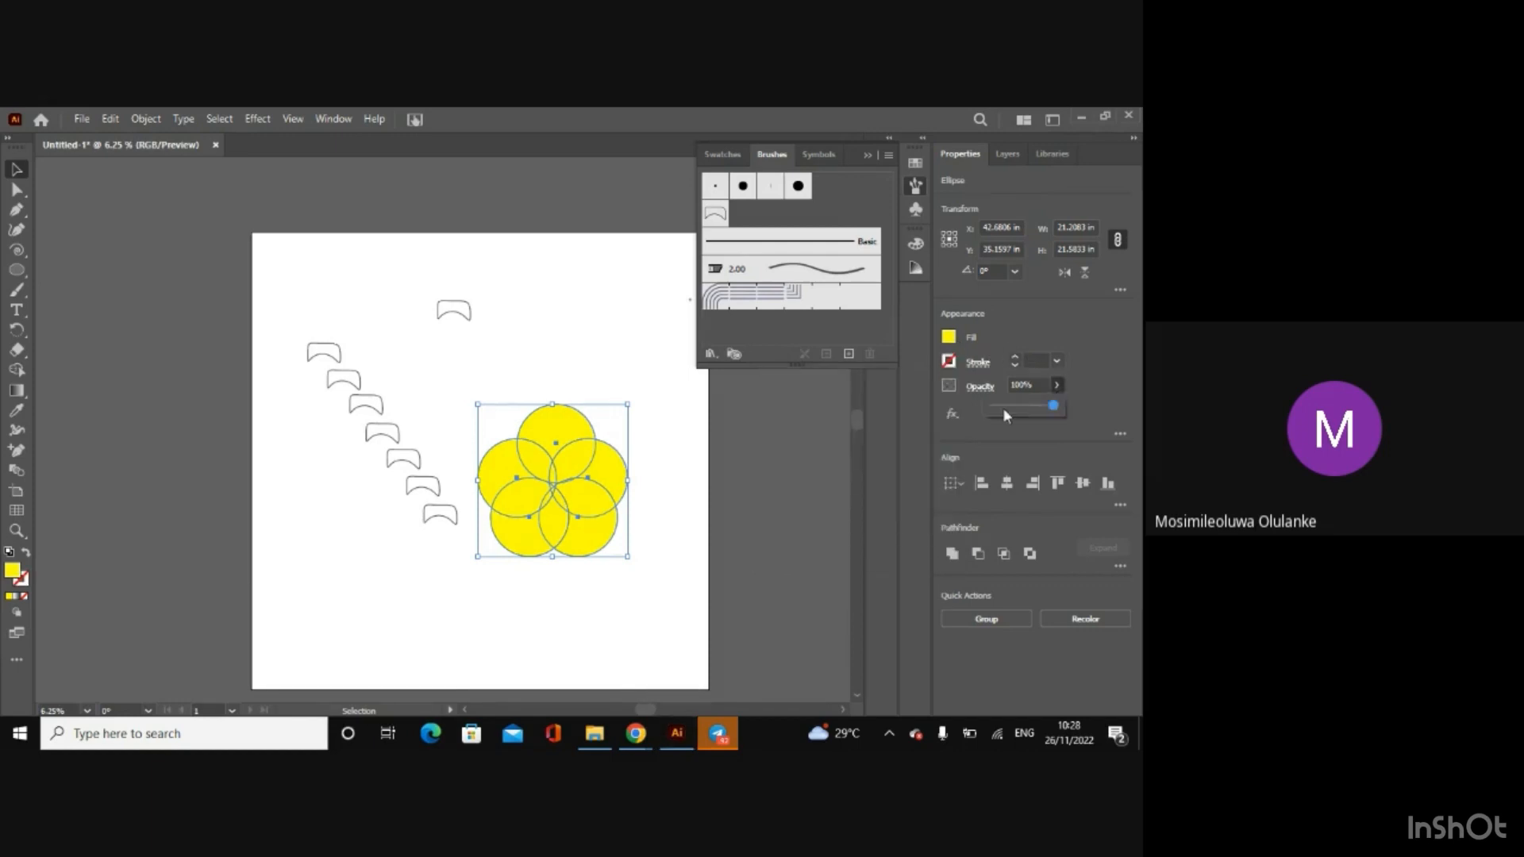
click(1011, 405)
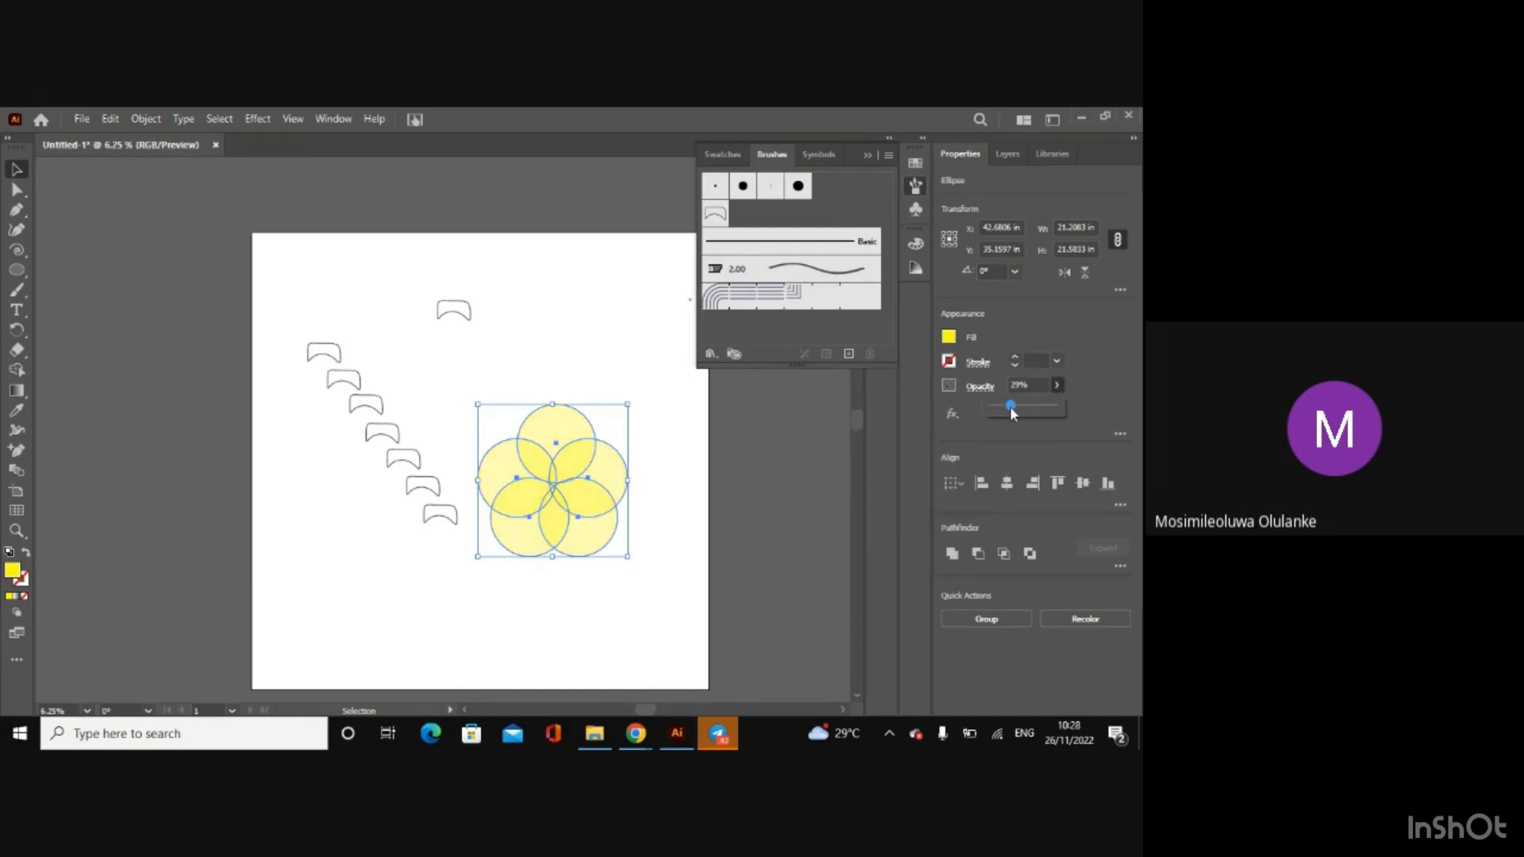
Step: Group the five flower circles and scale the group down to about 2.7 in wide
right_click(555, 486)
click(599, 238)
click(602, 330)
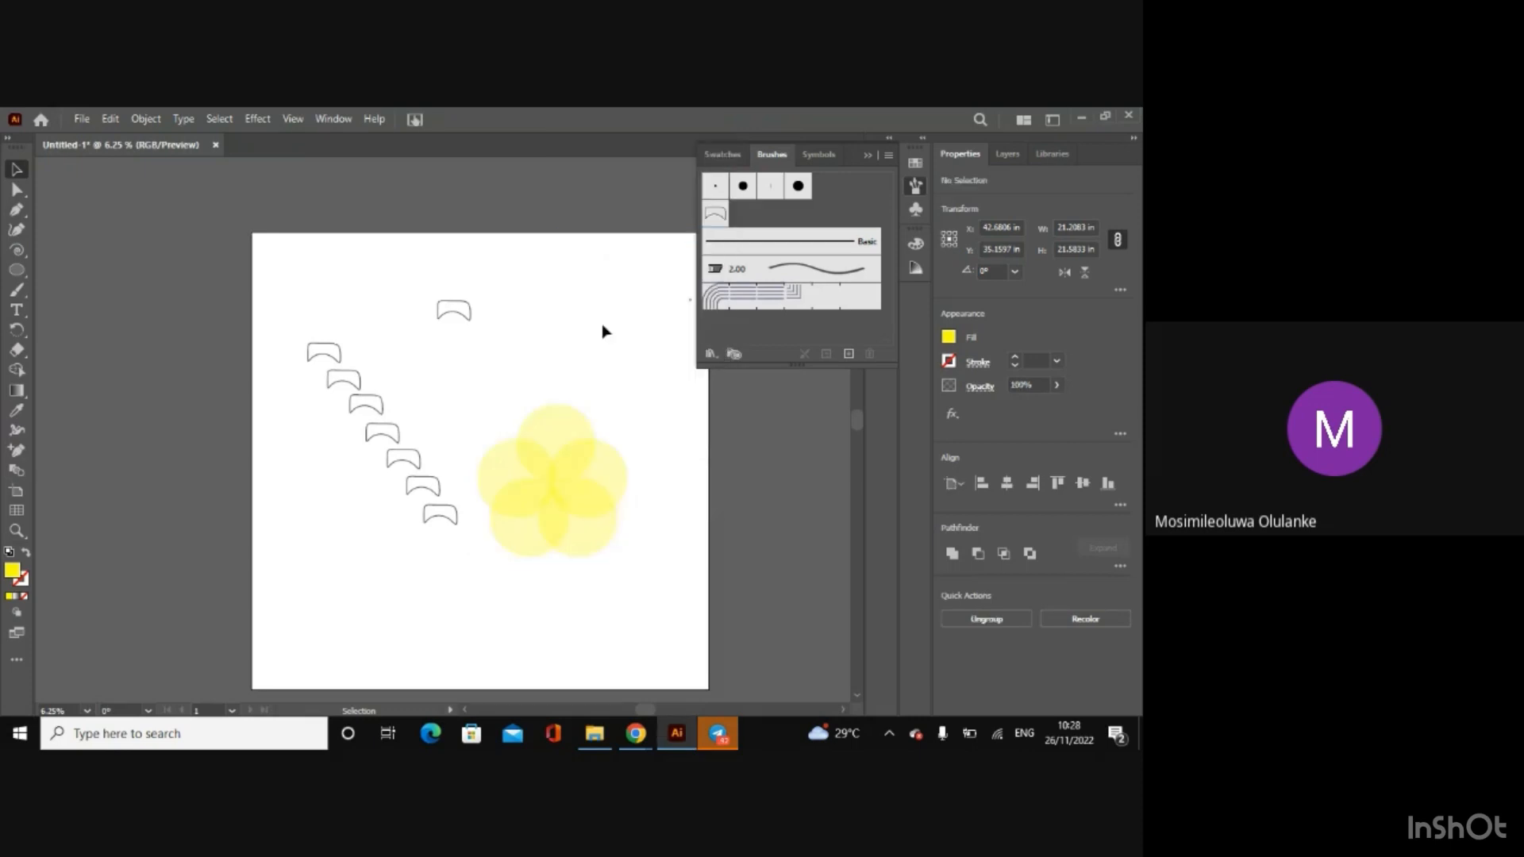
click(585, 557)
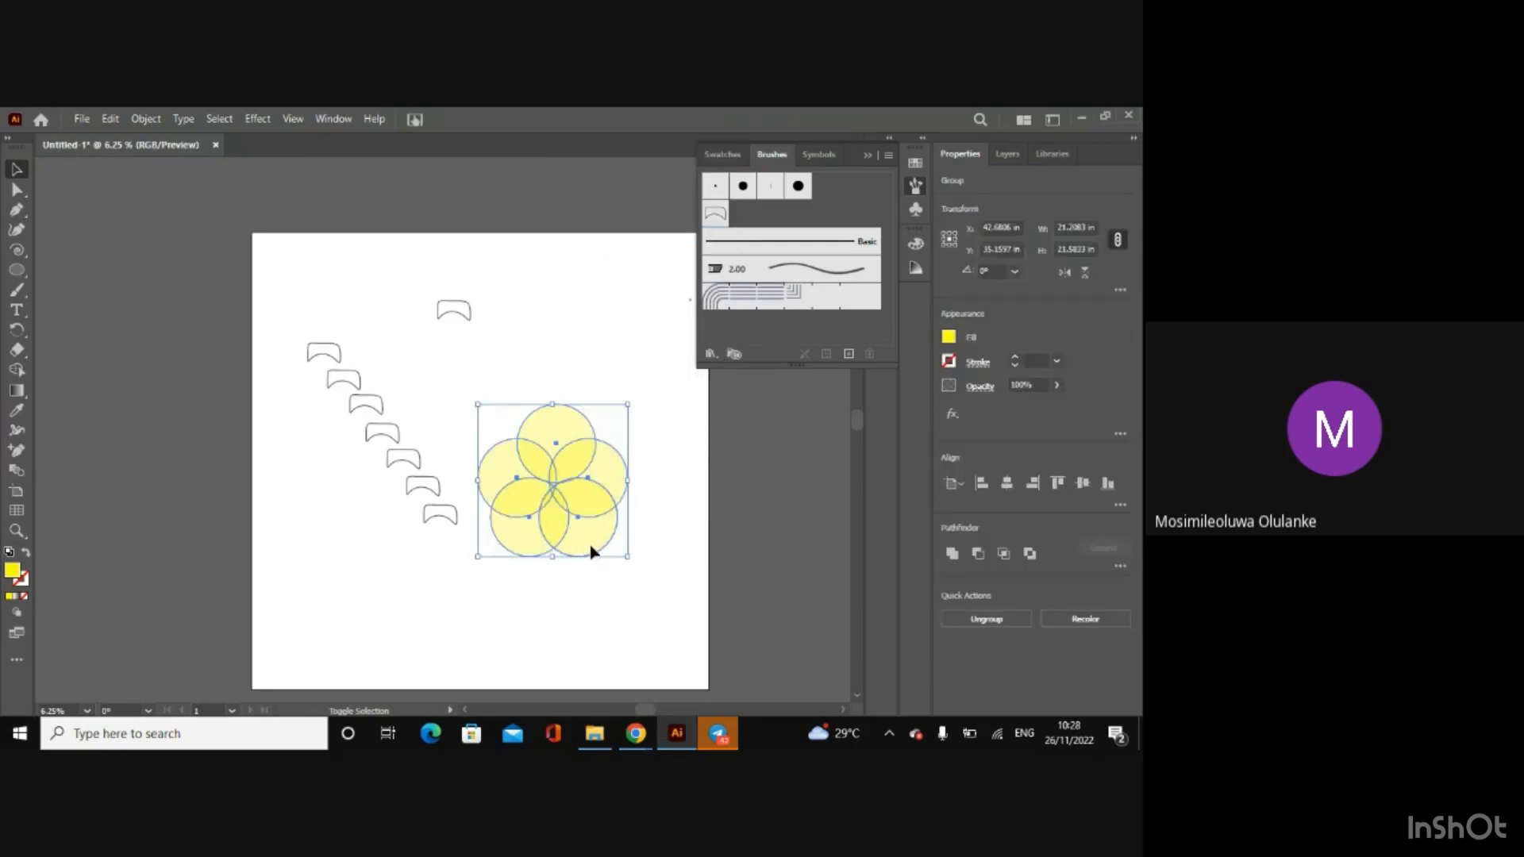
drag(629, 557, 494, 418)
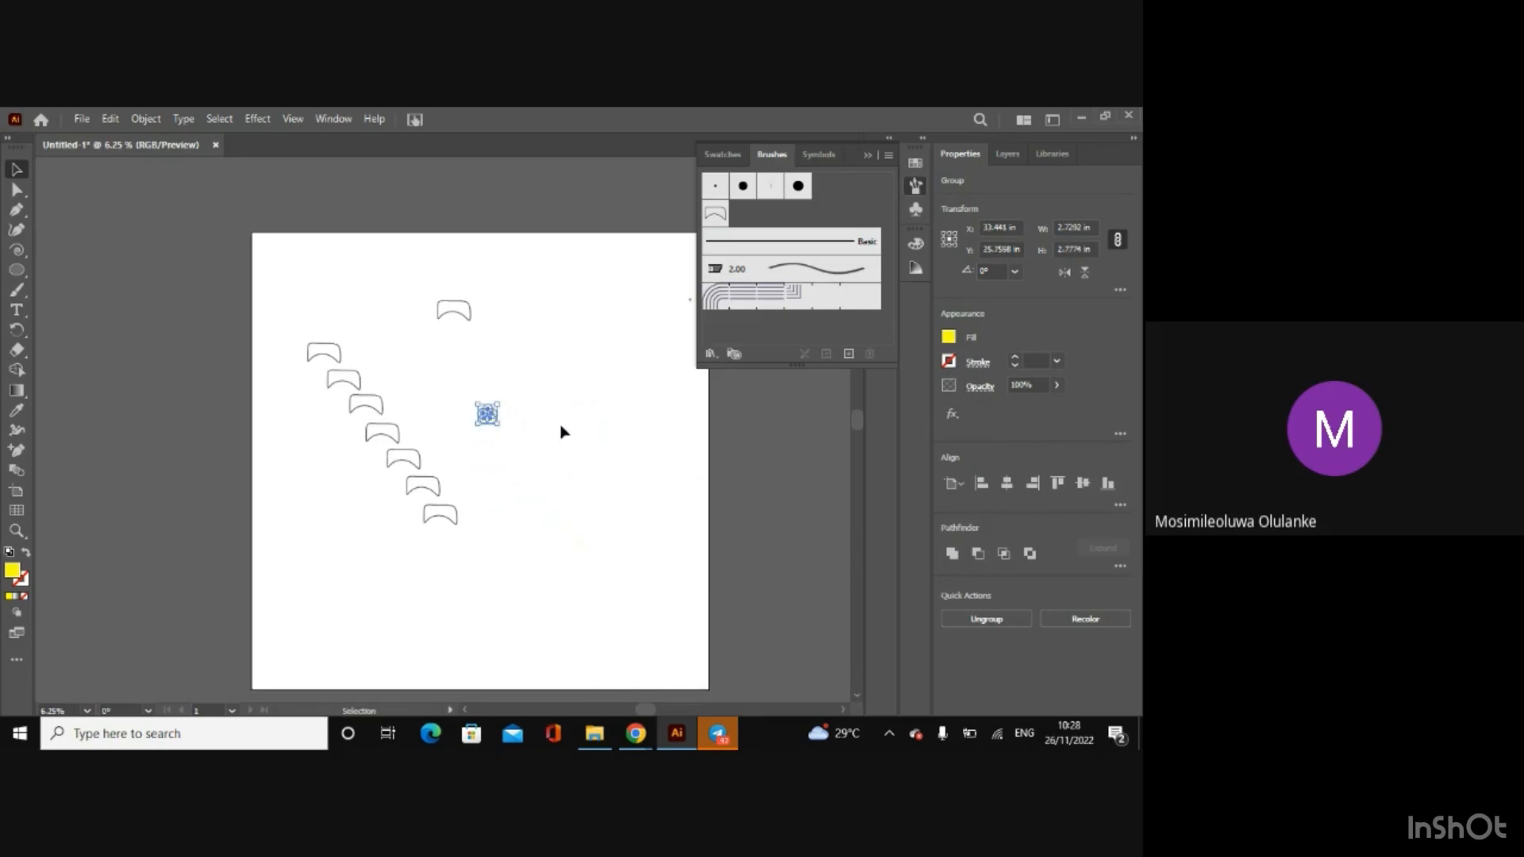
Step: Add the small yellow flower group to the brush library as a scatter brush with the default options
click(561, 432)
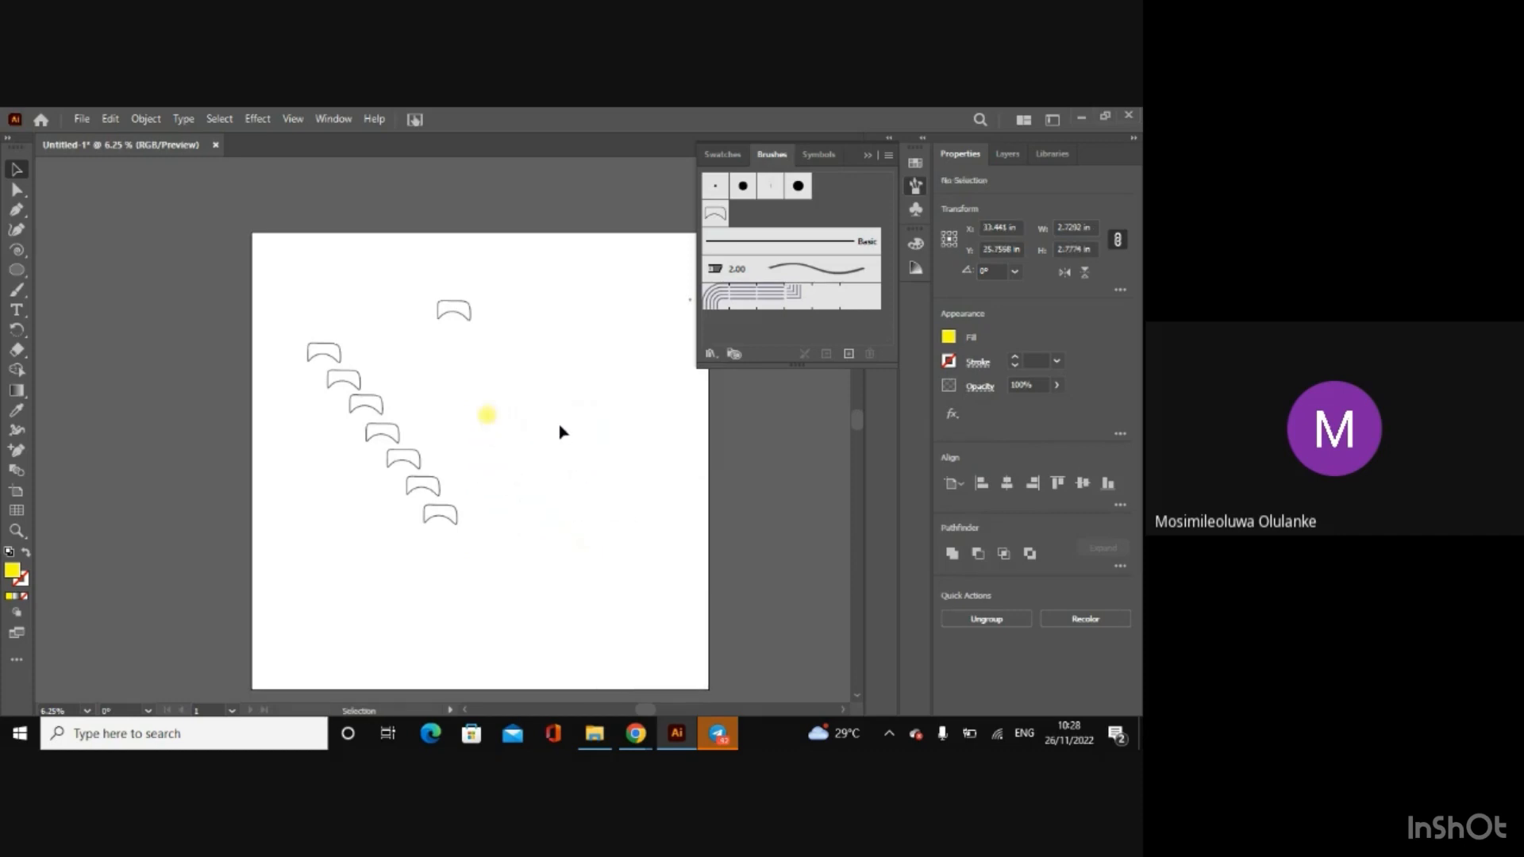
click(491, 419)
drag(490, 419, 752, 211)
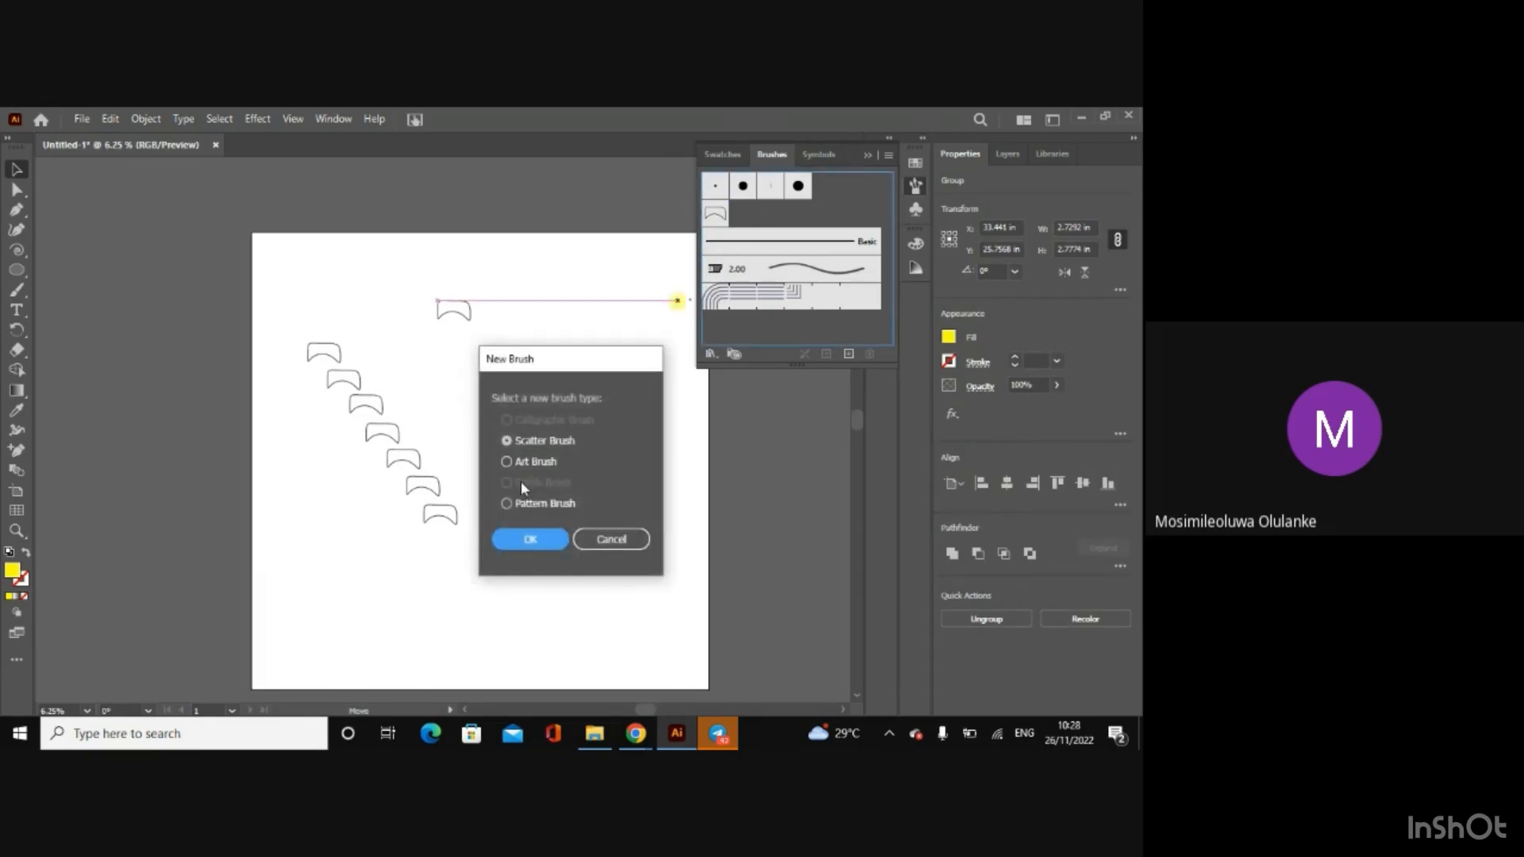
click(547, 548)
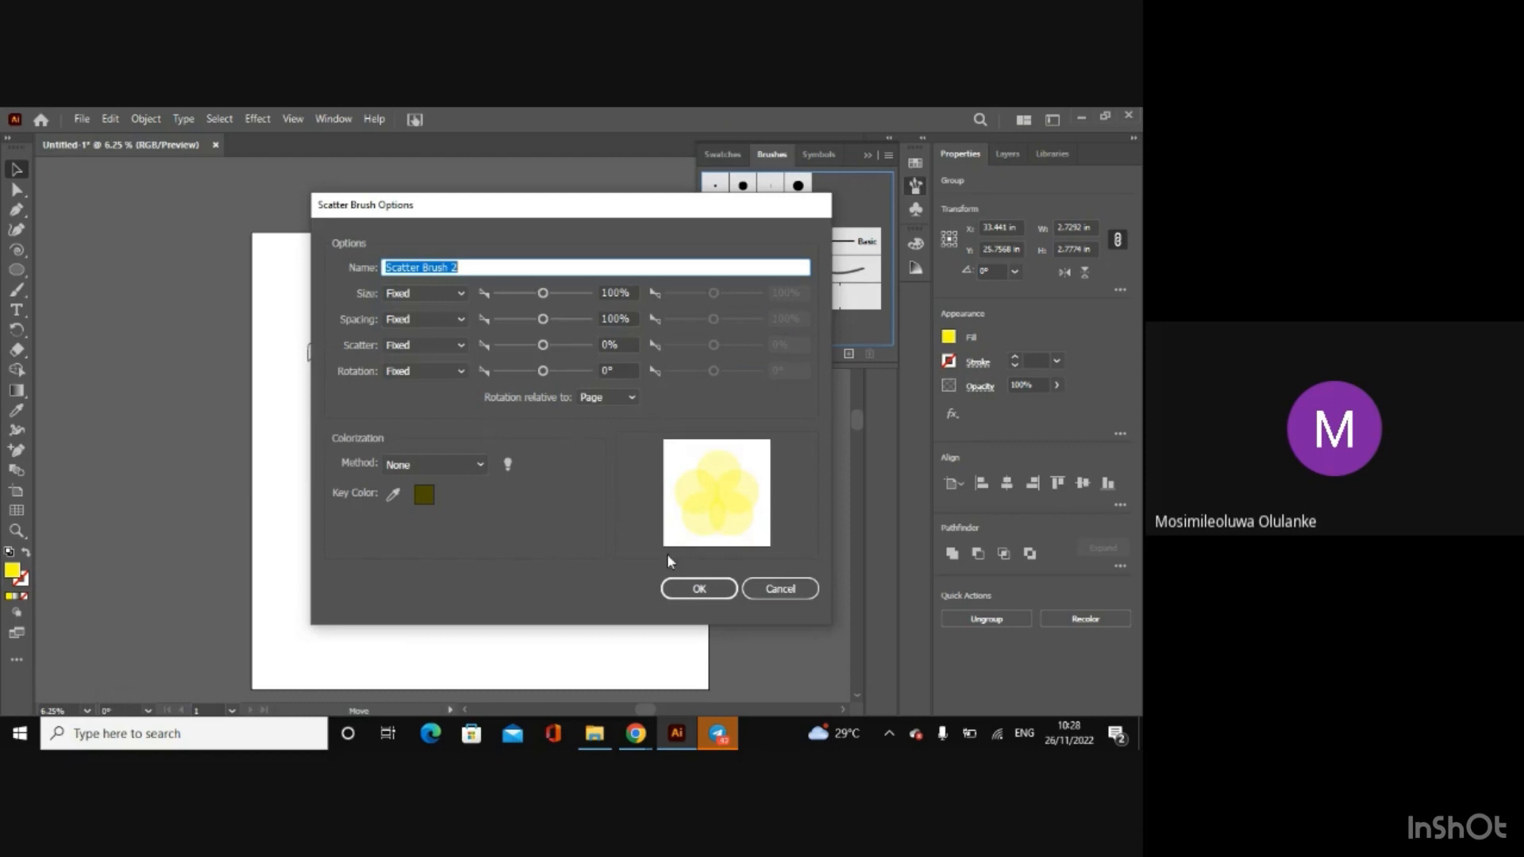
click(700, 589)
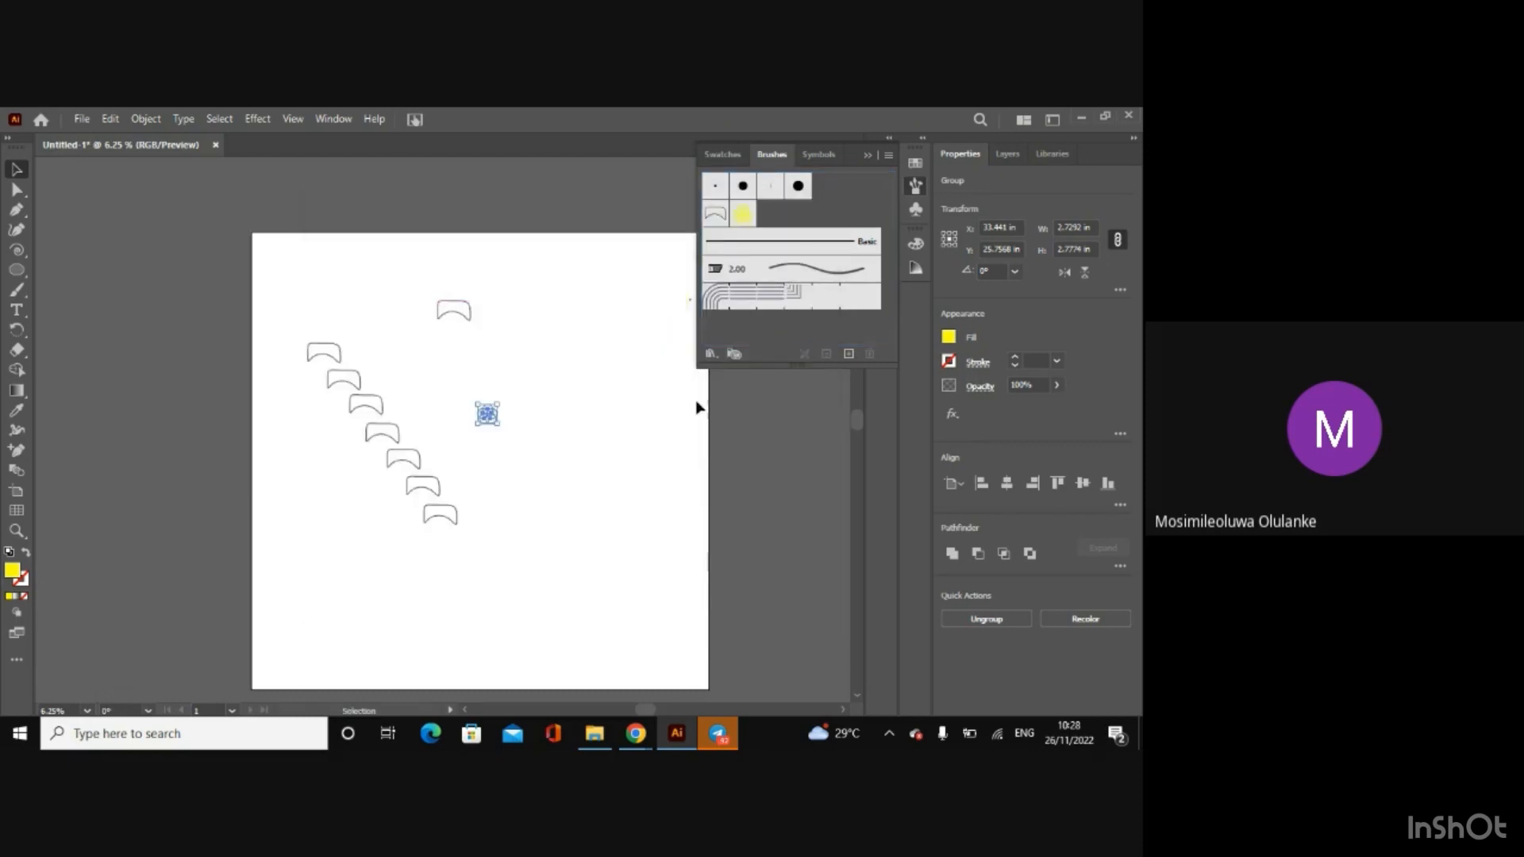
Step: Paint two crossing strokes on the right half of the artboard with the yellow flower brush
click(562, 350)
click(17, 290)
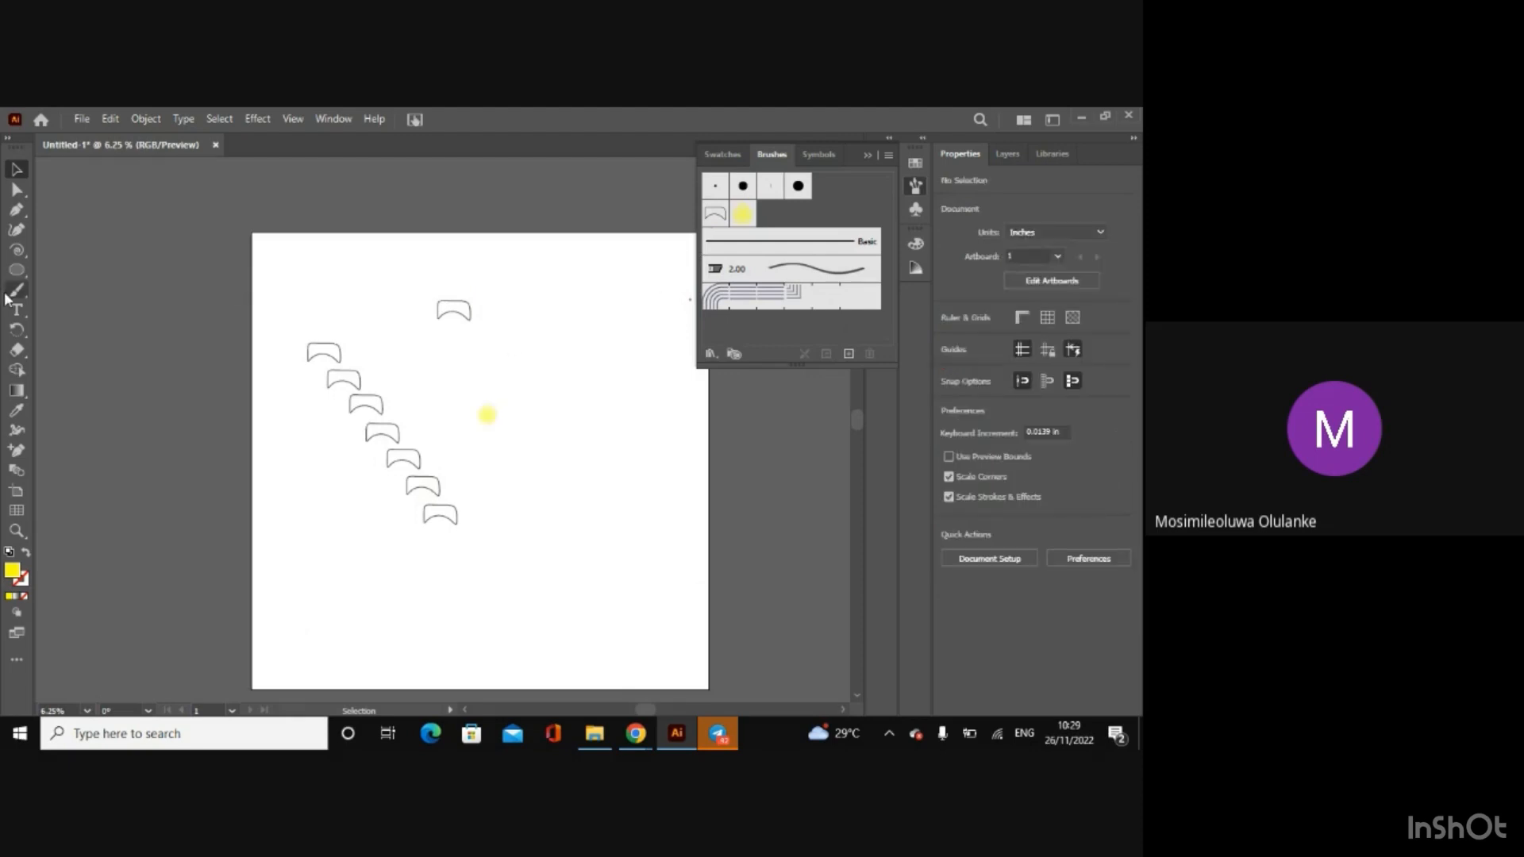
mouse_move(533, 325)
mouse_down()
mouse_move(594, 472)
mouse_move(618, 597)
mouse_up()
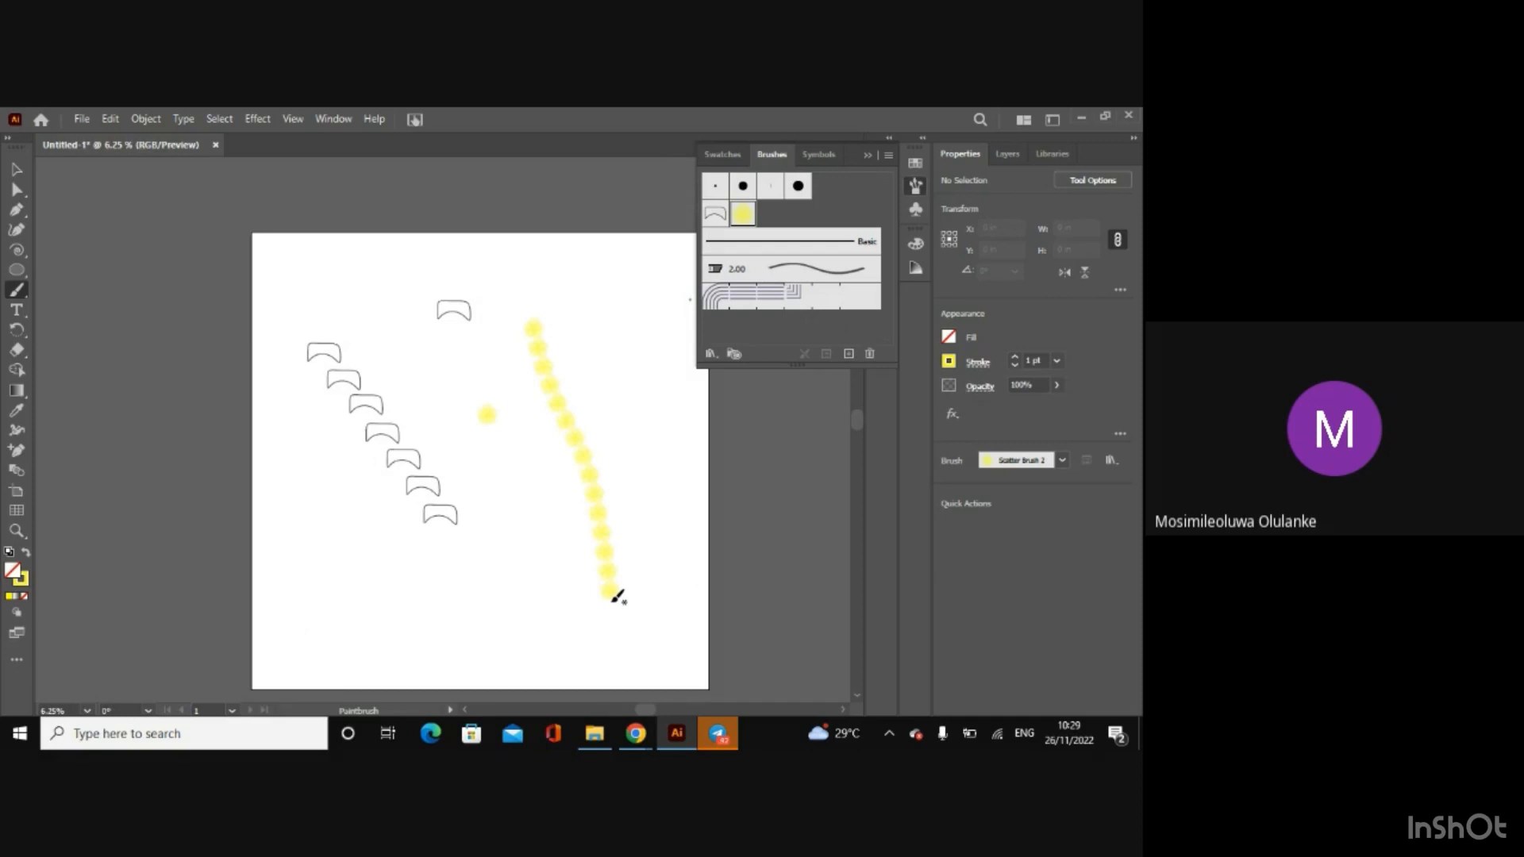
mouse_move(432, 611)
mouse_down()
mouse_move(498, 536)
mouse_move(594, 297)
mouse_up()
Step: Draw a circle about 44.2 in wide on the artboard and apply the yellow flower brush to its outline
click(14, 272)
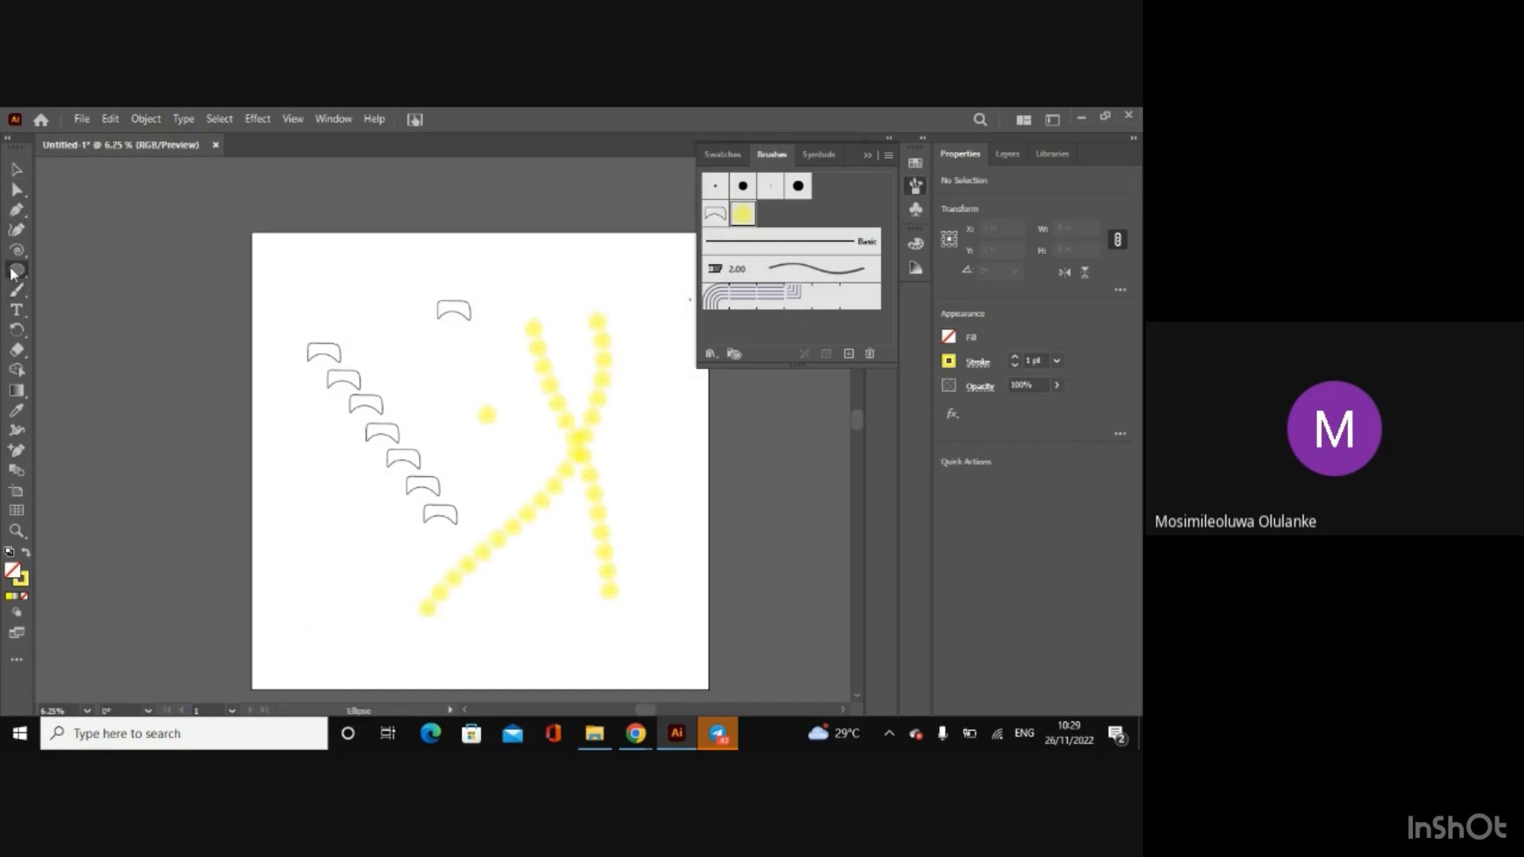
drag(309, 291, 621, 604)
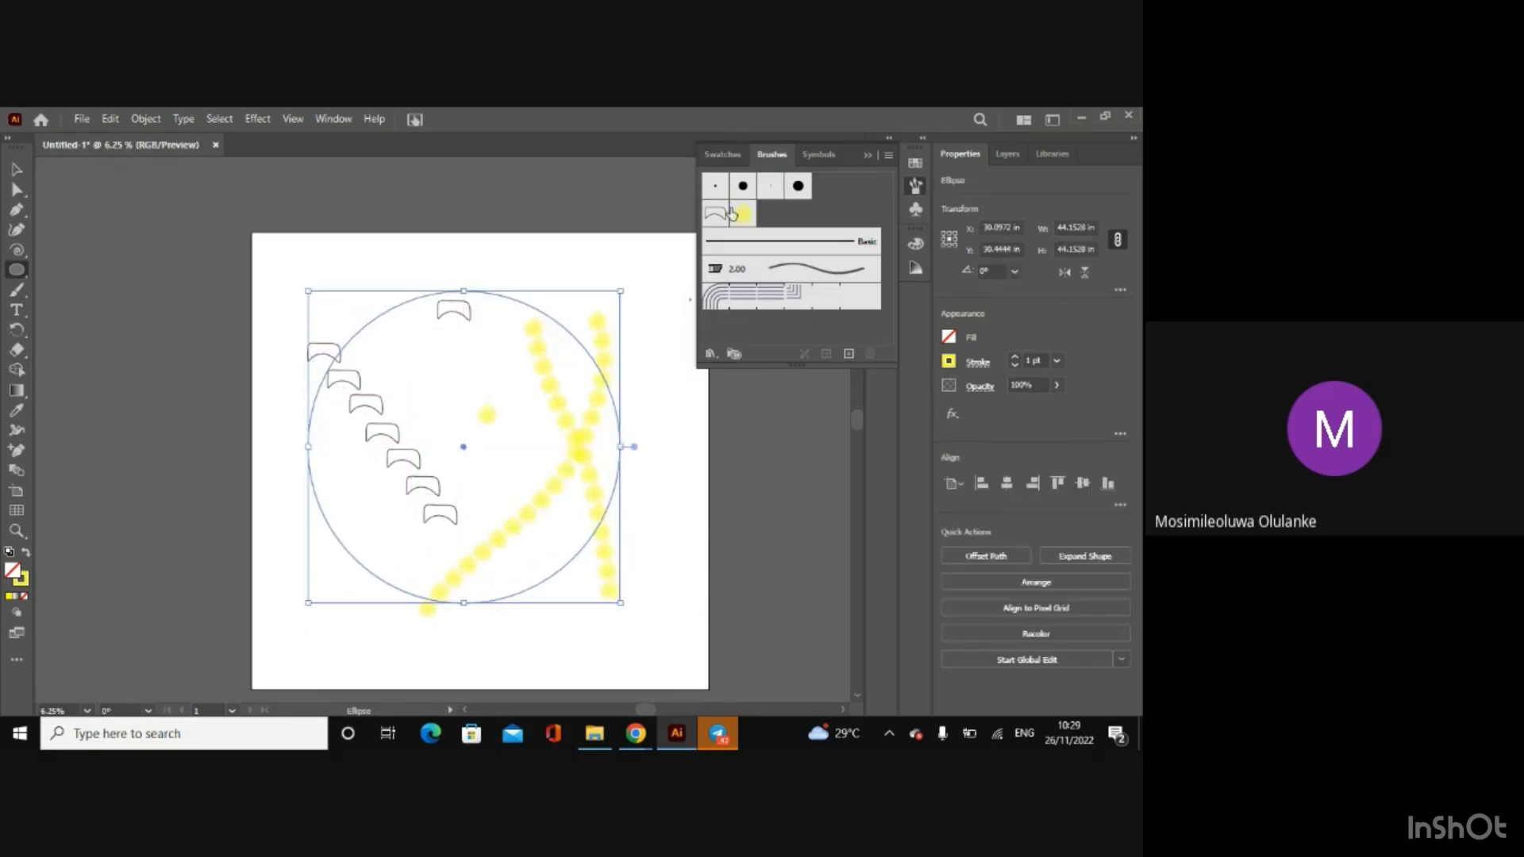
click(738, 213)
click(27, 165)
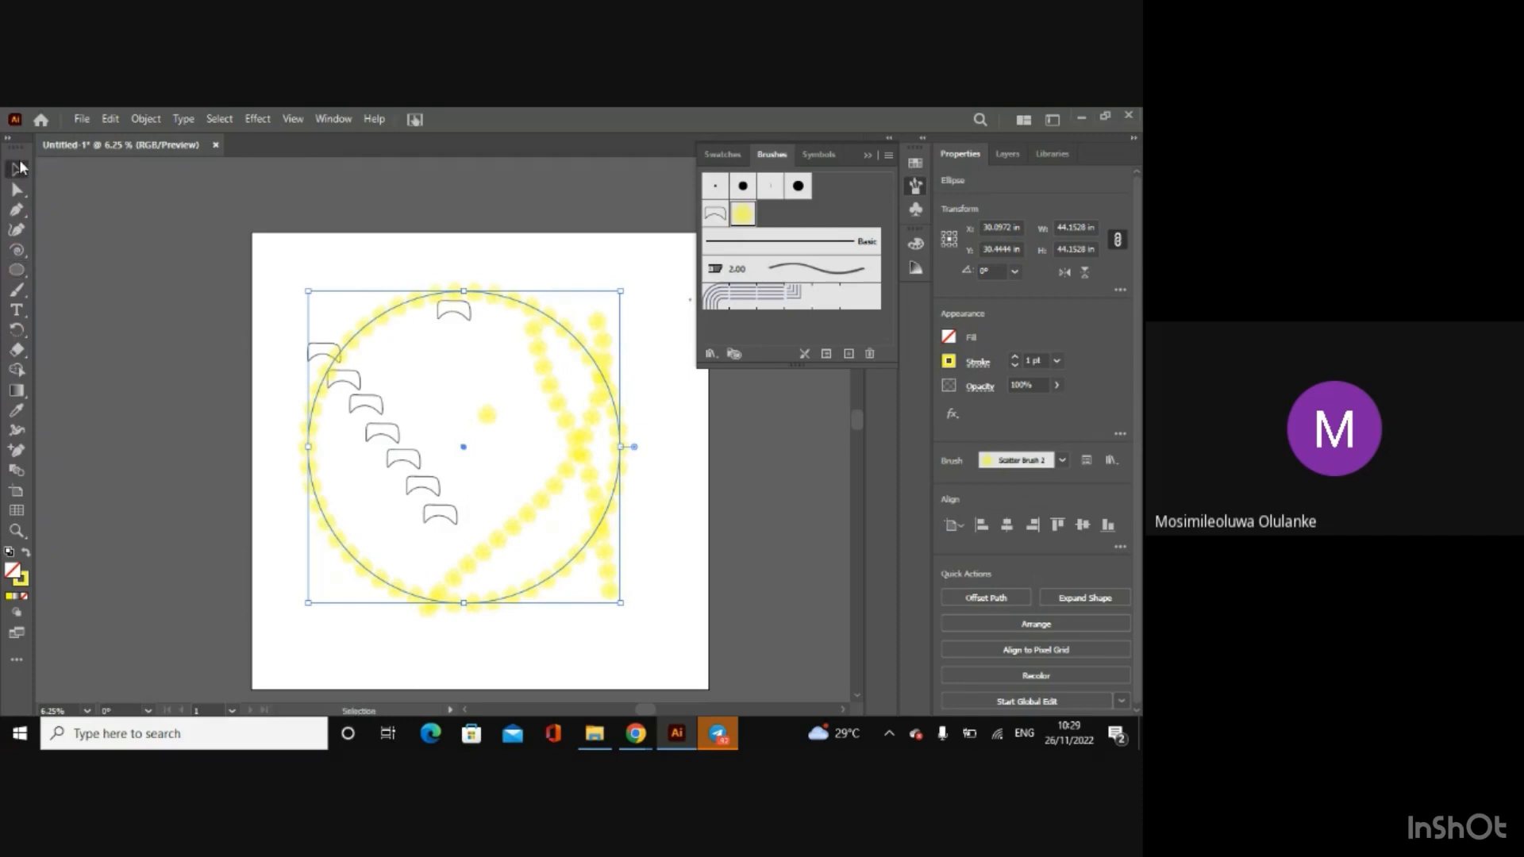
Step: Clear all other artwork from the artboard, moving the flower-brushed circle aside for the deletion and back to the artboard's middle
click(371, 274)
mouse_move(396, 308)
mouse_down()
mouse_move(234, 245)
mouse_move(65, 219)
mouse_up()
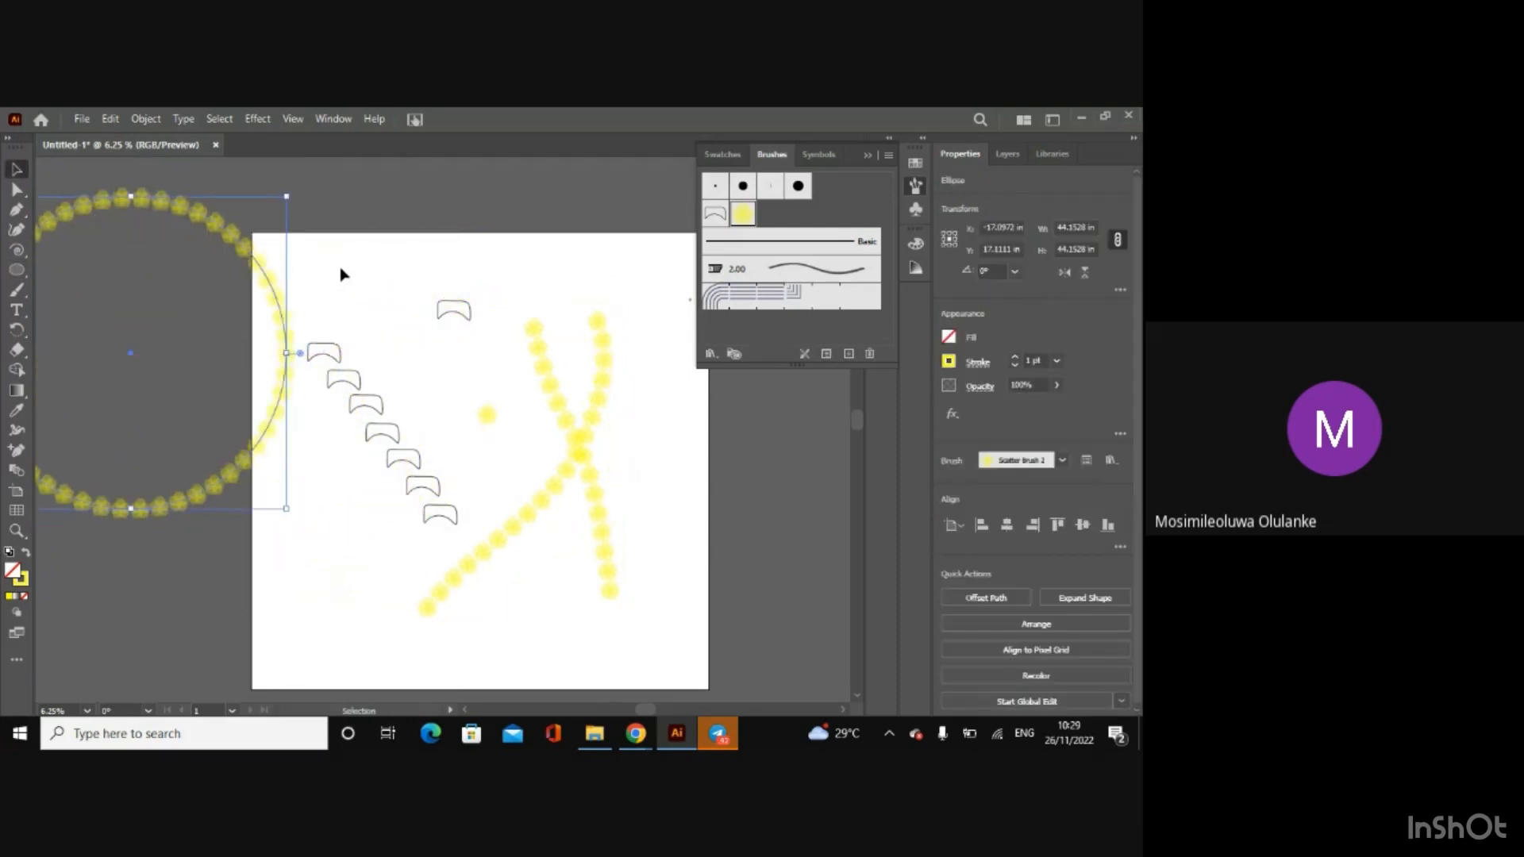
mouse_move(348, 279)
mouse_down()
mouse_move(523, 403)
mouse_move(665, 616)
mouse_up()
key(Delete)
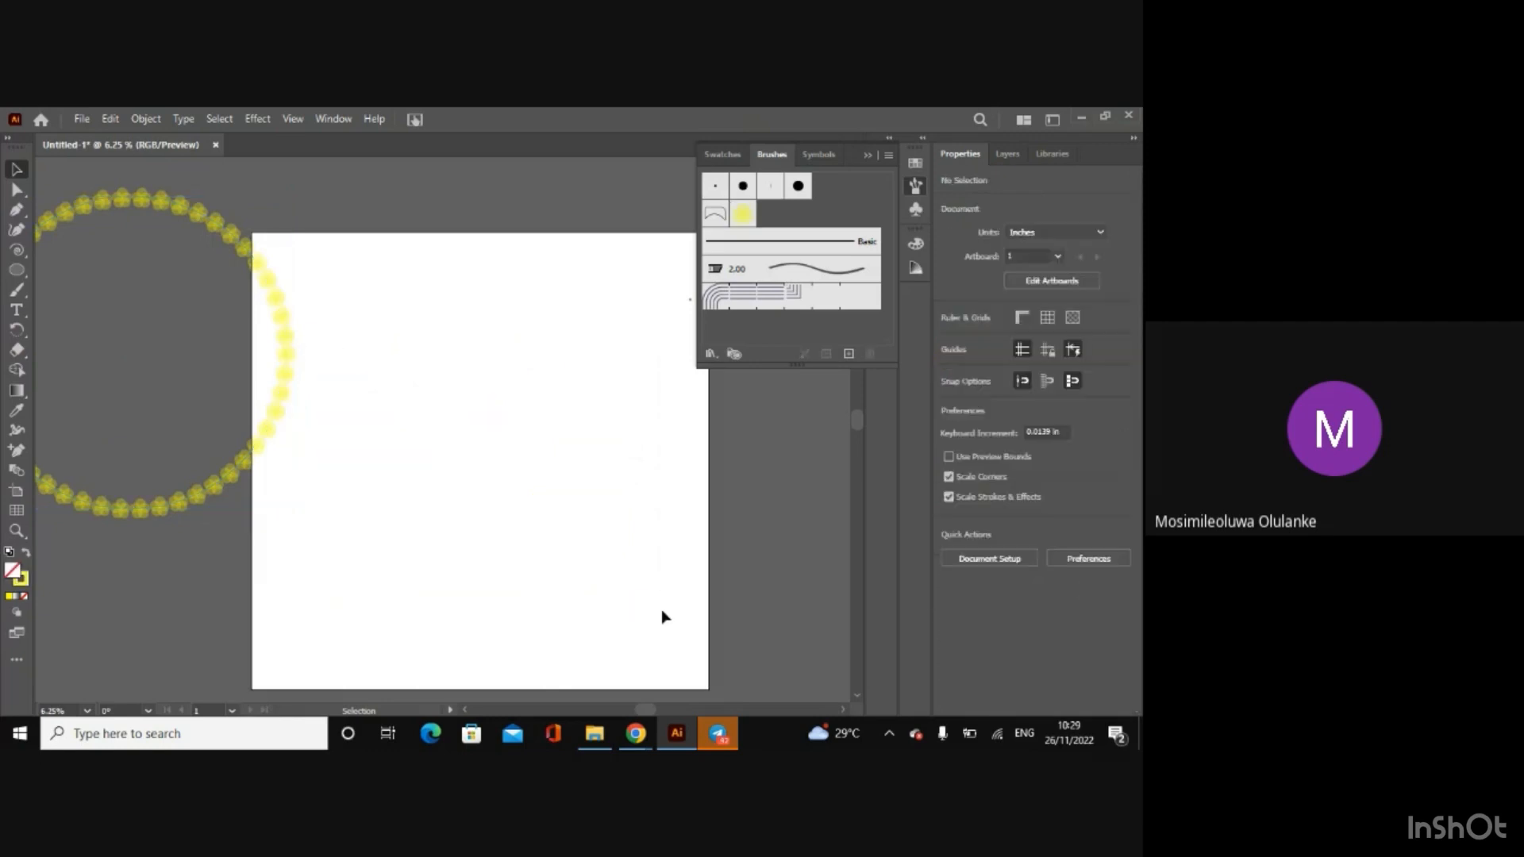
drag(246, 466, 578, 586)
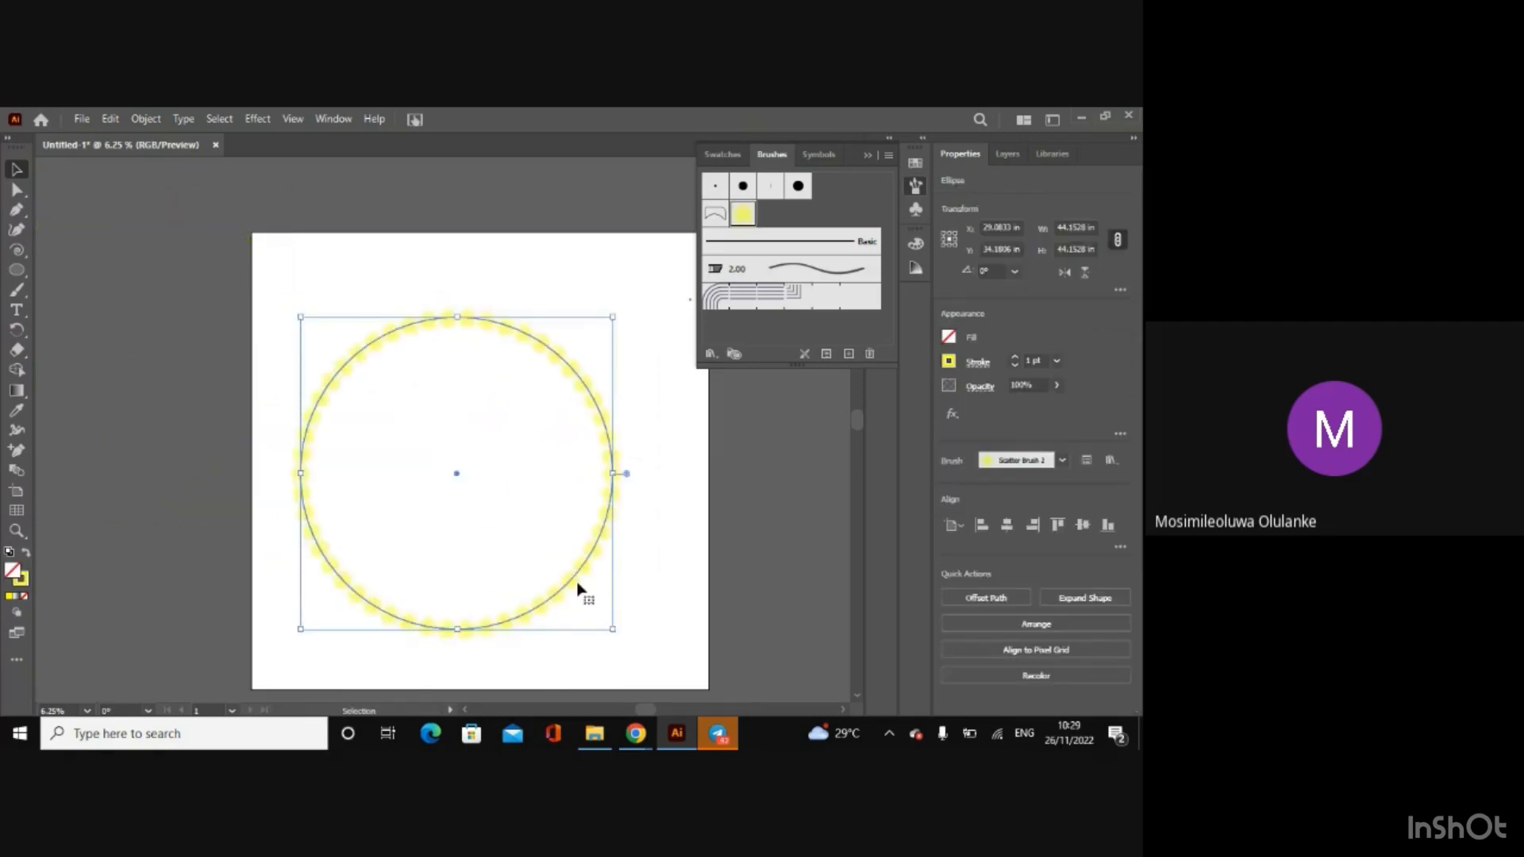
Step: Set the flower-brushed circle's stroke weight to 4 pt
click(395, 278)
click(467, 321)
click(1015, 357)
click(1015, 357)
click(1015, 357)
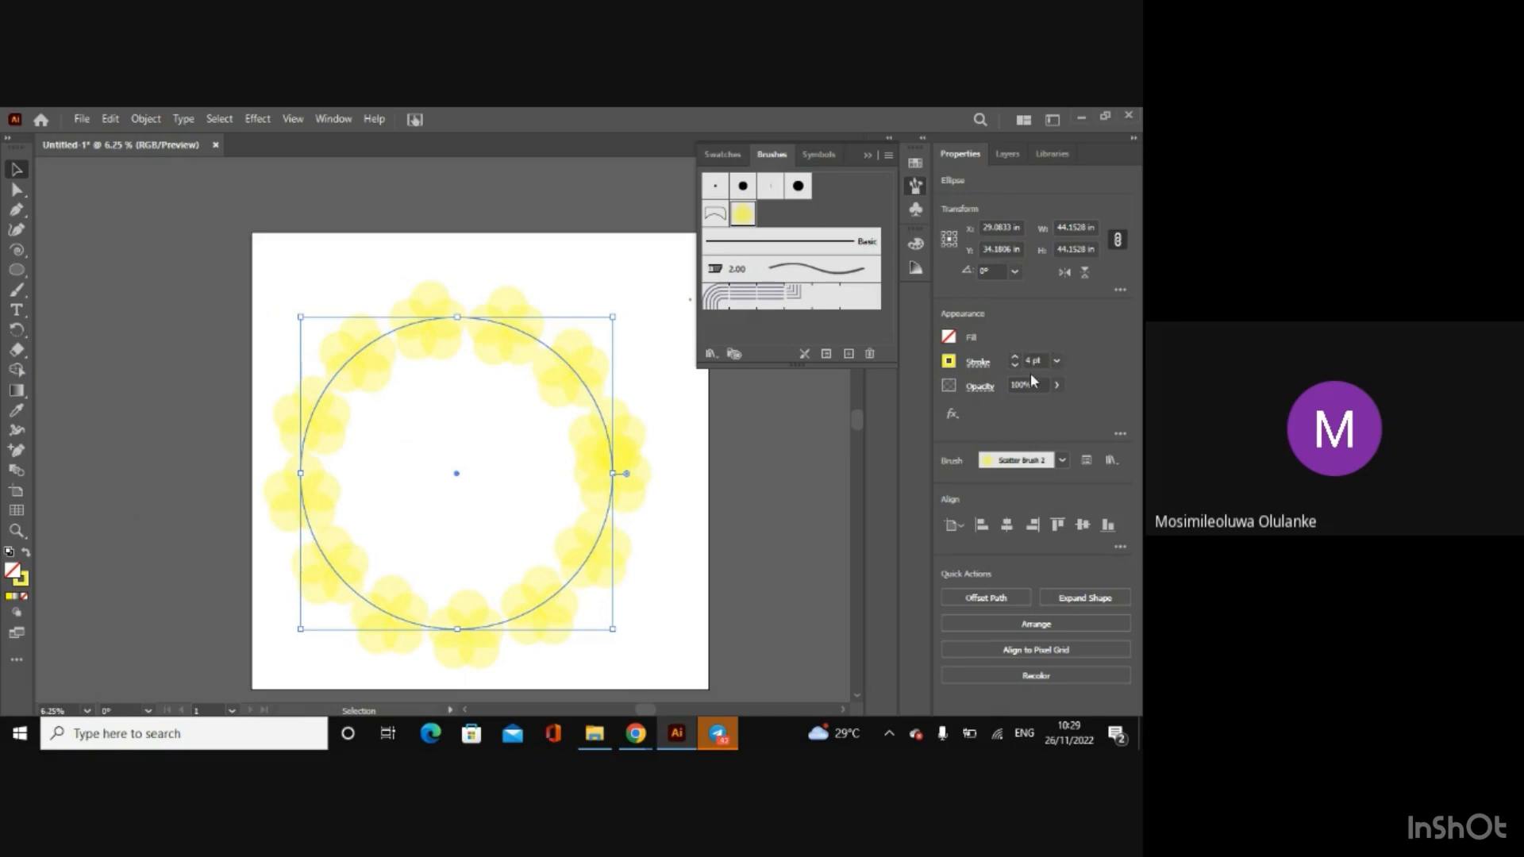
click(704, 435)
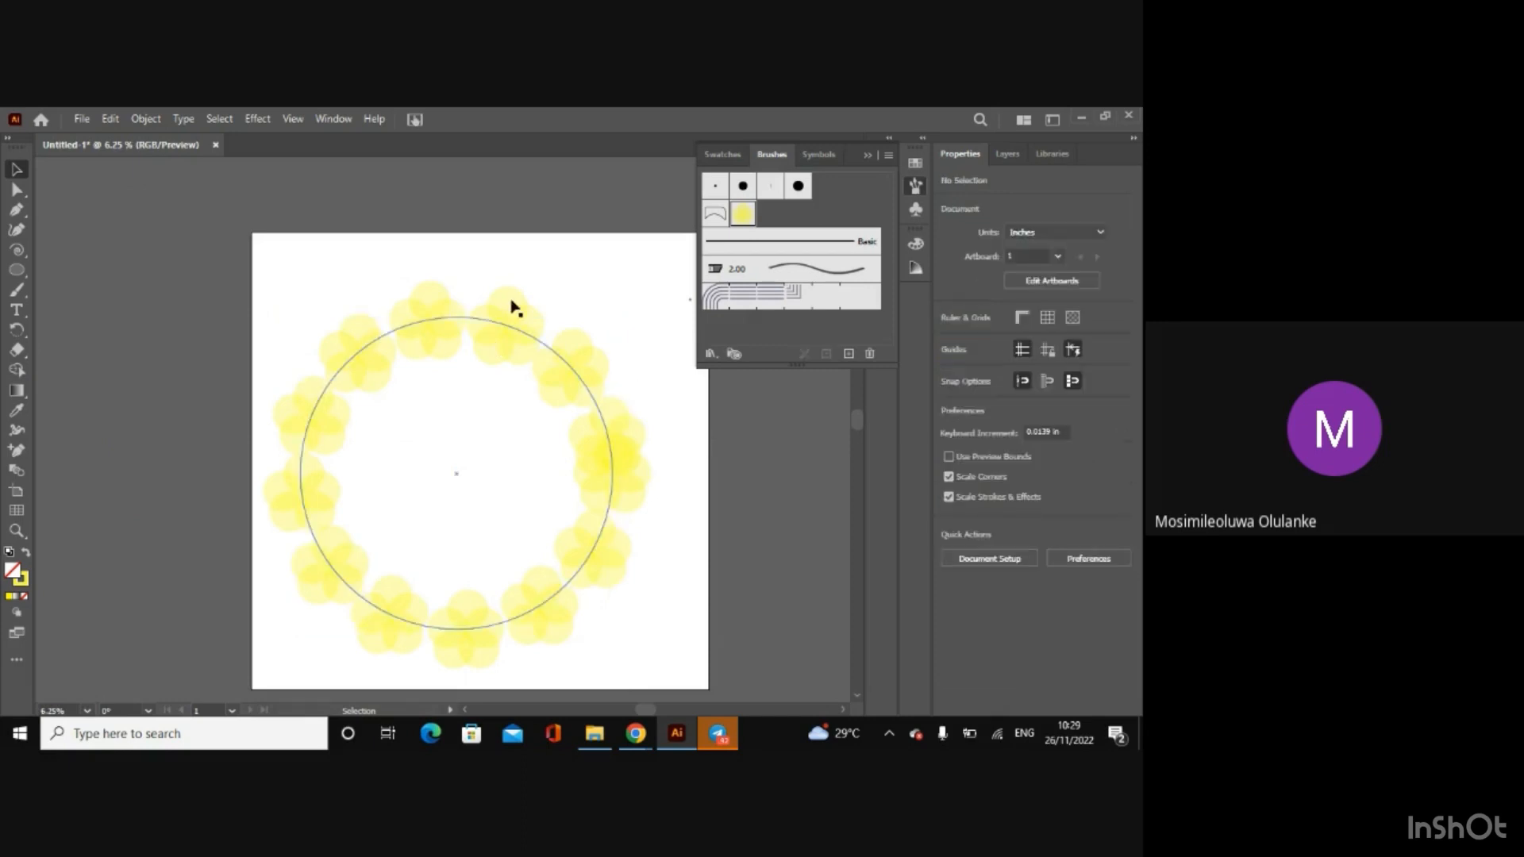
Step: Delete the flower-brushed circle from the artboard
mouse_move(514, 343)
mouse_down()
mouse_move(460, 303)
mouse_move(514, 322)
mouse_up()
key(Delete)
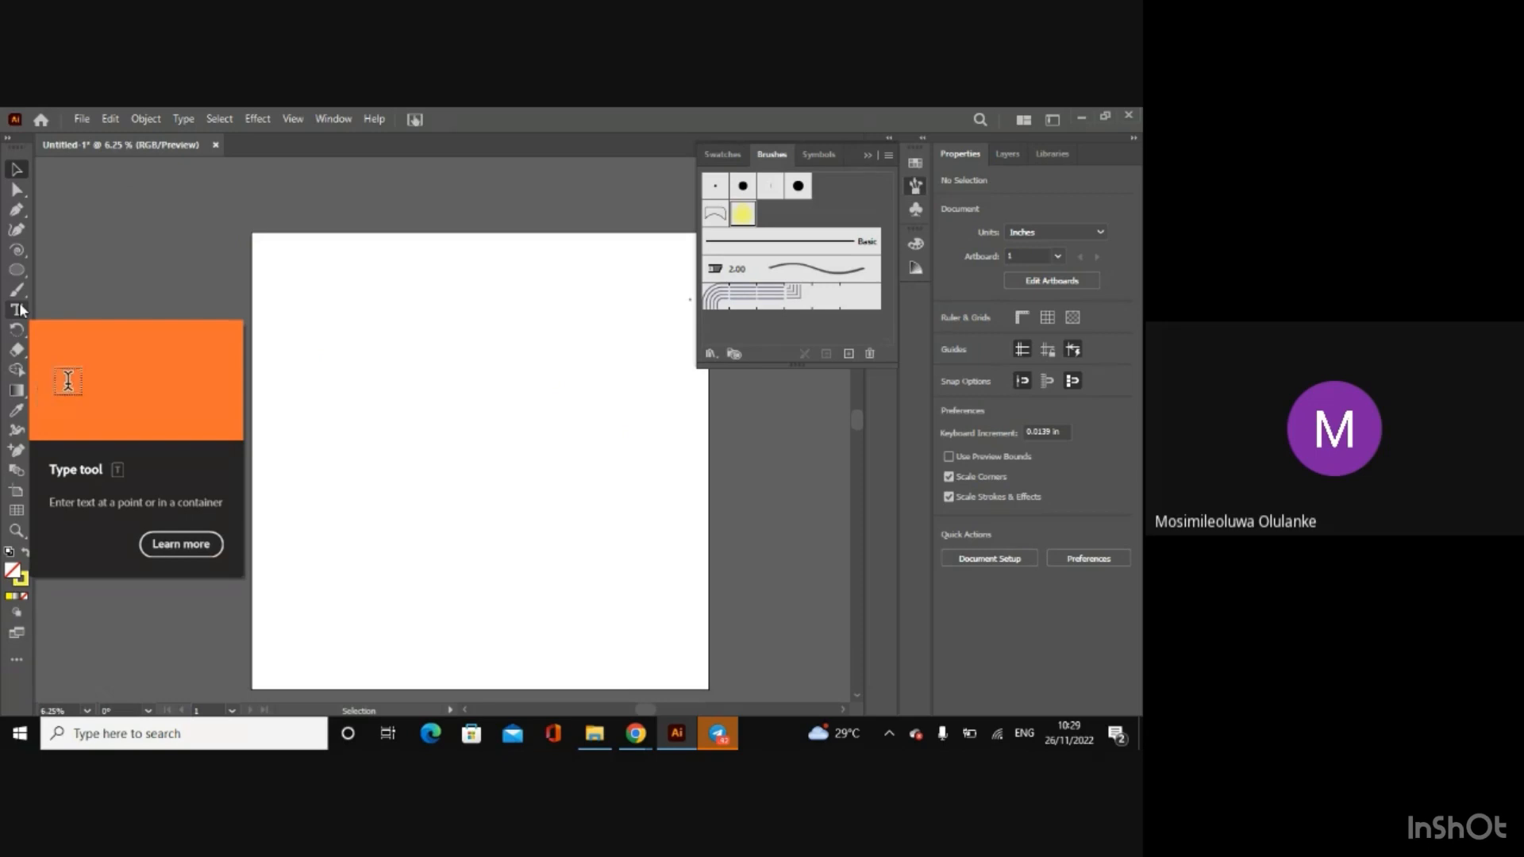
Step: Try the Rotate tool on a new circle about 20.4 in wide, and remove the circle
click(17, 269)
drag(379, 304, 524, 448)
click(12, 333)
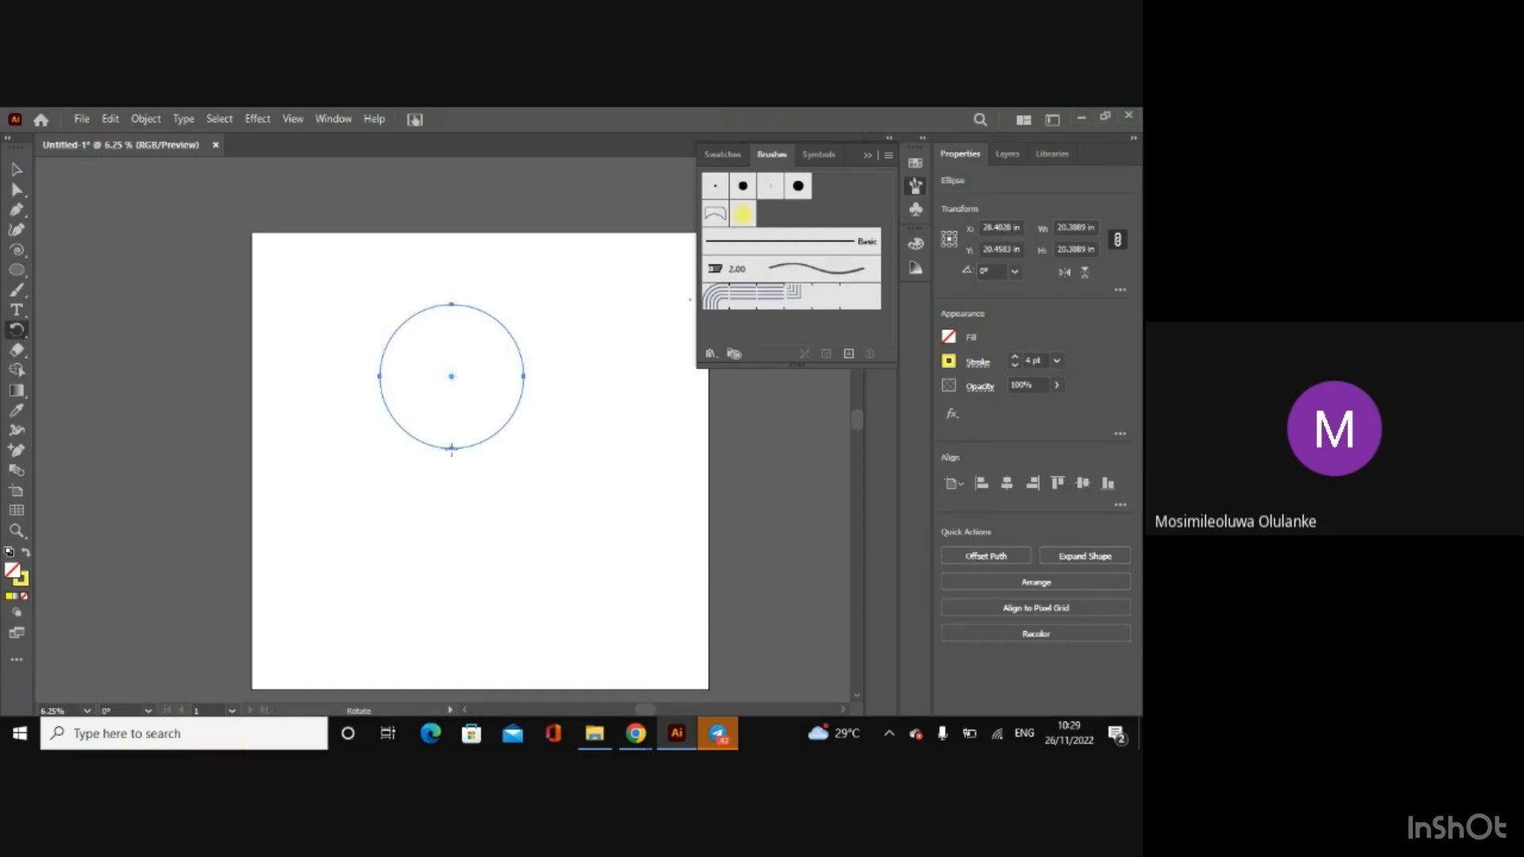
drag(450, 448, 350, 330)
key(ctrl+shift+a)
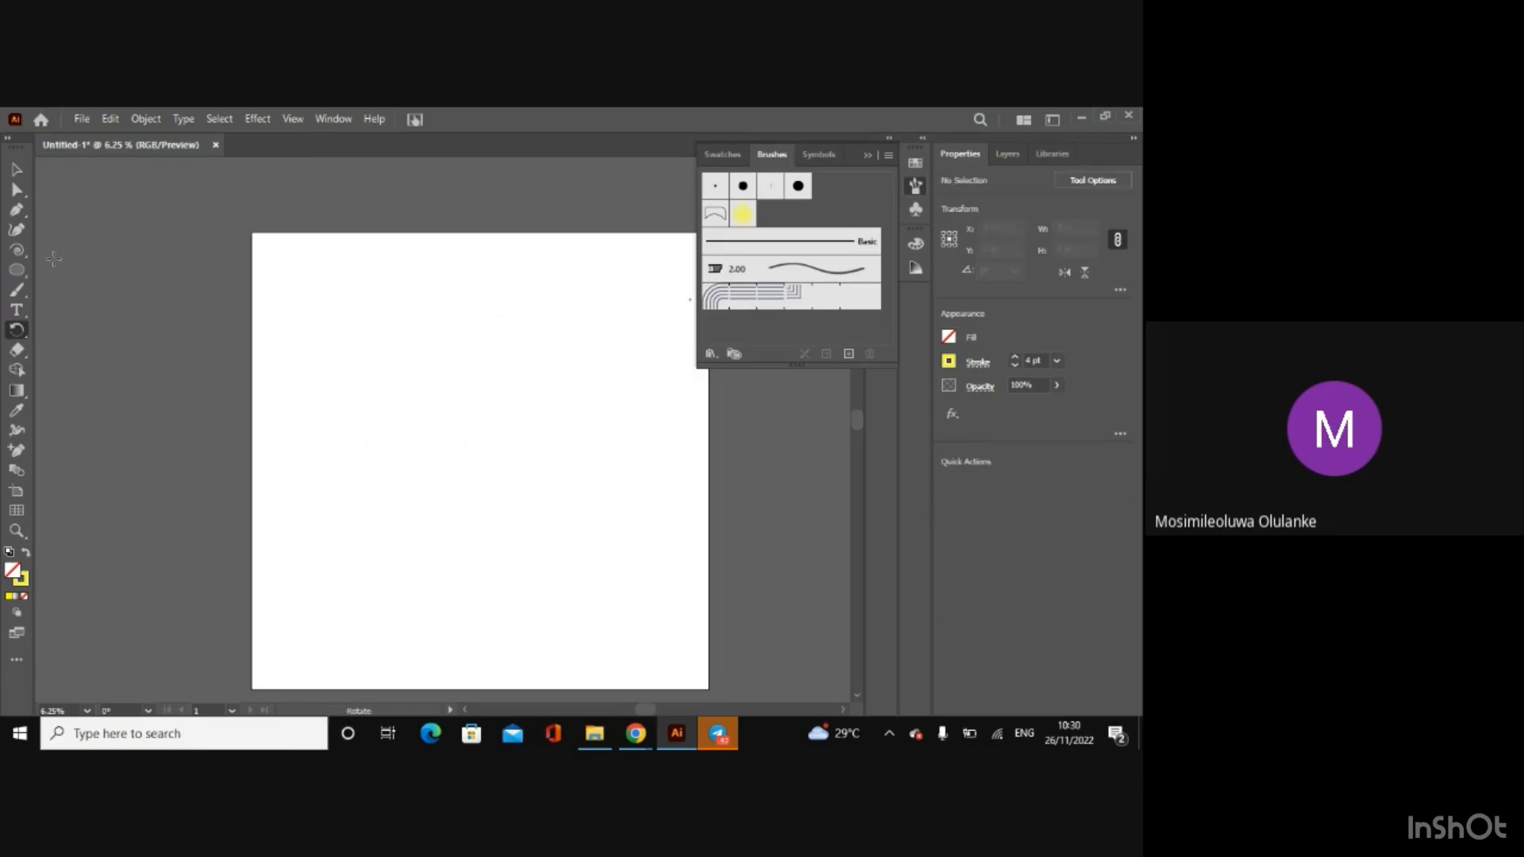
Step: Draw a rectangle about 32.5 by 30 in mid-artboard and rotate it clockwise to an angle of about 303.4°
click(16, 271)
drag(14, 281, 55, 265)
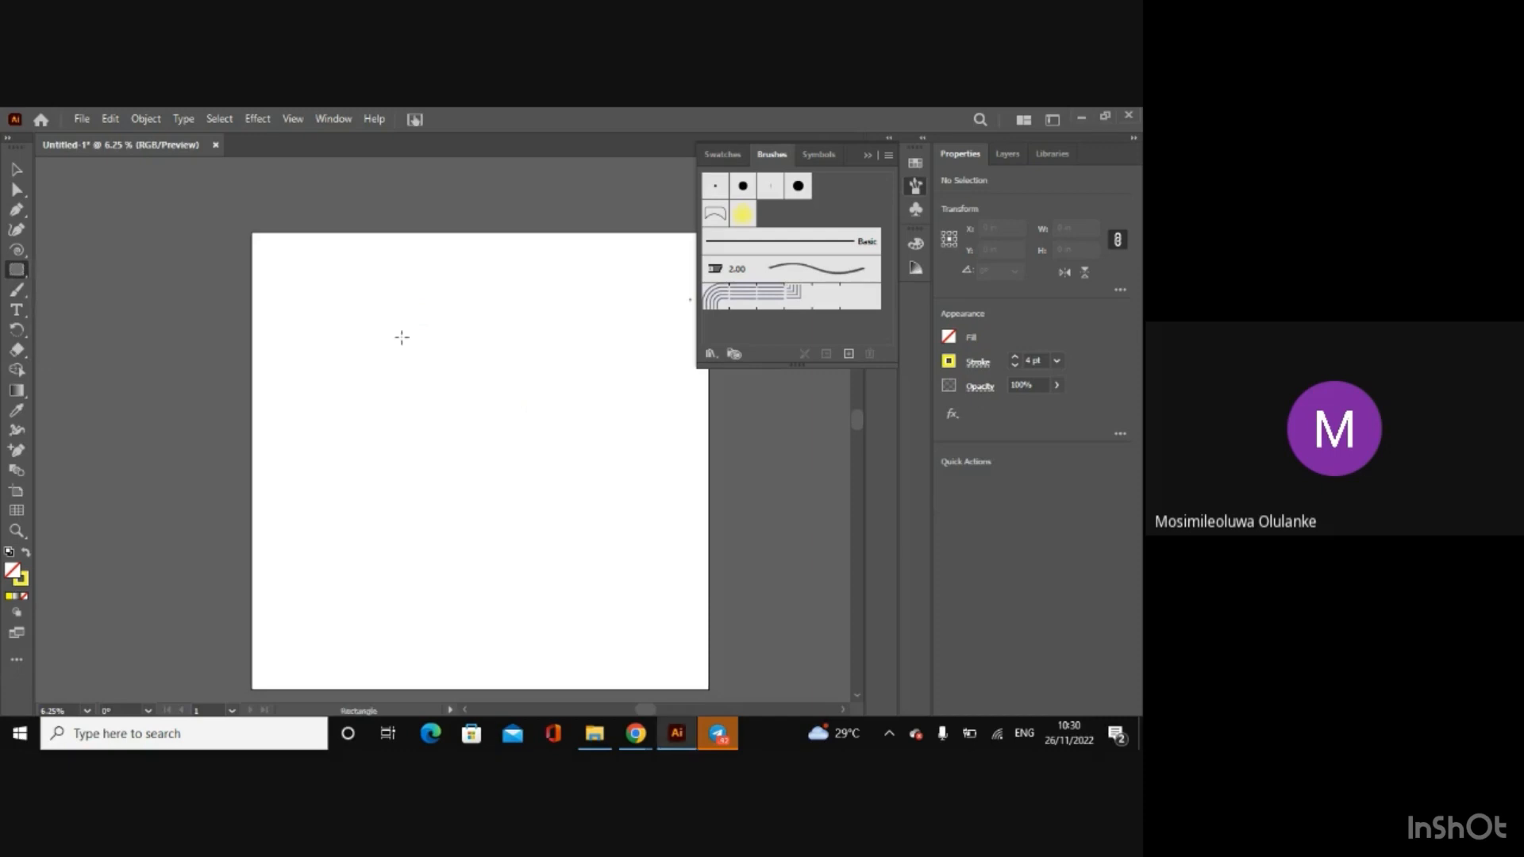
drag(363, 334, 593, 545)
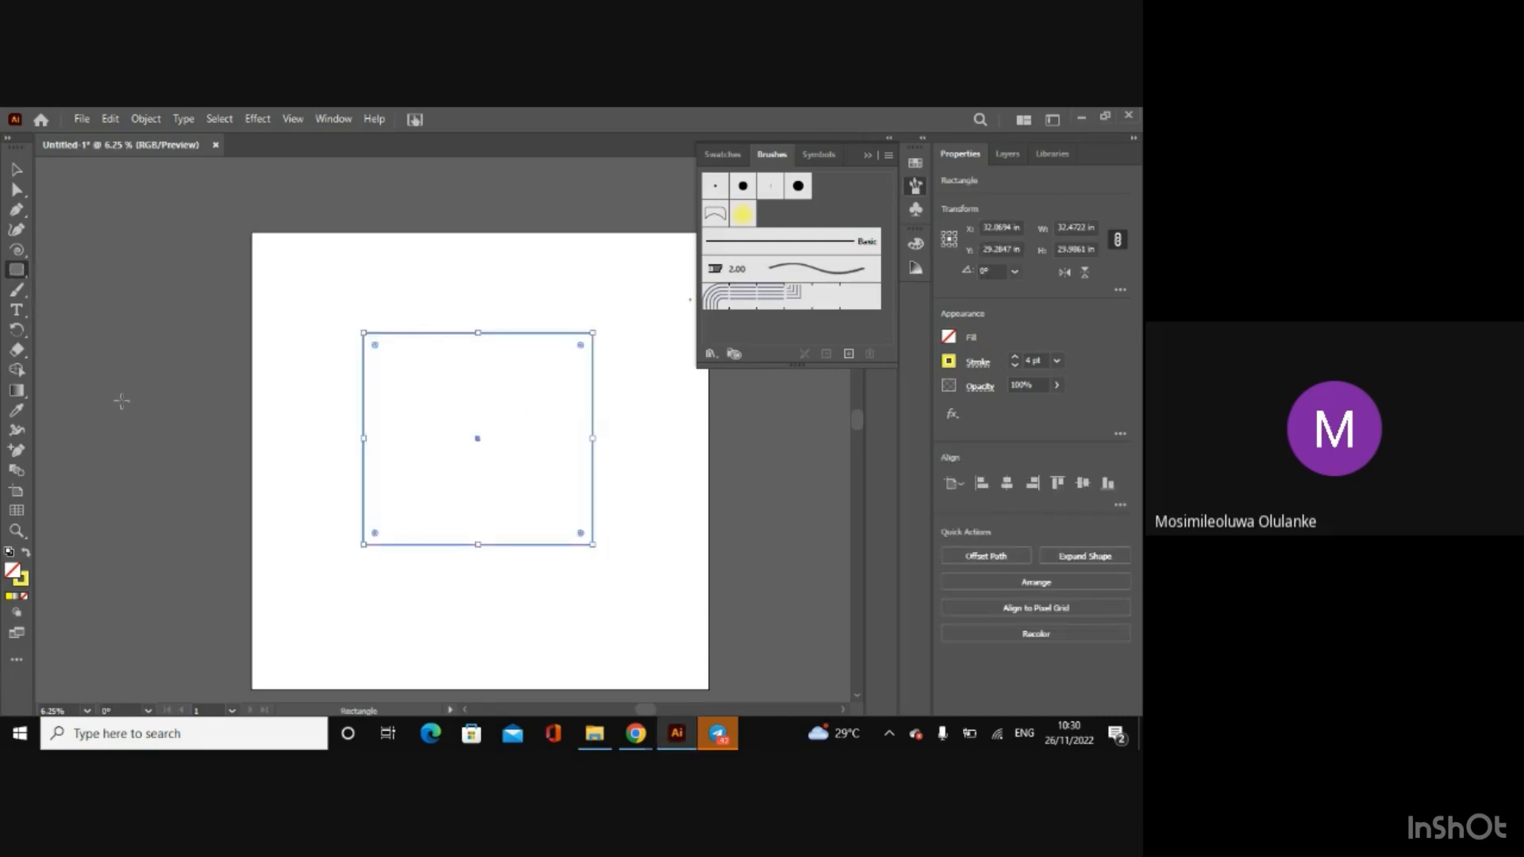
click(17, 332)
drag(360, 551, 304, 407)
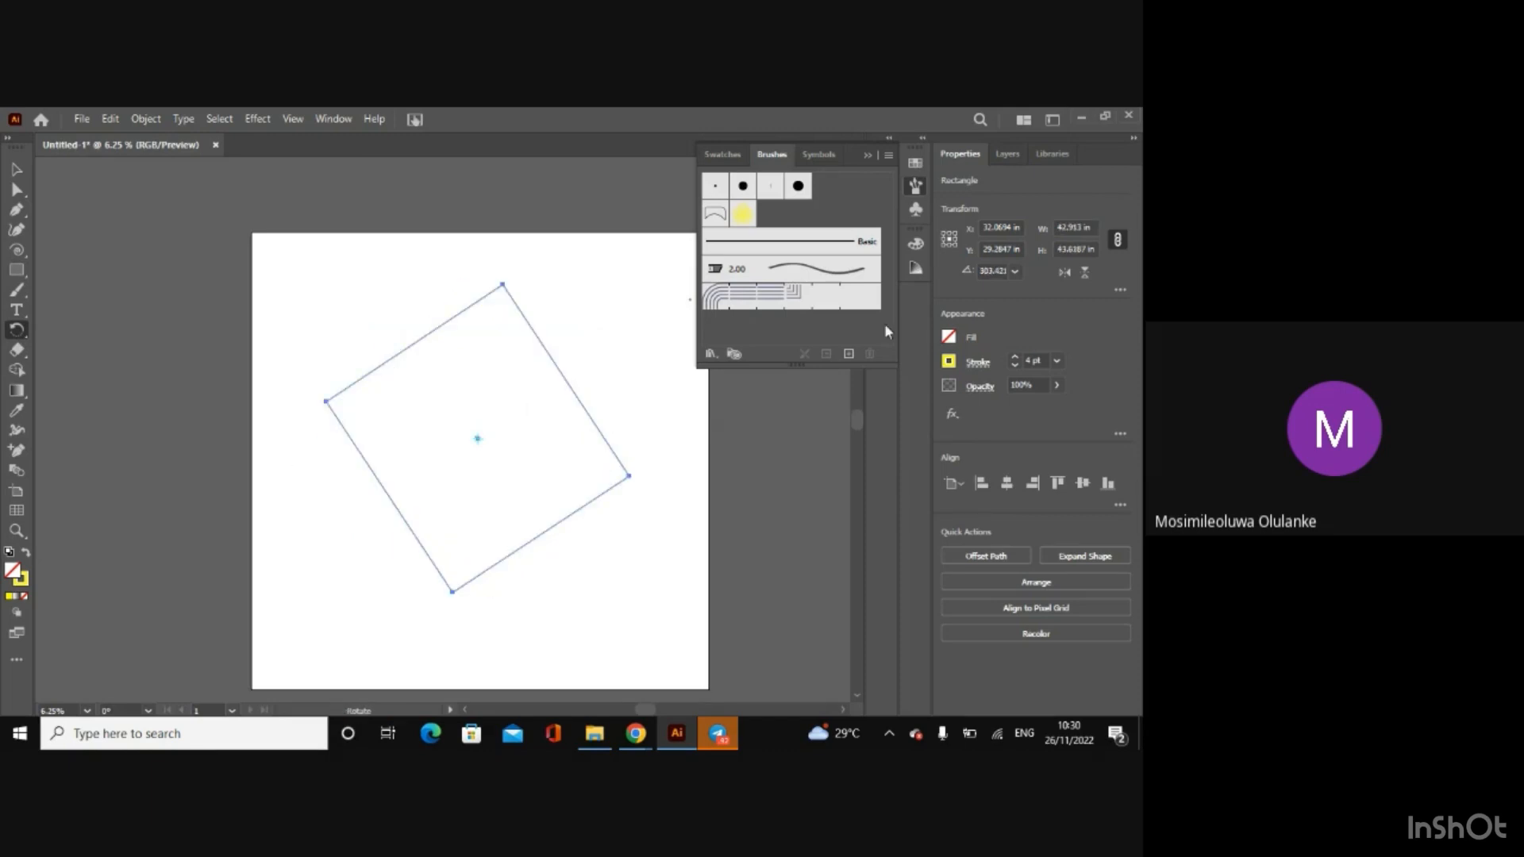
Step: Set the rotated rectangle's stroke colour to black
click(948, 364)
click(804, 422)
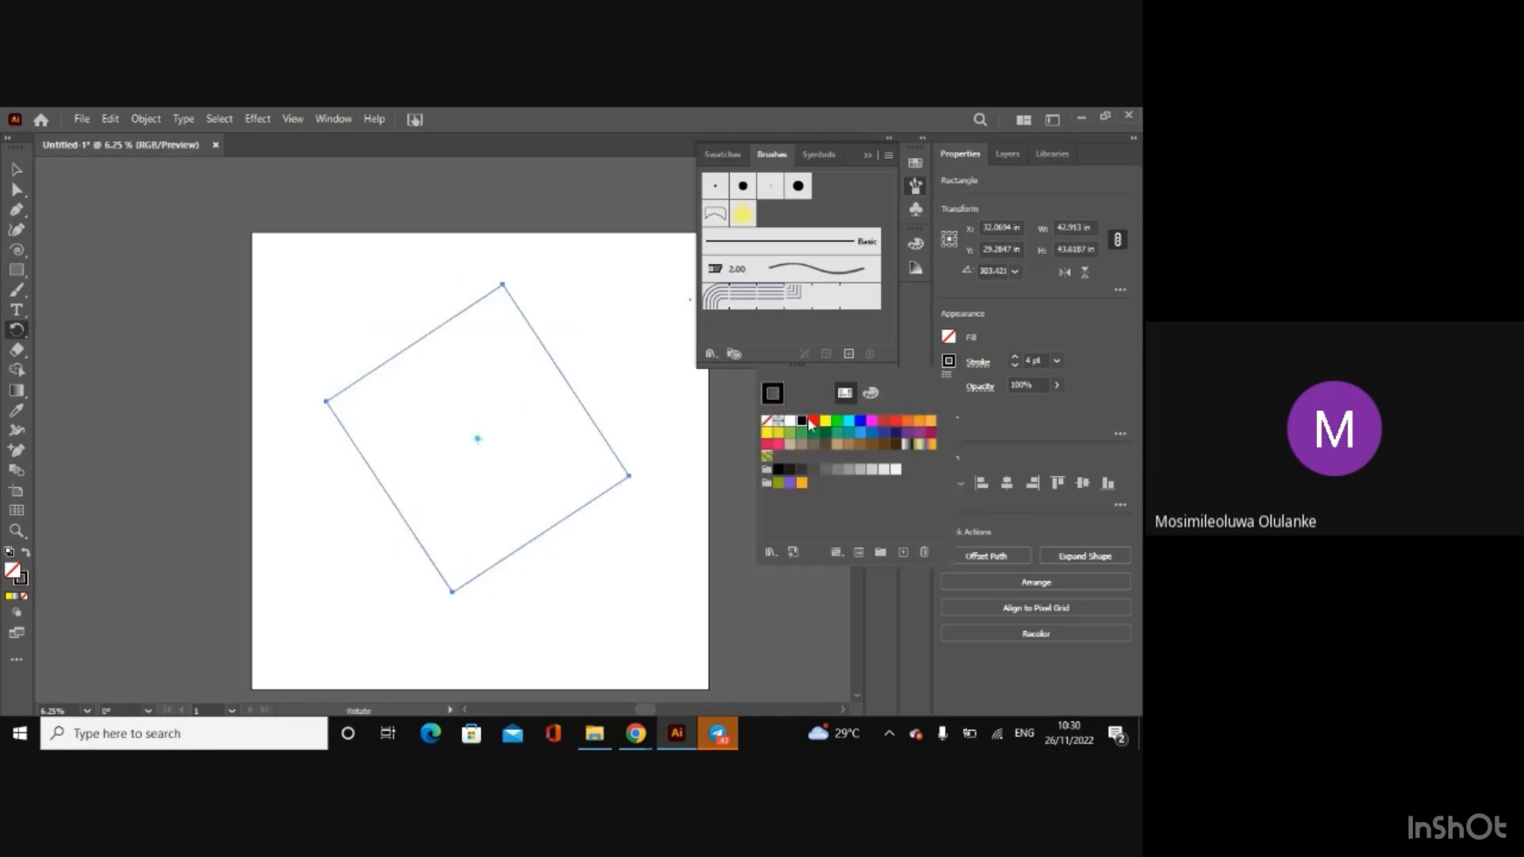
Step: Set the rectangle's stroke weight to 5 pt and rotate it by its corners and edge to an angle of about 192.3°
click(1014, 358)
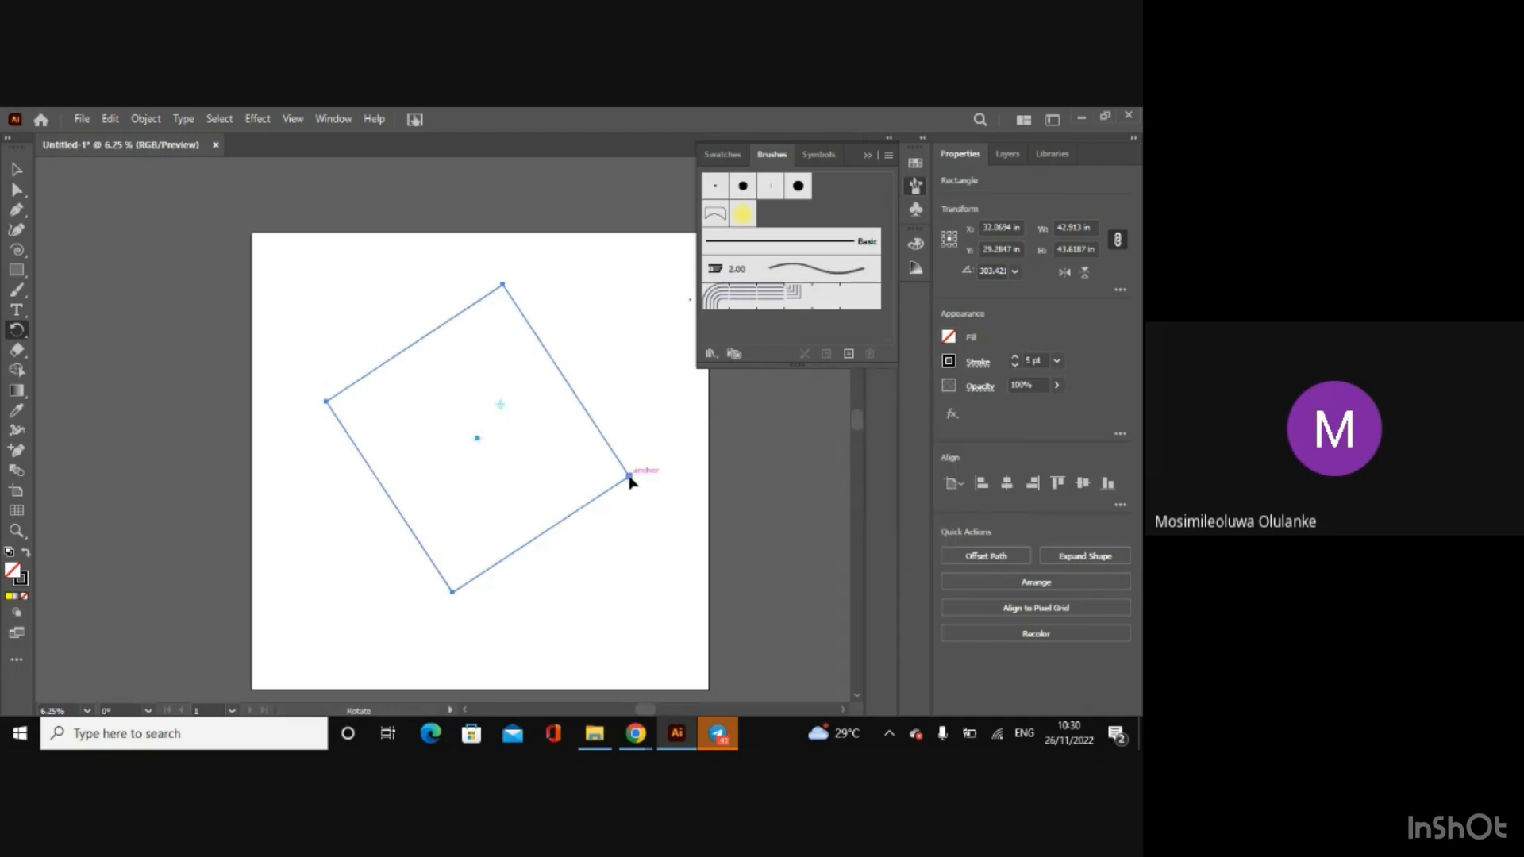
drag(637, 478, 348, 422)
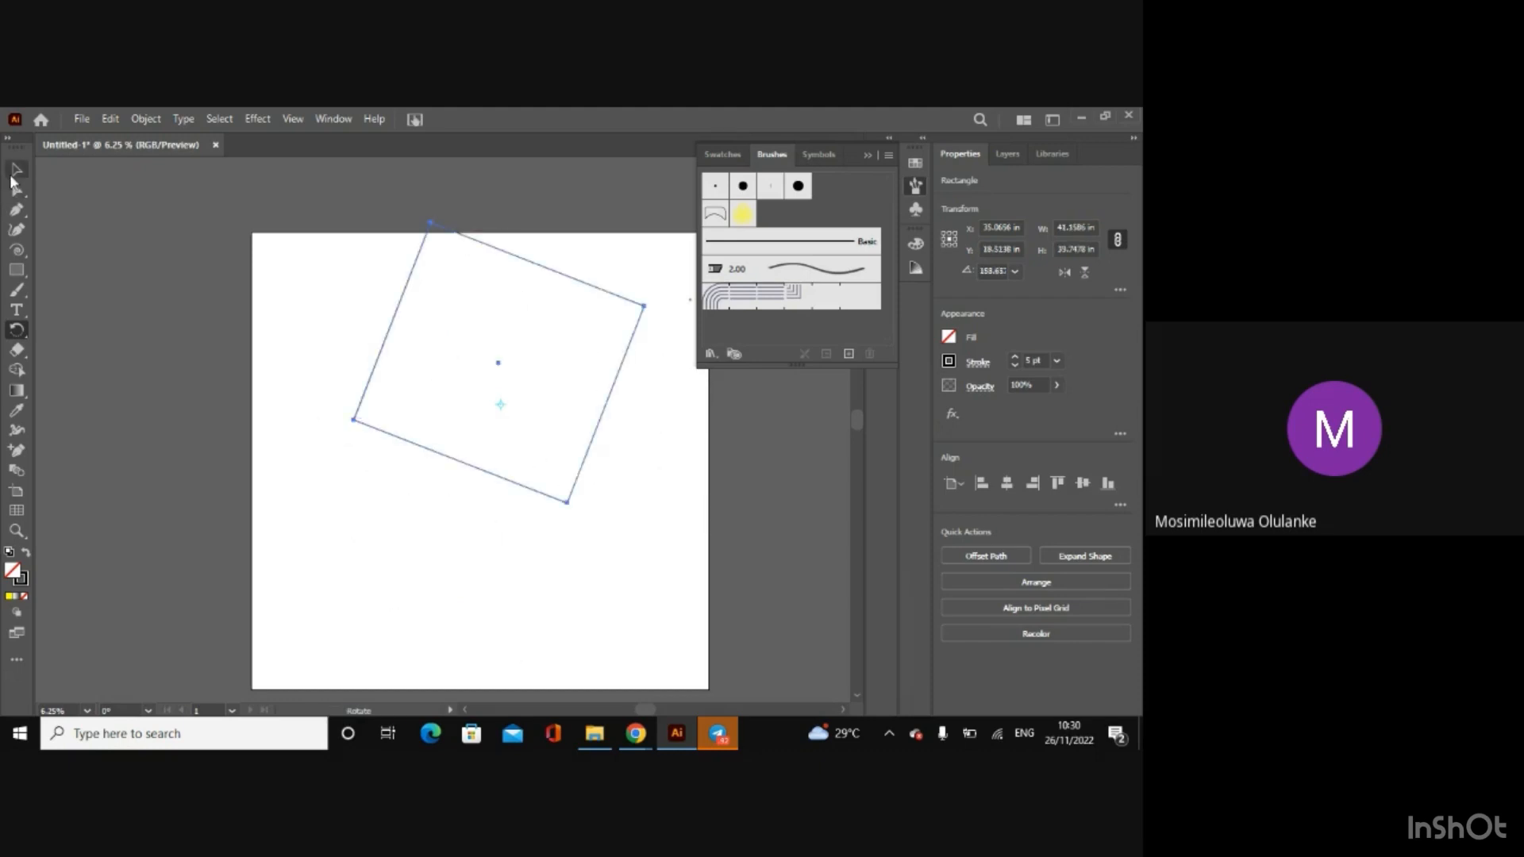
click(14, 172)
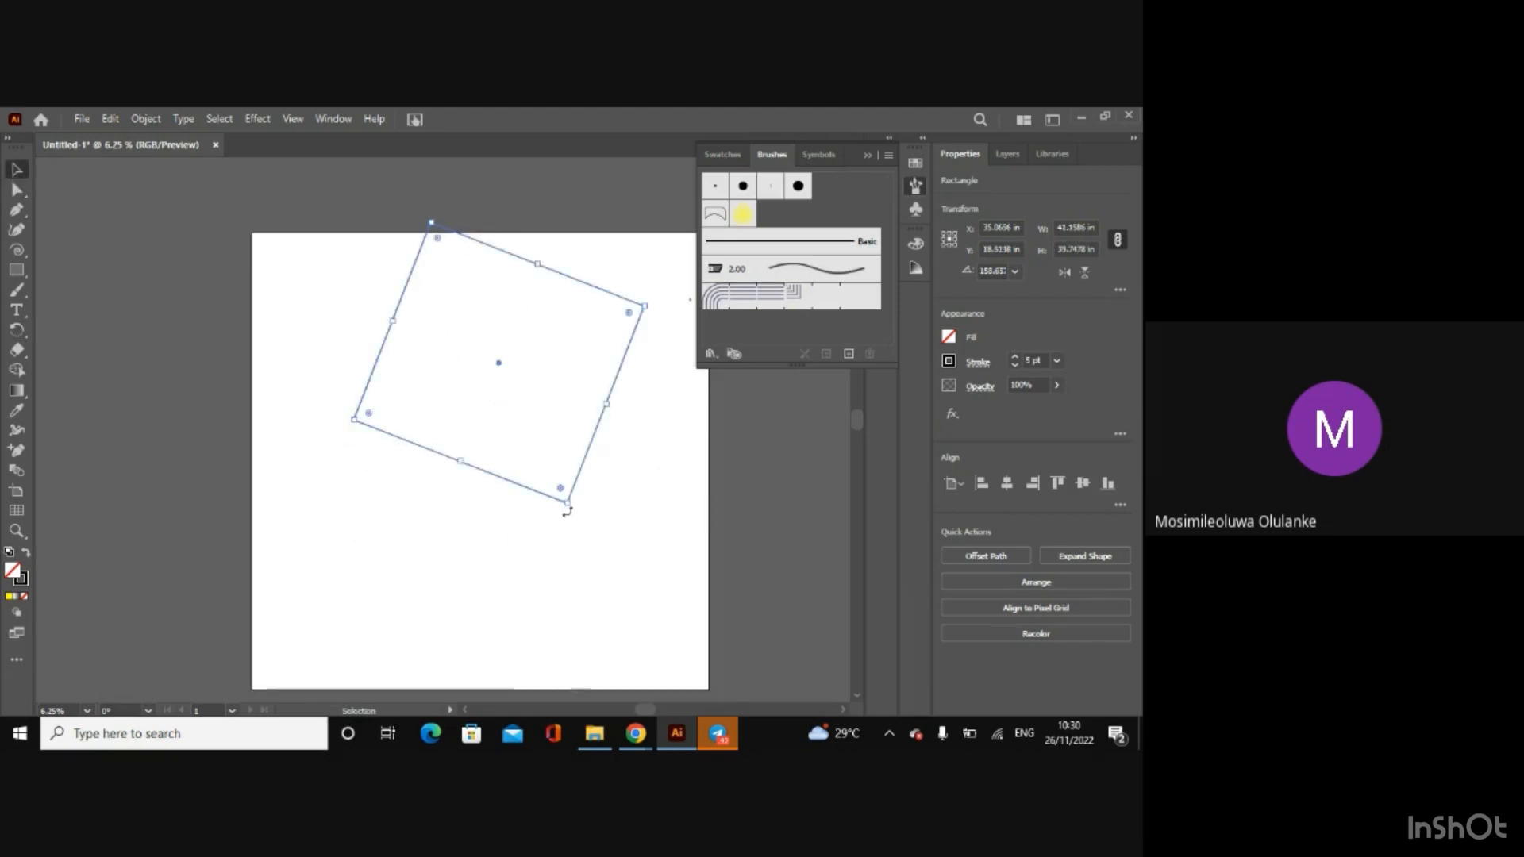
key(ctrl+equal)
key(ctrl+equal)
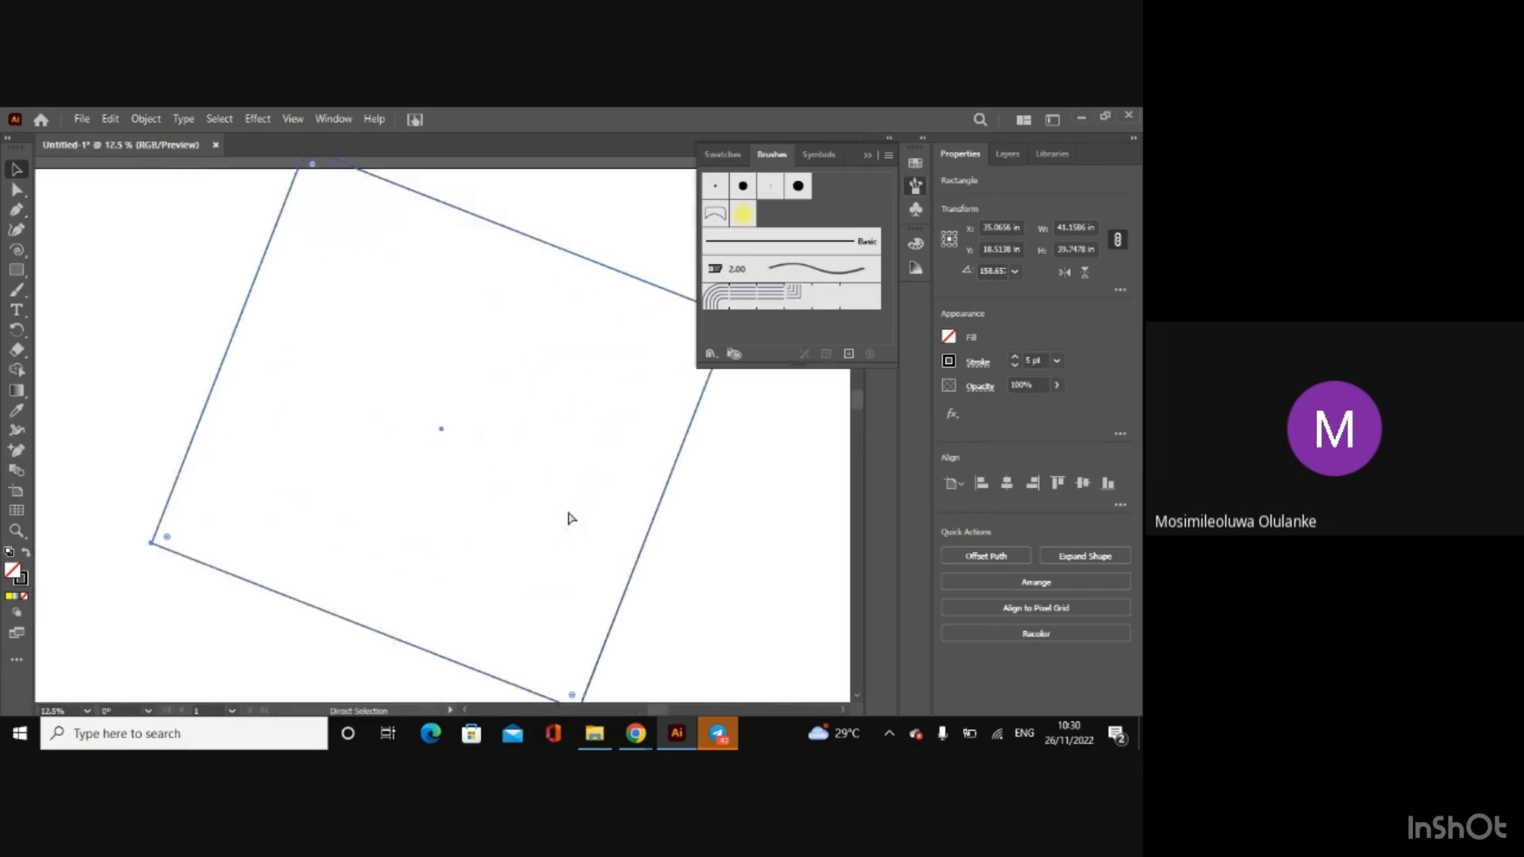
scroll(856, 403, down, 3)
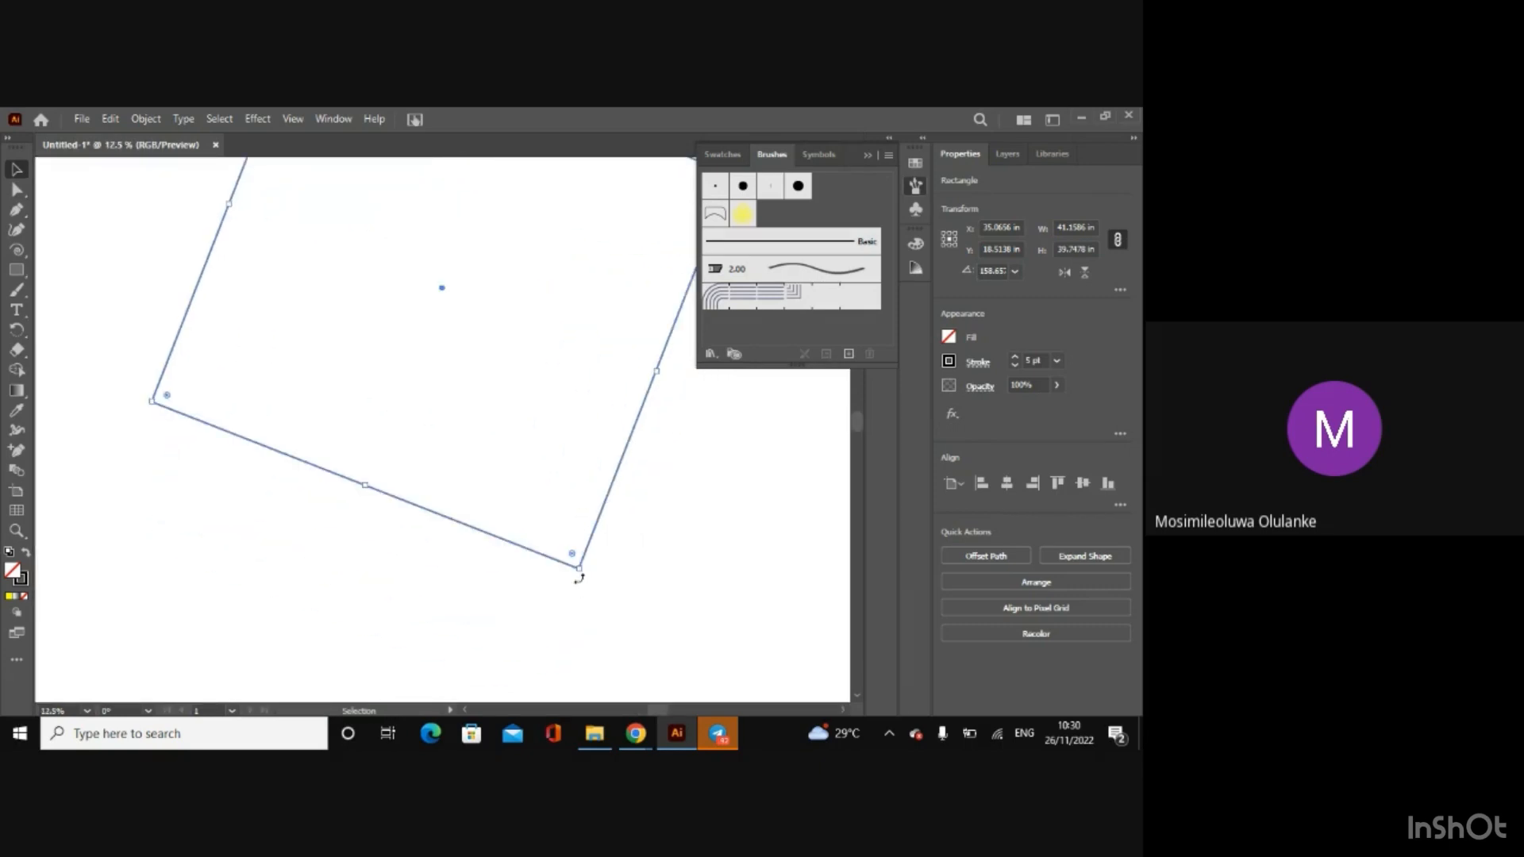
drag(578, 579, 665, 482)
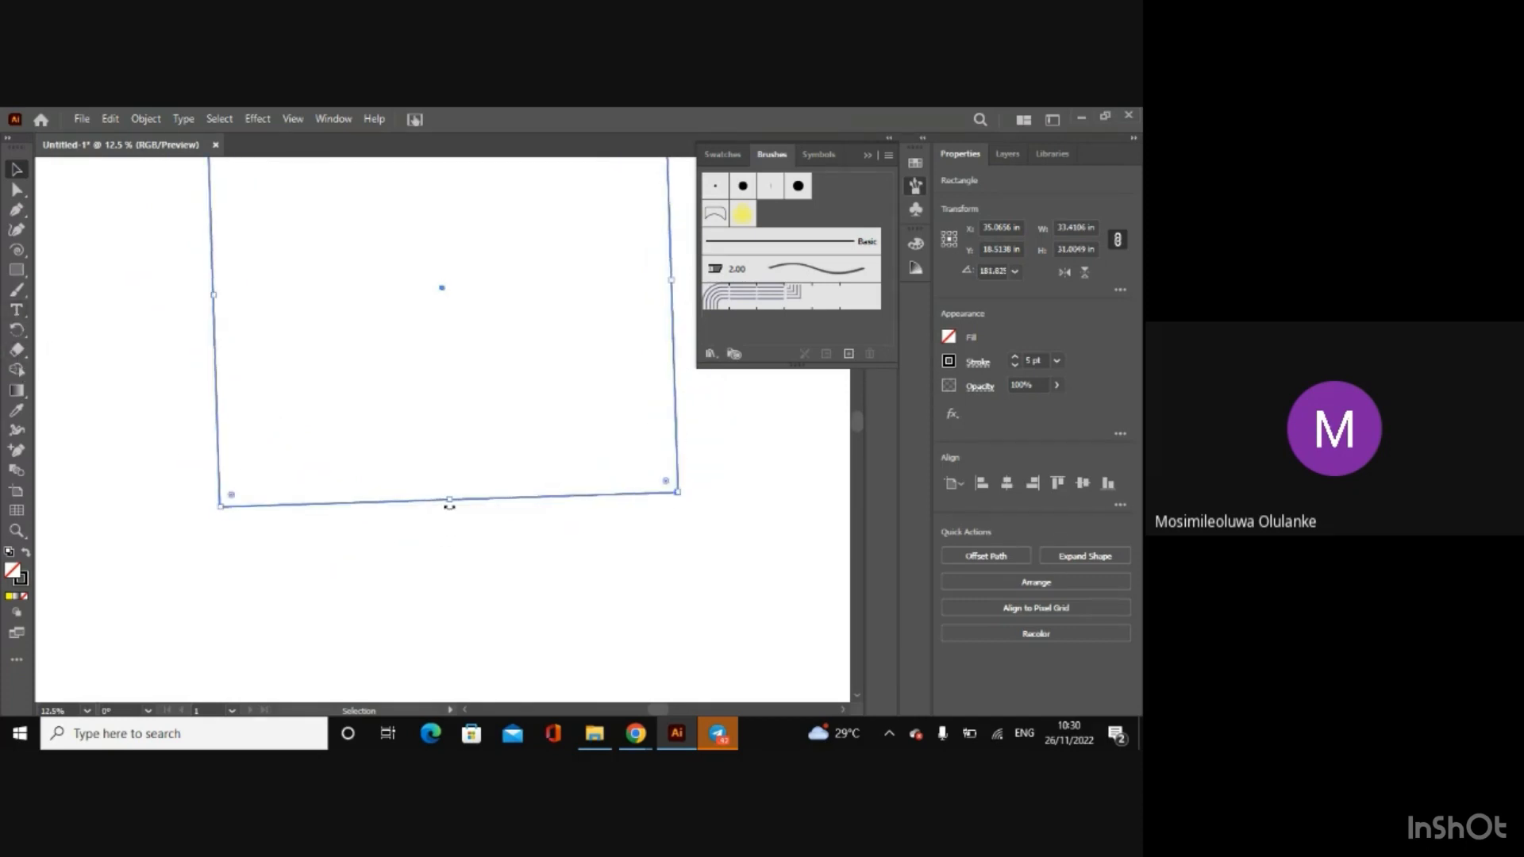
drag(449, 506, 512, 612)
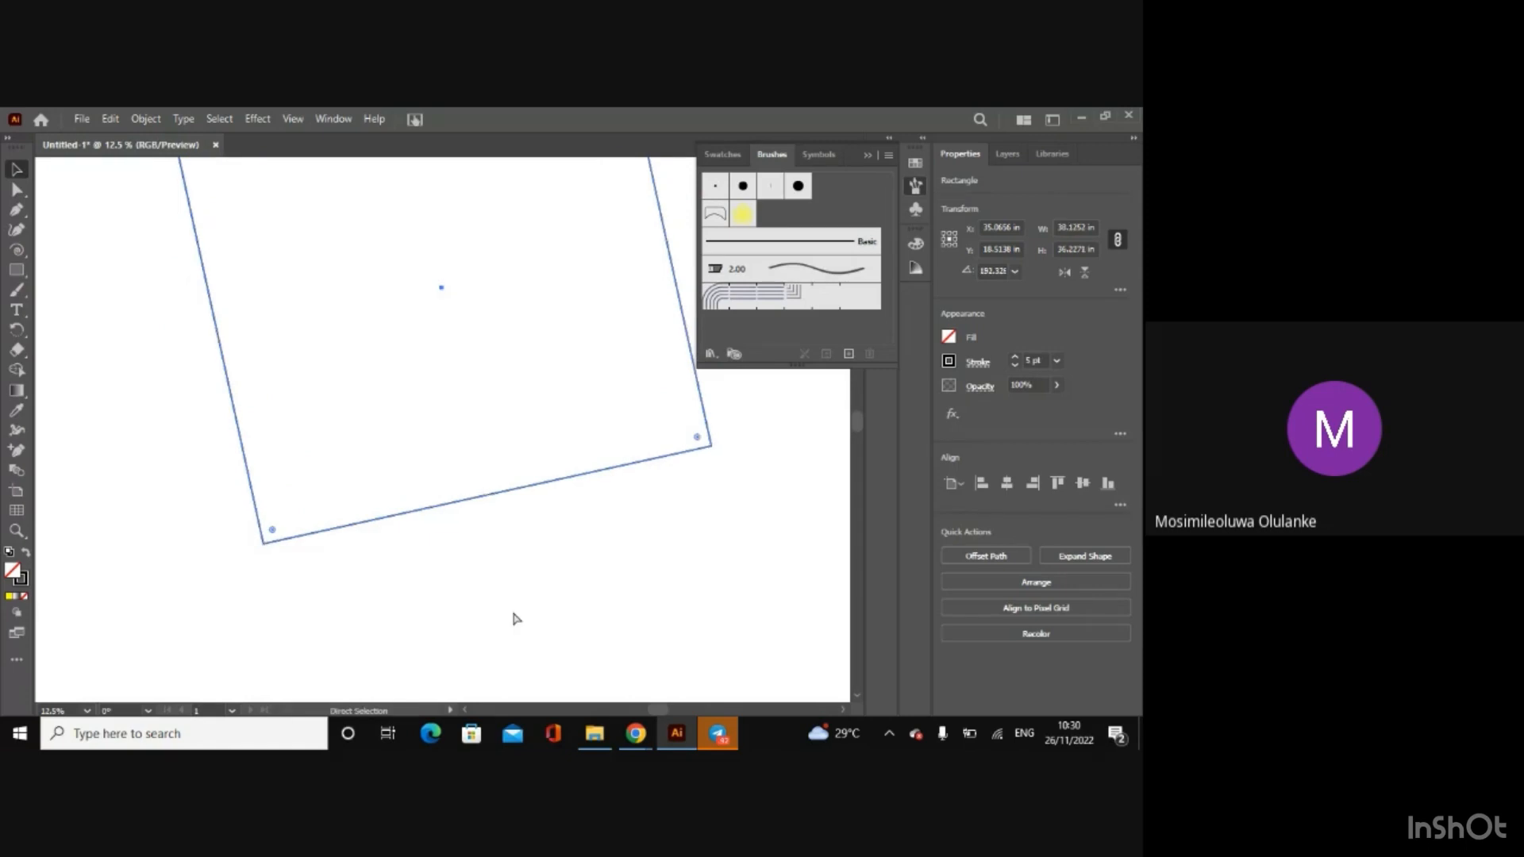
Step: Try the Eraser tool with a short stroke across the rectangle's upper-left corner, and undo the erasure
key(ctrl+minus)
click(26, 351)
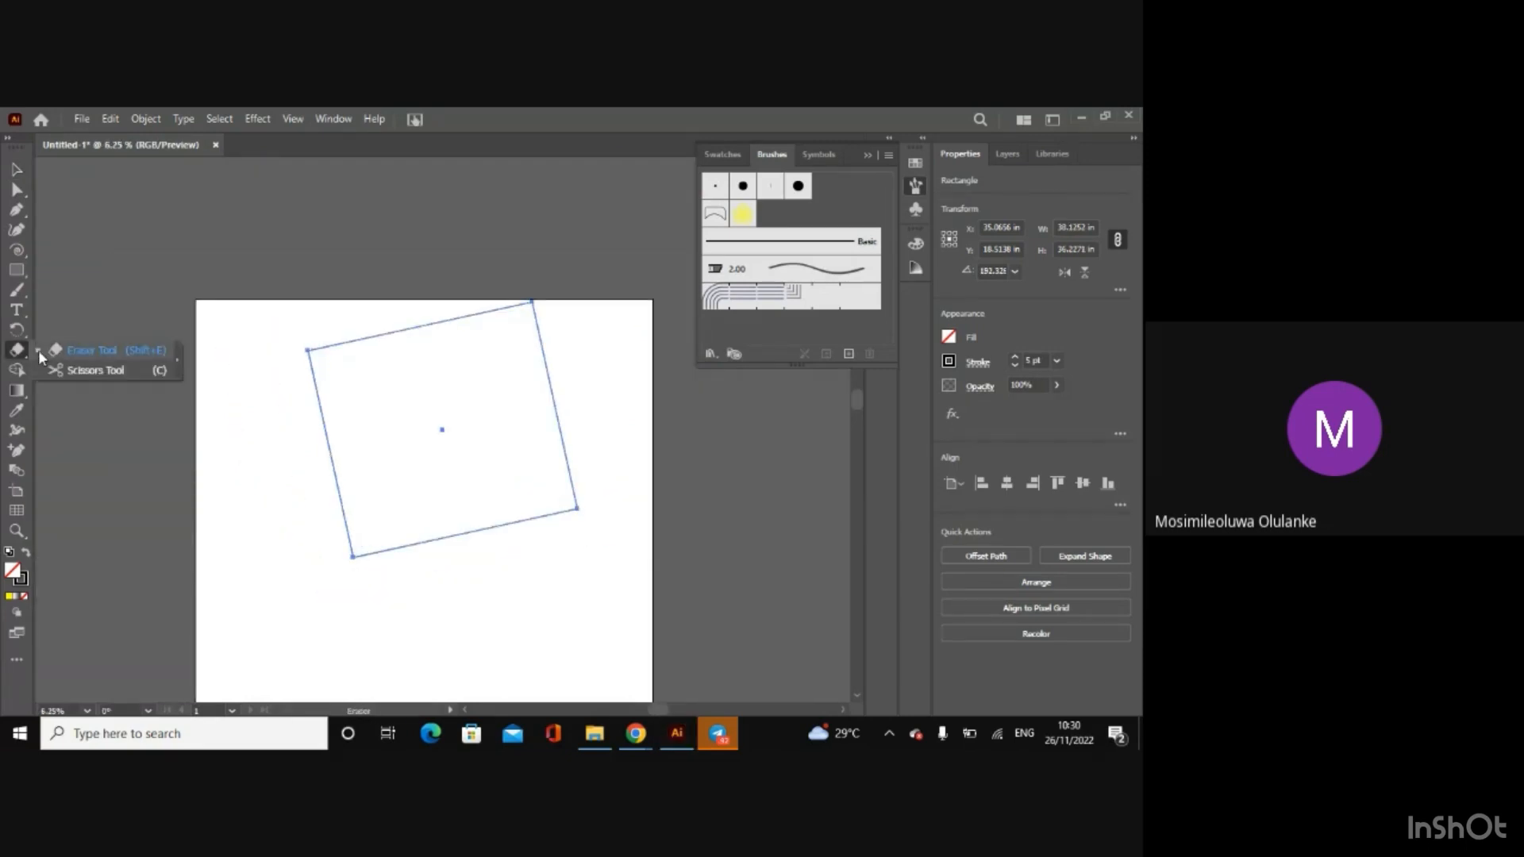
click(67, 351)
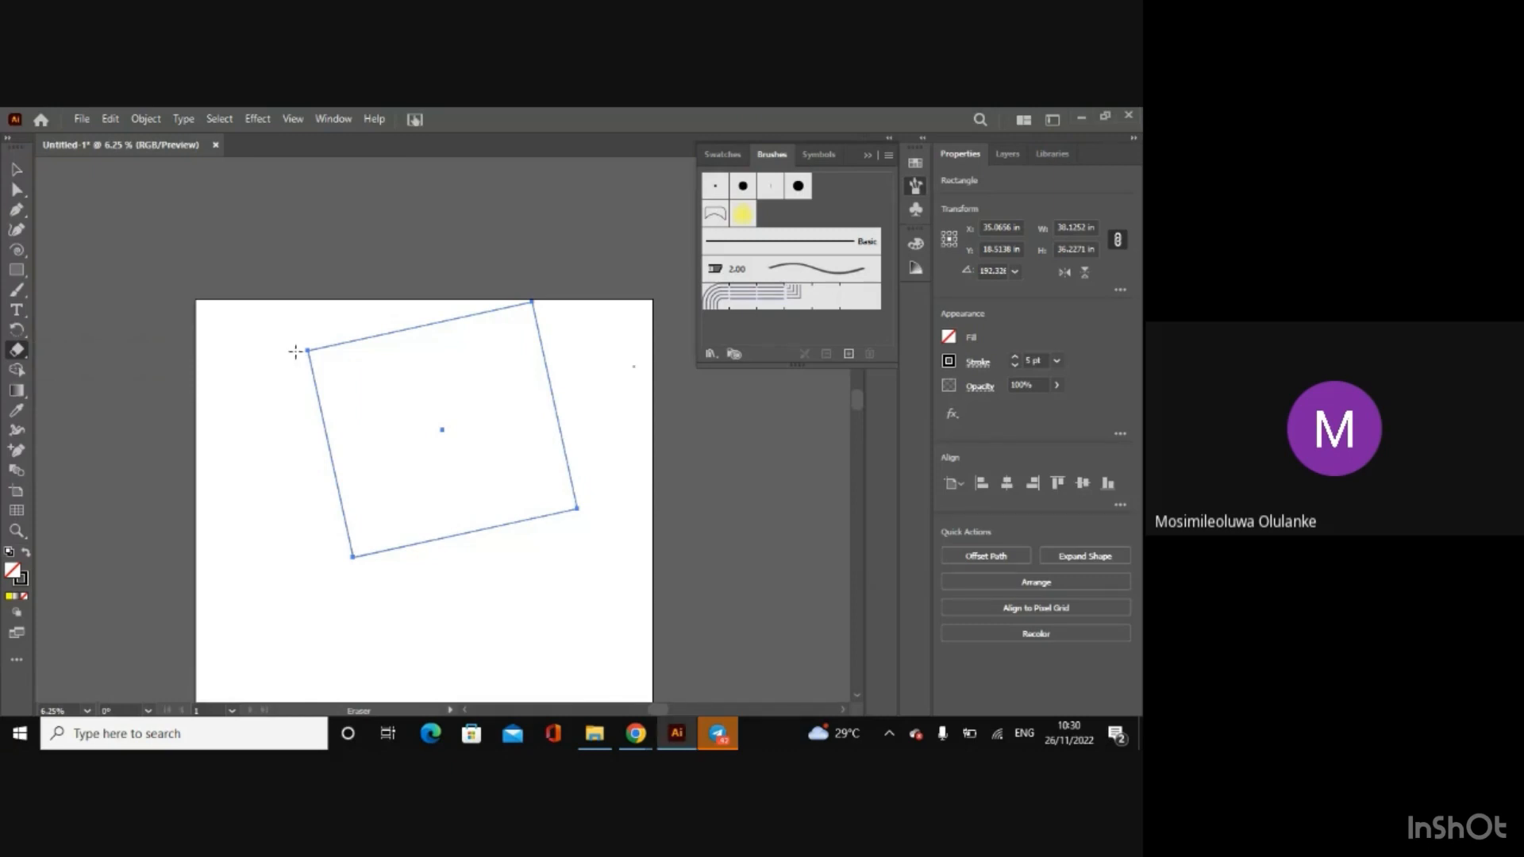
drag(294, 363, 320, 387)
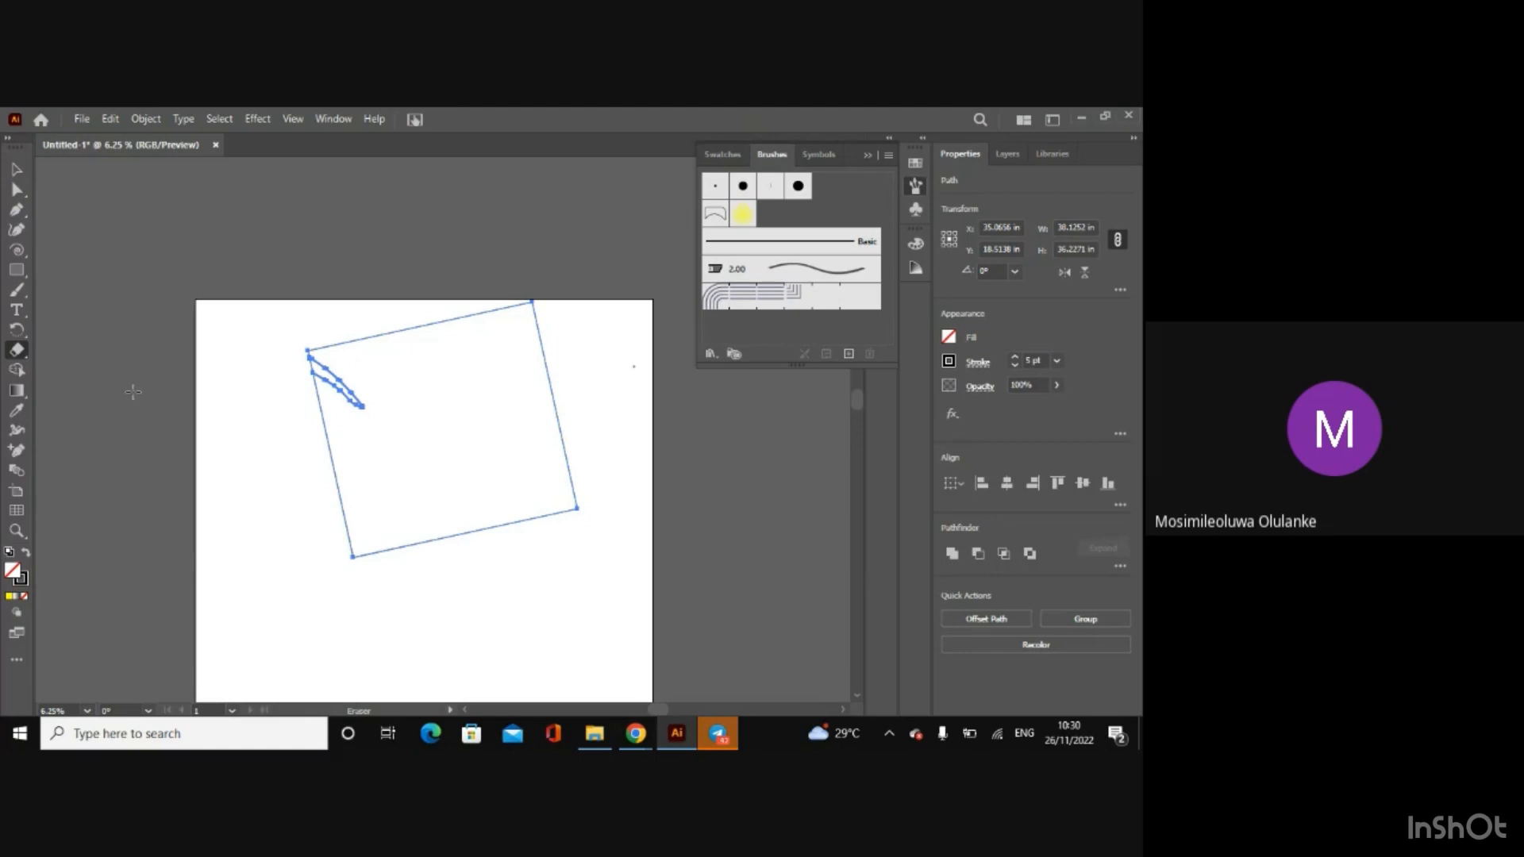
key(ctrl+z)
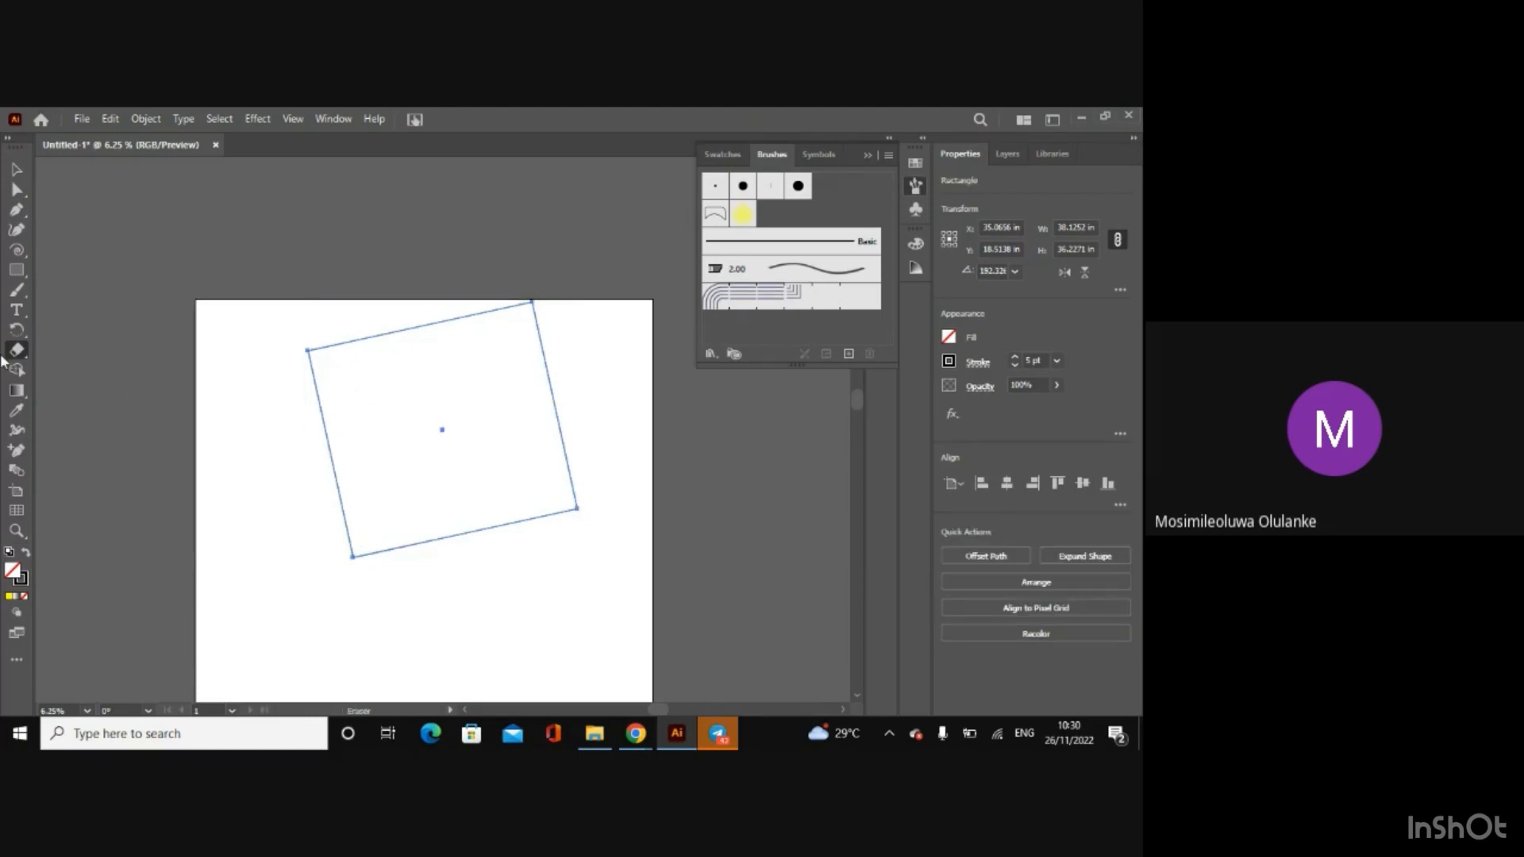
Step: Cut the rectangle's left edge at two points with the Scissors tool and delete the segment between them
drag(13, 356, 57, 371)
click(316, 392)
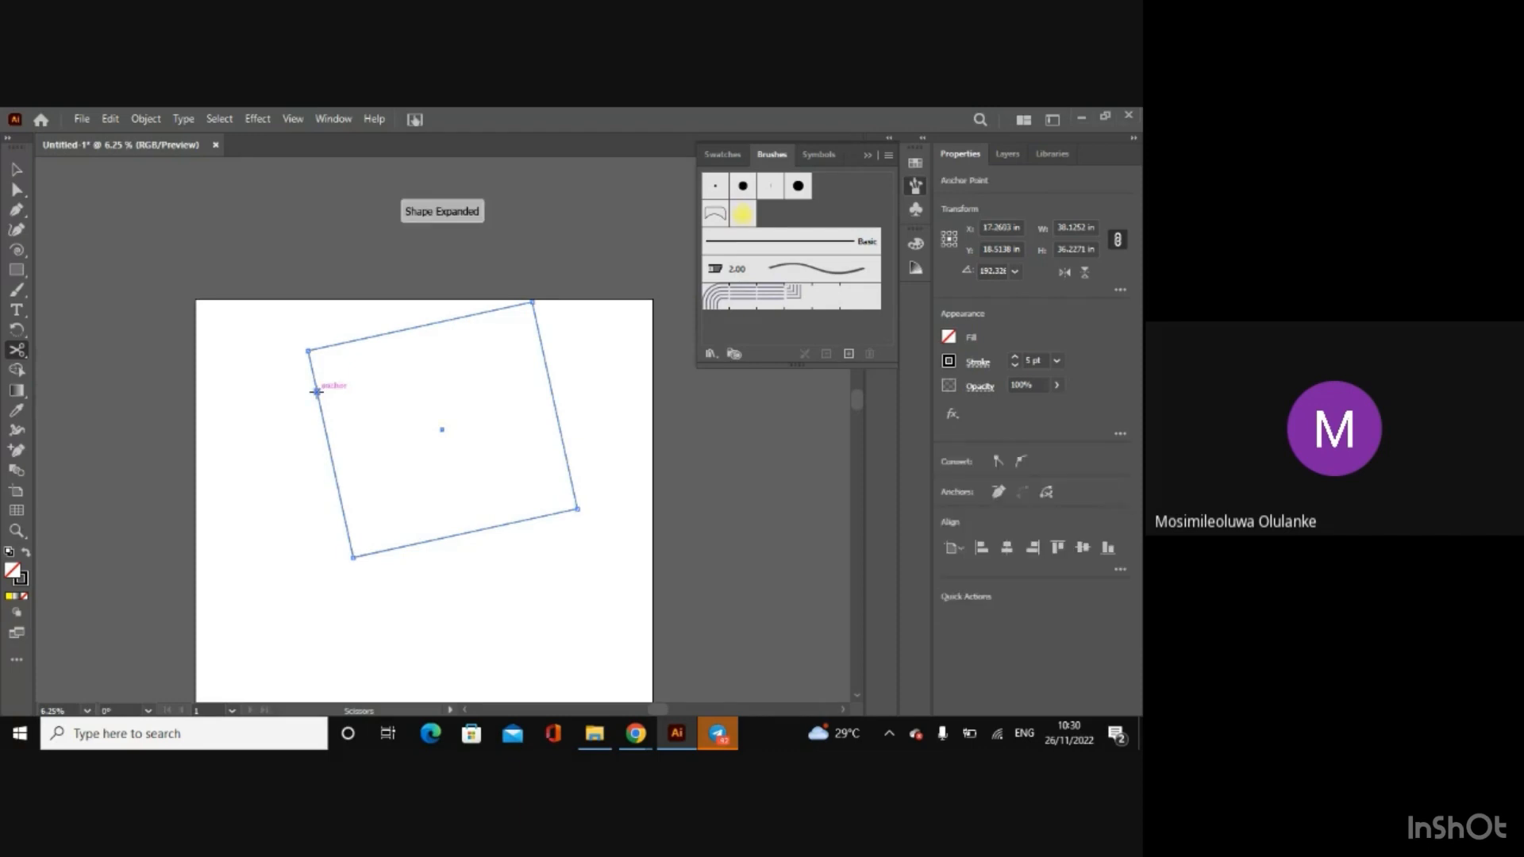
click(334, 472)
key(v)
click(324, 432)
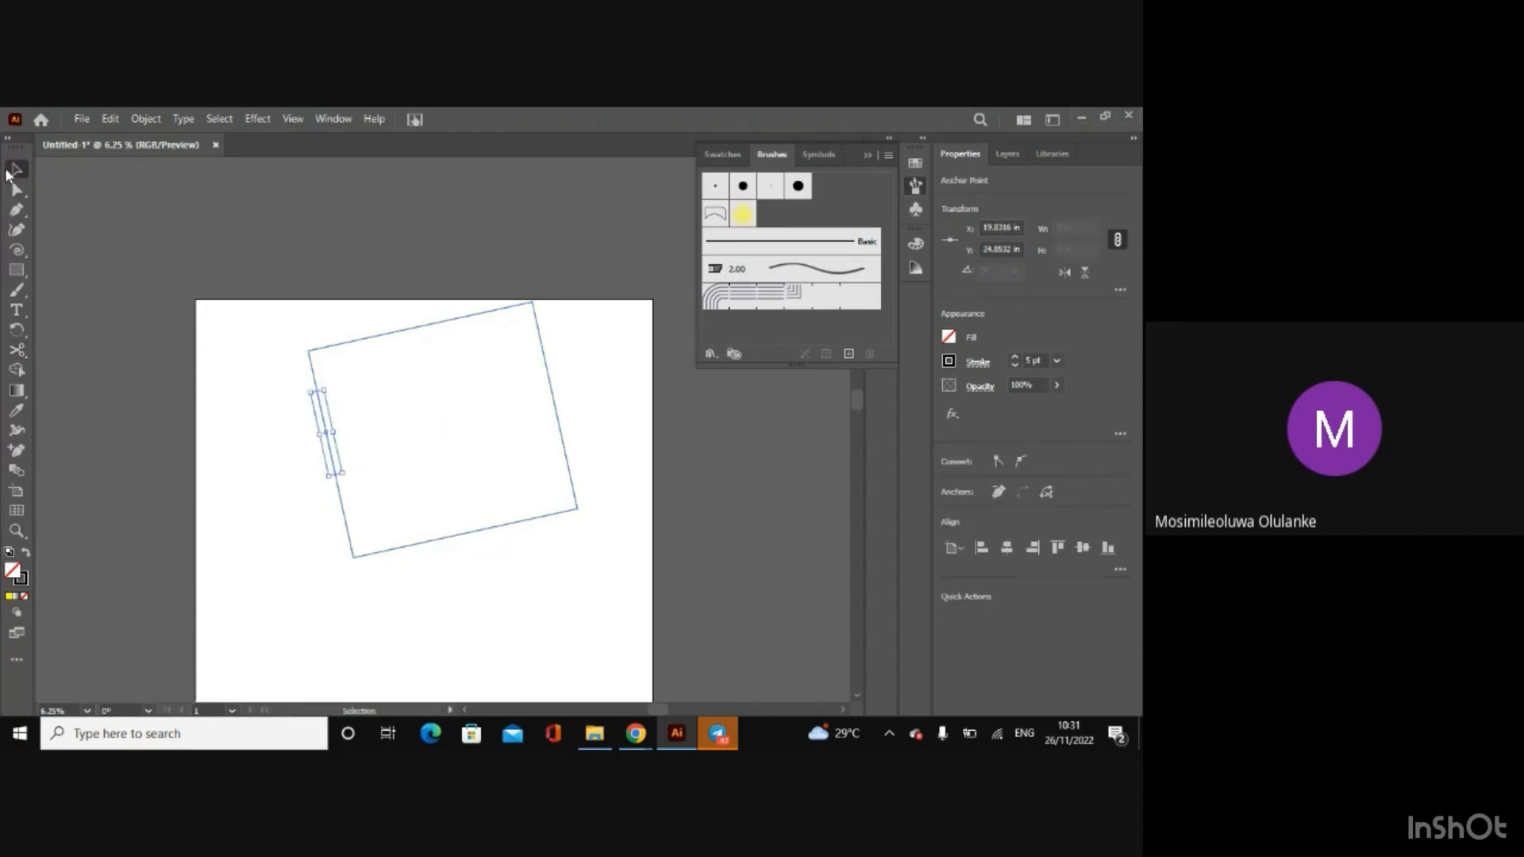
key(Delete)
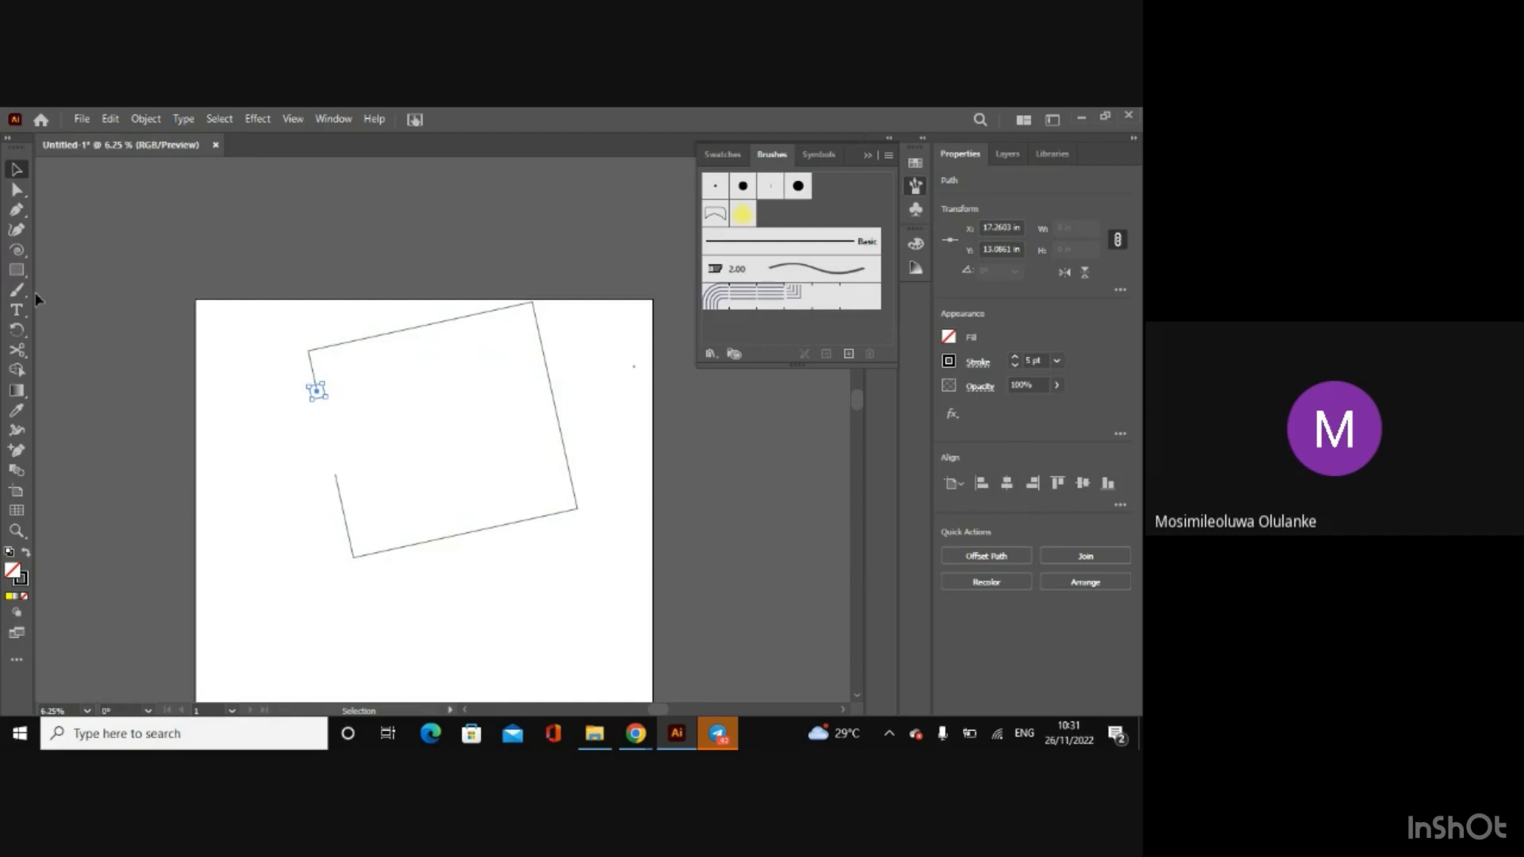
click(213, 376)
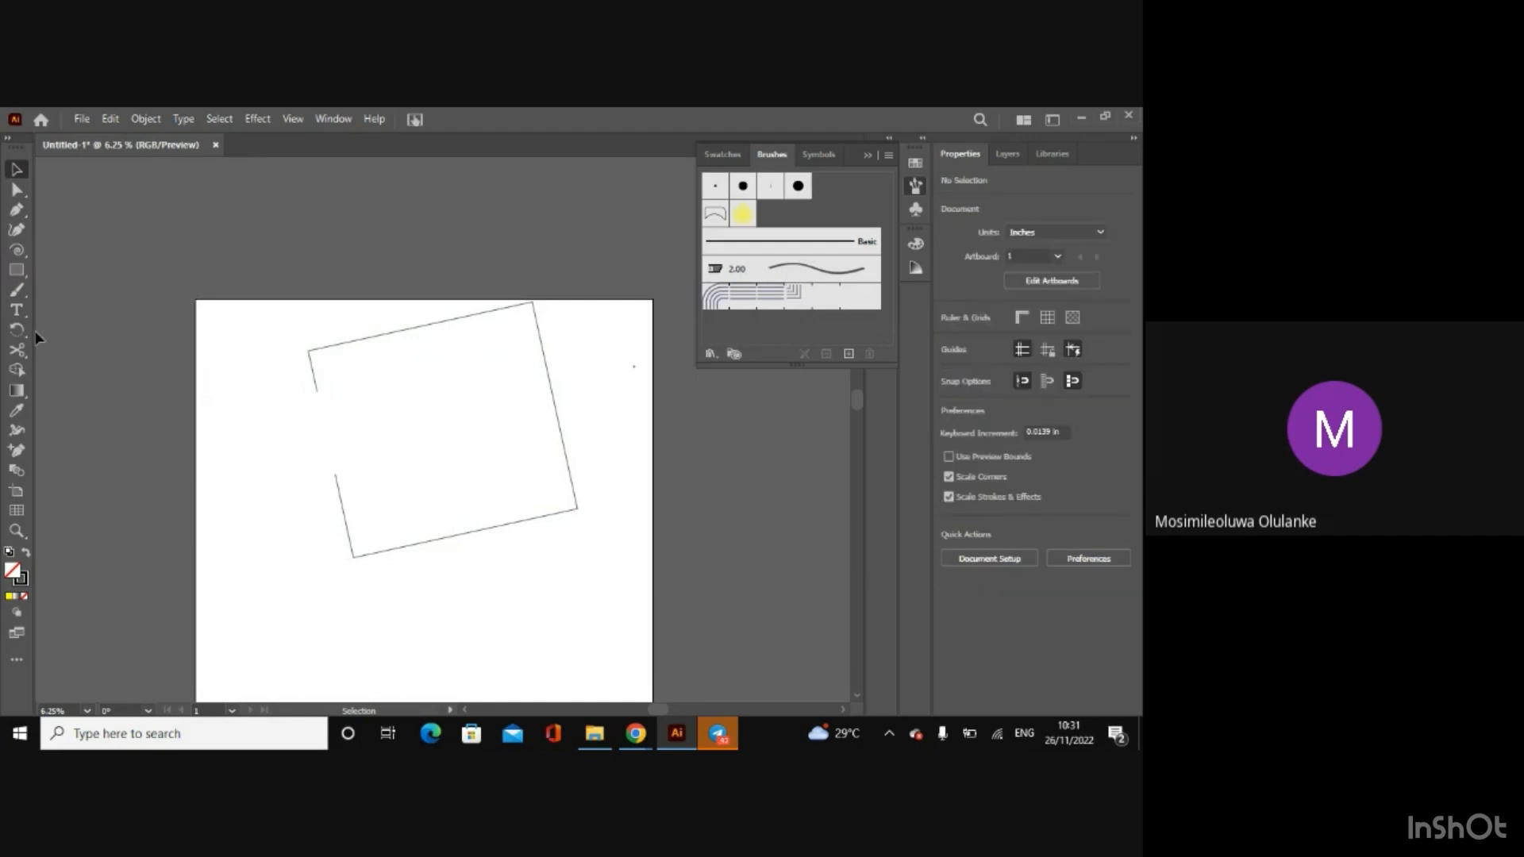
Step: Delete the remaining open rectangle outline from the artboard
click(374, 340)
key(Delete)
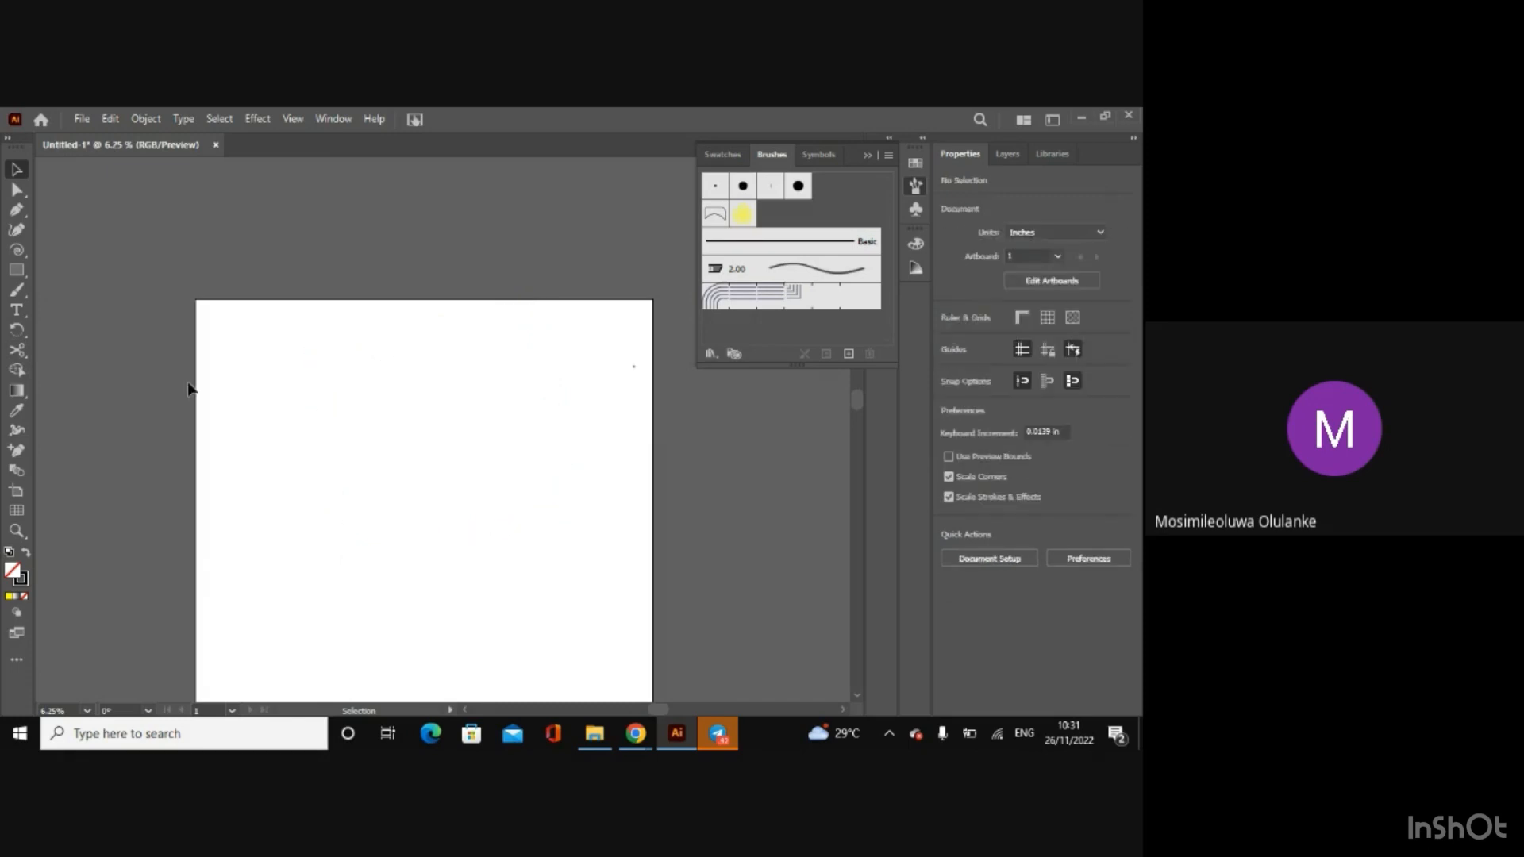
drag(564, 346, 646, 464)
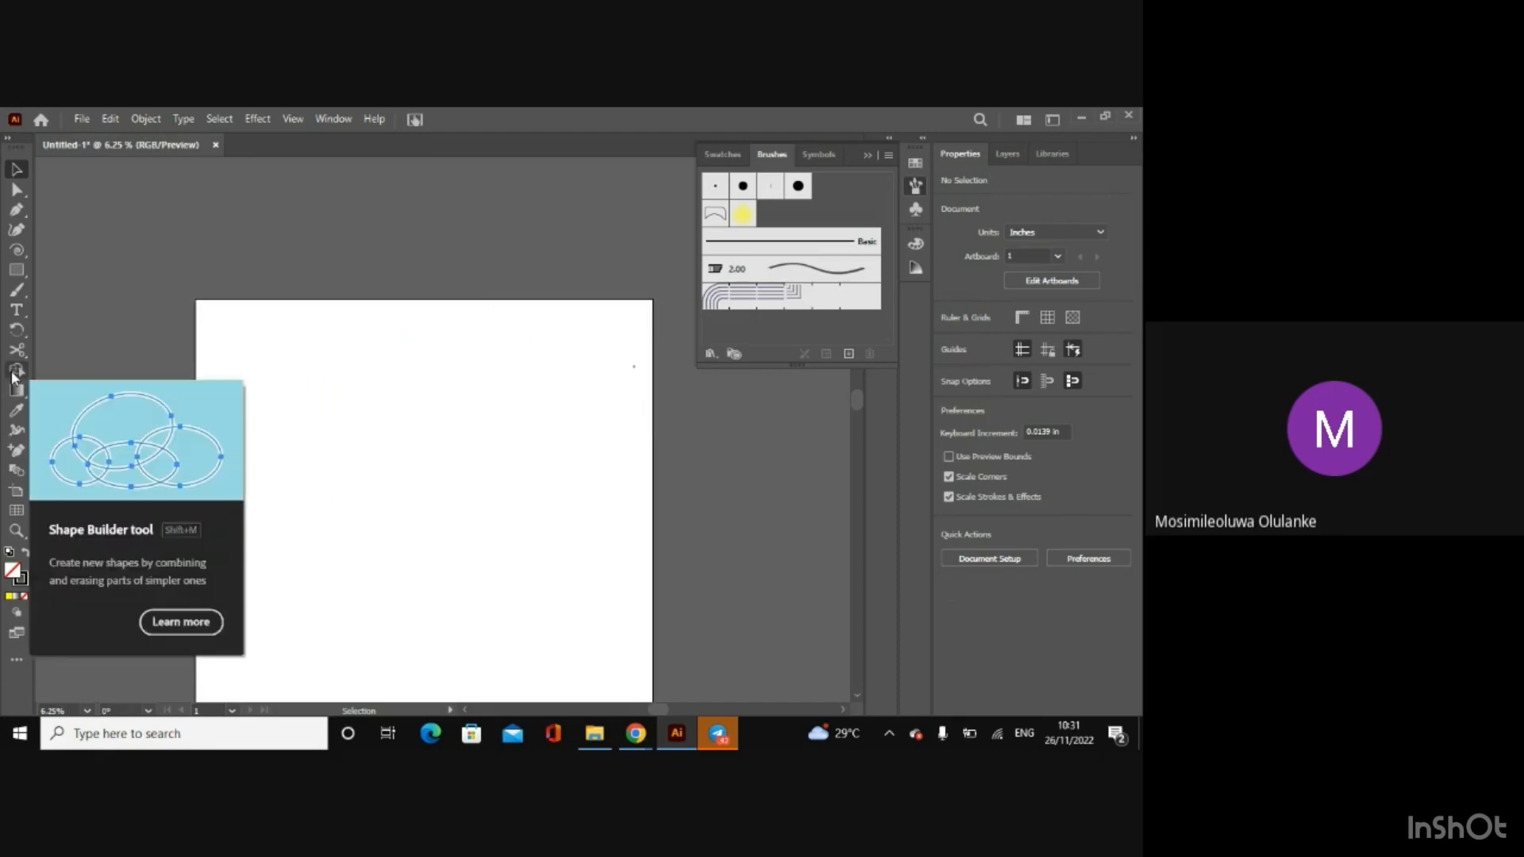
Step: Draw a circle about 23.3 in wide in the artboard's upper-left area and fill it with blue
click(856, 696)
click(855, 696)
click(855, 696)
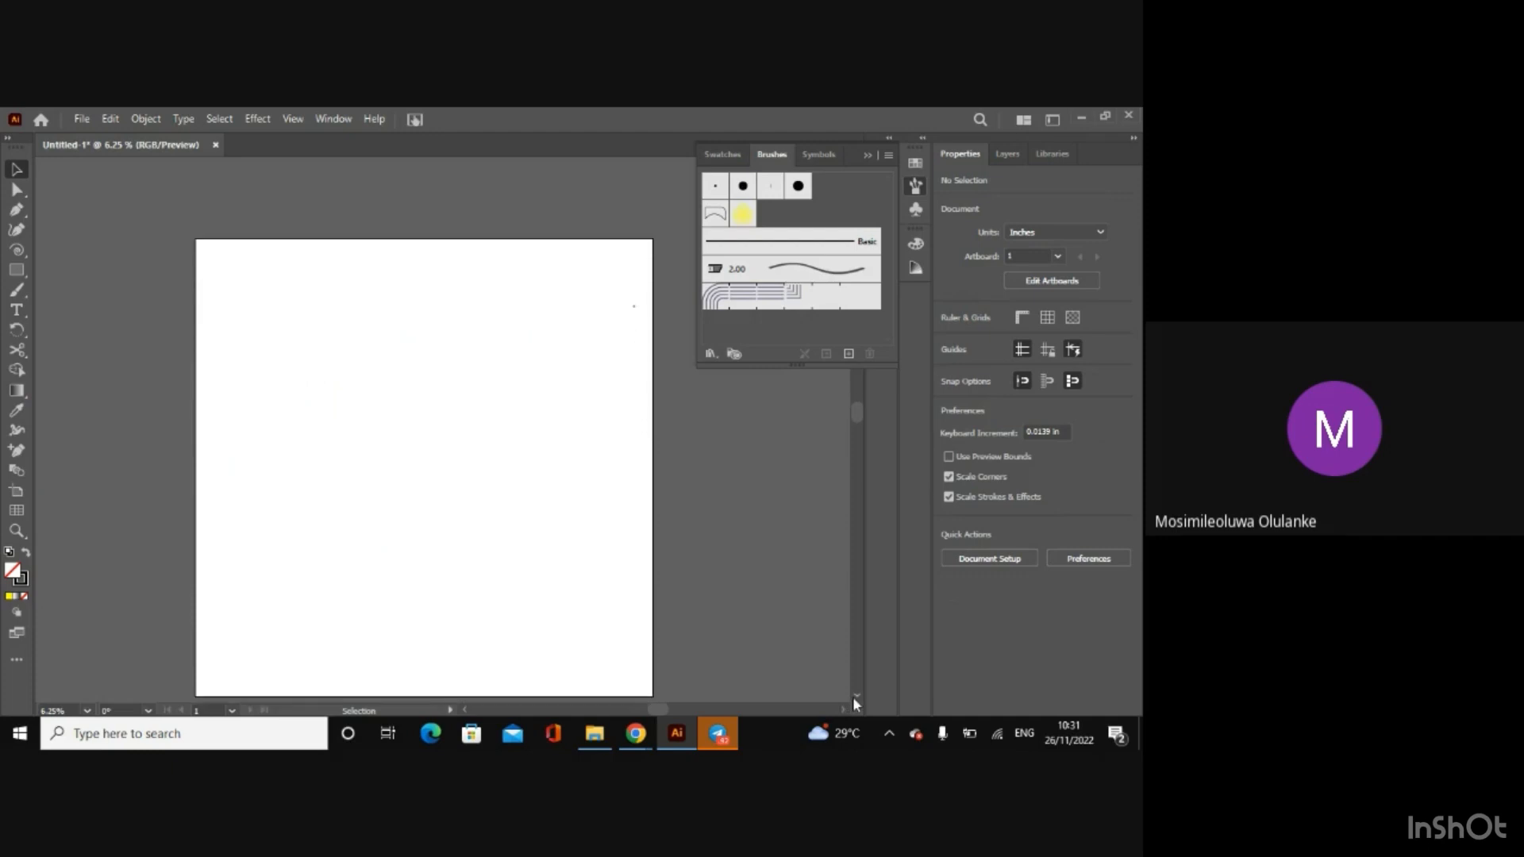
click(853, 697)
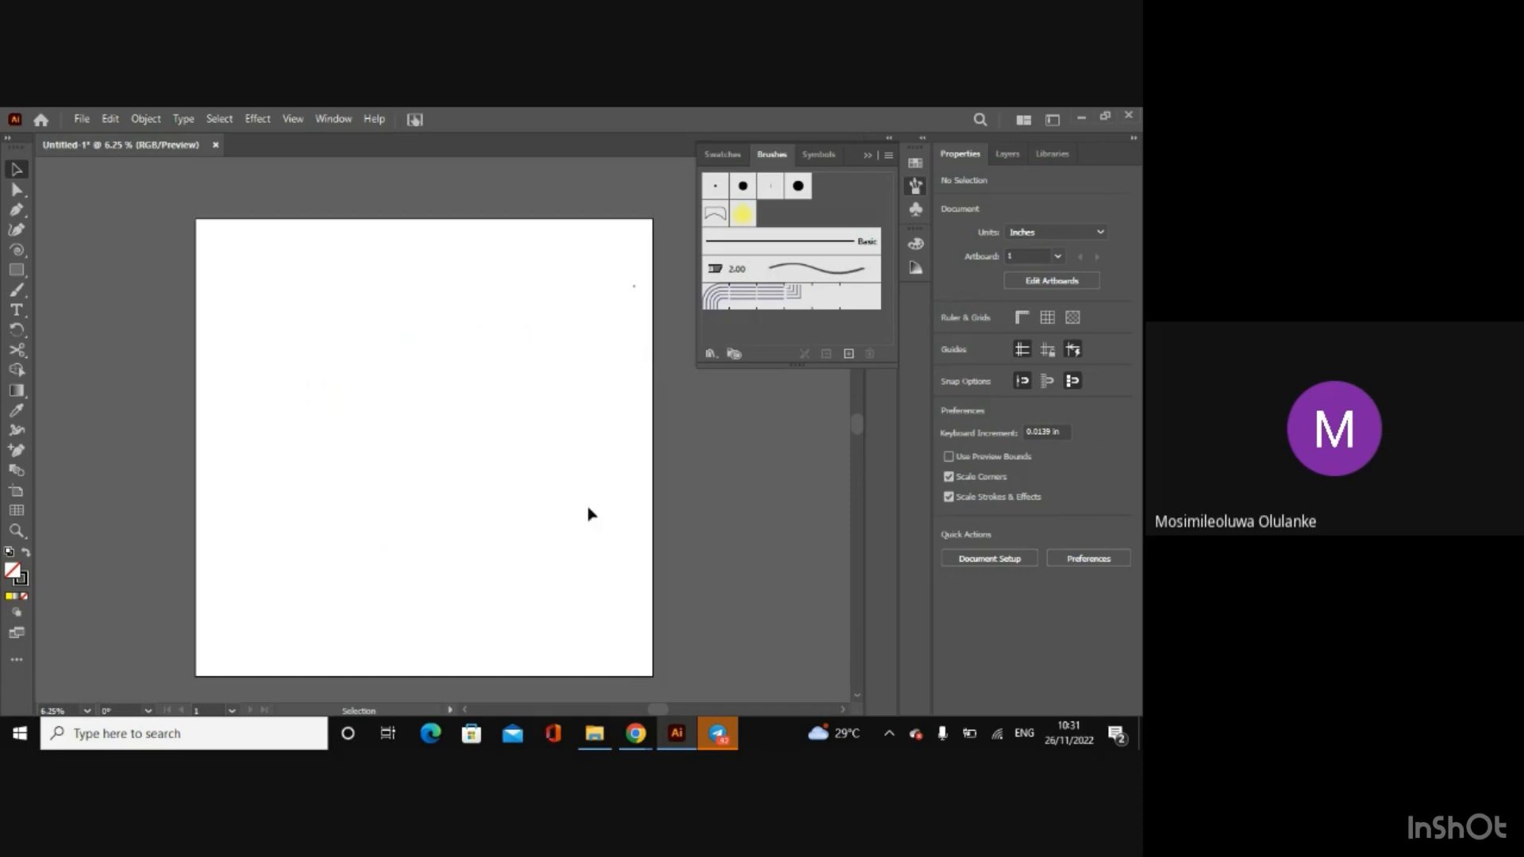
click(17, 270)
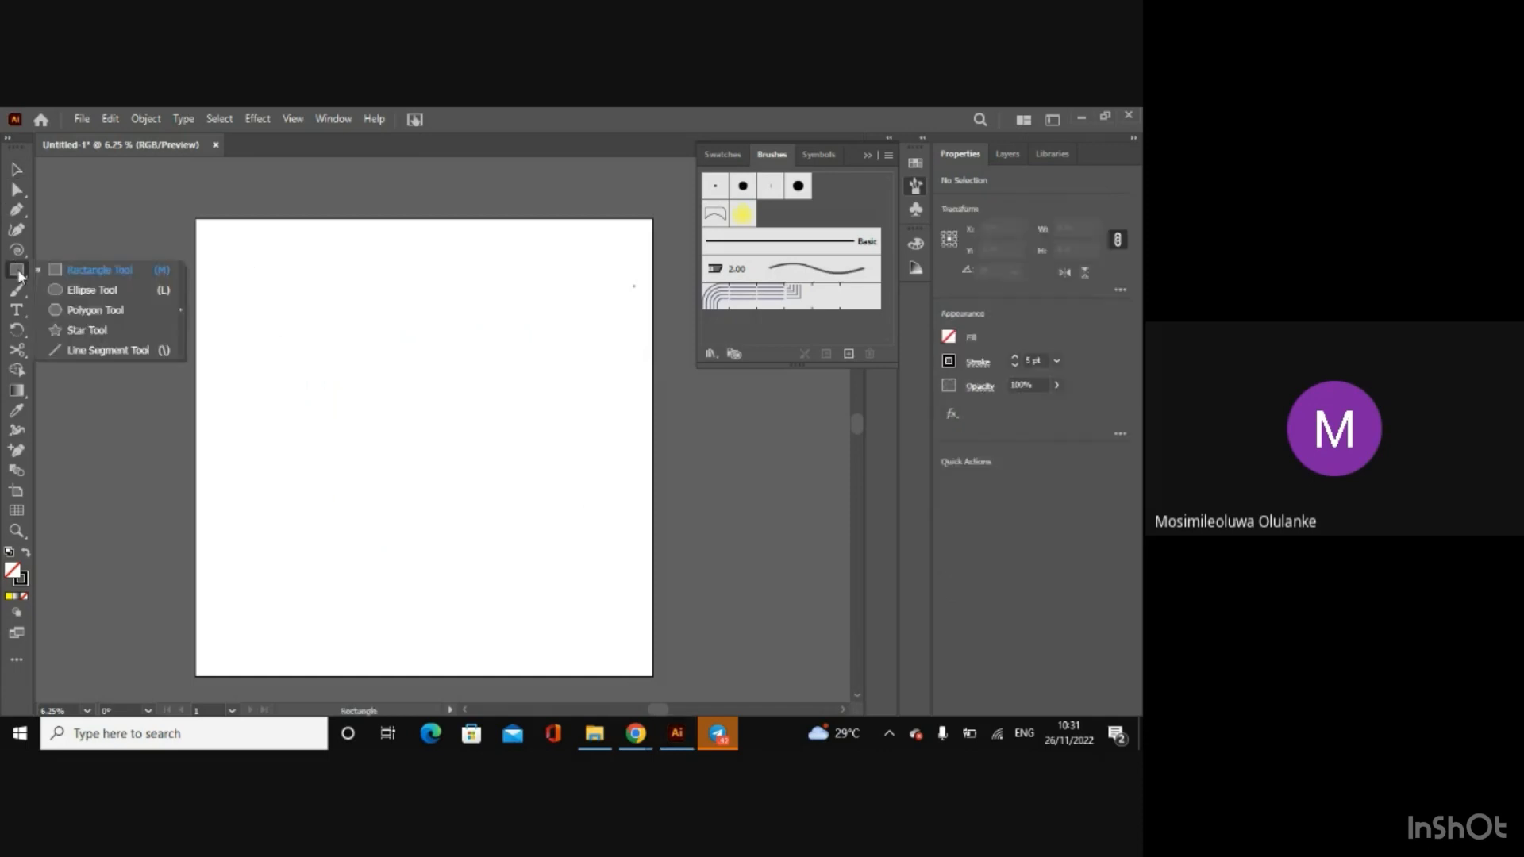
click(69, 290)
drag(260, 316, 424, 480)
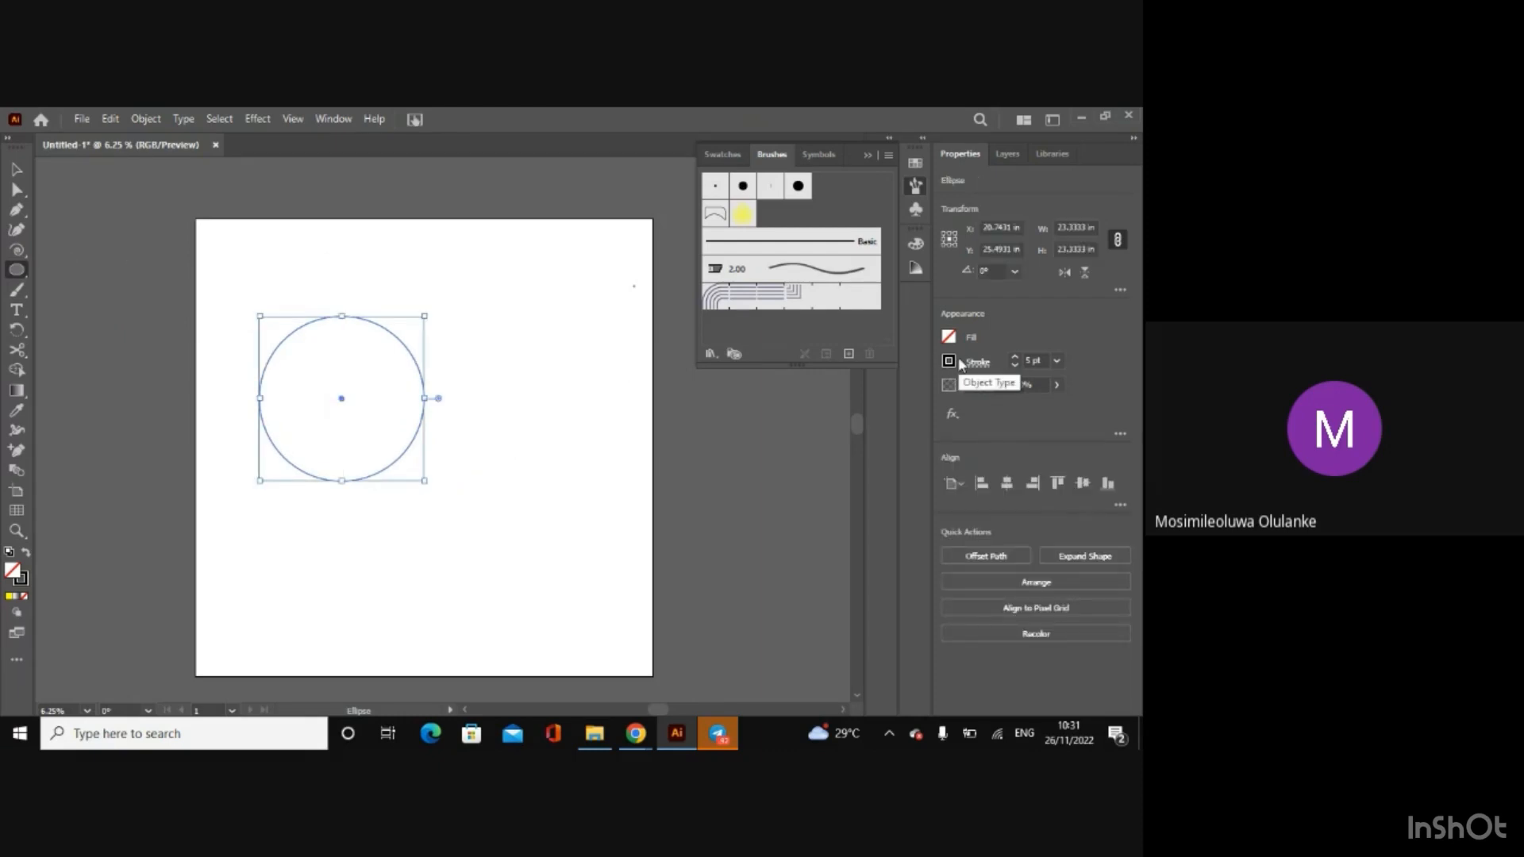
click(948, 337)
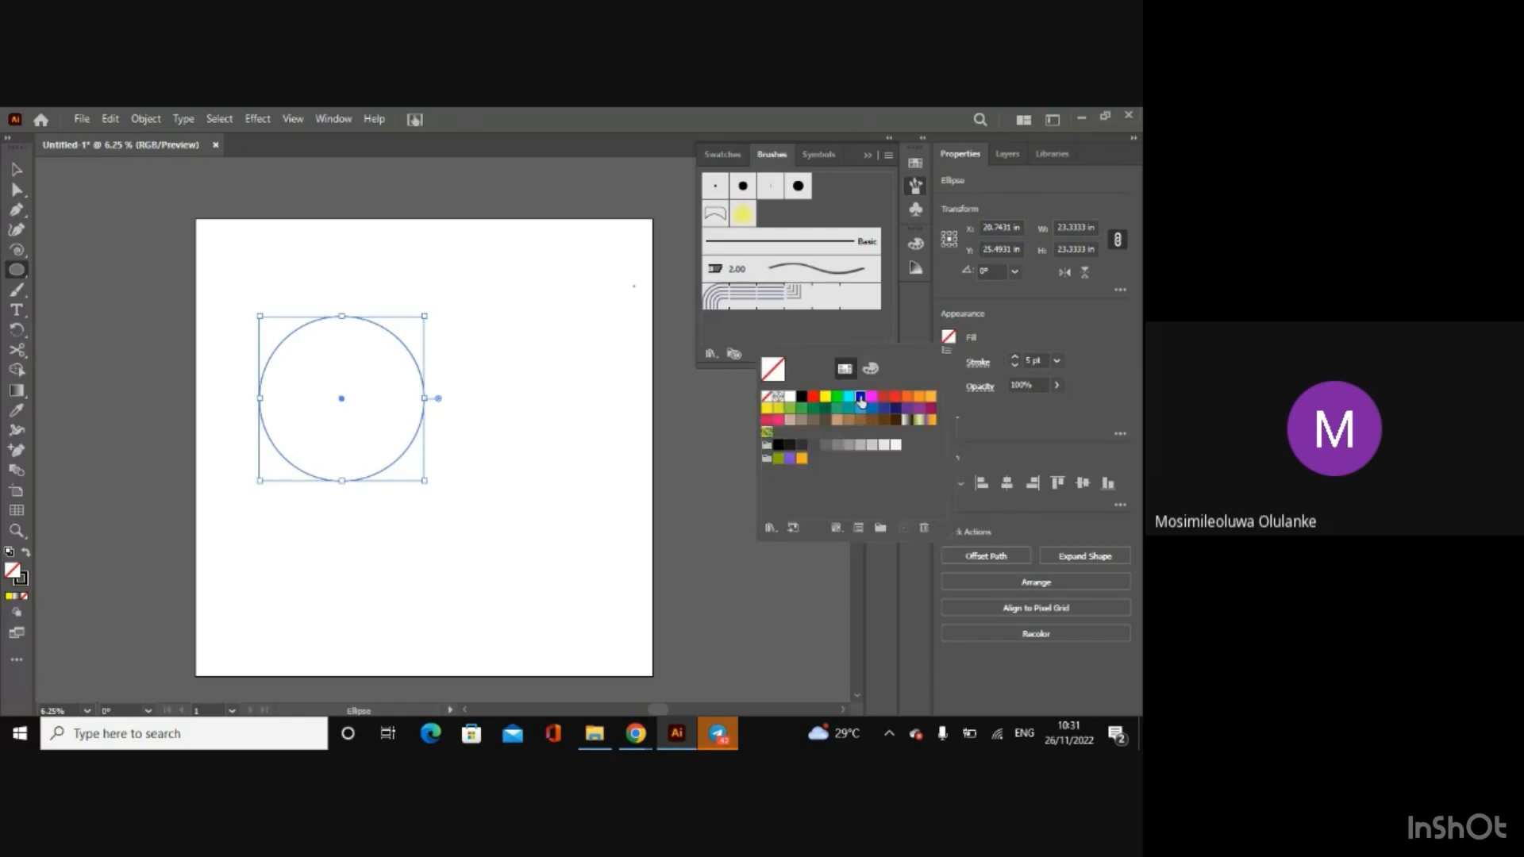
click(861, 397)
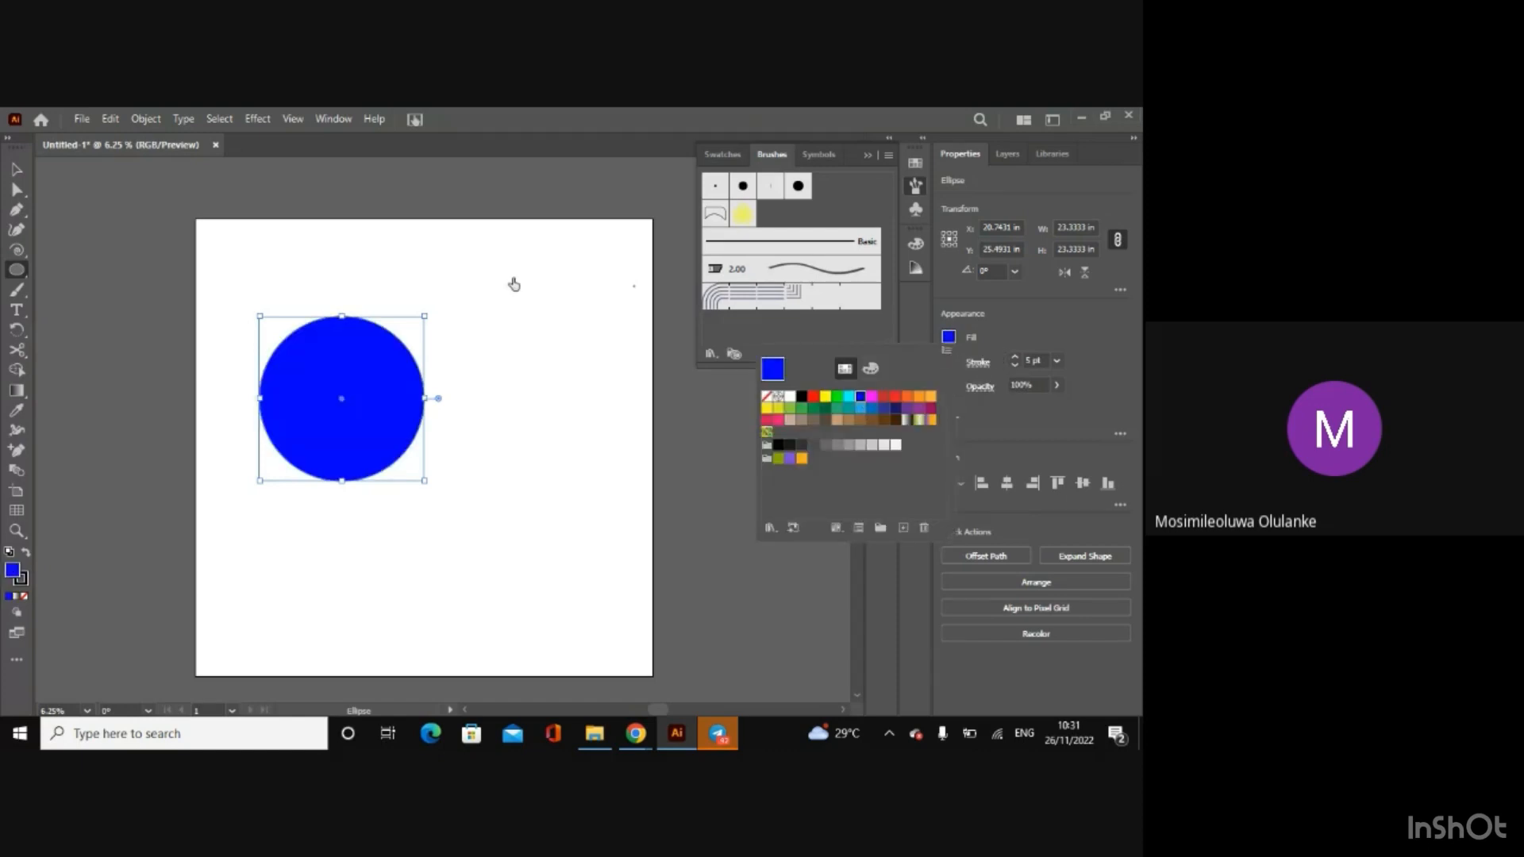
Step: Draw a second circle about 24 in wide to the lower right of the blue one and fill it with orange
click(497, 431)
drag(481, 404, 652, 573)
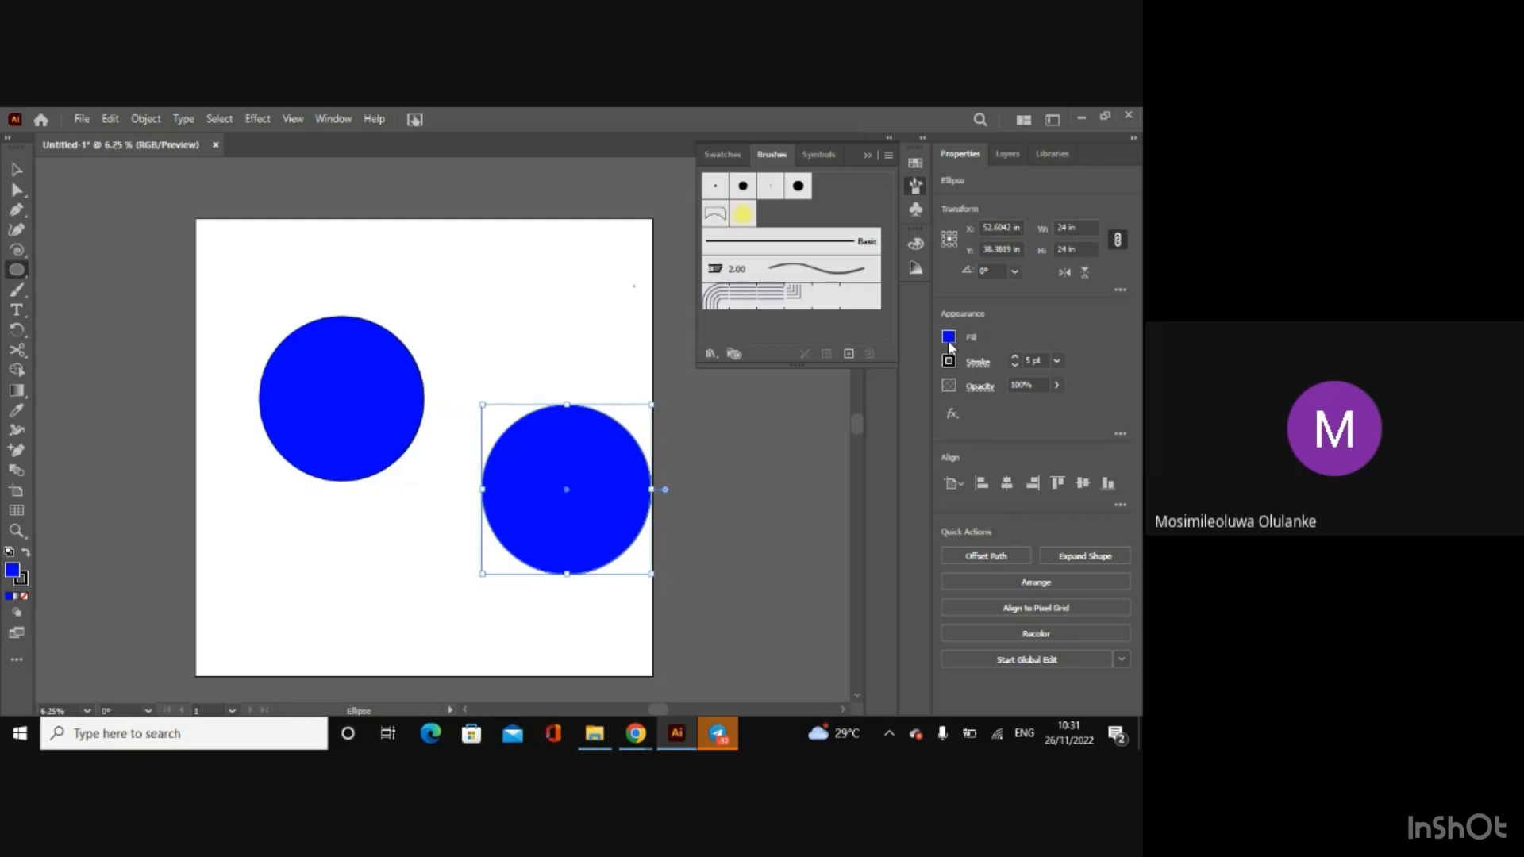
click(948, 339)
click(907, 396)
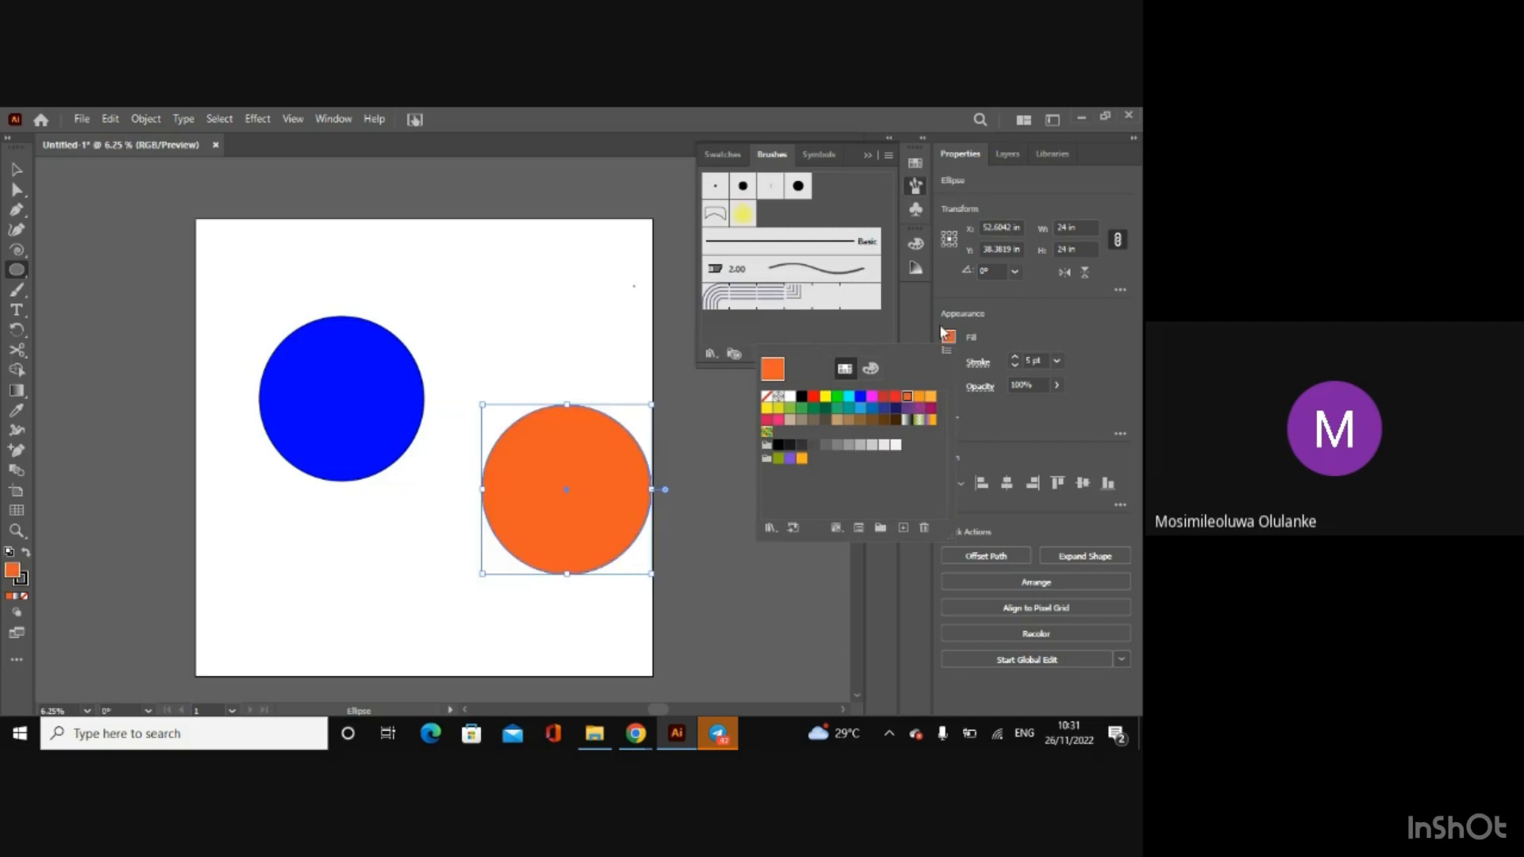
click(1016, 341)
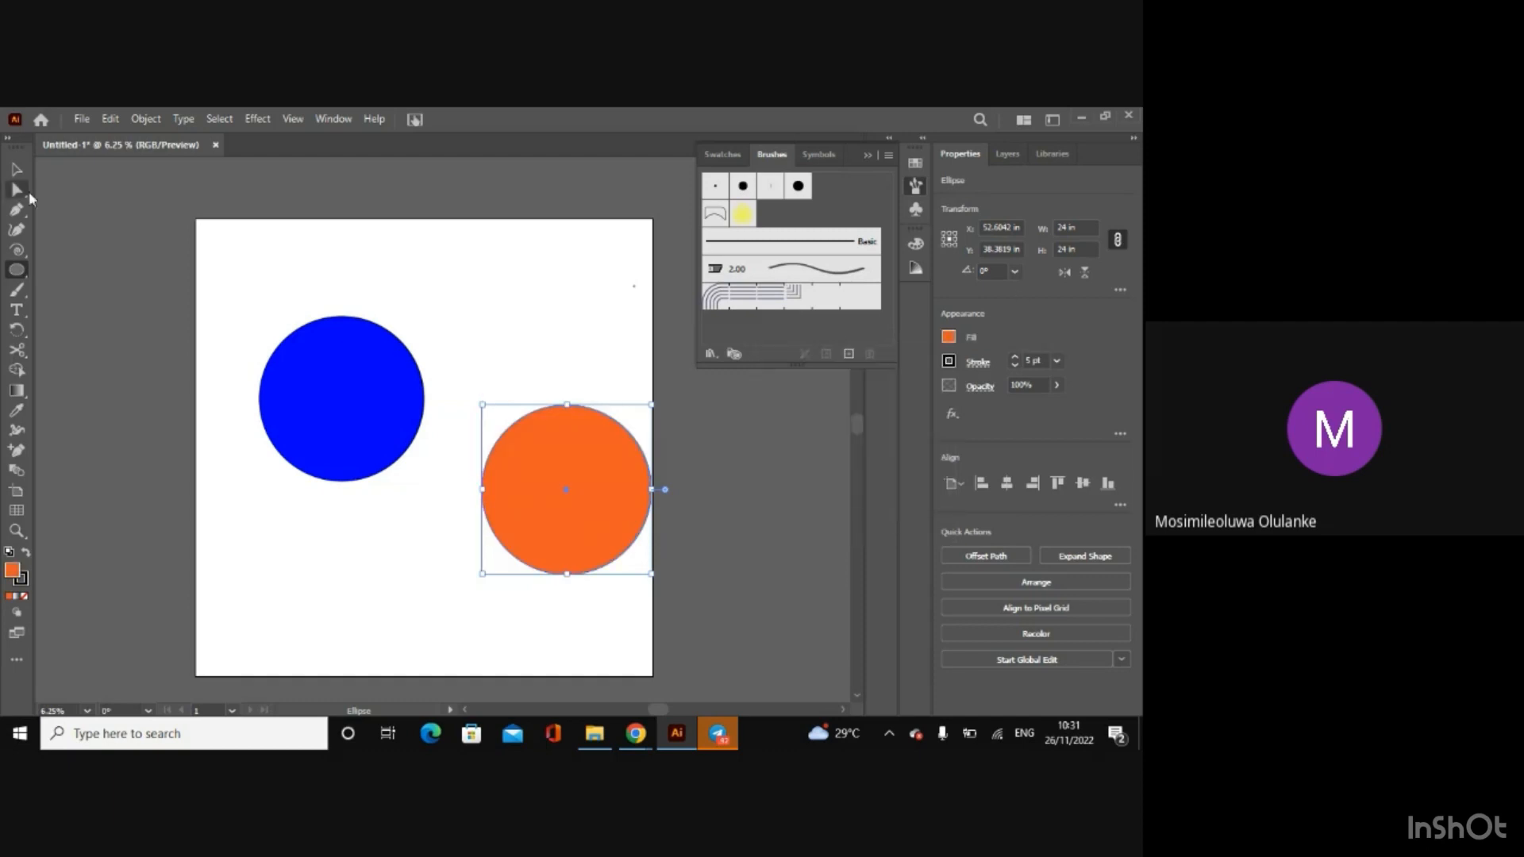
Step: Move the orange circle up and left so that it partly overlaps the blue circle
click(16, 169)
click(450, 511)
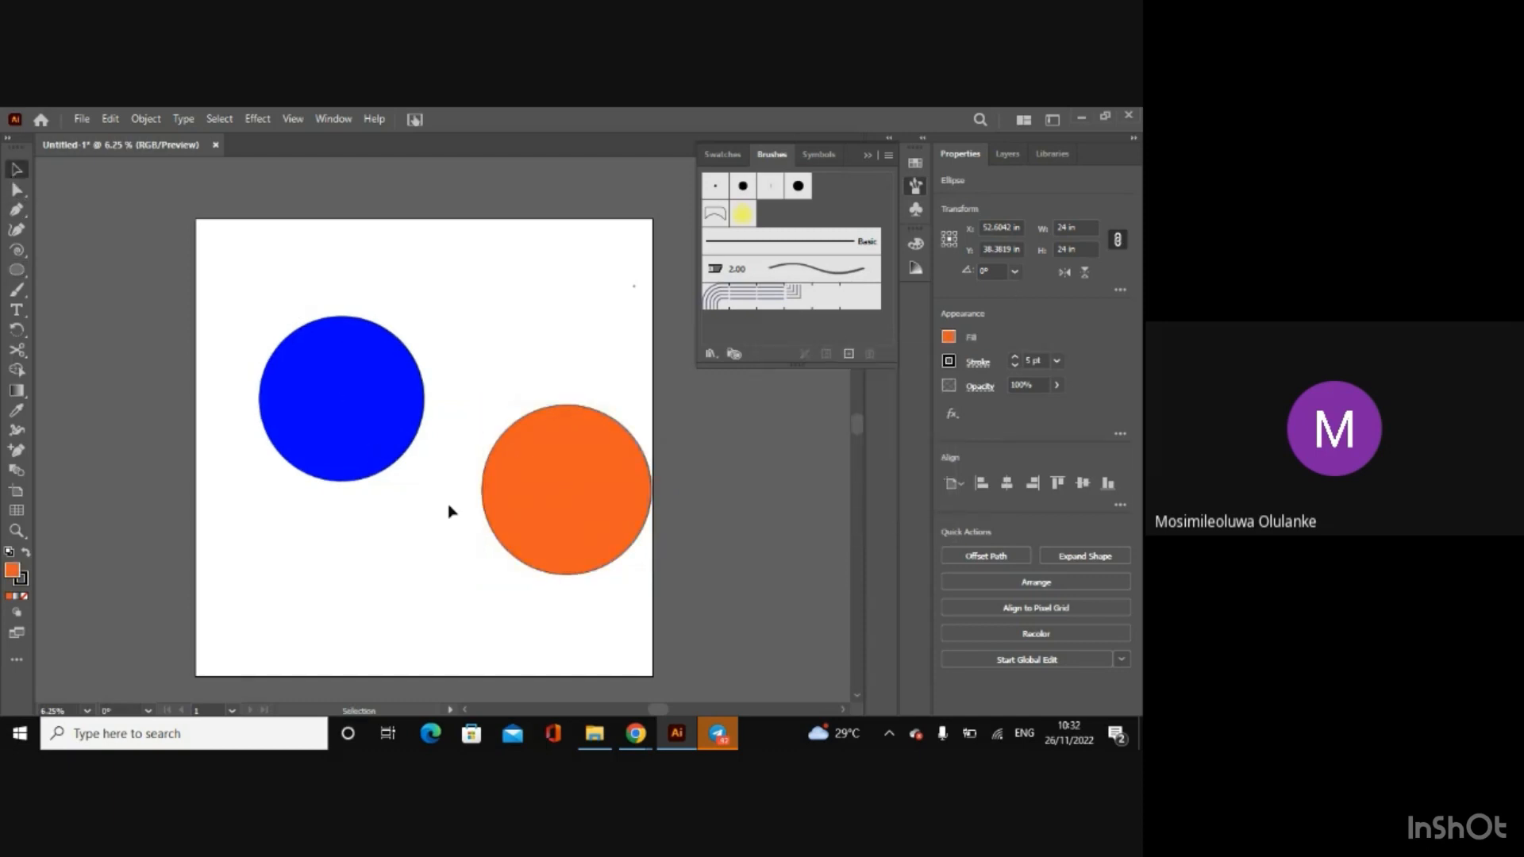
drag(541, 516, 425, 462)
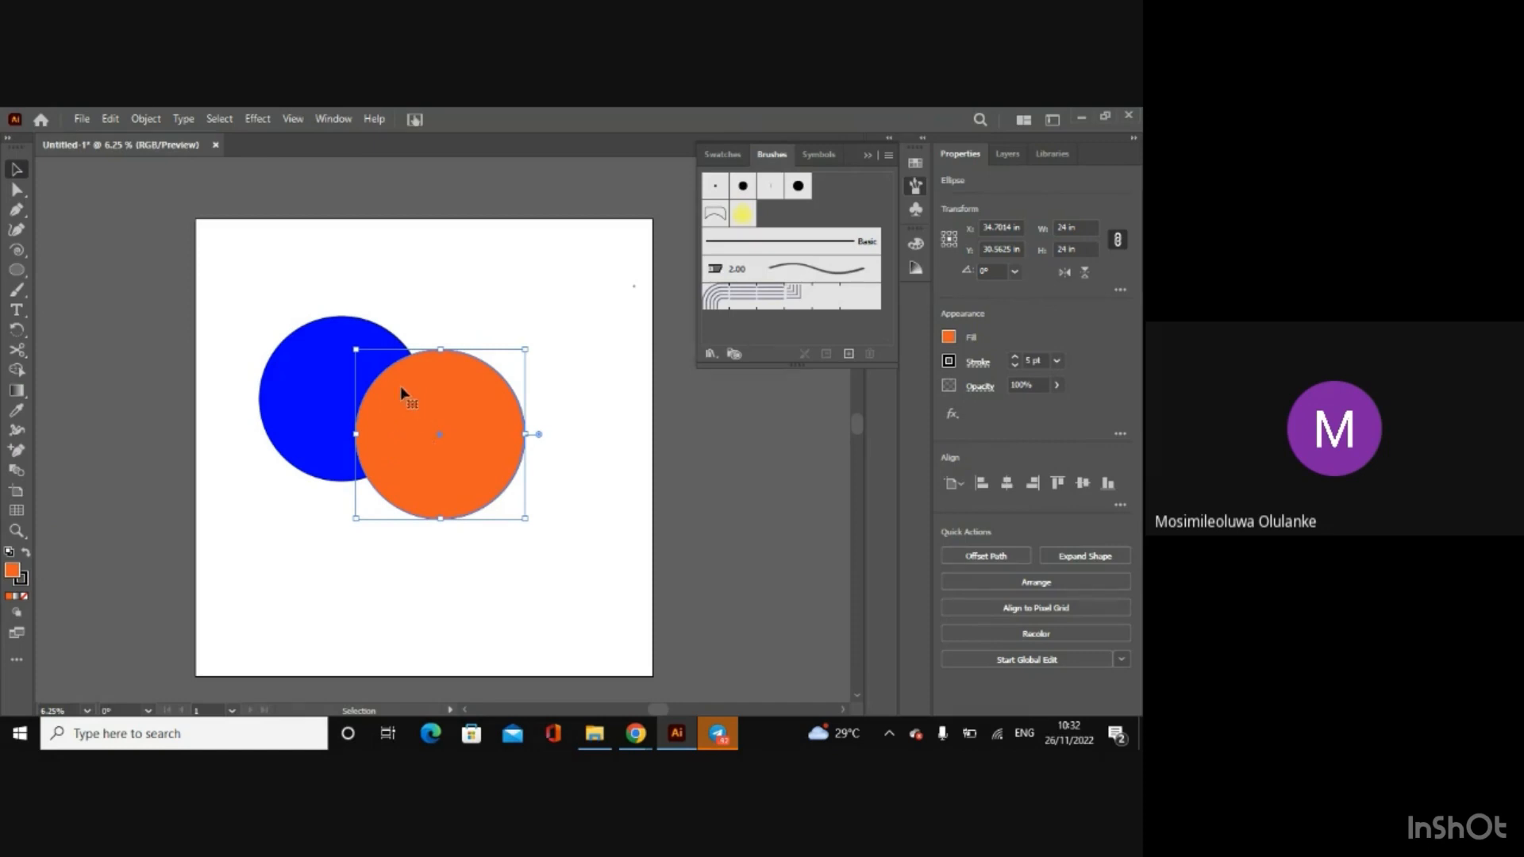
Step: Select both circles and remove their overlapping area with the Shape Builder tool
drag(253, 299, 588, 579)
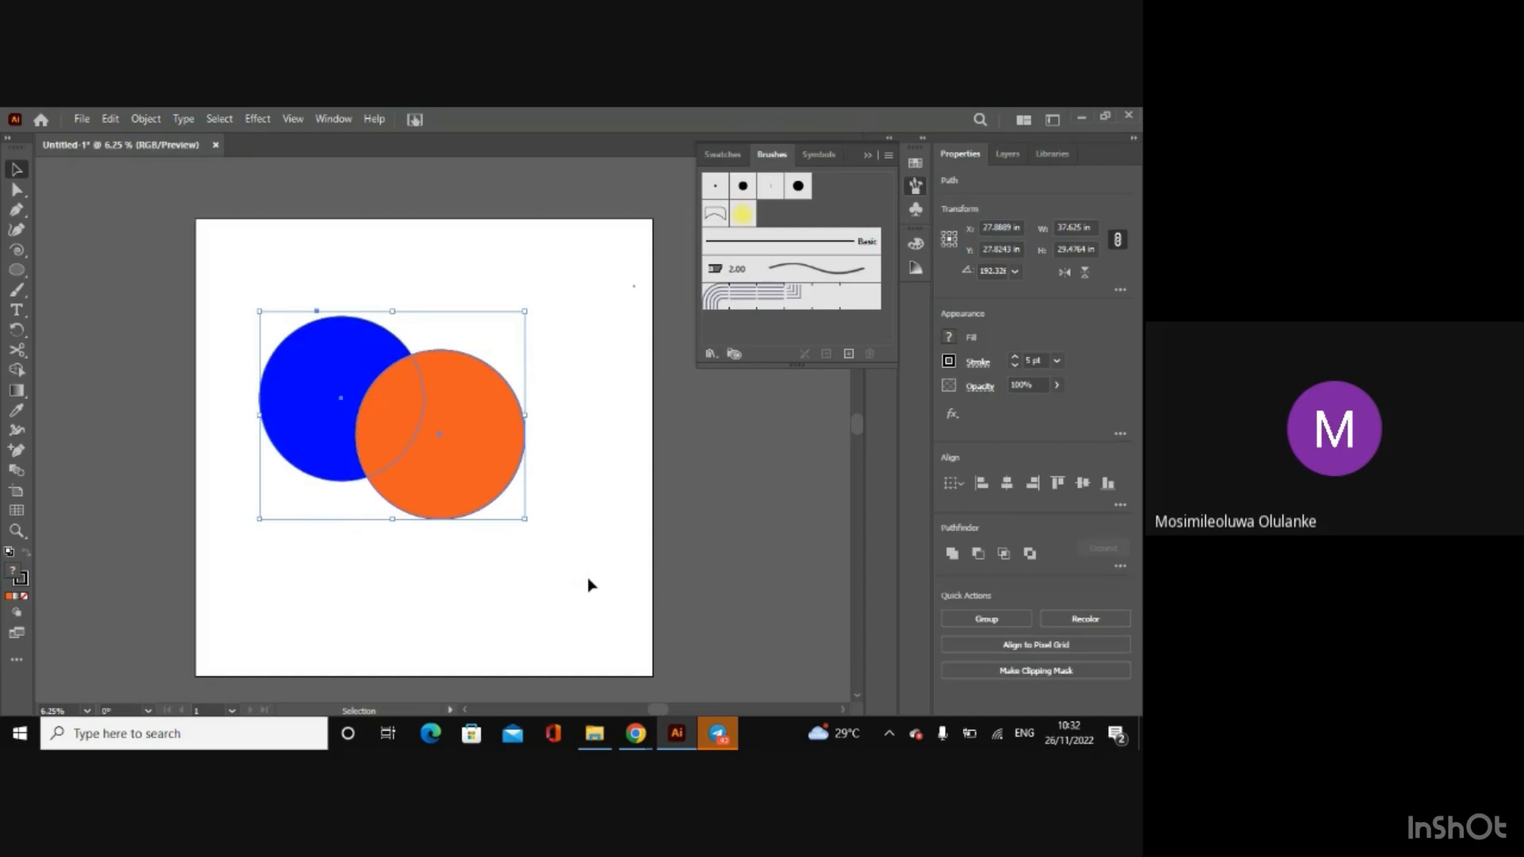
click(588, 585)
key(ctrl+a)
click(18, 371)
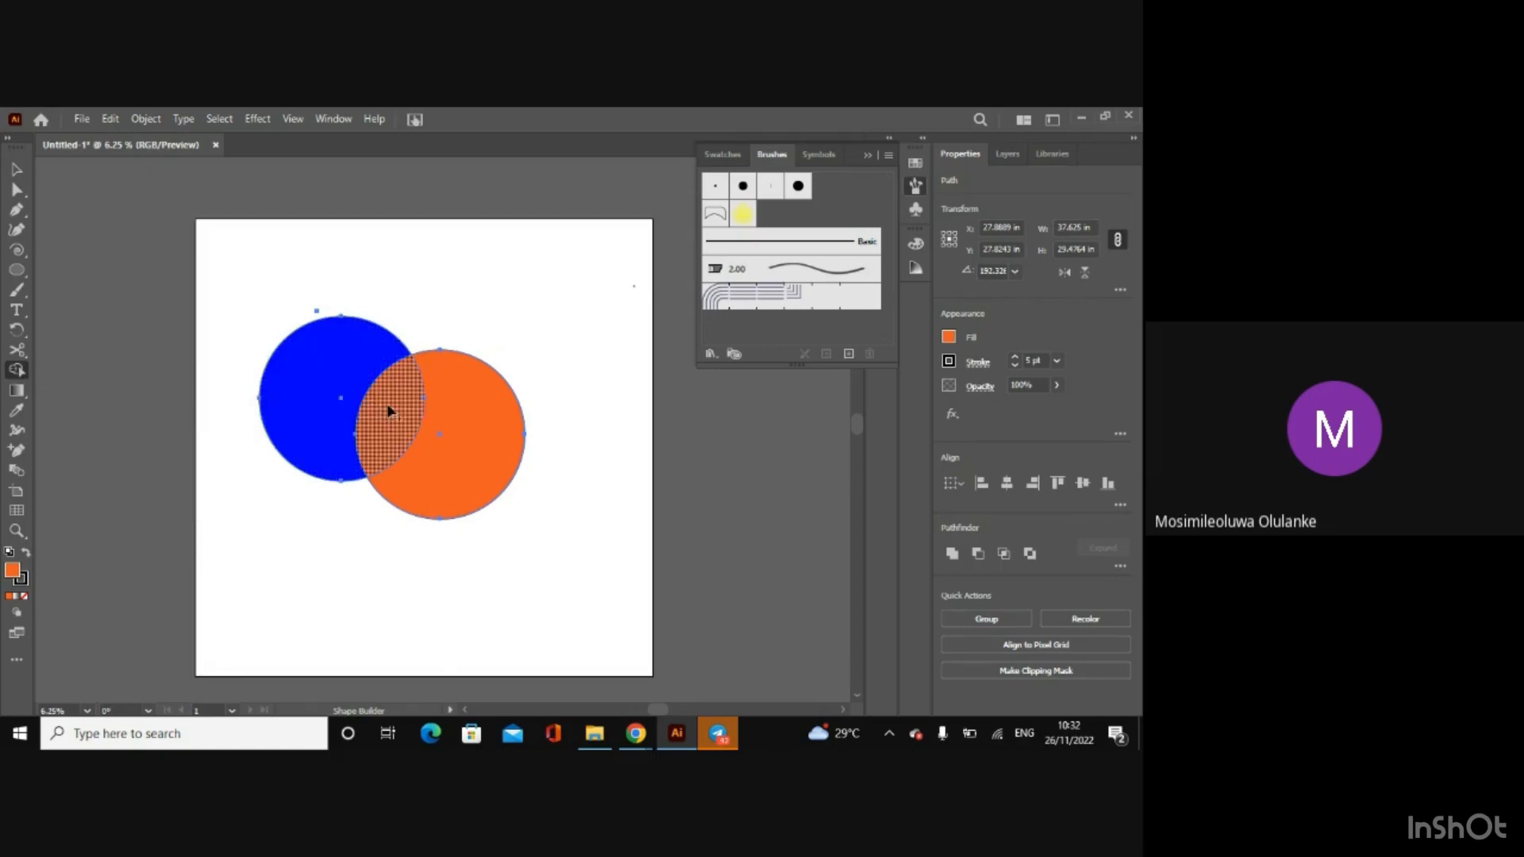
key(ctrl+plus)
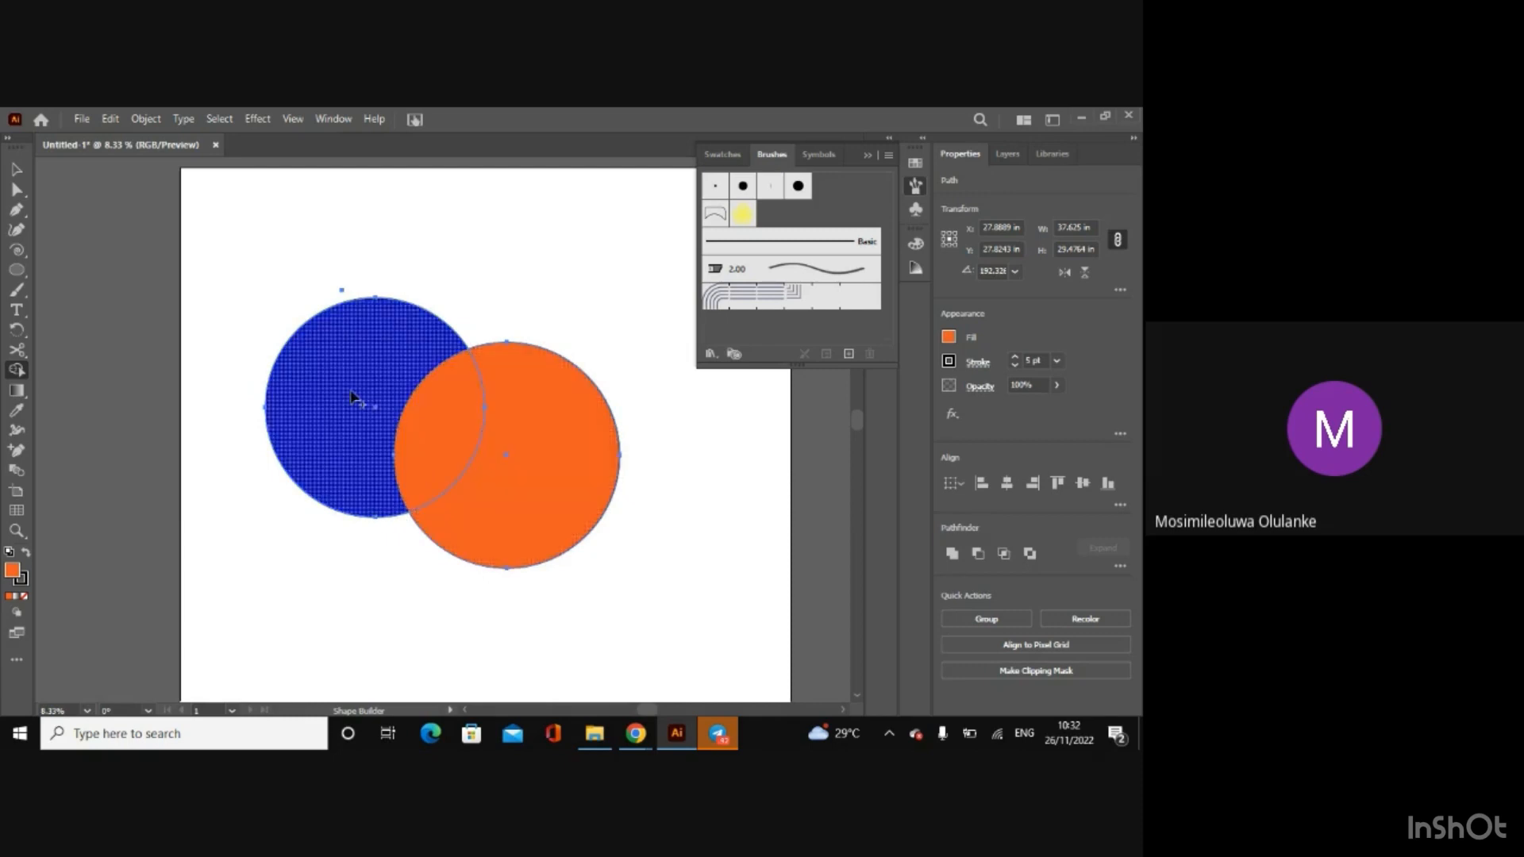
alt+click(425, 429)
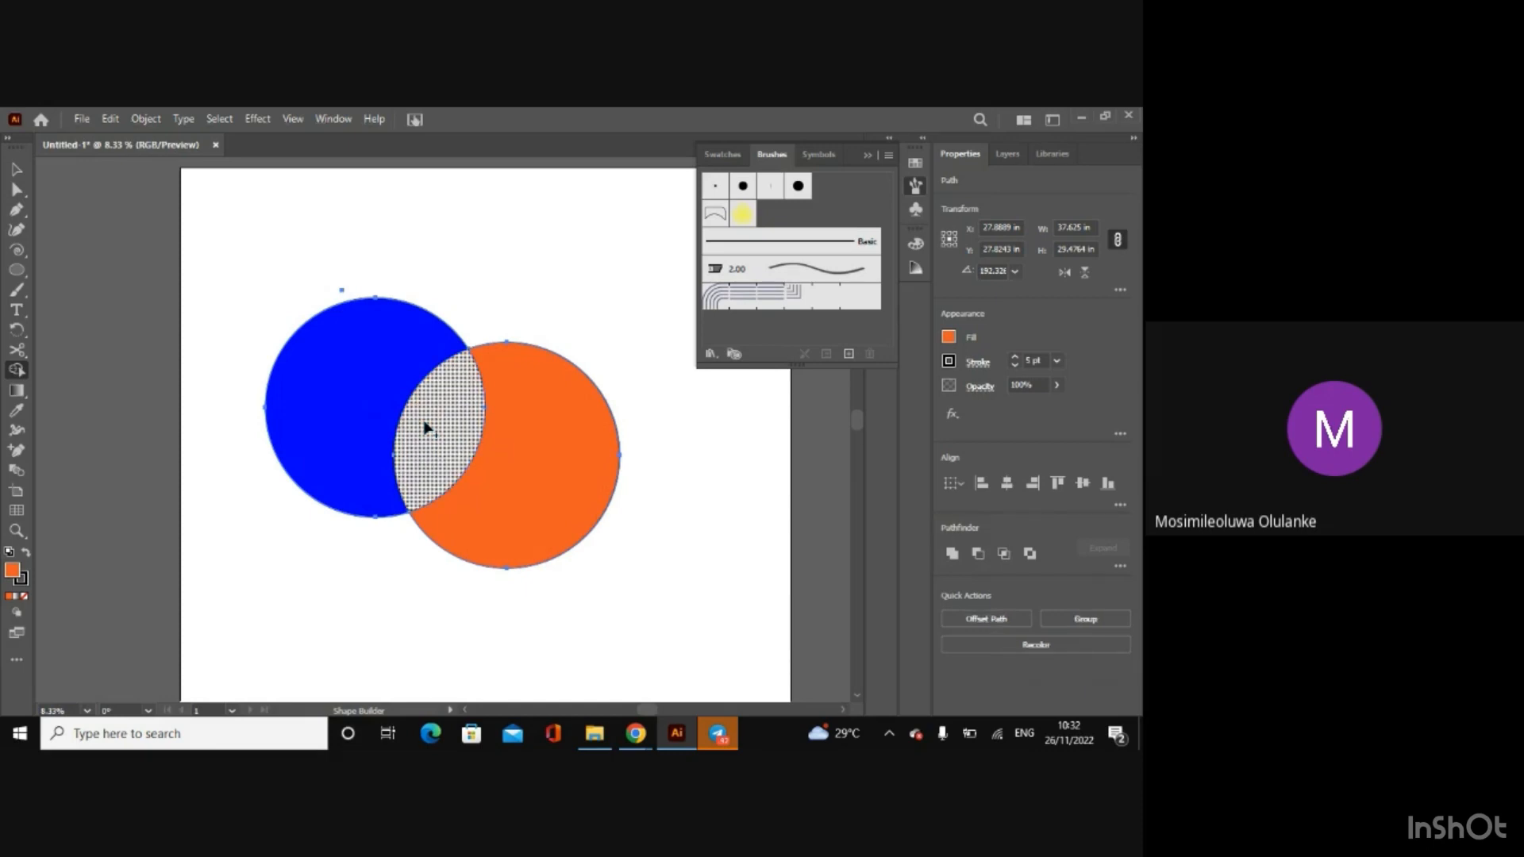
click(15, 171)
click(155, 272)
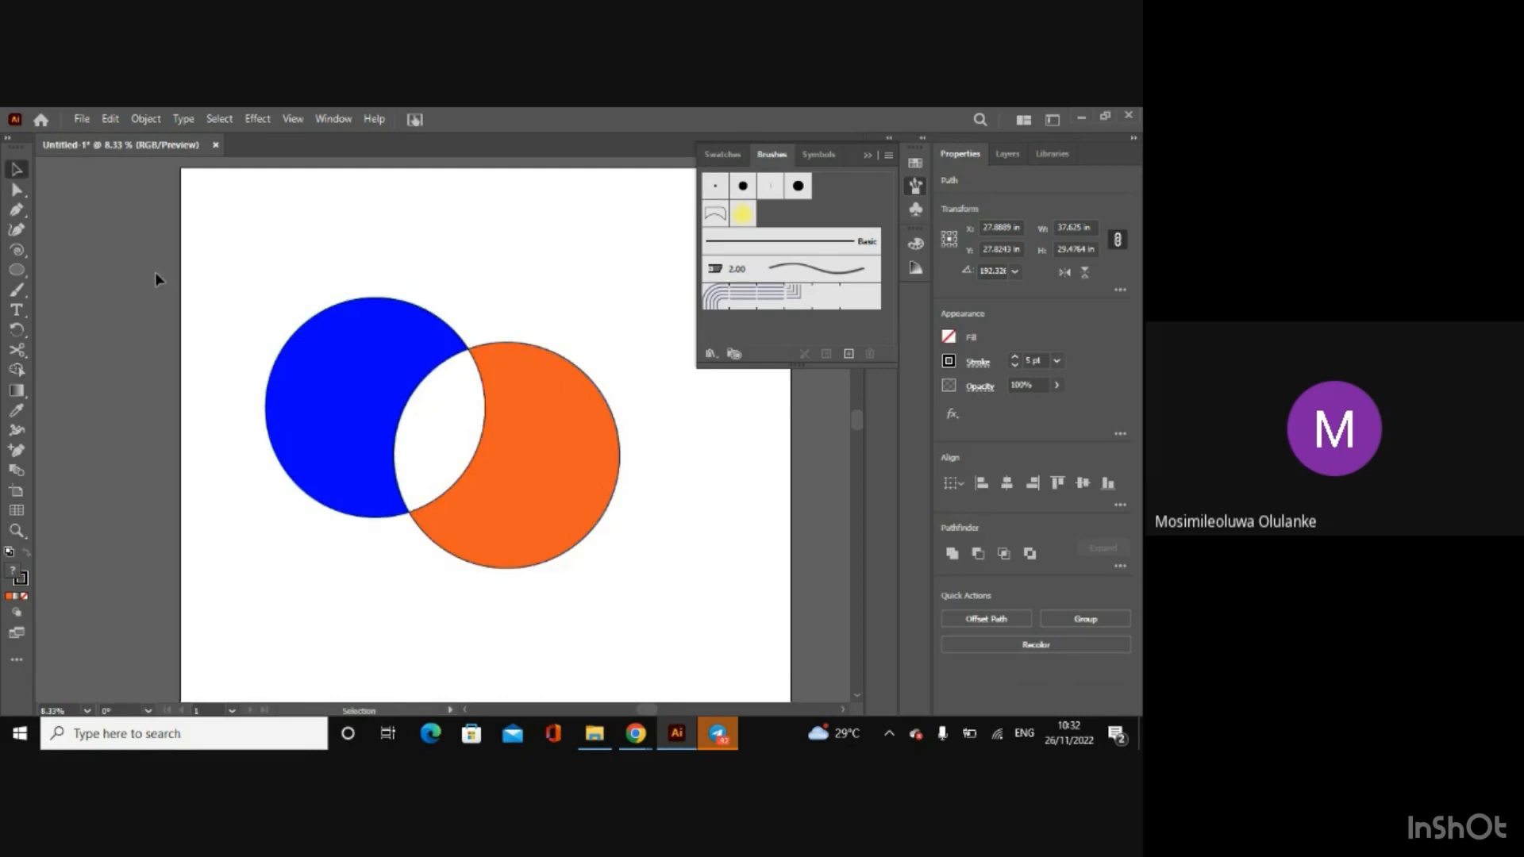
mouse_move(391, 347)
mouse_down()
mouse_move(354, 340)
mouse_move(392, 365)
mouse_up()
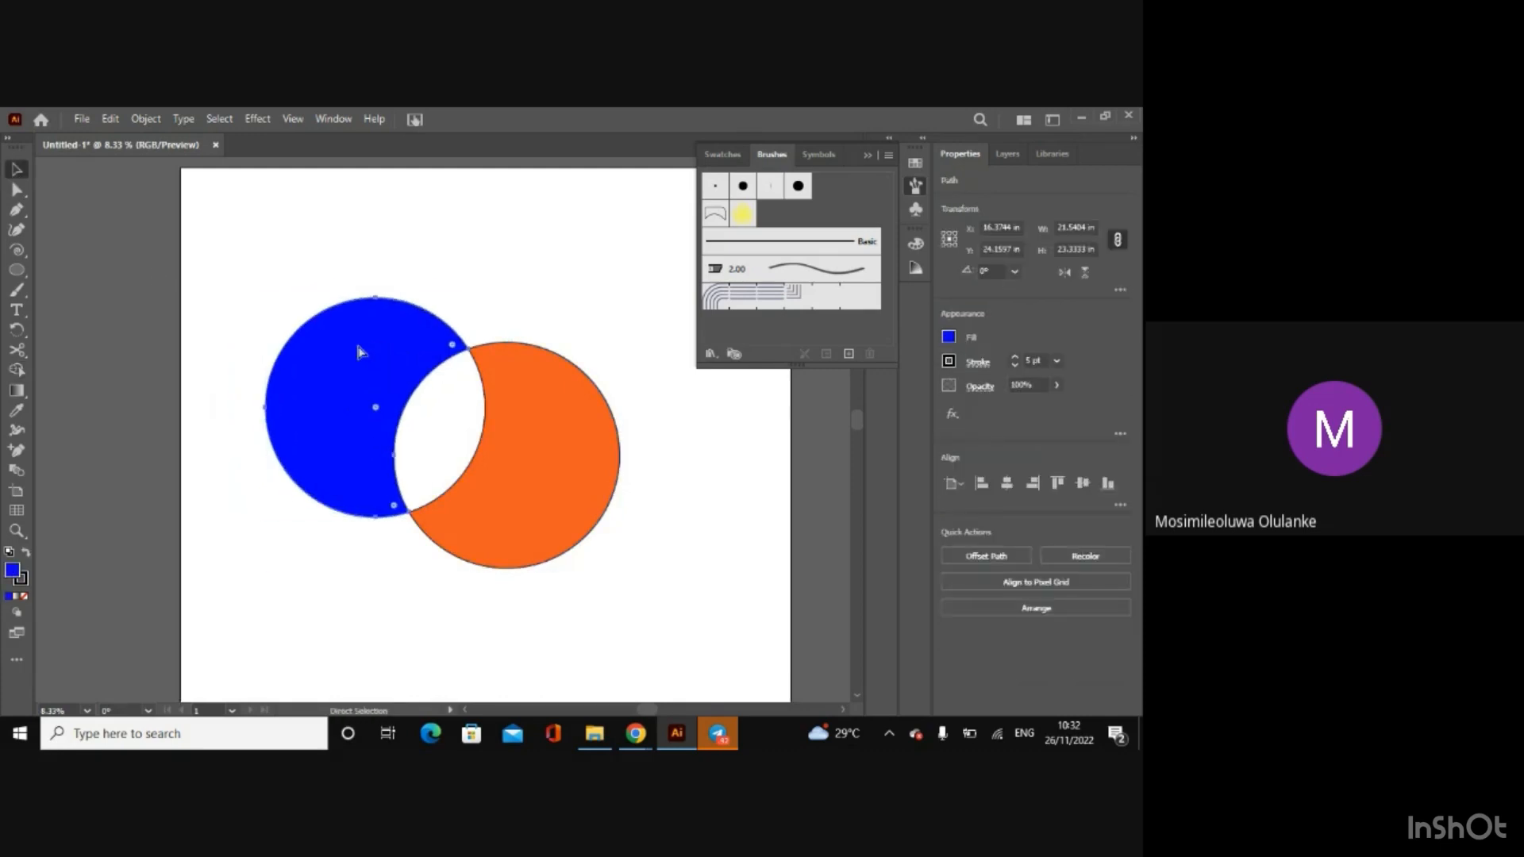
click(250, 240)
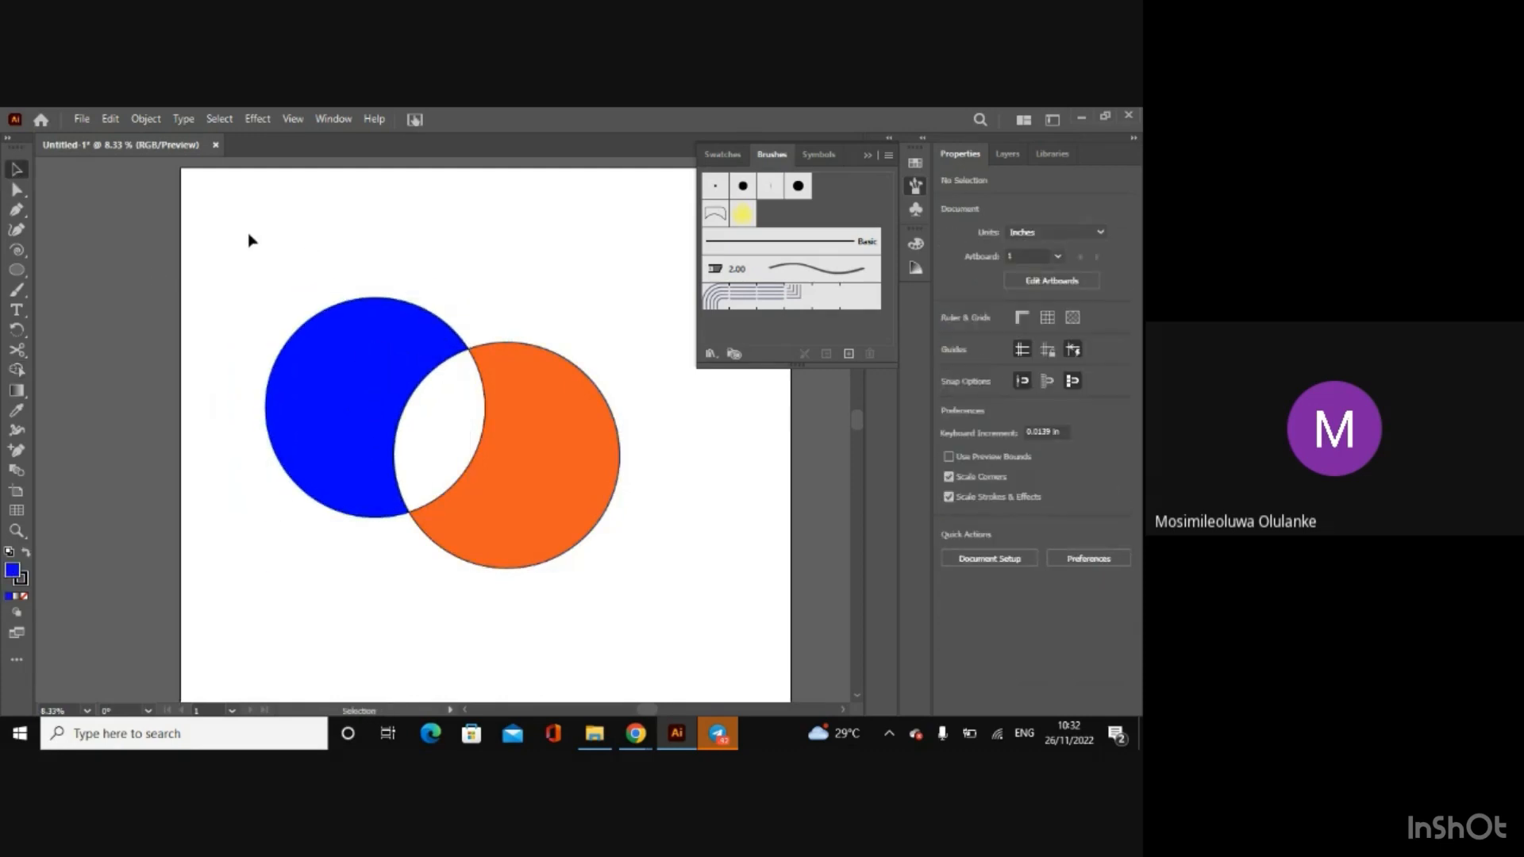
Step: Group the blue and orange circle pieces and shift the group slightly down and to the right
drag(250, 240, 643, 627)
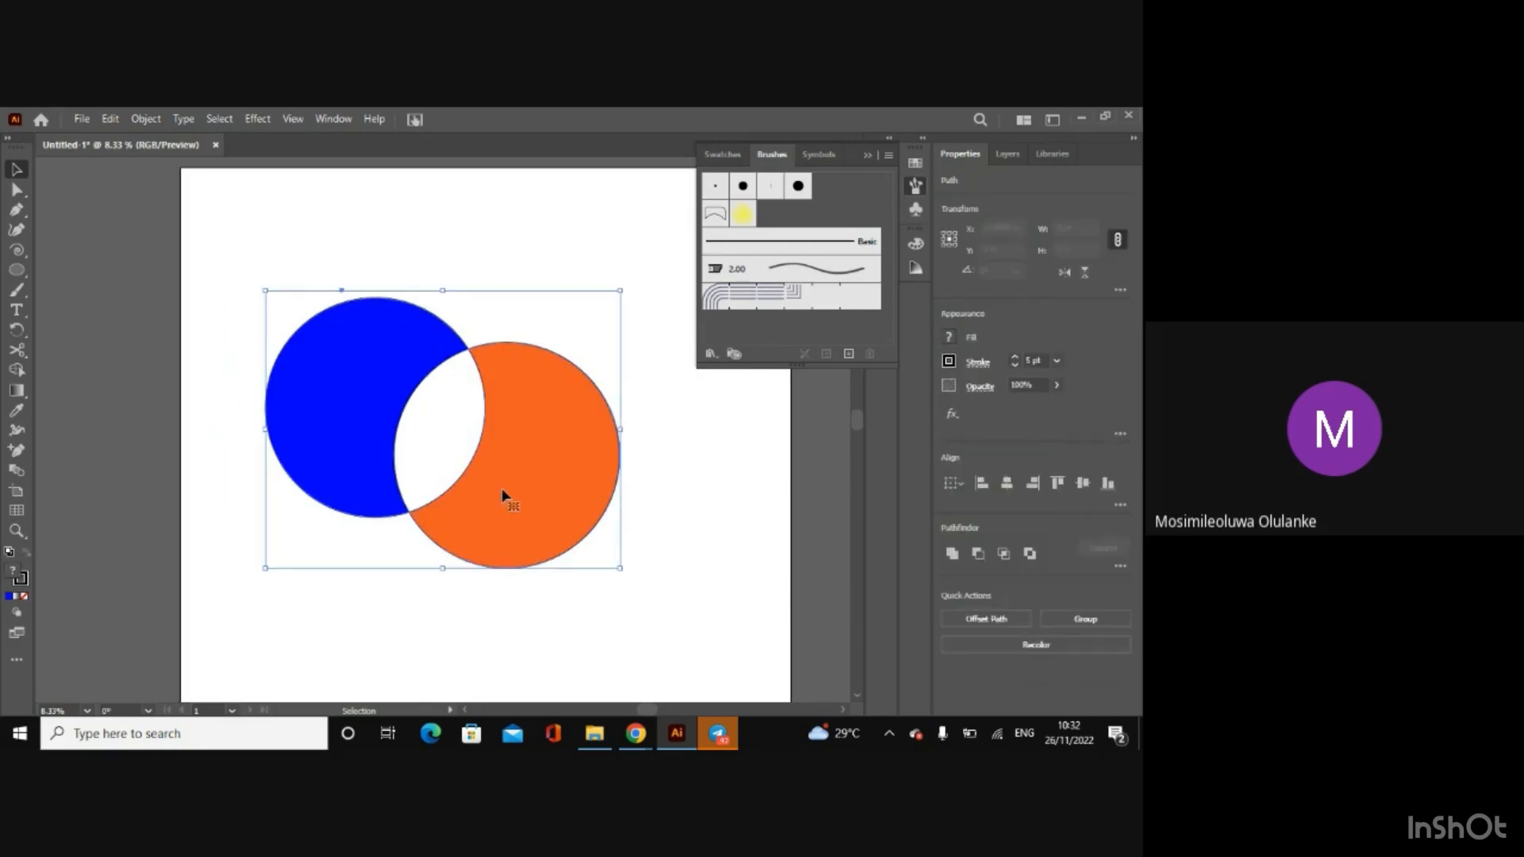
right_click(538, 515)
click(576, 277)
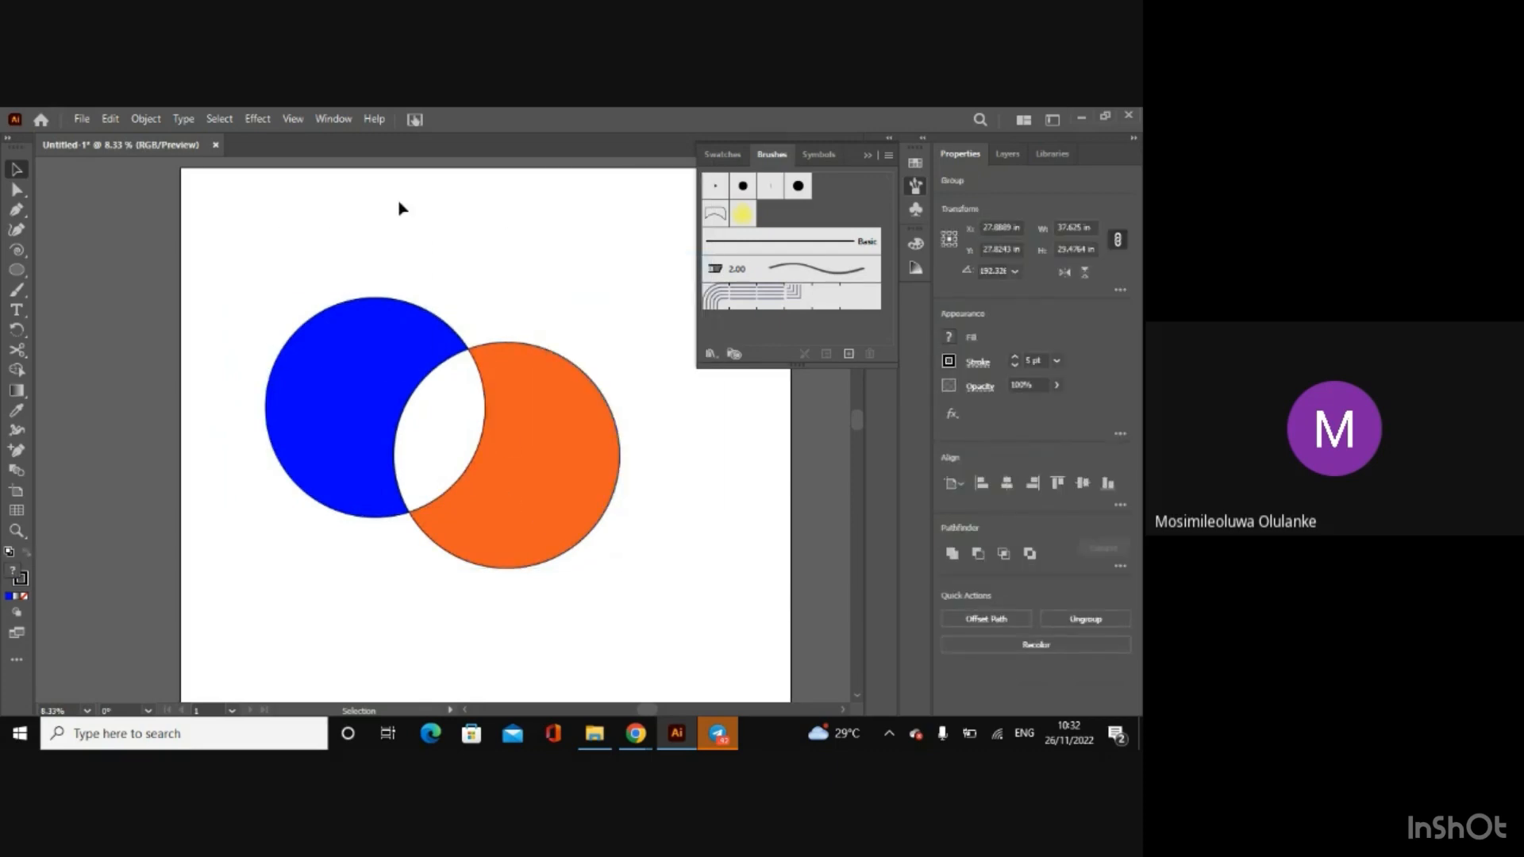
mouse_move(402, 335)
mouse_down()
mouse_move(391, 289)
mouse_move(374, 340)
mouse_move(364, 284)
mouse_move(387, 312)
mouse_move(385, 351)
mouse_up()
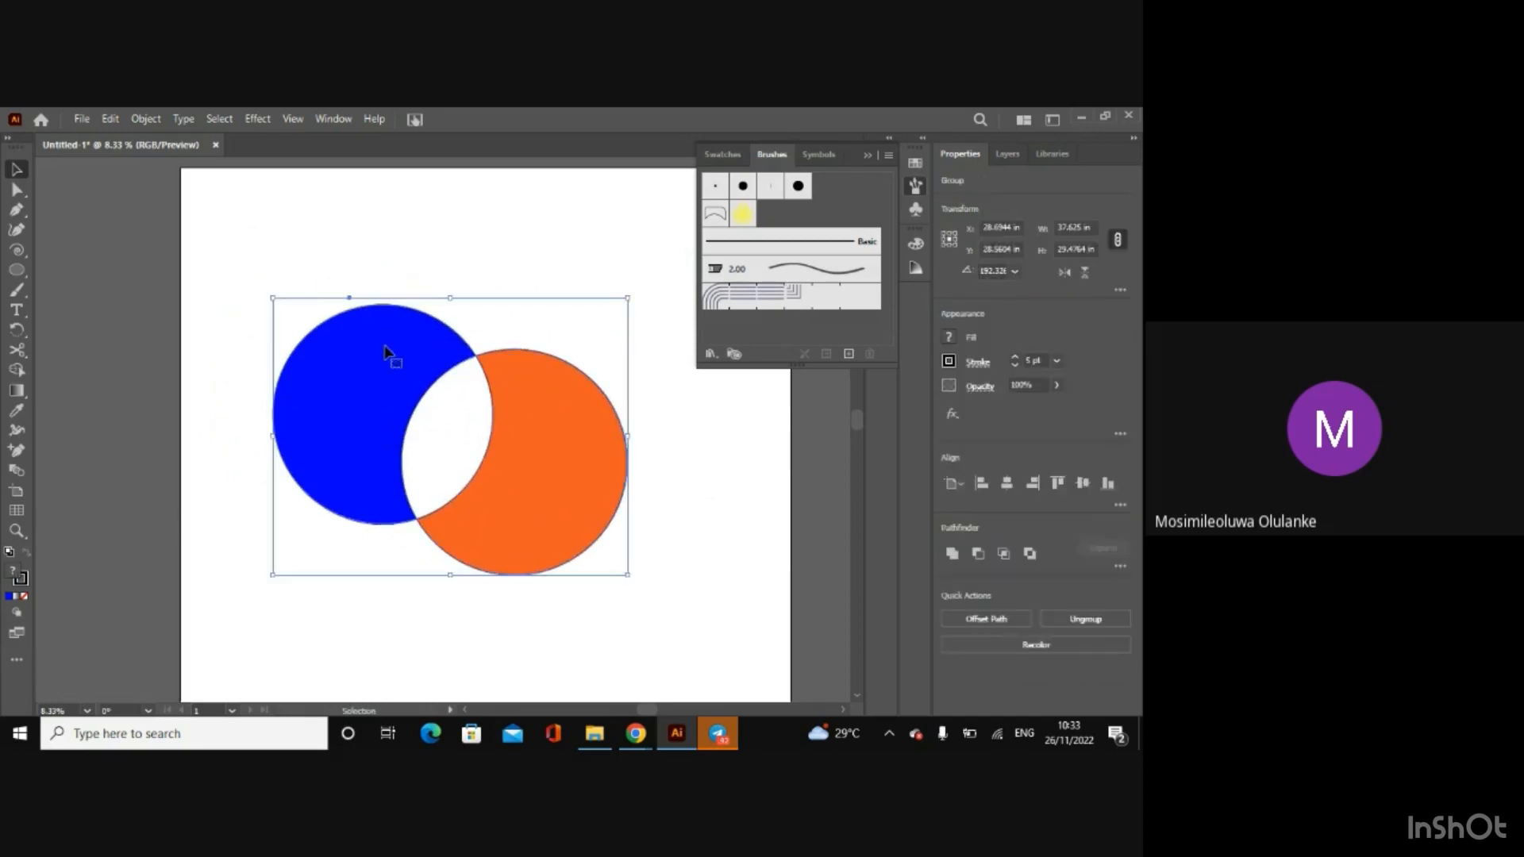
click(469, 270)
key(a)
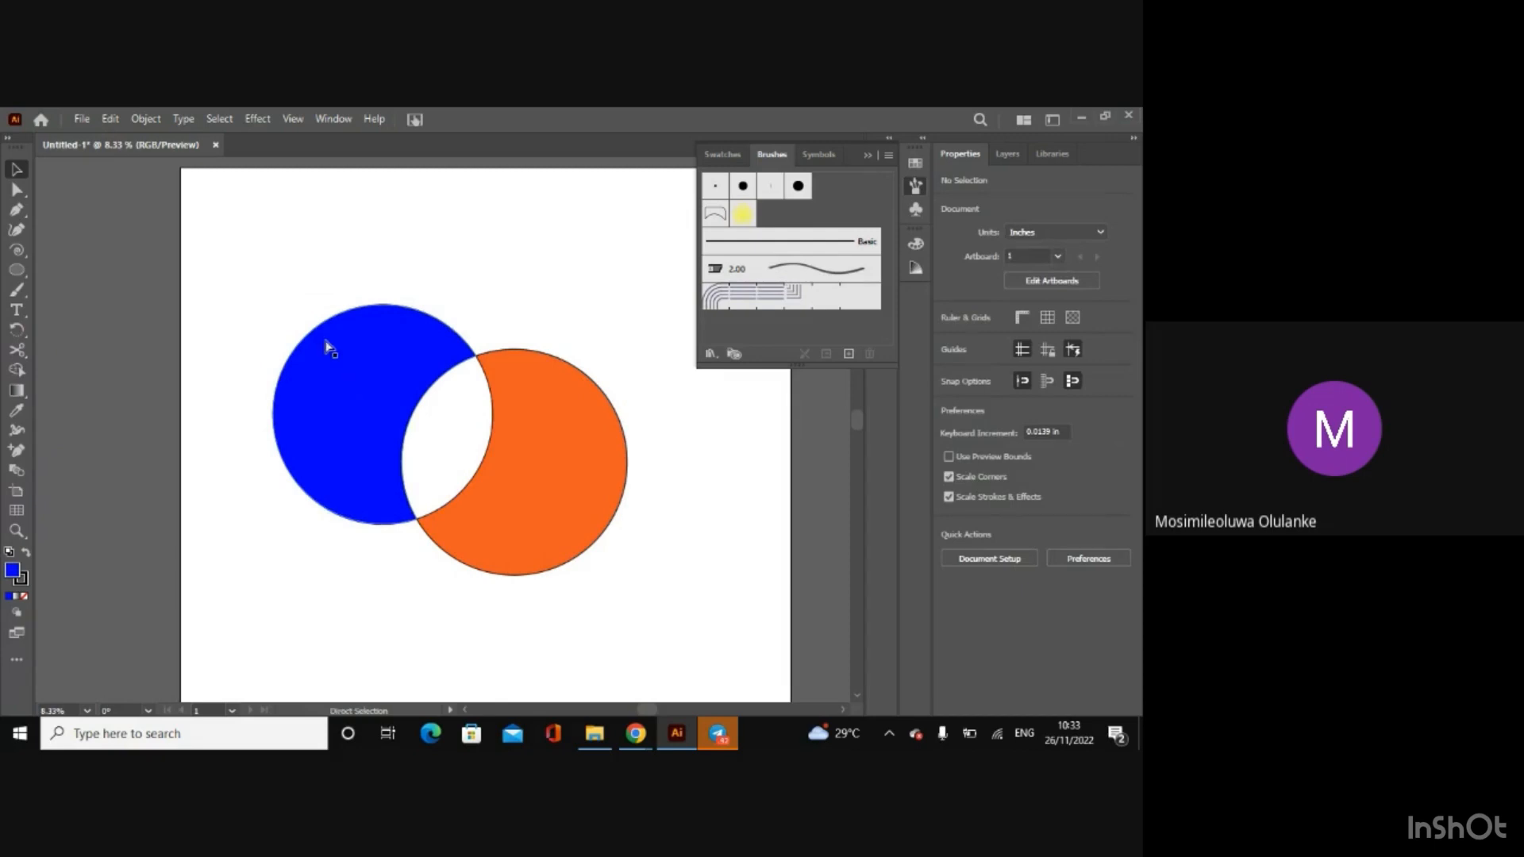
Step: Undo the grouping, the overlap removal and the orange circle's earlier move
click(326, 343)
key(ctrl+z)
key(ctrl+z)
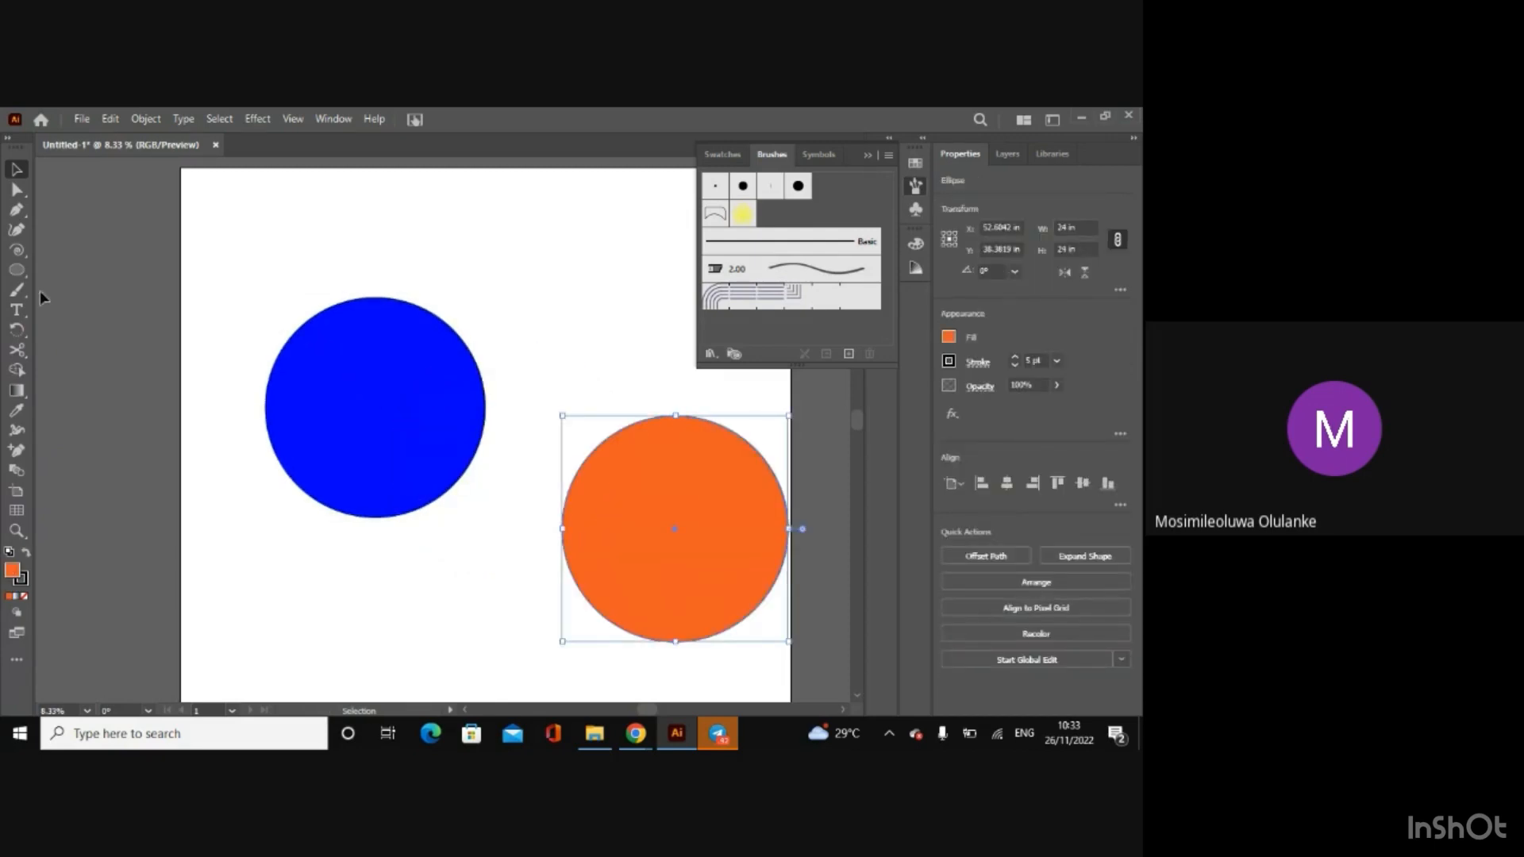
Step: Draw a rectangle about 22.7 by 18 in over the blue circle's top and move the orange circle over its lower part
click(19, 272)
click(95, 270)
drag(230, 202, 445, 370)
click(16, 169)
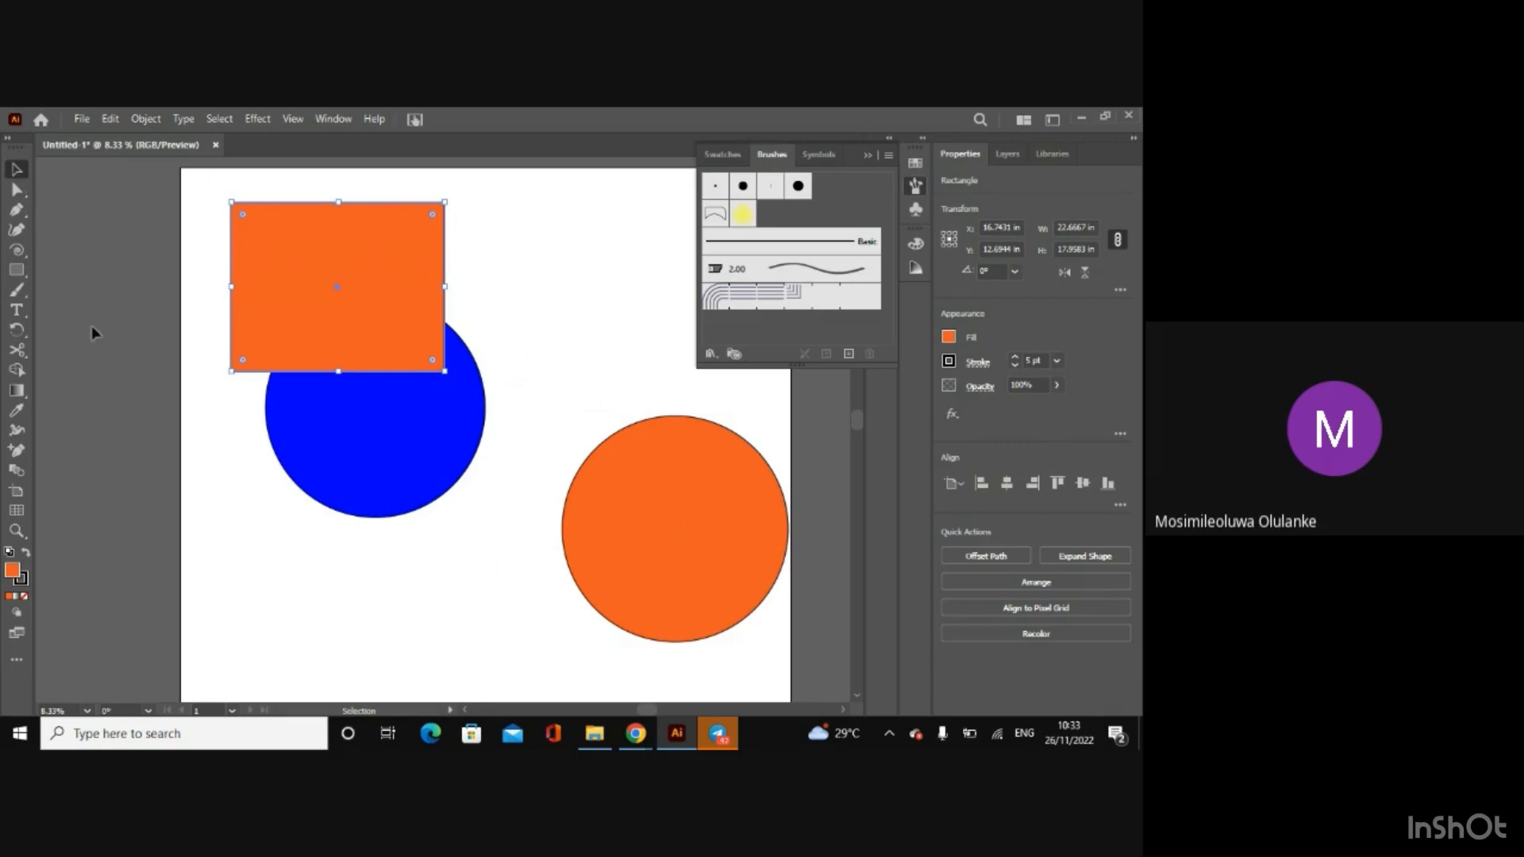
drag(601, 516, 364, 493)
click(199, 251)
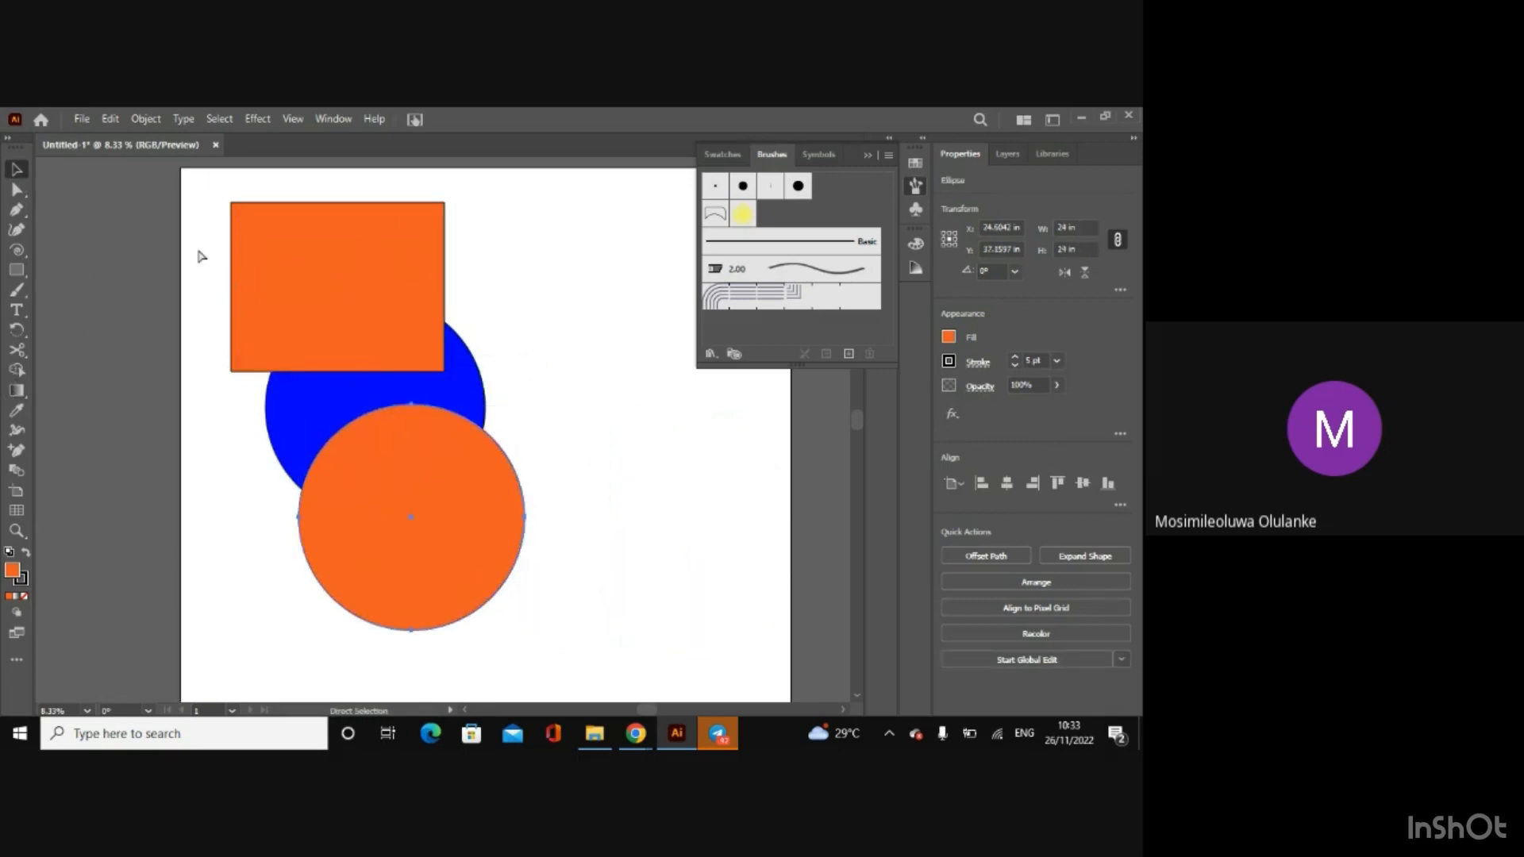
Step: Select the rectangle and both circles and merge them into one orange shape with the Shape Builder tool
key(ctrl+a)
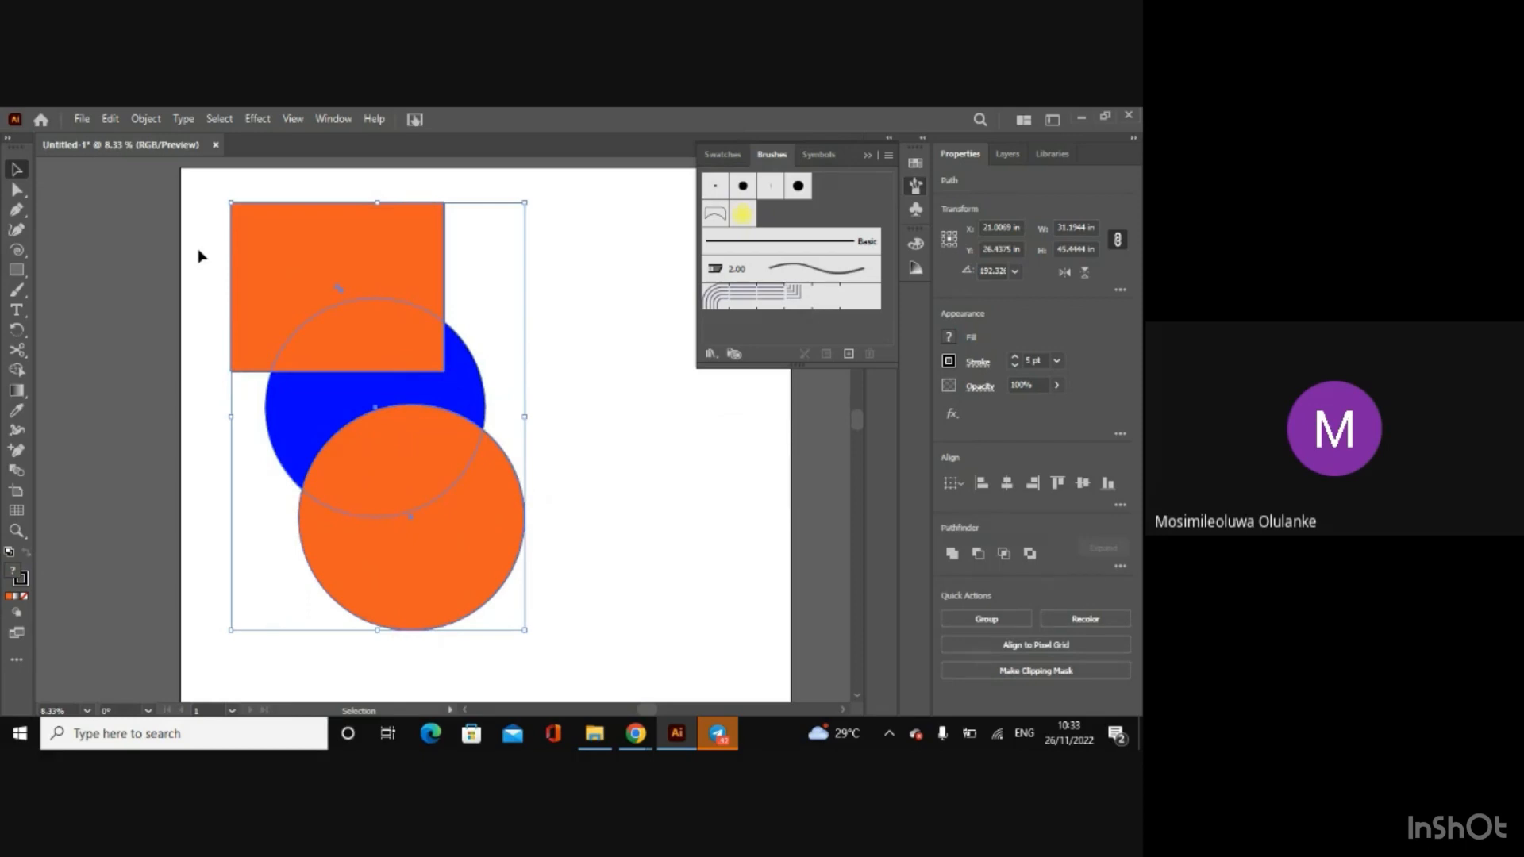
click(15, 370)
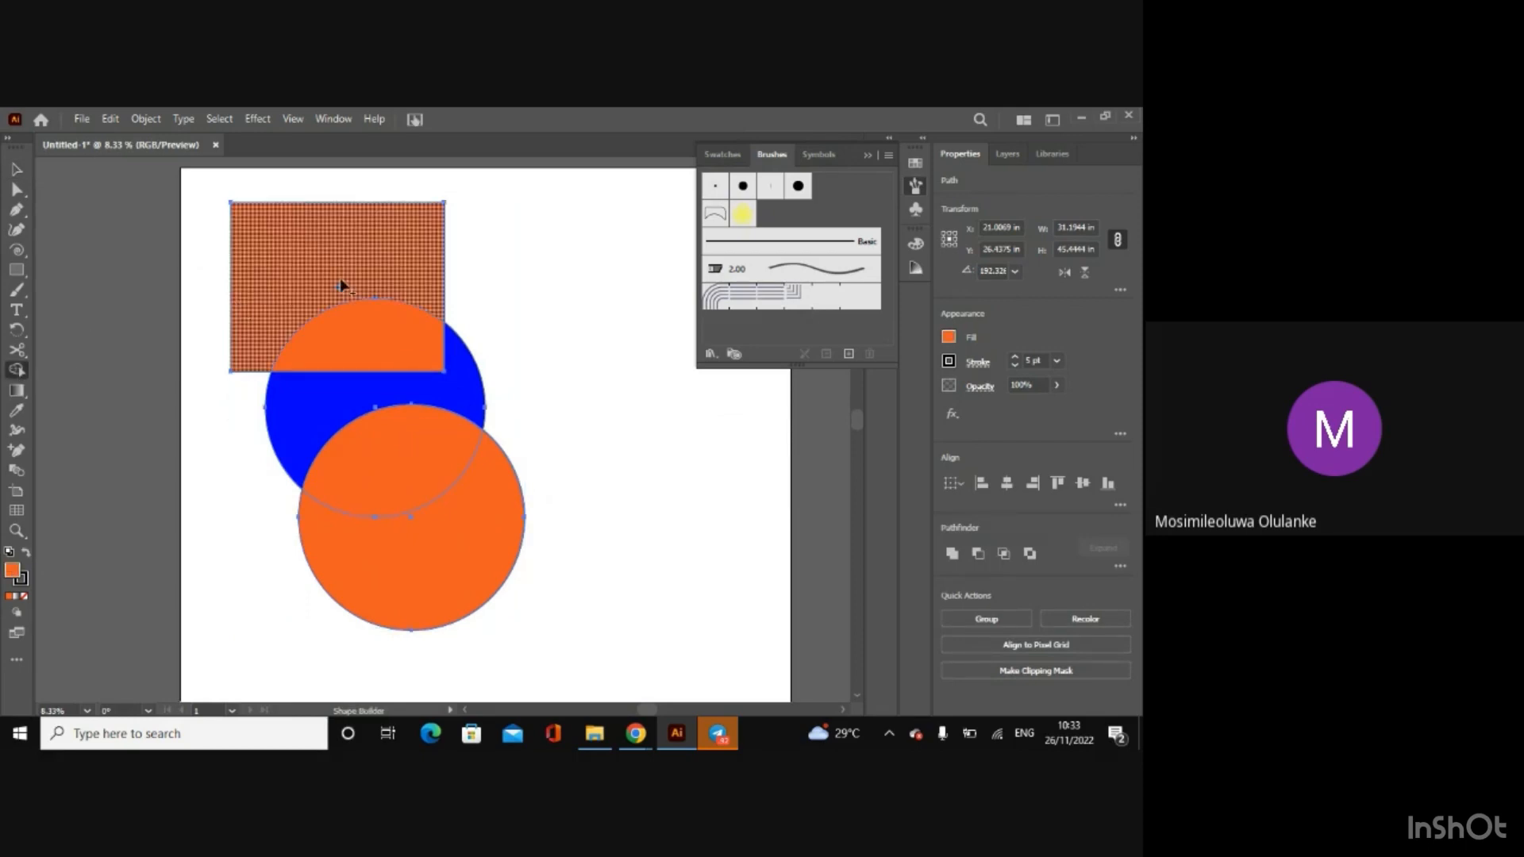
mouse_move(340, 284)
mouse_down()
mouse_move(418, 443)
mouse_move(436, 527)
mouse_move(434, 487)
mouse_up()
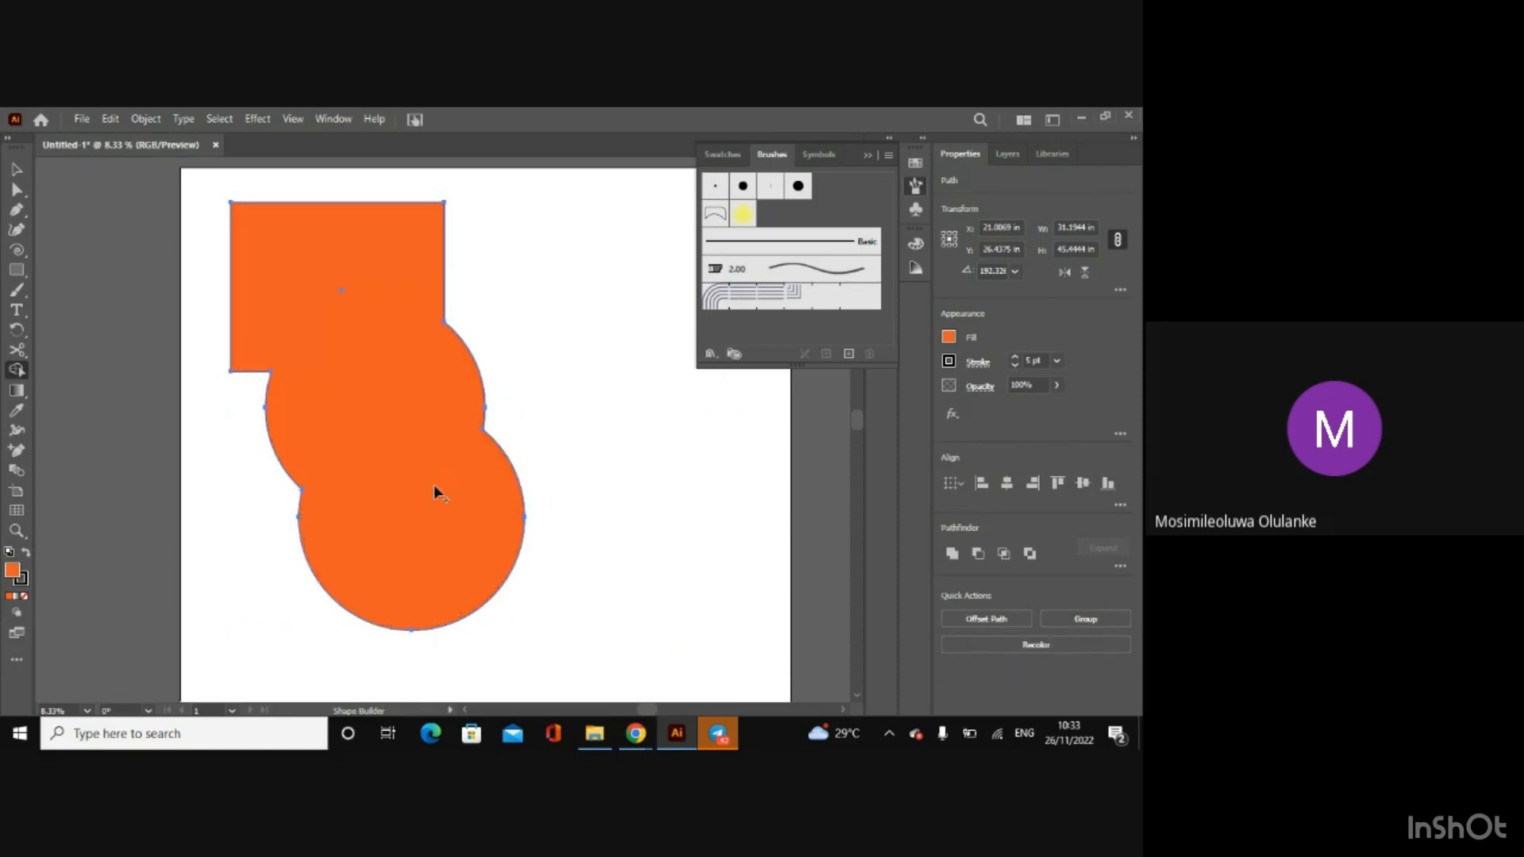
click(16, 169)
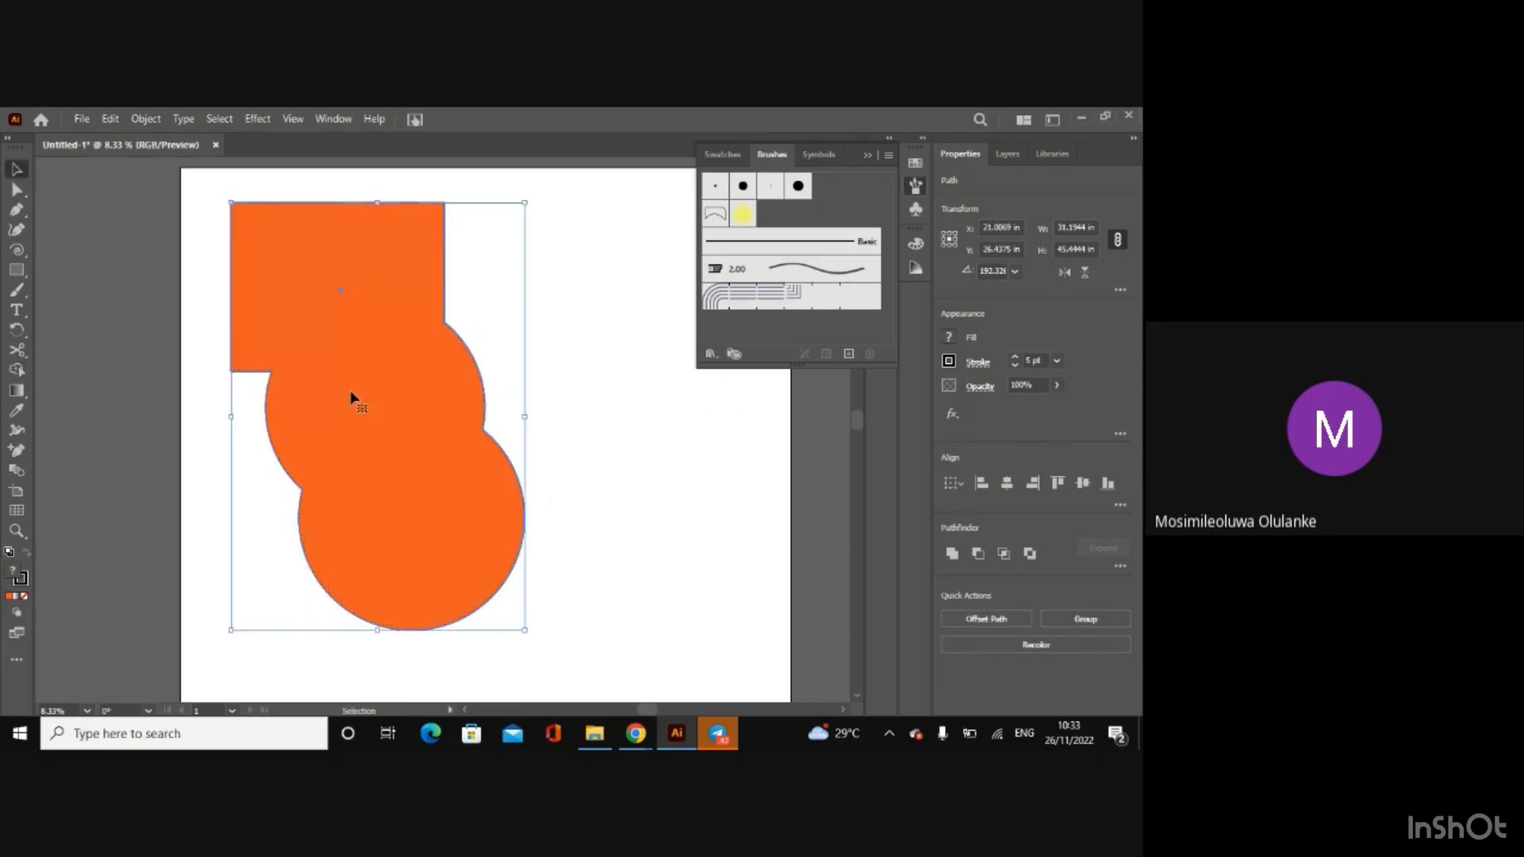
Step: Move the merged orange shape down and to the right, and delete it from the artboard
click(151, 282)
drag(396, 374, 446, 422)
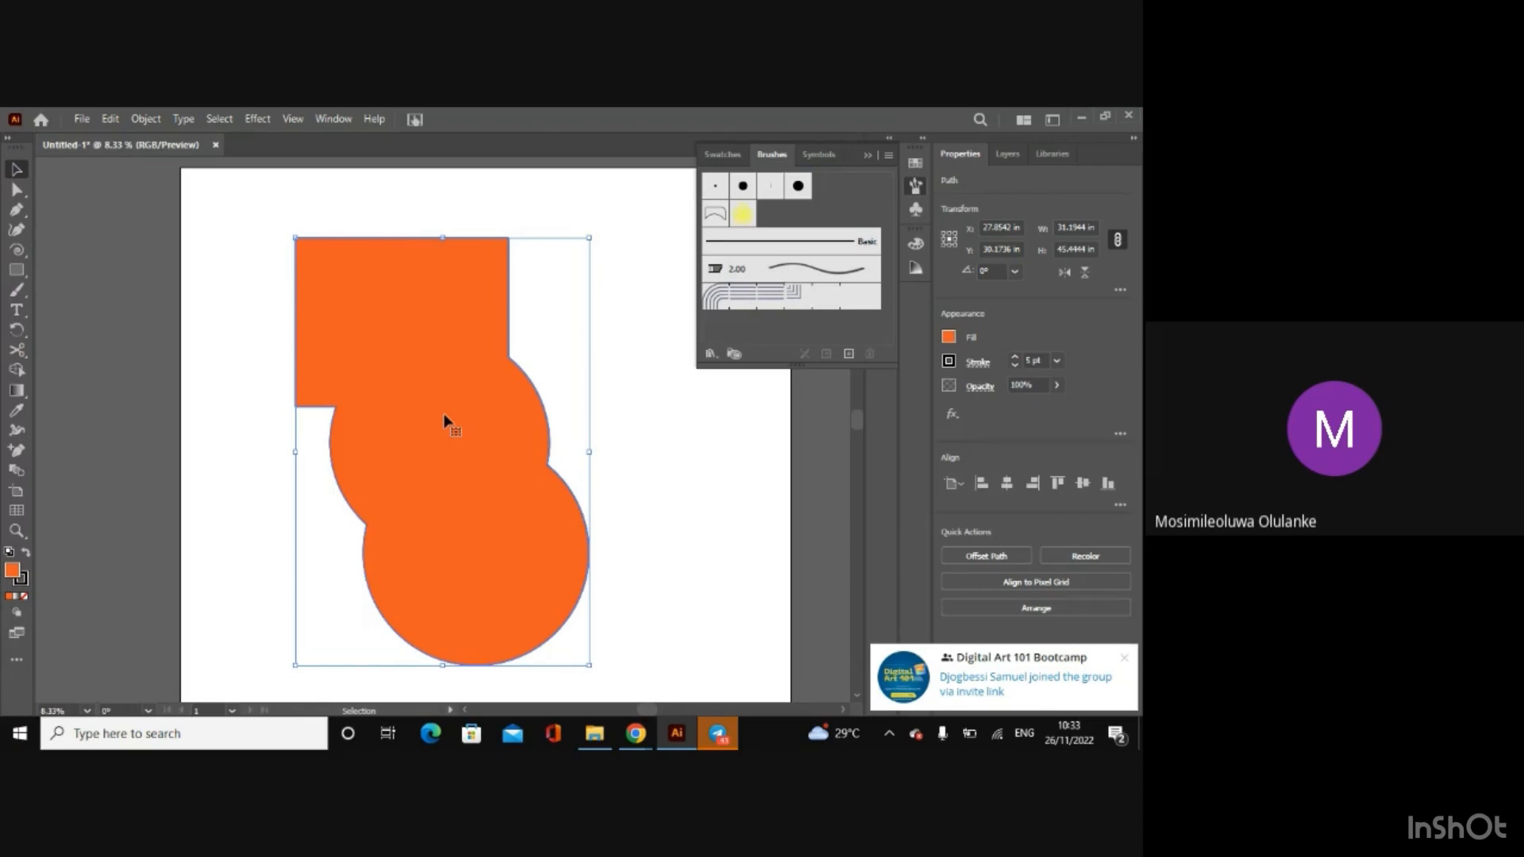
key(Delete)
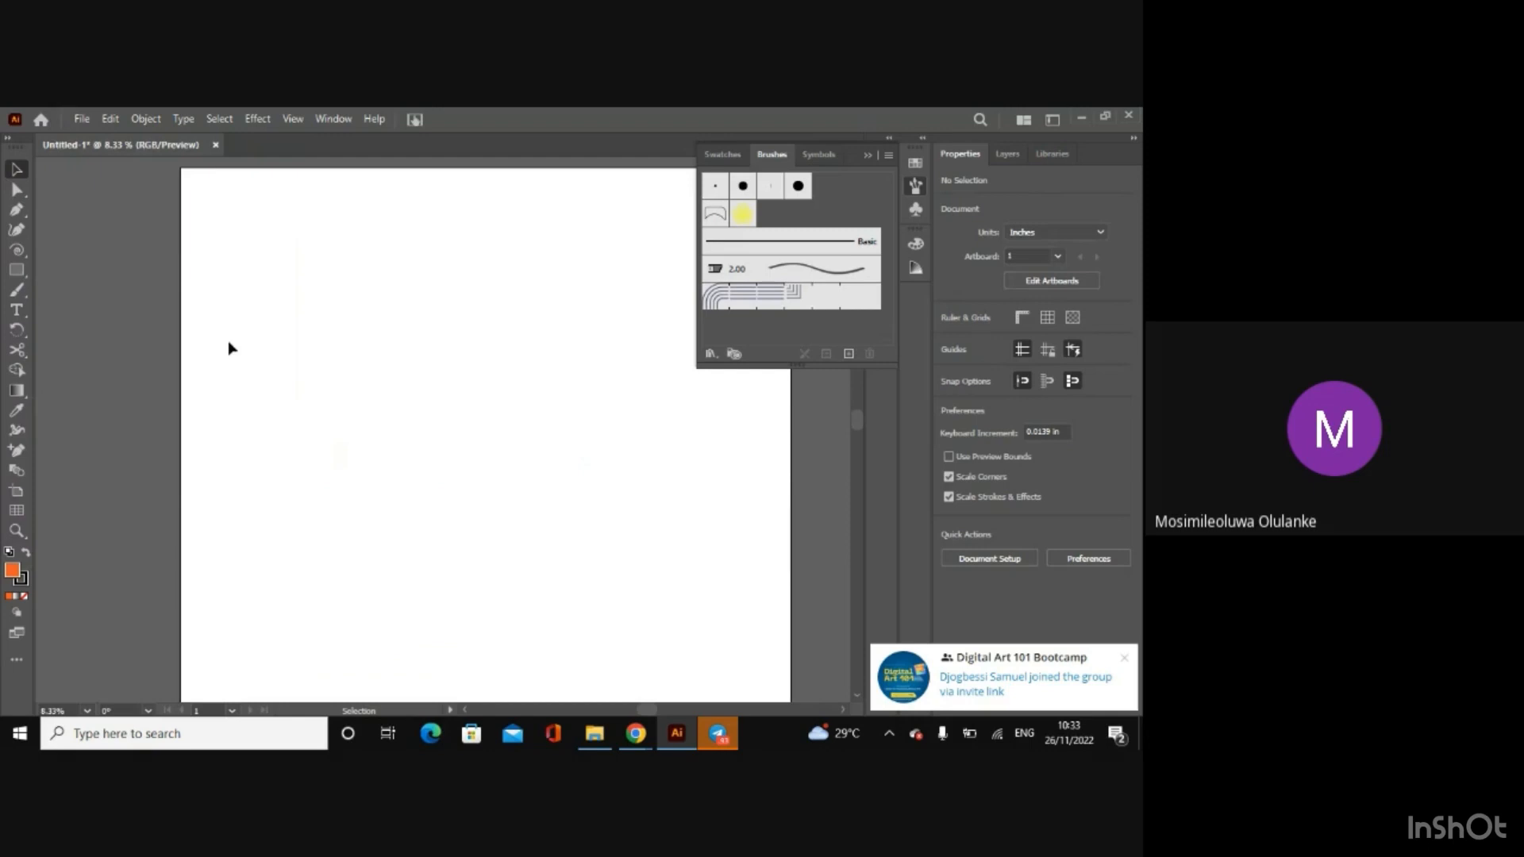
Step: Draw a slanted line about 11.2 in wide and 17.9 in high as a triangle's left side, with a 7 pt stroke
click(17, 250)
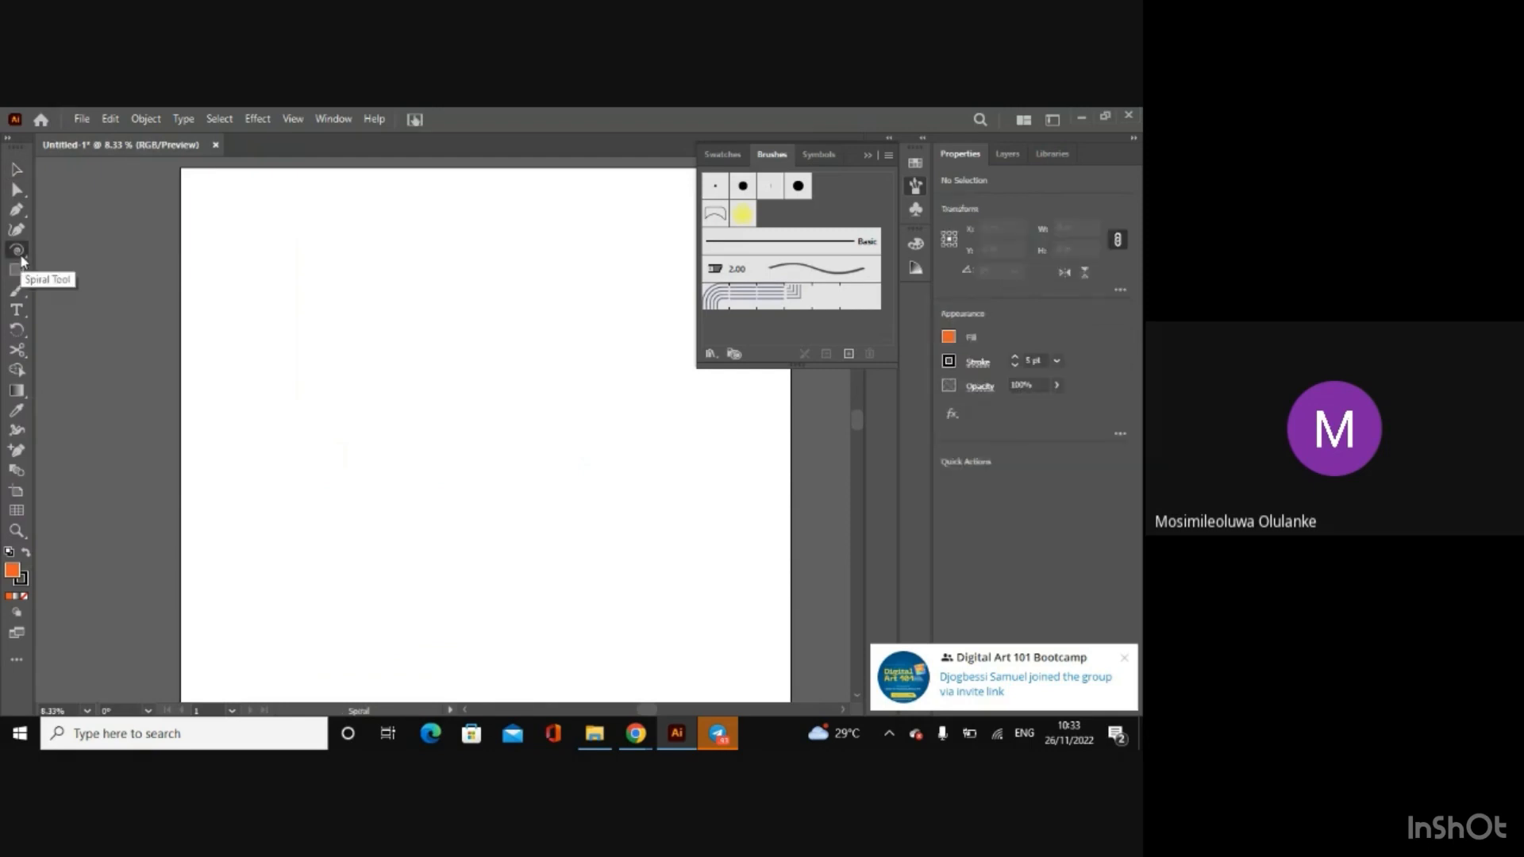
click(22, 274)
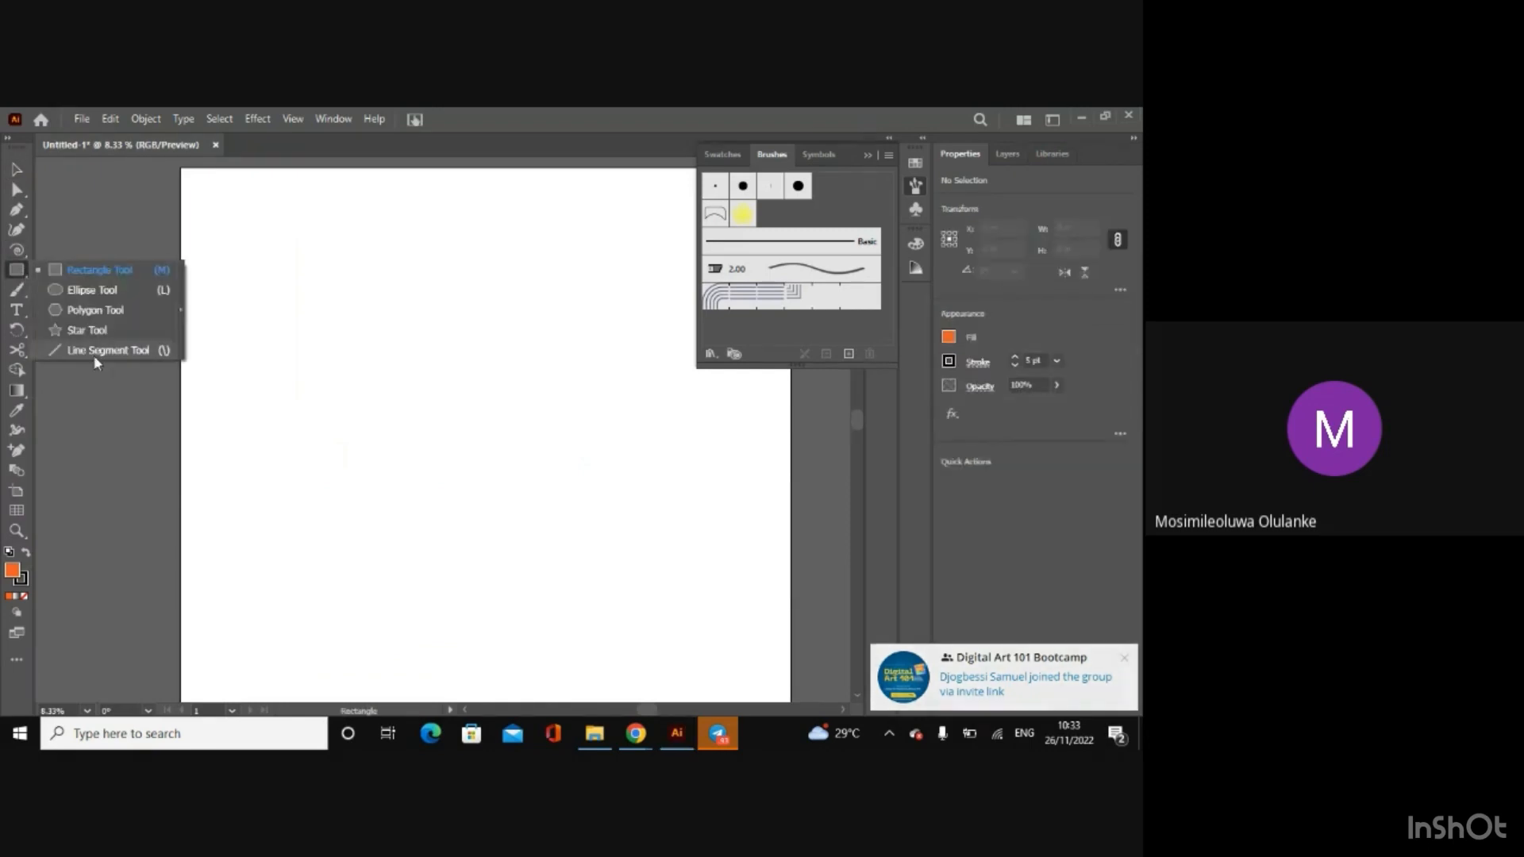
click(100, 351)
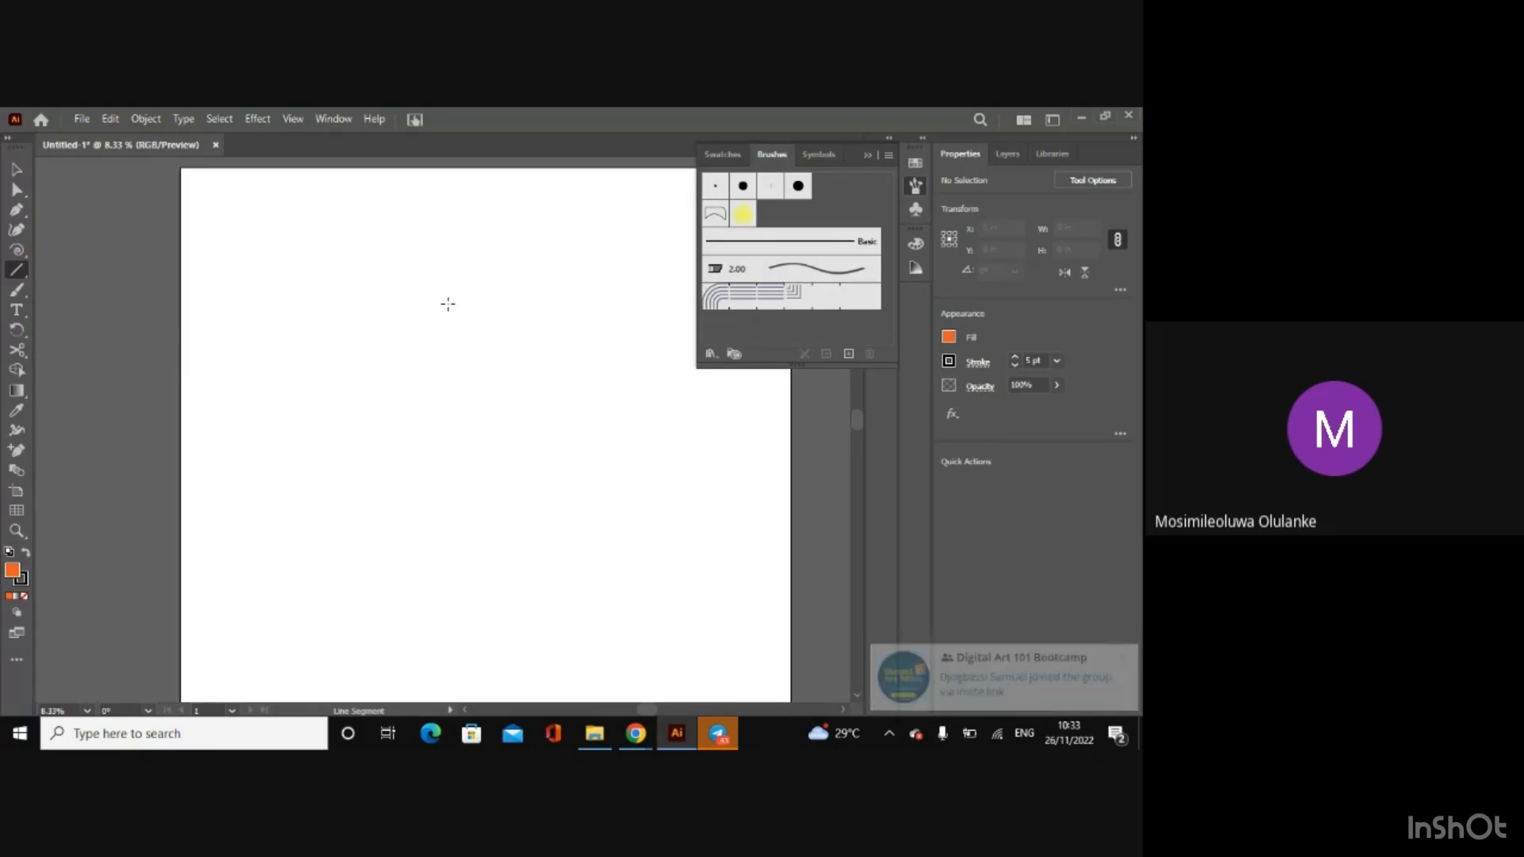
drag(448, 303, 342, 472)
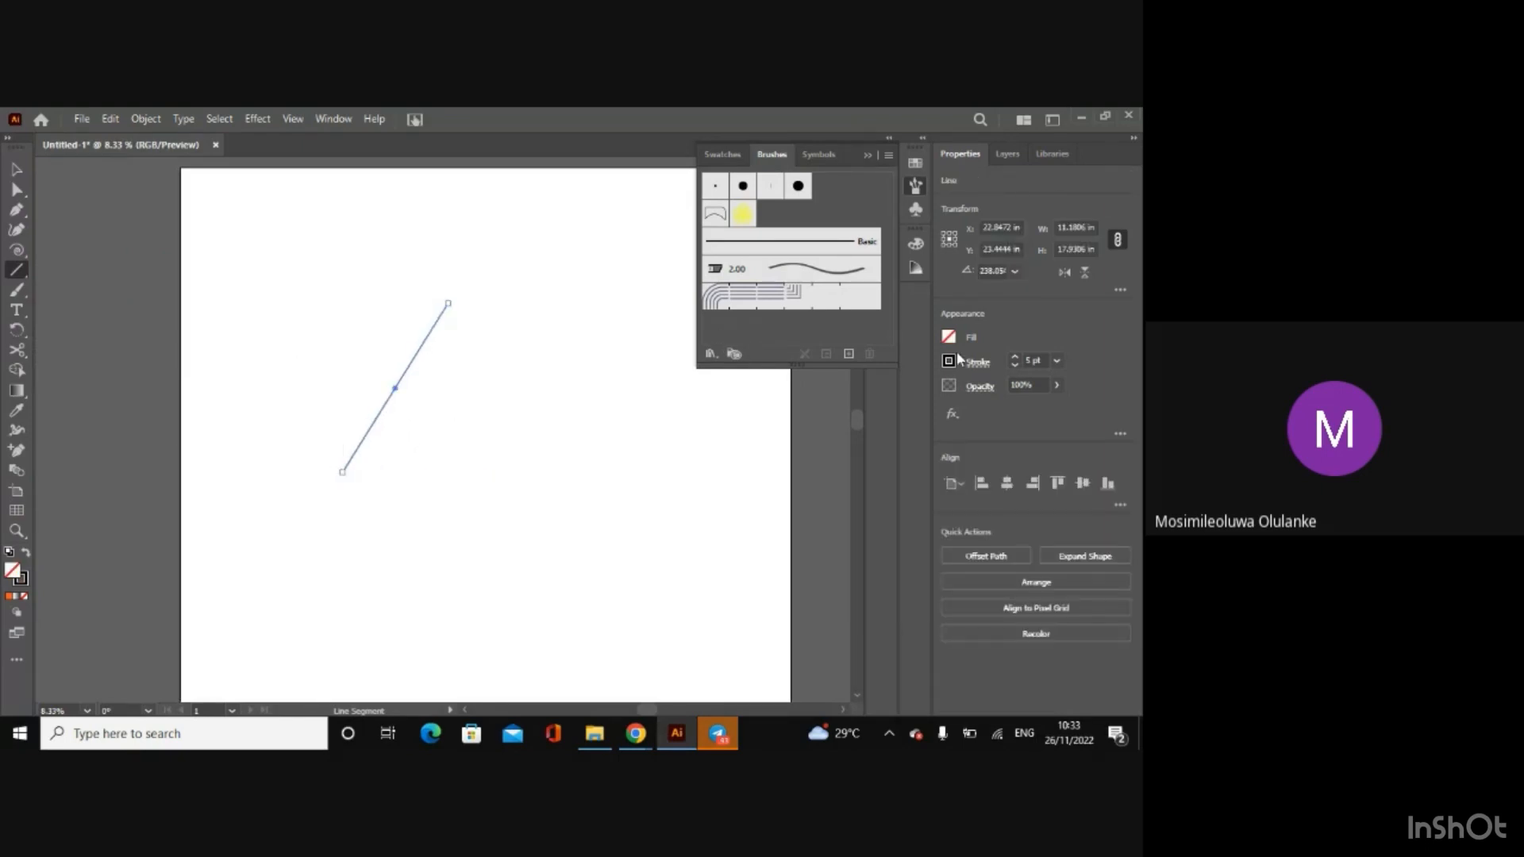
click(1016, 356)
click(1017, 356)
Step: Draw a base line about 24.6 in wide and a right side about 11.3 by 19.6 in, crossing near the triangle's lower corners
drag(335, 461, 493, 474)
drag(567, 460, 567, 463)
drag(459, 304, 565, 489)
click(17, 169)
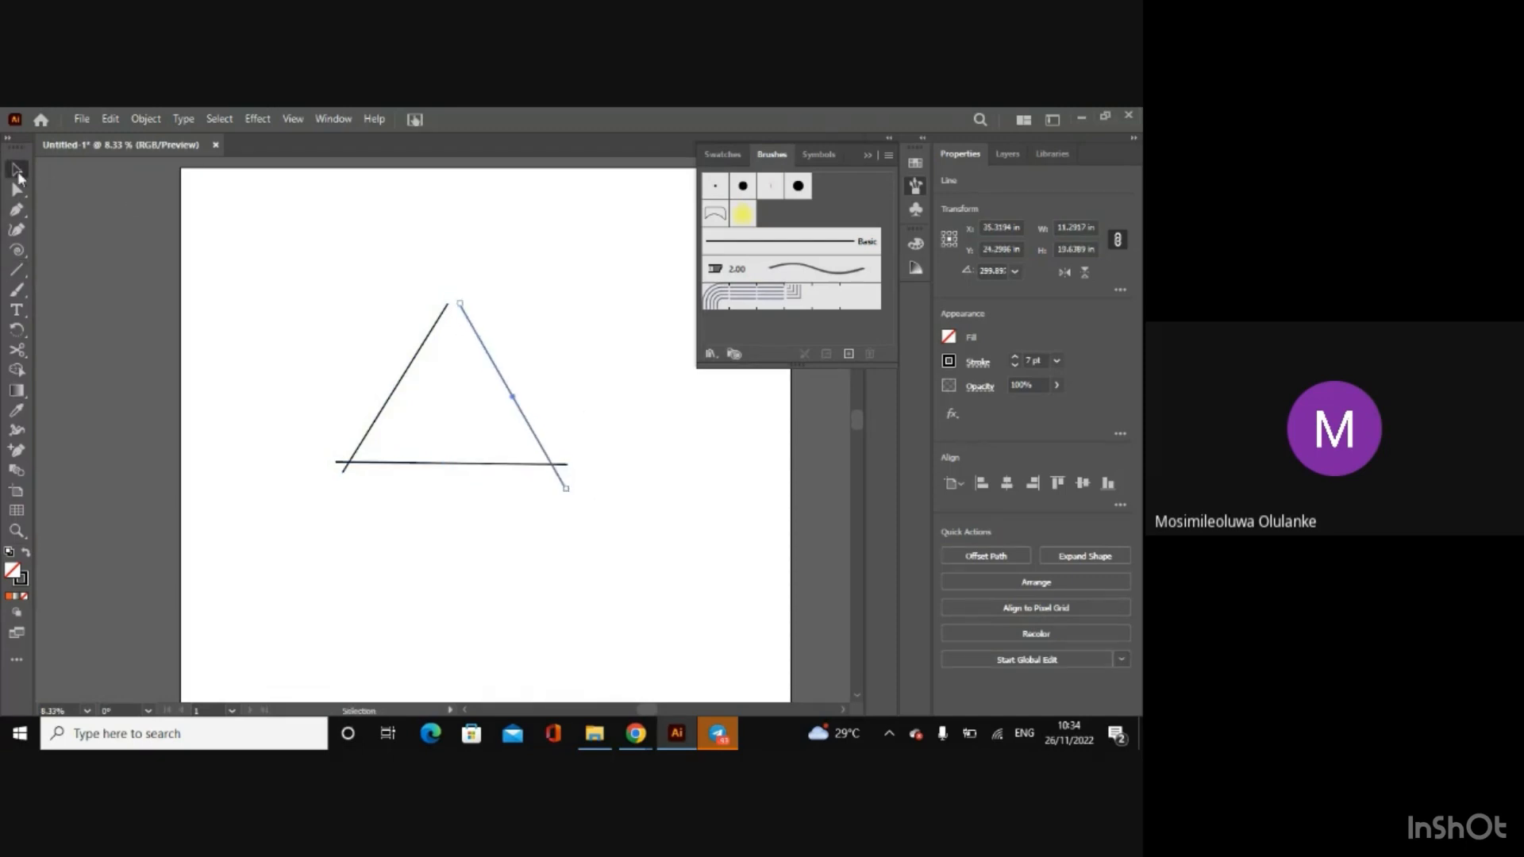
click(411, 252)
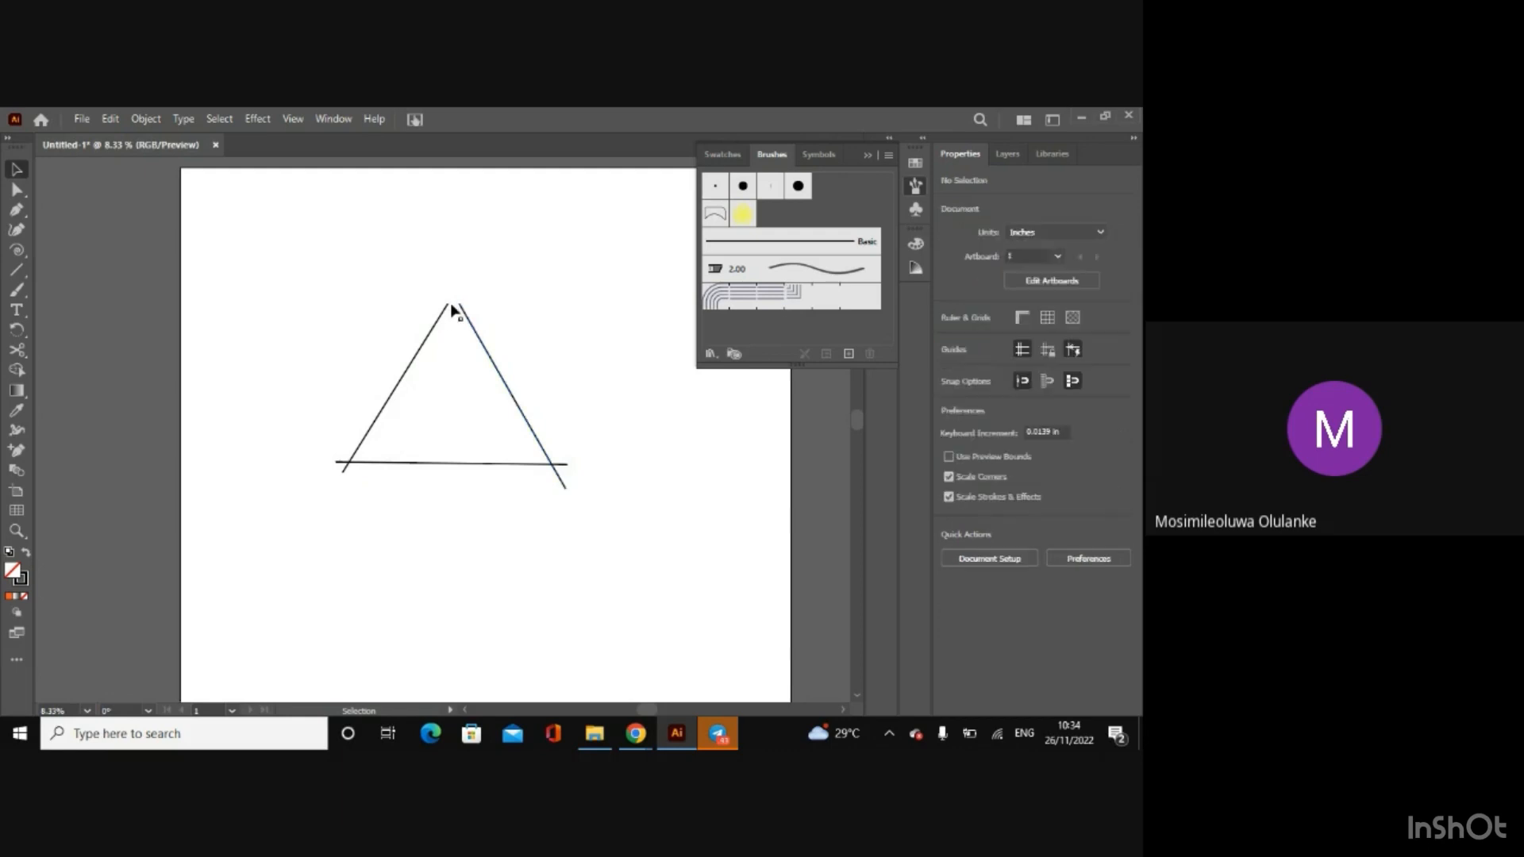
Step: Select all three lines and trim the ends projecting past the lower corners with the Shape Builder tool
key(ctrl+a)
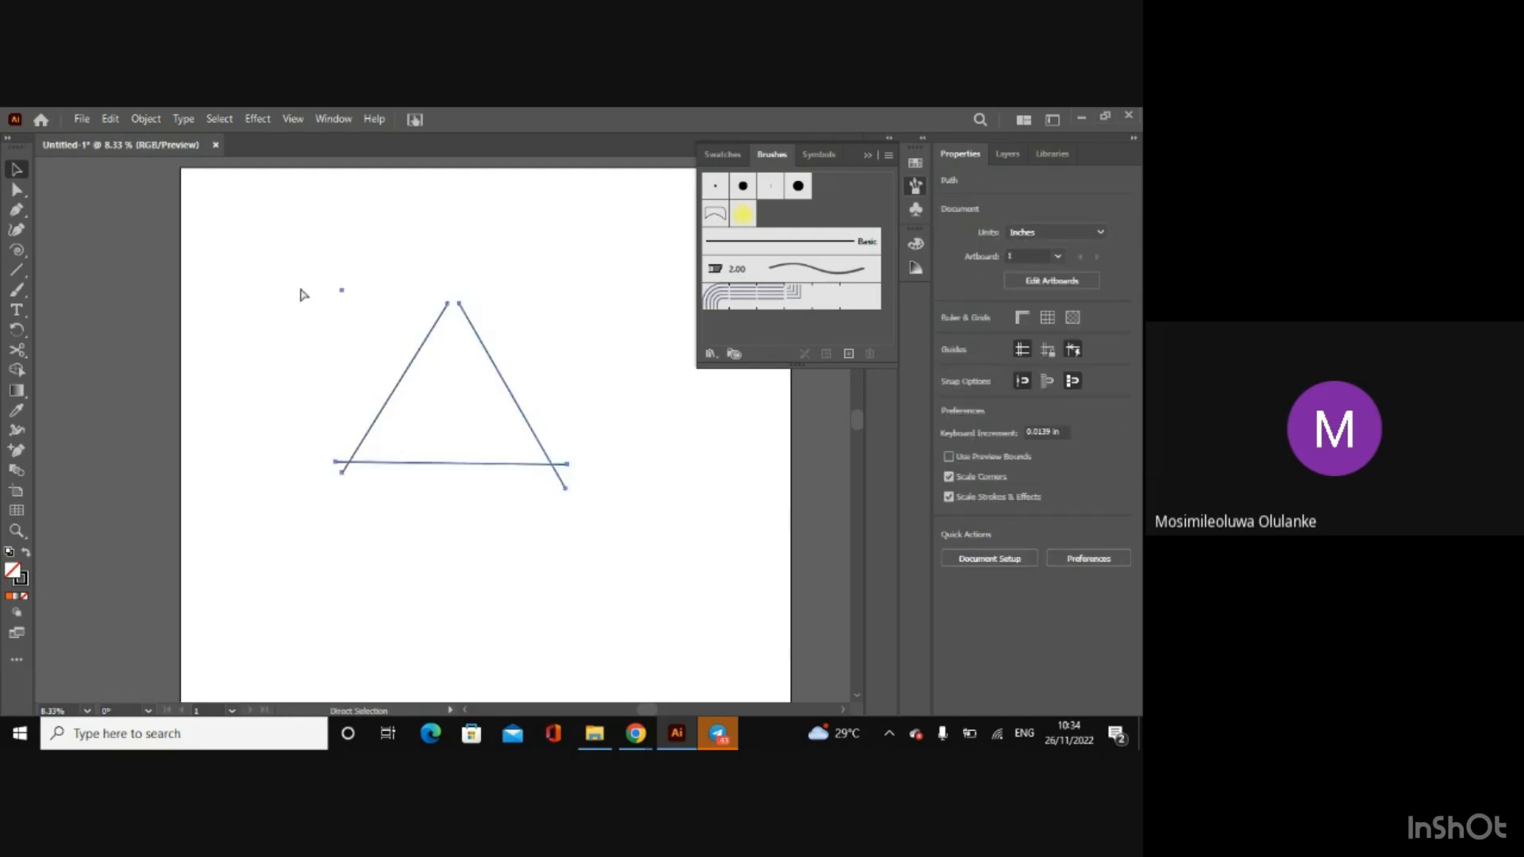
click(17, 372)
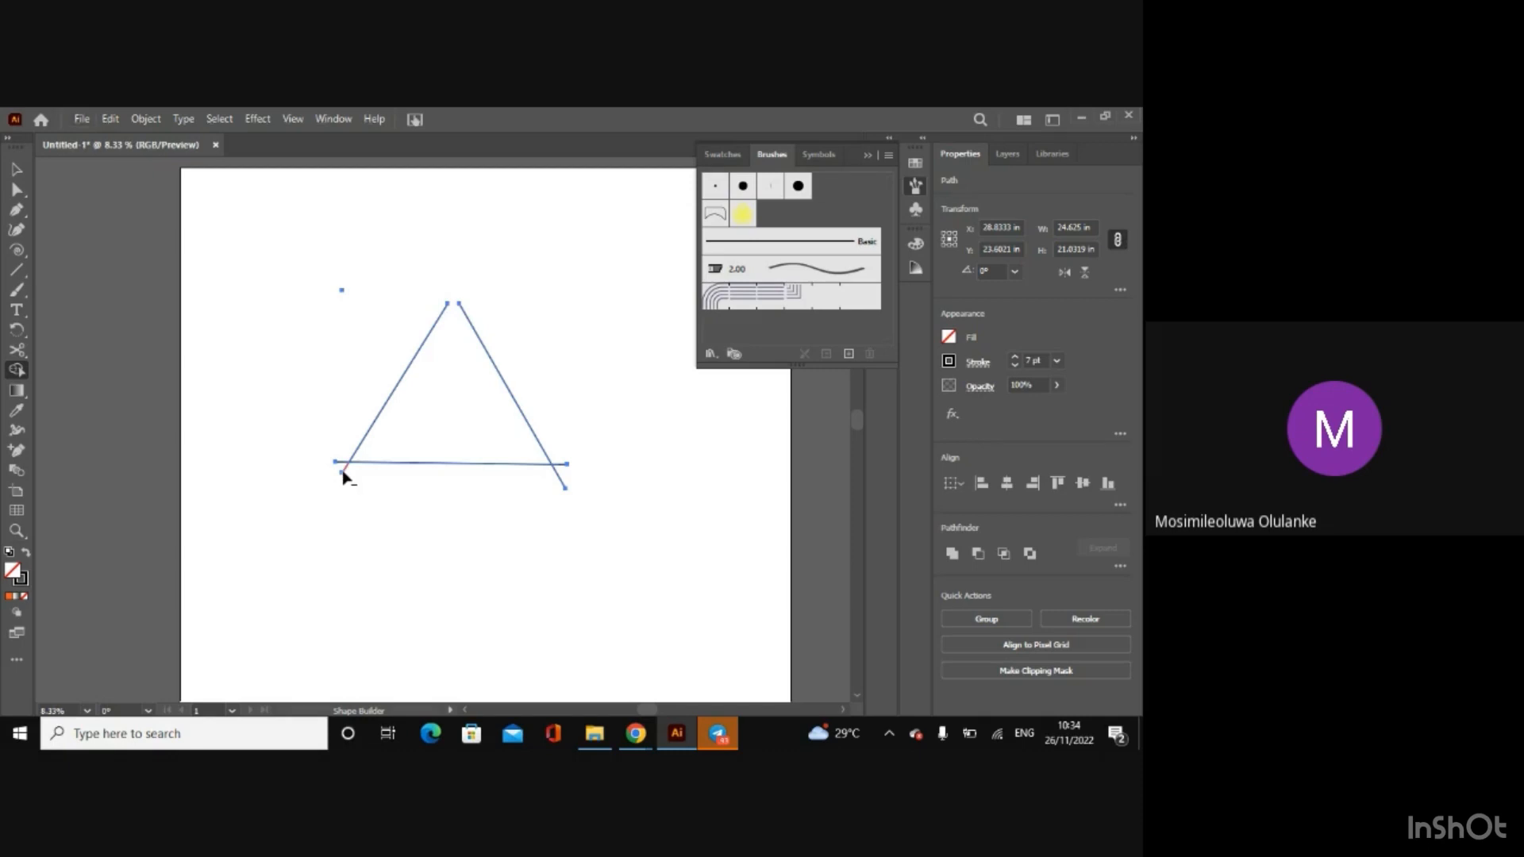
alt+click(559, 484)
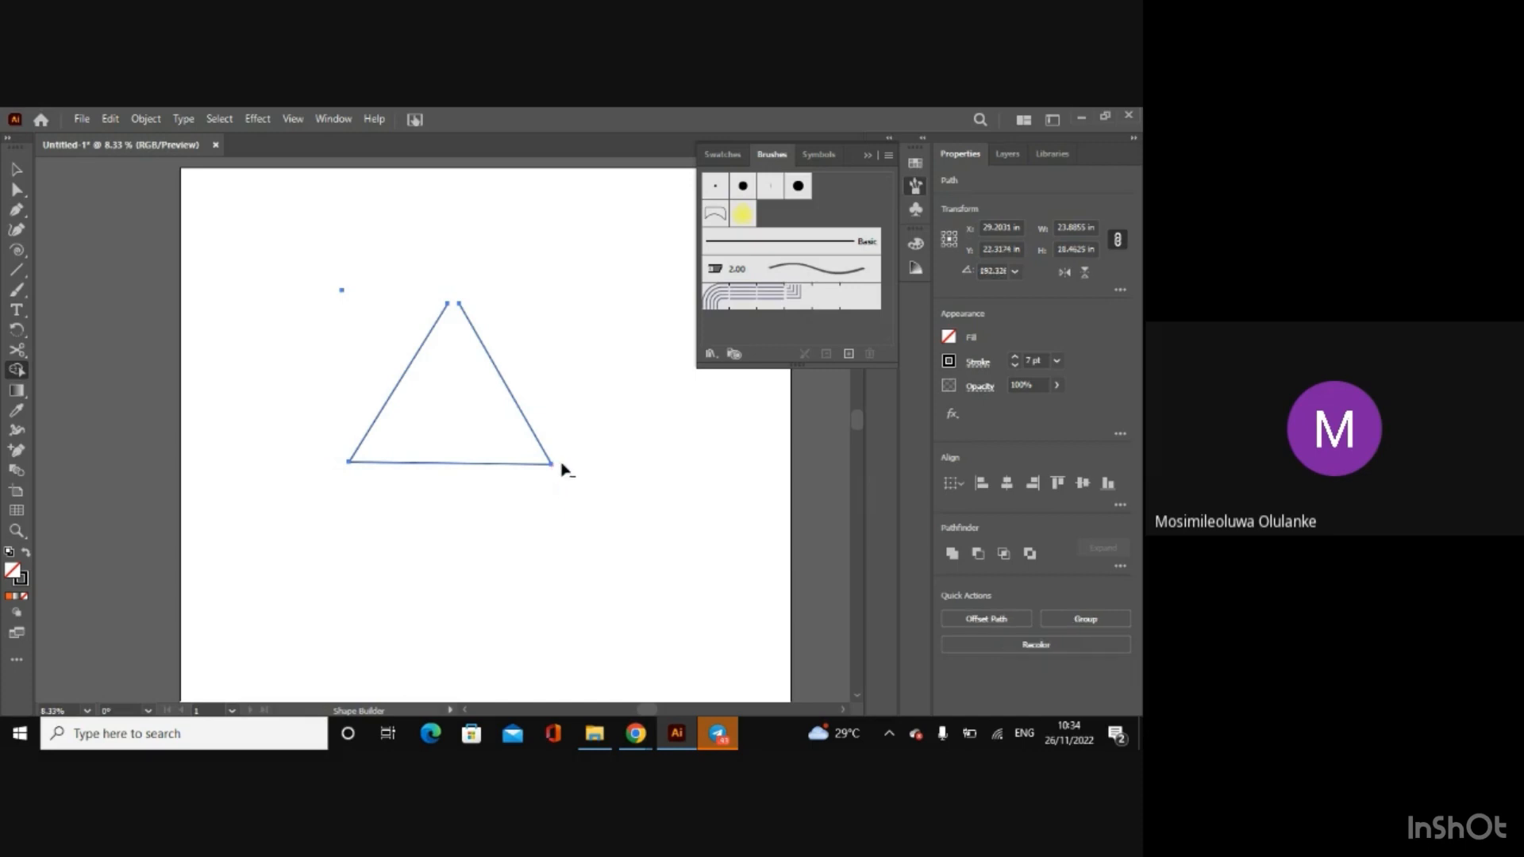
click(15, 172)
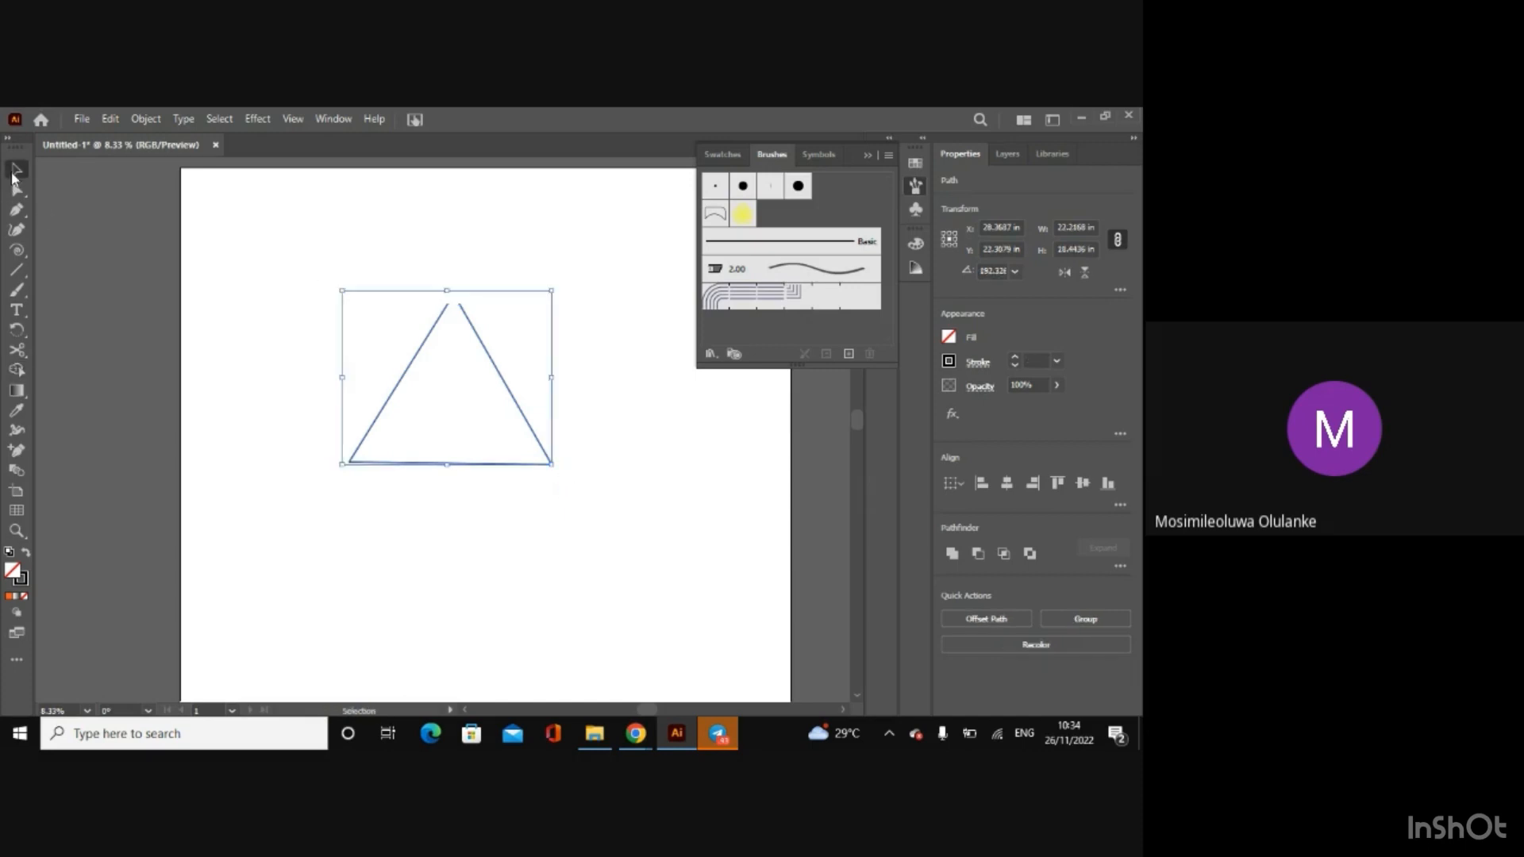
click(19, 372)
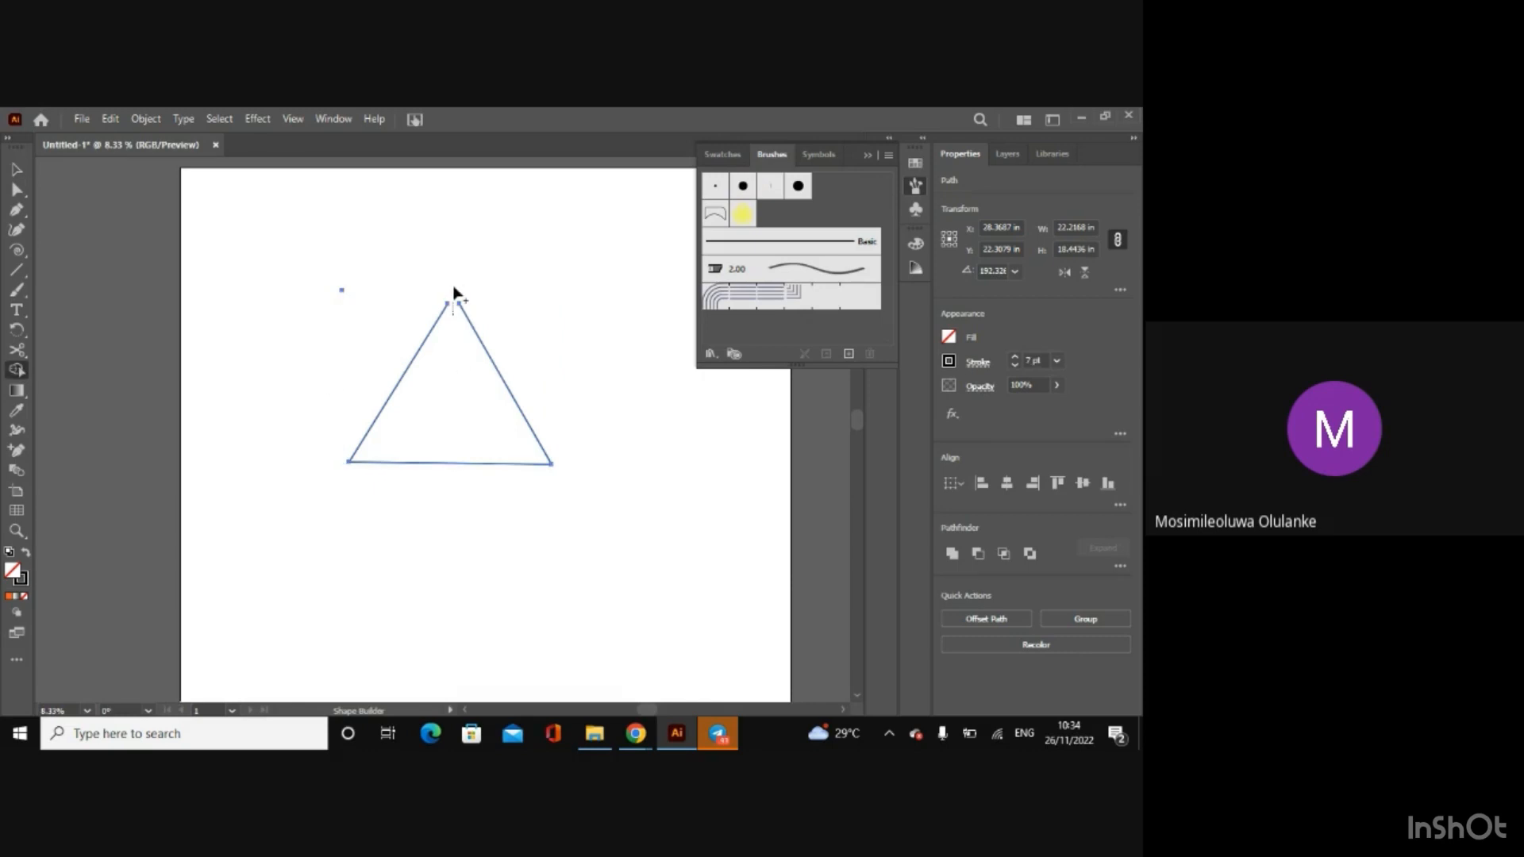
Step: Undo the trimming of the projecting line ends and deselect the lines
click(17, 190)
click(178, 250)
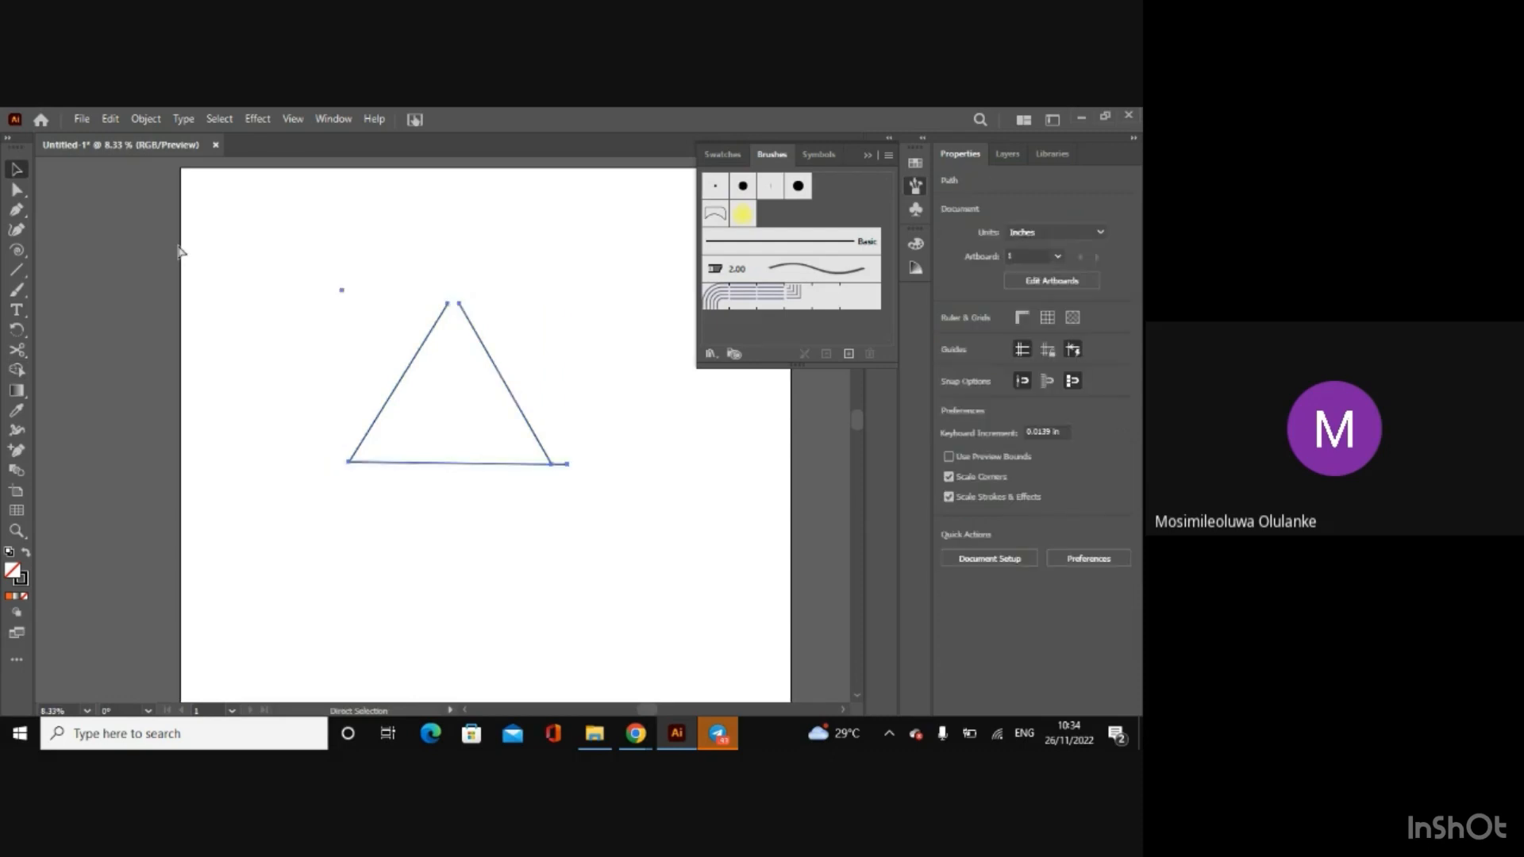
key(ctrl+z)
key(v)
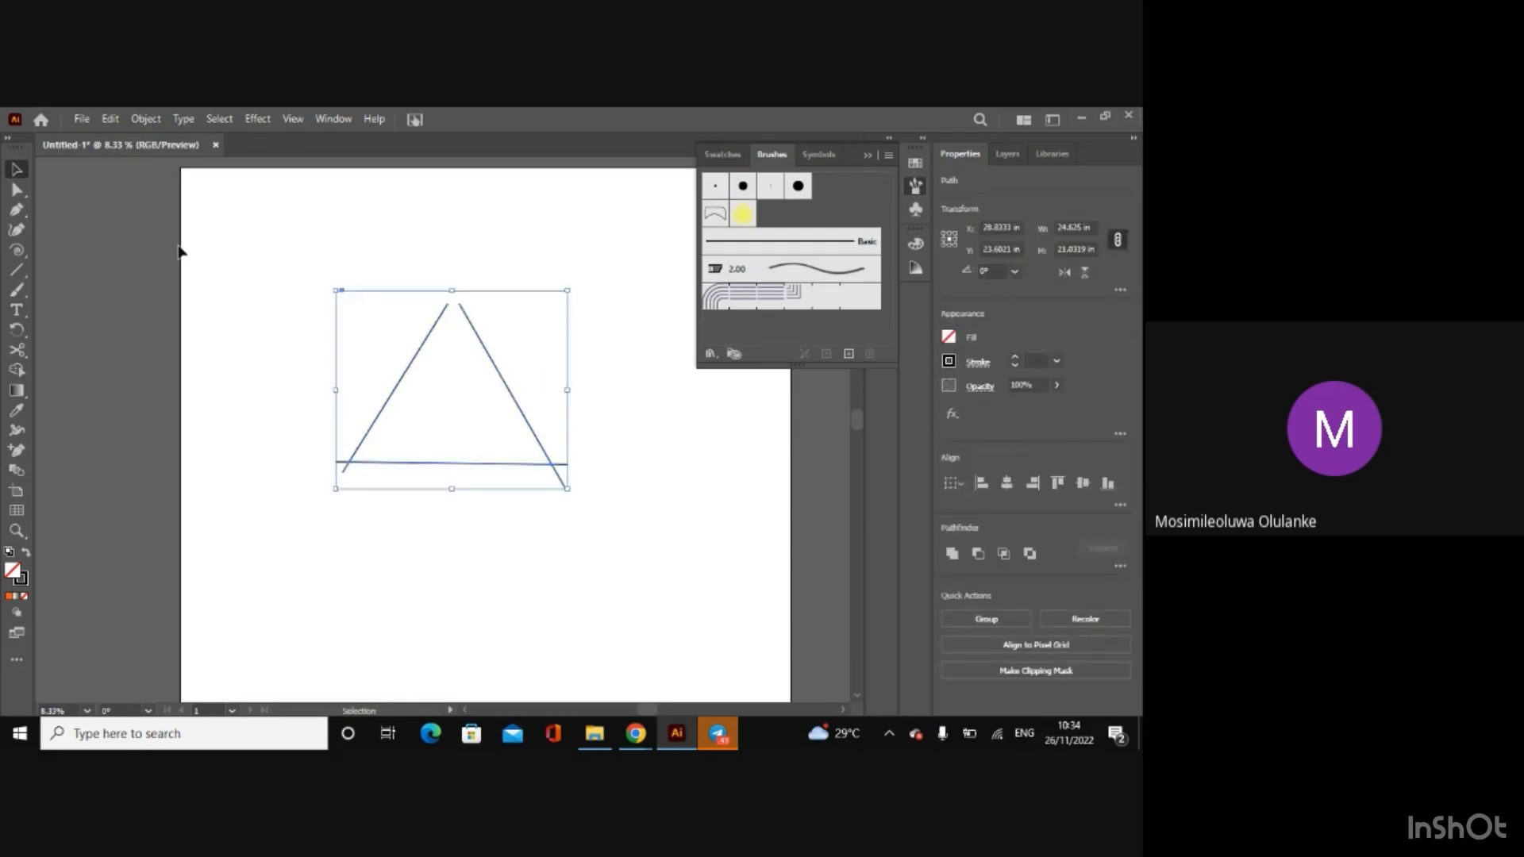
click(65, 270)
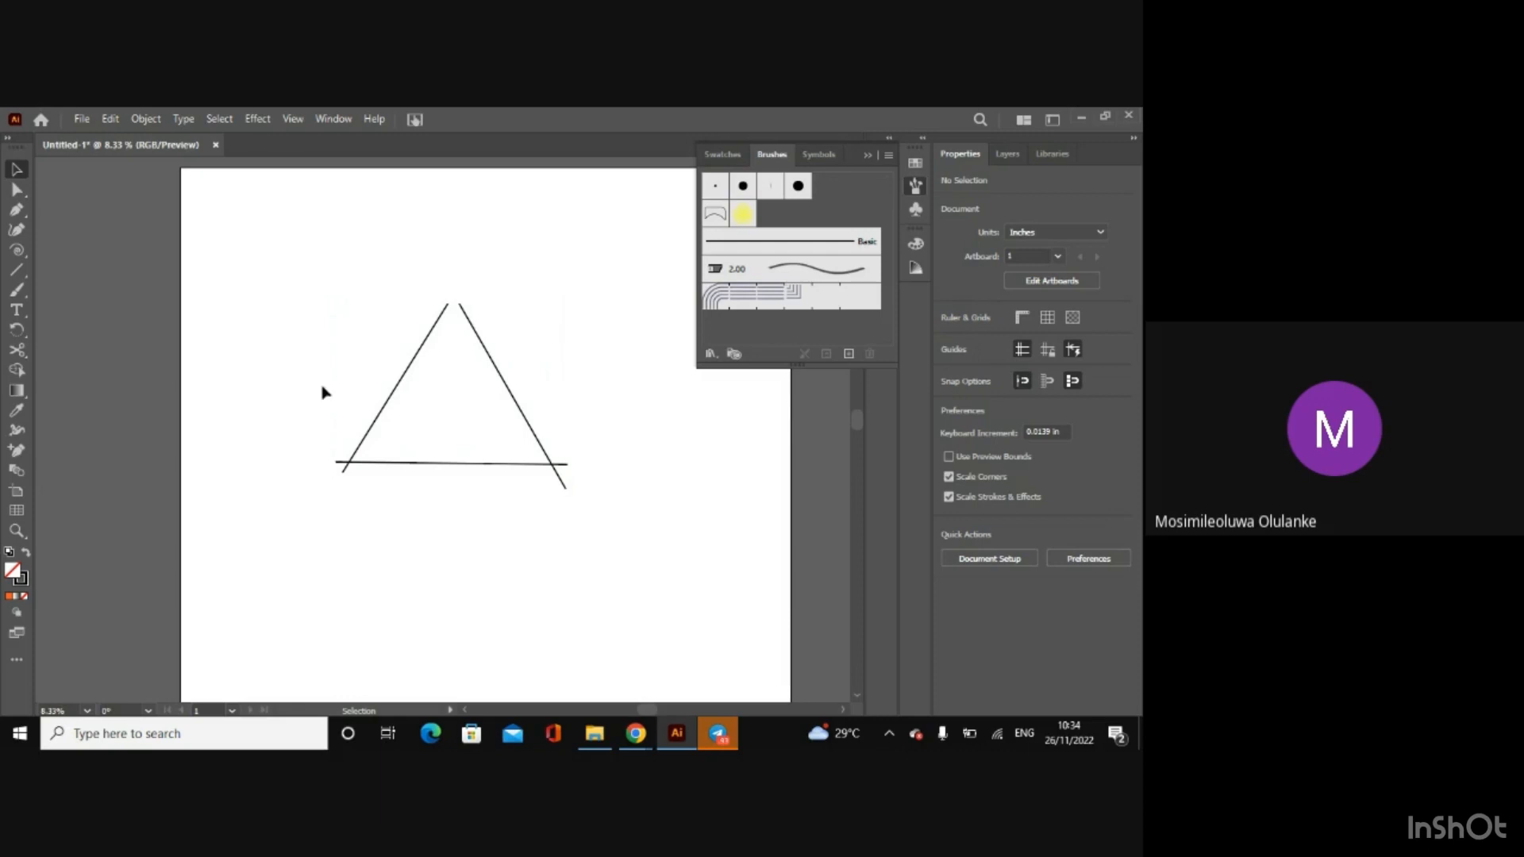
Step: Paint inside the triangle with the yellow scatter brush using the Paintbrush tool
click(16, 290)
mouse_move(407, 405)
mouse_down()
mouse_move(429, 395)
mouse_move(402, 398)
mouse_move(418, 386)
mouse_move(451, 405)
mouse_move(428, 400)
mouse_move(498, 396)
mouse_move(481, 399)
mouse_move(471, 371)
mouse_up()
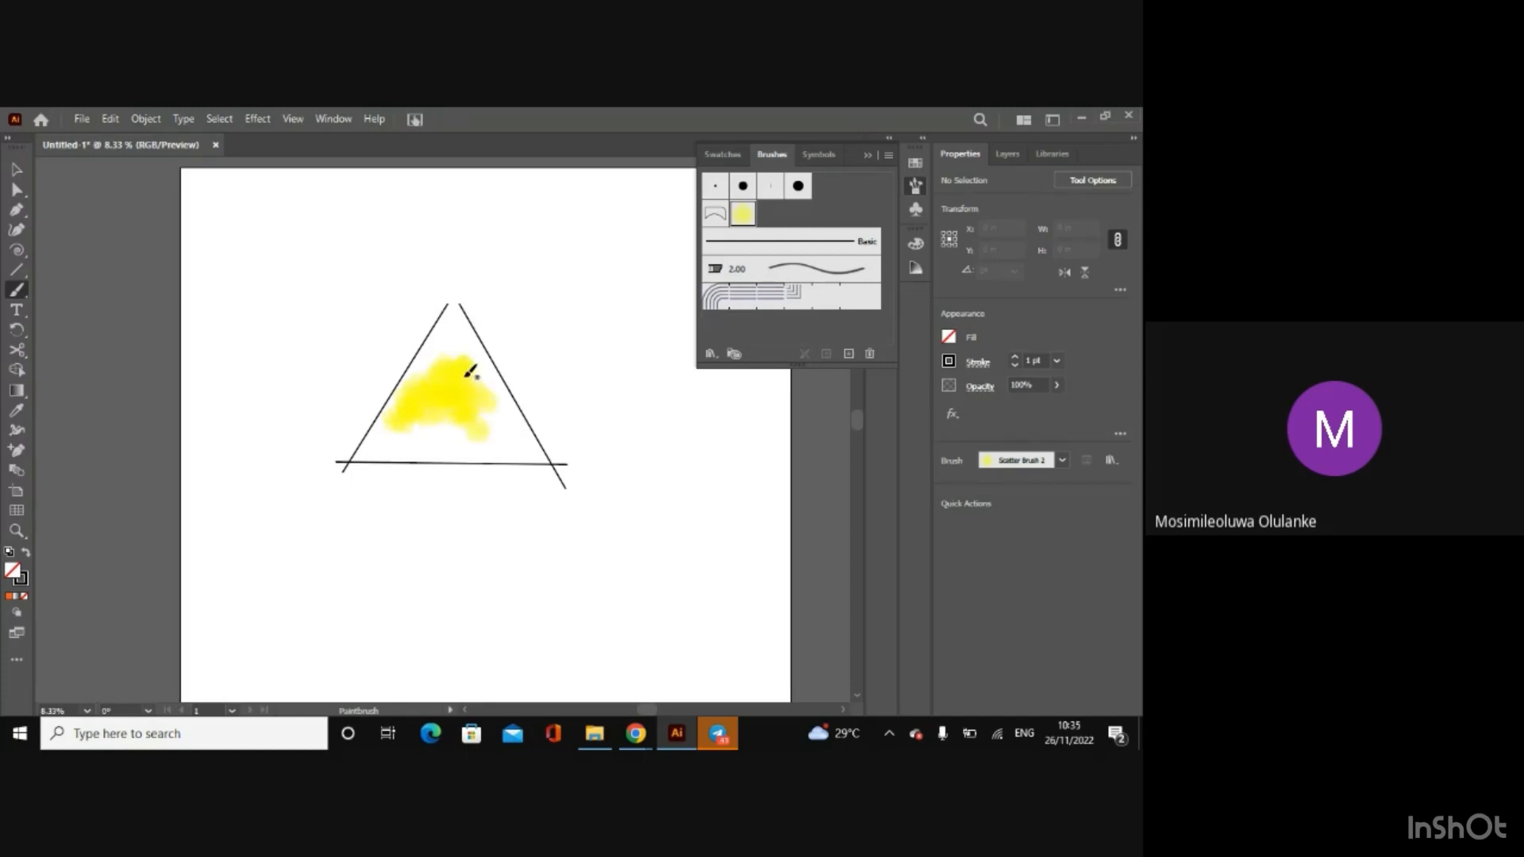
Step: Undo the yellow brush strokes and restore the triangle's right line with Redo
key(ctrl+z)
key(ctrl+z)
key(ctrl+z)
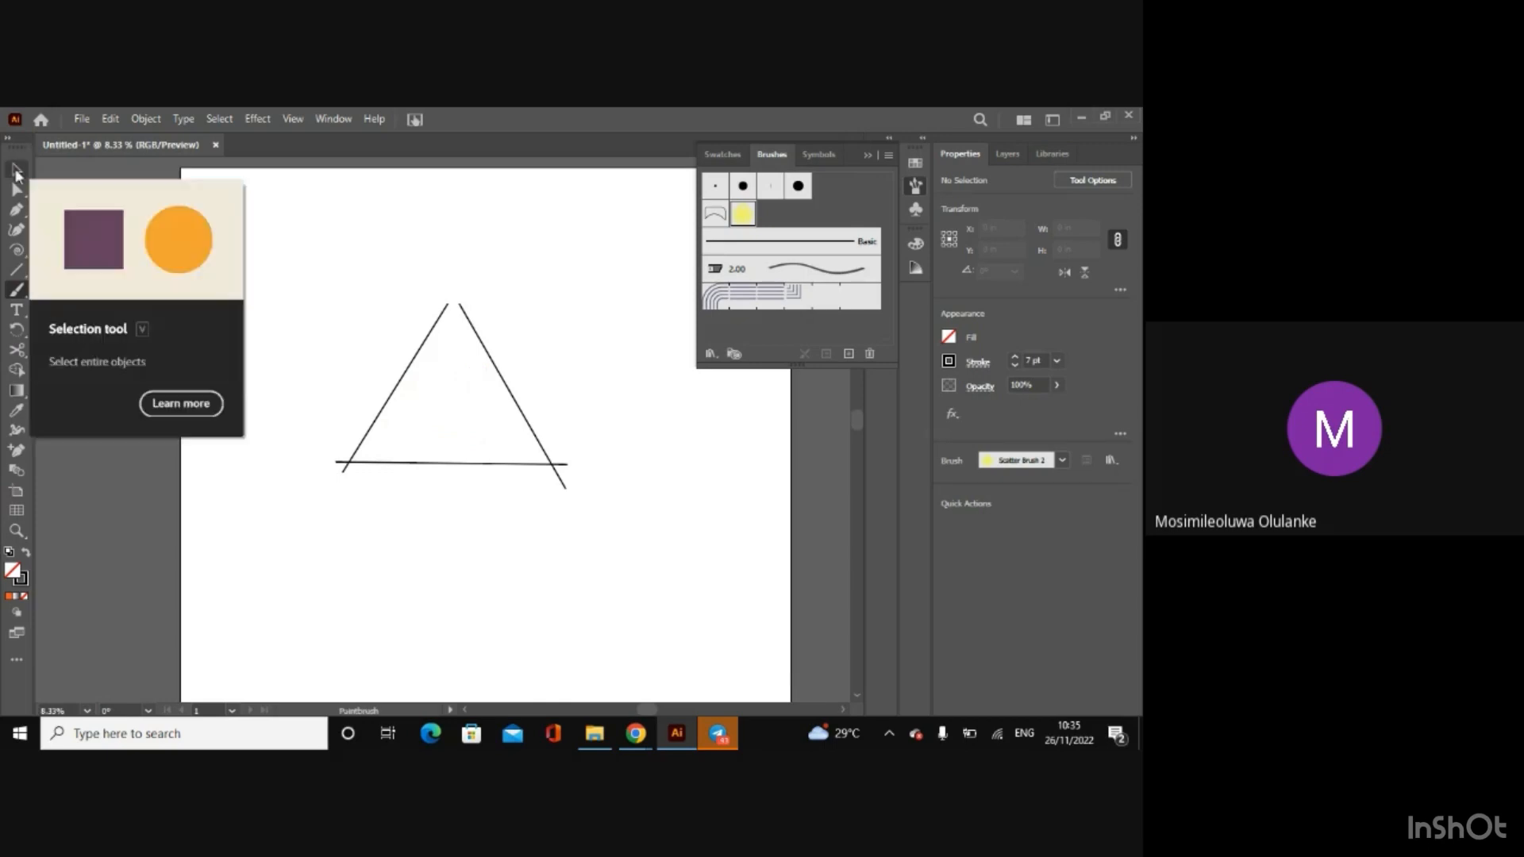
key(ctrl+z)
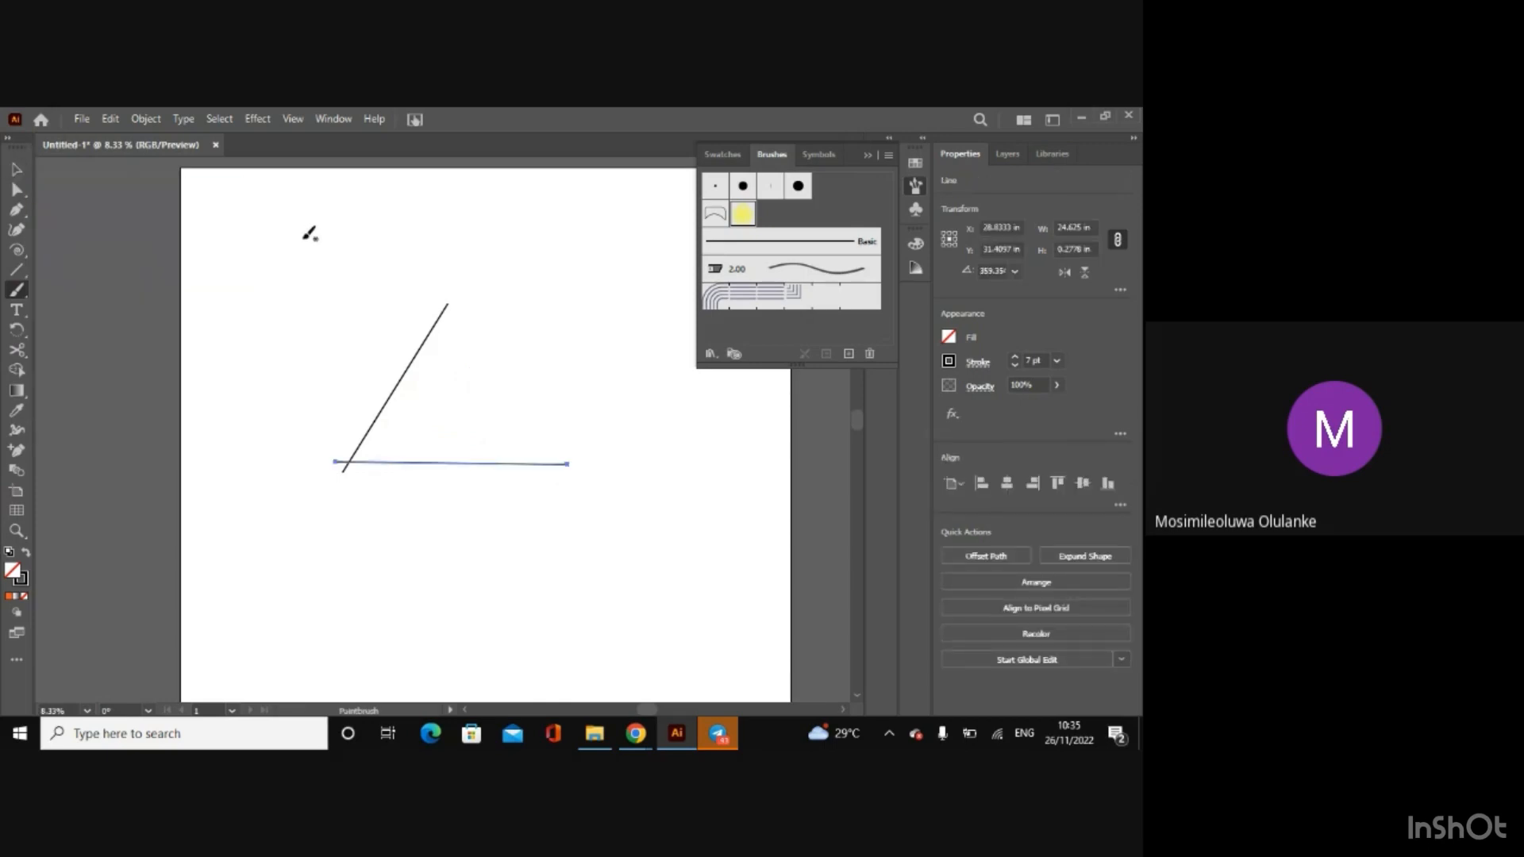
click(111, 119)
click(159, 153)
Step: Move the left line's upper end to the right so that it crosses the right line at the apex
click(20, 169)
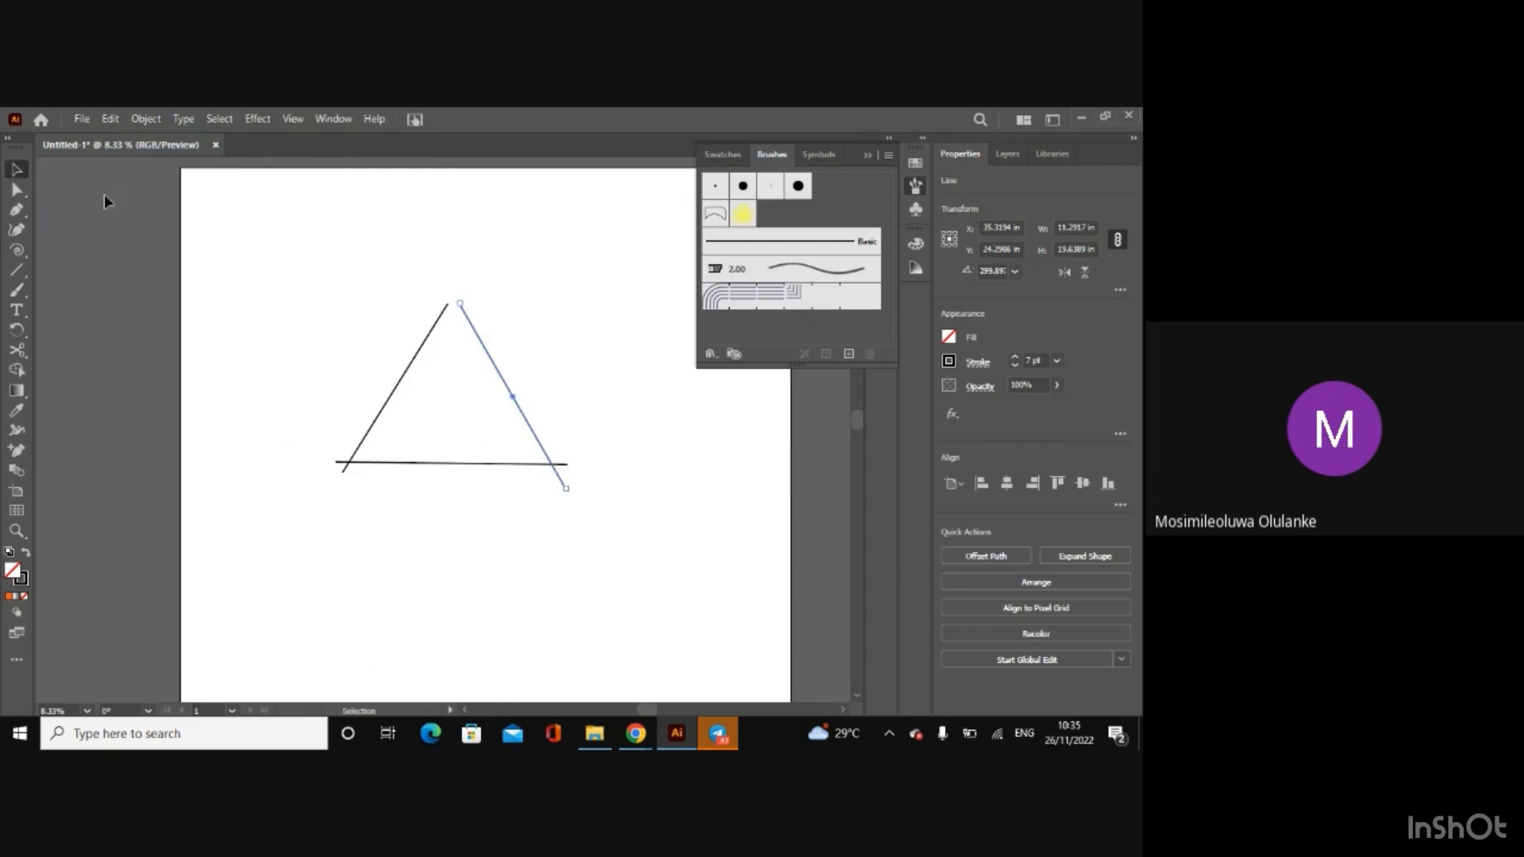
click(454, 321)
click(442, 316)
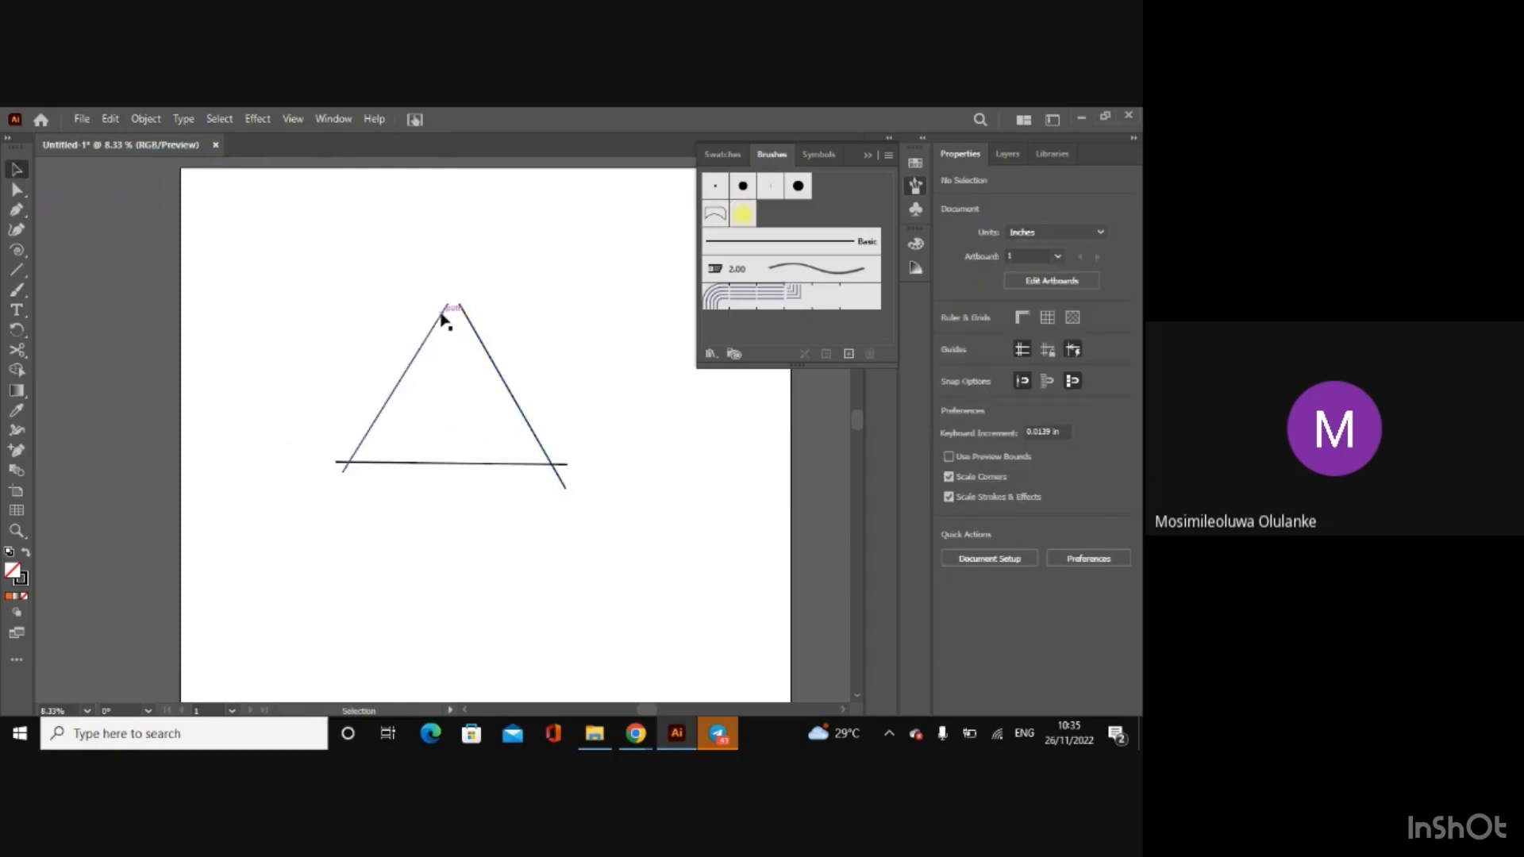
drag(449, 305, 472, 305)
click(326, 310)
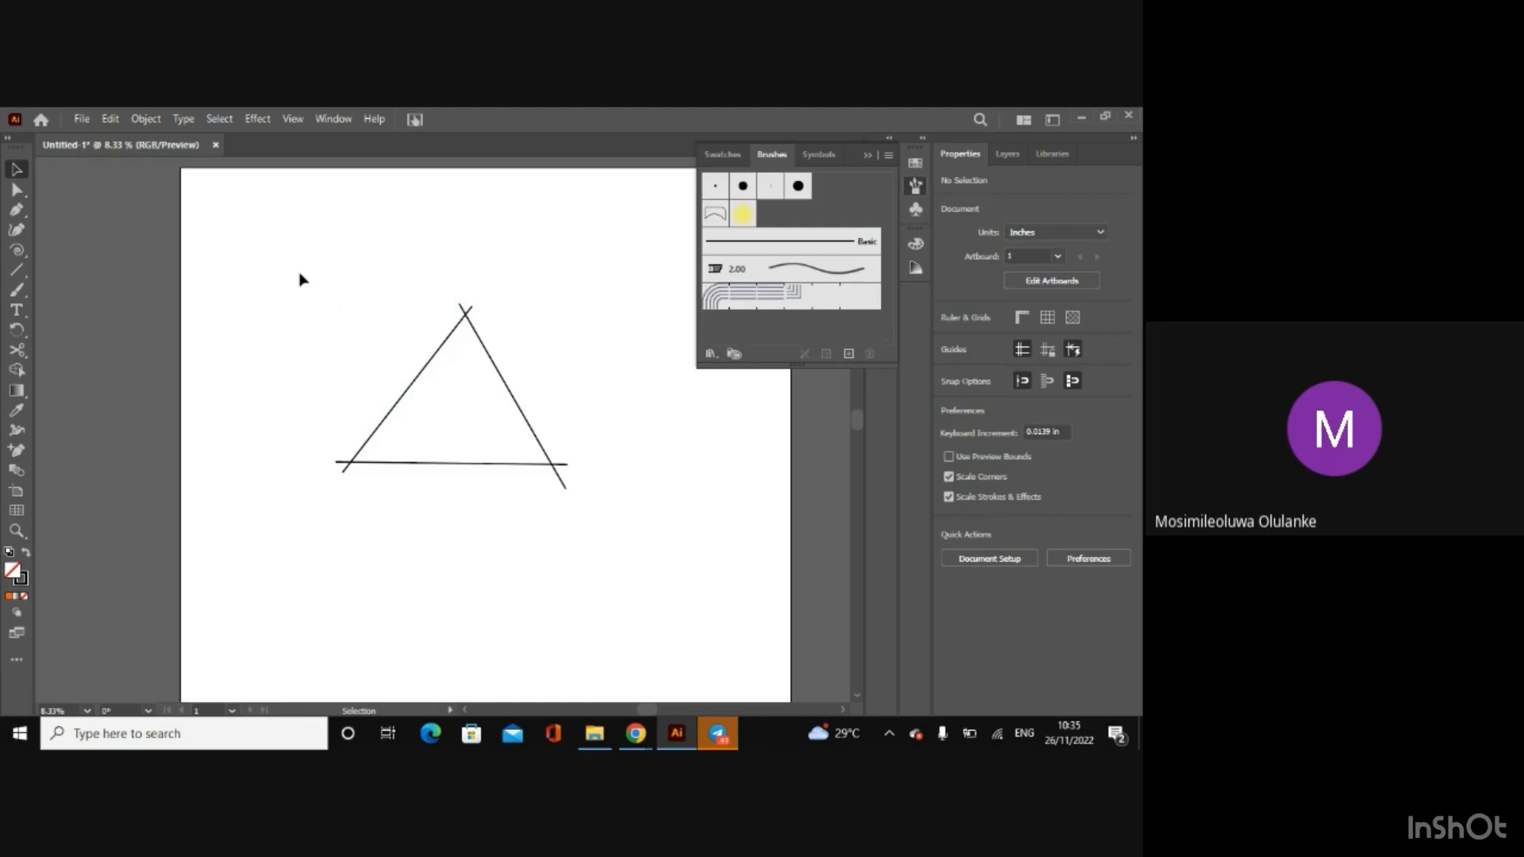
Step: Fill the triangle enclosed by the three crossing lines with yellow using the Shape Builder tool
drag(297, 256, 651, 579)
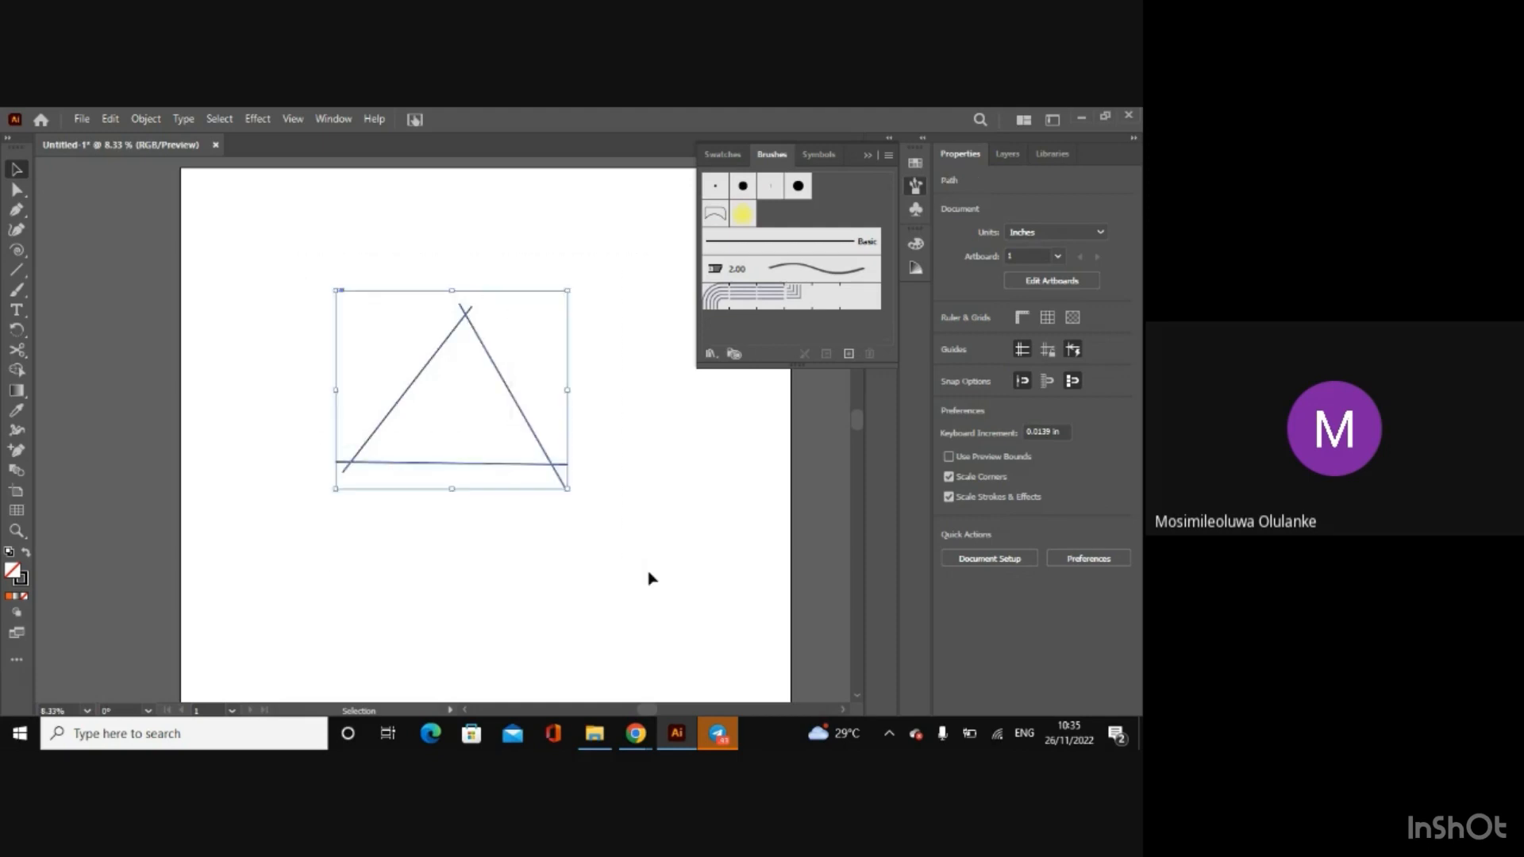
click(17, 370)
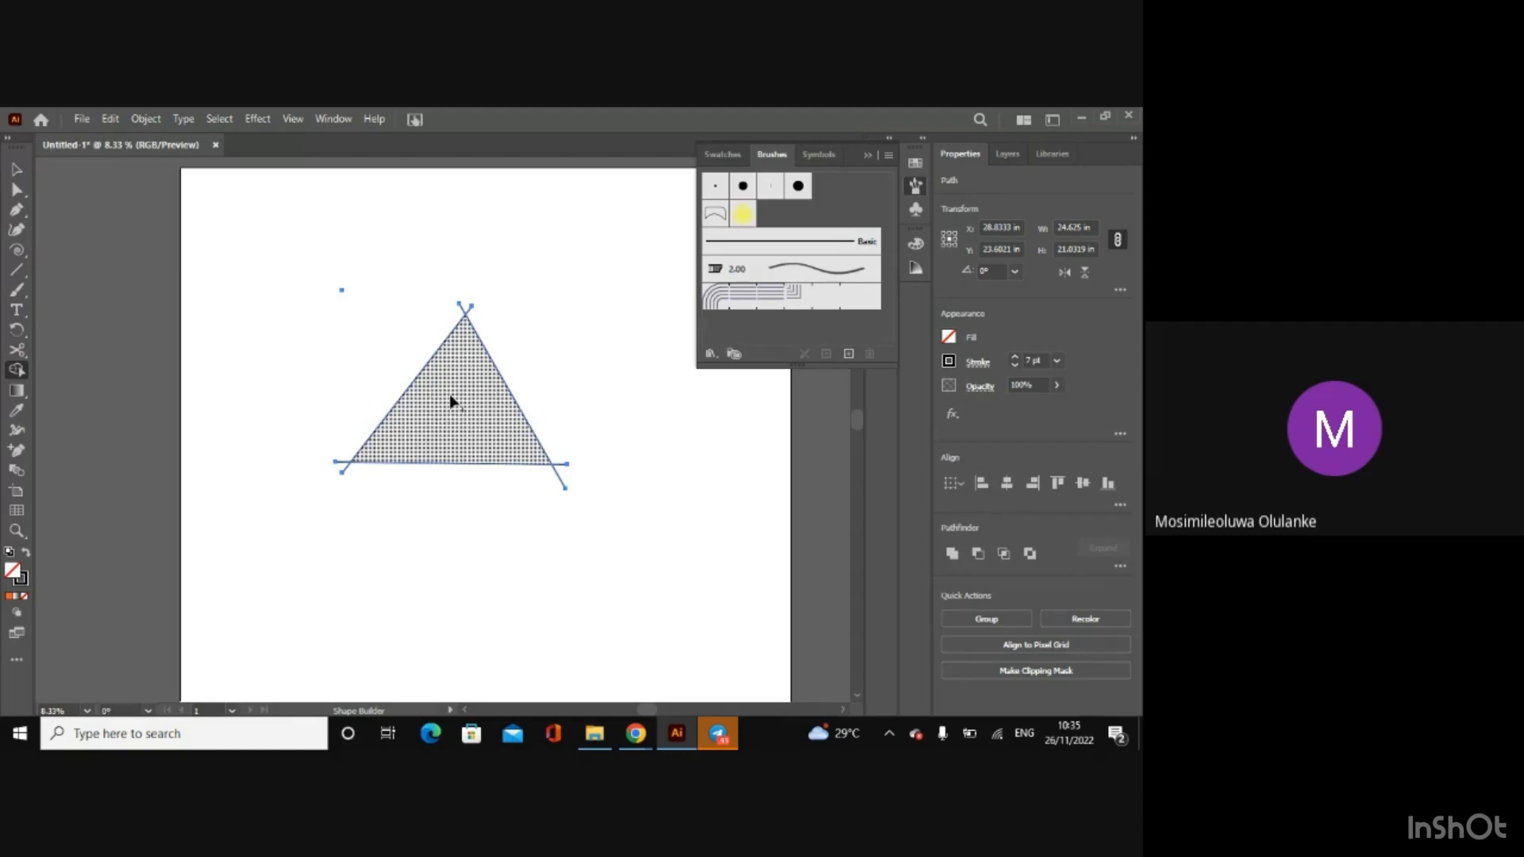
click(949, 338)
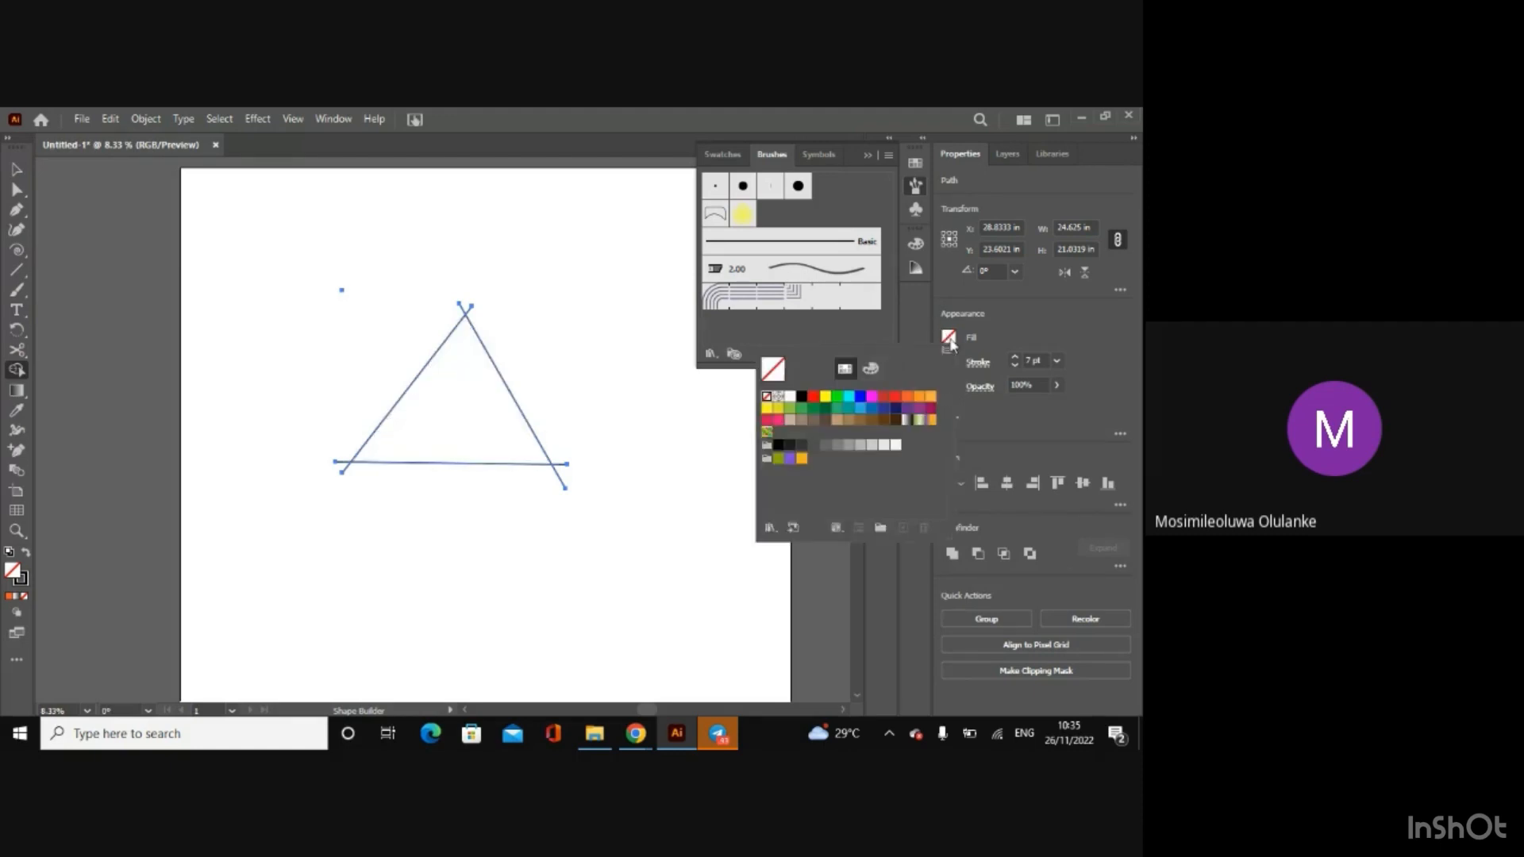
click(826, 401)
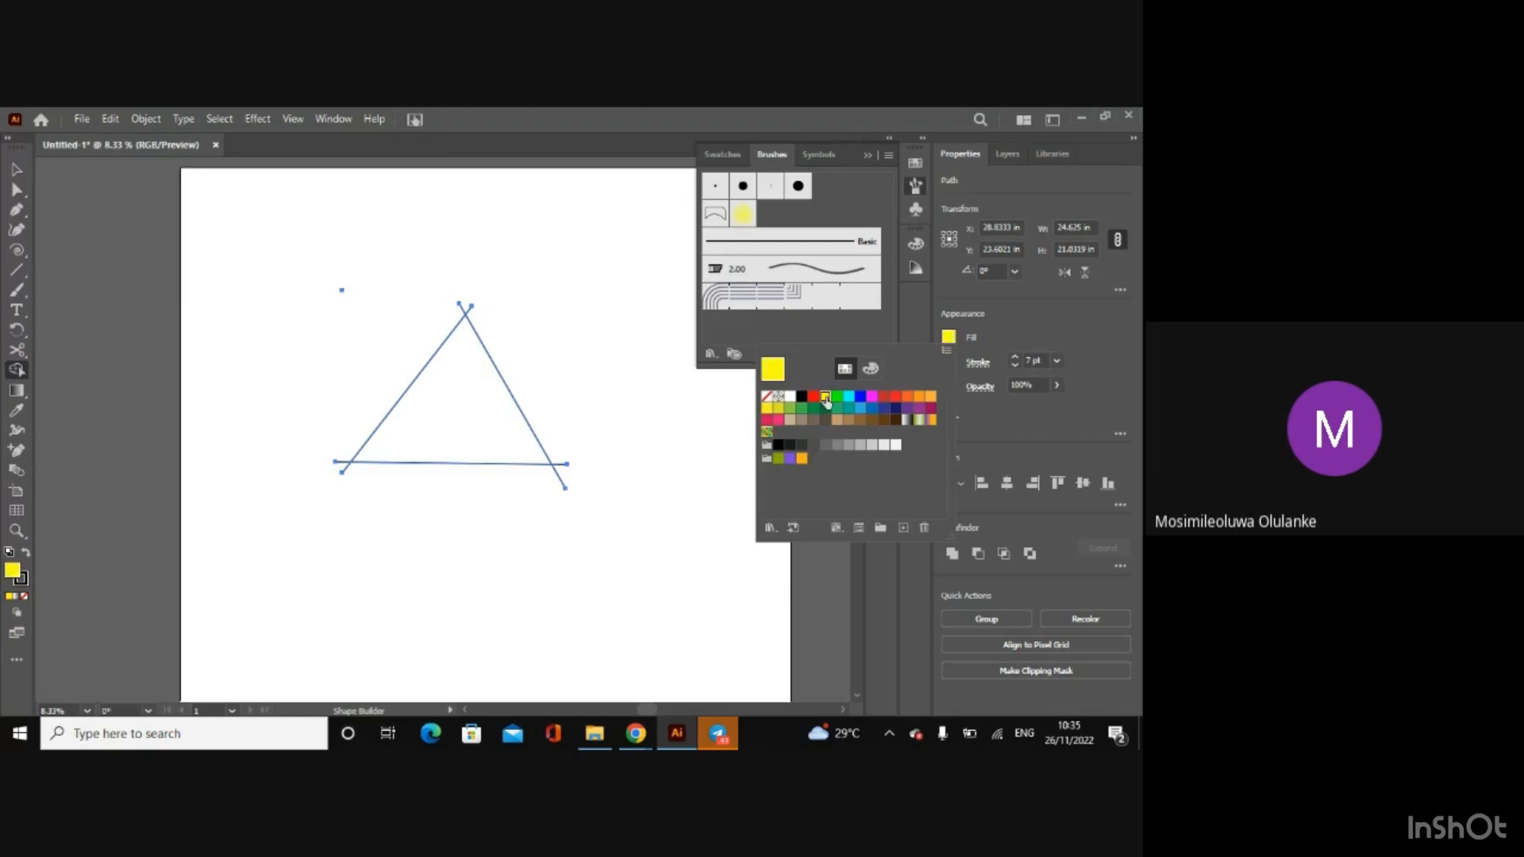
click(467, 429)
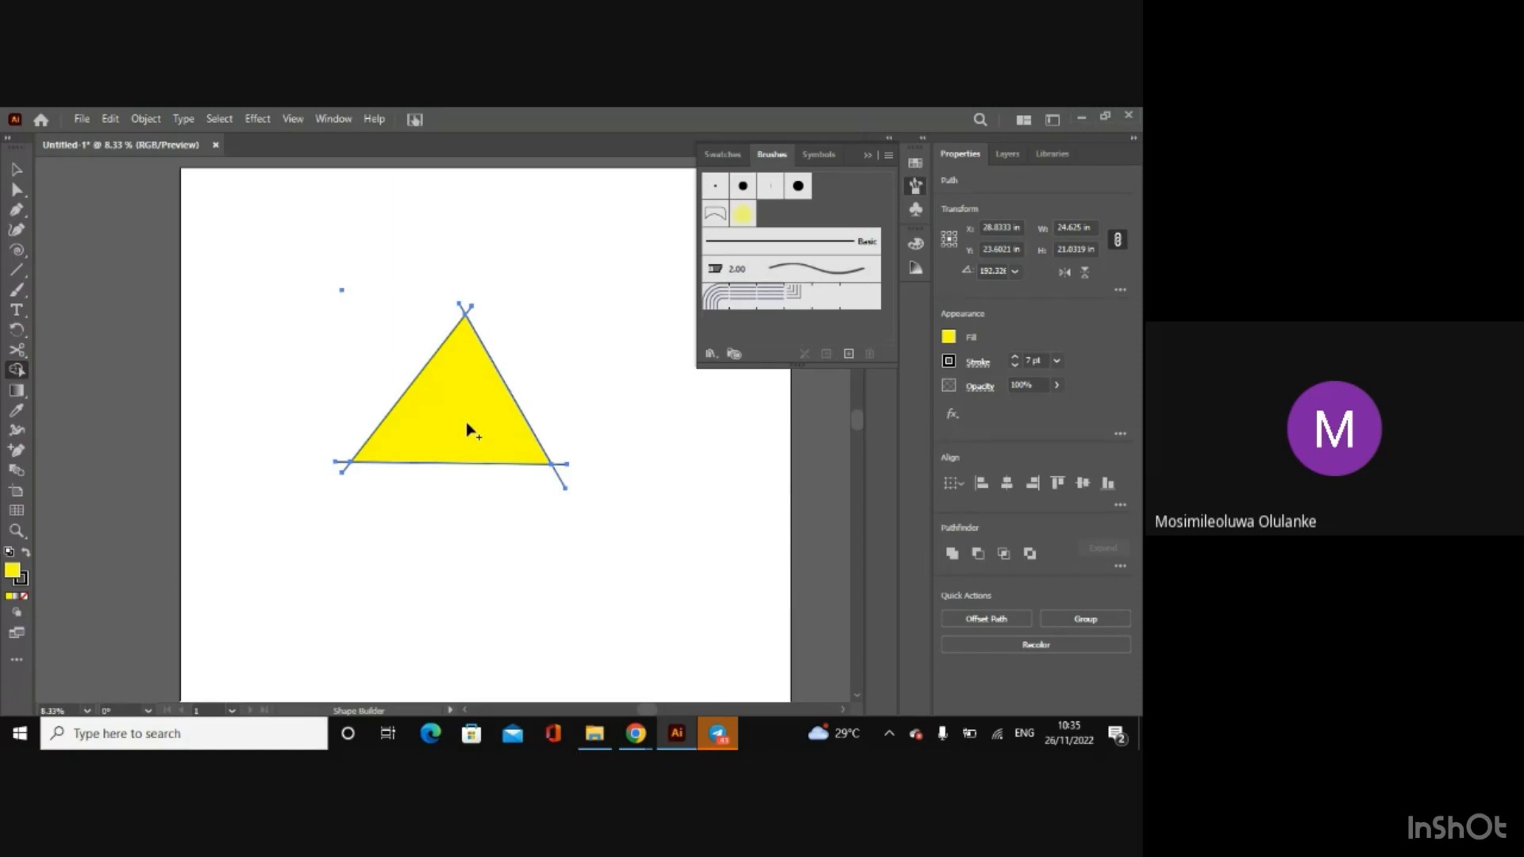
Step: Trim the line ends projecting beyond the yellow triangle's corners with the Shape Builder tool
alt+click(562, 476)
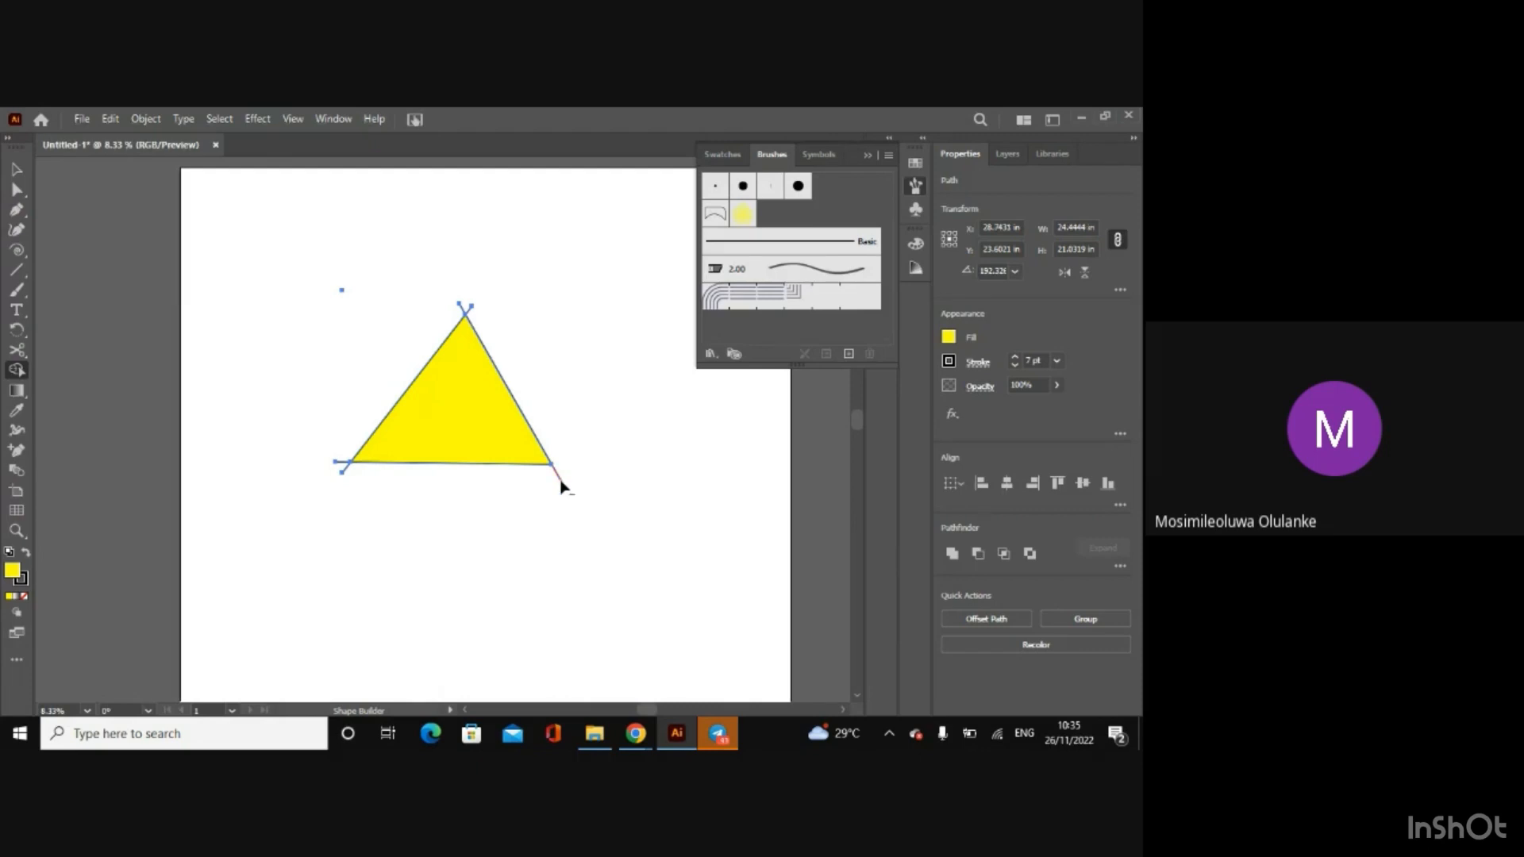
alt+click(342, 469)
alt+click(347, 474)
Step: Move the yellow triangle slightly to the left and delete it from the artboard
click(16, 169)
click(256, 310)
drag(455, 402, 424, 402)
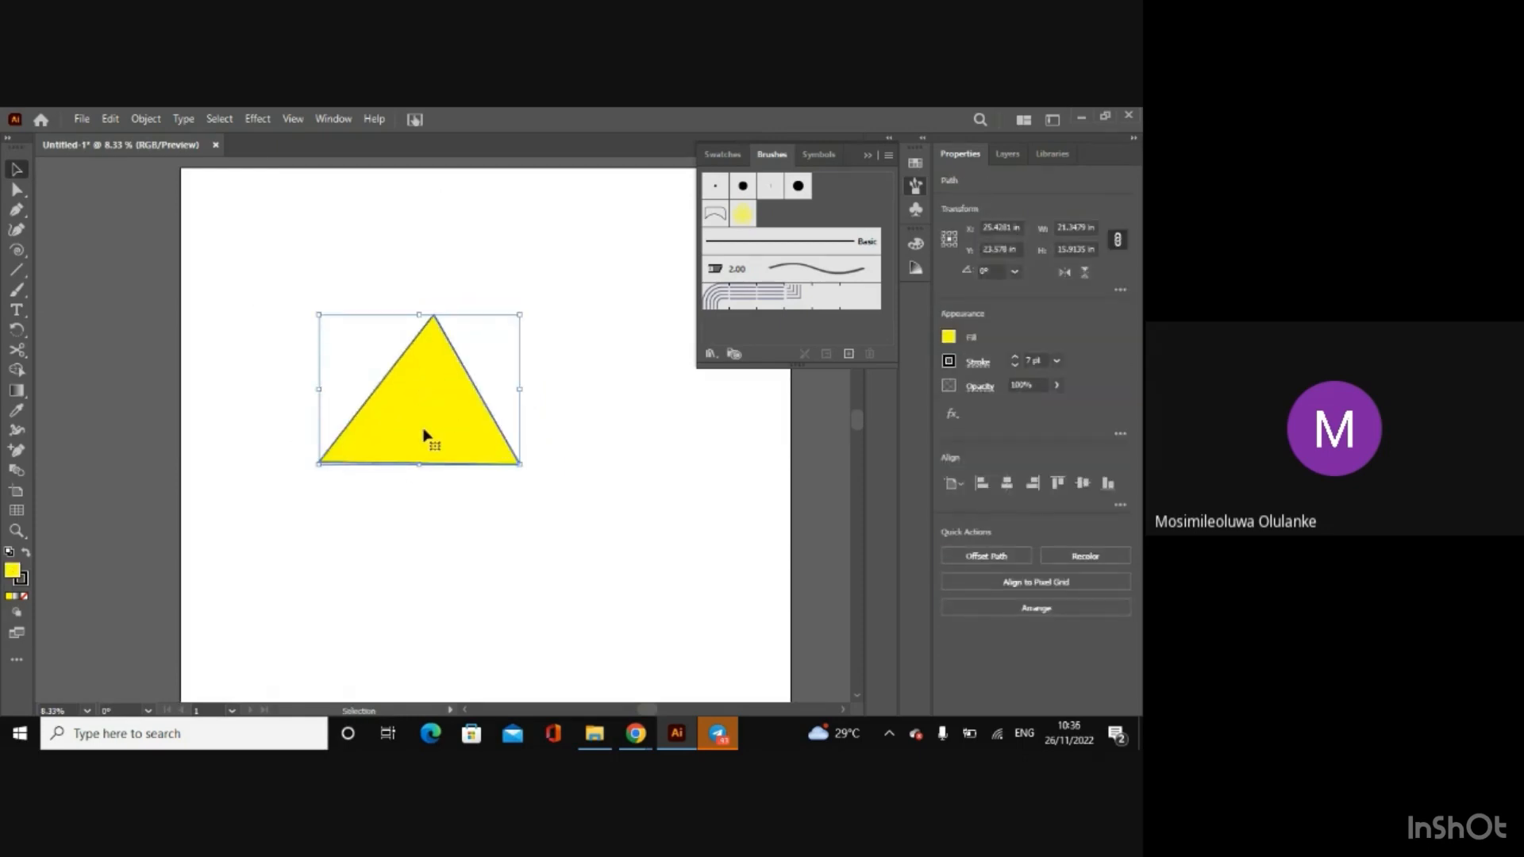
key(Delete)
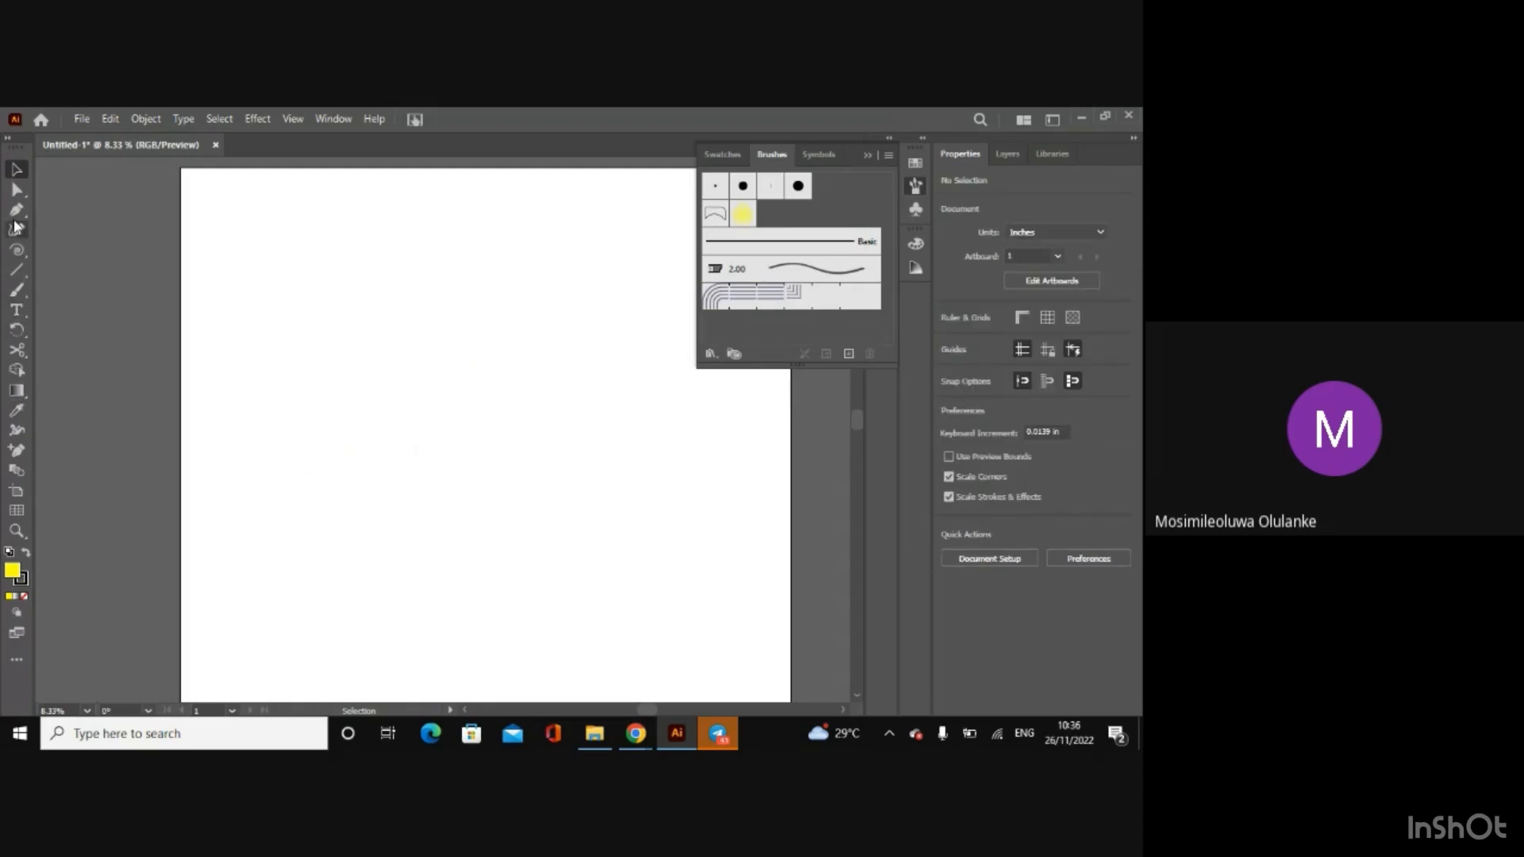
Step: Draw two separate rectangles, about 14.7 by 10.1 in at the upper left and about 14.5 by 11.3 in at the lower right
click(19, 256)
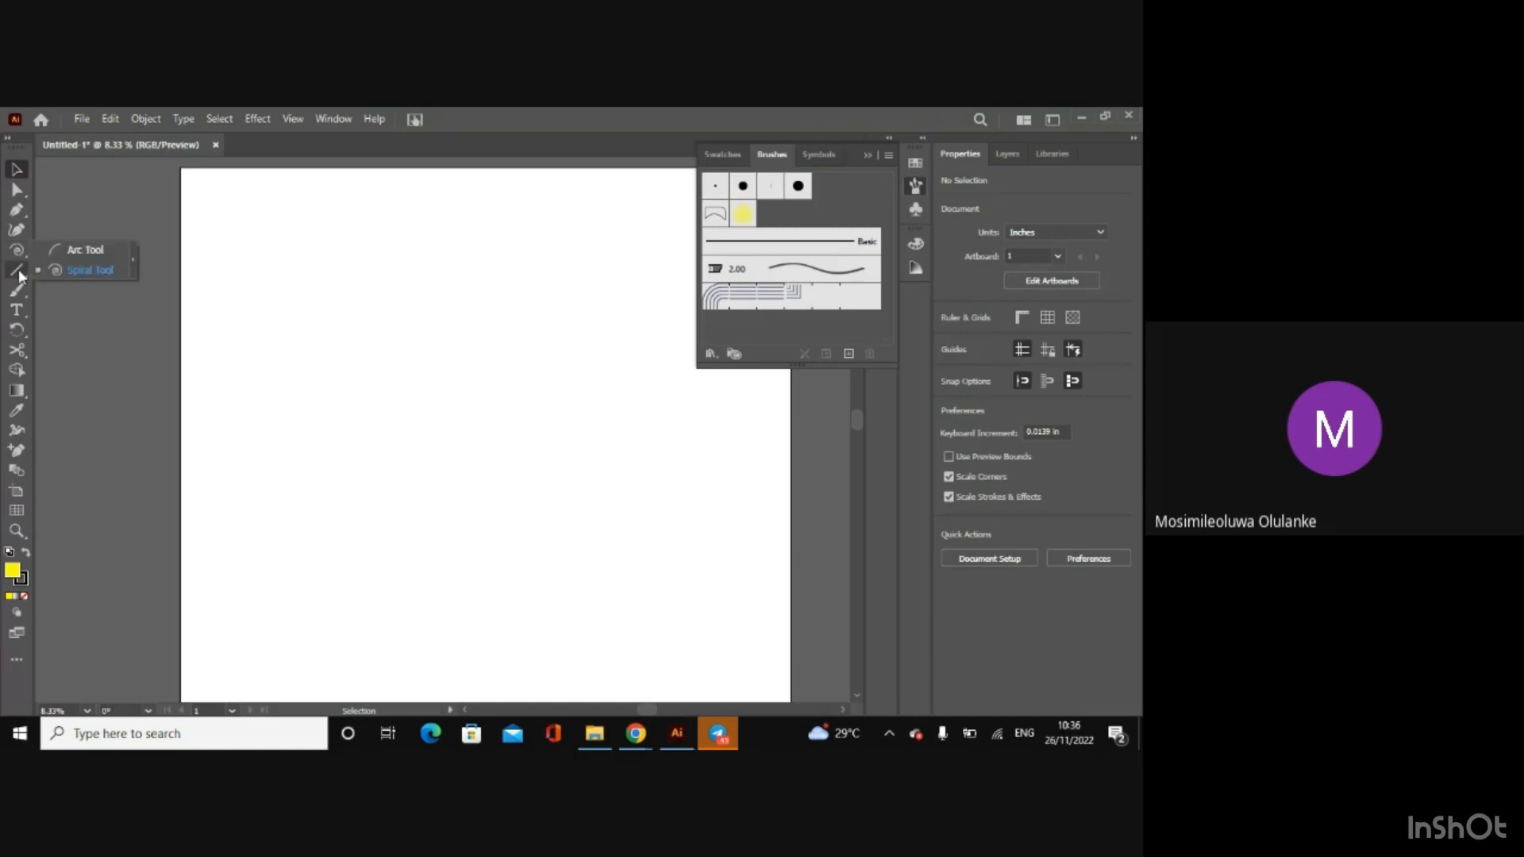
drag(18, 270, 127, 269)
drag(267, 317, 406, 412)
drag(434, 473, 572, 580)
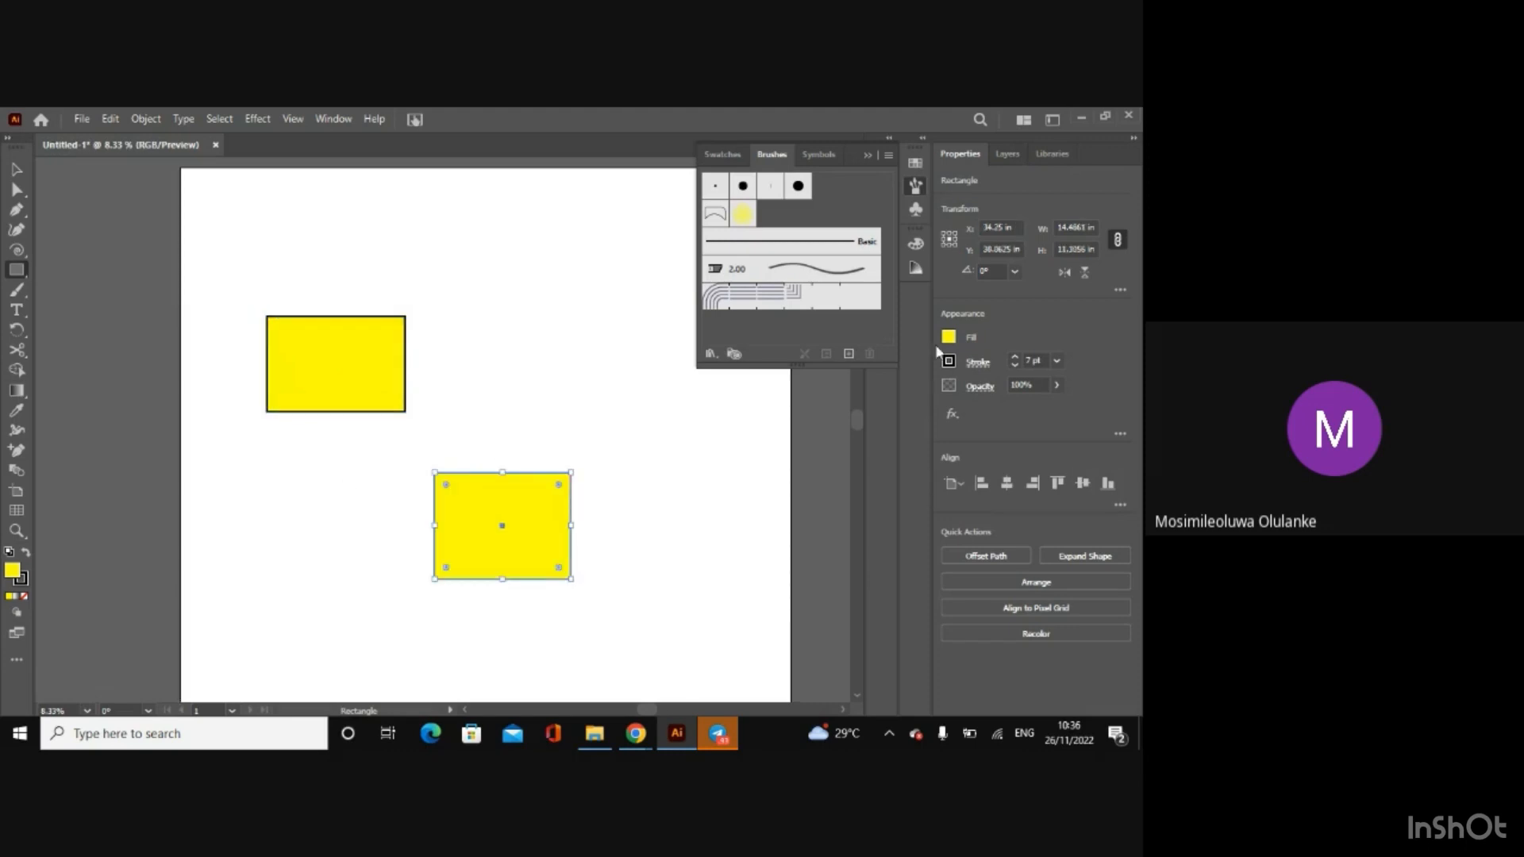
Step: Fill the lower rectangle with black, and apply the upper rectangle's yellow to it with the Eyedropper tool
click(949, 340)
click(802, 396)
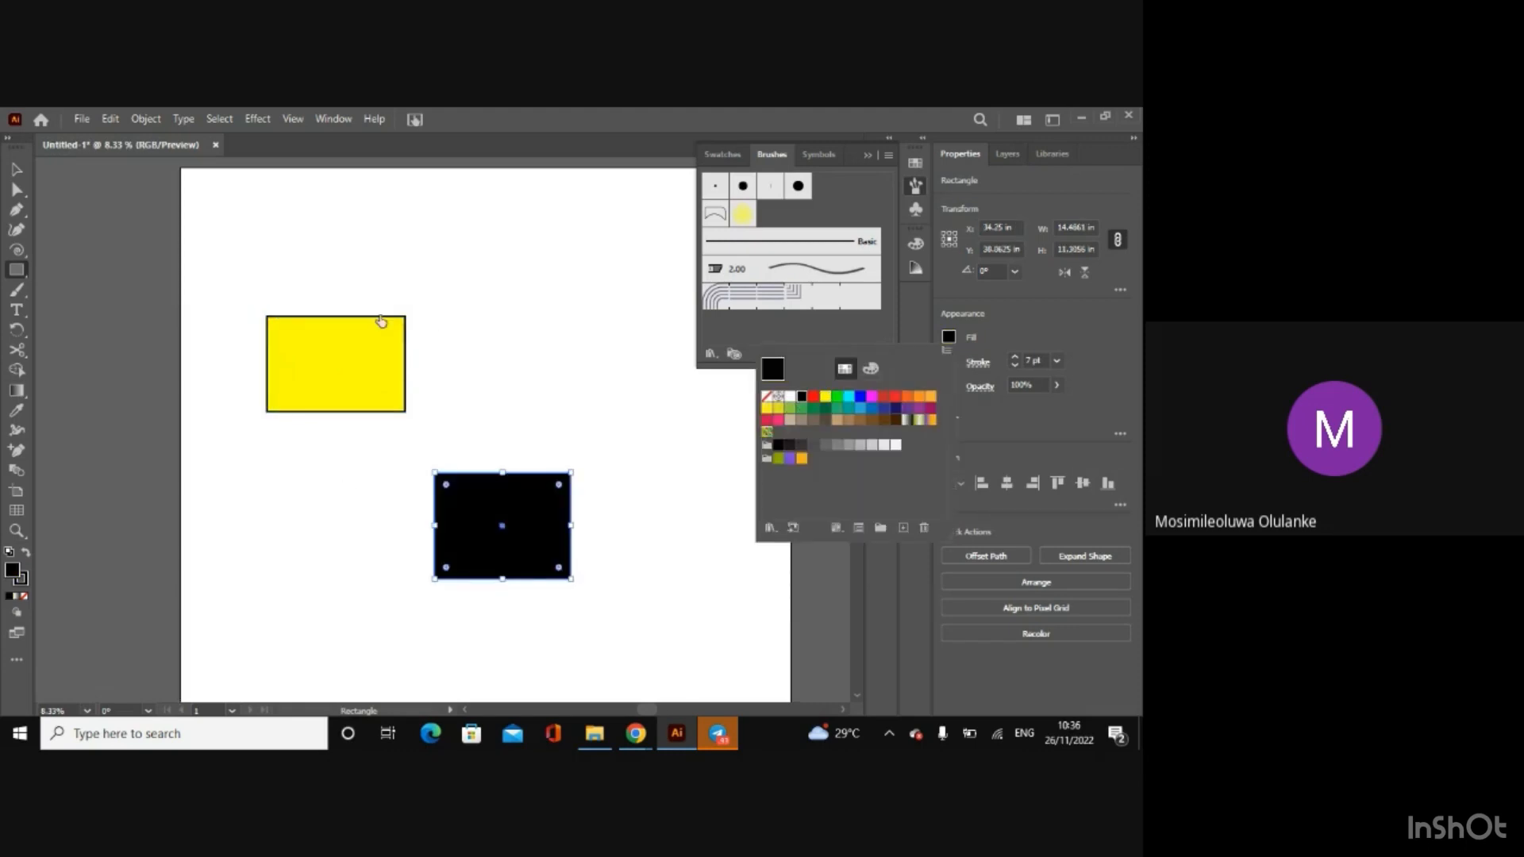
click(19, 172)
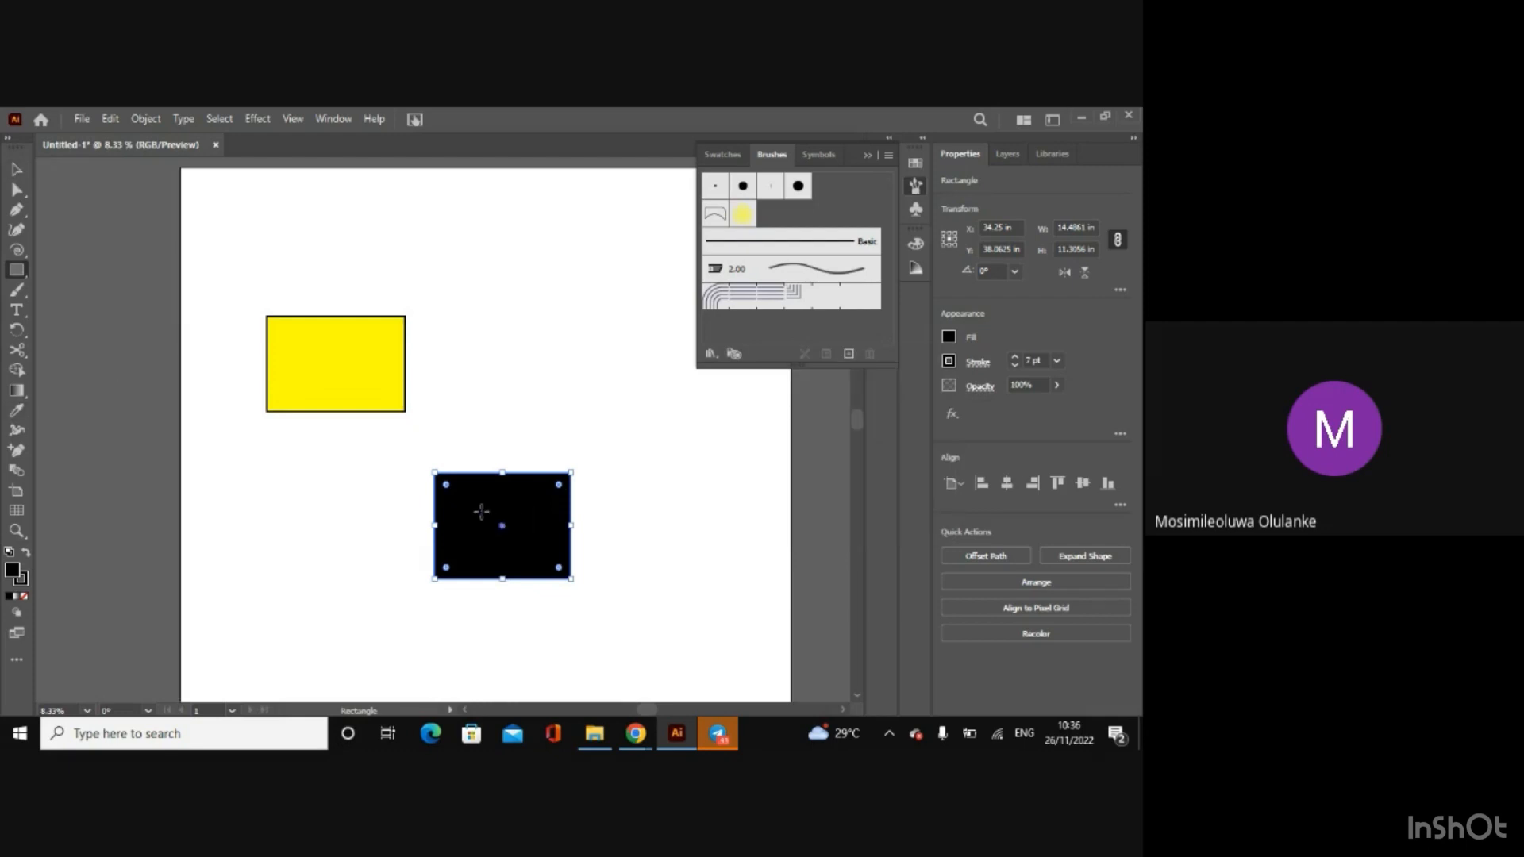
click(16, 413)
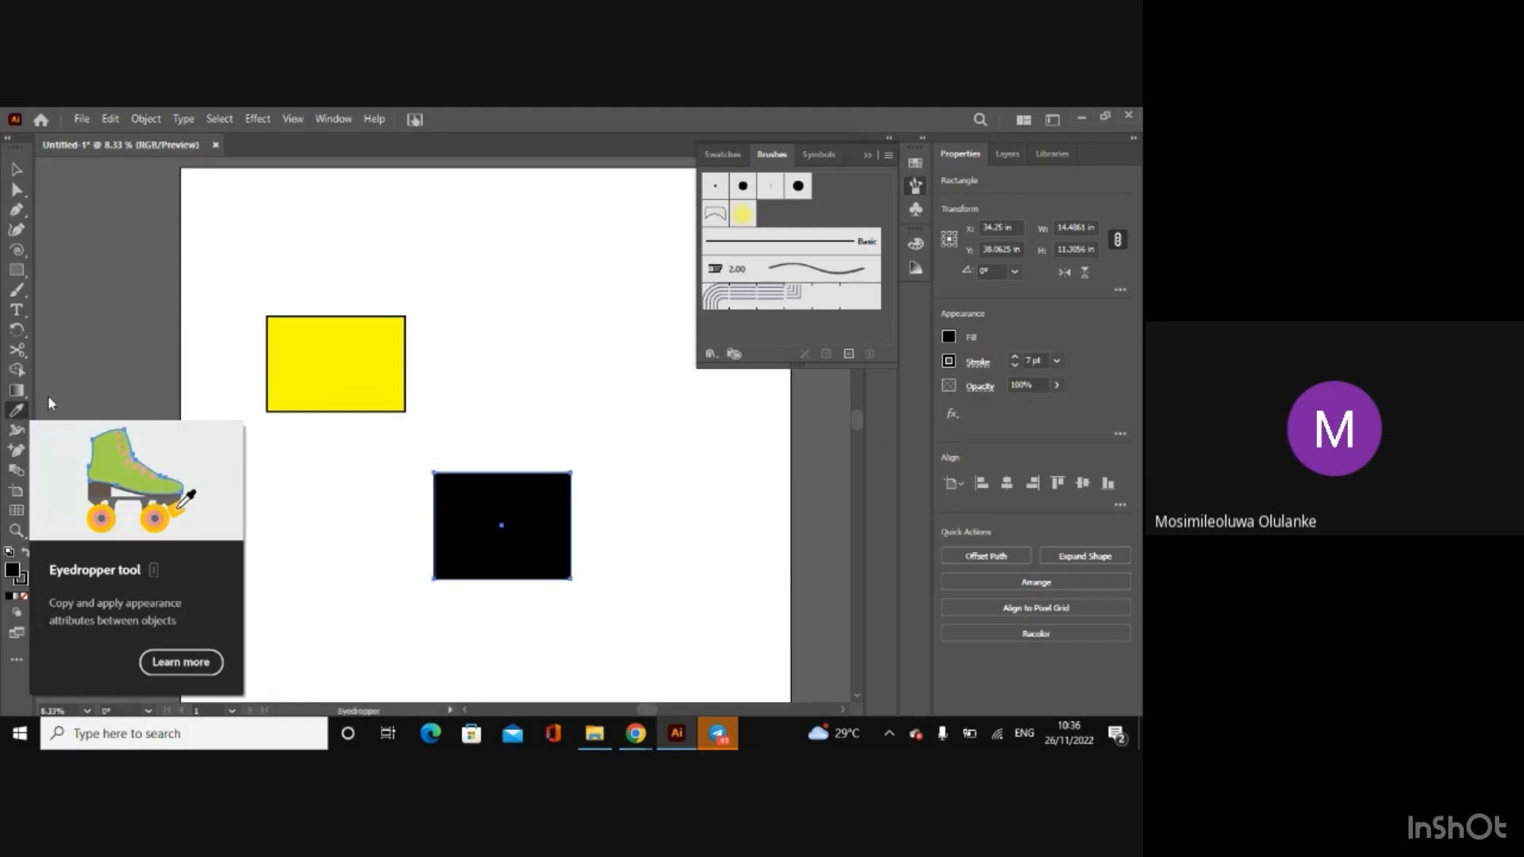
click(336, 349)
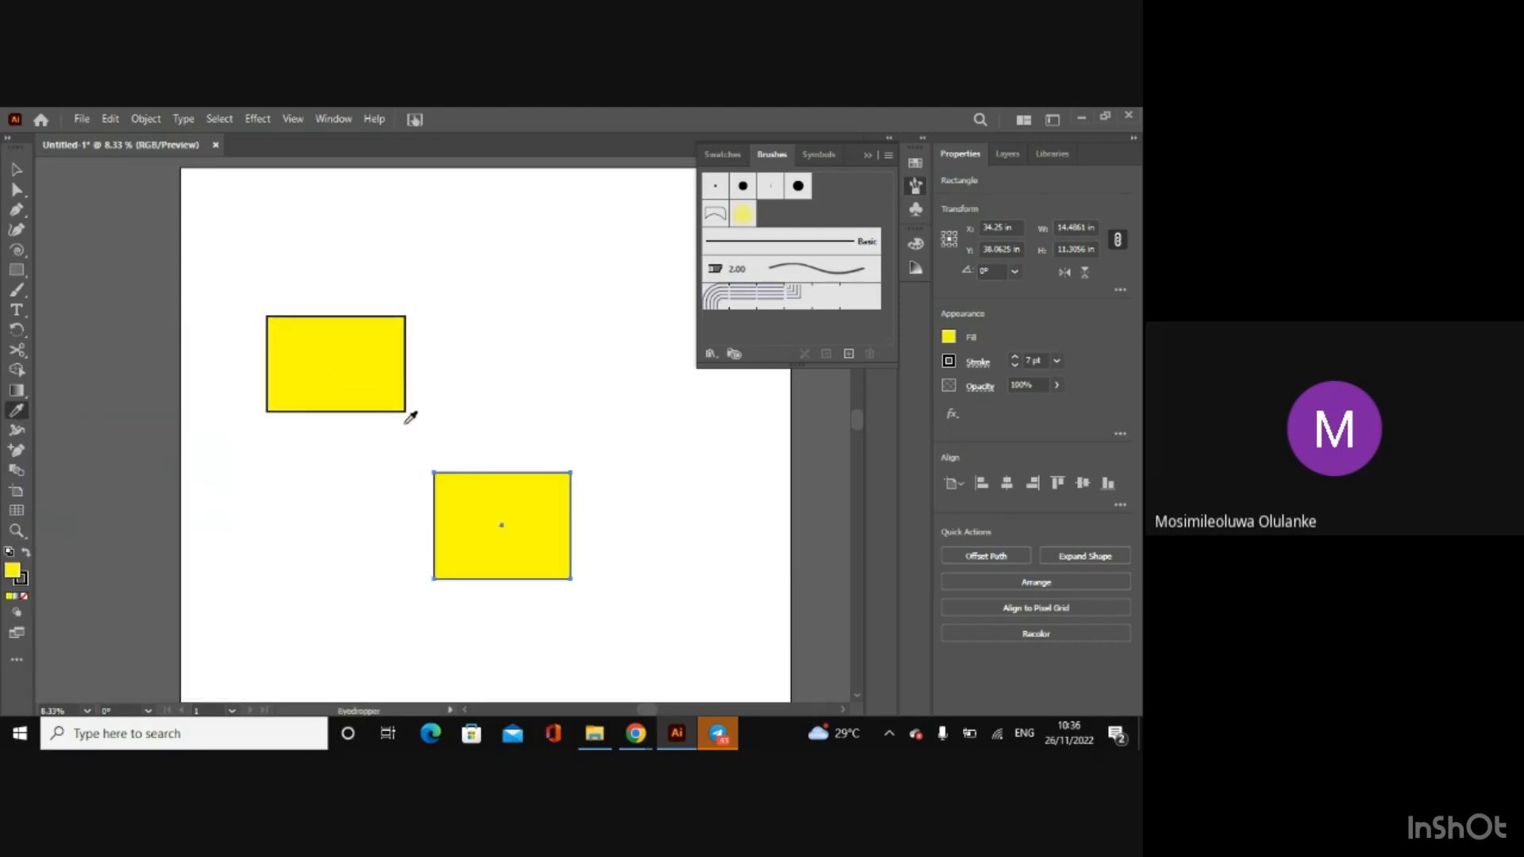
Step: Delete both yellow rectangles to clear the artboard
click(17, 170)
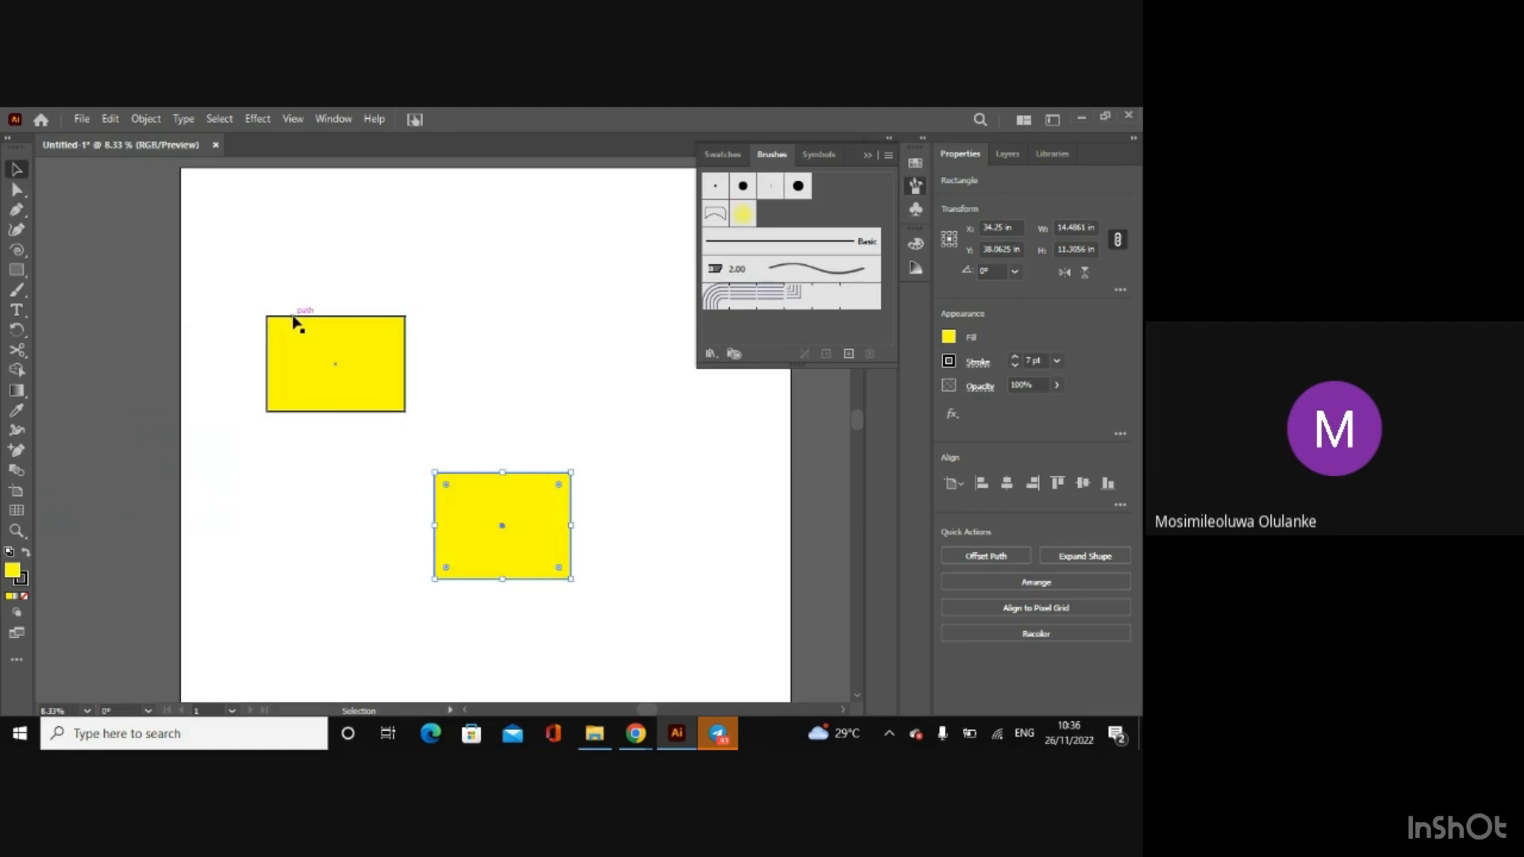
key(Delete)
click(293, 319)
key(Delete)
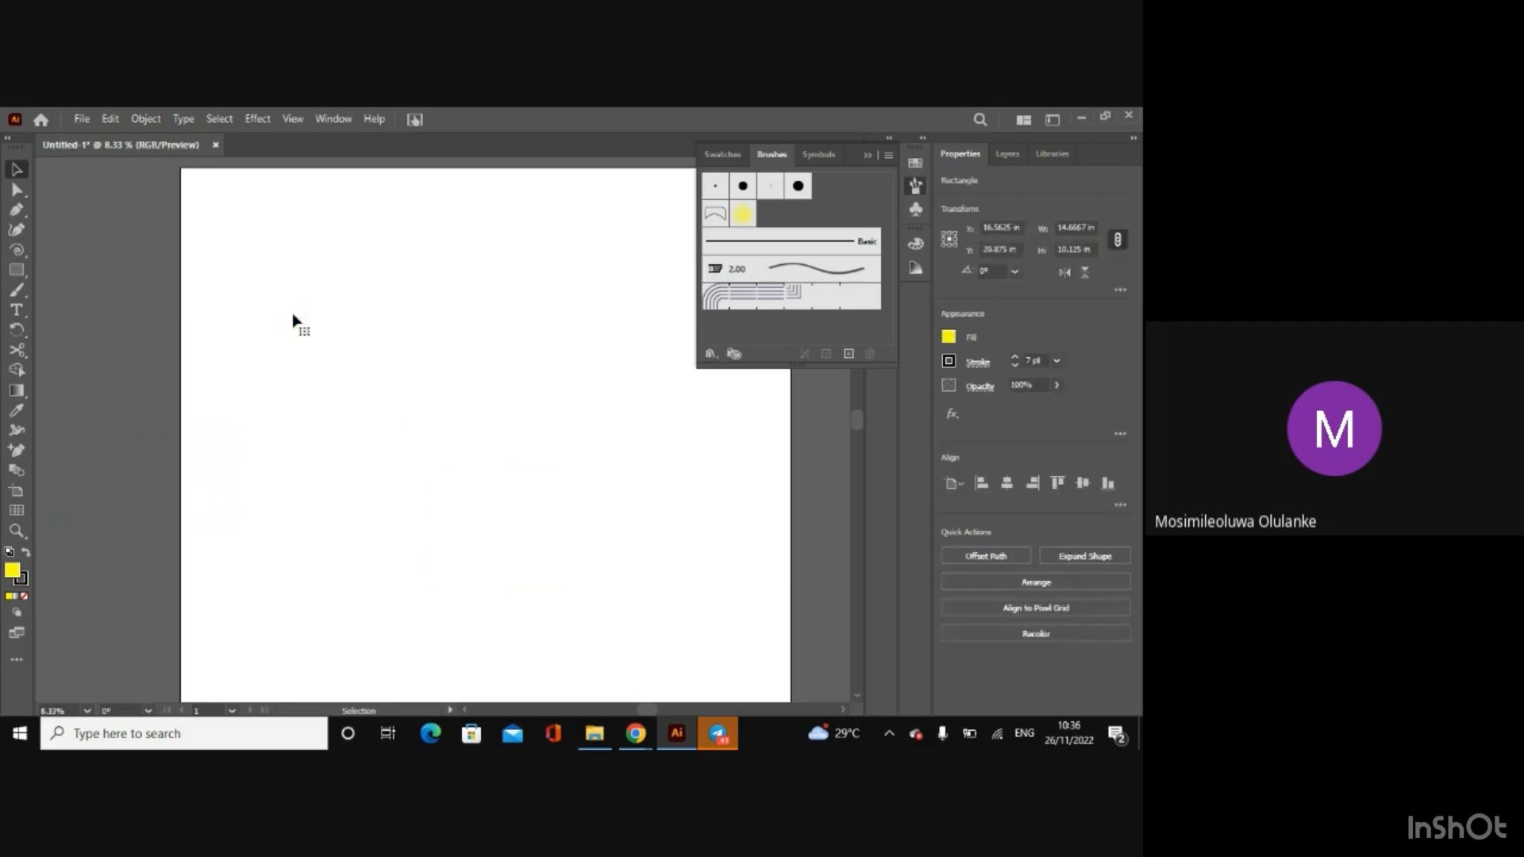
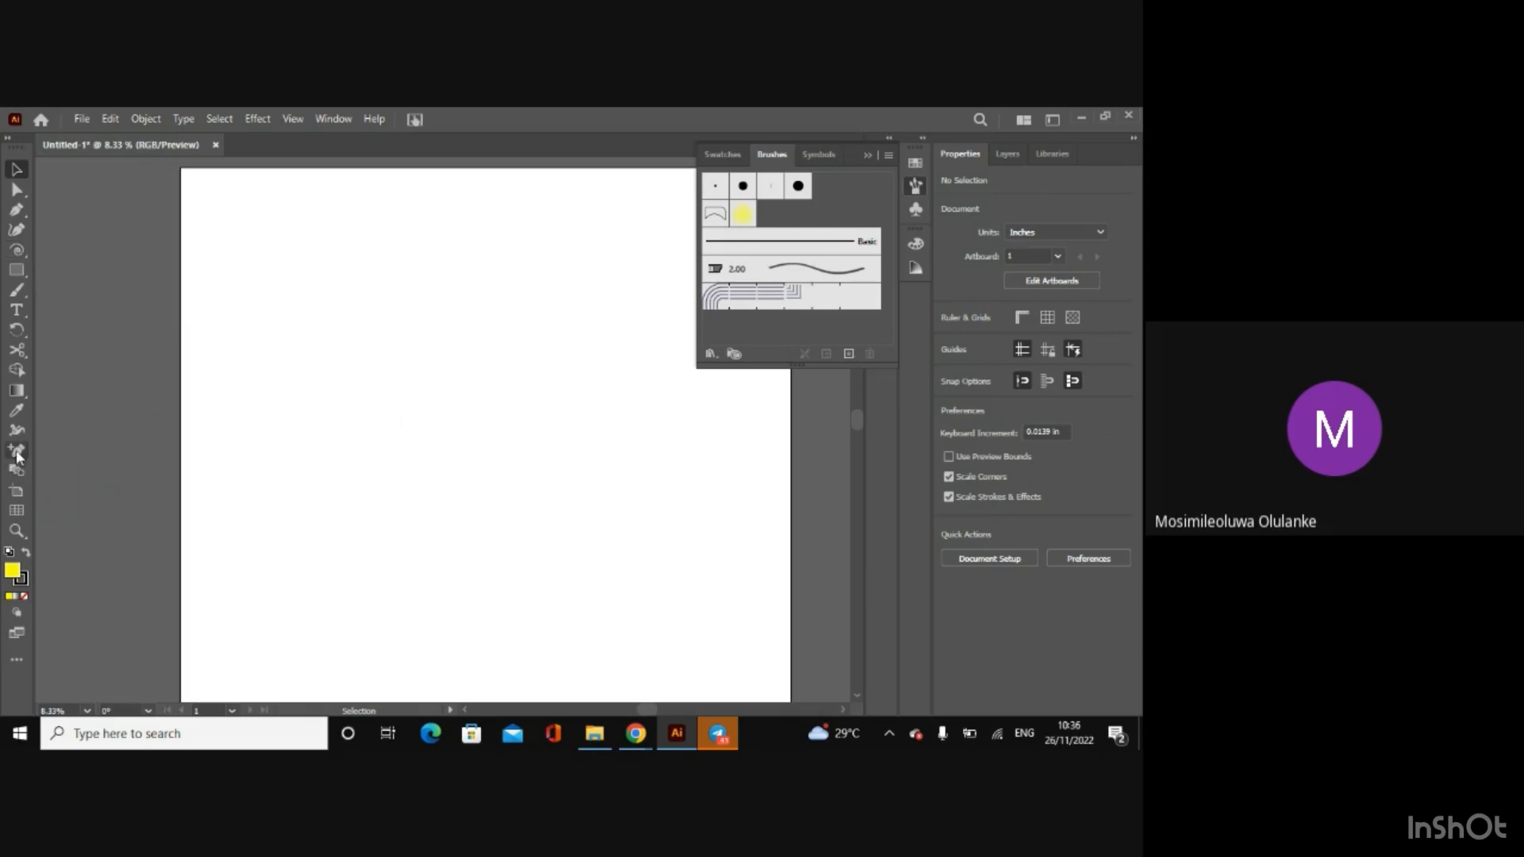
Step: Draw a yellow rectangle about 24.6 by 20.1 in near the middle of the artboard
click(16, 269)
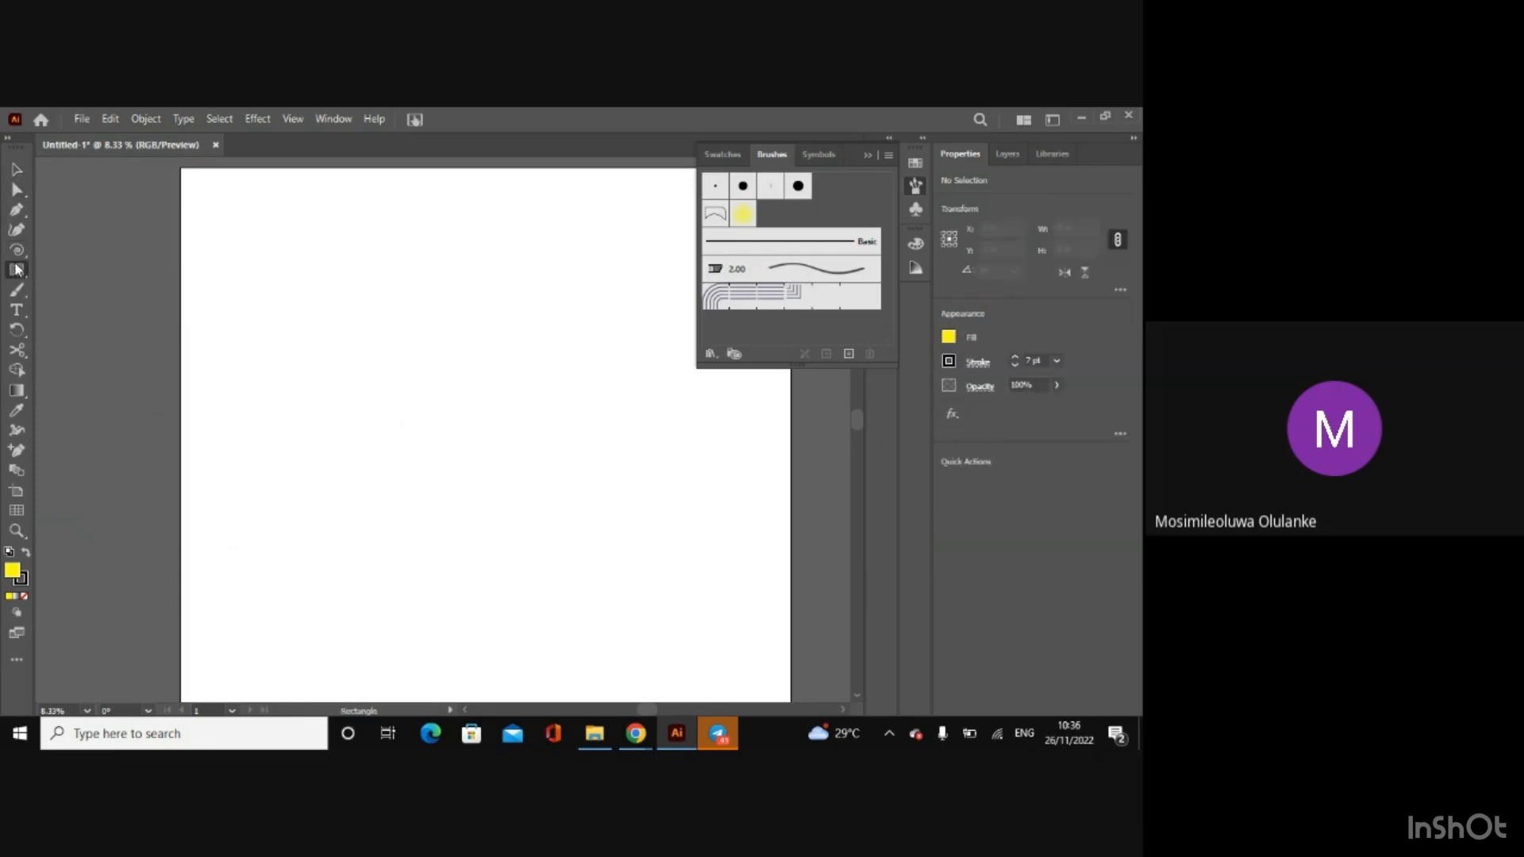
drag(310, 333, 542, 522)
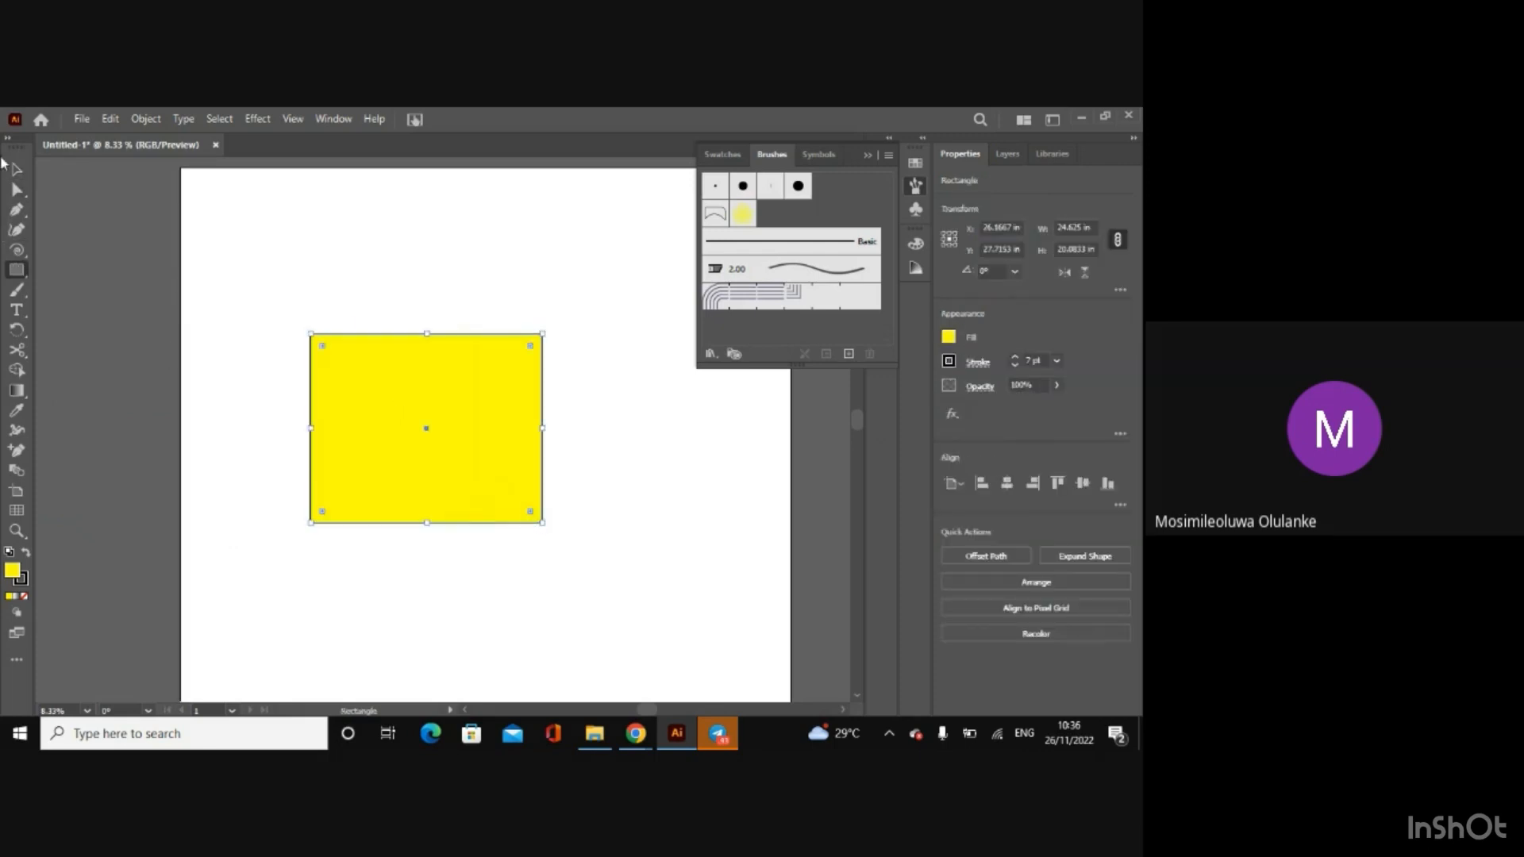
click(16, 169)
click(17, 189)
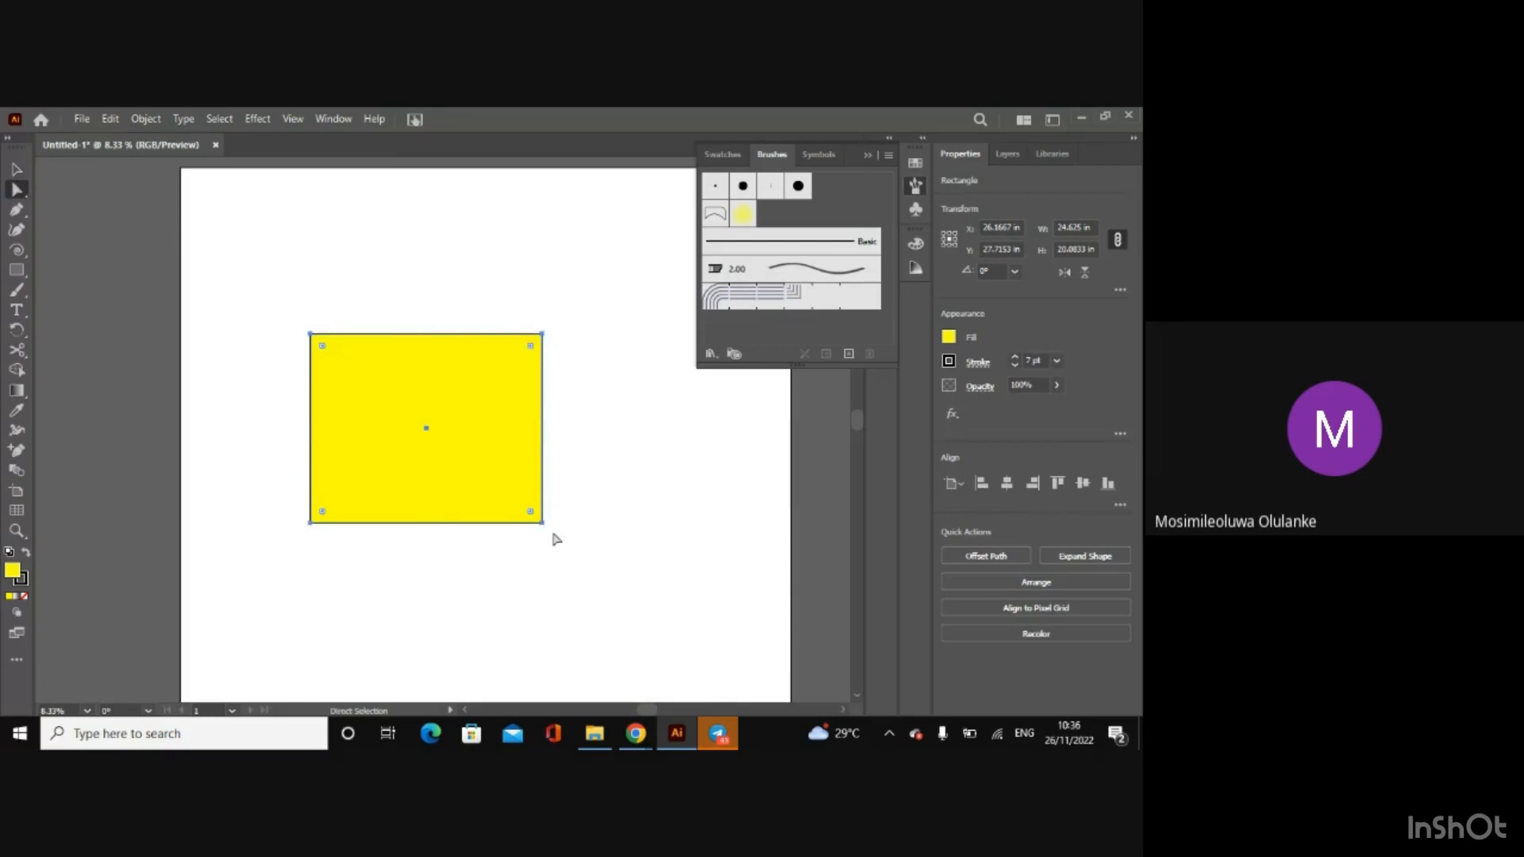
Step: Add an anchor point midway along the rectangle's top edge and pull it down to the centre to form a V-shaped notch
click(16, 452)
click(421, 337)
click(16, 190)
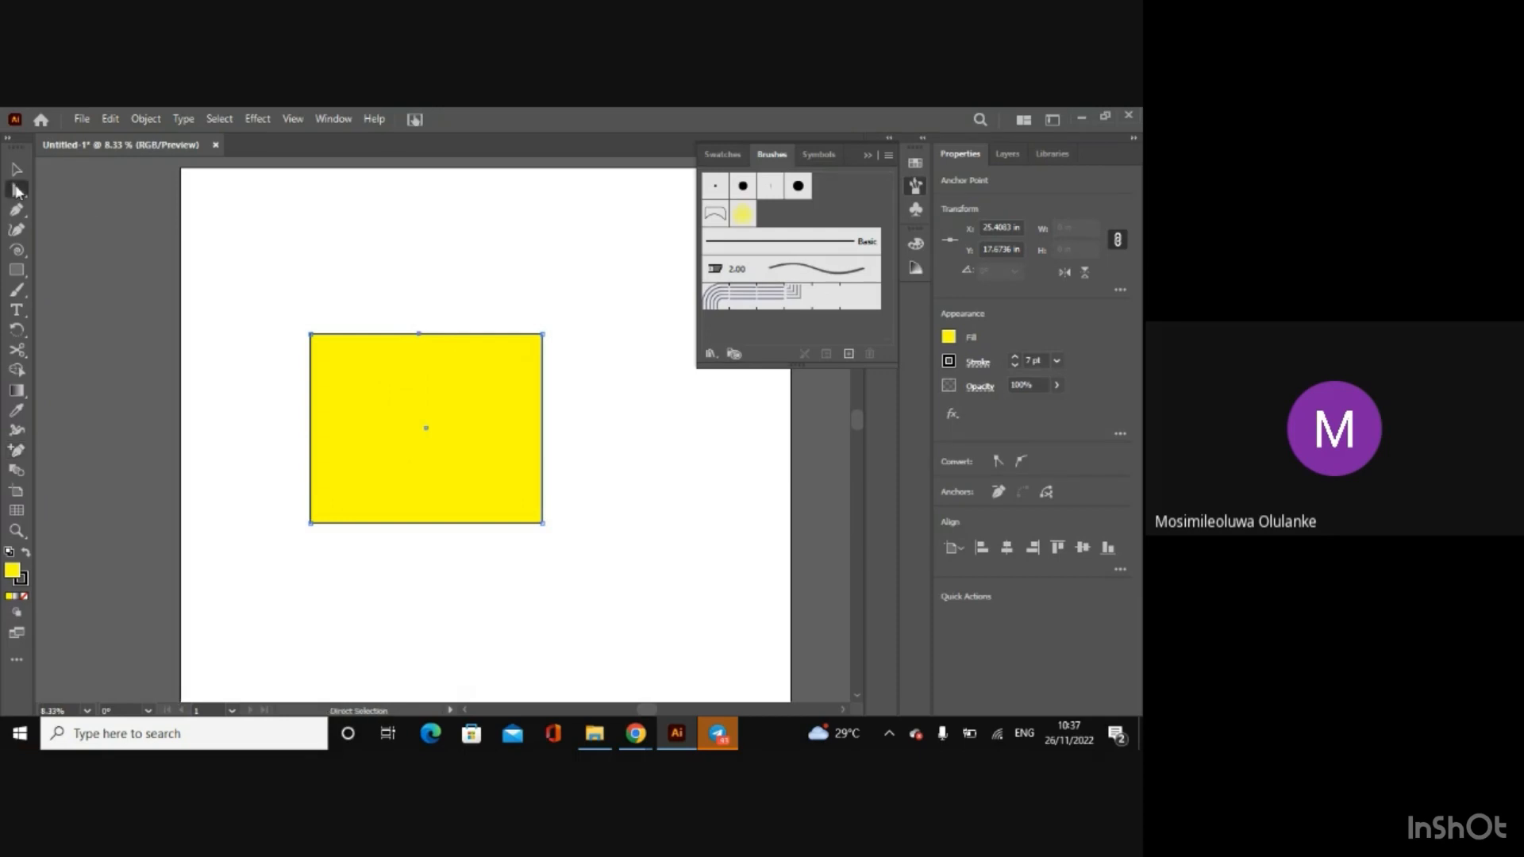
click(420, 336)
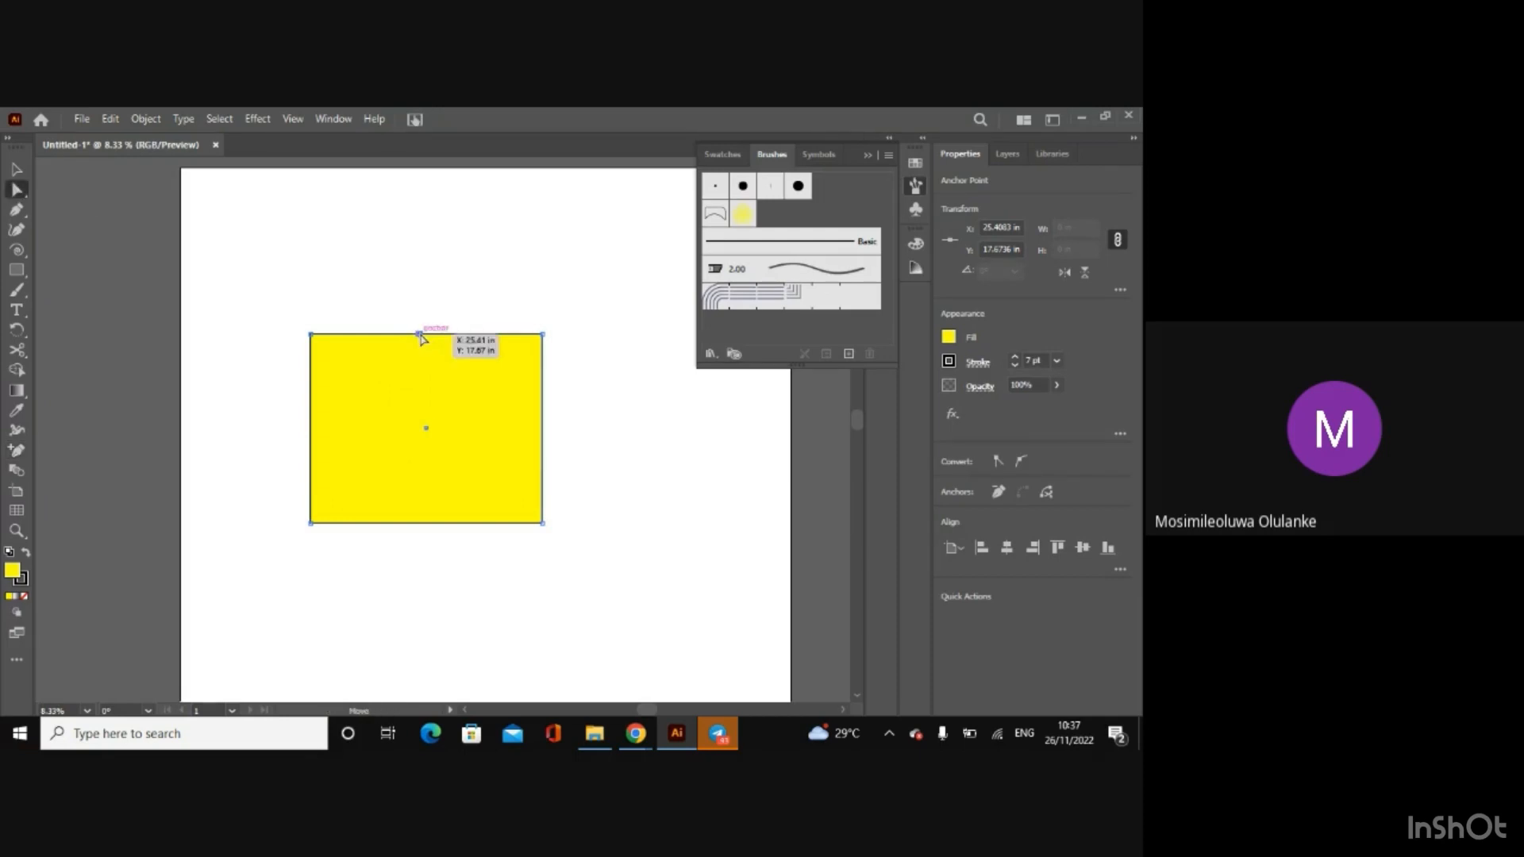
drag(421, 339, 426, 436)
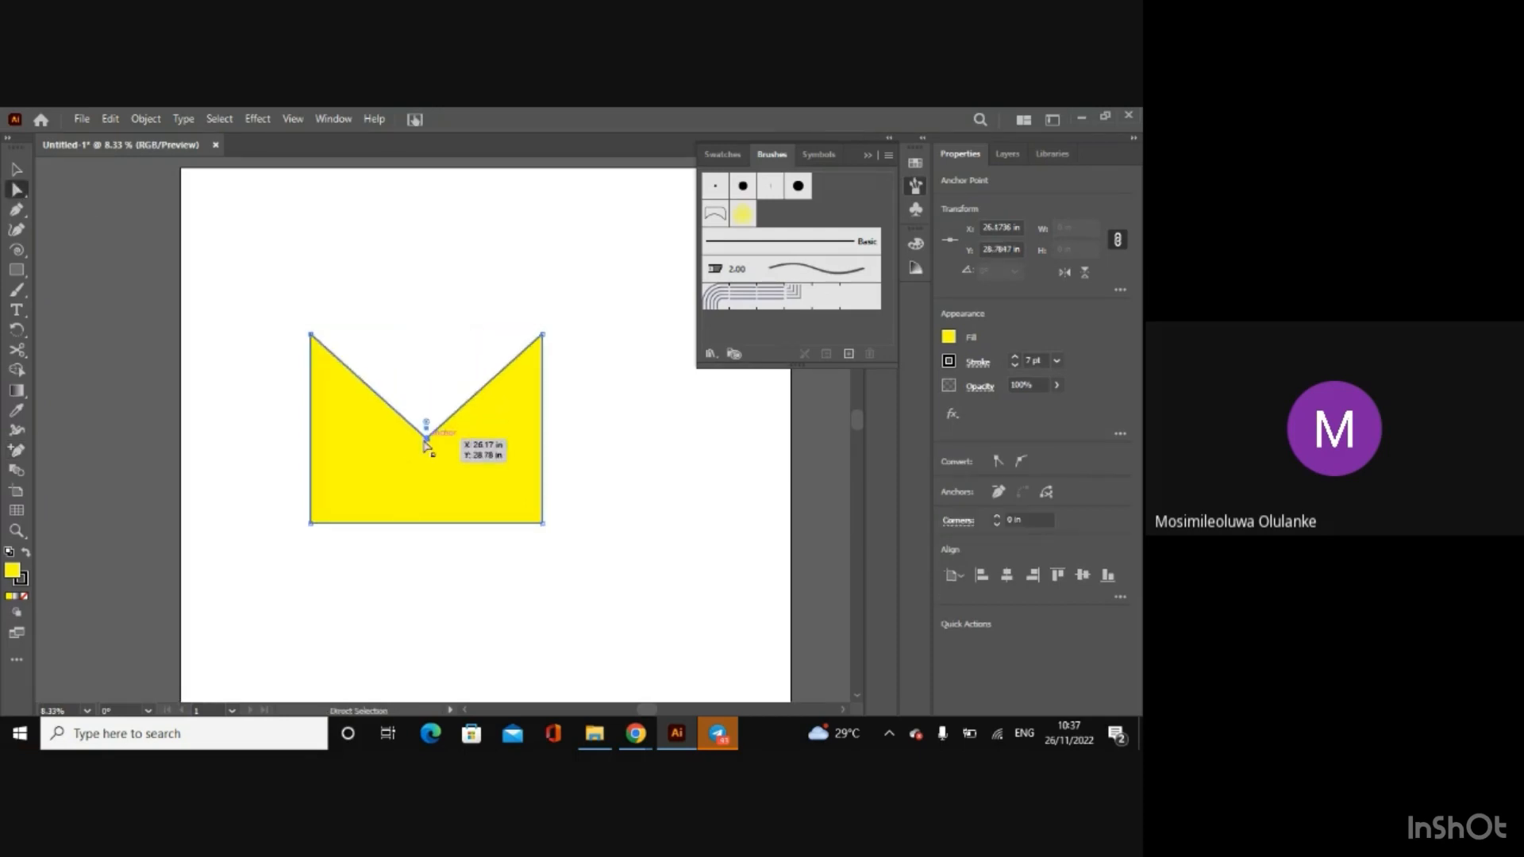
Step: Delete the notched yellow shape from the artboard
click(452, 227)
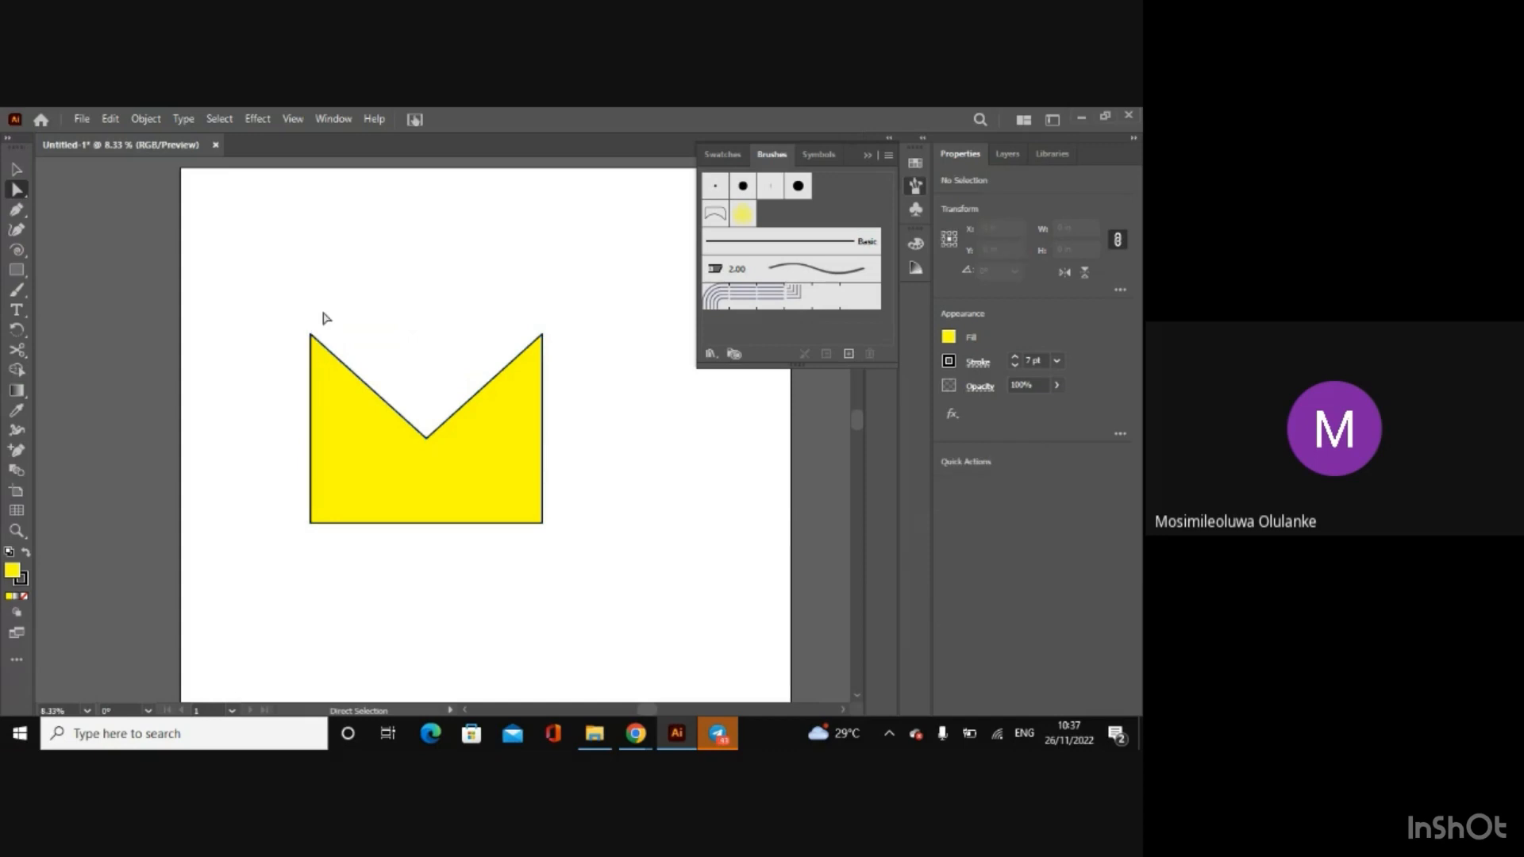
click(388, 441)
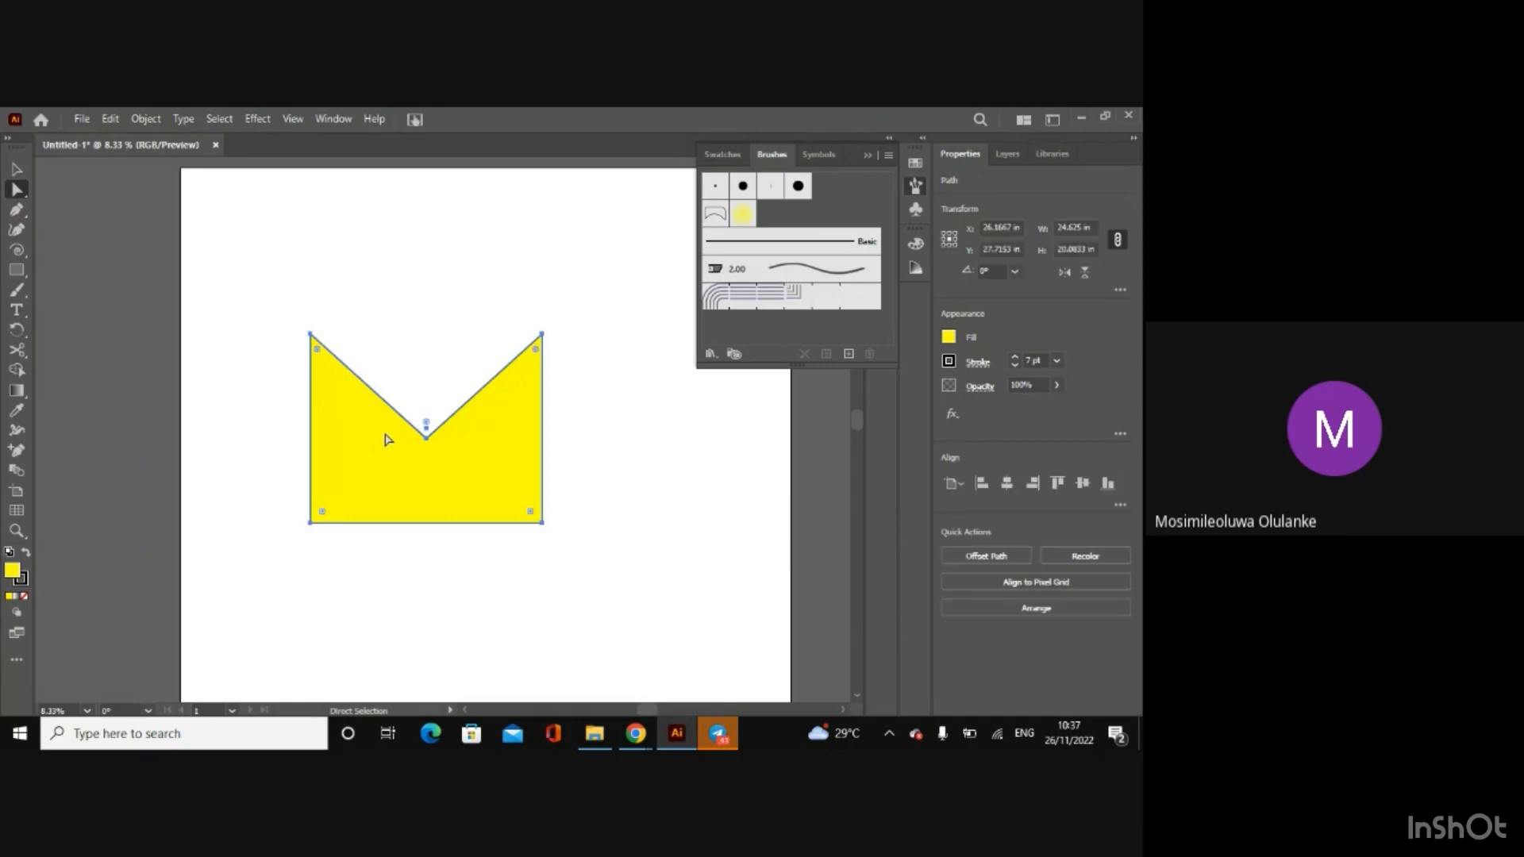
key(Delete)
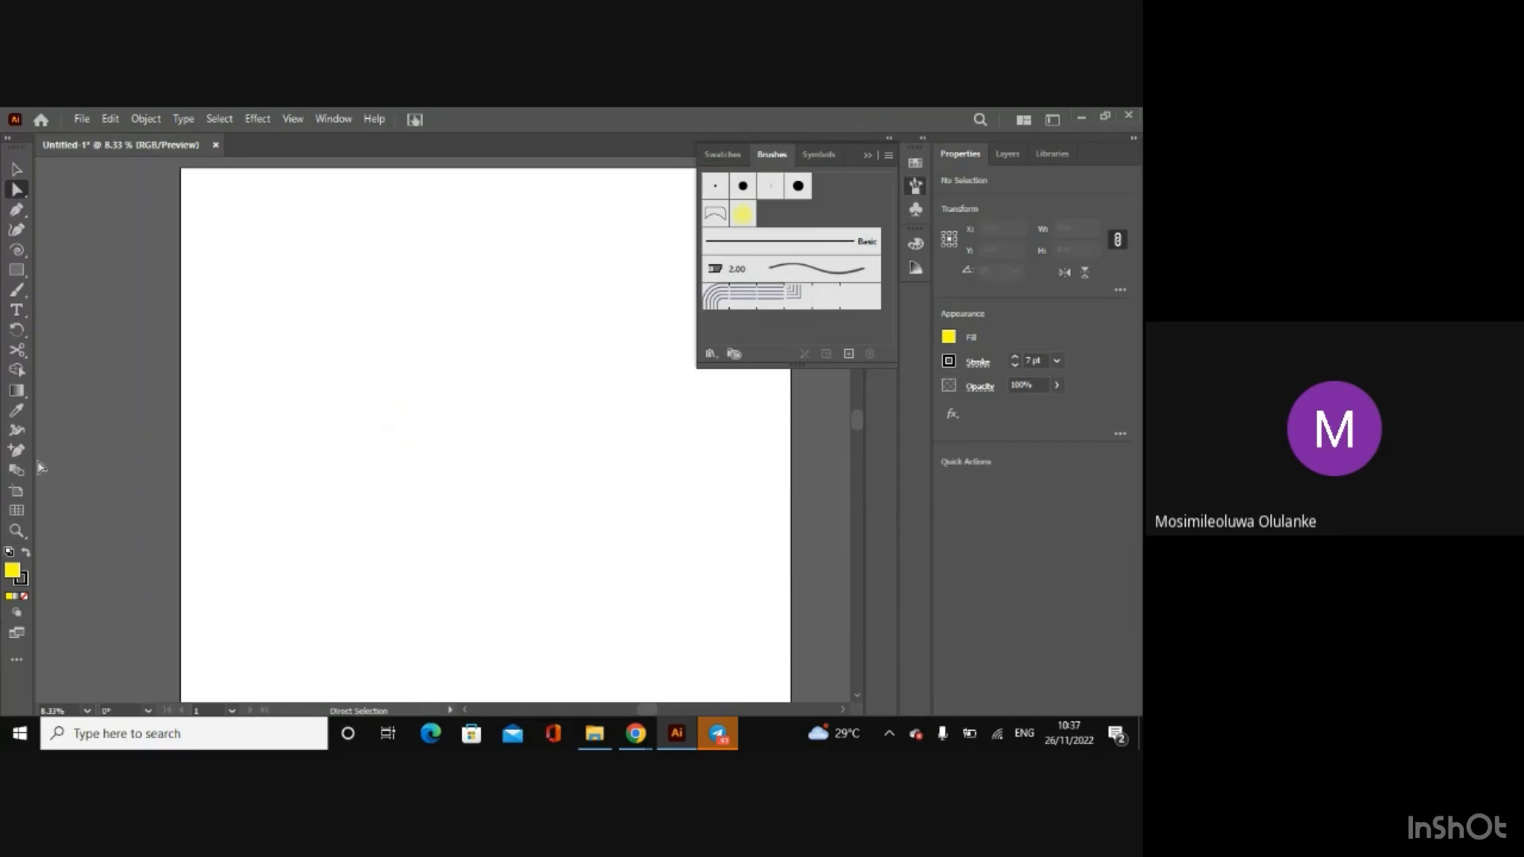
Step: Lower the artboard's top edge to make it about 57.1 in high, and undo the resize
click(16, 497)
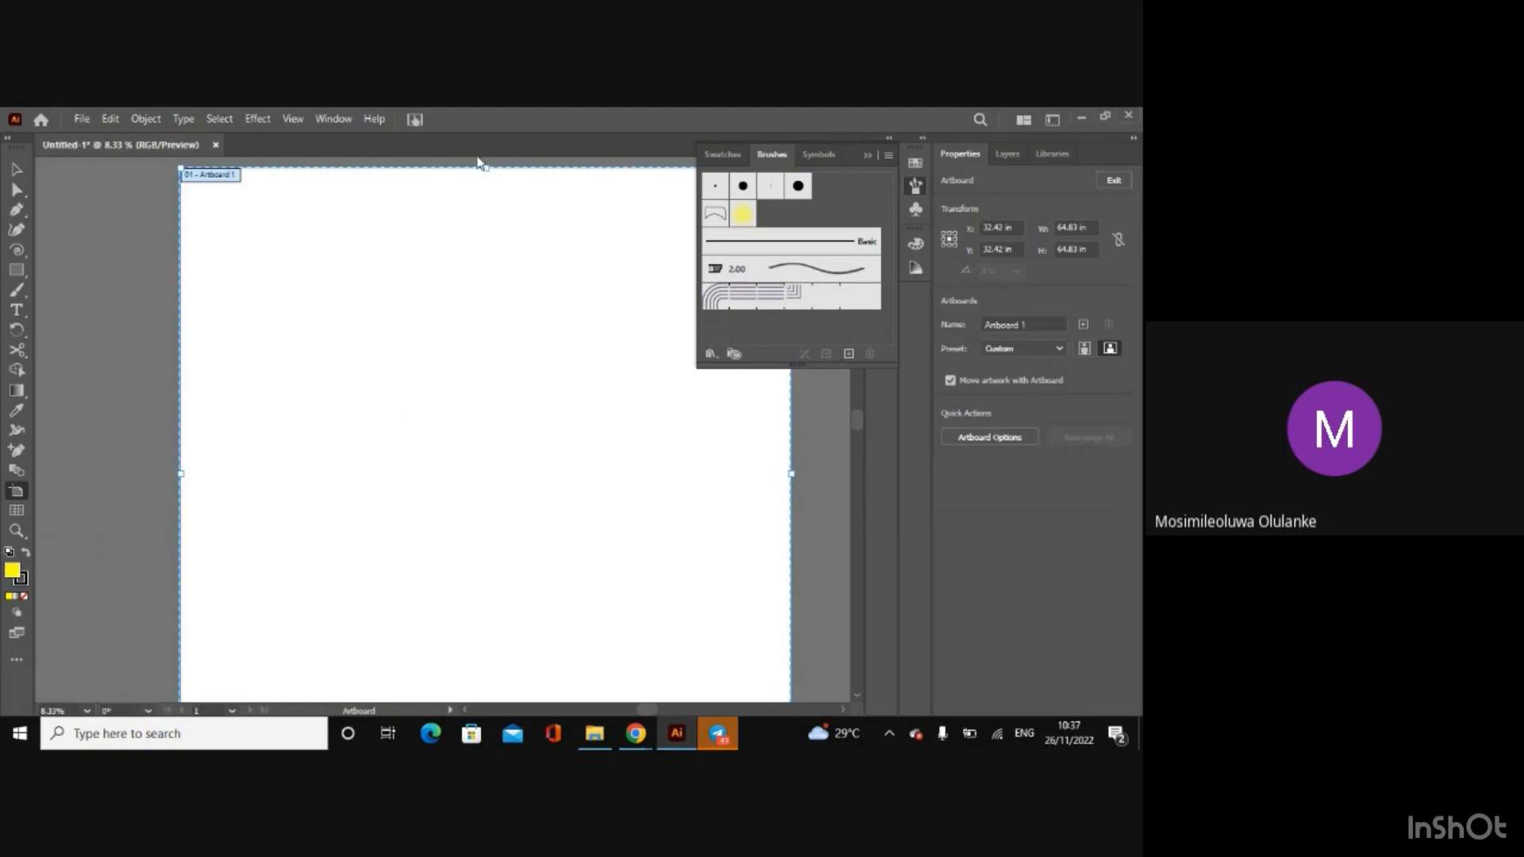
drag(486, 169, 485, 241)
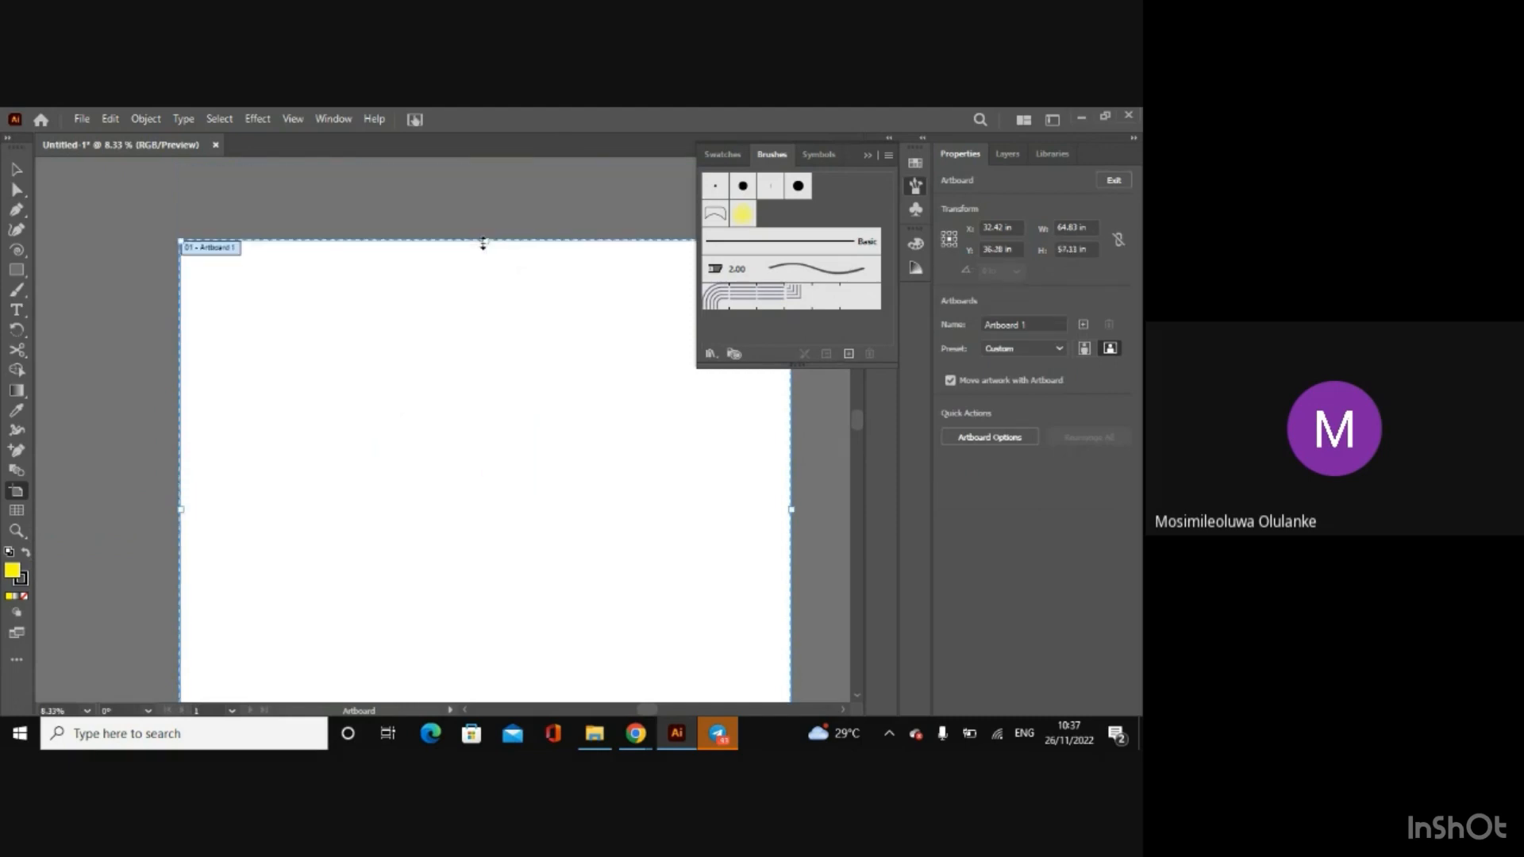
key(ctrl+z)
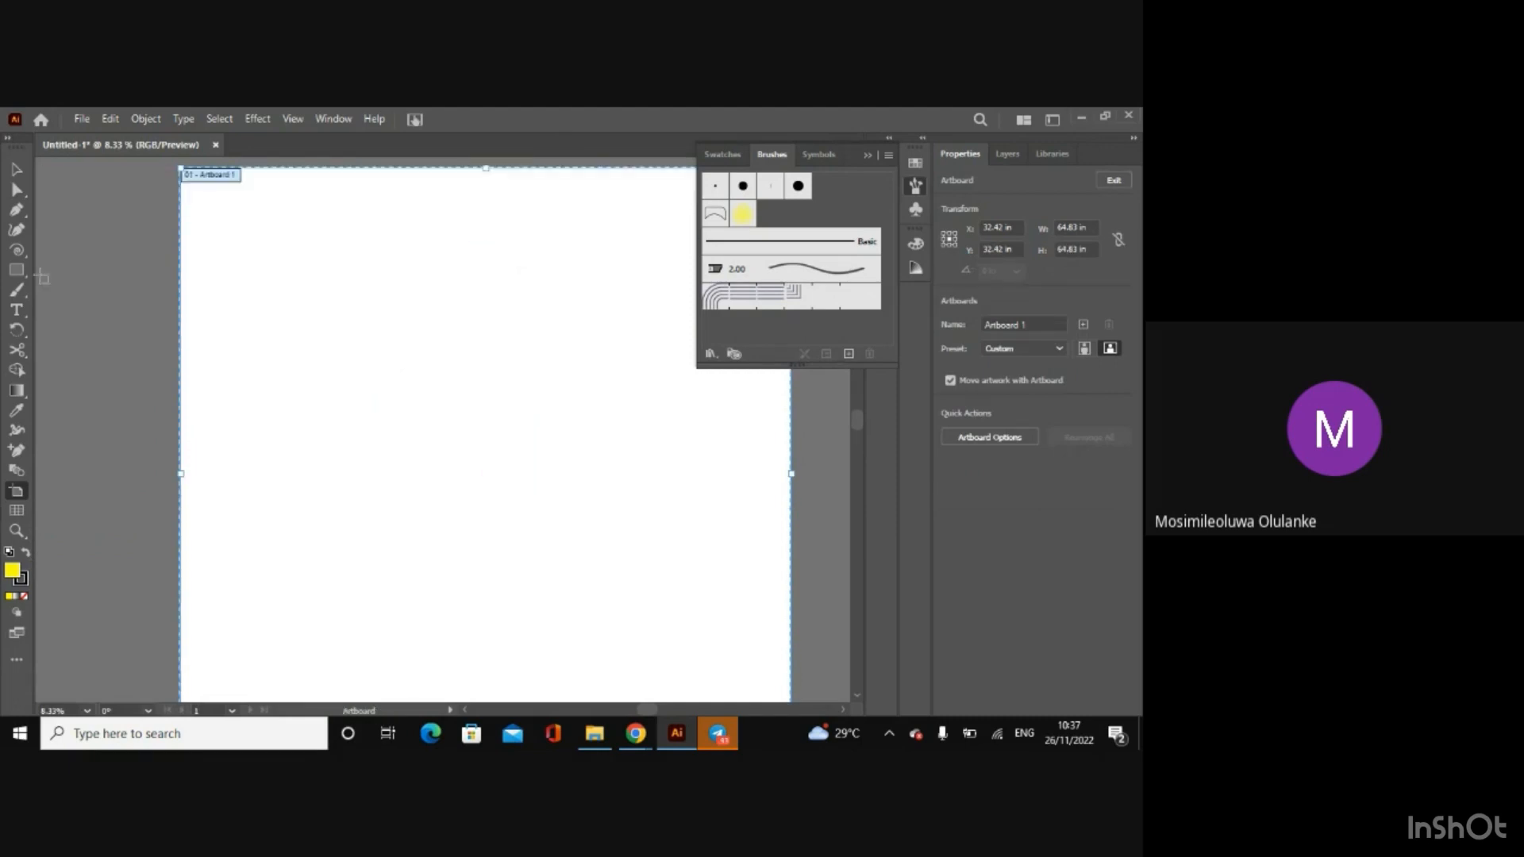
click(16, 170)
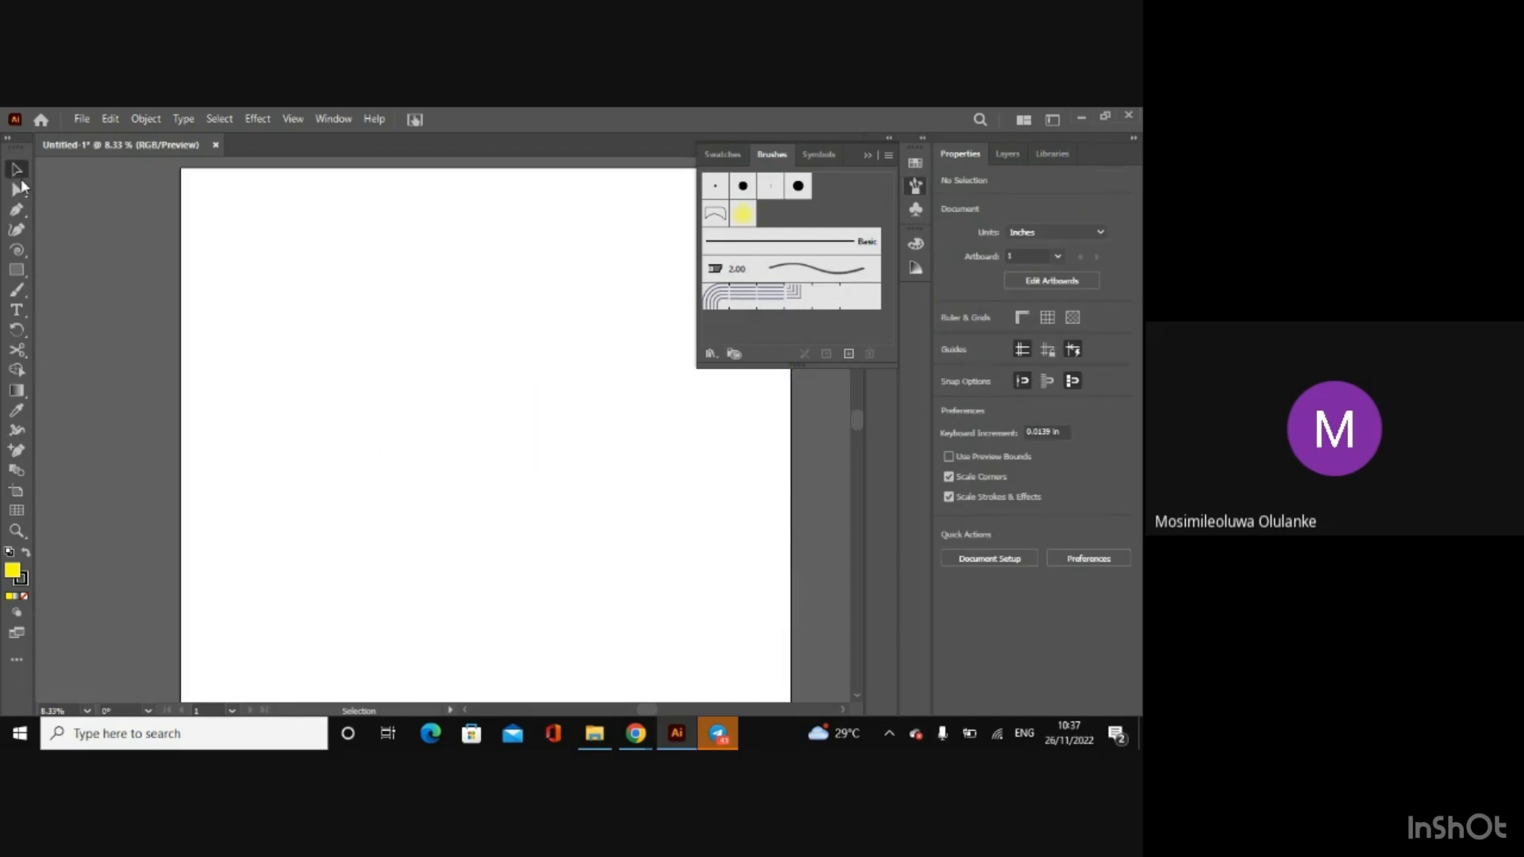
Step: Place a 1.3889 by 1.3889 in rectangular grid with 5 horizontal and 5 vertical dividers on the artboard's left part
click(16, 513)
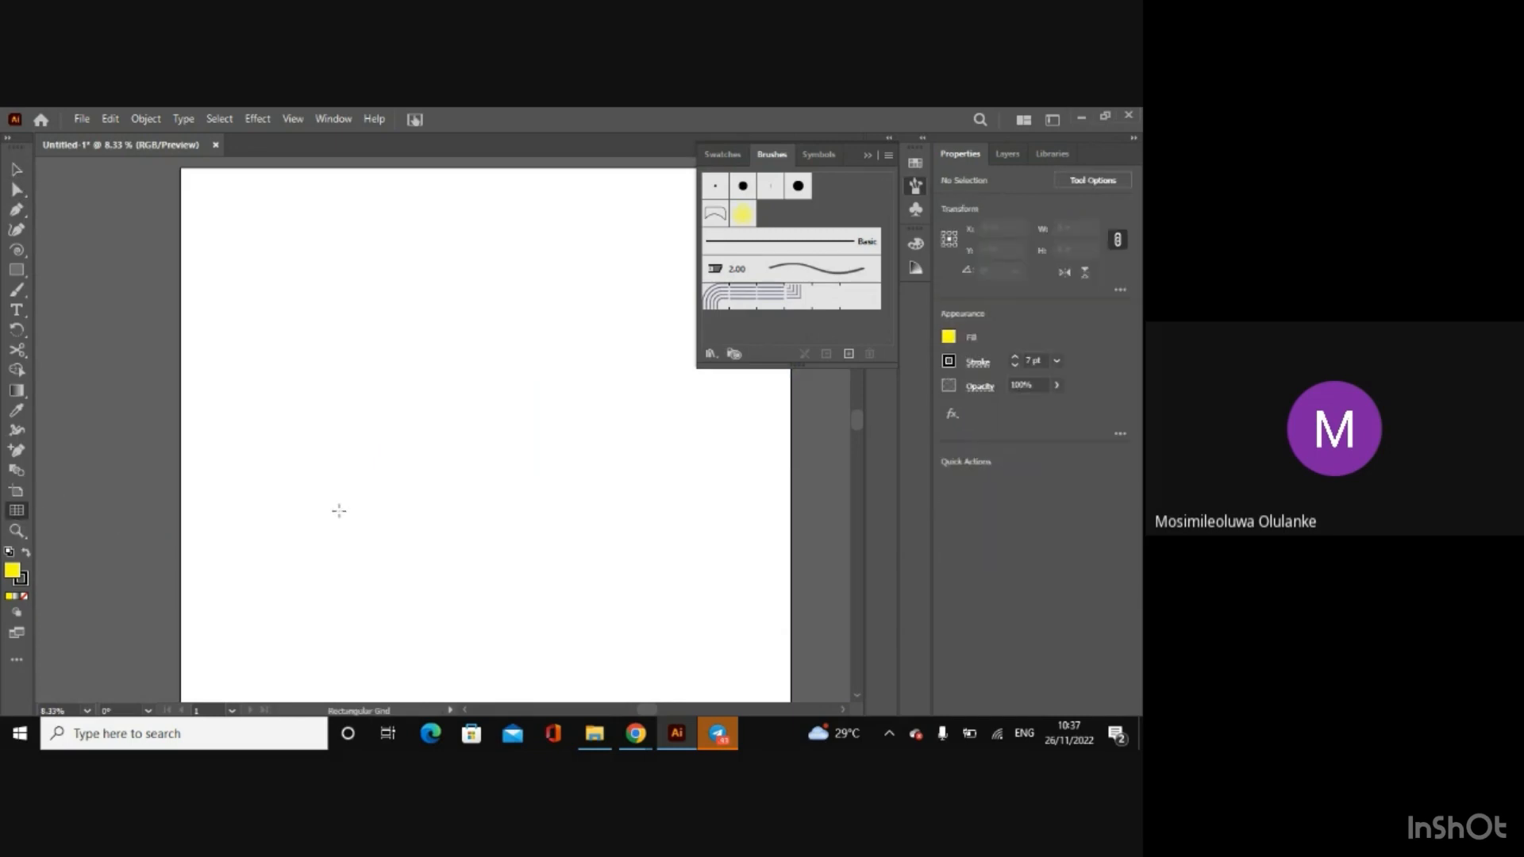
click(263, 457)
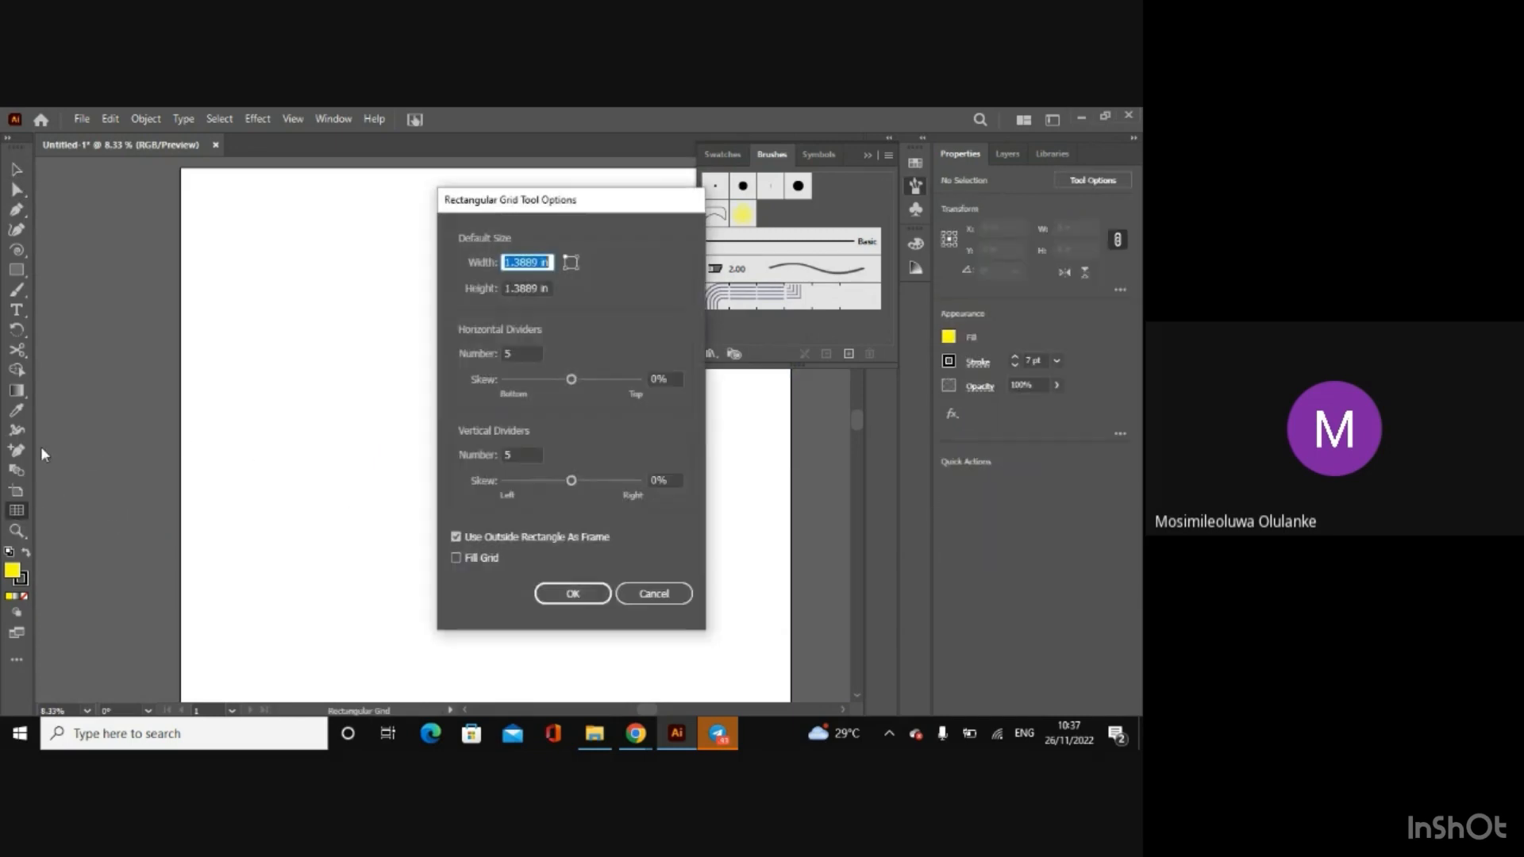
click(577, 594)
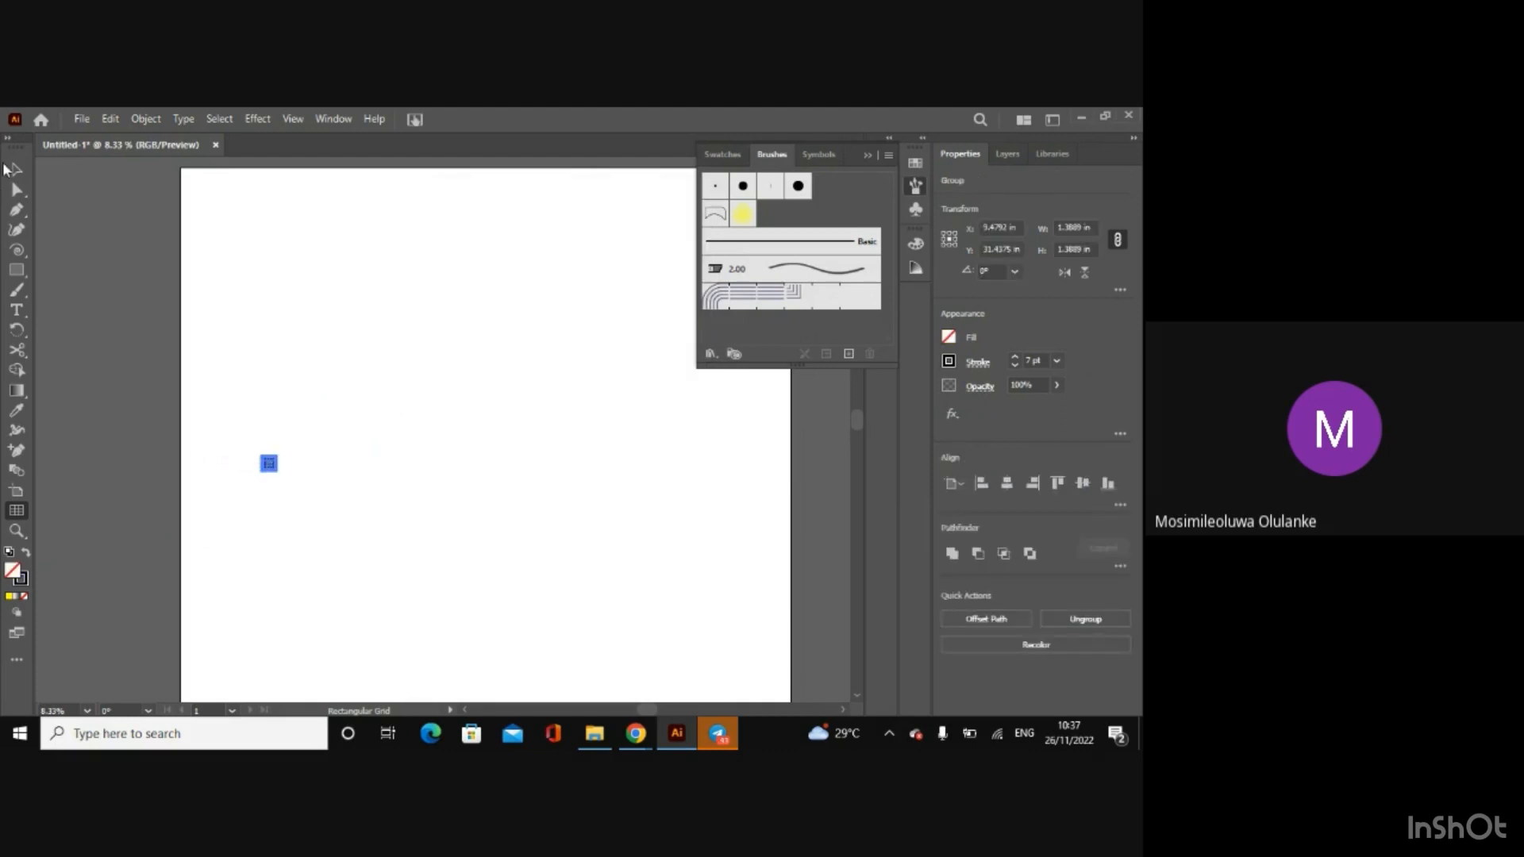
Step: Stretch the small rectangular grid downward into a tall narrow strip and delete it
click(14, 169)
drag(269, 467, 533, 618)
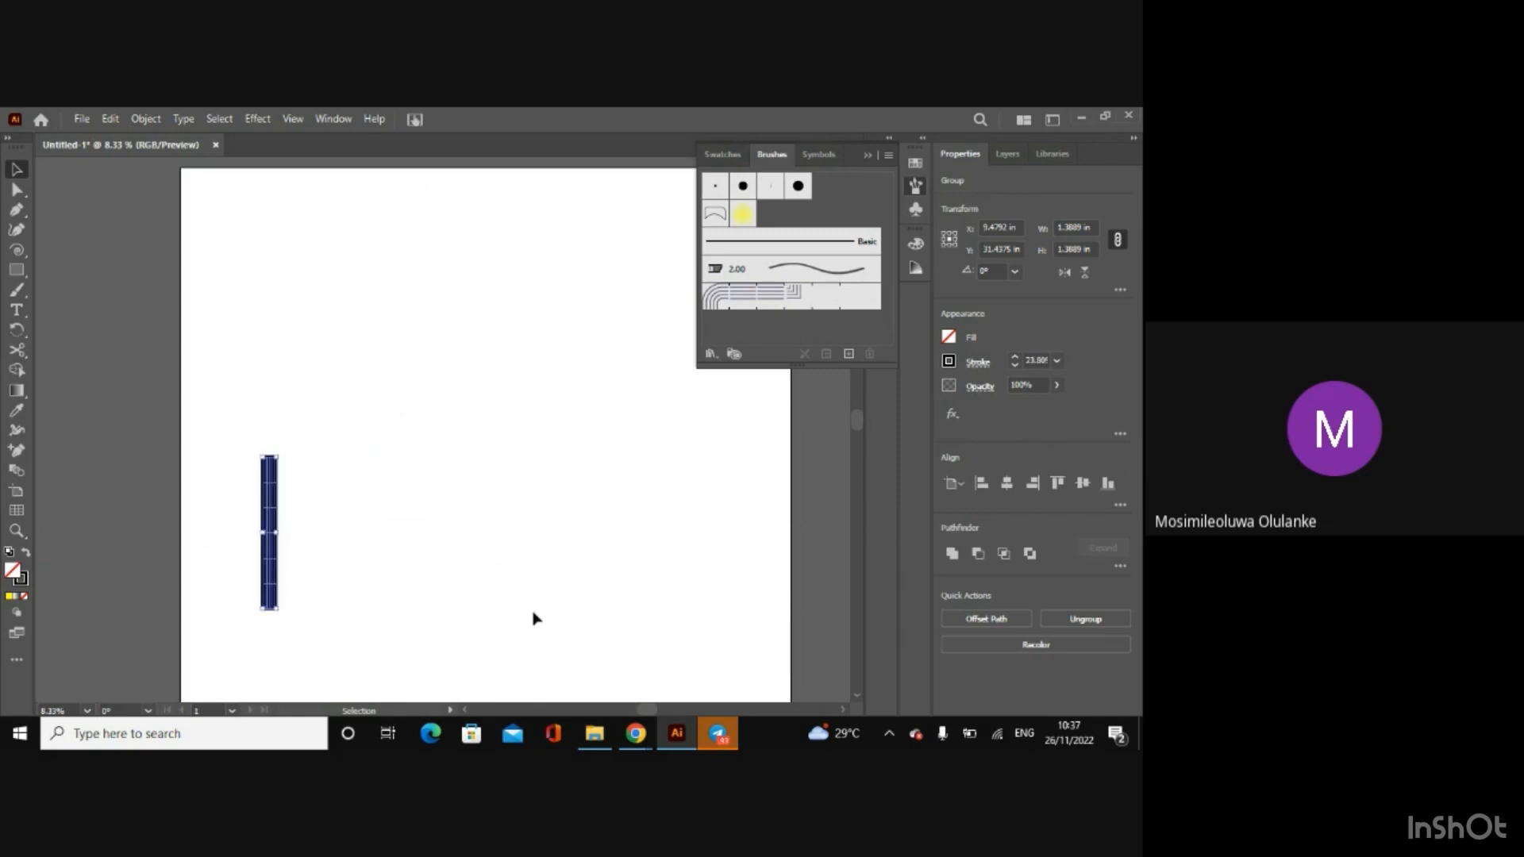
key(Delete)
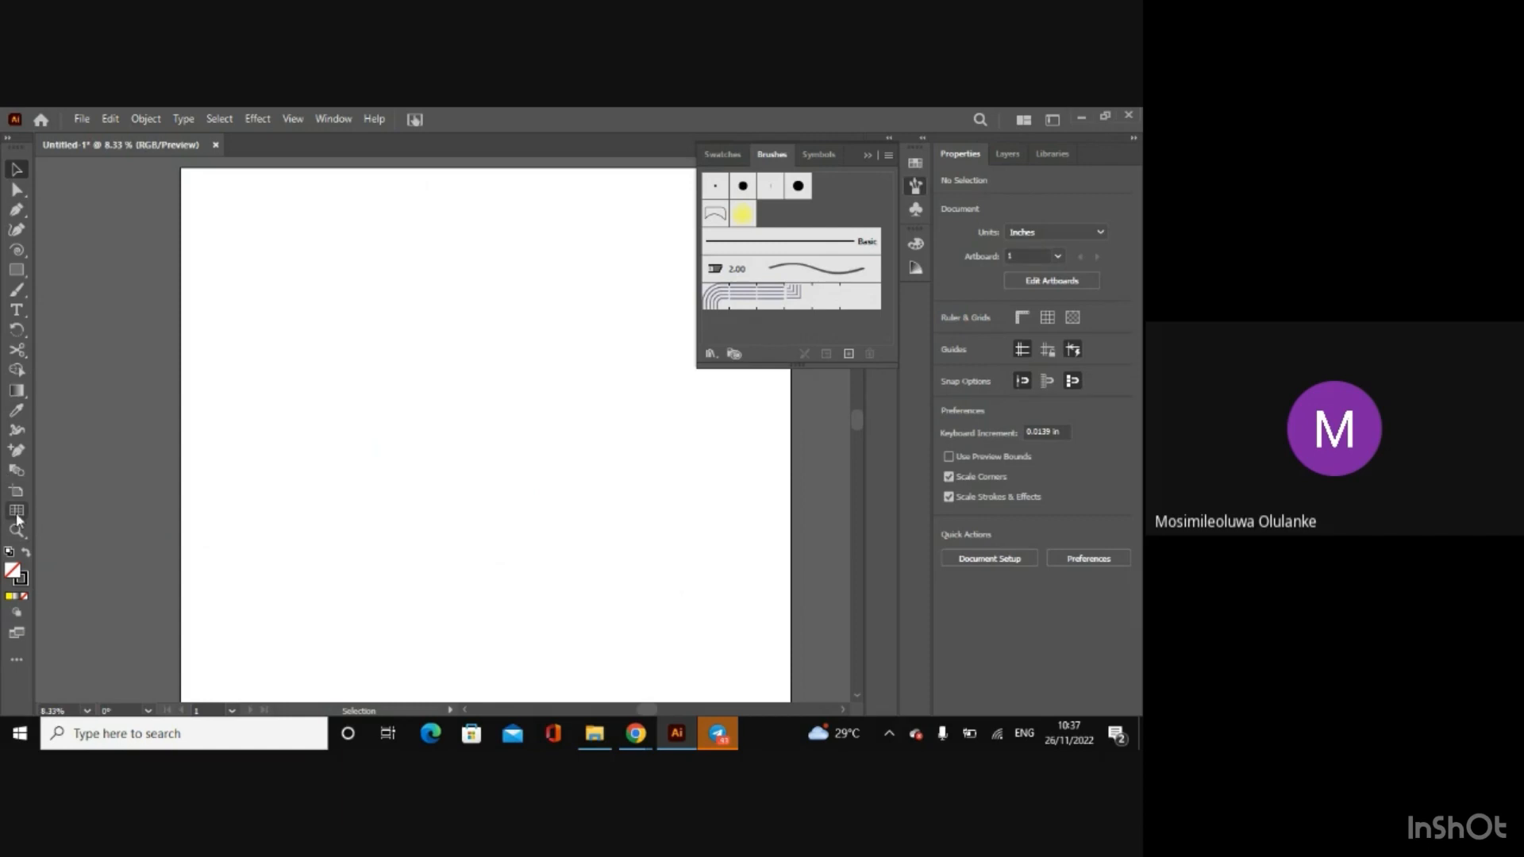
Step: Show the document grid and hide it again, and zoom in on the blank artboard to 12.5%
click(1047, 318)
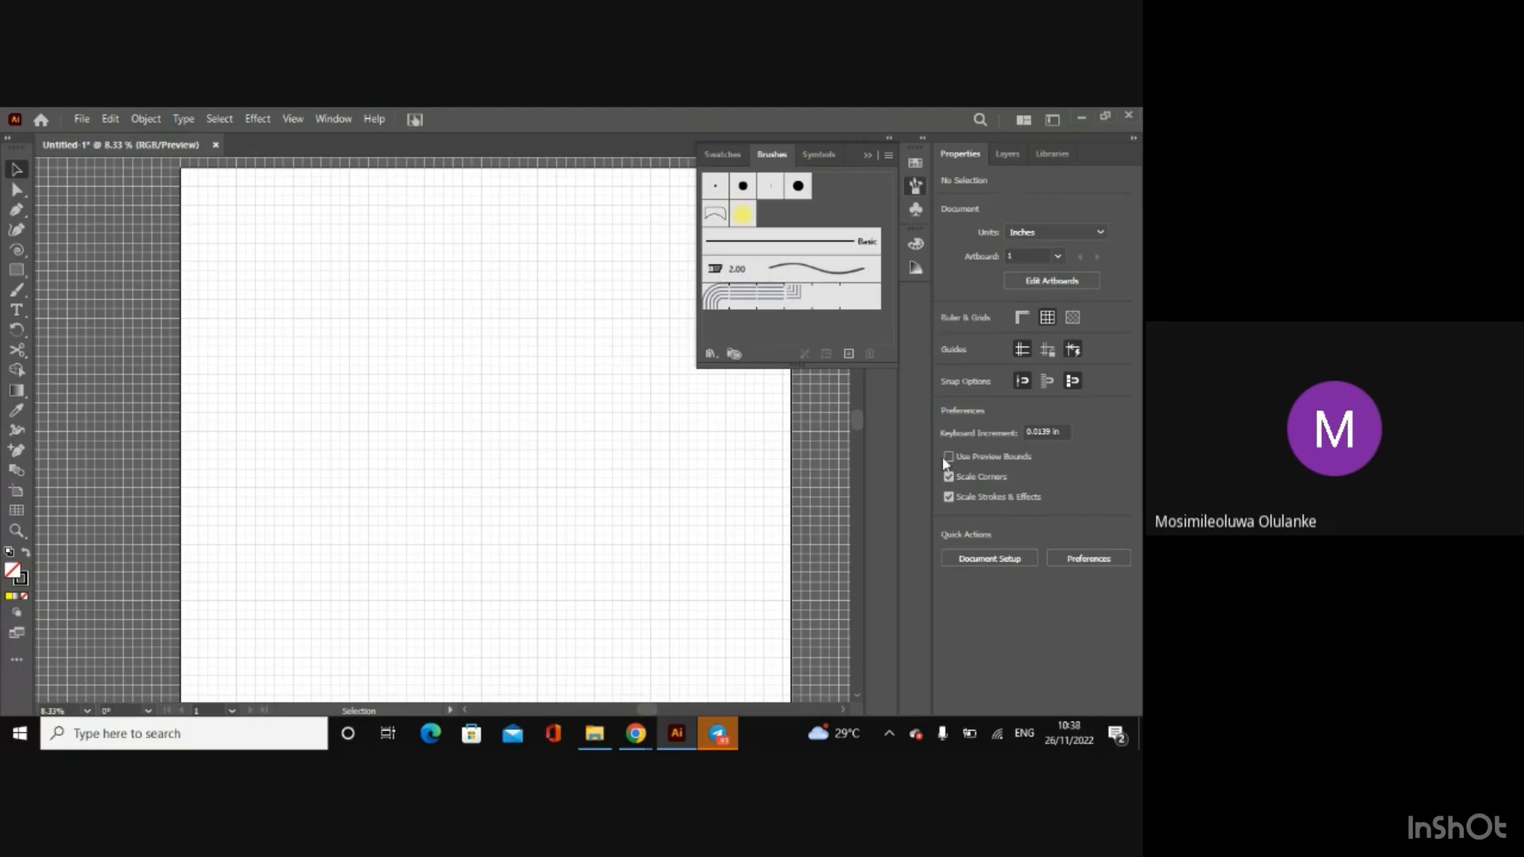
click(1039, 322)
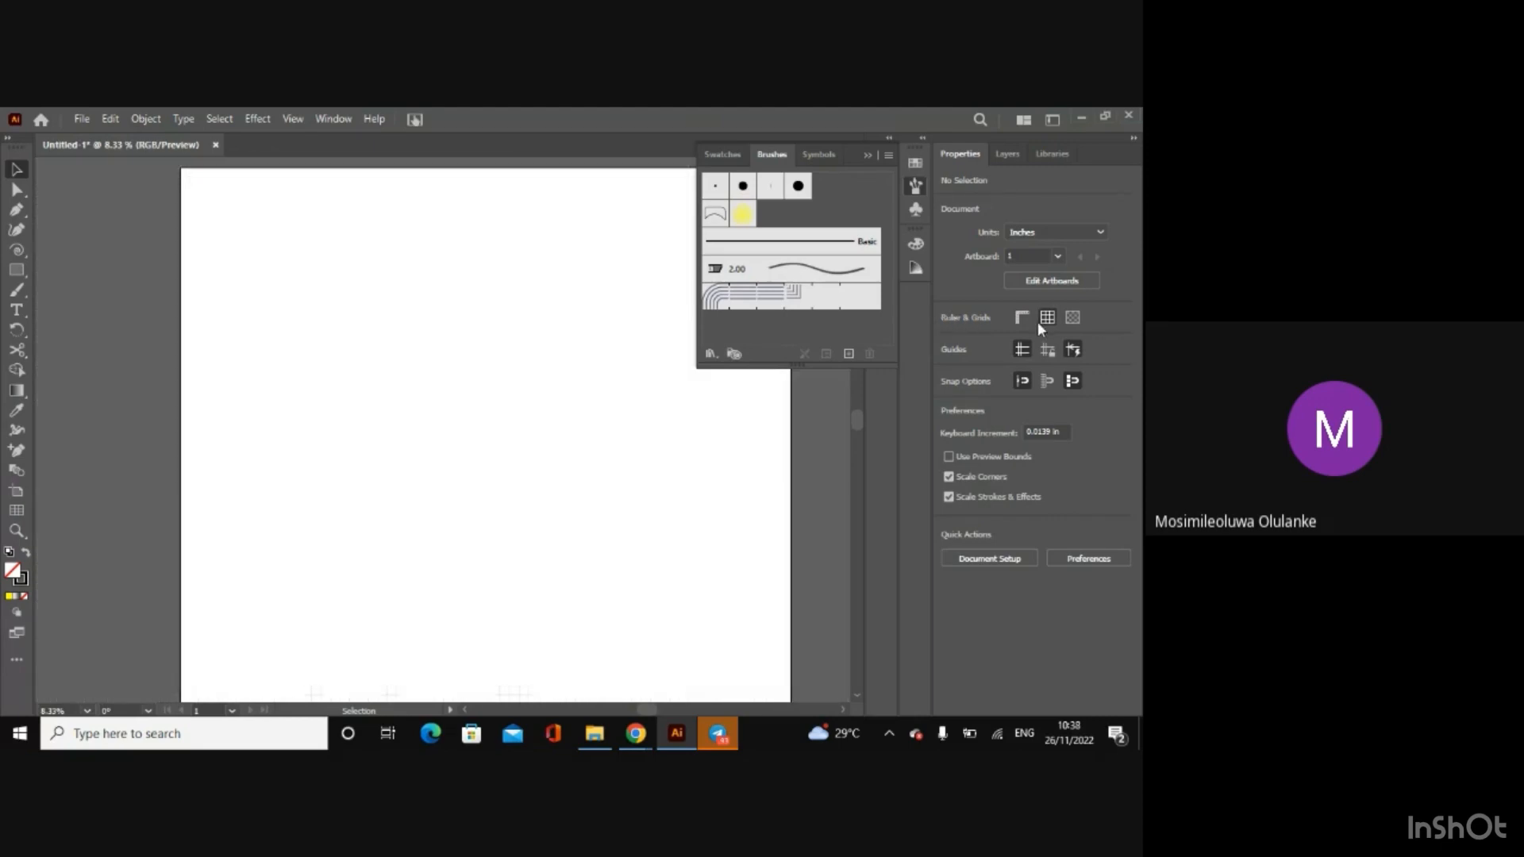
click(17, 530)
click(369, 484)
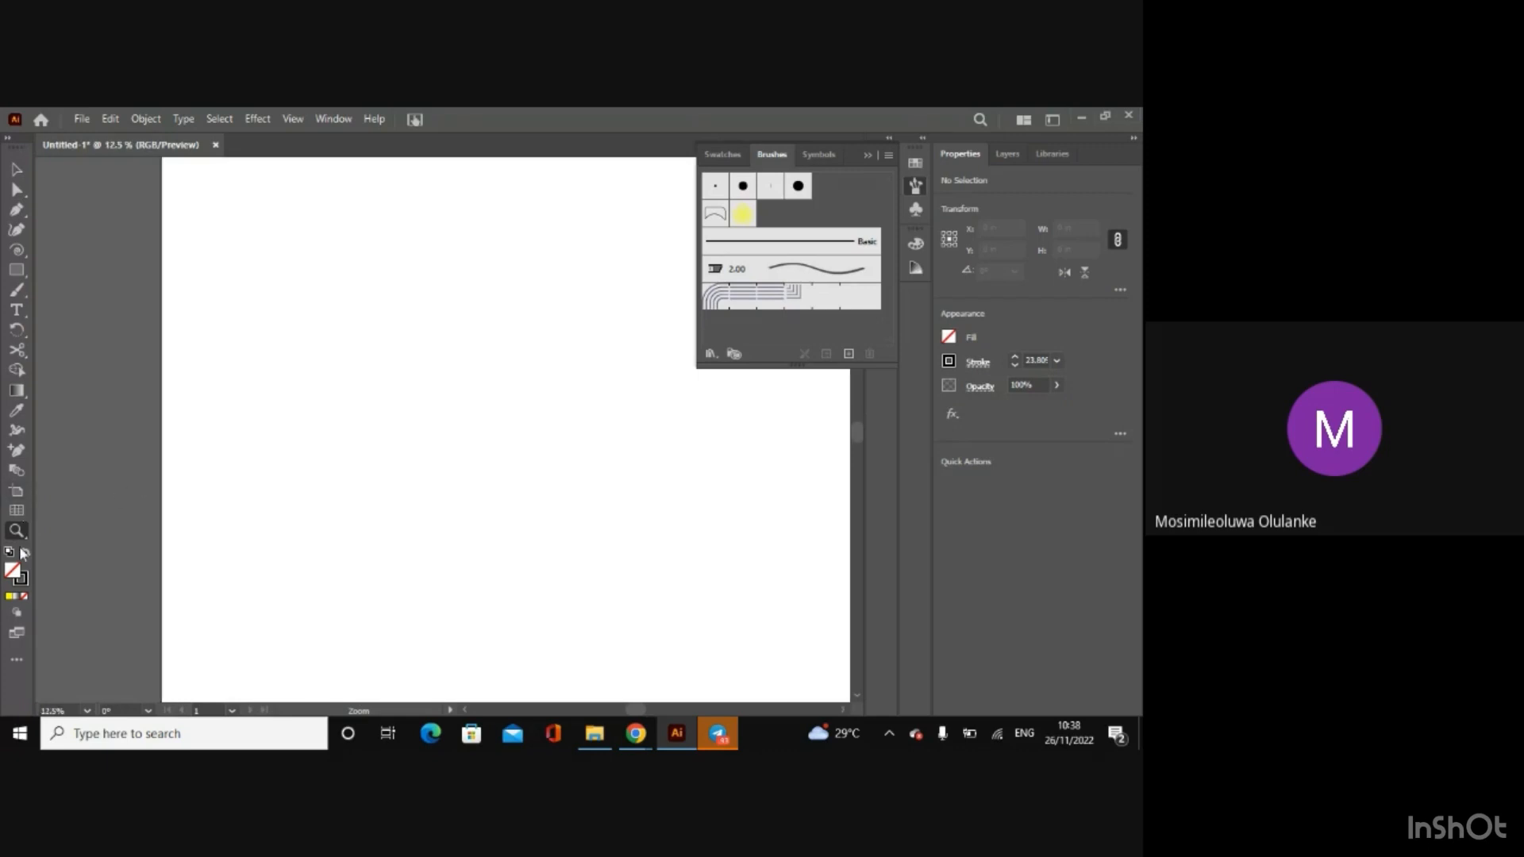
Step: Open the complete list of tools and look through its Select, Draw, Type, Paint and Modify groups
click(17, 660)
click(17, 168)
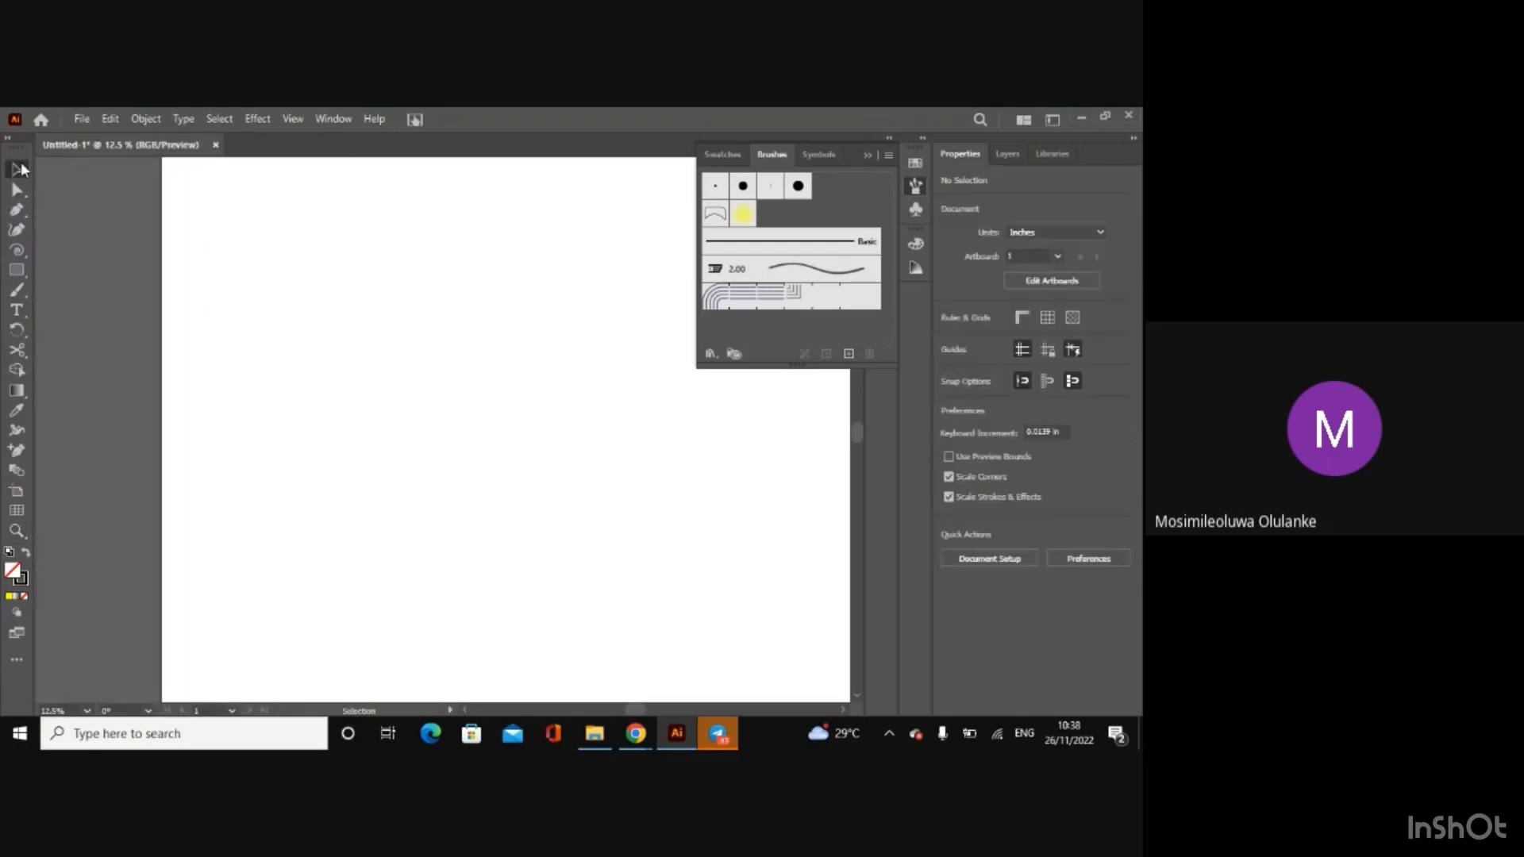
click(14, 664)
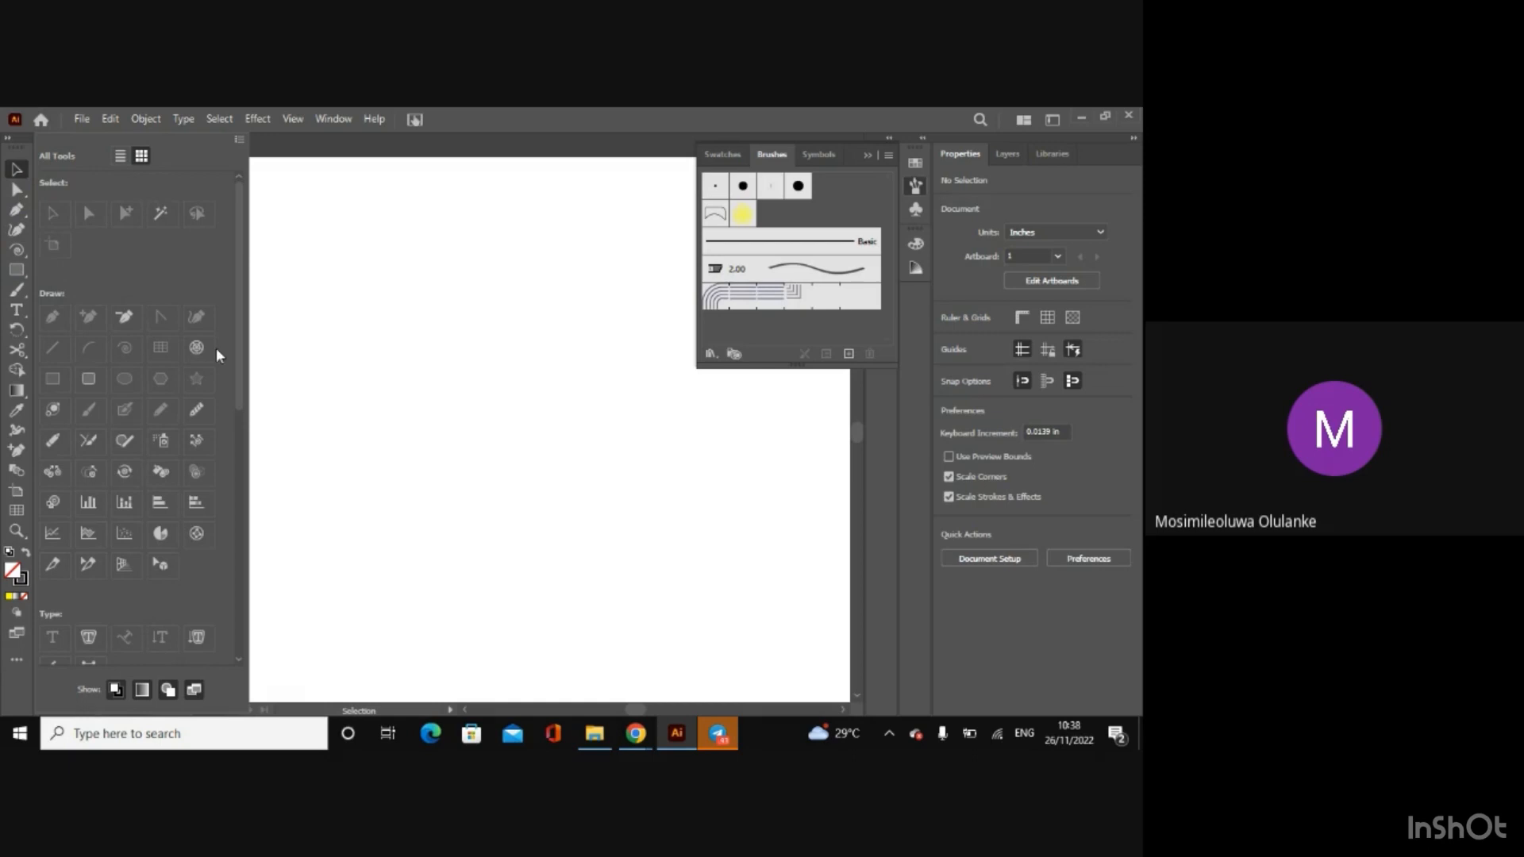
mouse_move(236, 350)
mouse_down()
mouse_move(246, 568)
mouse_move(238, 473)
mouse_up()
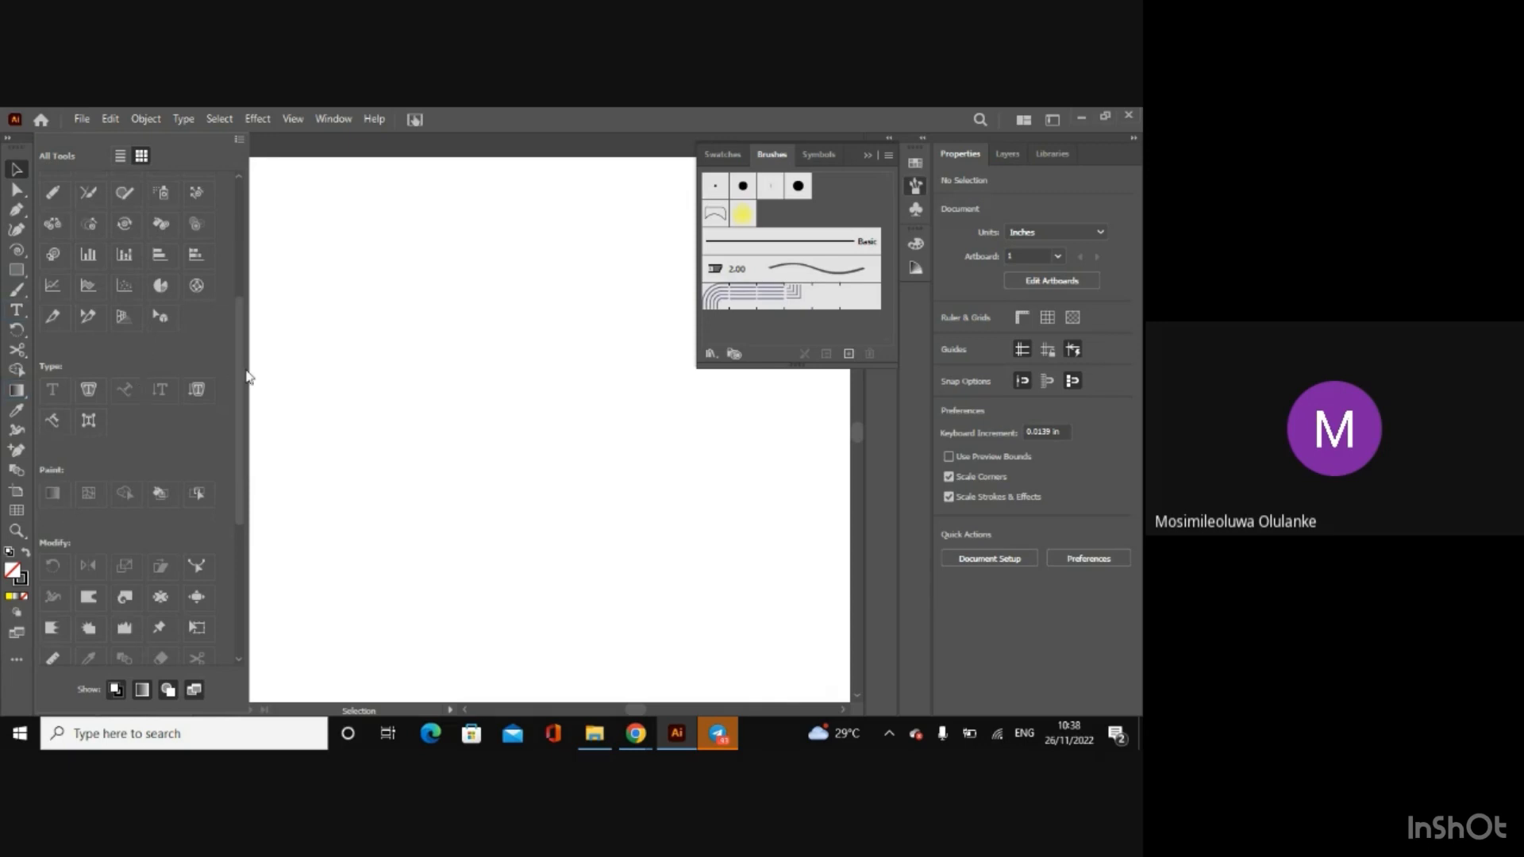
drag(237, 370, 238, 254)
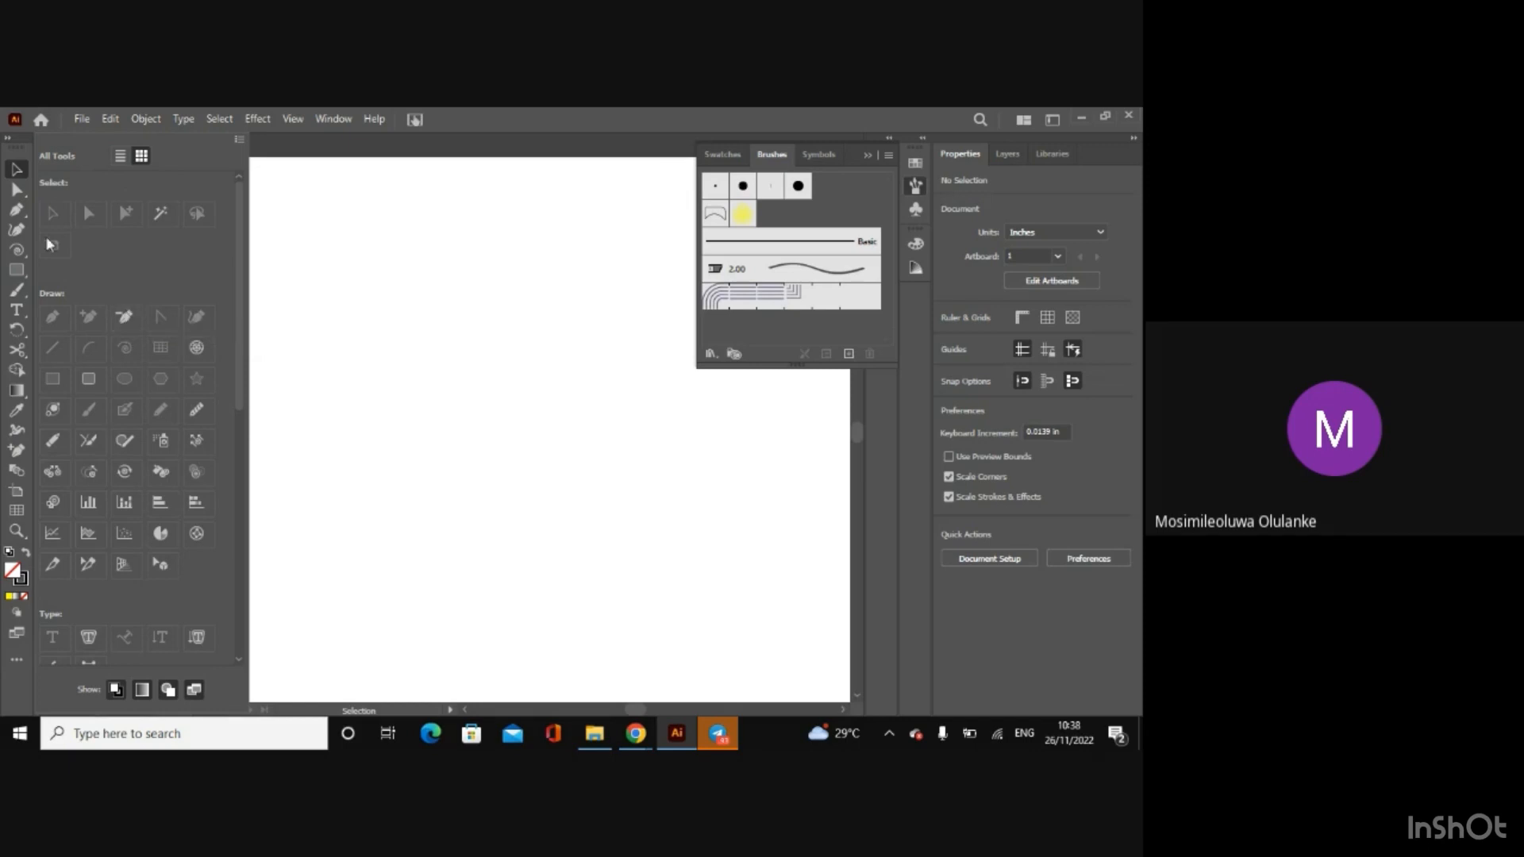
Step: Add the Rounded Rectangle tool to the toolbar from the complete tool list, take it back out and close the list
click(89, 379)
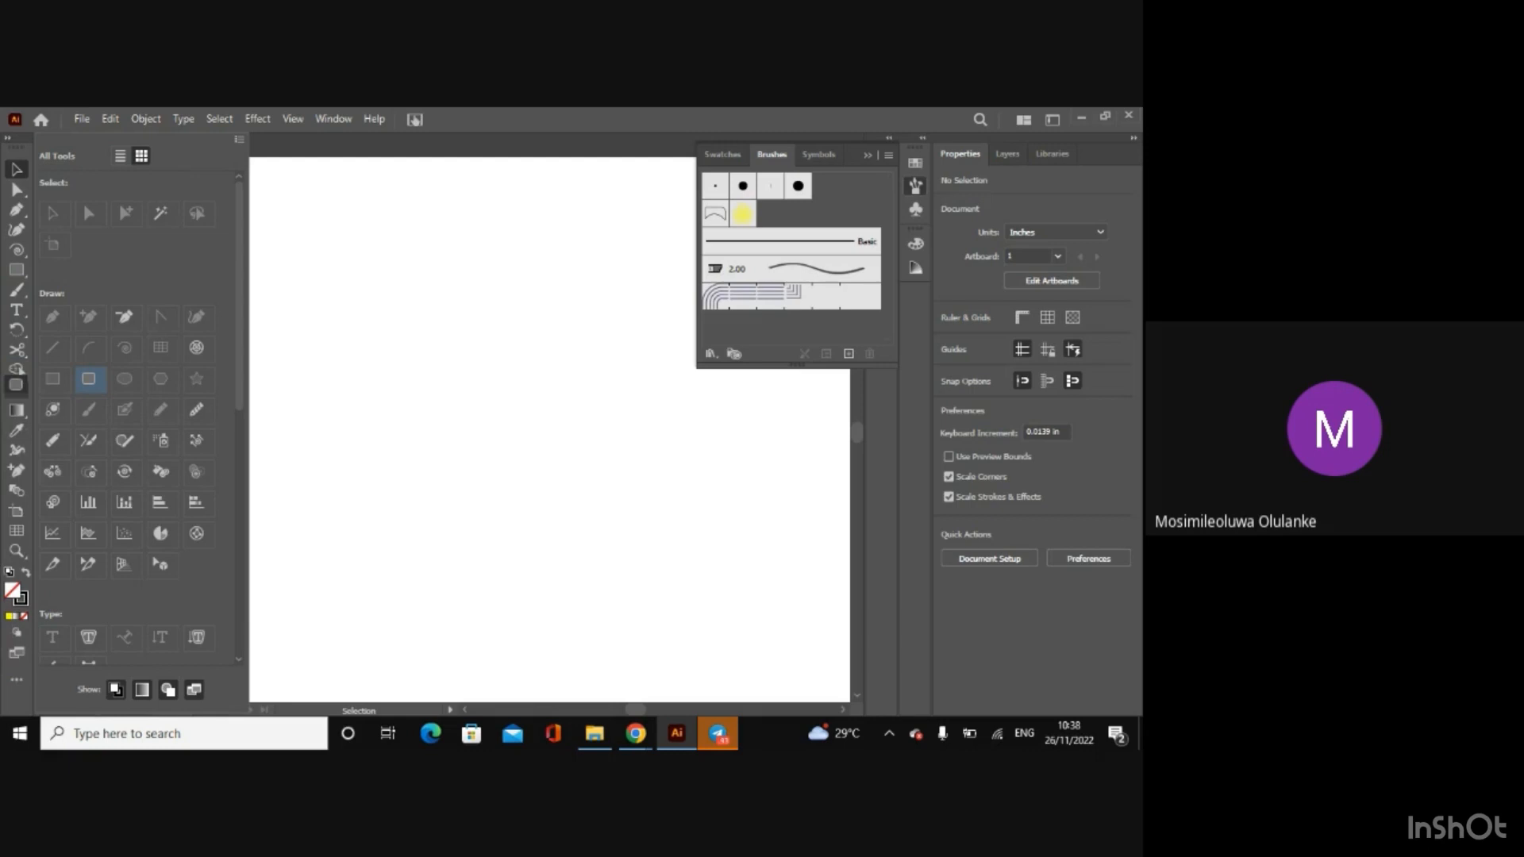
drag(16, 385, 98, 381)
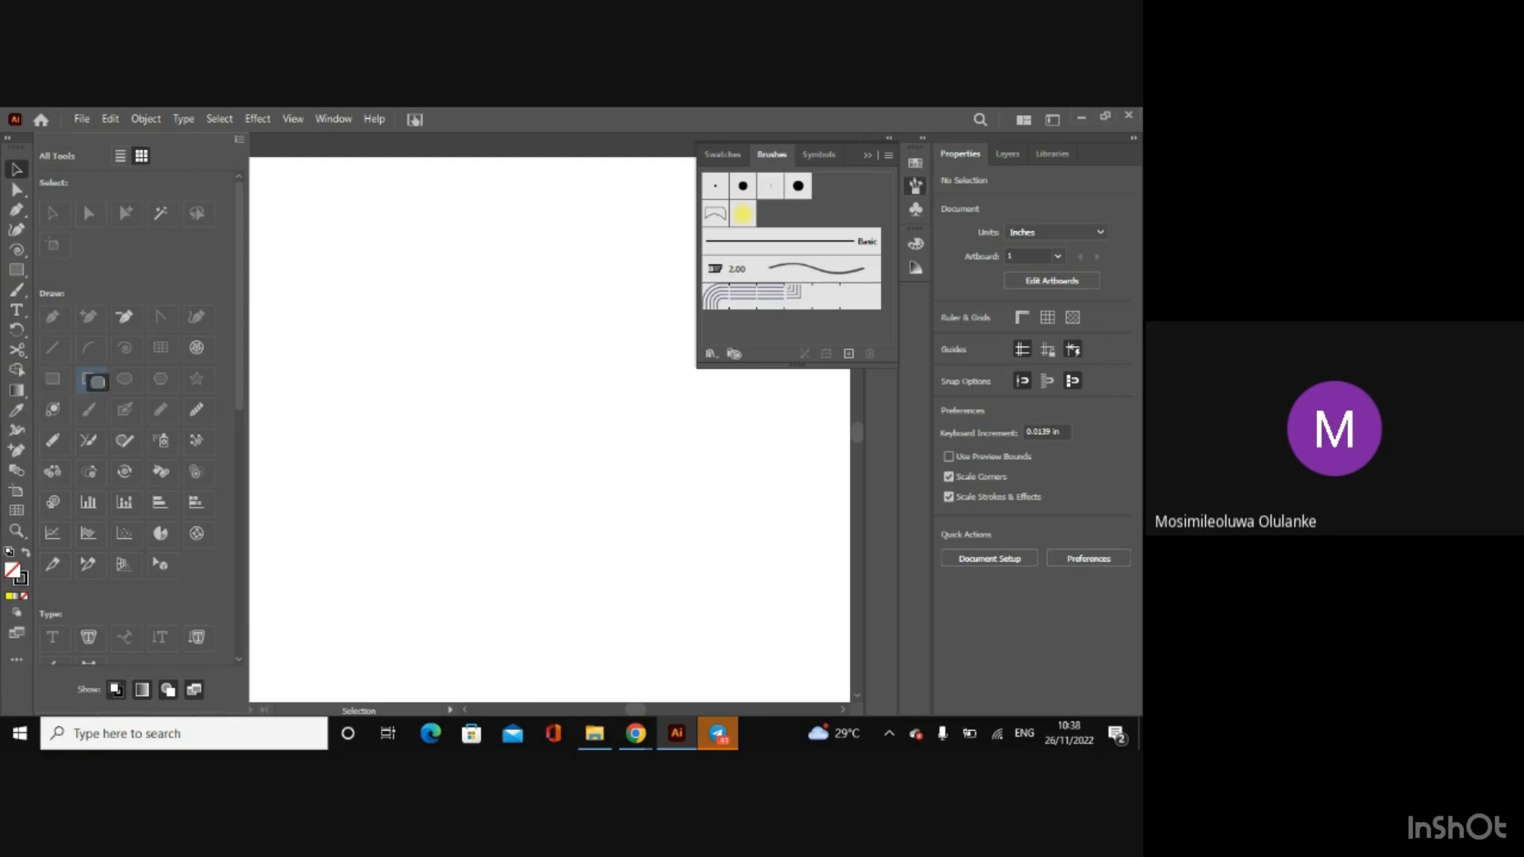
click(255, 154)
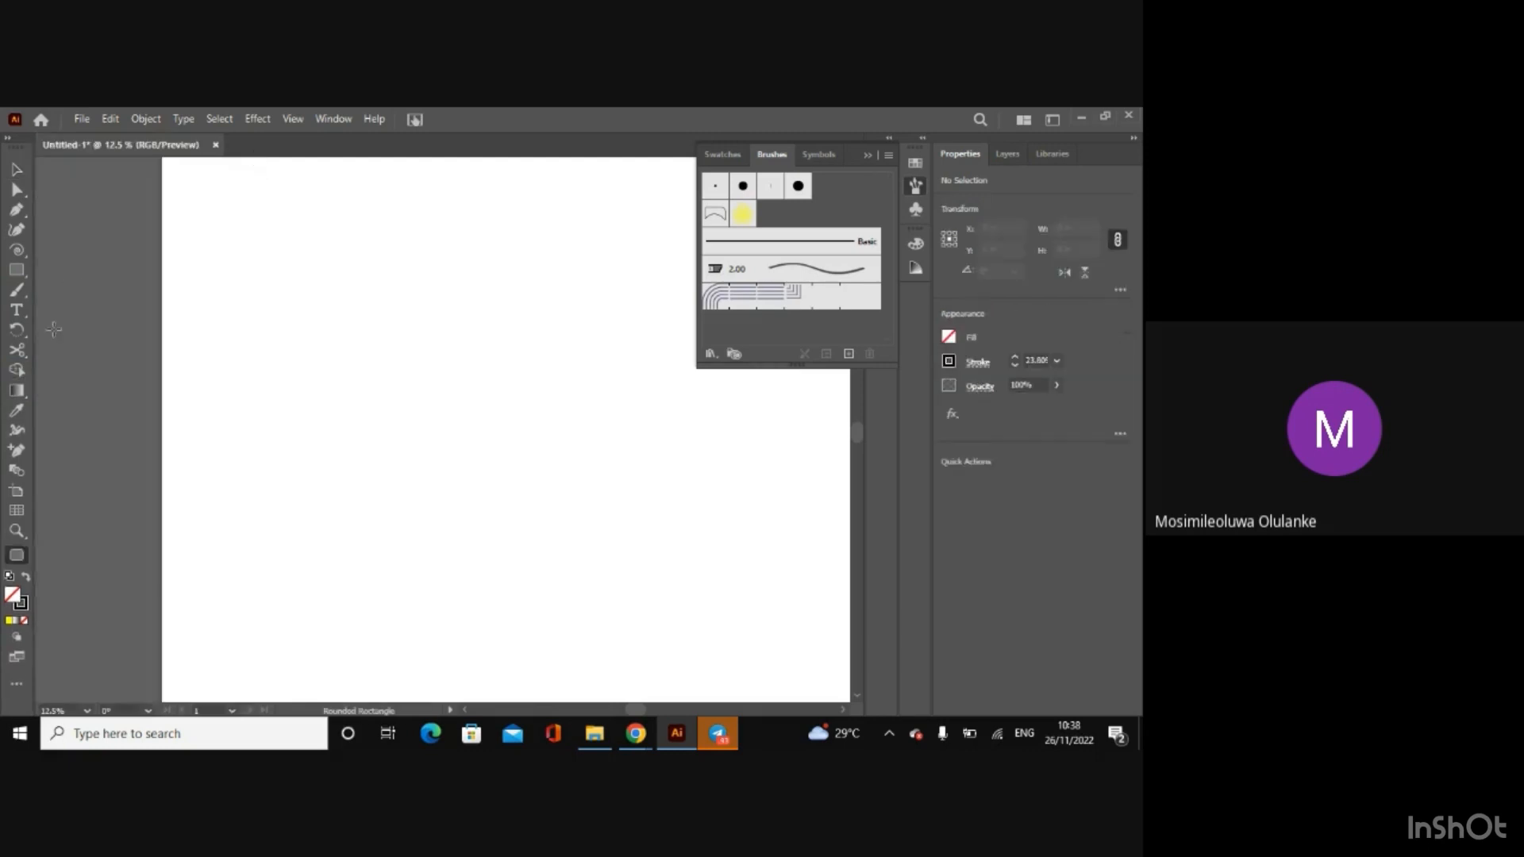
Step: Draw an unfilled, black-outlined rectangle about 18.6 by 15.4 in near the artboard's centre, and open its gradient settings
click(17, 271)
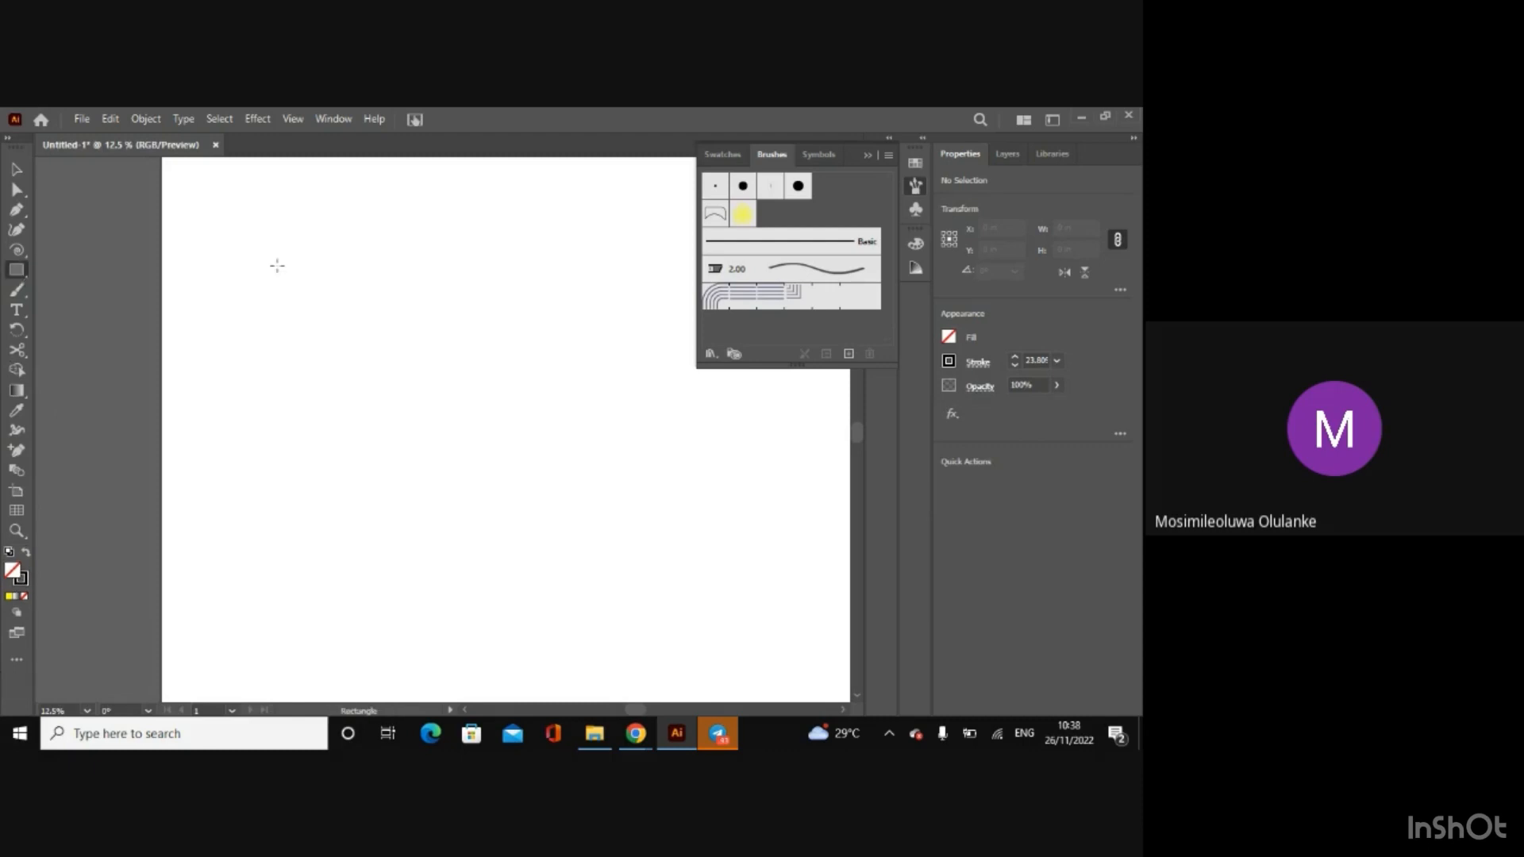
drag(277, 265, 548, 489)
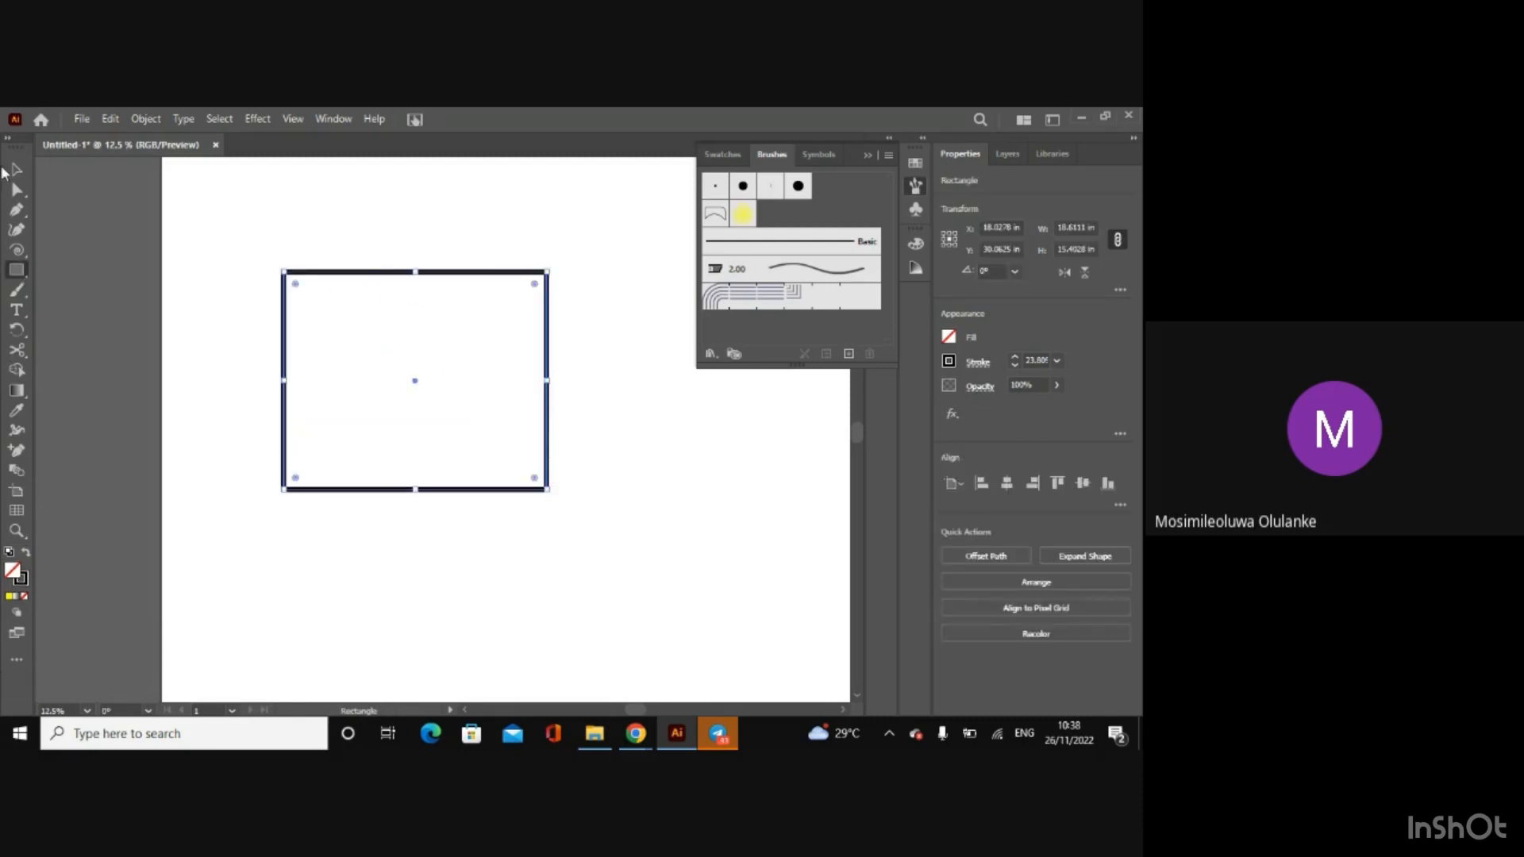
click(17, 392)
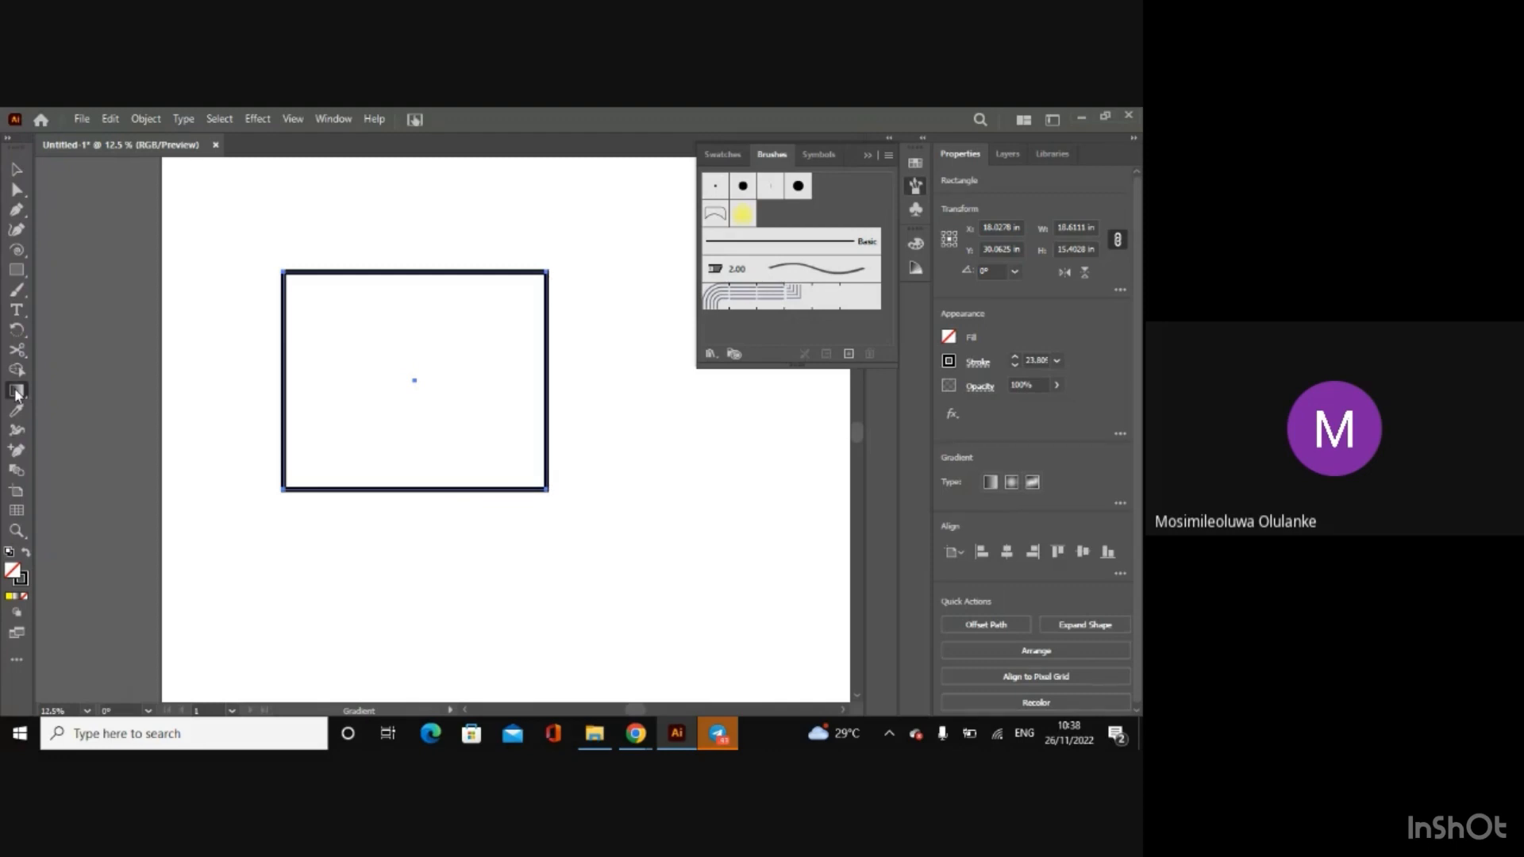
double_click(17, 391)
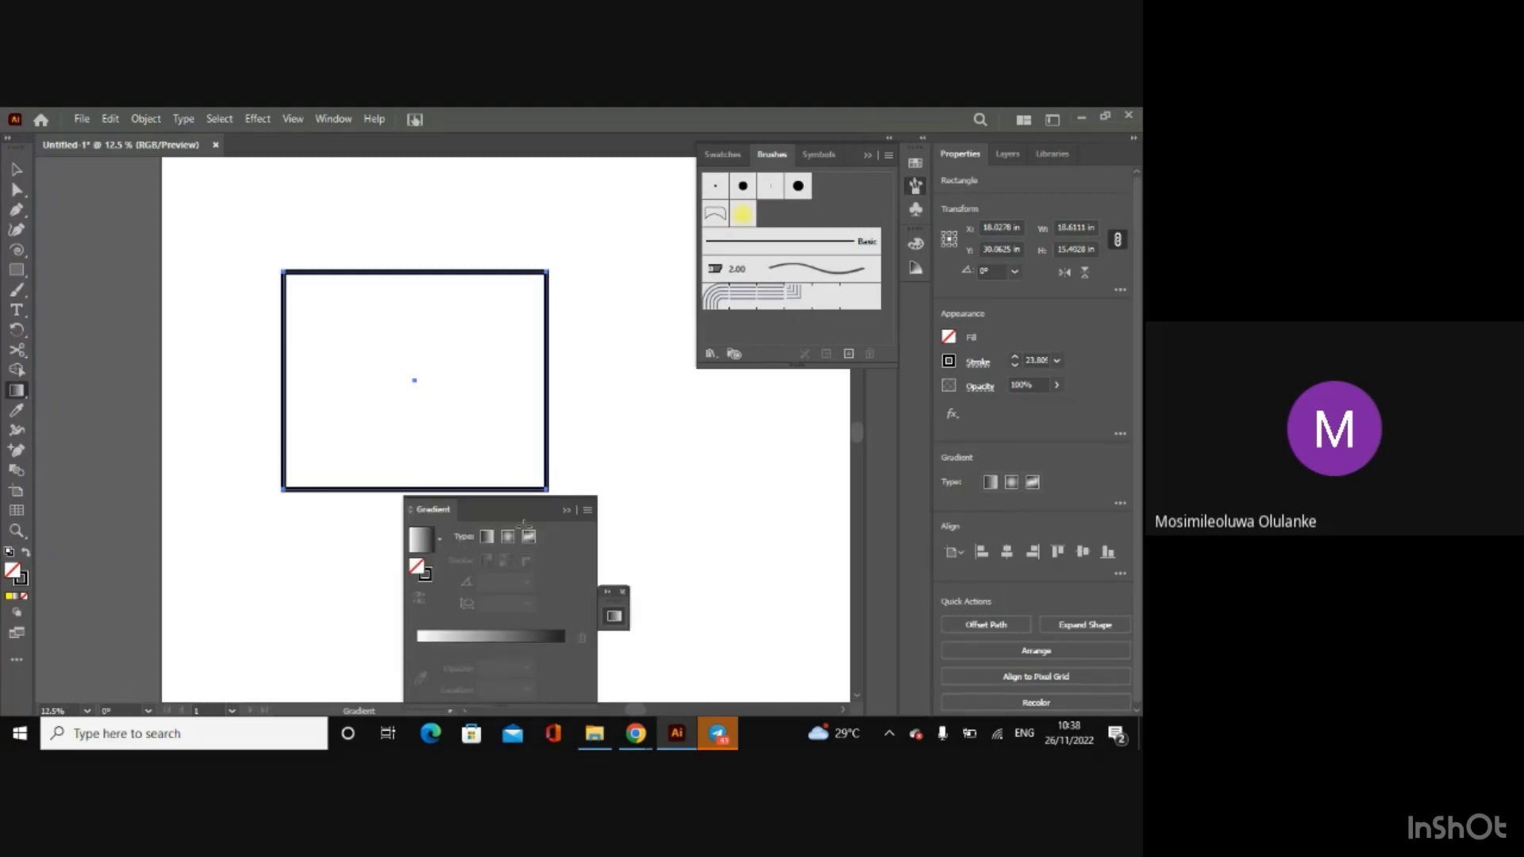
Step: Switch to File Explorer and open the cartoon baby PNG to view its multicoloured gradient background
mouse_move(594, 734)
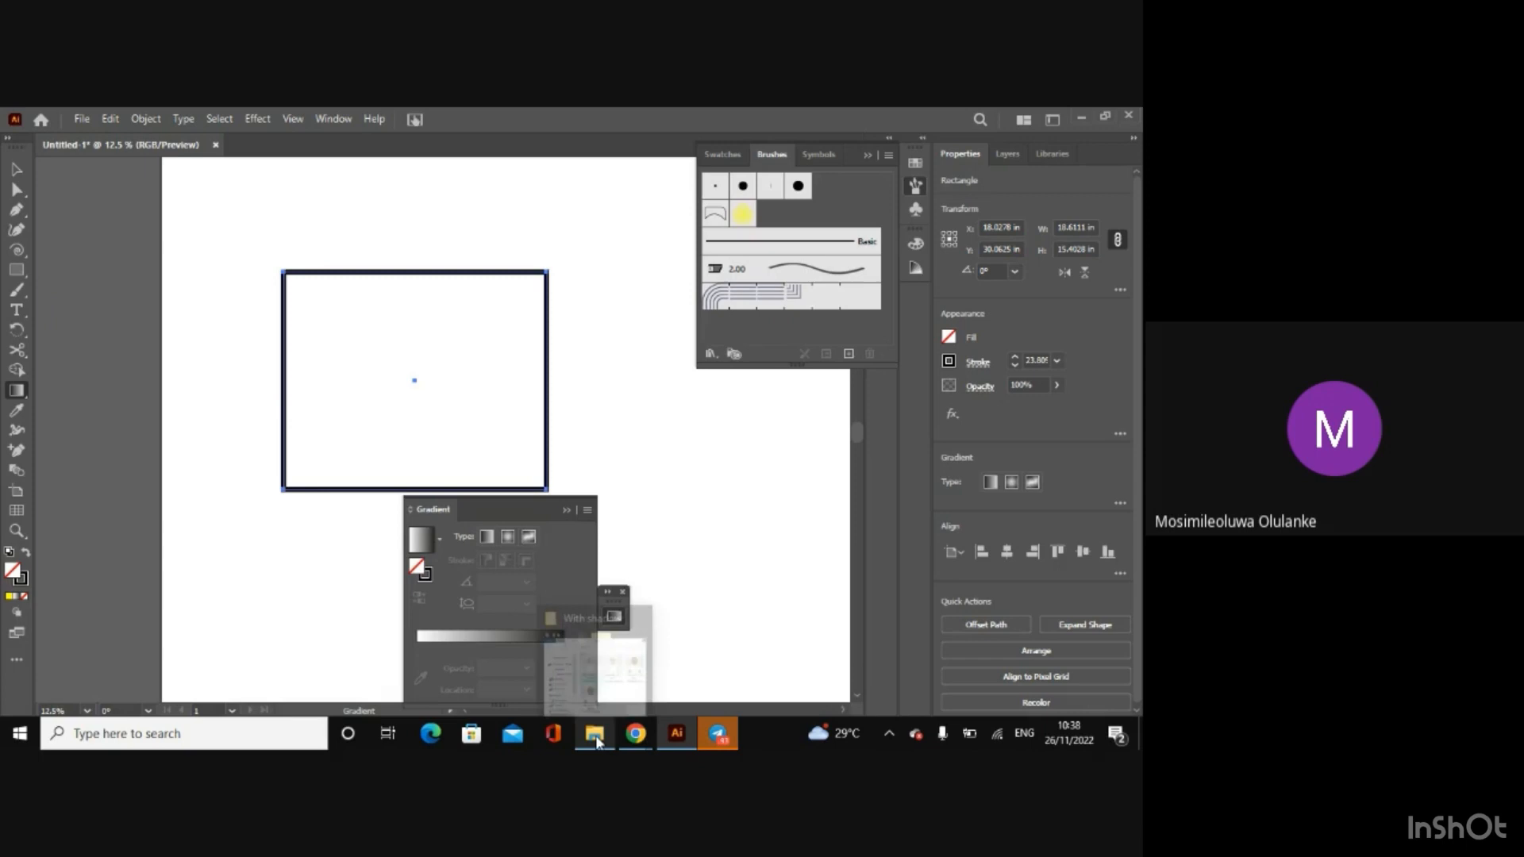
click(595, 659)
double_click(608, 313)
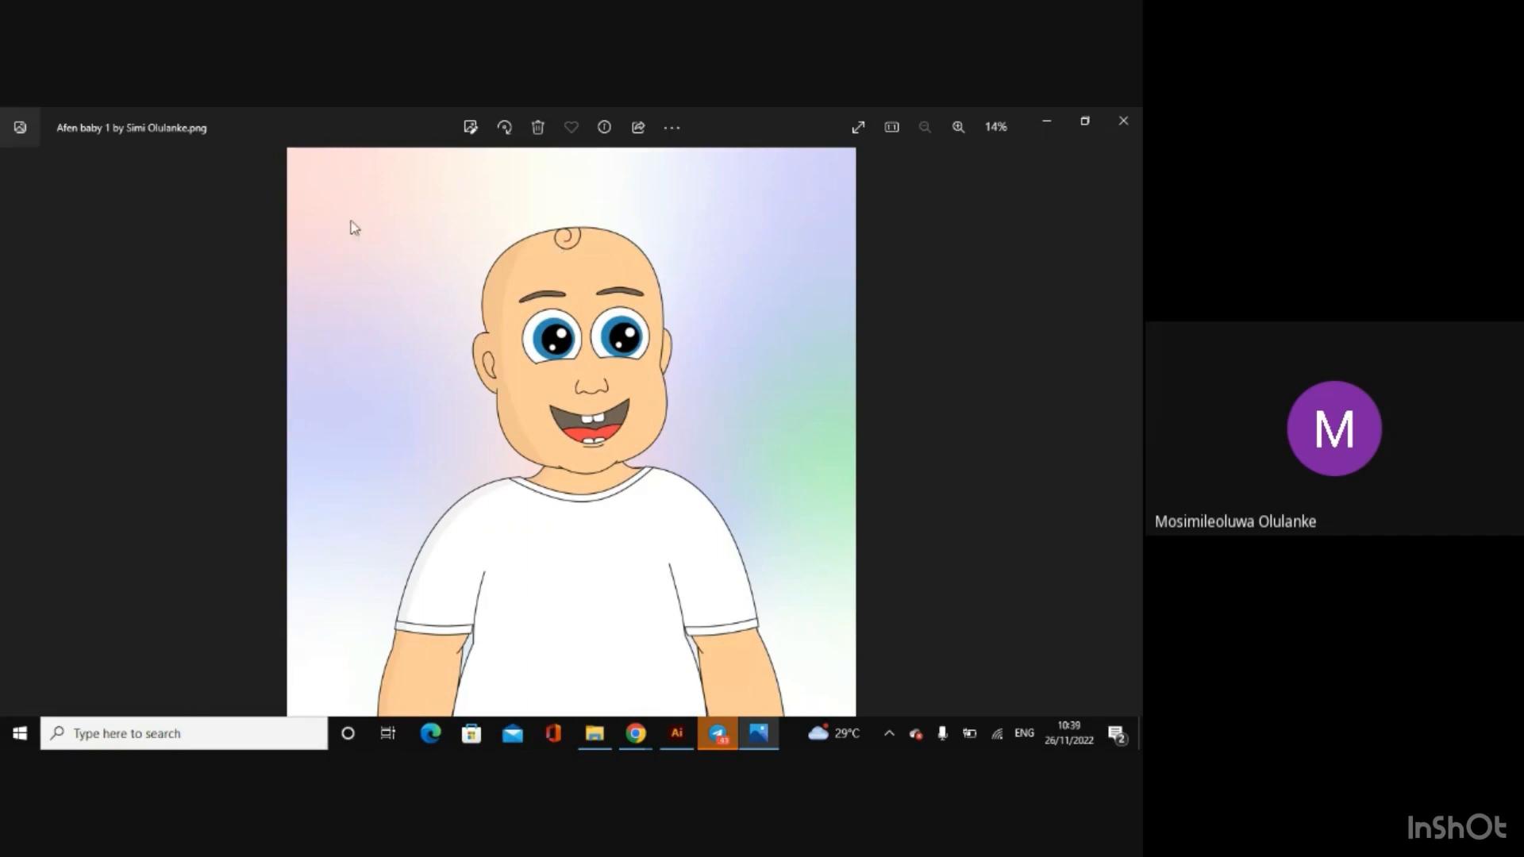
Step: Close the image, hide the file window to return to Illustrator, and fill the rectangle with the White, Black gradient
click(1122, 121)
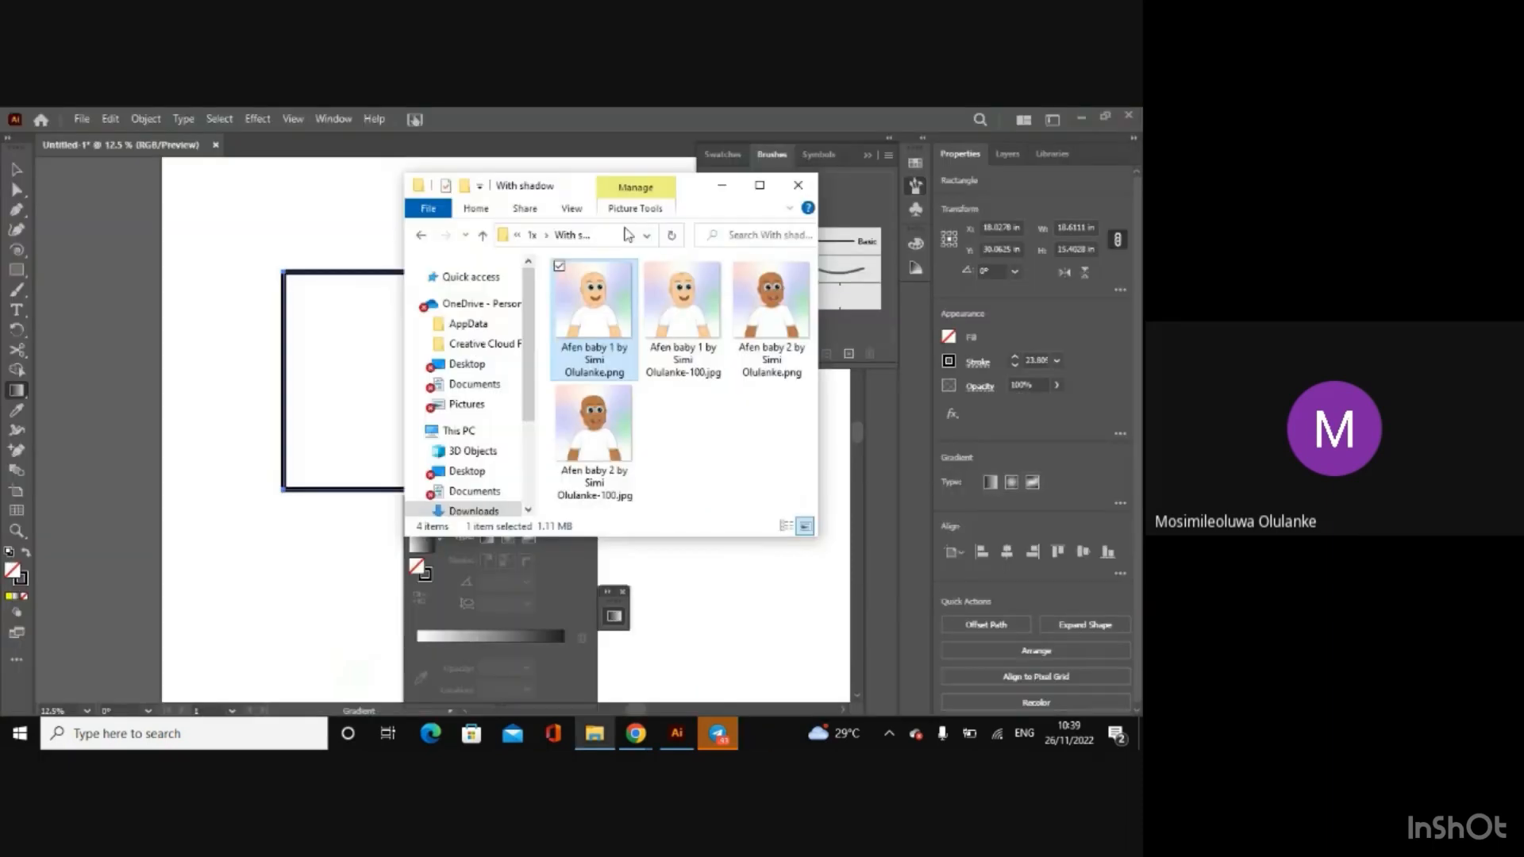
click(722, 184)
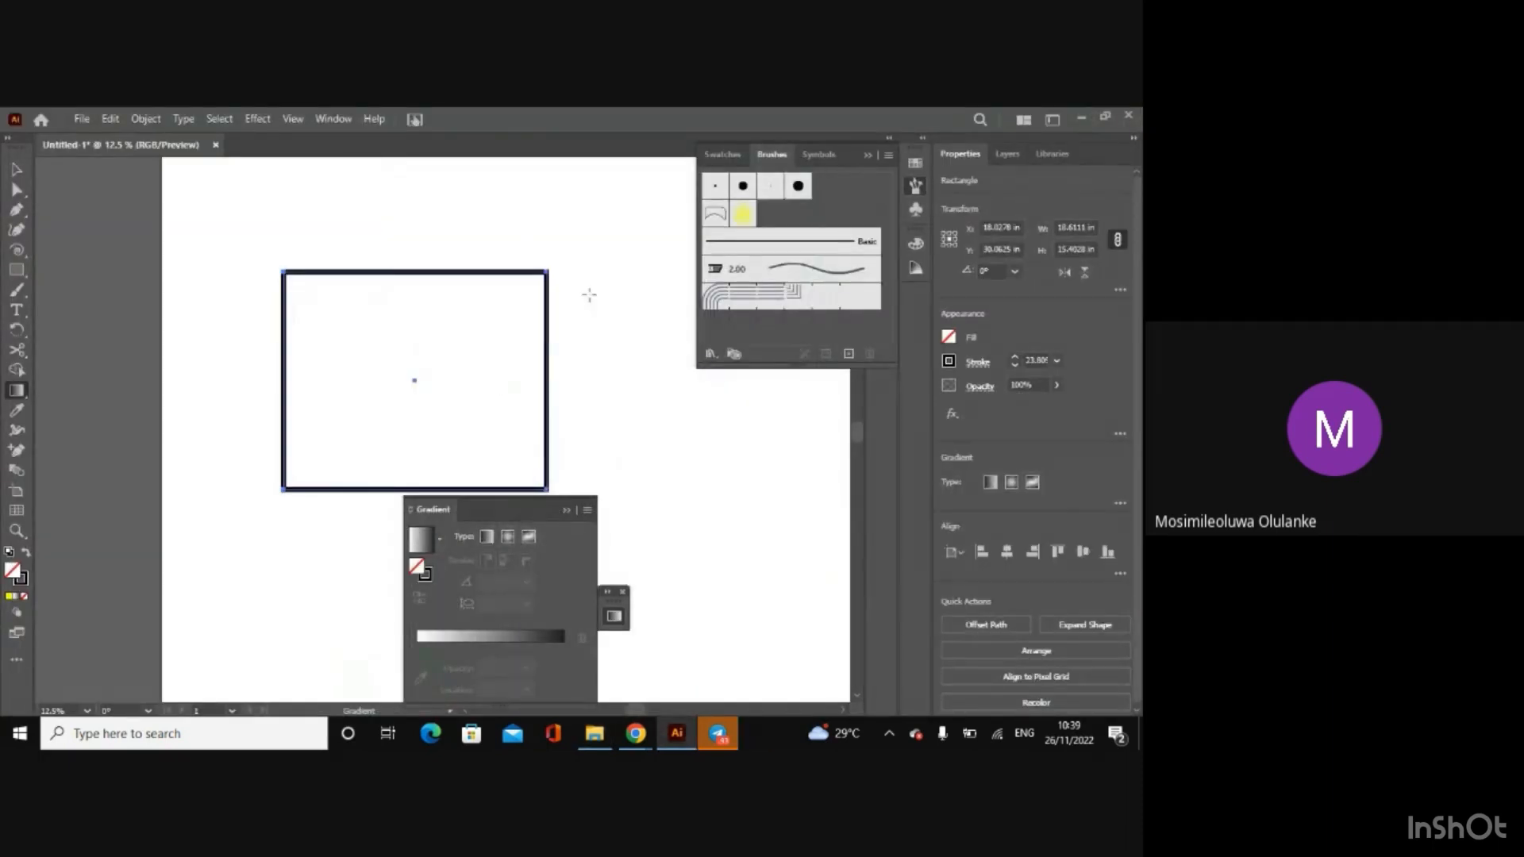
click(948, 338)
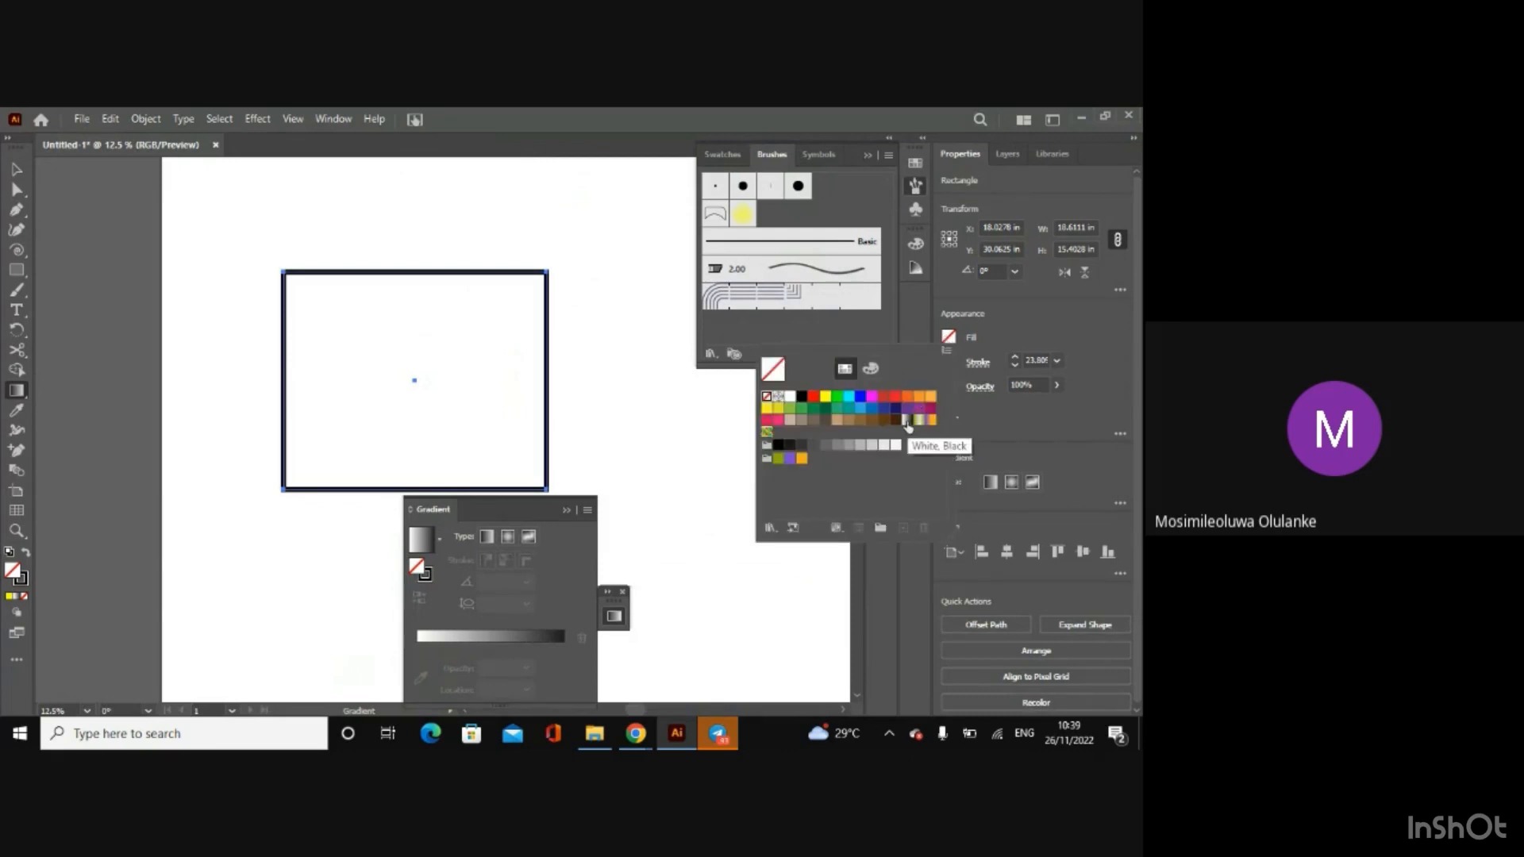
click(906, 422)
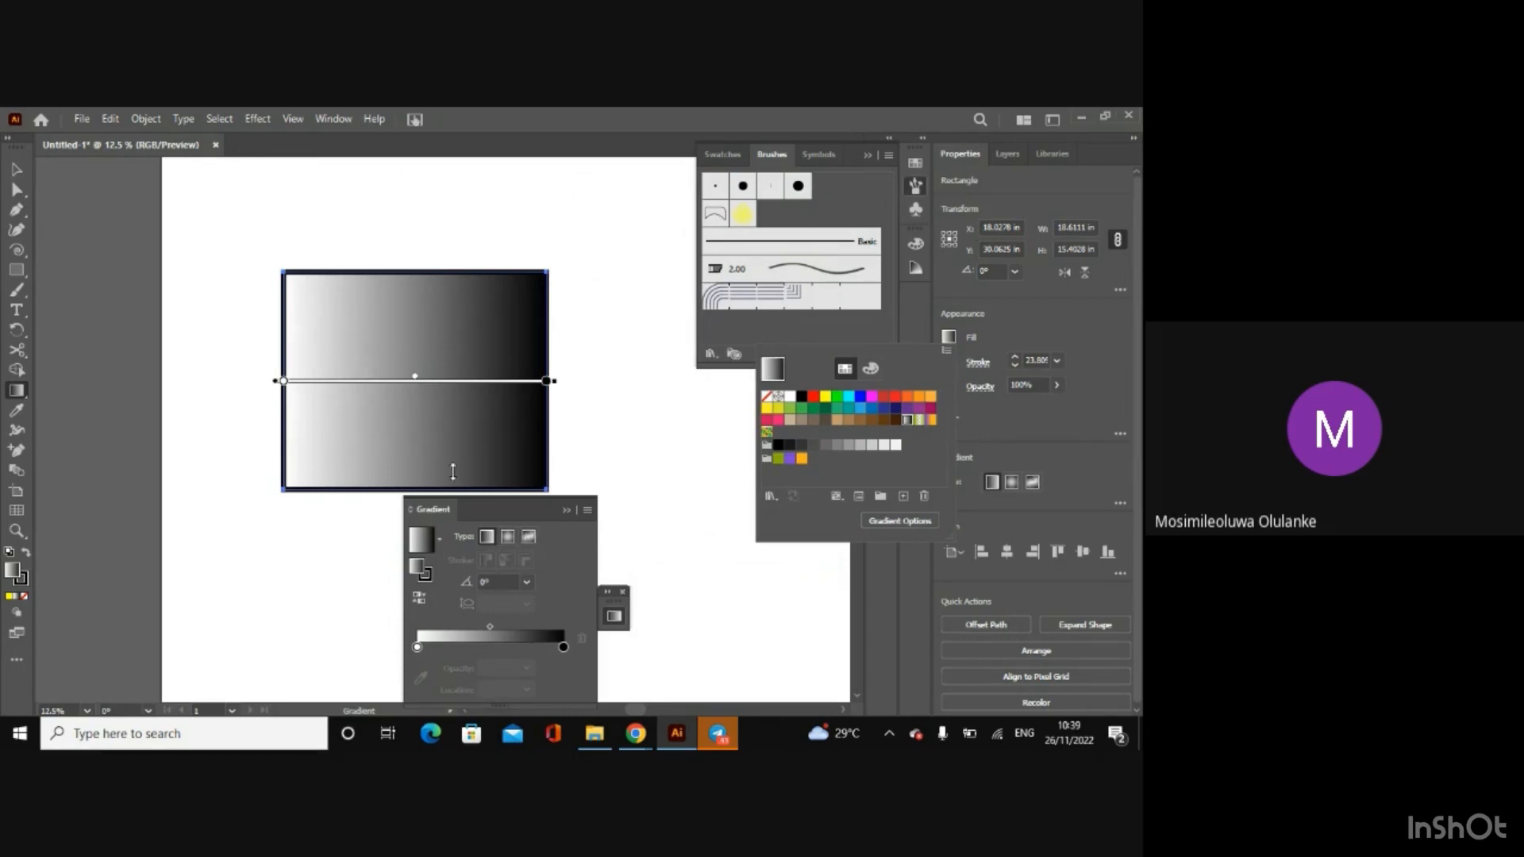
Step: Try the Radial and Freeform gradient types on the rectangle's fill
click(511, 547)
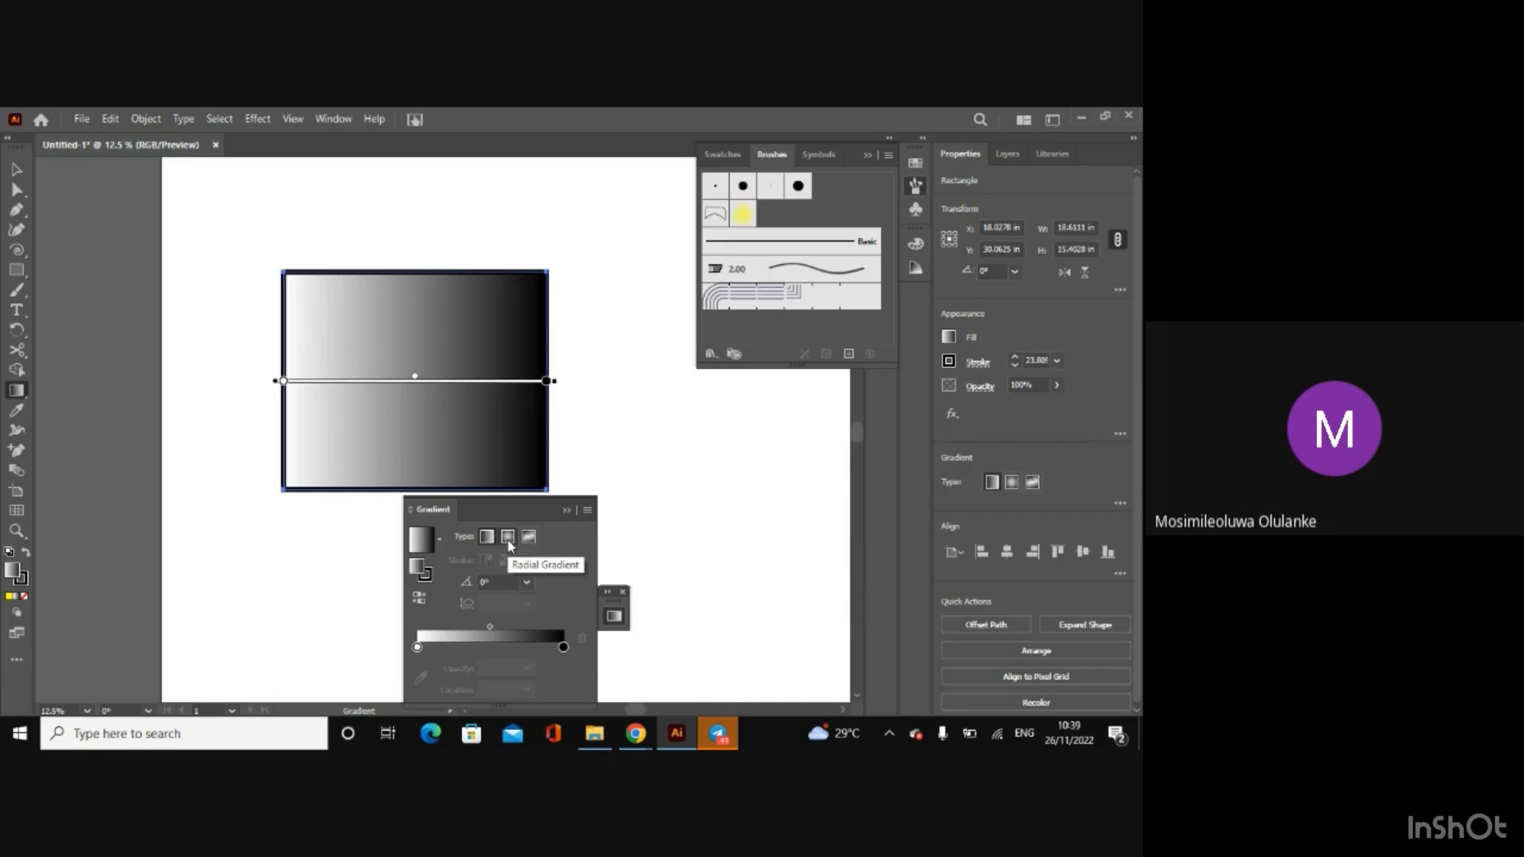
click(509, 538)
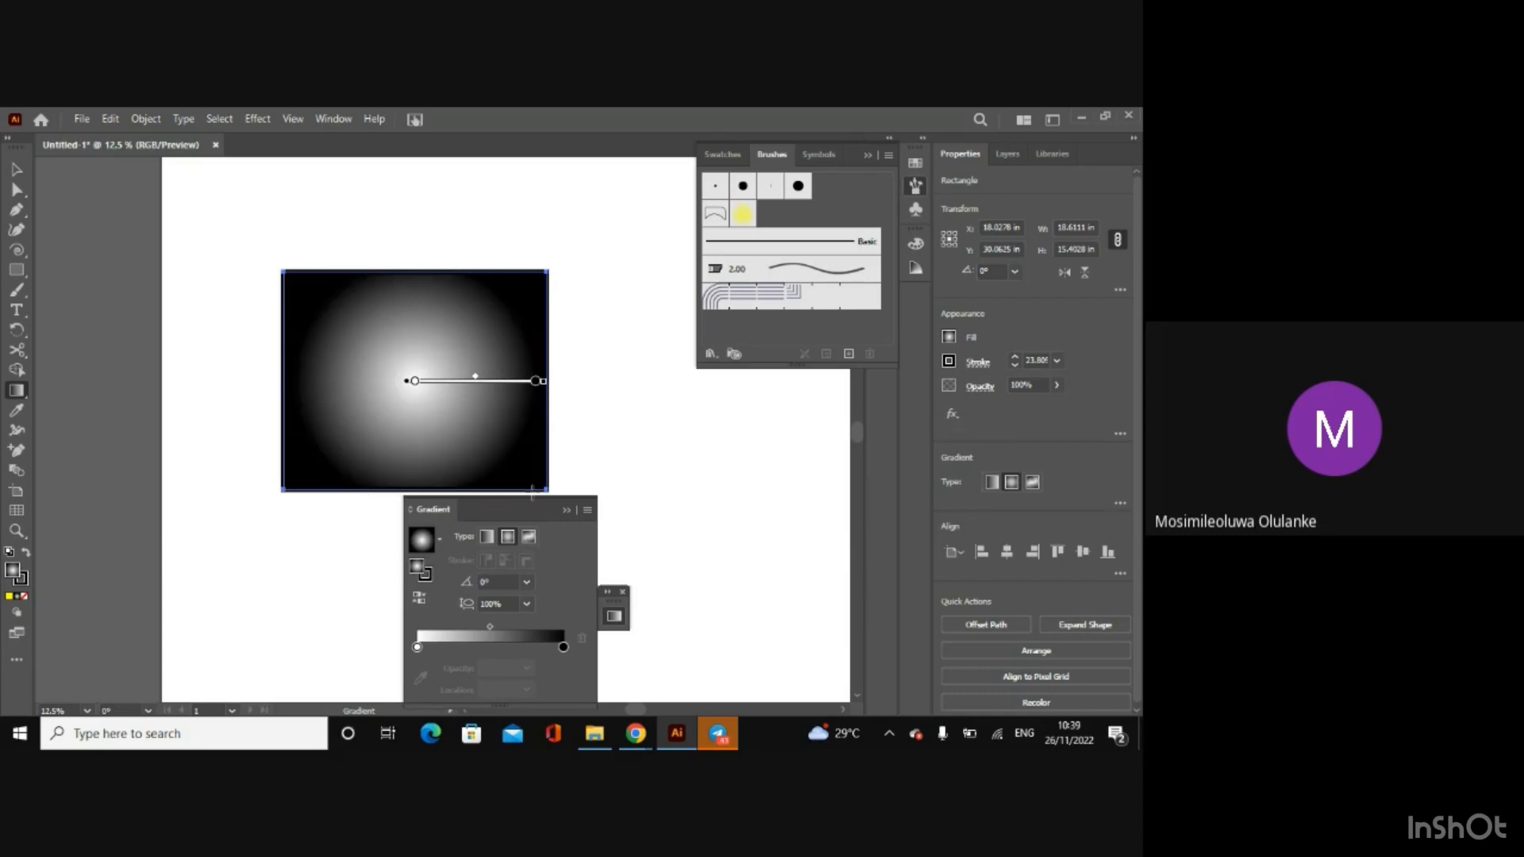
click(530, 537)
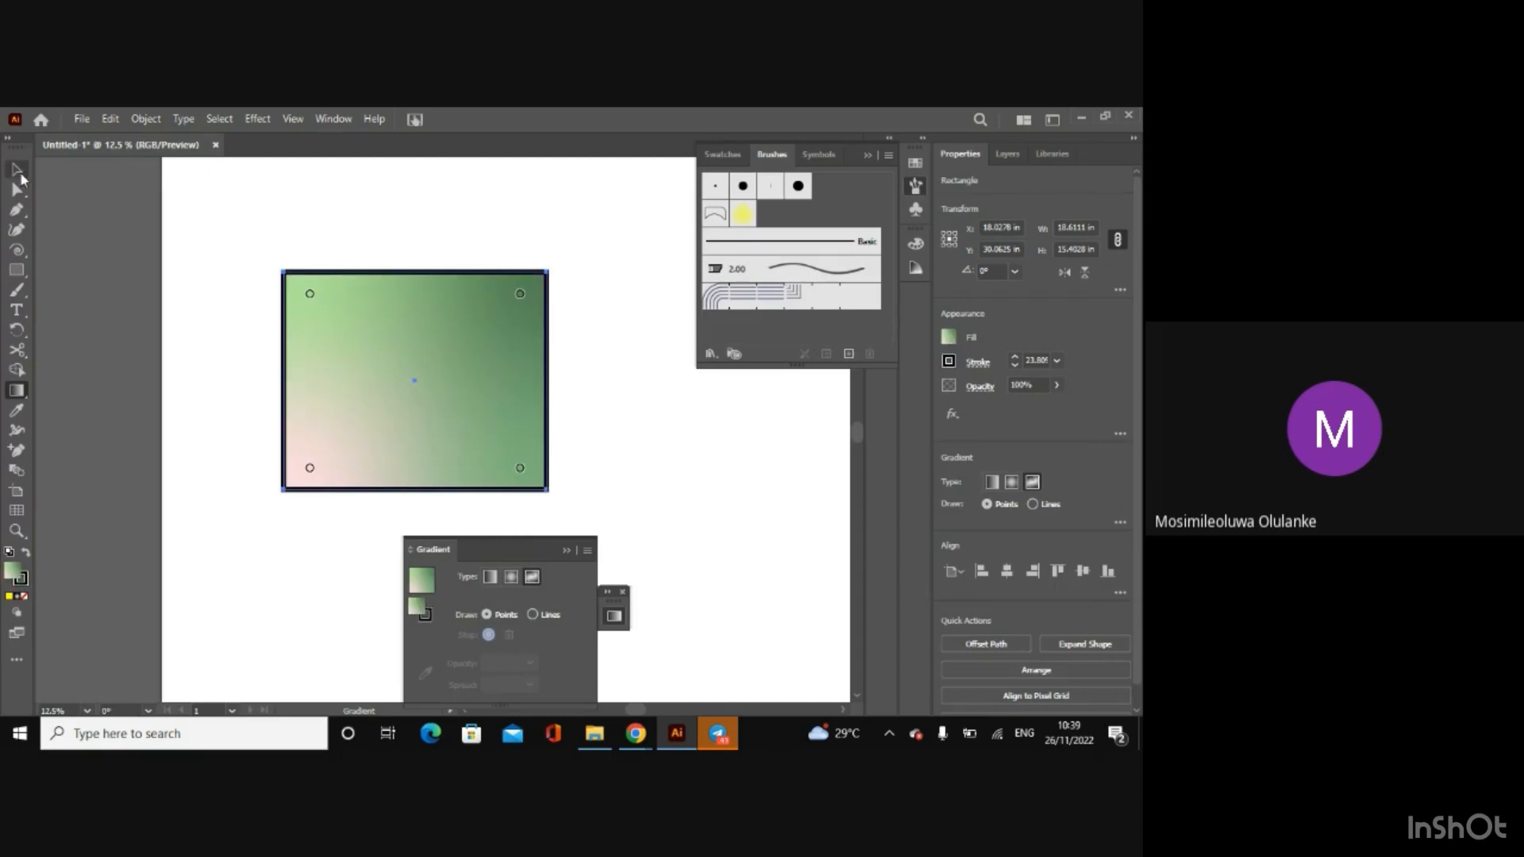
Step: Delete the gradient-filled rectangle and close the floating gradient settings and the brush library
click(21, 177)
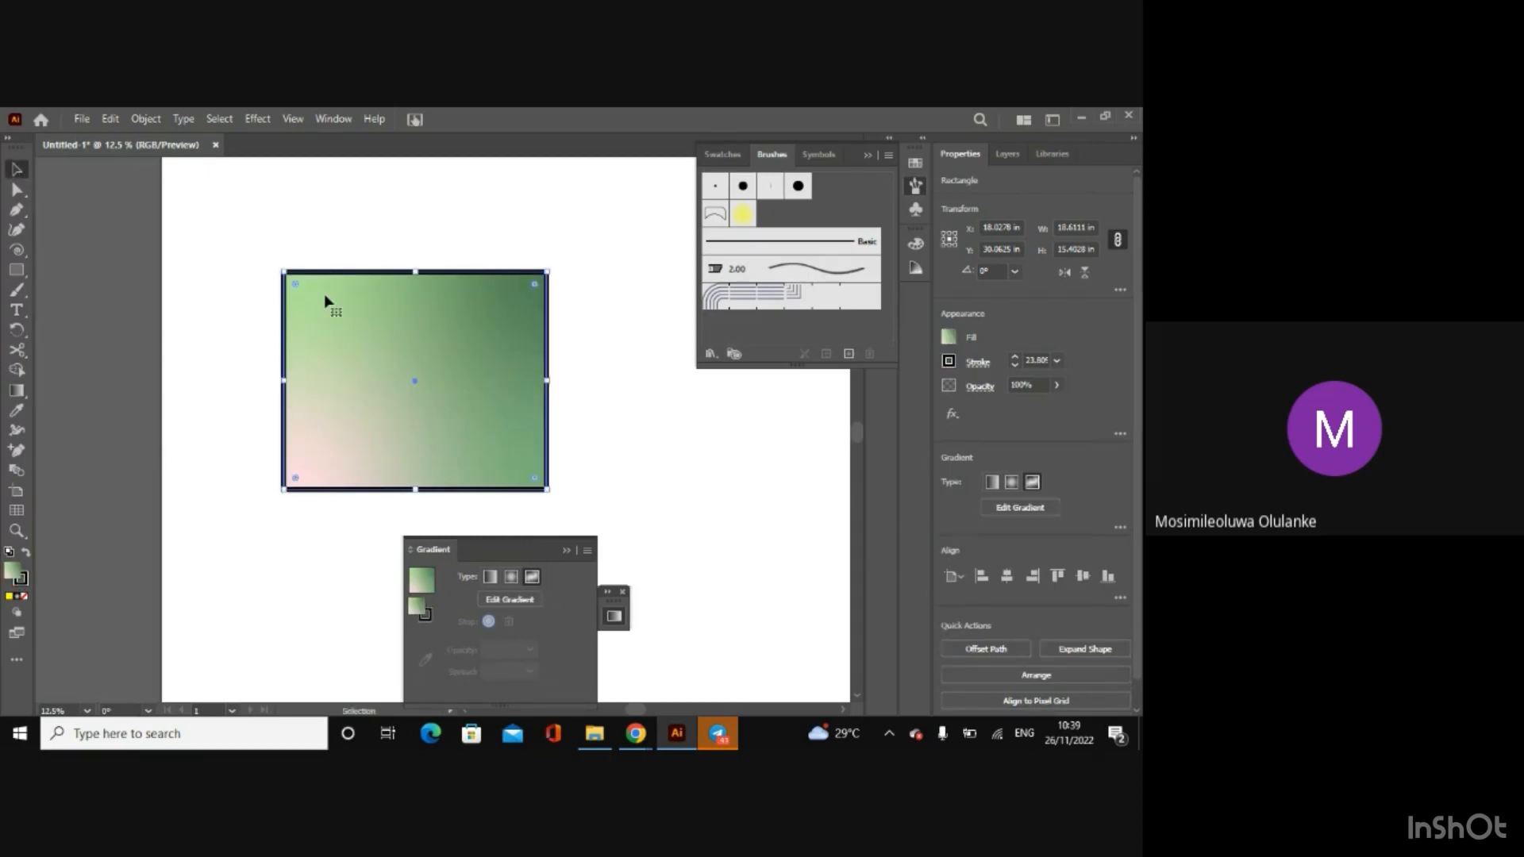
key(Delete)
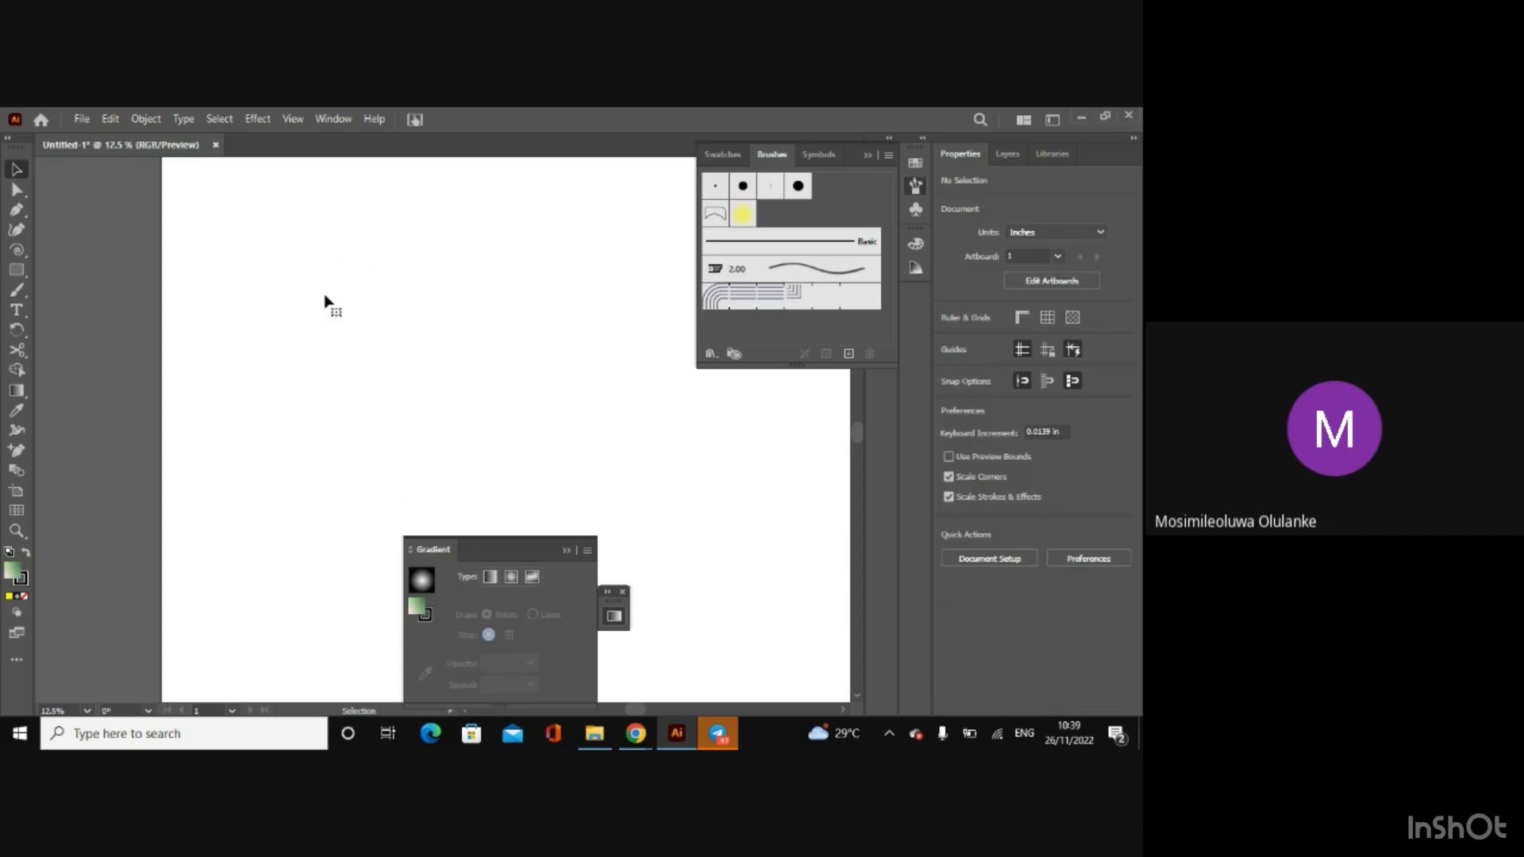
click(623, 592)
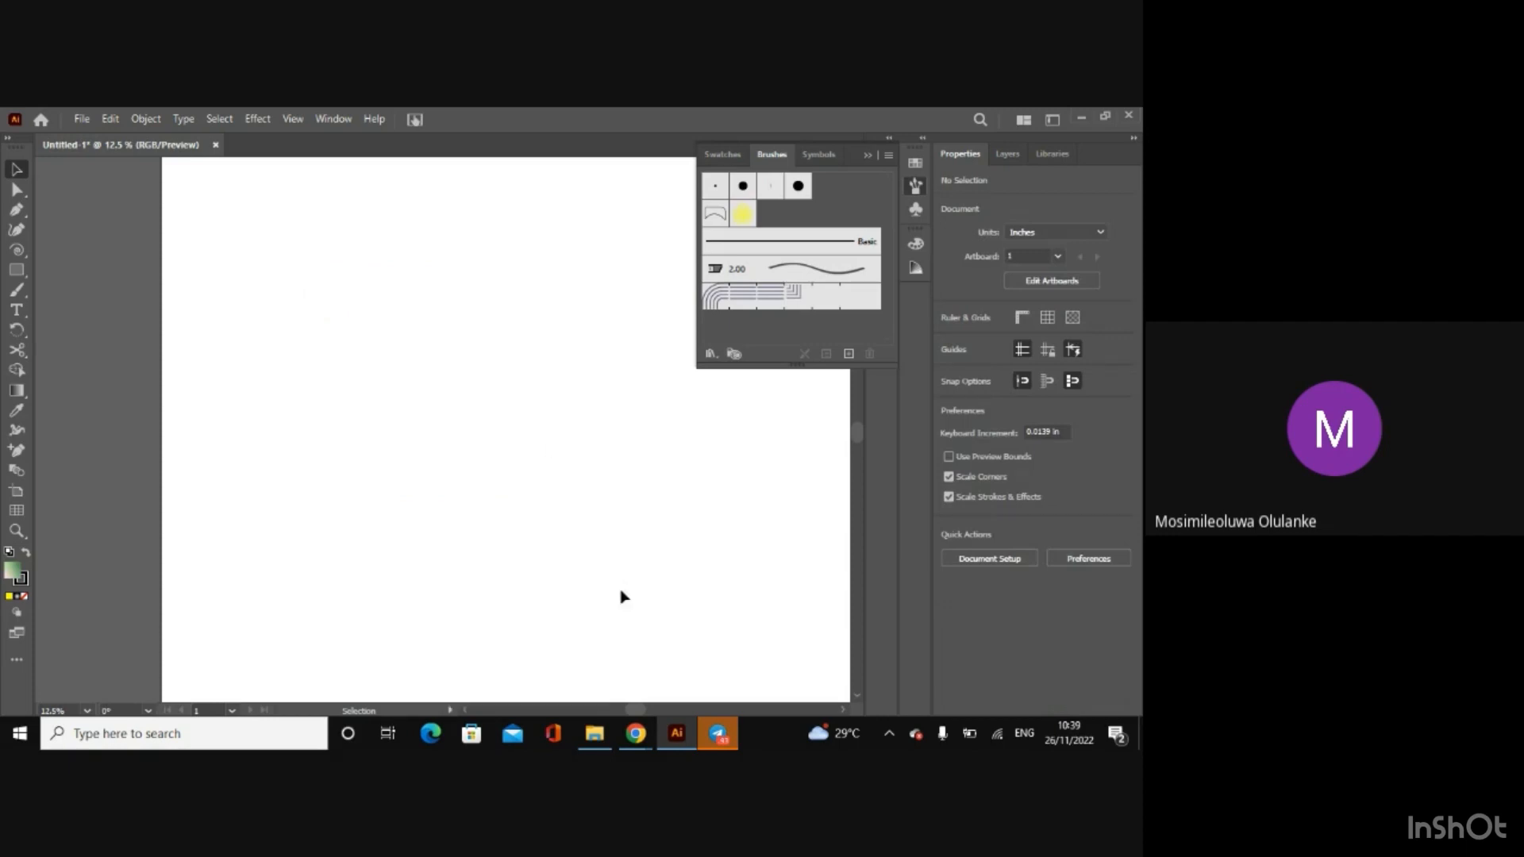
click(12, 661)
click(367, 498)
click(915, 184)
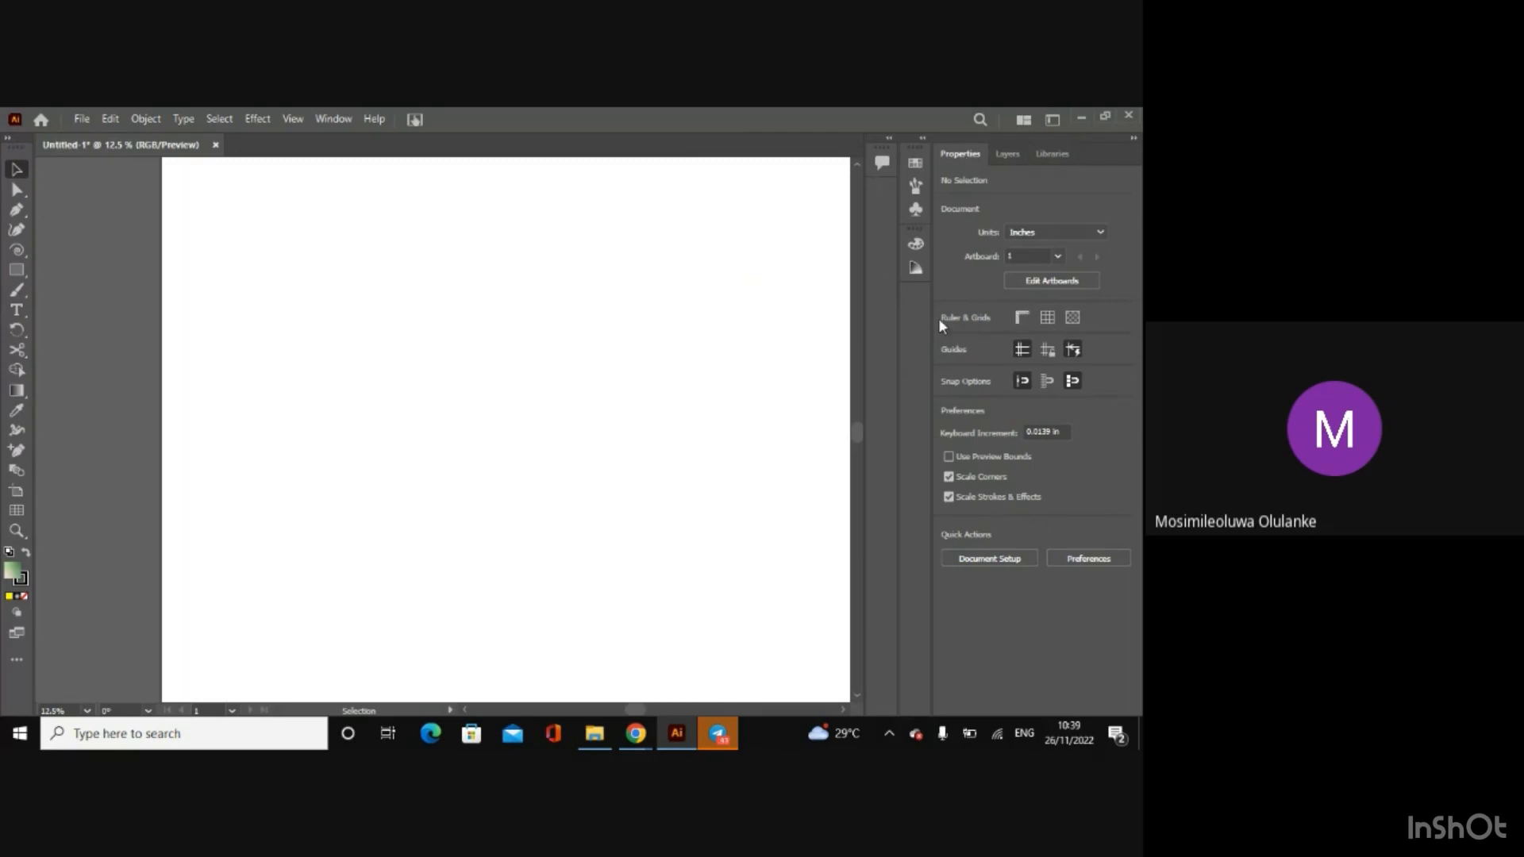
Step: Draw a white-filled, black-outlined rectangle, move it toward the artboard's lower right, and enlarge it to about 21.6 by 16.6 in
key(m)
drag(346, 324, 541, 479)
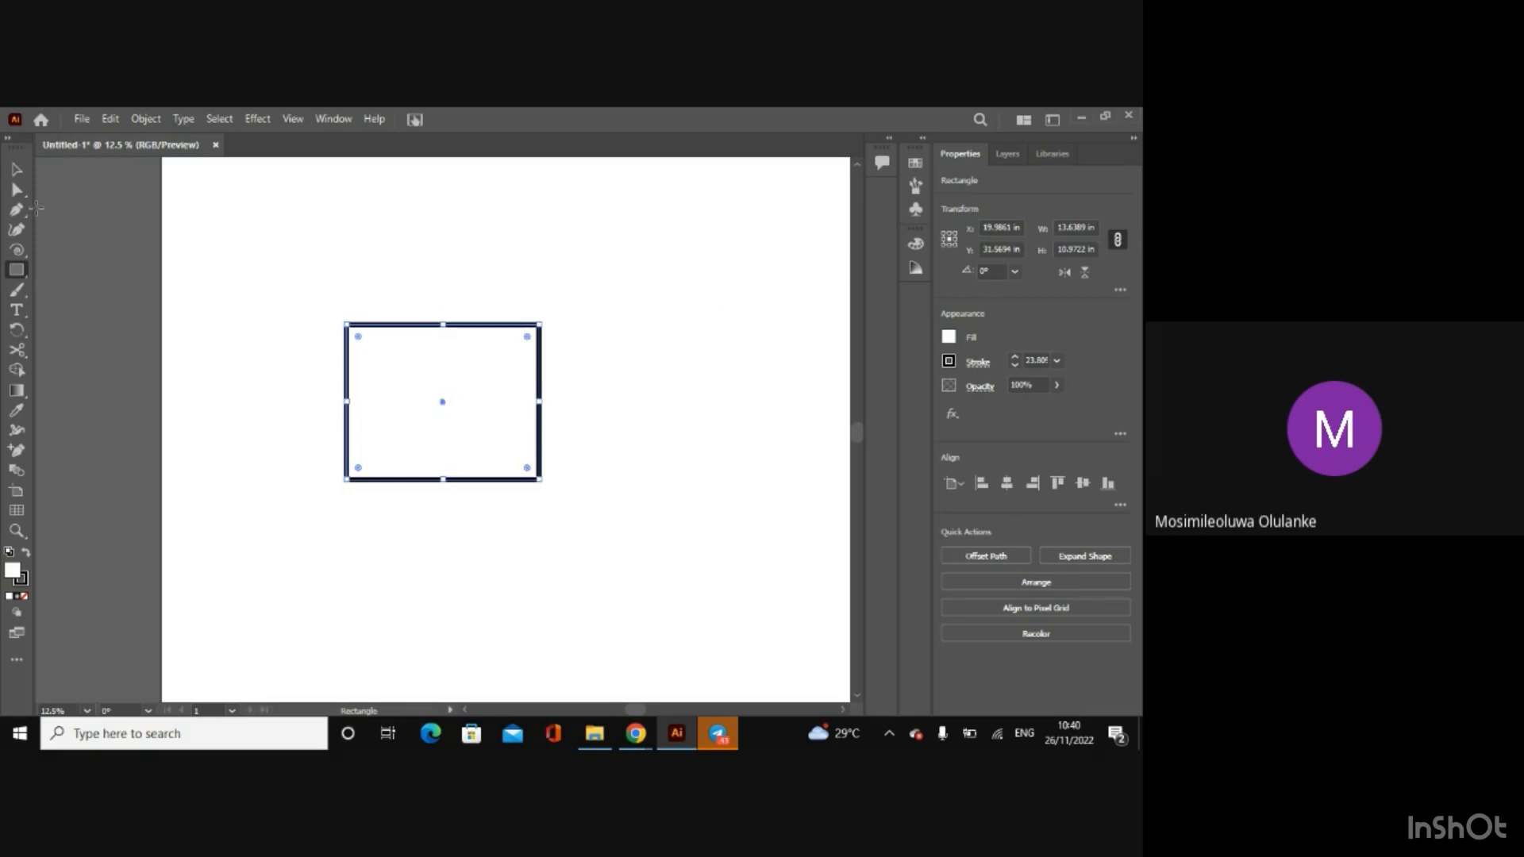
click(16, 169)
drag(445, 412, 537, 426)
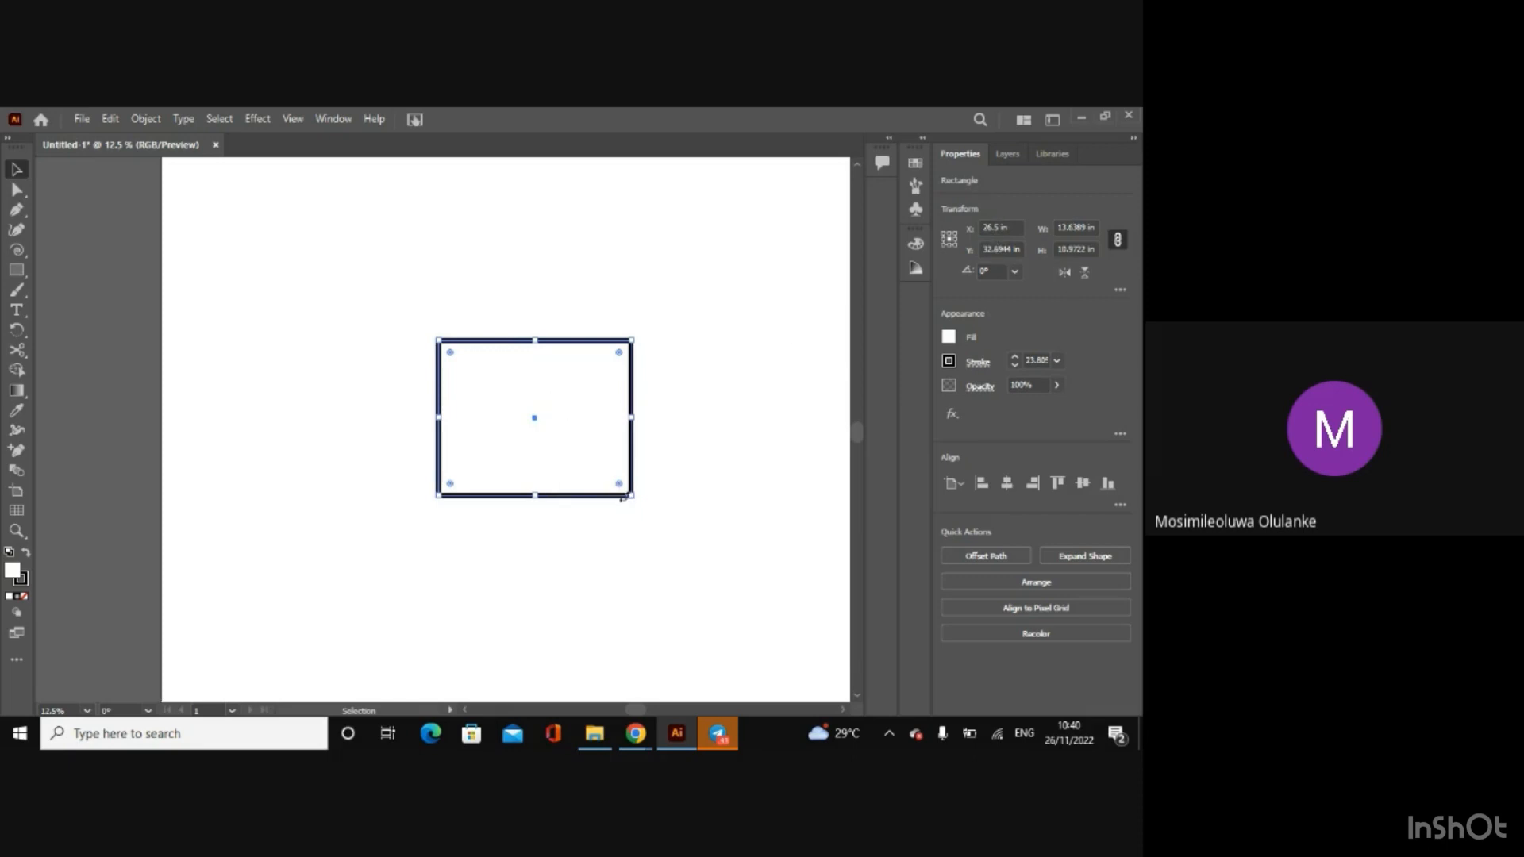
drag(635, 502, 770, 589)
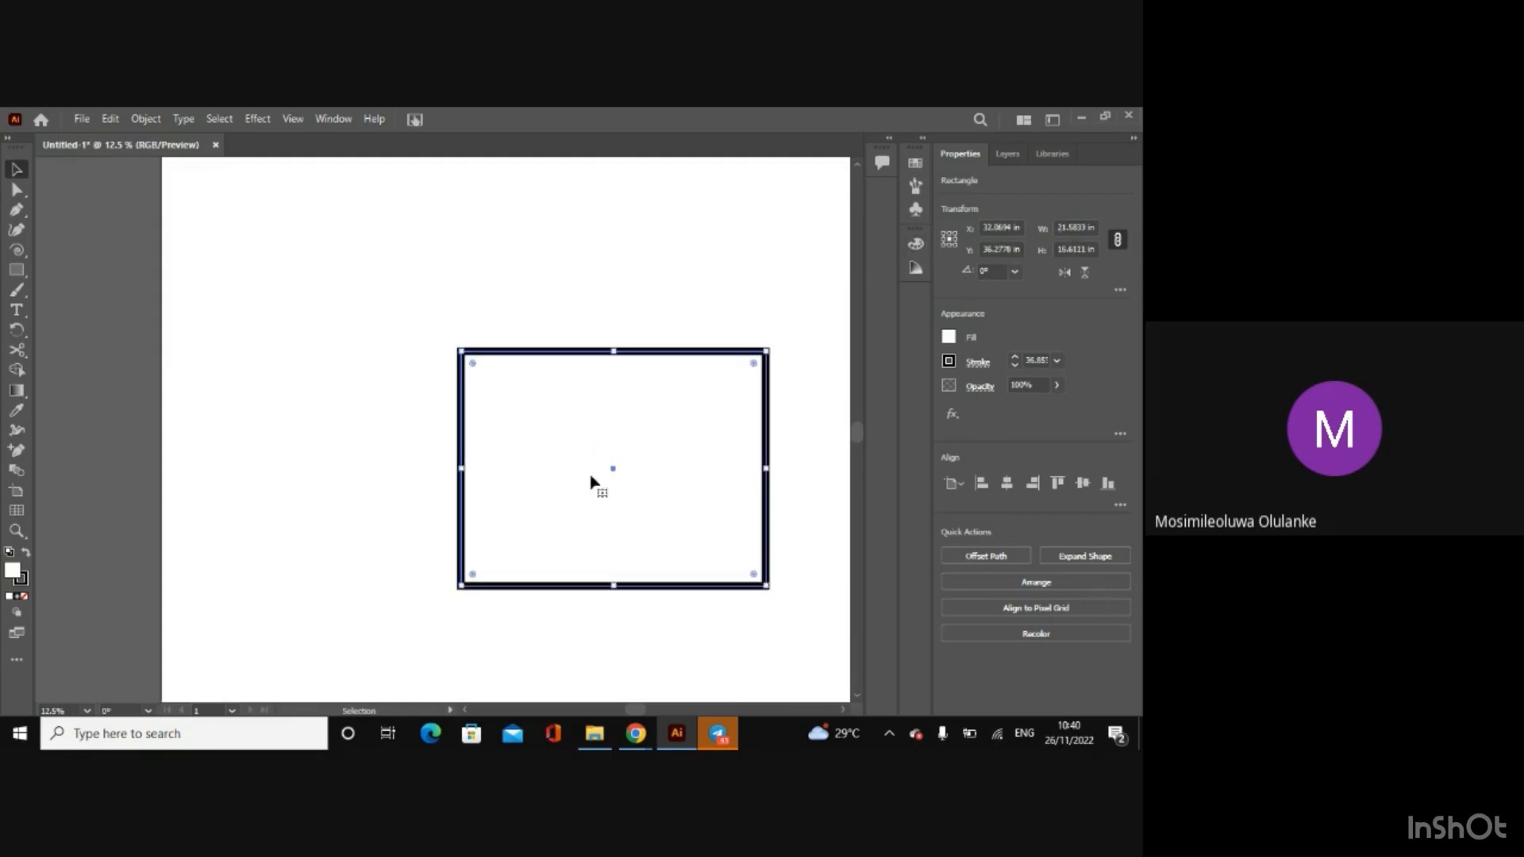
Step: Rotate the rectangle by about 58° and flip it horizontally and vertically
drag(456, 592, 628, 619)
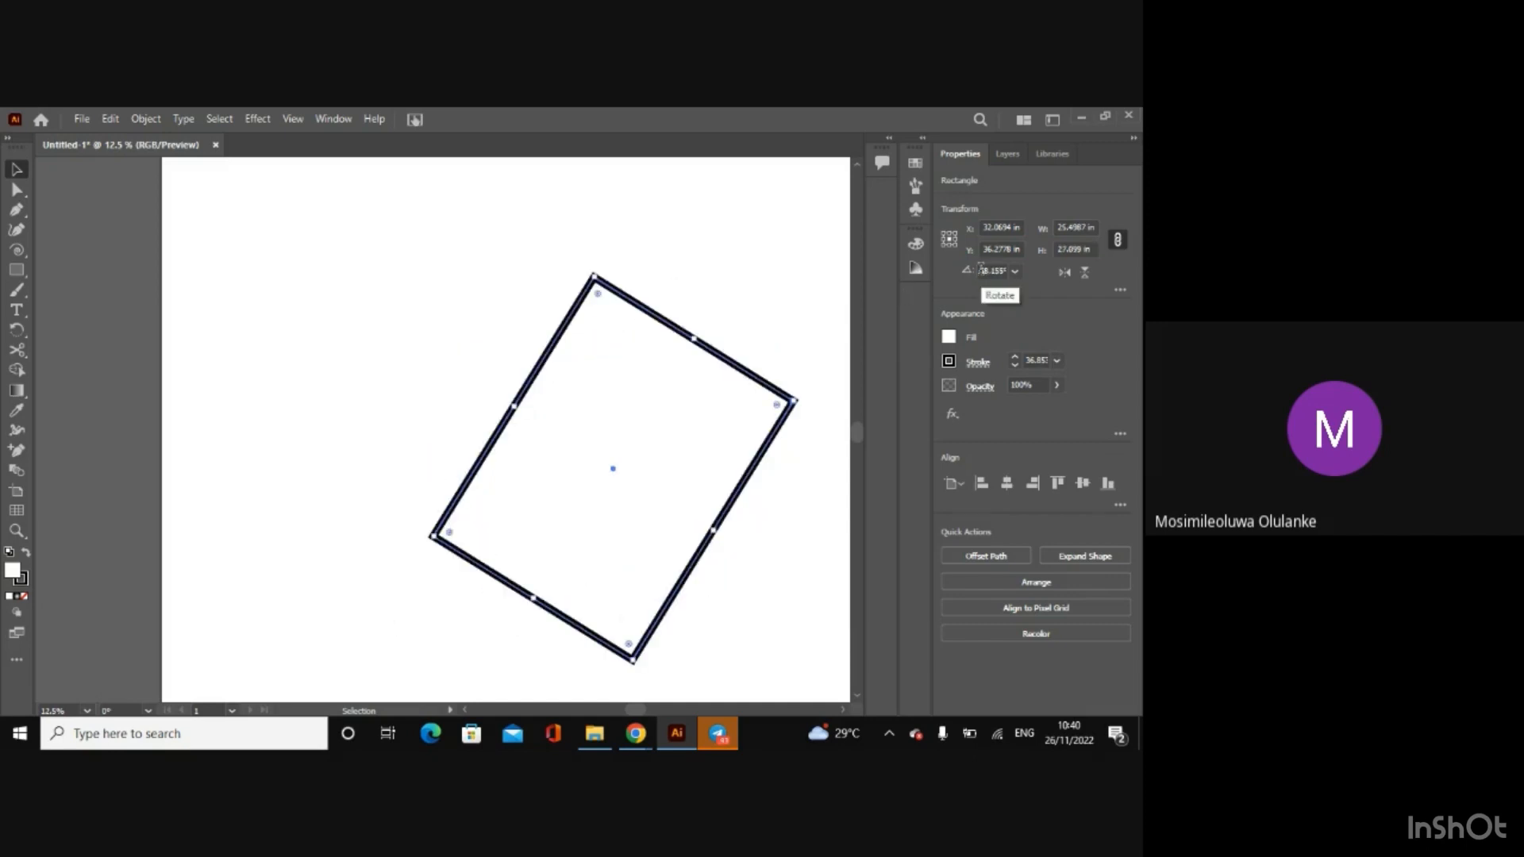
click(1064, 273)
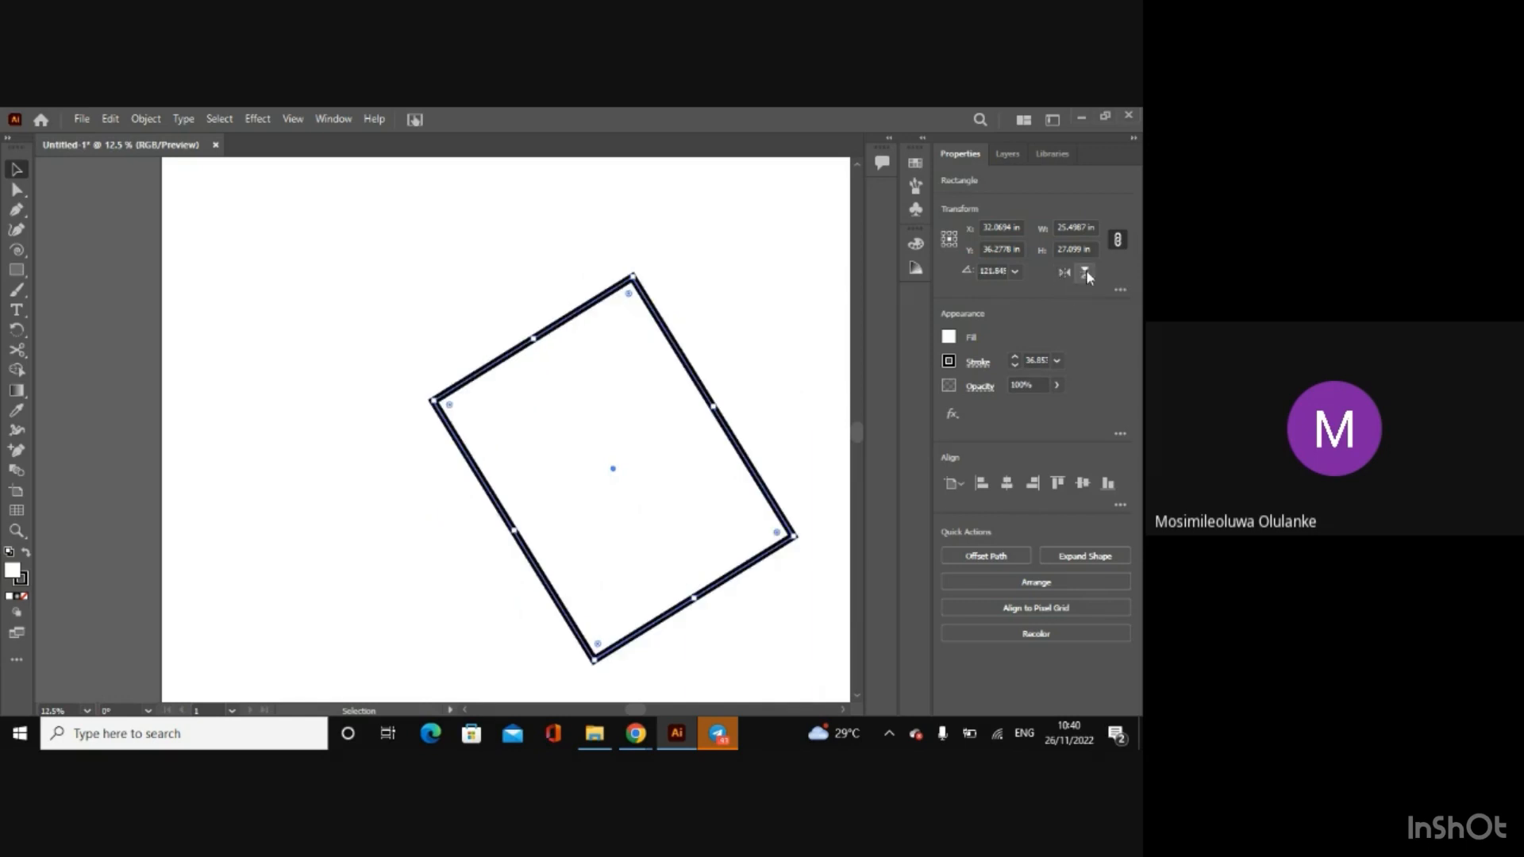
click(1085, 272)
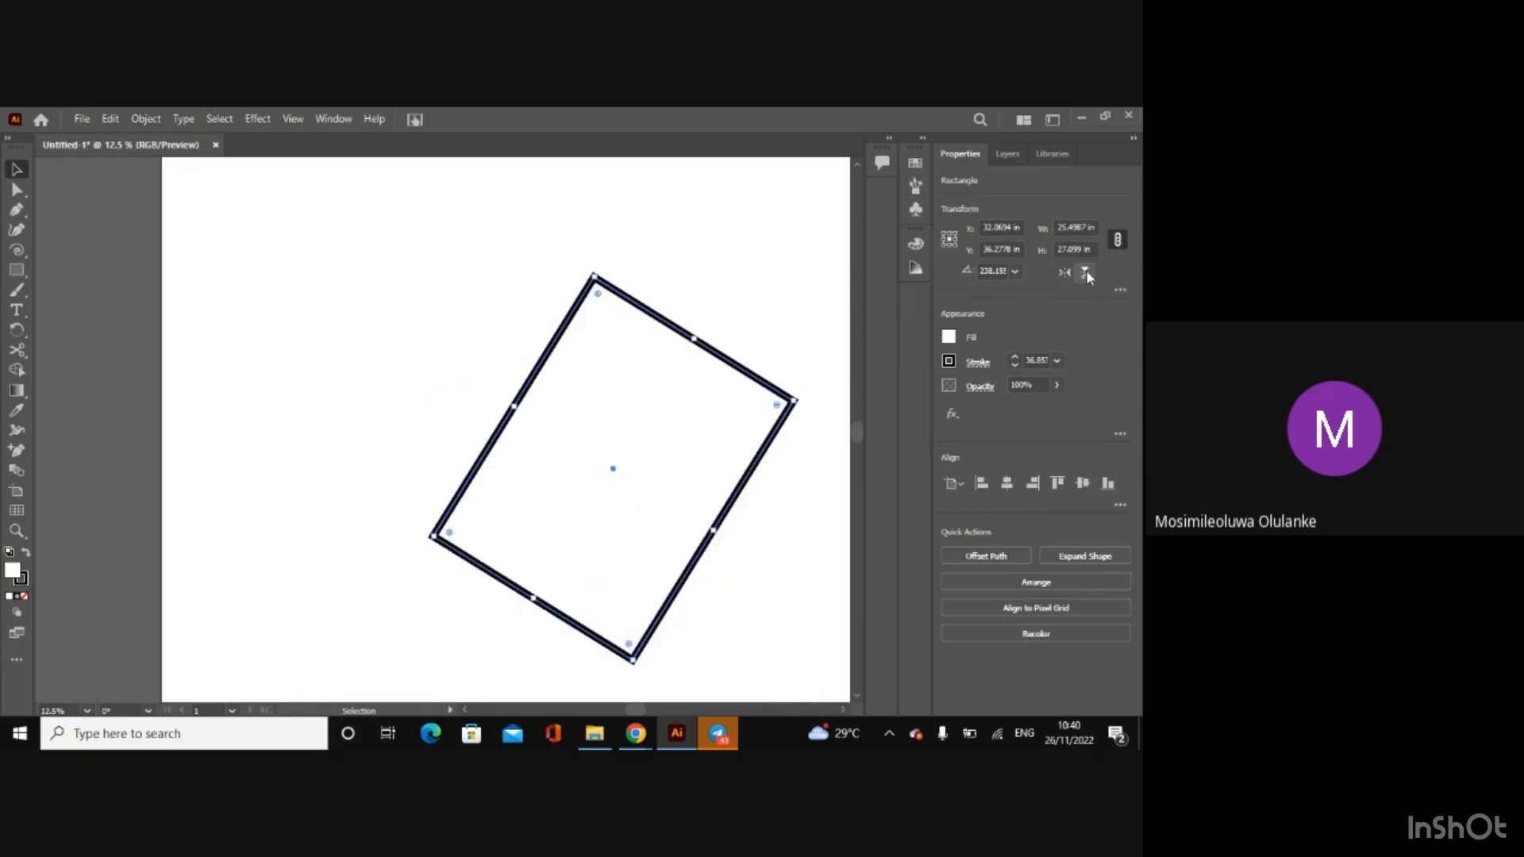
Step: Fill the rotated rectangle with yellow and set its fill back to None
click(947, 339)
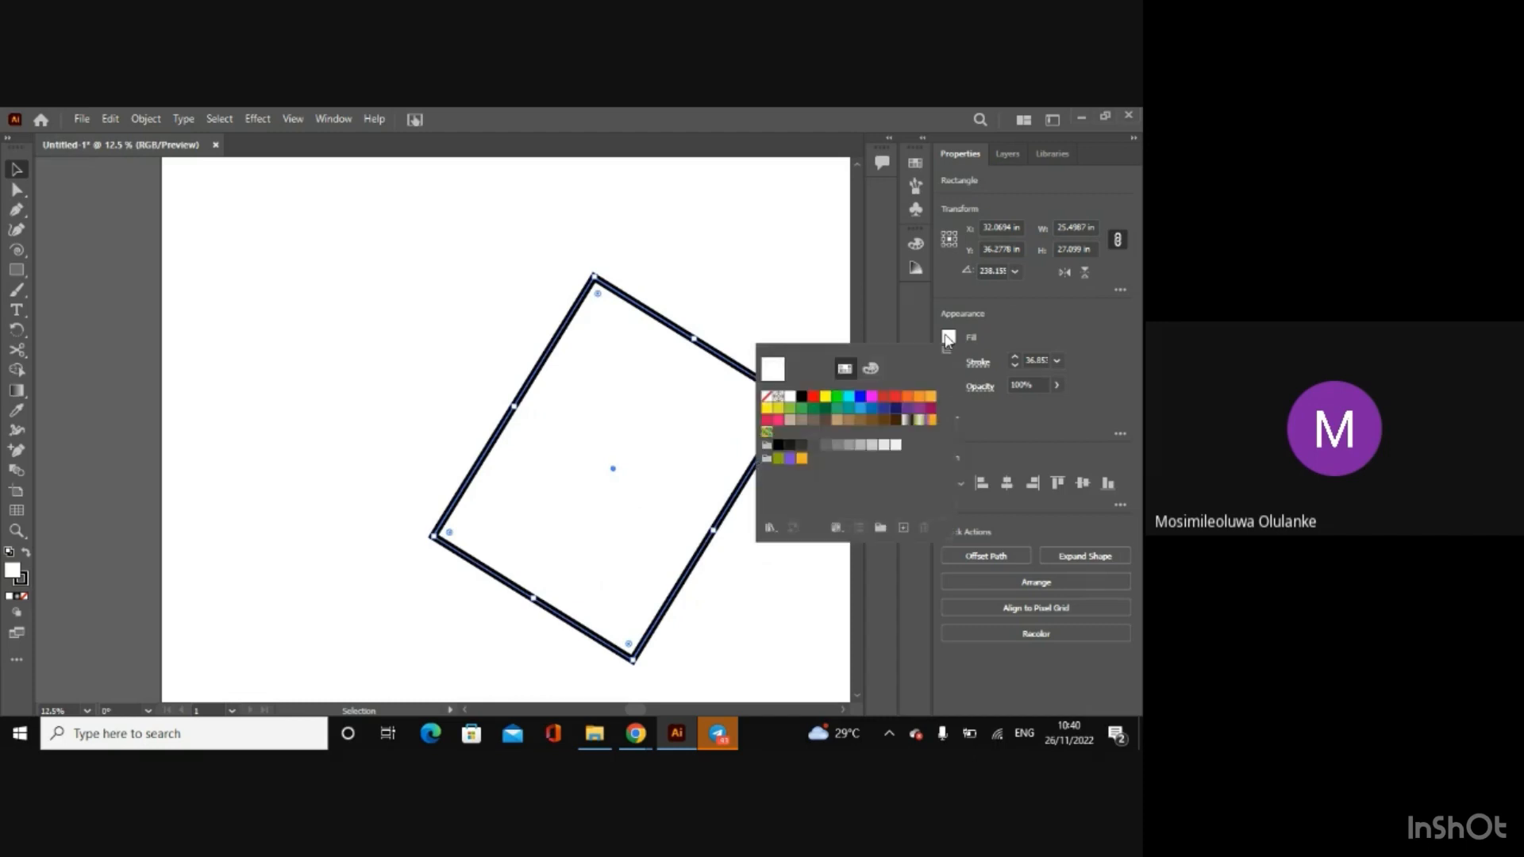
click(826, 396)
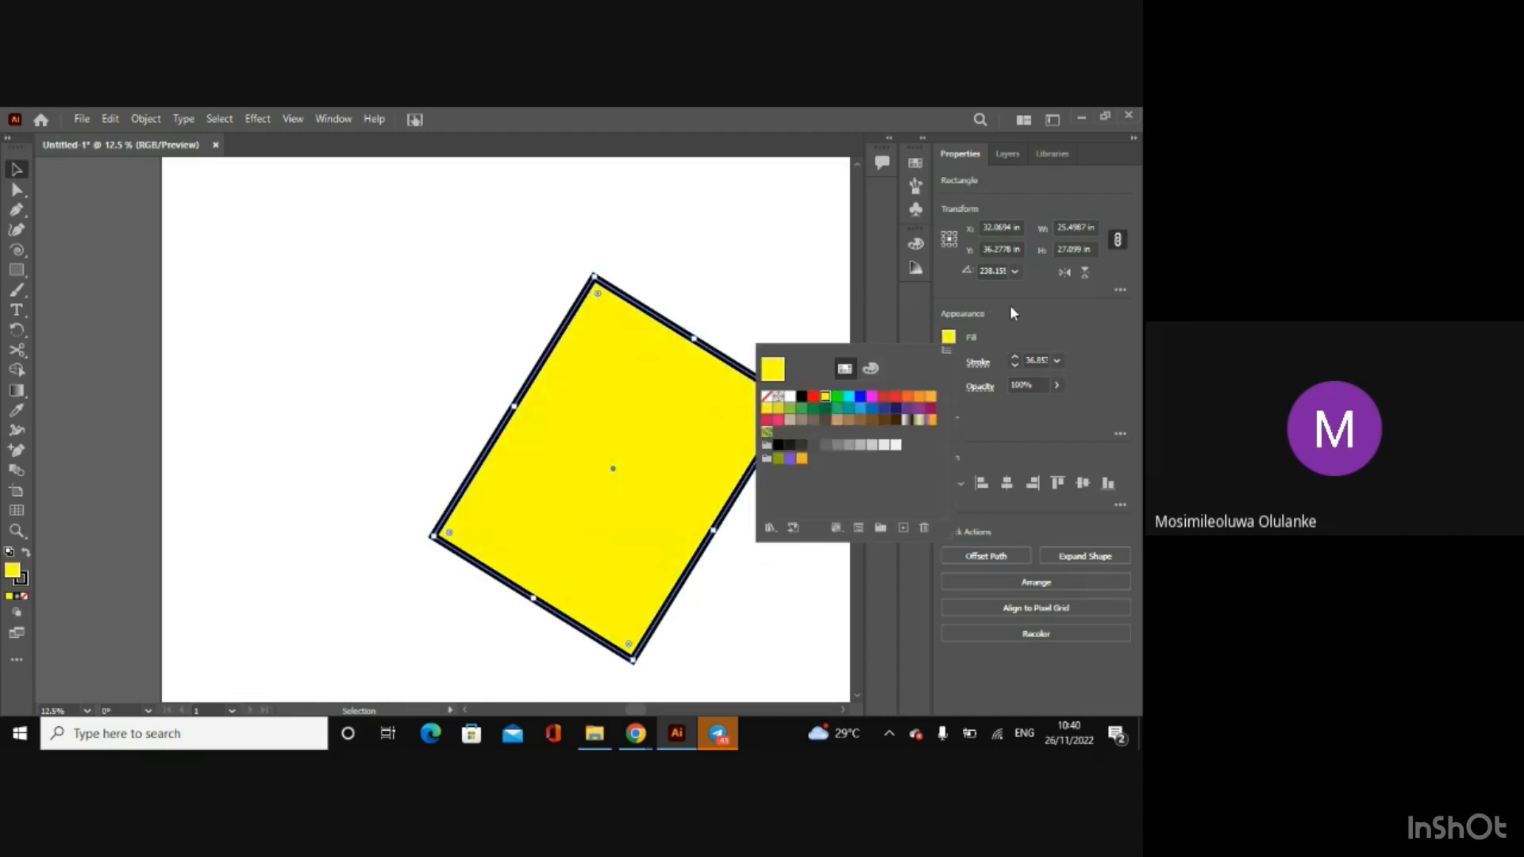
click(767, 402)
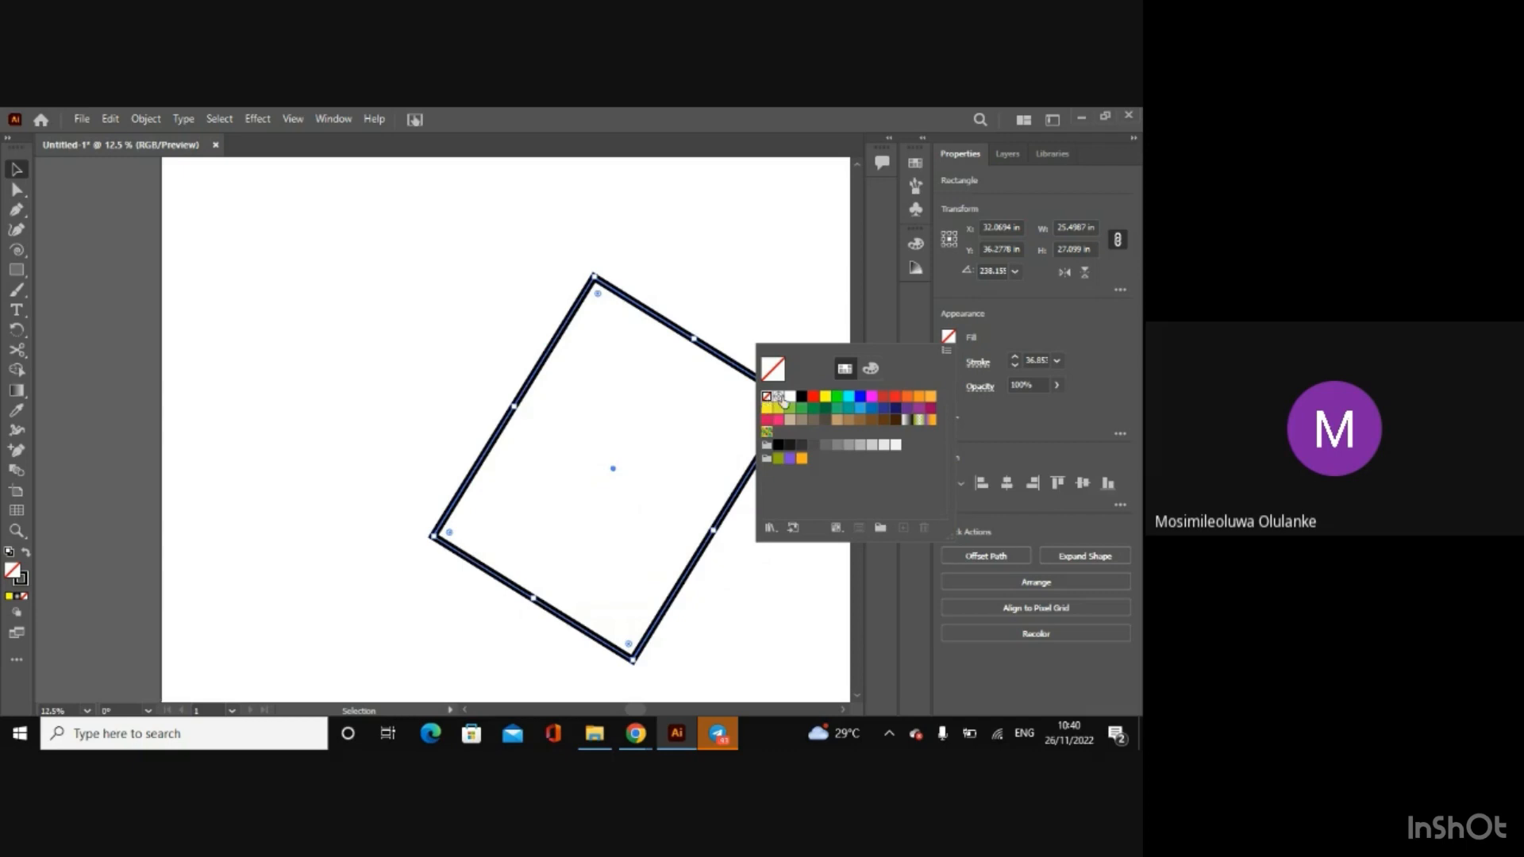
click(991, 336)
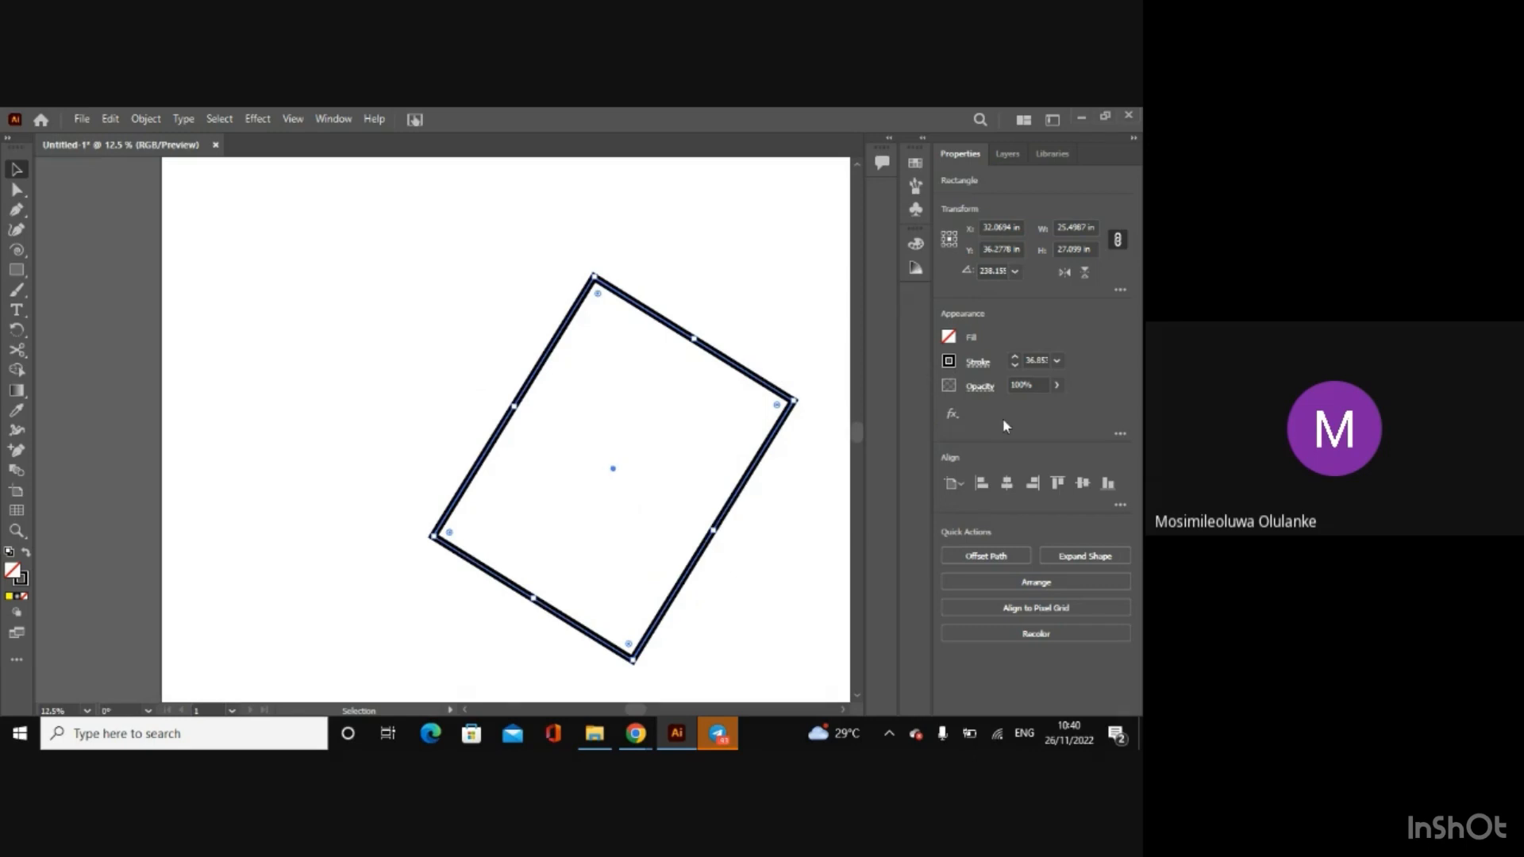
Step: Change the rectangle's stroke color to yellow
click(949, 361)
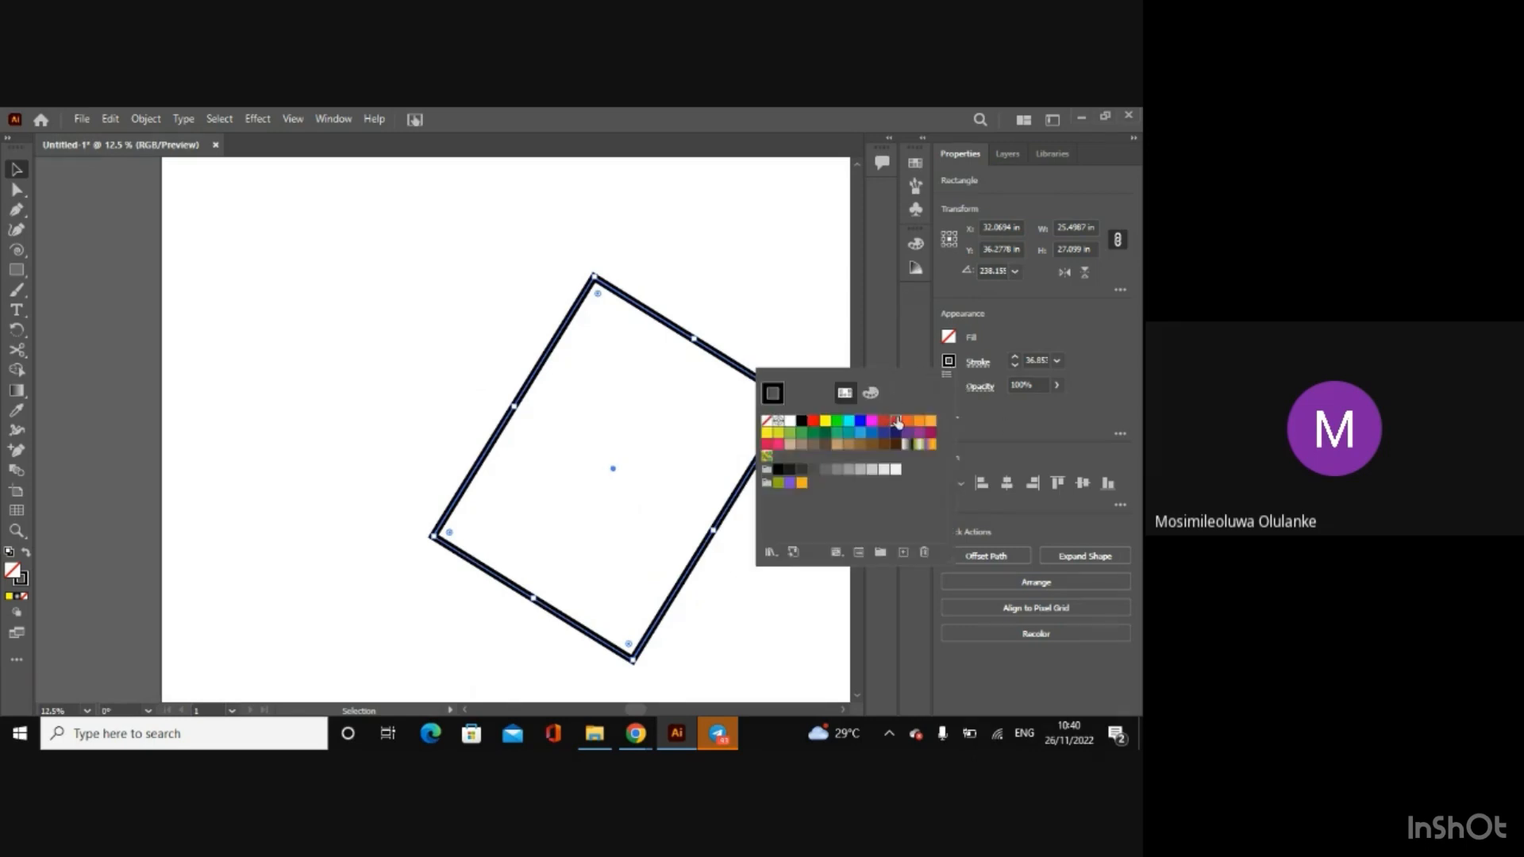
click(895, 422)
click(826, 421)
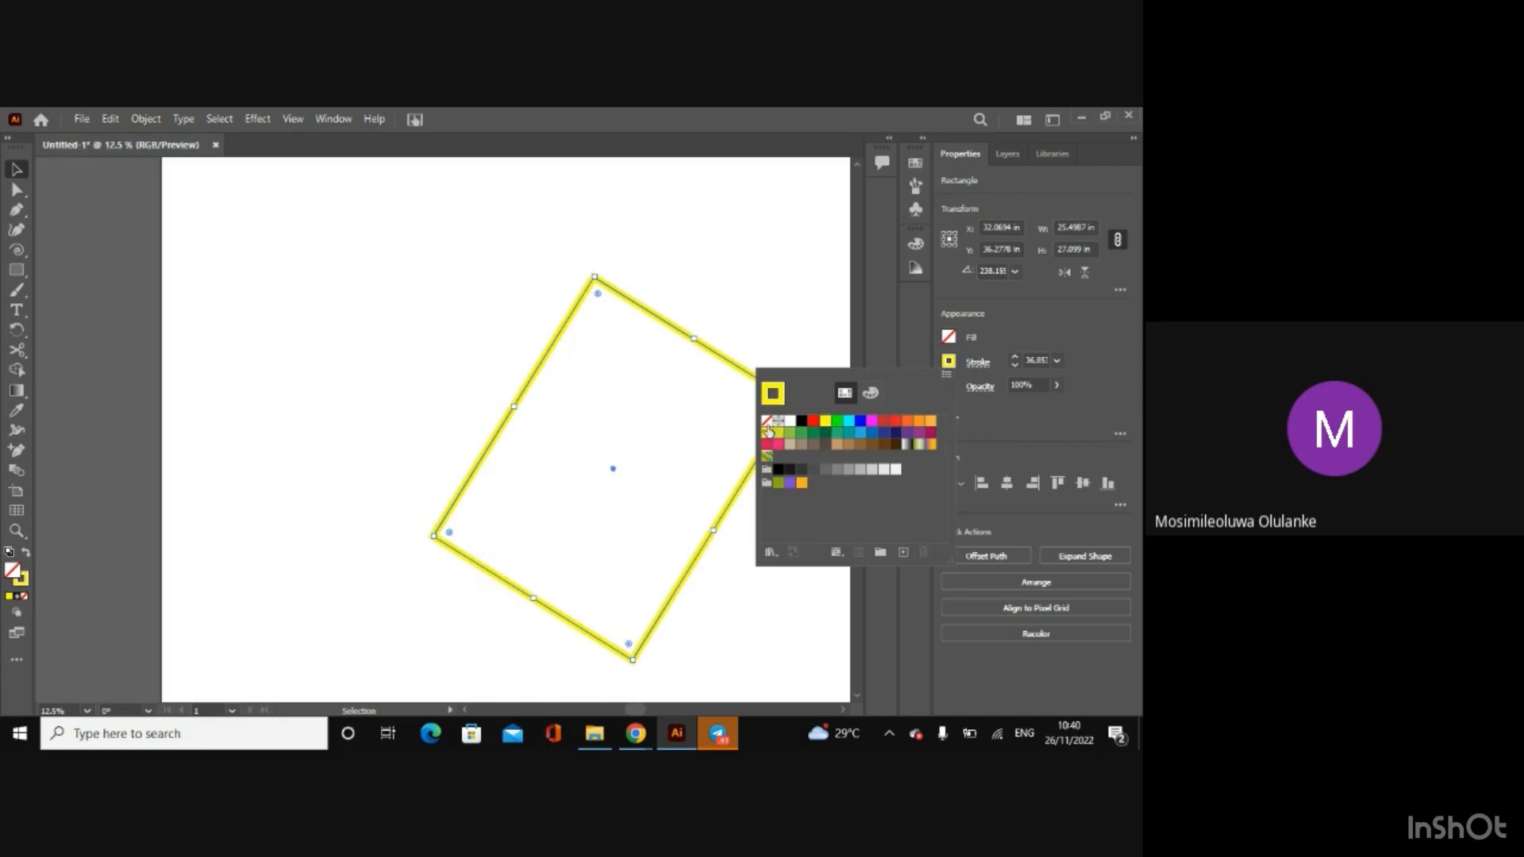
Step: Set the rectangle's stroke to None and deselect it
click(766, 421)
key(Escape)
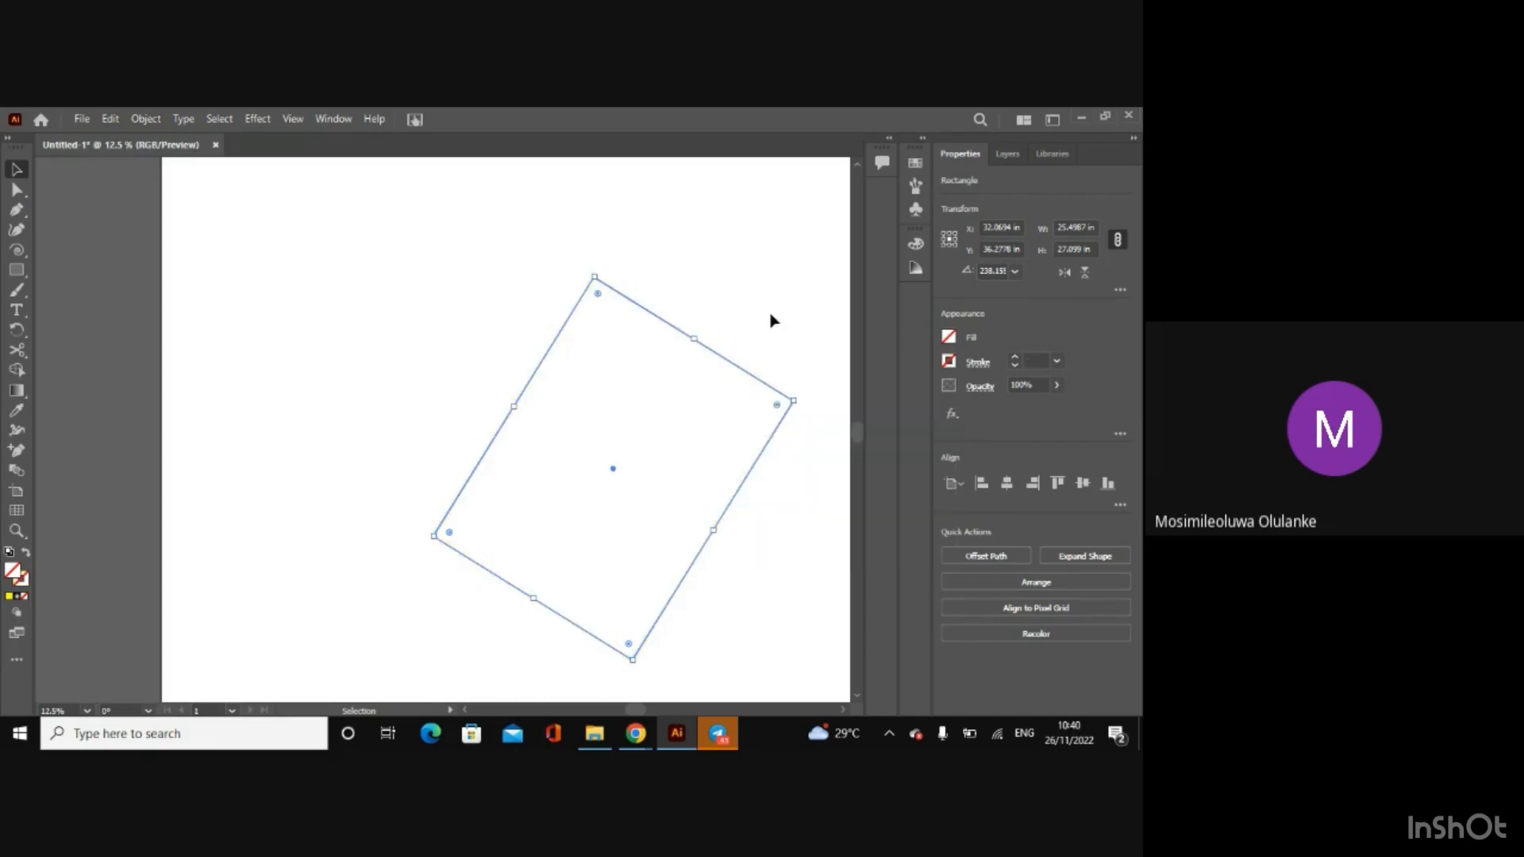
click(746, 344)
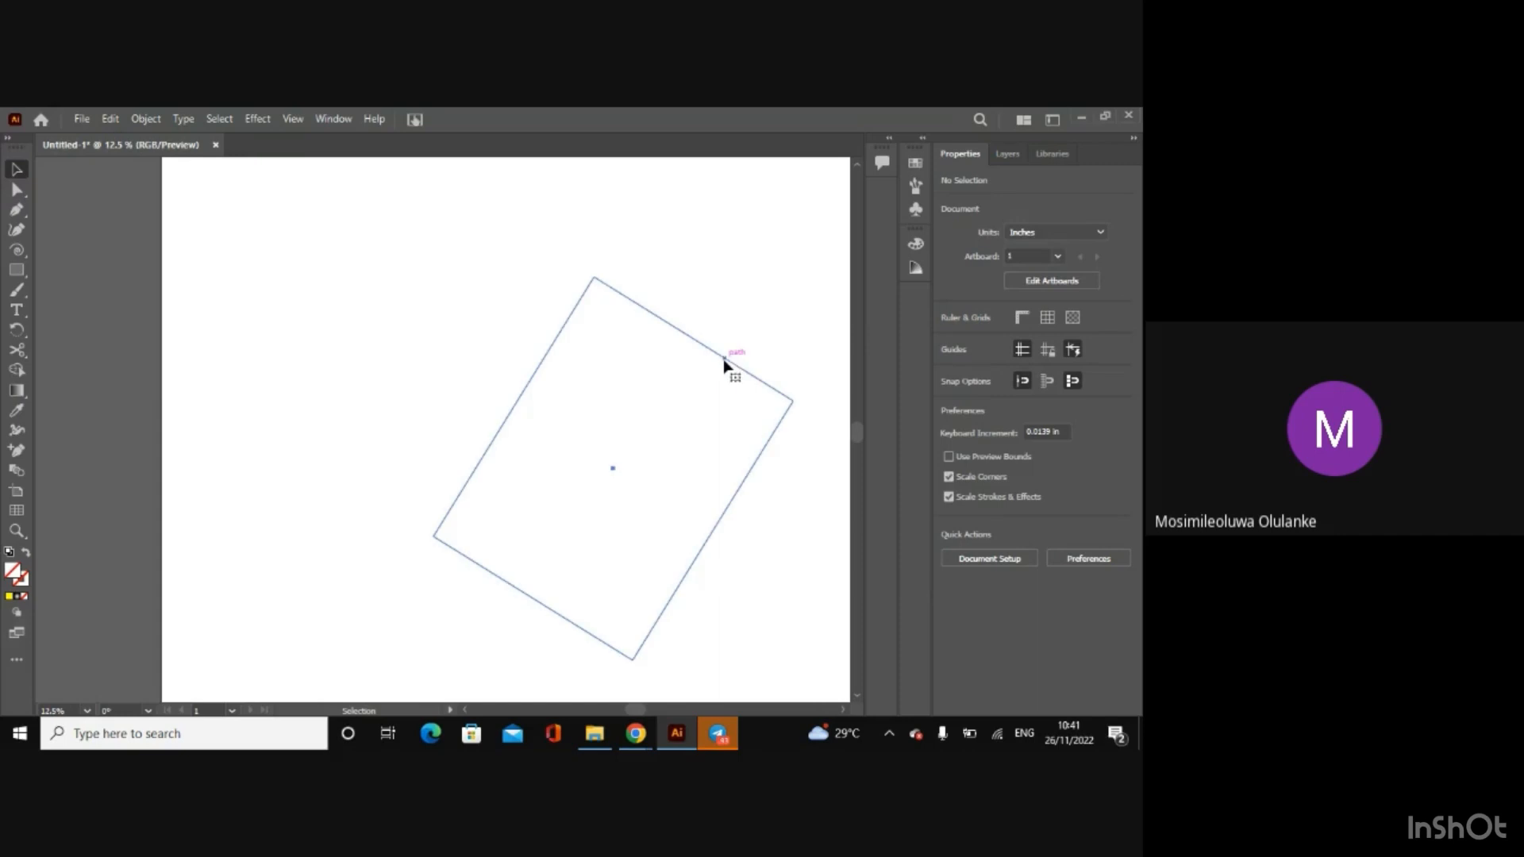
Step: Select the invisible rectangle by its edge, fill it with bright cyan and deselect it
click(726, 359)
click(950, 336)
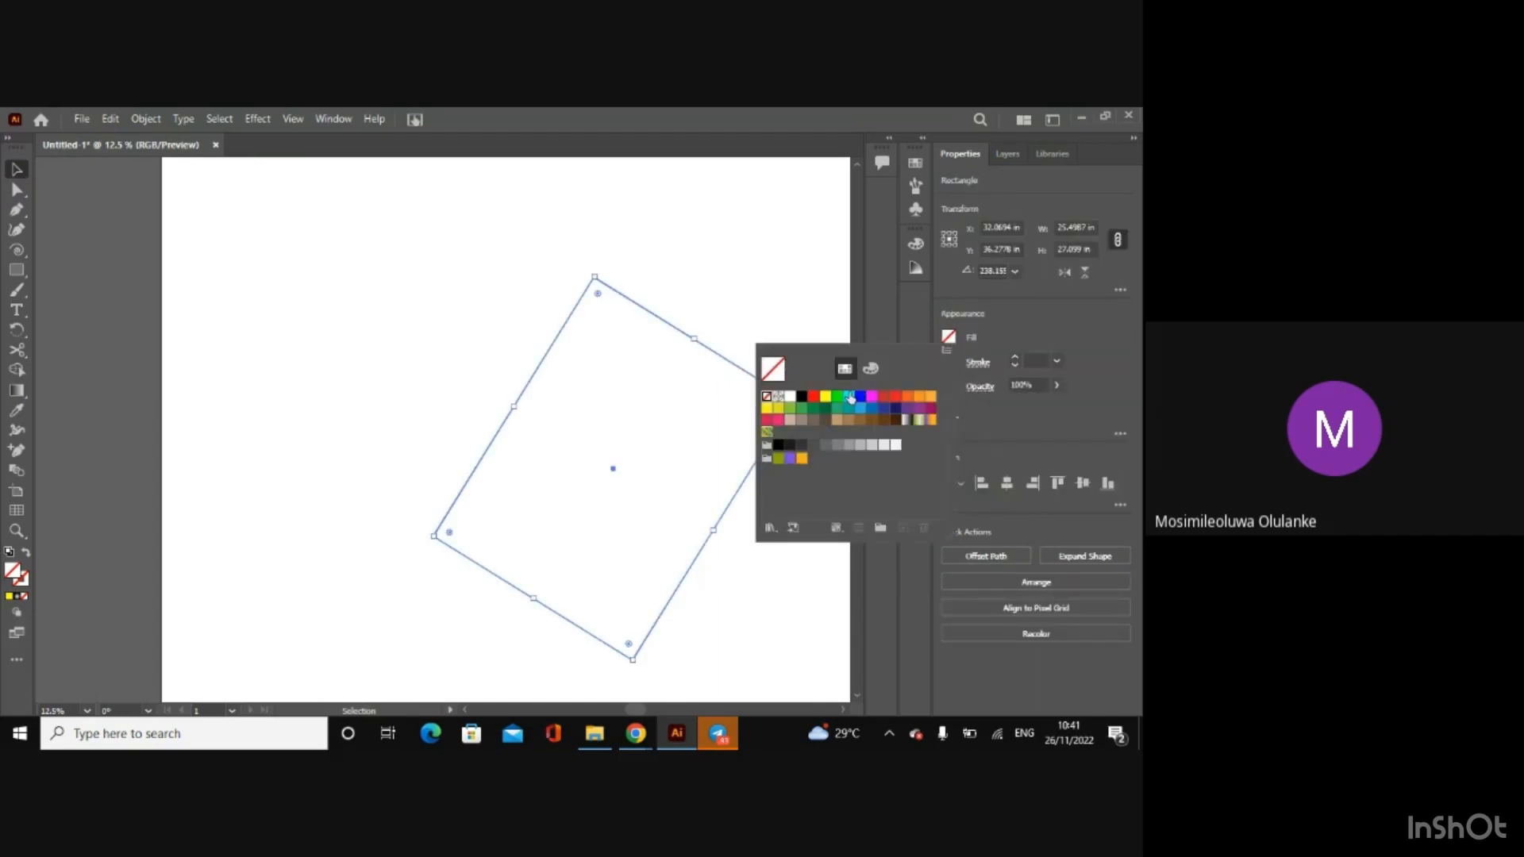
click(853, 399)
key(Escape)
click(782, 290)
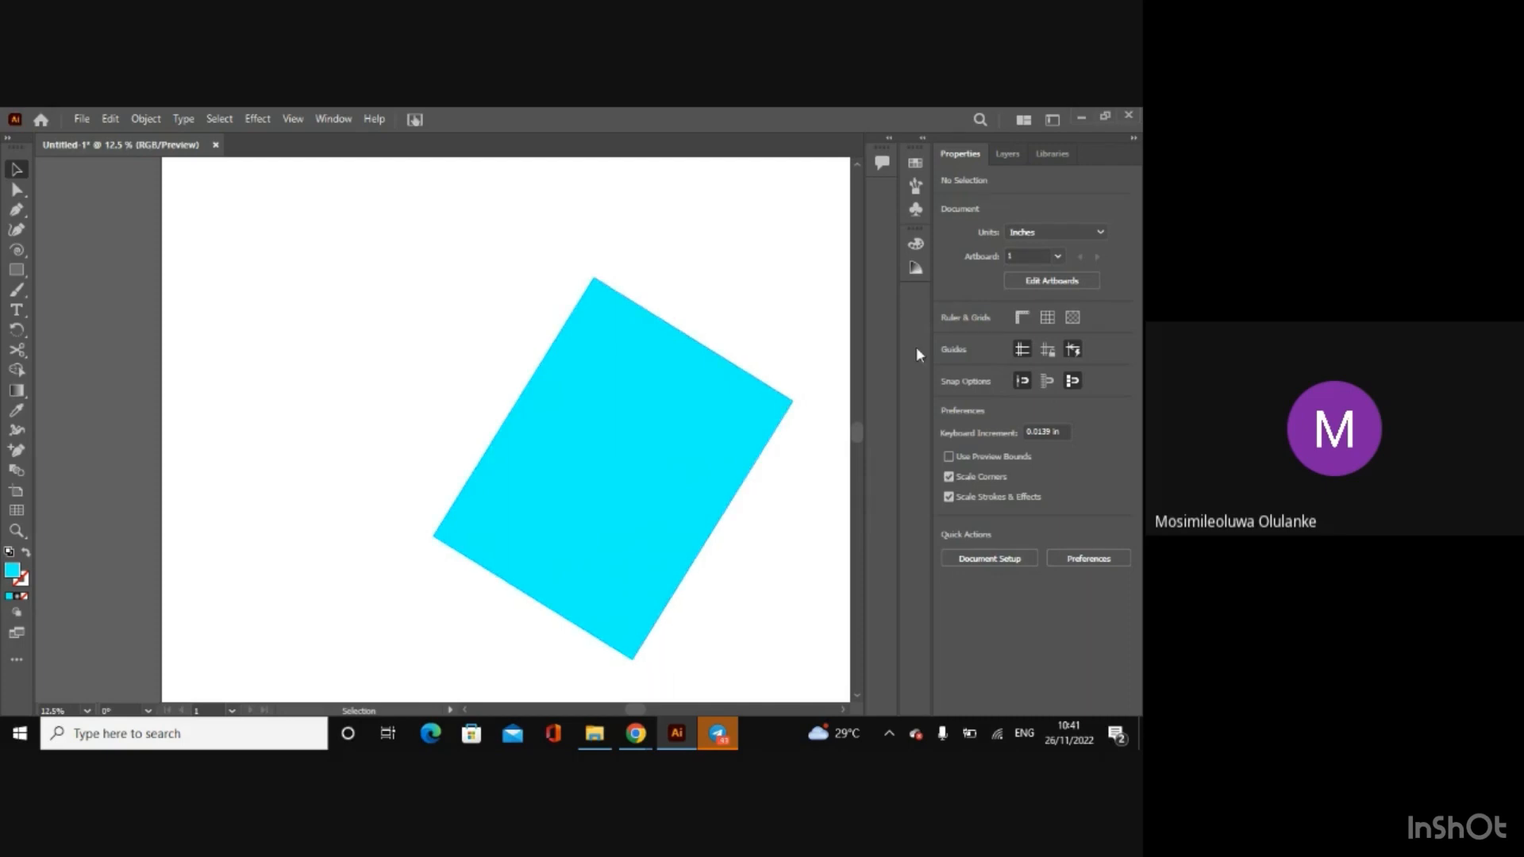
Step: Undo the cyan fill and the stroke removal, and fill the yellow-outlined rectangle with black
key(ctrl+z)
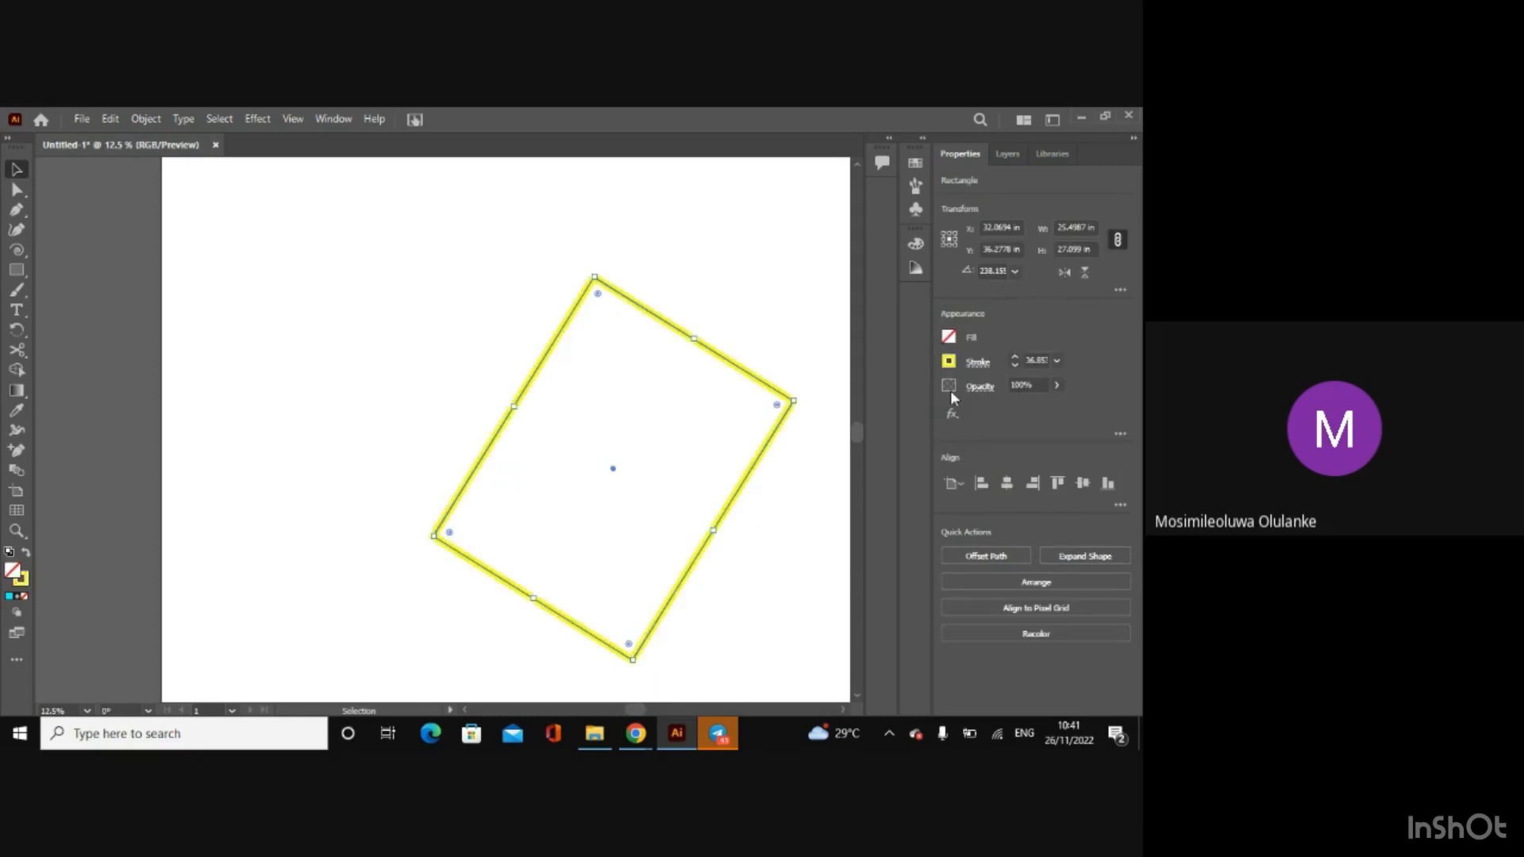
click(949, 337)
click(802, 396)
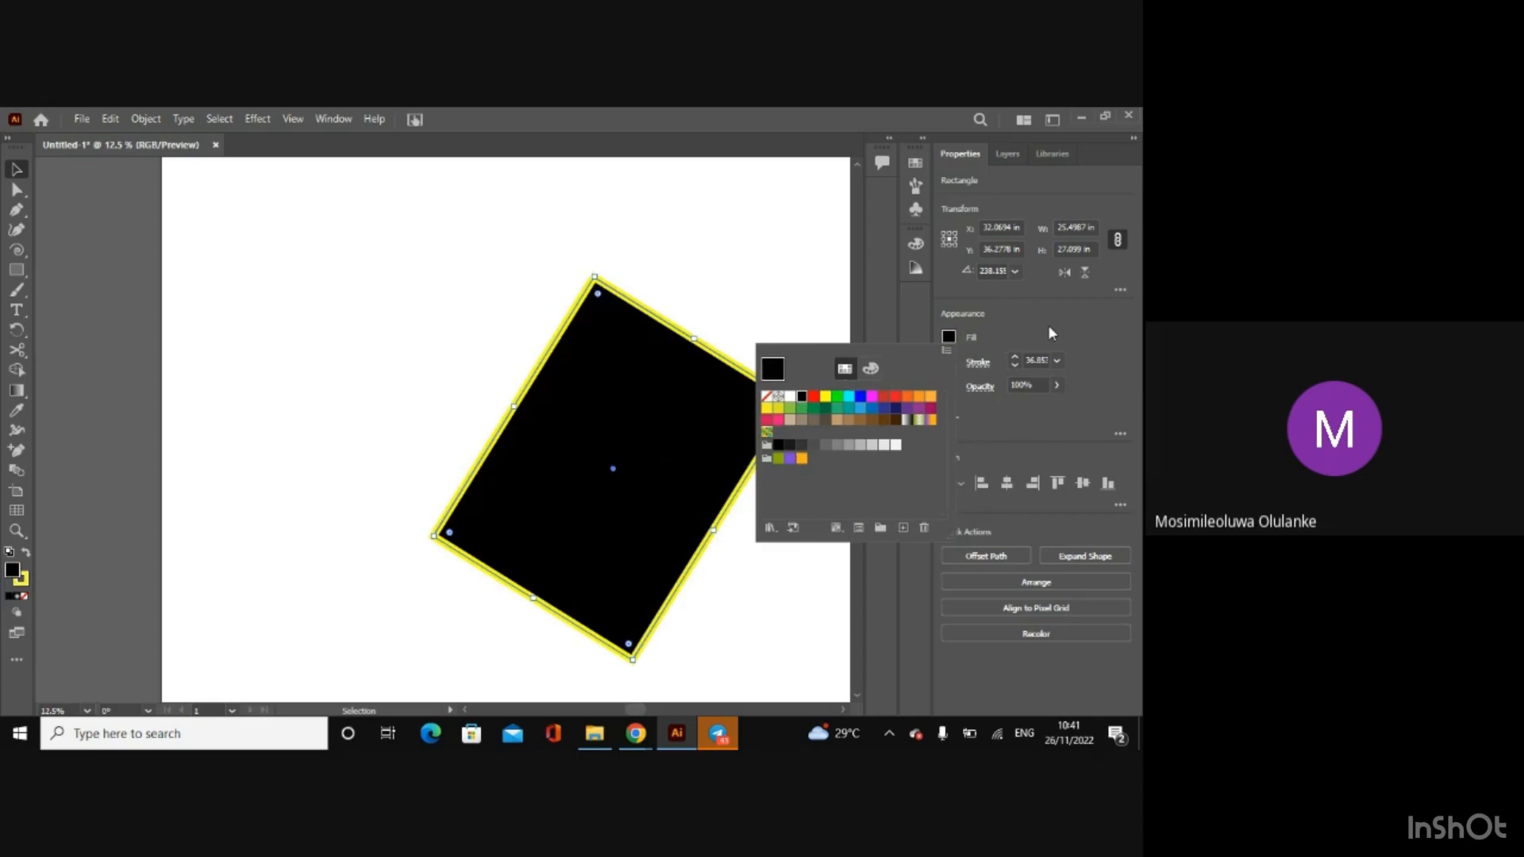
Step: Try out the rectangle's opacity slider, leave the opacity at 100%, and deselect the rectangle
click(1057, 386)
drag(1035, 407, 1076, 403)
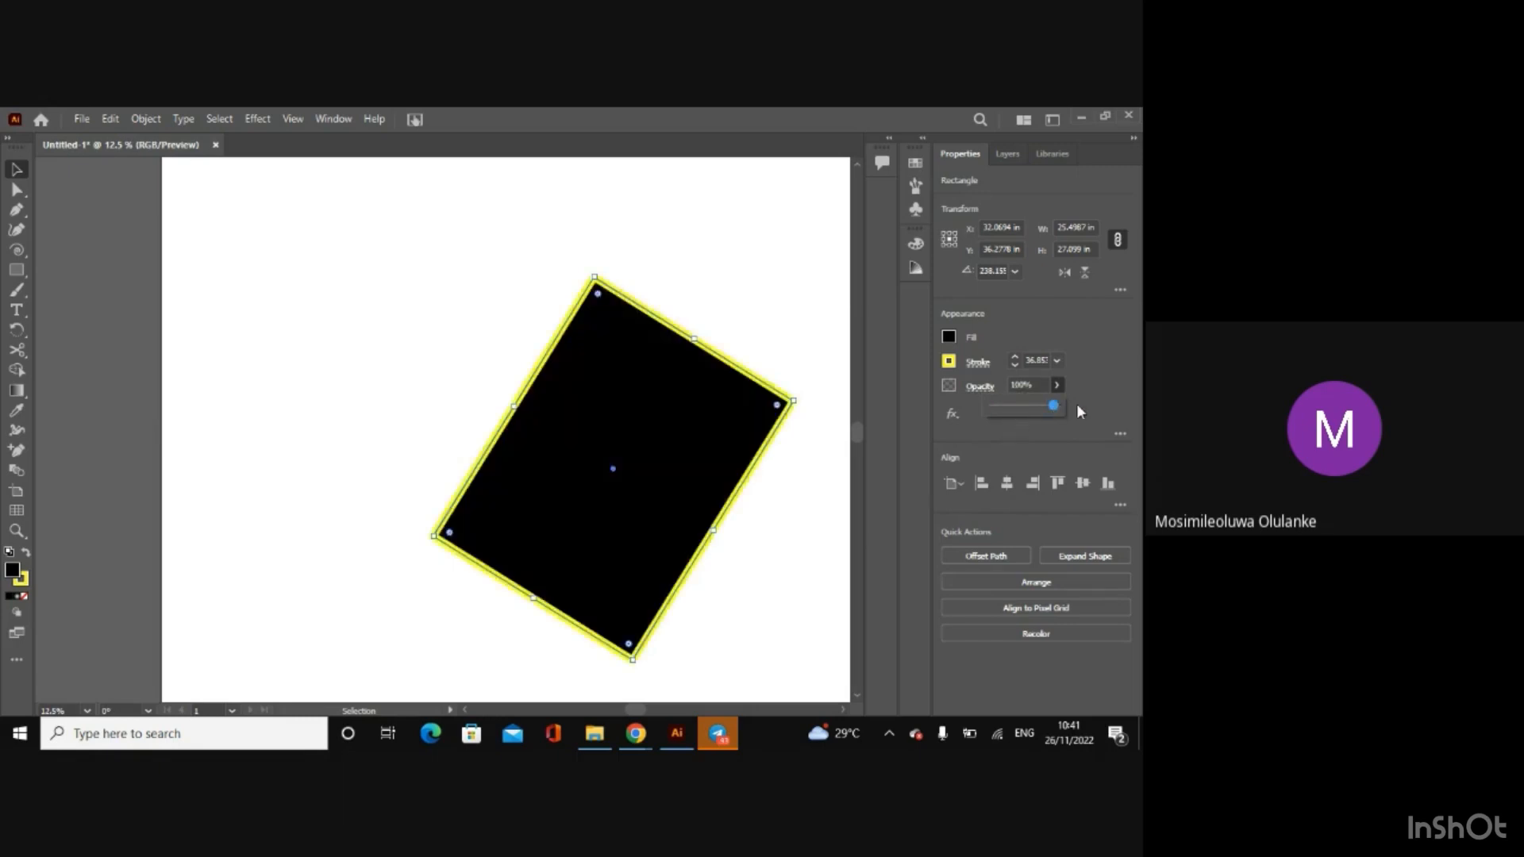
click(786, 364)
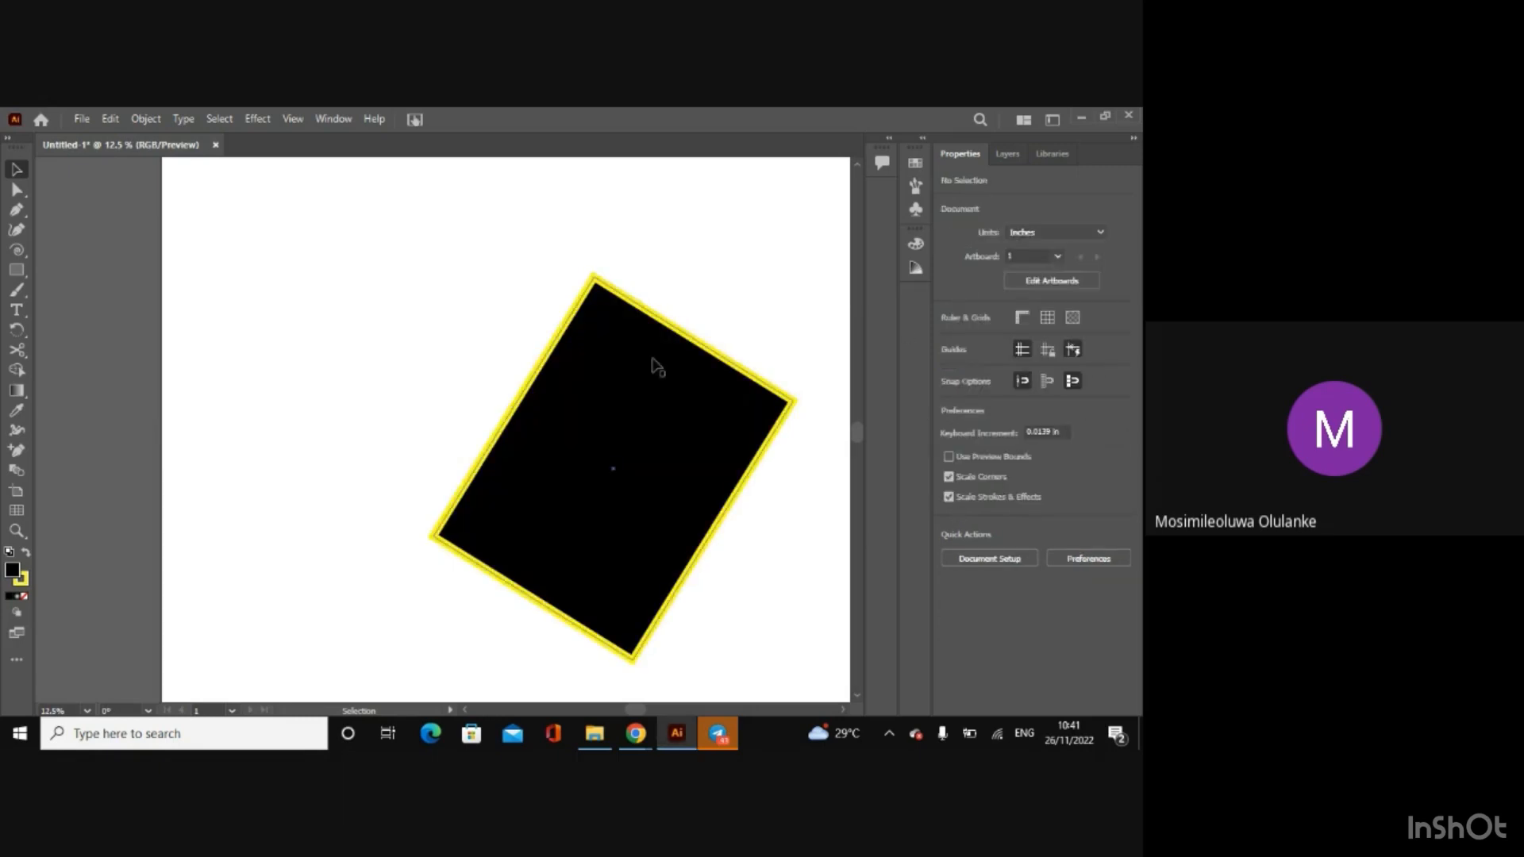
Step: Center the black rectangle horizontally on the artboard, and view its stacking-order options without applying one
click(651, 396)
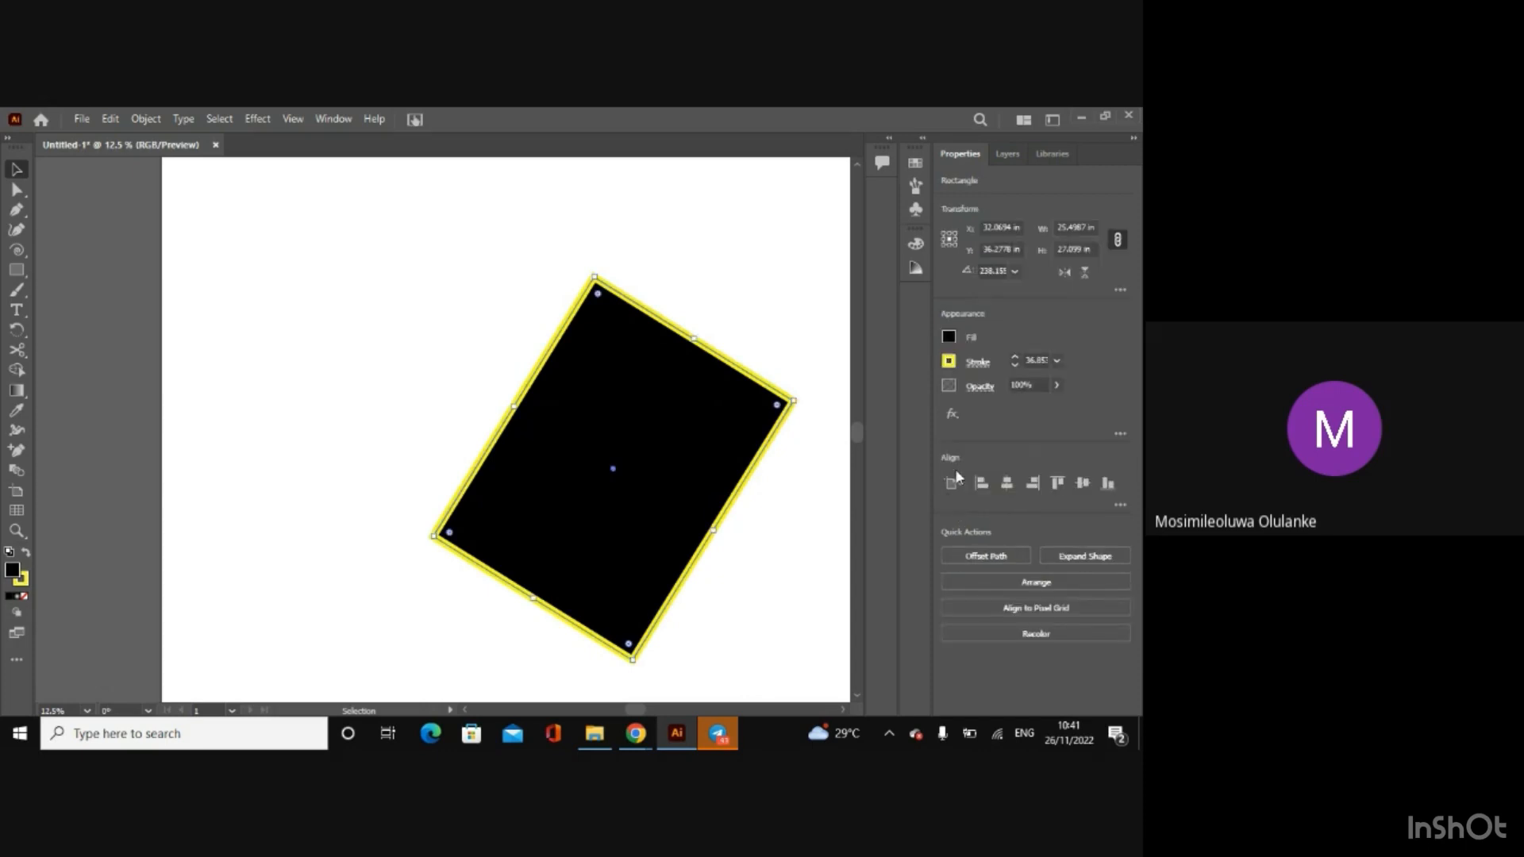
click(1025, 484)
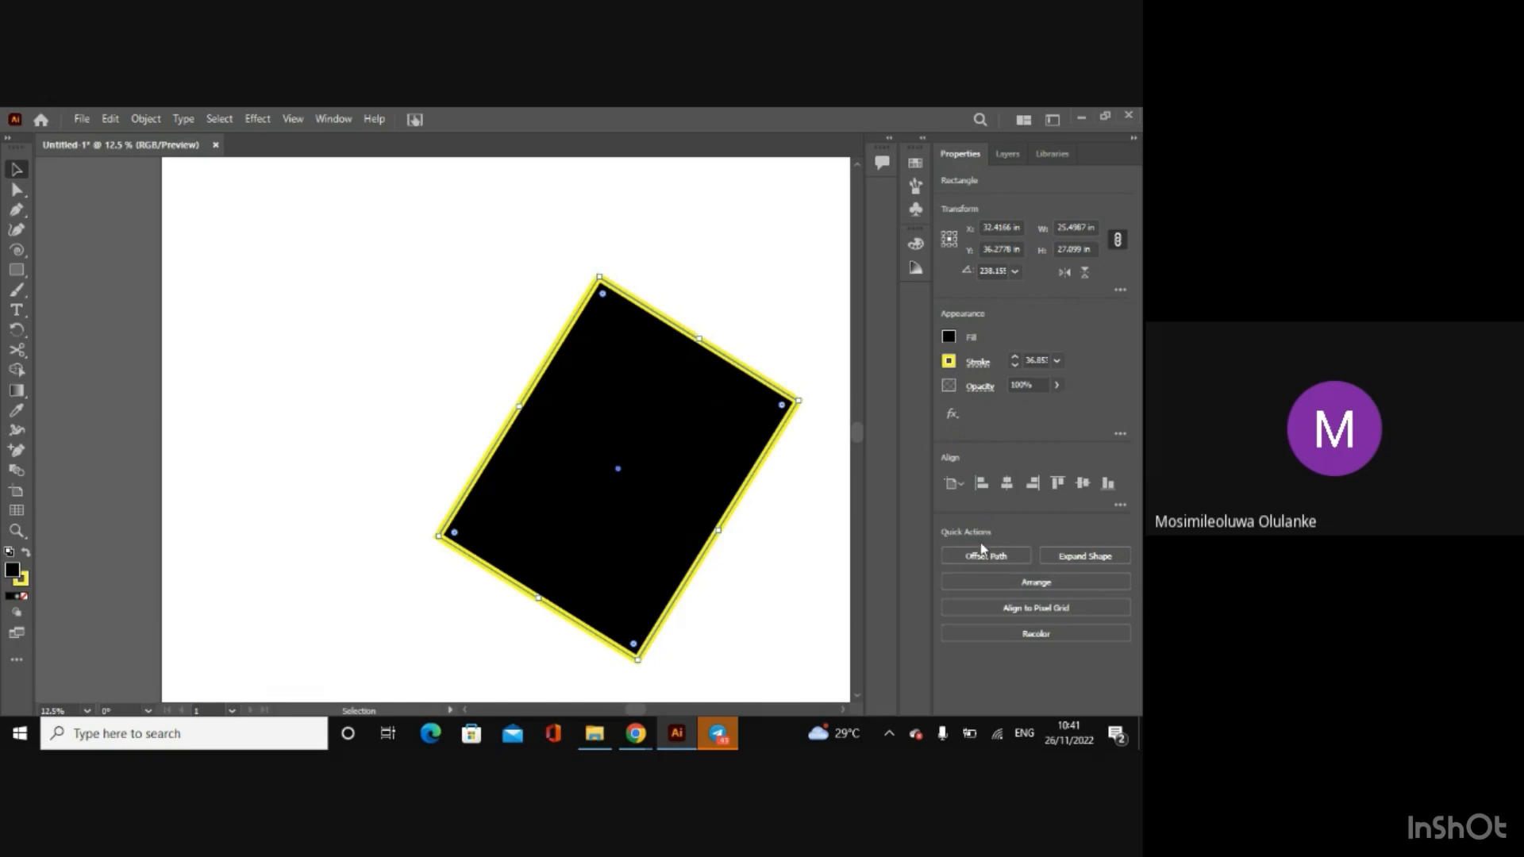
click(978, 586)
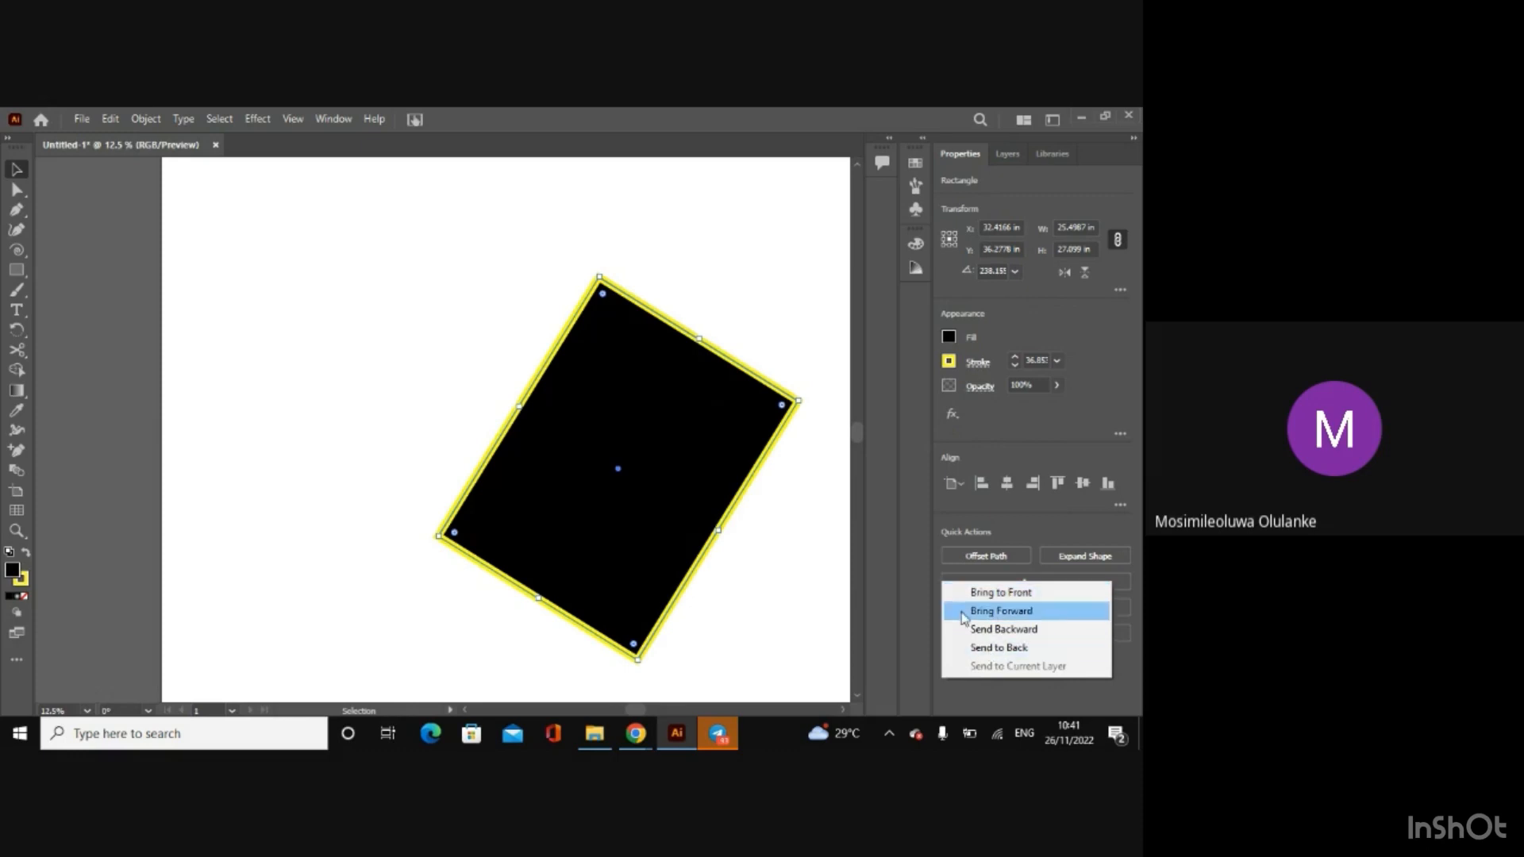
click(1006, 521)
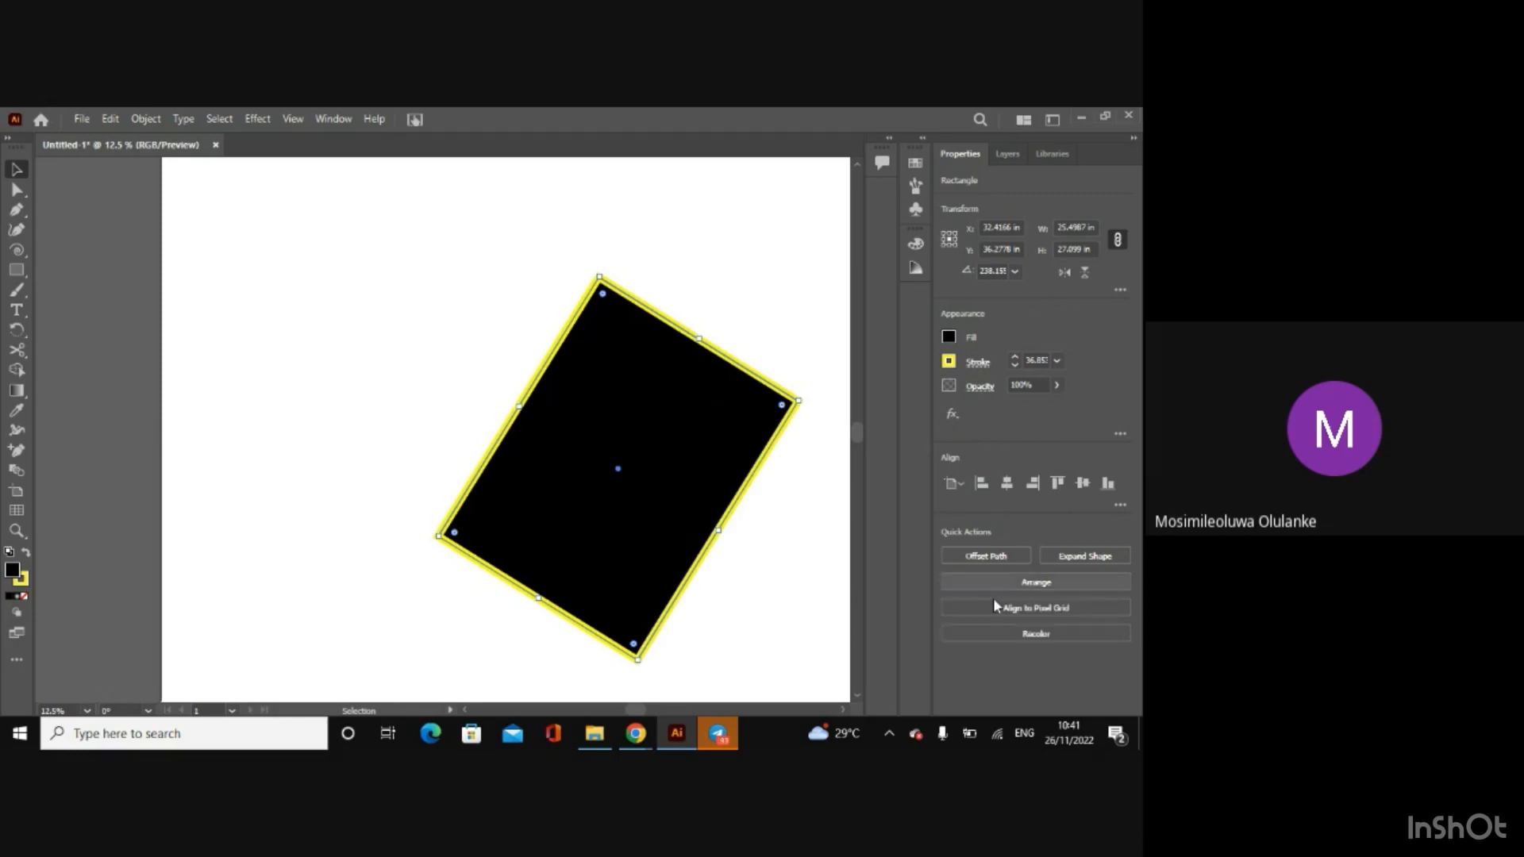
Step: Recolor the black rectangle's yellow stroke to light orange and deselect the rectangle
click(1032, 635)
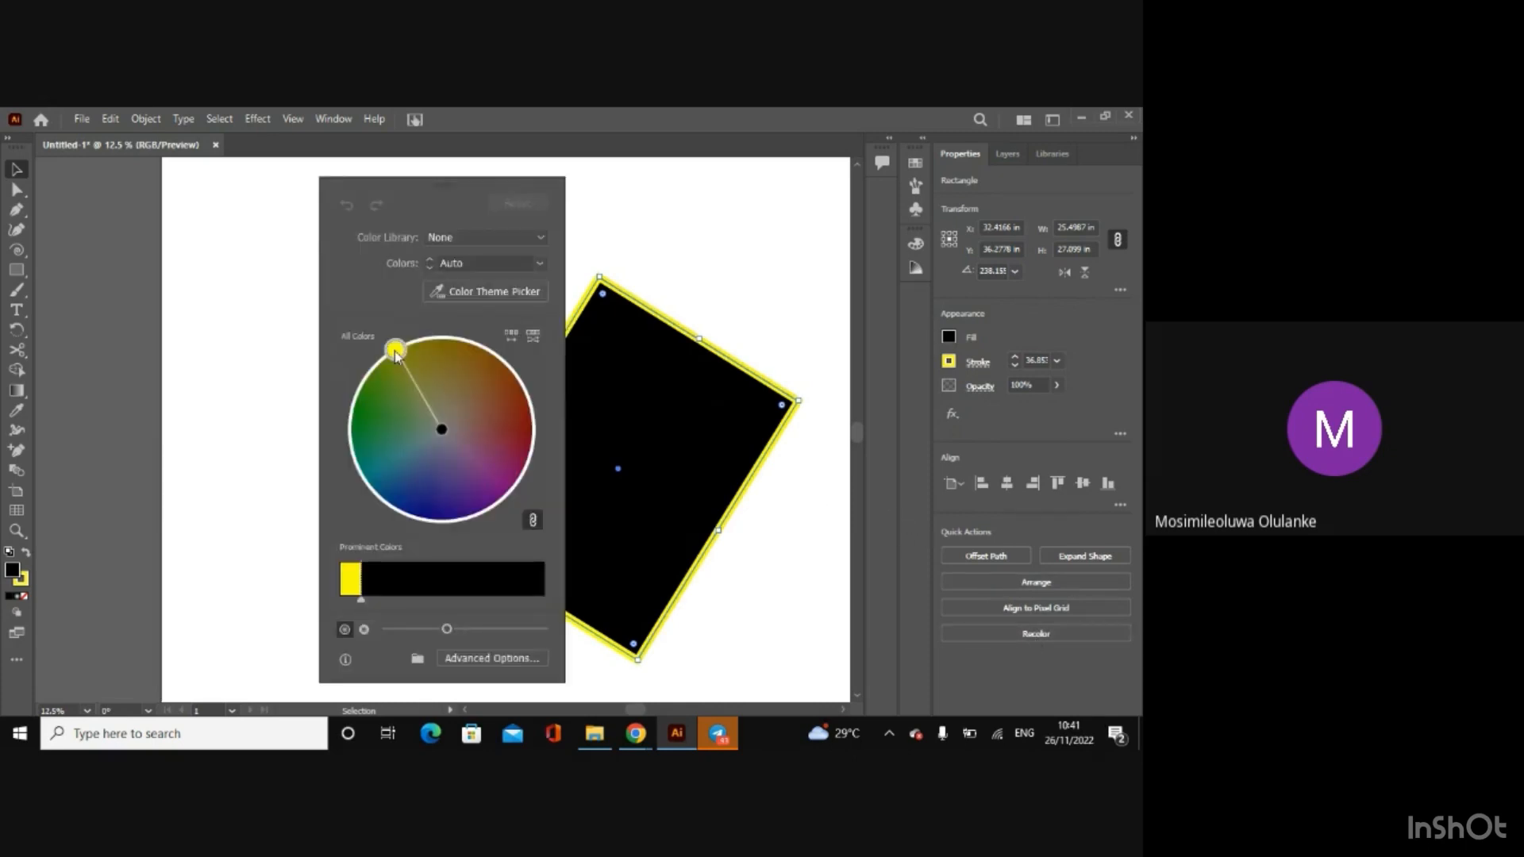
drag(395, 349, 480, 391)
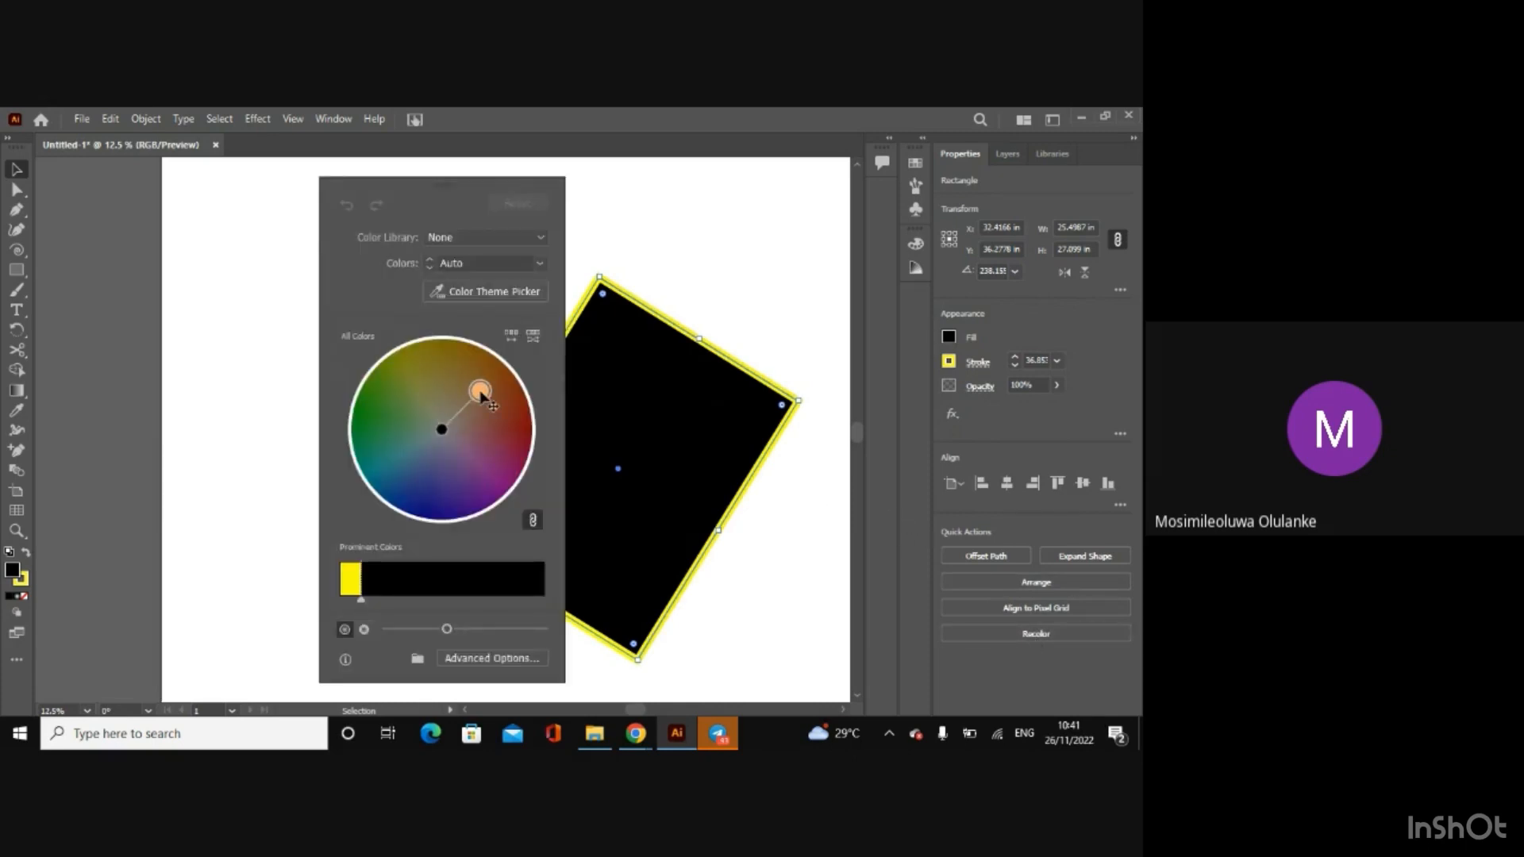
click(763, 306)
click(676, 314)
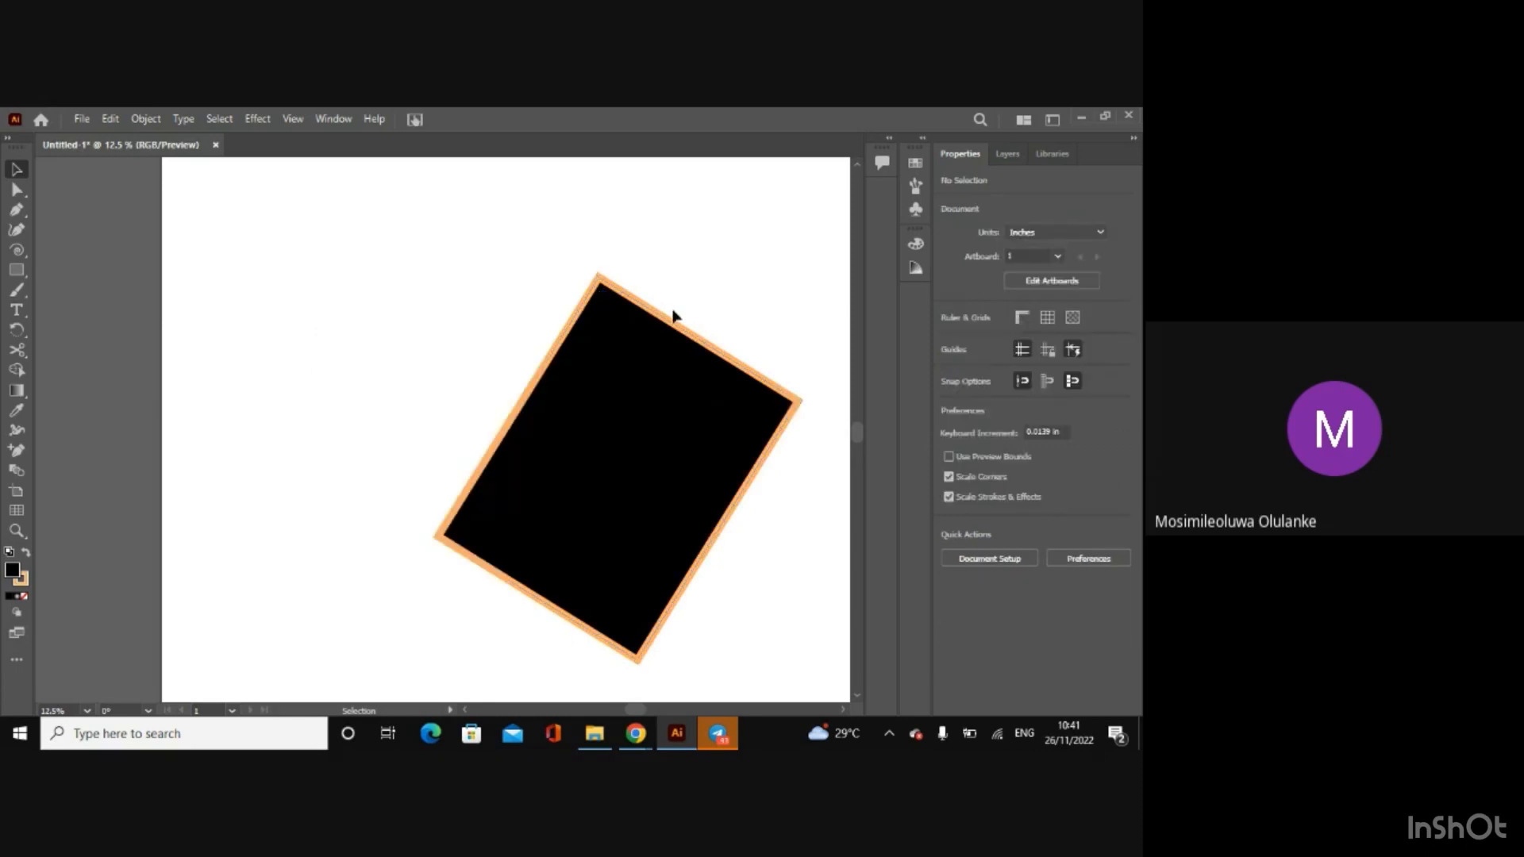
Step: View the document's layers and libraries, then select and deselect the black rectangle with the layer list shown
click(998, 162)
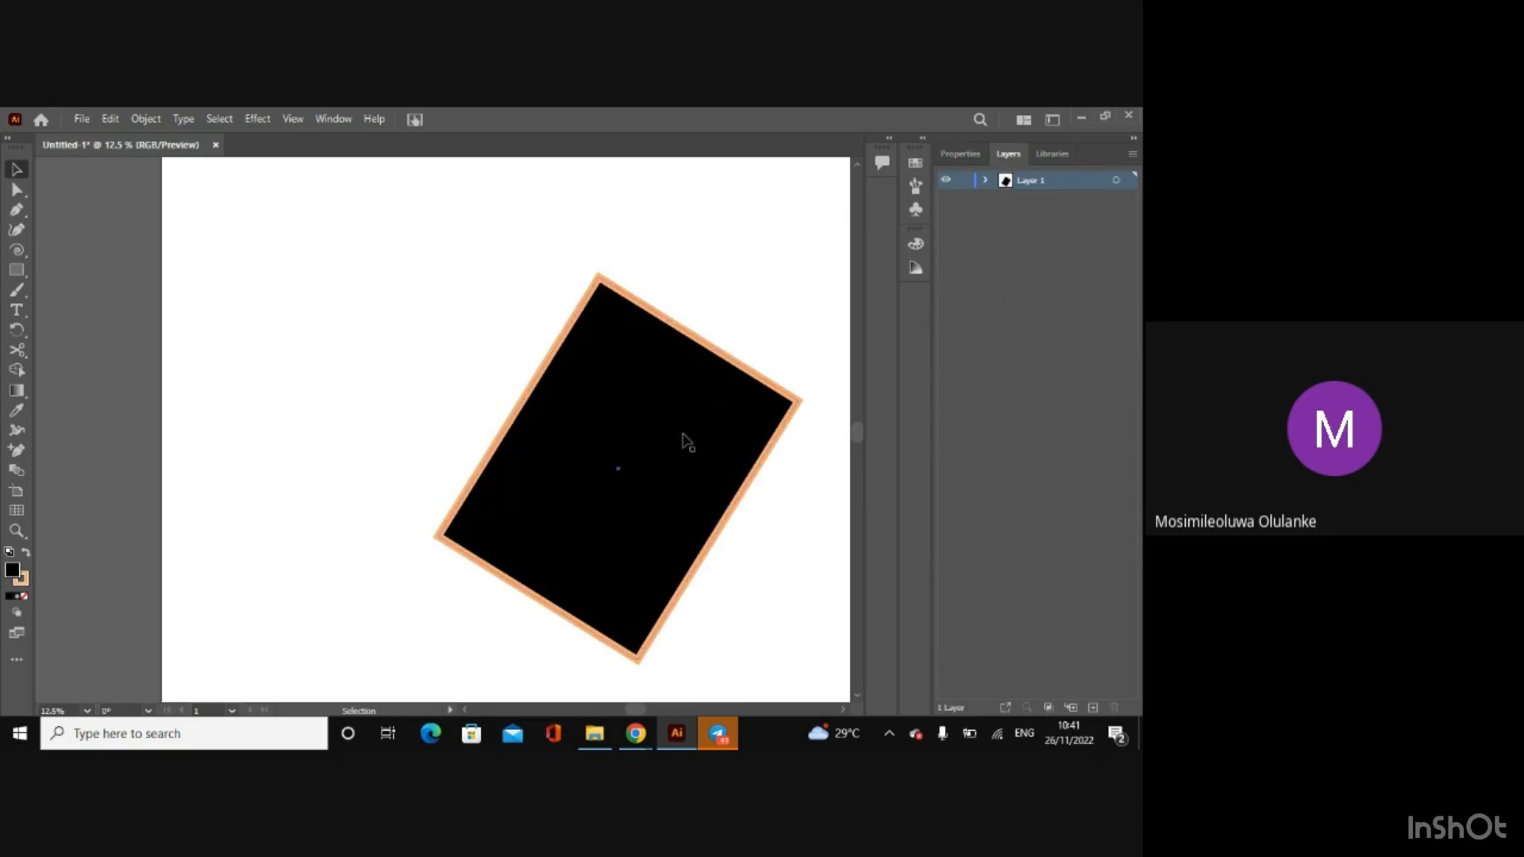
click(1046, 154)
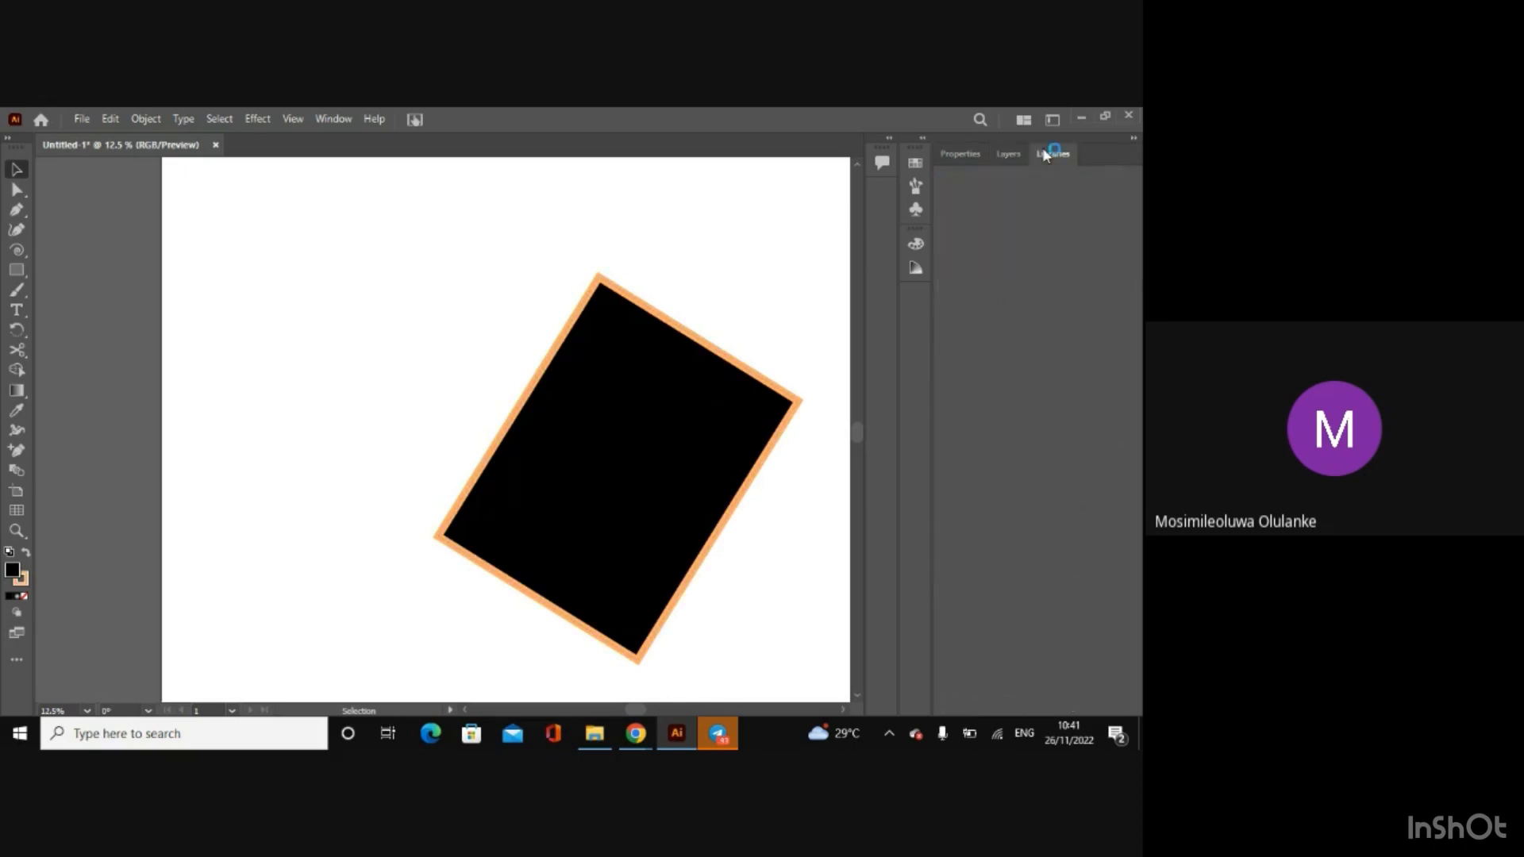
click(1022, 155)
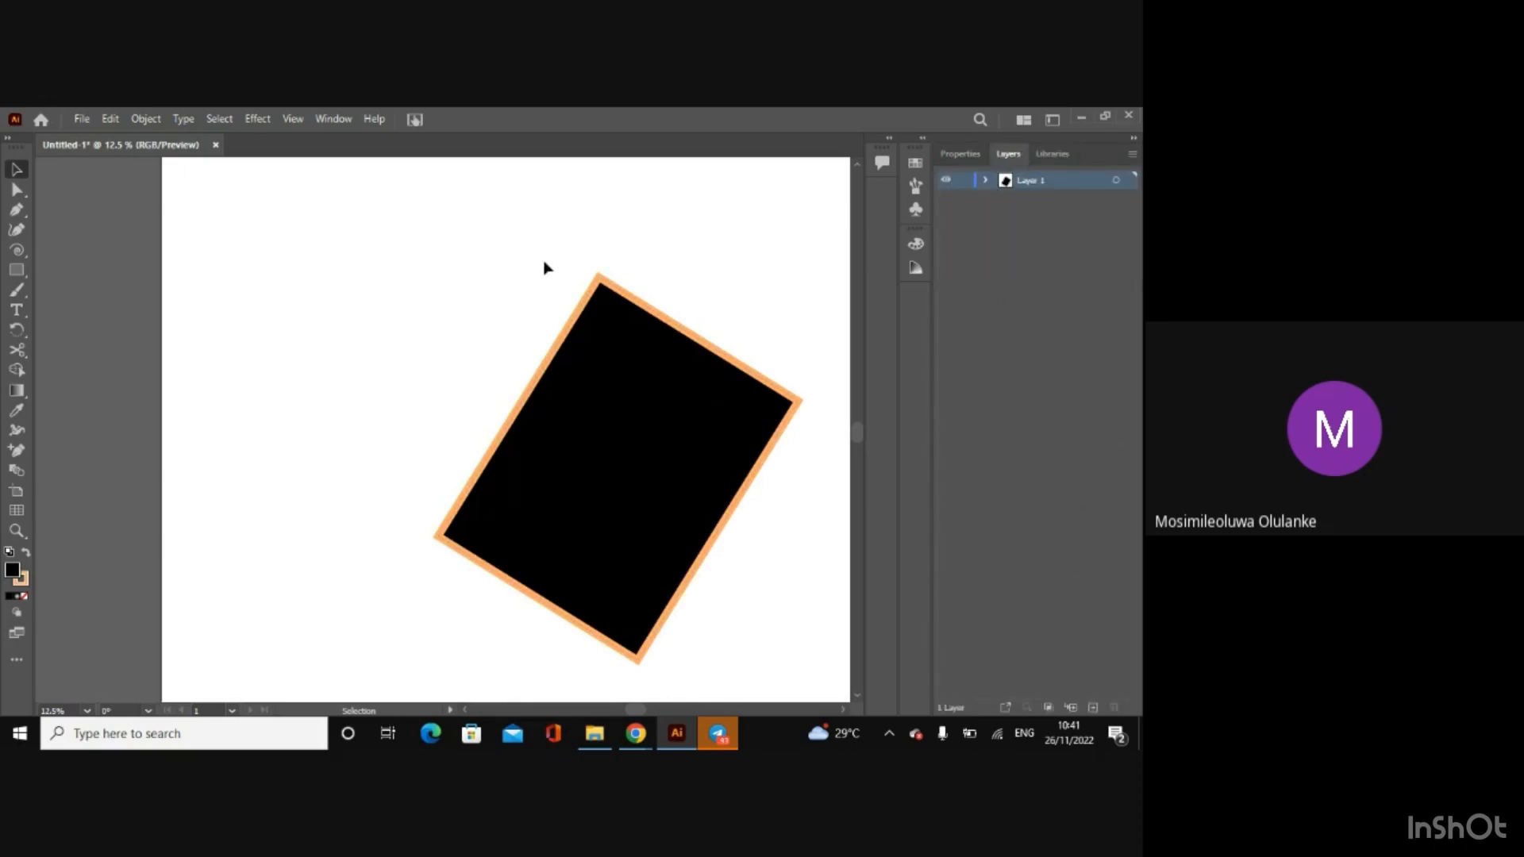
click(618, 391)
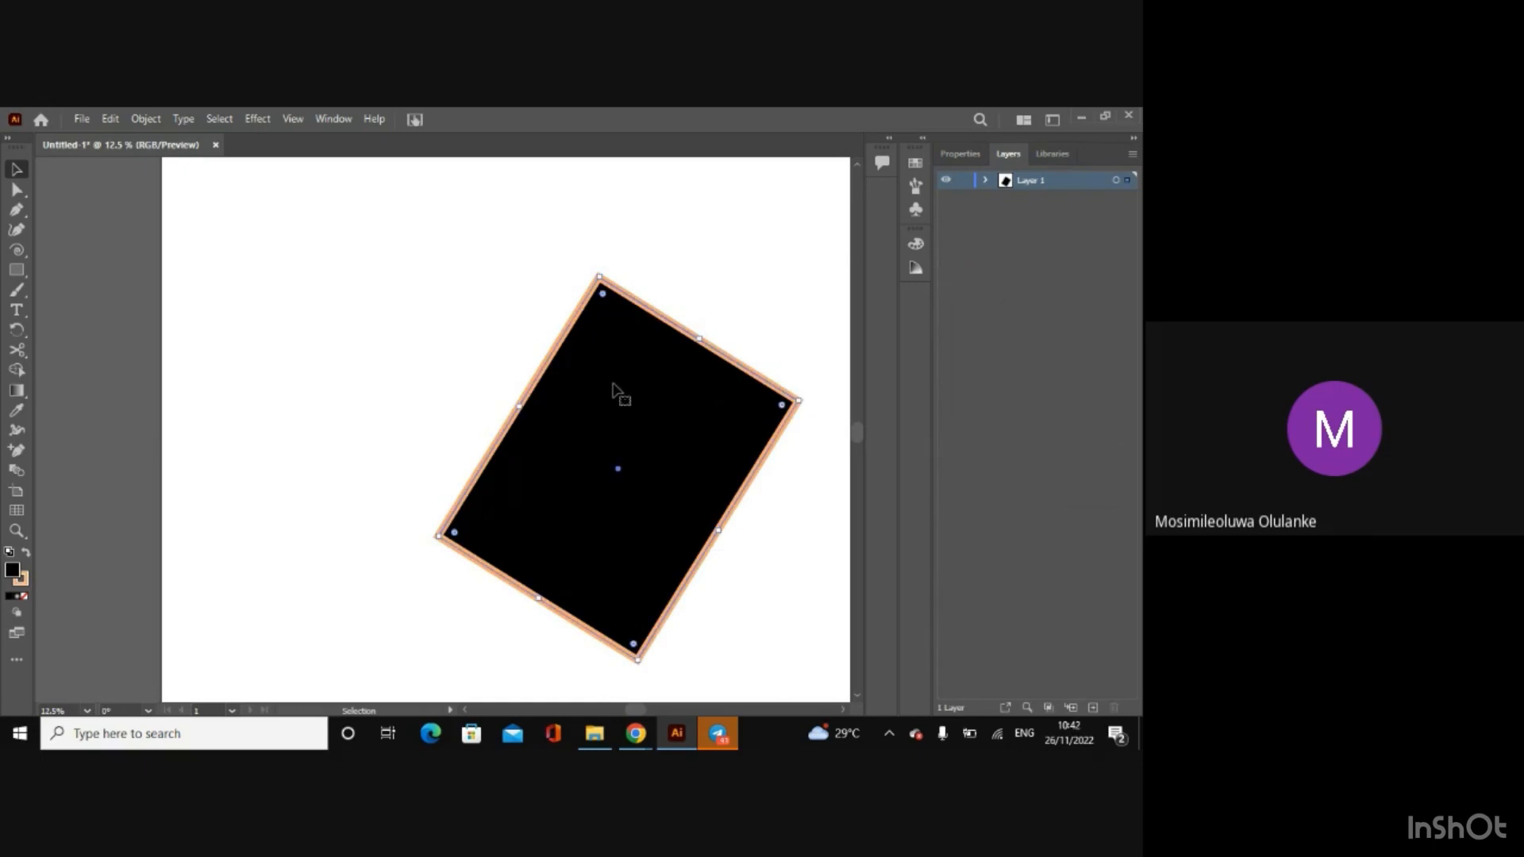
click(334, 167)
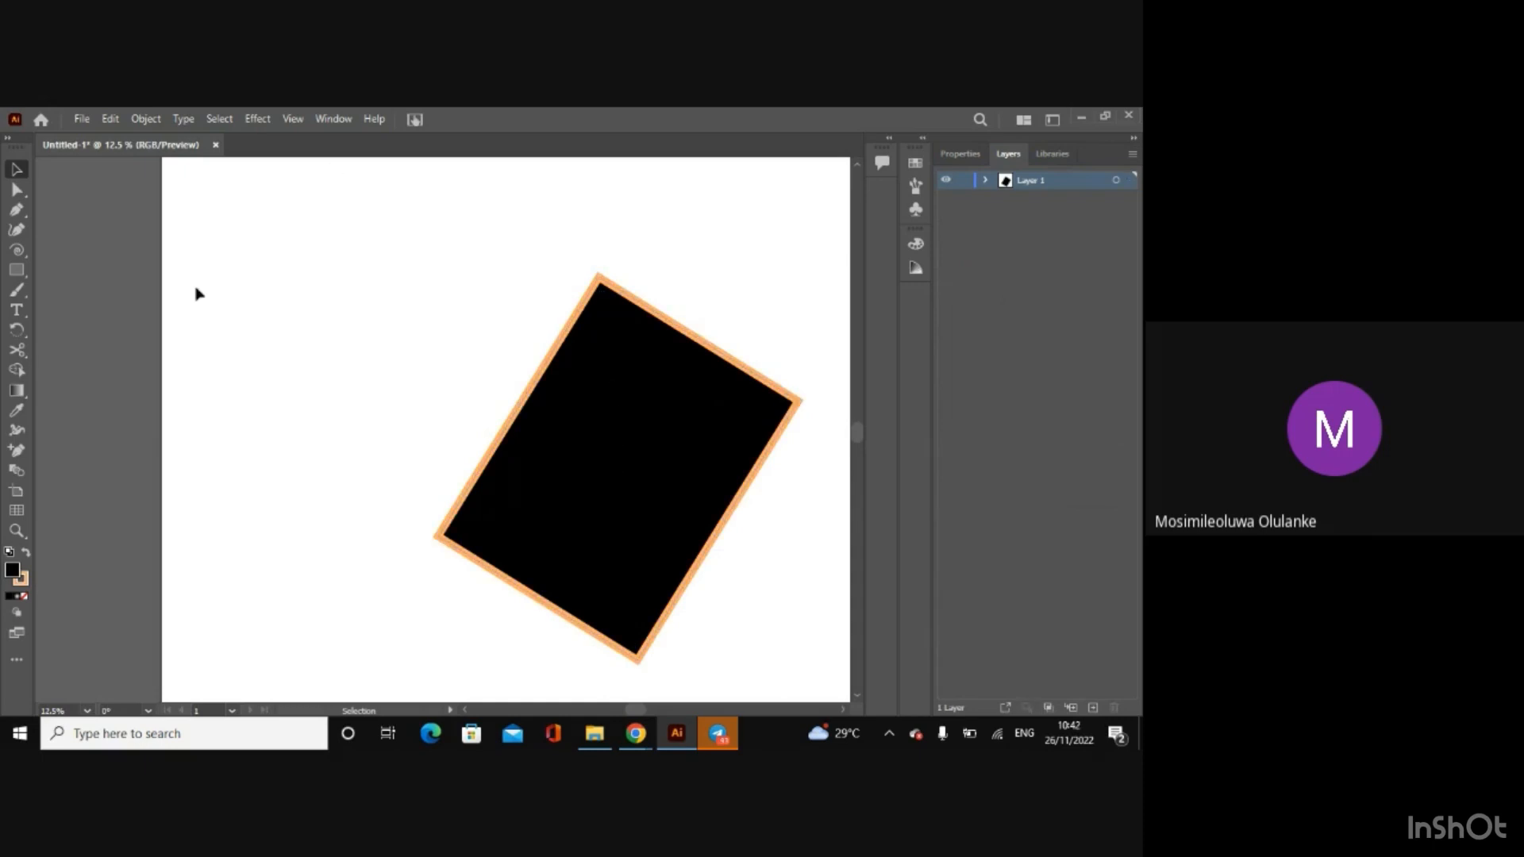
Step: Delete the black rectangle and show the whole empty artboard
click(592, 413)
key(Delete)
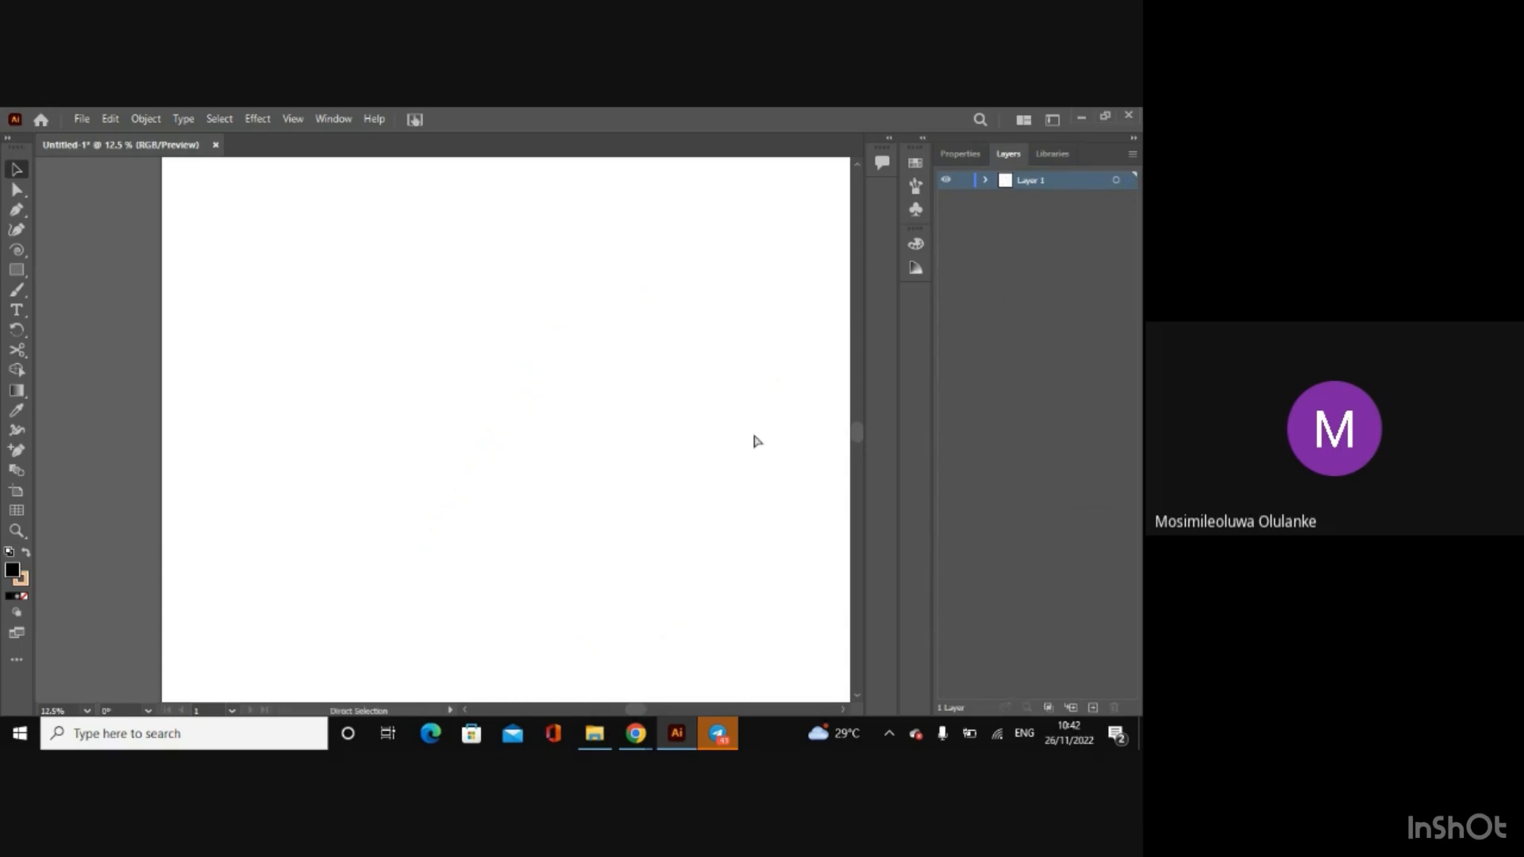
key(ctrl+minus)
drag(635, 708, 647, 712)
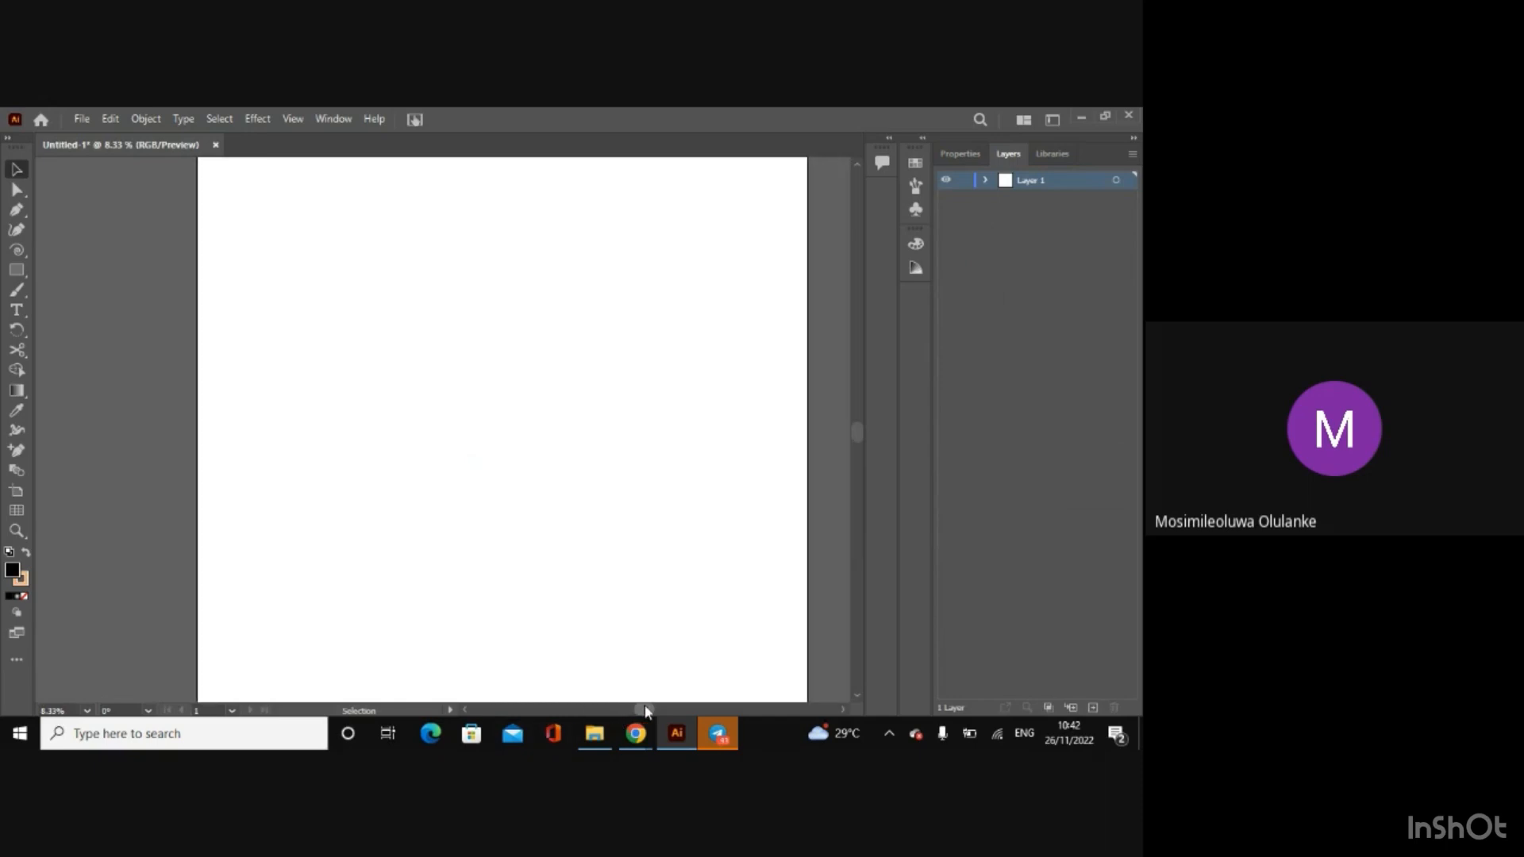
key(ctrl+minus)
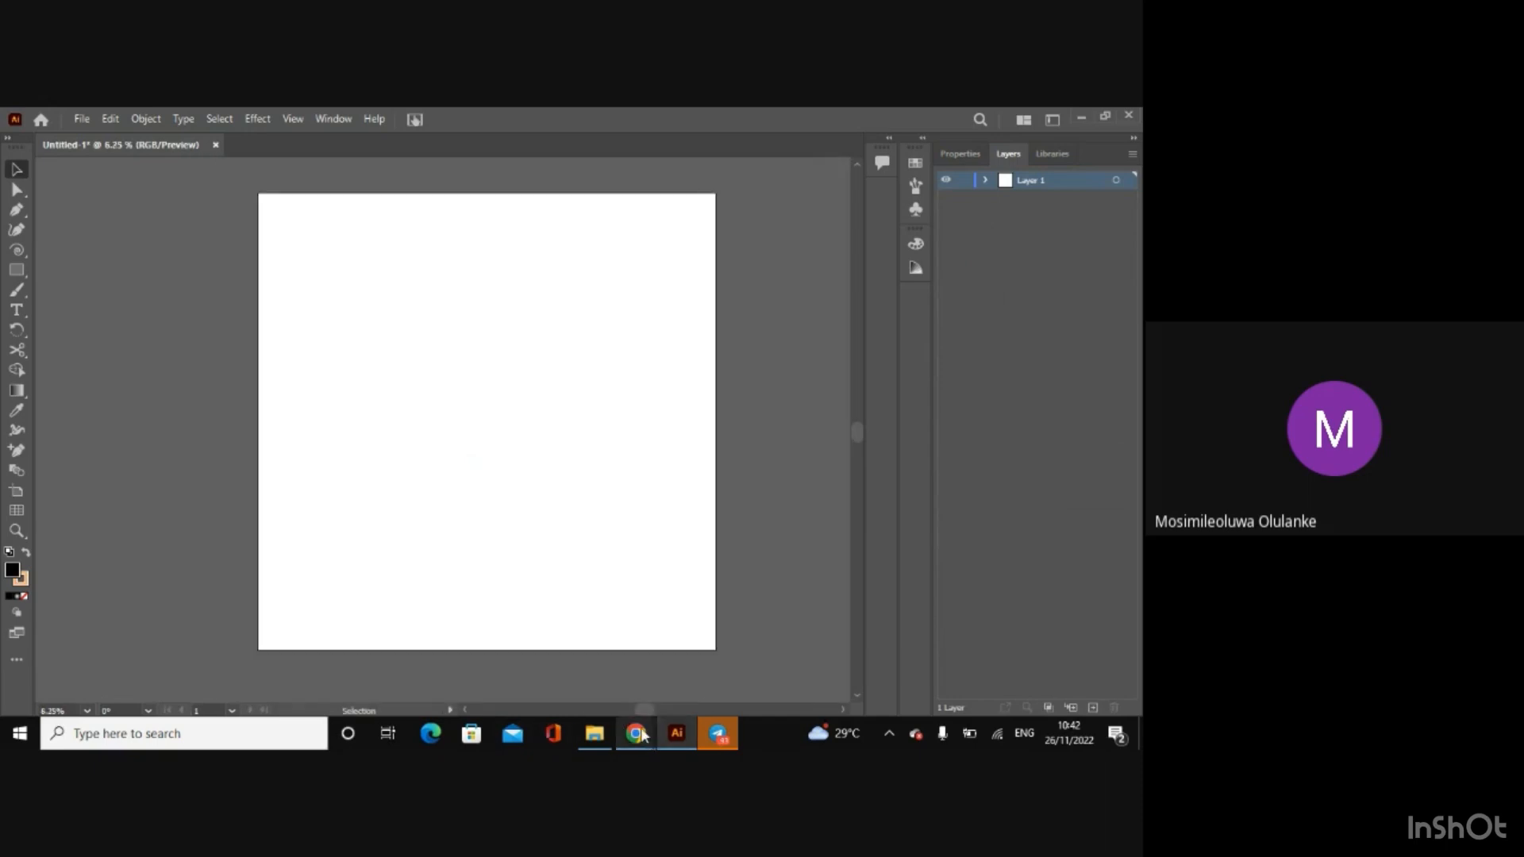
Step: Switch to File Explorer, go from the With shadow folder up to the Afen Project folder, and return to Illustrator
mouse_move(644, 735)
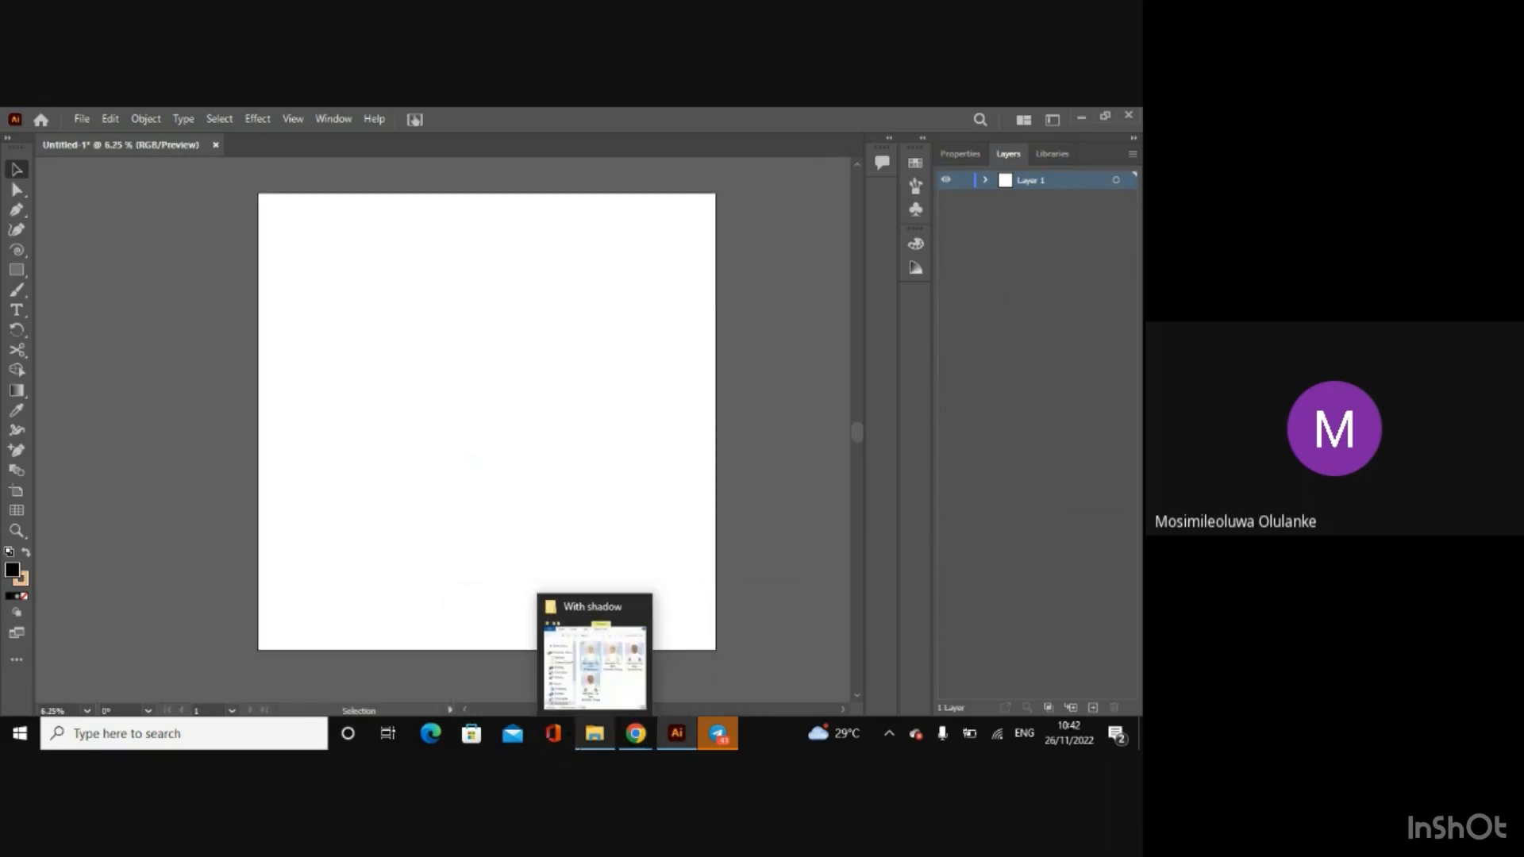
click(595, 733)
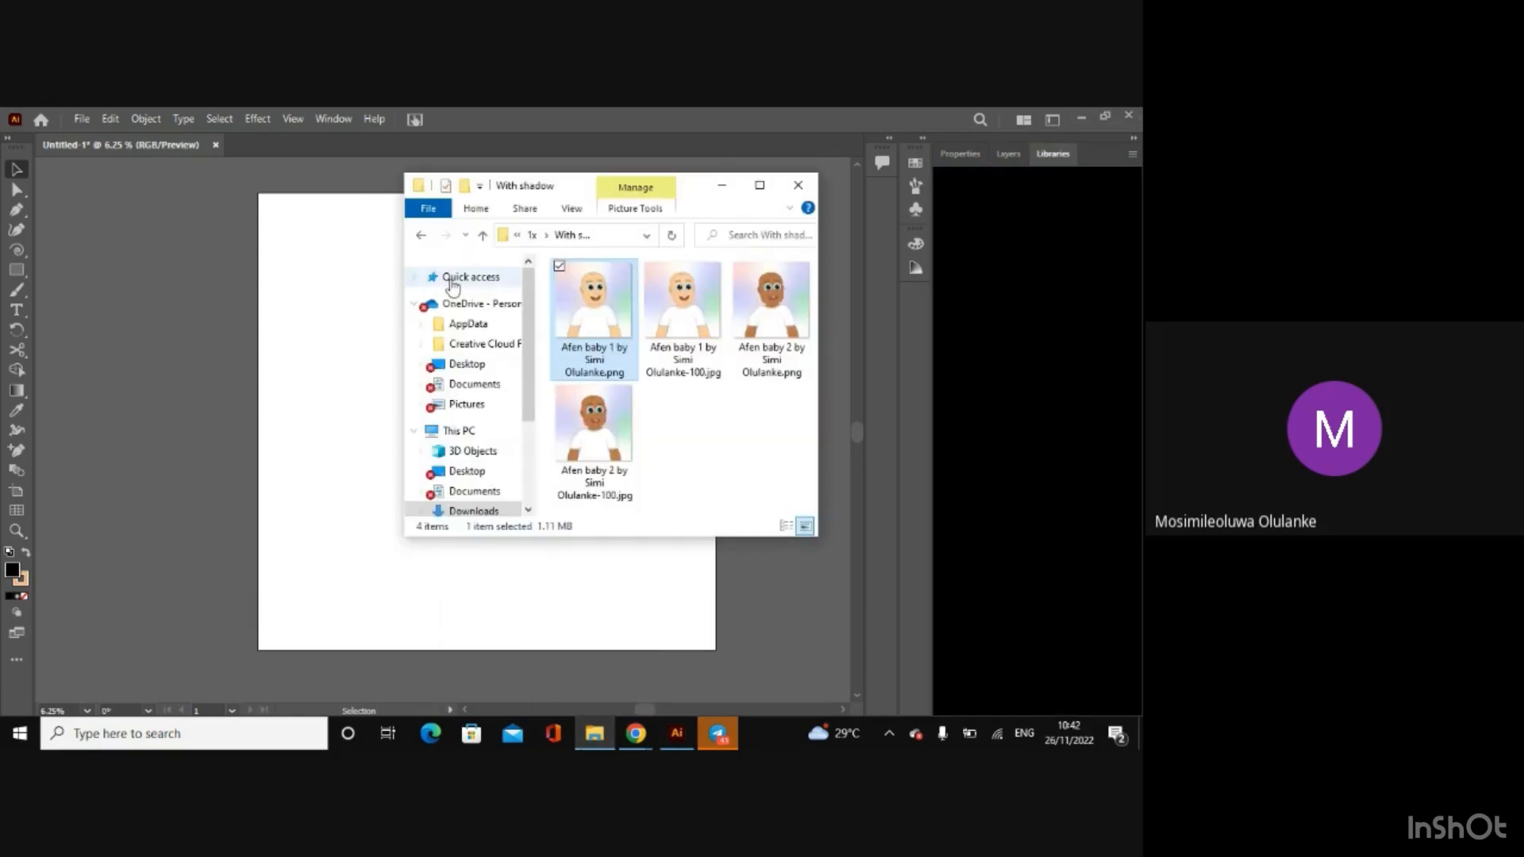
click(423, 237)
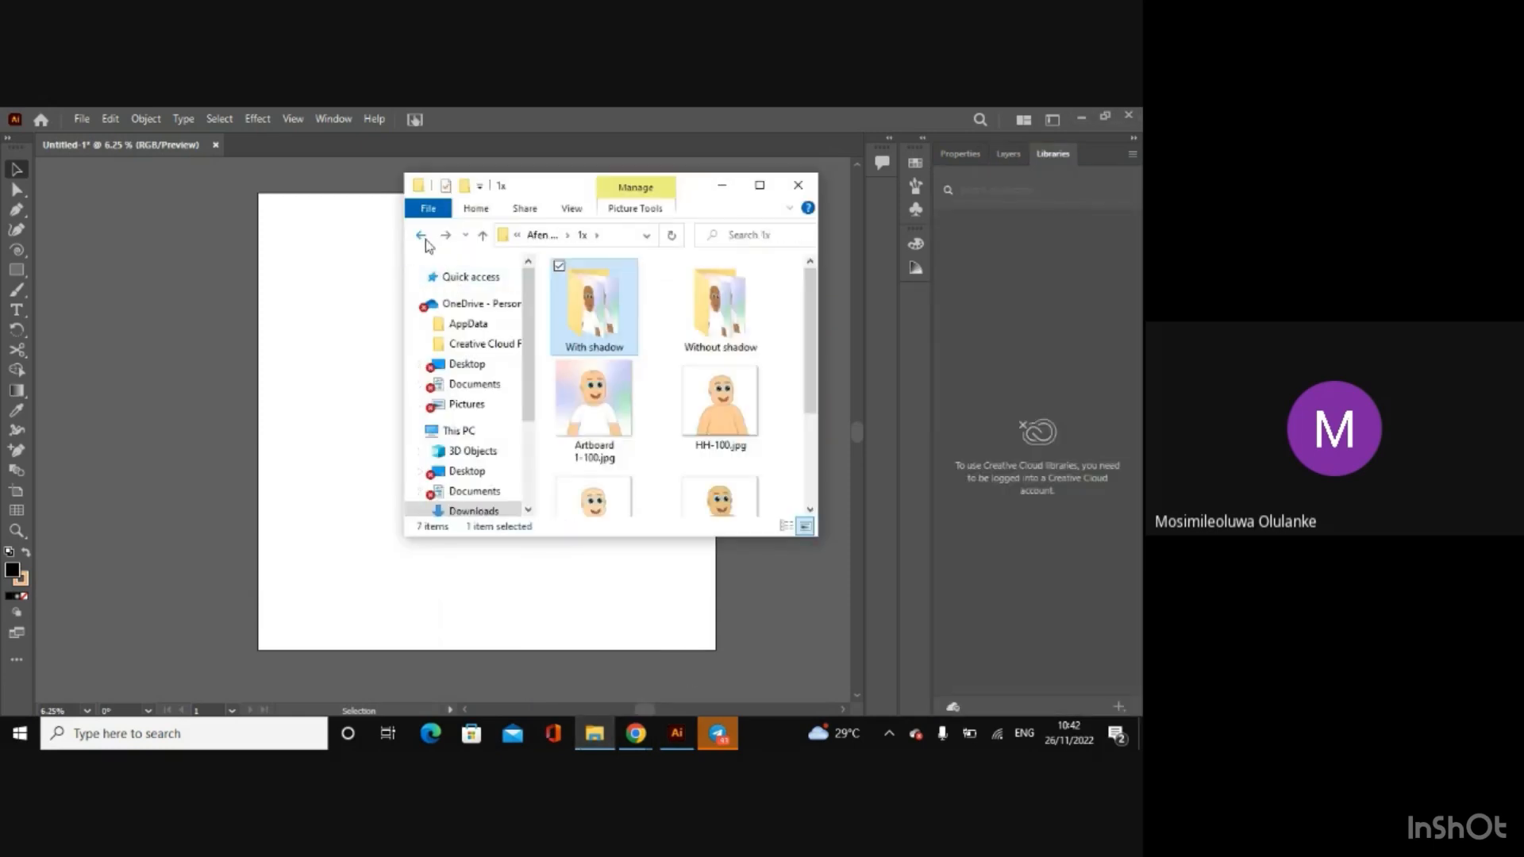
click(420, 236)
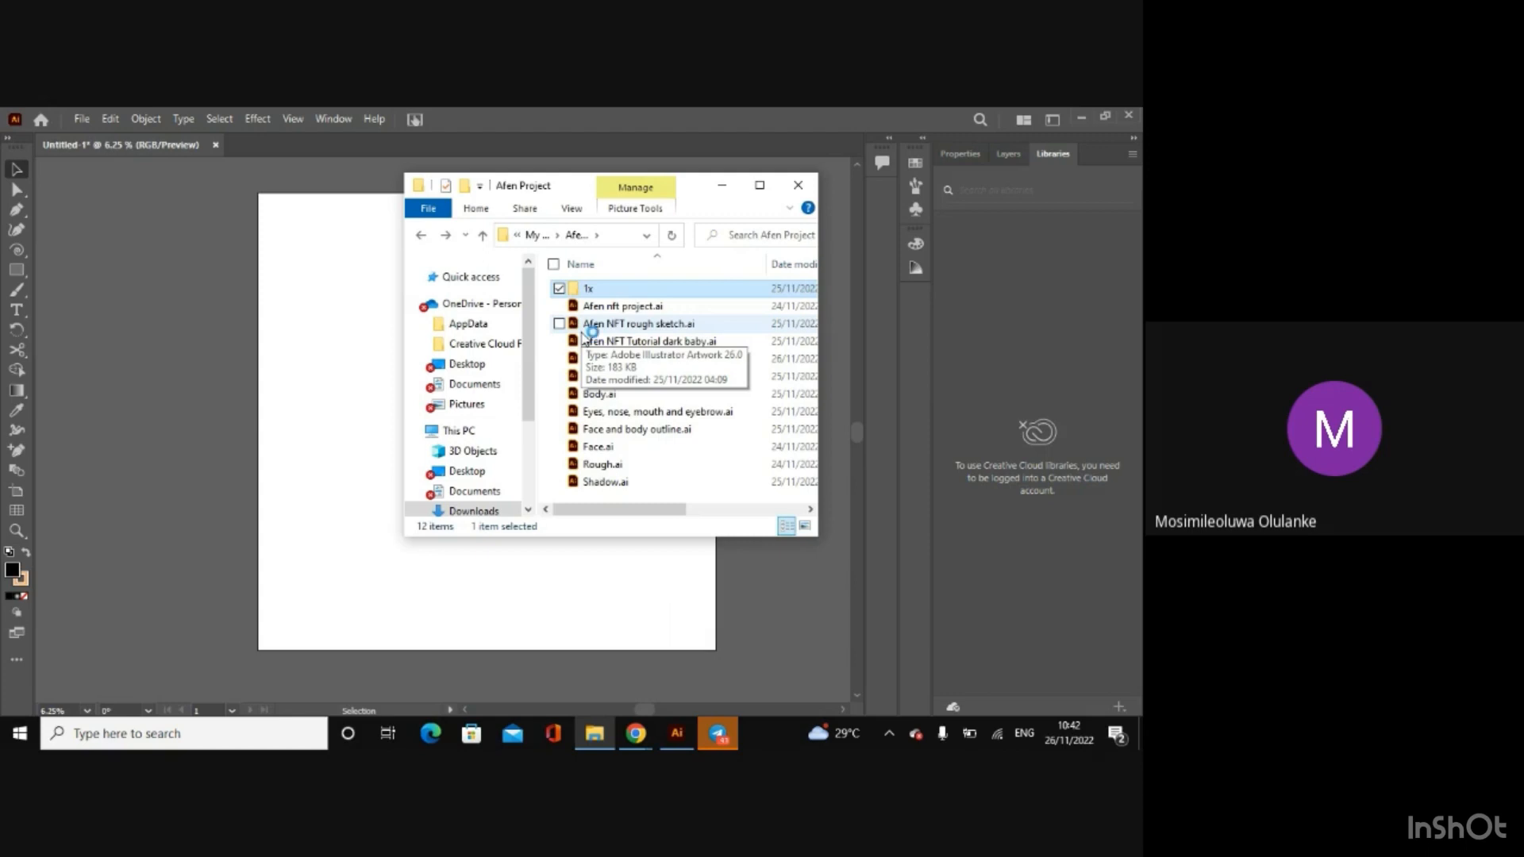
click(237, 317)
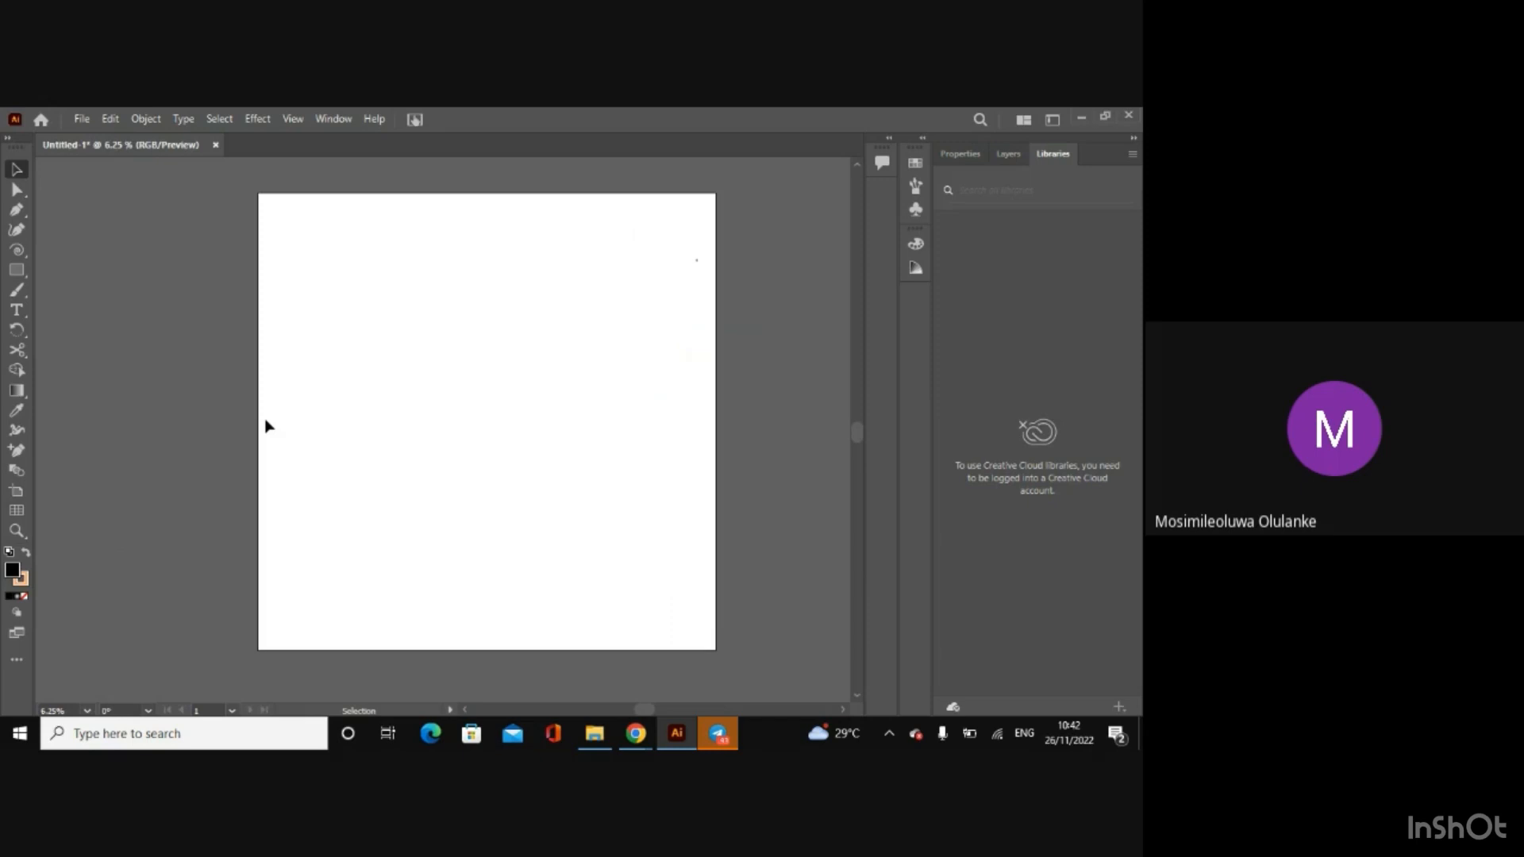
Step: Draw a rounded head outline near the artboard's upper middle with the Pencil tool and remove its fill
click(21, 287)
right_click(17, 290)
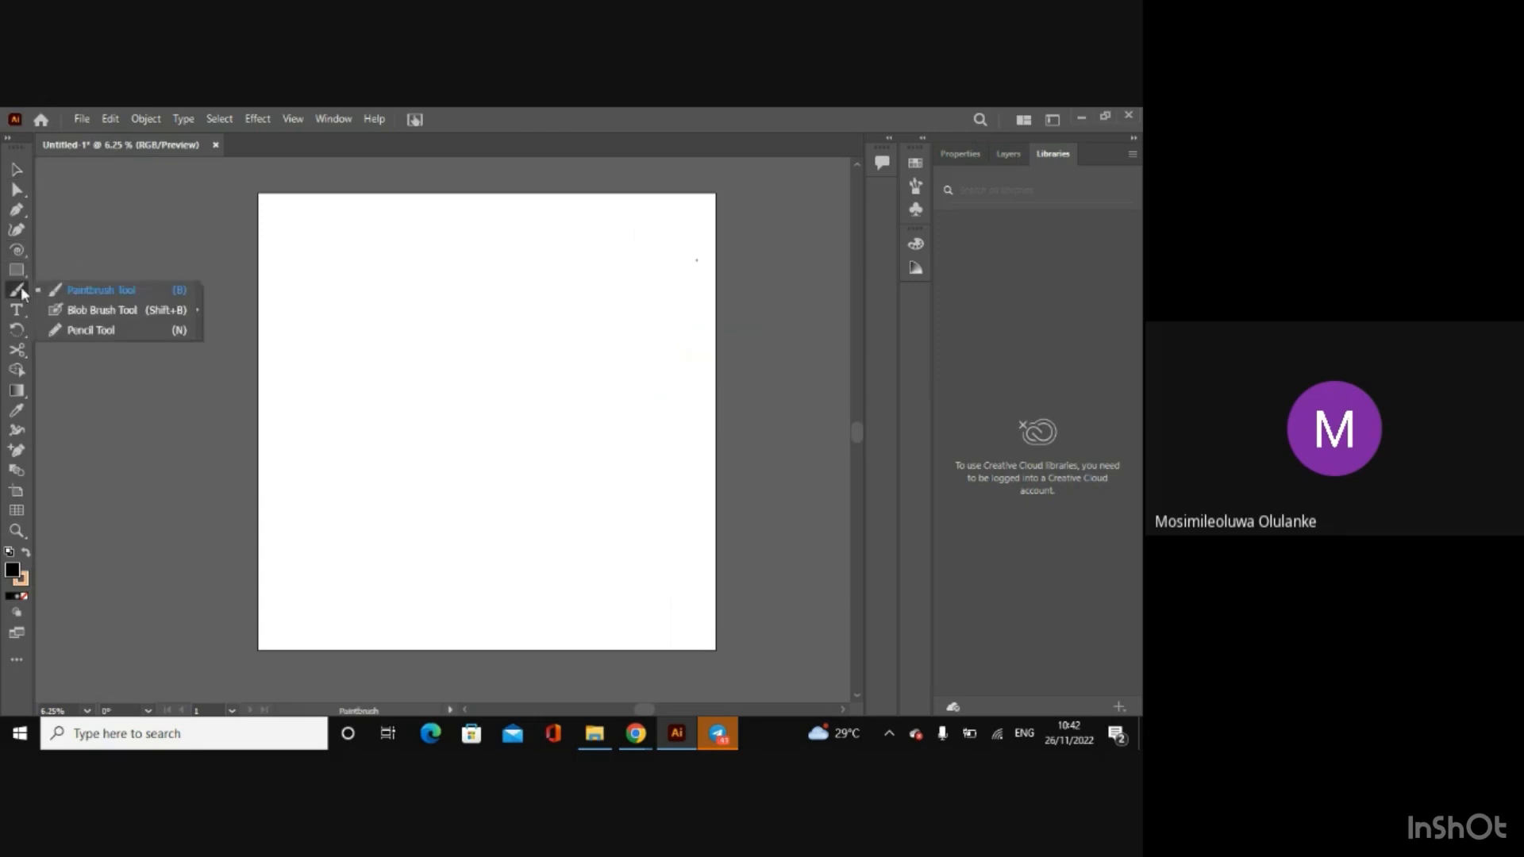
click(73, 328)
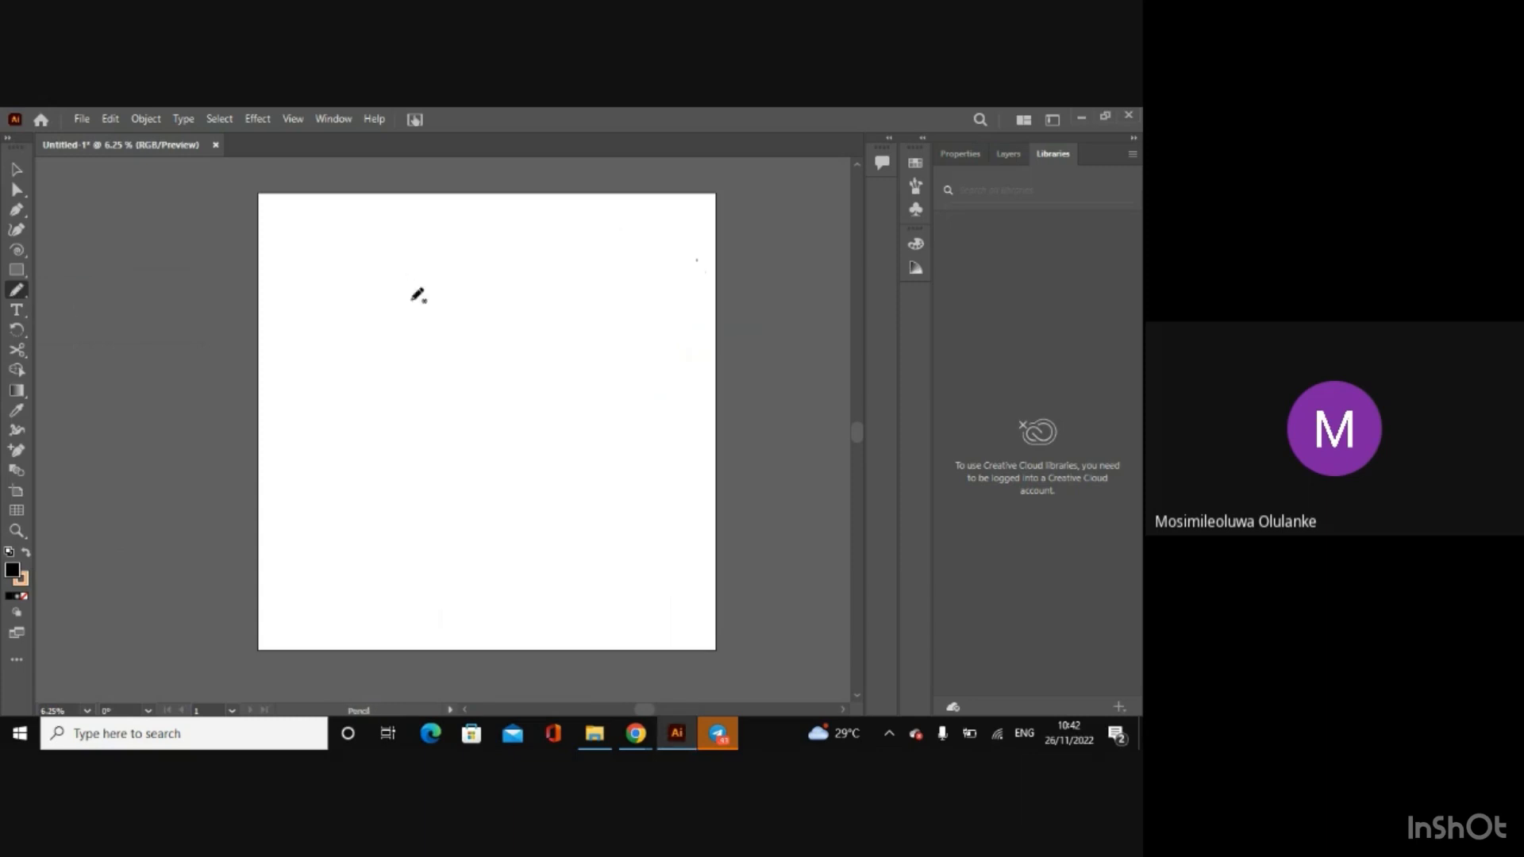
mouse_move(463, 257)
mouse_down()
mouse_move(541, 300)
mouse_move(469, 237)
mouse_move(467, 254)
mouse_up()
key(slash)
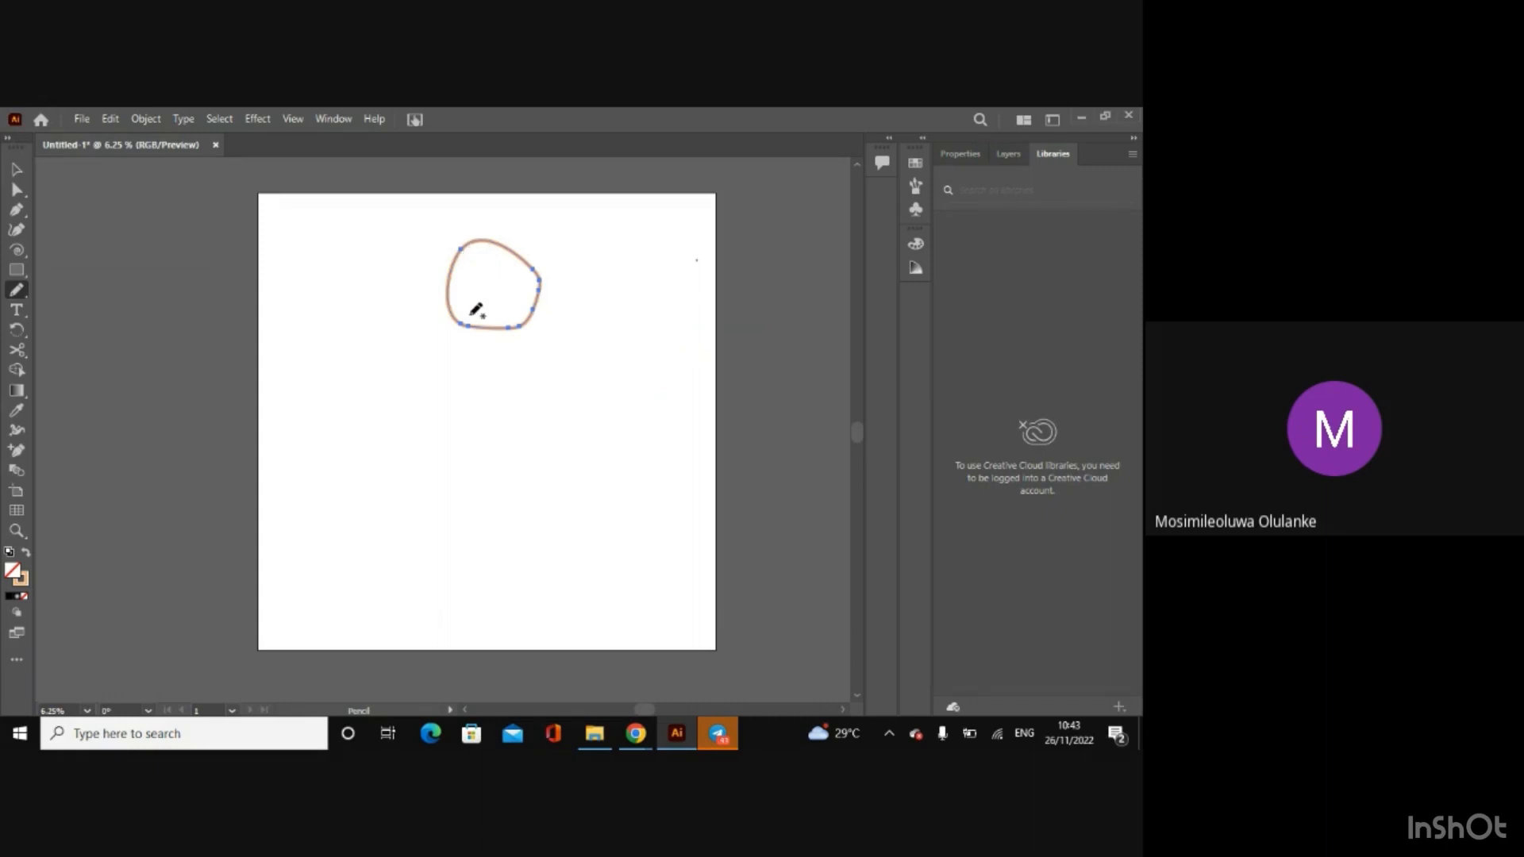
Step: Sketch two freehand neck lines below the head and a large looping body stroke across them
drag(461, 323, 418, 435)
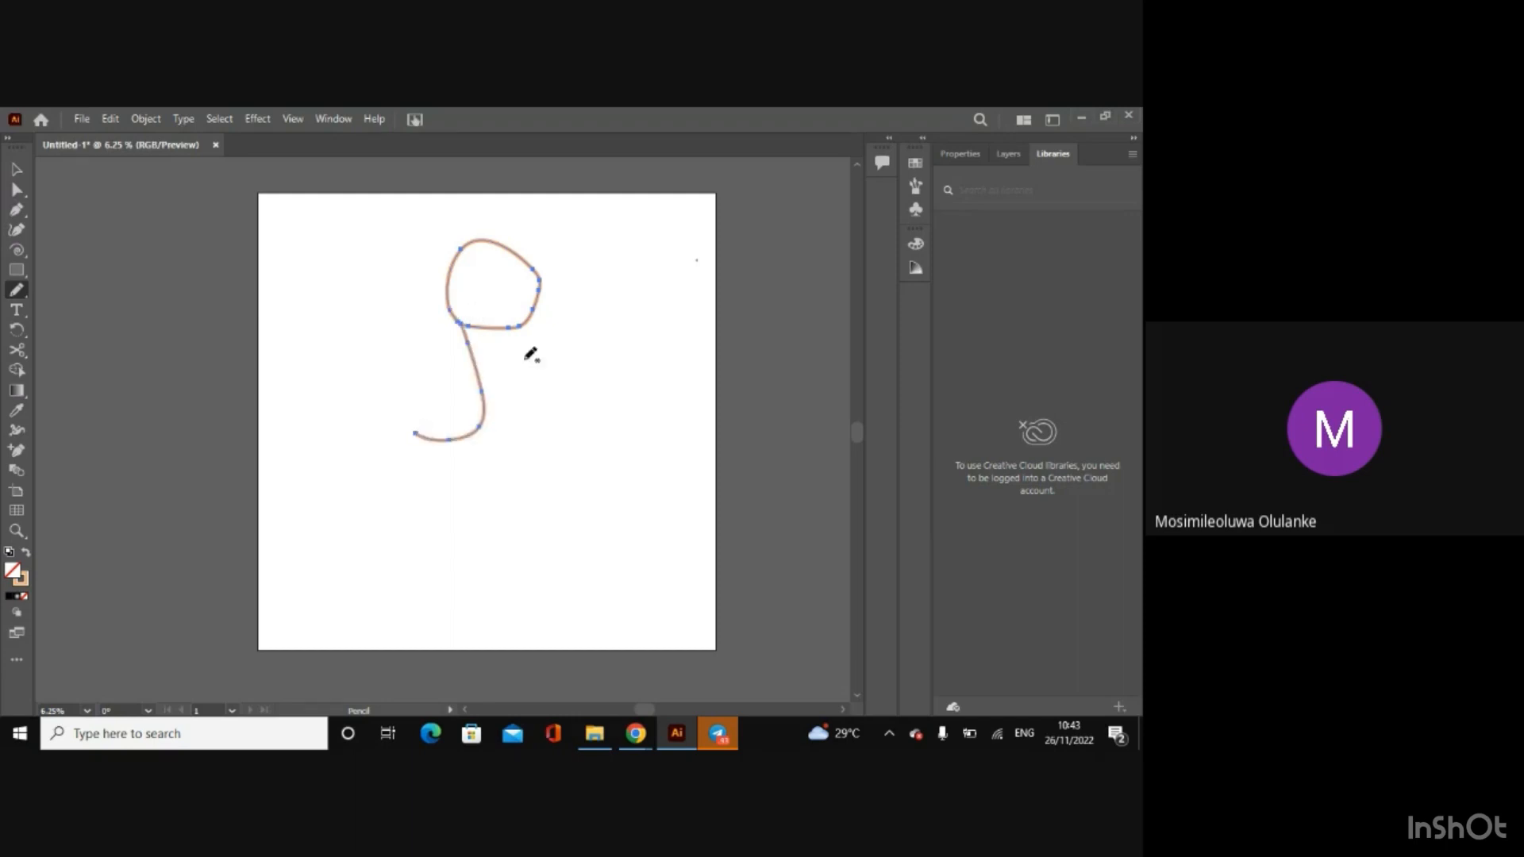
mouse_move(515, 312)
mouse_down()
mouse_move(526, 394)
mouse_move(570, 451)
mouse_up()
mouse_move(422, 402)
mouse_down()
mouse_move(618, 473)
mouse_move(389, 446)
mouse_move(497, 382)
mouse_up()
click(17, 170)
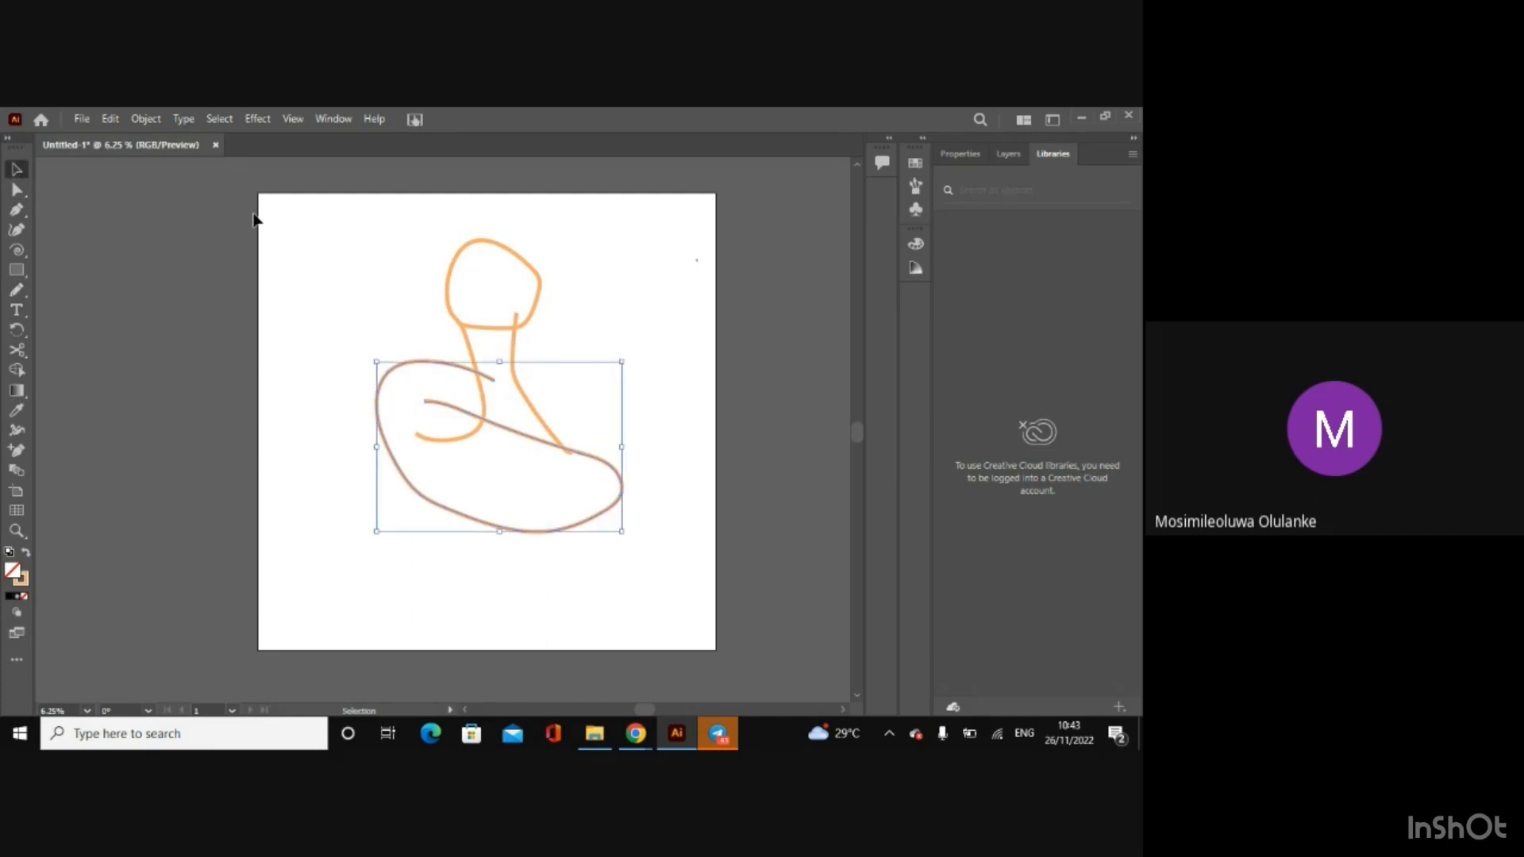
Step: Select the entire pencil sketch of head, neck and body and delete it
click(336, 270)
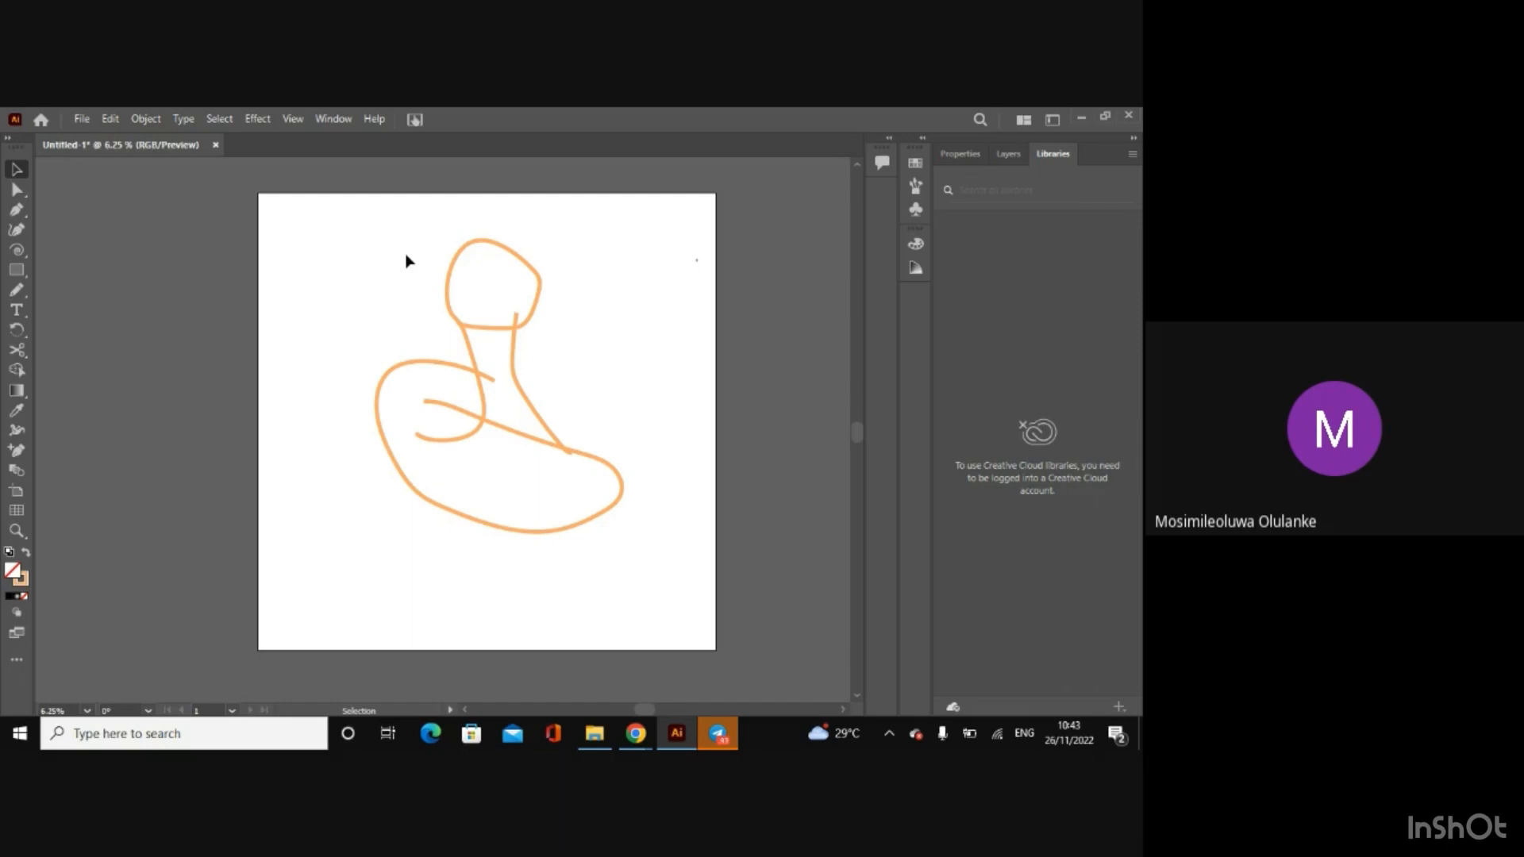
drag(407, 260, 618, 498)
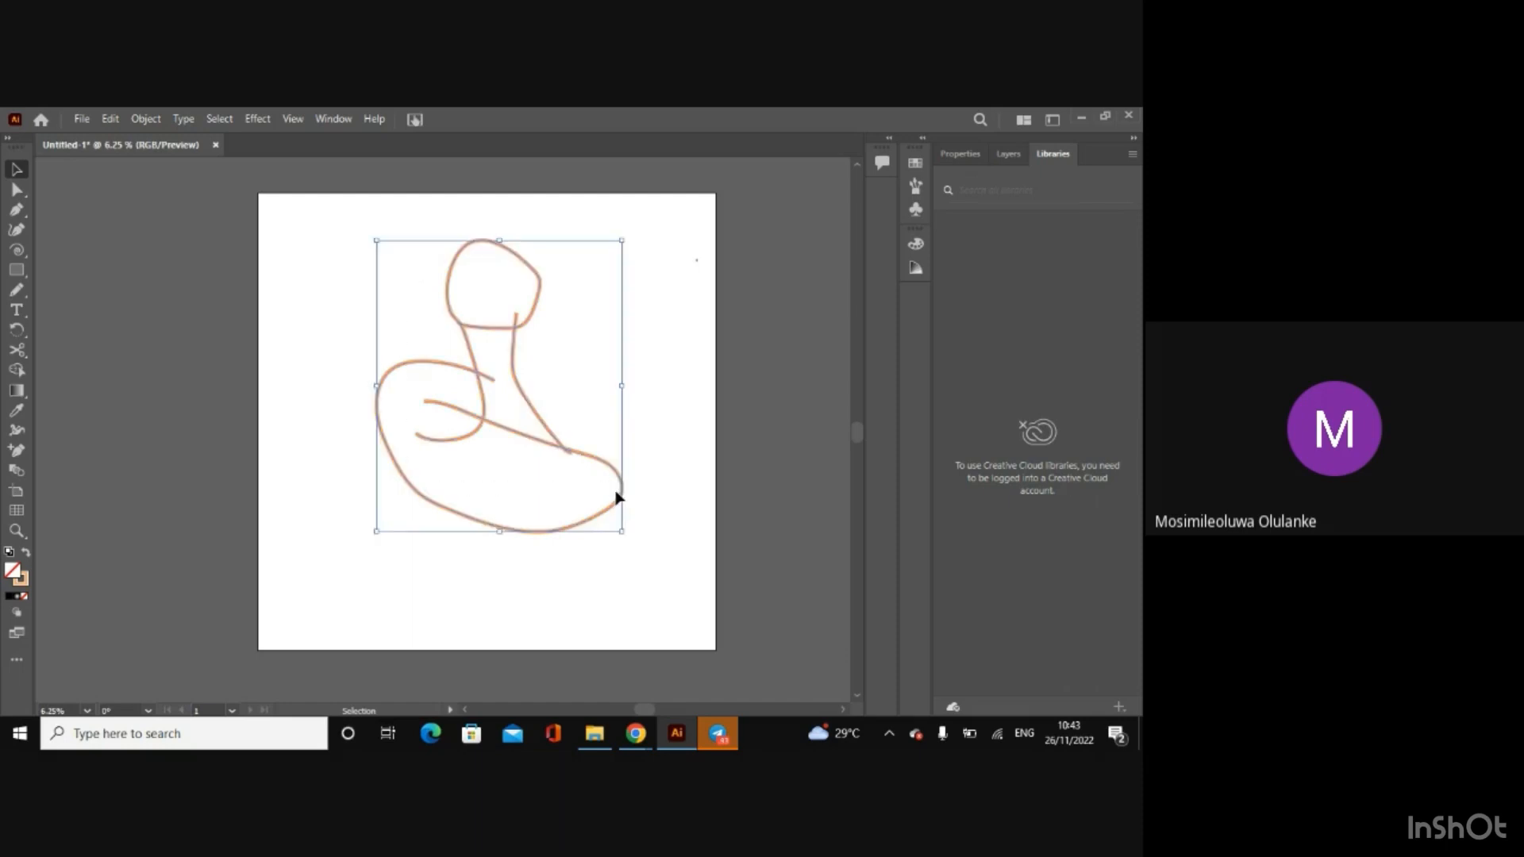
key(Delete)
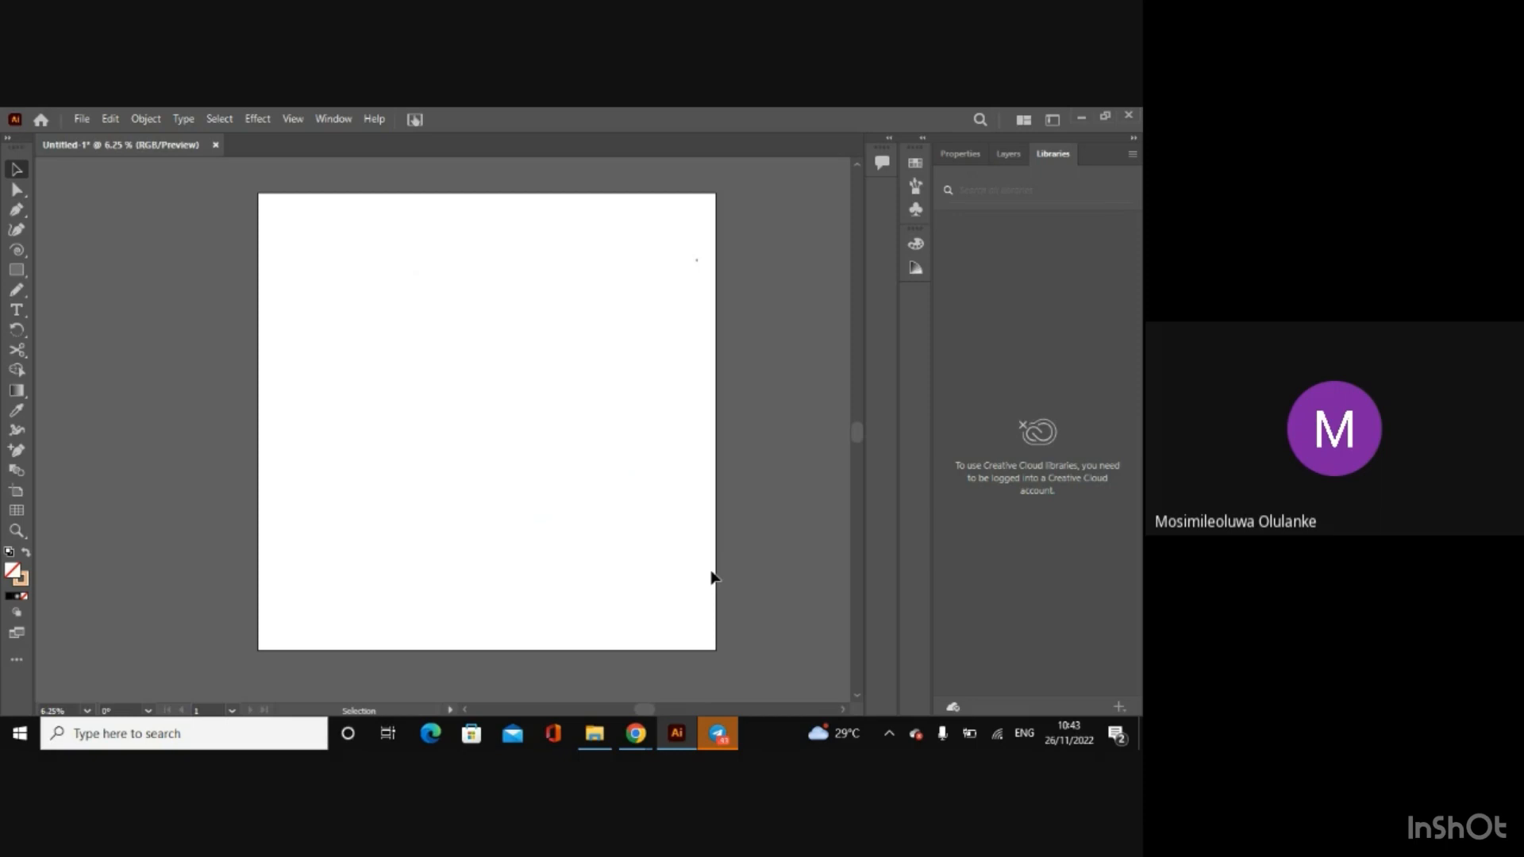
Step: Switch to File Explorer, maximize the Afen Project folder, and open Background.ai
click(595, 734)
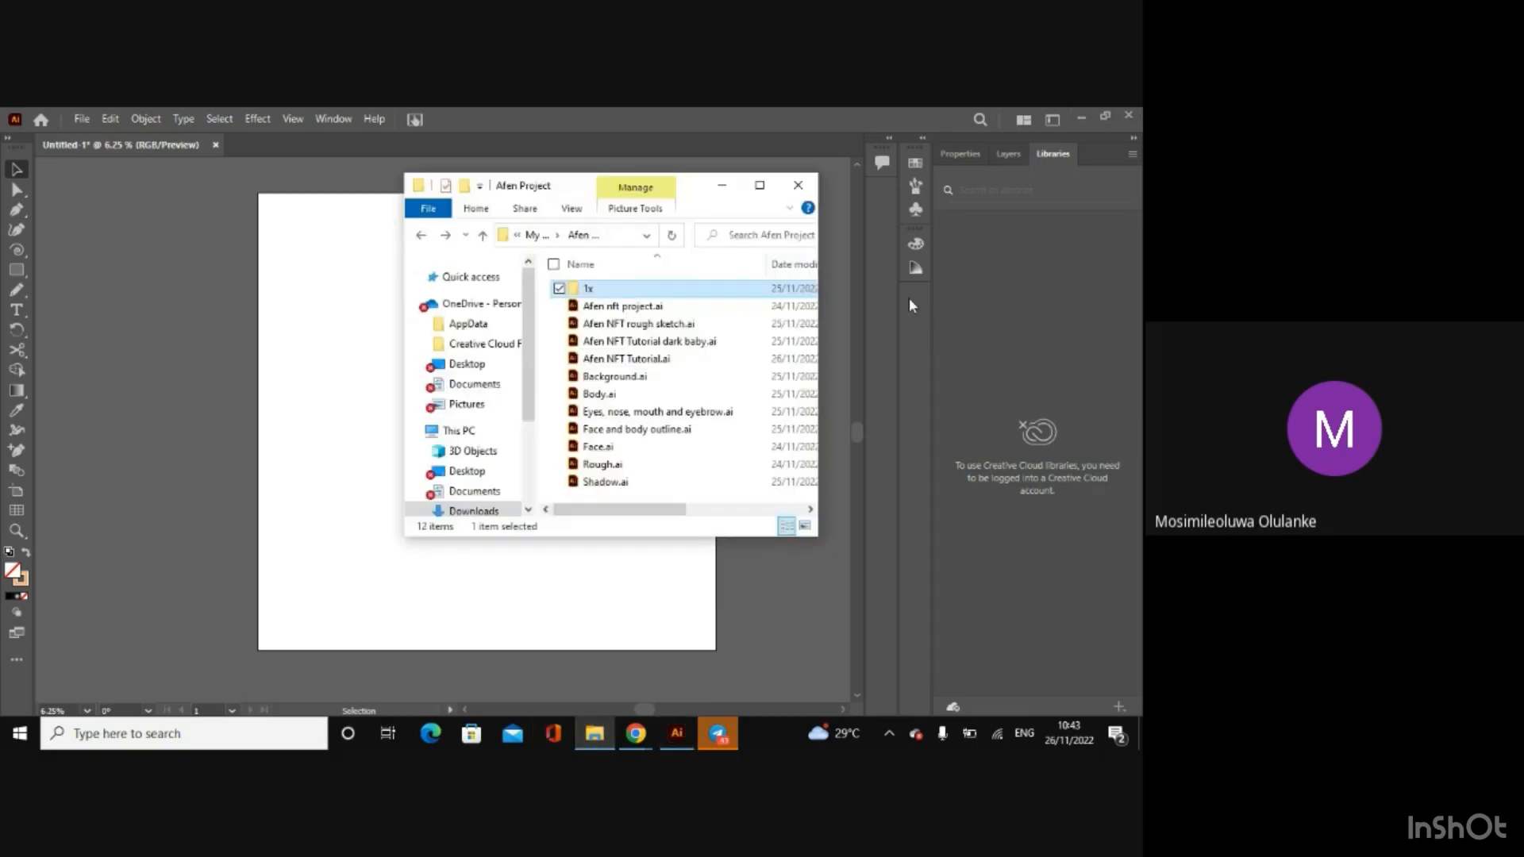
click(759, 185)
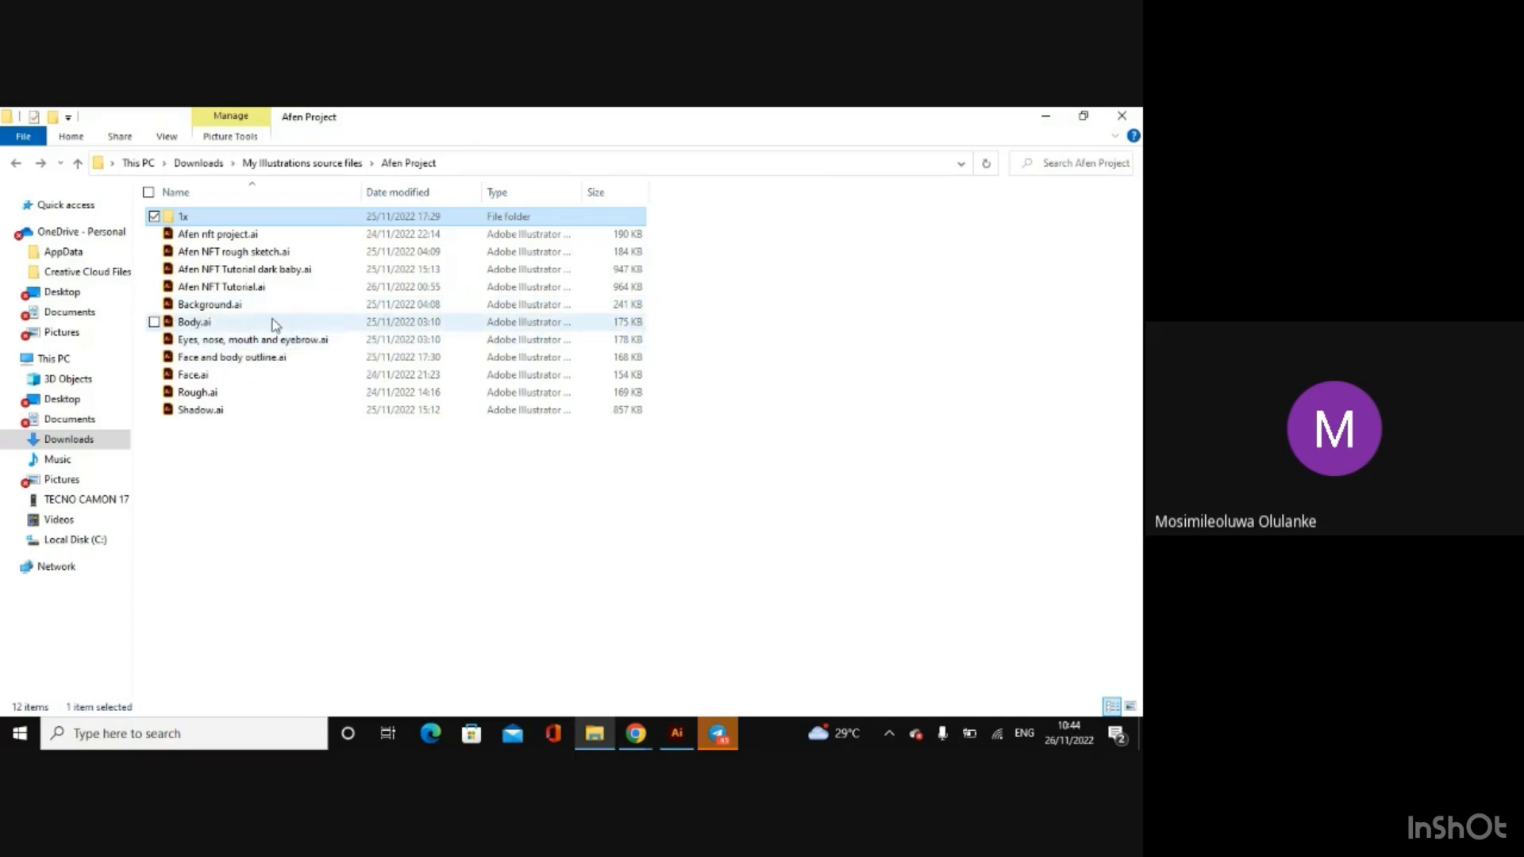
click(225, 308)
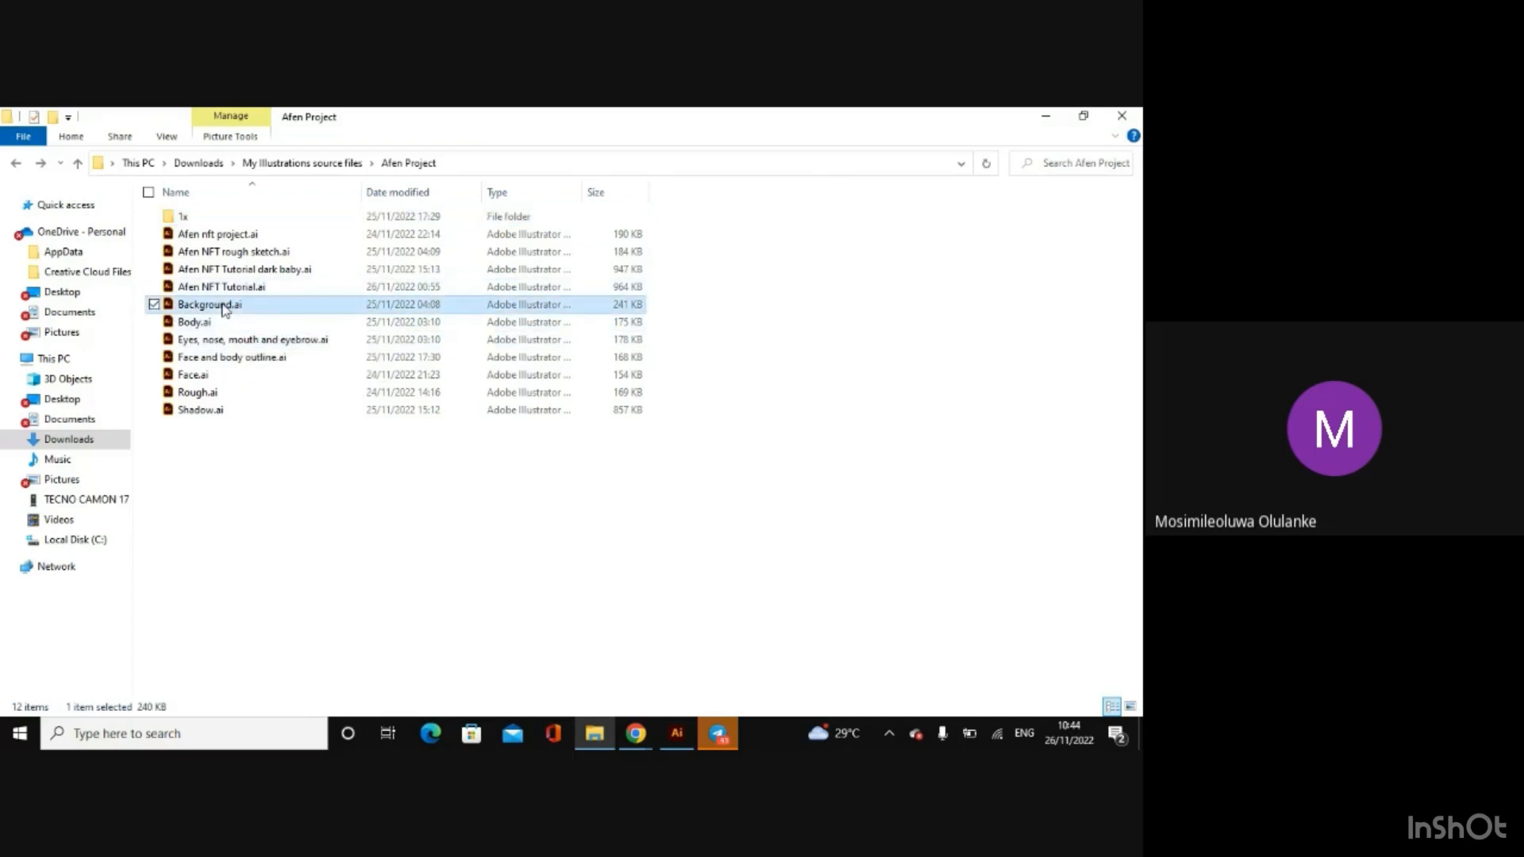
double_click(226, 309)
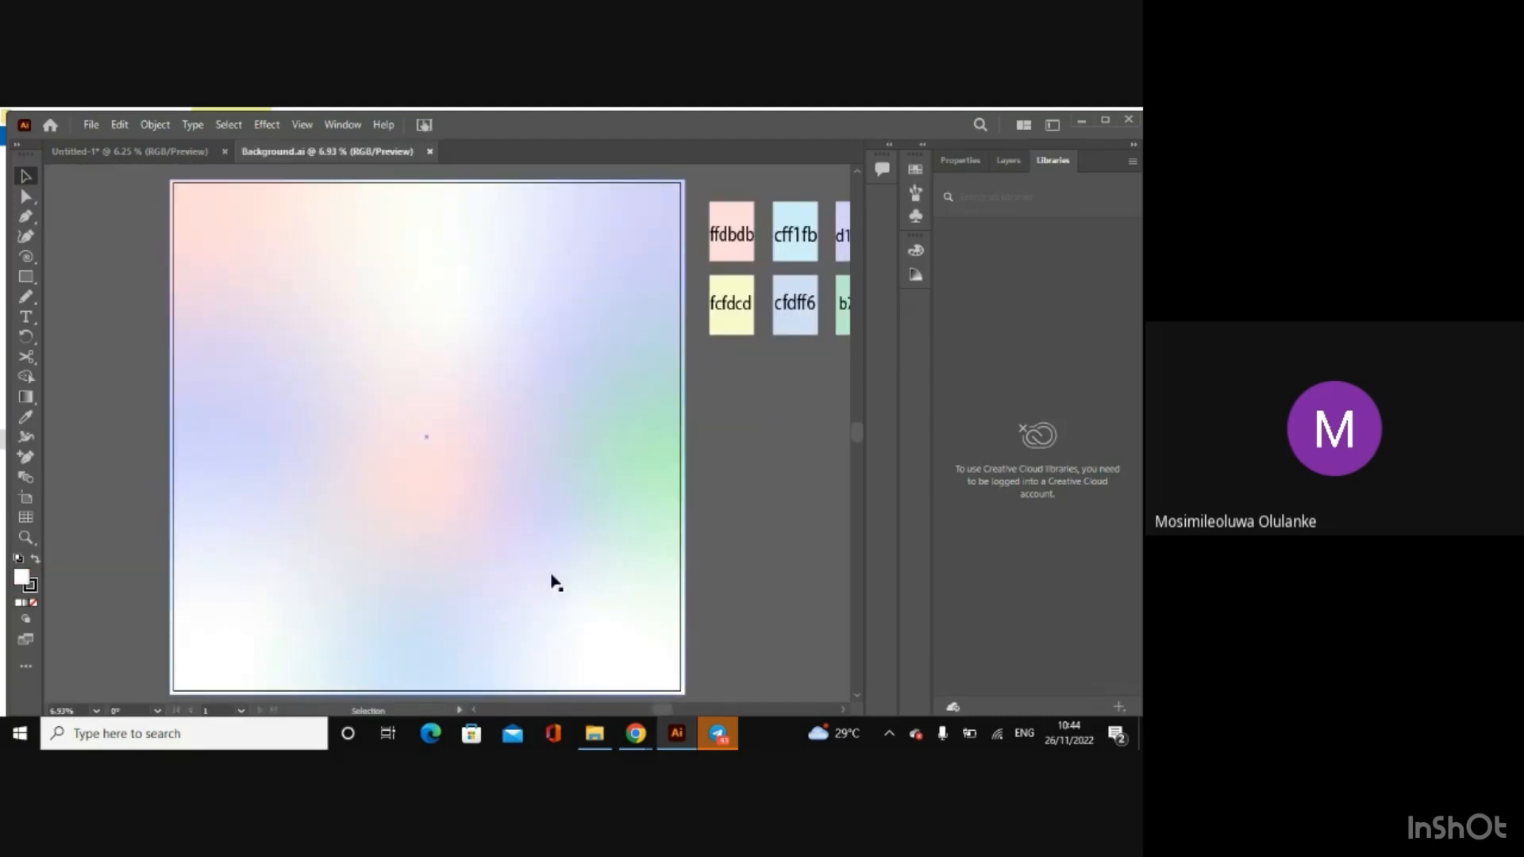
Step: Return to the Afen Project folder and open Body.ai in Illustrator
mouse_move(595, 734)
click(500, 649)
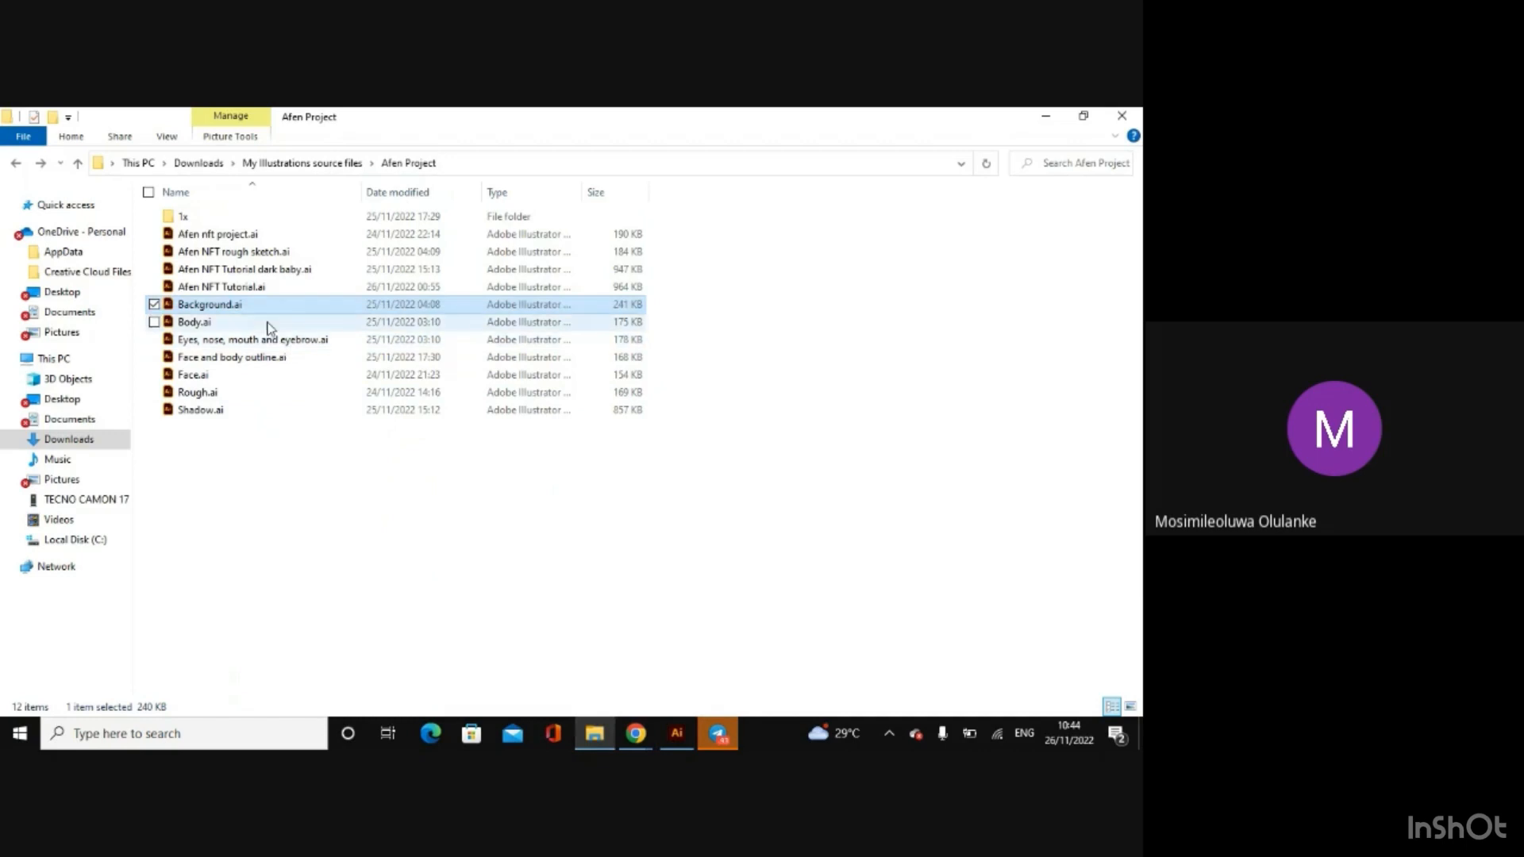
double_click(273, 323)
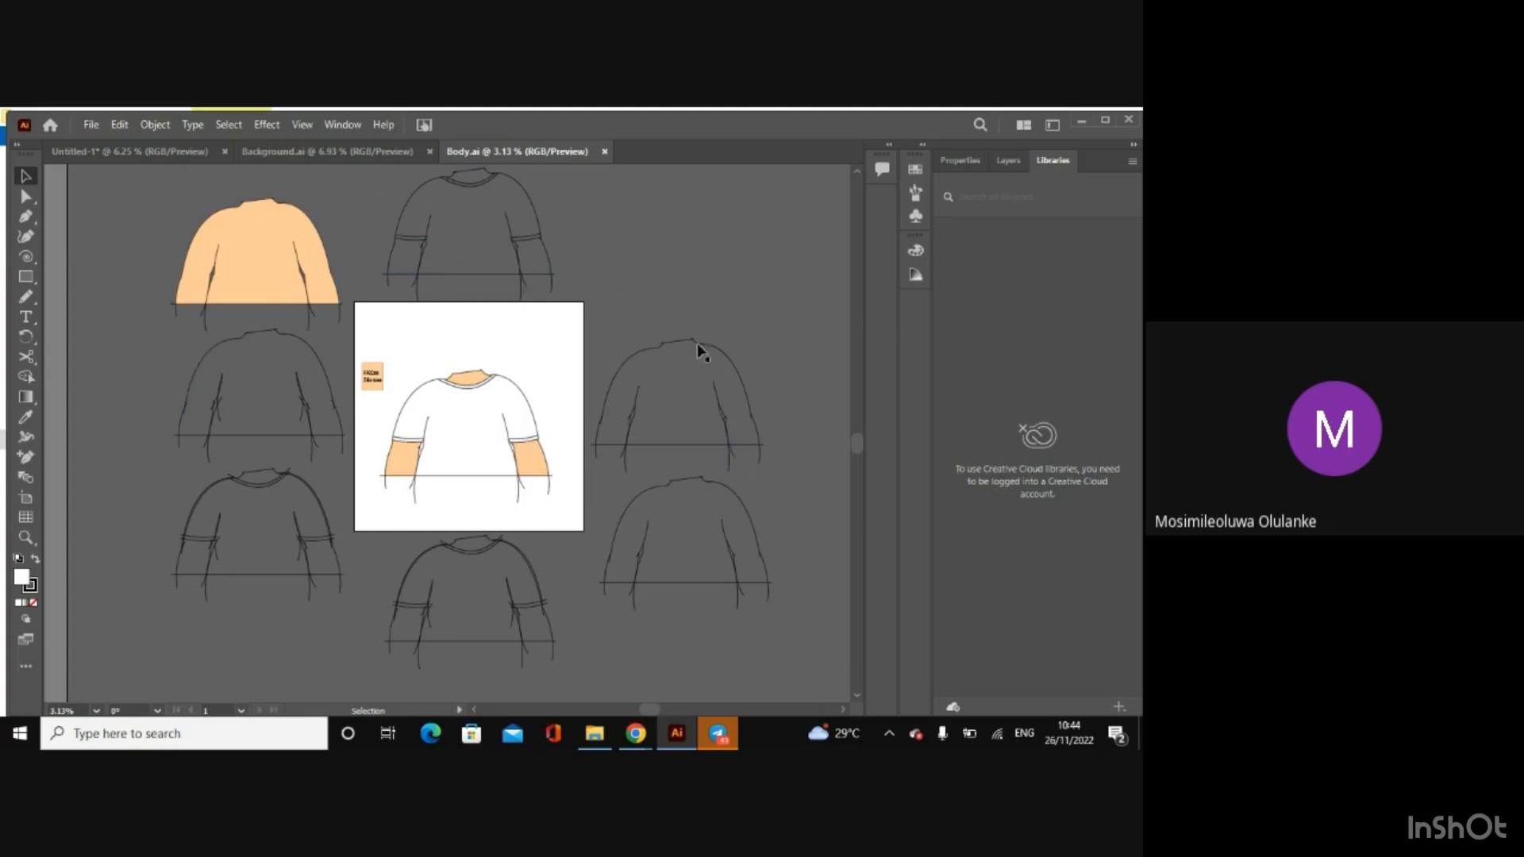
Step: Close the File Explorer window, reopen the Afen Project folder from Quick access, and open Eyes, nose, mouth and eyebrow.ai
click(594, 734)
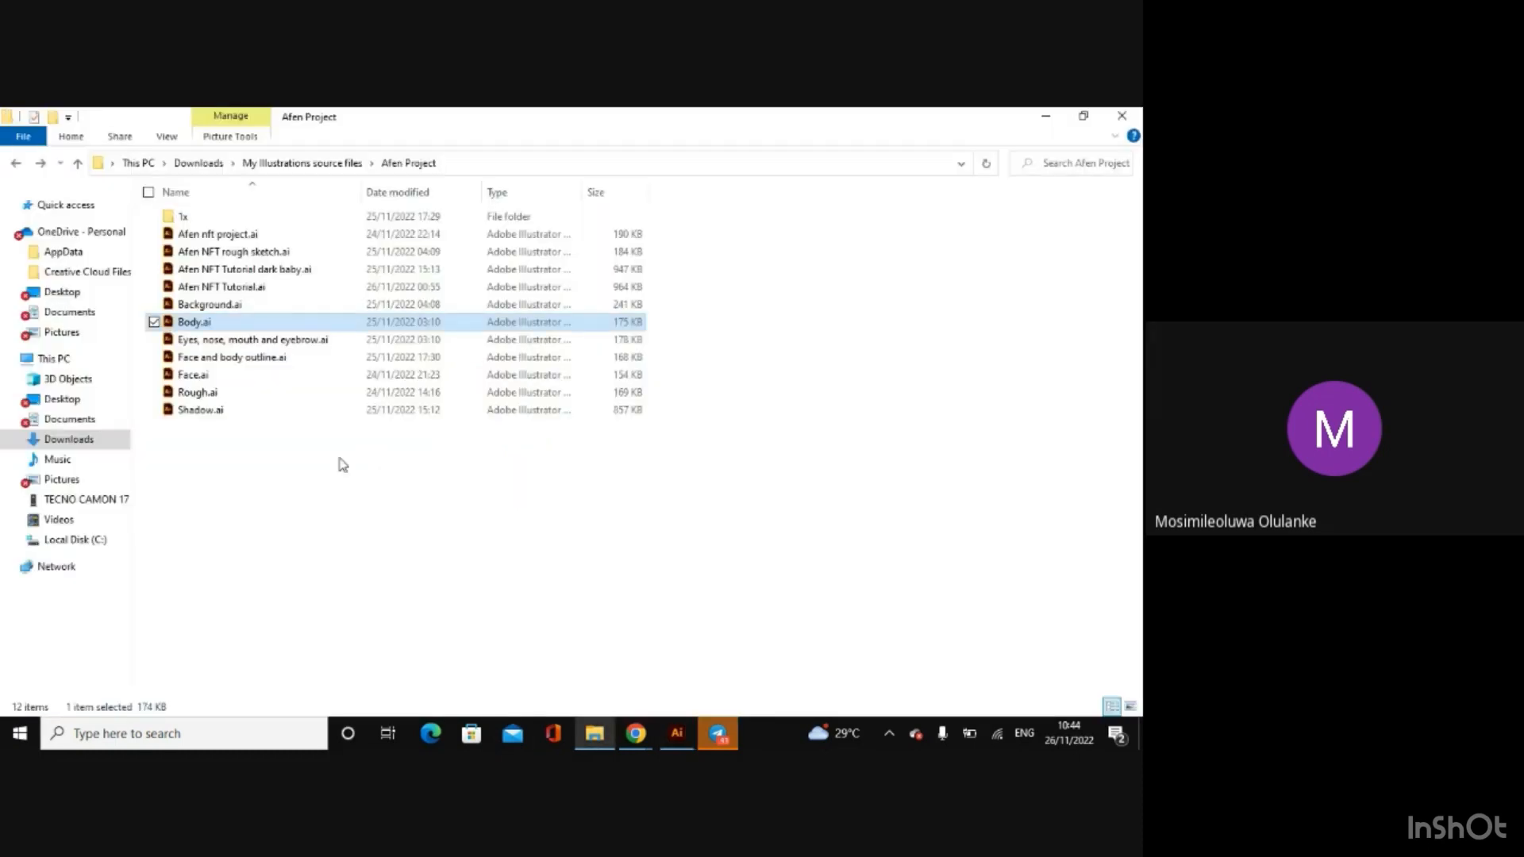
click(1121, 116)
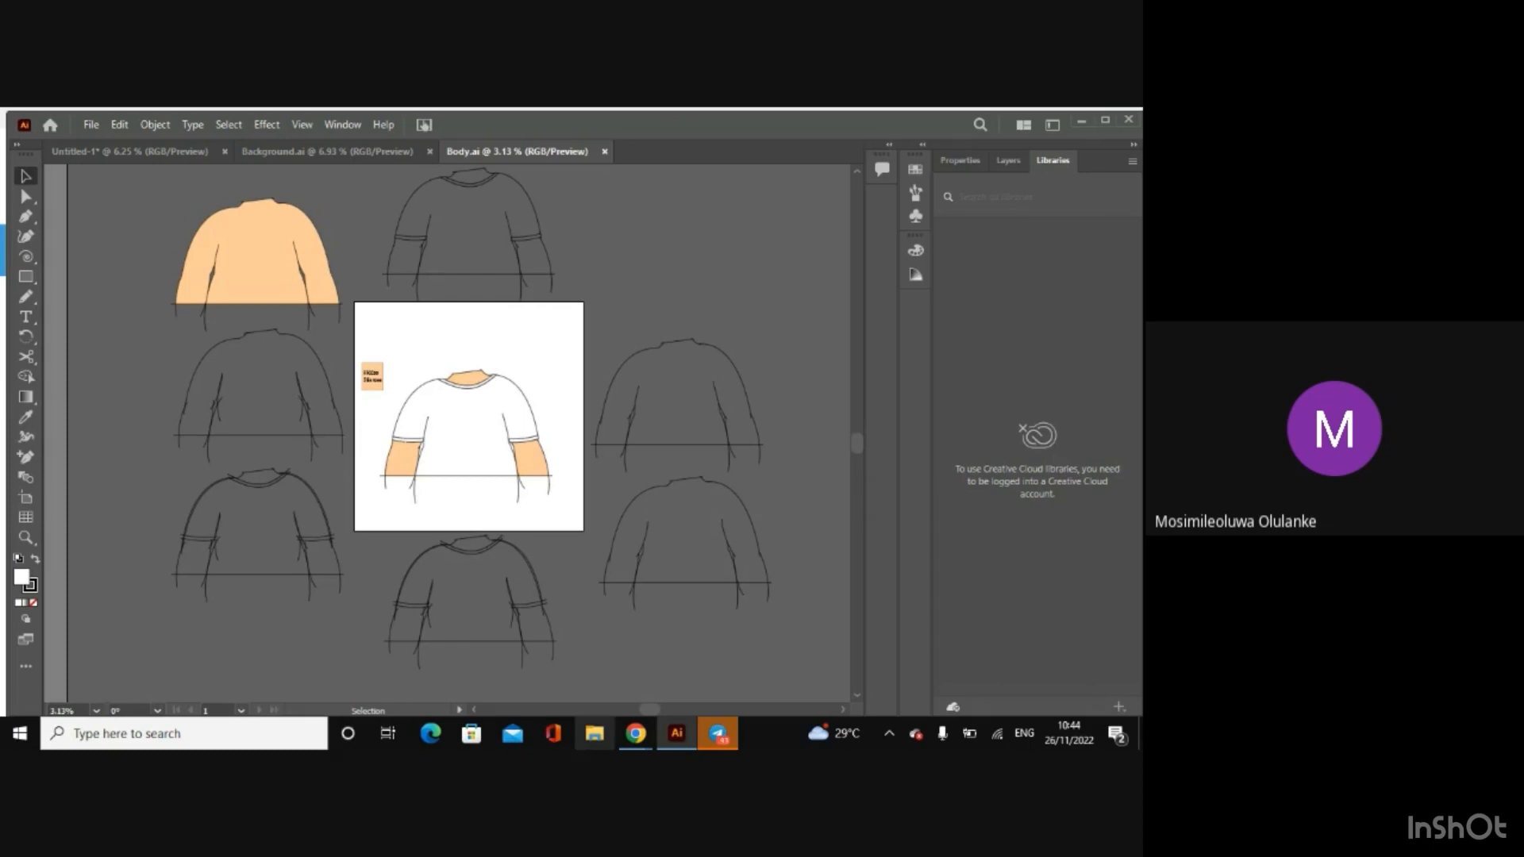
click(595, 734)
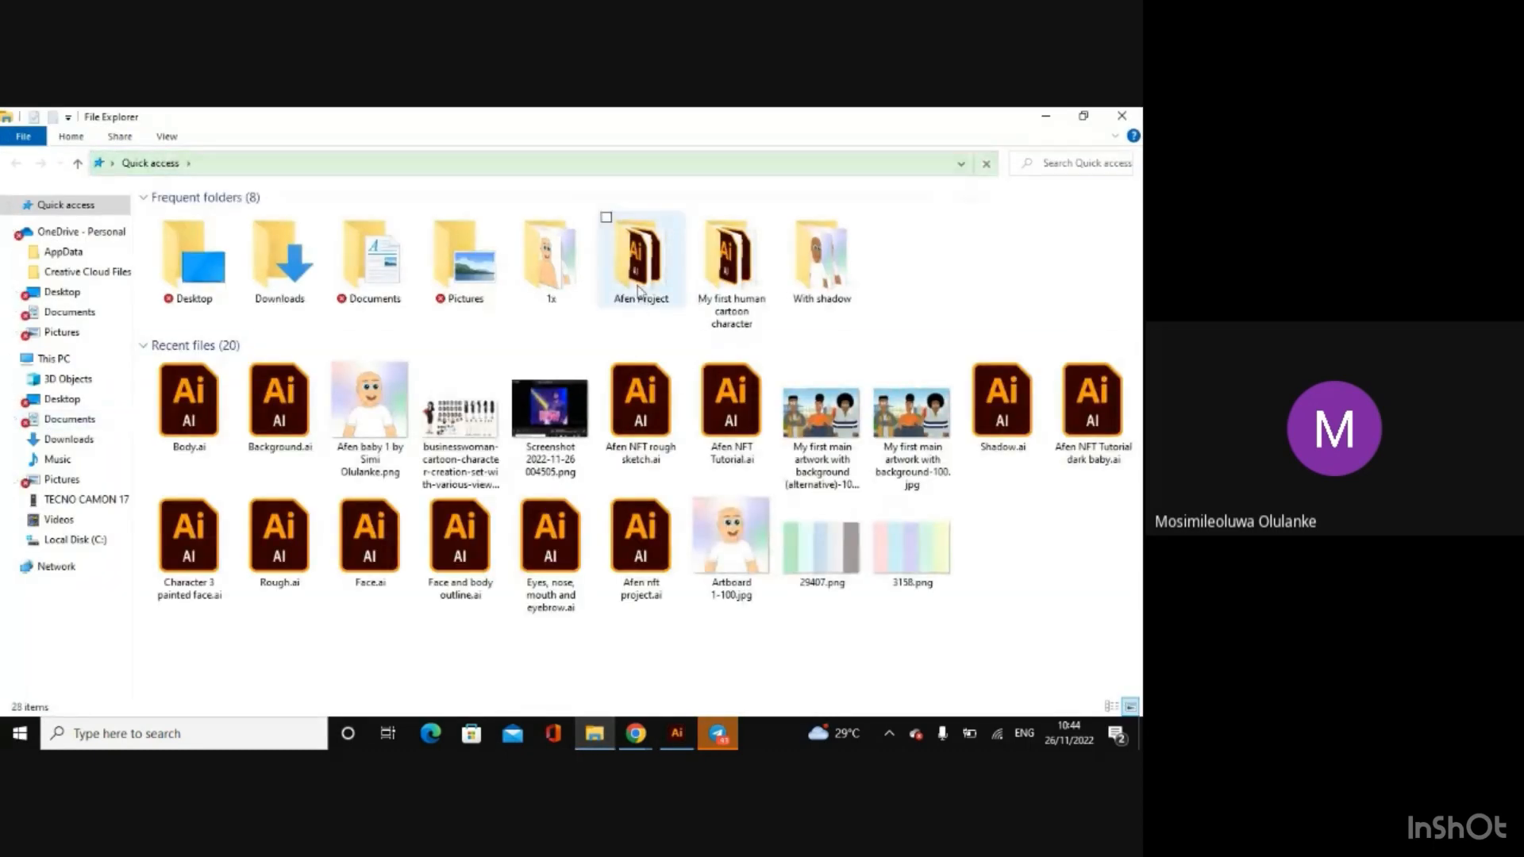
double_click(639, 270)
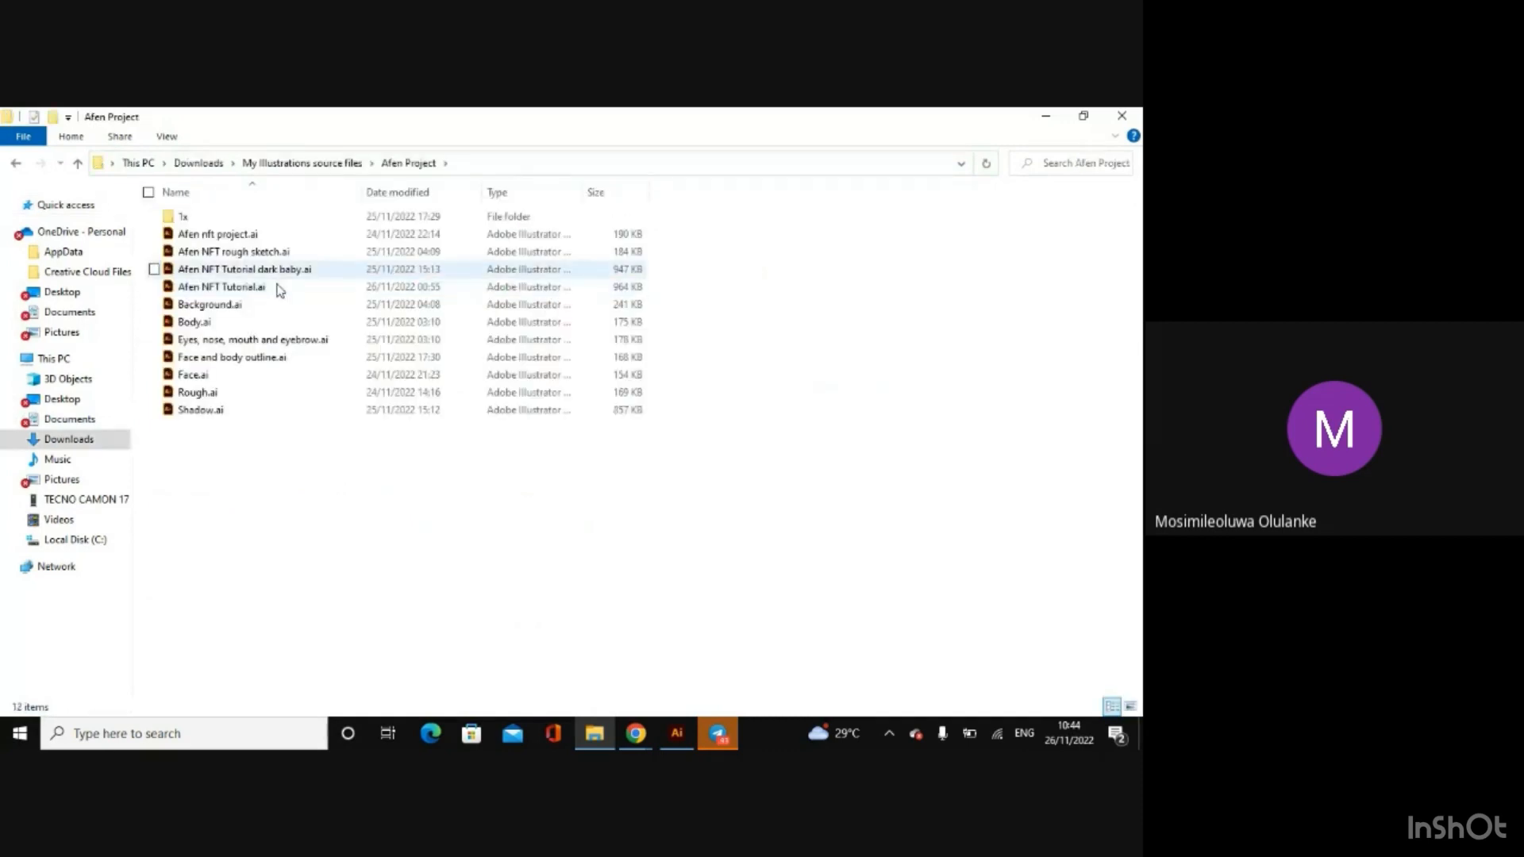
double_click(247, 343)
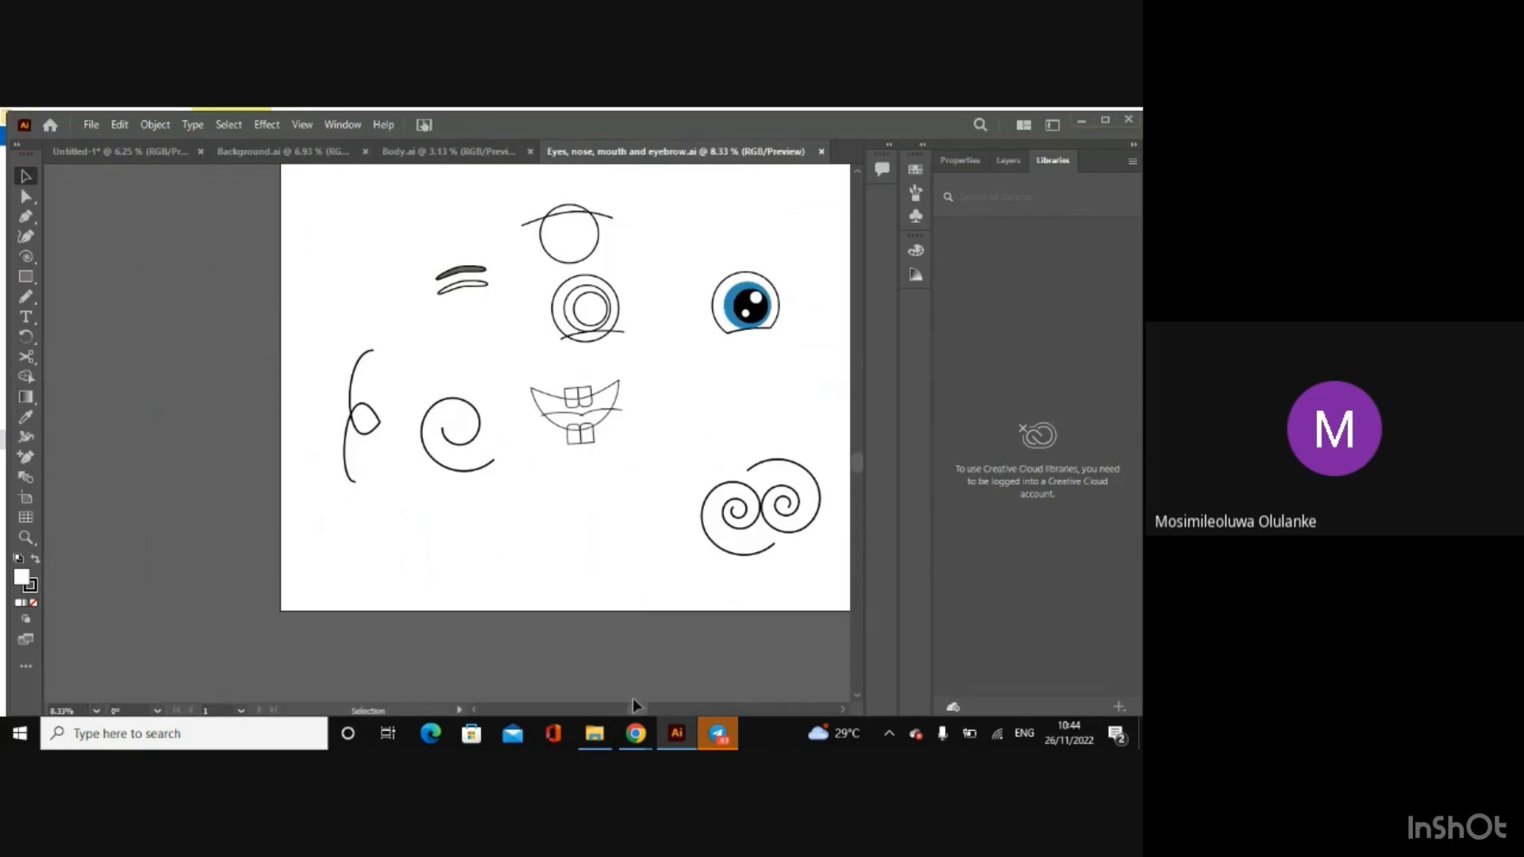
Step: Bring the whole artboard of eye, nose, mouth and eyebrow drawings into view
drag(635, 708, 665, 708)
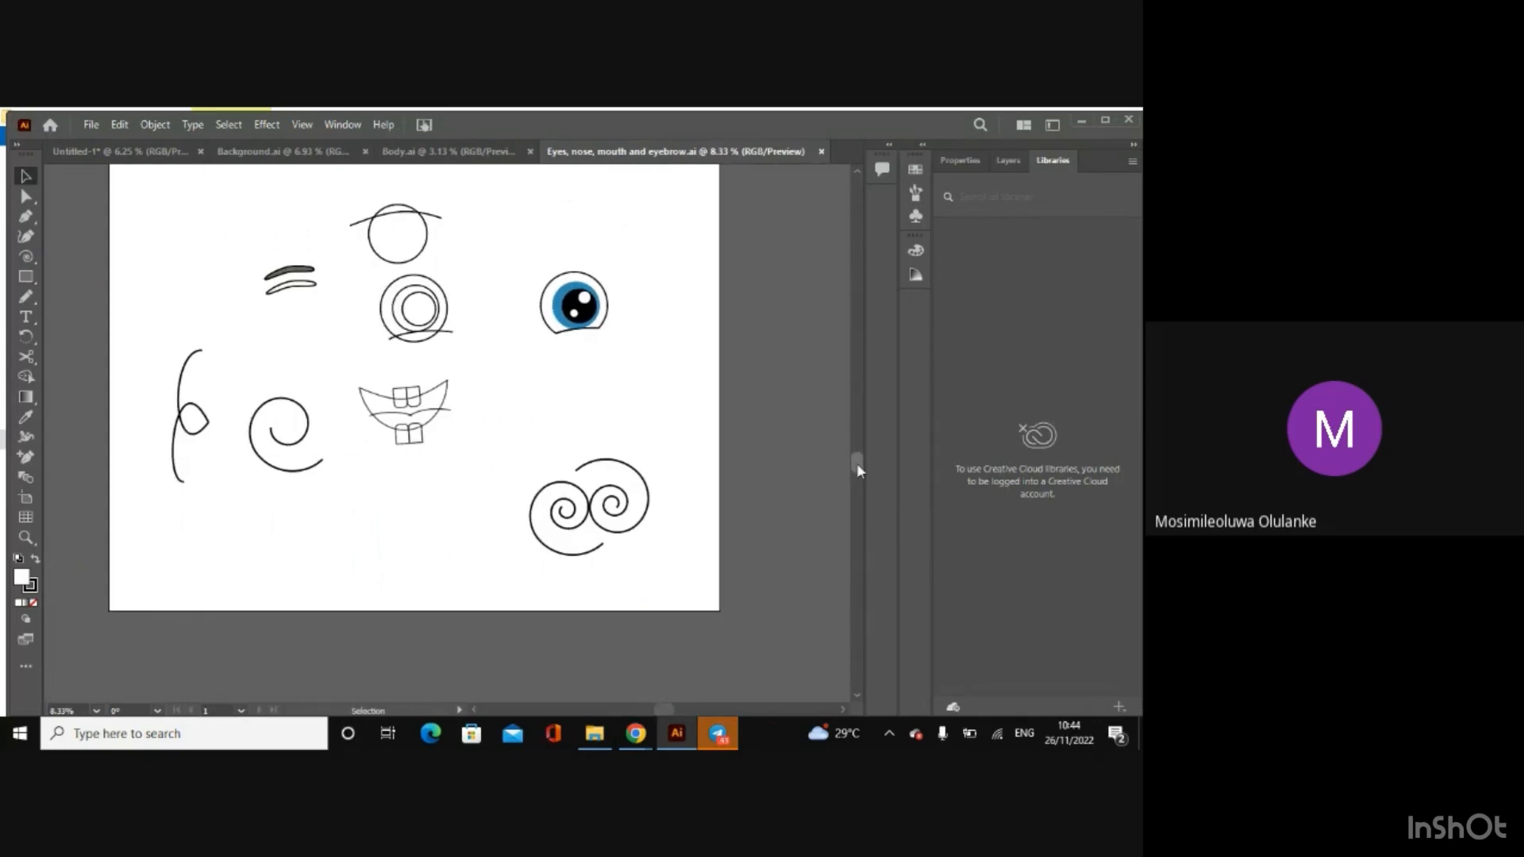
drag(856, 463, 854, 435)
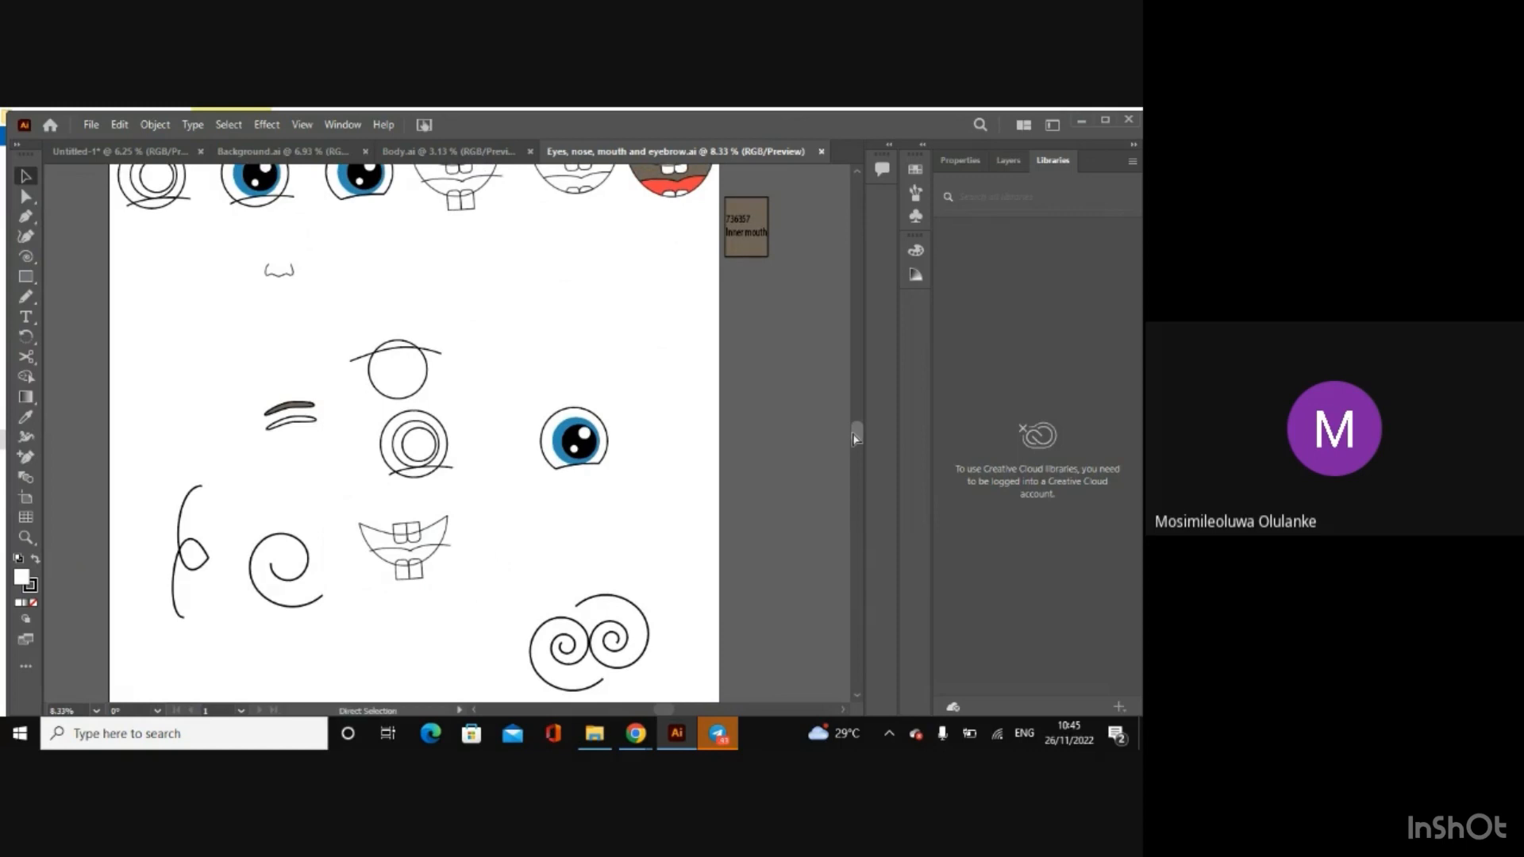
key(ctrl+minus)
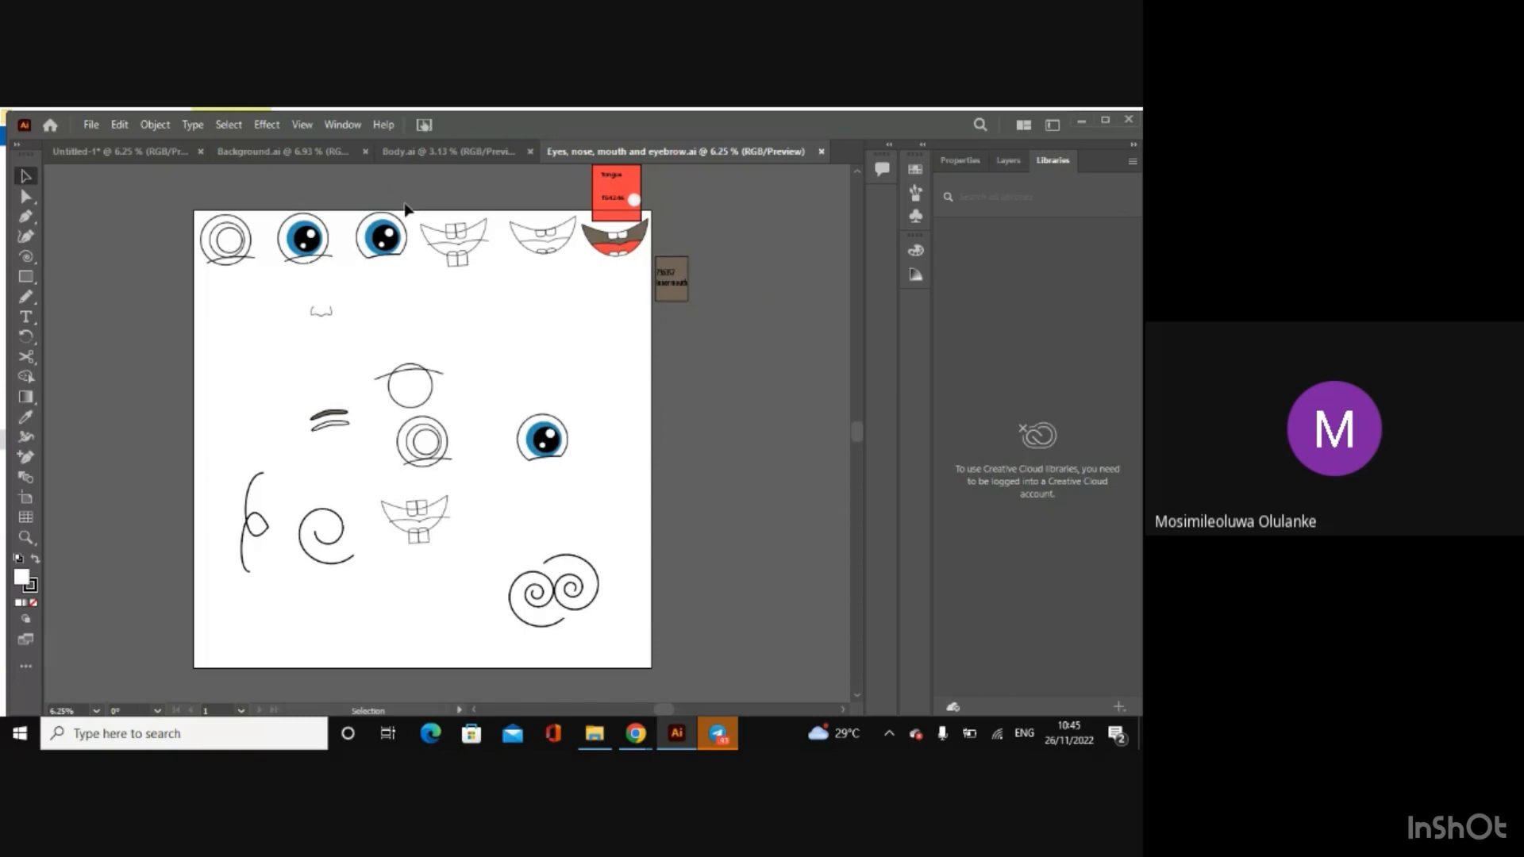
Step: Switch to the Google Meet call in Chrome to check on the meeting, and return to Illustrator
mouse_move(638, 729)
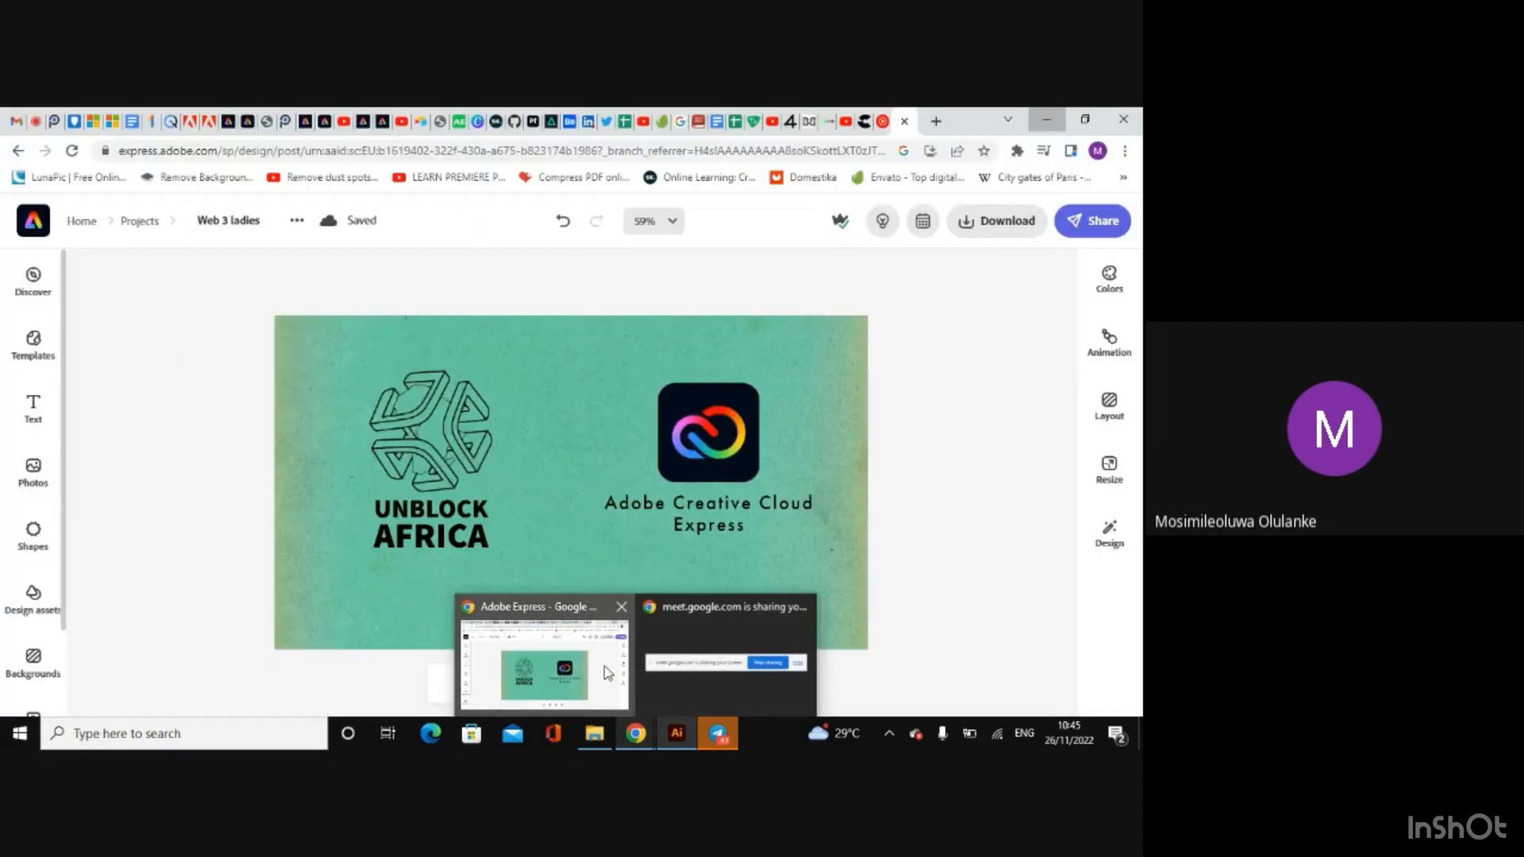
click(604, 666)
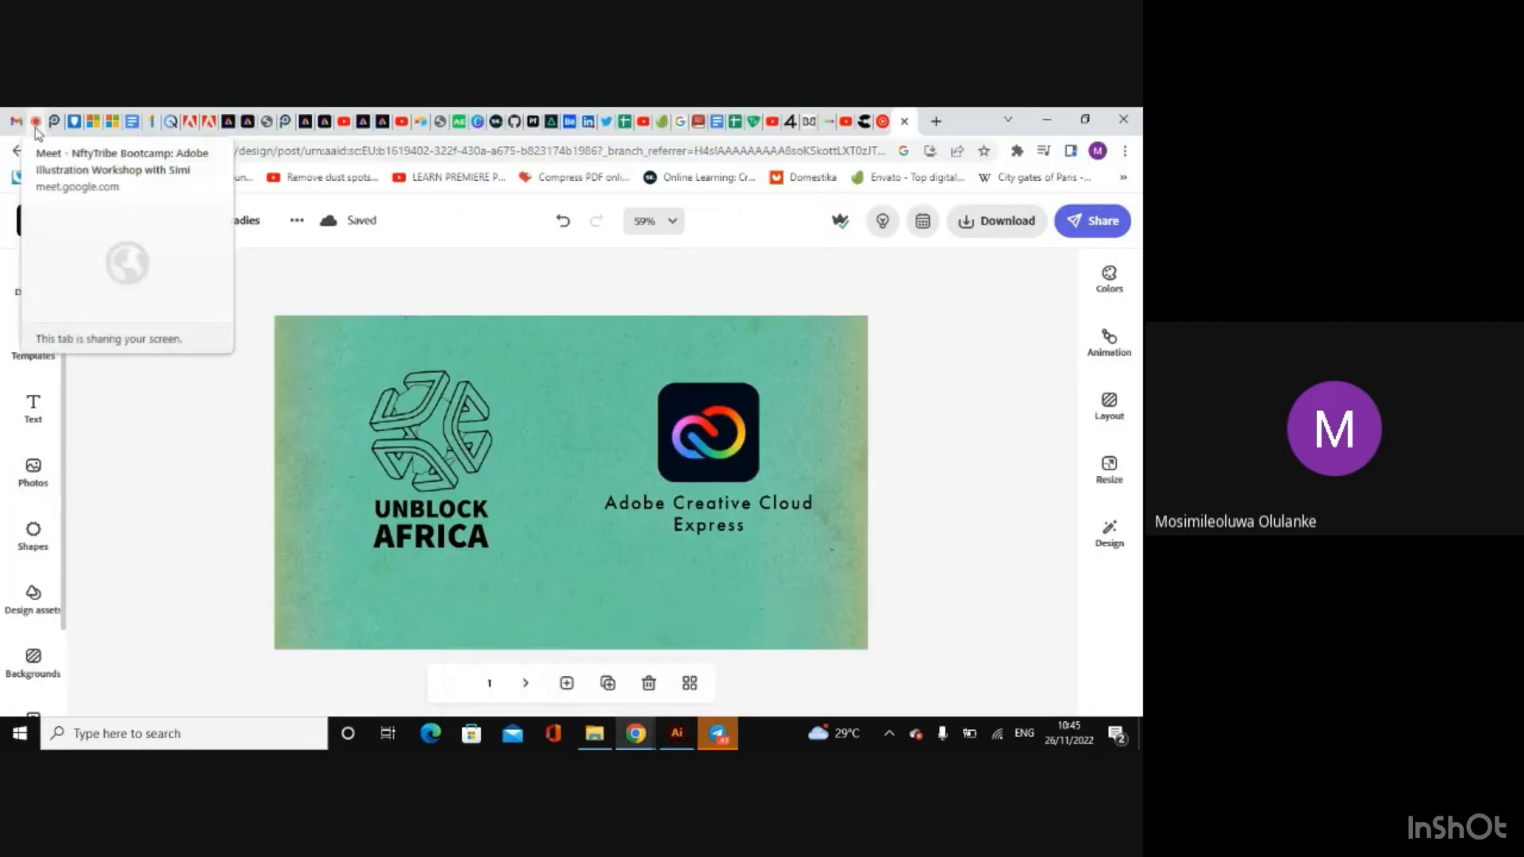
click(32, 120)
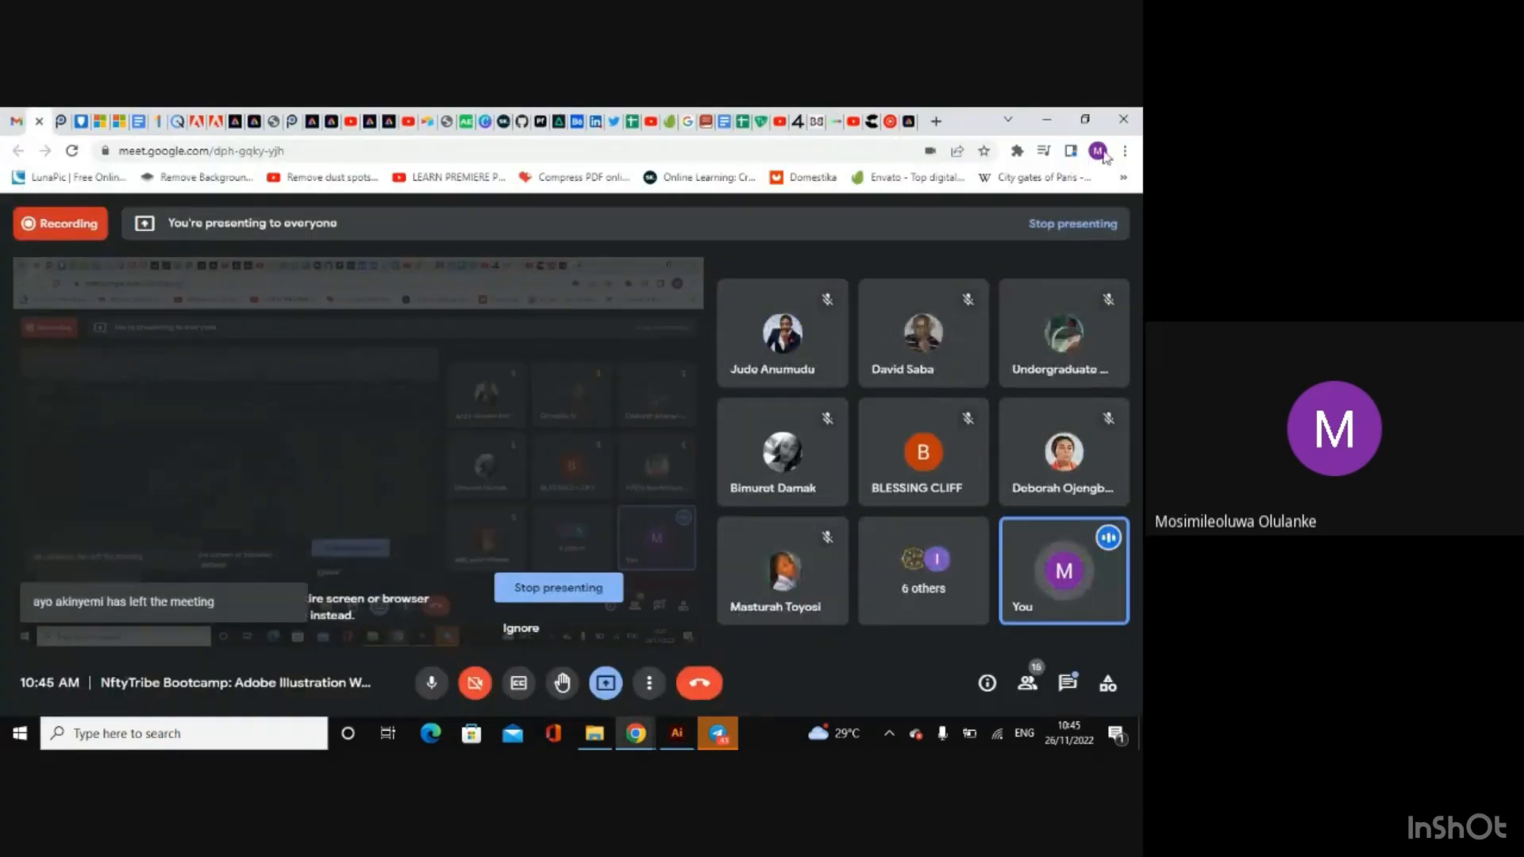
click(1046, 119)
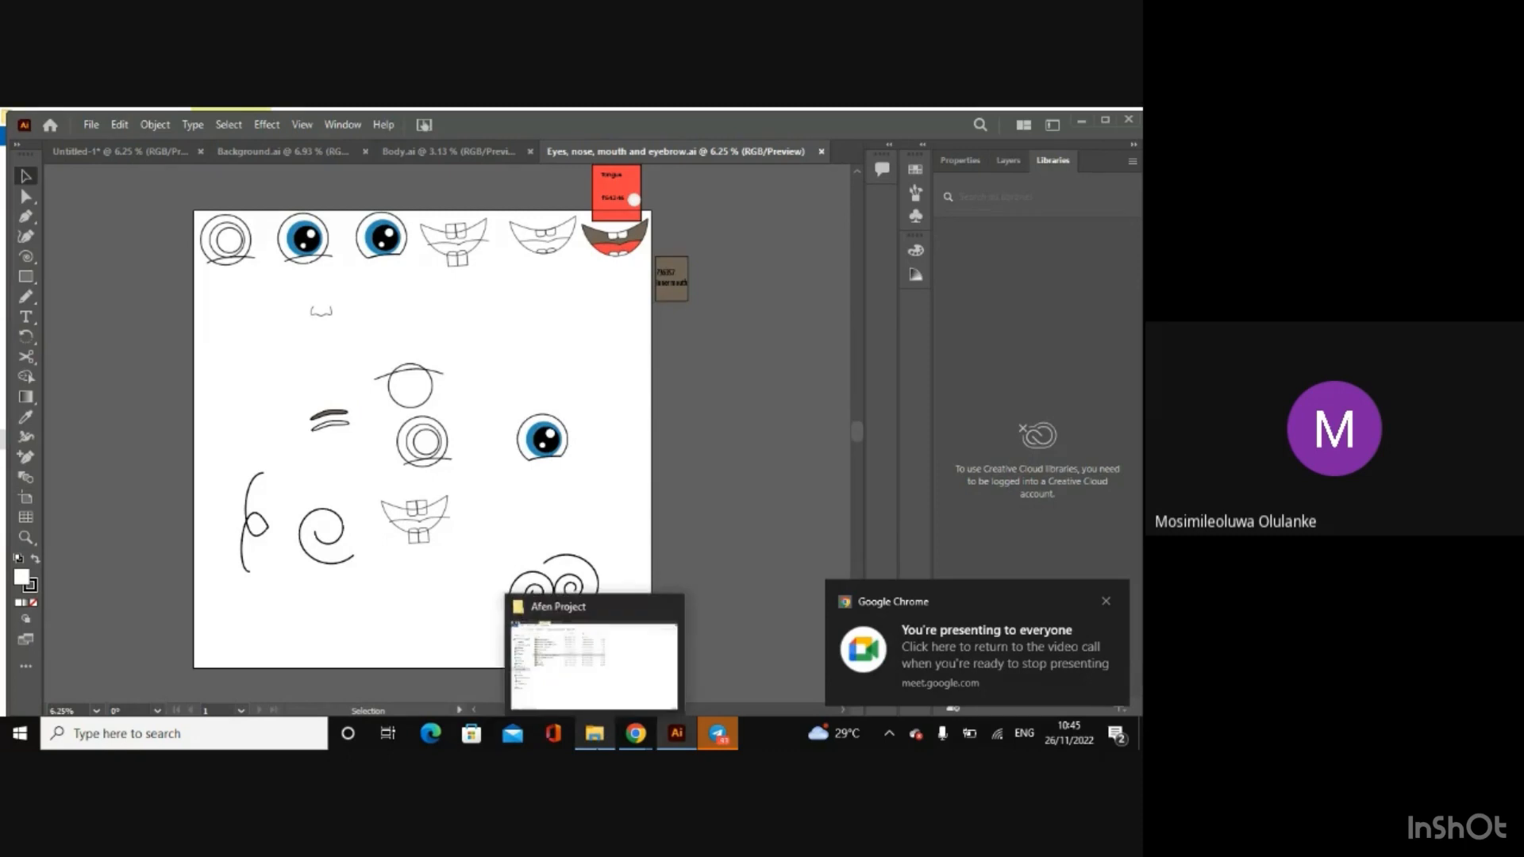
Step: Open Face and body outline.ai and Face.ai from the Afen Project folder in Illustrator
click(595, 733)
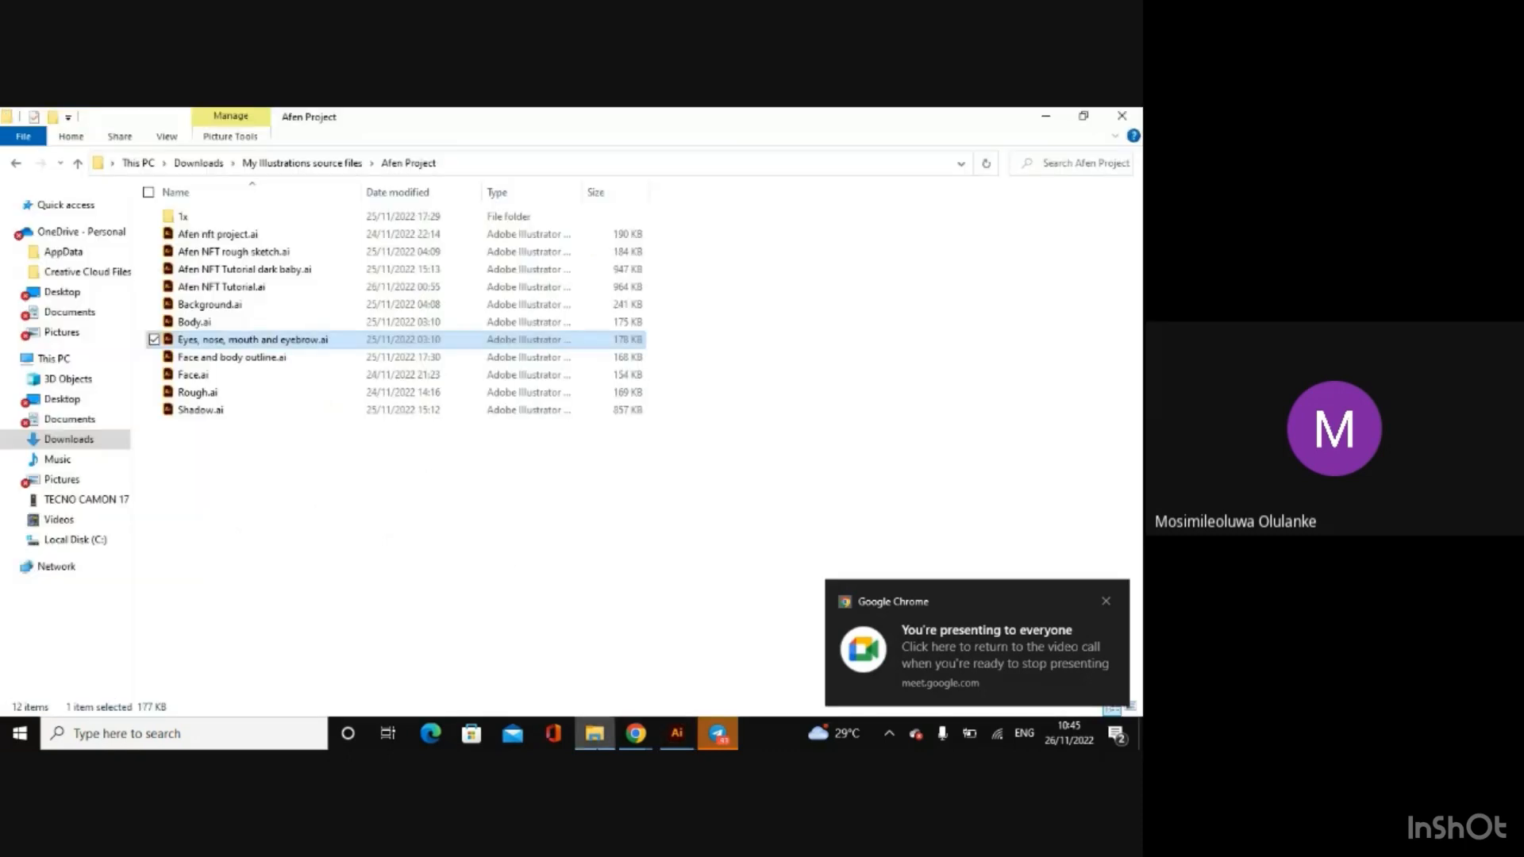
click(266, 359)
double_click(266, 359)
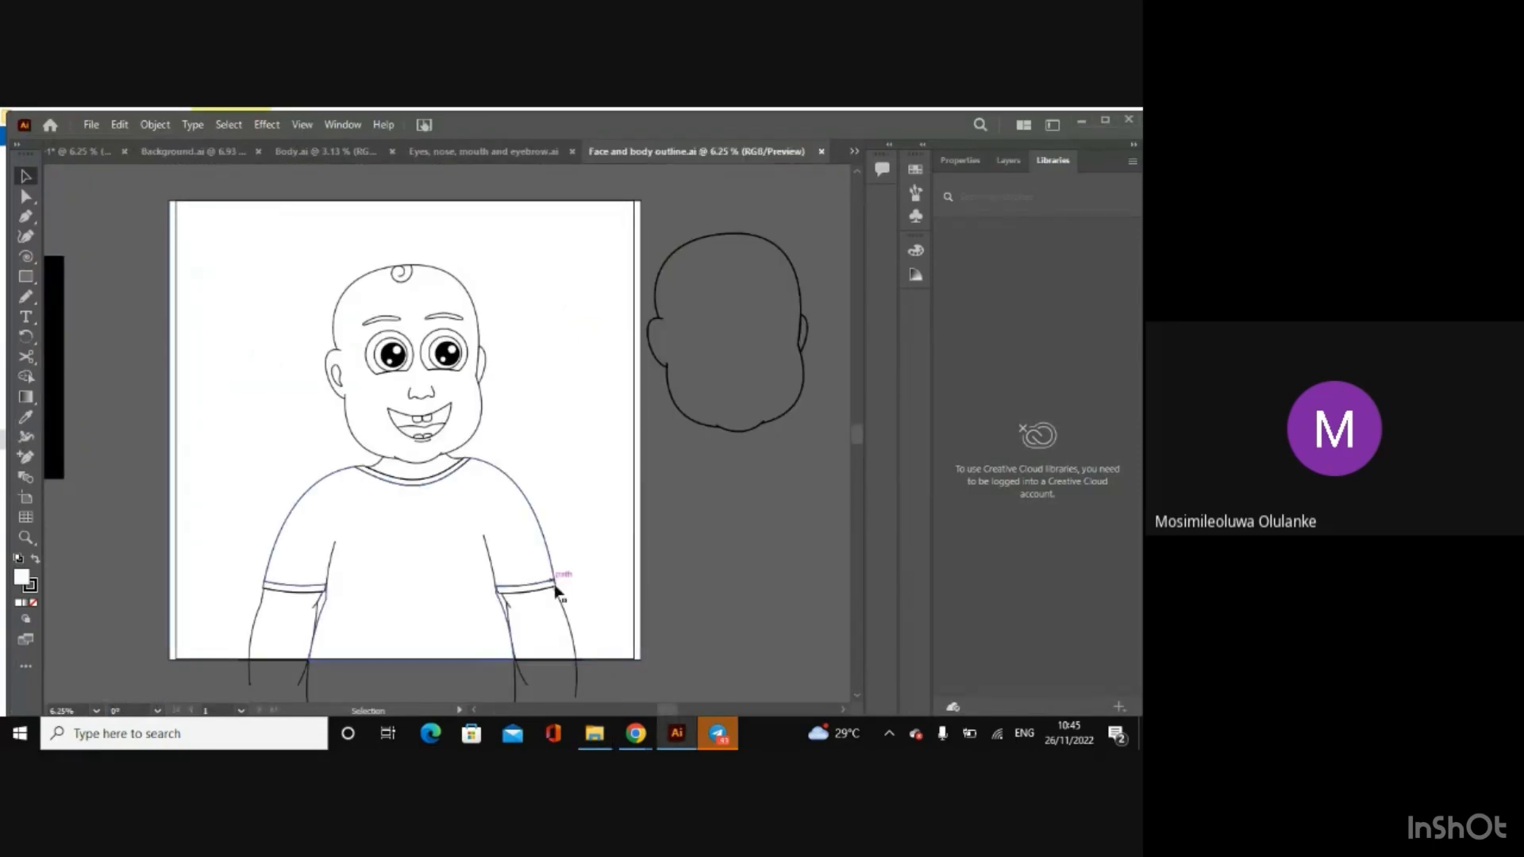
click(597, 736)
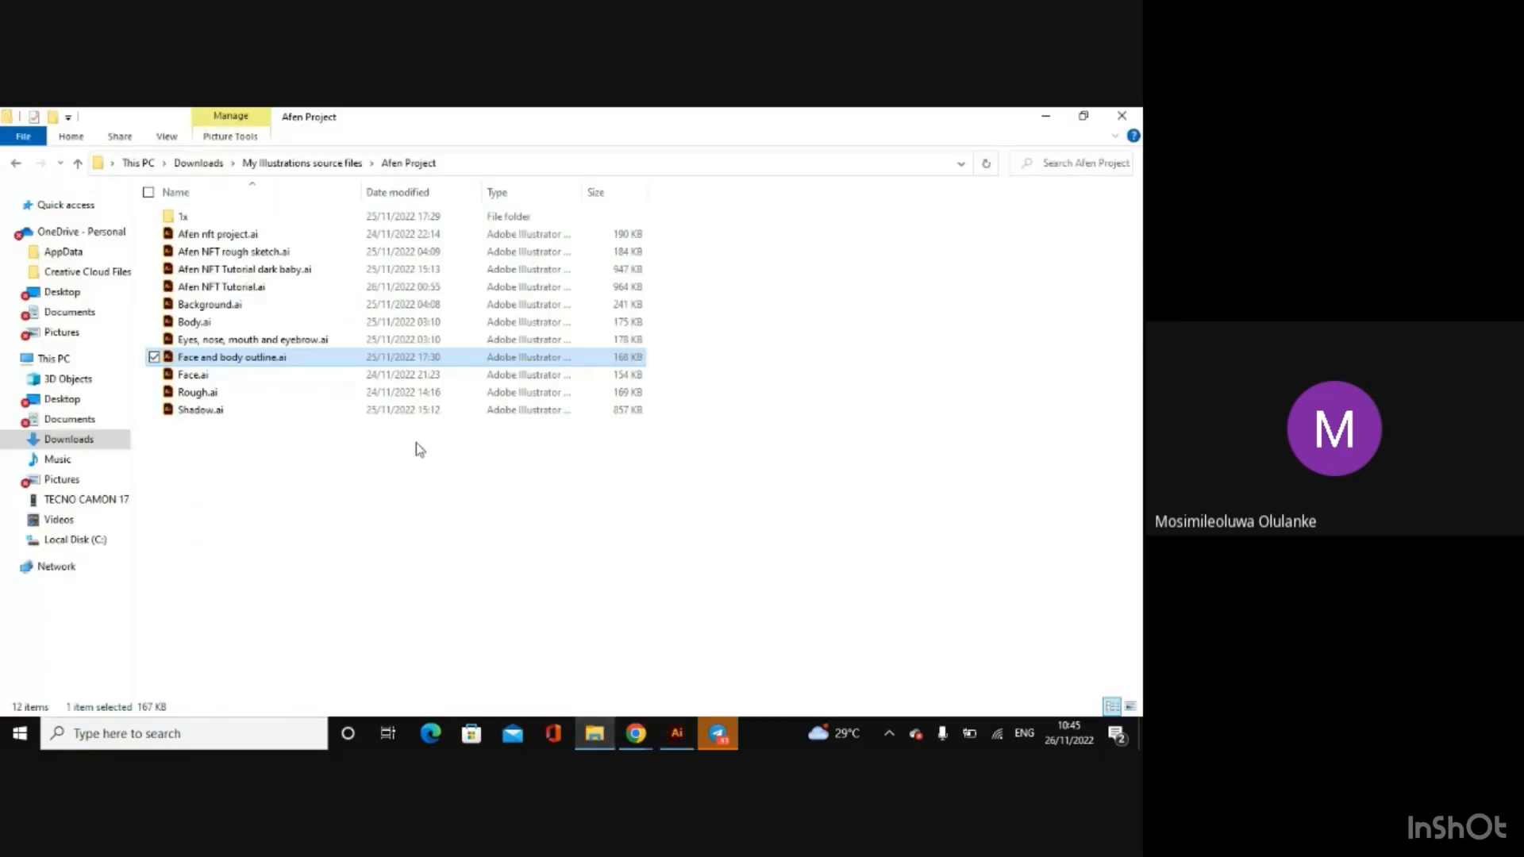
click(345, 381)
double_click(346, 381)
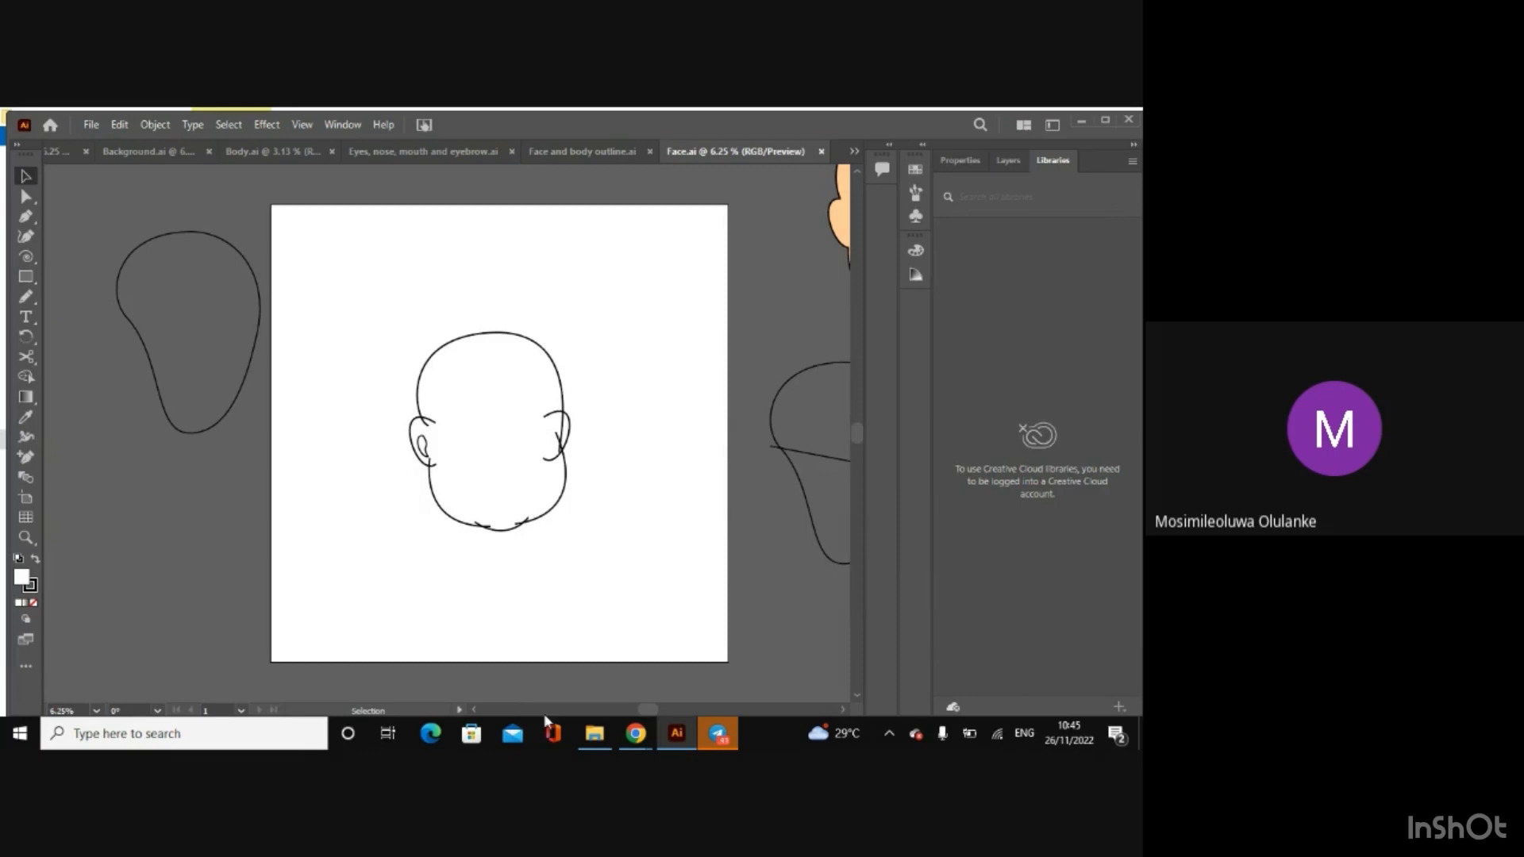
Step: Open Afen nft project.ai from the Afen Project folder and select the upper-left head outline on the white sheet of face parts
click(595, 734)
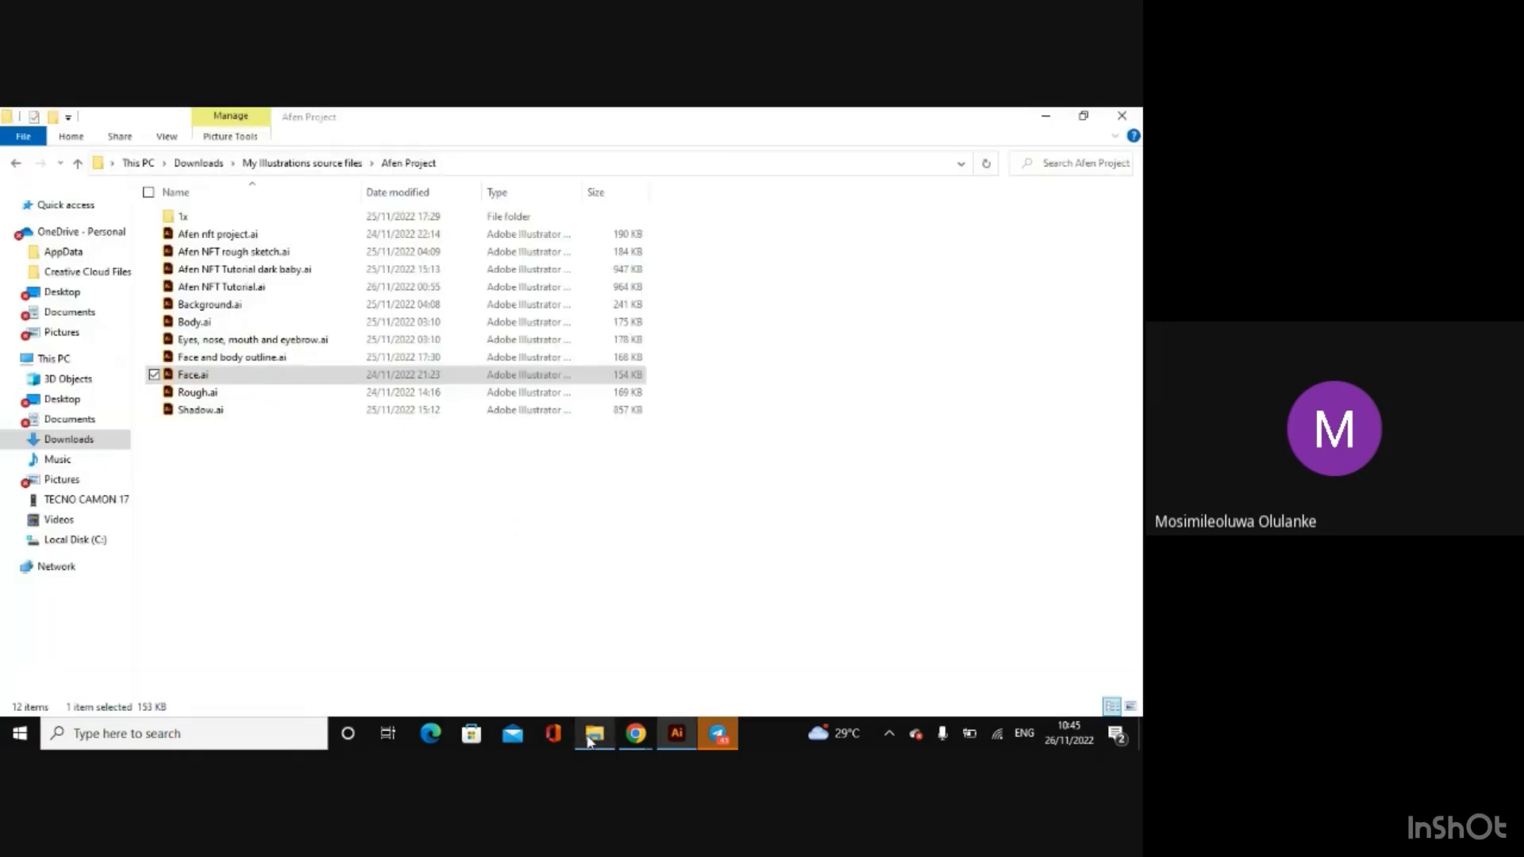
double_click(406, 237)
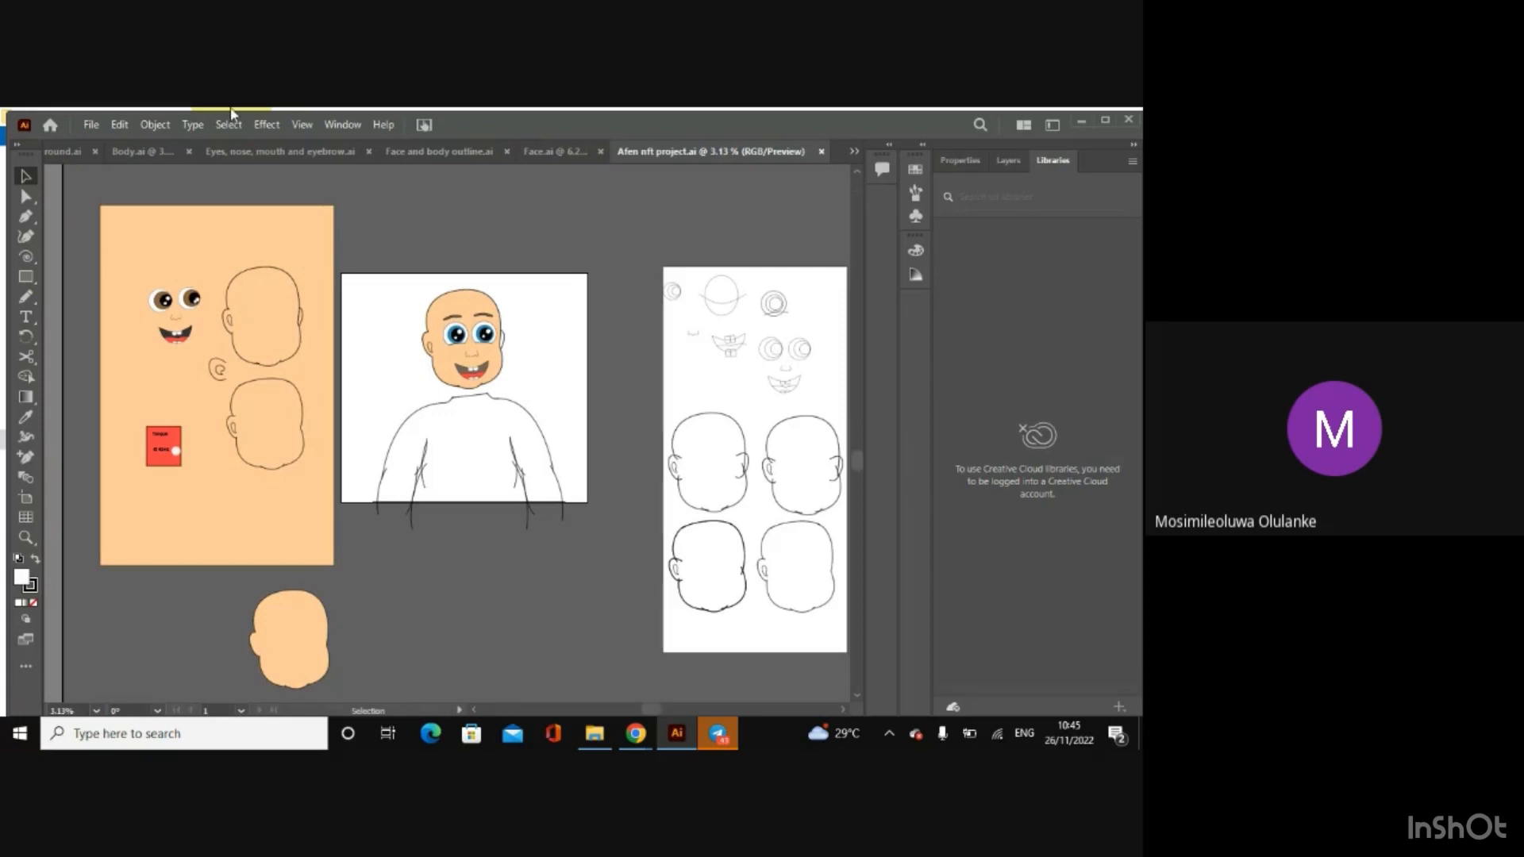
click(702, 421)
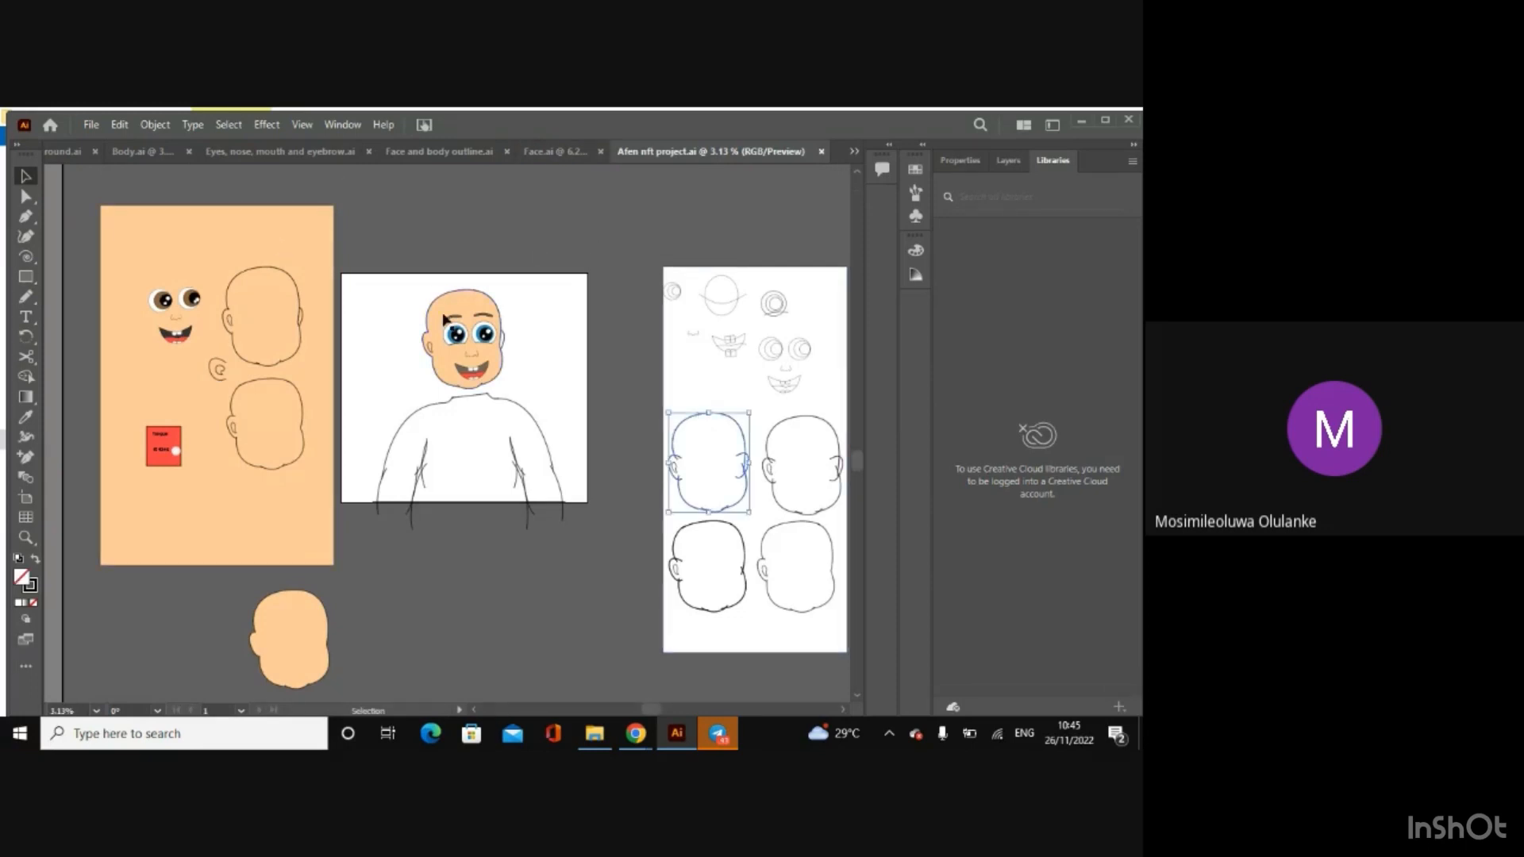
Step: Bring up the Eyes, nose, mouth and eyebrow document, and open Afen NFT Tutorial.ai from the Afen Project folder
click(460, 154)
click(310, 151)
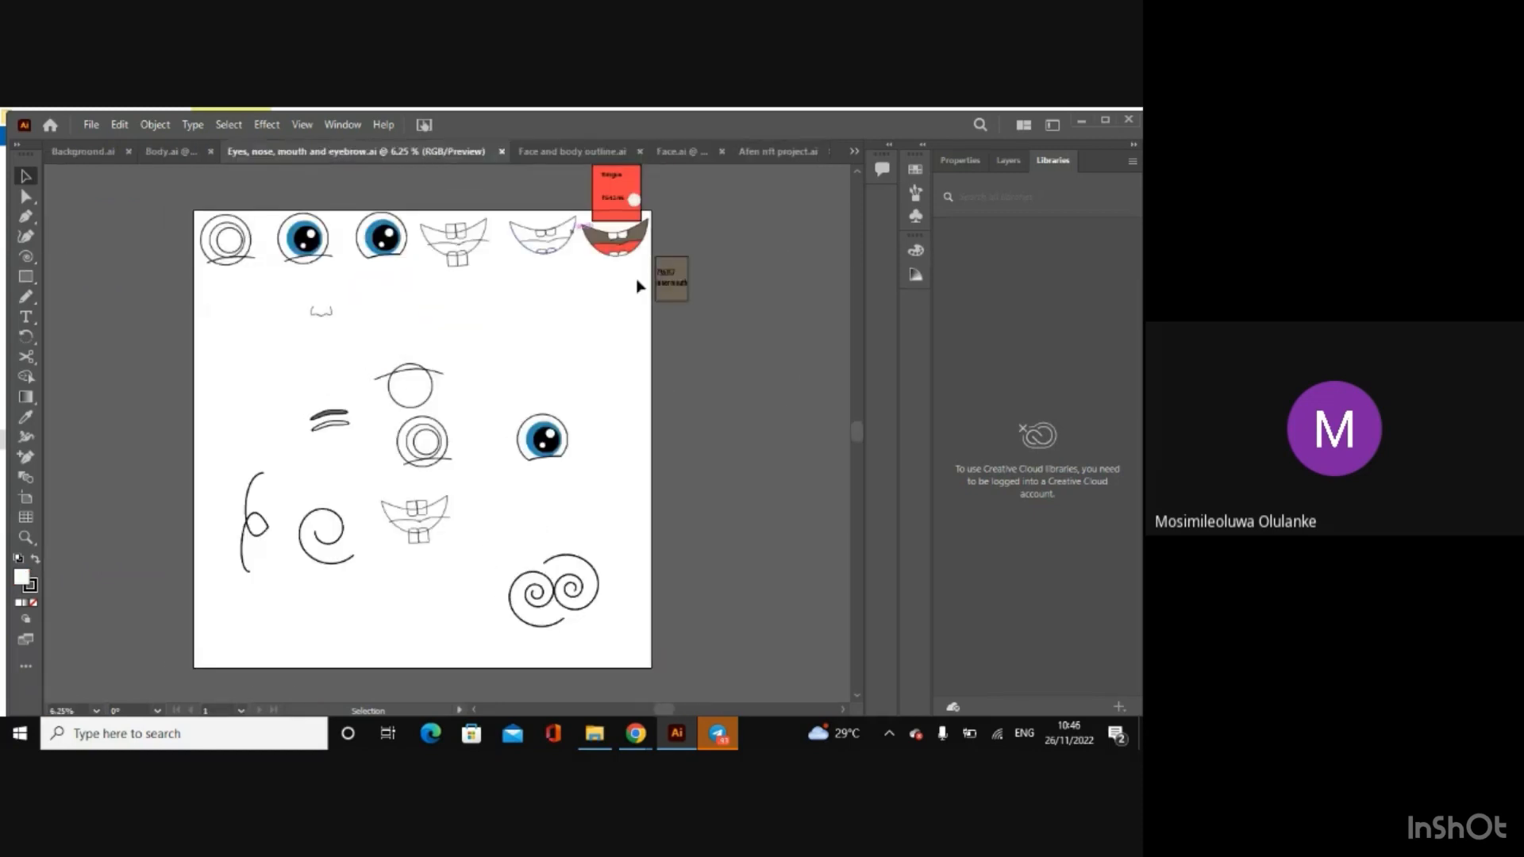
click(595, 737)
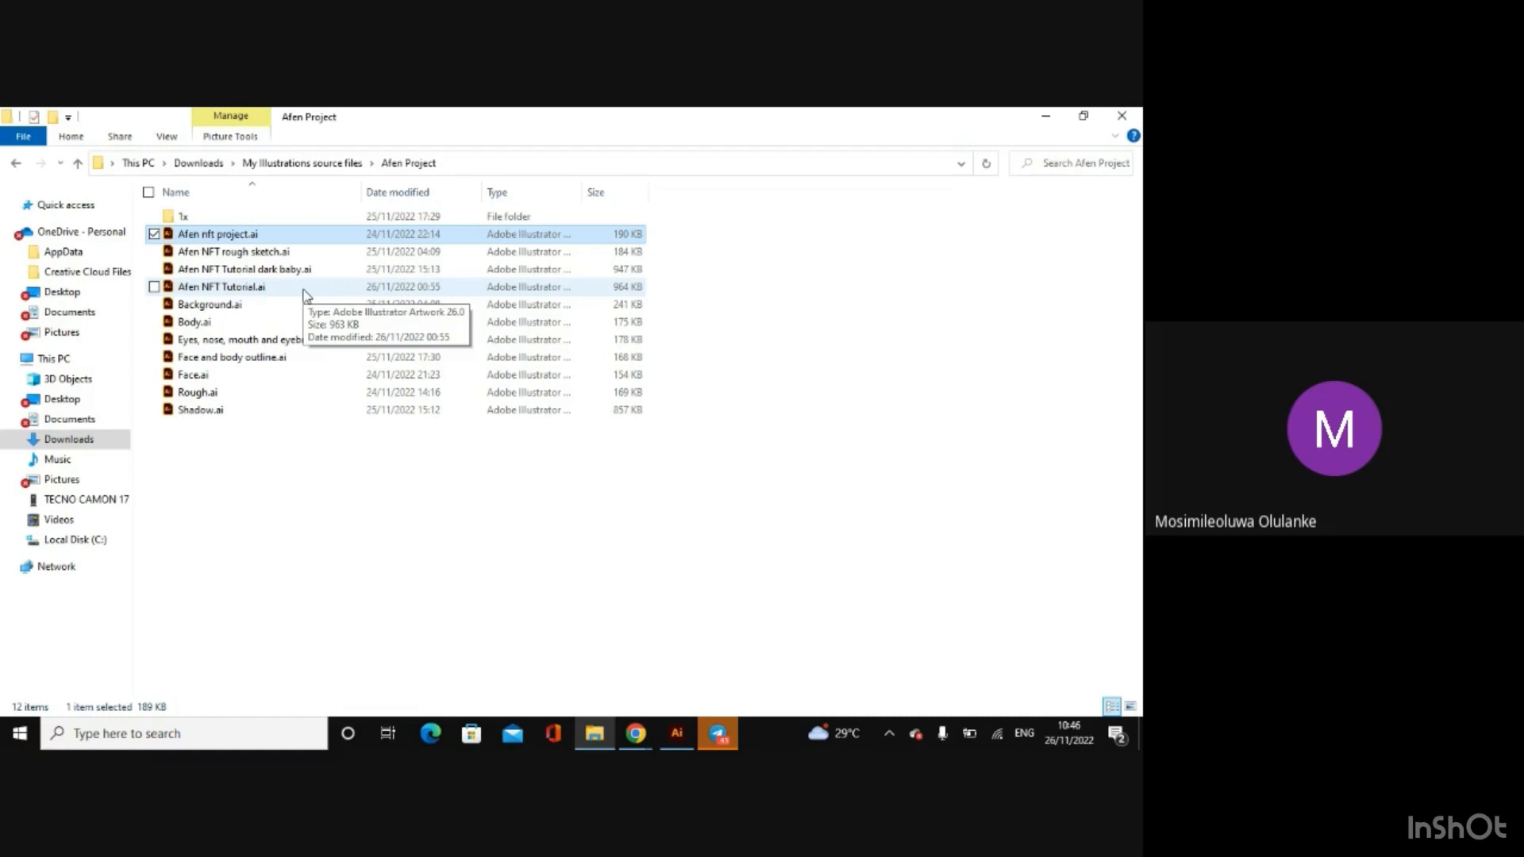
double_click(306, 290)
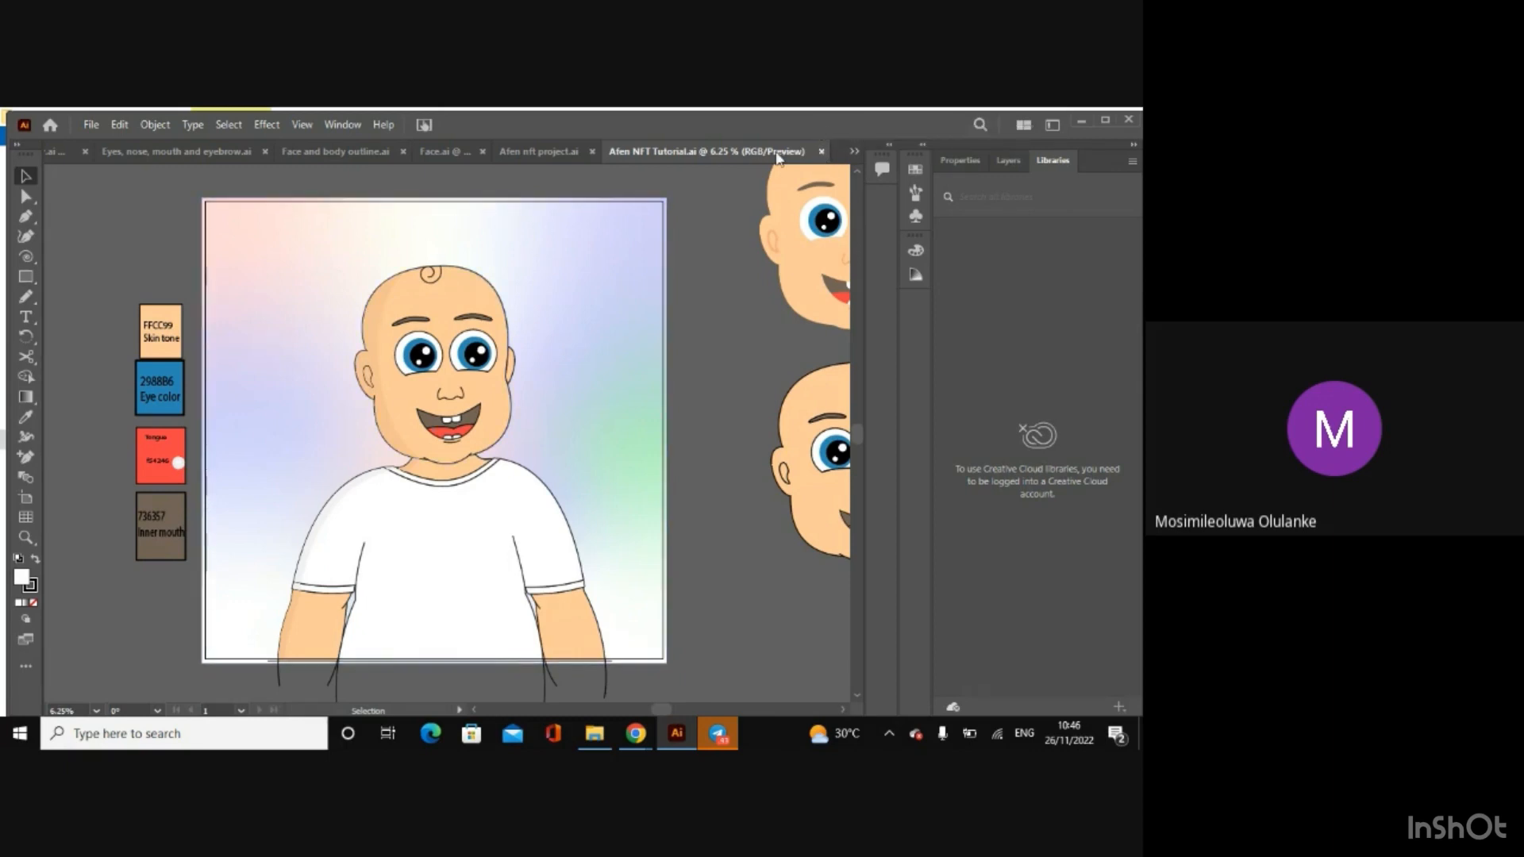
Step: Close all the opened Afen Project documents, keeping only Untitled-1 open
click(822, 152)
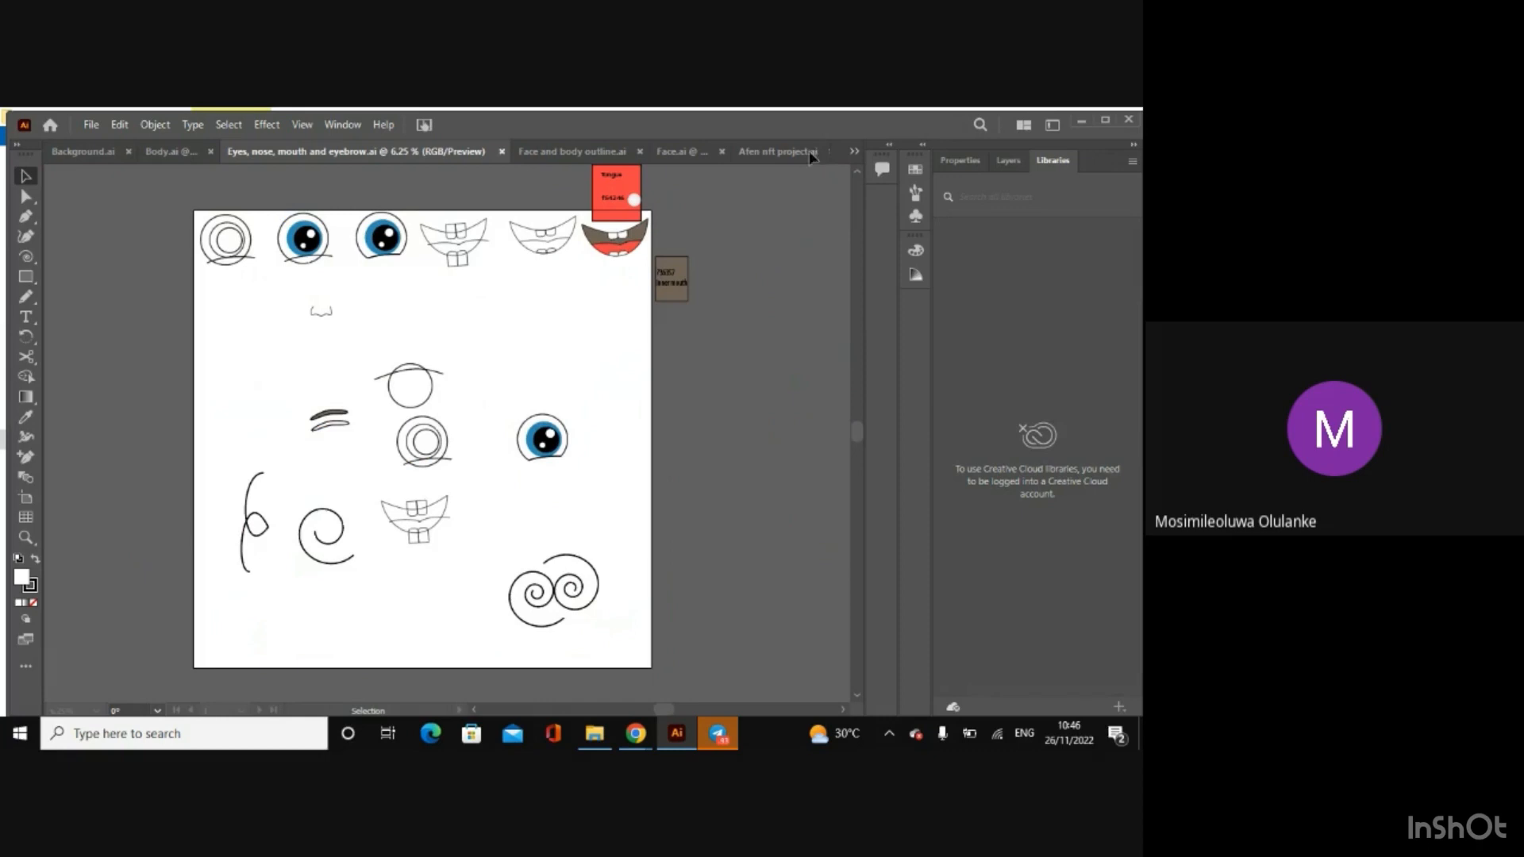
click(808, 151)
click(822, 151)
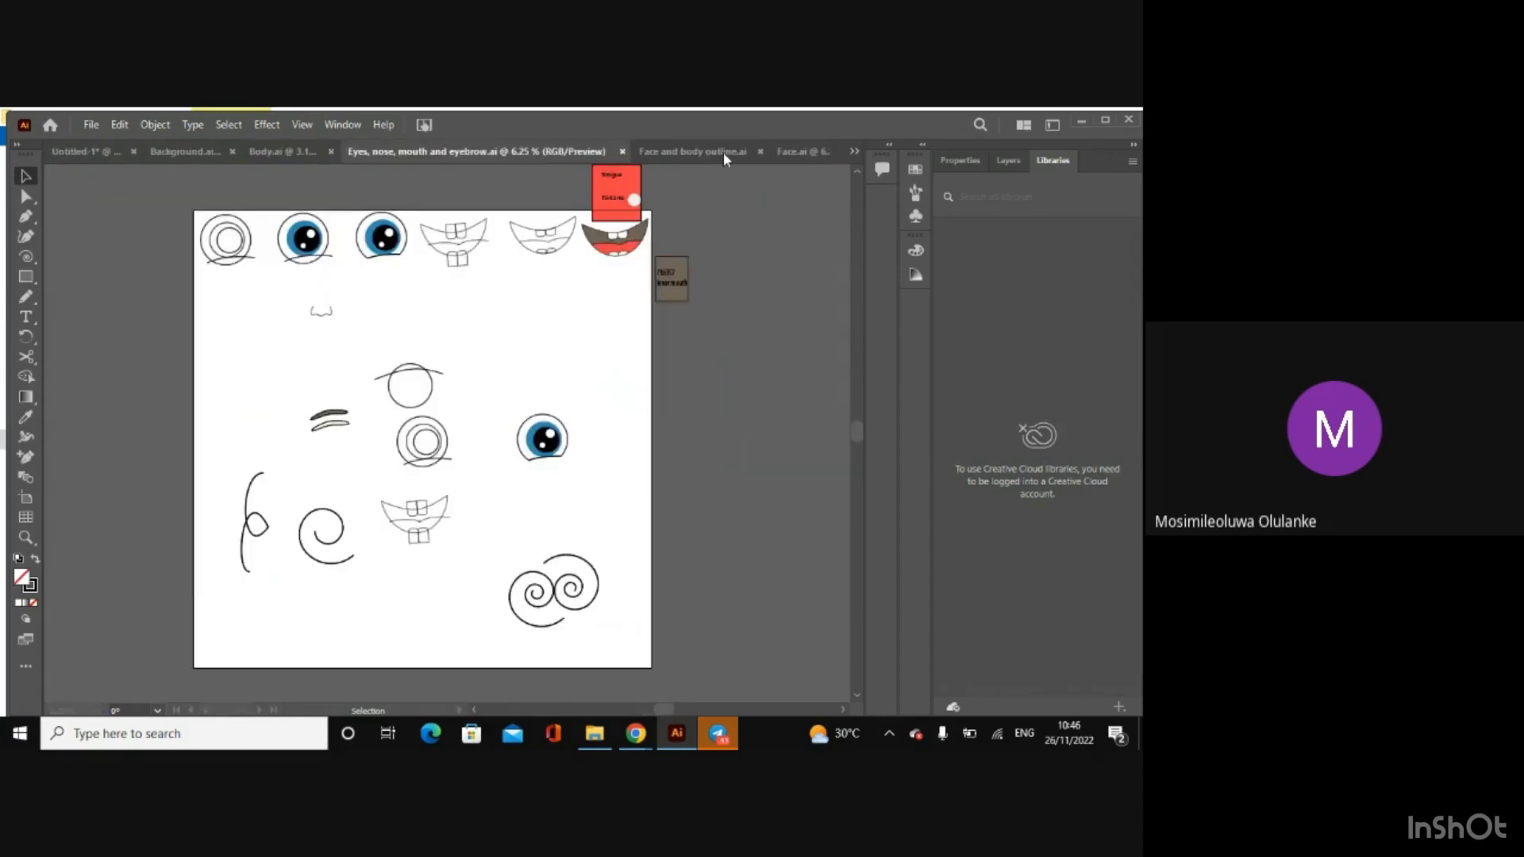
click(818, 151)
click(821, 151)
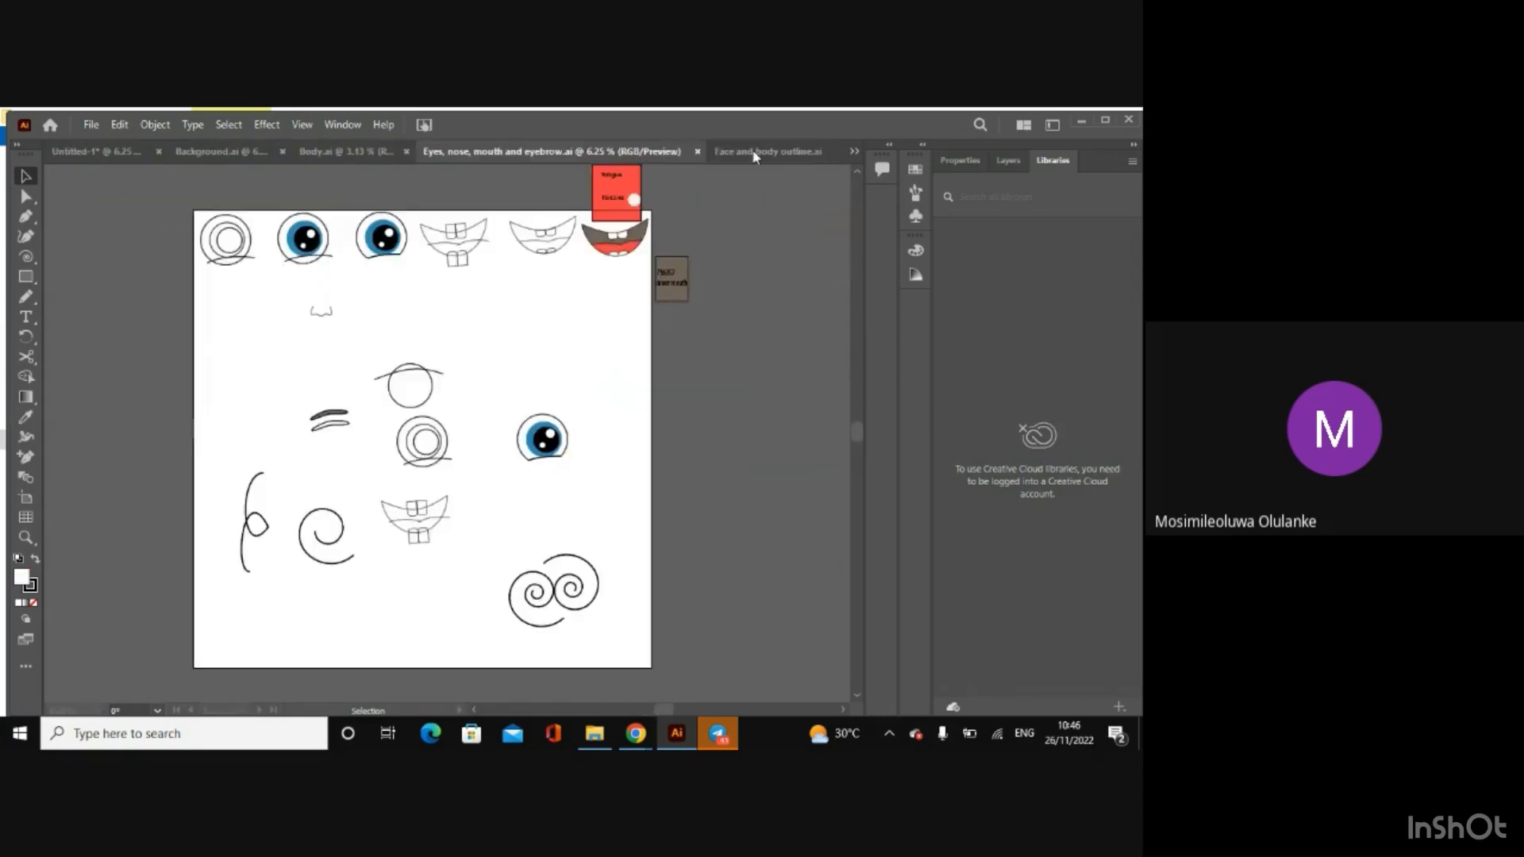
click(750, 150)
click(821, 152)
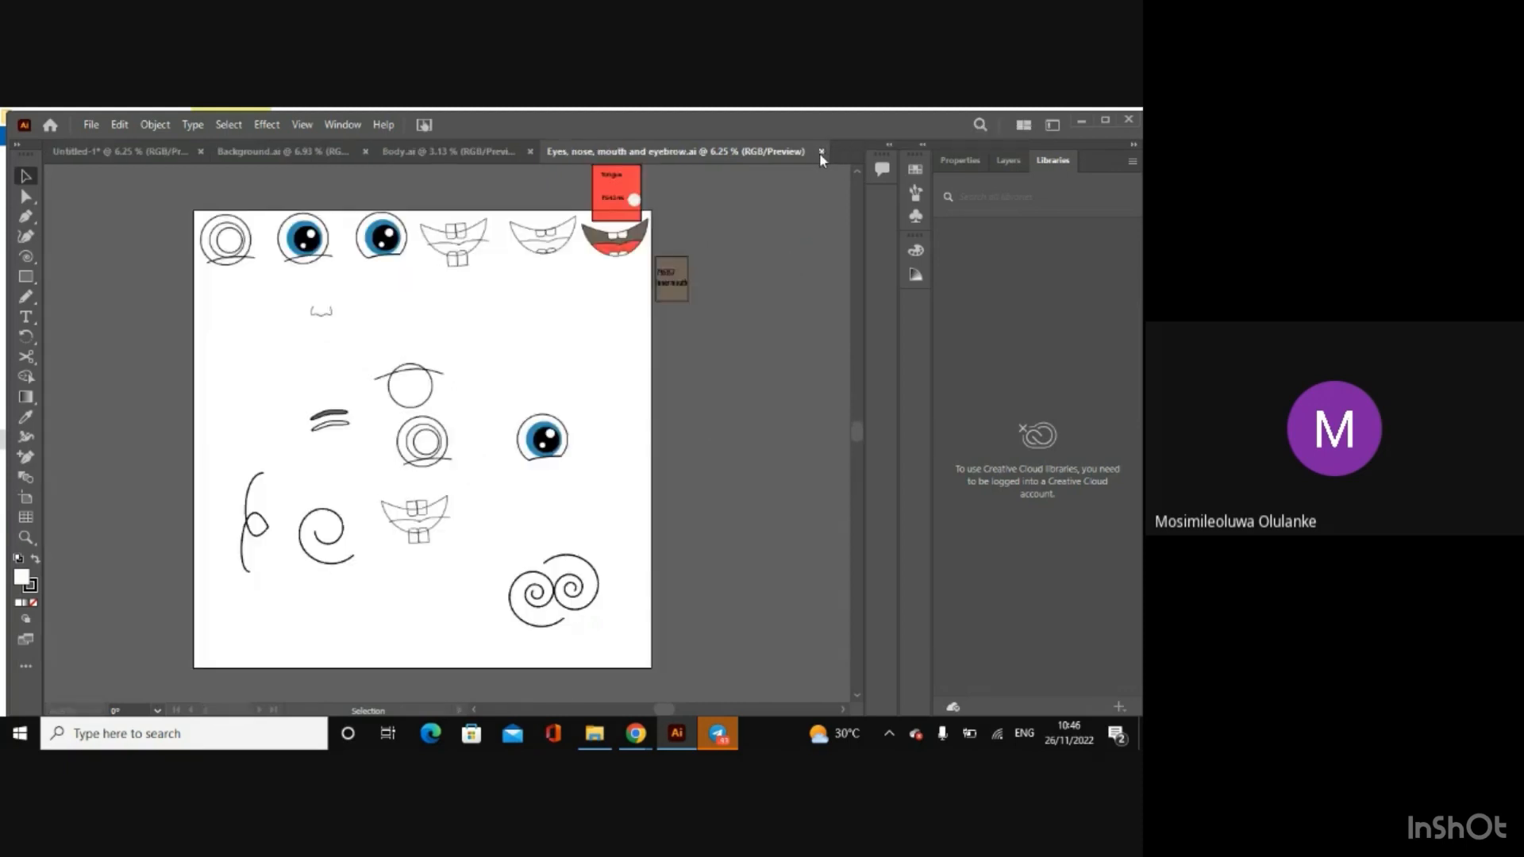
click(822, 152)
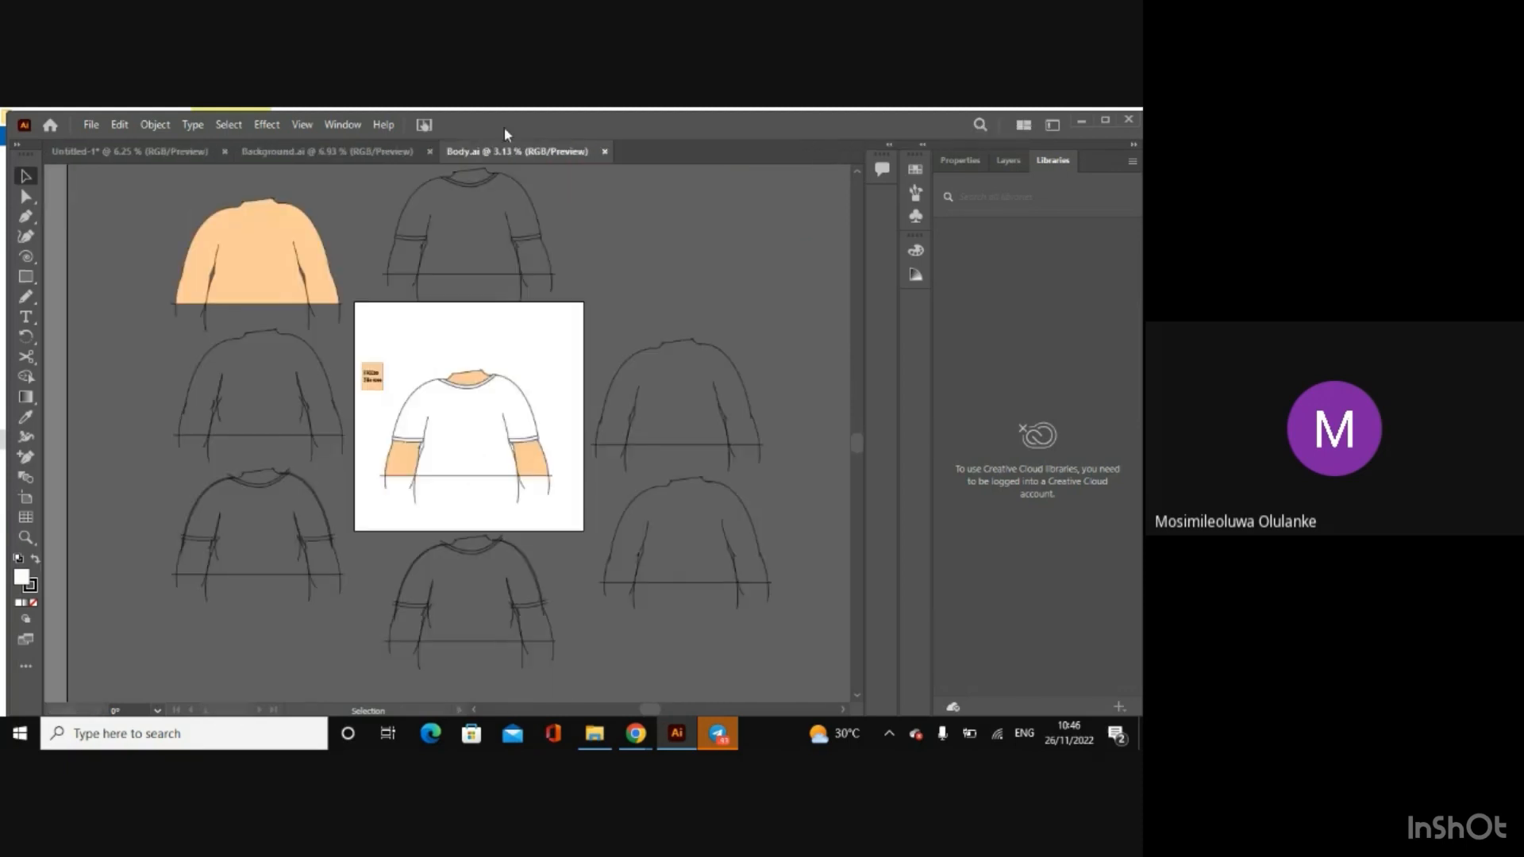
click(605, 151)
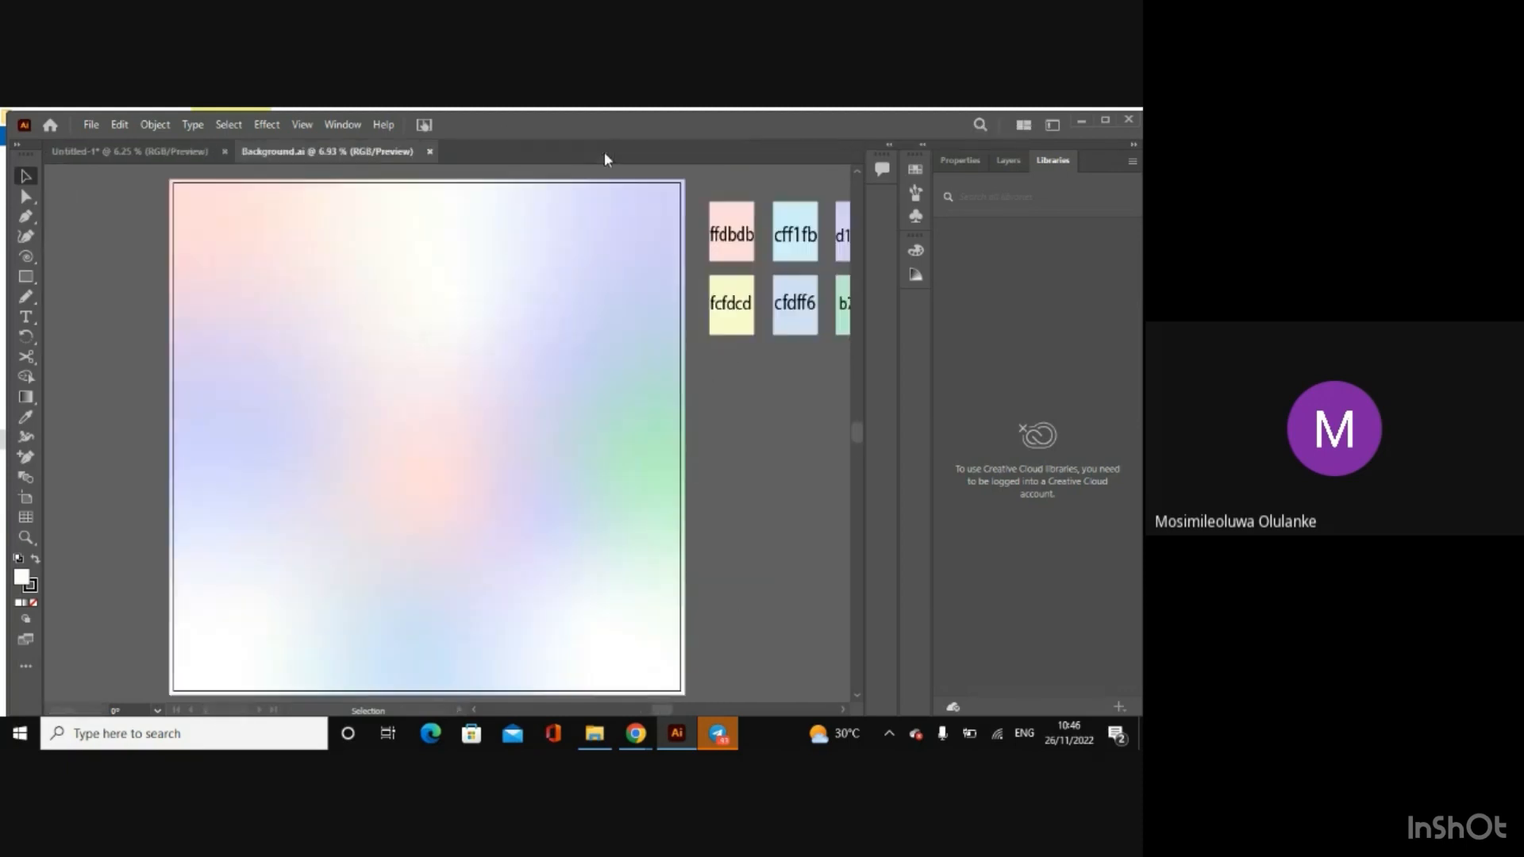
click(430, 152)
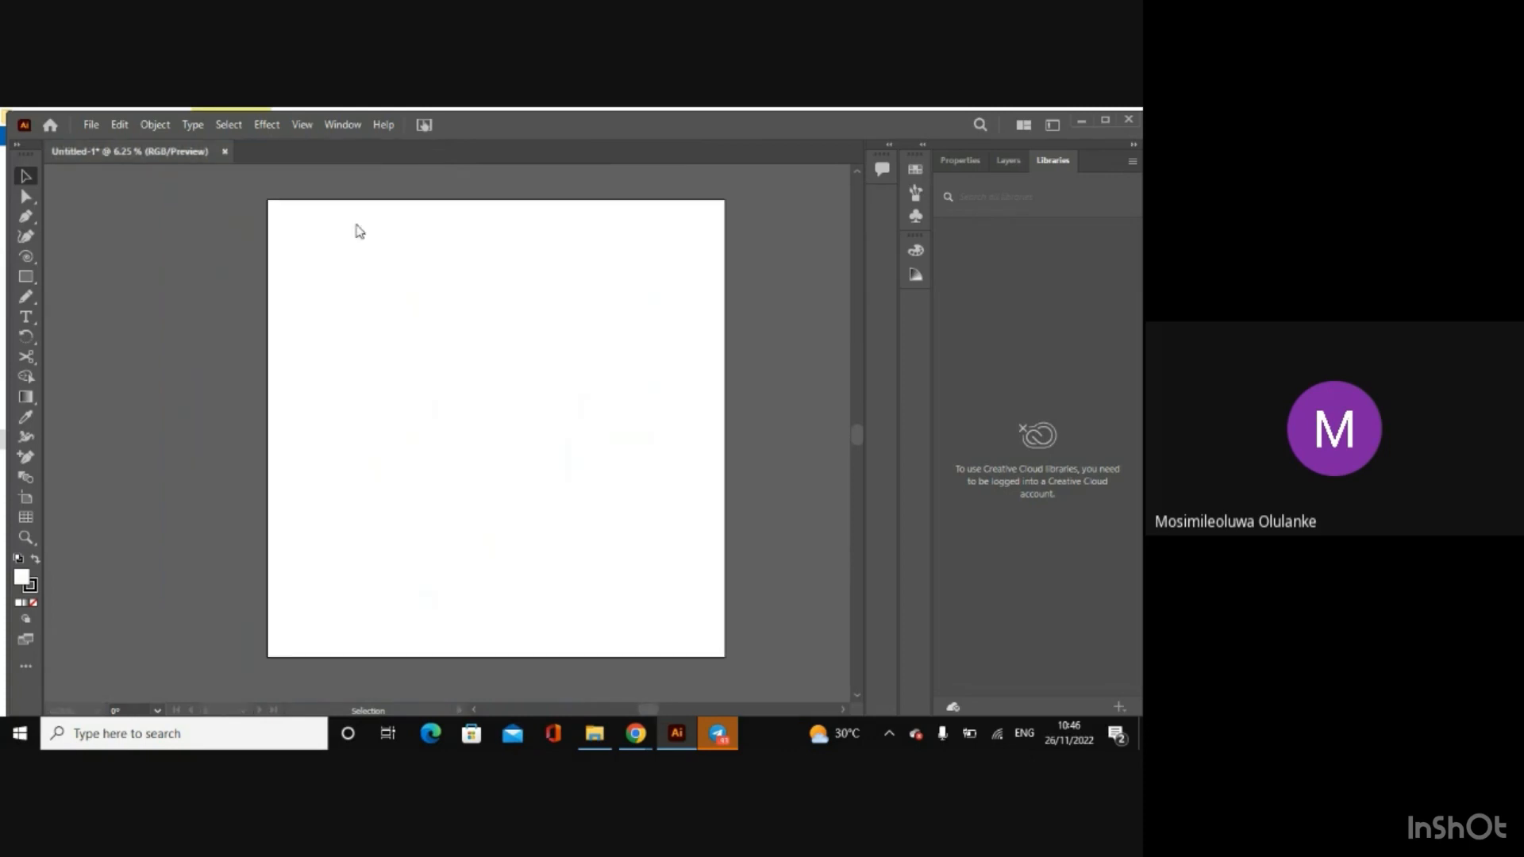
Step: Open the 1x folder inside Afen Project and shrink its File Explorer window so the Illustrator artboard is visible behind it
click(594, 733)
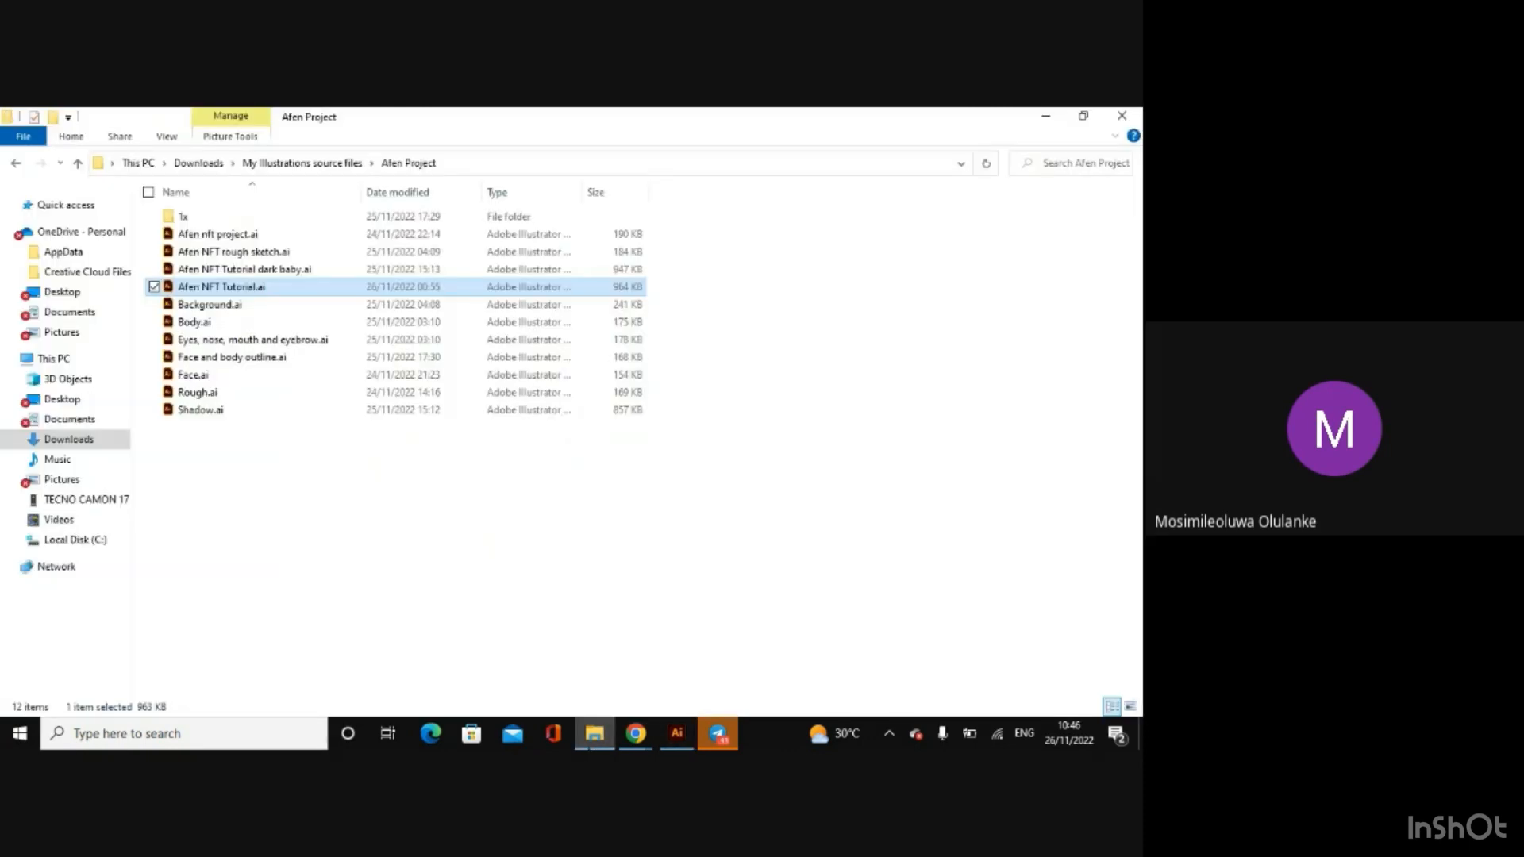
double_click(235, 223)
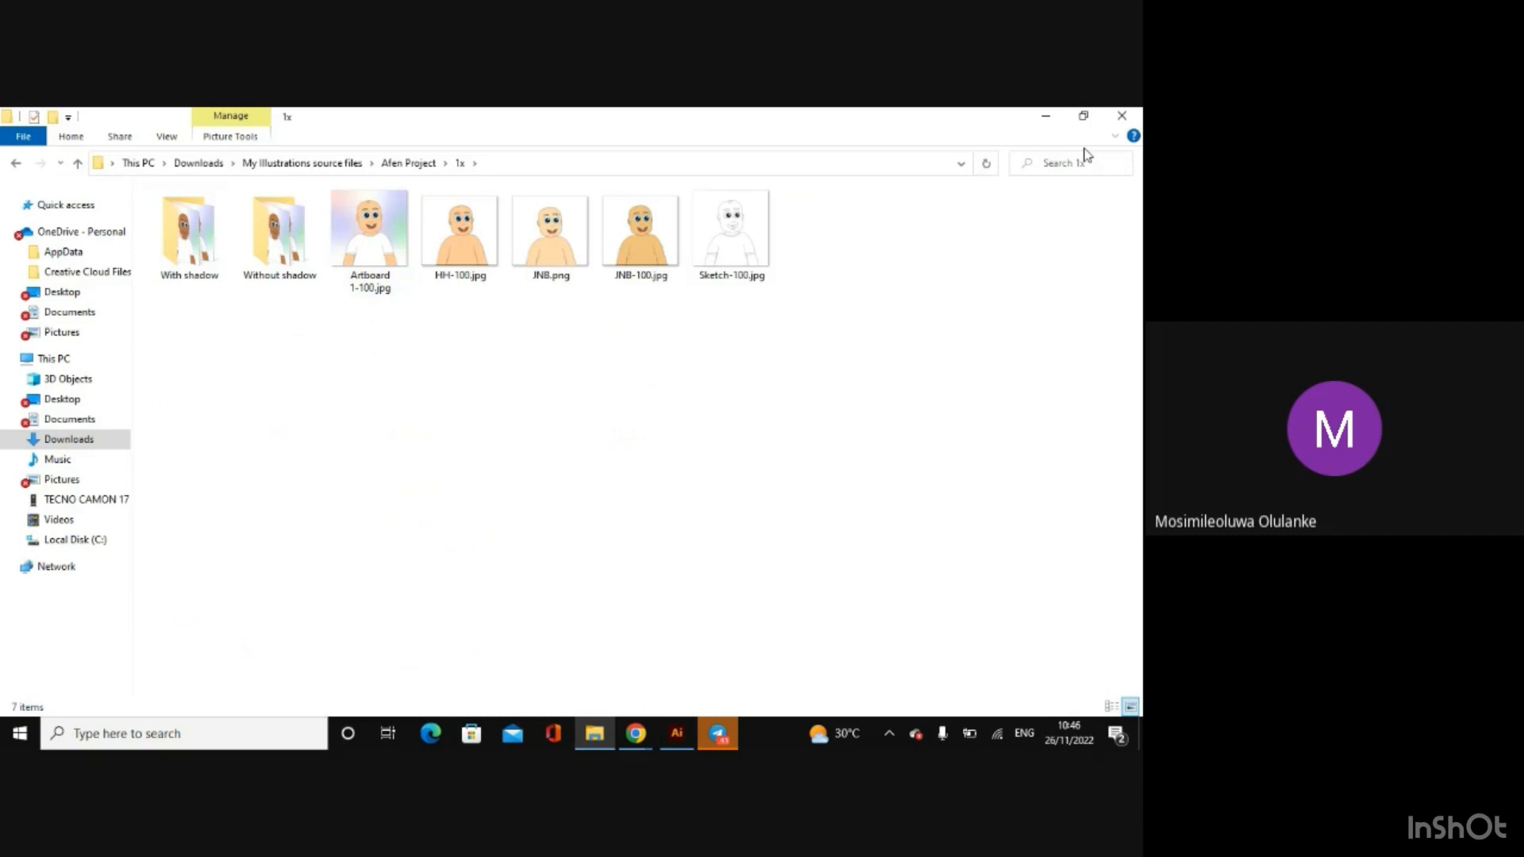
click(1079, 117)
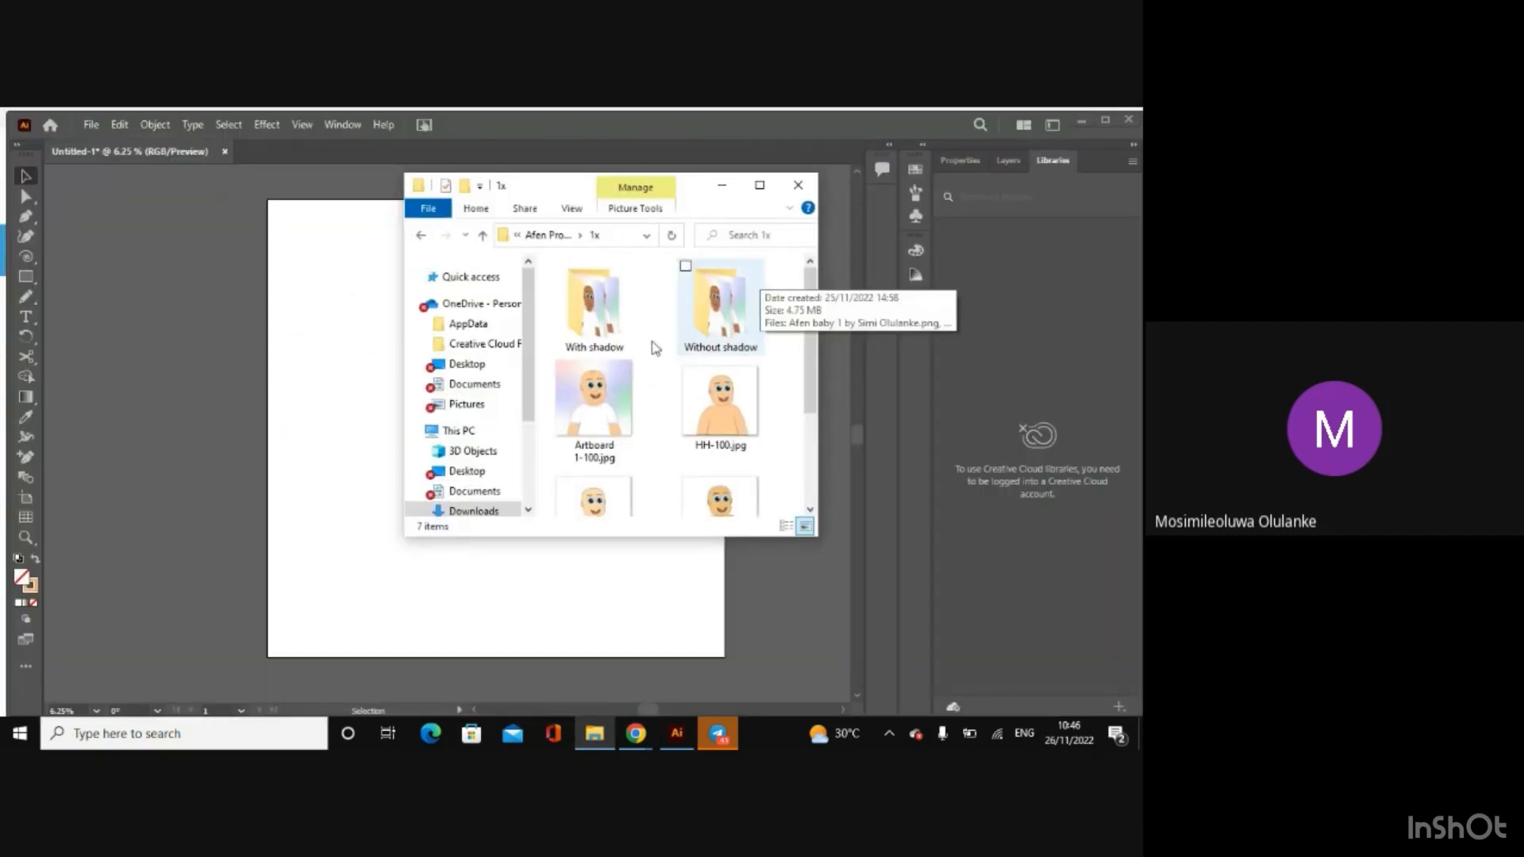
Step: Place Sketch-100.jpg from the 1x folder into Untitled-1, close the folder window, and align the sketch with the artboard
scroll(806, 393, down, 2)
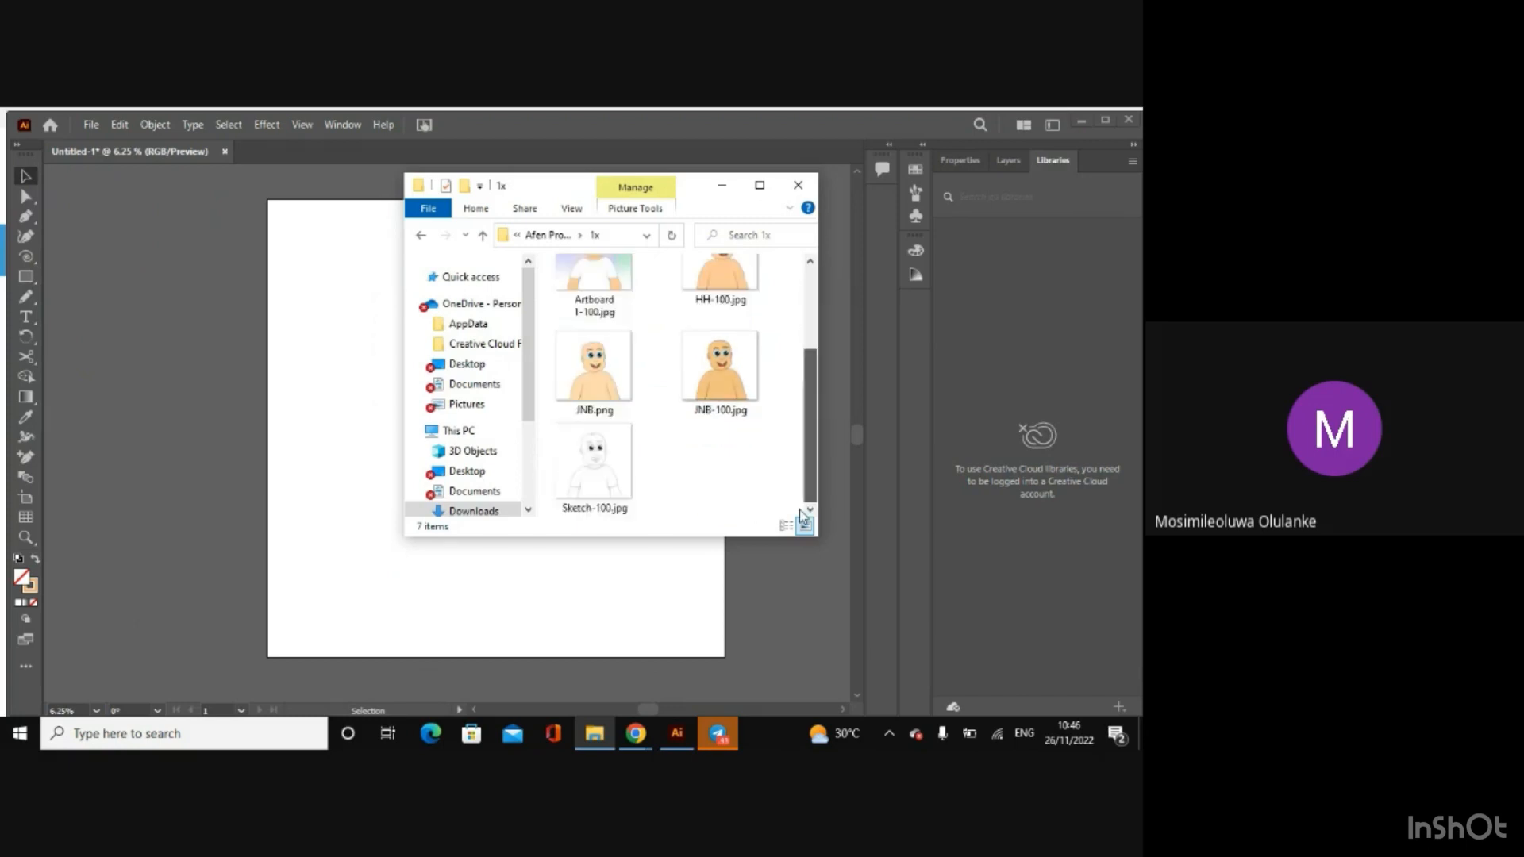
click(590, 461)
drag(589, 460, 347, 435)
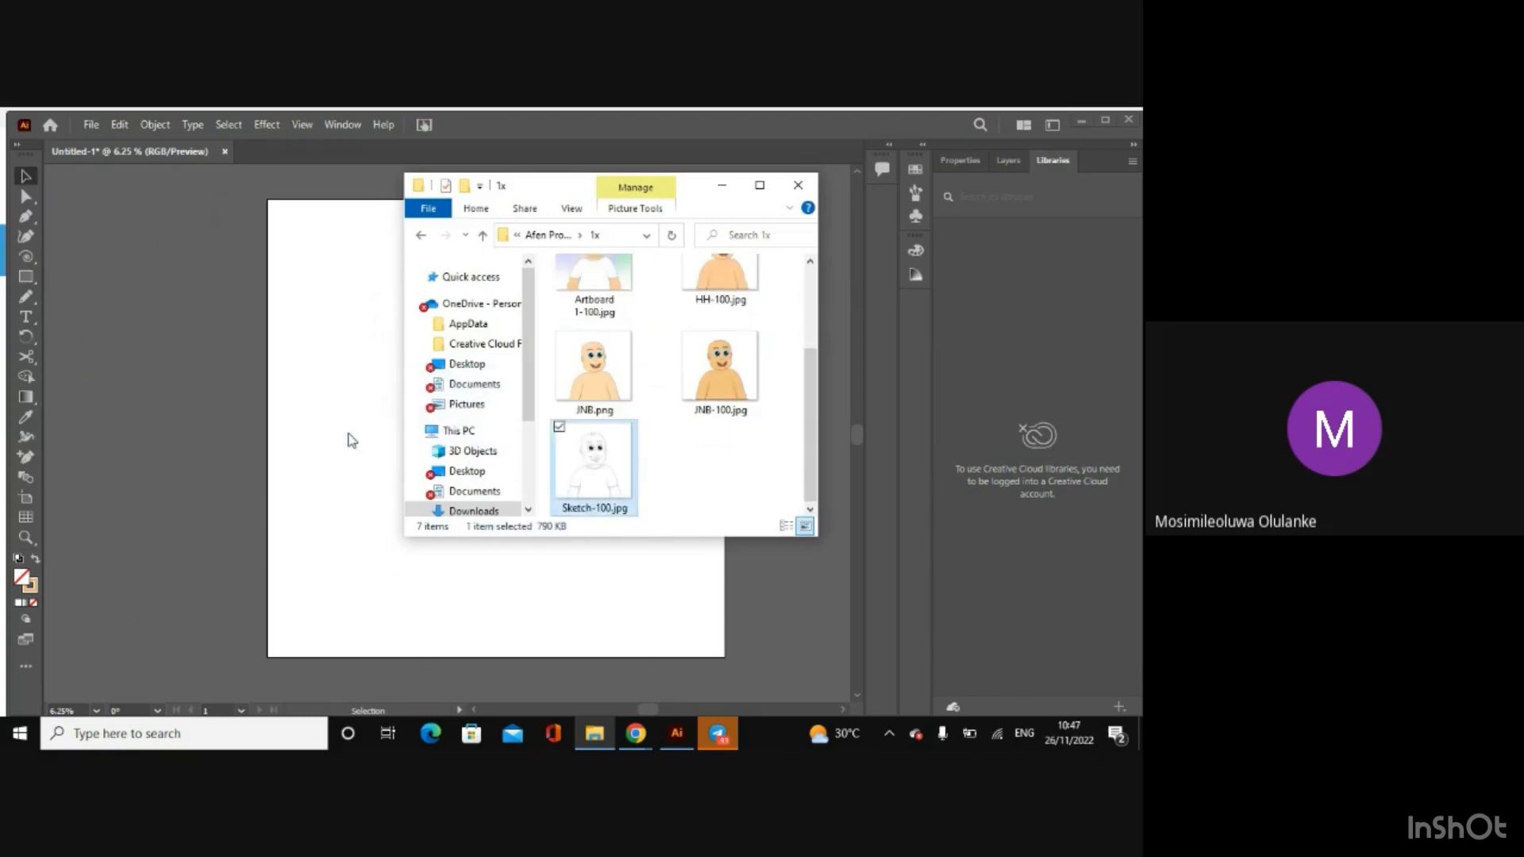
click(797, 186)
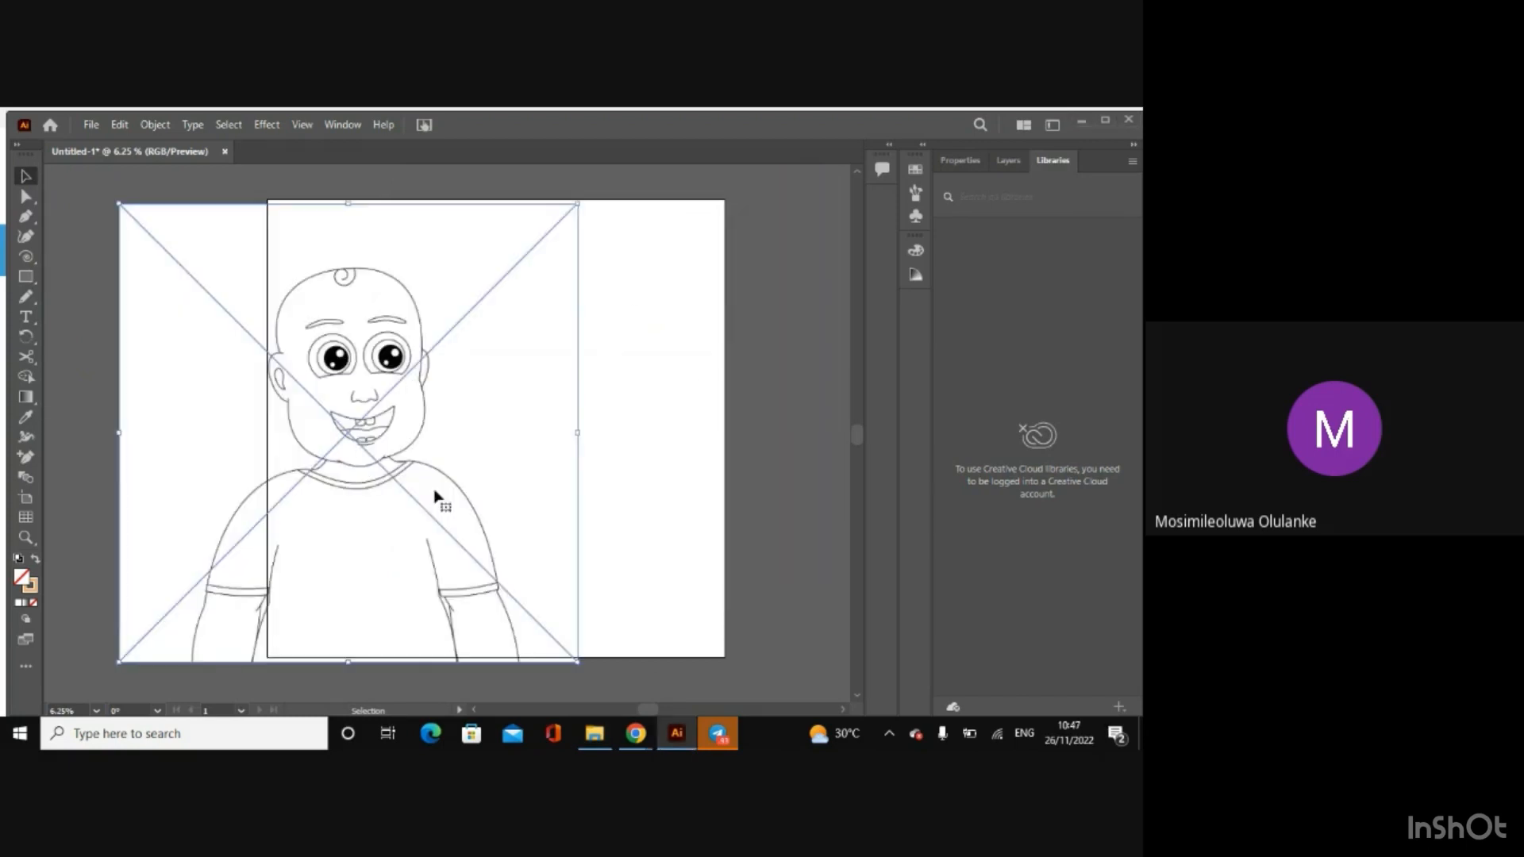
mouse_move(322, 437)
mouse_down()
mouse_move(461, 453)
mouse_move(489, 472)
mouse_up()
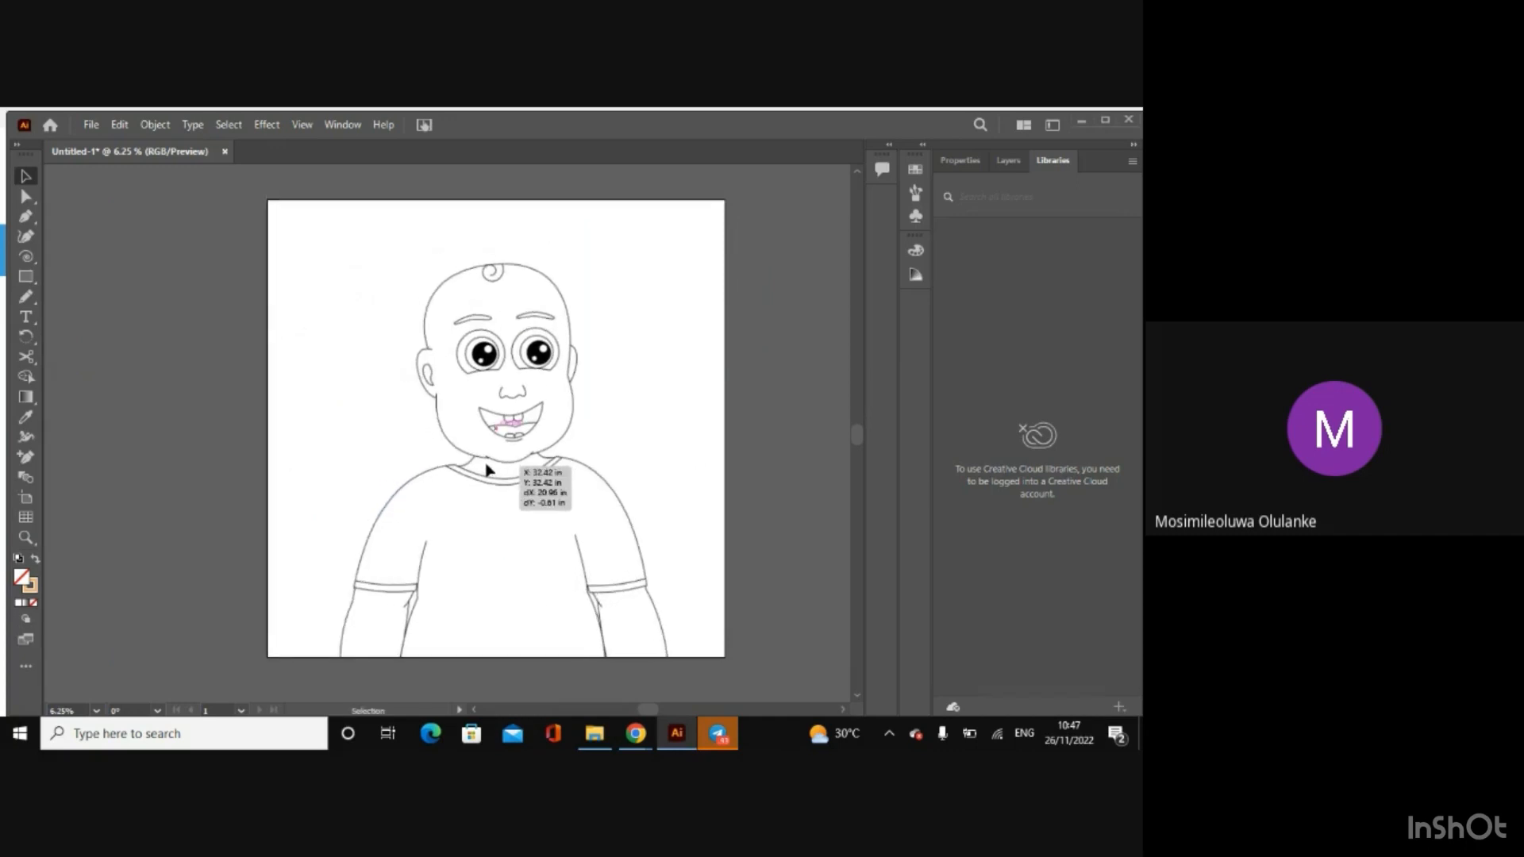
click(743, 520)
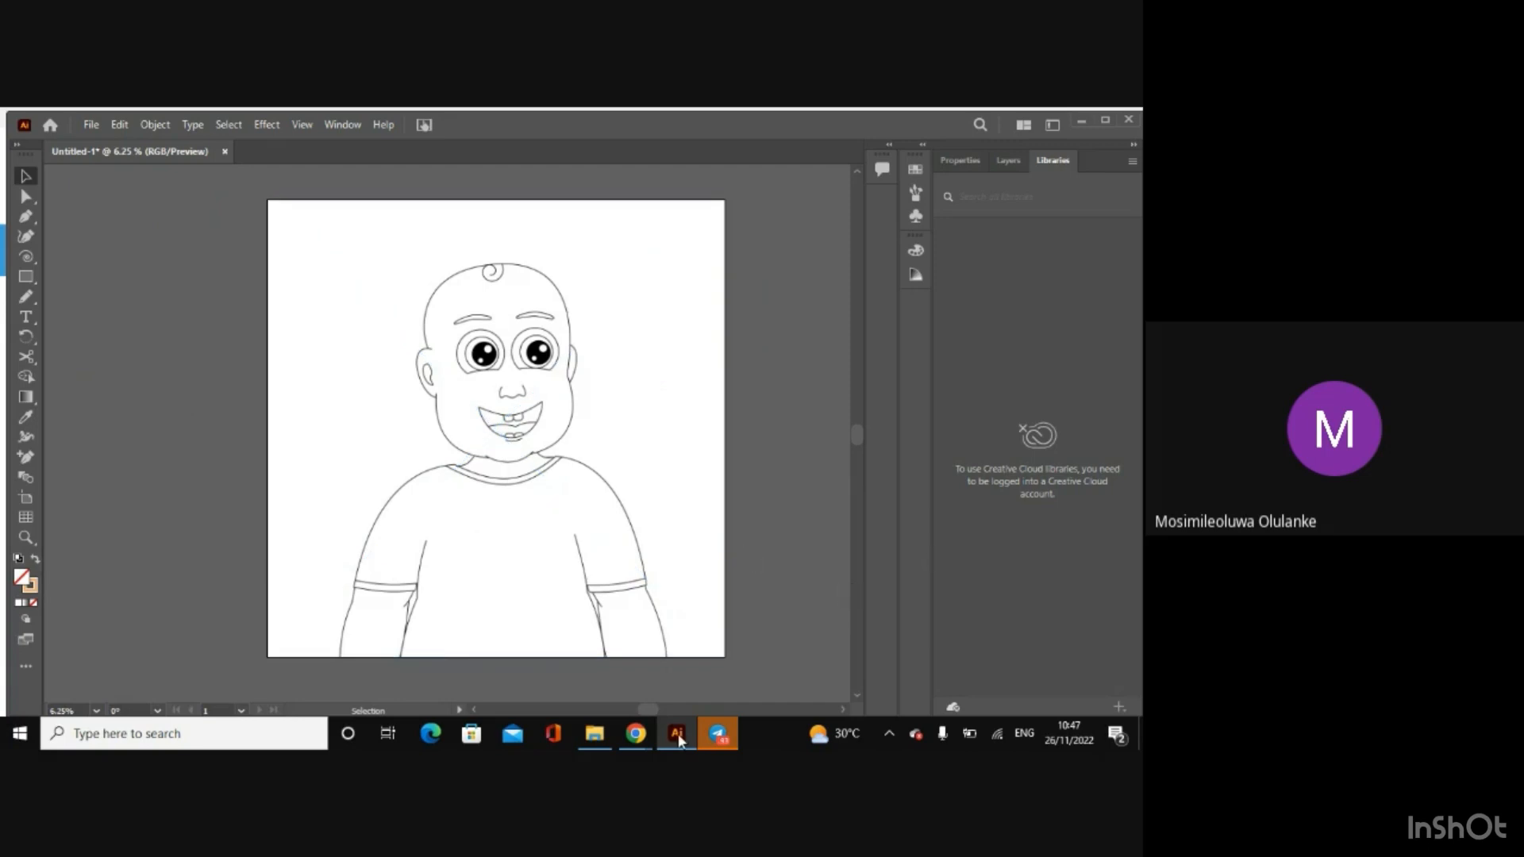
Step: Switch to the Google Meet call in Chrome and open the in-call messages
mouse_move(635, 734)
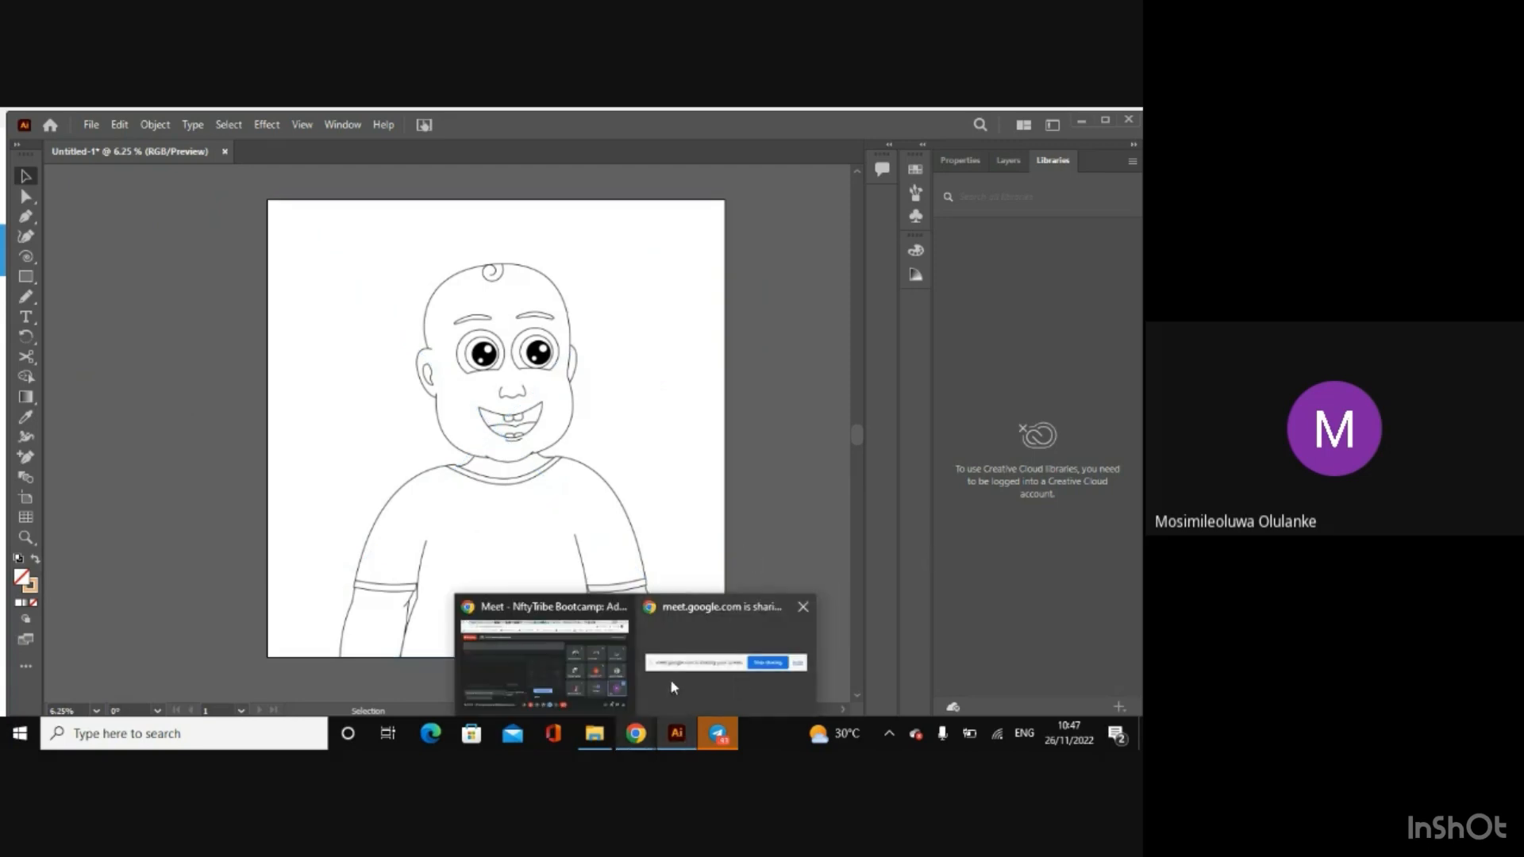
click(579, 678)
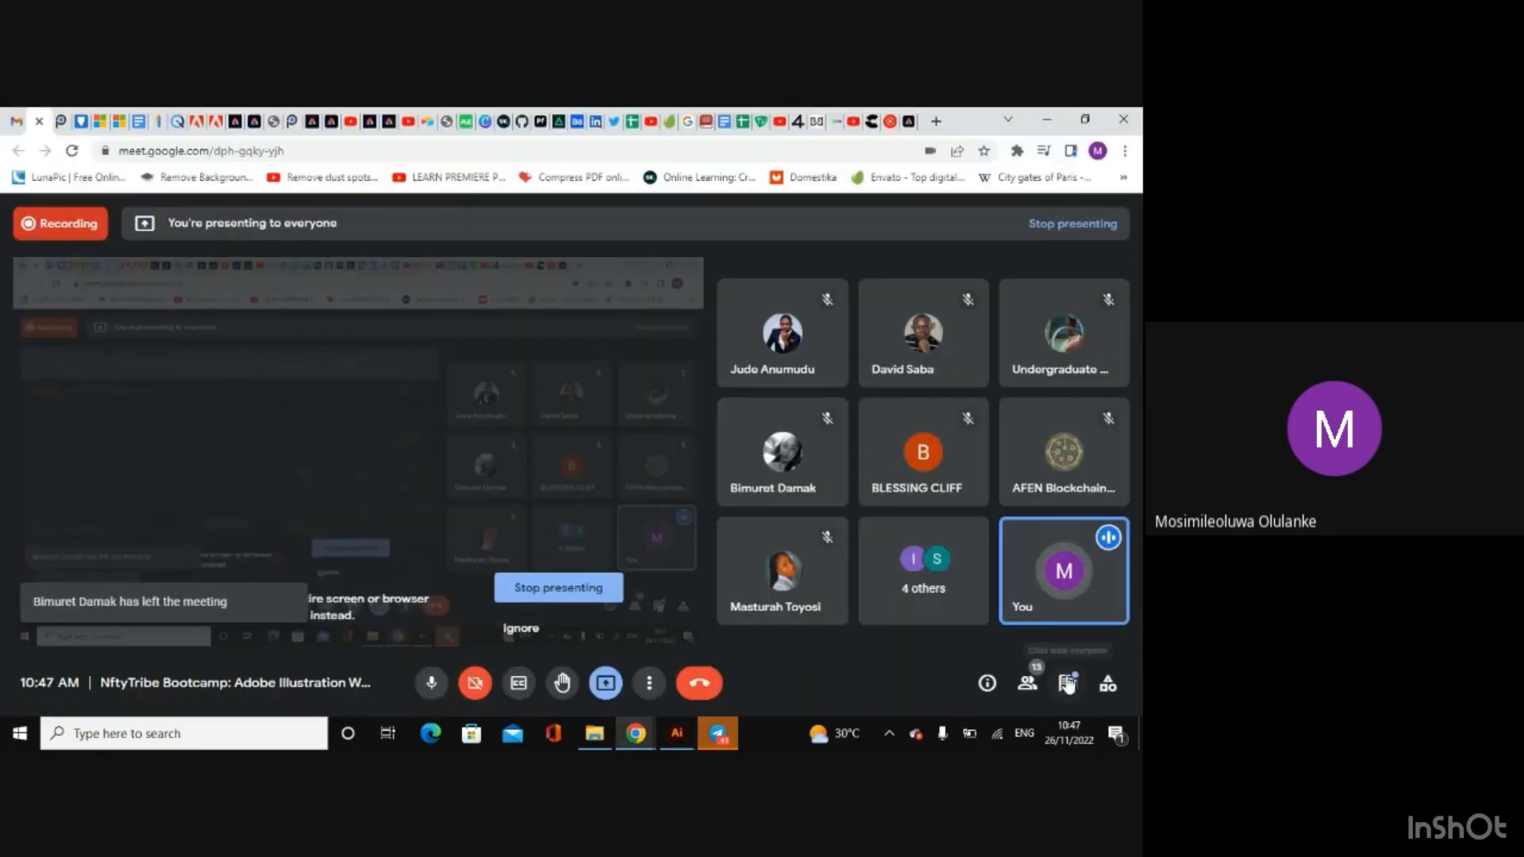
click(1067, 681)
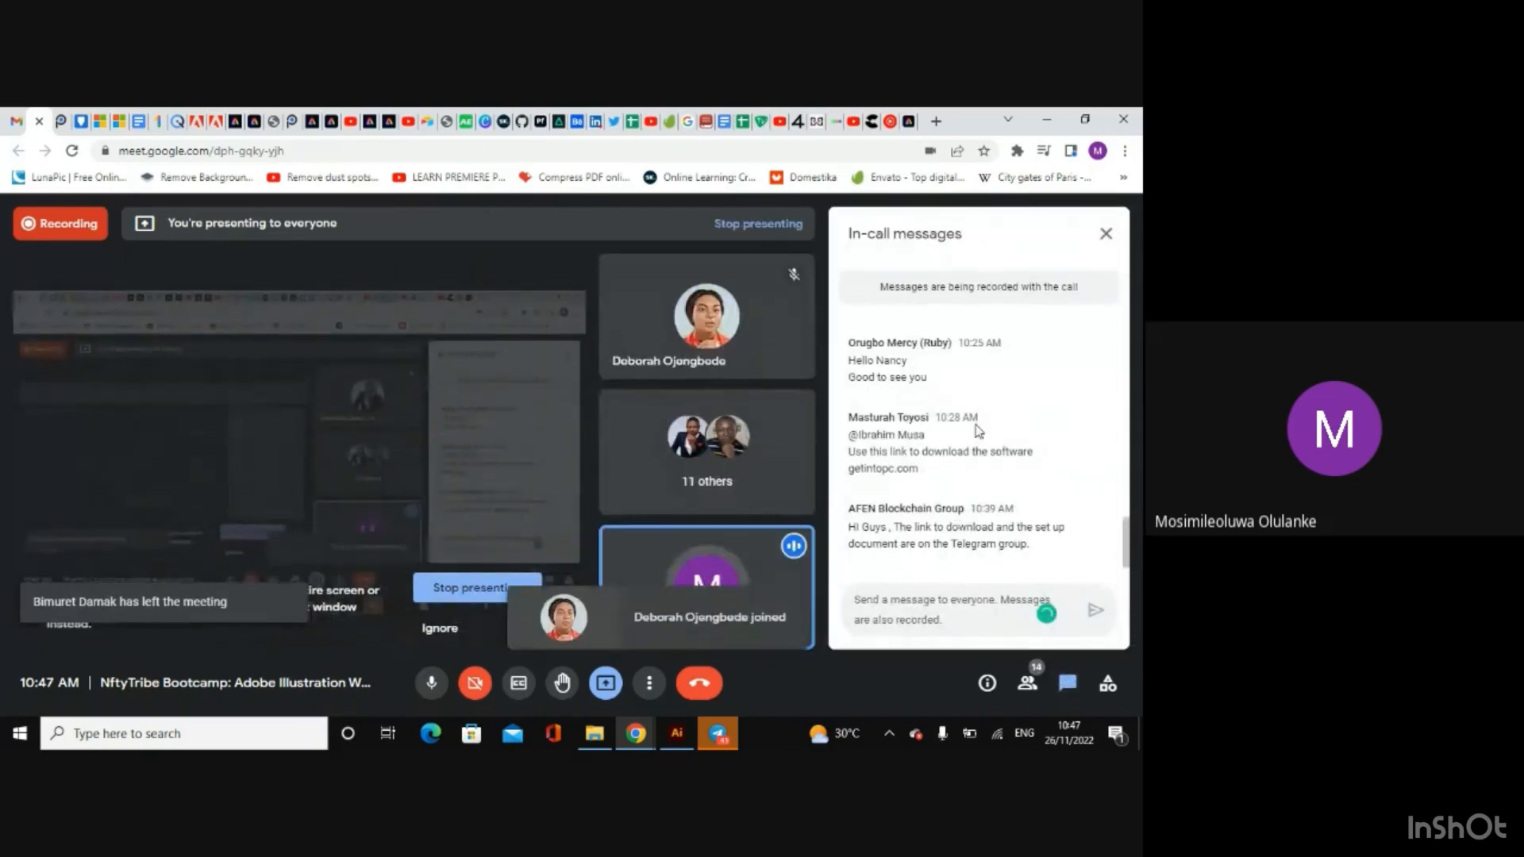
Step: Close the in-call messages, minimize Chrome to return to Illustrator, and deselect the sketch in Untitled-1
click(1106, 233)
click(1043, 122)
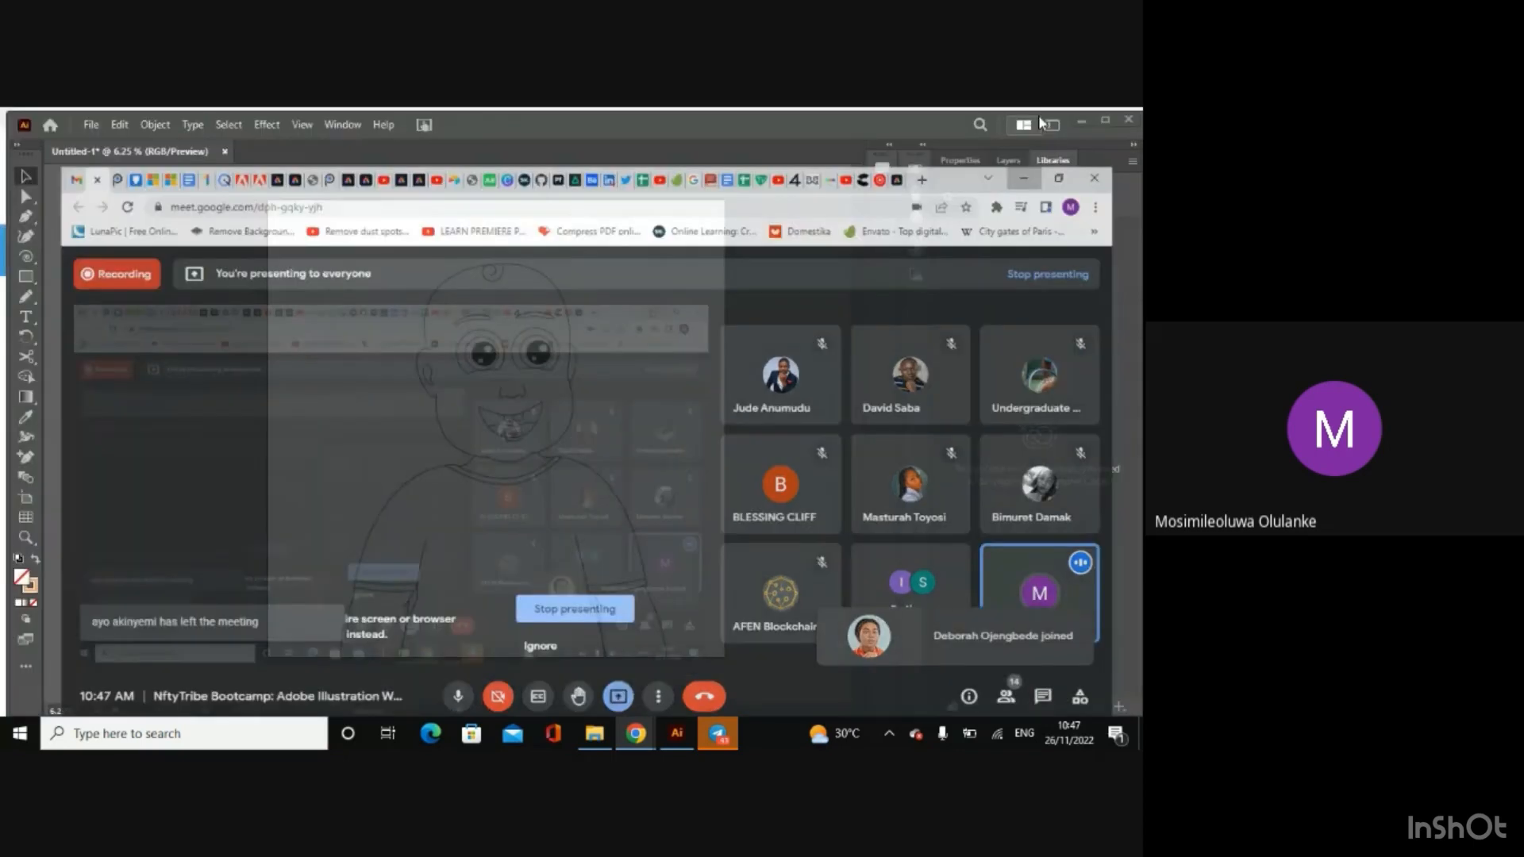
click(493, 373)
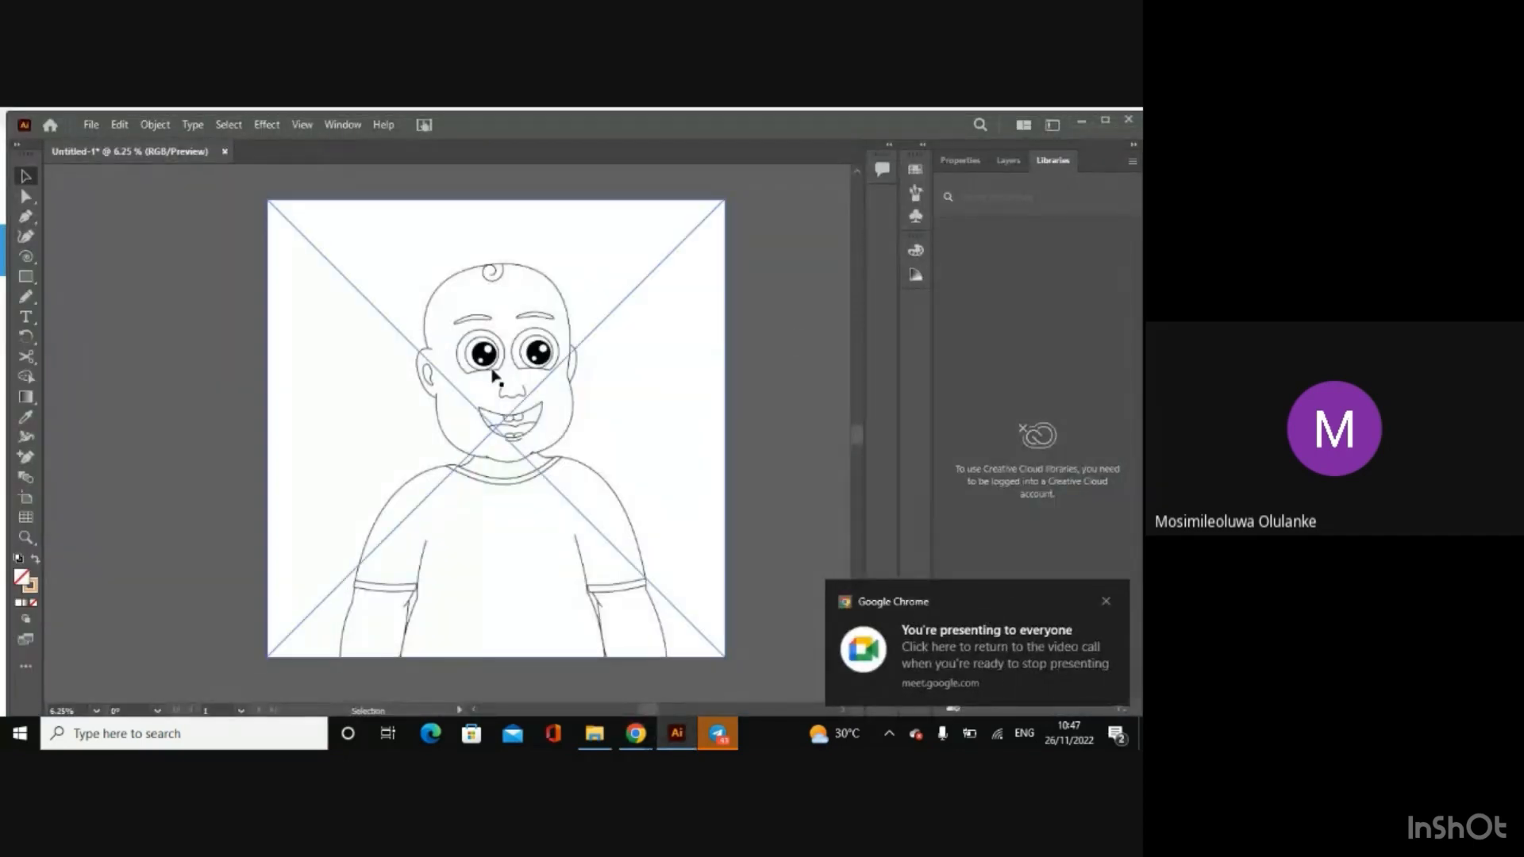
click(186, 365)
click(539, 382)
click(755, 513)
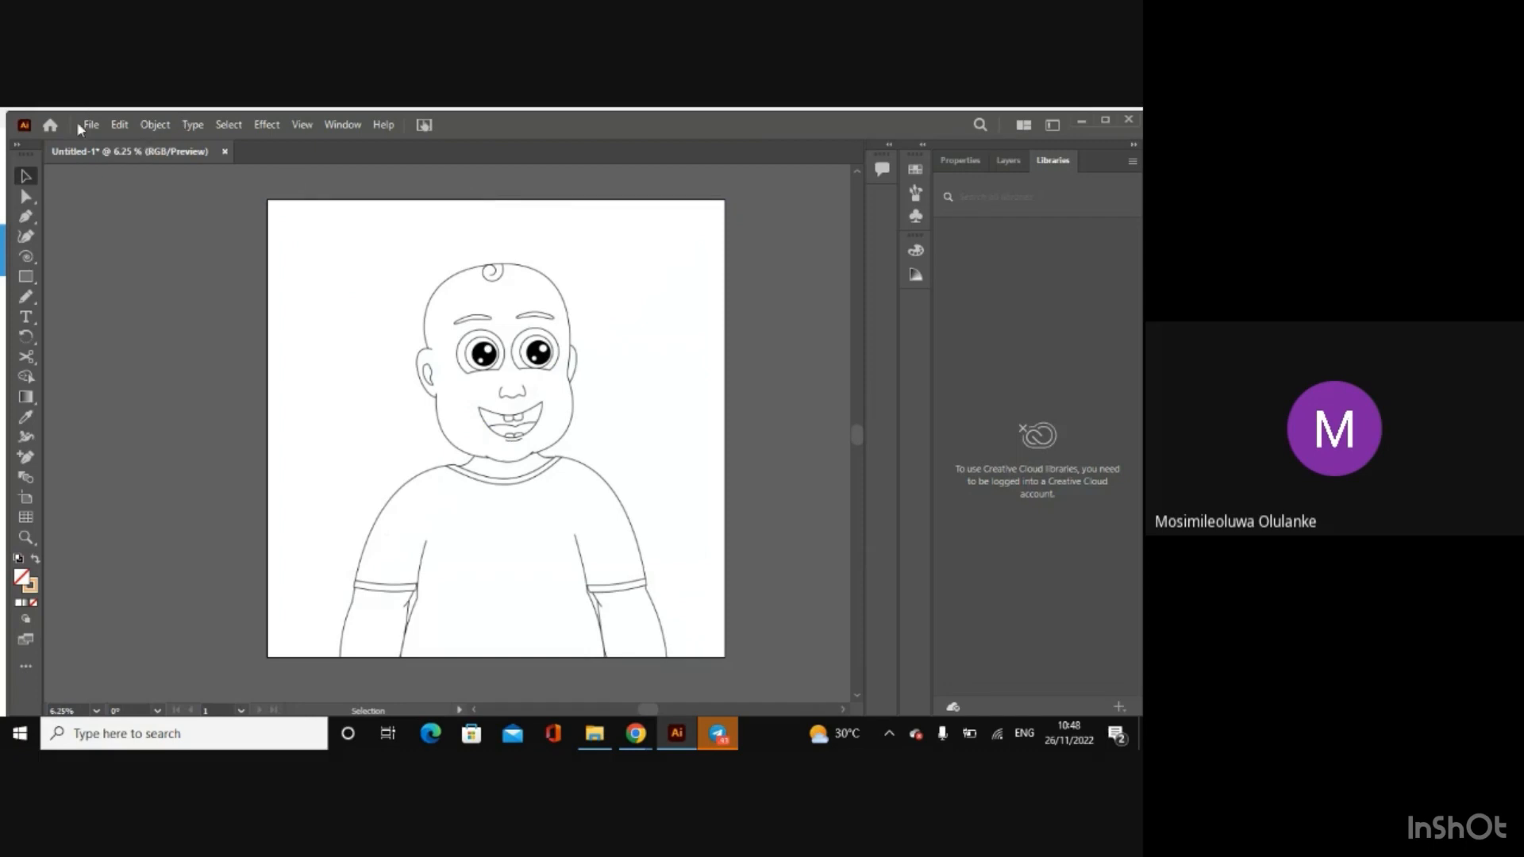
Step: Go back to the Afen Project folder and open Afen nft project.ai in Illustrator
mouse_move(595, 733)
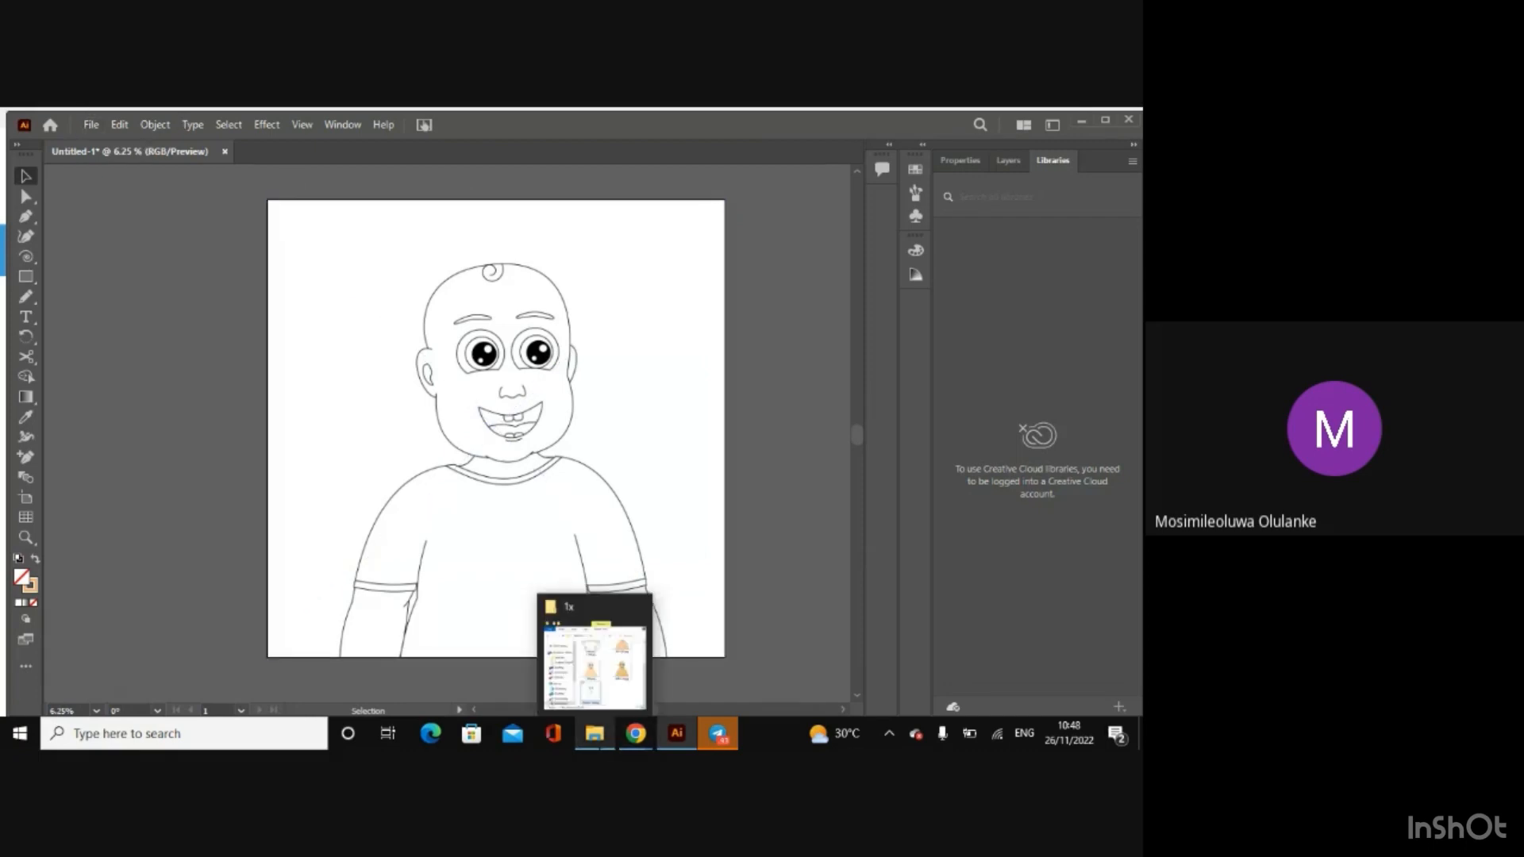
click(593, 679)
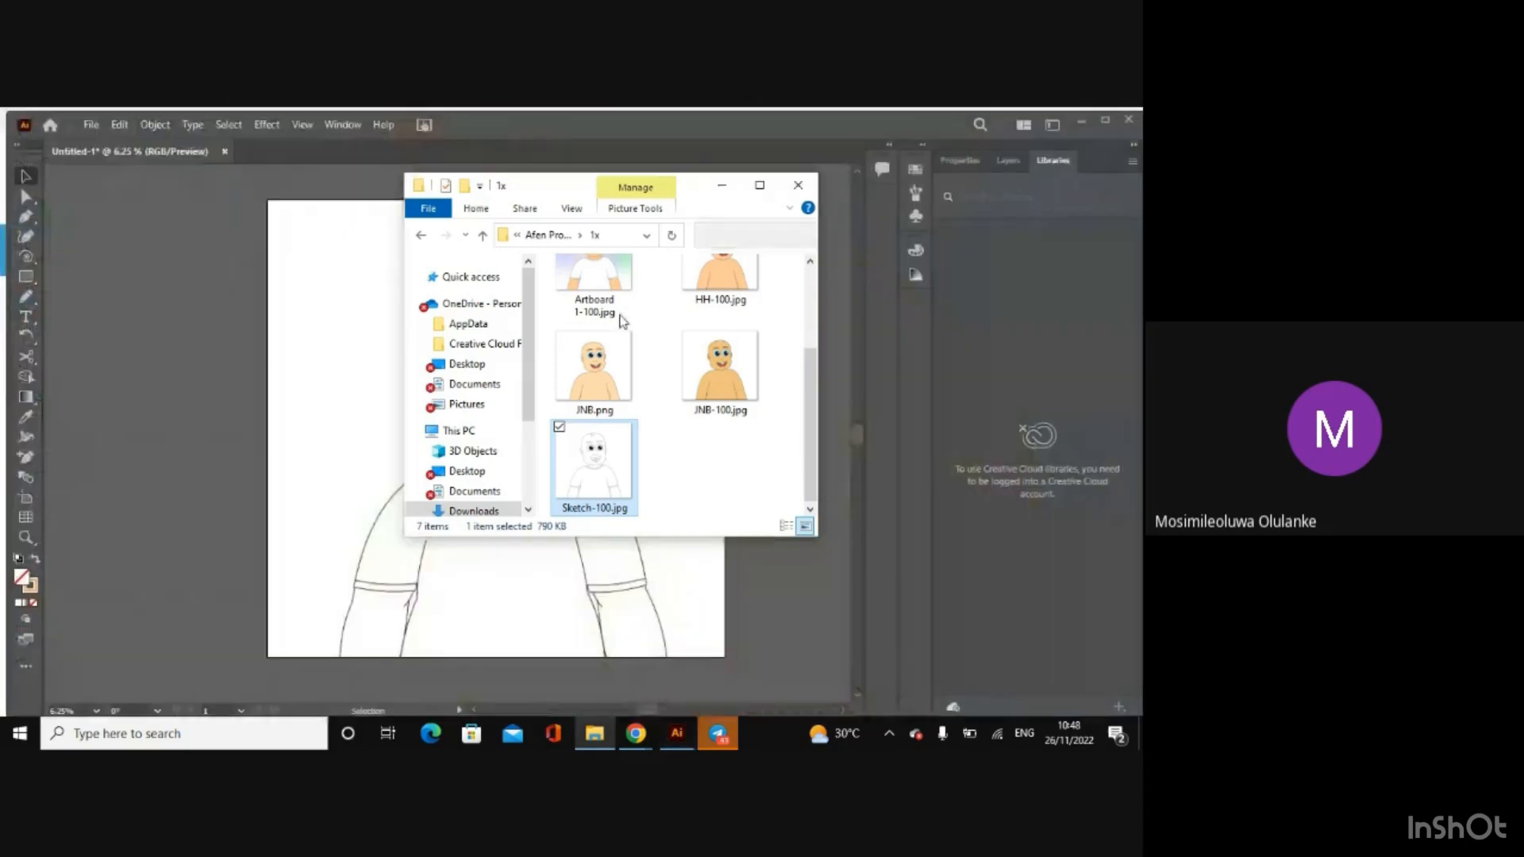
click(481, 236)
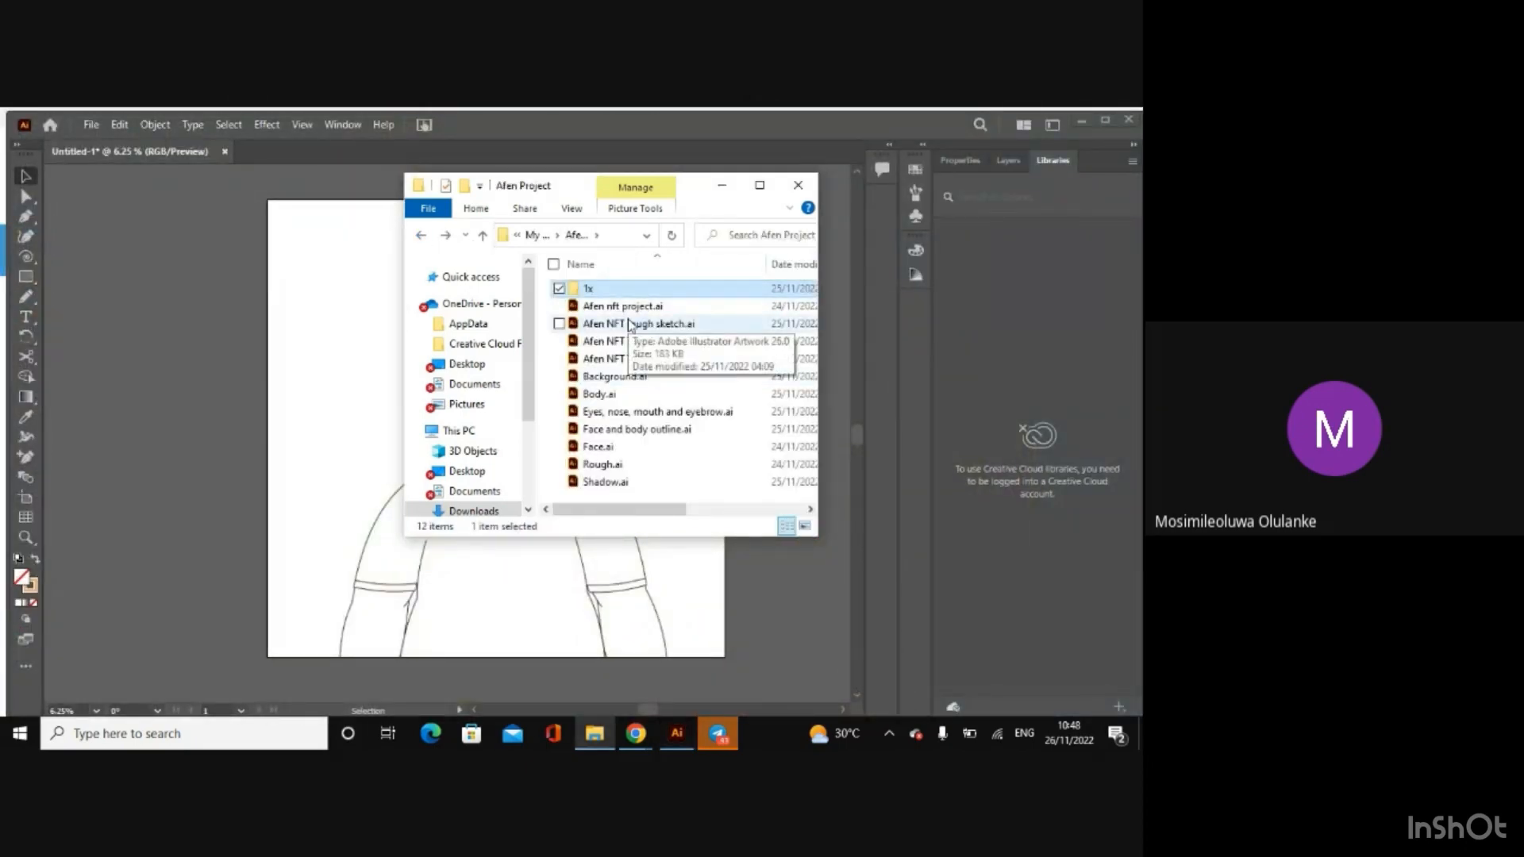
click(627, 319)
double_click(627, 307)
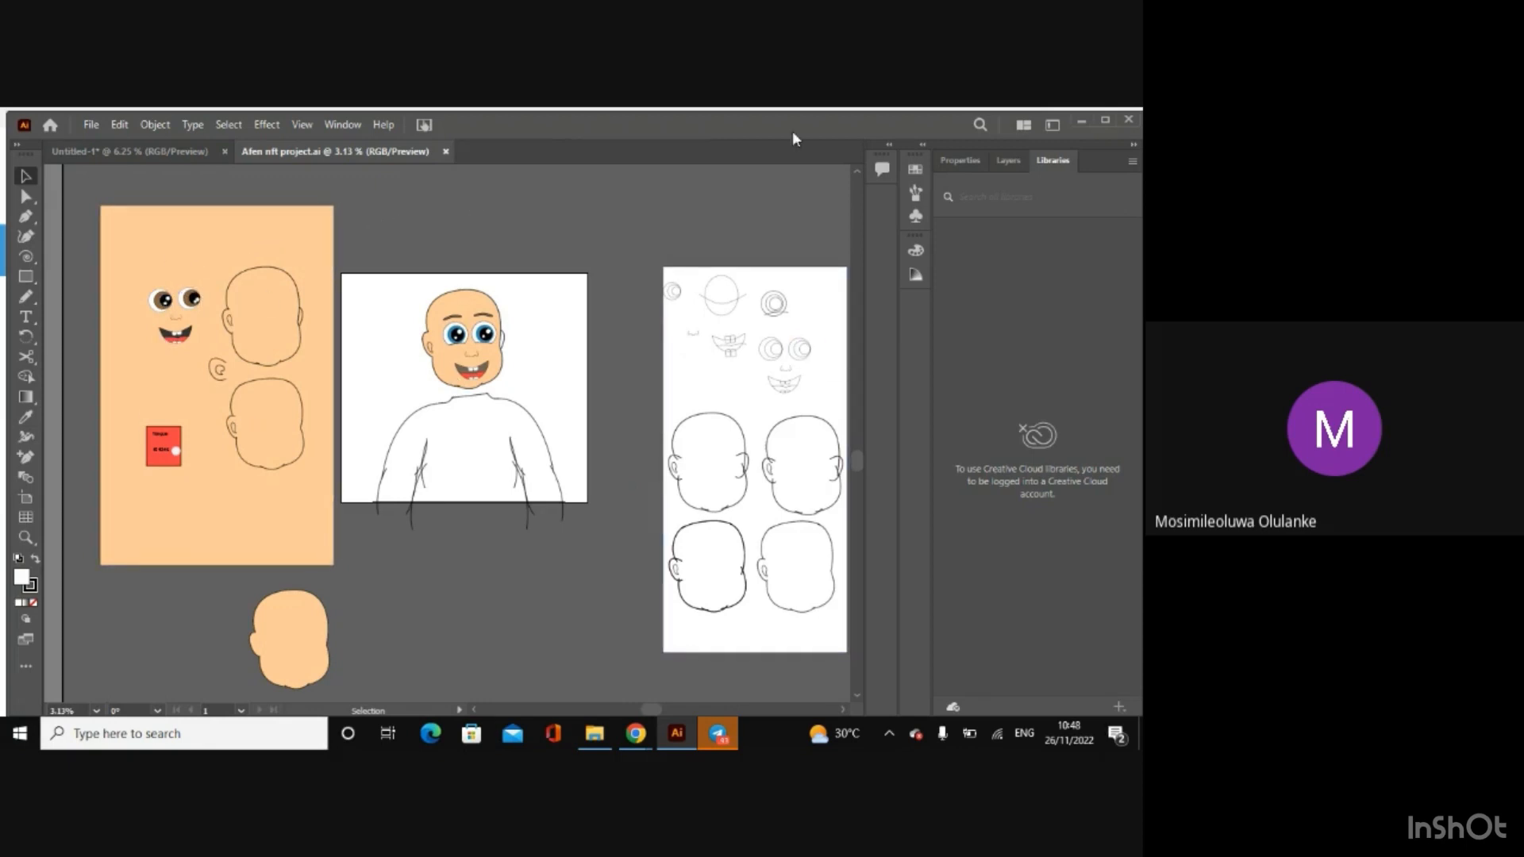
Step: Show the document's layers and add three new empty layers above Layer 1
click(1009, 163)
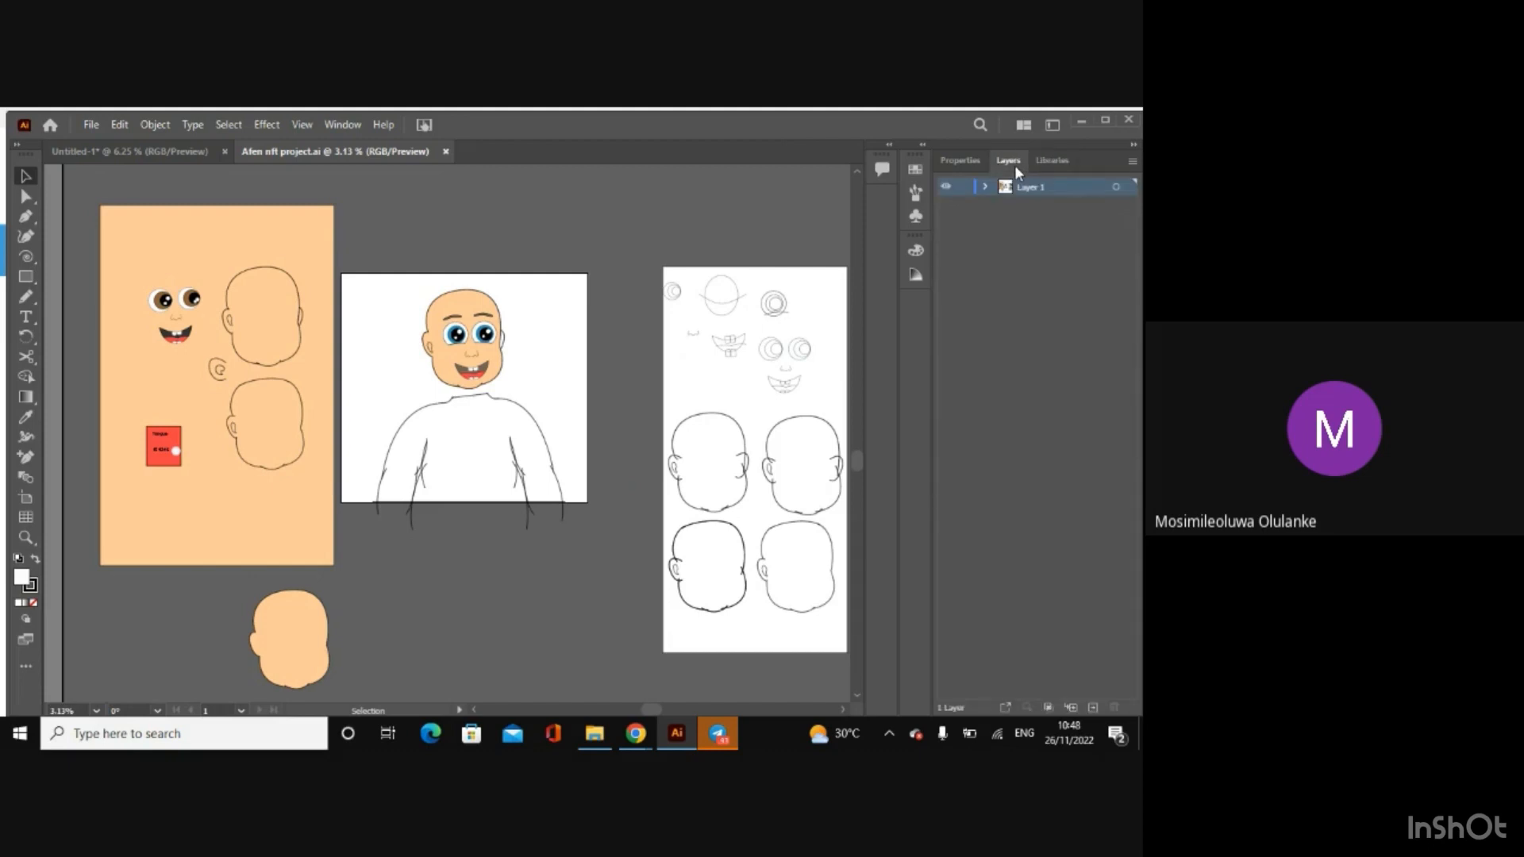
click(1093, 708)
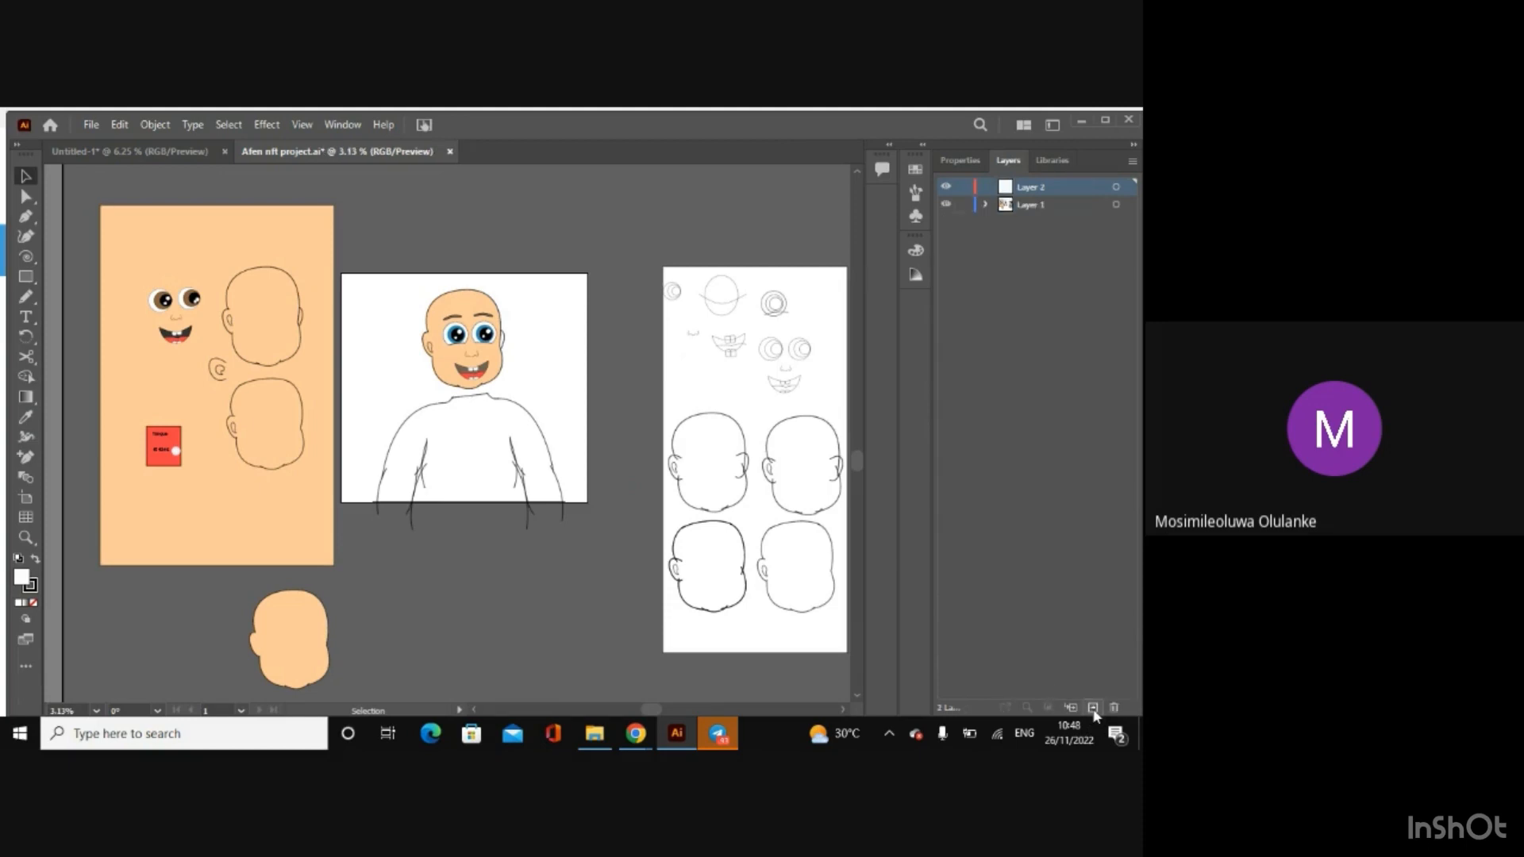
click(1093, 708)
click(1093, 708)
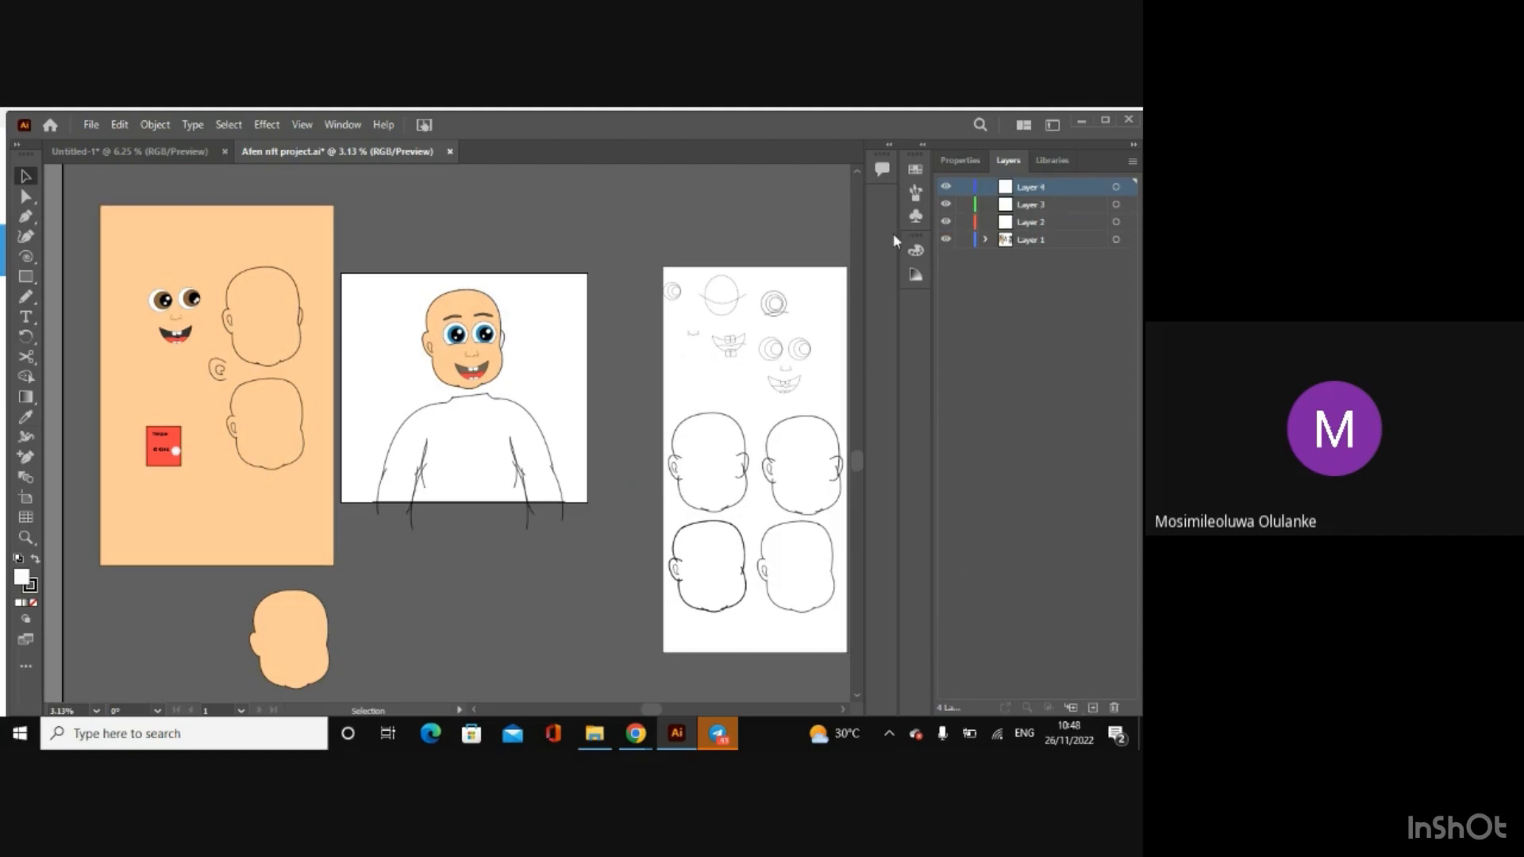
Step: Move the large peach rectangle from Layer 1 onto Layer 2 and rename that layer Background
click(235, 237)
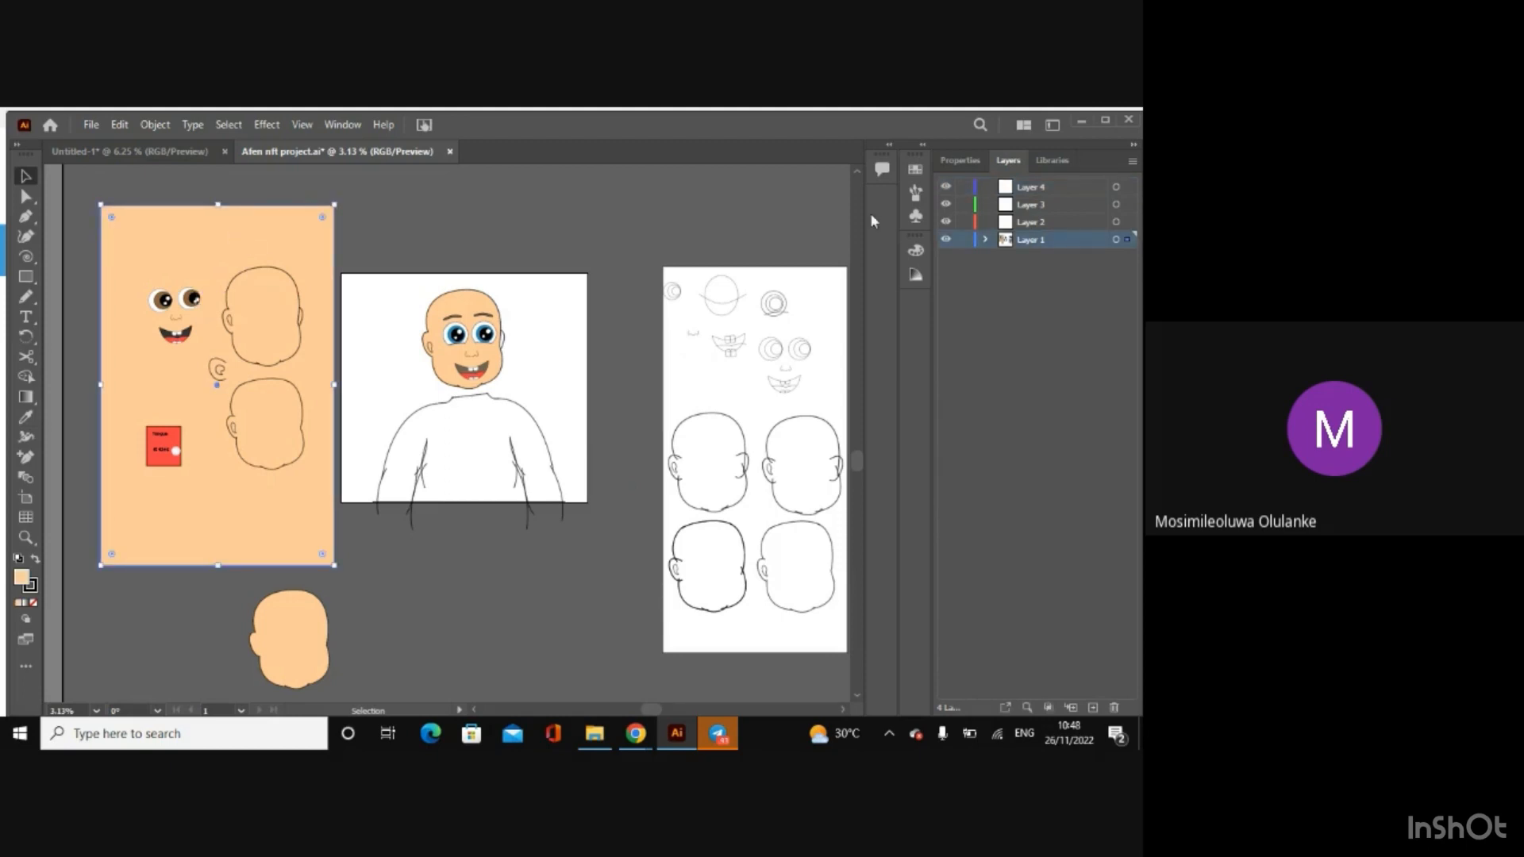
drag(1127, 239, 1128, 222)
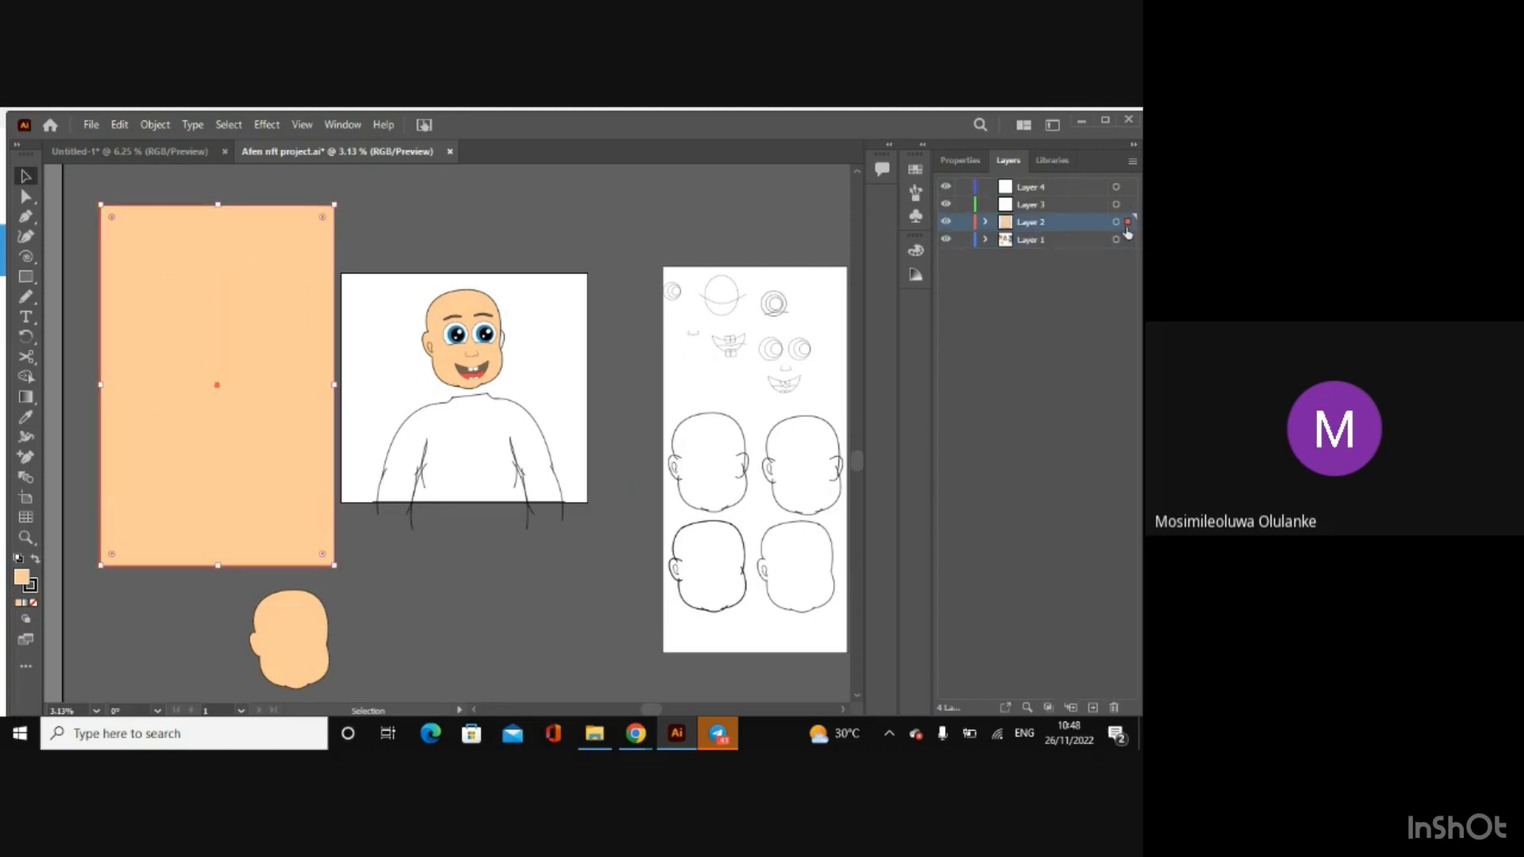
double_click(1026, 227)
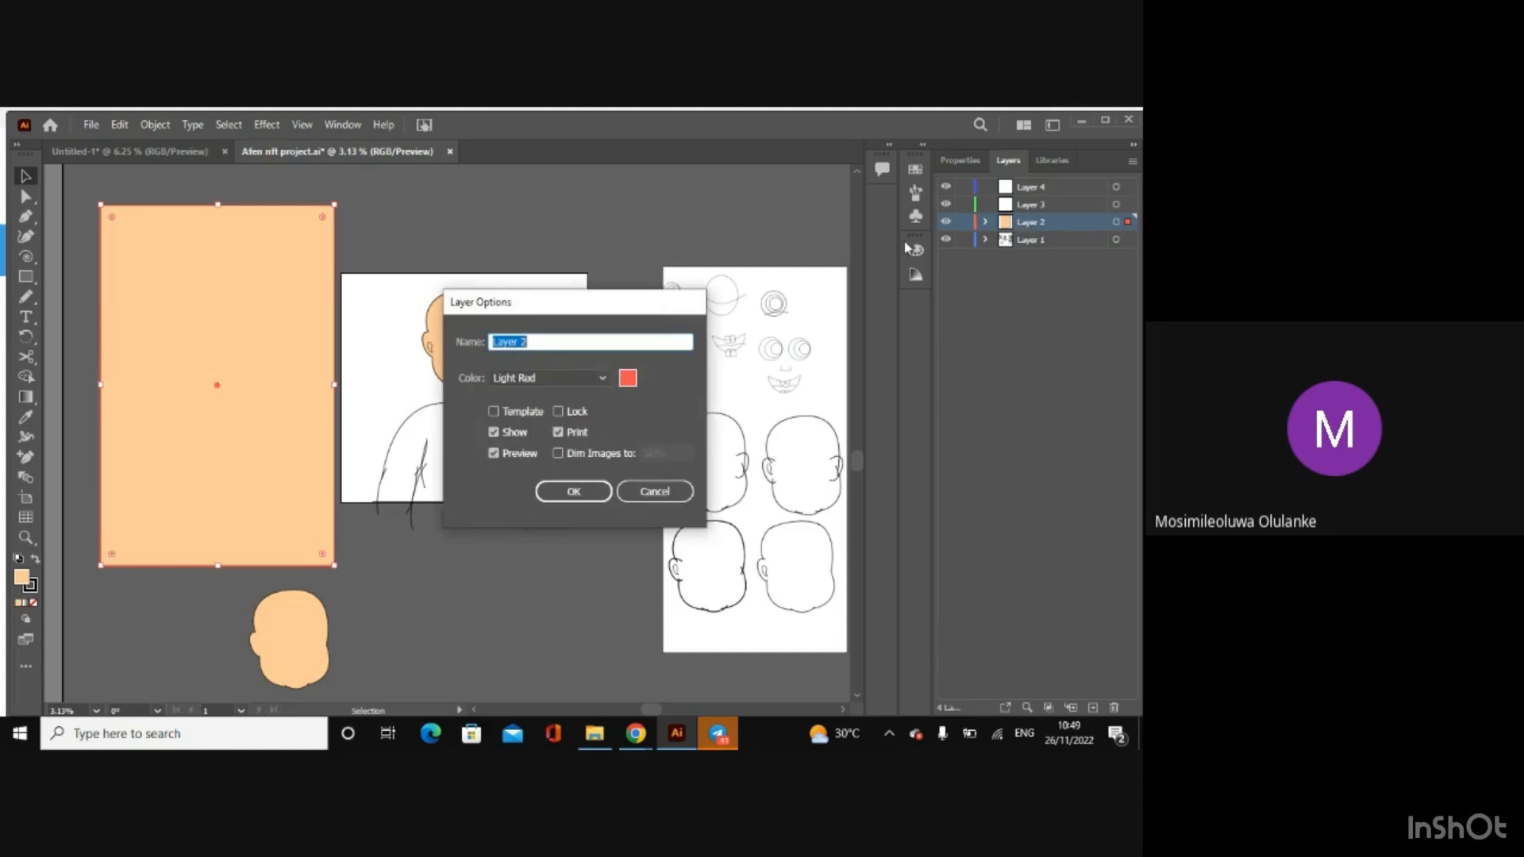
key(BackSpace)
text(Backgorounf)
key(BackSpace)
key(BackSpace)
key(BackSpace)
key(BackSpace)
key(BackSpace)
text(round)
click(556, 492)
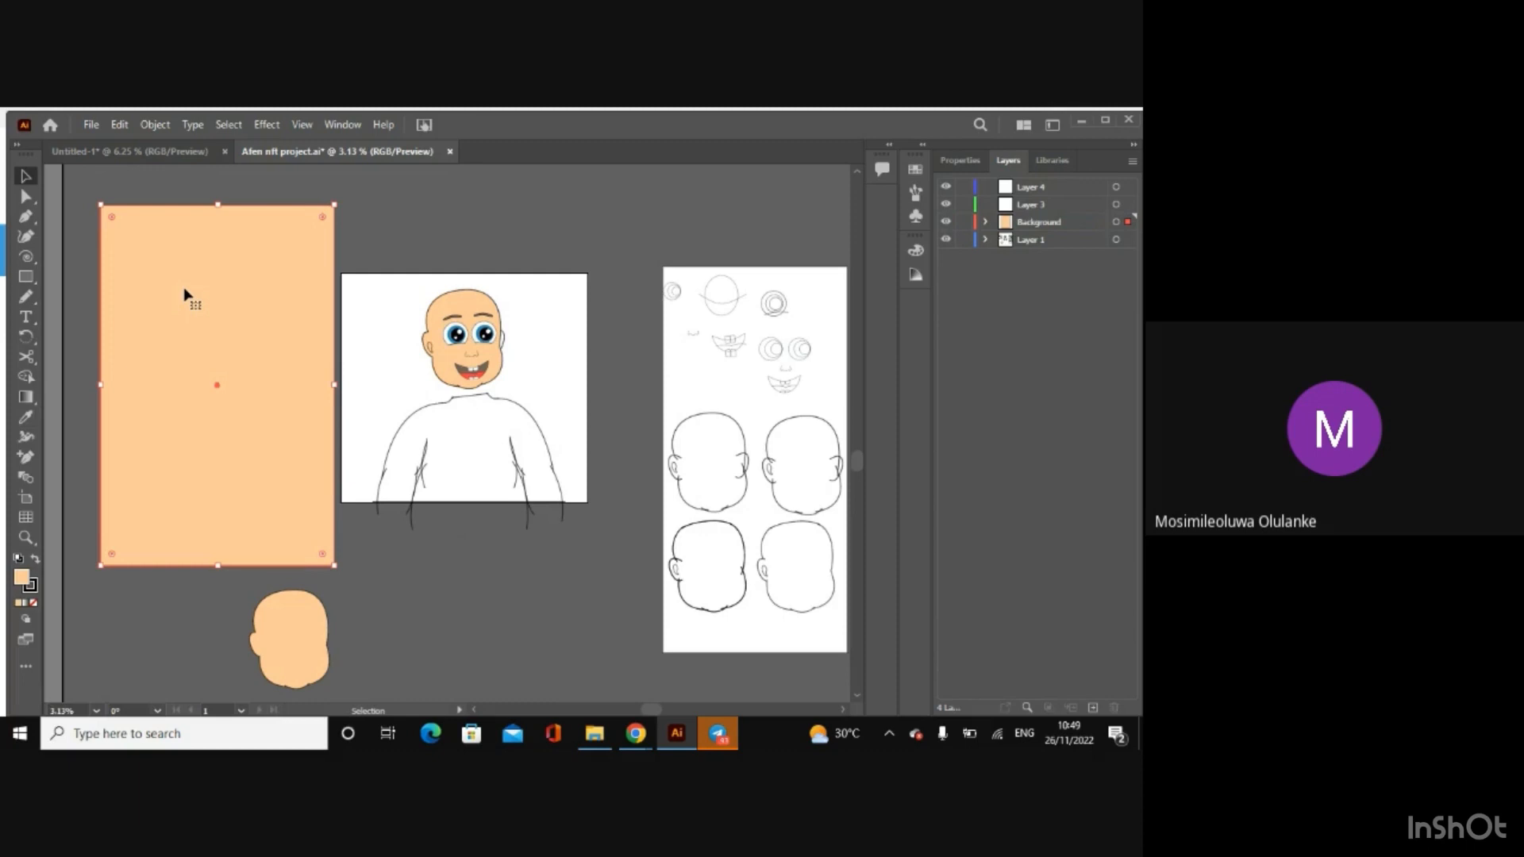
Step: Move the Background layer beneath Layer 1 in the layer order and deselect the rectangle
click(1055, 225)
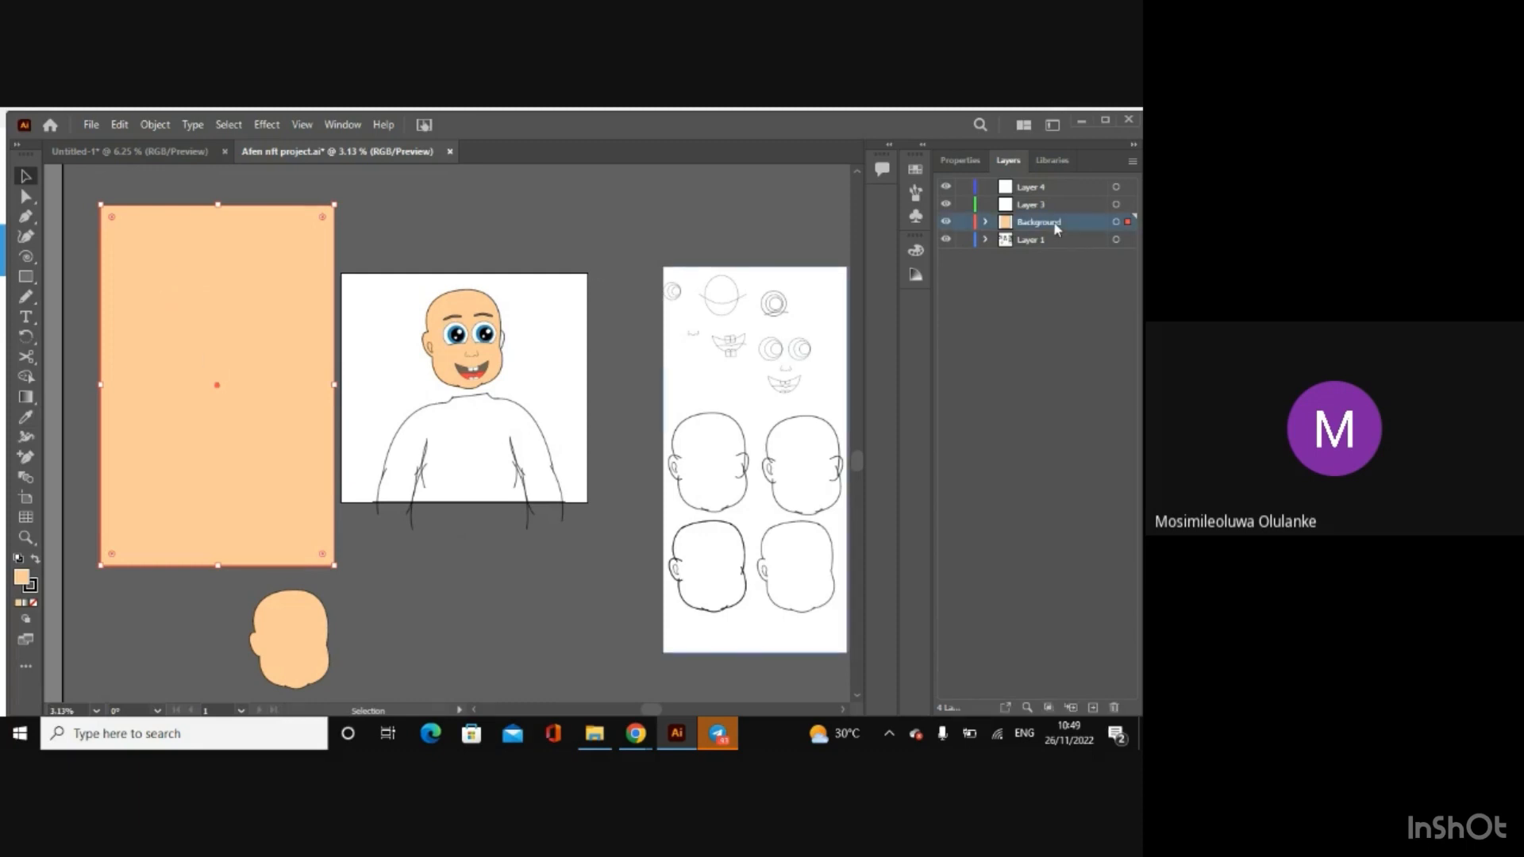
drag(1056, 228, 1054, 257)
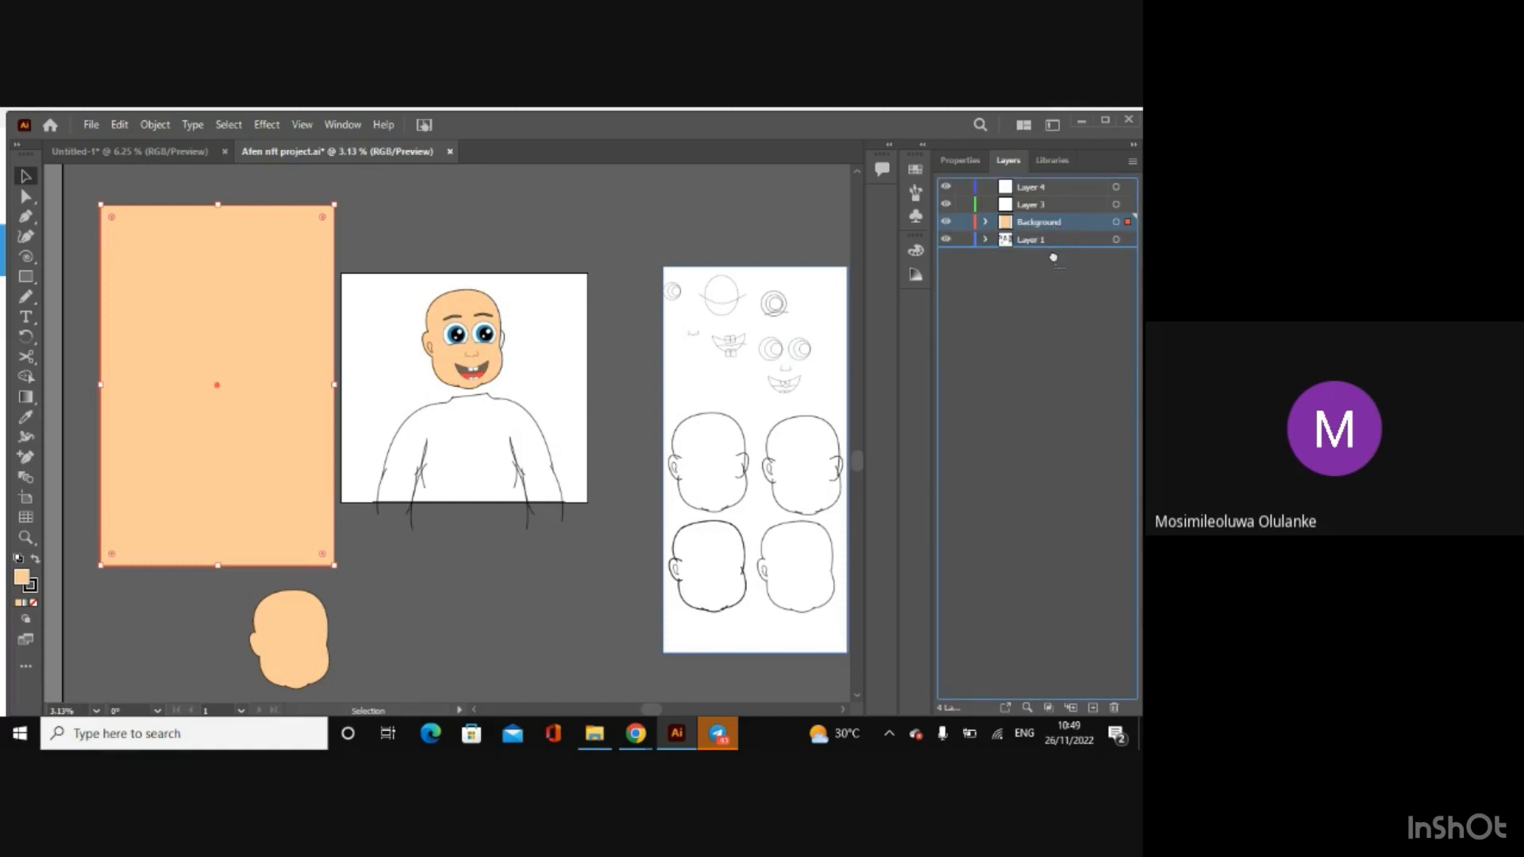
drag(1054, 258, 1054, 255)
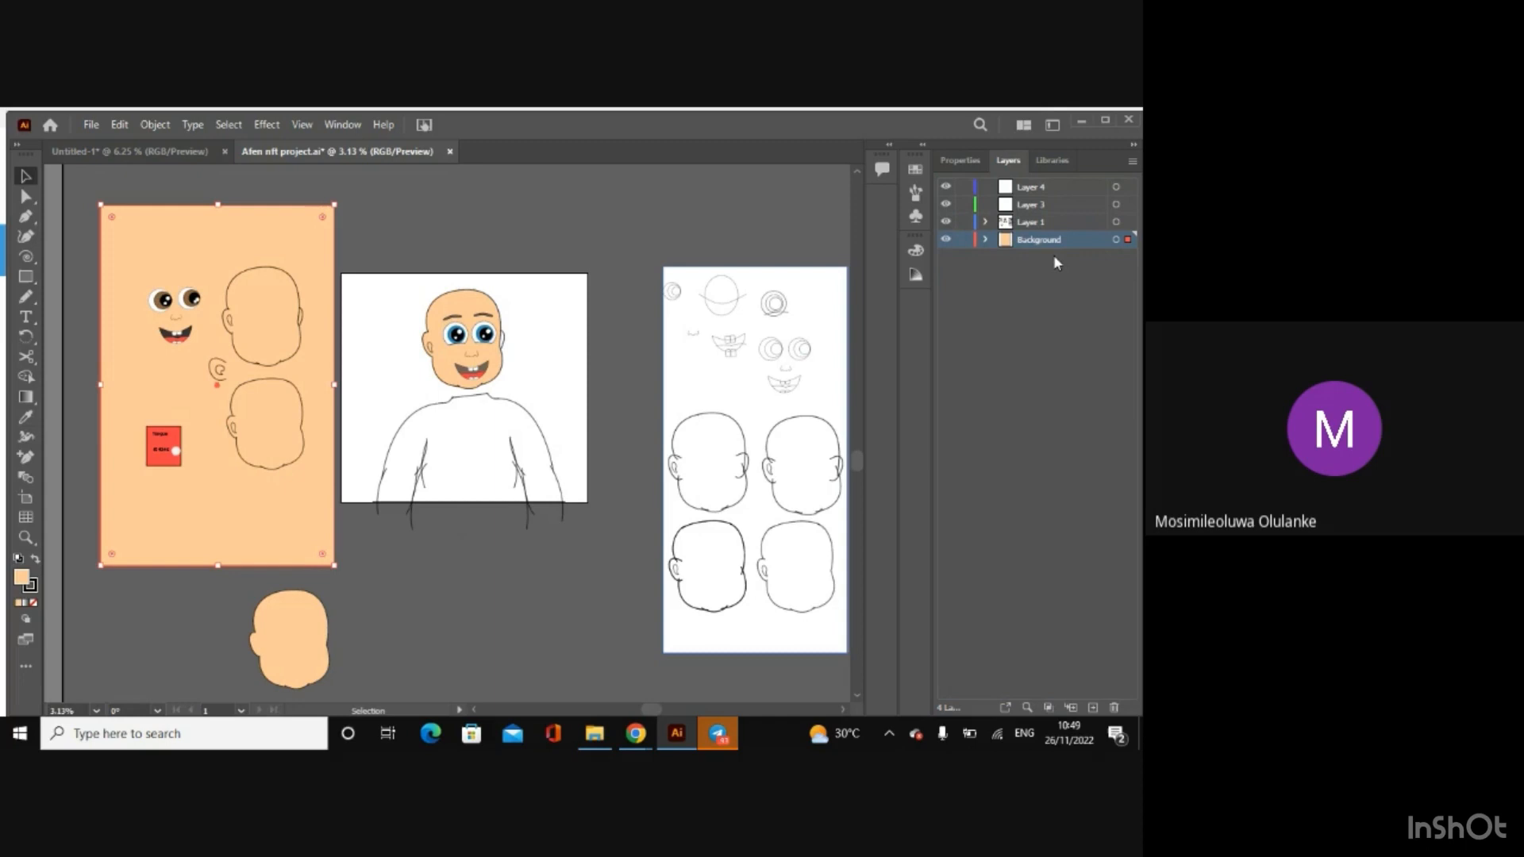
click(482, 218)
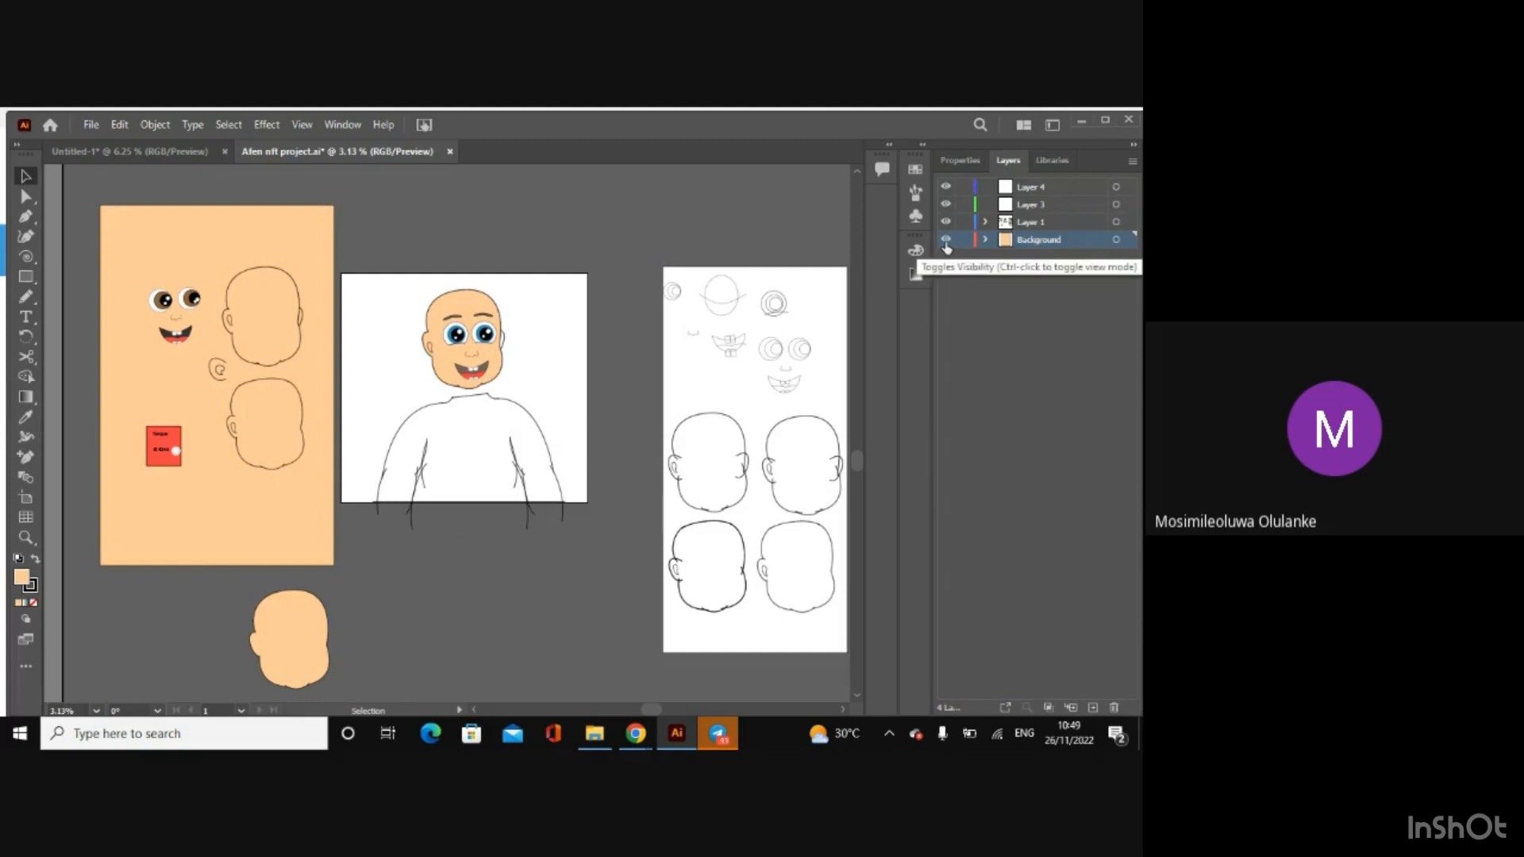
Step: Toggle the Background layer's visibility off and on to examine which artwork it contains
click(265, 242)
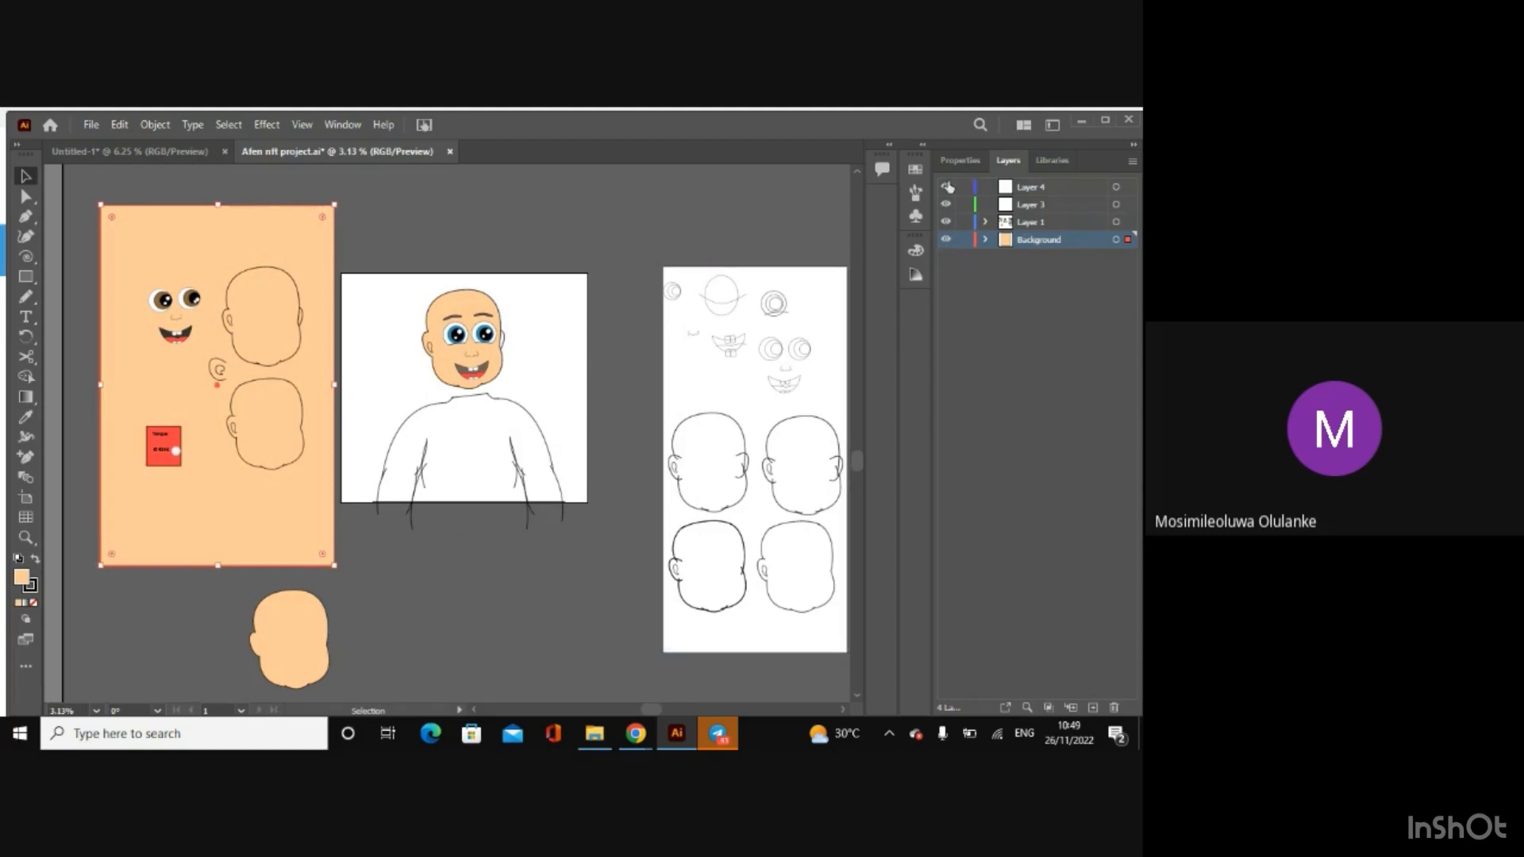
click(945, 239)
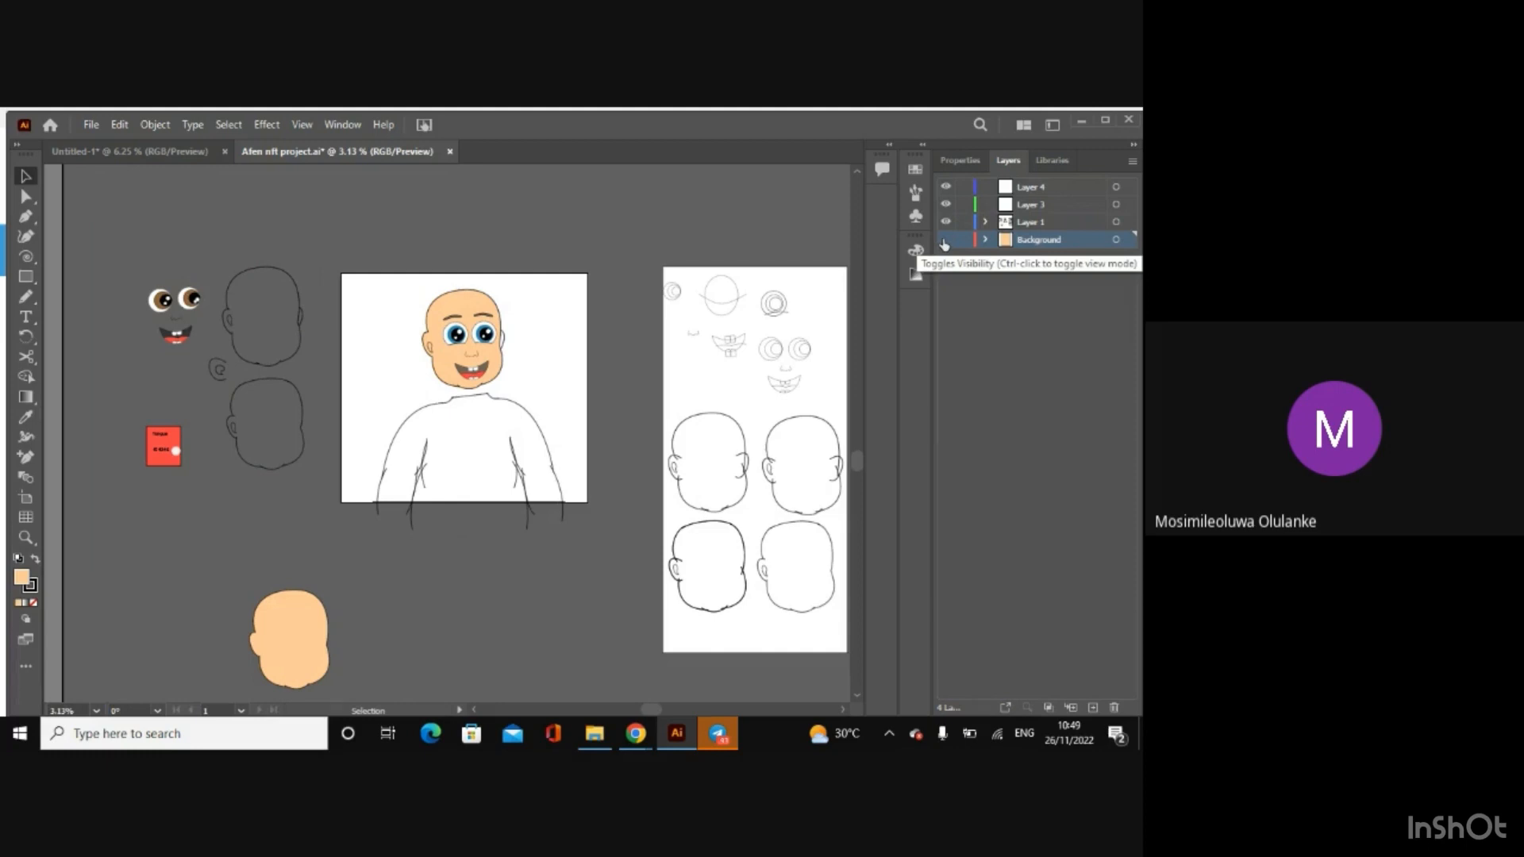
click(945, 239)
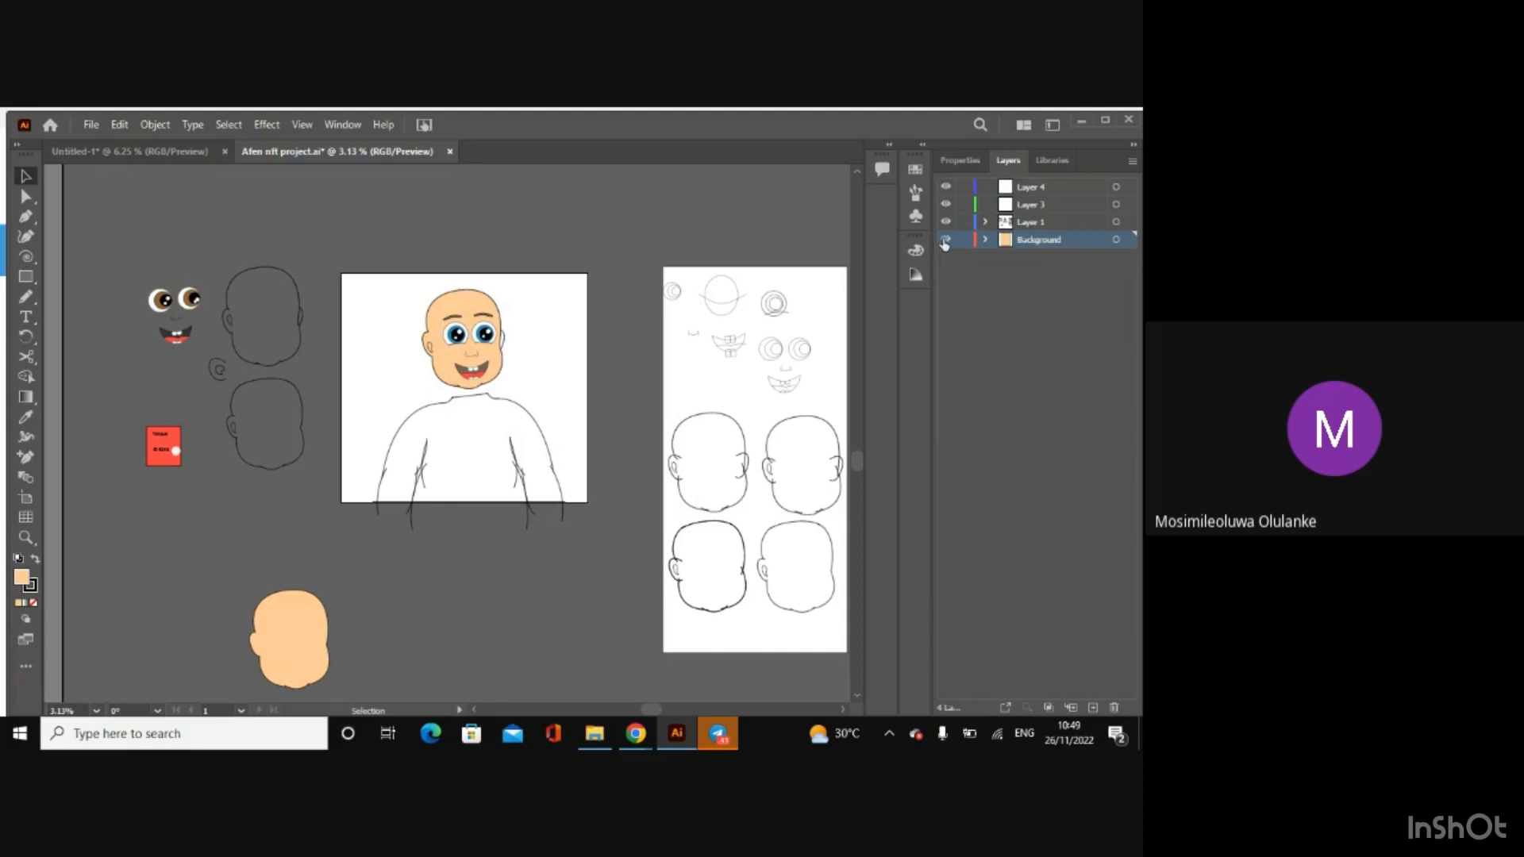
click(944, 240)
click(945, 240)
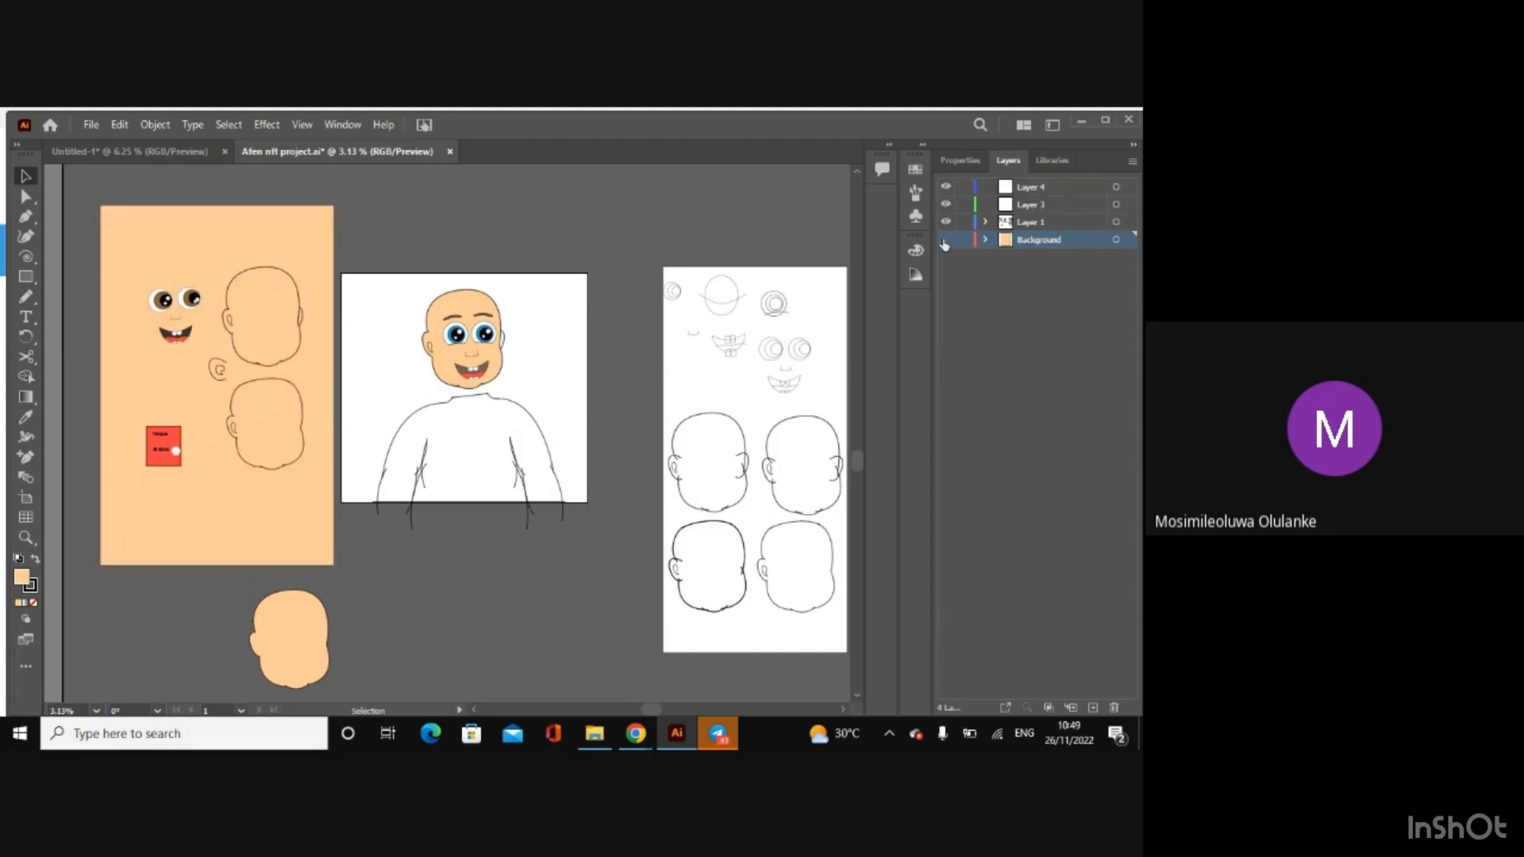
click(945, 239)
click(946, 239)
Step: Move both brown eyes on the peach rectangle from Layer 1 to Layer 3
click(165, 300)
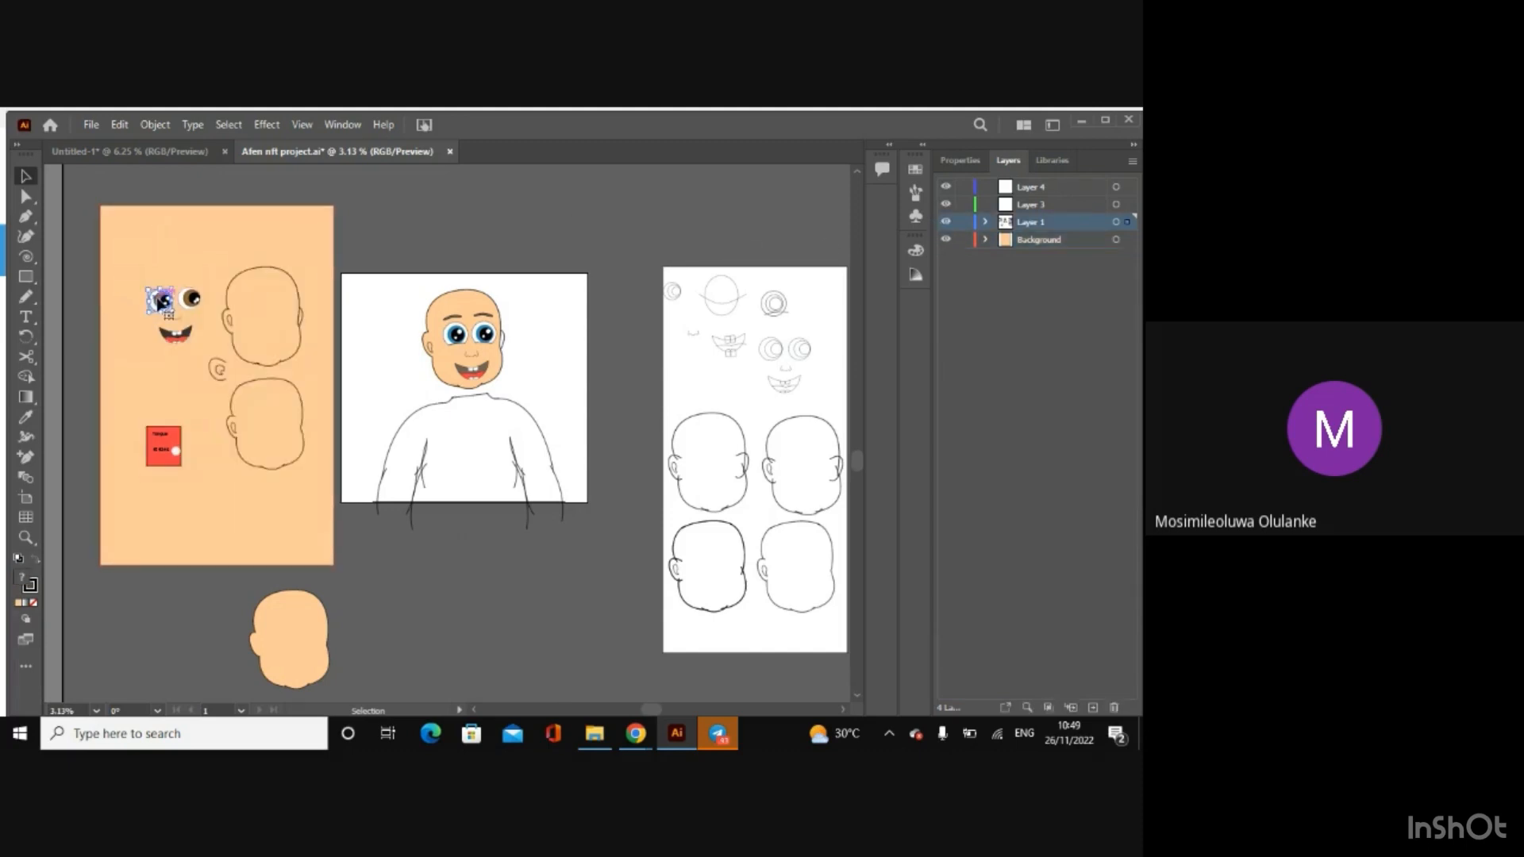
shift+click(191, 299)
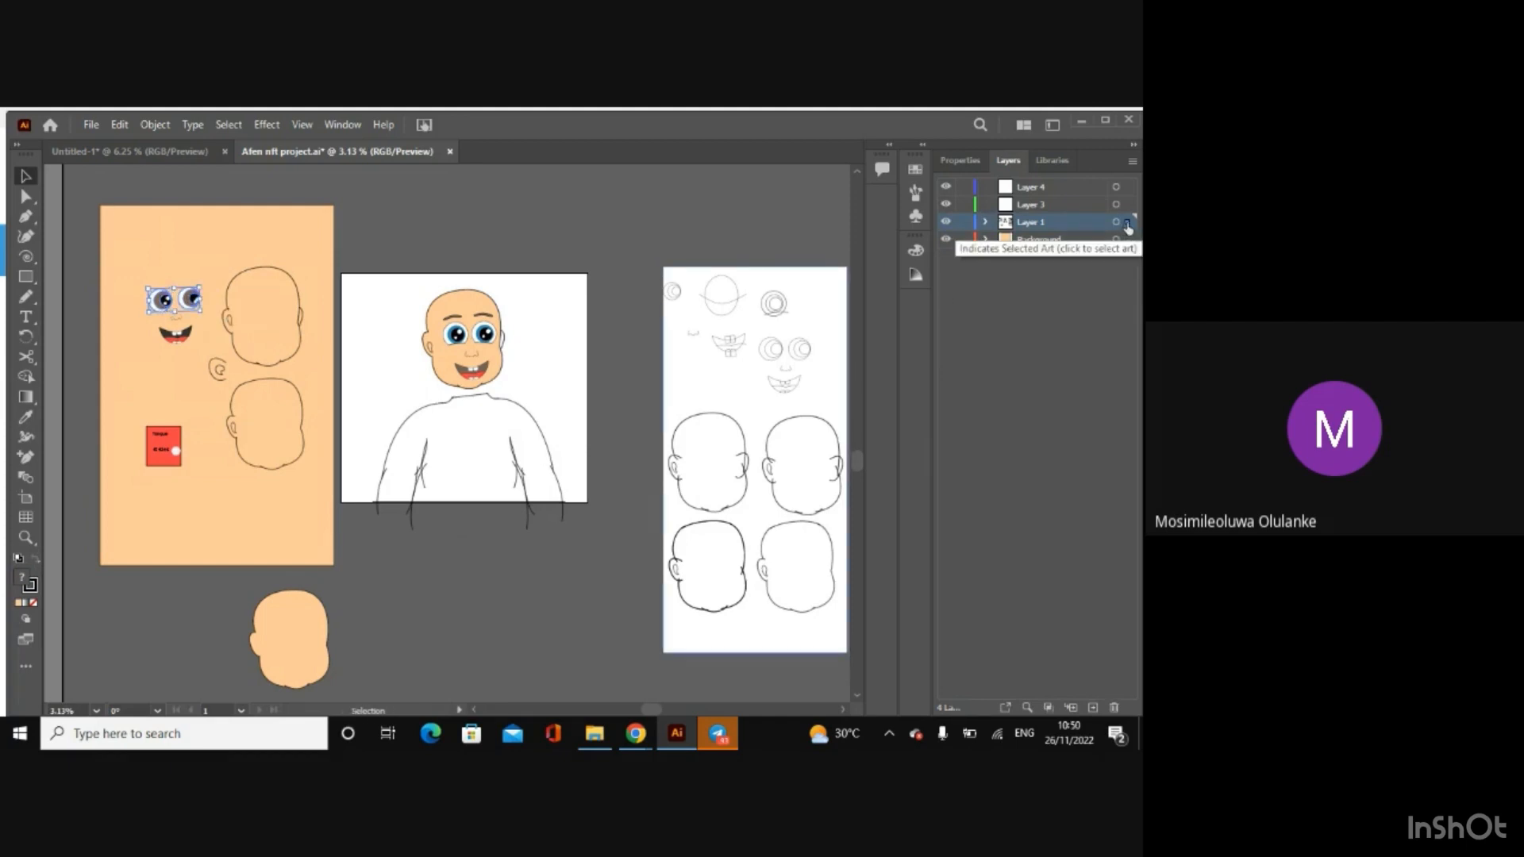
drag(1128, 228, 1127, 205)
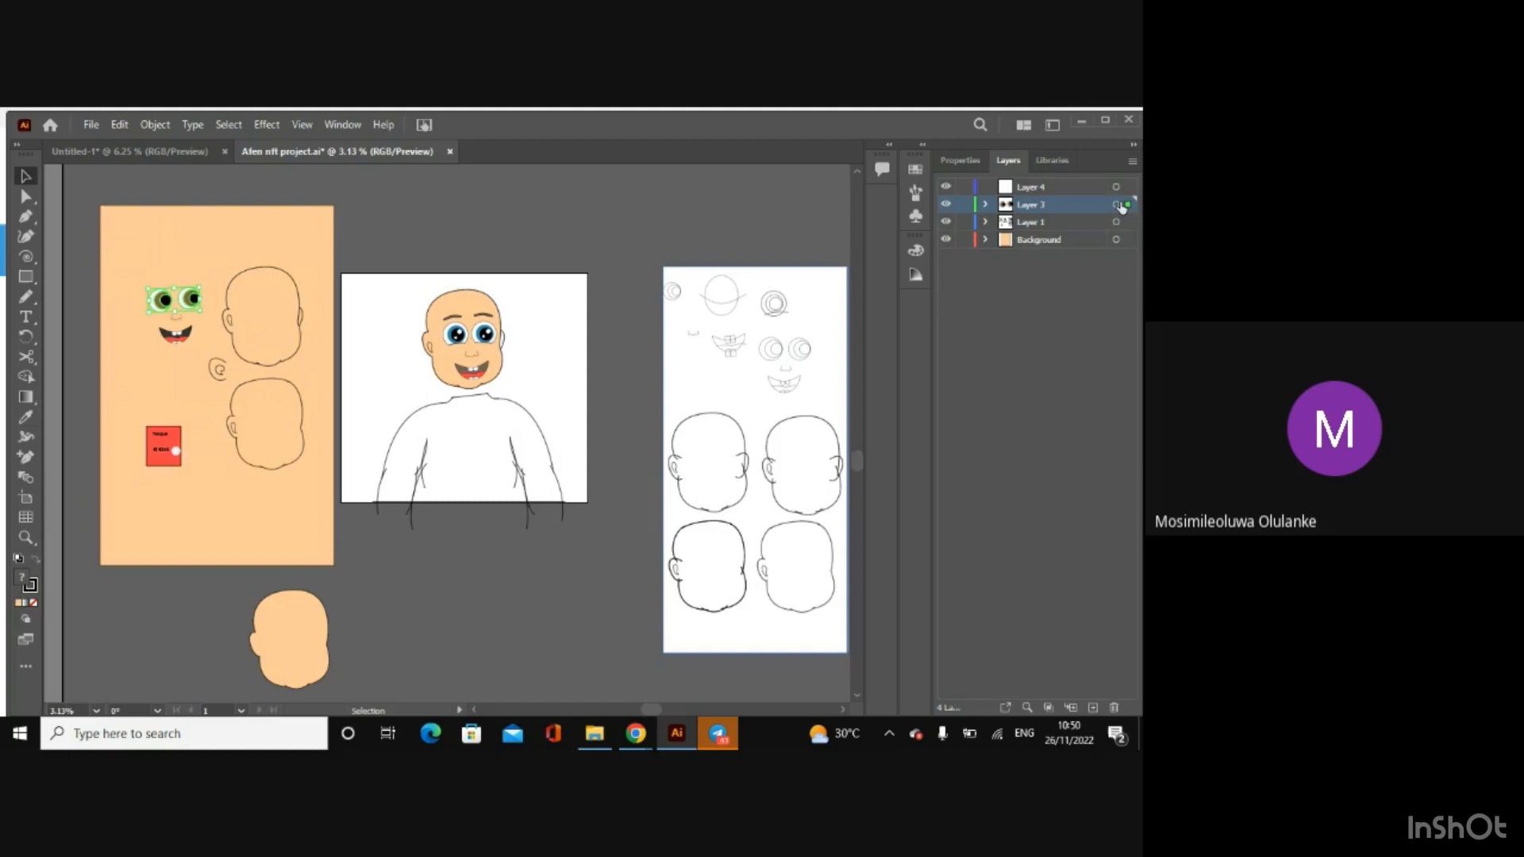
Step: Rename Layer 3 as Eyes and move it between Layer 1 and the Background layer
double_click(1028, 204)
text(E)
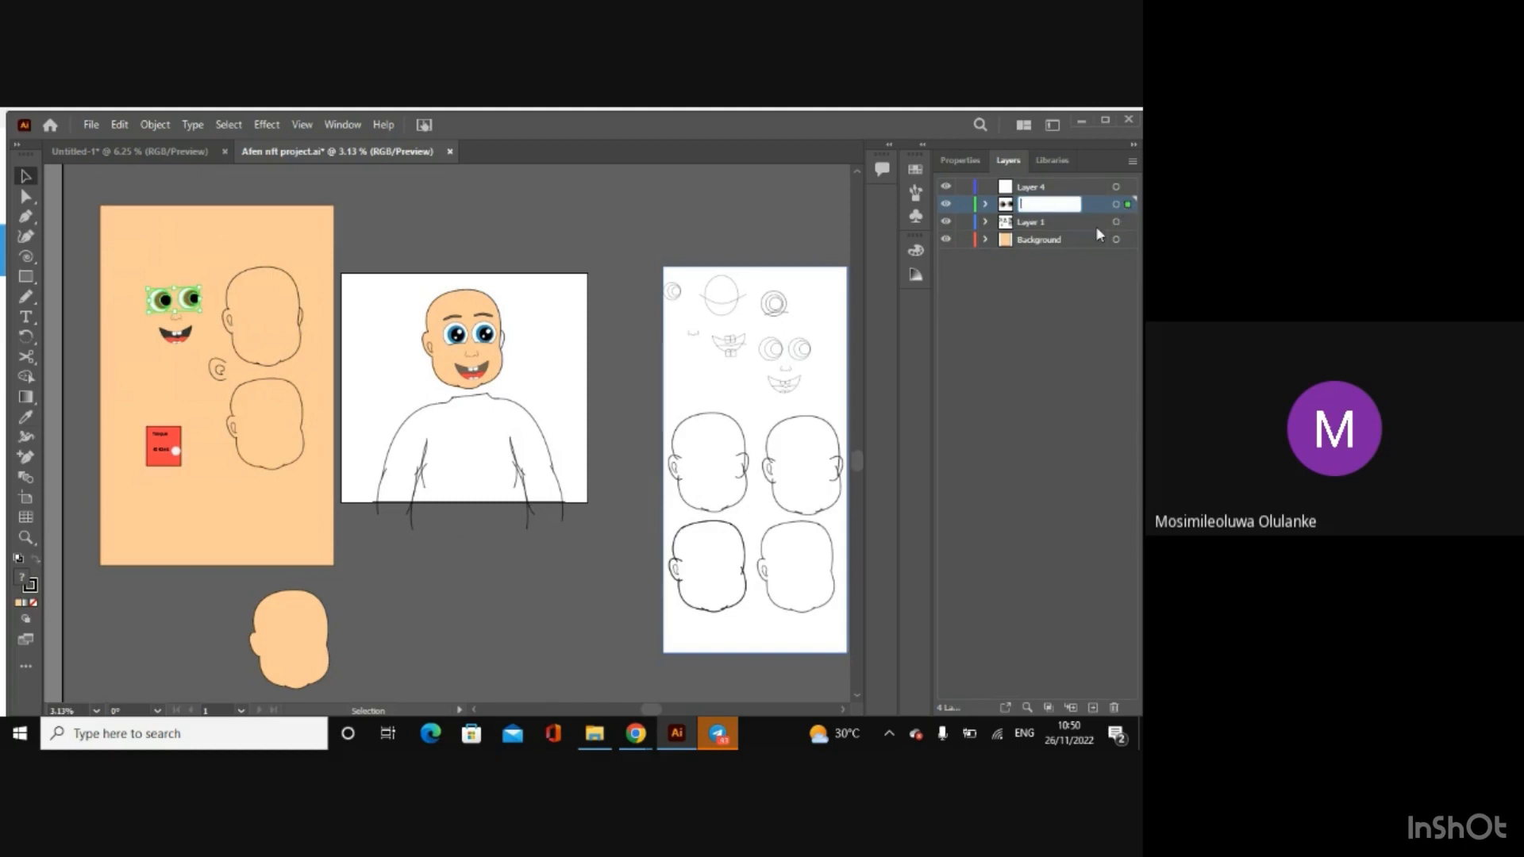
text(yes)
key(Return)
click(1054, 318)
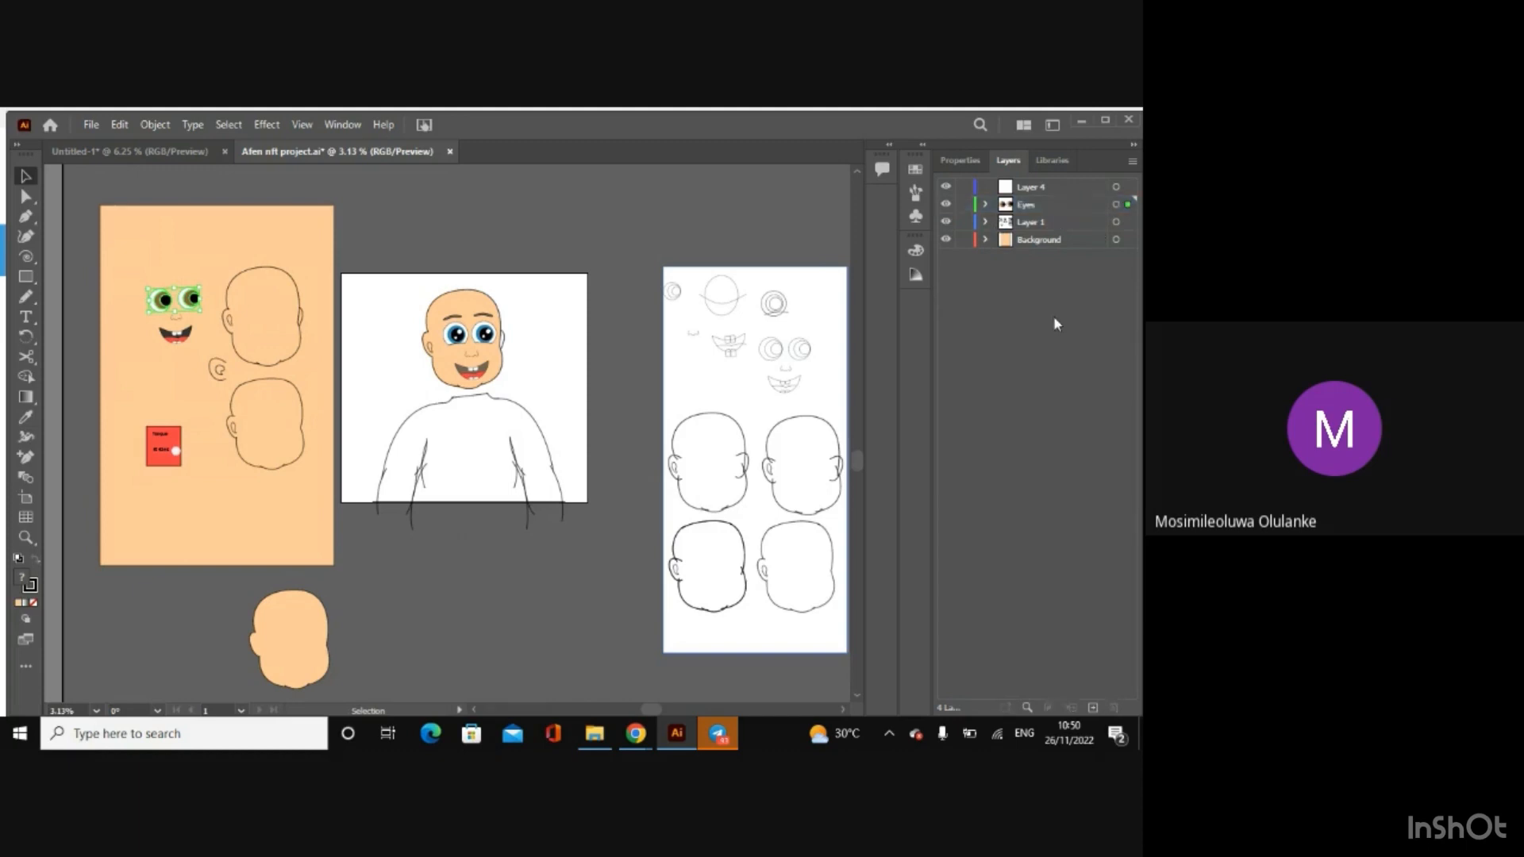
click(493, 217)
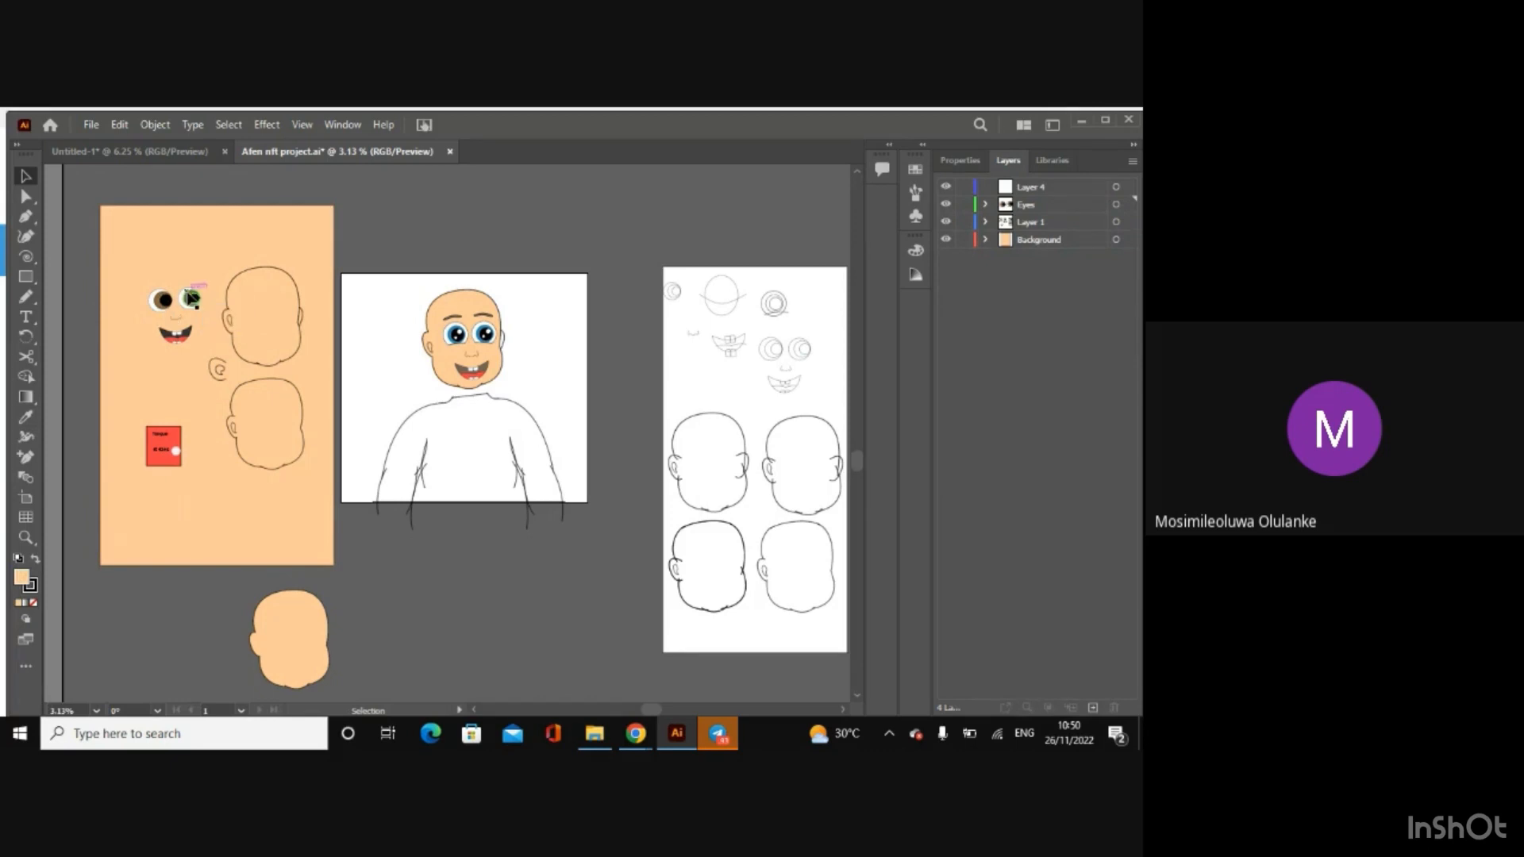
click(1024, 208)
drag(1055, 221, 1054, 227)
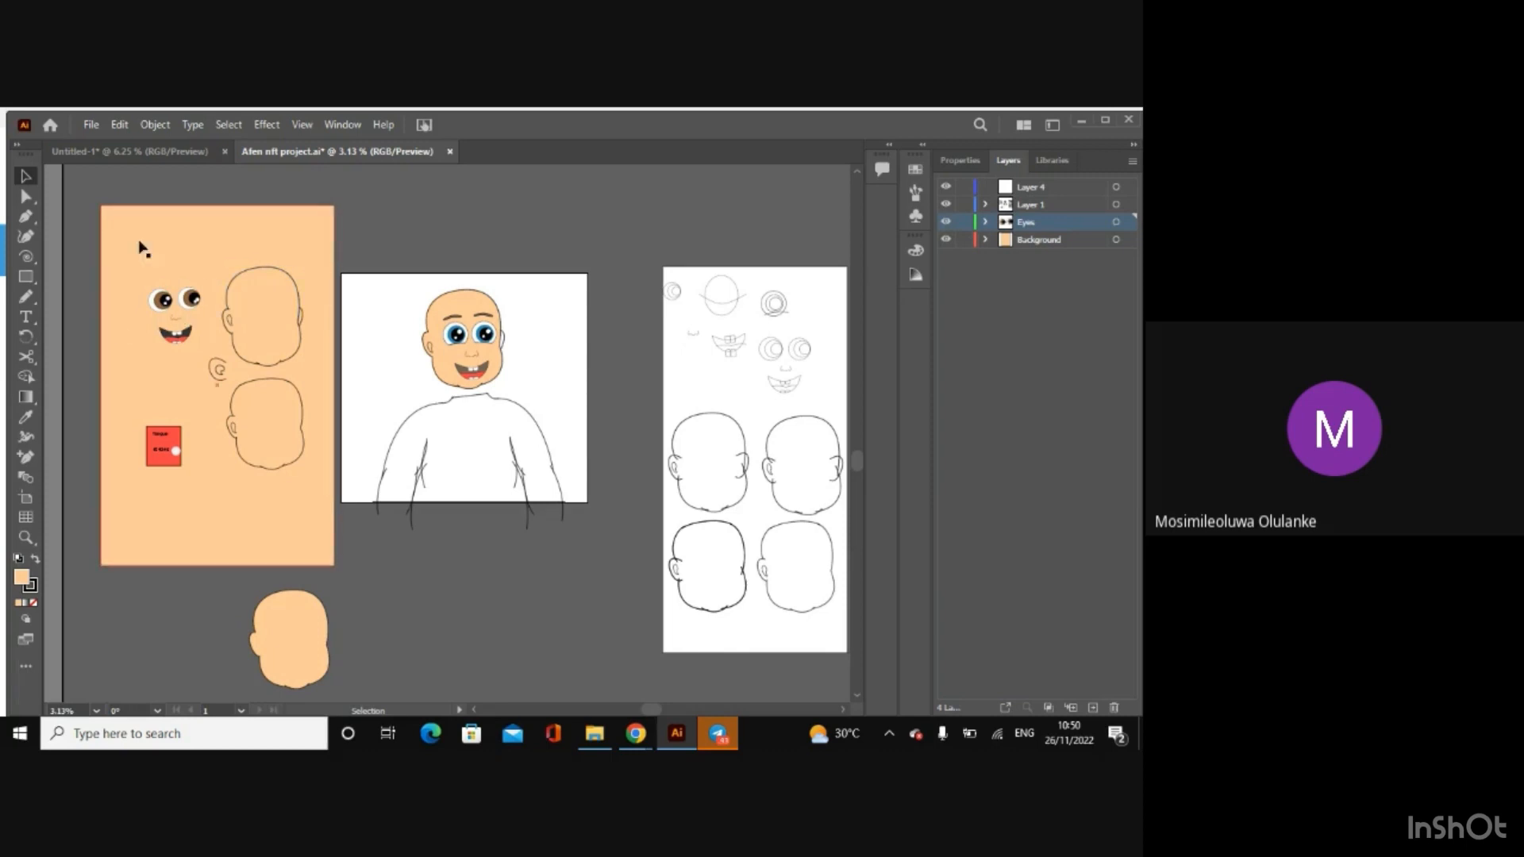
Step: Draw a peach rectangle over the brown-eyed face on the Eyes layer, and delete it
click(26, 276)
drag(146, 274, 220, 358)
click(23, 176)
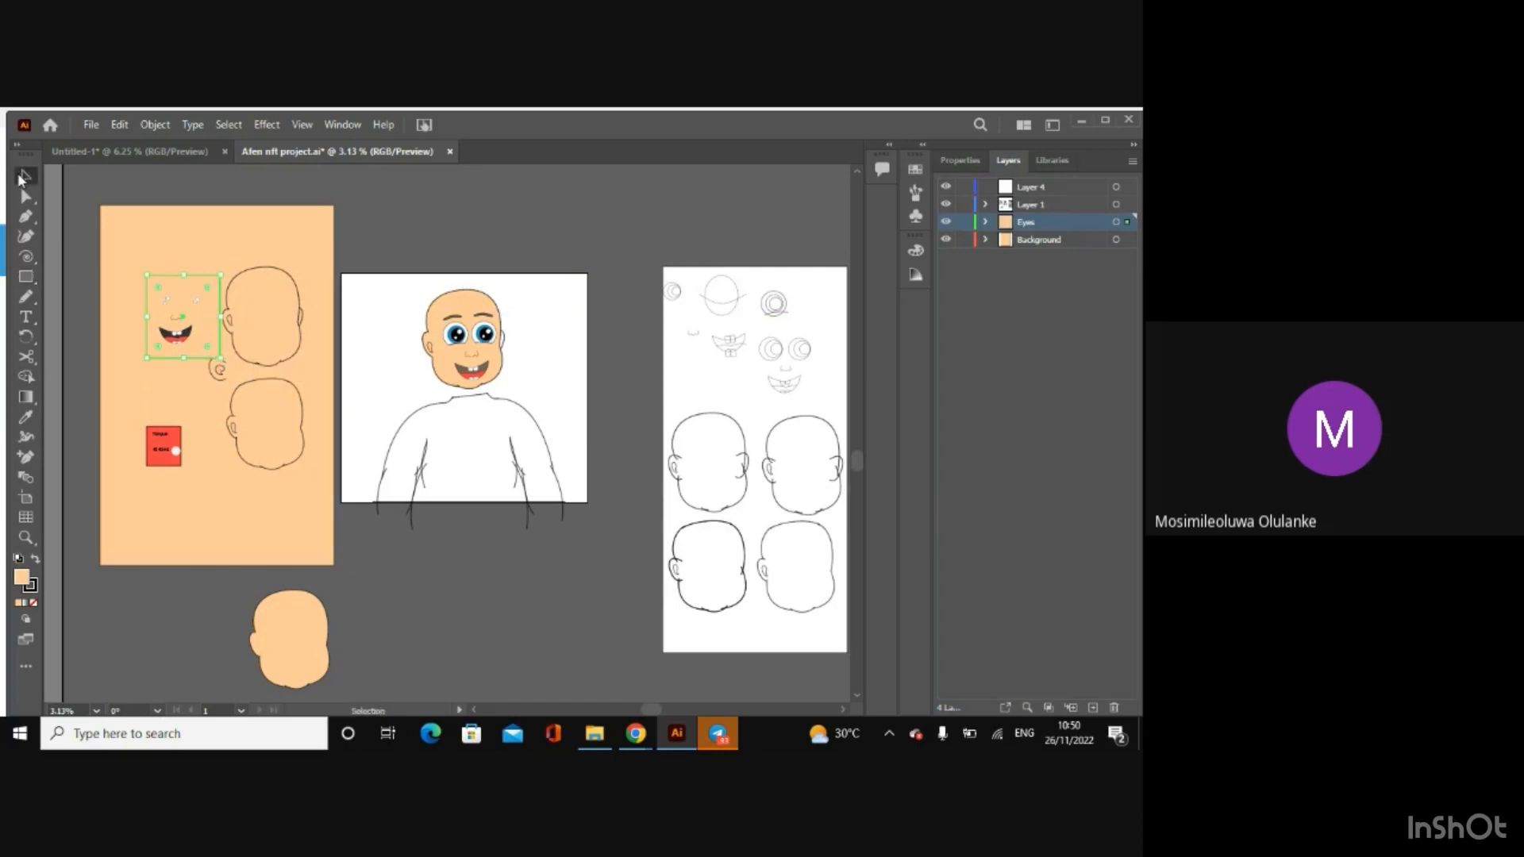
key(Delete)
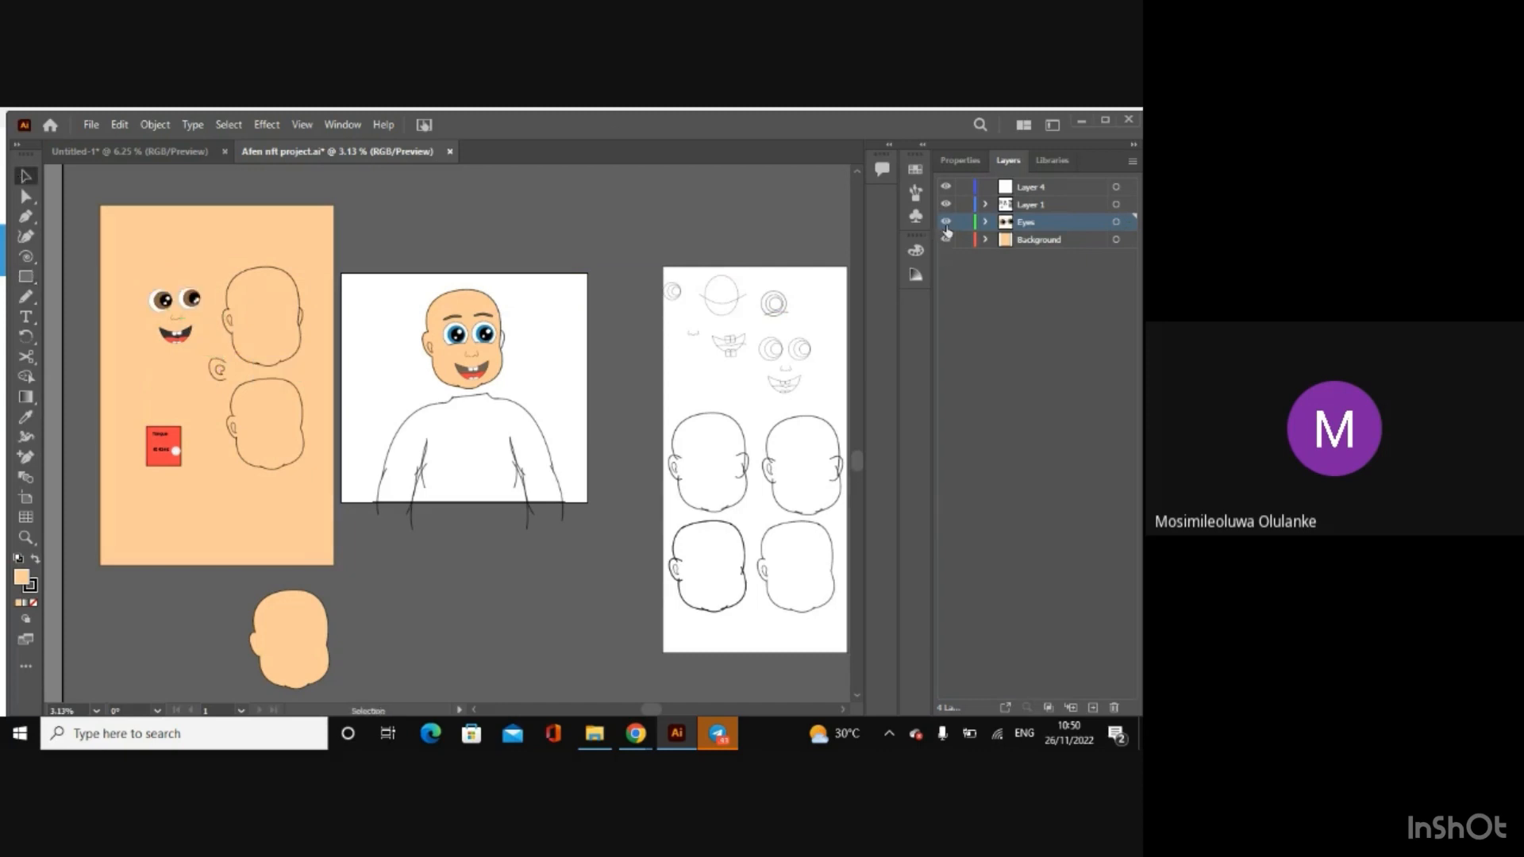
Step: Toggle the Eyes layer's visibility off and on to examine which facial parts it controls
click(945, 223)
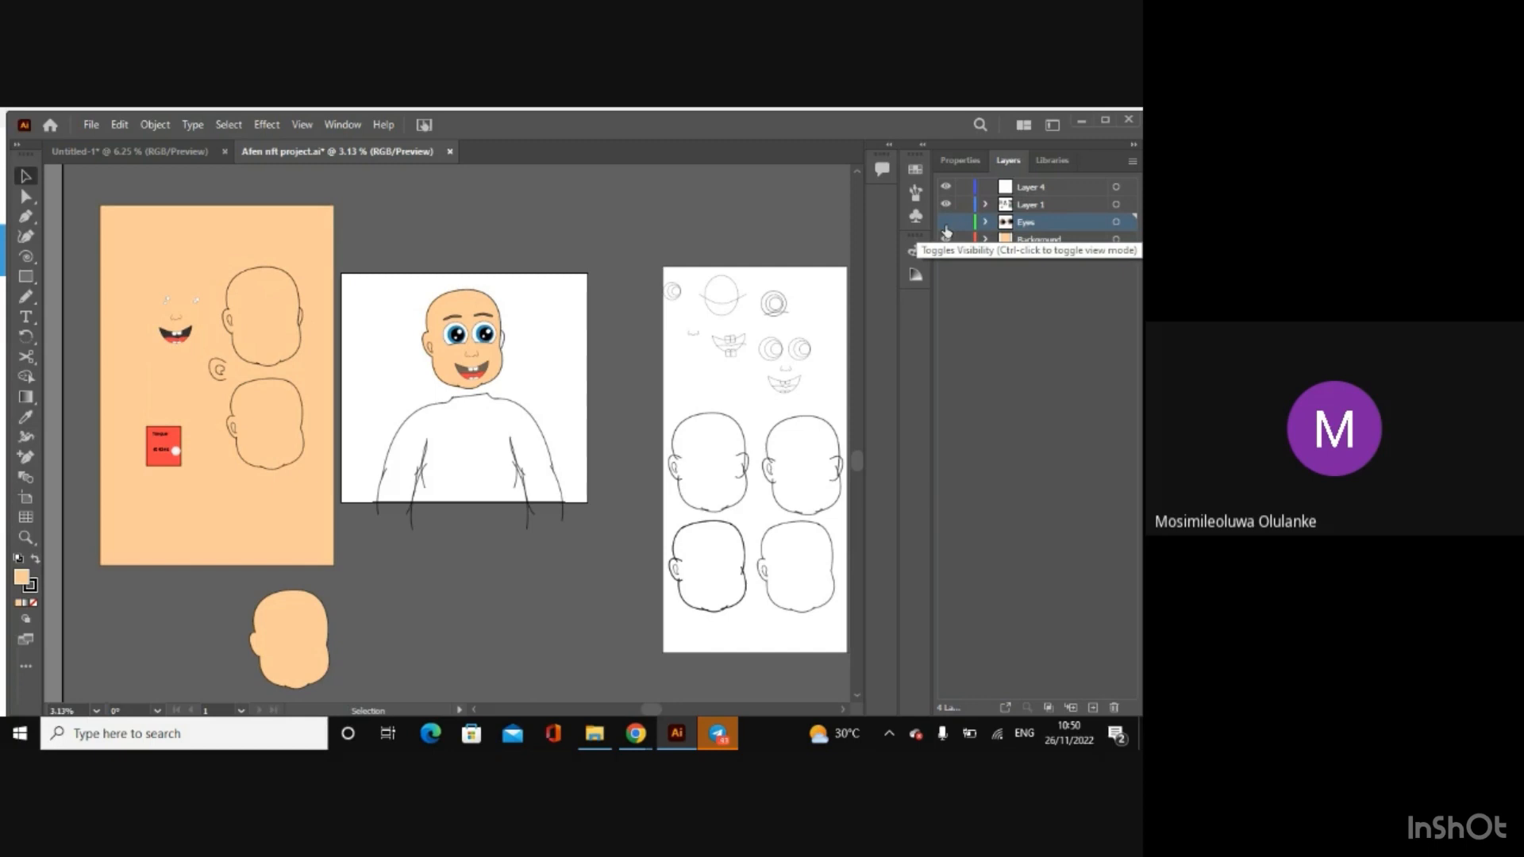
click(945, 227)
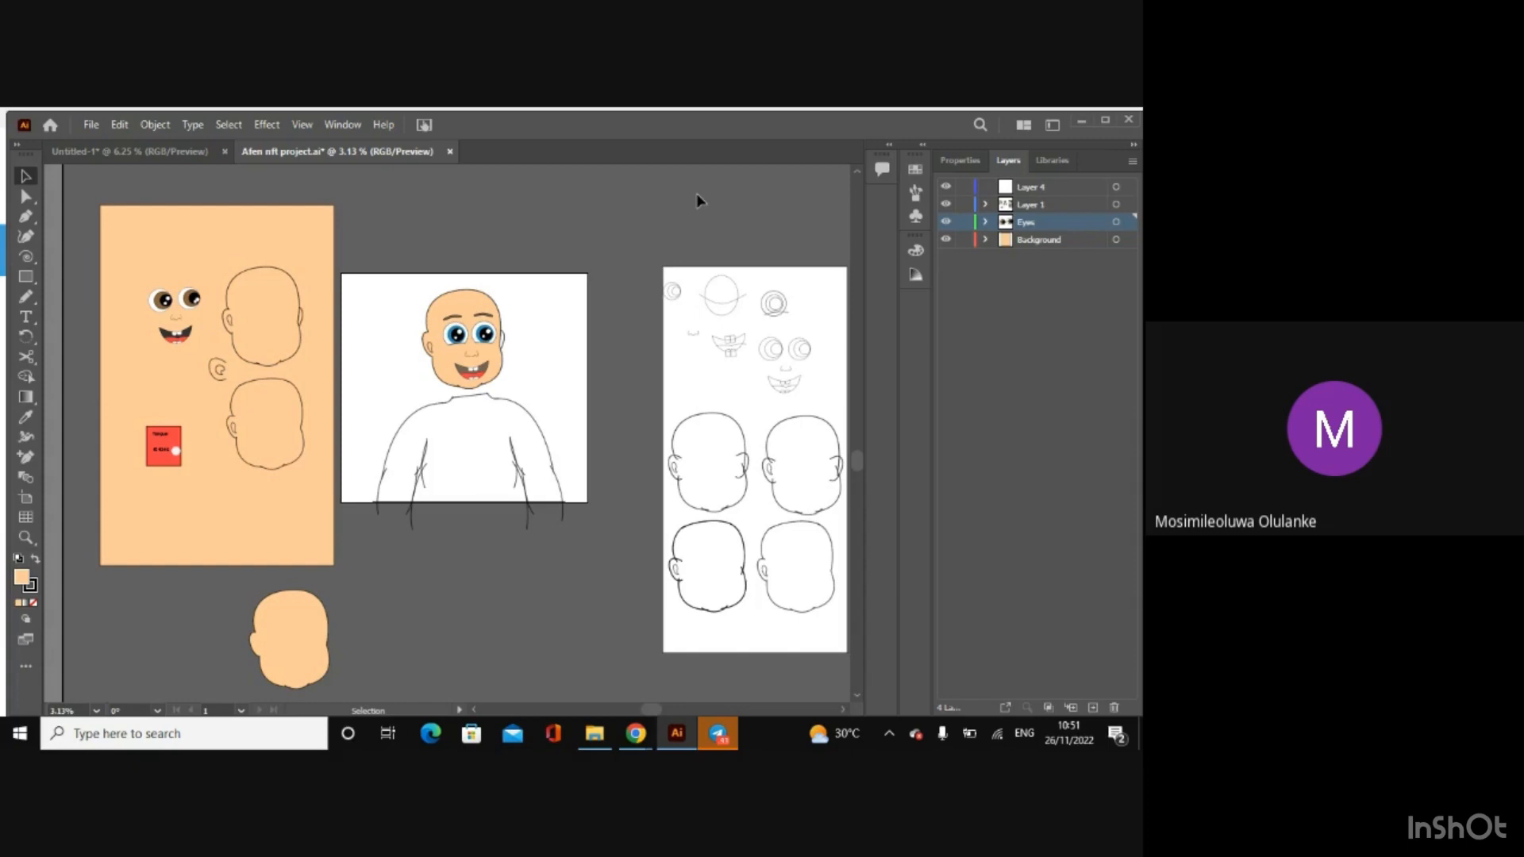
click(465, 300)
click(599, 246)
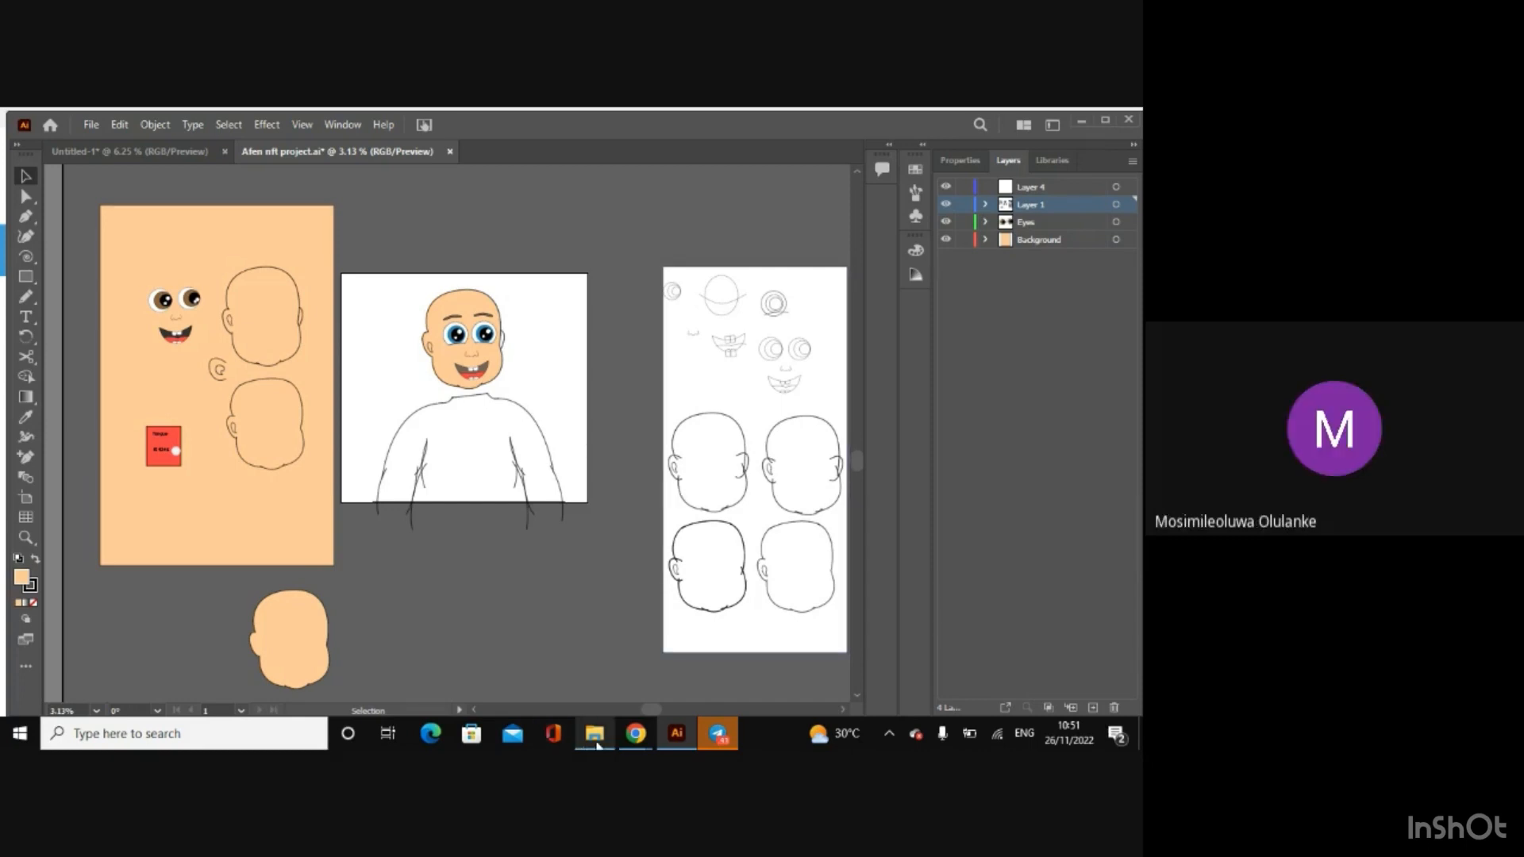
mouse_move(597, 743)
click(945, 222)
click(945, 222)
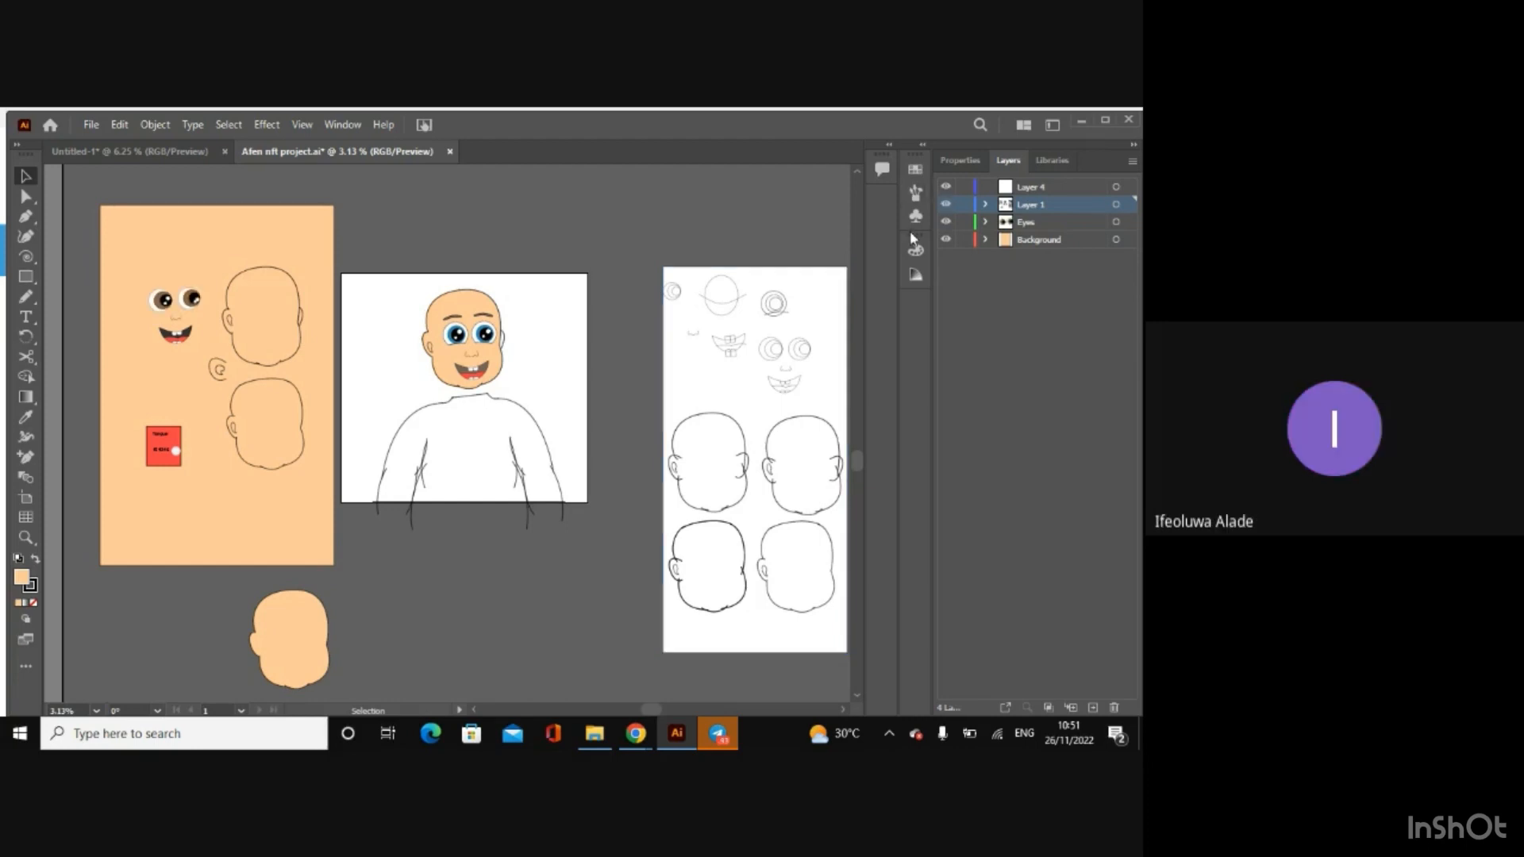
Step: Close the Afen nft project file without saving its changes, and maximize the window showing the baby sketch document
click(449, 151)
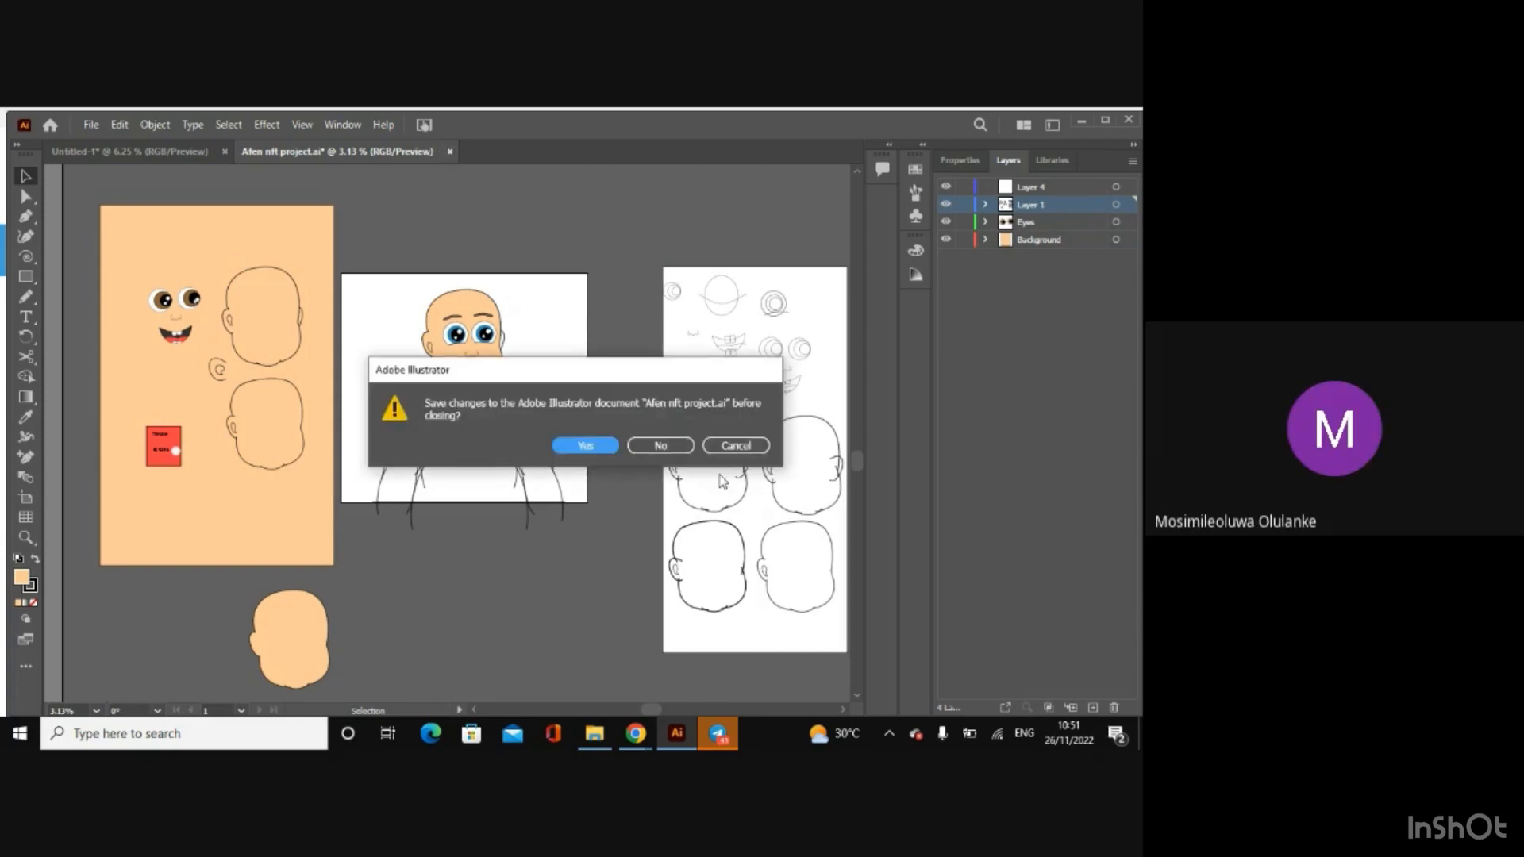
click(660, 446)
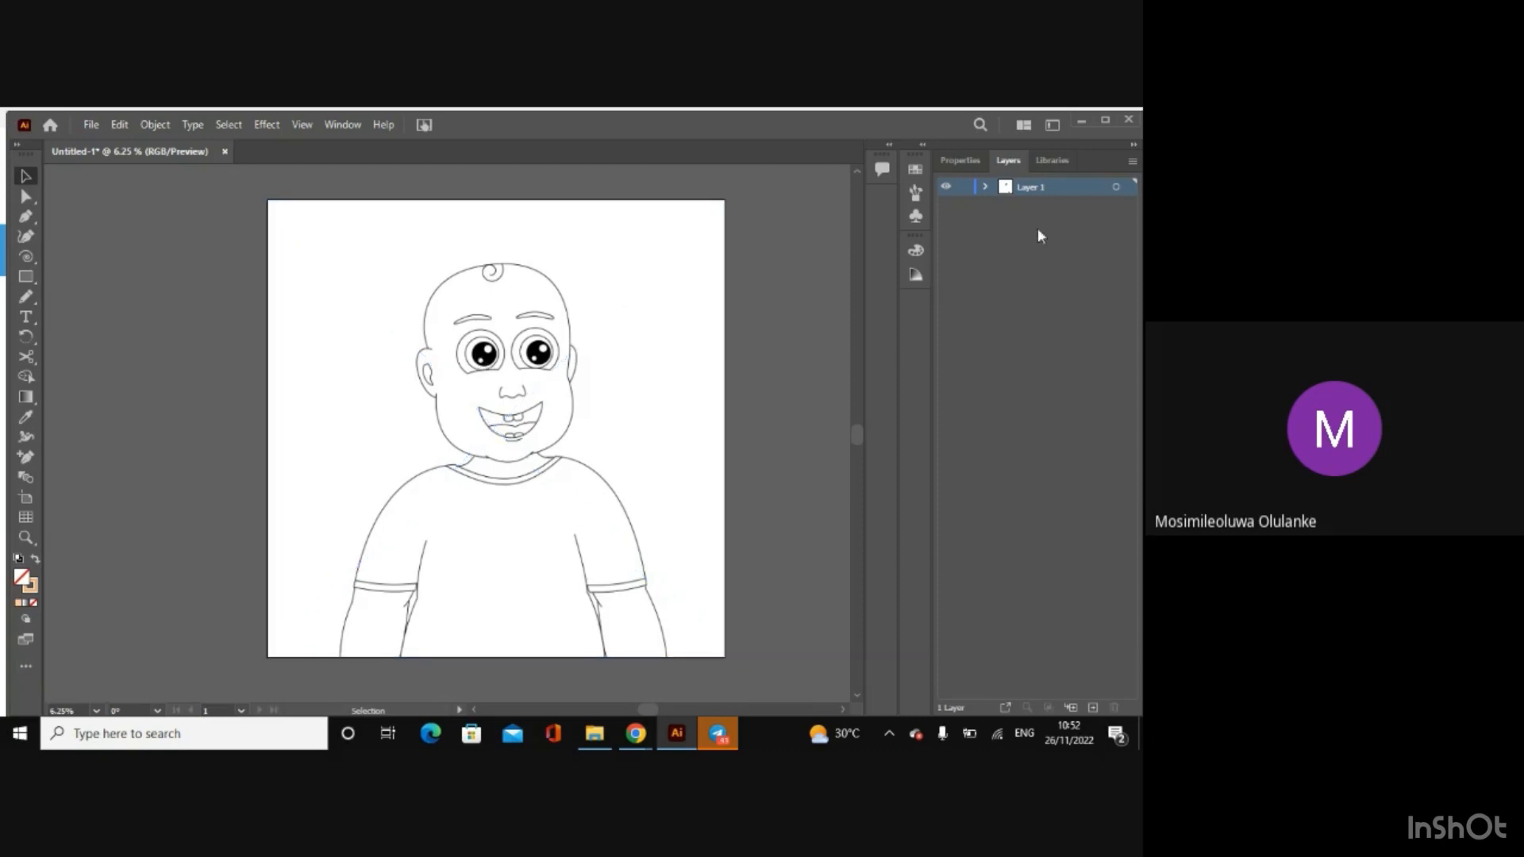
click(1105, 120)
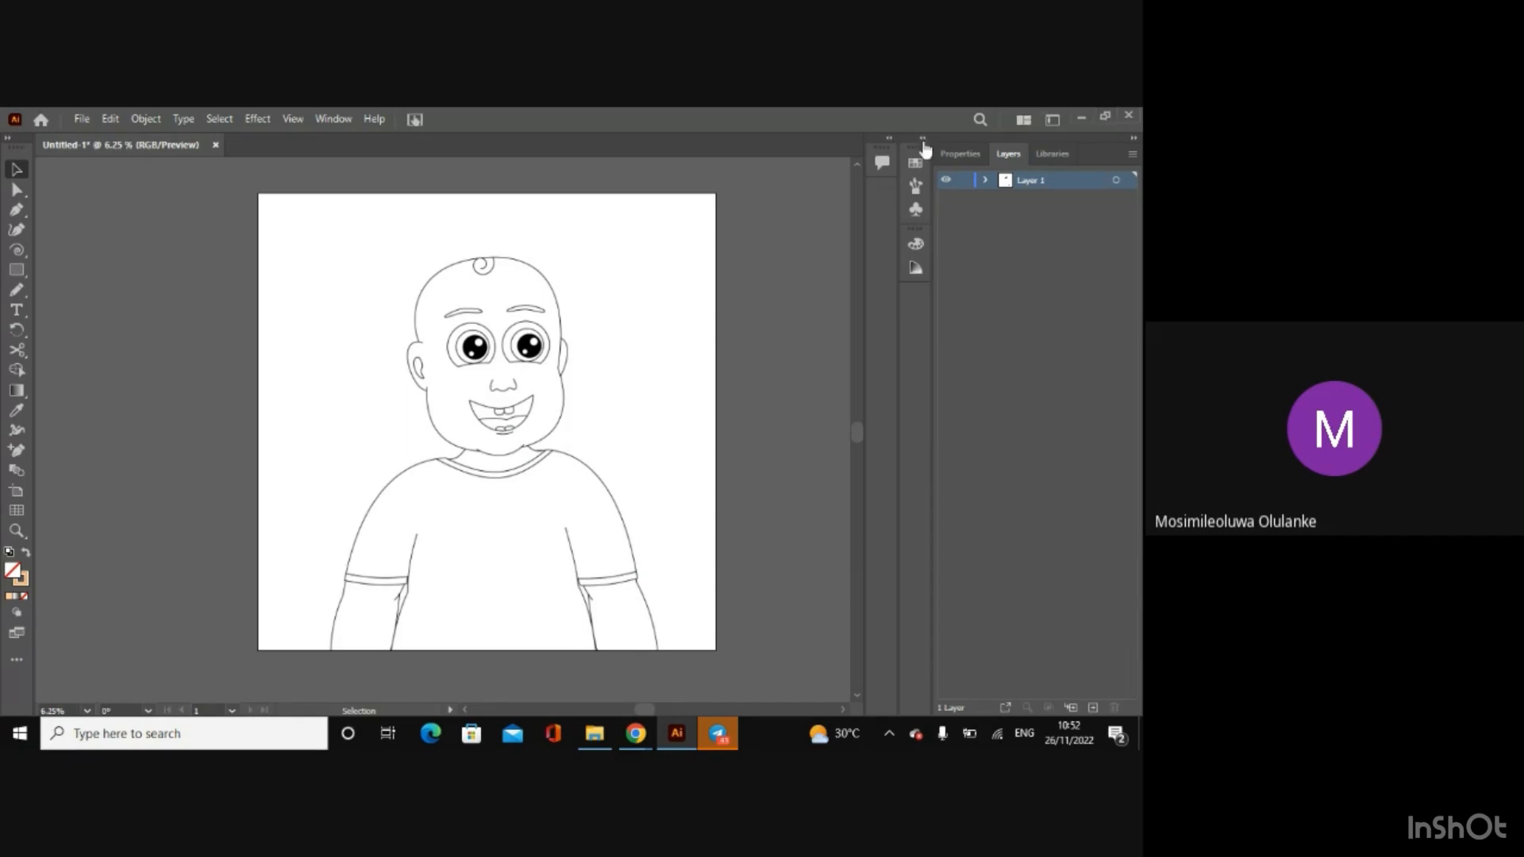
Step: Remove the stroke from the linked baby sketch image by setting its stroke colour to None
click(960, 154)
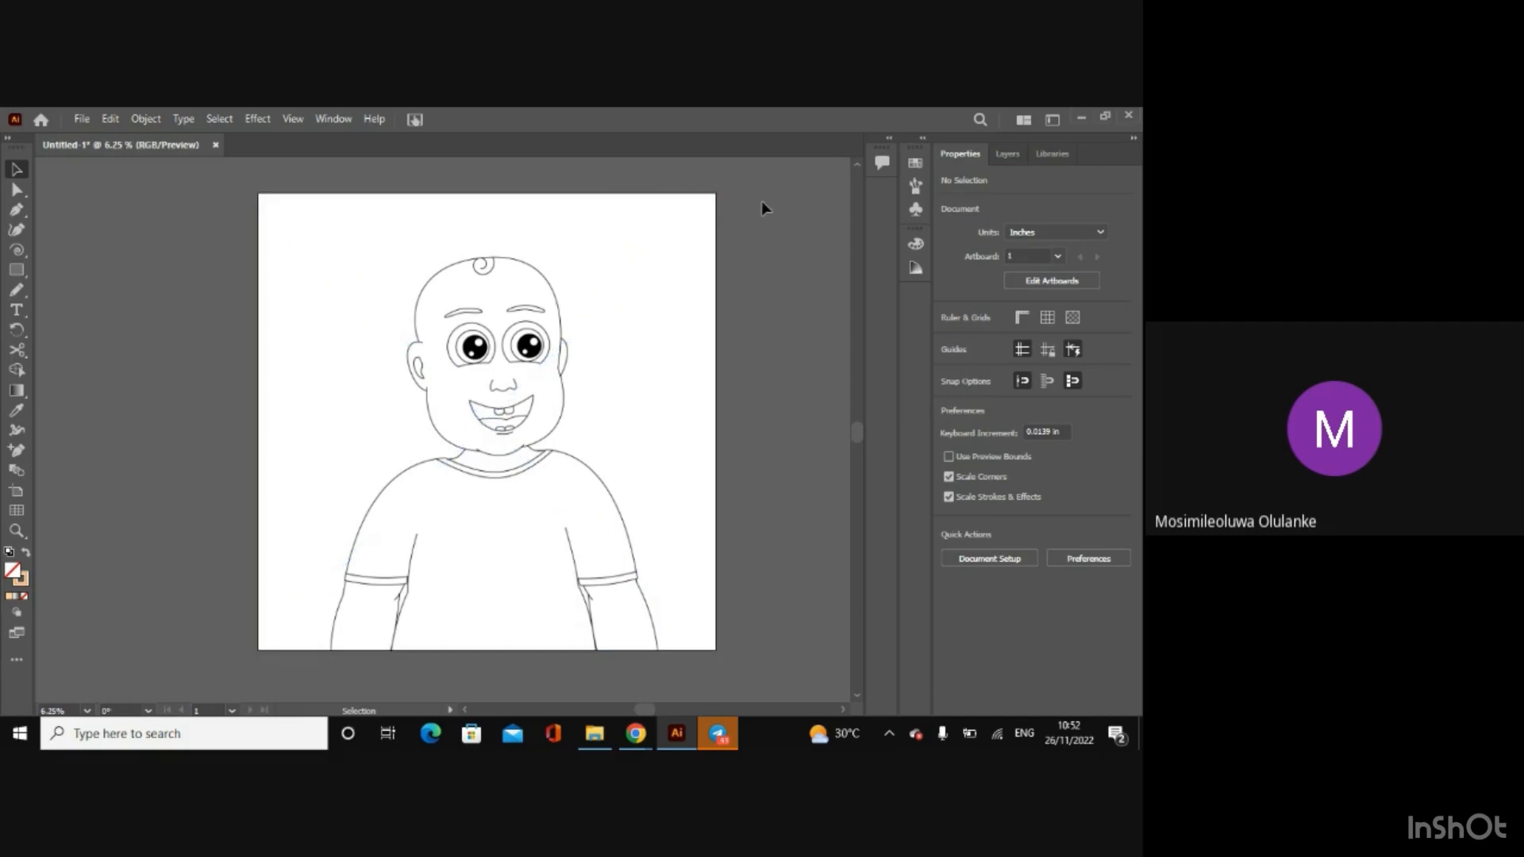
click(584, 324)
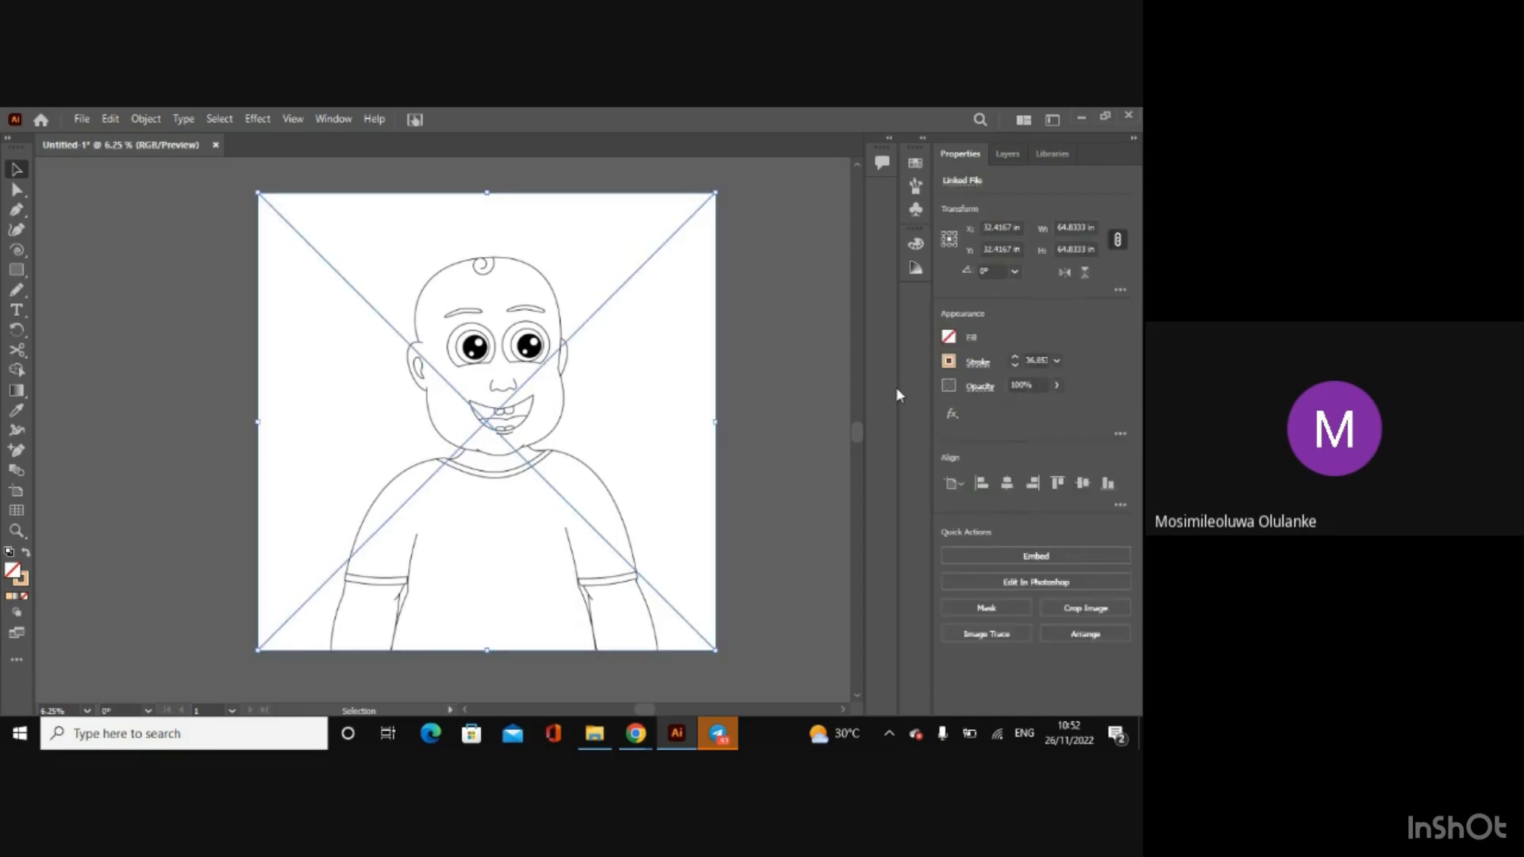
click(949, 362)
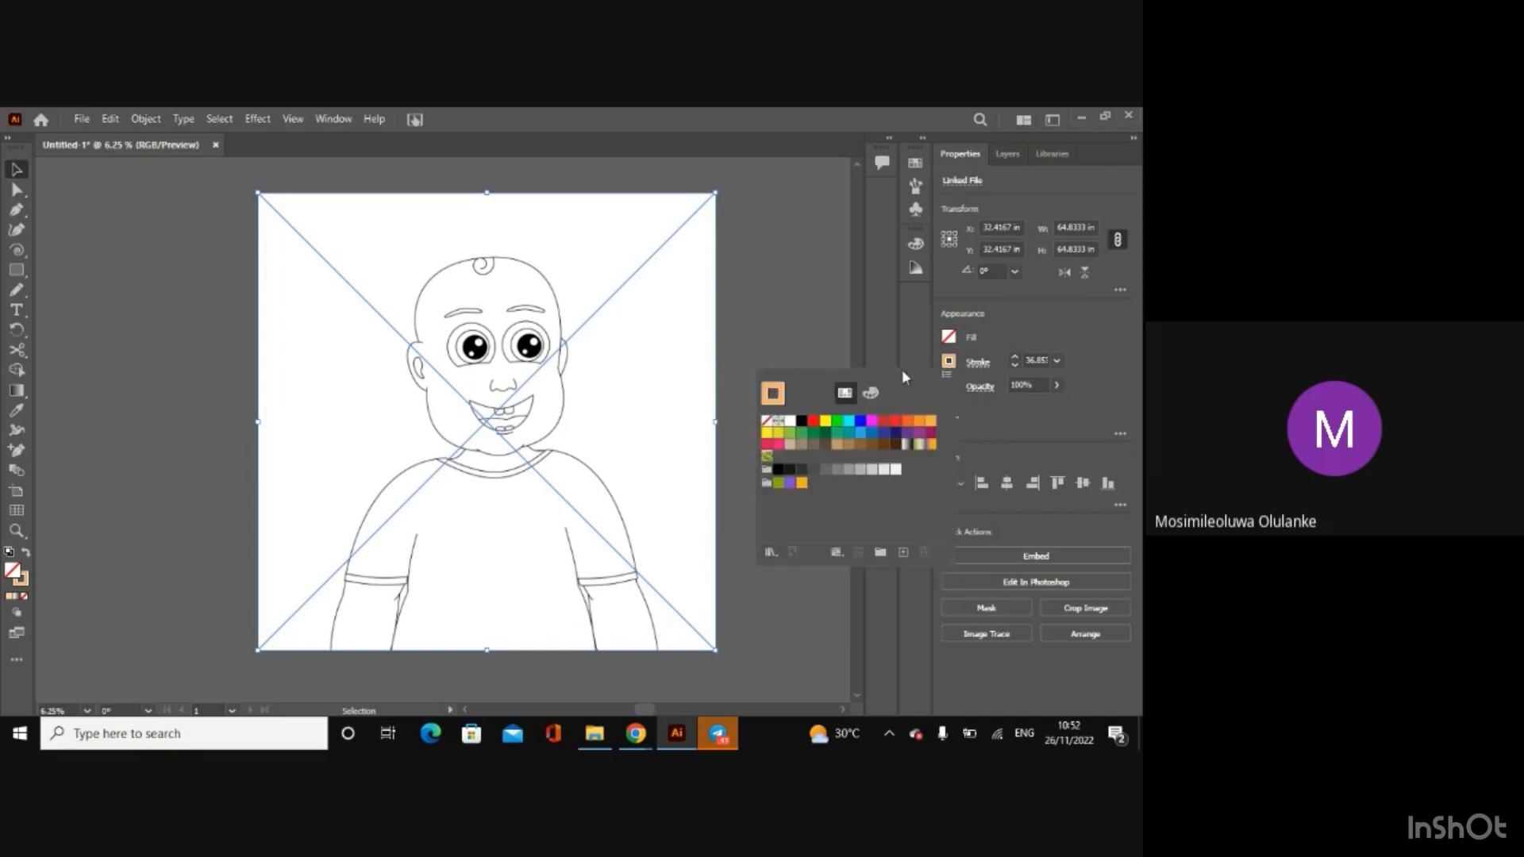
click(767, 422)
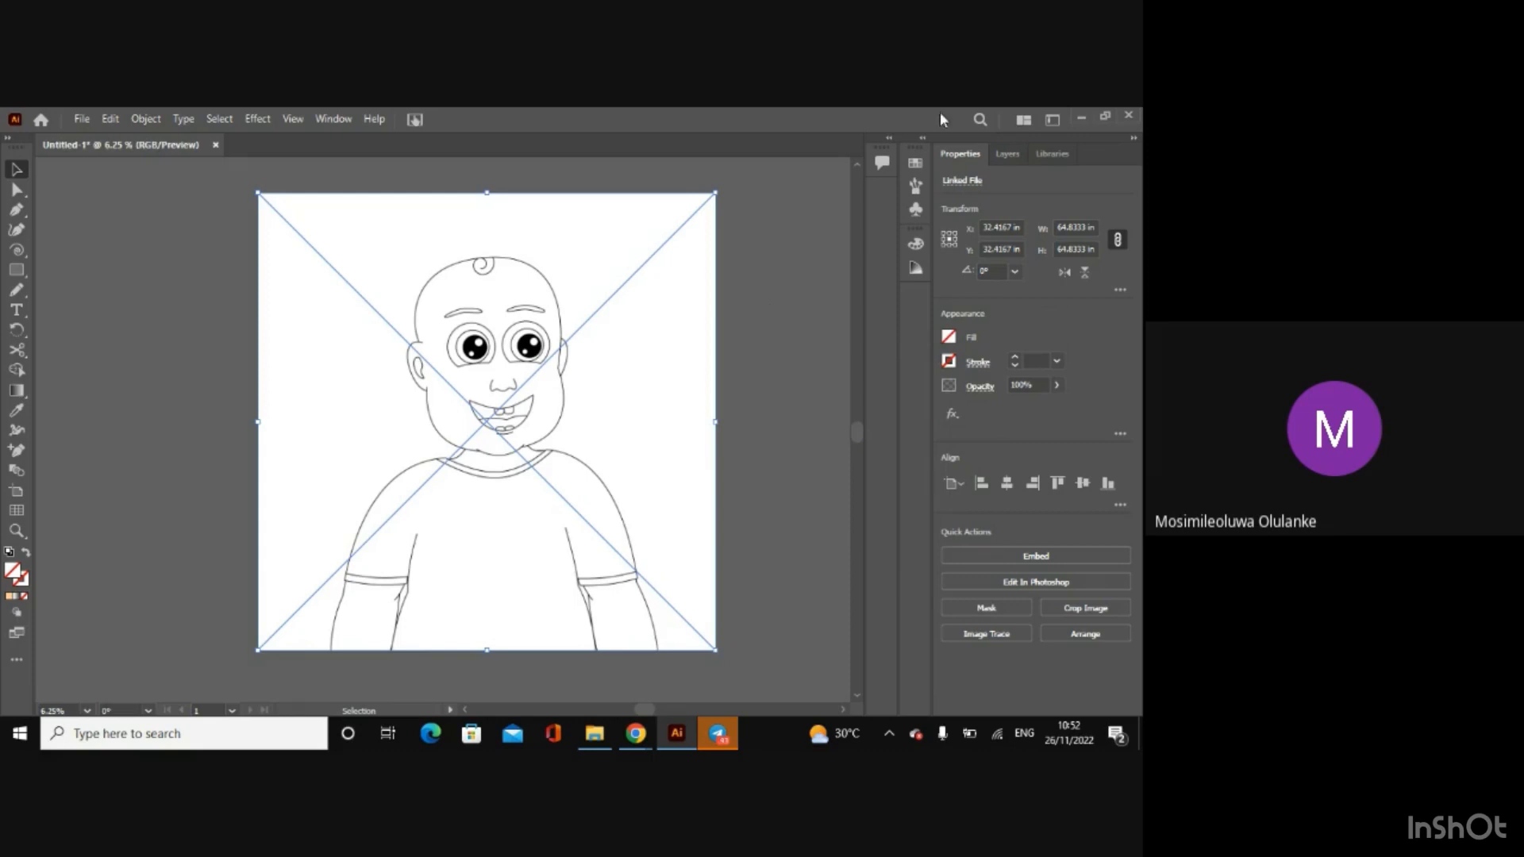
Step: Add a new layer, Layer 2, and rearrange the layers so the baby sketch sits on it beneath Layer 1
click(1005, 156)
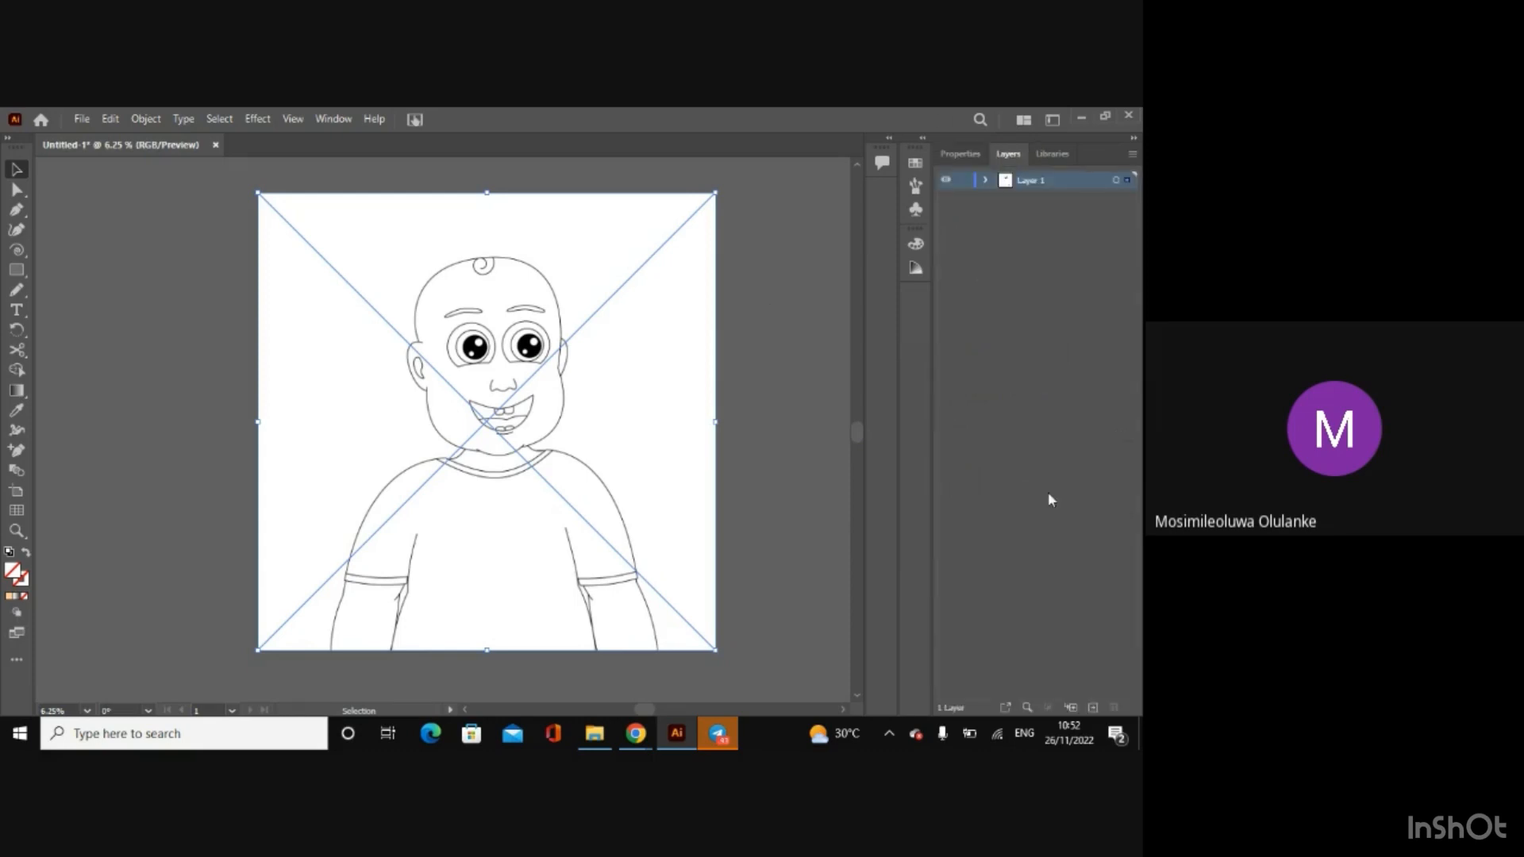
click(1093, 707)
drag(1079, 192, 1128, 200)
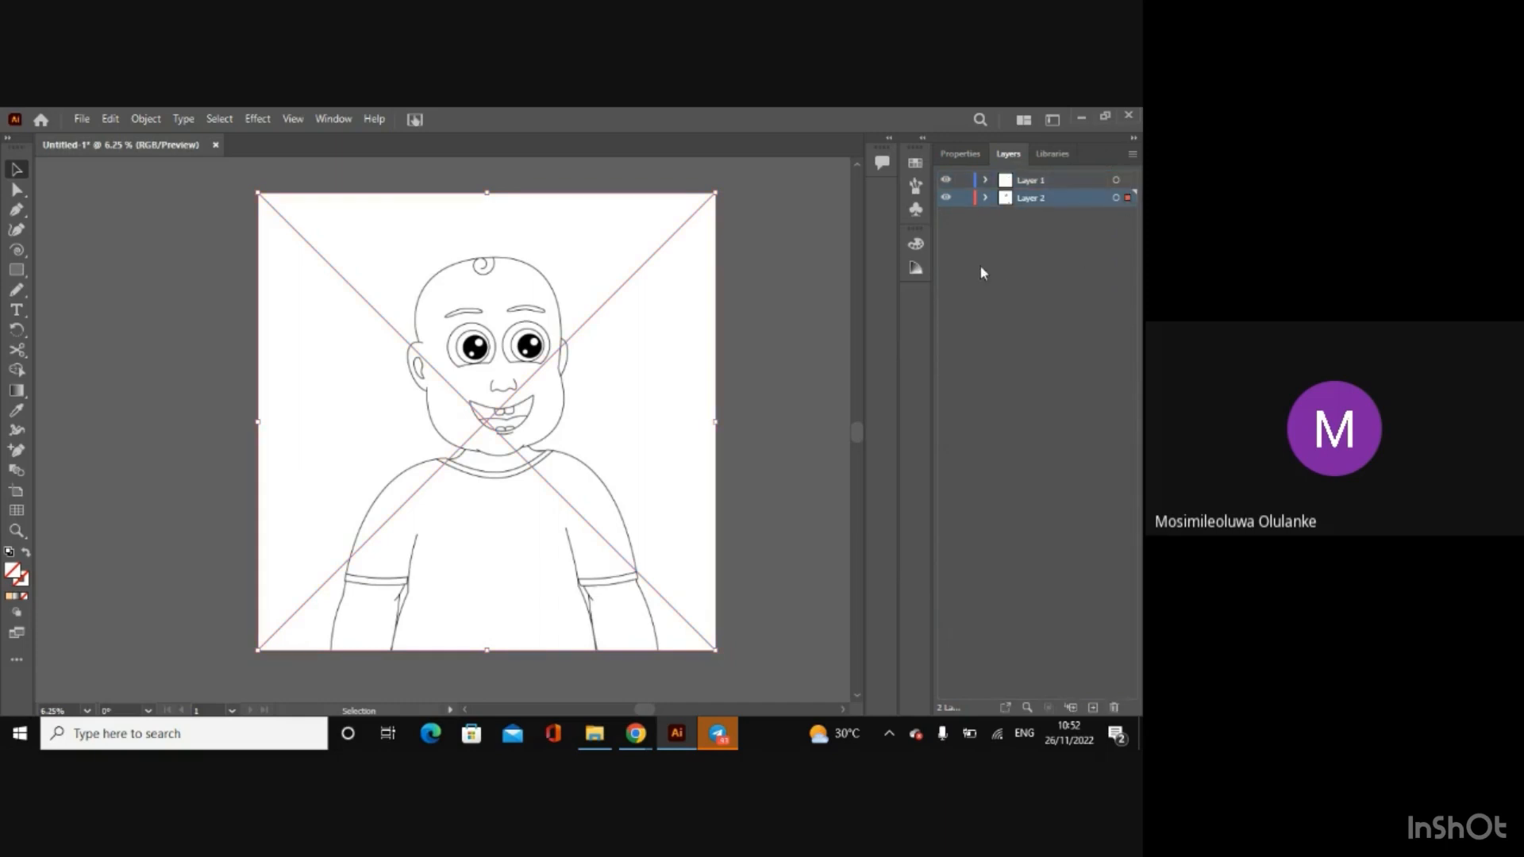
Step: Lower the opacity of the baby sketch image to 40%
click(784, 286)
click(308, 250)
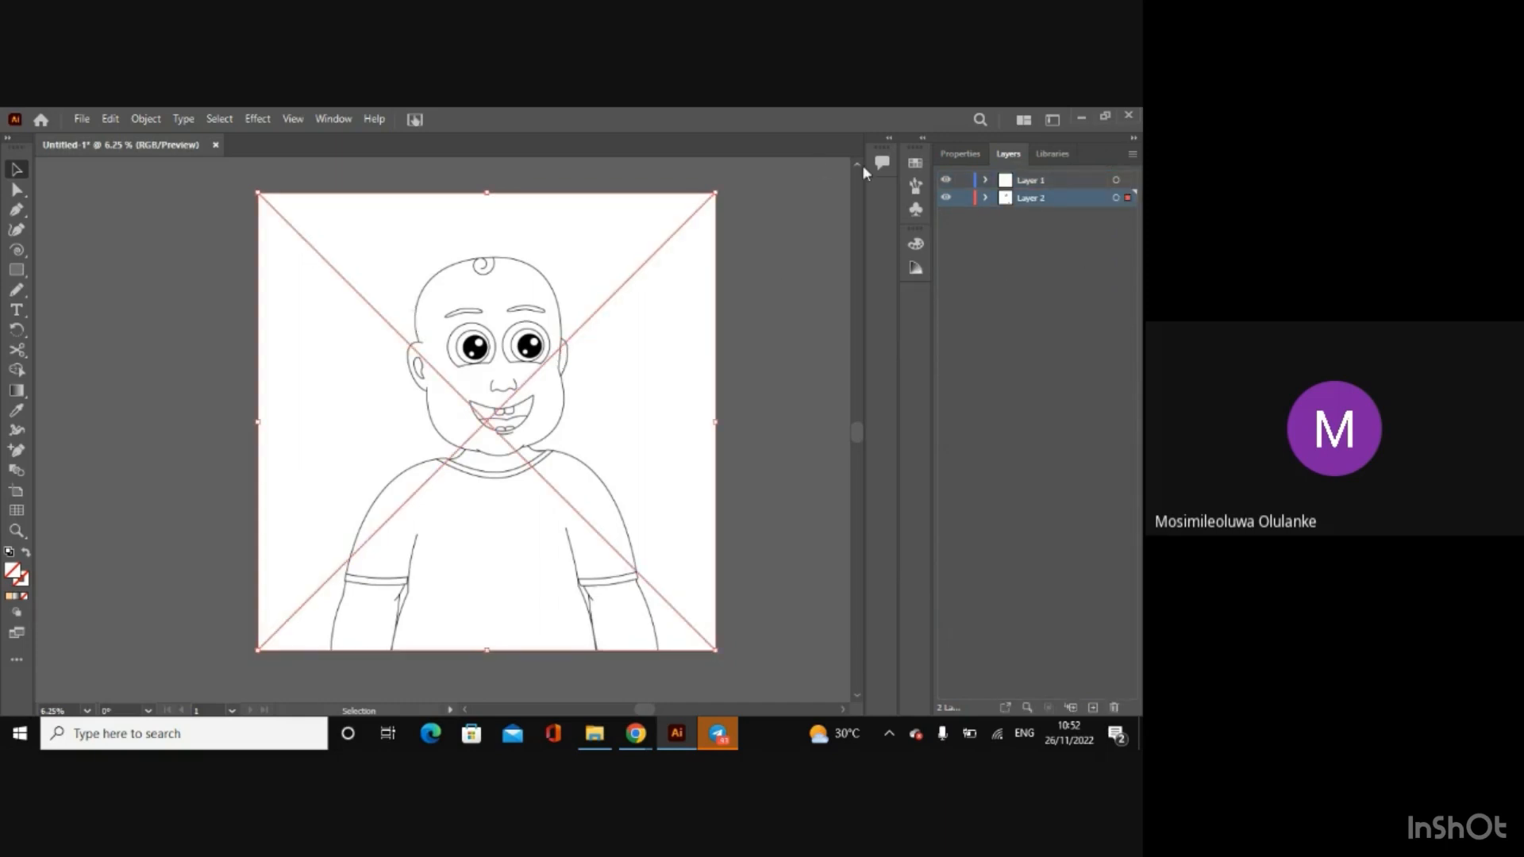
click(960, 154)
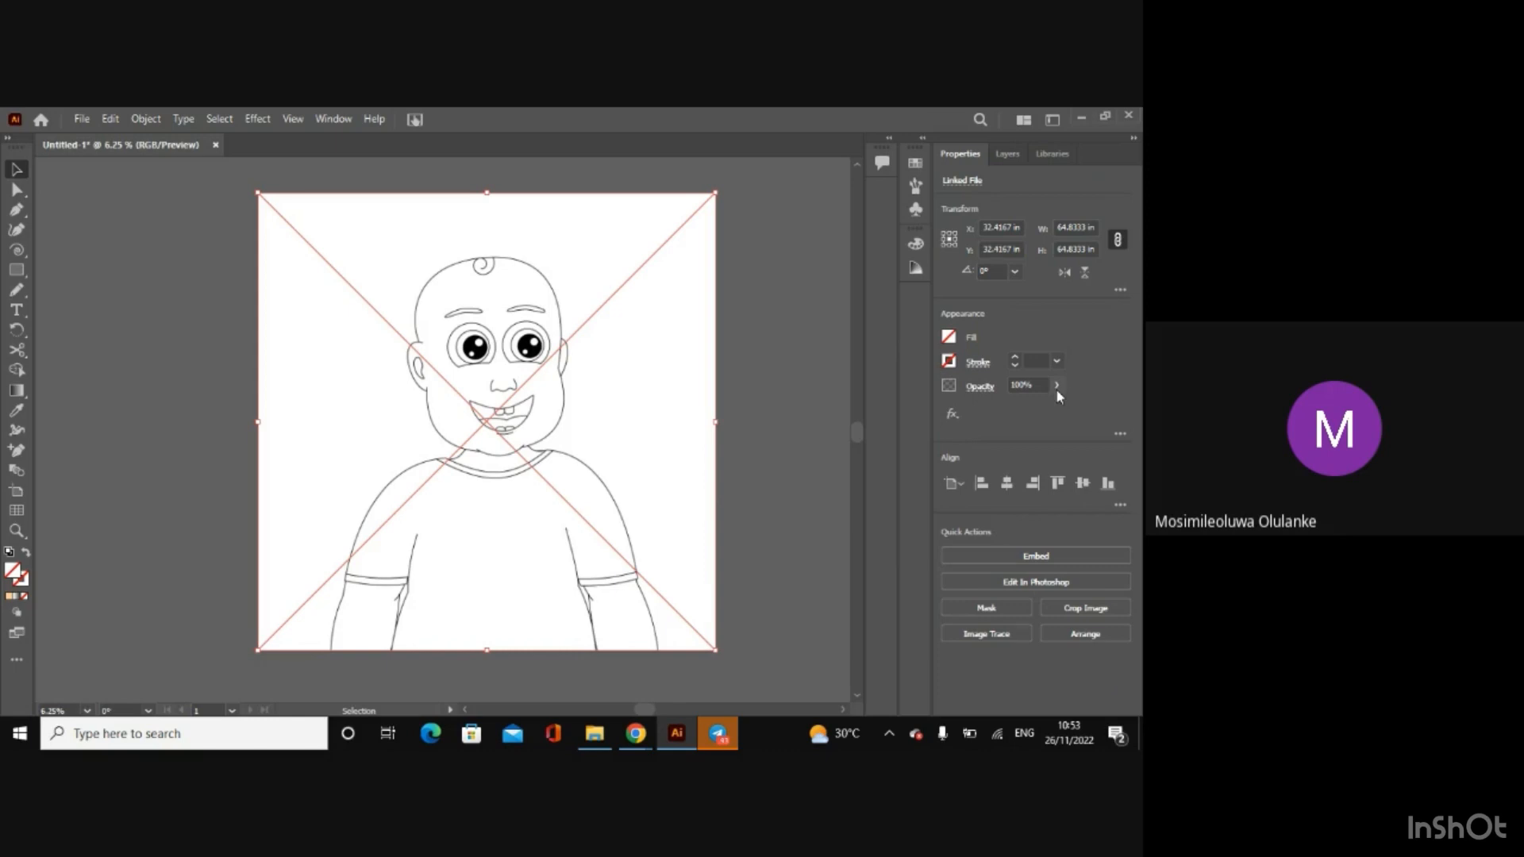
click(1056, 385)
drag(1056, 411, 1025, 412)
click(779, 334)
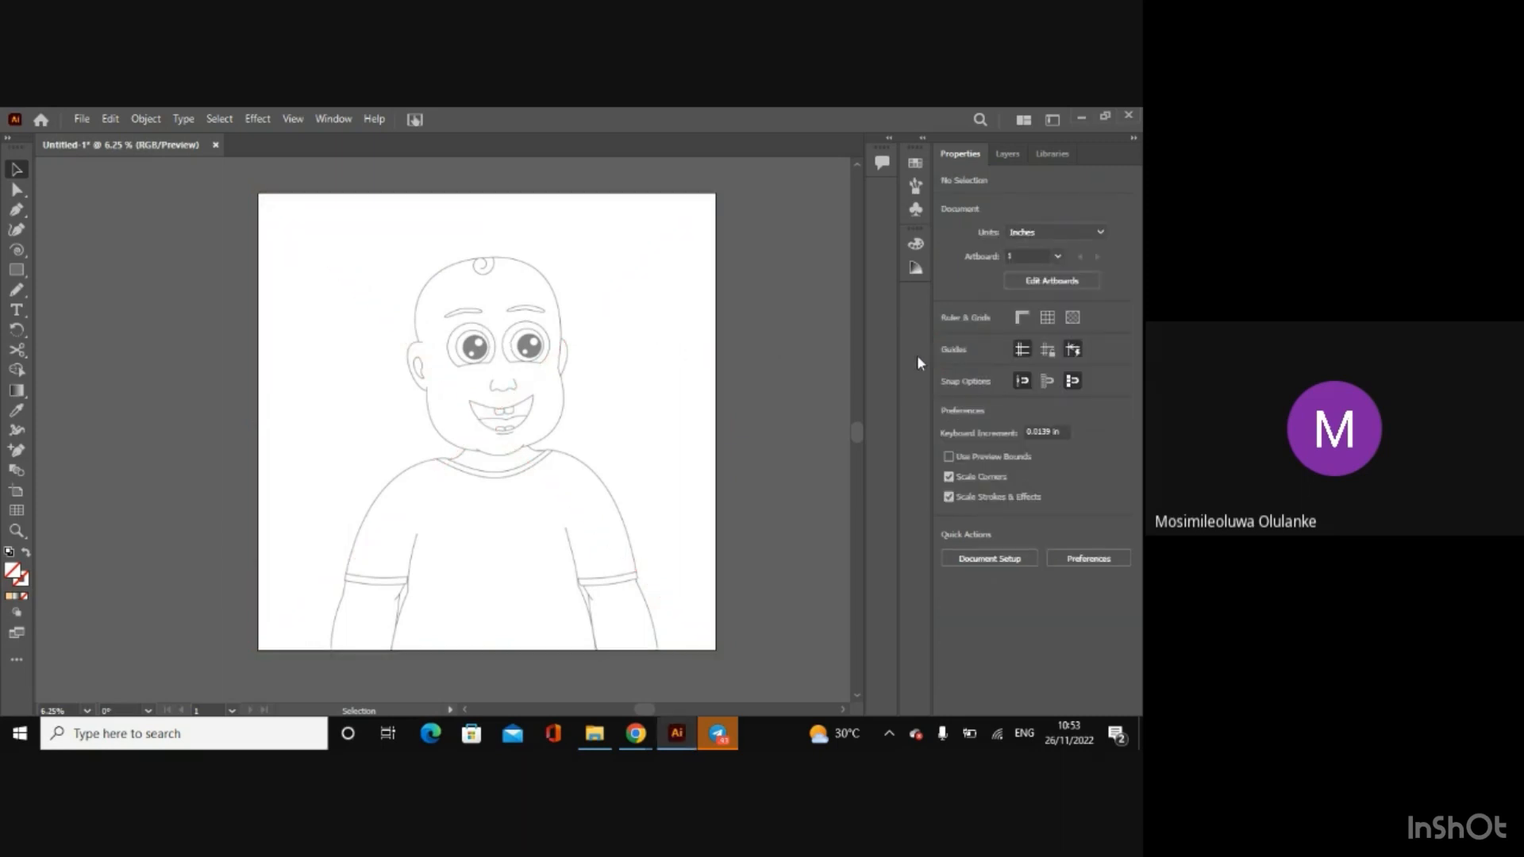
click(632, 331)
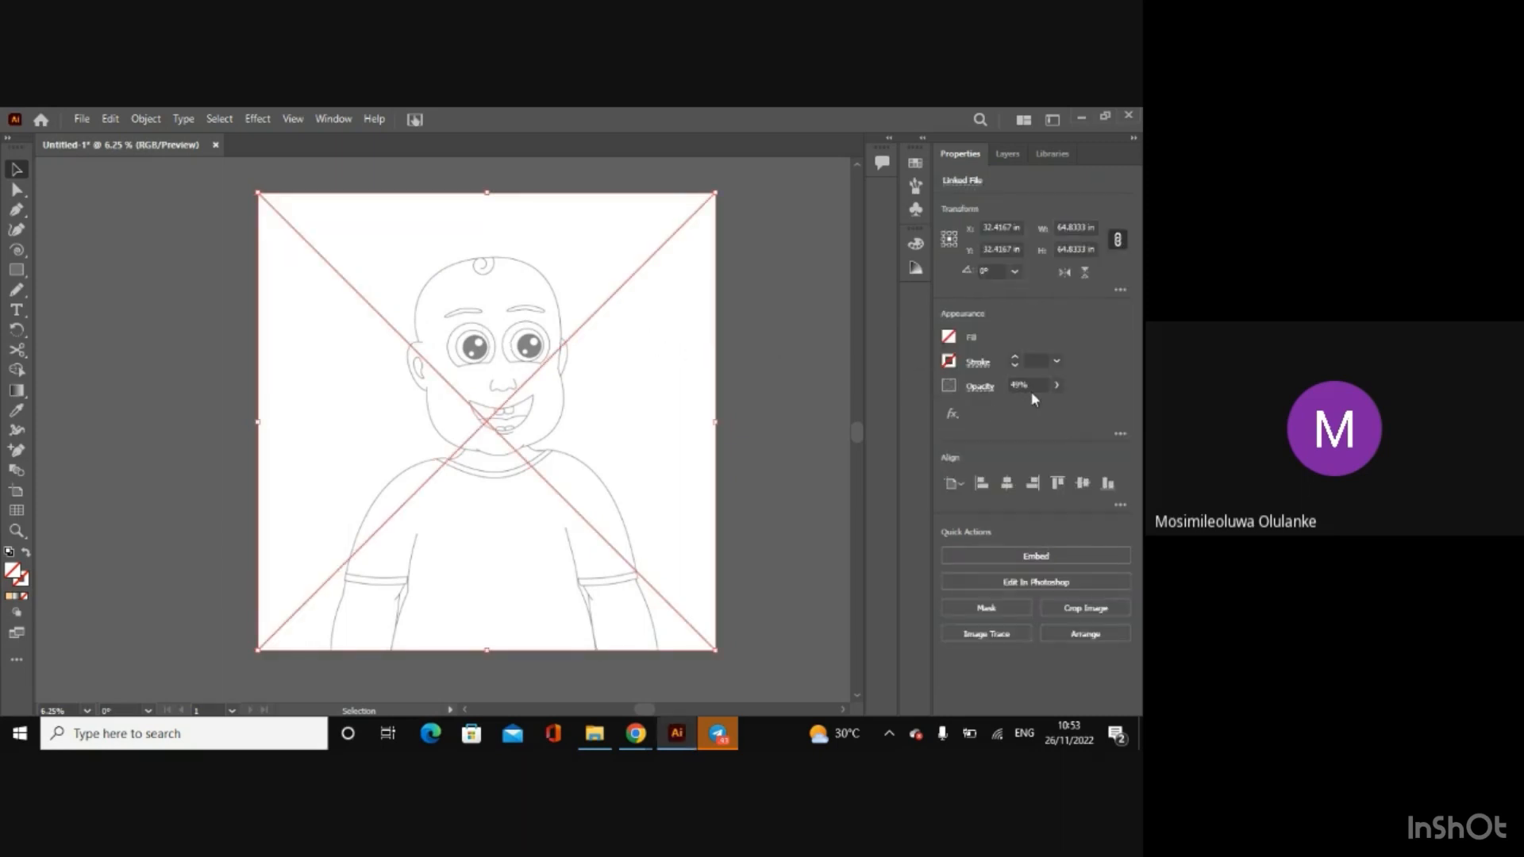
click(1028, 386)
key(BackSpace)
text(40)
key(Return)
click(754, 402)
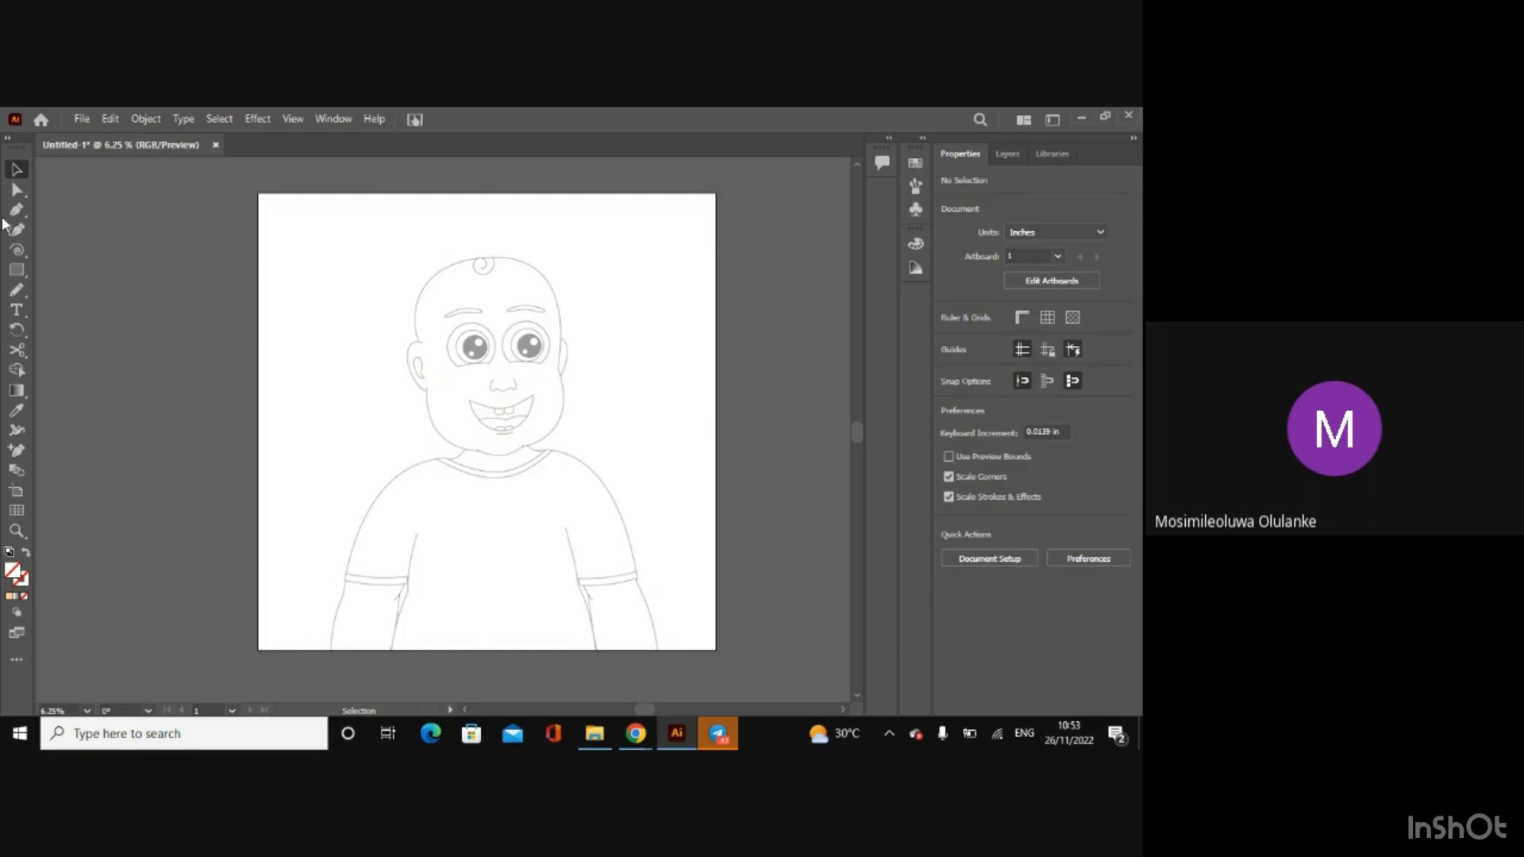
Step: Try to draw an ellipse over the baby's face on Layer 2, and undo it
click(16, 270)
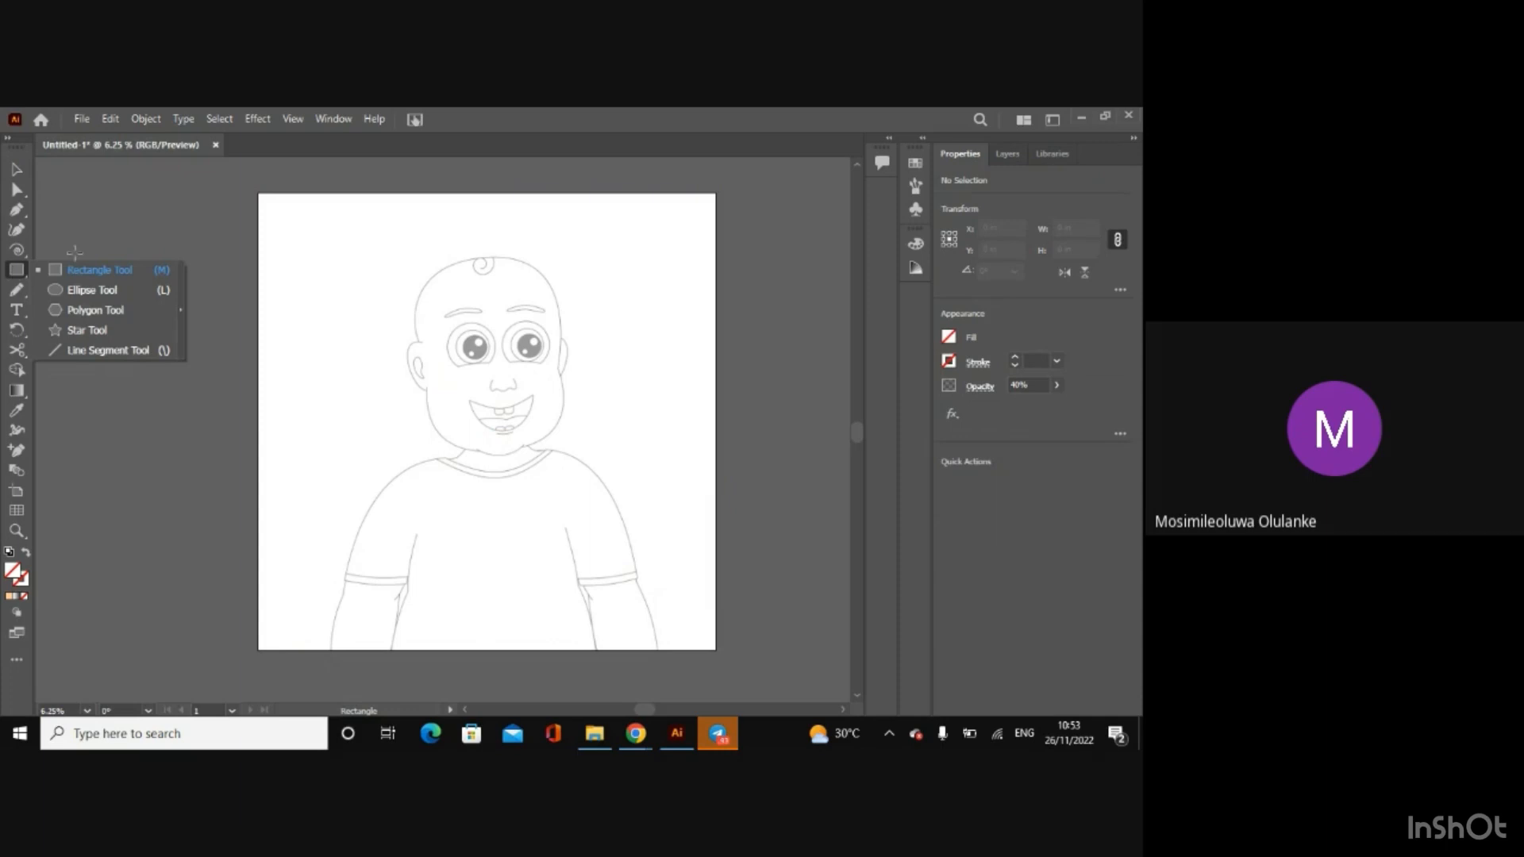
click(92, 290)
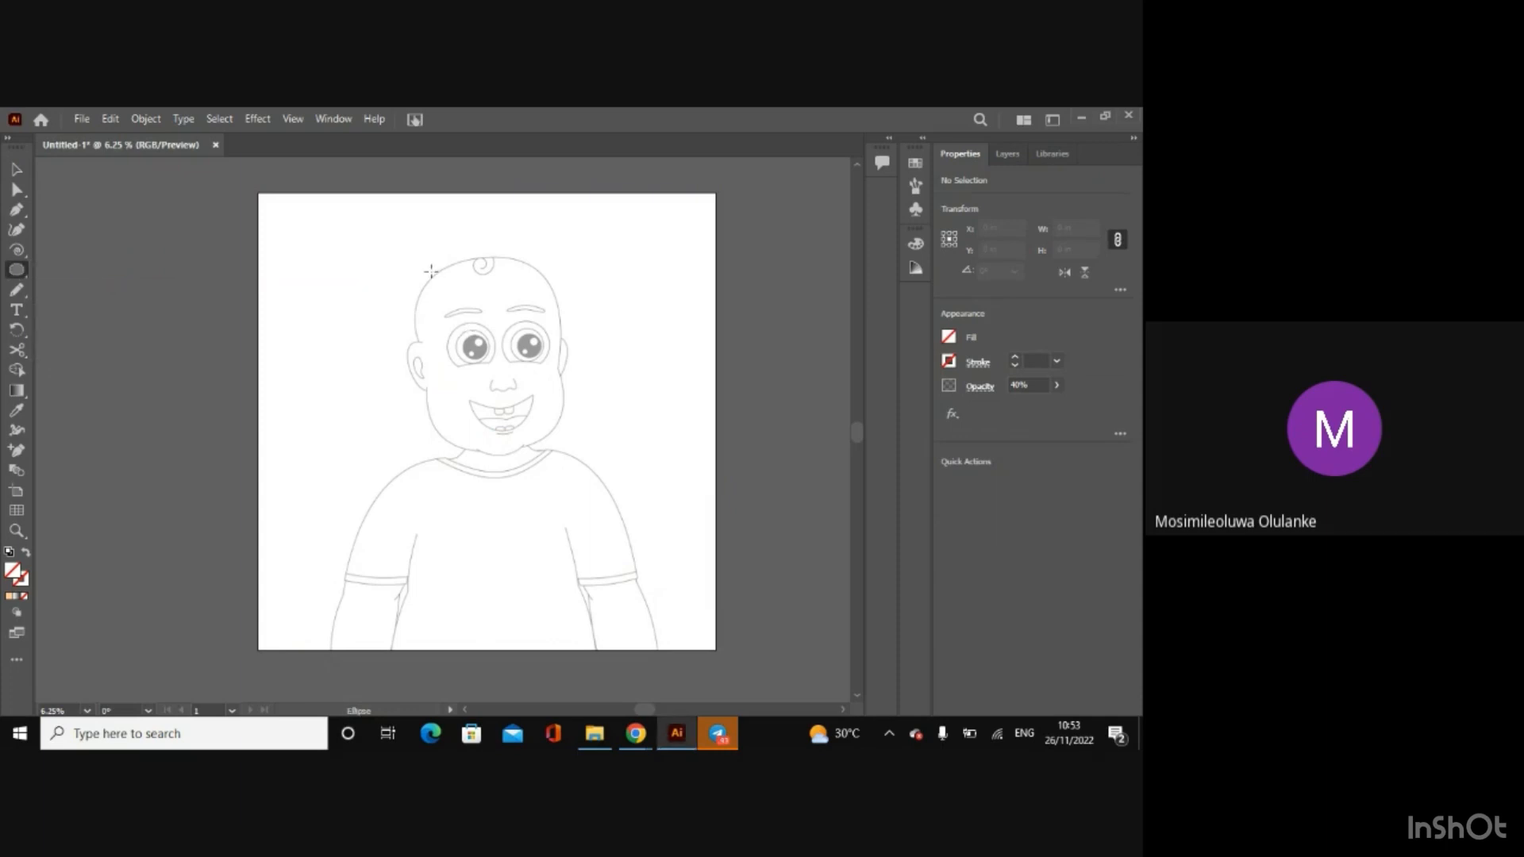
drag(432, 259, 565, 459)
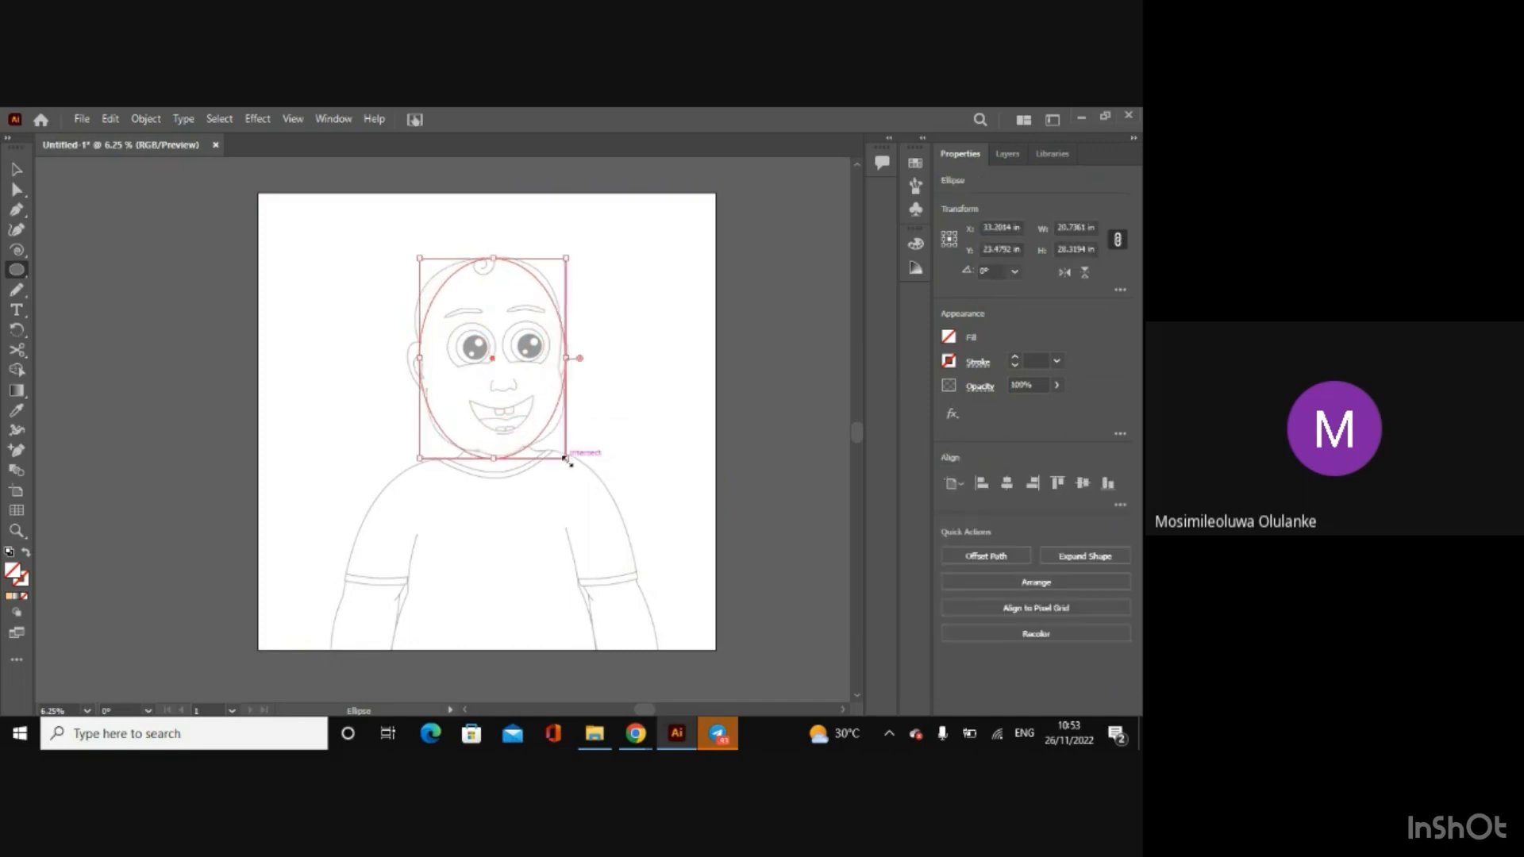
key(ctrl+z)
click(17, 169)
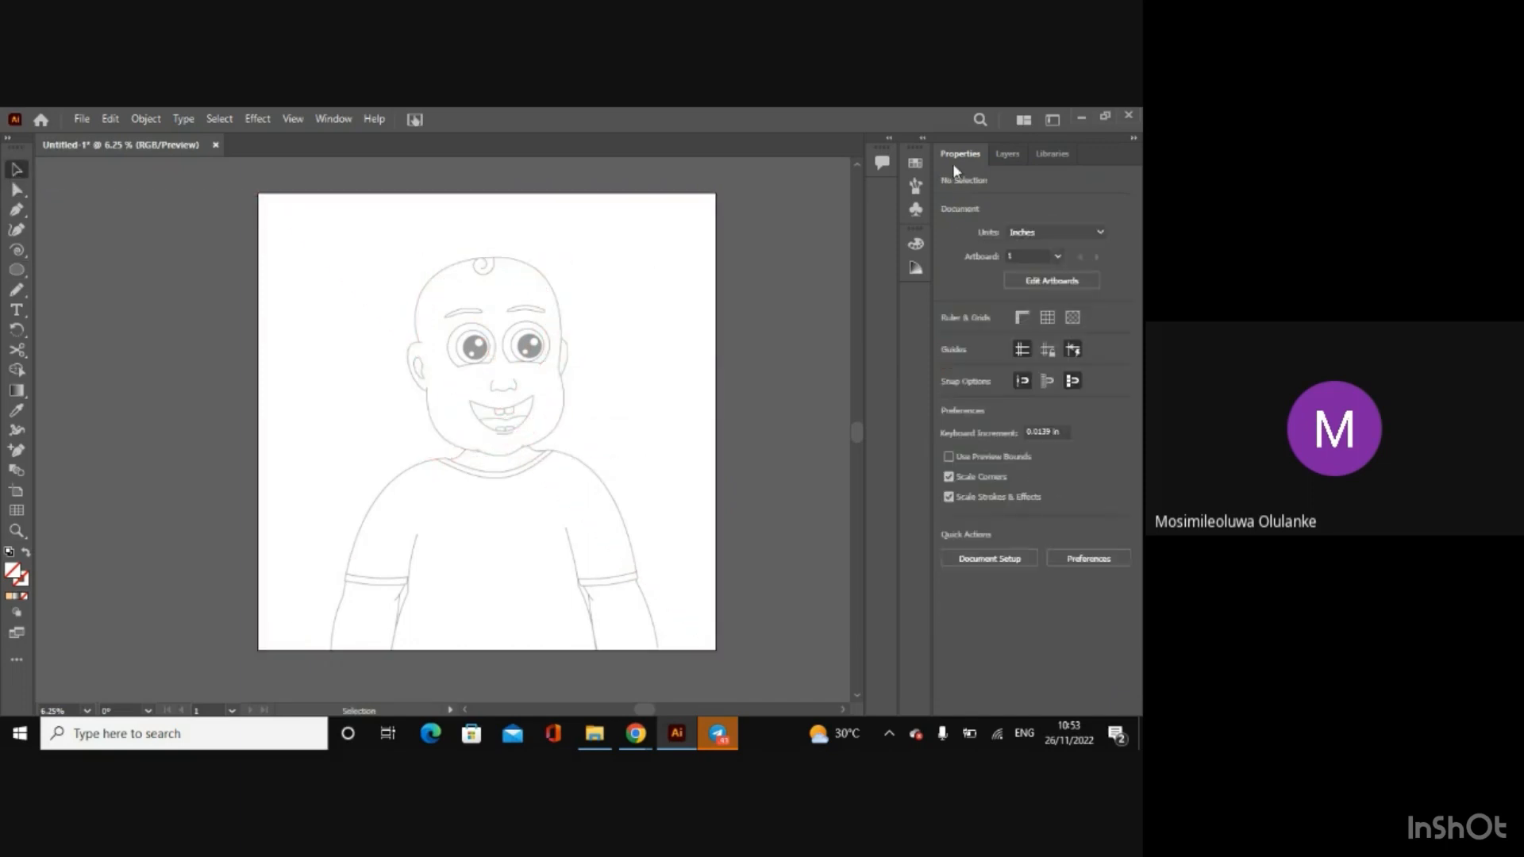
Step: Make Layer 1 the active layer, draw a small test ellipse over one eye and cheek, and undo it
click(1007, 154)
click(1029, 184)
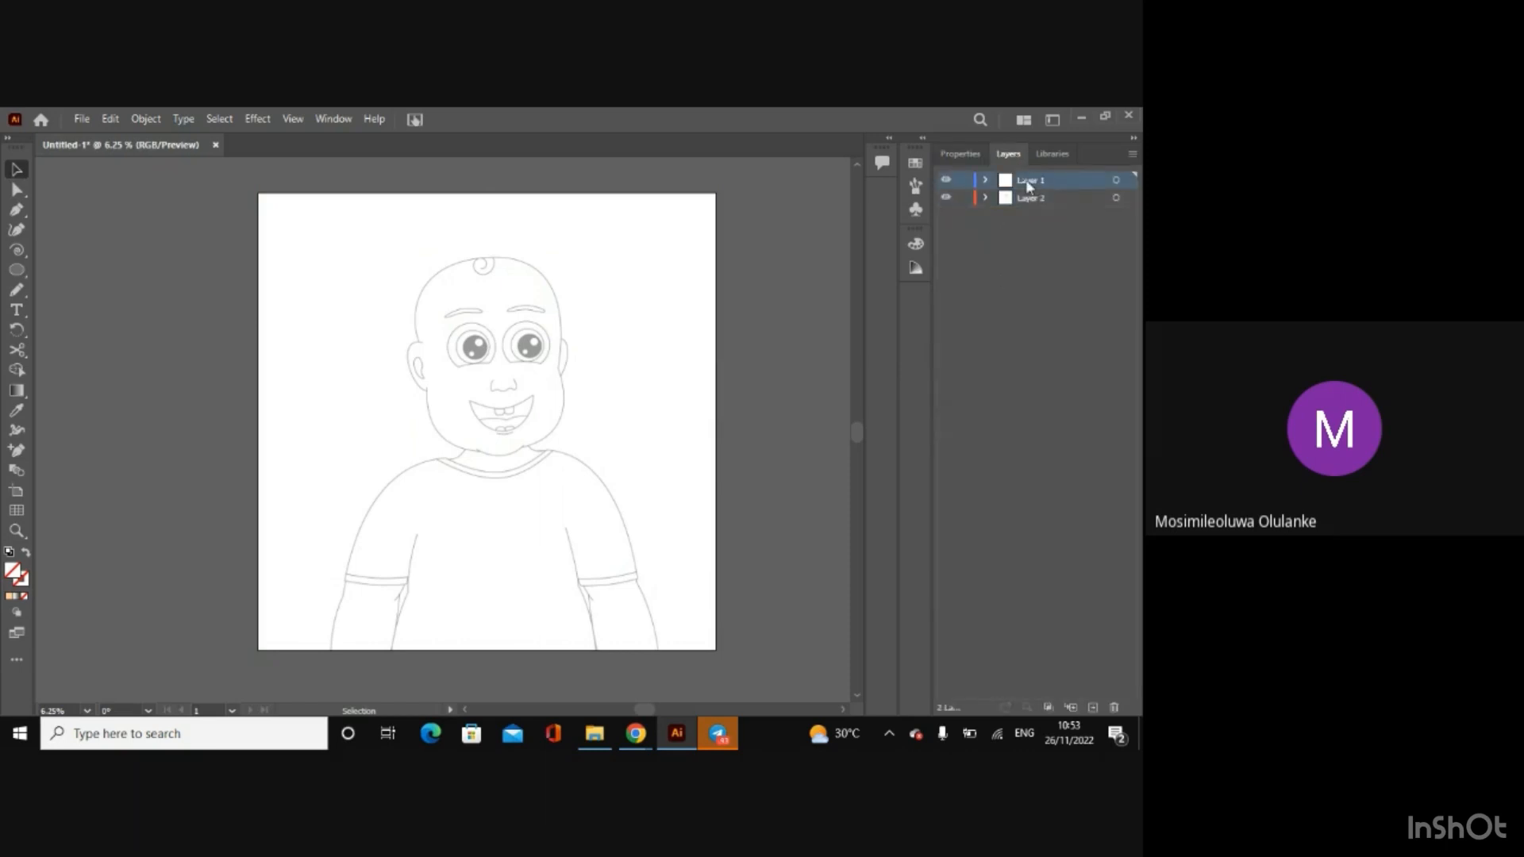
click(15, 270)
drag(430, 306, 513, 416)
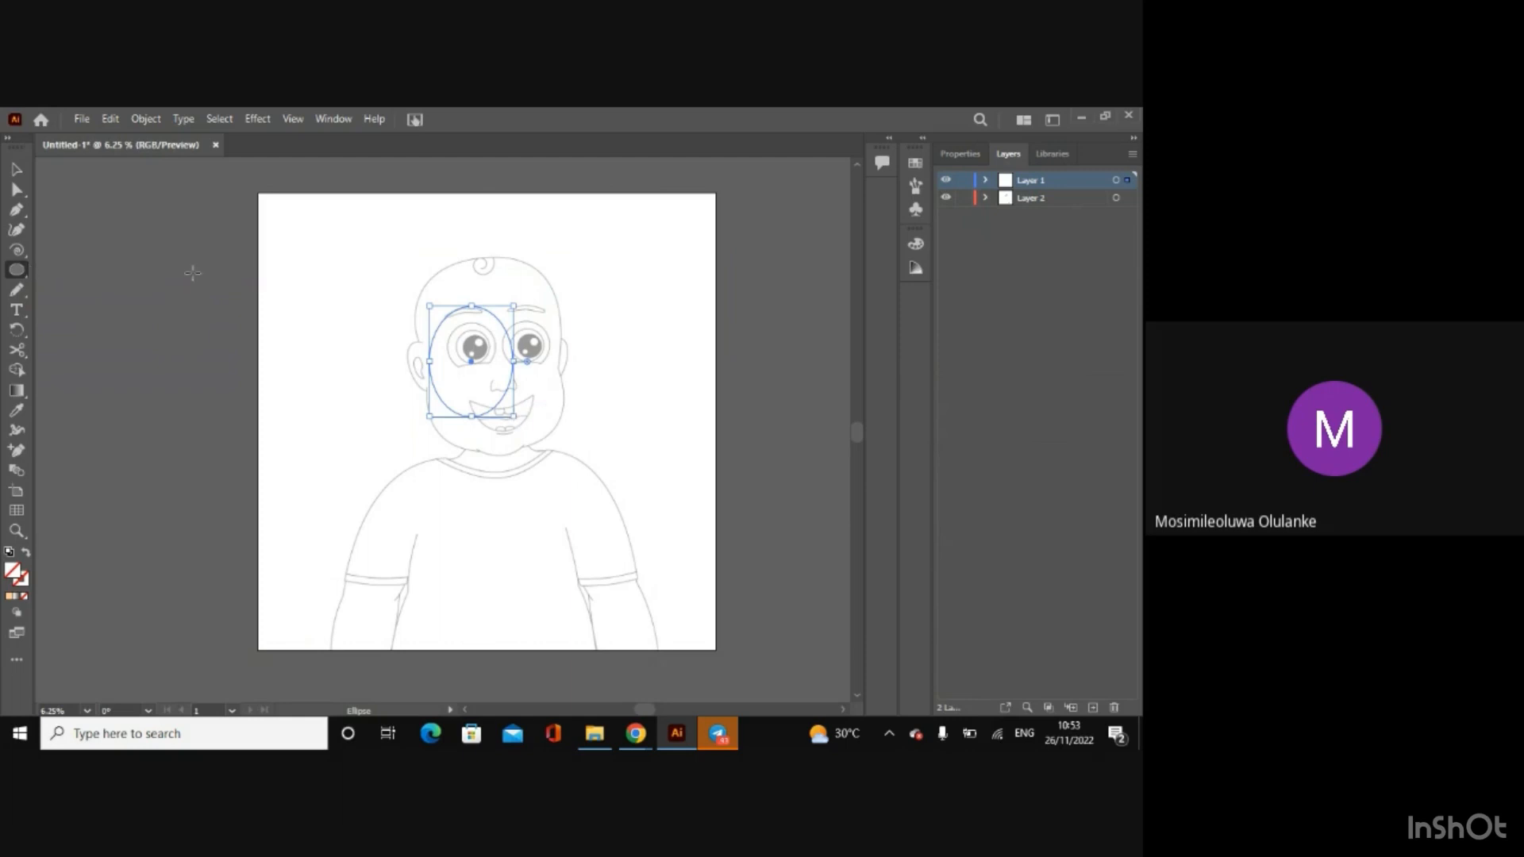
key(ctrl+z)
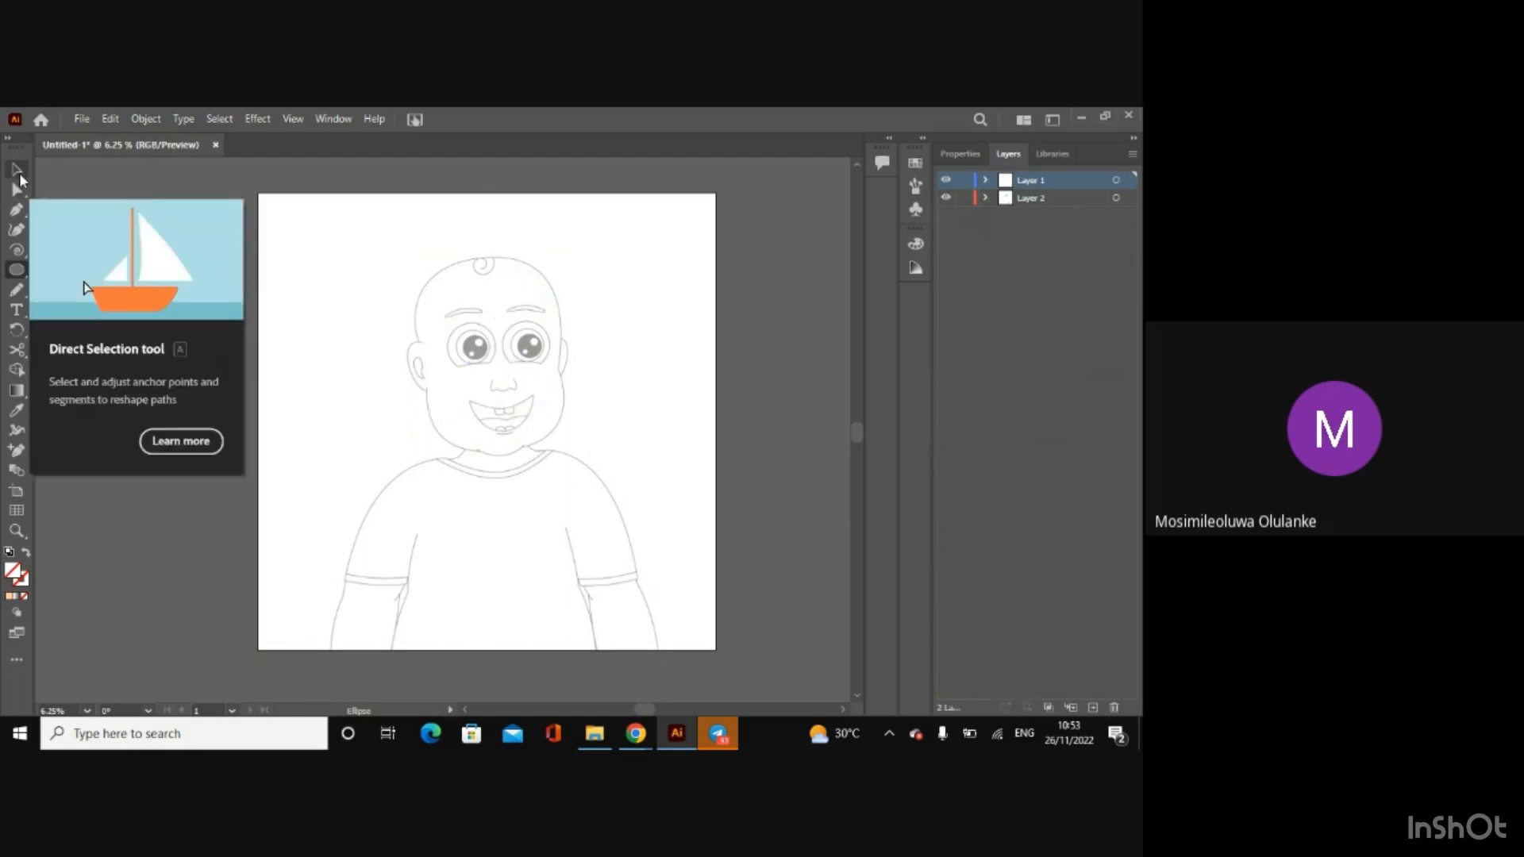
click(17, 171)
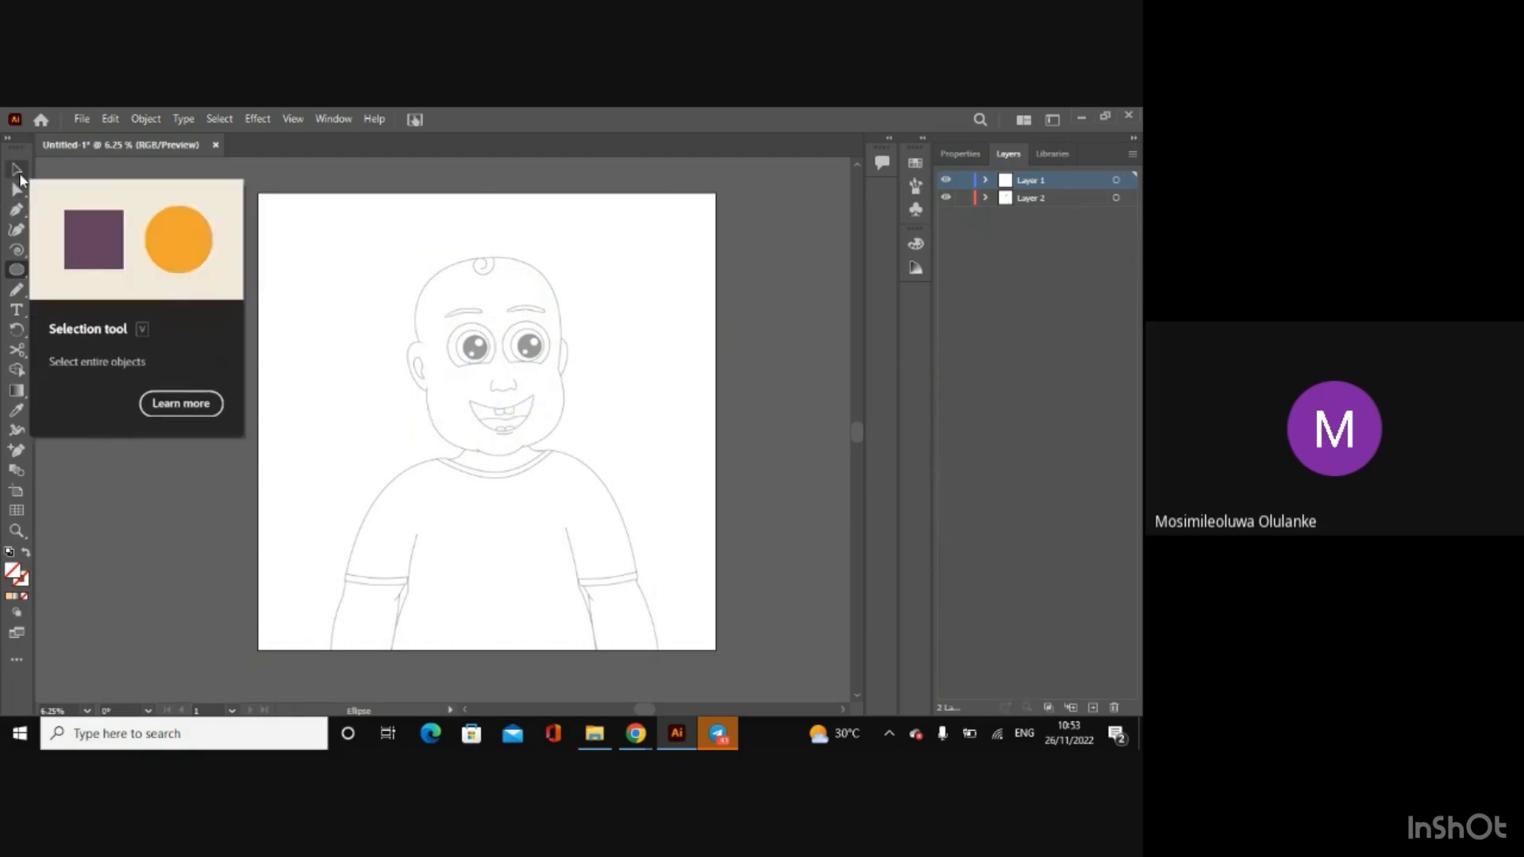
Step: Draw an ellipse over the baby's head on Layer 1 and resize it to about 22.64 by 28.03 in
click(958, 158)
click(19, 270)
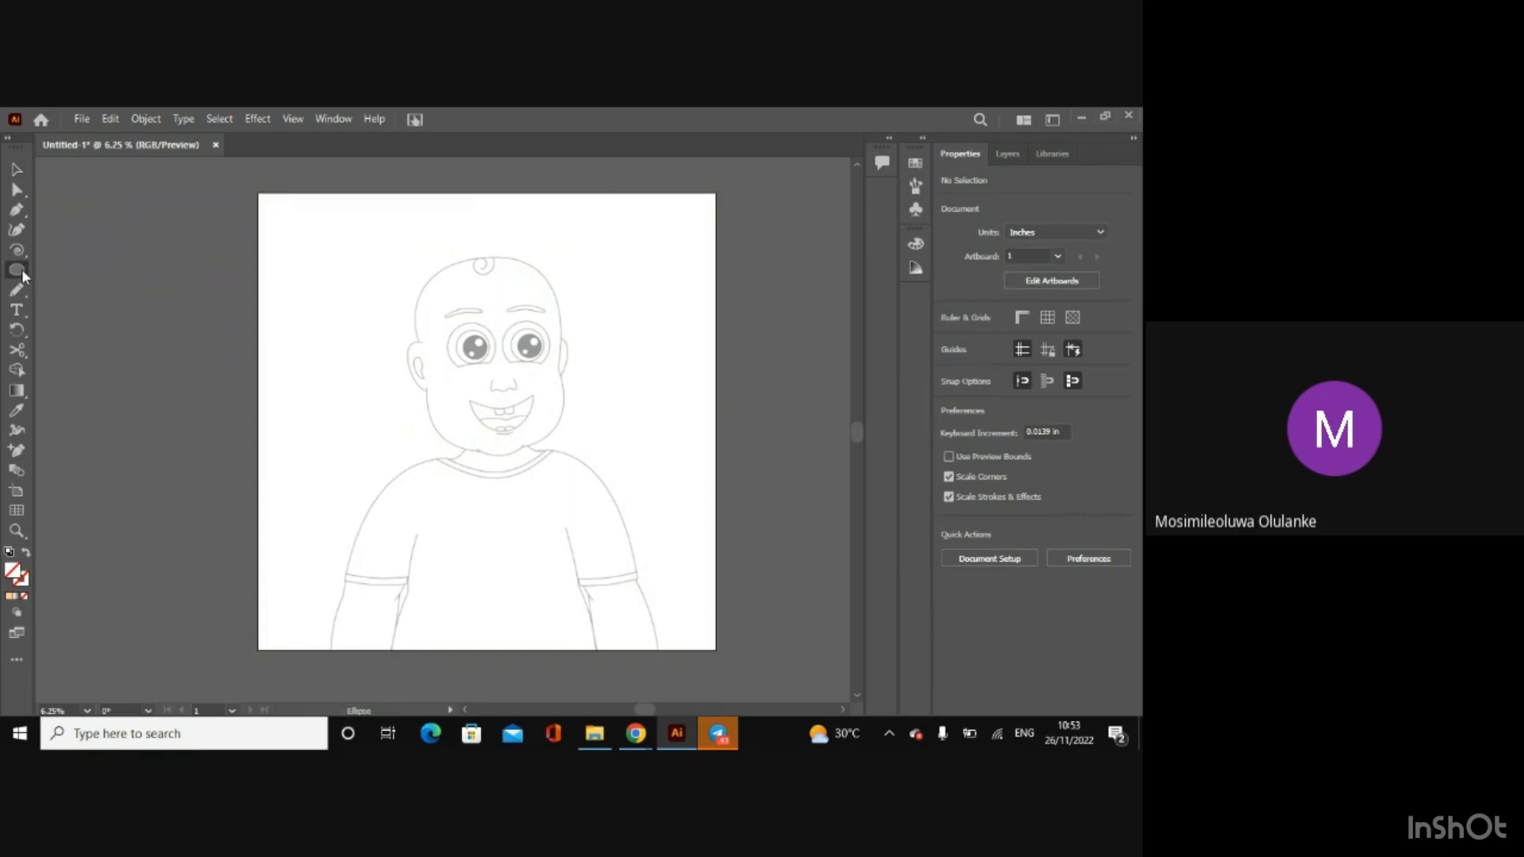
drag(431, 262, 569, 446)
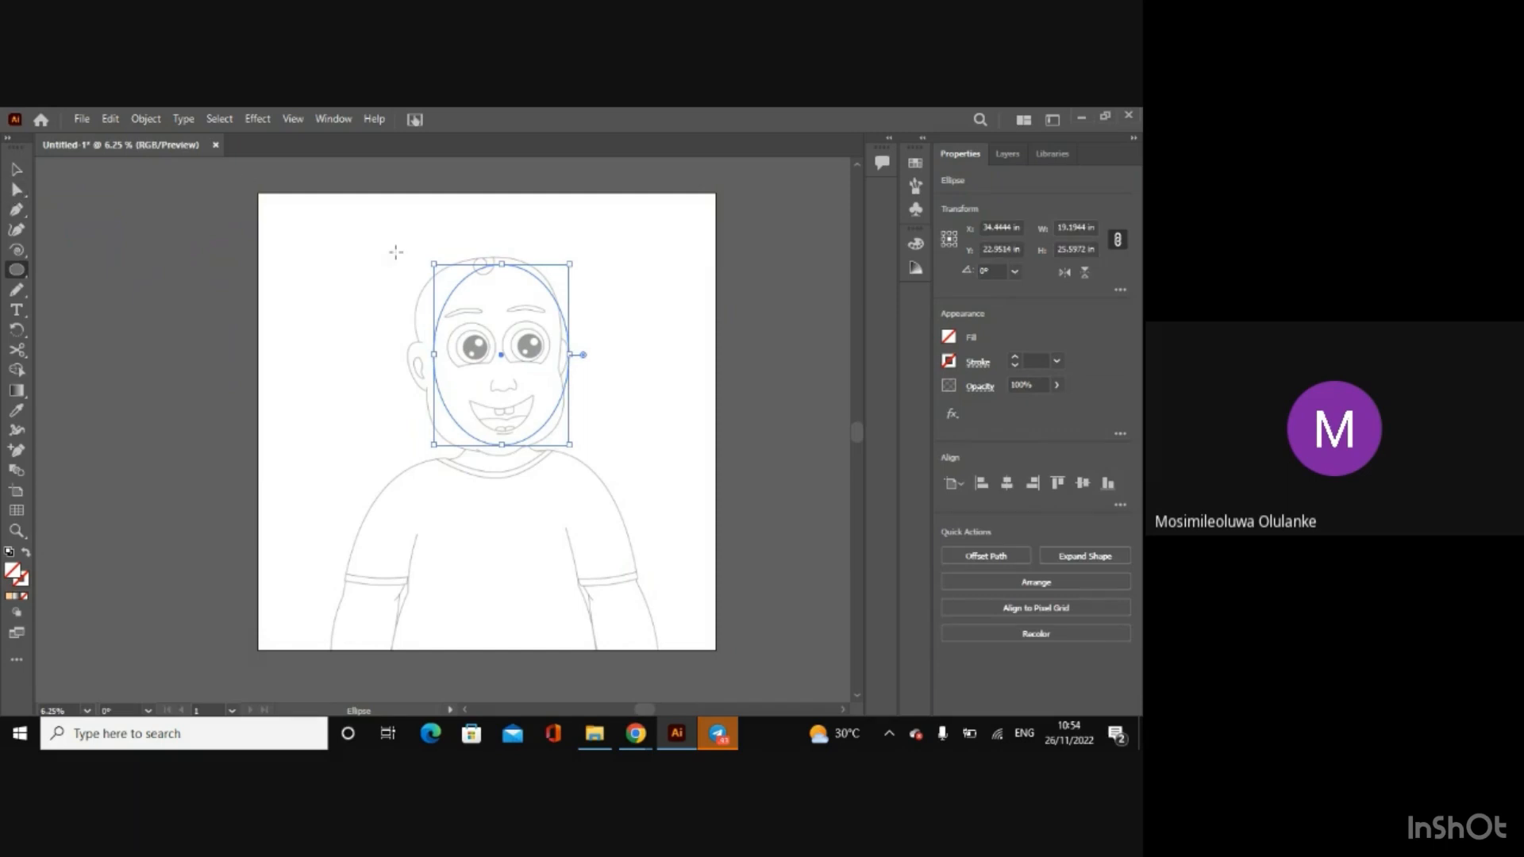
click(17, 174)
drag(433, 265, 410, 257)
key(ctrl+equal)
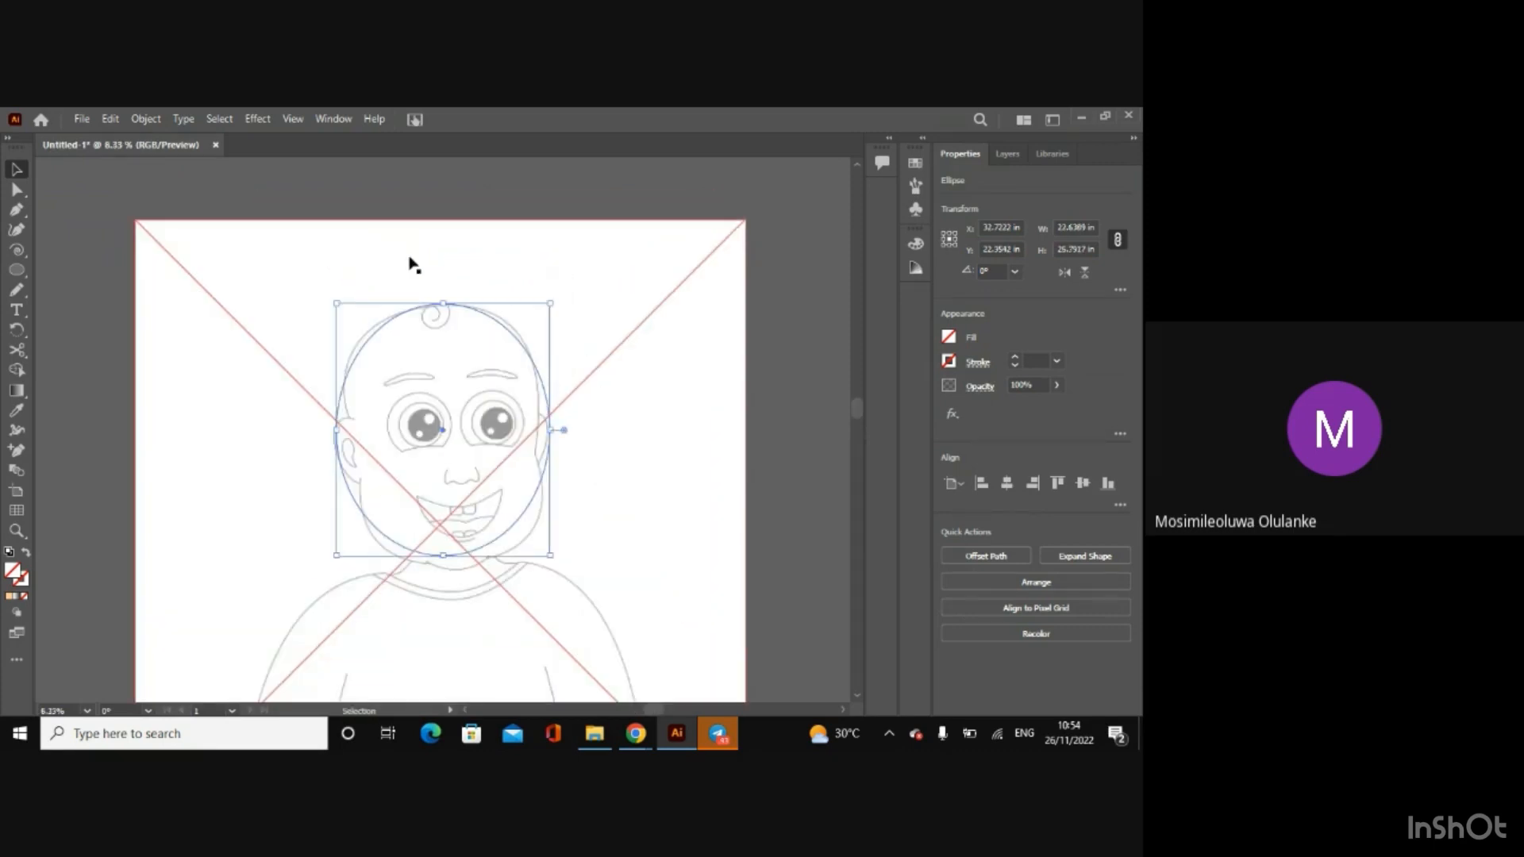
key(ctrl+equal)
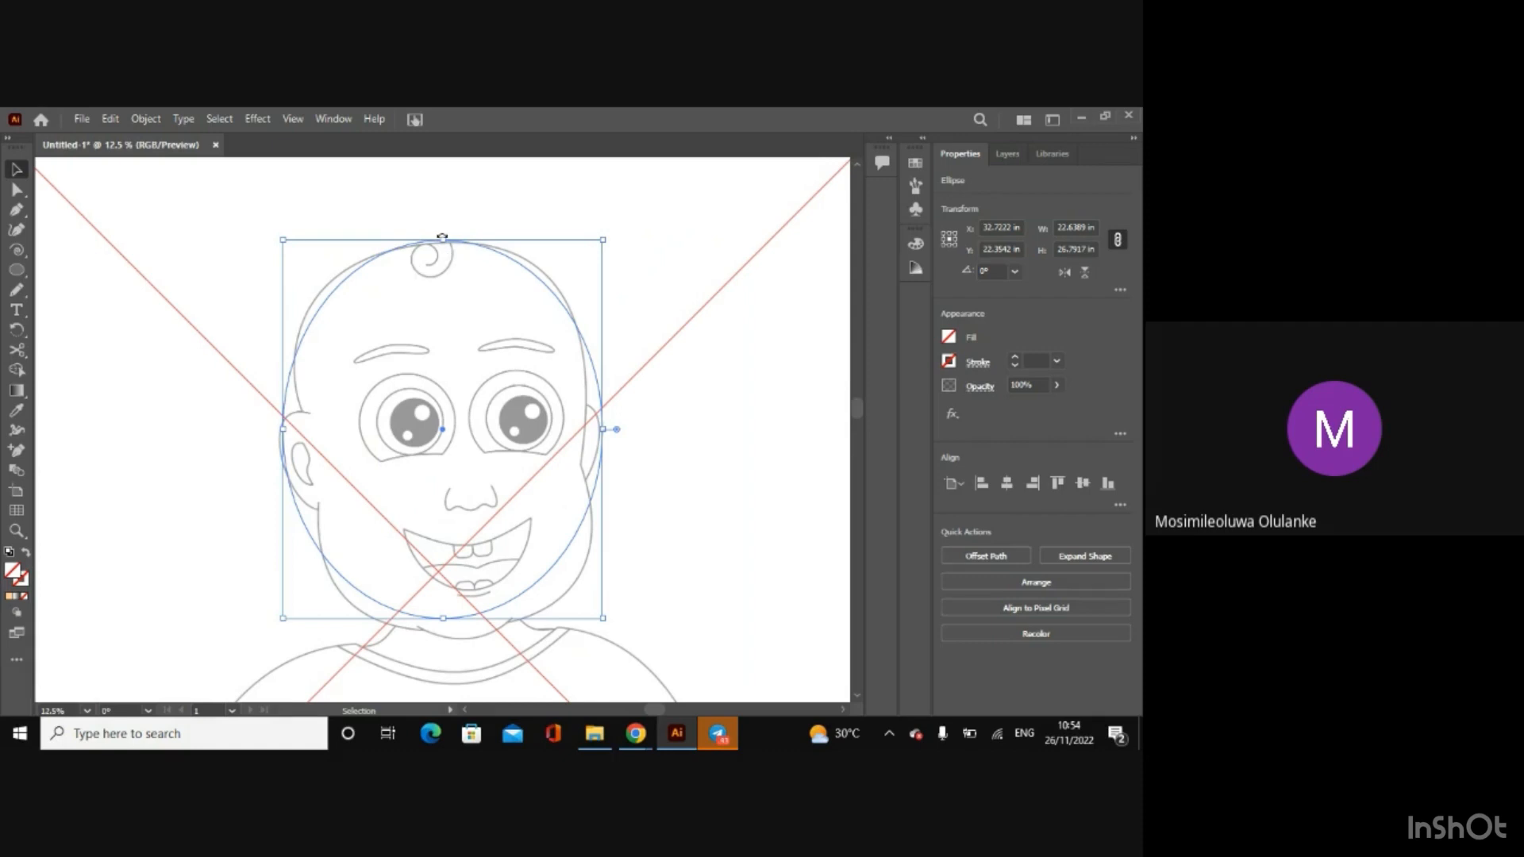
drag(441, 240, 434, 244)
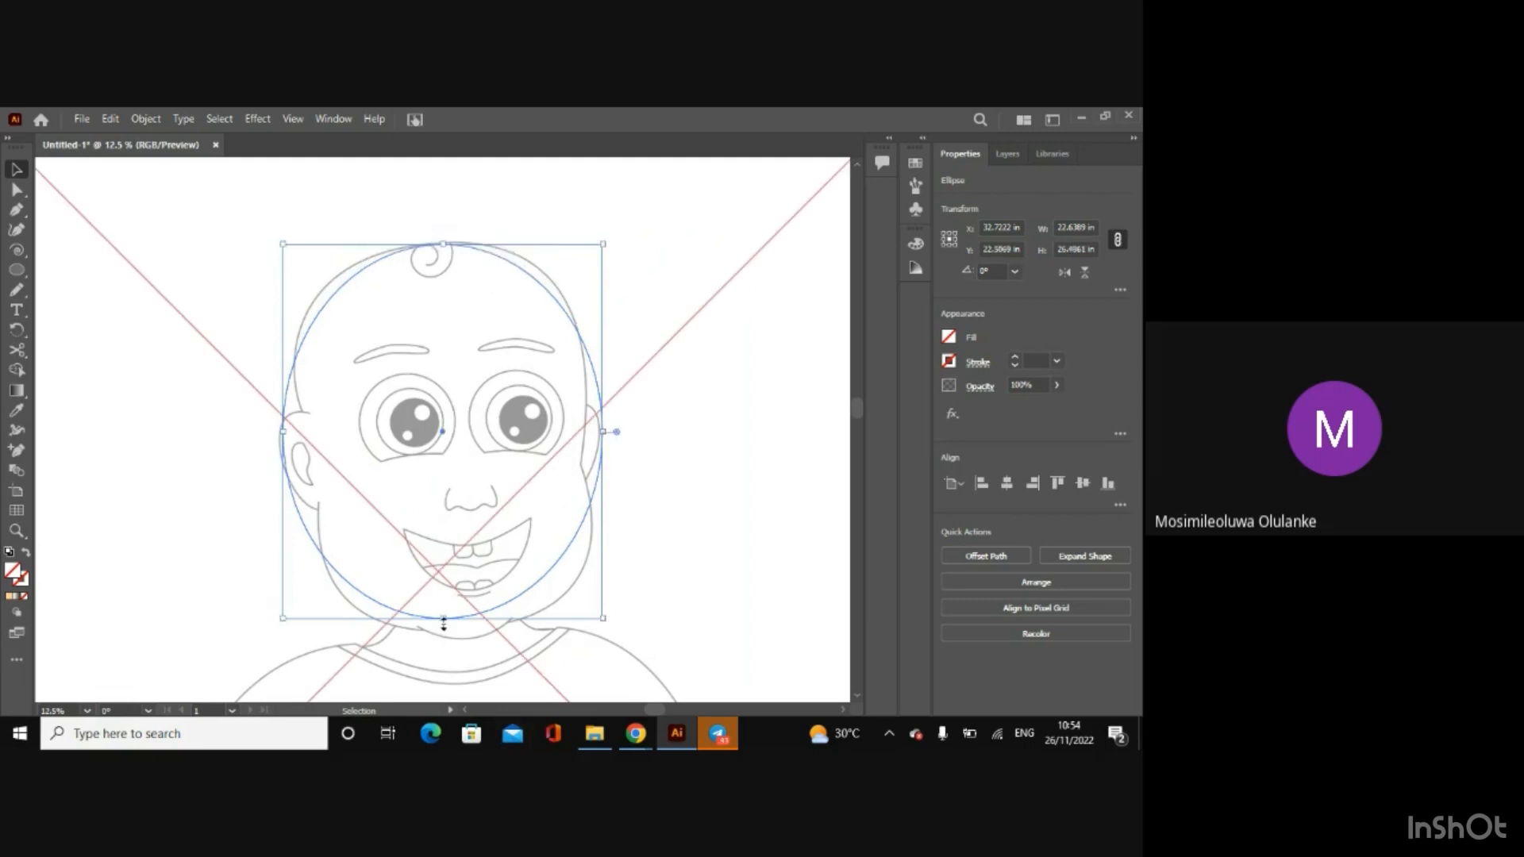
drag(442, 618, 444, 641)
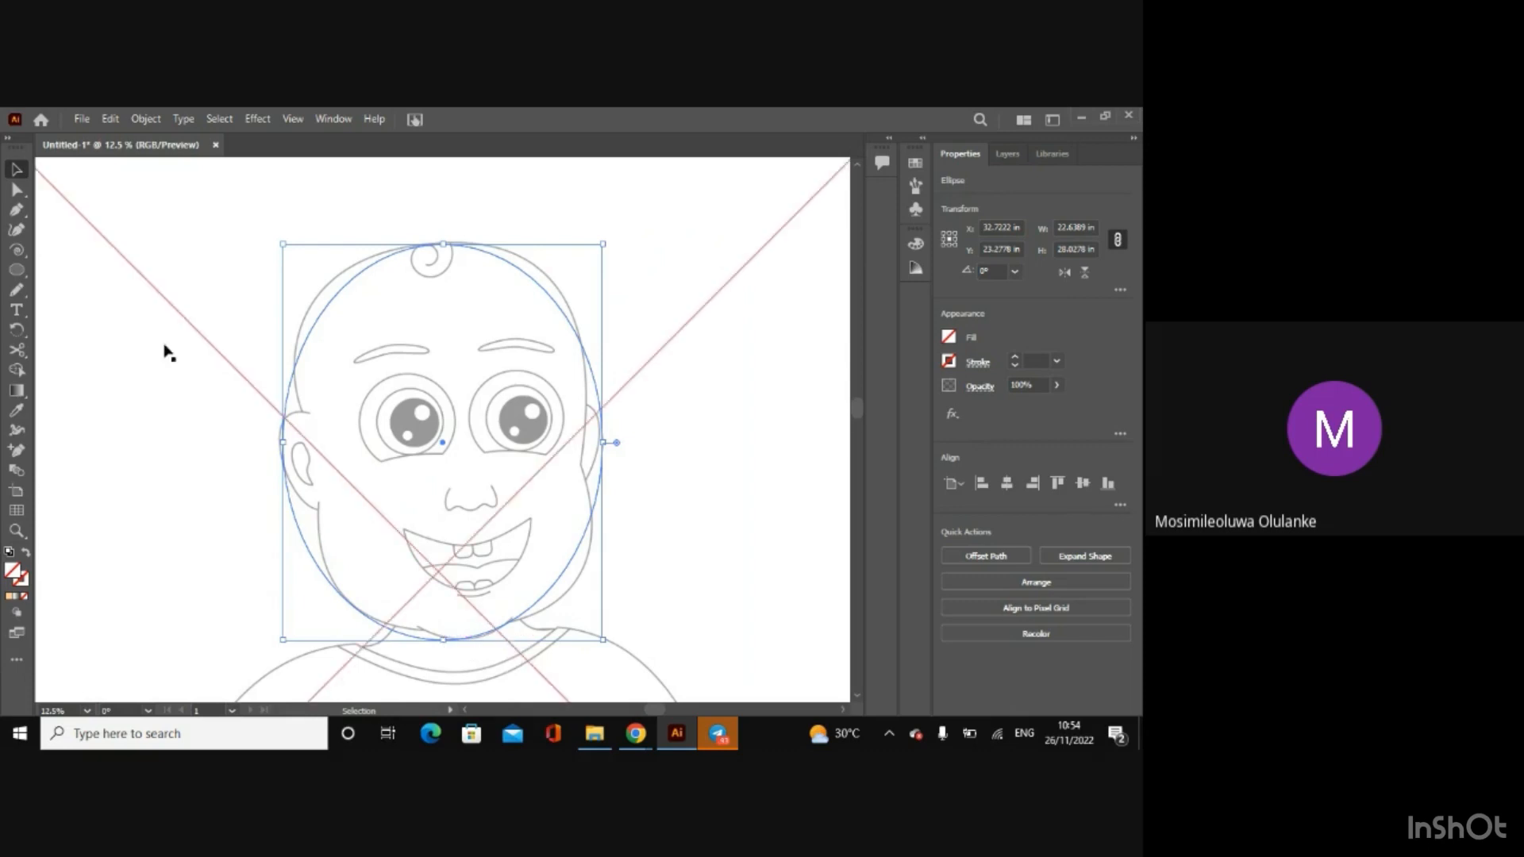
Step: Move the ellipse's two side anchor points inward and adjust the curve handles to follow the right side of the head
click(17, 189)
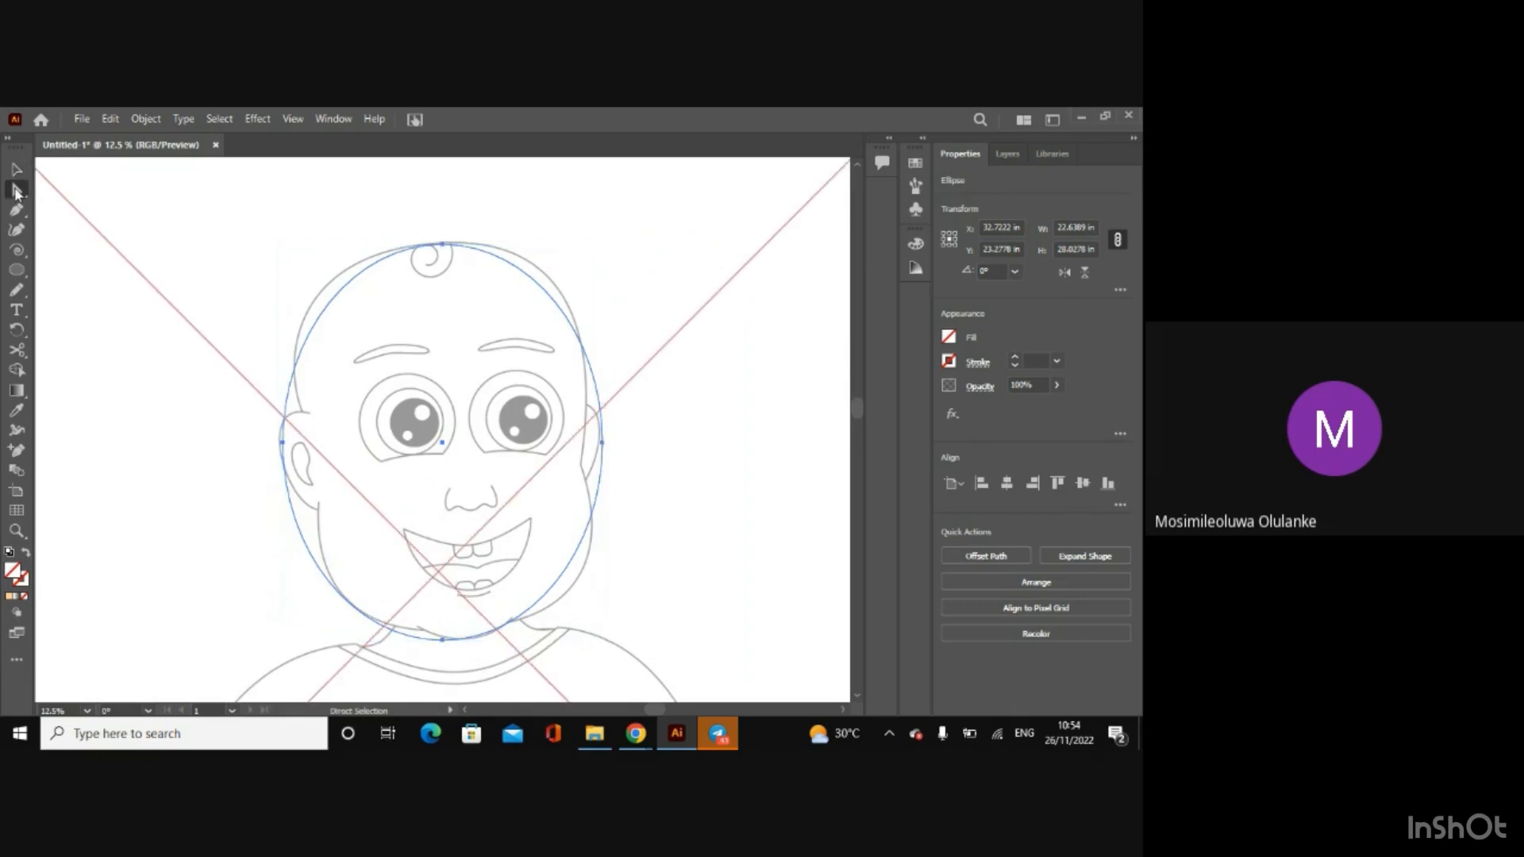
click(443, 244)
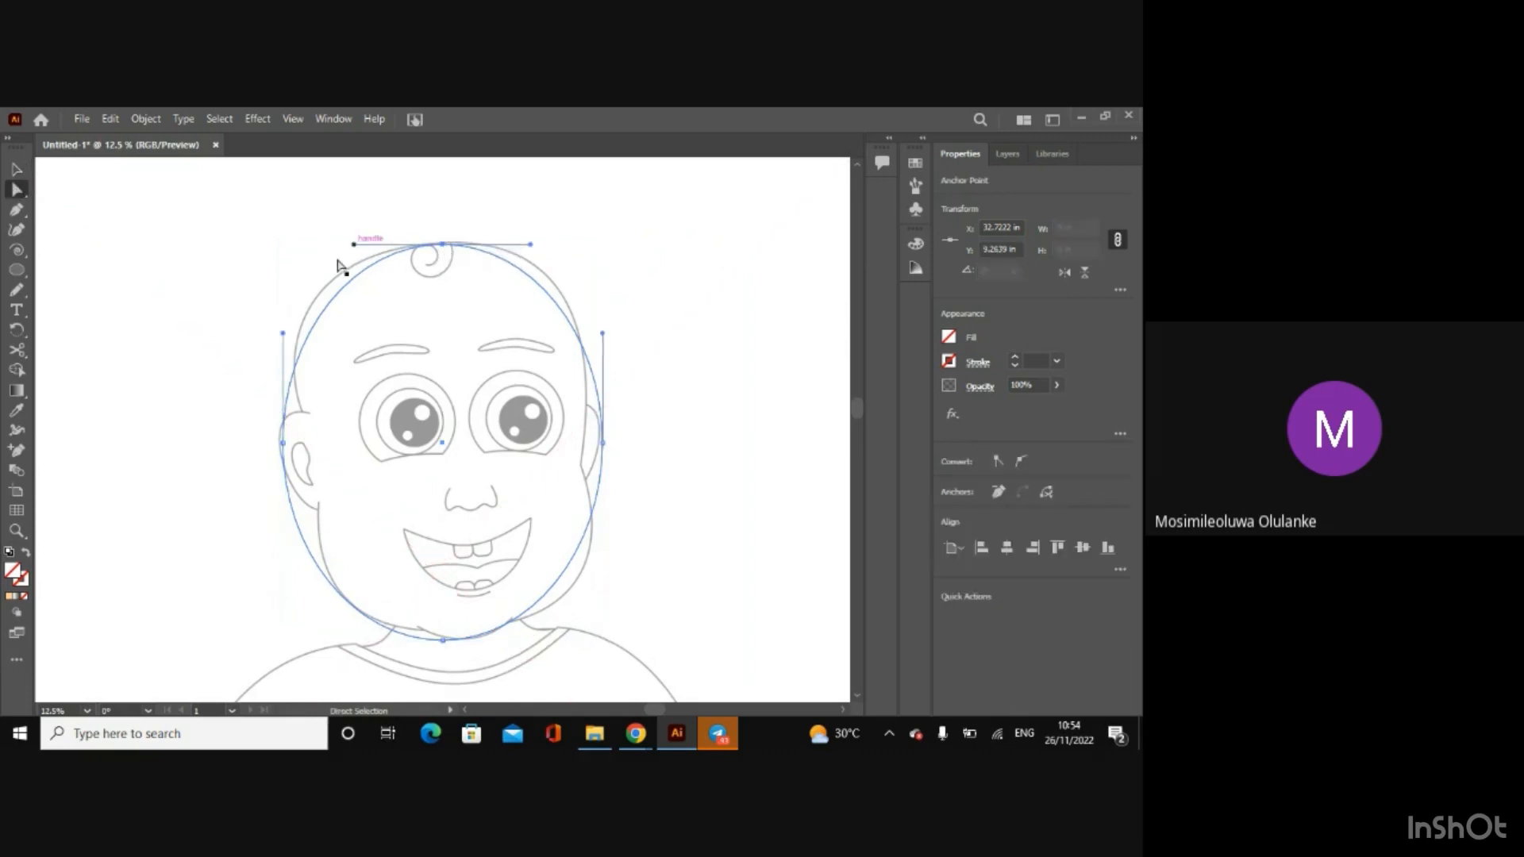
drag(284, 444, 303, 429)
drag(601, 447, 583, 465)
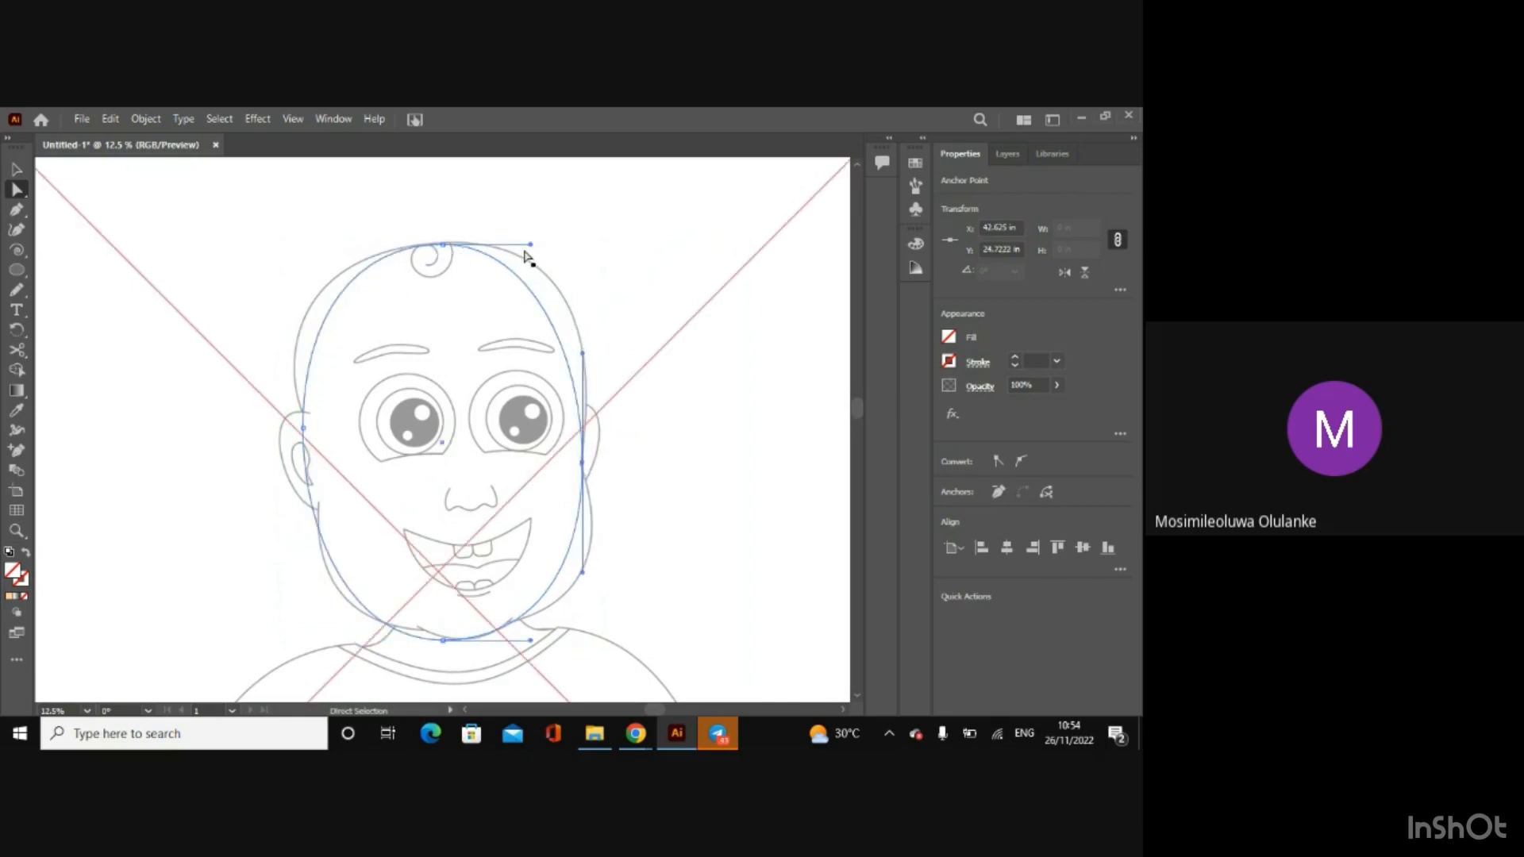
drag(530, 245, 587, 233)
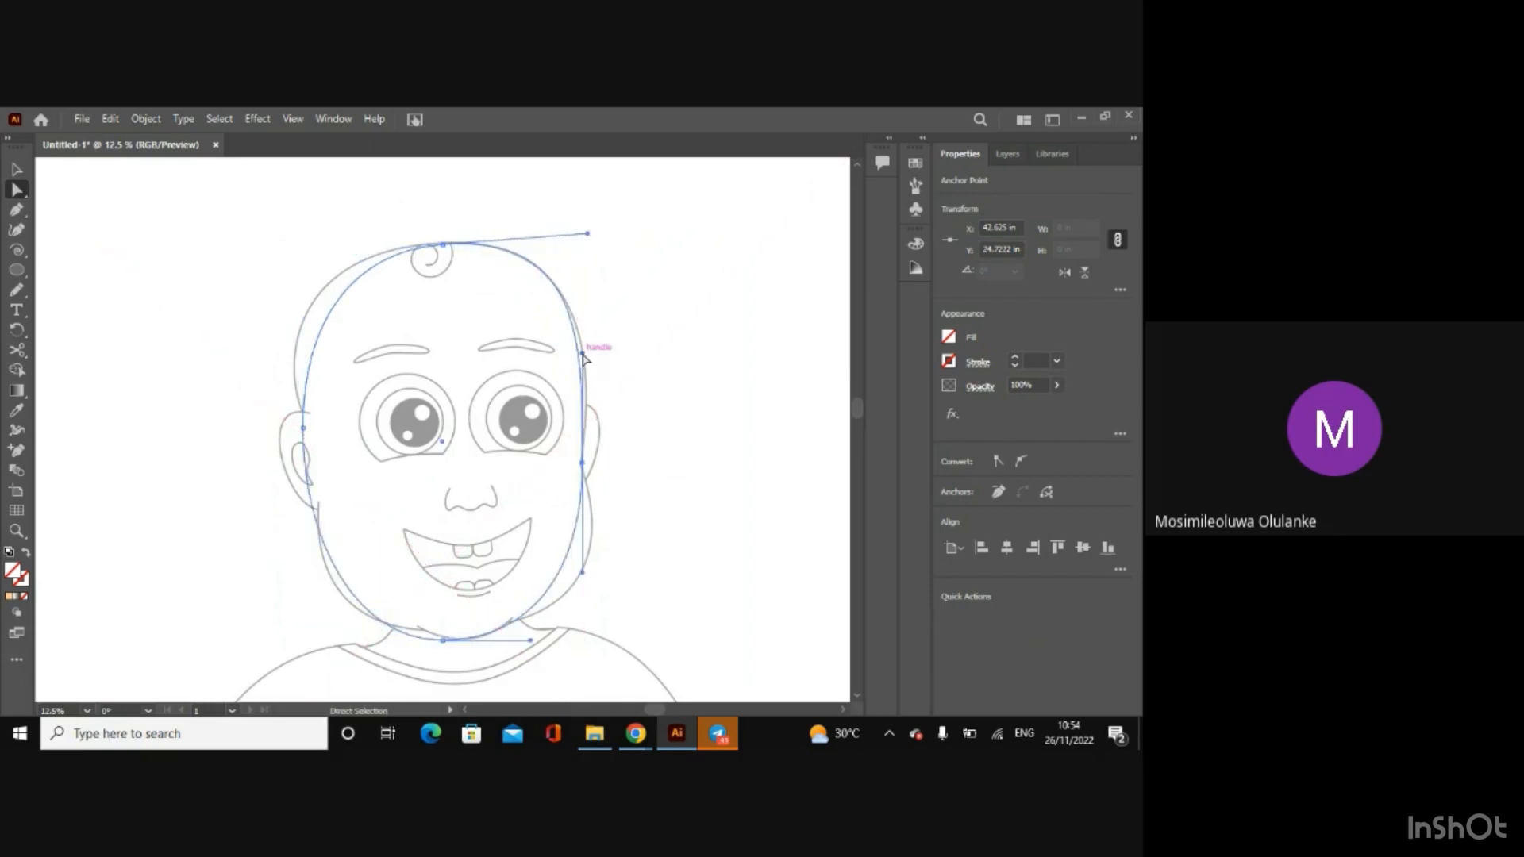
drag(584, 361, 595, 363)
Step: Select the head outline on top of the sketch and give it a 6 pt stroke
click(411, 242)
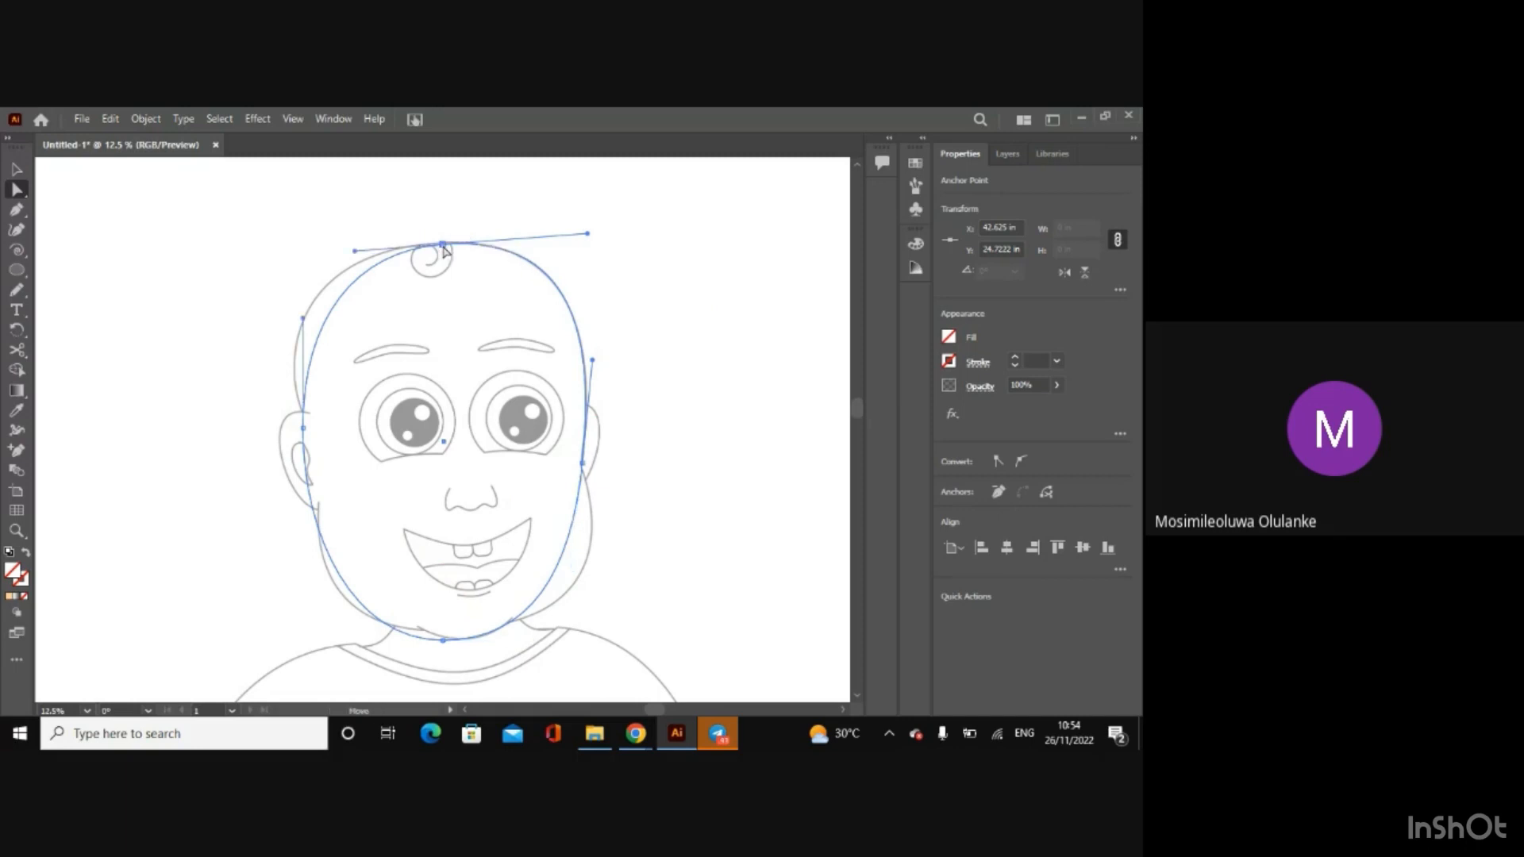
drag(443, 247, 330, 255)
click(330, 255)
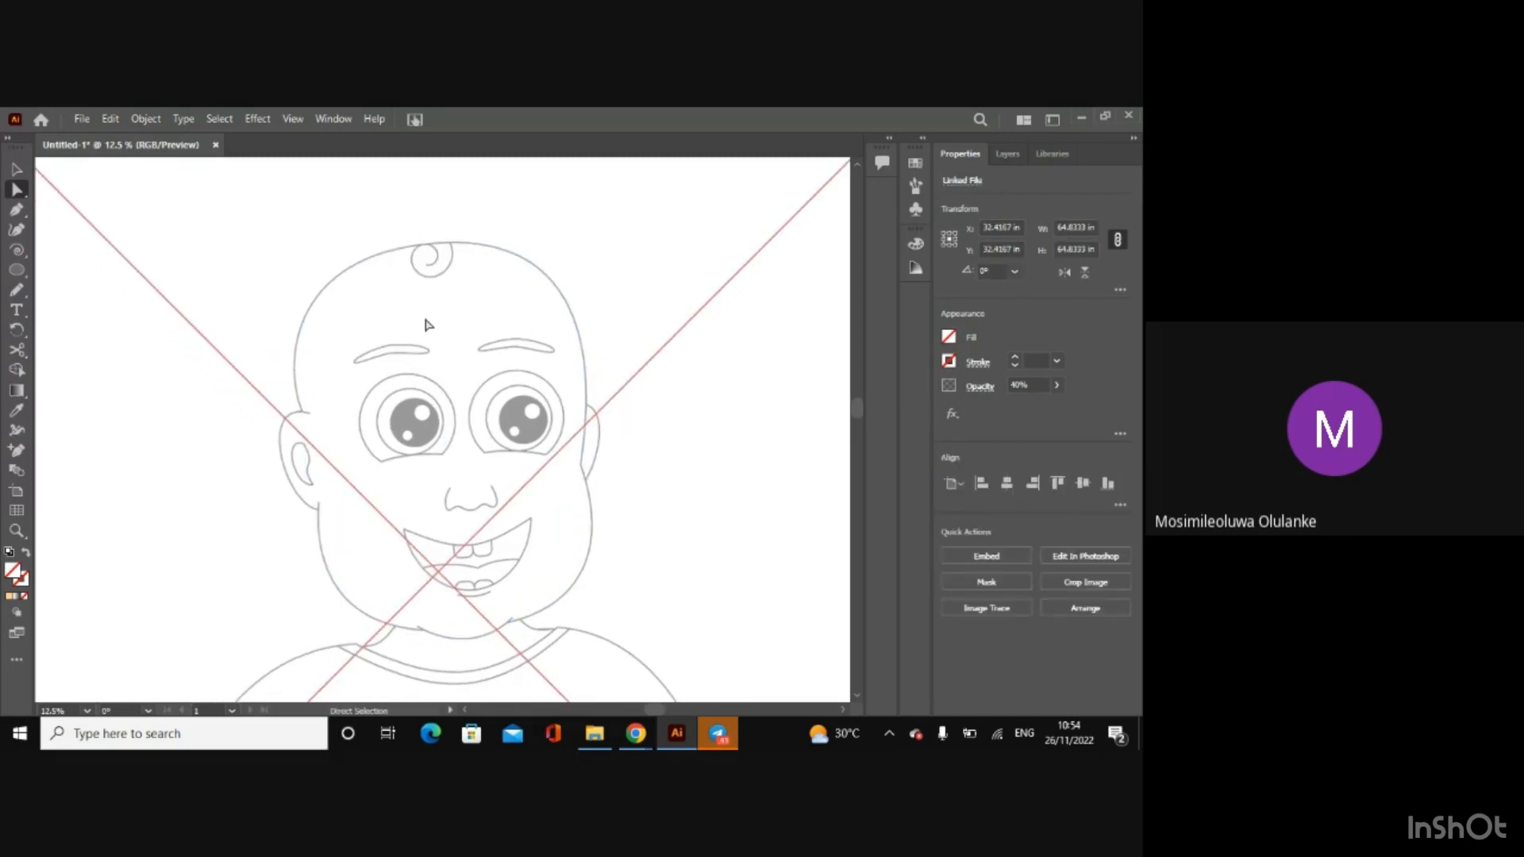
click(331, 315)
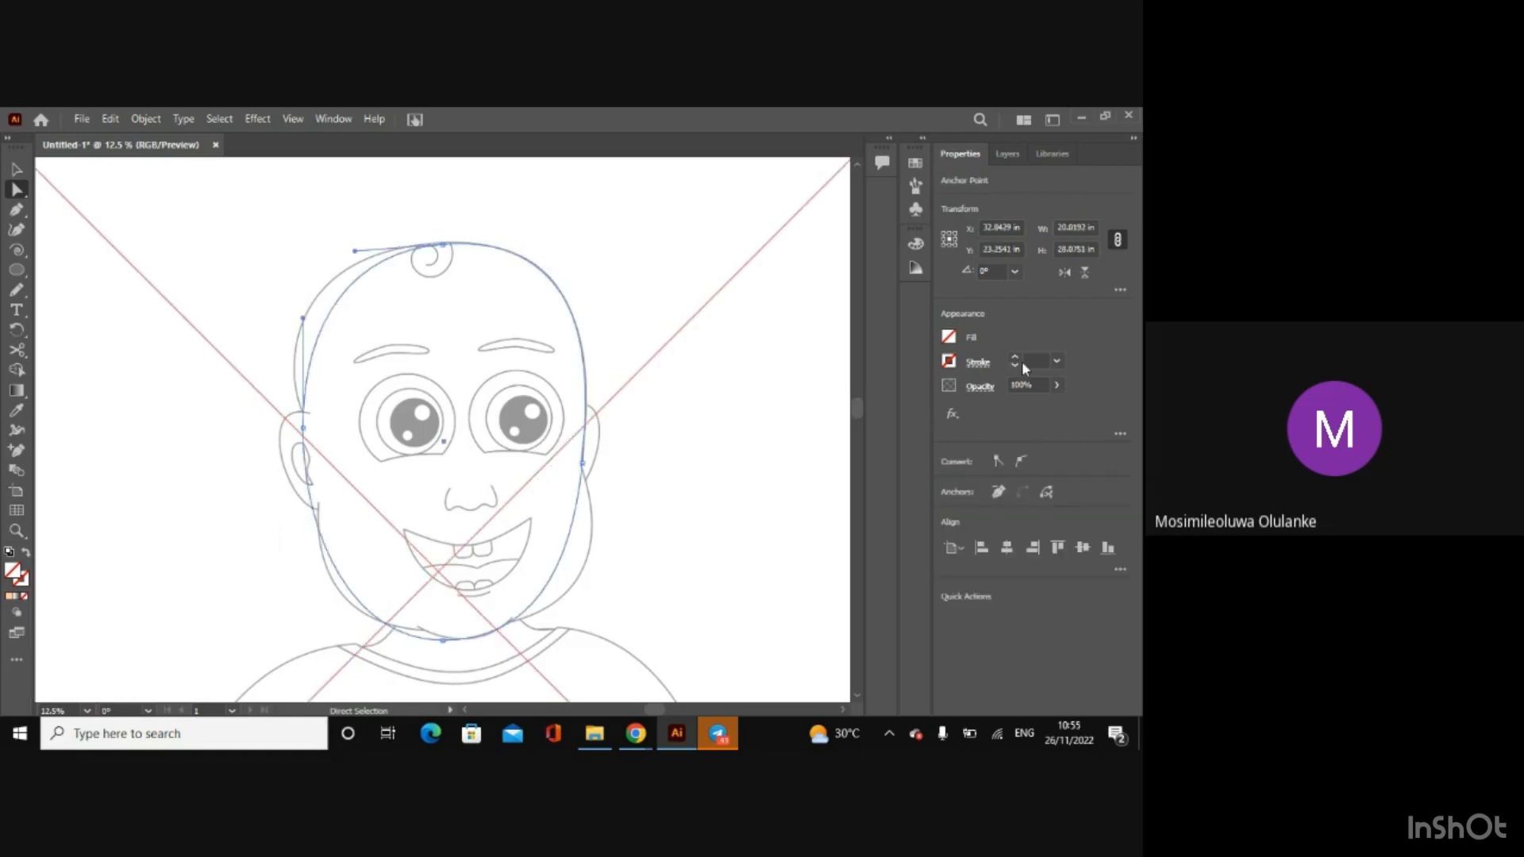
click(1014, 358)
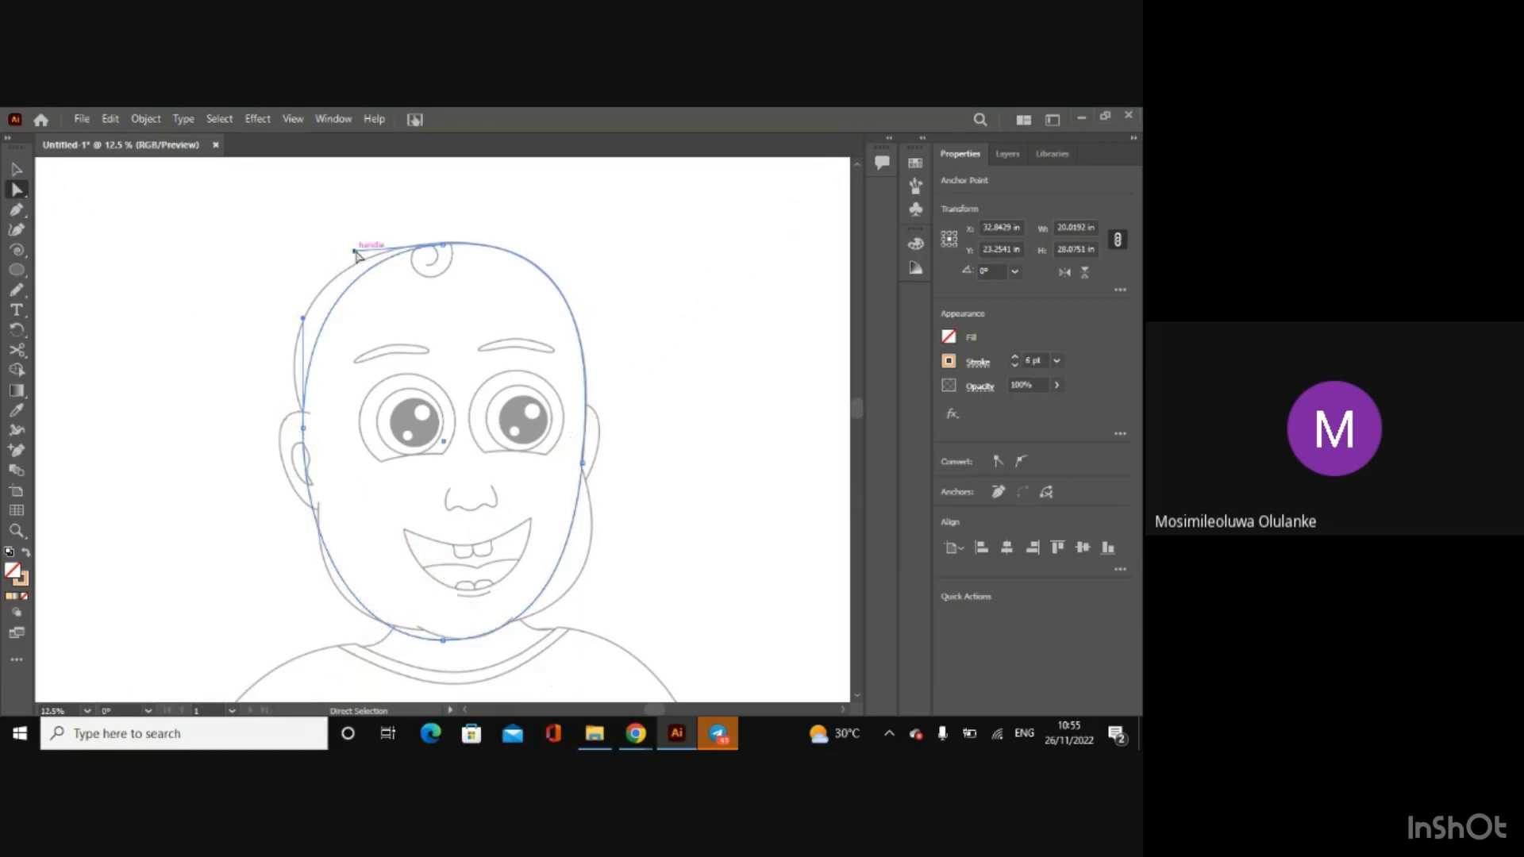
Step: Adjust both curve handles of the outline's top anchor point so the path follows the sketched crown of the head
drag(355, 253, 299, 253)
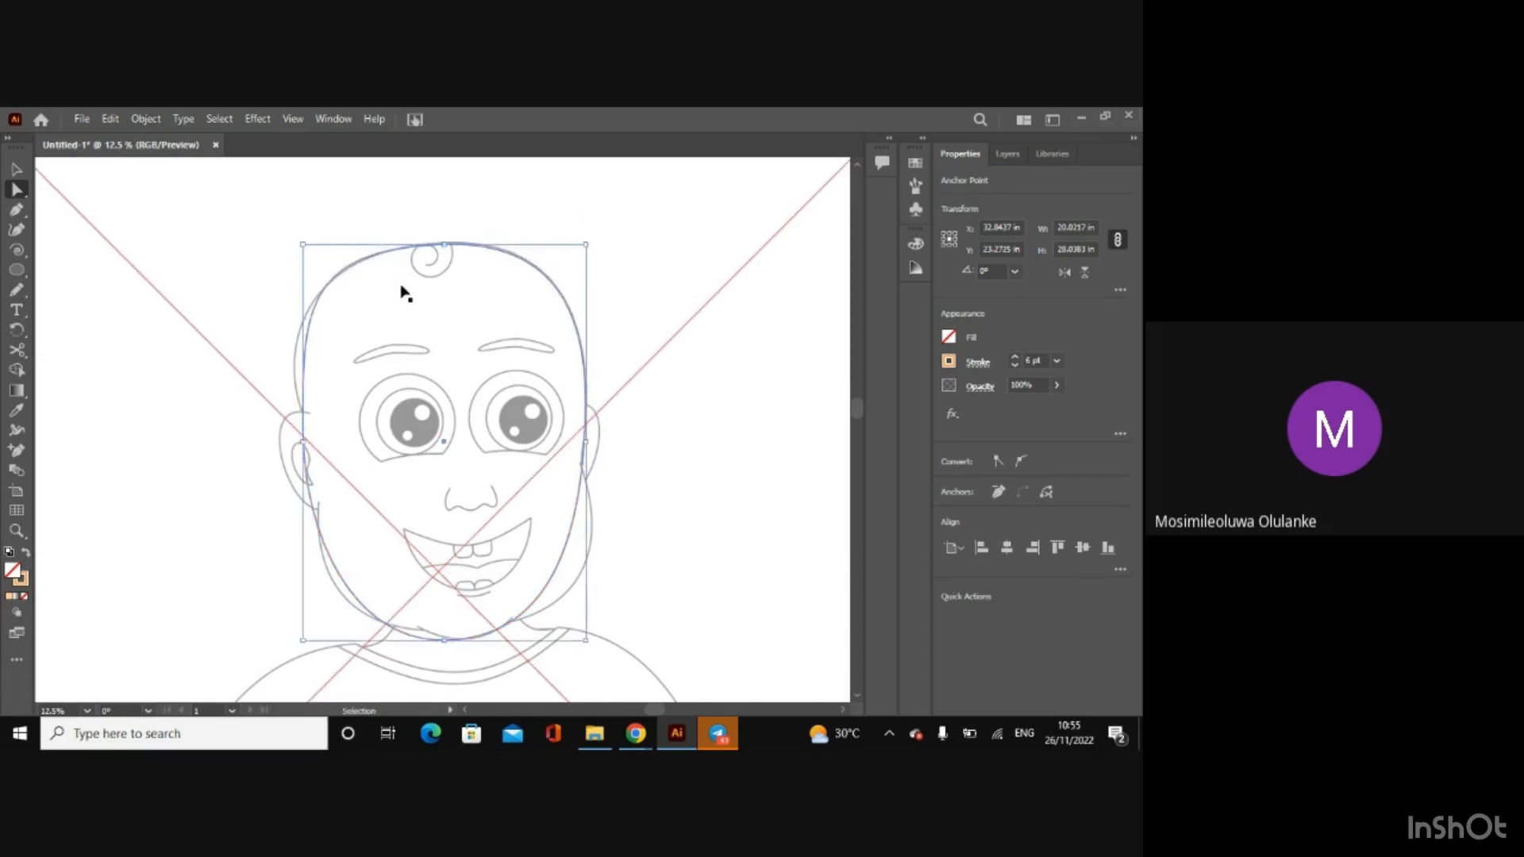
key(ctrl+plus)
key(ctrl+plus)
key(ctrl+plus)
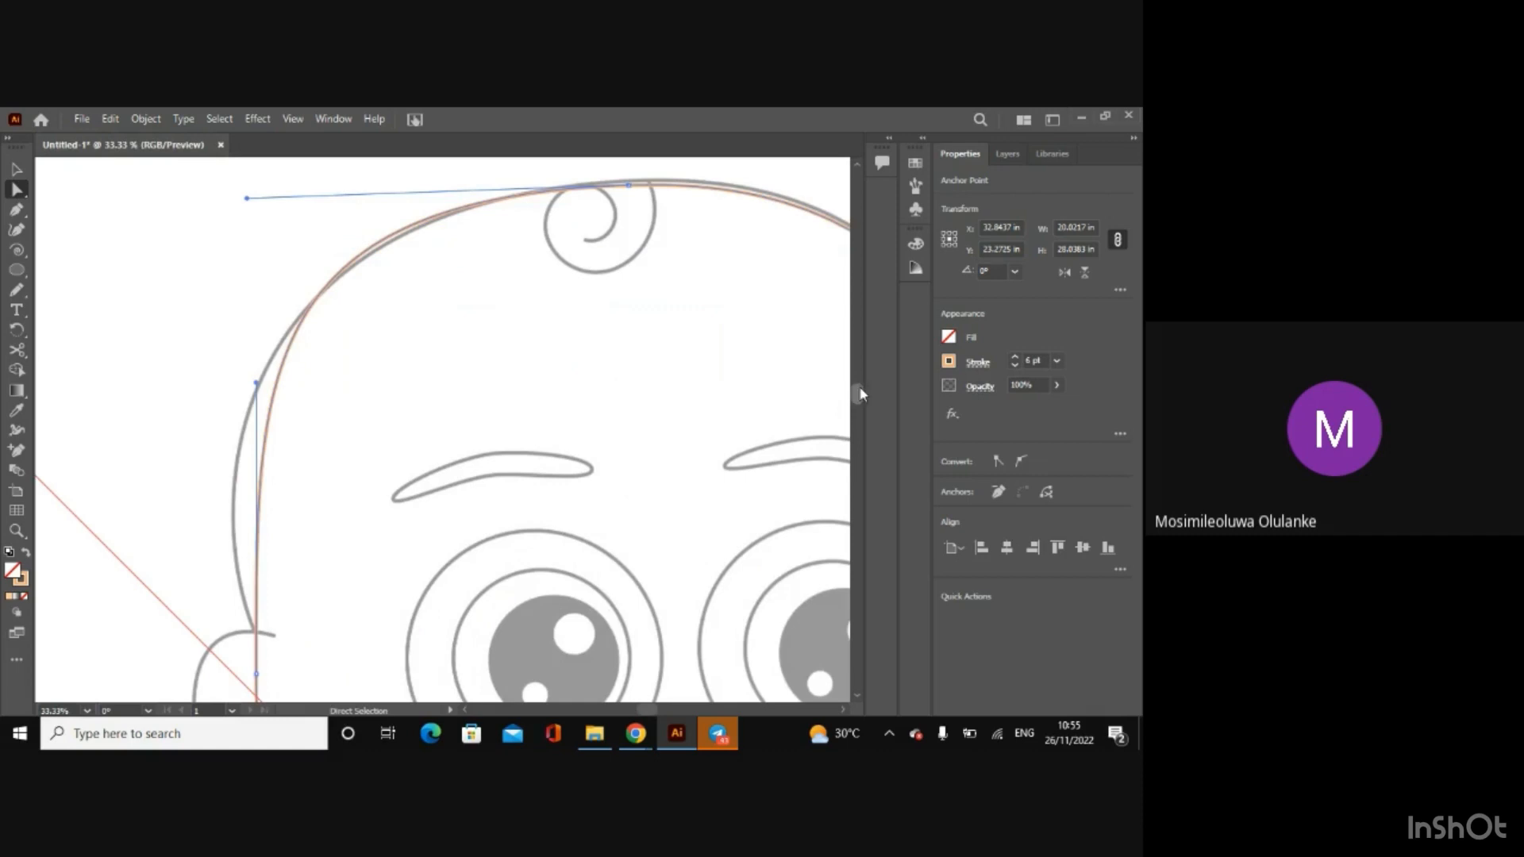
scroll(857, 389, up, 1)
drag(640, 280, 637, 275)
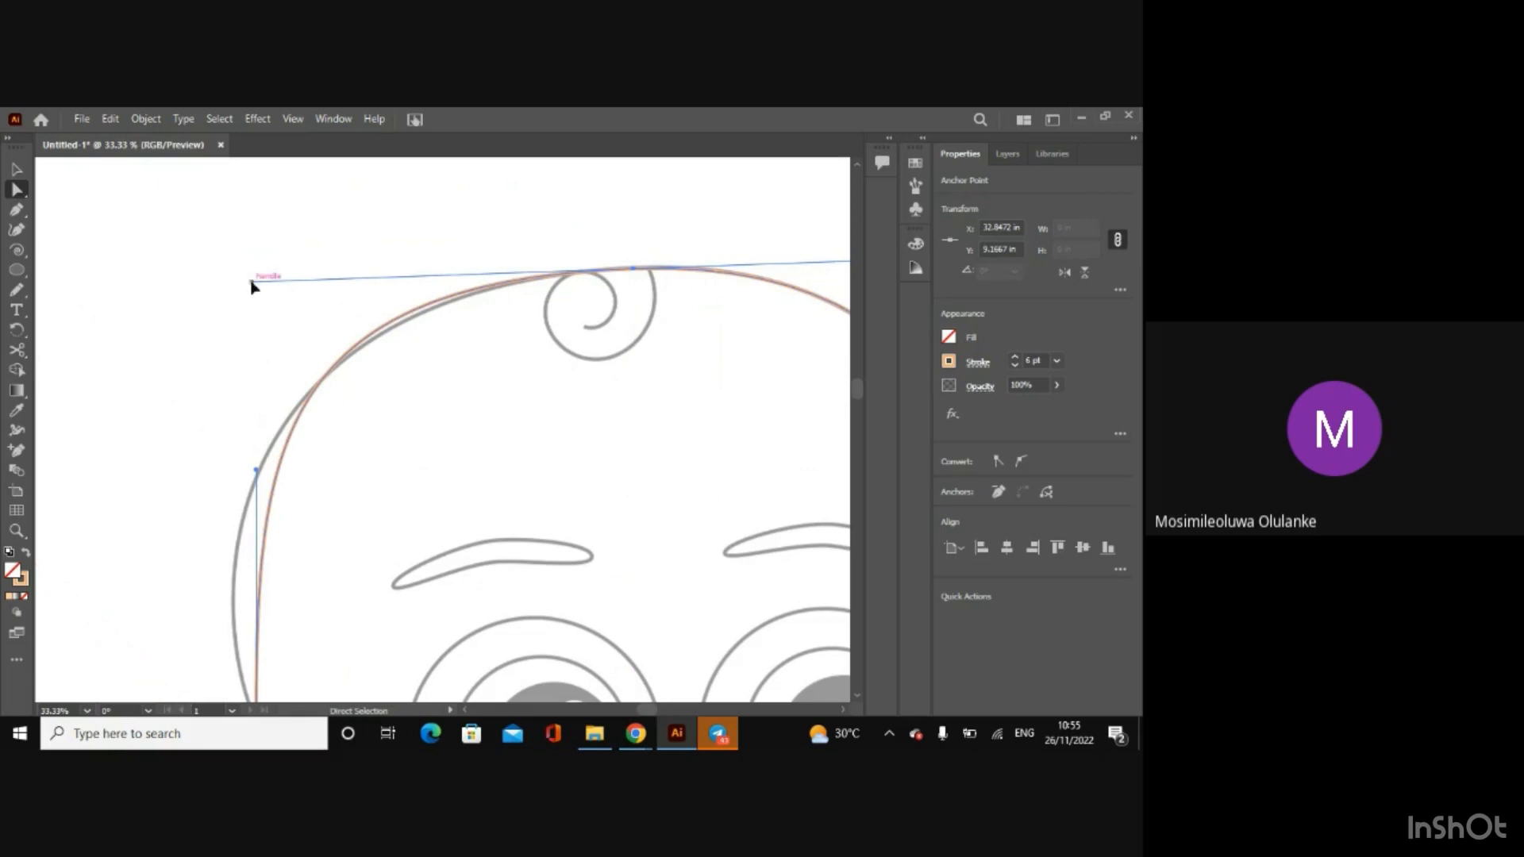
drag(251, 283, 262, 290)
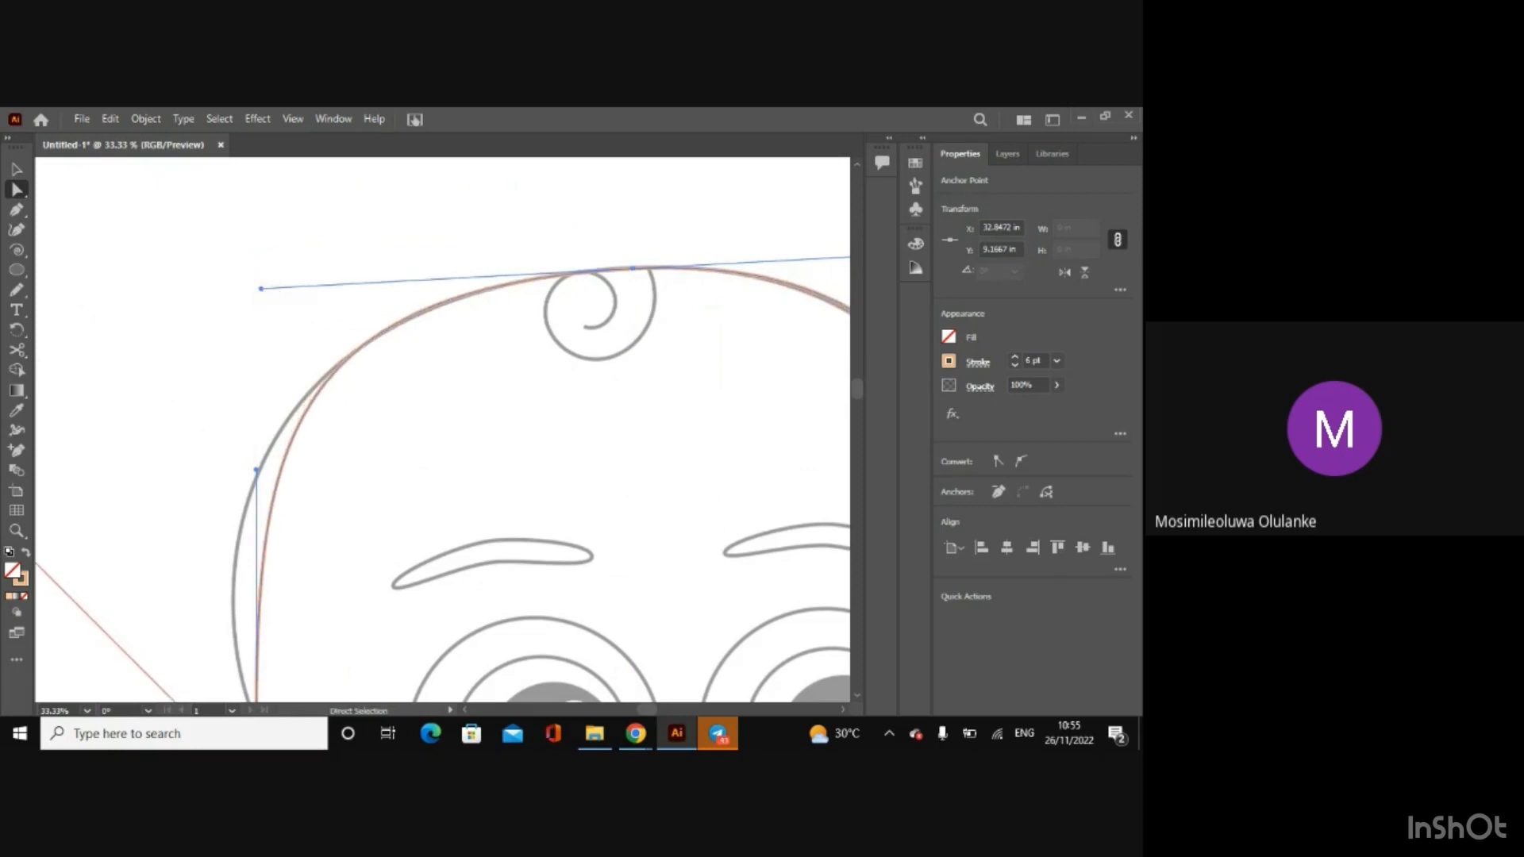
key(ctrl+minus)
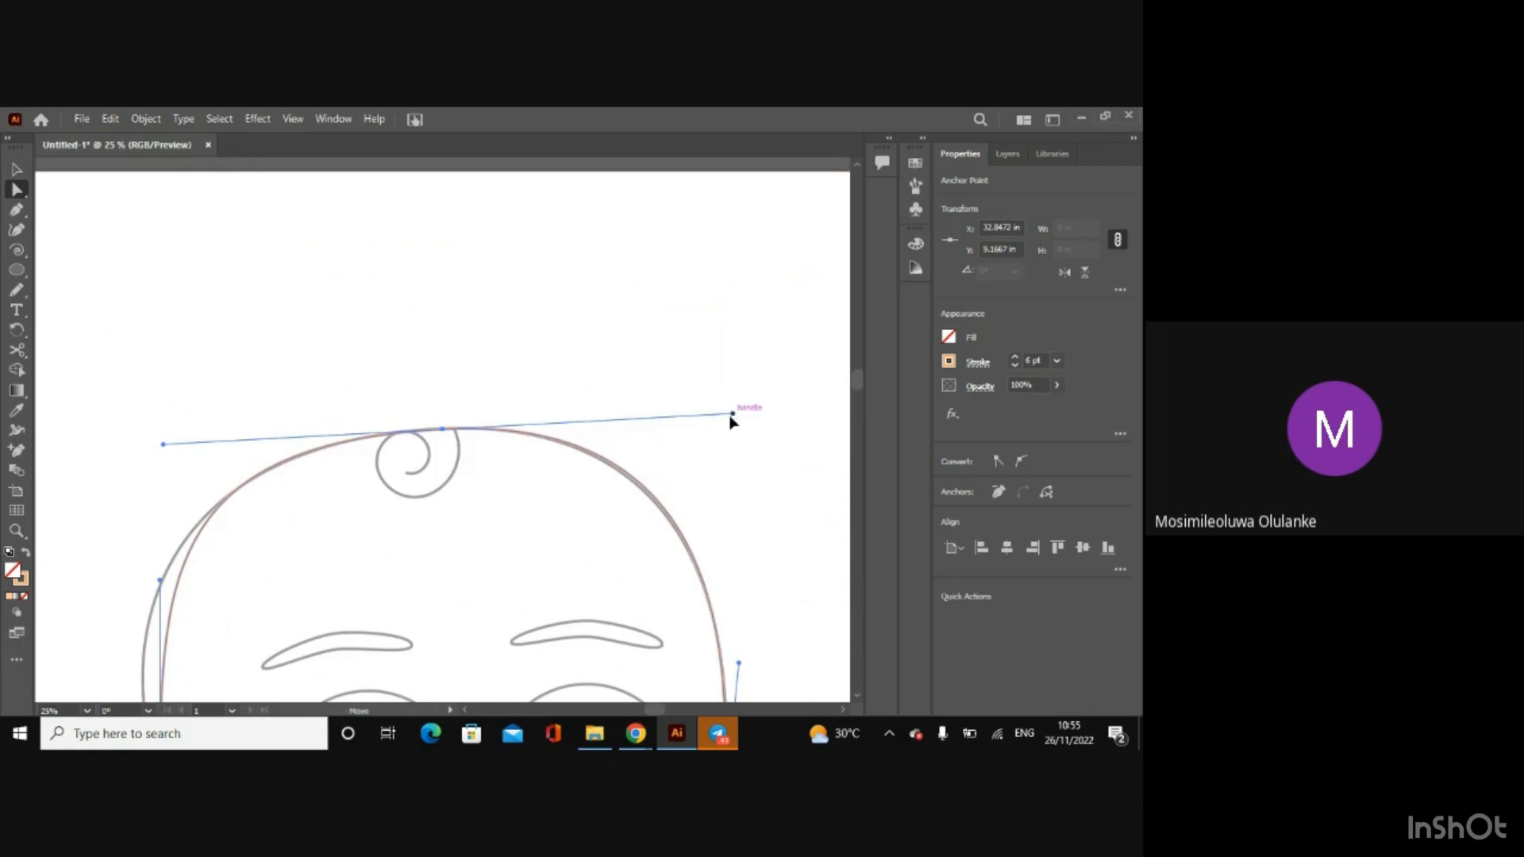
drag(732, 414, 726, 419)
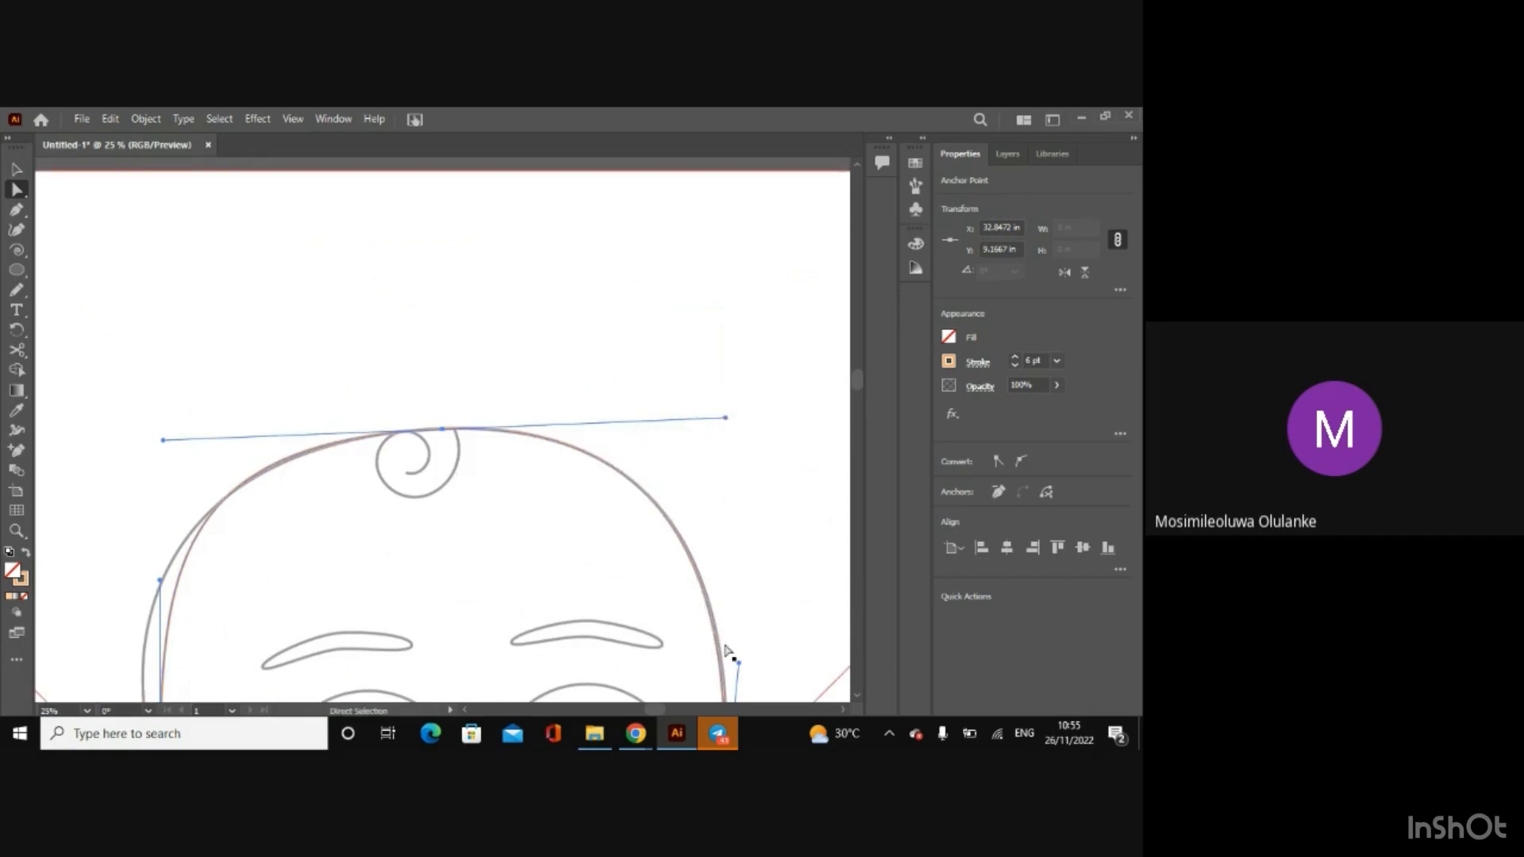
Step: Pull the upper handle of the outline's left anchor outward to match the sketched temple, undoing a stray anchor move
key(ctrl+minus)
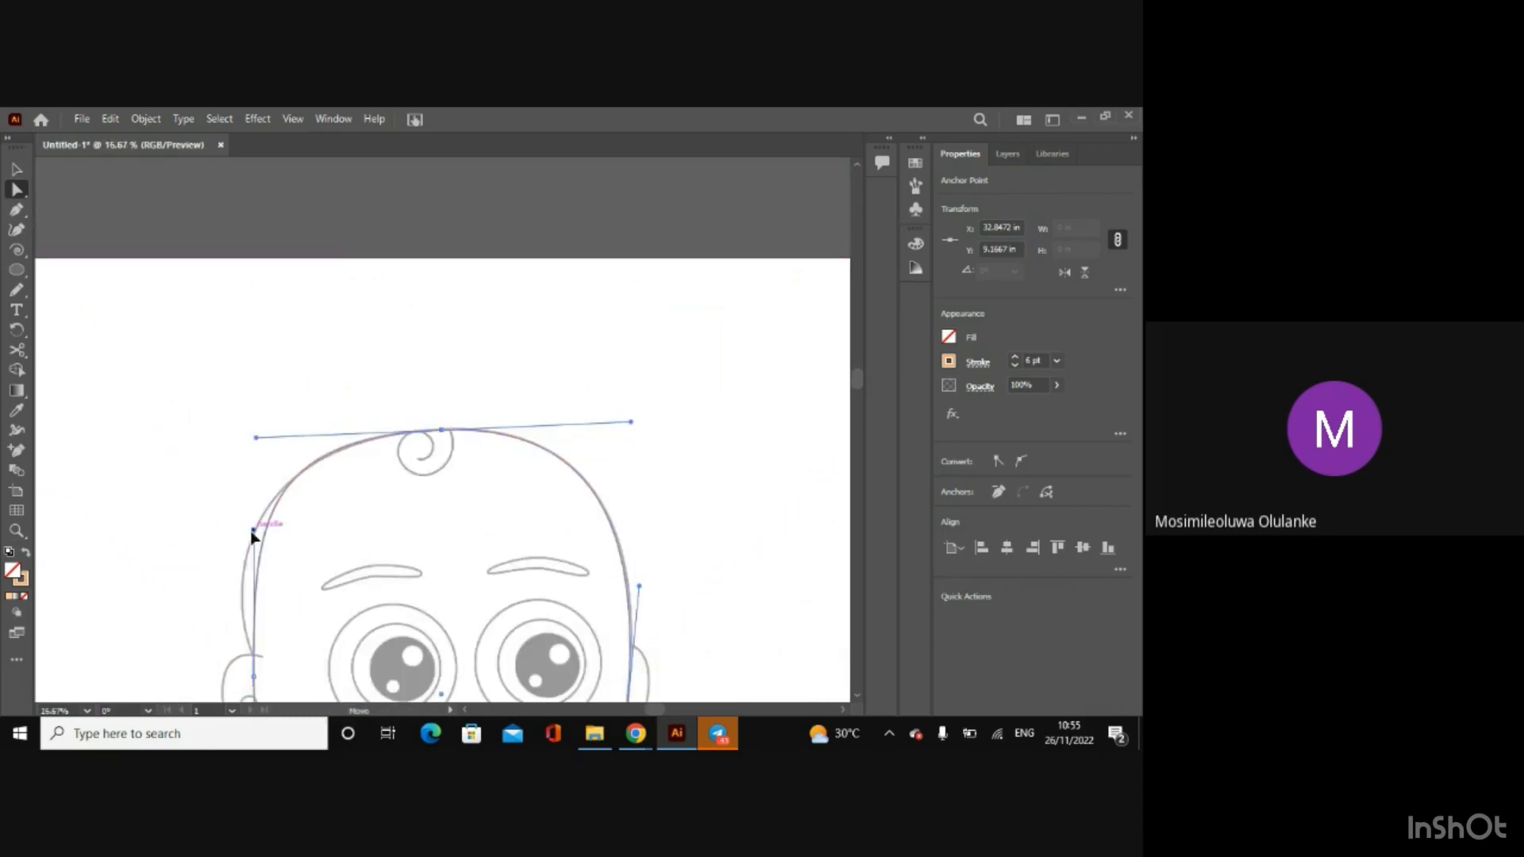
drag(252, 535, 221, 565)
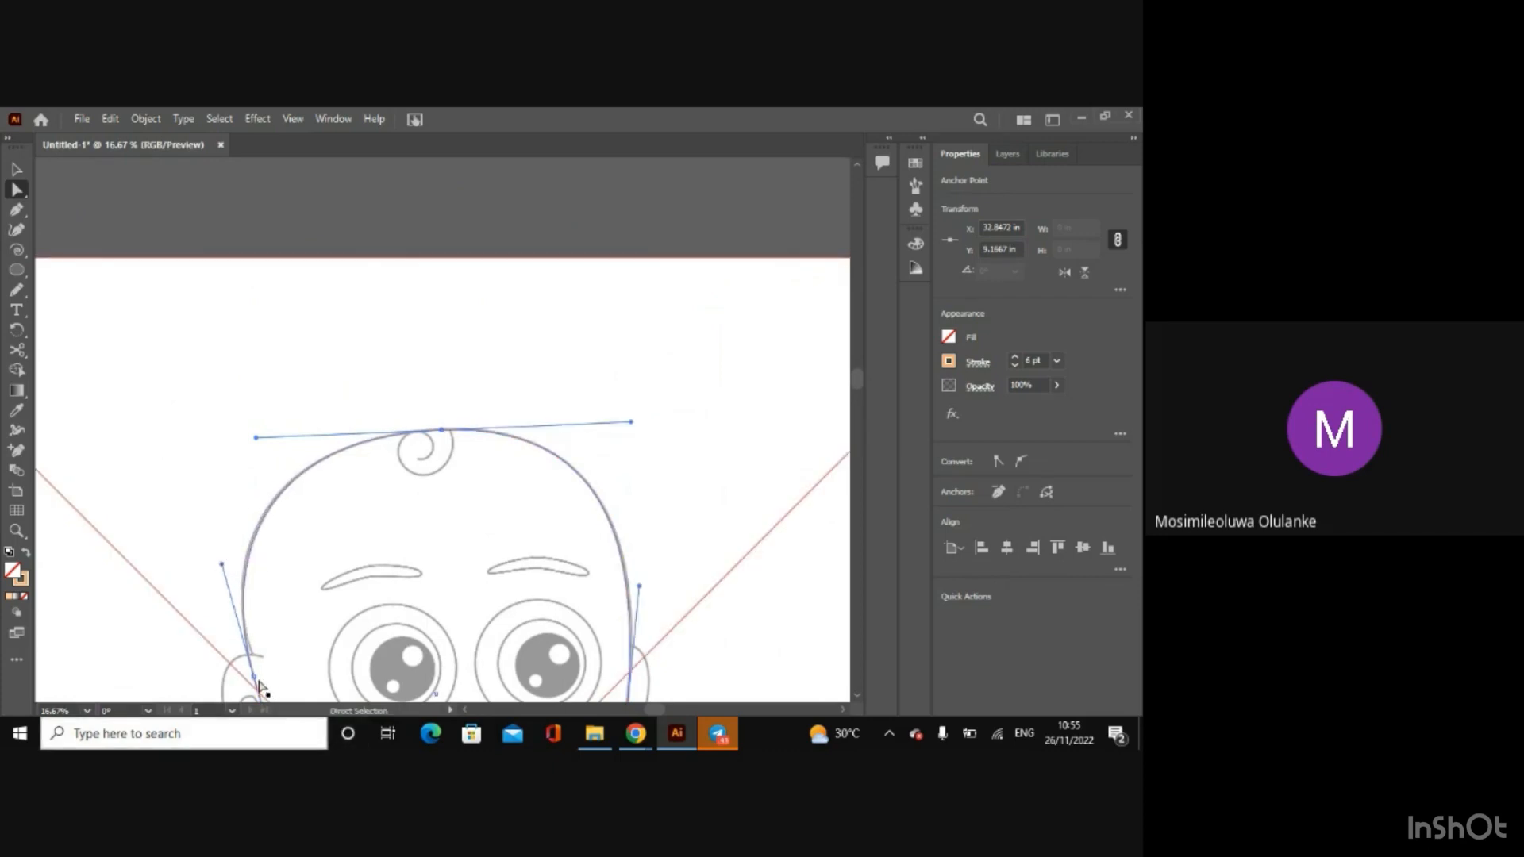
drag(253, 678, 254, 671)
key(ctrl+z)
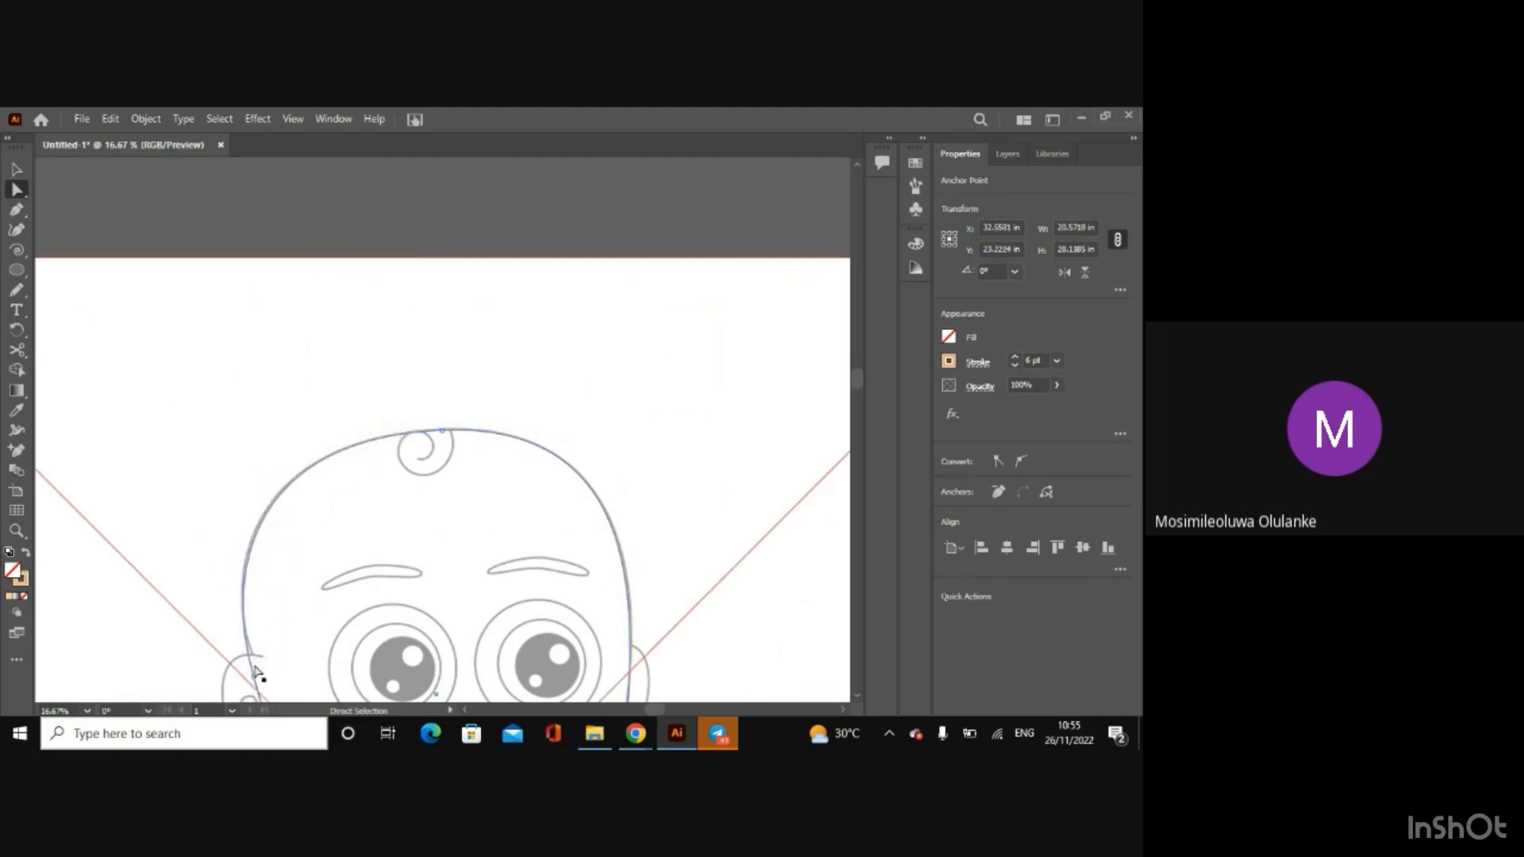
Step: Move the outline's left anchor up to the top of the ear, about X 22.89, Y 21.24 in, and refine its upper curve handle
key(ctrl+minus)
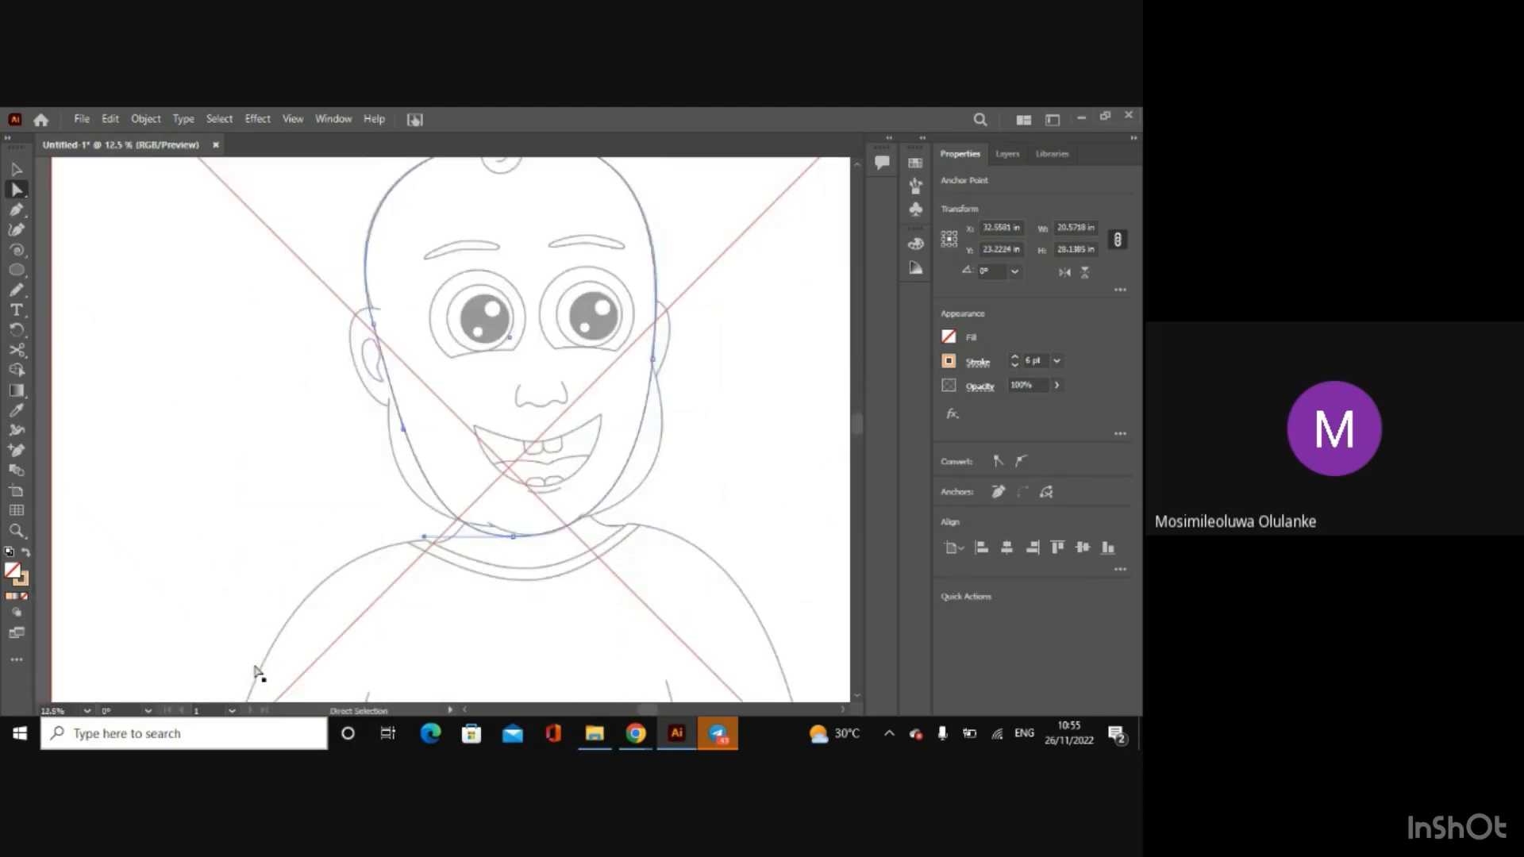
click(373, 325)
drag(374, 327, 374, 310)
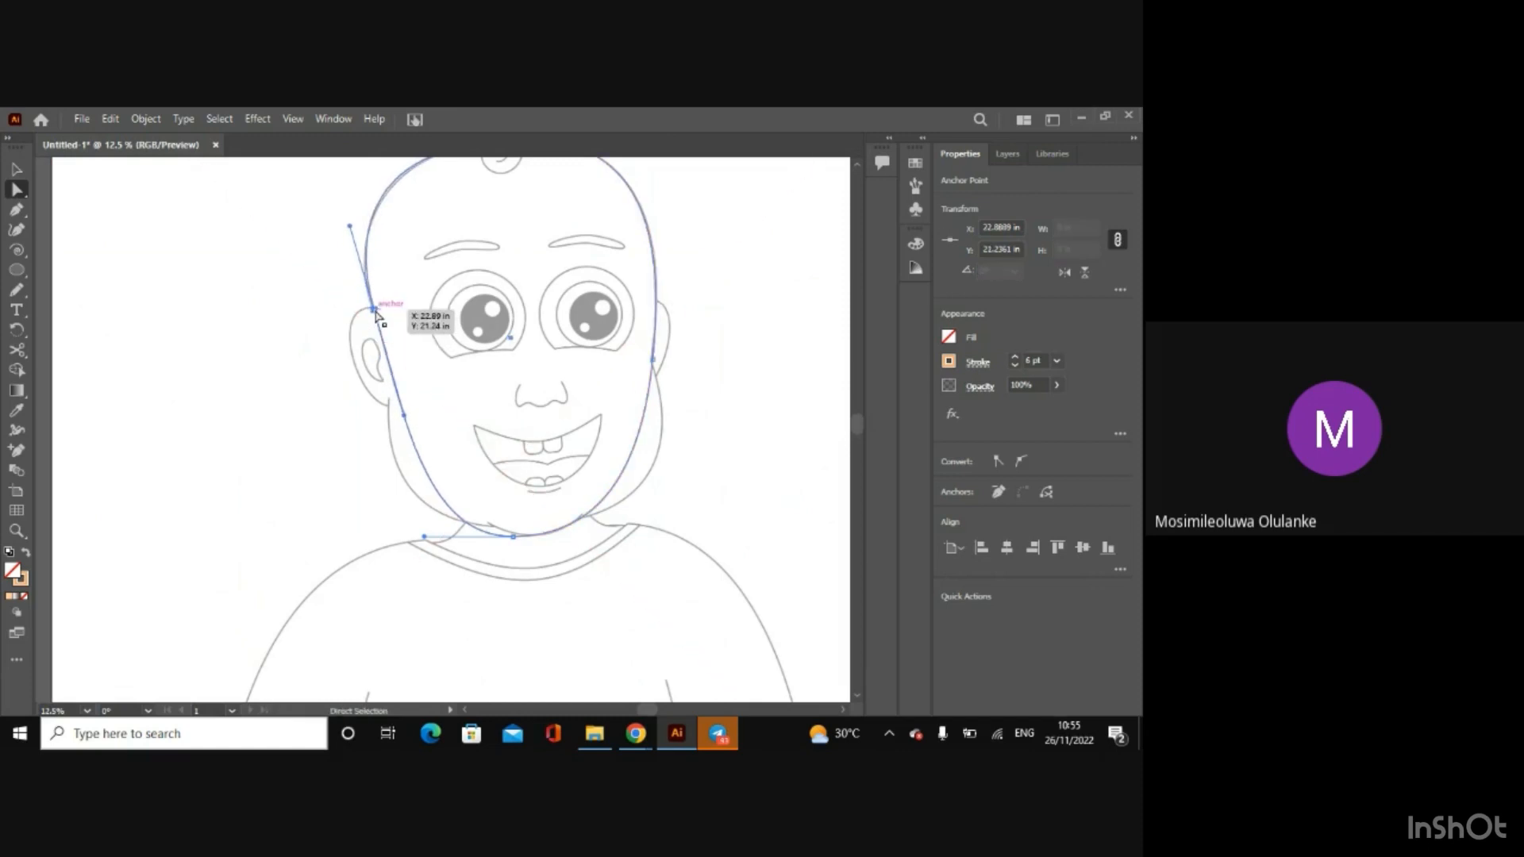
key(ctrl+minus)
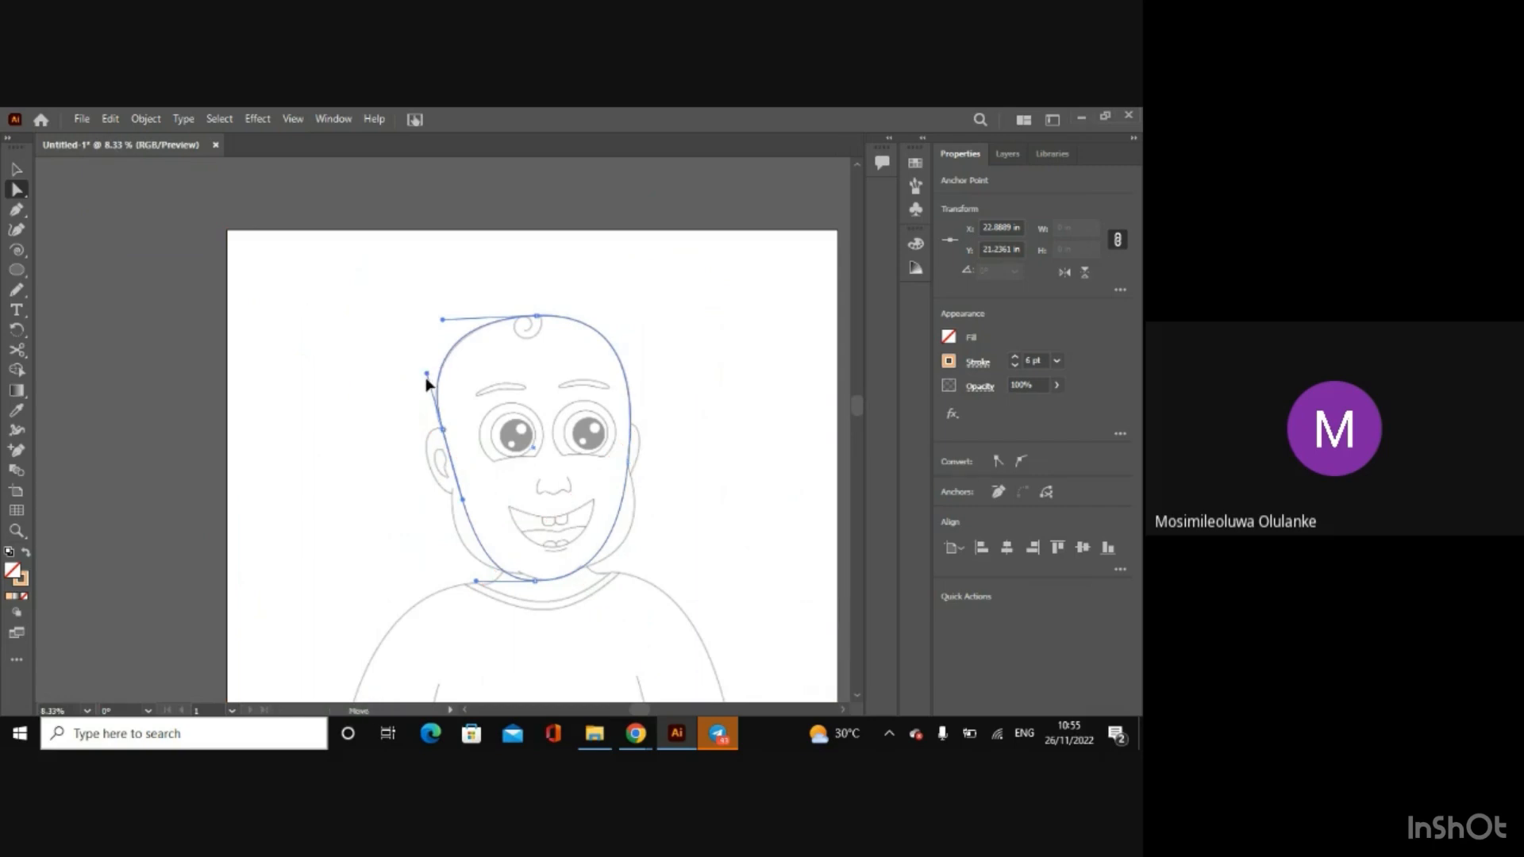
scroll(425, 378, up, 2)
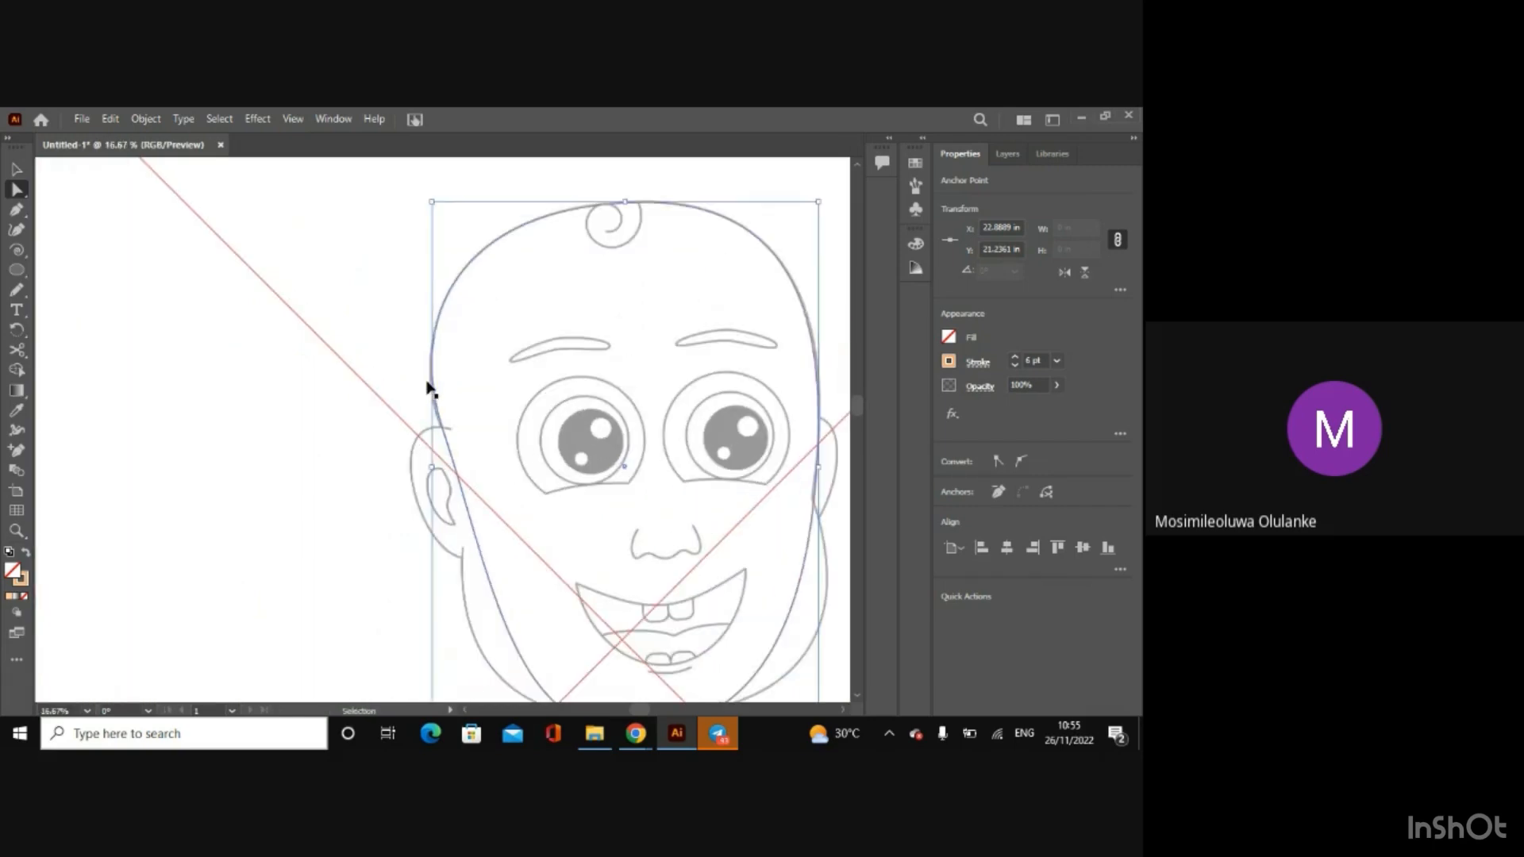
click(429, 389)
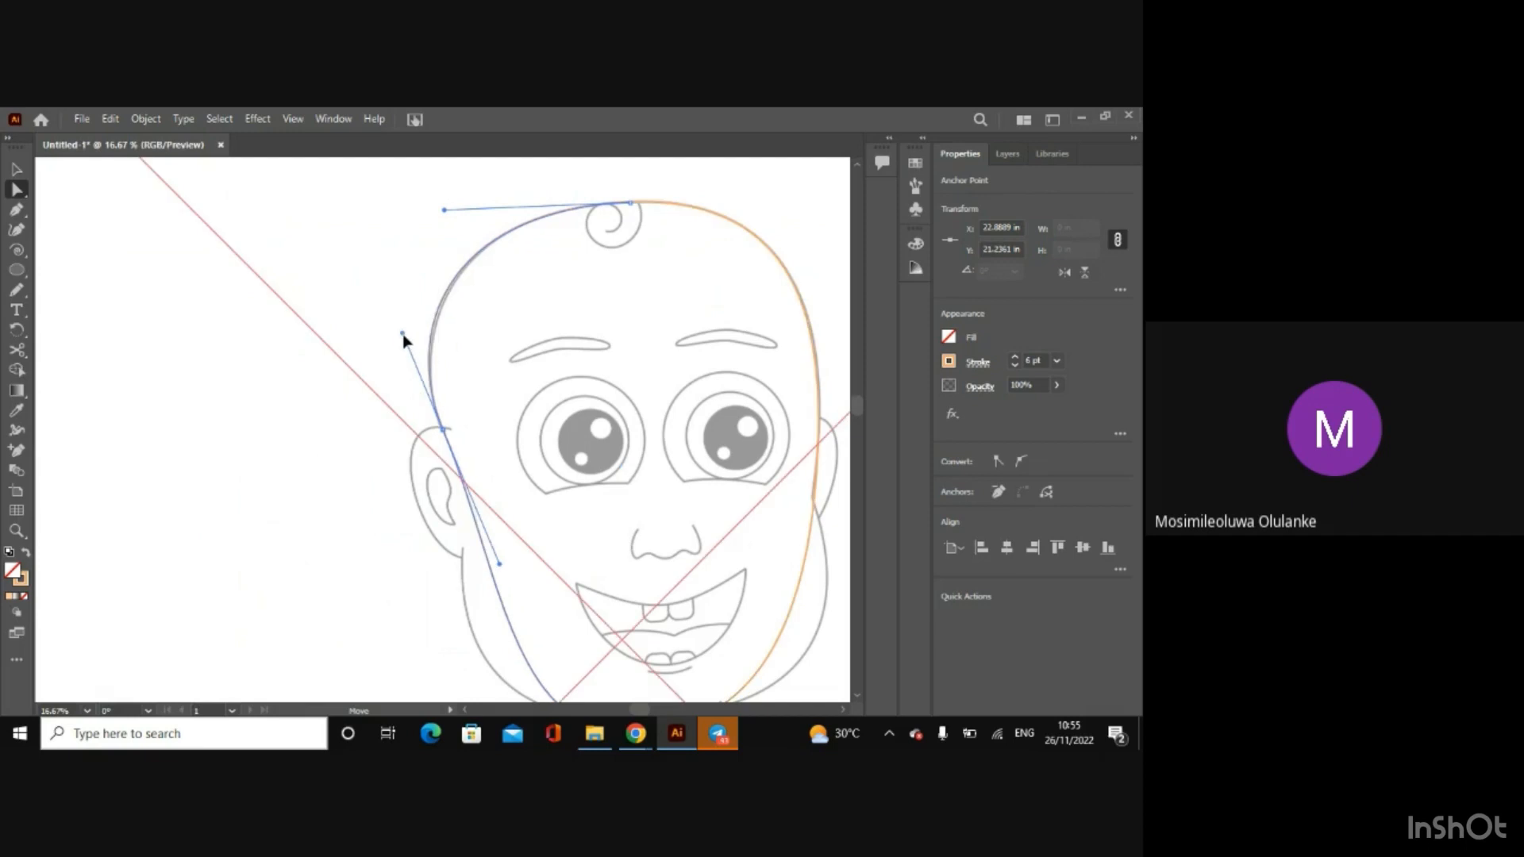
drag(402, 337, 407, 343)
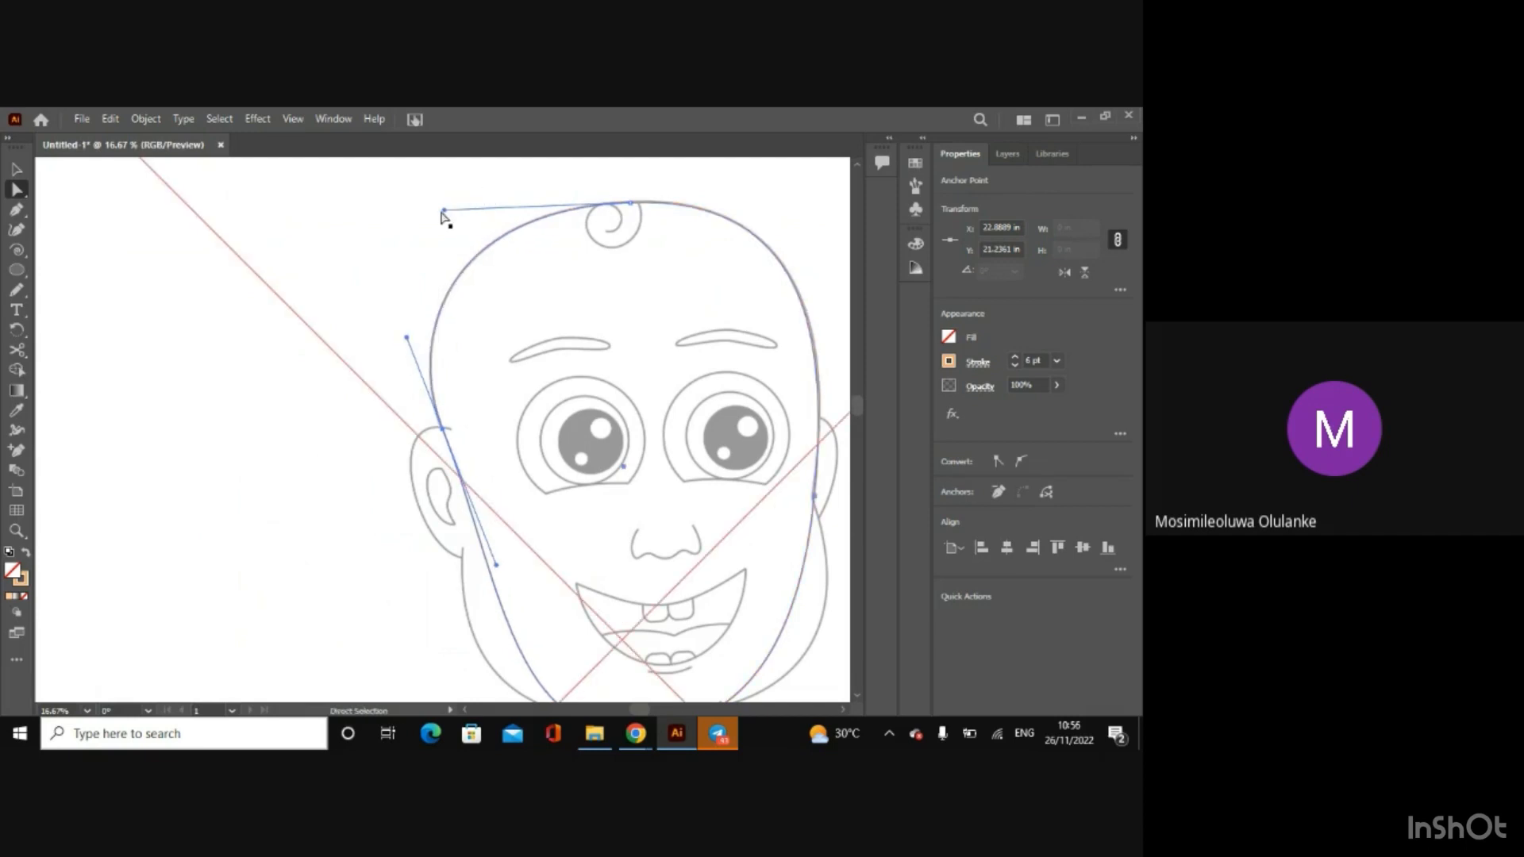
Step: Deselect the head outline and toggle the visibility of Layer 2 to check the traced path without the sketch
click(16, 171)
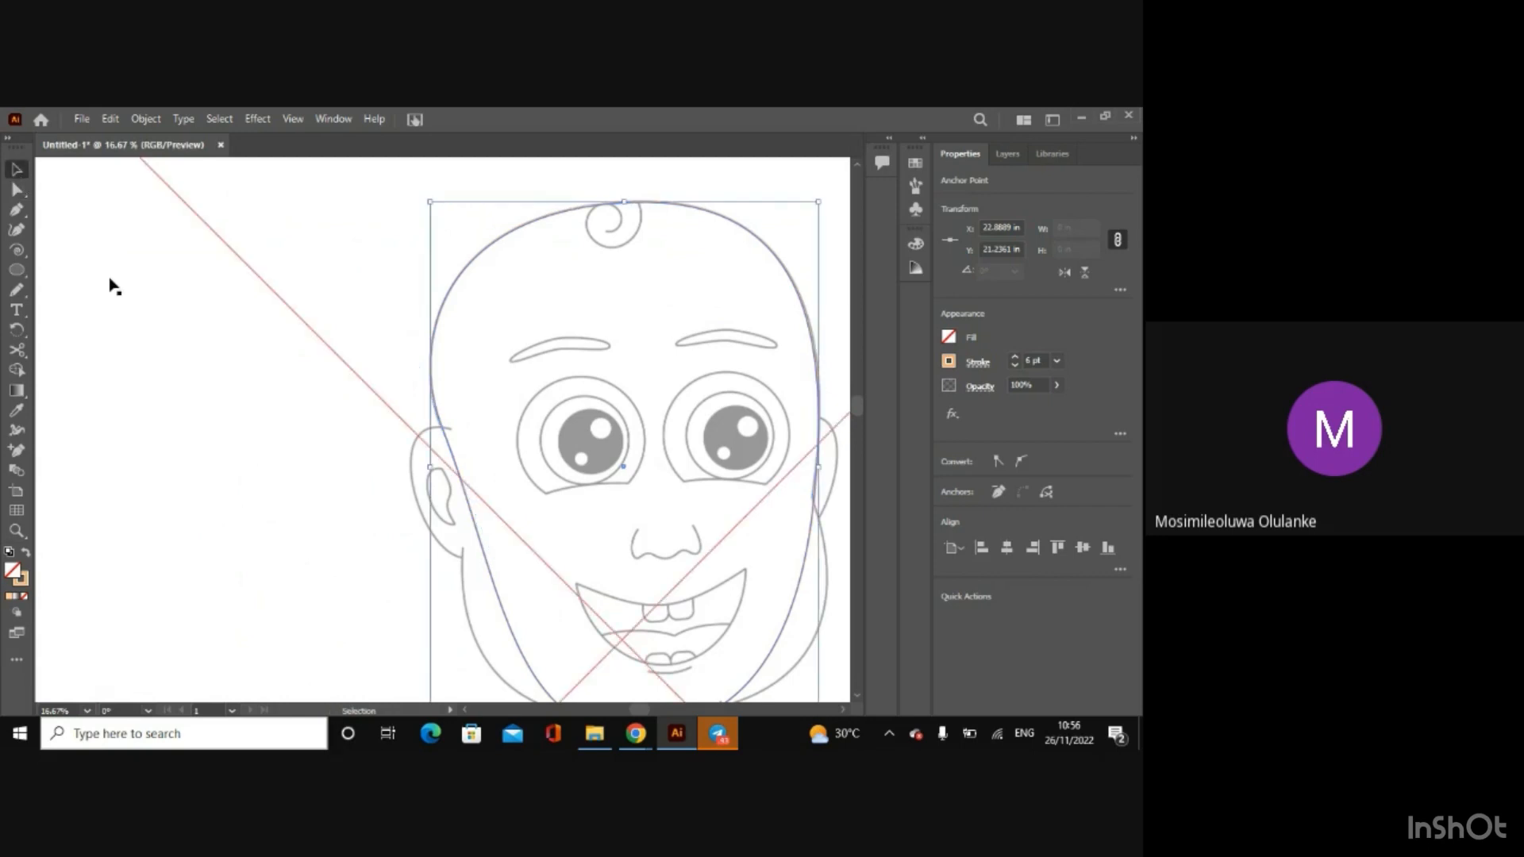
click(113, 287)
click(1008, 154)
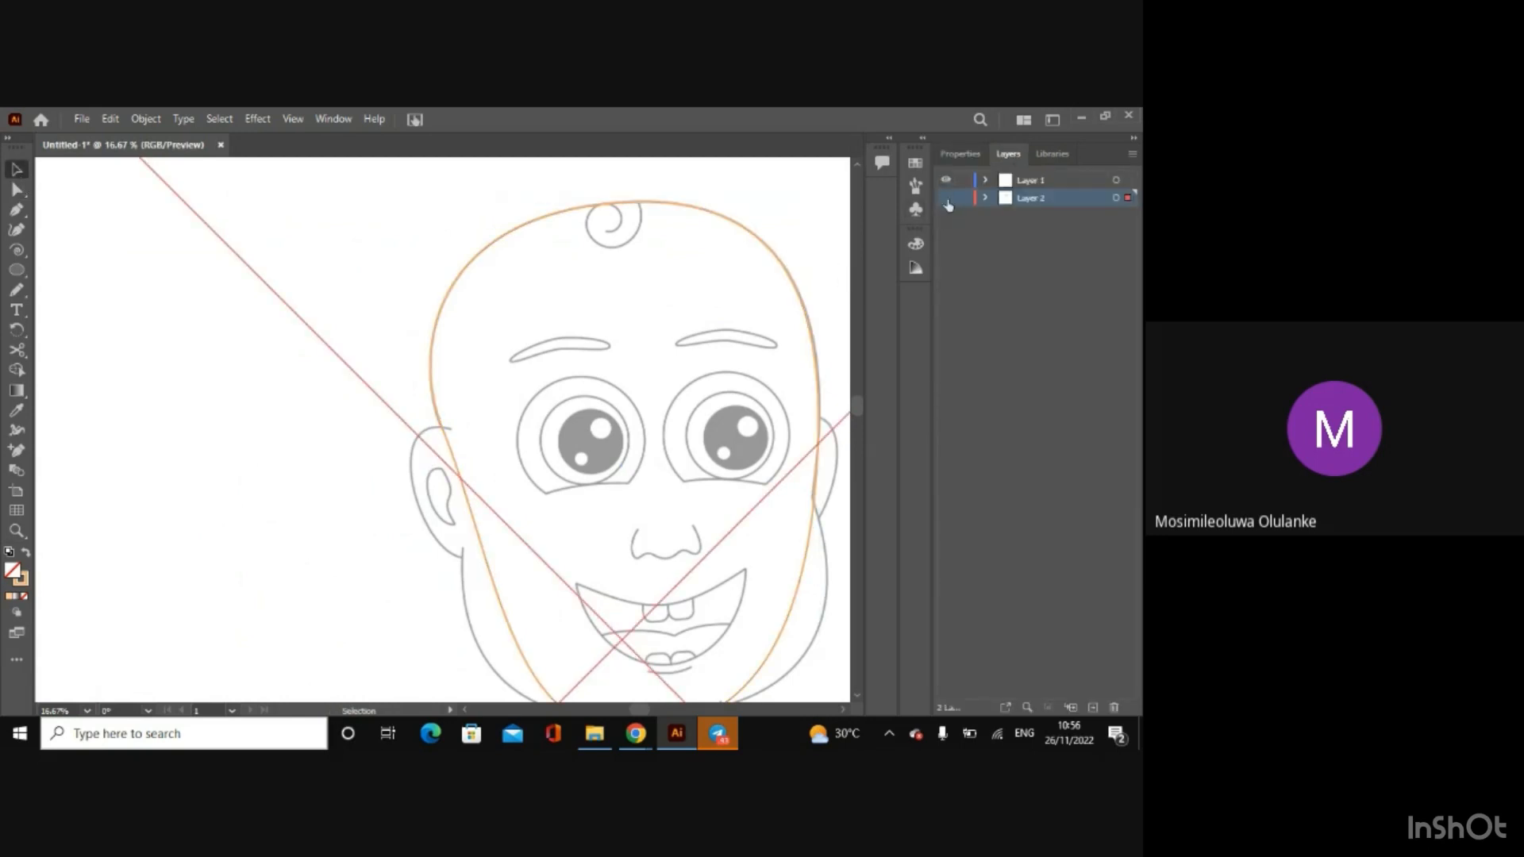
click(947, 200)
click(947, 200)
Step: Select the head outline again and change its stroke colour to black
click(16, 193)
click(476, 517)
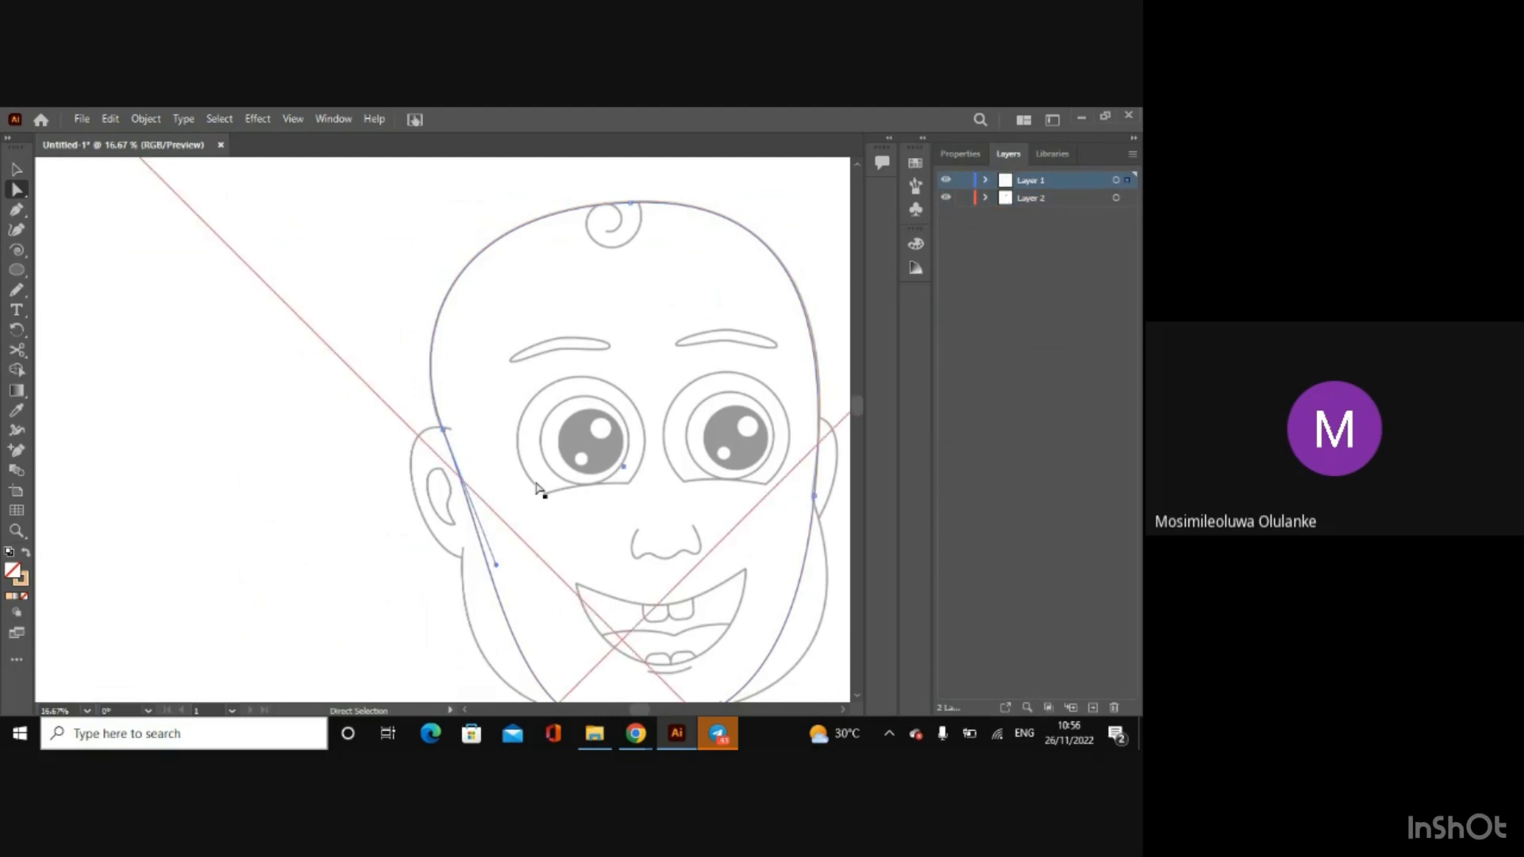
click(971, 155)
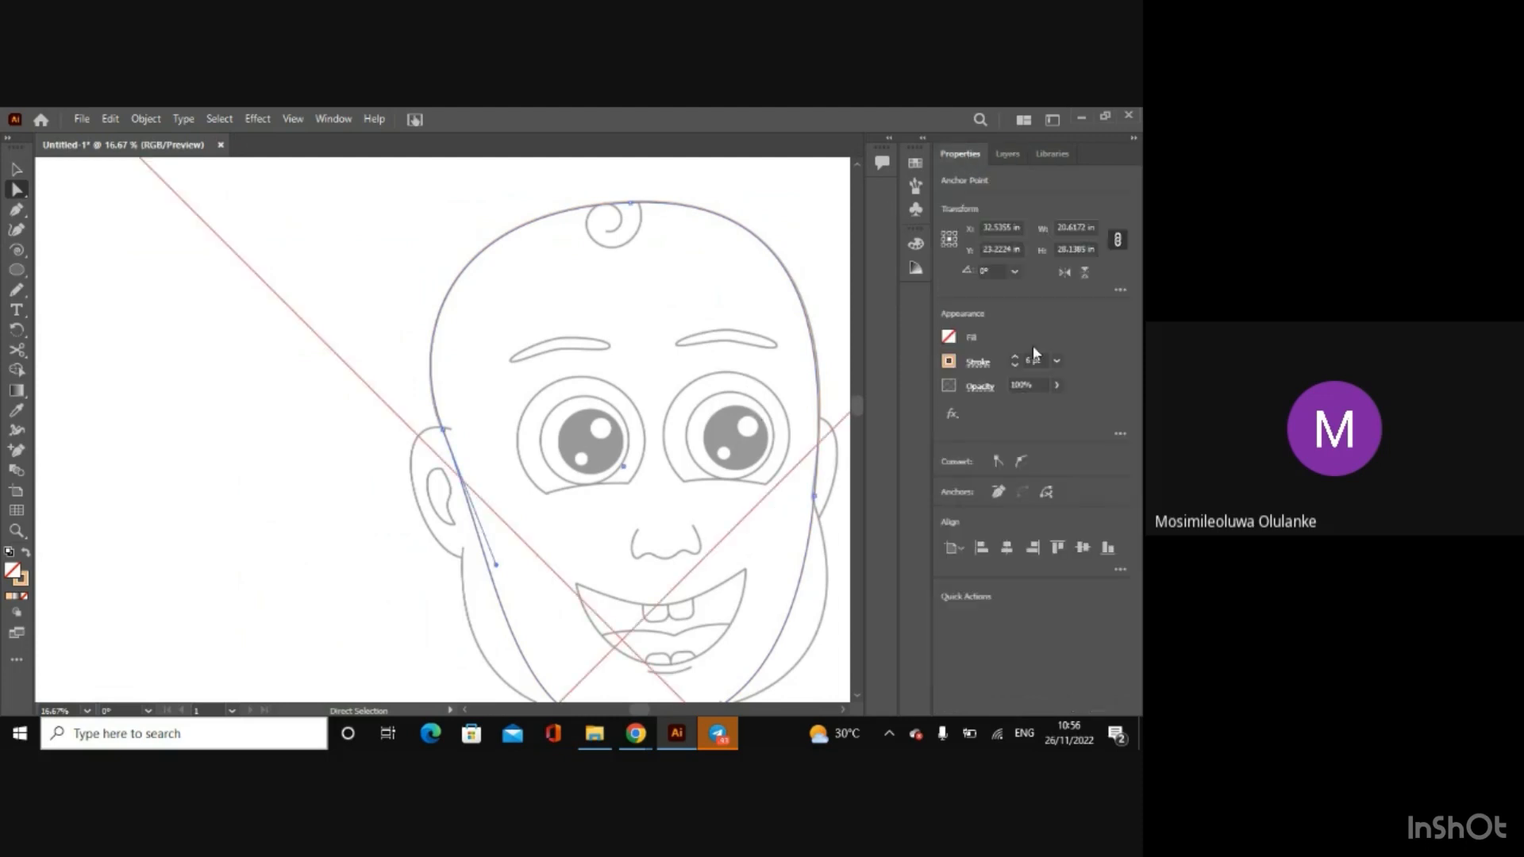
click(949, 361)
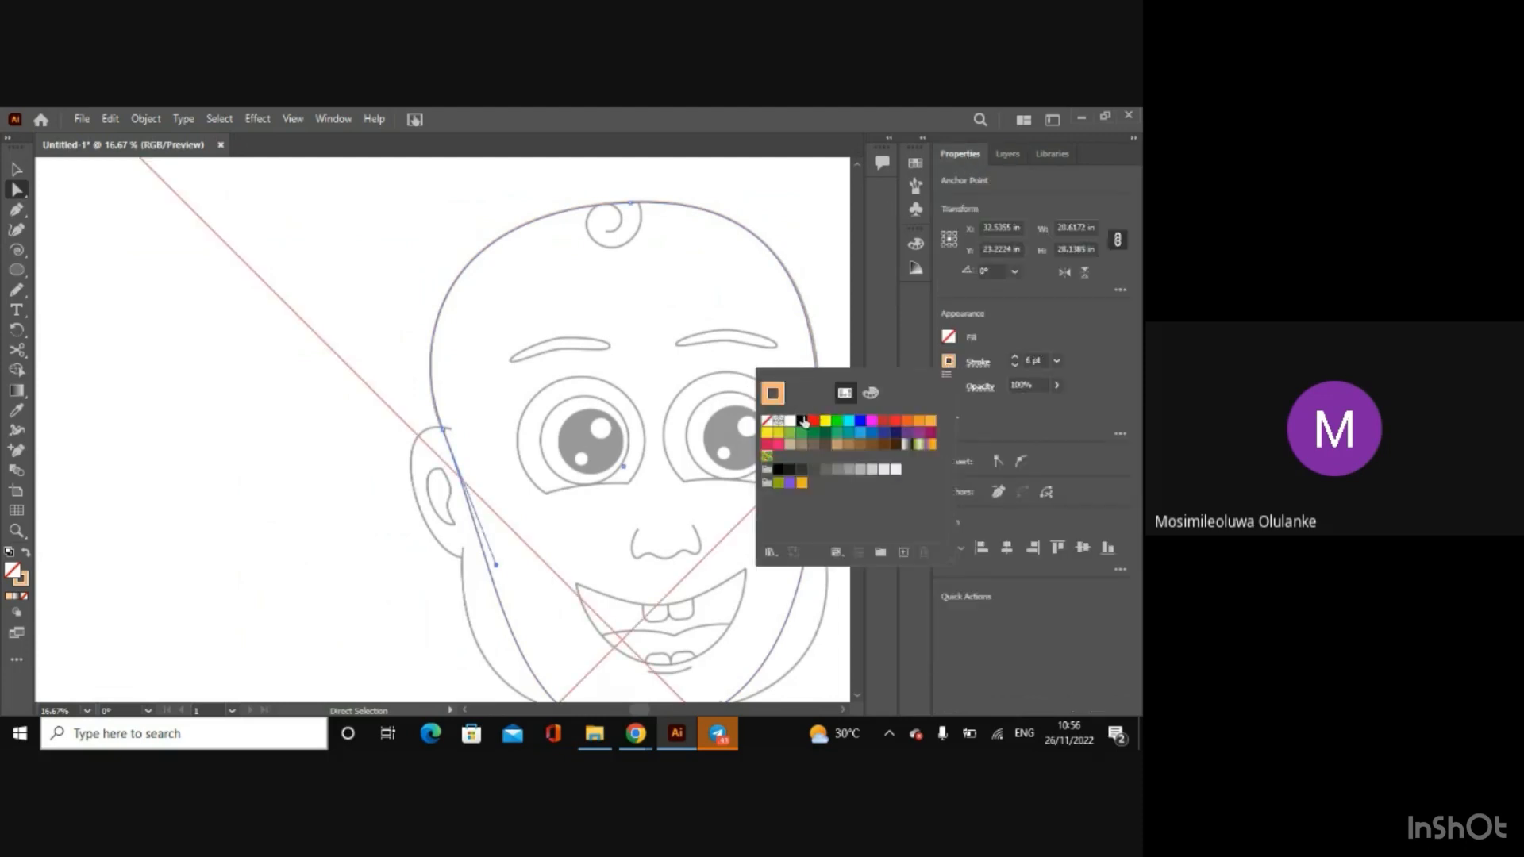
click(803, 420)
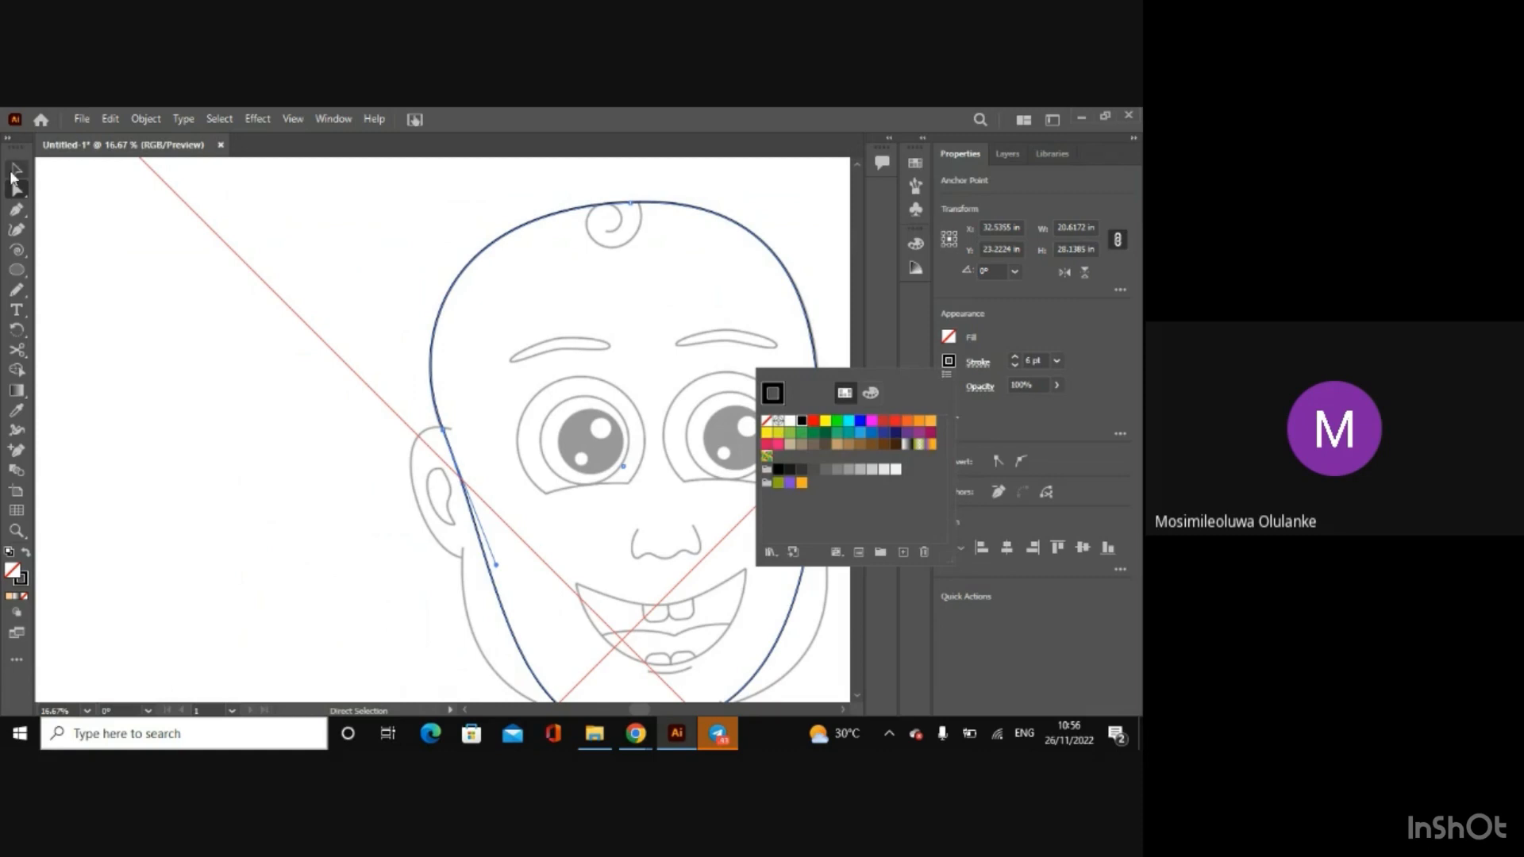
Step: Examine the side anchor points and curve handles of the head outline against the whole face, and deselect the path
click(444, 431)
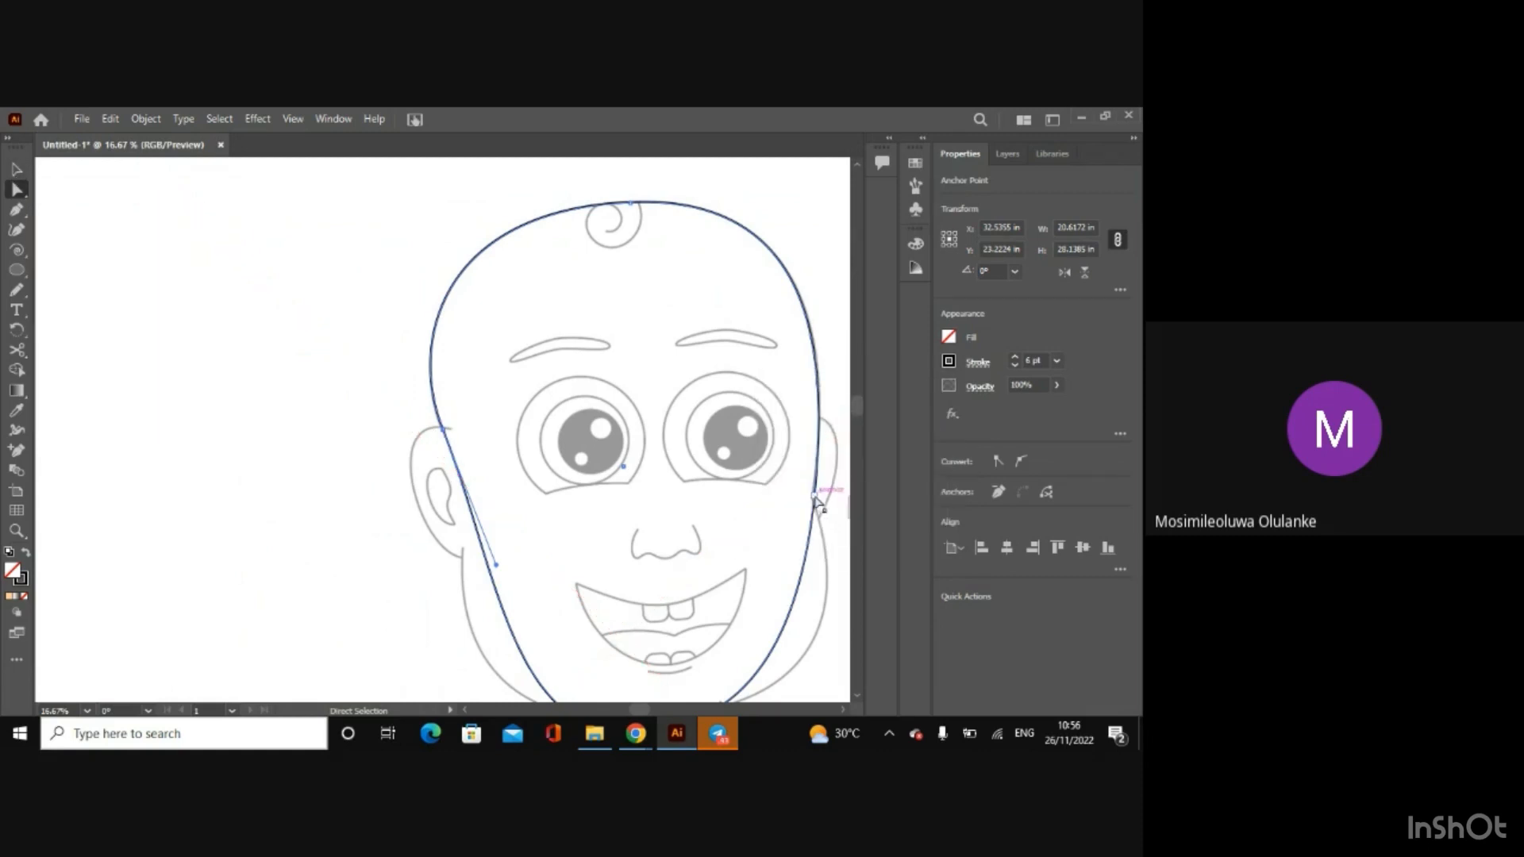
drag(819, 504, 830, 359)
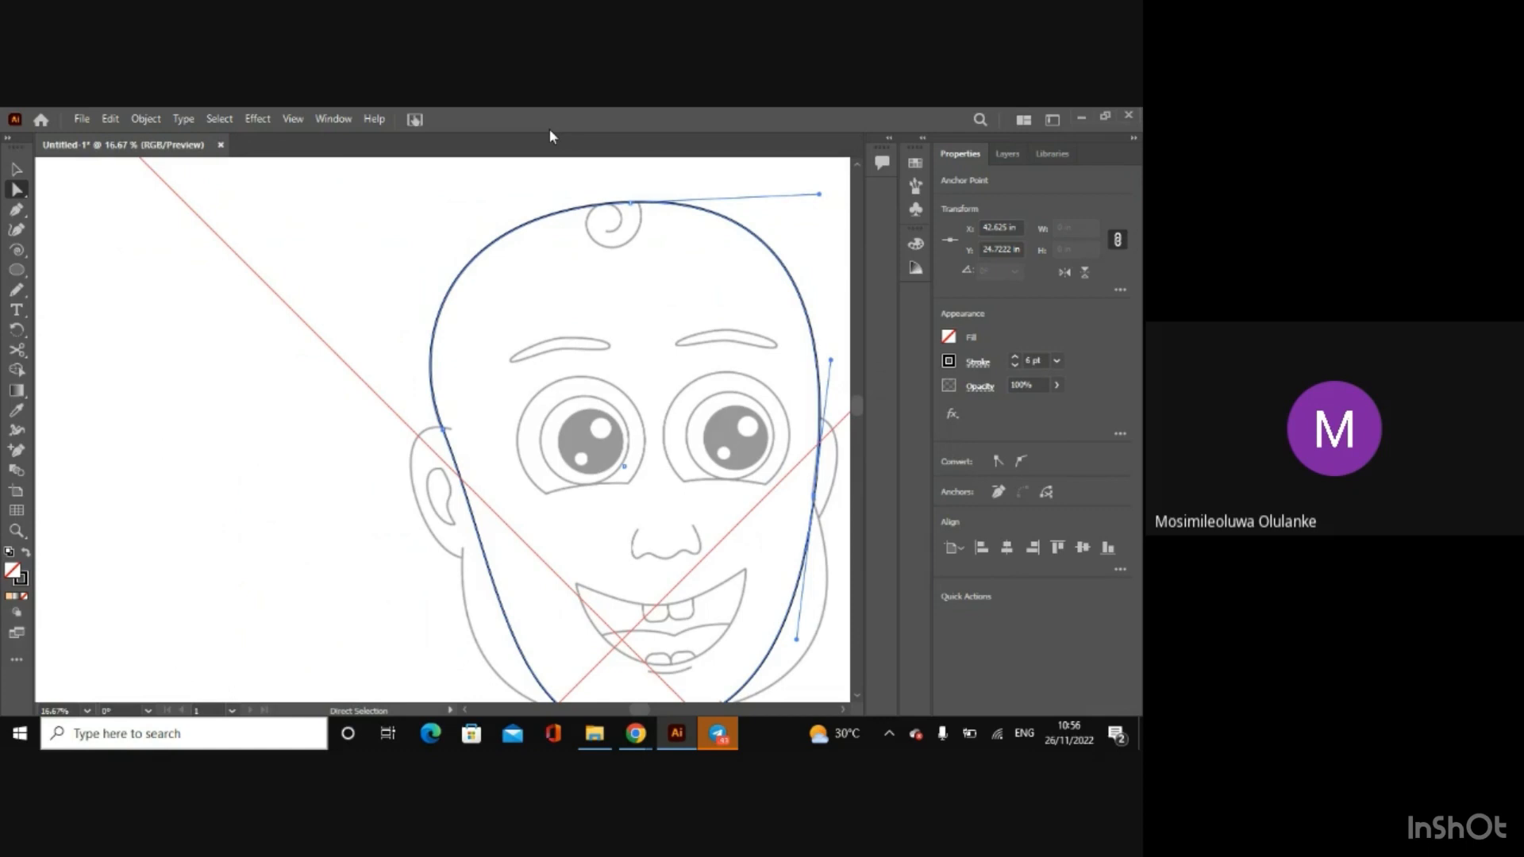
key(ctrl+minus)
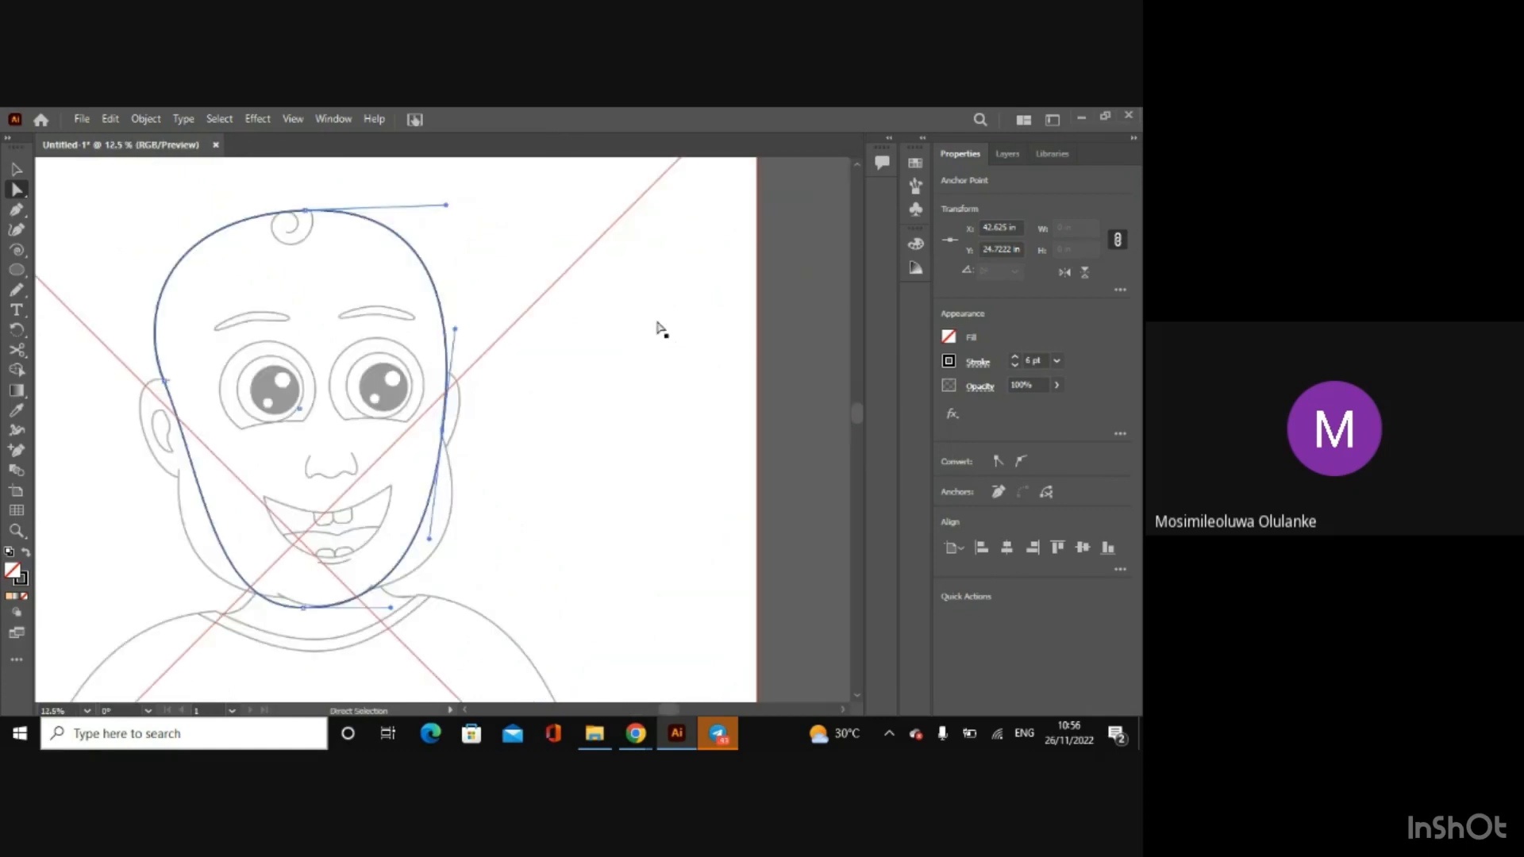
click(12, 167)
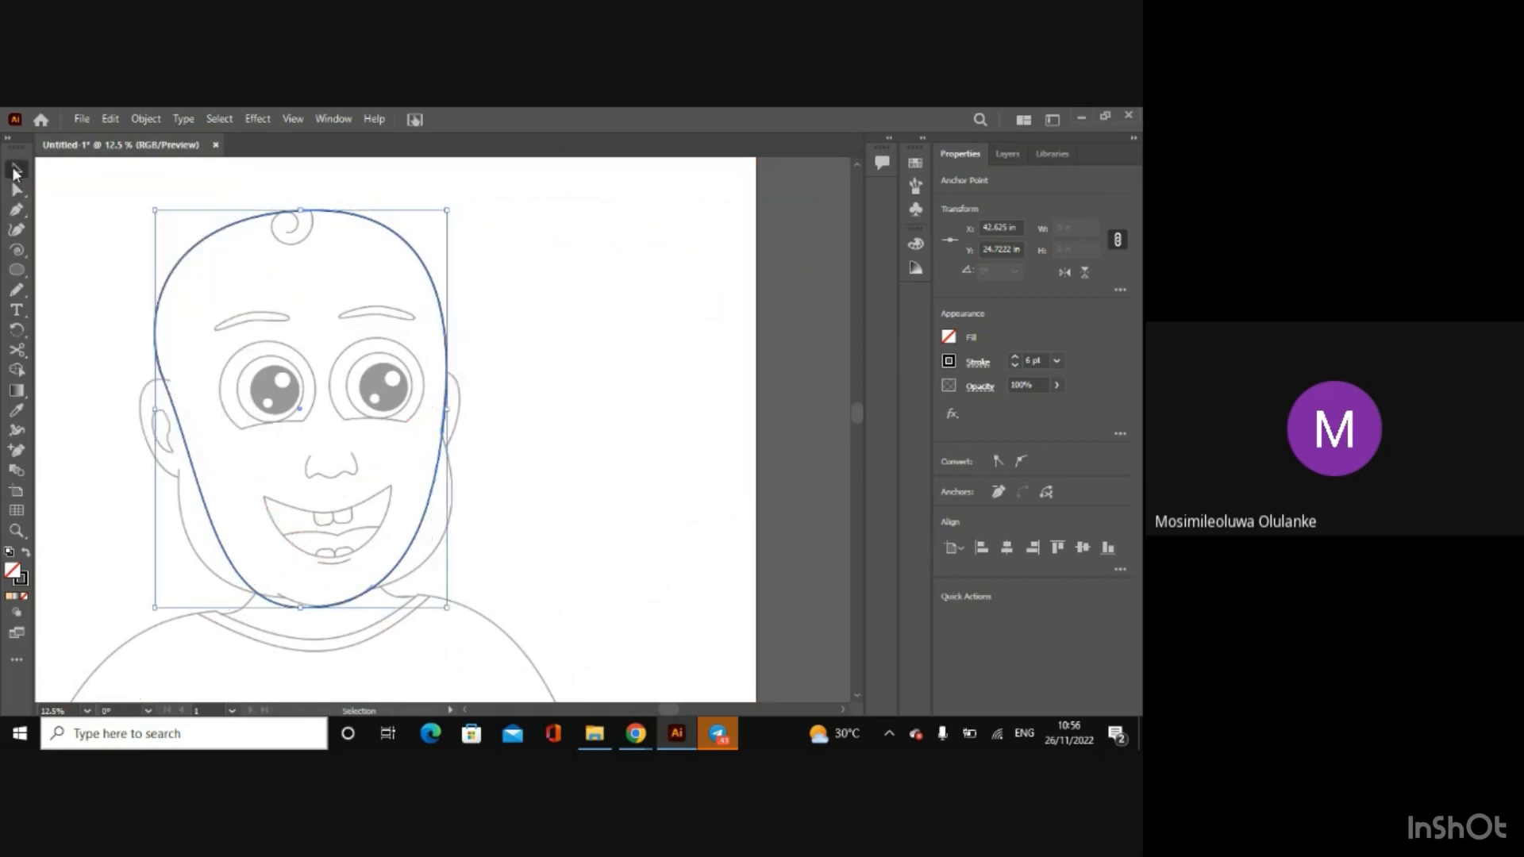
click(808, 475)
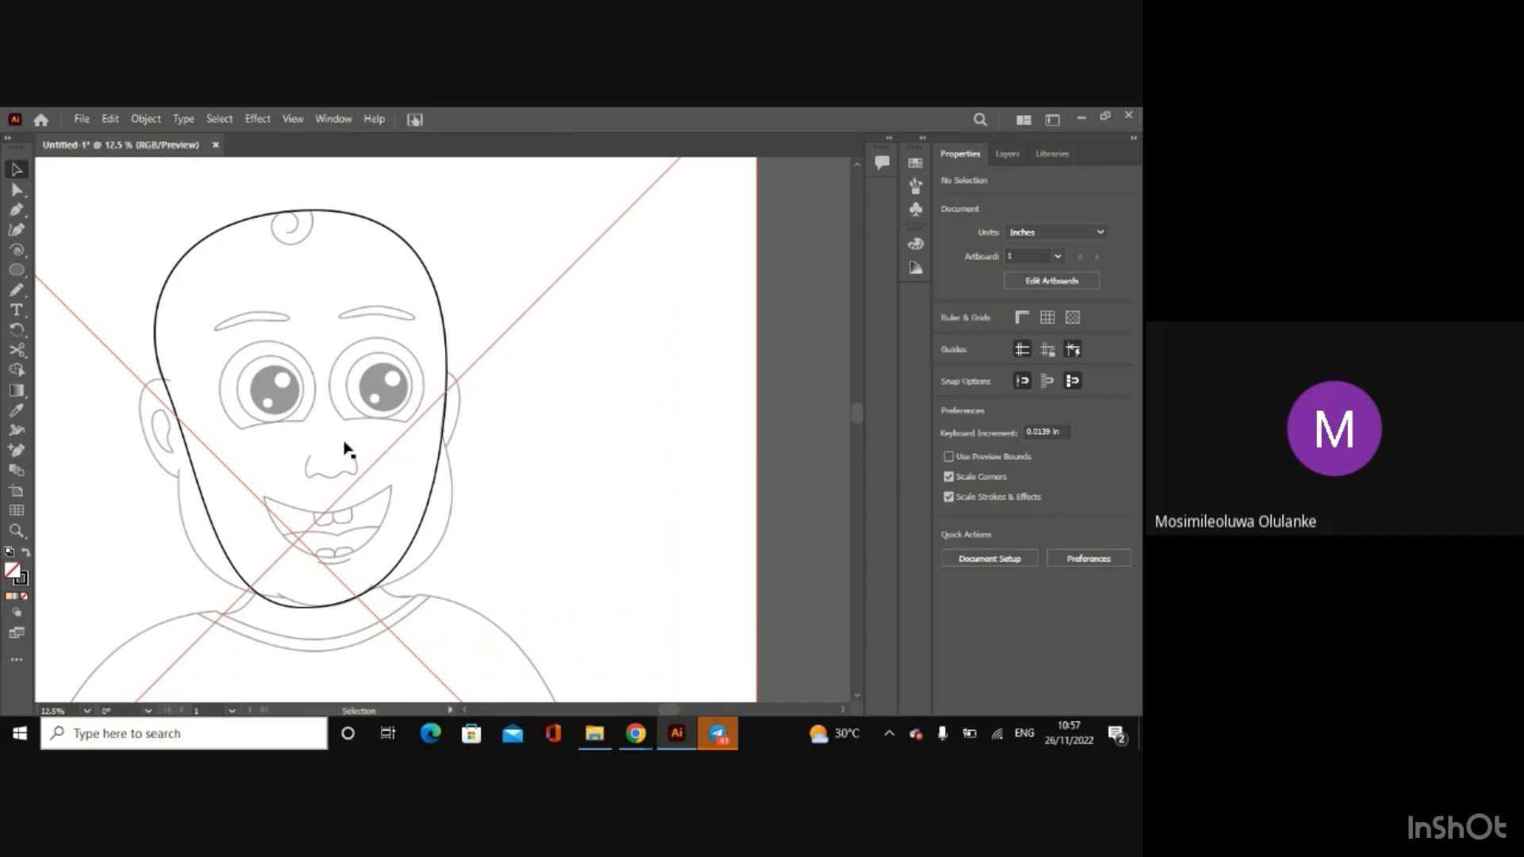
Step: Move the head outline's bottom anchor point up to the lower edge of the mouth, about Y 34.6 in
click(158, 294)
key(a)
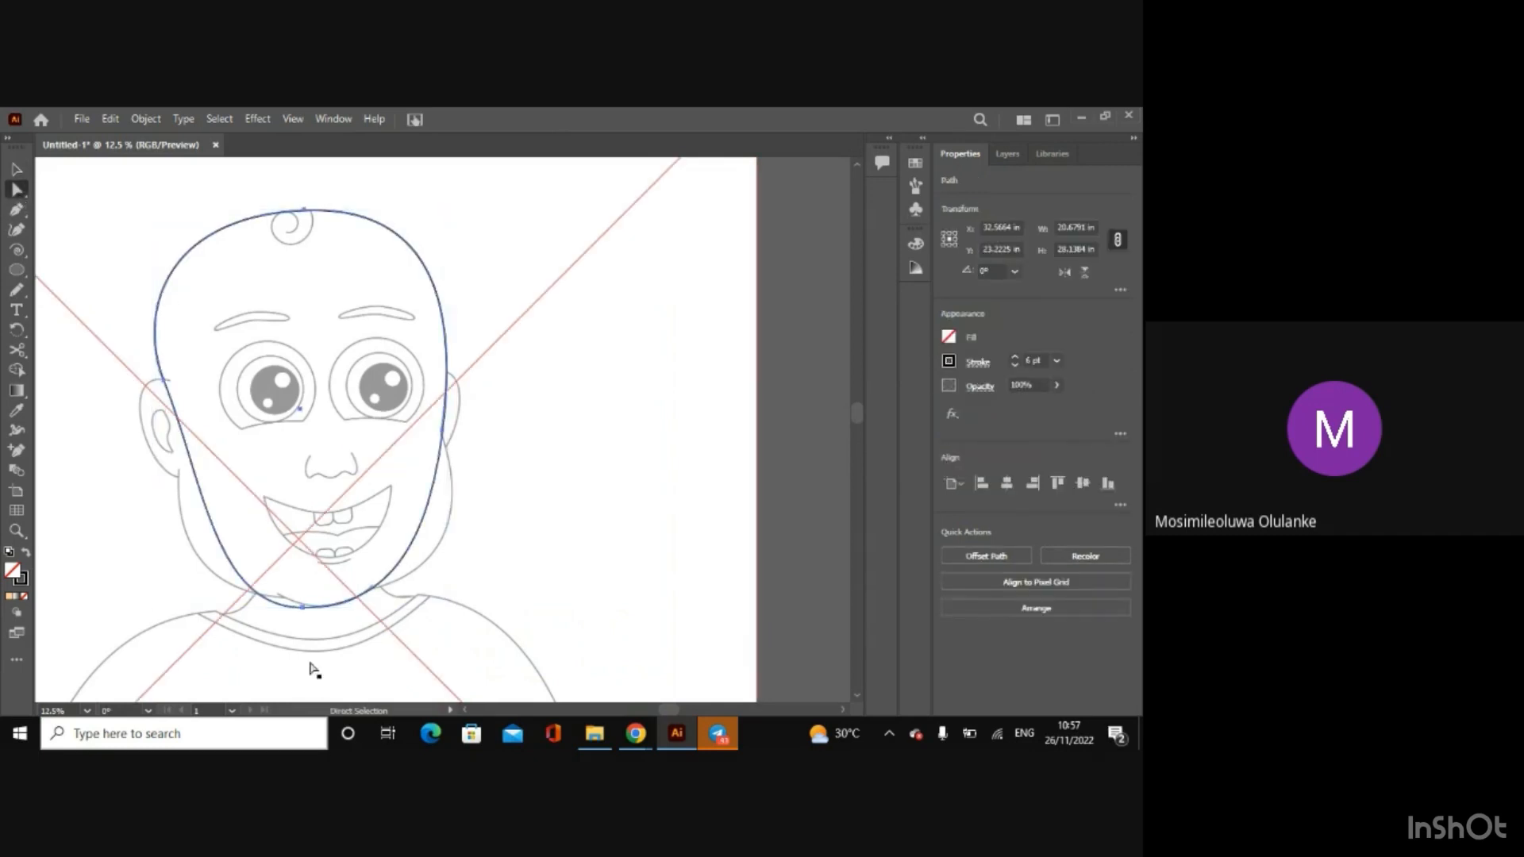
drag(298, 603, 305, 569)
click(17, 169)
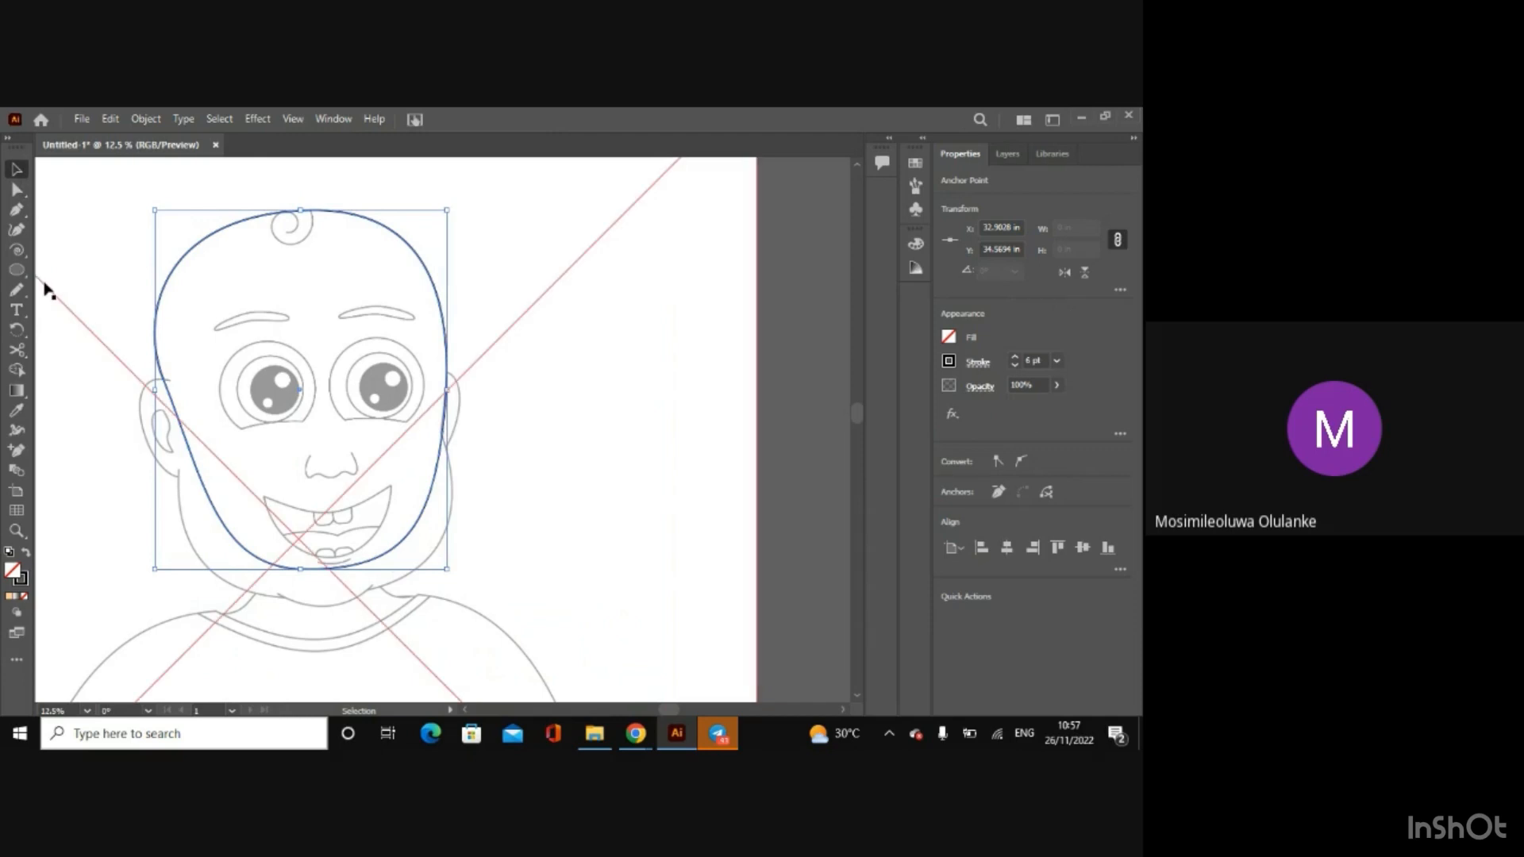
Step: Draw two arcs with the Arc tool beside the jaw, about 5.1 × 12.8 in on the right and 3.3 × 11.8 in on the left
click(16, 250)
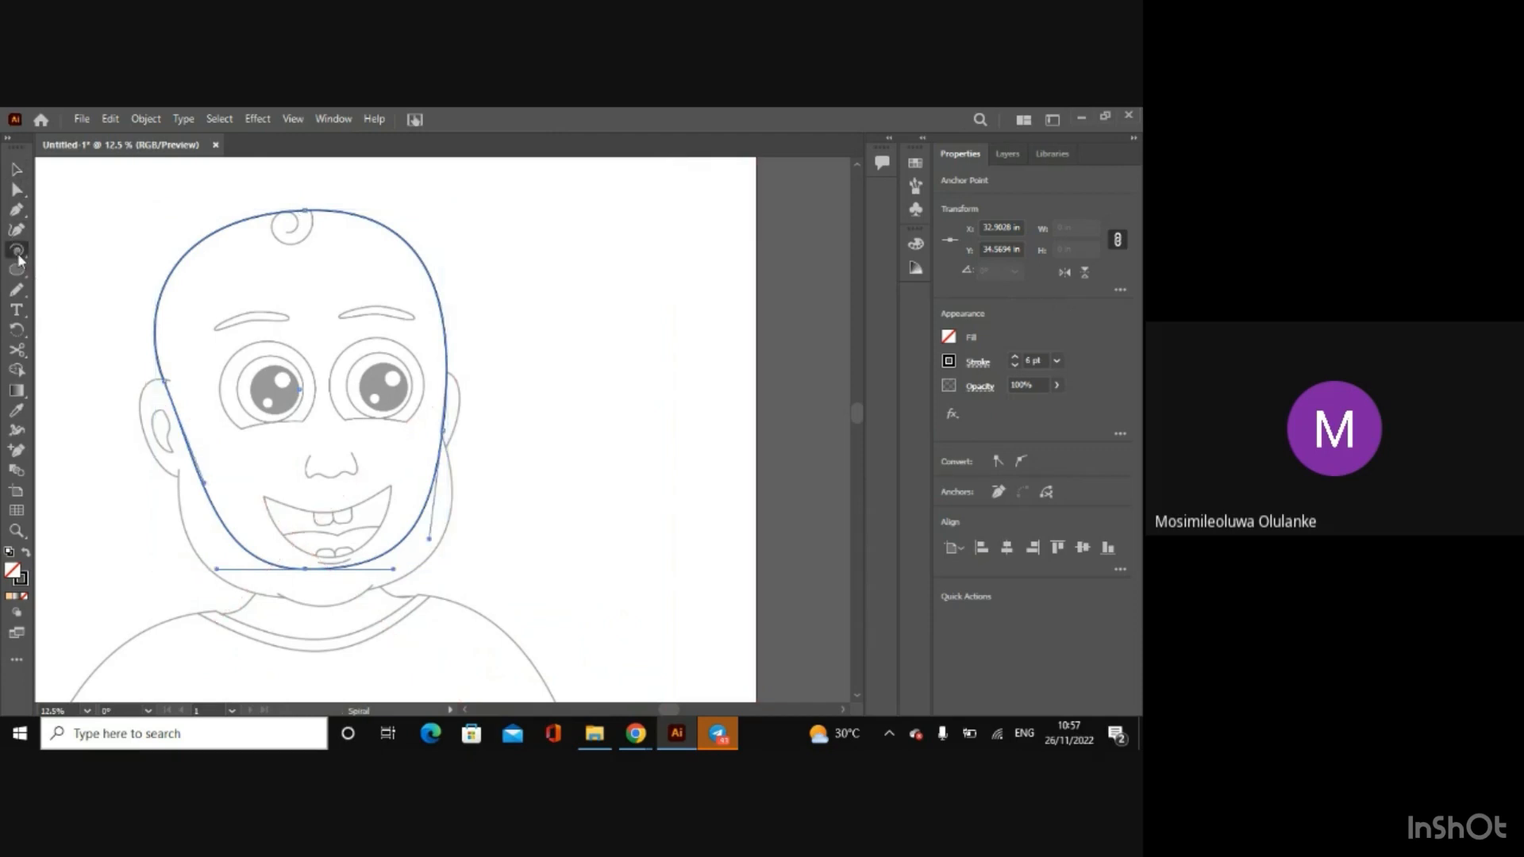
click(48, 250)
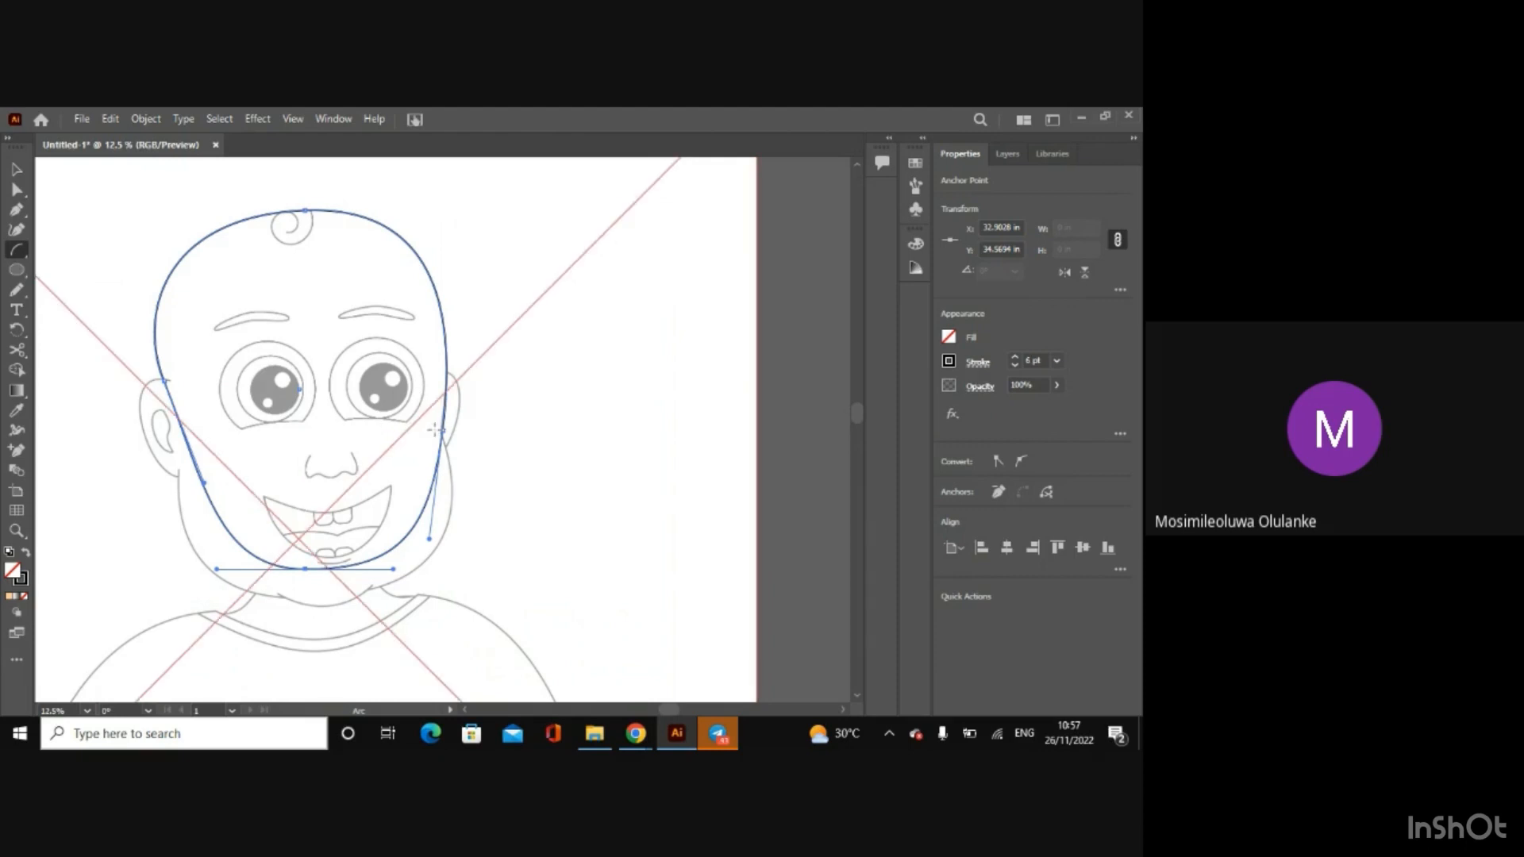
drag(435, 429, 361, 611)
drag(201, 444, 154, 610)
click(16, 169)
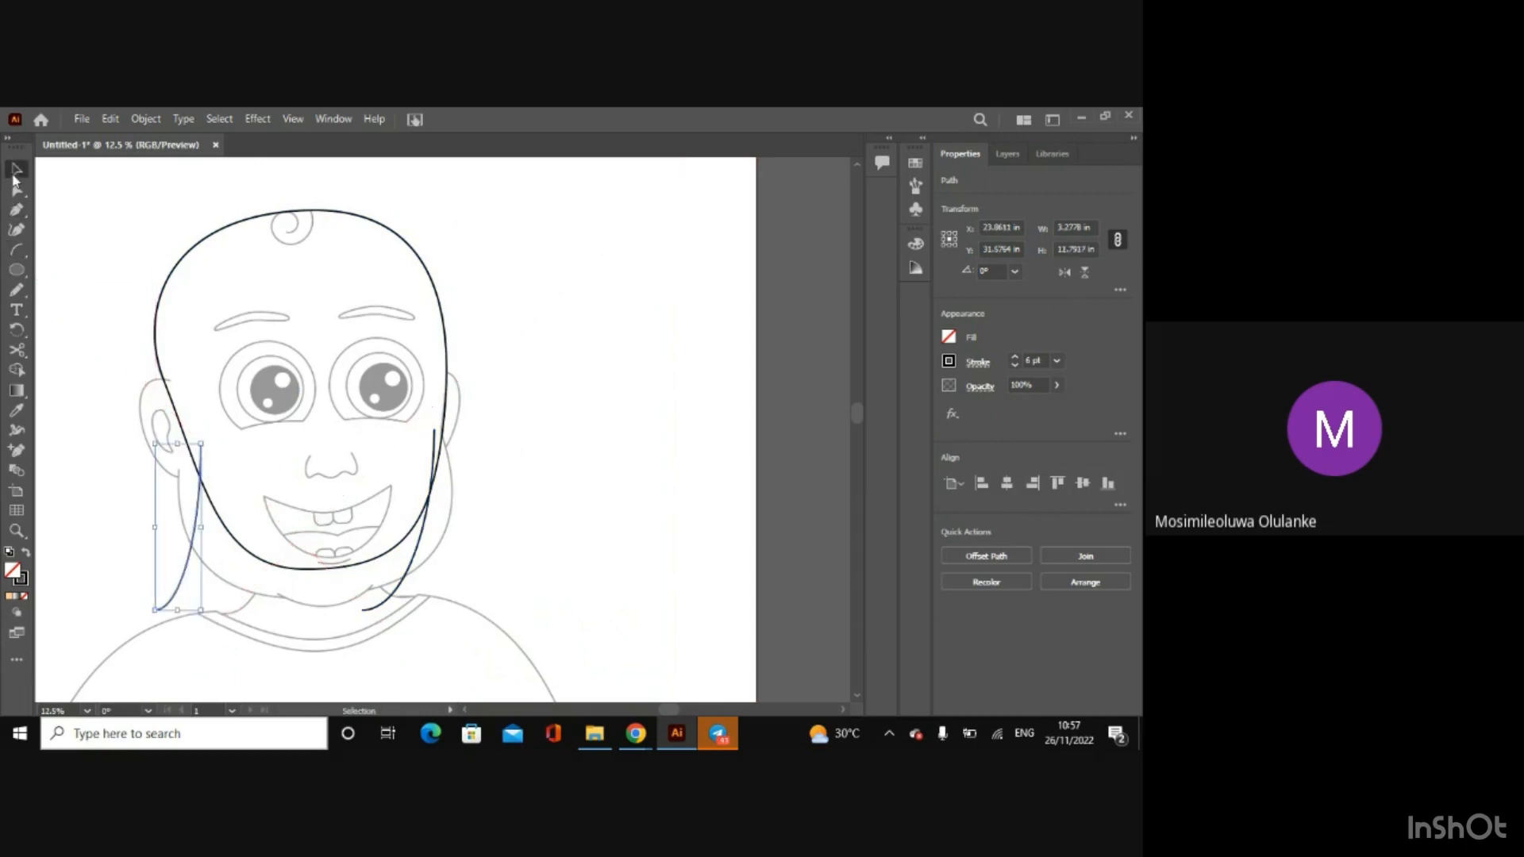
Step: Select the linked baby sketch and reduce its opacity to 21%
click(539, 435)
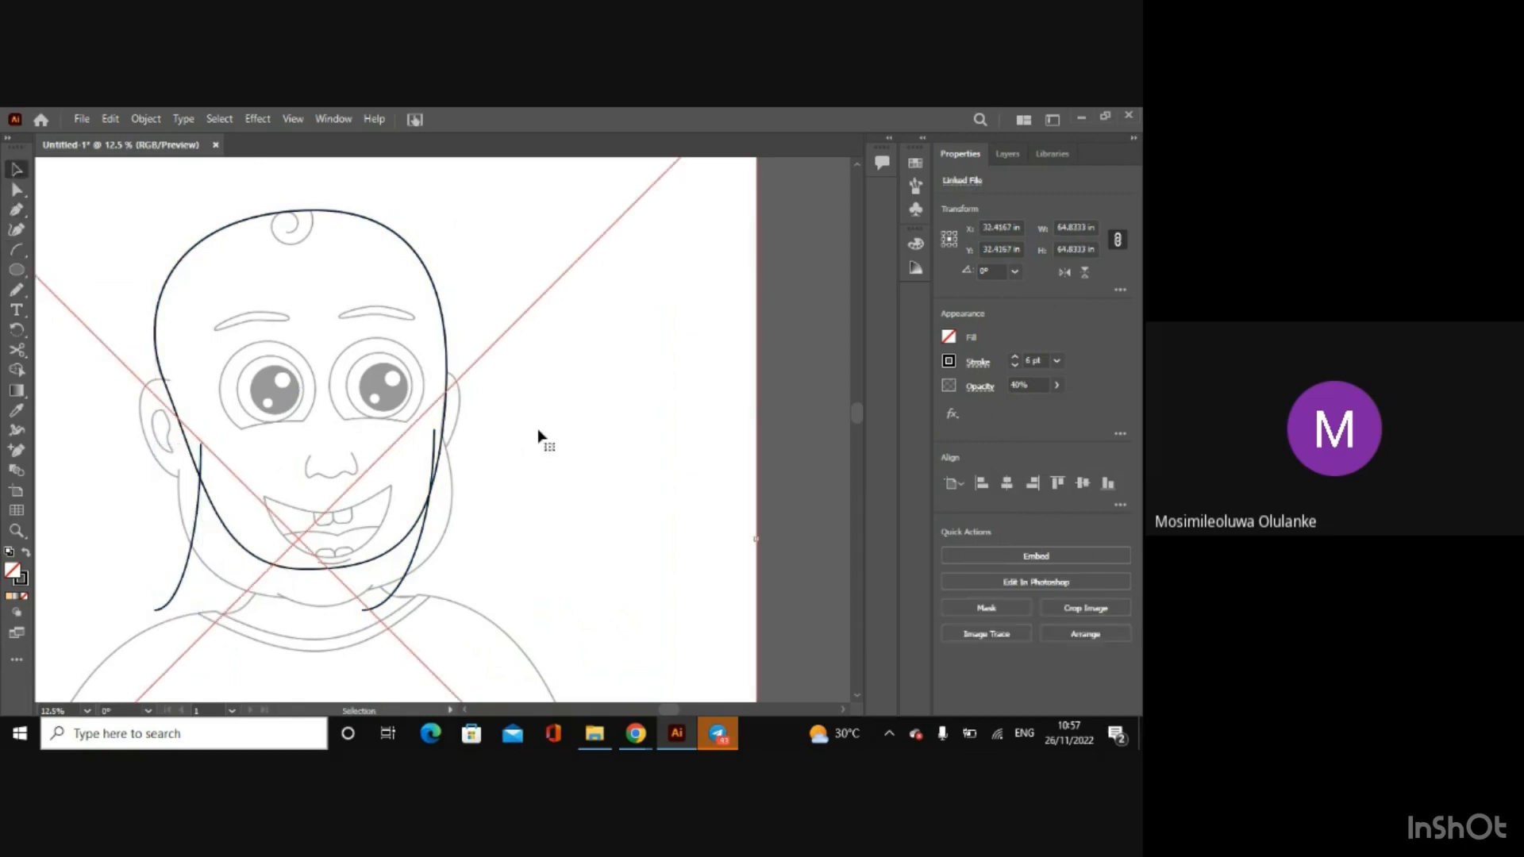
click(1058, 385)
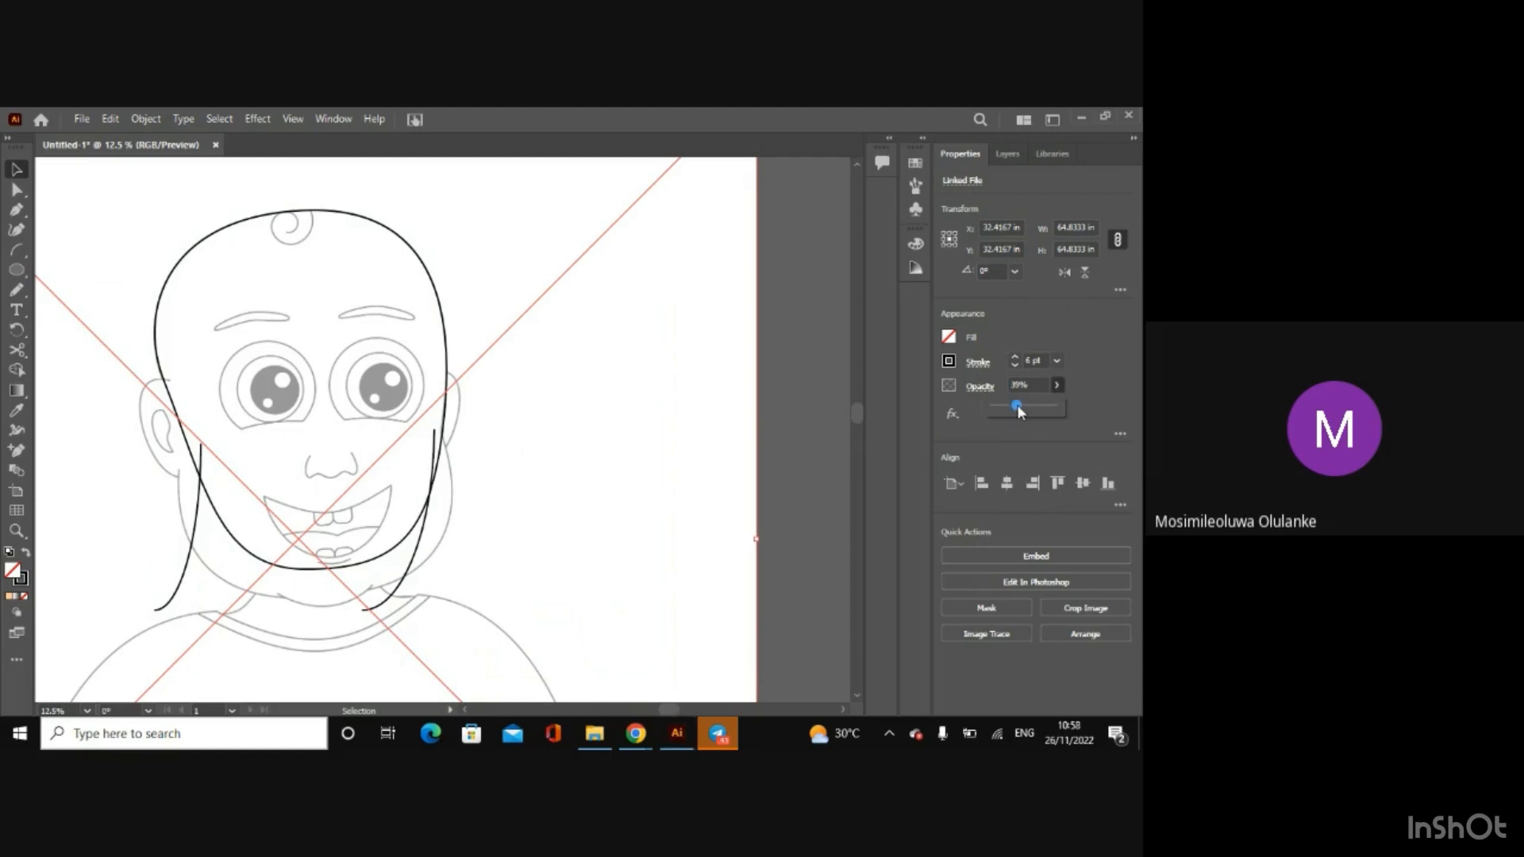
click(860, 412)
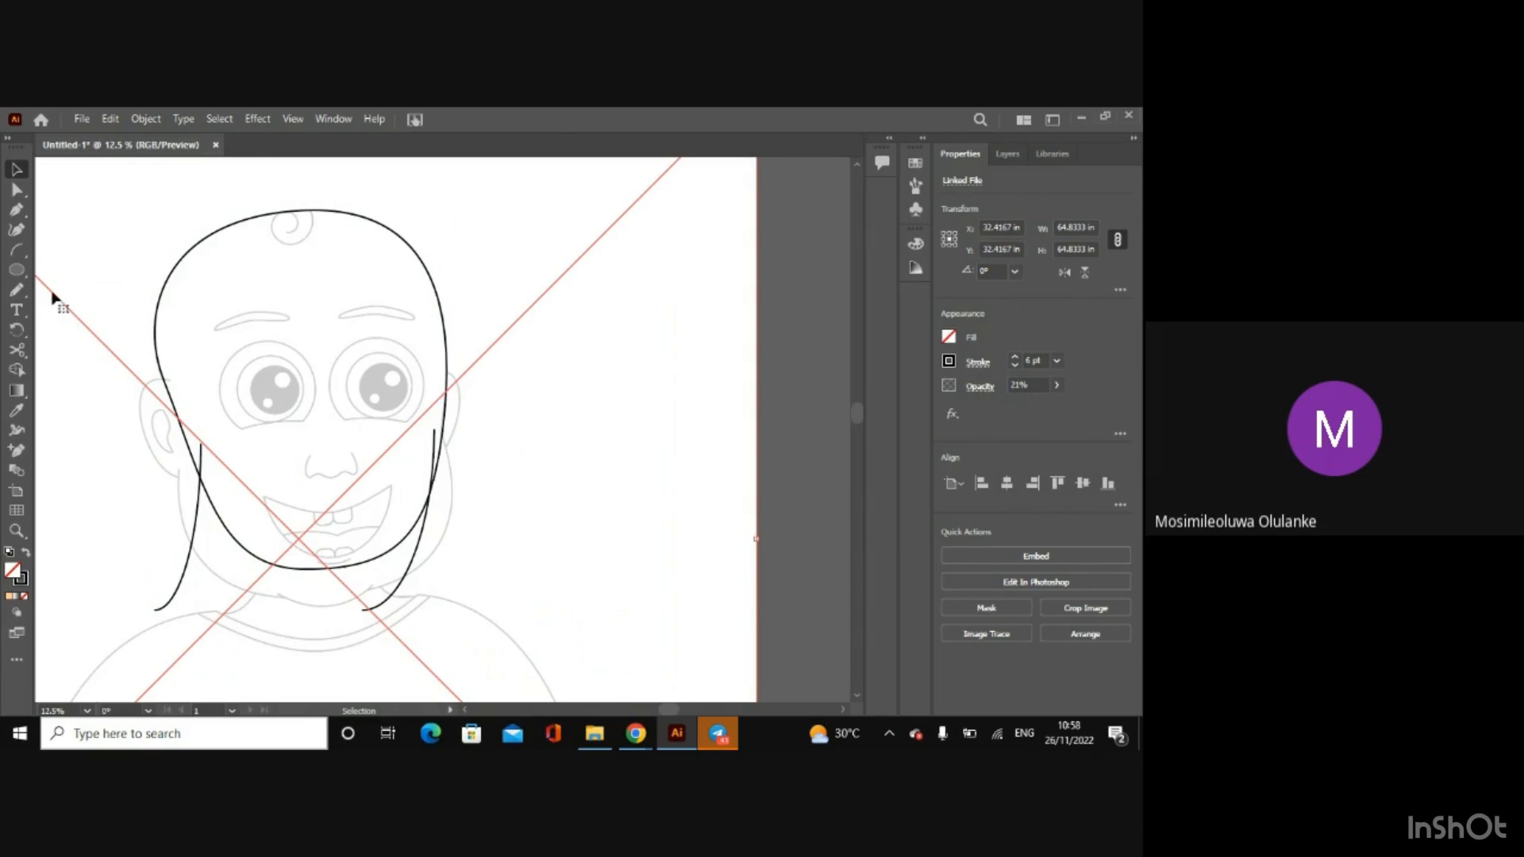
Step: Move the lower end anchor of the right jaw arc up onto the sketched neckline, about X 36.93, Y 36.04 in
click(21, 193)
click(359, 609)
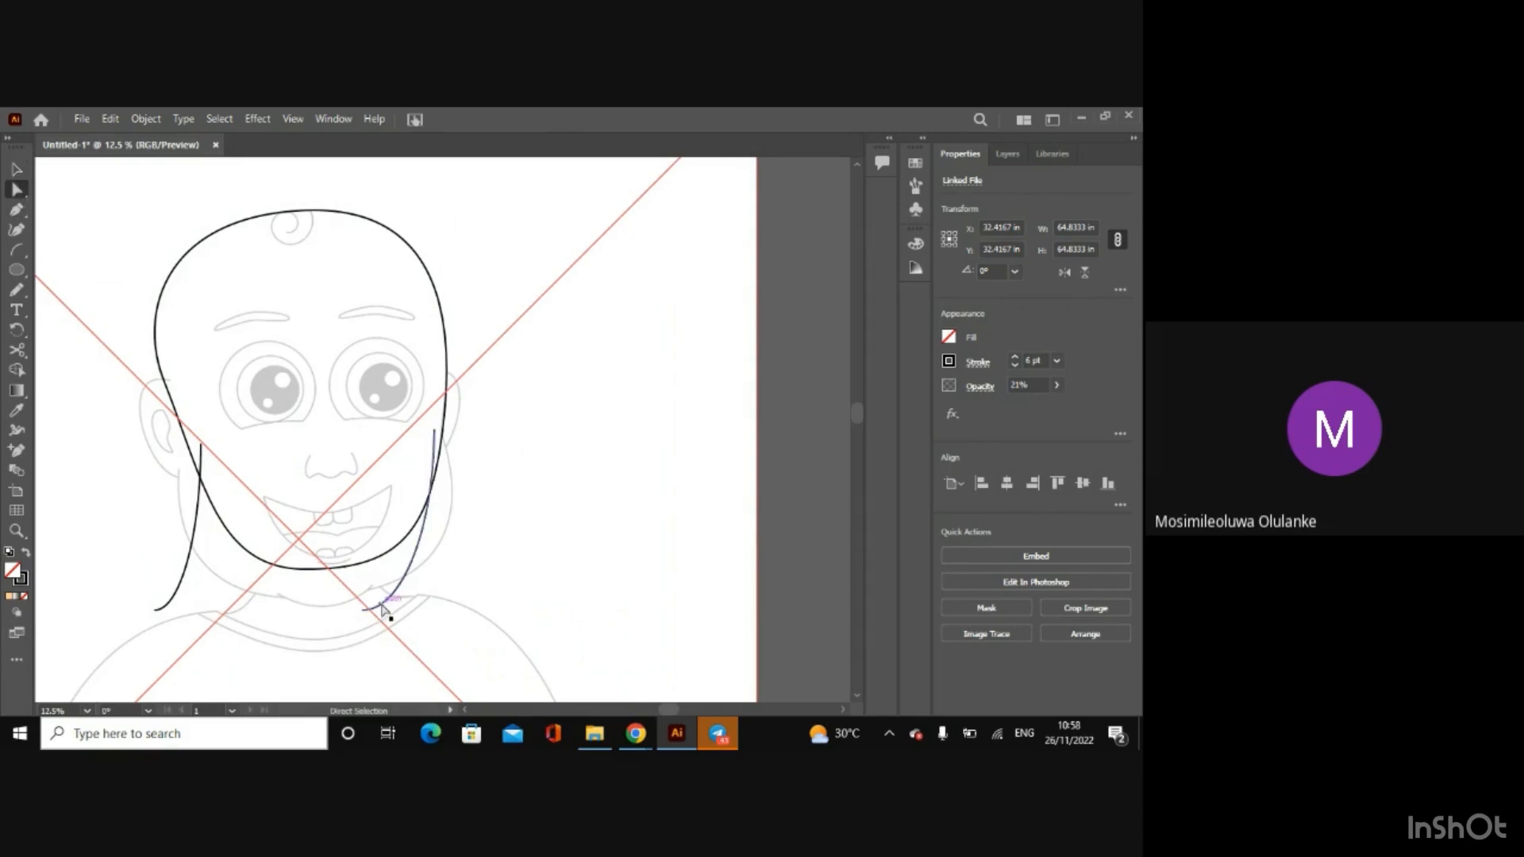
click(435, 433)
scroll(437, 435, up, 2)
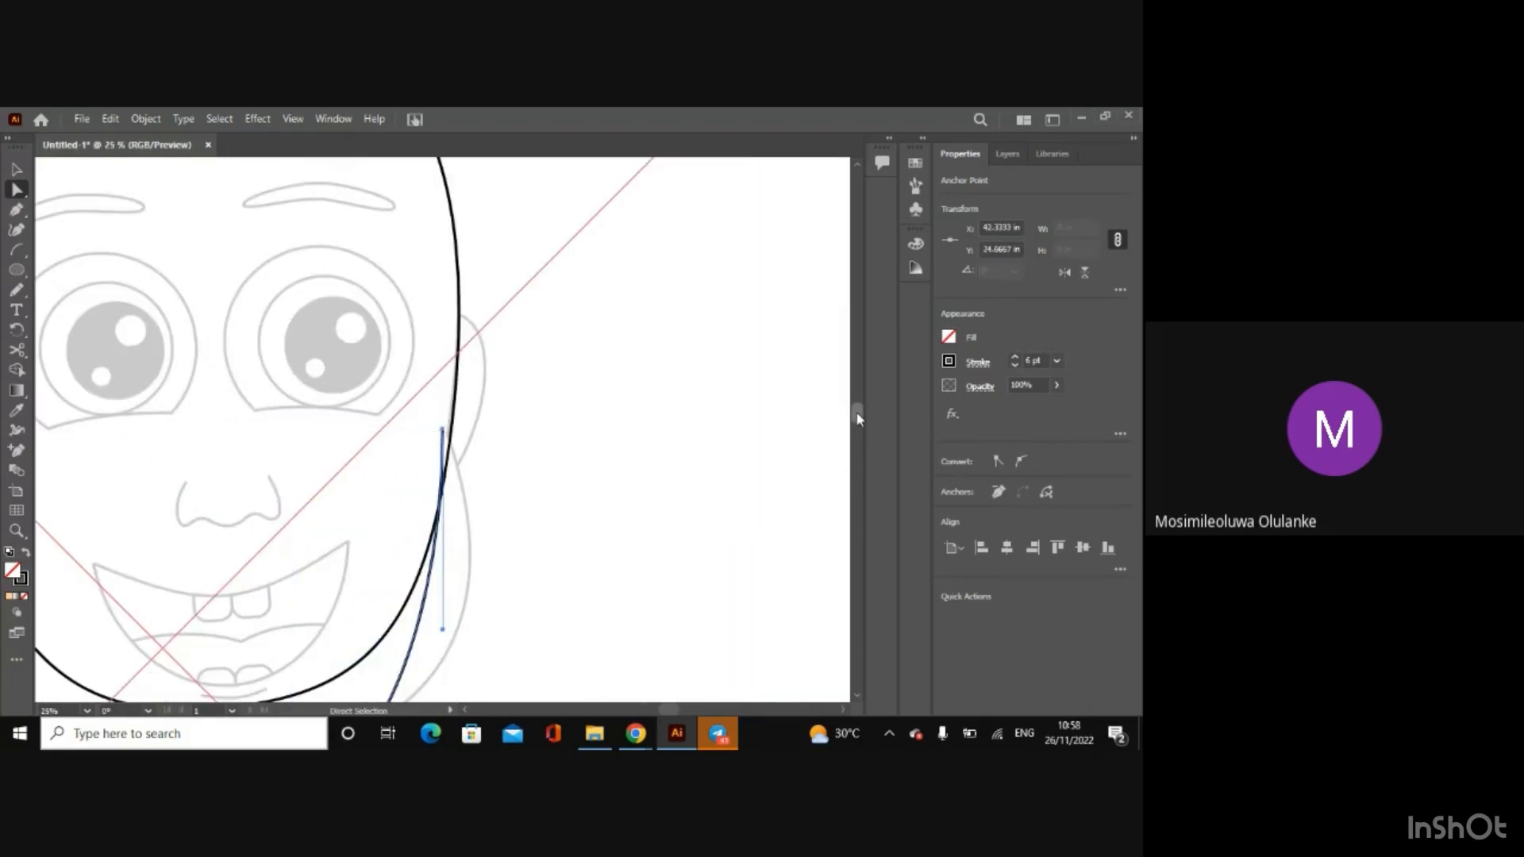
drag(858, 414, 858, 429)
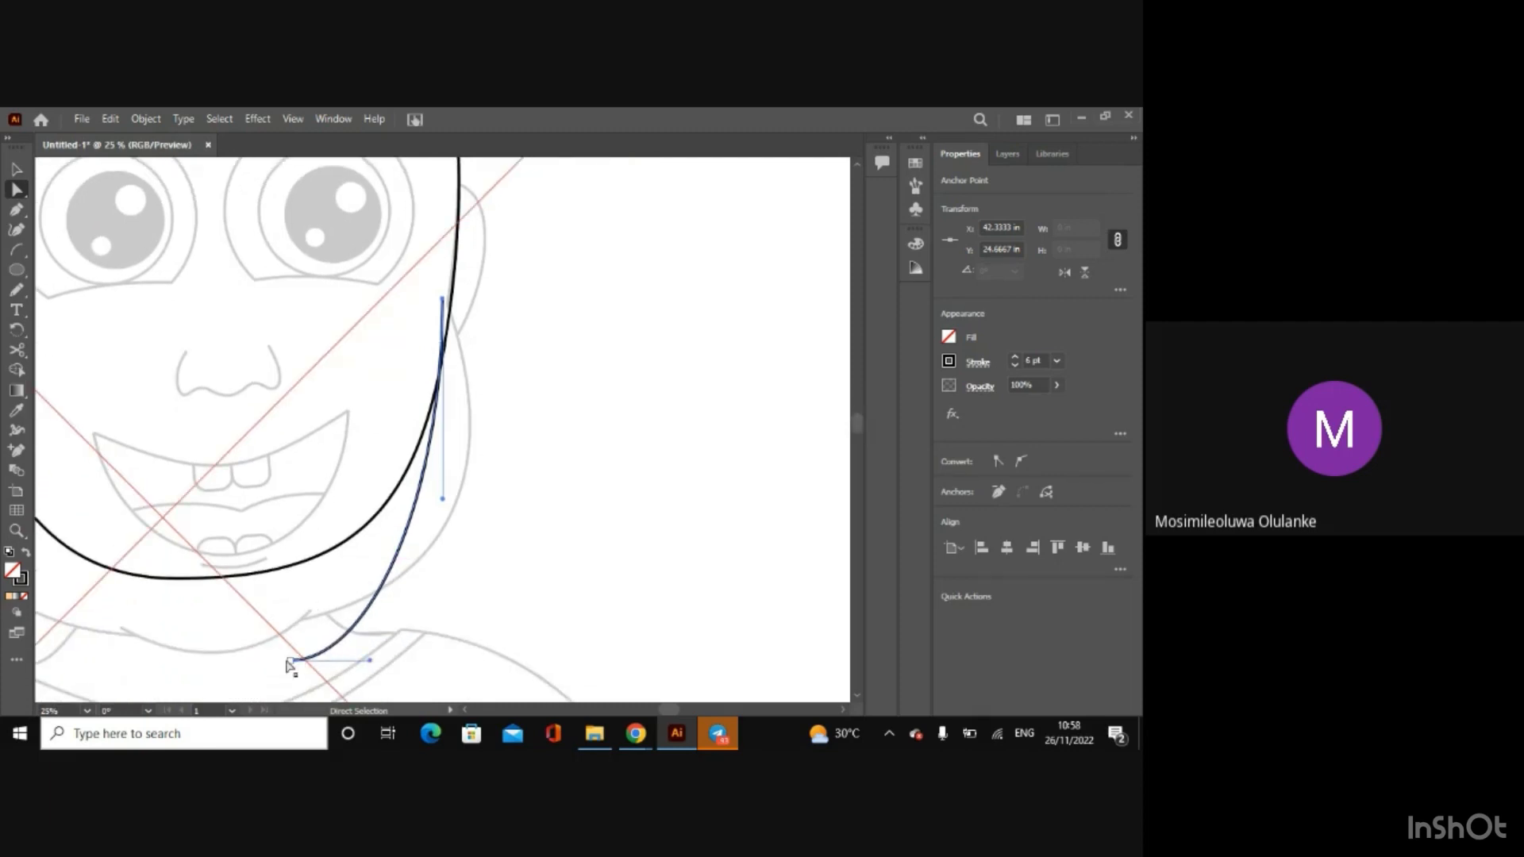
drag(289, 663, 298, 620)
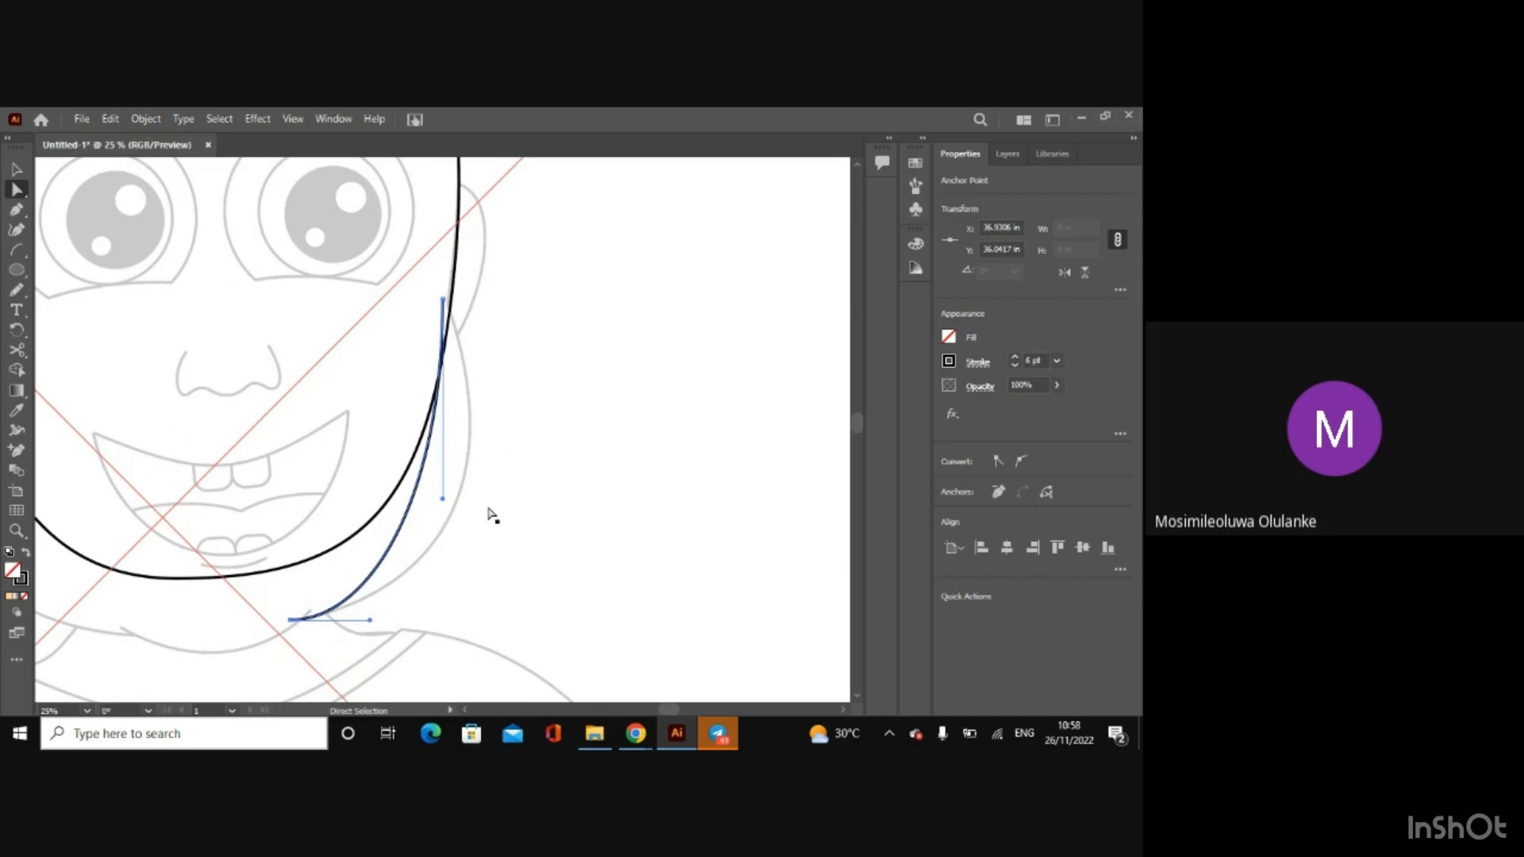
Step: Adjust both curve handles of the right jaw arc so it bulges outward along the sketched cheek
drag(444, 500, 530, 499)
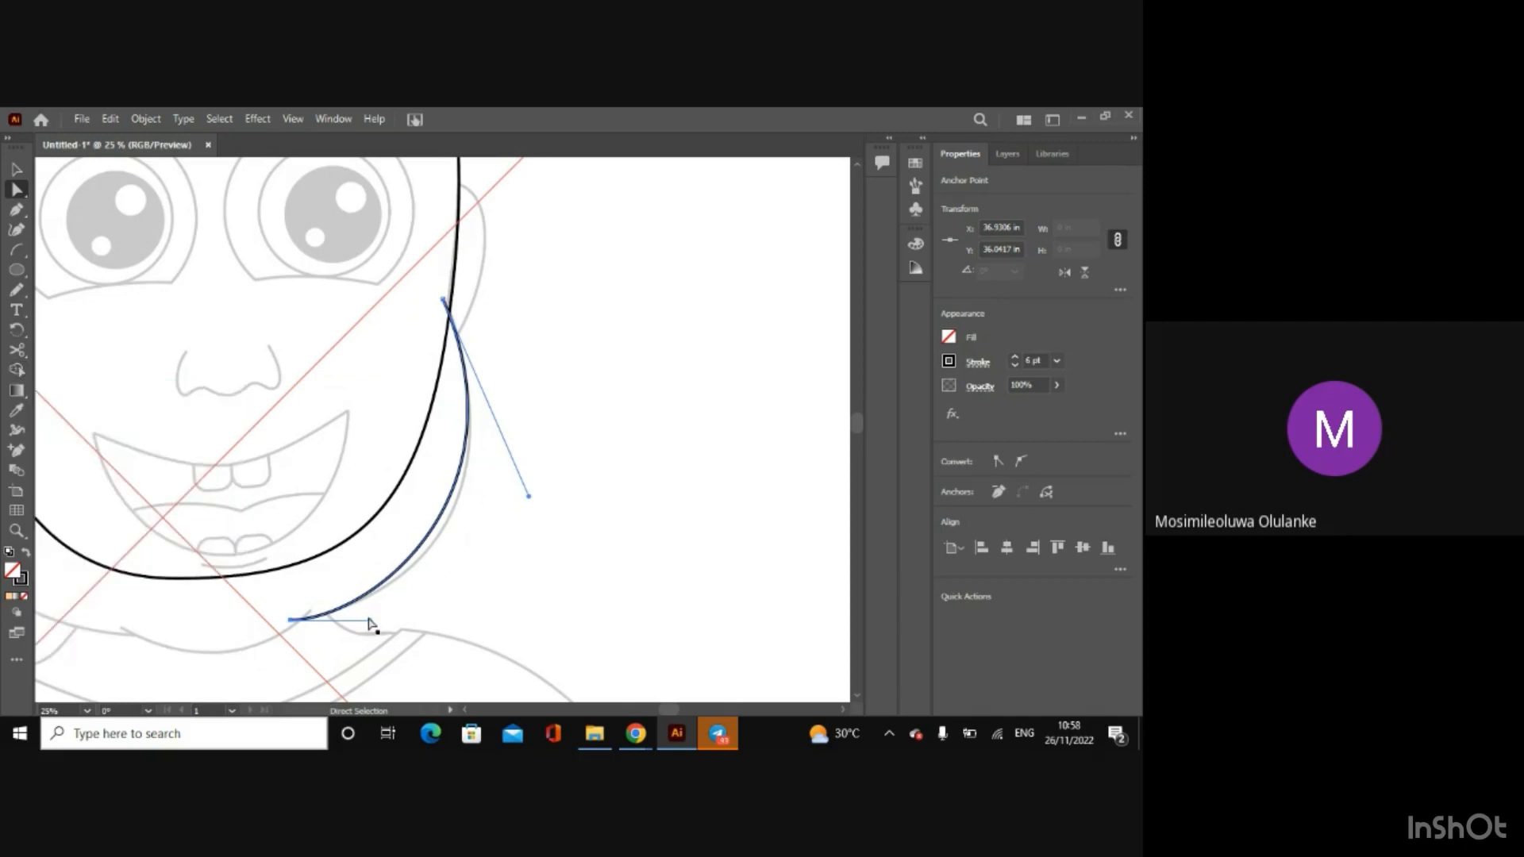
mouse_move(373, 624)
mouse_down()
mouse_move(394, 643)
mouse_move(385, 620)
mouse_up()
drag(527, 499, 533, 508)
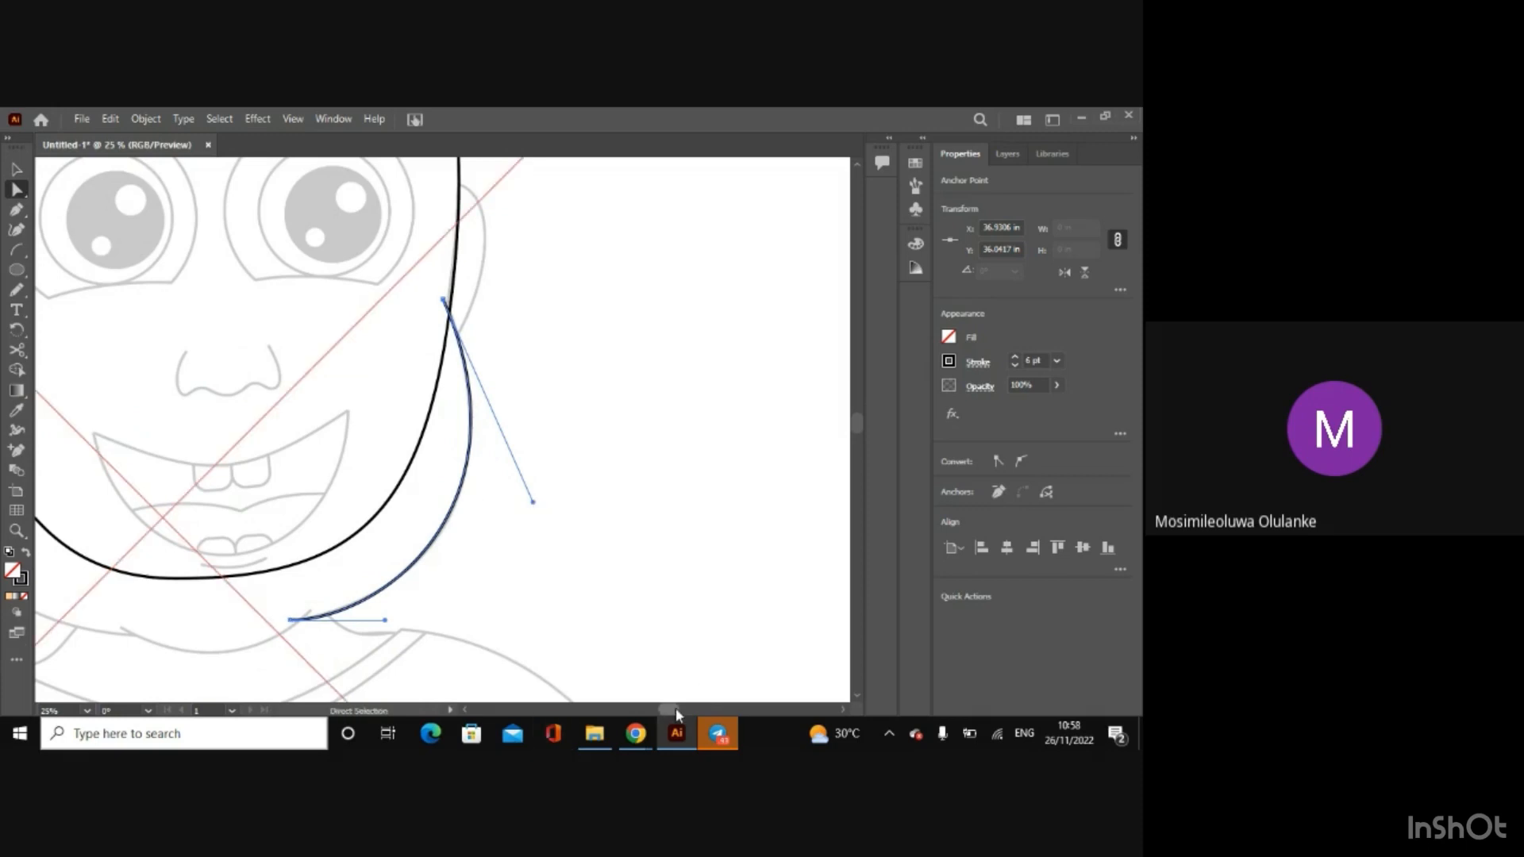
Step: Move the left jaw arc's upper end beside the earlobe and its lower end to the chin, about X 31.67, Y 36.56 in
drag(675, 708, 659, 711)
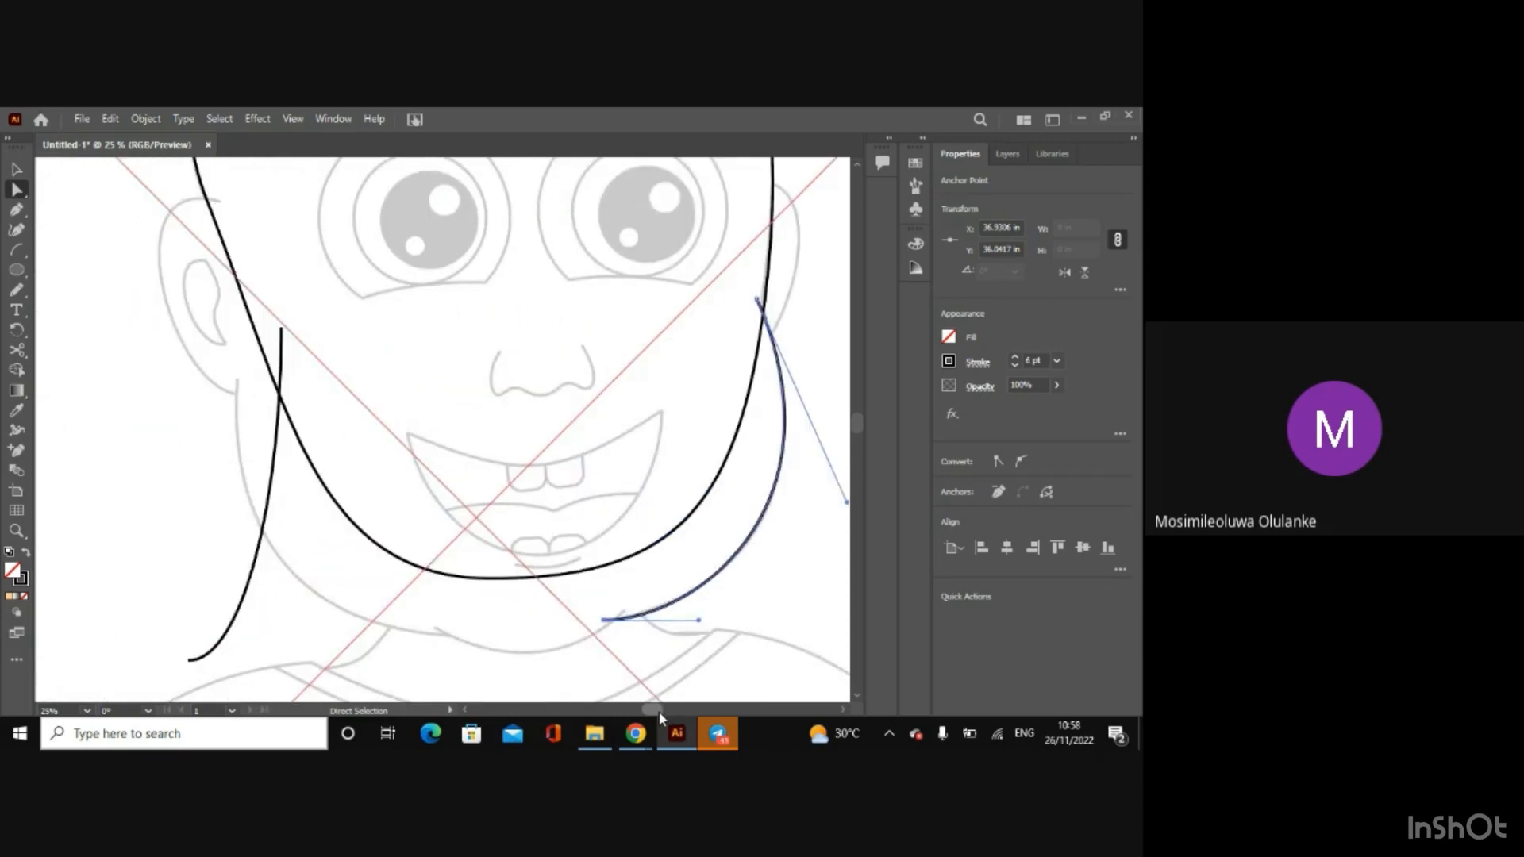
click(273, 482)
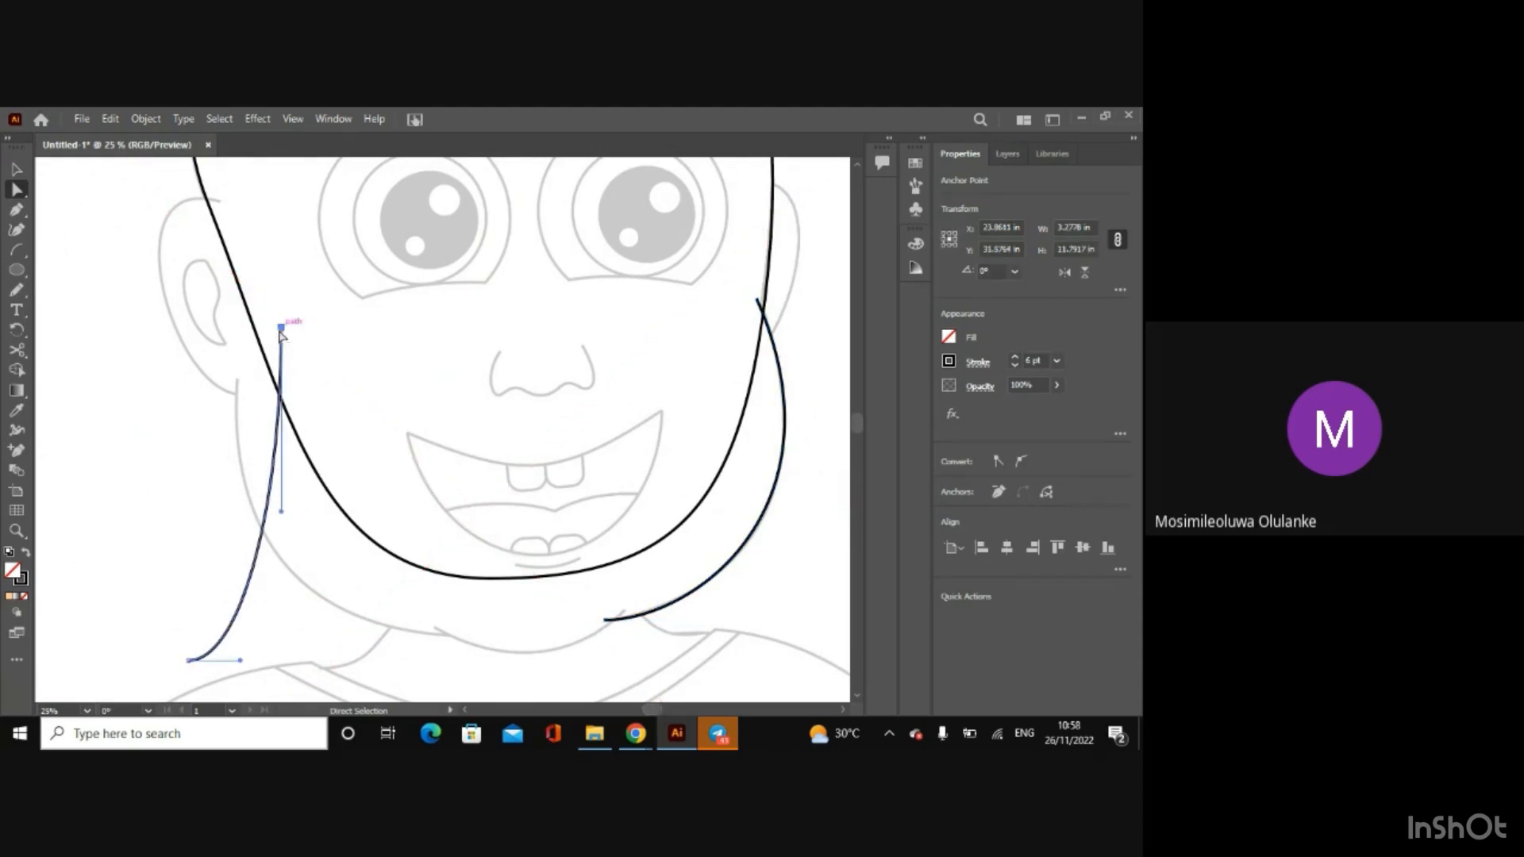
drag(280, 328, 238, 367)
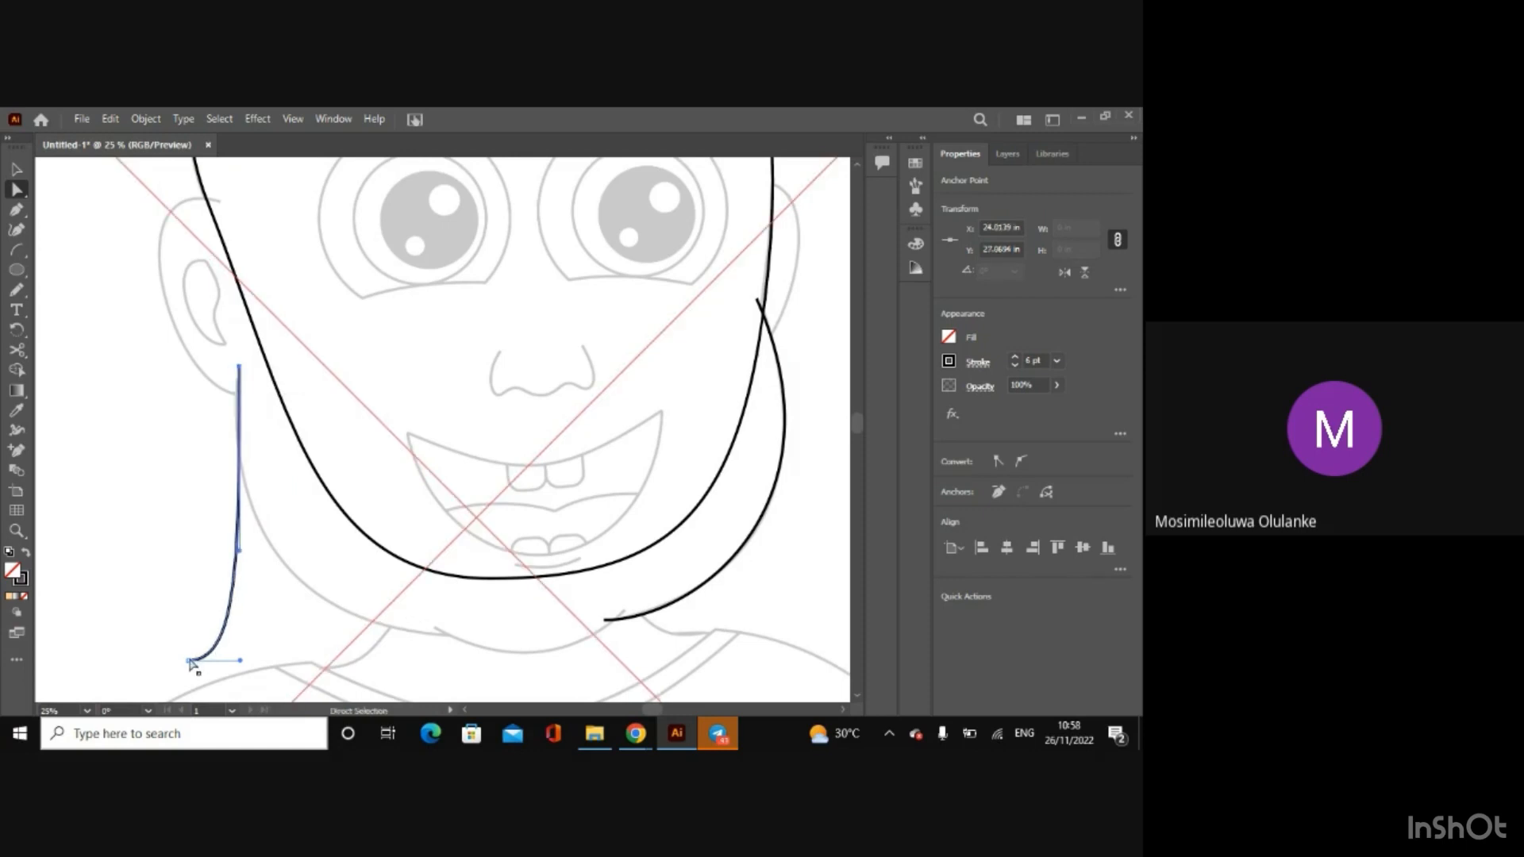
drag(191, 661, 324, 633)
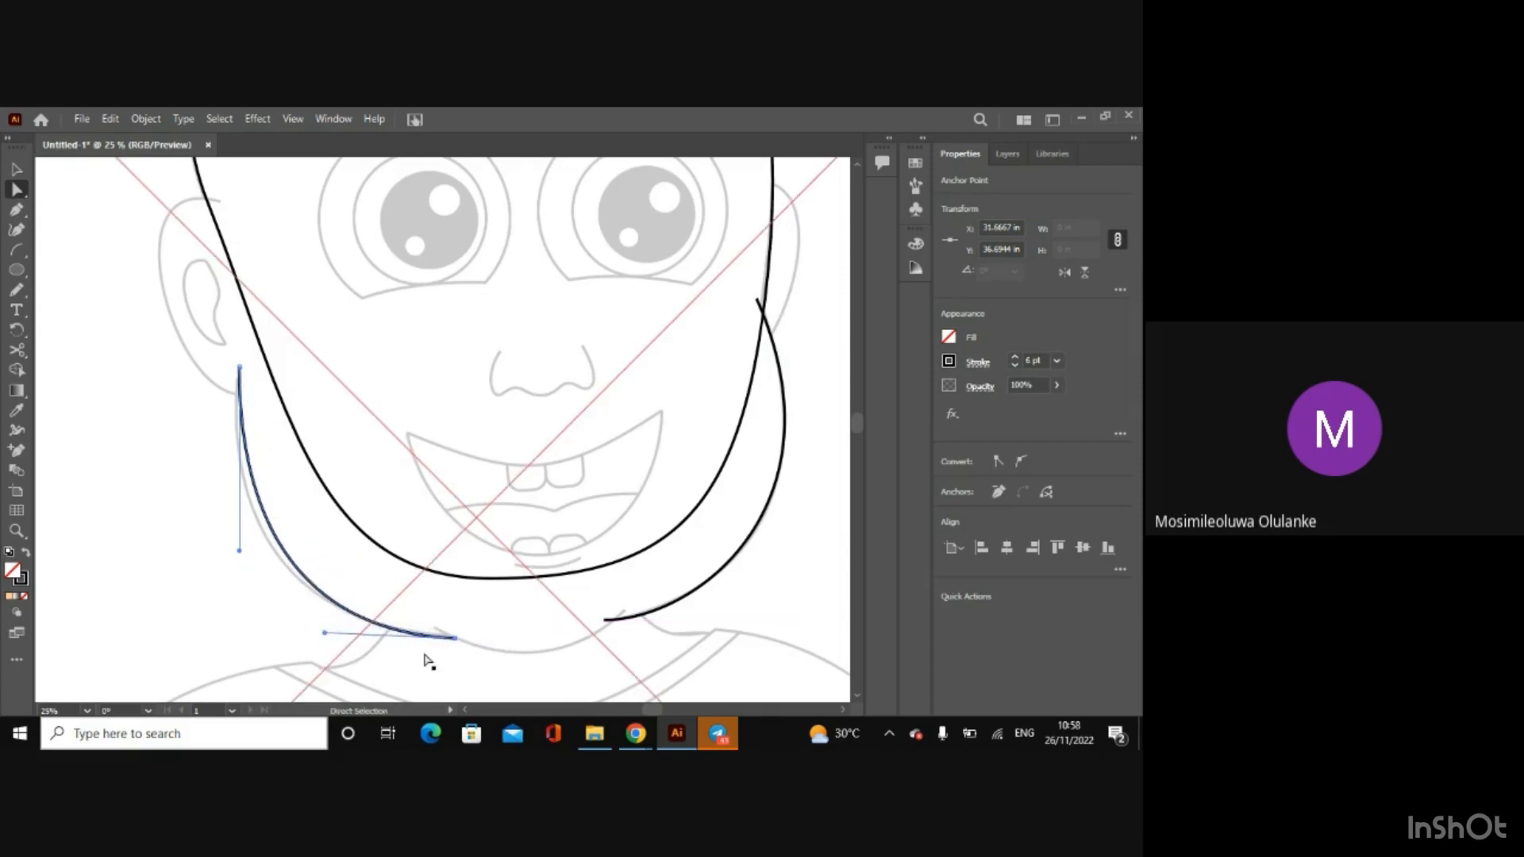
drag(456, 639, 458, 640)
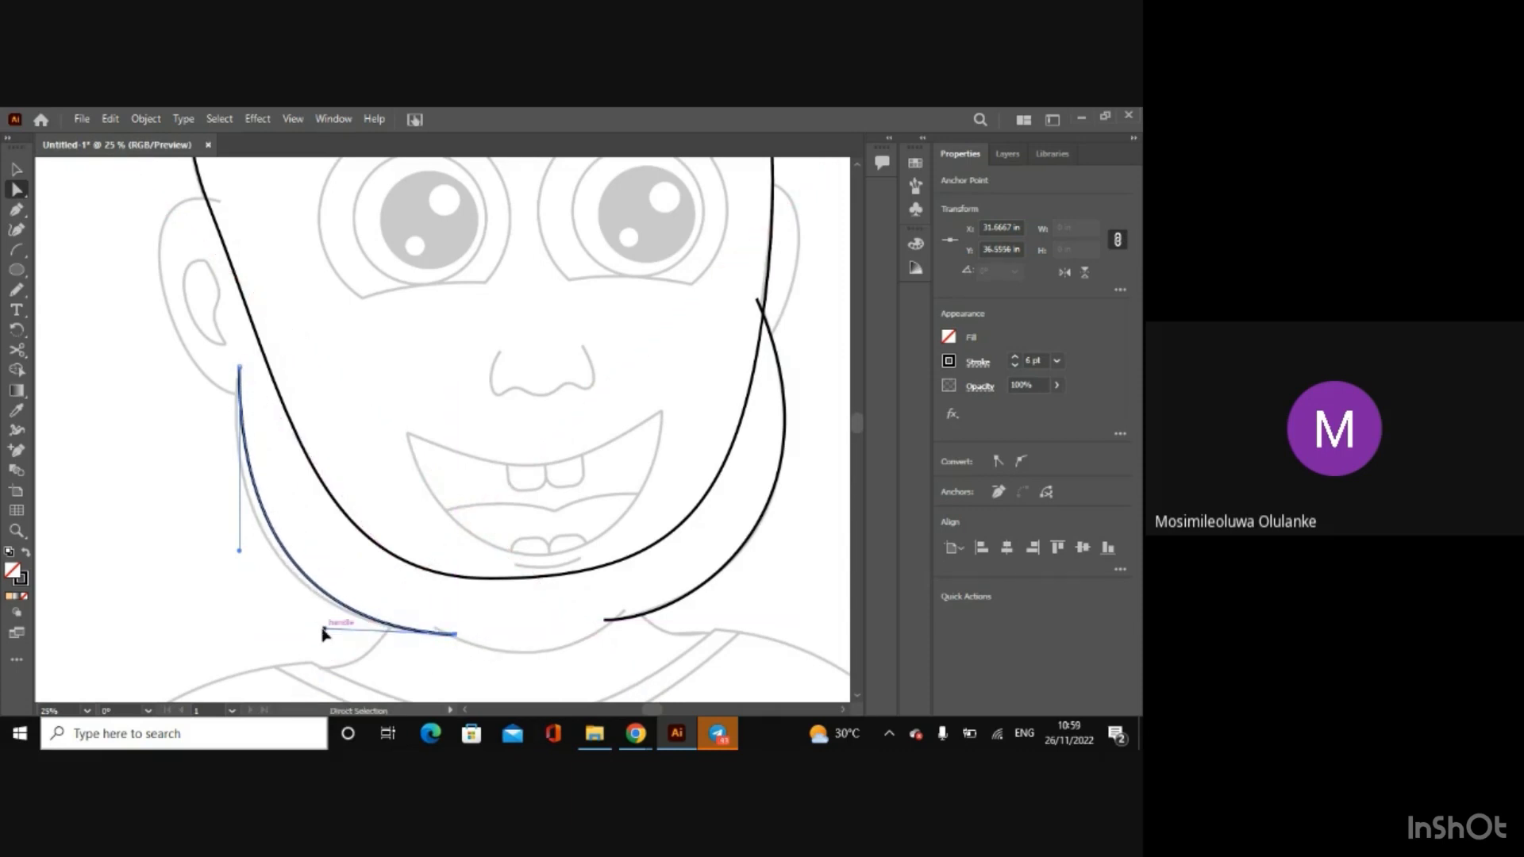
Step: Refine the left jaw arc's curve handles and shift its upper anchor to about X 23.86, Y 27.13 in to match the sketched cheek
drag(322, 631, 311, 635)
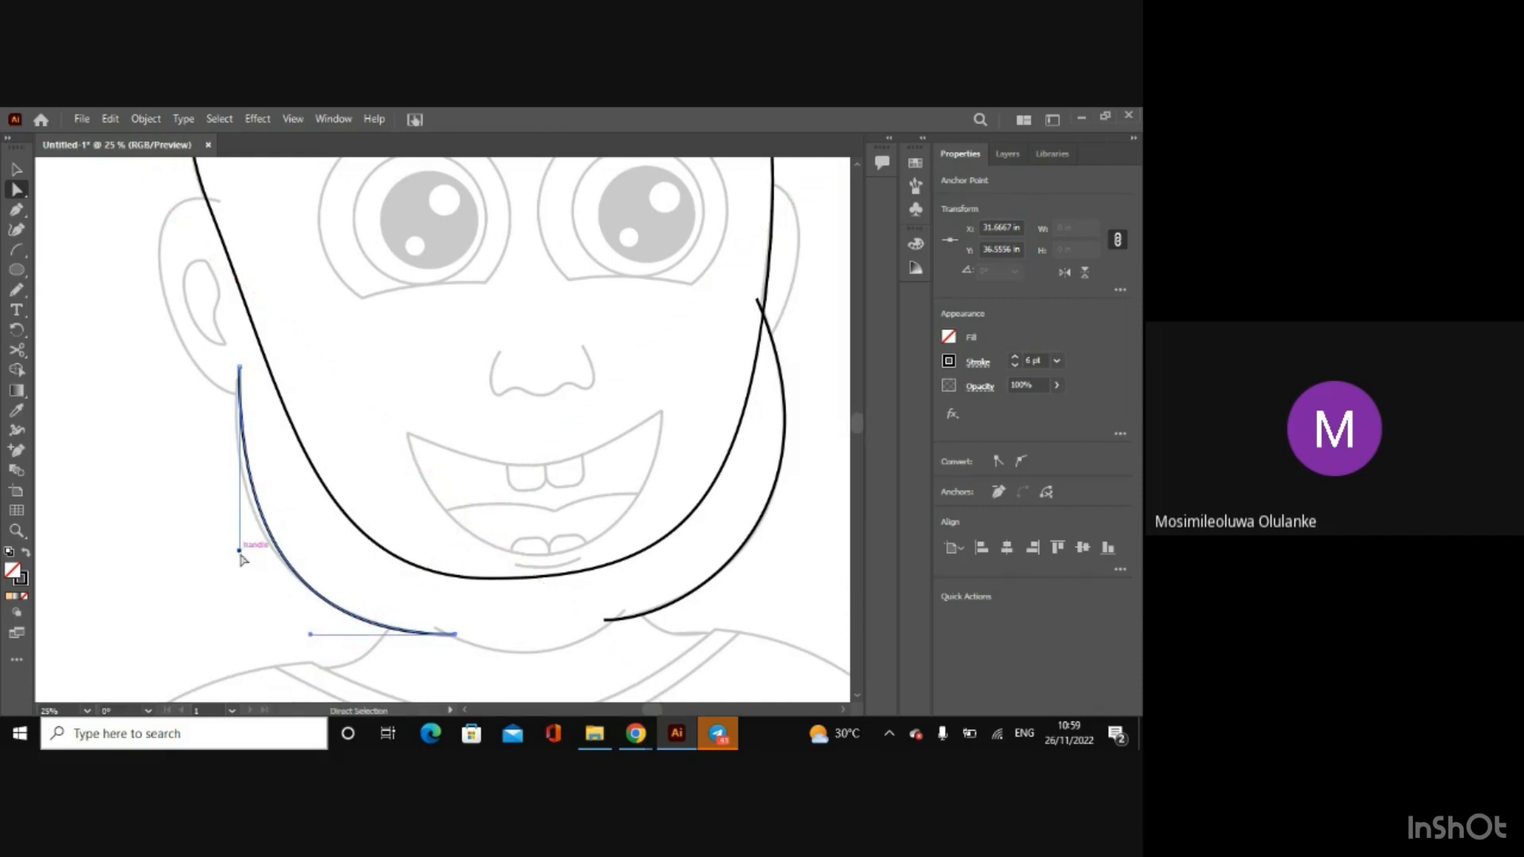
drag(236, 366, 235, 368)
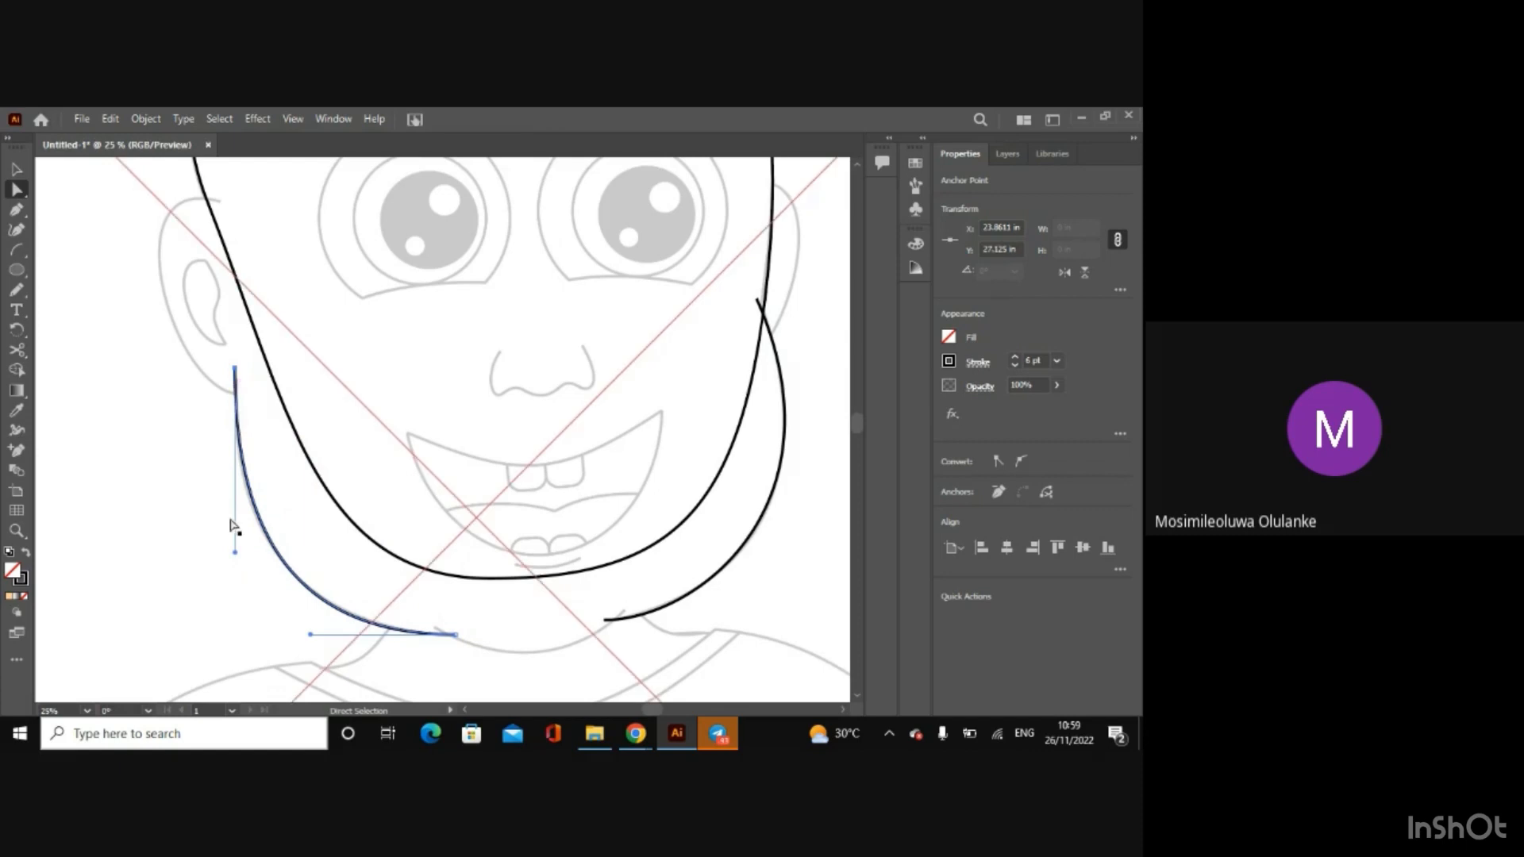
drag(236, 554, 230, 554)
drag(308, 638, 314, 636)
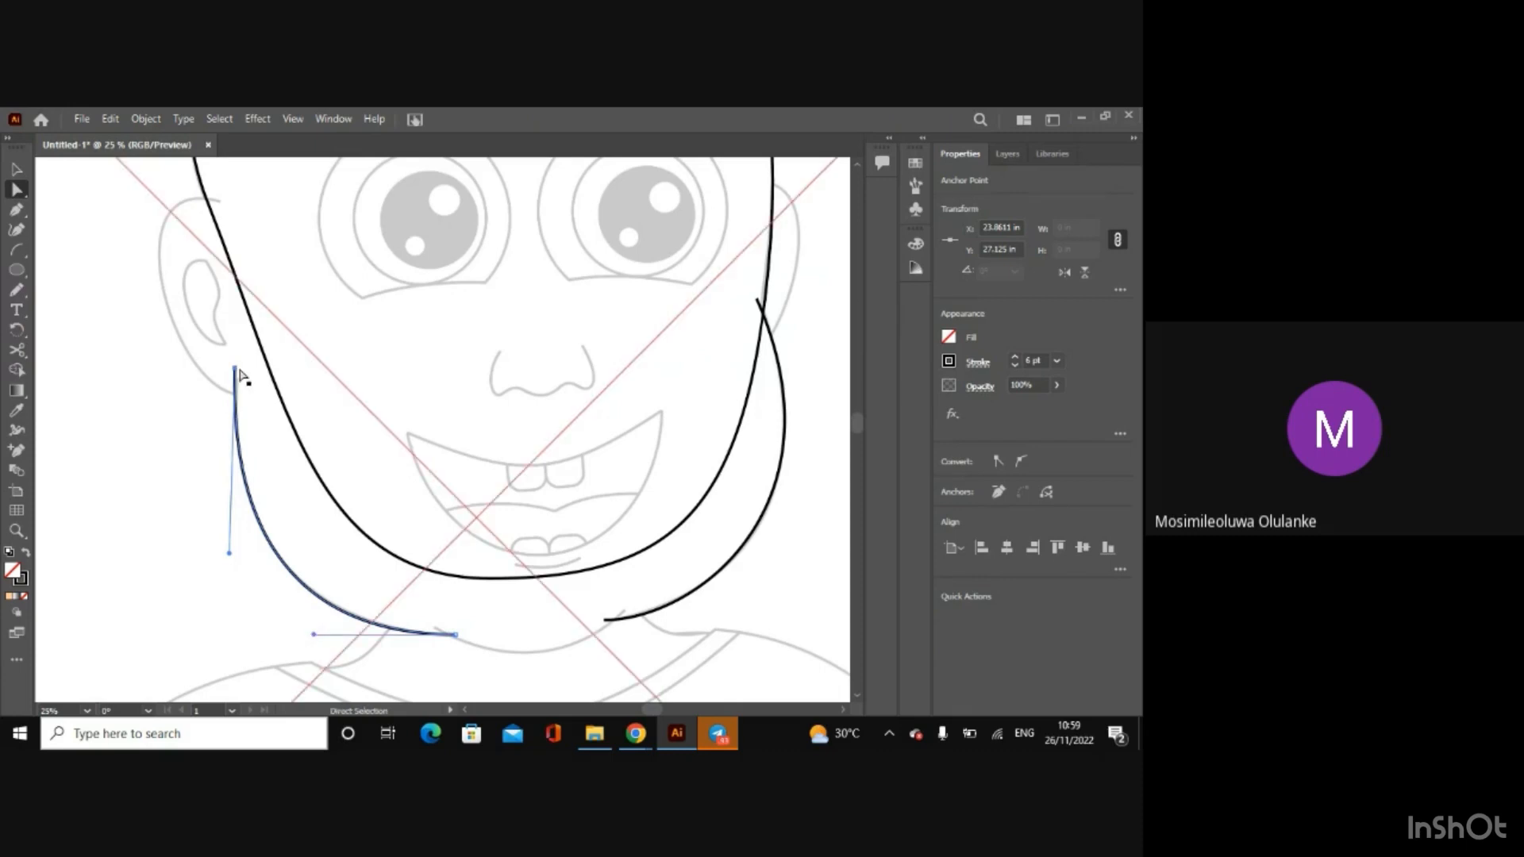
Step: Nudge the left jaw arc's upper anchor to about X 23.93 in and pull its curve handle slightly outward
drag(235, 369, 241, 376)
key(ctrl+plus)
key(ctrl+plus)
key(ctrl+plus)
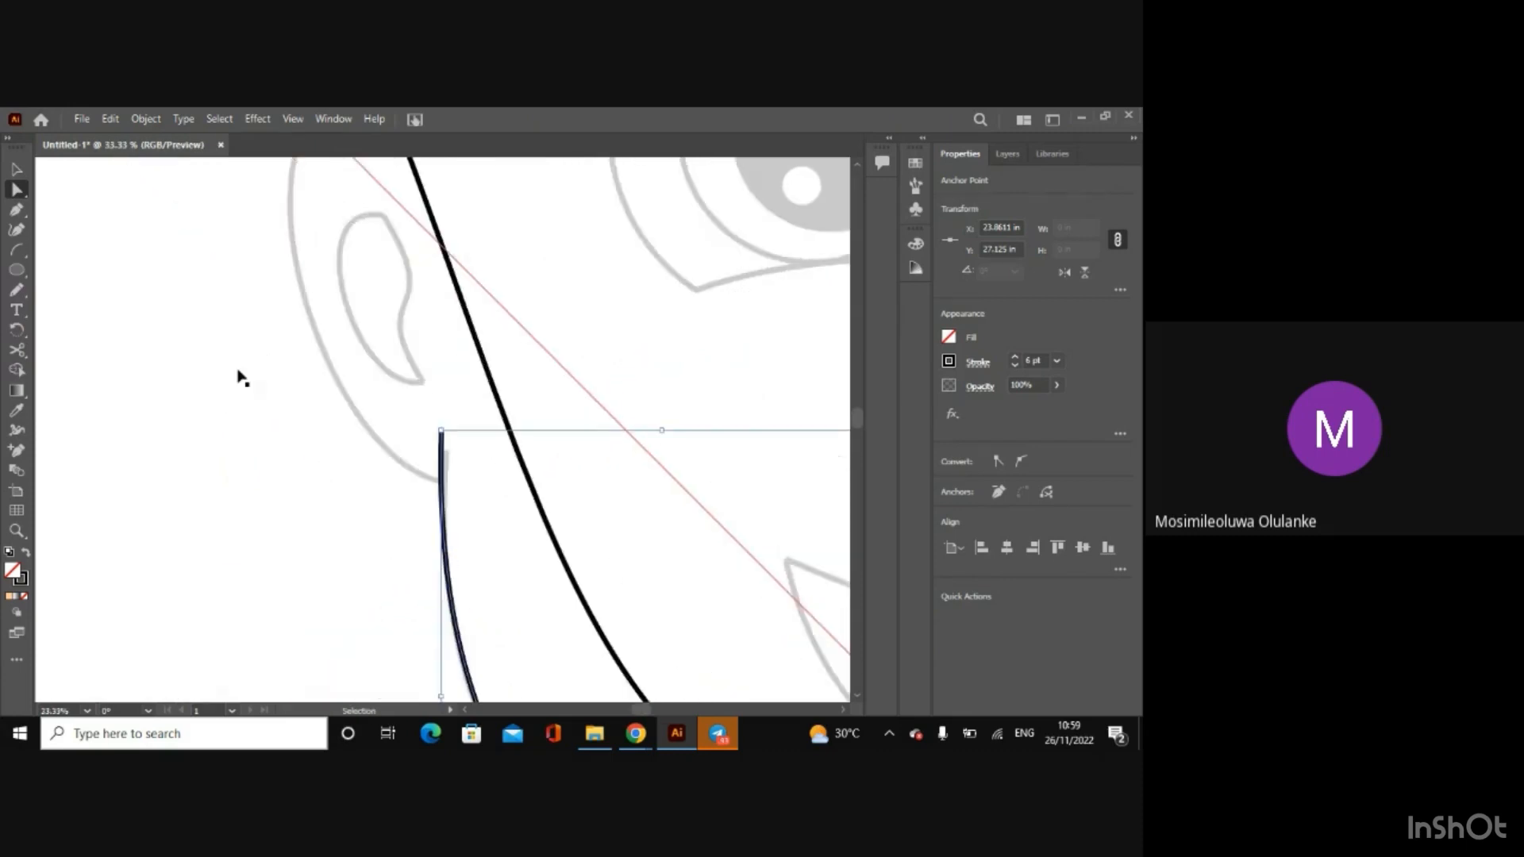
drag(444, 430, 450, 431)
key(ctrl+minus)
key(ctrl+minus)
key(ctrl+minus)
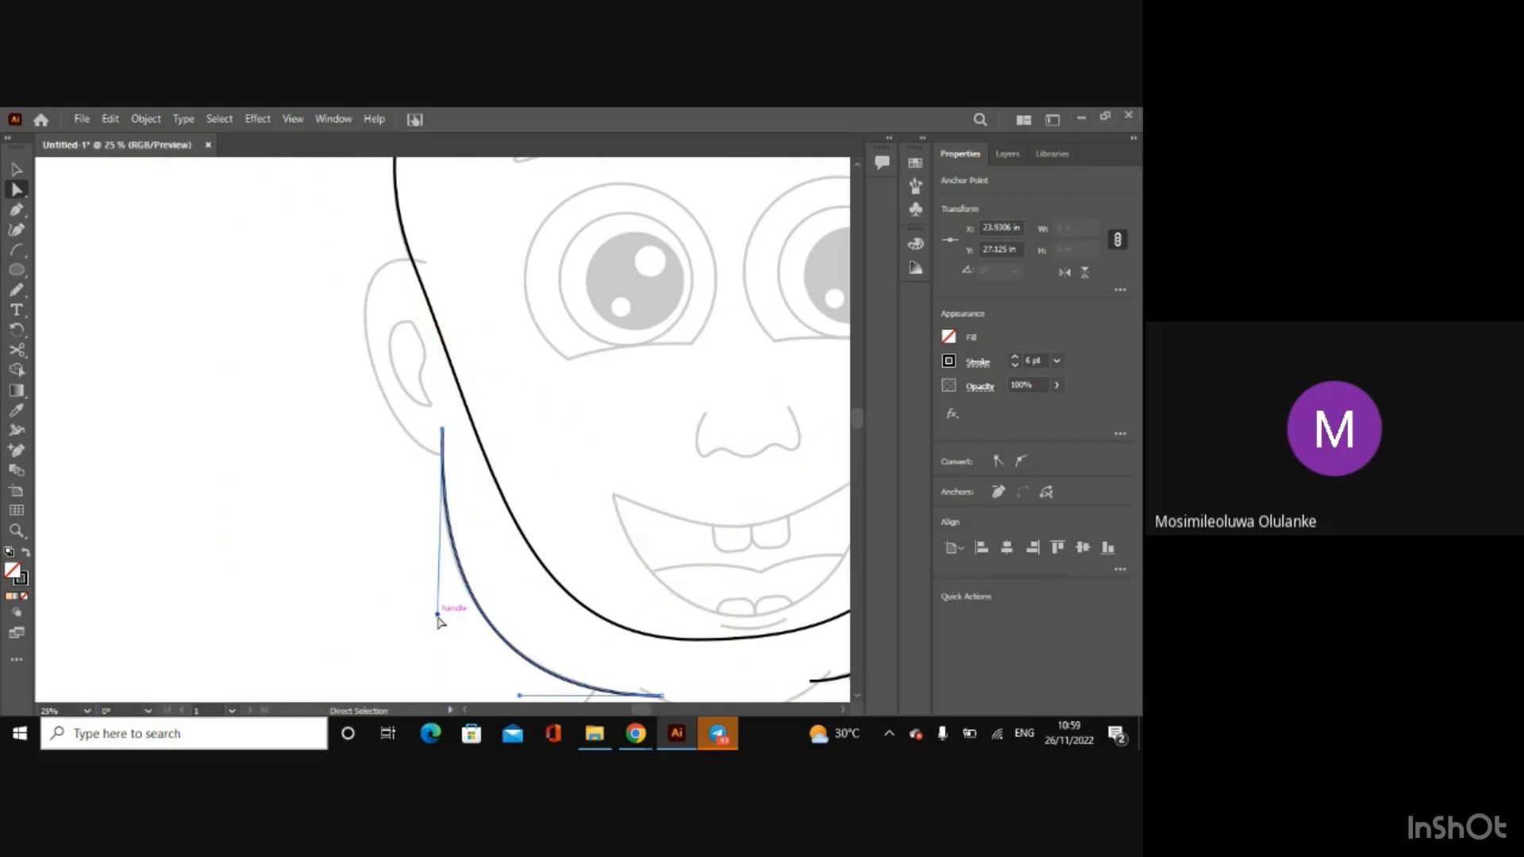
drag(437, 616, 432, 617)
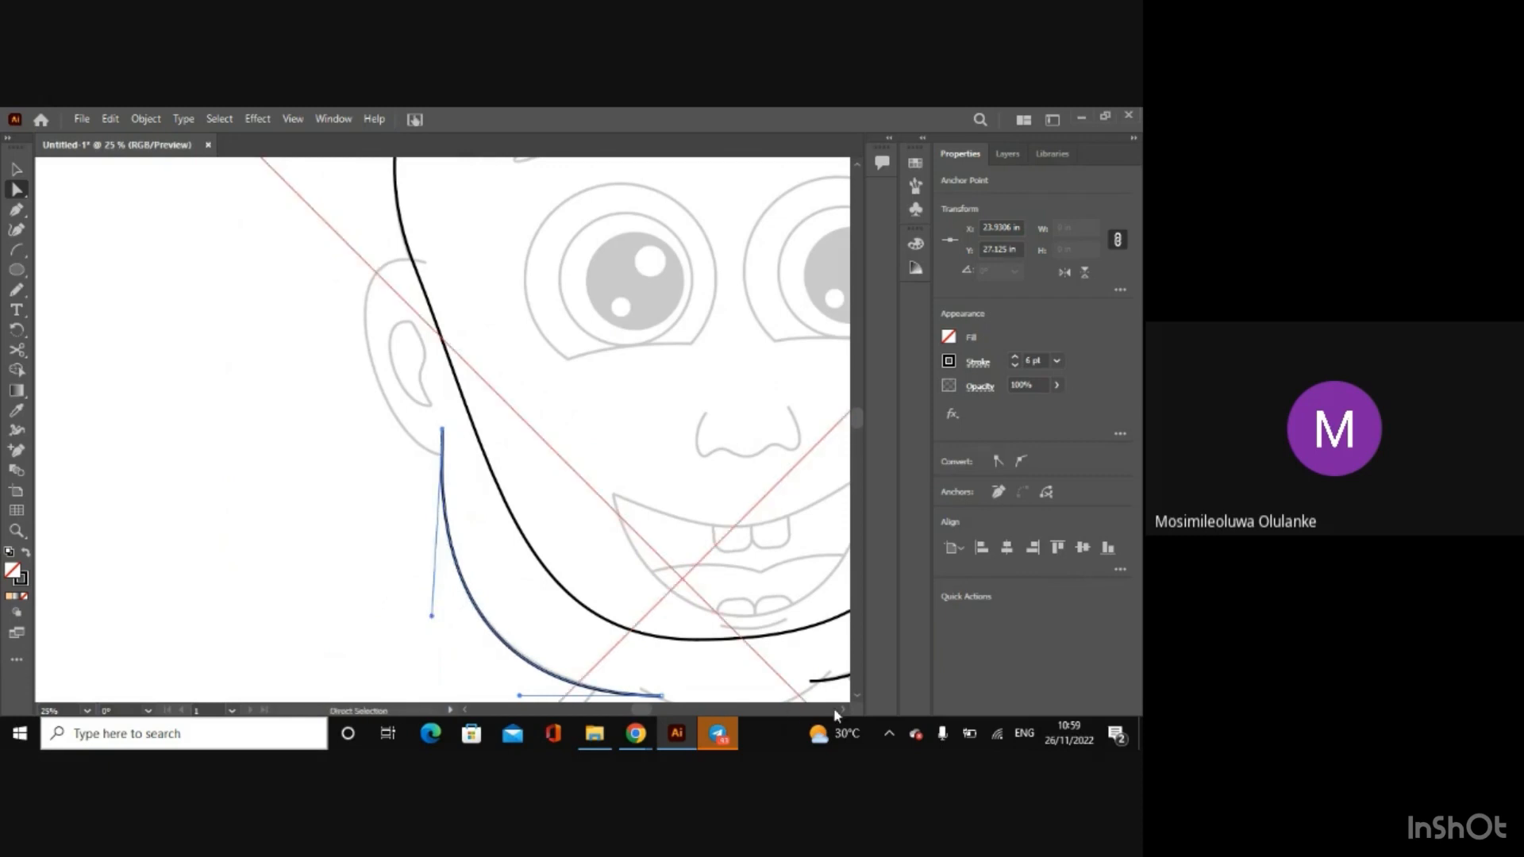
Step: Draw an arc beside each ear, about 1 × 10.6 in on the left and 0.5 × 7.9 in on the right
key(ctrl+minus)
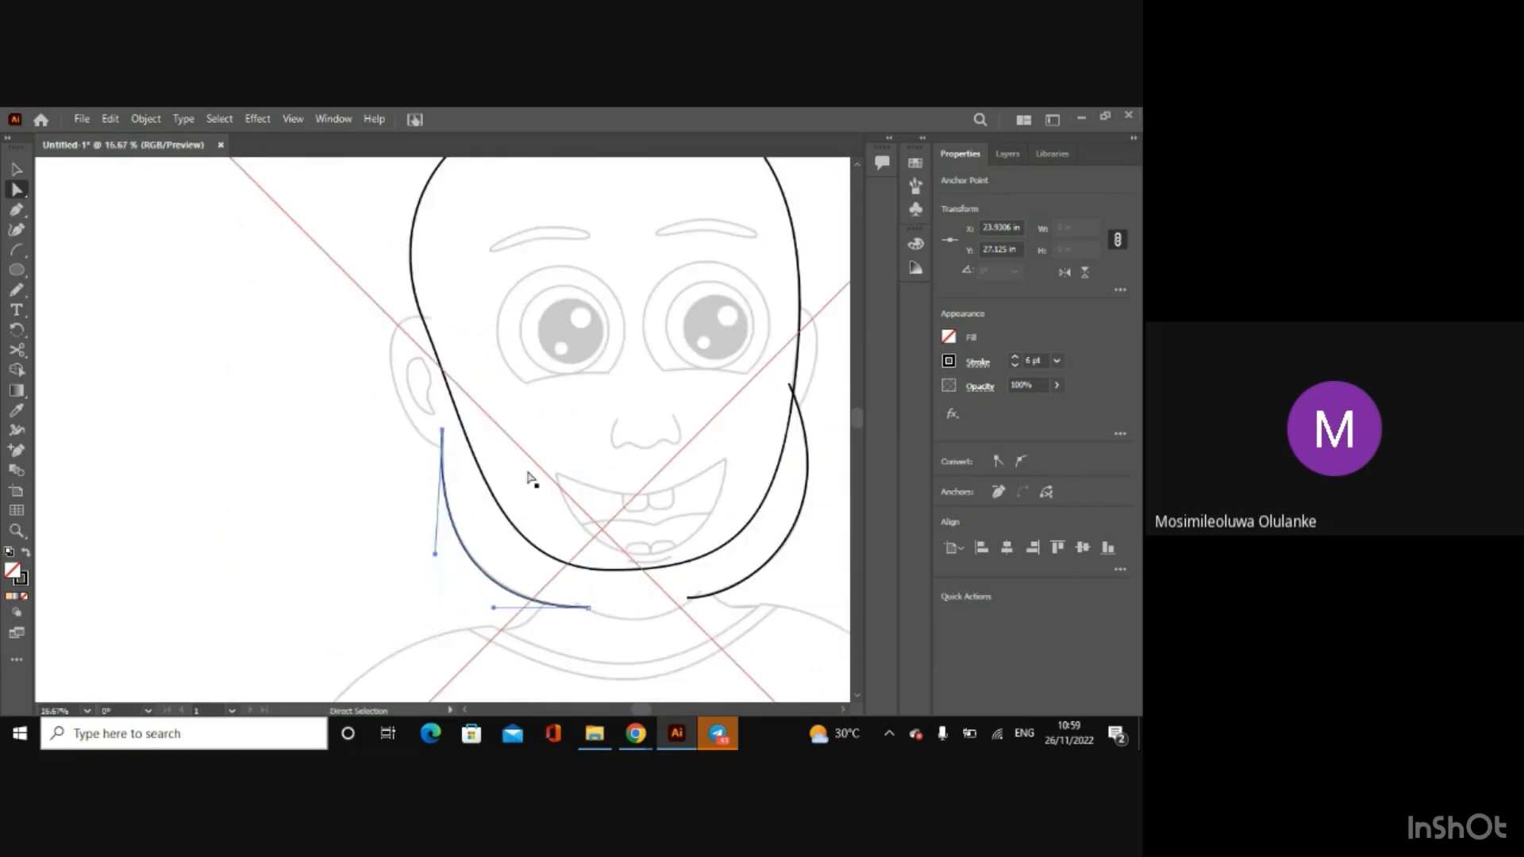
key(v)
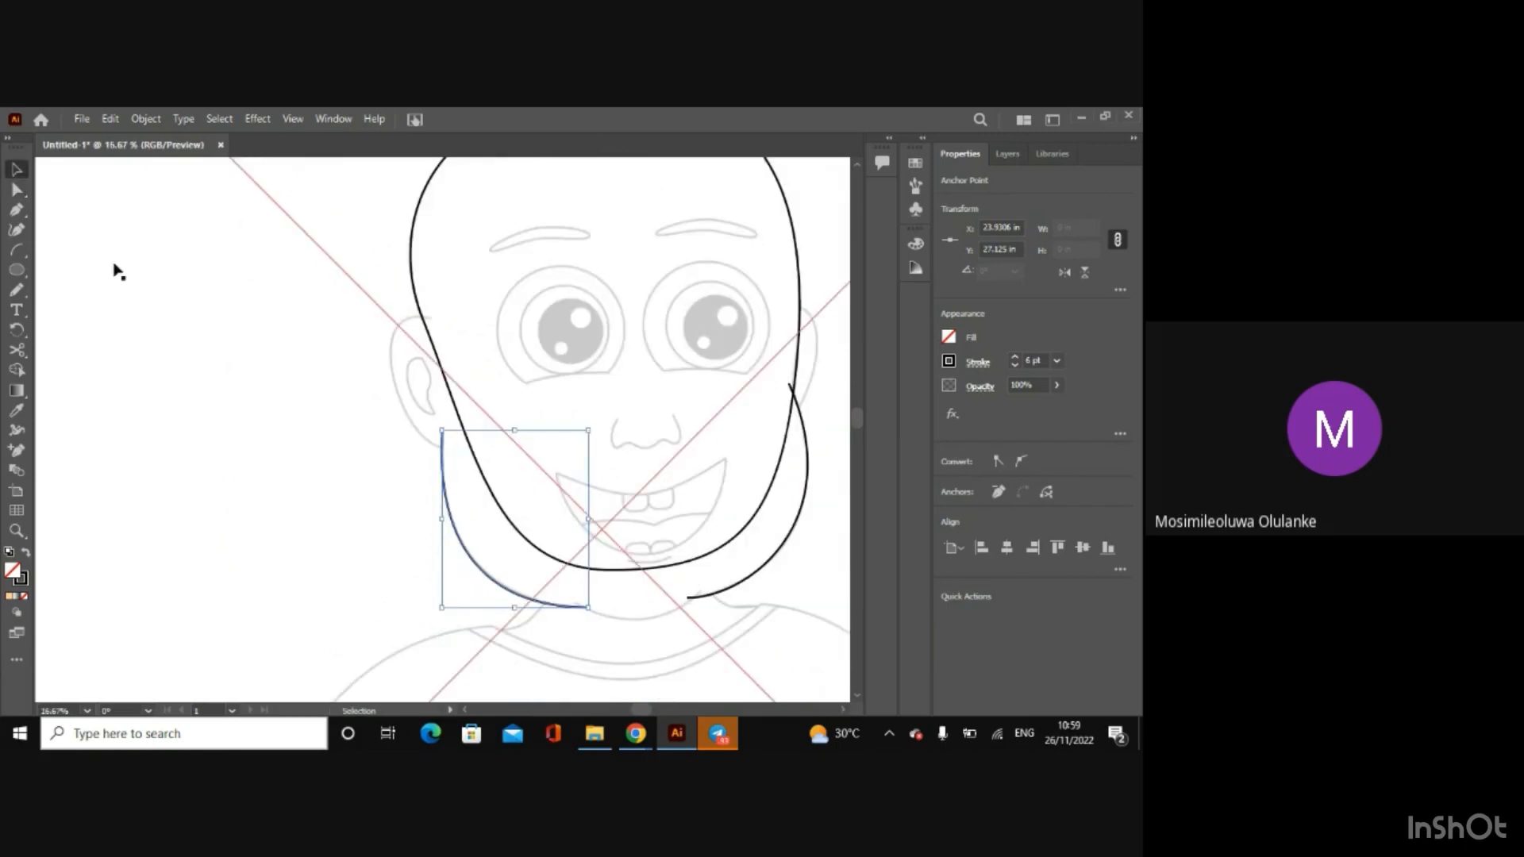
click(16, 249)
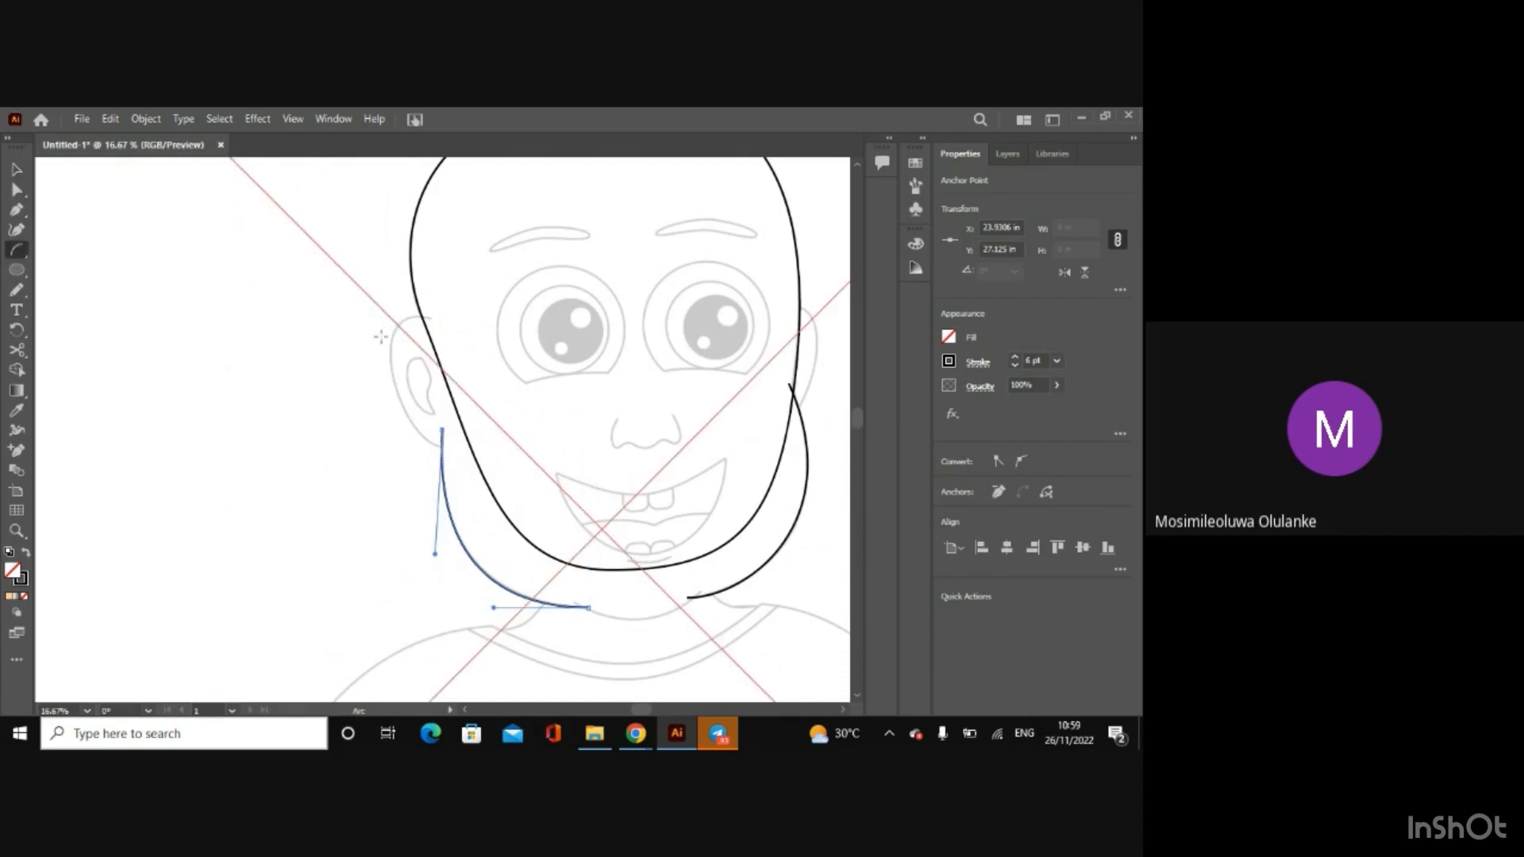
drag(391, 278, 410, 478)
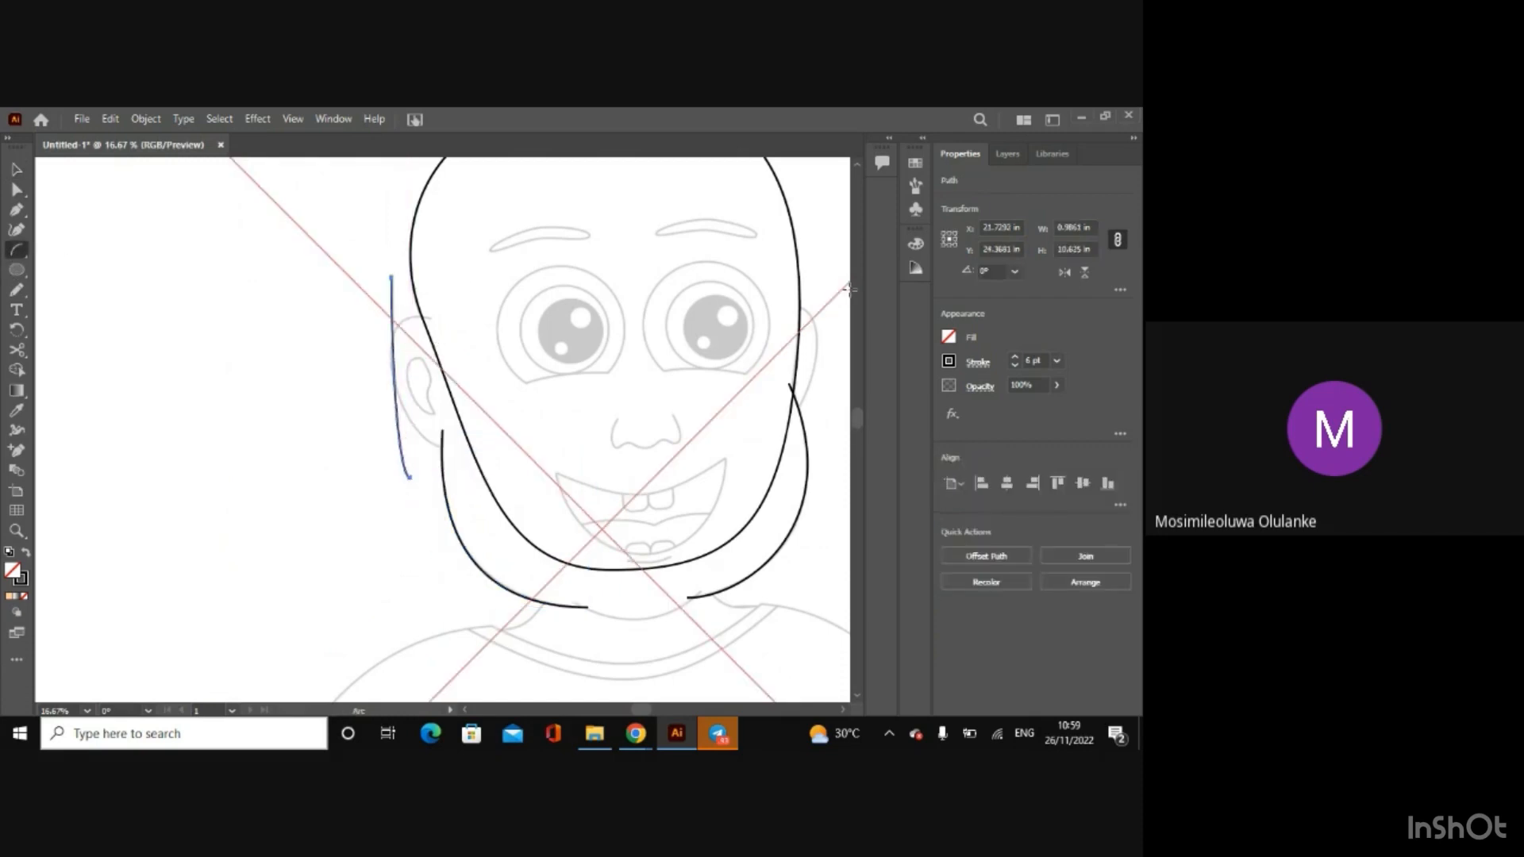
drag(820, 278, 829, 426)
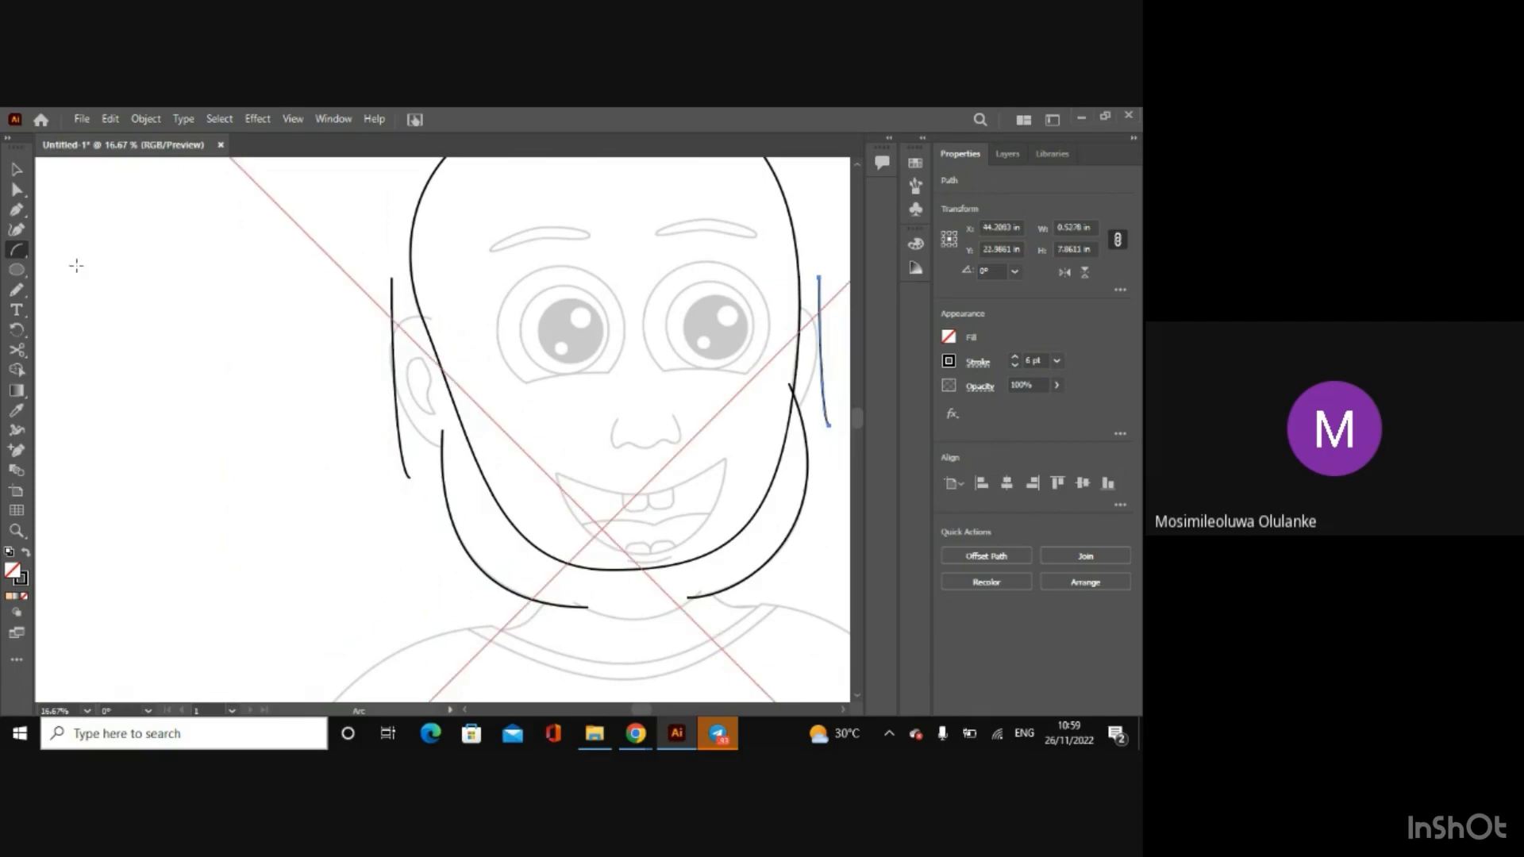
Step: Move the left ear arc's upper end to the top of the ear, about X 23.5, Y 21.24 in, and bend its handle outward
click(17, 189)
click(392, 279)
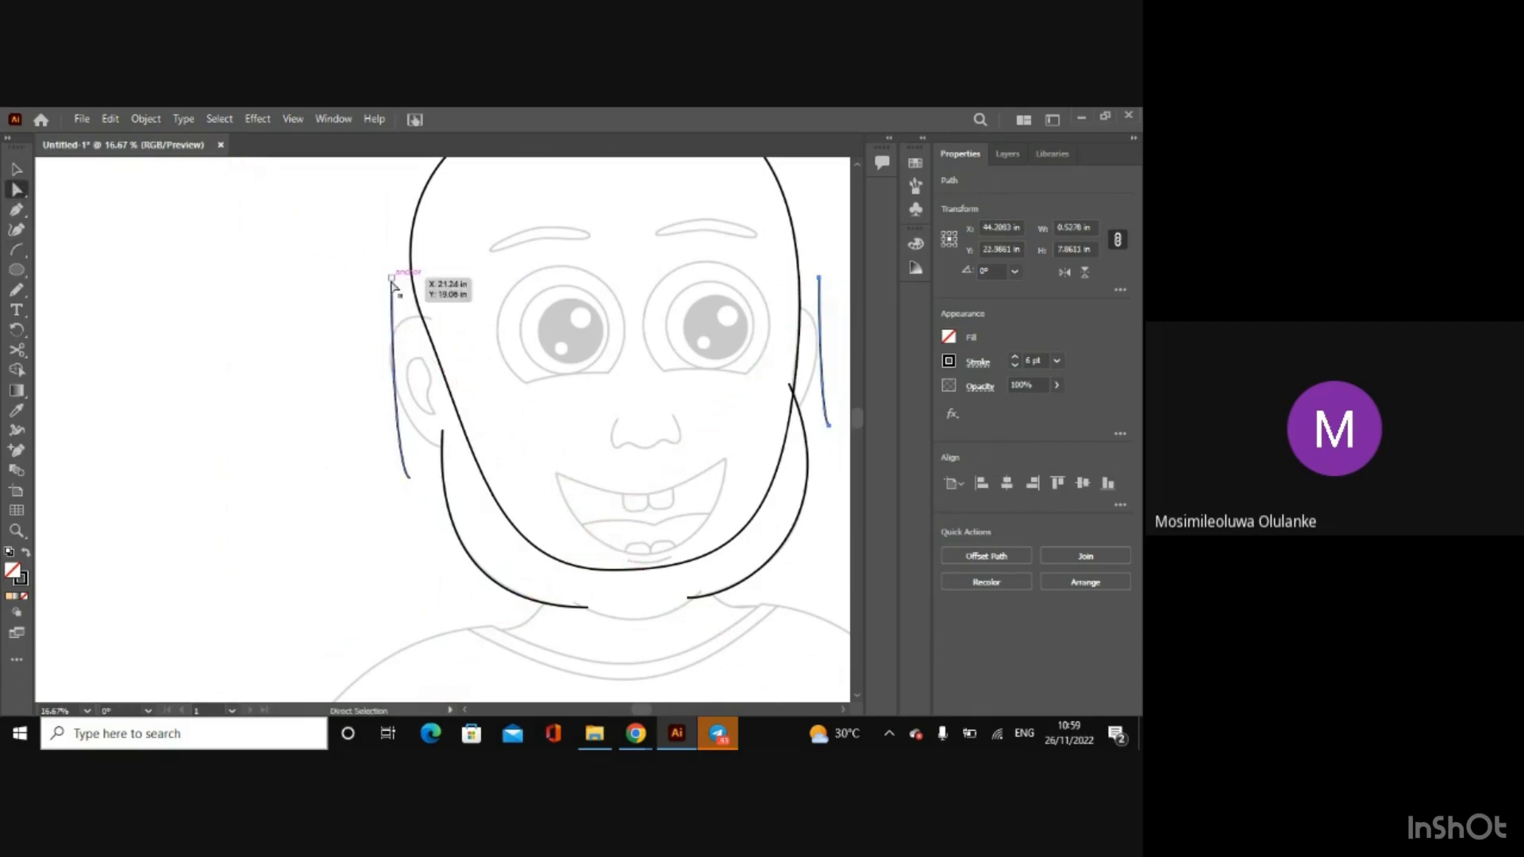
drag(392, 279, 435, 319)
drag(435, 425, 350, 299)
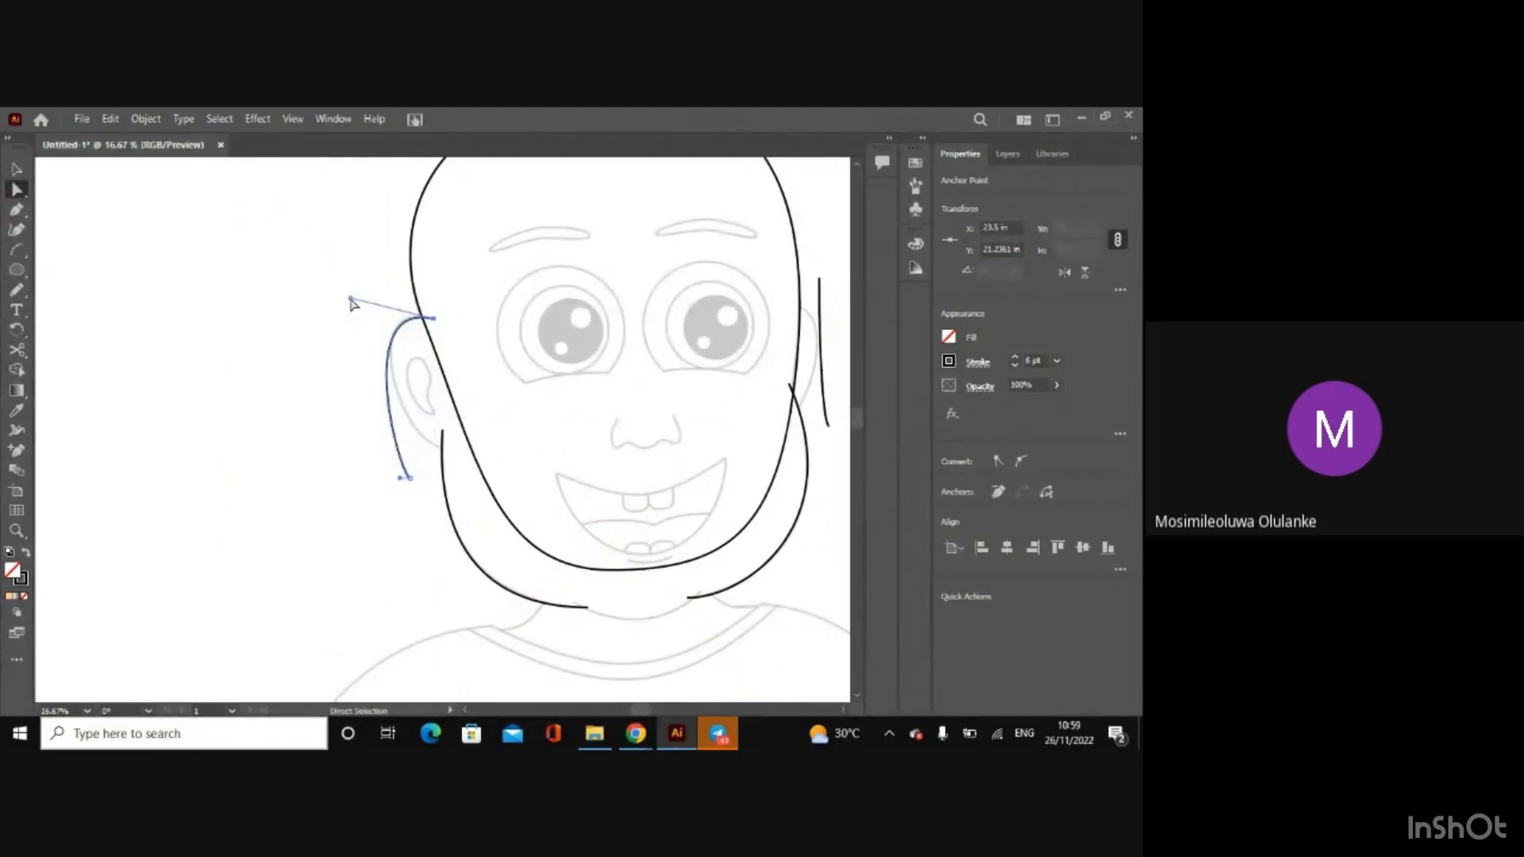
Step: Fit the left ear arc's lower end to the jaw line at about X 24.17, Y 28.11 in and adjust its curve handle
key(ctrl+plus)
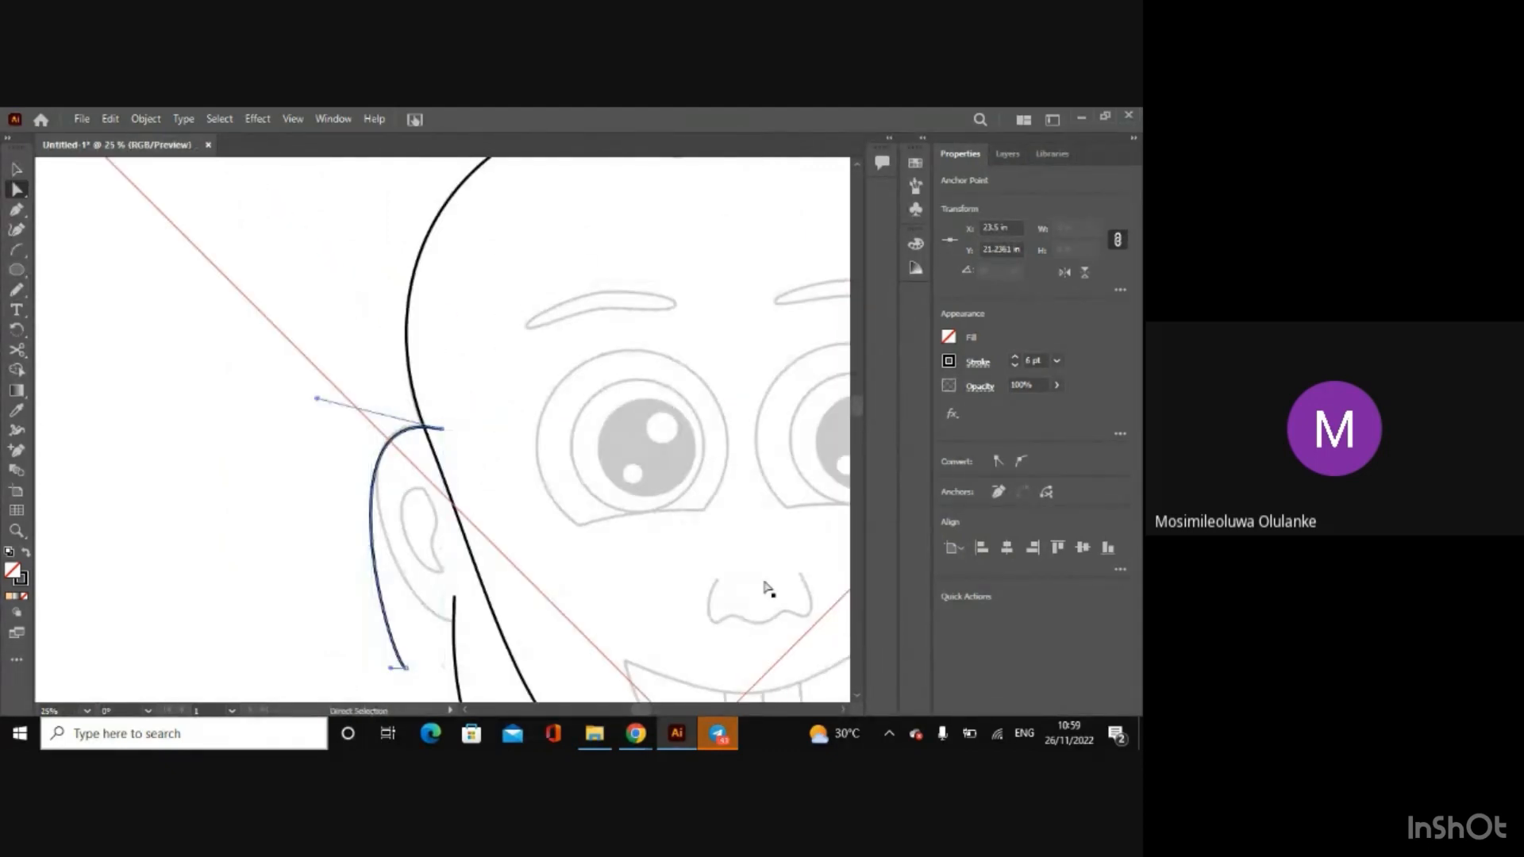
scroll(859, 697, down, 2)
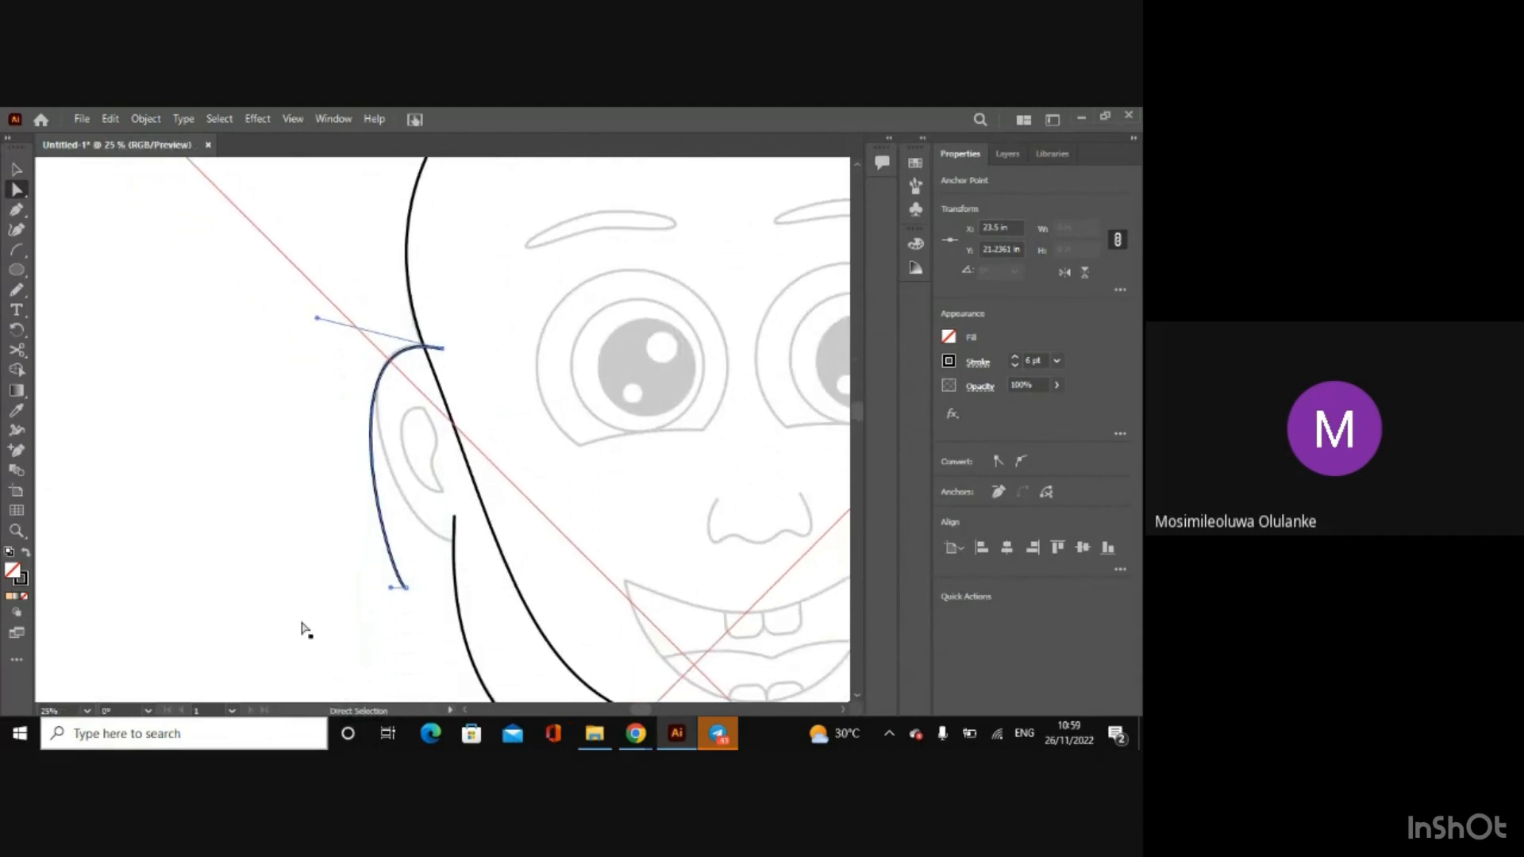
drag(407, 588, 400, 549)
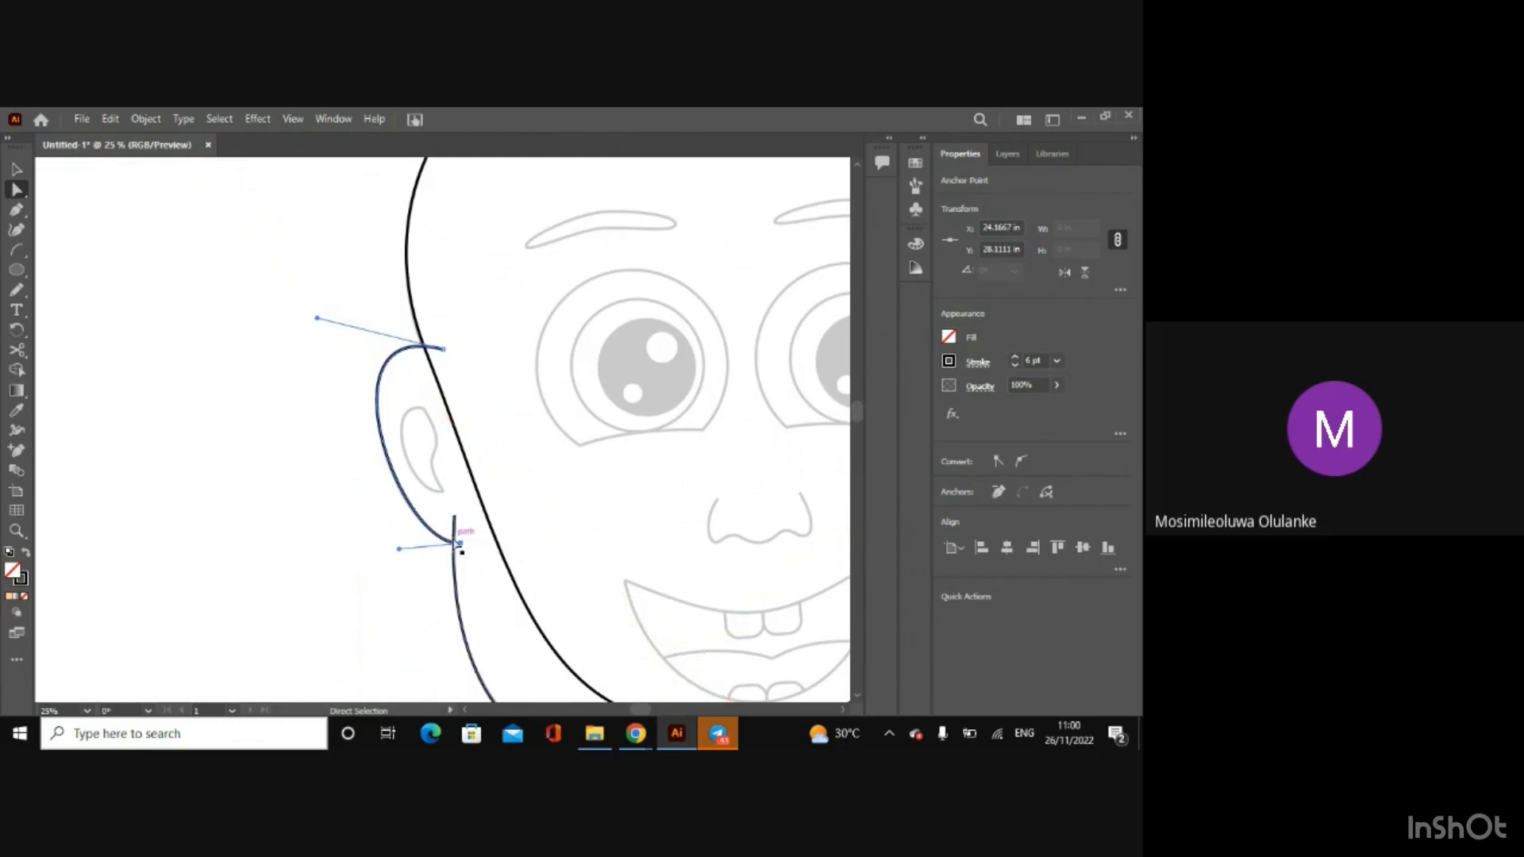
Step: Move the left ear arc's lower end to about X 24.4, Y 28.11 in and pull its curve handle slightly downward
drag(464, 552, 399, 560)
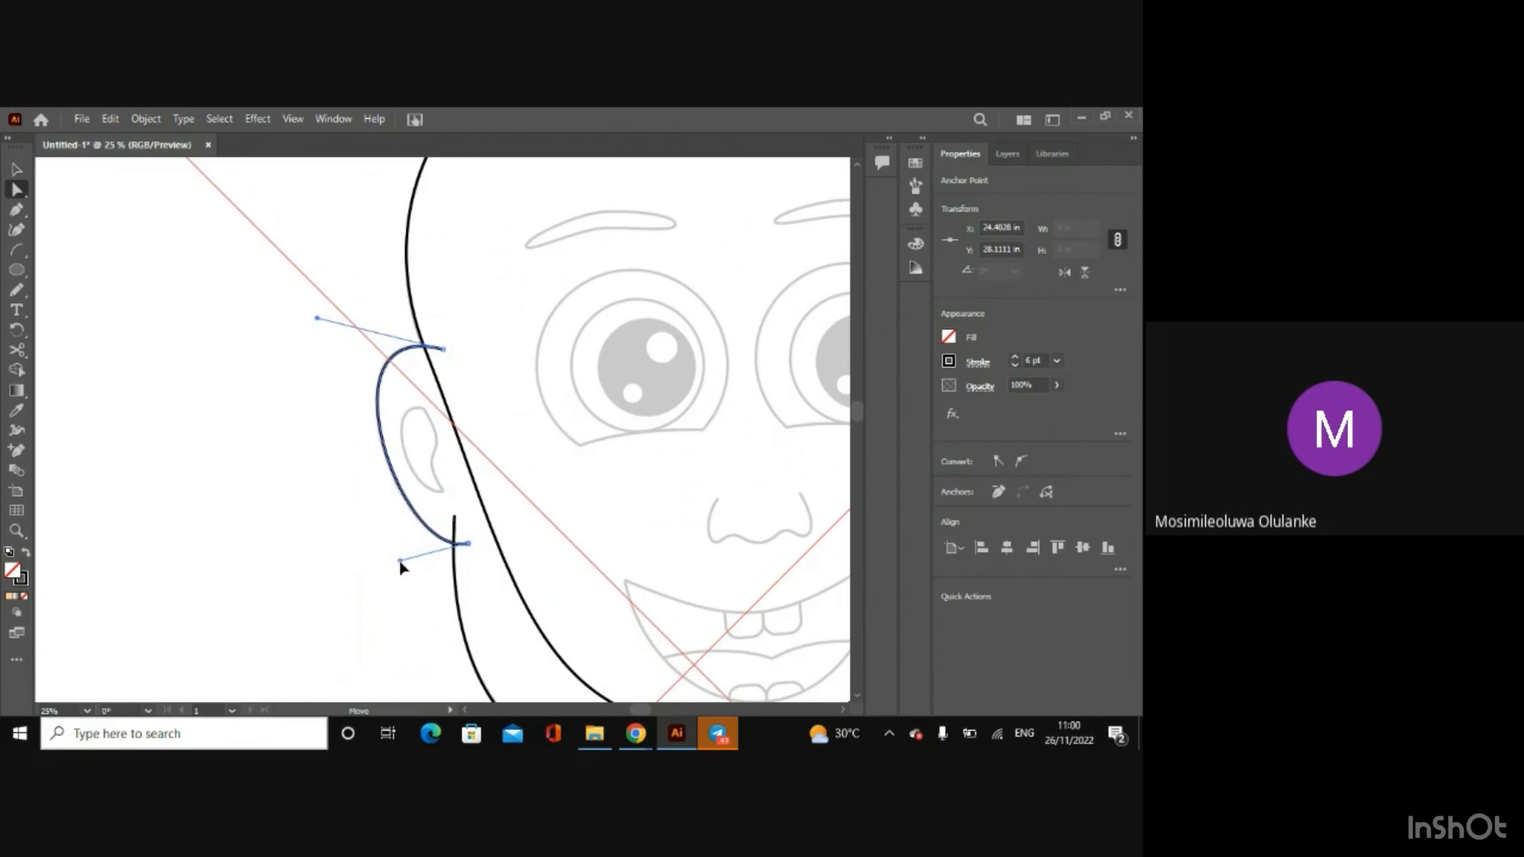
Step: Move the right ear arc's upper end to the top of the ear, about X 42.53, Y 20.49 in, and bend its handle outward
click(843, 710)
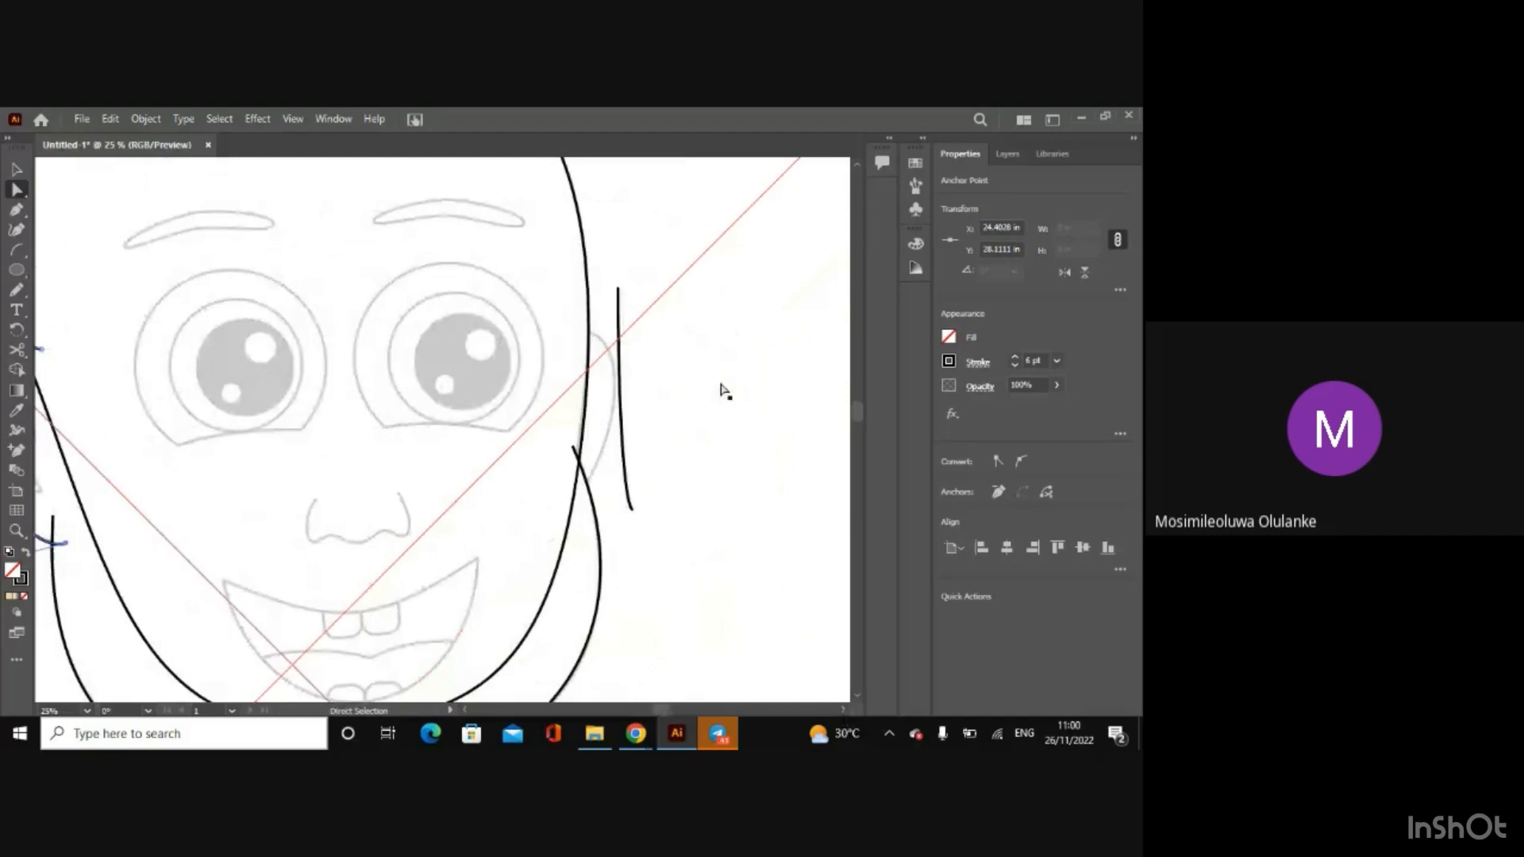
click(619, 289)
drag(620, 289, 579, 335)
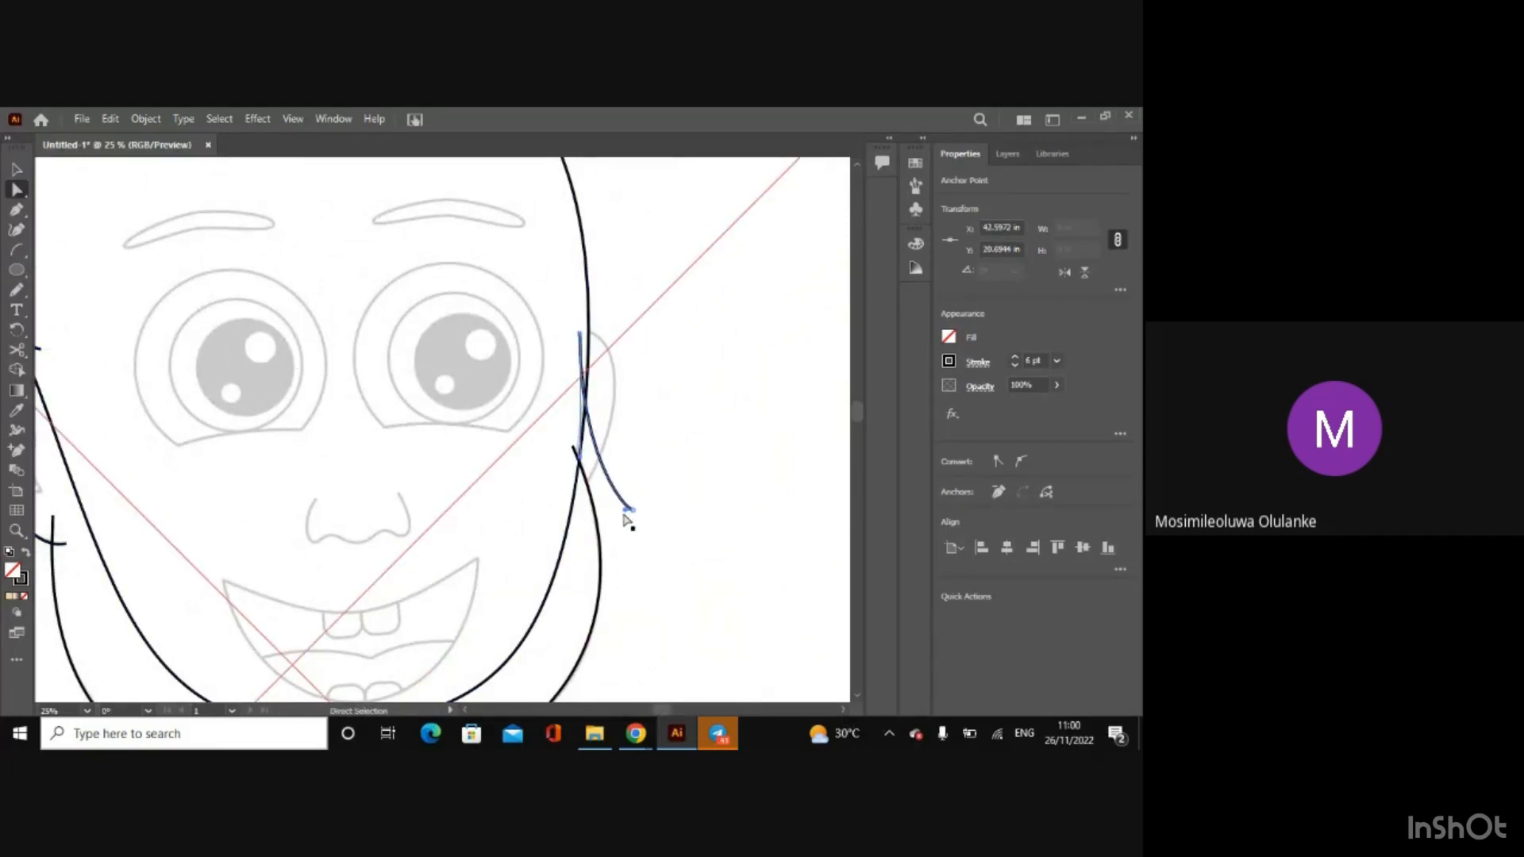
drag(585, 447, 583, 332)
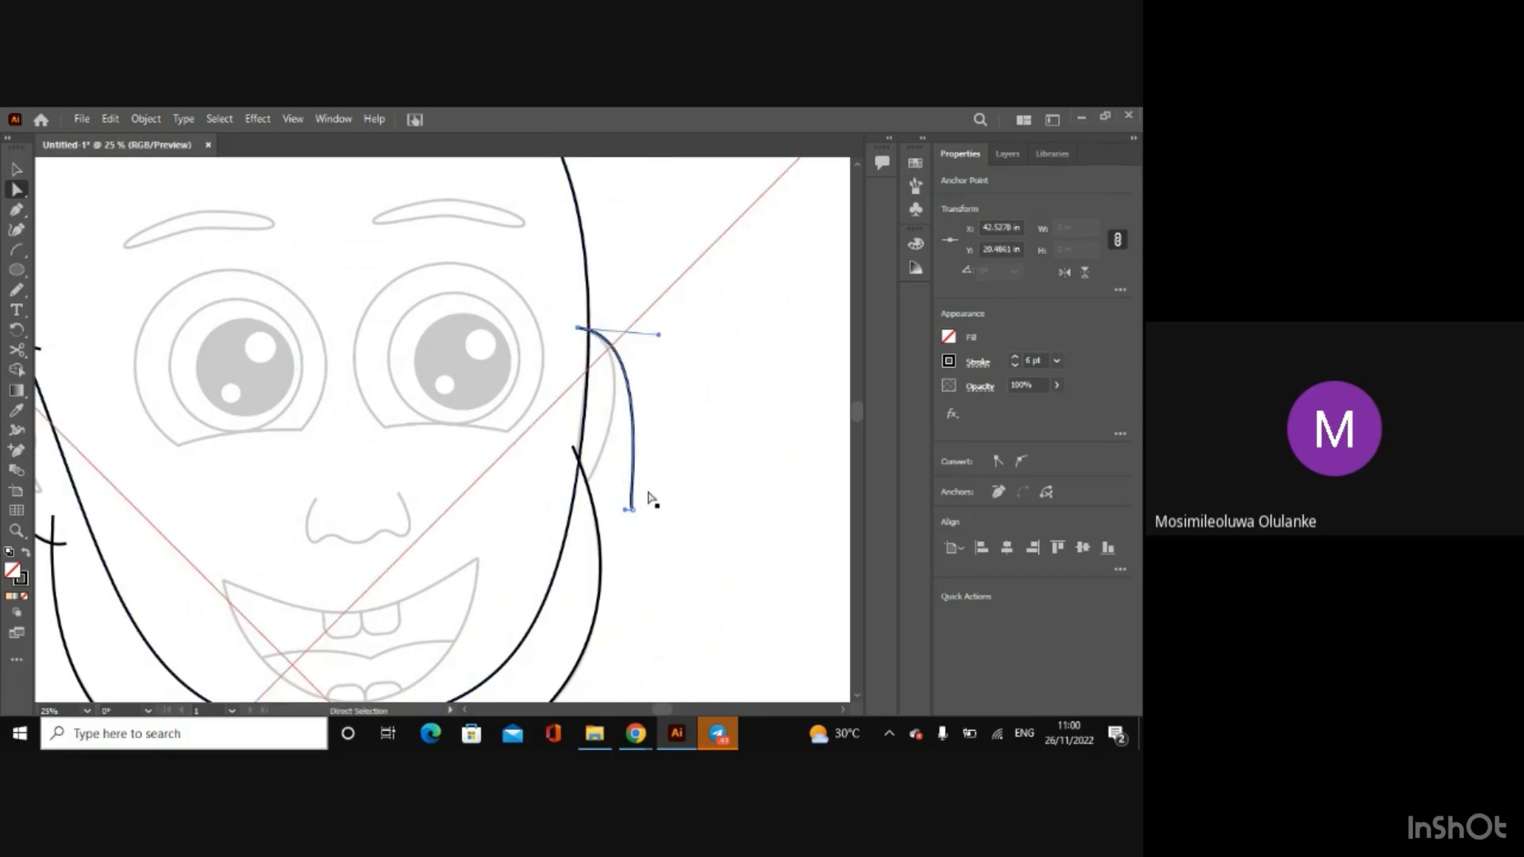
Step: Fit the right ear arc's lower end to the ear's base at the jaw line, about X 42.57, Y 26.33 in
drag(631, 510, 580, 502)
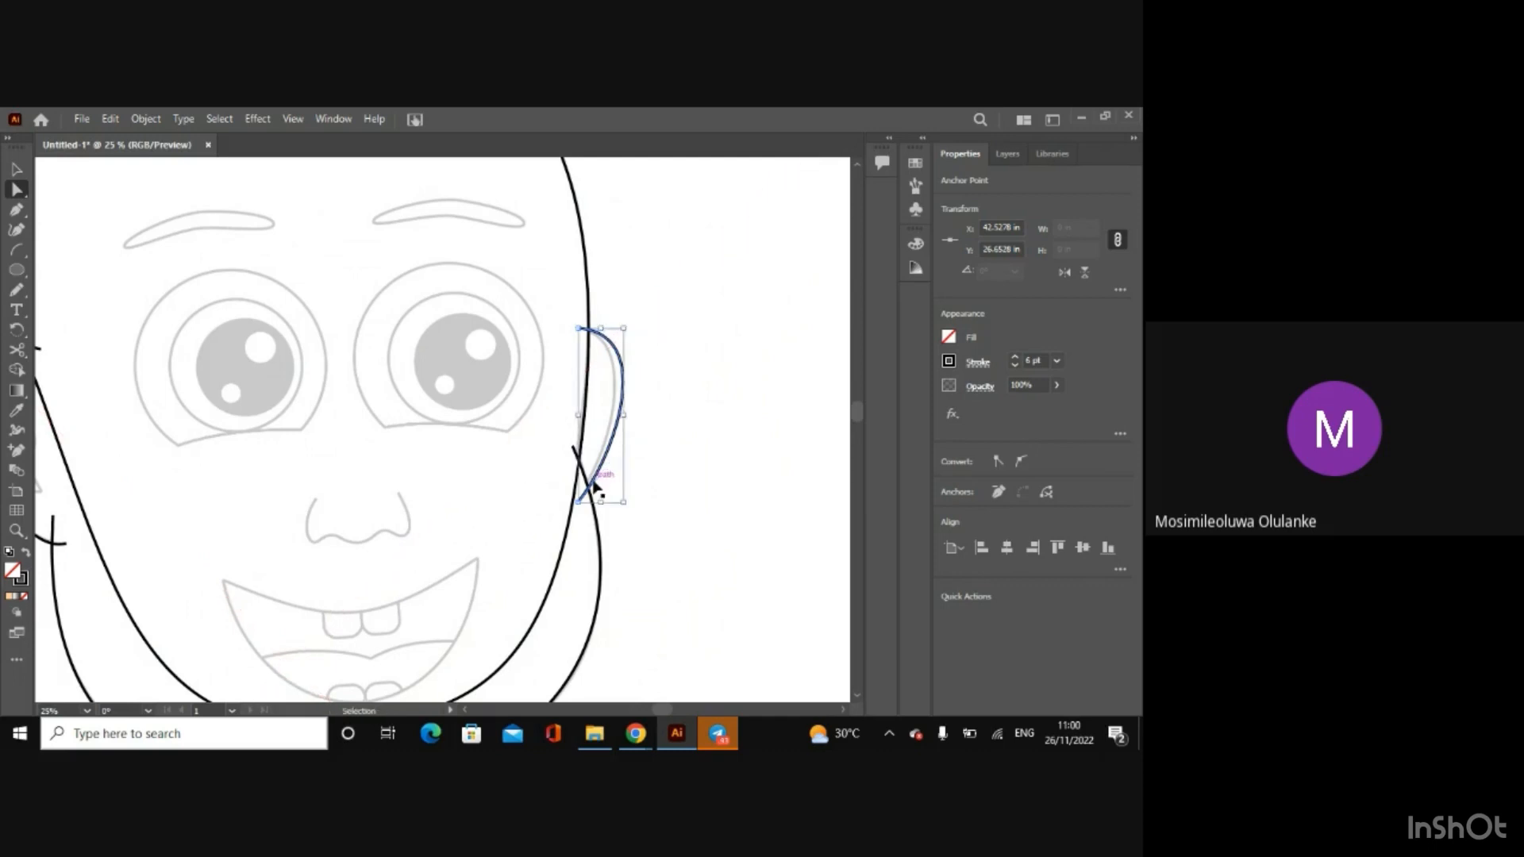
key(ctrl+plus)
key(ctrl+plus)
drag(443, 429, 445, 413)
key(ctrl+minus)
key(ctrl+minus)
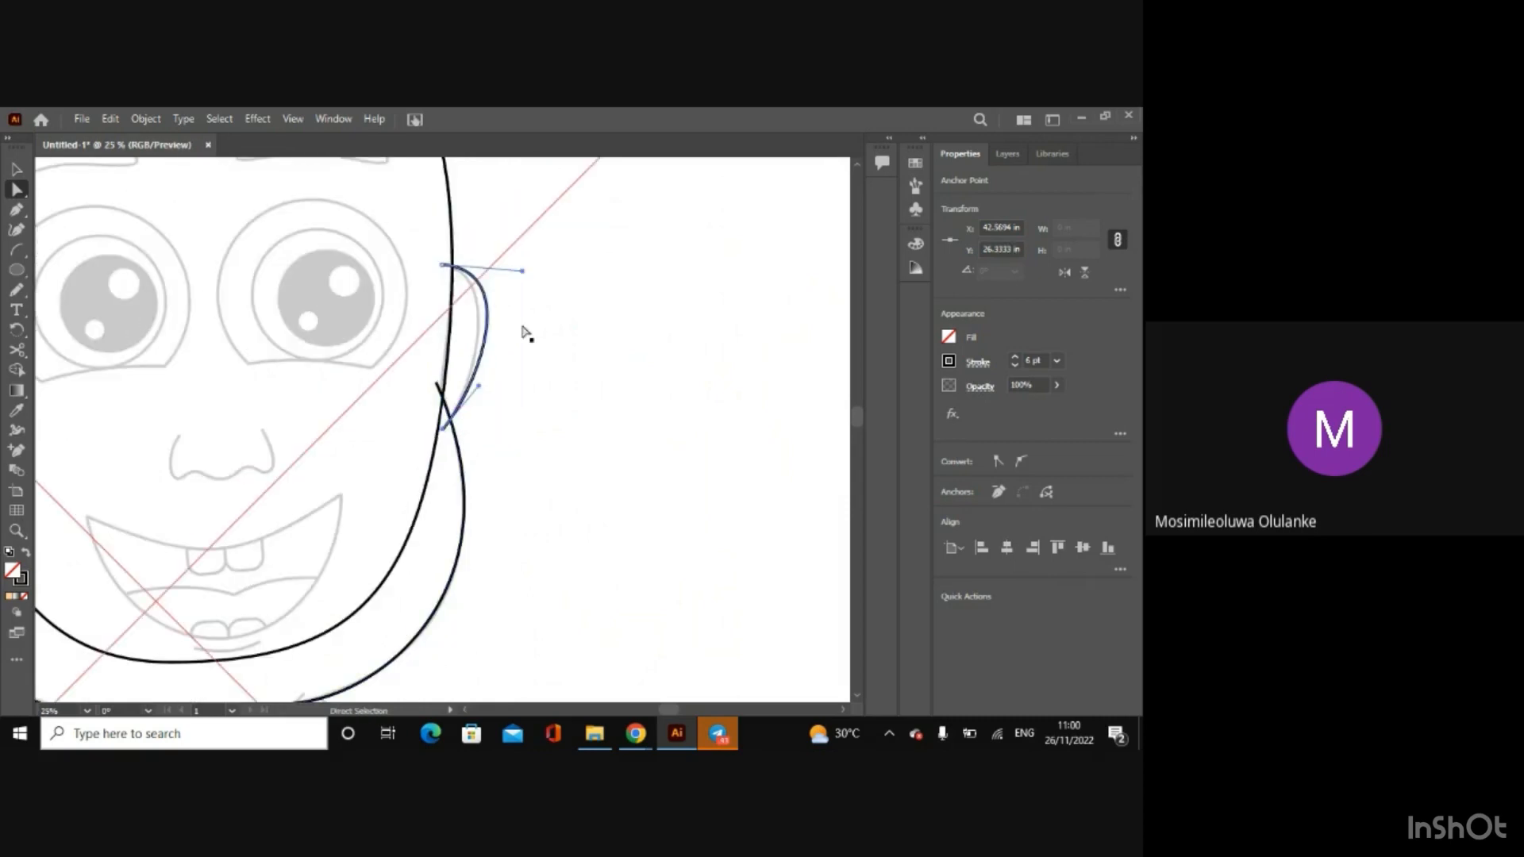
Step: Pull both curve handles of the right ear arc inward to match the sketched ear
drag(528, 276, 512, 282)
drag(478, 388, 471, 388)
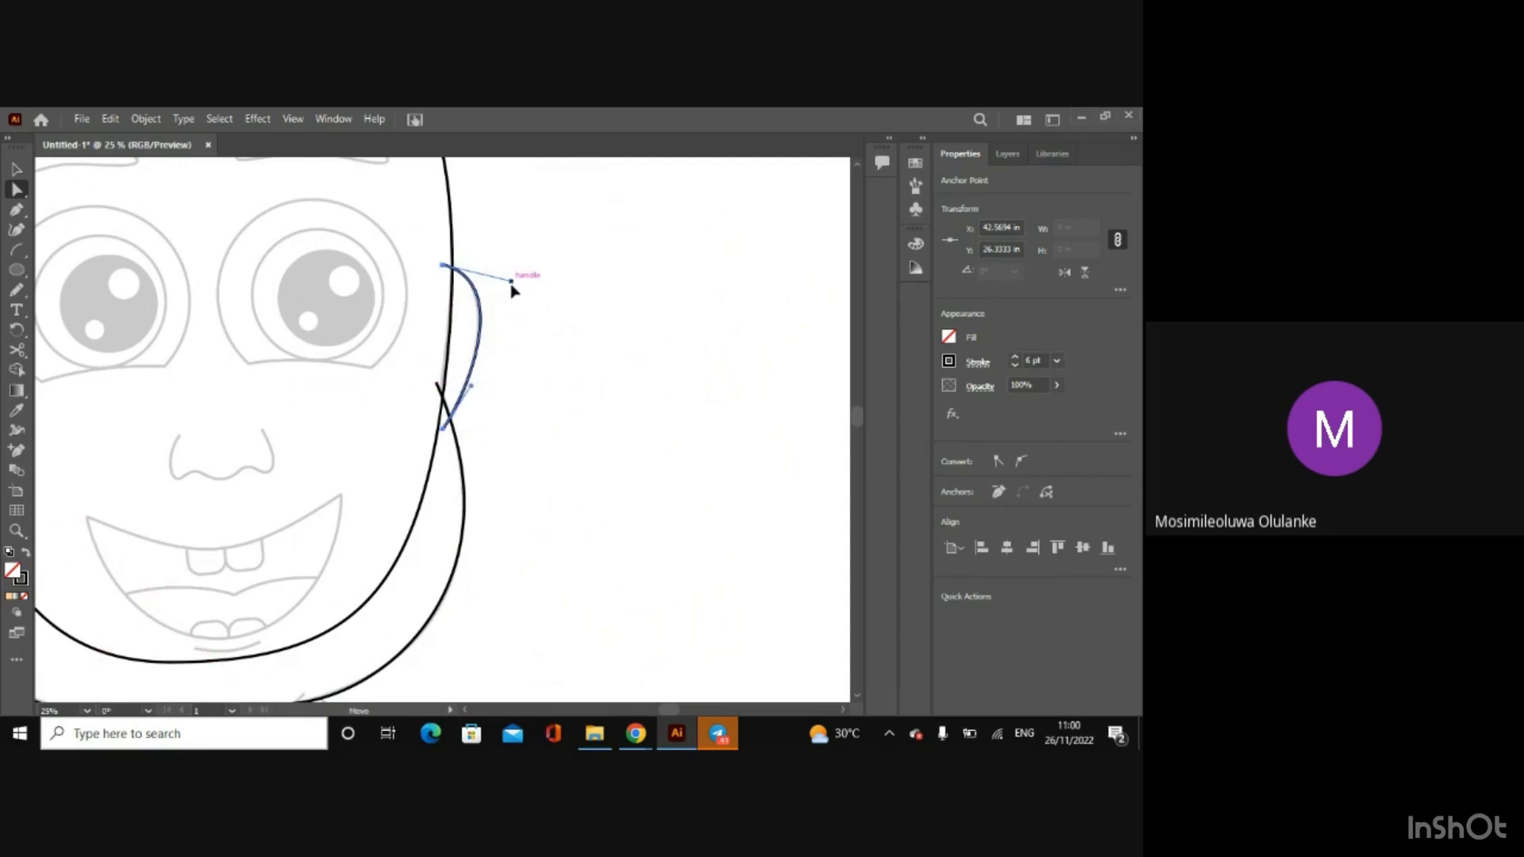
drag(514, 283, 509, 289)
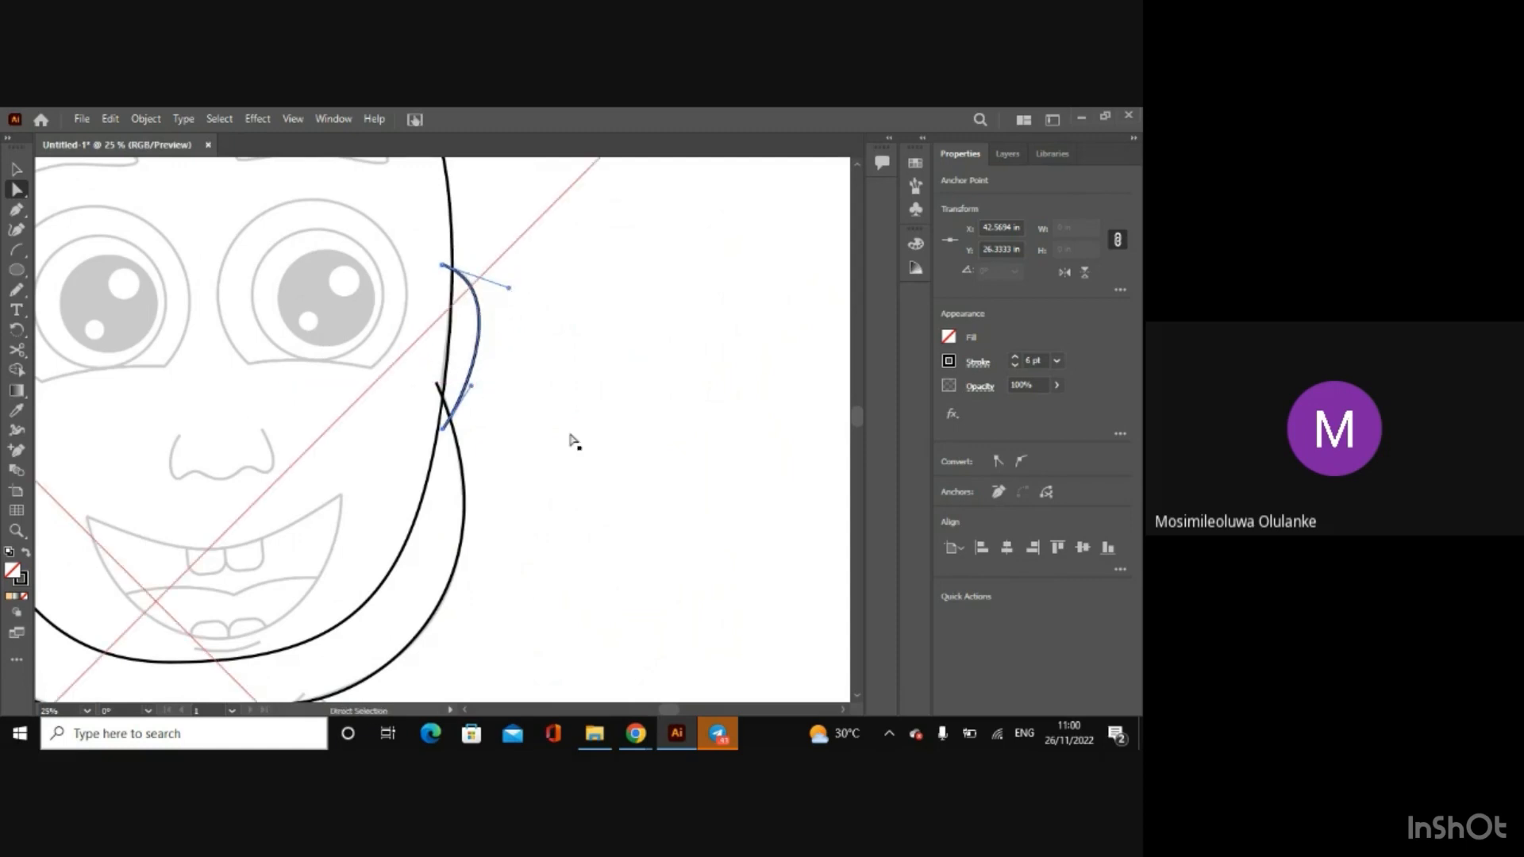
Step: Draw a nearly flat arc below the gap between the two jaw arcs, about 6.8 × 0.1 in
key(ctrl+minus)
key(ctrl+minus)
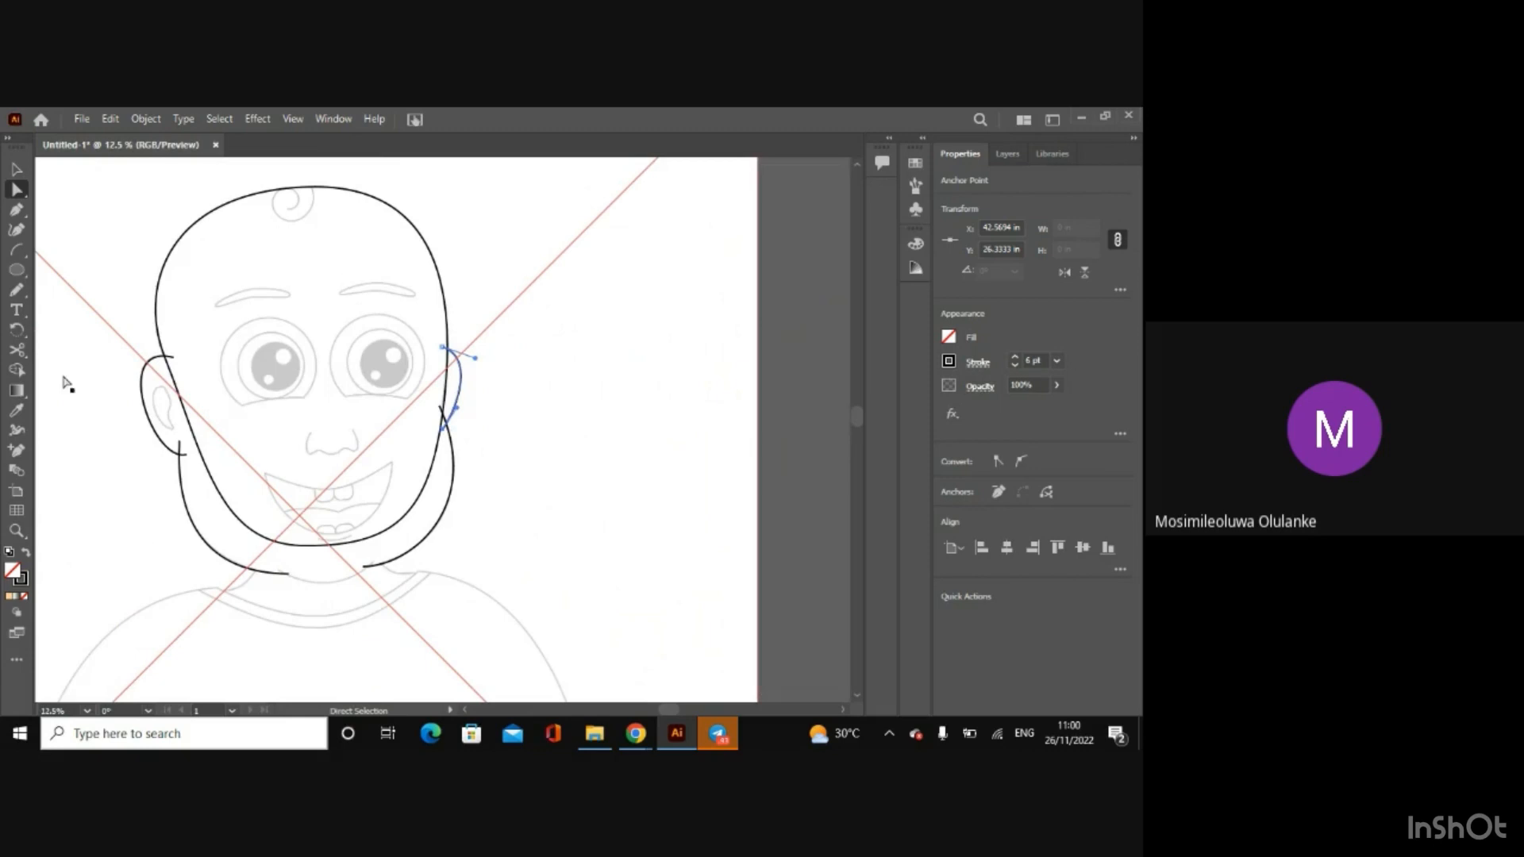
click(16, 250)
drag(280, 586, 377, 585)
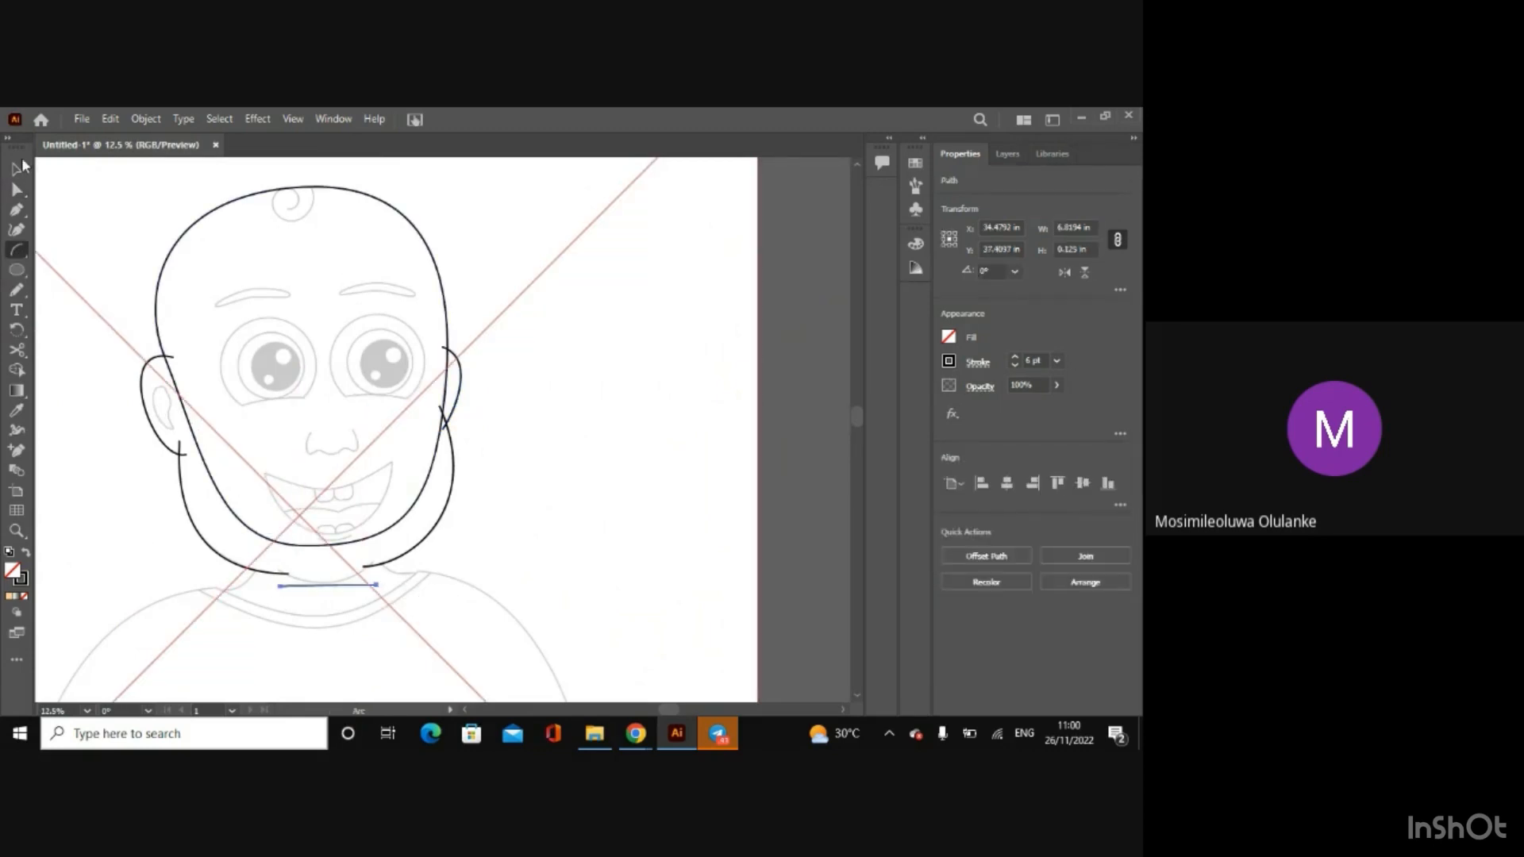
Step: Move the chin arc's left end to the left jaw line, about X 30.94, Y 36.29 in, and pull its curve downward
click(16, 191)
key(ctrl+plus)
key(ctrl+plus)
key(ctrl+plus)
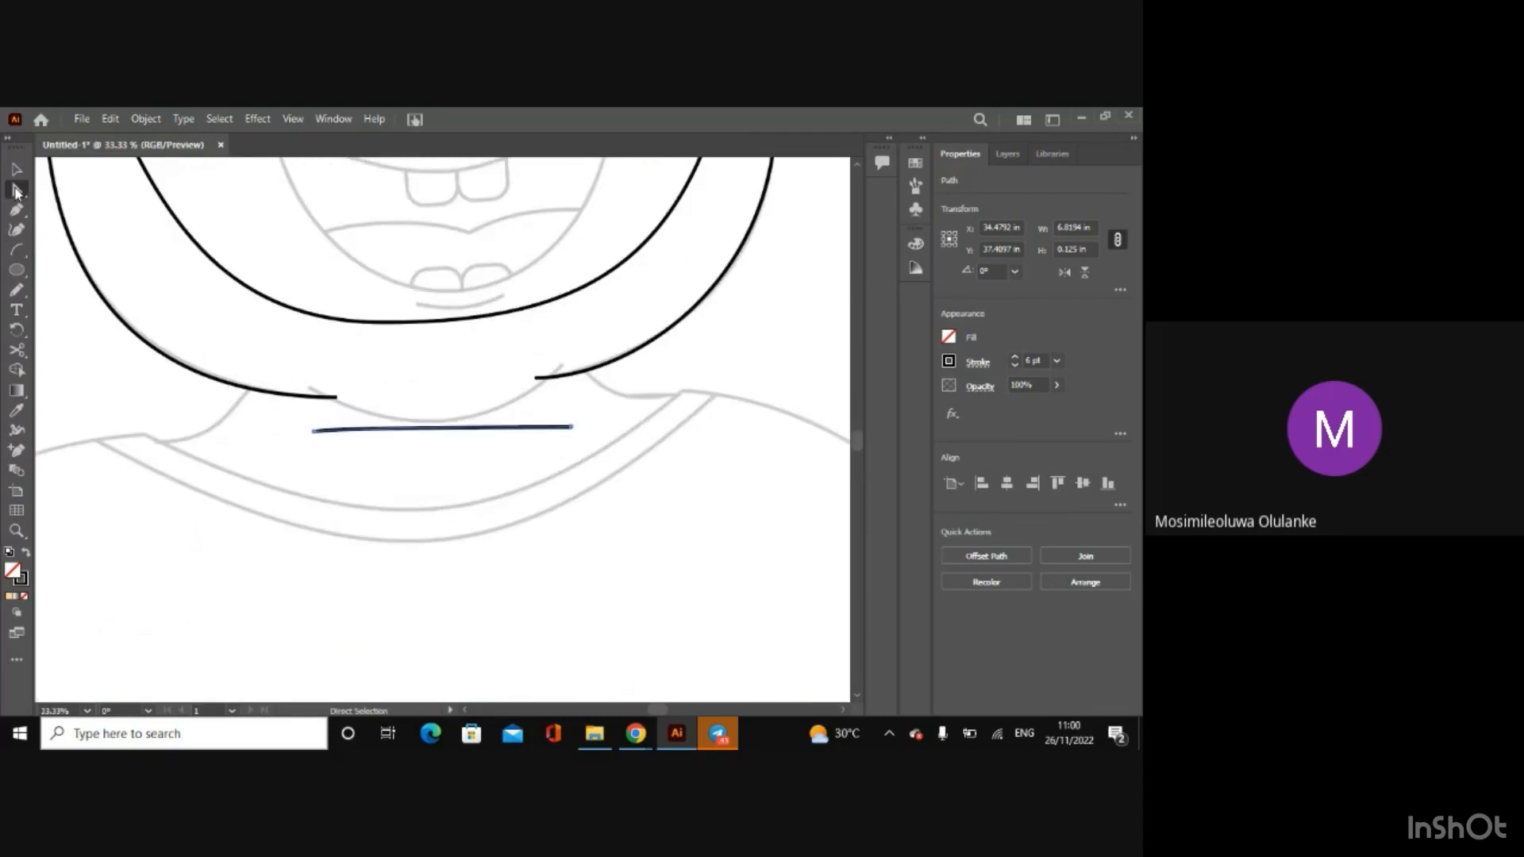
drag(315, 431, 314, 411)
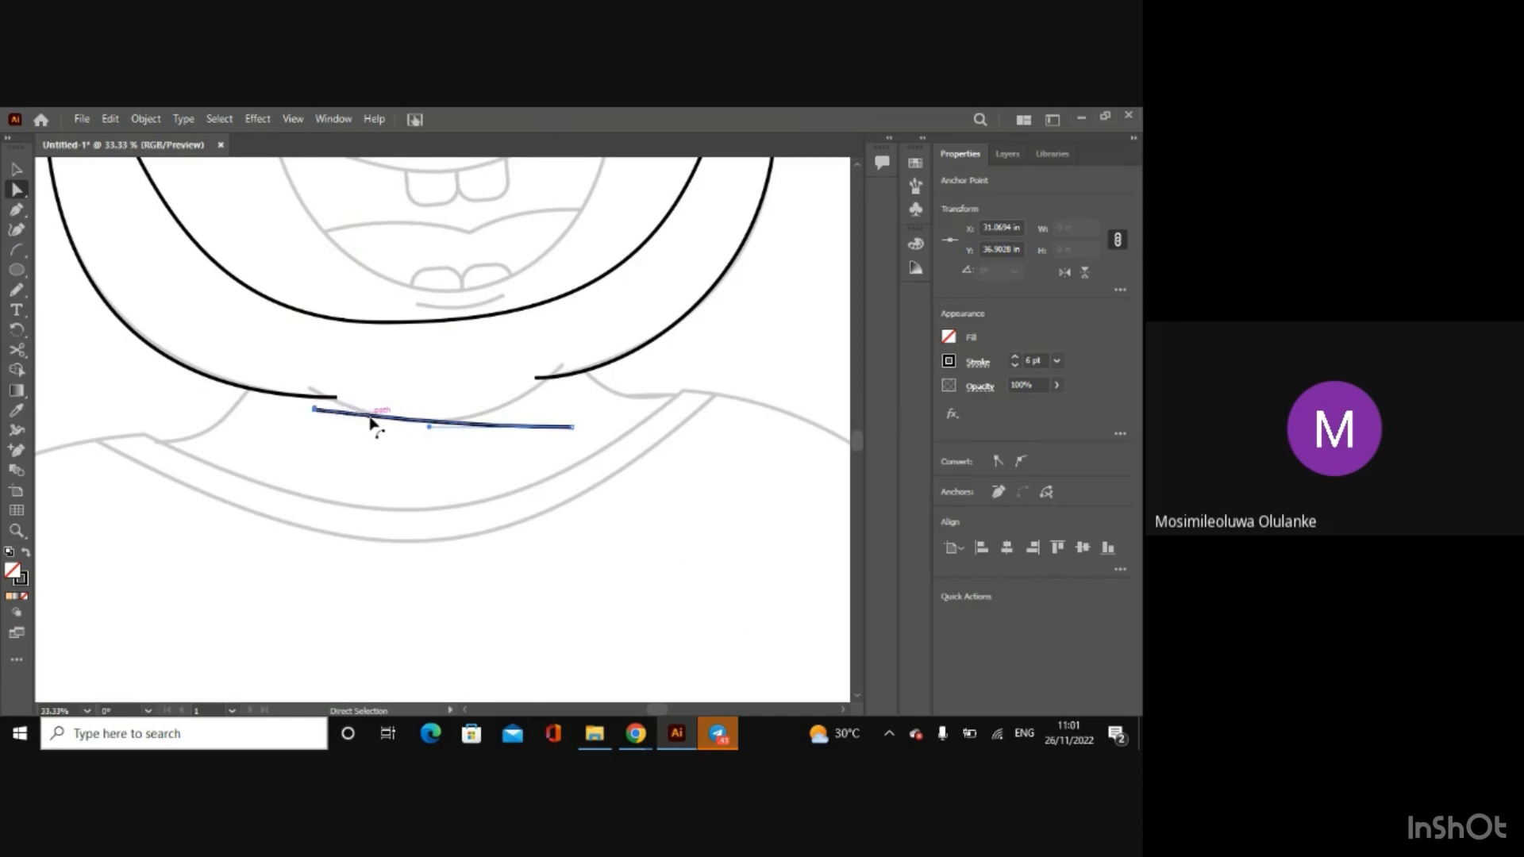
drag(371, 422, 366, 454)
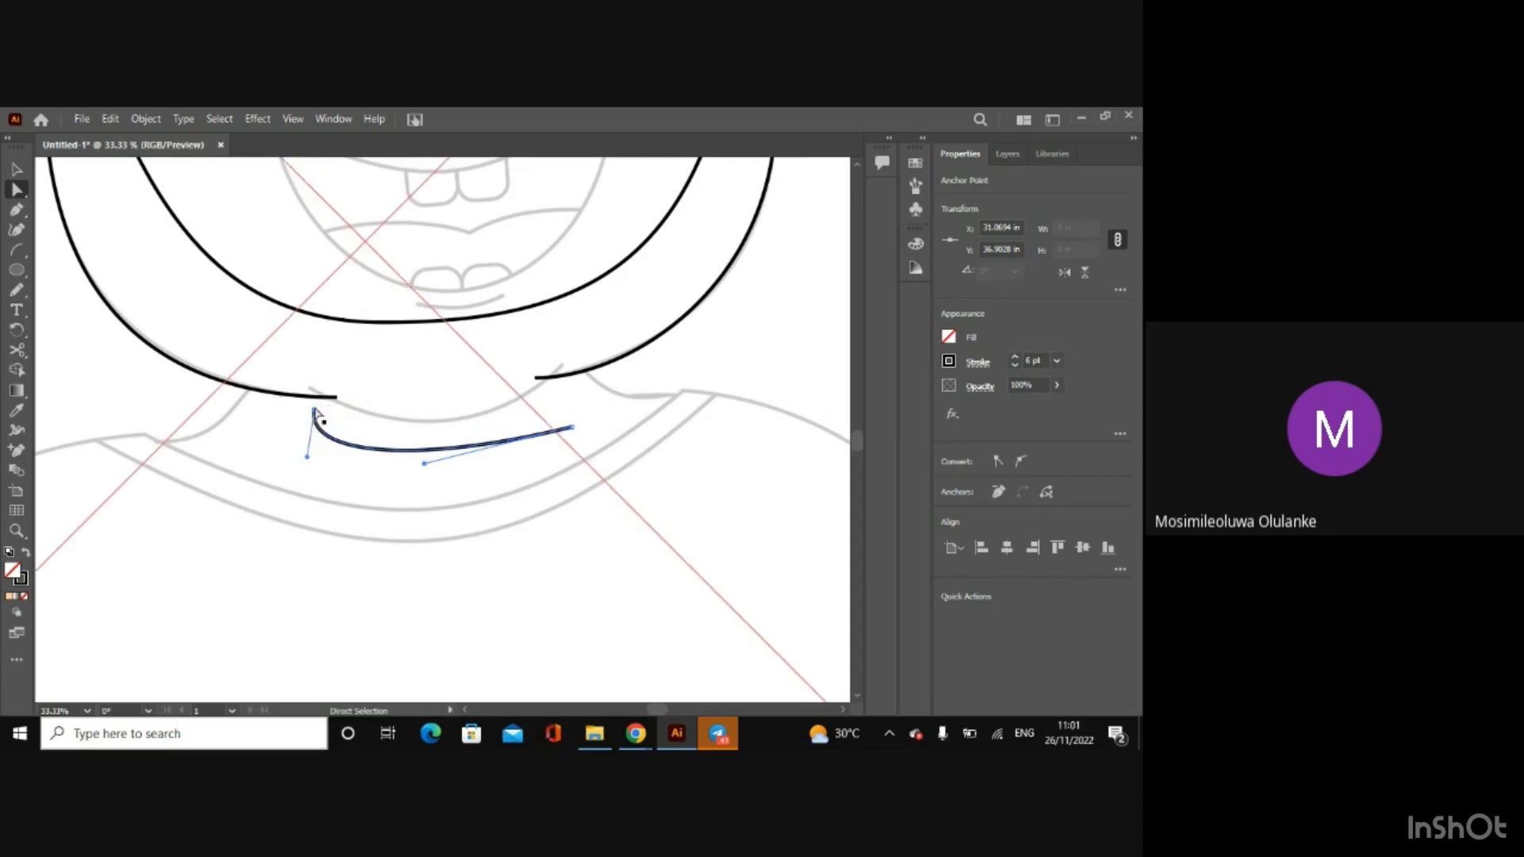
drag(315, 412, 310, 389)
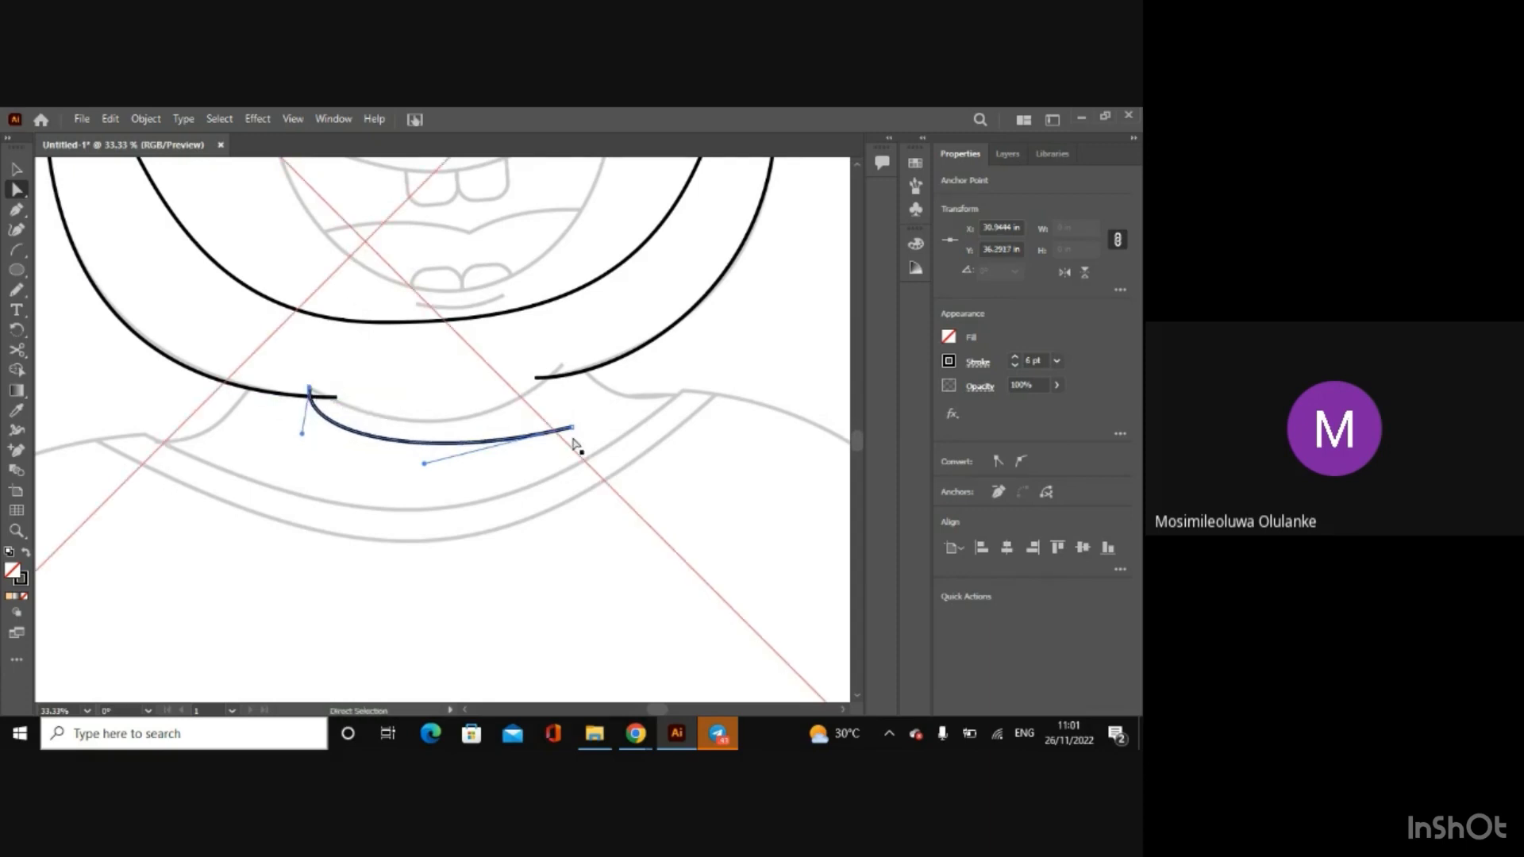
Step: Move the chin arc's right end to about X 37.61, Y 35.74 in and adjust both handles to follow the sketched line, leaving it deselected
drag(572, 428, 561, 369)
drag(414, 403, 497, 447)
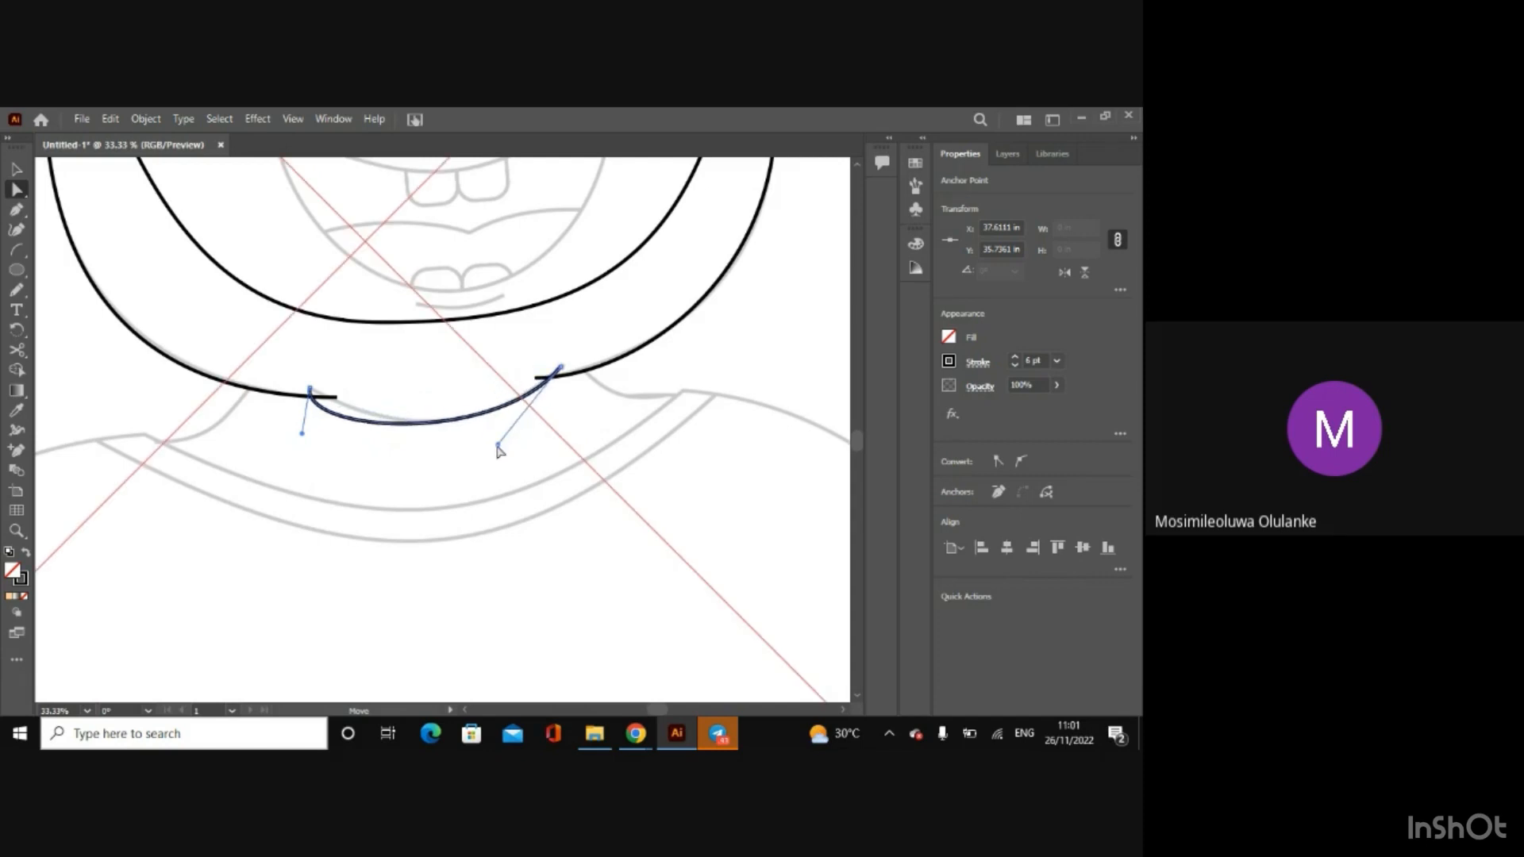
drag(302, 433, 367, 424)
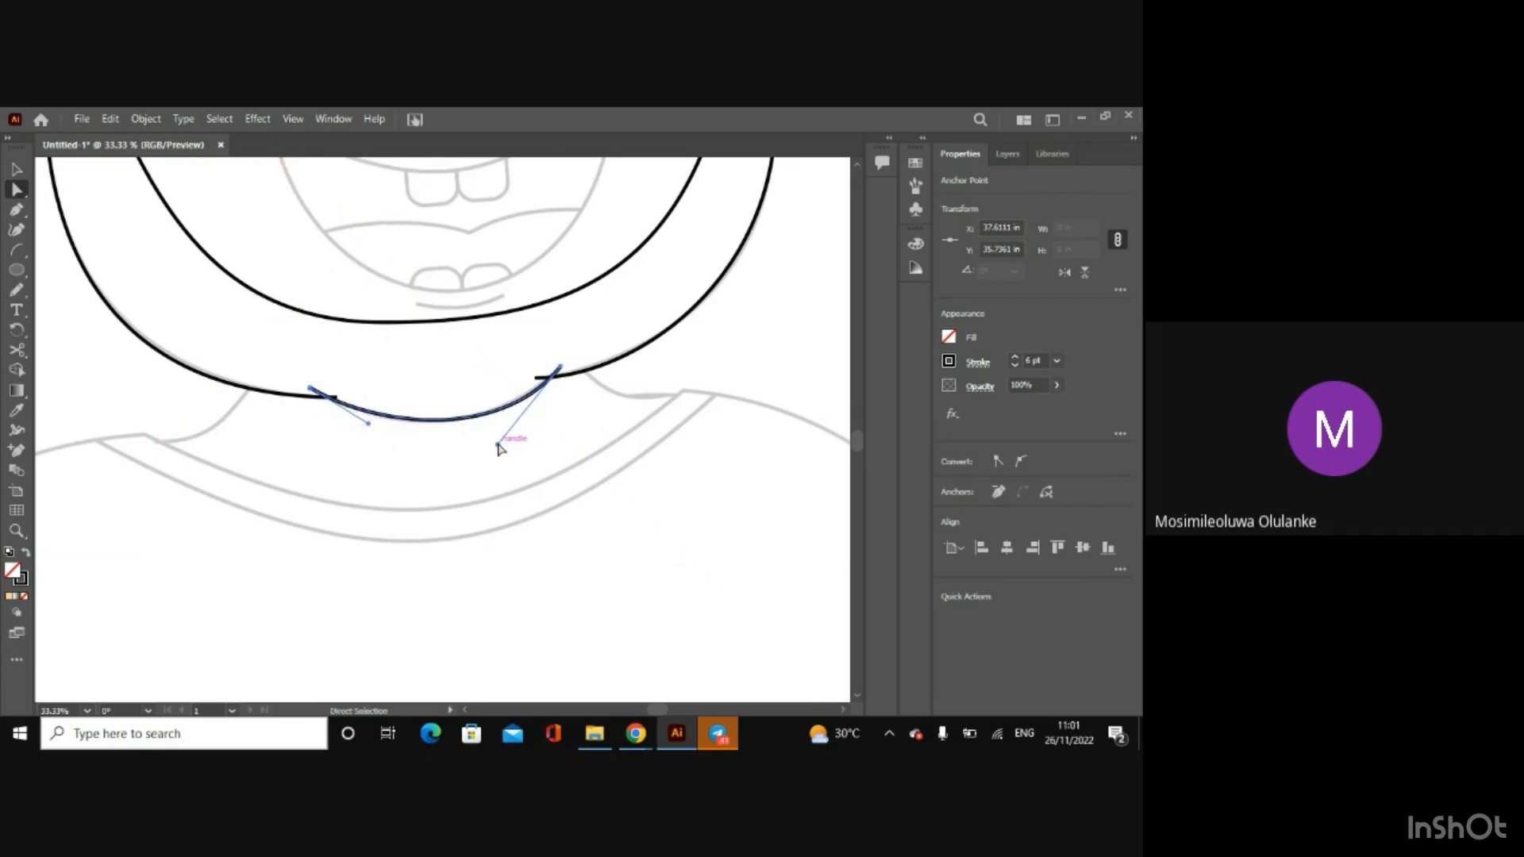
drag(500, 445, 494, 446)
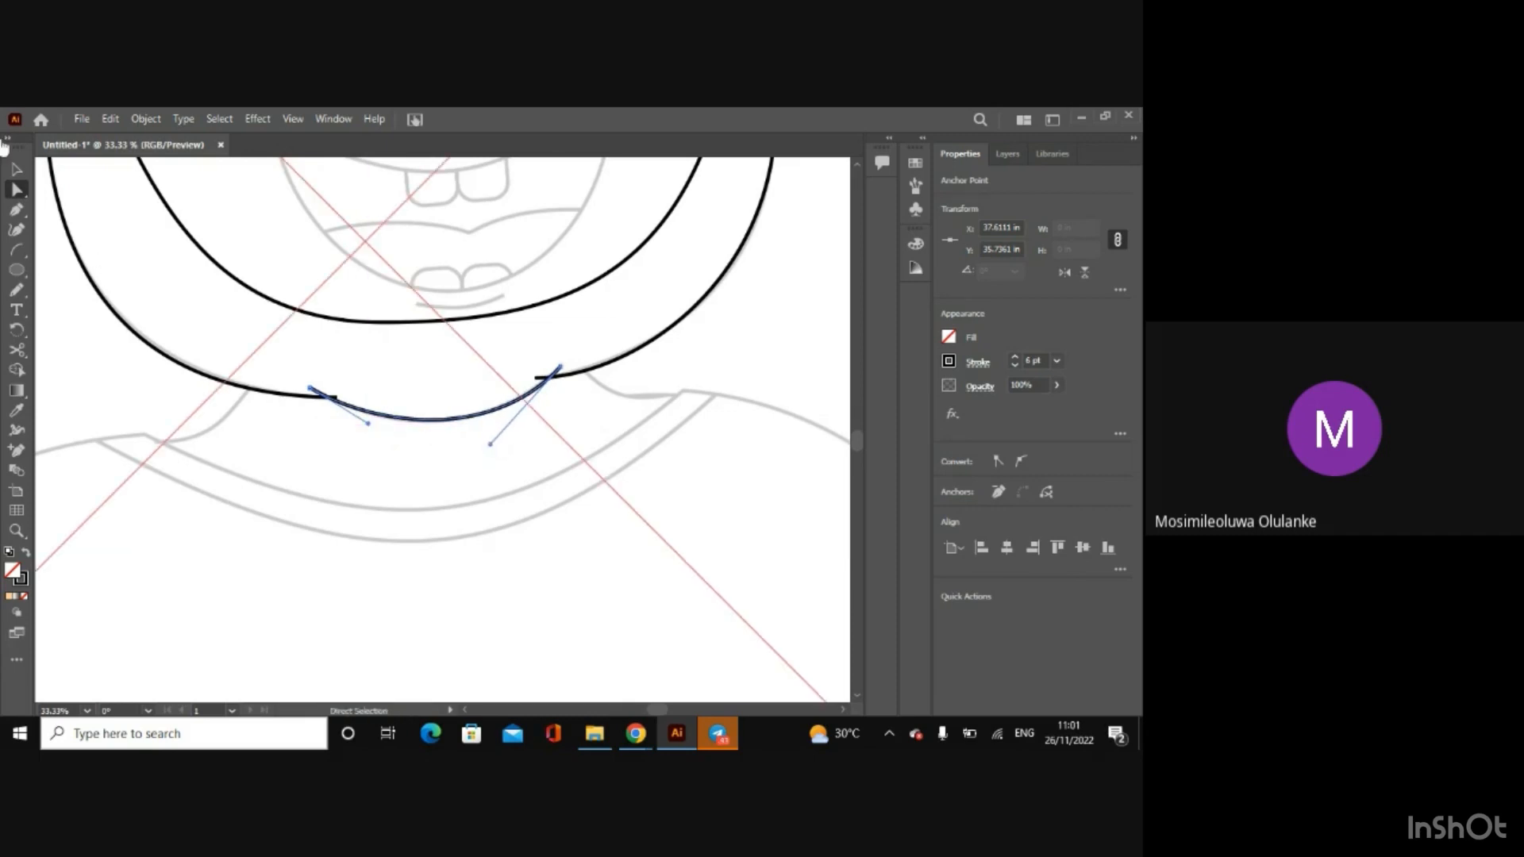
click(19, 170)
key(ctrl+minus)
key(ctrl+minus)
key(ctrl+minus)
key(ctrl+minus)
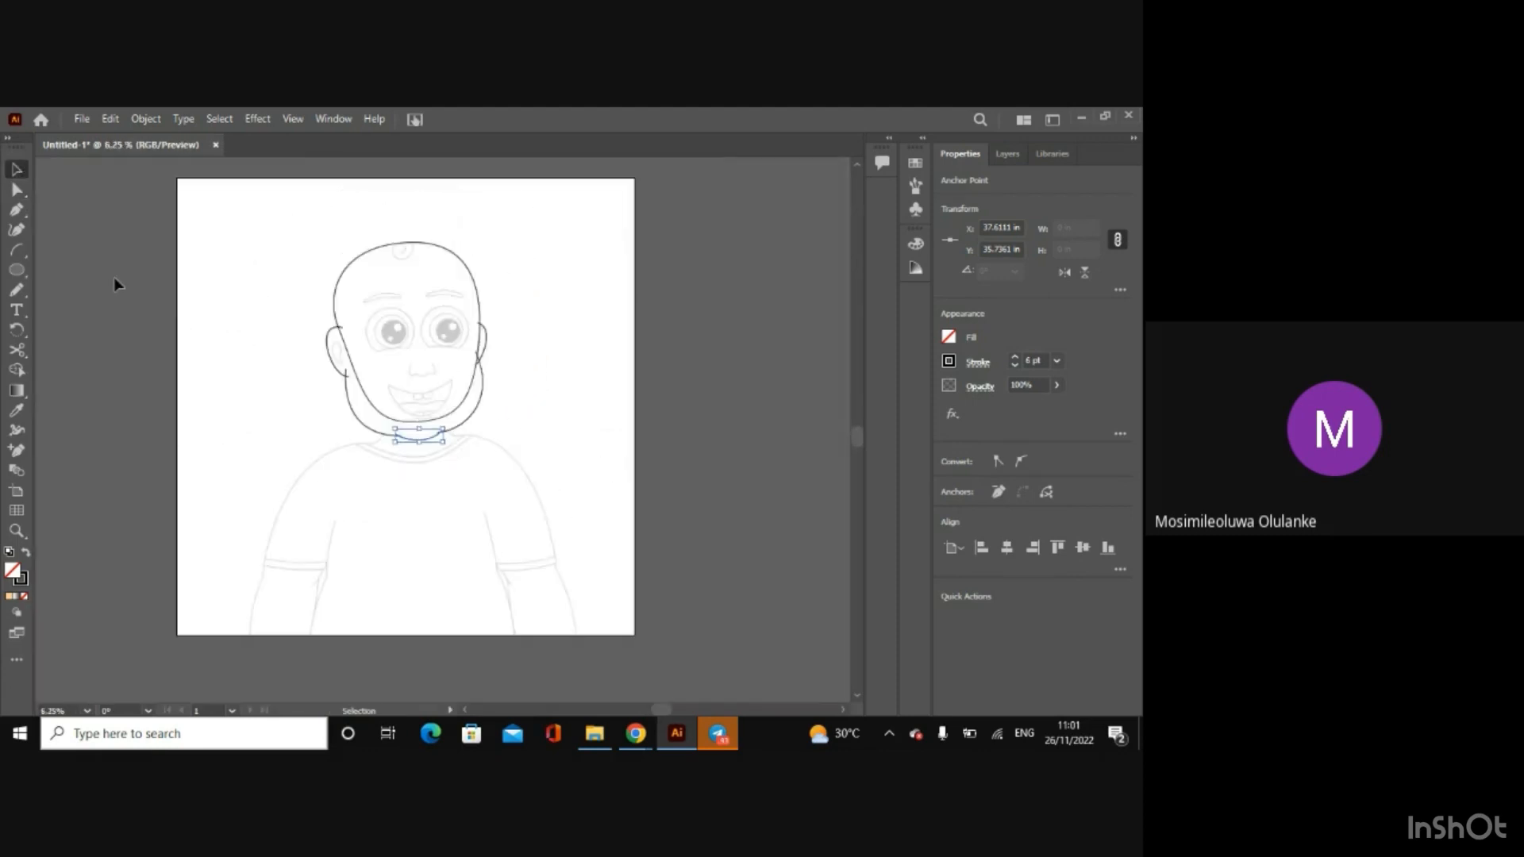
click(113, 277)
Step: Extend the chin arc's ends past the jaw arcs to about X 37.86, Y 35.58 in and X 30.74, Y 36.15 in, and lower its left handle
key(a)
key(ctrl+plus)
key(ctrl+plus)
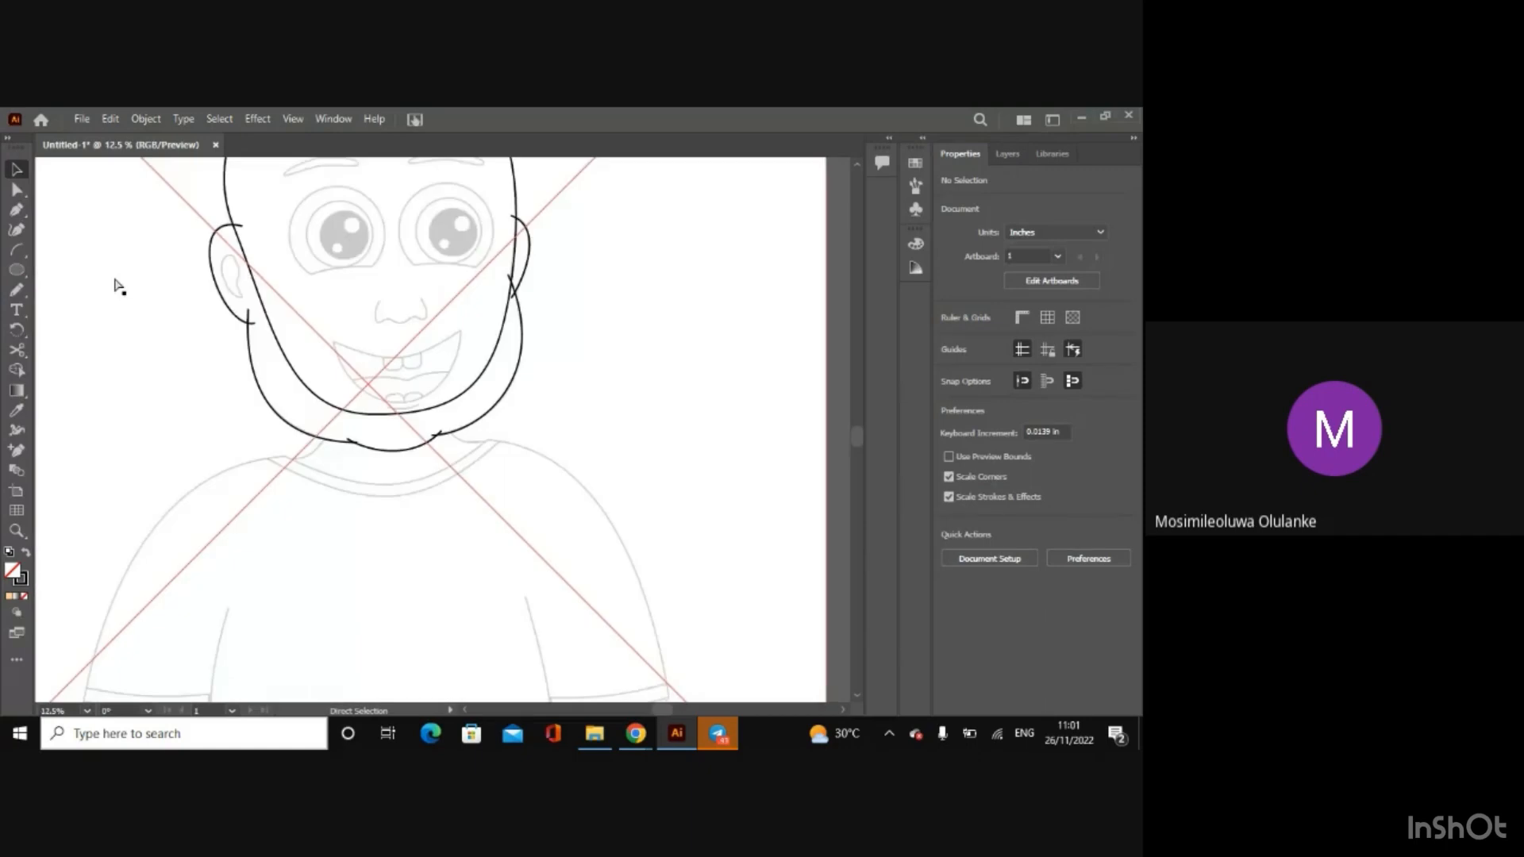
key(ctrl+plus)
key(ctrl+plus)
key(ctrl+plus)
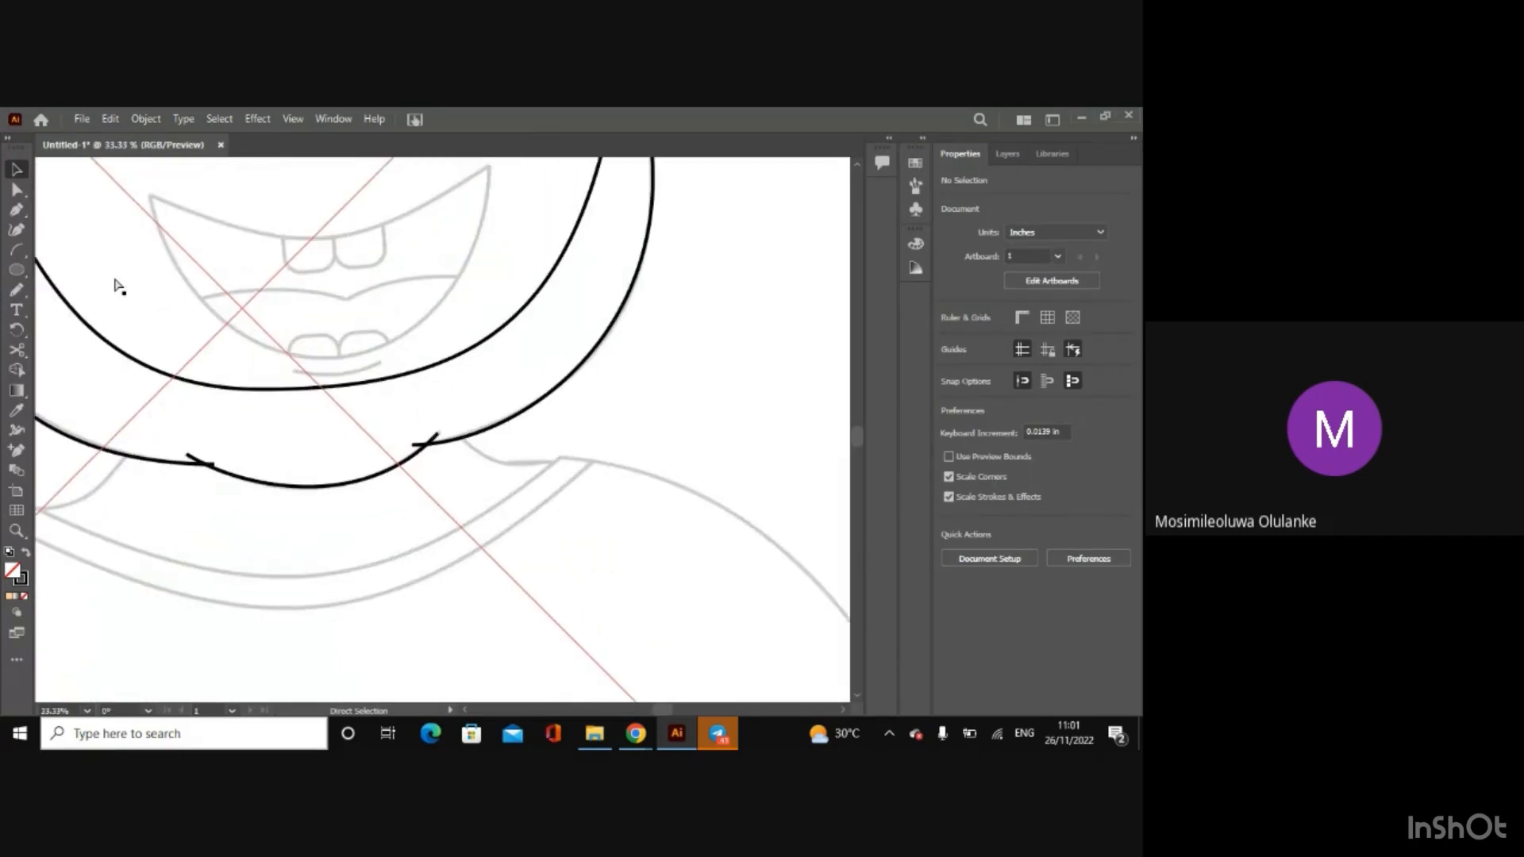
key(ctrl+plus)
key(a)
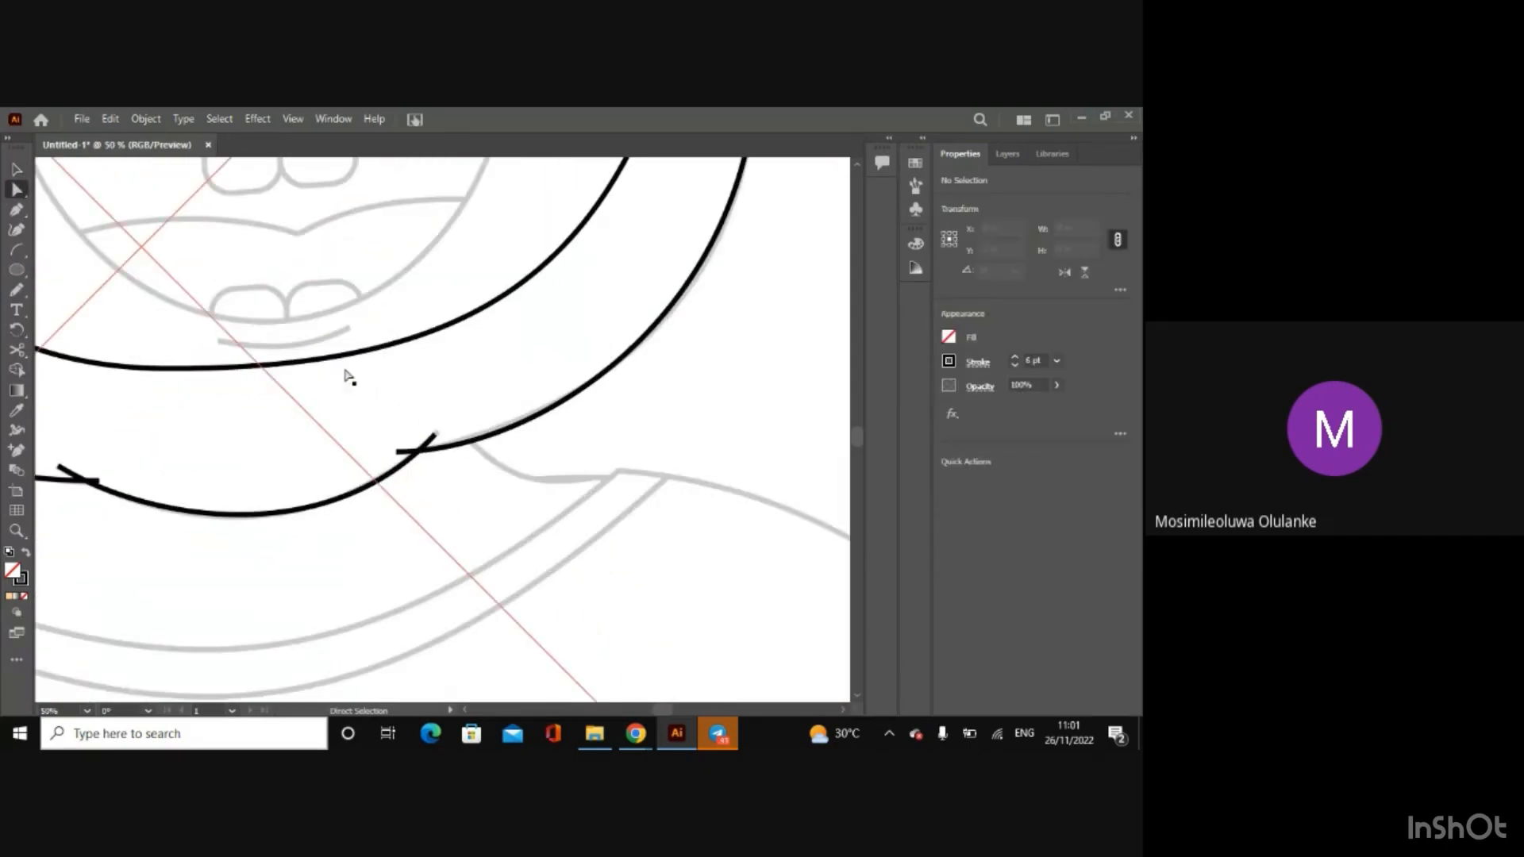
click(435, 435)
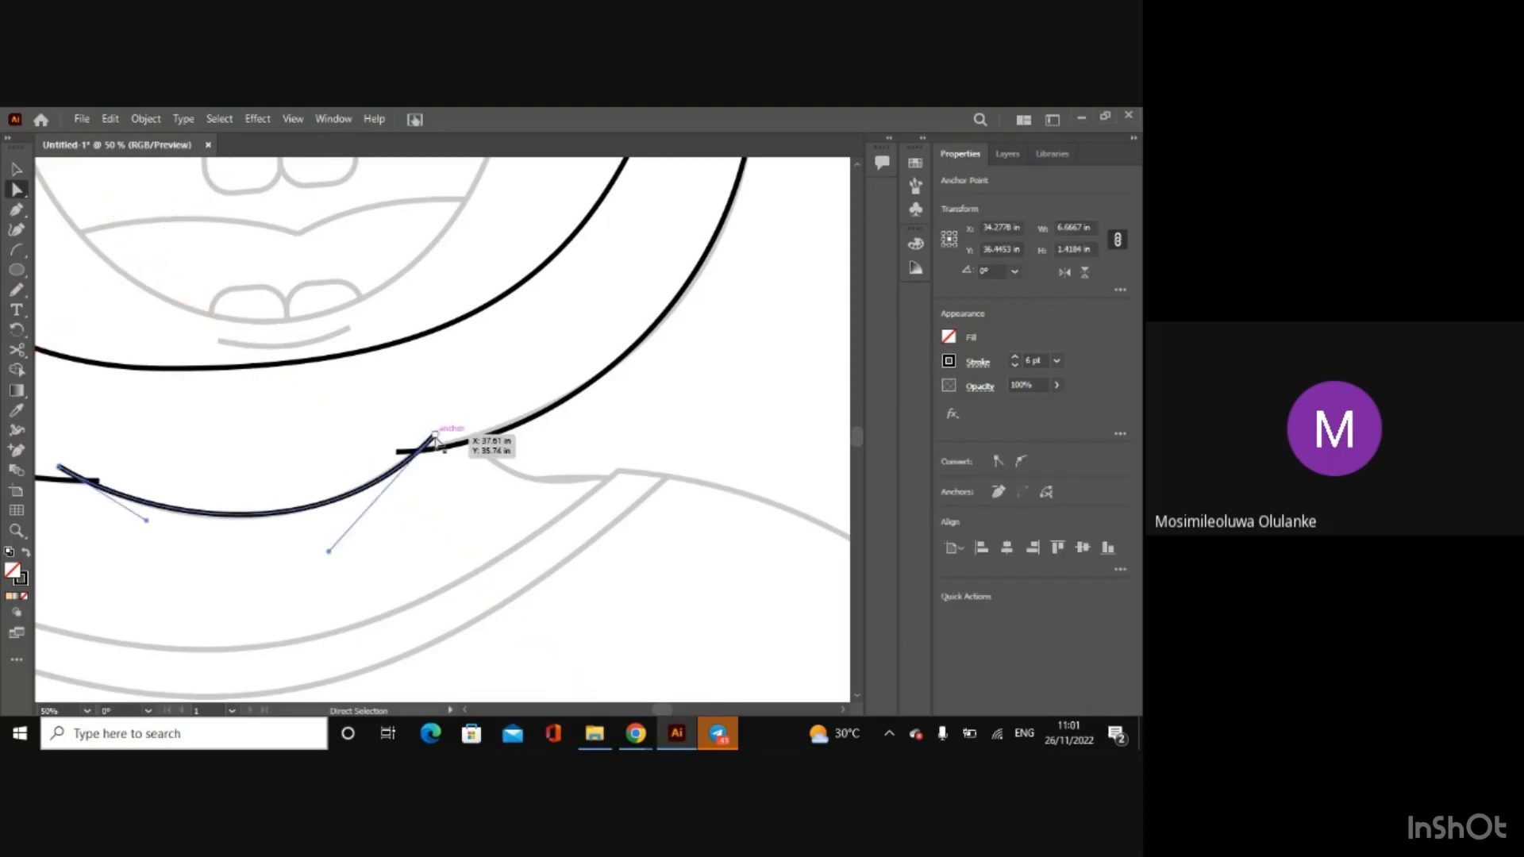
drag(435, 435, 449, 428)
drag(61, 468, 173, 463)
drag(258, 514, 266, 543)
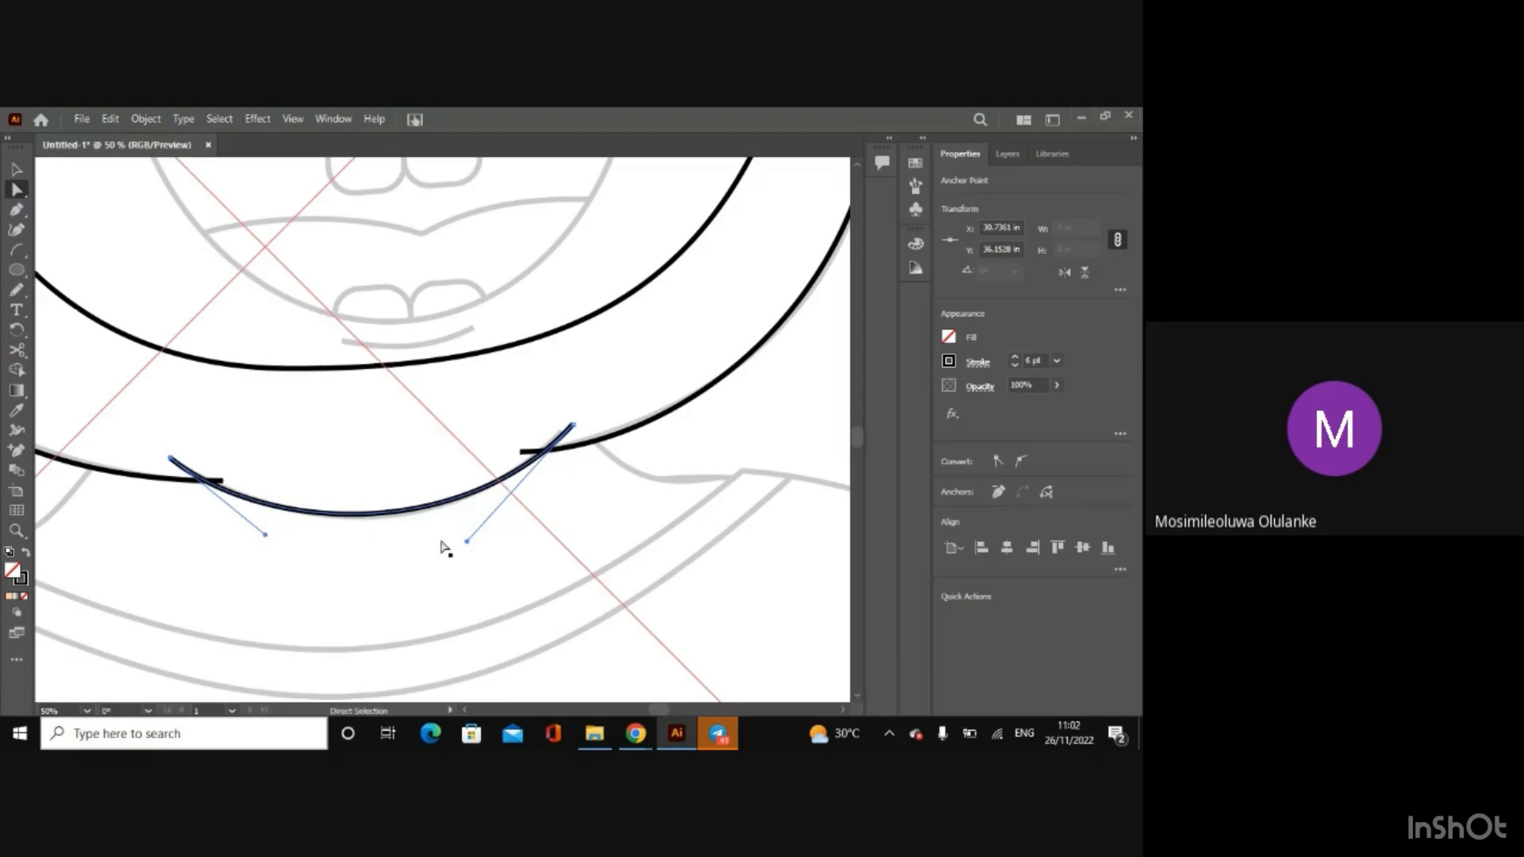
Step: Fine-tune the chin arc with its right end at about X 37.74, Y 35.57 in and both curve handles following the sketch
drag(466, 544, 466, 548)
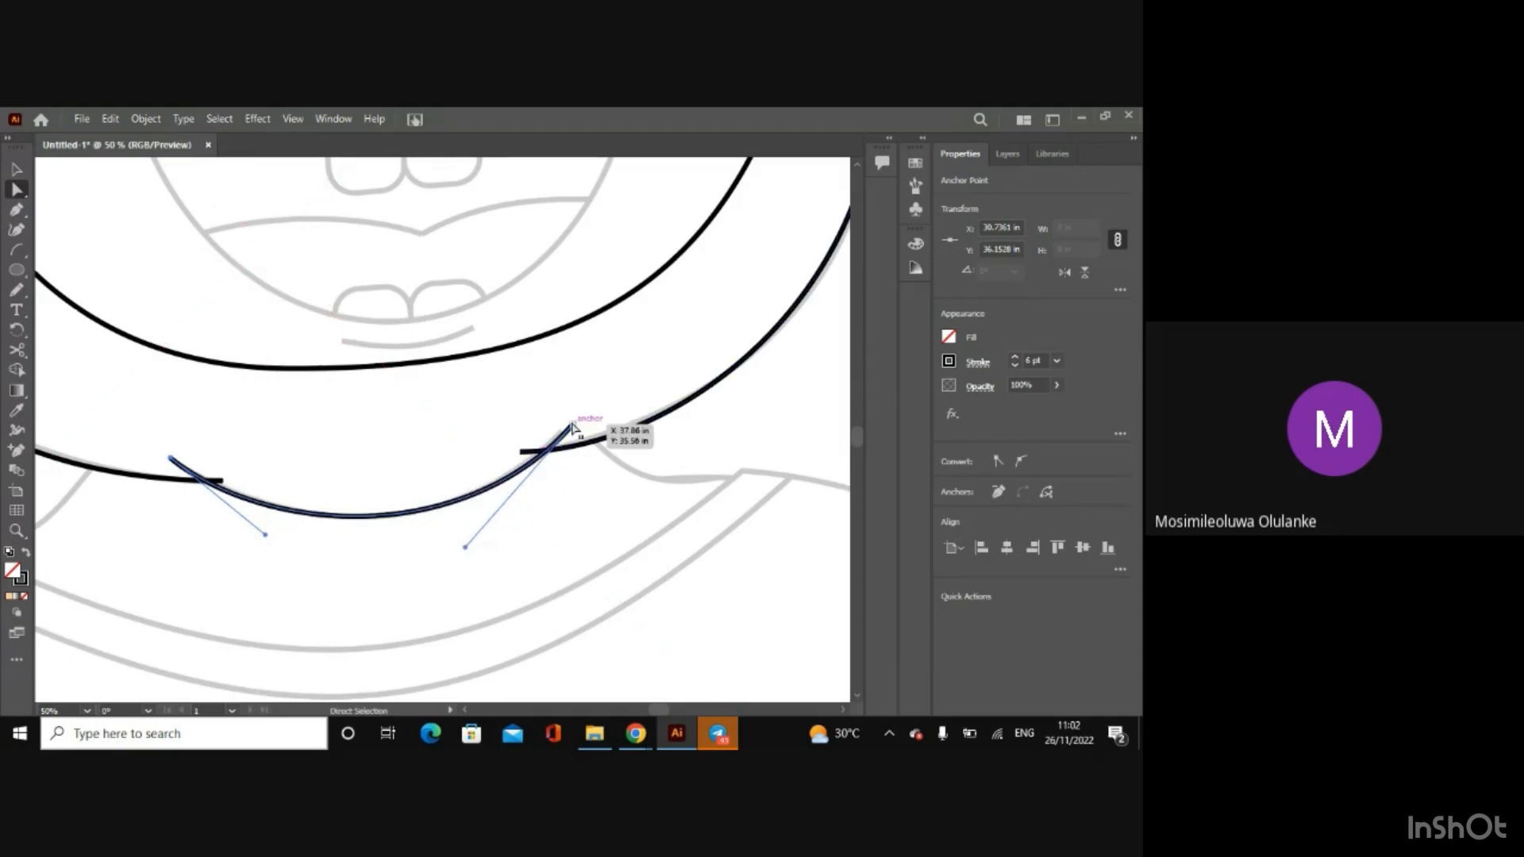
drag(572, 427, 565, 427)
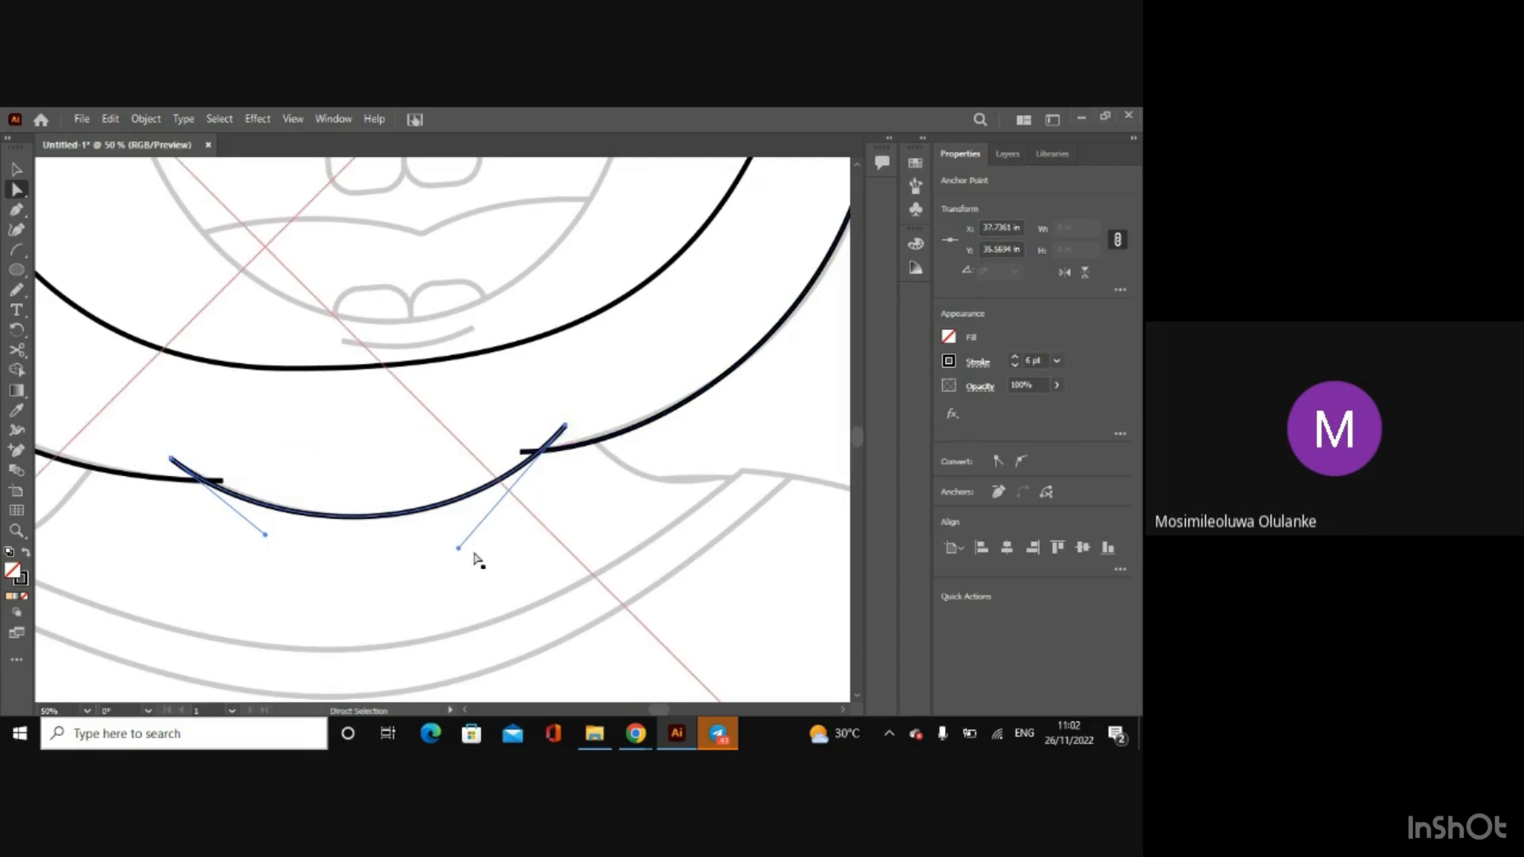
click(768, 410)
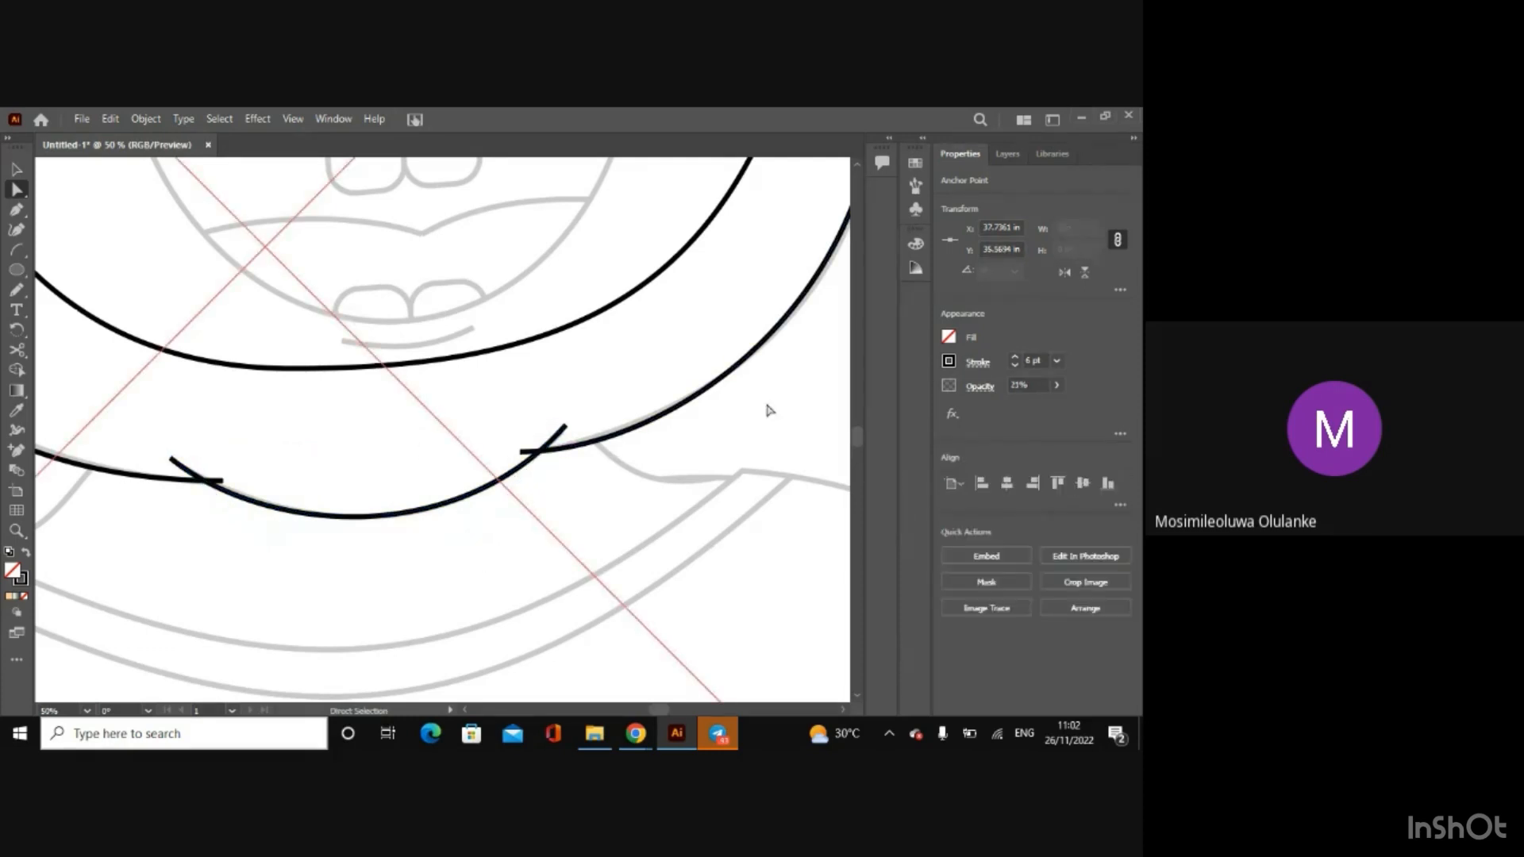
click(172, 458)
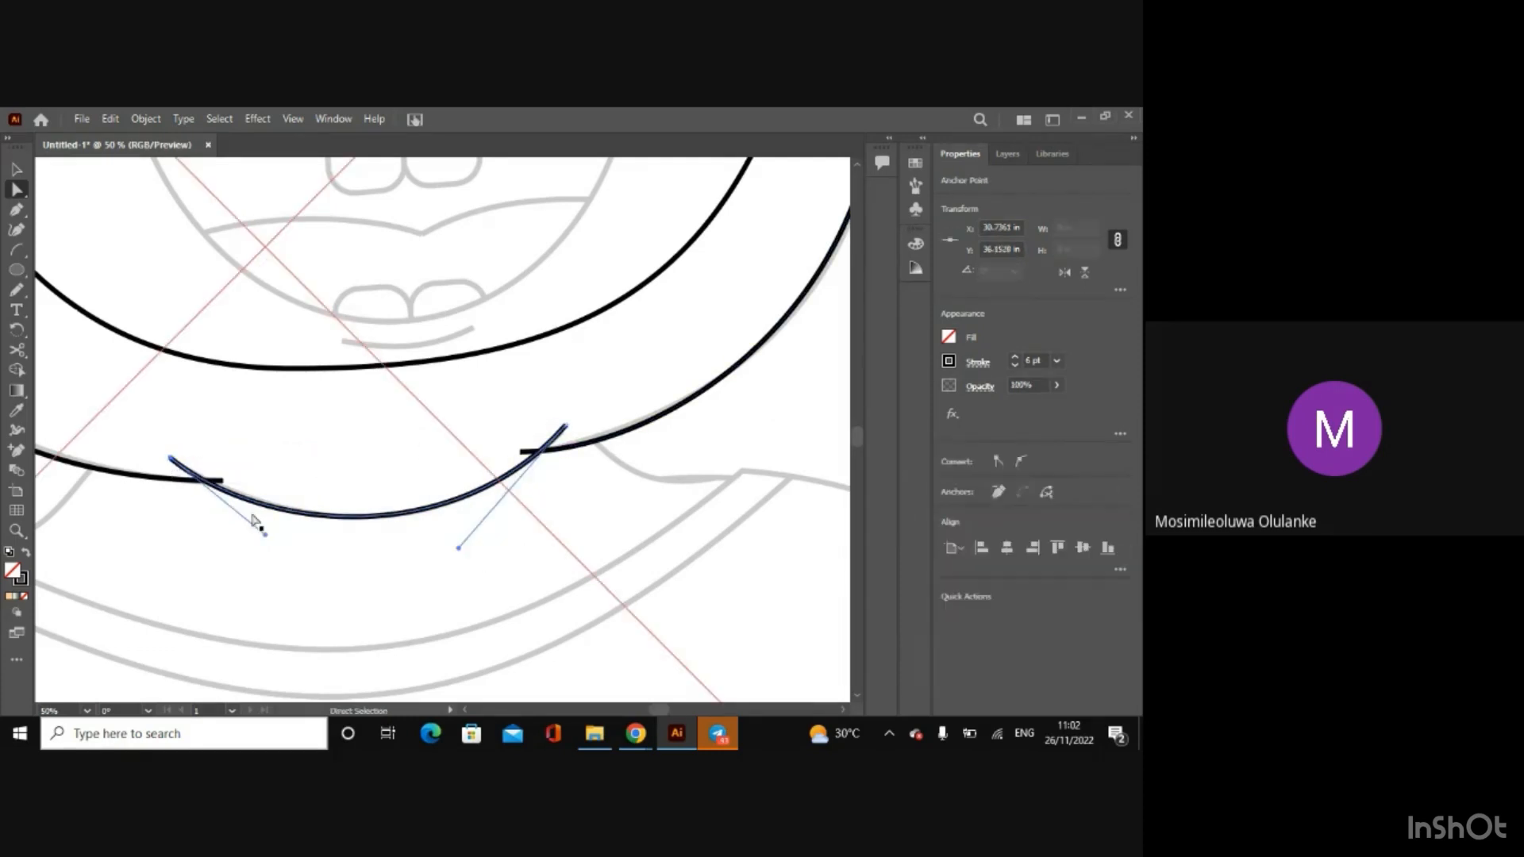
drag(266, 535, 275, 530)
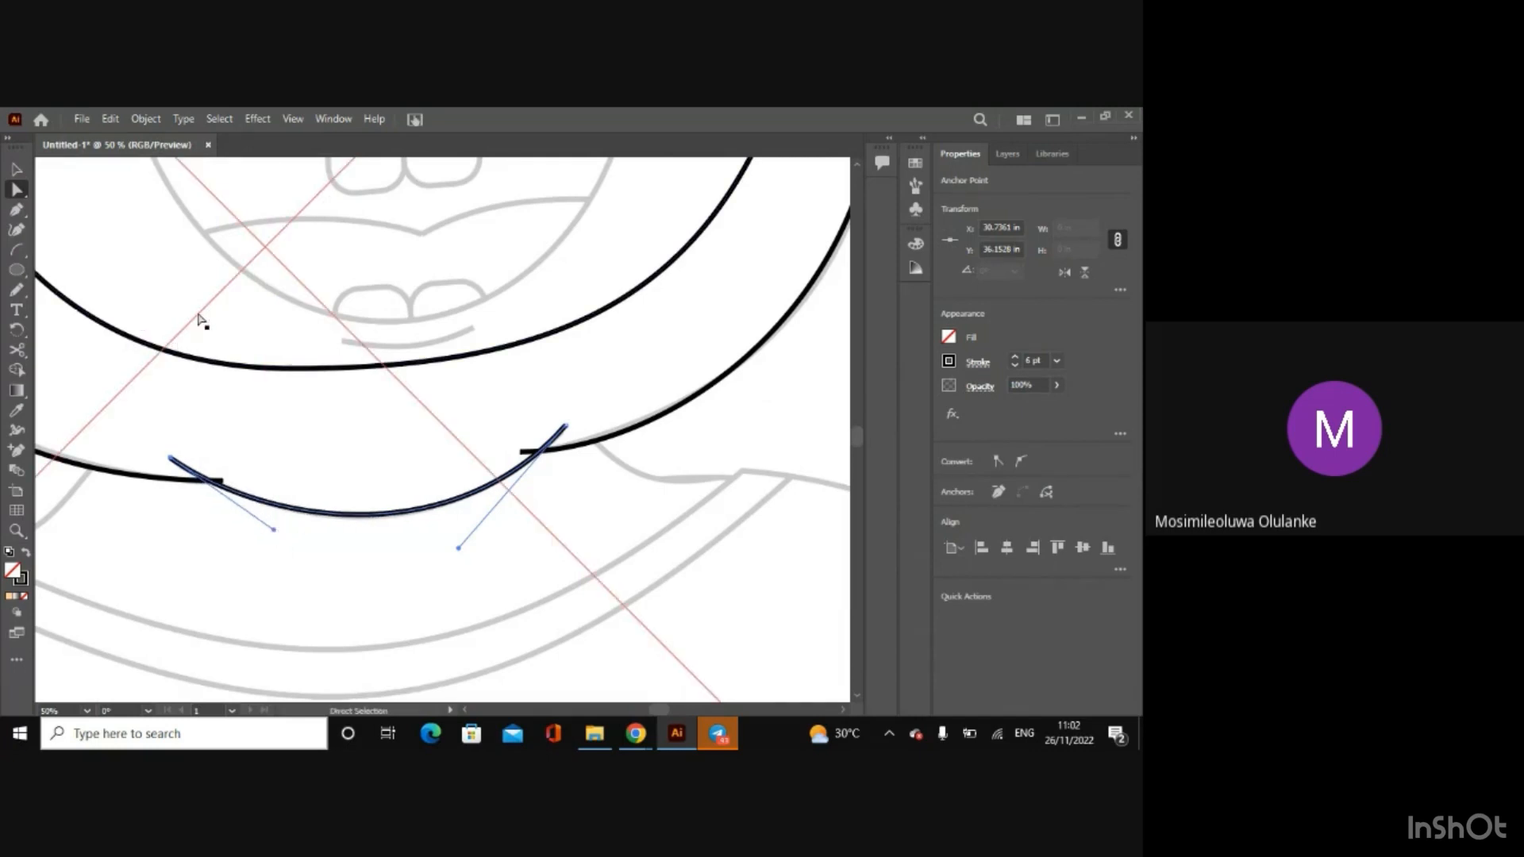
Step: Hide Layer 2 with the baby sketch so only the traced outlines show
click(16, 169)
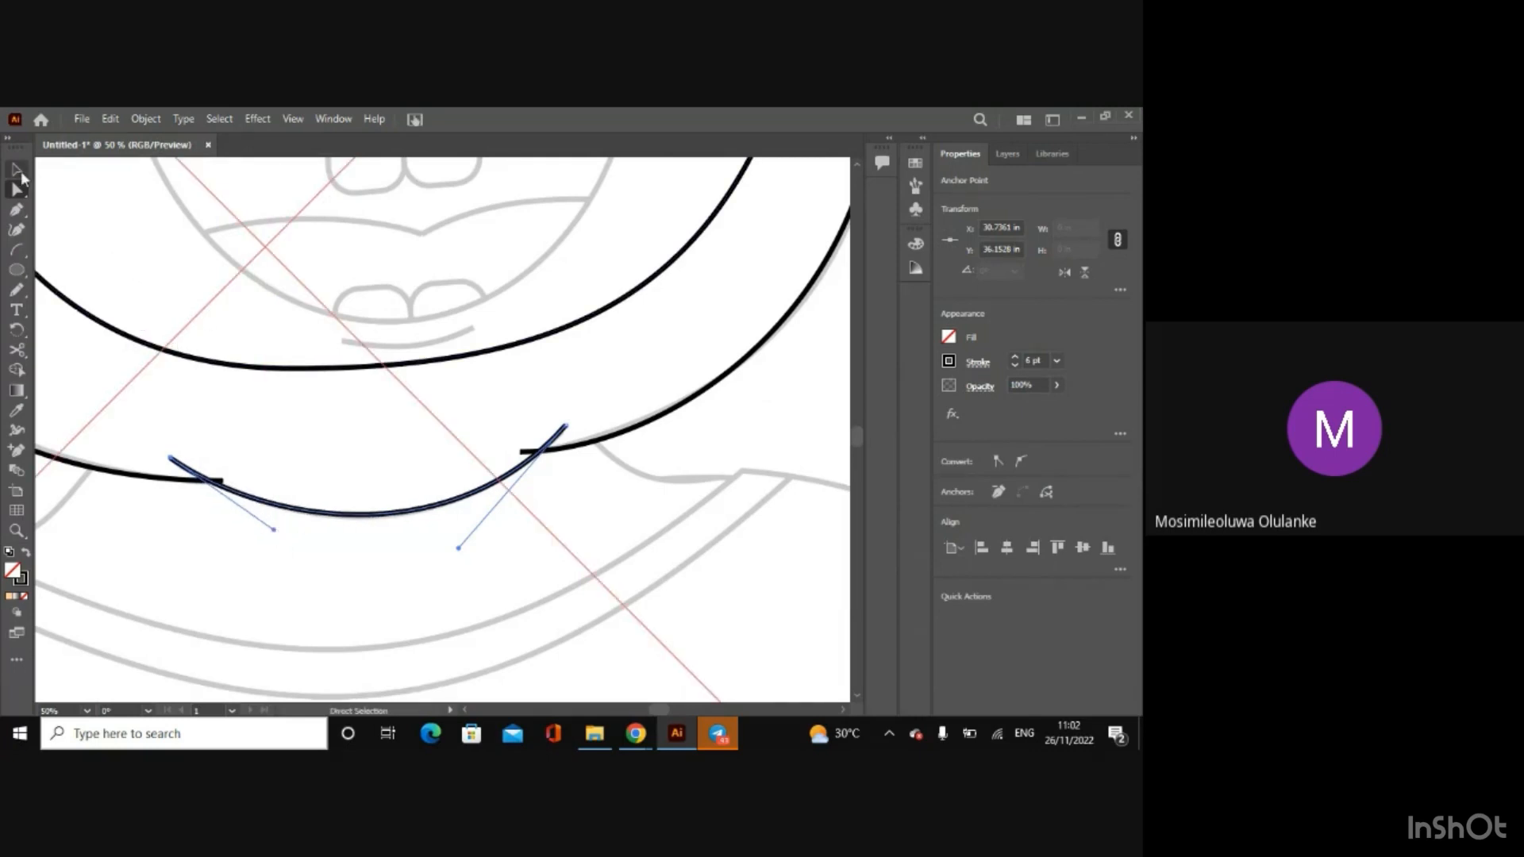
click(708, 428)
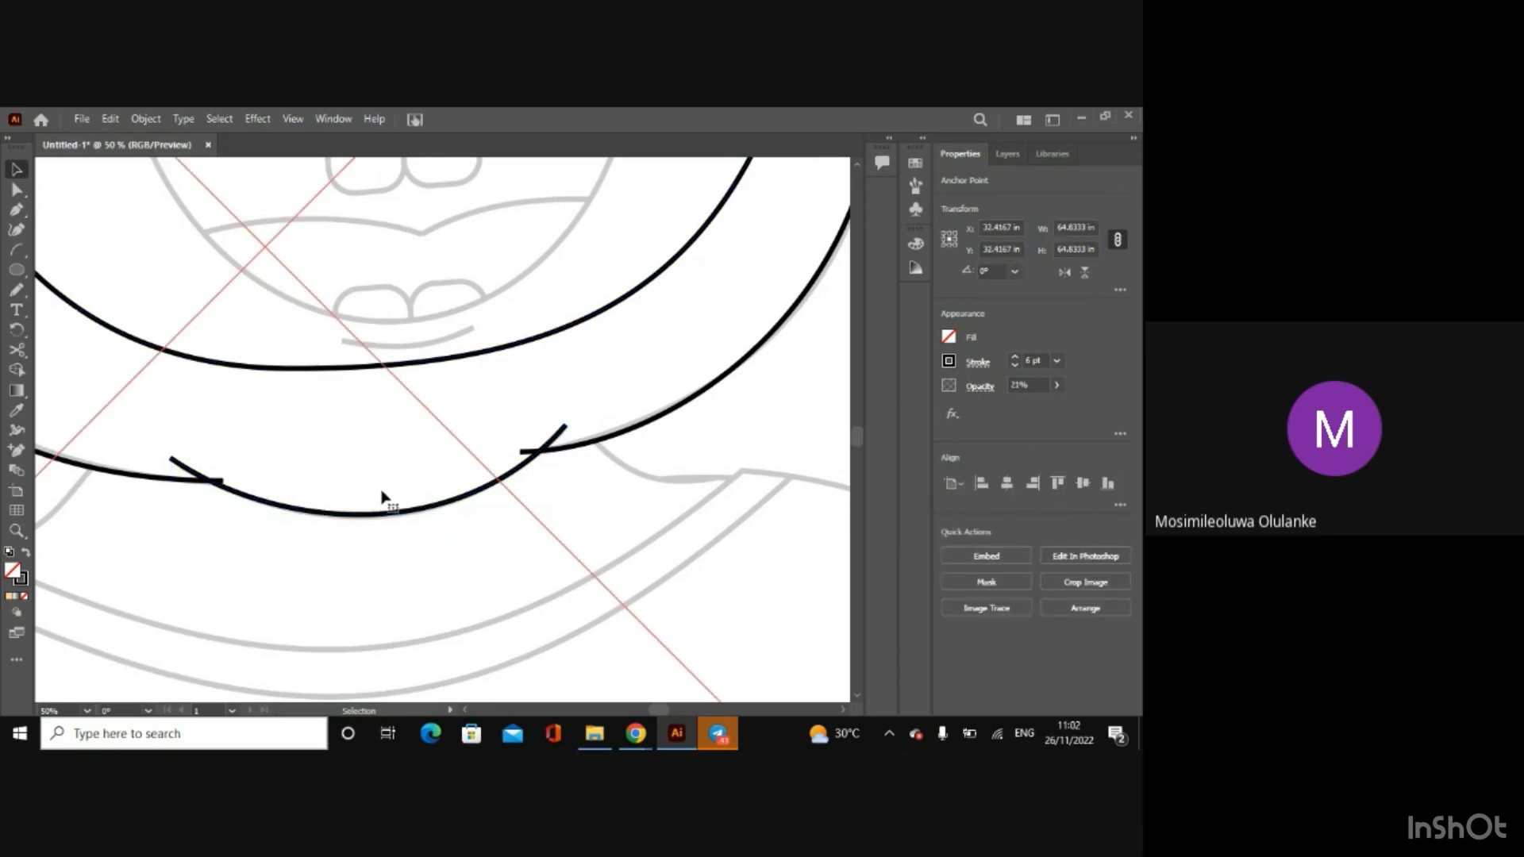
key(ctrl+minus)
key(ctrl+minus)
key(ctrl+minus)
key(ctrl+minus)
key(ctrl+minus)
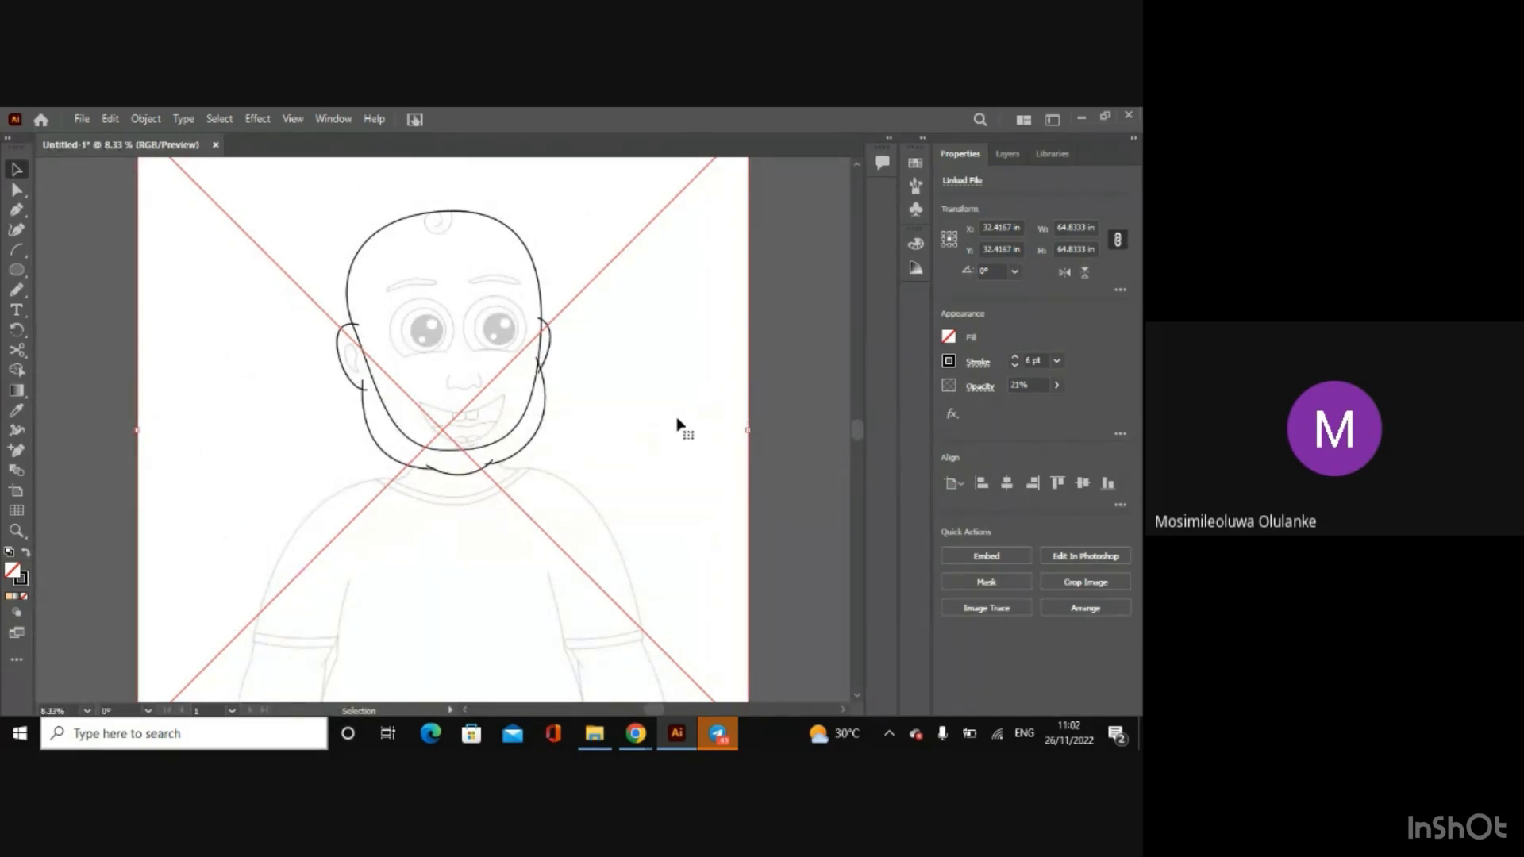
click(1008, 164)
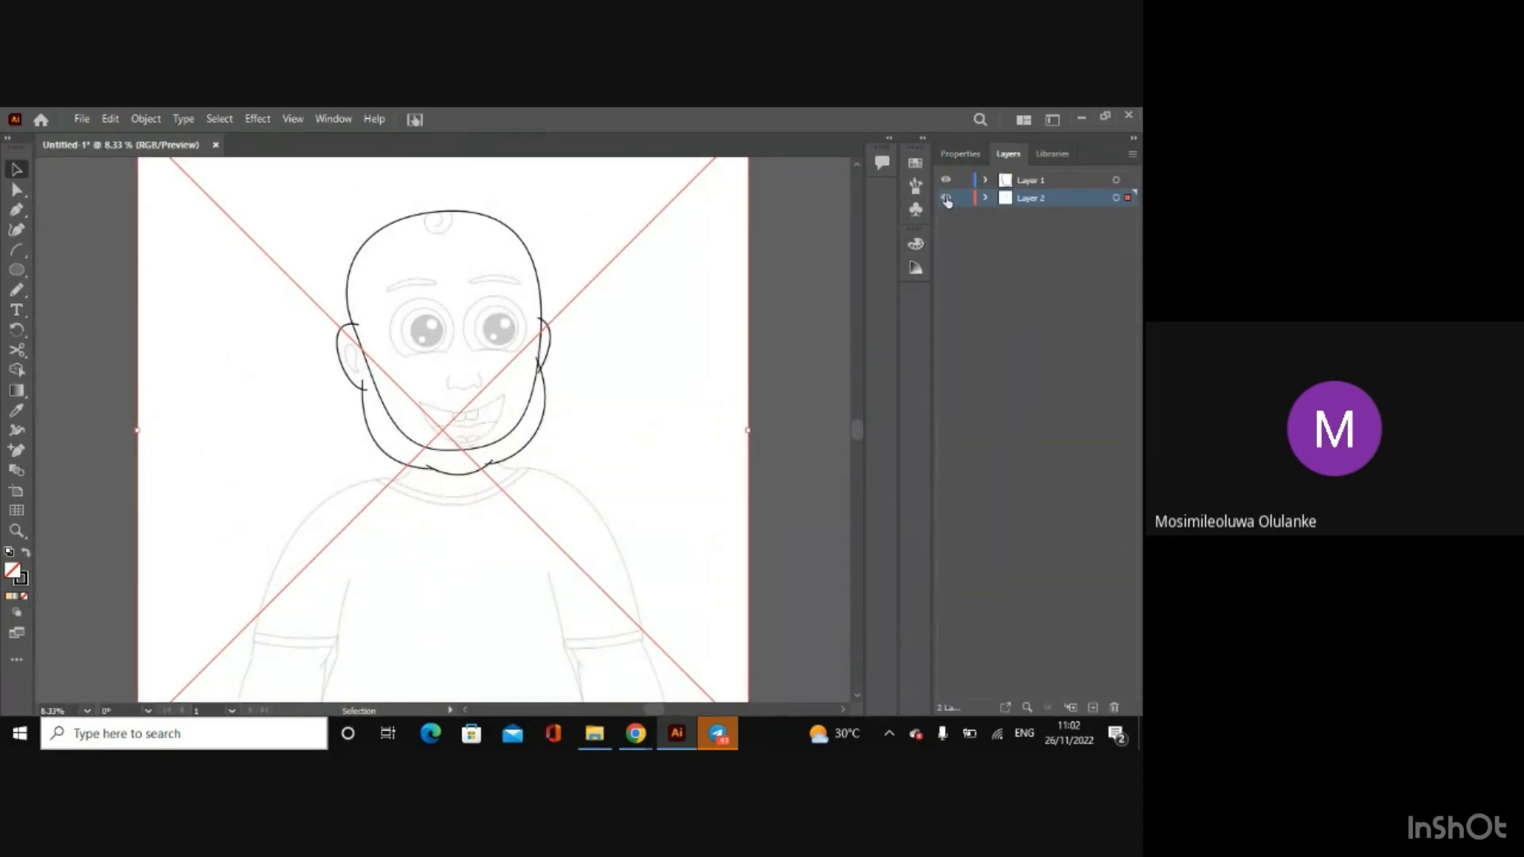
click(946, 198)
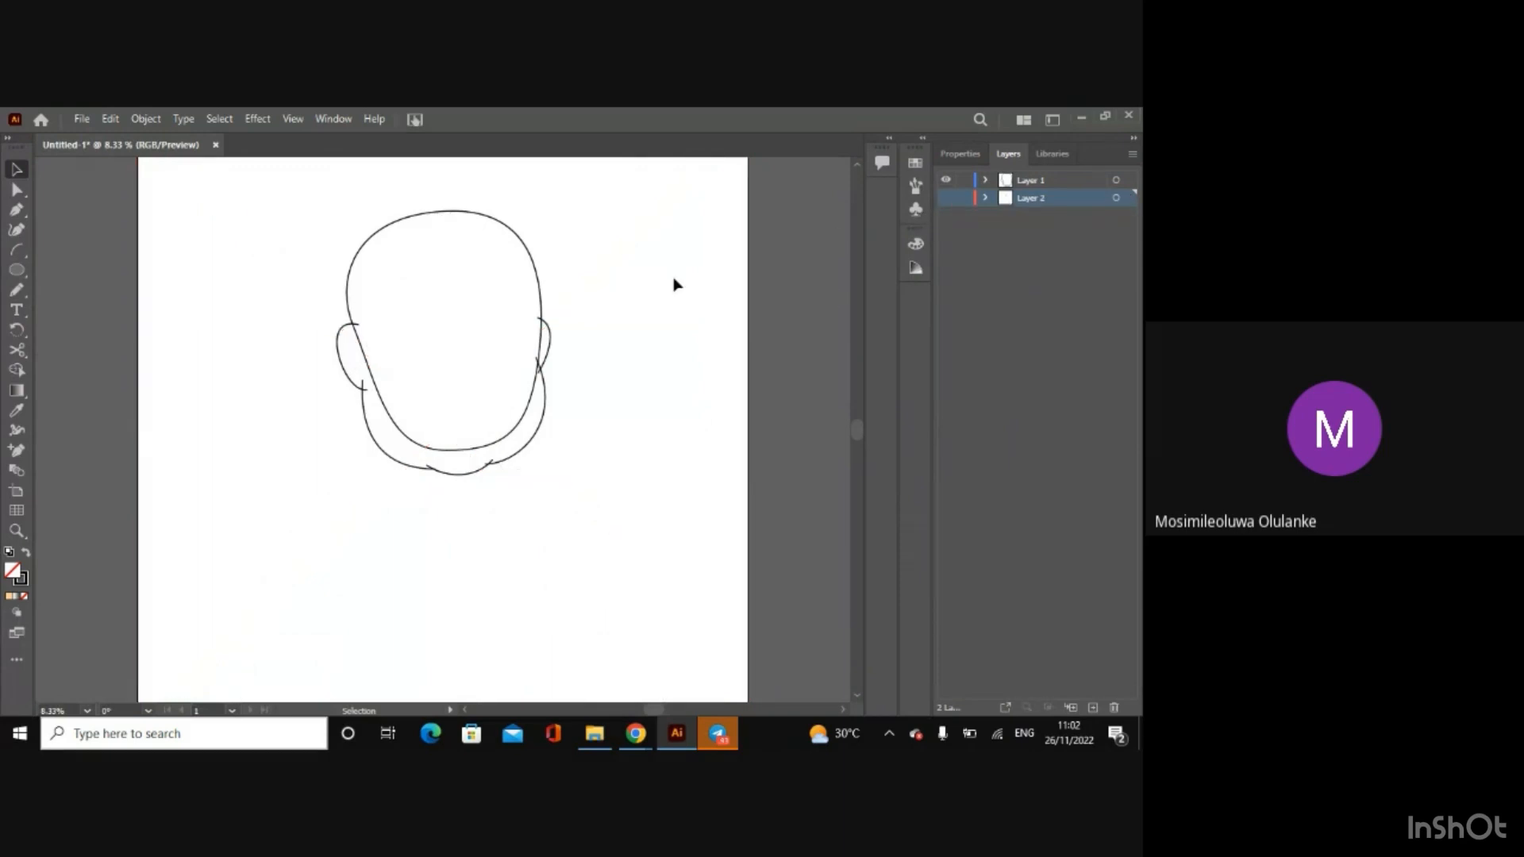
Step: Delete the stray anchor point lying outside the head outline near X 17.28 in, Y 13.09 in
key(ctrl+plus)
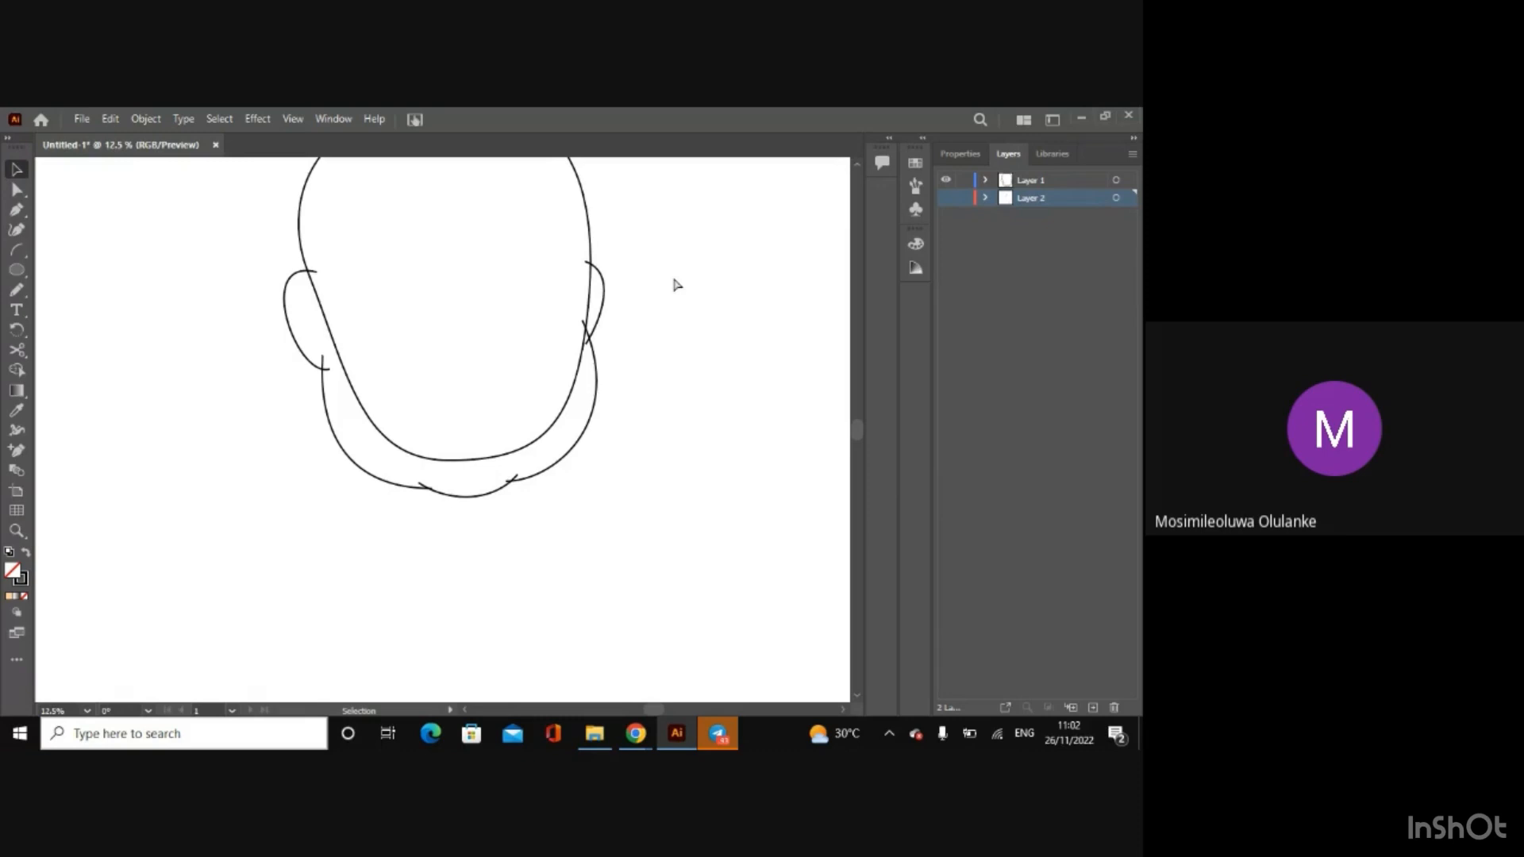
key(ctrl+minus)
key(ctrl+a)
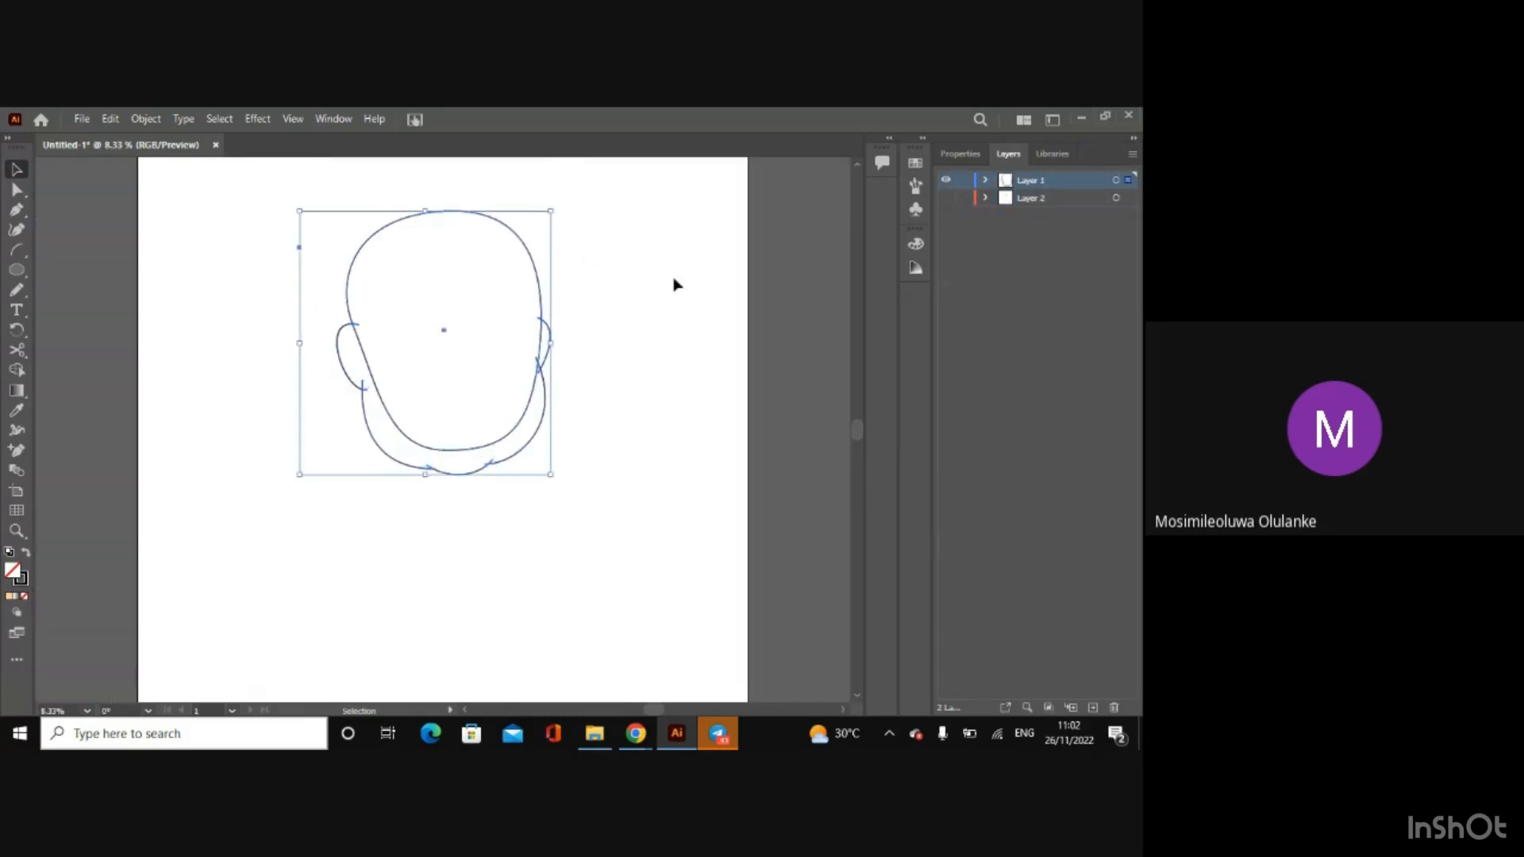
click(677, 309)
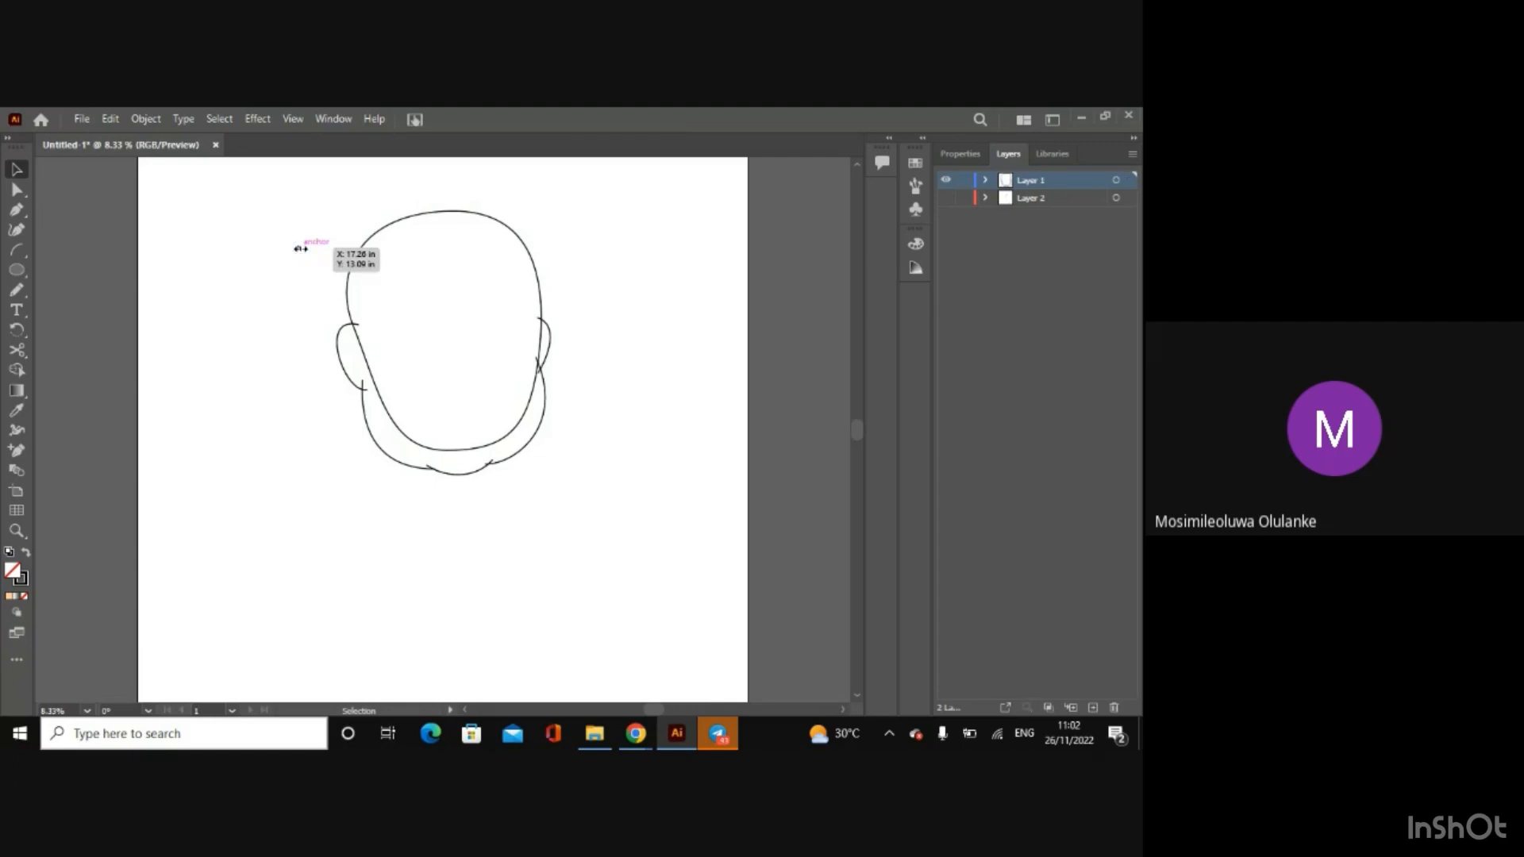
Step: Try to merge the inner head region with the jaw region of the traced outlines using Shape Builder, and undo the merge
drag(228, 161, 765, 516)
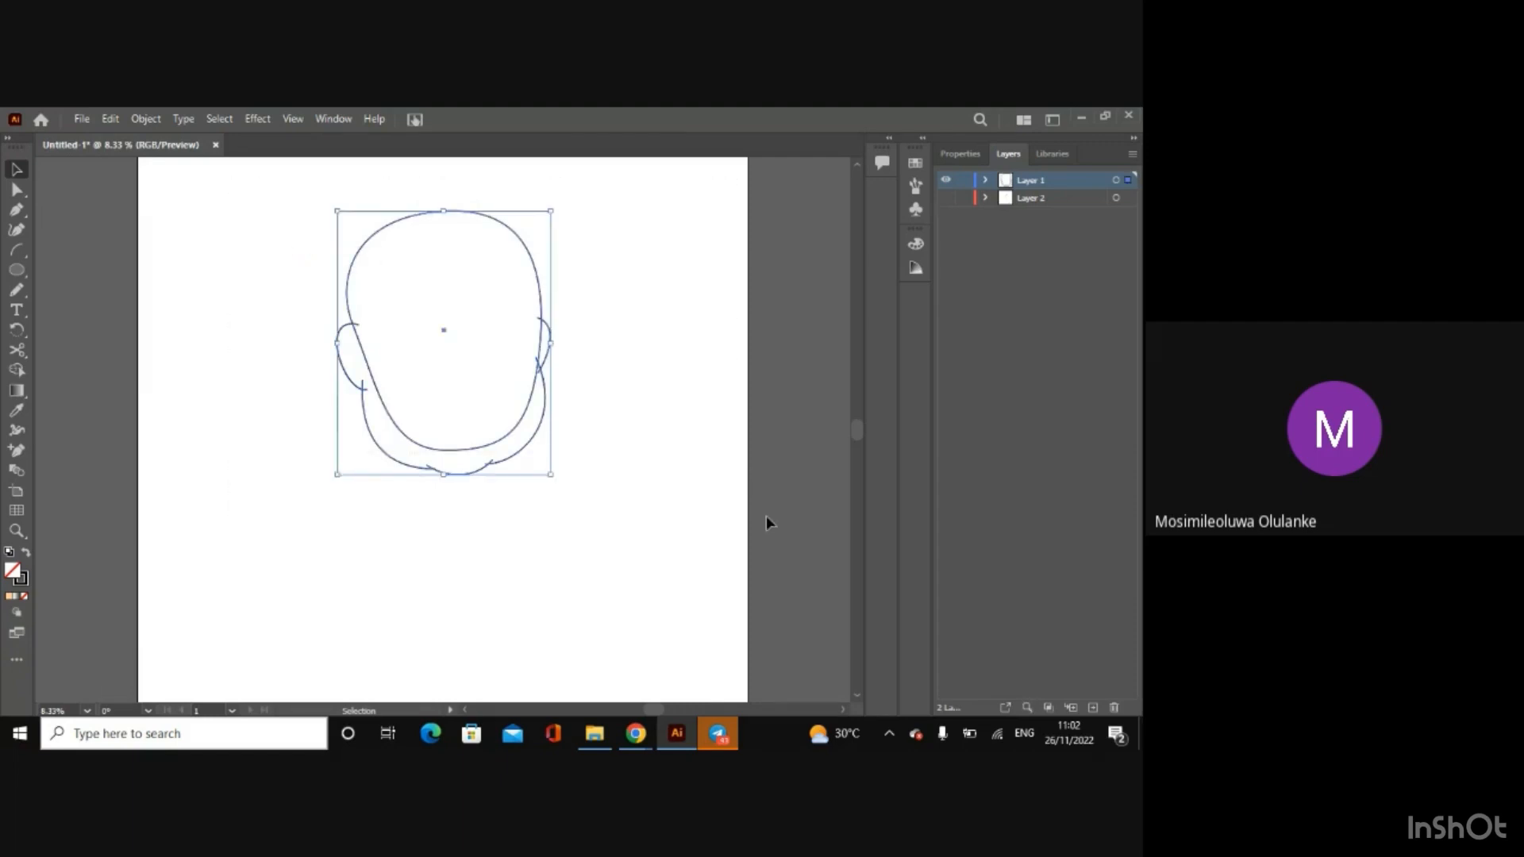
key(ctrl+plus)
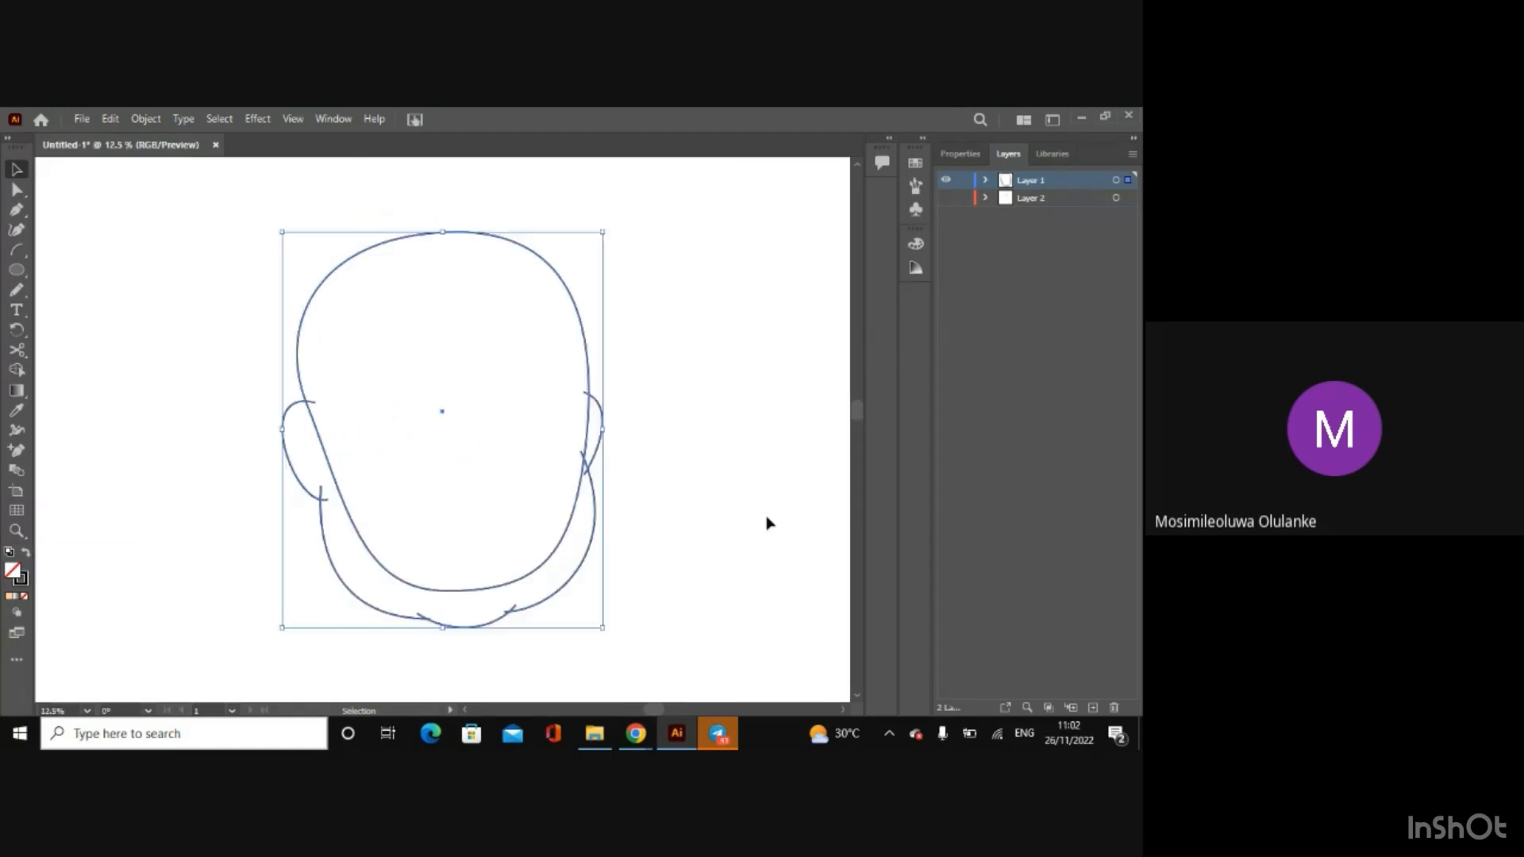
click(15, 370)
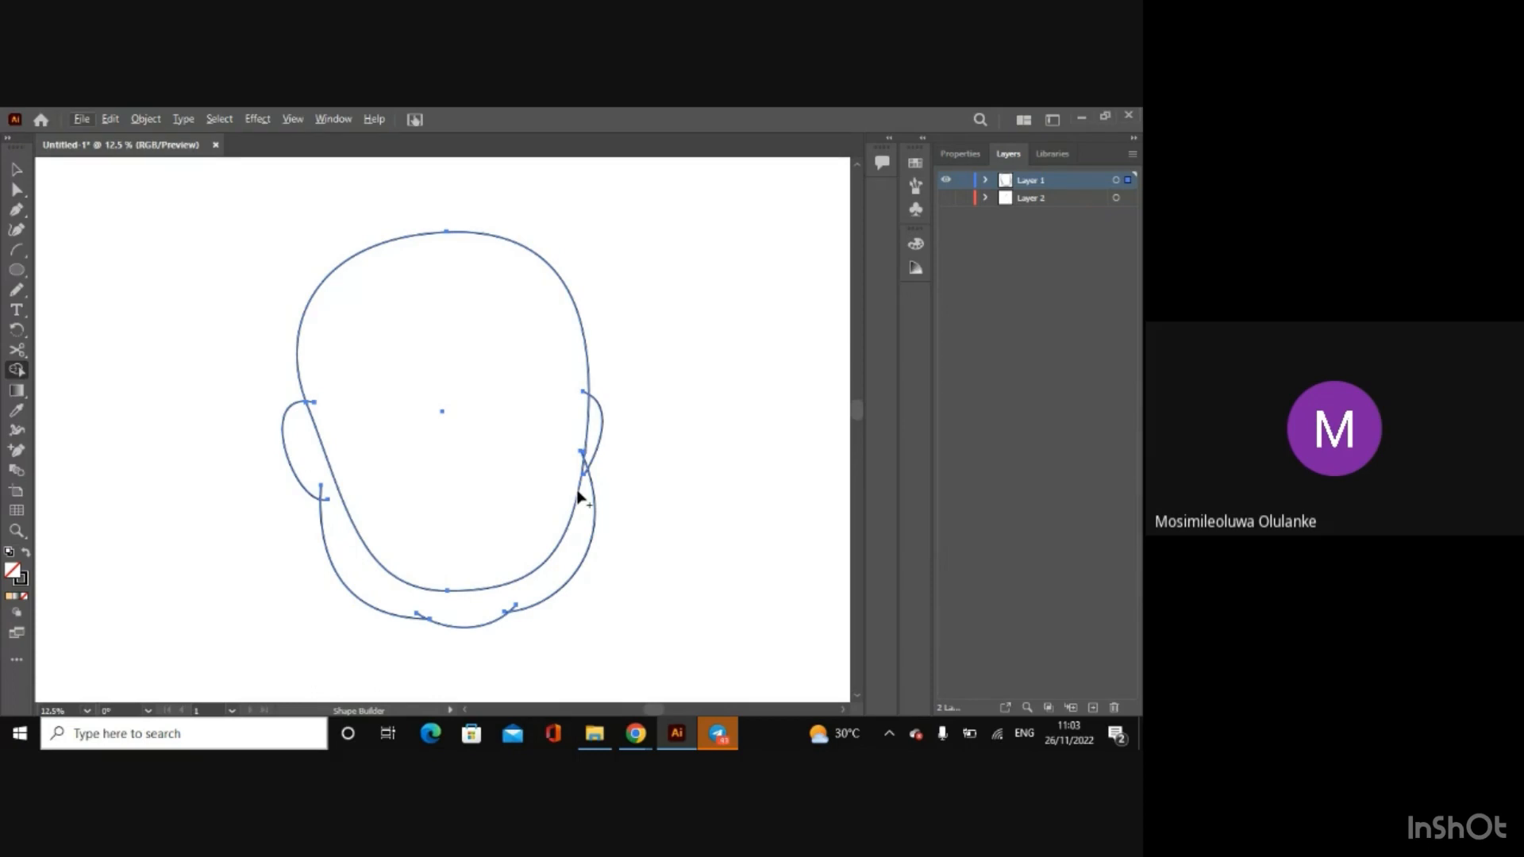
drag(578, 497, 581, 463)
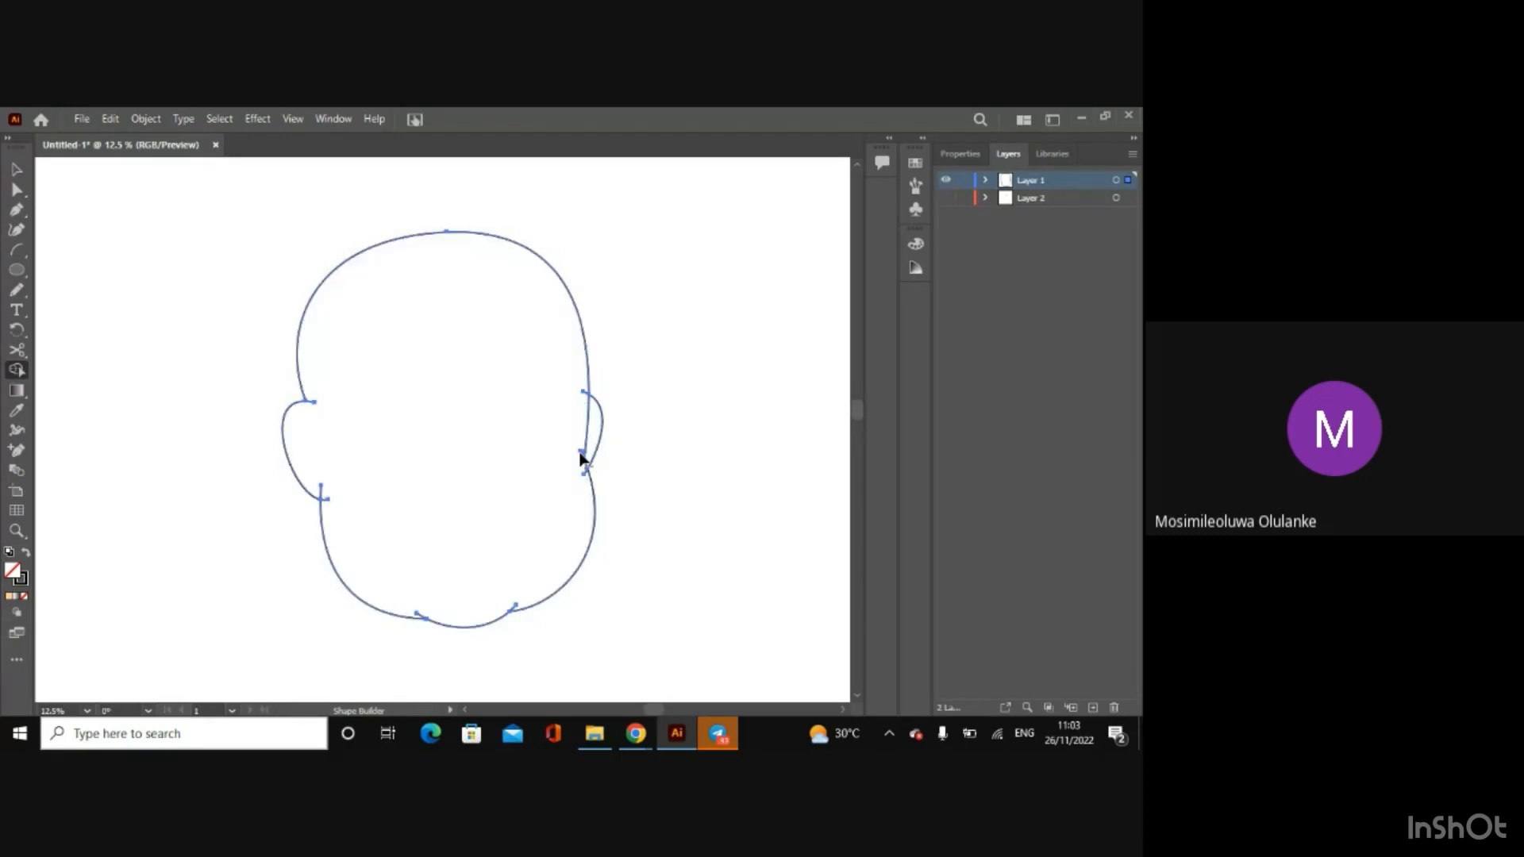
key(v)
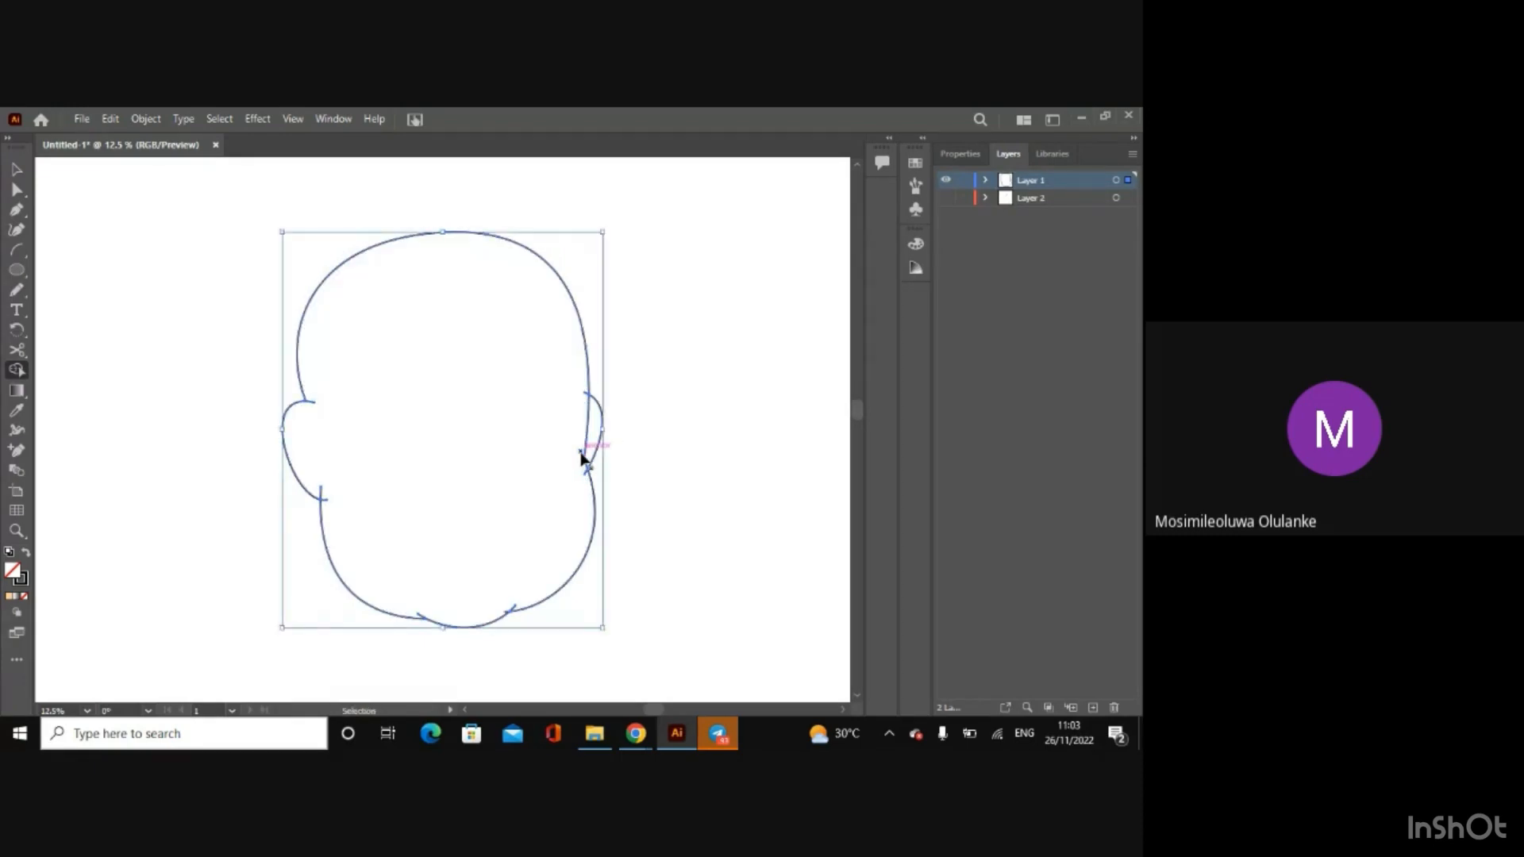
key(ctrl+z)
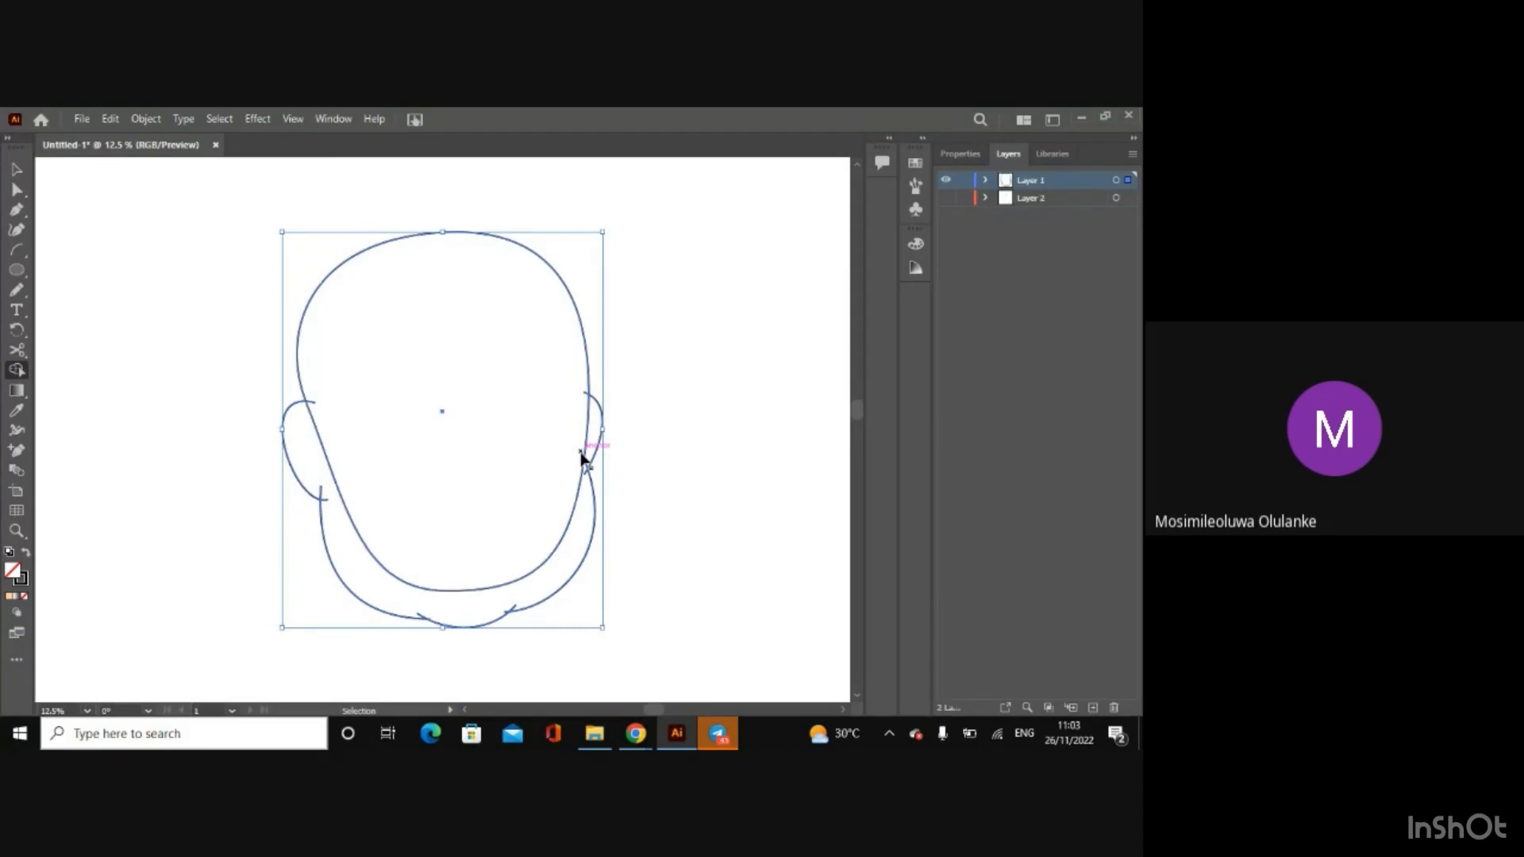
key(shift+m)
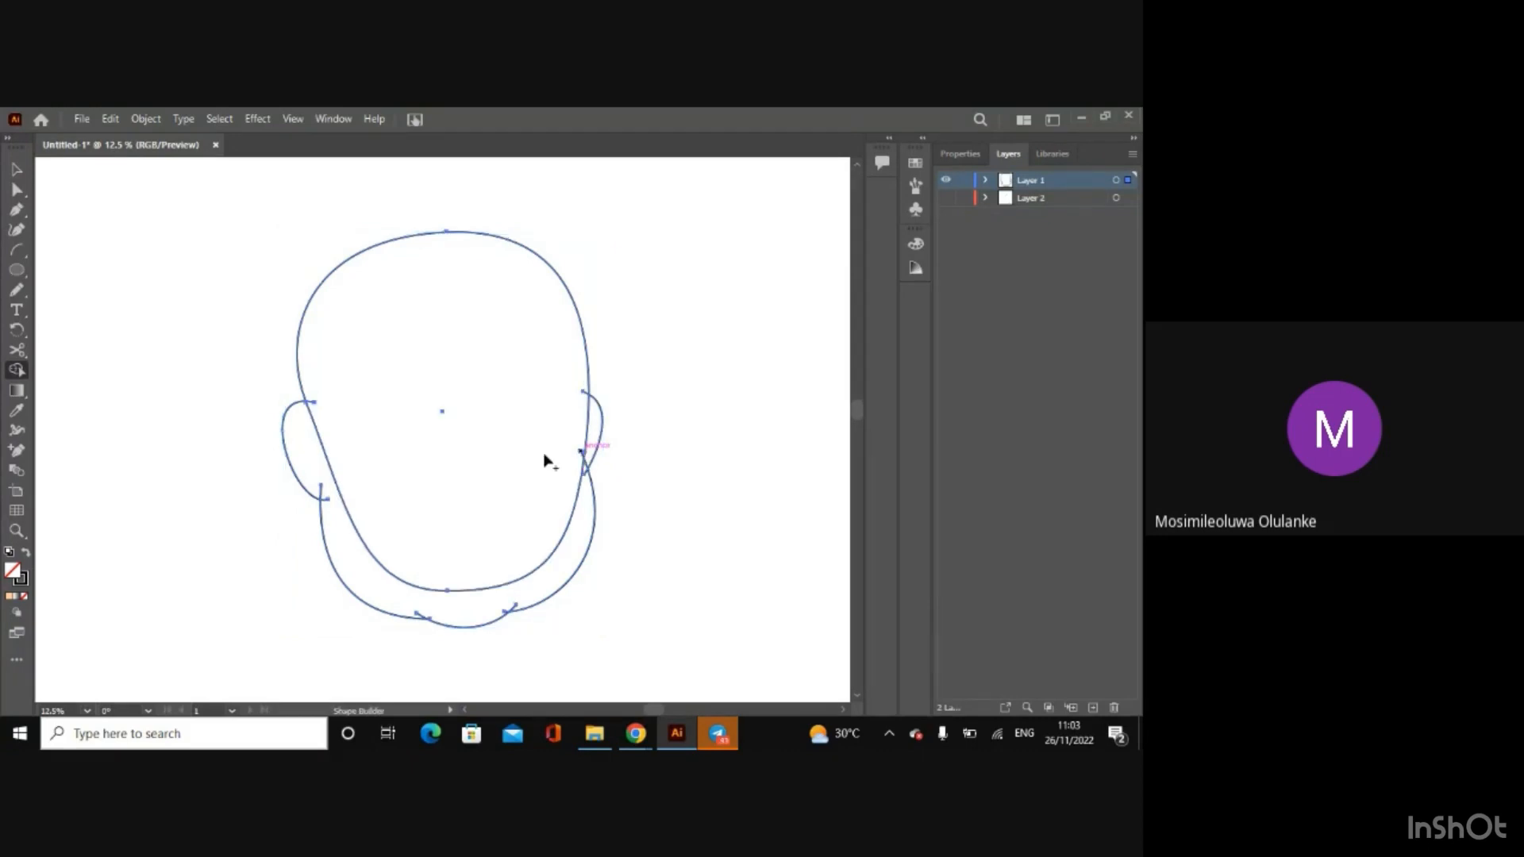
click(15, 168)
click(222, 247)
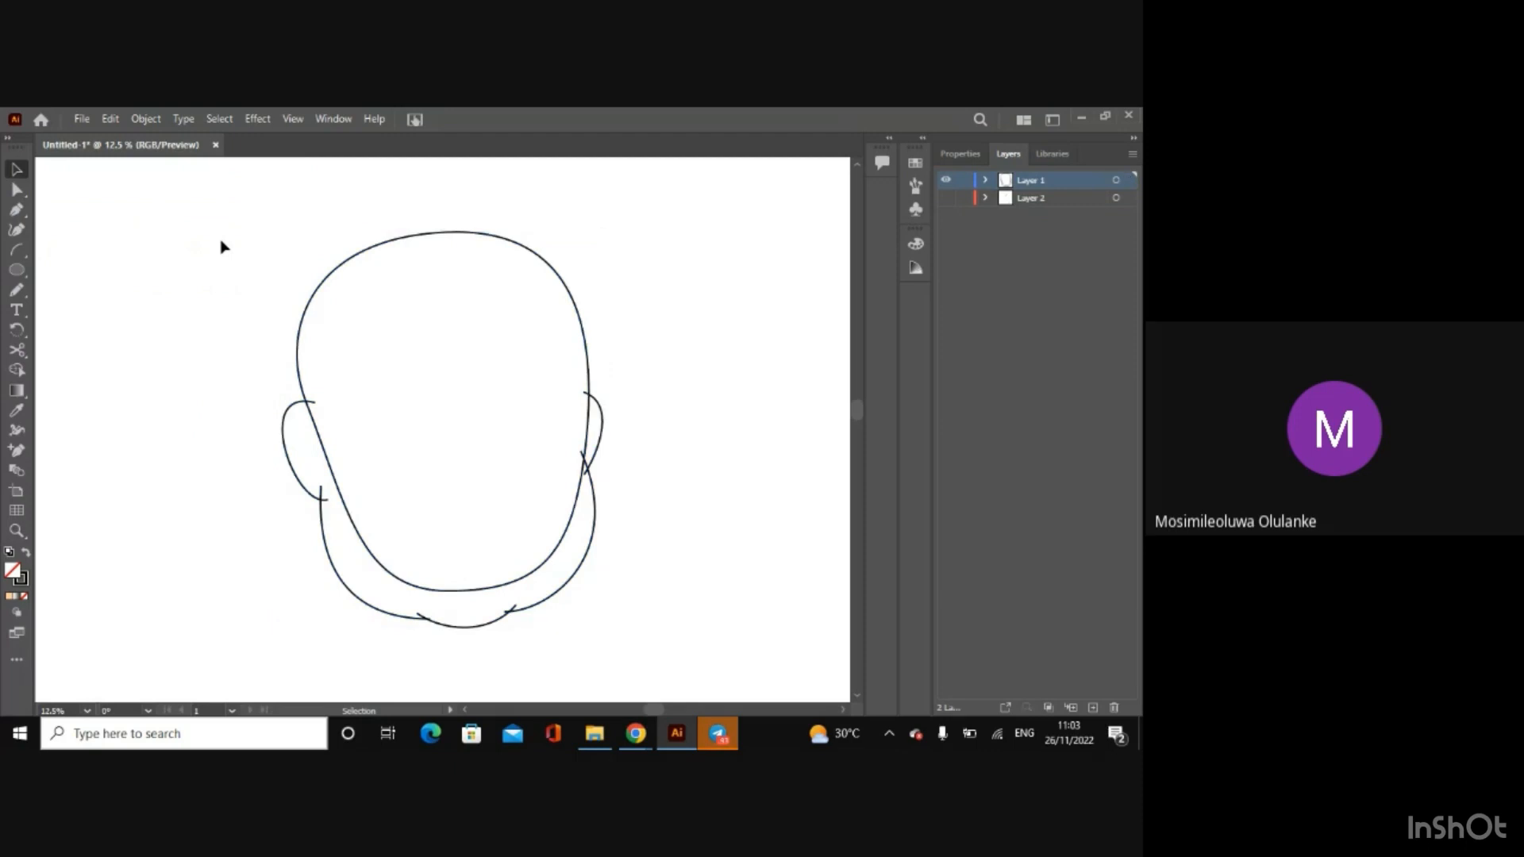
Step: Duplicate all the traced face outlines and place the backup copy outside the artboard, on its right side
key(ctrl+minus)
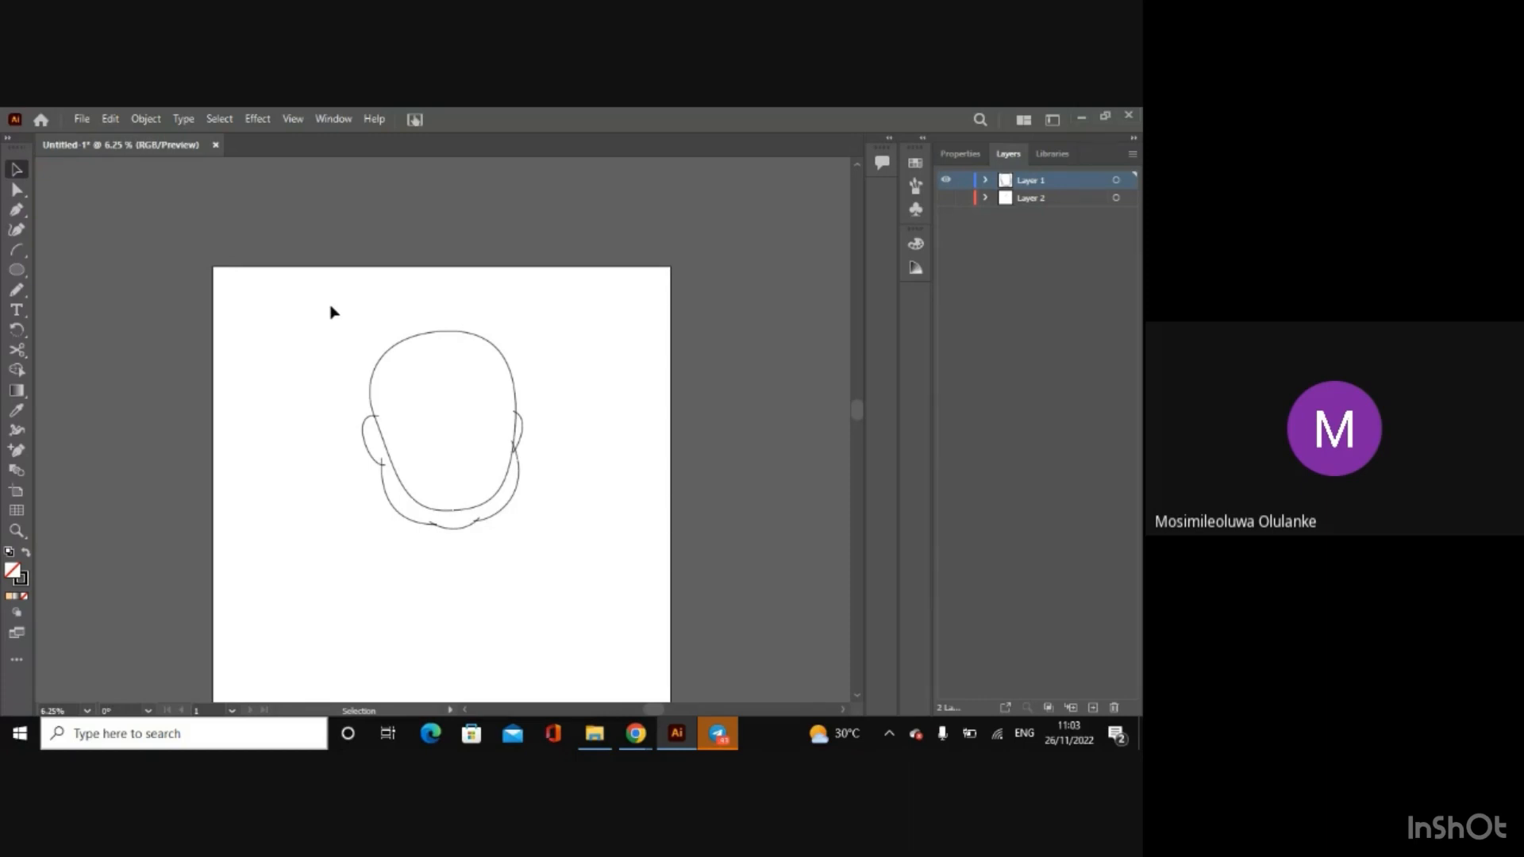
drag(329, 303, 567, 560)
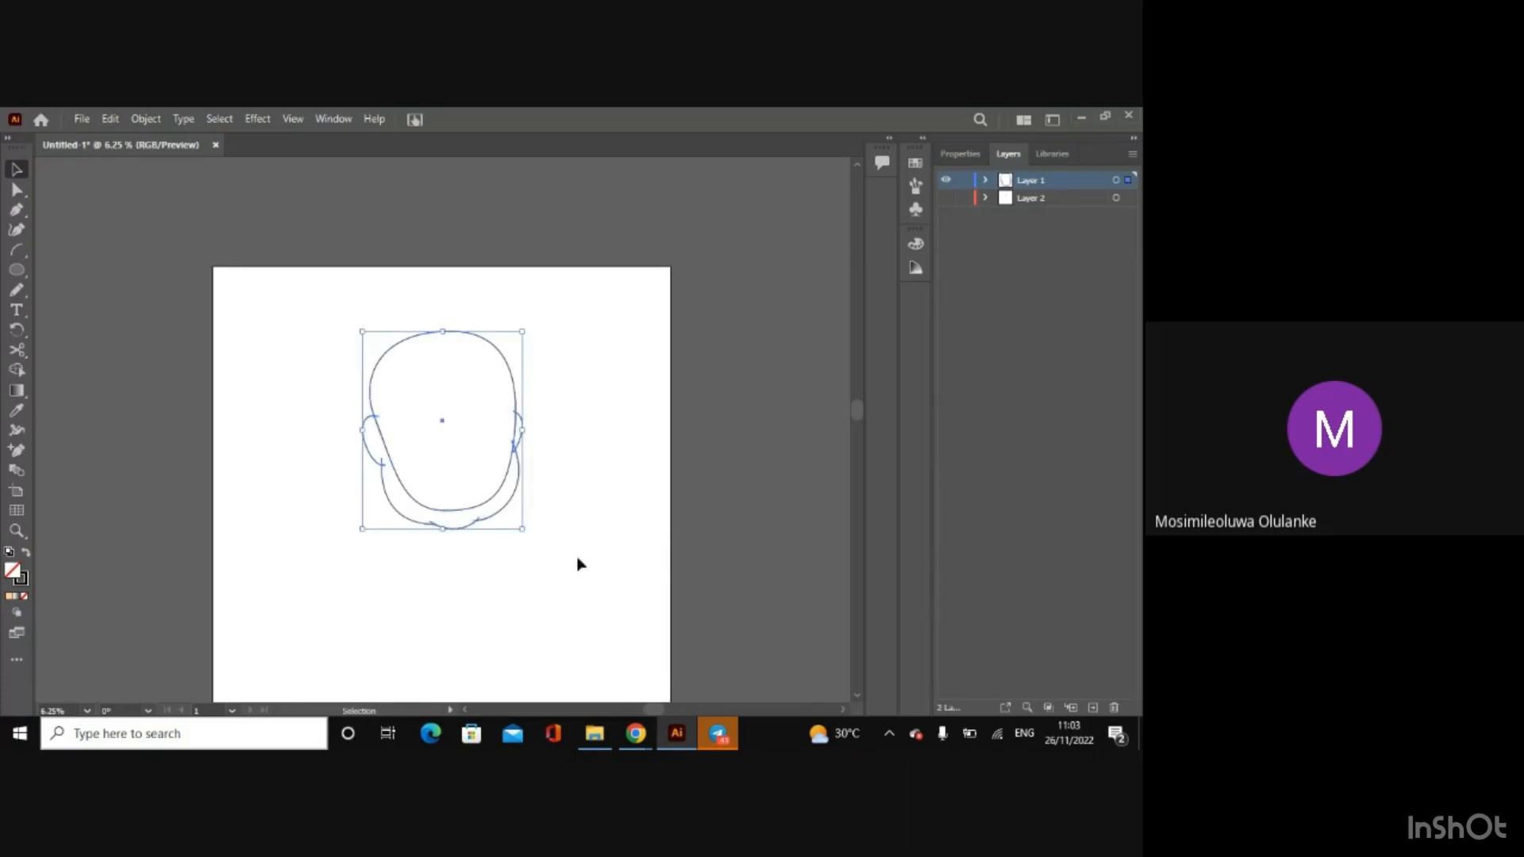
drag(651, 712, 725, 730)
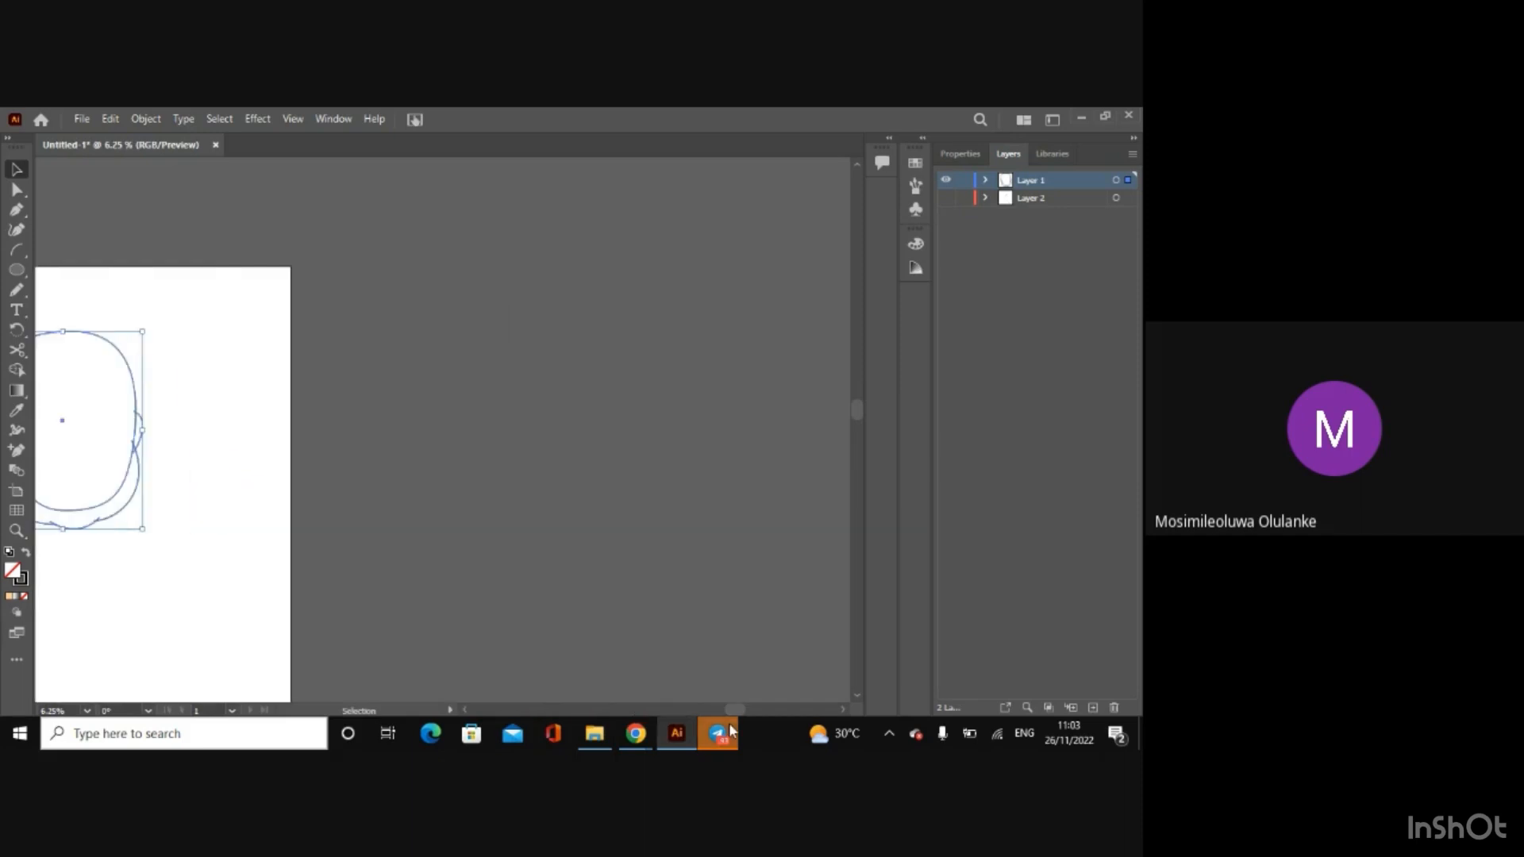
key(ctrl+v)
click(473, 645)
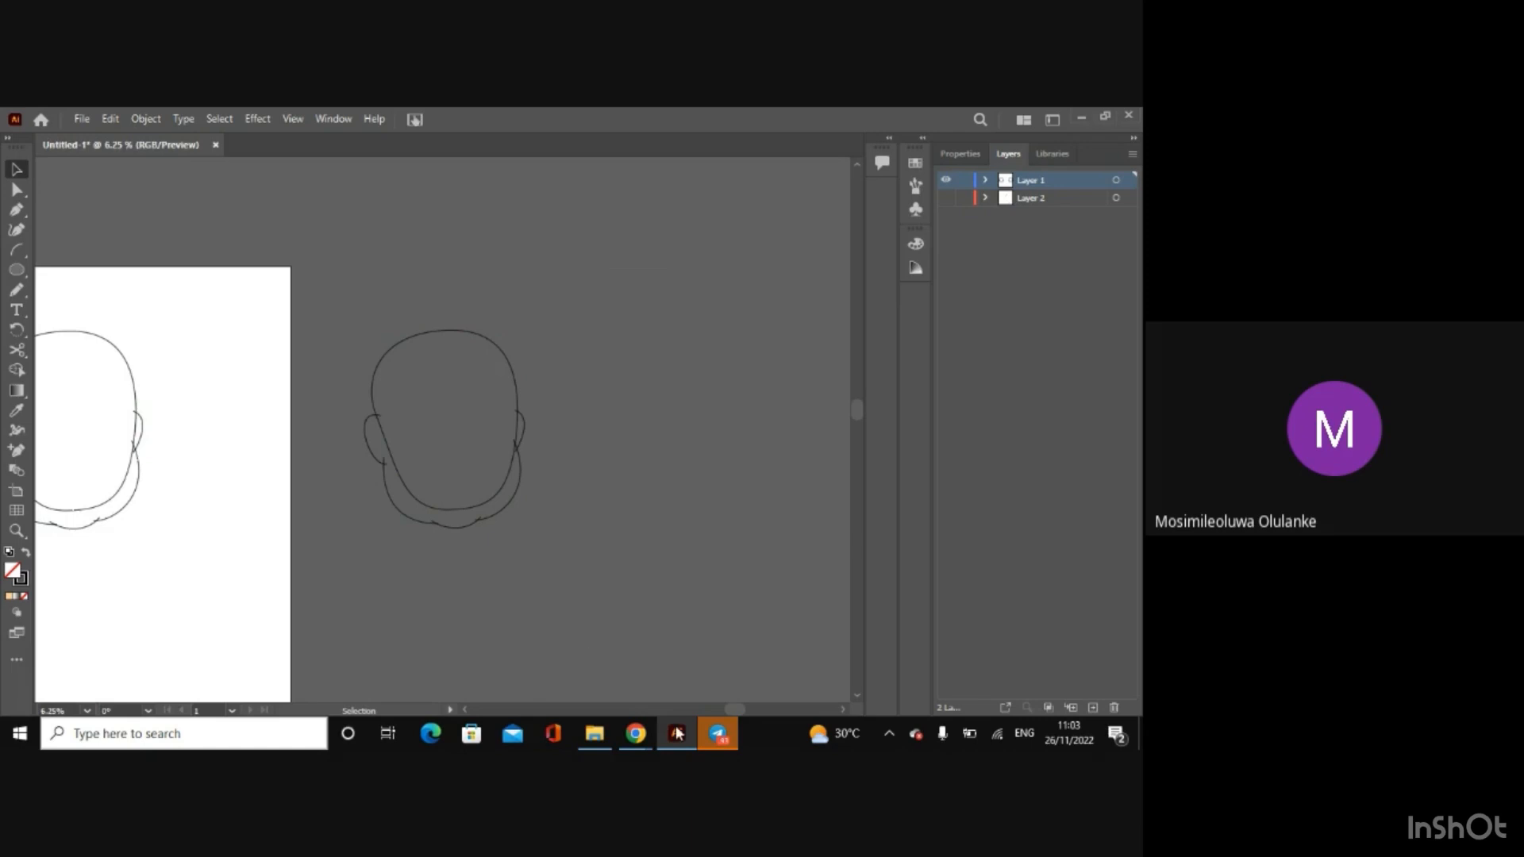
Step: Merge the head, jaw and left ear regions on the artboard into one shape with Shape Builder, keeping the right ear separate
drag(731, 709, 657, 717)
key(ctrl+plus)
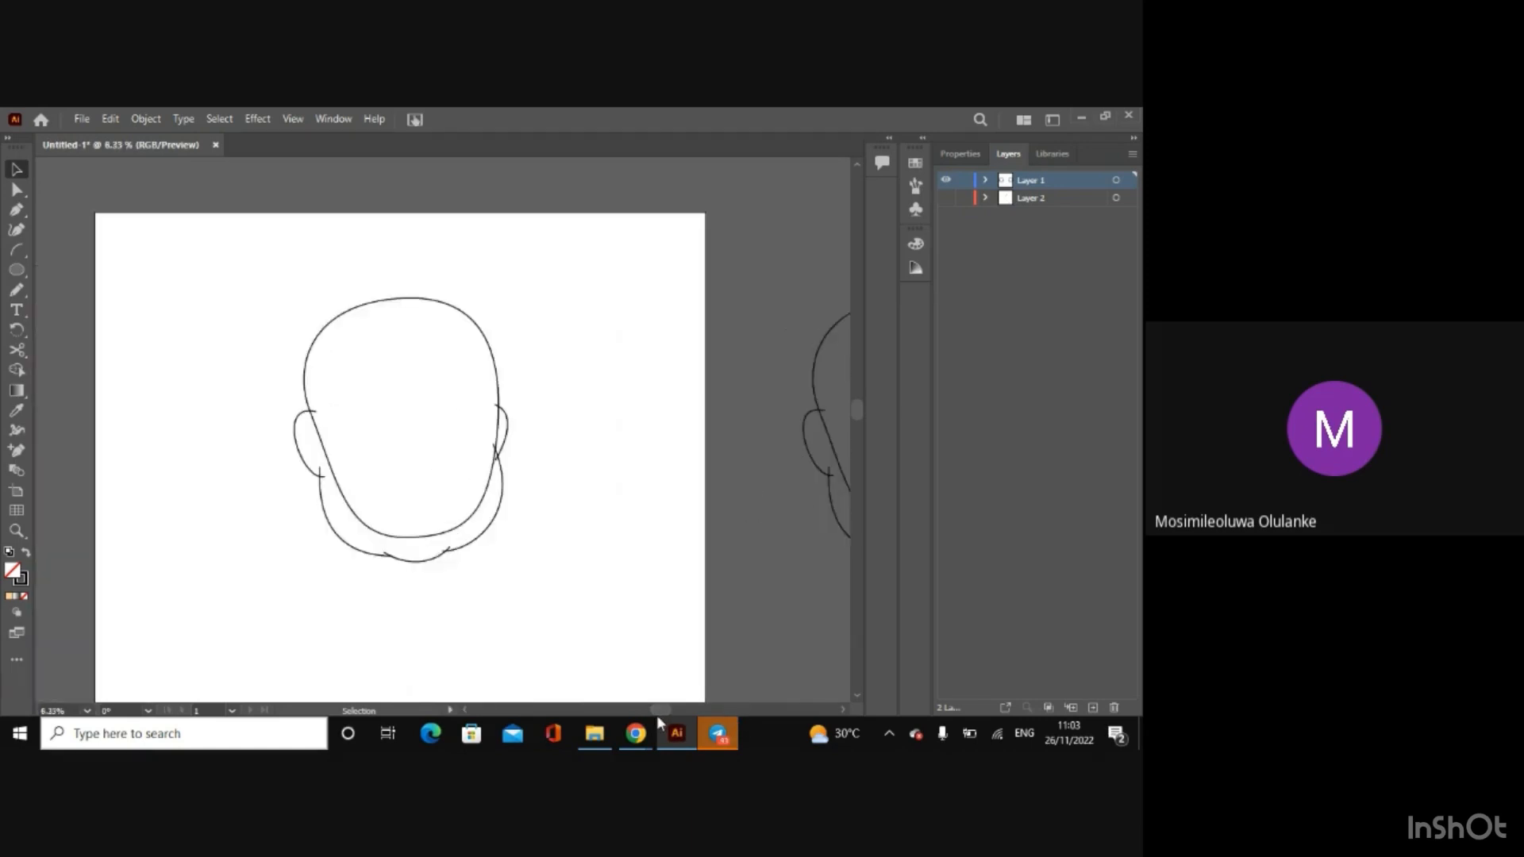
key(ctrl+plus)
key(ctrl+plus)
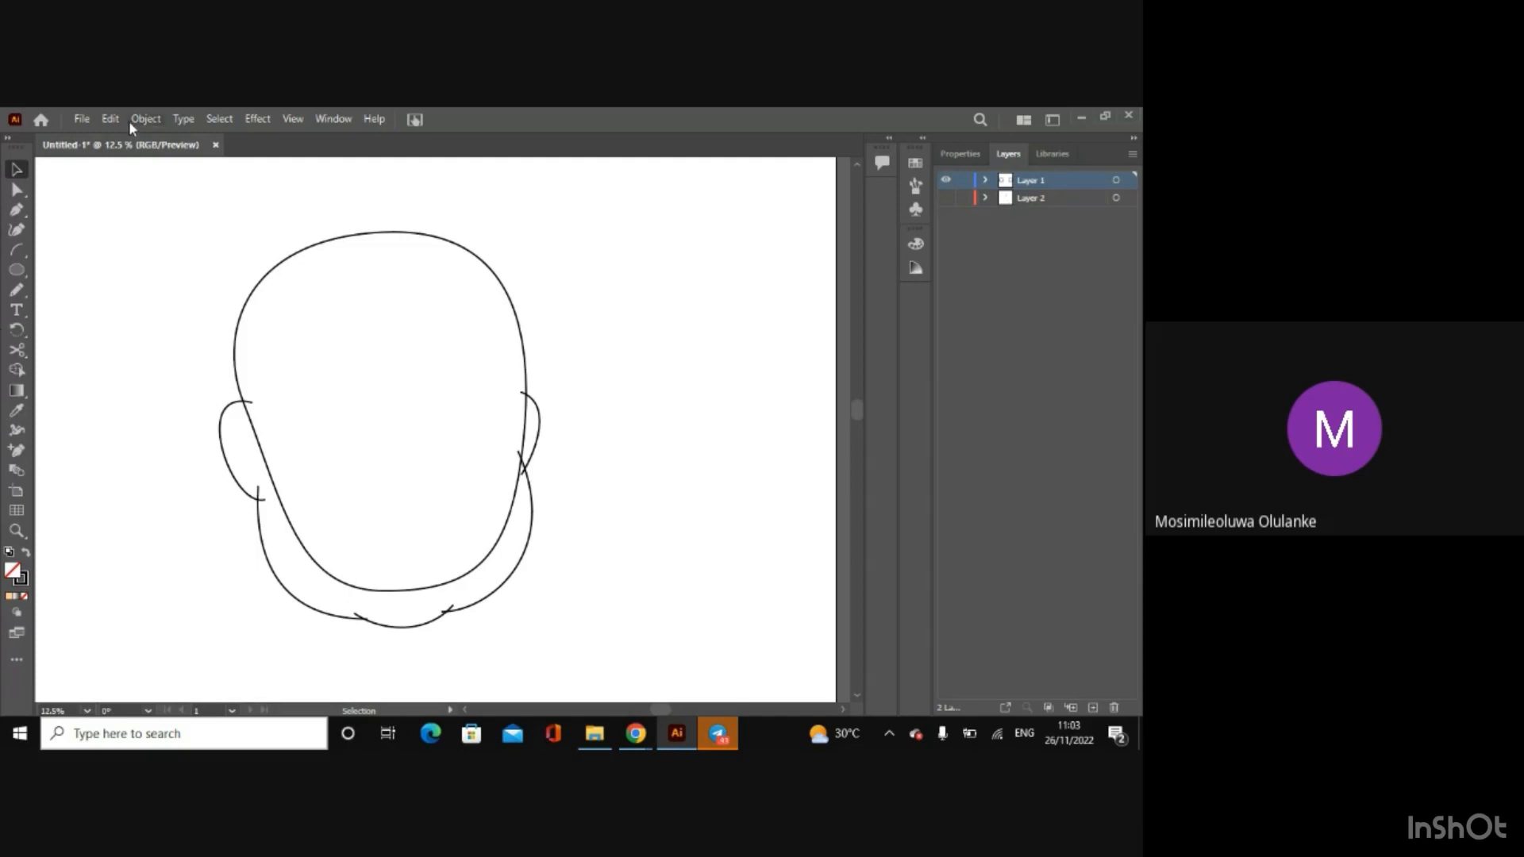
drag(127, 182, 640, 698)
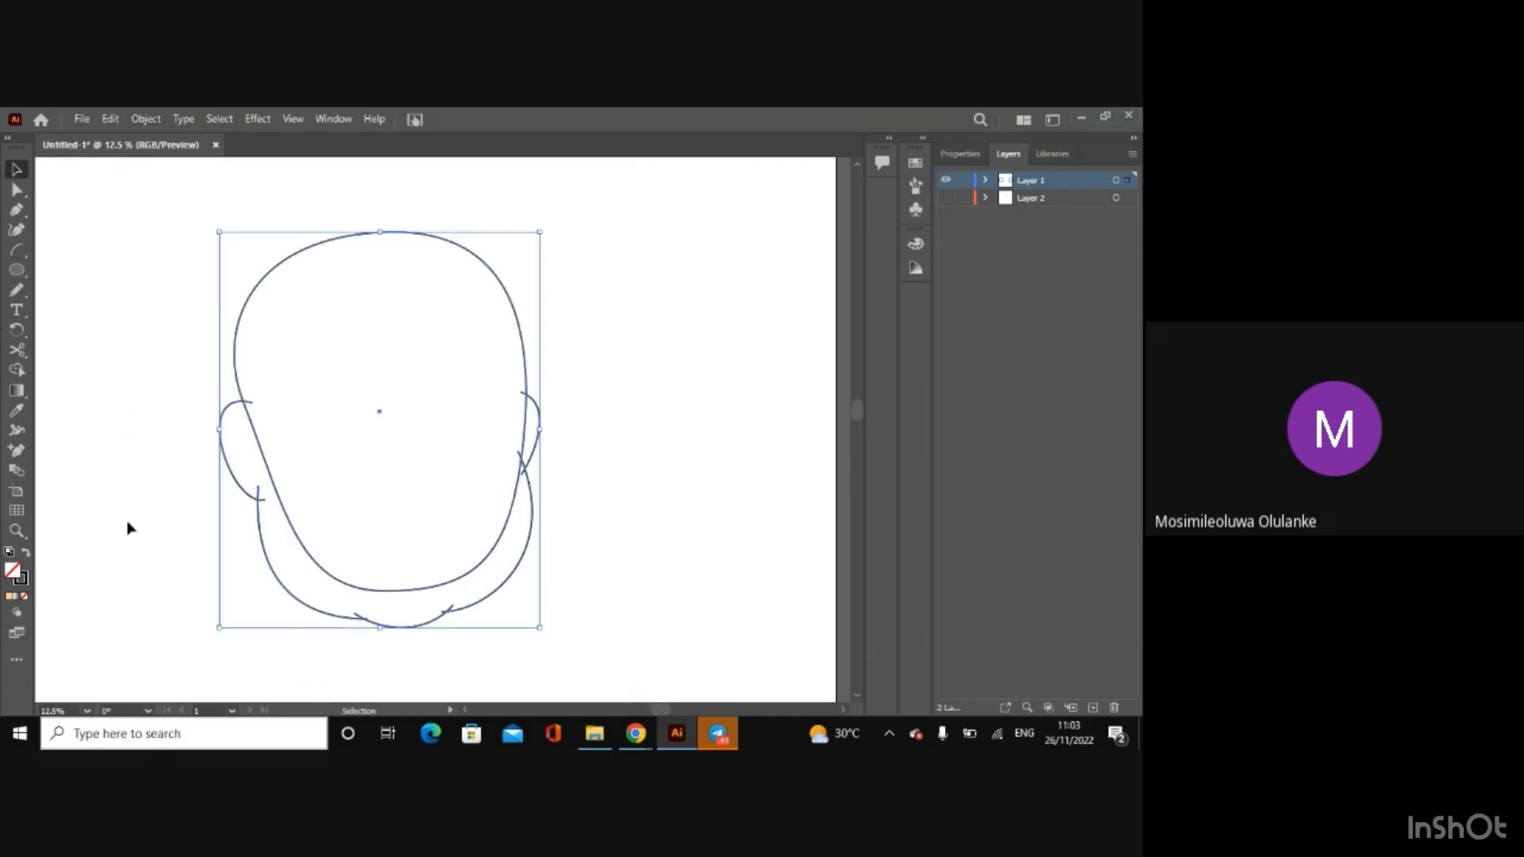
click(16, 369)
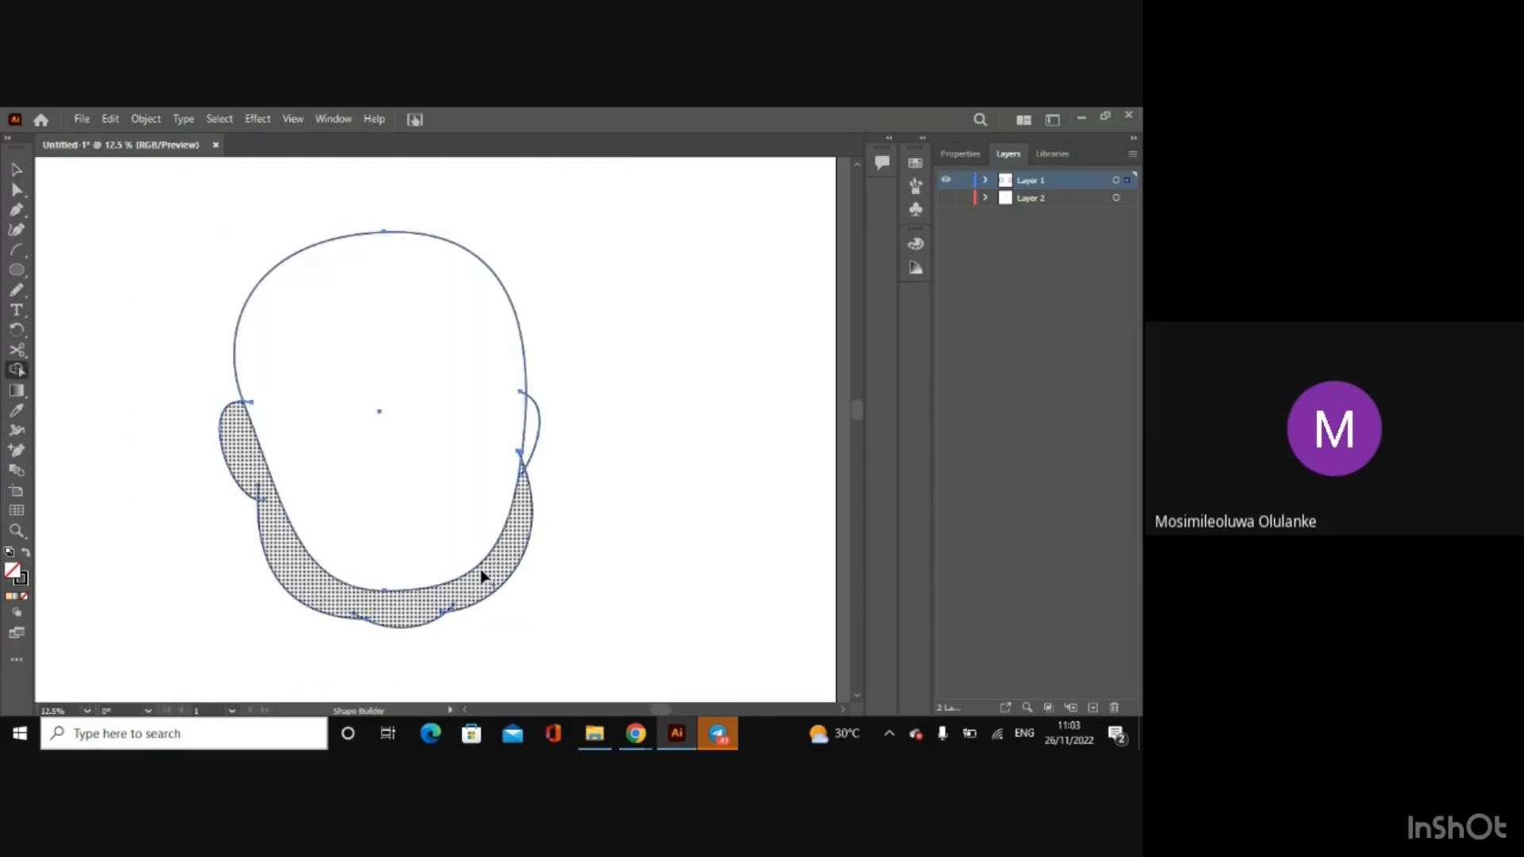
alt+click(261, 452)
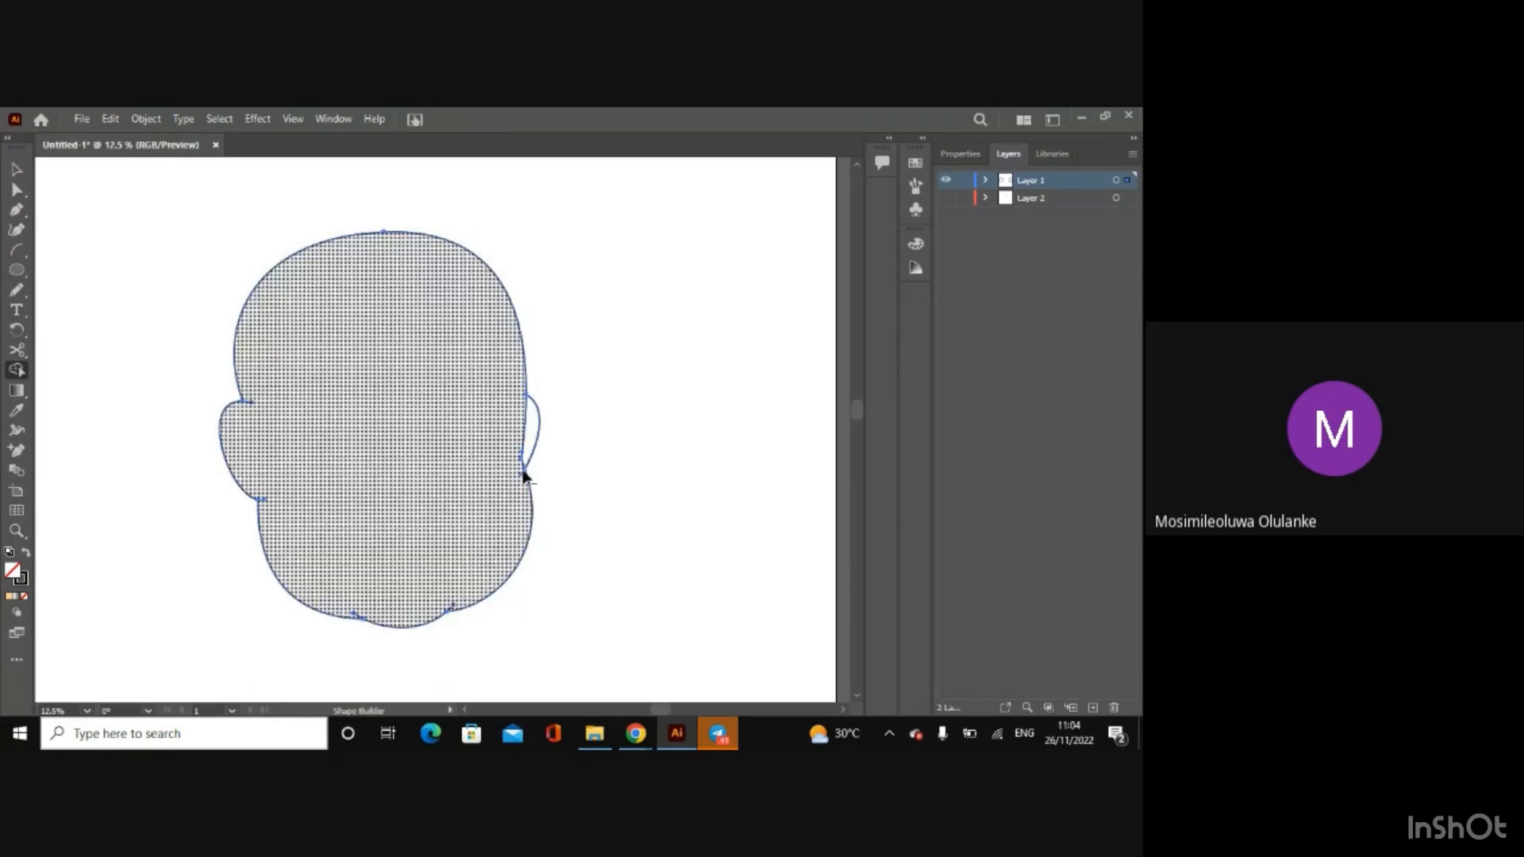
click(430, 388)
click(18, 170)
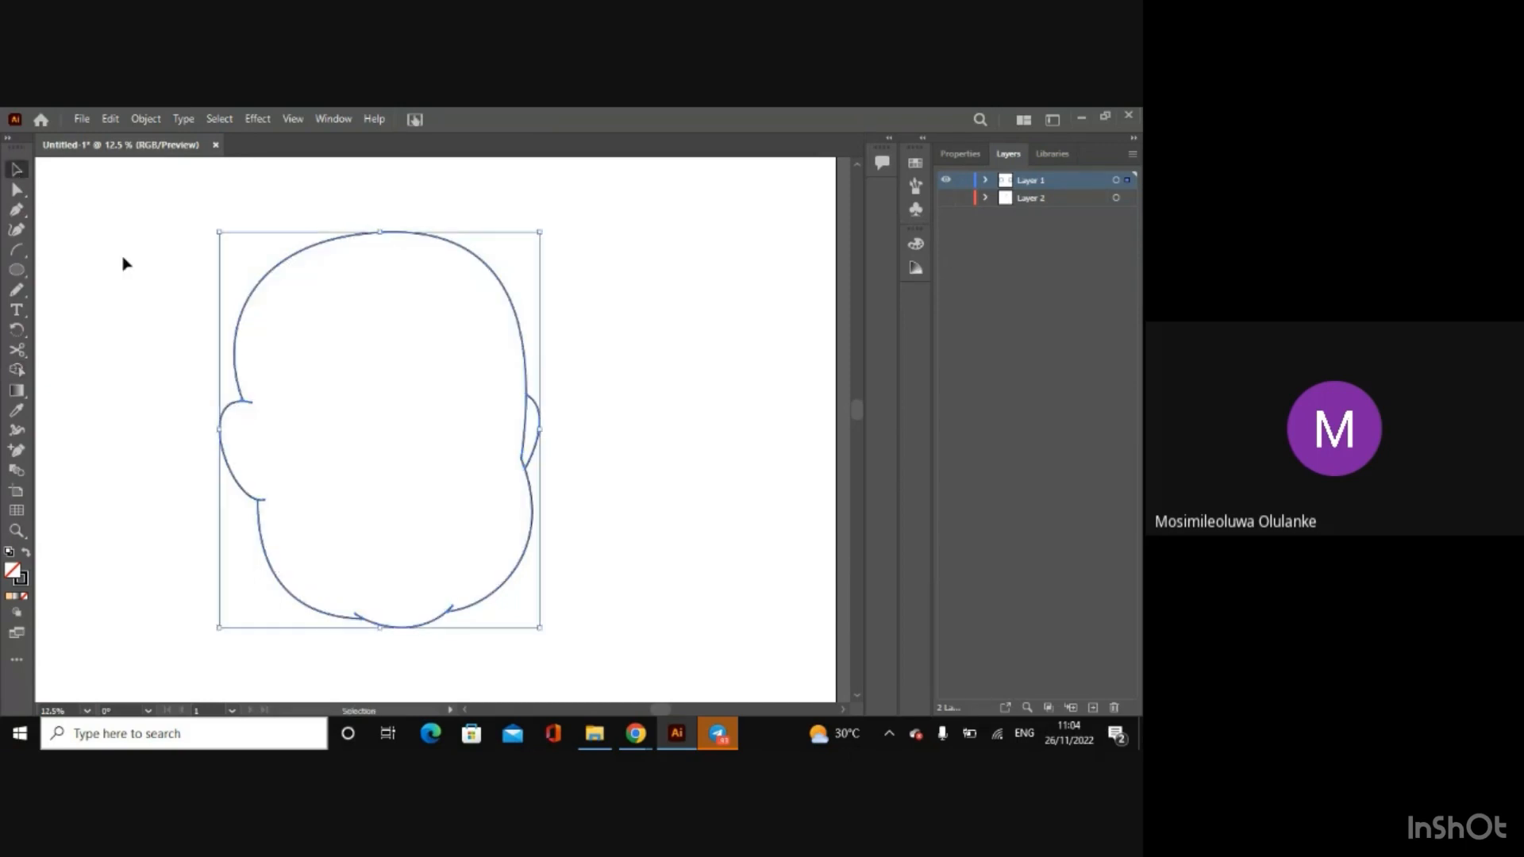
click(122, 262)
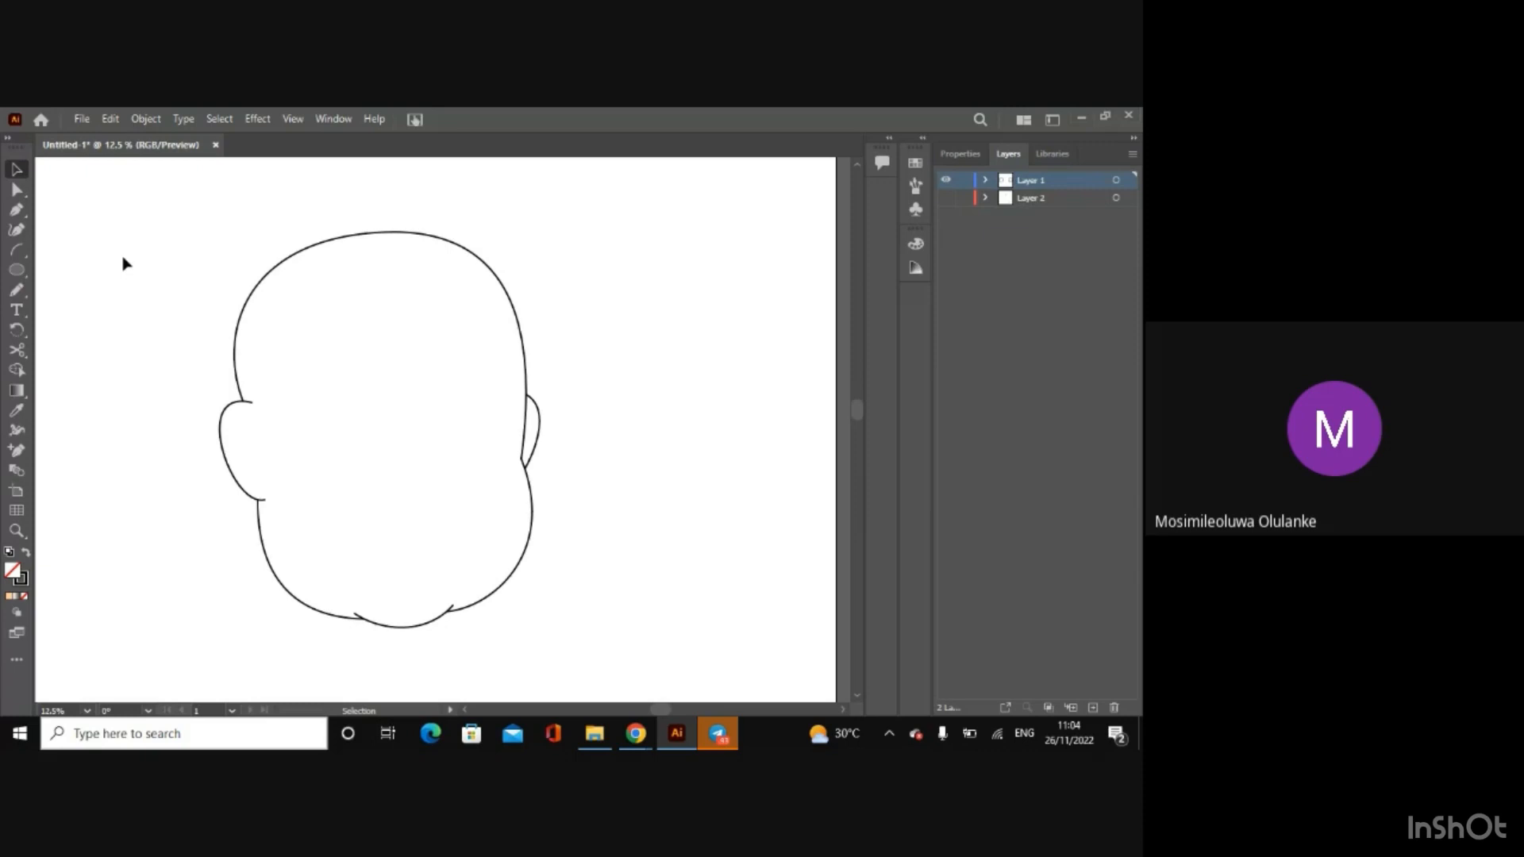
Step: Cut the left ear's upper overhanging end with the Scissors tool and delete the loose piece inside the head
key(ctrl+equal)
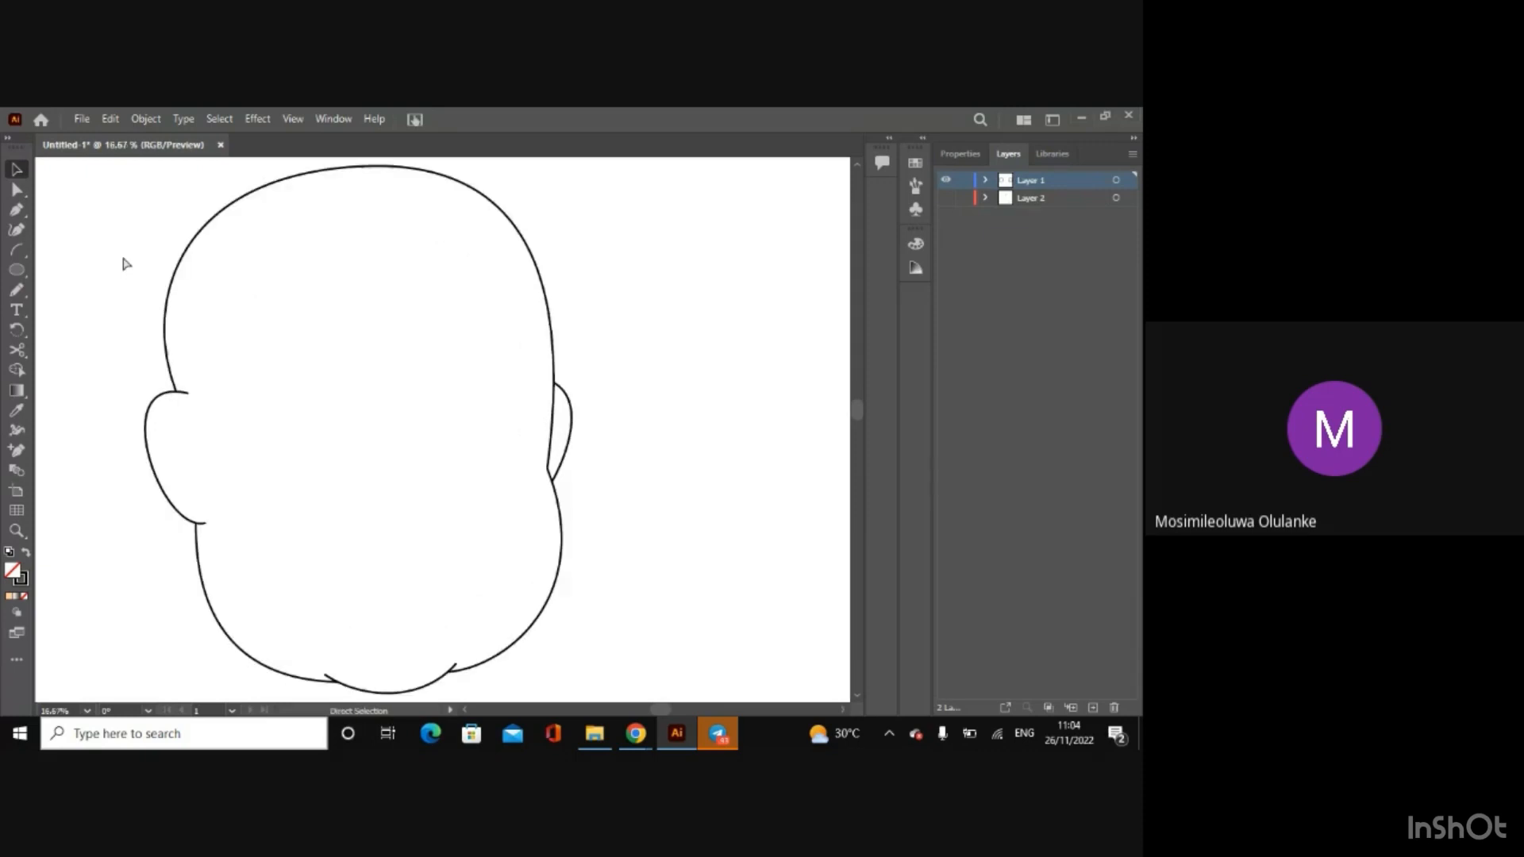
click(19, 351)
click(182, 392)
click(16, 169)
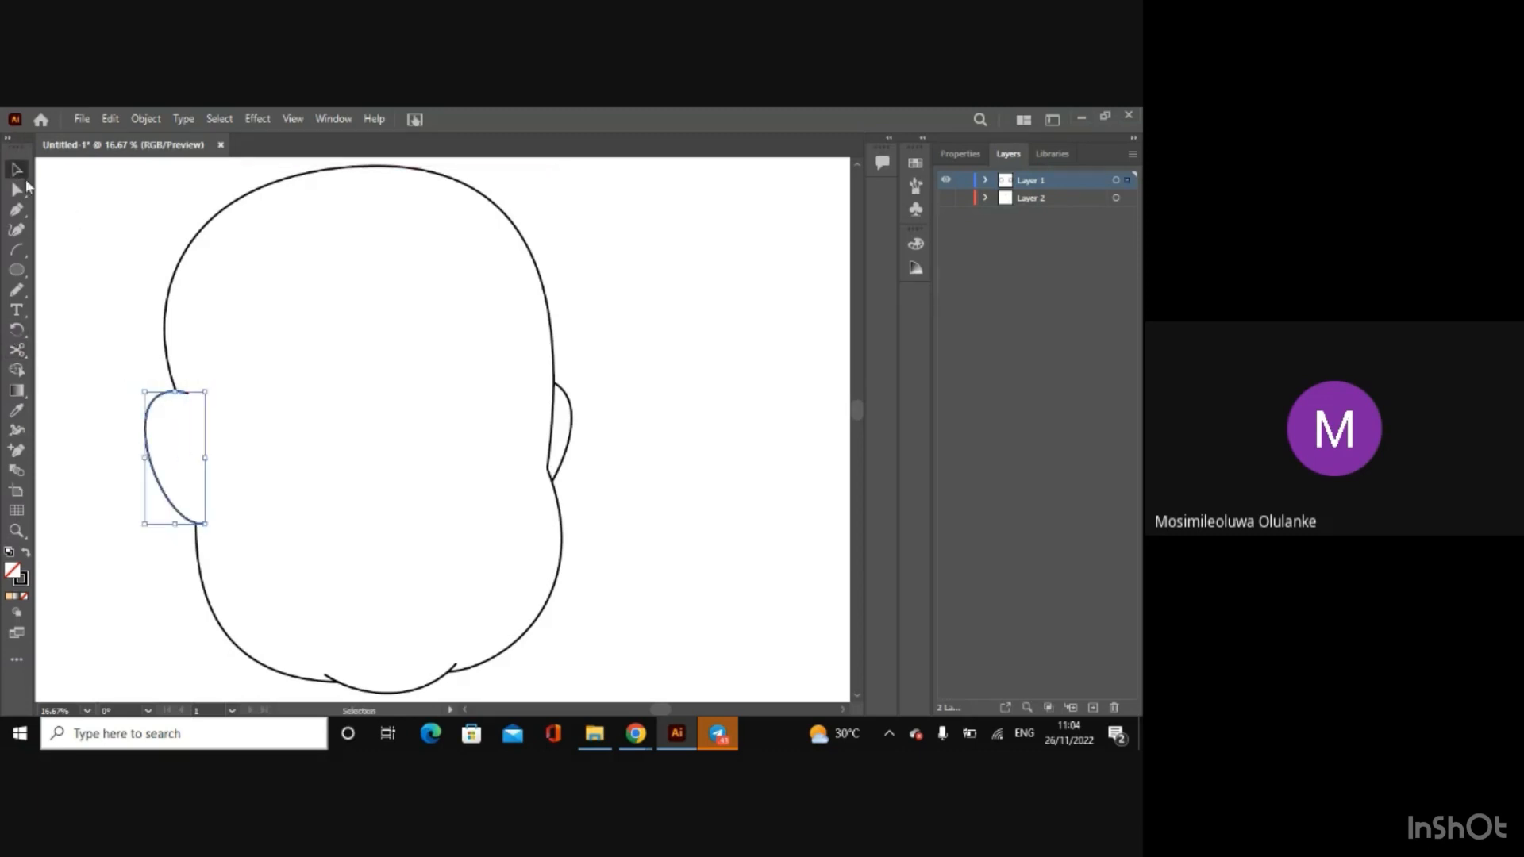
click(55, 238)
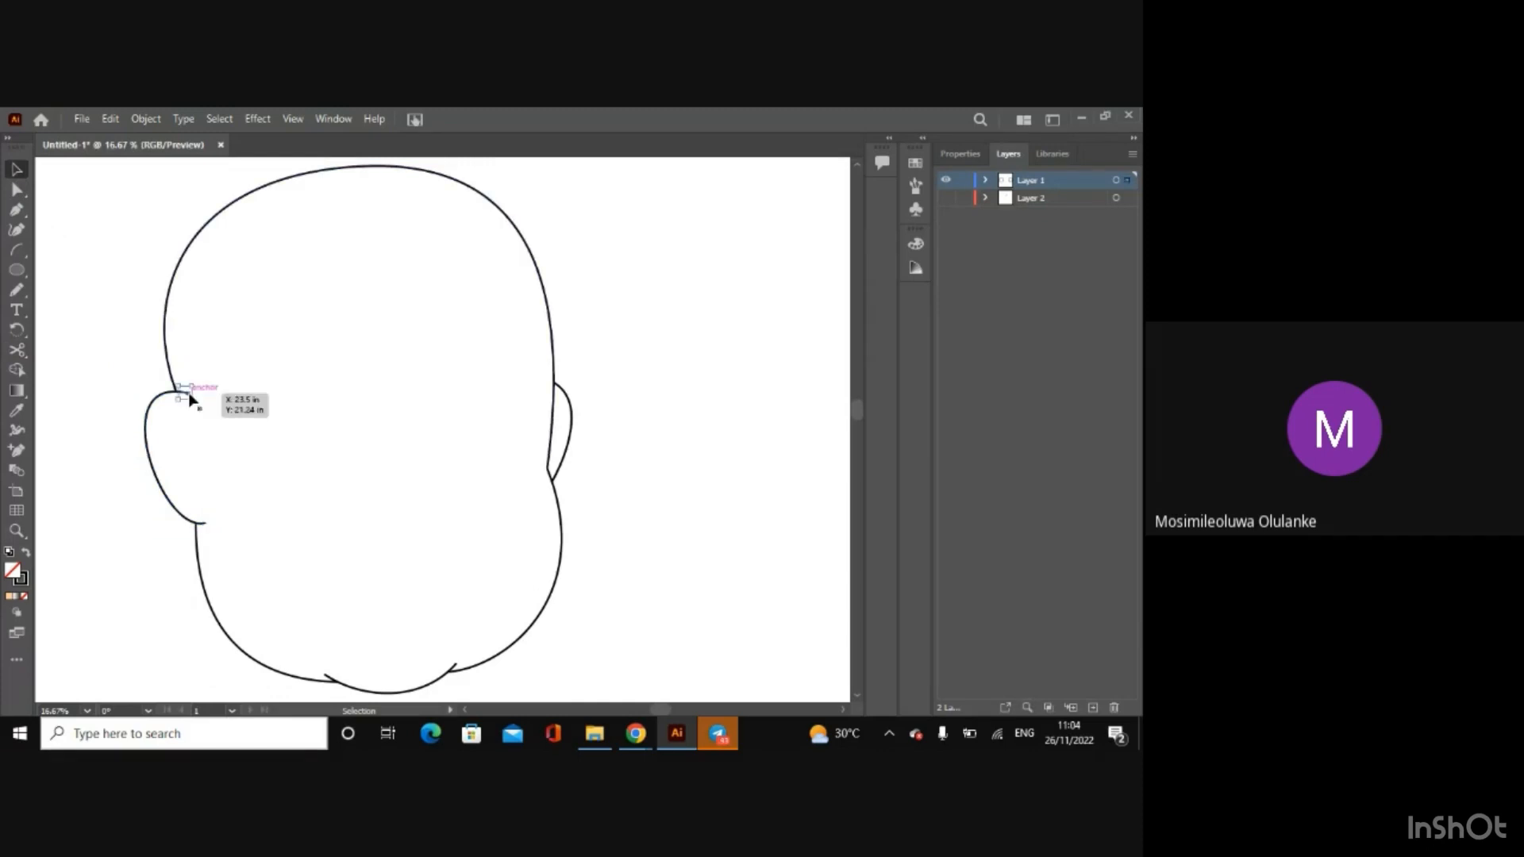
key(Delete)
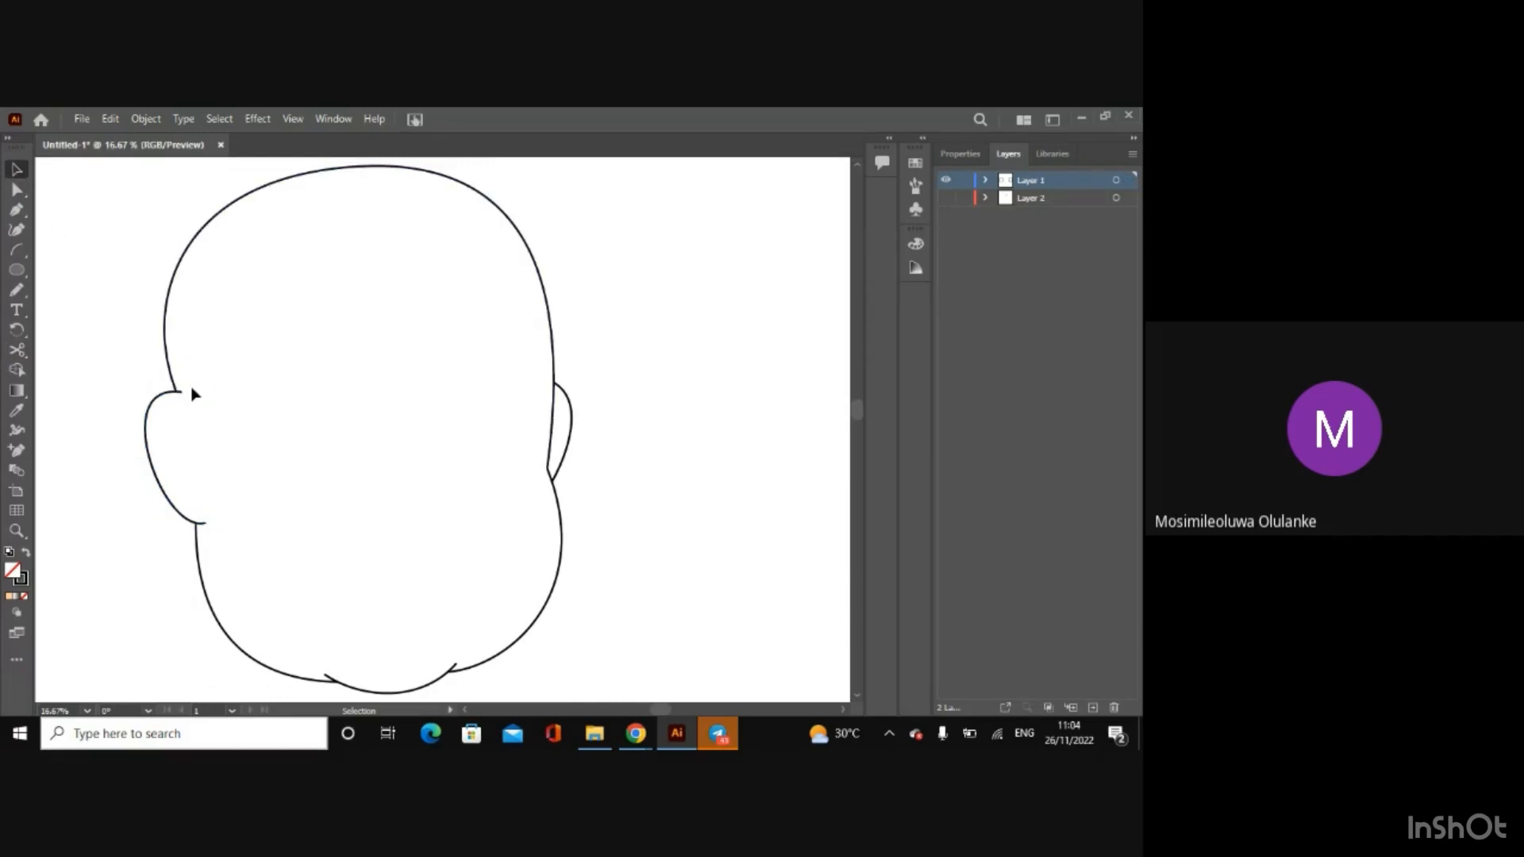
Step: Cut the left ear's lower overhanging end with the Scissors tool where it meets the jaw and delete the loose piece
click(17, 355)
click(200, 523)
key(ctrl+equal)
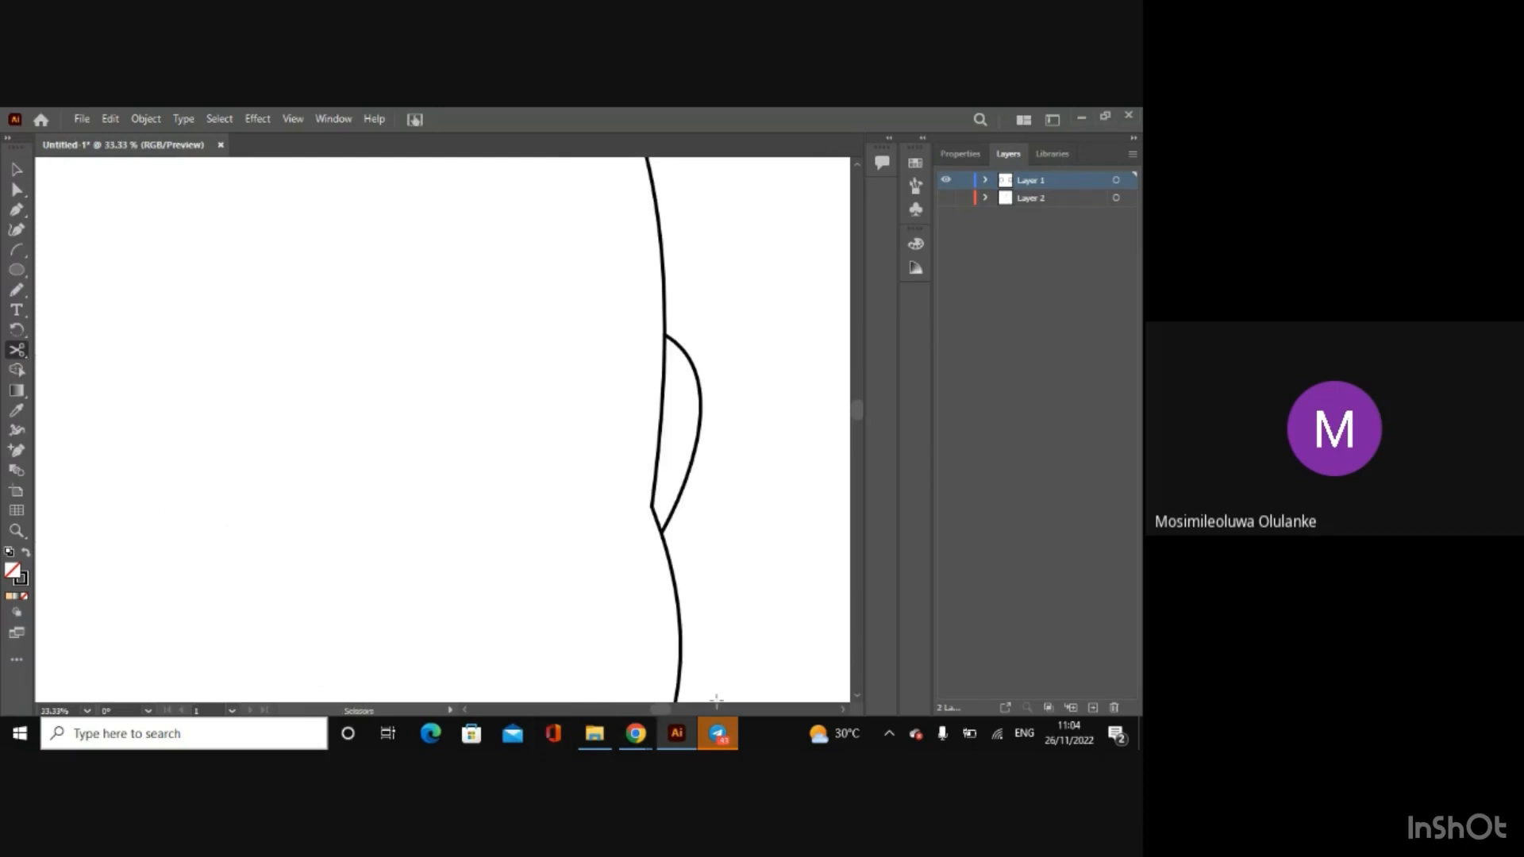
drag(669, 713, 653, 715)
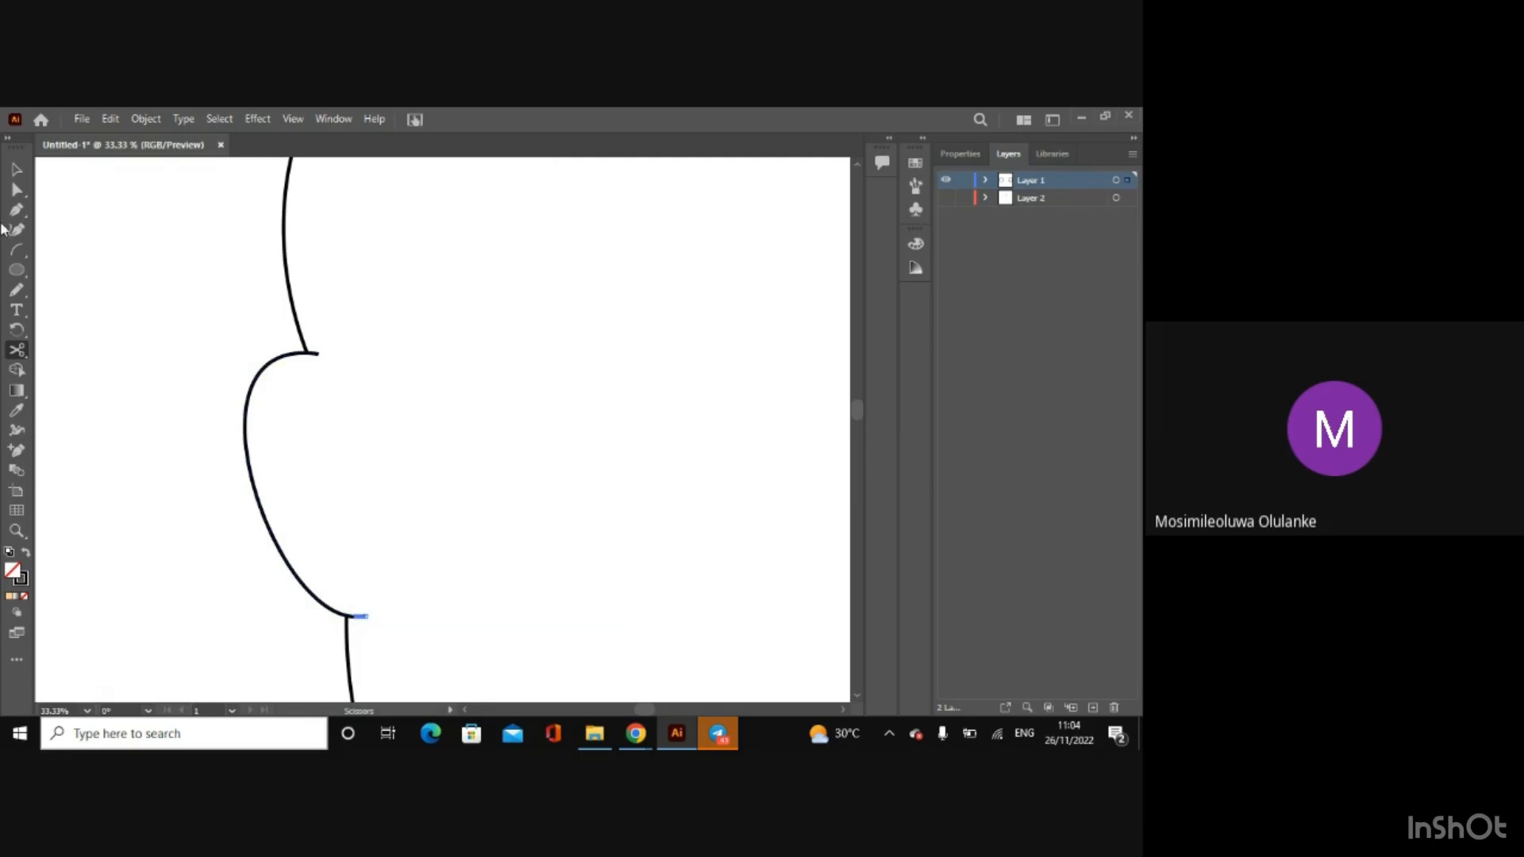
click(11, 163)
key(Delete)
Step: Cut the chin arc's left overhanging end near the jaw line with the Scissors tool and delete the loose piece
drag(861, 404, 861, 438)
drag(649, 712, 658, 712)
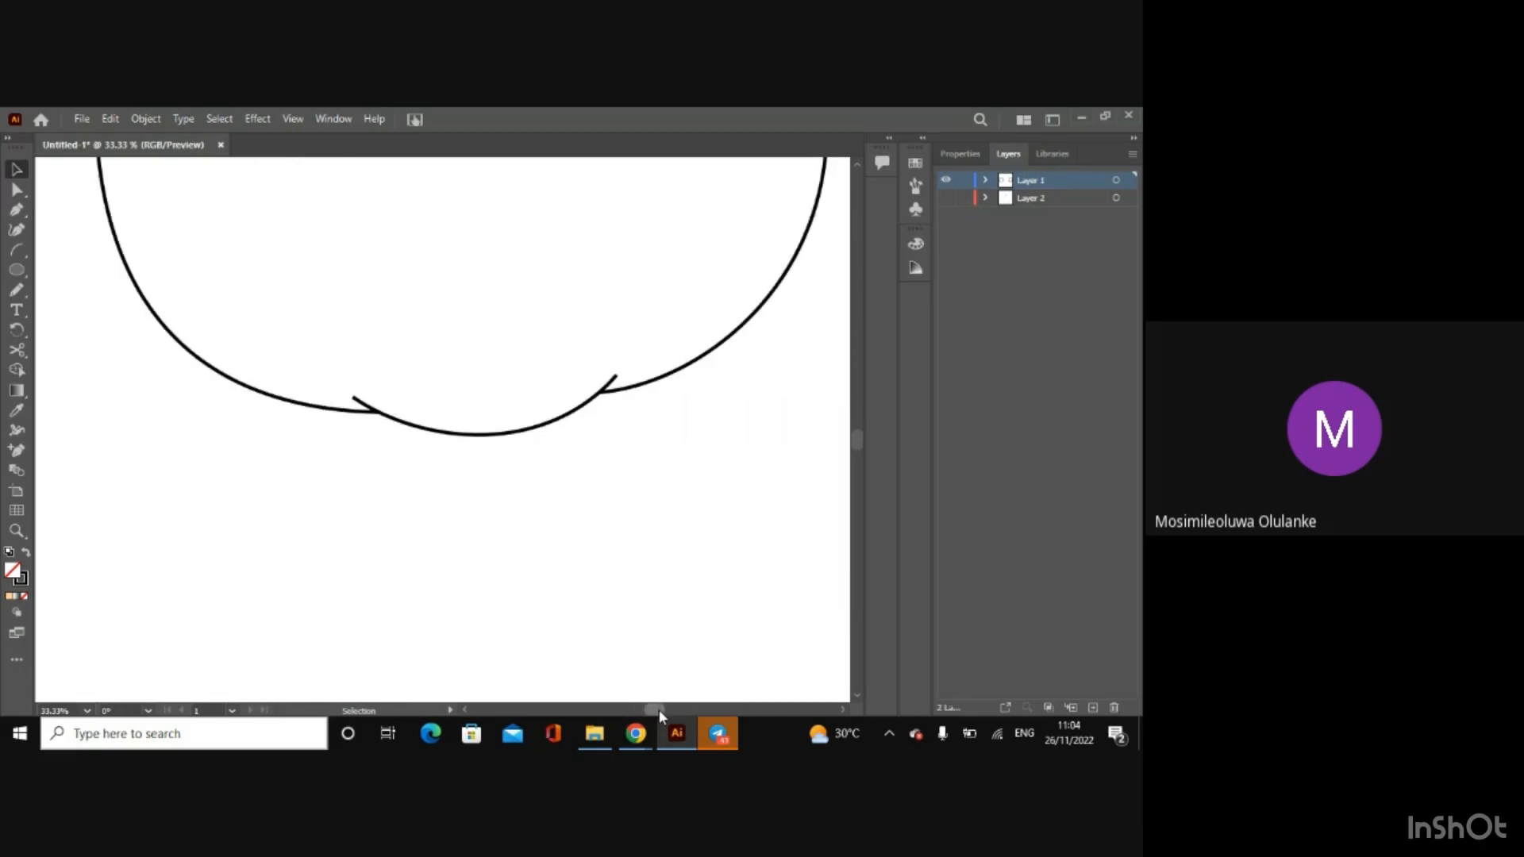
click(17, 350)
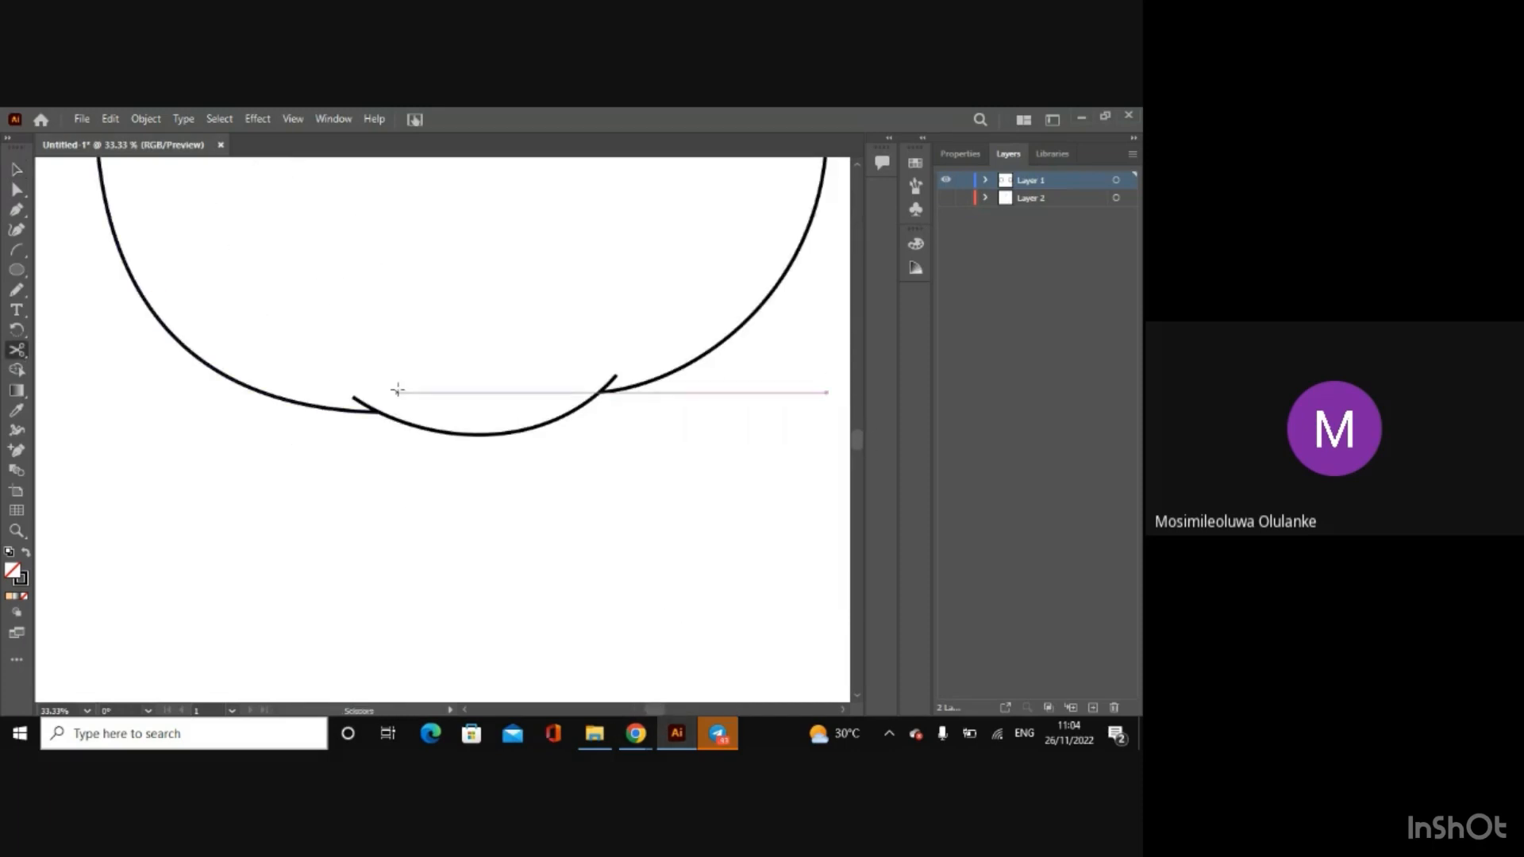
click(367, 408)
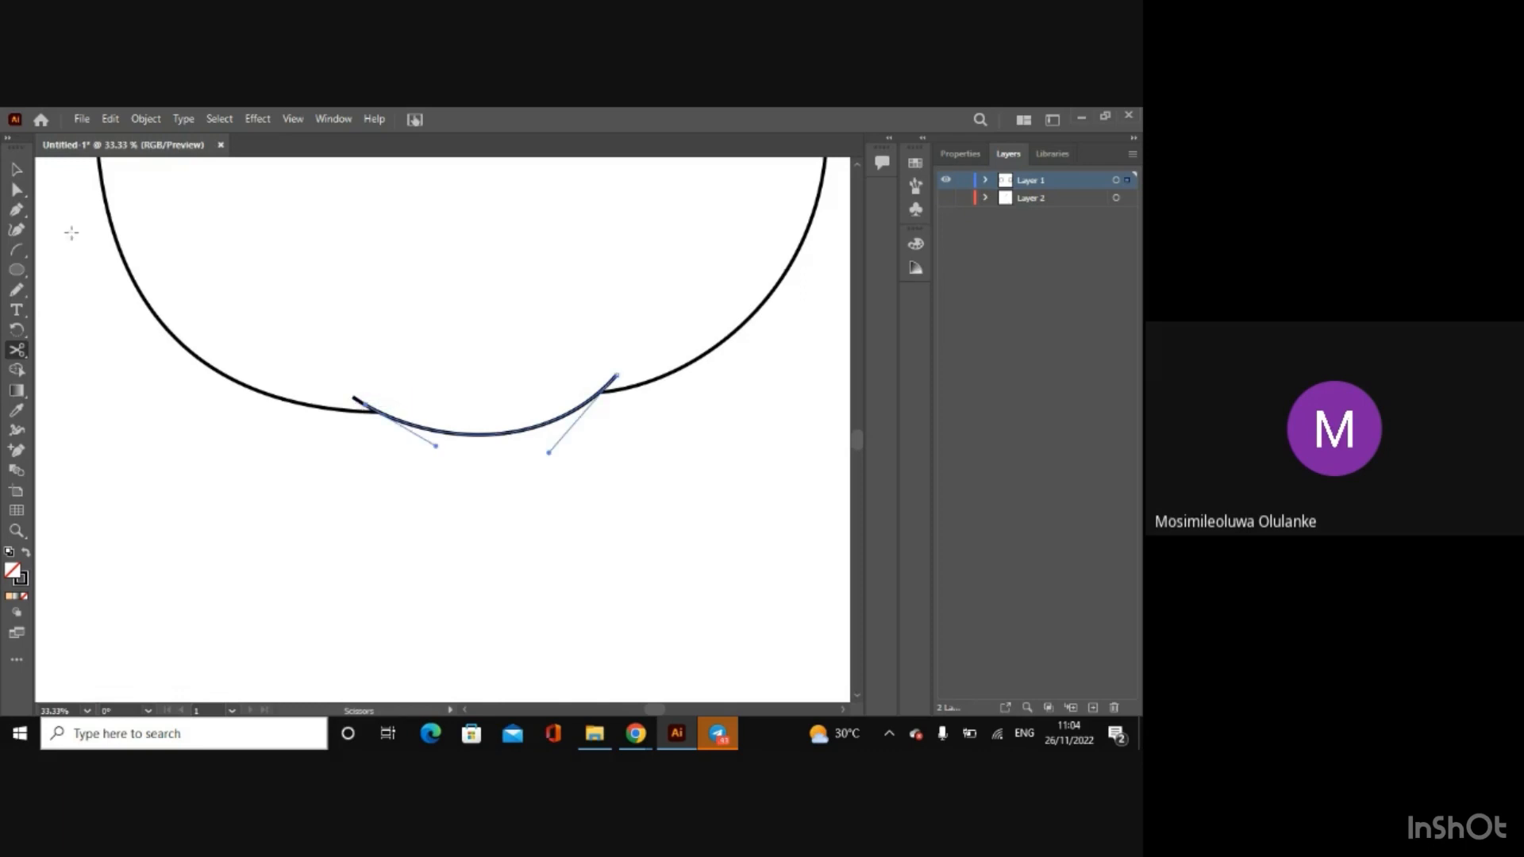
click(17, 171)
click(432, 525)
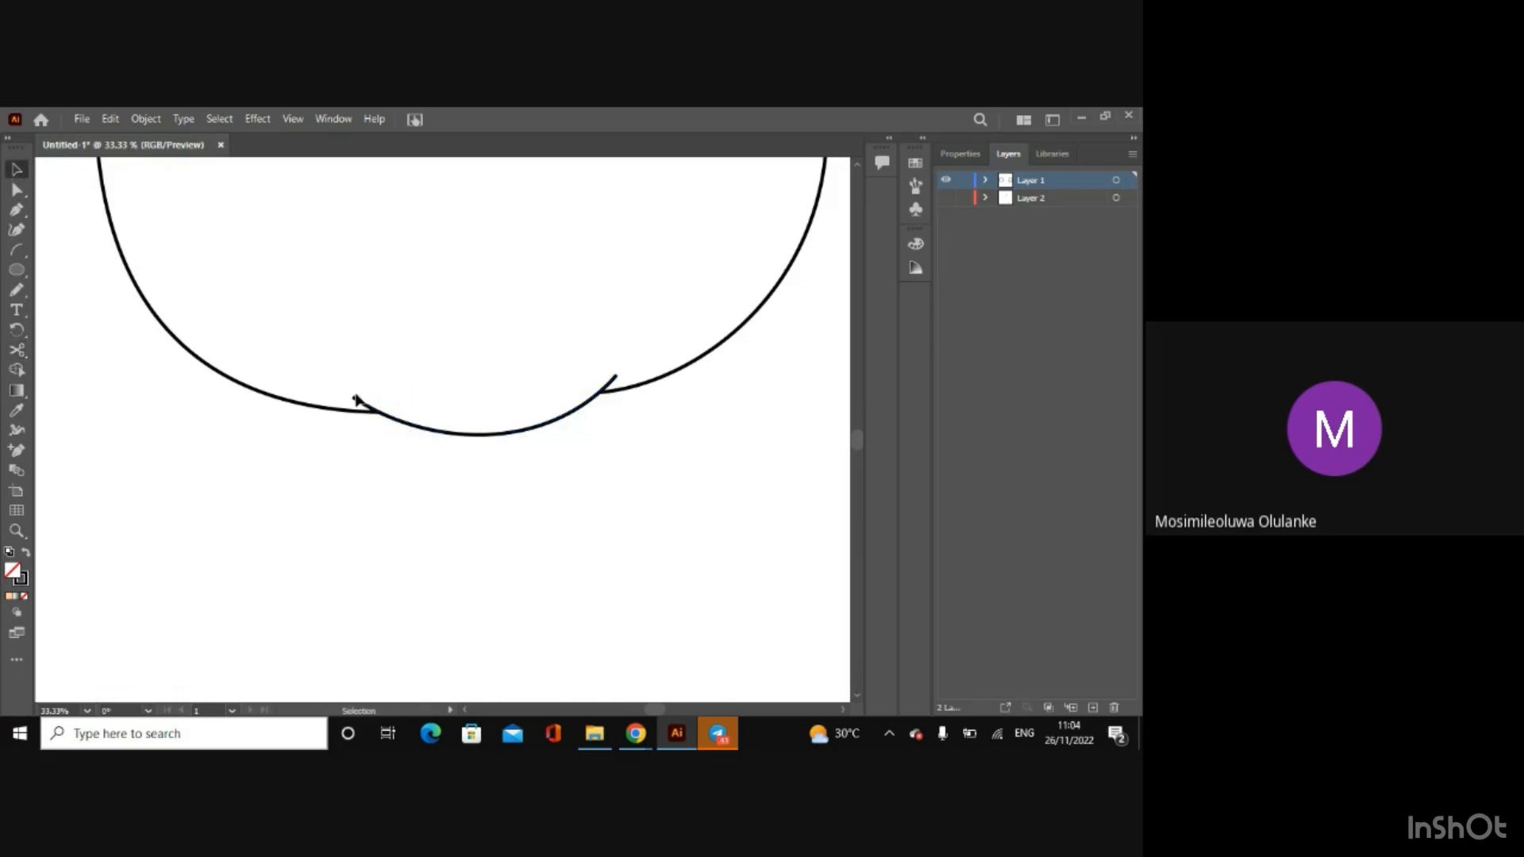
click(357, 399)
key(Delete)
Step: Trim the chin arc's right overhanging end at the jaw line with the Scissors tool and leave the face outline deselected
click(17, 349)
click(612, 381)
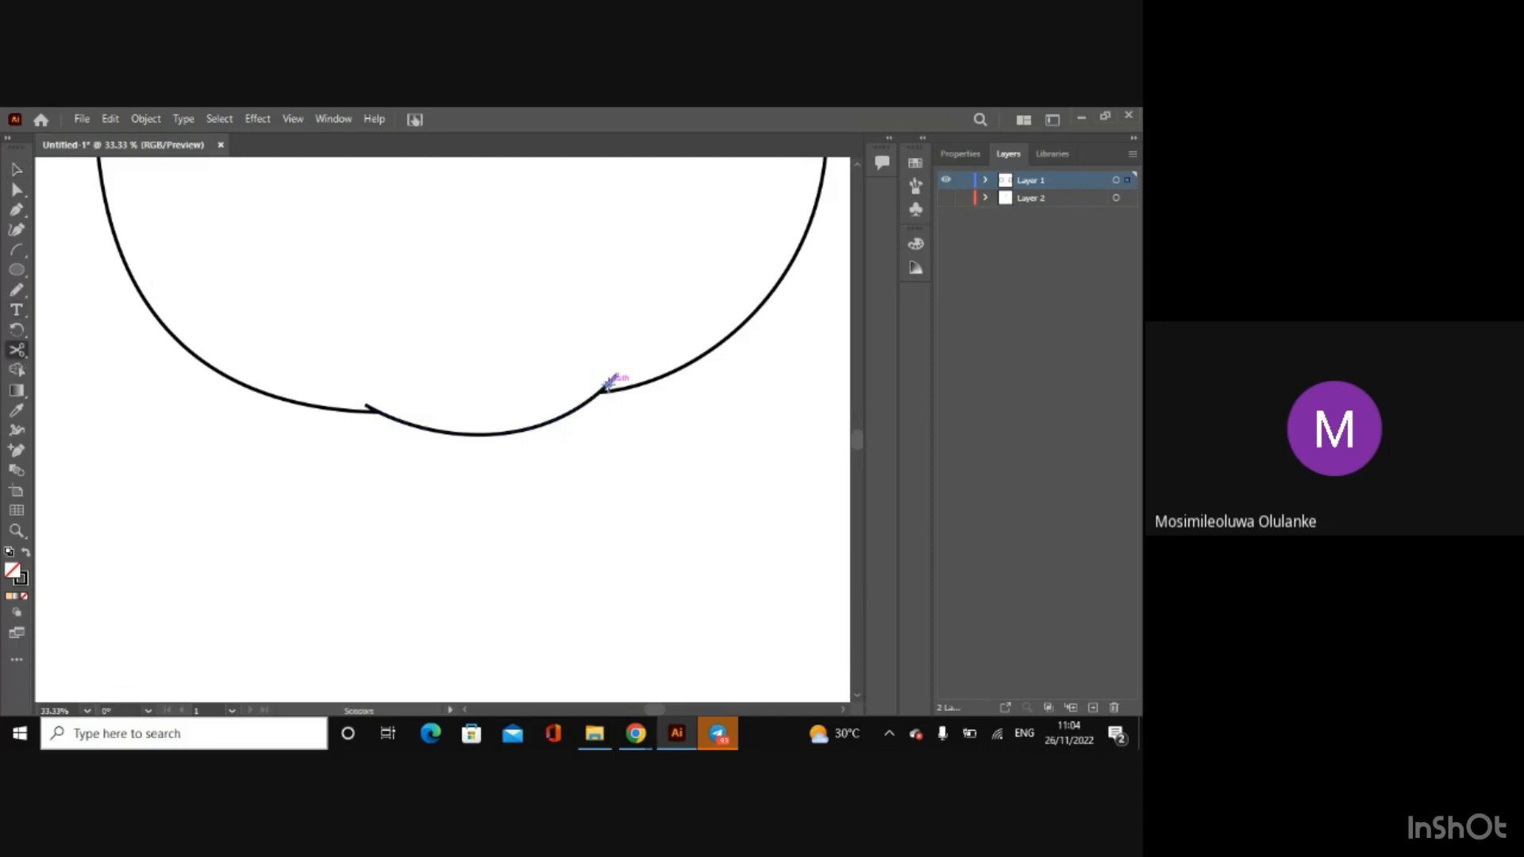
click(16, 168)
key(ctrl+shift+a)
key(ctrl+minus)
key(ctrl+minus)
key(ctrl+minus)
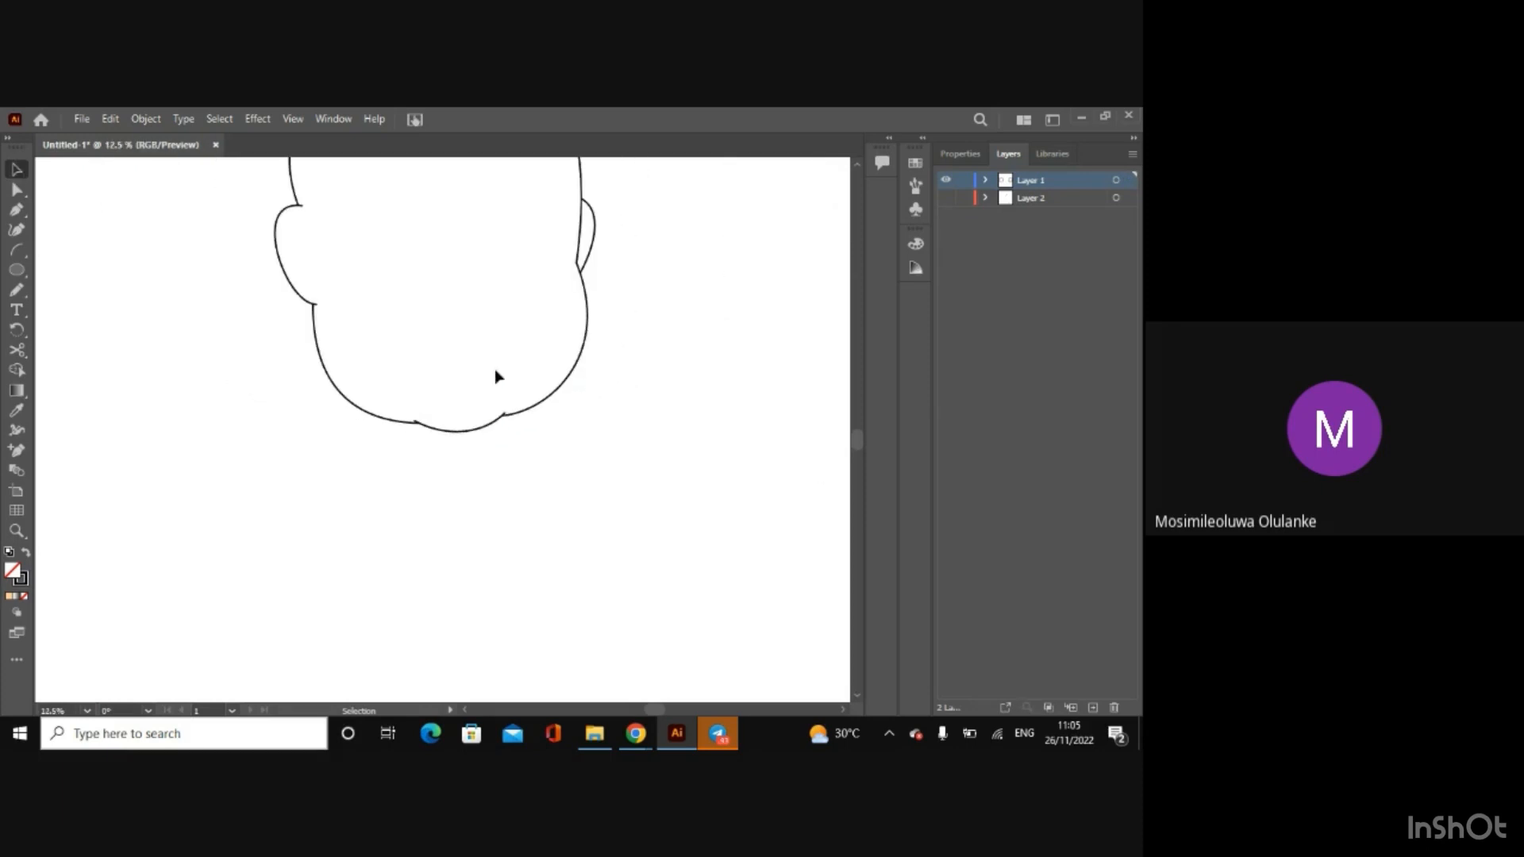
drag(860, 441, 857, 408)
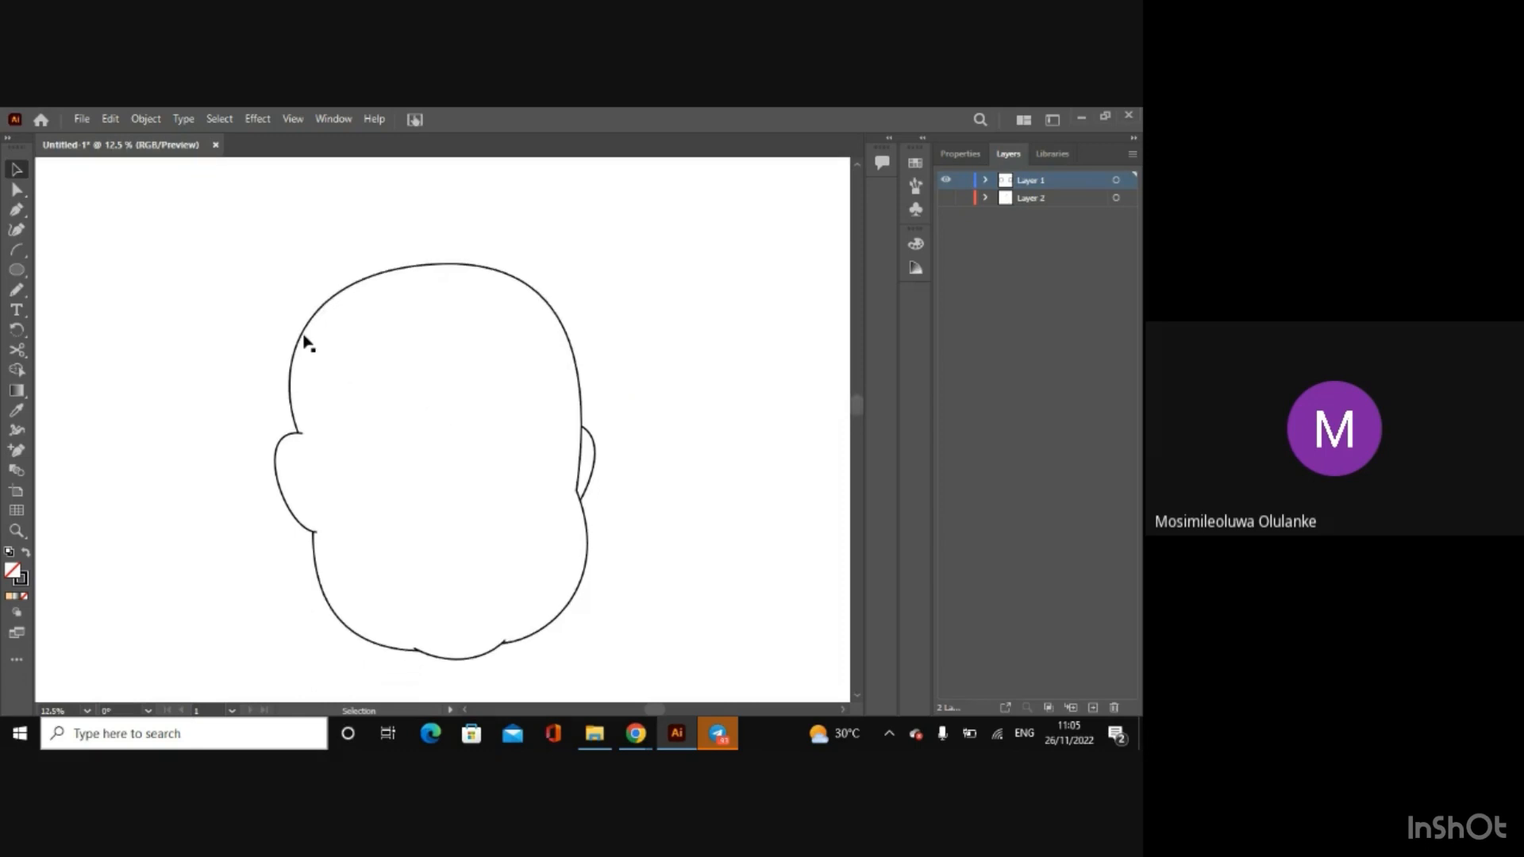
Step: Try moving the right jaw curve away from the face outline and undo the move
drag(195, 256, 681, 703)
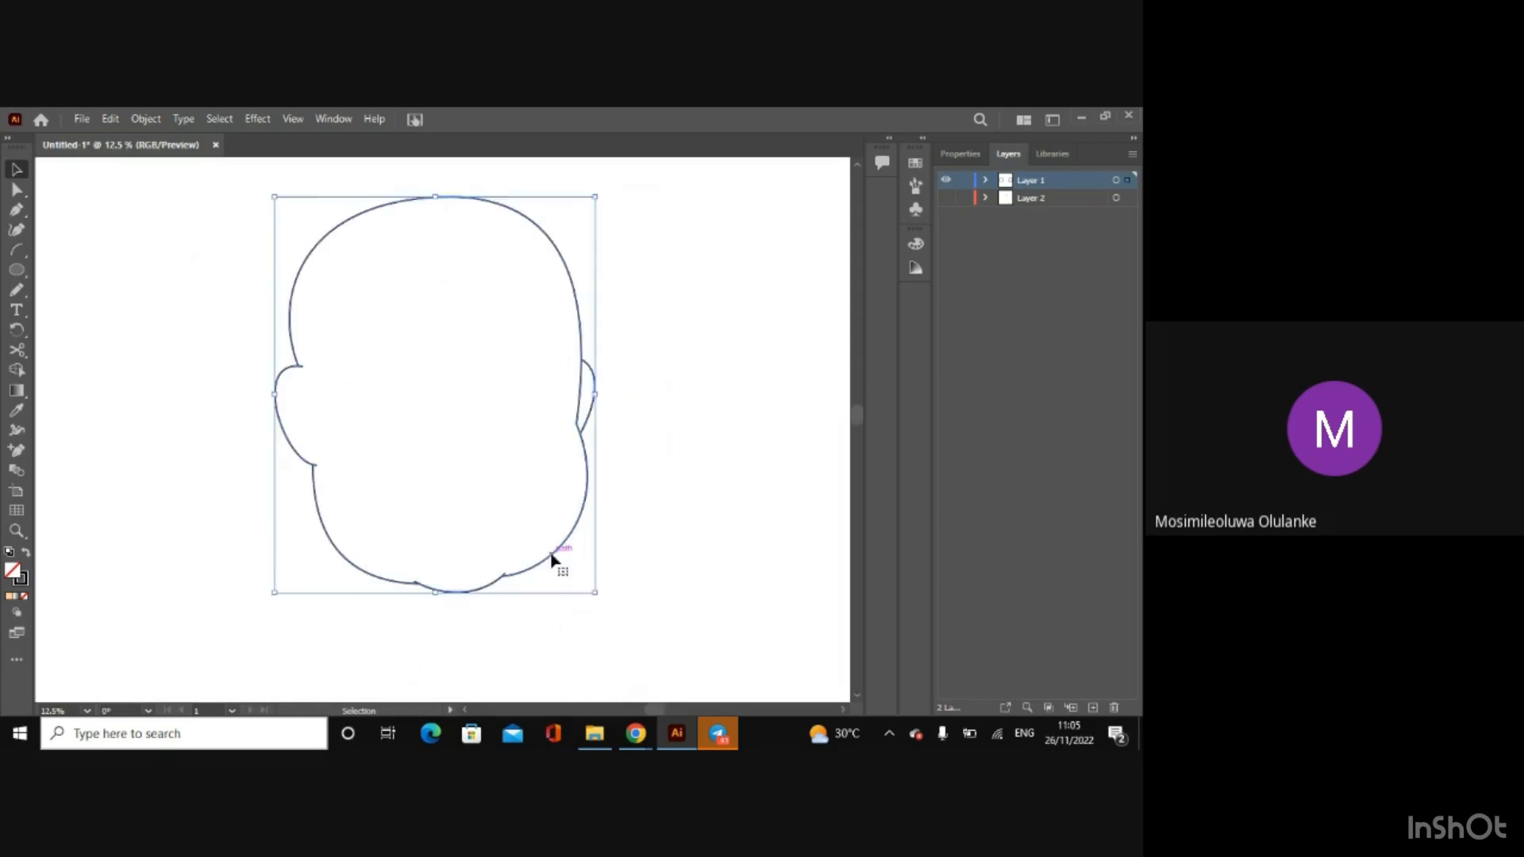
click(636, 551)
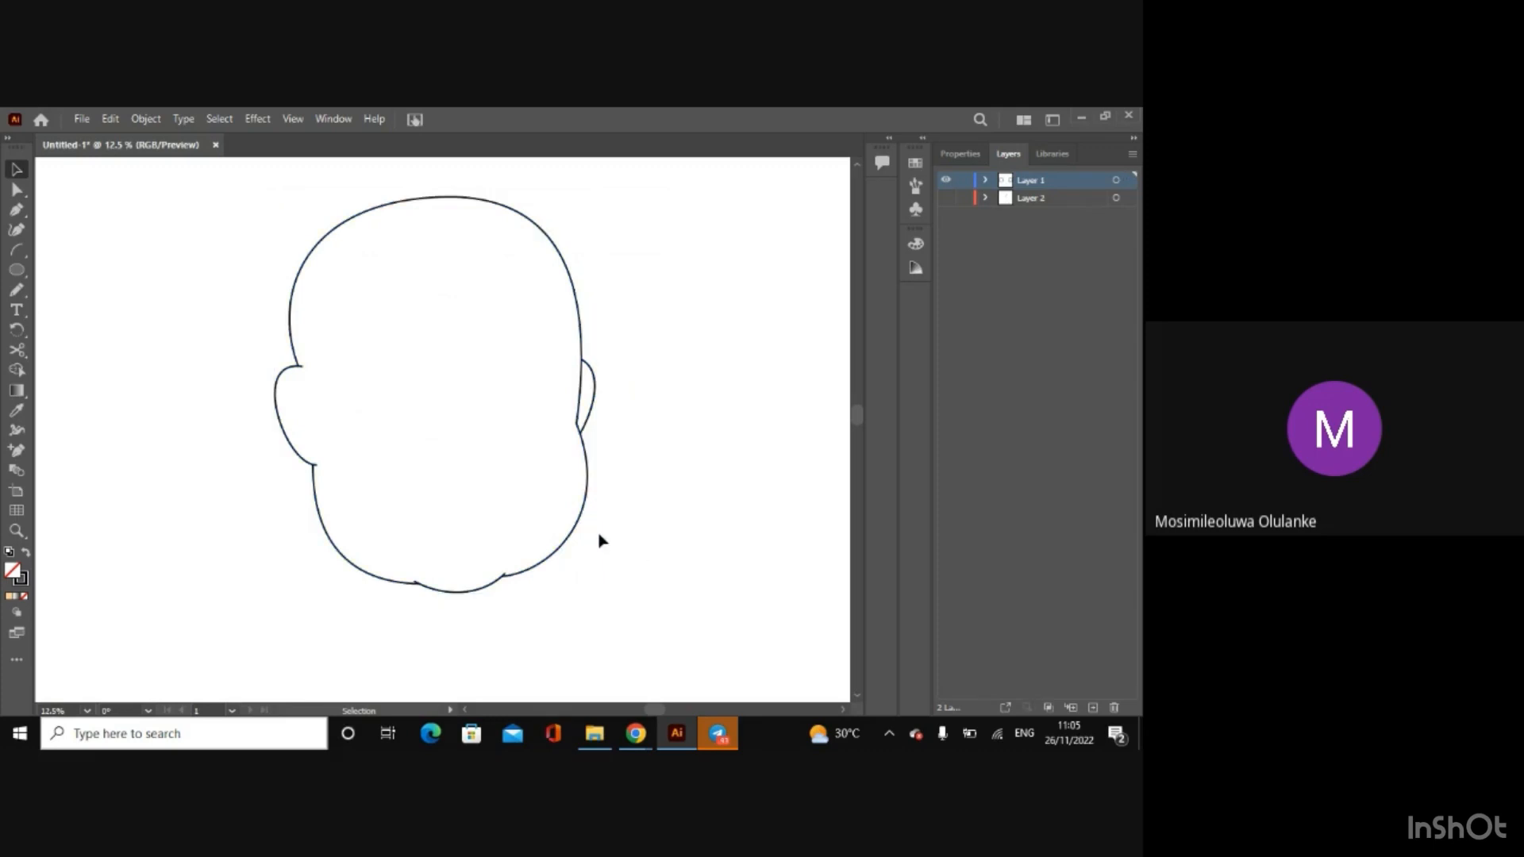
drag(584, 520, 687, 560)
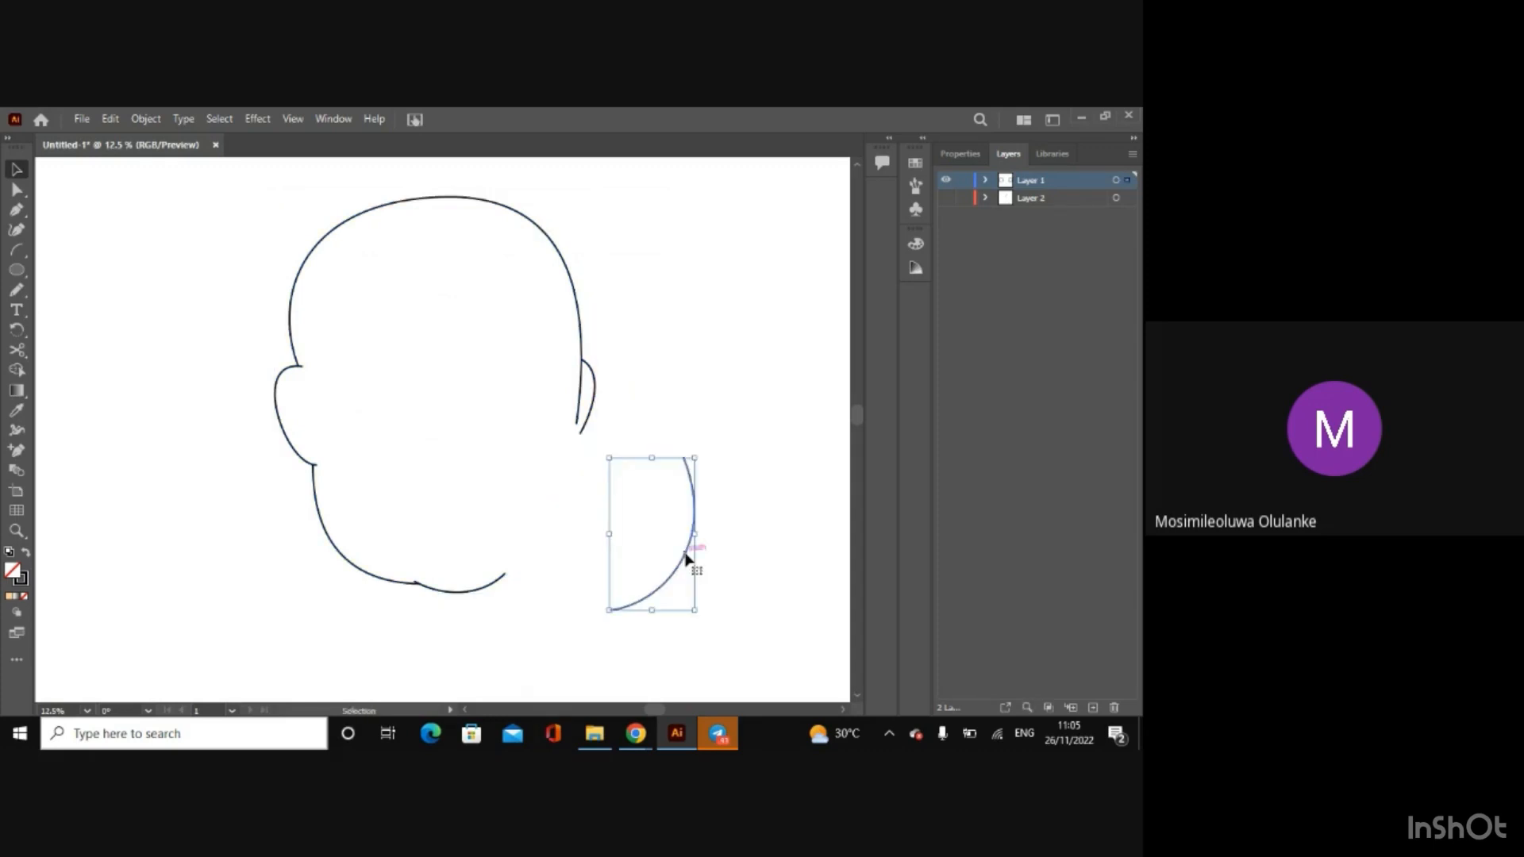
click(691, 555)
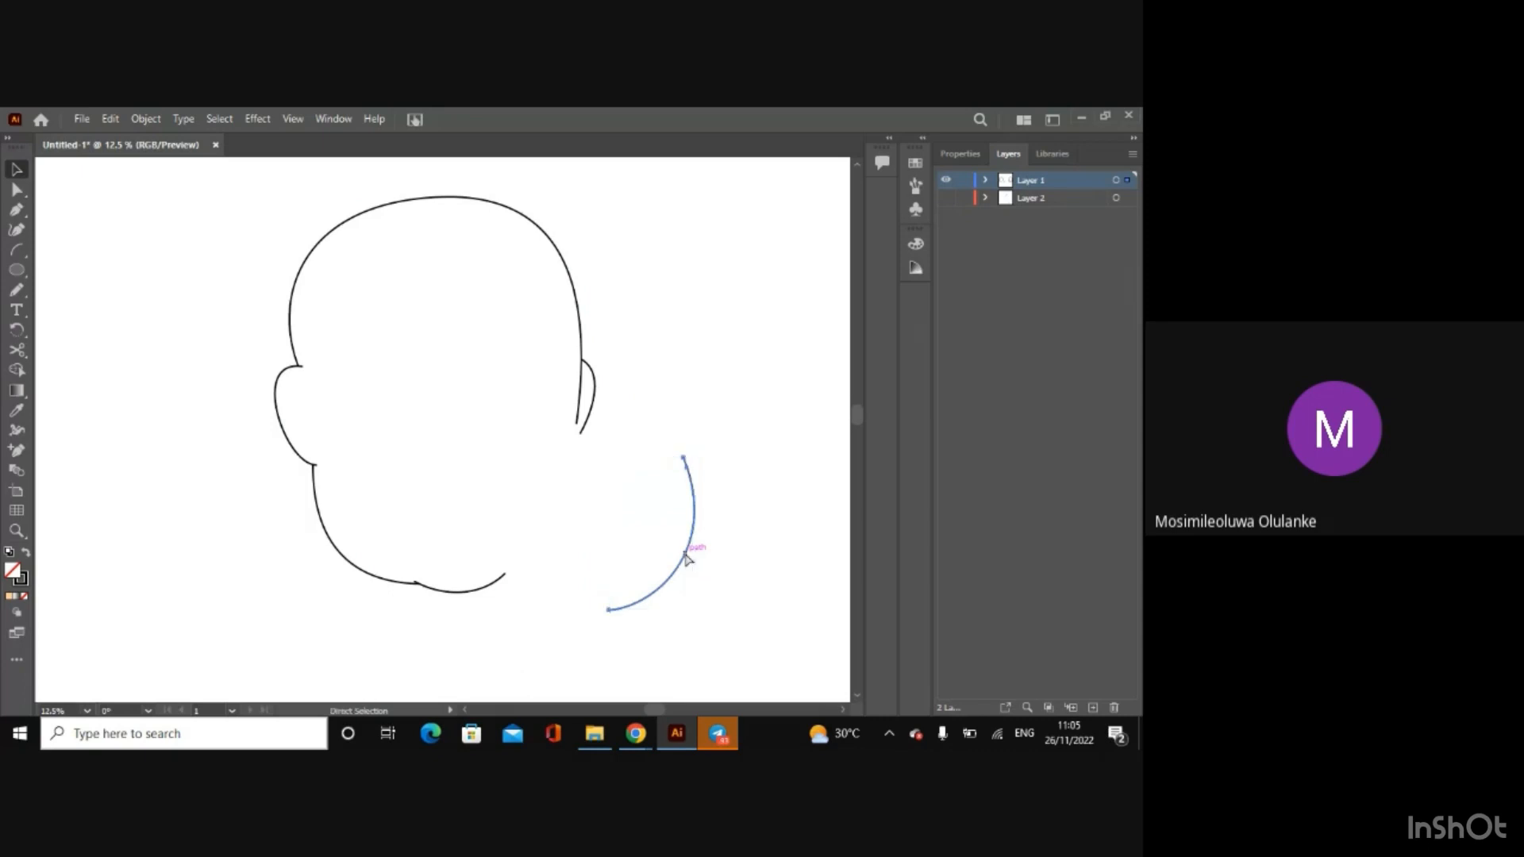
key(ctrl+z)
click(173, 254)
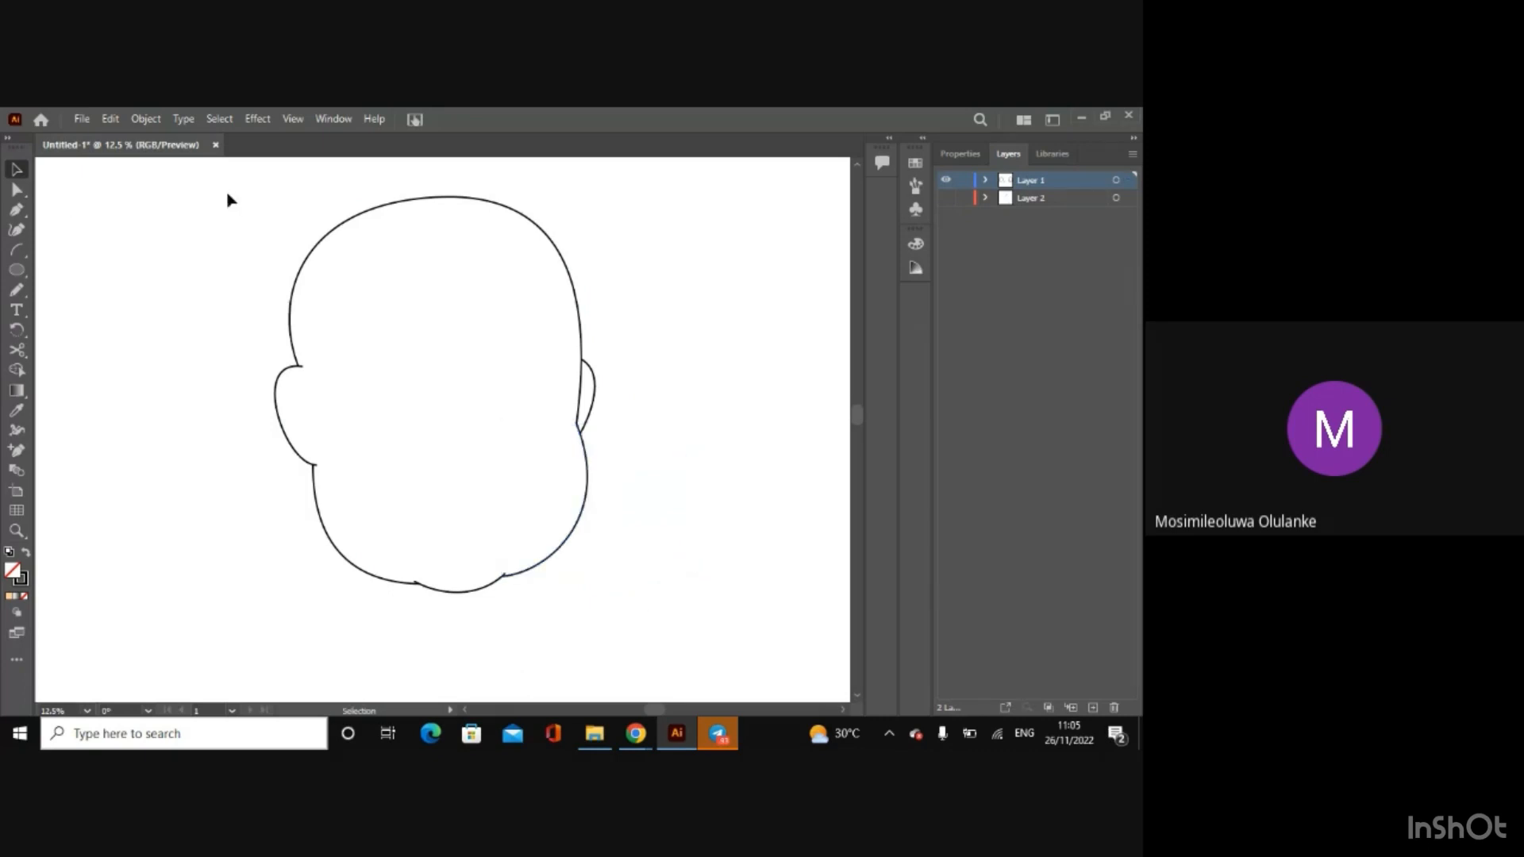
Step: Try to merge the right ear into the face outline with the Shape Builder tool
drag(238, 175, 698, 609)
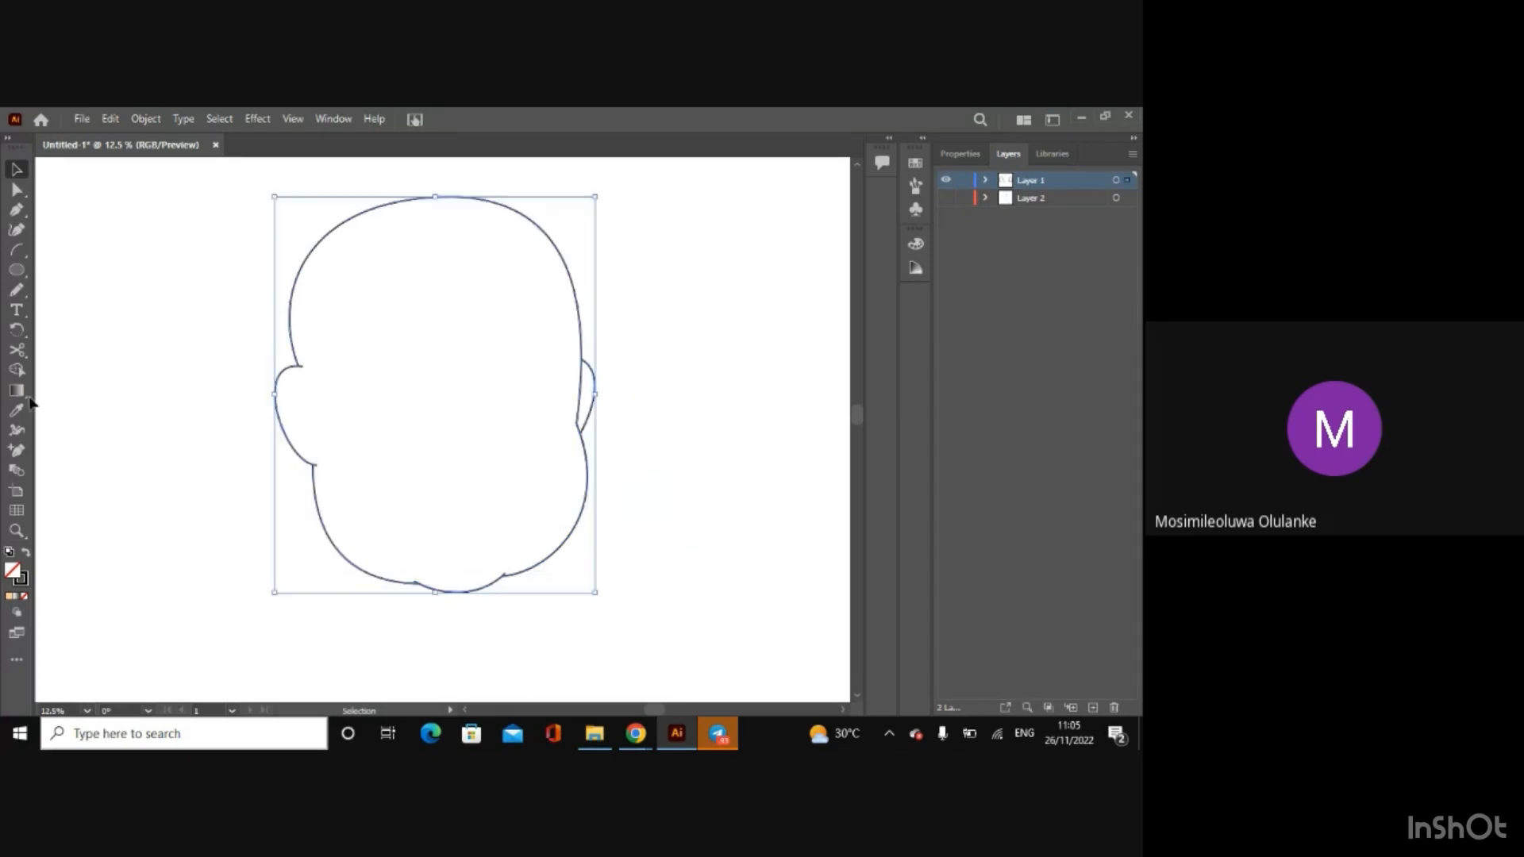
key(shift+m)
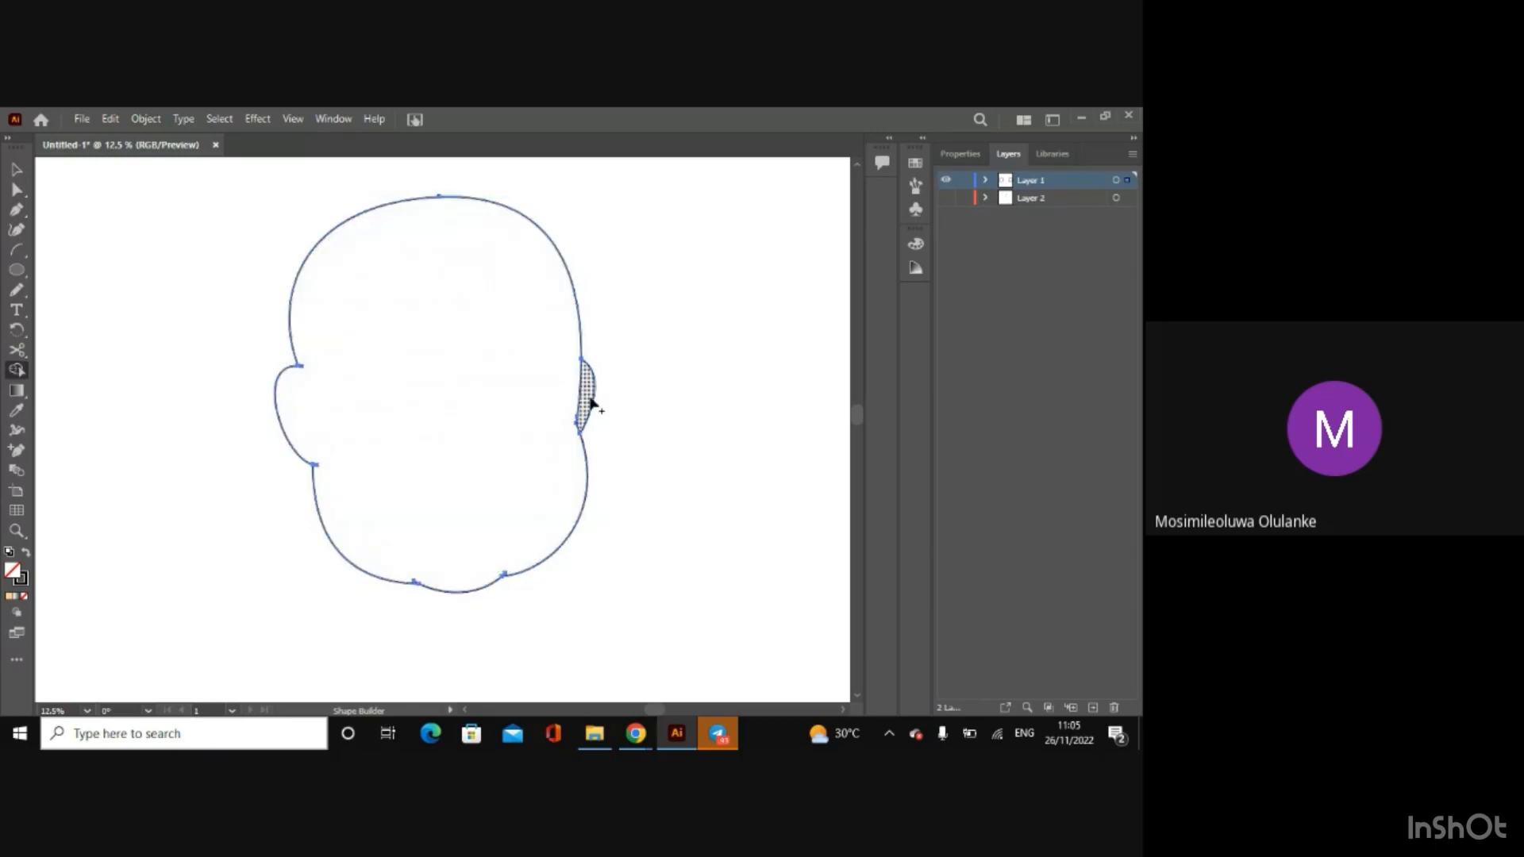
drag(588, 401, 238, 295)
click(17, 168)
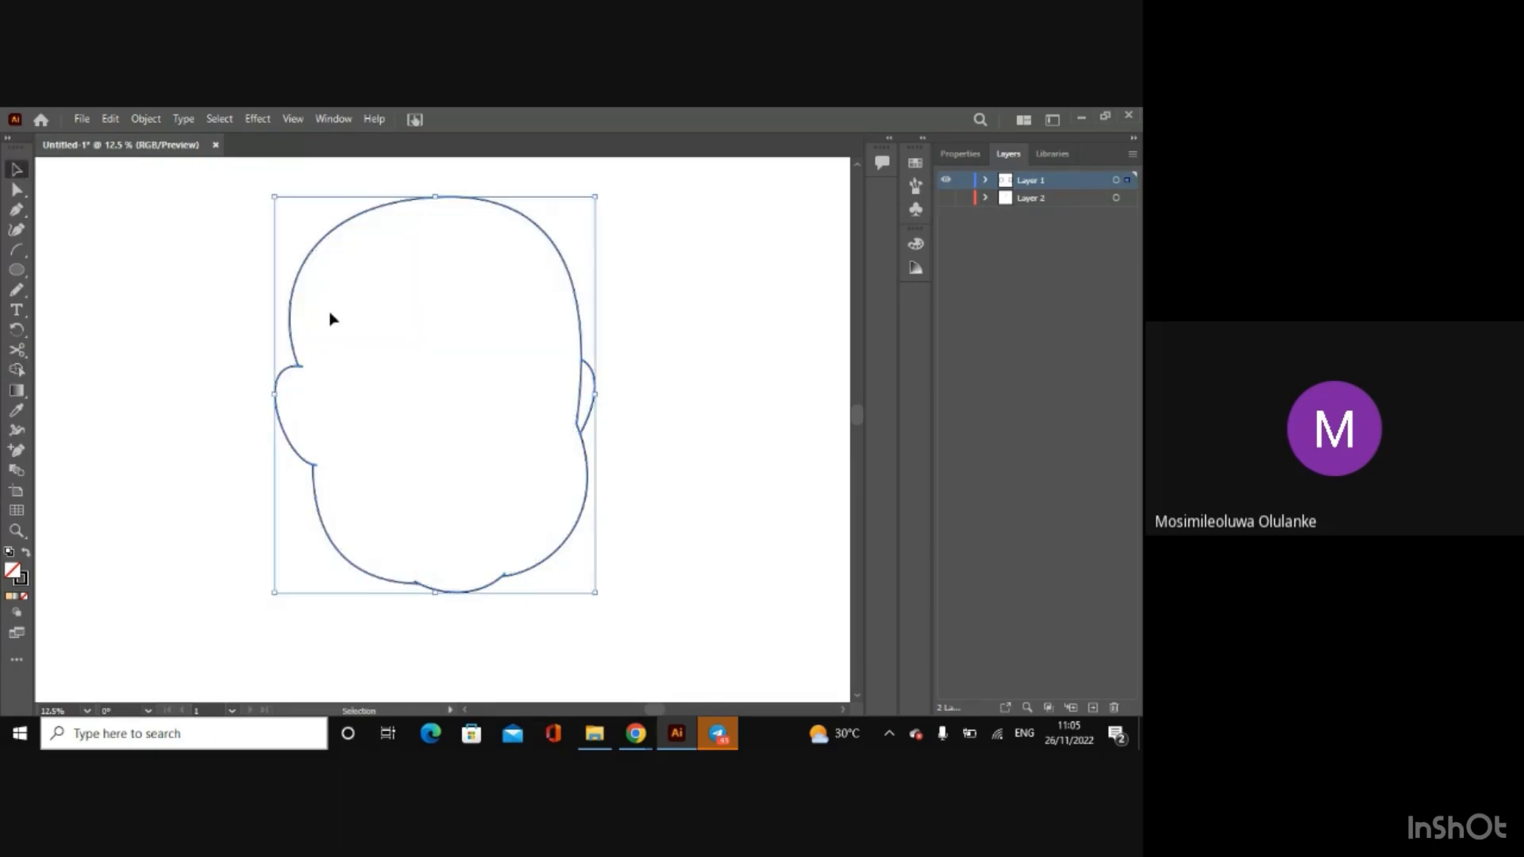
Step: Group all the paths of the traced face outline and deselect them
right_click(294, 323)
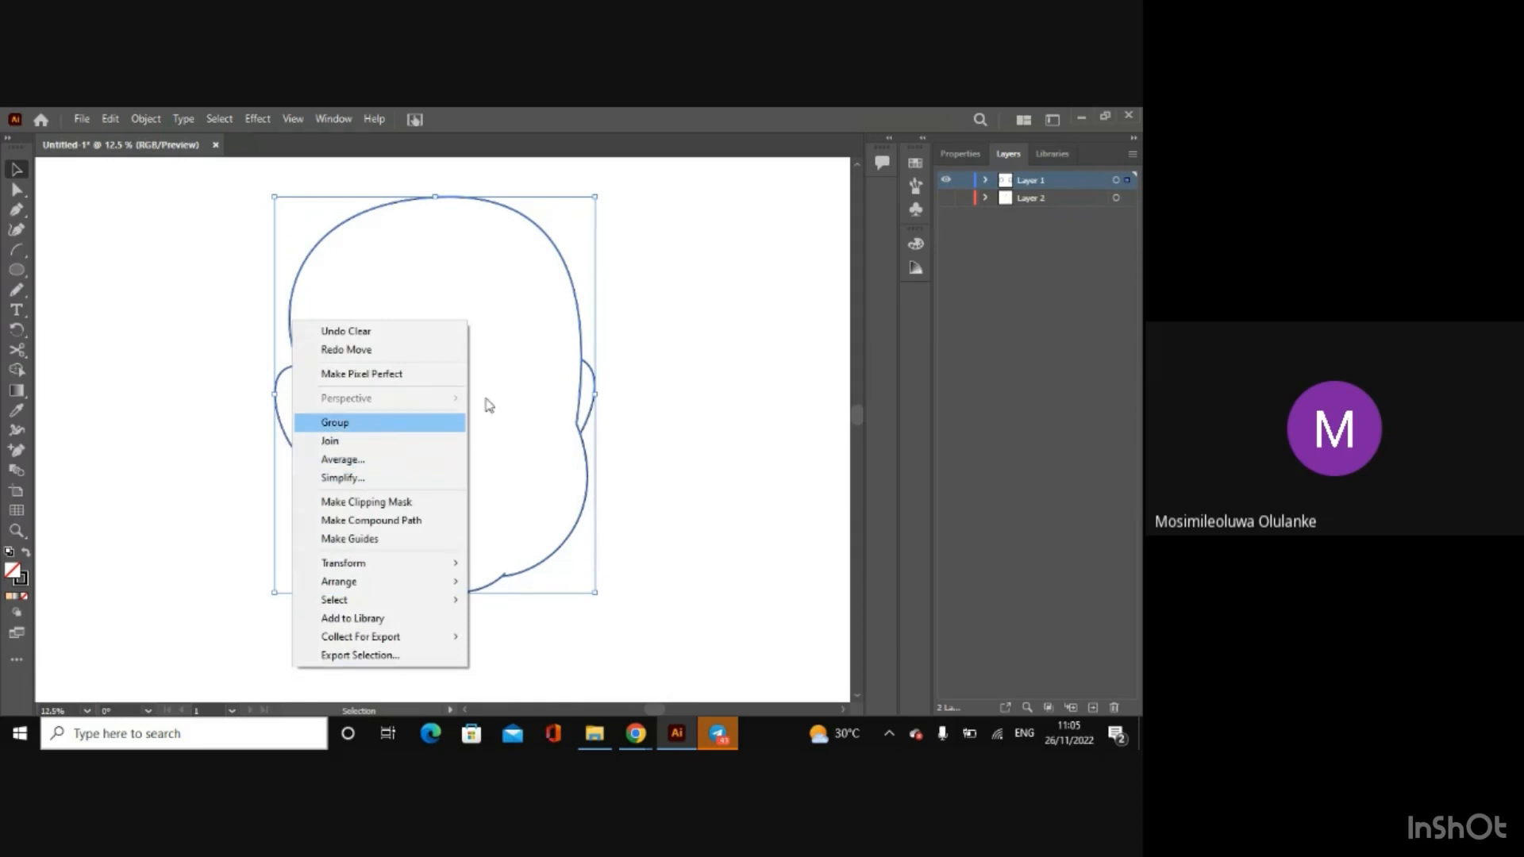
click(740, 402)
click(640, 398)
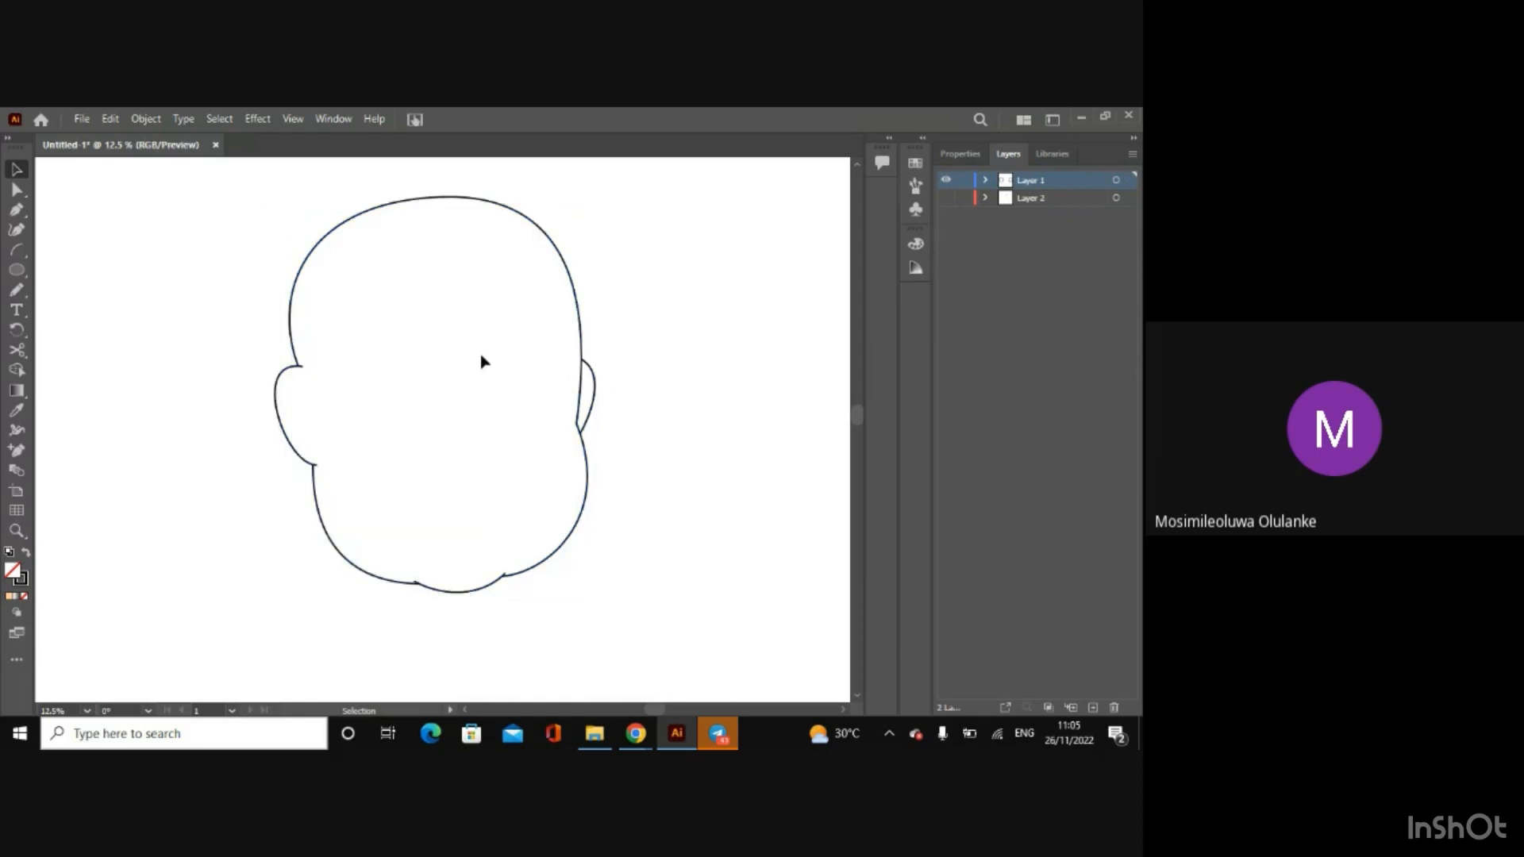
drag(235, 189, 681, 612)
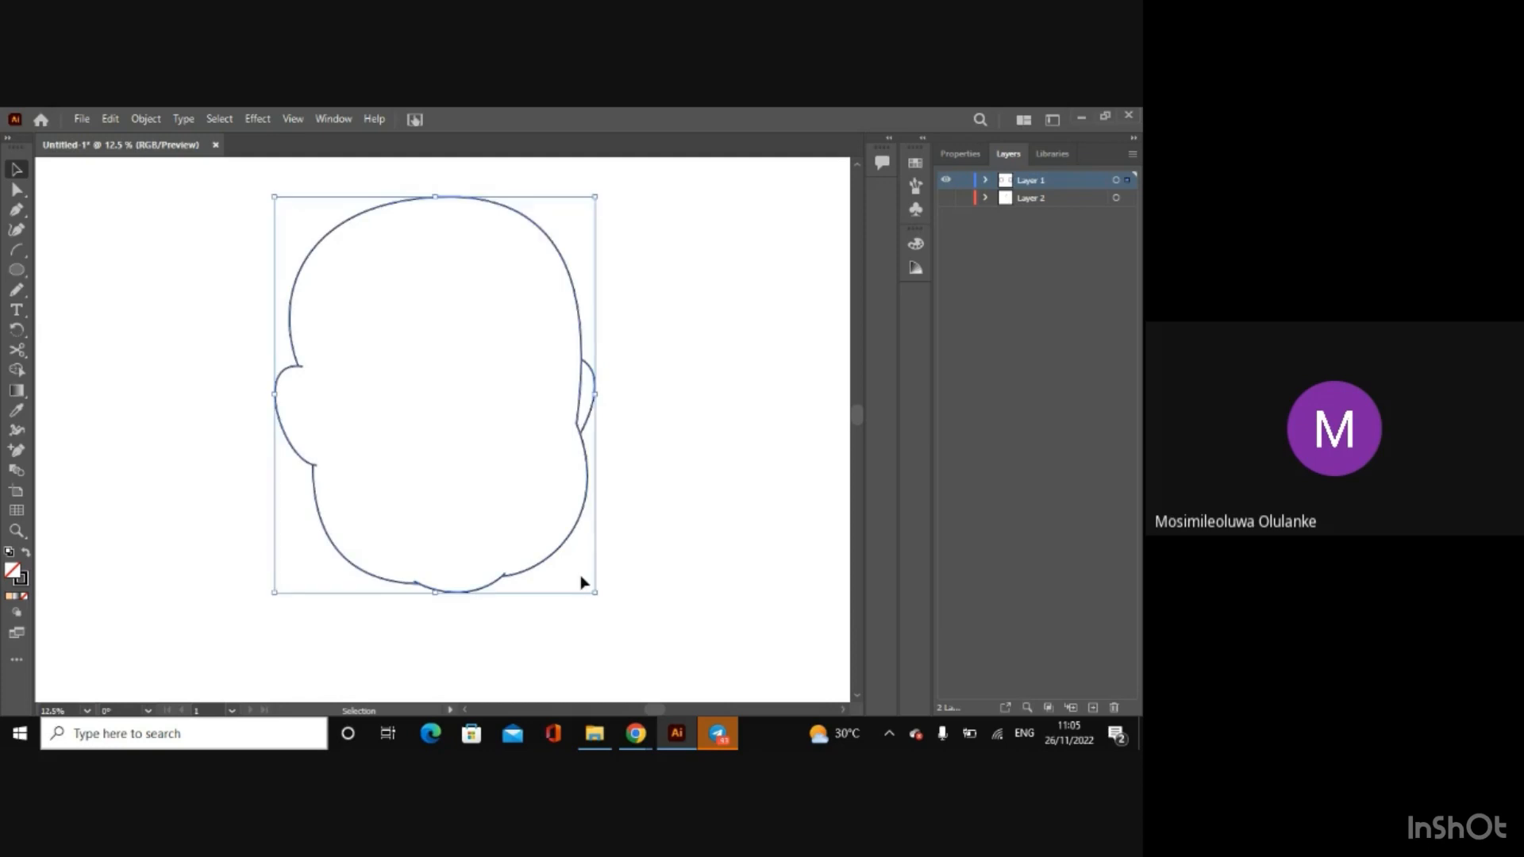
right_click(554, 558)
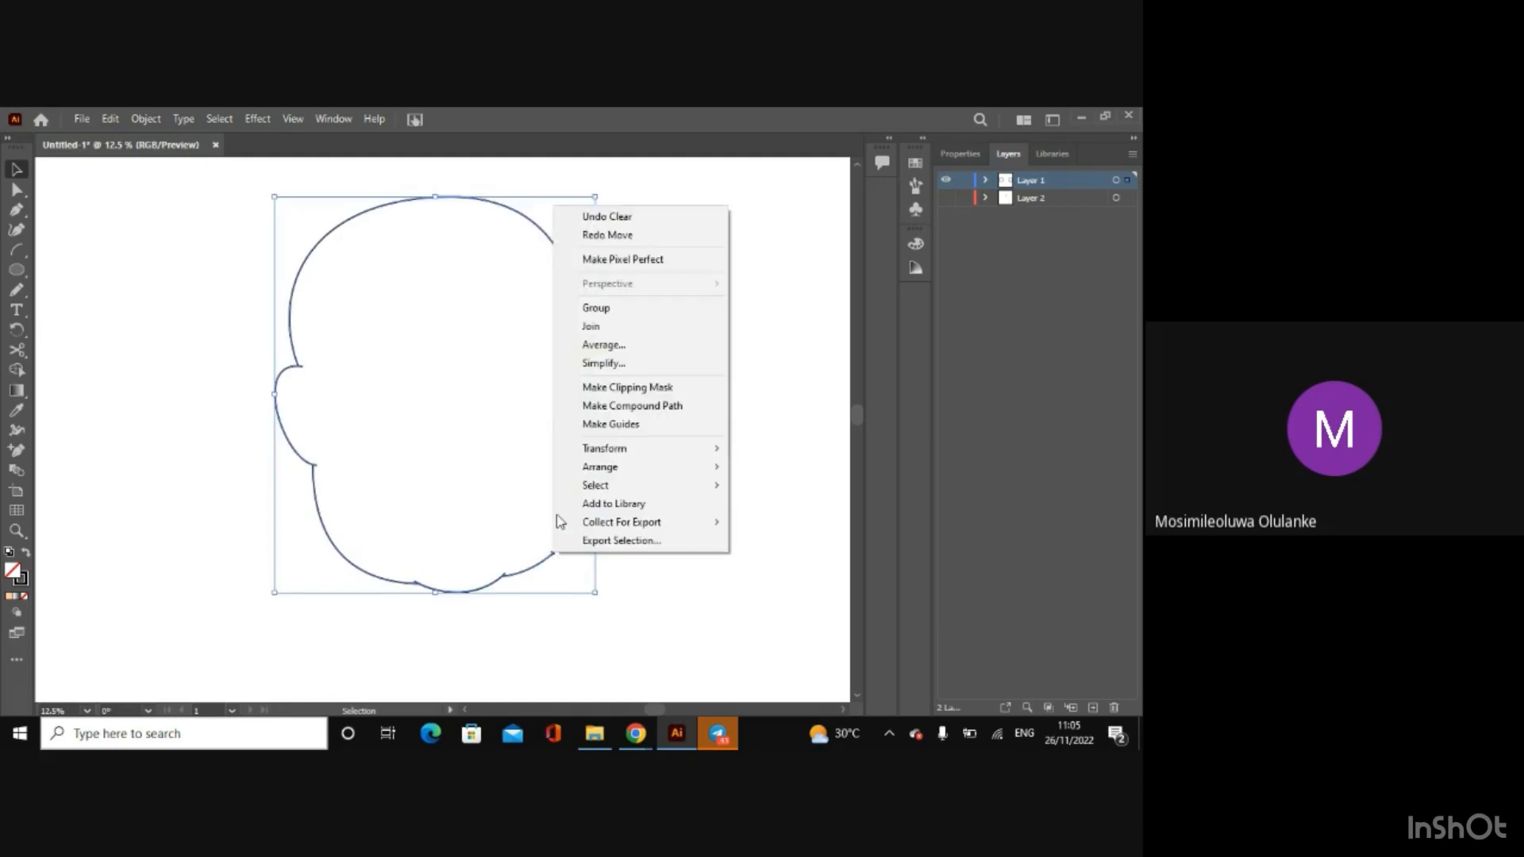
click(112, 119)
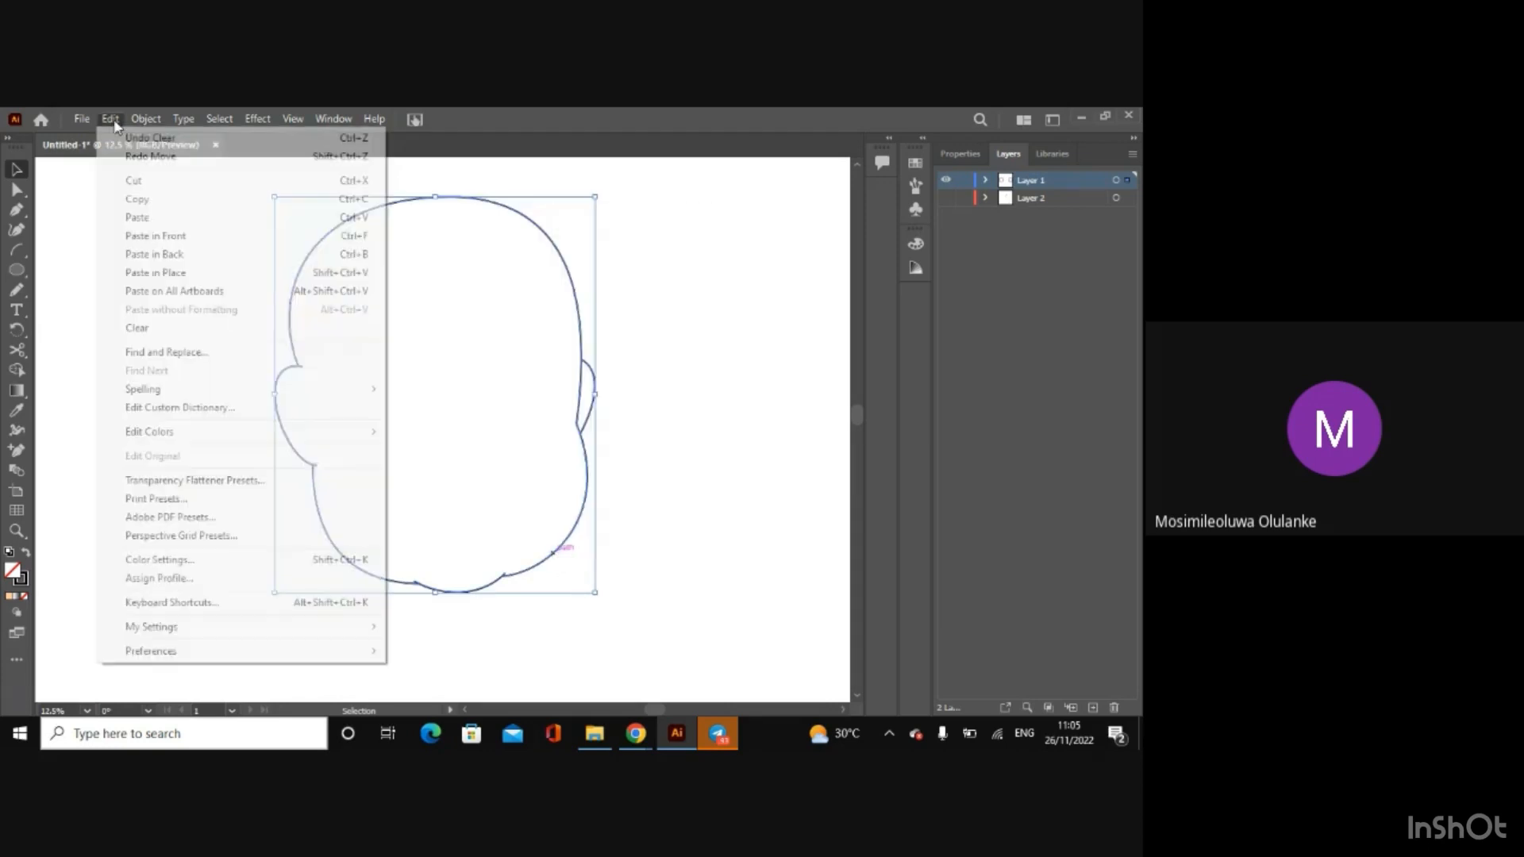
mouse_move(135, 119)
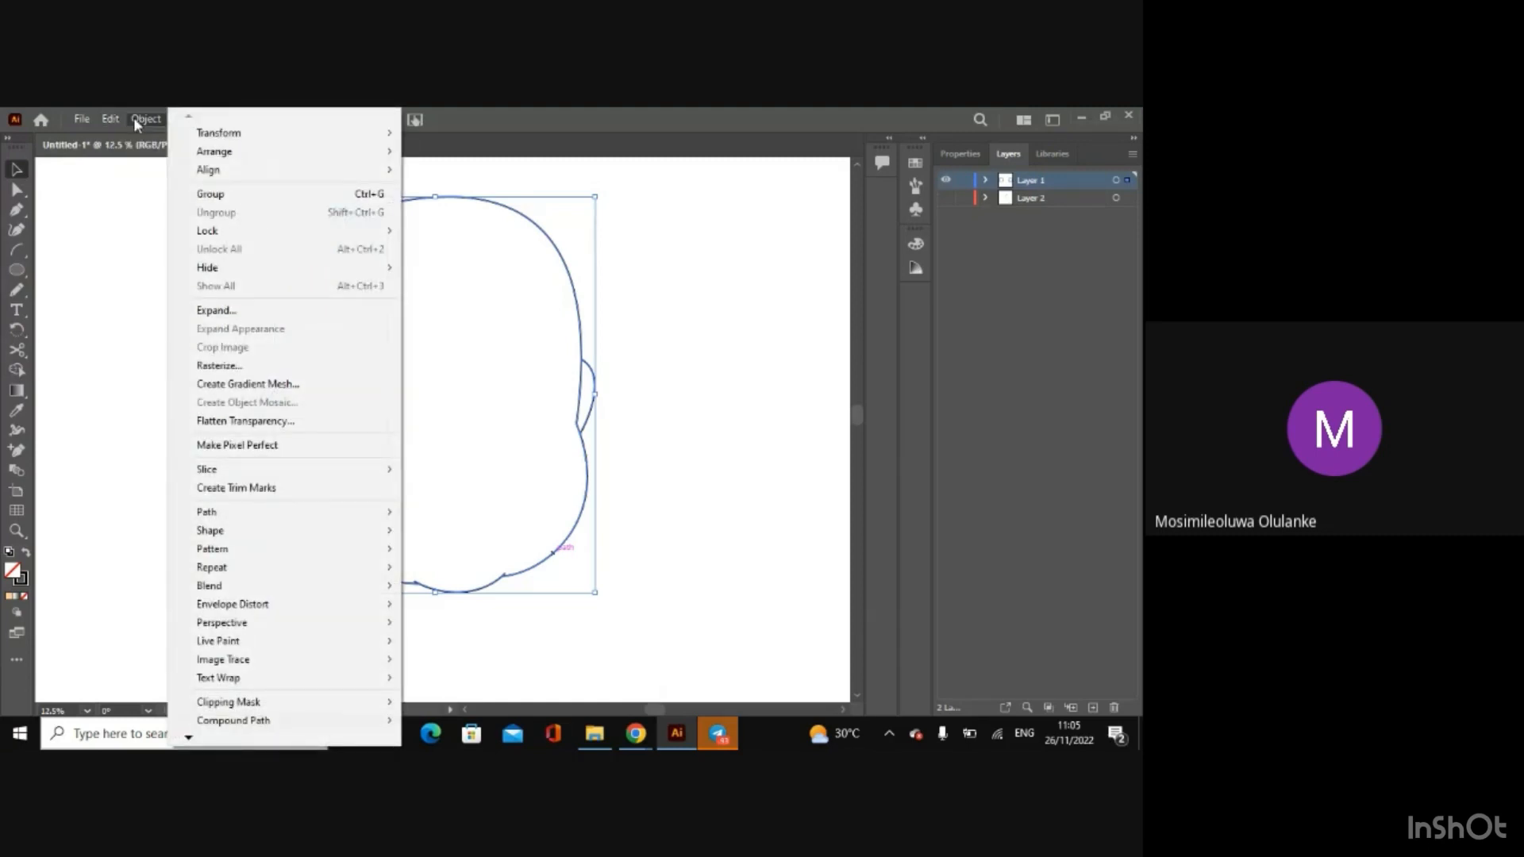
click(283, 204)
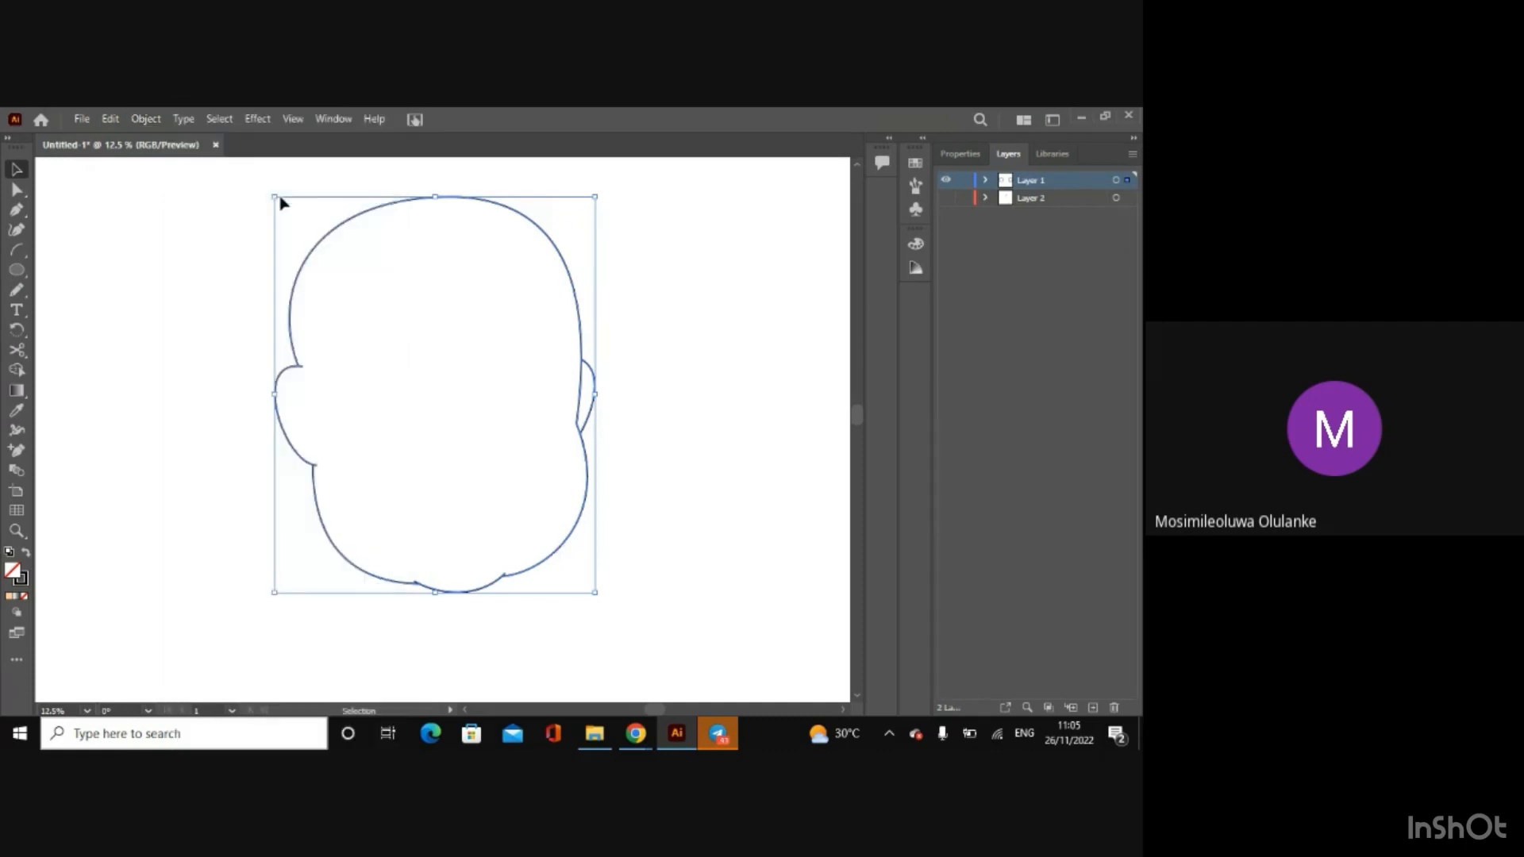
click(216, 225)
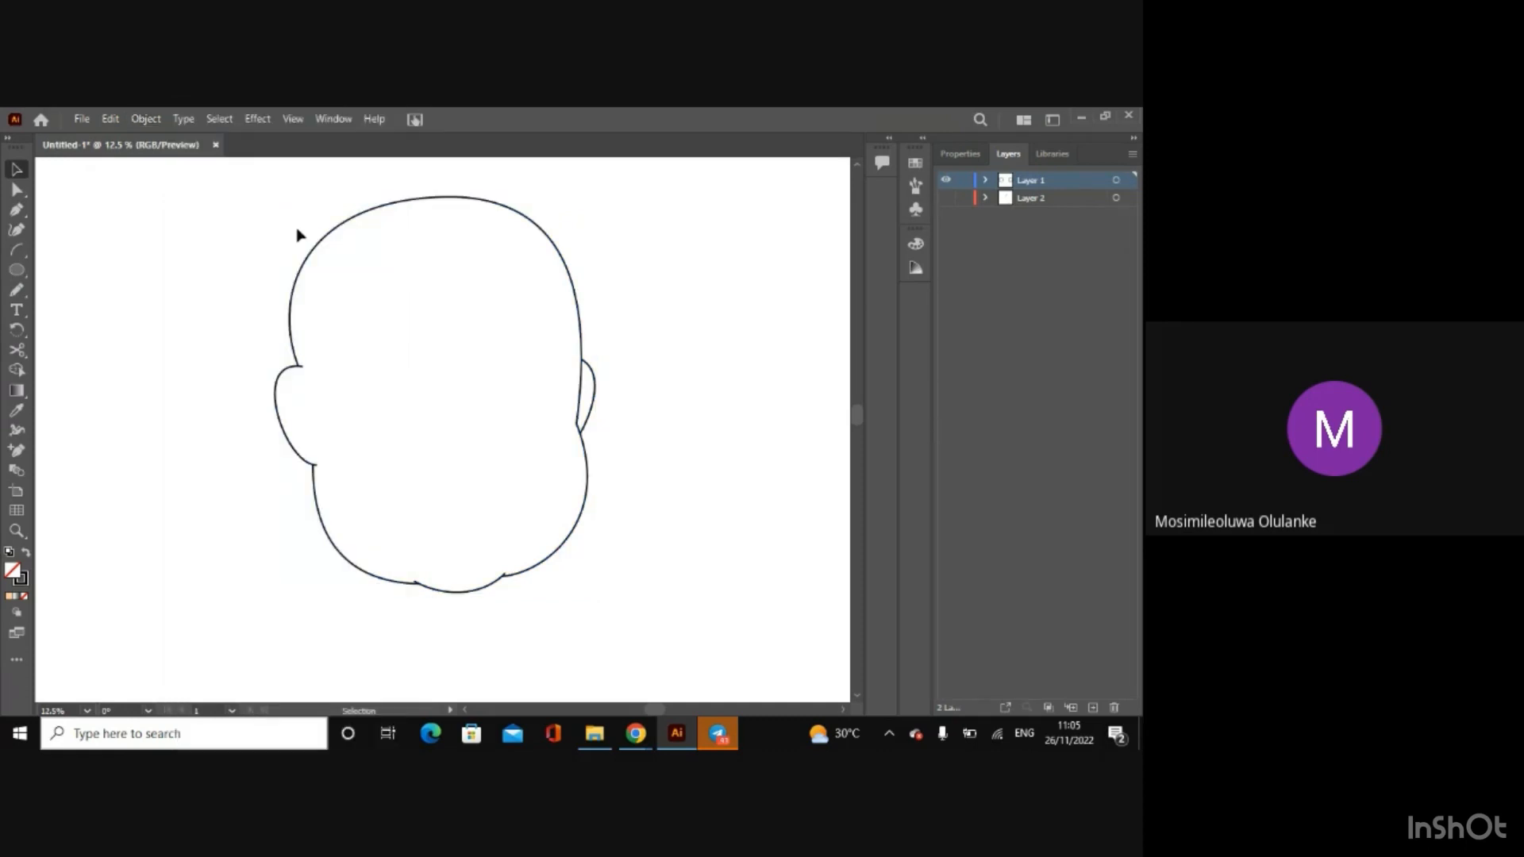
Step: Test the grouped face outline by moving it slightly, undo the move and deselect it
click(313, 249)
right_click(313, 249)
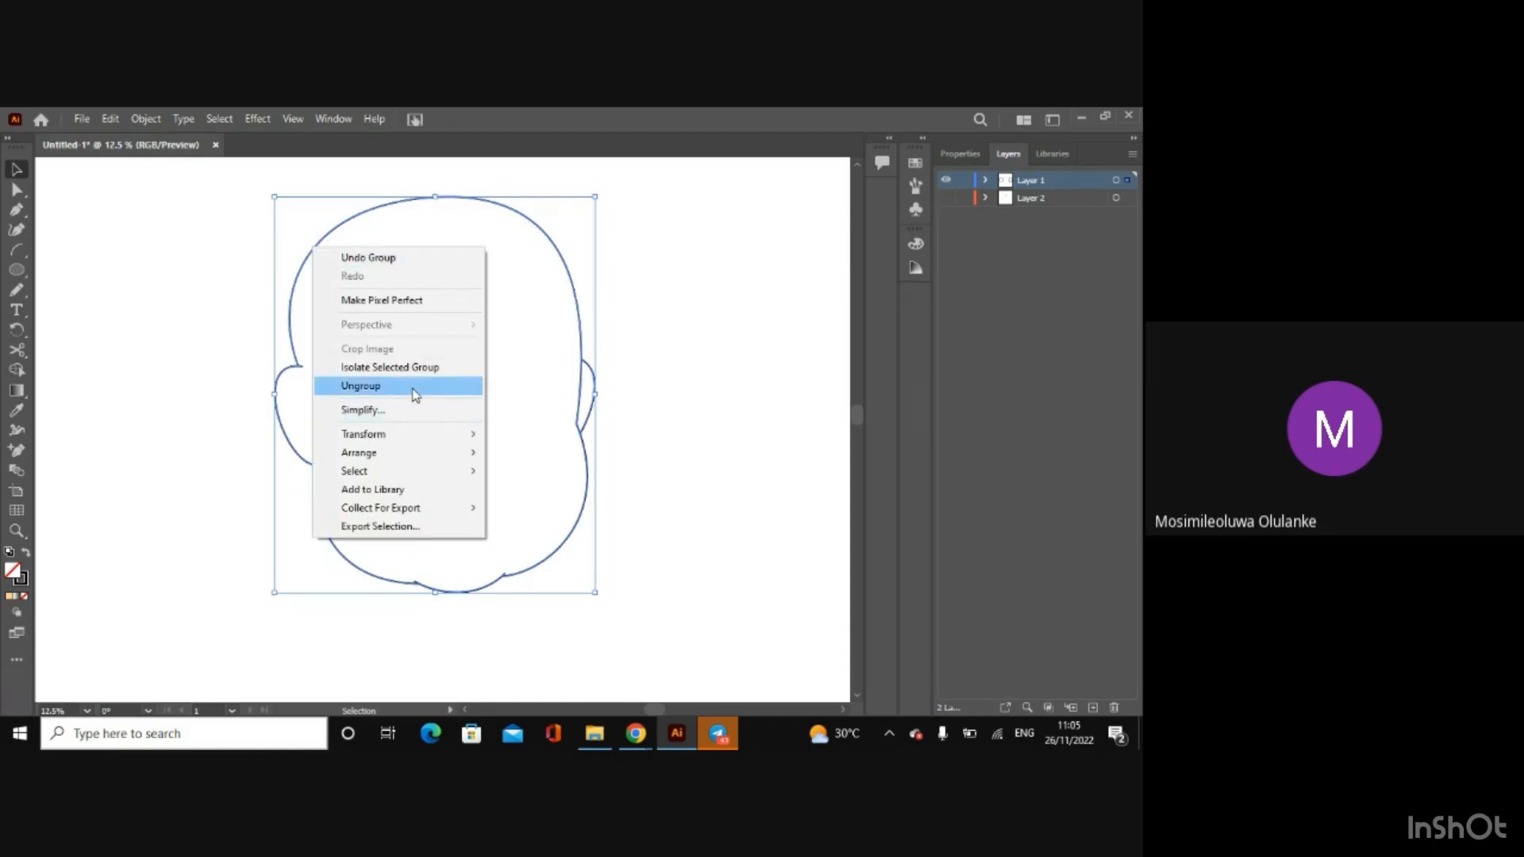
click(163, 262)
drag(302, 272, 353, 297)
key(ctrl+z)
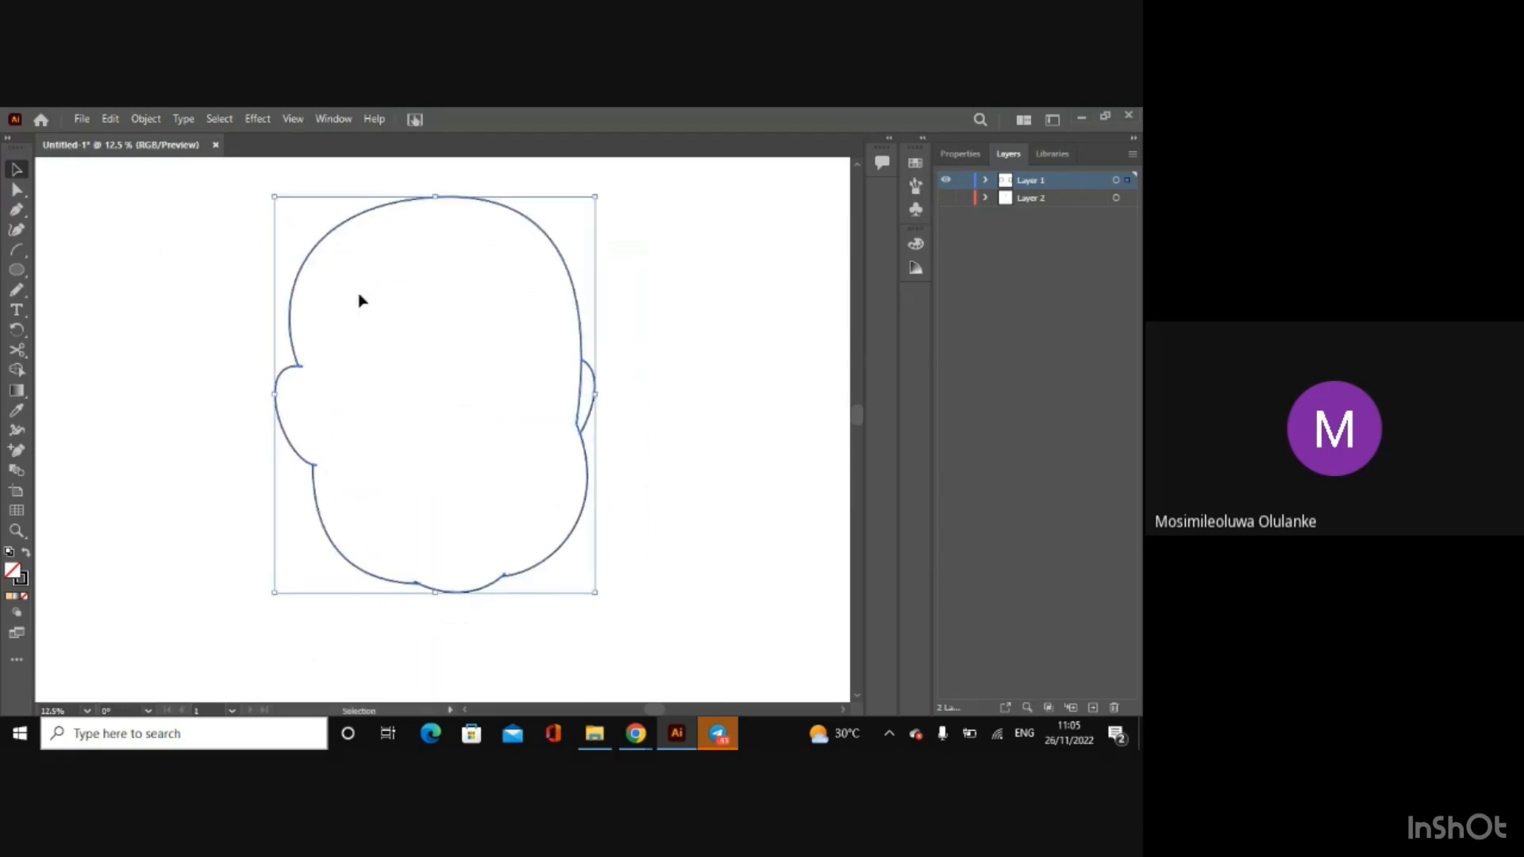
click(738, 486)
Step: Show Layer 2 again so the baby sketch appears behind the traced face outline
key(a)
key(ctrl+minus)
key(ctrl+minus)
key(ctrl+minus)
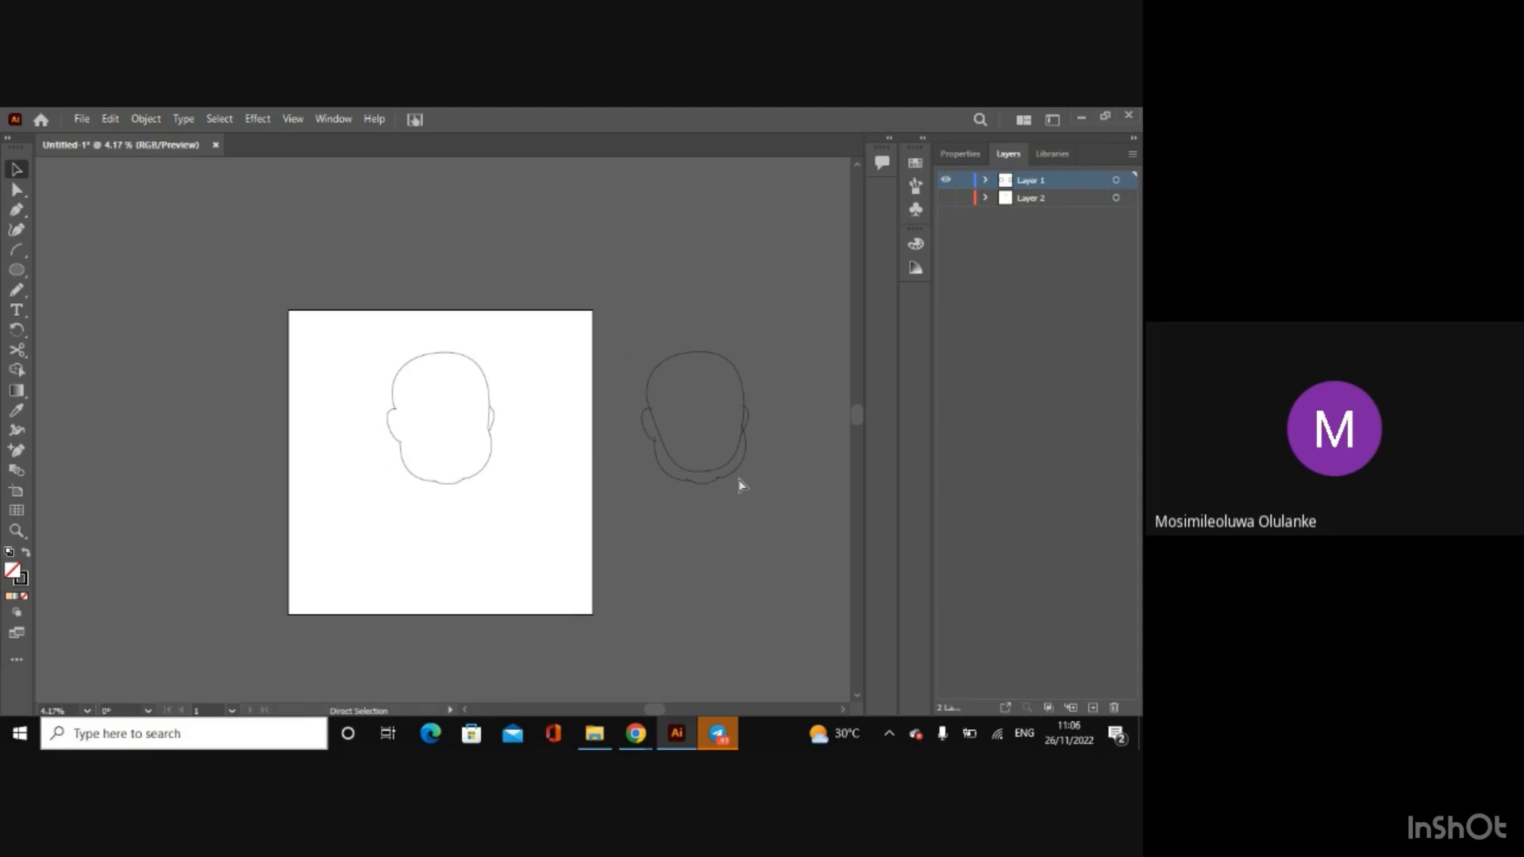
key(v)
click(945, 199)
key(ctrl+plus)
key(ctrl+plus)
key(ctrl+plus)
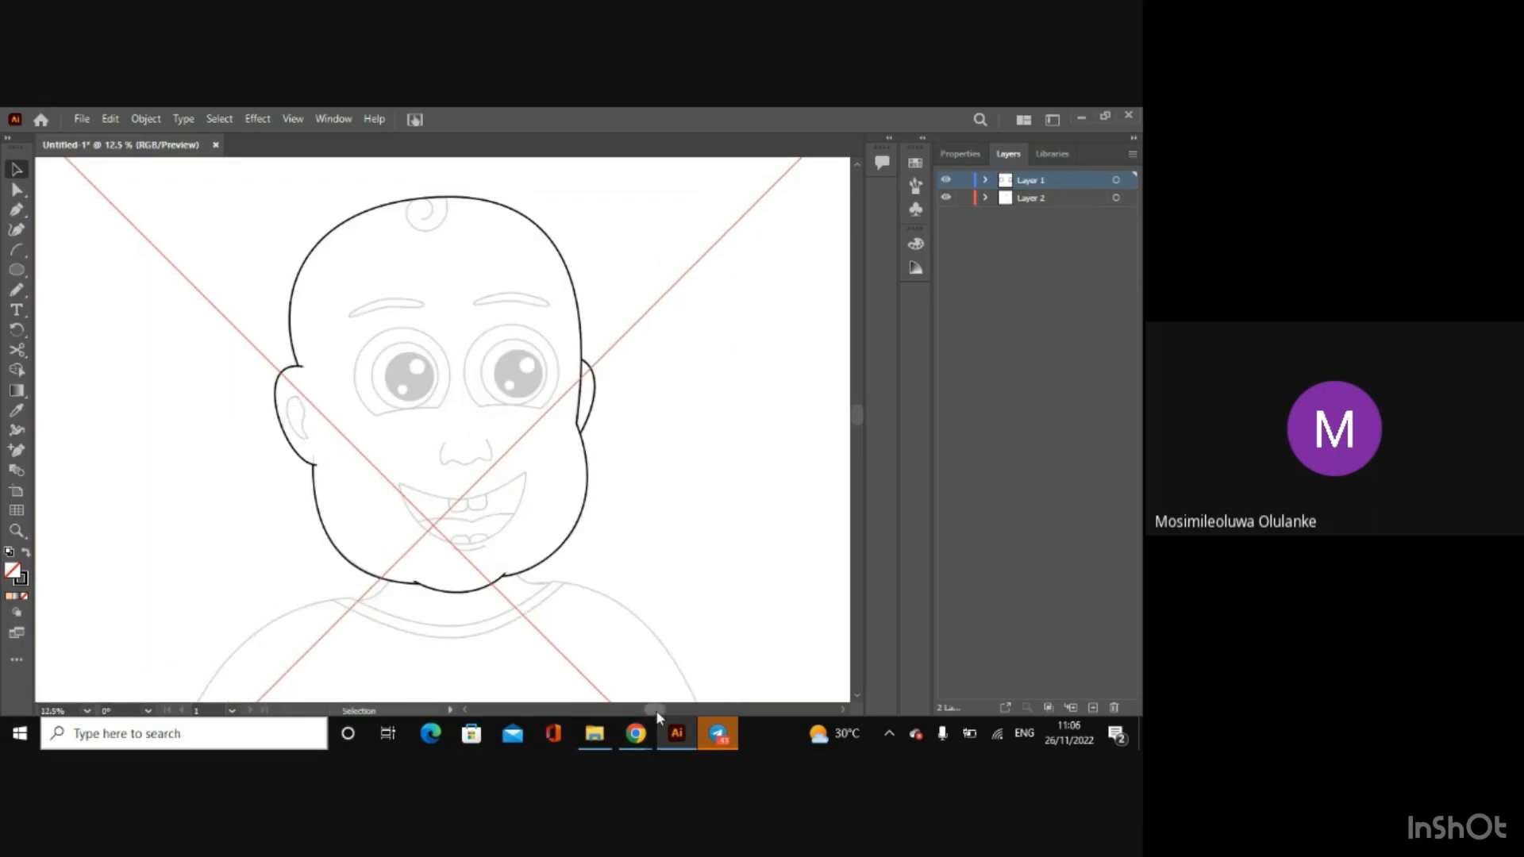
drag(658, 711, 628, 709)
key(ctrl+plus)
key(ctrl+plus)
key(ctrl+plus)
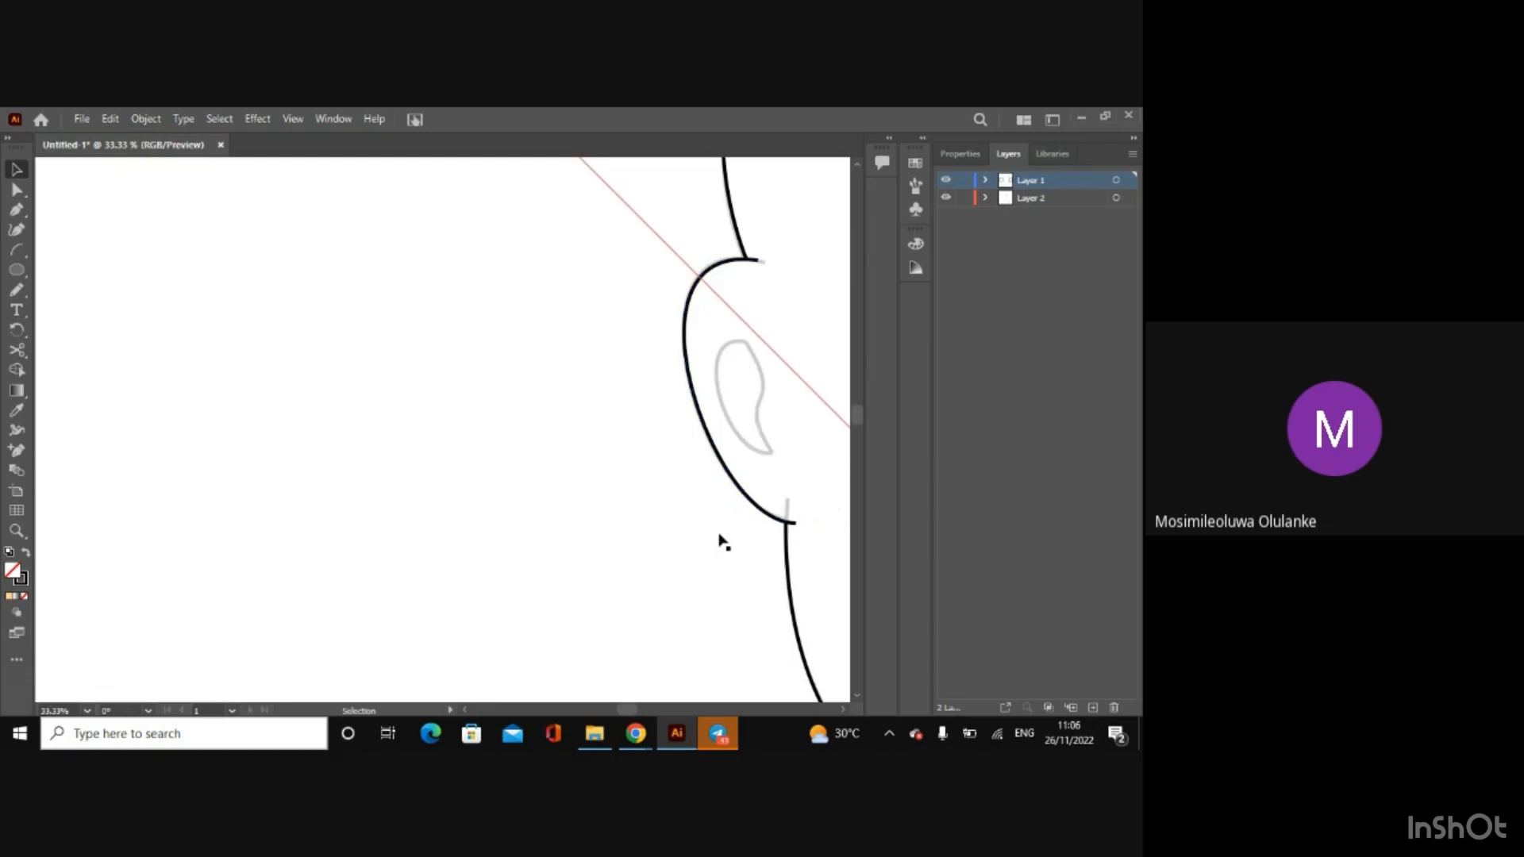
click(842, 708)
click(842, 709)
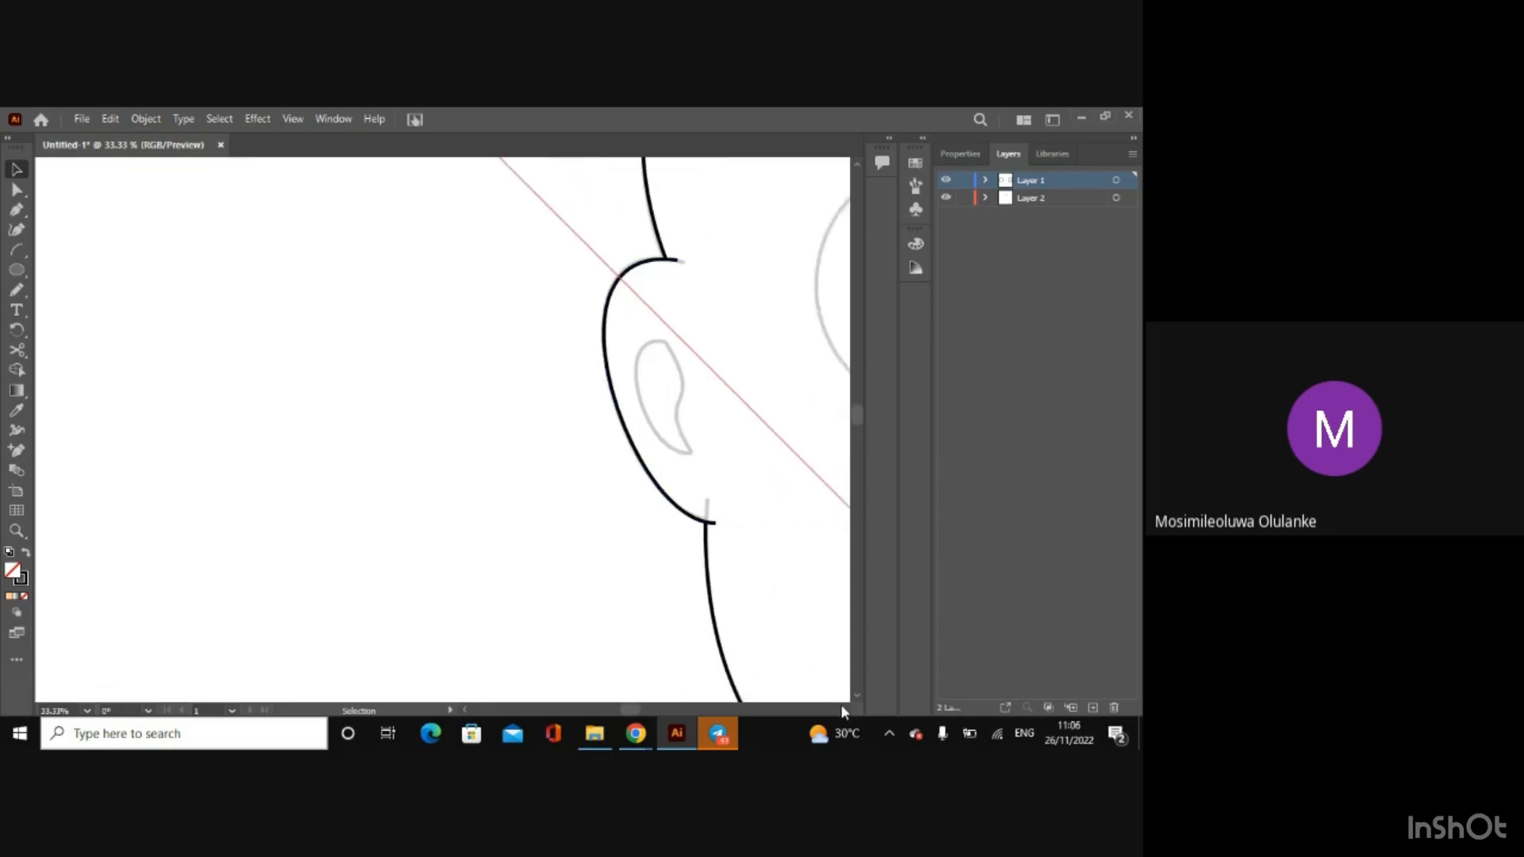
Step: View the finished baby picture Artboard 1-100.jpg from the project's 1x folder in File Explorer and return to Illustrator
click(602, 742)
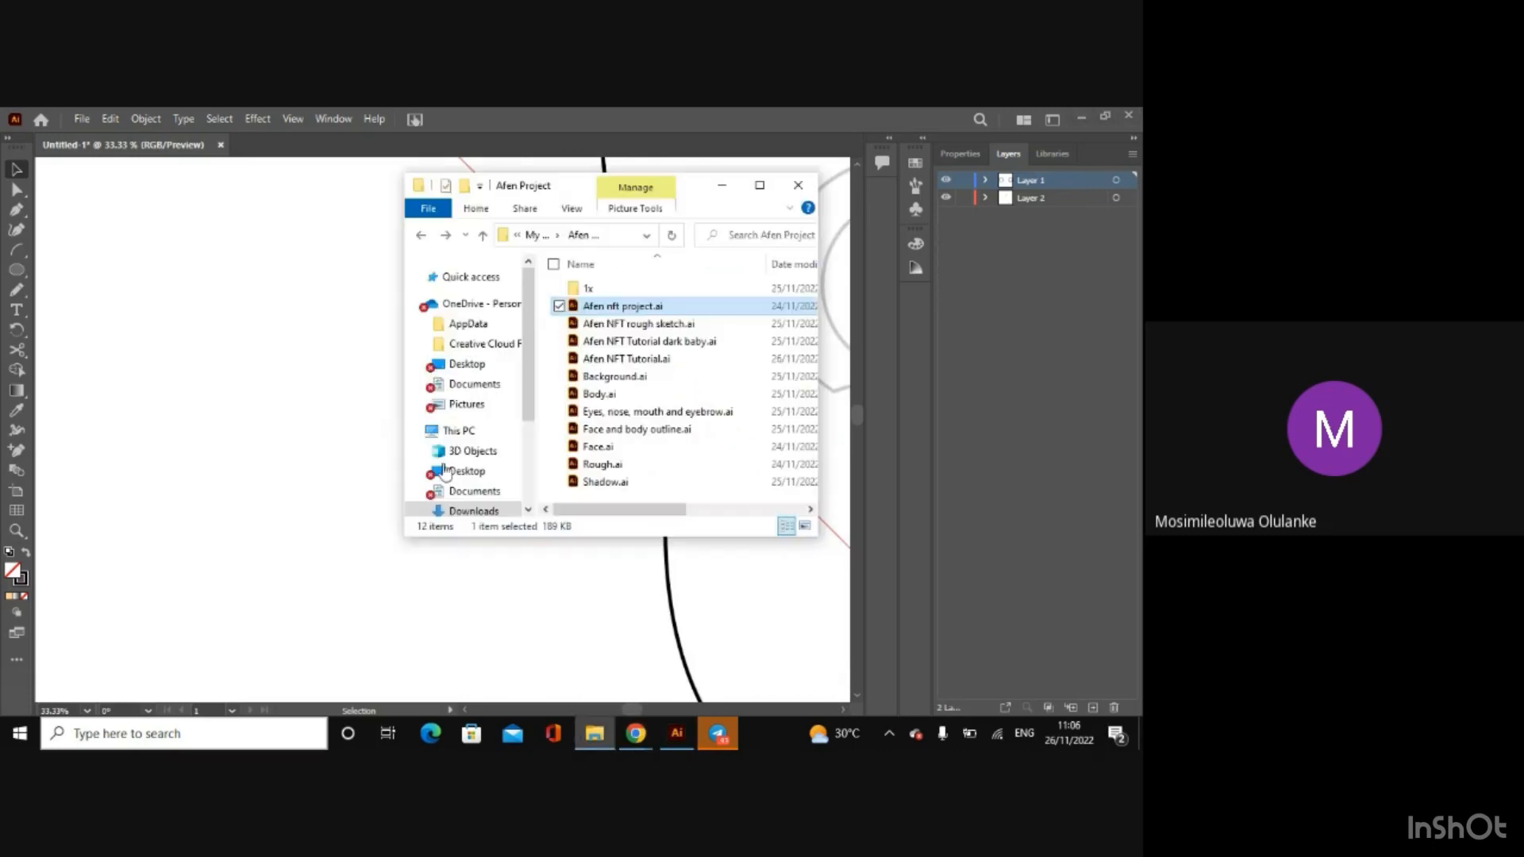
double_click(606, 300)
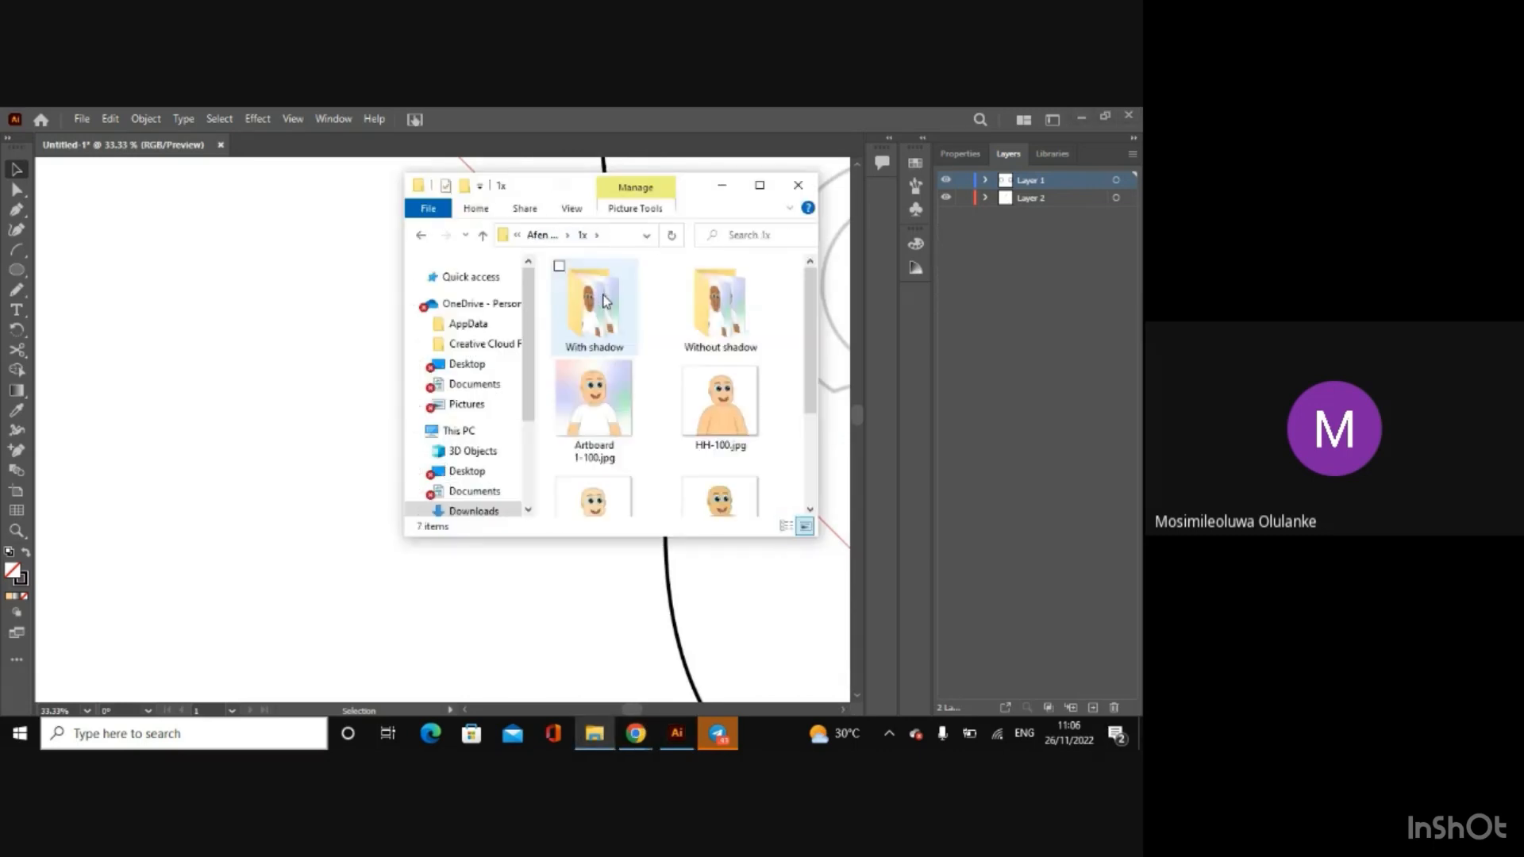
click(609, 395)
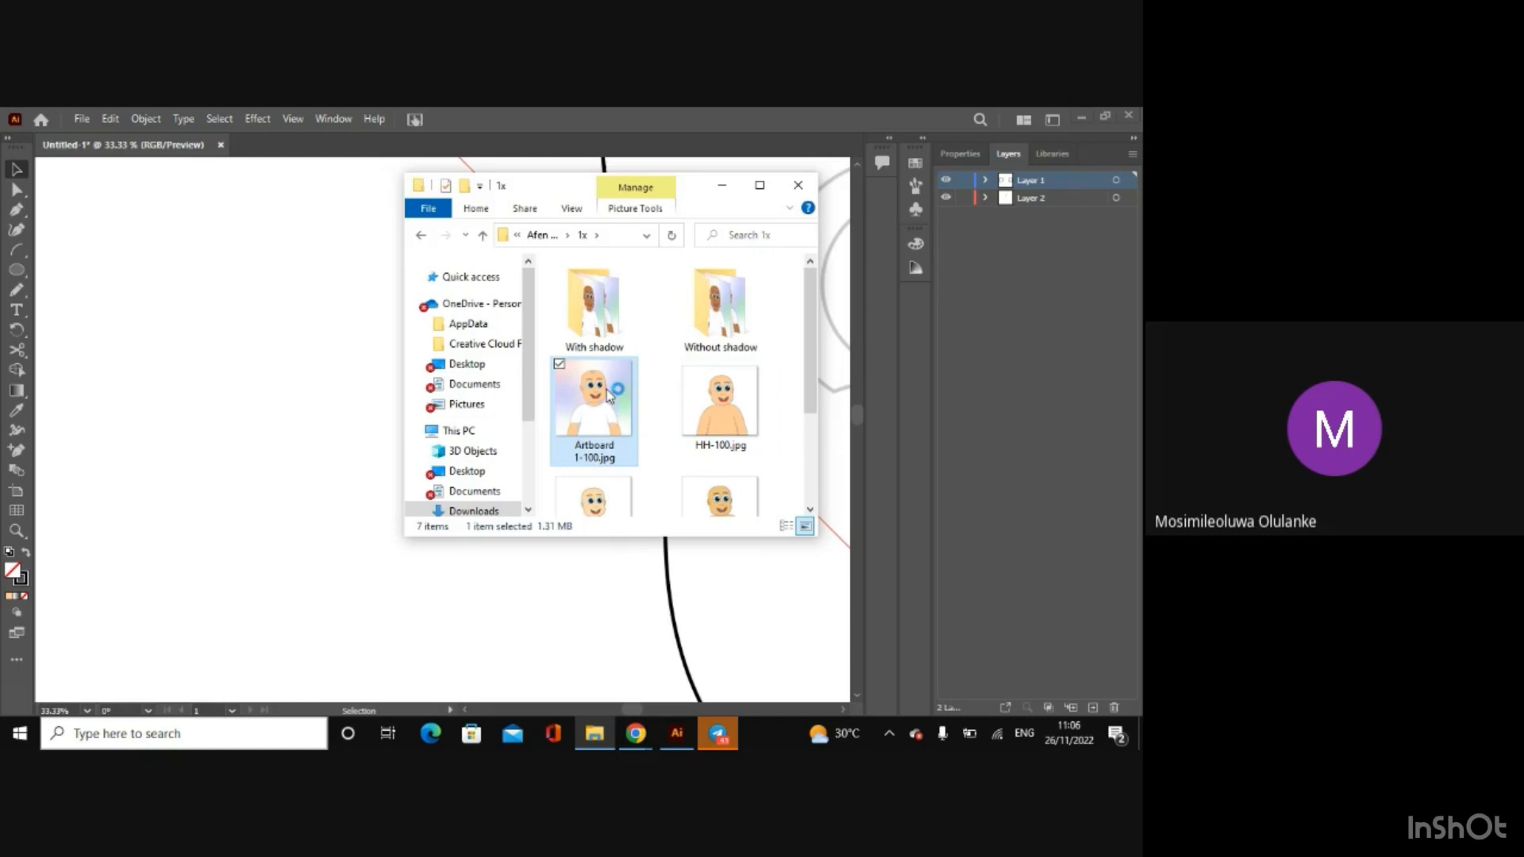
double_click(608, 394)
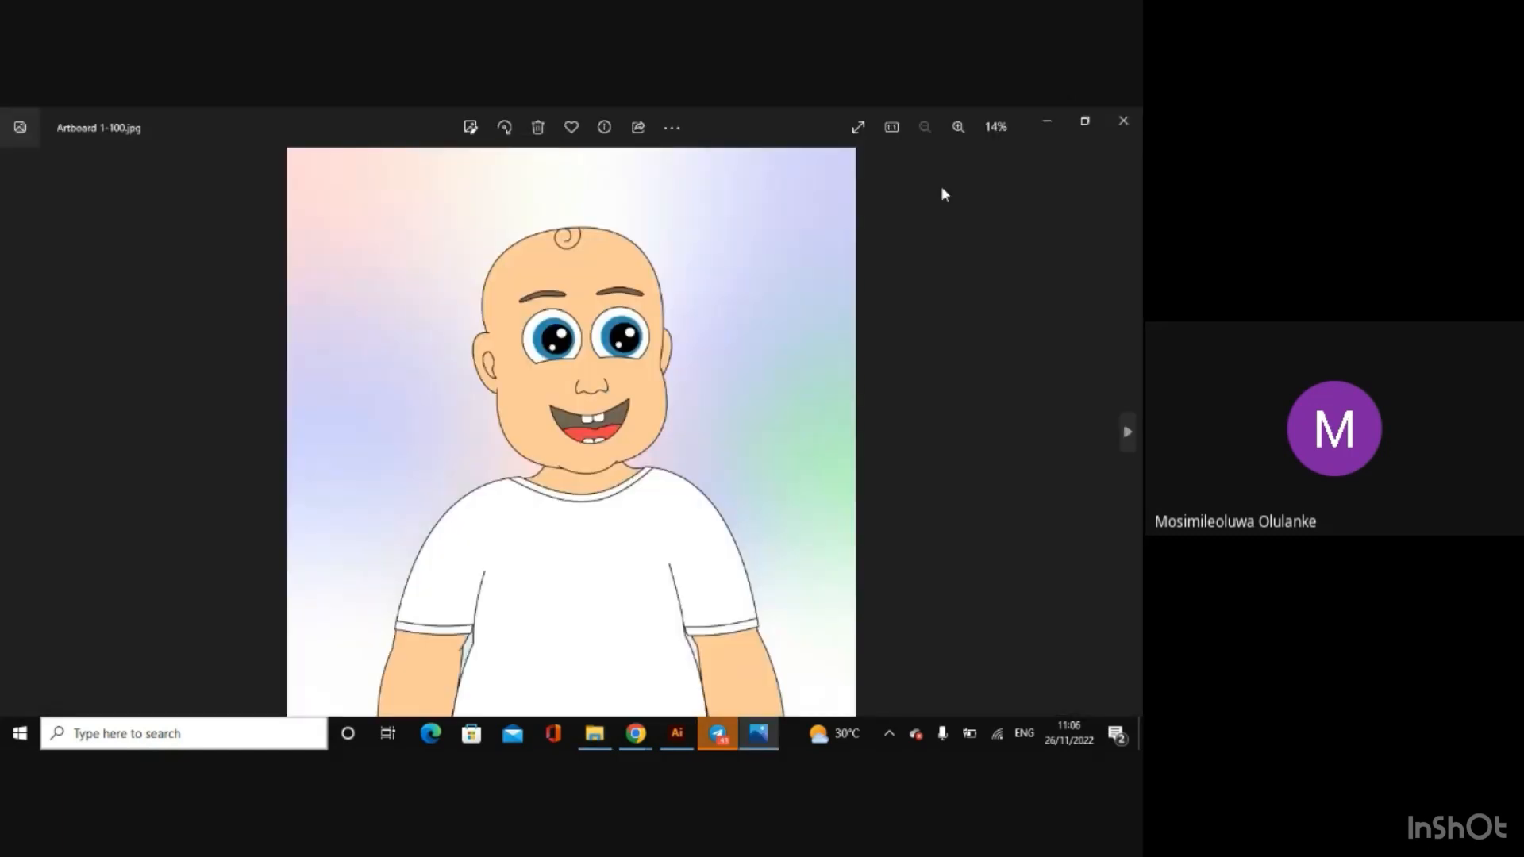
click(1121, 123)
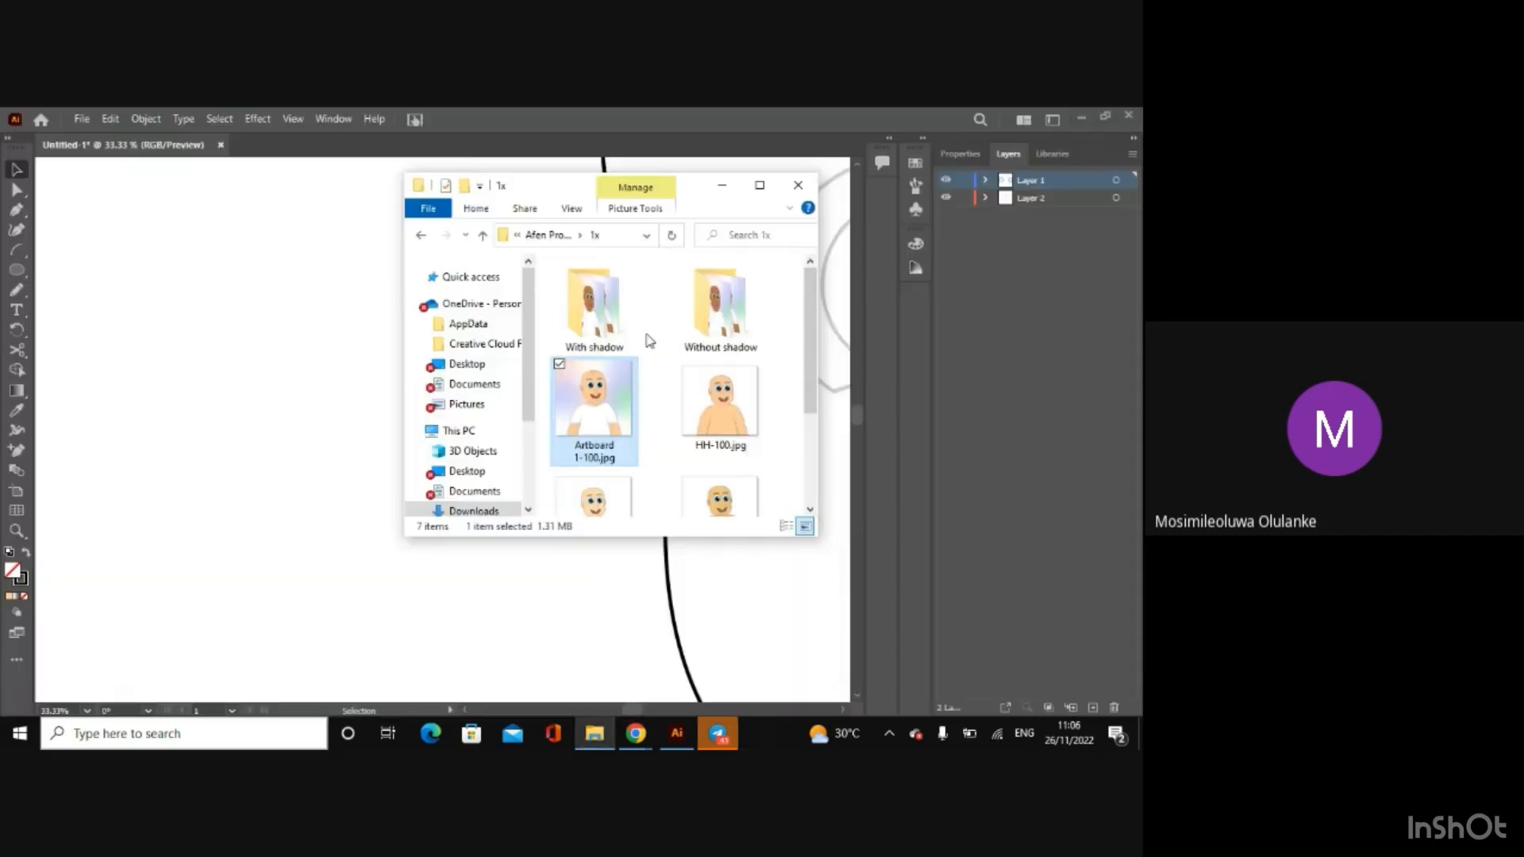
click(315, 323)
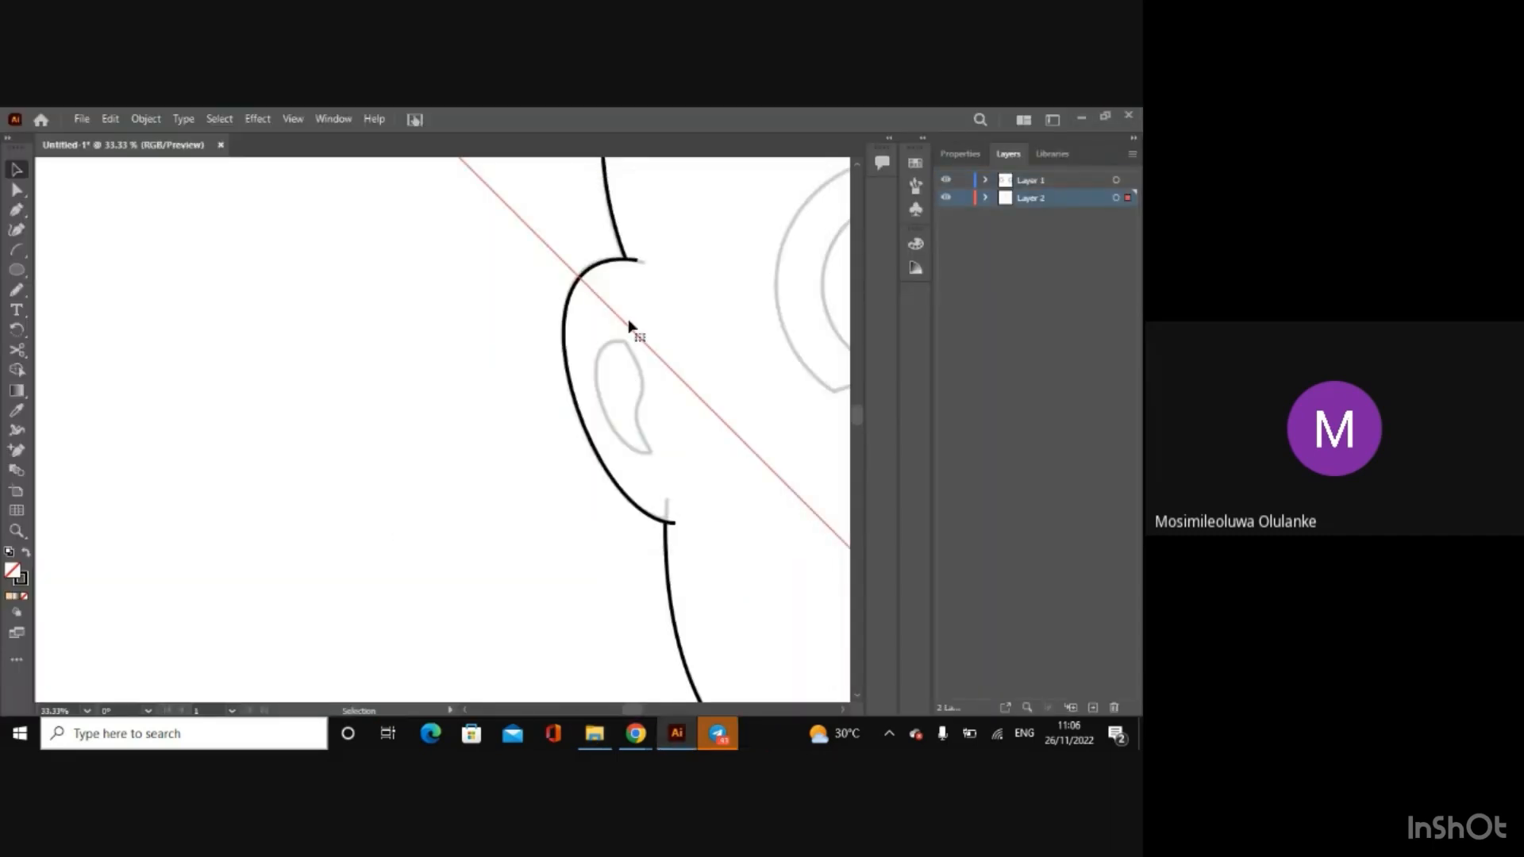
Step: Examine the sketch's mouth, nose and eyes and the inner fold of the left ear against the traced outline
drag(854, 420, 855, 438)
mouse_move(634, 709)
mouse_down()
mouse_move(664, 714)
mouse_move(645, 707)
mouse_up()
key(ctrl+minus)
key(ctrl+minus)
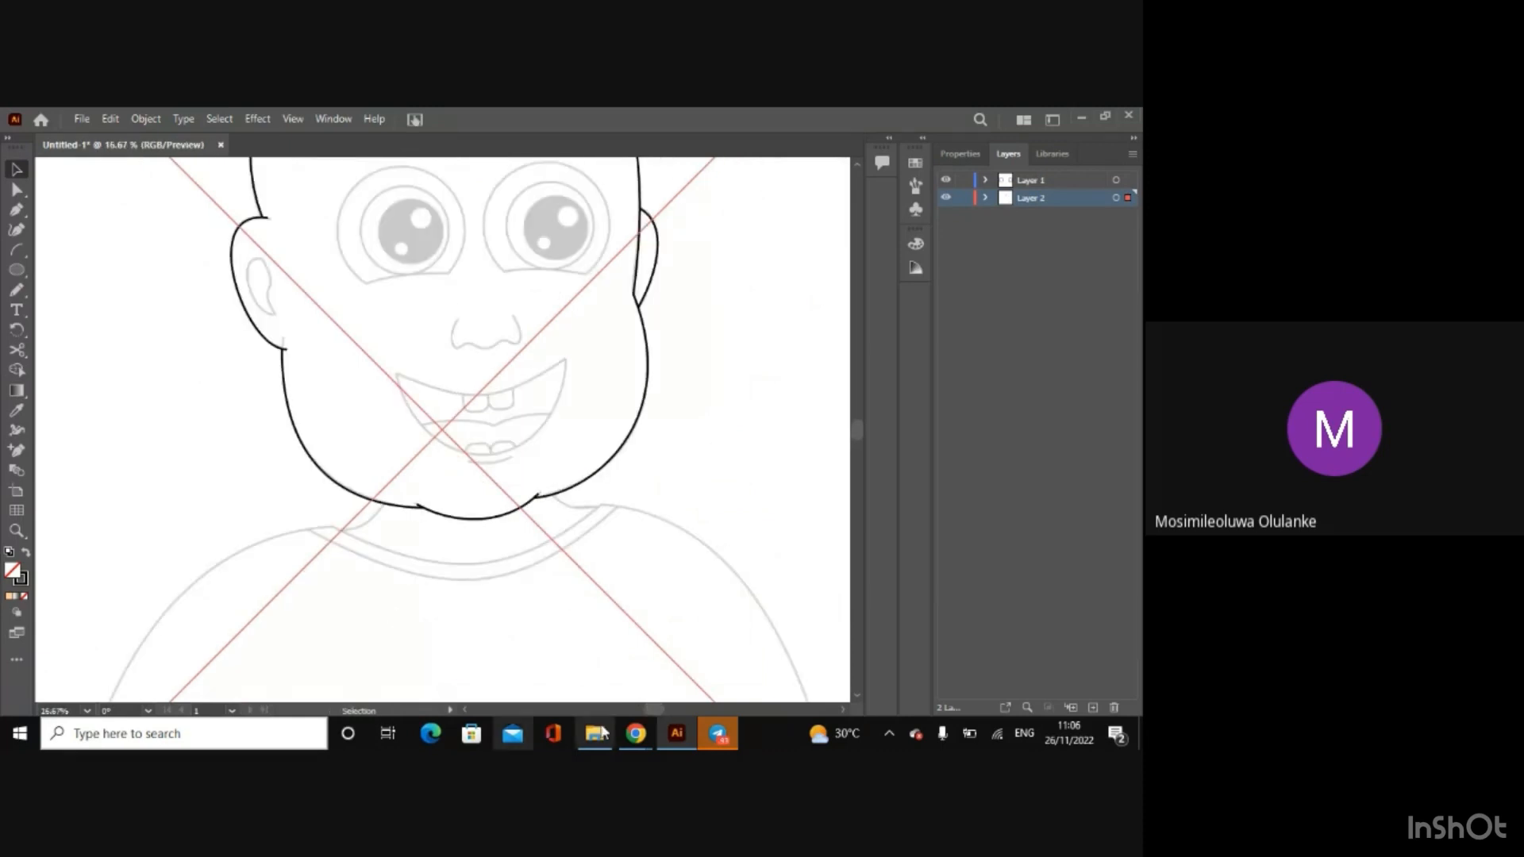
drag(653, 712, 643, 719)
key(ctrl+plus)
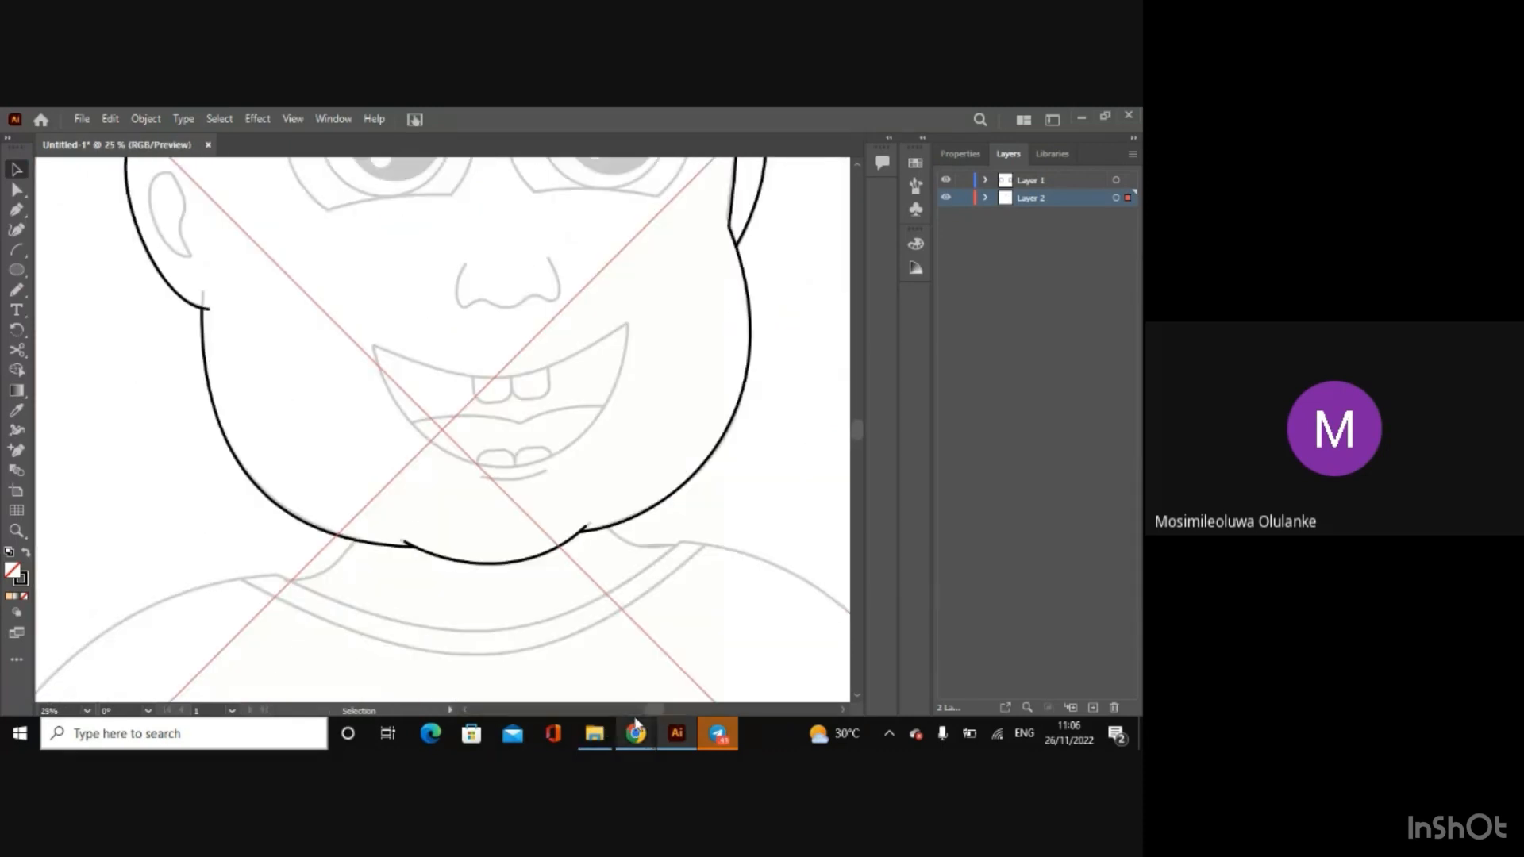
drag(855, 428, 857, 412)
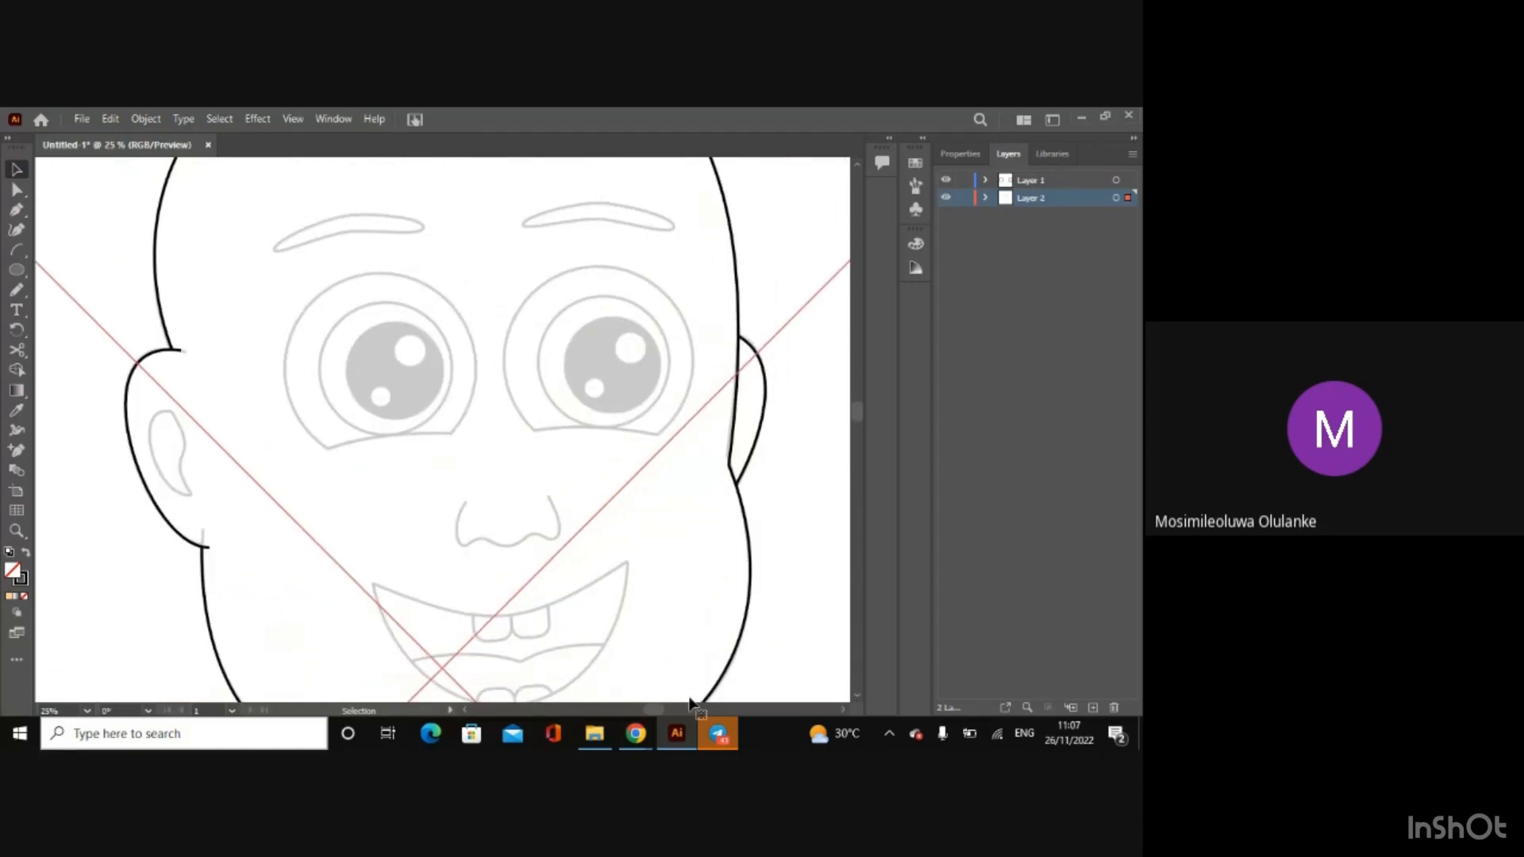
drag(660, 705, 642, 708)
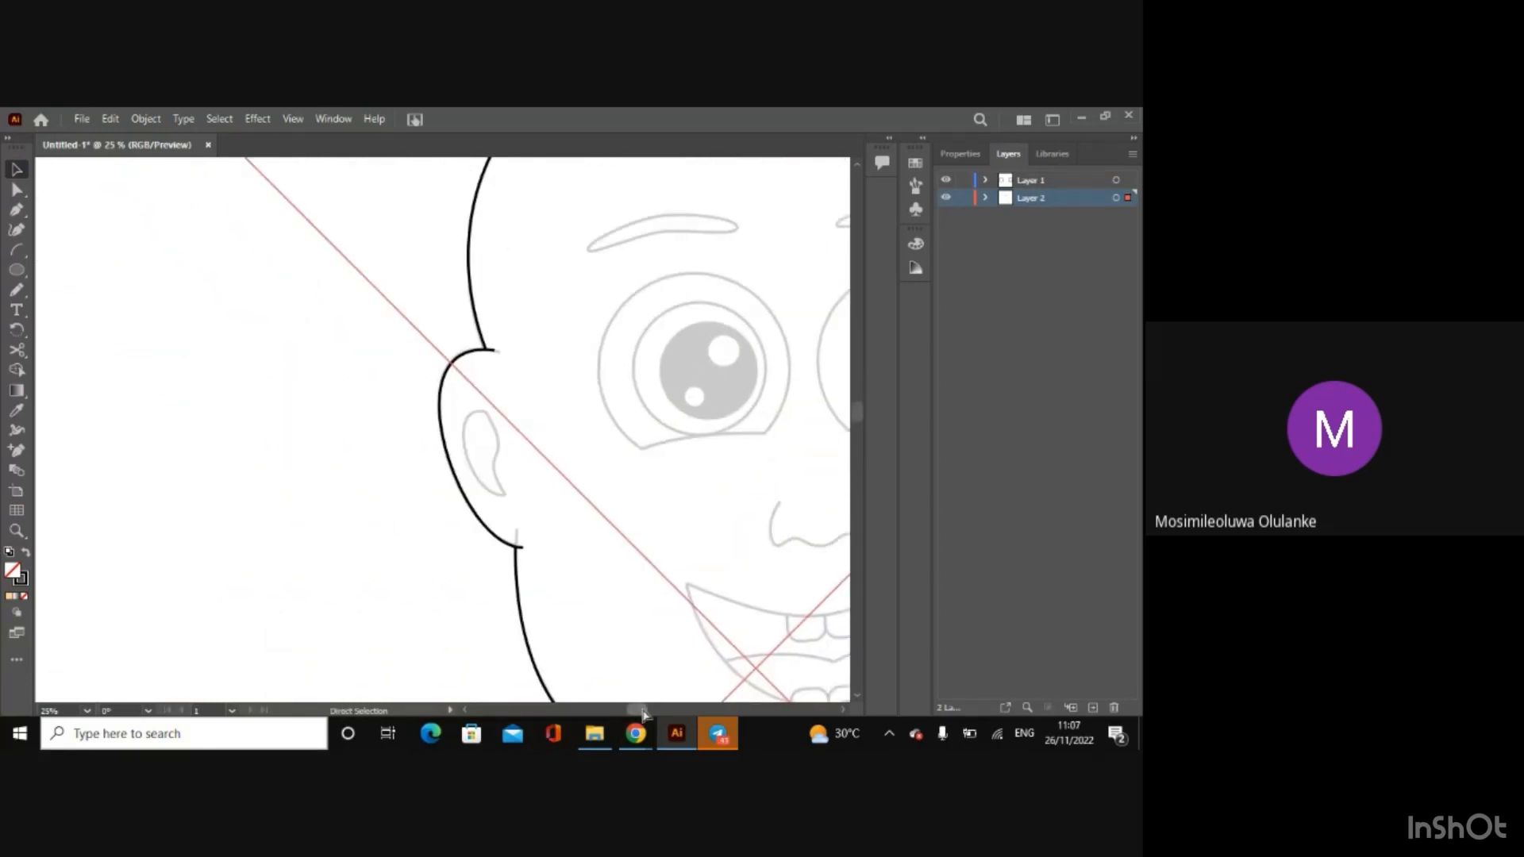
key(ctrl+plus)
key(ctrl+plus)
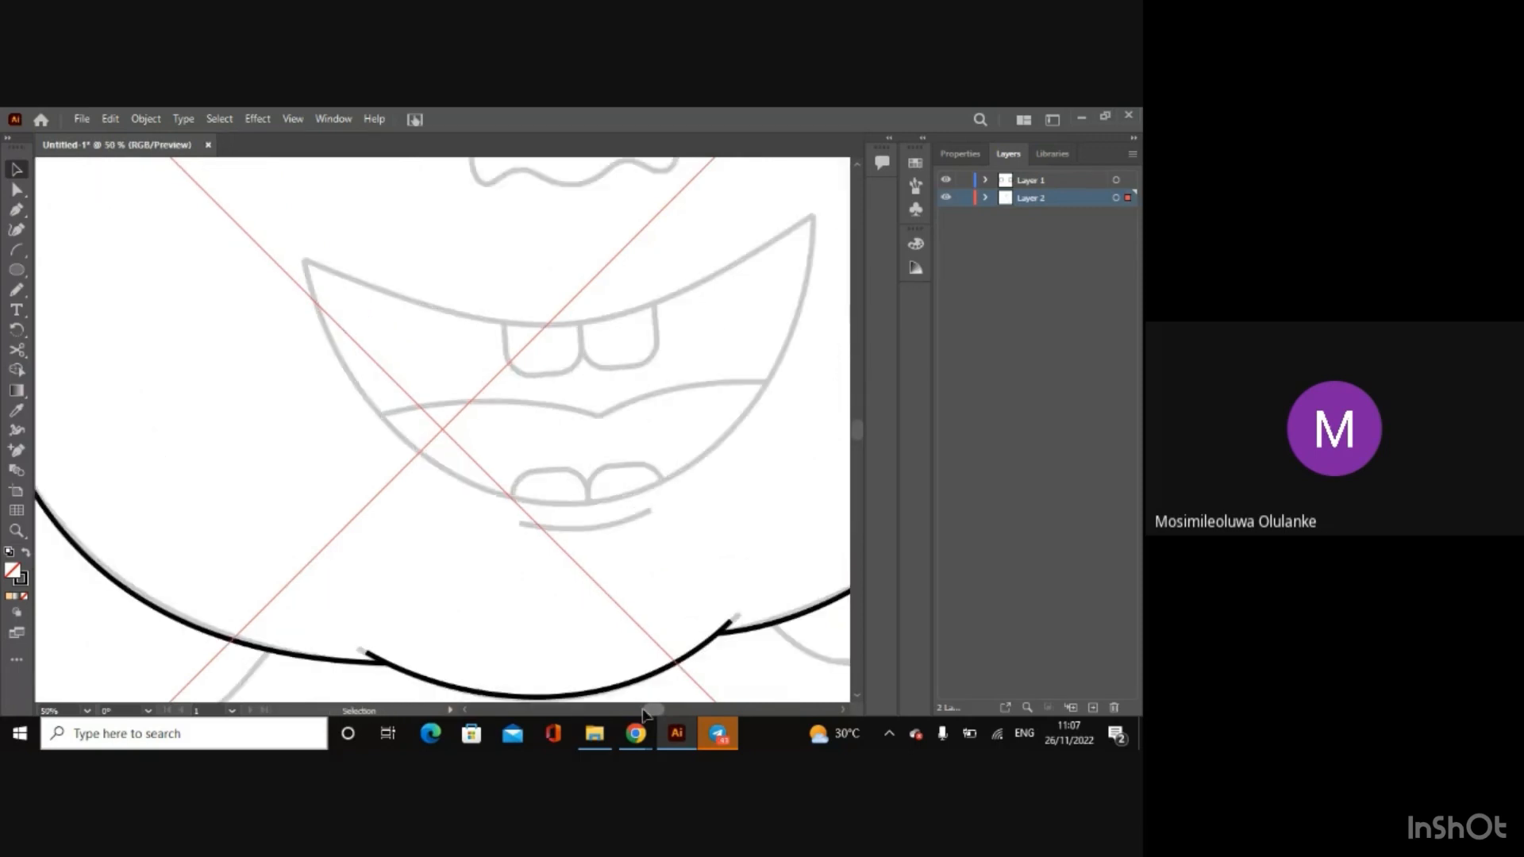
drag(647, 710, 639, 709)
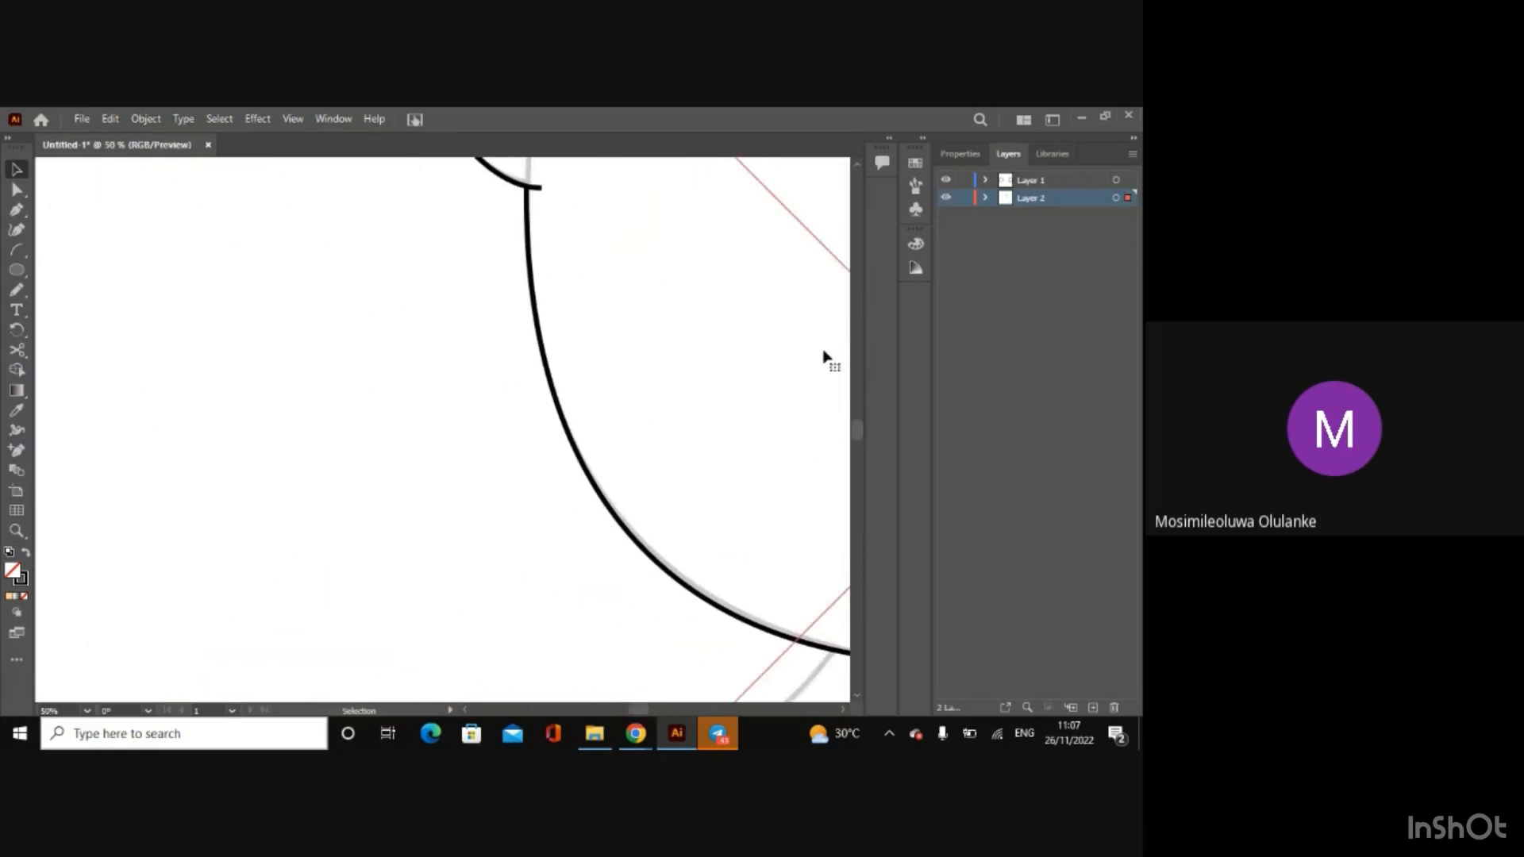
drag(855, 427, 855, 409)
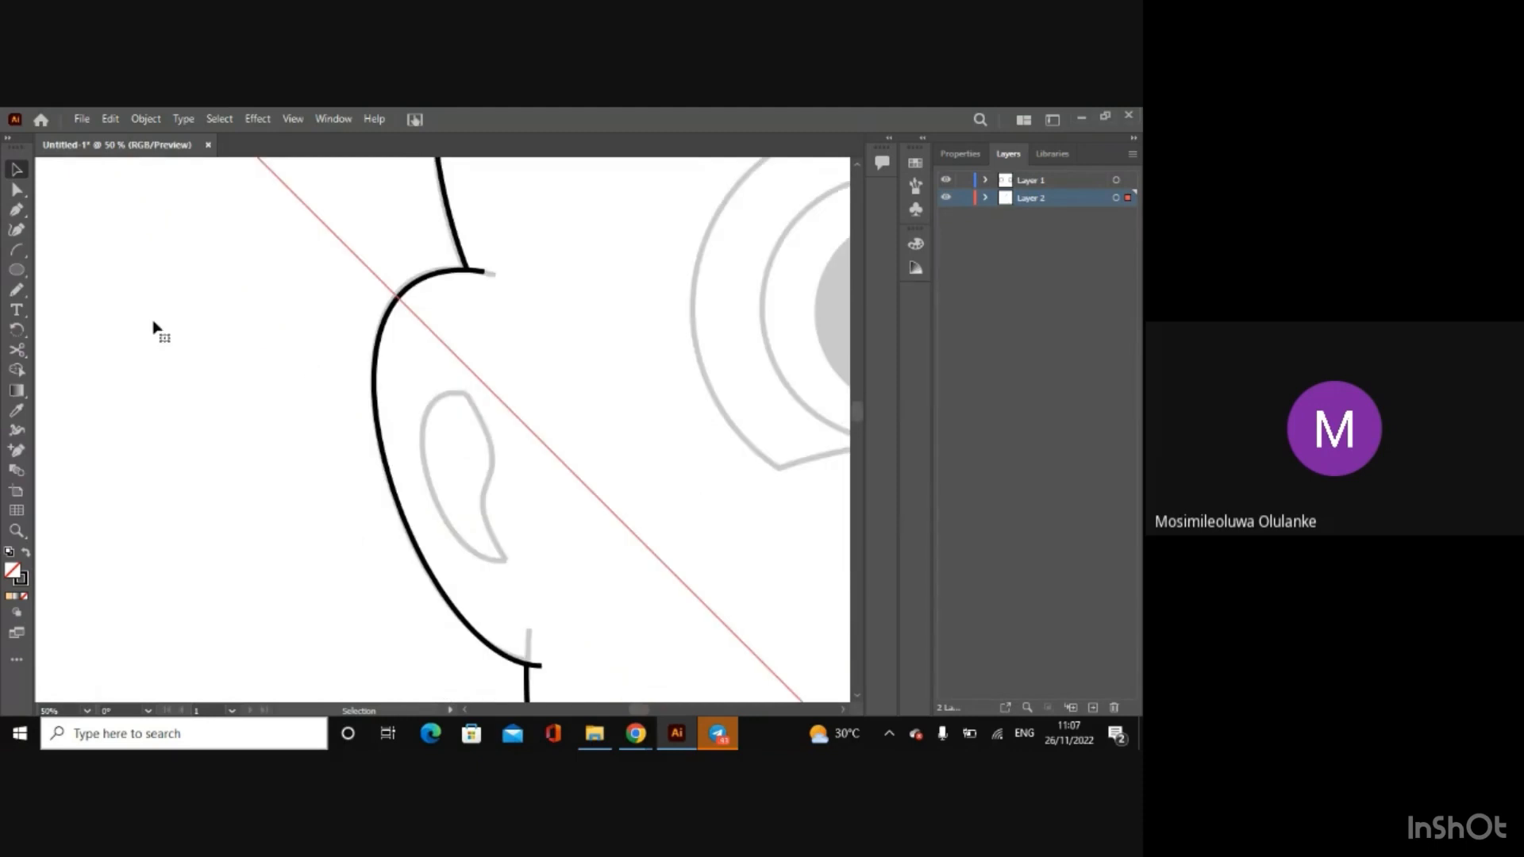
Step: Draw an arc on Layer 1 from the top to the lower tip of the left ear's inner fold
click(16, 252)
mouse_move(462, 391)
mouse_down()
mouse_move(532, 471)
mouse_move(526, 537)
mouse_move(495, 527)
mouse_move(496, 542)
mouse_up()
key(ctrl+z)
click(1070, 182)
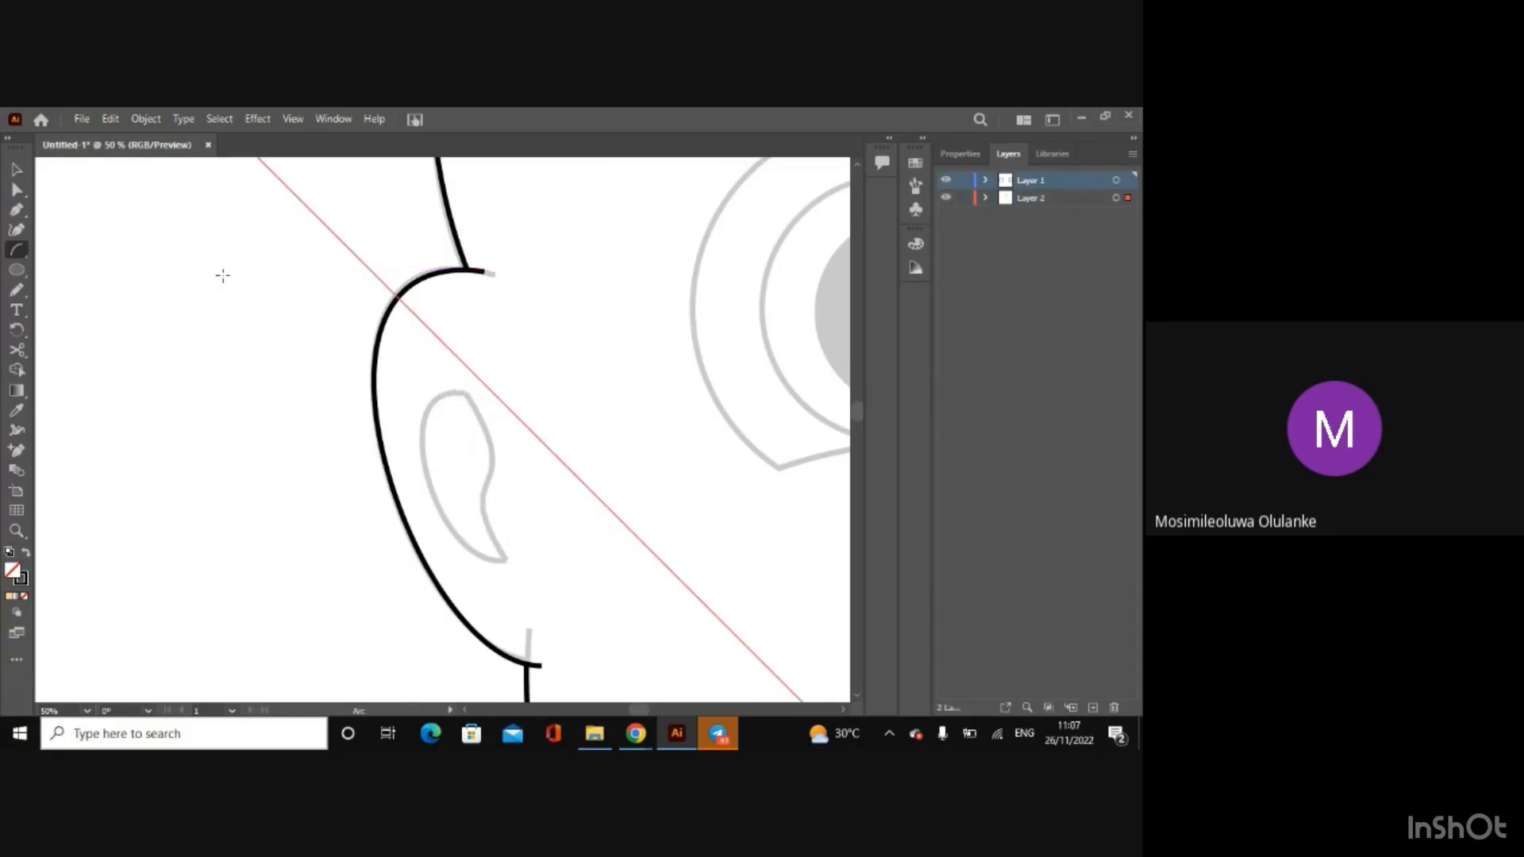
drag(463, 381, 505, 573)
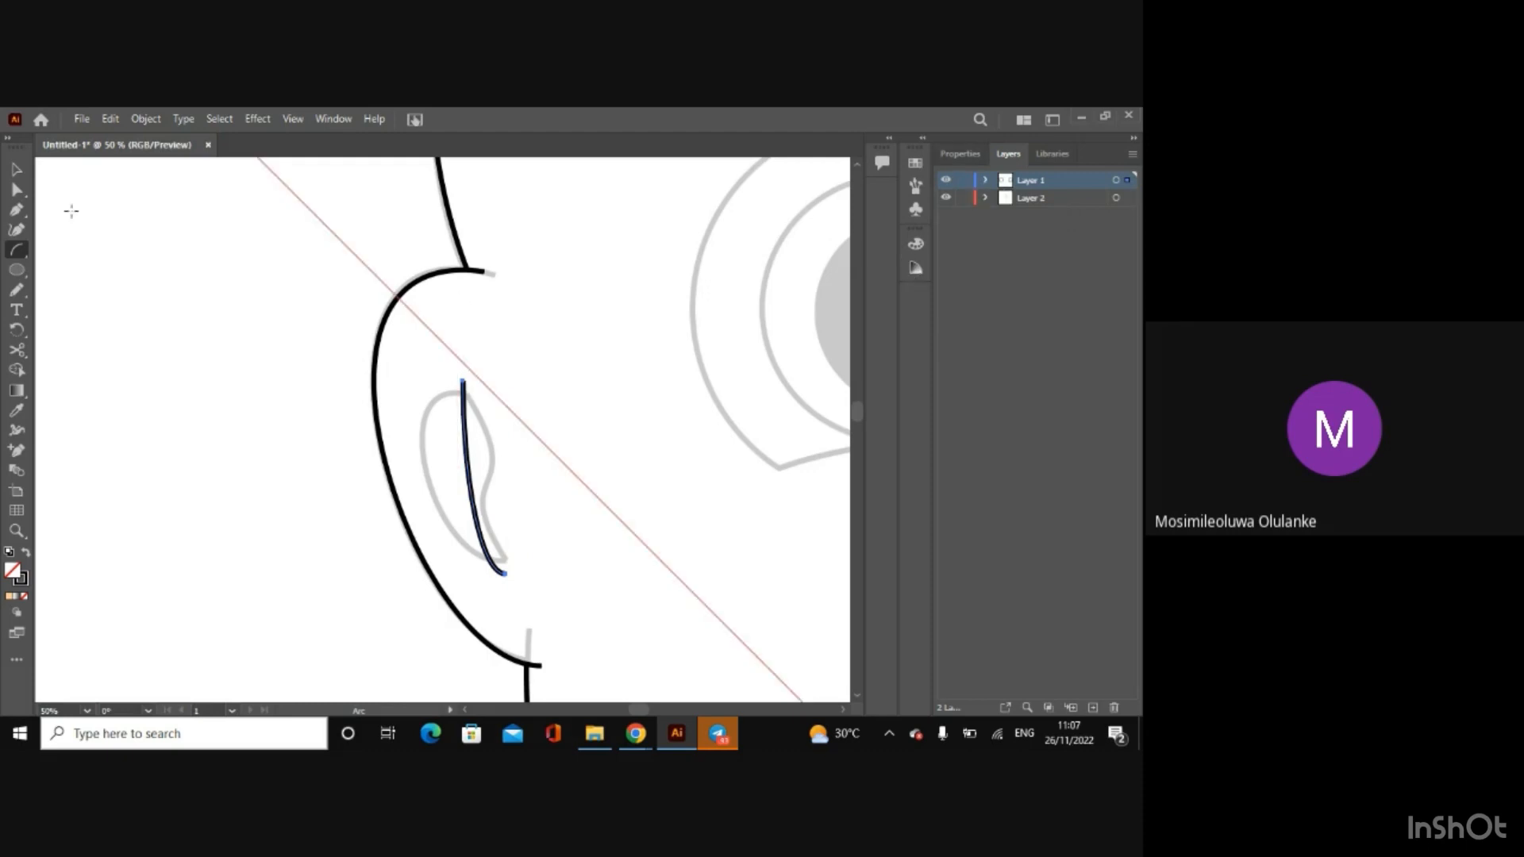
Step: Reshape the arc's end points and handles so it follows the outer edge of the left ear's inner fold
click(16, 170)
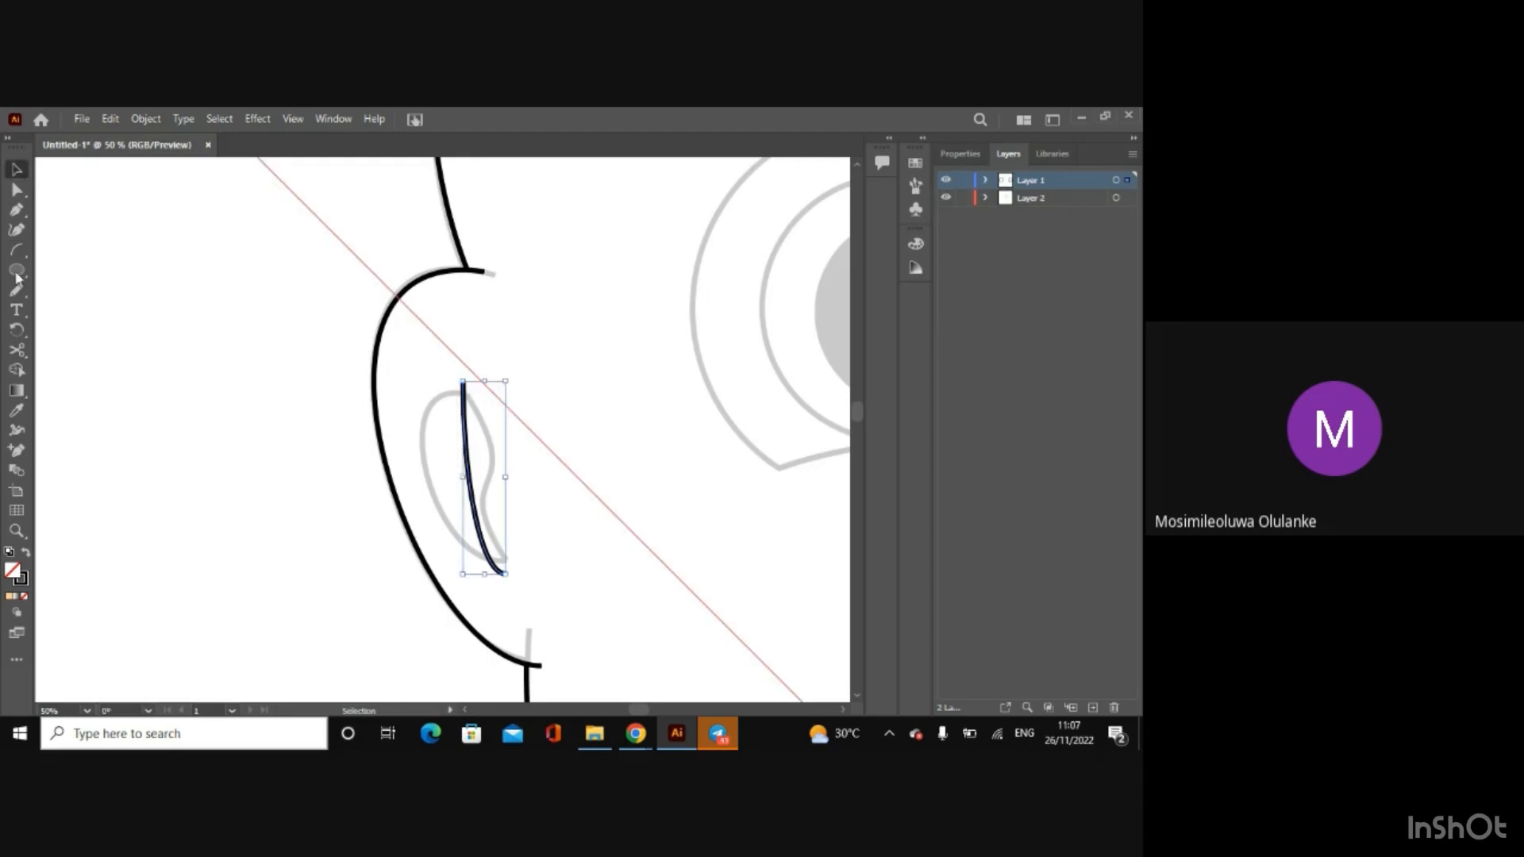
click(16, 189)
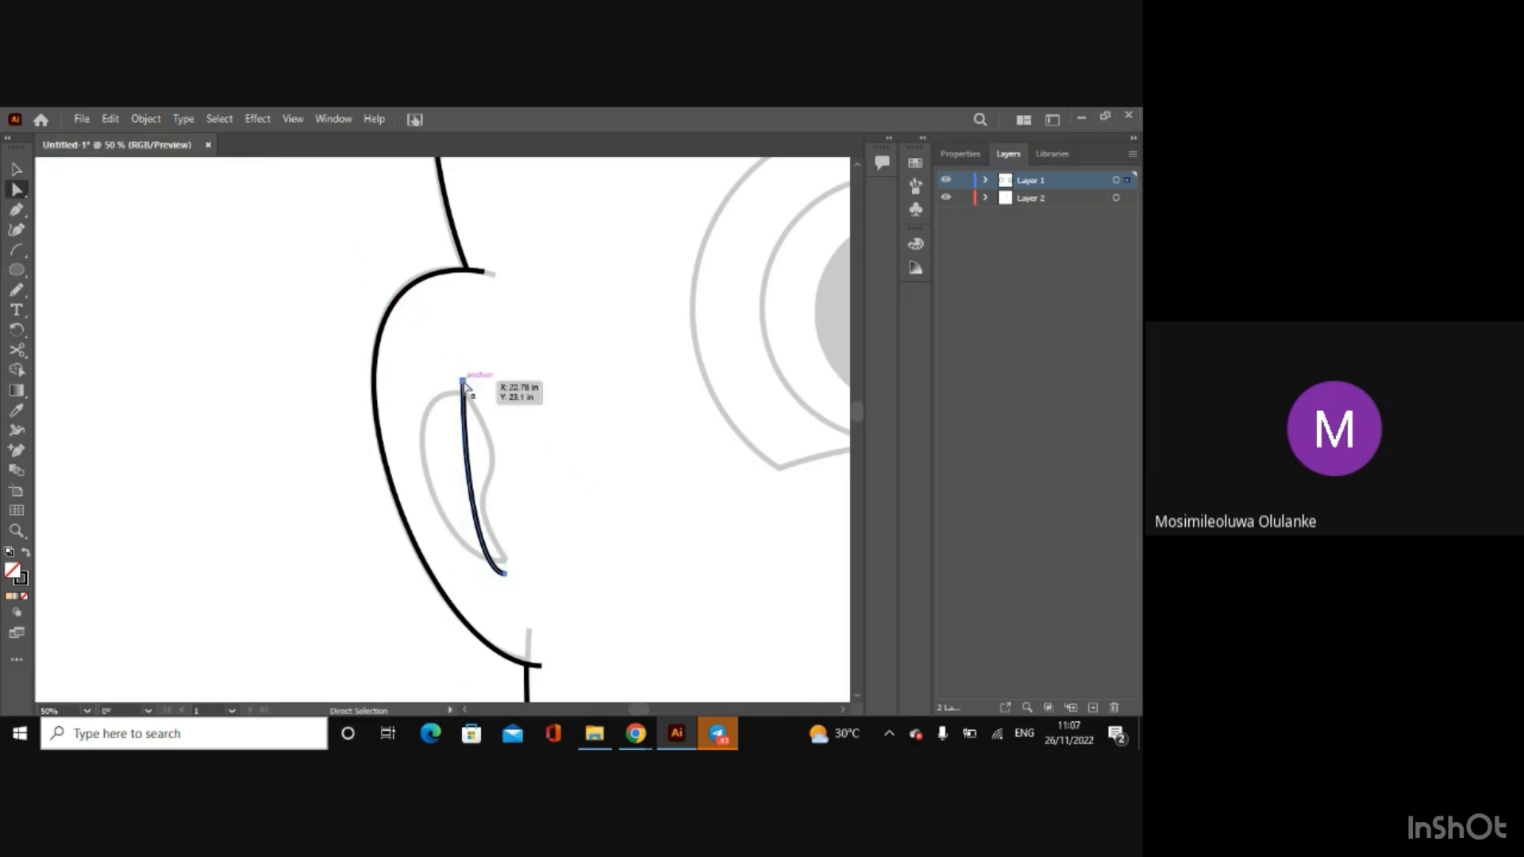
click(463, 488)
drag(466, 491, 361, 435)
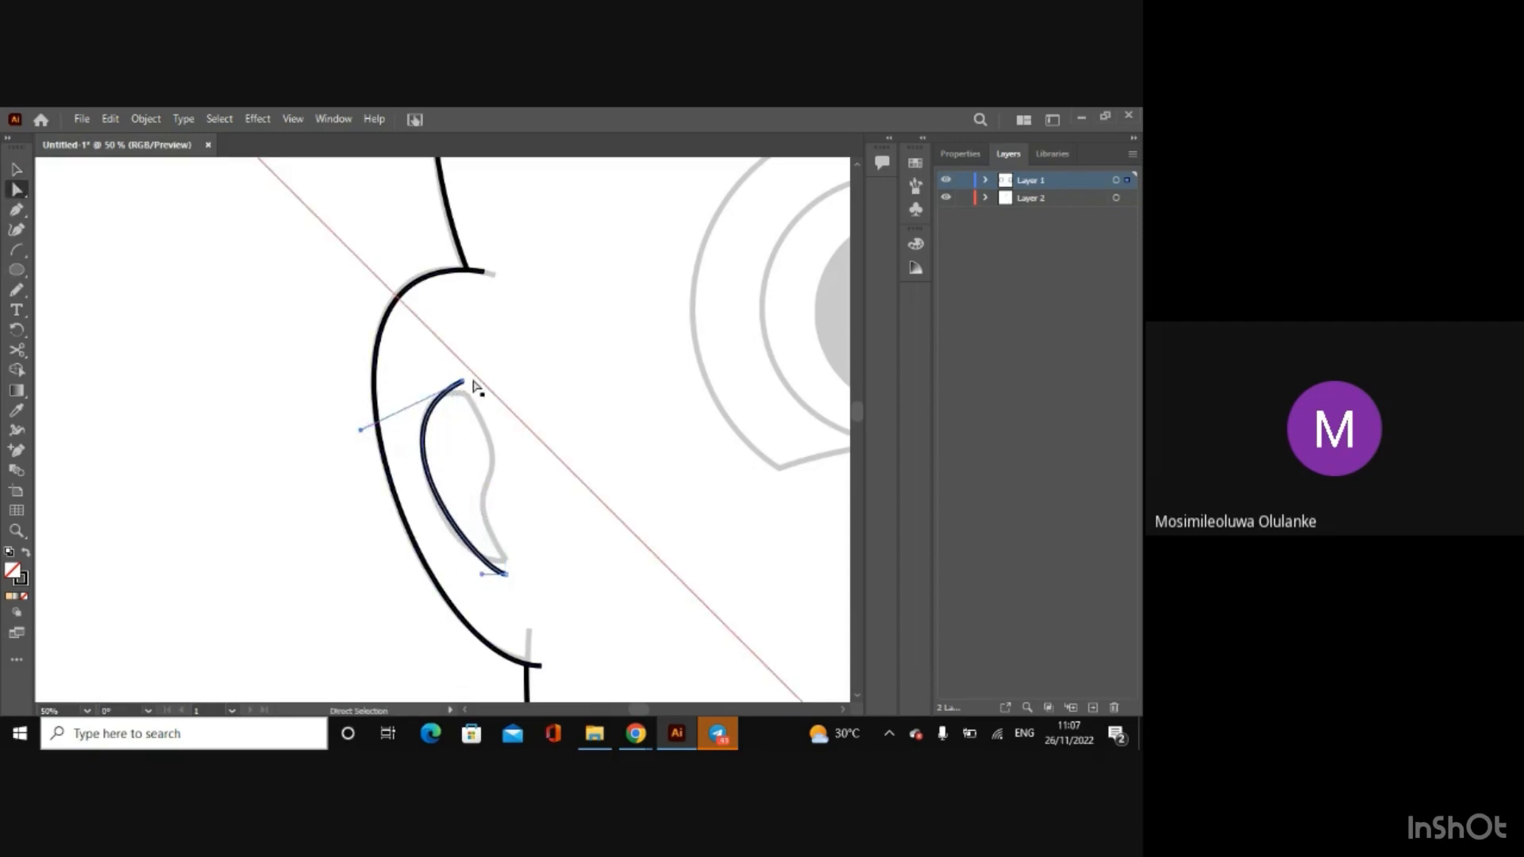
drag(465, 382, 477, 394)
drag(505, 571, 512, 561)
drag(372, 443, 348, 382)
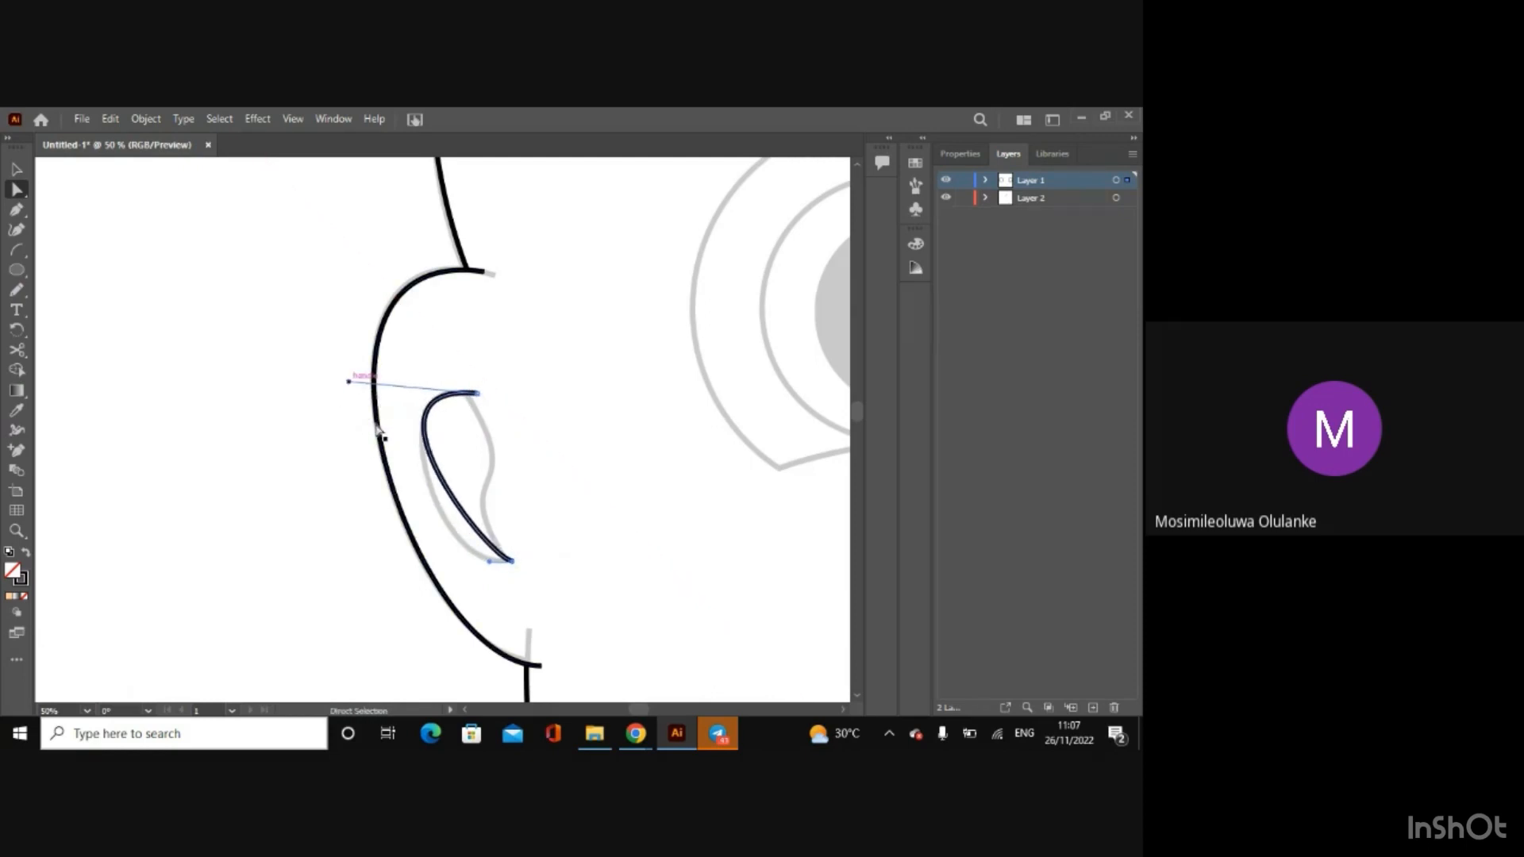
drag(489, 562, 465, 603)
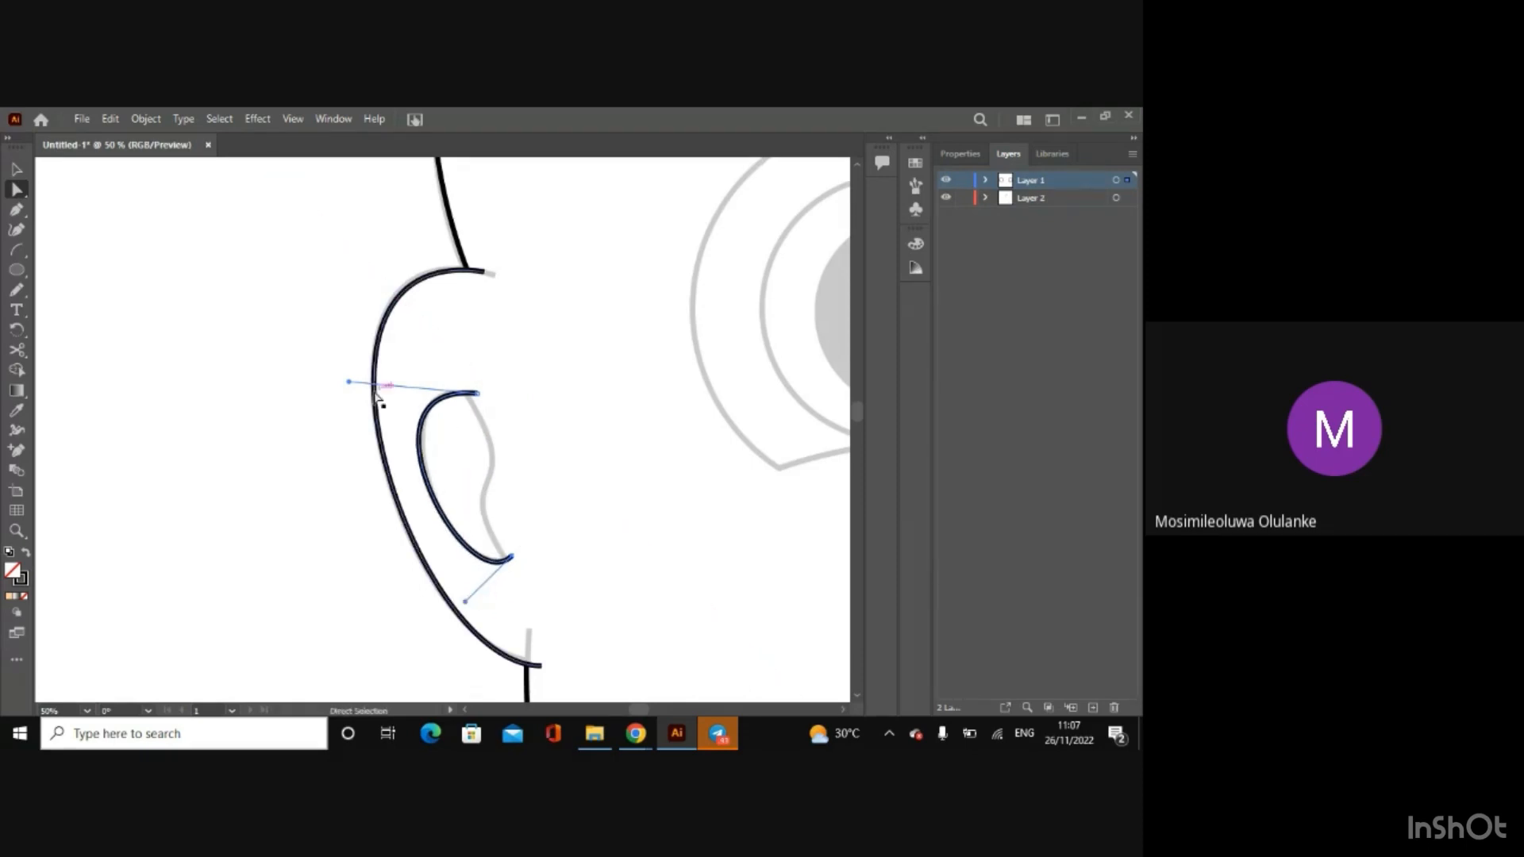
Step: Fine-tune the upper handle of the fold's outer curve so it matches the sketch more closely
click(349, 384)
click(486, 395)
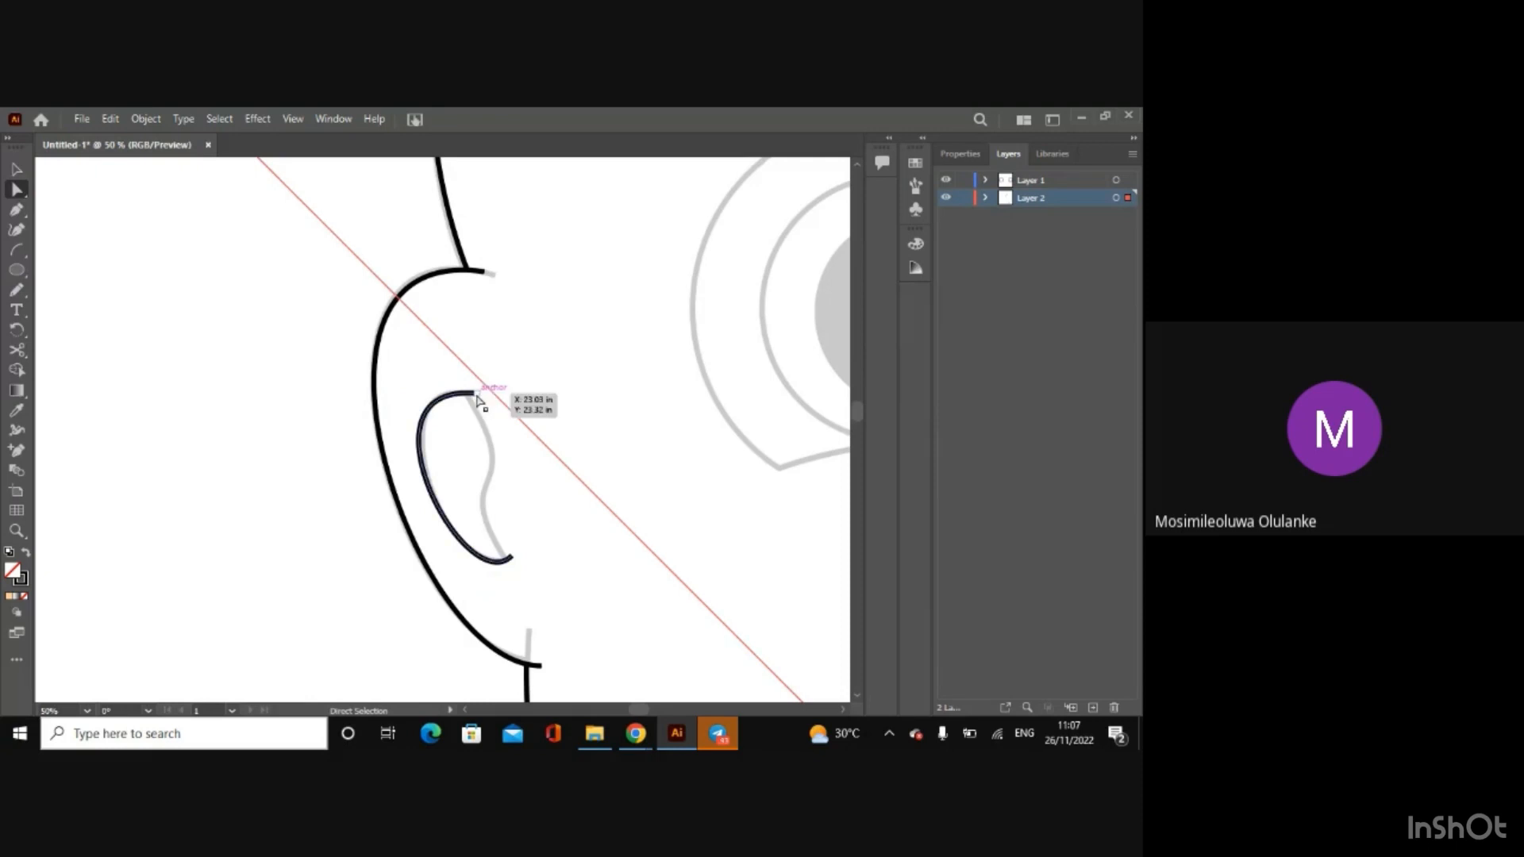
click(353, 387)
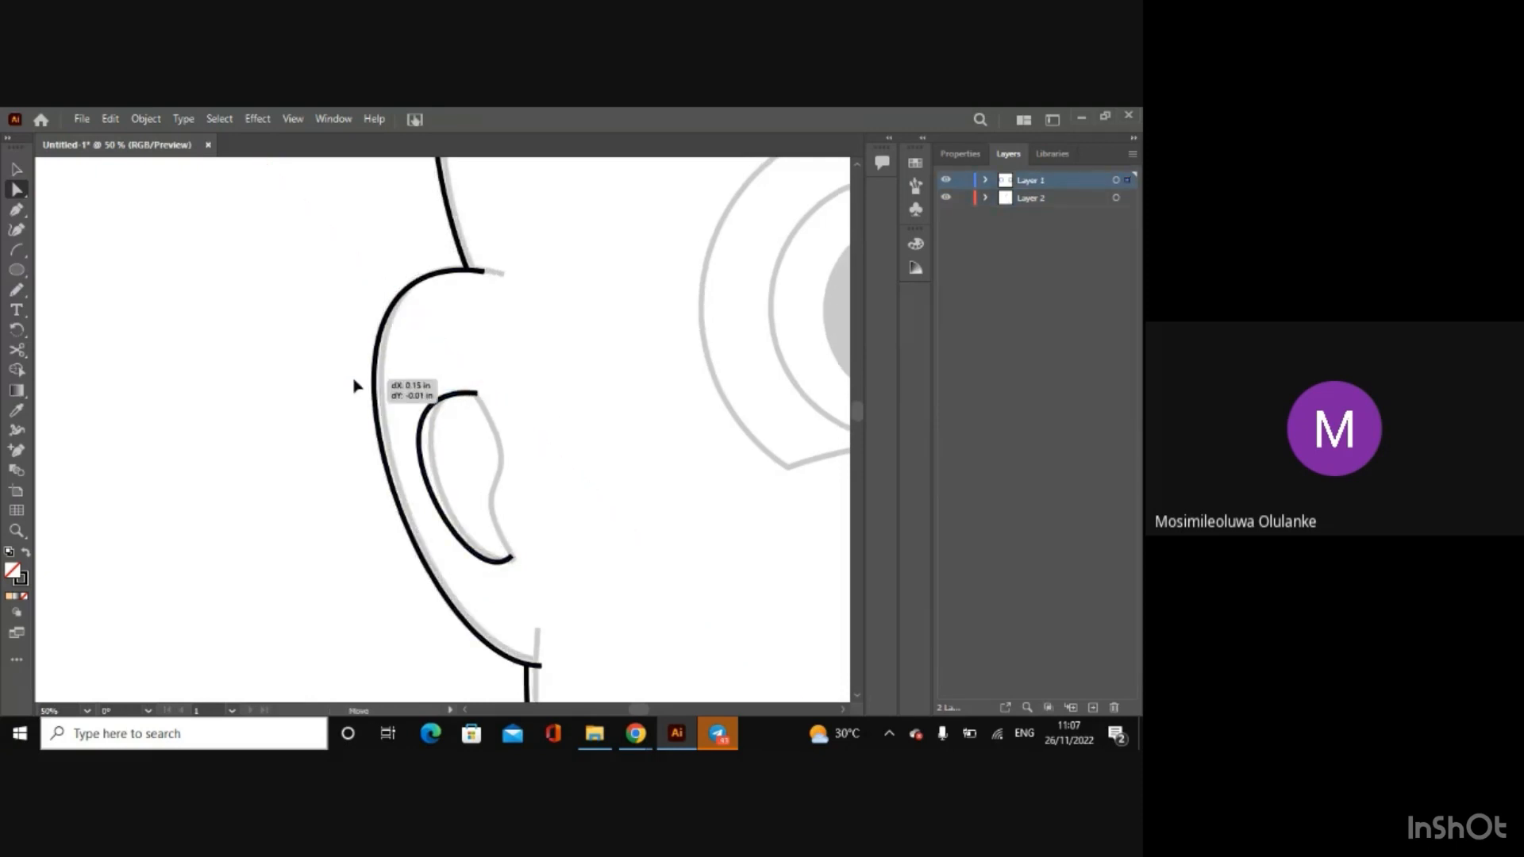
click(435, 397)
drag(354, 388, 355, 384)
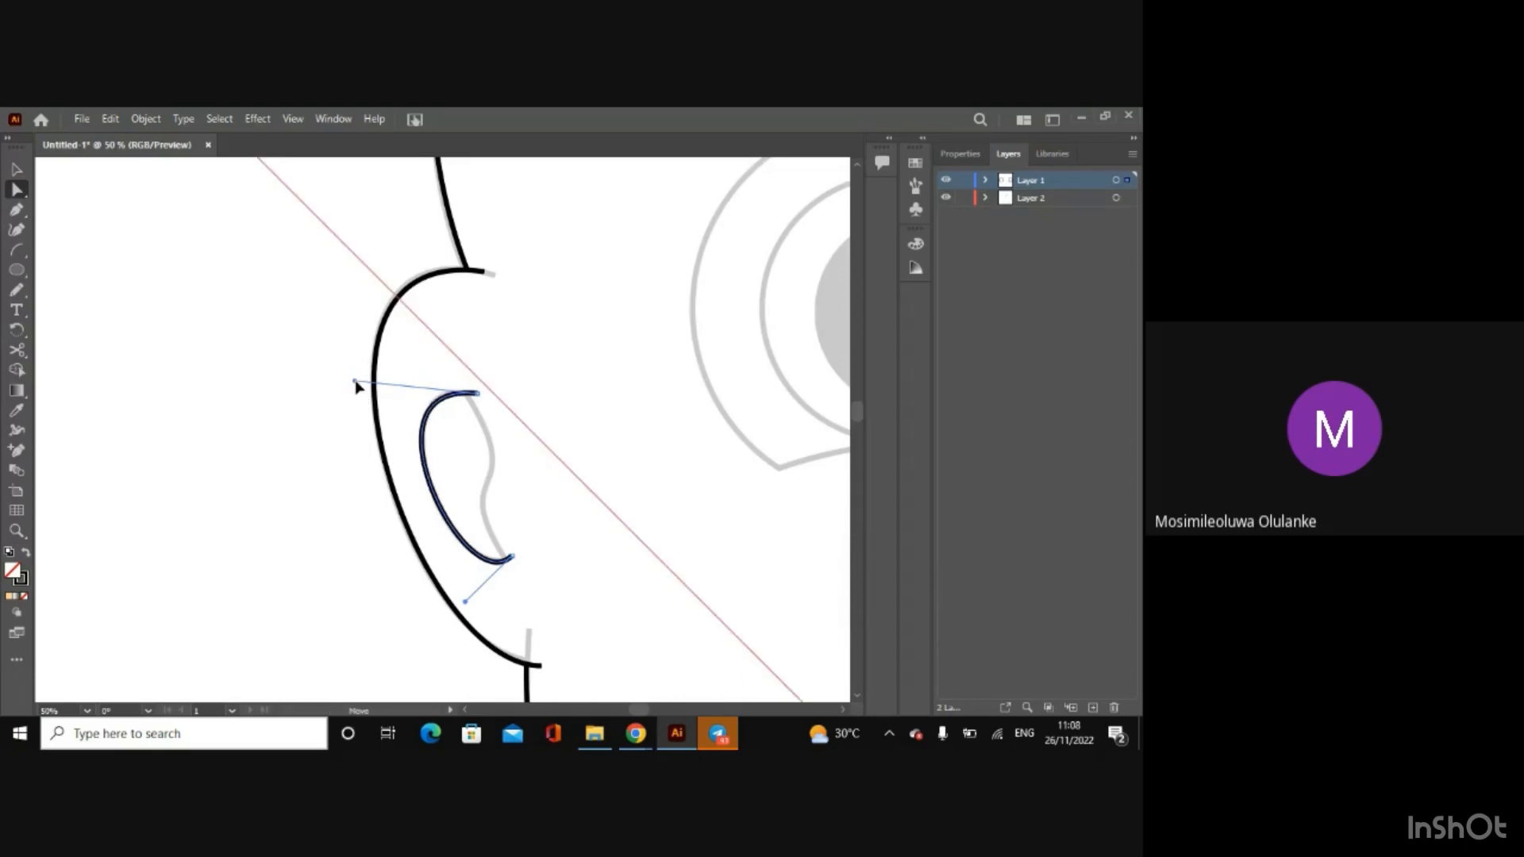
Step: Draw a second arc across the ear's inner fold and bend it outward by adjusting both of its handles
click(17, 253)
drag(471, 352, 516, 589)
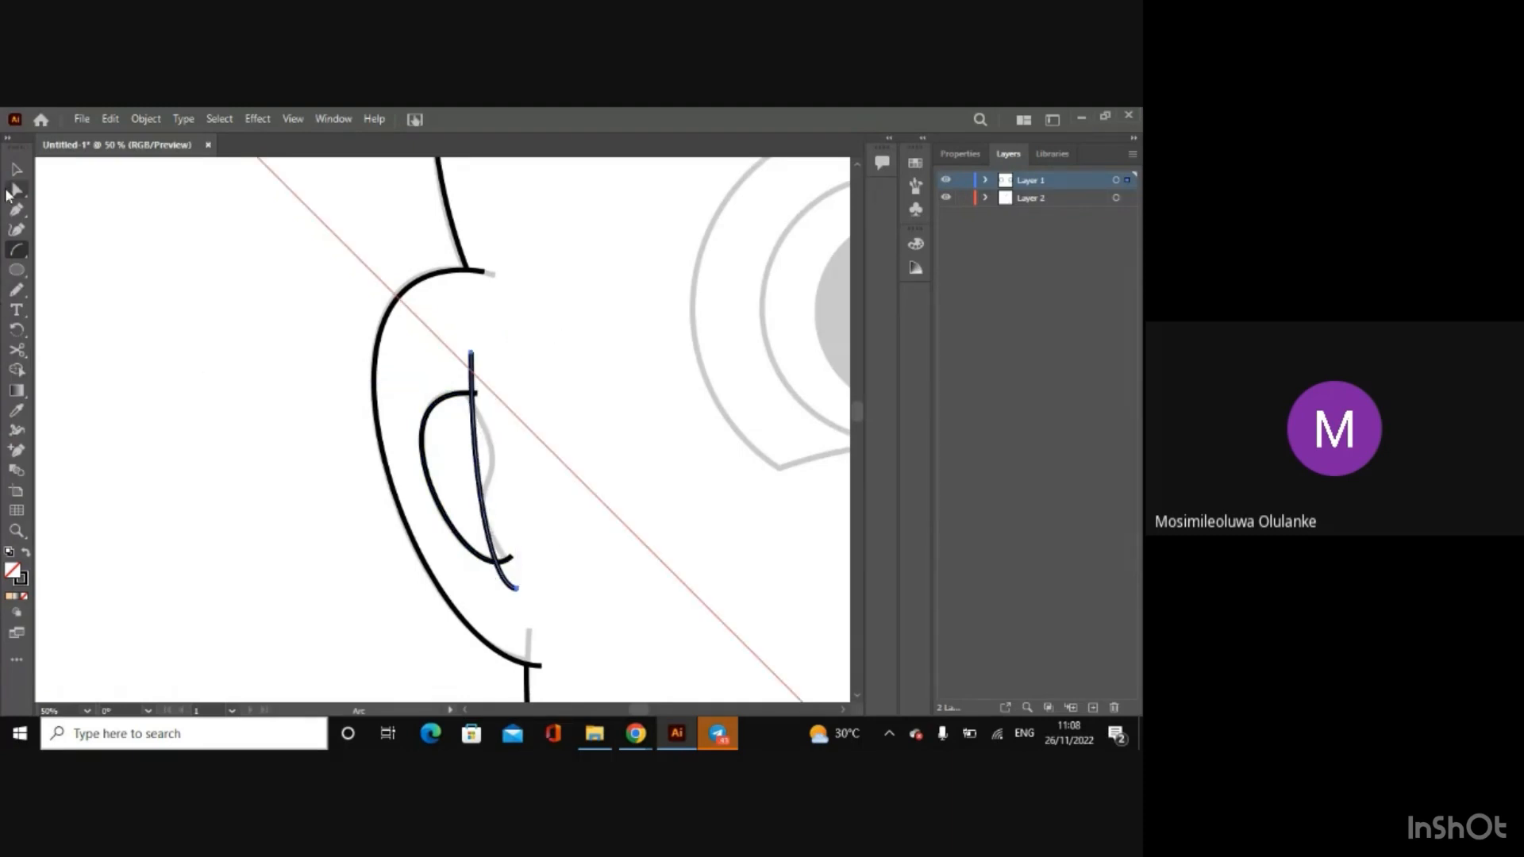
click(13, 189)
click(471, 352)
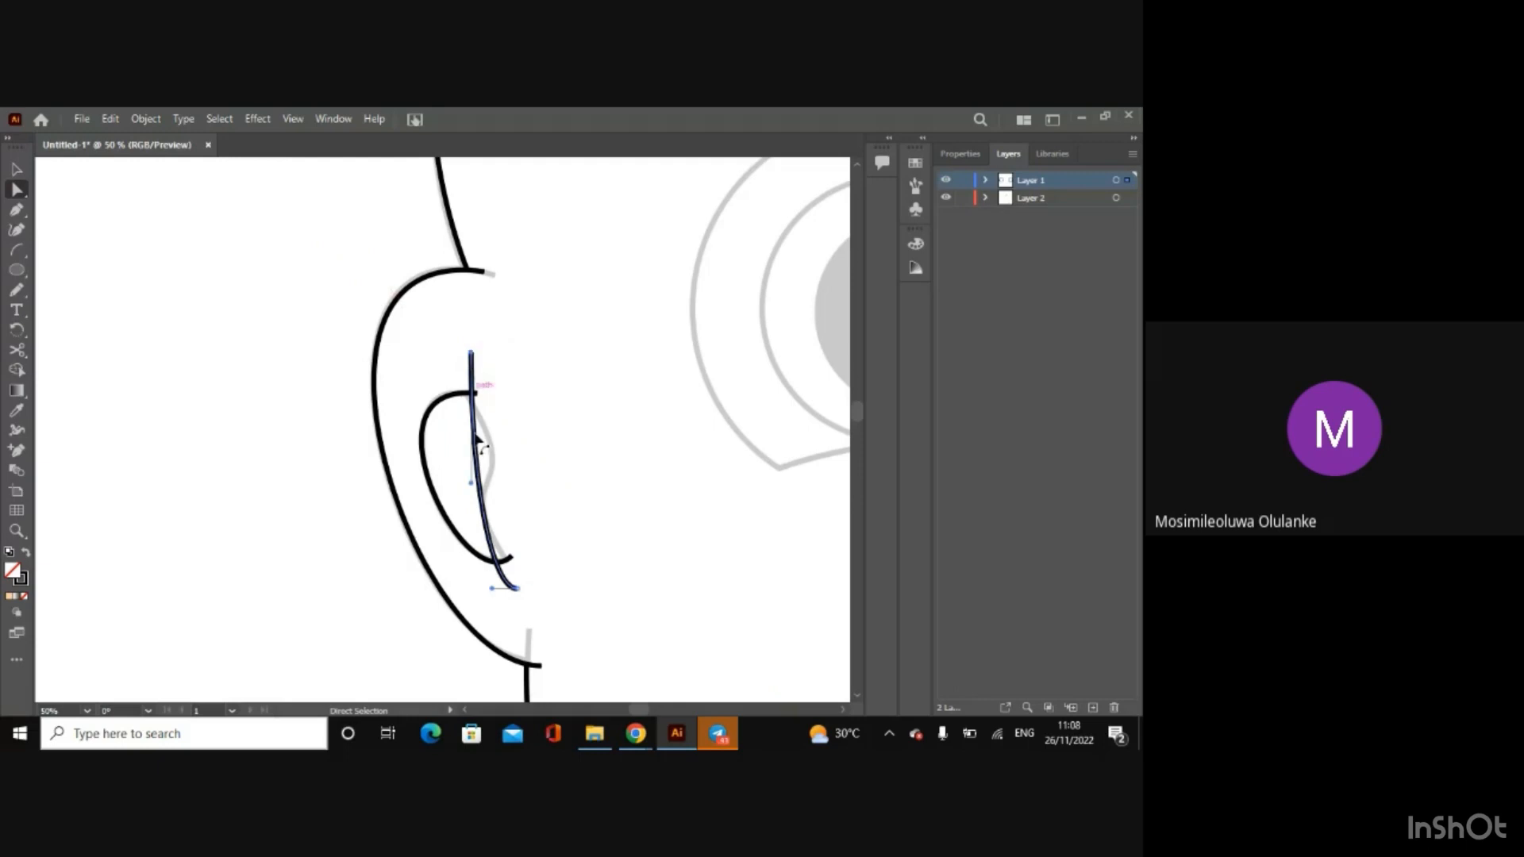
drag(471, 482, 544, 470)
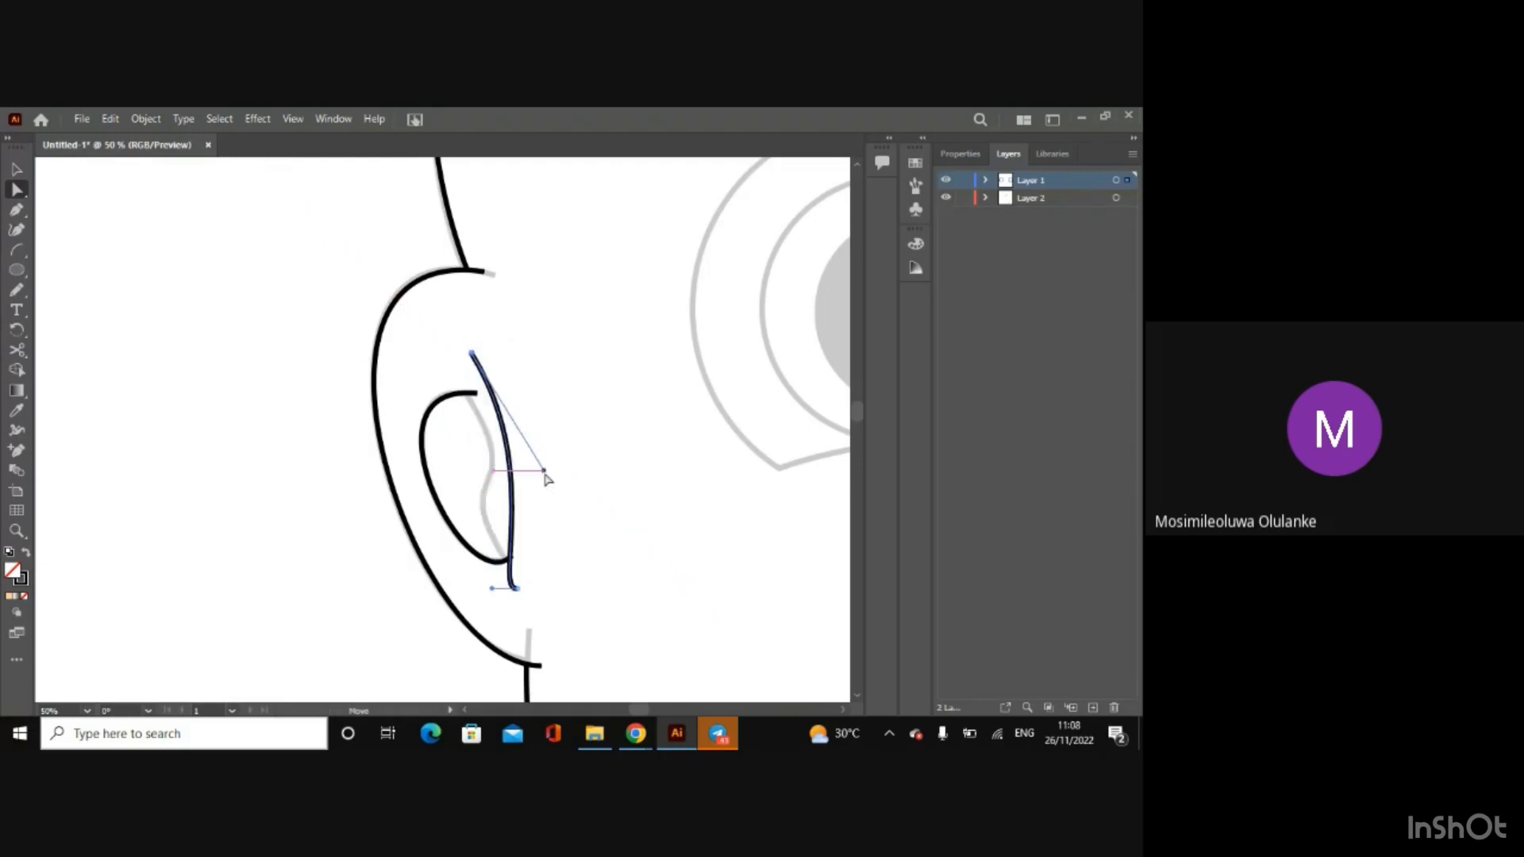
drag(492, 588, 516, 586)
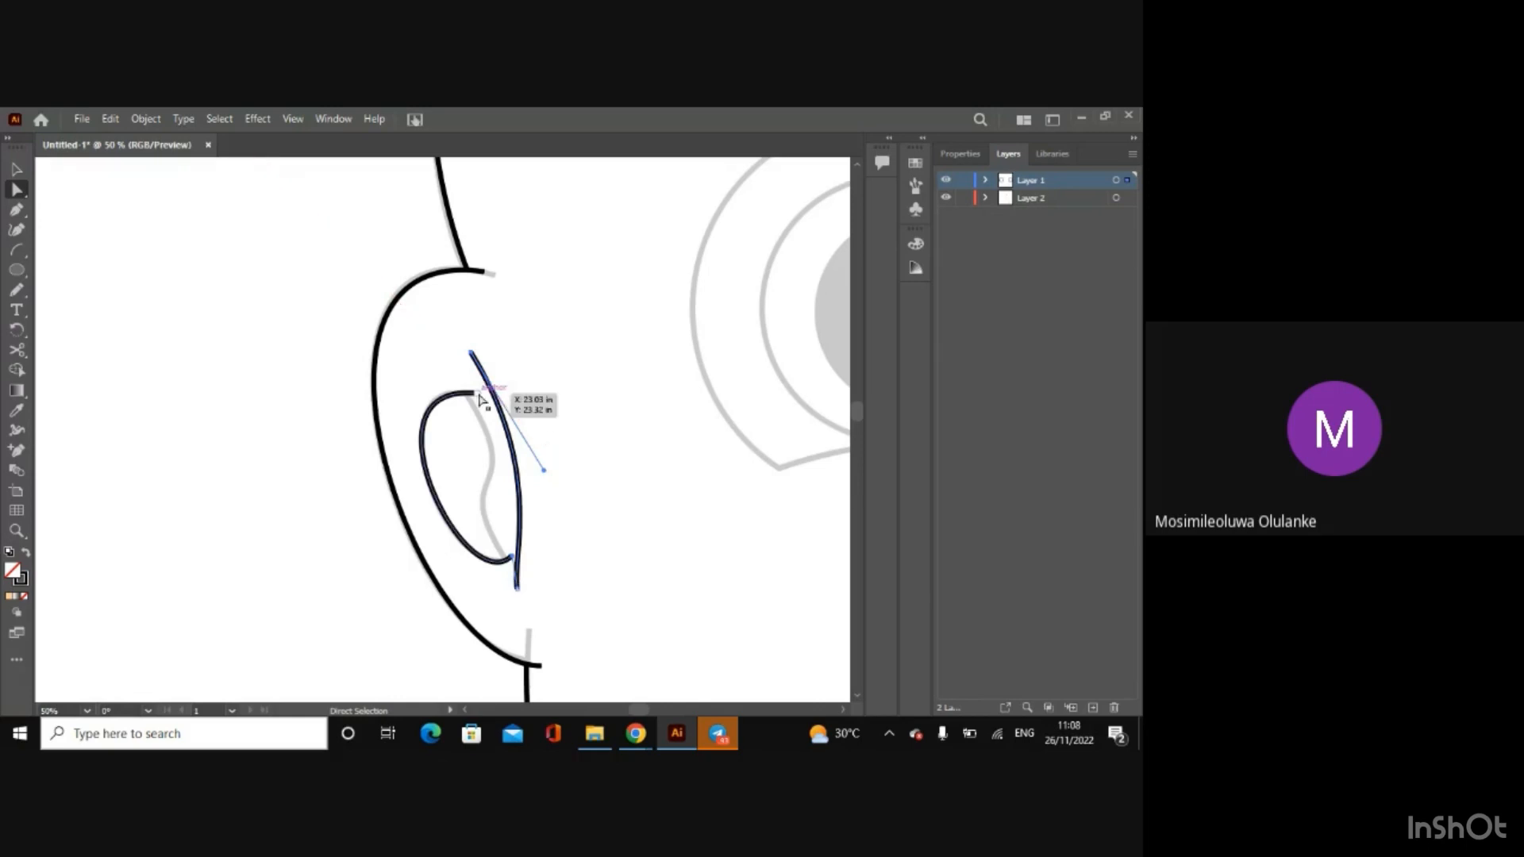
Step: Shape the second arc into an S-curve along the fold's wavy inner edge, its ends slightly crossing the first curve, and deselect it
drag(471, 352, 464, 387)
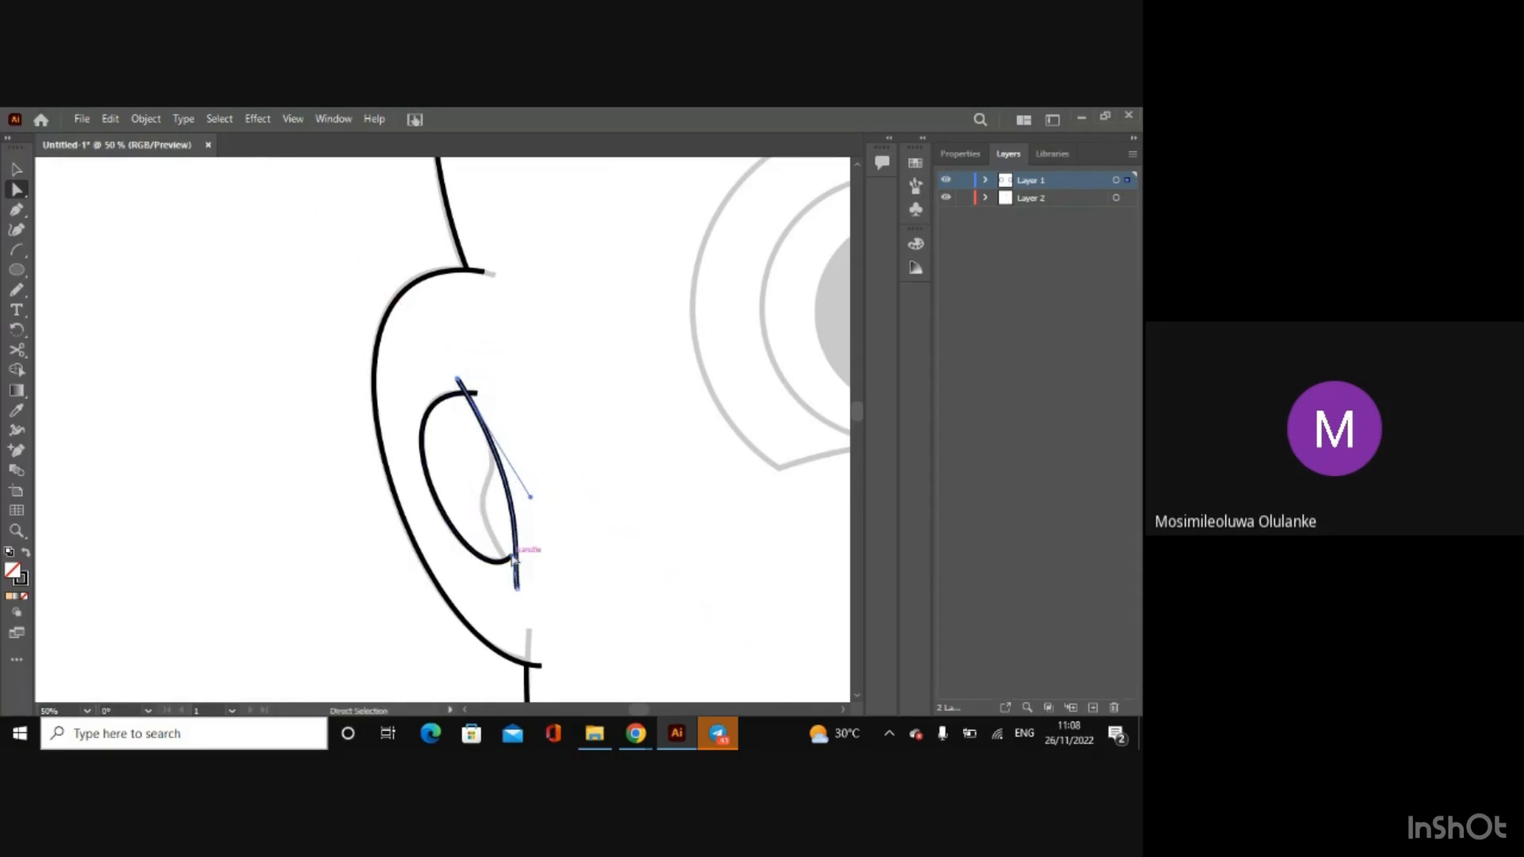
drag(520, 560, 532, 484)
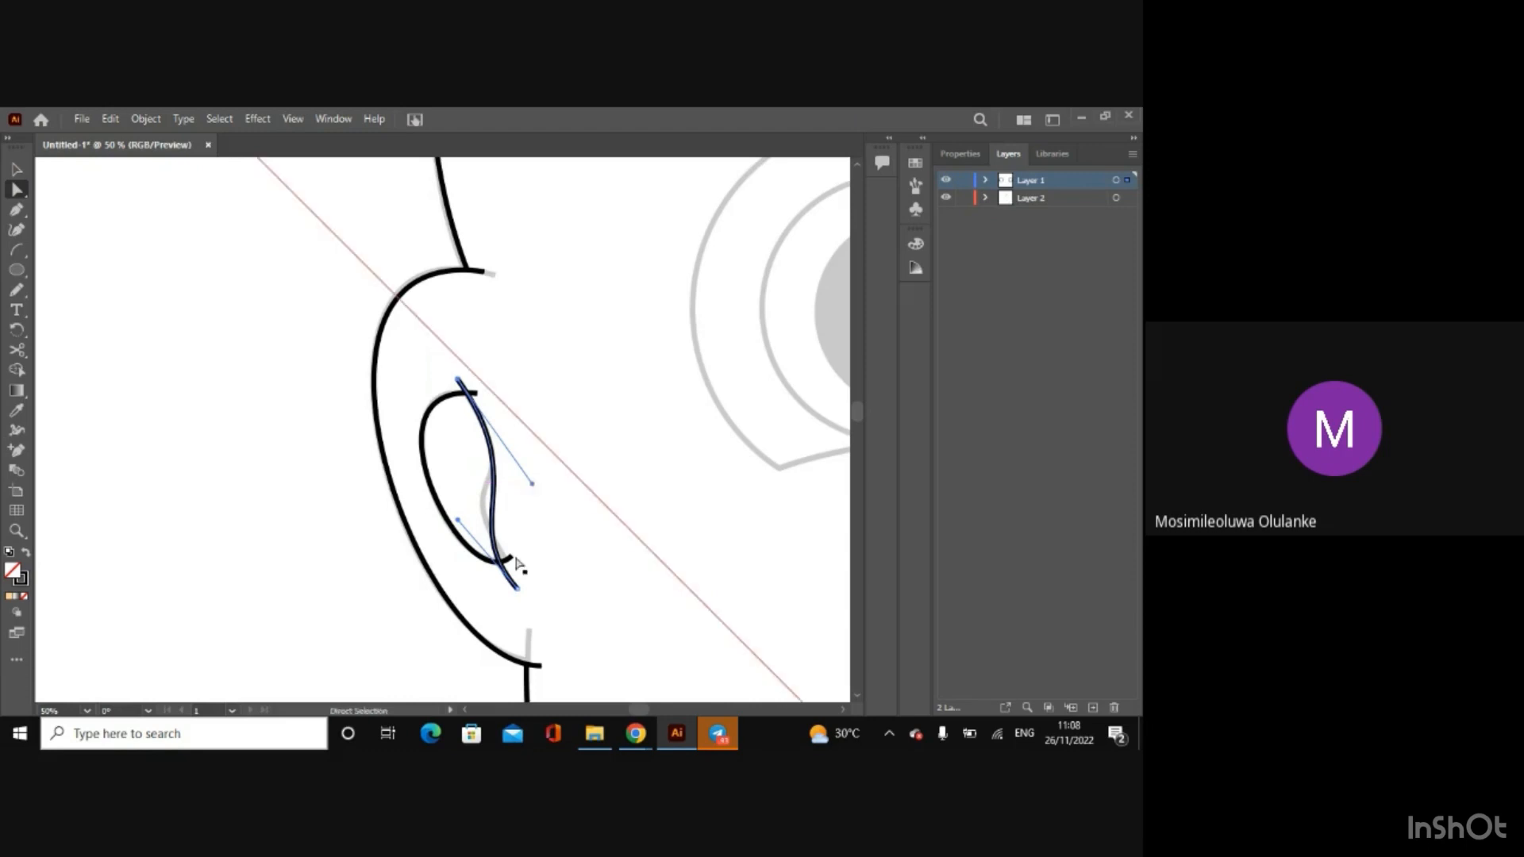
drag(458, 521, 440, 484)
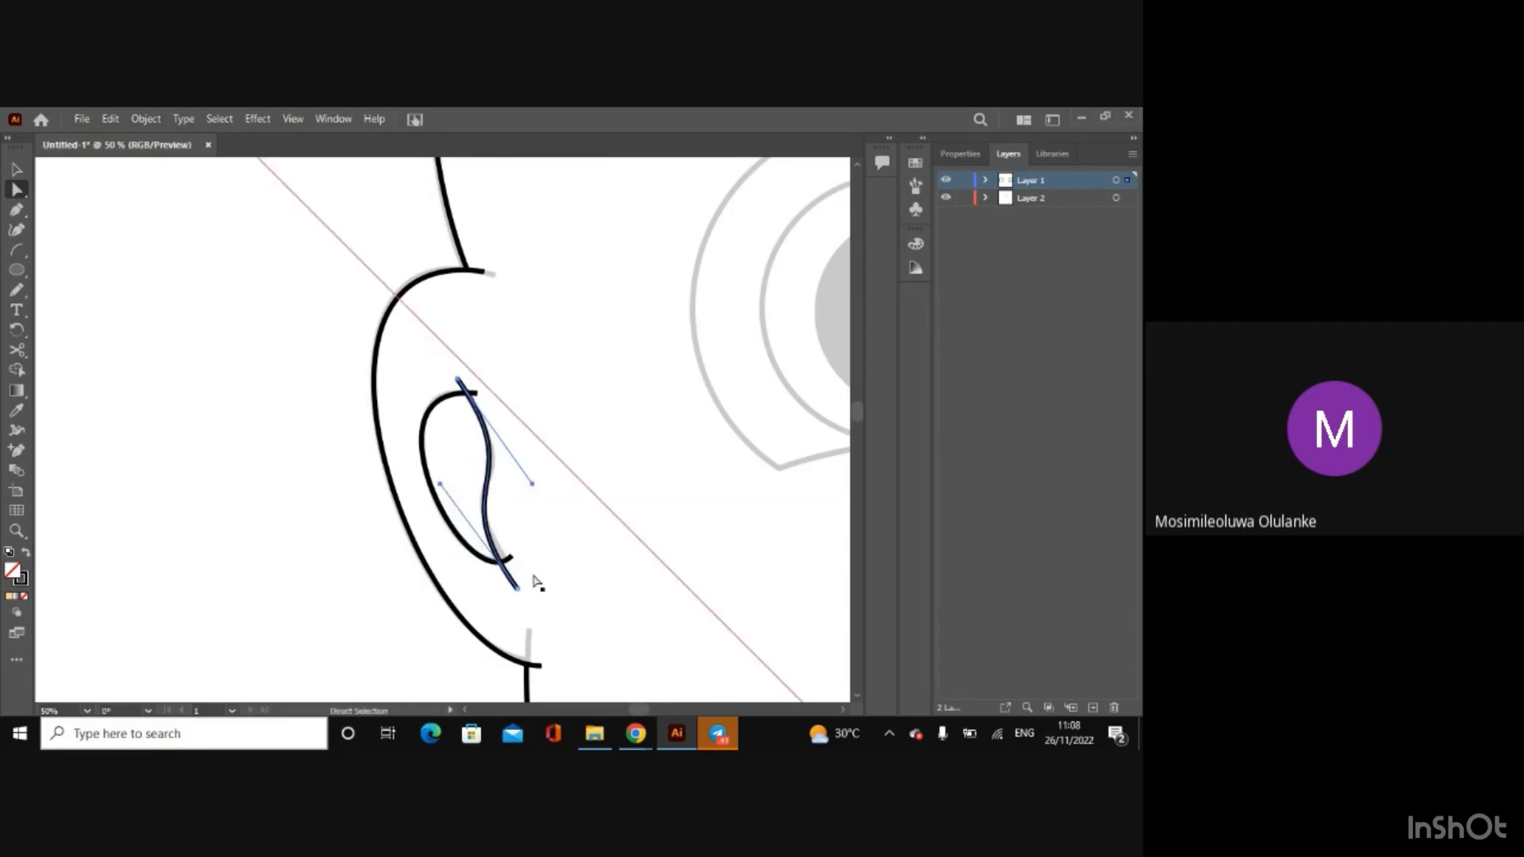
drag(518, 591, 515, 575)
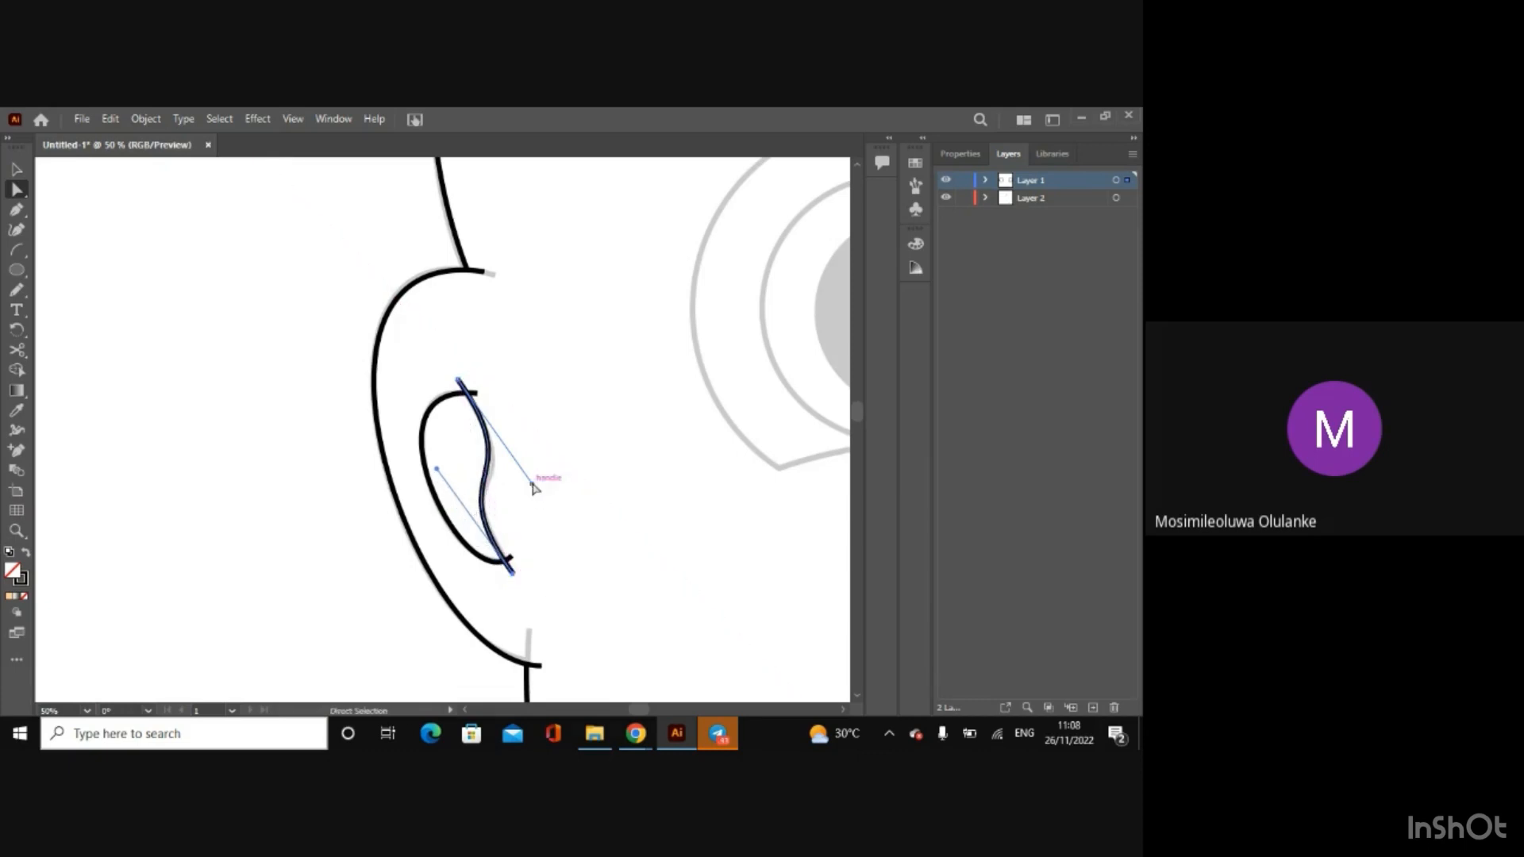
drag(533, 485, 542, 492)
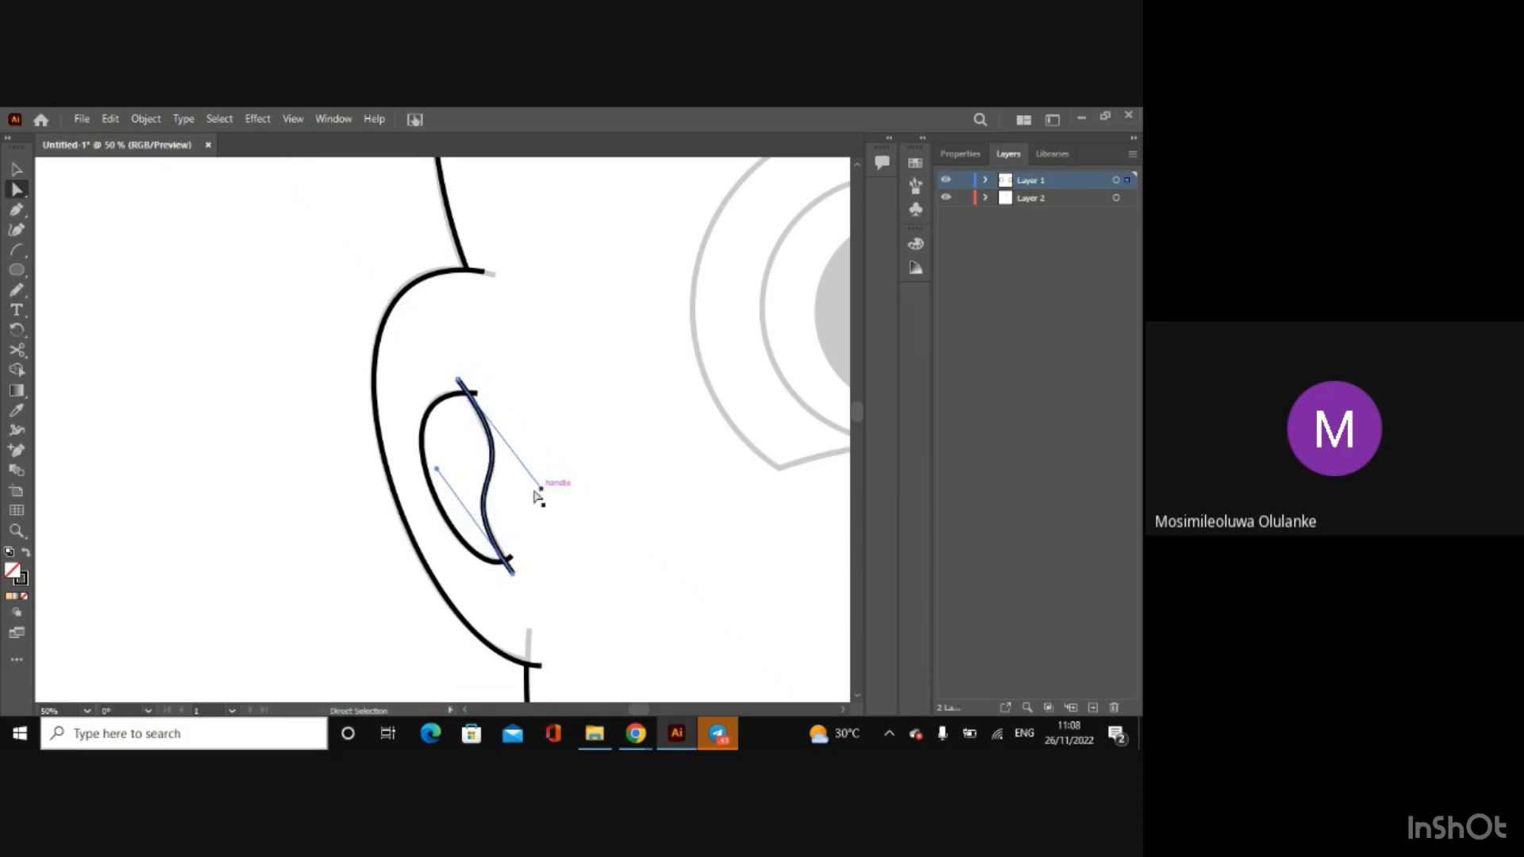
key(v)
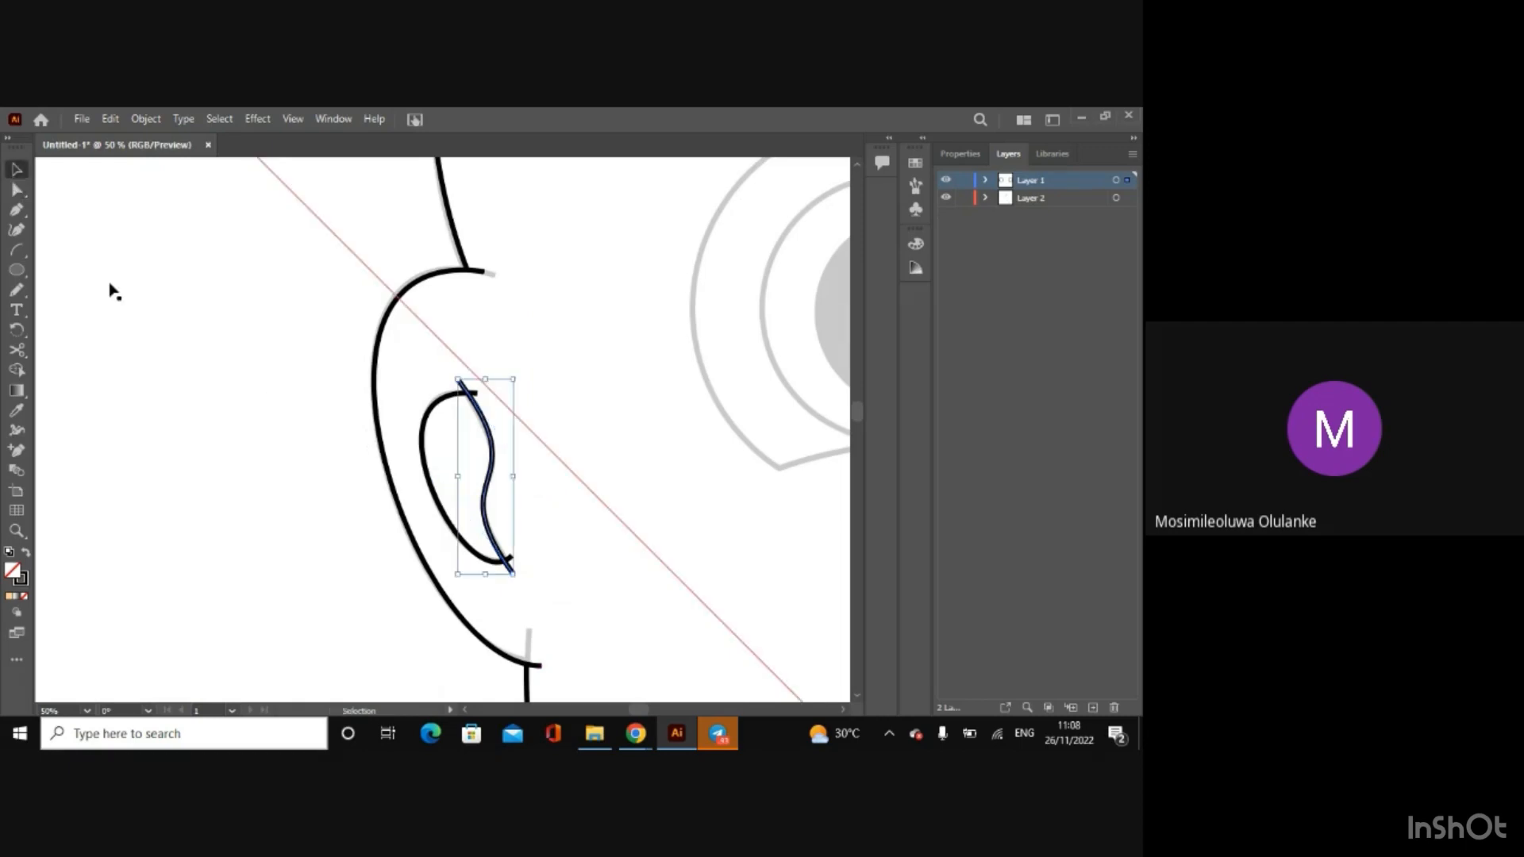
click(120, 306)
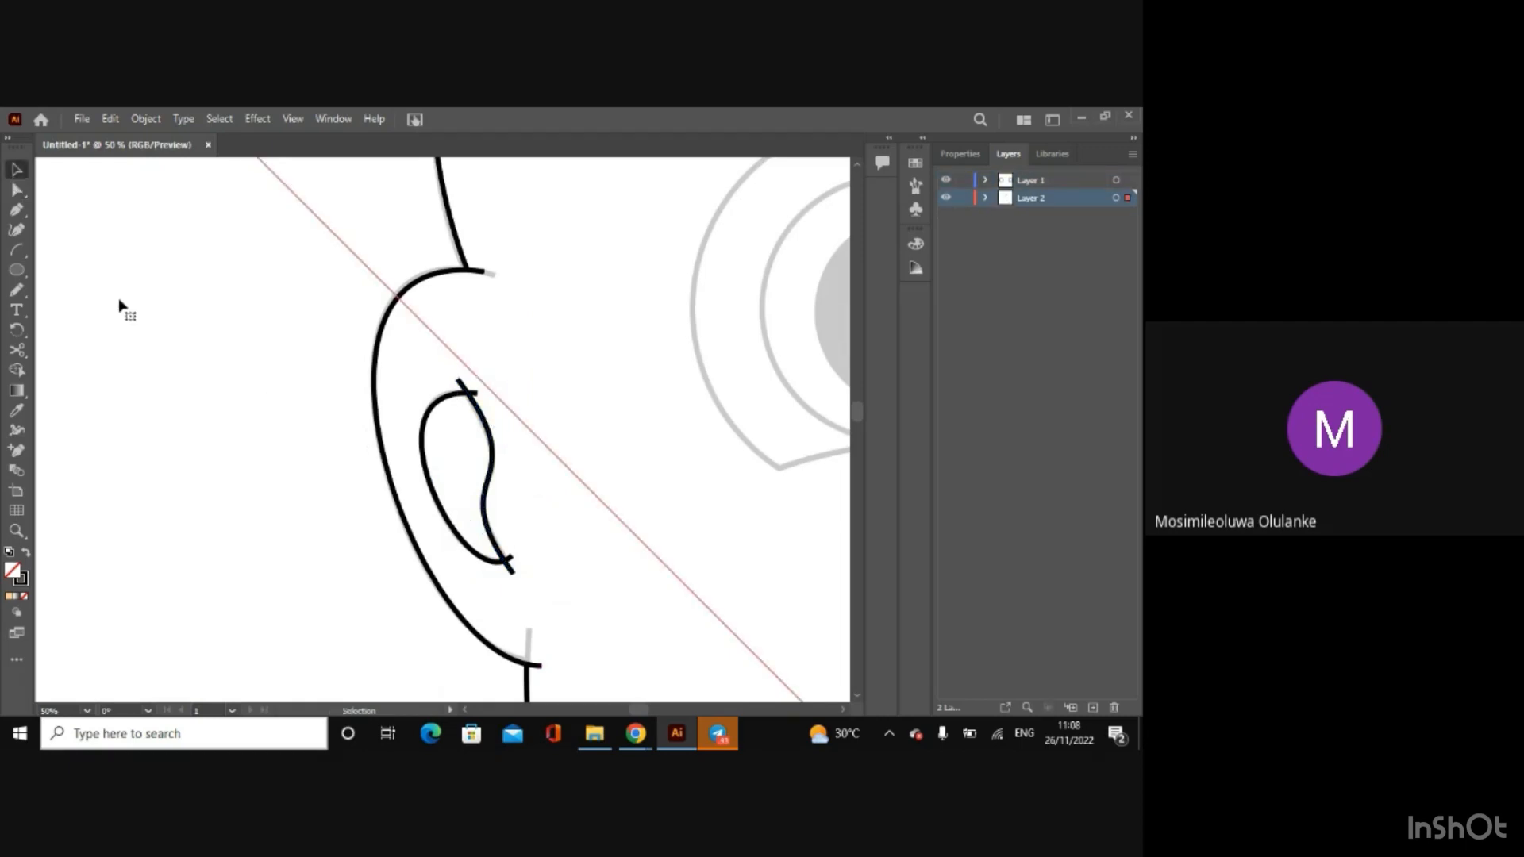
Step: Trim the overhanging ends of the two ear-fold curves with the Shape Builder tool
click(433, 409)
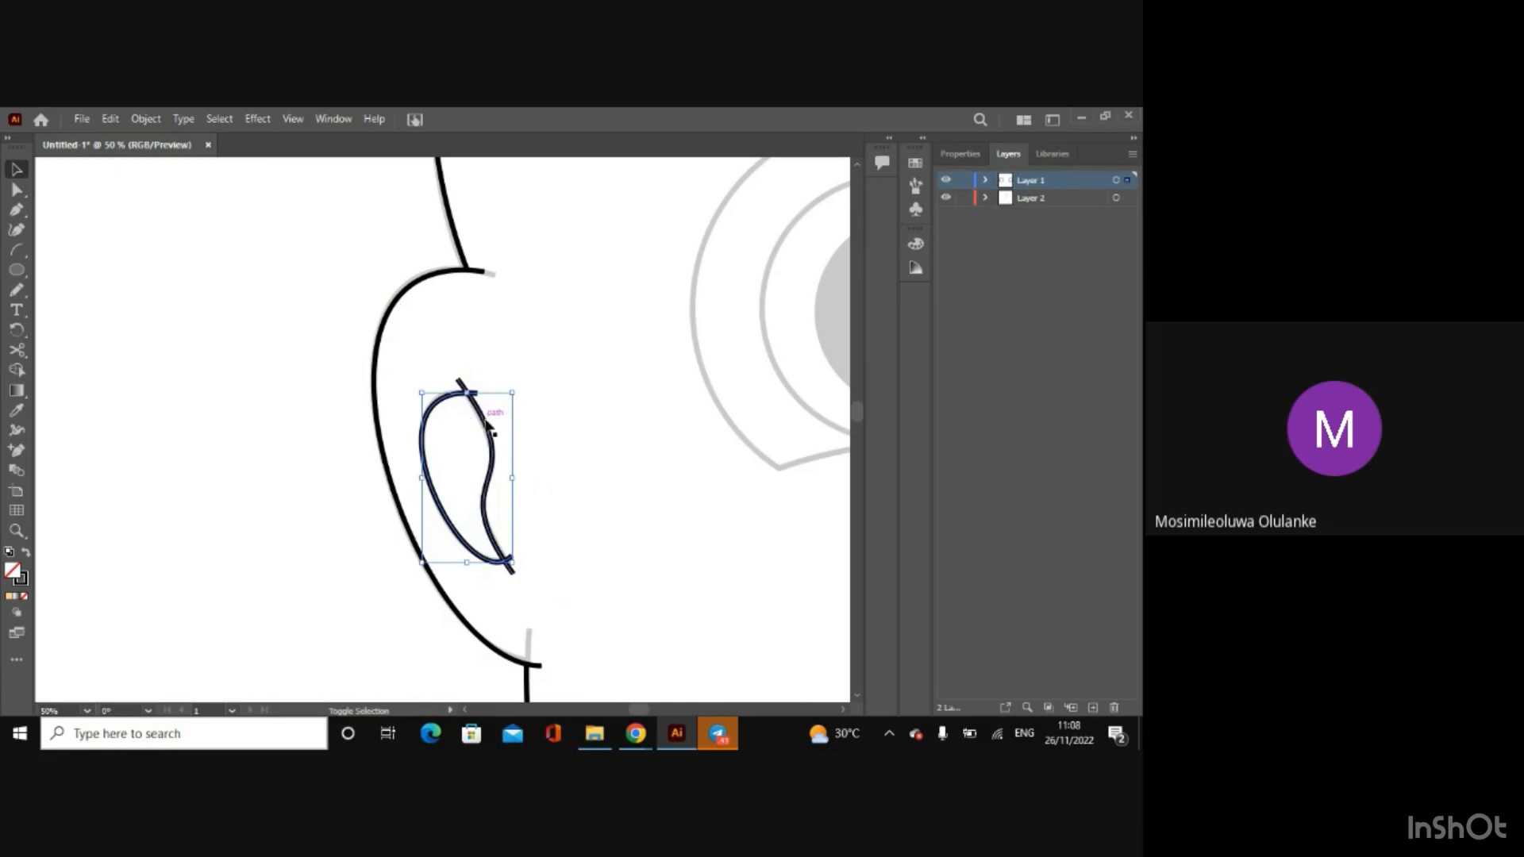
click(16, 370)
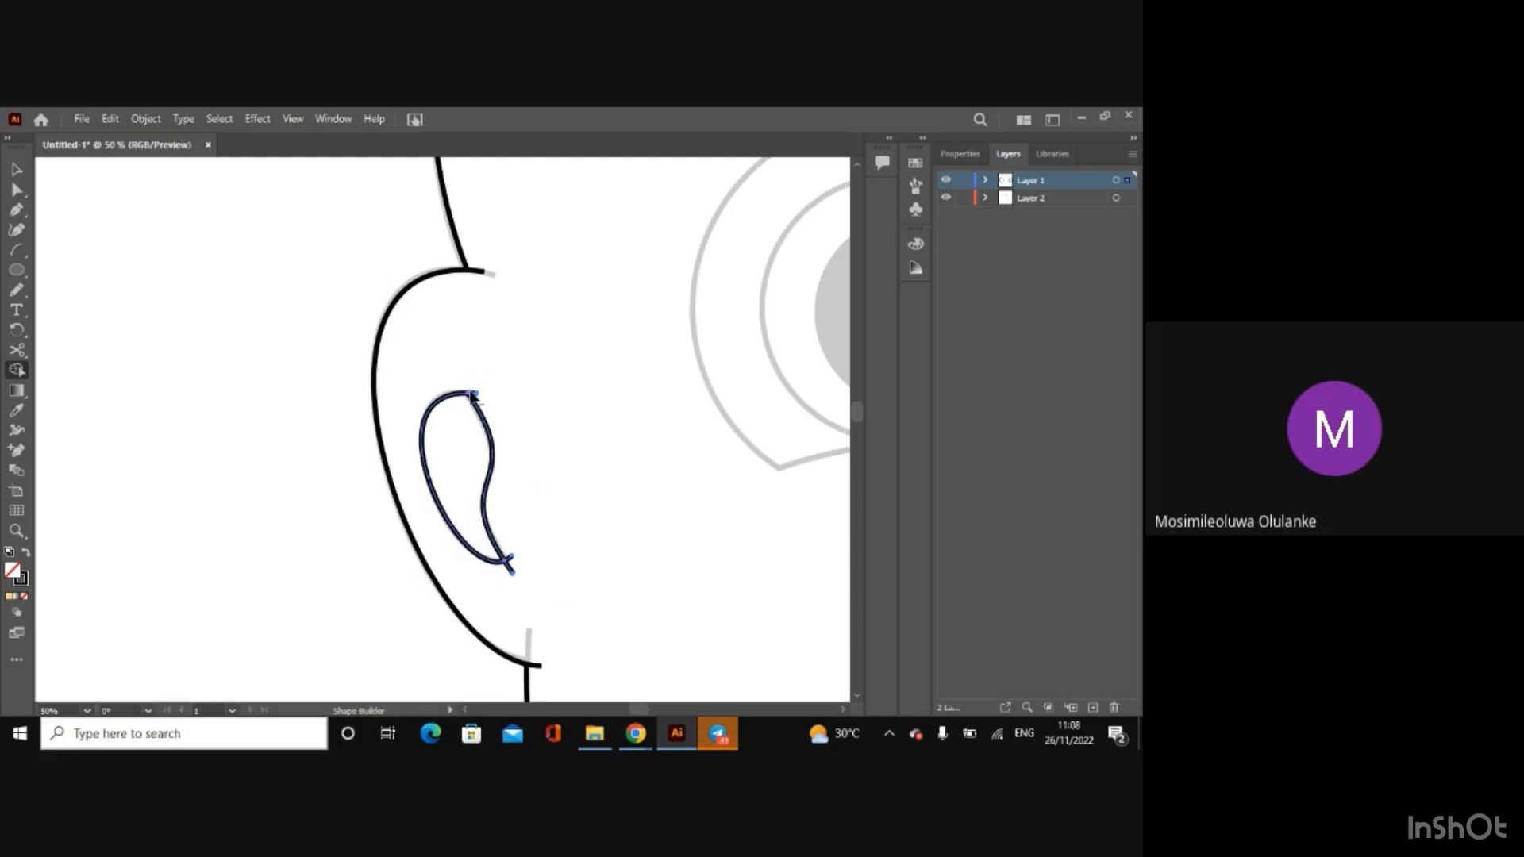
drag(472, 397, 516, 573)
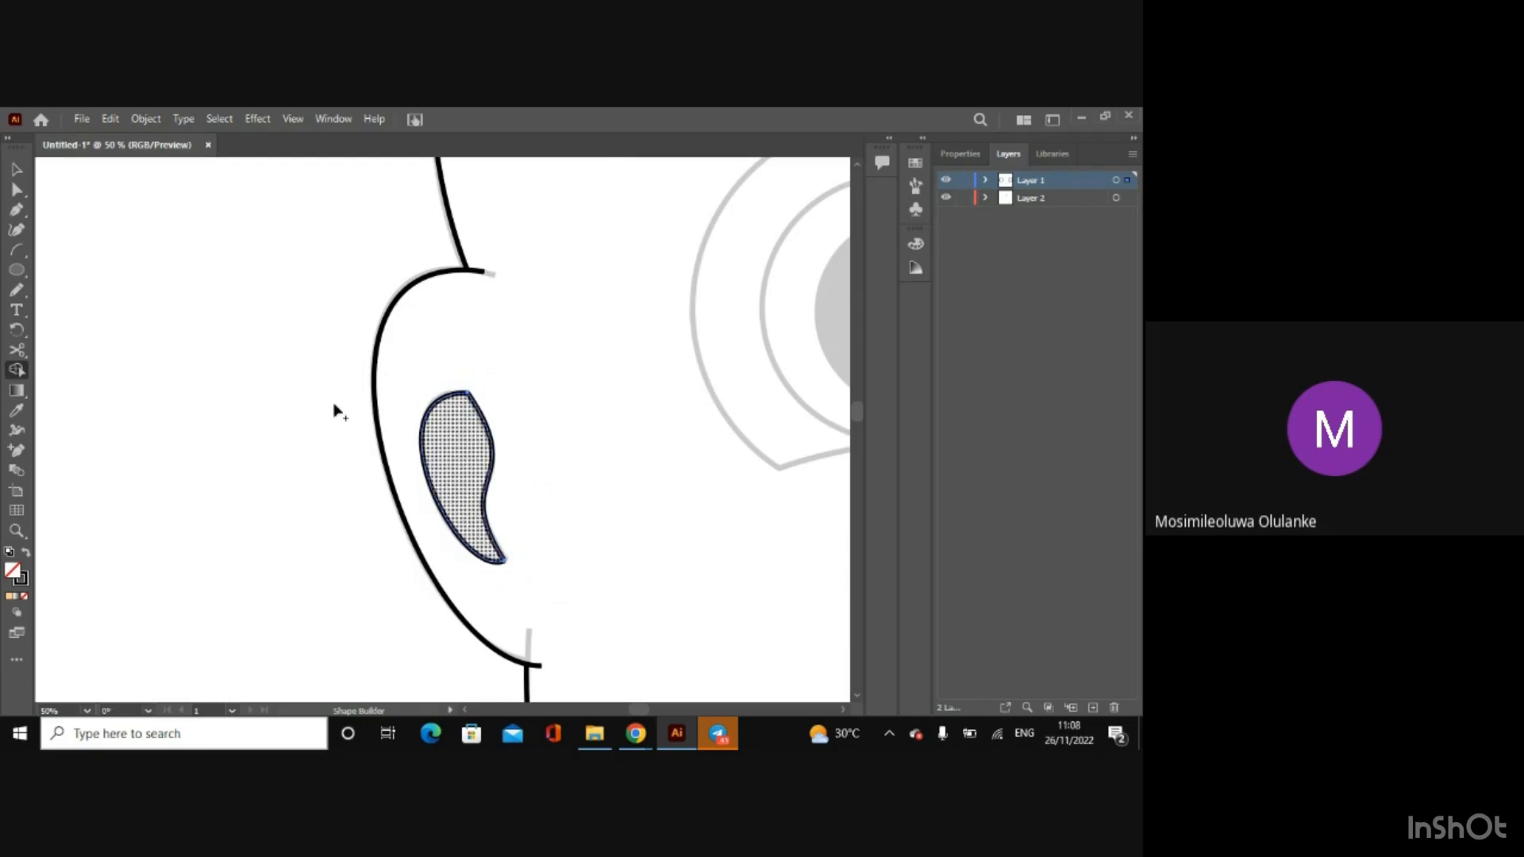
Step: Group the trimmed curves of the ear's inner fold and deselect them
click(17, 169)
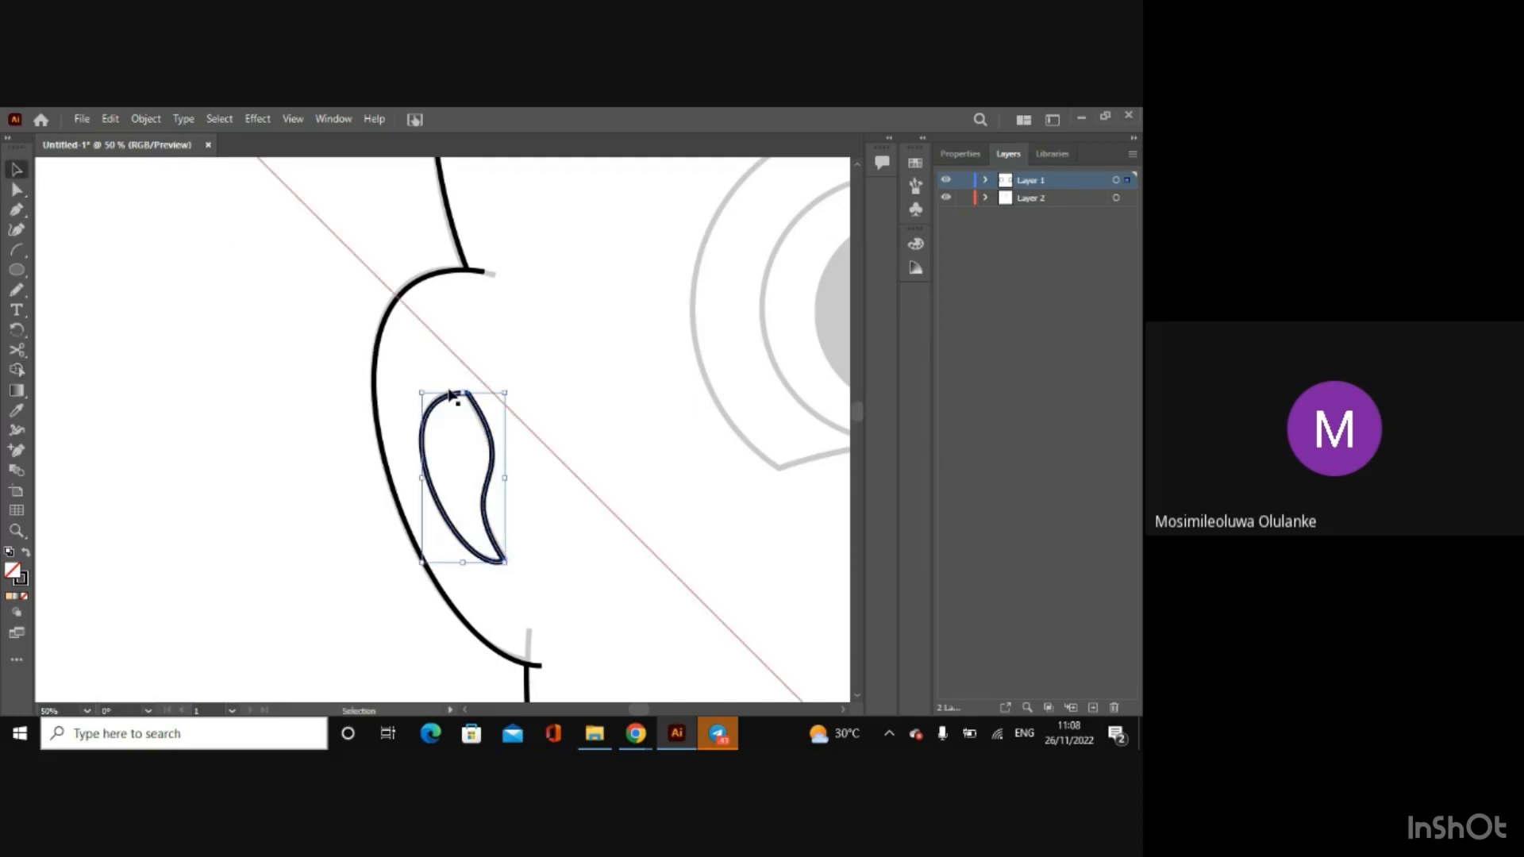
right_click(434, 408)
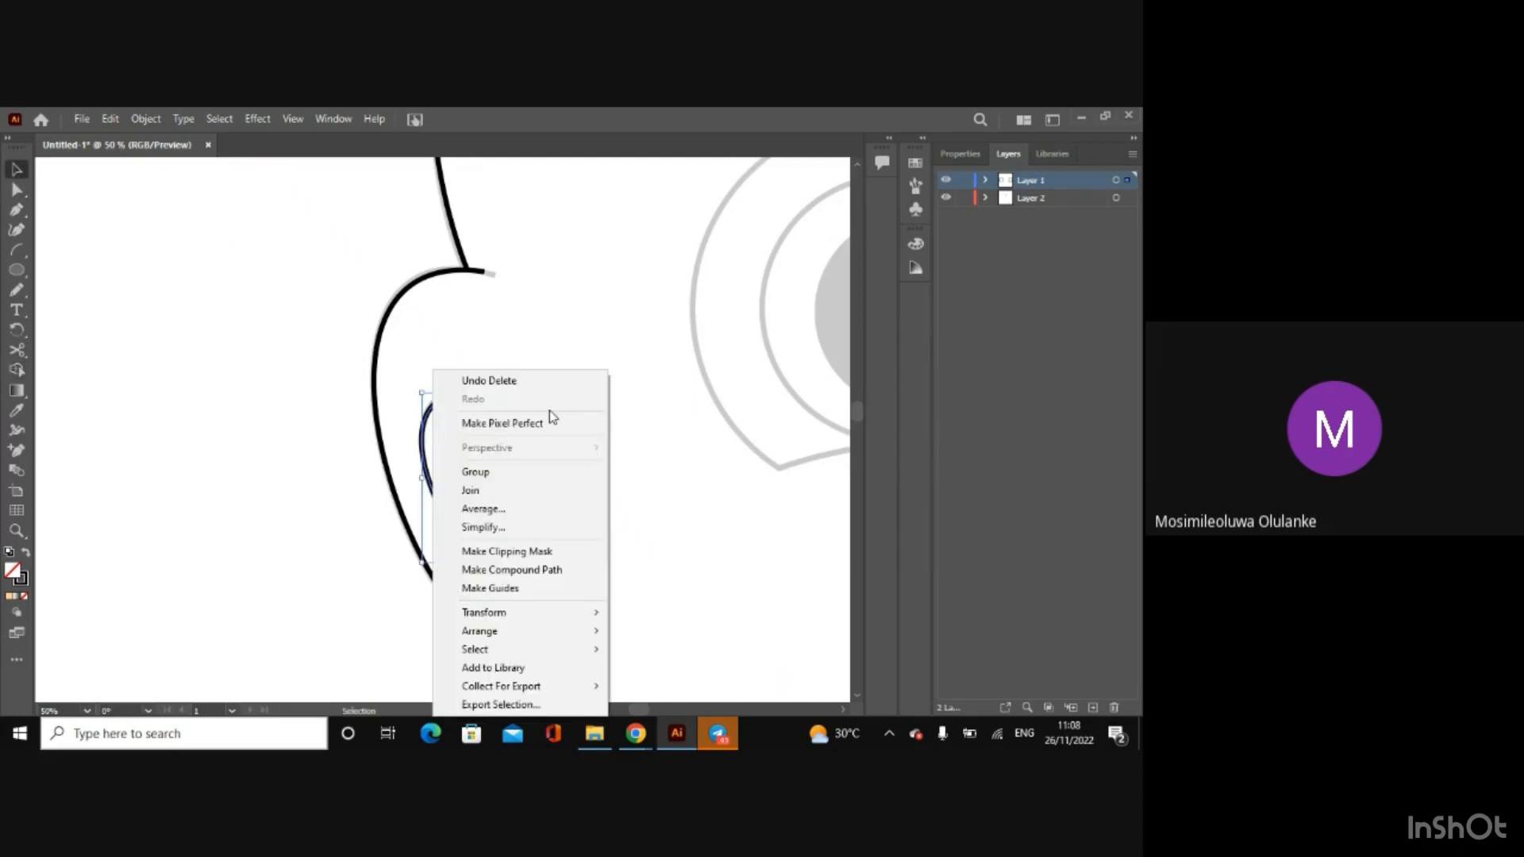
click(499, 473)
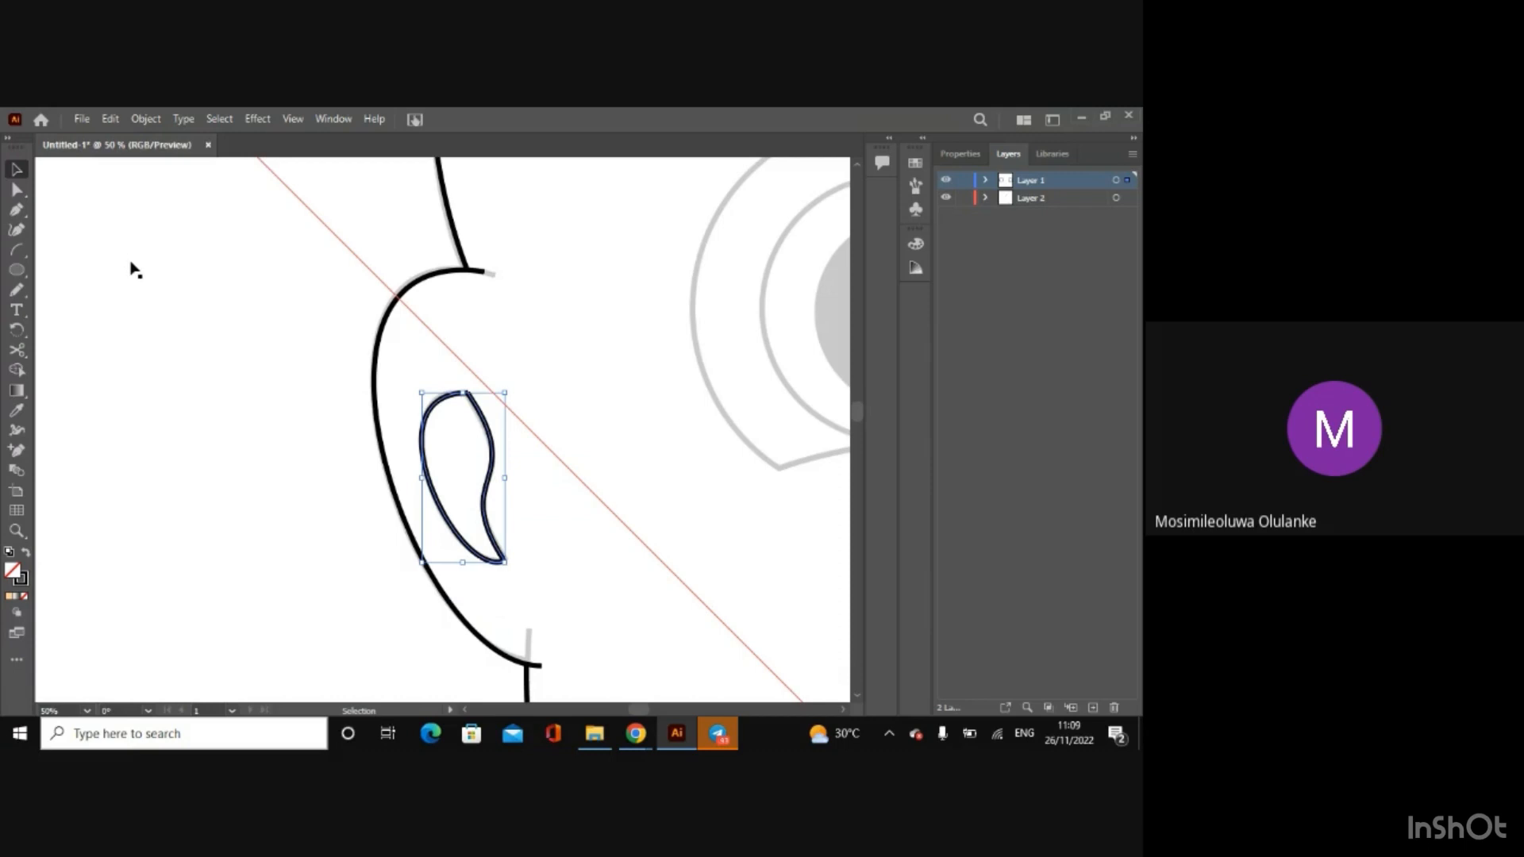
click(200, 323)
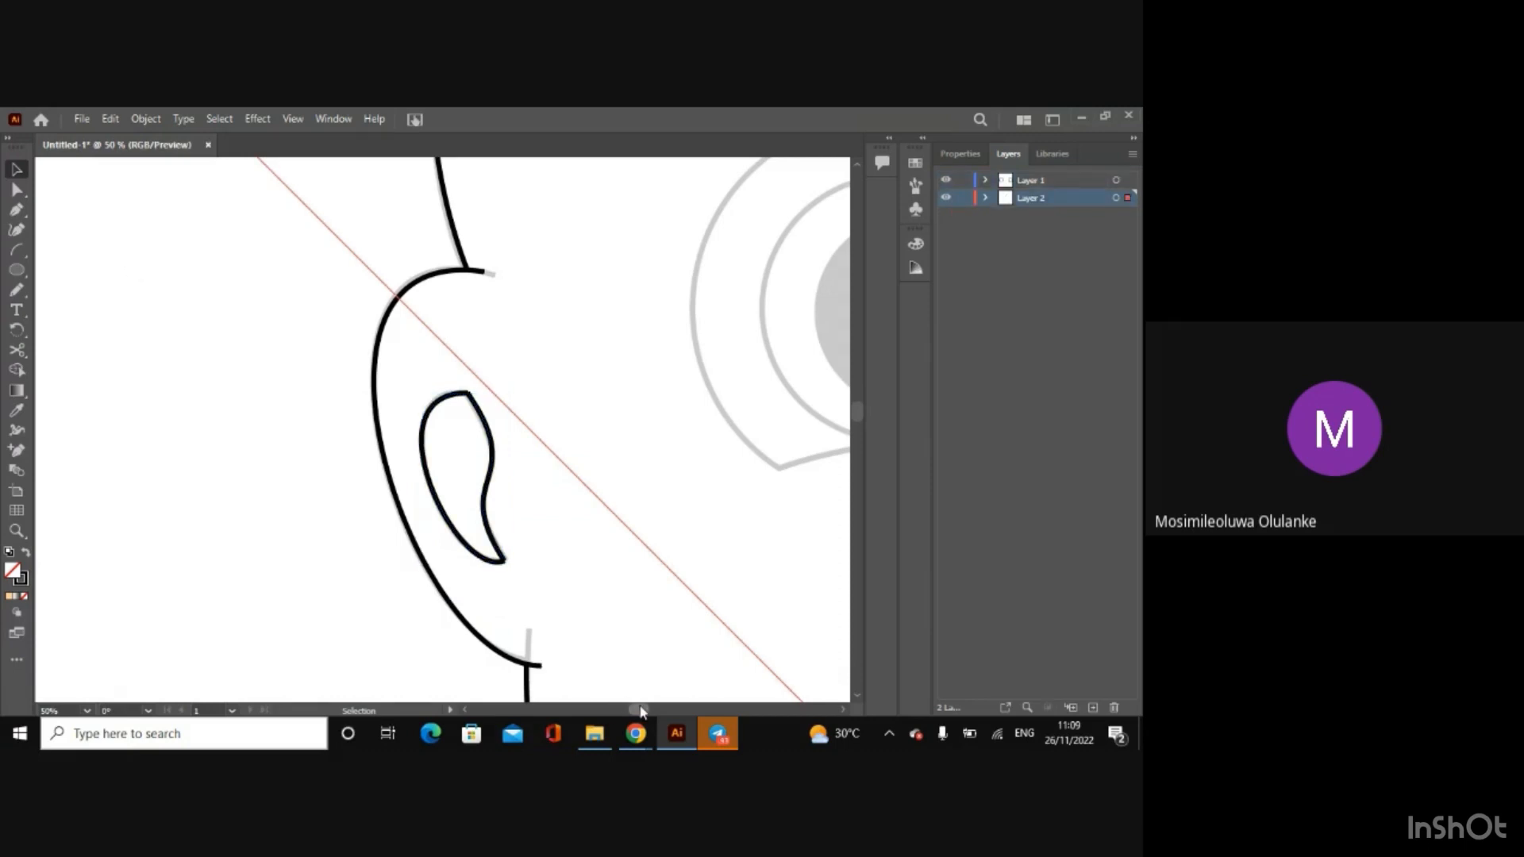
scroll(641, 709, right, 3)
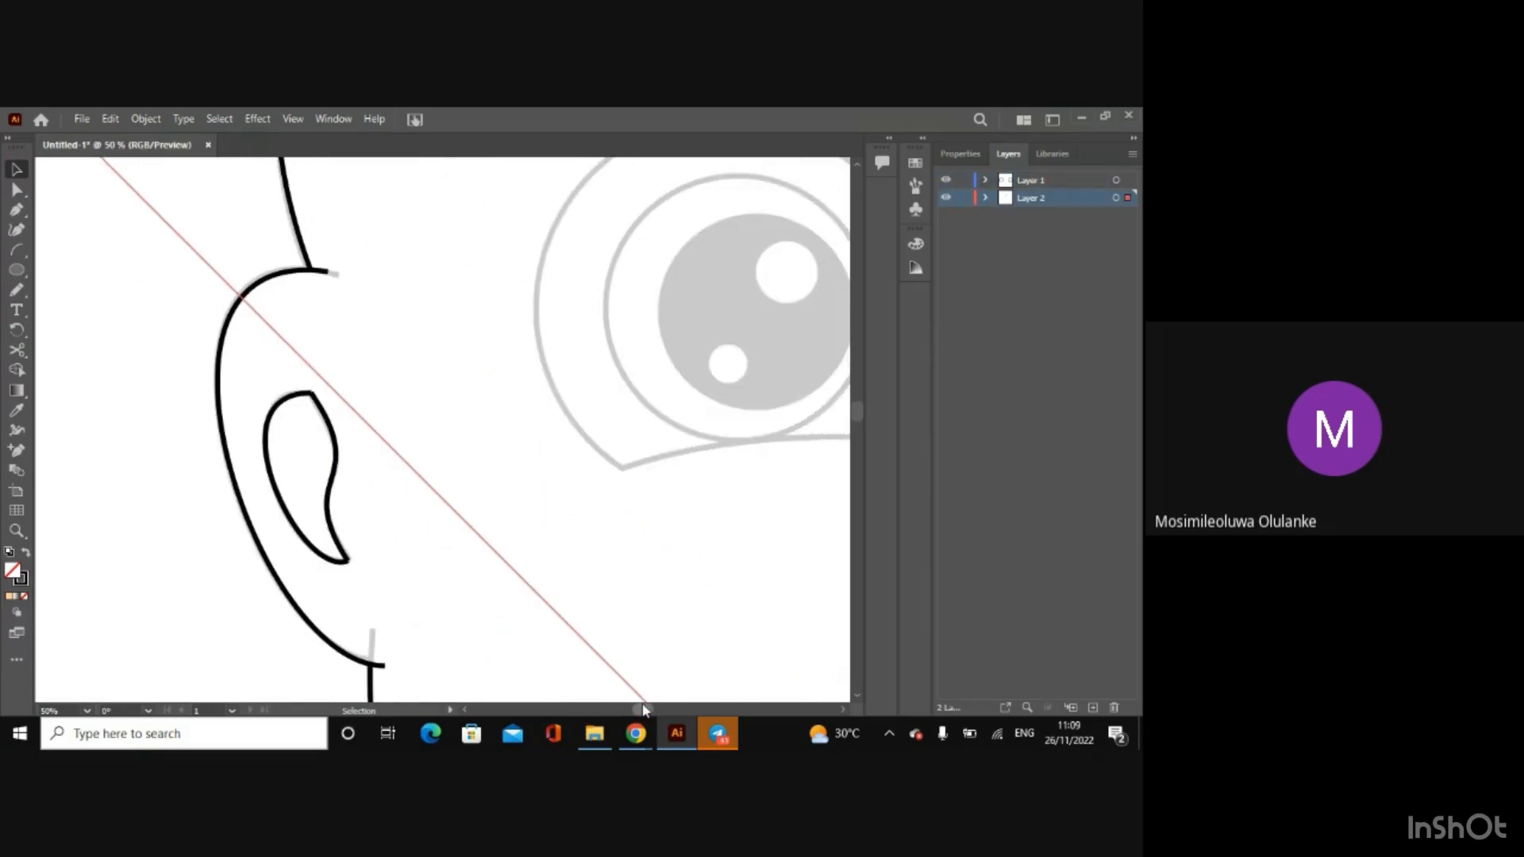
drag(644, 706, 650, 707)
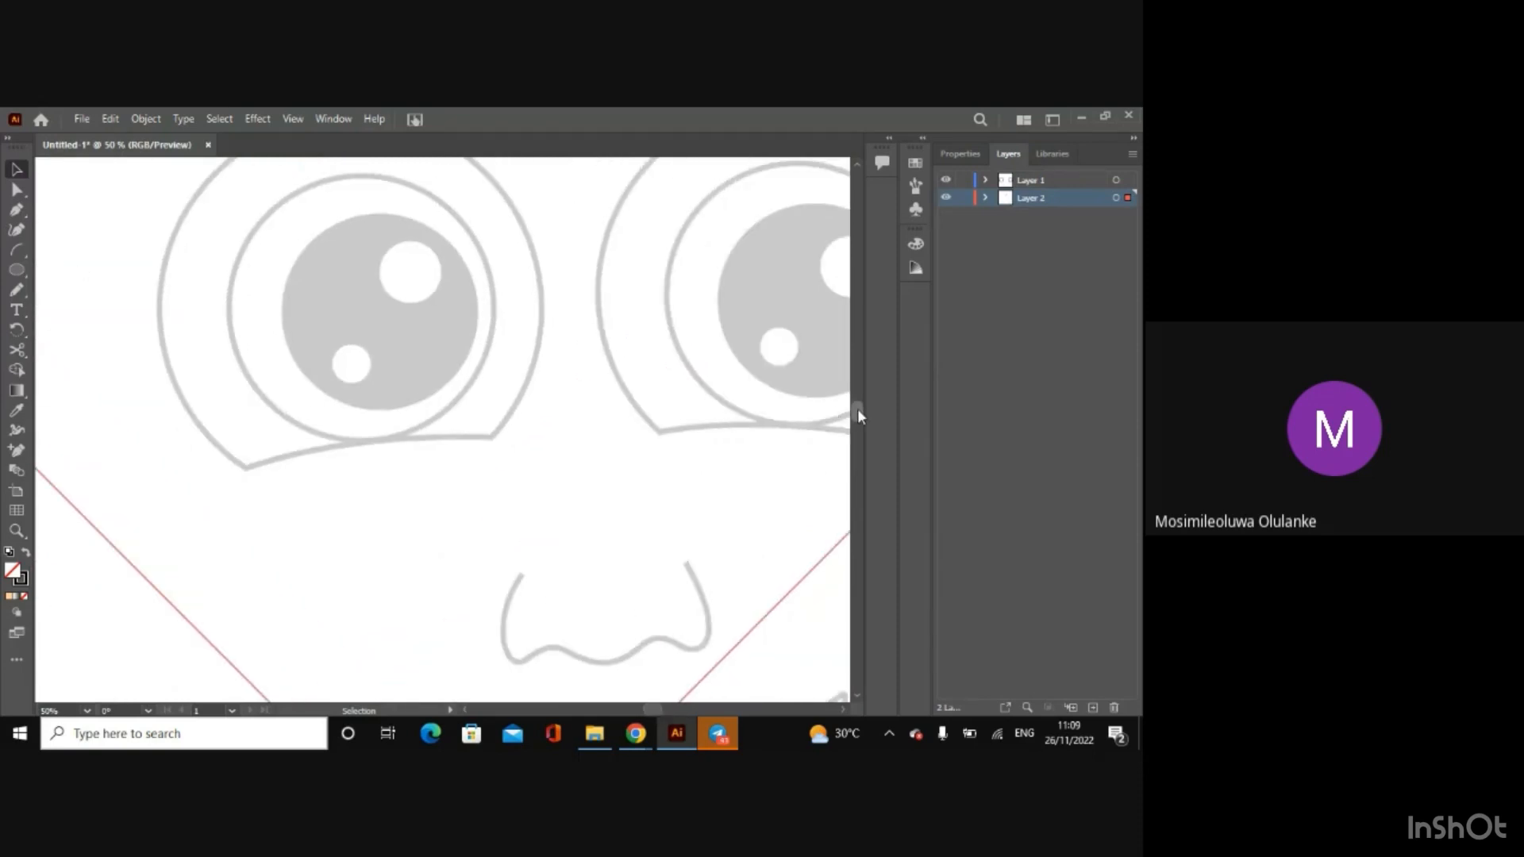
mouse_move(858, 408)
mouse_down()
mouse_move(857, 421)
mouse_move(857, 383)
mouse_move(860, 397)
mouse_up()
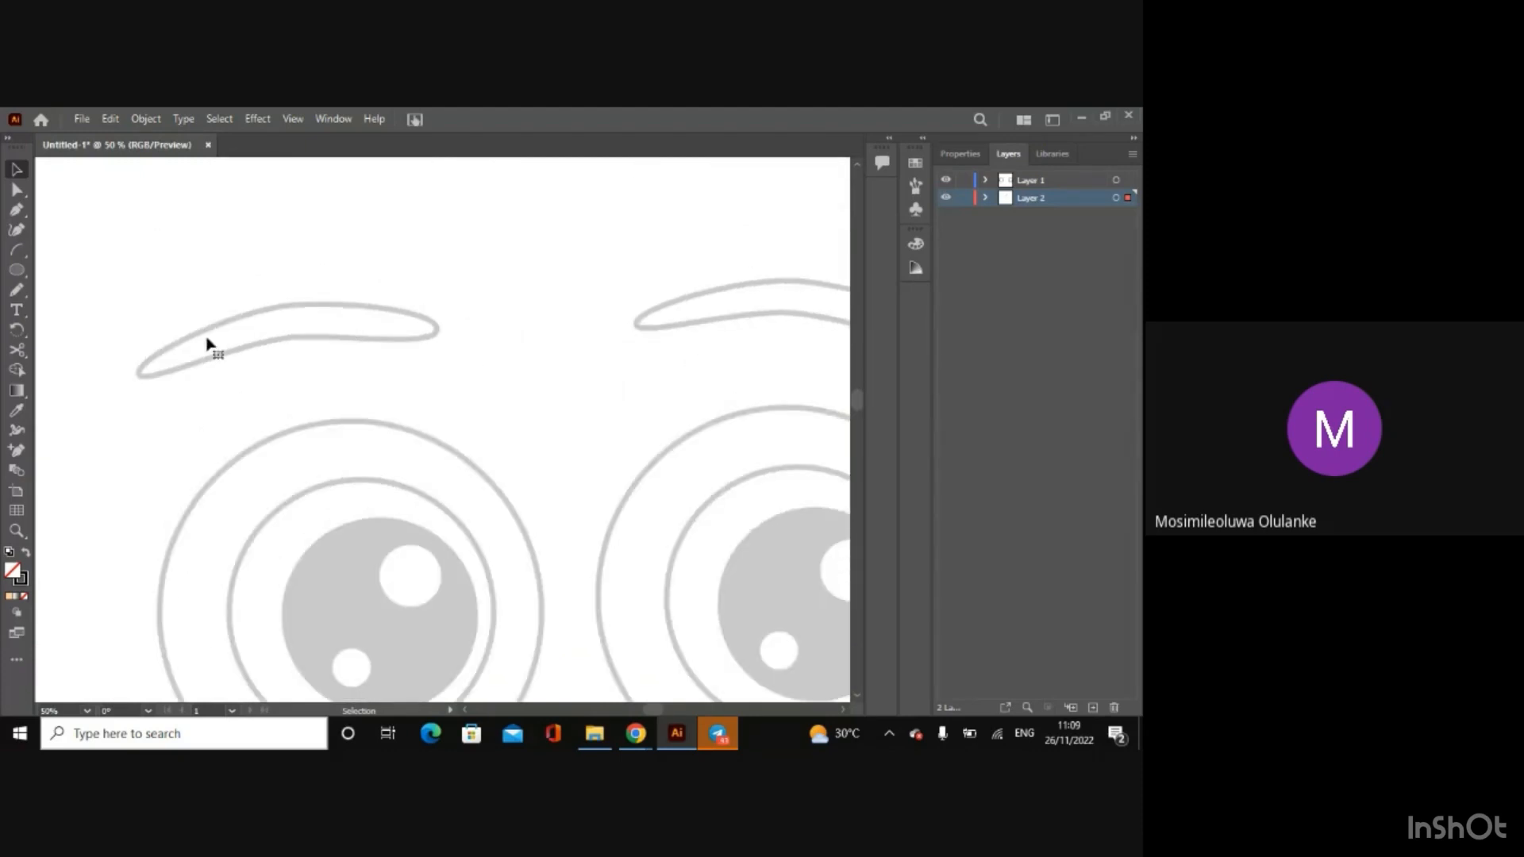
click(17, 271)
drag(135, 363, 418, 286)
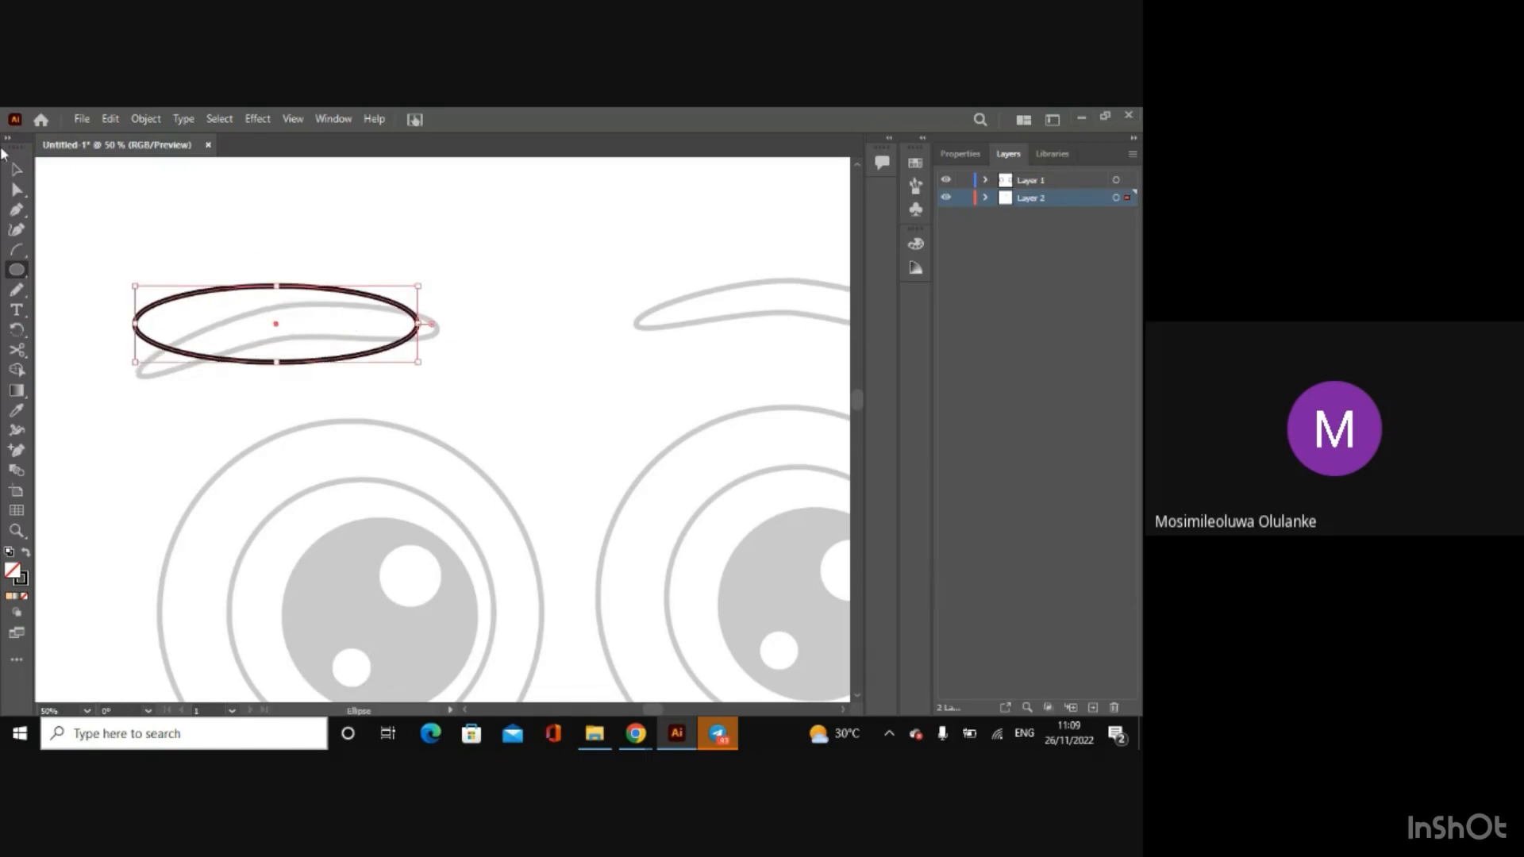
click(17, 169)
key(Delete)
Step: Draw a flat ellipse on Layer 1 spanning the full length of the sketch's left eyebrow
click(1038, 174)
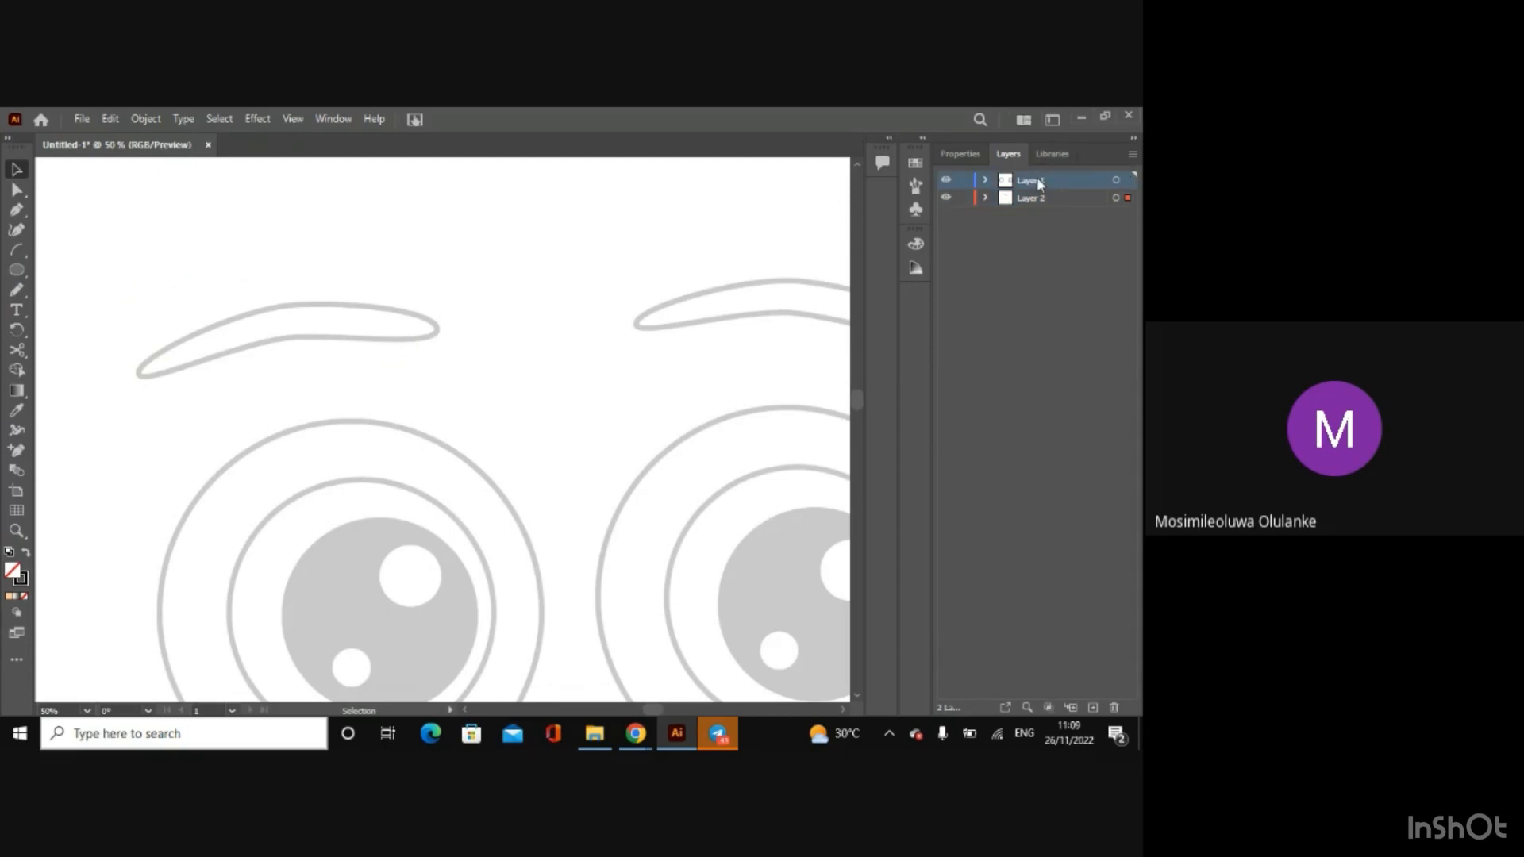
click(19, 270)
drag(136, 376, 439, 294)
Step: Move the ellipse's left, top and bottom anchor points onto the outline of the sketch's left eyebrow using Direct Selection
click(18, 191)
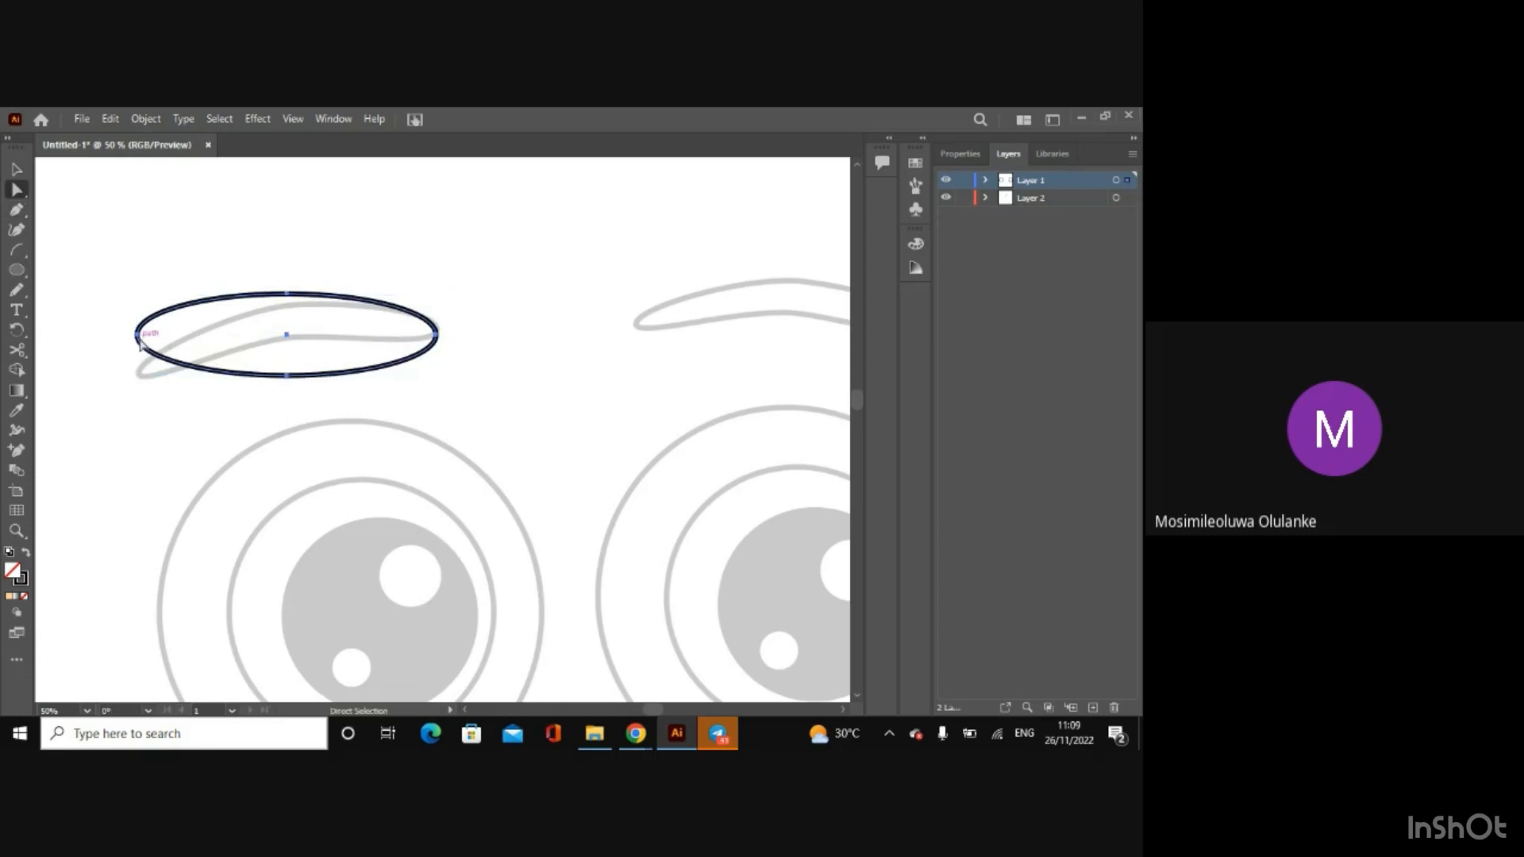
drag(140, 343, 141, 381)
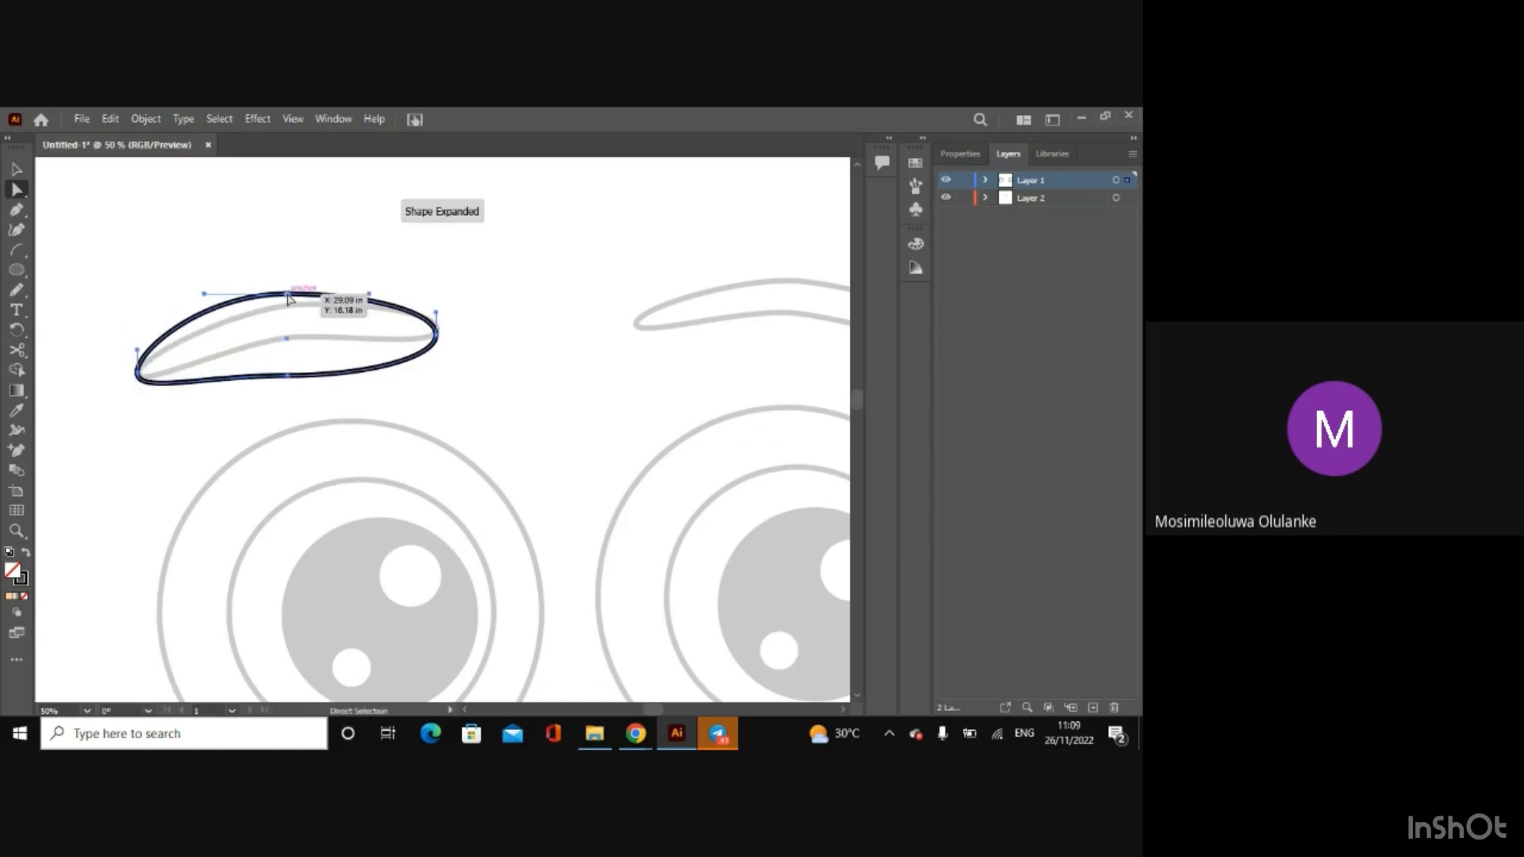
drag(288, 298, 318, 312)
drag(297, 371, 295, 343)
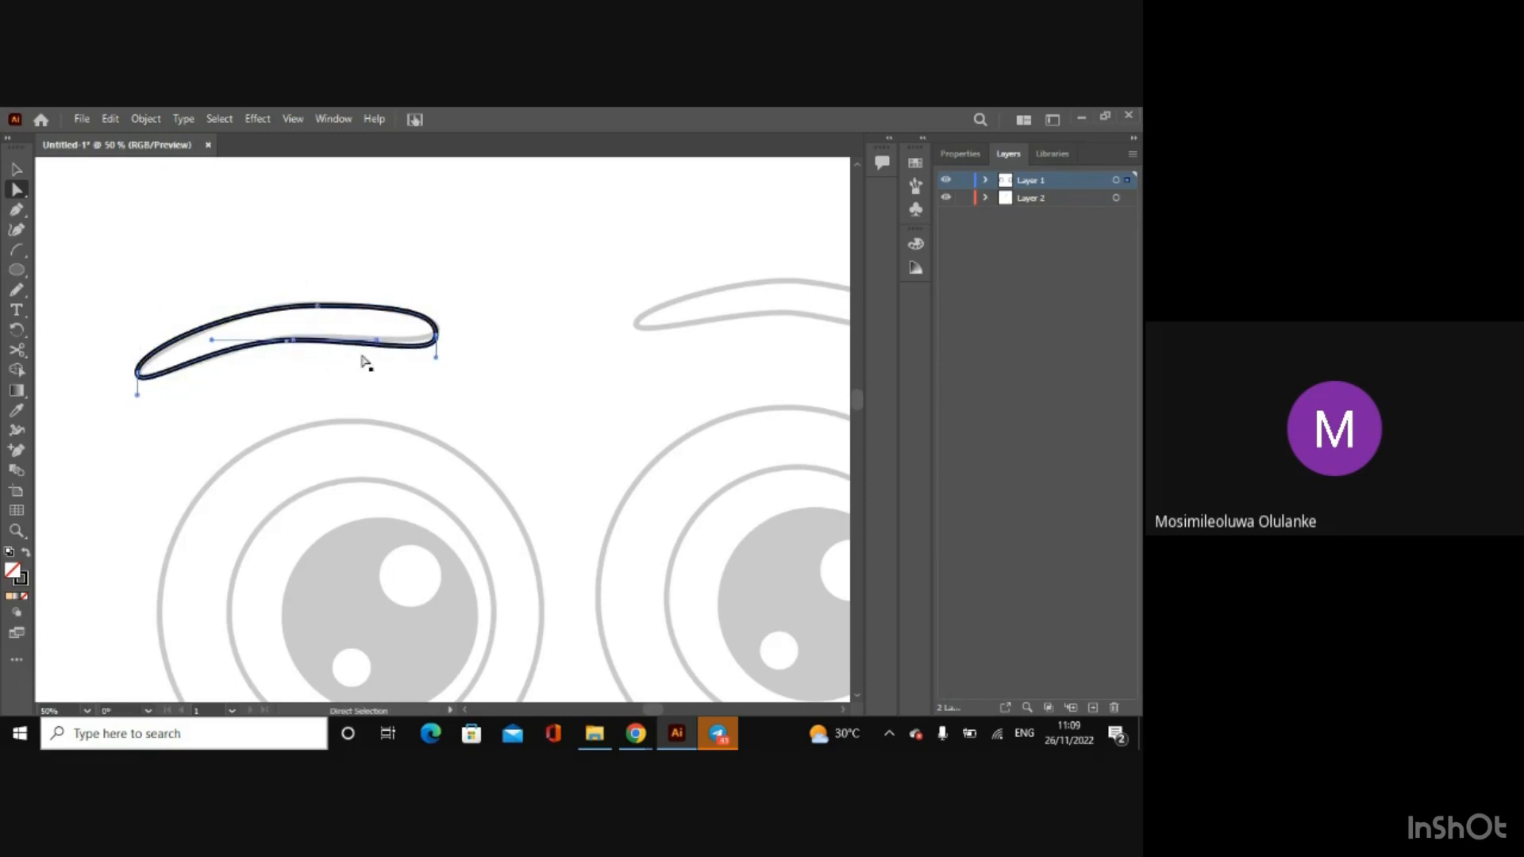
Step: Adjust the direction handles at both eyebrow tips and along the lower edge to follow the sketch, and deselect the path
drag(437, 363, 422, 346)
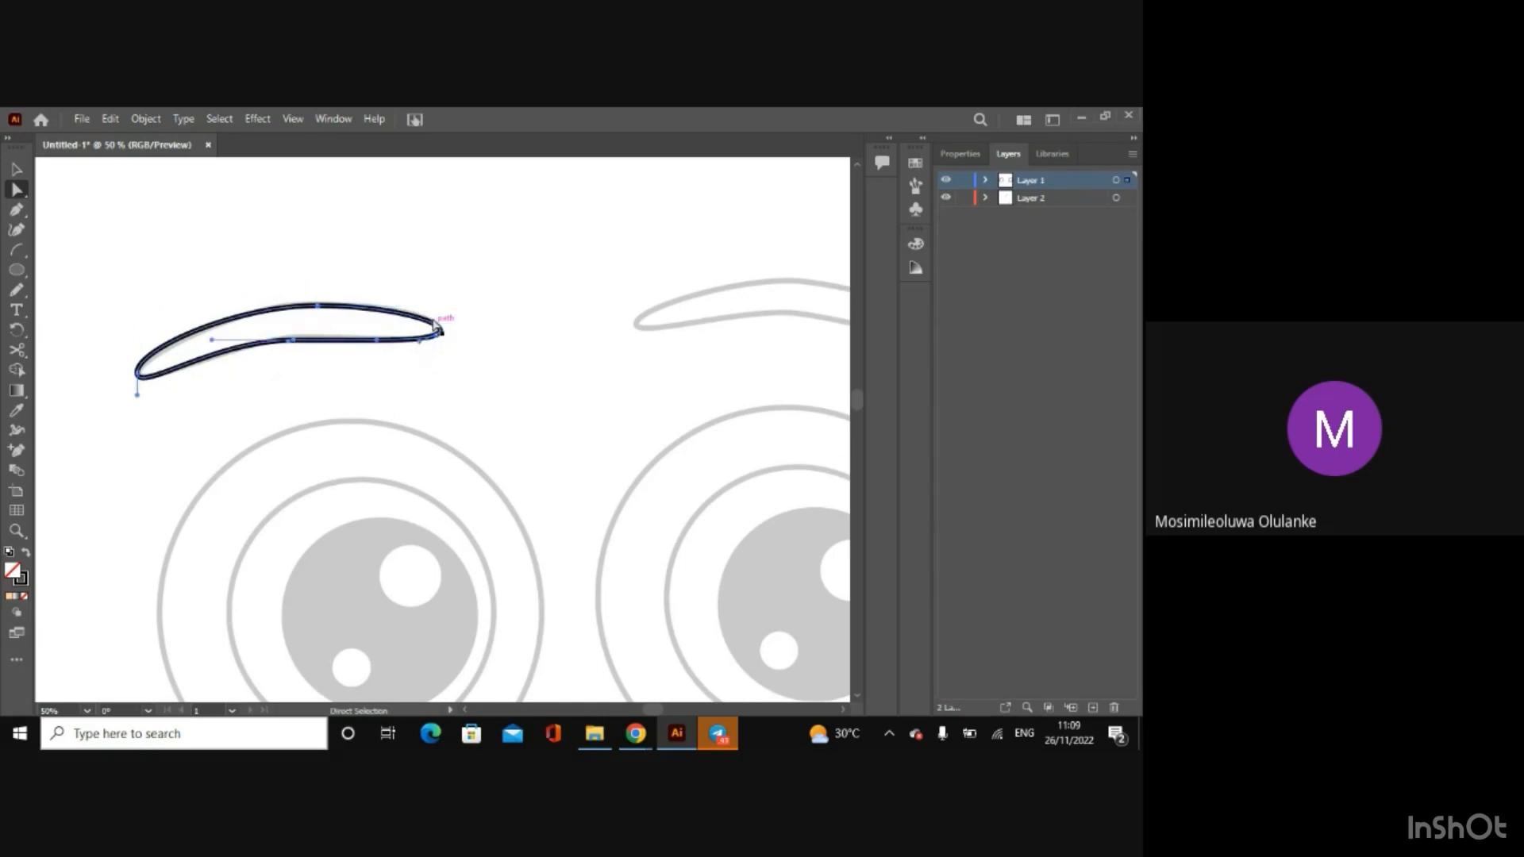
click(177, 346)
drag(136, 349, 141, 351)
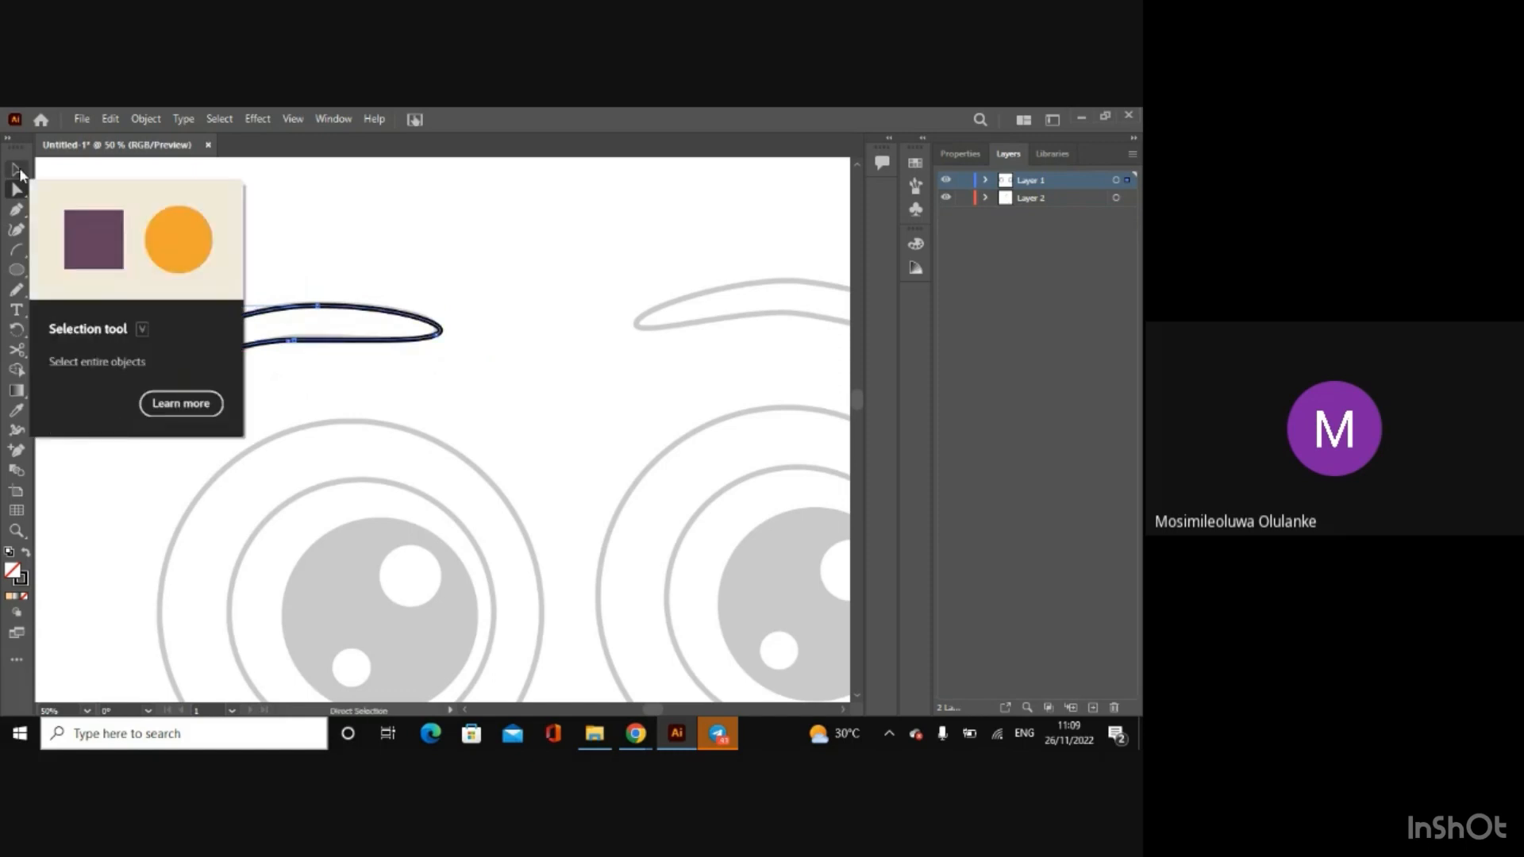
drag(298, 346, 218, 343)
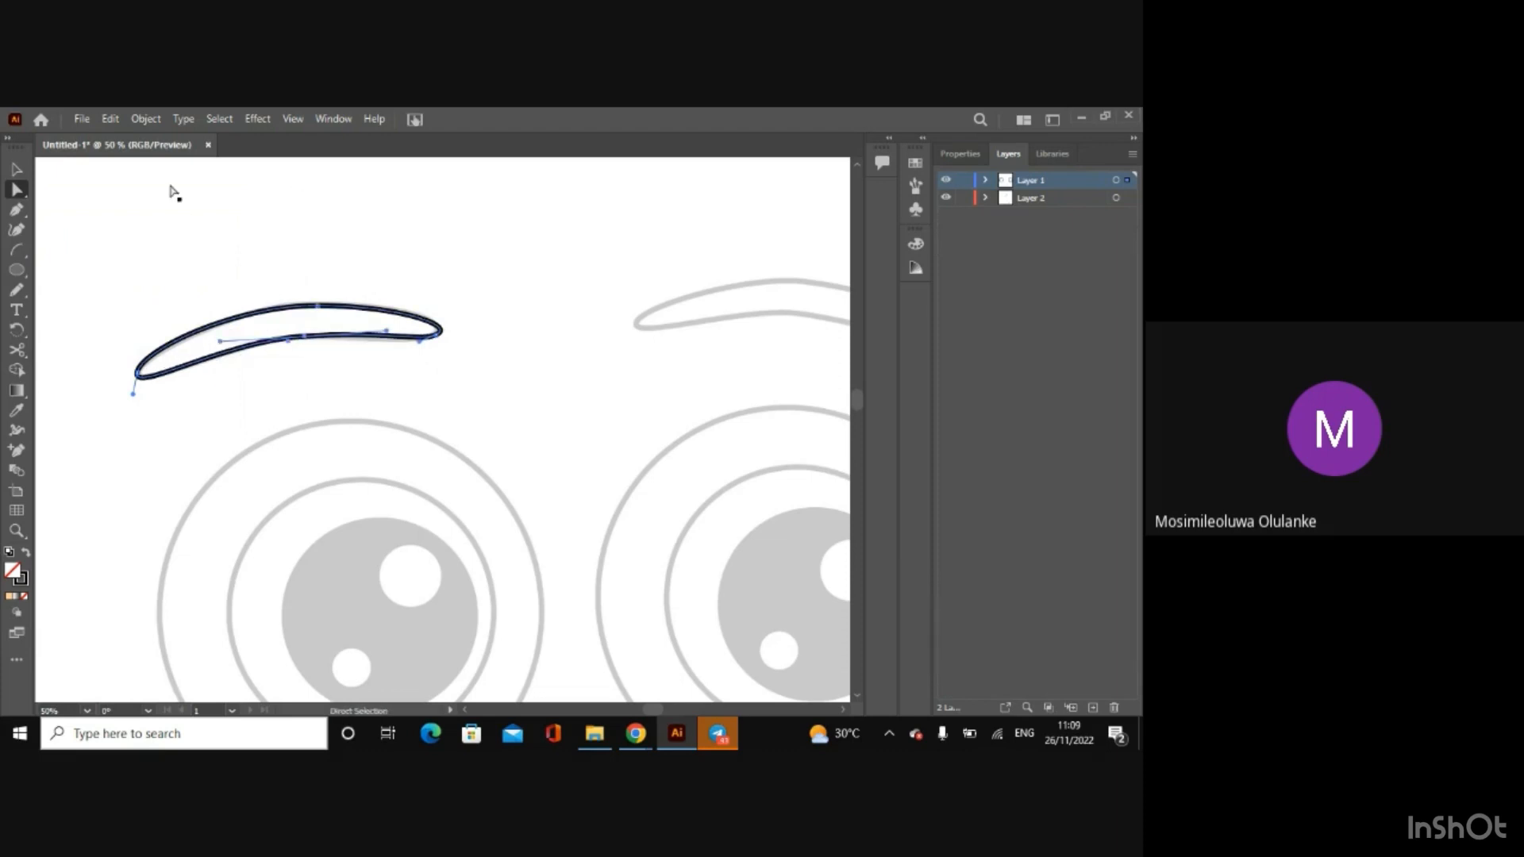
click(22, 170)
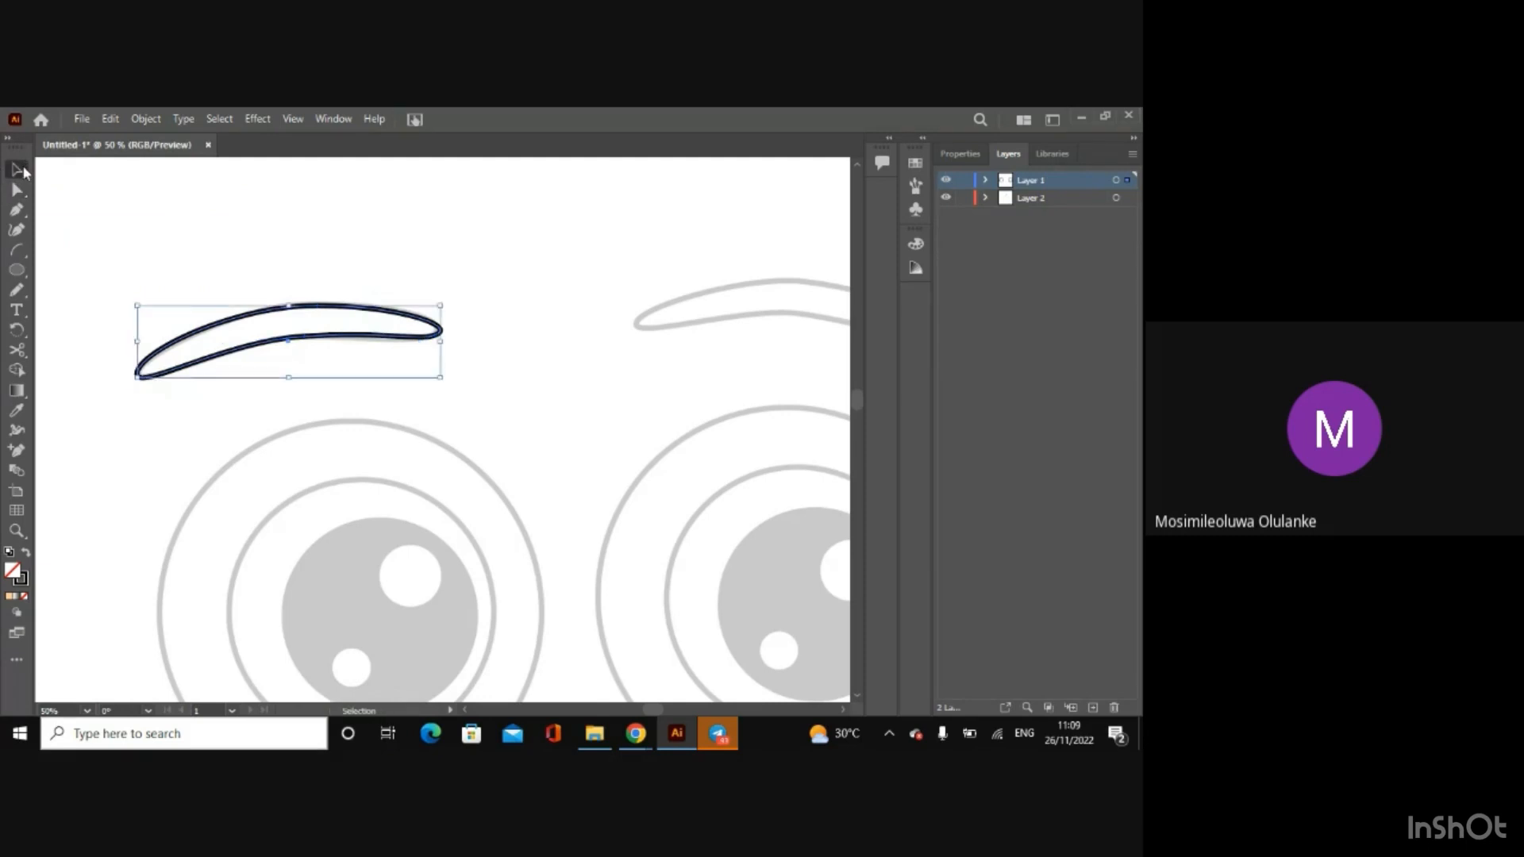
click(259, 266)
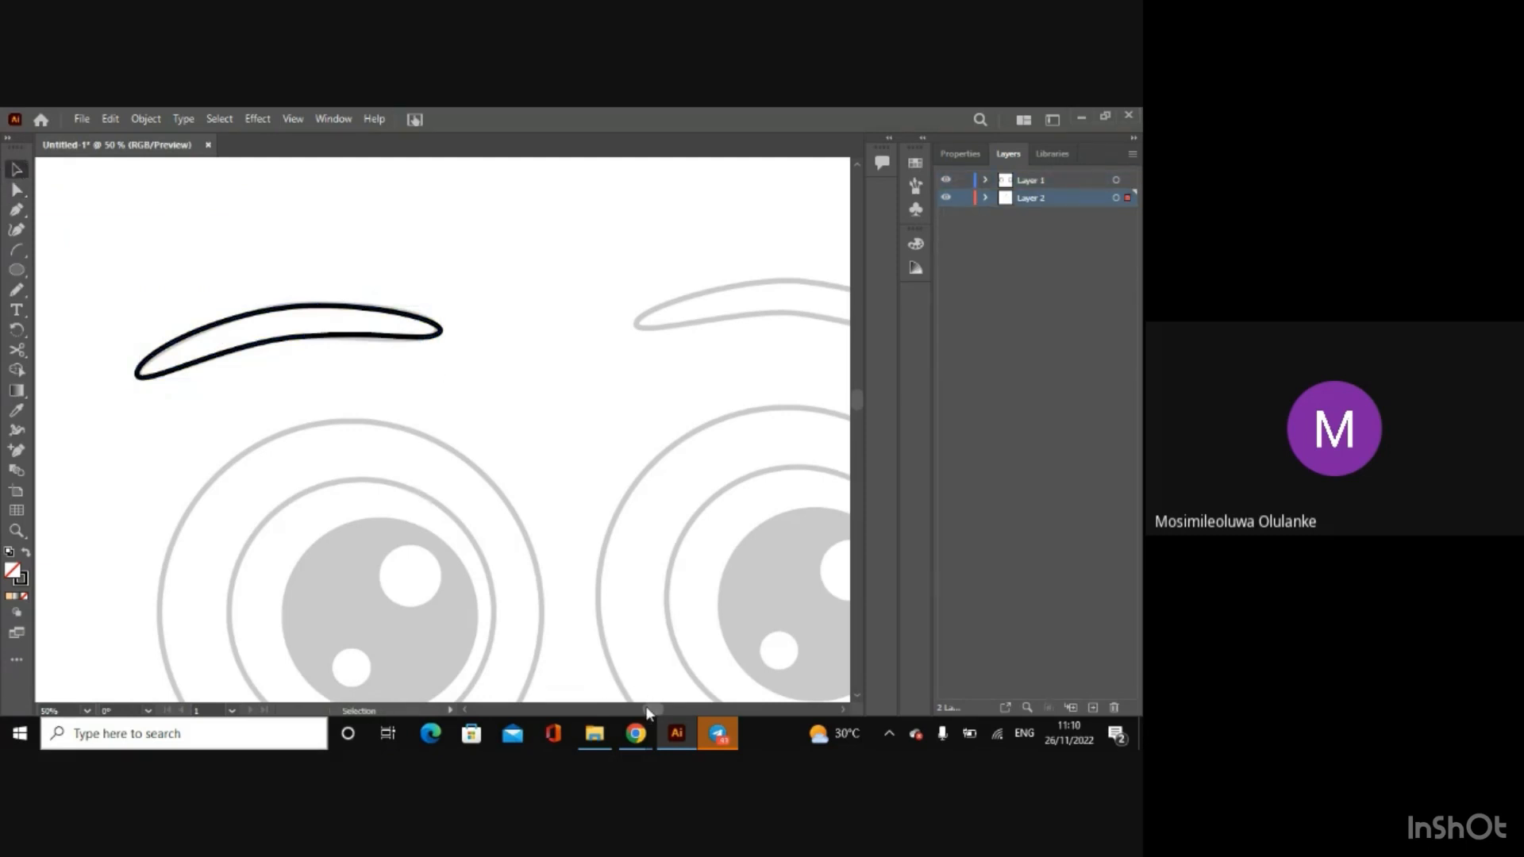
Step: Flatten the left eyebrow's lower edge near its inner end to follow the sketch, and deselect the path
drag(649, 712, 652, 708)
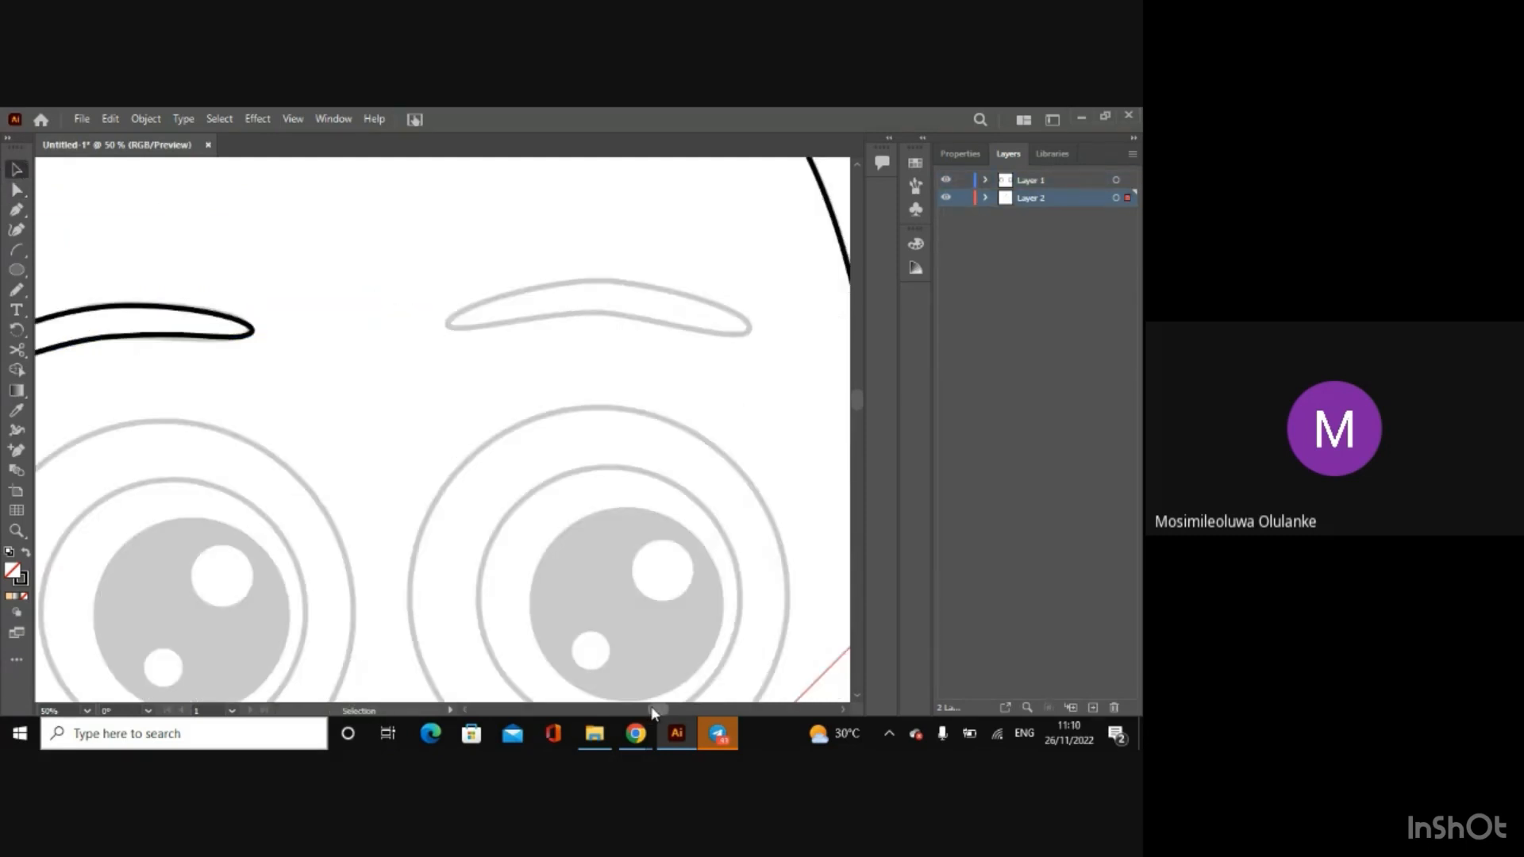
click(175, 341)
key(a)
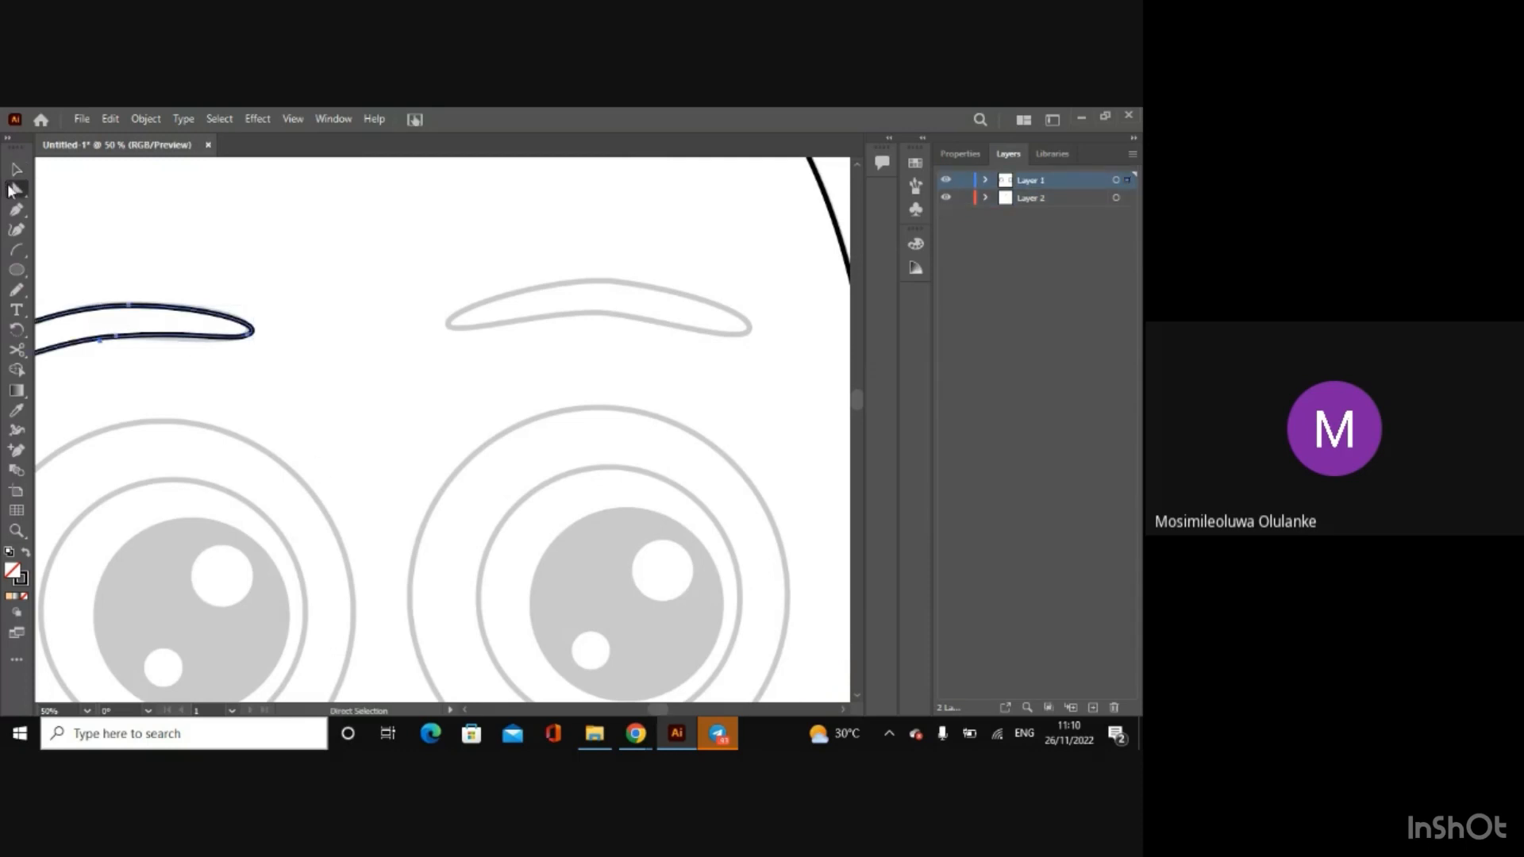
click(251, 335)
click(465, 710)
click(465, 710)
click(465, 711)
click(465, 711)
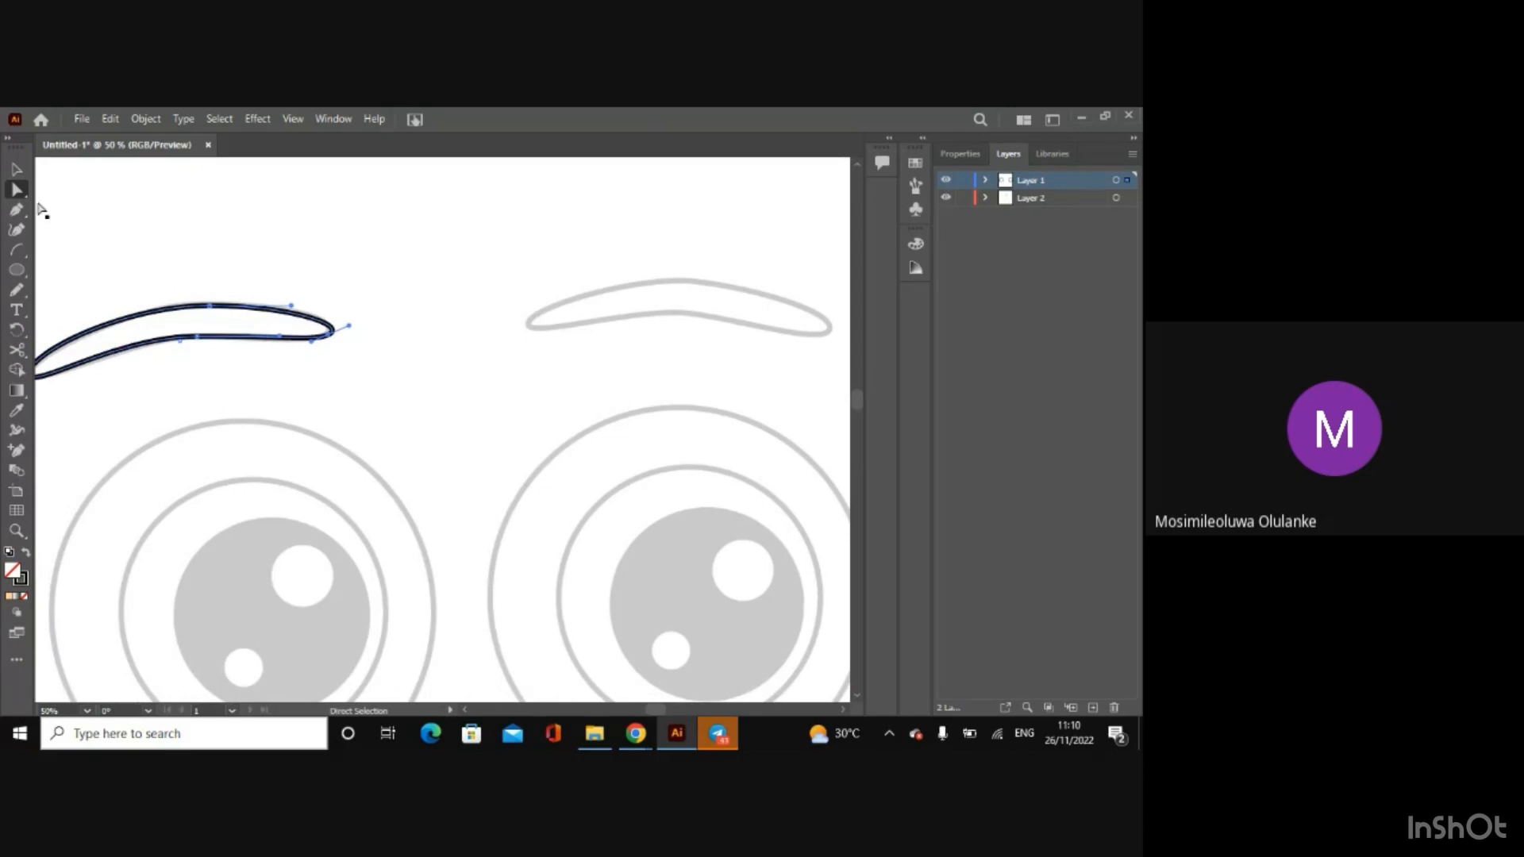
click(19, 166)
click(315, 289)
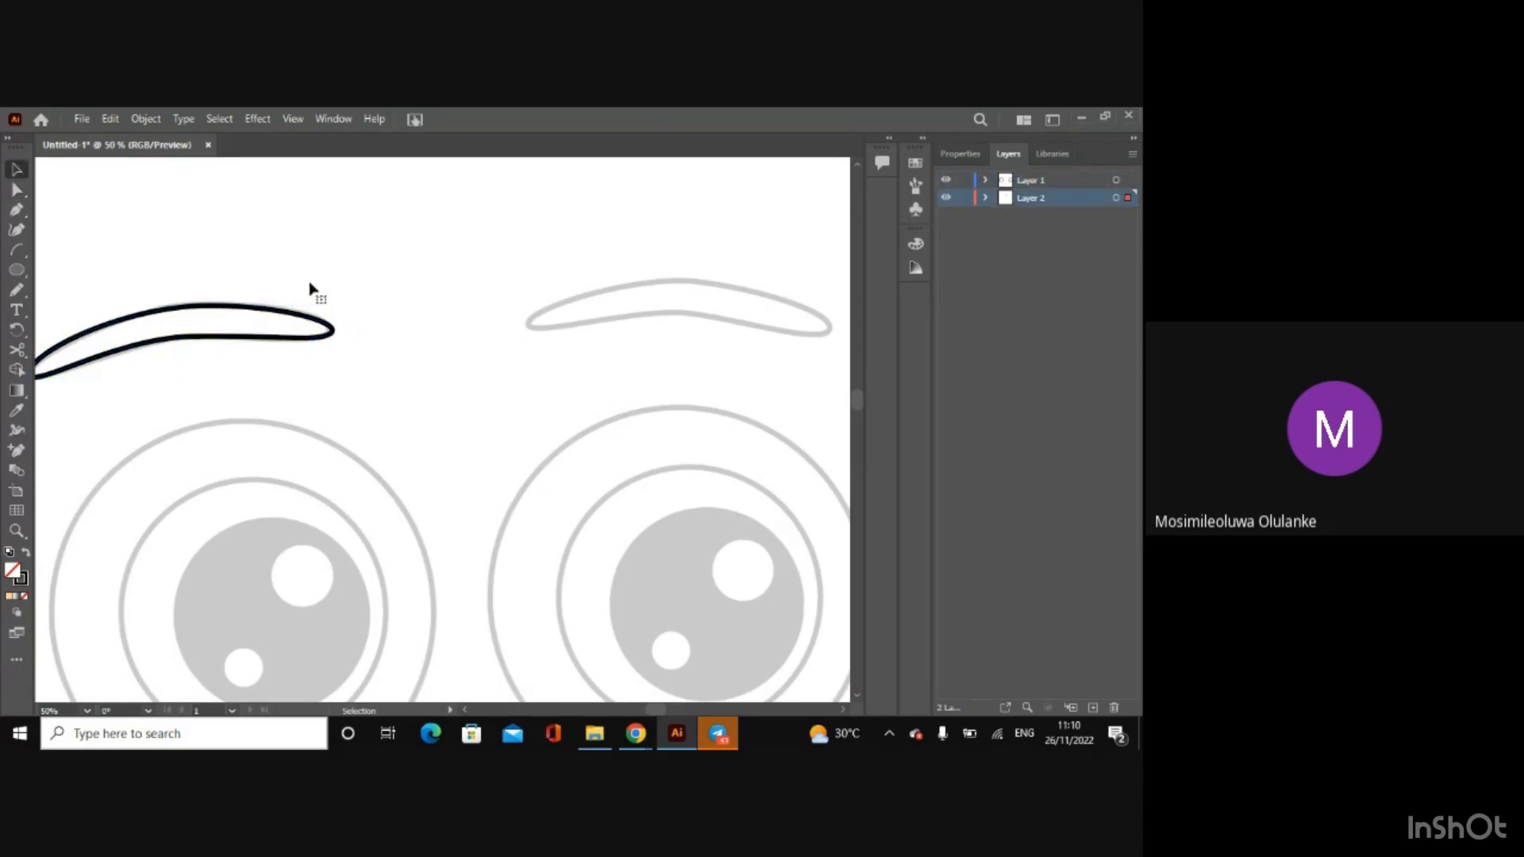
Step: Reposition the anchor at the left eyebrow's inner tip so the tip's curve fits the sketch more closely
click(140, 349)
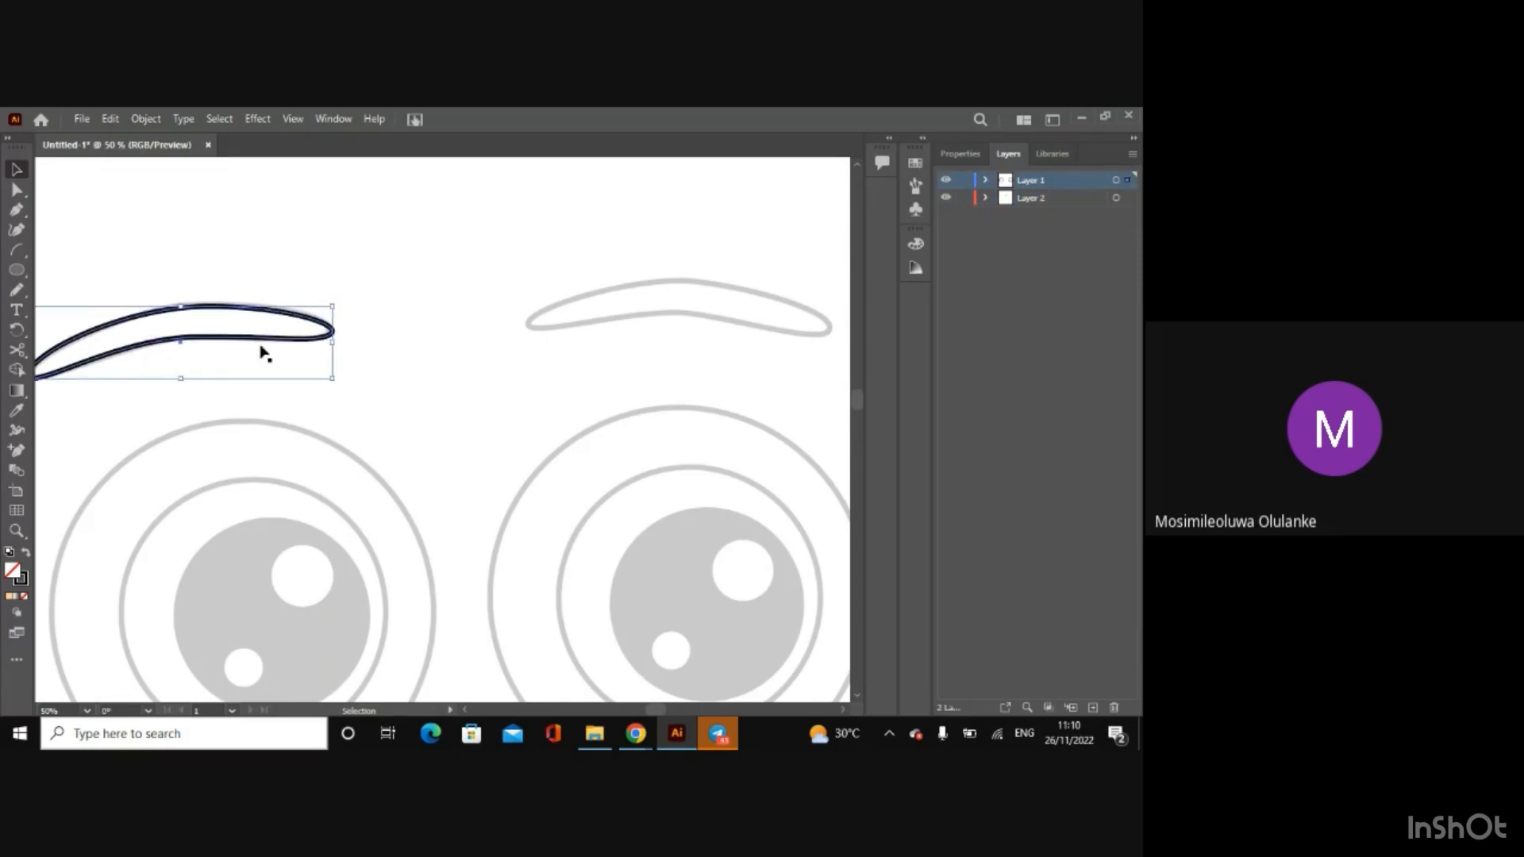
click(435, 357)
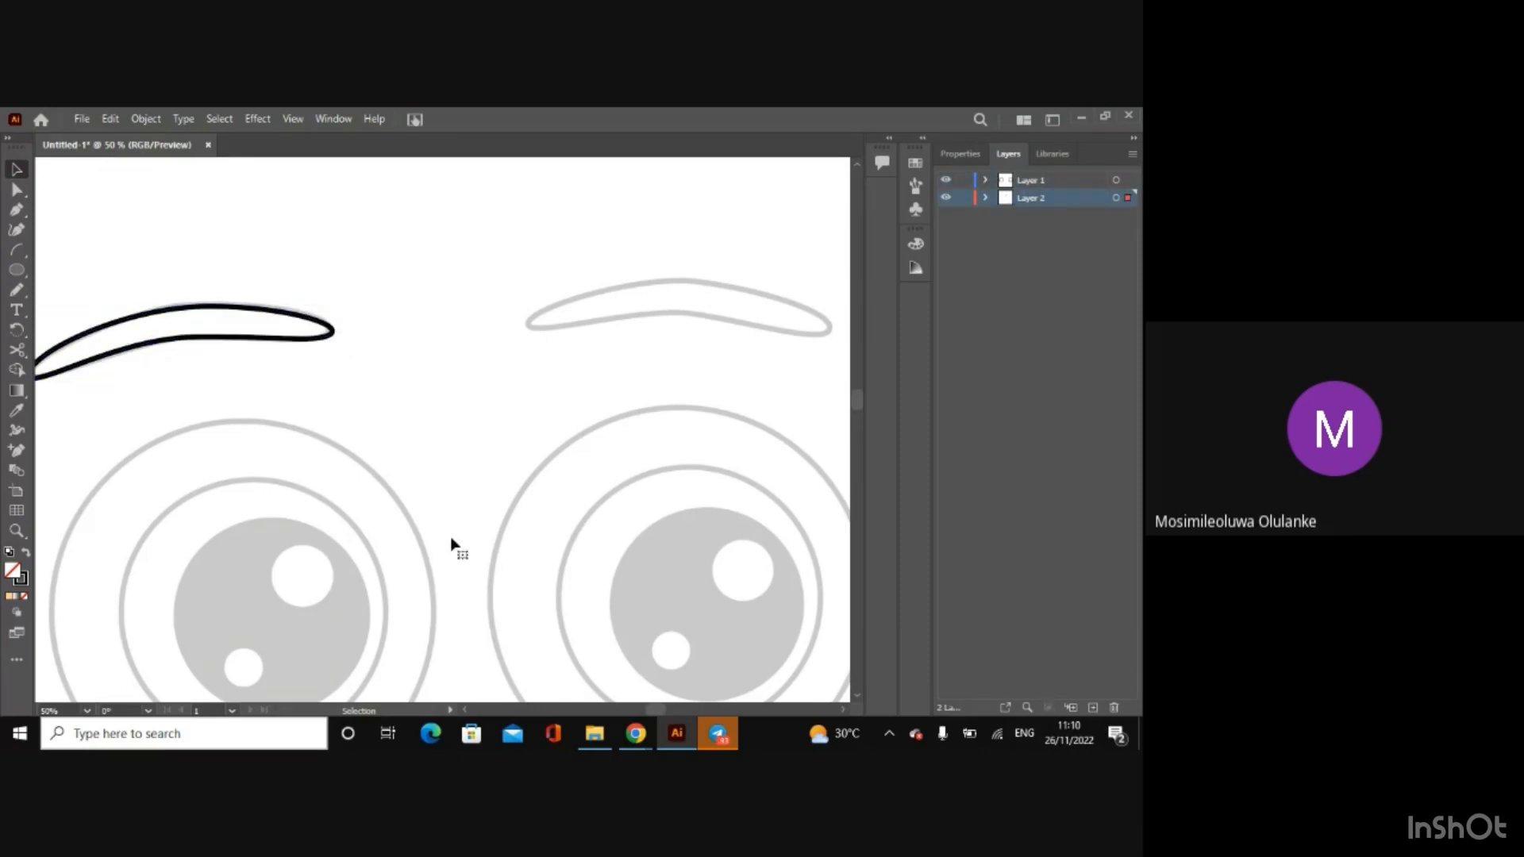
click(331, 337)
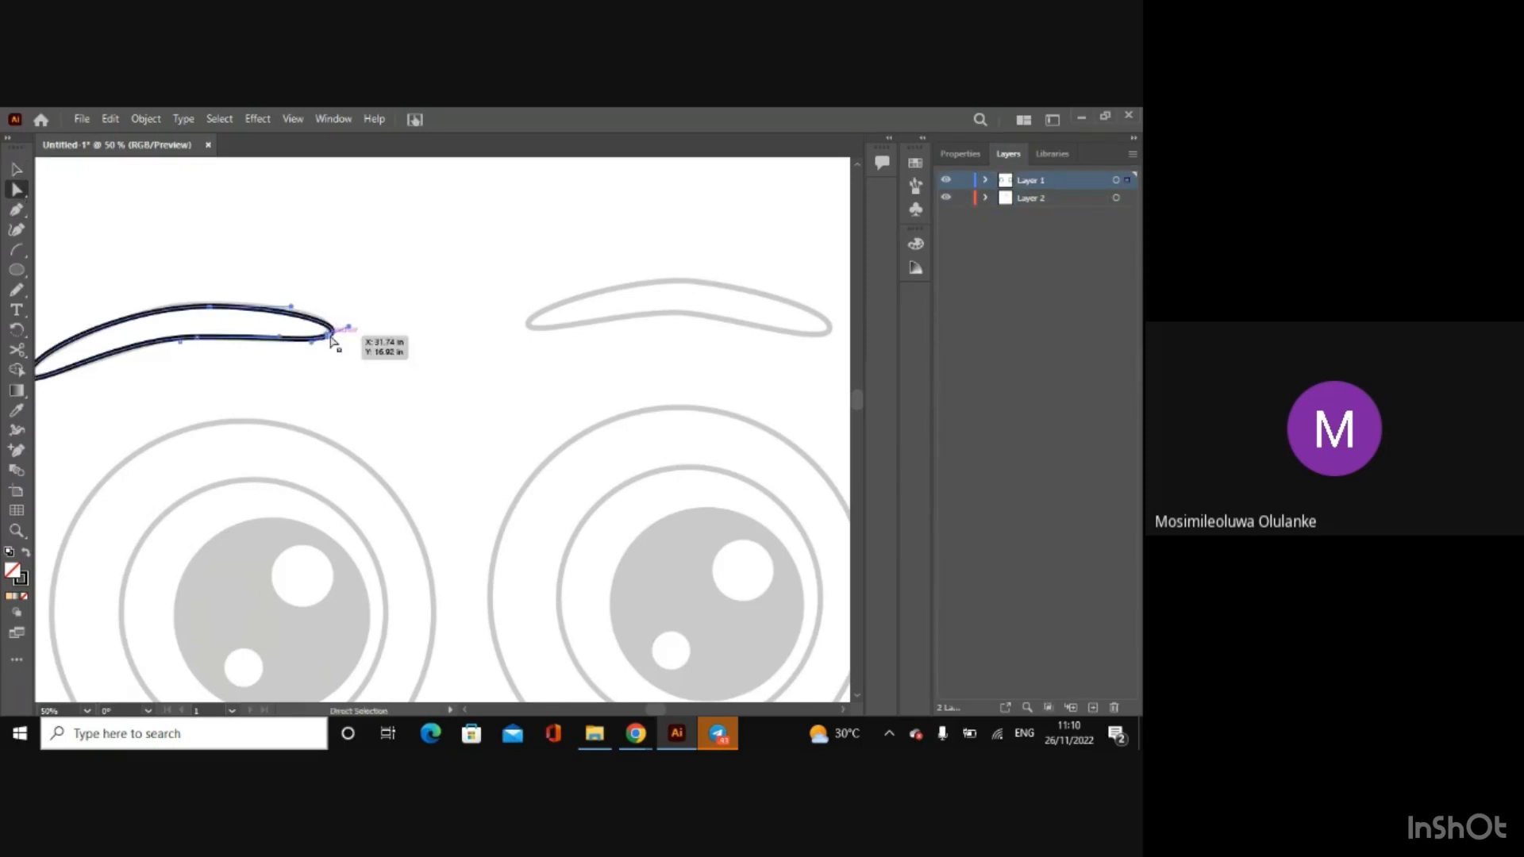
key(ctrl+plus)
key(ctrl+plus)
key(ctrl+plus)
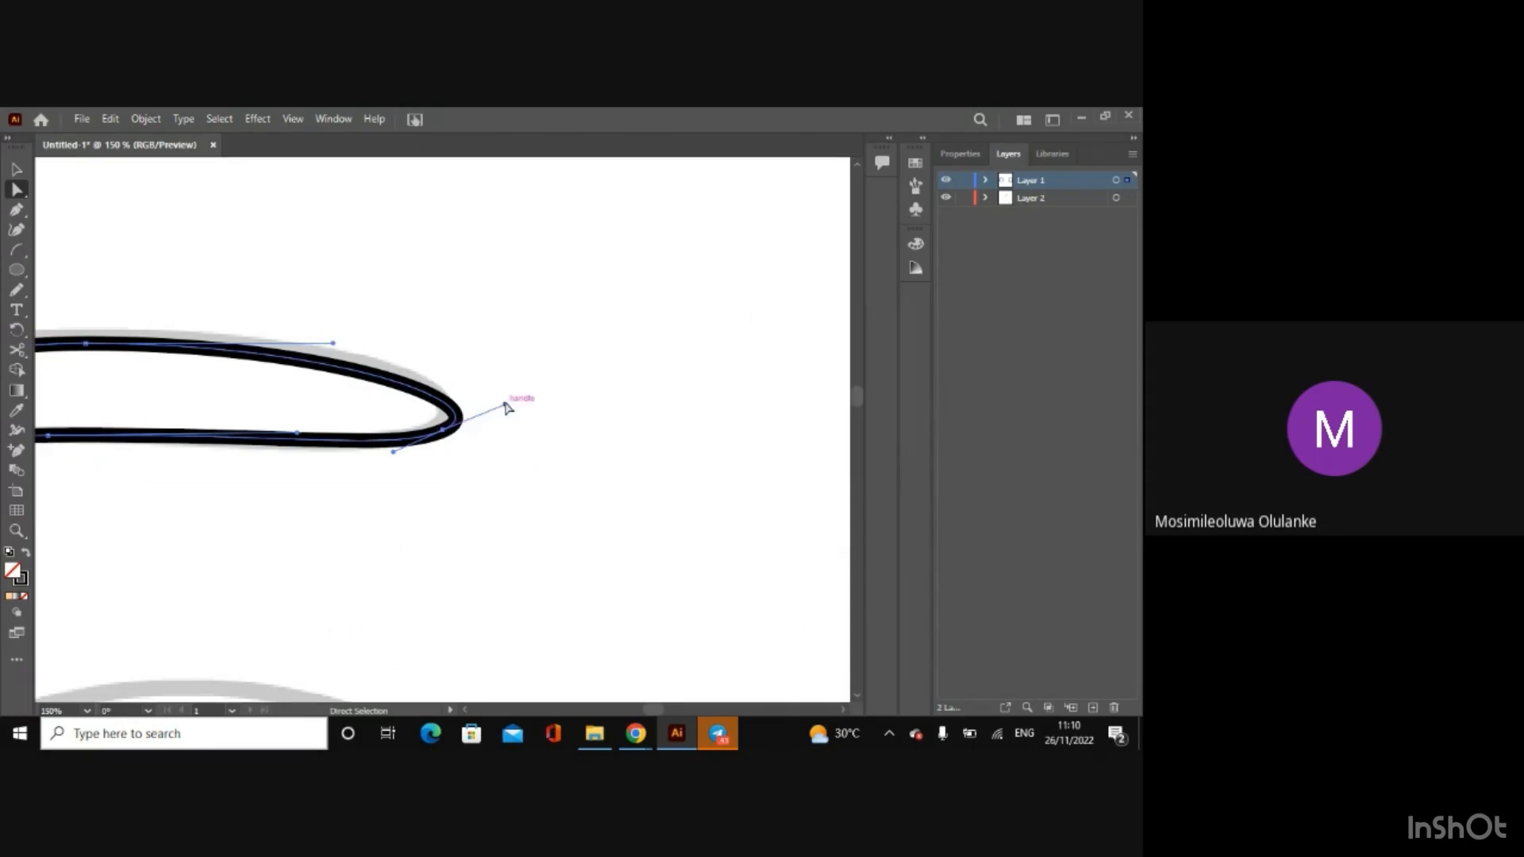
drag(504, 404, 436, 423)
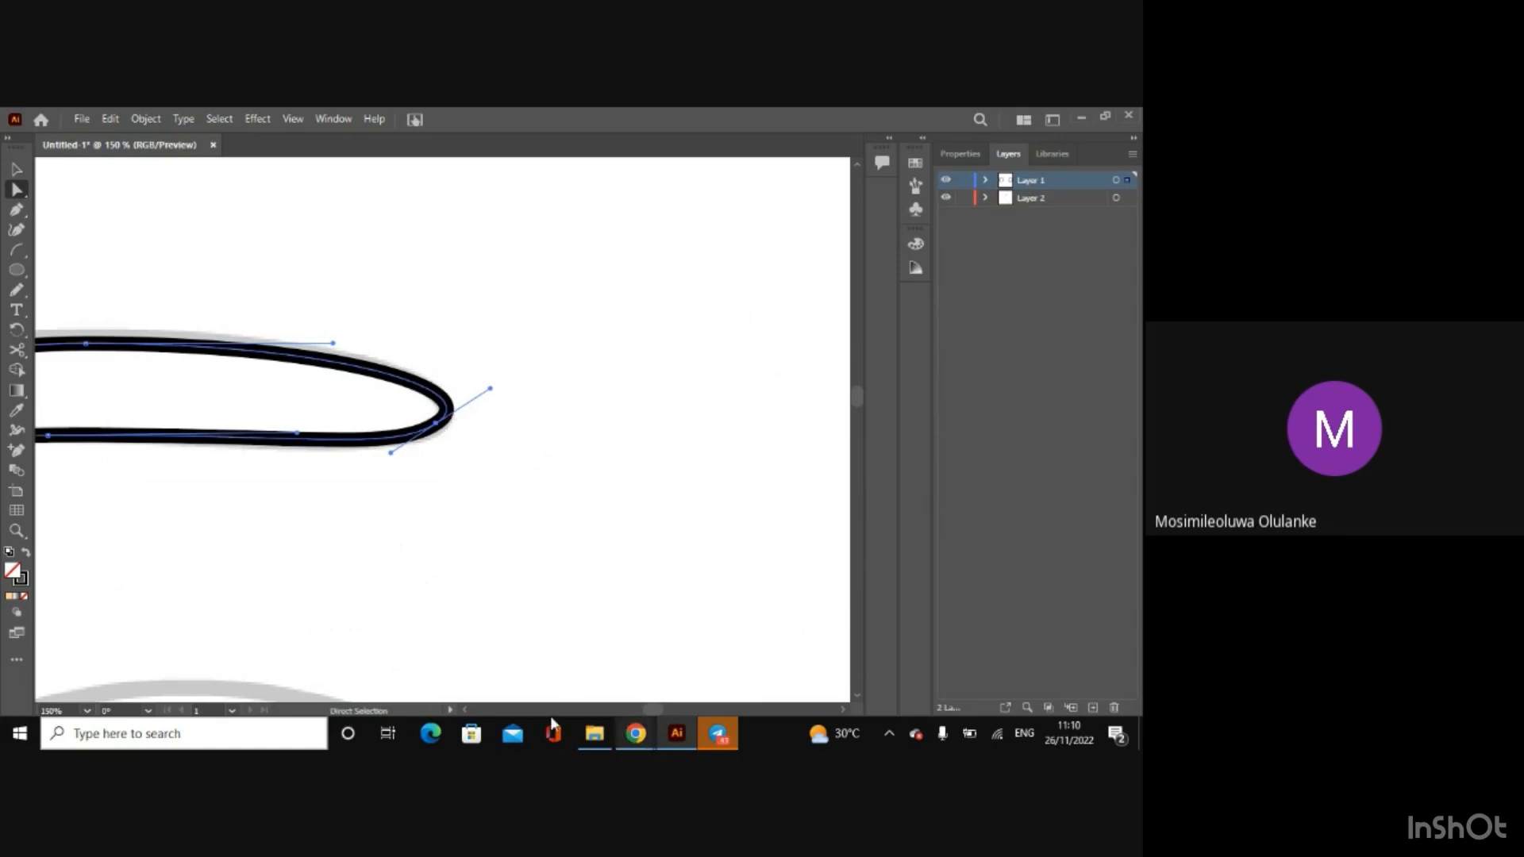
Step: Shift the eyebrow's top anchor slightly toward the outer end and lengthen its inner-side handle to follow the upper edge
click(466, 711)
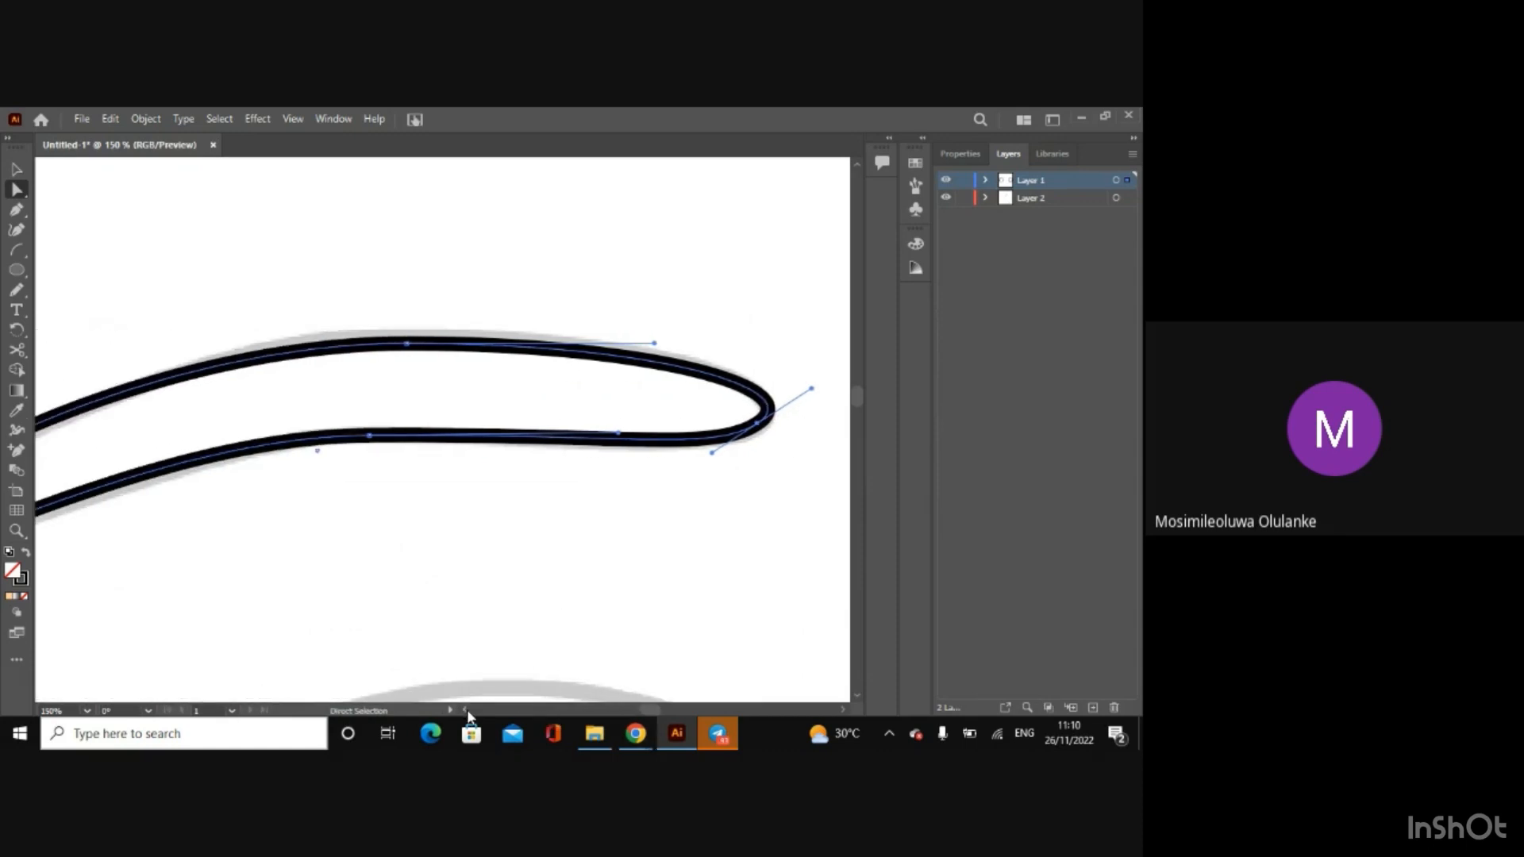
drag(411, 343, 379, 343)
drag(380, 343, 380, 342)
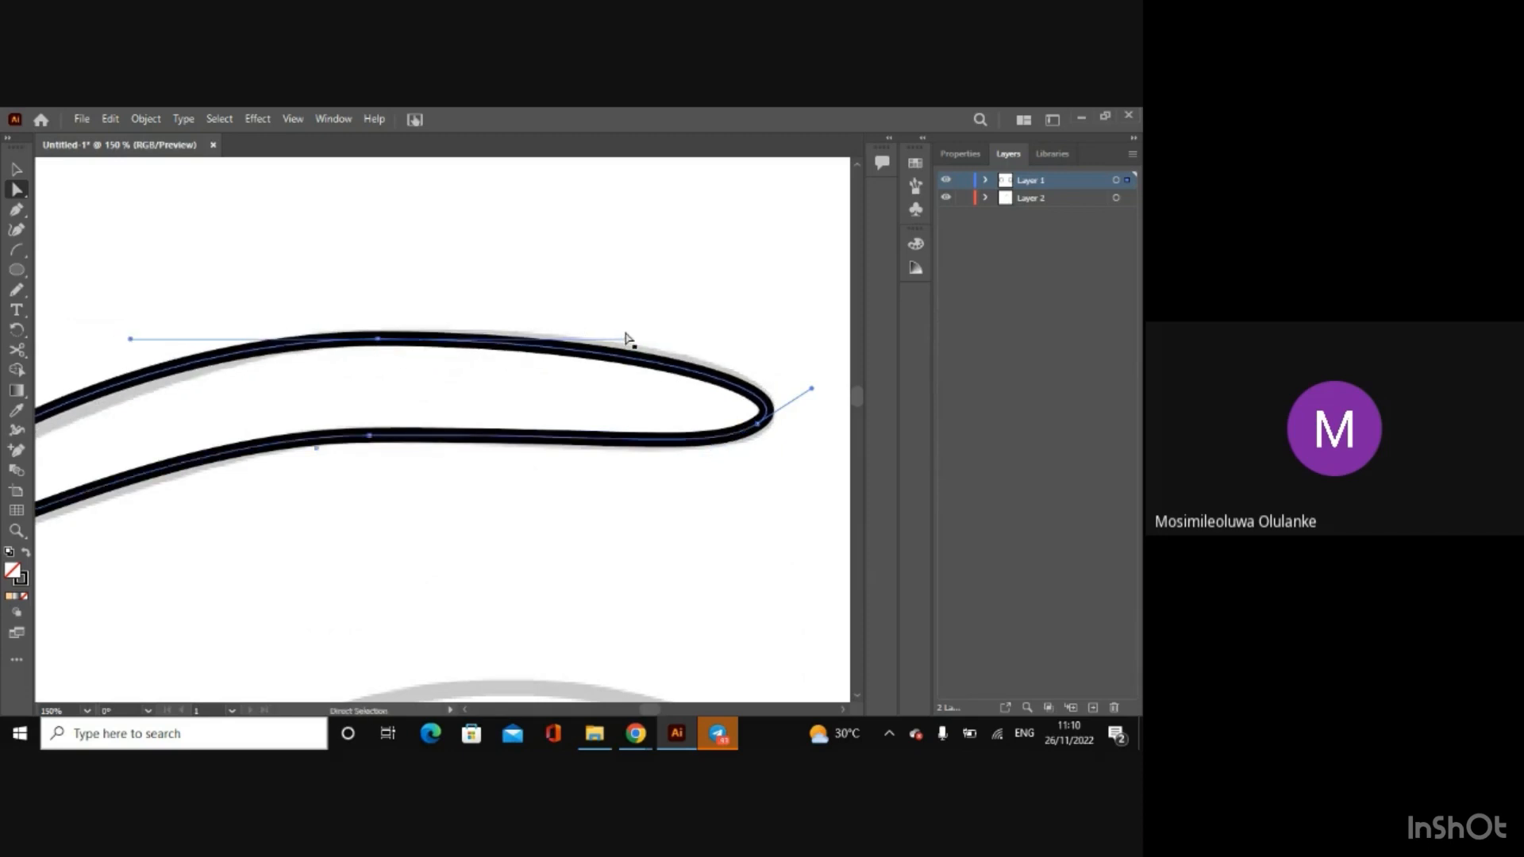
drag(627, 338, 650, 337)
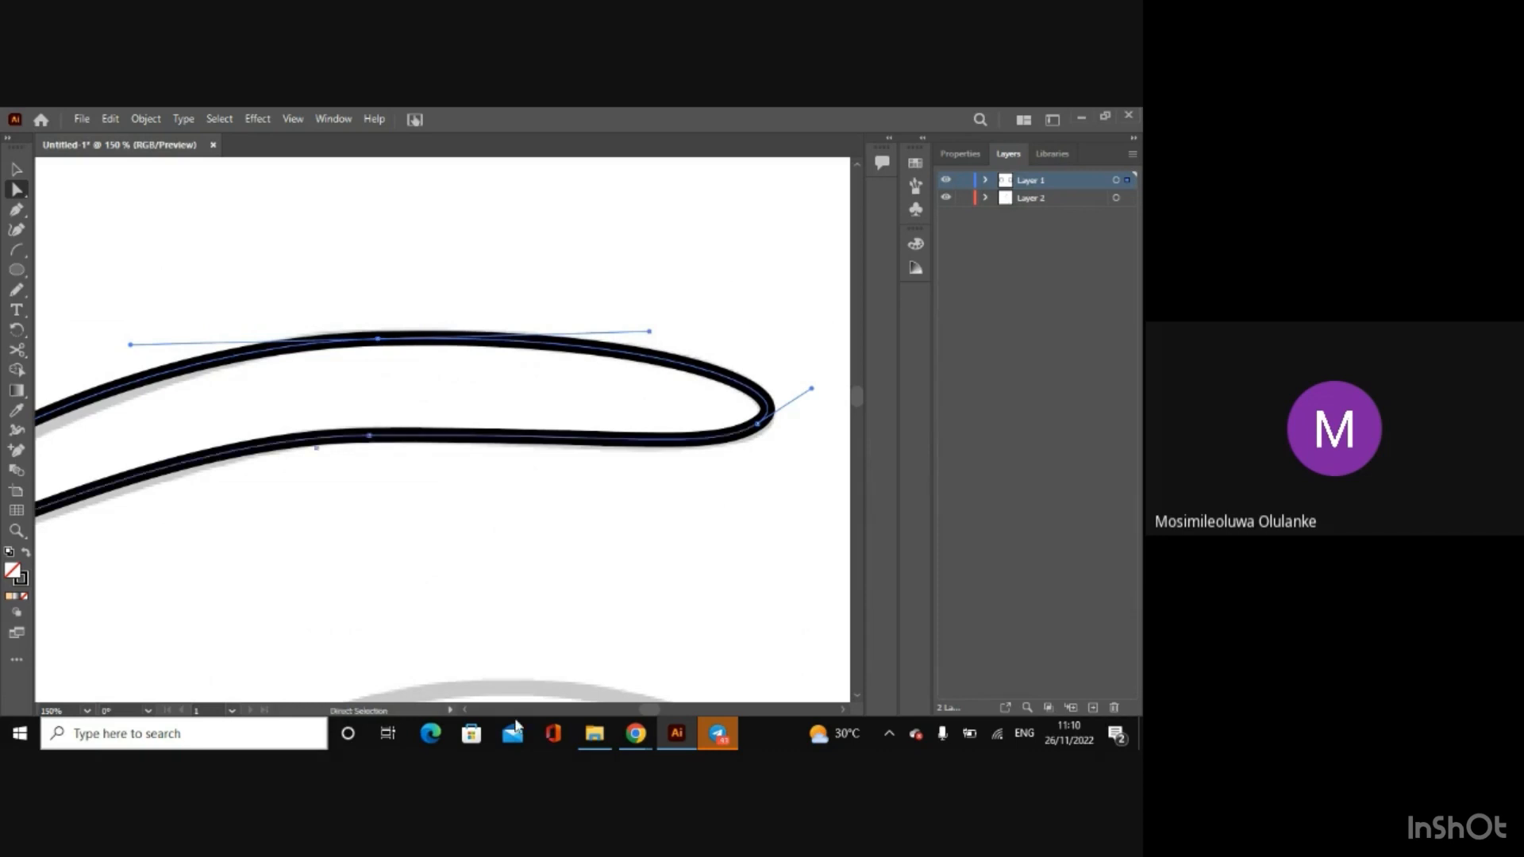
Step: Try to tilt the outer tip's upper direction handle inward to fit the upper edge, and undo the change
click(465, 710)
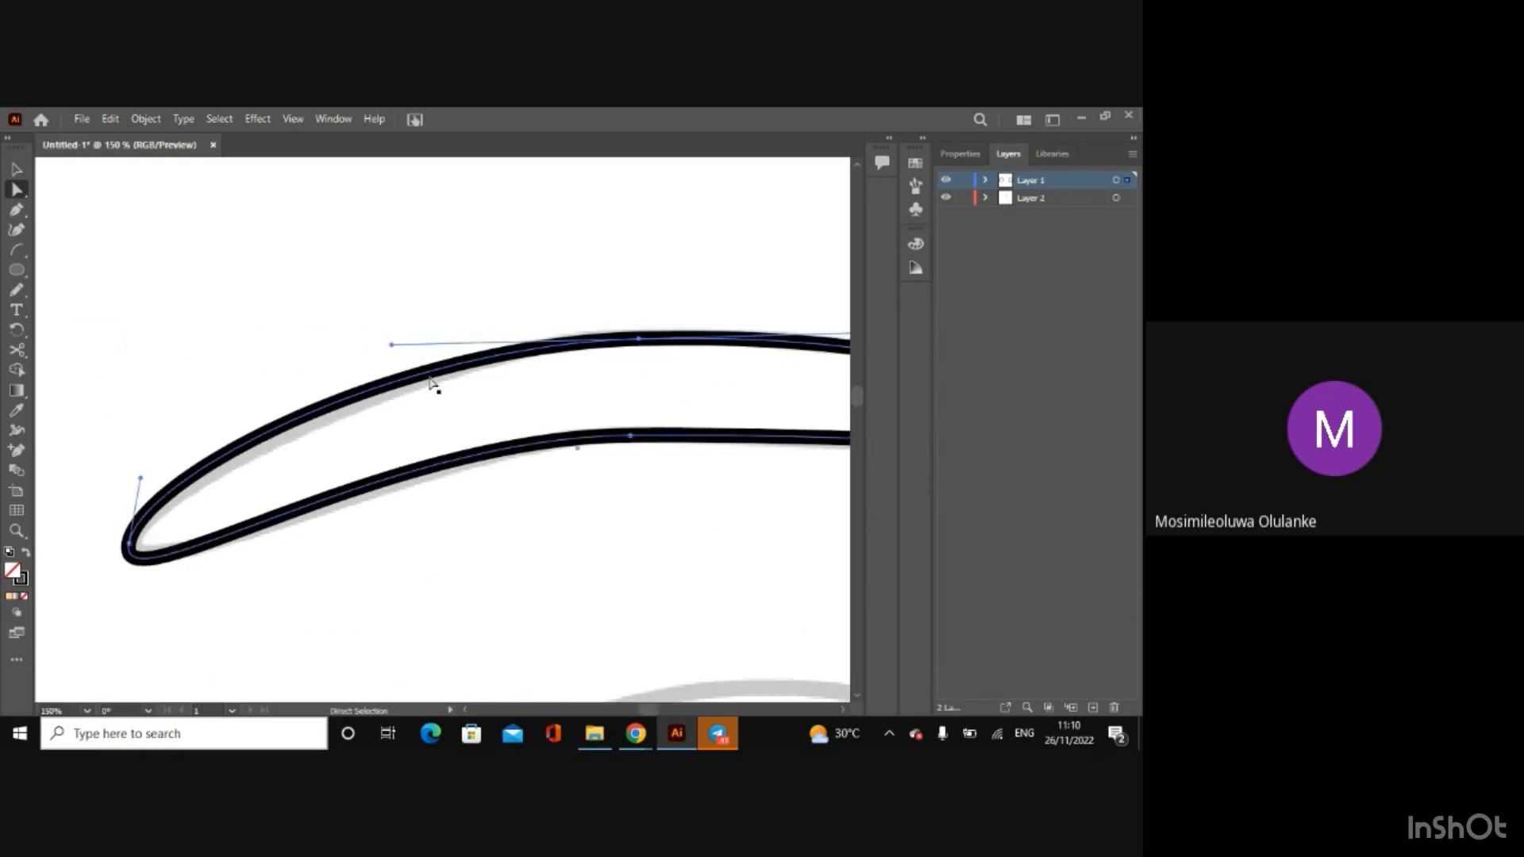
click(392, 351)
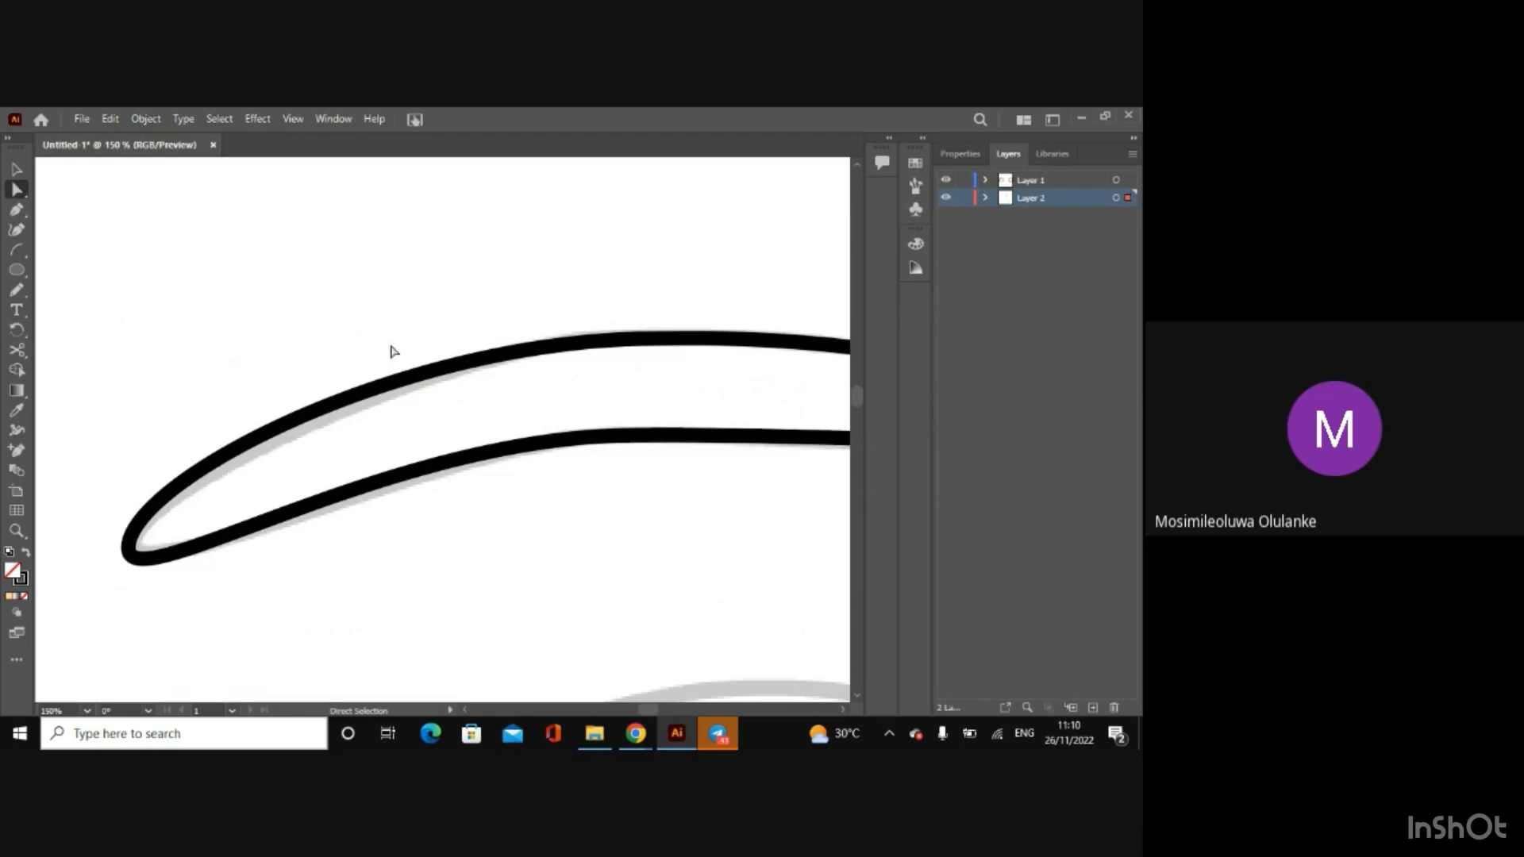
click(371, 402)
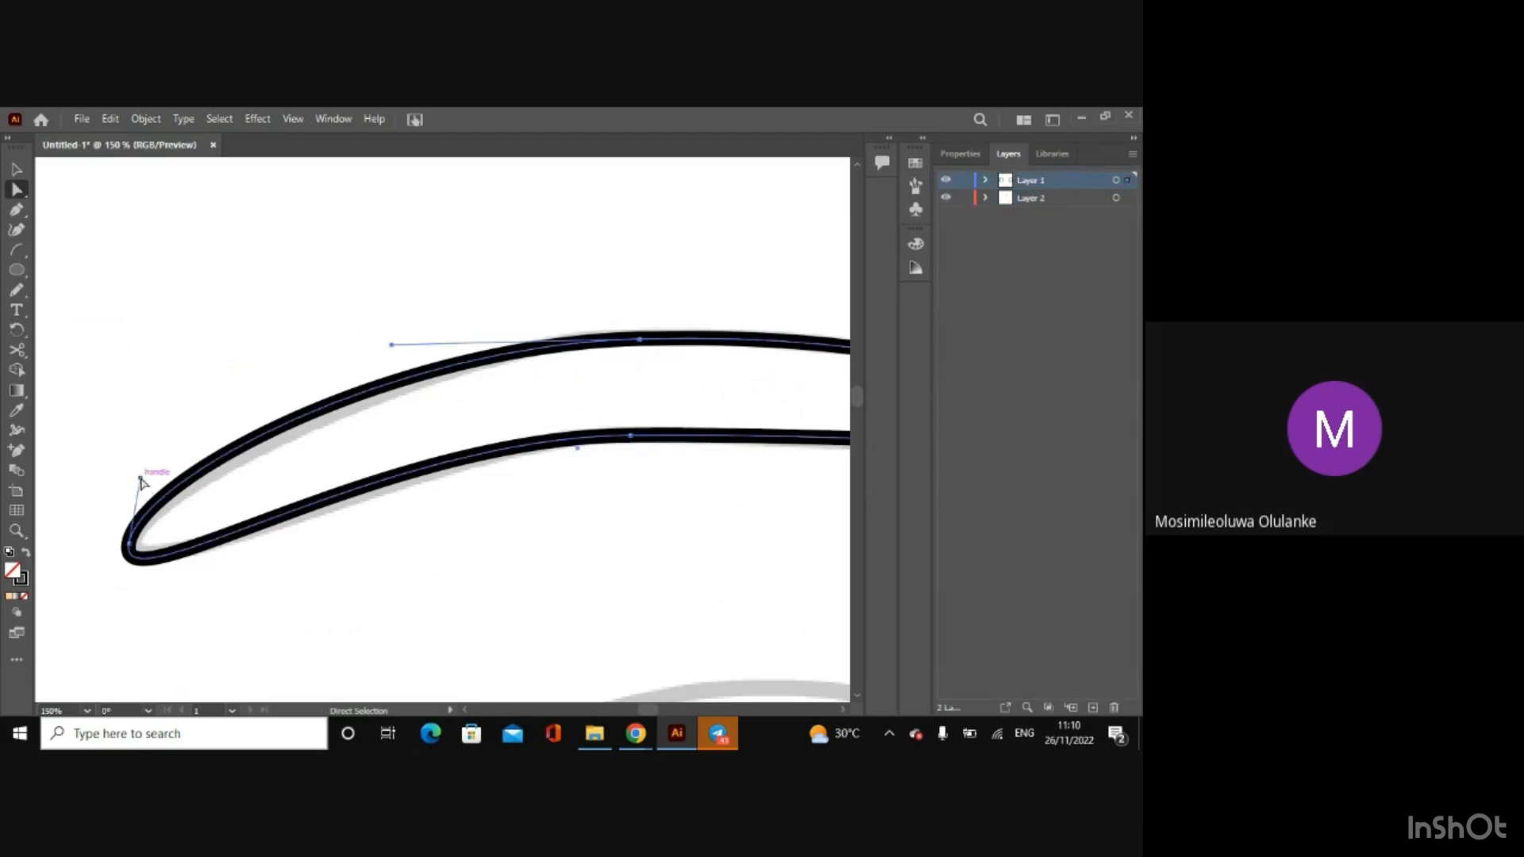
drag(140, 482, 164, 484)
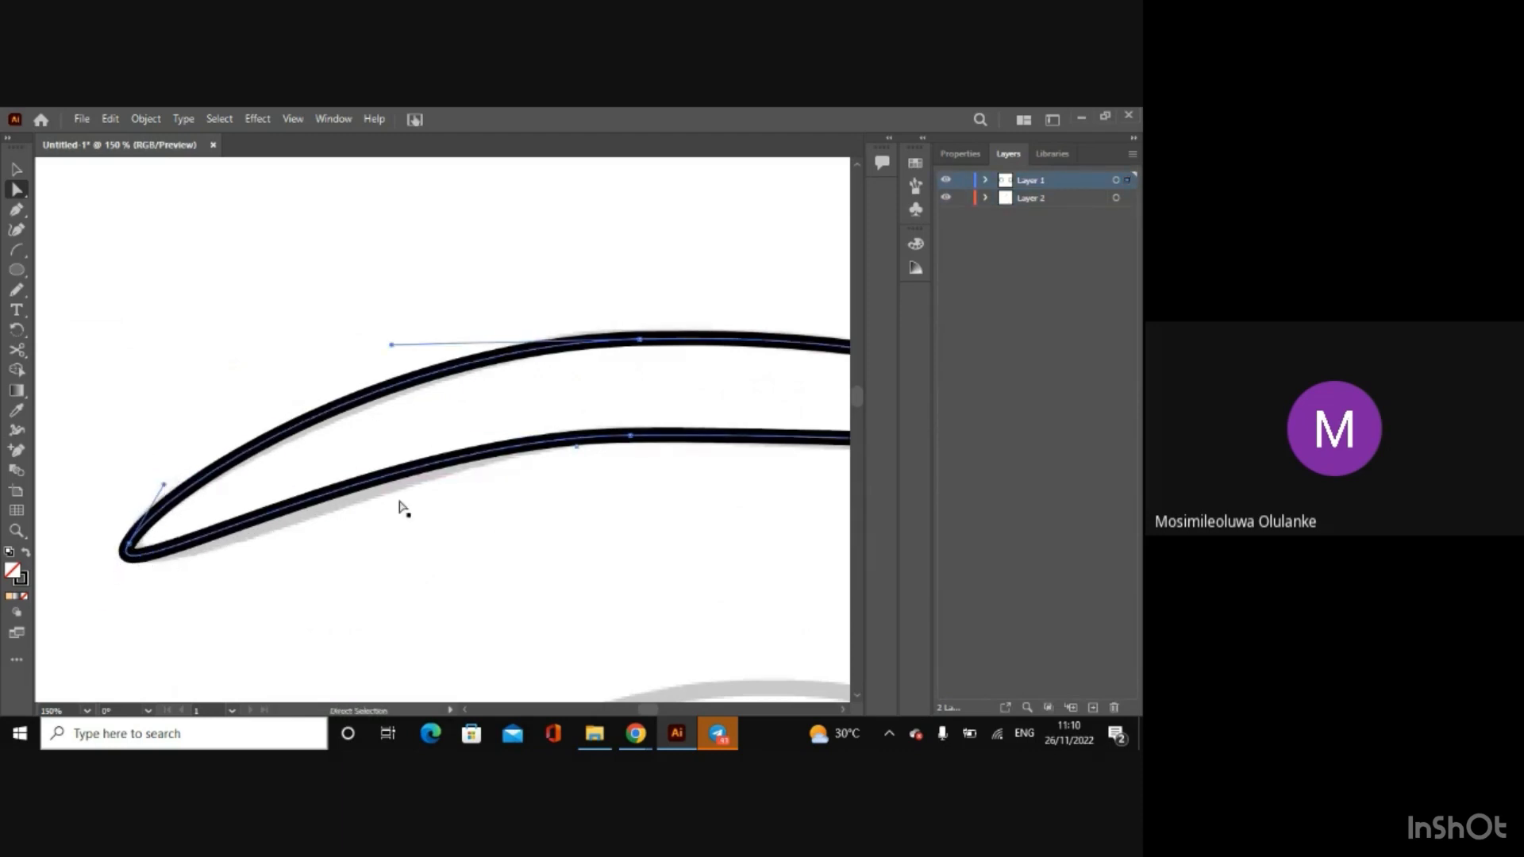
key(ctrl+z)
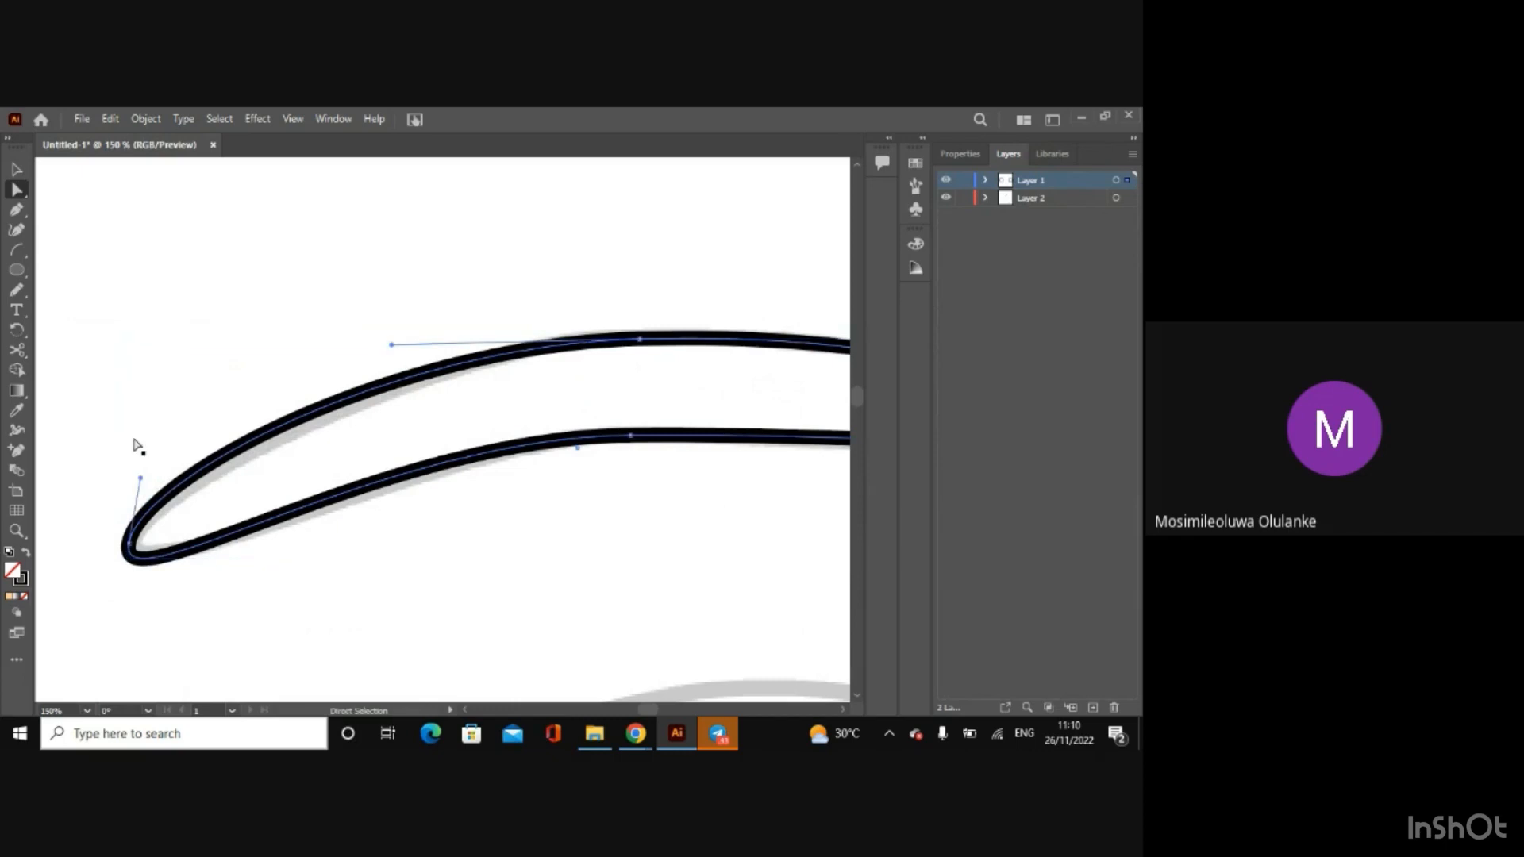
Step: Adjust the outer-side handles of the lower and top middle anchors so the eyebrow's outer half follows the sketch
click(631, 437)
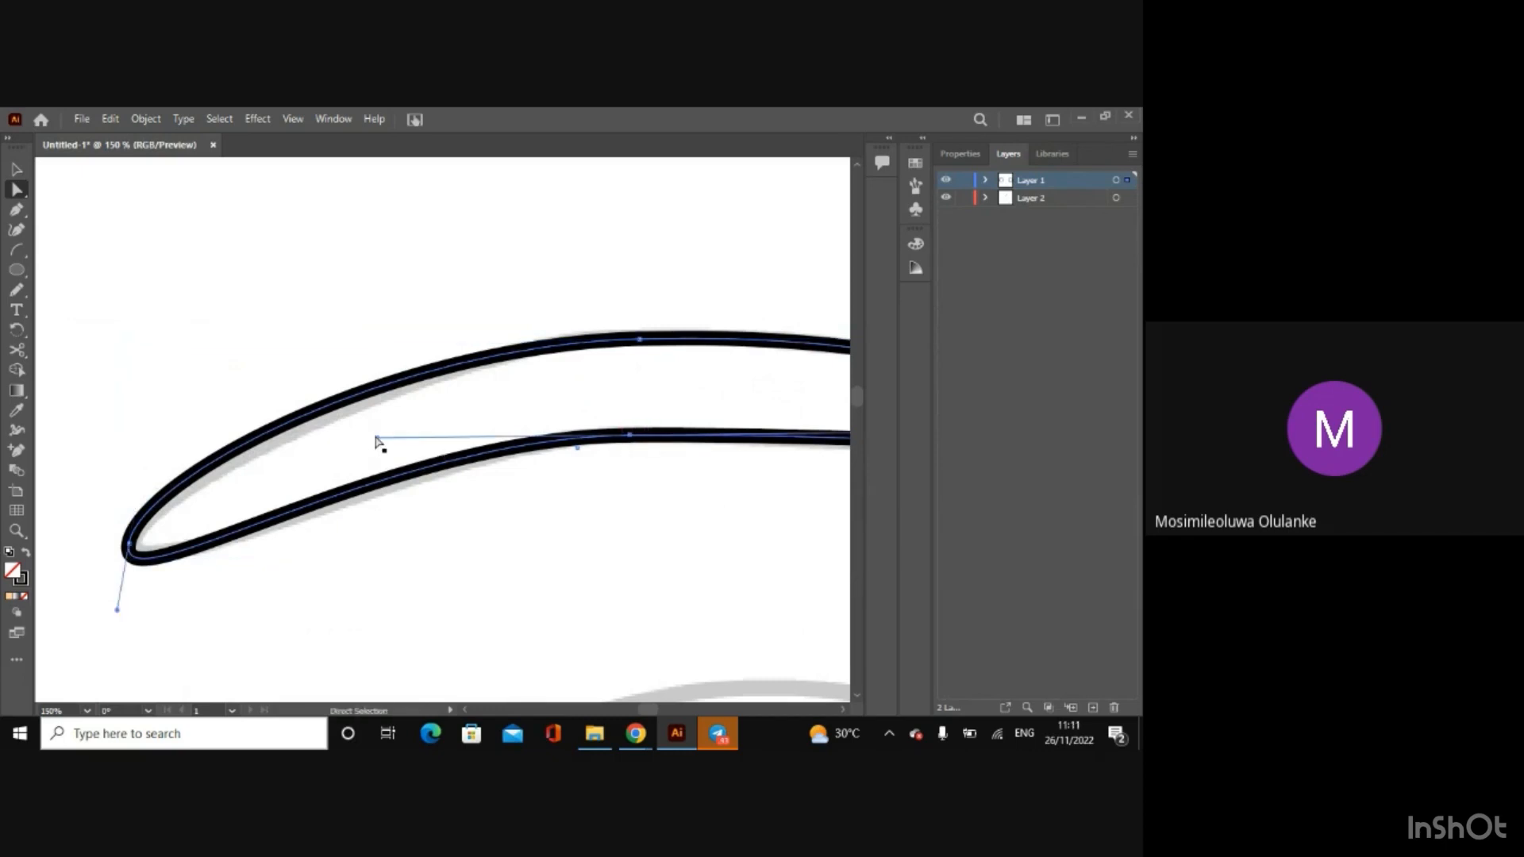
drag(377, 441, 385, 449)
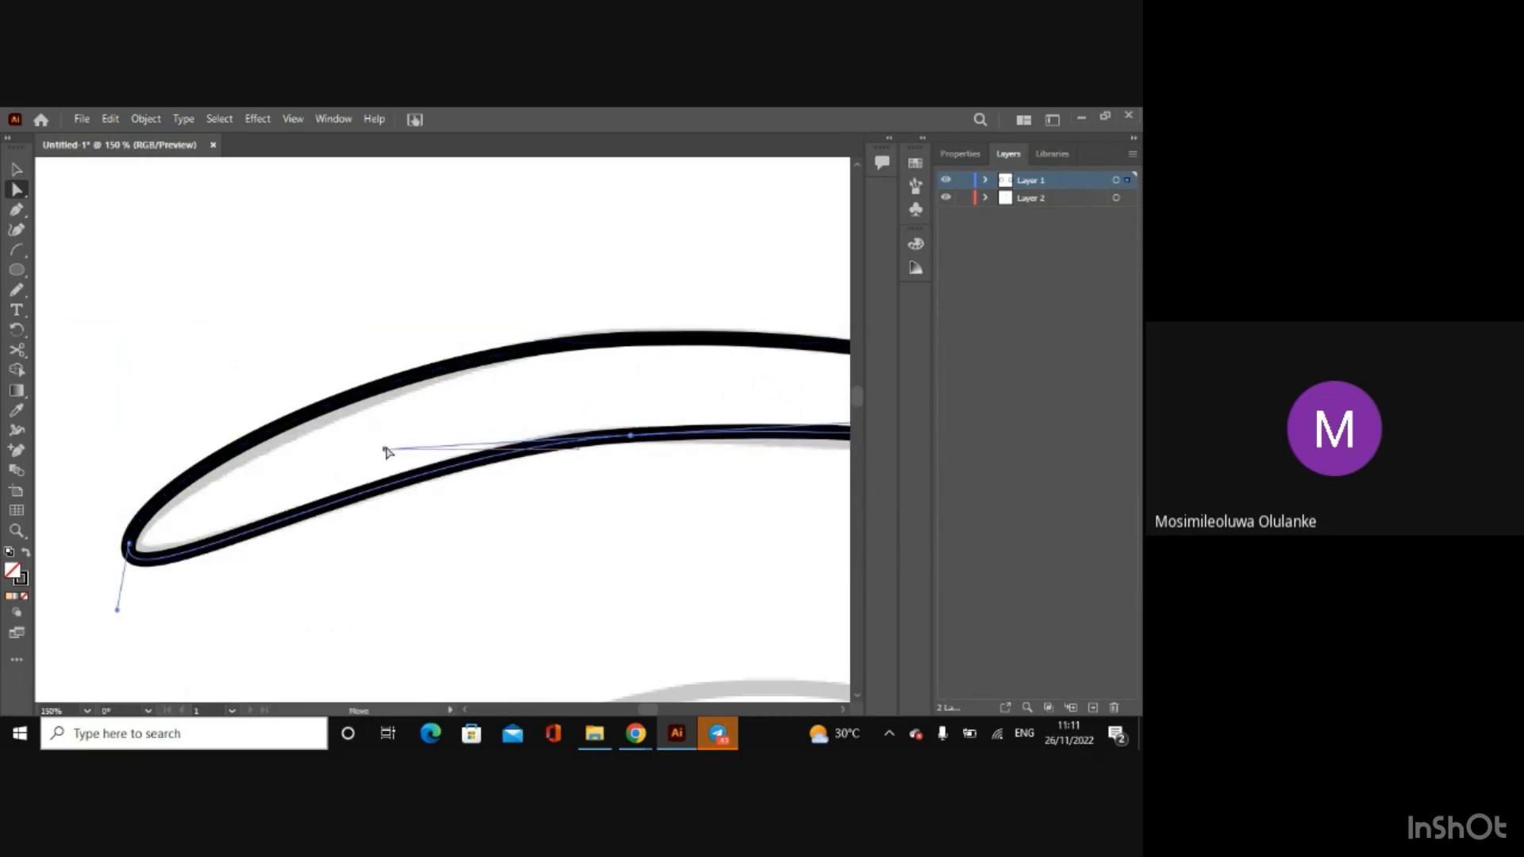
click(354, 399)
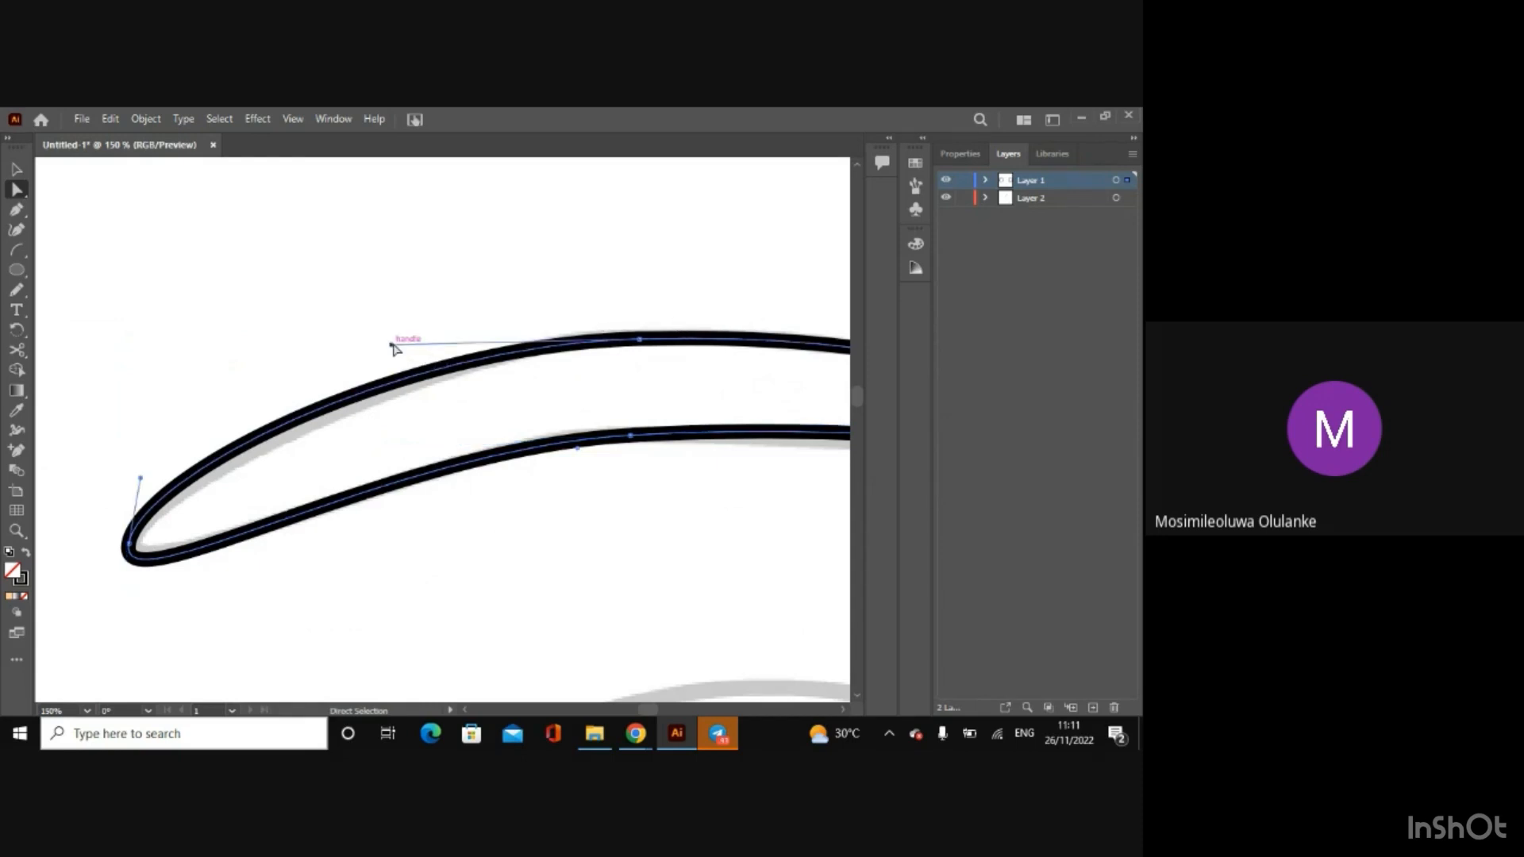
drag(392, 345, 414, 358)
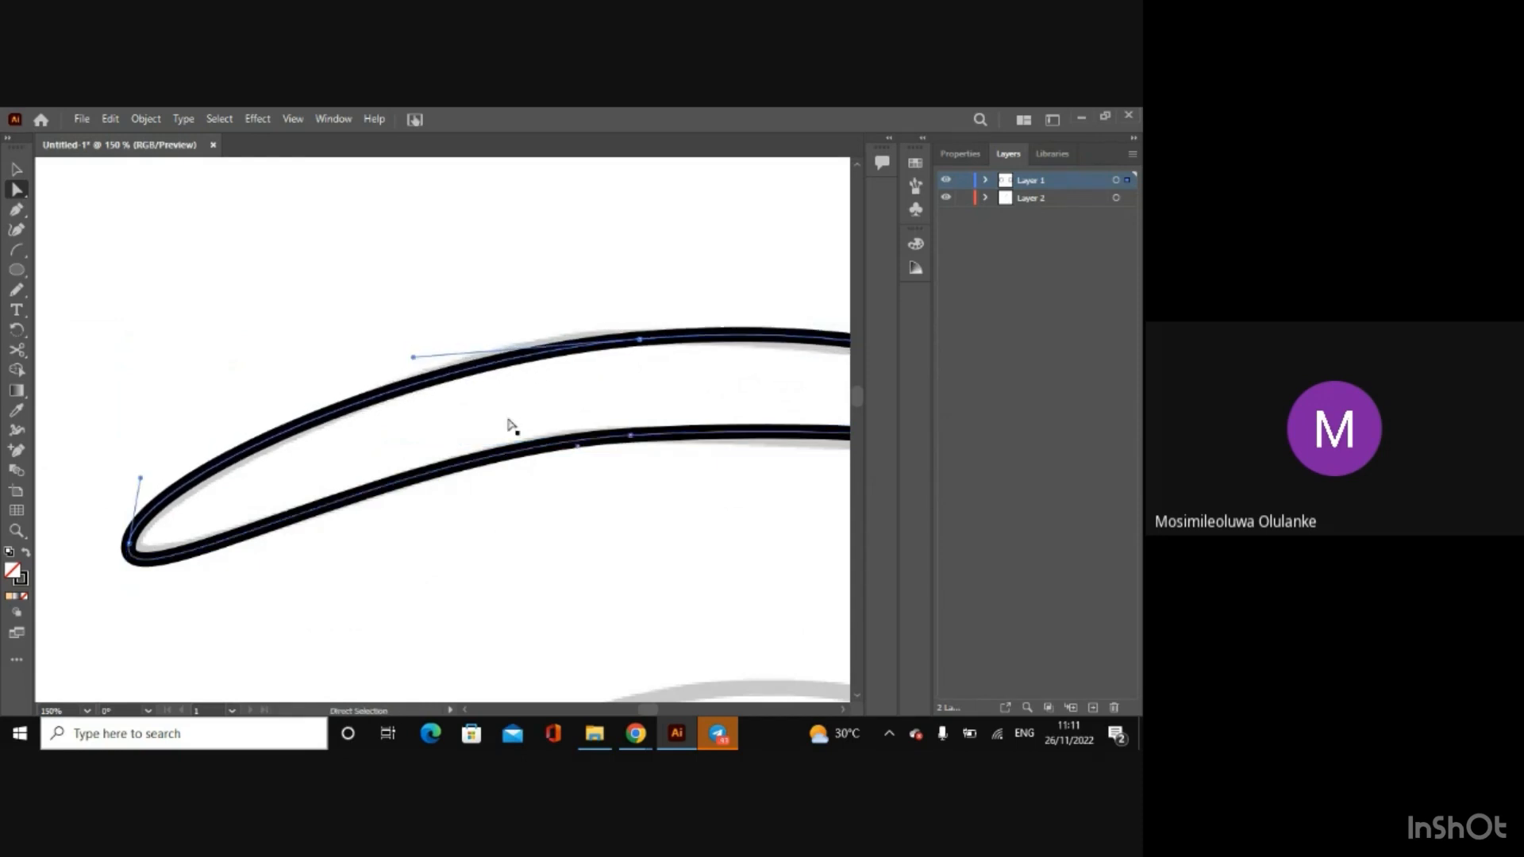
Step: Lower the inner-side handle of the bottom middle anchor onto the eyebrow's lower edge, and deselect the finished path
scroll(843, 707, right, 5)
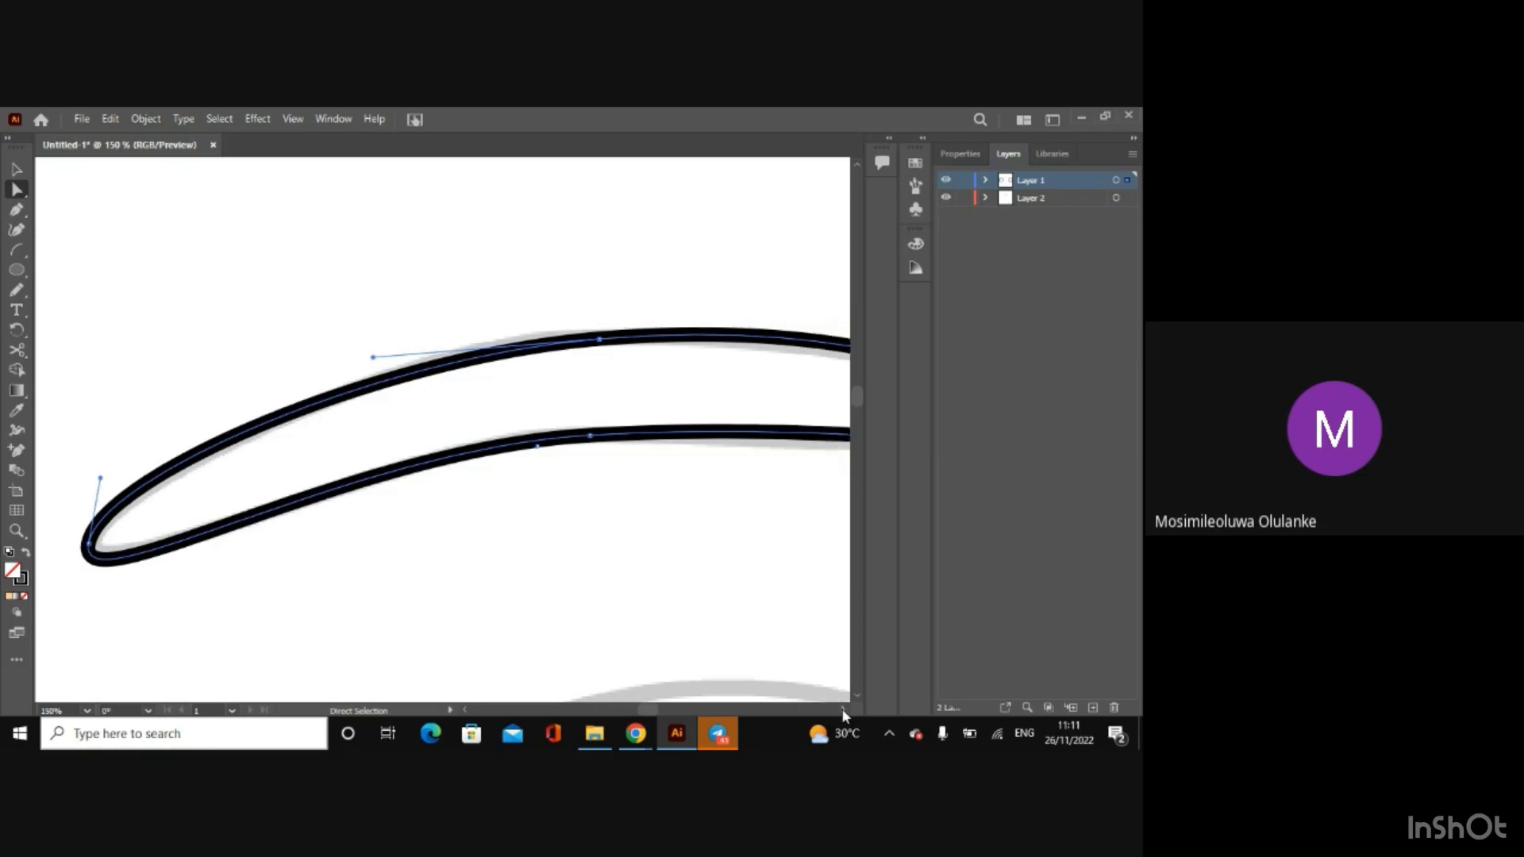
mouse_move(738, 426)
mouse_down()
mouse_move(737, 443)
mouse_move(741, 427)
mouse_up()
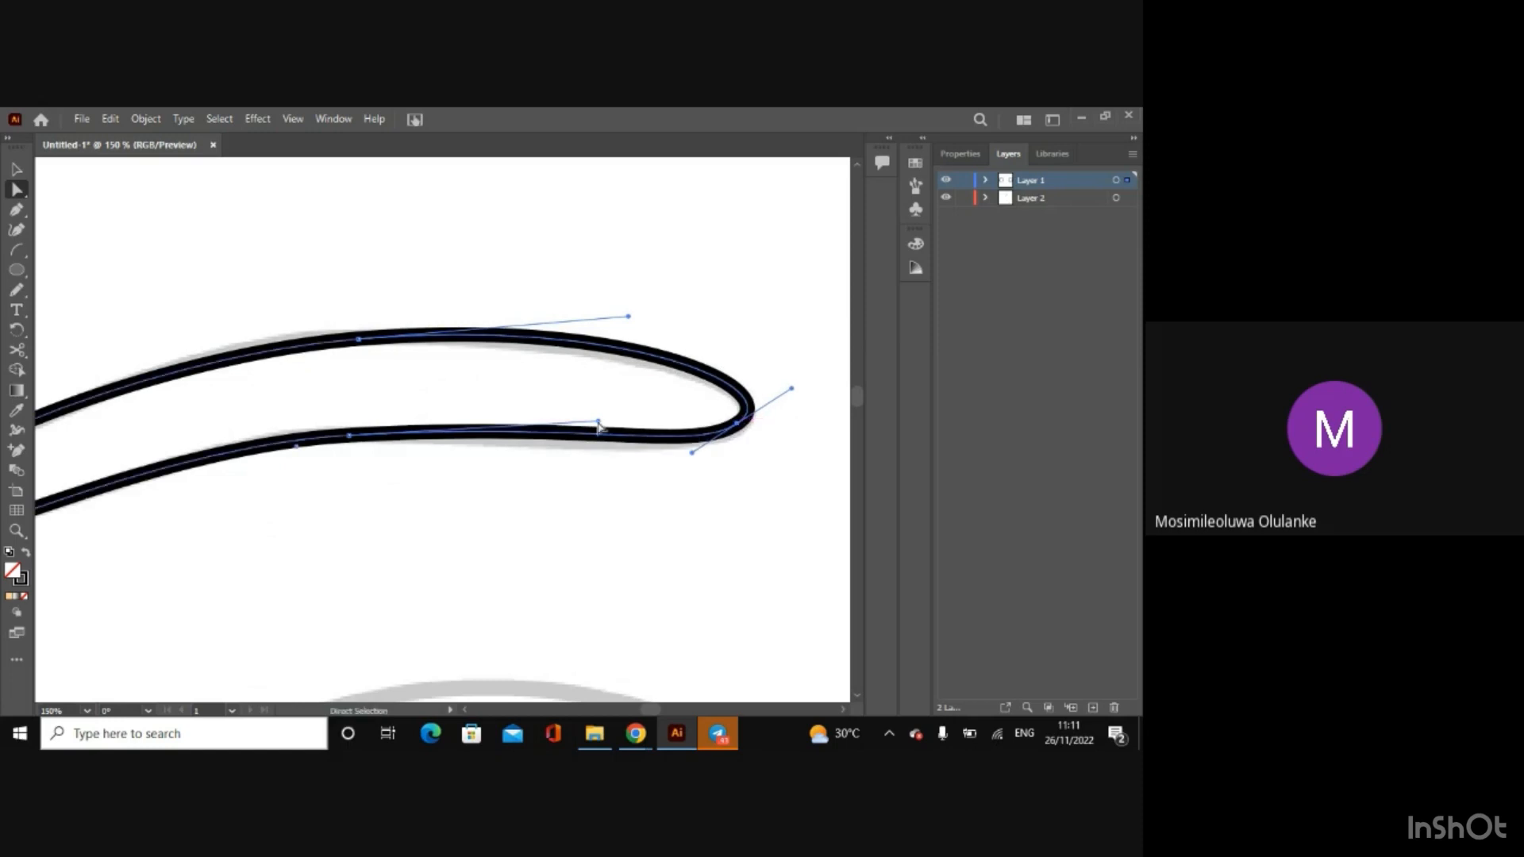
drag(599, 427, 601, 435)
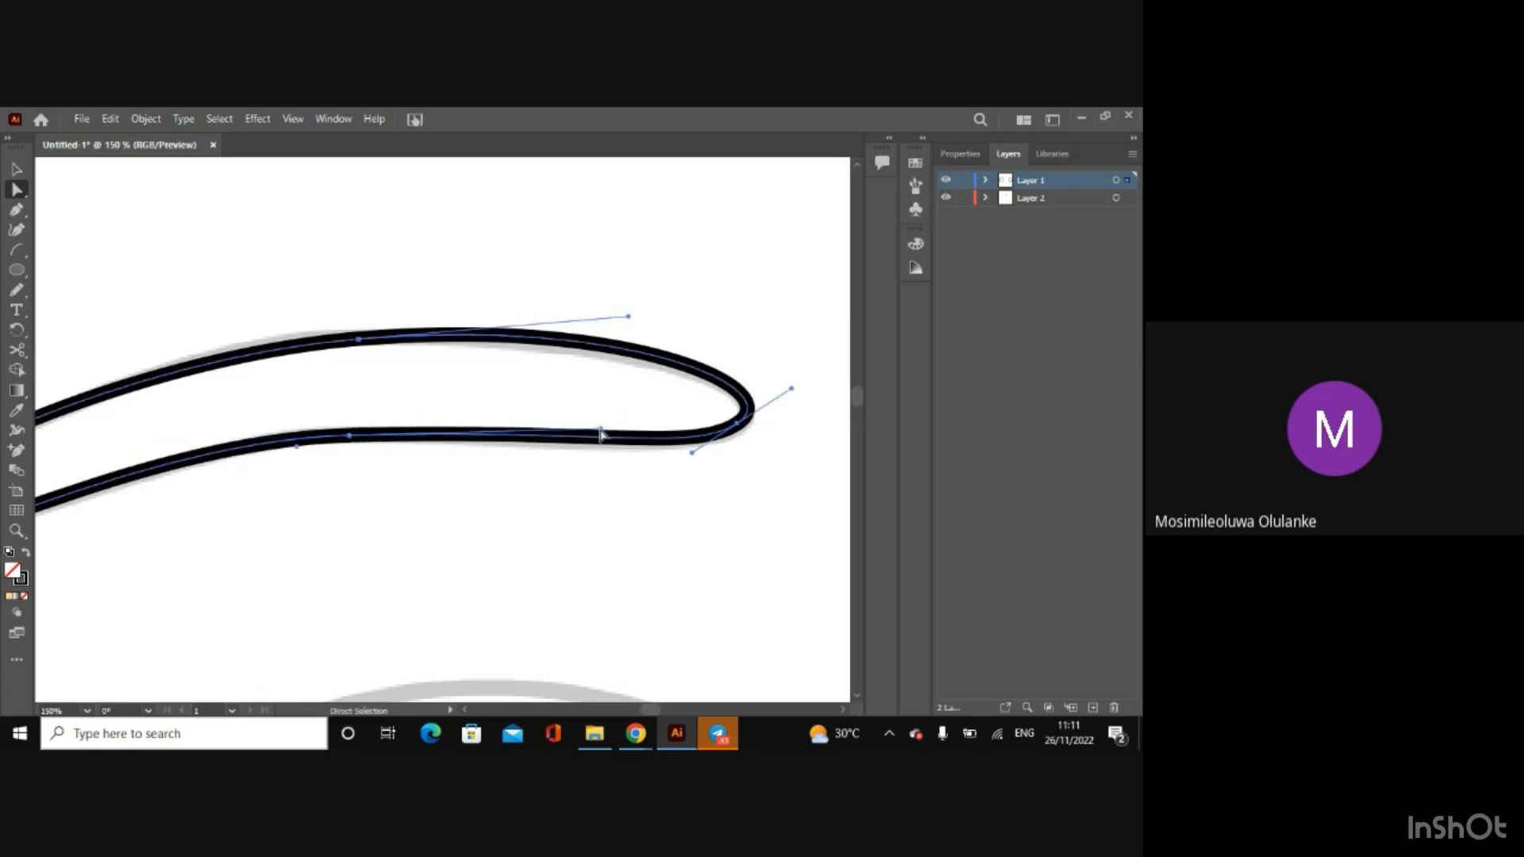
click(17, 170)
key(ctrl+minus)
key(ctrl+minus)
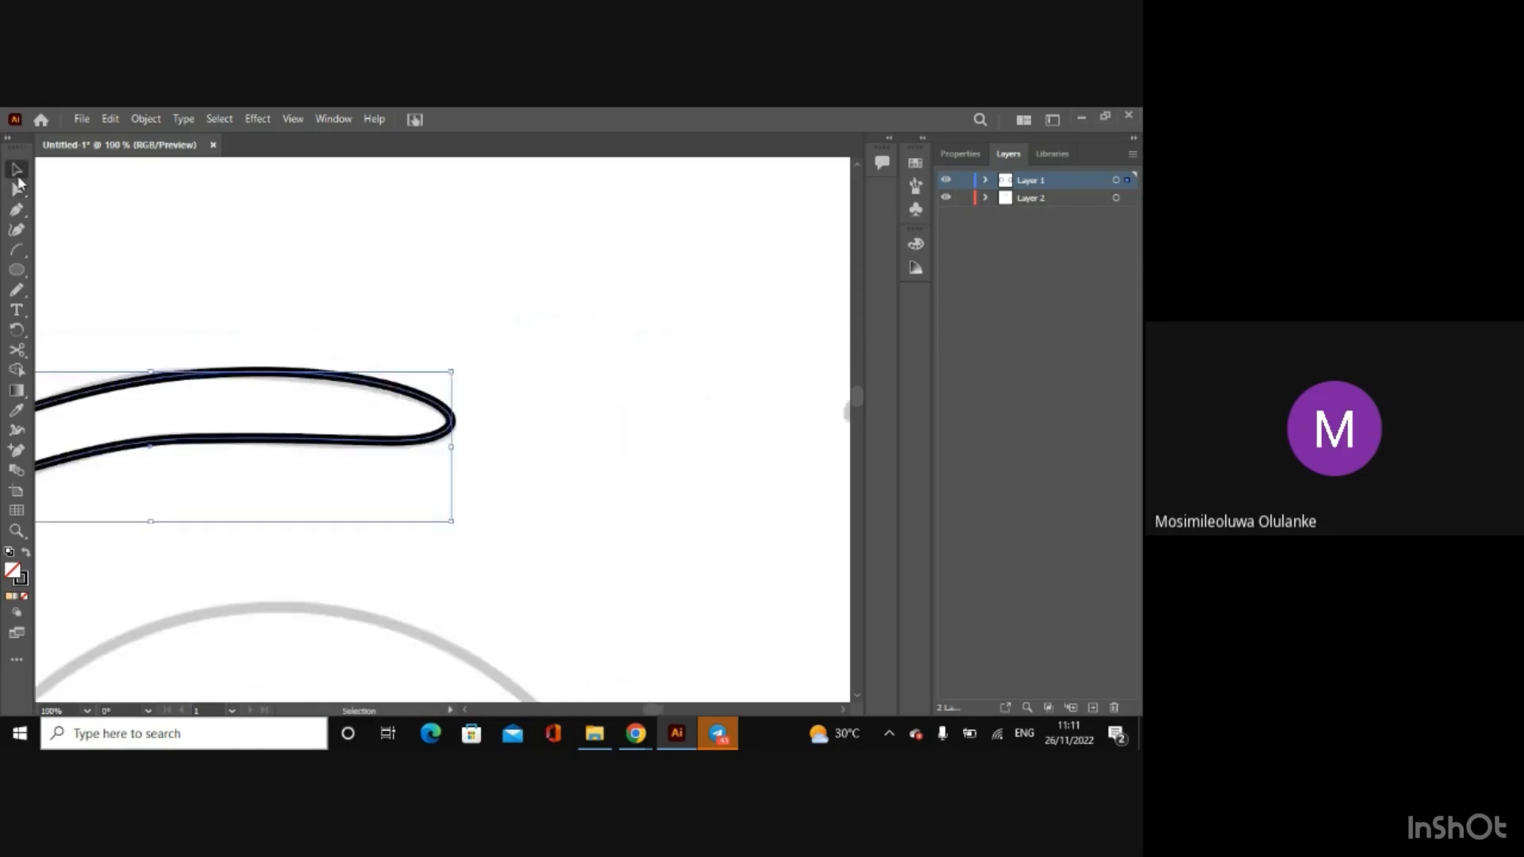
click(553, 436)
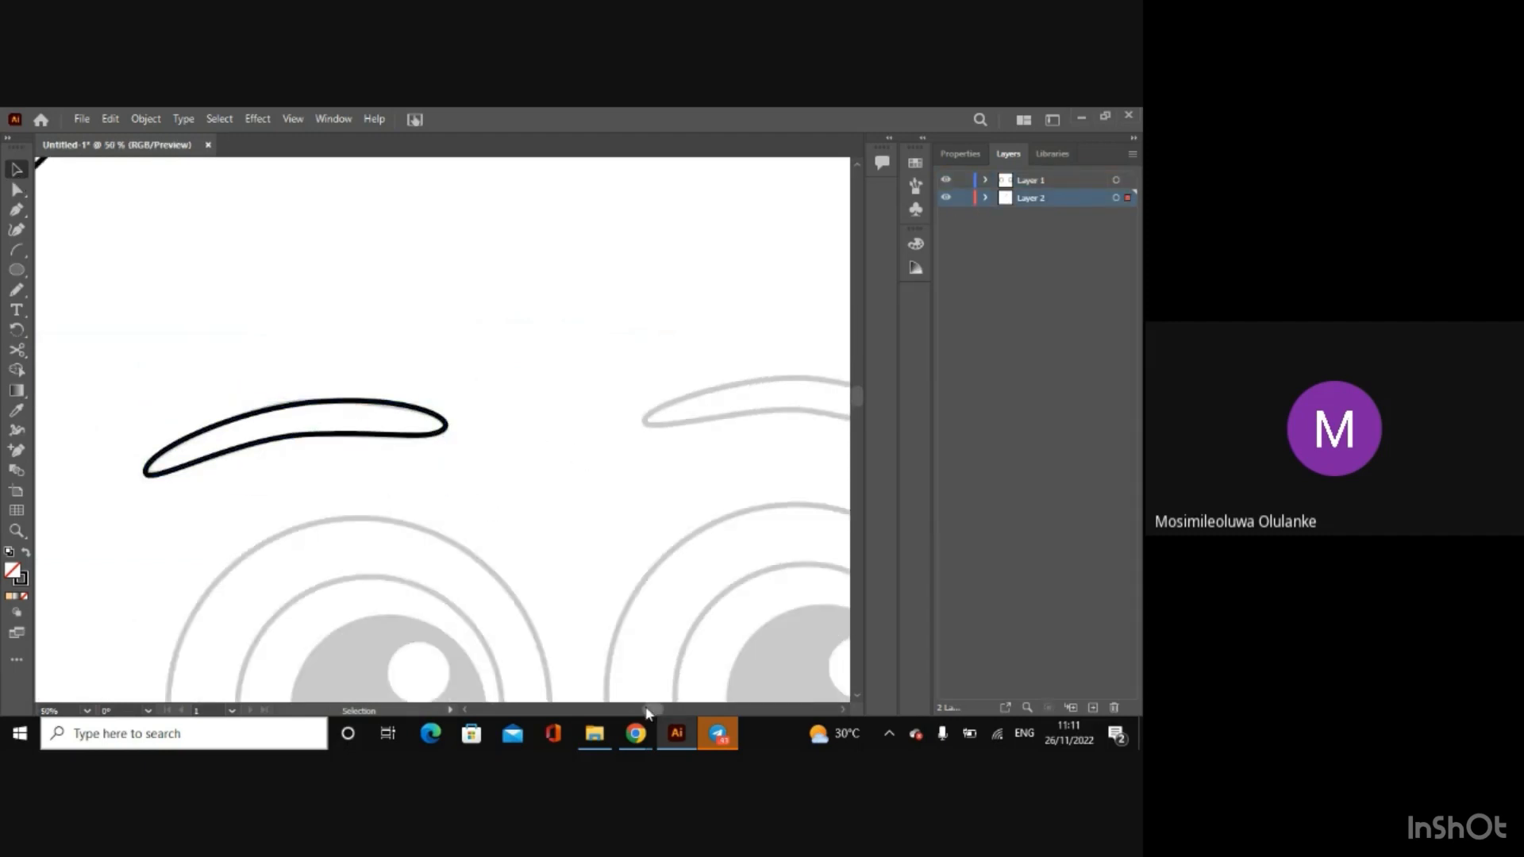
Step: Make Layer 1 active and draw a flat, eyebrow-wide ellipse over the sketched right eyebrow
drag(647, 712, 658, 714)
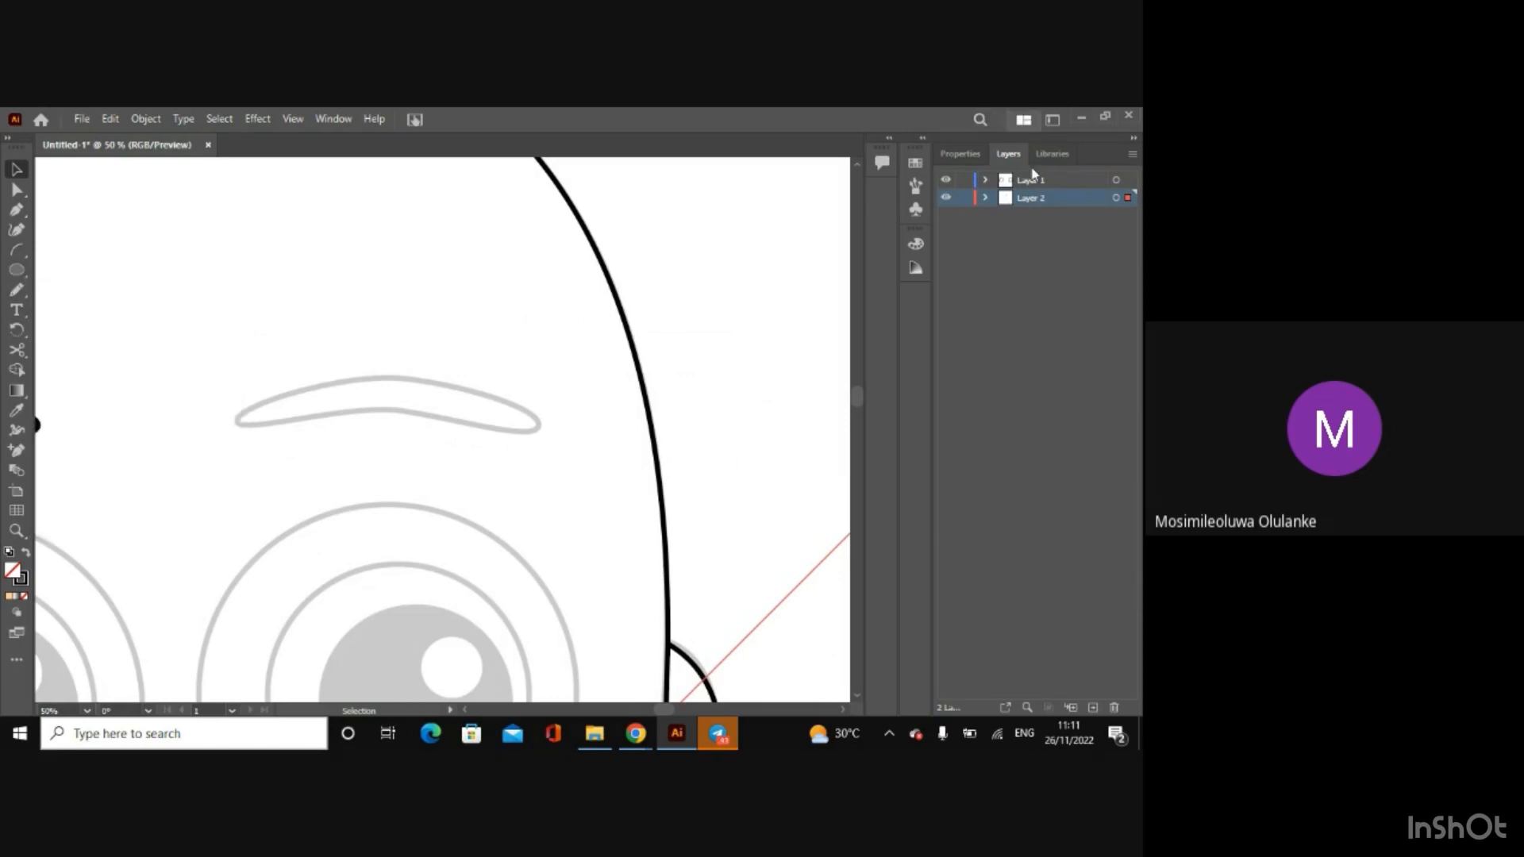
click(1055, 182)
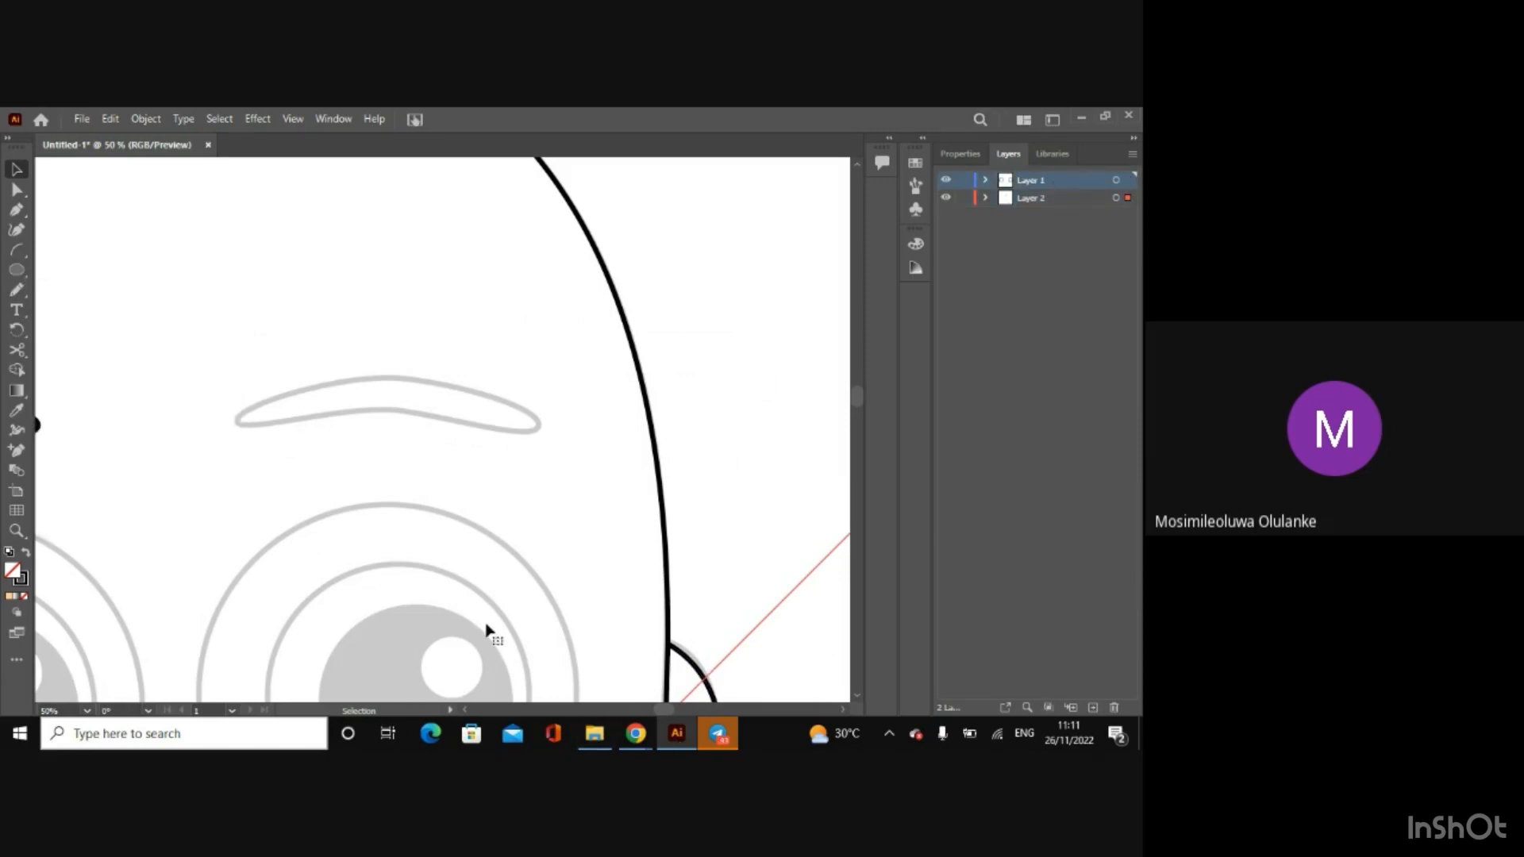
click(16, 271)
drag(240, 400, 540, 439)
Step: Reshape the ellipse's top, inner and bottom anchors and both tips' lower handles to follow the right eyebrow sketch
click(16, 189)
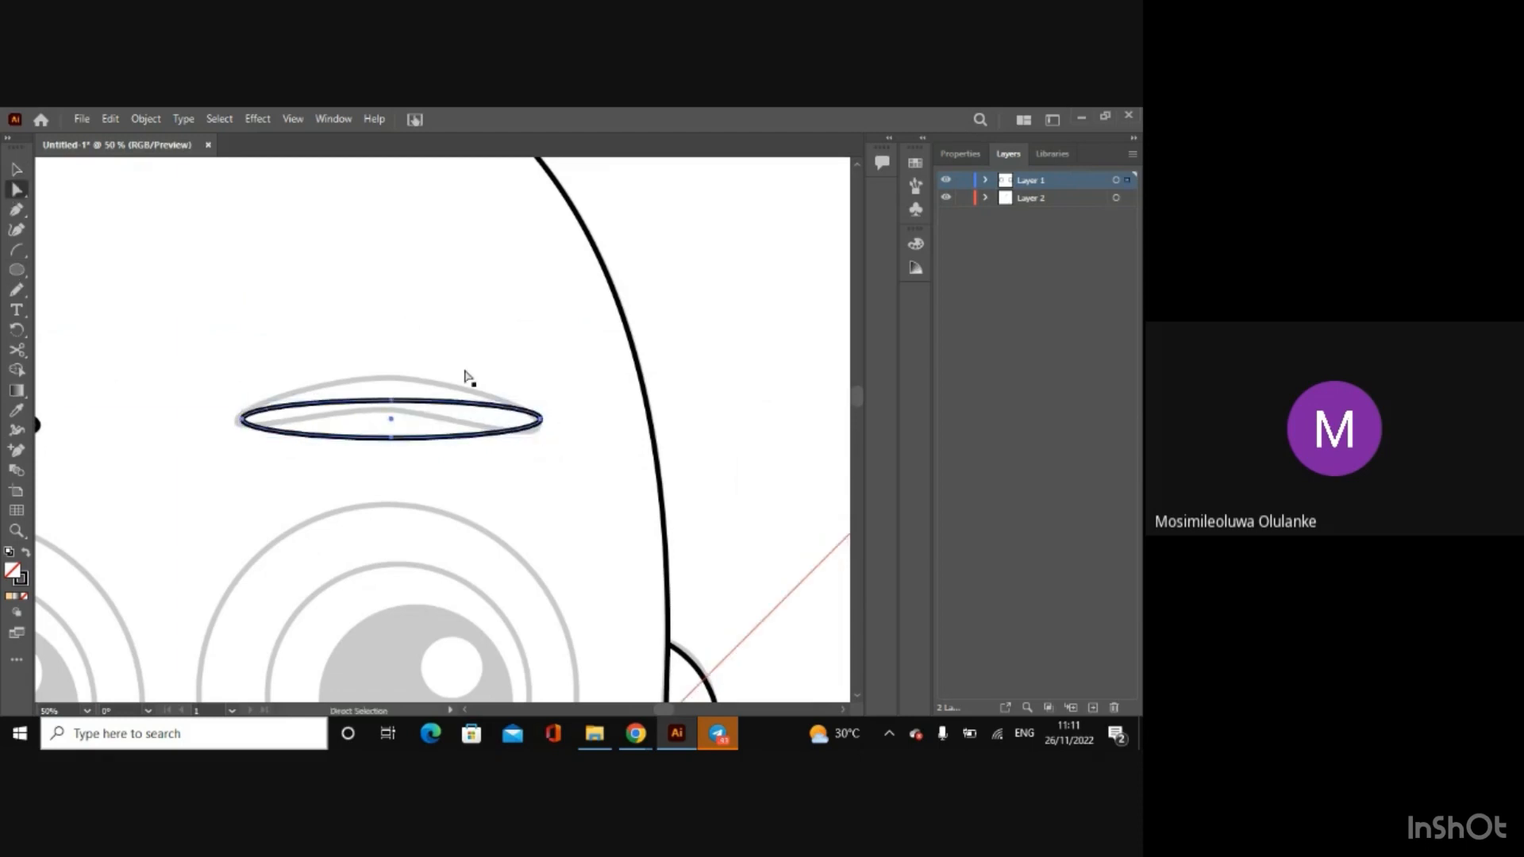
drag(394, 403, 390, 377)
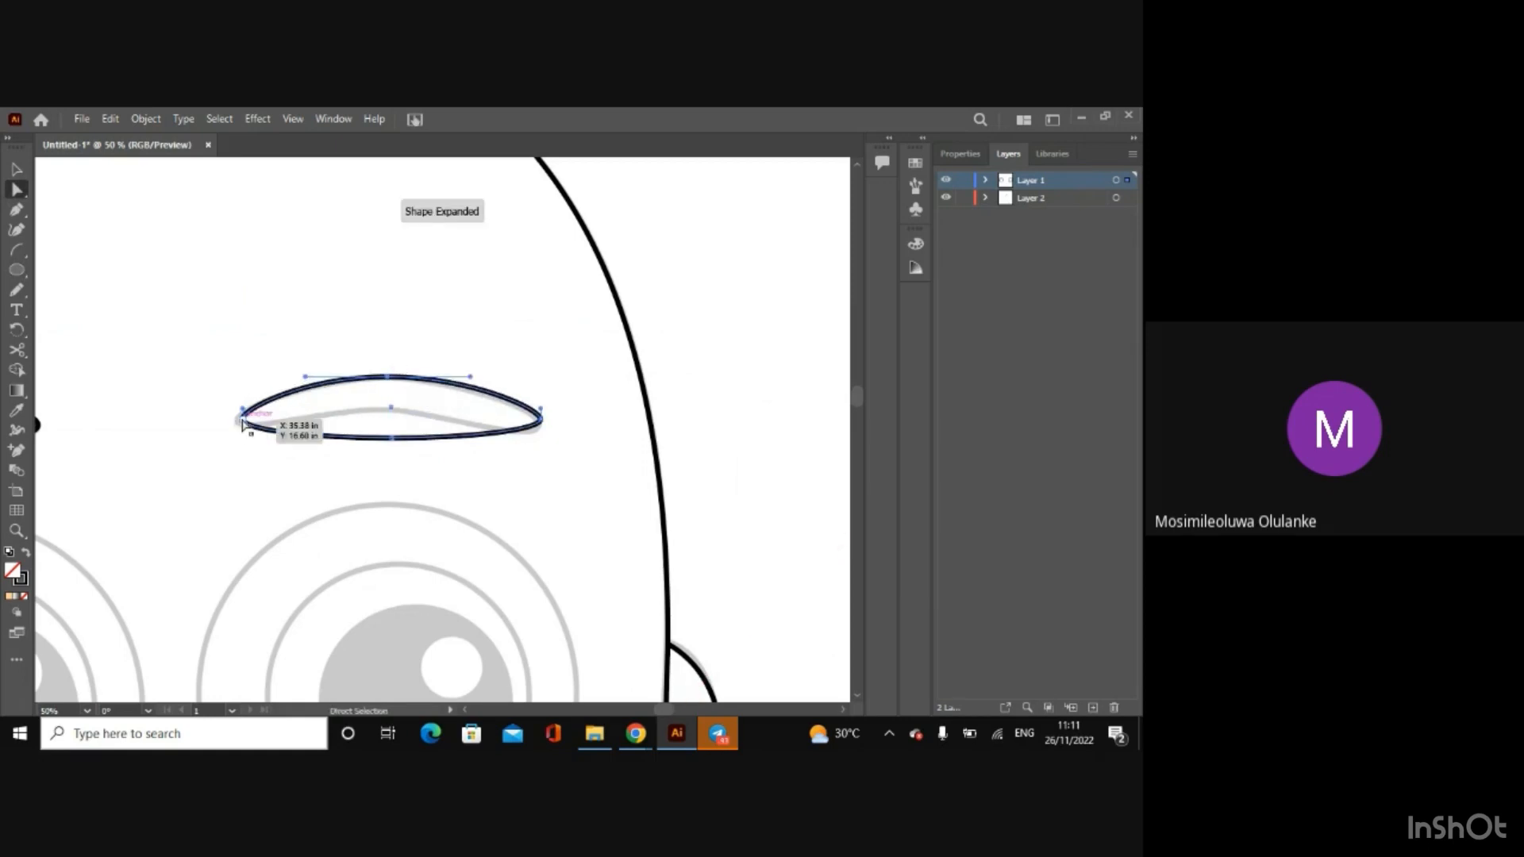
drag(243, 420, 236, 419)
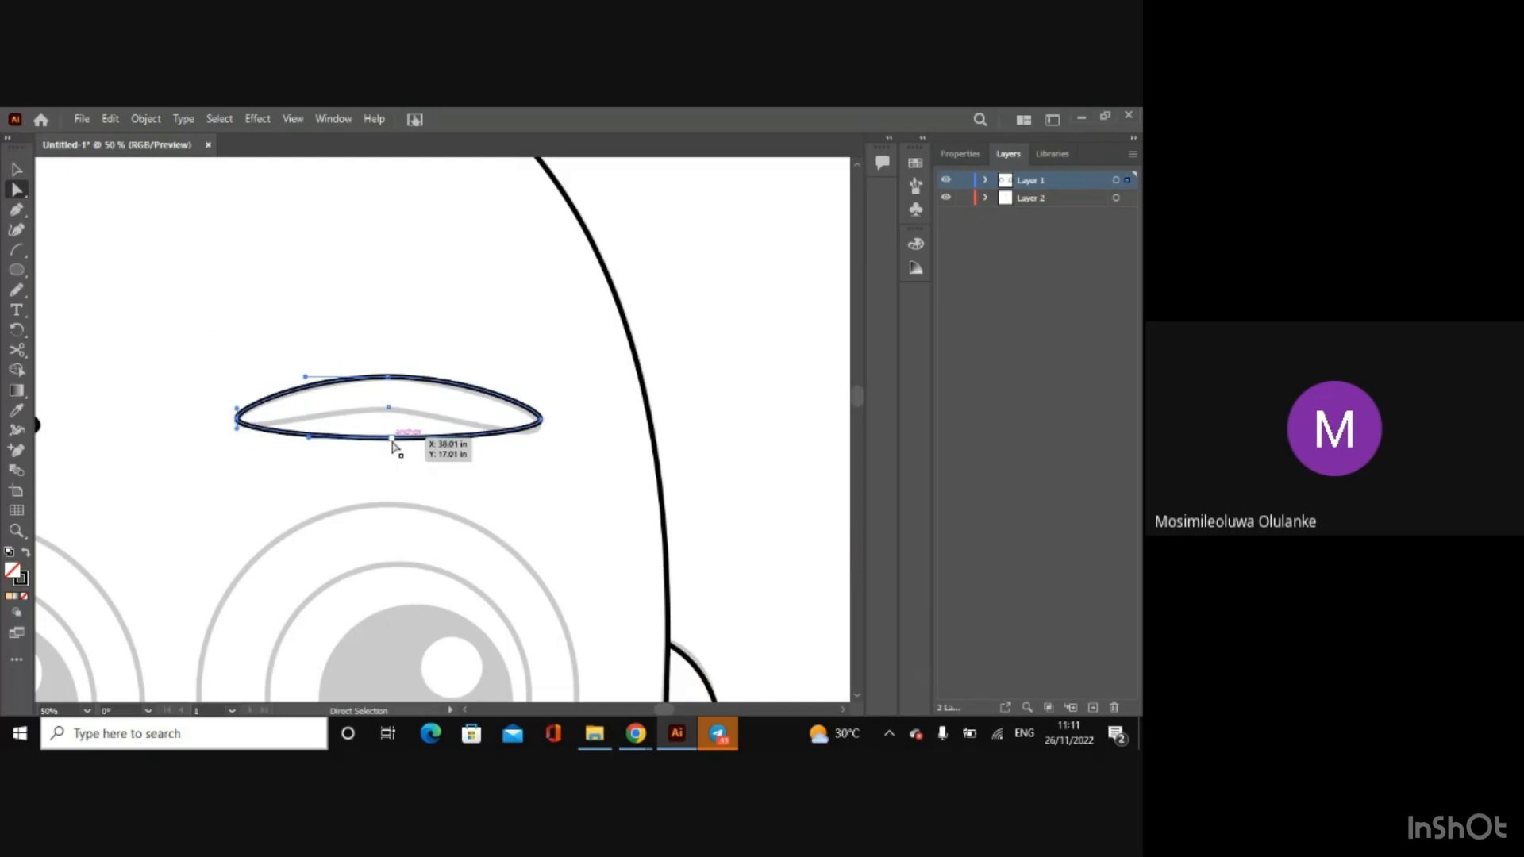
drag(392, 437, 382, 414)
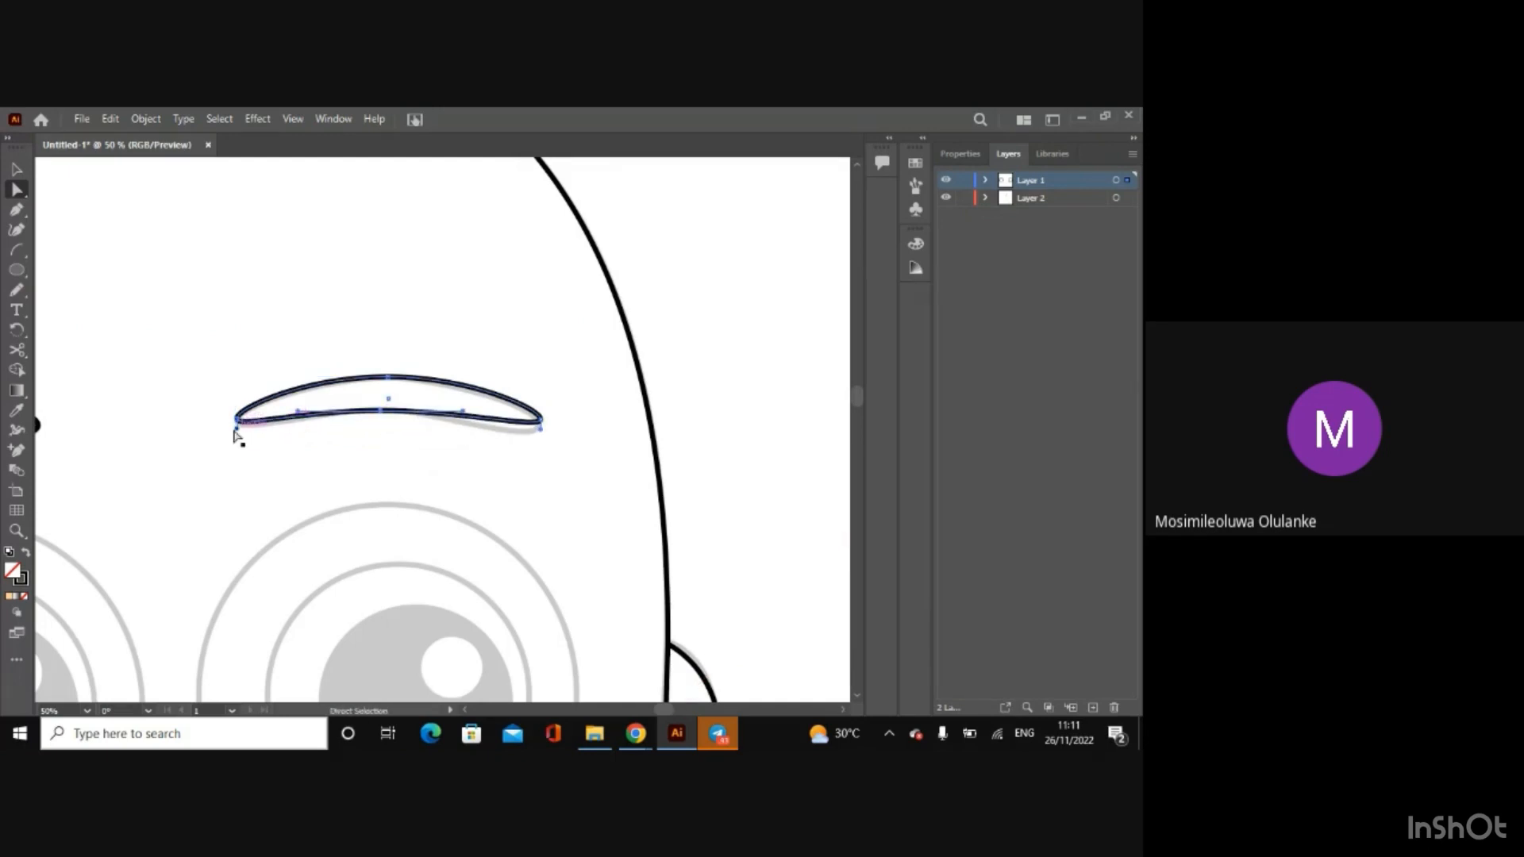
drag(237, 429, 236, 437)
drag(540, 429, 538, 449)
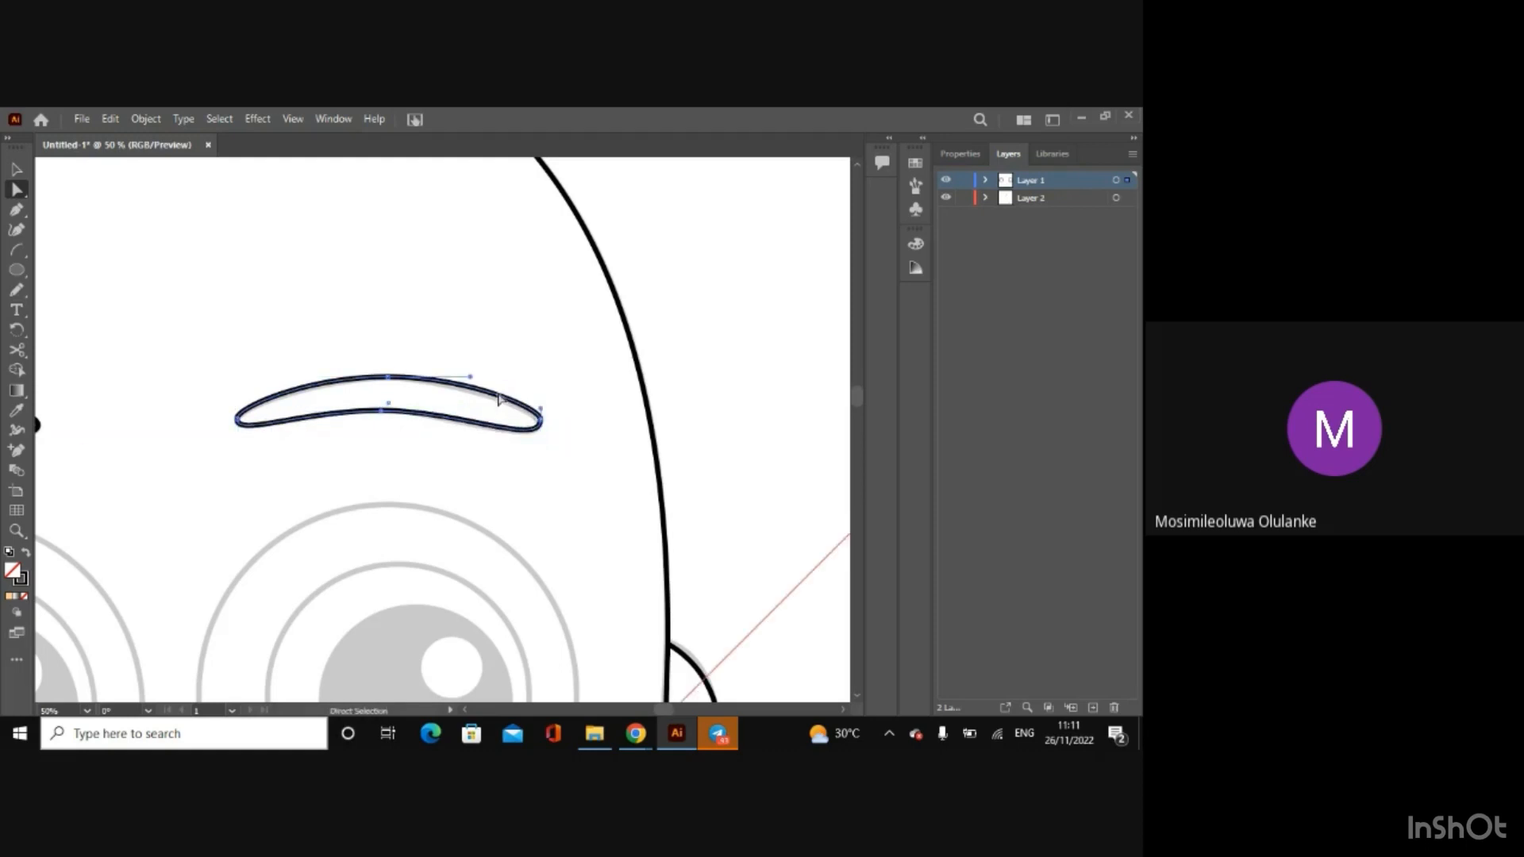
Step: Try to adjust the top anchor's outer-side handle to fit the upper edge, and undo the accidental shift of the sketch
click(472, 385)
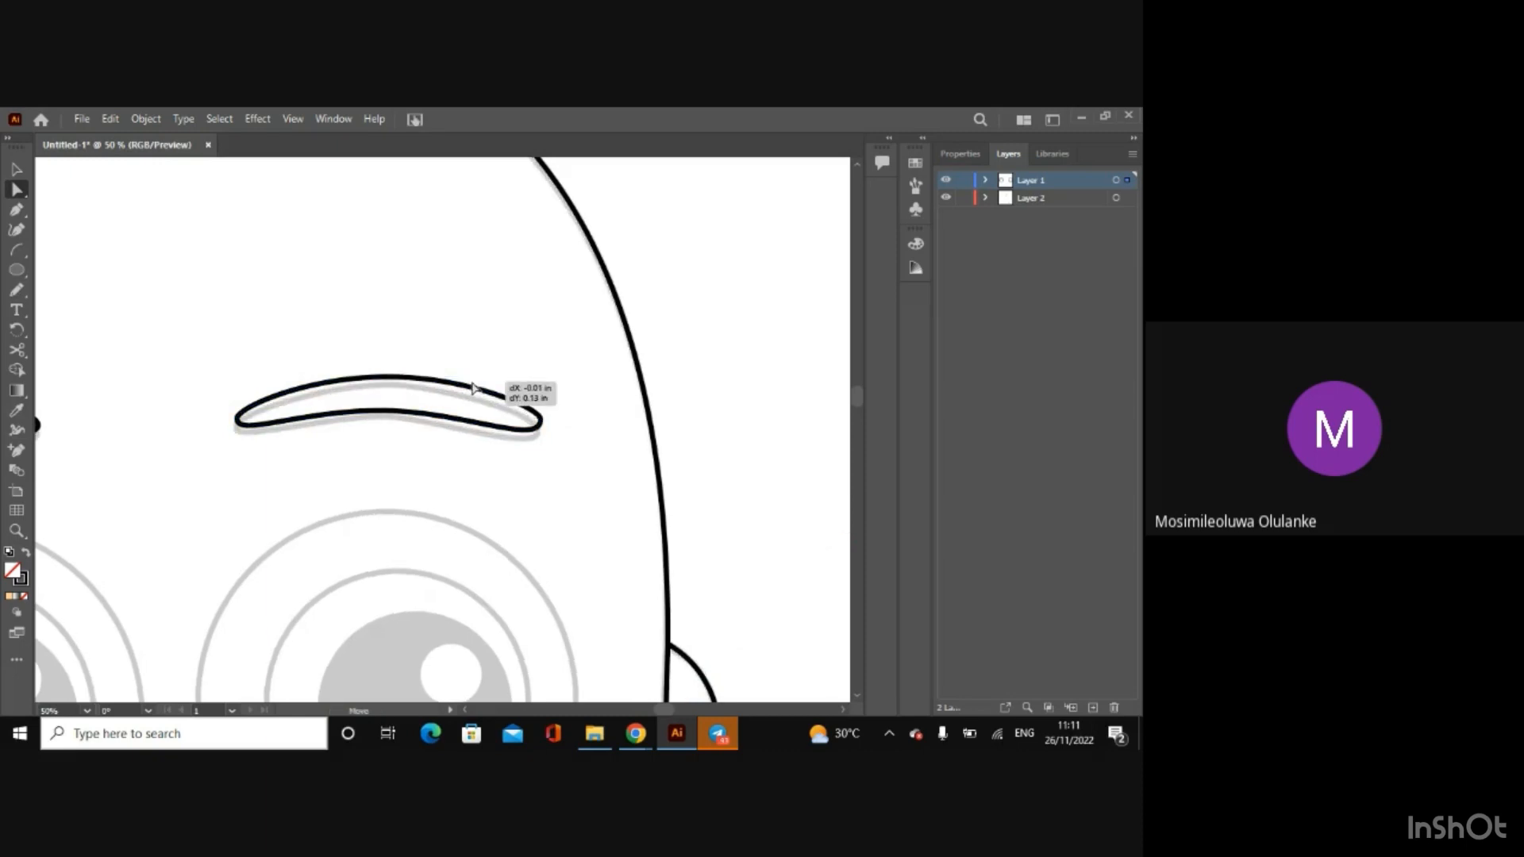
click(470, 386)
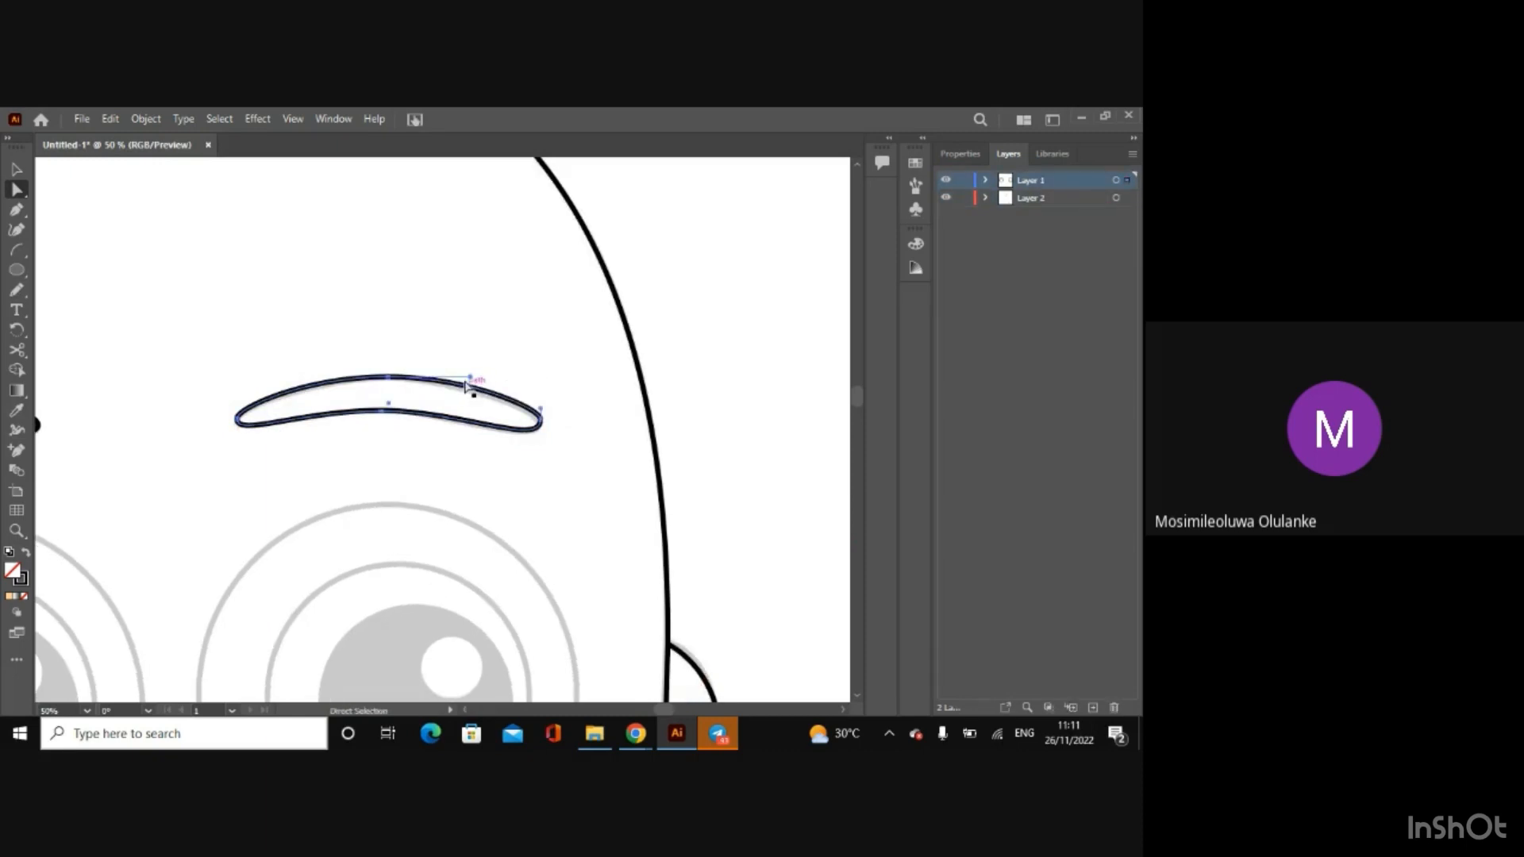
mouse_move(469, 377)
mouse_down()
mouse_move(473, 390)
mouse_move(470, 376)
mouse_up()
Step: Lower the right eyebrow's outer tip anchor slightly onto the sketch, and deselect the finished eyebrow
key(ctrl+equal)
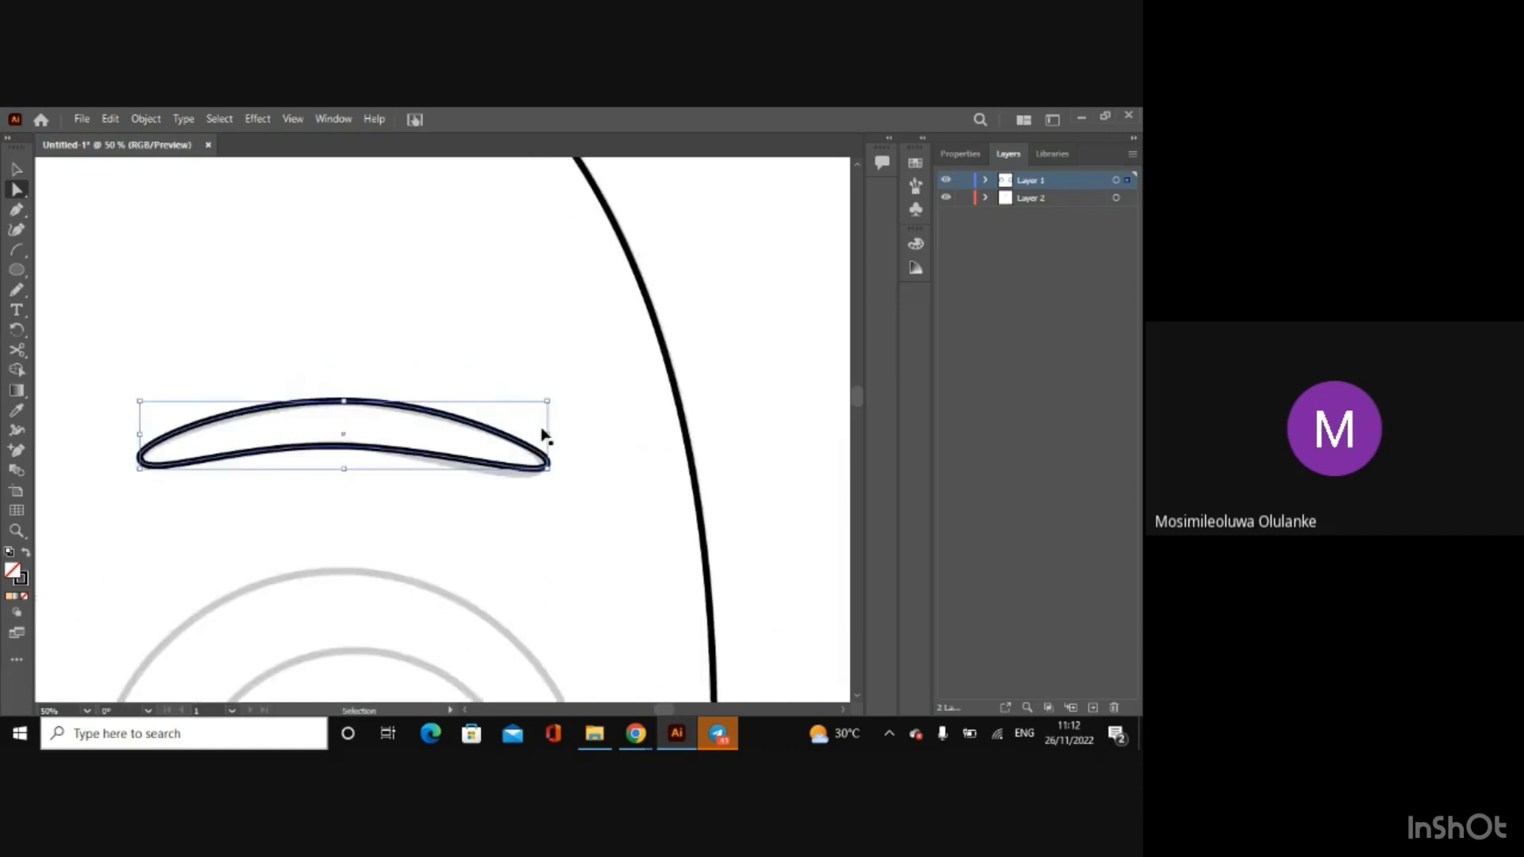
key(ctrl+equal)
key(ctrl+equal)
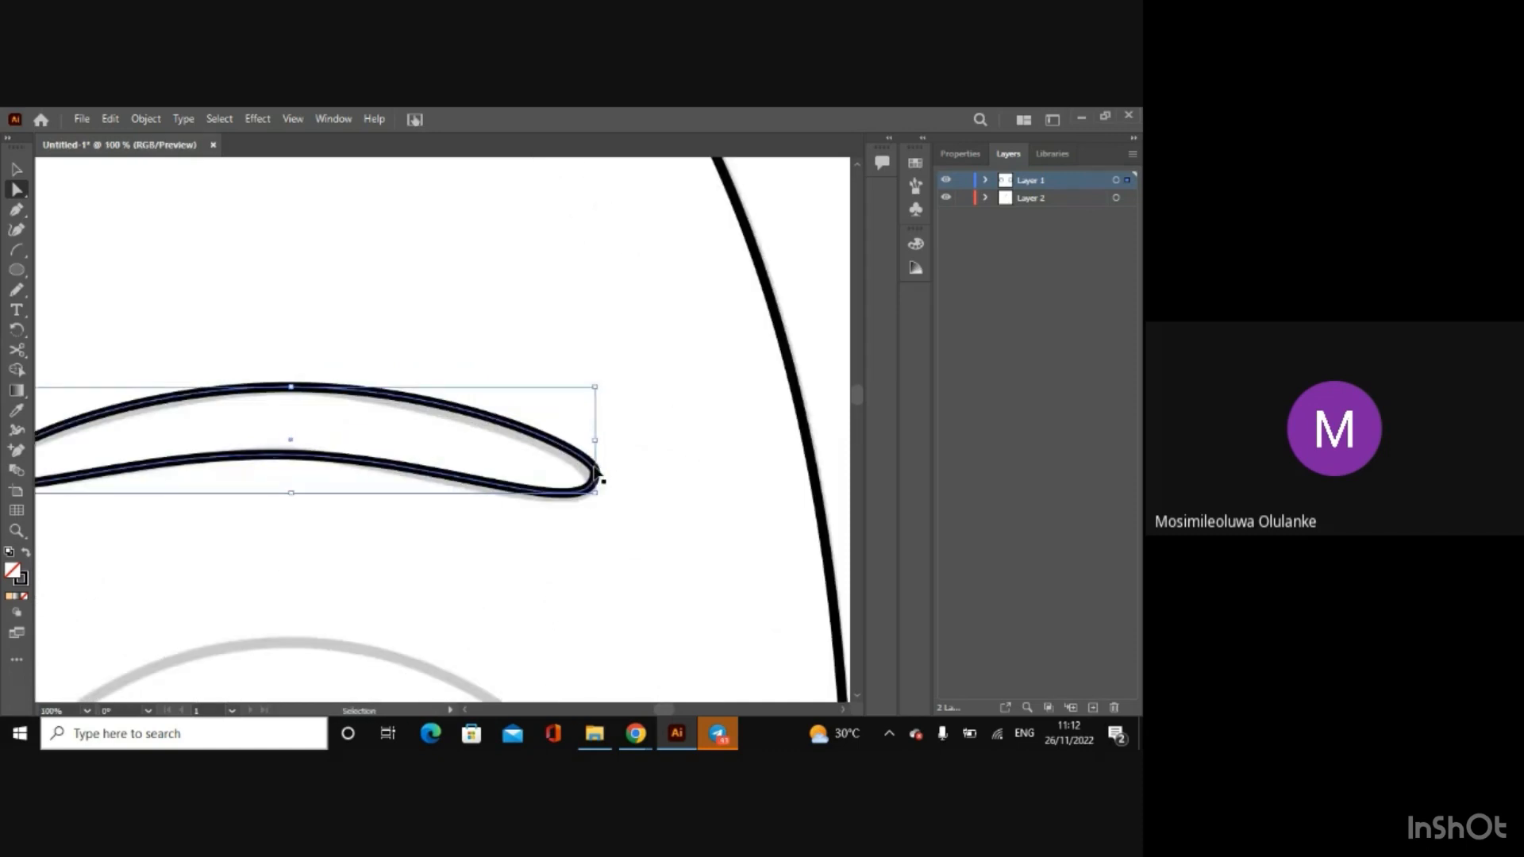
click(594, 472)
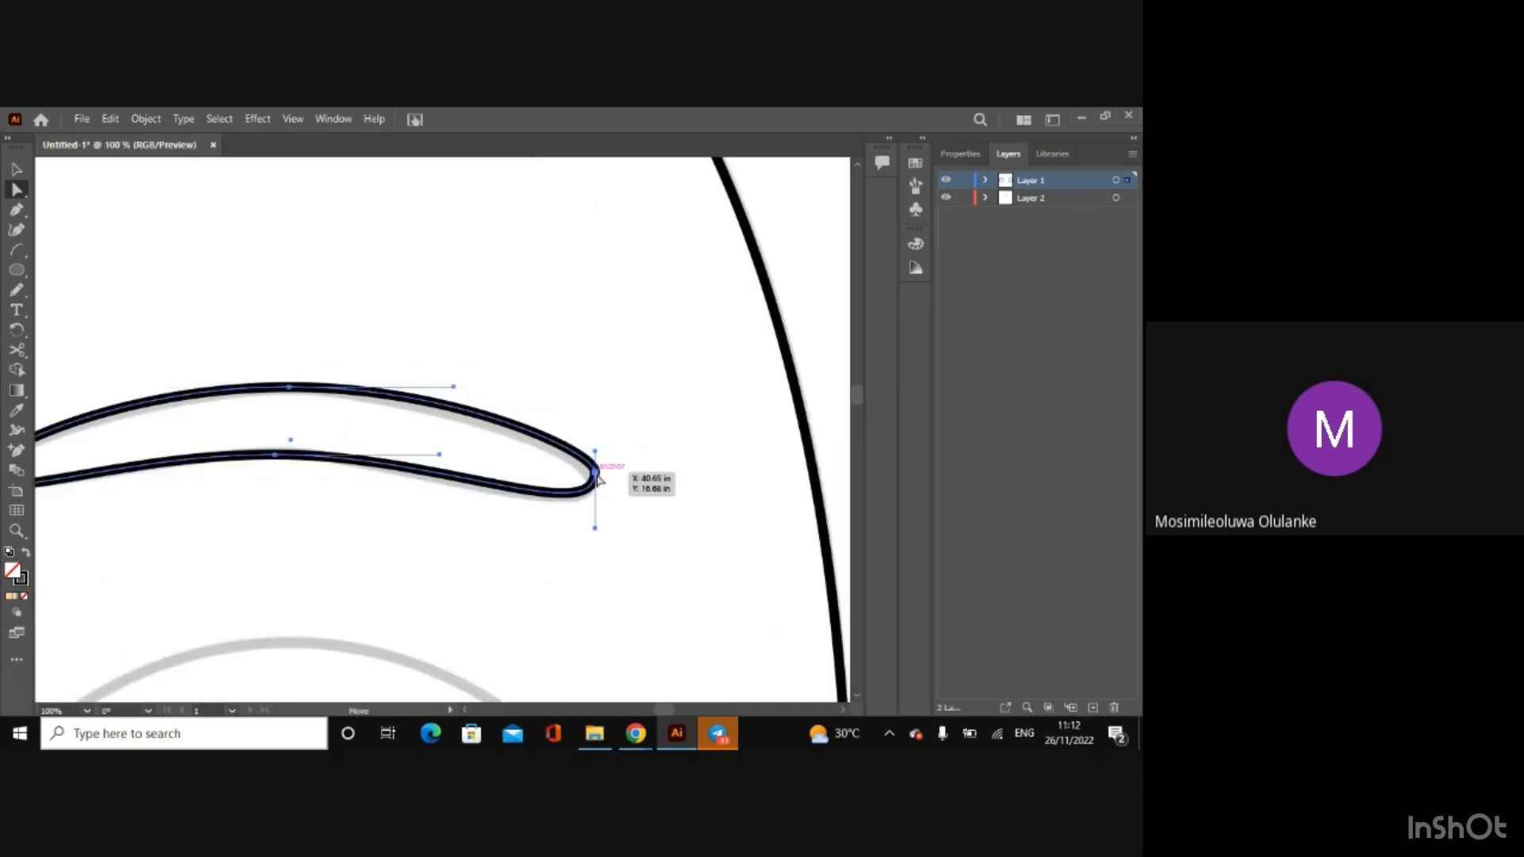
drag(597, 477, 596, 486)
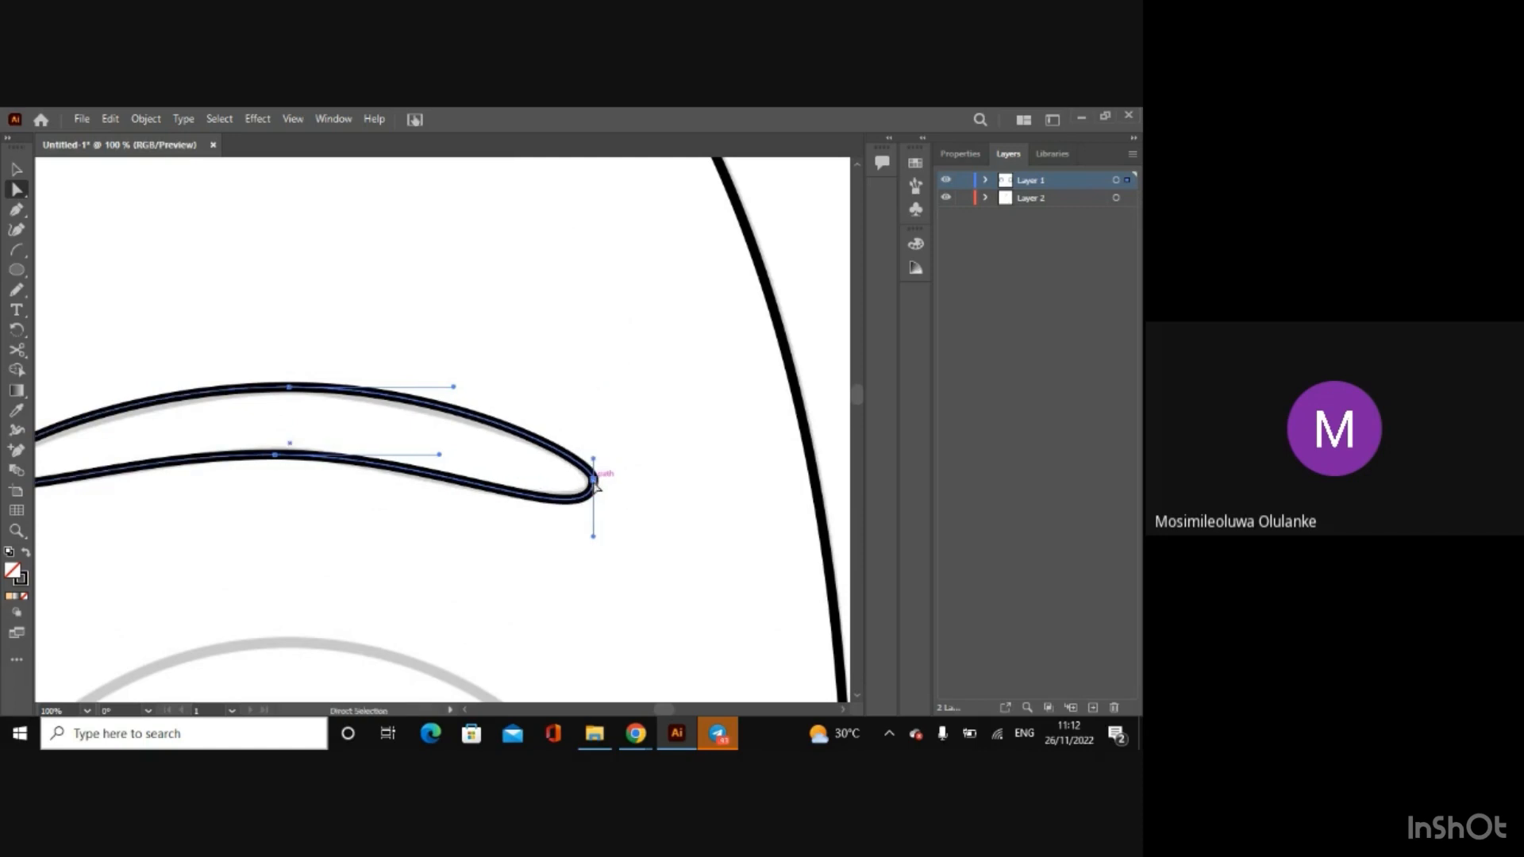
key(ctrl+minus)
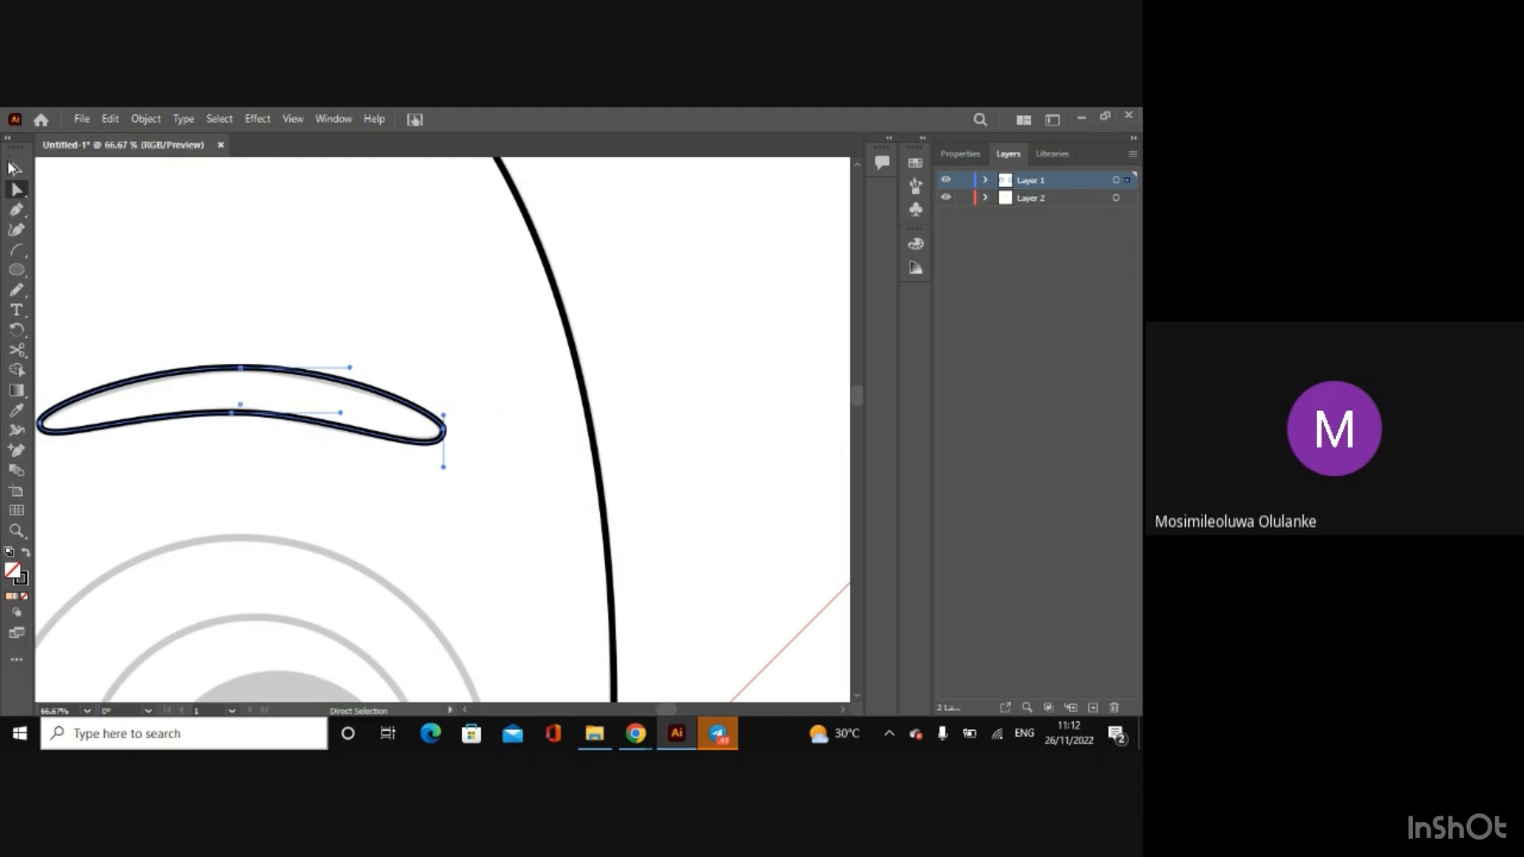
click(14, 172)
key(ctrl+minus)
key(ctrl+minus)
key(ctrl+minus)
key(ctrl+minus)
key(ctrl+minus)
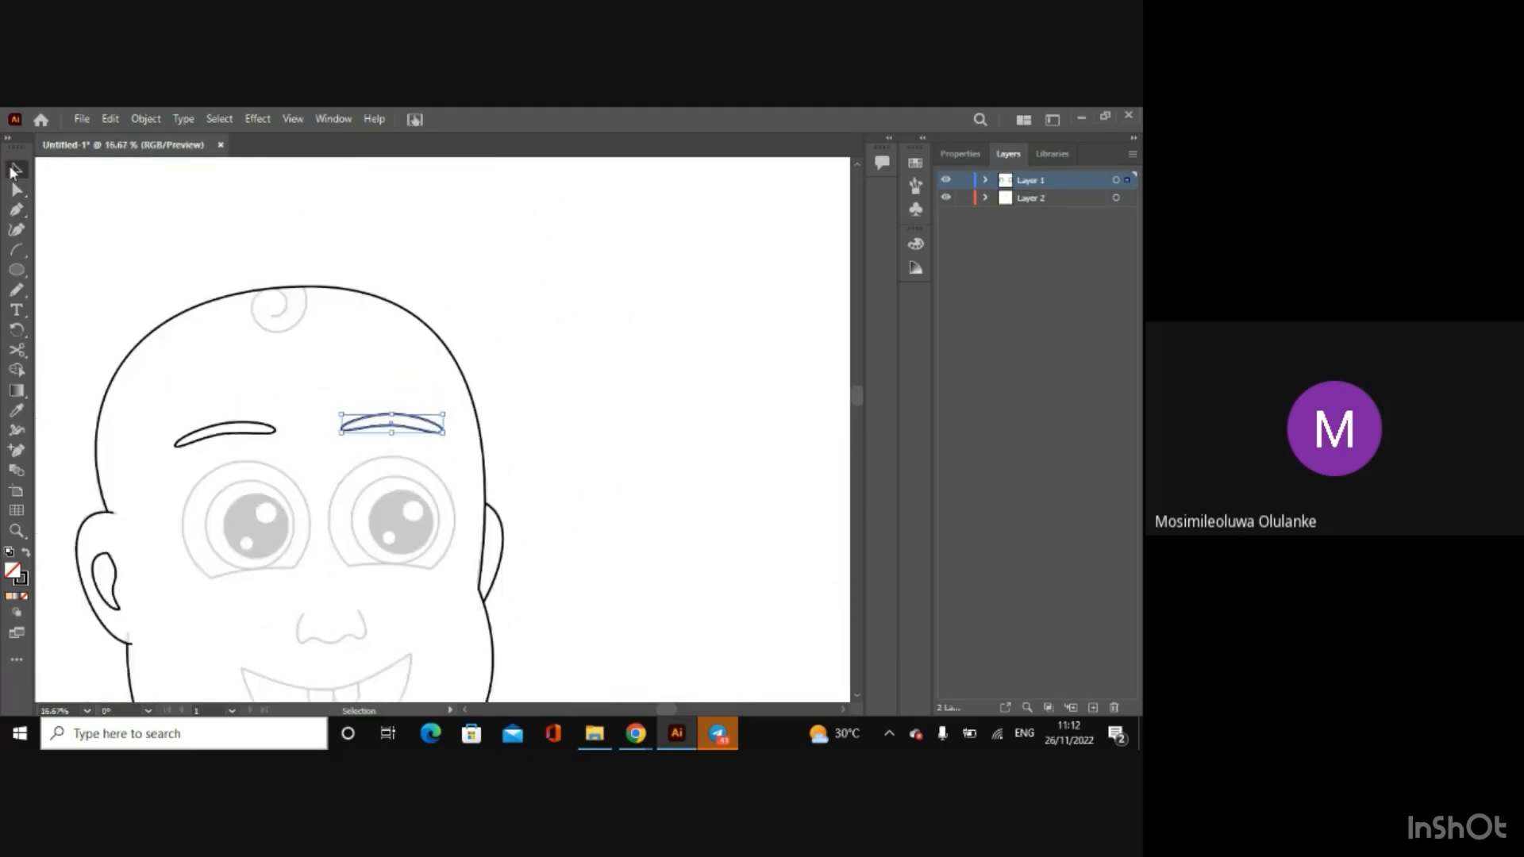
click(819, 546)
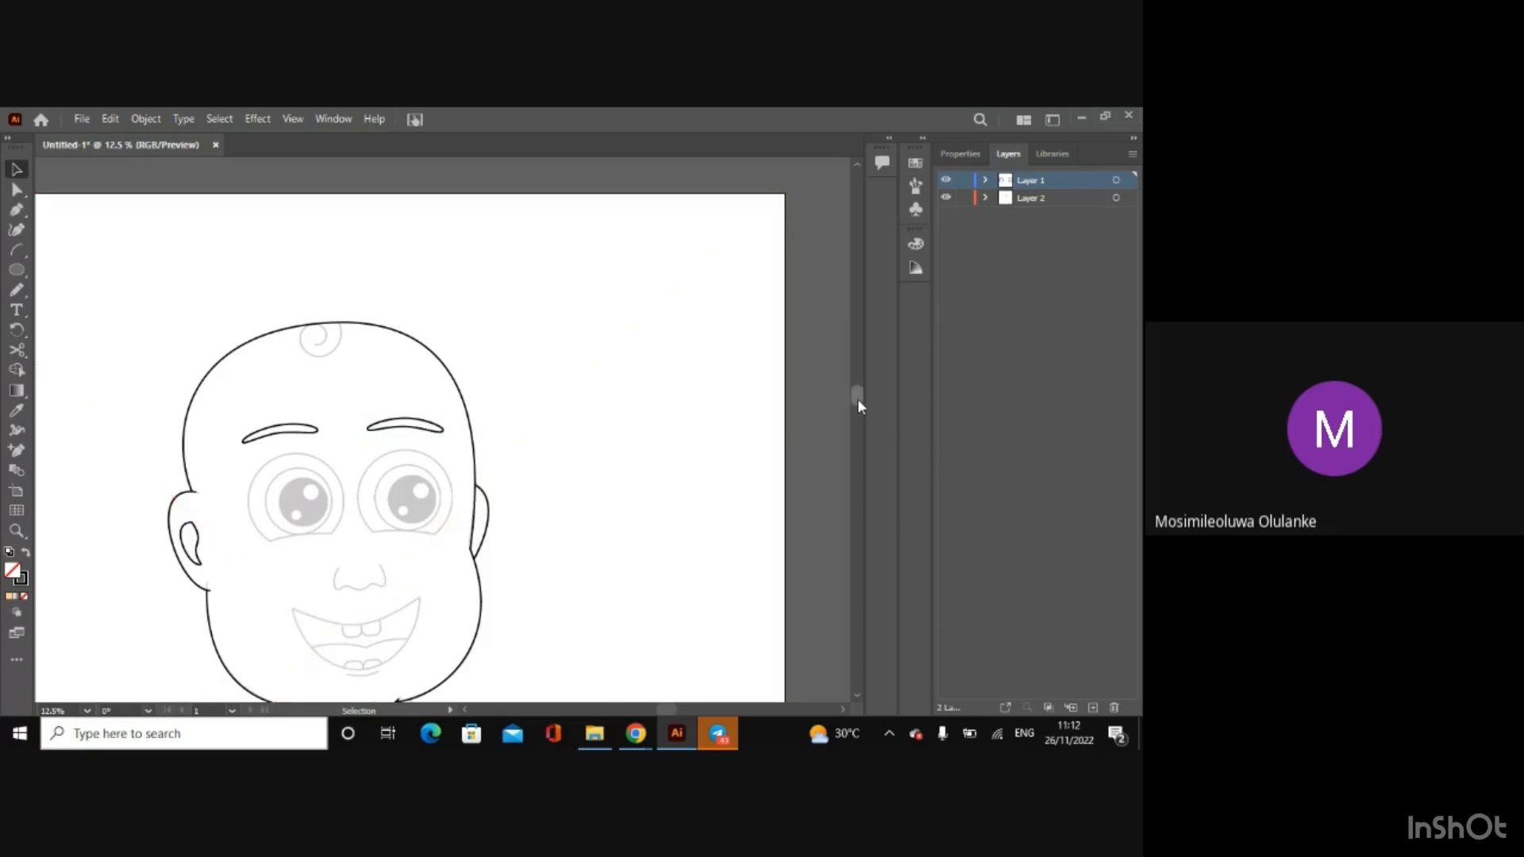
Step: Draw an arc over the nose's left side and bend it around the left nostril using its end anchors and handles
drag(858, 400, 858, 419)
key(ctrl+plus)
key(ctrl+plus)
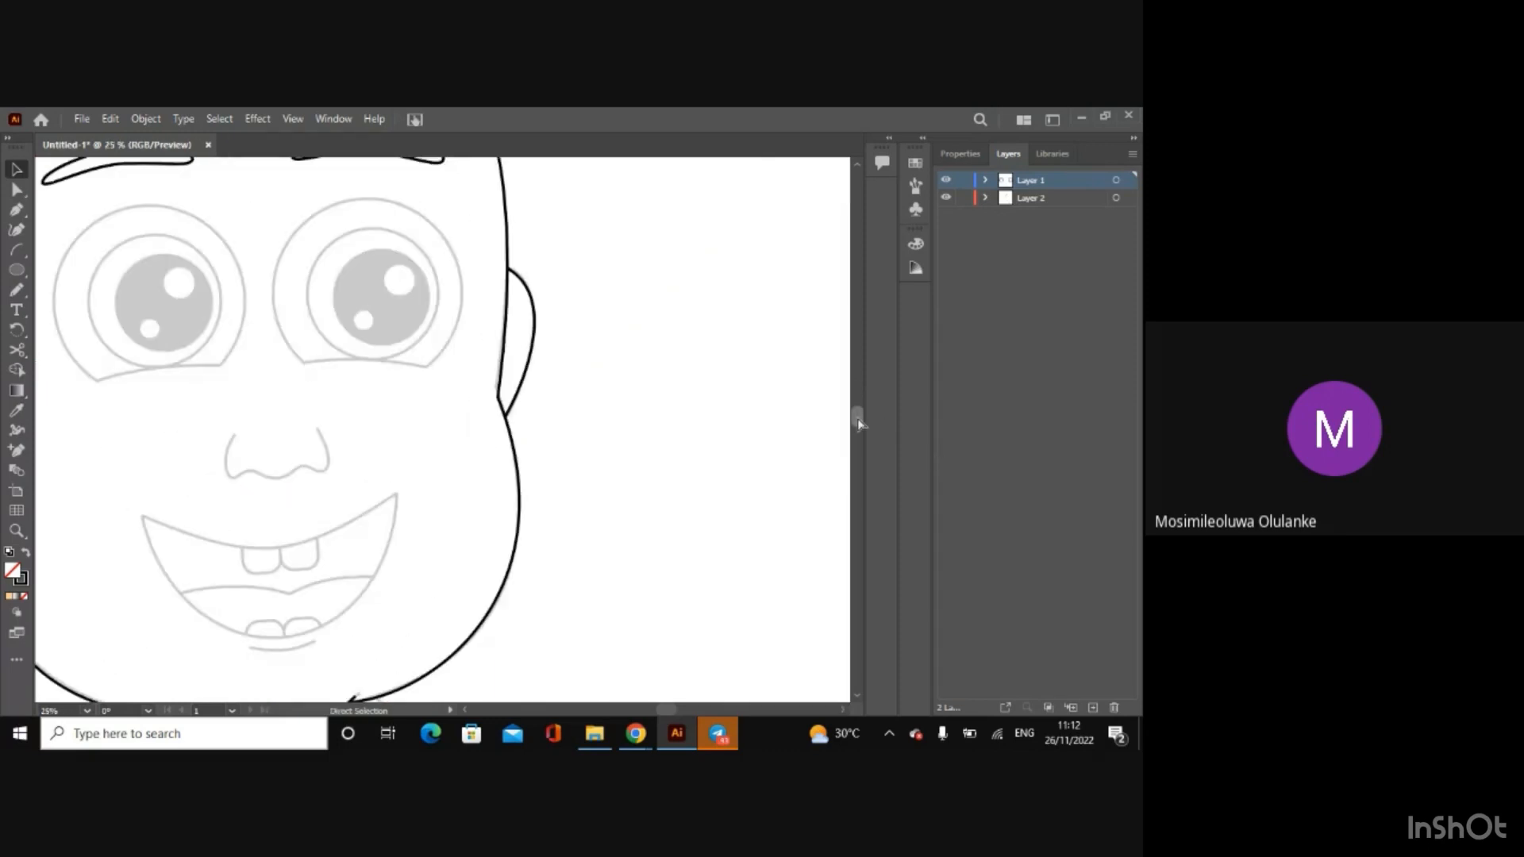
key(ctrl+plus)
drag(667, 715, 658, 713)
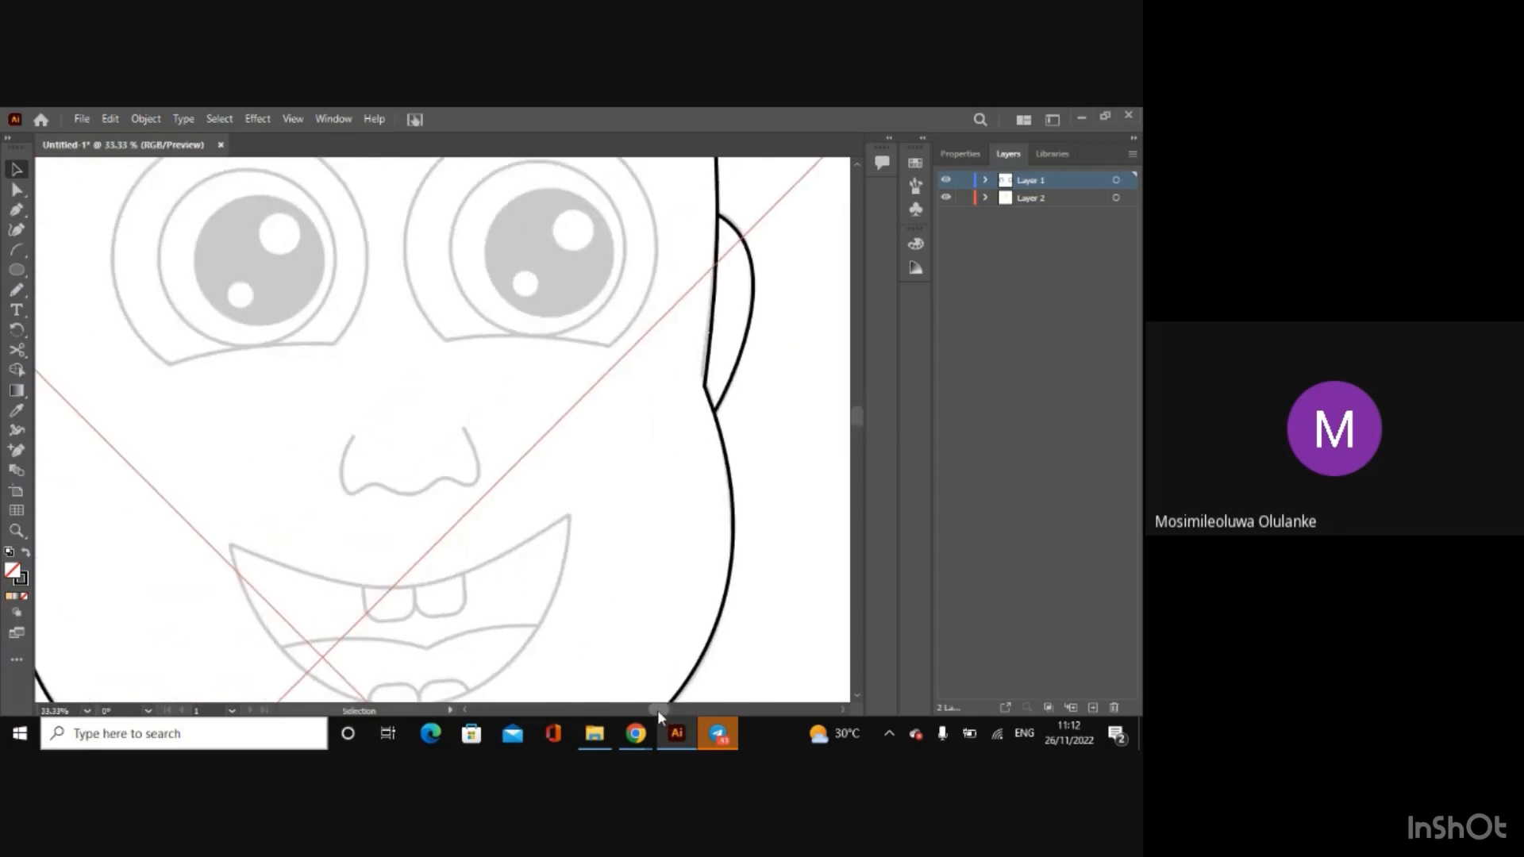
click(16, 249)
drag(353, 437, 345, 501)
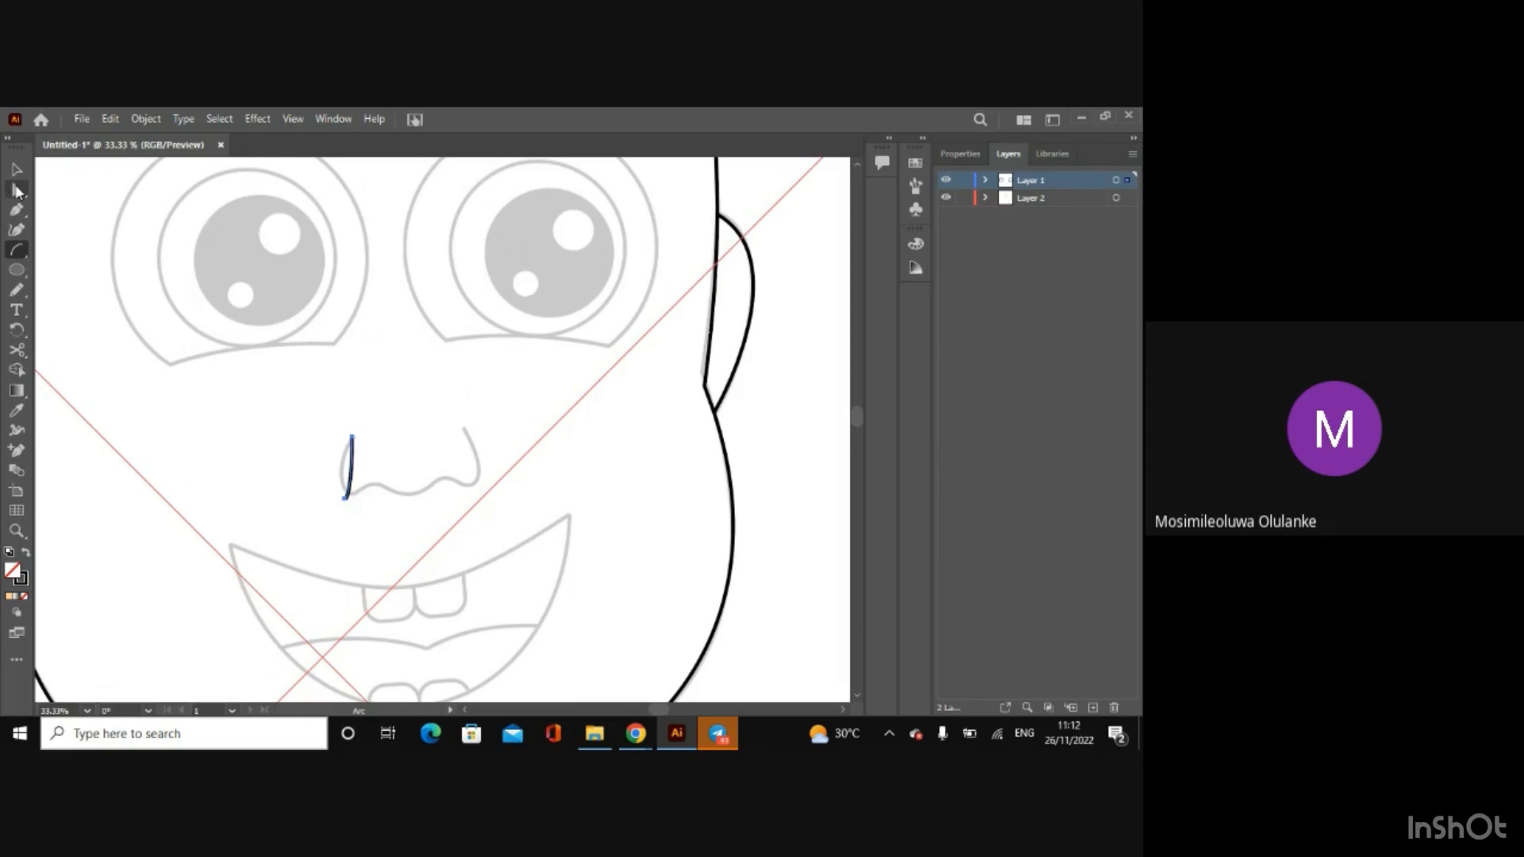
click(16, 191)
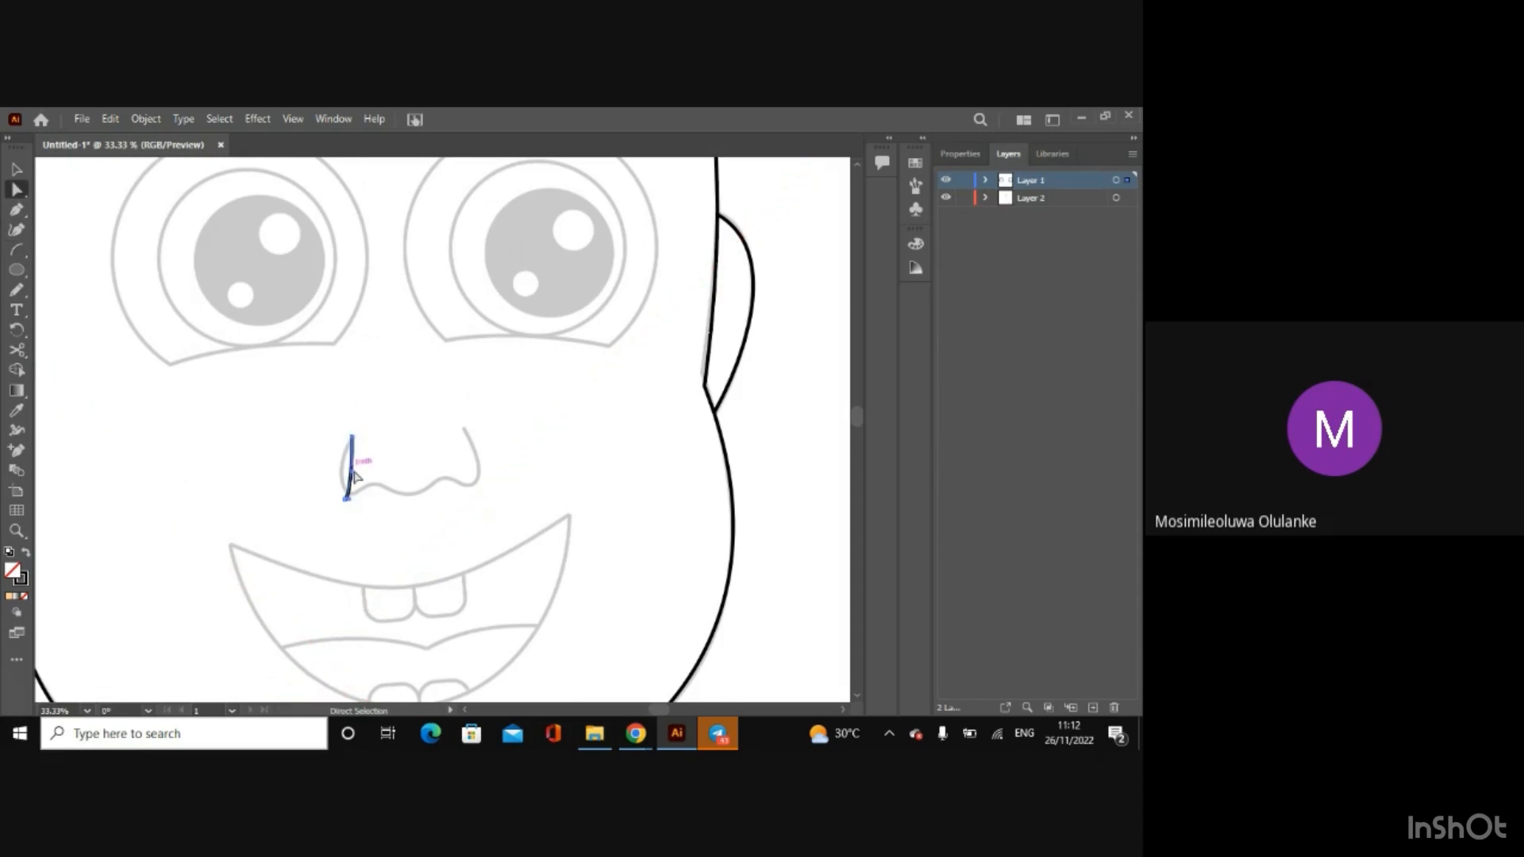
drag(351, 473, 340, 518)
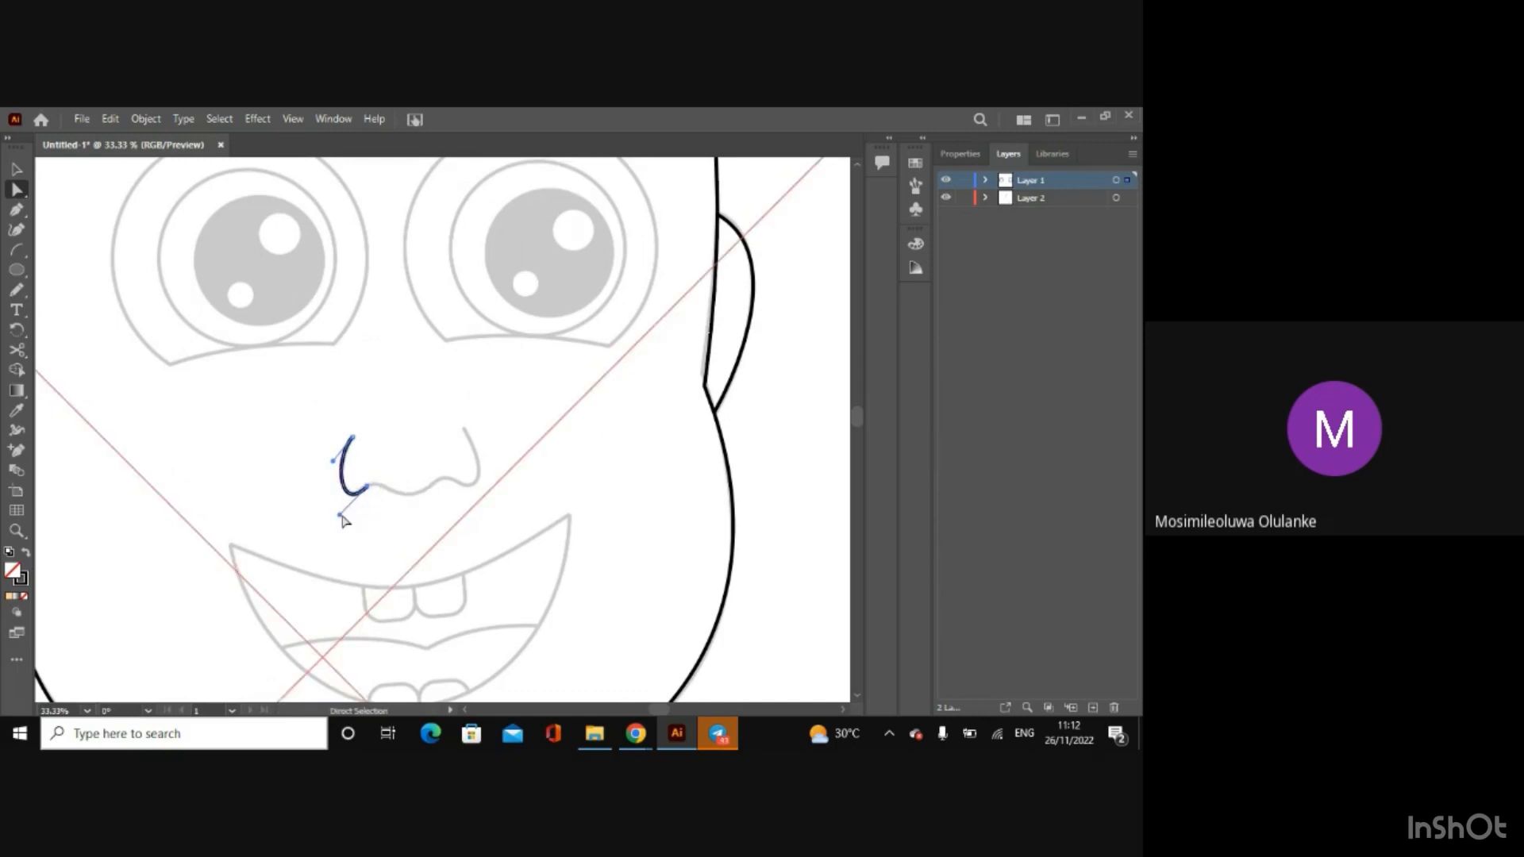
Step: Fine-tune the left nostril arc's end anchors and lower handle so the curve sits exactly on the sketch
scroll(340, 521, up, 2)
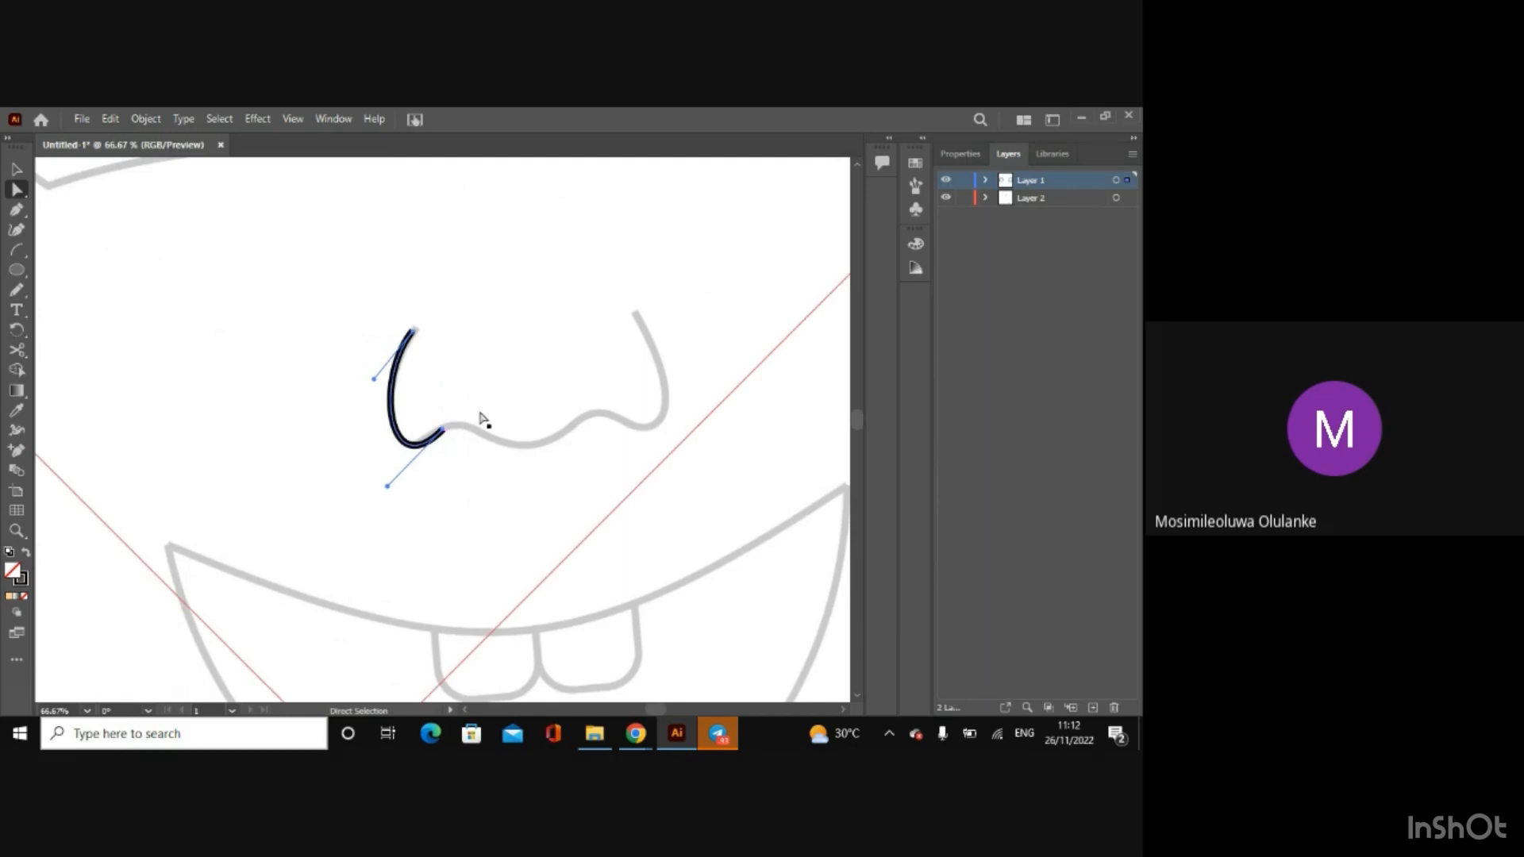
drag(441, 437, 436, 433)
drag(375, 490, 387, 482)
click(387, 486)
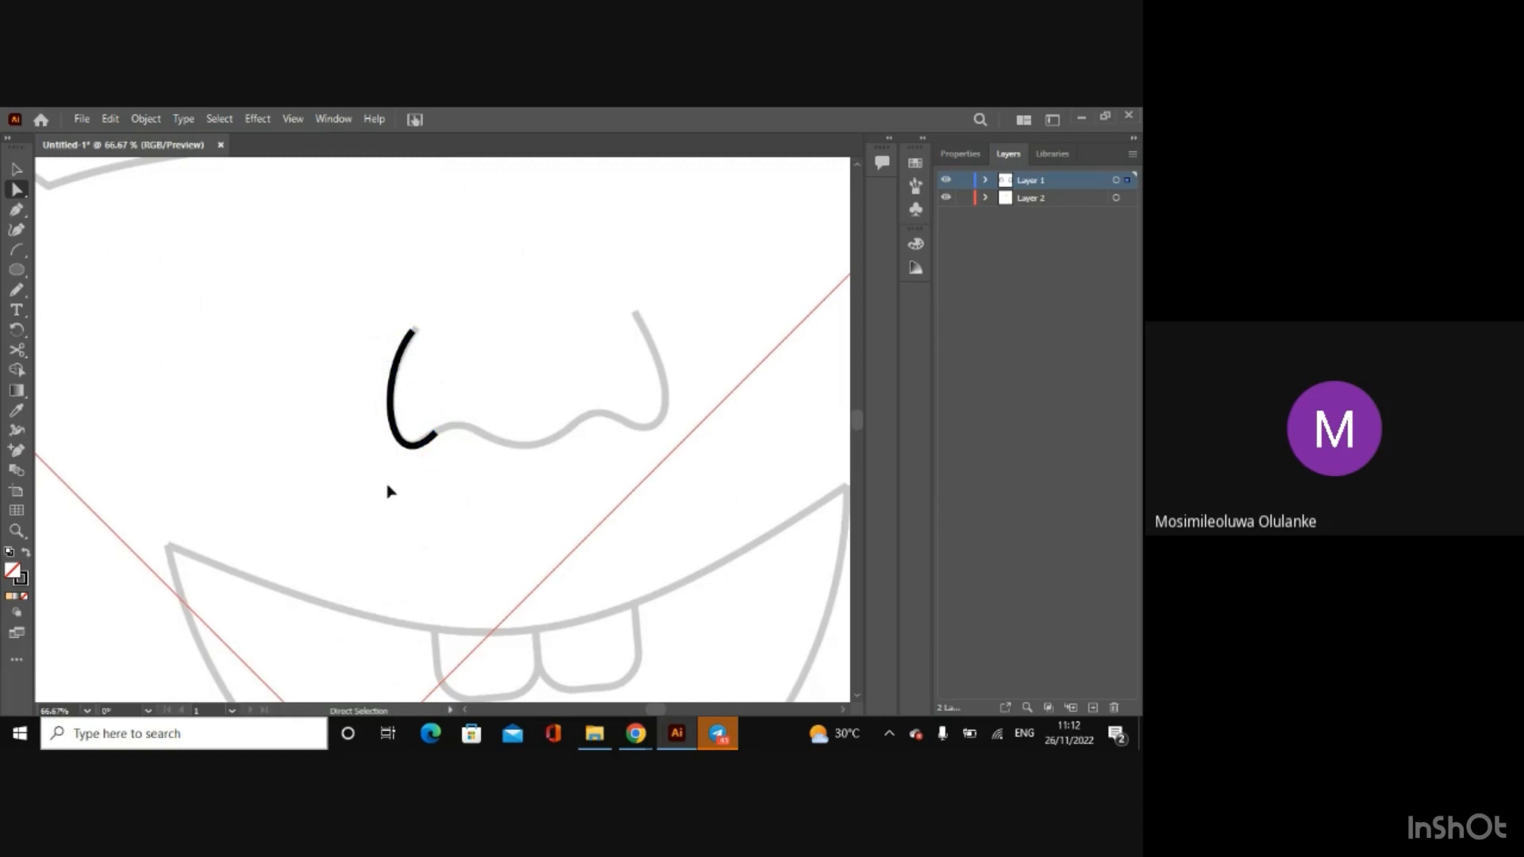
click(433, 436)
drag(387, 483, 390, 478)
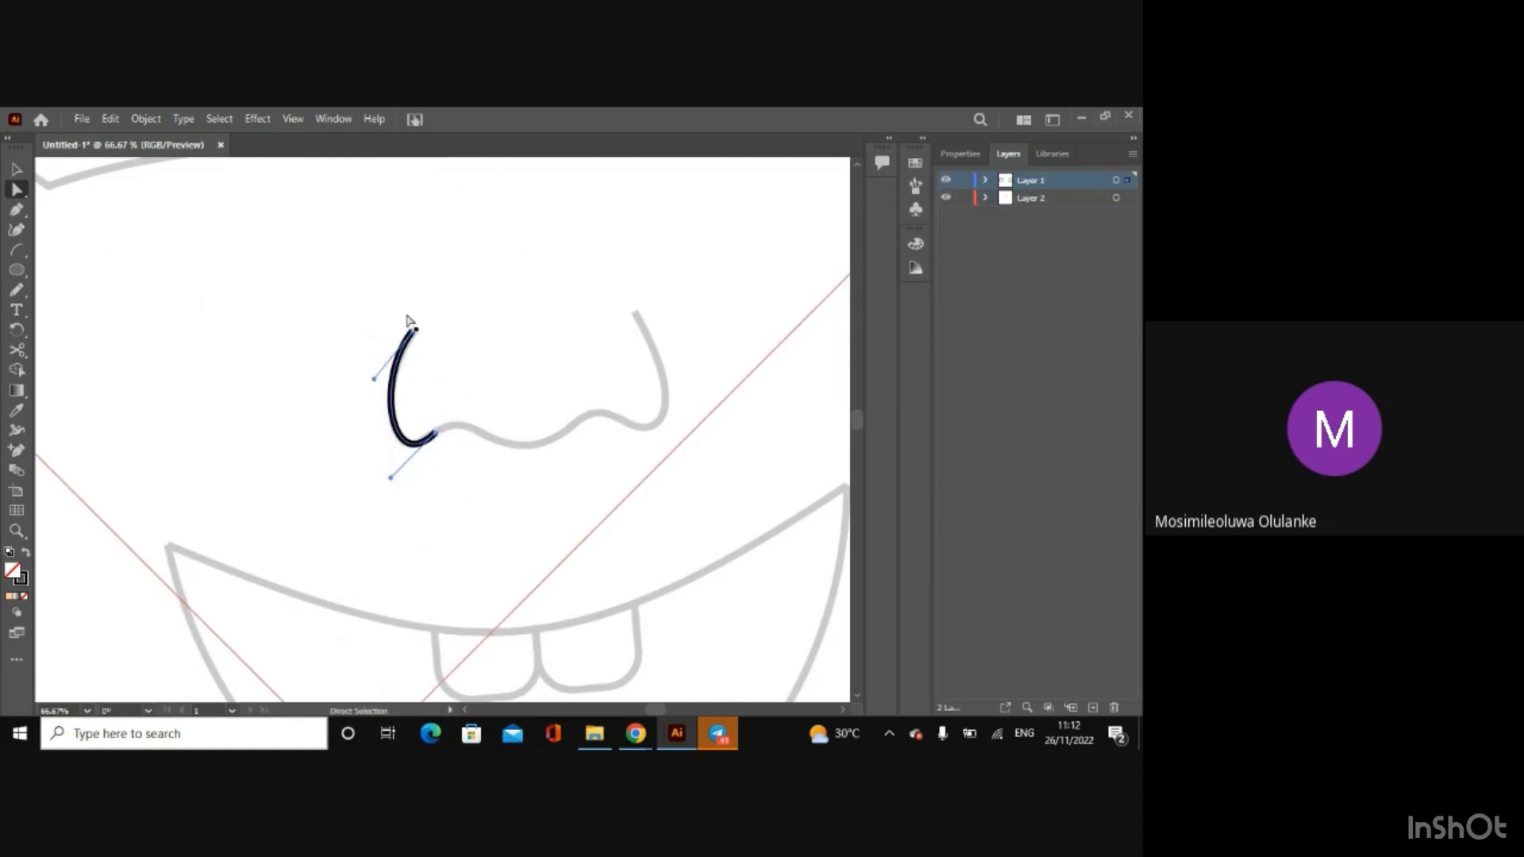
drag(413, 331, 415, 327)
drag(391, 474, 386, 487)
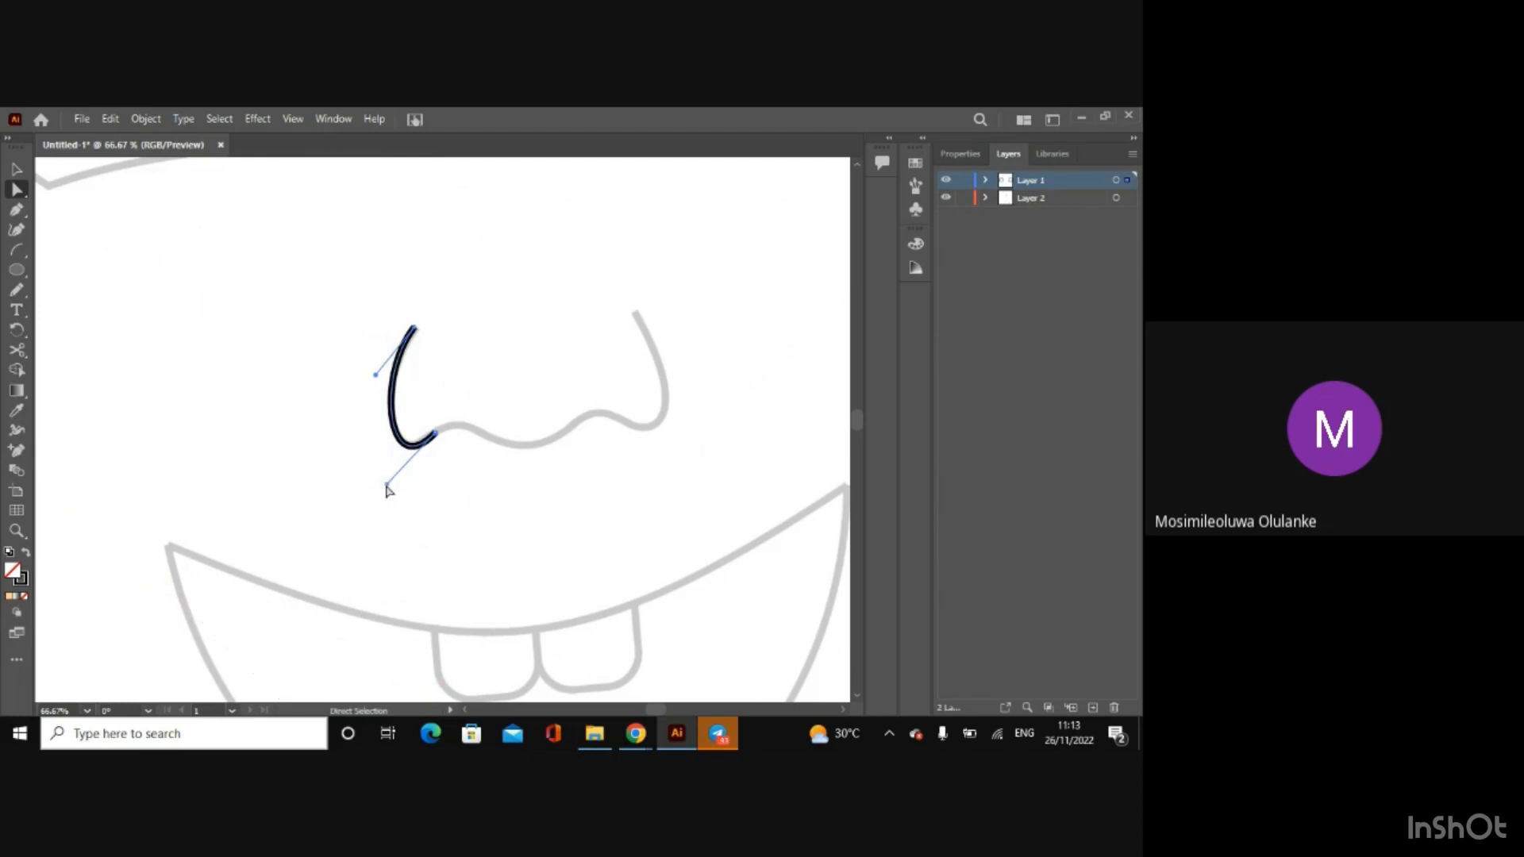
Step: Draw three short arcs along the nose's lower edge and a longer one down its right side
click(16, 249)
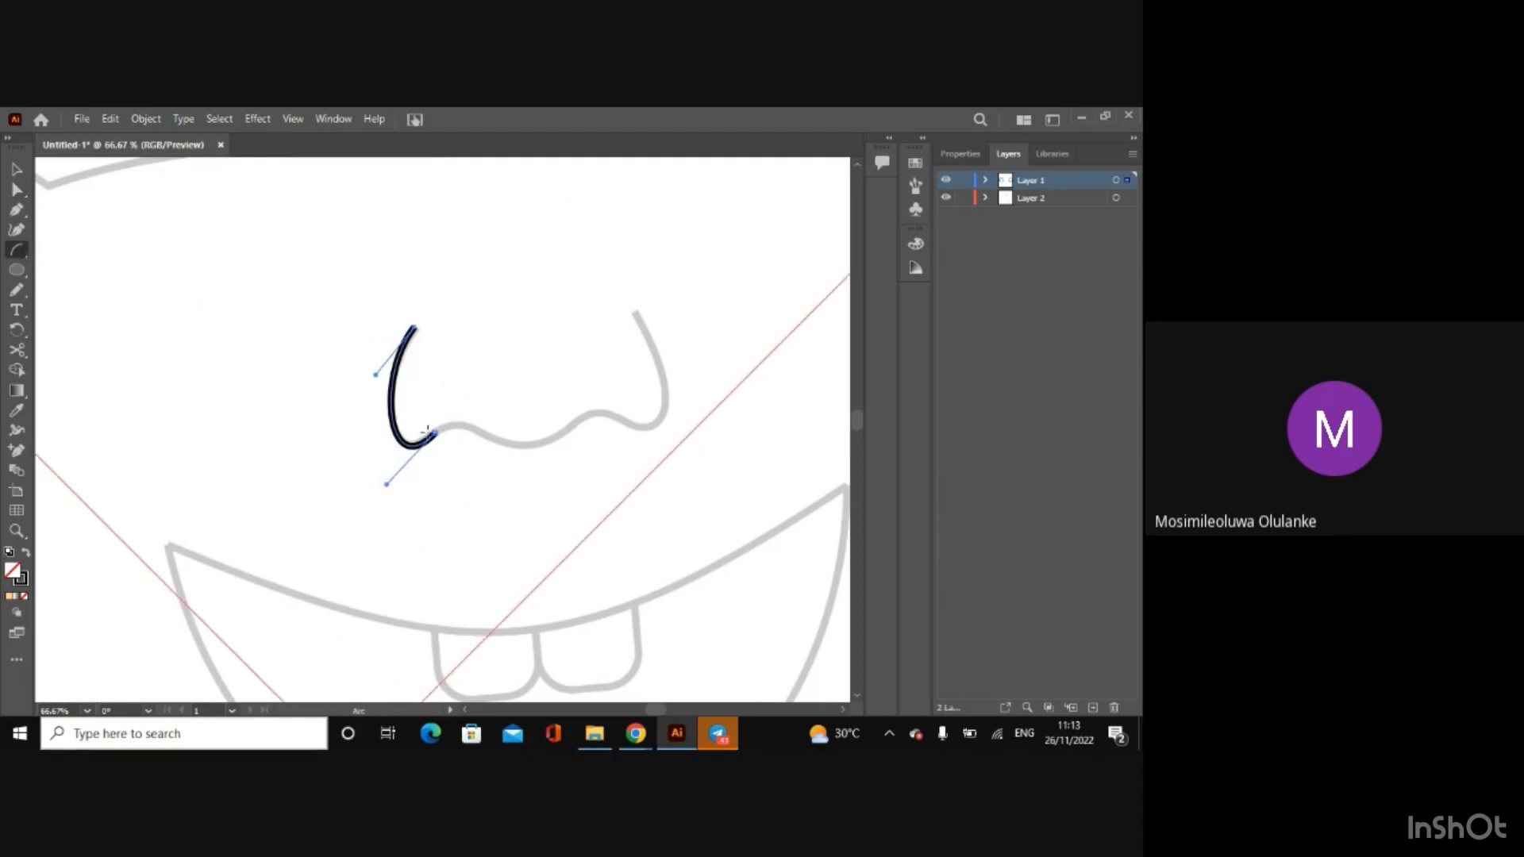
drag(429, 432, 641, 415)
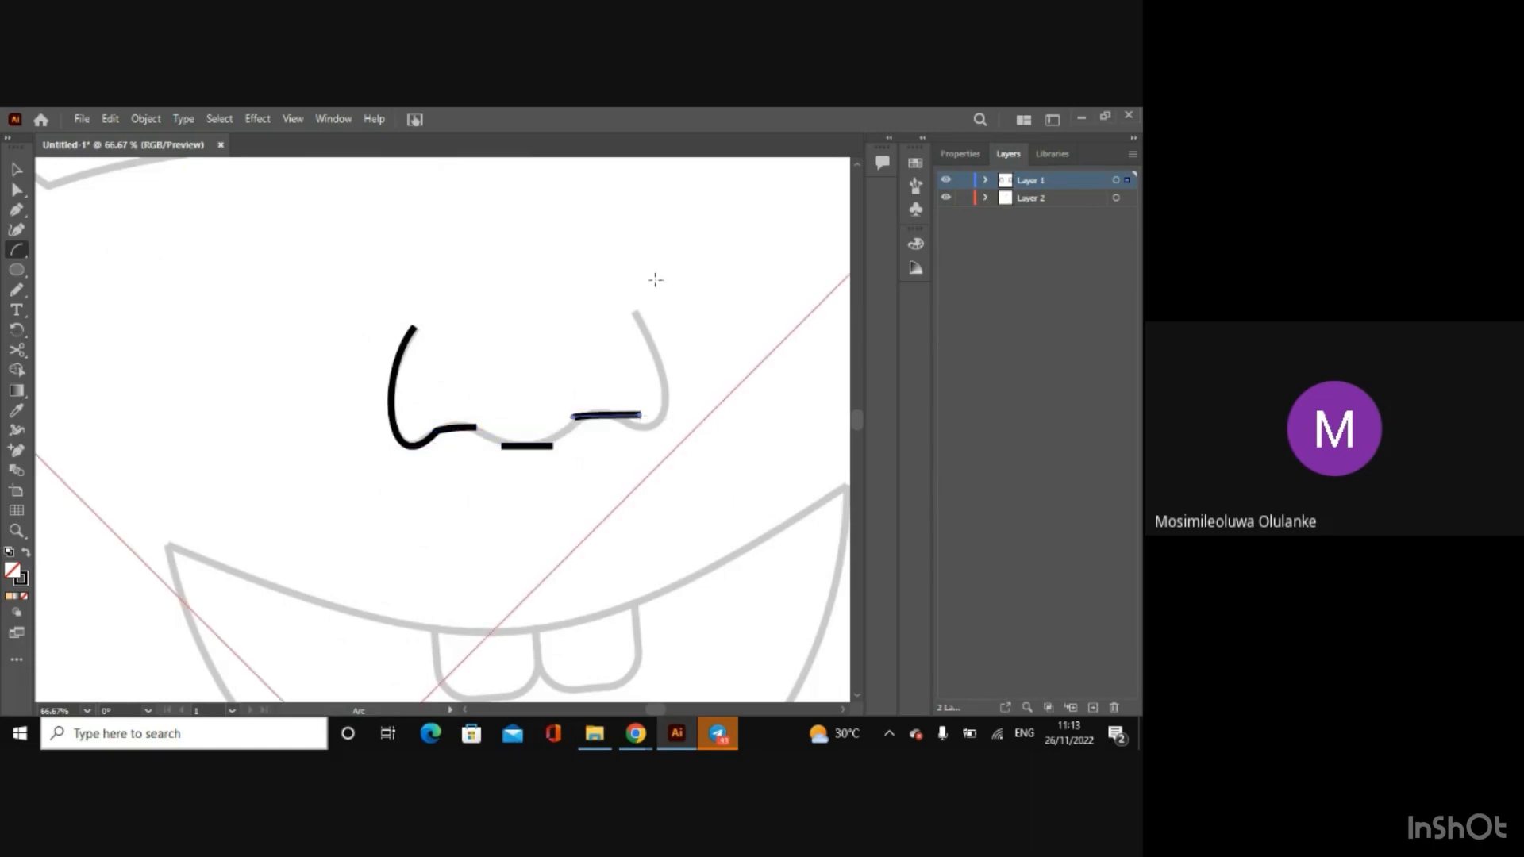
drag(640, 299, 644, 429)
Step: Reshape the right-side nose arc by moving its end anchors and bending its lower handle around the right nostril
click(16, 190)
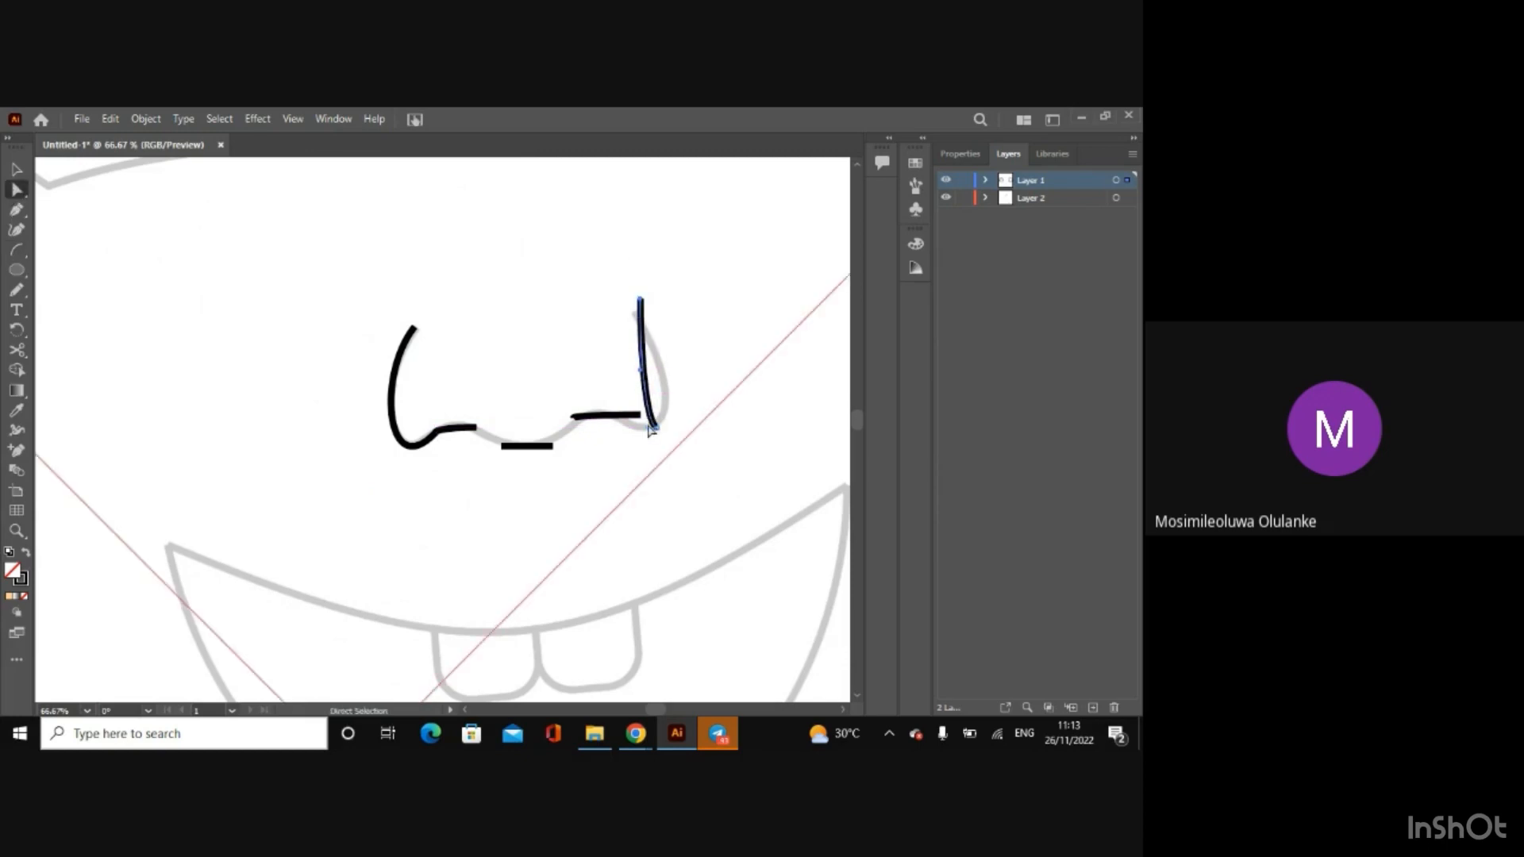
drag(648, 428, 659, 369)
drag(641, 300, 636, 313)
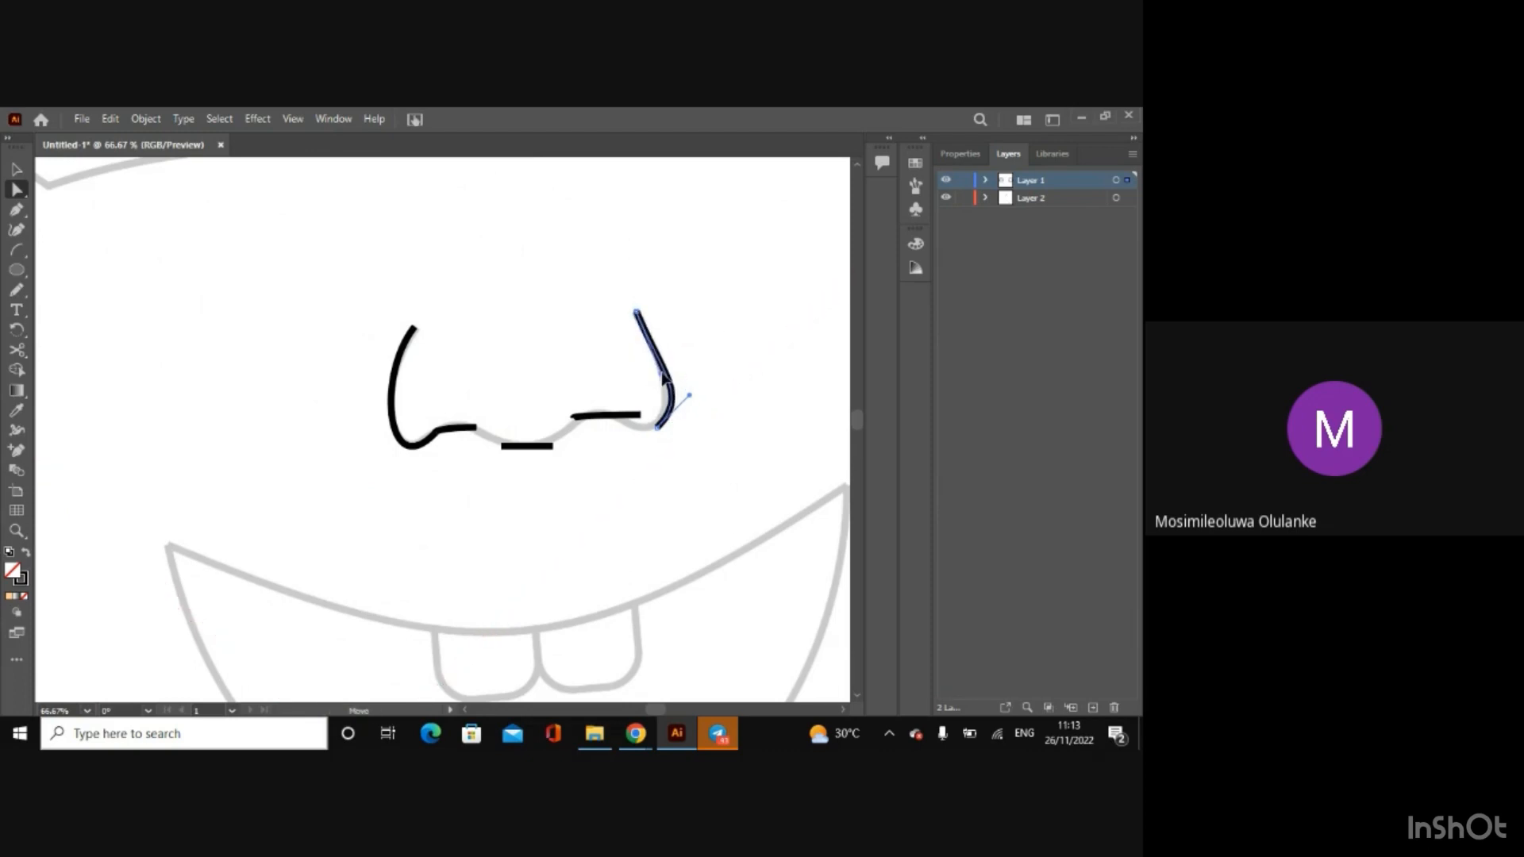
mouse_move(674, 416)
mouse_down()
mouse_move(648, 428)
mouse_move(683, 411)
mouse_up()
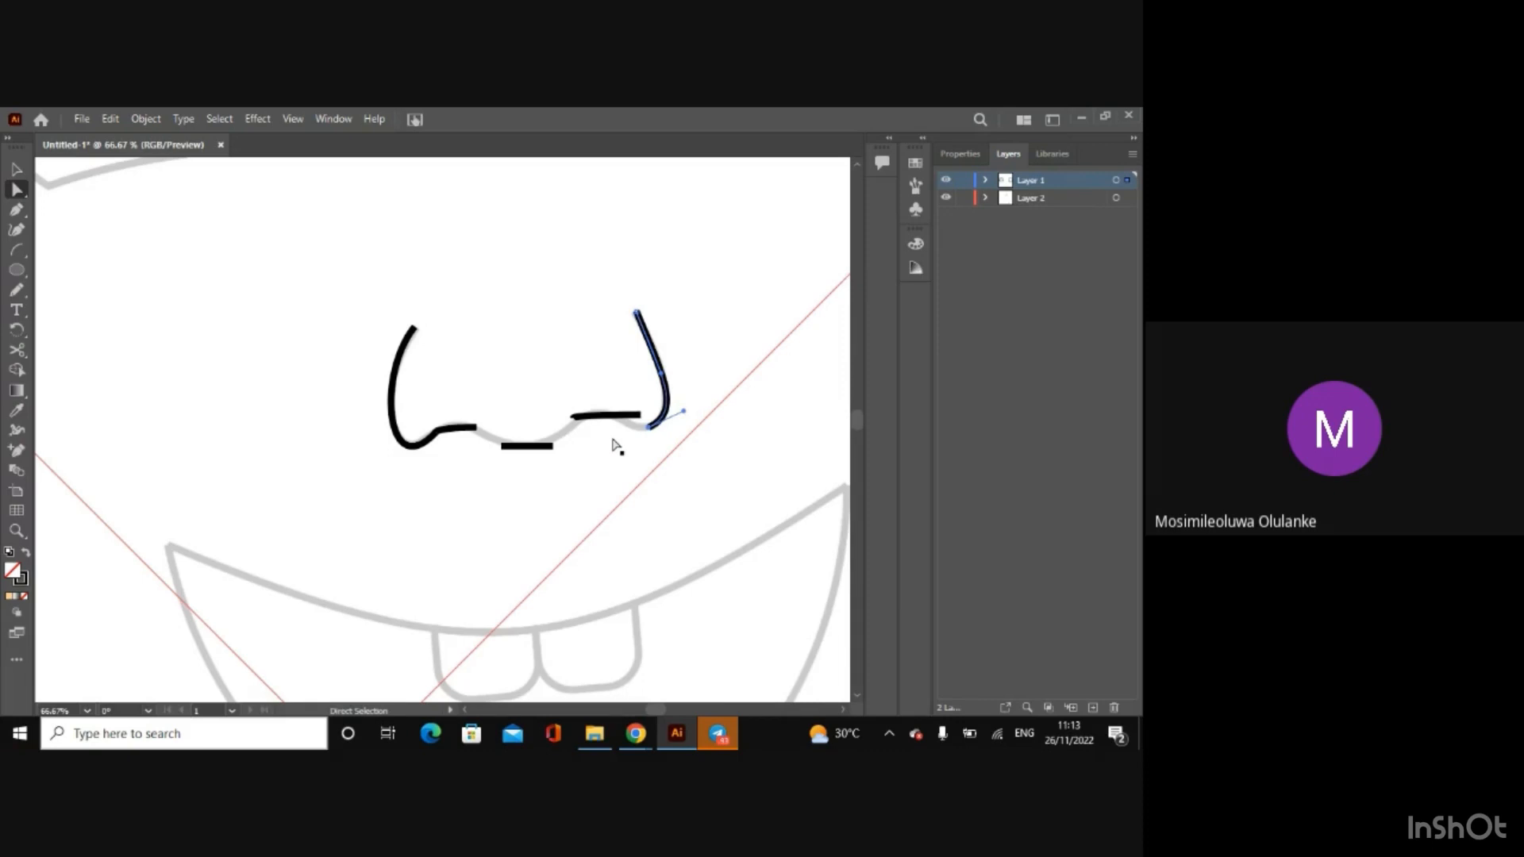
Step: Bend the short arc beside the left nostril over the sketch's bump by moving its end anchors and handles
click(456, 432)
drag(440, 433, 456, 432)
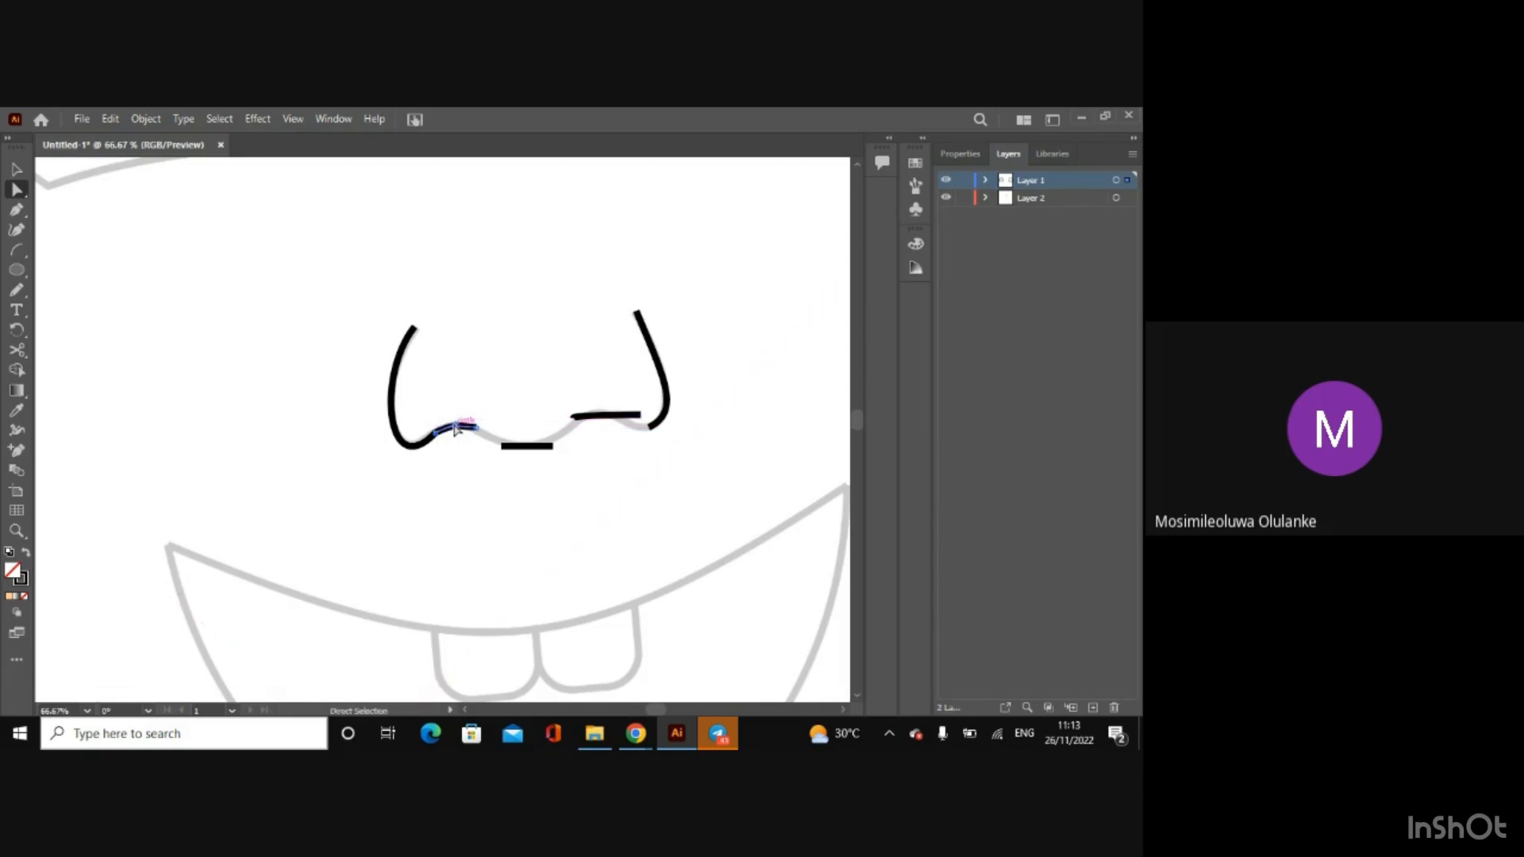
click(466, 455)
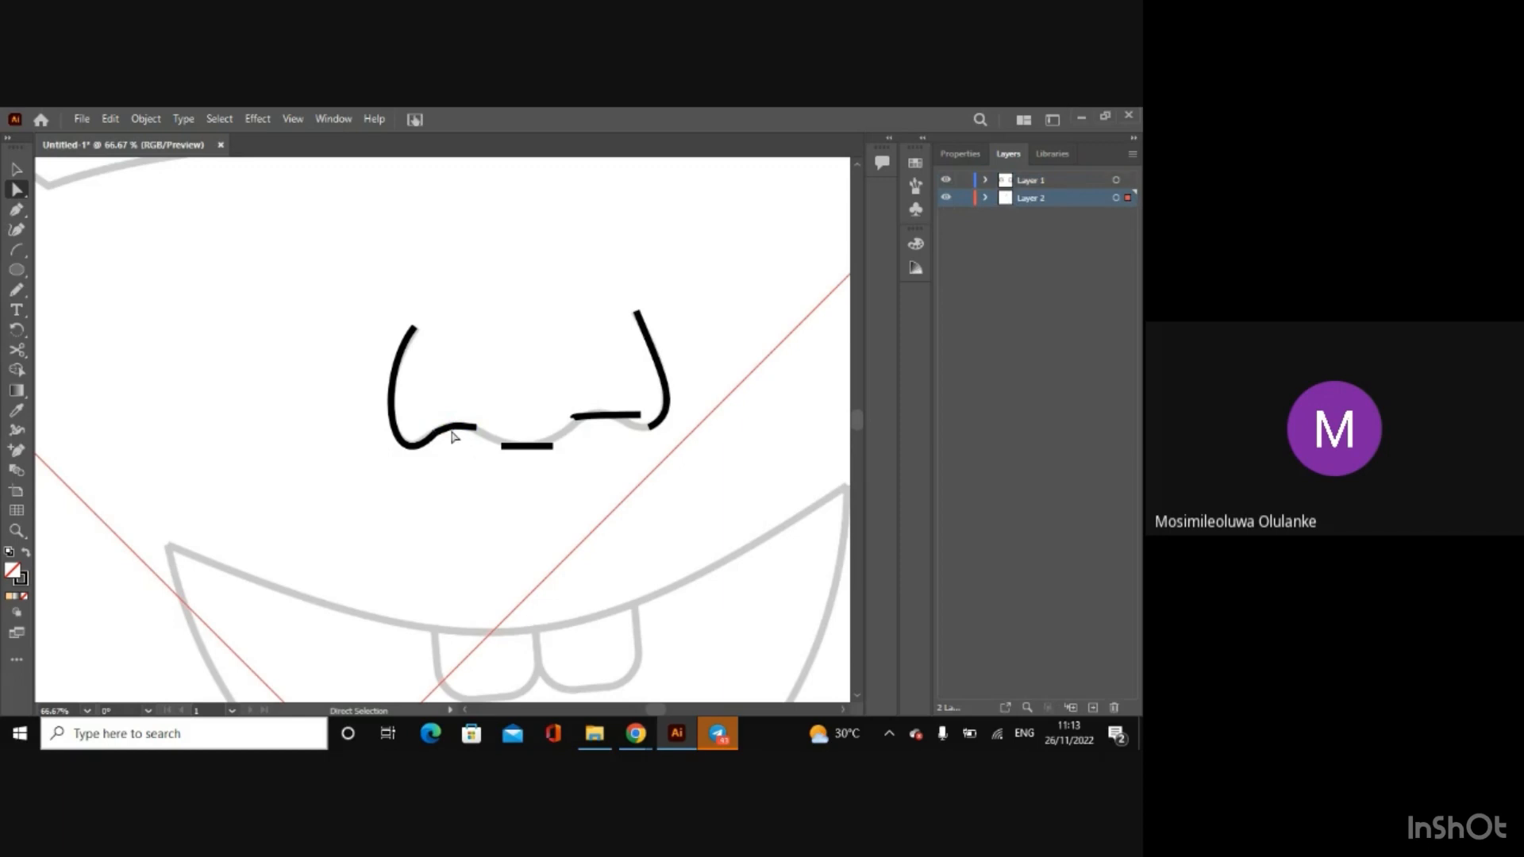
click(450, 435)
key(ctrl+plus)
key(ctrl+plus)
key(ctrl+plus)
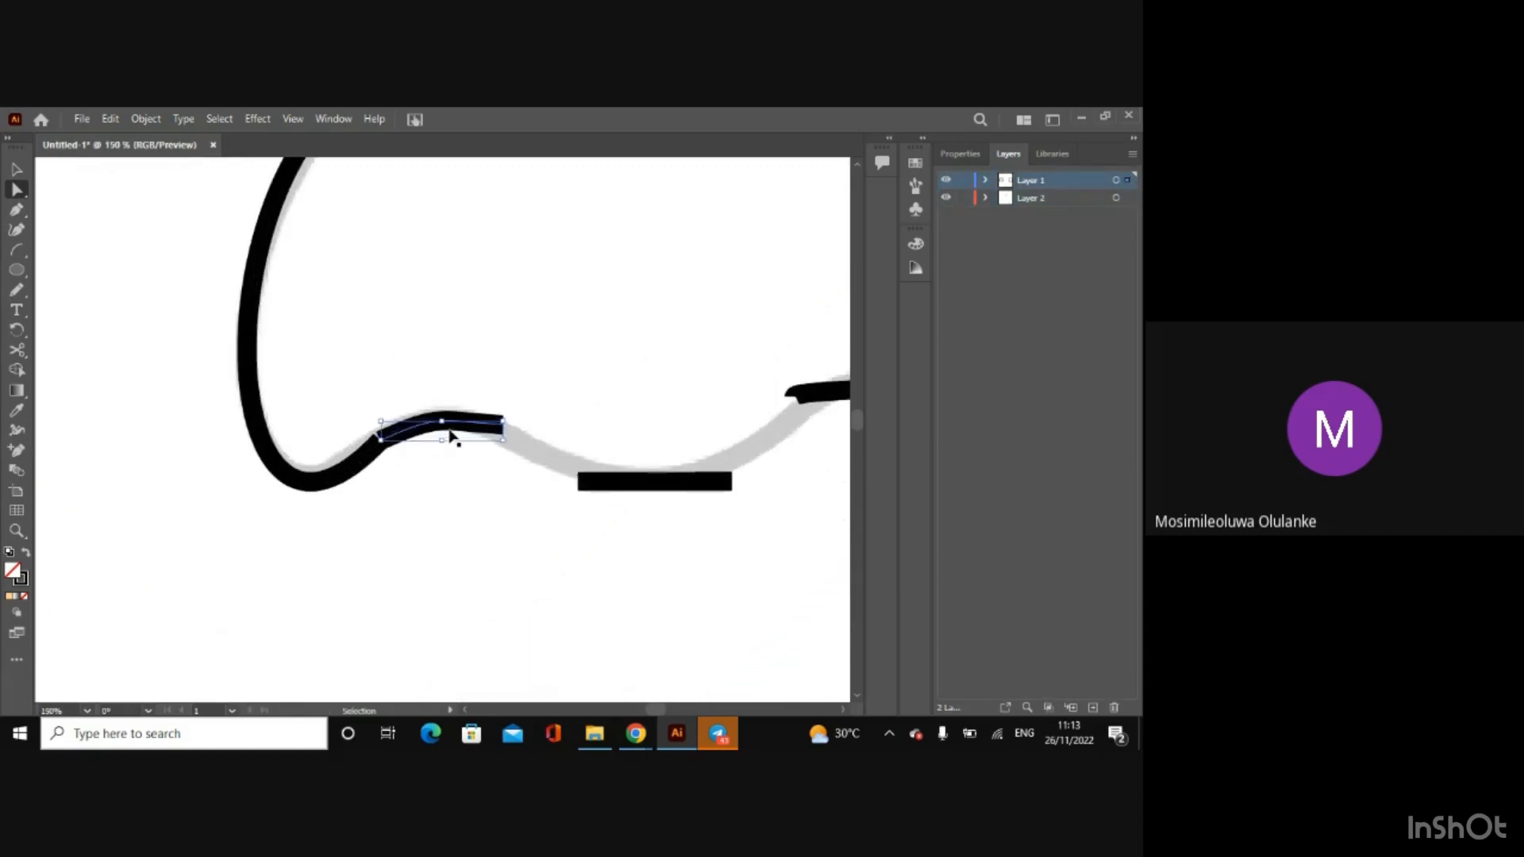
drag(381, 442, 444, 416)
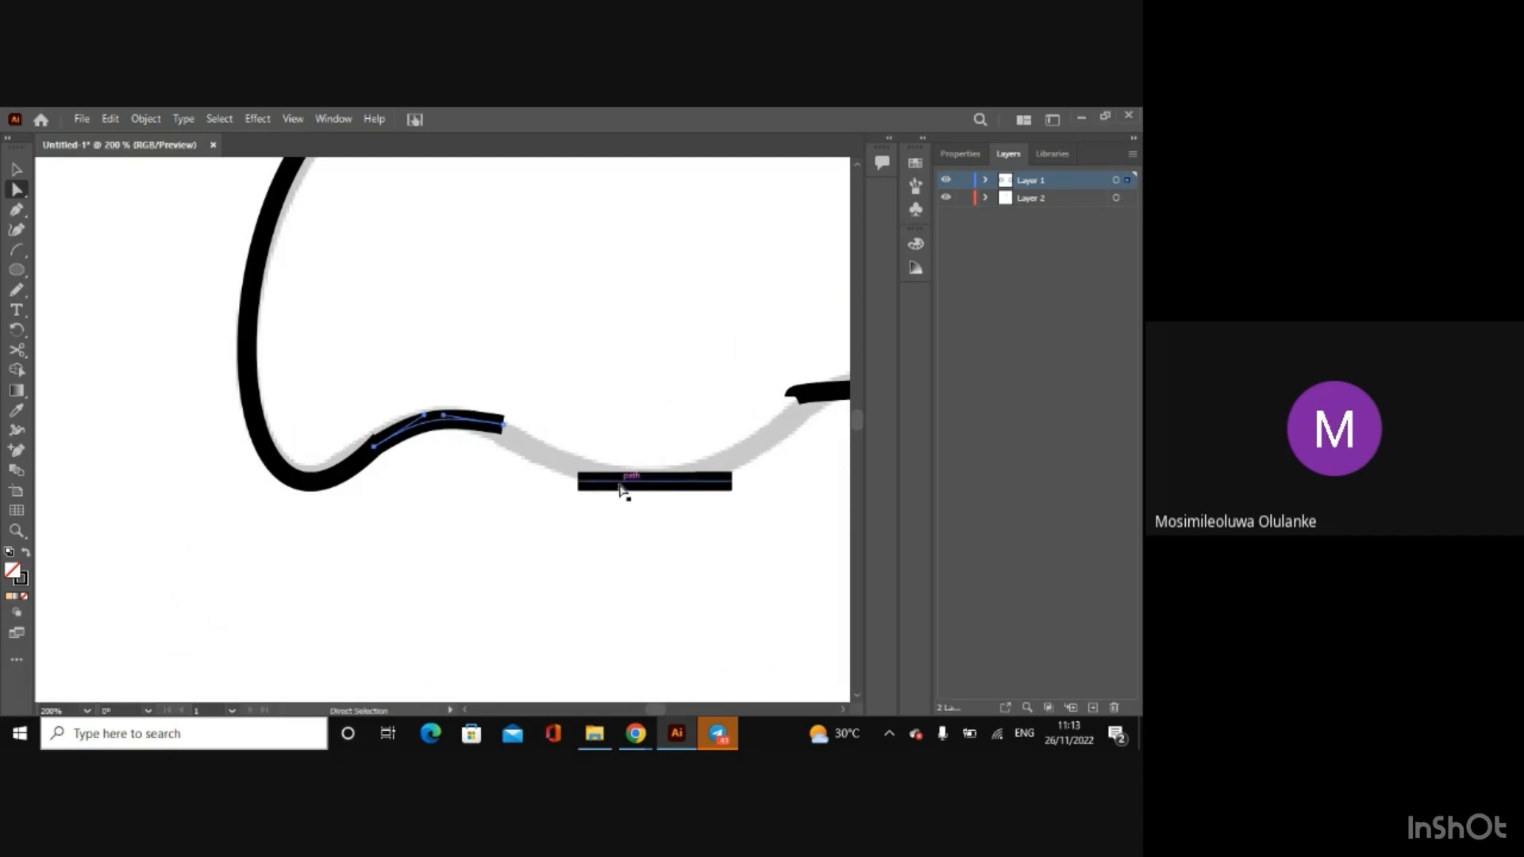
drag(502, 425, 458, 408)
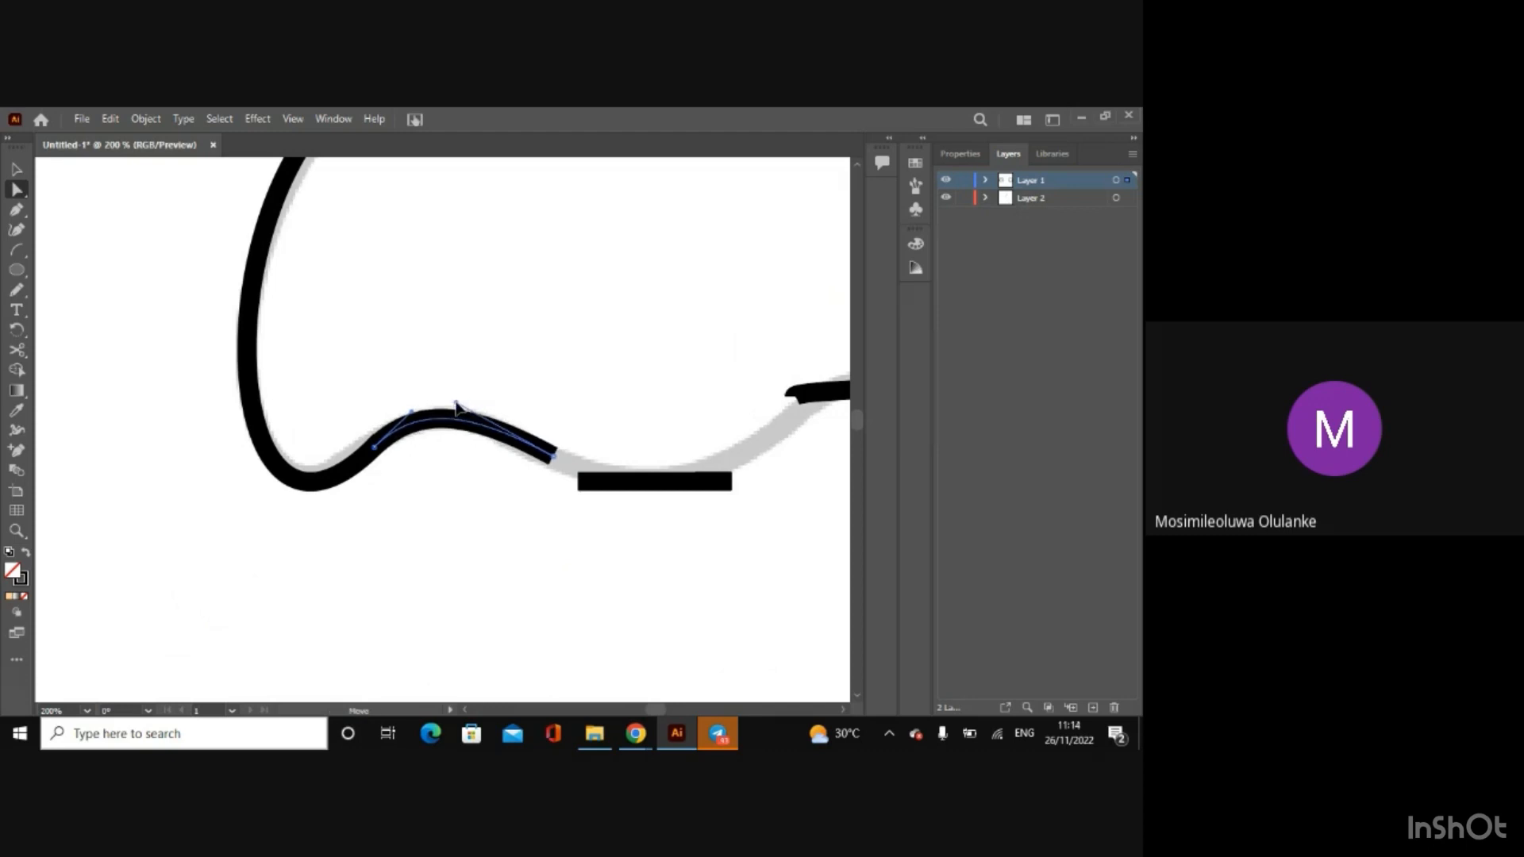
drag(554, 463, 552, 464)
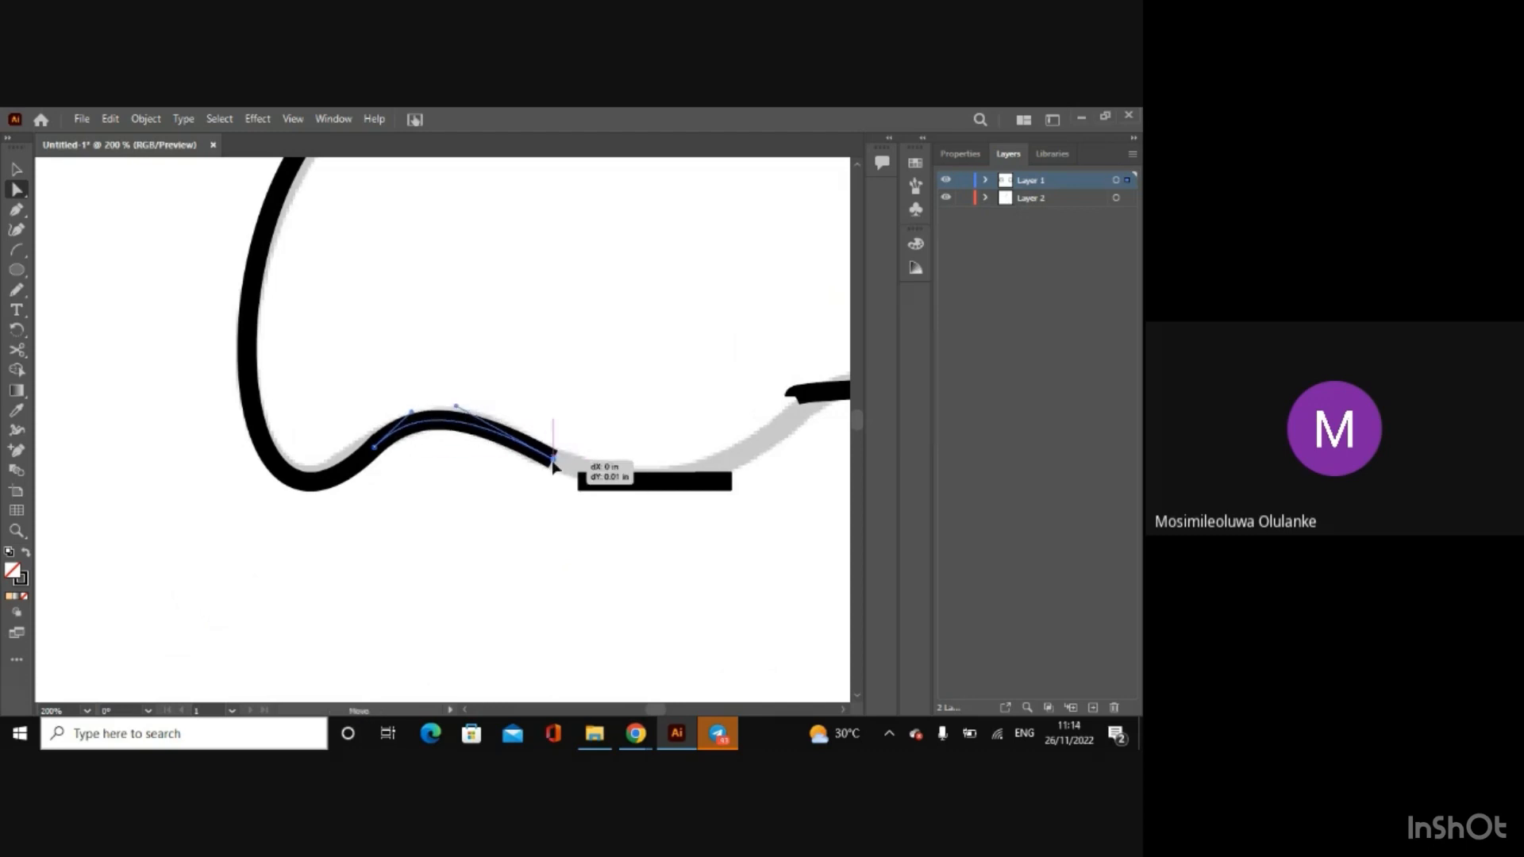
drag(460, 407, 465, 400)
Step: Fit the middle short arc to the central dip of the nose's lower edge using its end anchors and handles
drag(650, 706, 651, 707)
click(438, 491)
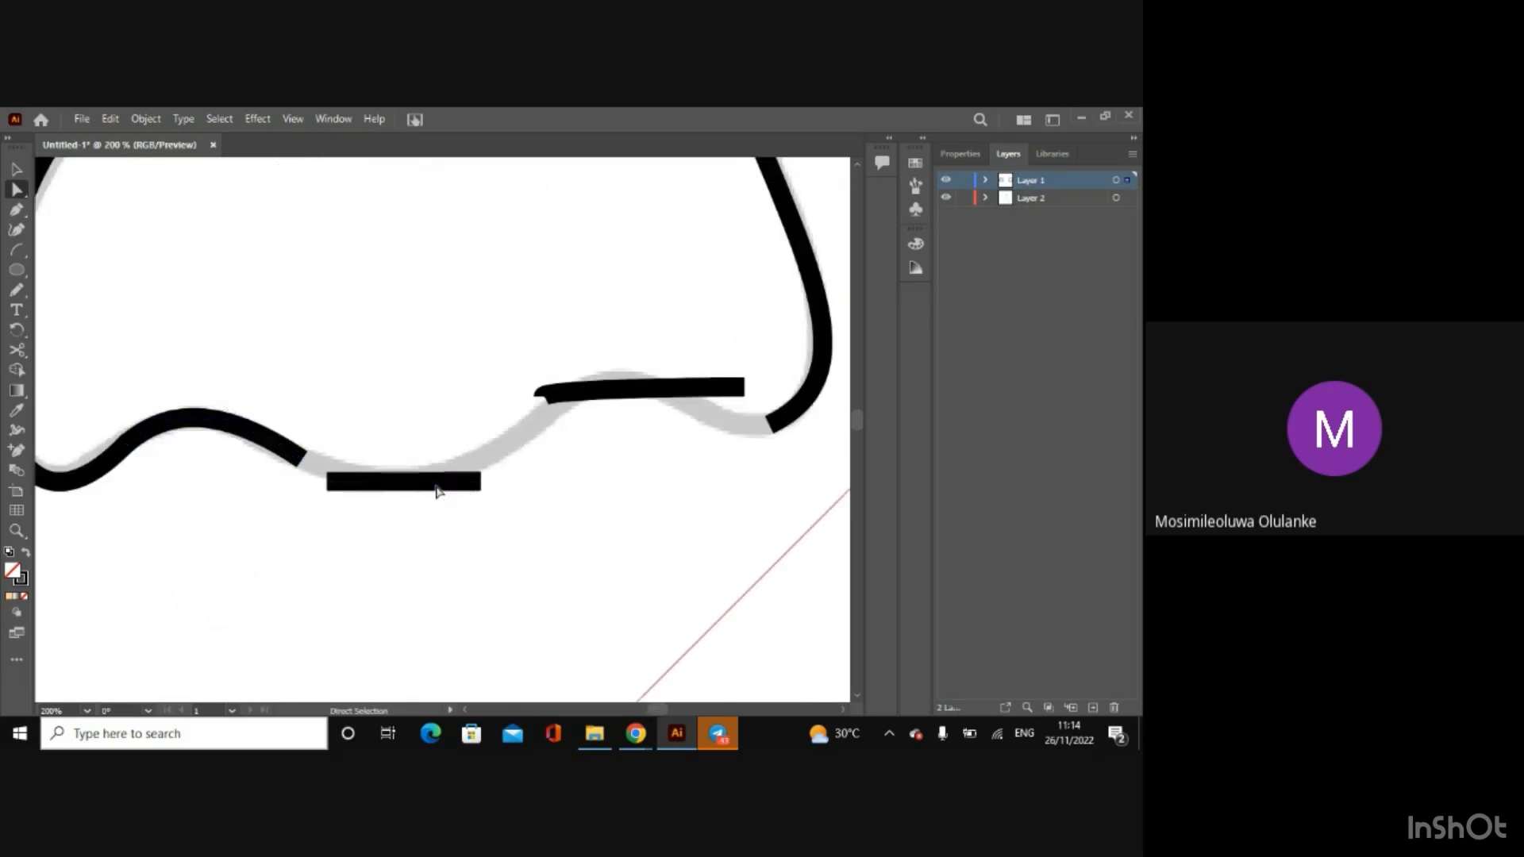
click(437, 484)
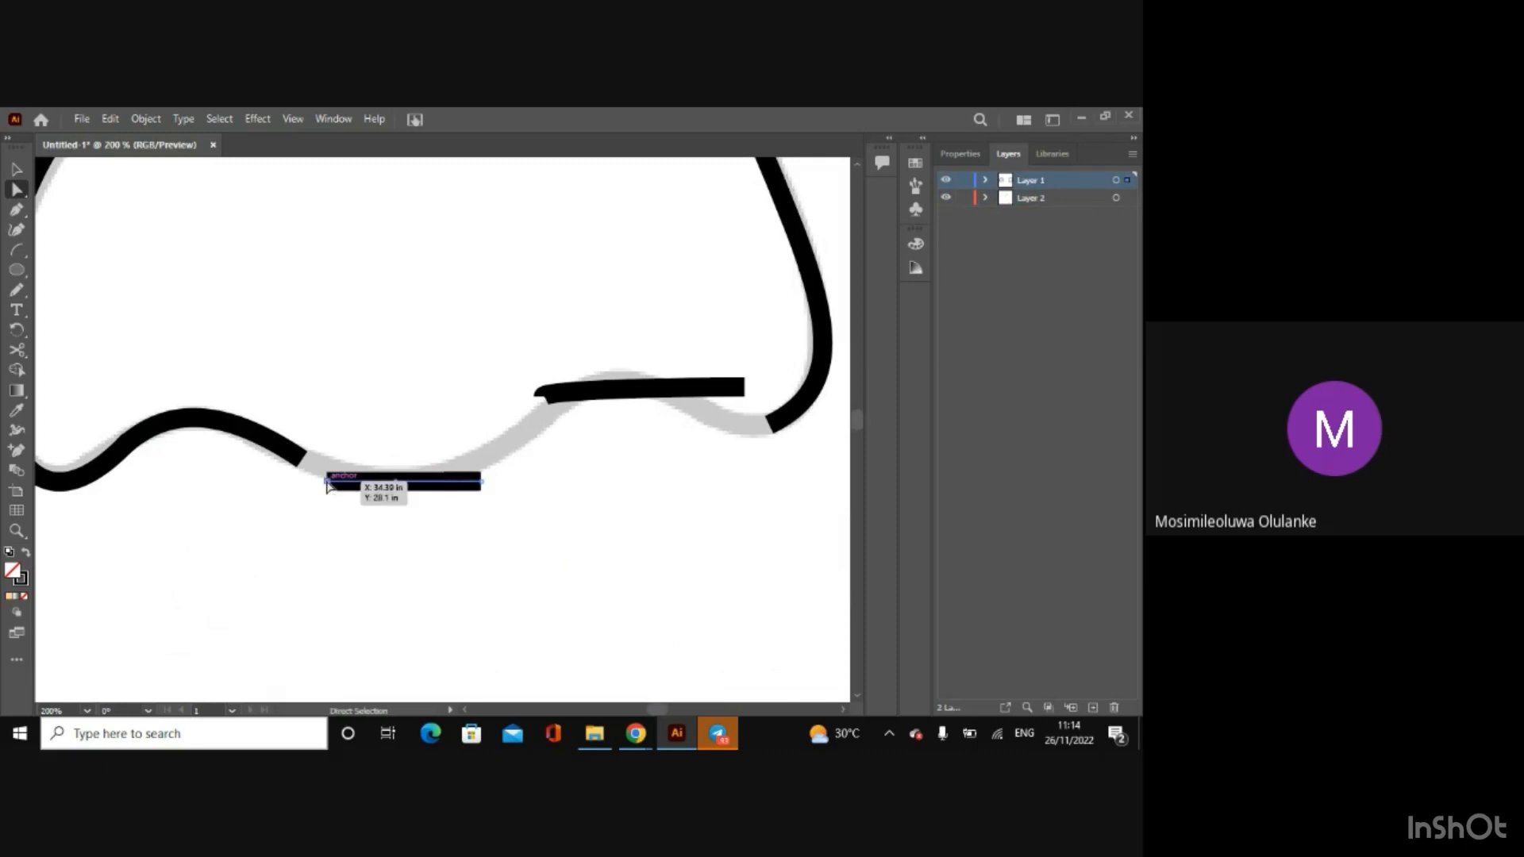
mouse_move(327, 483)
mouse_down()
mouse_move(286, 452)
mouse_move(346, 477)
mouse_up()
drag(480, 482, 342, 490)
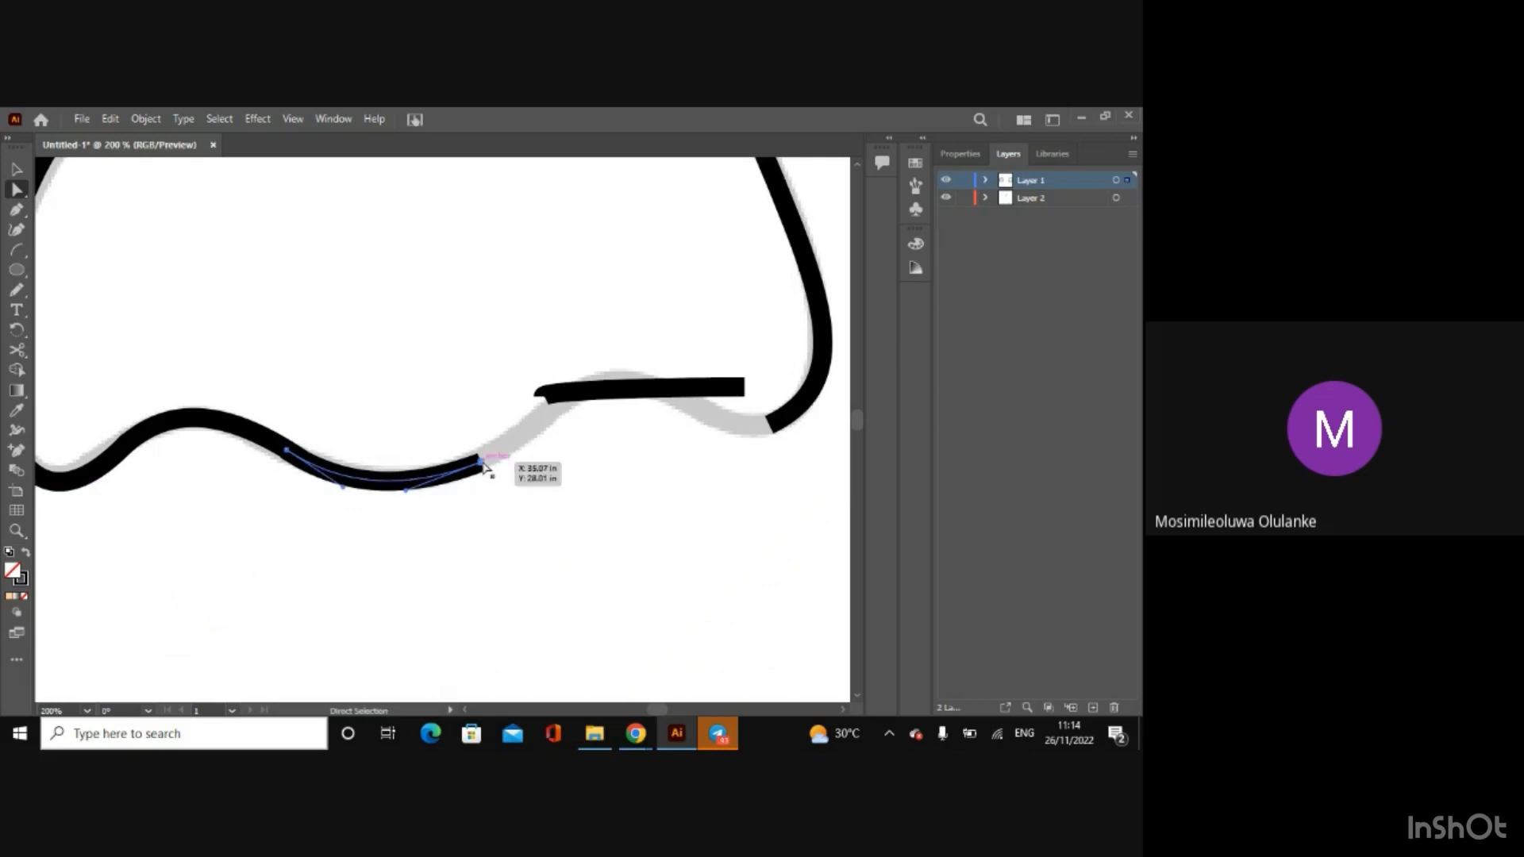
drag(483, 463, 485, 466)
Step: Adjust the right short arc's left handle, and extend the middle arc's right end up to it, bending it along the sketch
click(591, 395)
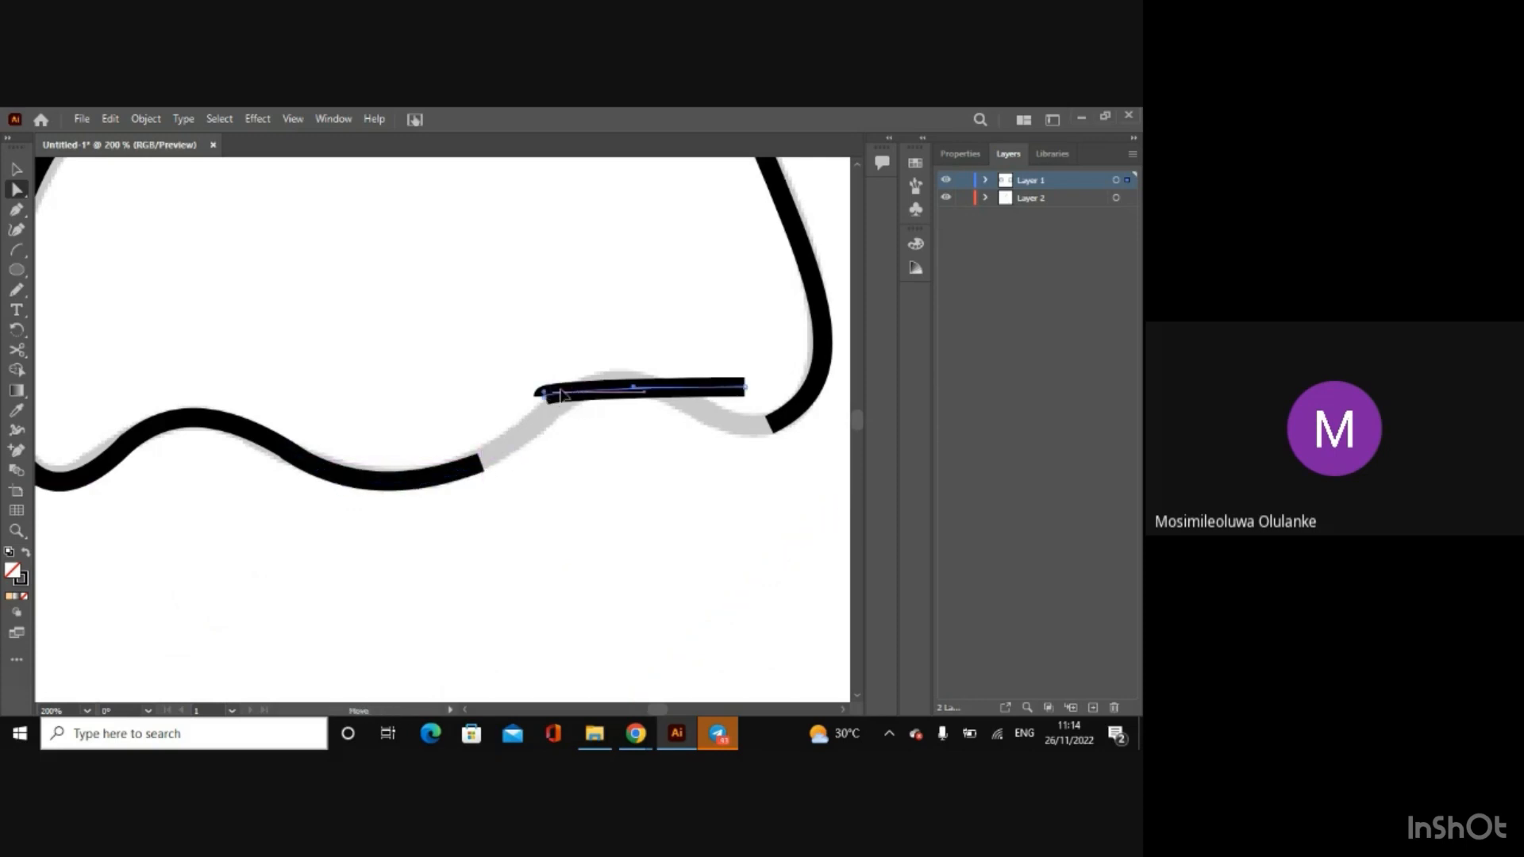
drag(560, 389, 591, 388)
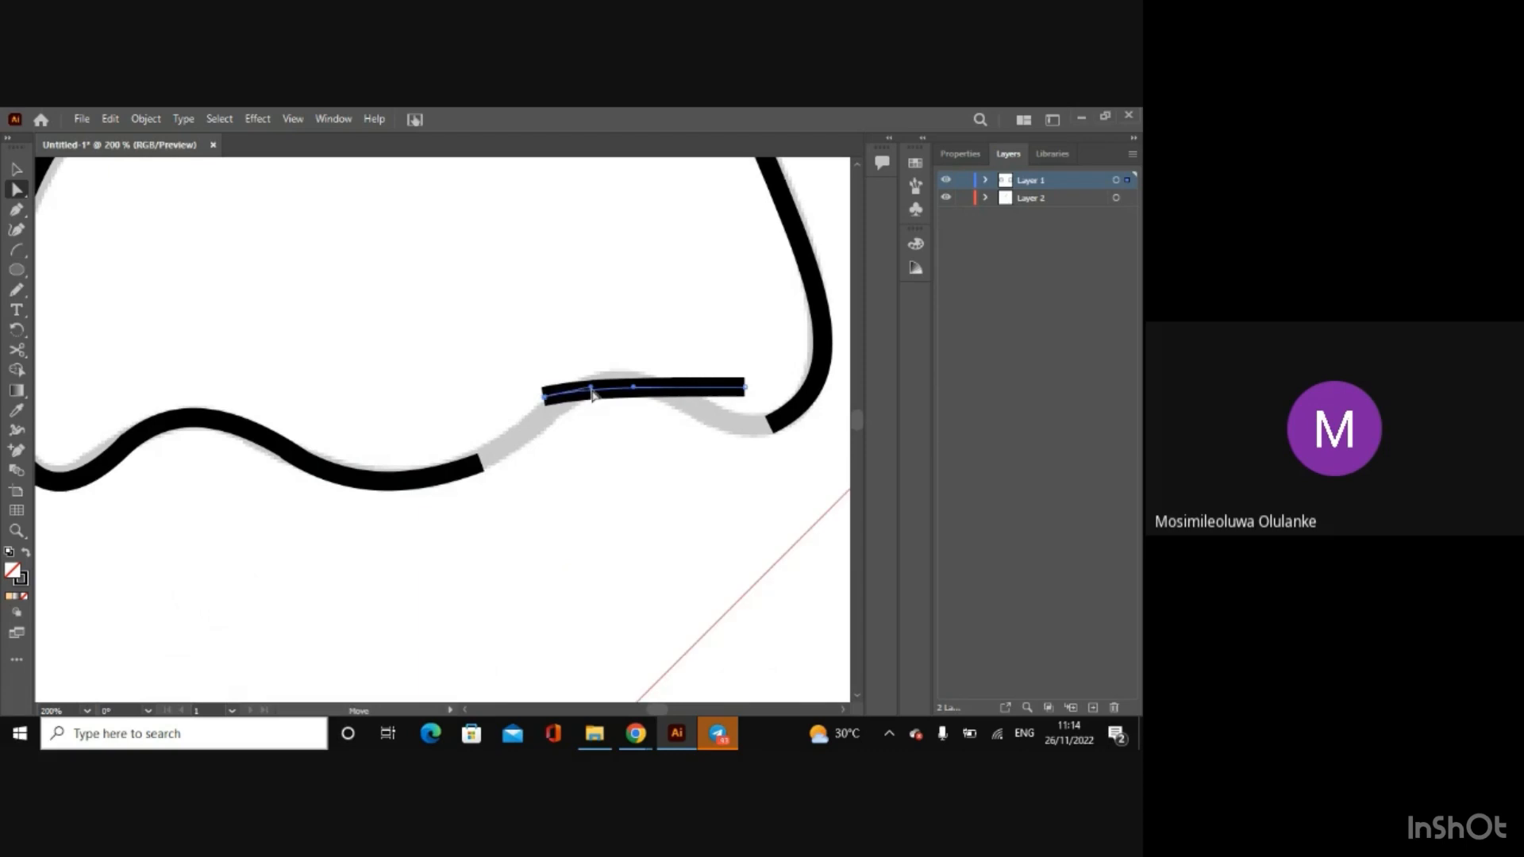
click(464, 470)
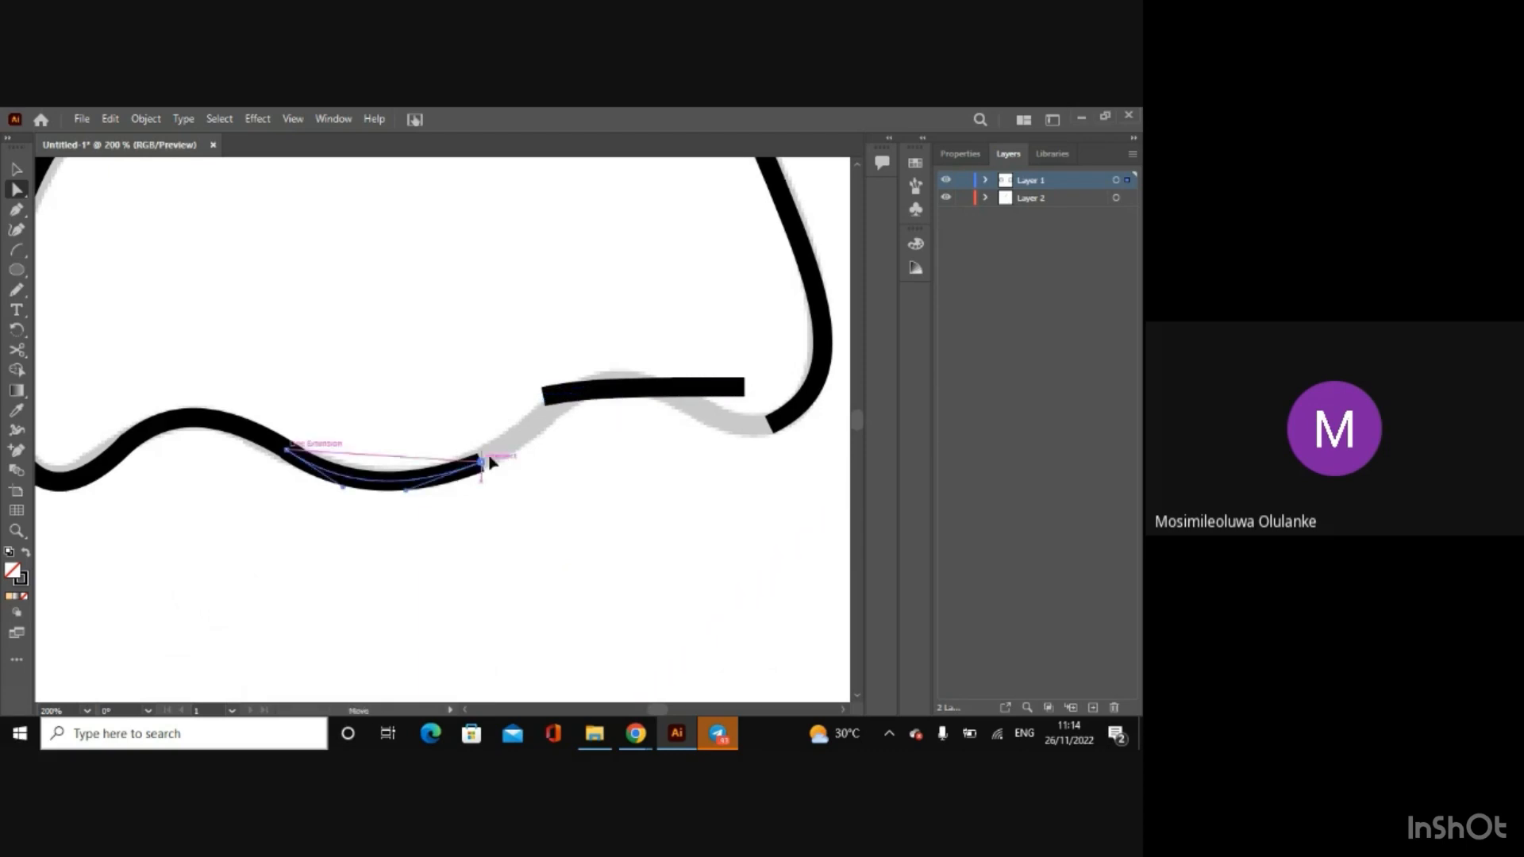
mouse_move(482, 461)
mouse_down()
mouse_move(545, 402)
mouse_move(578, 397)
mouse_up()
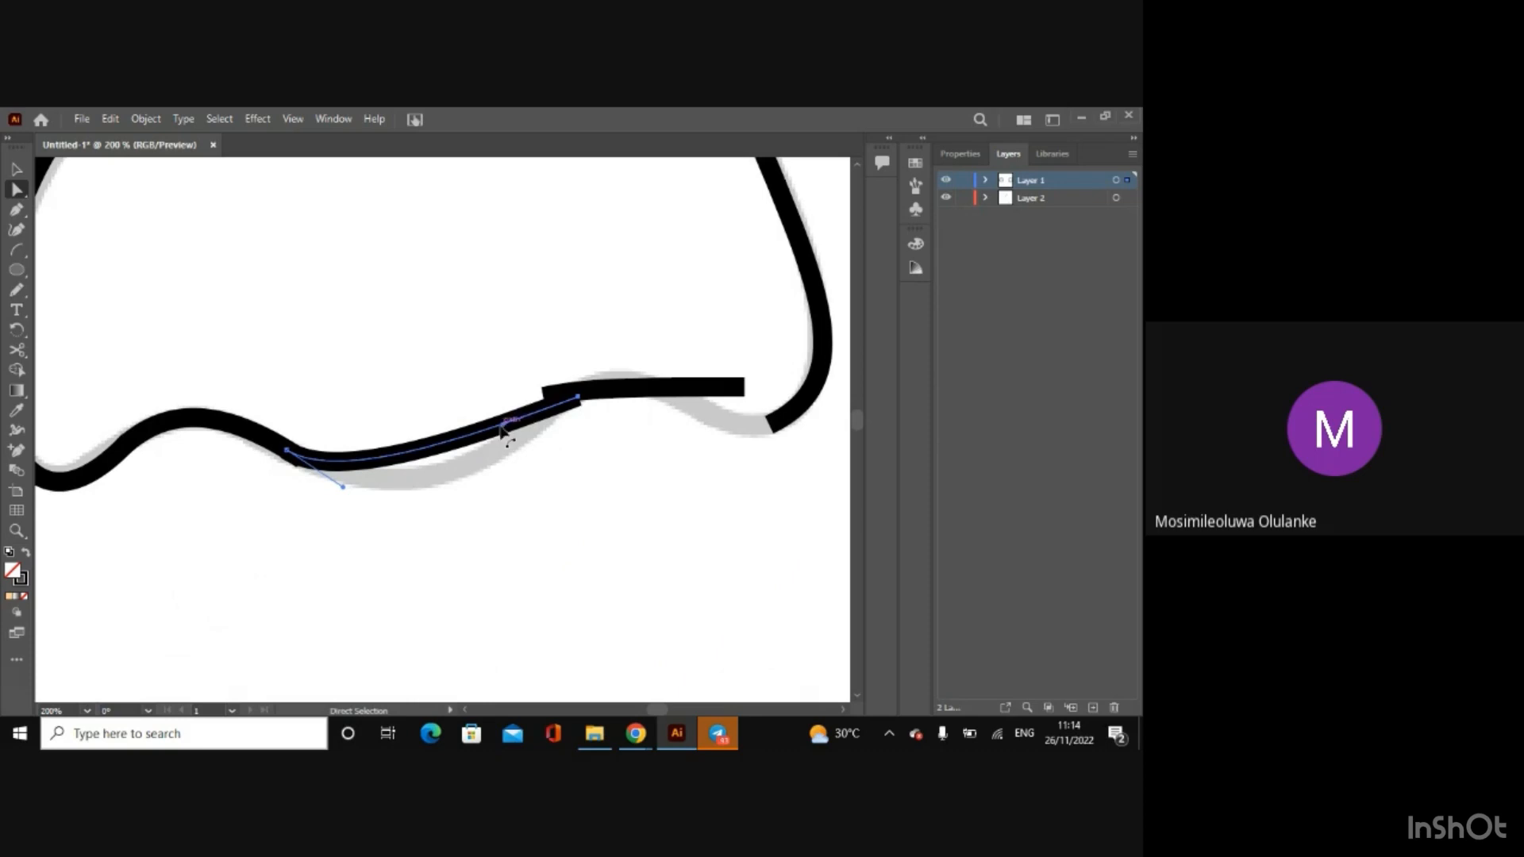
drag(503, 429, 473, 500)
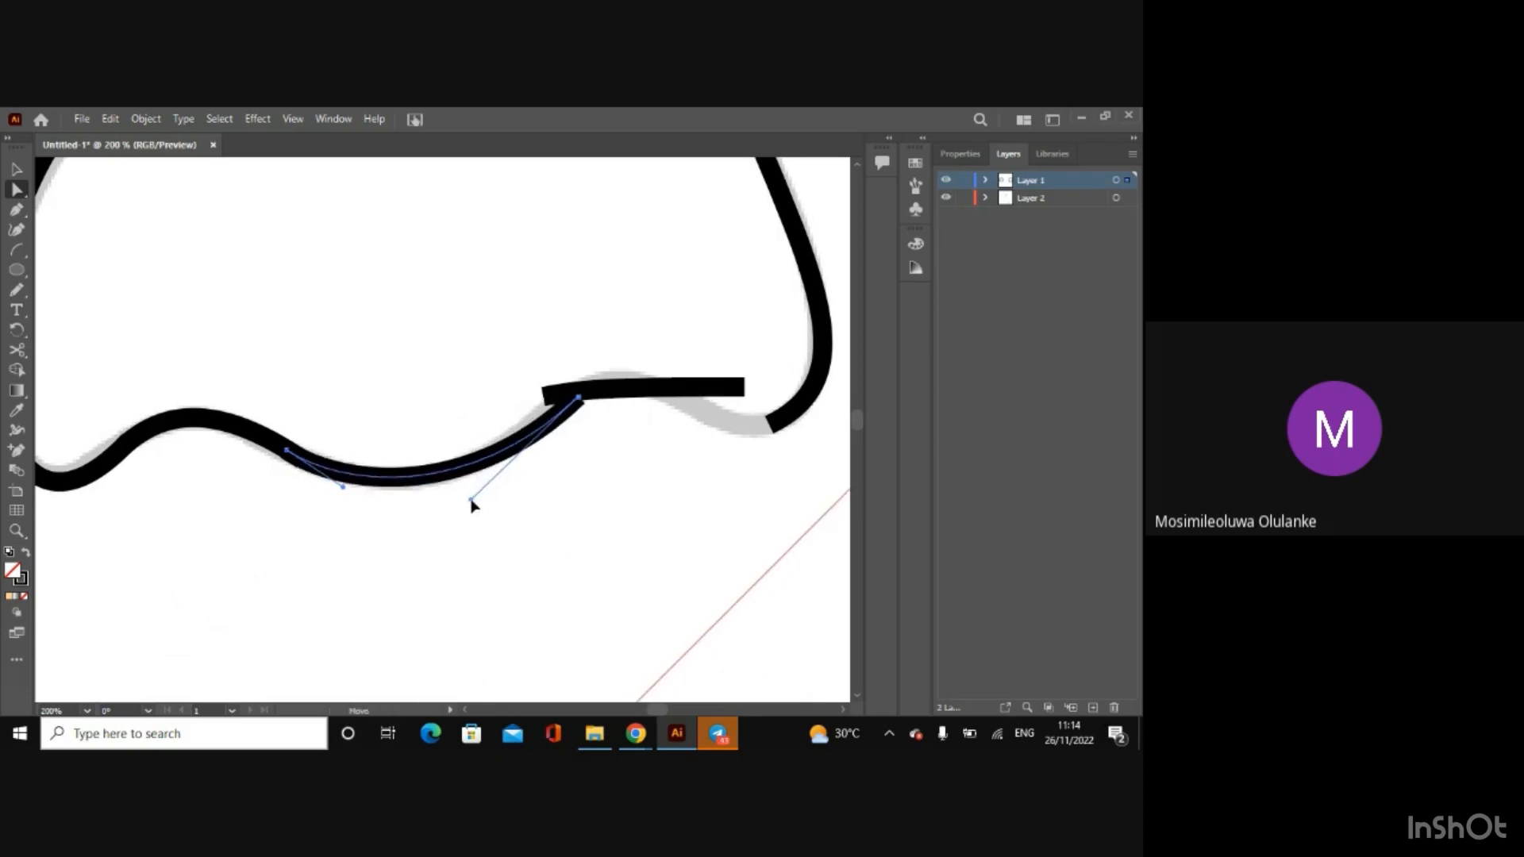
Step: Move the right short arc clear above the sketch and refit the middle arc's right end anchor and handle to the dip
click(16, 169)
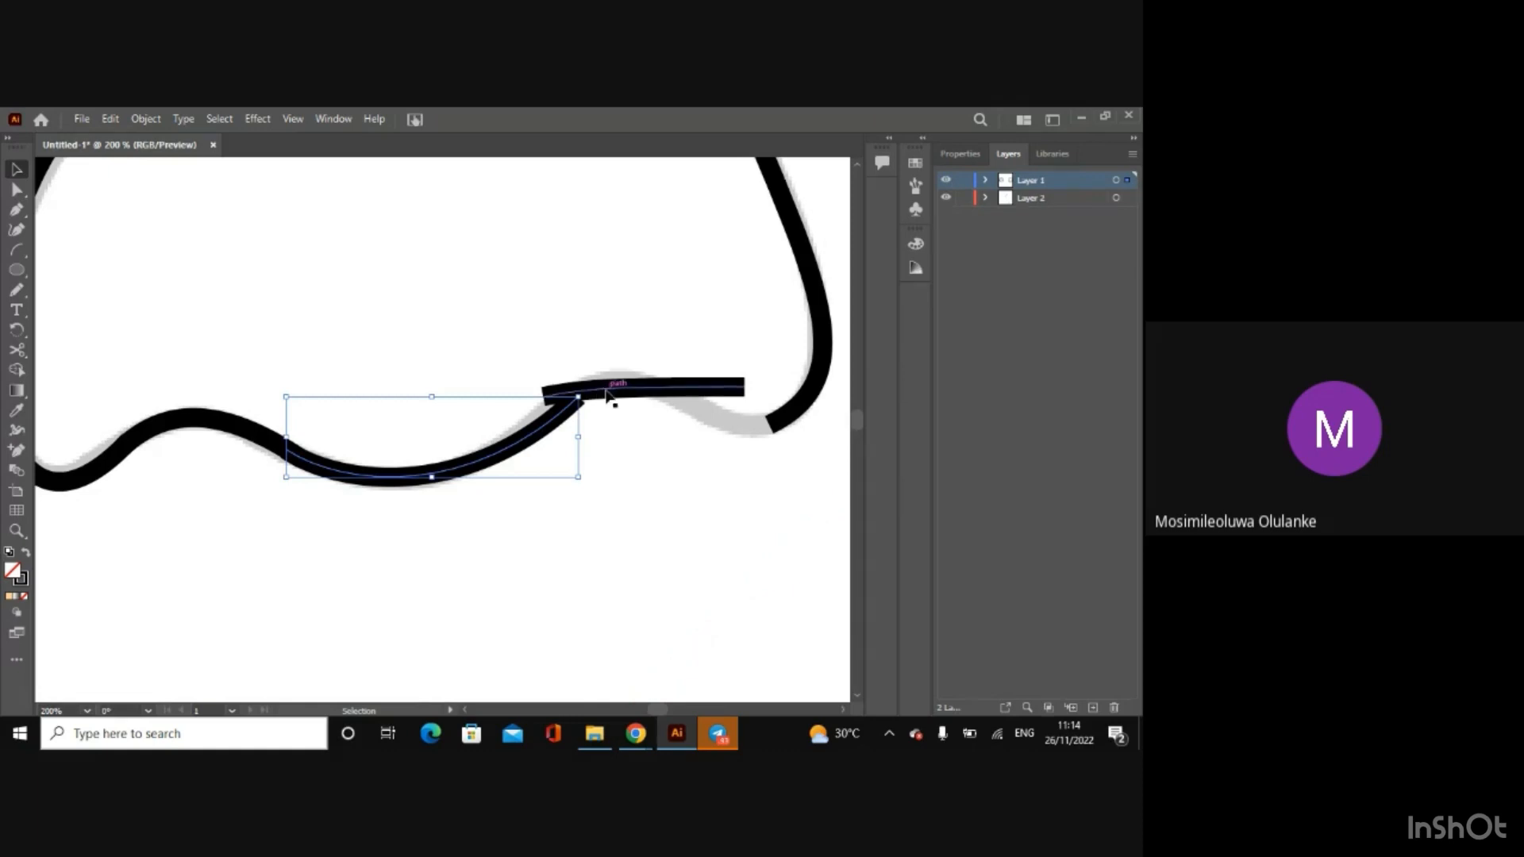
drag(596, 391, 574, 321)
click(16, 189)
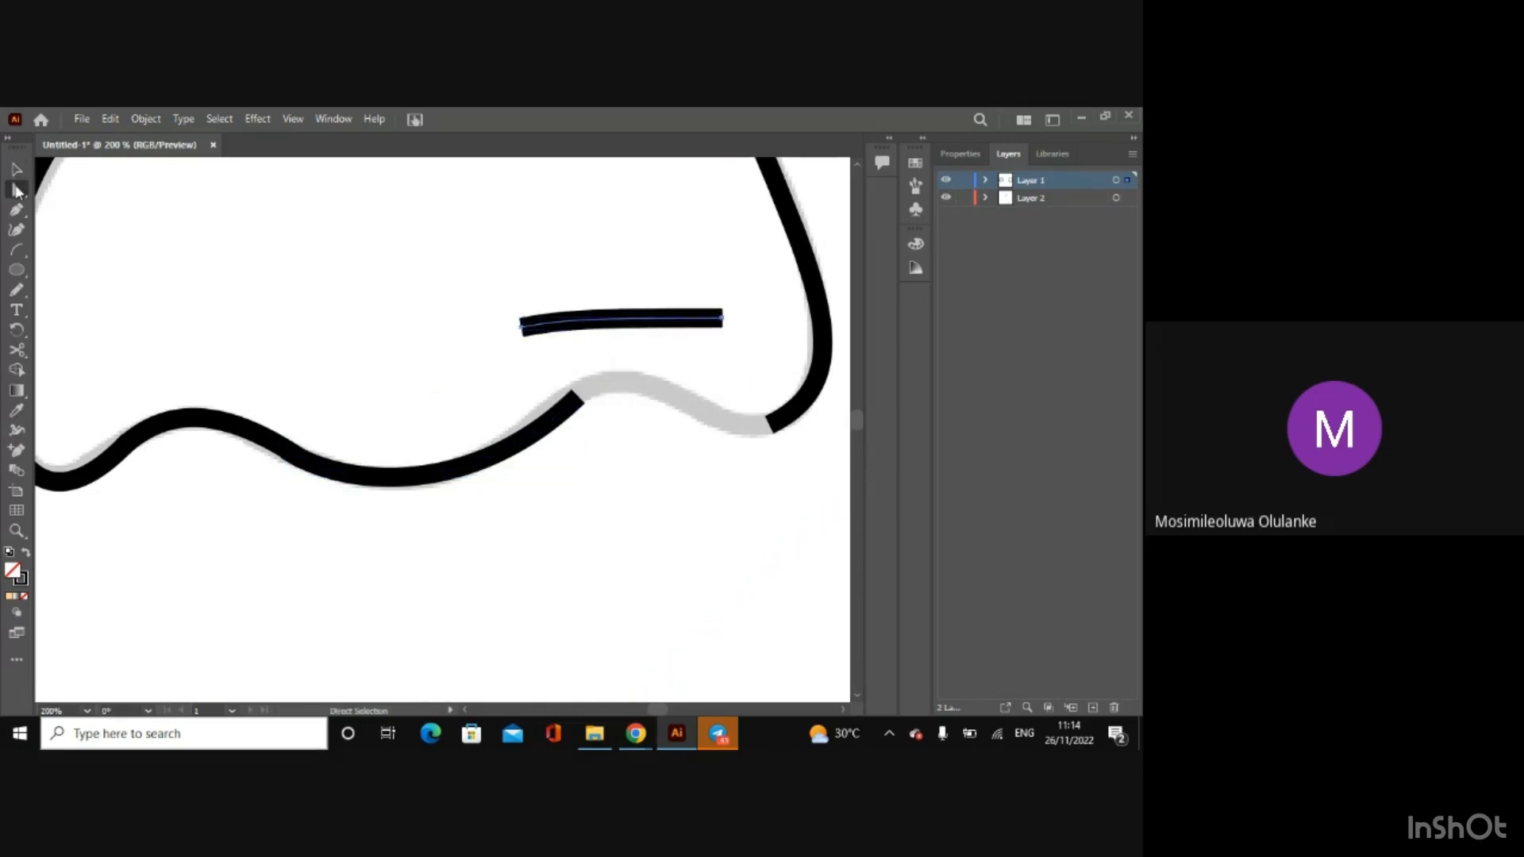
click(502, 459)
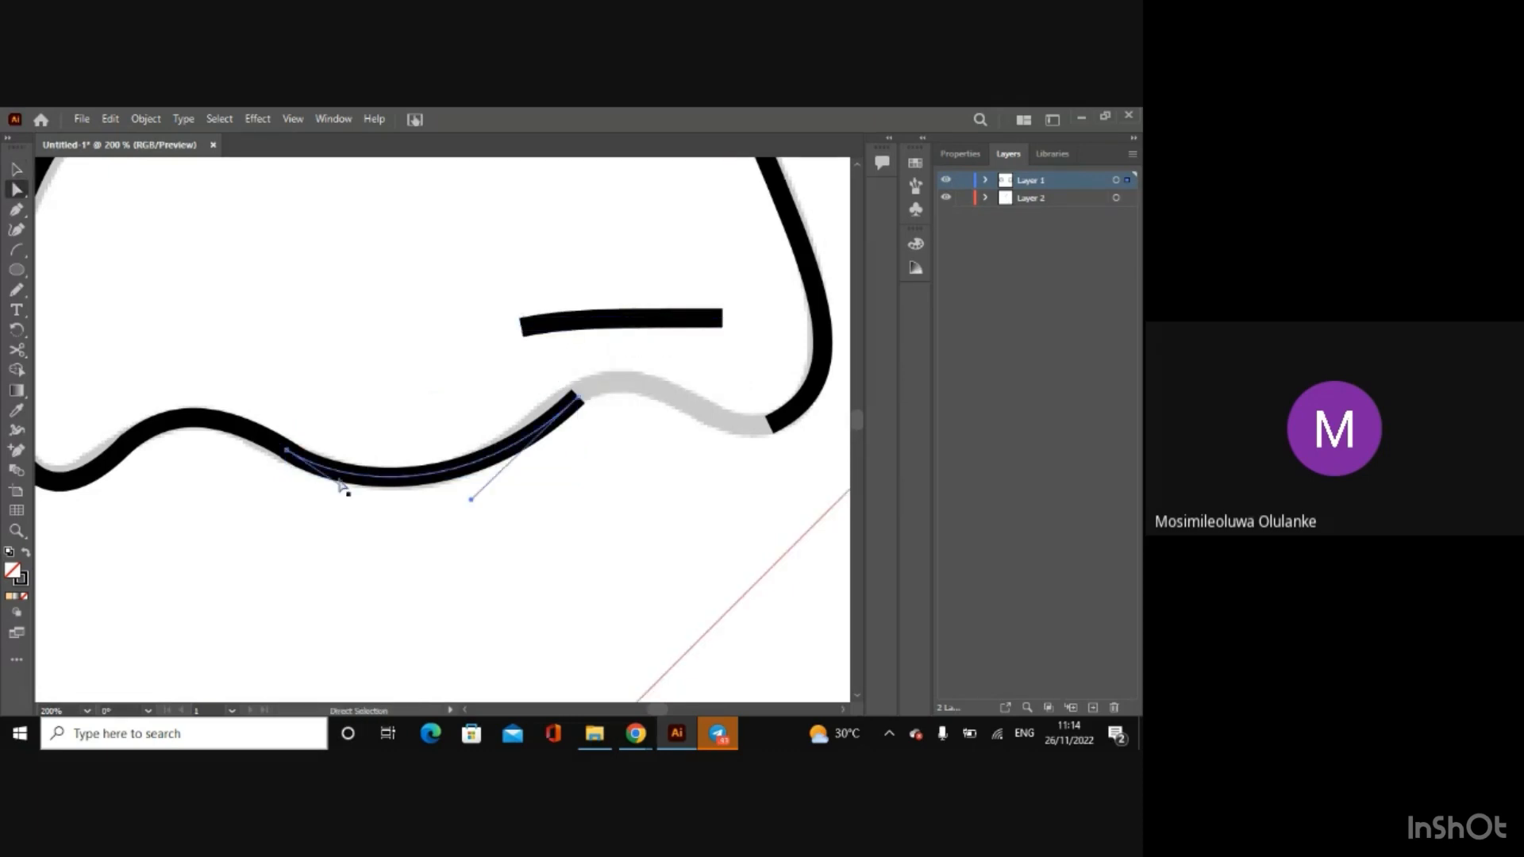
drag(571, 397, 565, 398)
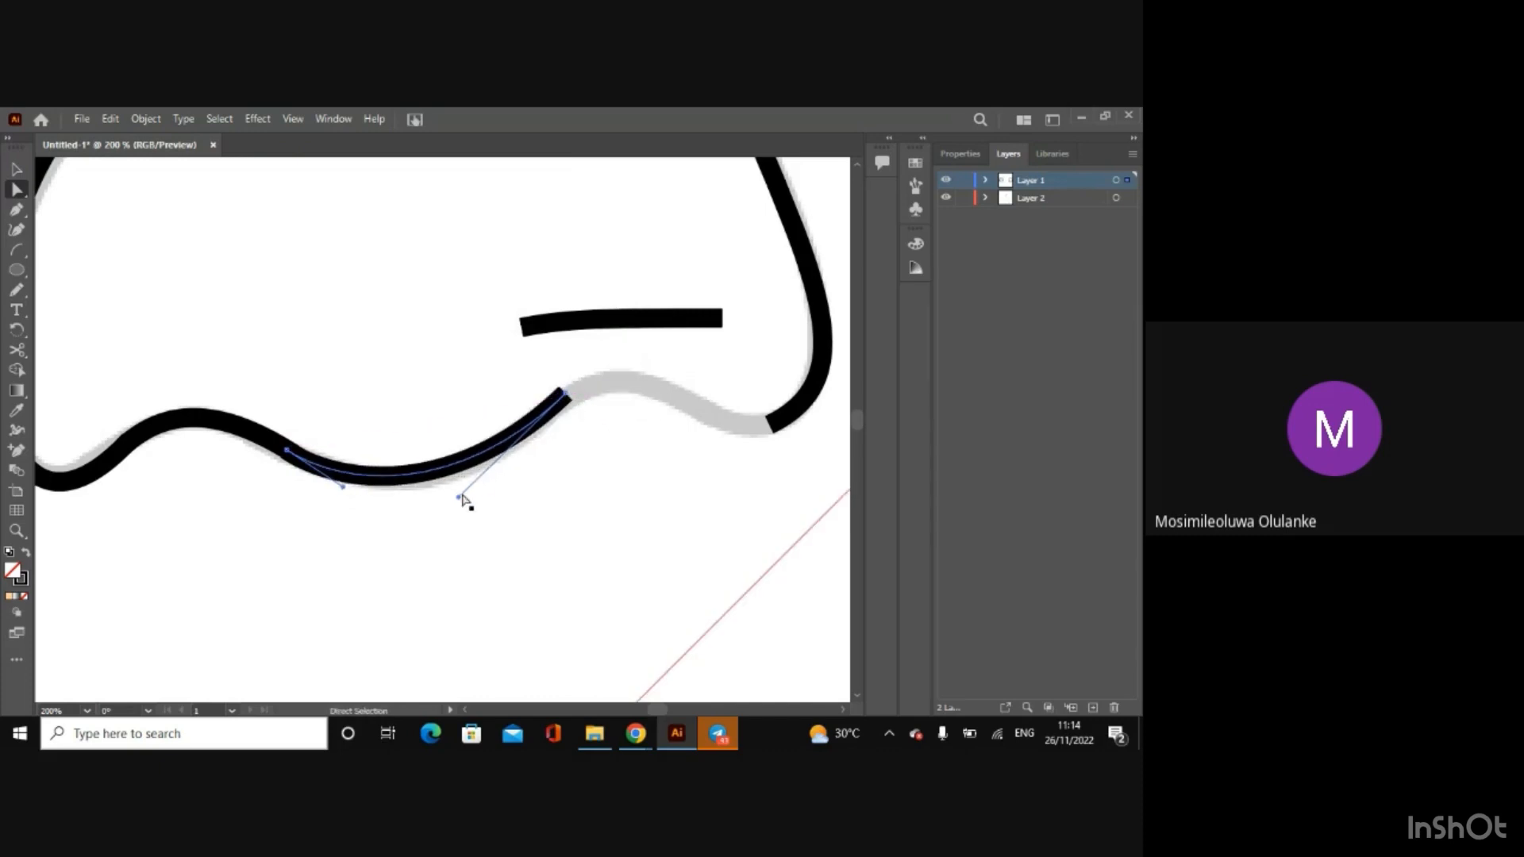
drag(463, 498, 465, 520)
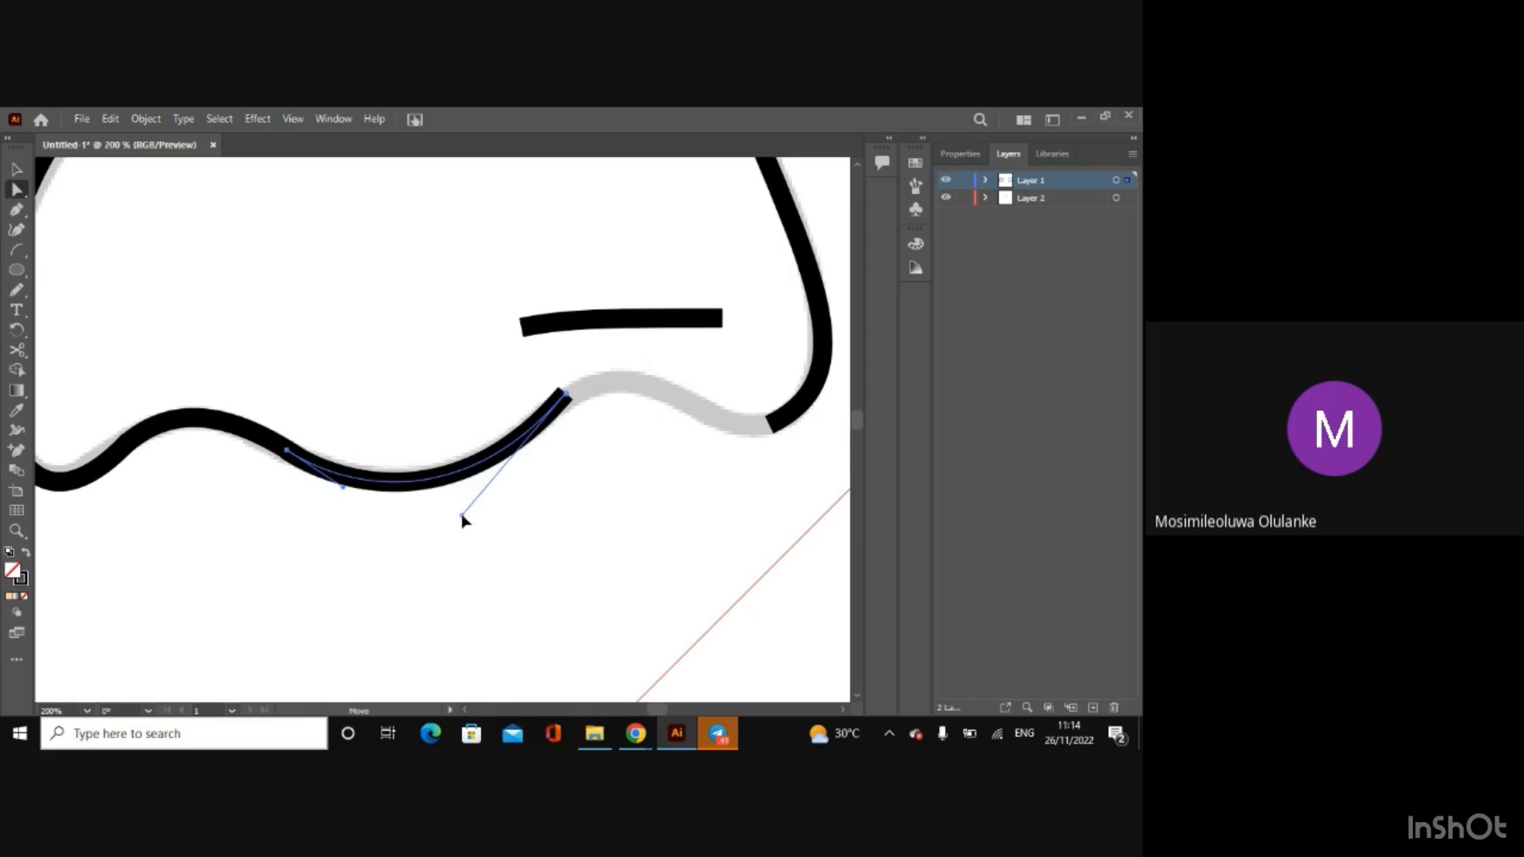
Step: Span the right short arc from the middle arc to the right nostril and bend both handles into an S-curve along the sketch
mouse_move(522, 326)
mouse_down()
mouse_move(572, 435)
mouse_move(545, 420)
mouse_up()
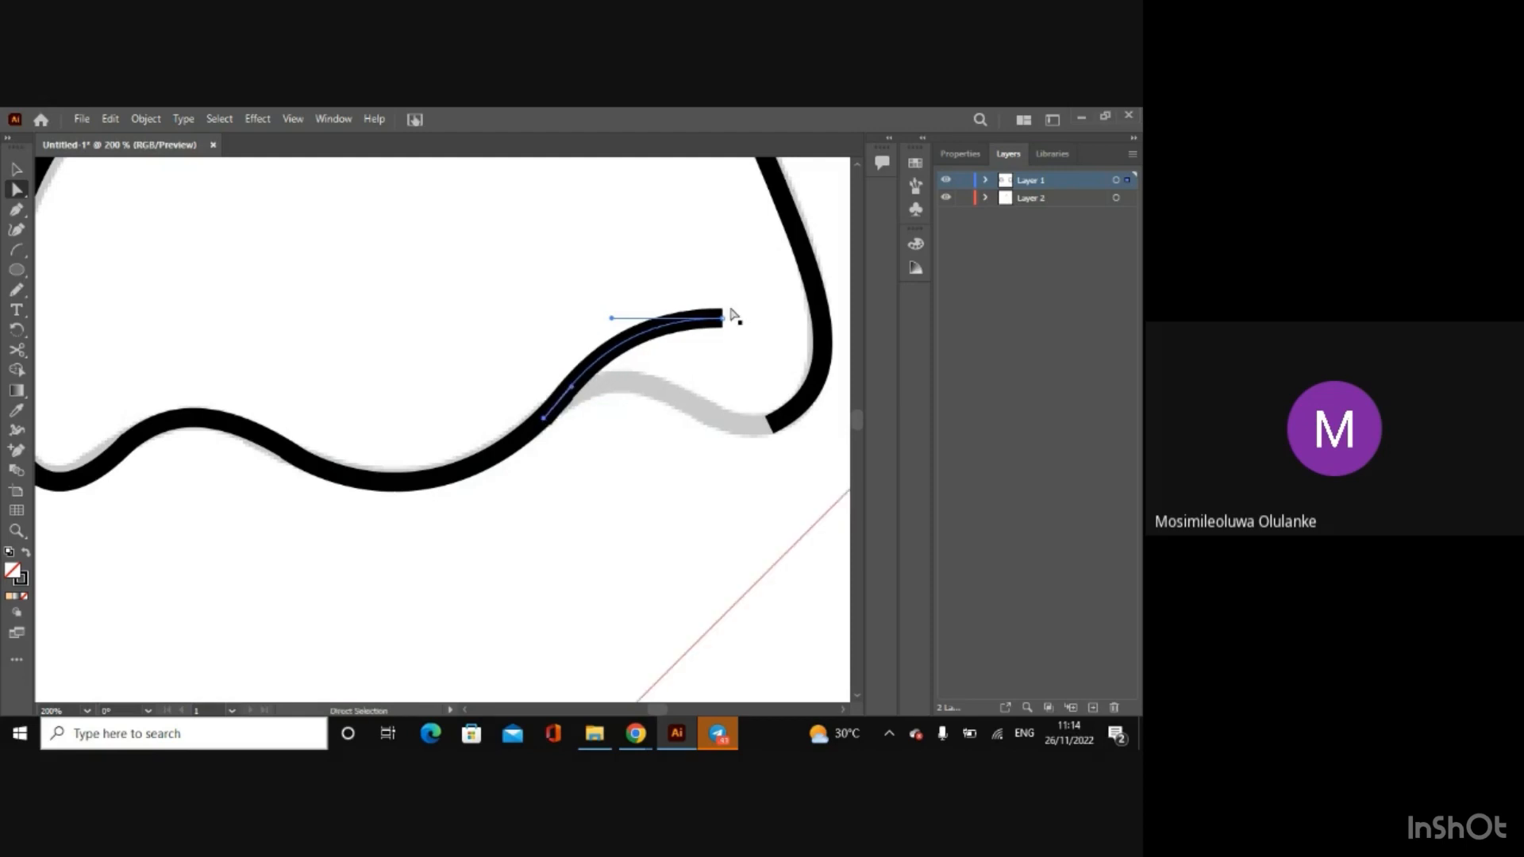
drag(725, 326, 786, 424)
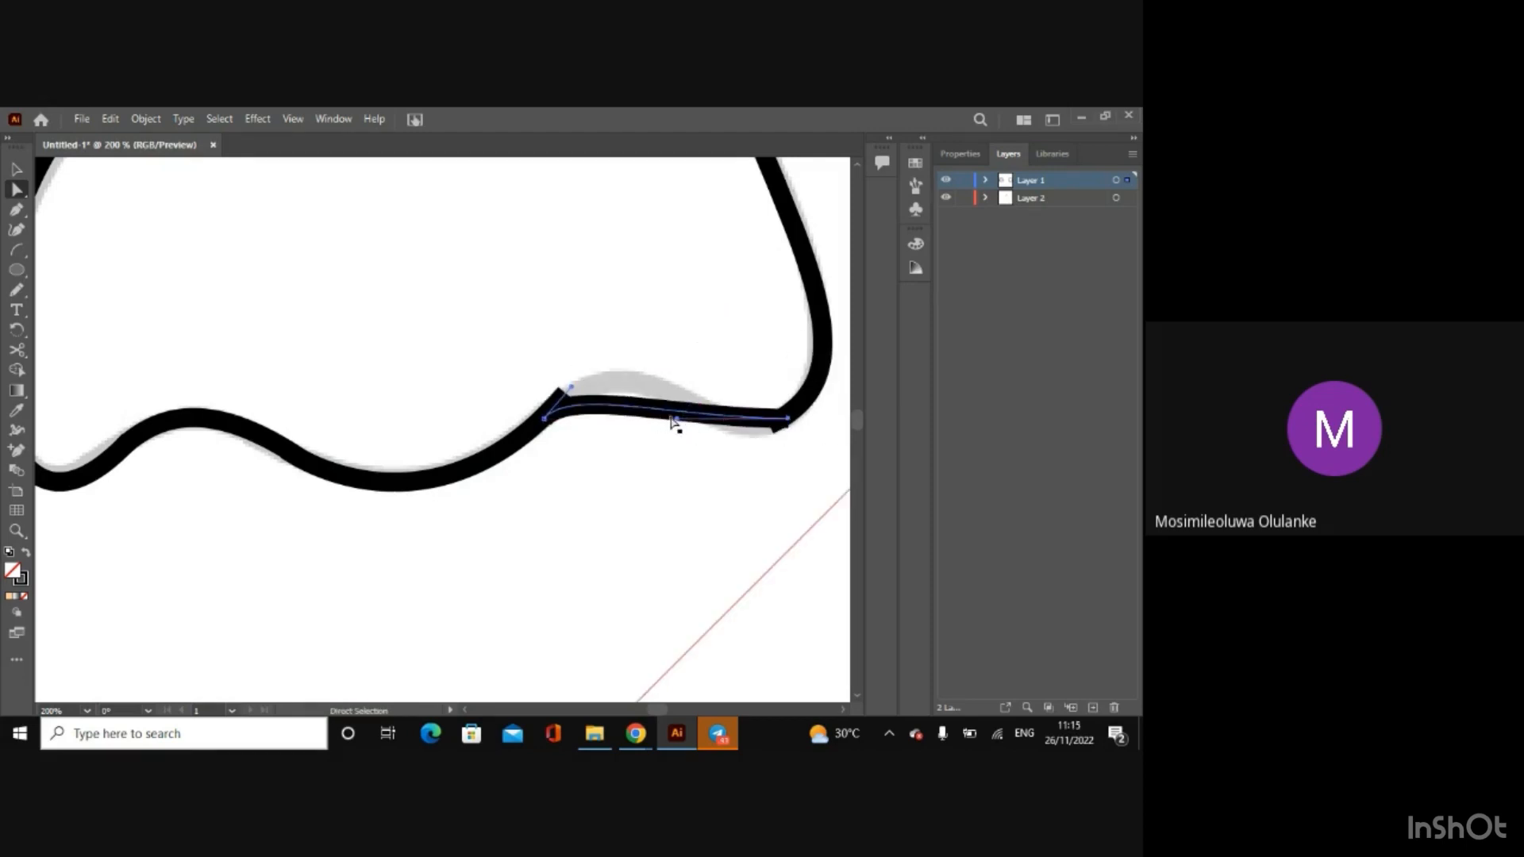
drag(676, 418, 601, 349)
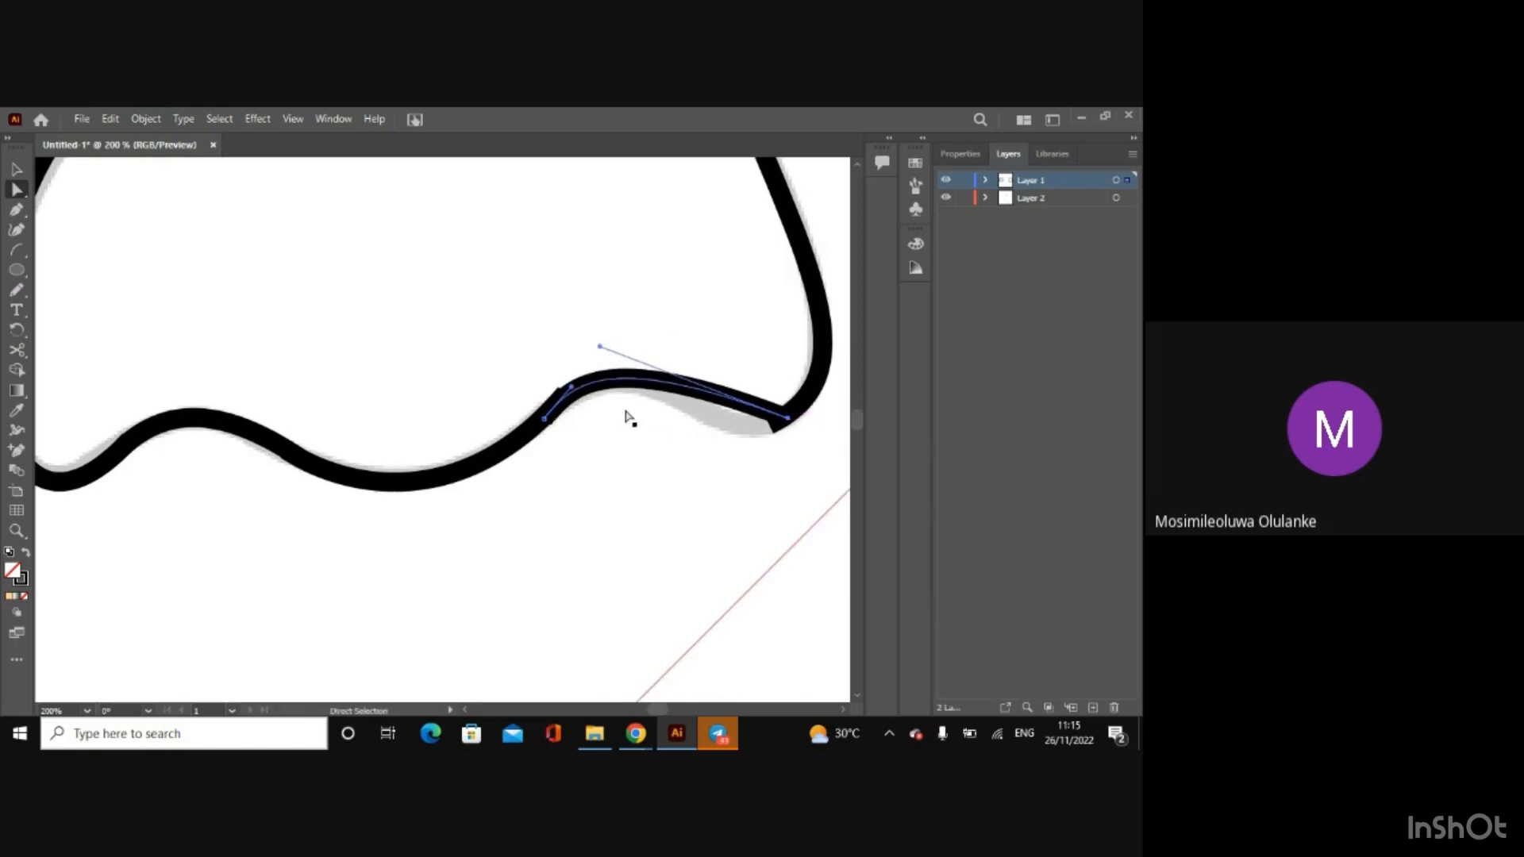
drag(599, 348, 704, 446)
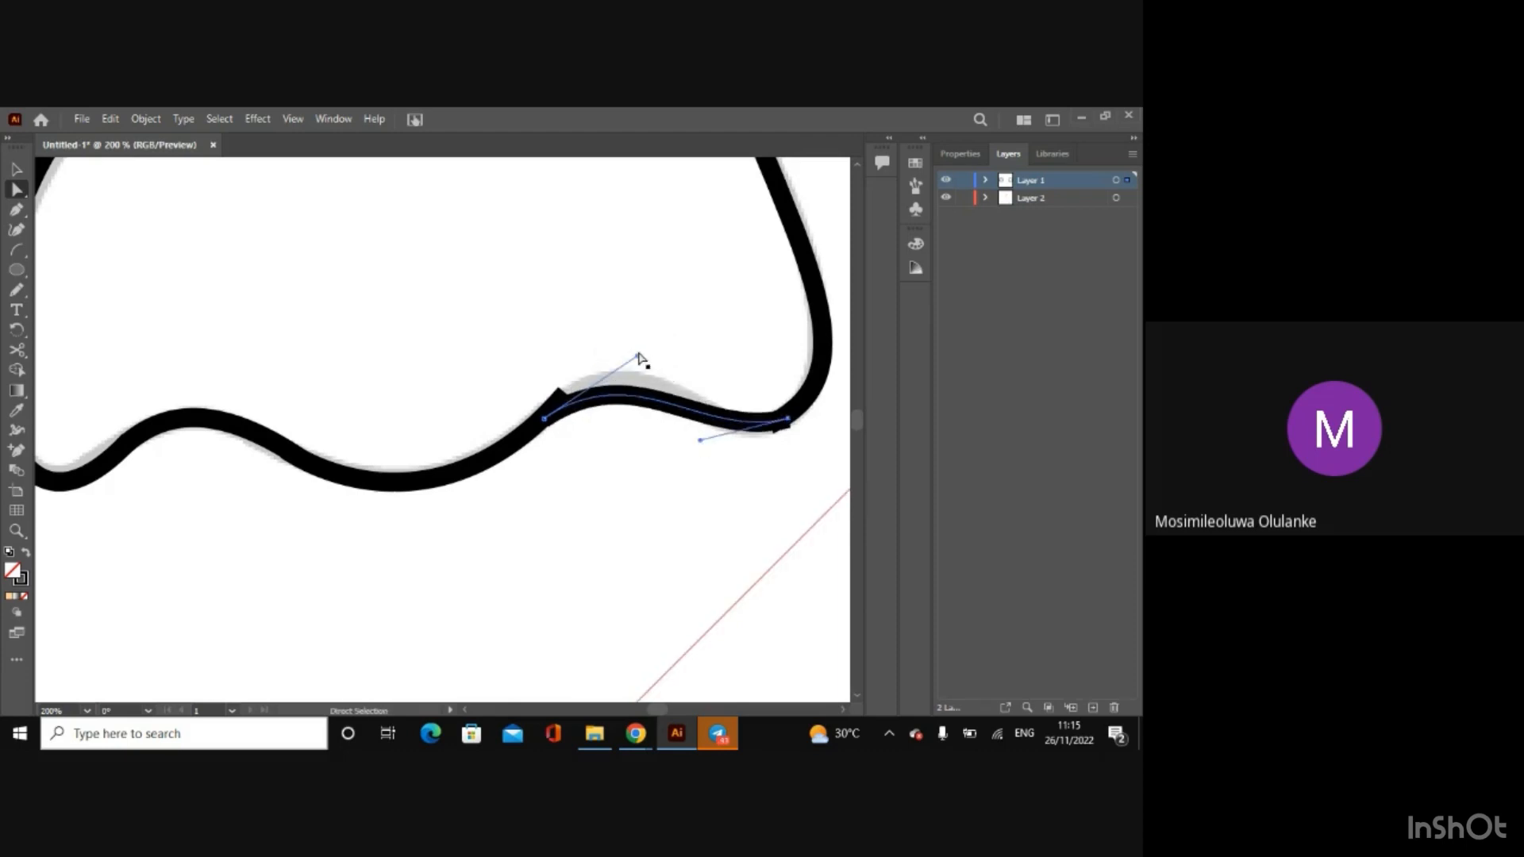
drag(639, 356, 636, 320)
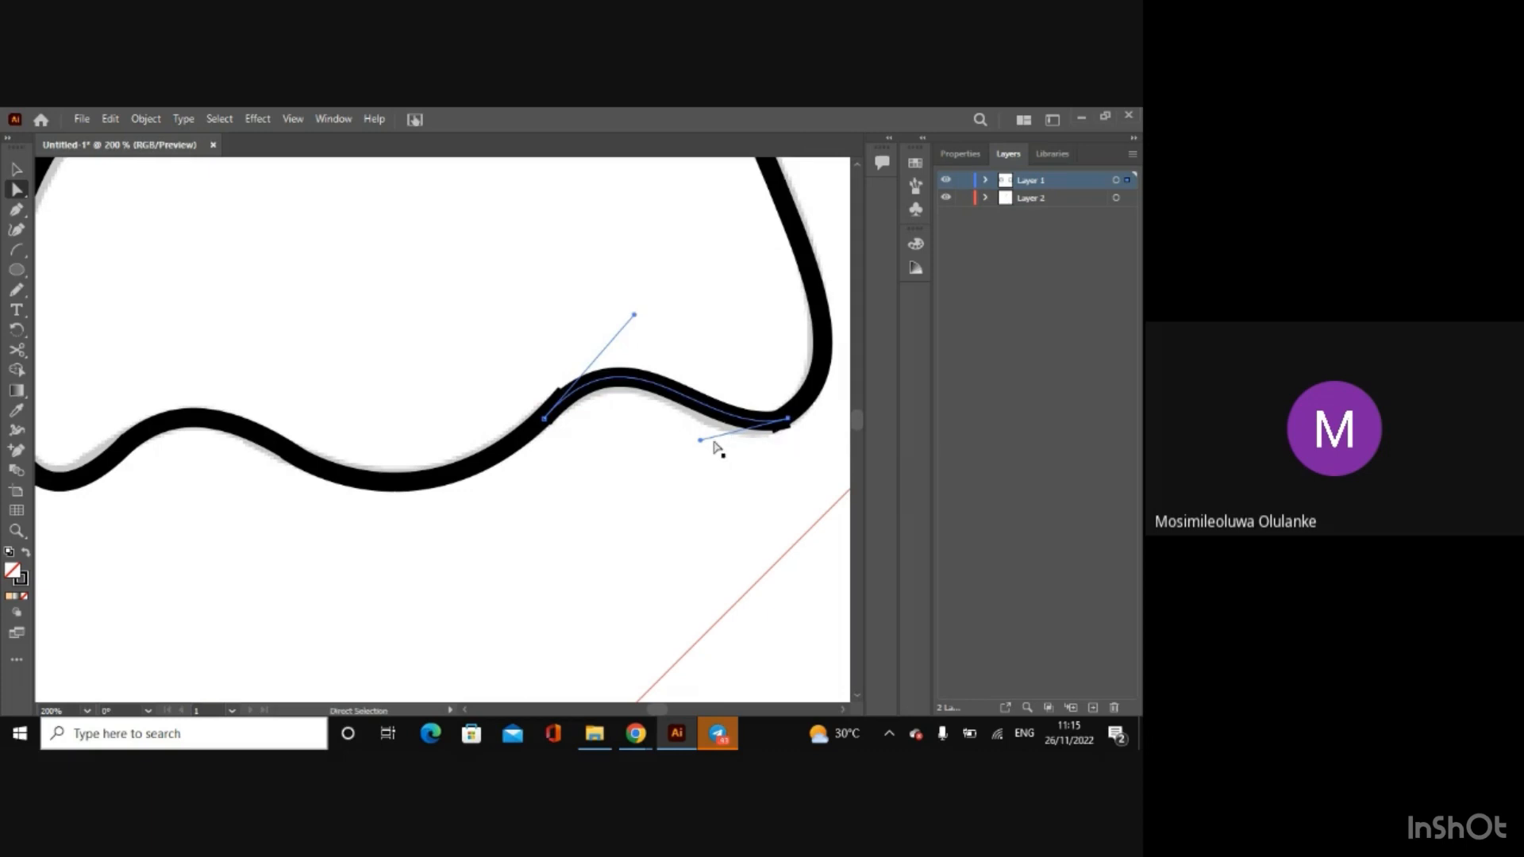
drag(700, 440, 697, 458)
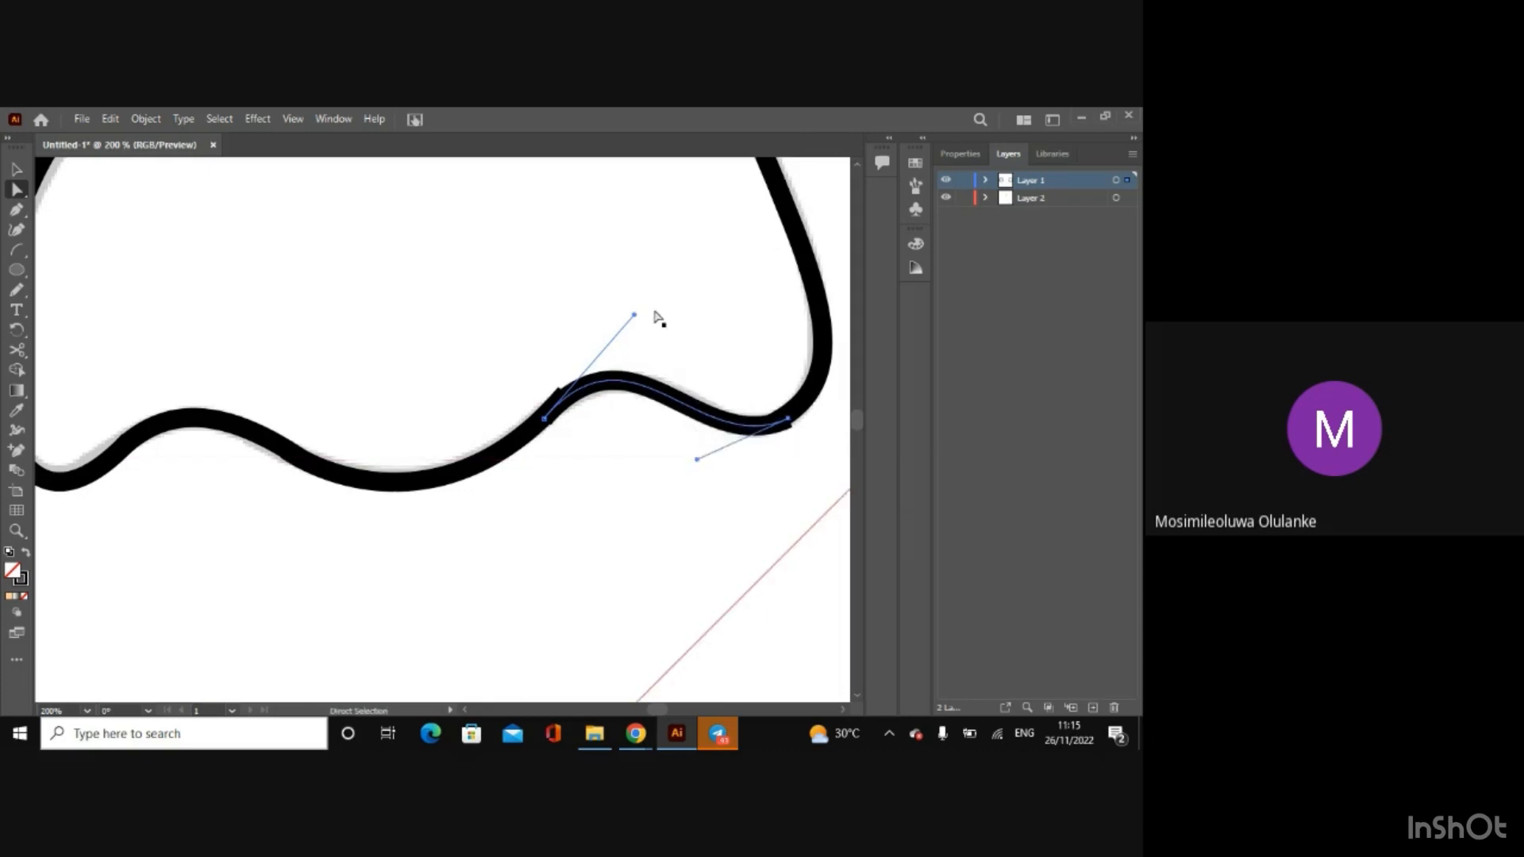
drag(633, 318, 645, 320)
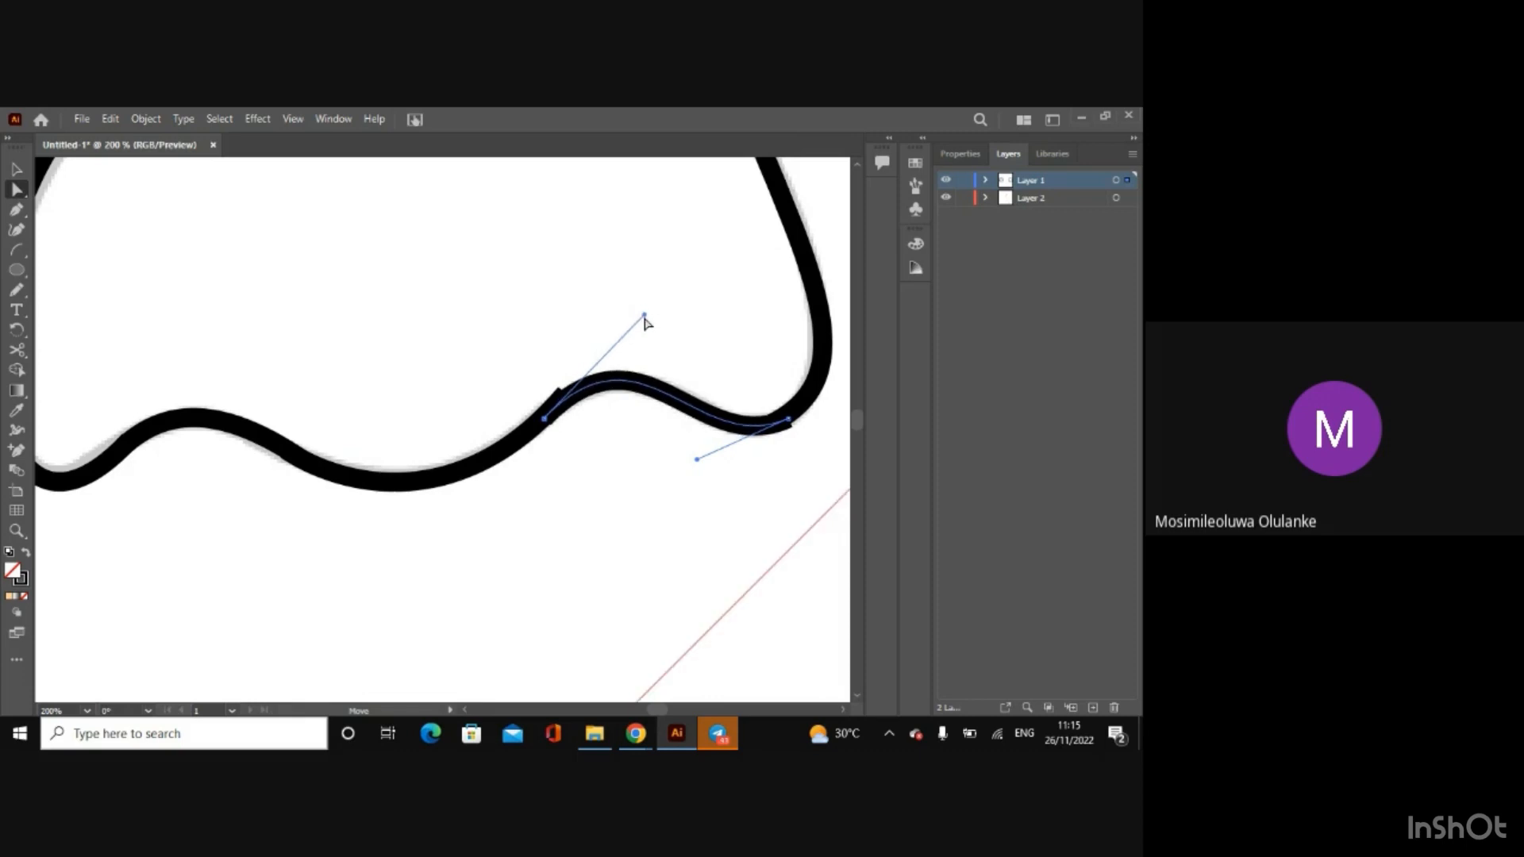
Step: Nudge the middle arc's right end anchor and lower handle so it blends into the right-hand arc
click(526, 439)
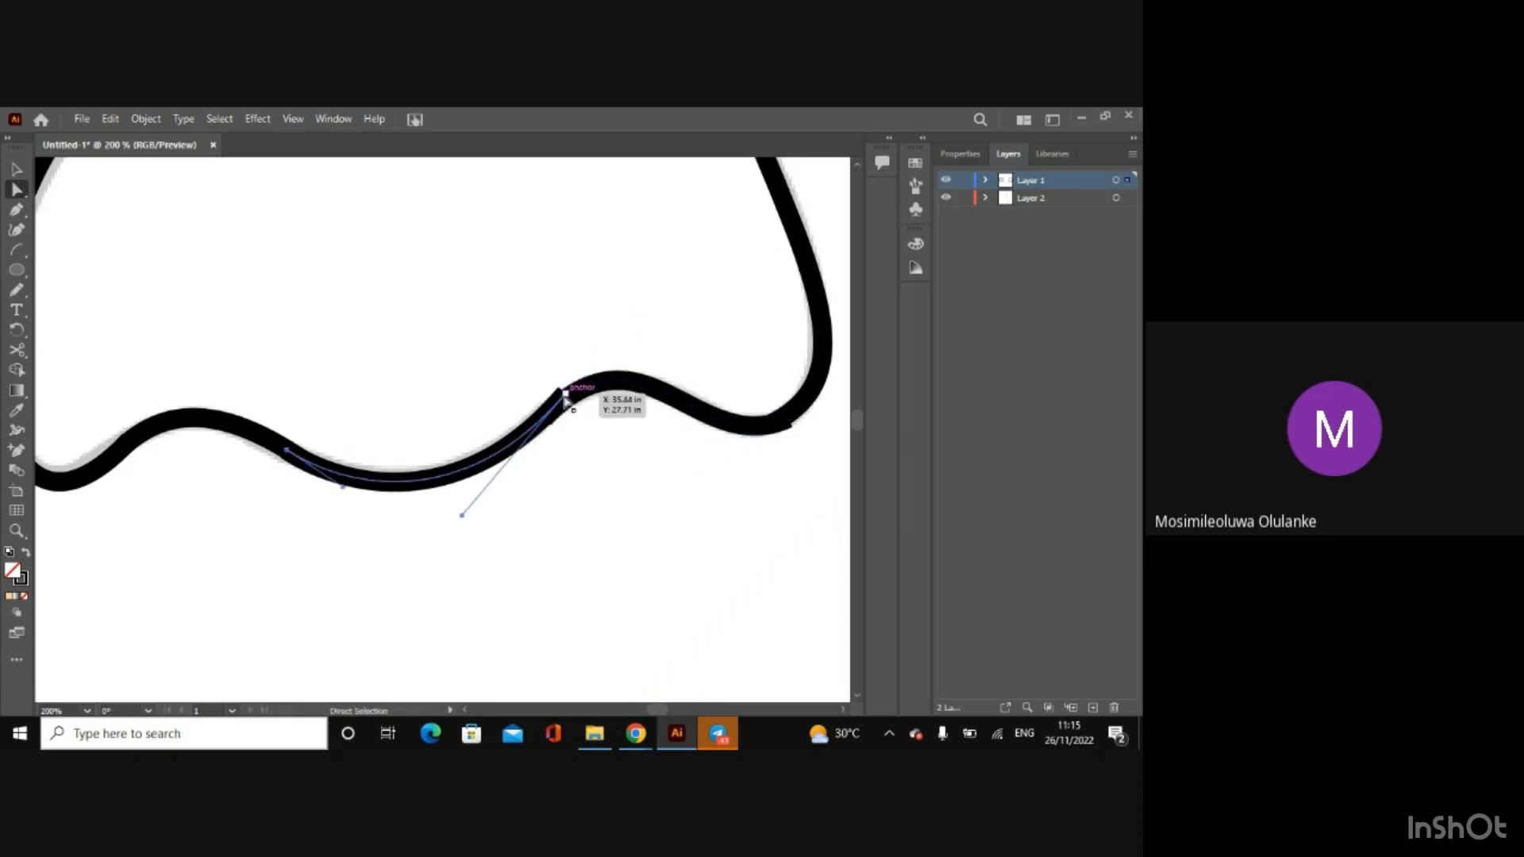
drag(564, 395, 568, 395)
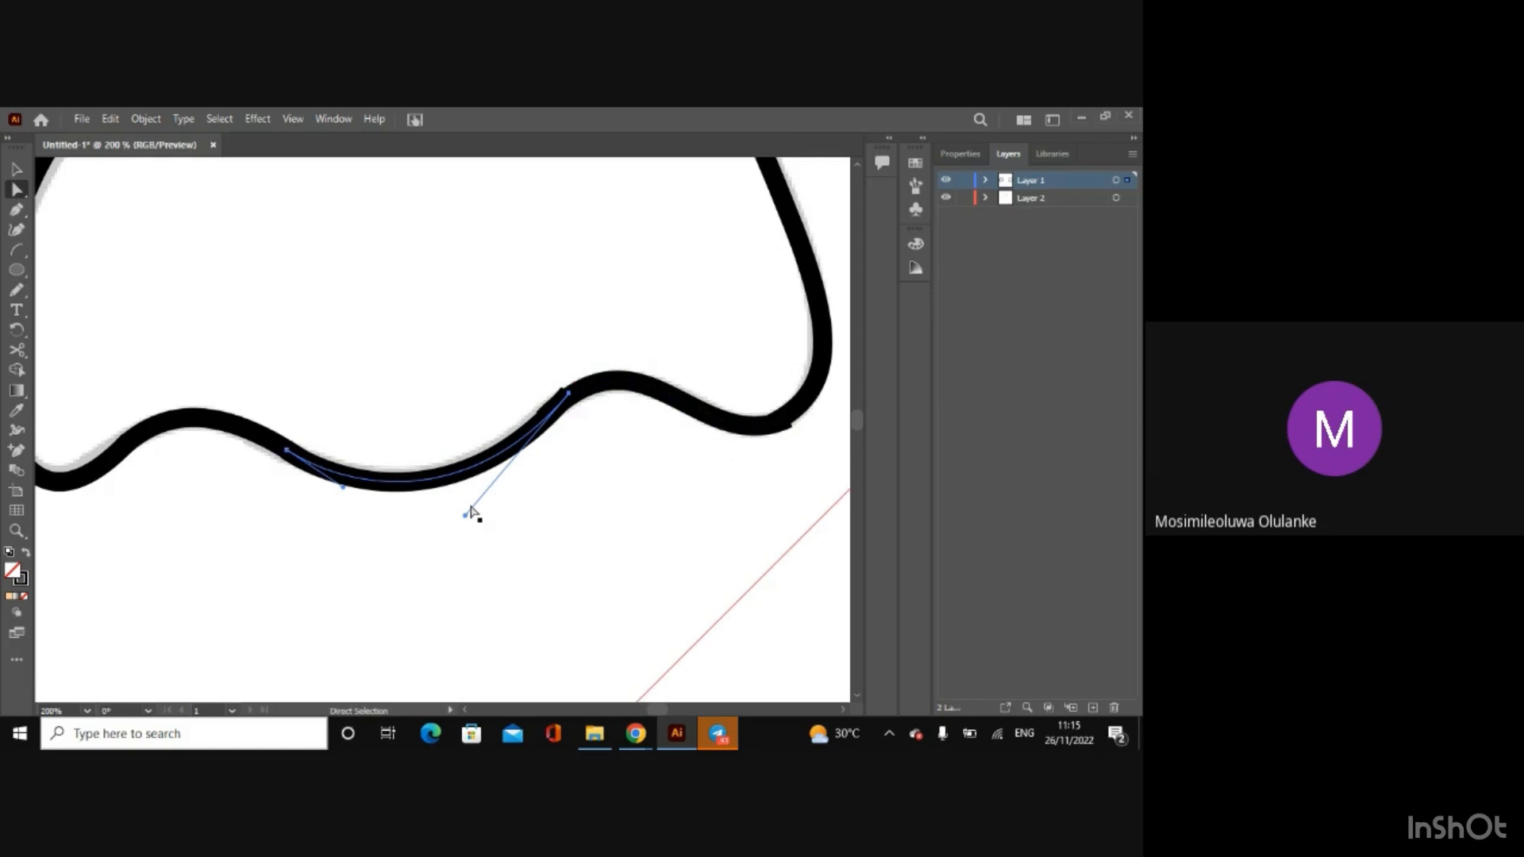
drag(466, 516, 455, 508)
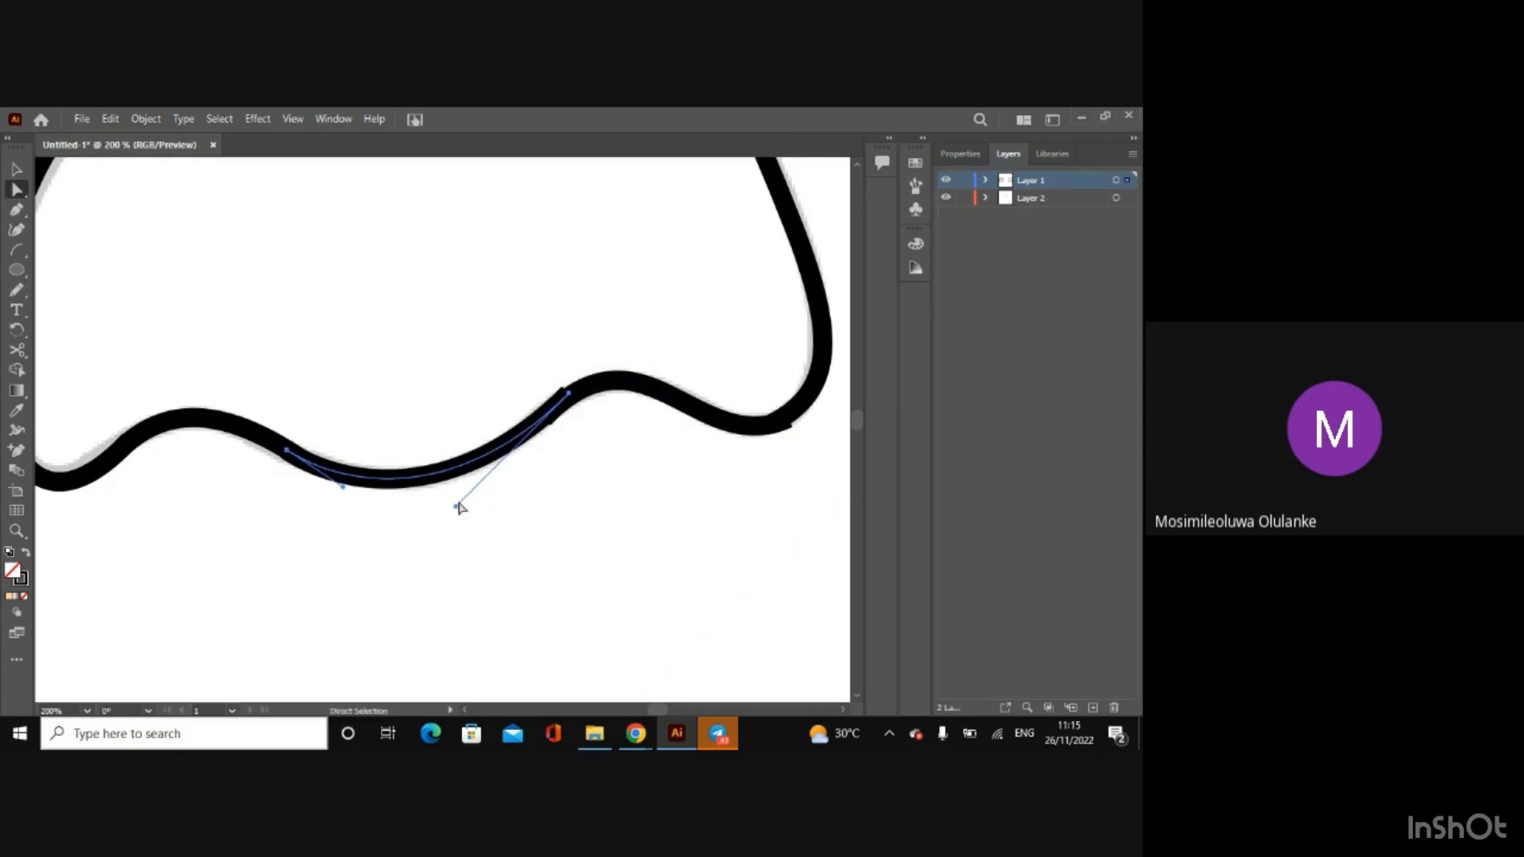
drag(570, 396, 576, 399)
drag(464, 507, 439, 511)
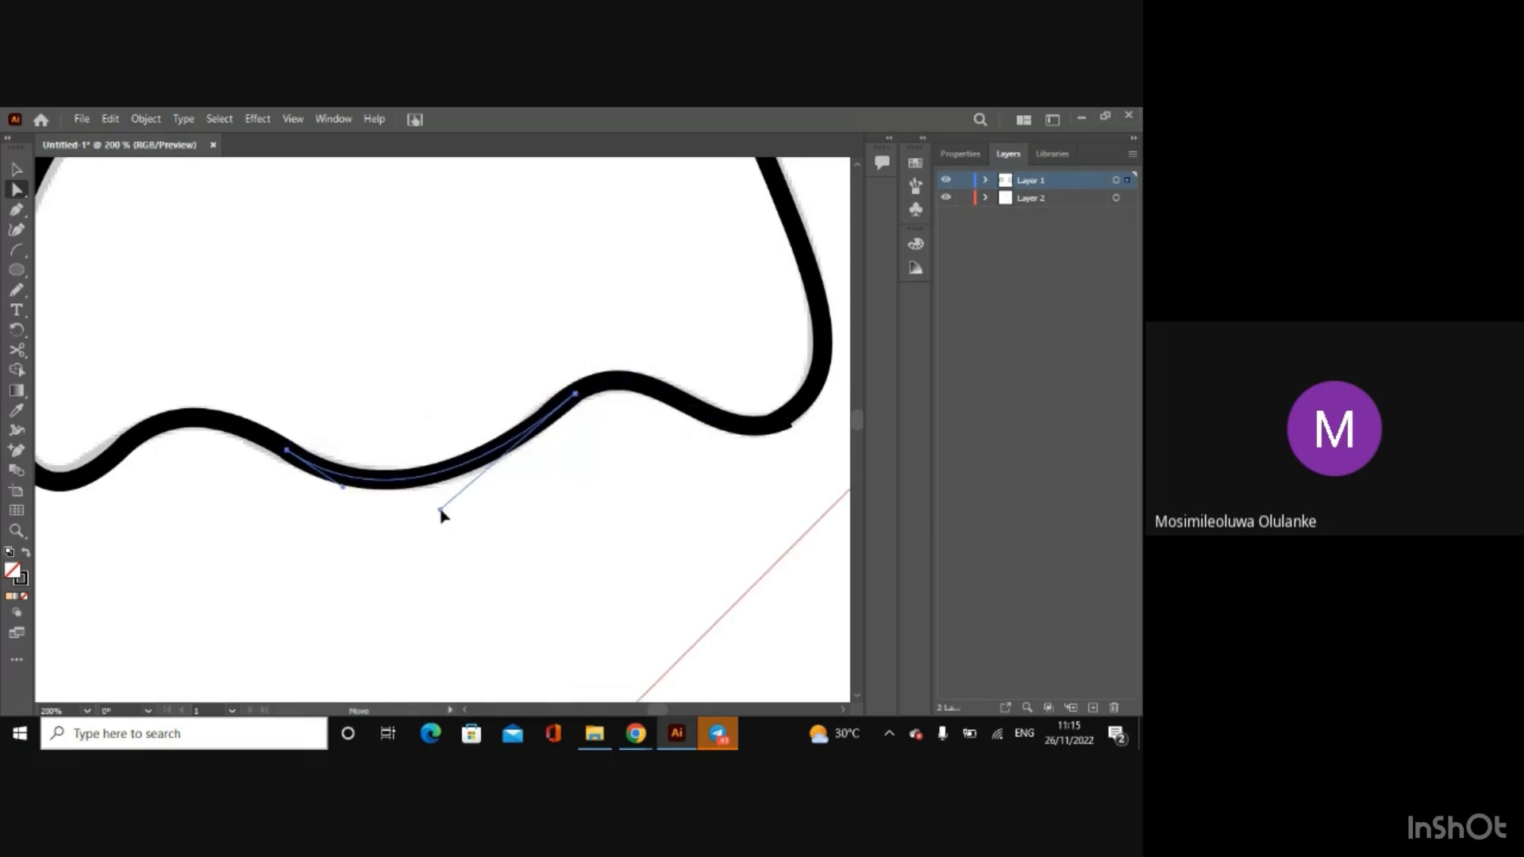
Step: Move the middle arc's right end anchor farther along the right short arc to its crest
key(ctrl+=)
key(ctrl+=)
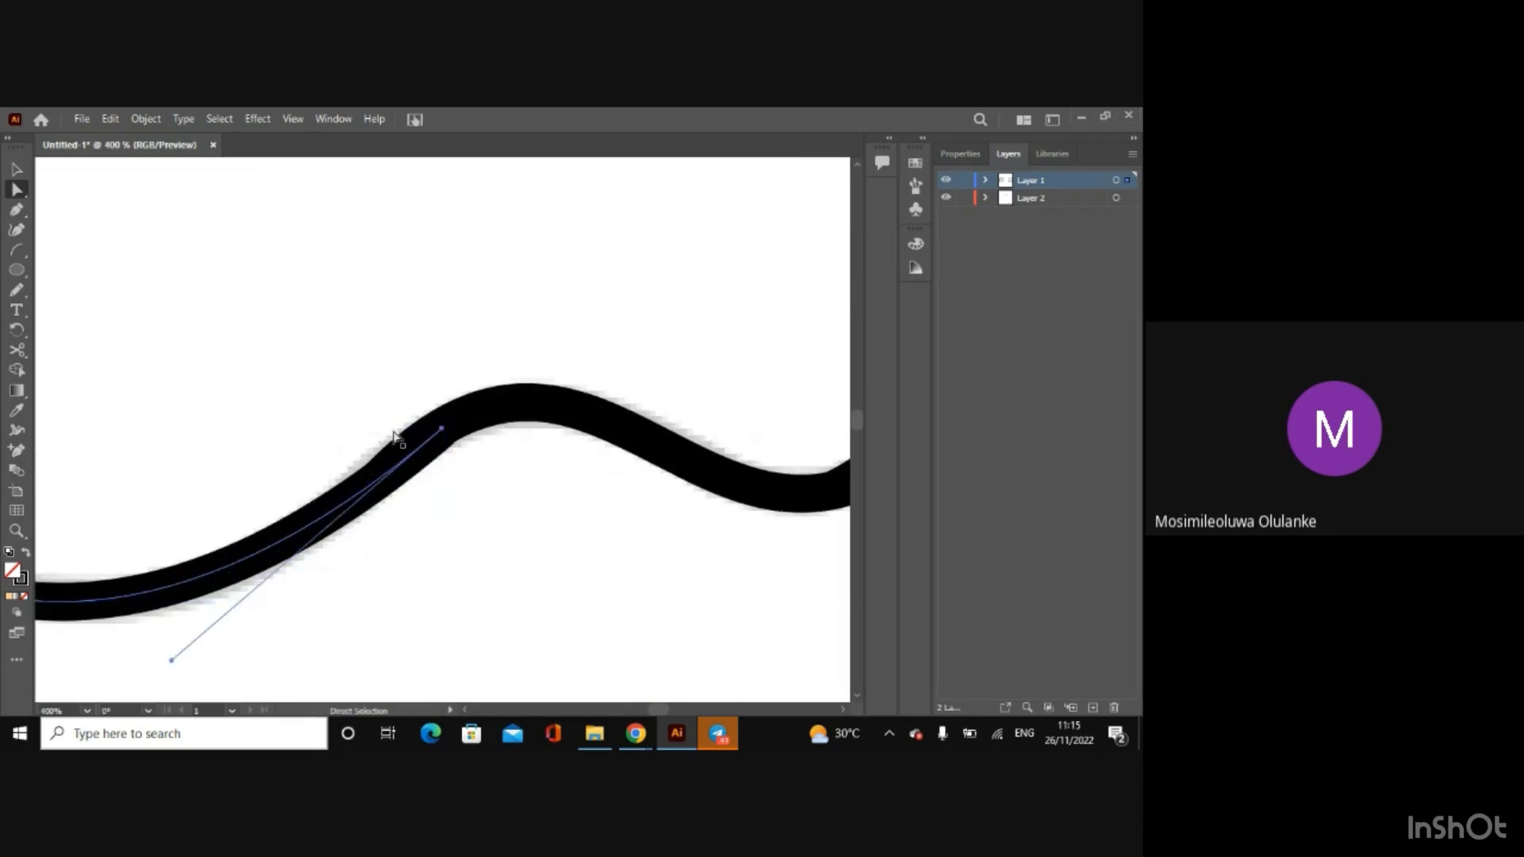
drag(435, 433, 508, 403)
key(ctrl+minus)
click(380, 488)
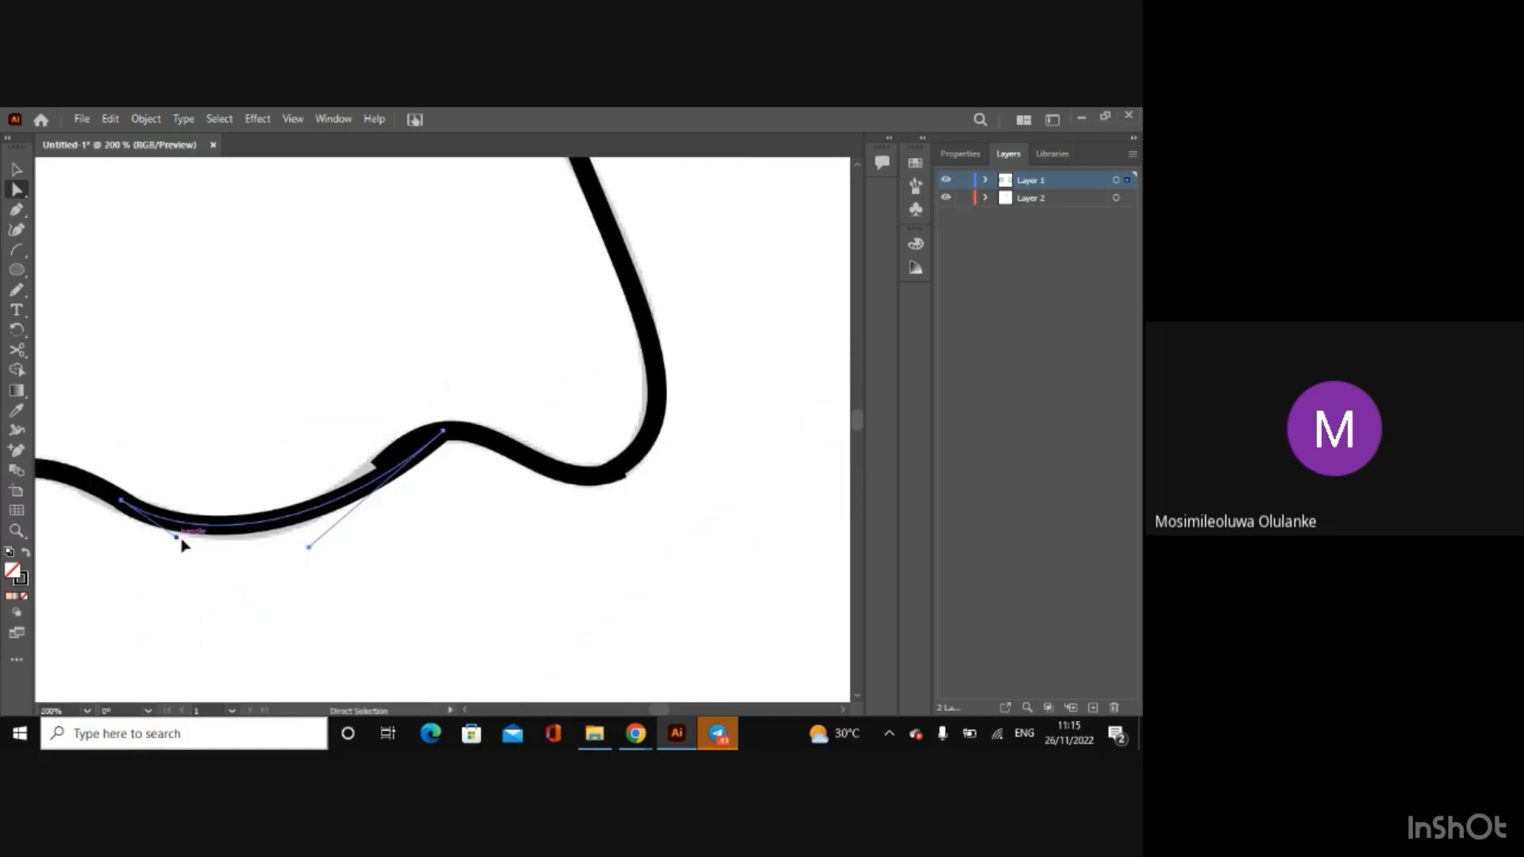
Step: Reshape both handles of the middle arc along the sketch and pull its right end anchor slightly back from the right short arc's crest
drag(176, 538, 186, 547)
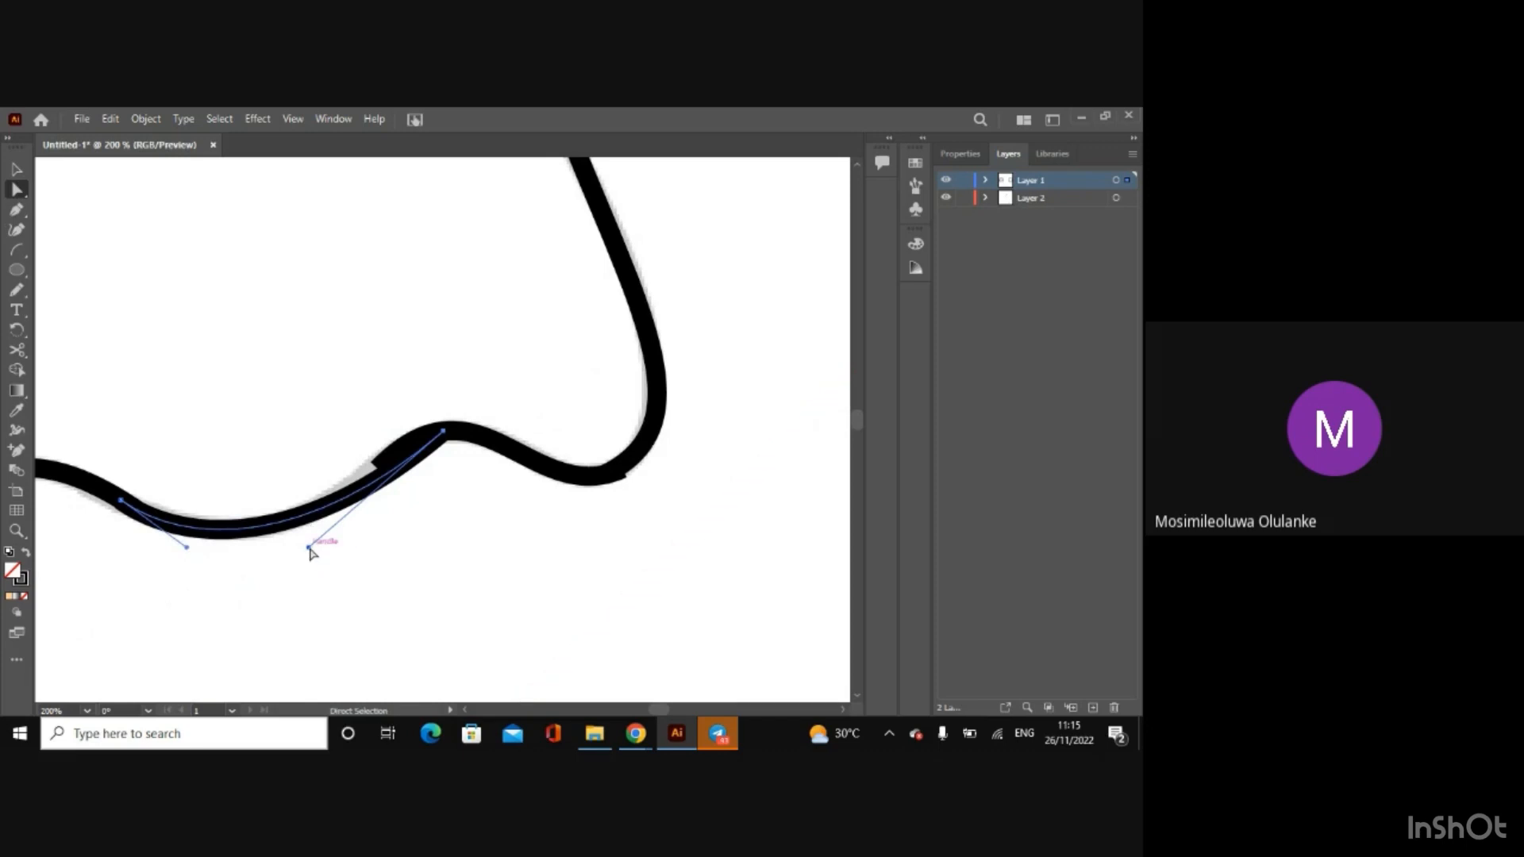
drag(308, 547, 284, 517)
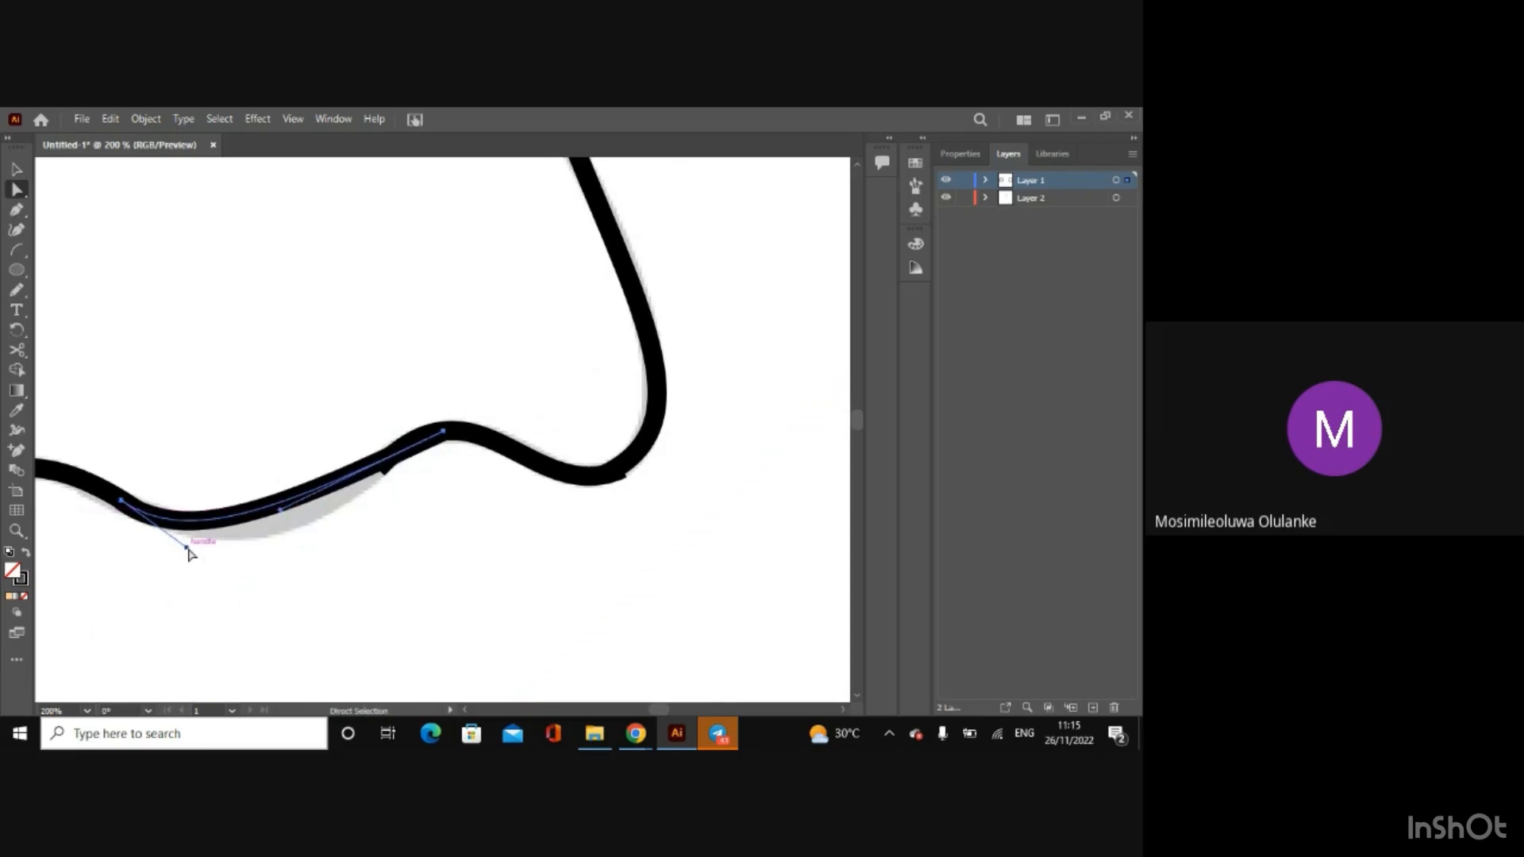
drag(187, 547, 275, 571)
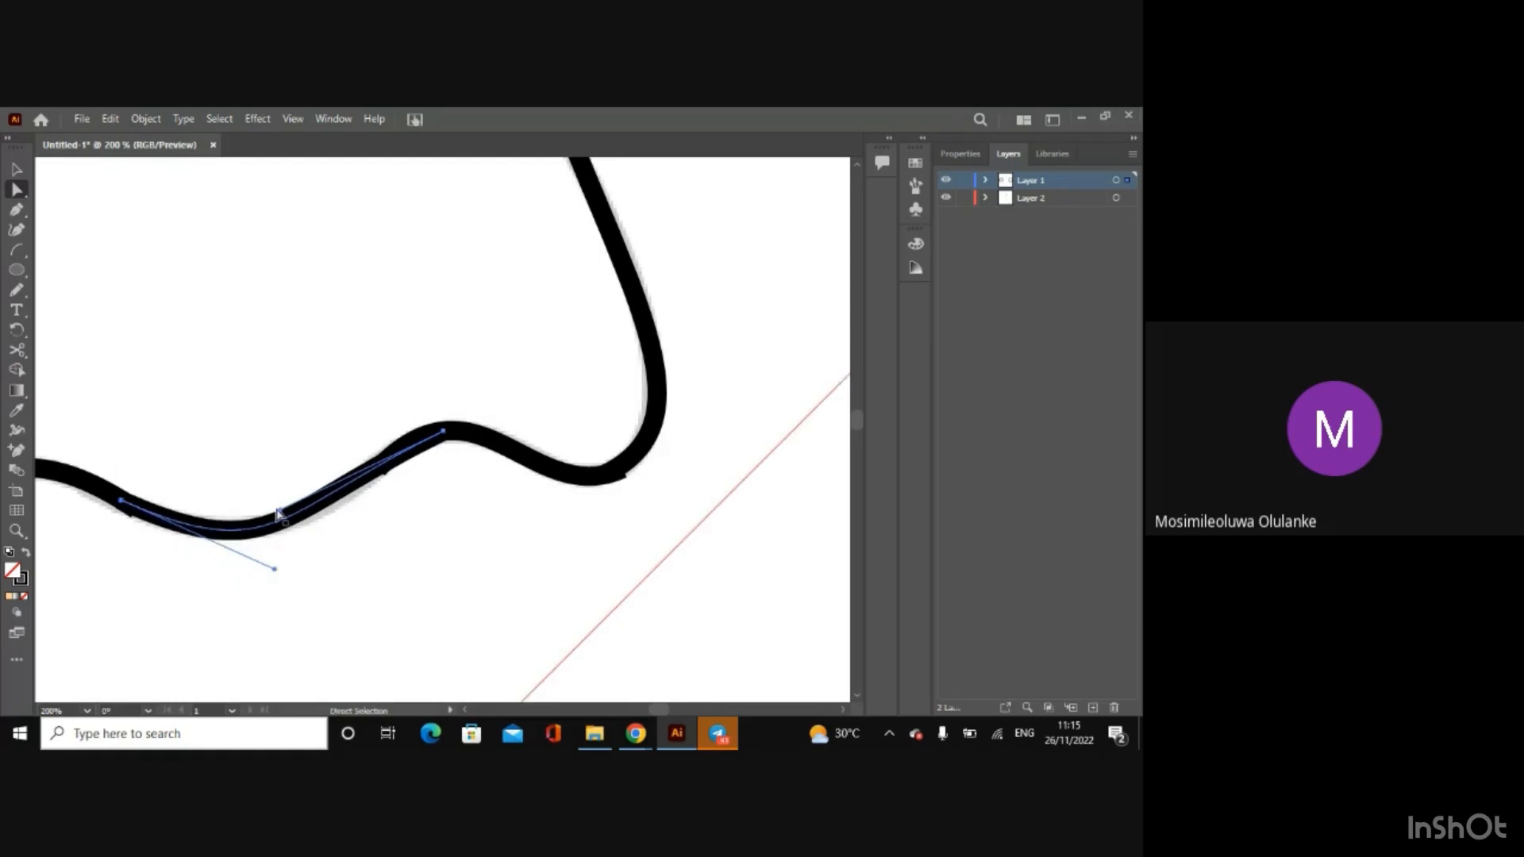
drag(280, 510, 286, 515)
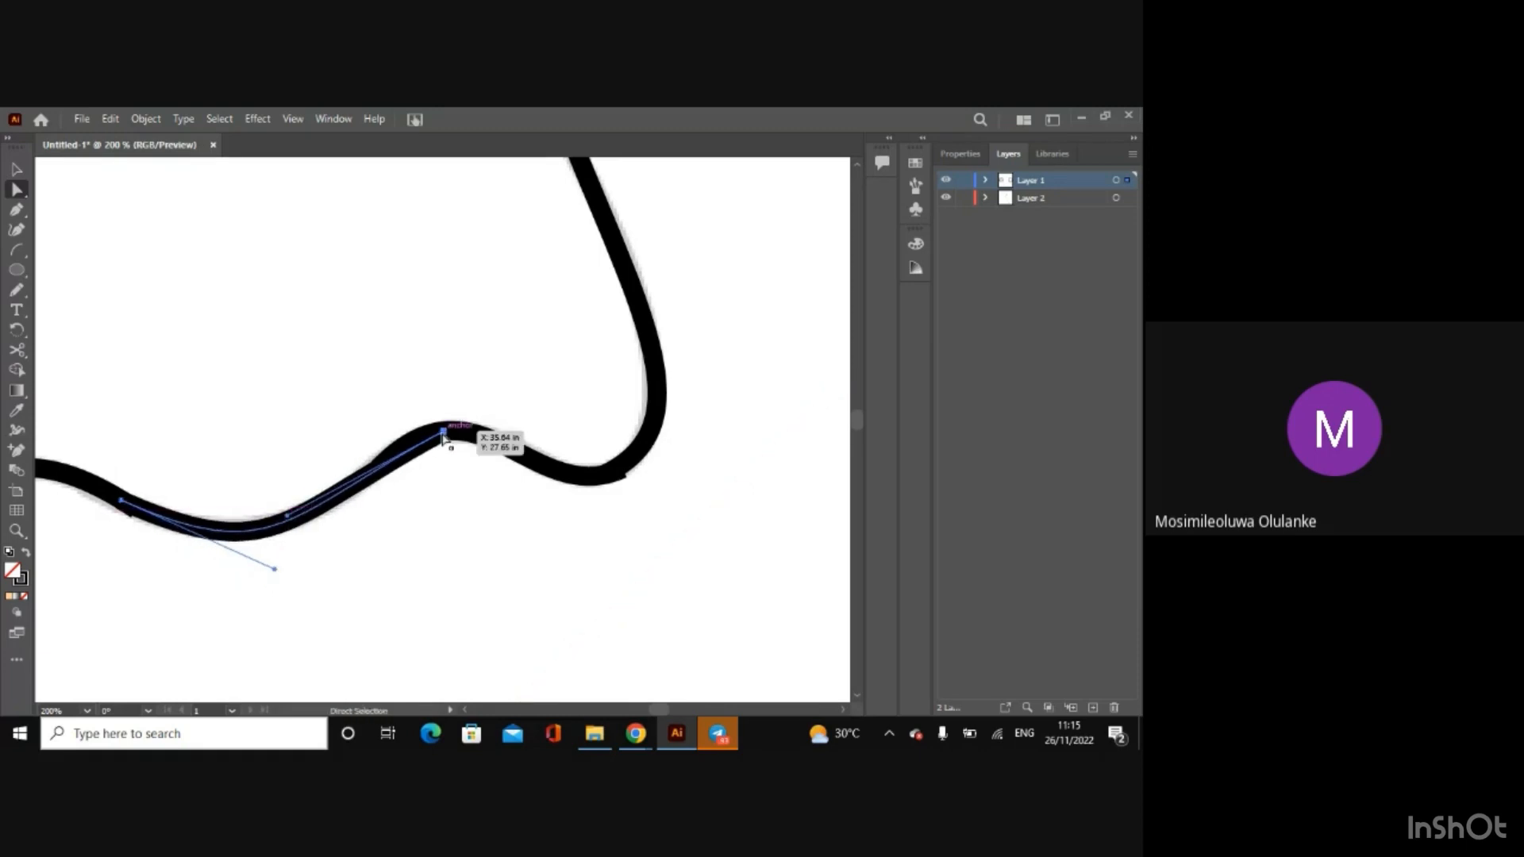
drag(442, 435, 425, 438)
drag(271, 521, 274, 565)
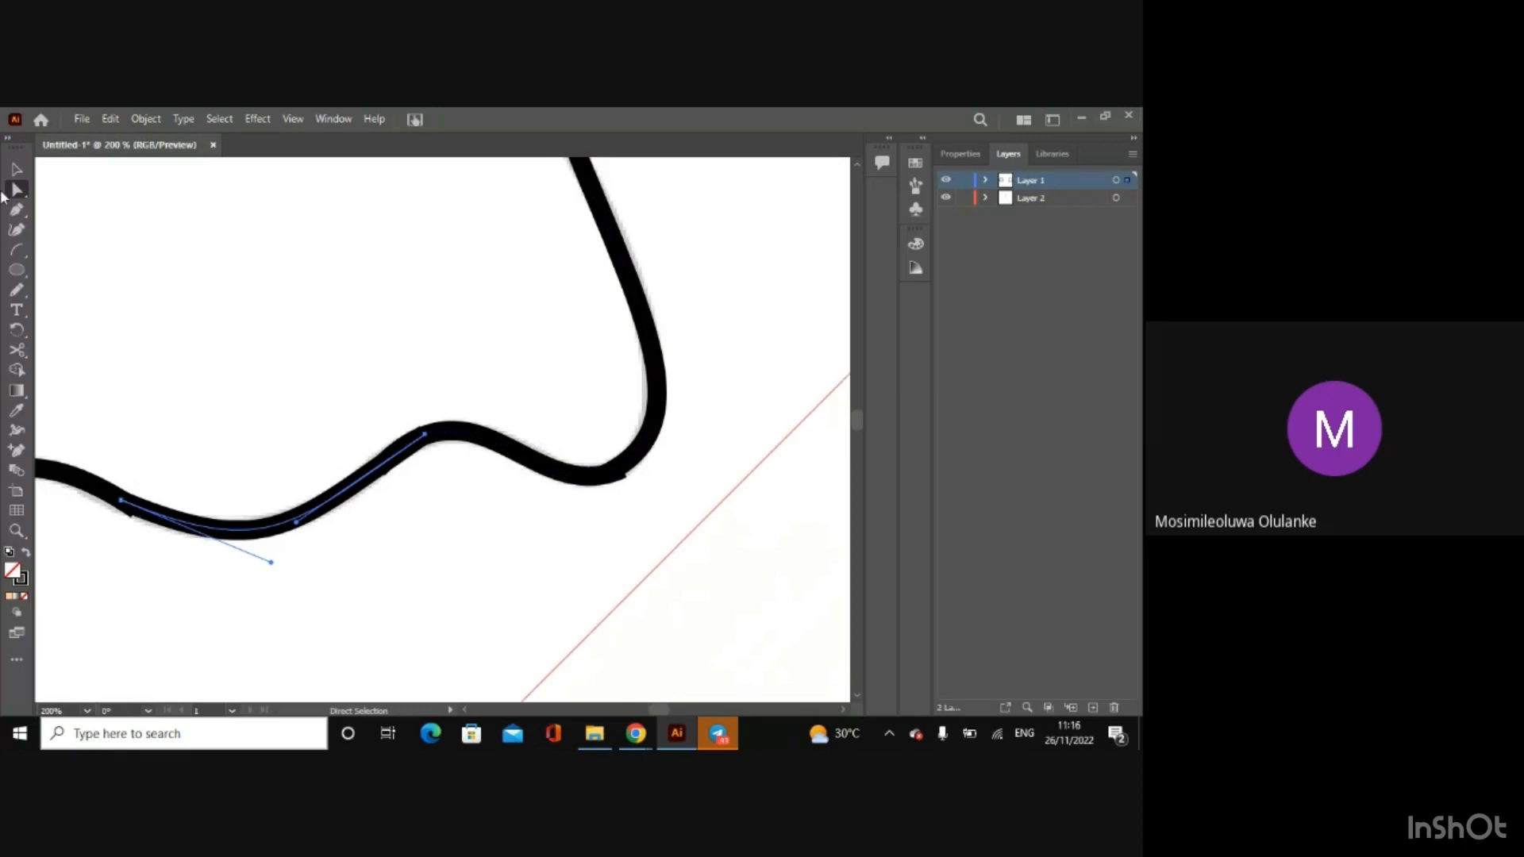
Step: Select all the nose curves together, from the left nostril through the lower arcs to the right nostril
click(18, 170)
key(ctrl+minus)
key(ctrl+minus)
key(ctrl+minus)
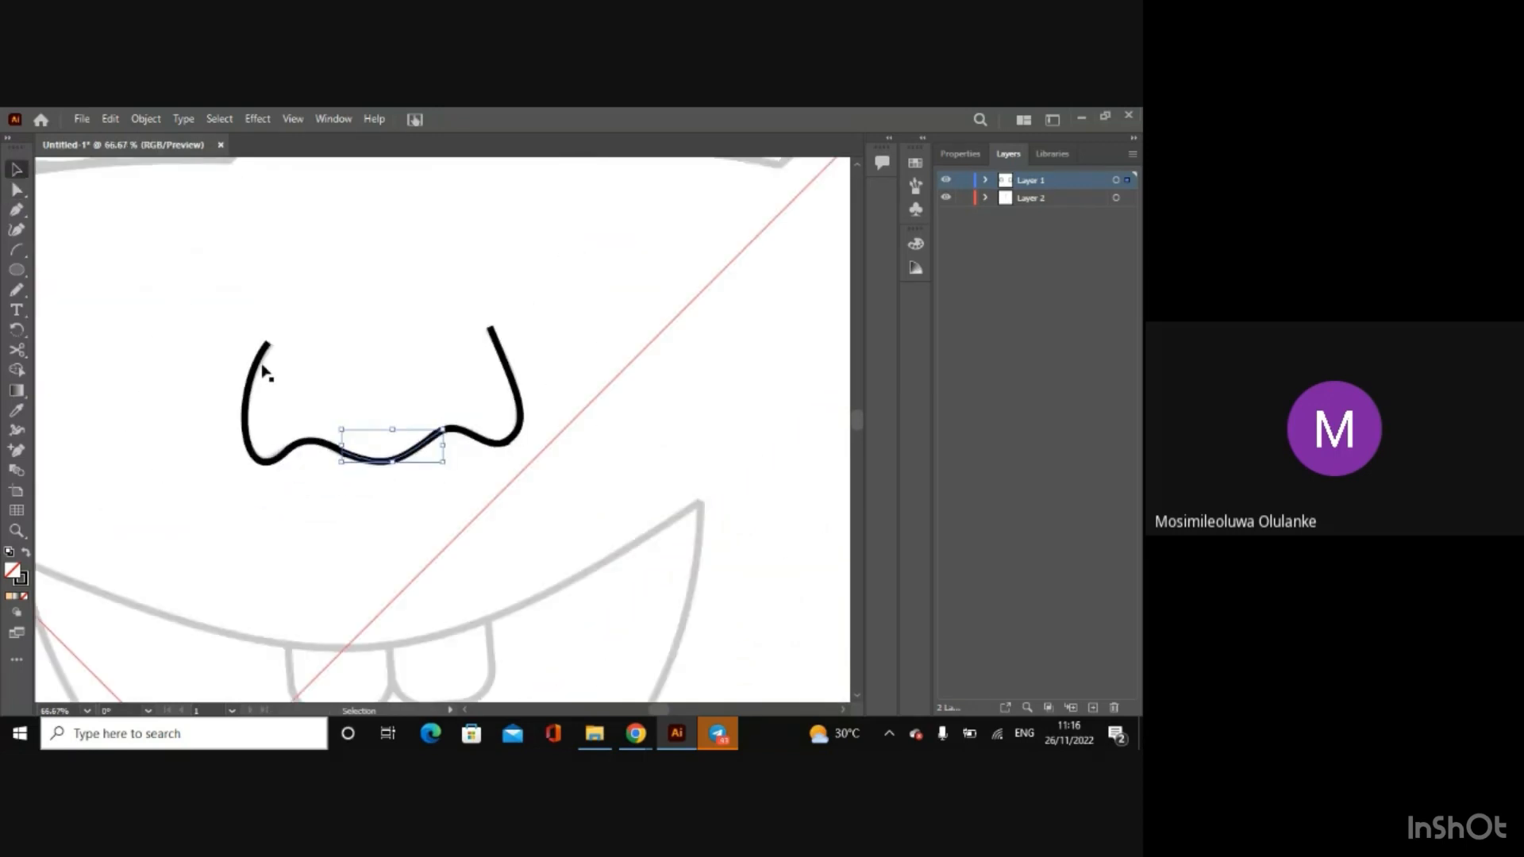
click(257, 370)
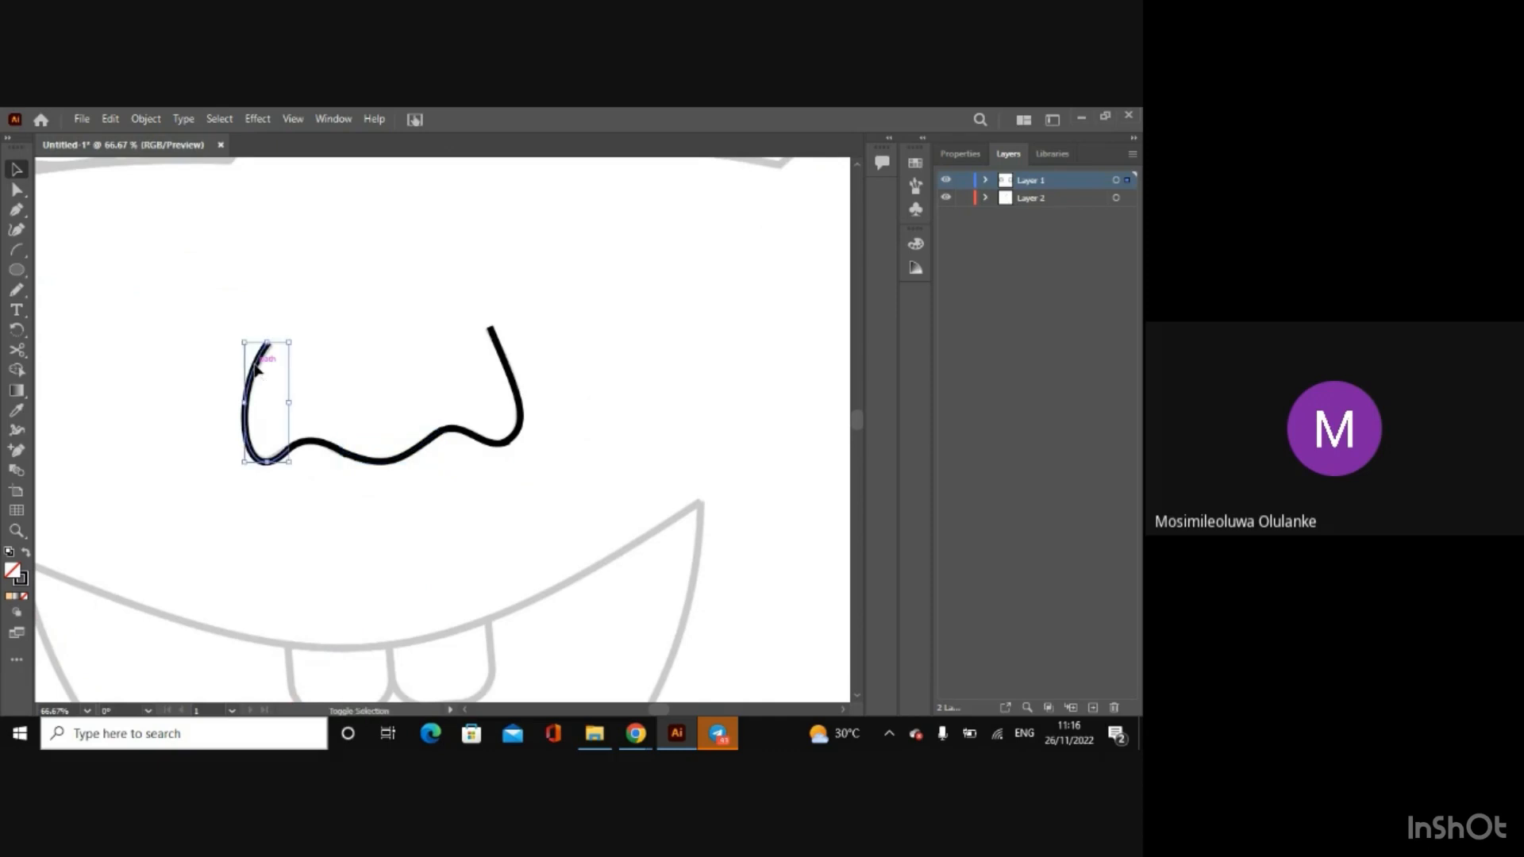
shift+click(309, 443)
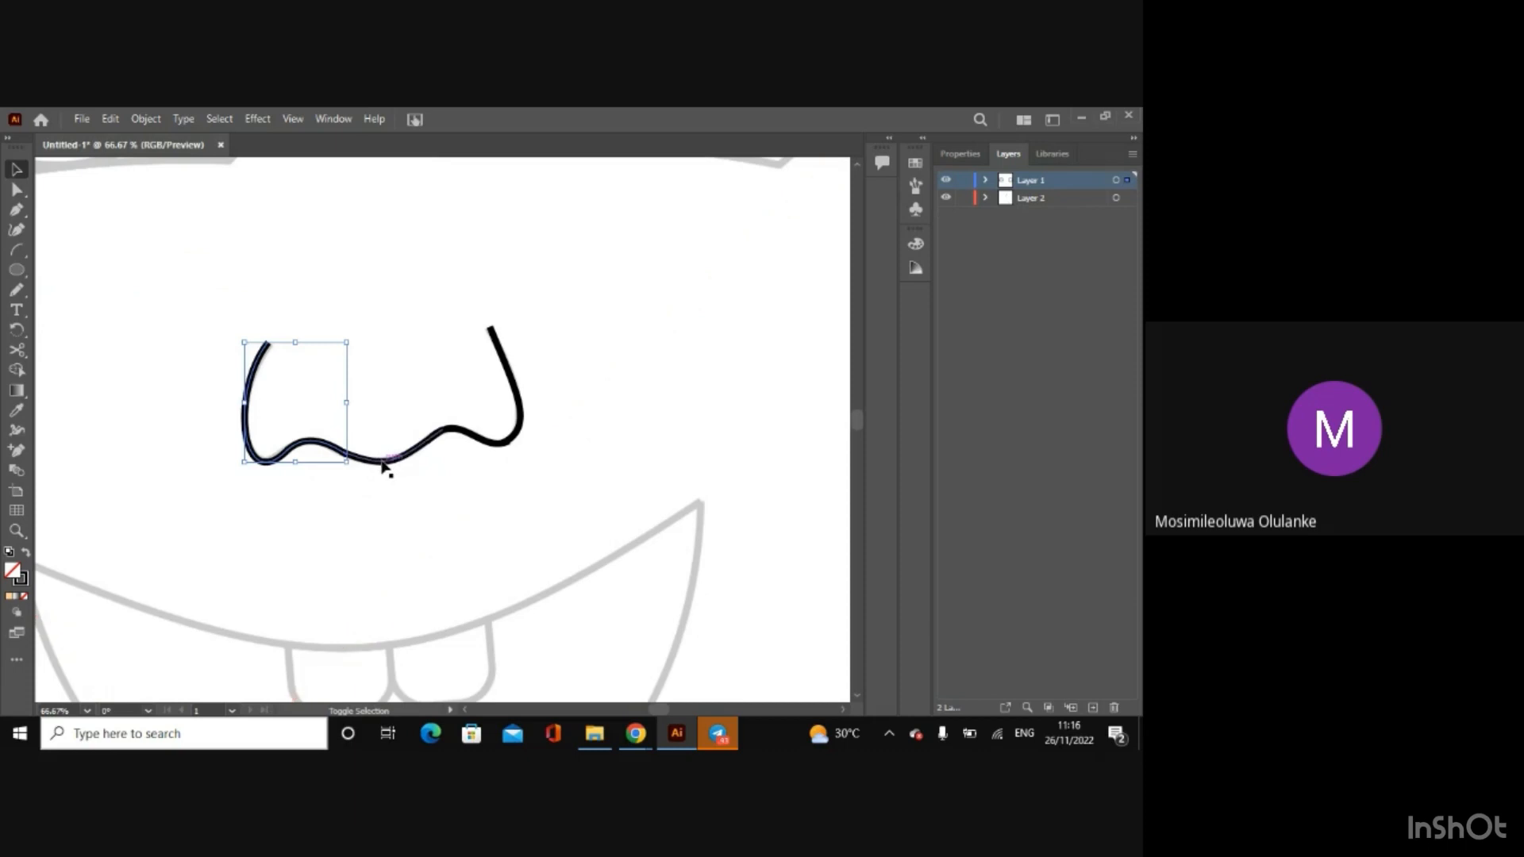
shift+click(384, 461)
shift+click(461, 432)
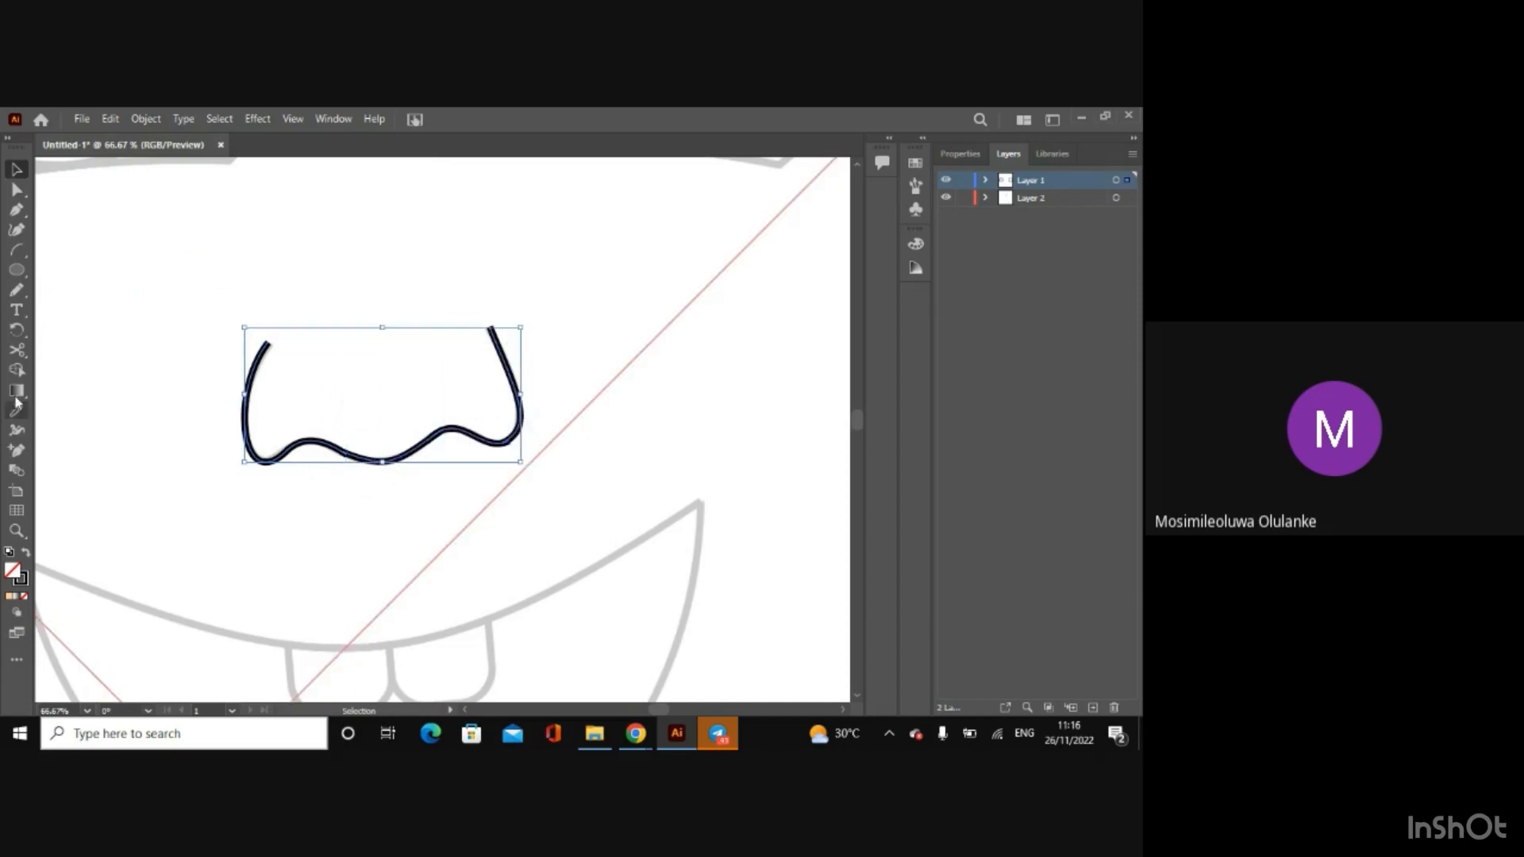
Step: Trim the overlapping curve ends at the nose joints with Shape Builder, including the stub at the right nostril
click(17, 369)
key(ctrl+plus)
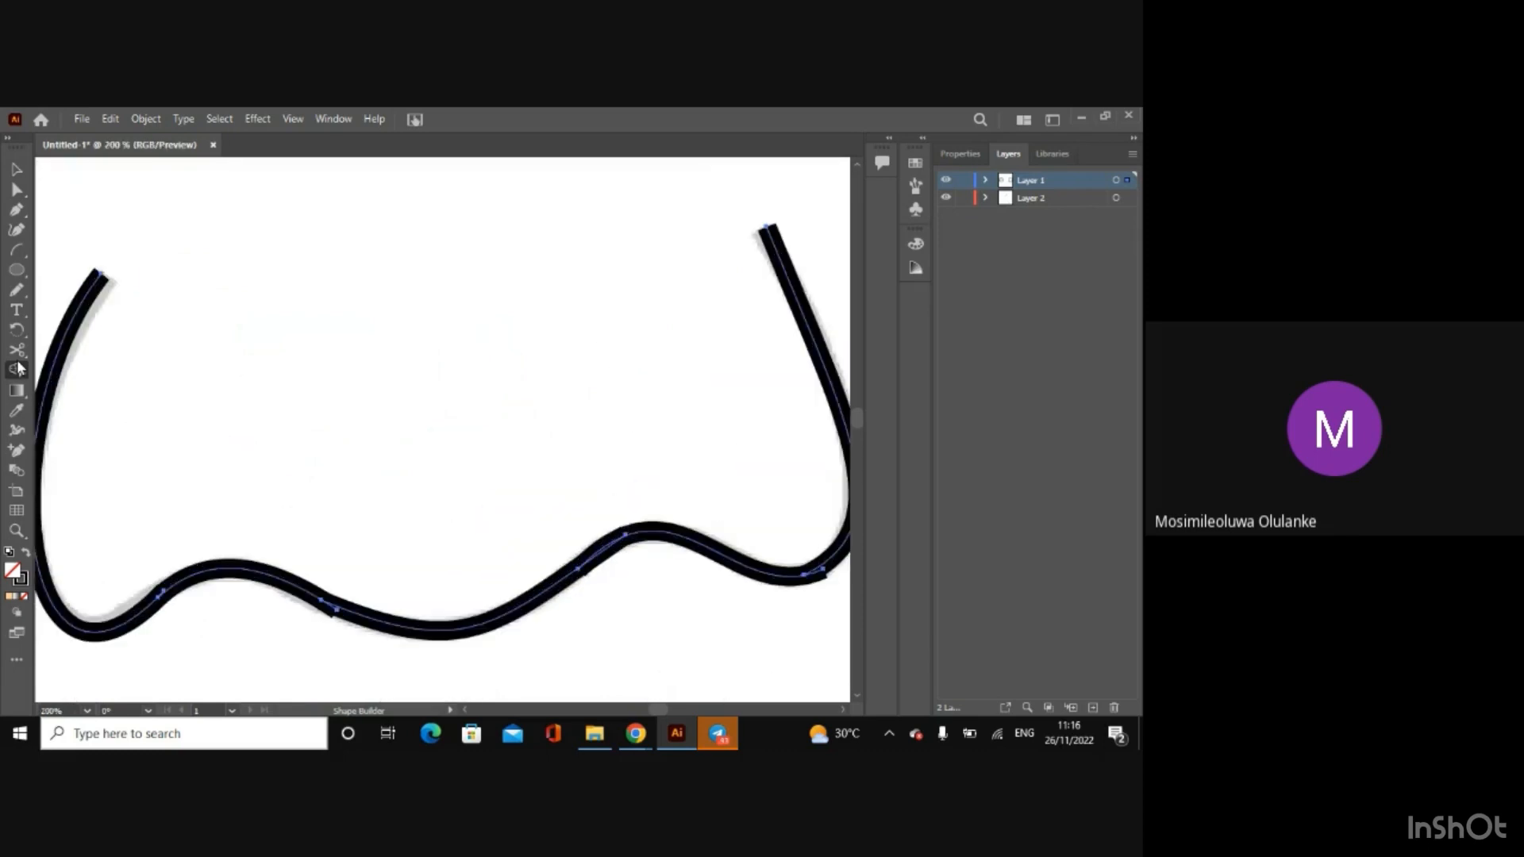
key(ctrl+plus)
key(ctrl+plus)
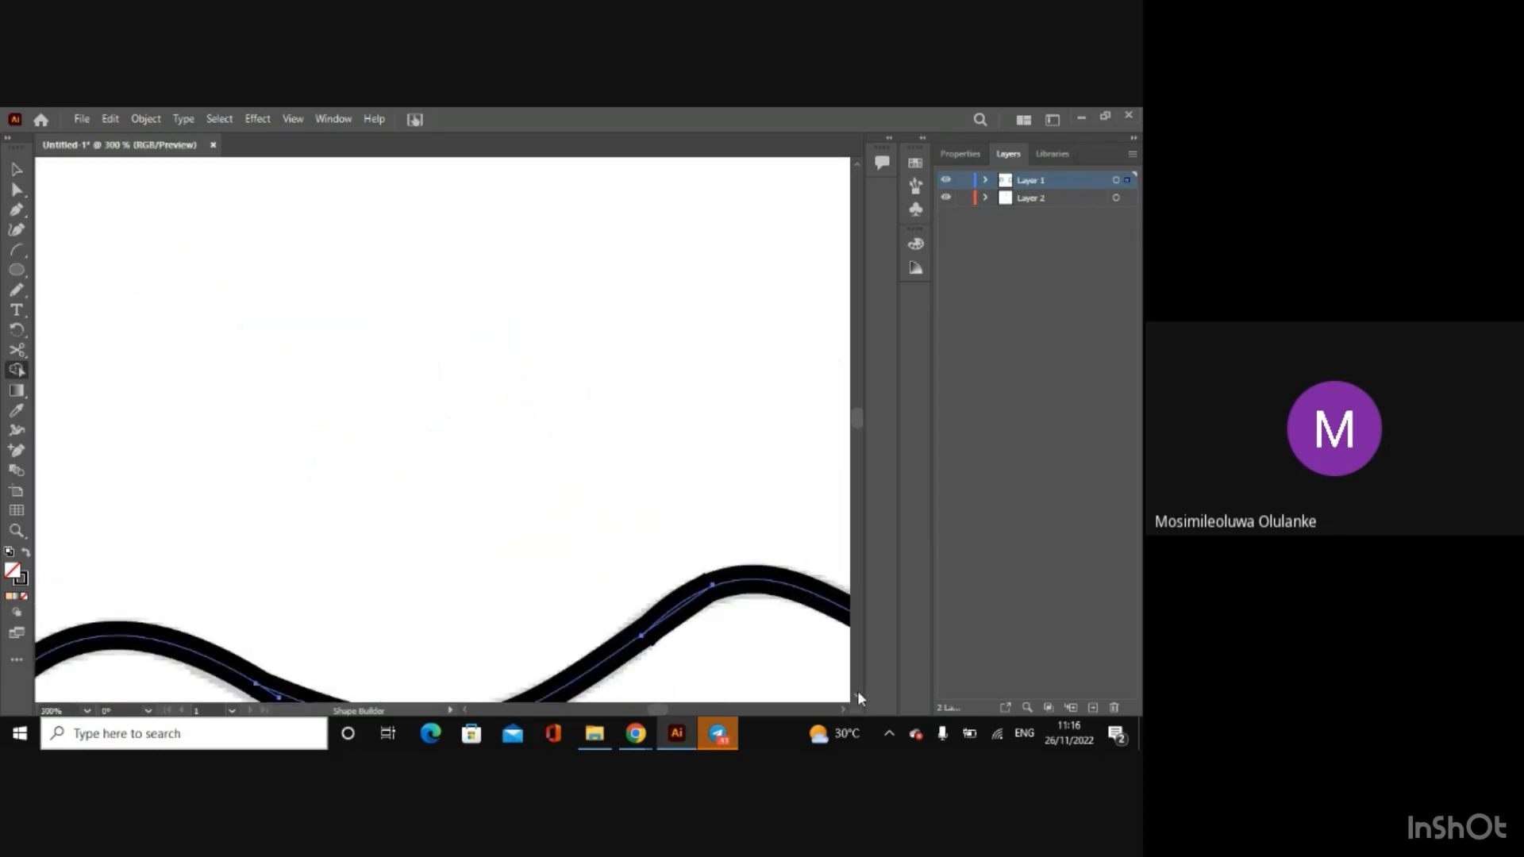
scroll(857, 696, down, 3)
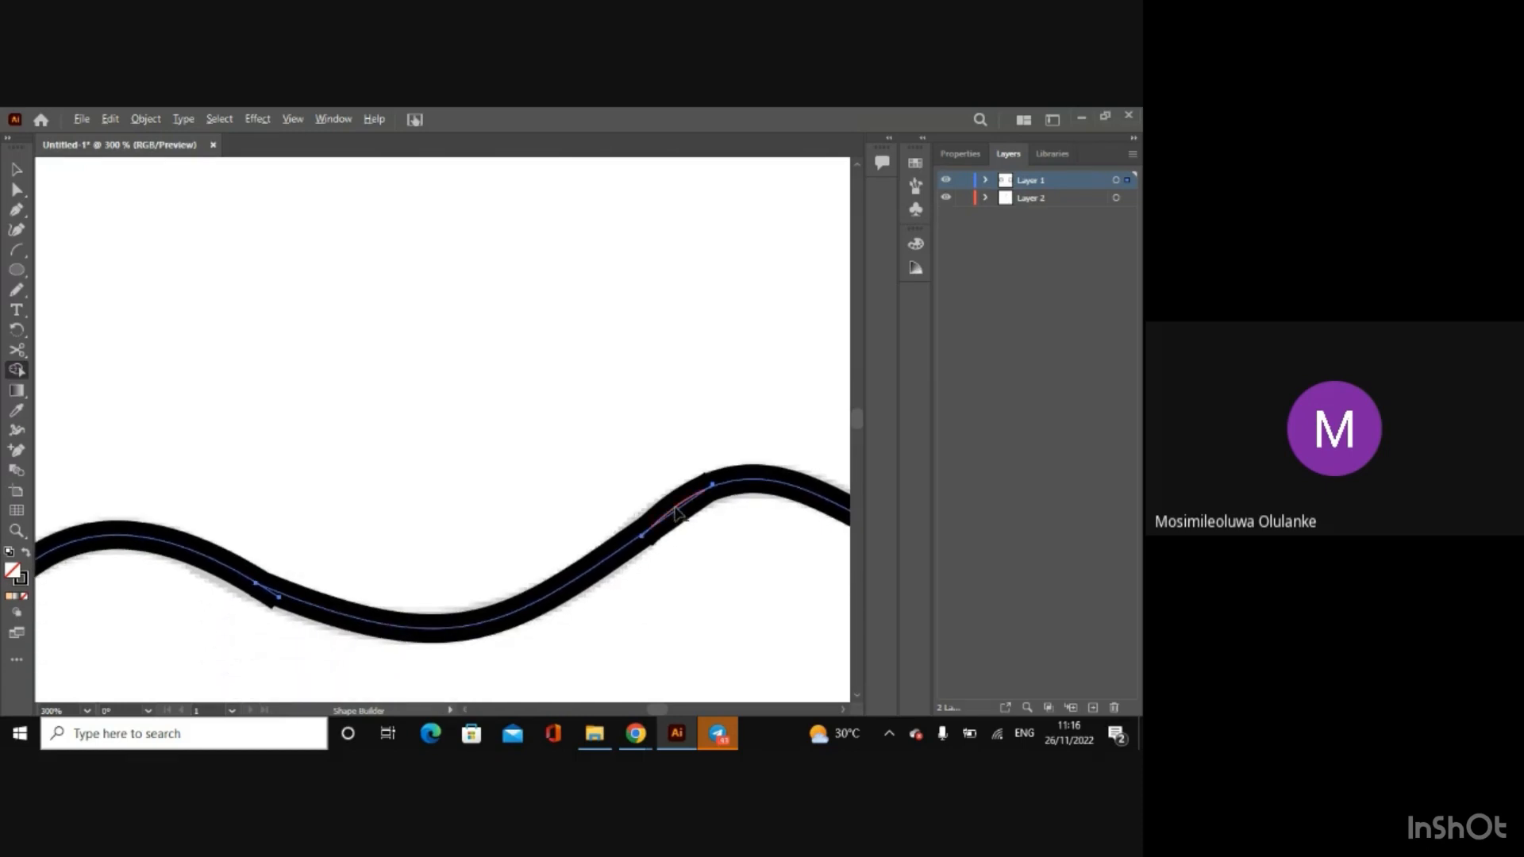
click(676, 514)
key(ctrl+z)
scroll(652, 705, right, 3)
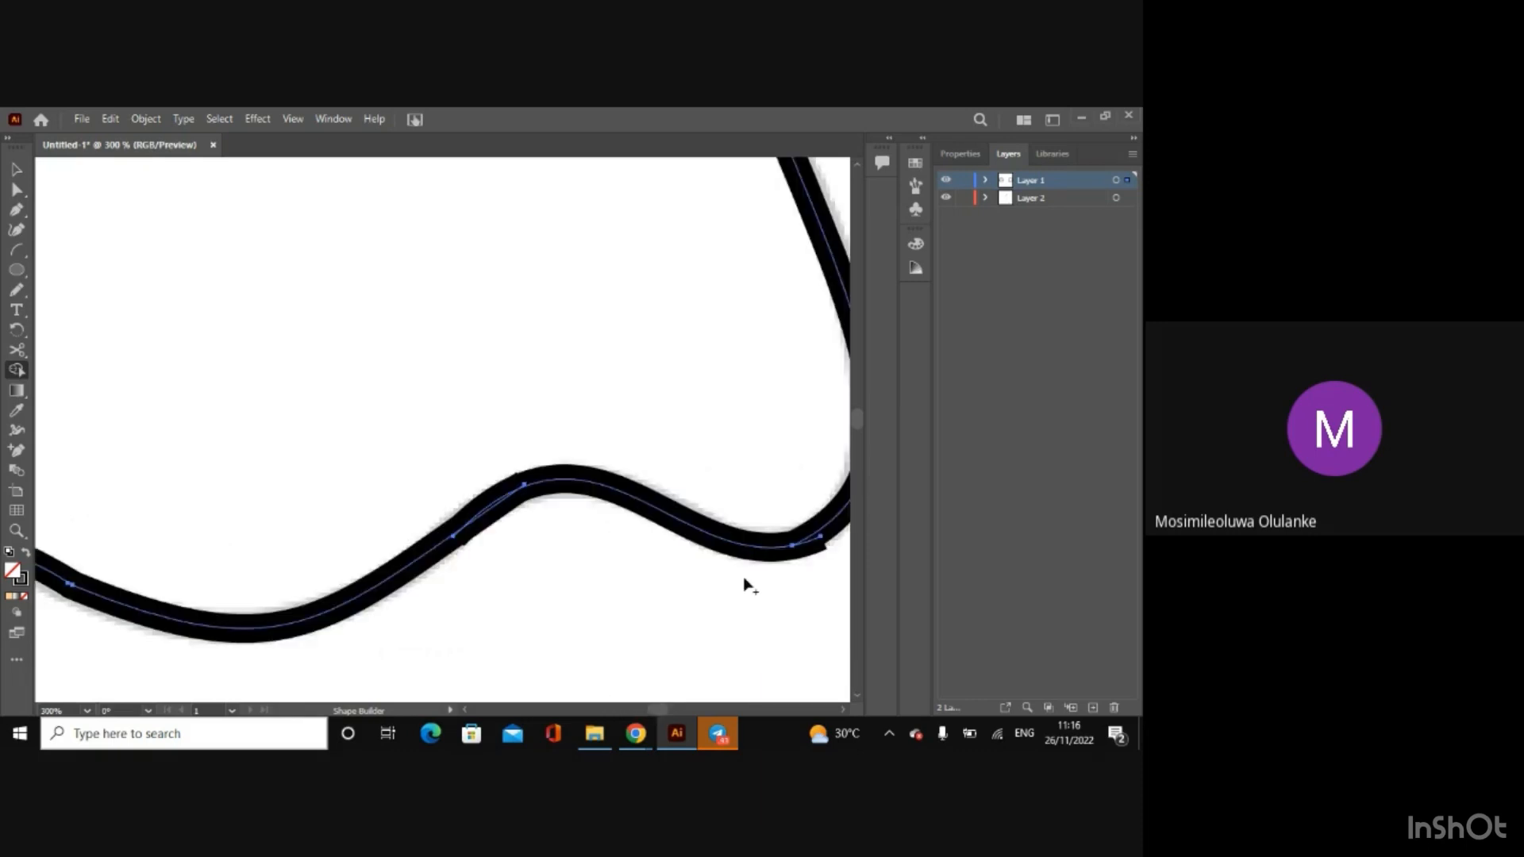
alt+click(817, 538)
scroll(467, 715, left, 5)
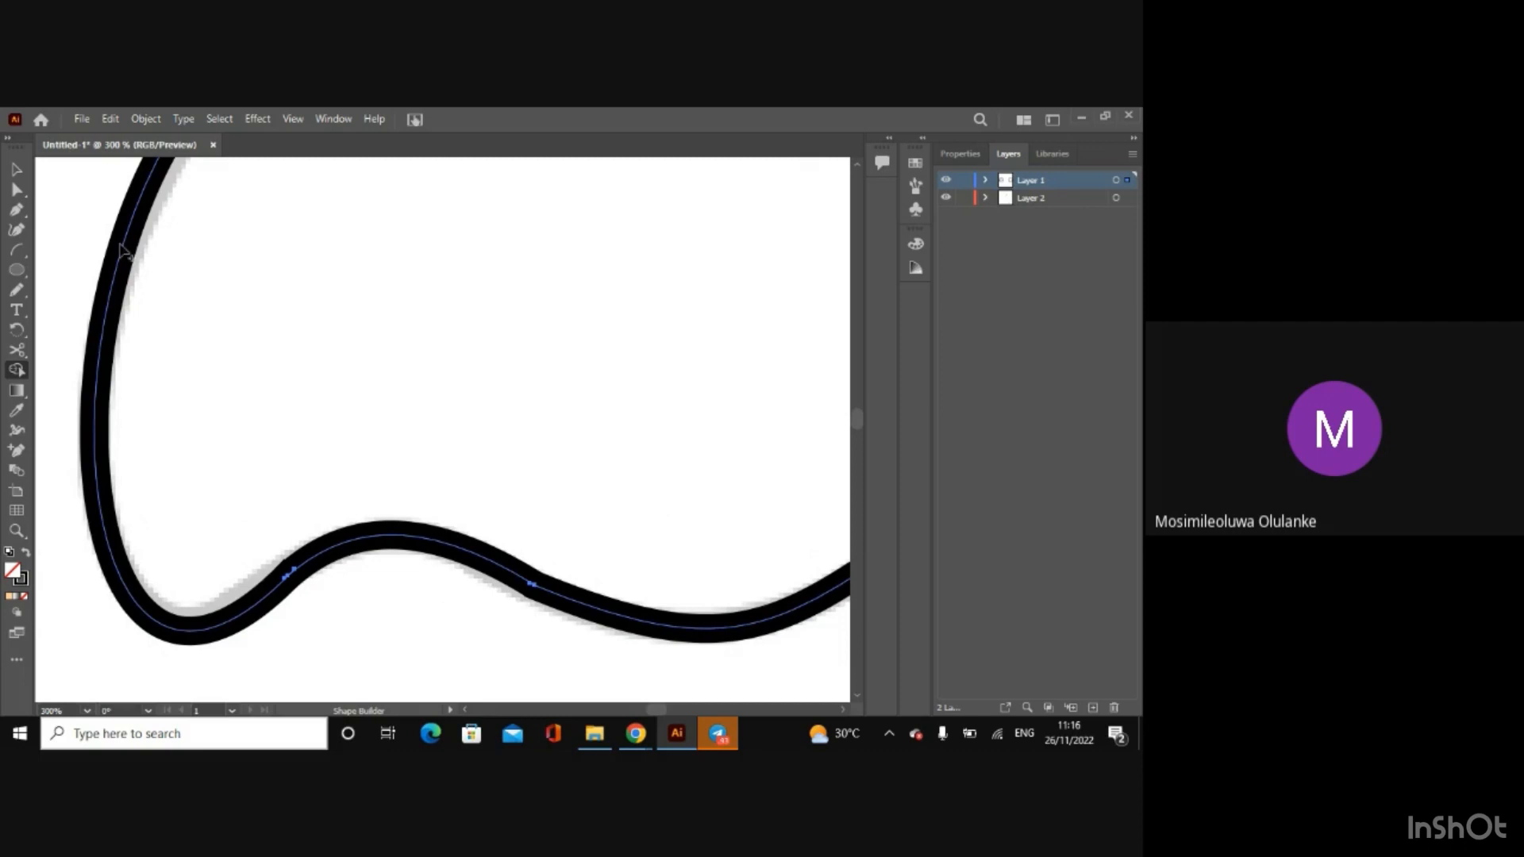
Step: Select the right short arc on its own and nudge the anchor handle at its left end where it meets the middle arc
key(v)
click(121, 252)
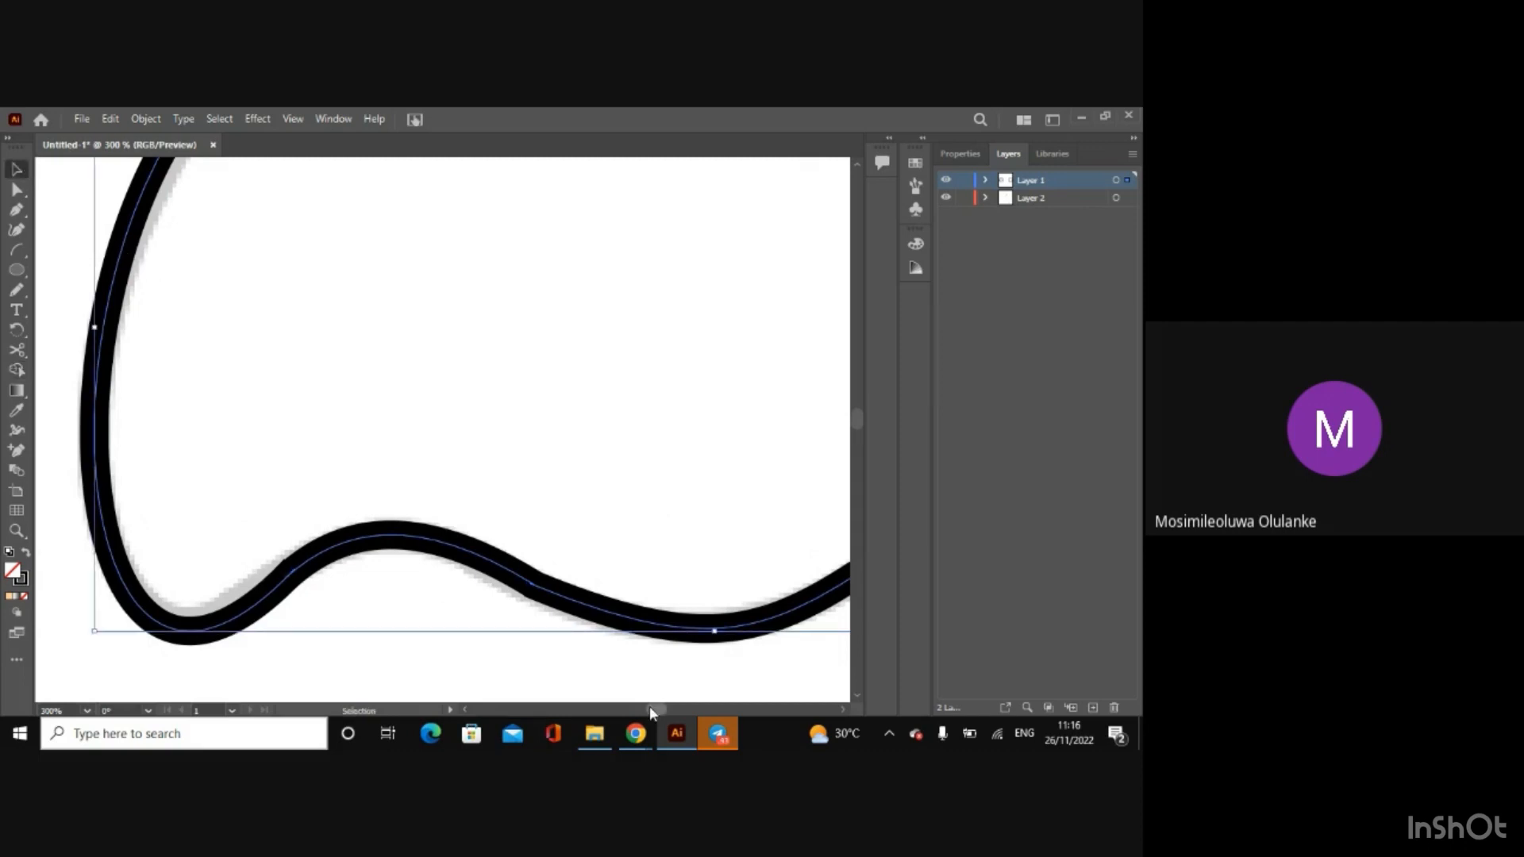
drag(650, 708, 654, 708)
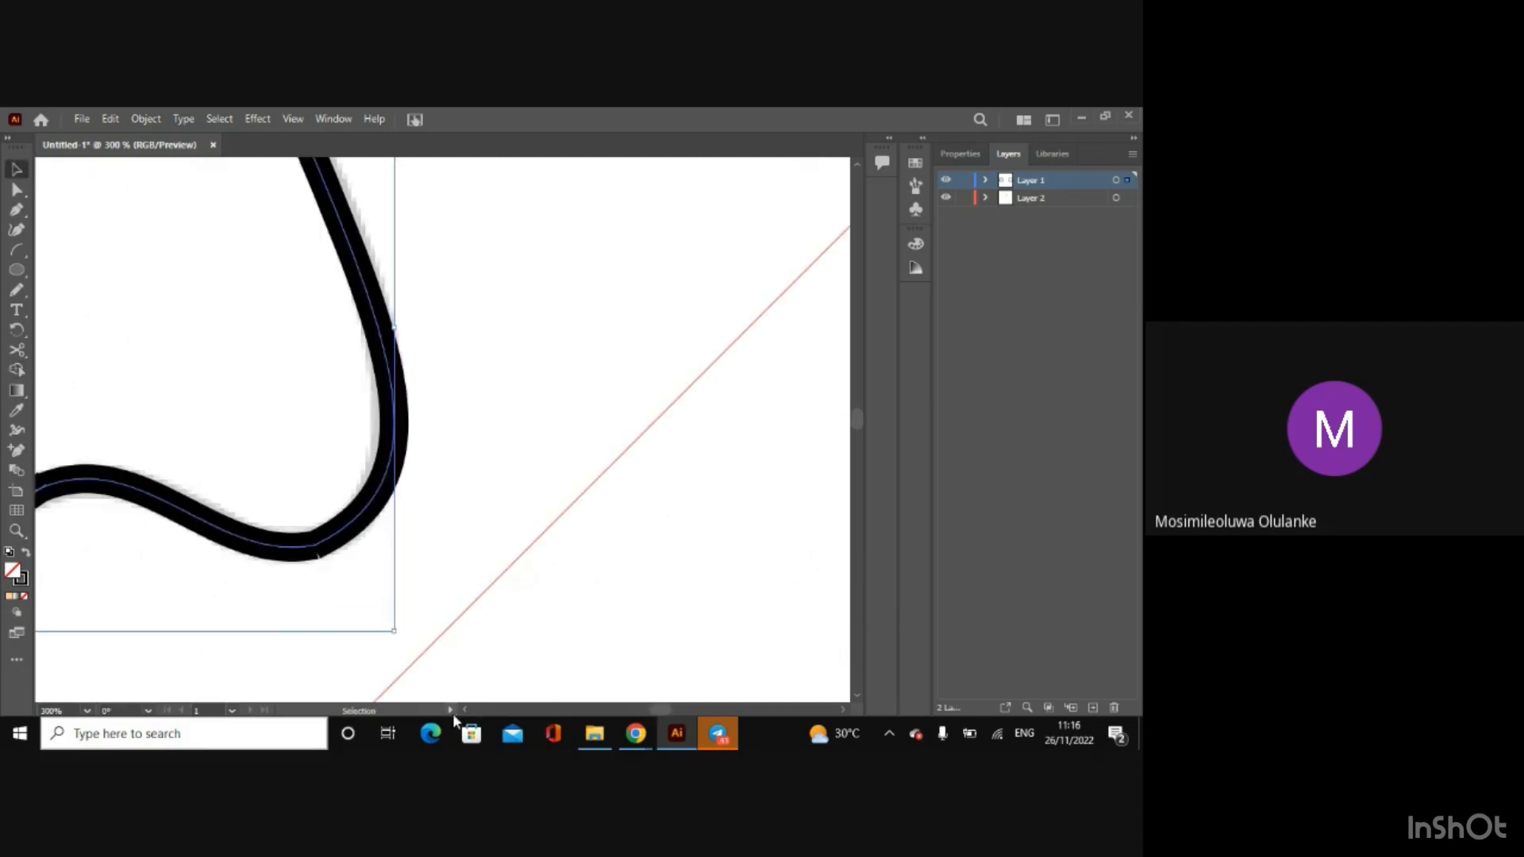
scroll(459, 713, left, 4)
scroll(465, 716, left, 4)
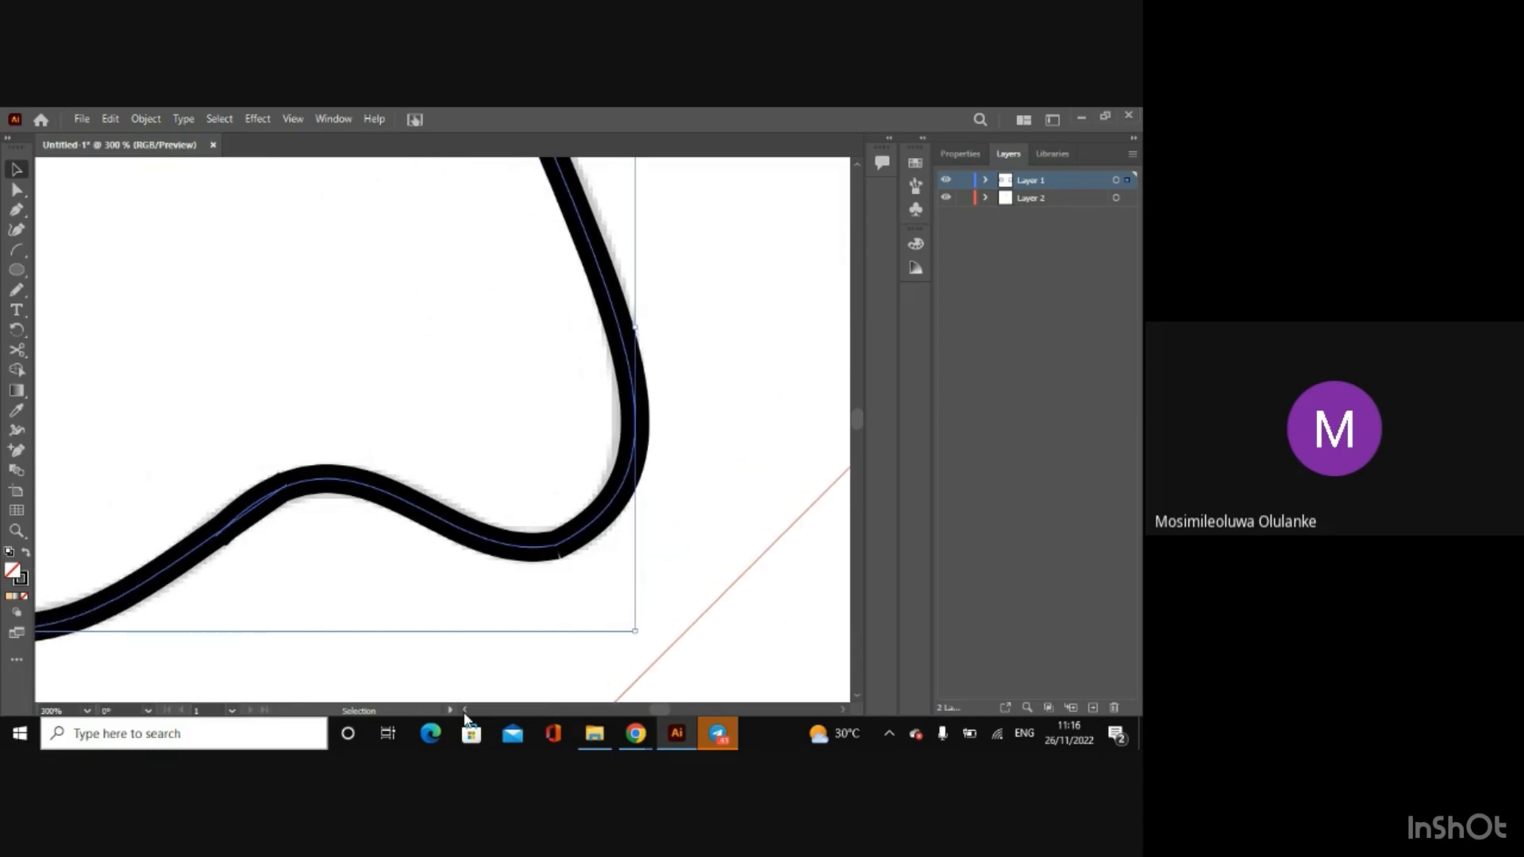
click(296, 419)
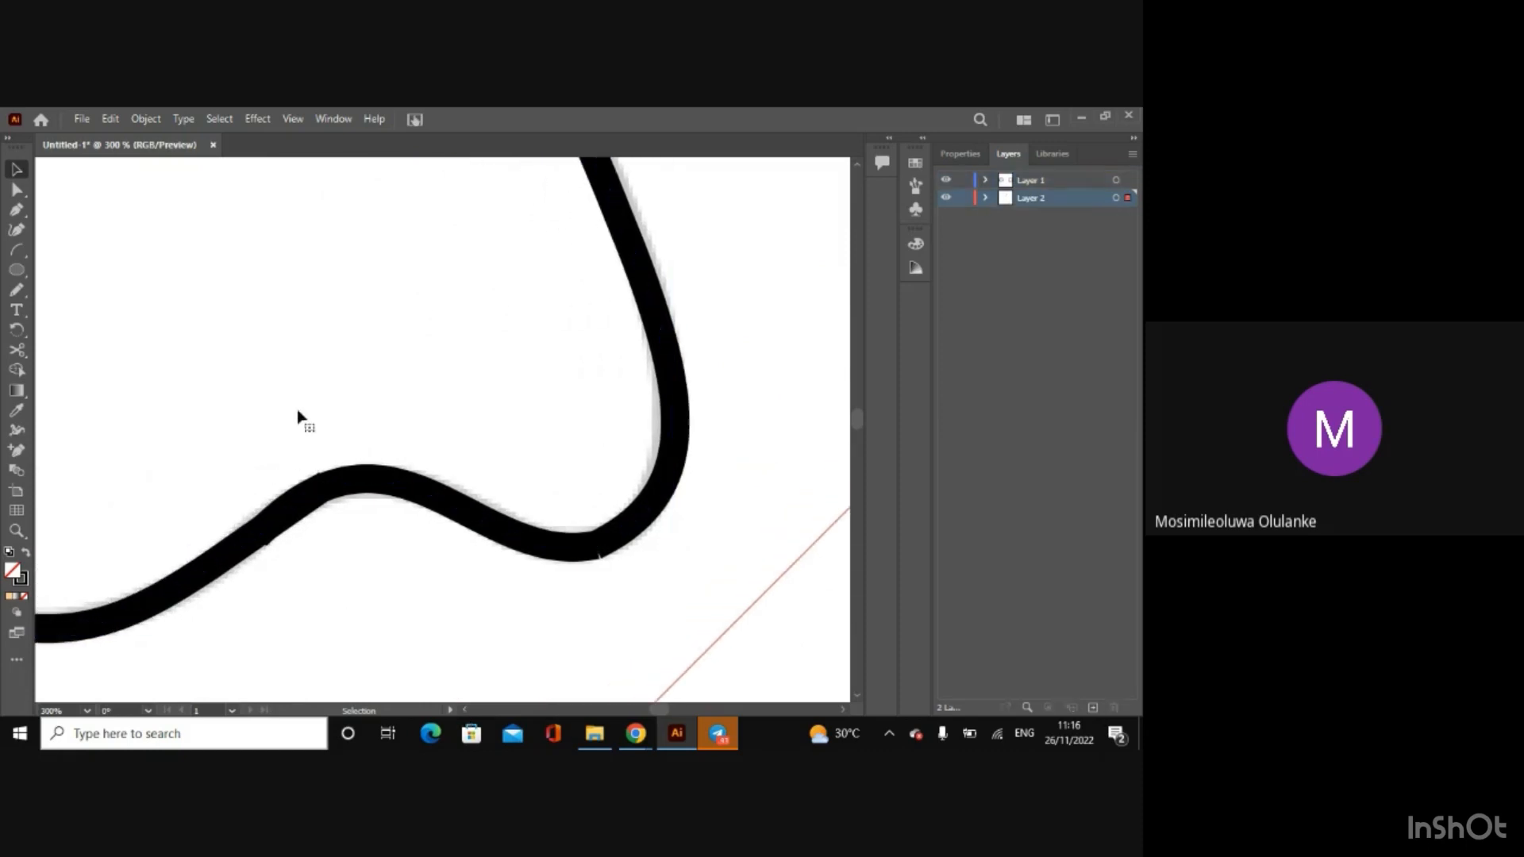
click(306, 499)
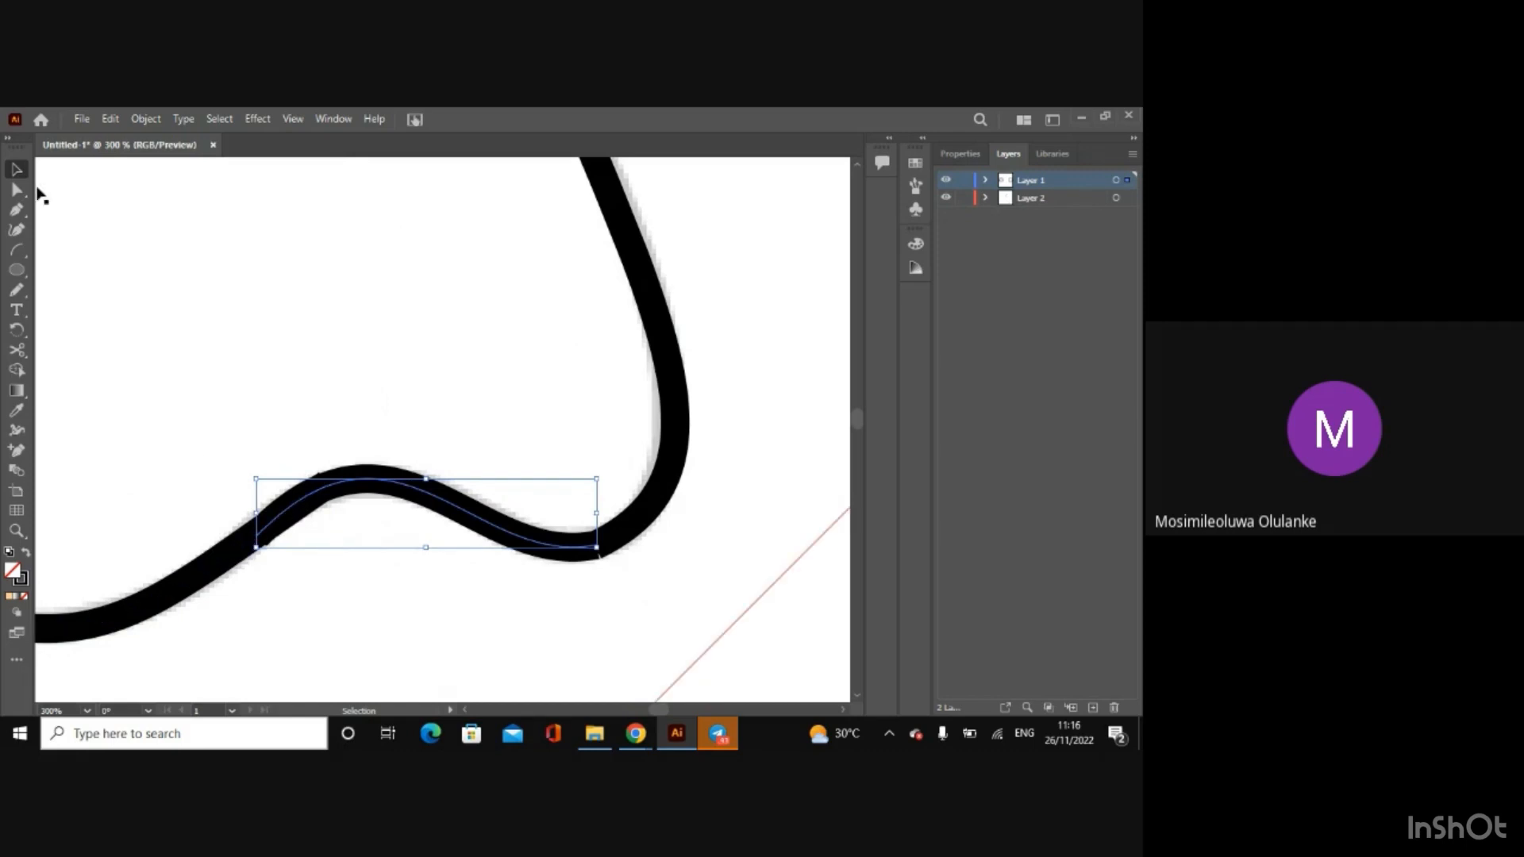
click(17, 189)
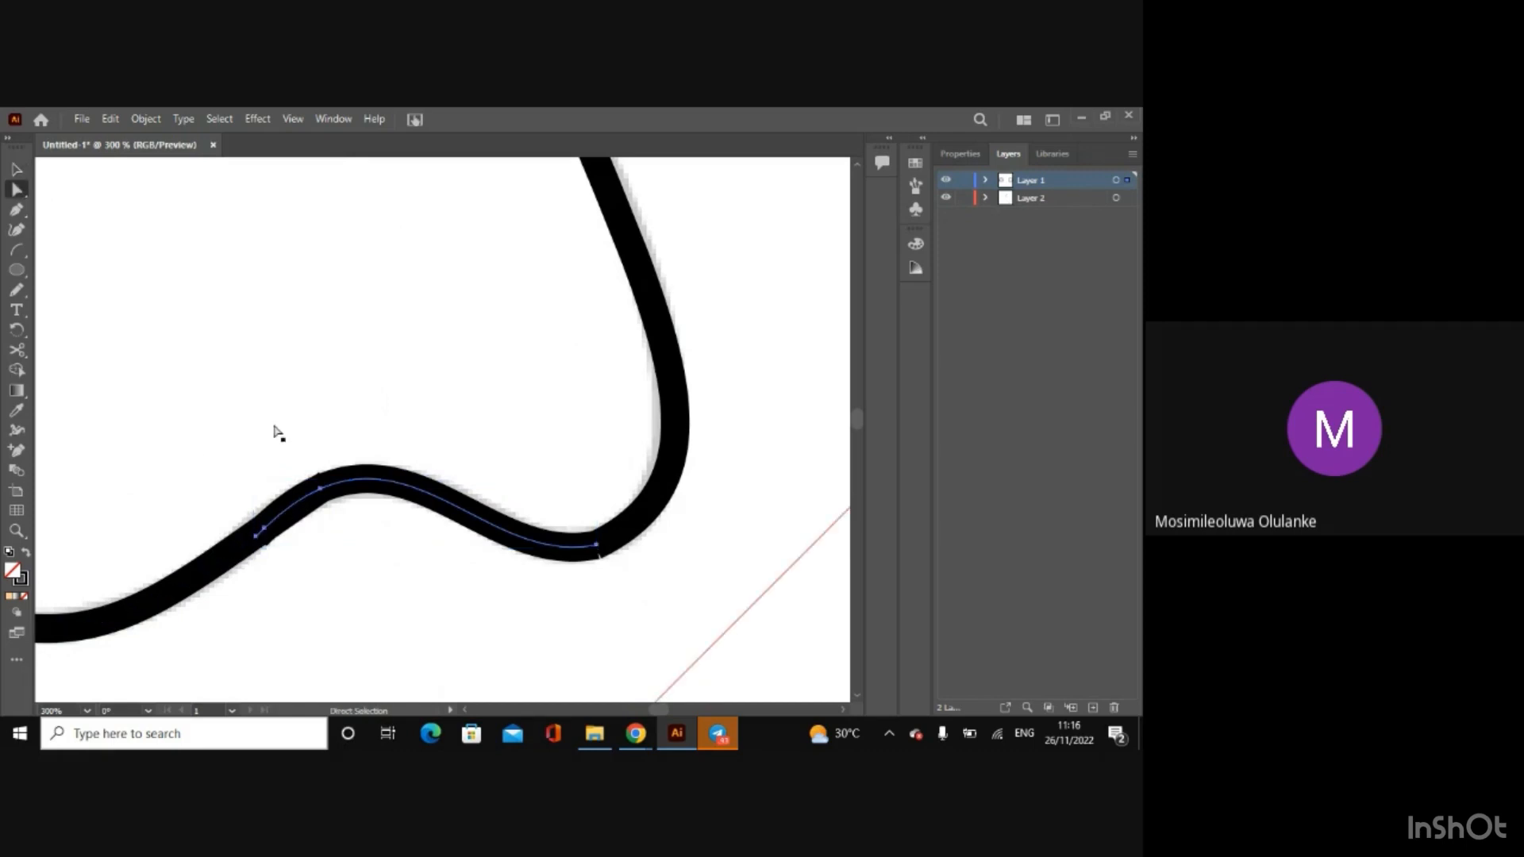
click(265, 529)
drag(286, 510, 285, 512)
click(302, 503)
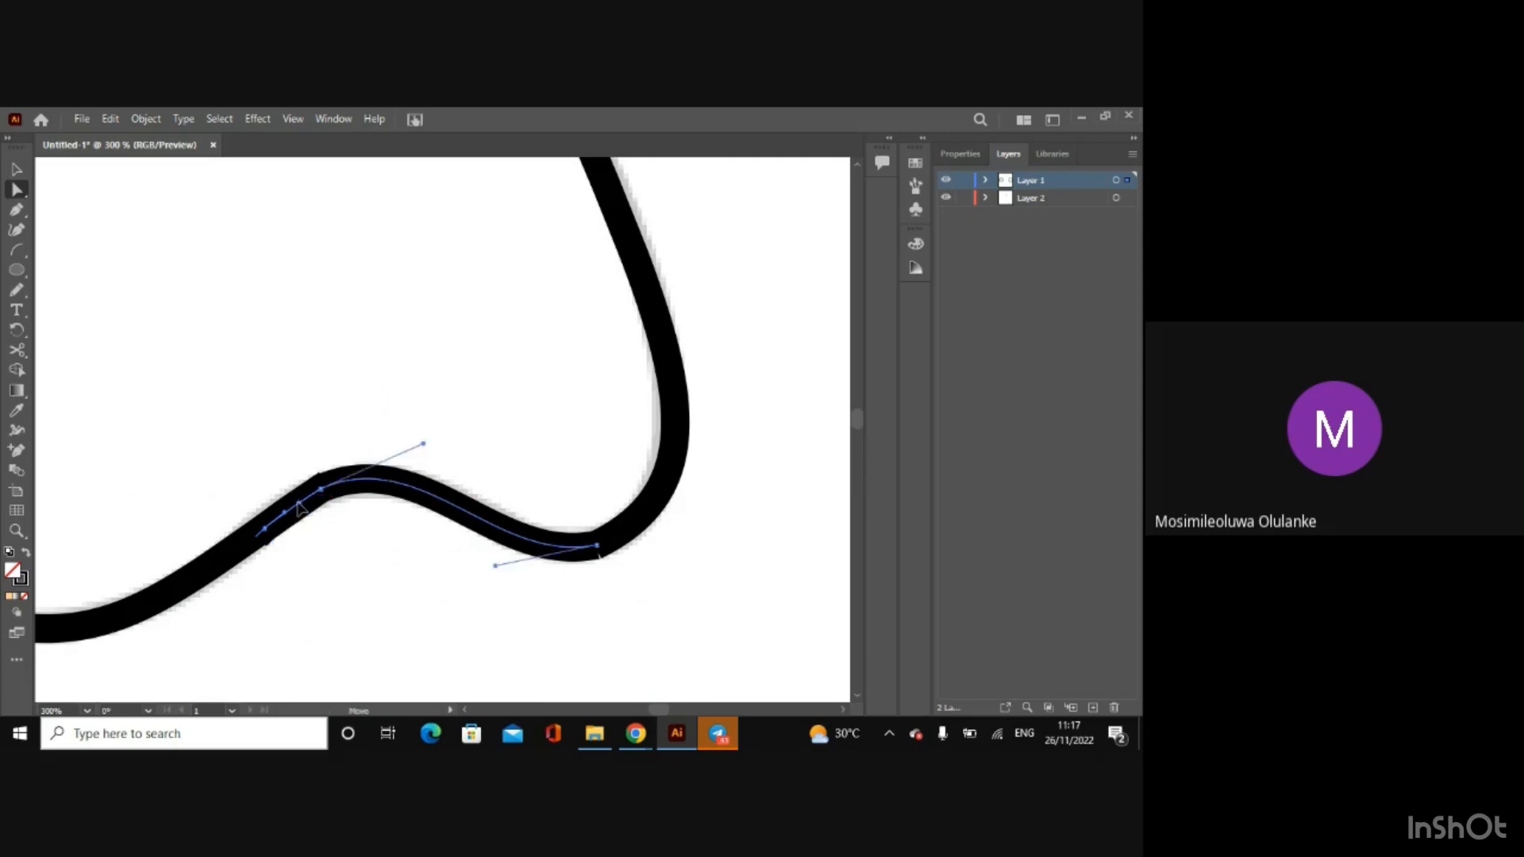
click(17, 171)
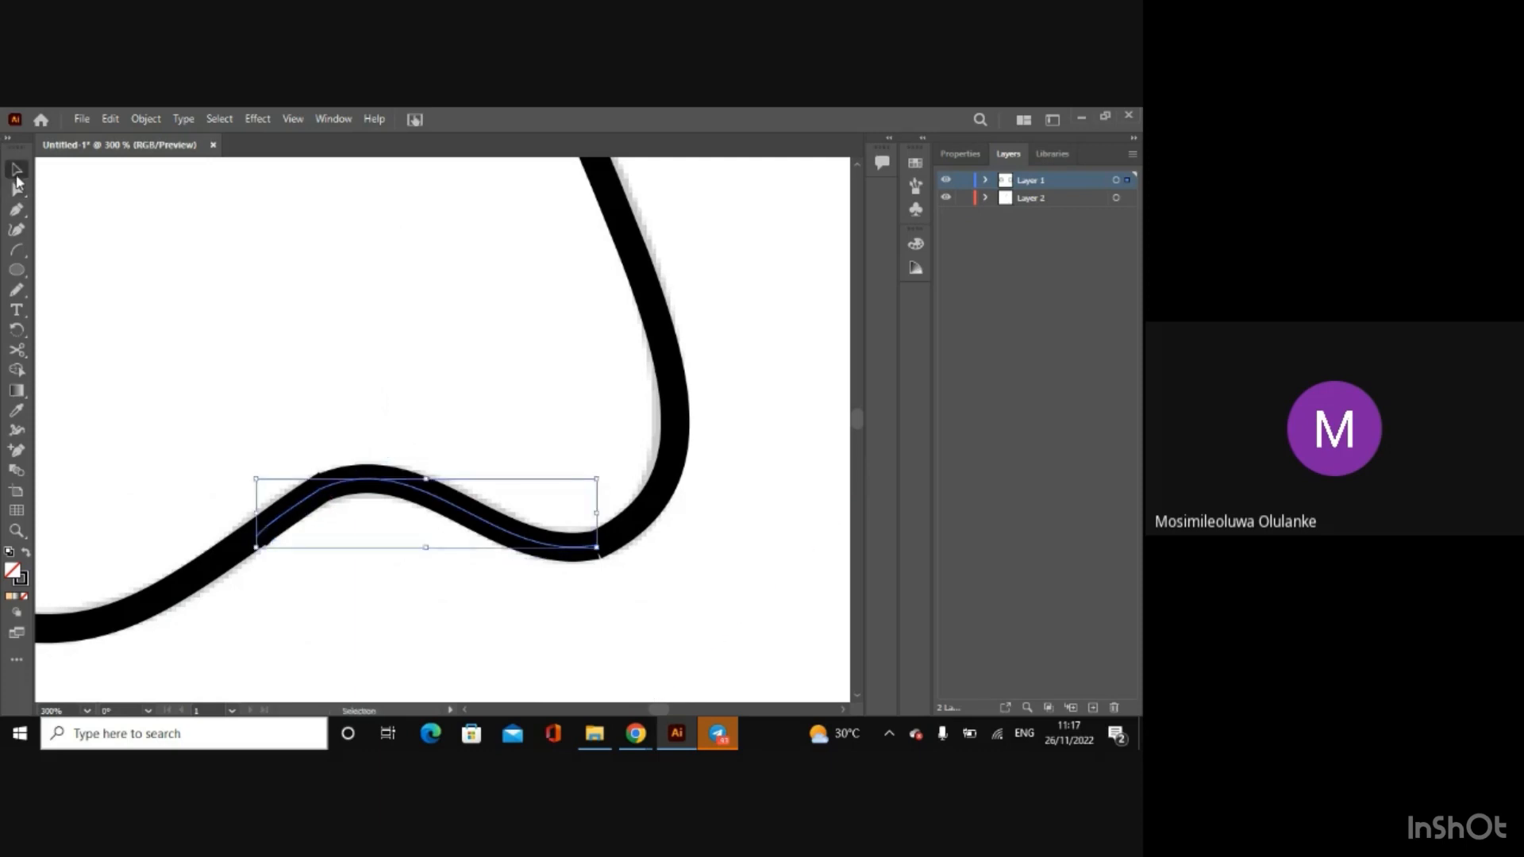
Step: Group all the nose curves into one object and clear the selection
key(ctrl+minus)
key(ctrl+minus)
key(ctrl+minus)
key(ctrl+minus)
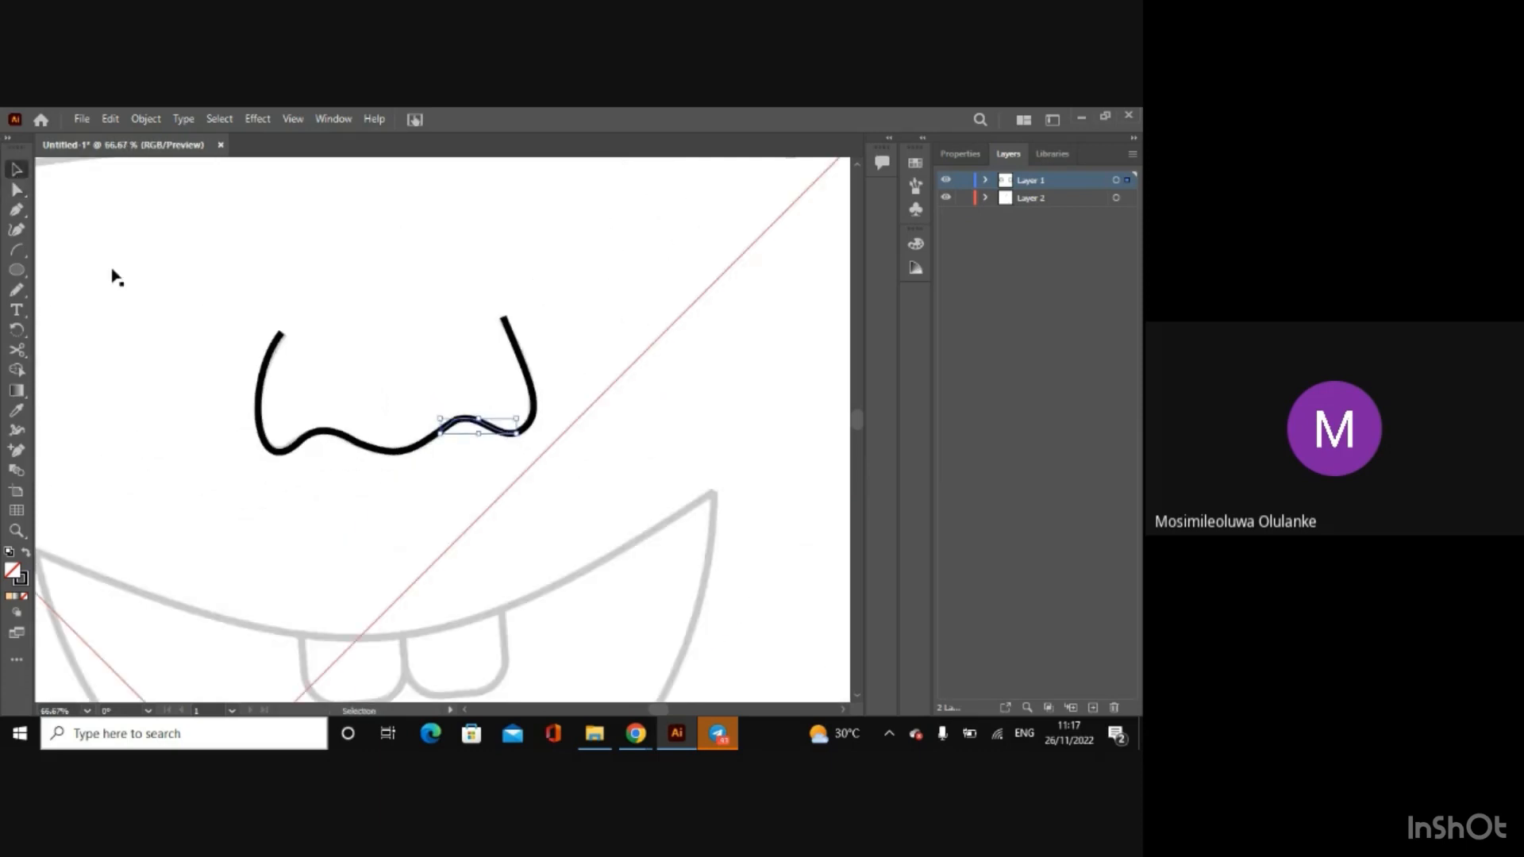
click(268, 378)
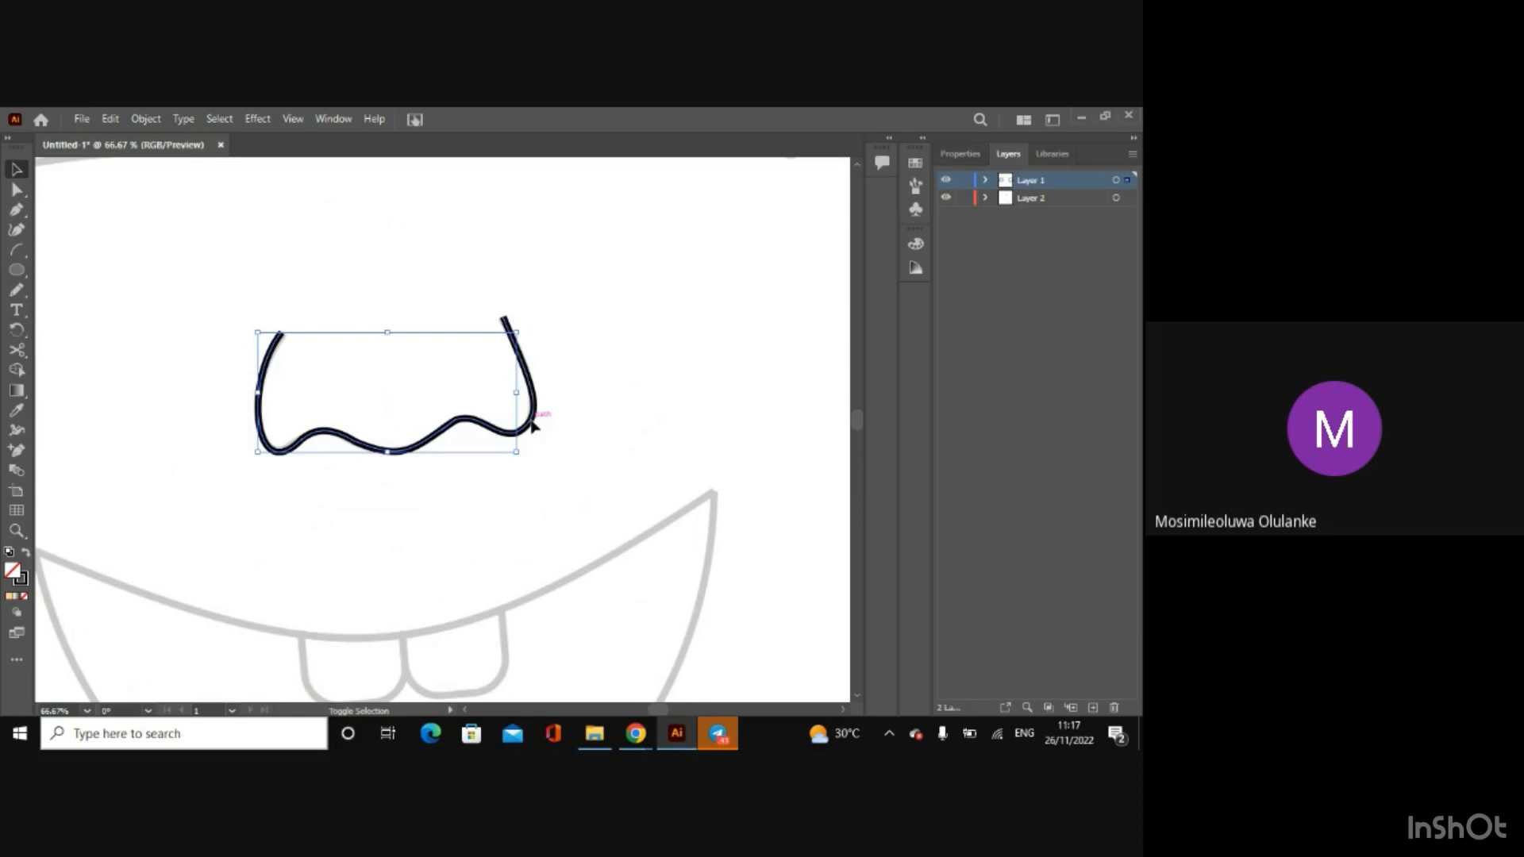
shift+click(532, 426)
right_click(526, 433)
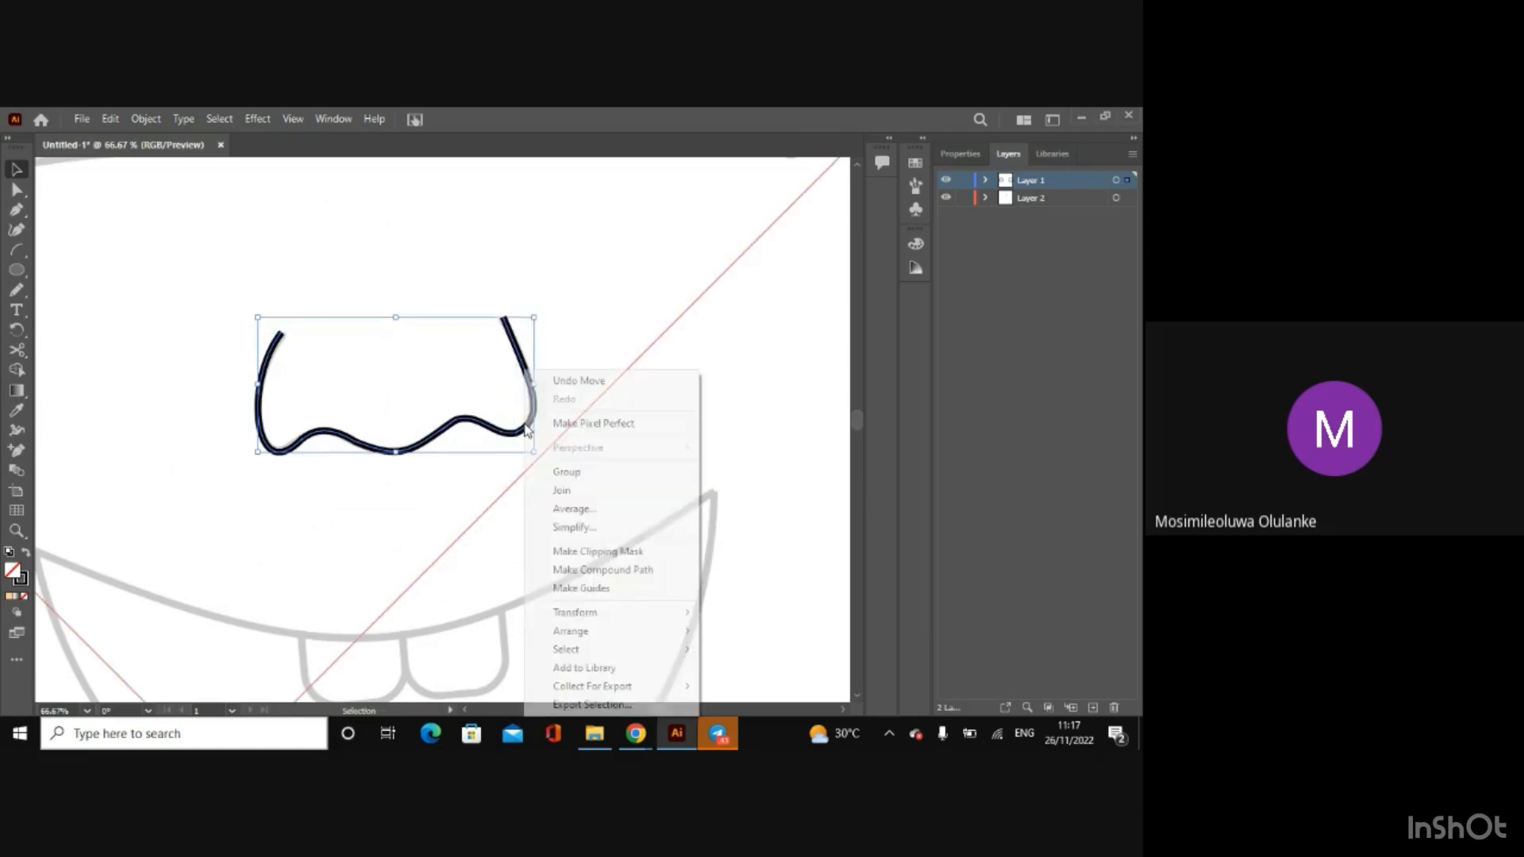
click(578, 474)
key(ctrl+minus)
key(a)
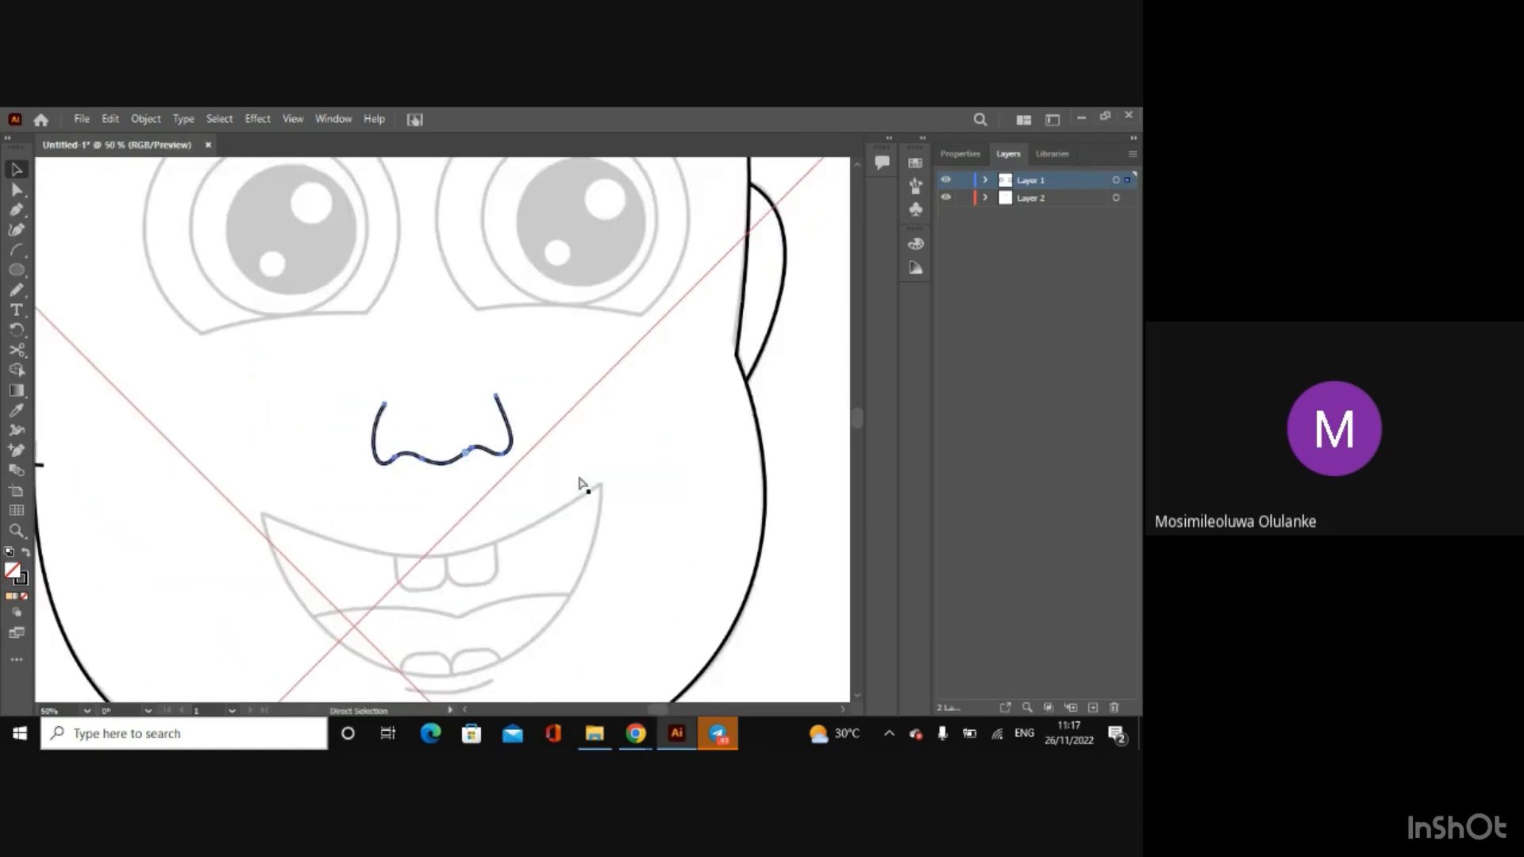
key(v)
key(ctrl+minus)
key(ctrl+minus)
key(ctrl+minus)
key(ctrl+minus)
key(ctrl+minus)
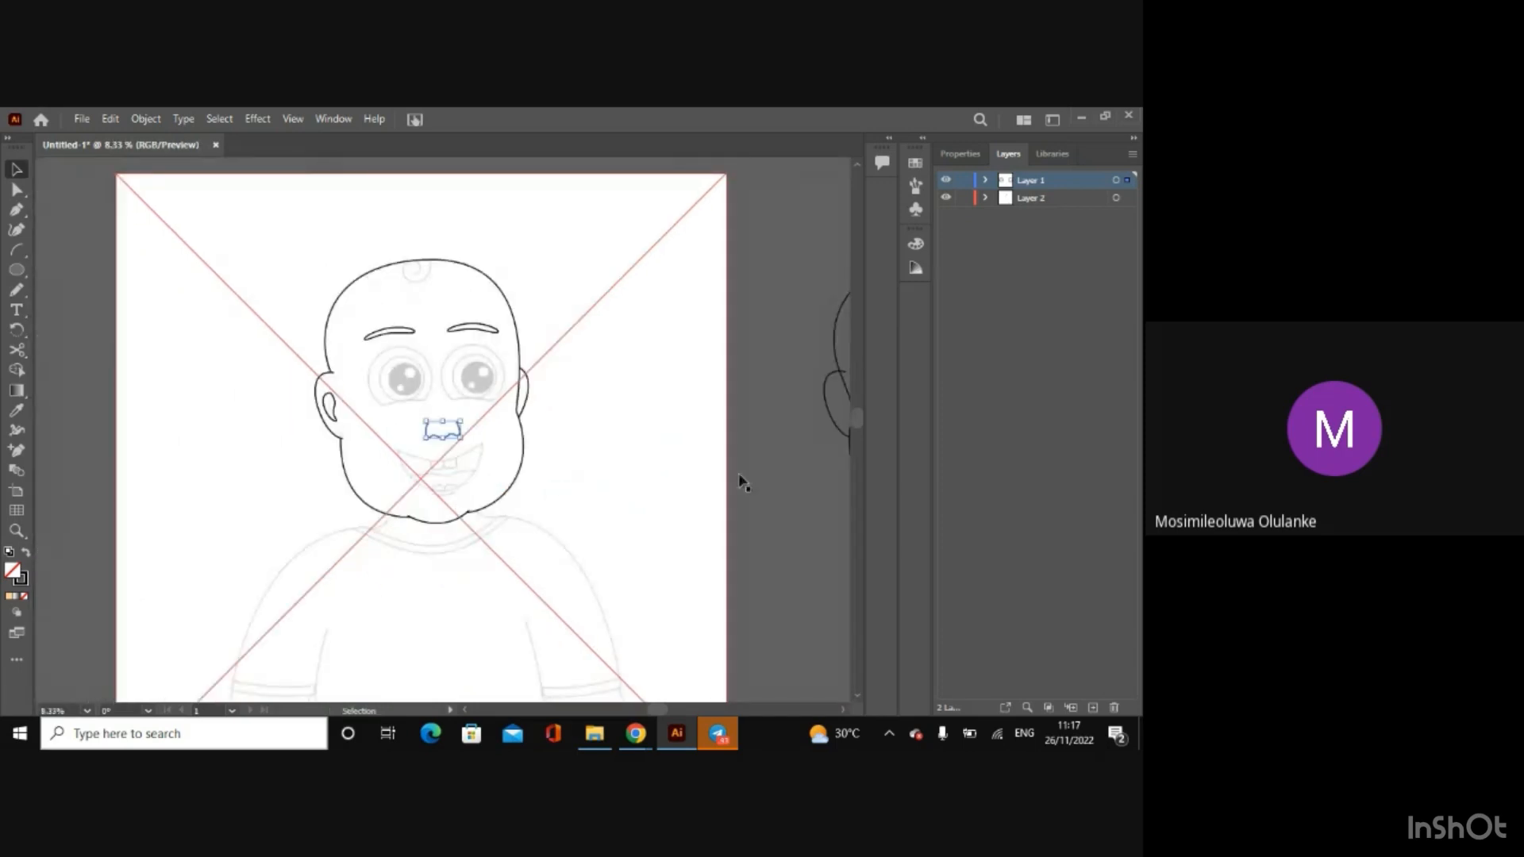
click(667, 430)
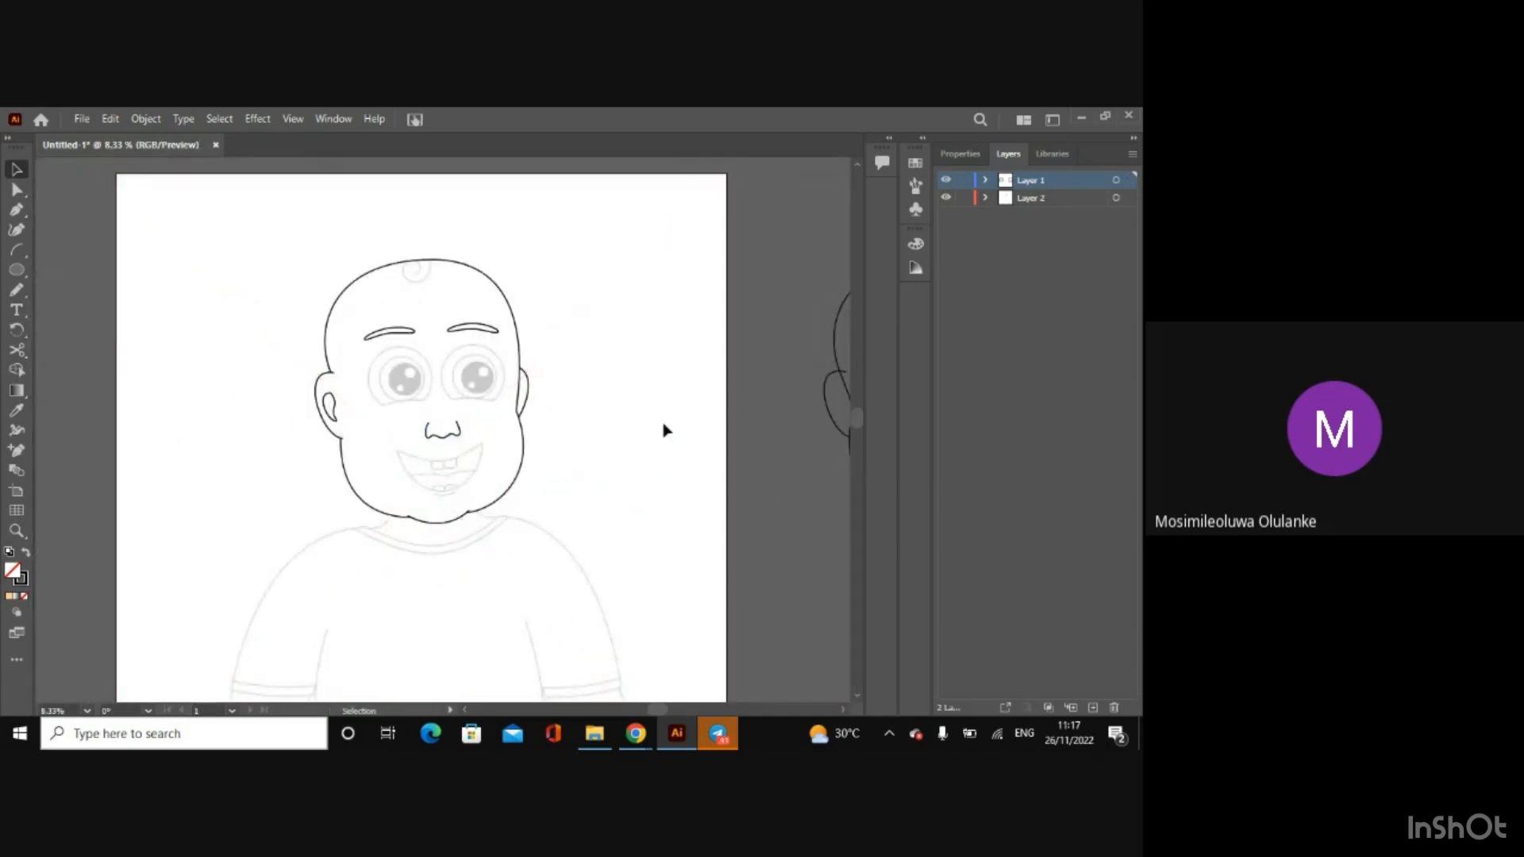
click(468, 328)
shift+click(402, 330)
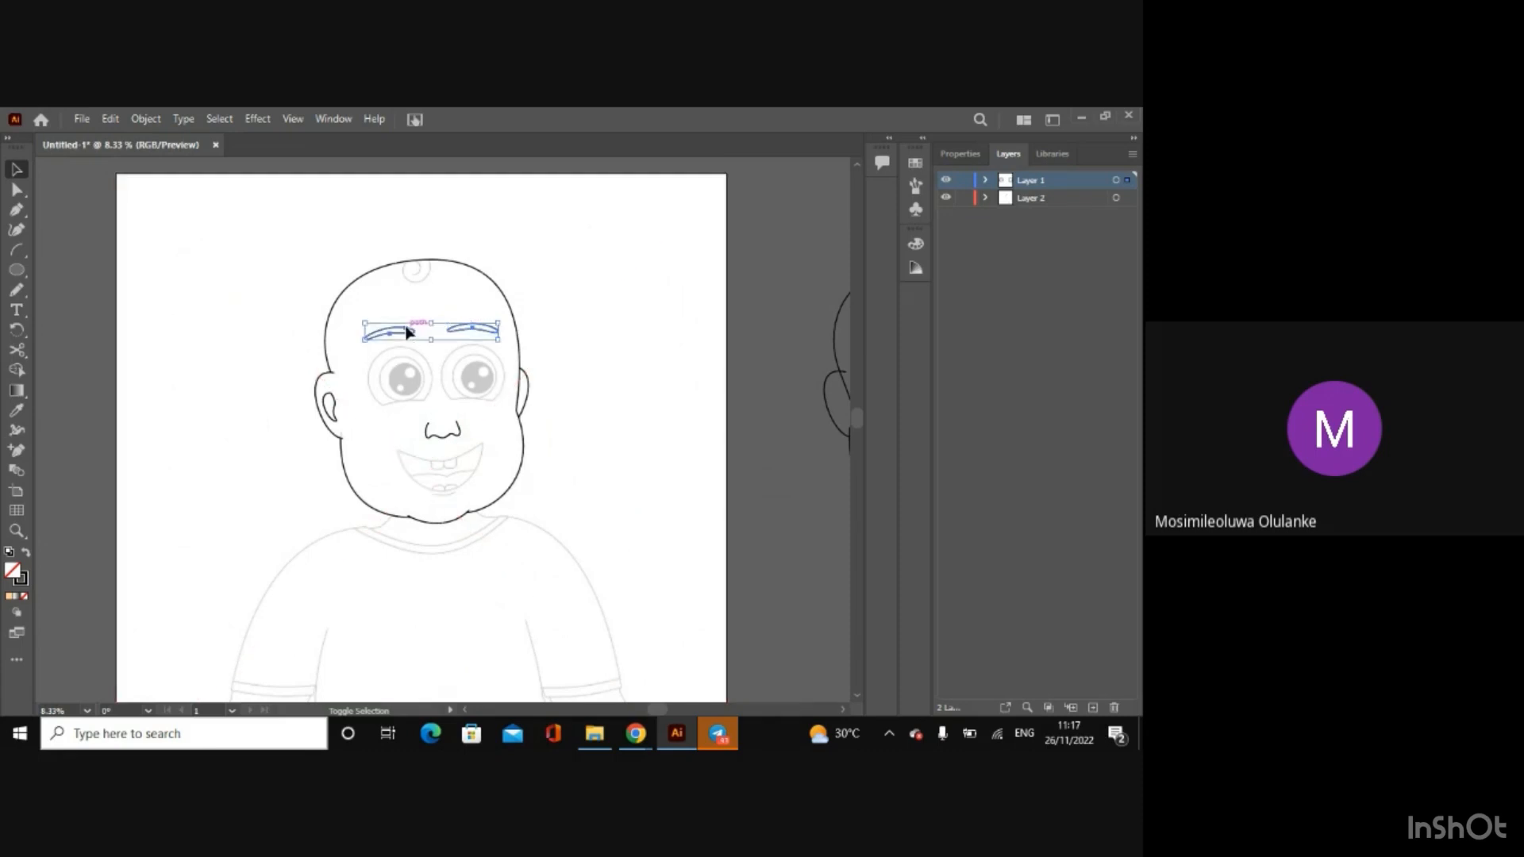
shift+click(331, 404)
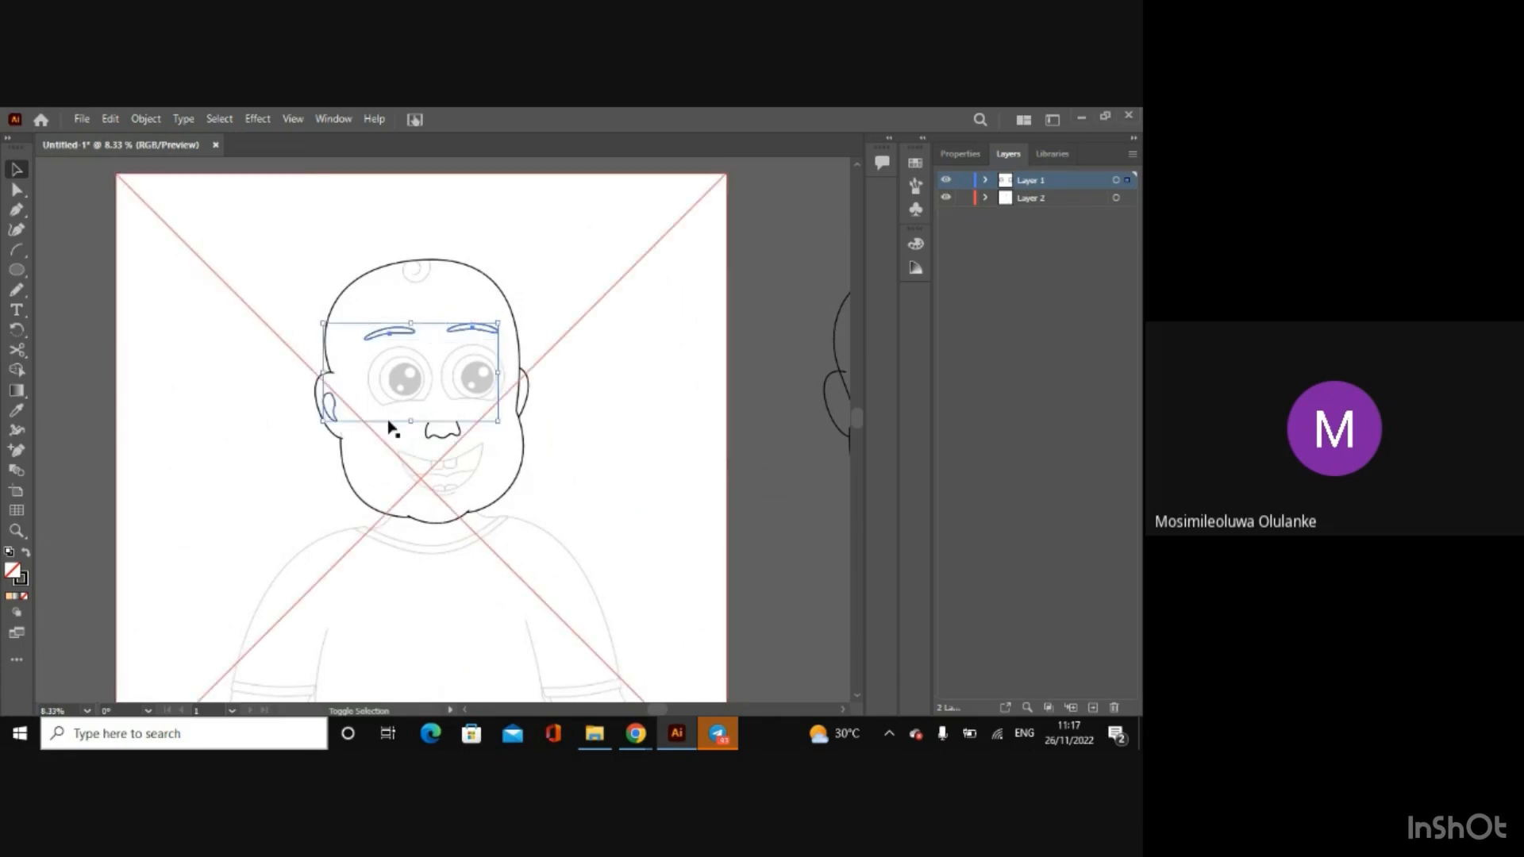
shift+click(435, 433)
click(756, 478)
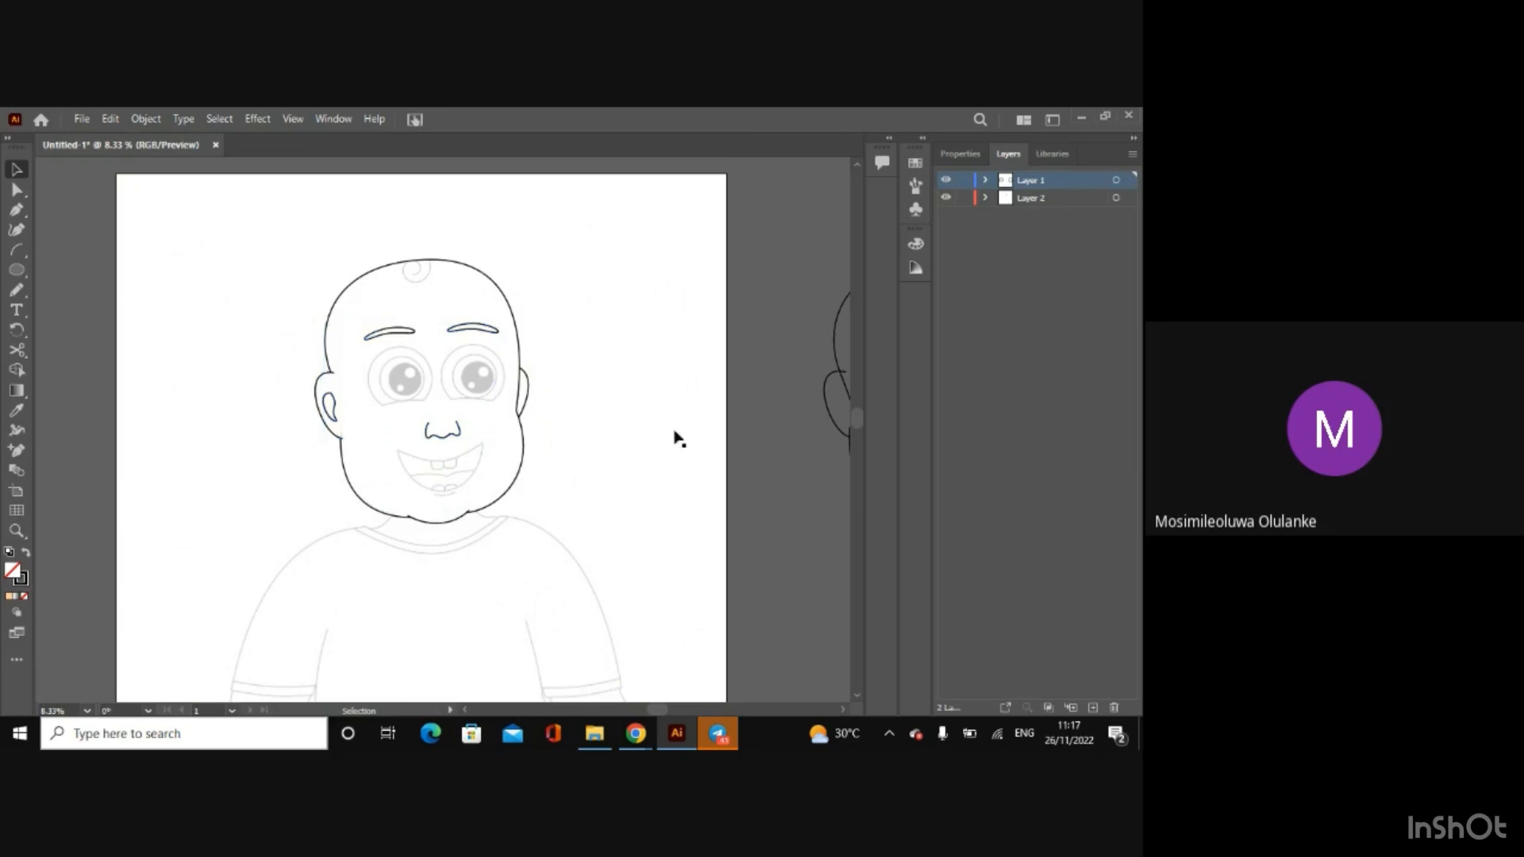
scroll(591, 332, up, 2)
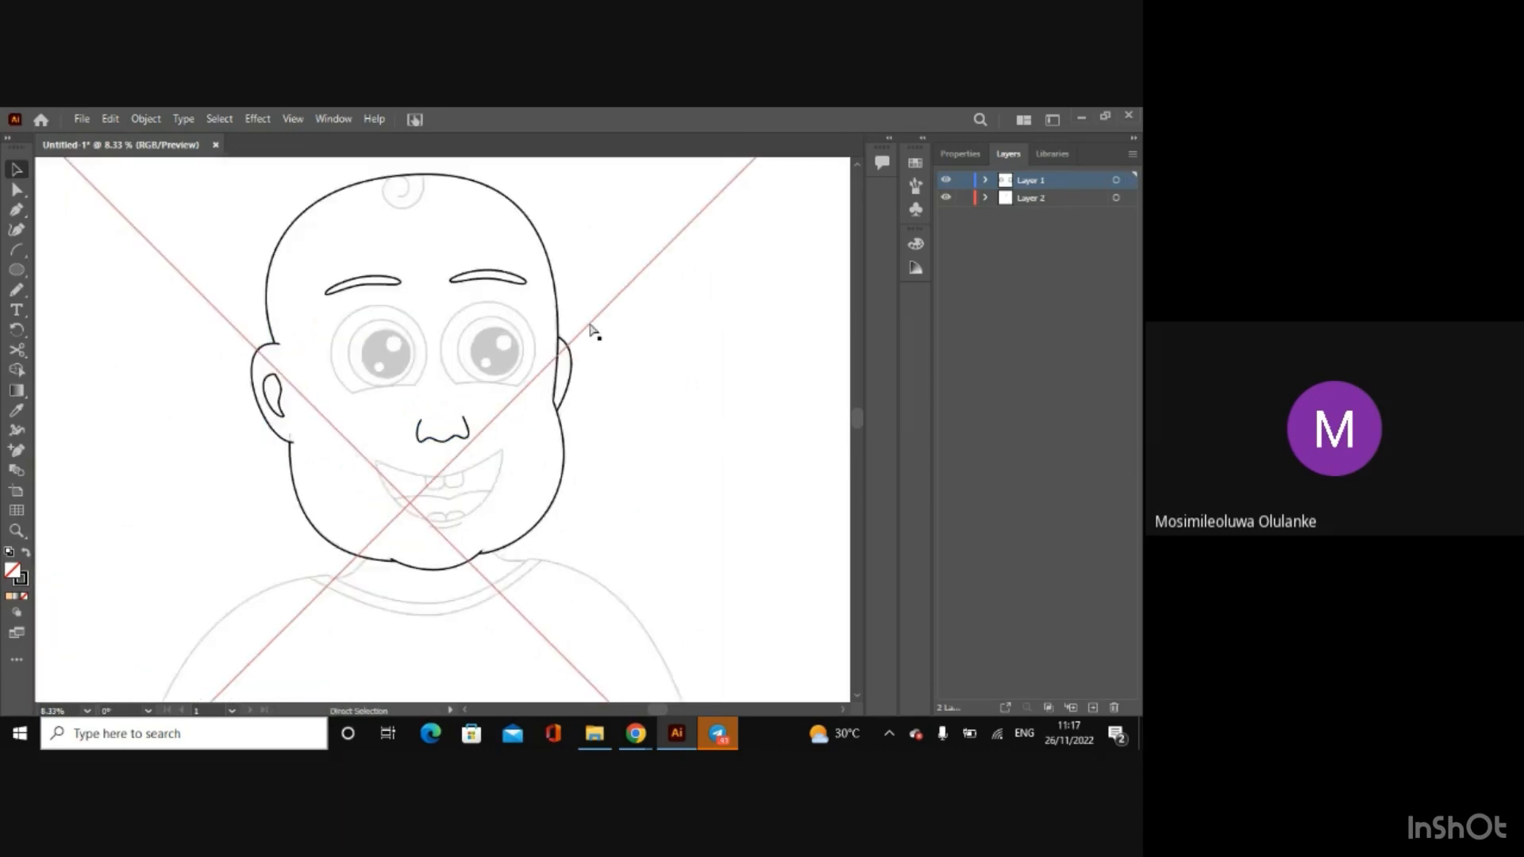
scroll(591, 332, up, 1)
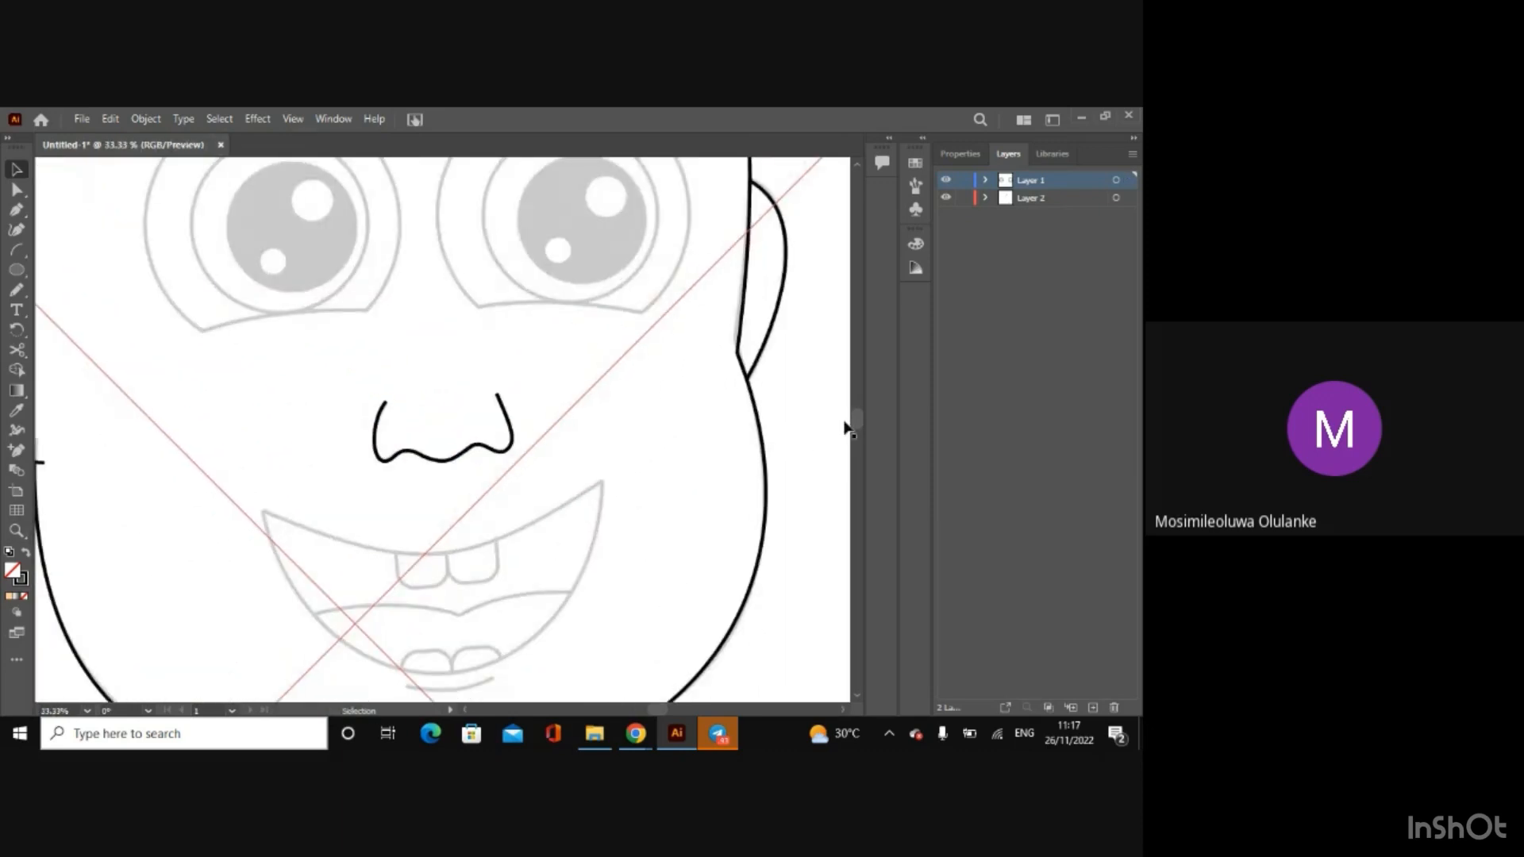
scroll(863, 420, up, 2)
scroll(864, 420, up, 3)
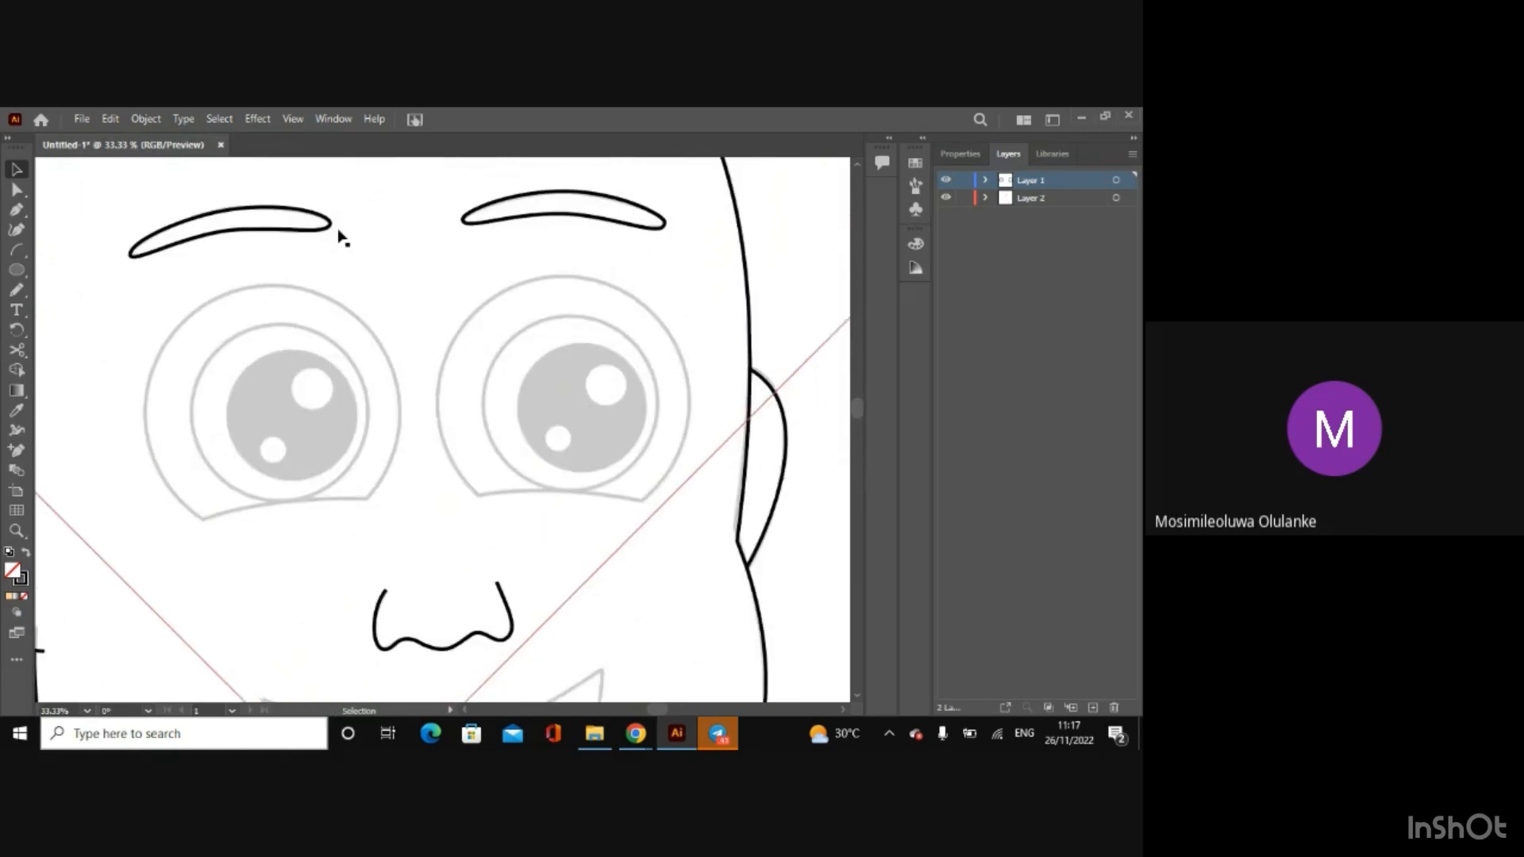
click(16, 270)
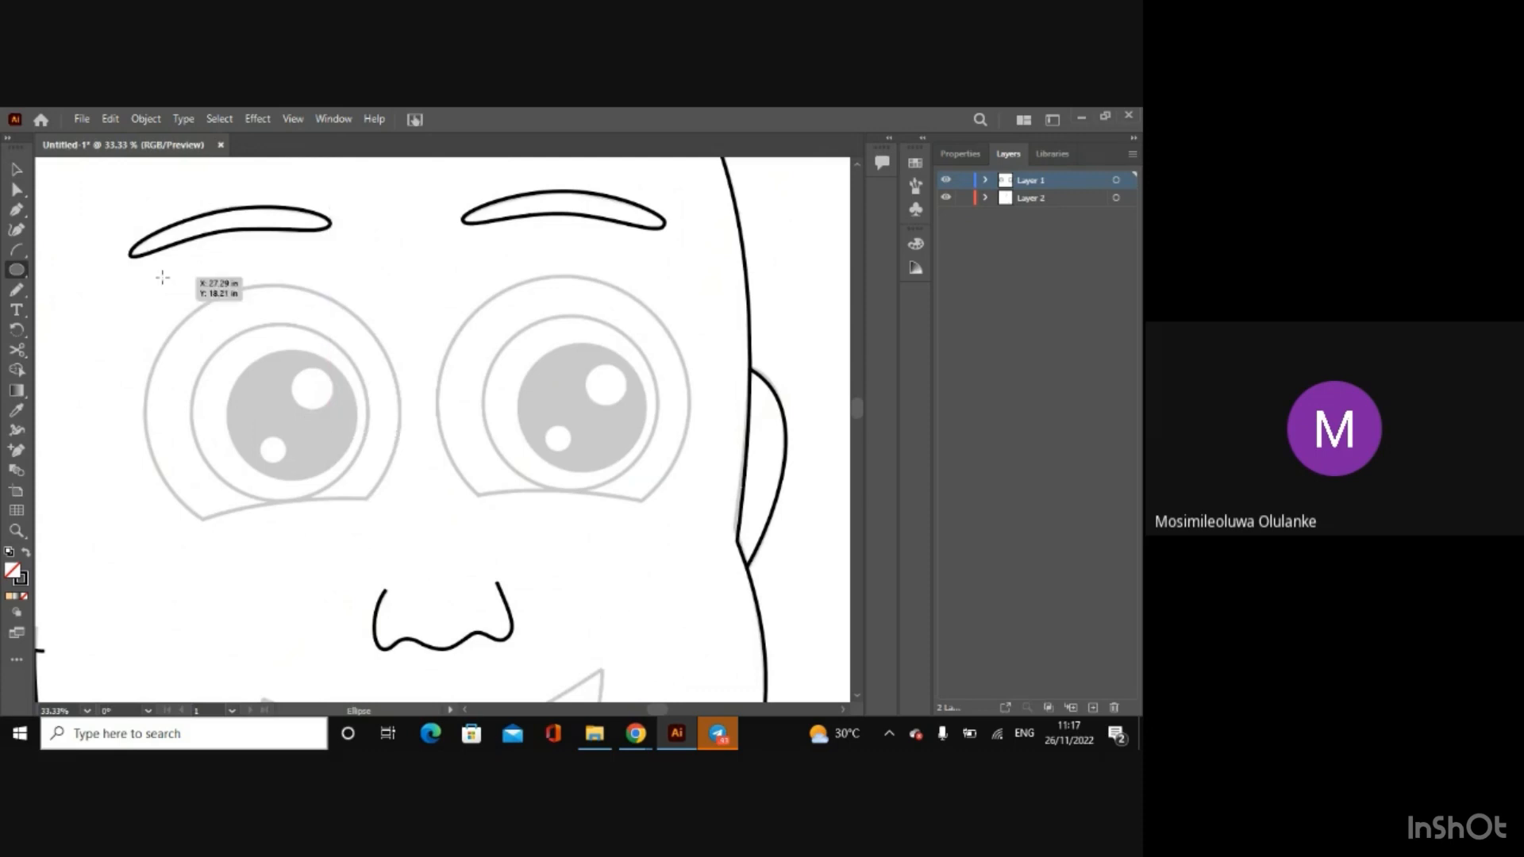
drag(161, 276, 365, 539)
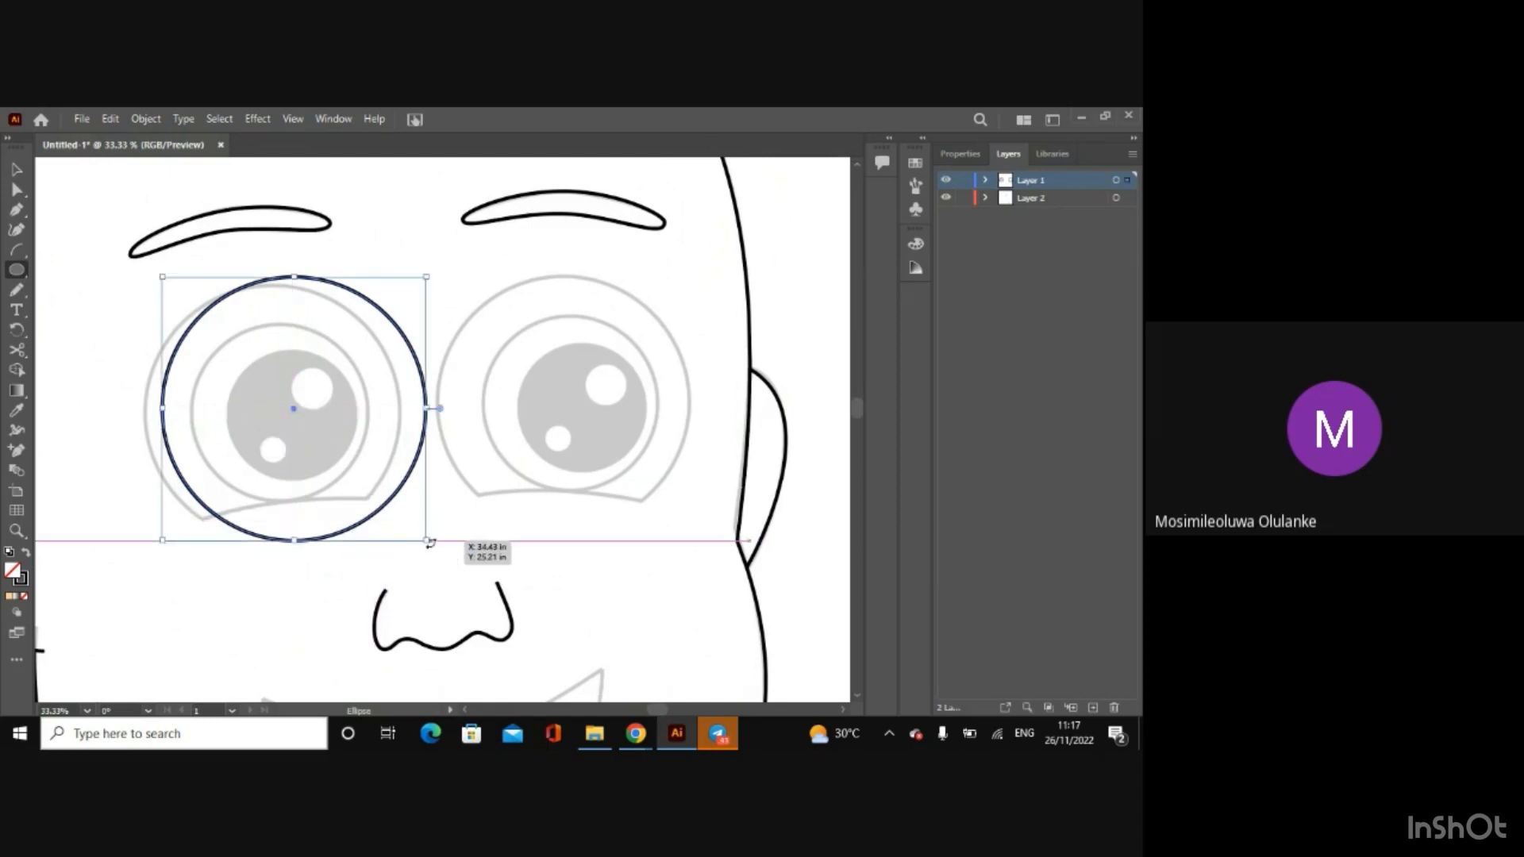
drag(428, 543, 359, 507)
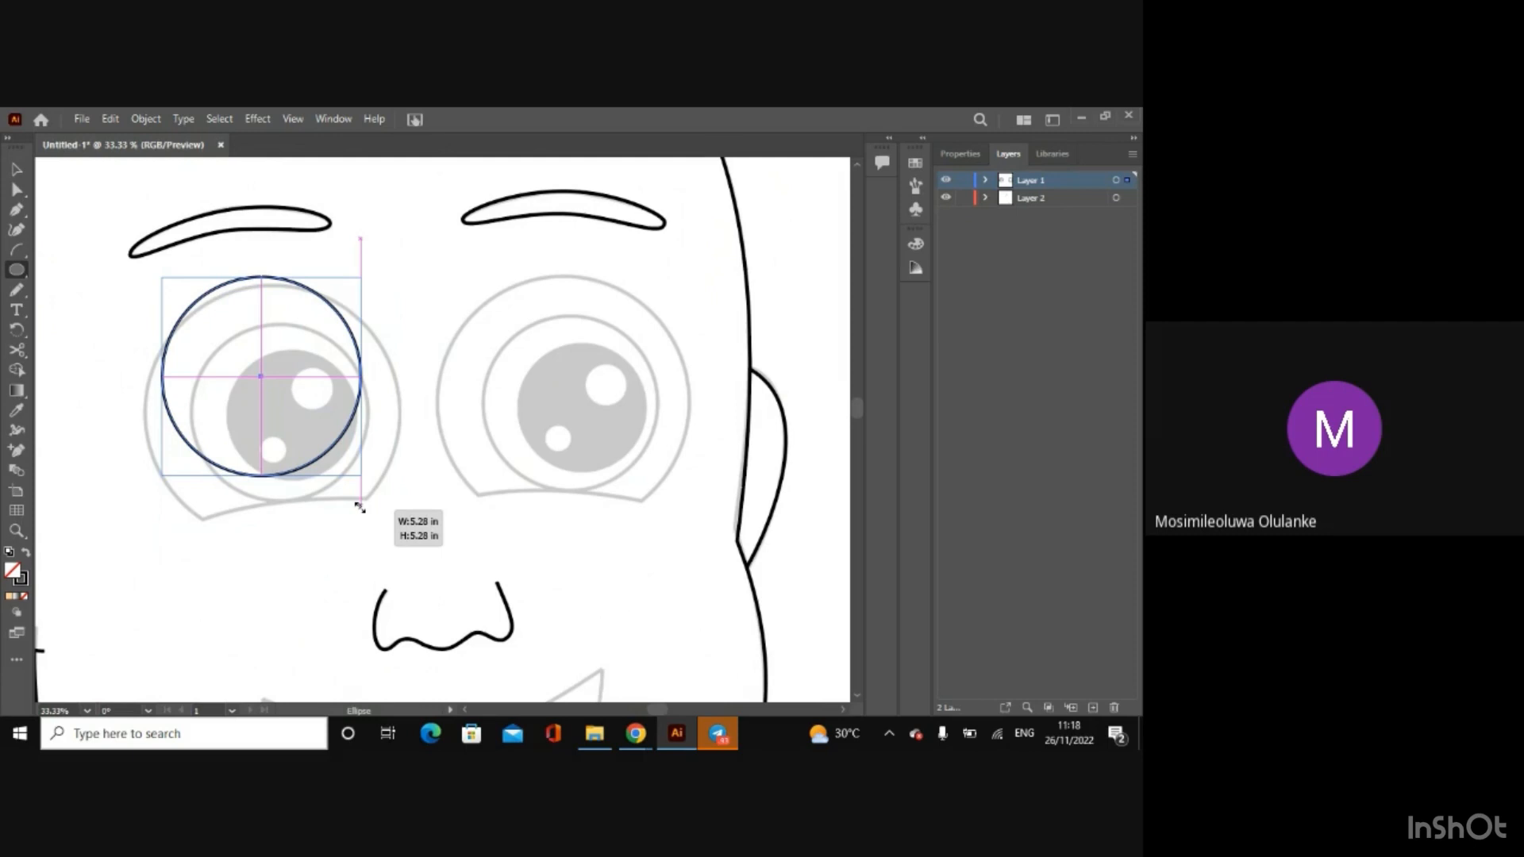
drag(360, 507, 410, 582)
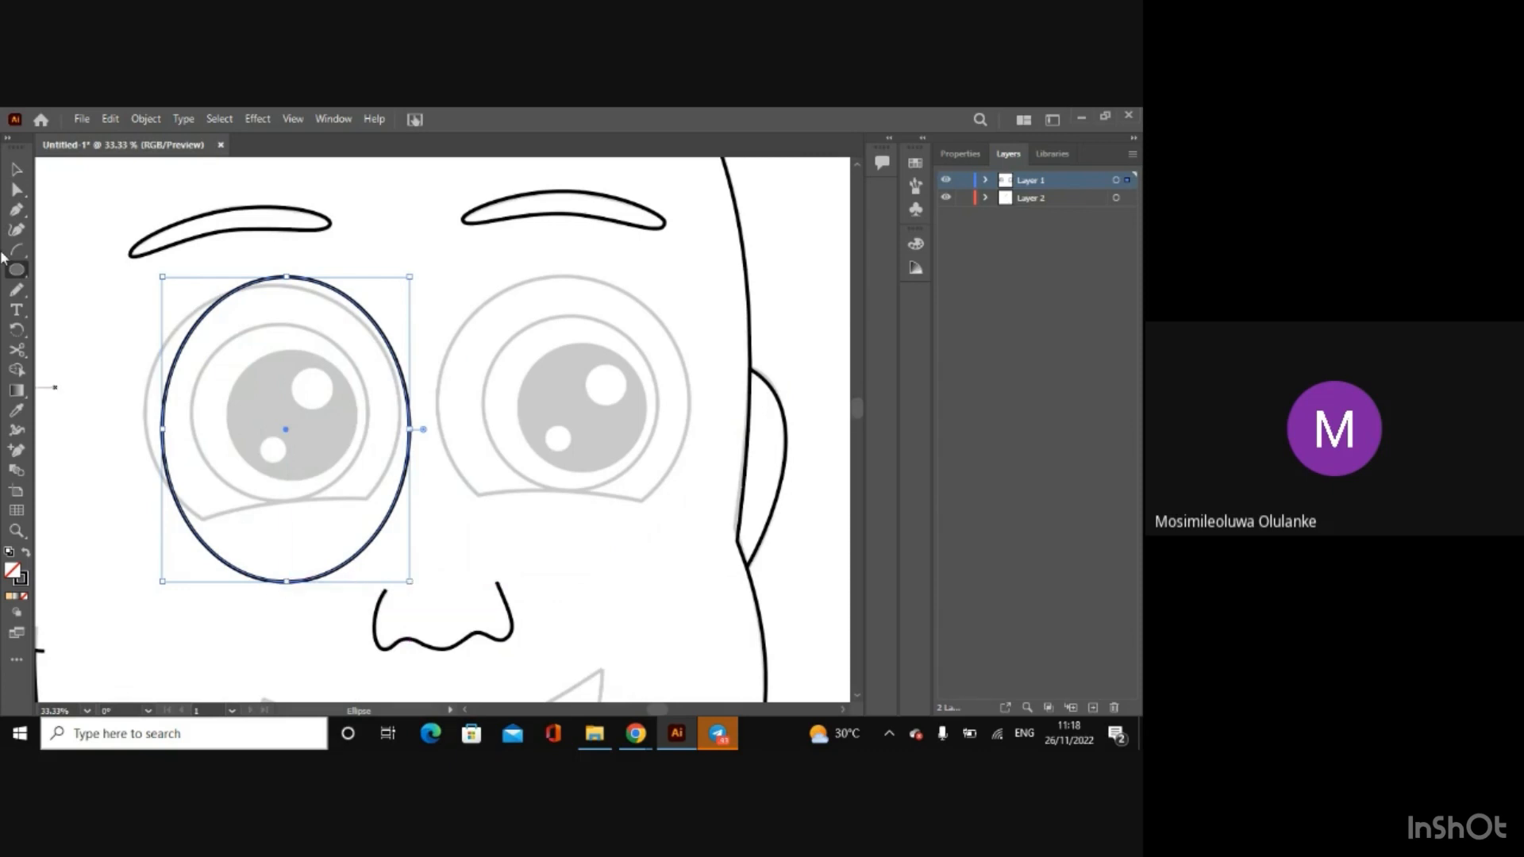
click(16, 169)
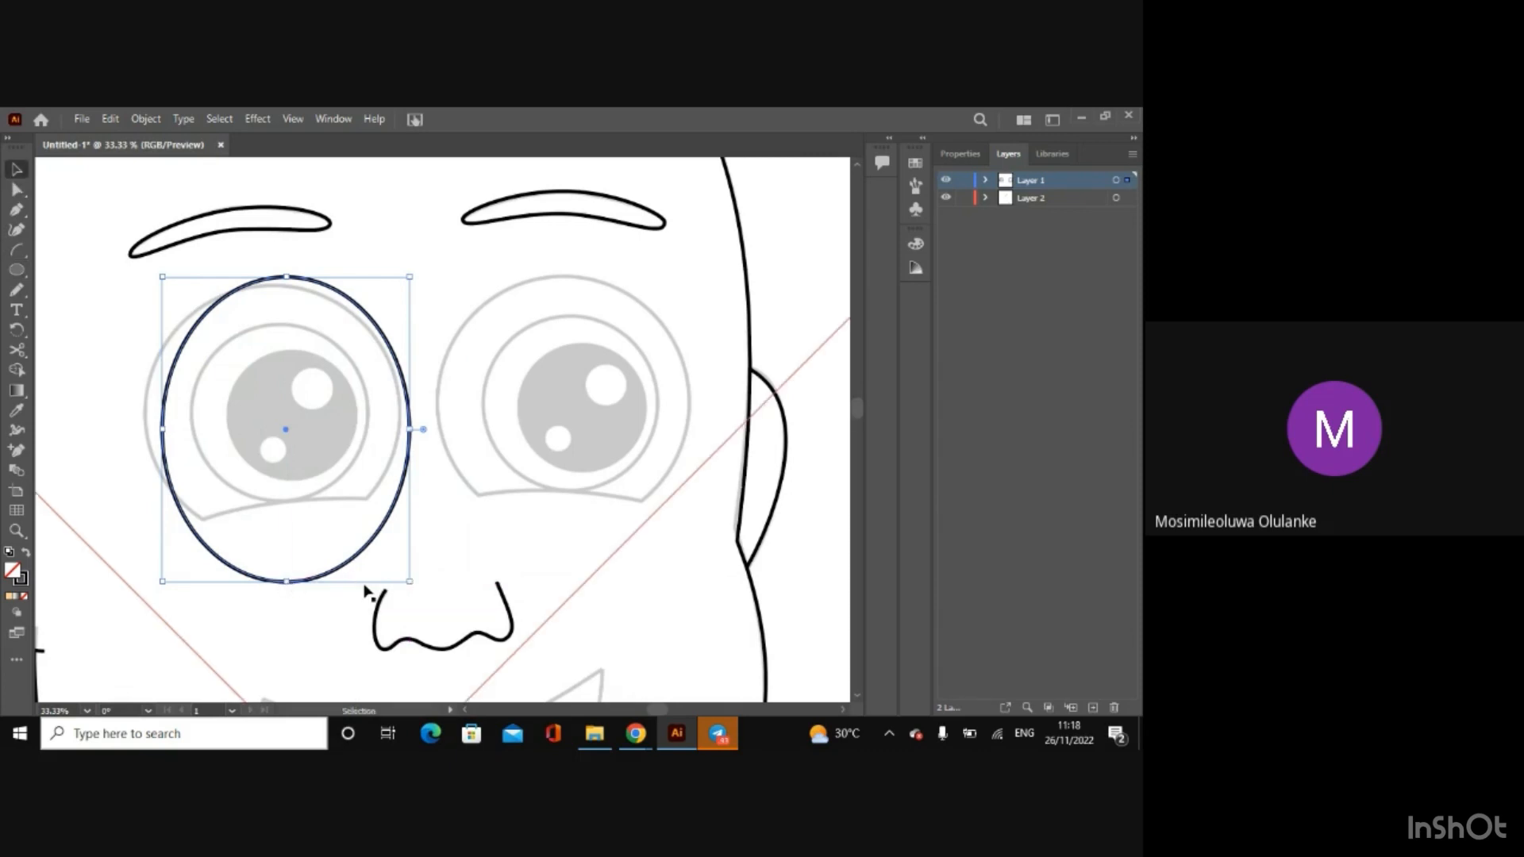
drag(411, 583, 440, 545)
key(Delete)
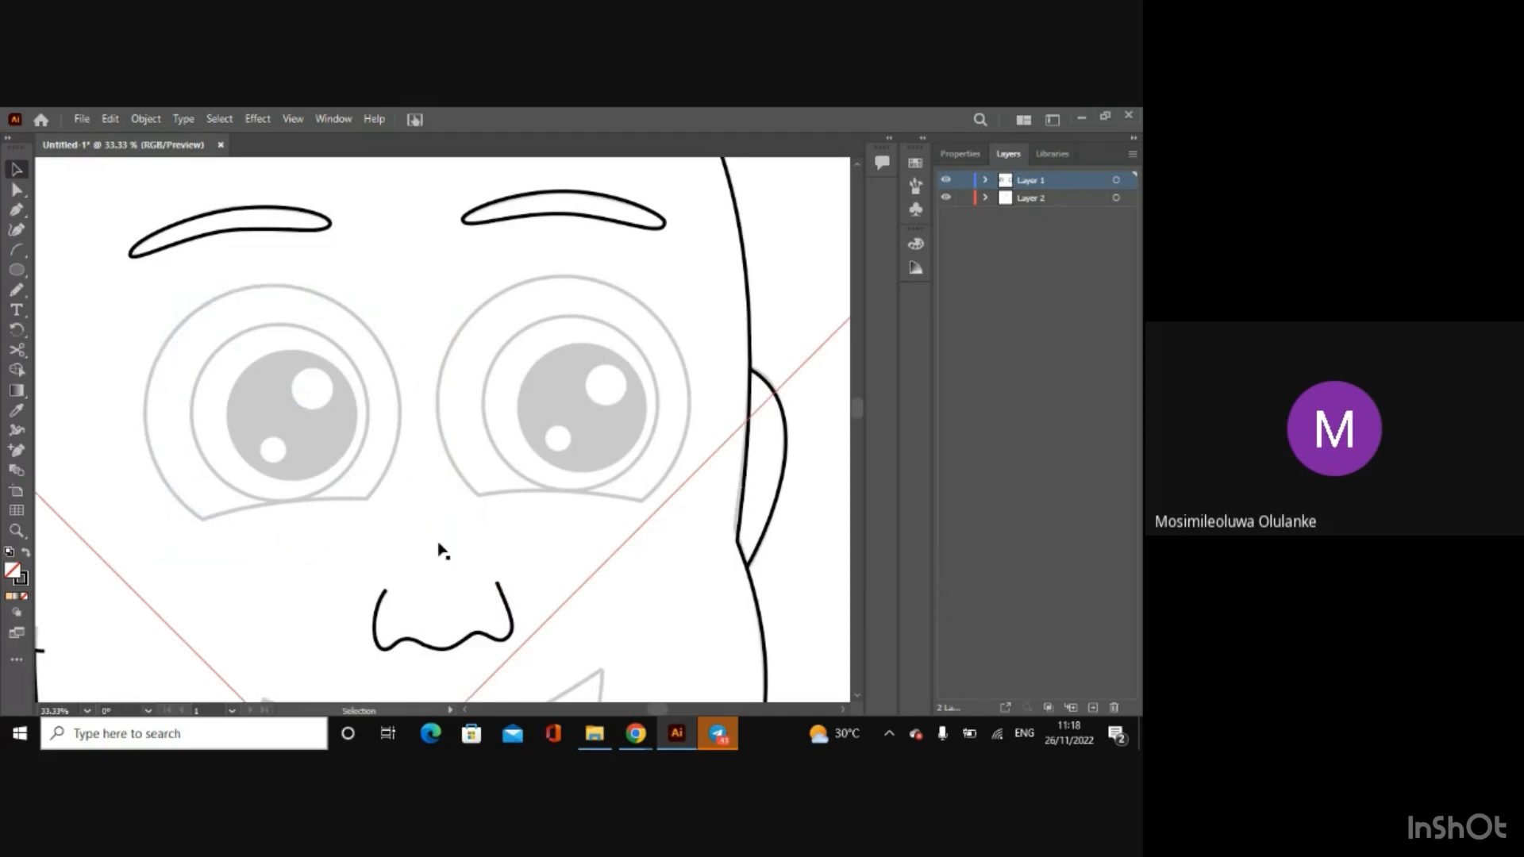
Step: Draw a circle over the left eye's outer outline, then move, resize and nudge it to match the sketch
click(18, 275)
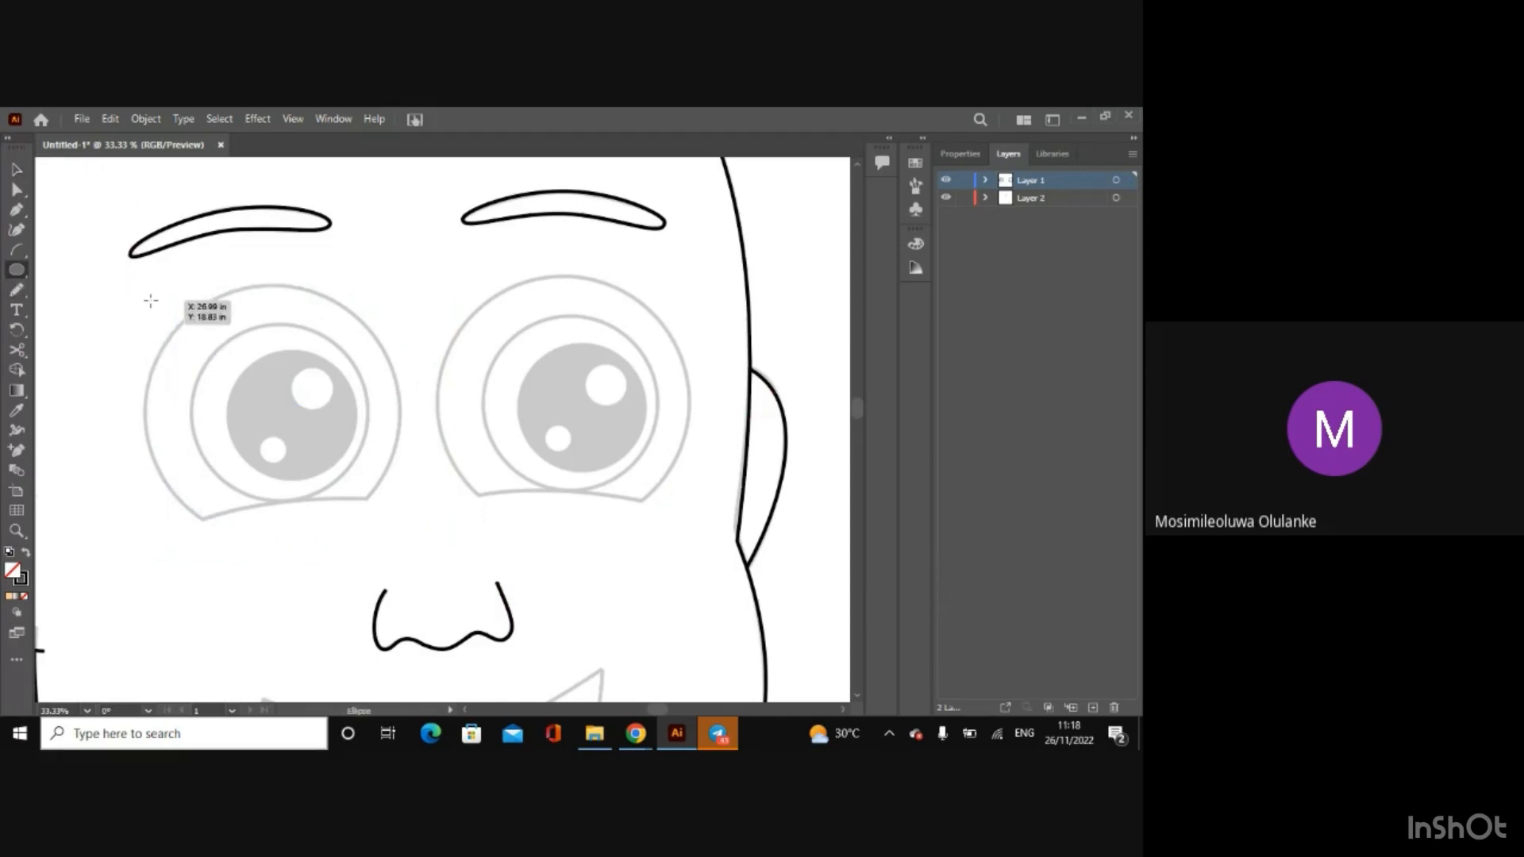
drag(151, 298, 421, 566)
click(16, 169)
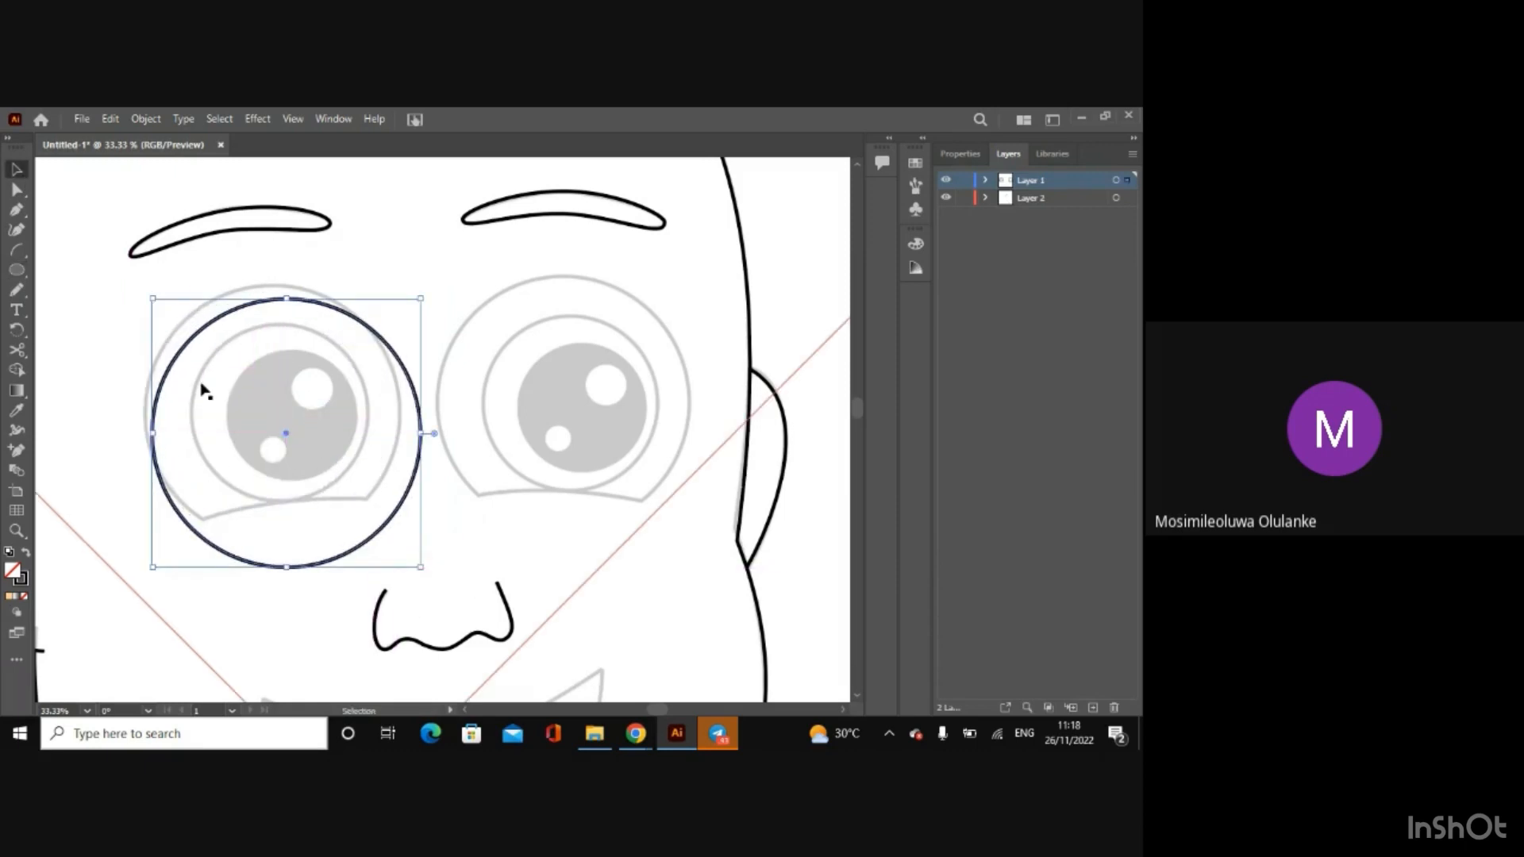
drag(285, 437, 274, 423)
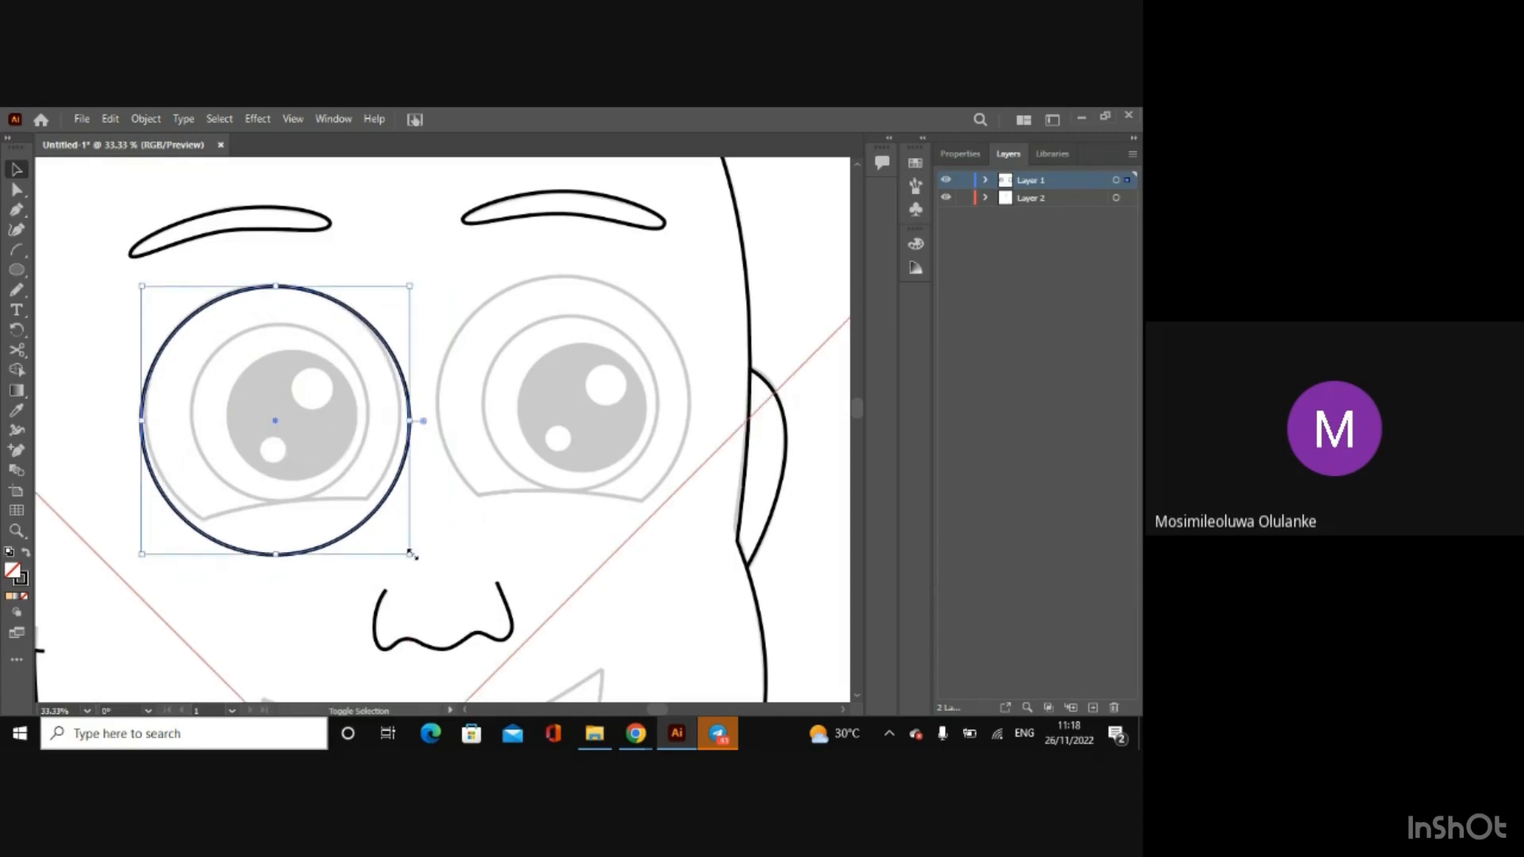
drag(411, 553, 398, 543)
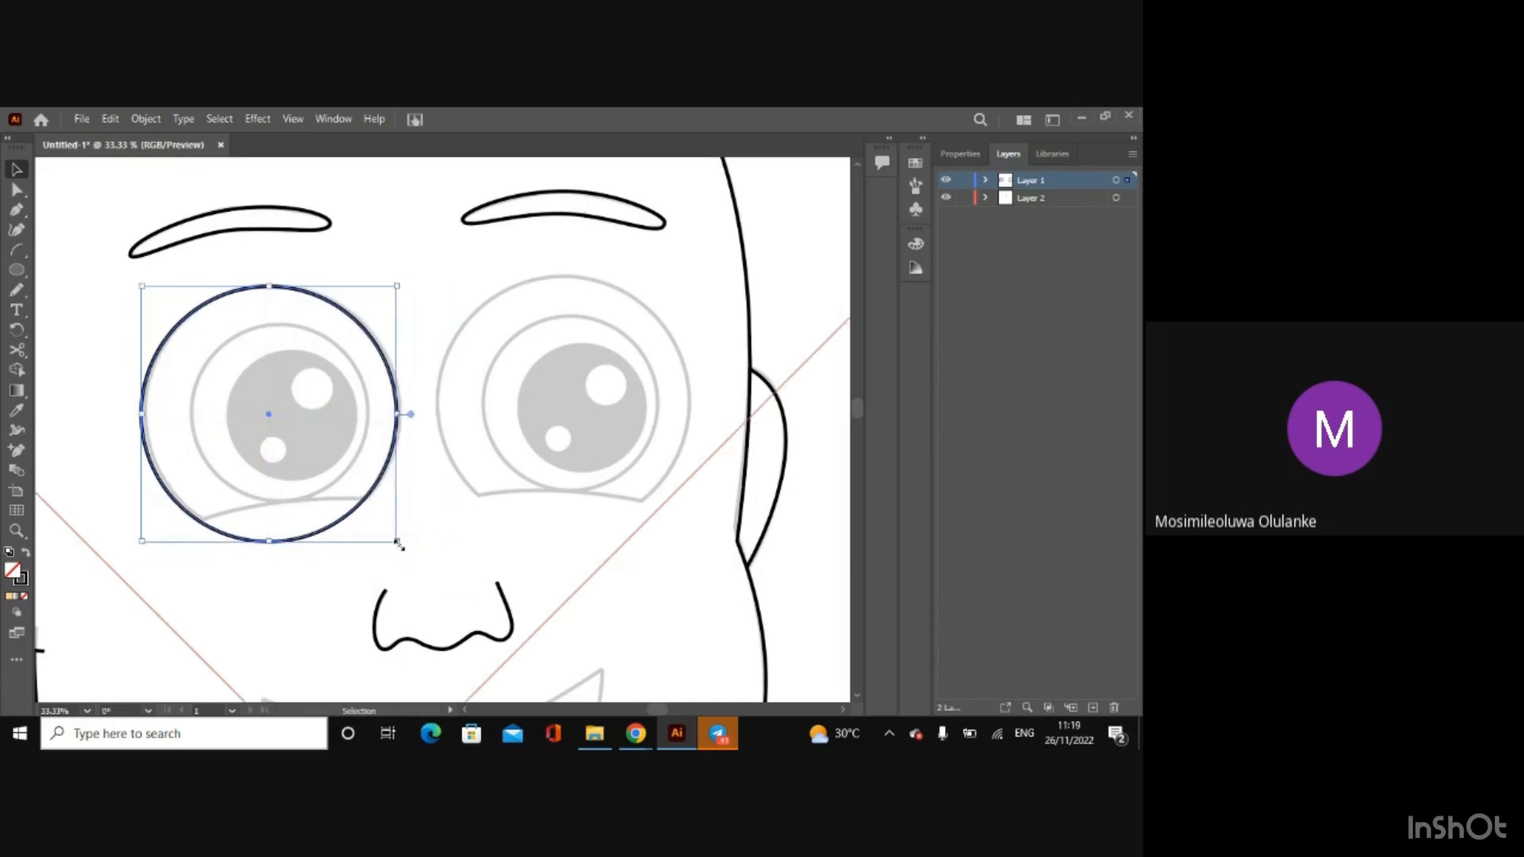
key(Right)
key(Right)
key(Right)
key(Right)
key(Right)
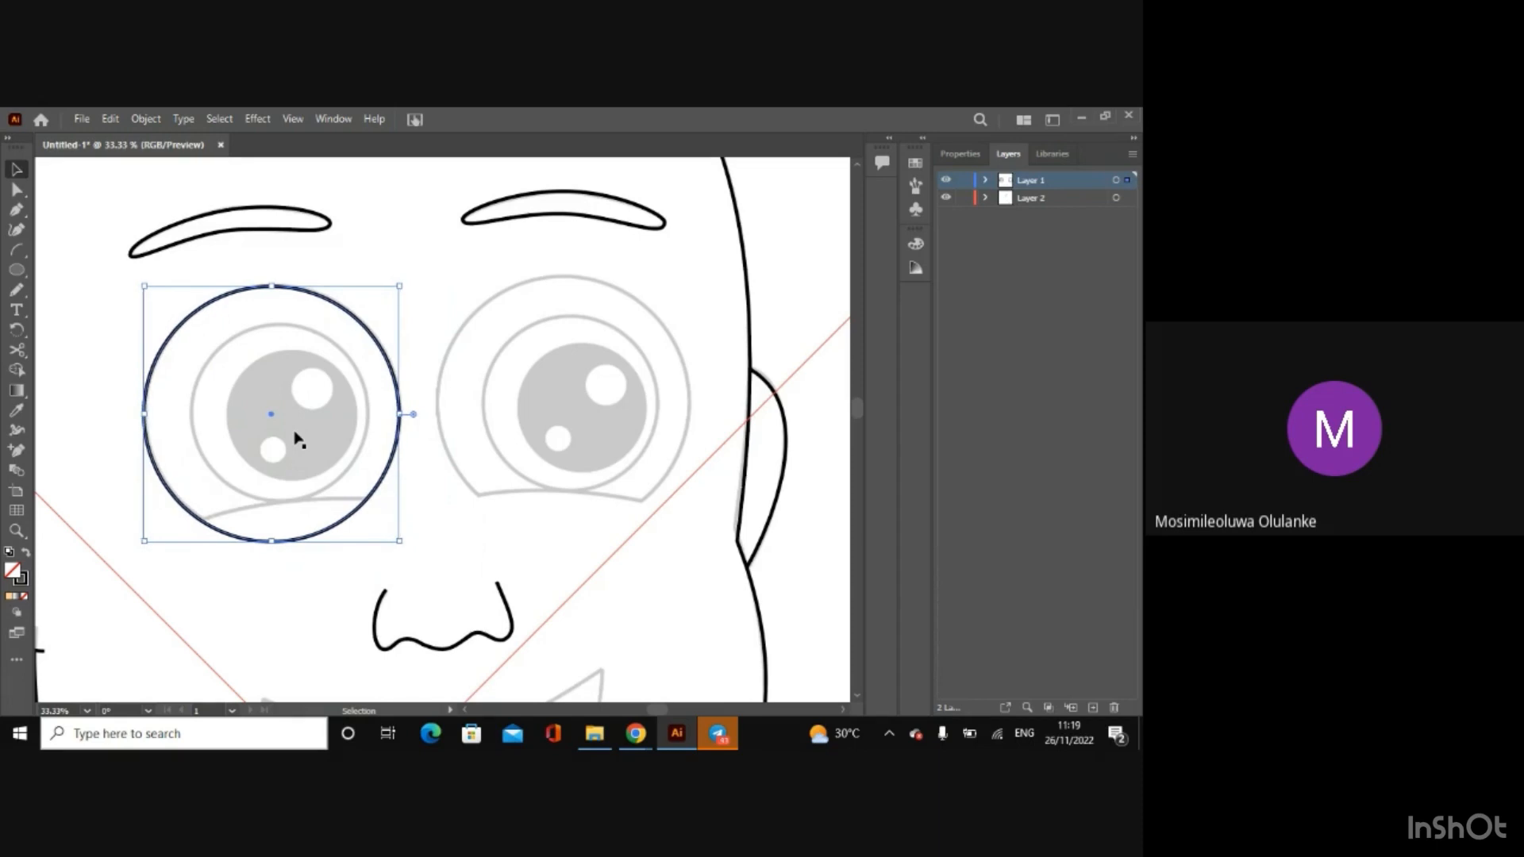
key(Right)
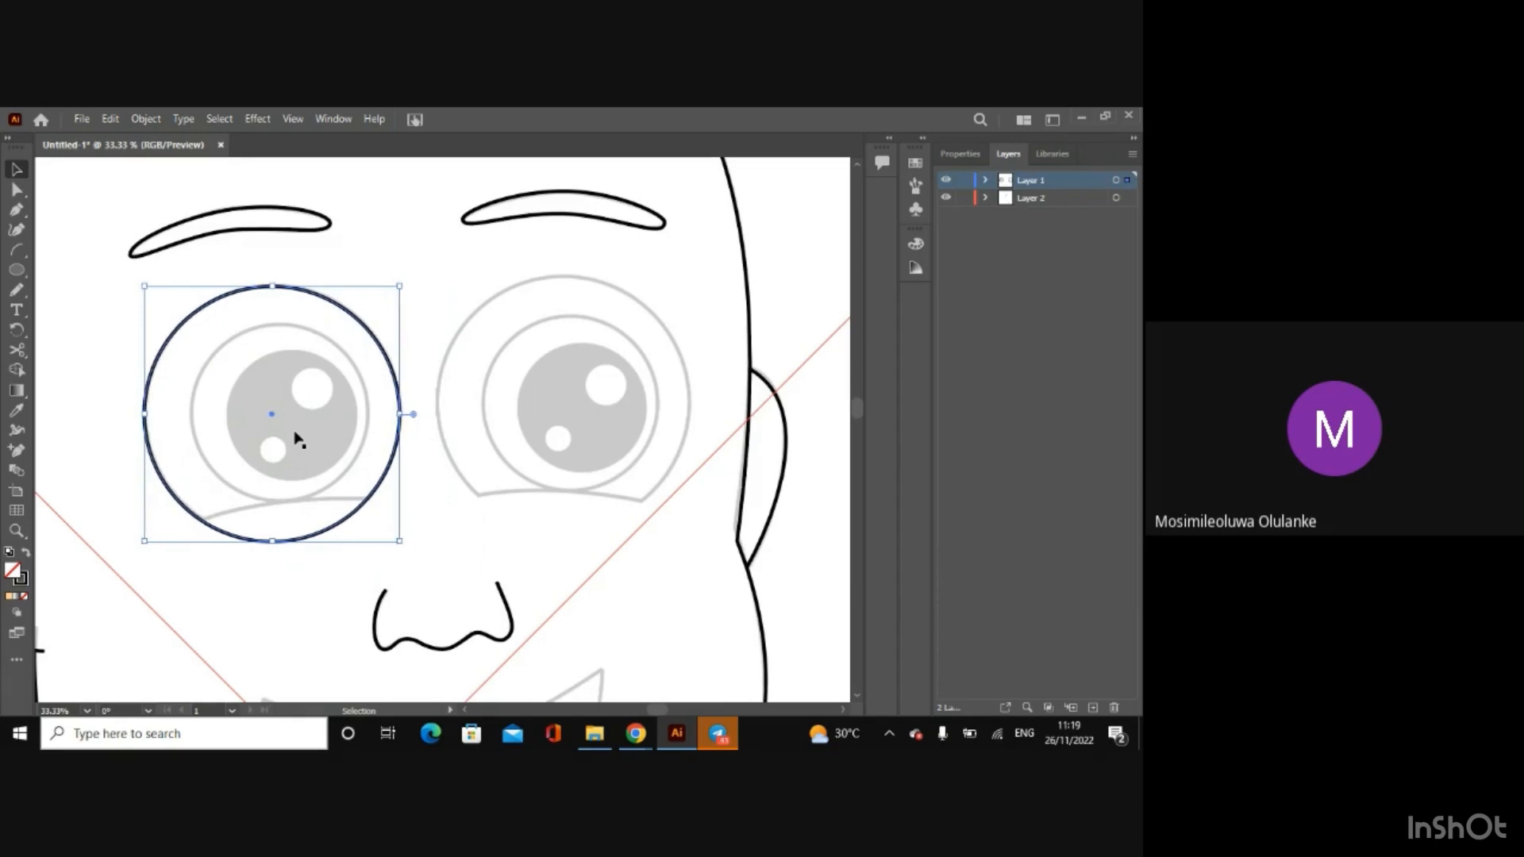
key(Up)
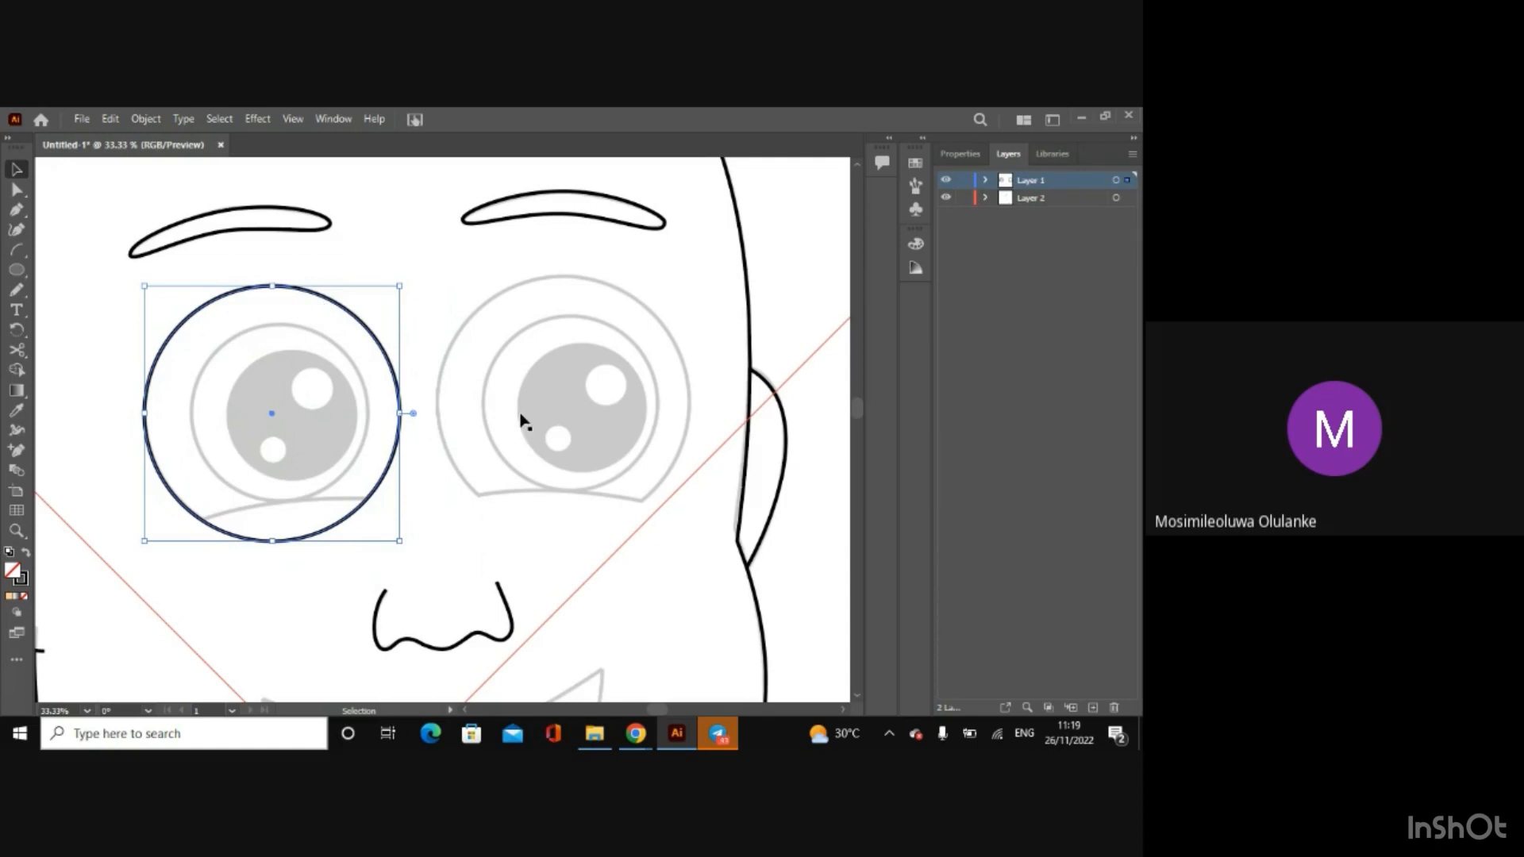
Step: Draw a circle over the right eye's outer outline and adjust its position and size to match the sketch
click(24, 273)
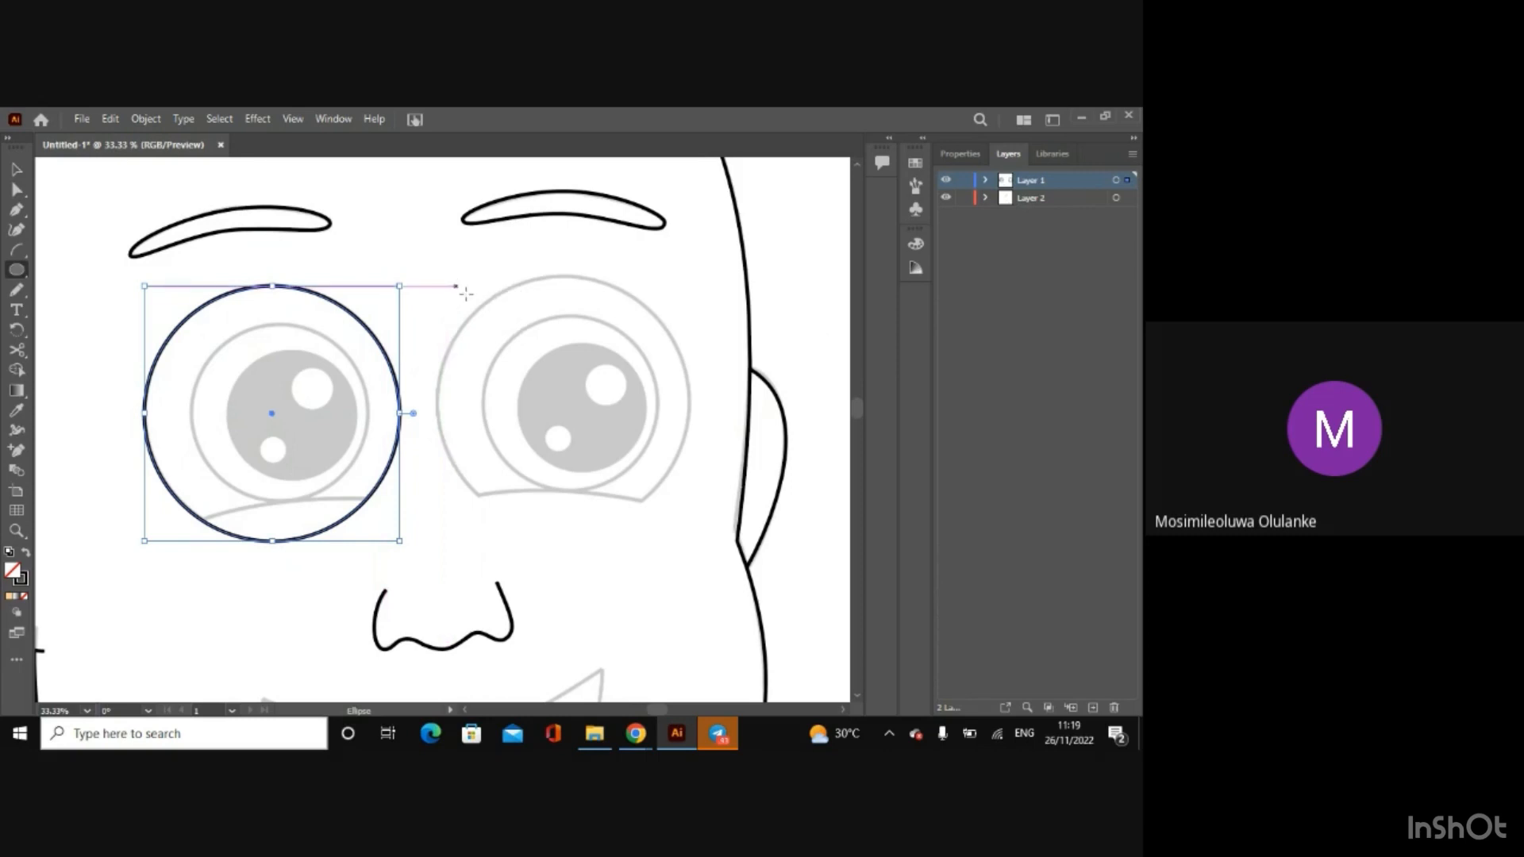
drag(455, 285, 675, 528)
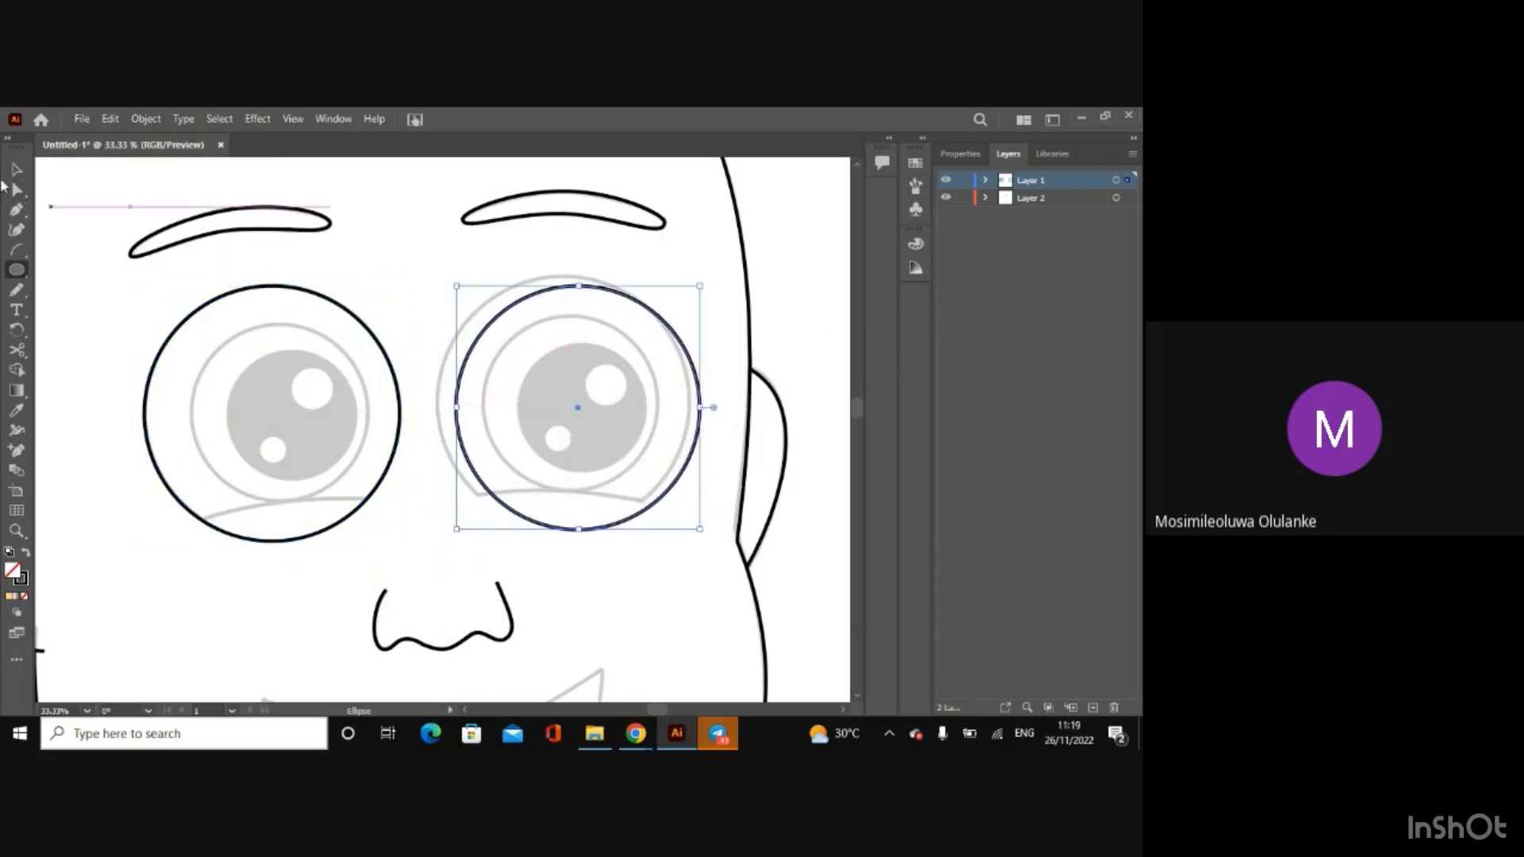
click(16, 171)
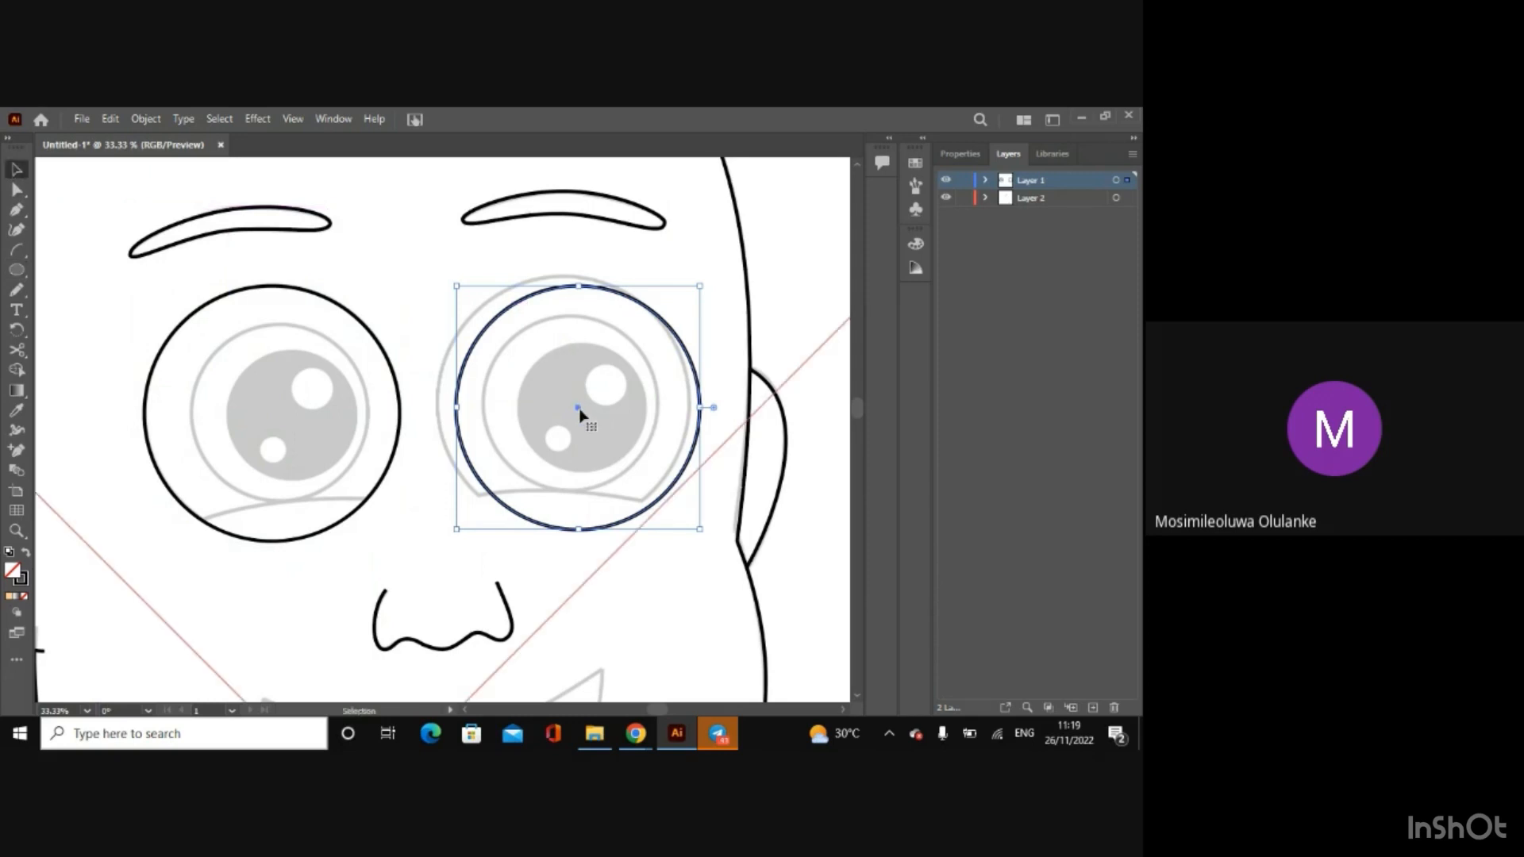
drag(579, 411, 565, 403)
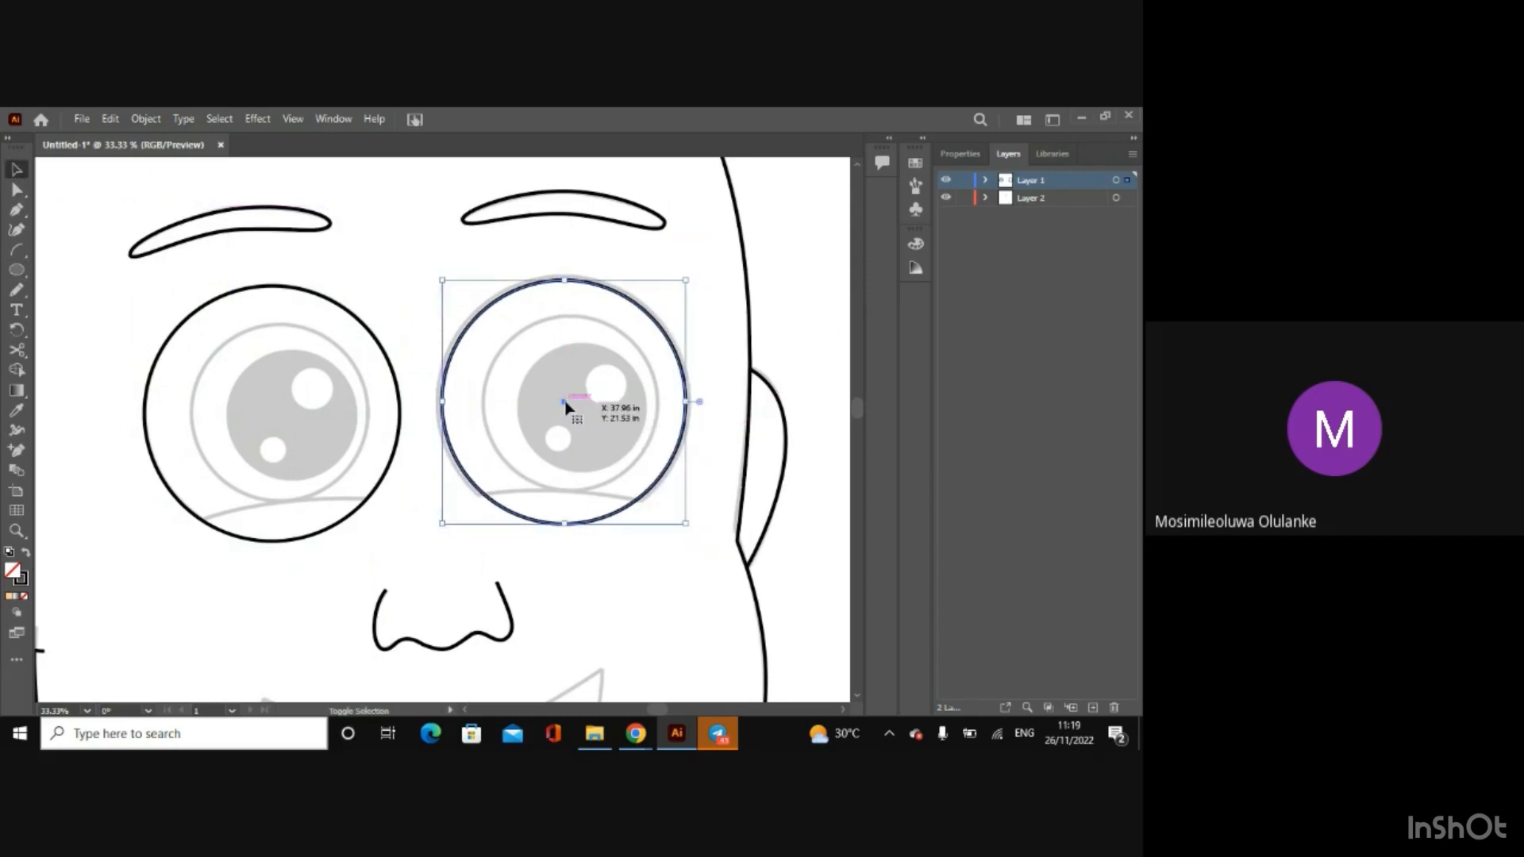
drag(687, 524, 692, 529)
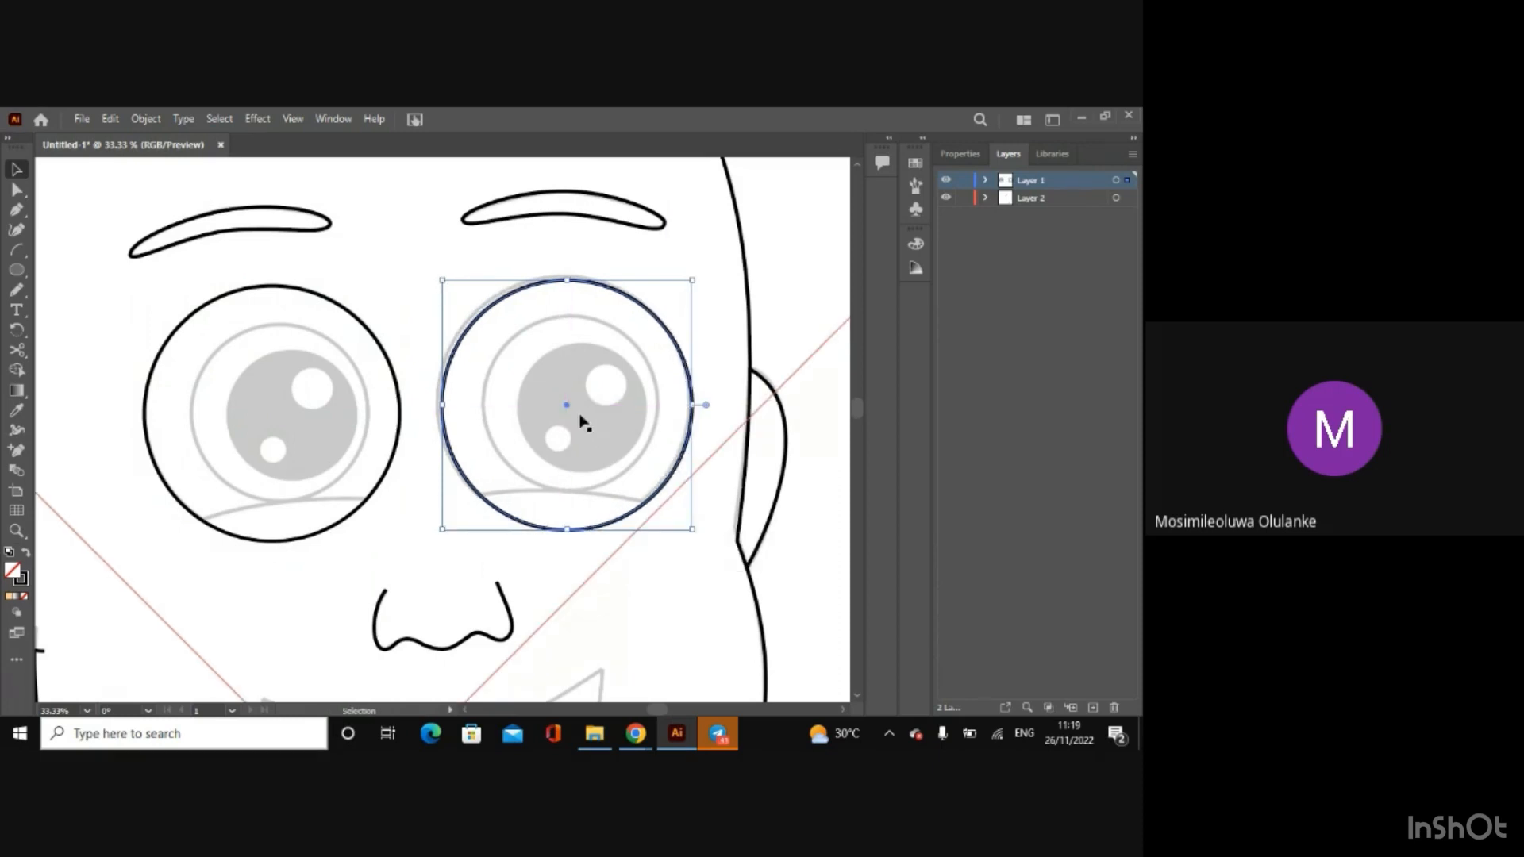
drag(567, 408, 564, 404)
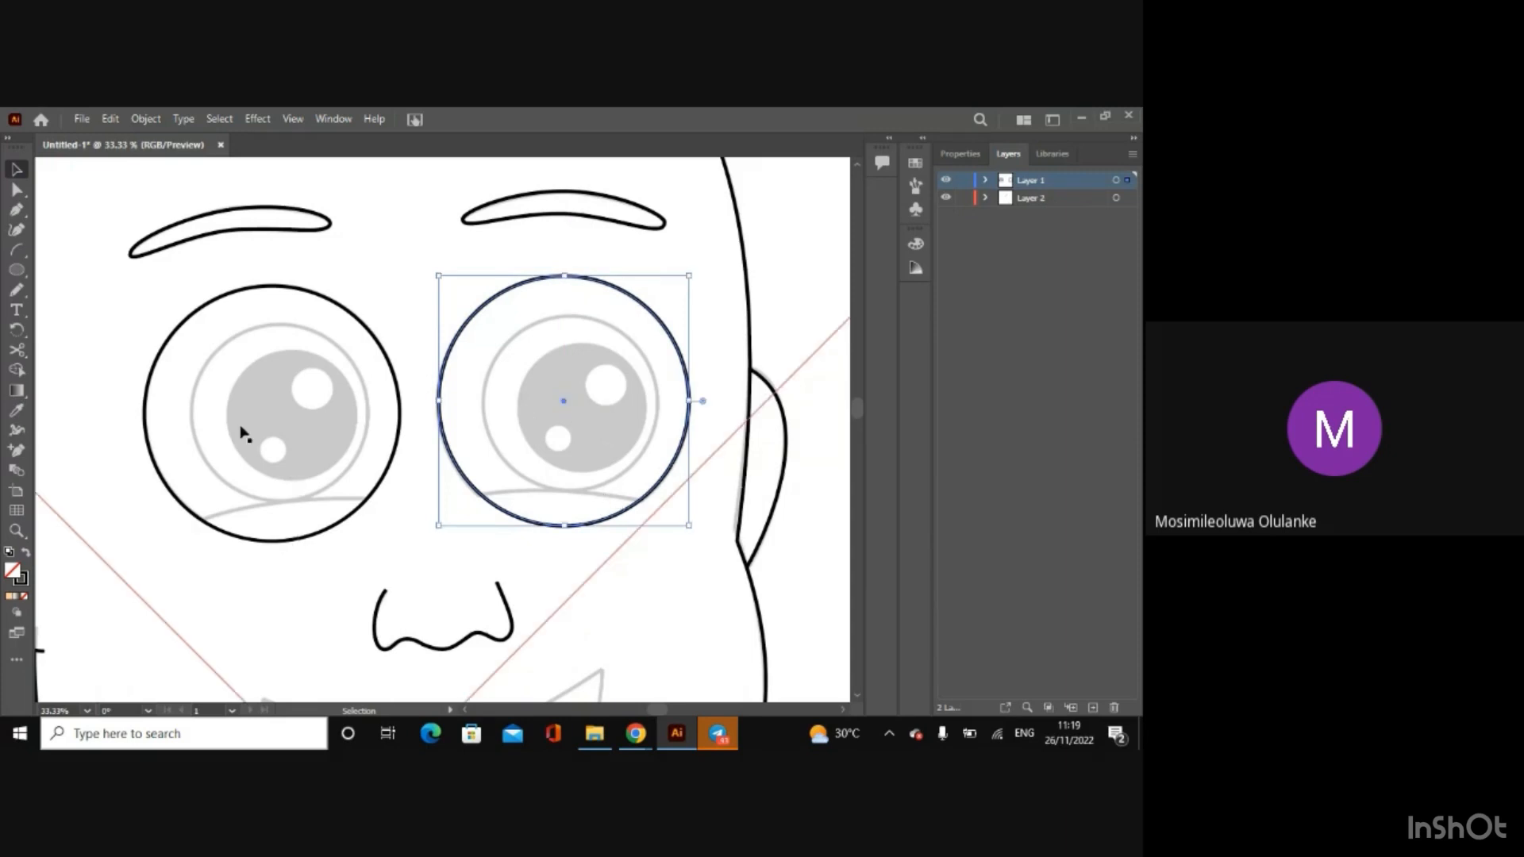
Step: Draw a smaller circle for the left eye's inner ring and fit its position and size to the sketch
click(25, 276)
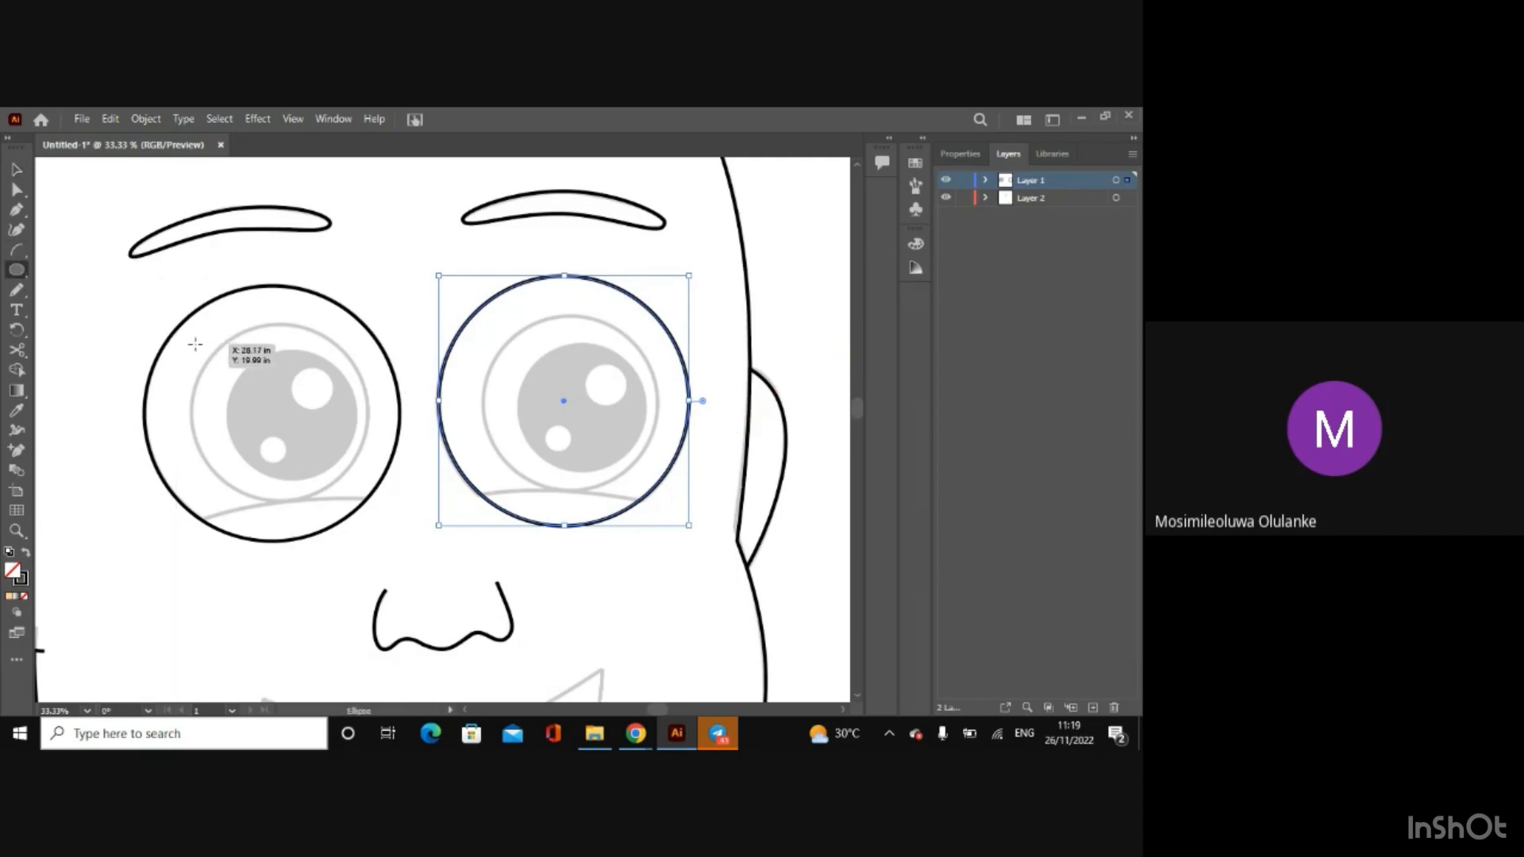
drag(194, 343, 371, 518)
click(14, 169)
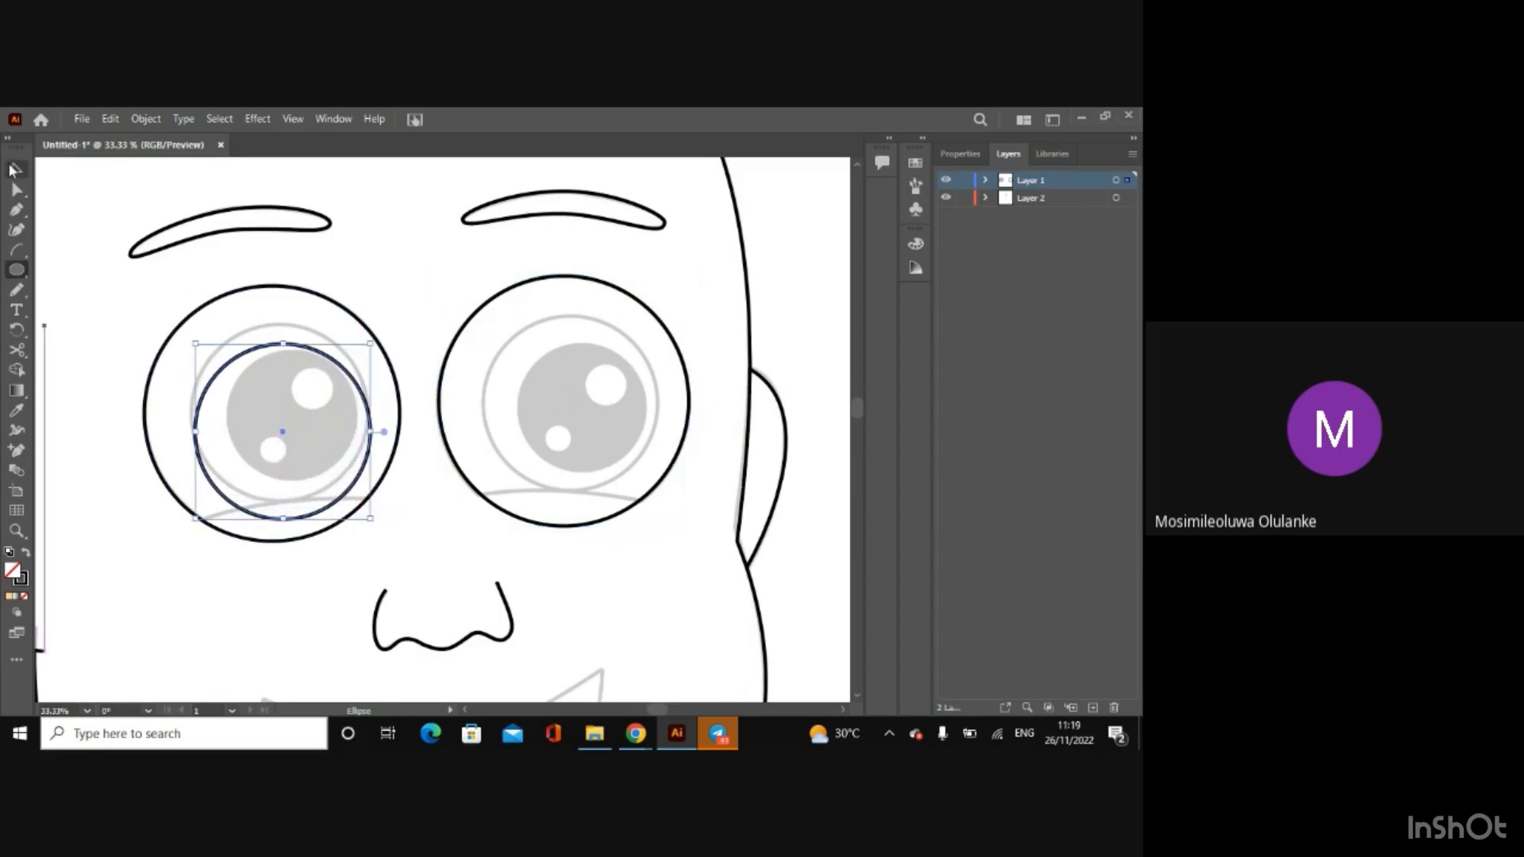
drag(282, 434, 282, 416)
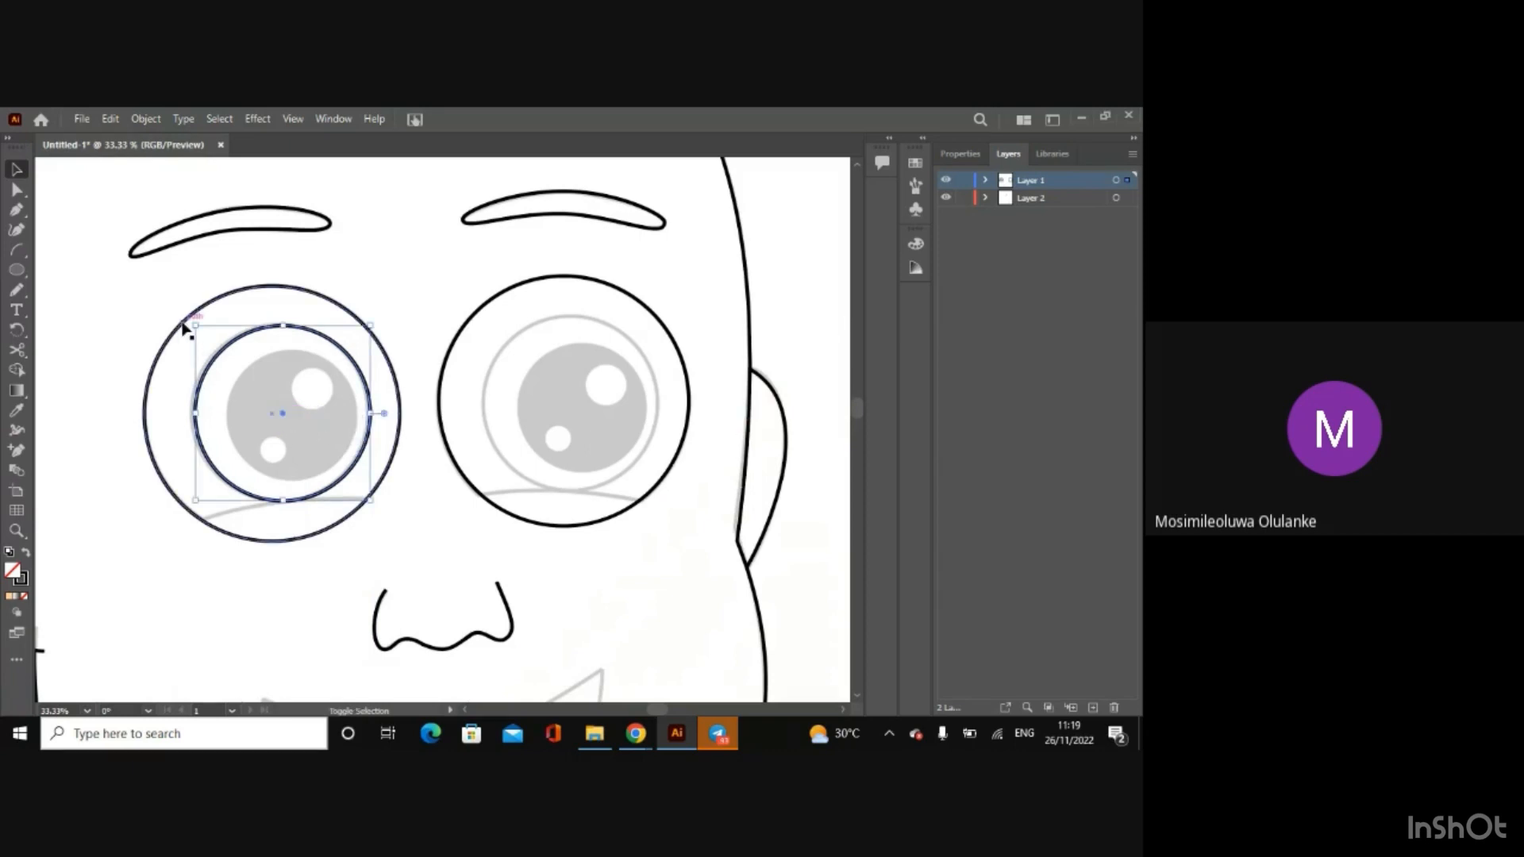
drag(197, 327, 171, 319)
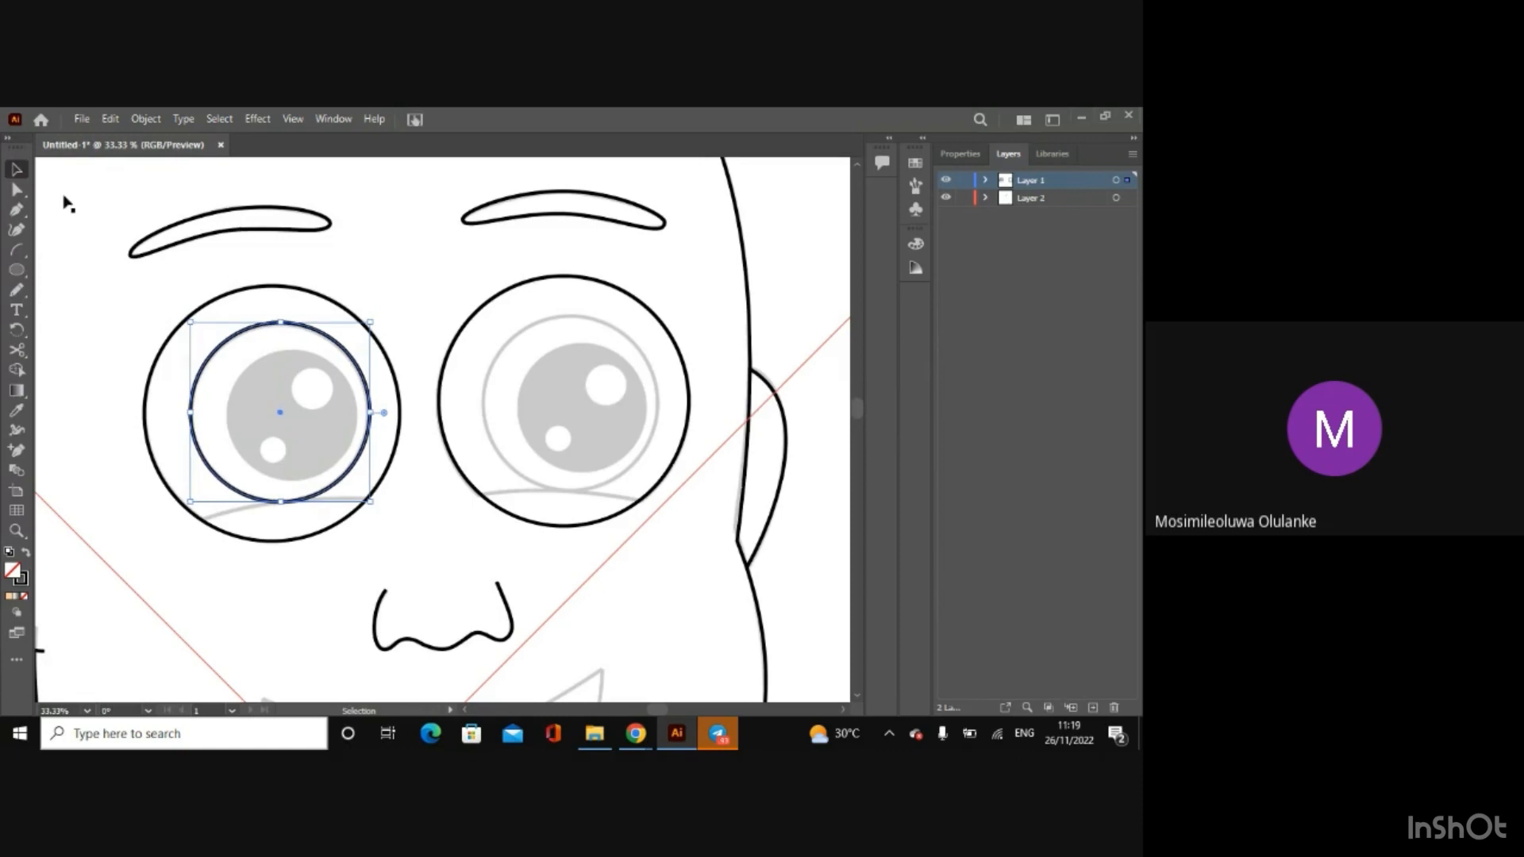
Step: Draw a circle for the right eye's inner ring, then move, enlarge and nudge it up onto the sketched ring
click(16, 270)
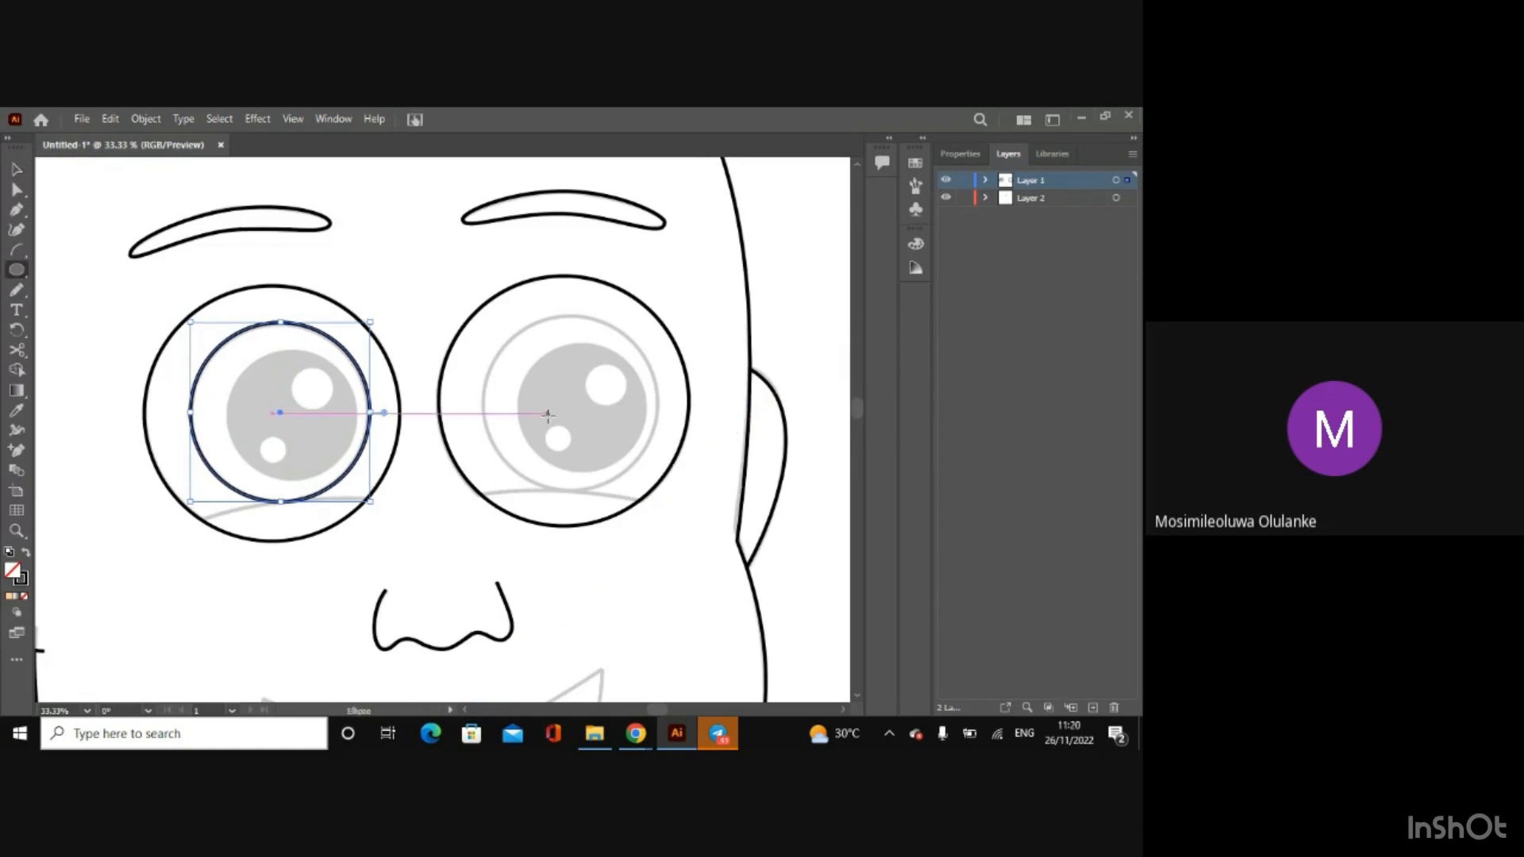
drag(512, 328, 627, 492)
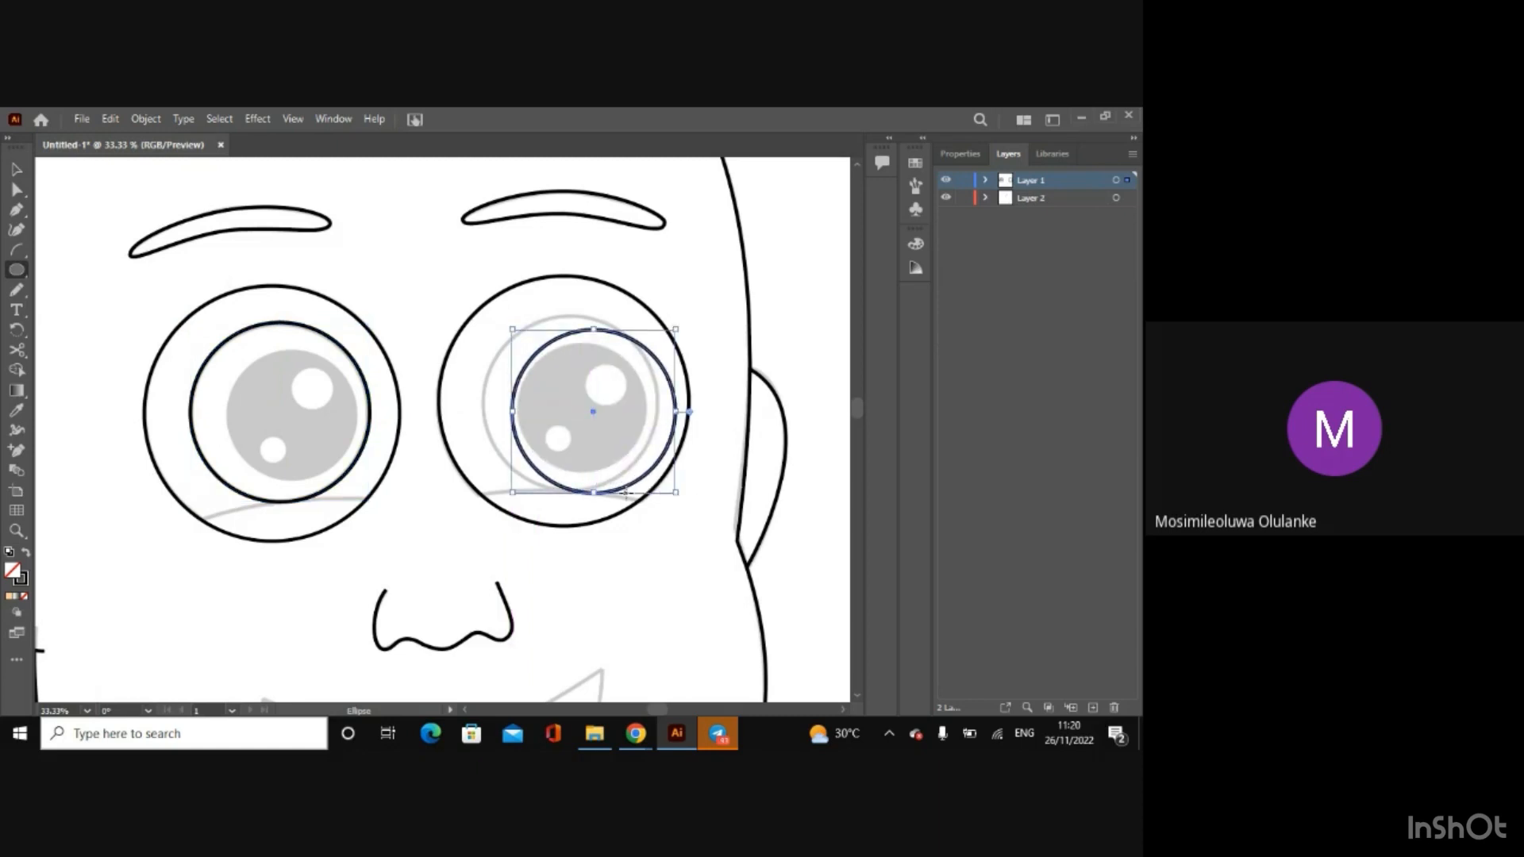
click(15, 170)
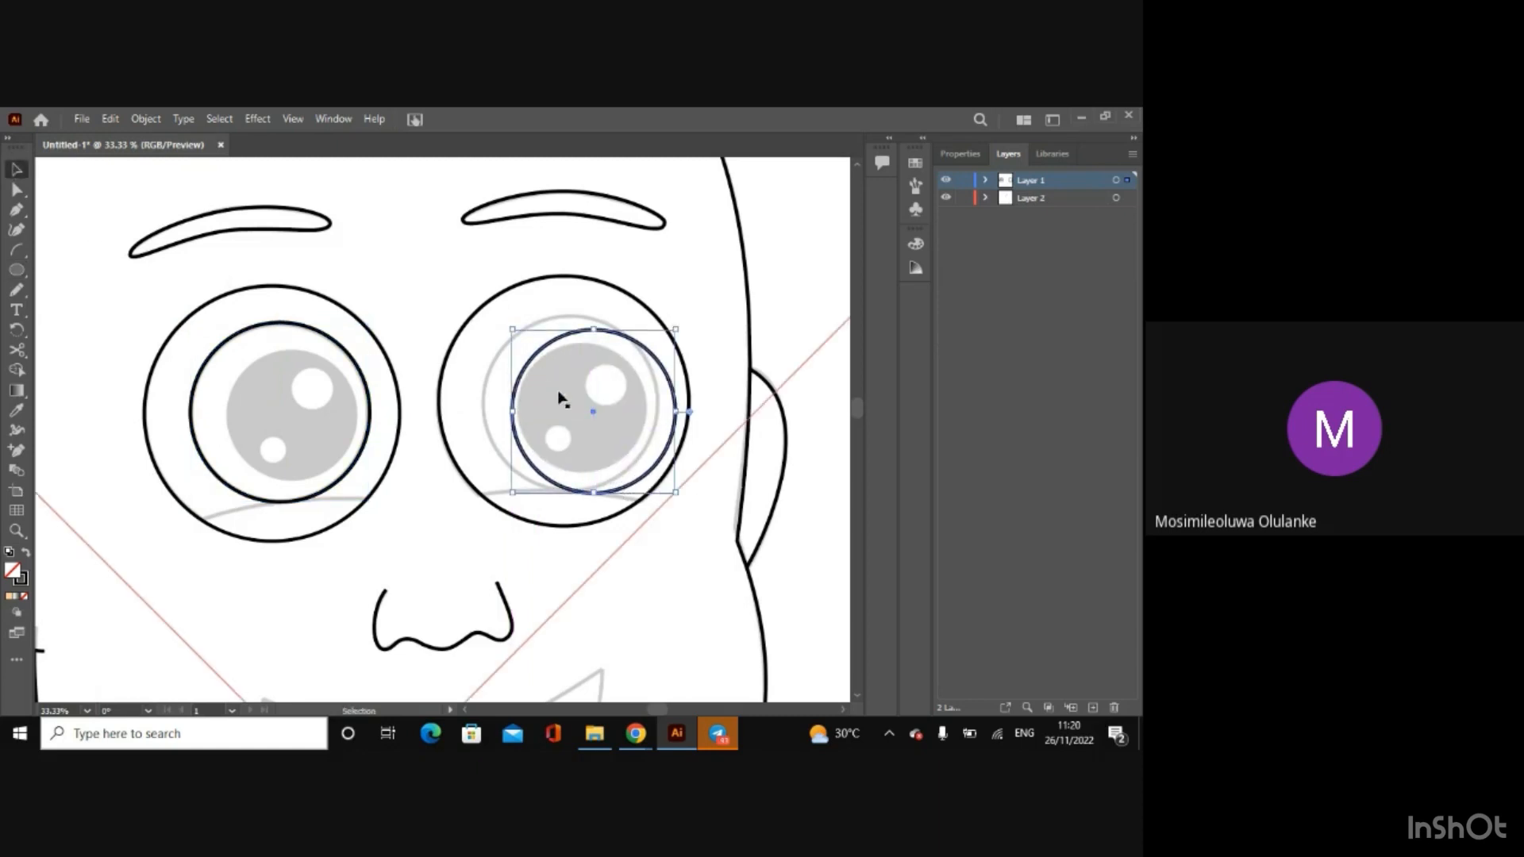
drag(590, 416, 564, 408)
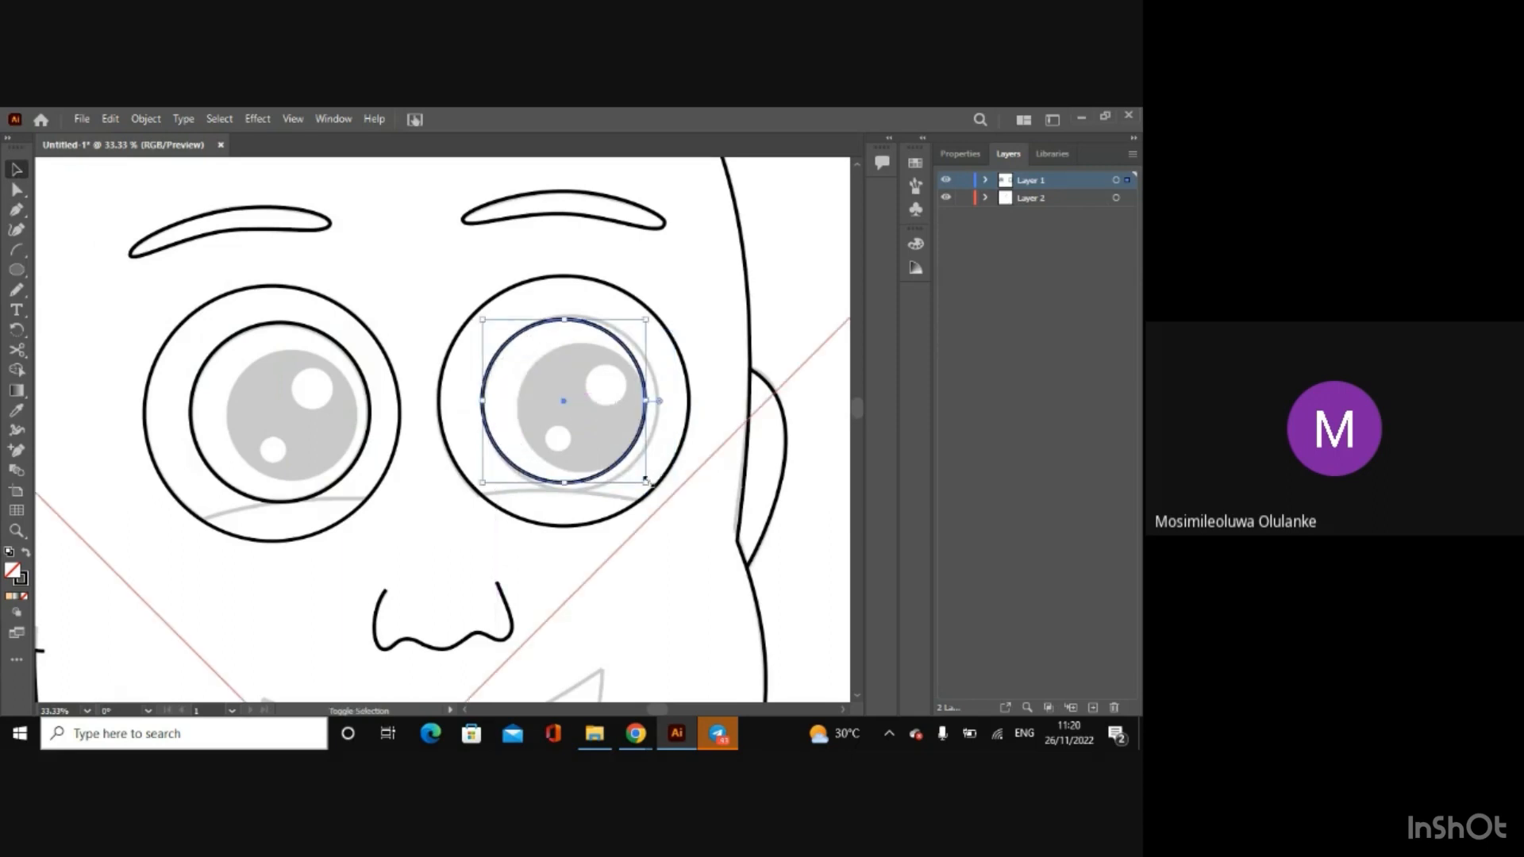
mouse_move(646, 479)
mouse_down()
mouse_move(666, 476)
mouse_move(657, 493)
mouse_up()
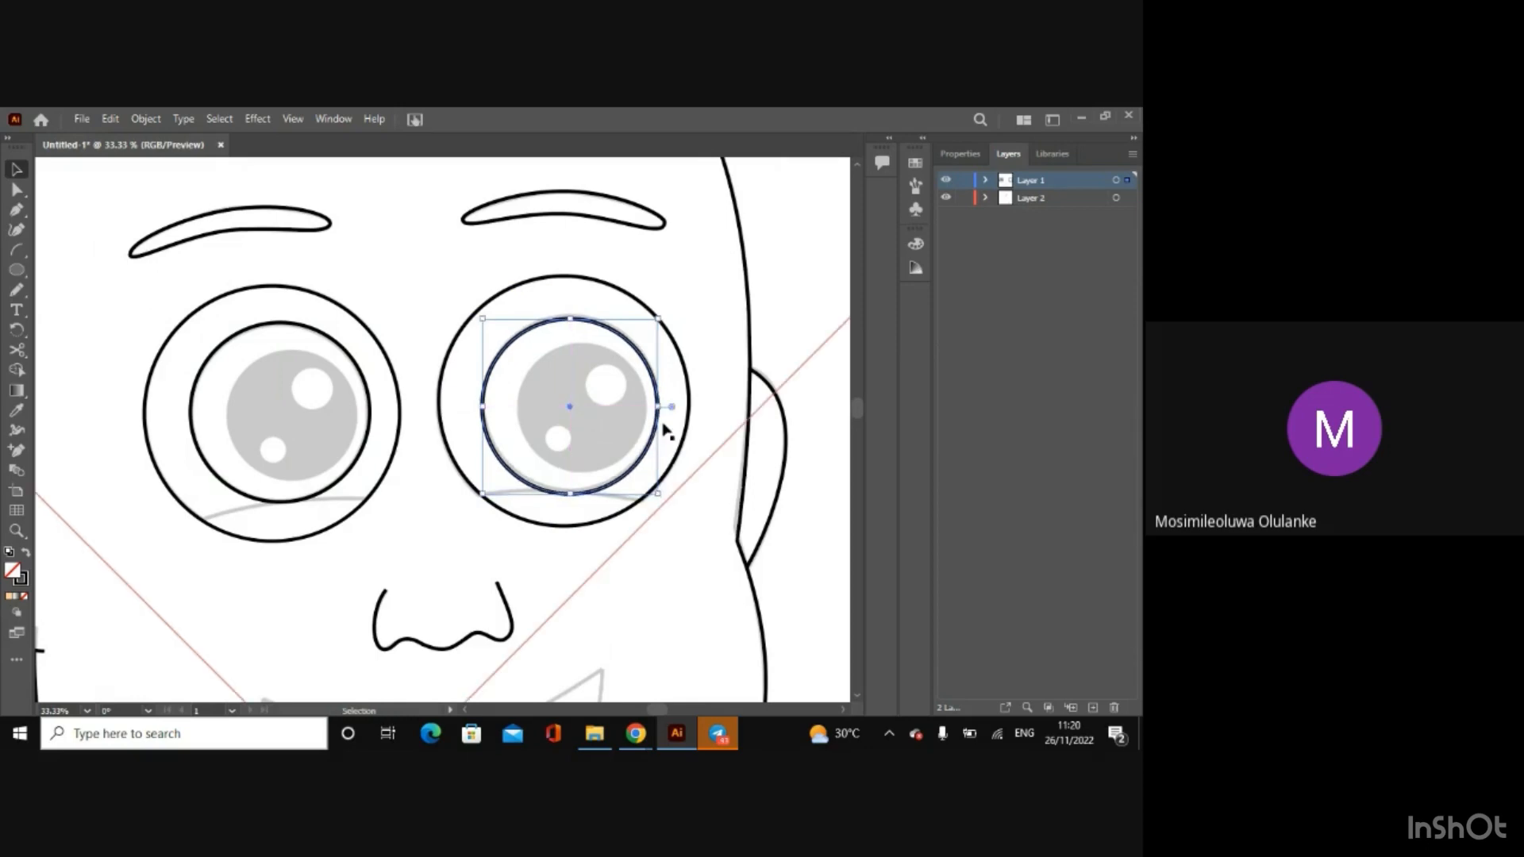
key(Up)
key(Up)
key(Up)
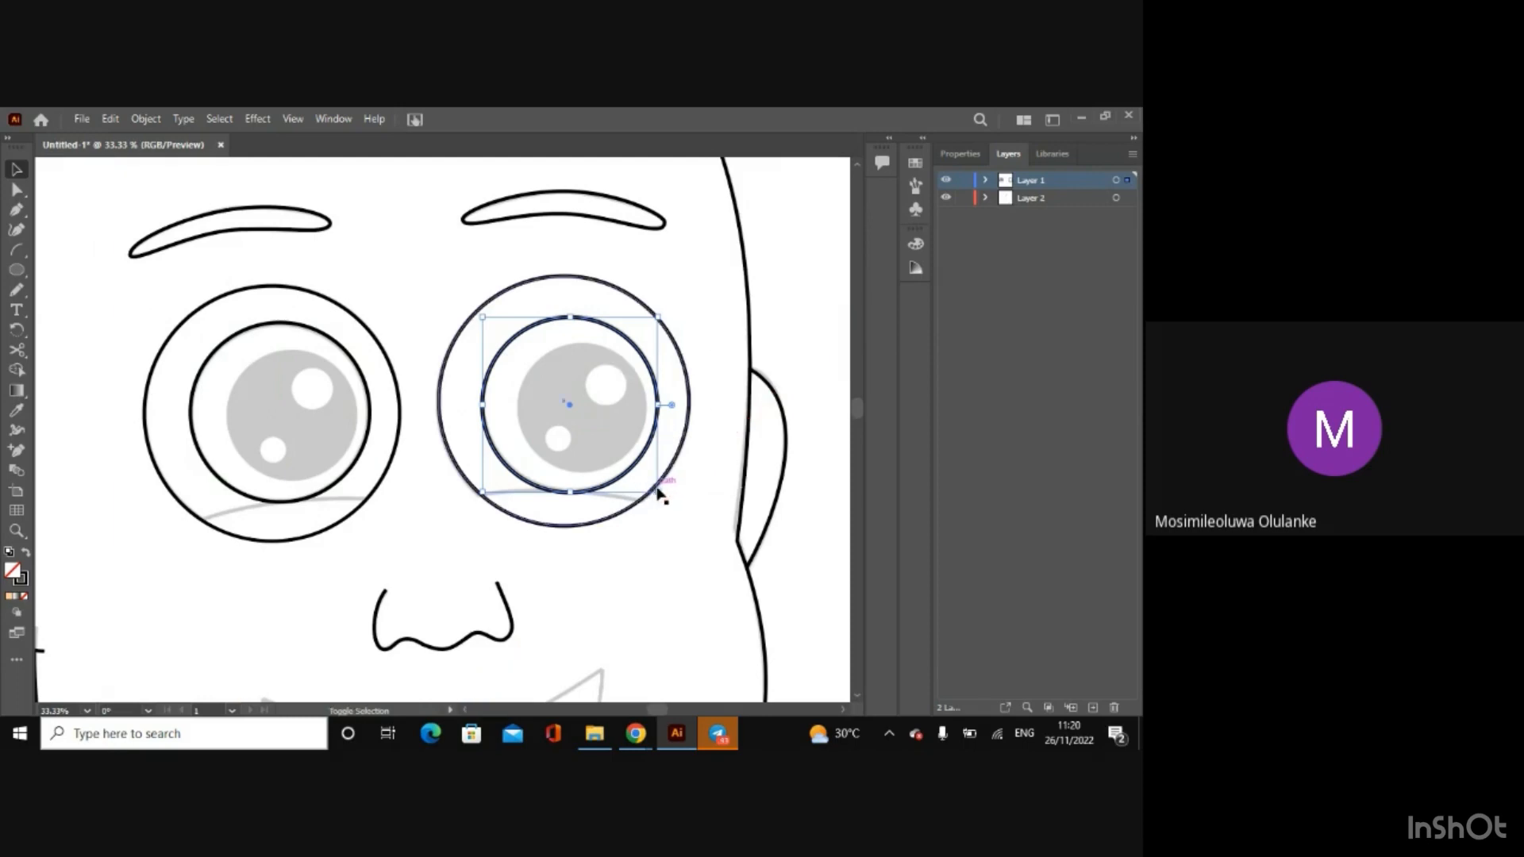
drag(658, 491, 662, 493)
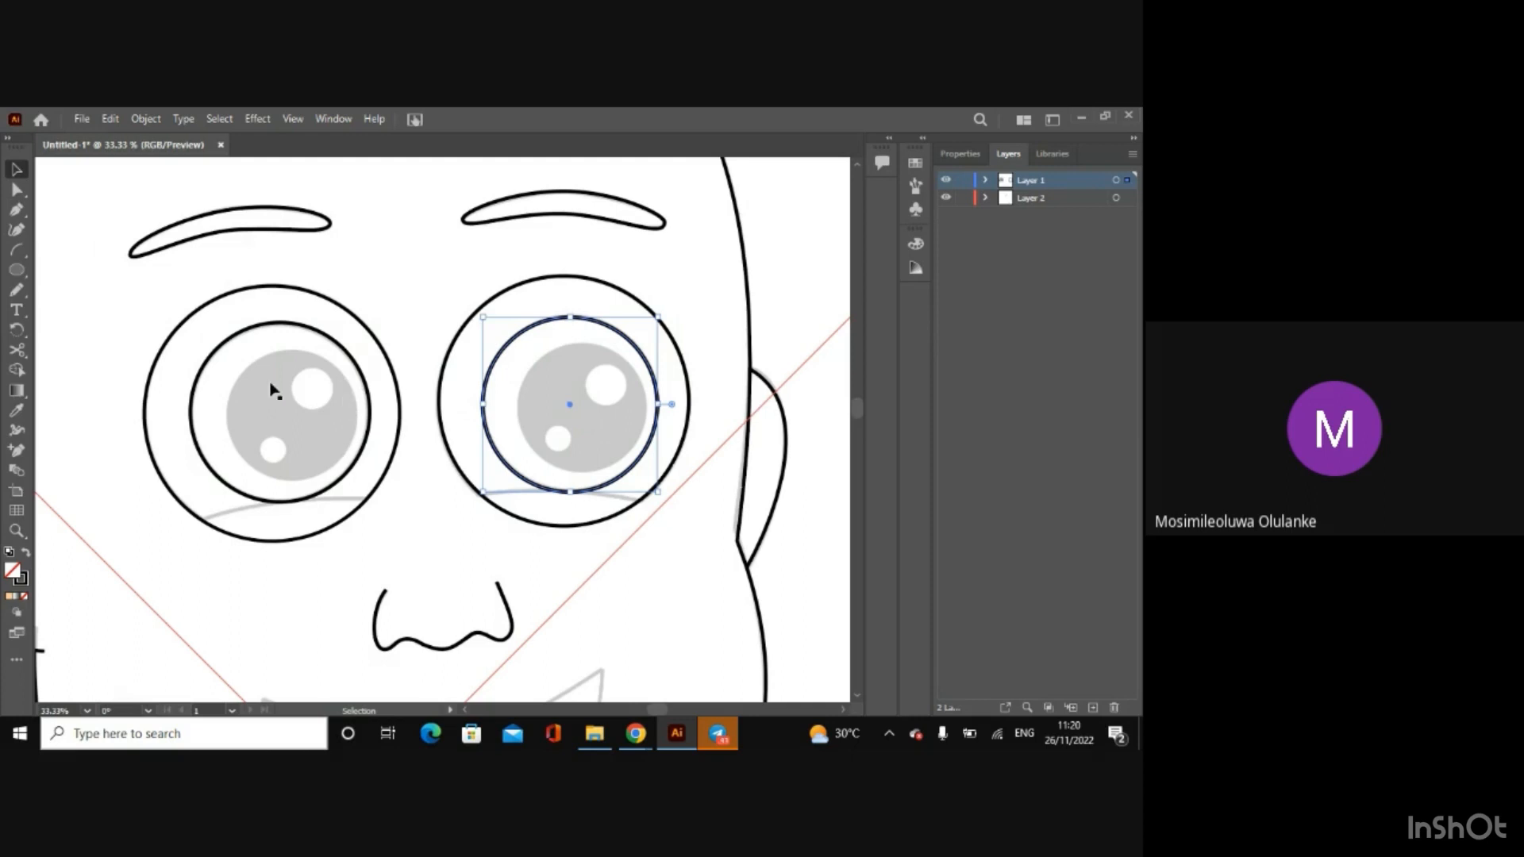
Step: Draw a circle around the left eye's grey pupil and align it with the pupil's edge
click(18, 271)
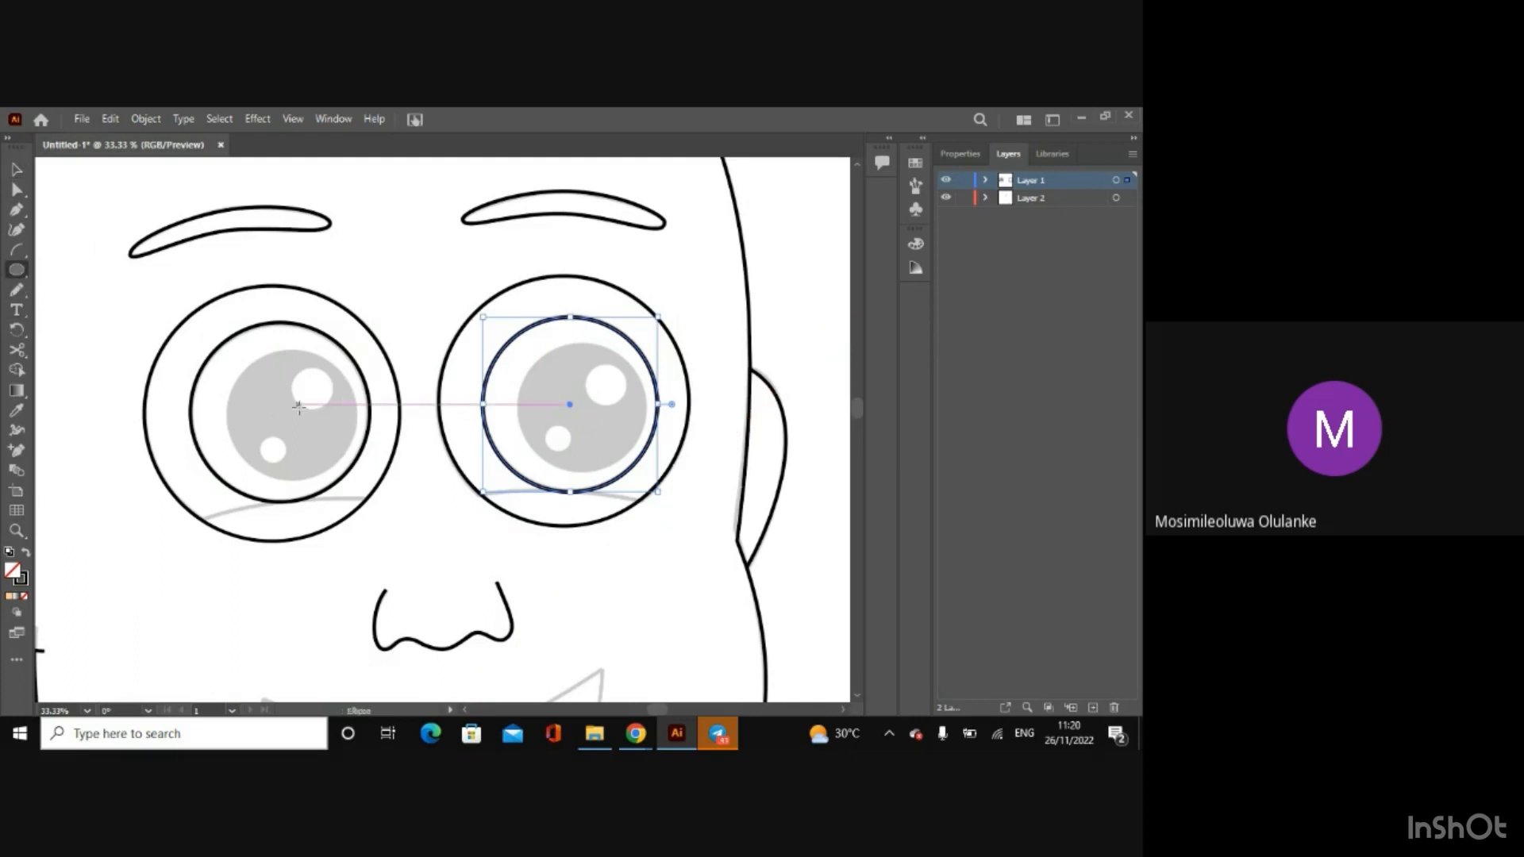
drag(246, 363, 368, 484)
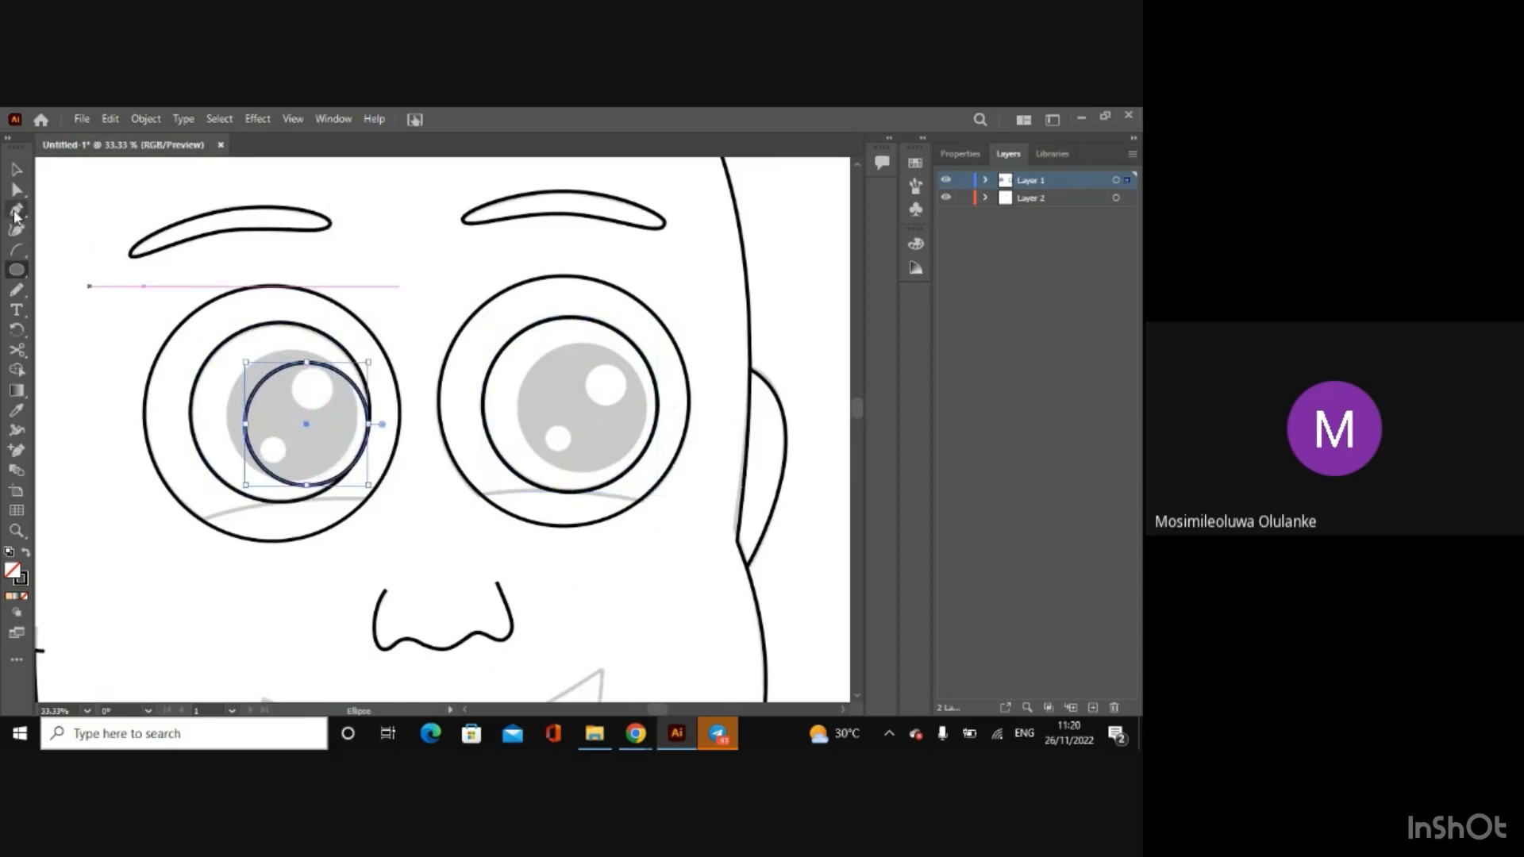
click(16, 169)
drag(306, 428, 359, 478)
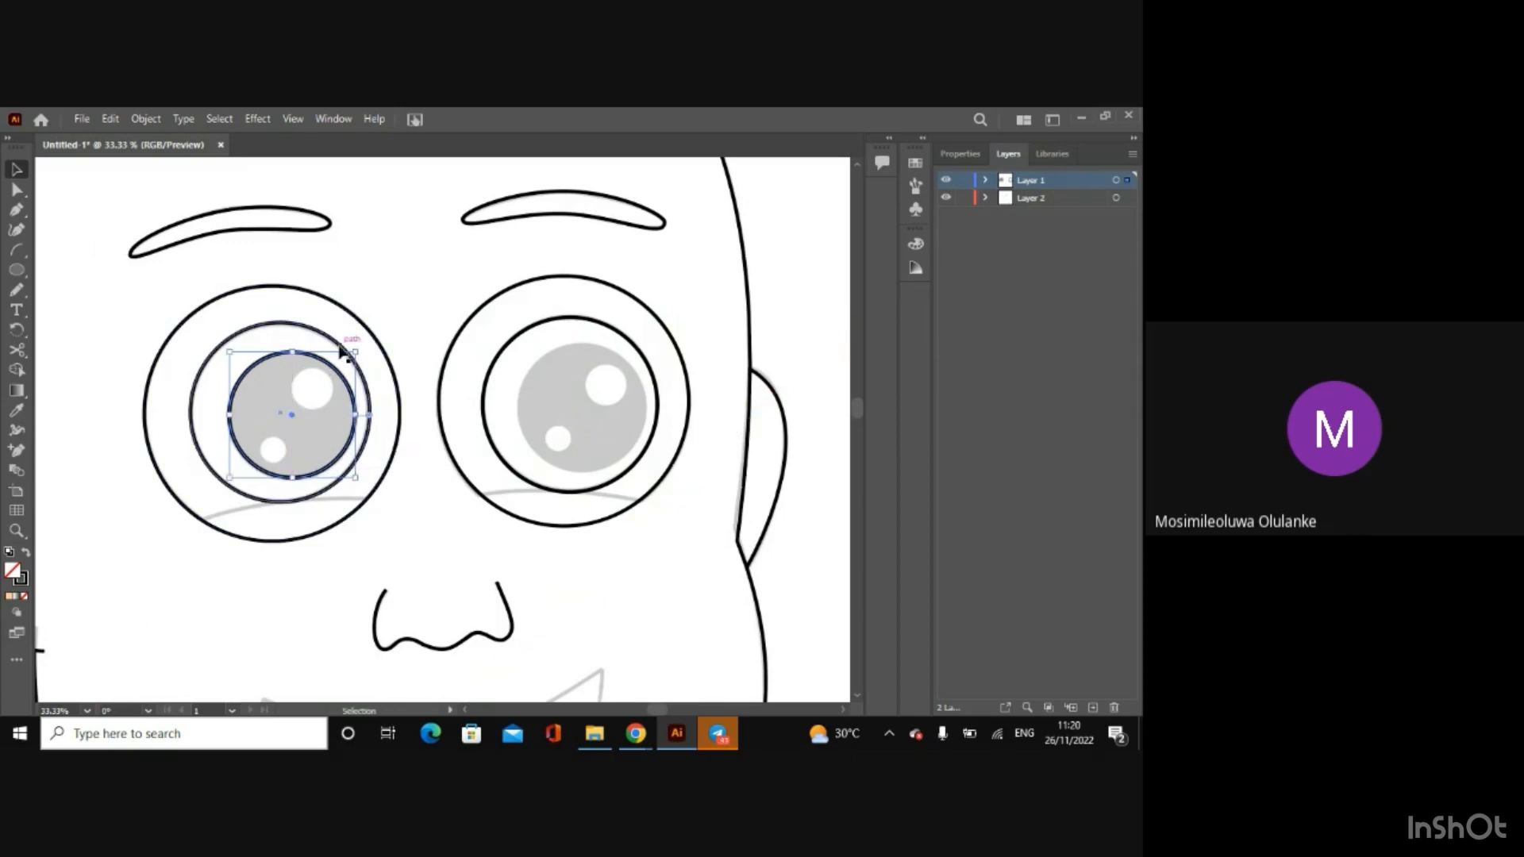
Step: Draw a circle the size of the right eye's grey pupil and move it onto the pupil's edge
key(l)
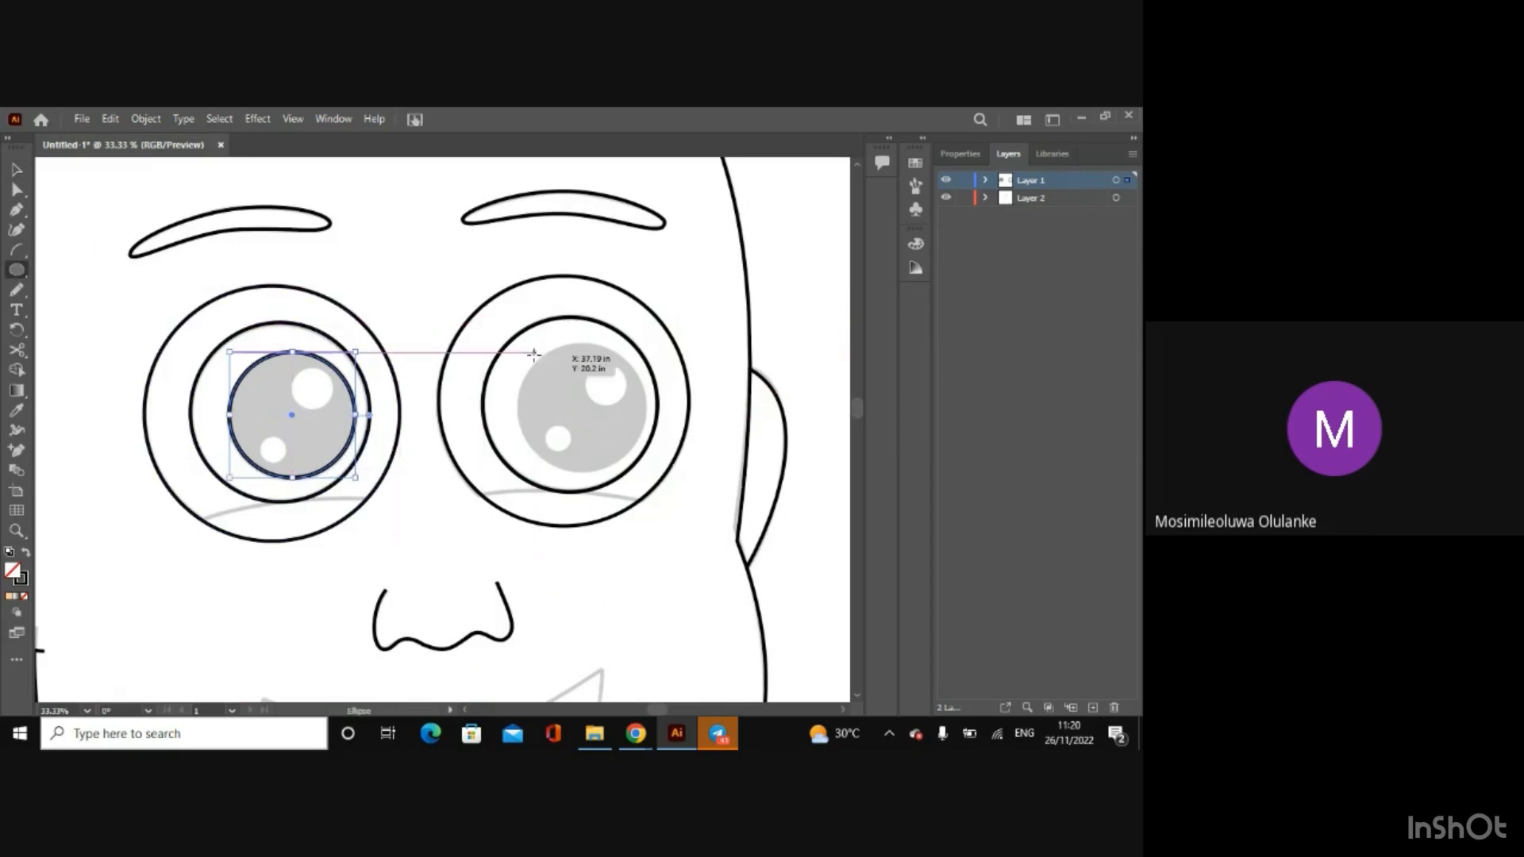
drag(532, 350, 659, 477)
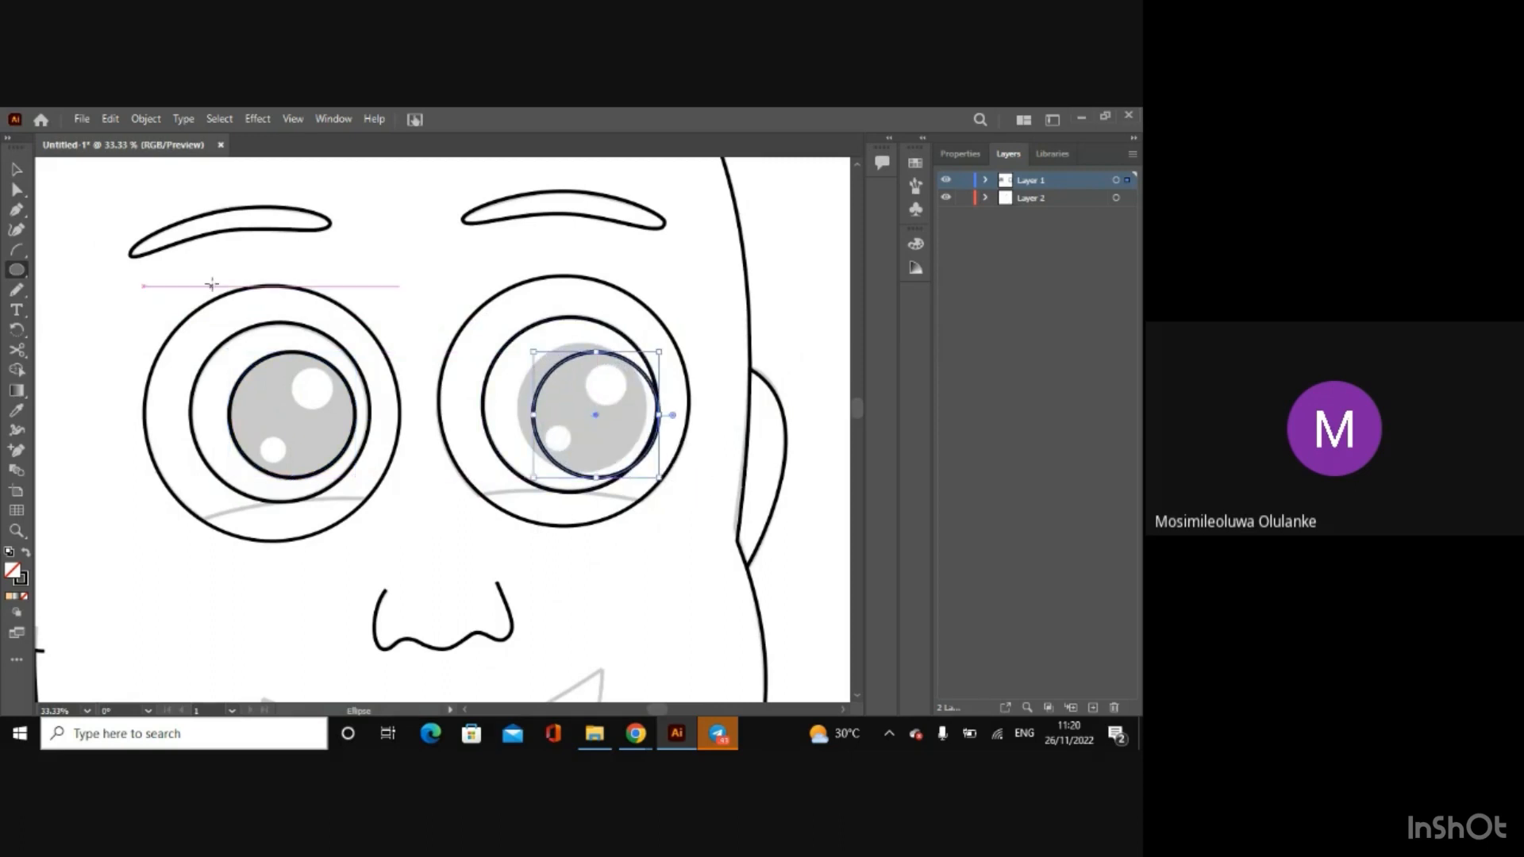
click(15, 169)
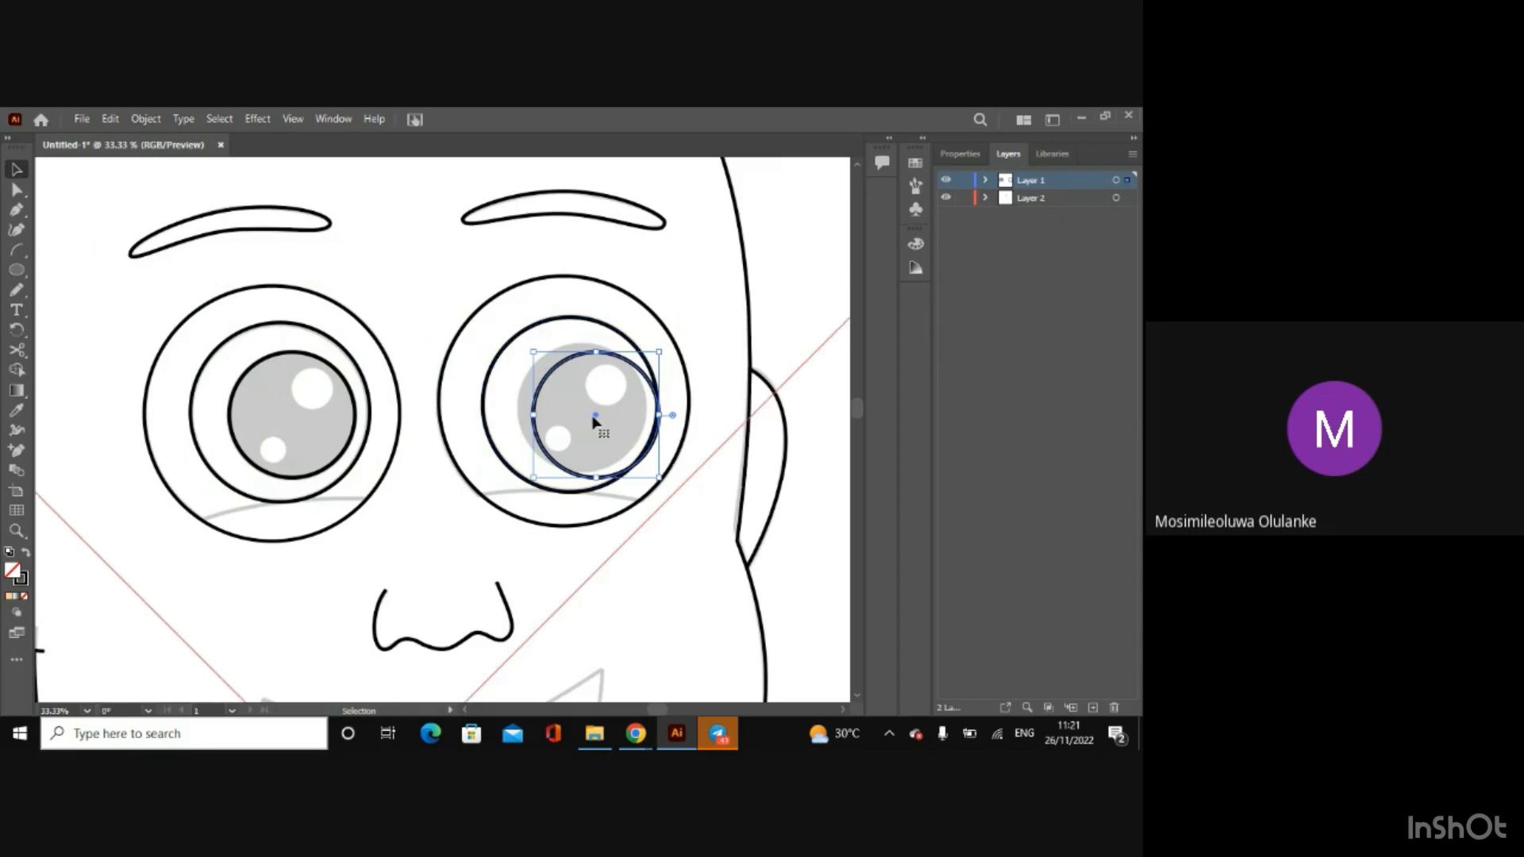
drag(597, 420, 580, 412)
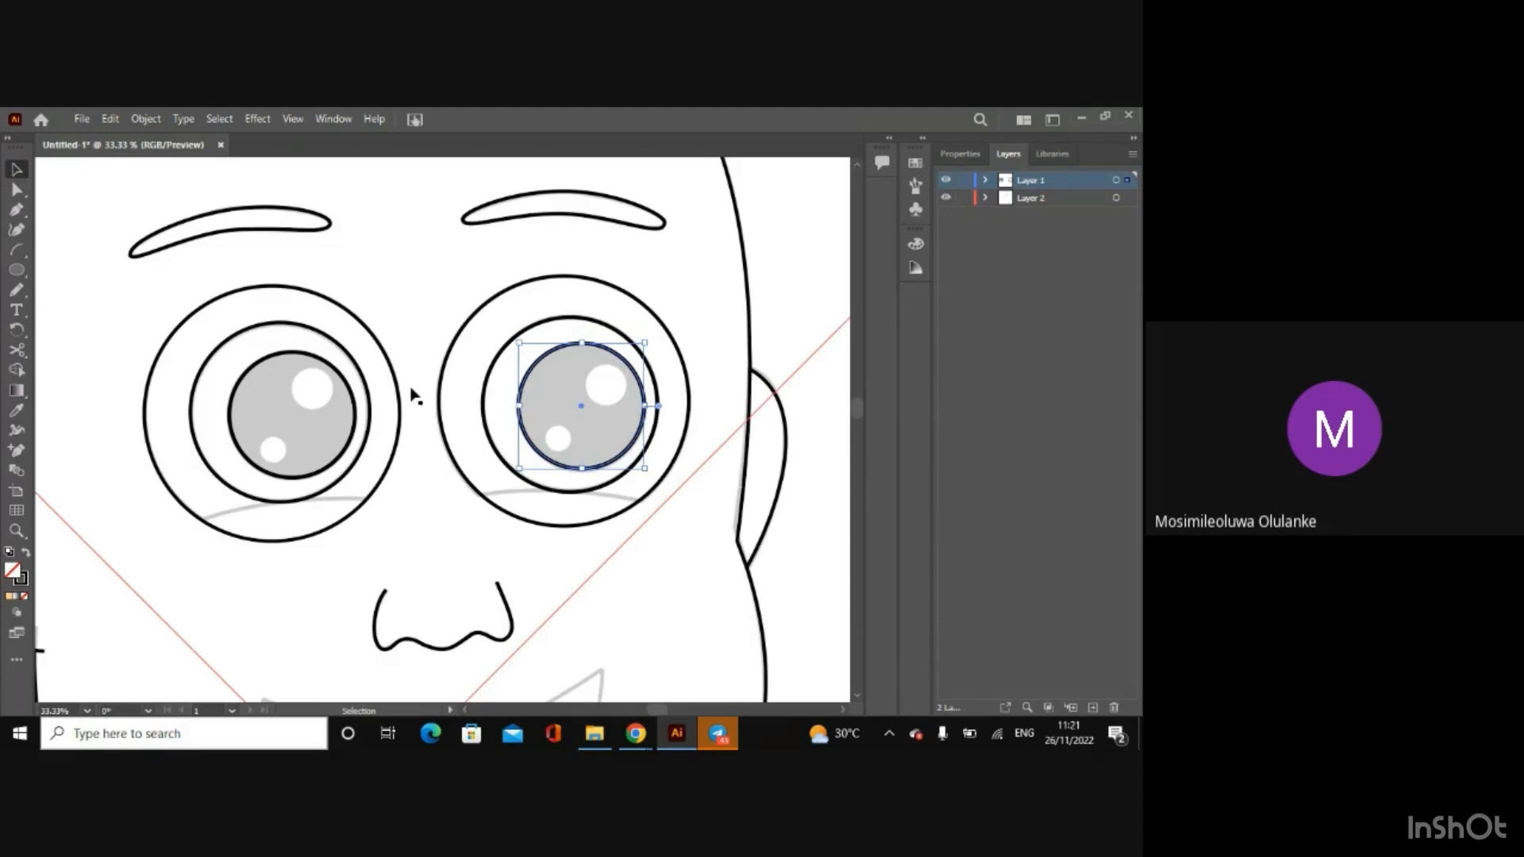
Step: Draw a small circle for the left pupil's upper white highlight and shift it up onto the sketched highlight
click(16, 271)
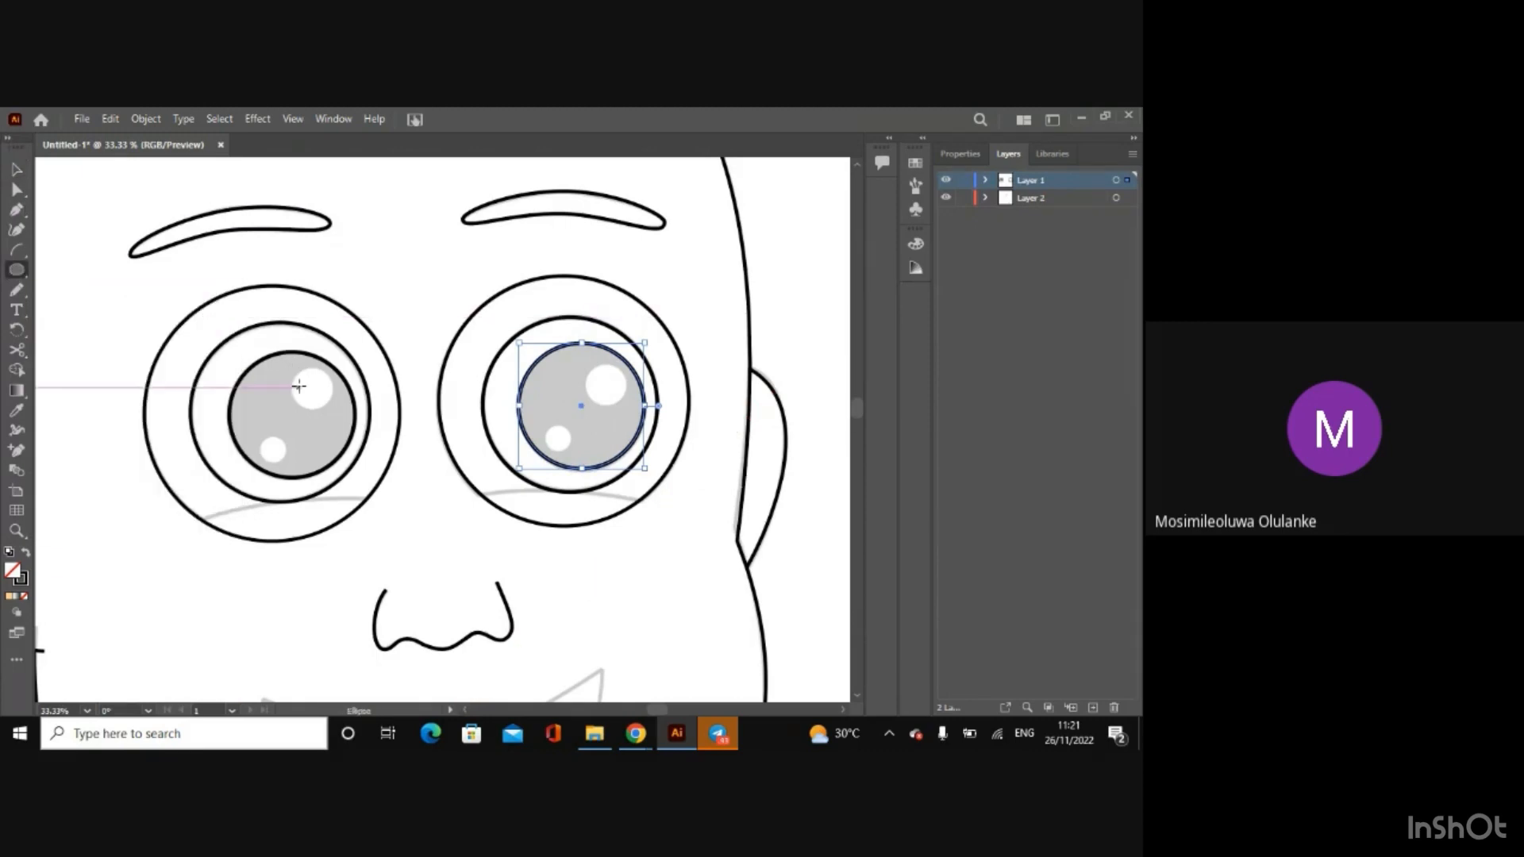
drag(291, 376, 330, 414)
click(14, 171)
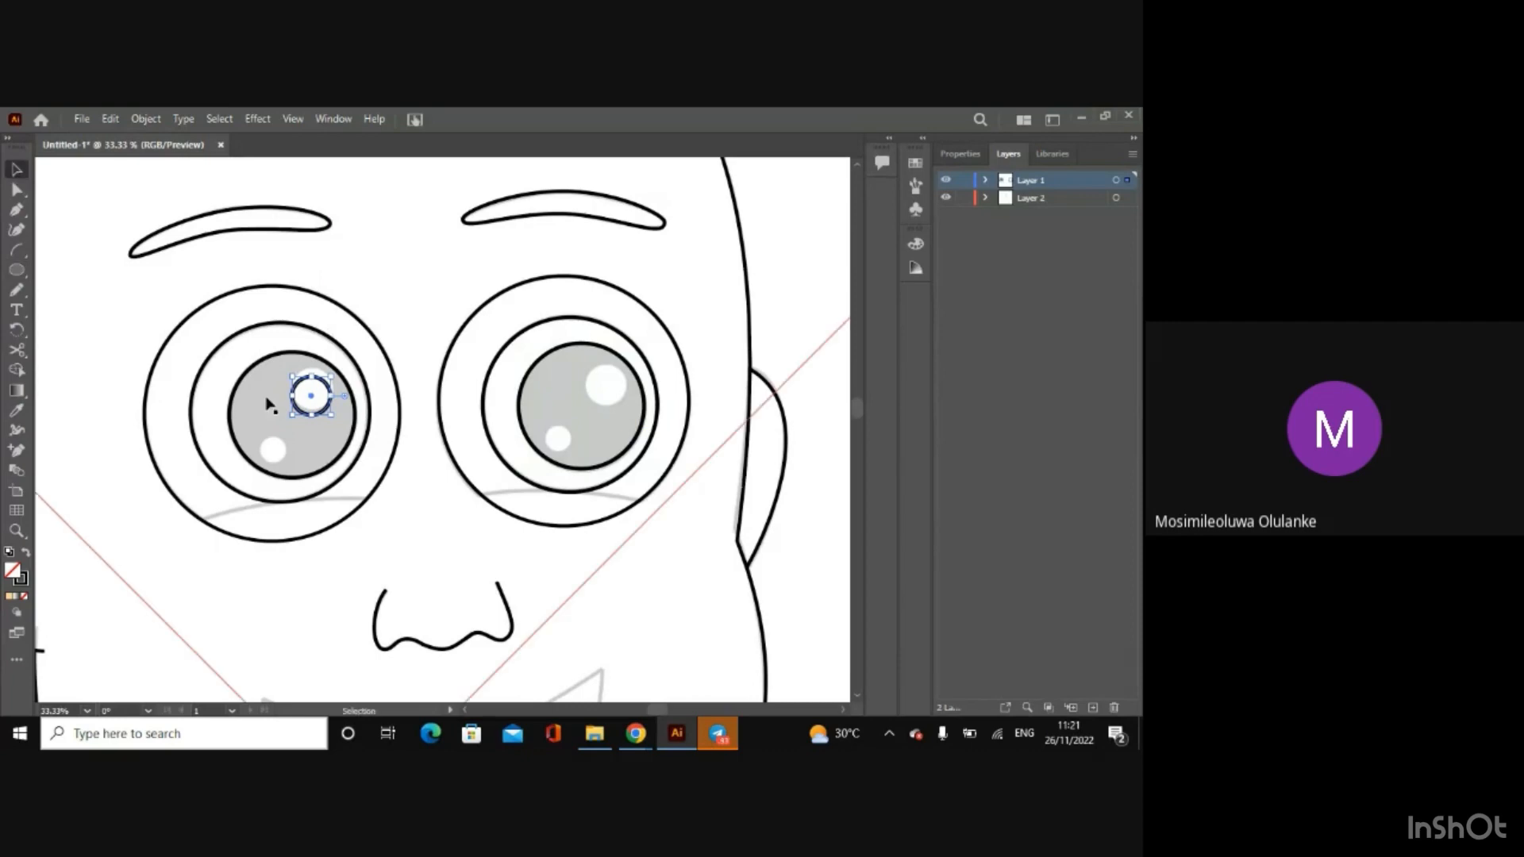
drag(311, 397, 311, 392)
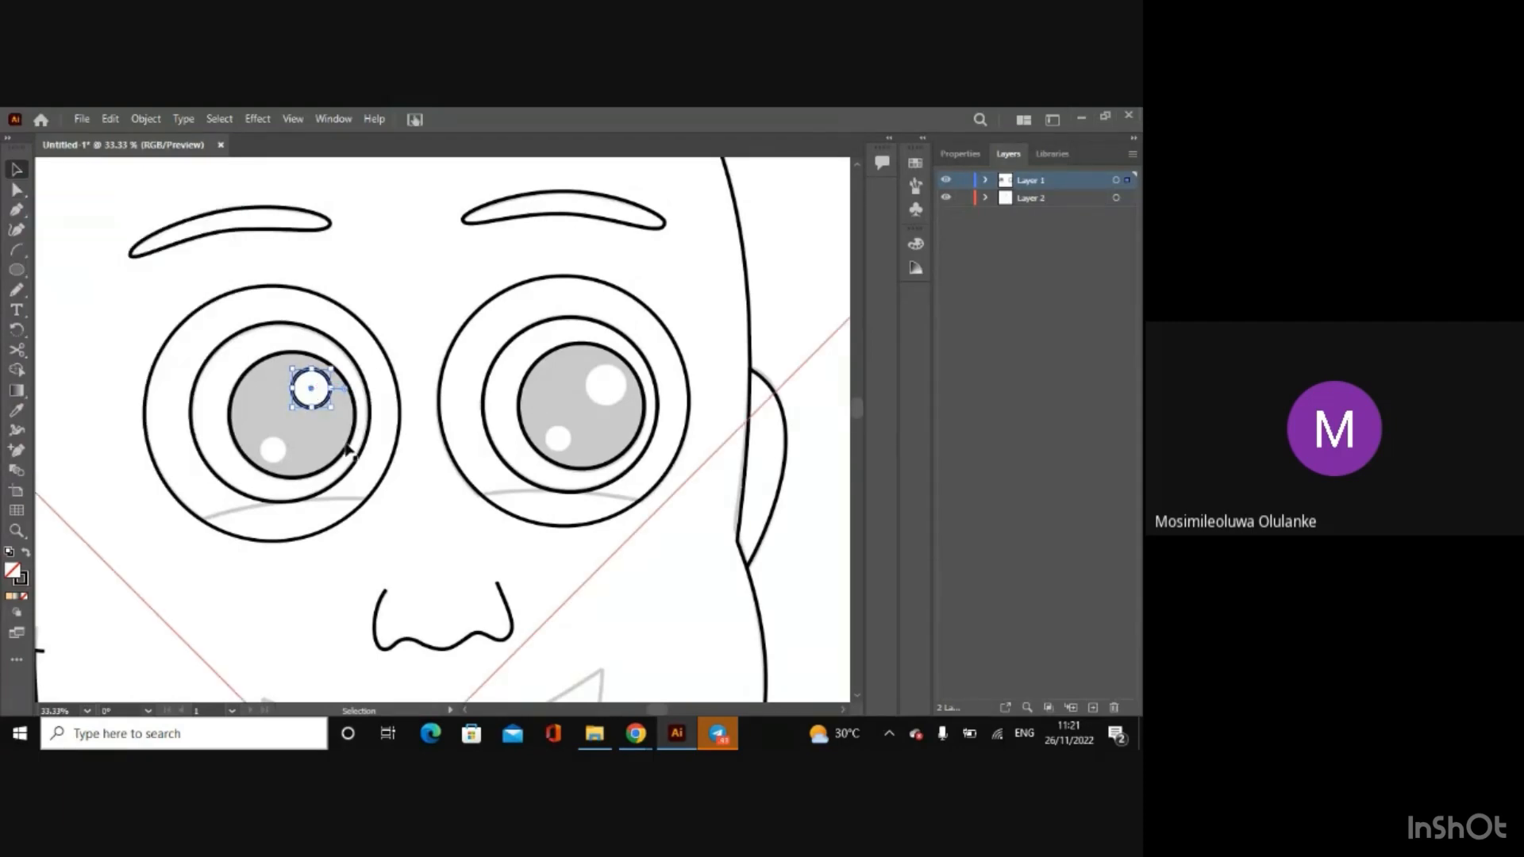
Step: Draw a circle for the right pupil's upper white highlight, then move and slightly enlarge it to match the sketch
key(l)
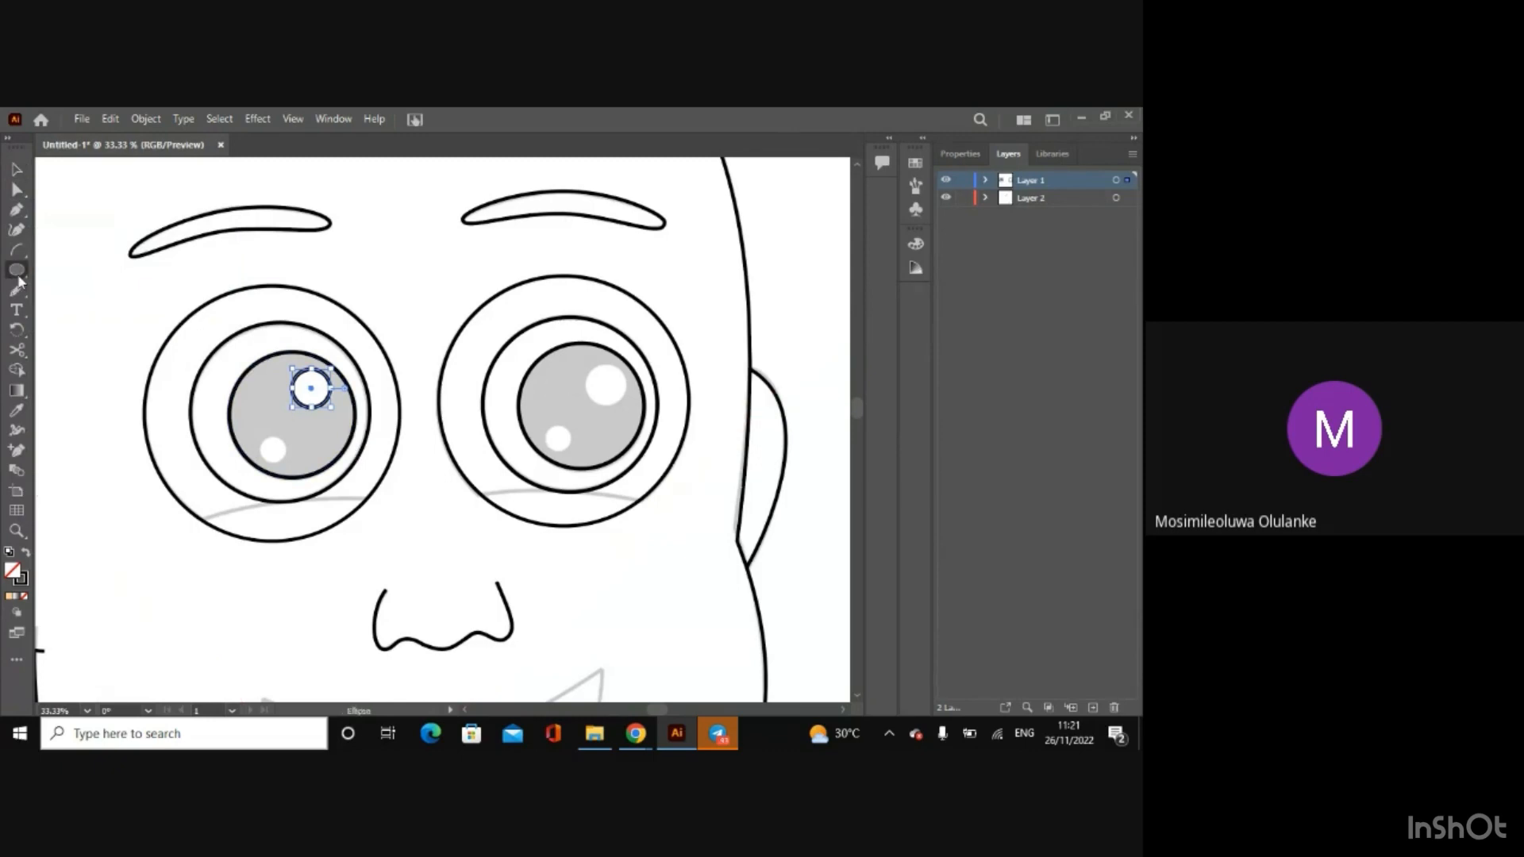
drag(590, 368, 616, 411)
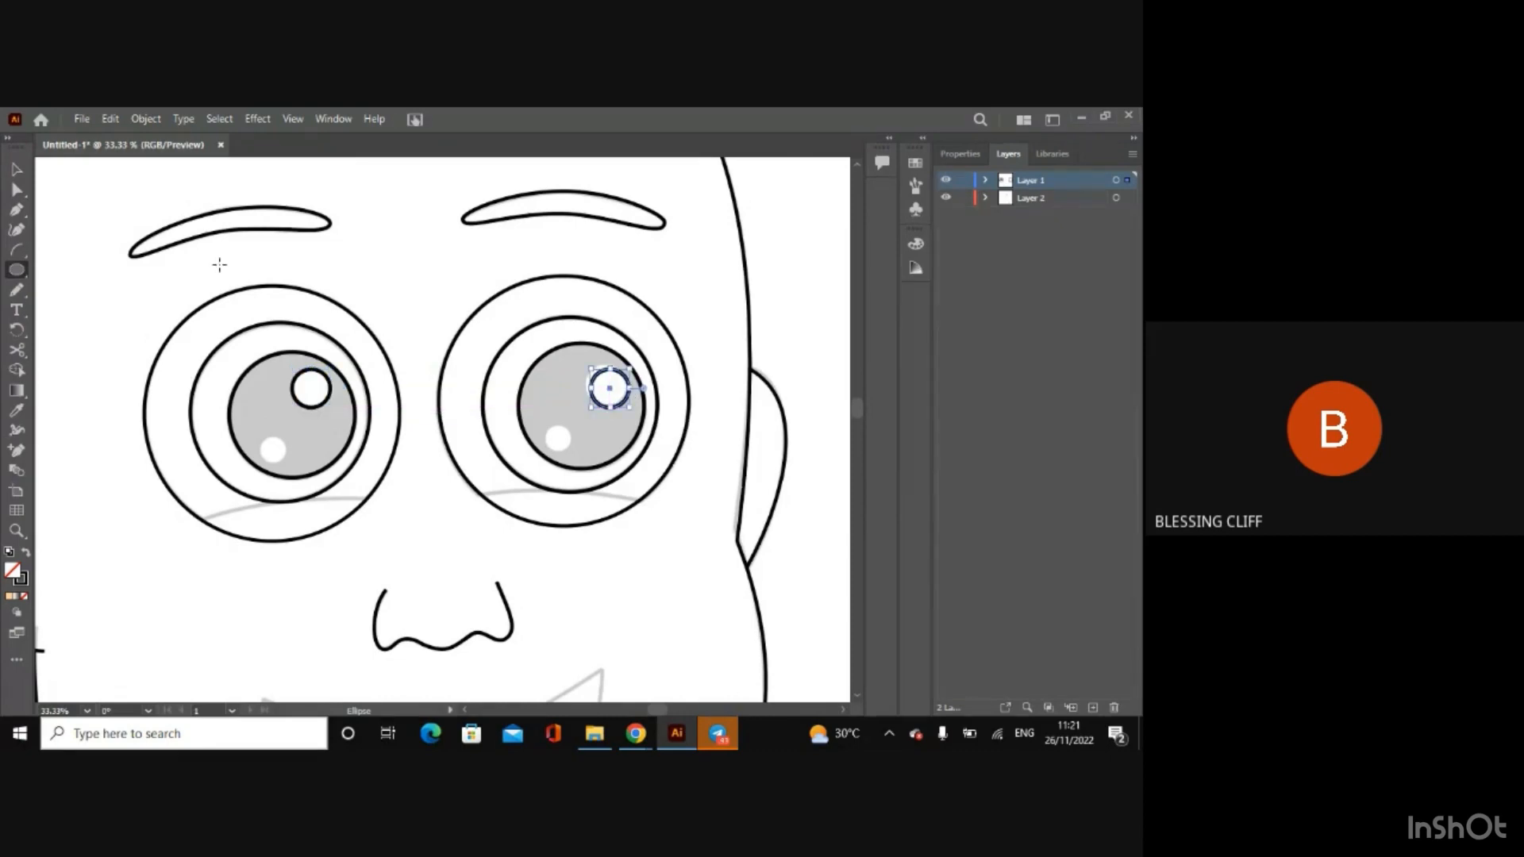
click(16, 169)
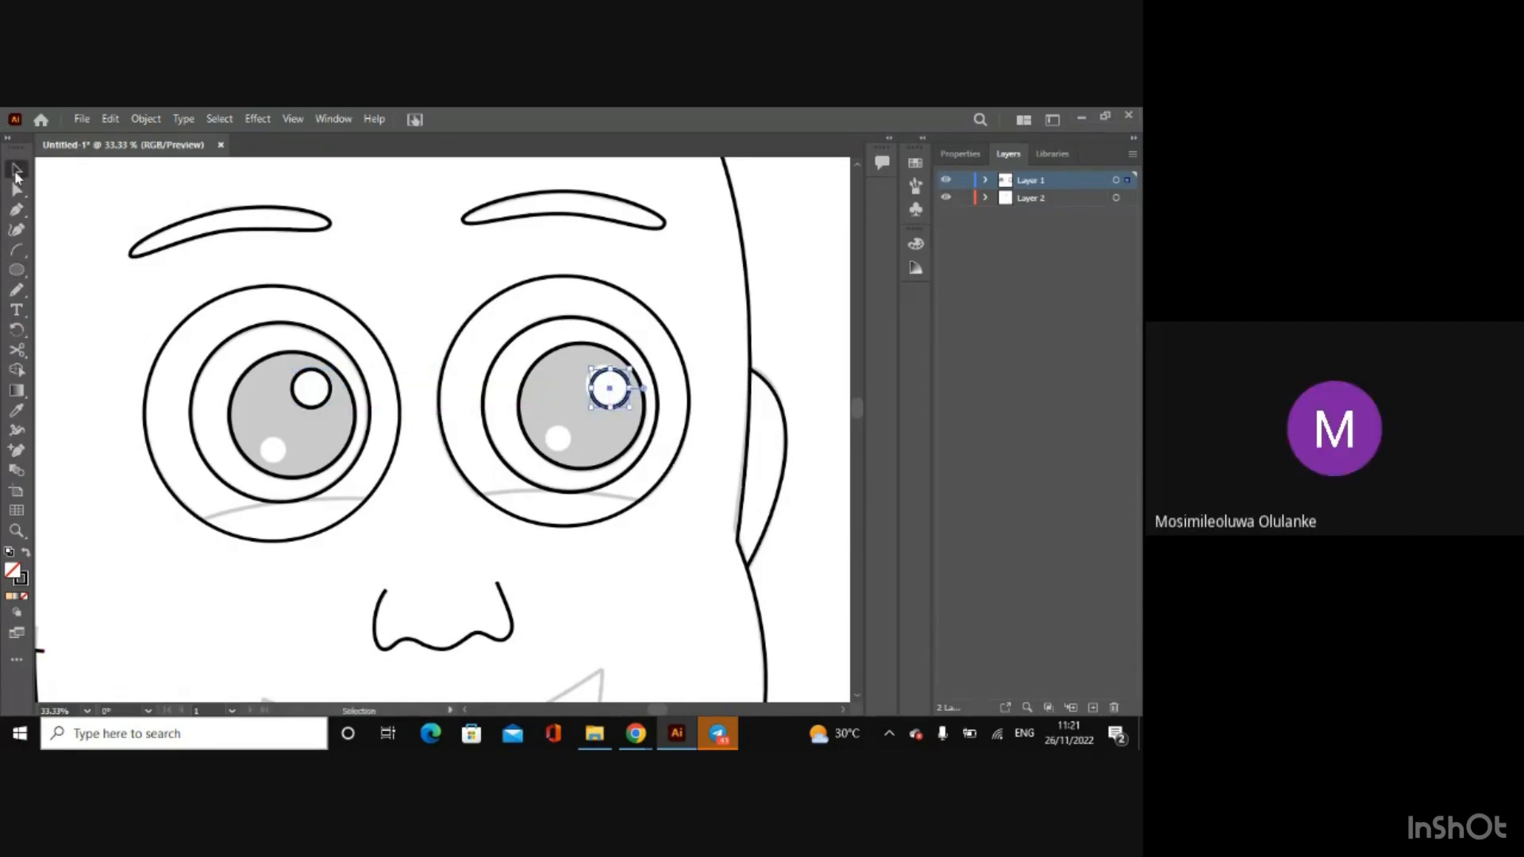
drag(608, 393, 606, 389)
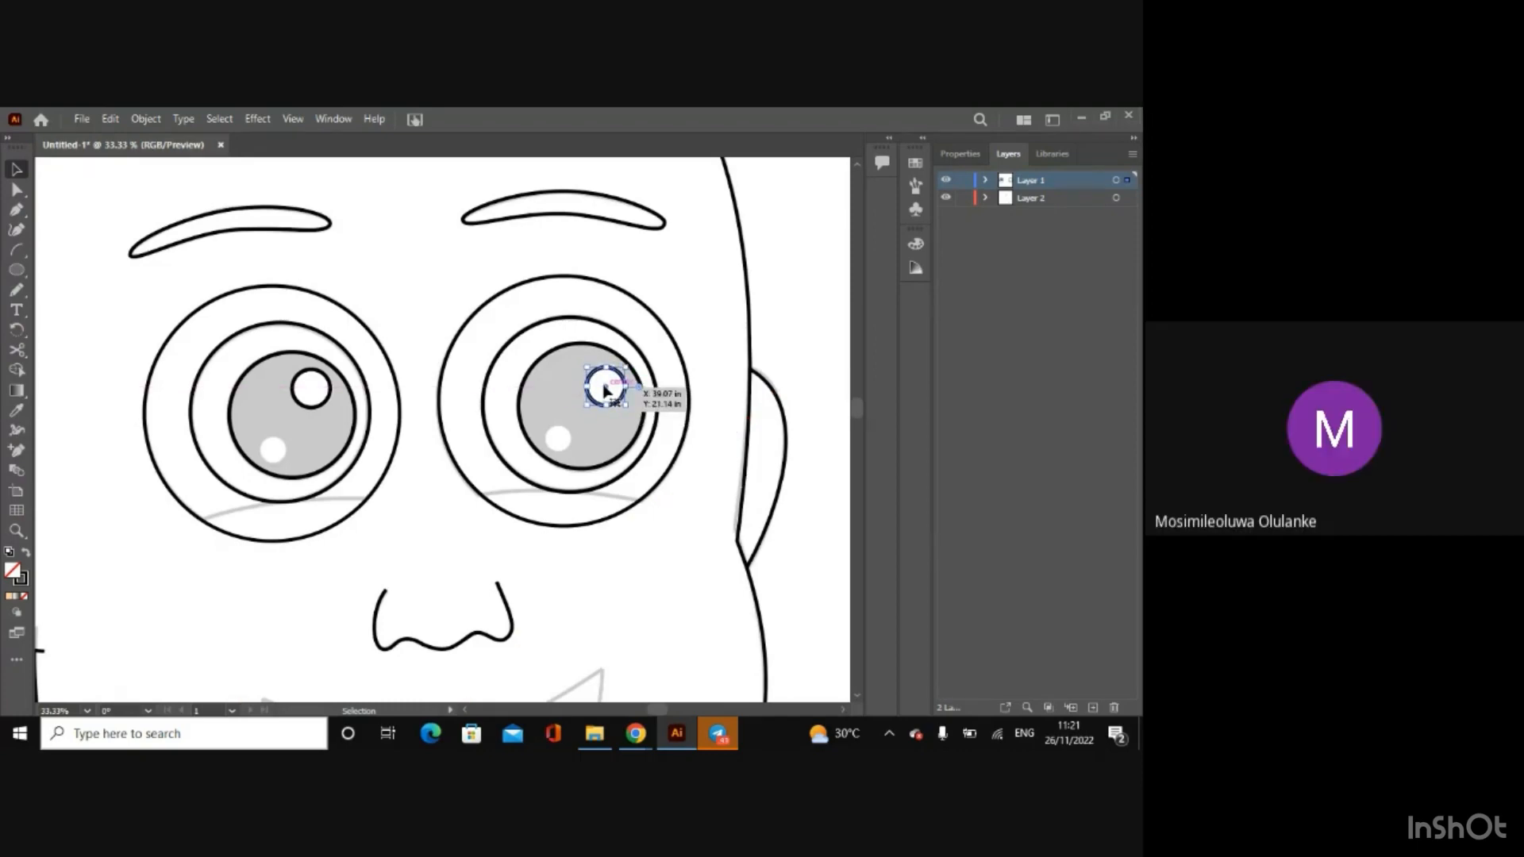
drag(630, 409, 632, 411)
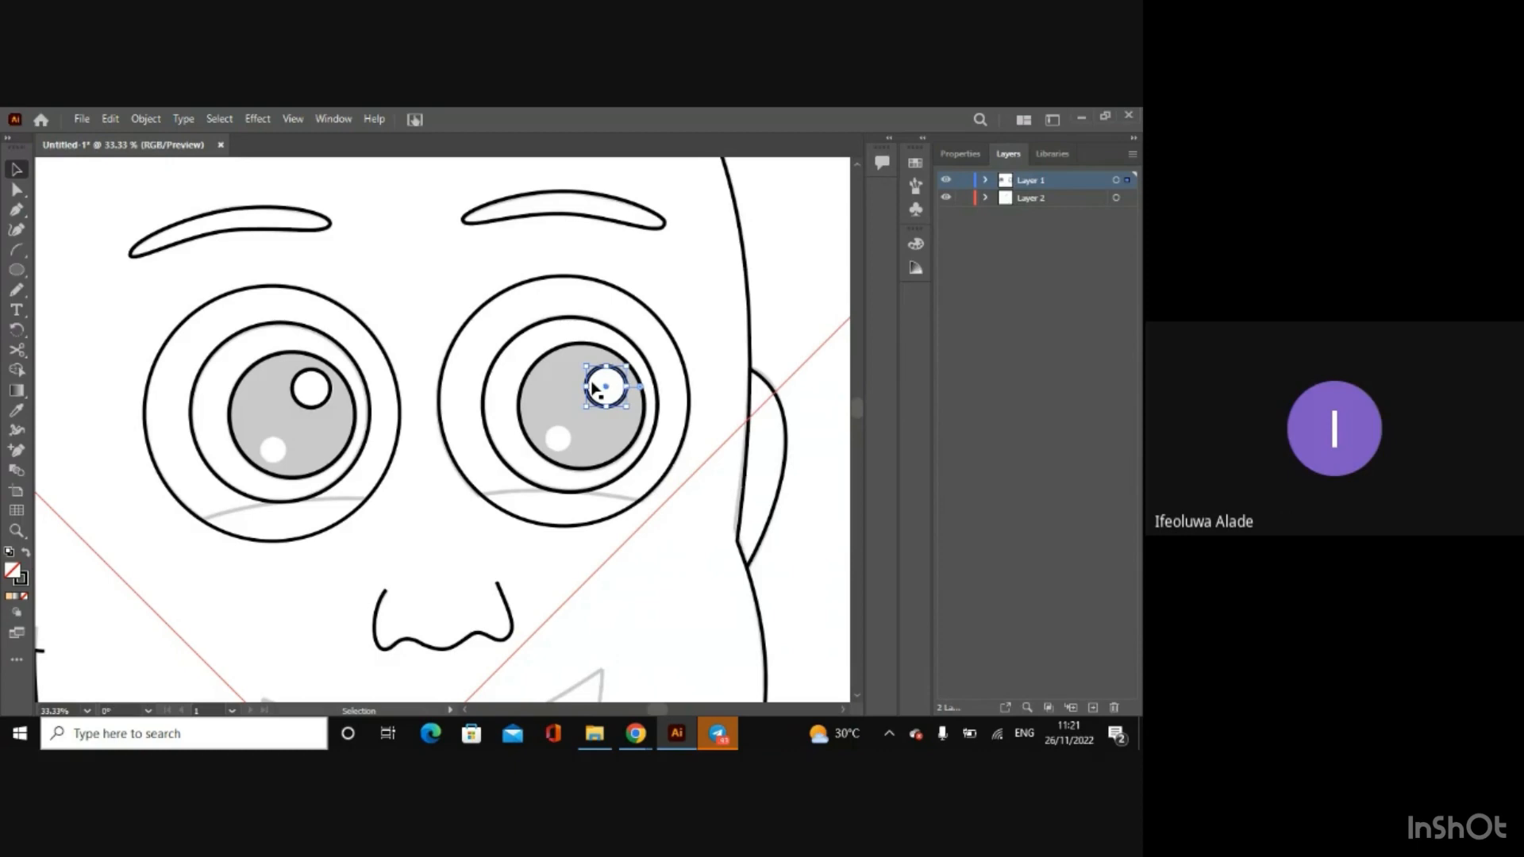
Step: Draw a tiny circle around the left pupil's lower highlight and nudge it slightly right and up
click(16, 273)
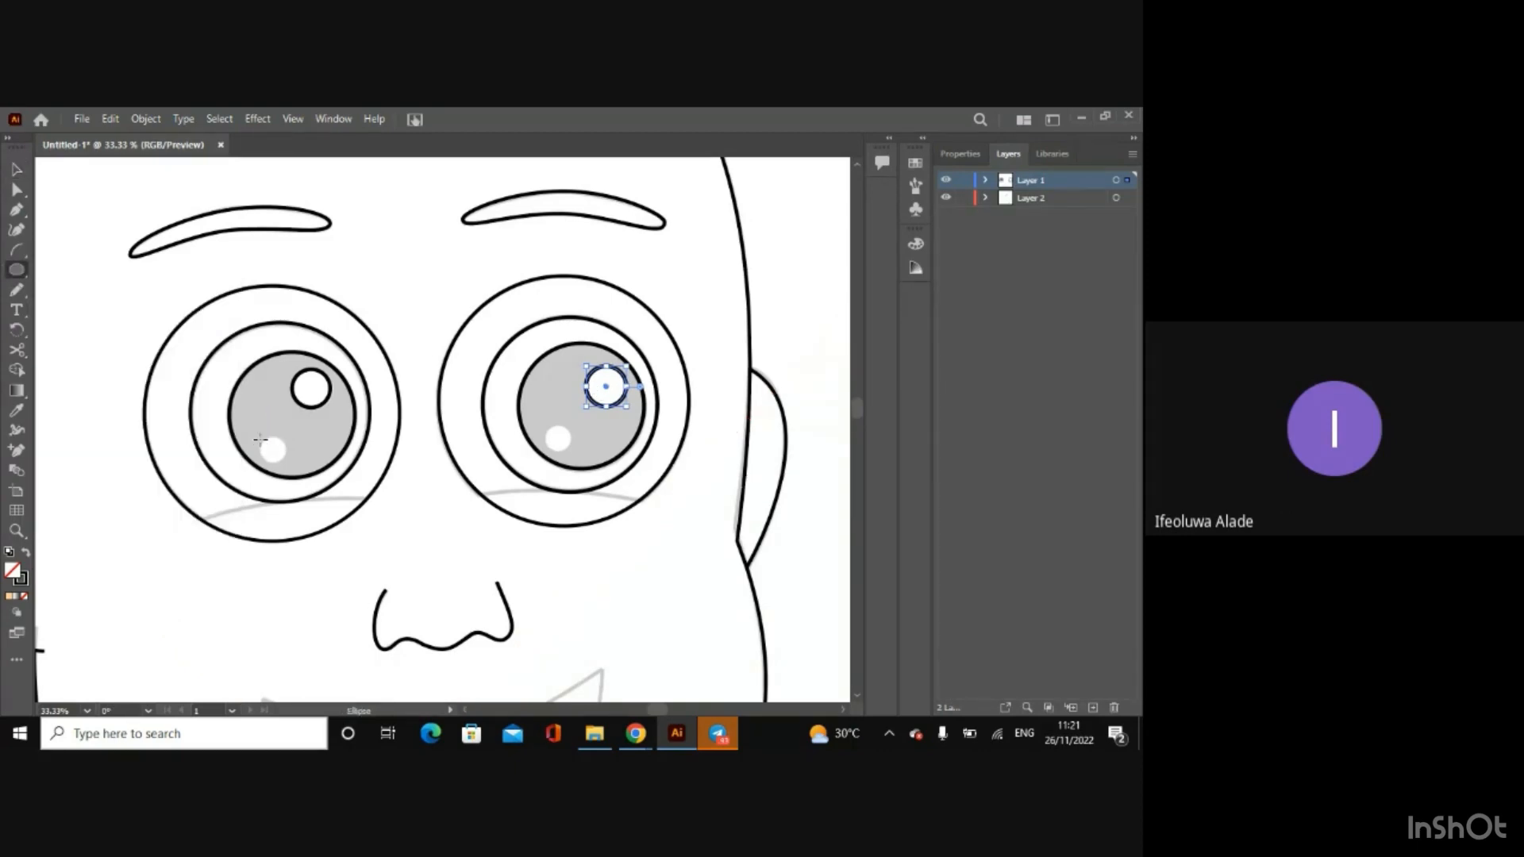
drag(261, 439, 284, 463)
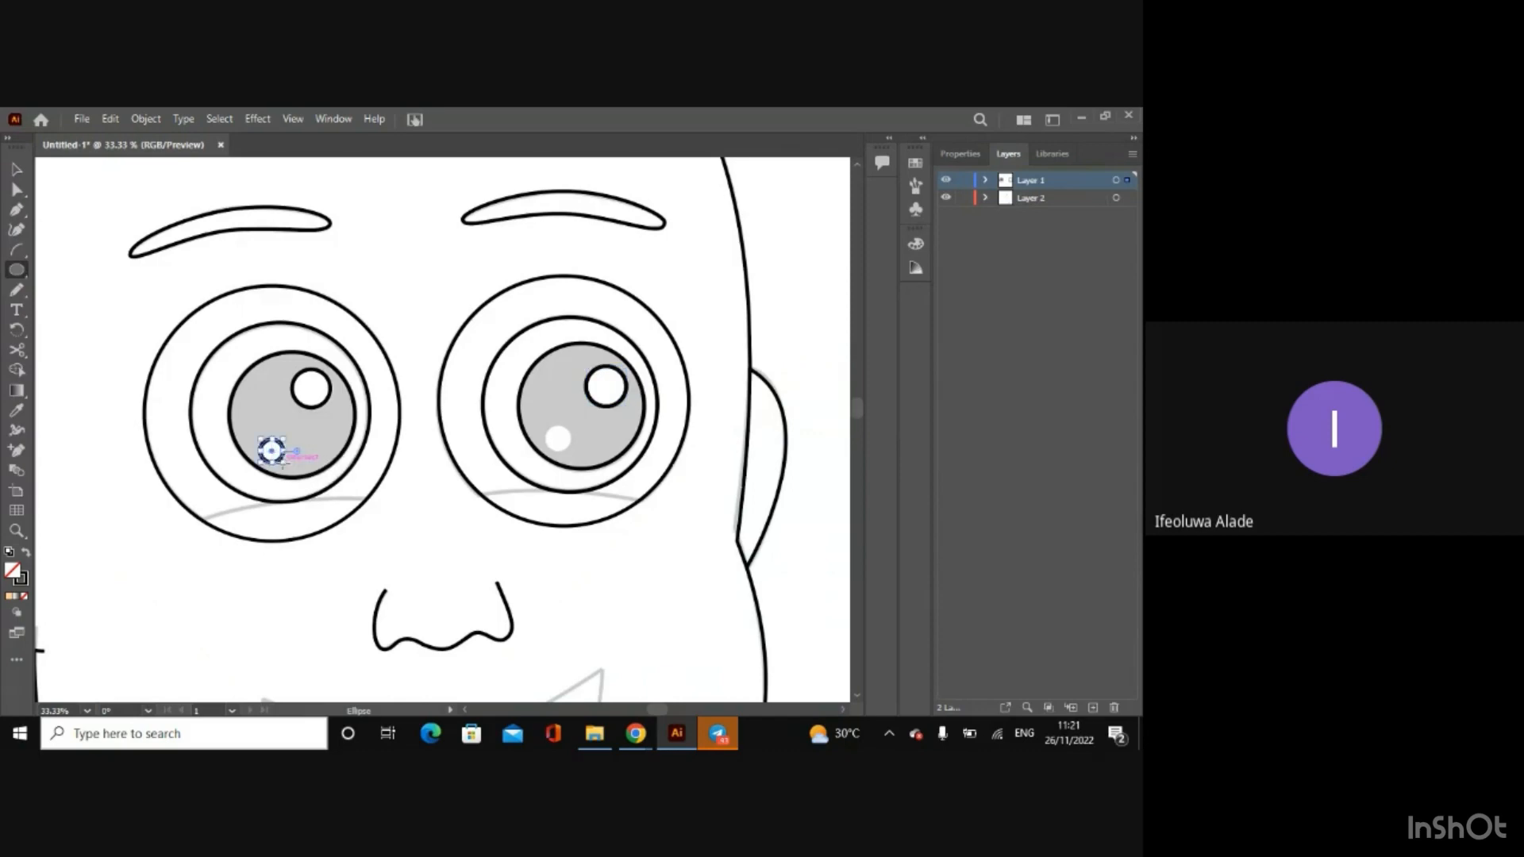
key(Right)
key(Up)
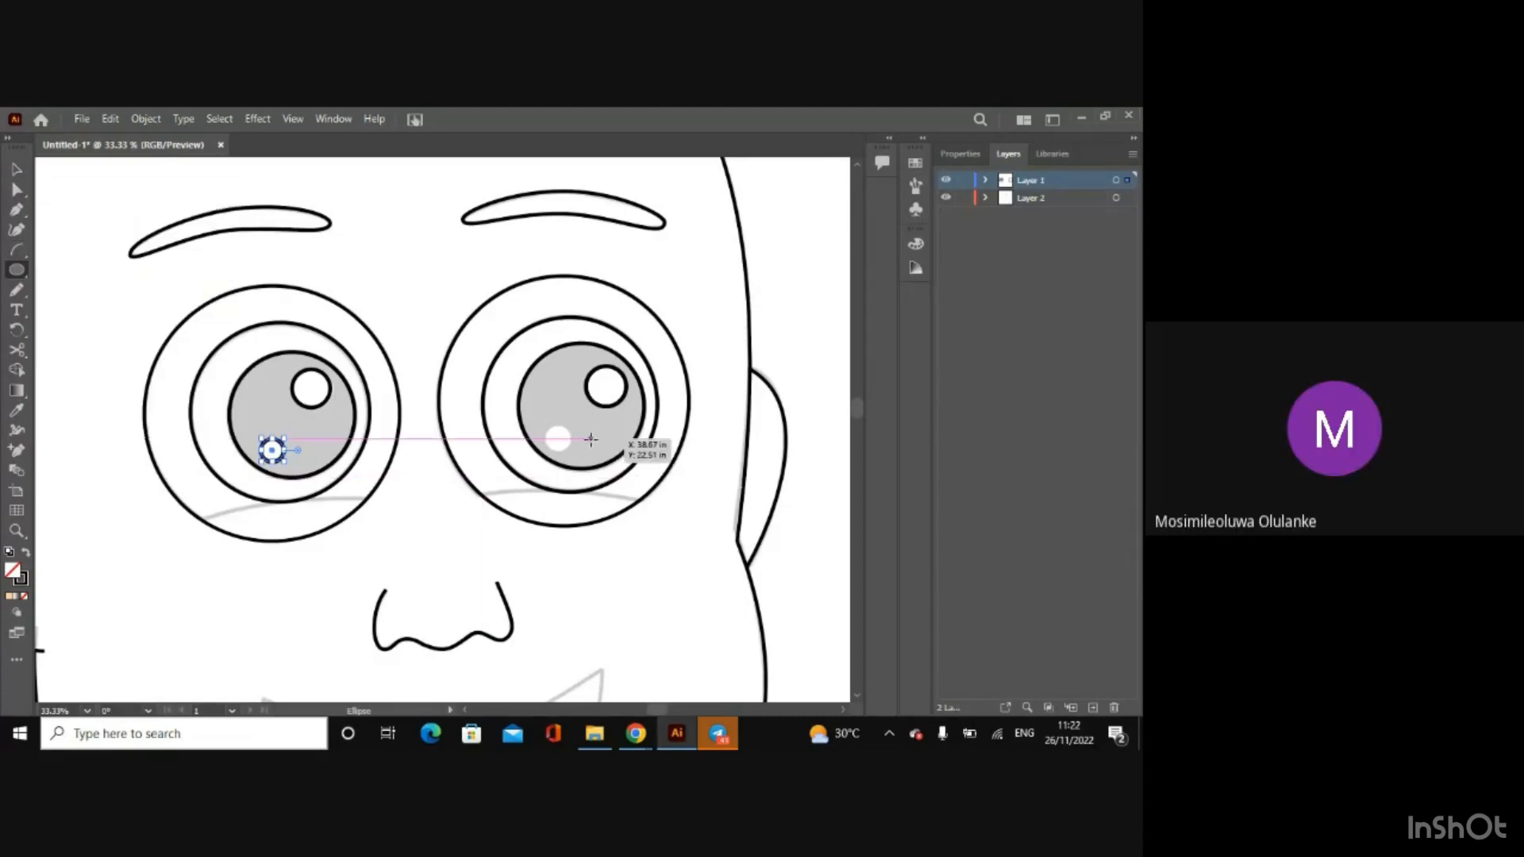
Step: Draw a matching tiny circle around the right pupil's lower highlight and deselect it
mouse_move(550, 425)
mouse_down()
mouse_move(566, 451)
mouse_move(564, 437)
mouse_up()
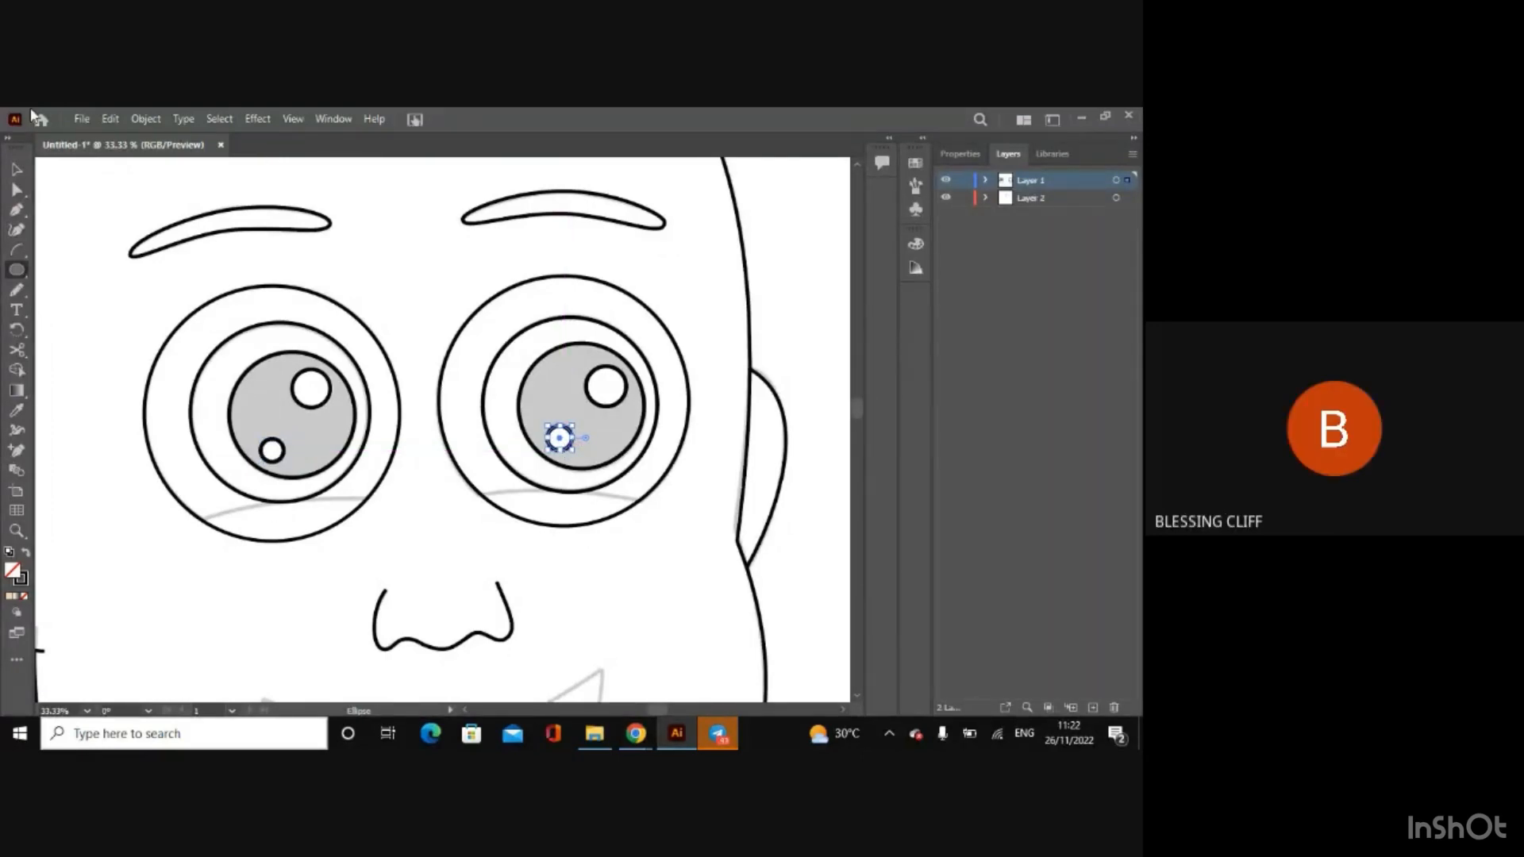
key(v)
click(817, 332)
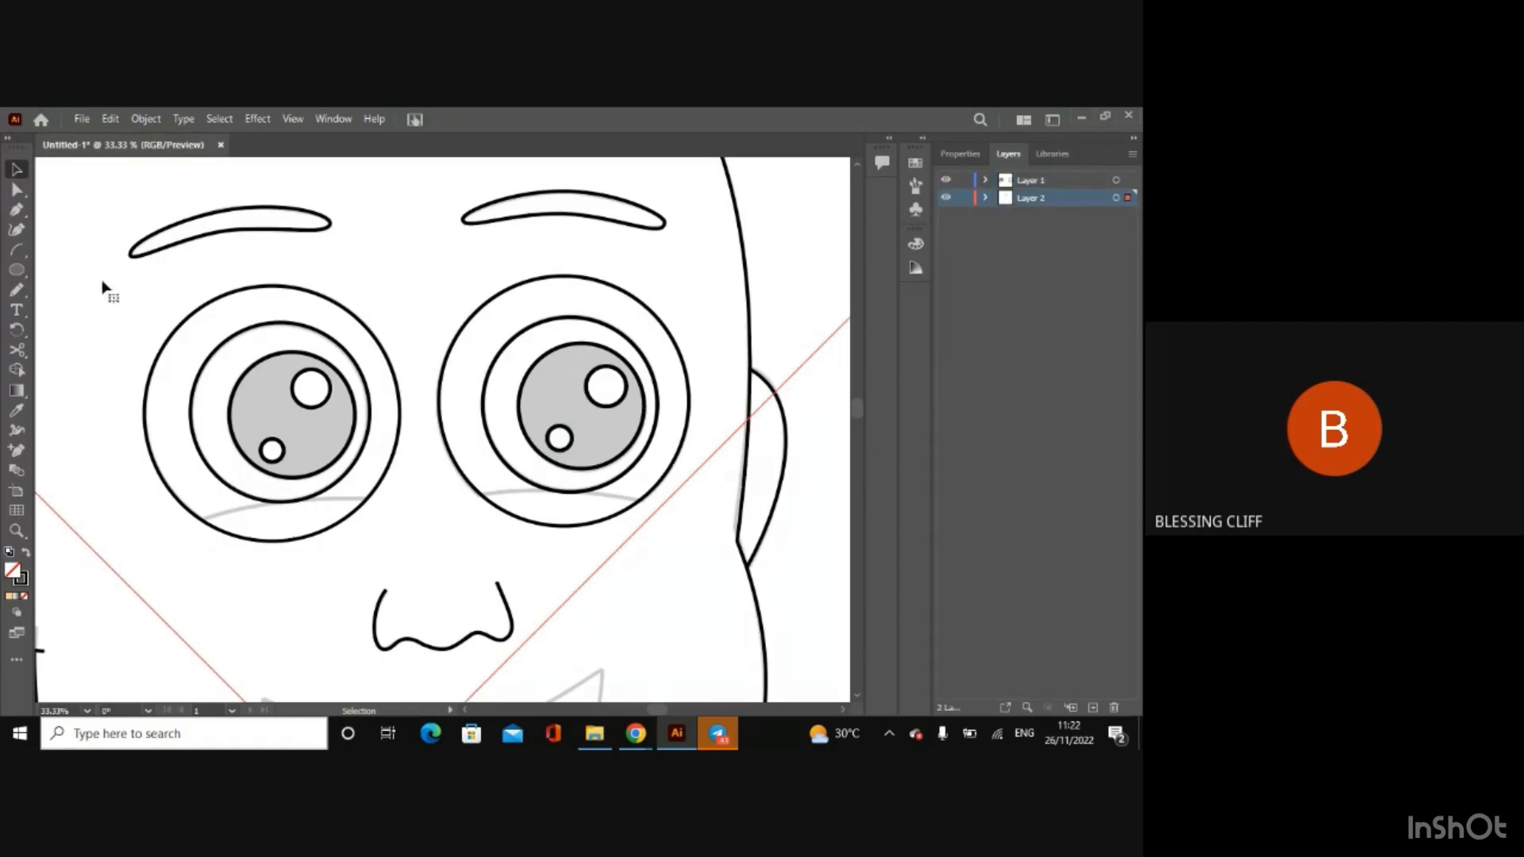
Step: Slightly enlarge the left pupil's lower and upper highlight circles to fit the sketched highlights
click(272, 447)
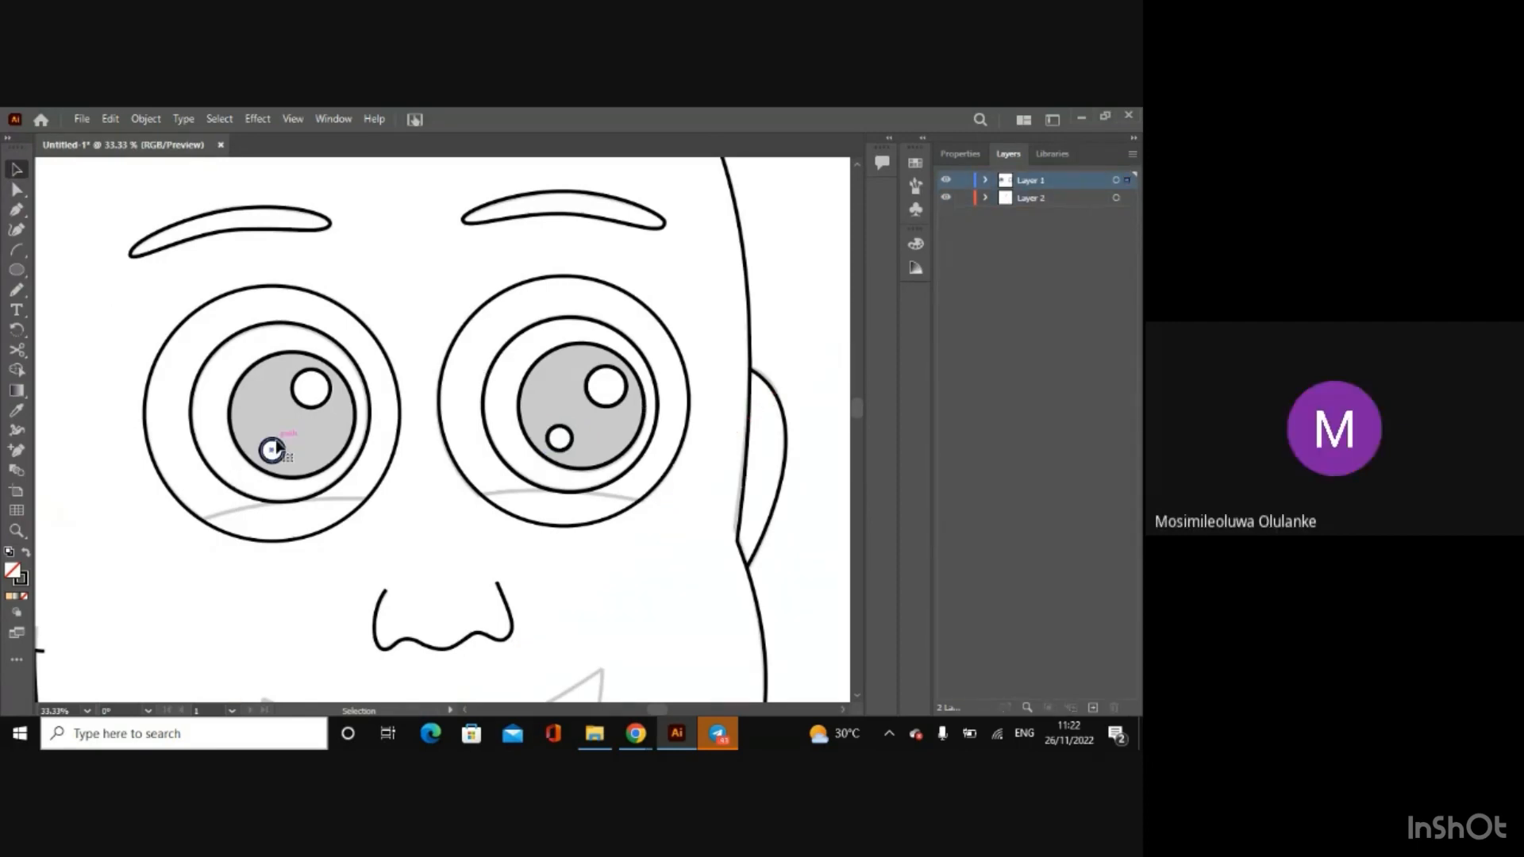
key(ctrl+equal)
key(ctrl+equal)
key(ctrl+equal)
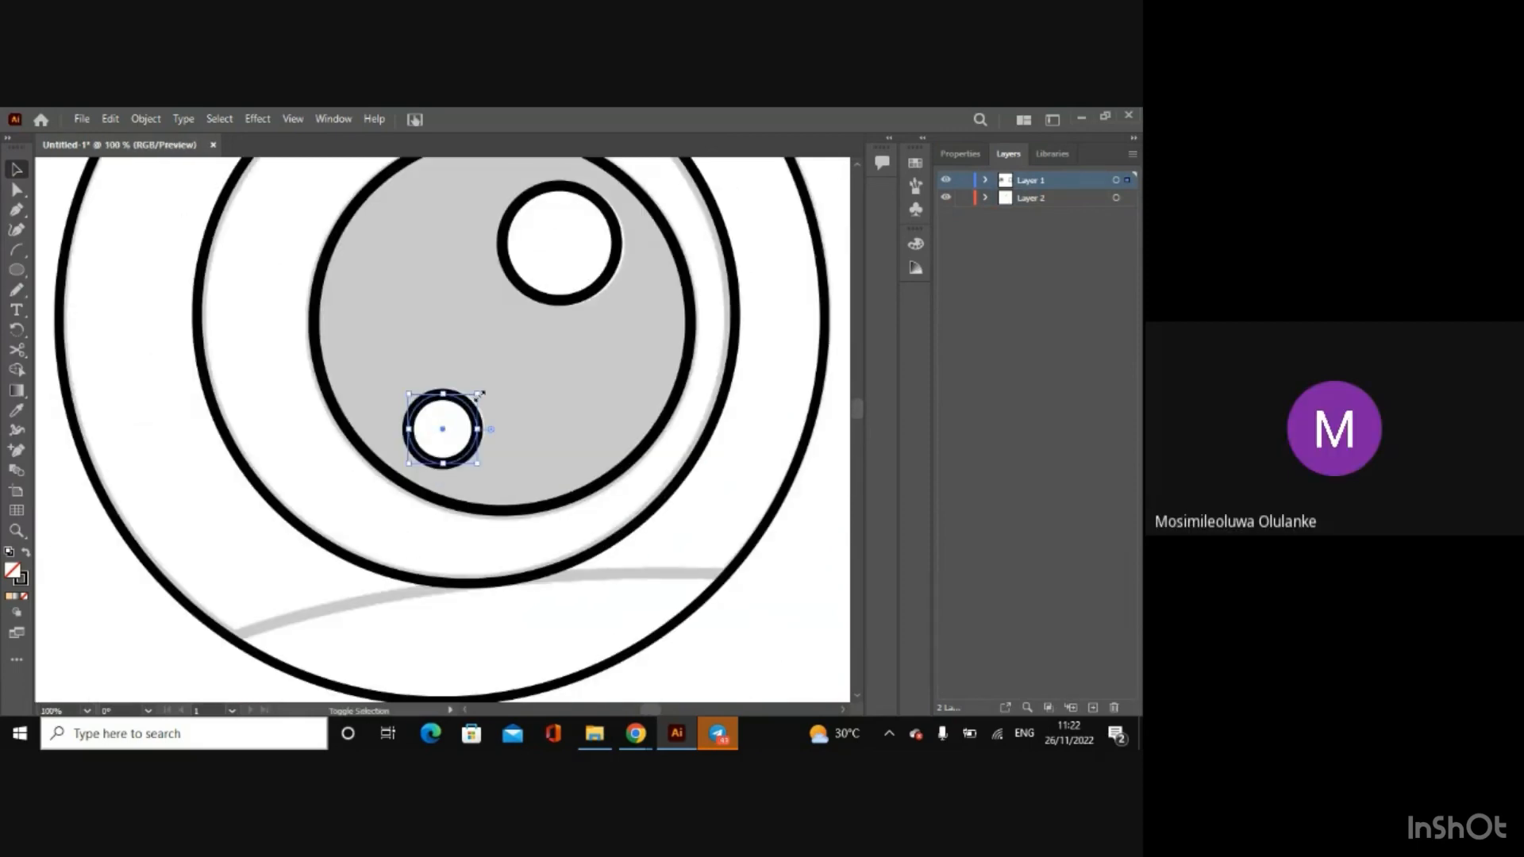
drag(479, 394, 481, 392)
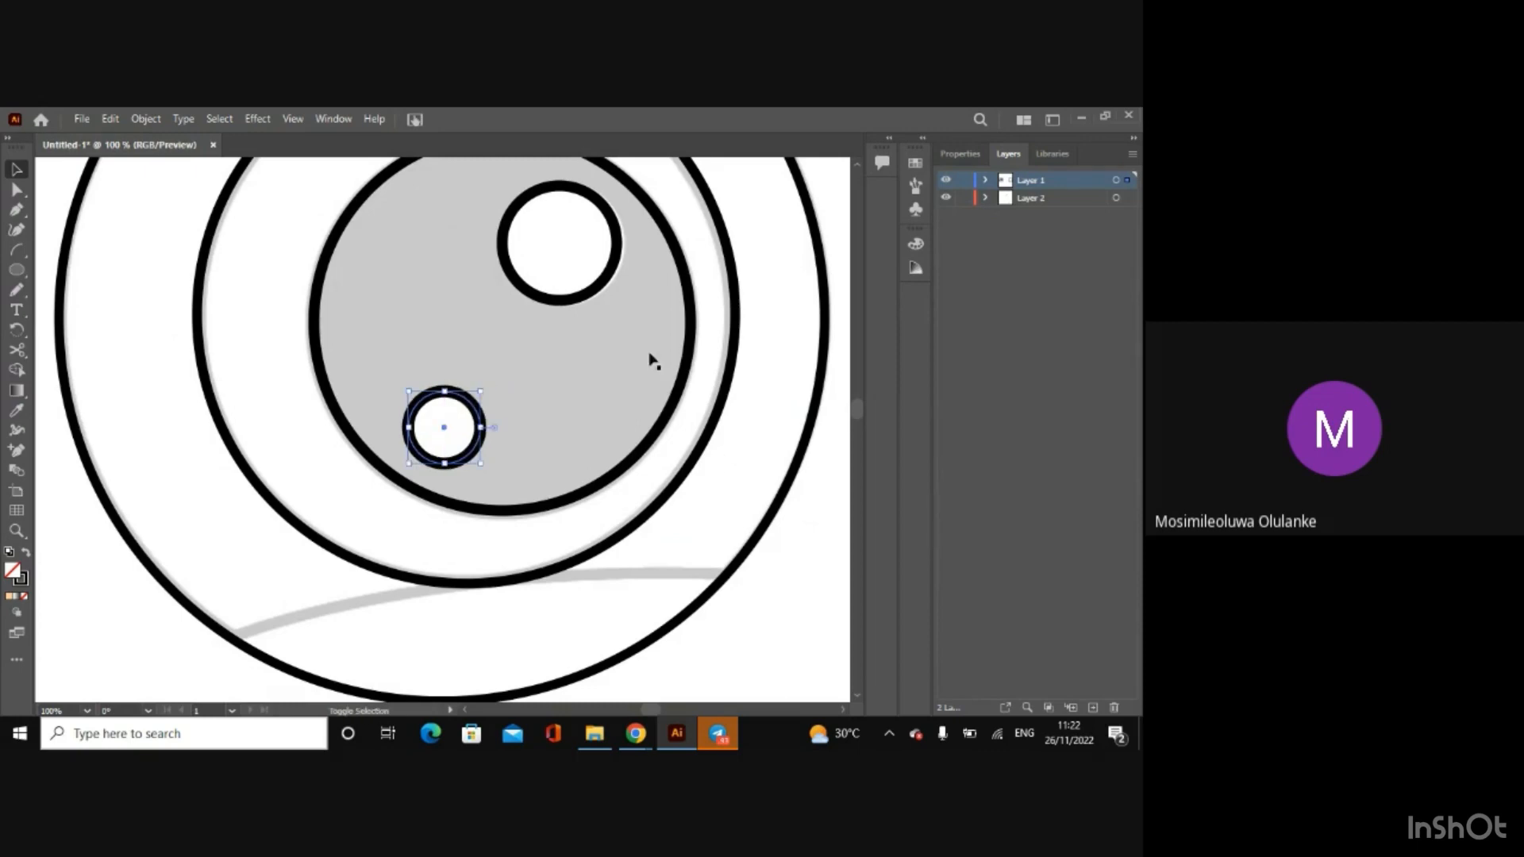
click(599, 292)
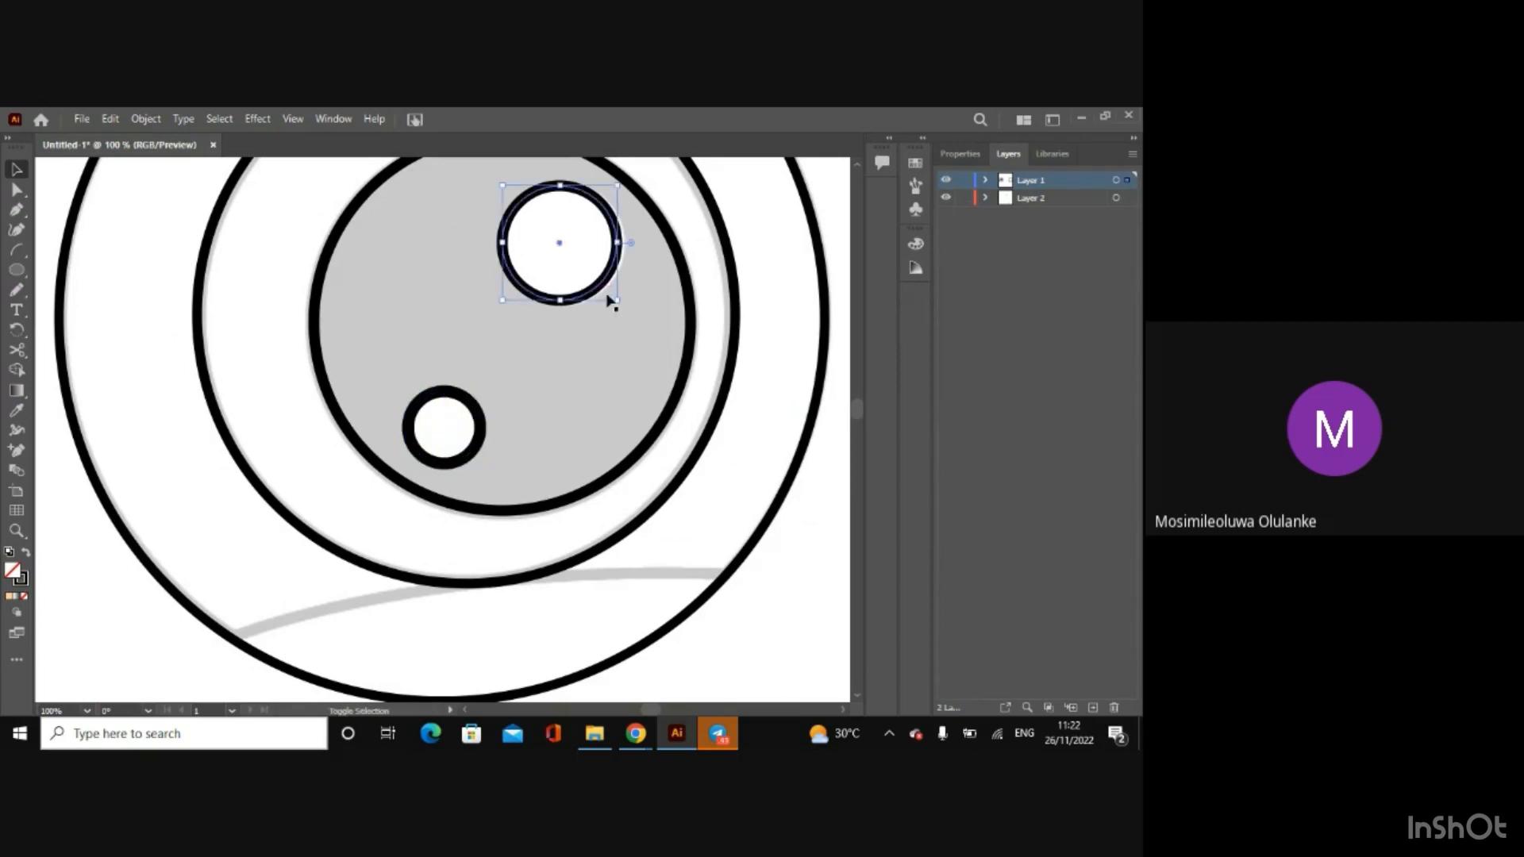
drag(617, 299, 624, 305)
Step: Draw three practice arcs on the empty canvas beside the artboard and move the smallest one across a larger arc
key(ctrl+minus)
key(ctrl+minus)
key(ctrl+minus)
key(ctrl+minus)
key(ctrl+minus)
key(ctrl+minus)
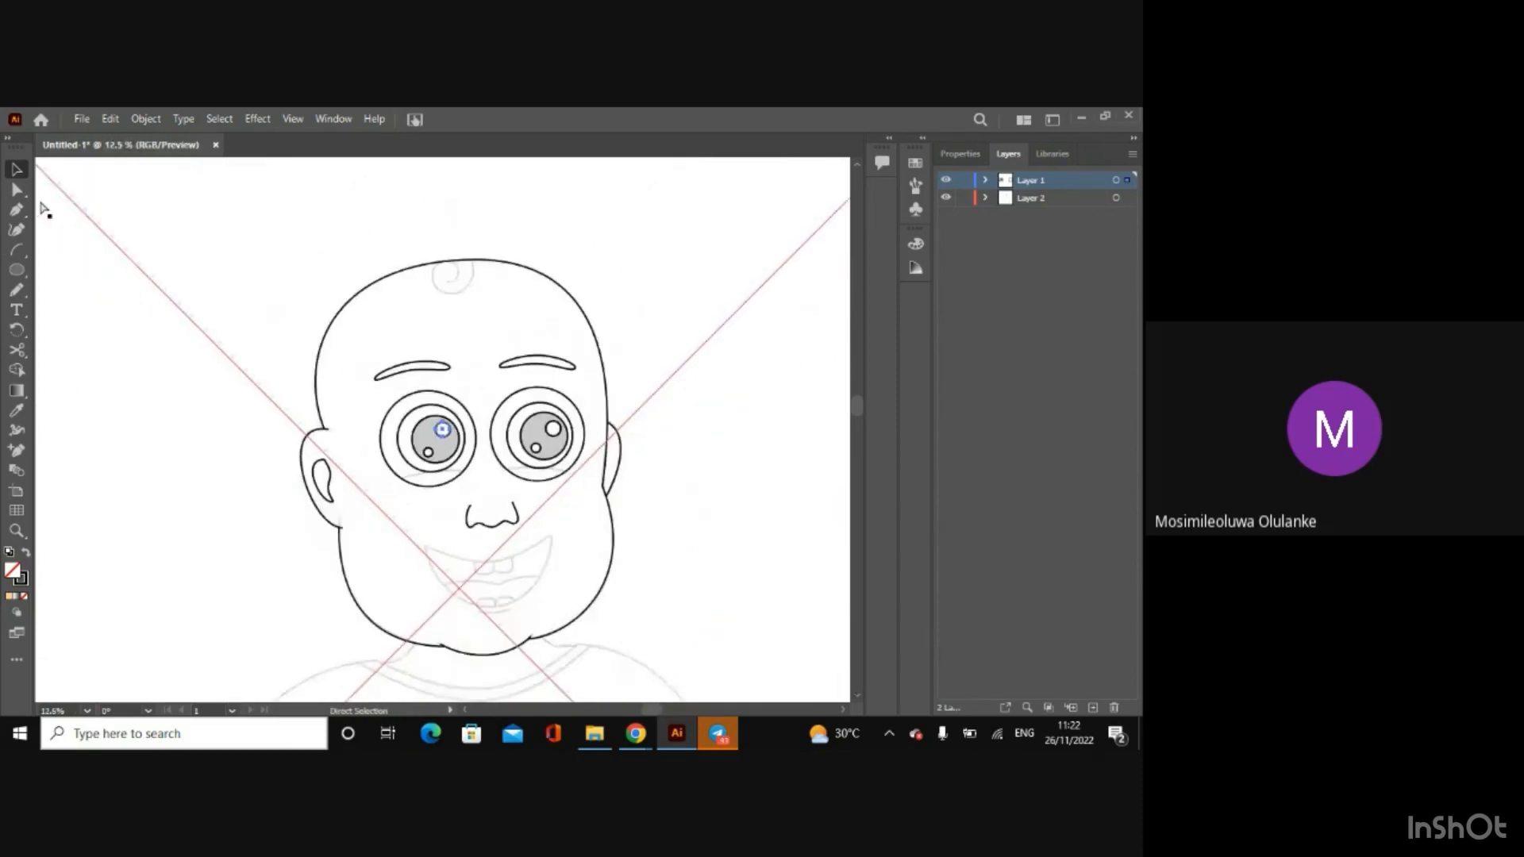
key(ctrl+minus)
key(ctrl+minus)
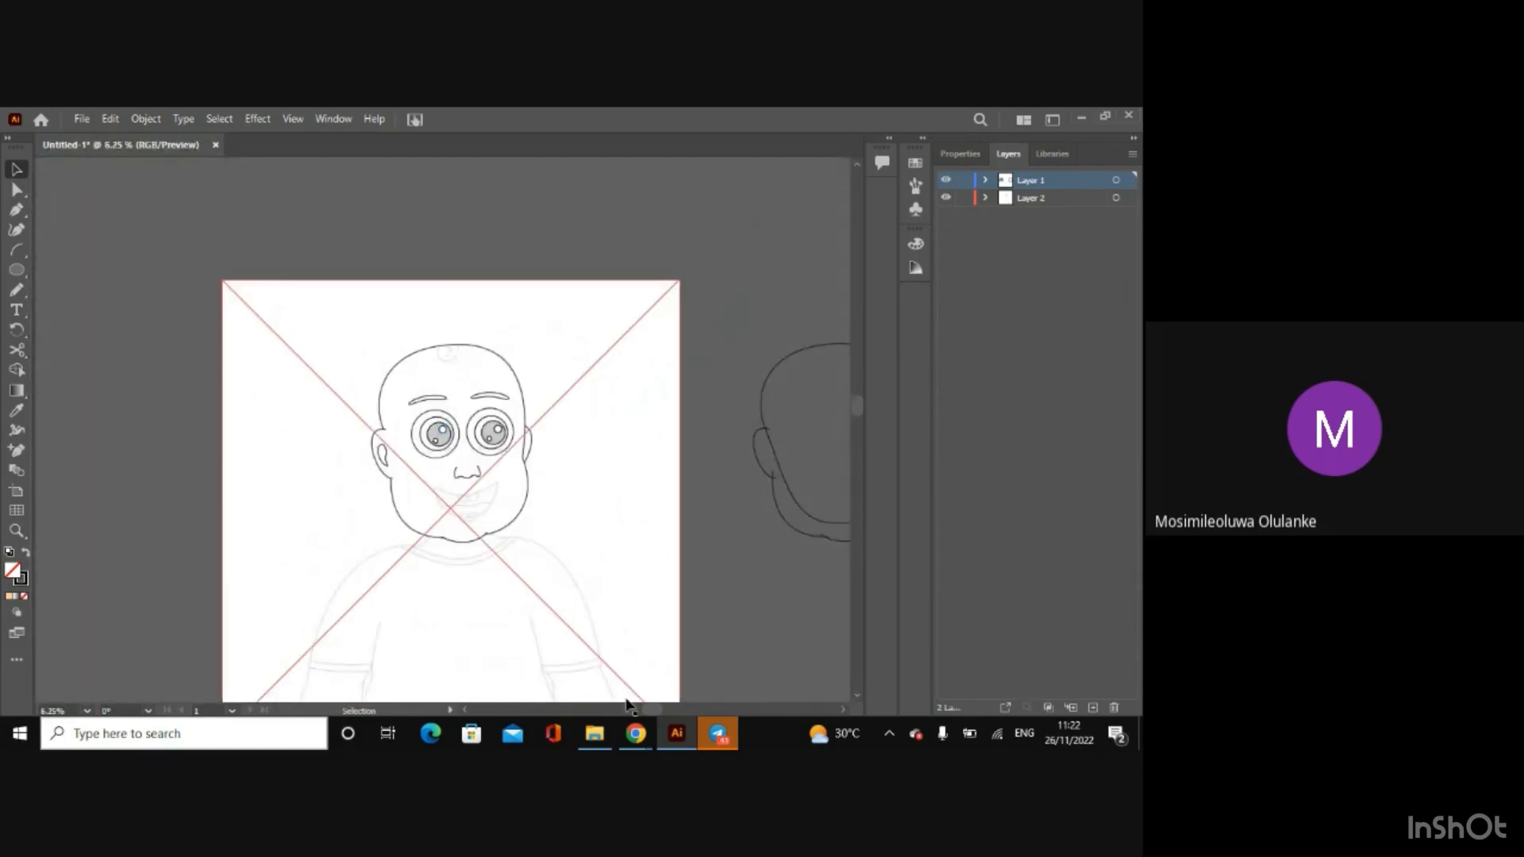
drag(645, 707, 605, 707)
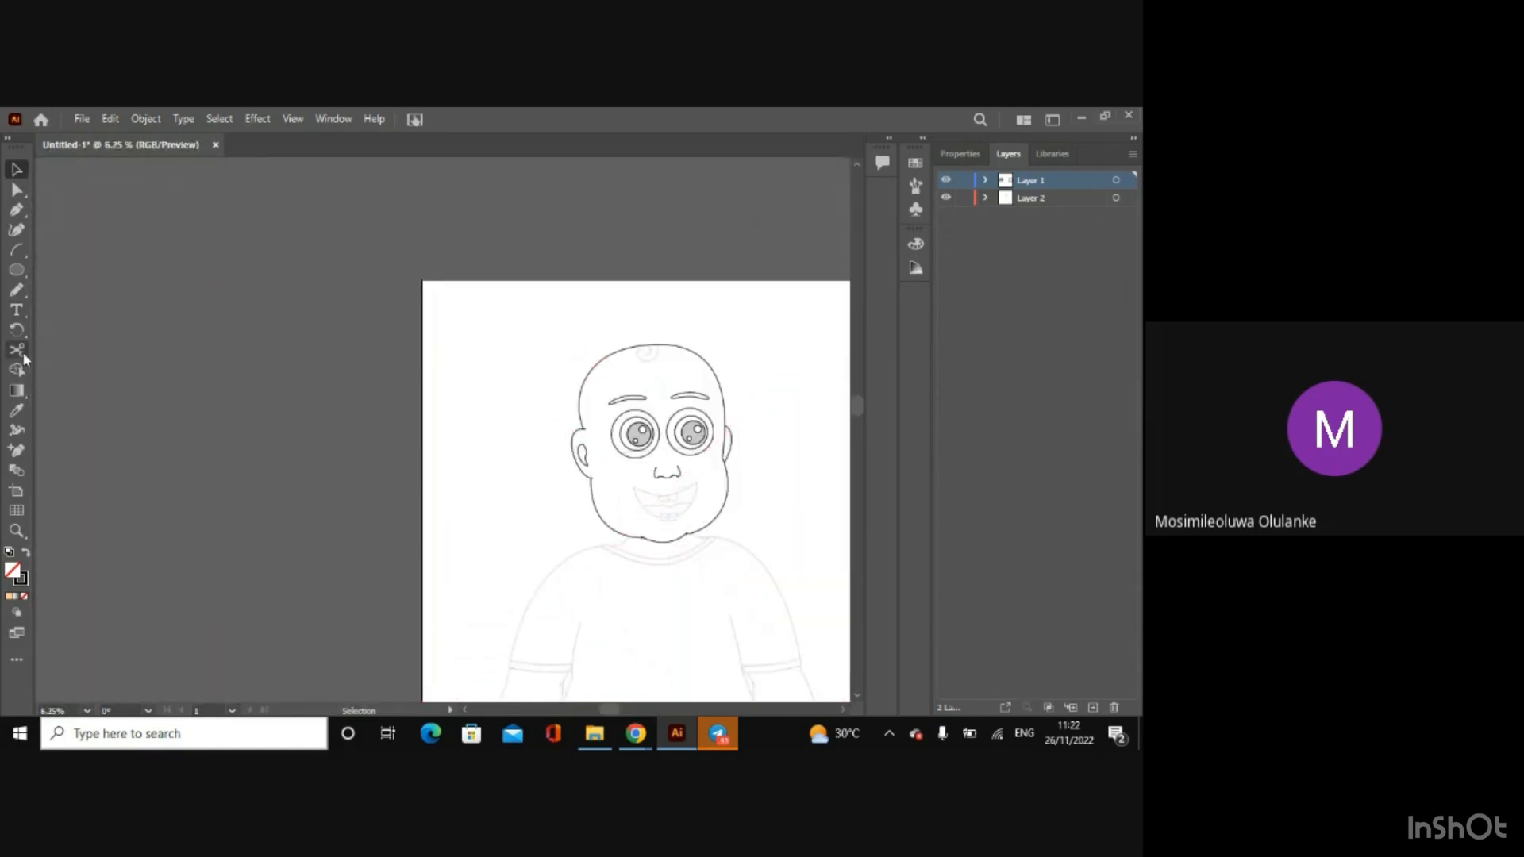
click(15, 249)
drag(93, 297, 216, 438)
mouse_move(98, 425)
mouse_down()
mouse_move(197, 294)
mouse_move(173, 350)
mouse_move(192, 386)
mouse_up()
click(15, 169)
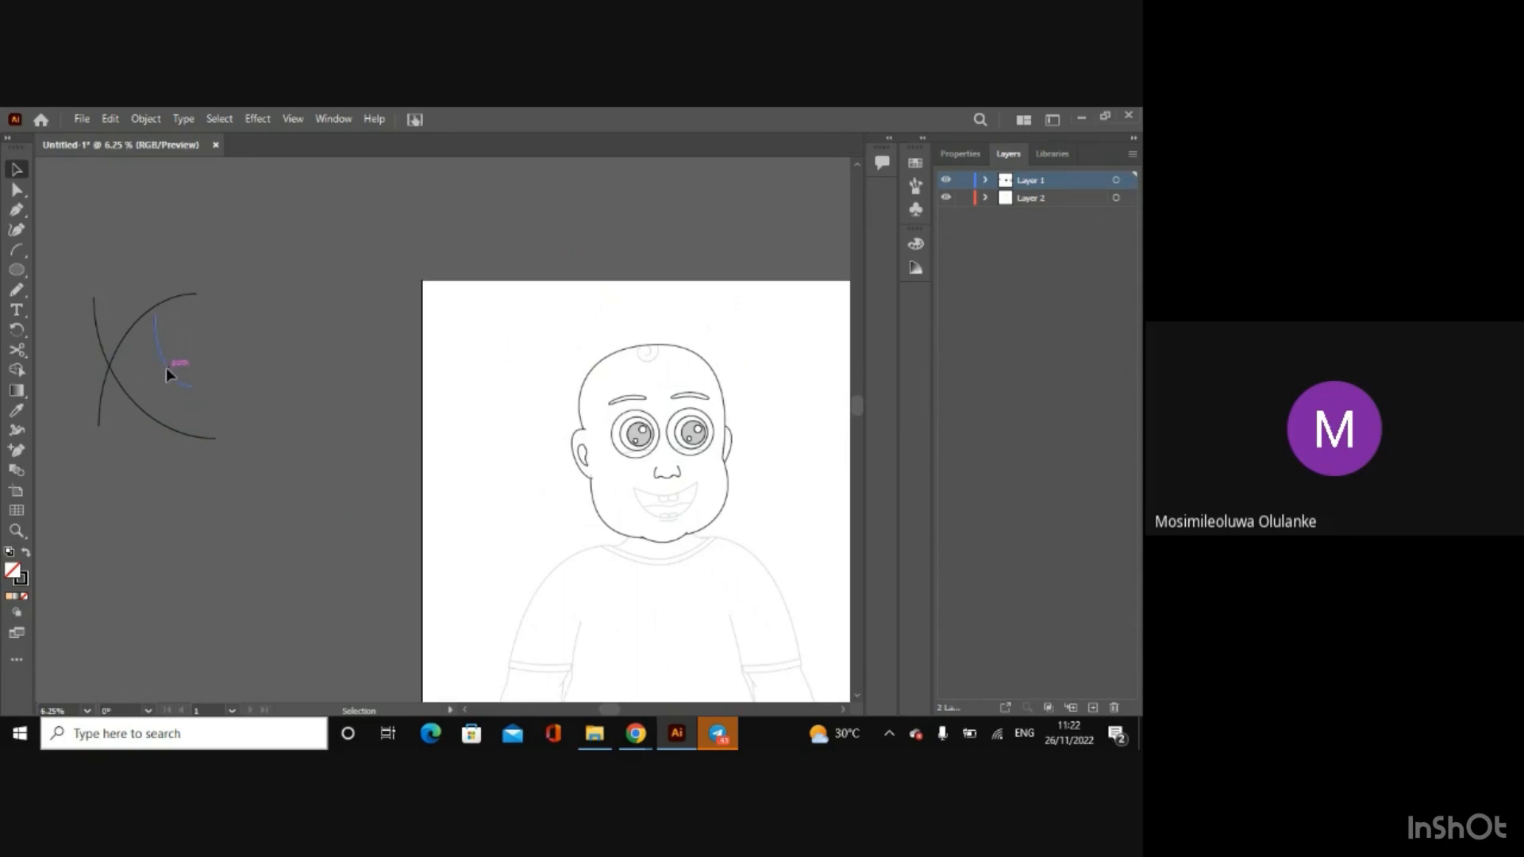
drag(165, 369, 145, 345)
Step: Select all the practice arcs and erase their overhanging segments with the Shape Builder tool
click(40, 282)
drag(76, 287, 244, 492)
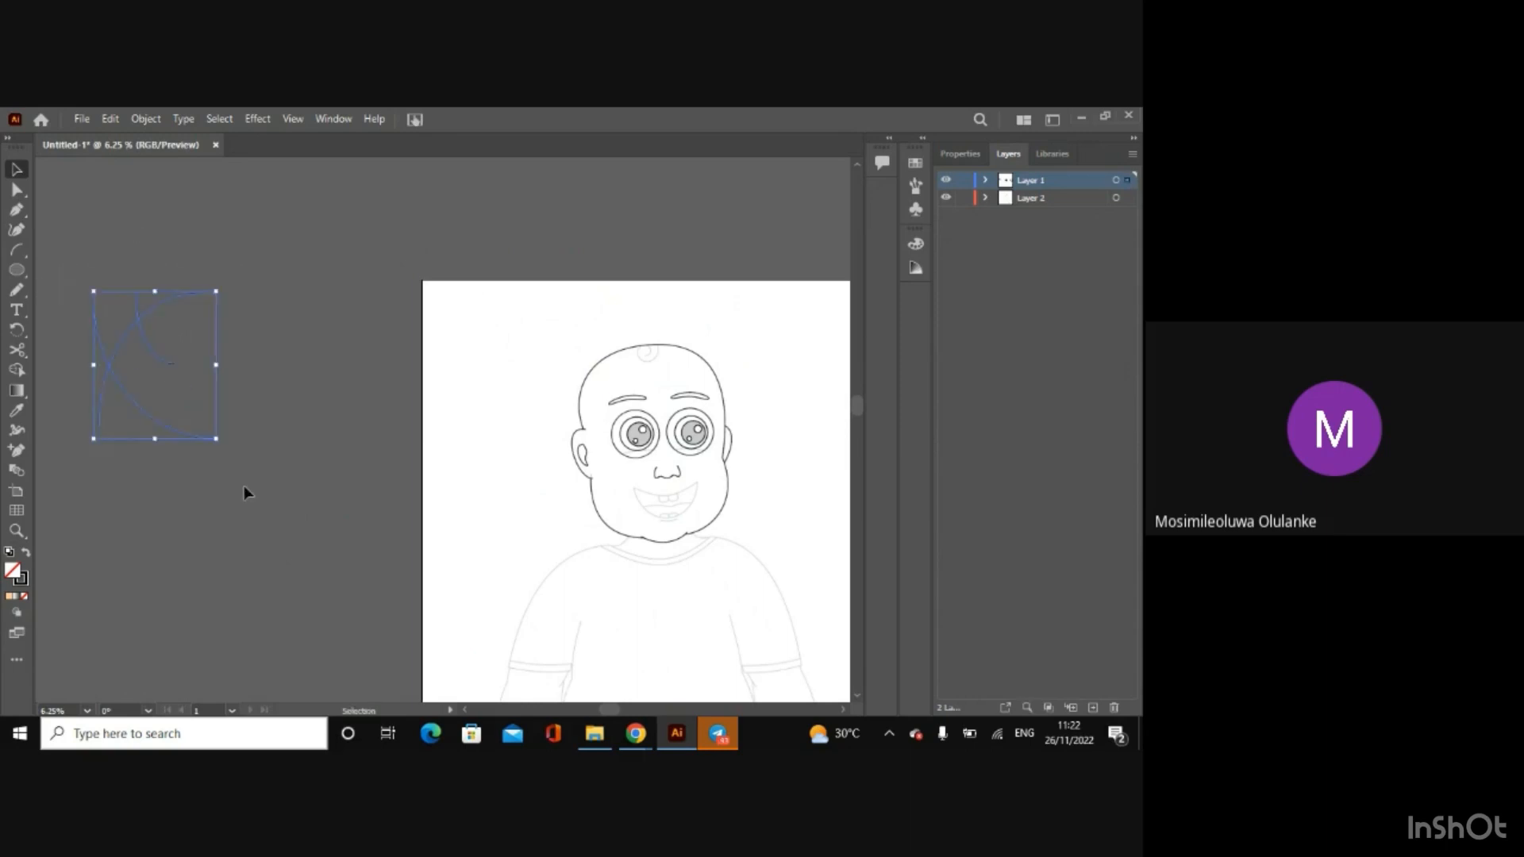
key(ctrl+plus)
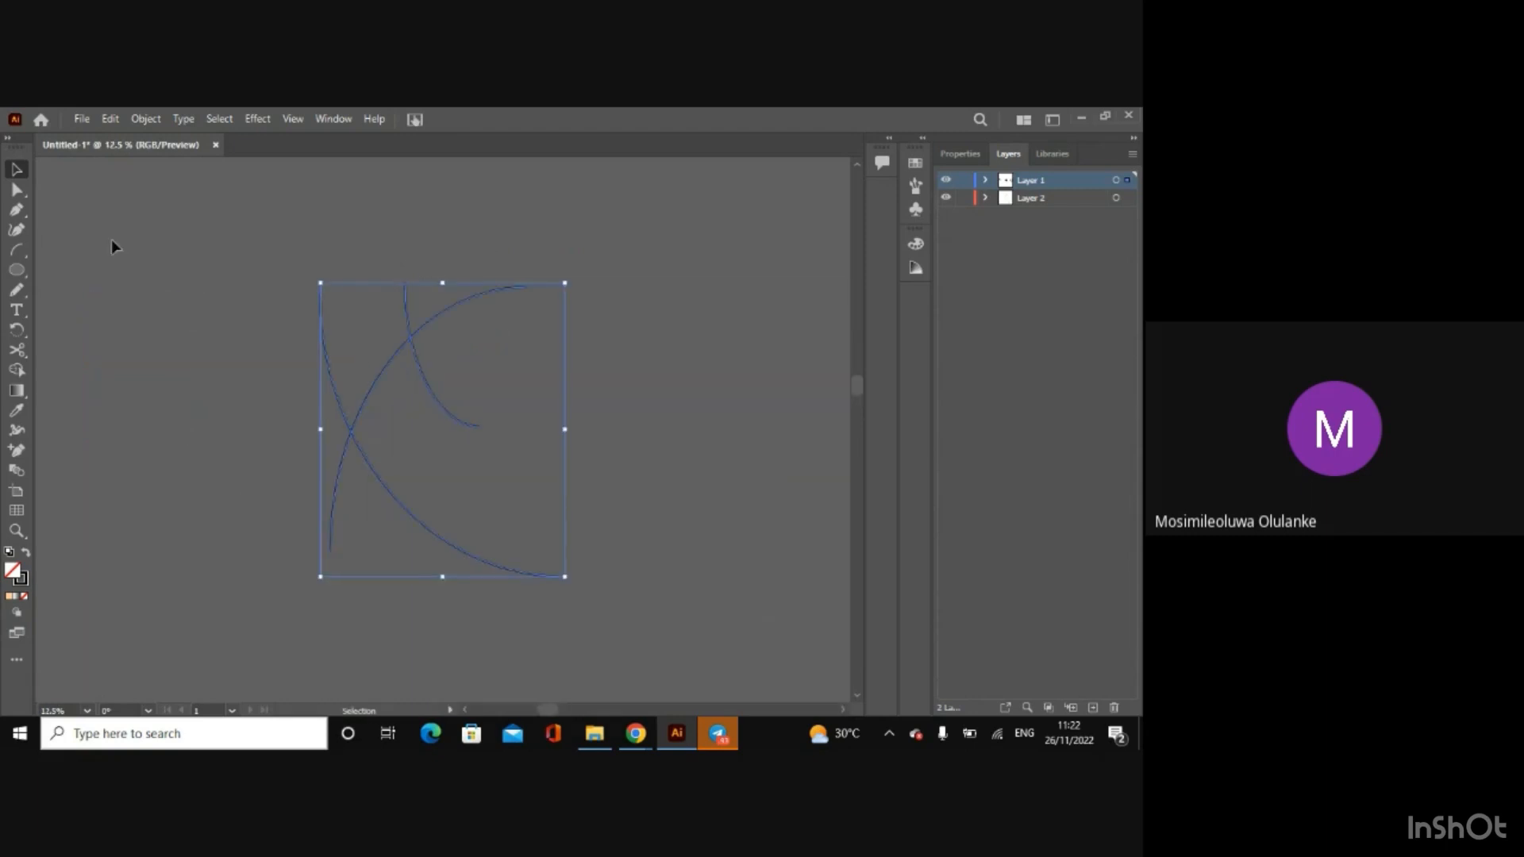
click(23, 368)
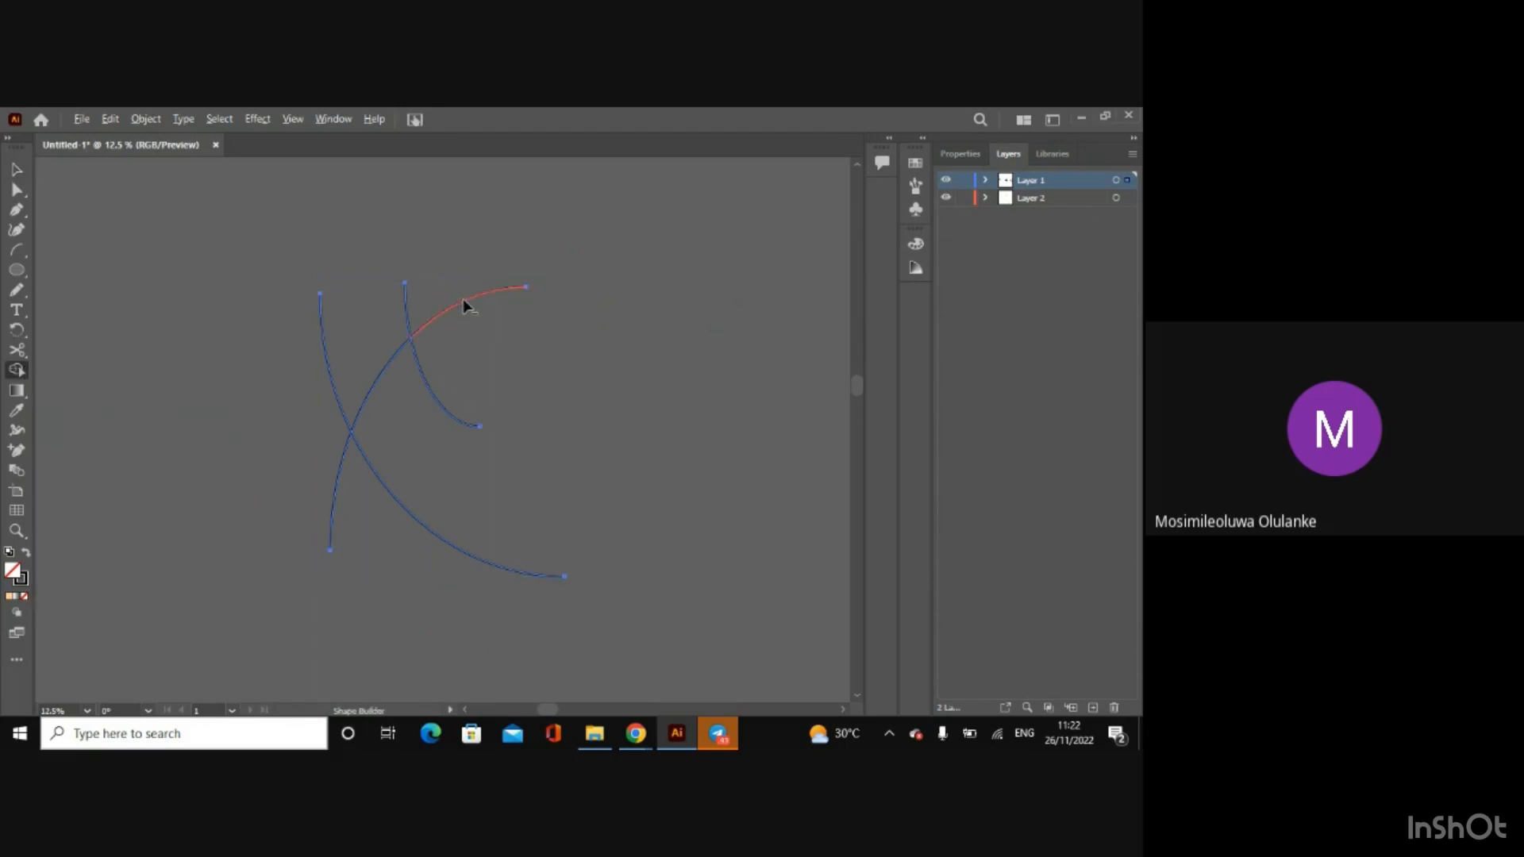
alt+click(392, 494)
key(v)
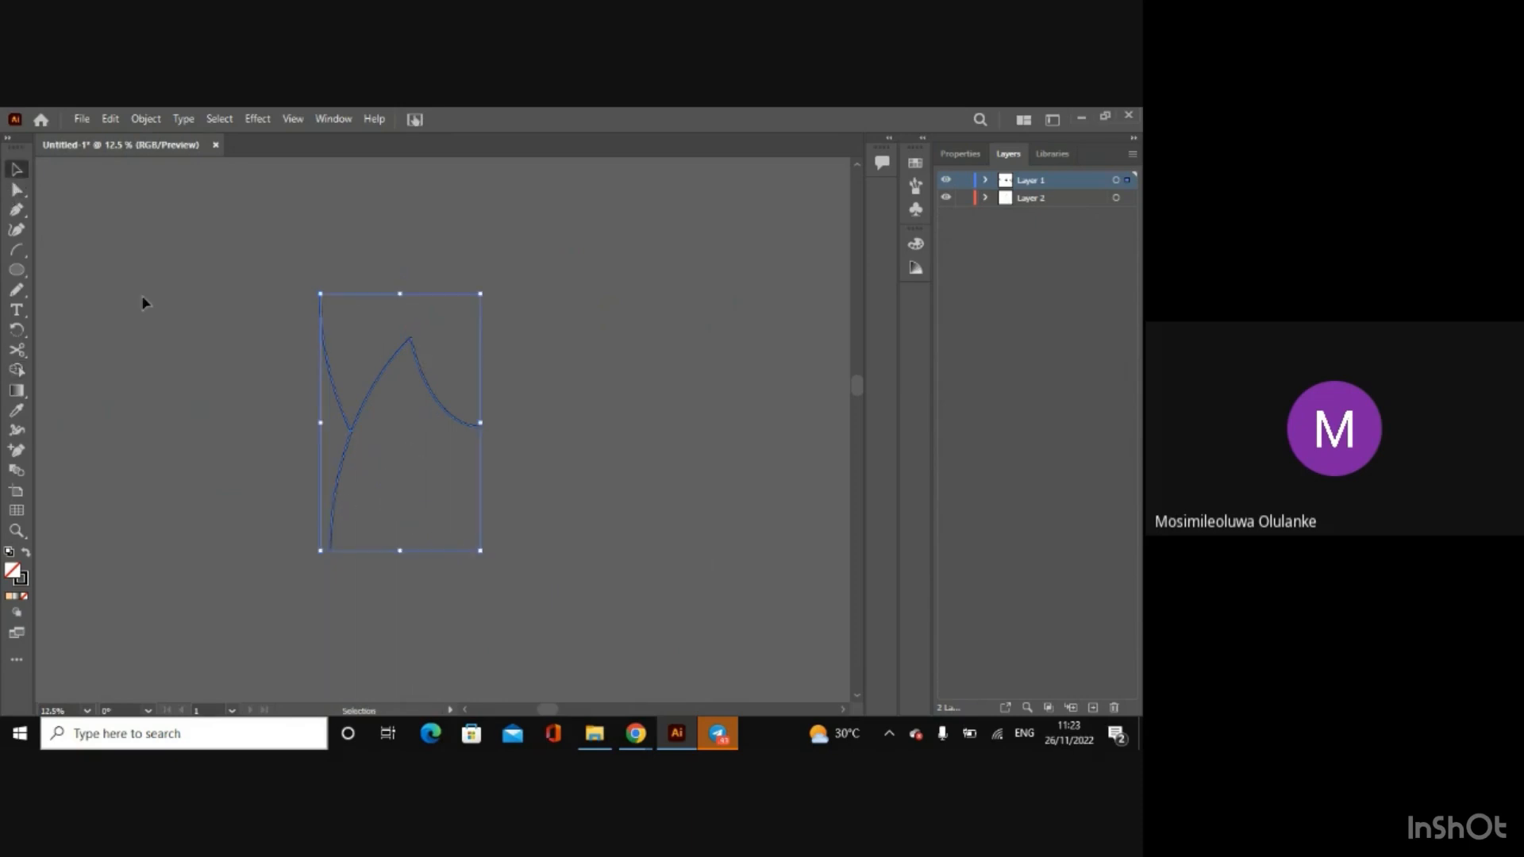
Step: Select the remaining practice arcs beside the artboard and delete them
click(143, 300)
key(ctrl+minus)
key(ctrl+minus)
key(ctrl+minus)
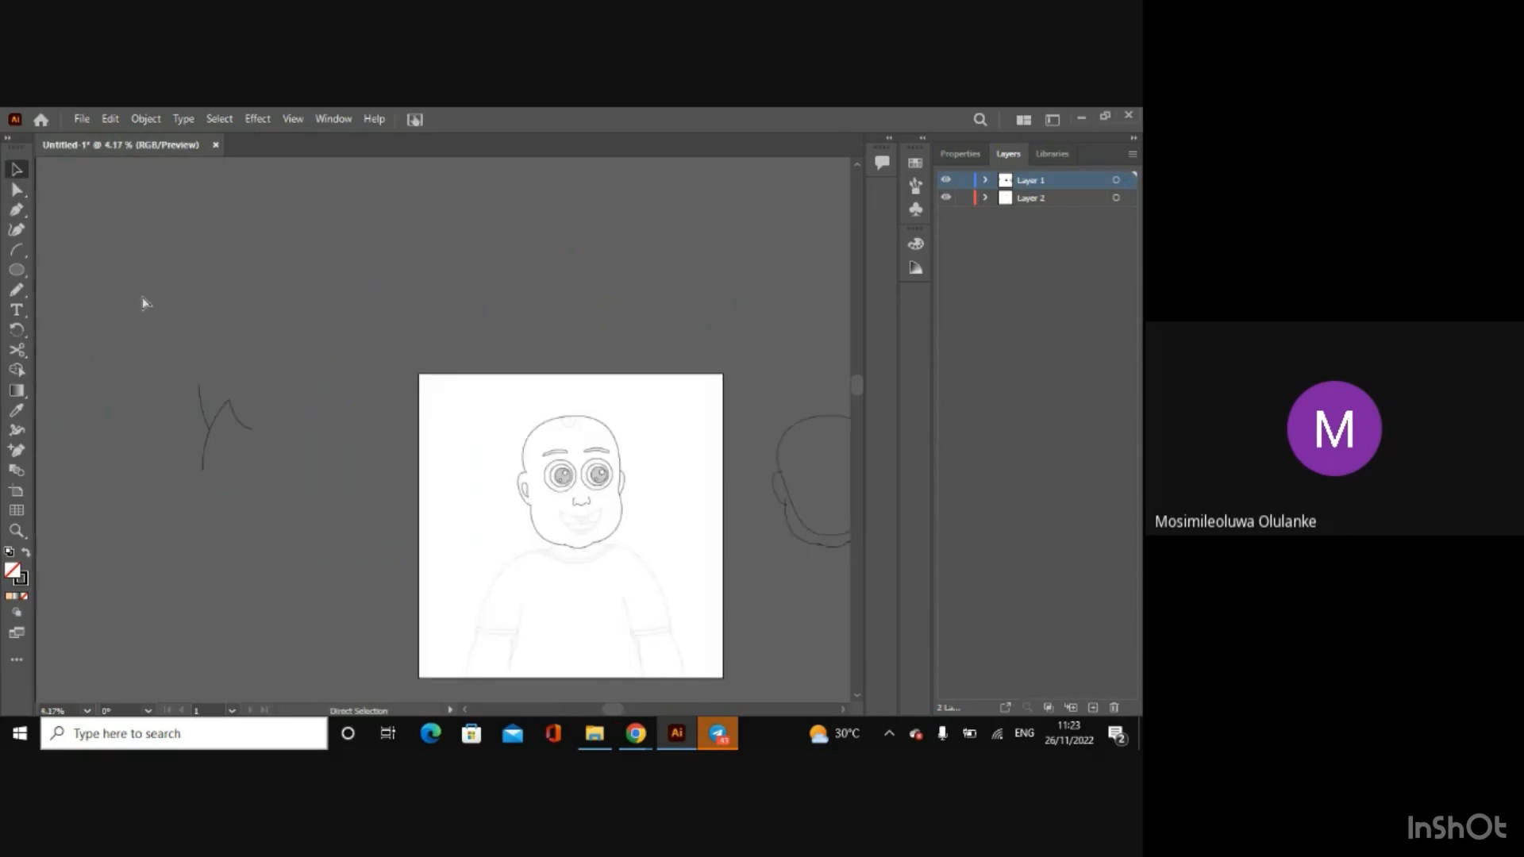
drag(194, 417, 284, 535)
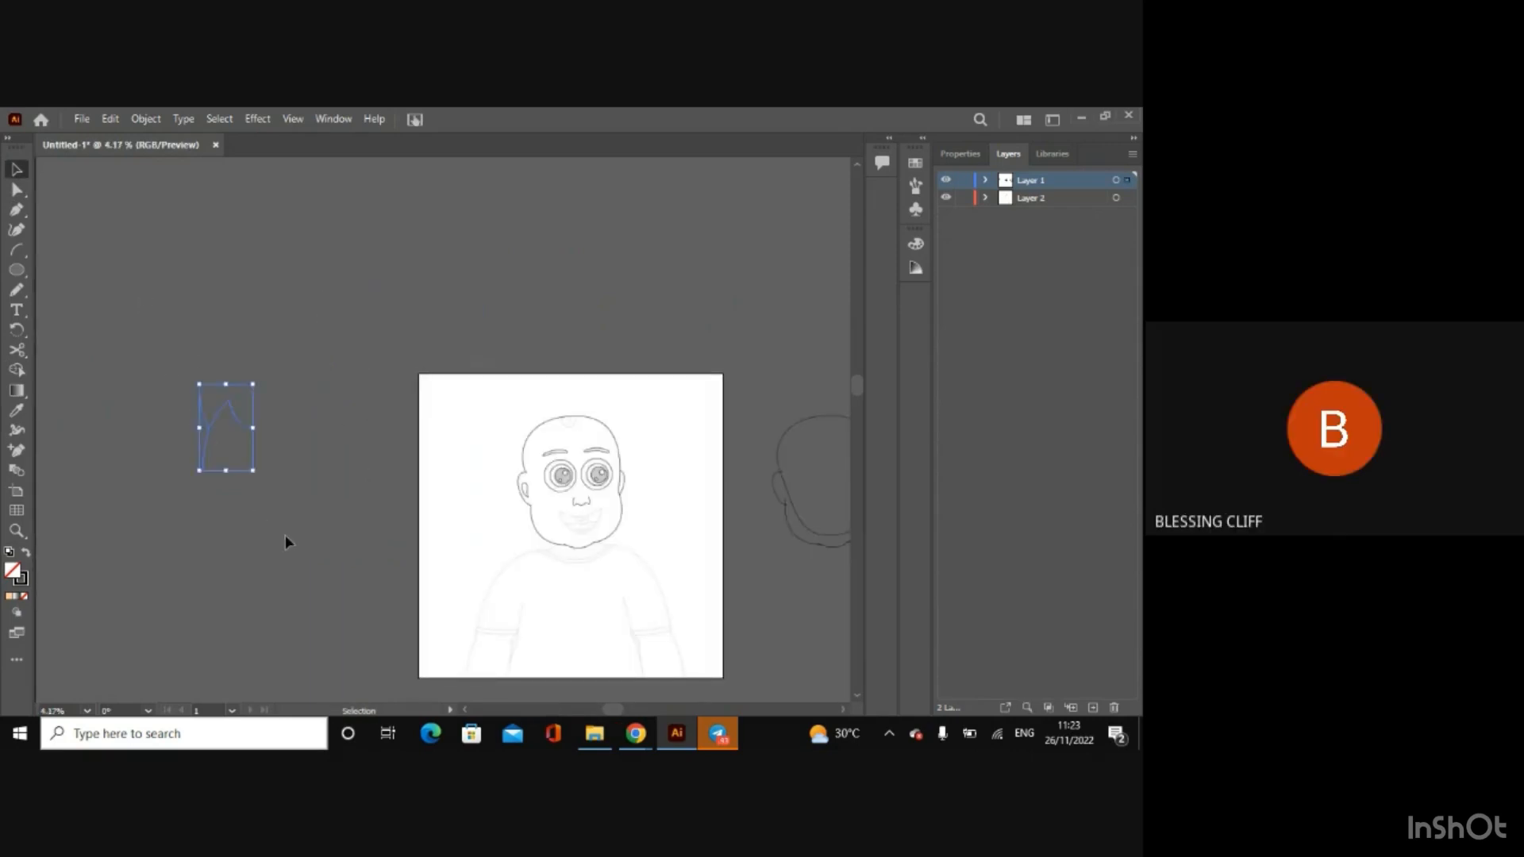
key(Delete)
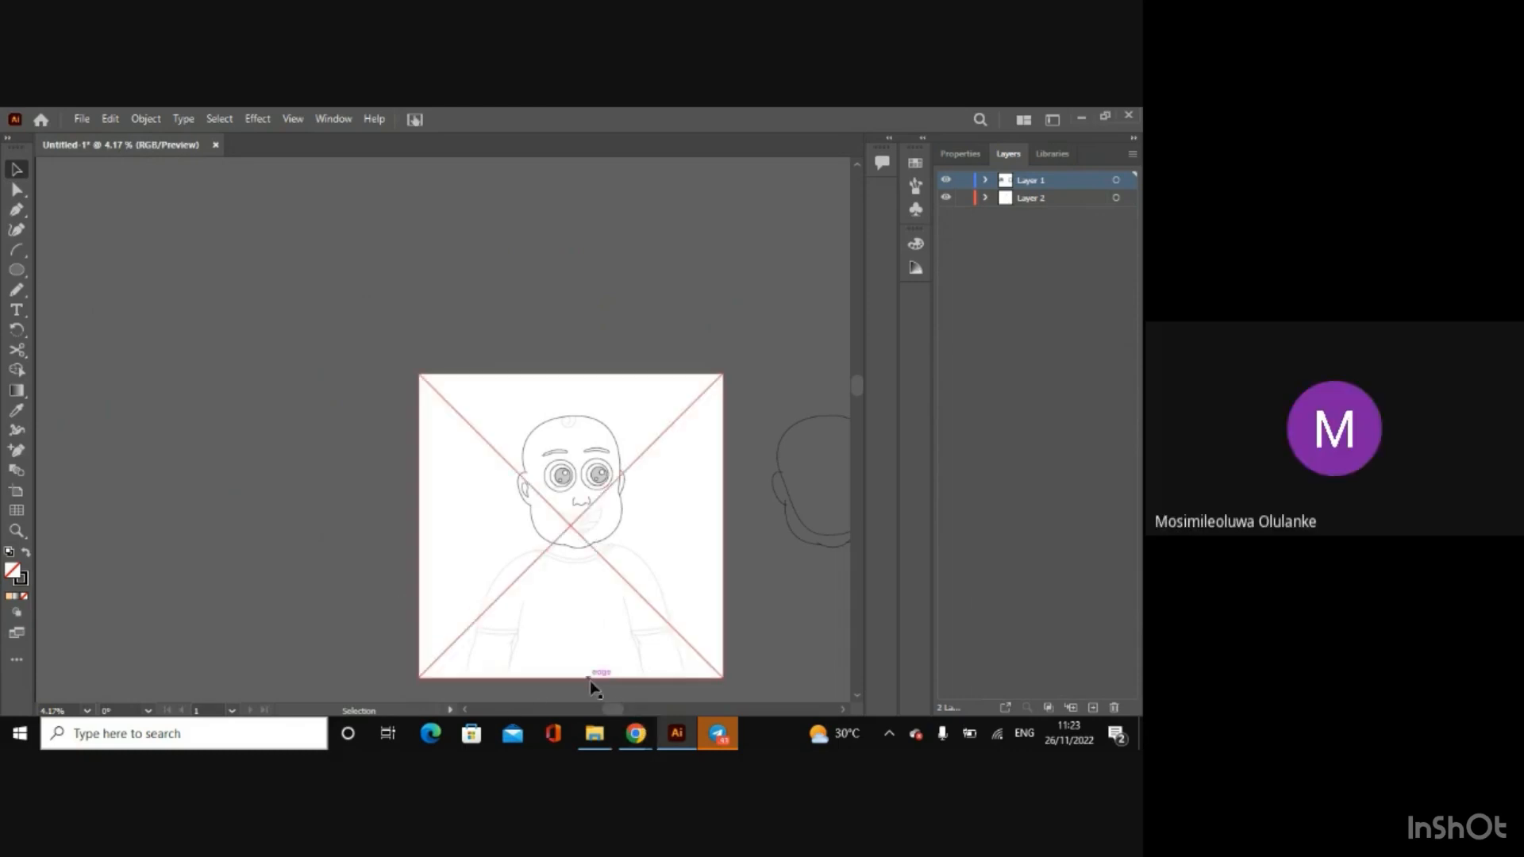
Step: Draw an arc across the lower part of each eye along the sketched lower eyelid lines
drag(613, 709, 641, 710)
key(ctrl+plus)
key(ctrl+plus)
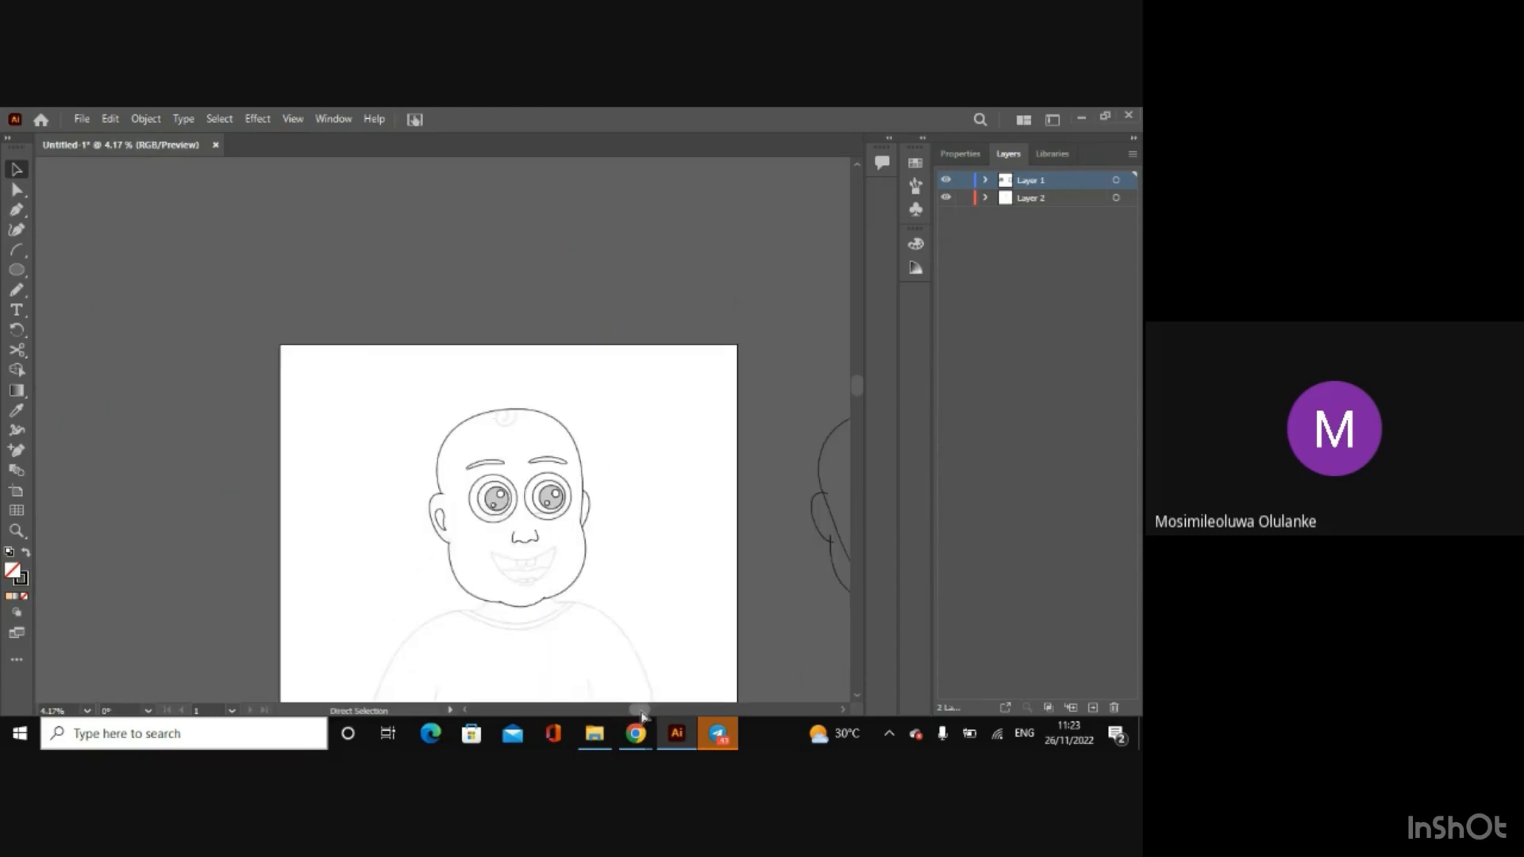
drag(855, 380, 859, 417)
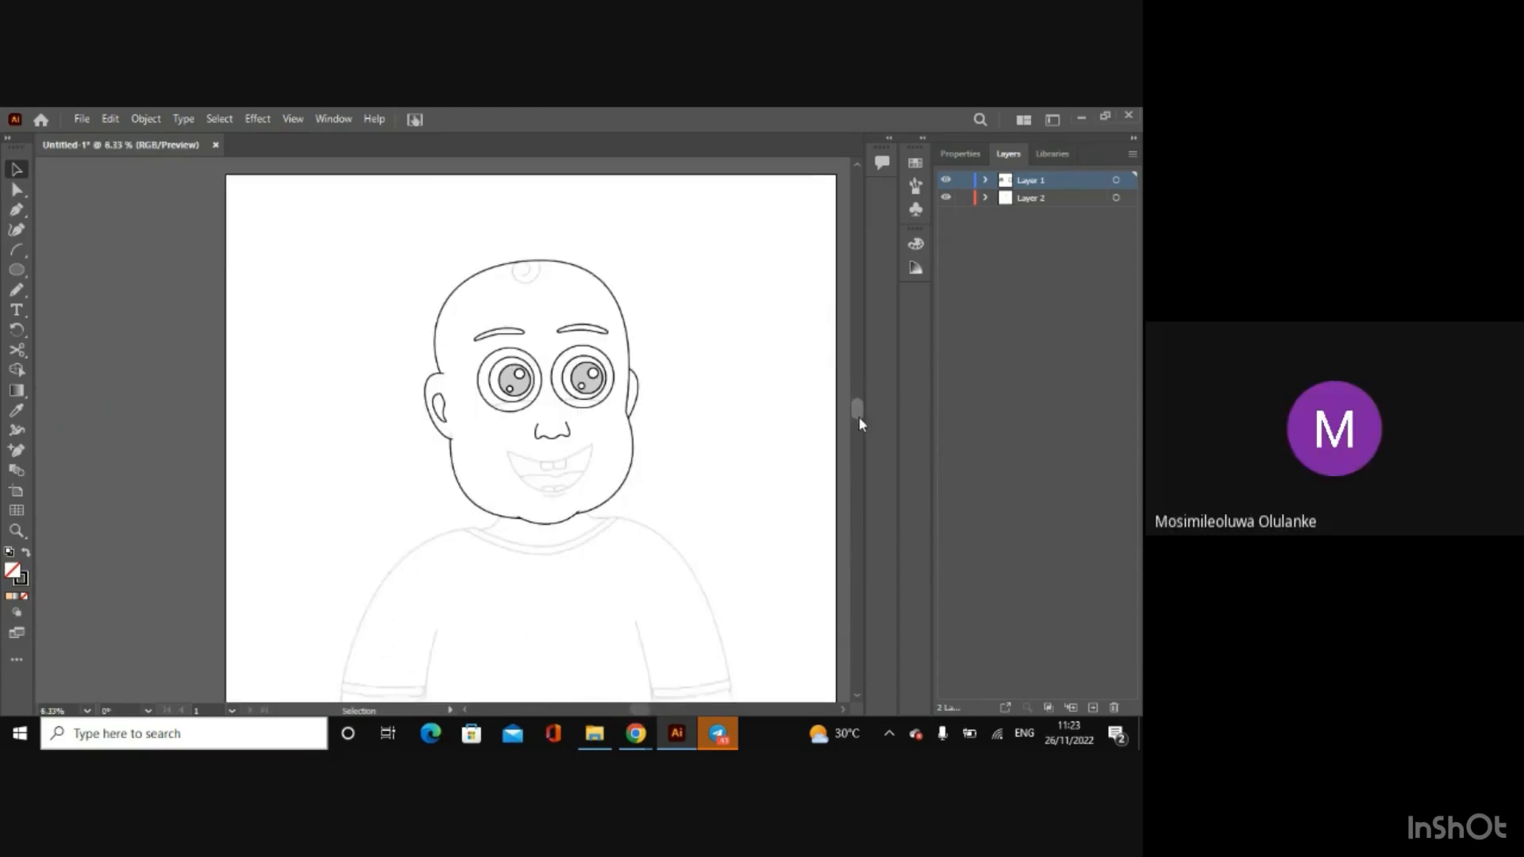
key(ctrl+plus)
key(ctrl+plus)
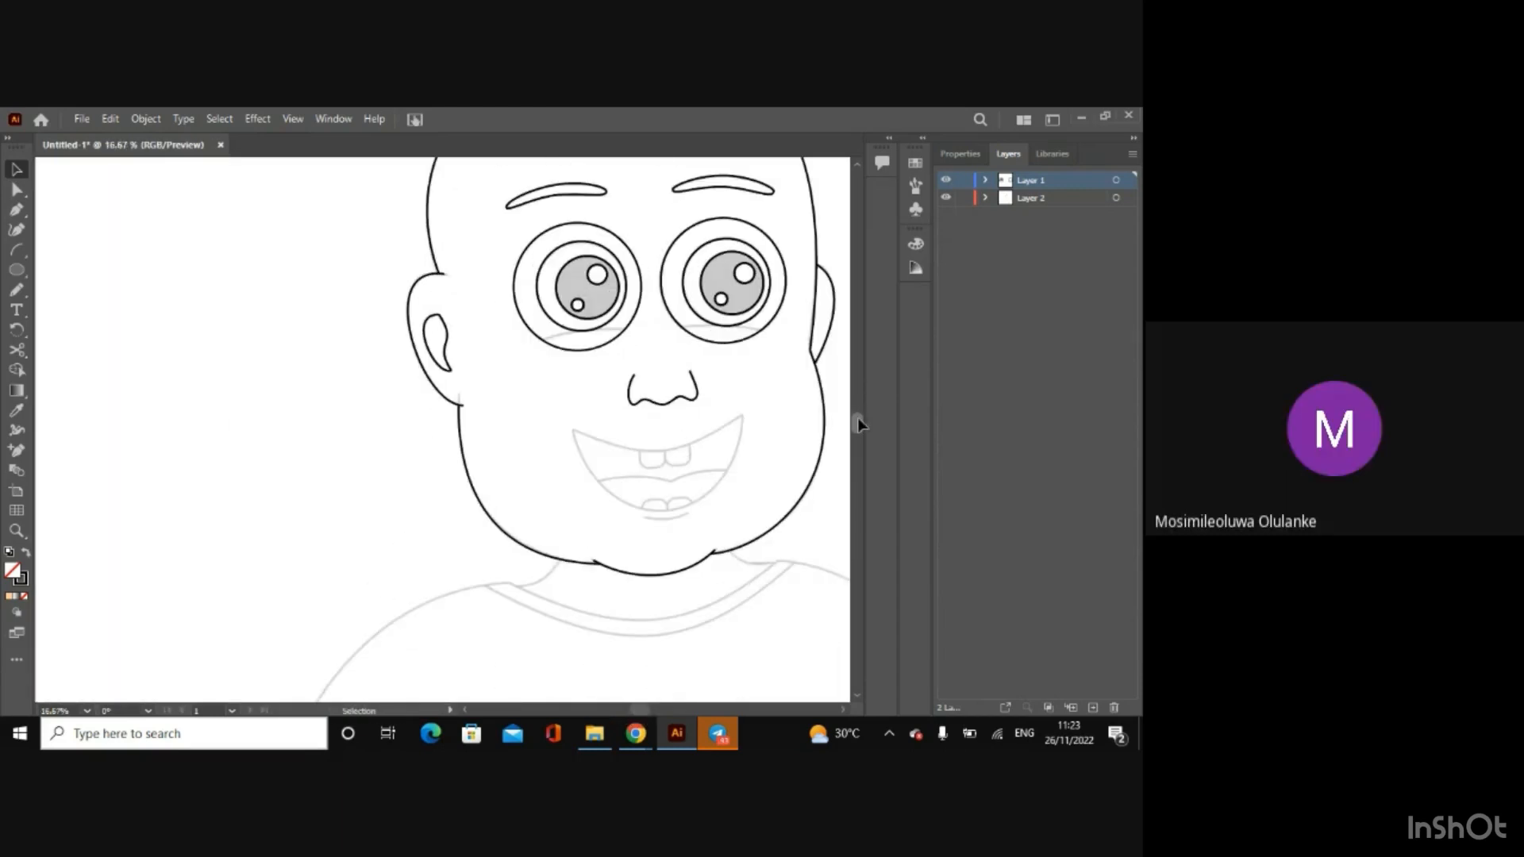
drag(635, 709, 647, 711)
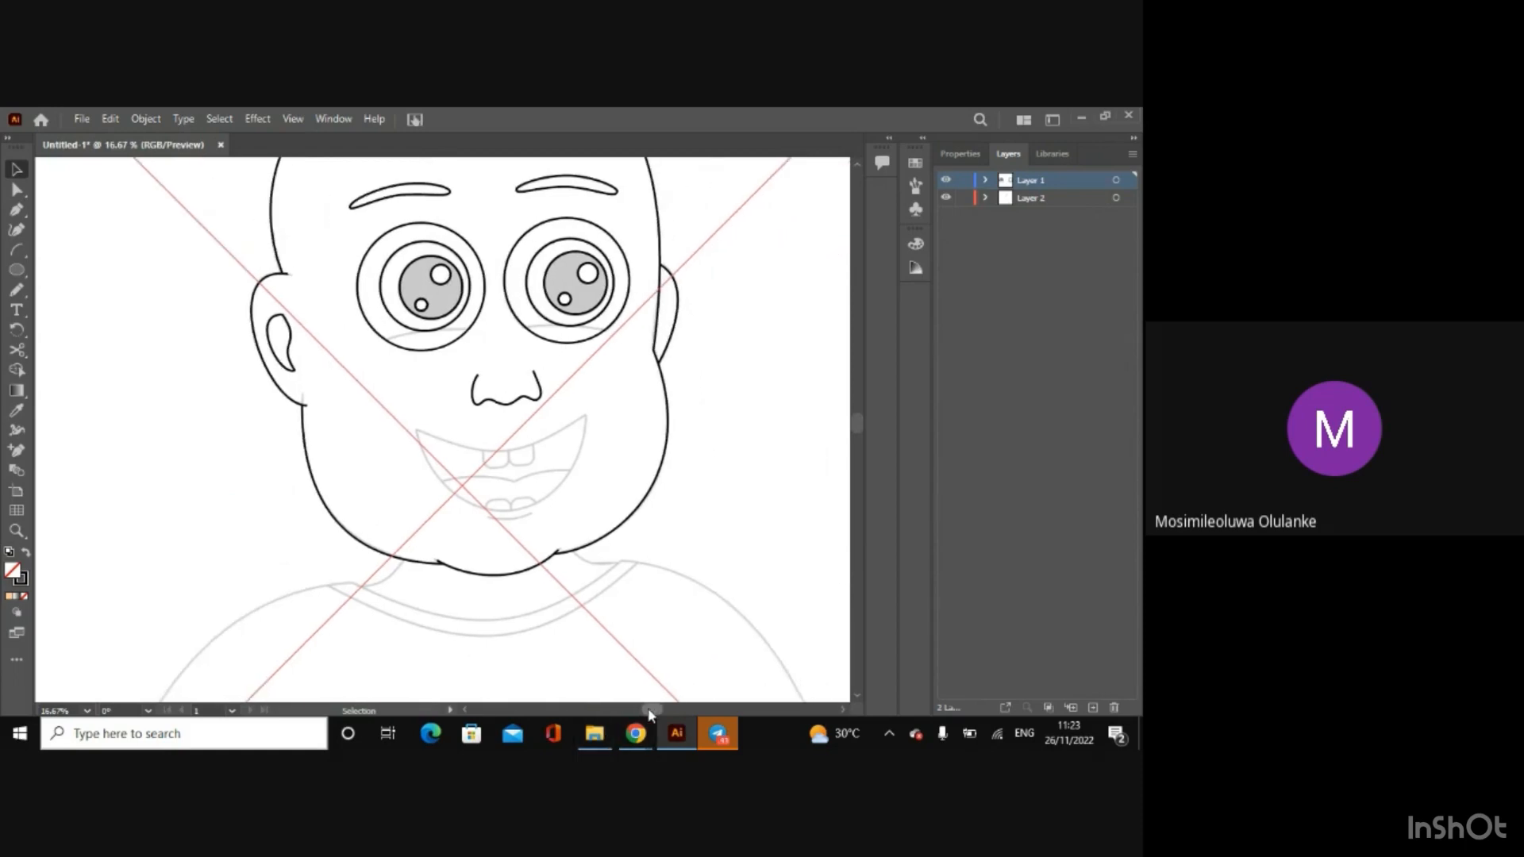
key(ctrl+plus)
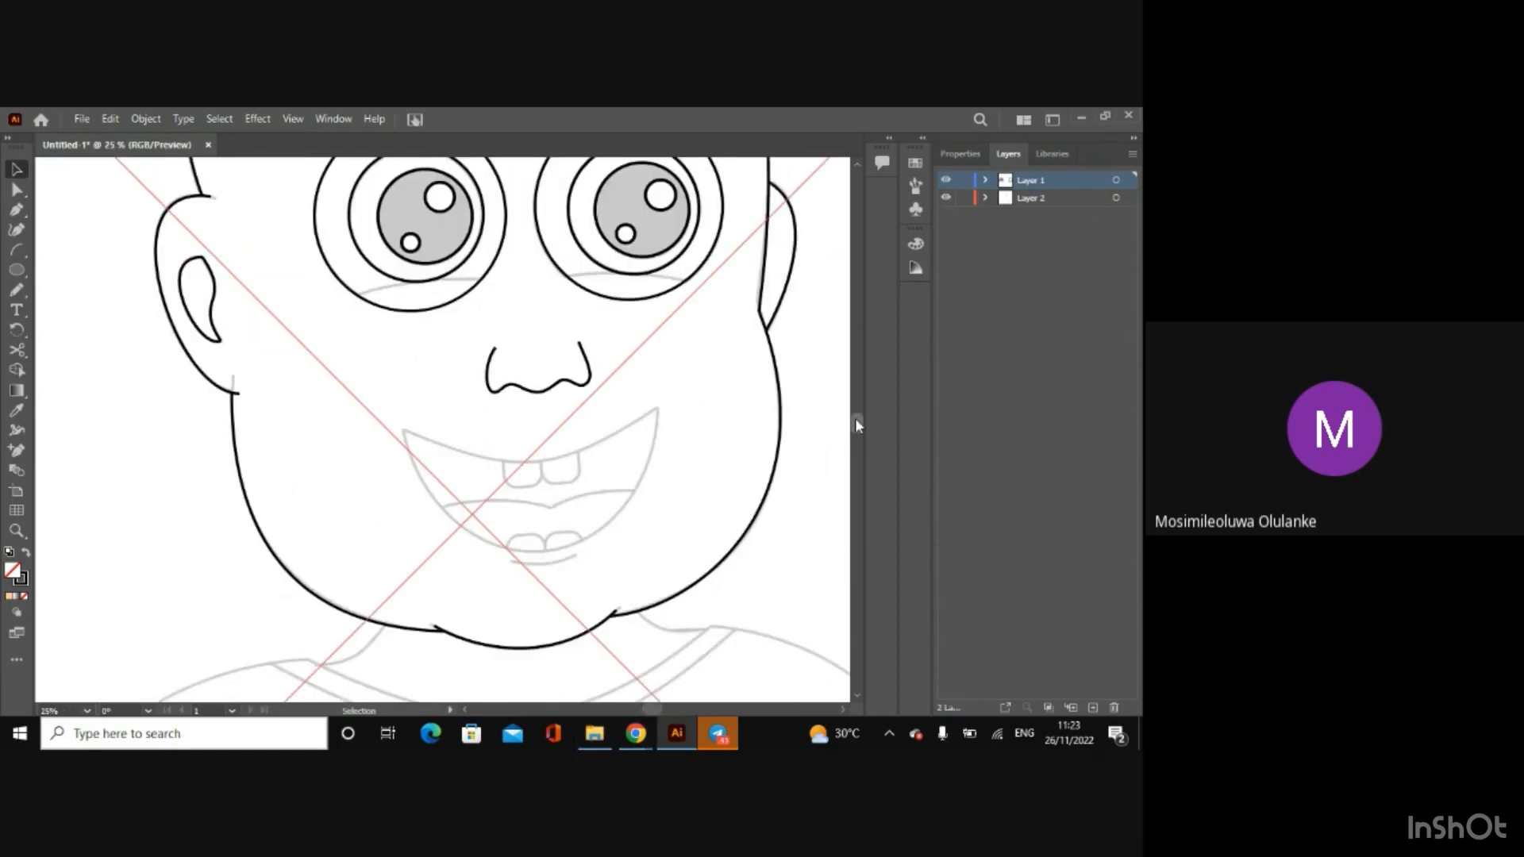
drag(855, 417, 855, 405)
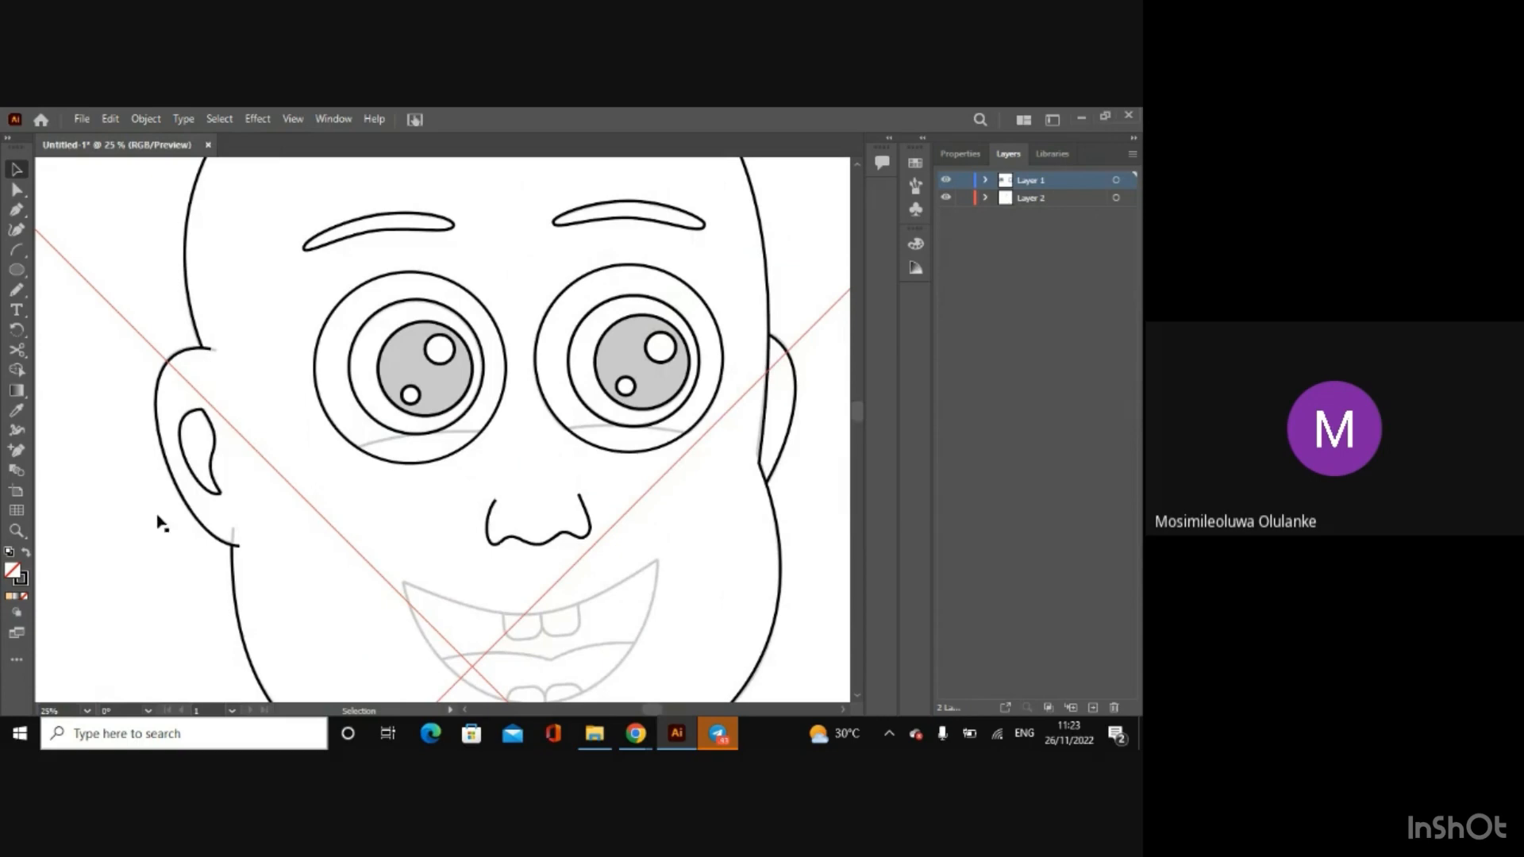
click(16, 249)
drag(336, 458, 706, 431)
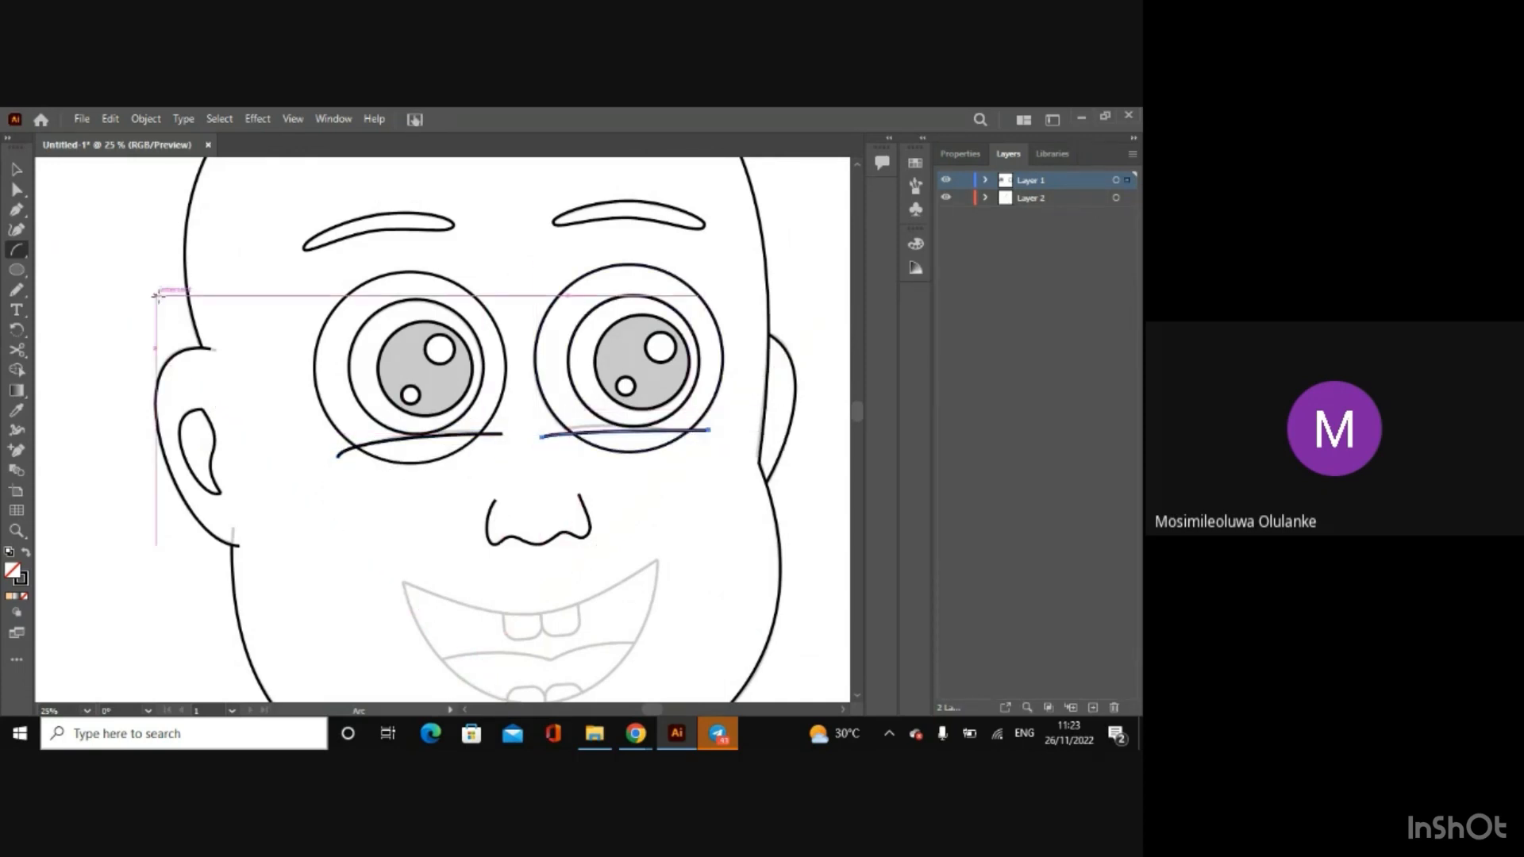
Step: Reshape the left eye's lower eyelid arc by adjusting its curve handles to follow the sketch
key(a)
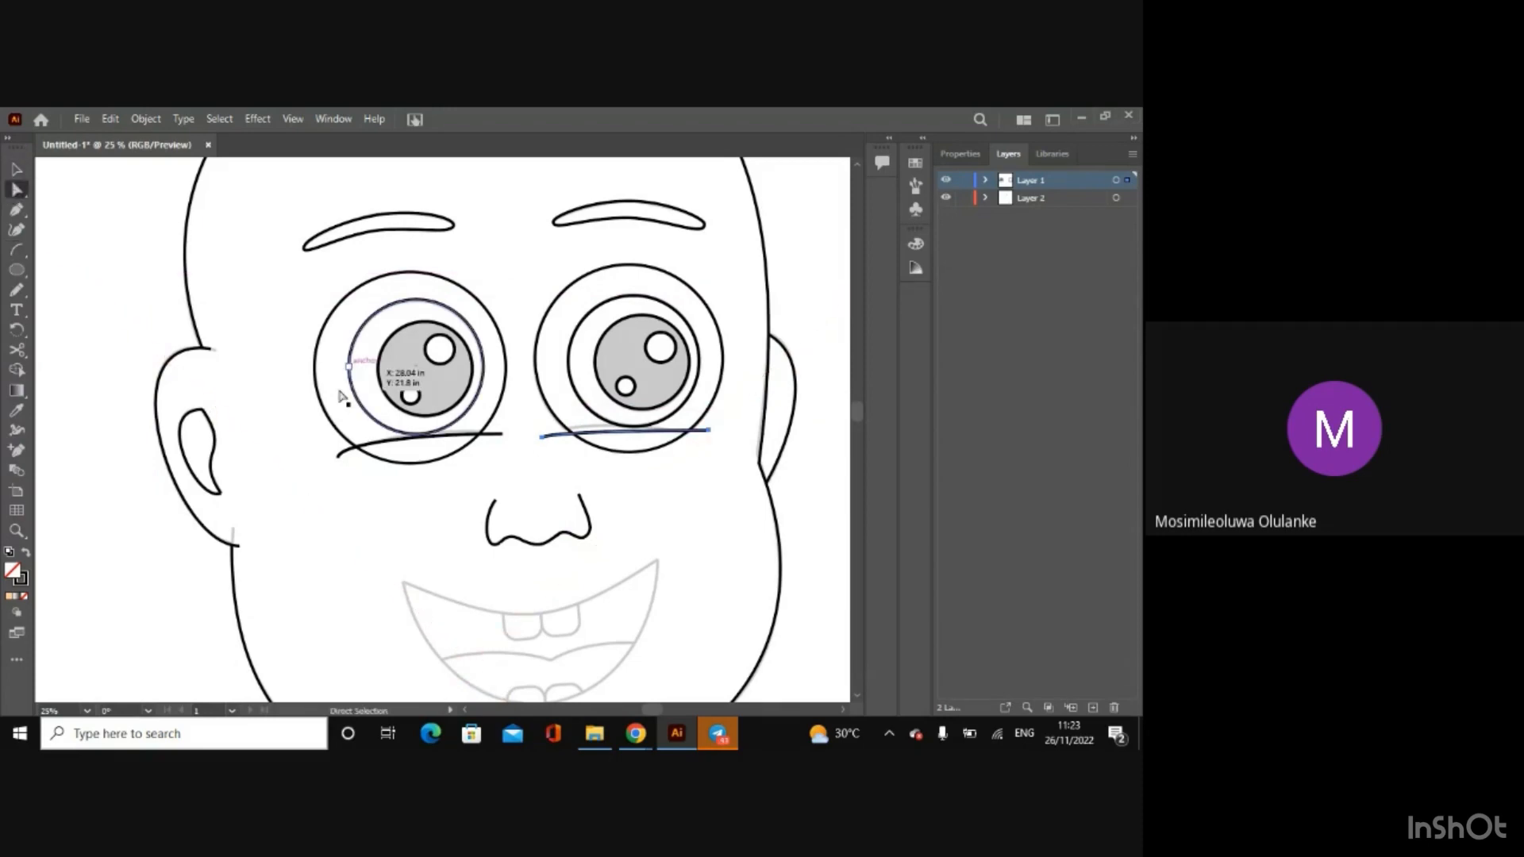
click(341, 458)
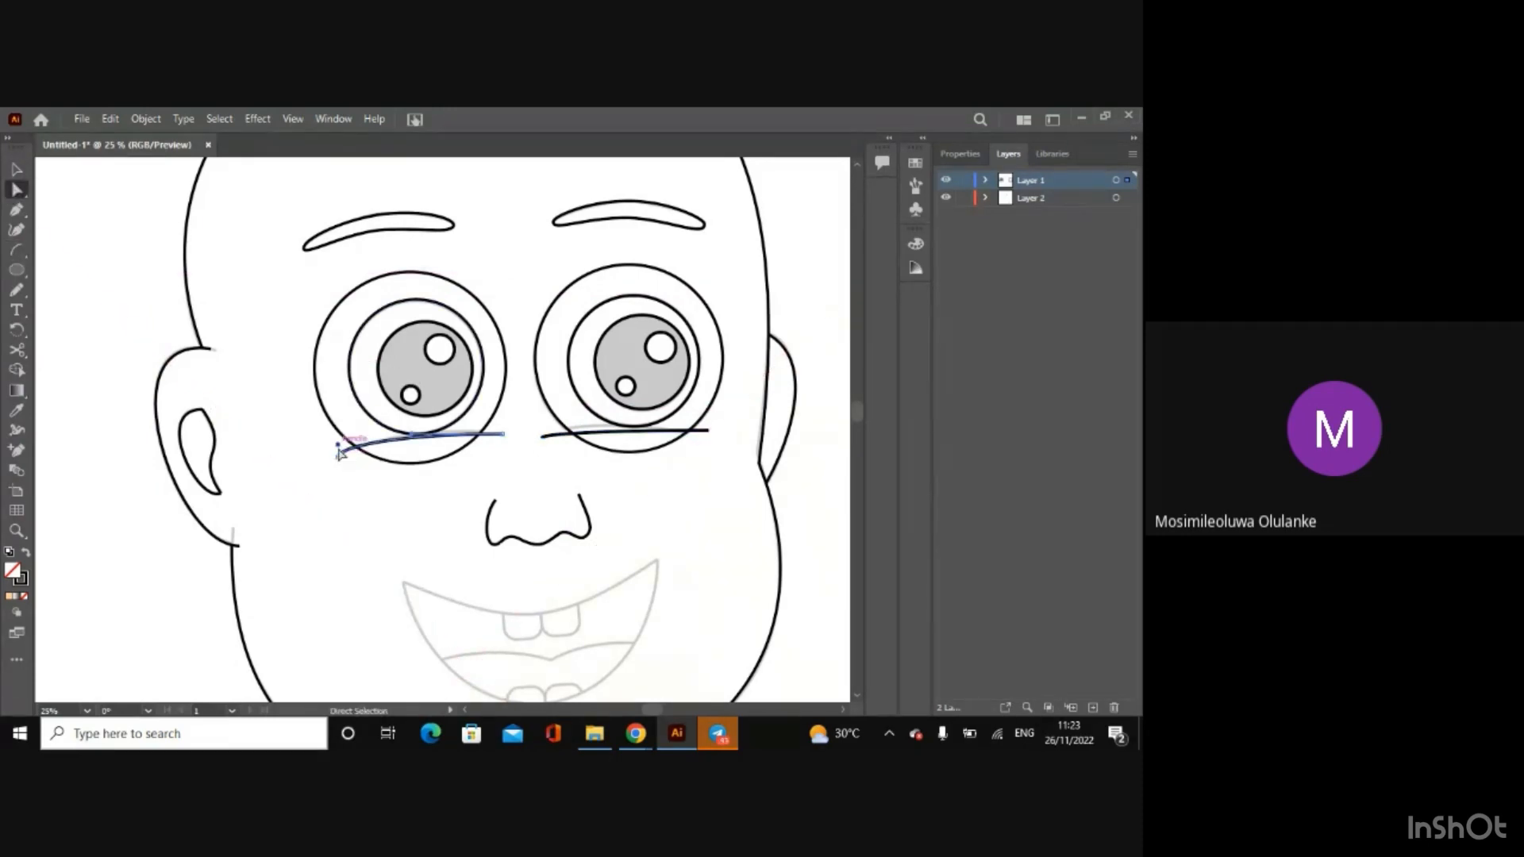
key(v)
key(ctrl+equal)
key(ctrl+equal)
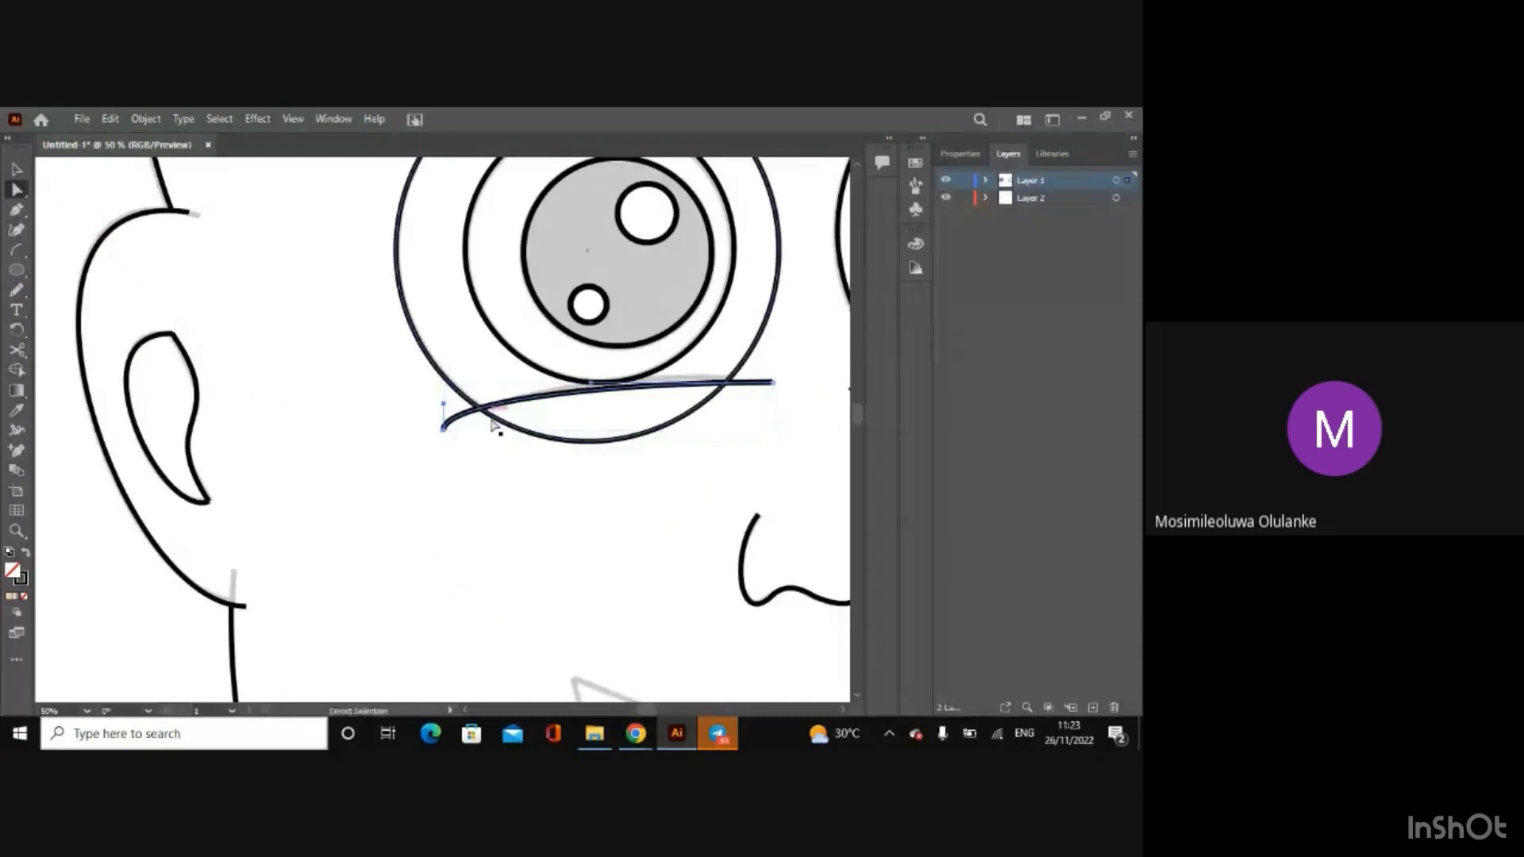
drag(445, 407, 627, 375)
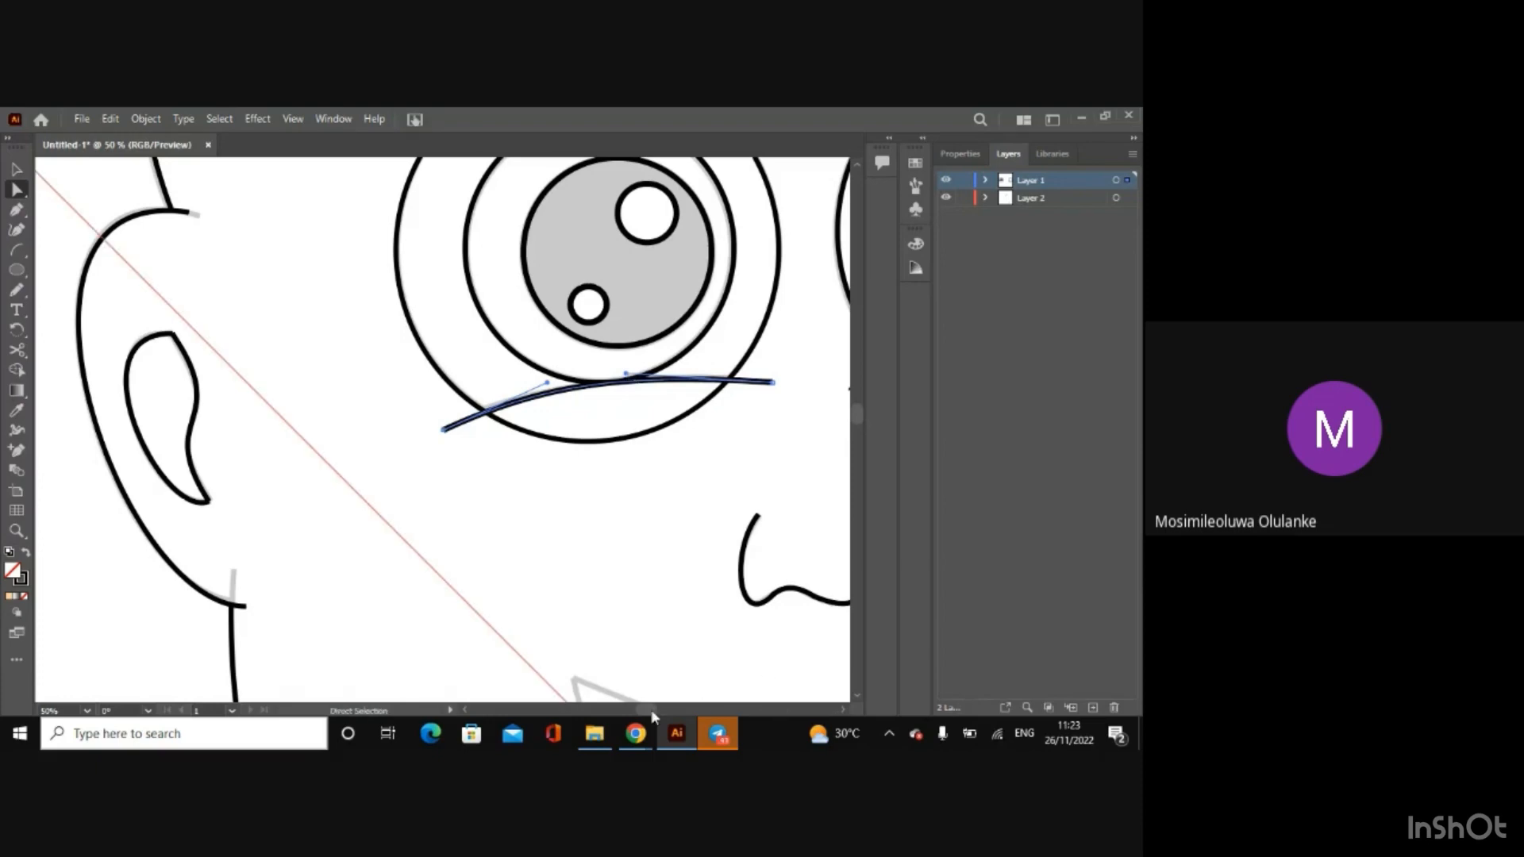
Step: Adjust the right eye's lower eyelid arc, moving its outer end slightly down and bending the curve to match the sketch
scroll(652, 710, right, 6)
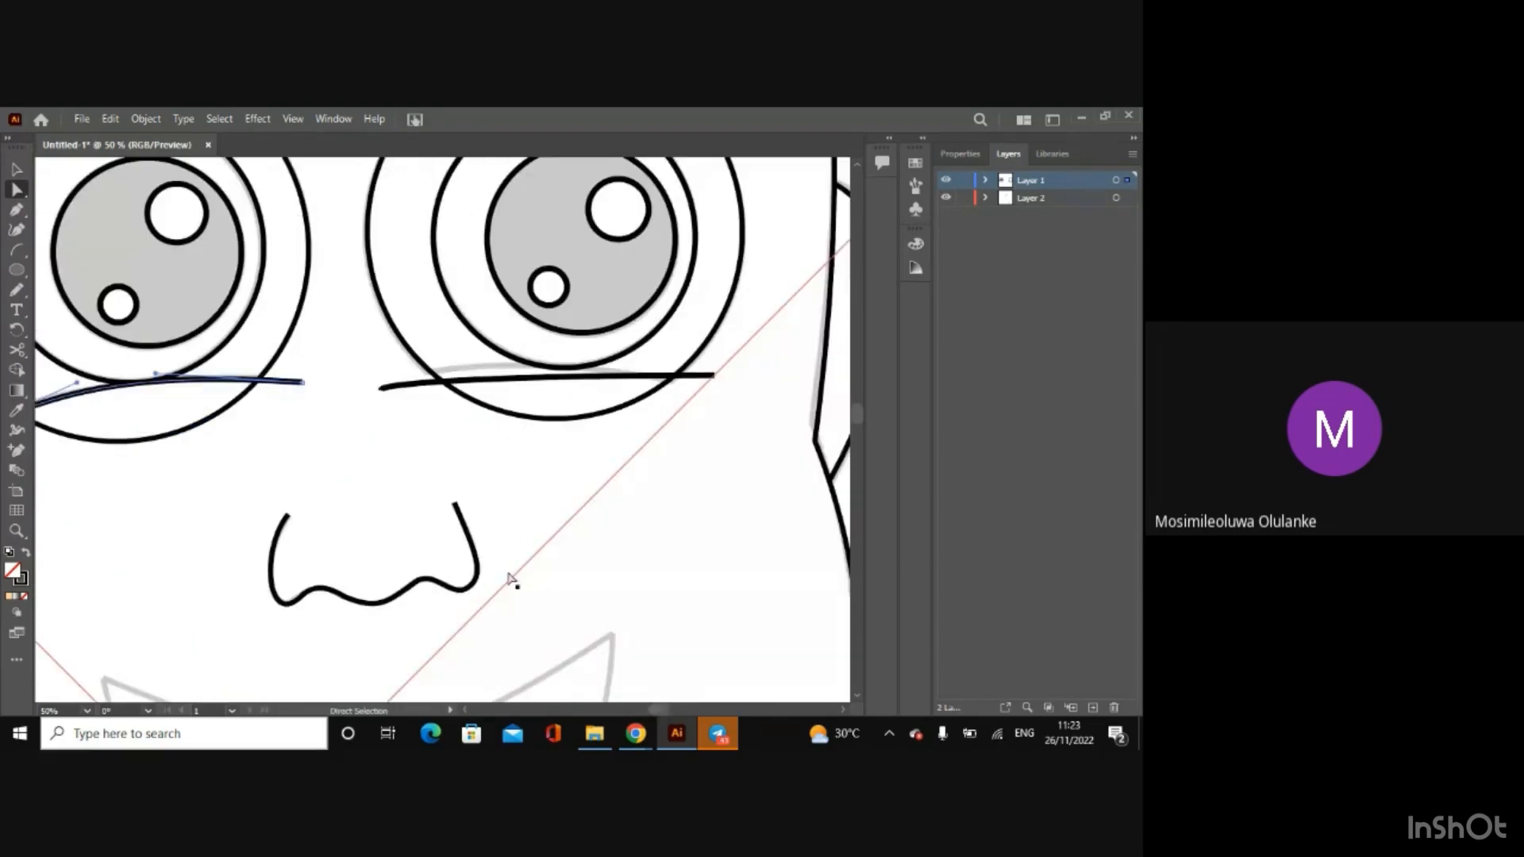
click(383, 387)
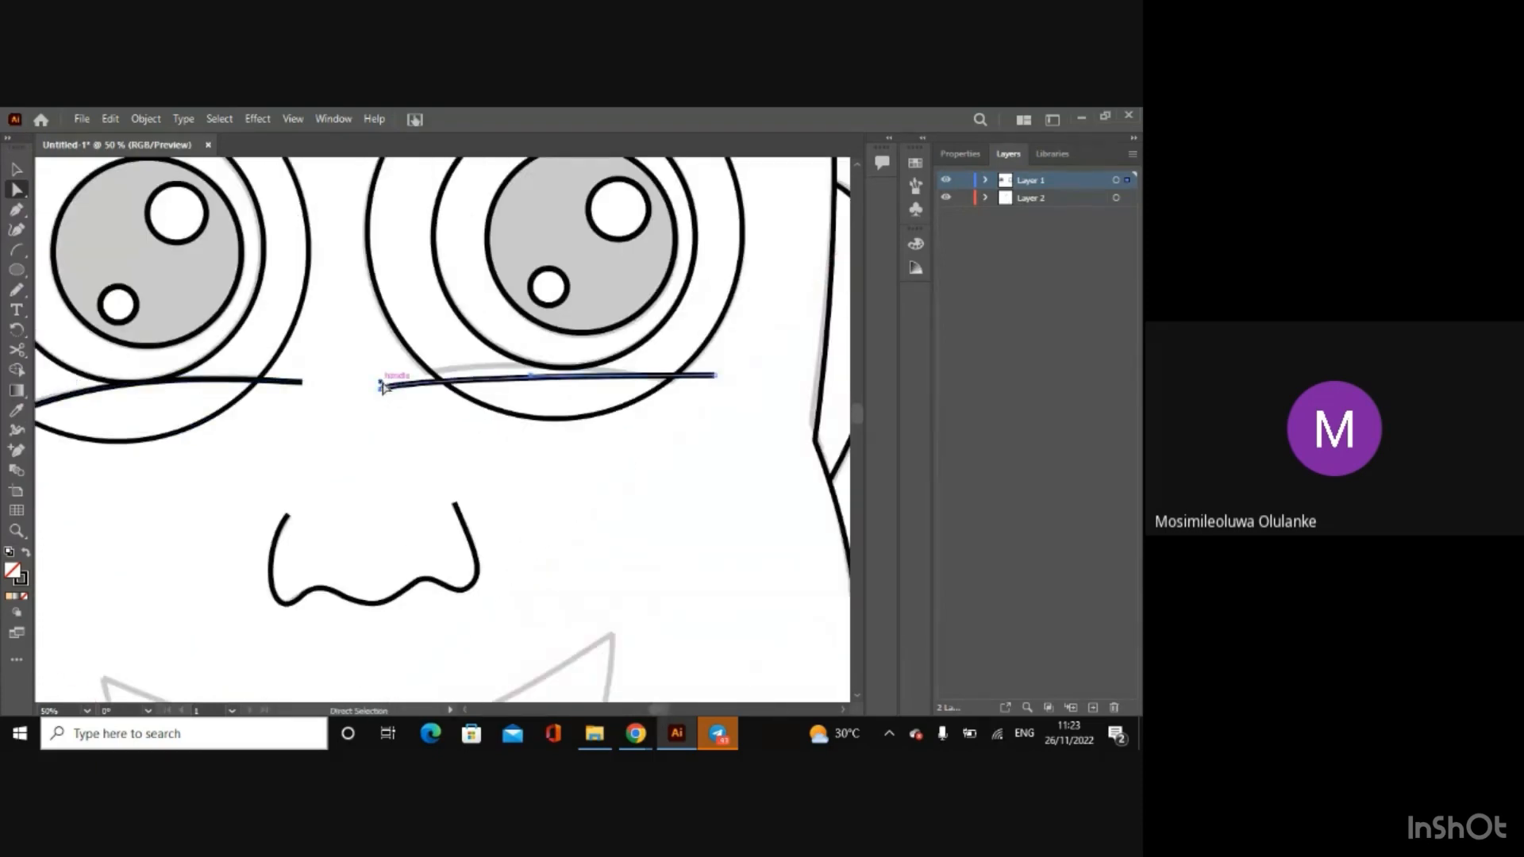
drag(383, 386, 439, 356)
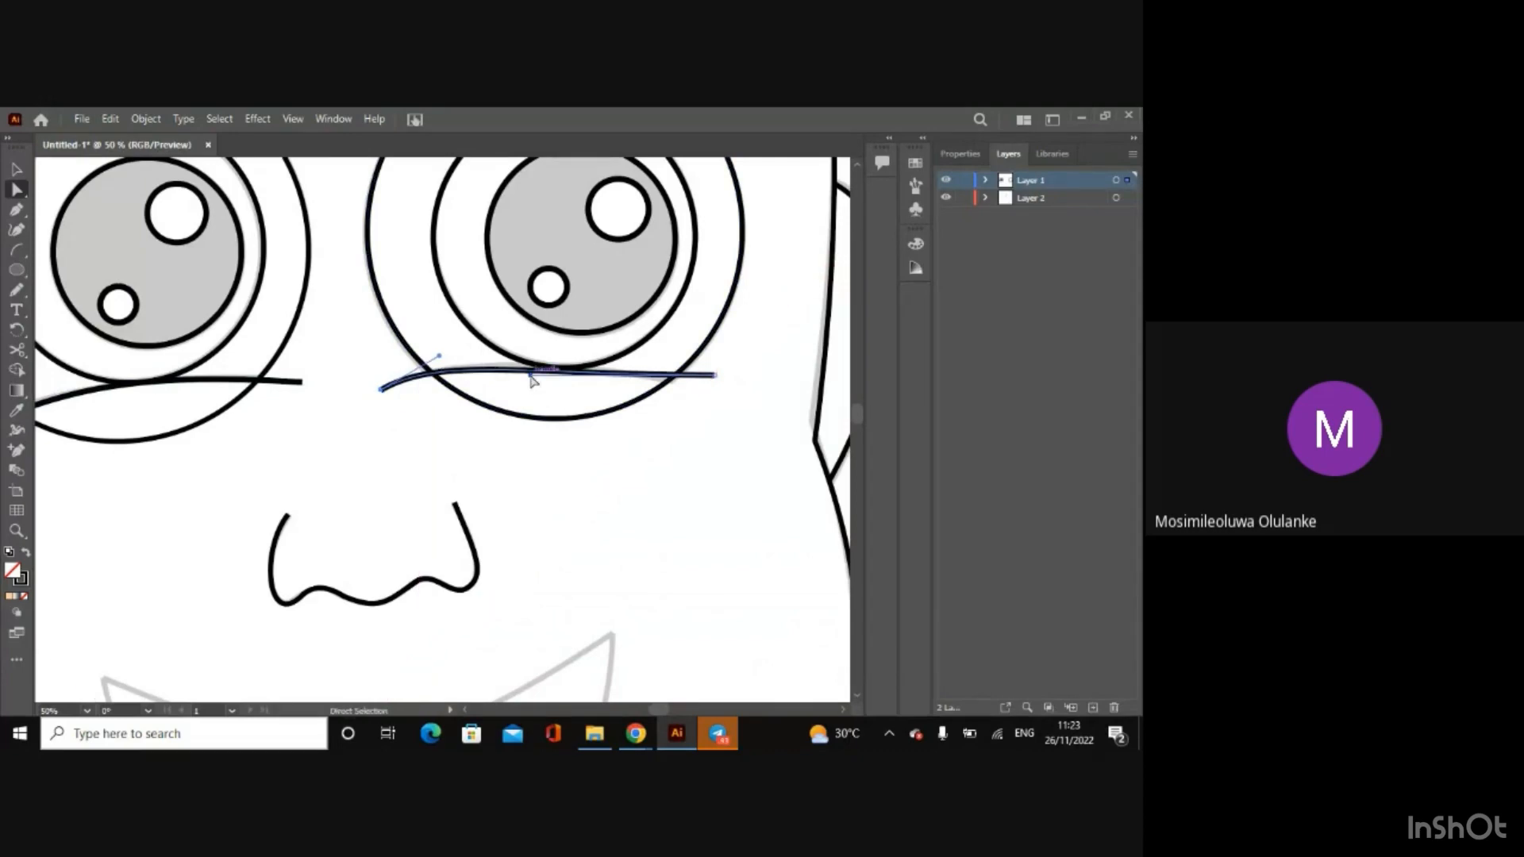
drag(530, 375, 544, 366)
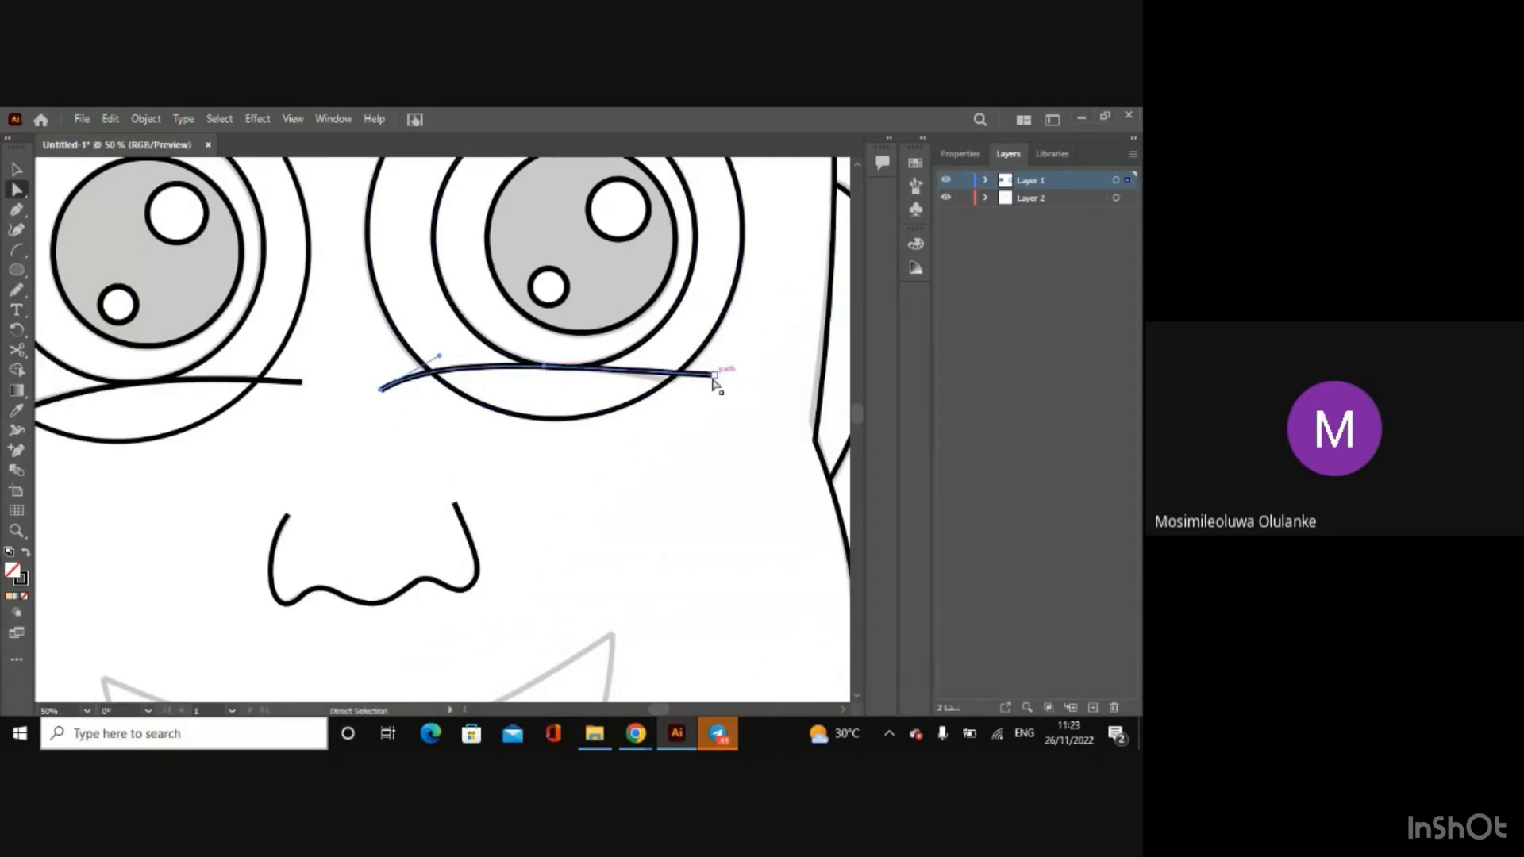
drag(714, 377, 708, 389)
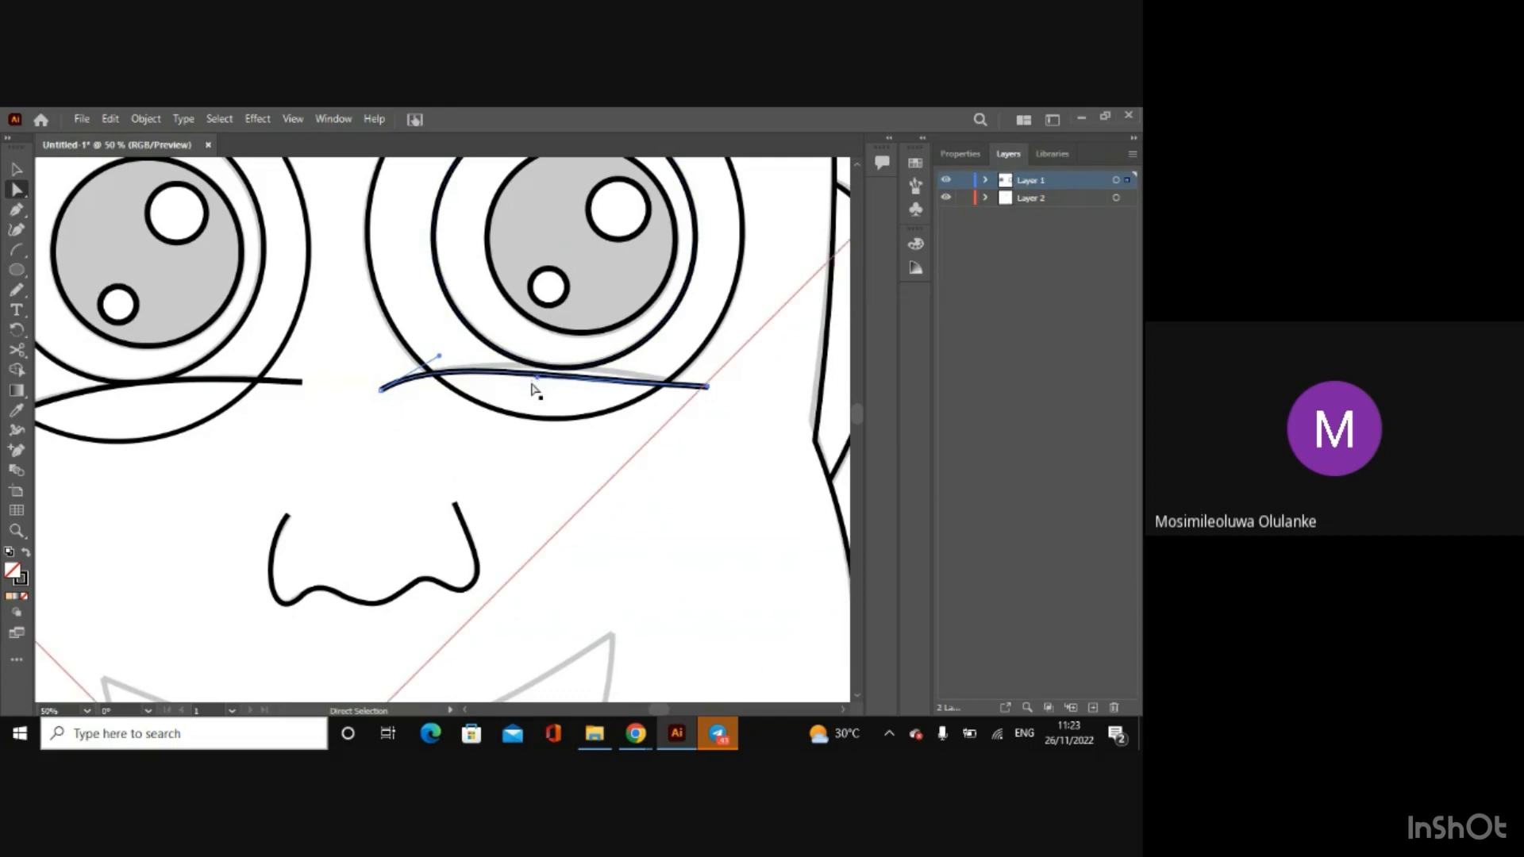
drag(537, 383, 588, 363)
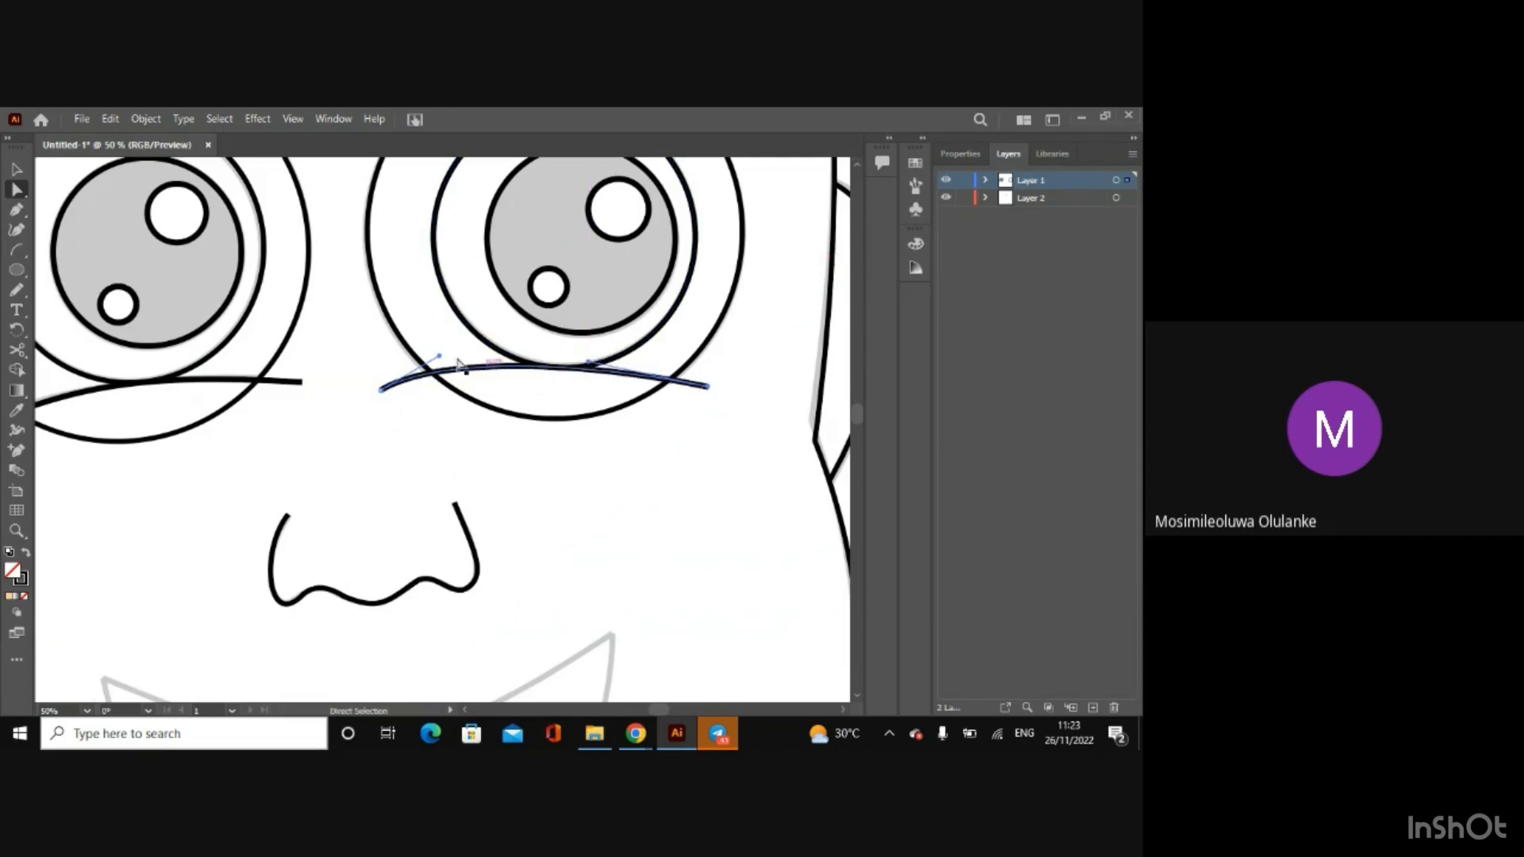
drag(439, 356, 439, 356)
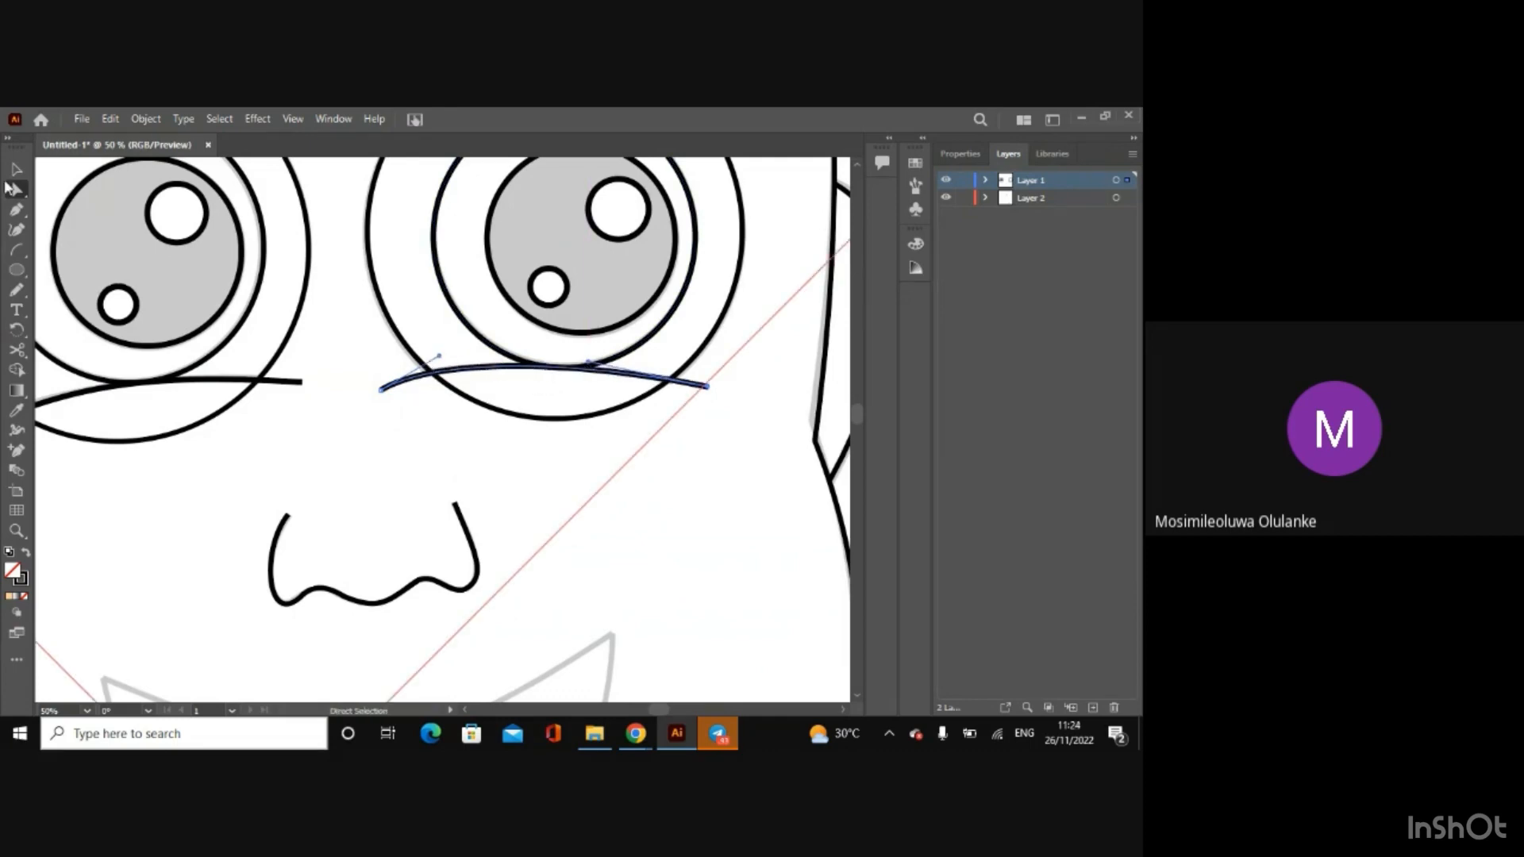
Step: Deselect the eyelid arc and hide Layer 2 with the reference sketch
click(17, 169)
key(ctrl+minus)
key(ctrl+minus)
key(ctrl+minus)
key(ctrl+minus)
key(ctrl+minus)
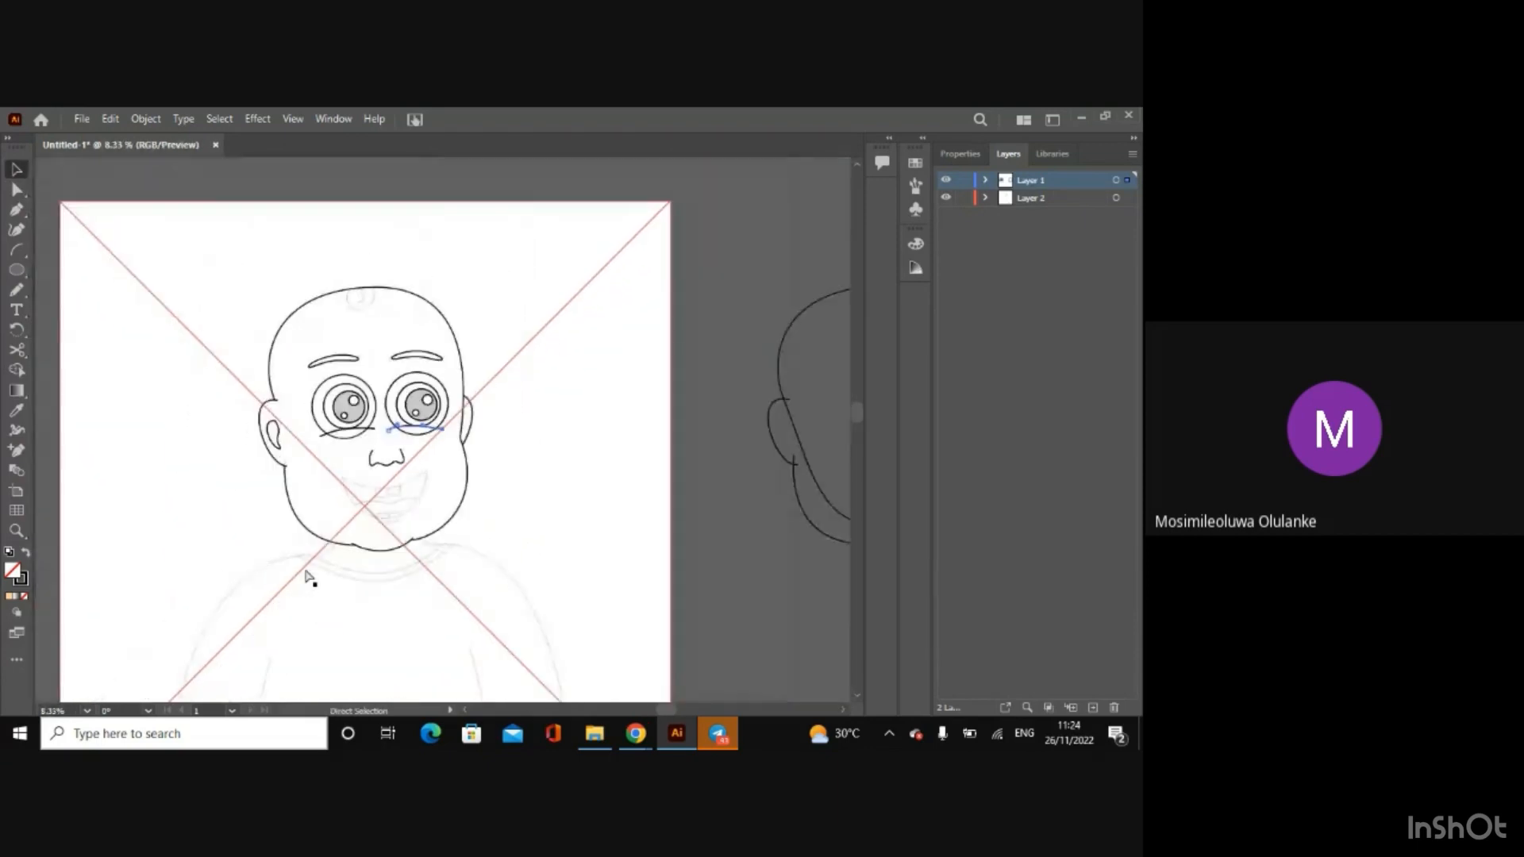
click(89, 479)
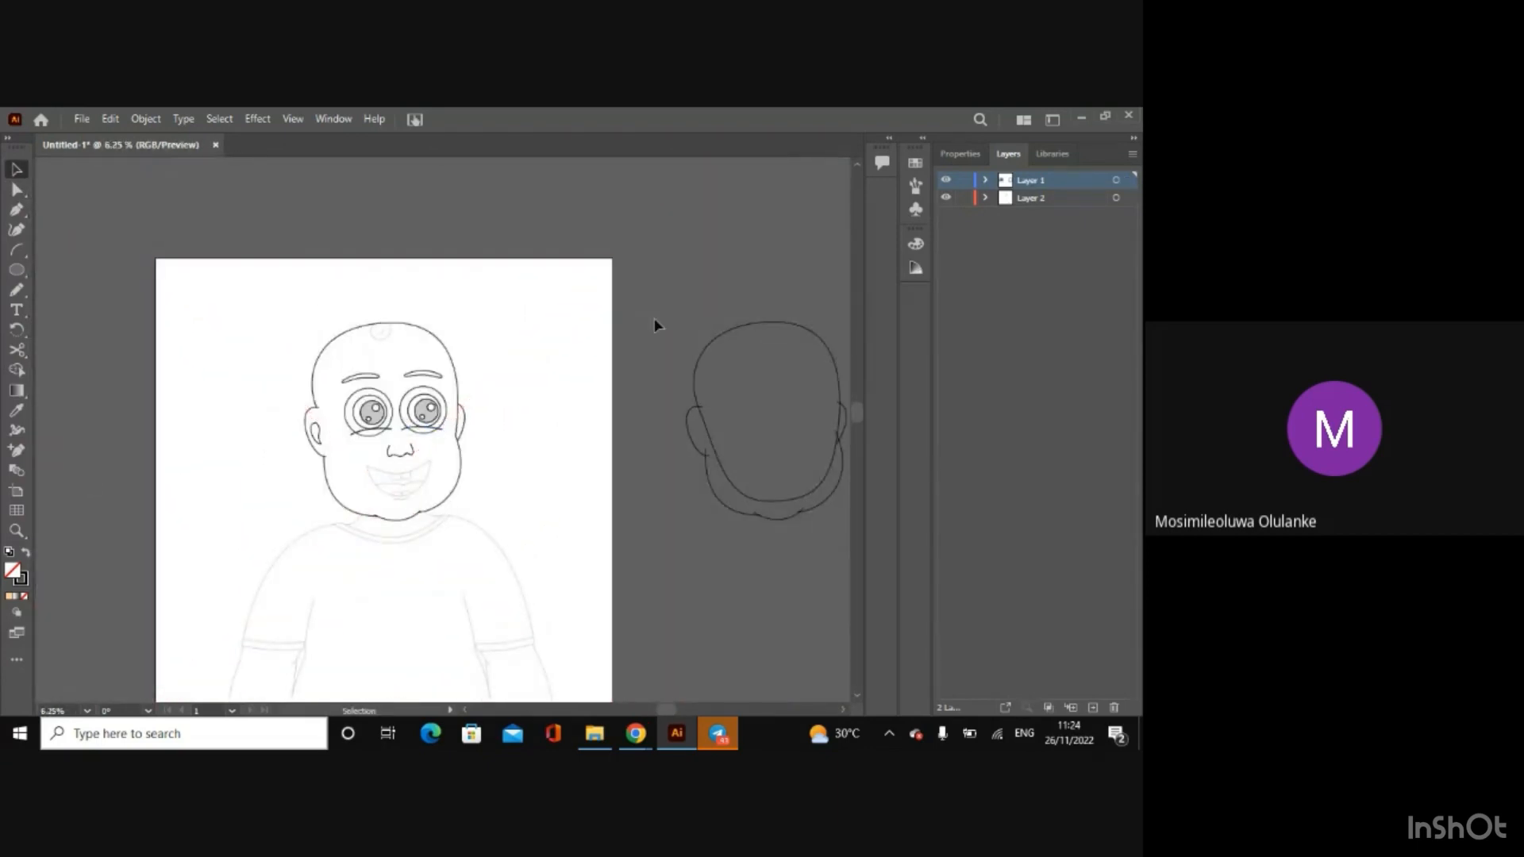
click(960, 158)
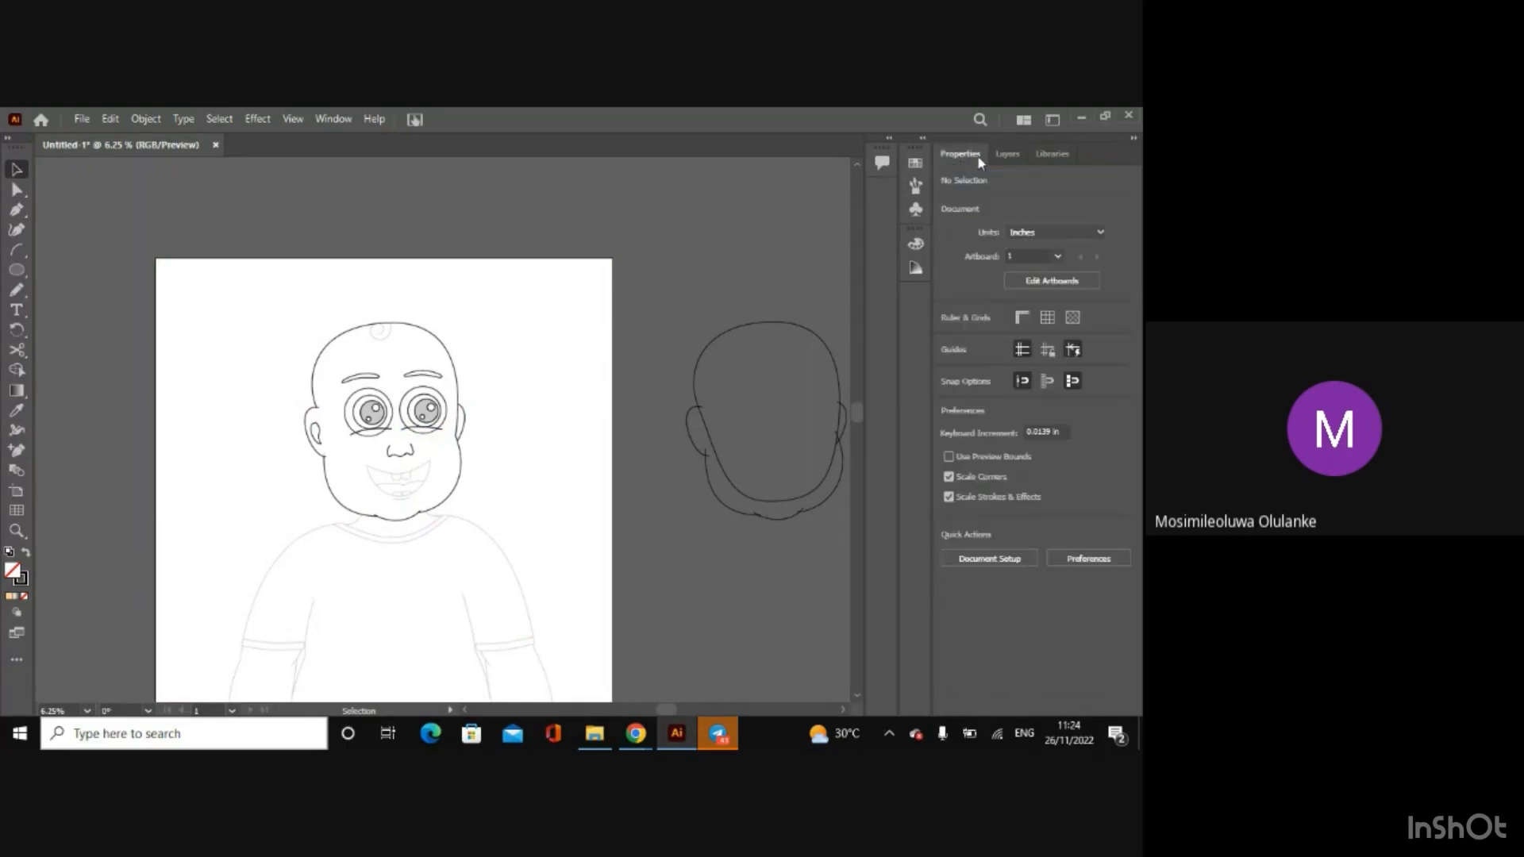
click(1002, 153)
click(945, 198)
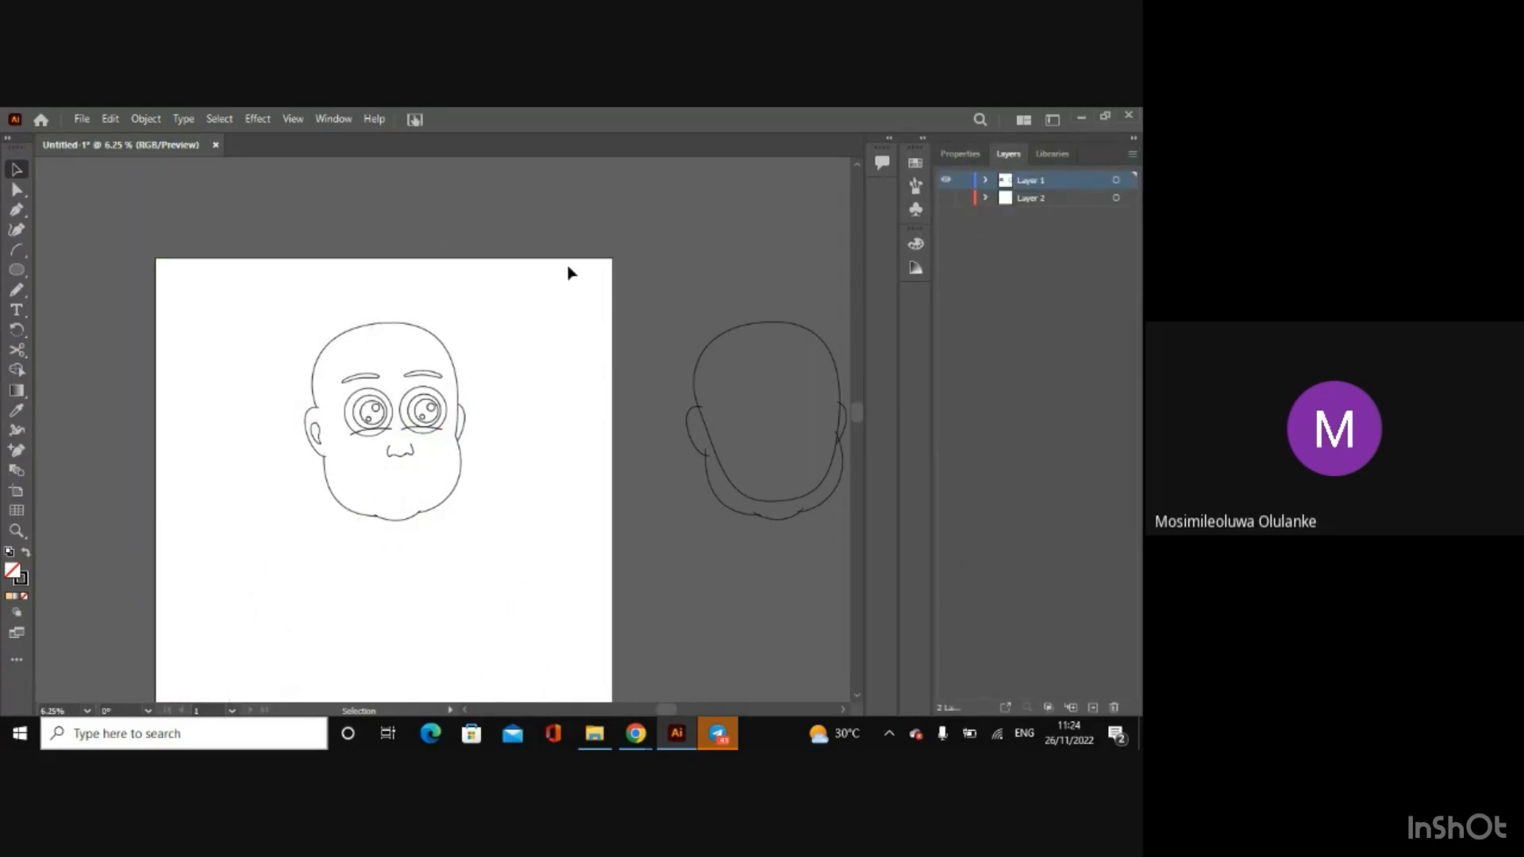
Step: Copy both eyes with their eyelid arcs and place the duplicate beside the artboard, above the spare head outline
key(ctrl+plus)
key(ctrl+plus)
key(ctrl+plus)
key(v)
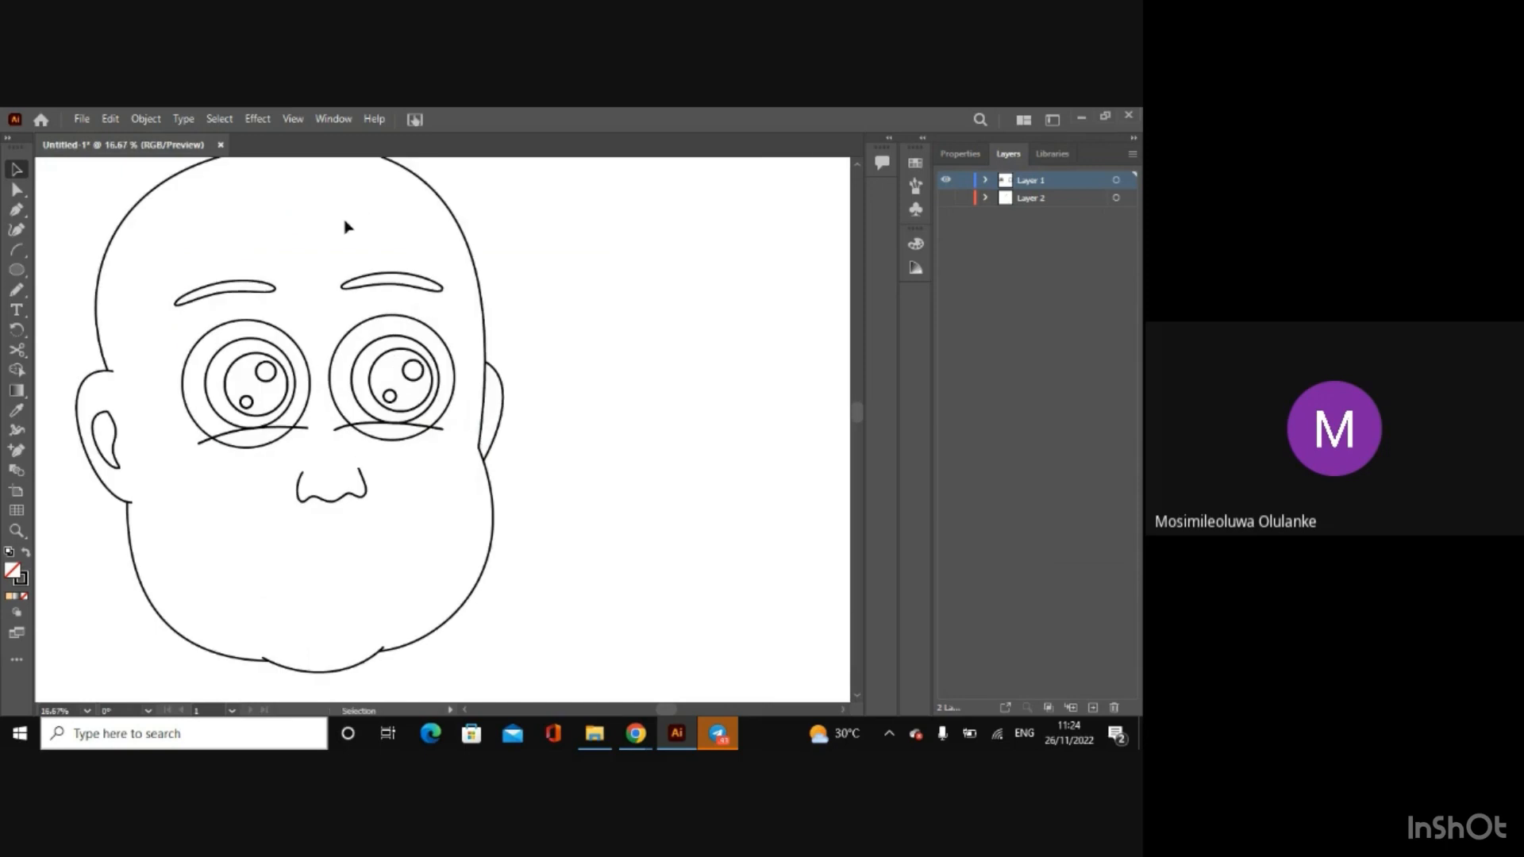
drag(168, 335, 282, 442)
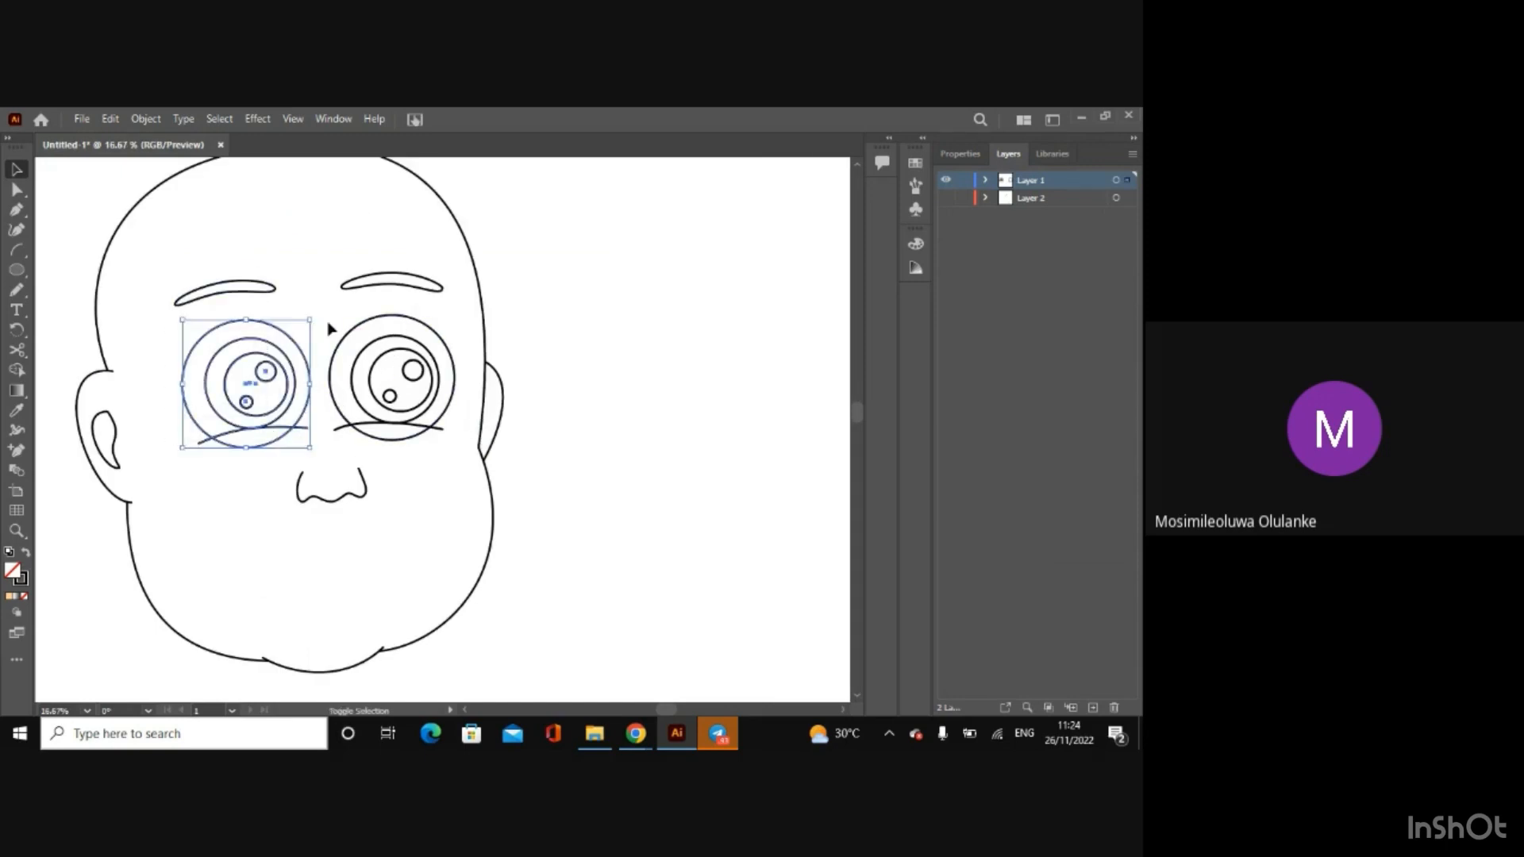
drag(330, 320, 441, 438)
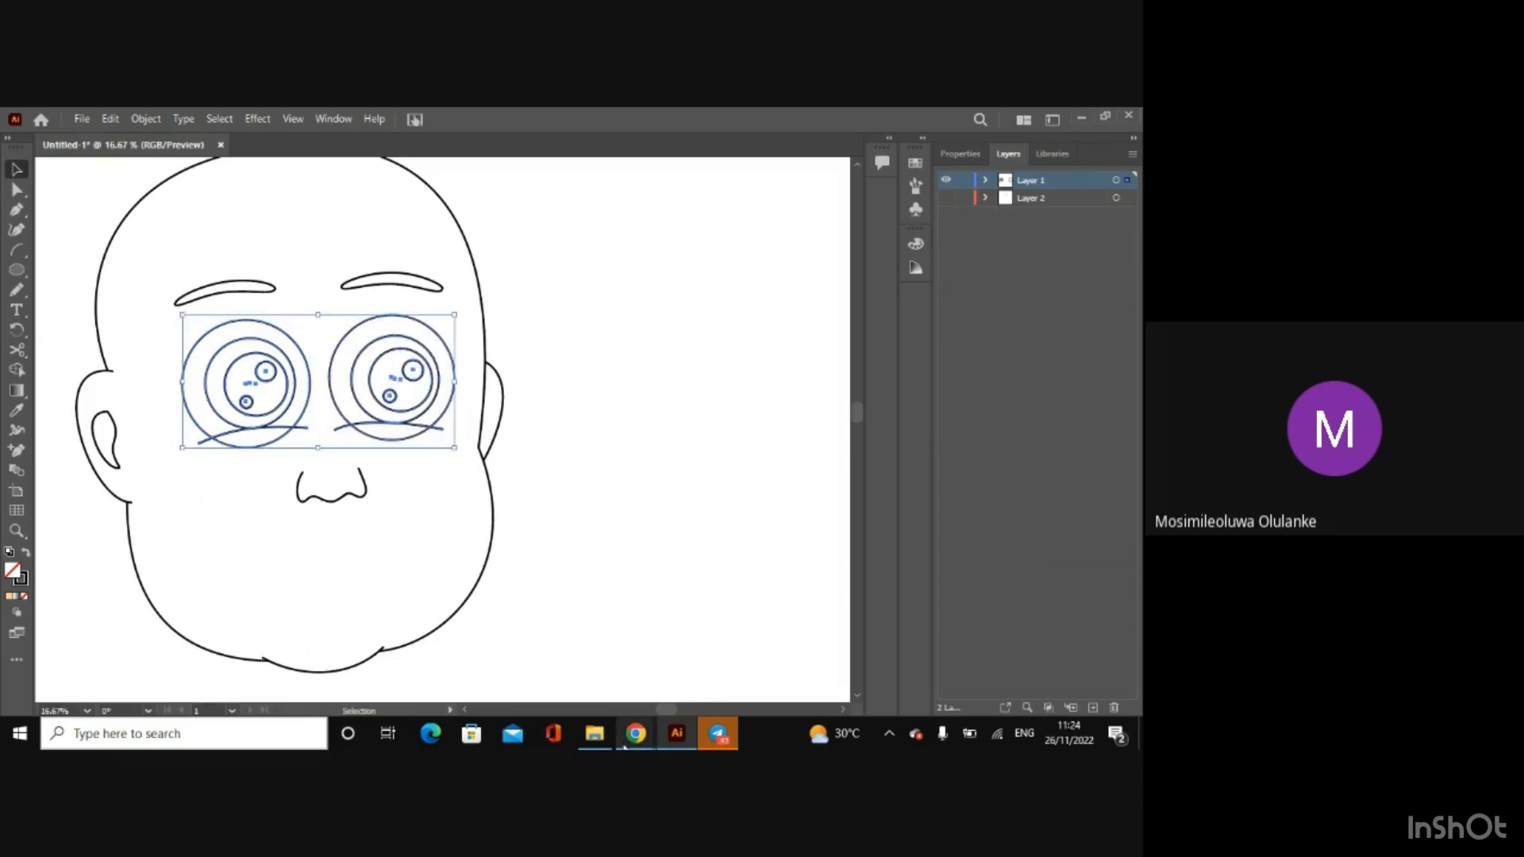
key(ctrl+minus)
key(ctrl+minus)
key(ctrl+minus)
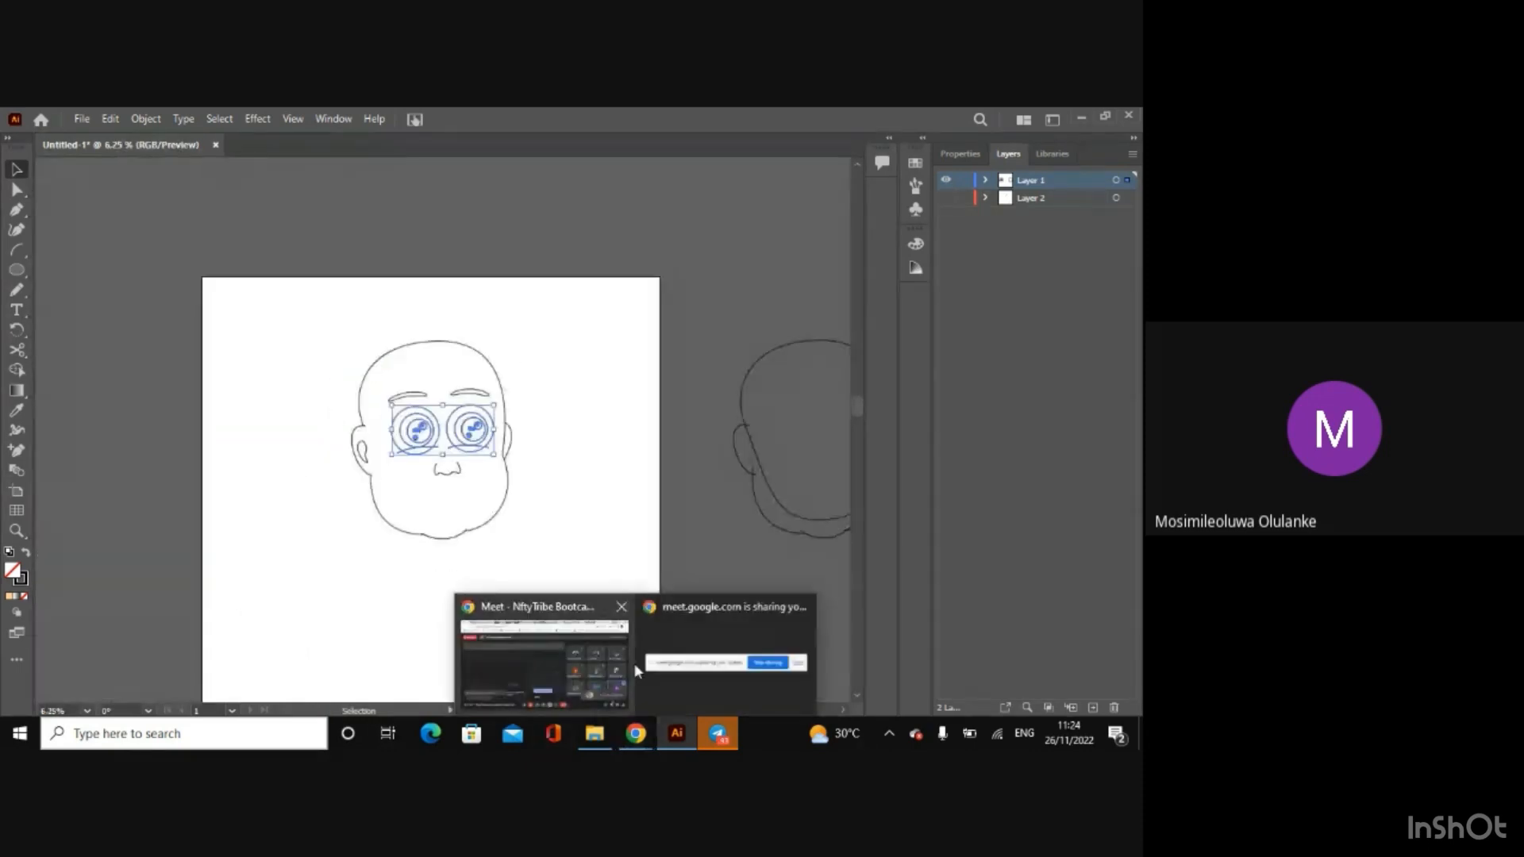
mouse_move(595, 734)
drag(664, 711, 707, 712)
key(ctrl+v)
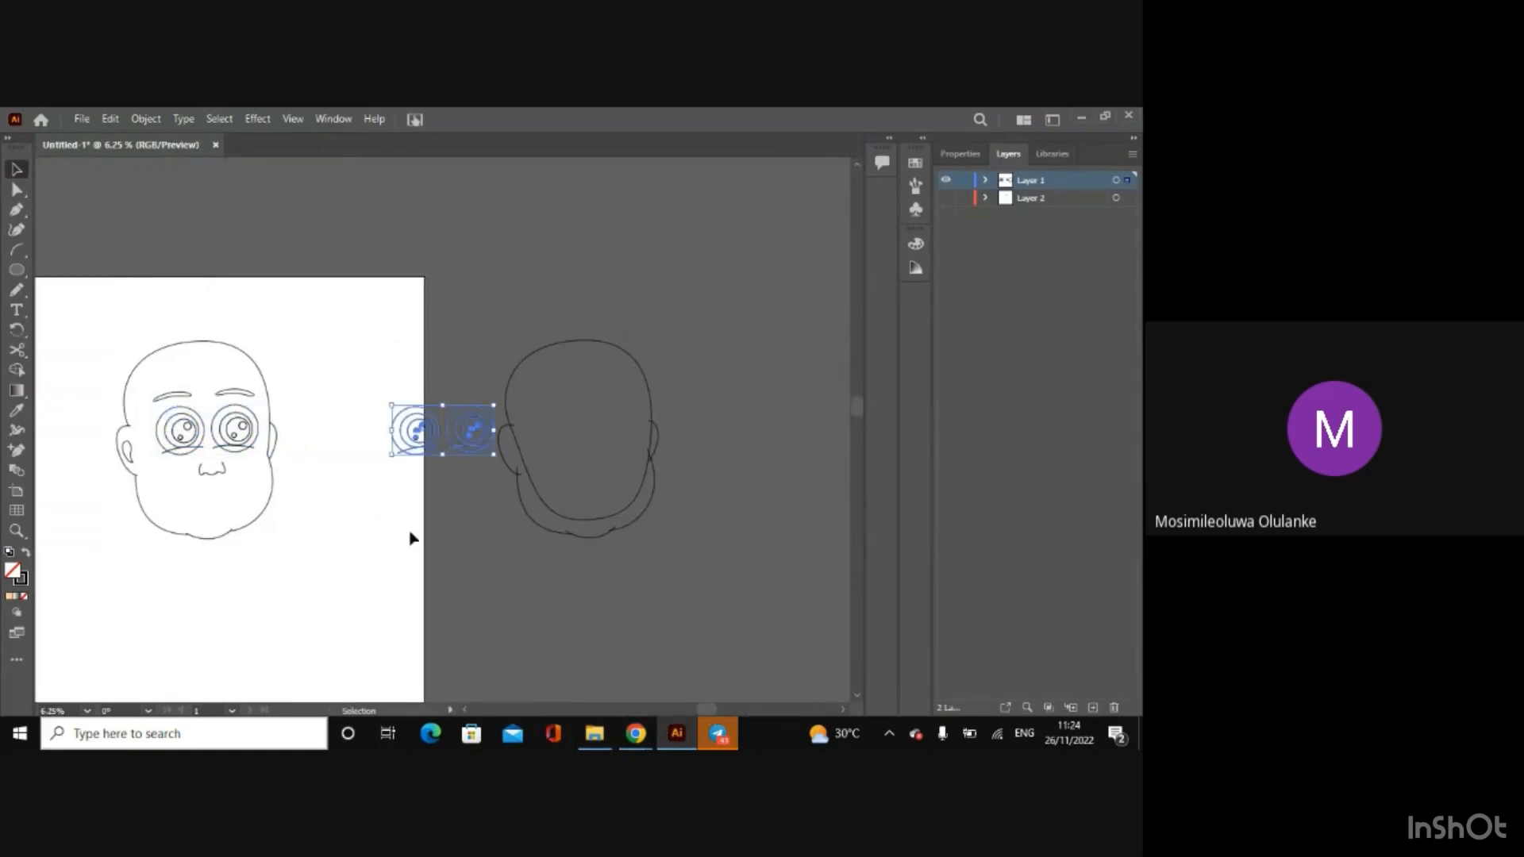
drag(478, 419, 609, 249)
click(722, 456)
Step: View the finished "Afen baby 1" PNG from the "With shadow" folder to examine the eyes, and return to the Illustrator drawing
mouse_move(593, 742)
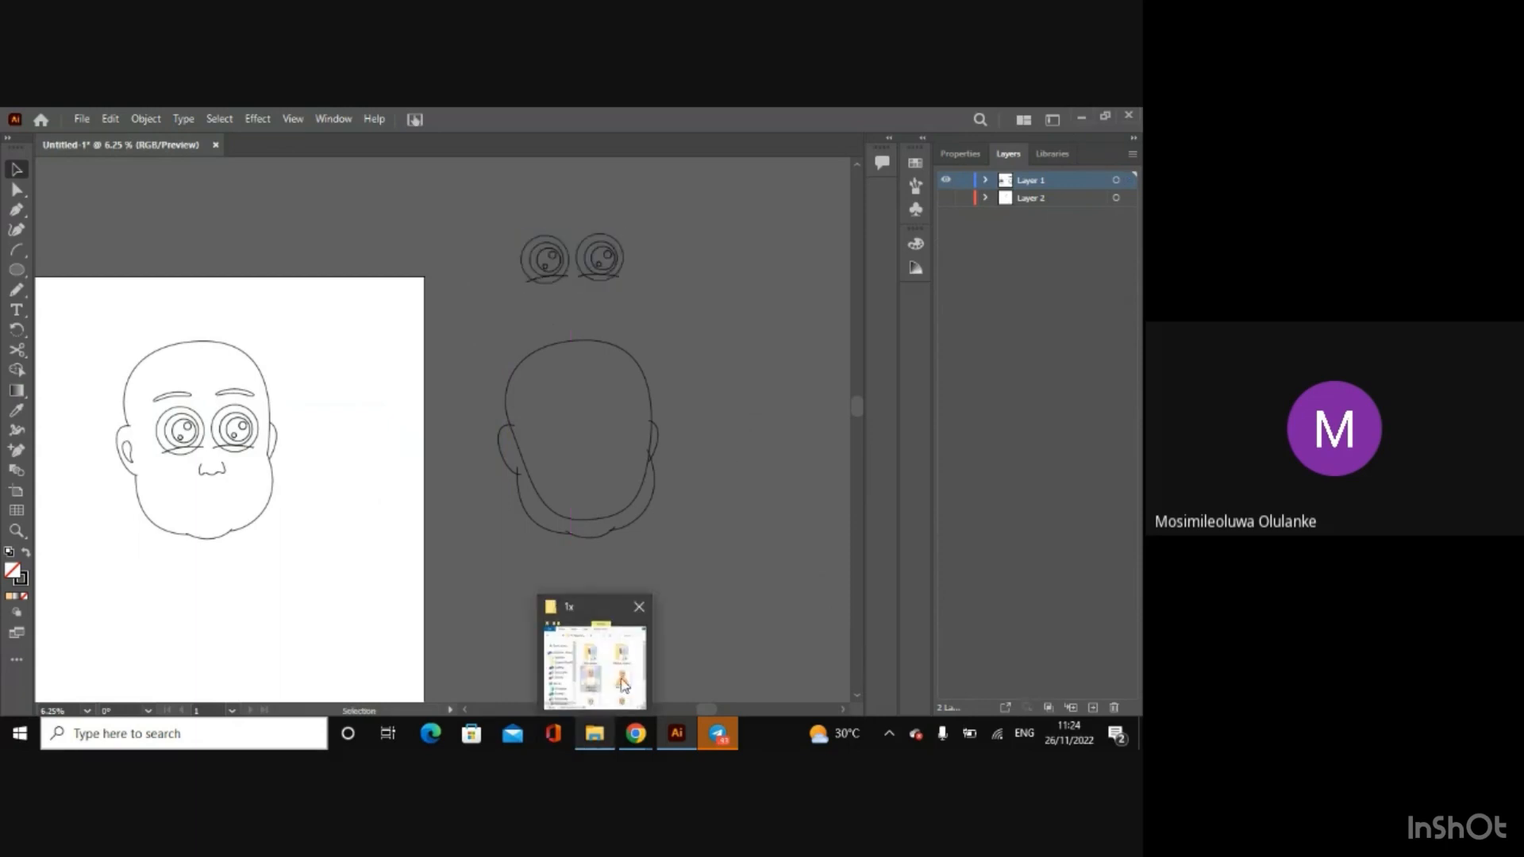
click(623, 684)
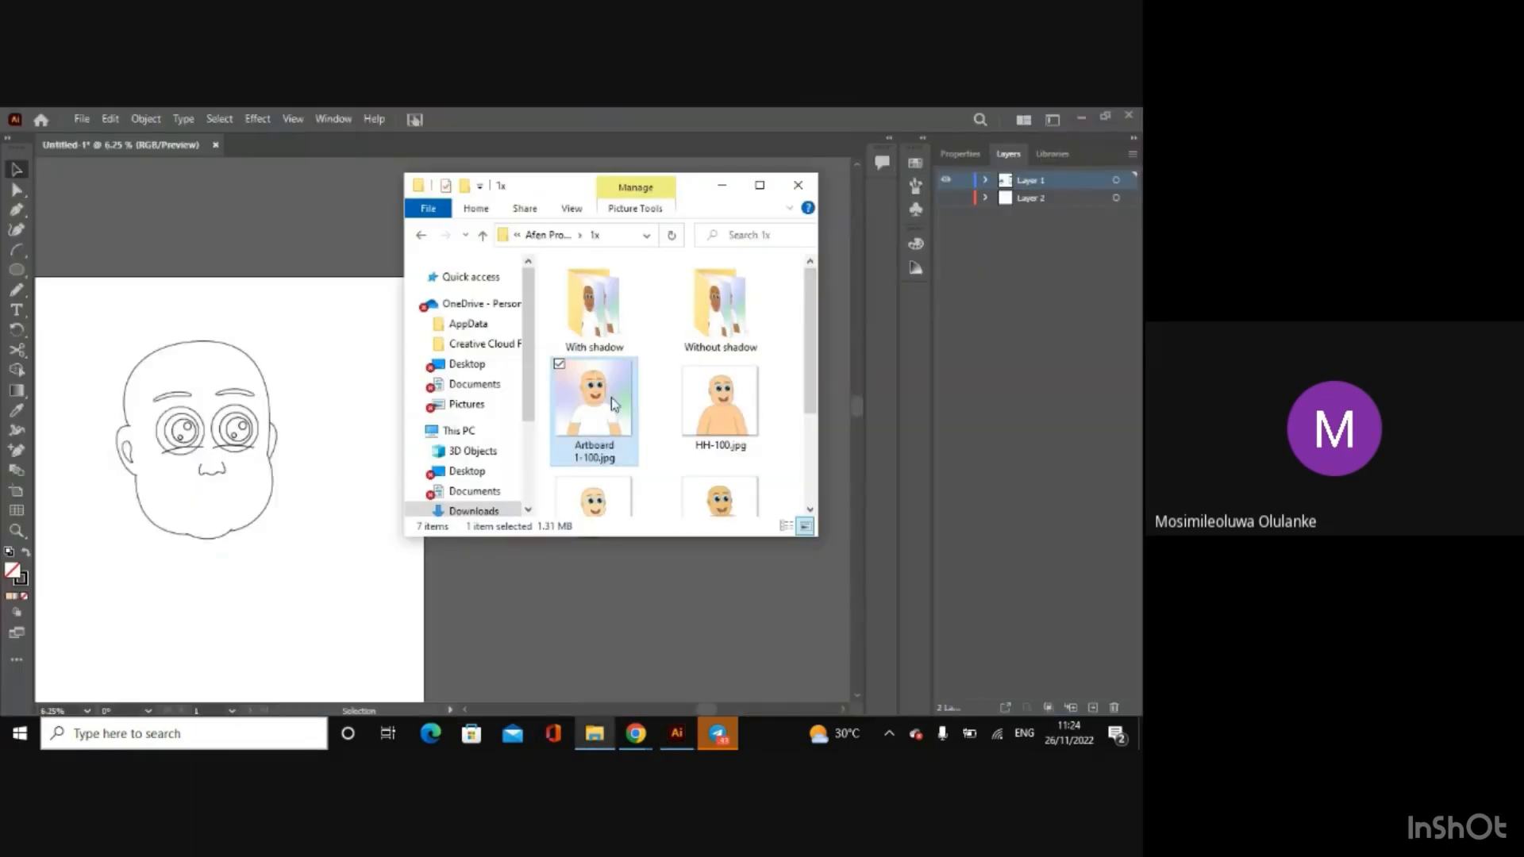
double_click(616, 335)
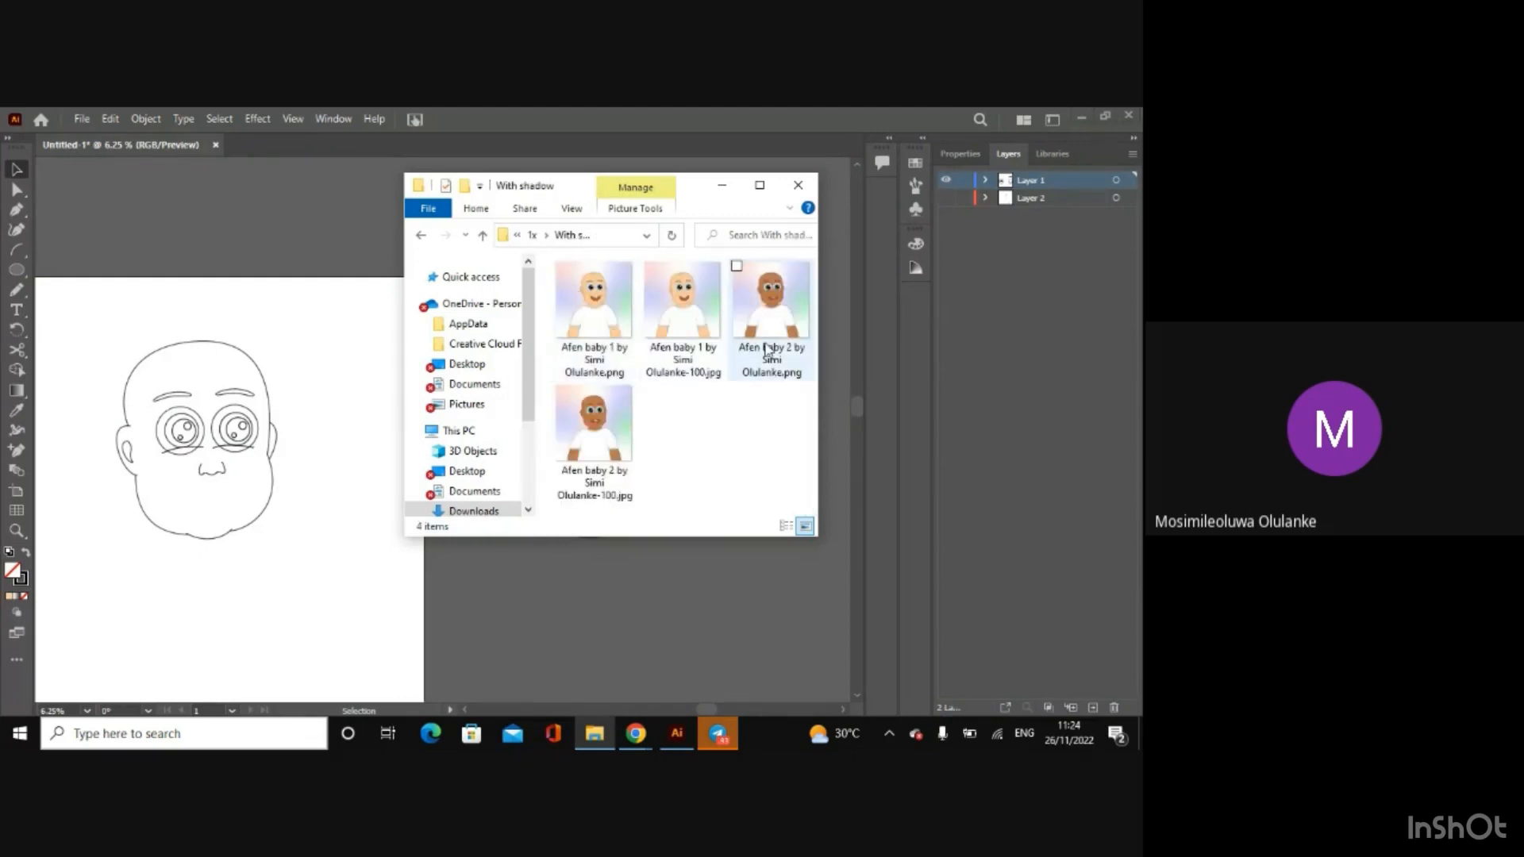
double_click(620, 323)
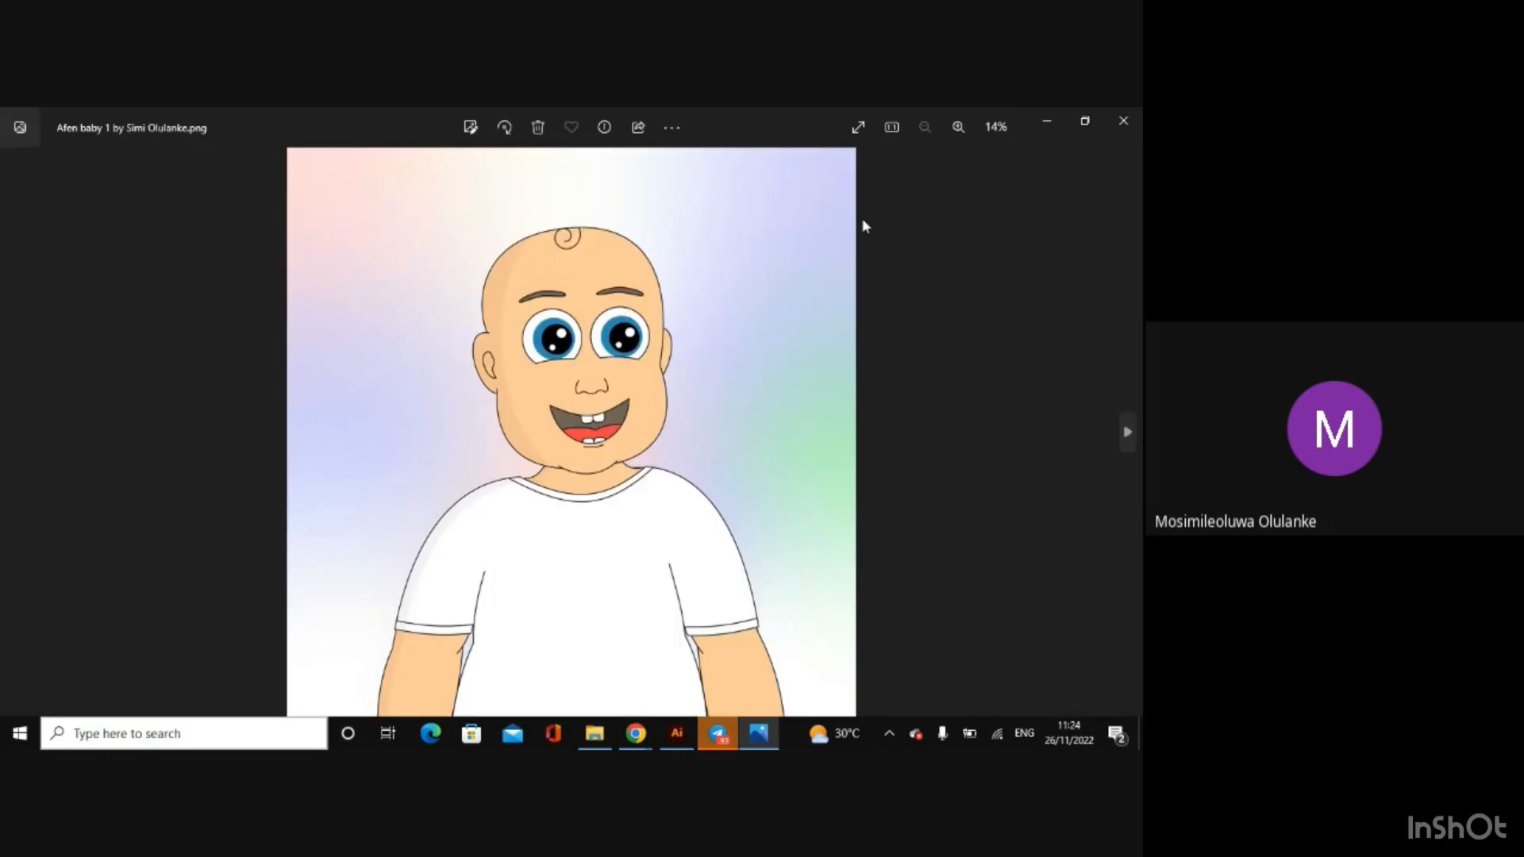
click(1044, 129)
click(636, 608)
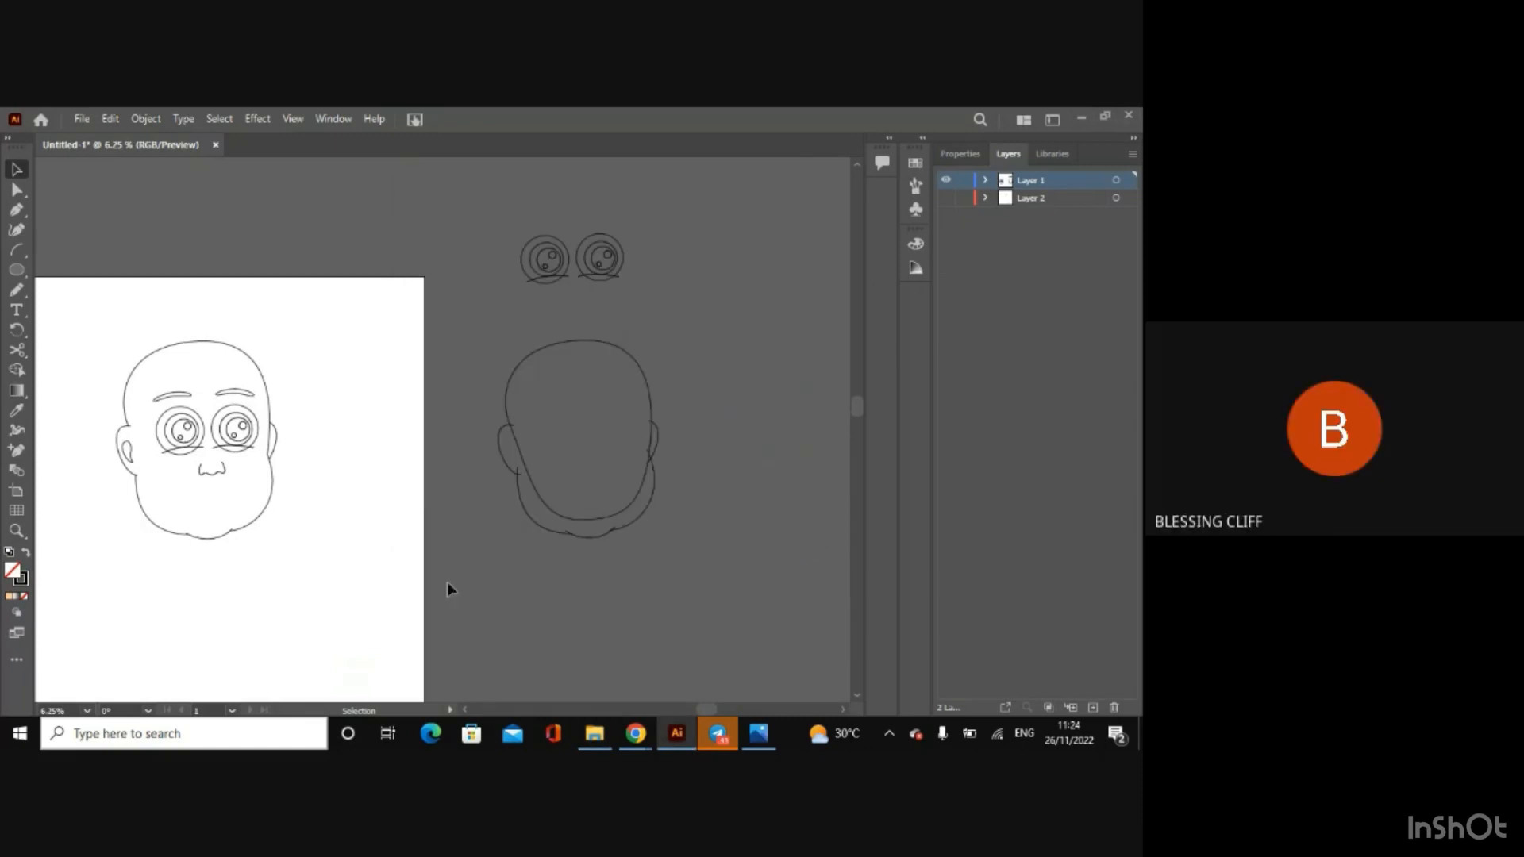
Step: Fill the outer circle of the left eye on the face with white
key(ctrl+plus)
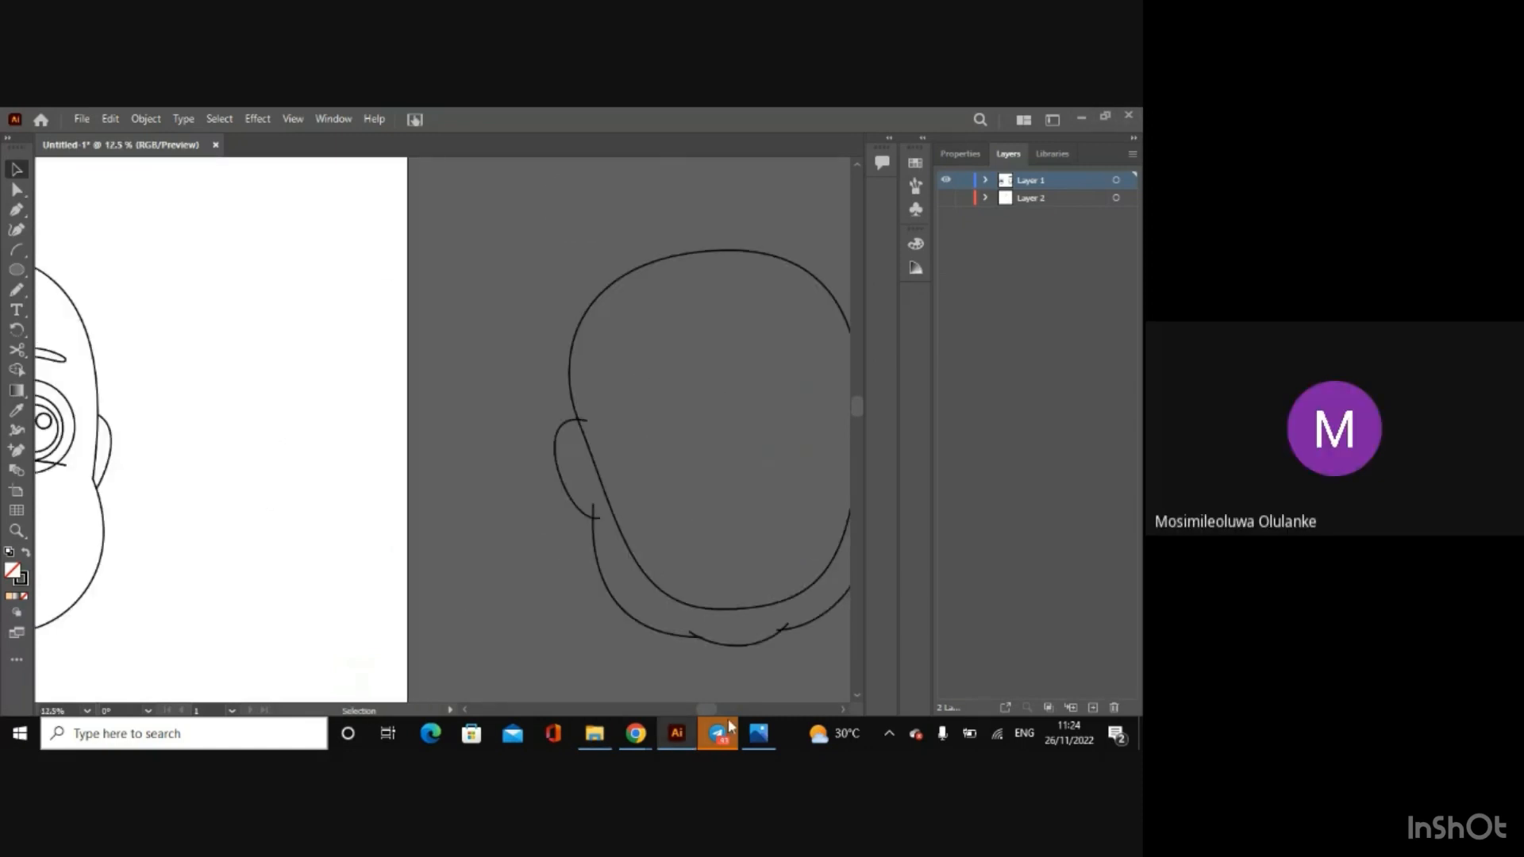
drag(700, 709, 651, 706)
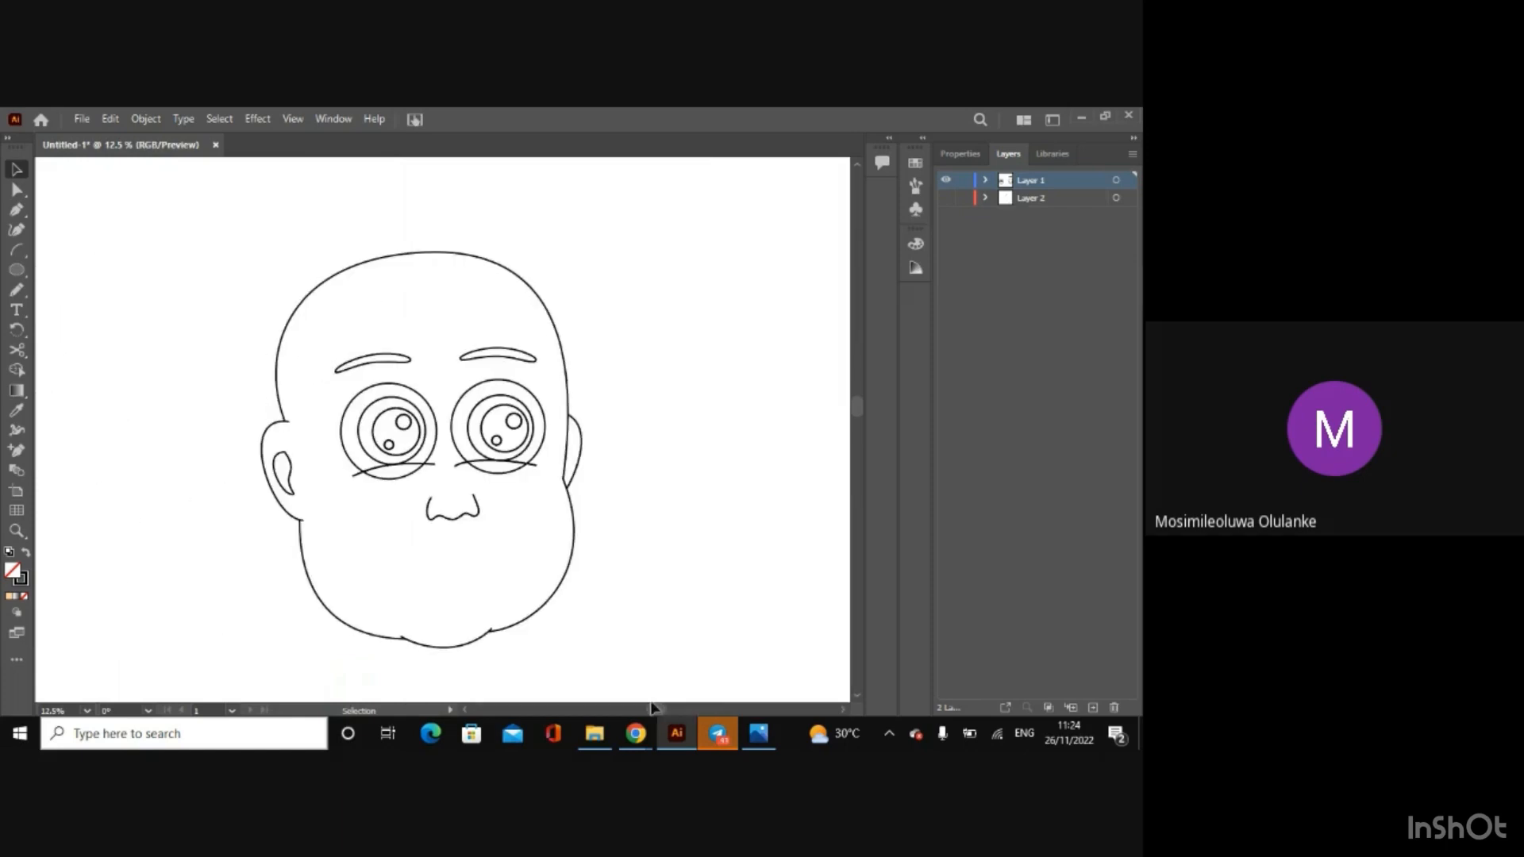
key(ctrl+plus)
key(ctrl+plus)
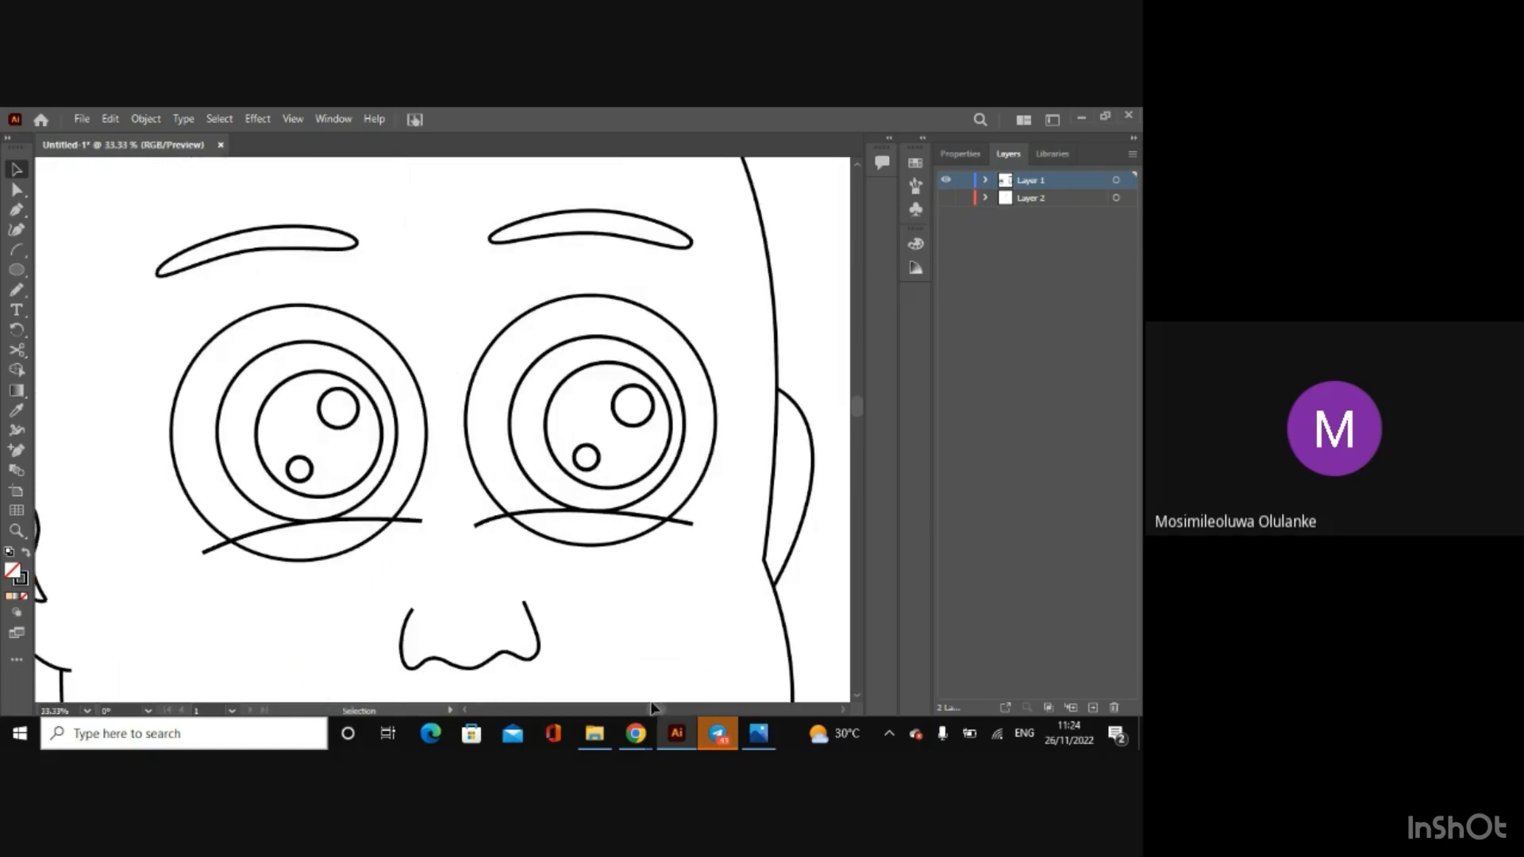
click(194, 506)
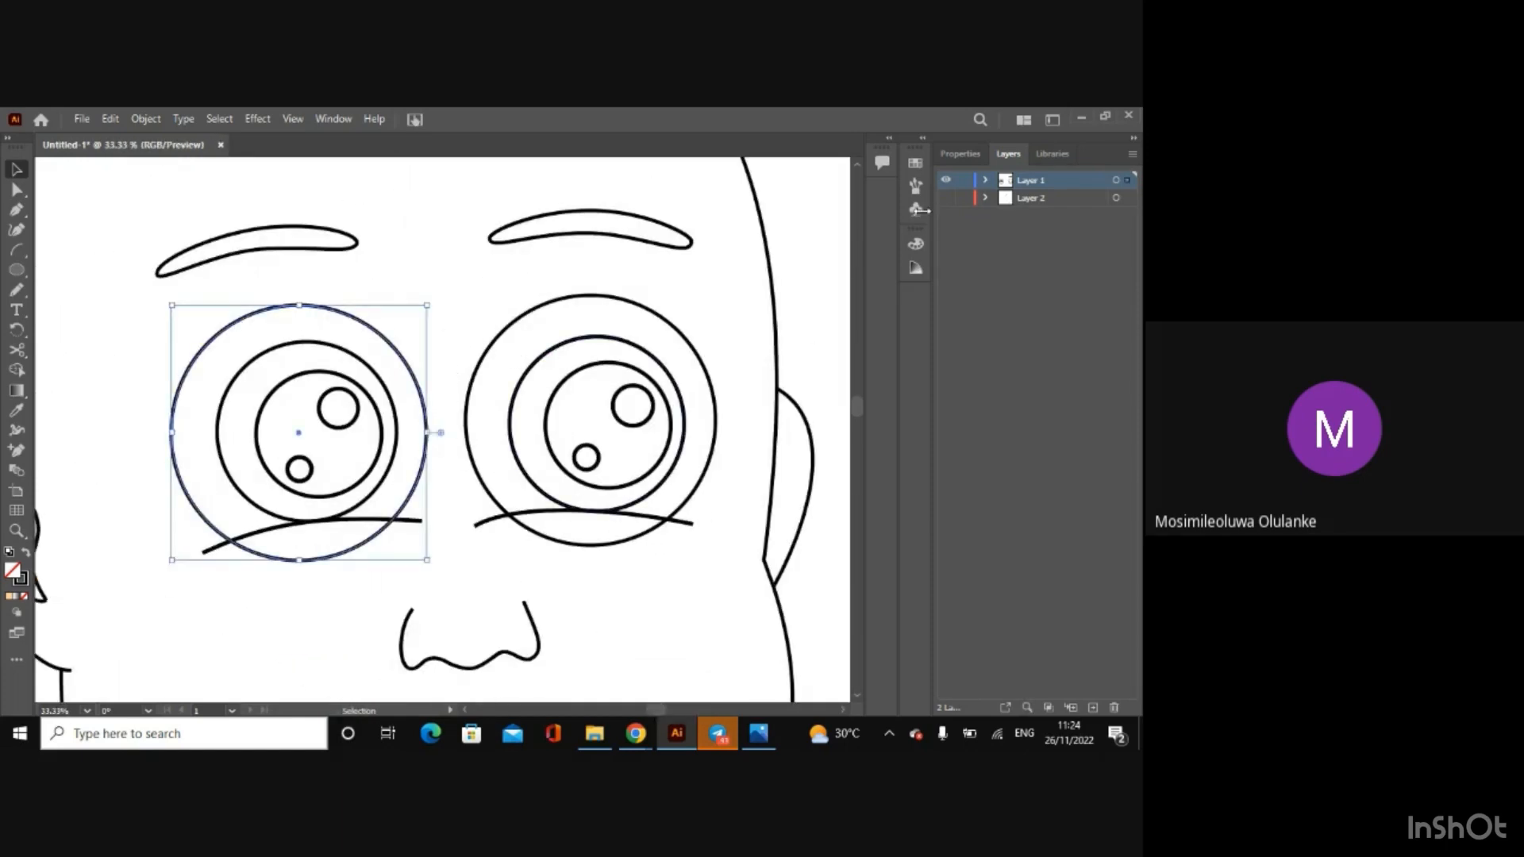
click(962, 158)
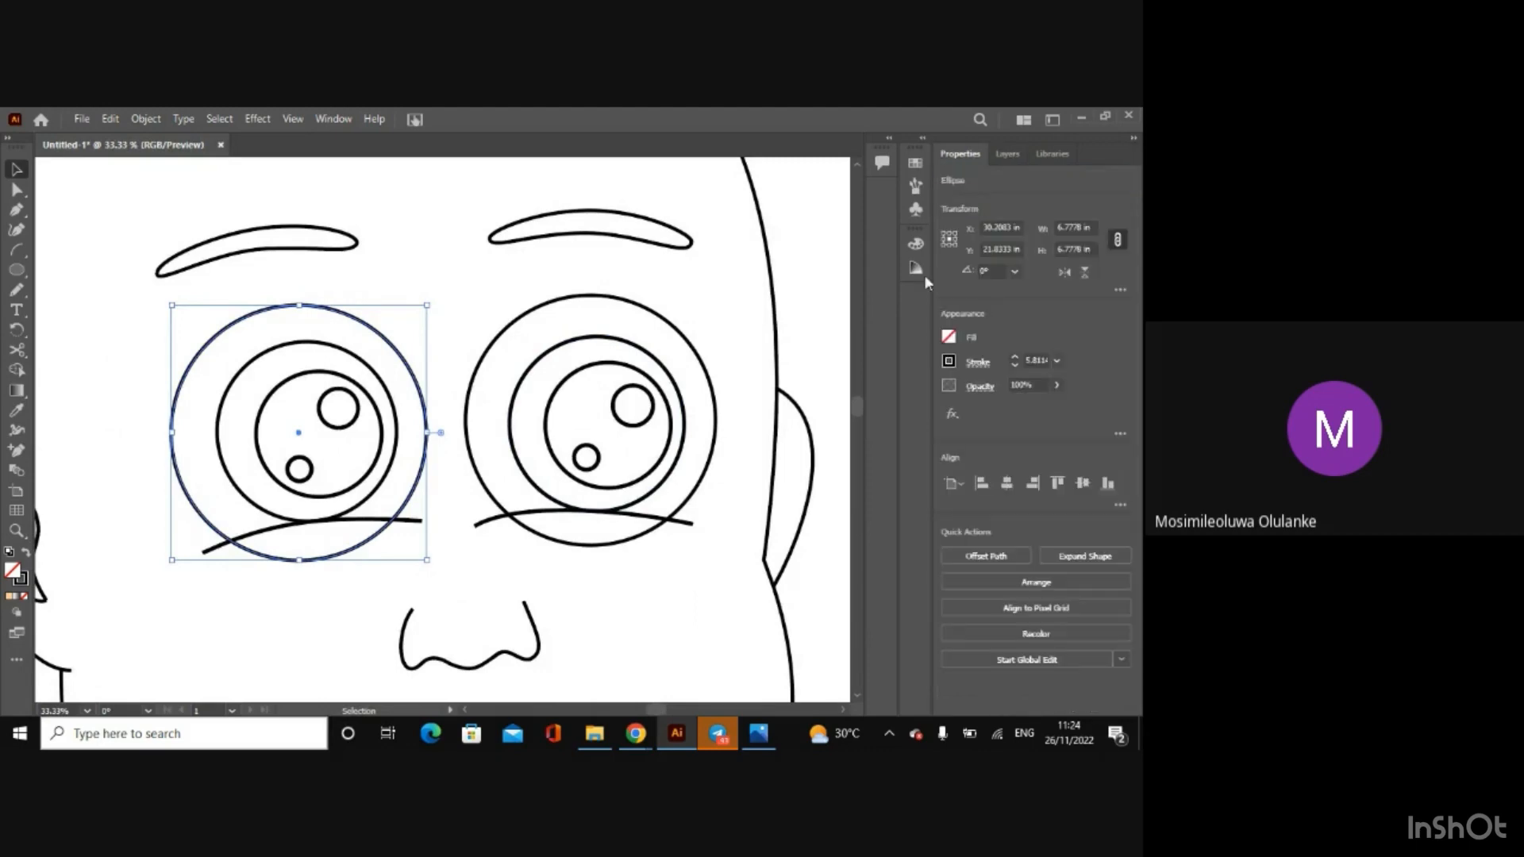
click(949, 338)
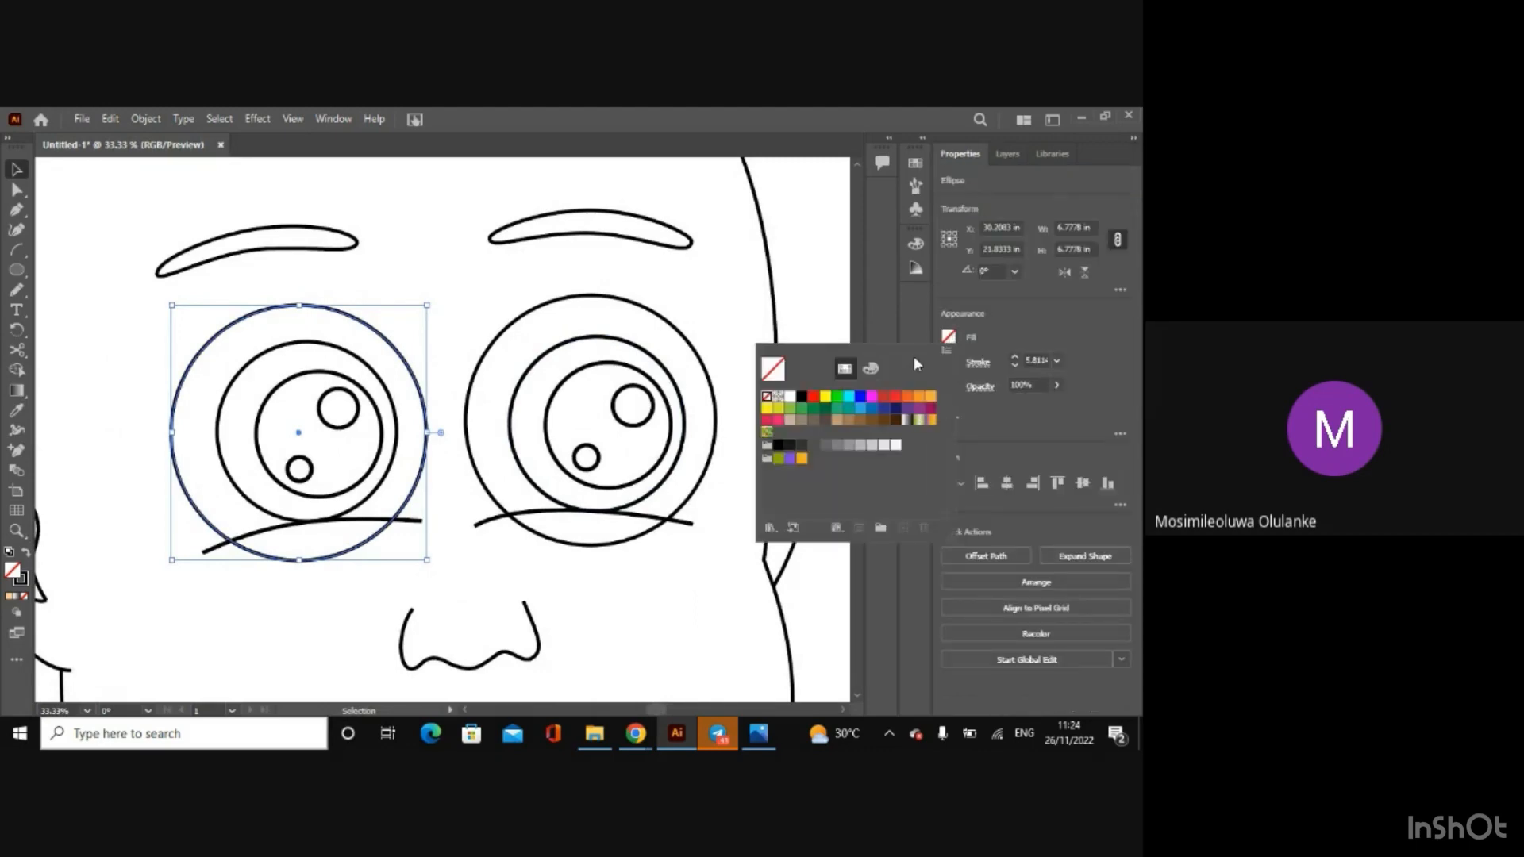
click(790, 397)
click(1051, 341)
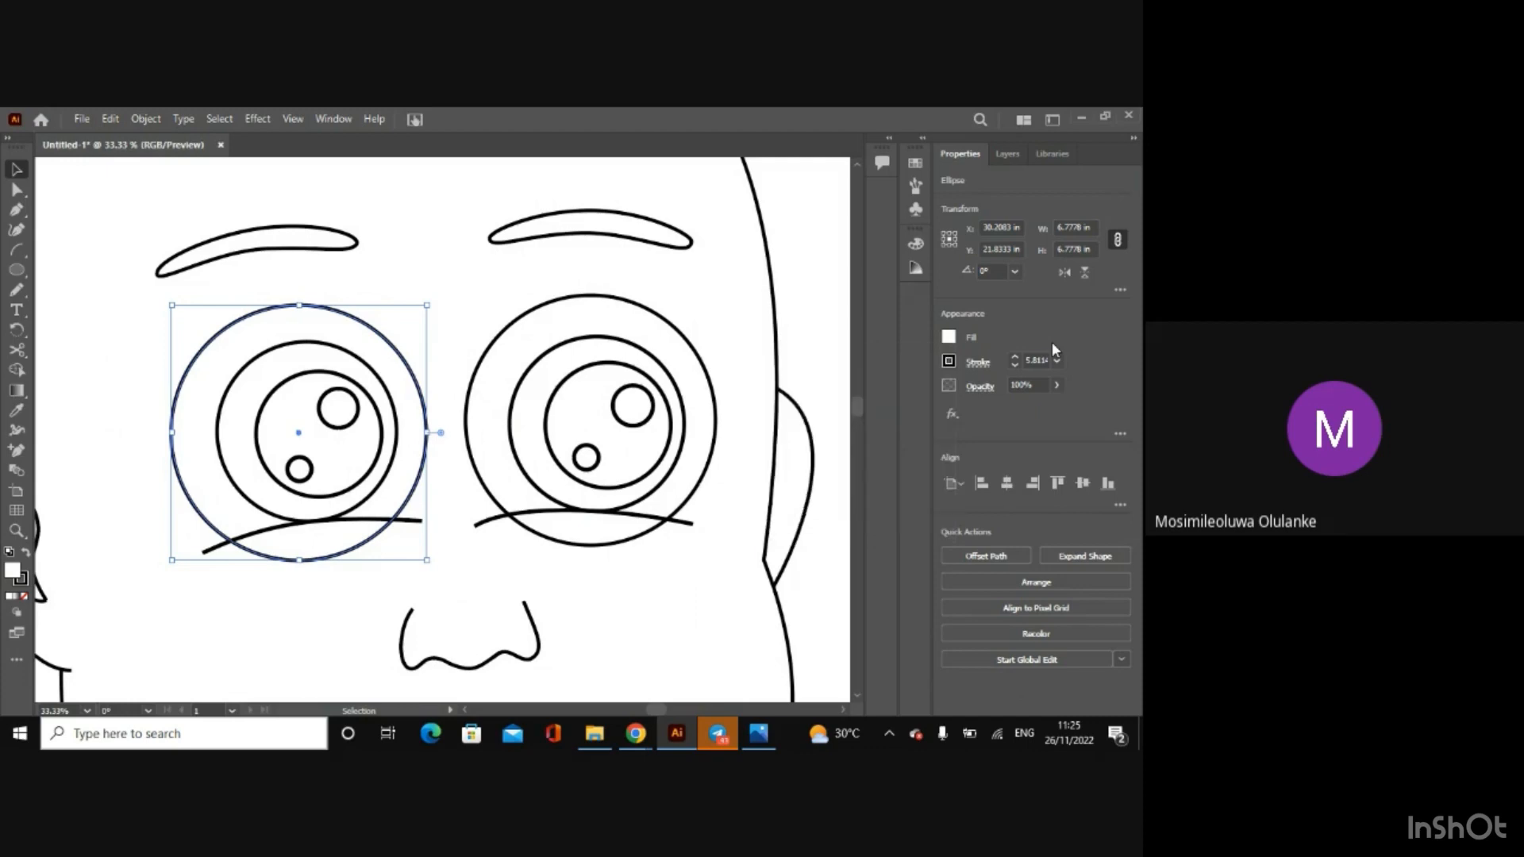
Step: Give the right eye's outer circle a white fill as well
click(705, 367)
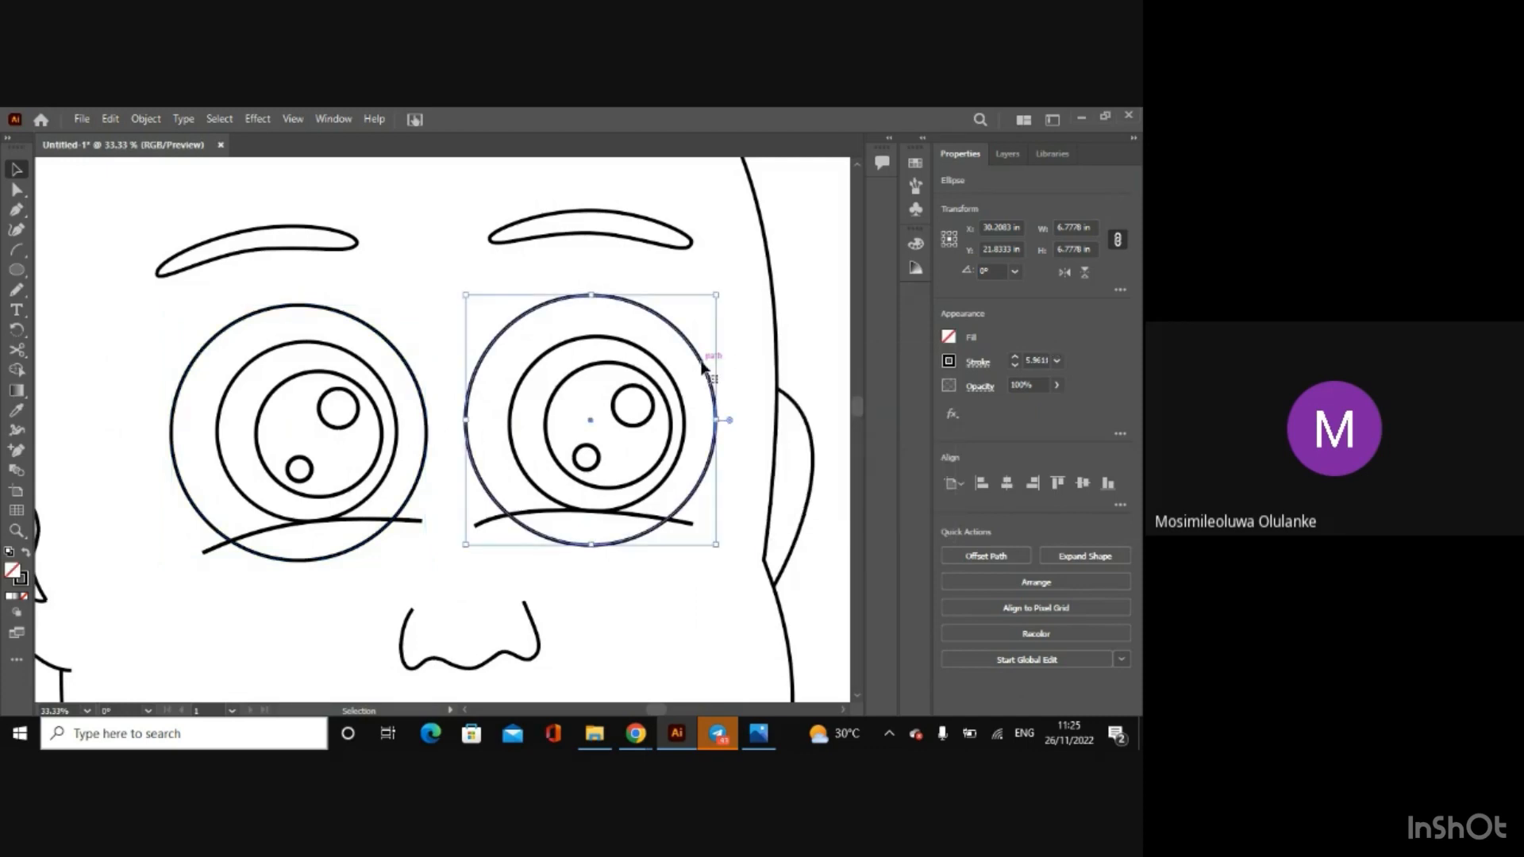
click(948, 337)
click(791, 396)
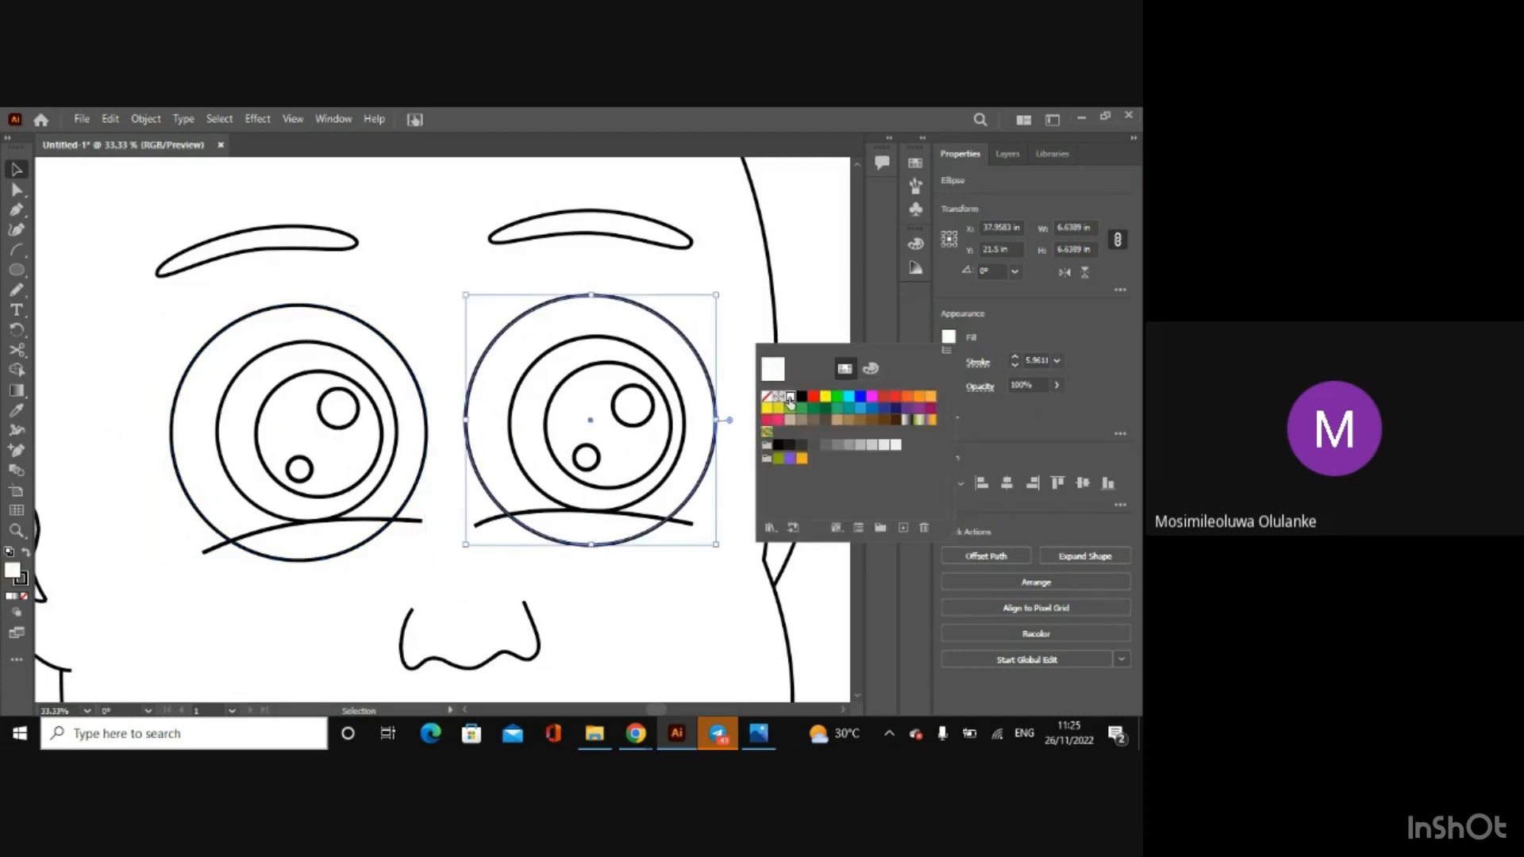
click(1022, 332)
Step: Apply the medium-dark brown swatch to both the fill and the stroke of the left eye's iris circle
click(350, 357)
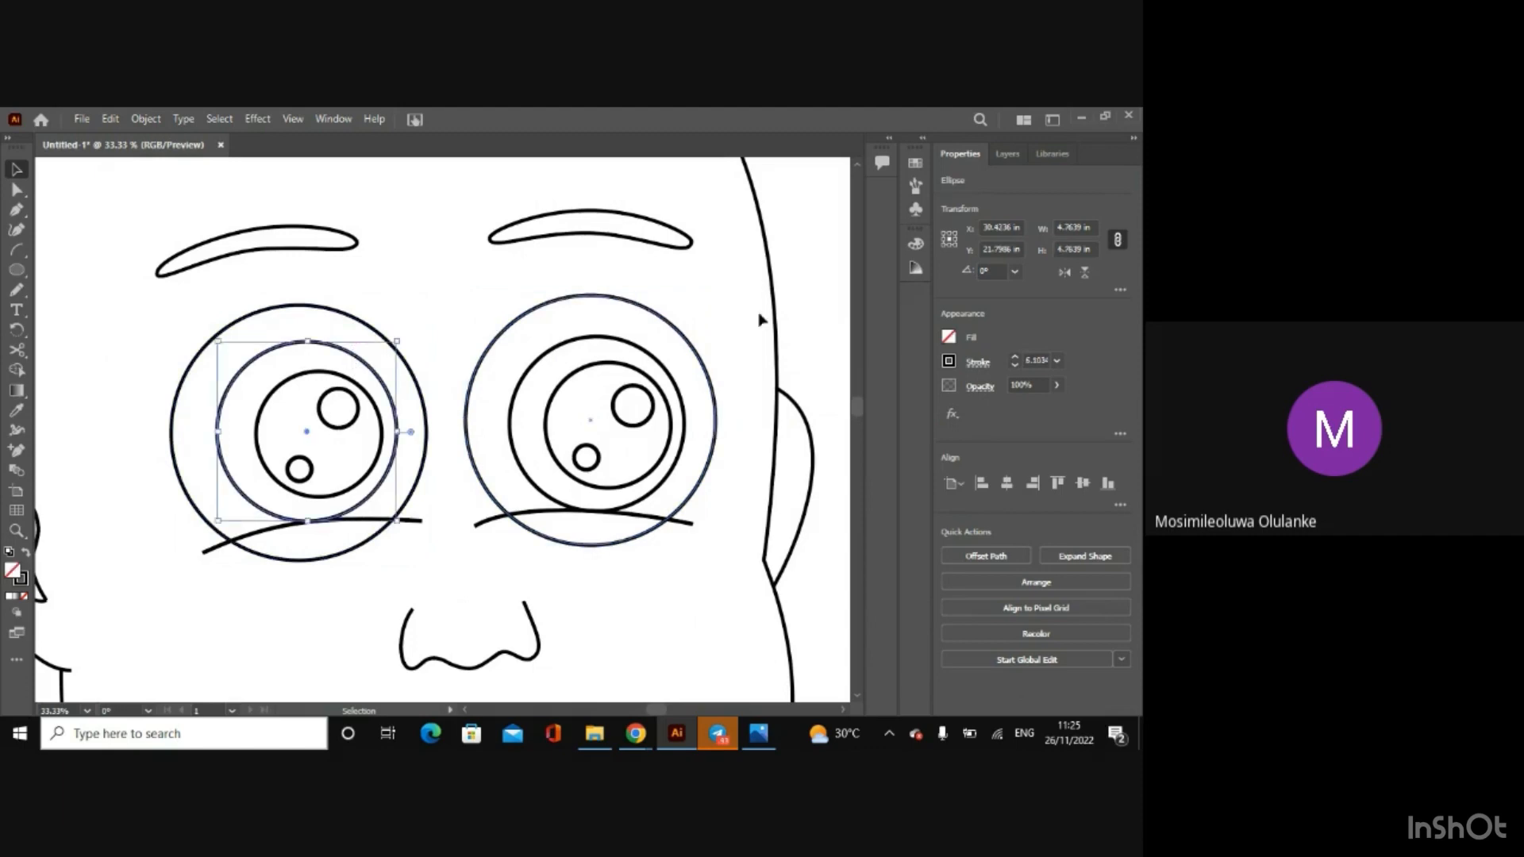
click(949, 338)
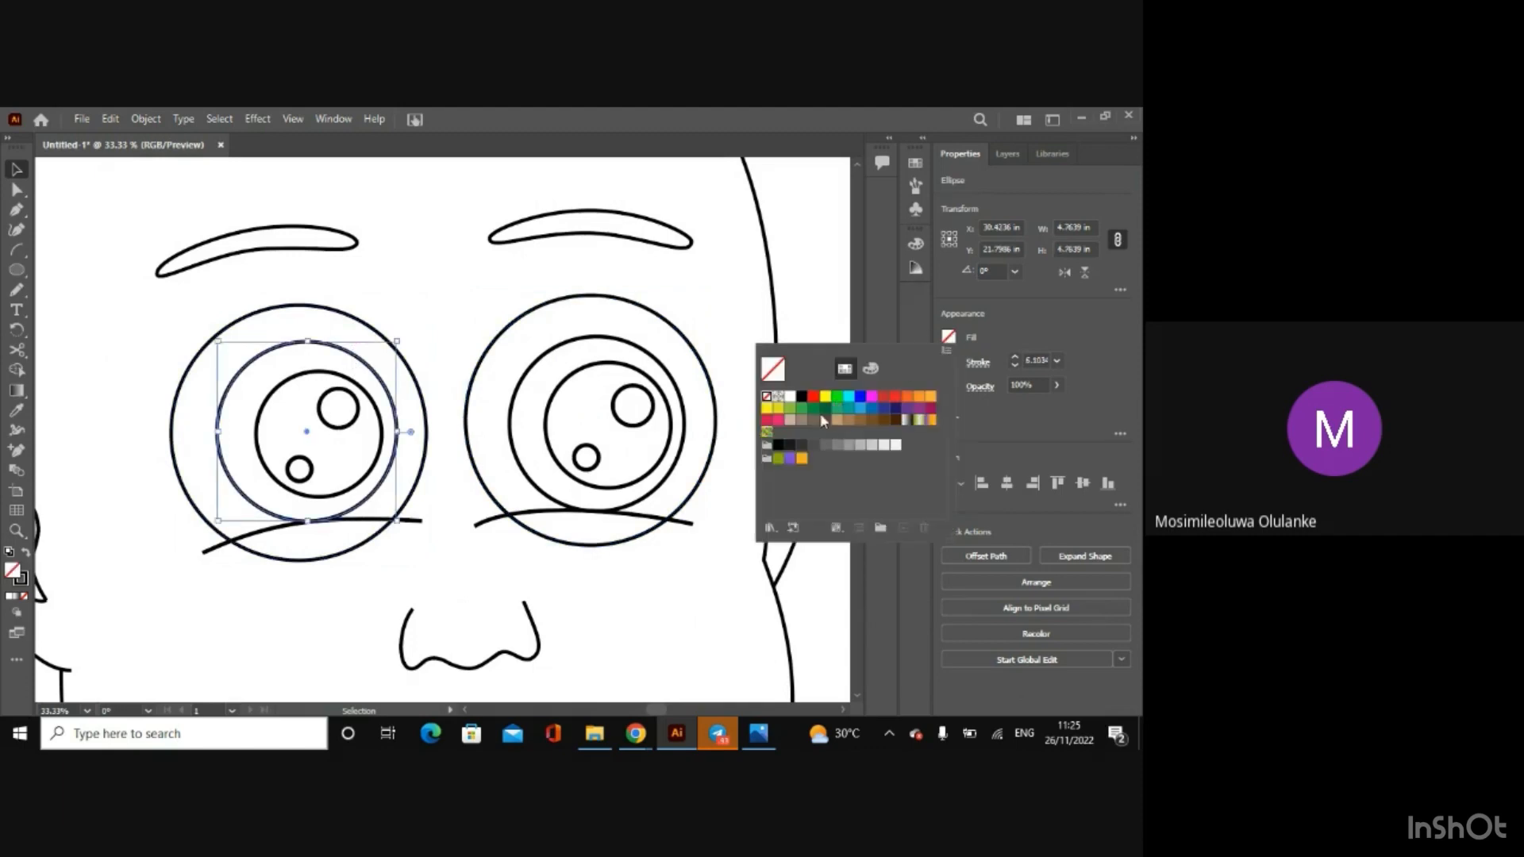
click(871, 423)
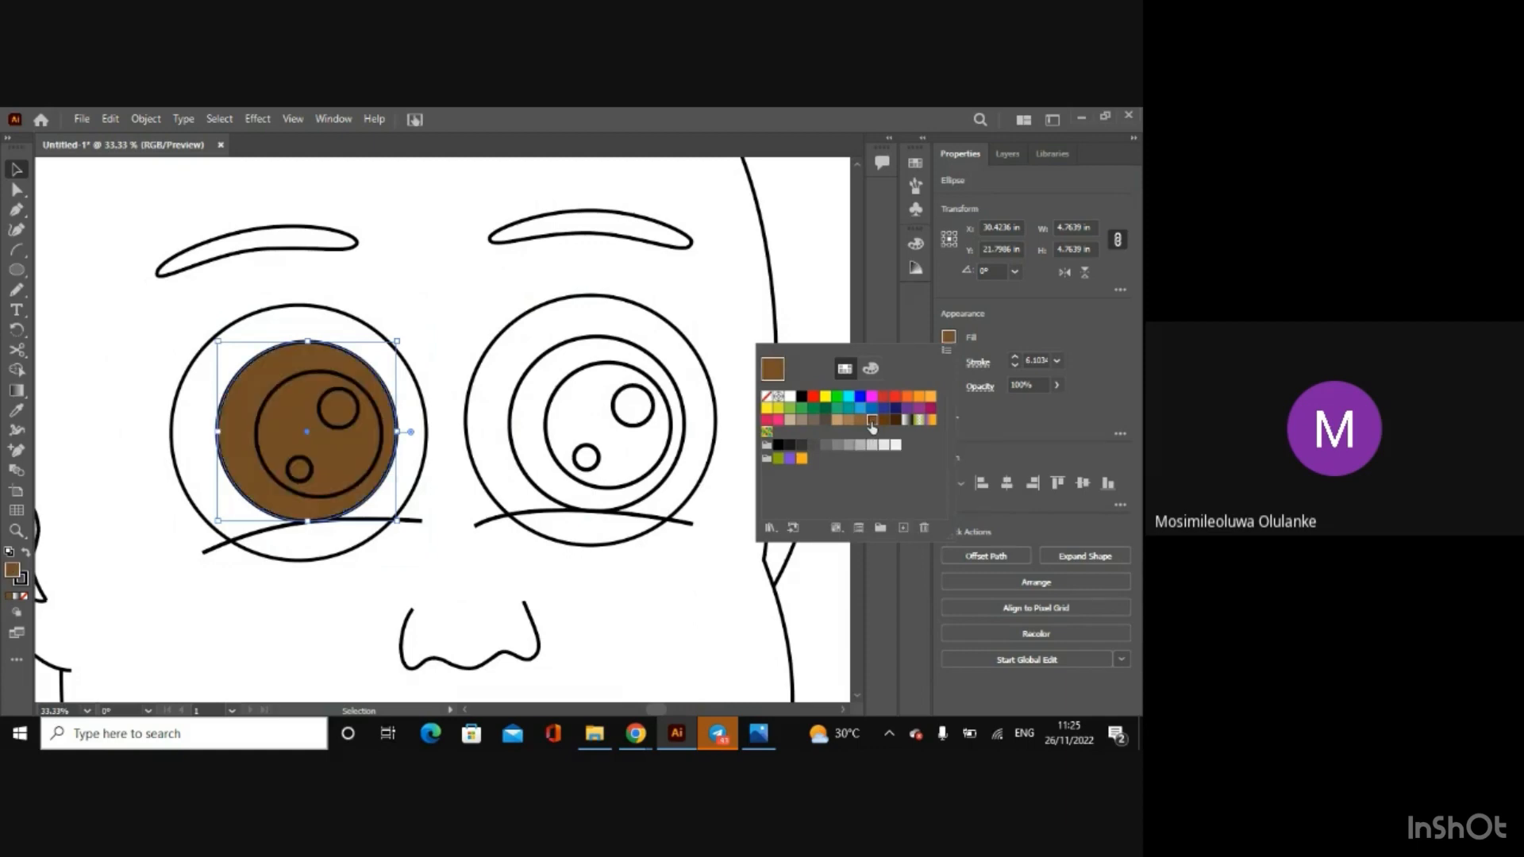
click(1002, 341)
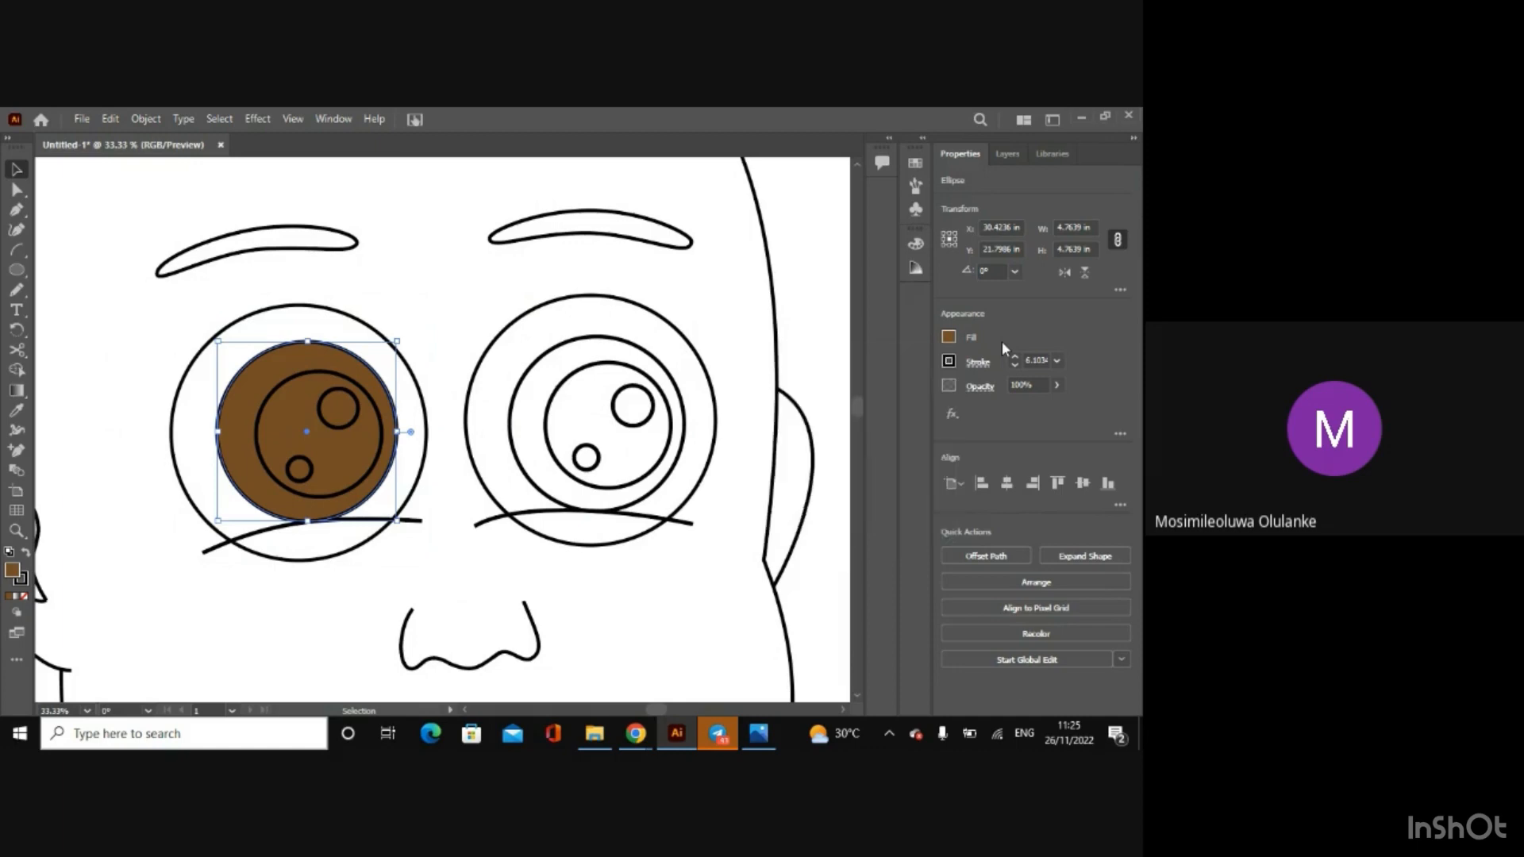
click(950, 363)
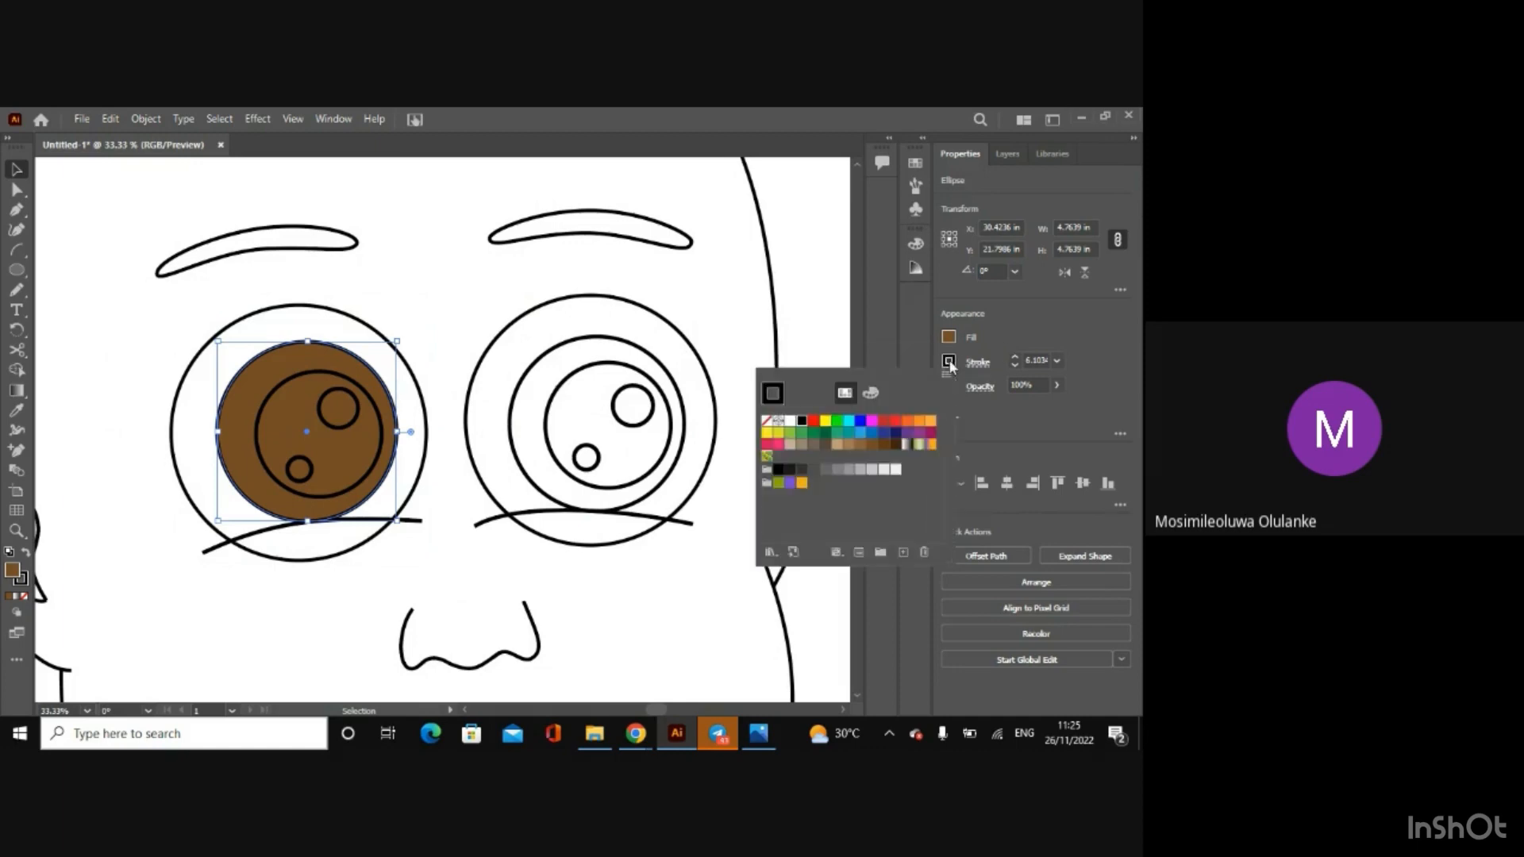
click(873, 445)
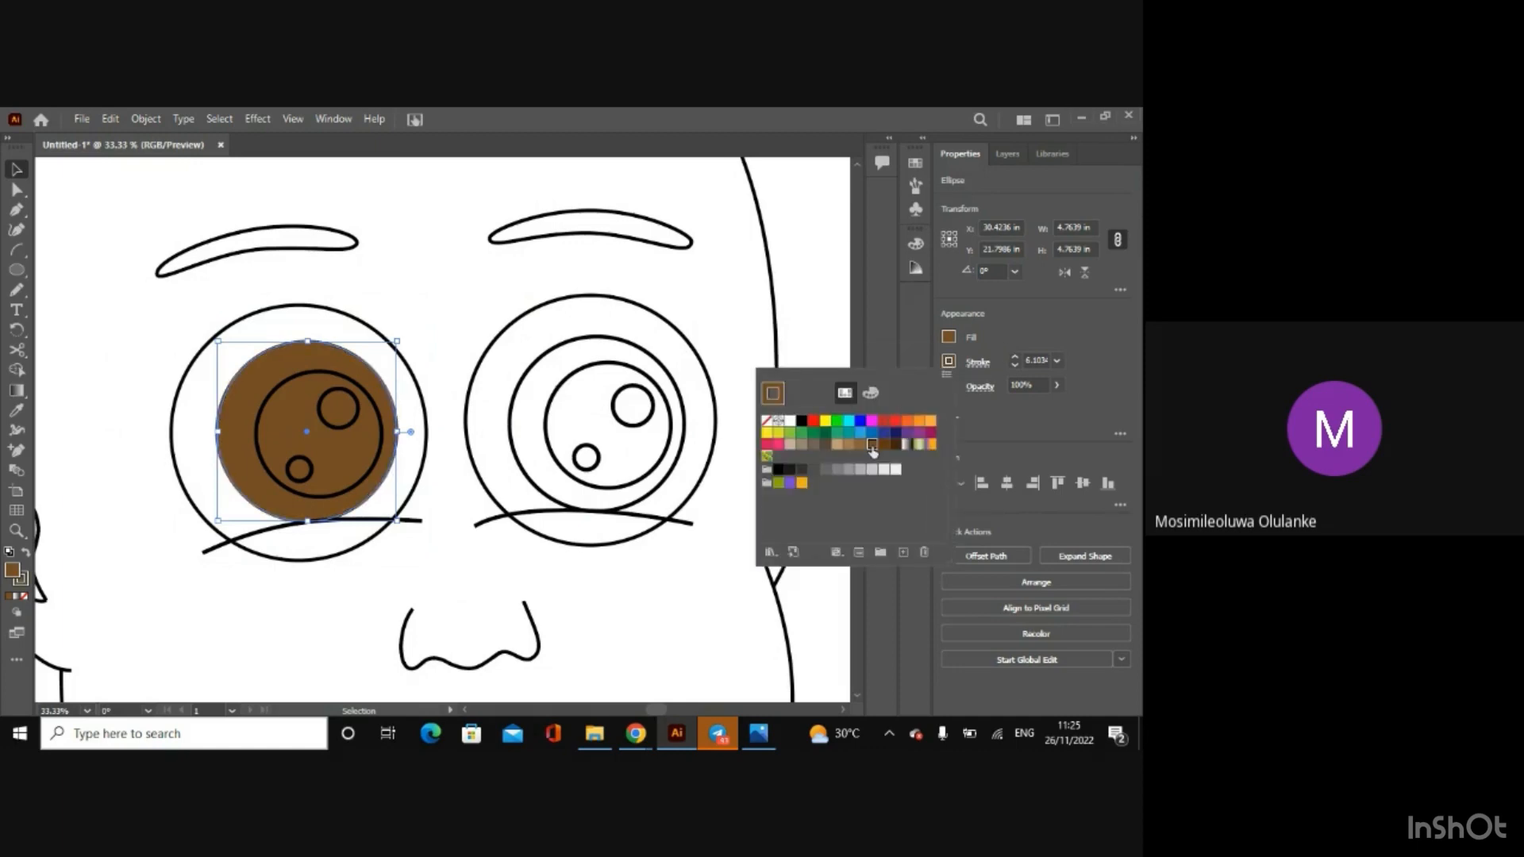
click(1006, 347)
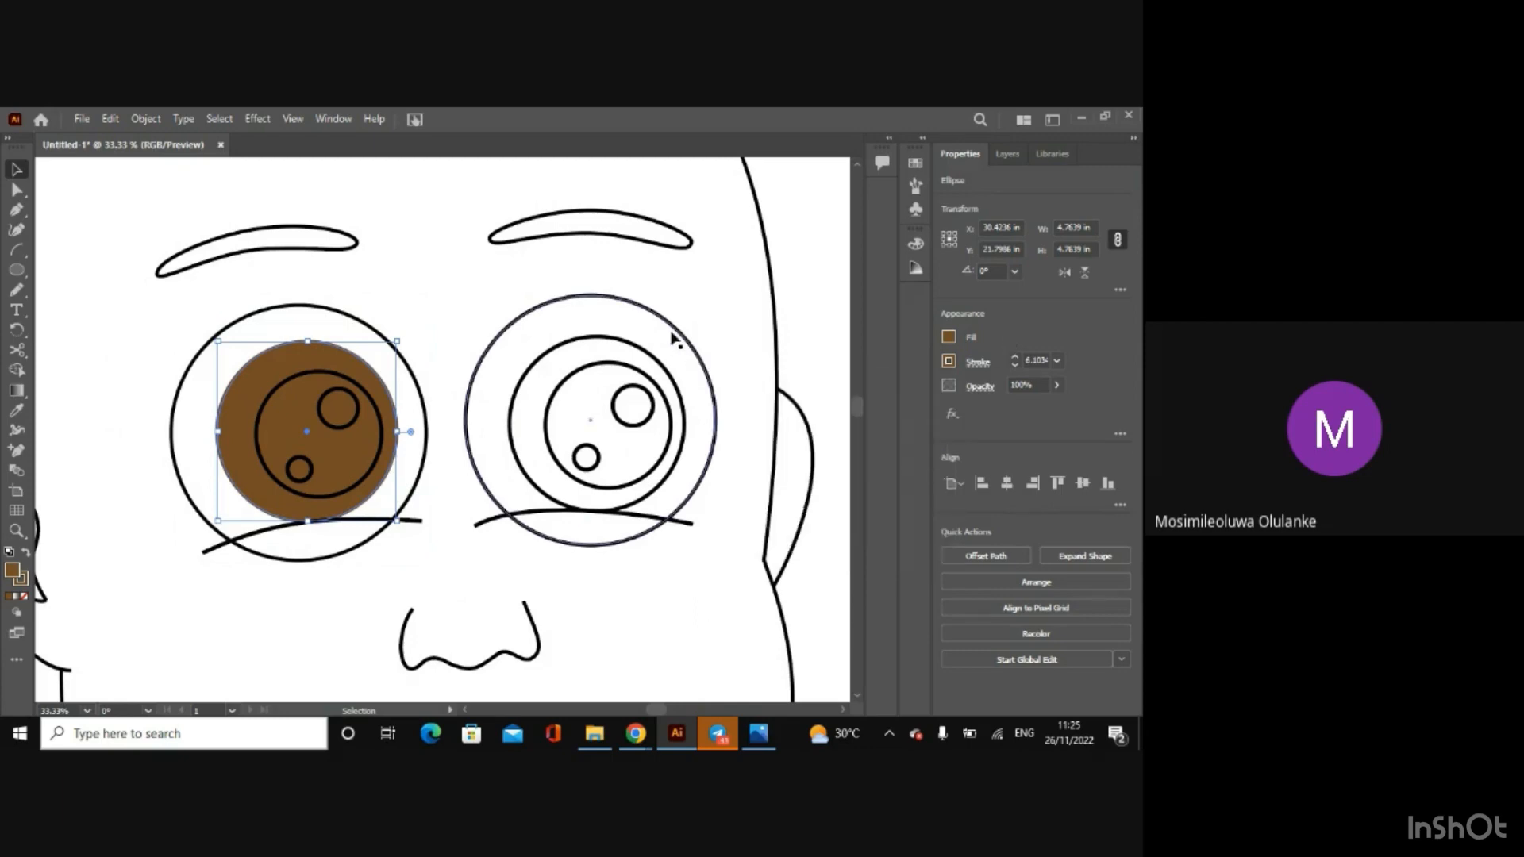
Step: Color the right eye's iris circle with the left iris's brown, for both fill and stroke
click(651, 358)
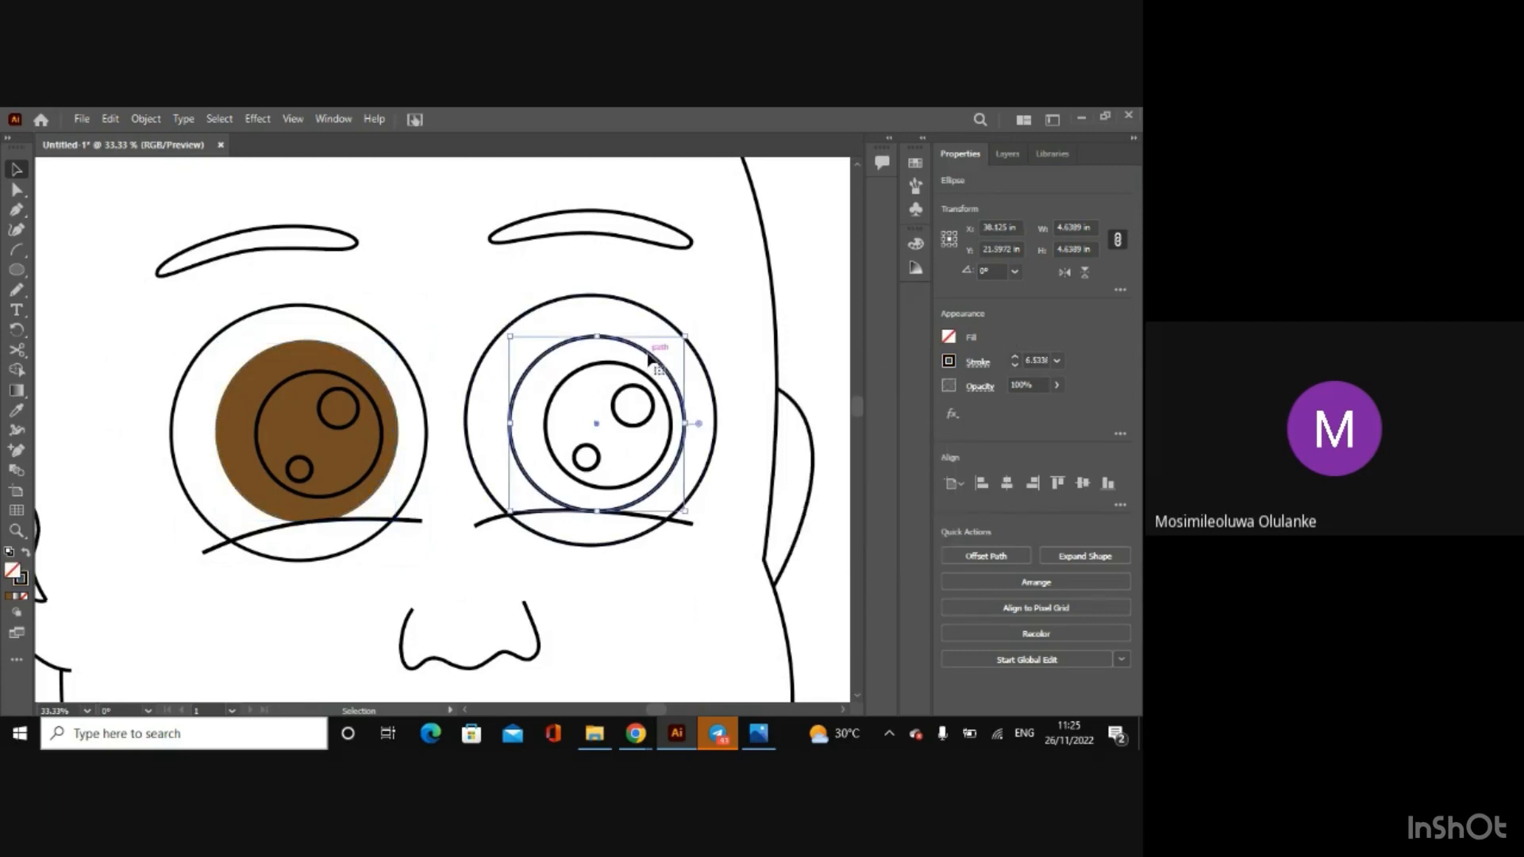
click(950, 338)
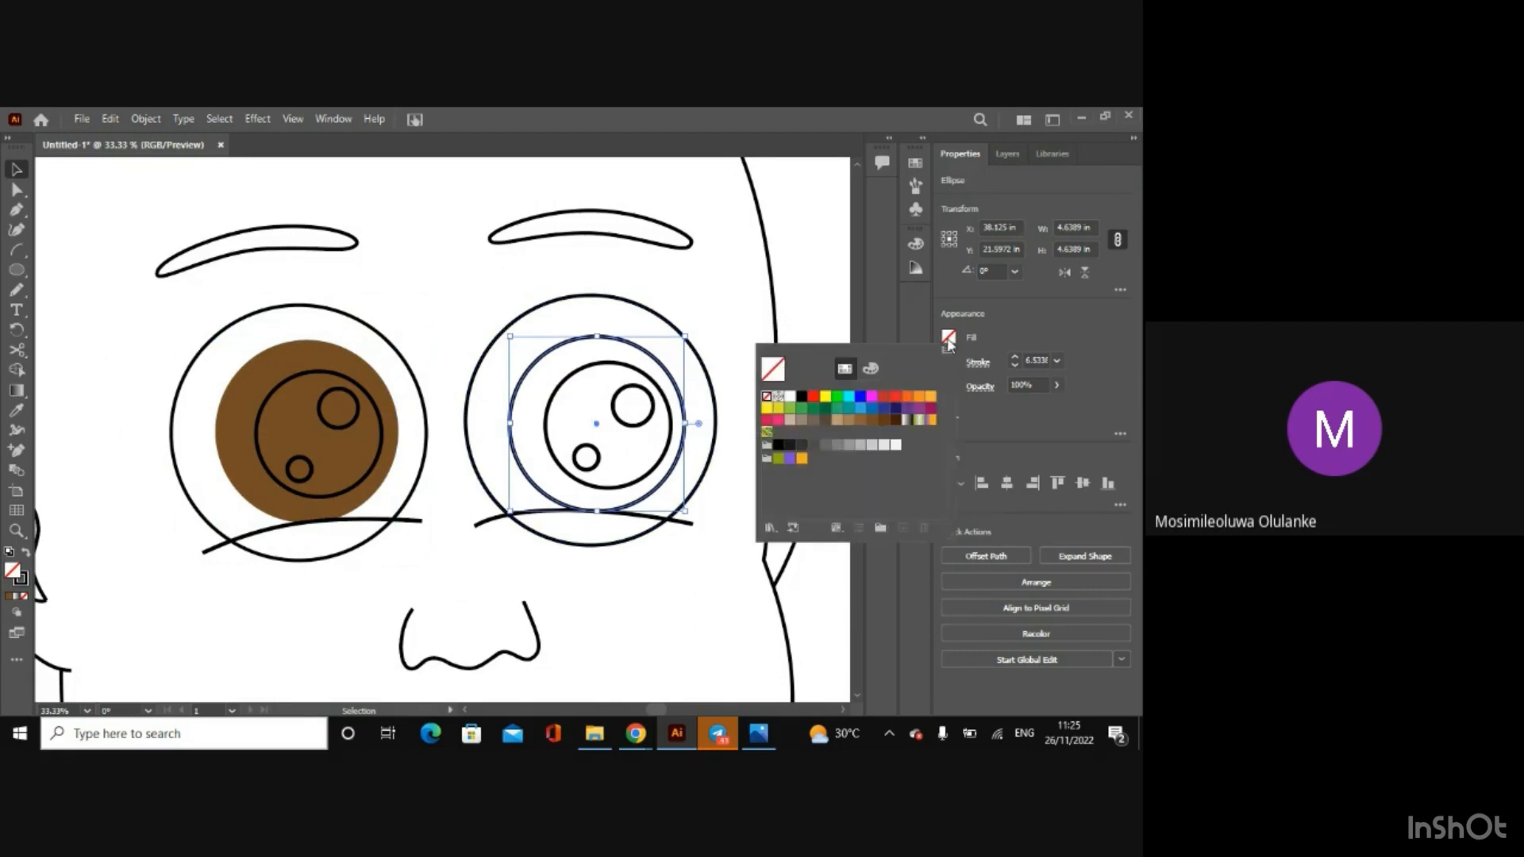
click(873, 422)
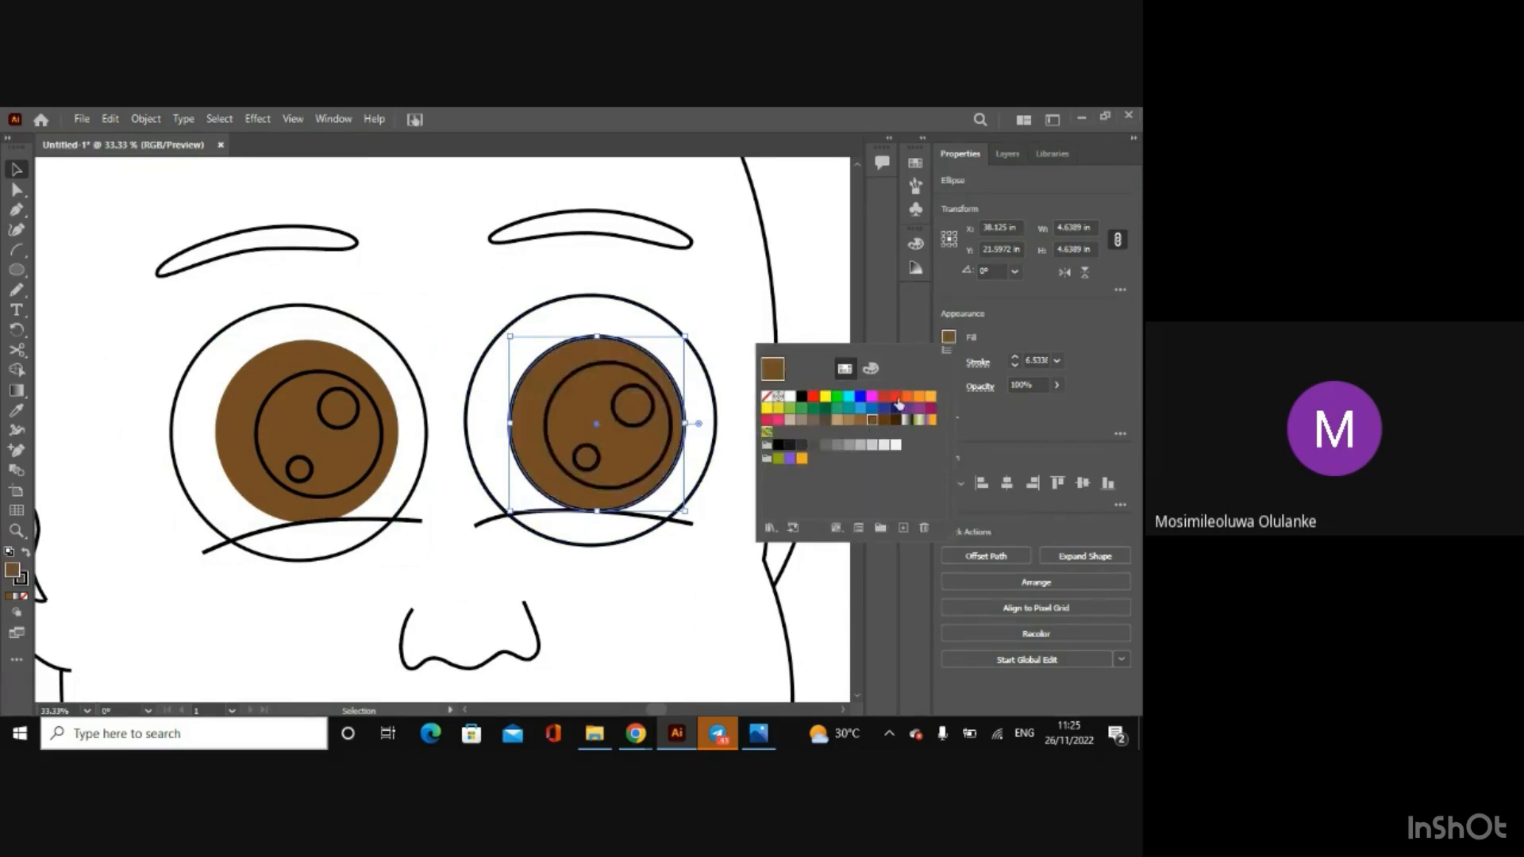
click(1010, 322)
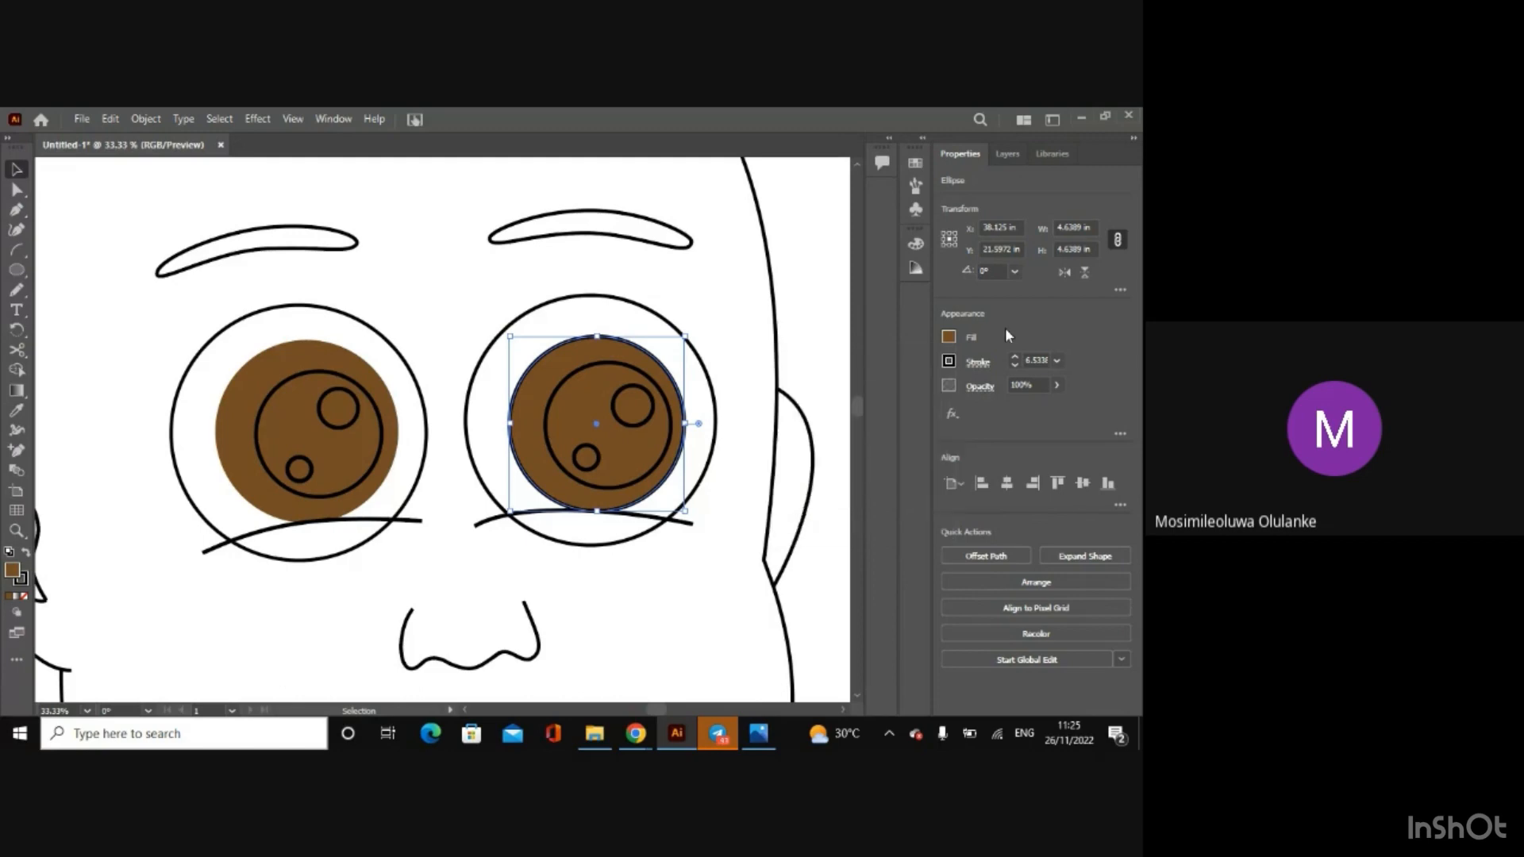
click(948, 362)
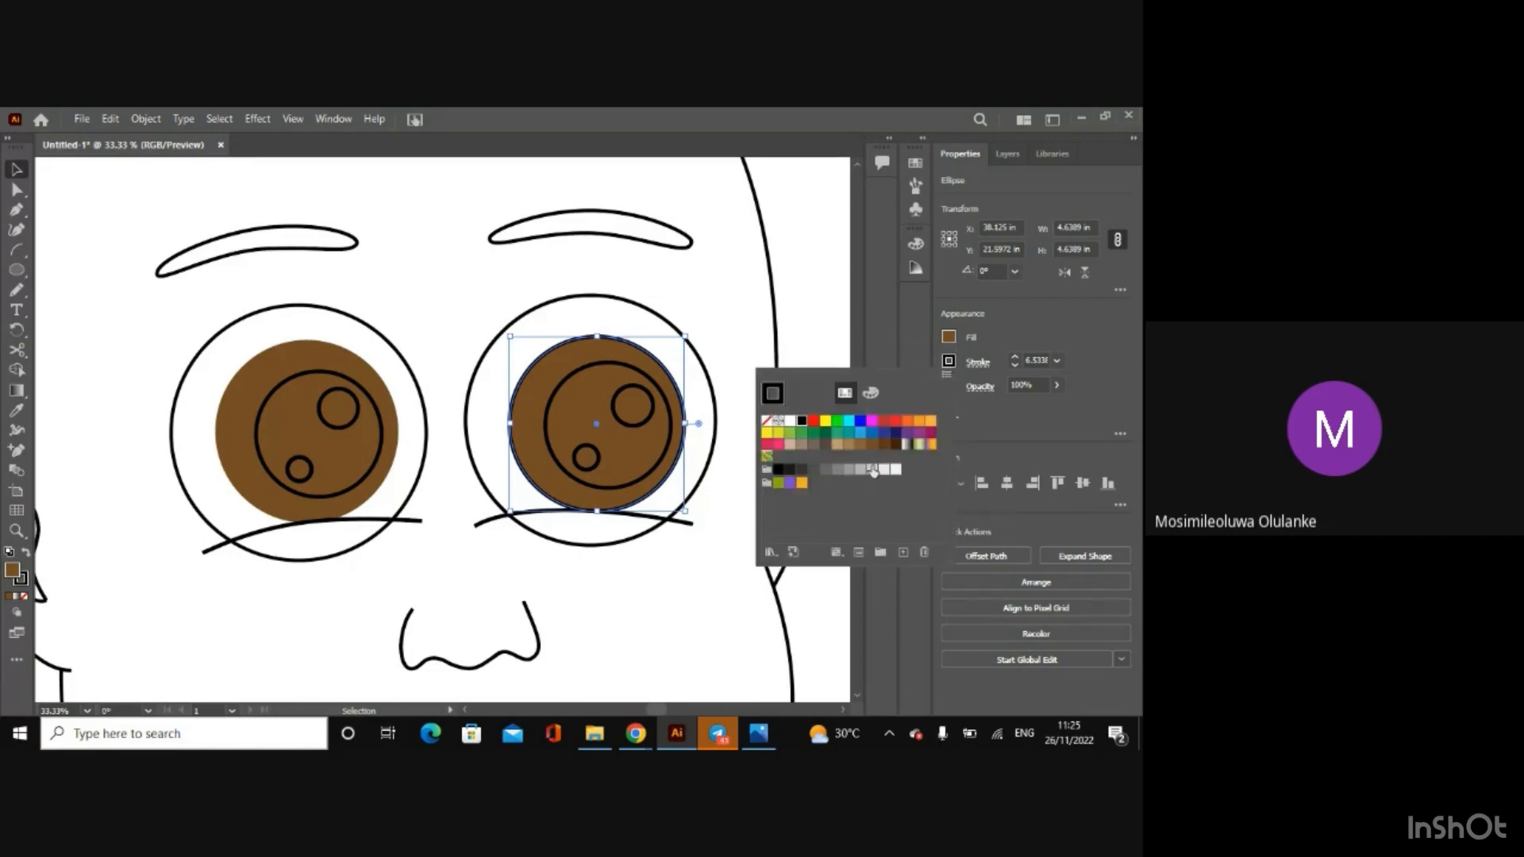
click(953, 362)
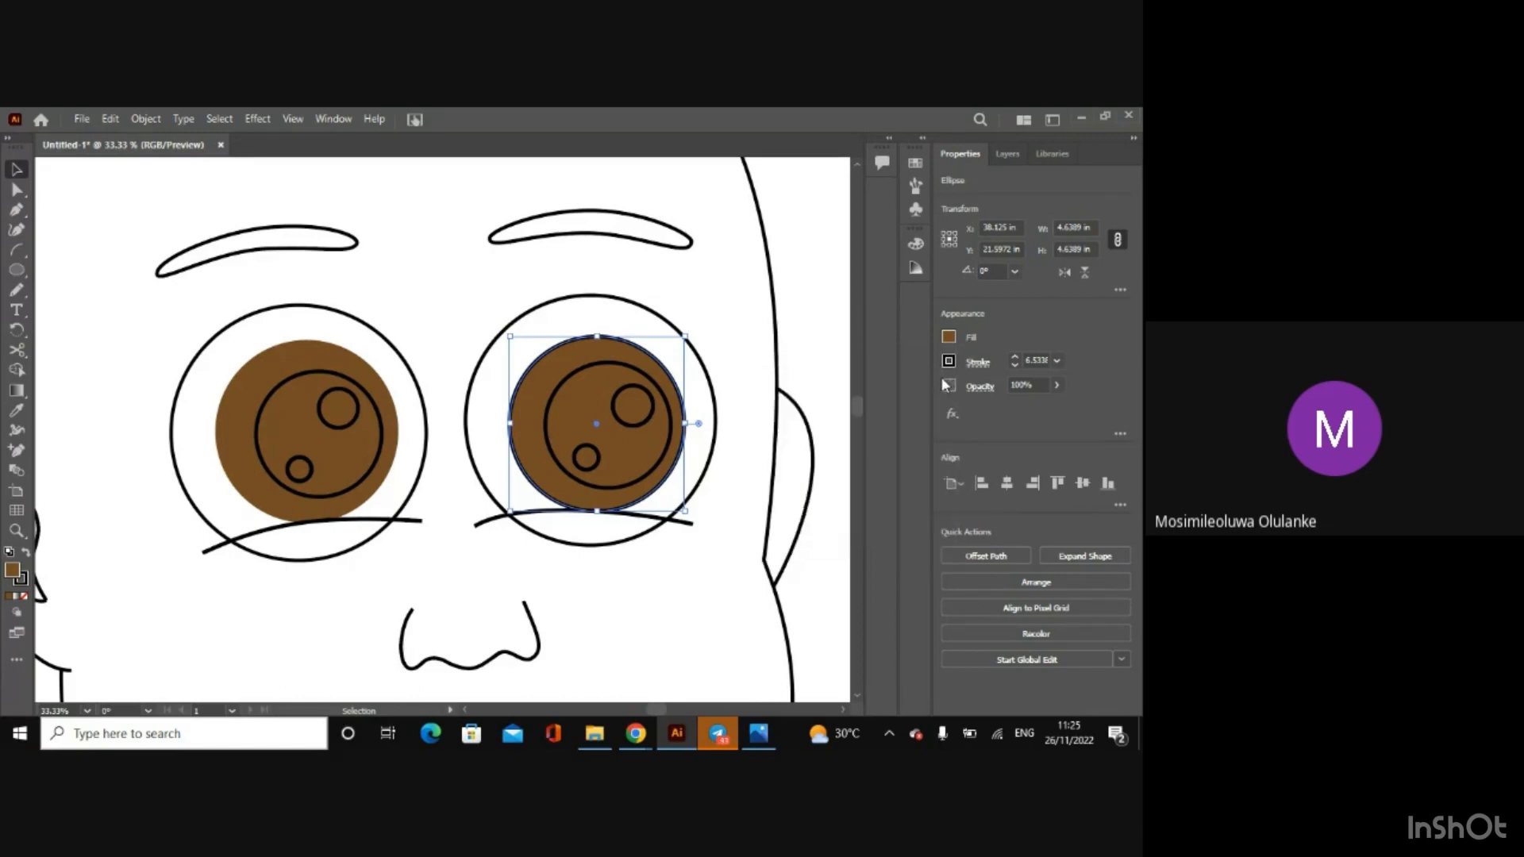
click(949, 363)
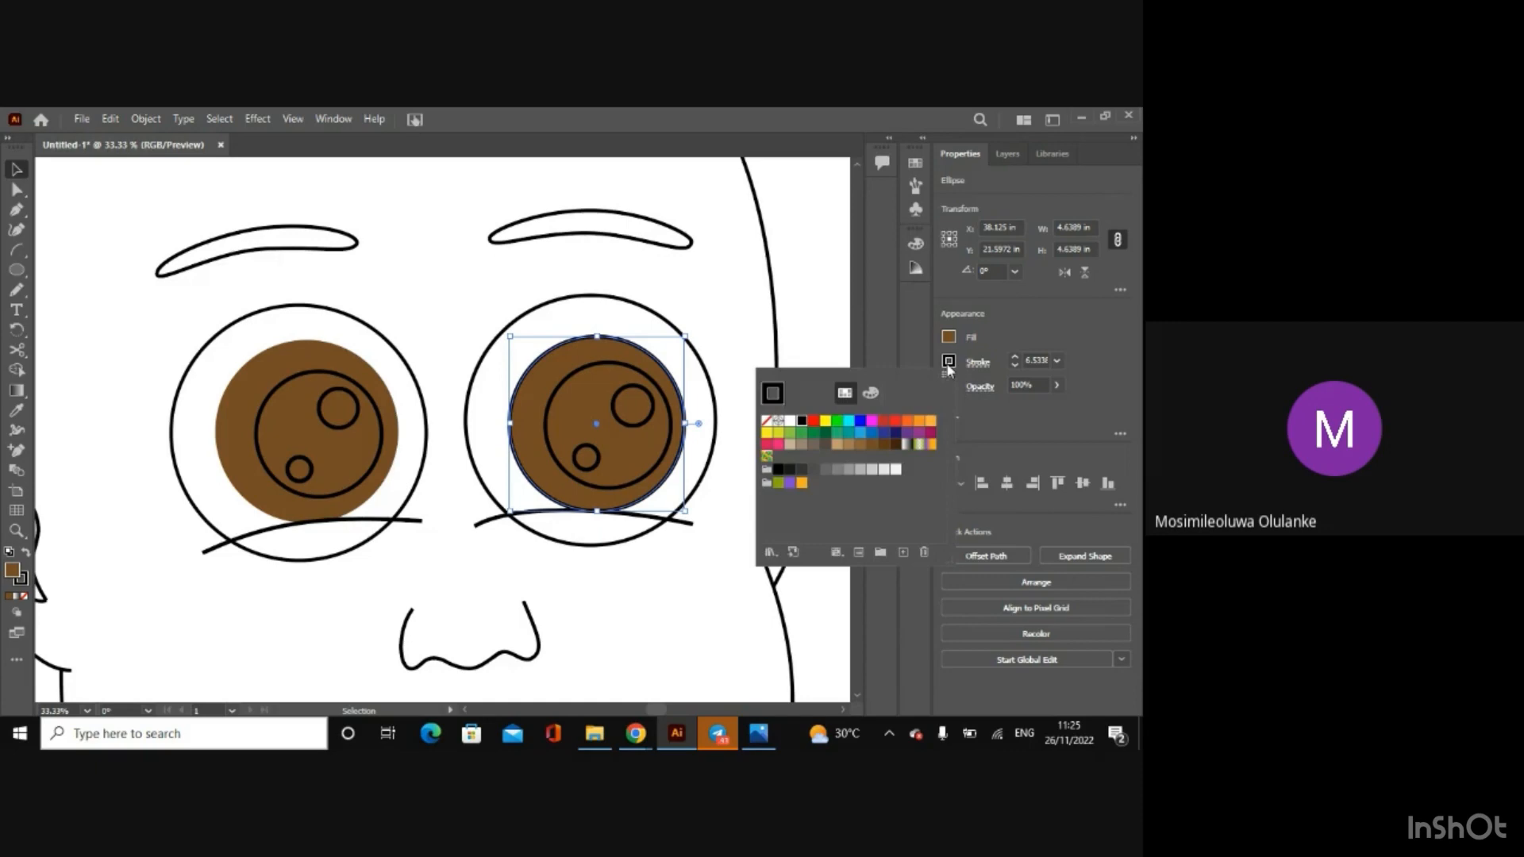
click(872, 445)
click(993, 335)
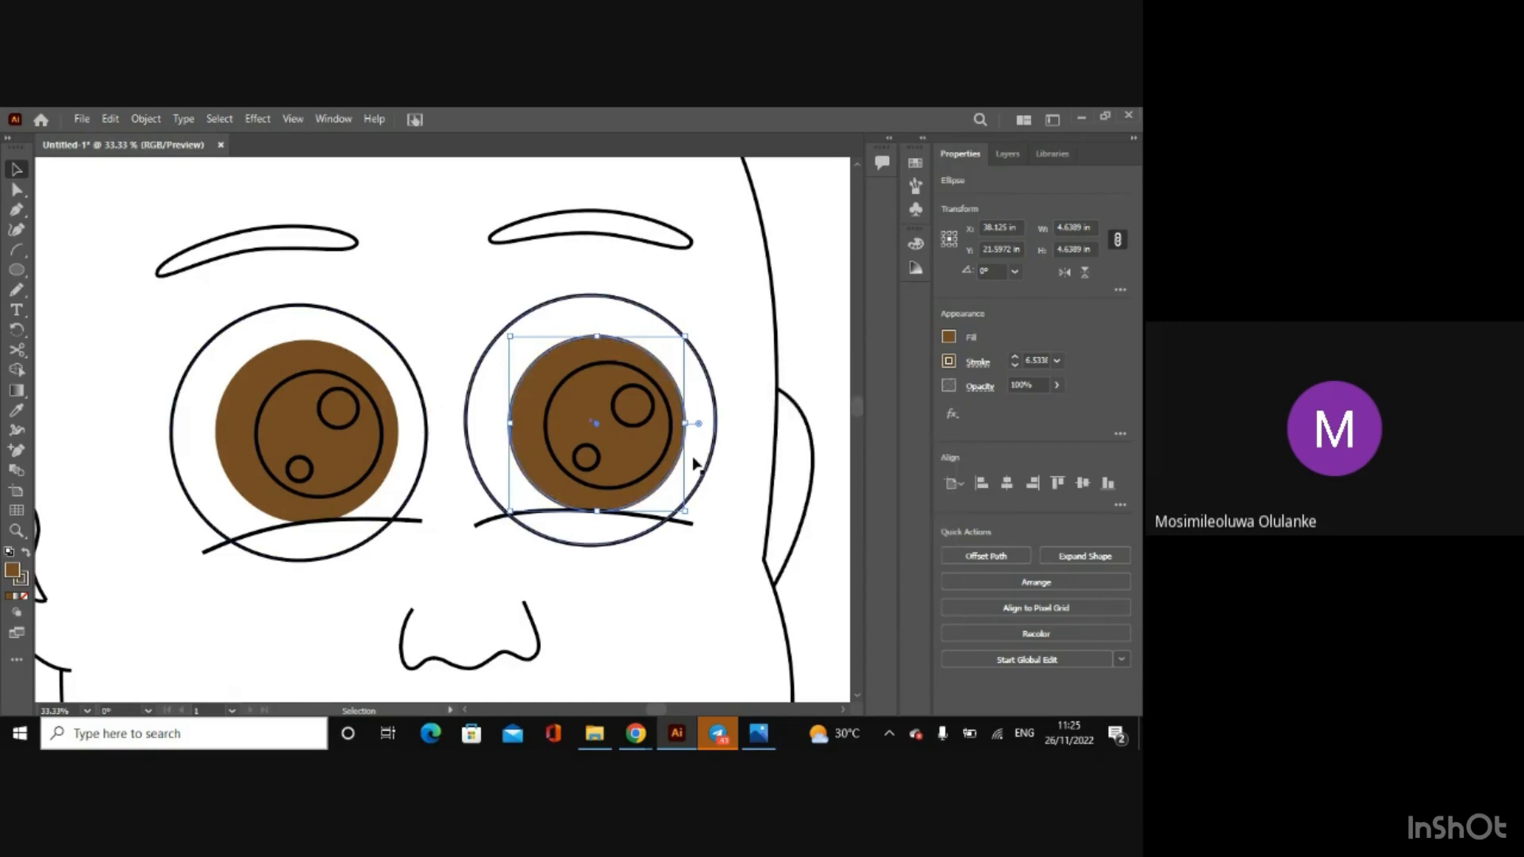
Step: Draw a brown color-reference square, about 7.9 in wide and high, in the empty area beside the artboard, left of the face
key(ctrl+minus)
key(ctrl+minus)
key(ctrl+minus)
key(ctrl+minus)
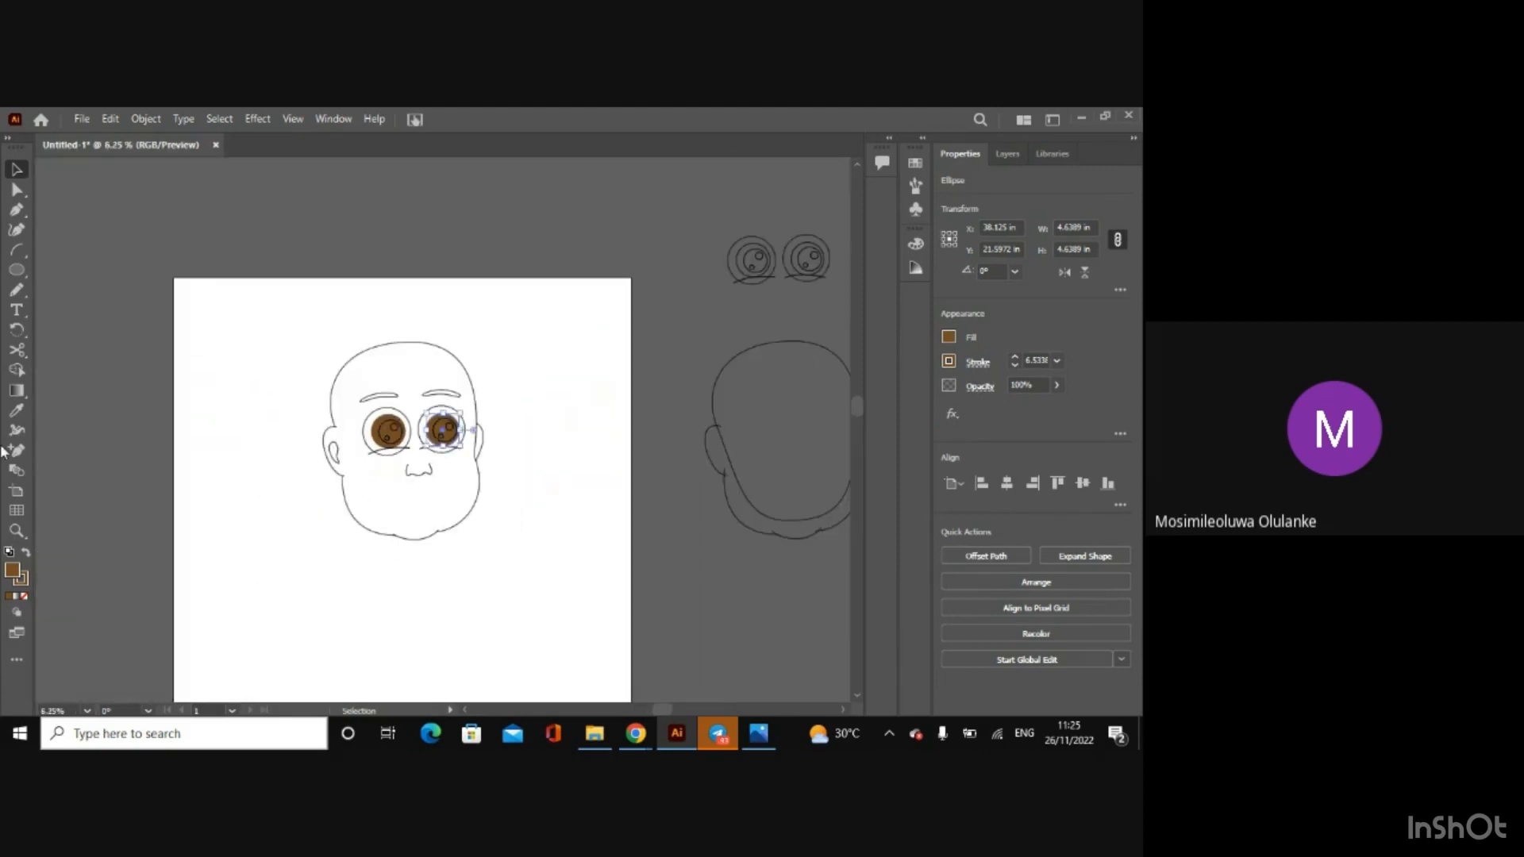
click(16, 272)
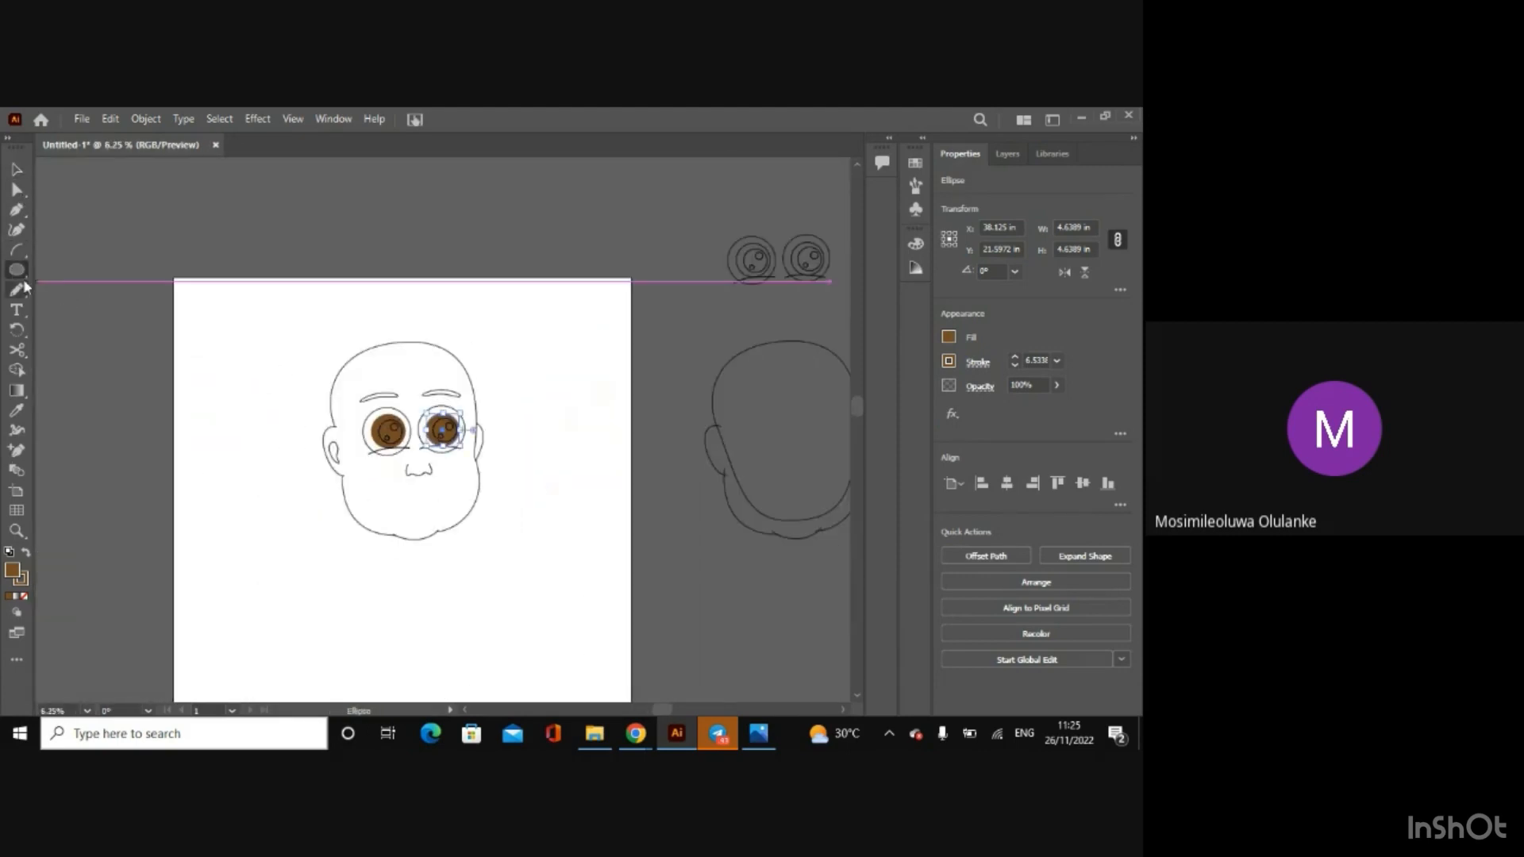
click(99, 270)
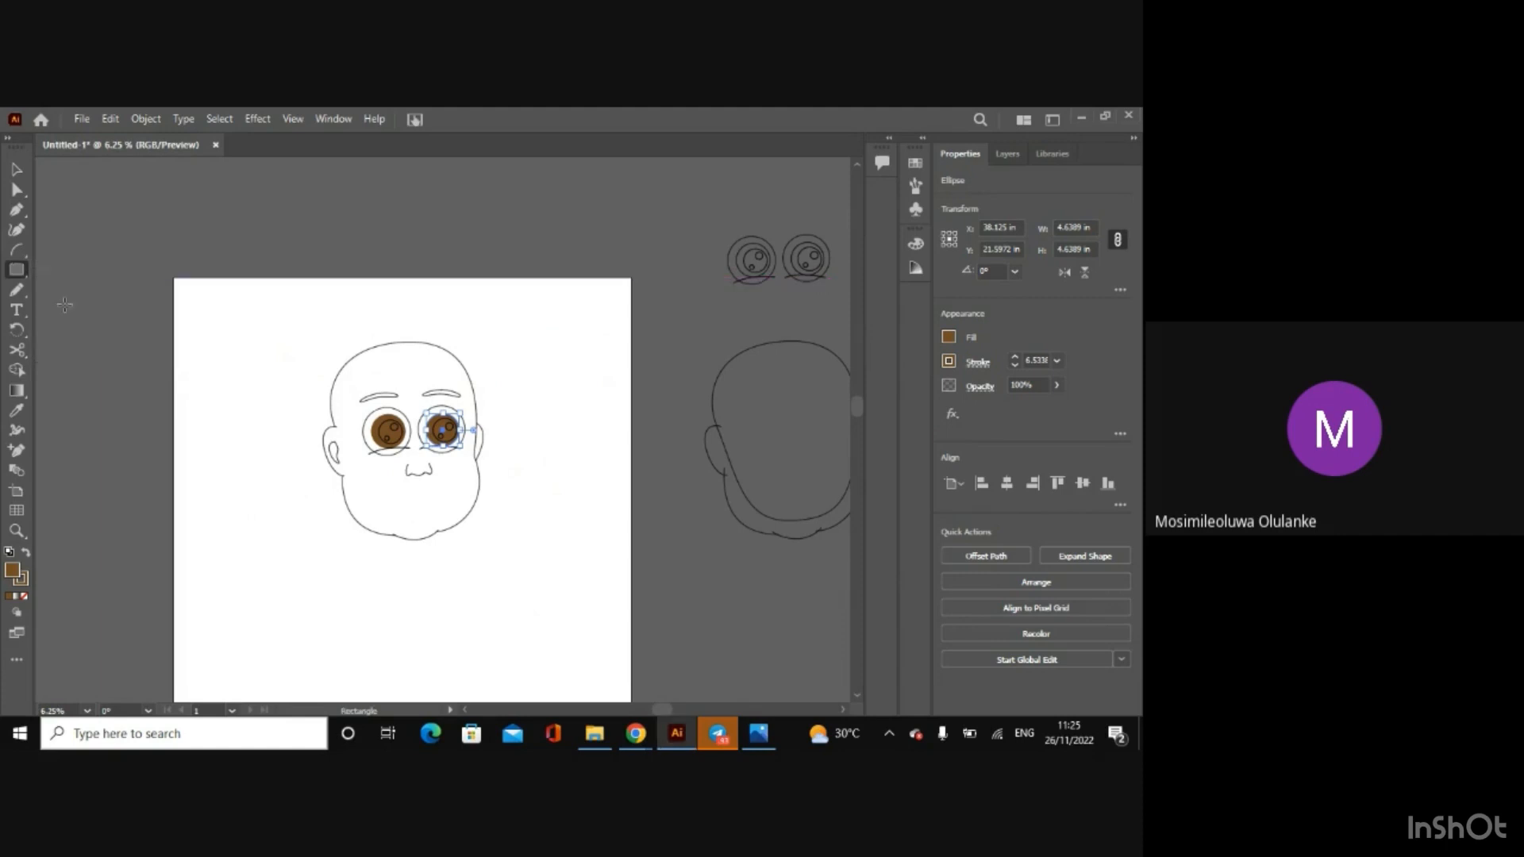
drag(65, 306, 120, 360)
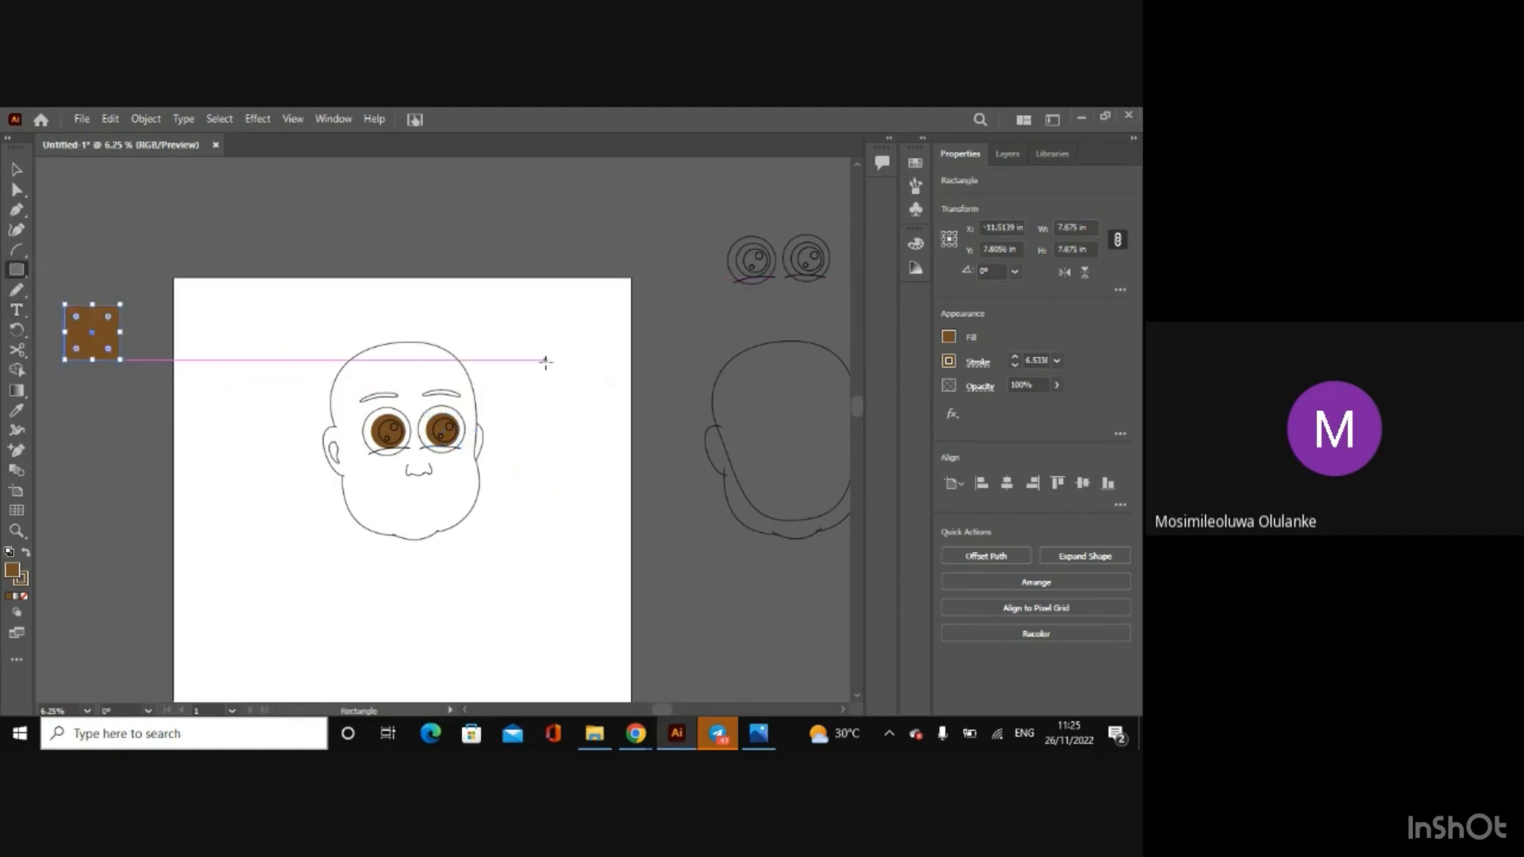
Step: Copy the square's fill hex code and add a text label with 754c24 and "Eye" on it, scaled up to span the square
click(947, 340)
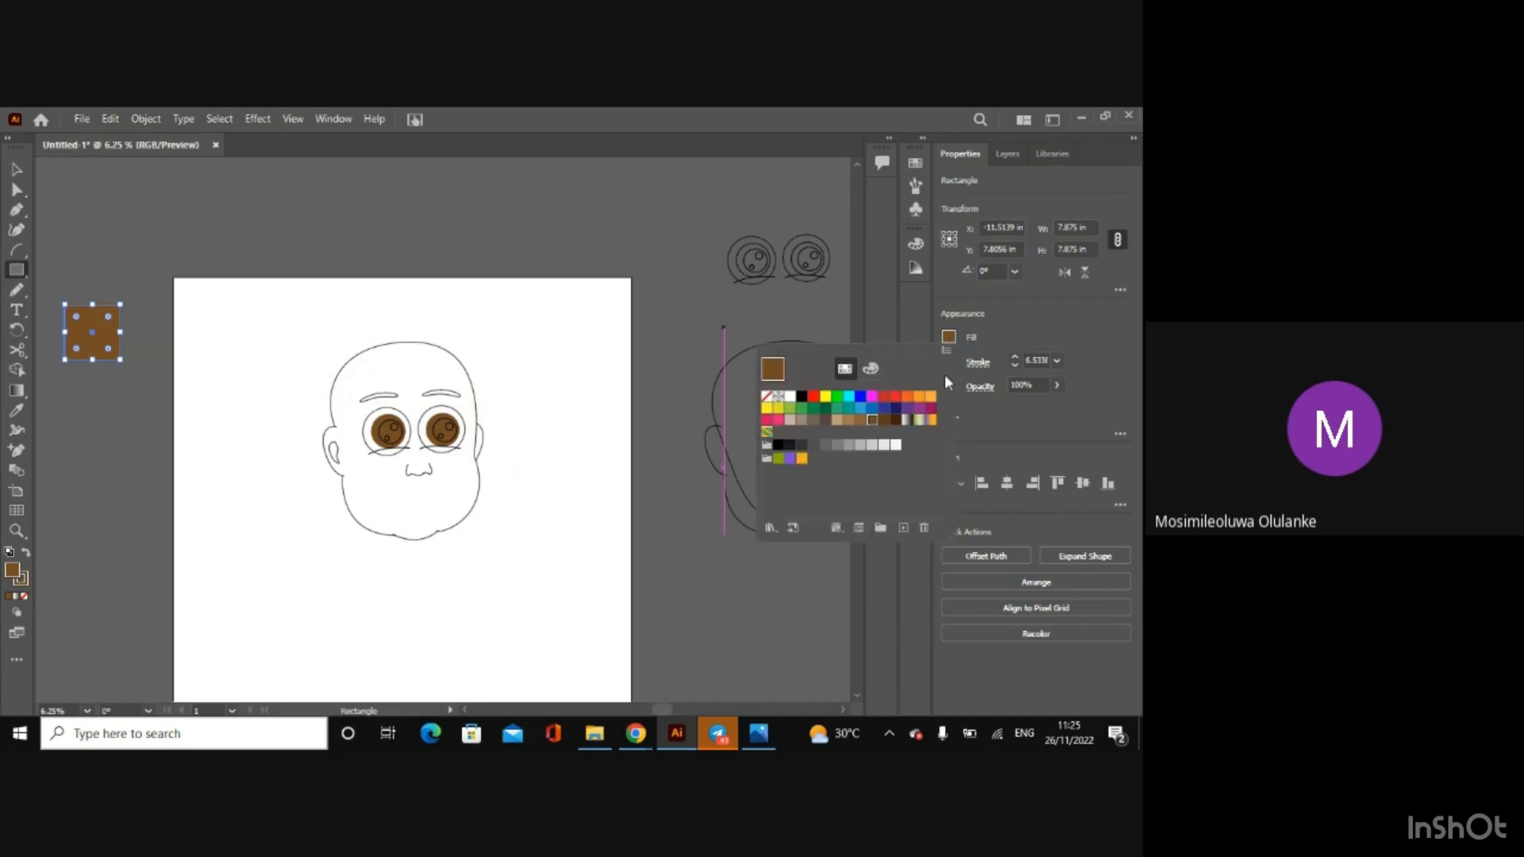
click(870, 367)
click(921, 482)
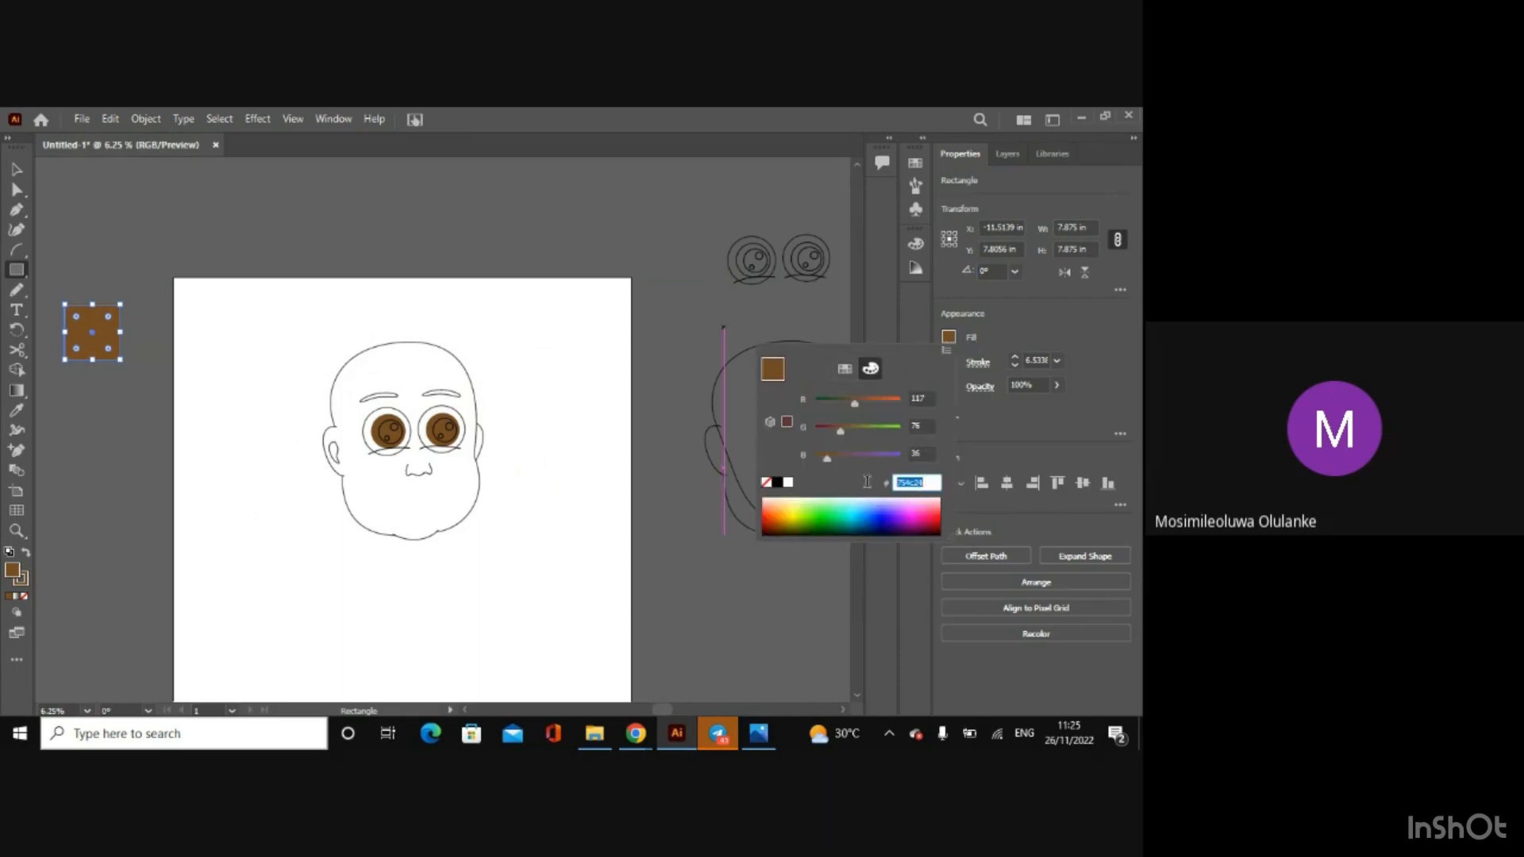
key(Escape)
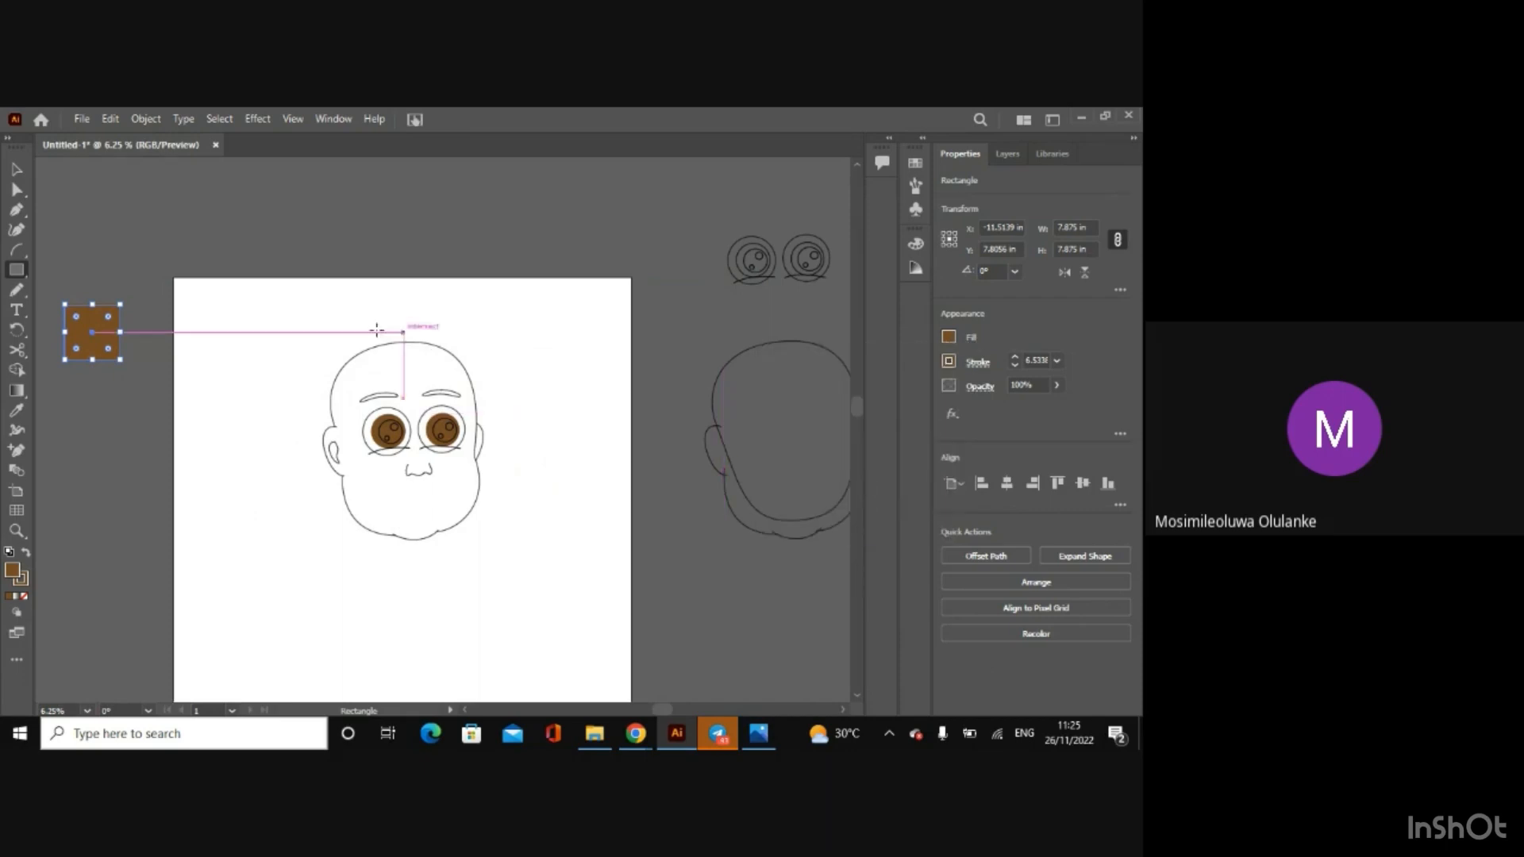
click(16, 310)
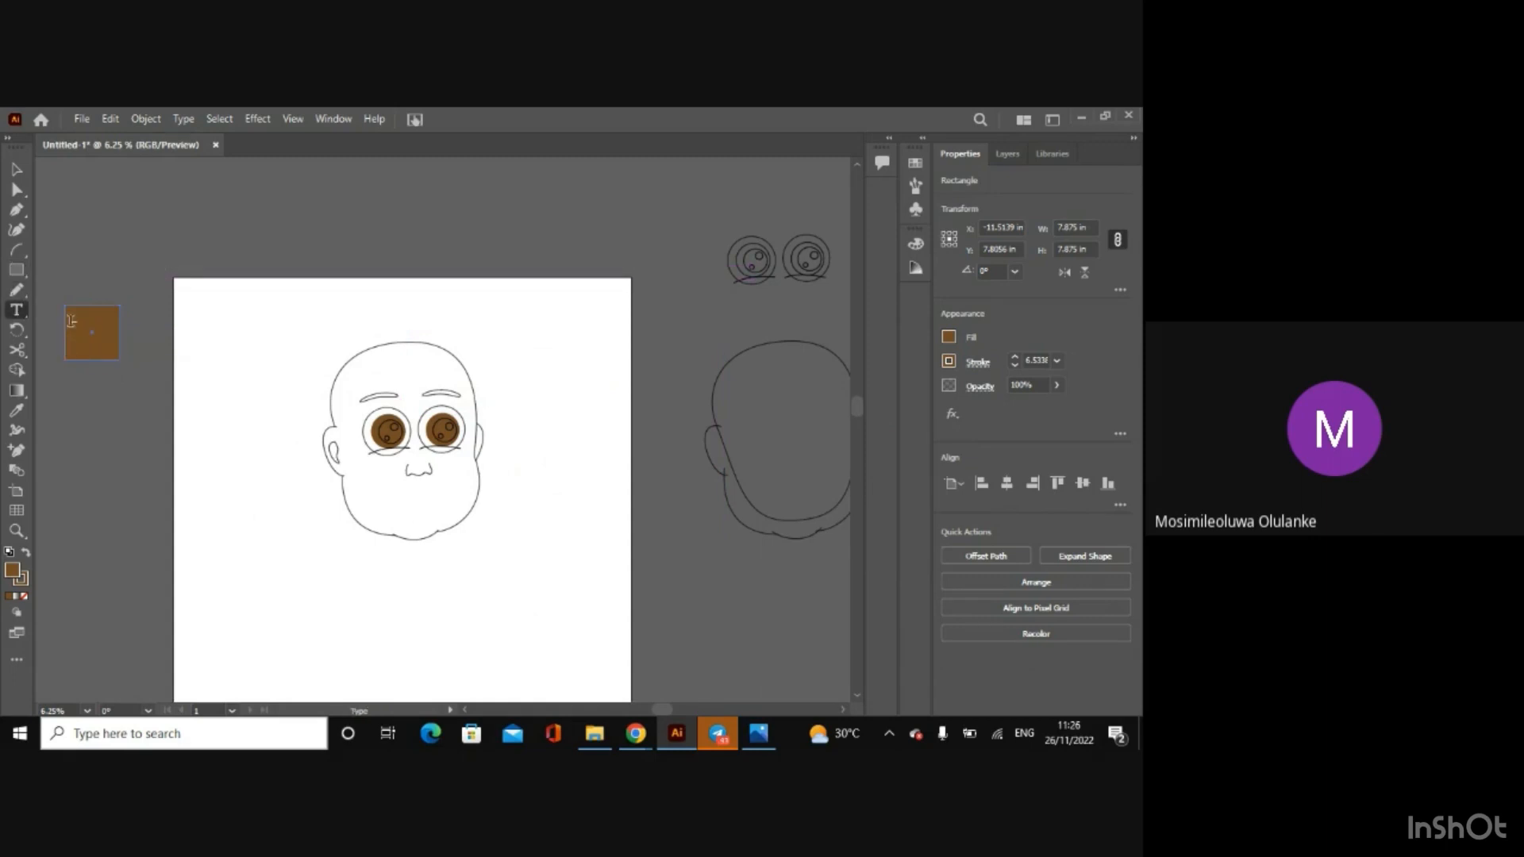
click(70, 319)
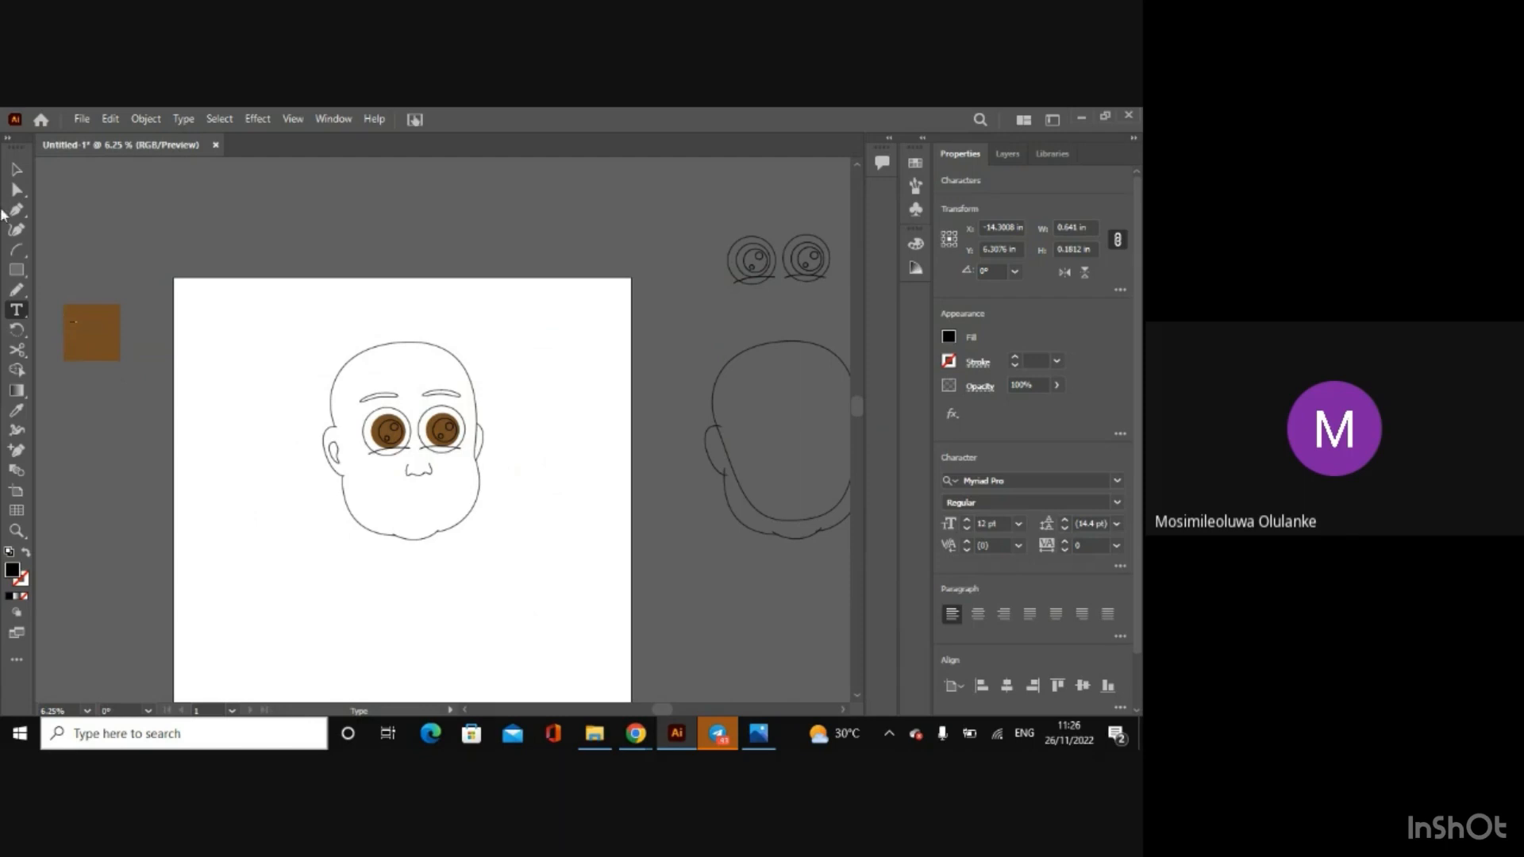
click(16, 169)
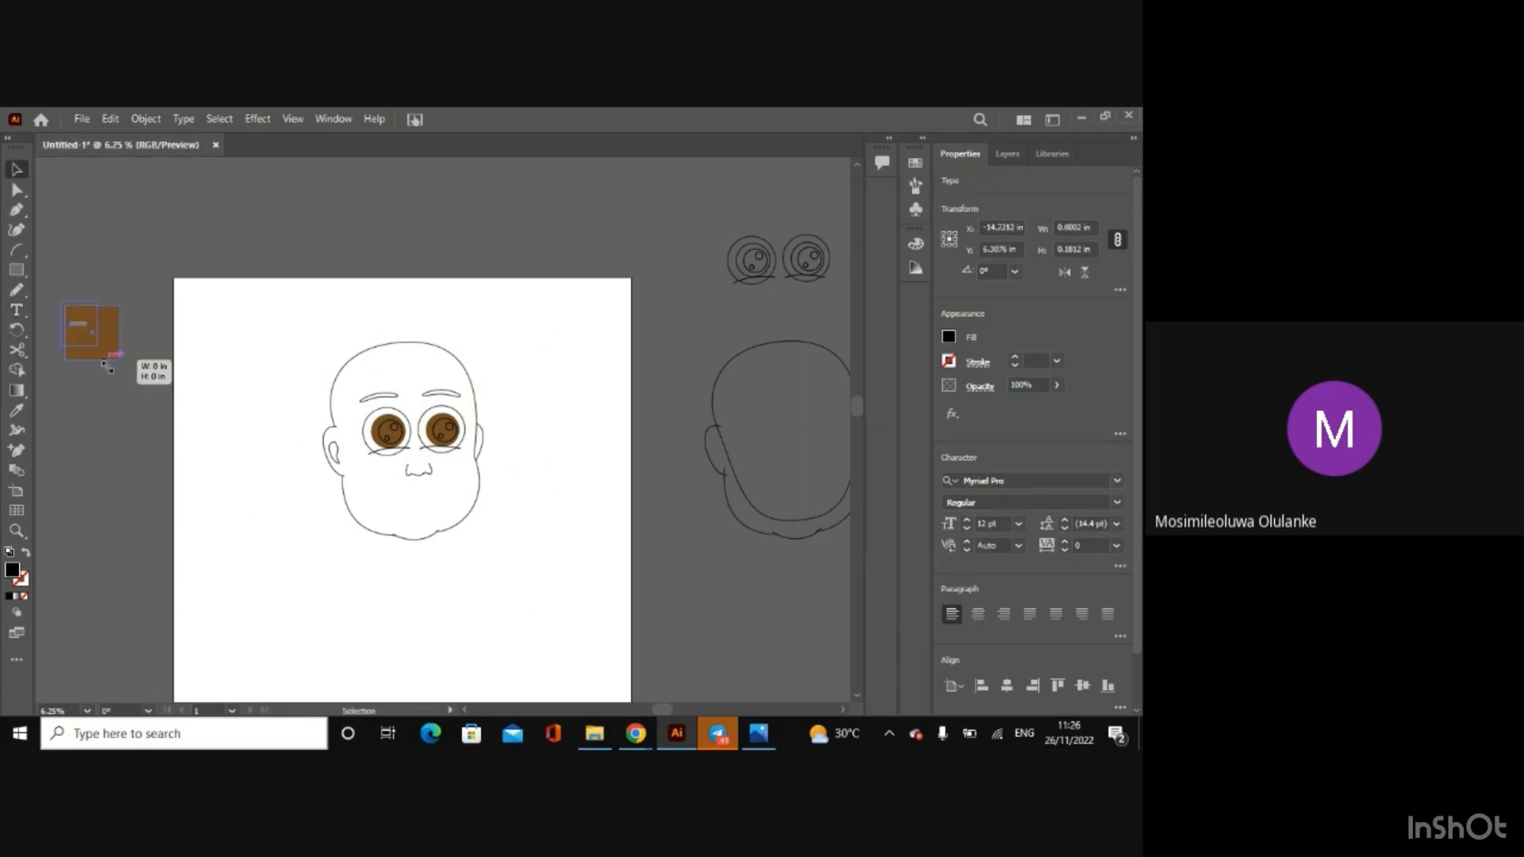
drag(155, 411, 179, 508)
click(118, 391)
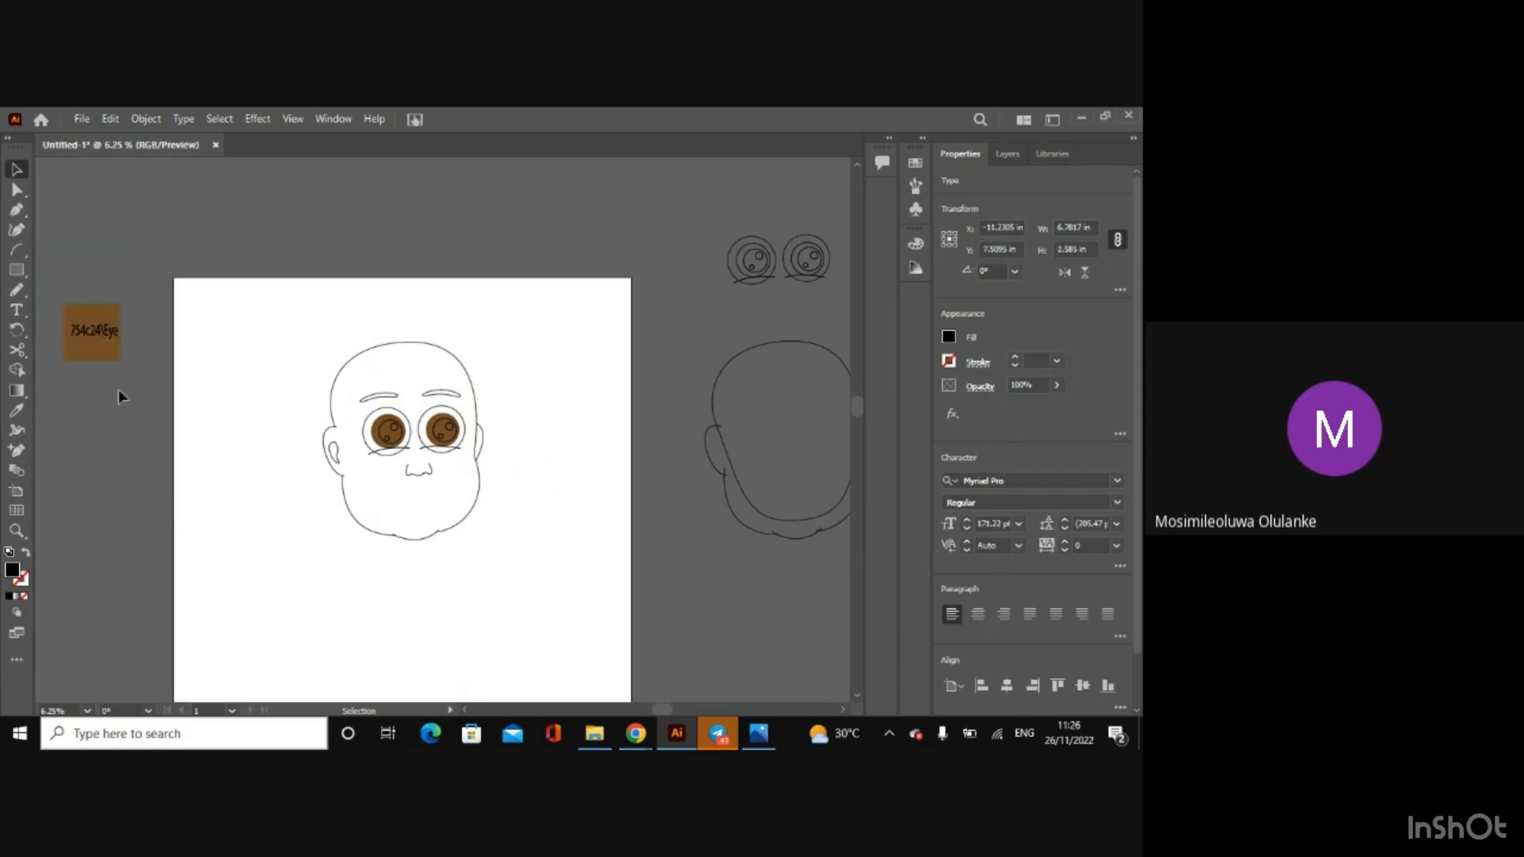
Step: Replace the backslash in the brown square's label with a line break so "Eye" sits on its own line under 754c24
double_click(109, 350)
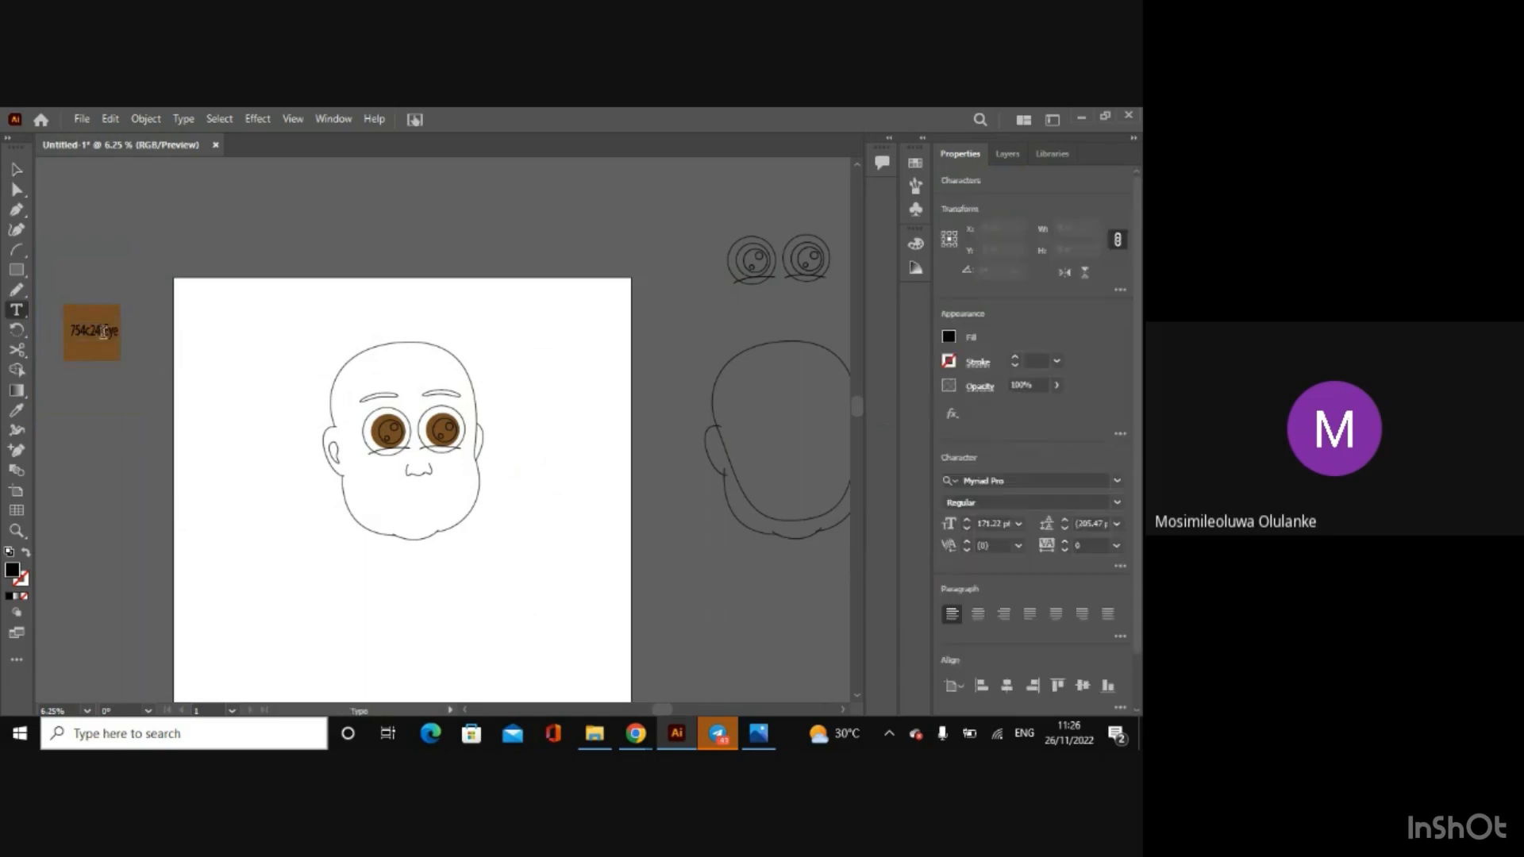
key(ctrl+equal)
key(ctrl+equal)
key(ctrl+equal)
key(ctrl+equal)
key(Escape)
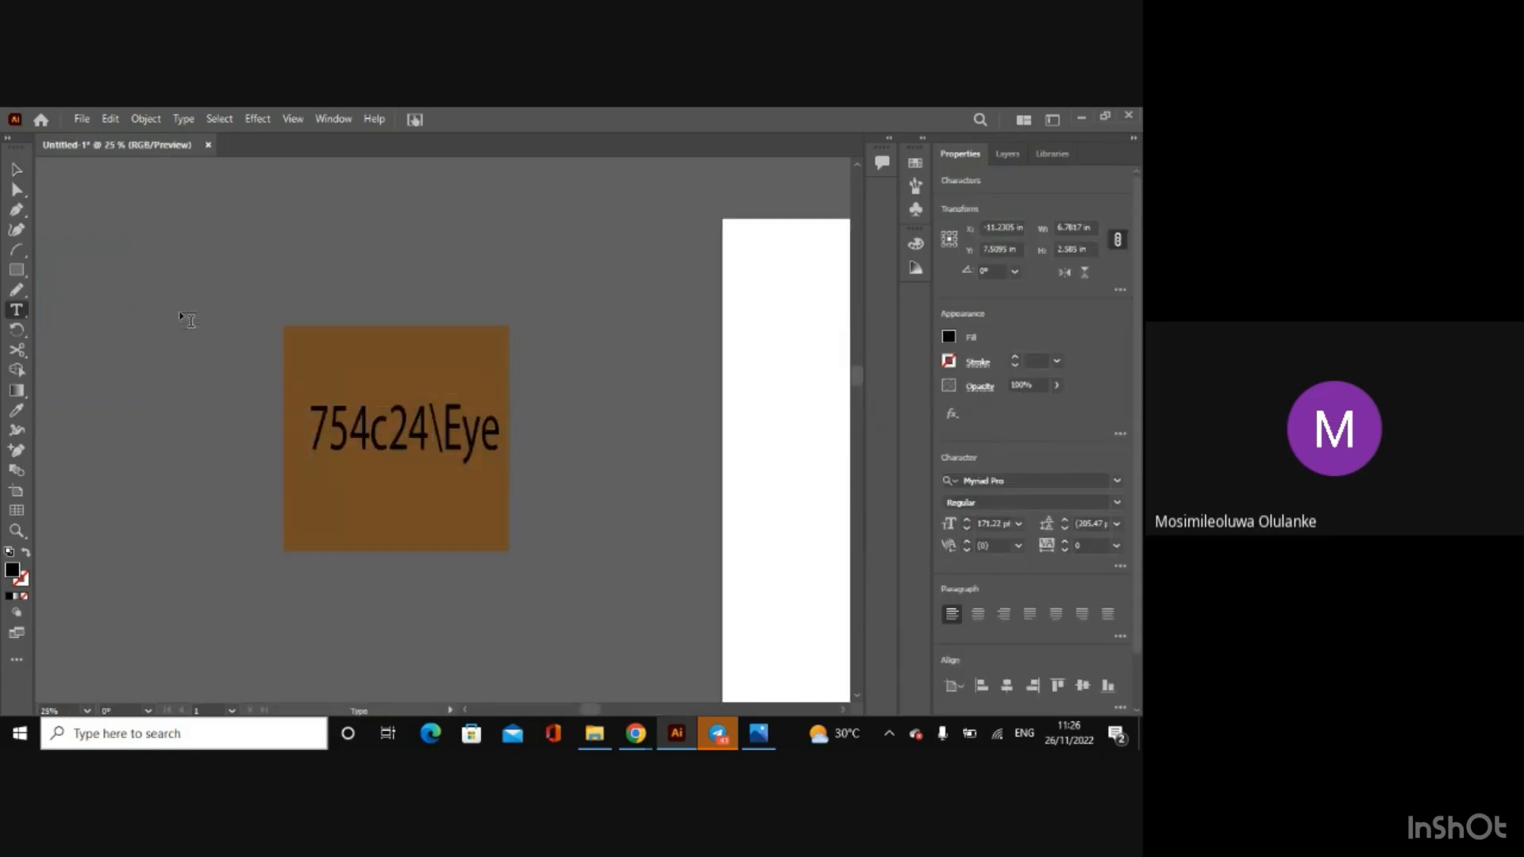
click(438, 426)
key(BackSpace)
key(Return)
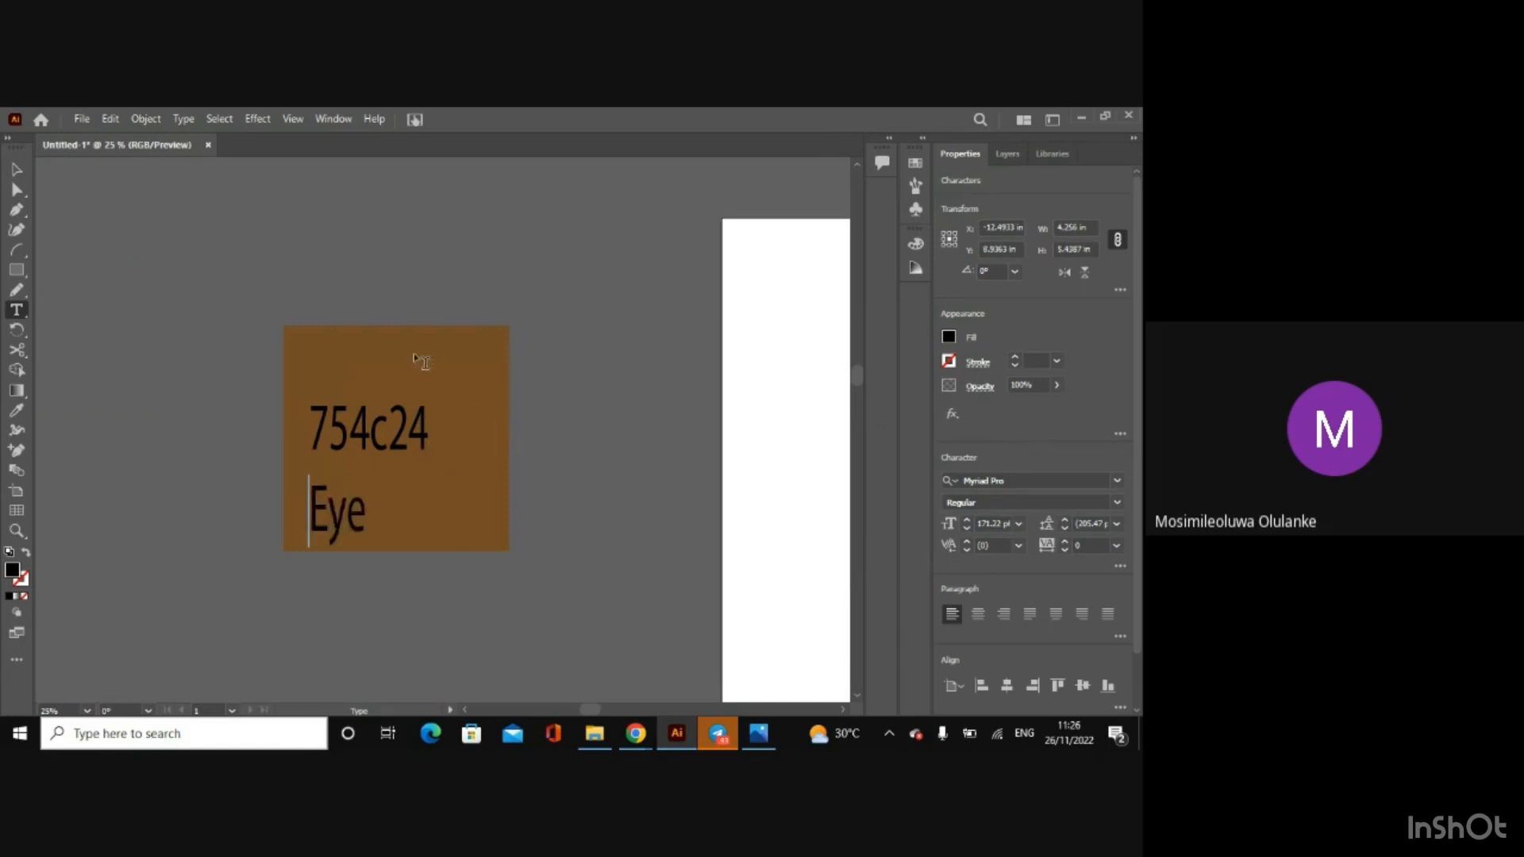
key(Escape)
click(184, 307)
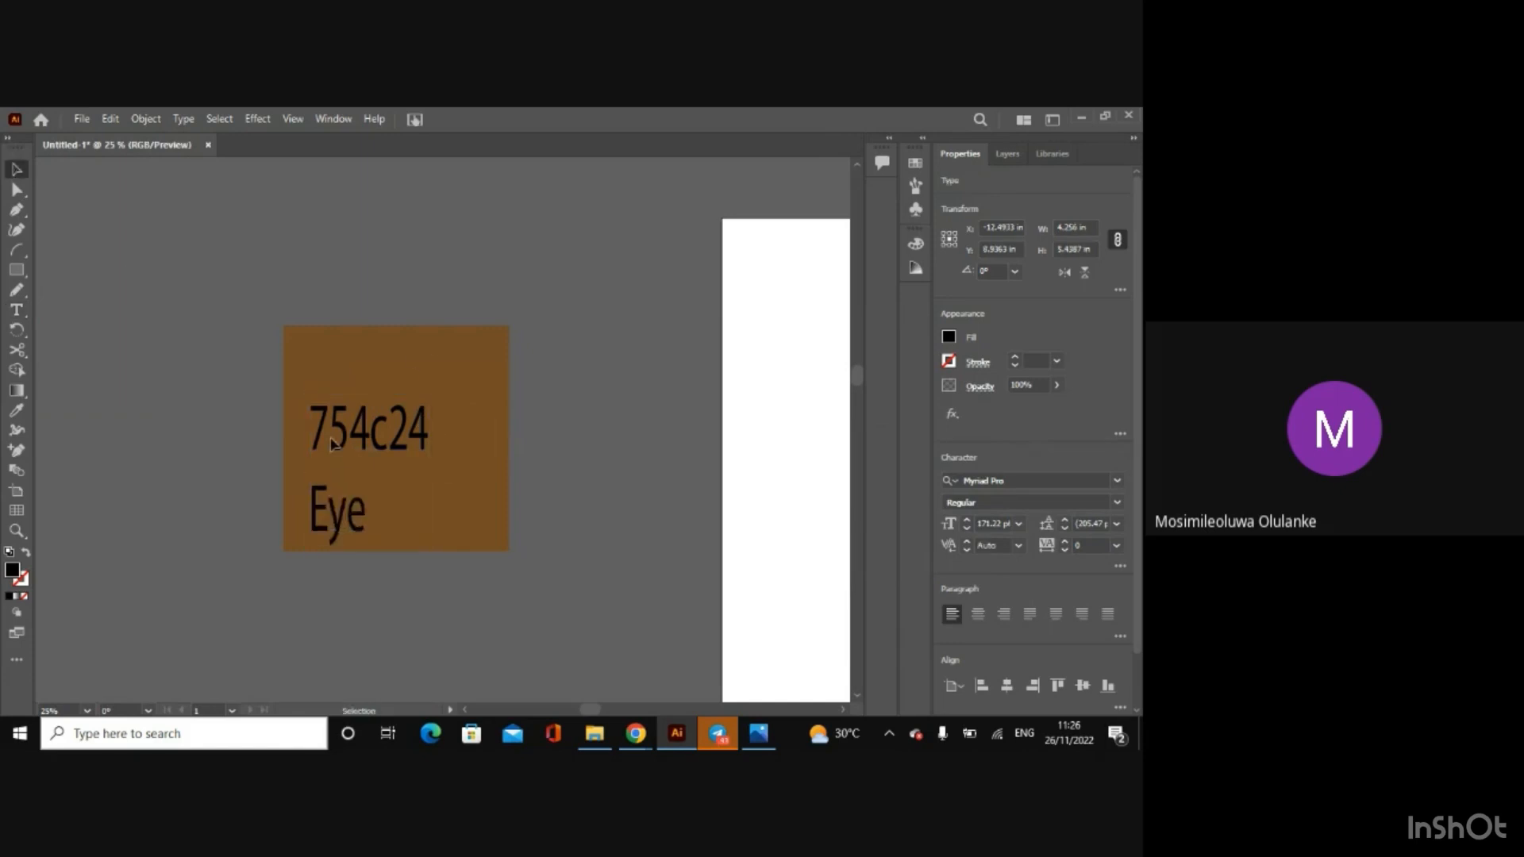
Step: Move the two-line color label up and across to the middle of the brown reference square
drag(366, 442, 389, 419)
key(ctrl+minus)
key(ctrl+minus)
key(ctrl+minus)
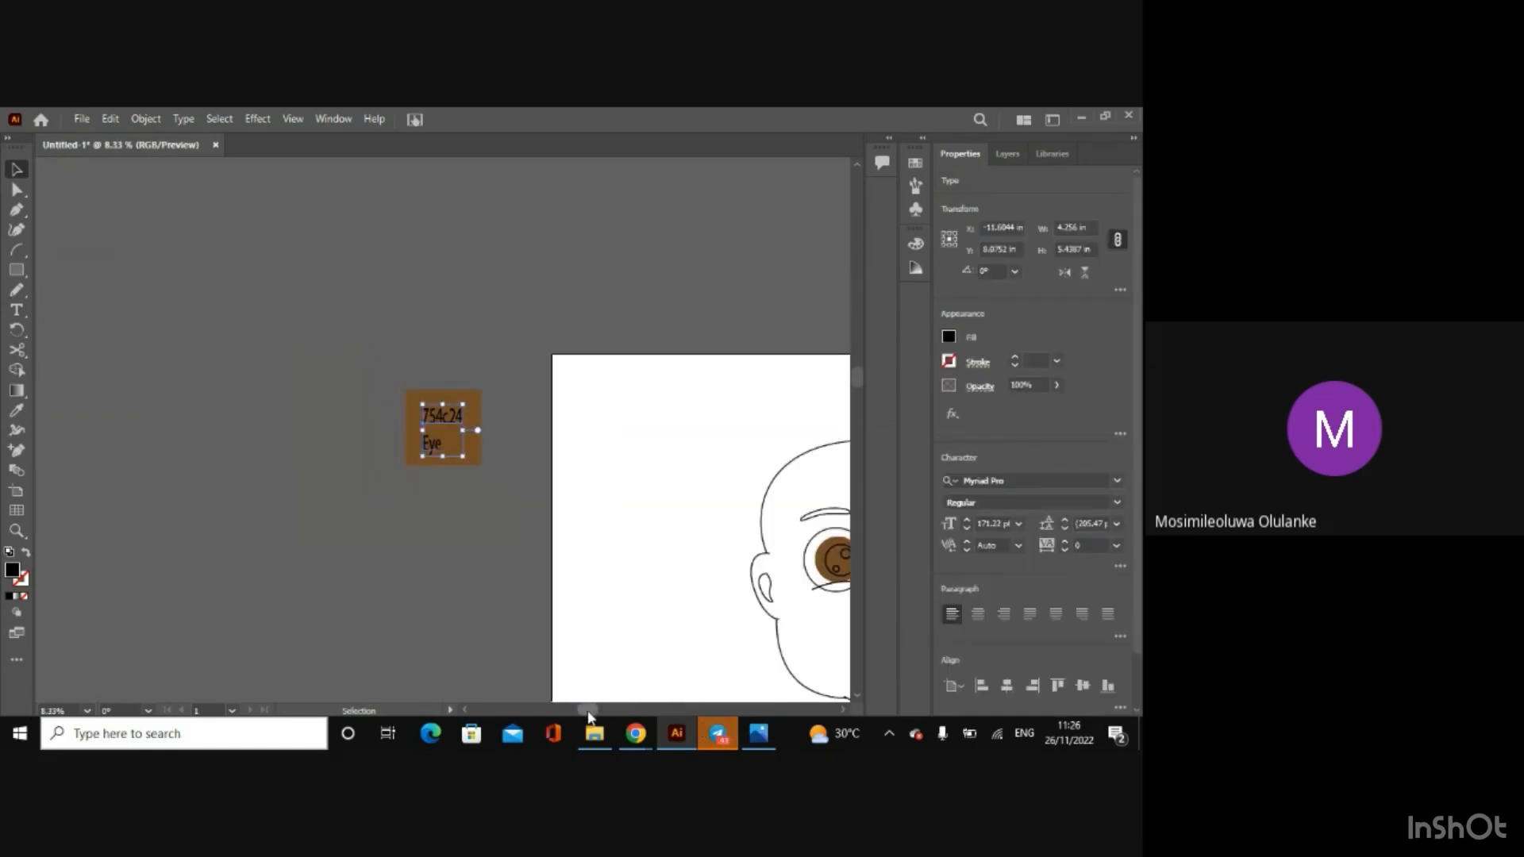
drag(588, 714, 649, 714)
key(ctrl+plus)
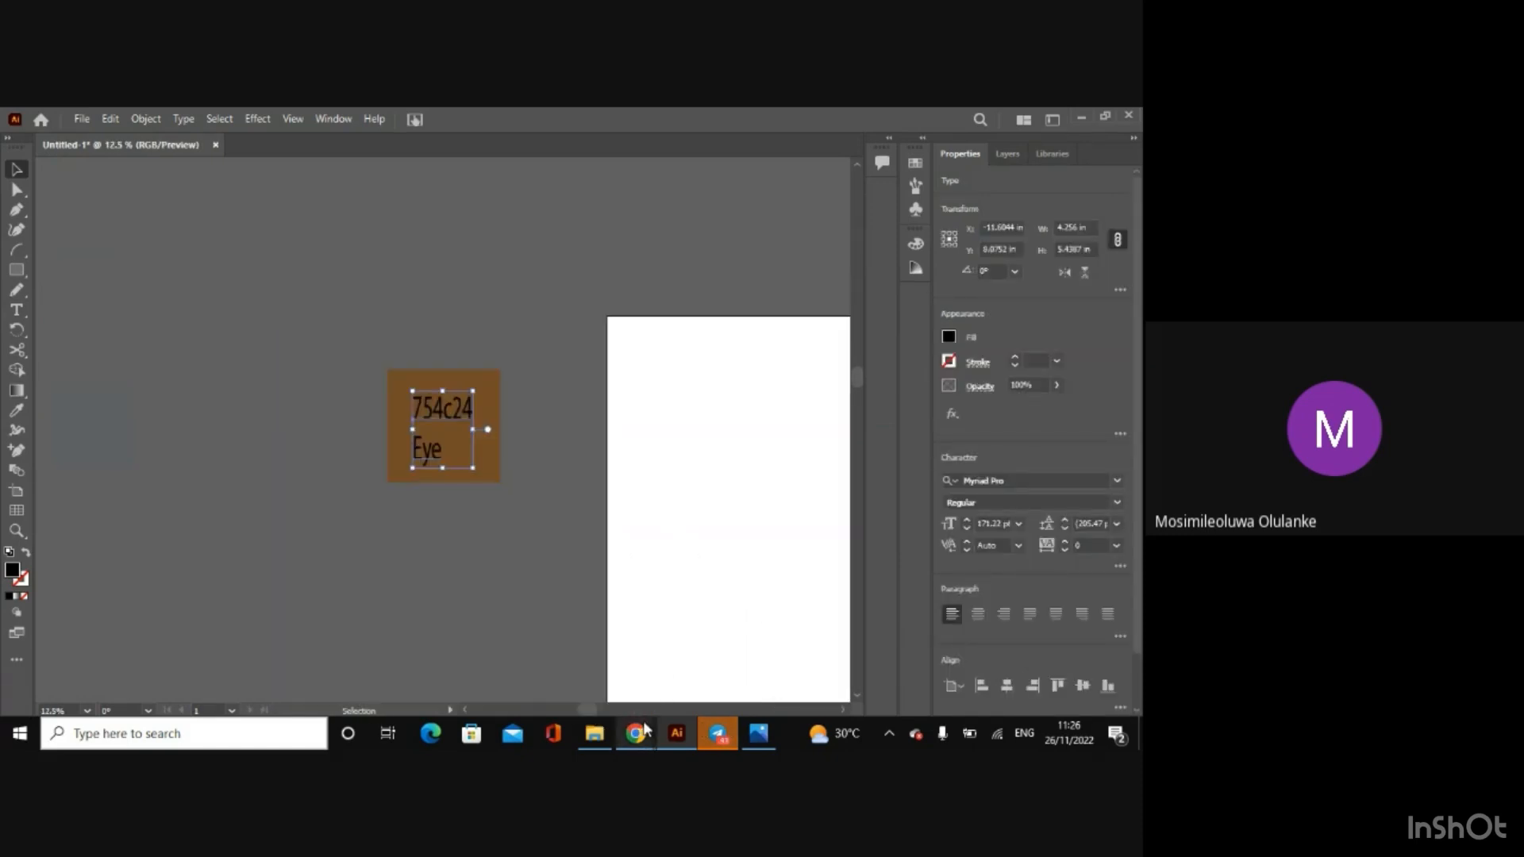
click(436, 594)
Step: Try a black fill on the left eye's pupil circle and undo it
drag(589, 714, 650, 738)
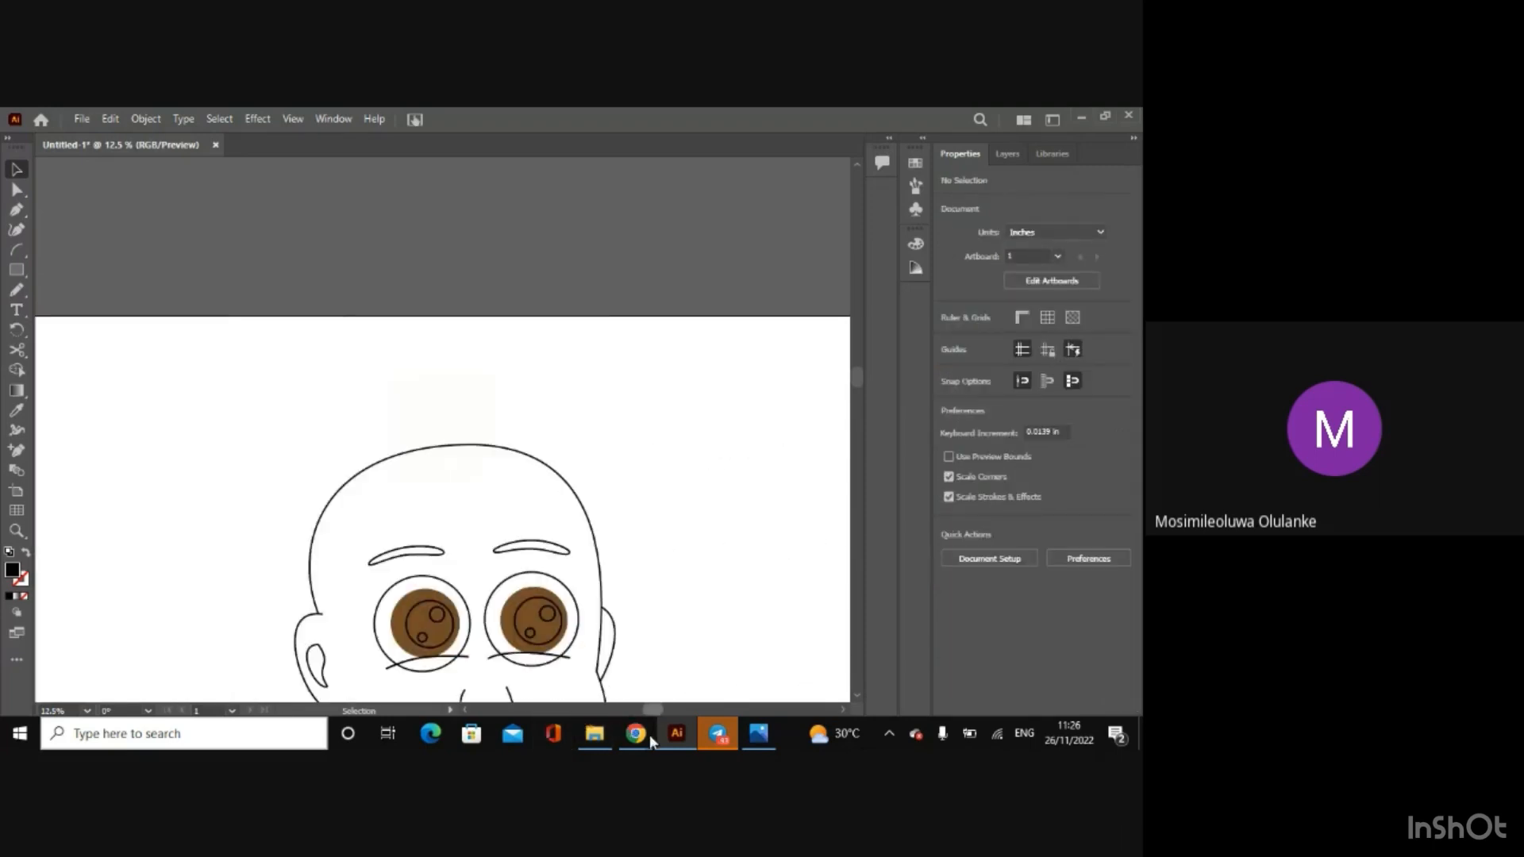
click(857, 699)
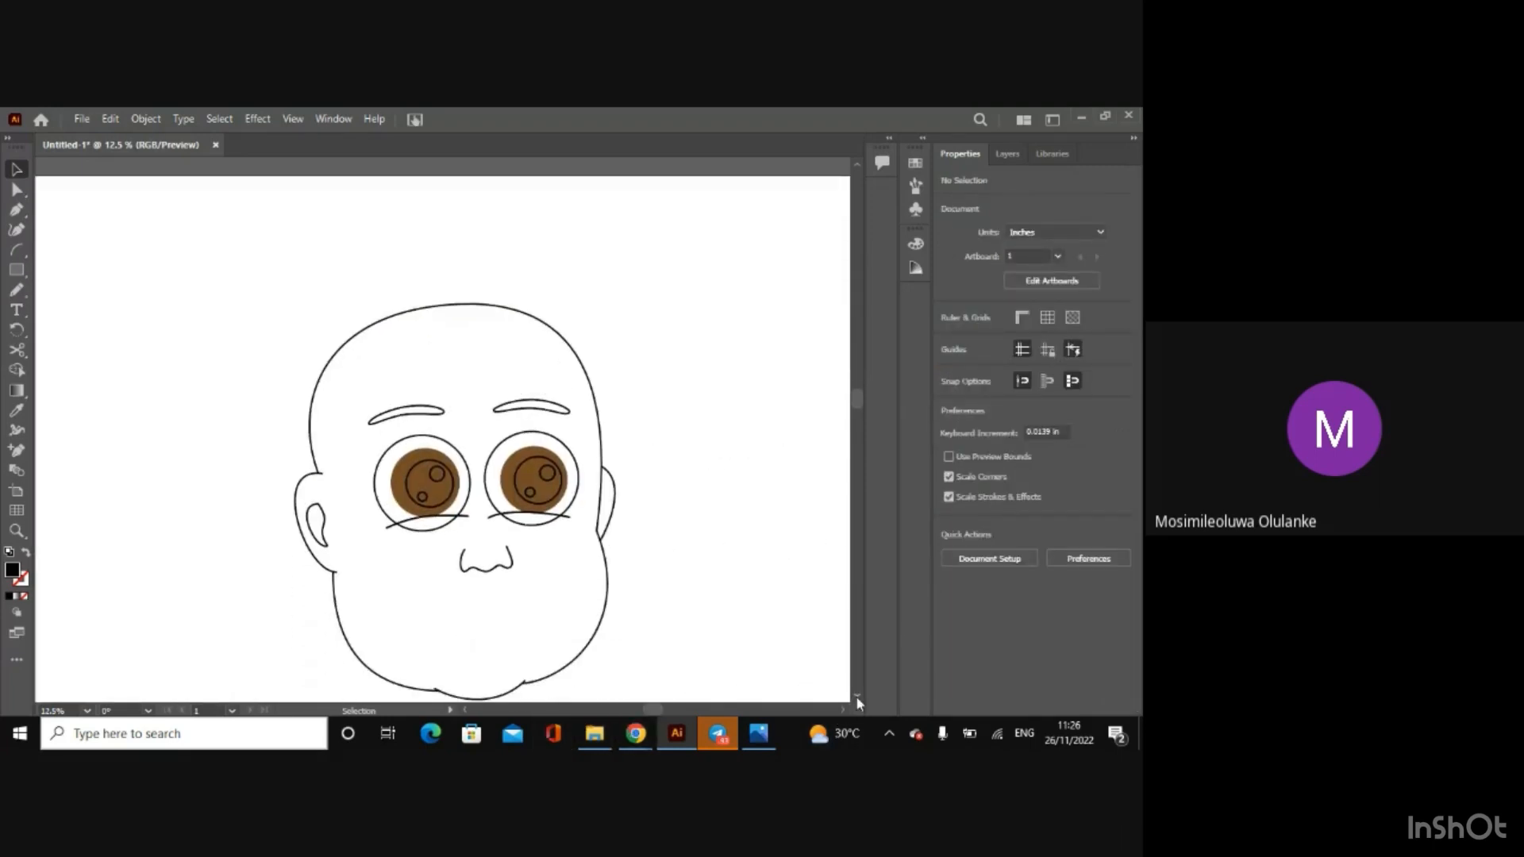
key(ctrl+equal)
key(ctrl+equal)
key(v)
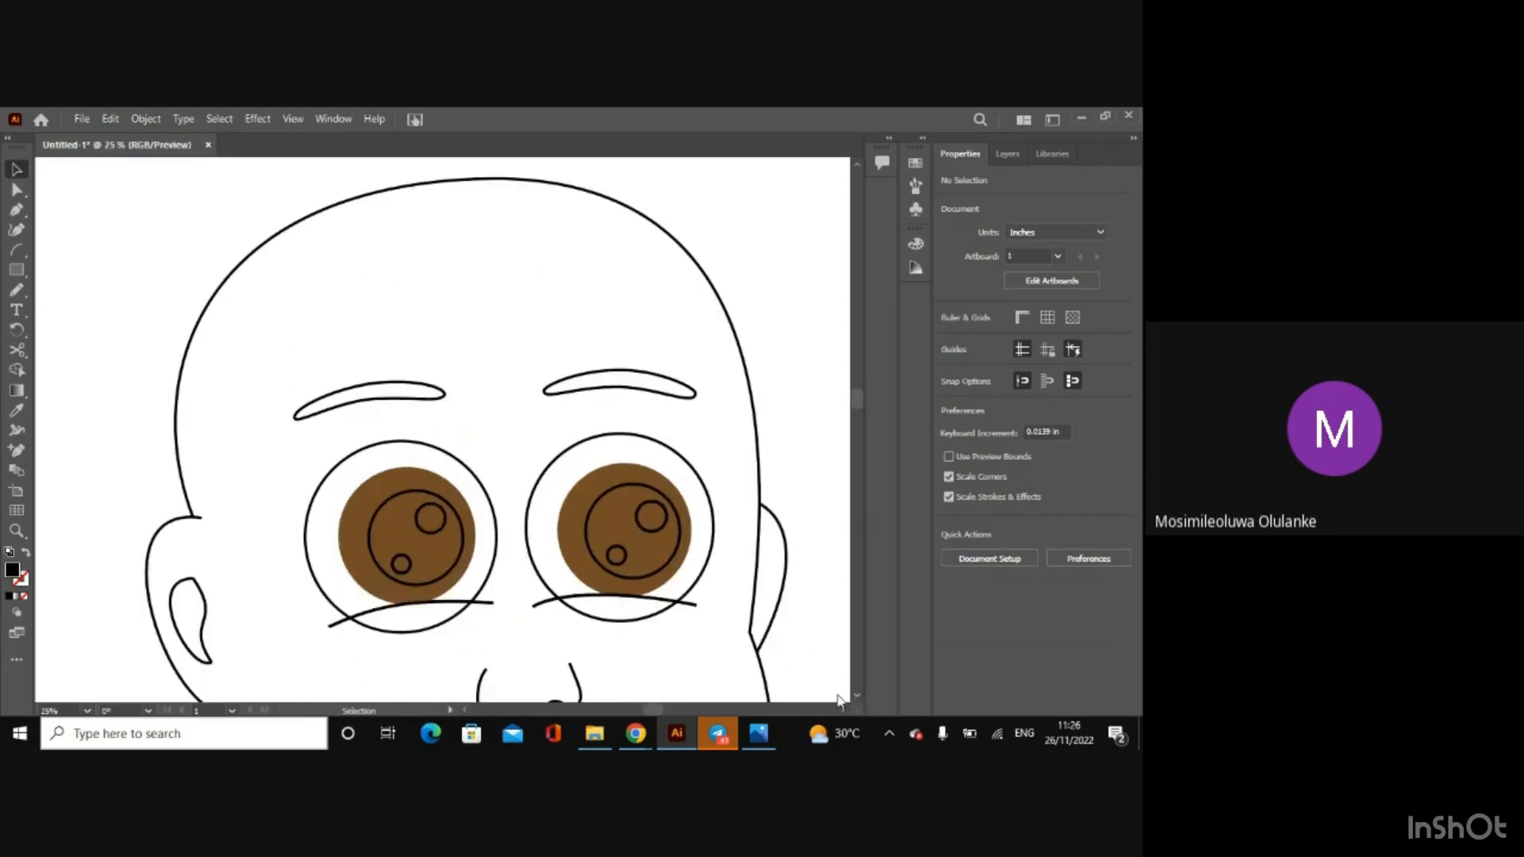
click(452, 569)
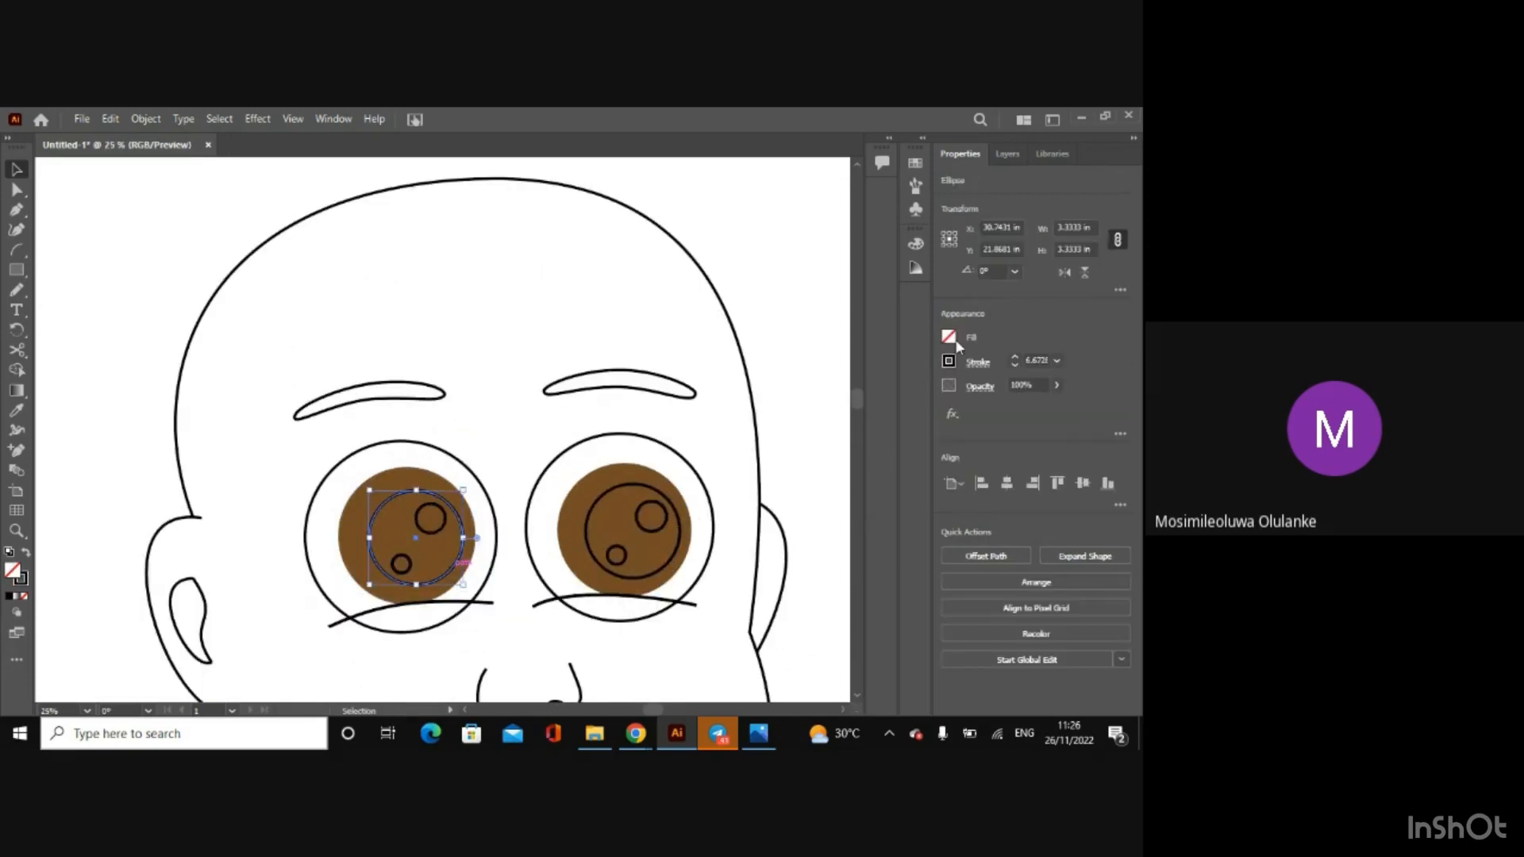
click(950, 338)
click(844, 369)
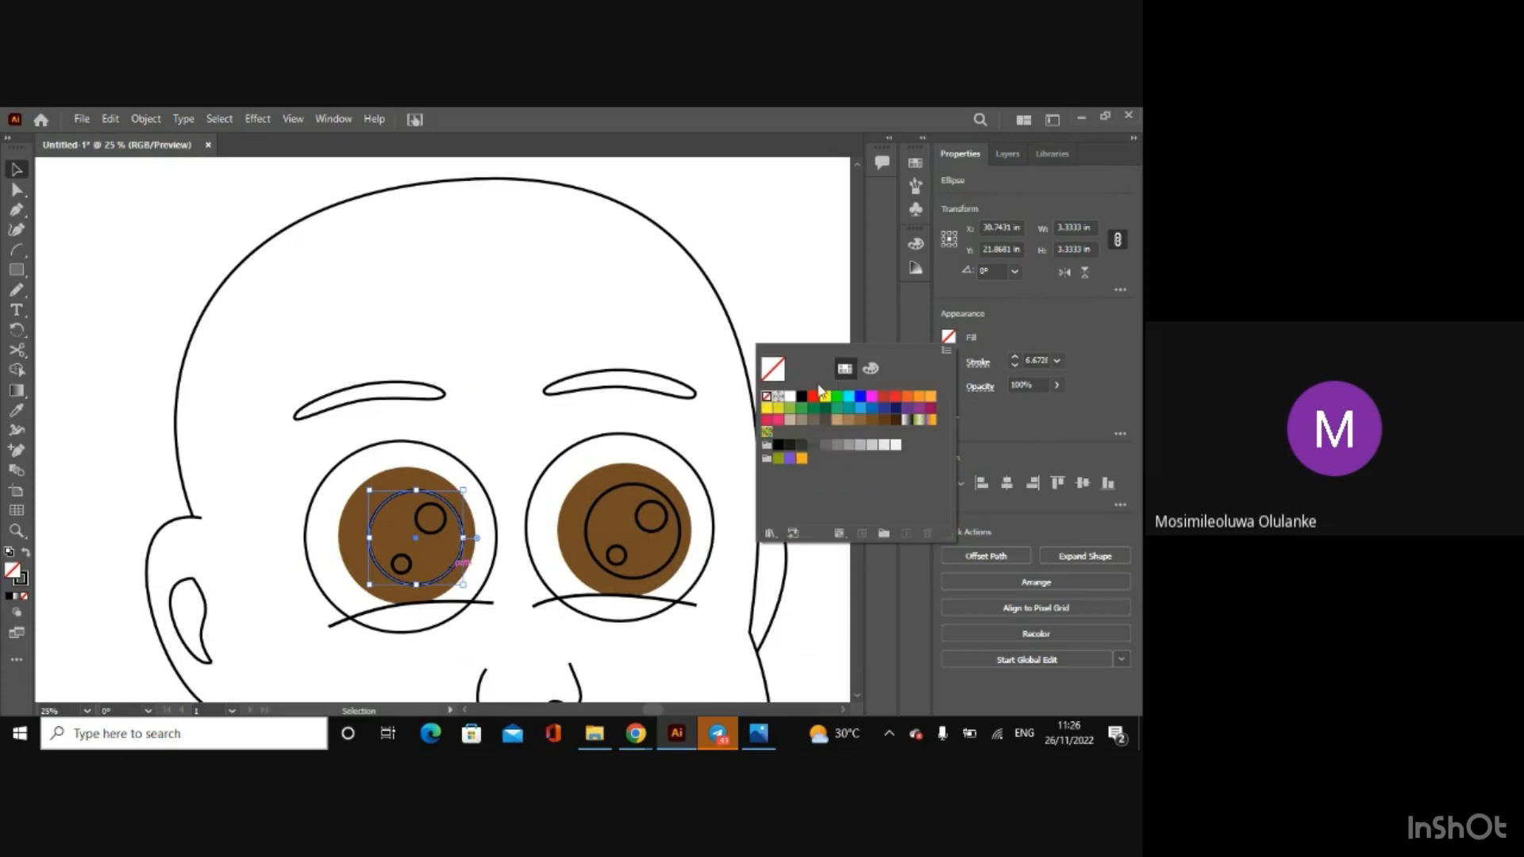
click(802, 397)
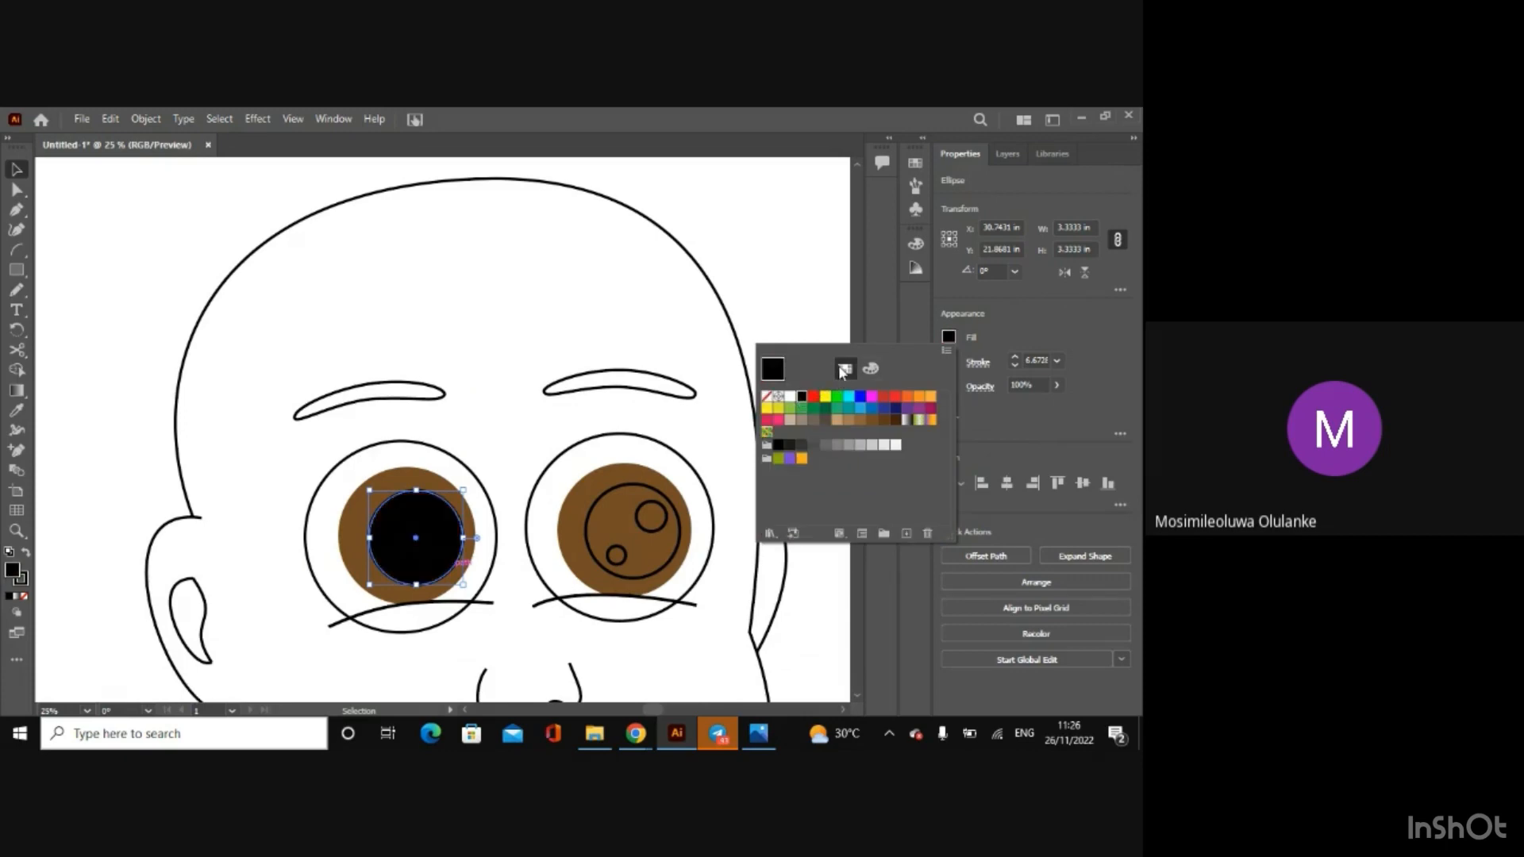
click(461, 448)
key(ctrl+z)
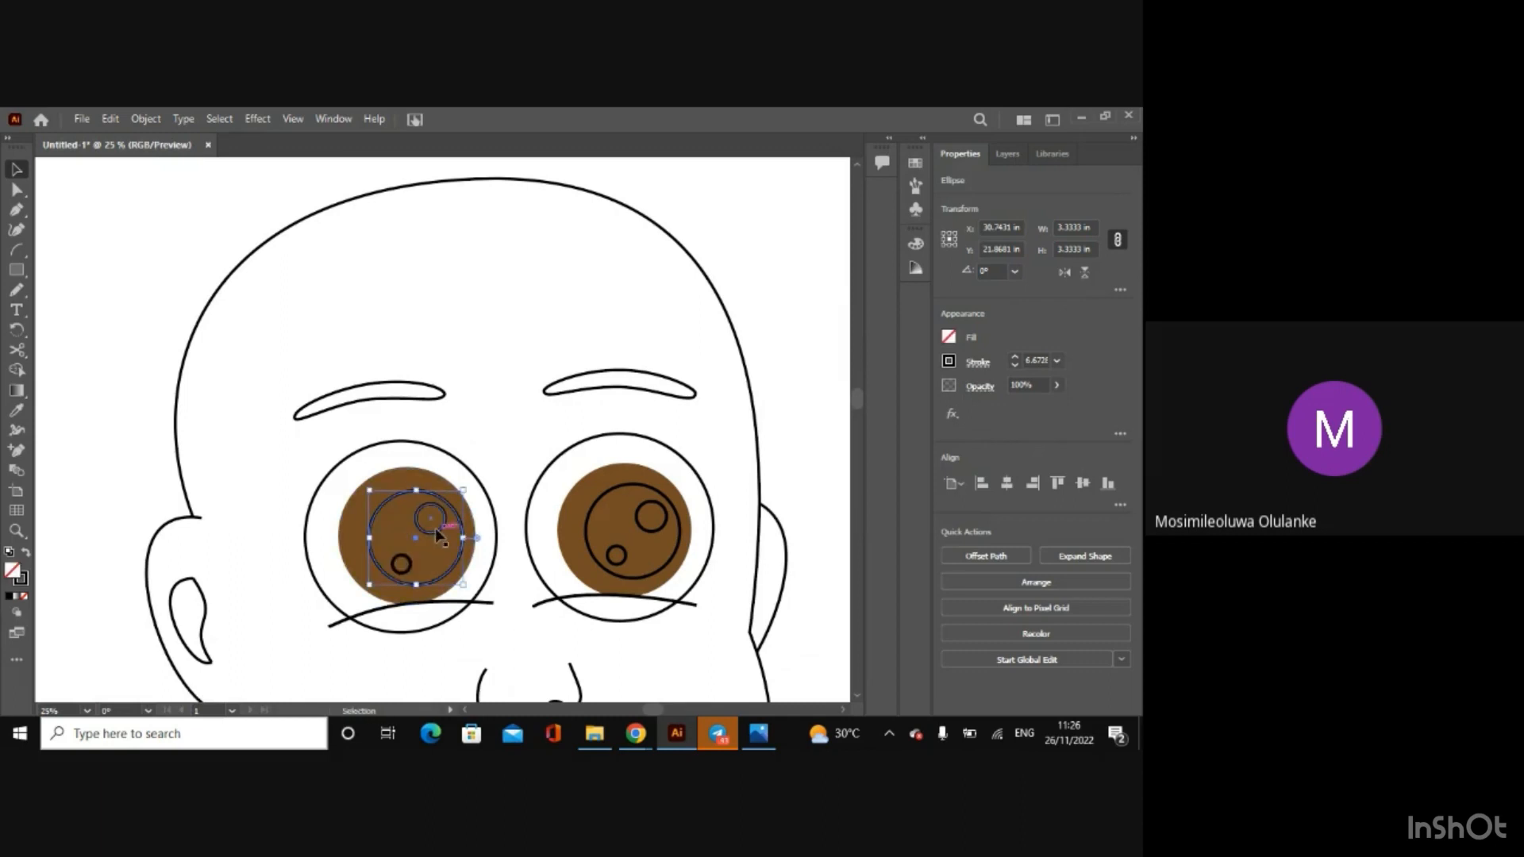
Step: Apply white to both the fill and the stroke of the left eye's larger highlight circle
click(437, 534)
click(949, 338)
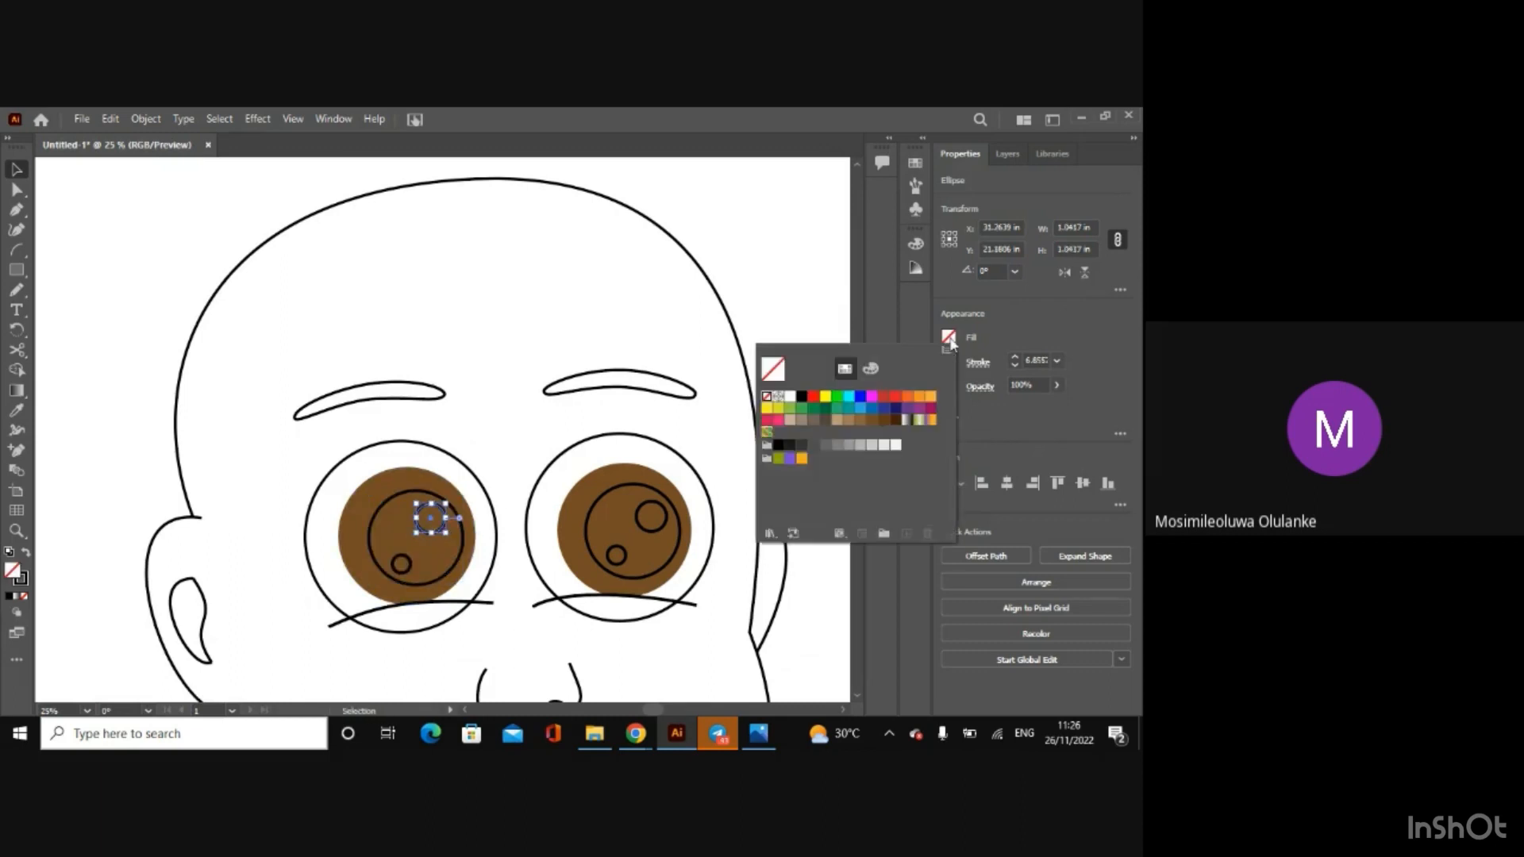
click(791, 399)
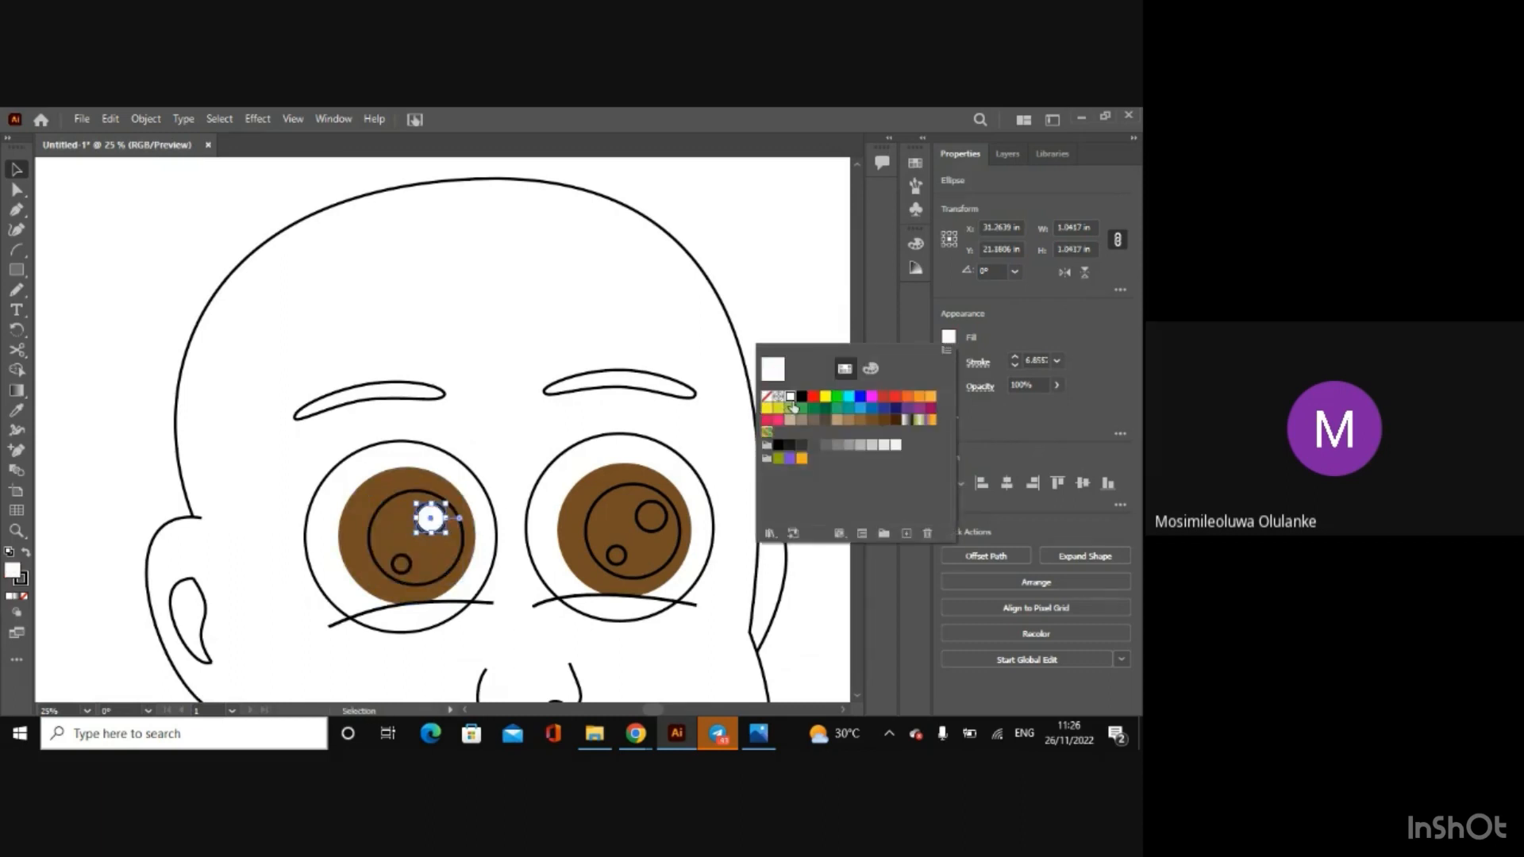
click(871, 370)
click(948, 361)
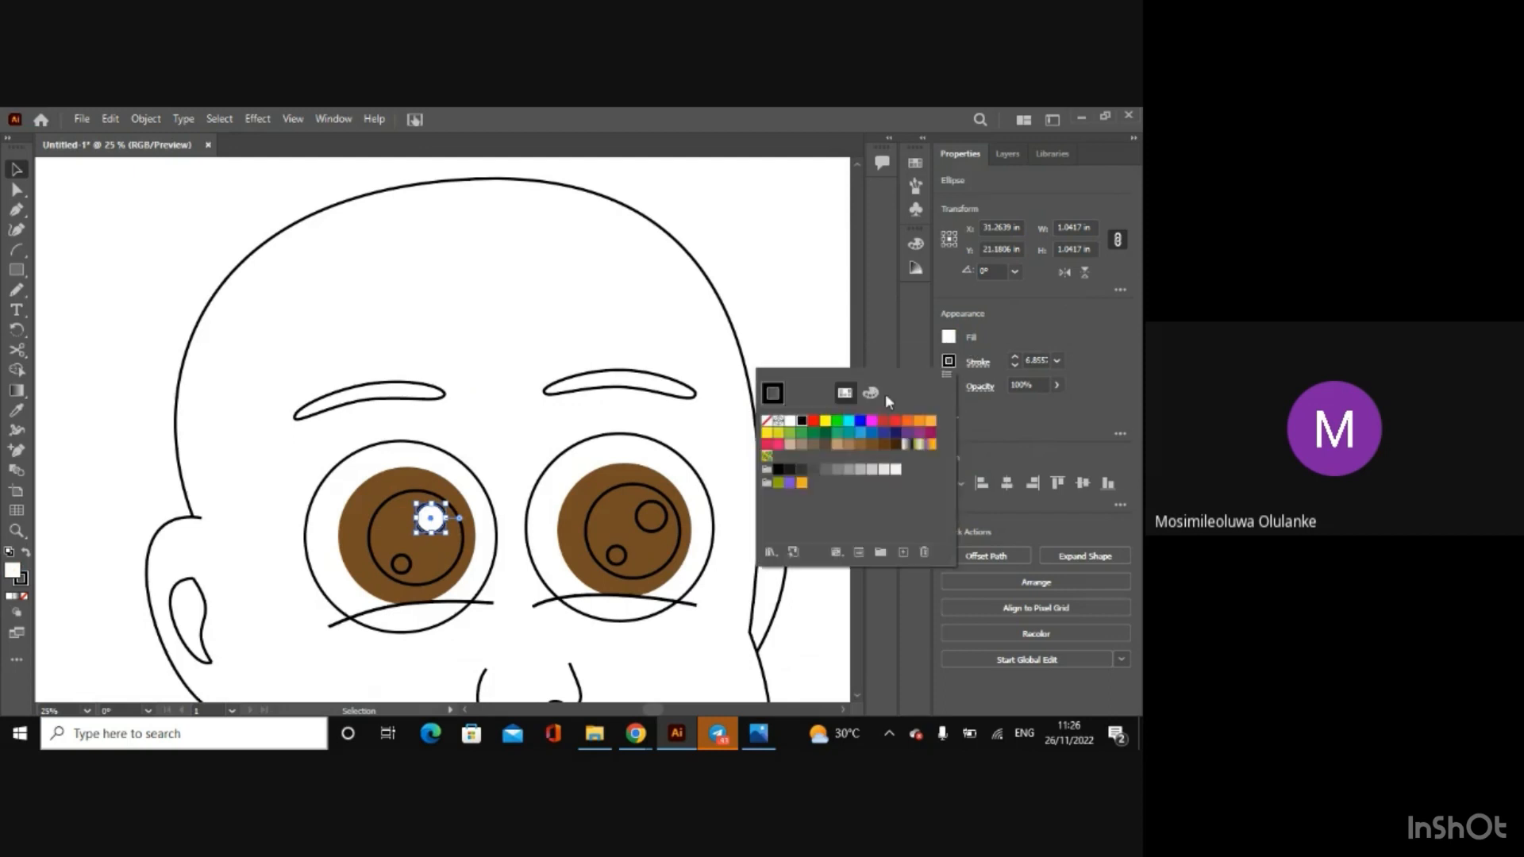
click(791, 421)
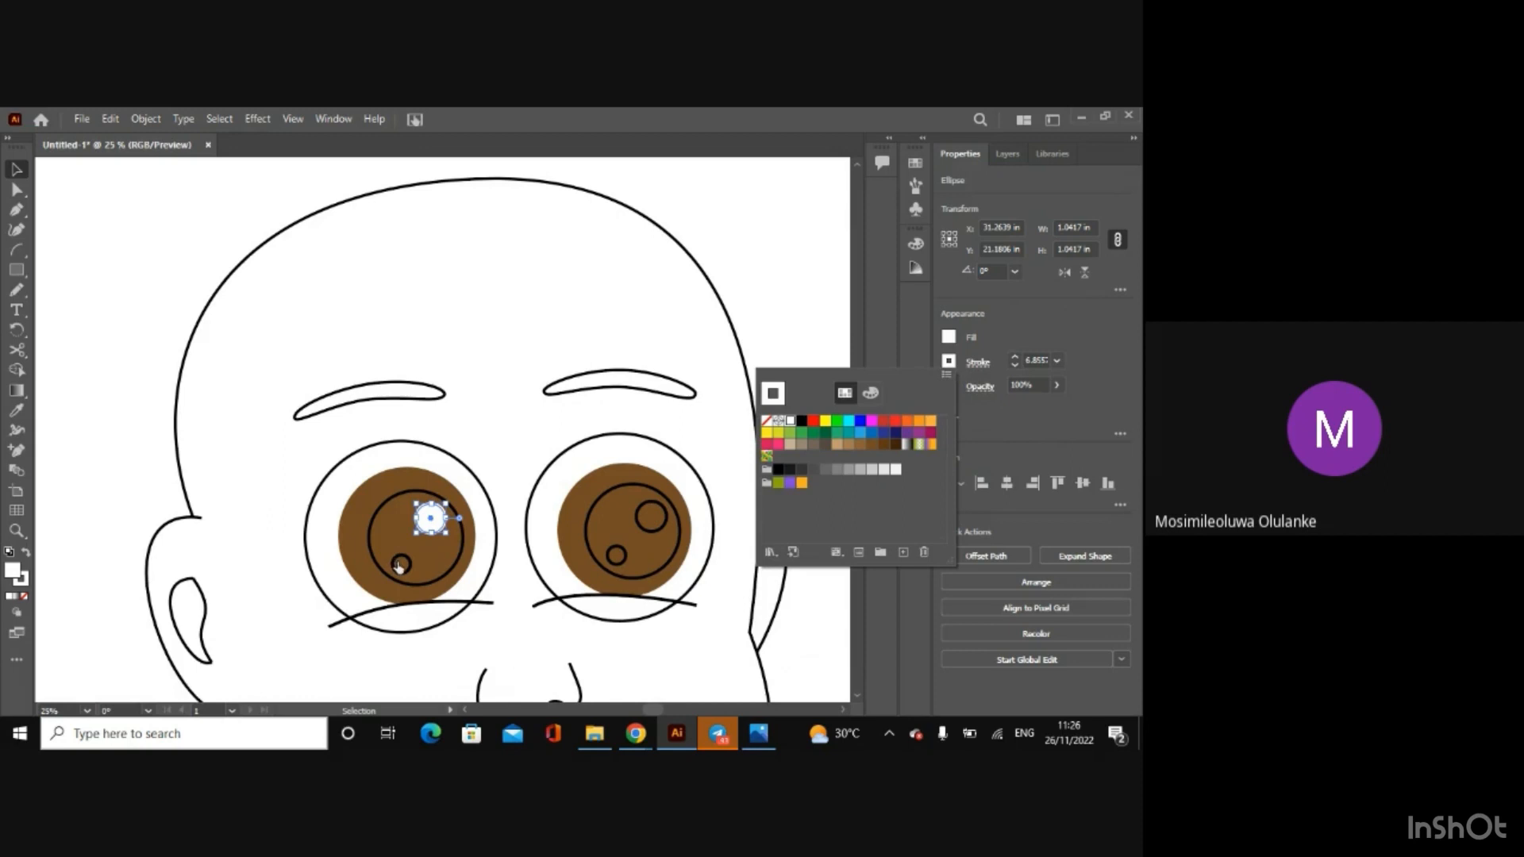
click(776, 307)
Step: Select both highlight circles of the right eye and the left eye's small highlight together, and give them white fill and stroke
click(649, 503)
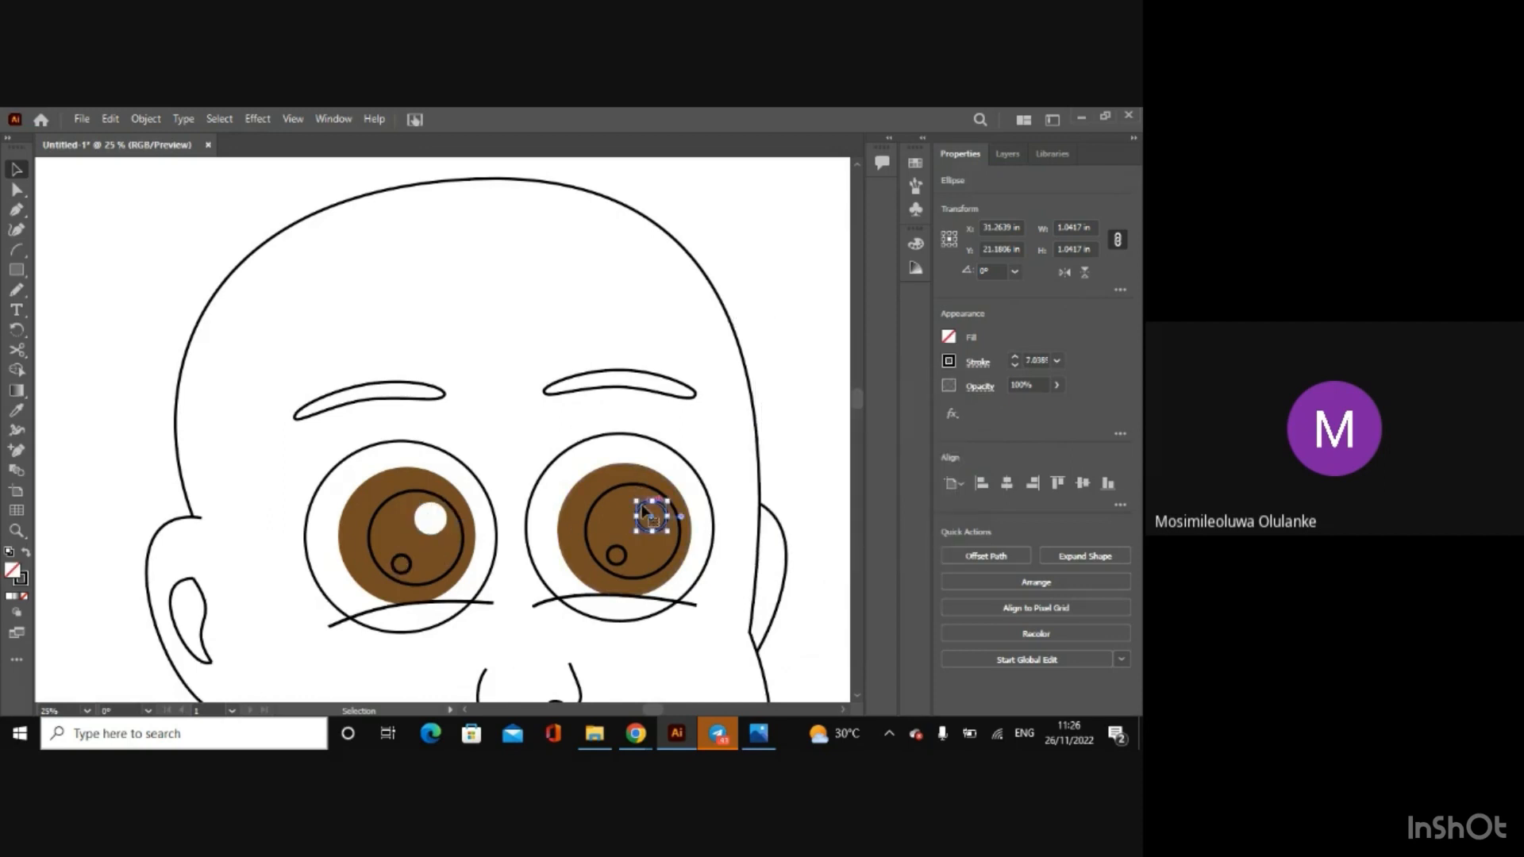
shift+click(625, 556)
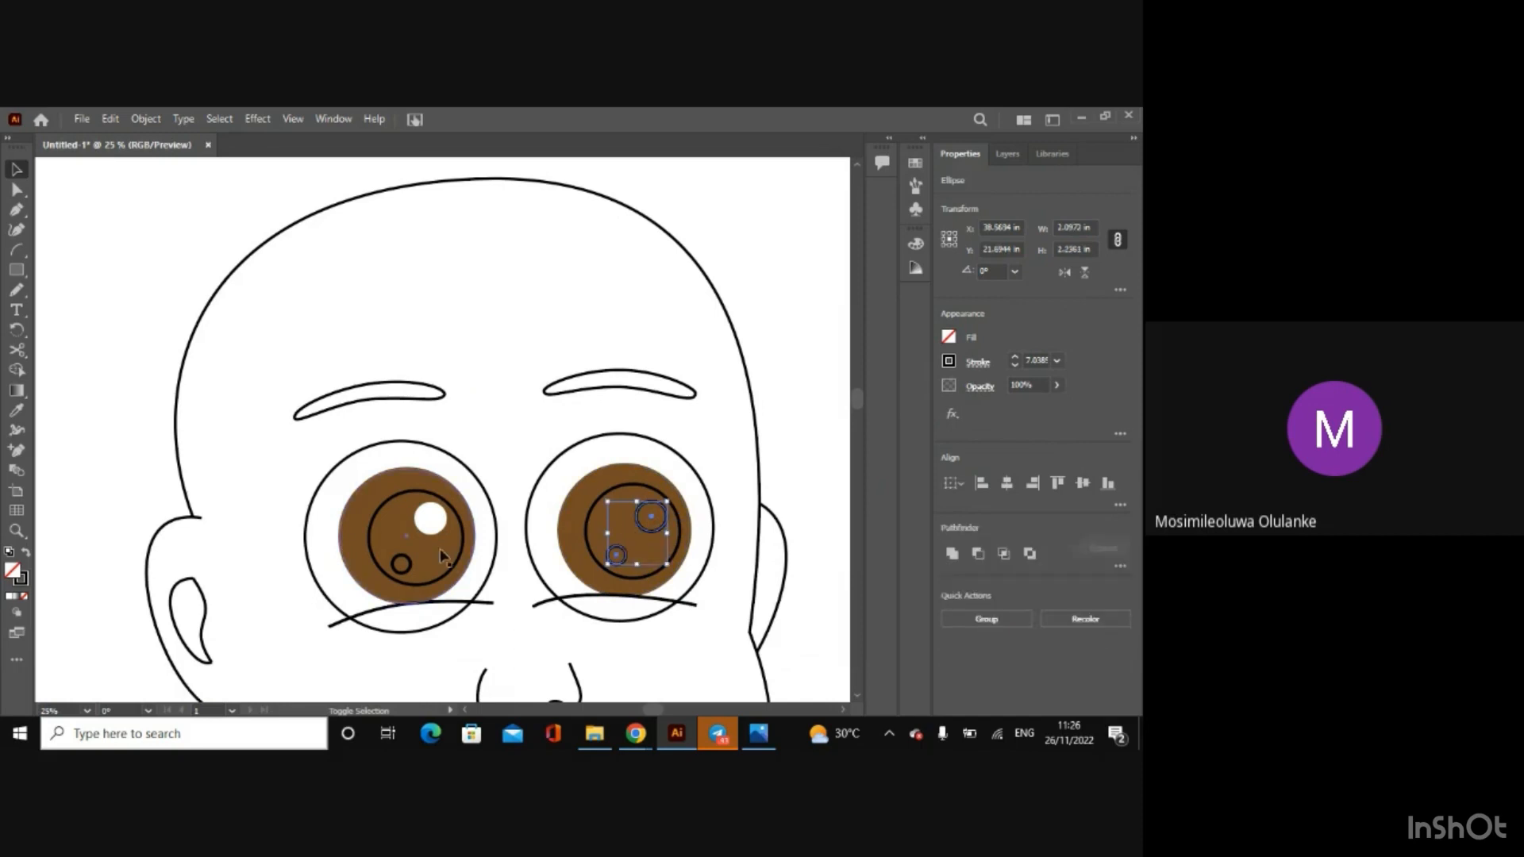
shift+click(402, 563)
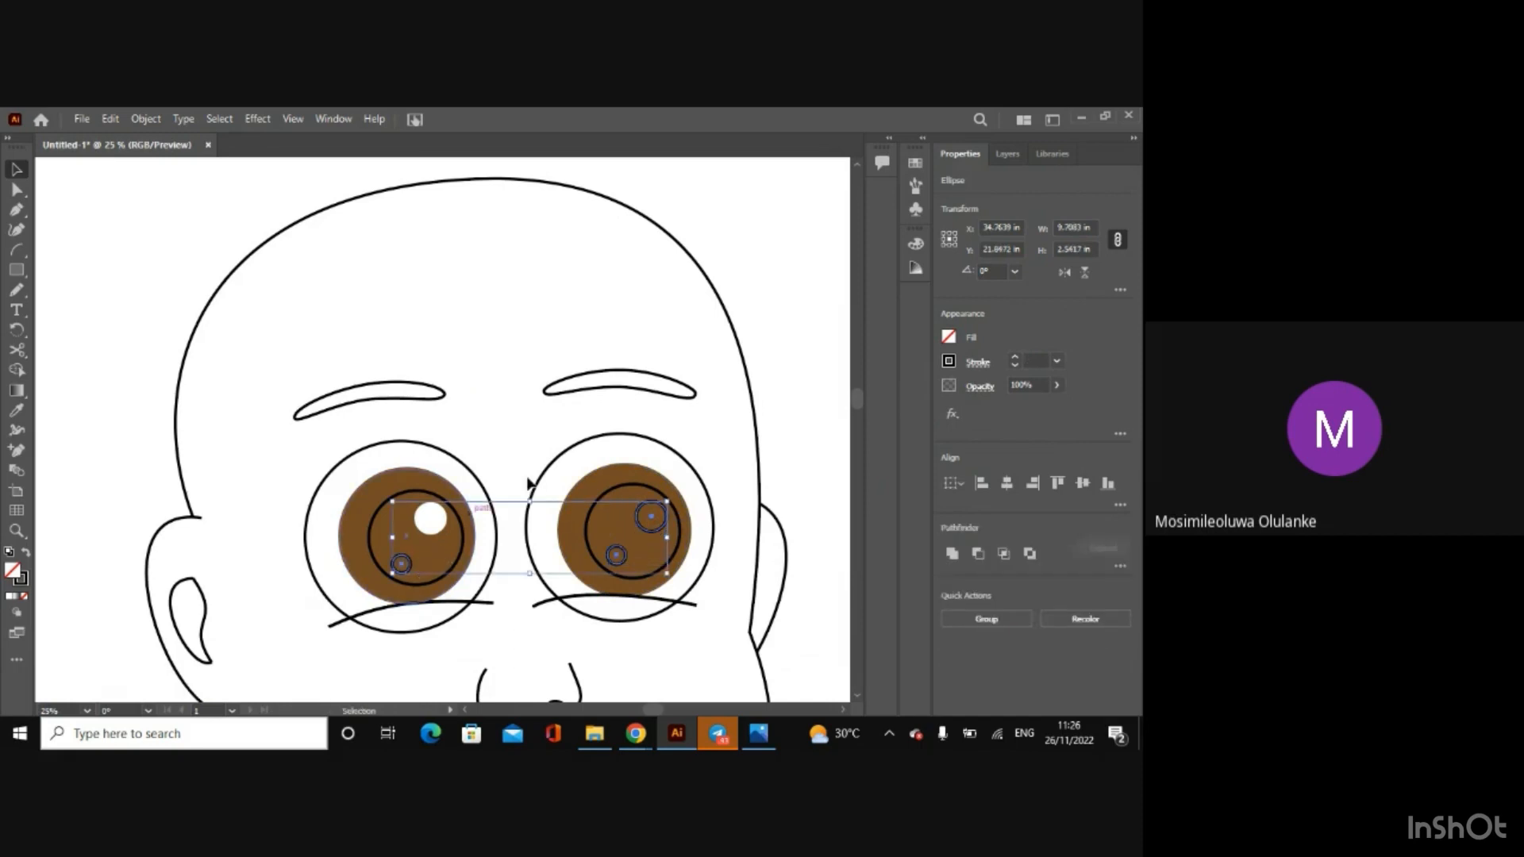
click(951, 339)
click(844, 368)
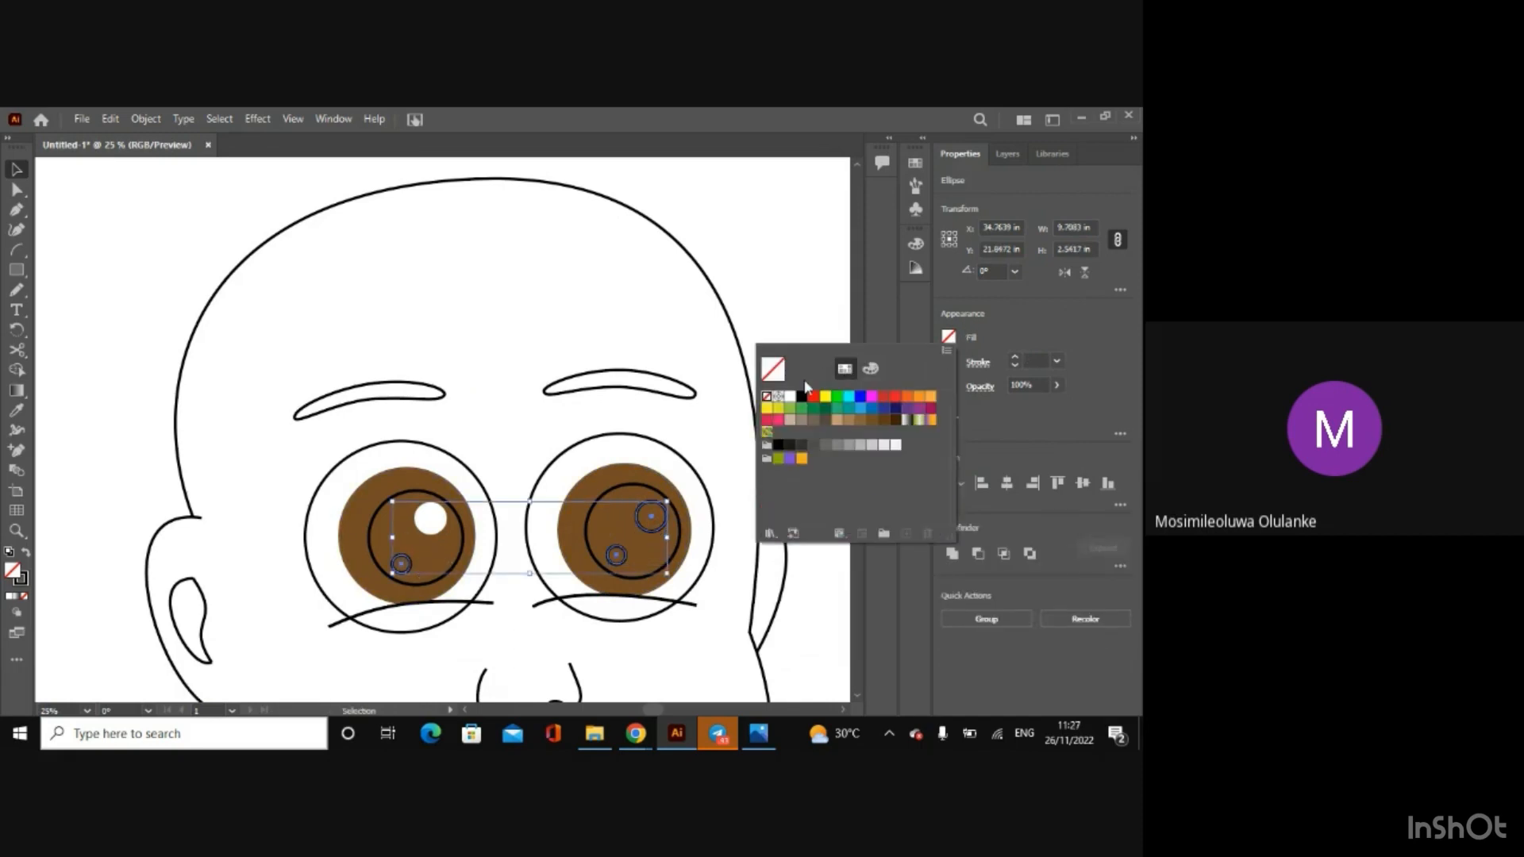
click(782, 393)
click(1008, 312)
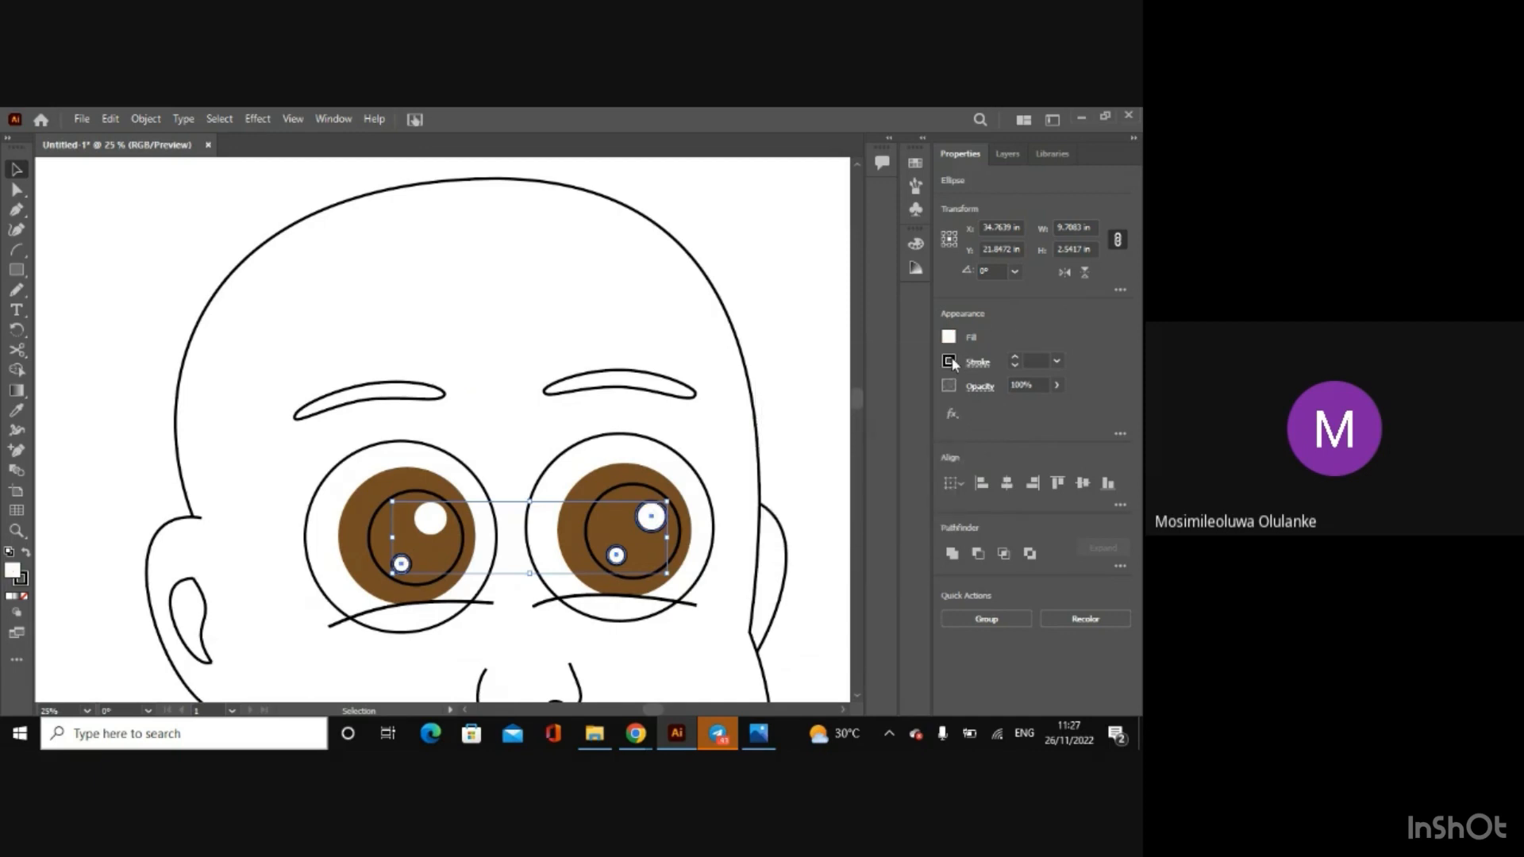
click(949, 360)
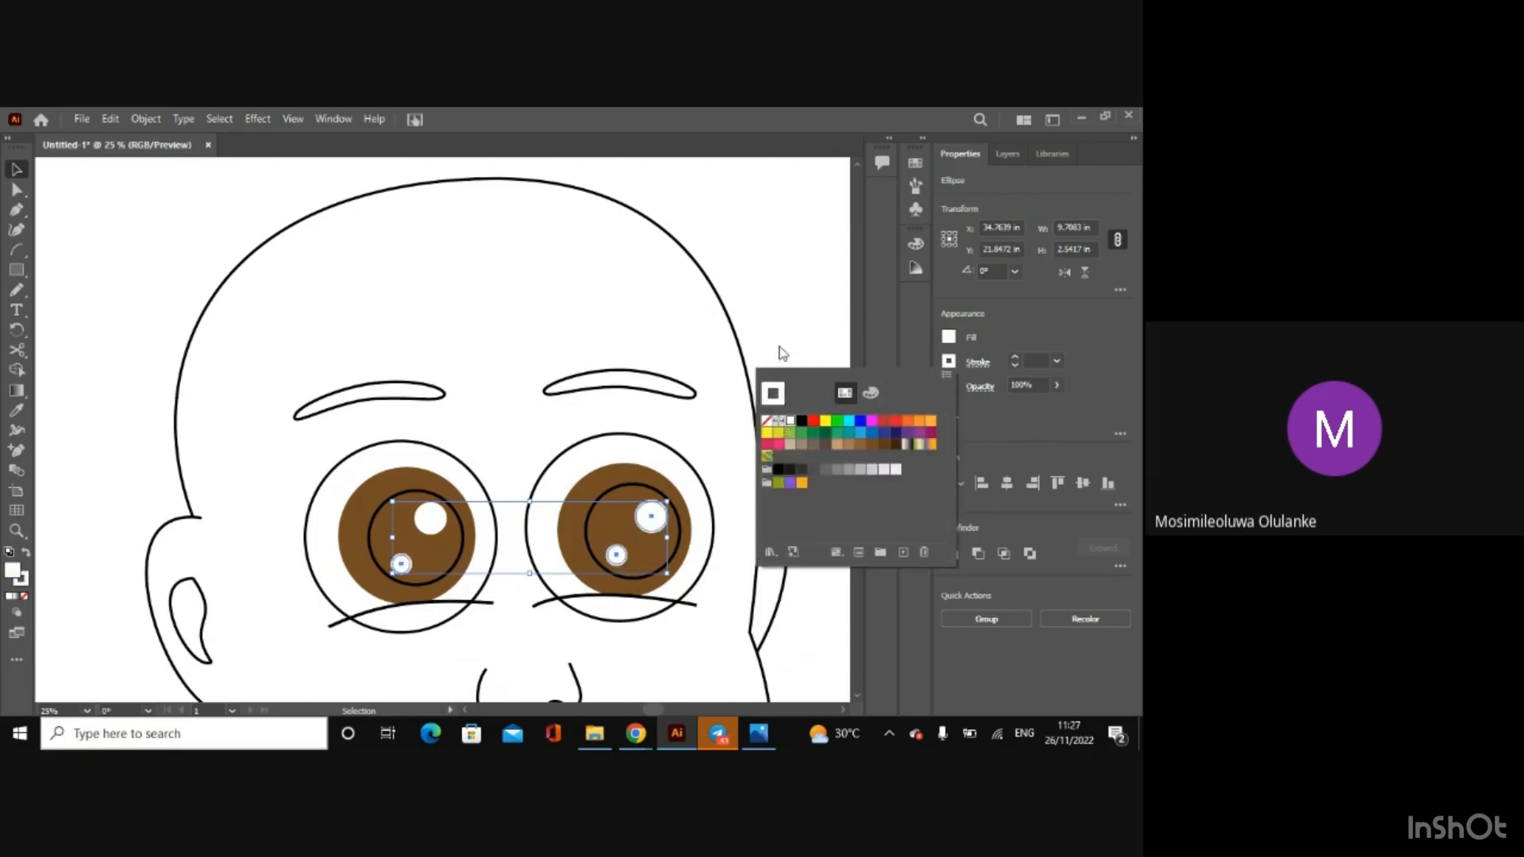
Step: Select the pupil circles of both eyes together and fill them with black
click(639, 488)
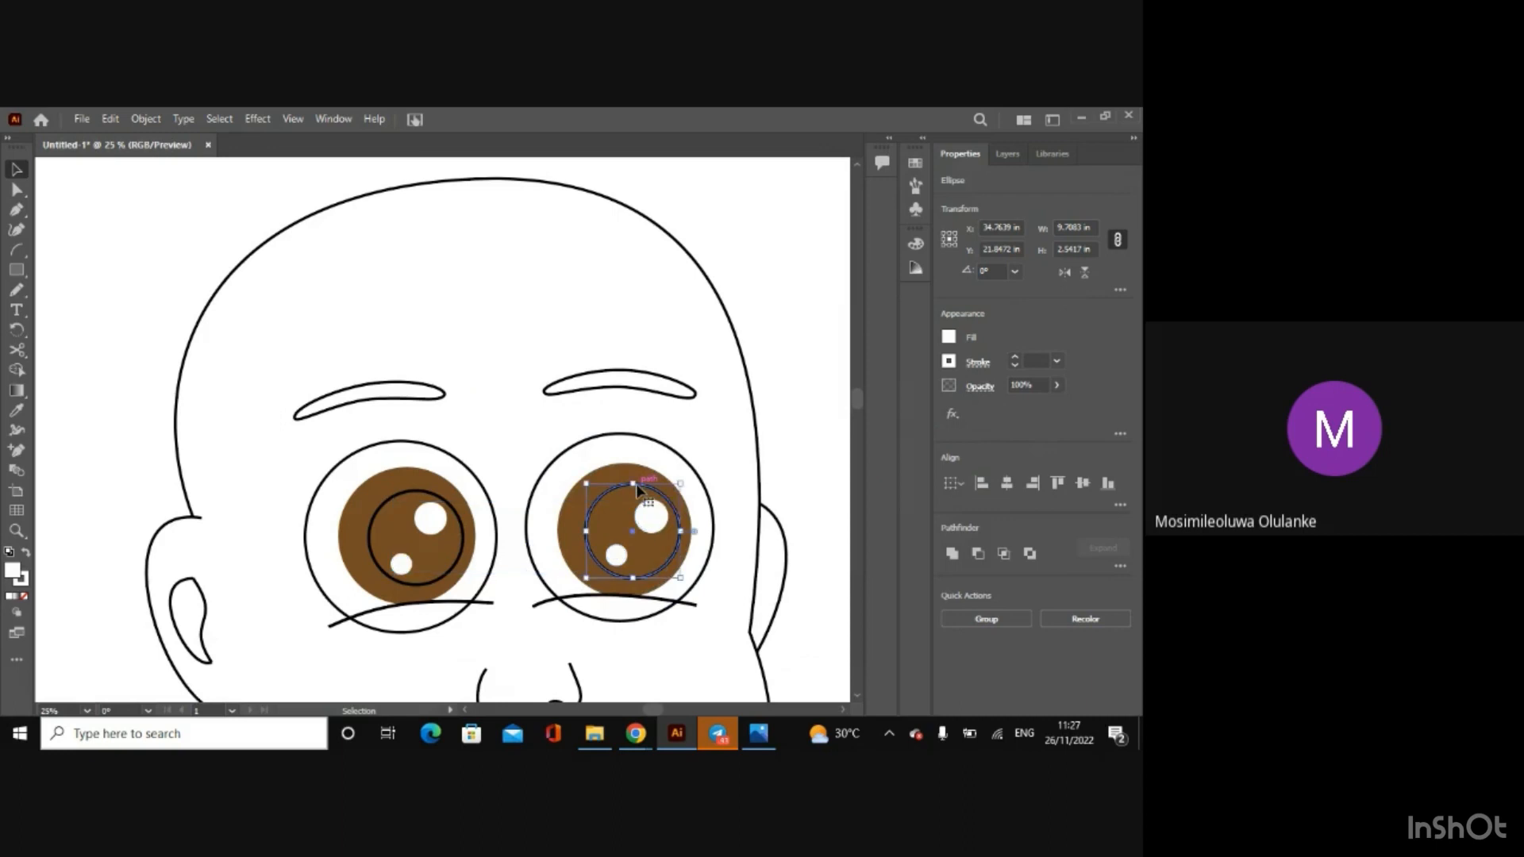
shift+click(458, 524)
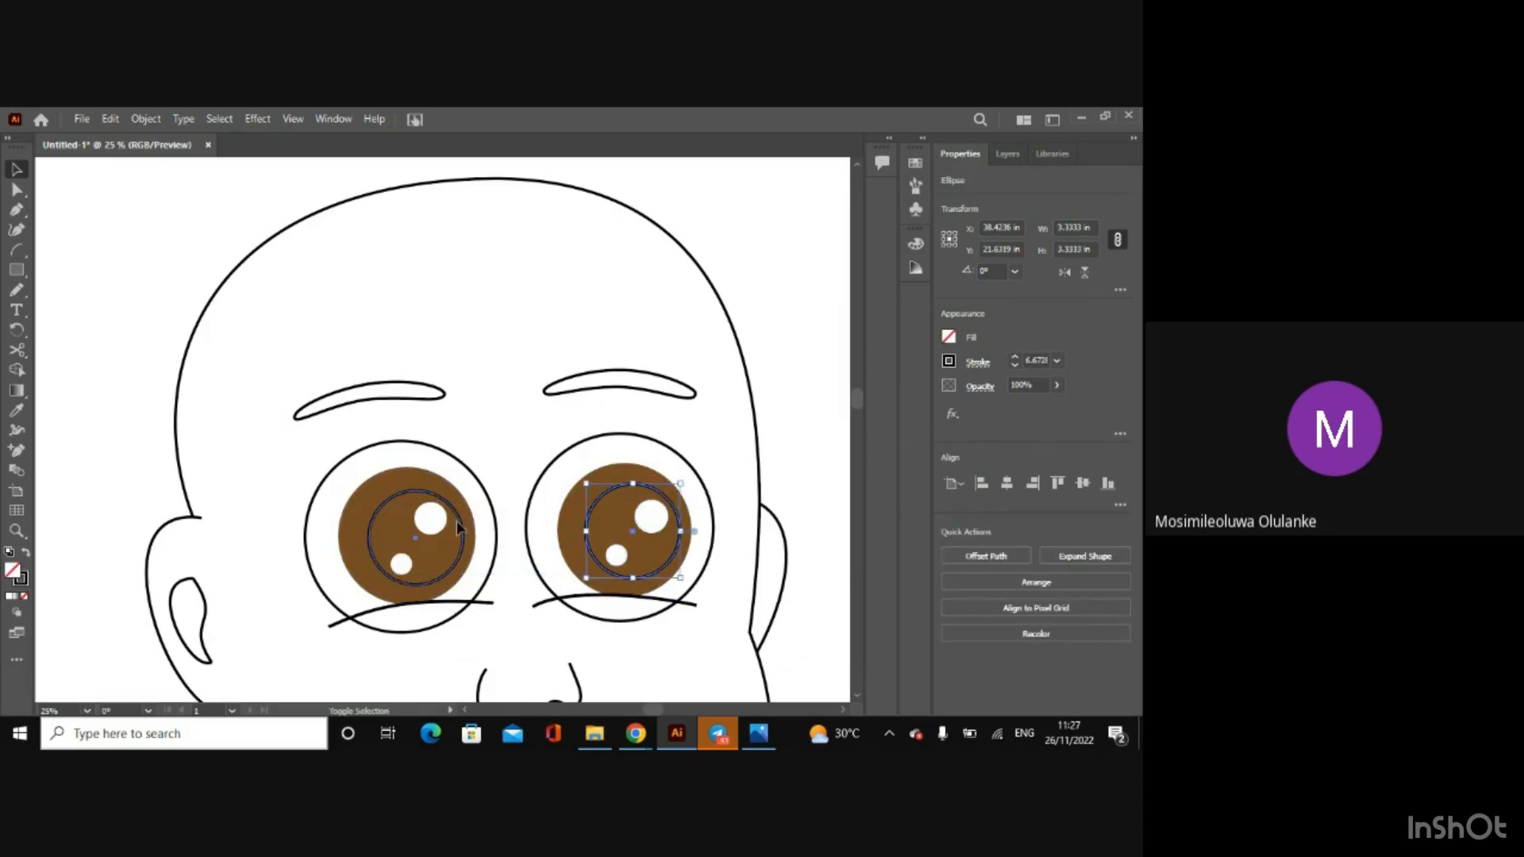
click(952, 362)
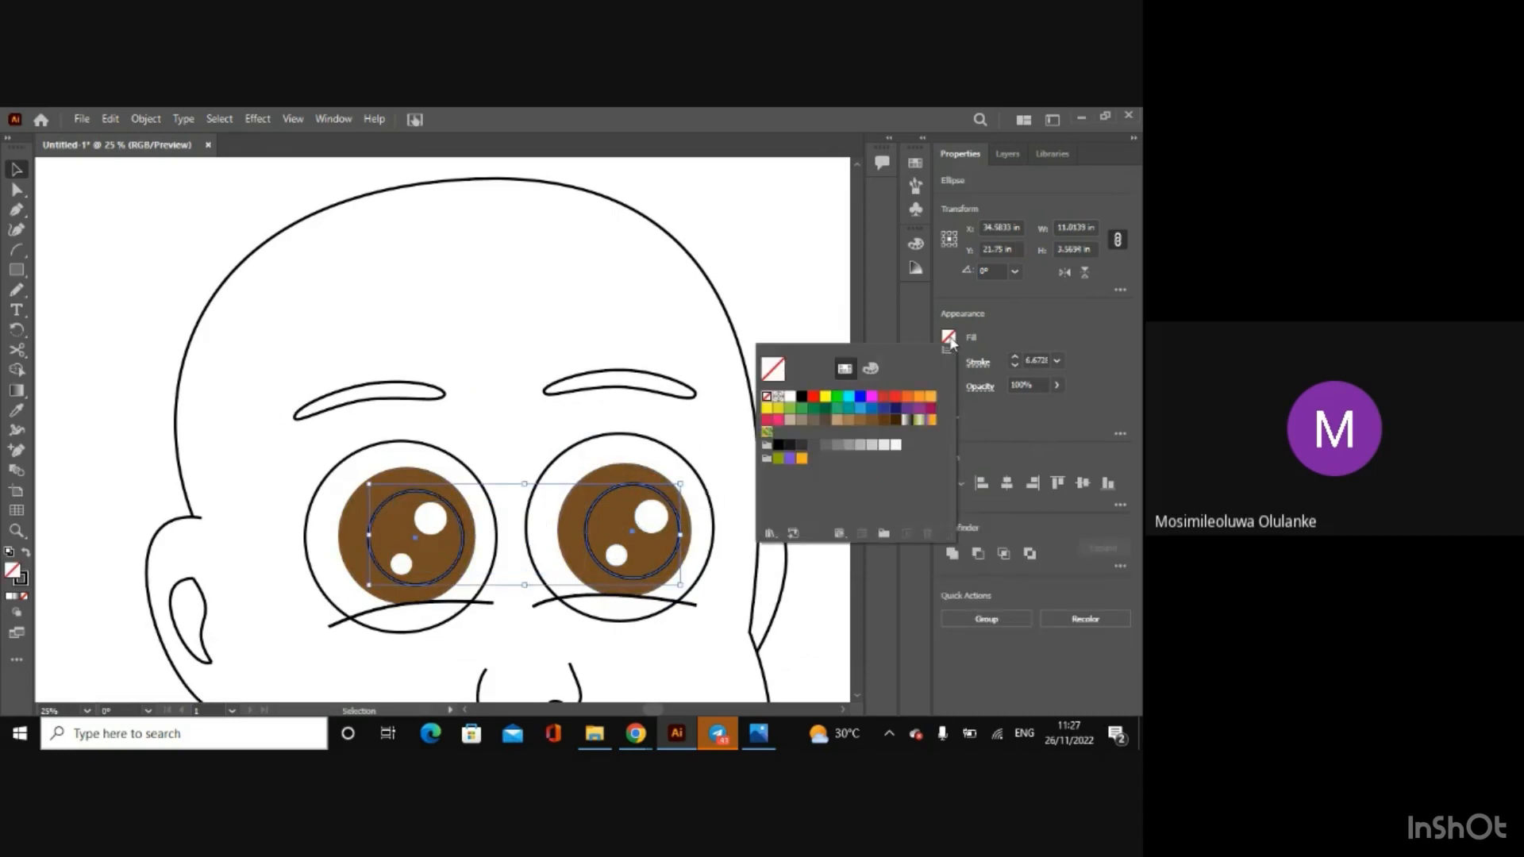
click(803, 405)
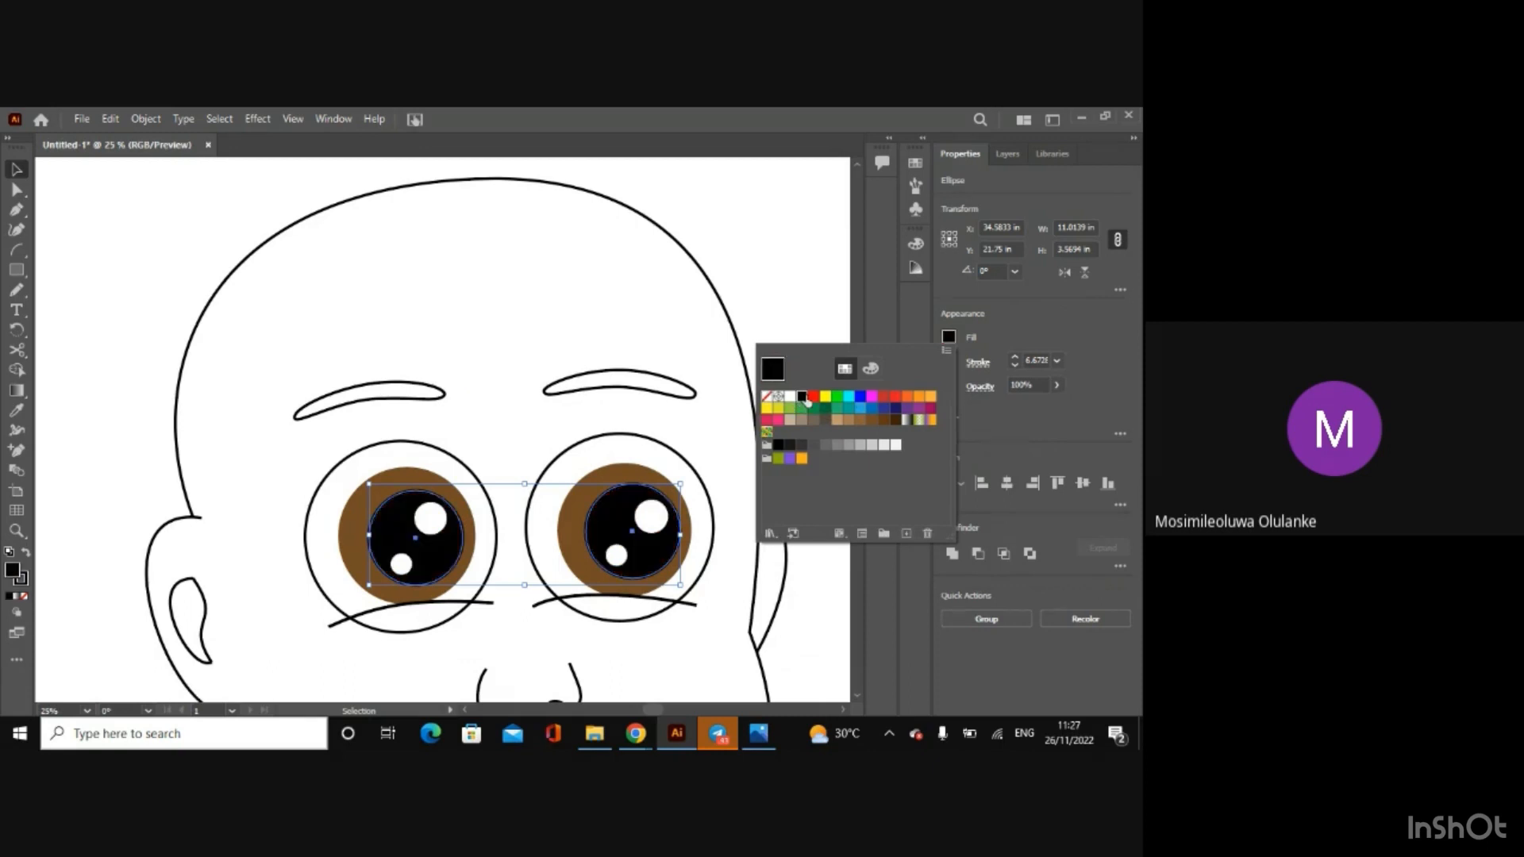
click(992, 332)
click(949, 361)
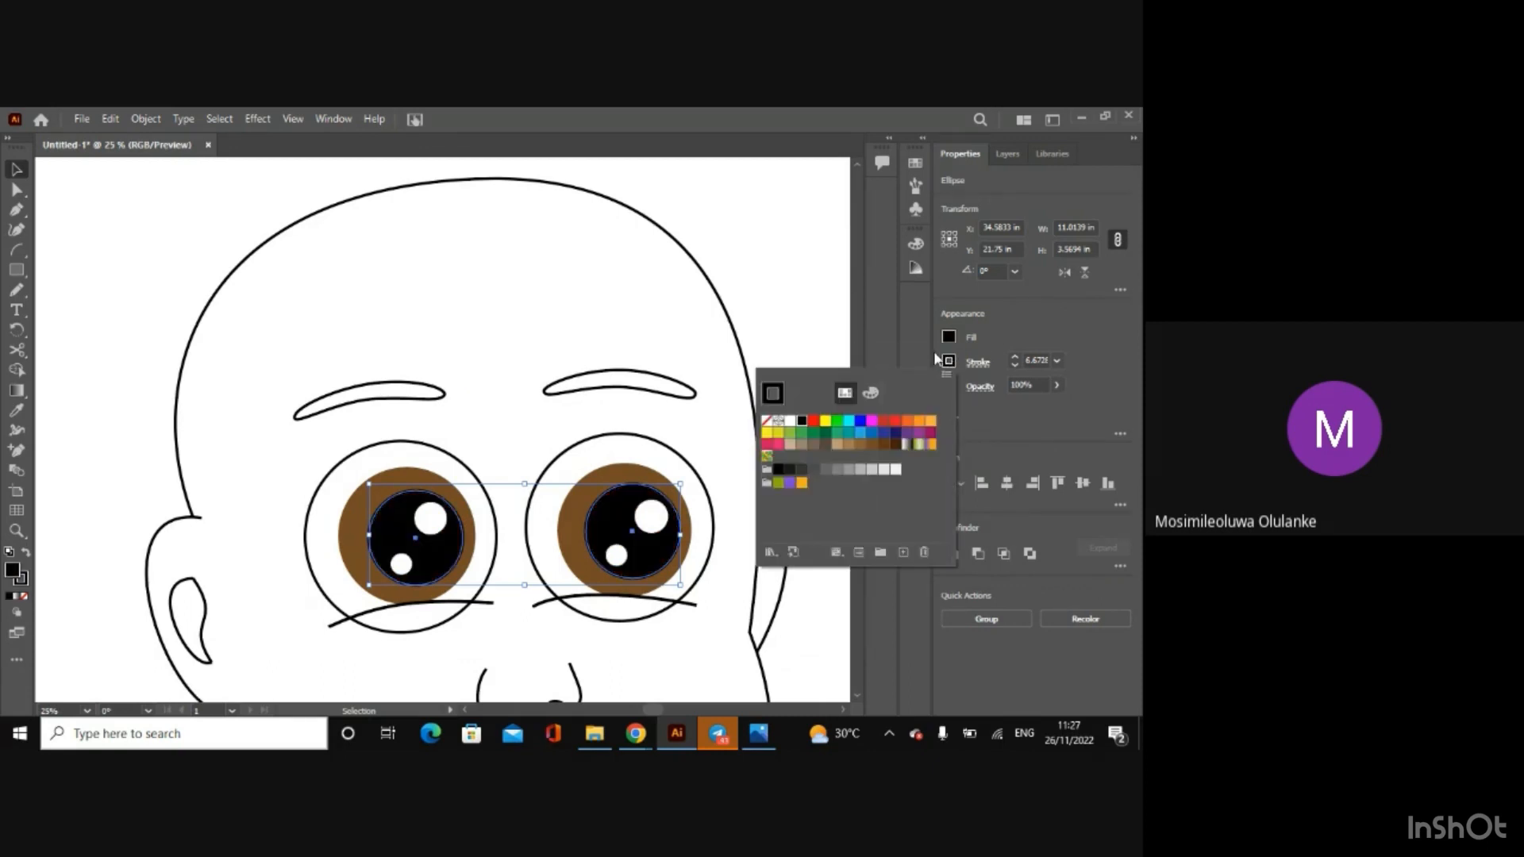
click(997, 334)
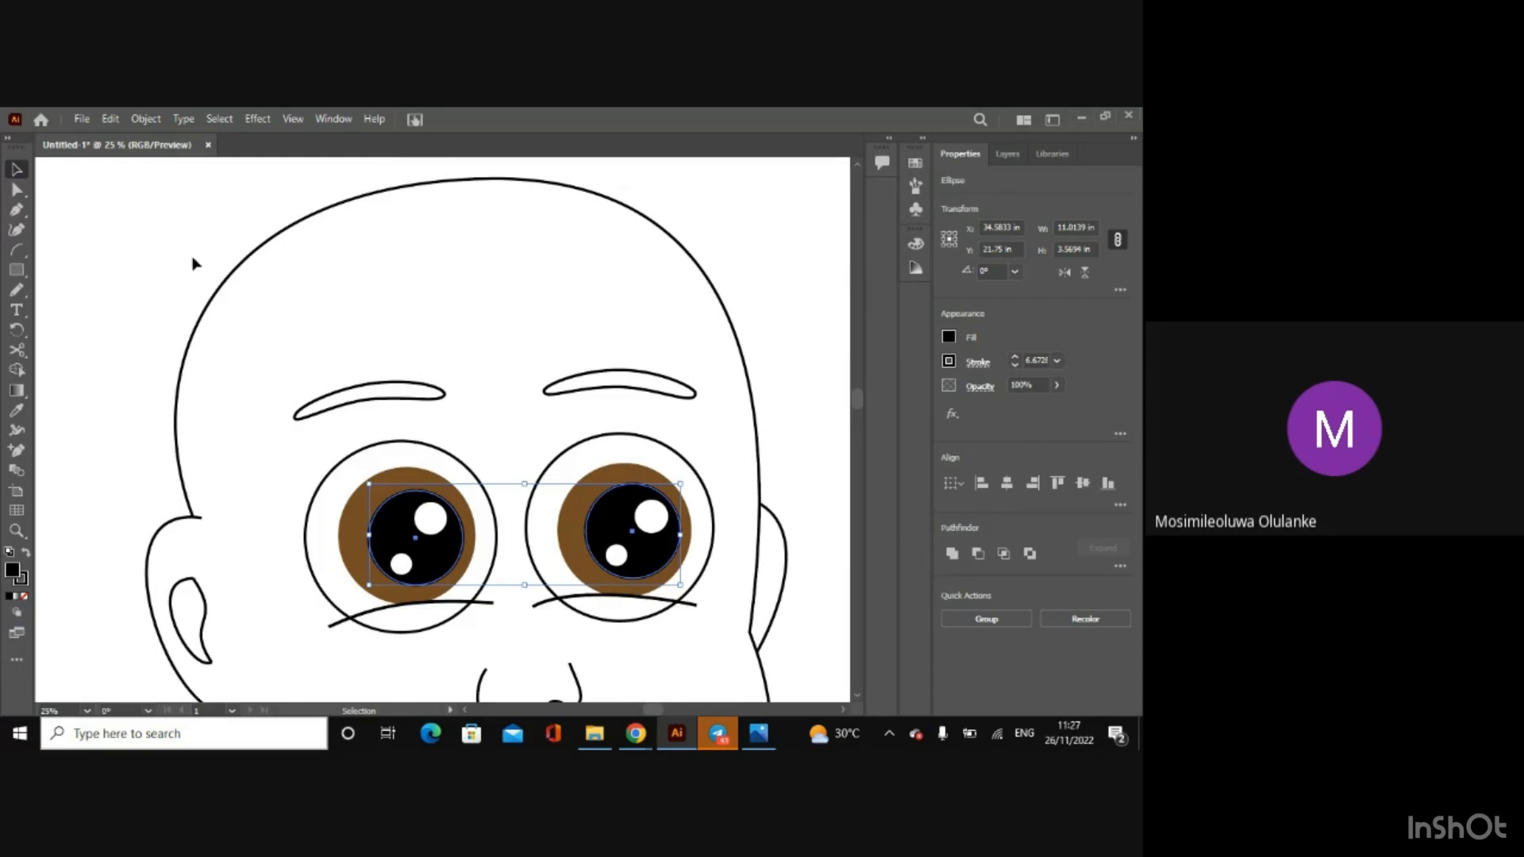
Step: Select all the shapes of both eyes, including the lower lid lines, and activate the Shape Builder tool
drag(297, 435, 640, 604)
drag(725, 656, 725, 656)
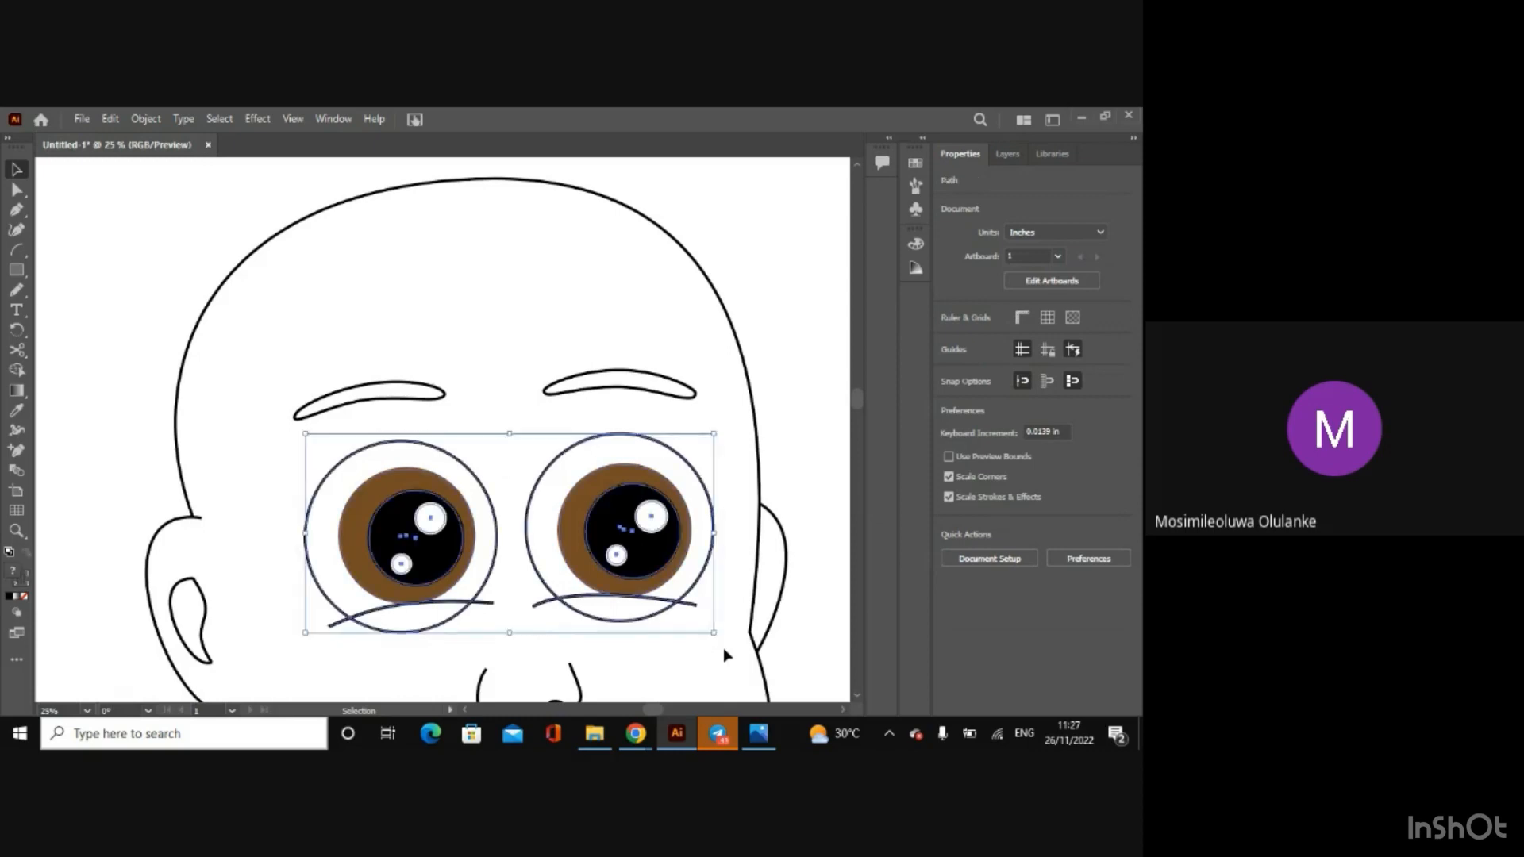
key(ctrl+equal)
key(ctrl+equal)
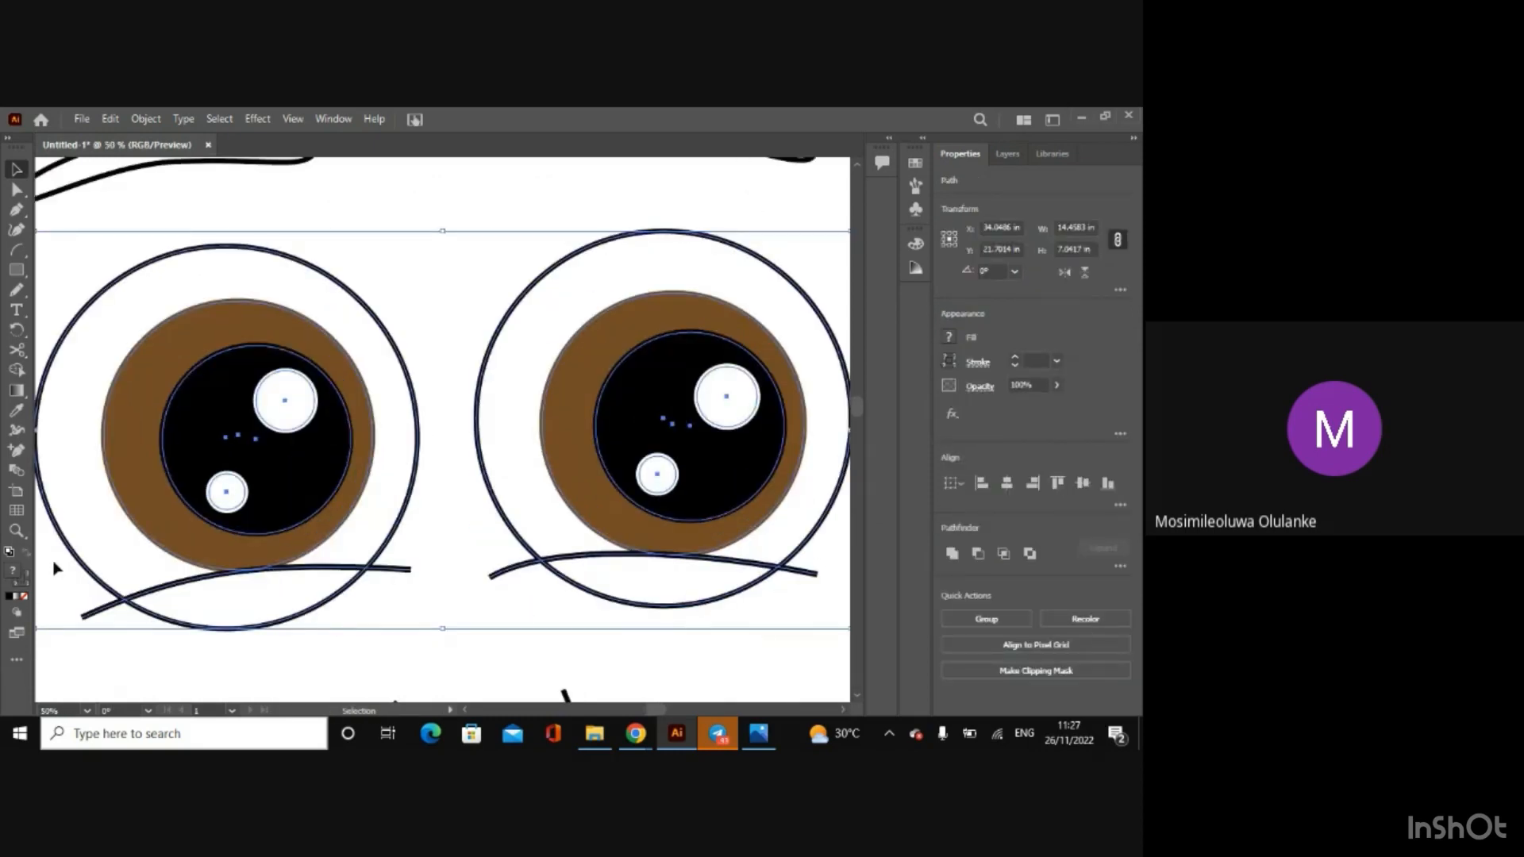
click(18, 372)
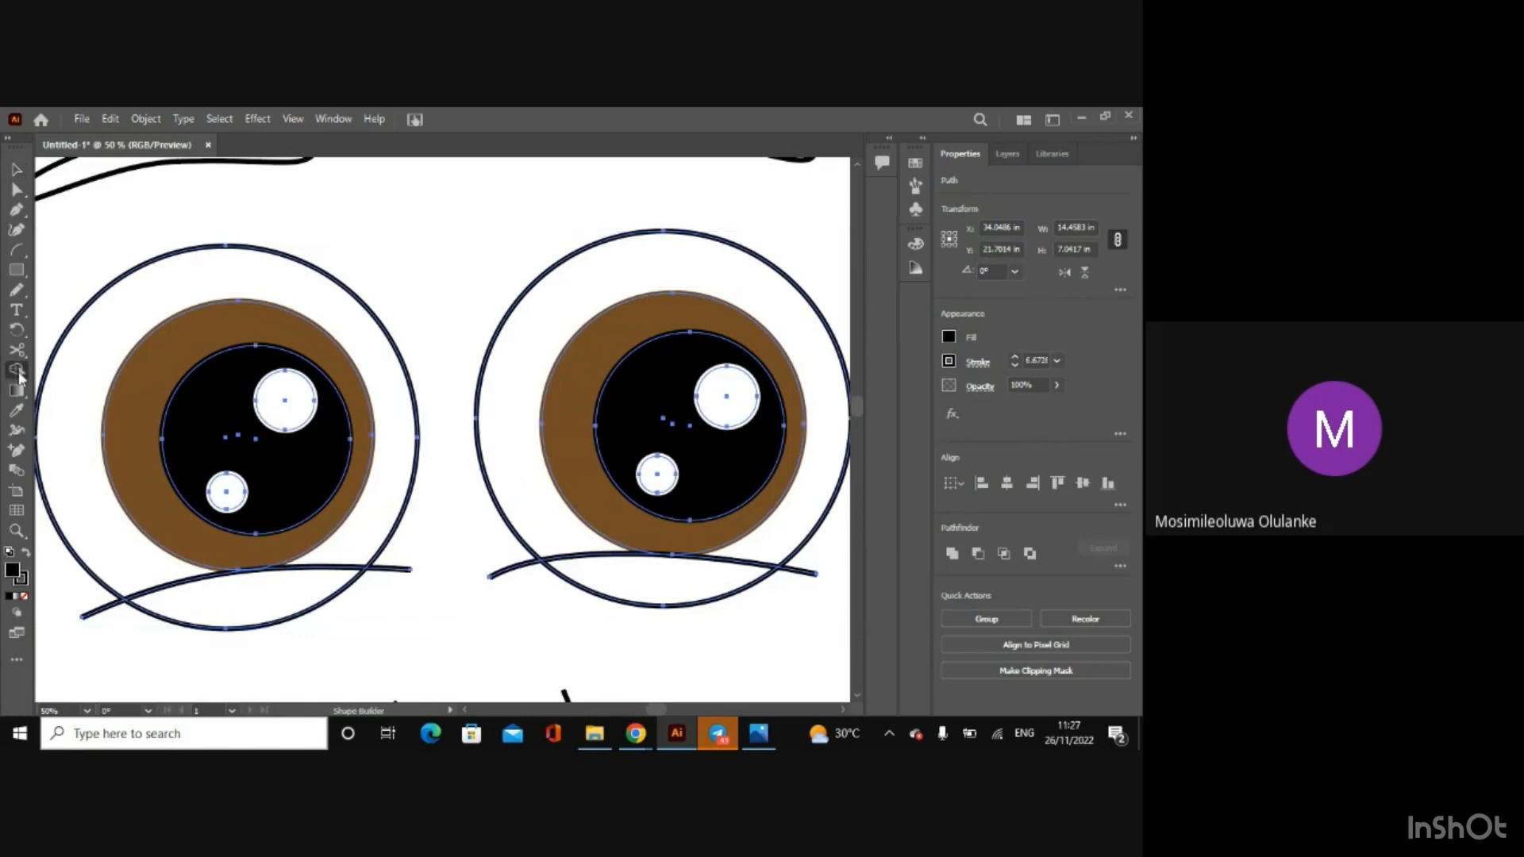
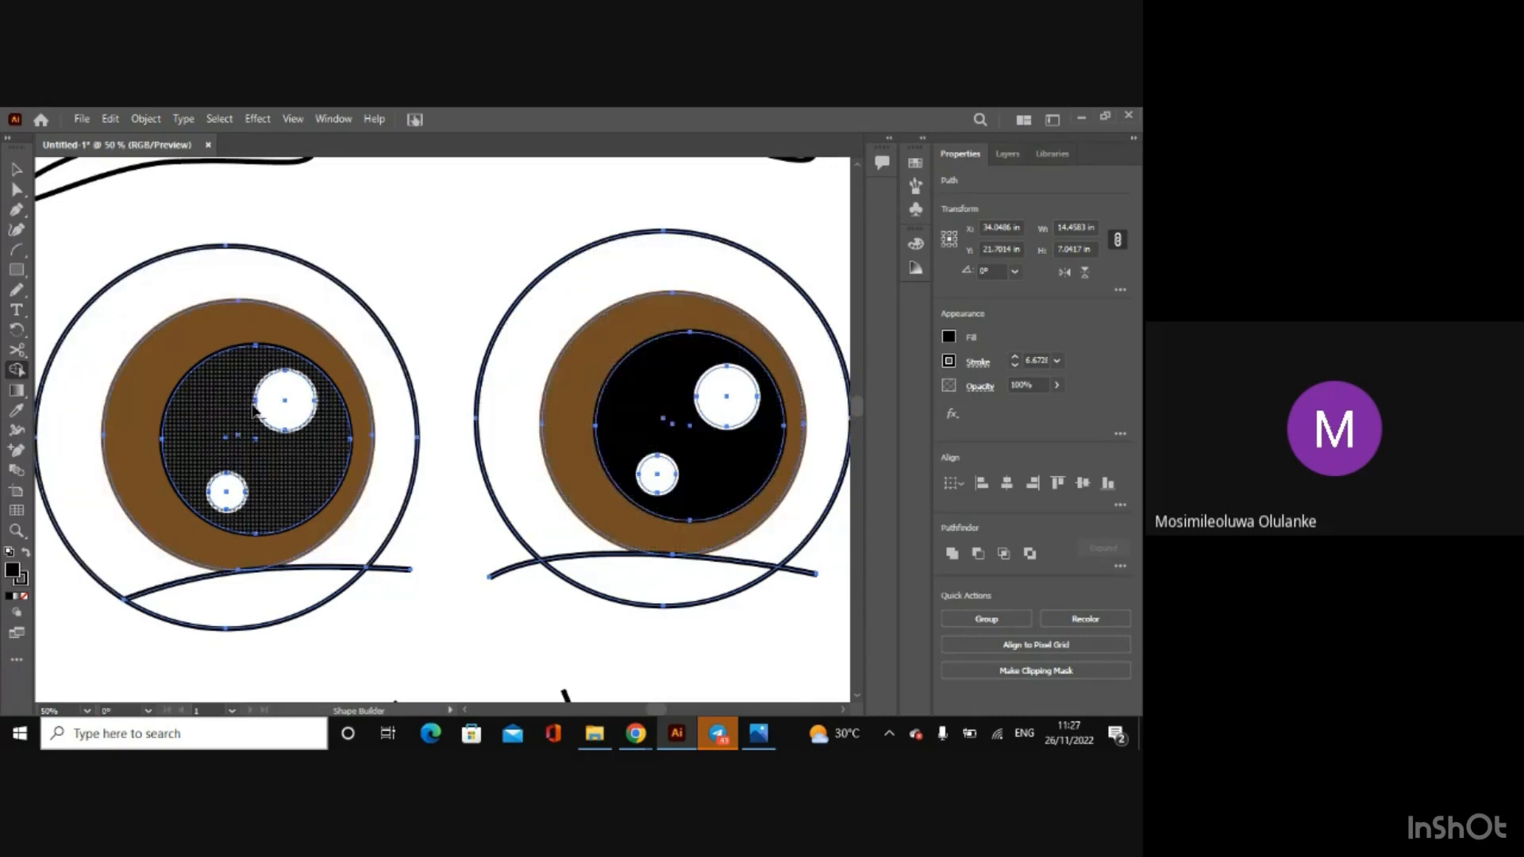
Step: Trim both eye outlines with Shape Builder, removing the segments below the lower-lid lines and the lid ends that overhang
alt+click(391, 571)
alt+click(301, 600)
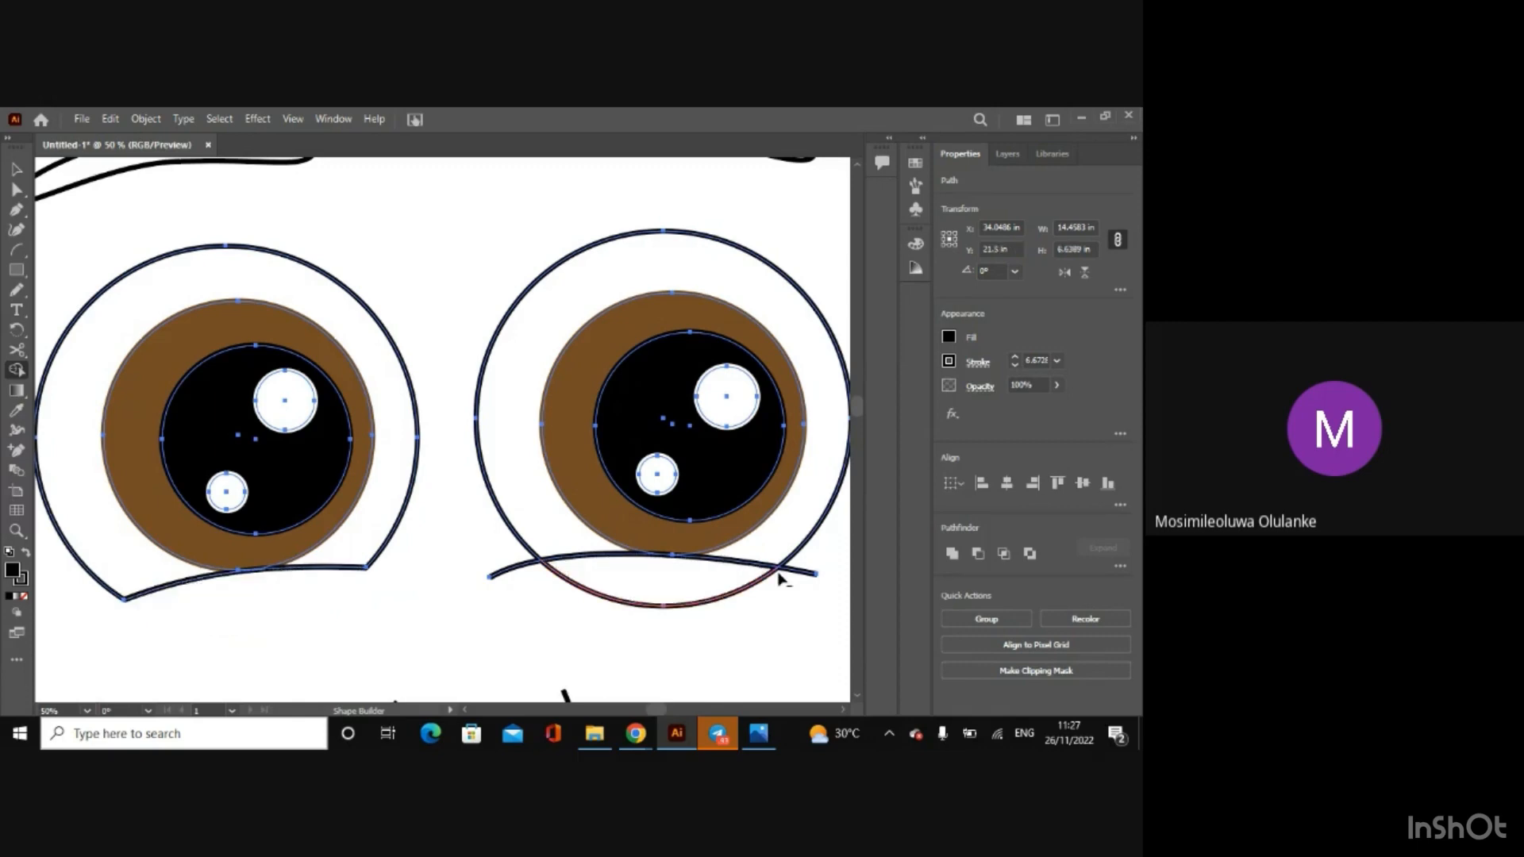
alt+click(808, 576)
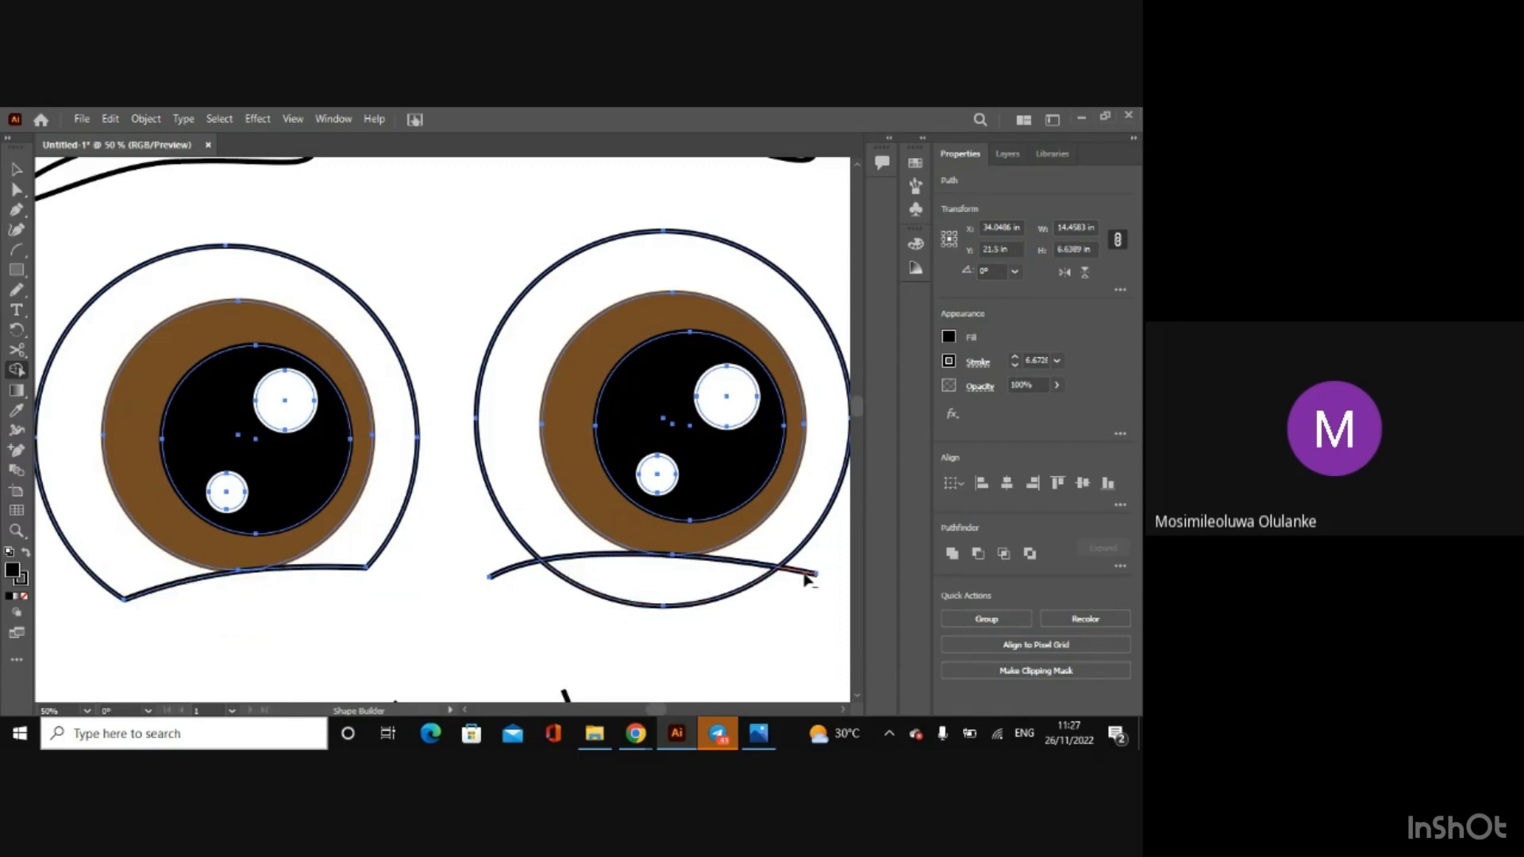
alt+click(673, 592)
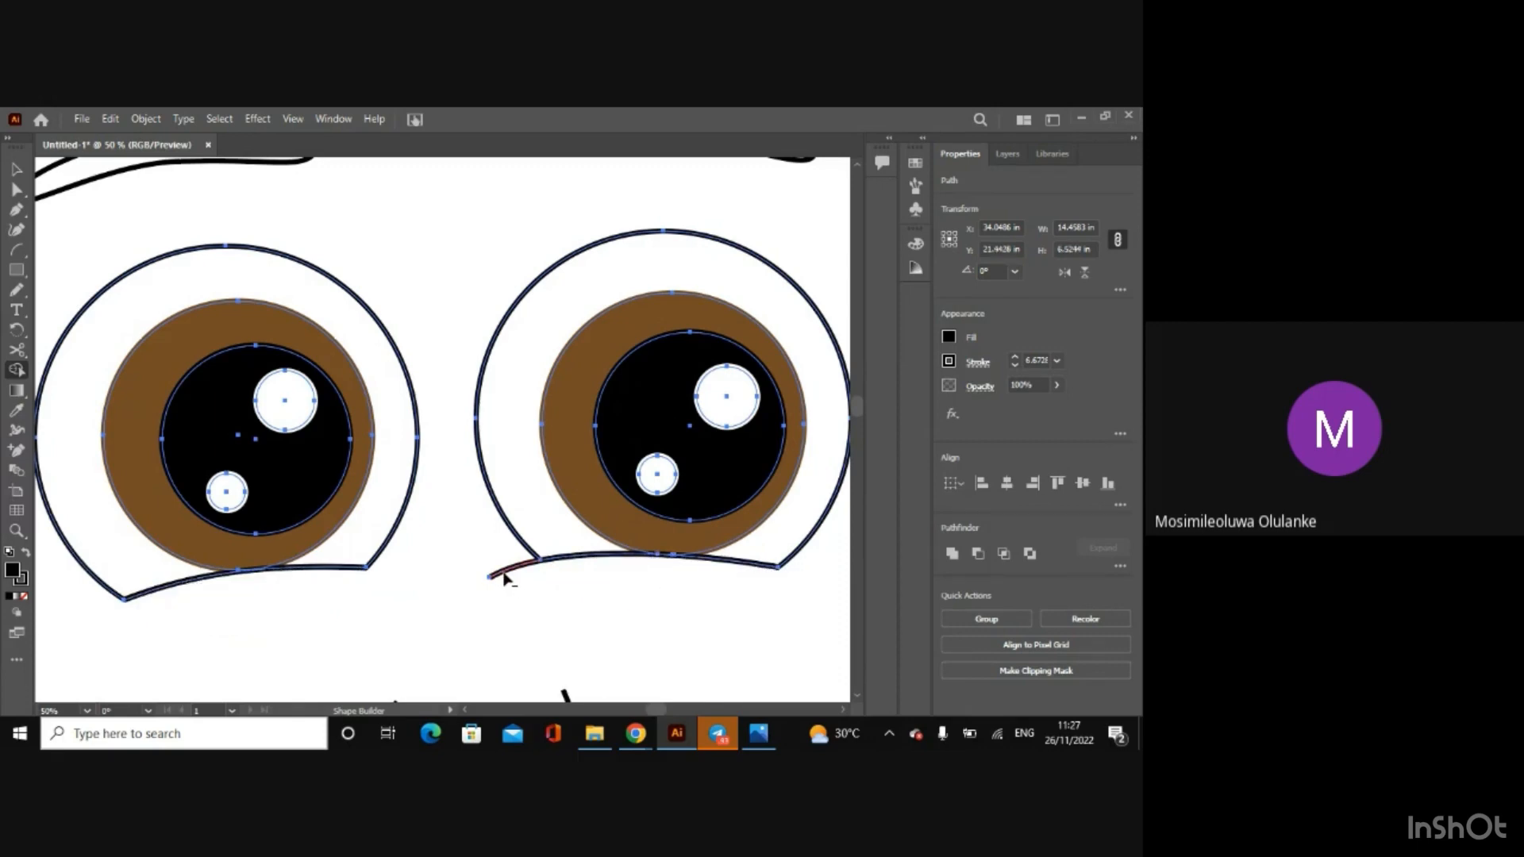
alt+click(504, 574)
Step: Group all the selected parts of both eyes and deselect them
key(ctrl+minus)
key(ctrl+minus)
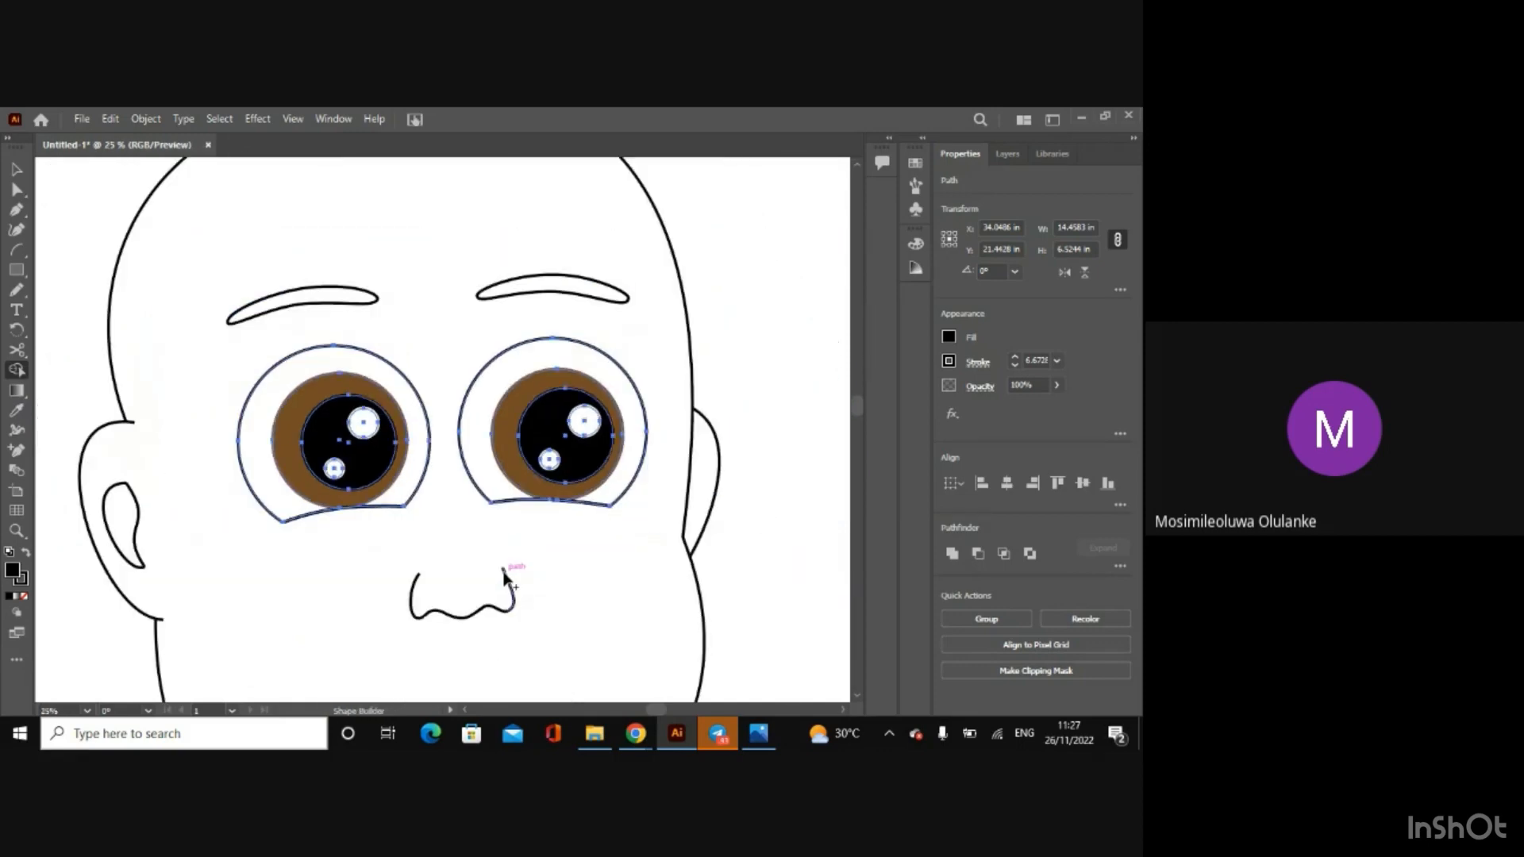
click(21, 178)
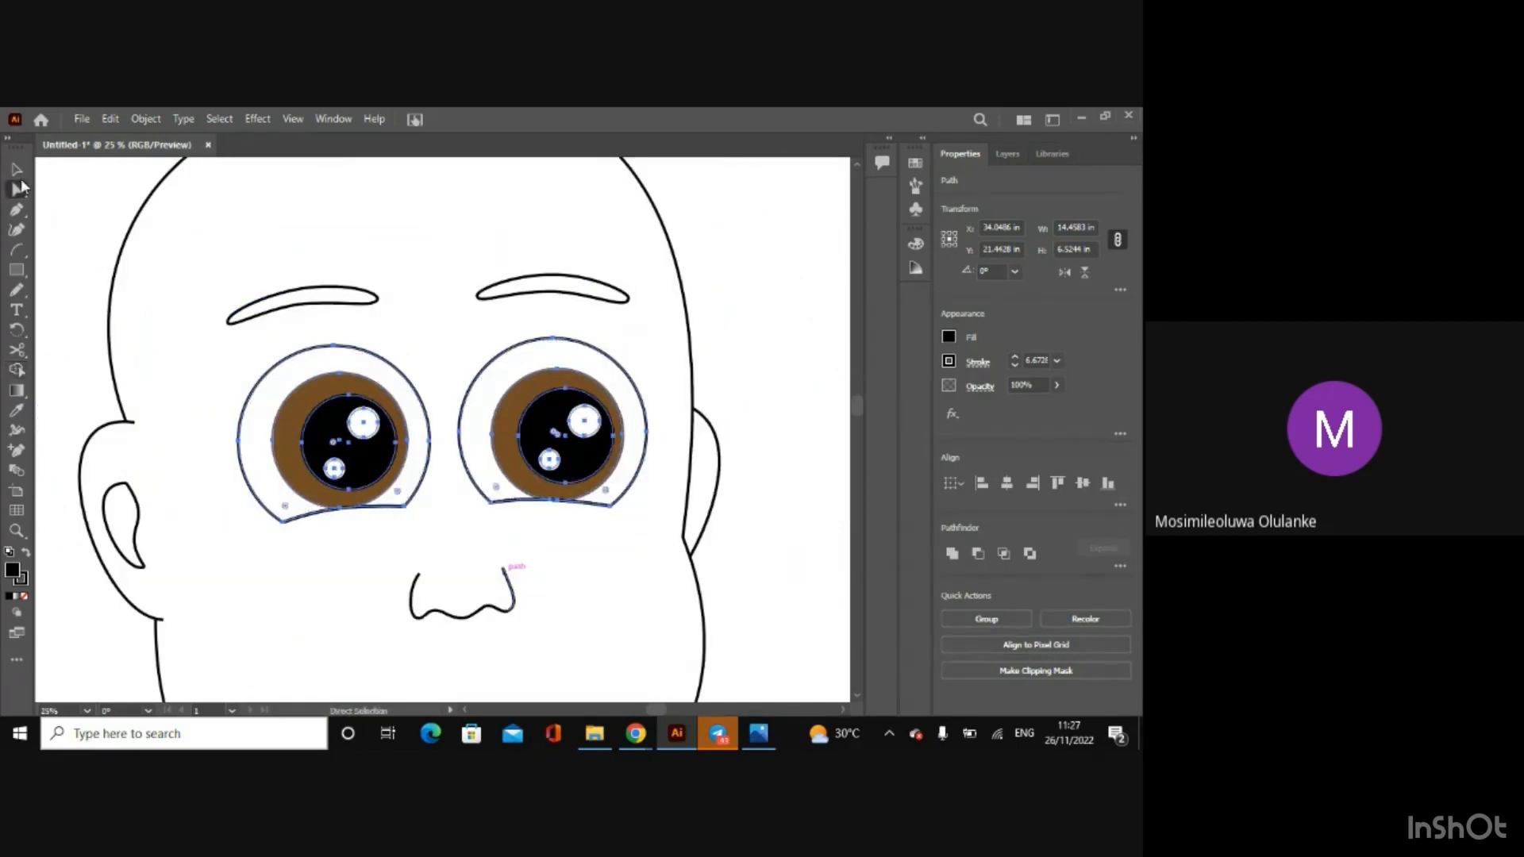
right_click(360, 467)
click(401, 221)
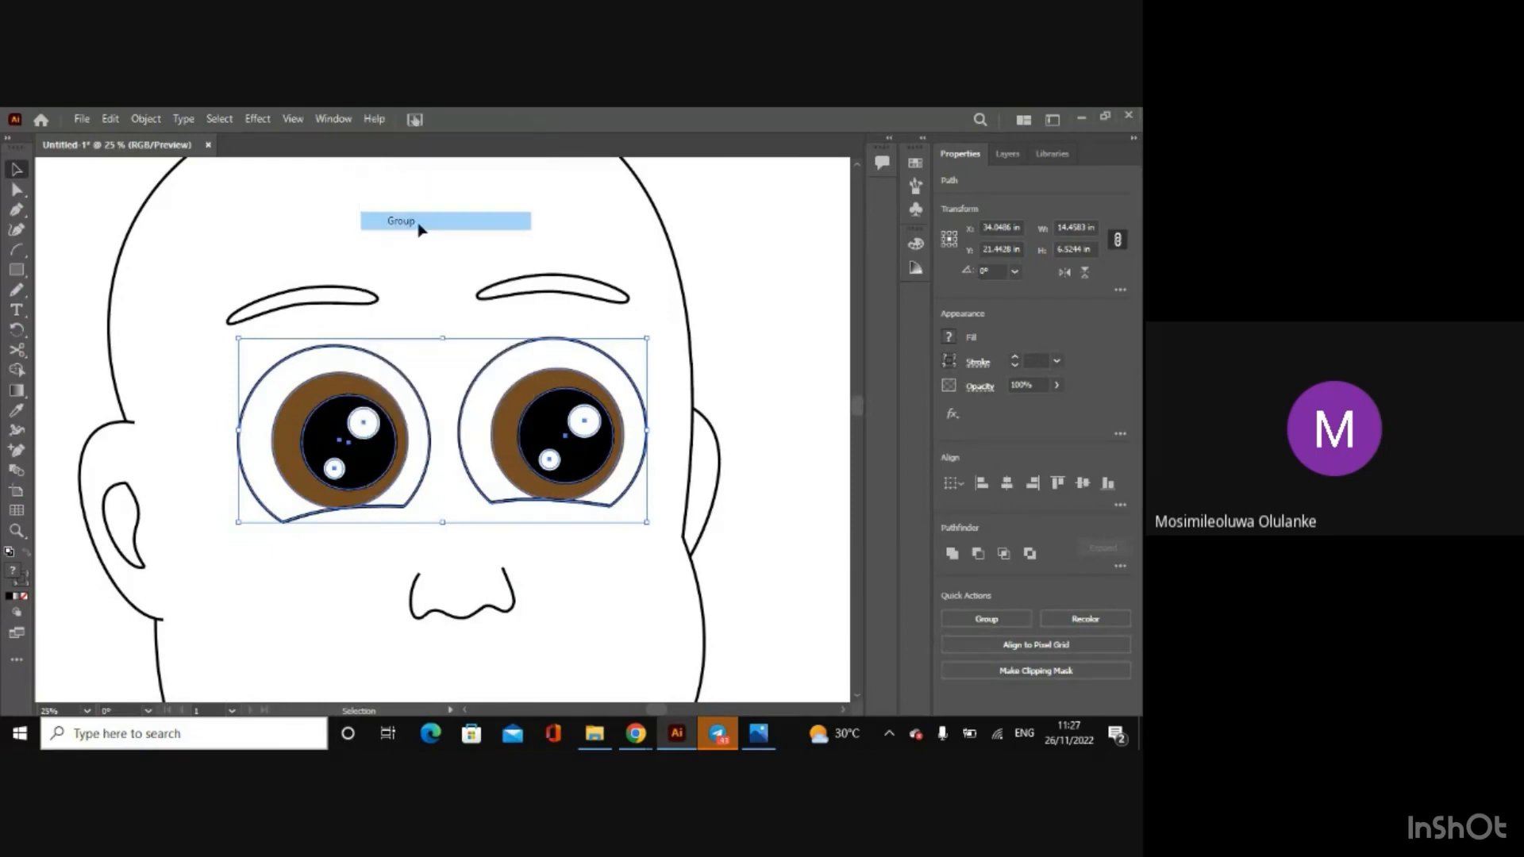
click(778, 334)
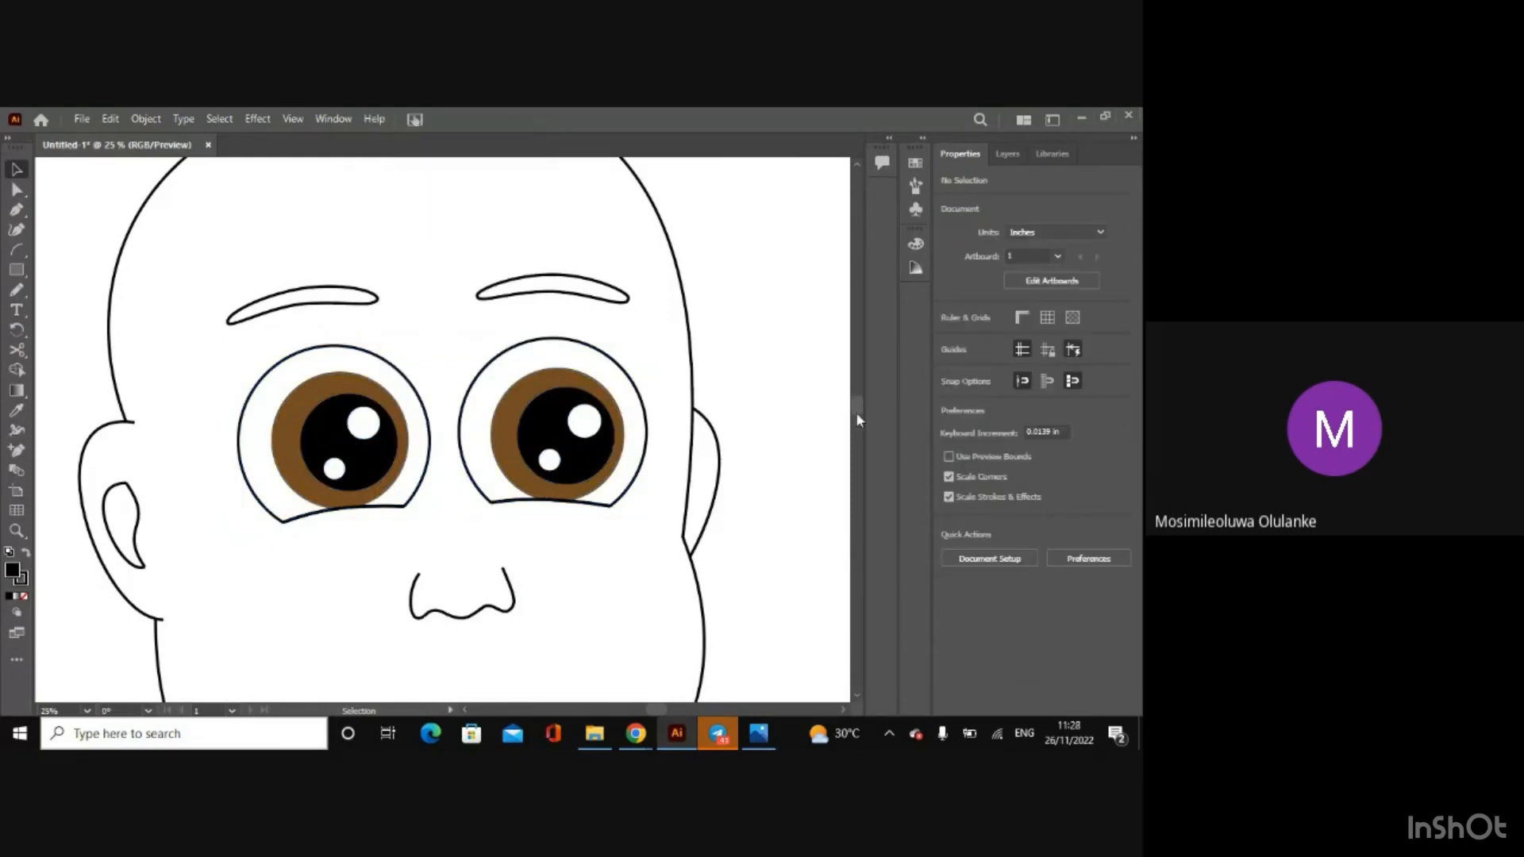
Step: Show the sketch template on Layer 2 around the mouth area
drag(857, 413, 857, 429)
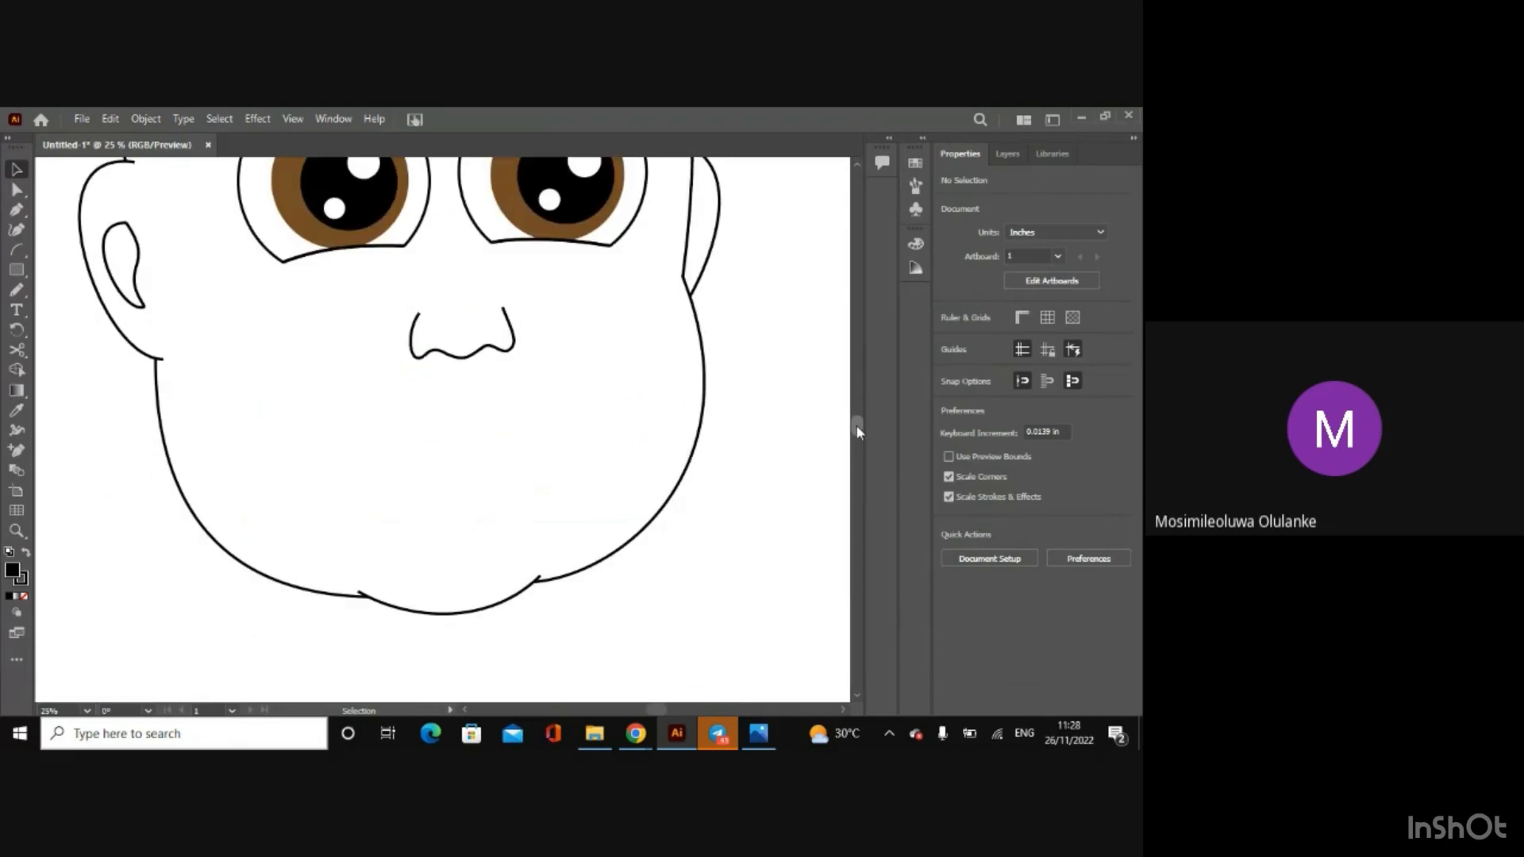
click(1005, 154)
click(946, 199)
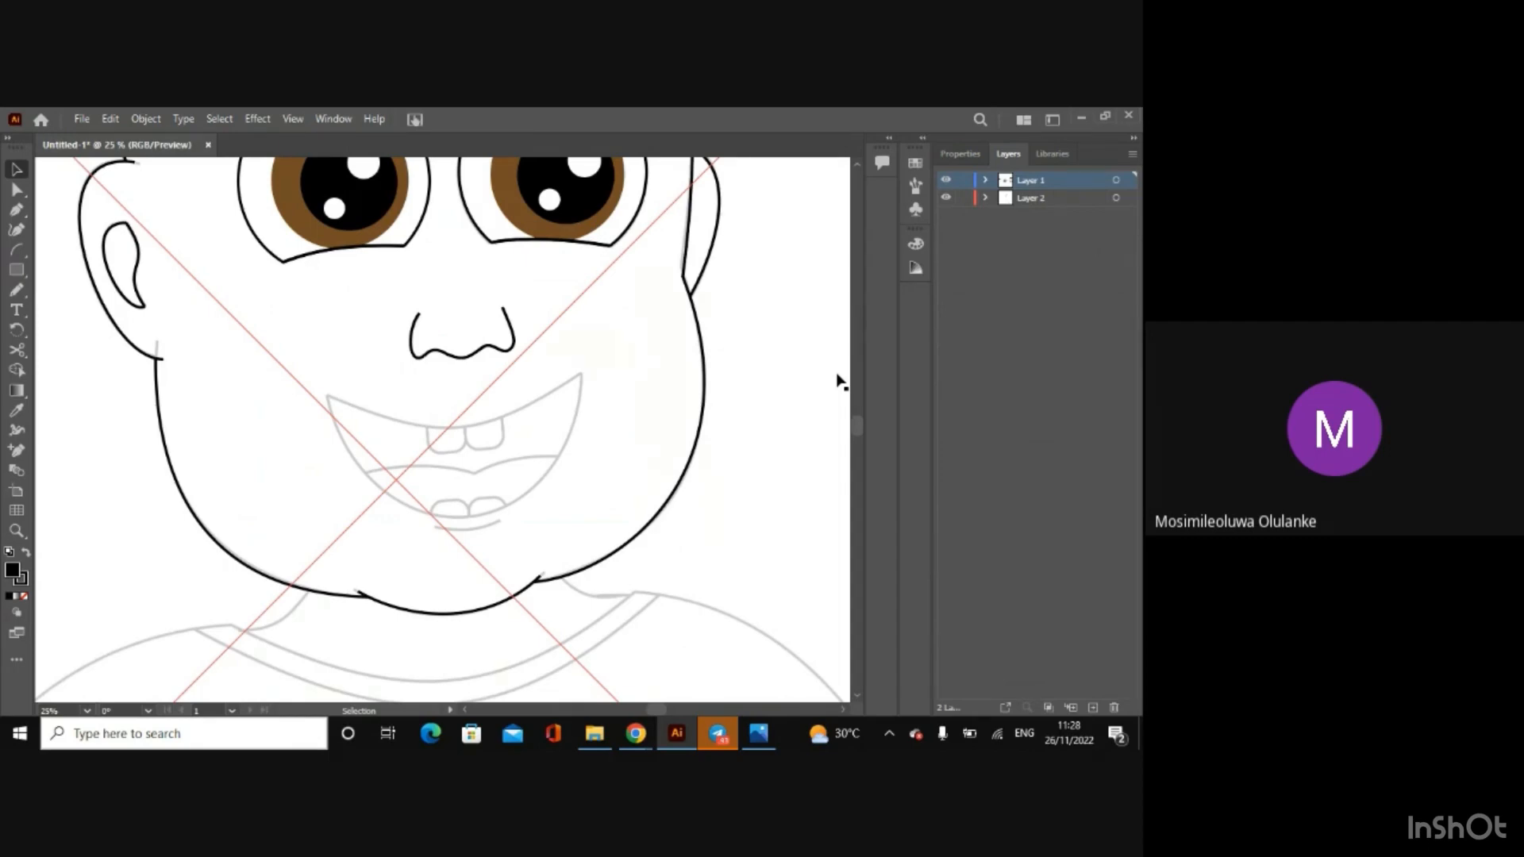
Step: Draw an ellipse about 9.39 by 6.44 in over the sketched mouth and set its fill to none
key(ctrl+plus)
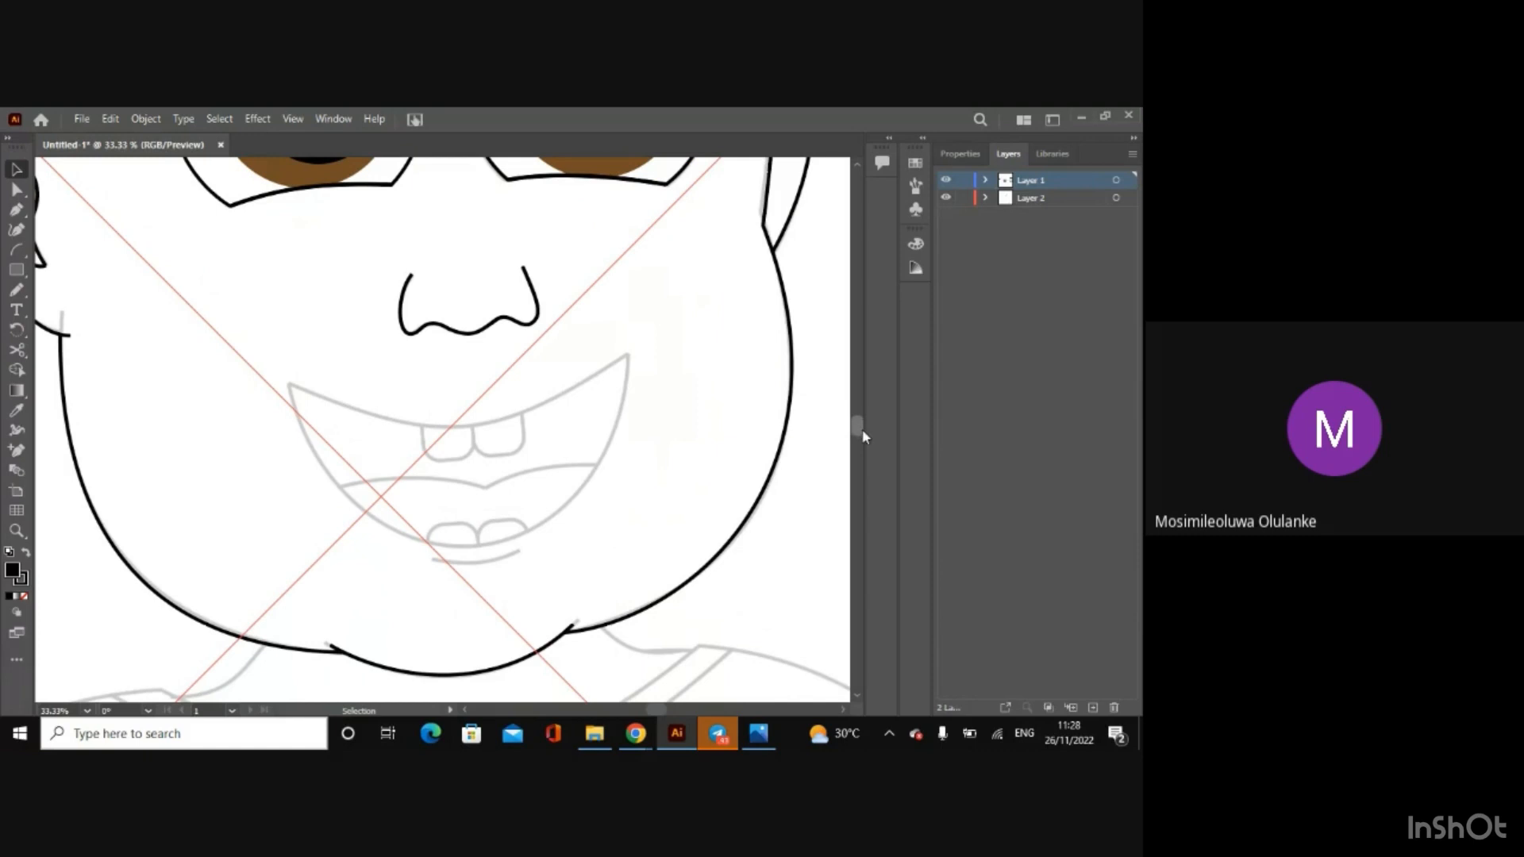
scroll(857, 426, down, 3)
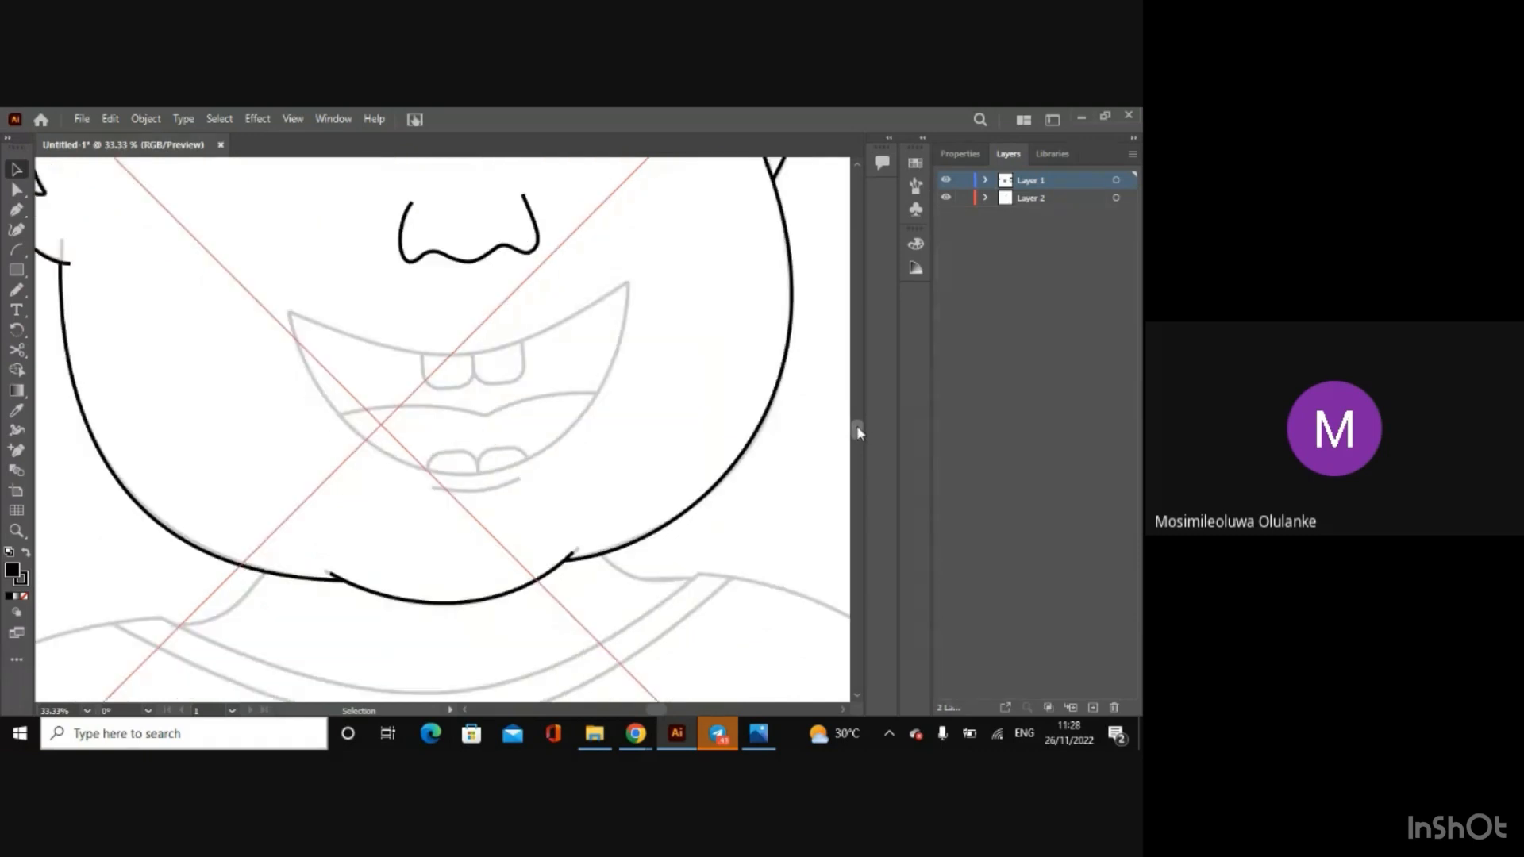
click(18, 271)
click(62, 292)
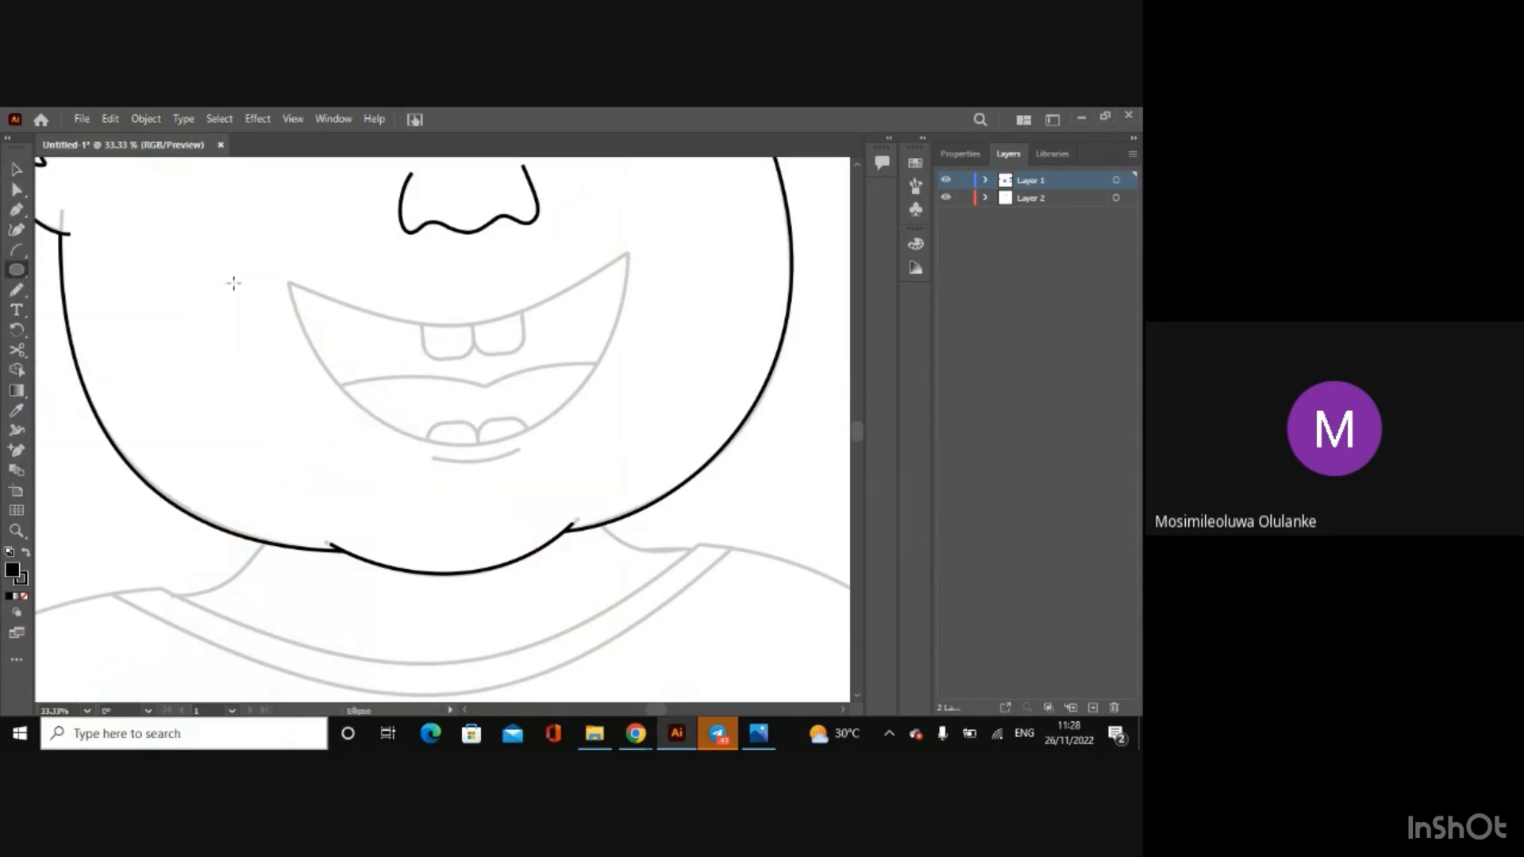
drag(273, 195, 629, 436)
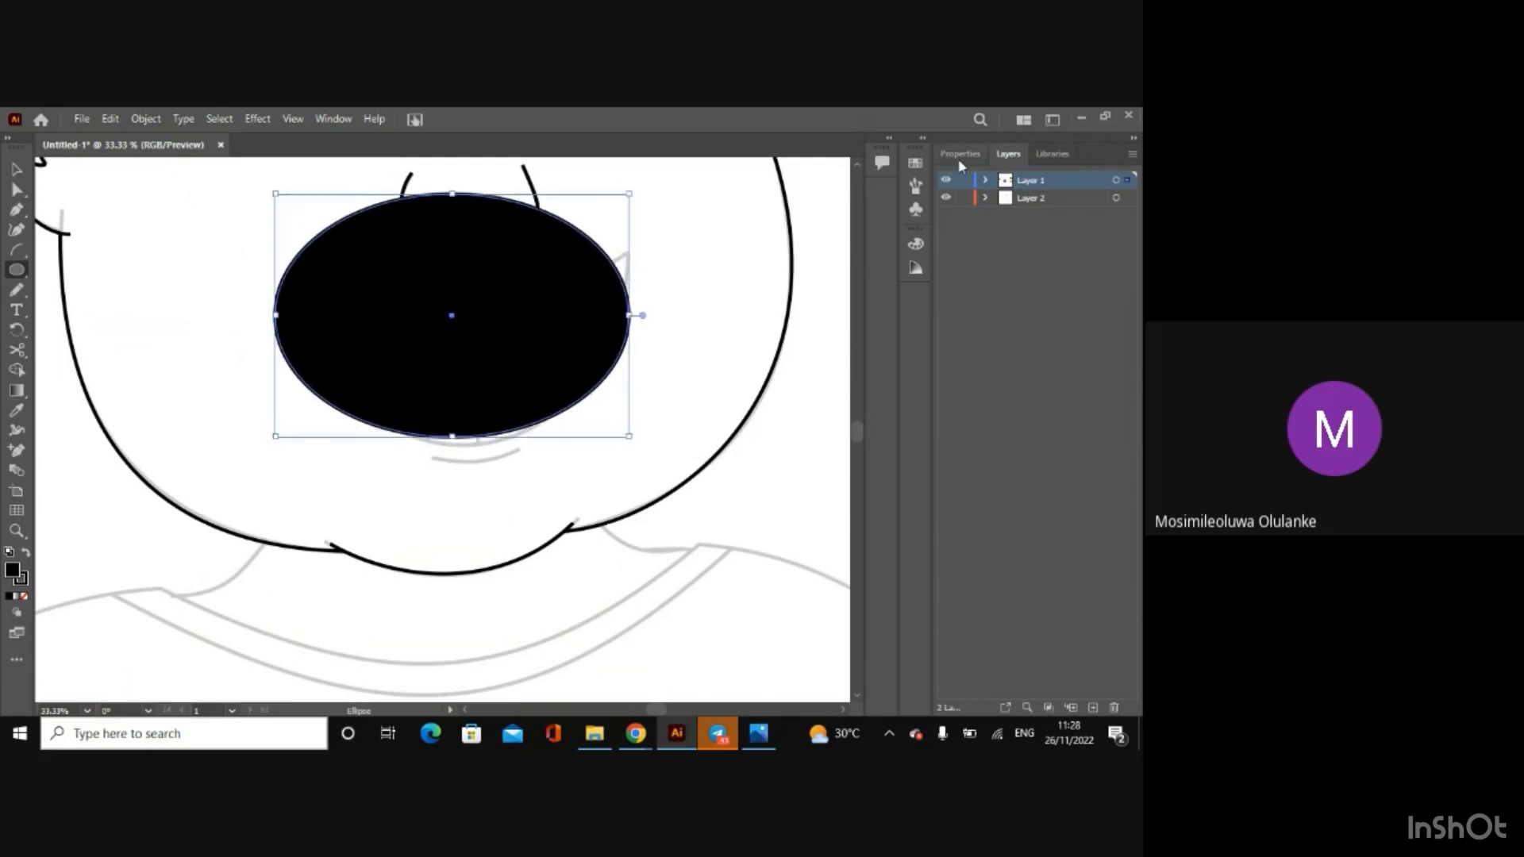
click(960, 154)
click(948, 337)
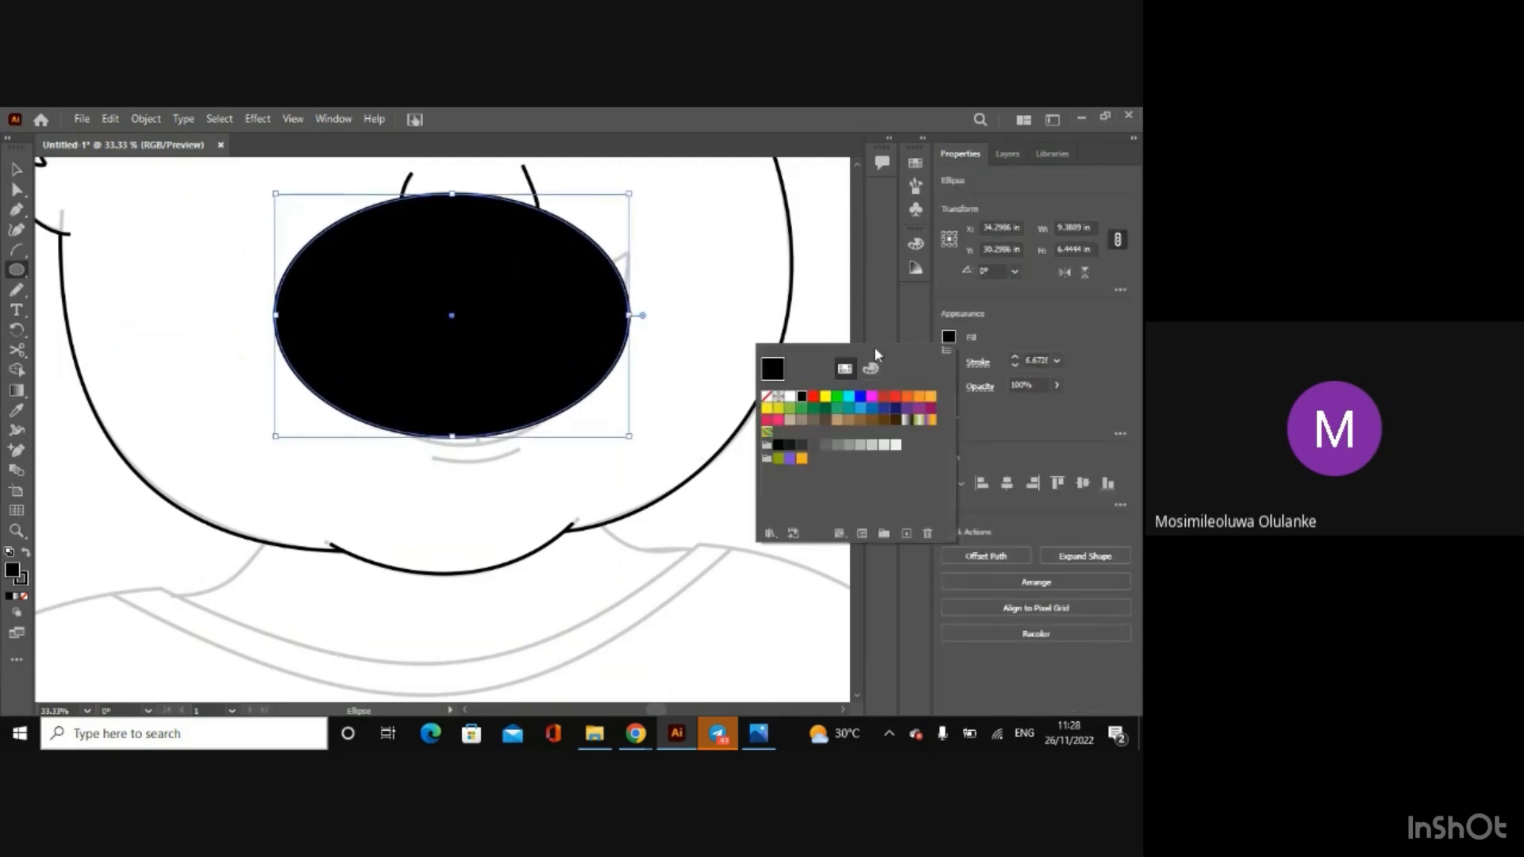
click(767, 397)
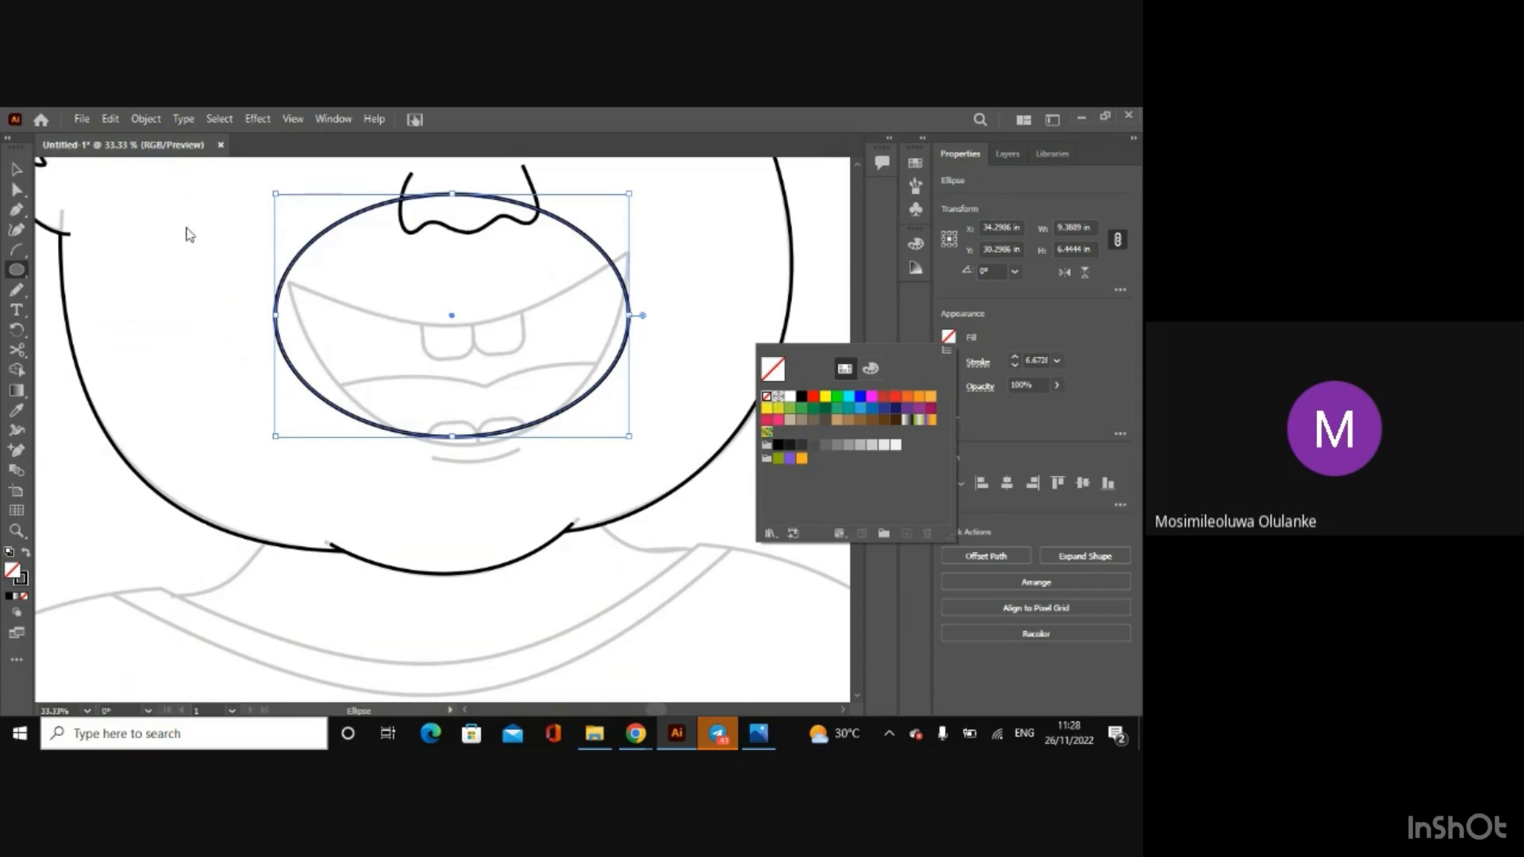
Step: Resize the mouth ellipse to about 8.81 by 9.03 in so its lower arc follows the sketched mouth
click(16, 190)
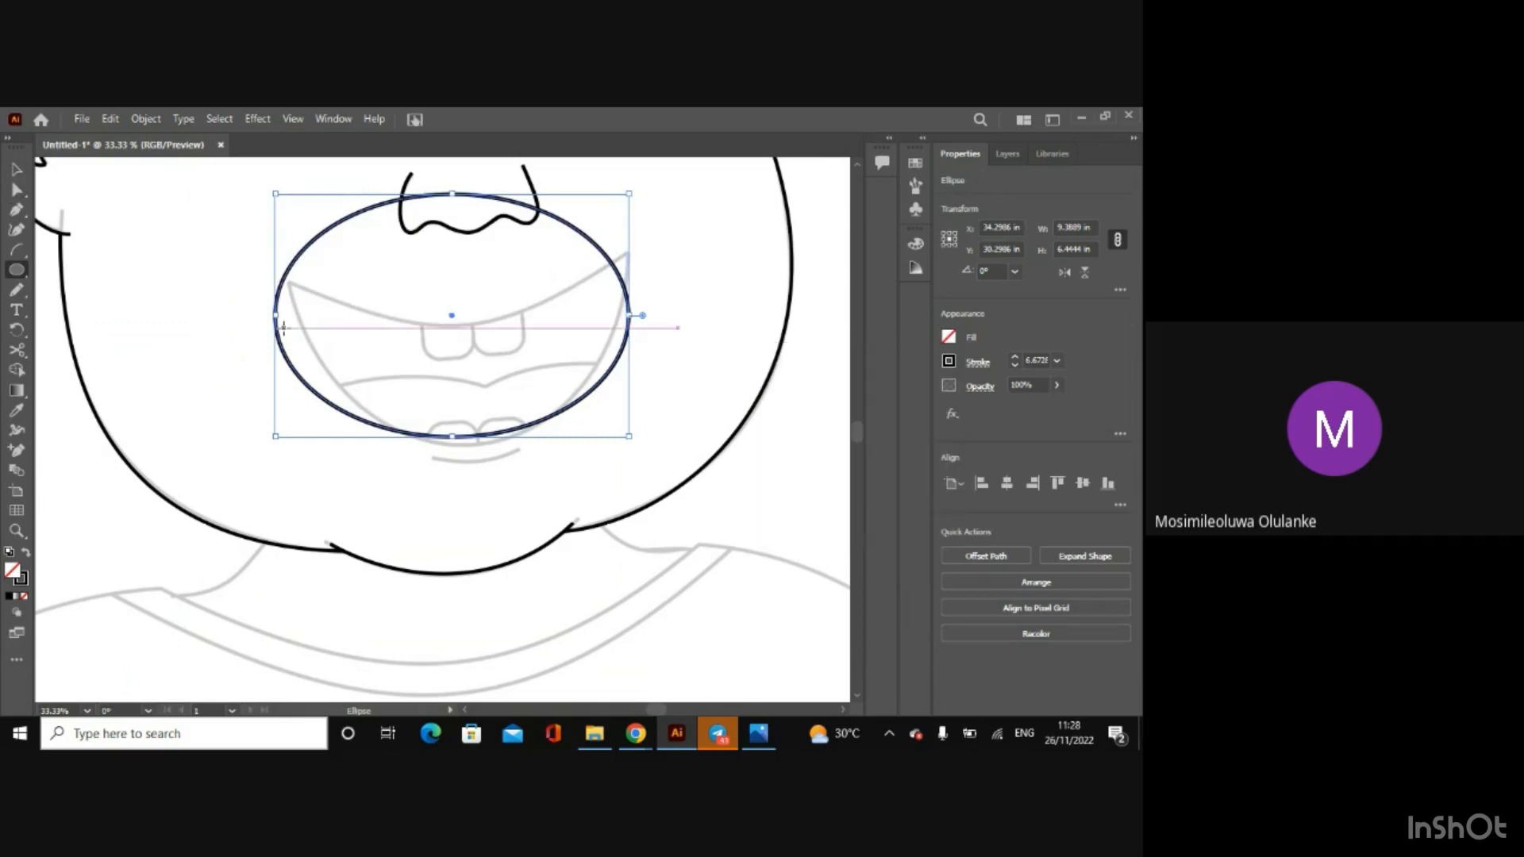
drag(277, 316, 297, 315)
mouse_move(469, 196)
mouse_down()
mouse_move(469, 153)
mouse_move(465, 188)
mouse_up()
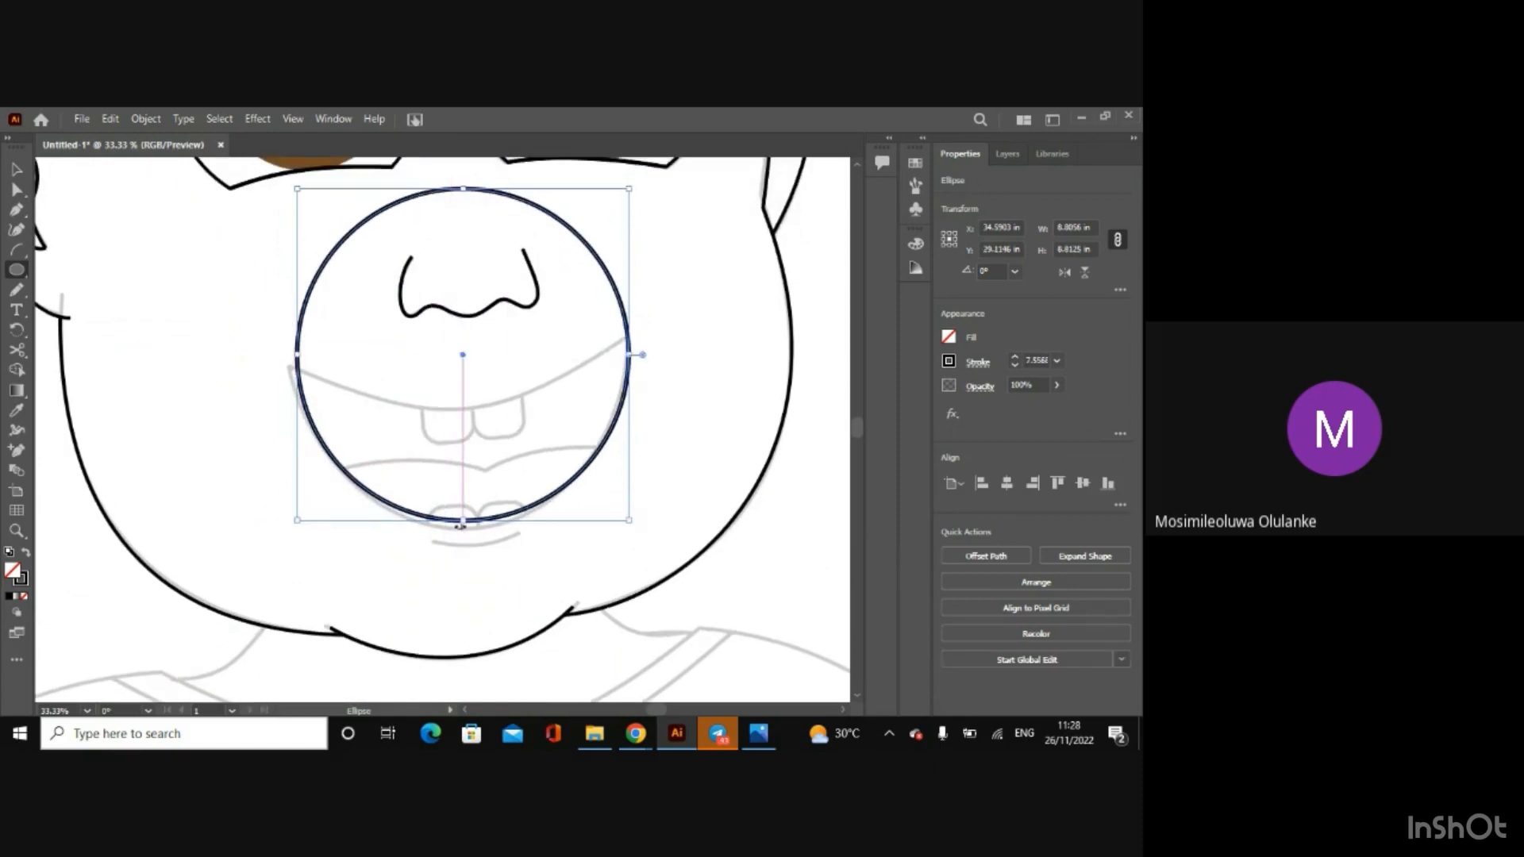
drag(462, 521, 463, 530)
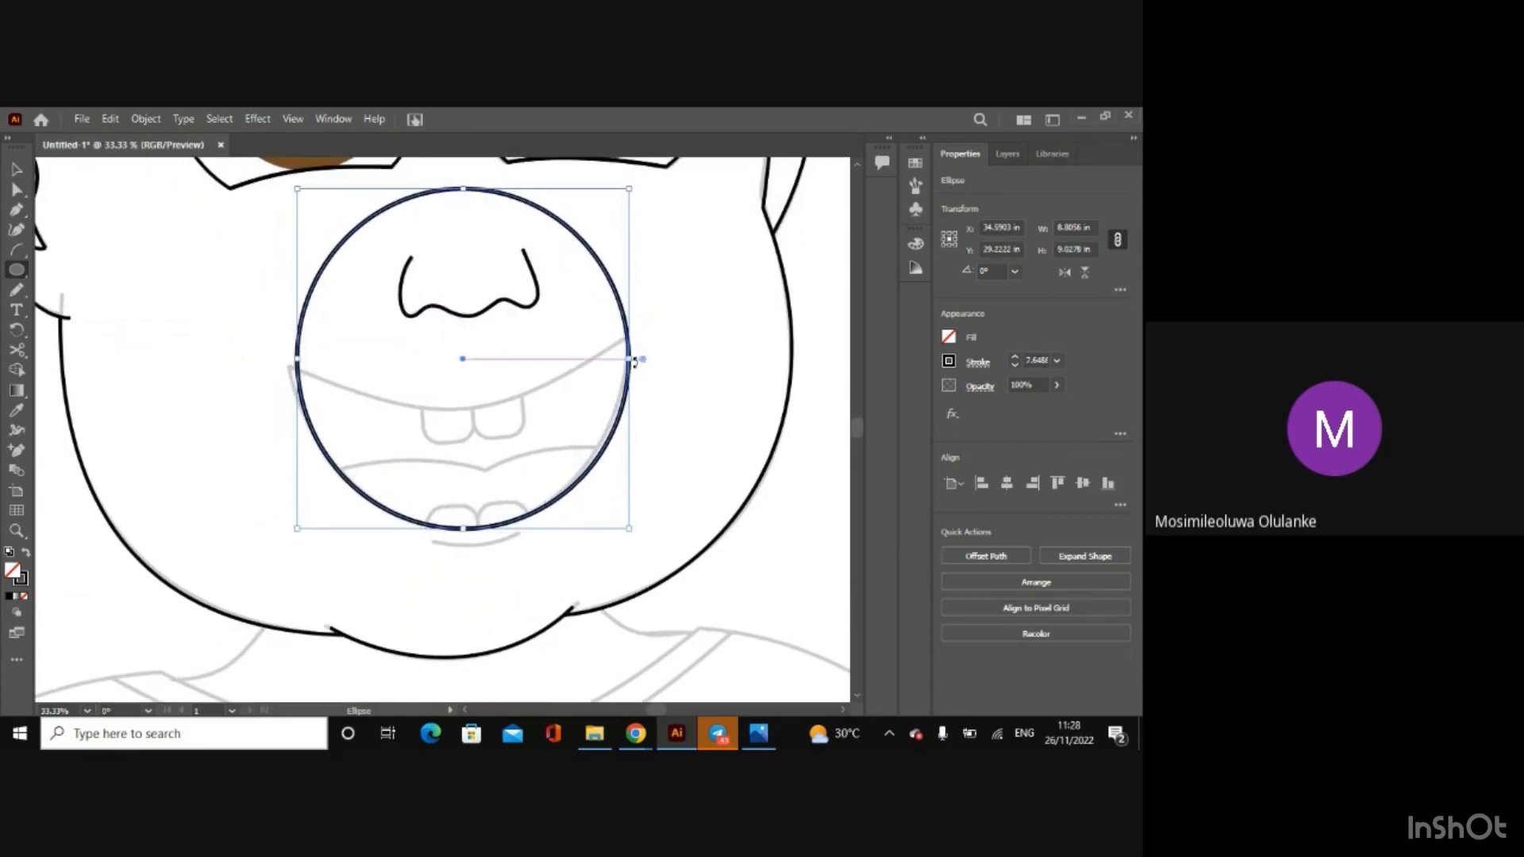
drag(631, 362, 629, 360)
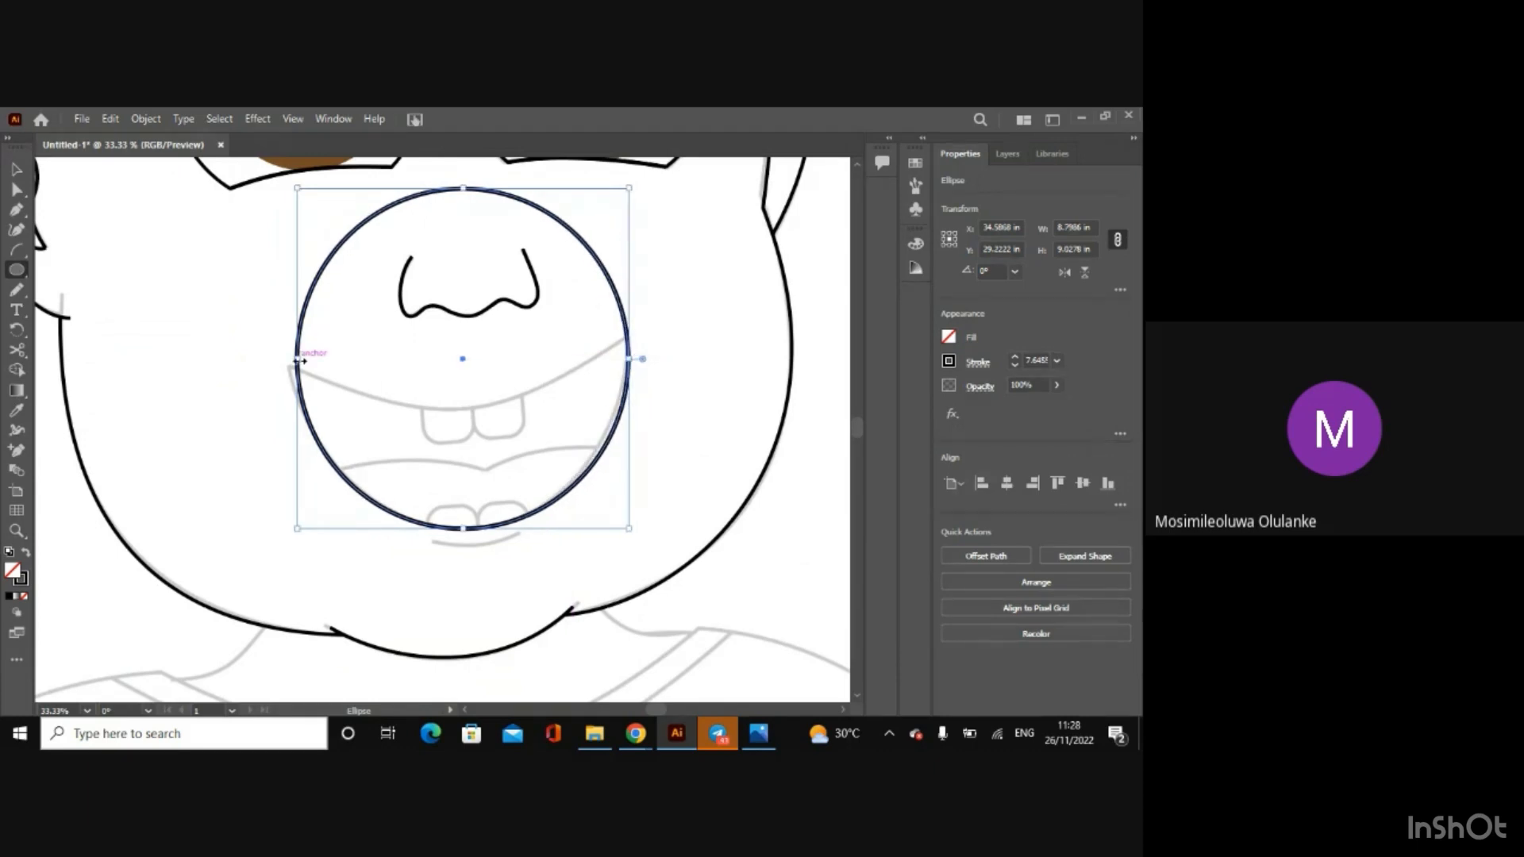
drag(301, 361, 296, 361)
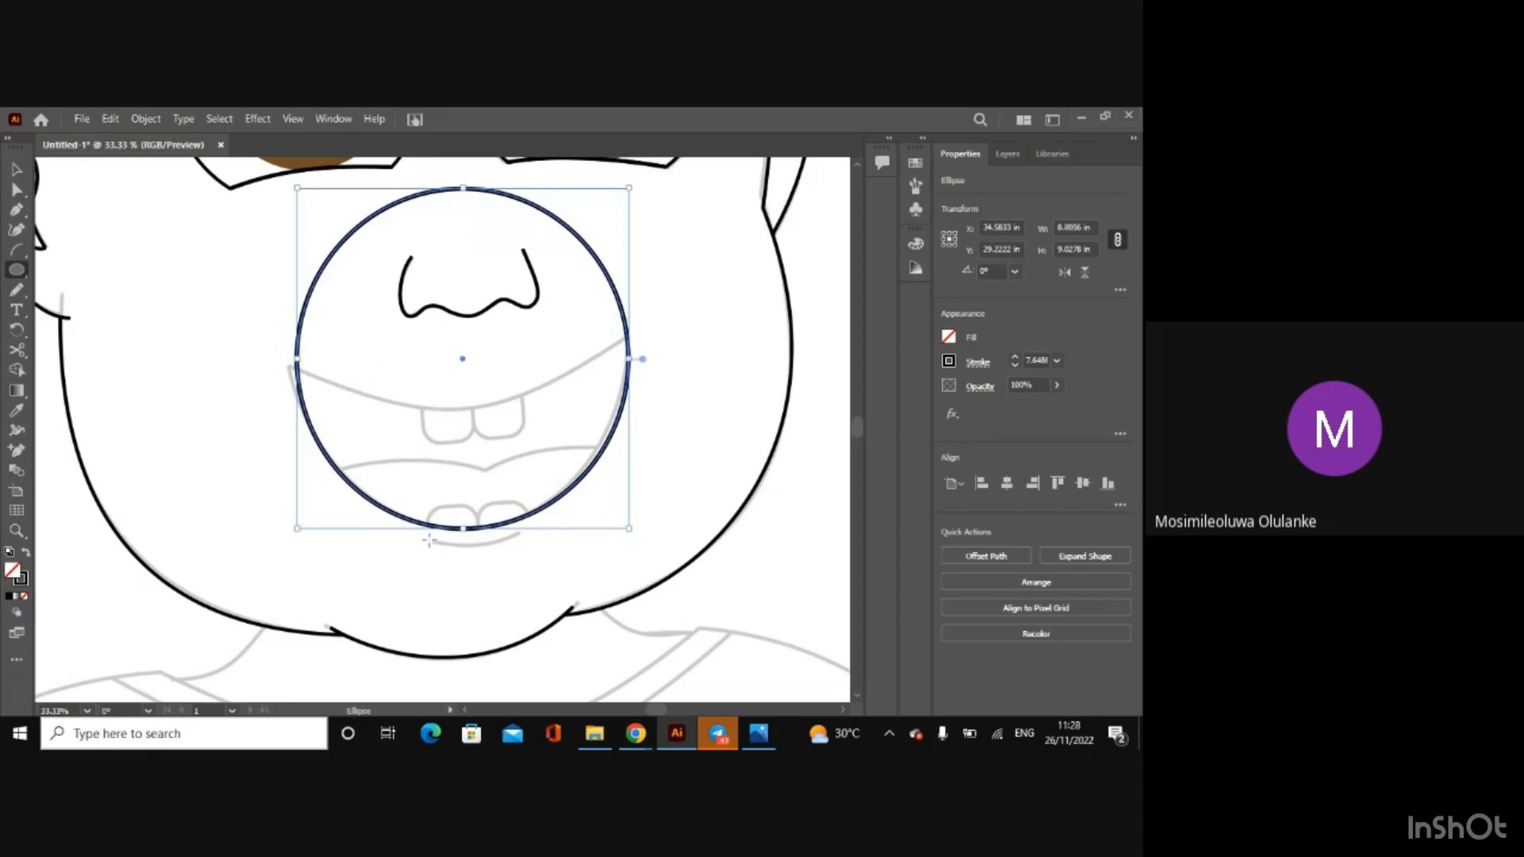
Step: Rotate the mouth ellipse about 3.3° and resize it to about 9.03 by 9.84 in to reach the mouth corners
drag(465, 537, 470, 536)
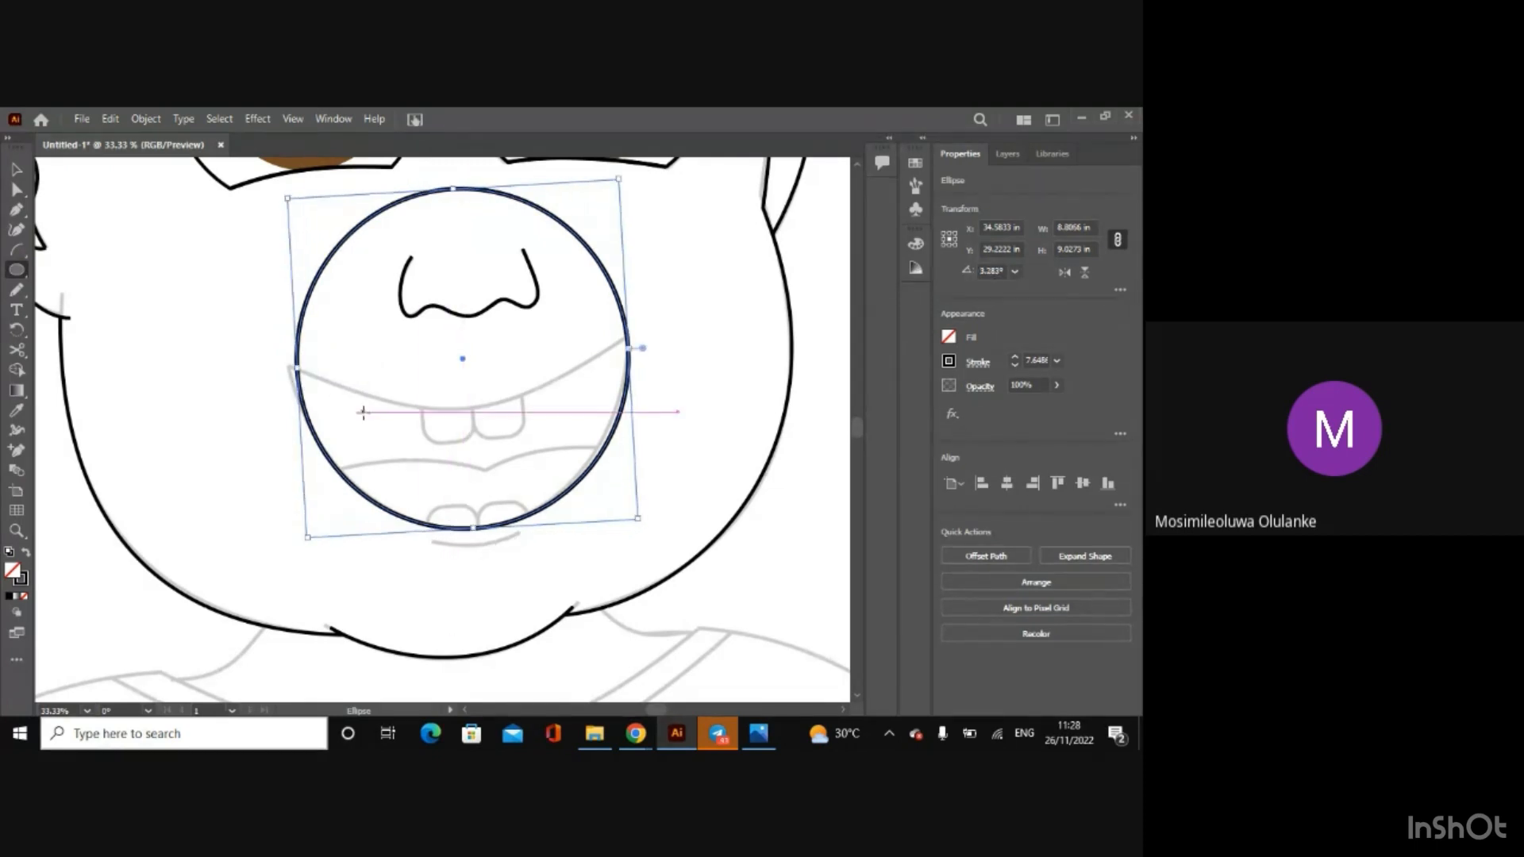
drag(296, 370, 288, 367)
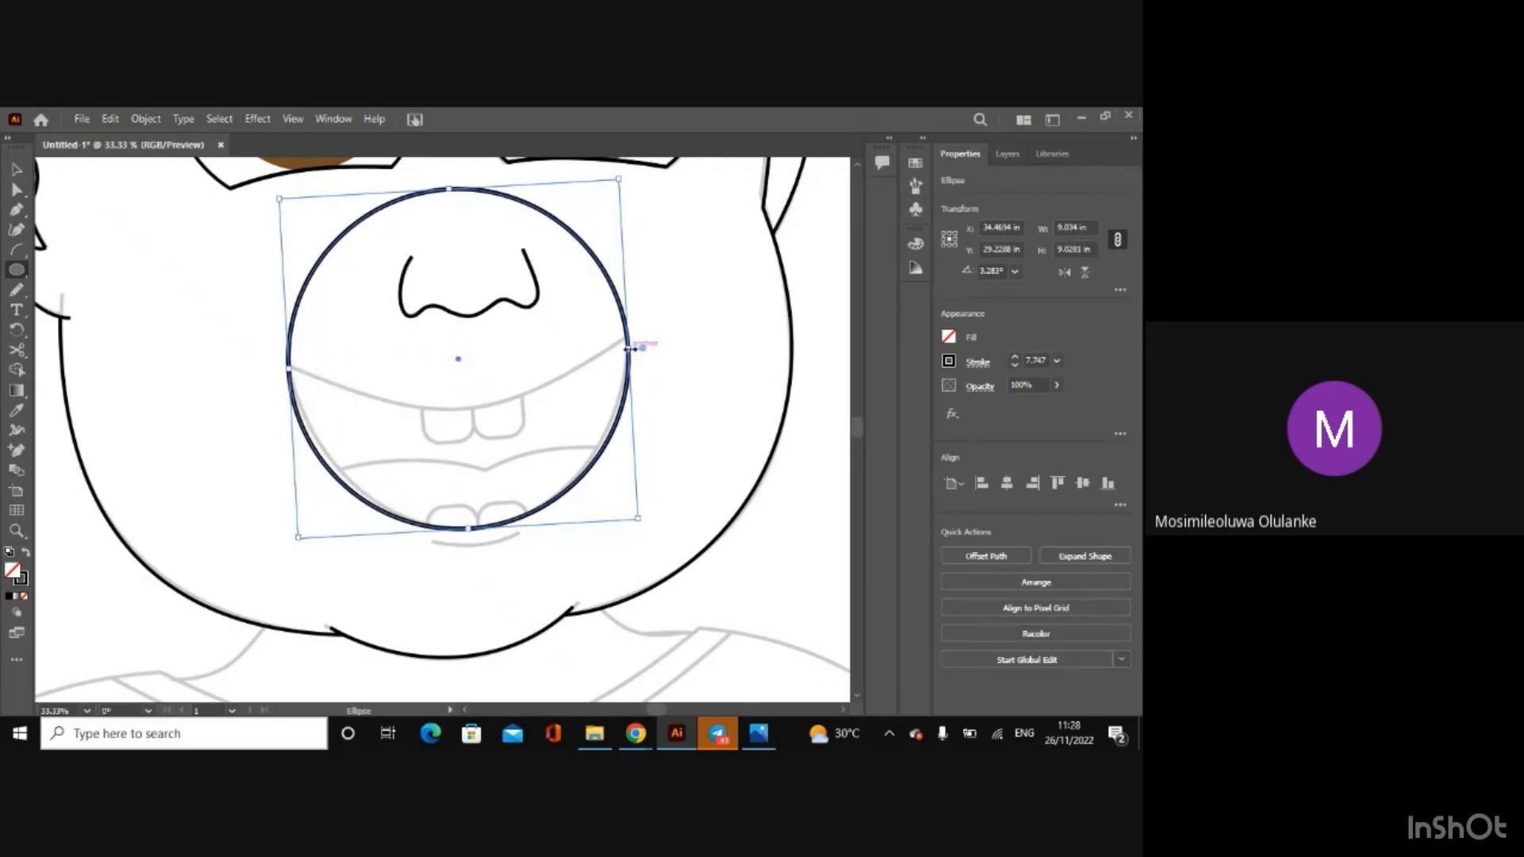
drag(630, 349, 630, 349)
mouse_move(449, 189)
mouse_down()
mouse_move(446, 170)
mouse_move(458, 214)
mouse_up()
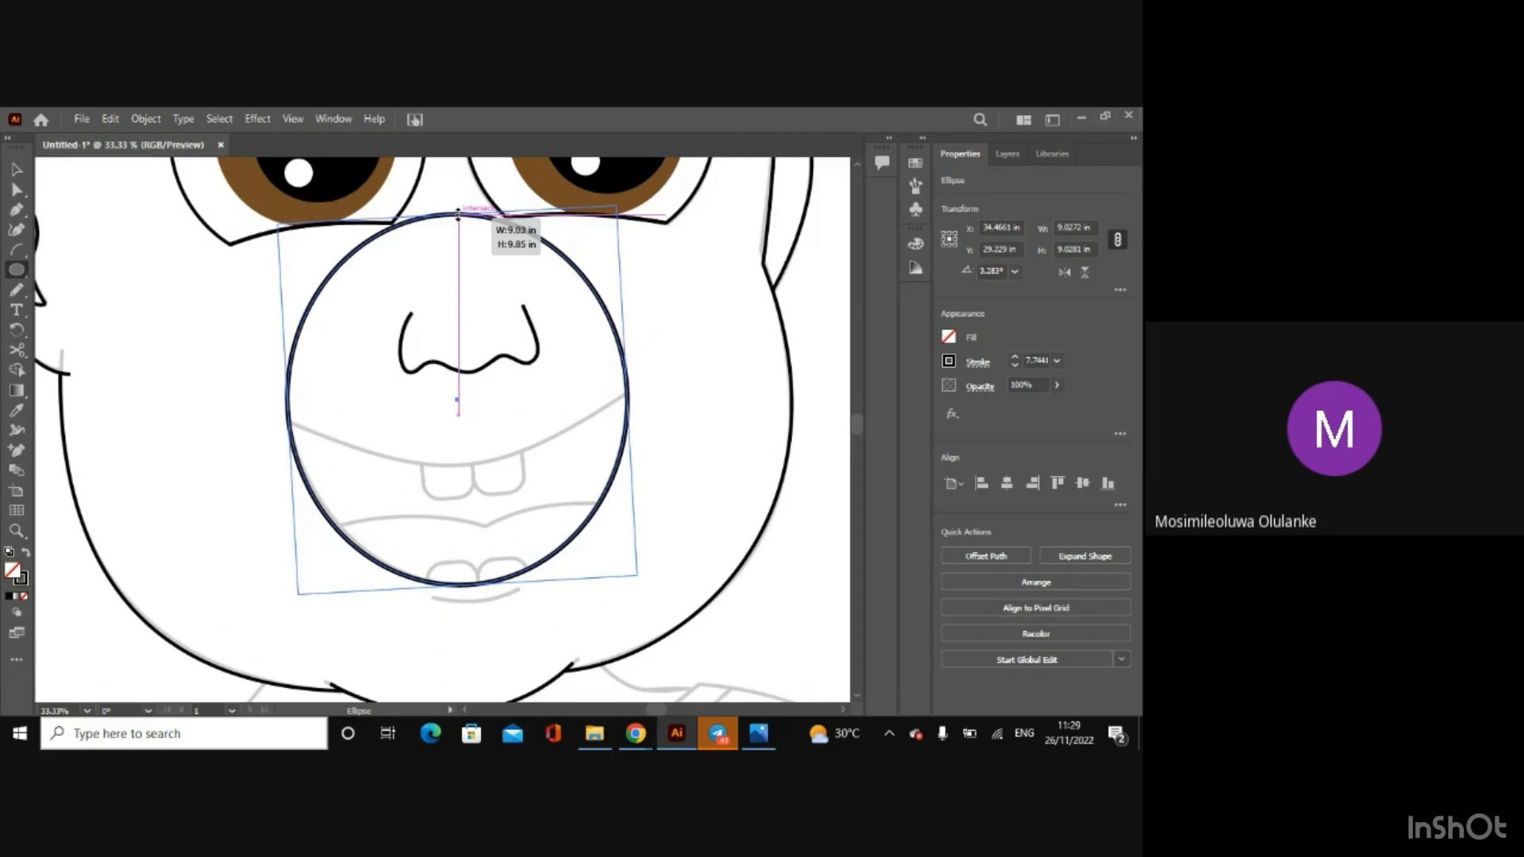
drag(458, 215, 458, 214)
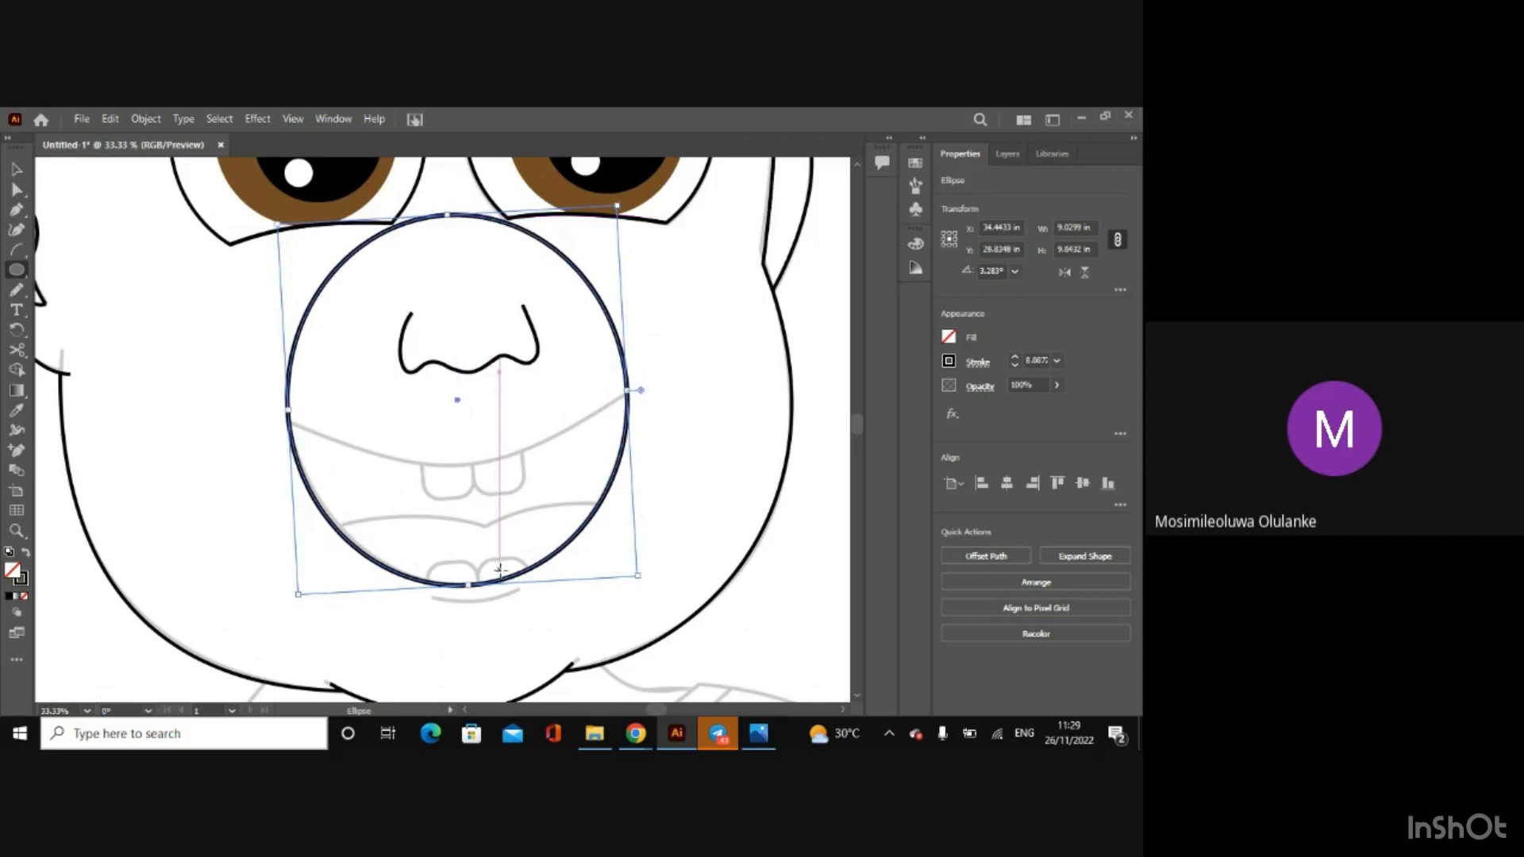
Step: Stretch the mouth ellipse to about 10.07 in high and nudge it into line with the sketched lower lip
key(Down)
key(Down)
key(Down)
key(Down)
key(Down)
key(Down)
key(Down)
key(Down)
key(Down)
key(Down)
key(Down)
key(Down)
key(Down)
key(Down)
key(Down)
key(Down)
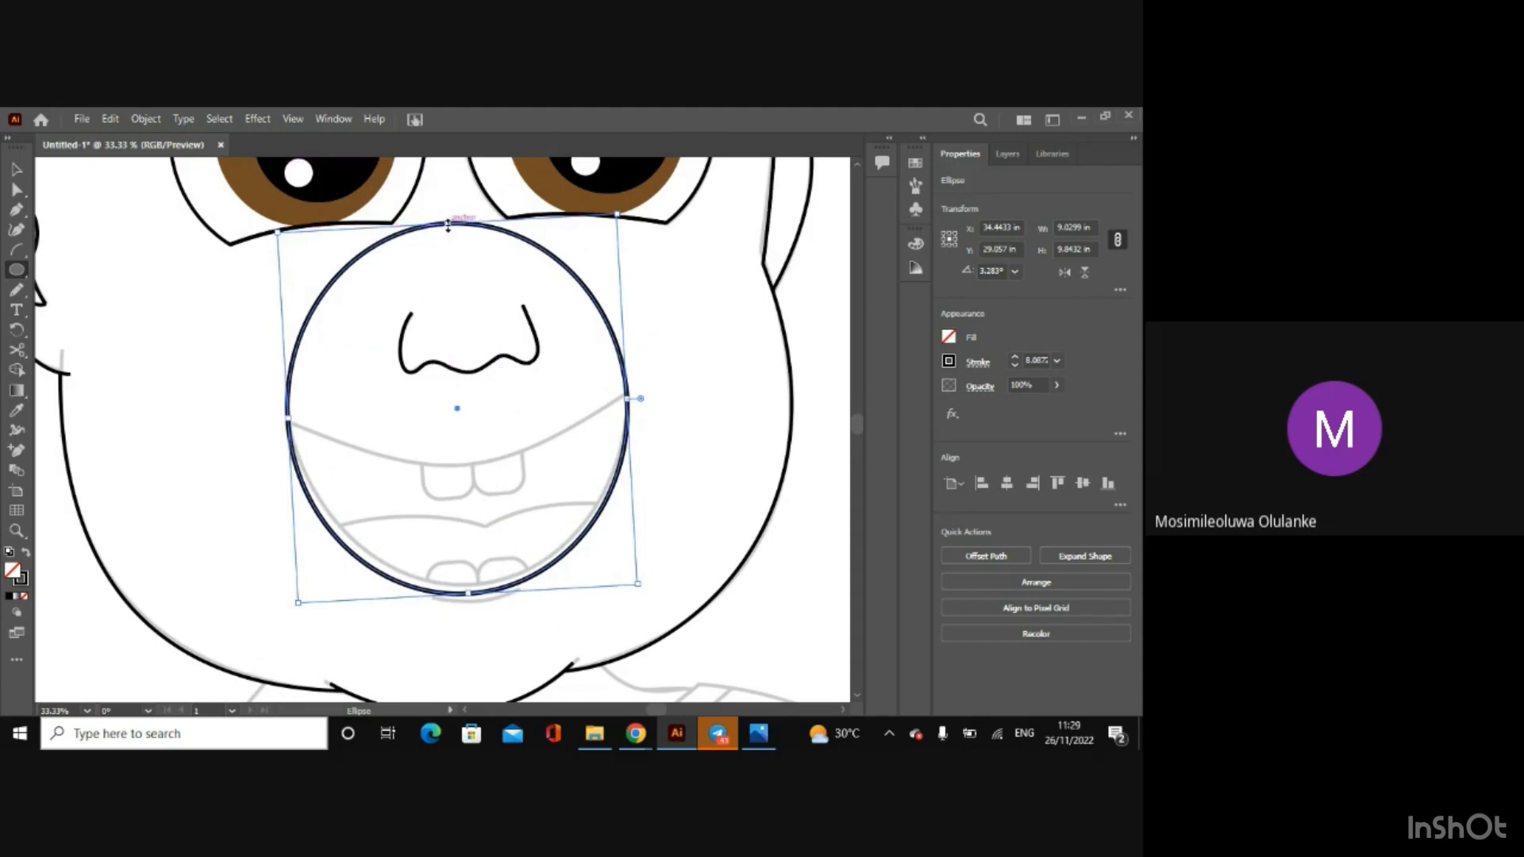
drag(448, 226, 449, 214)
key(Up)
key(Up)
key(Up)
key(Up)
key(Up)
key(Up)
key(Up)
key(Up)
key(Up)
key(Up)
key(Up)
key(Up)
key(Up)
key(Up)
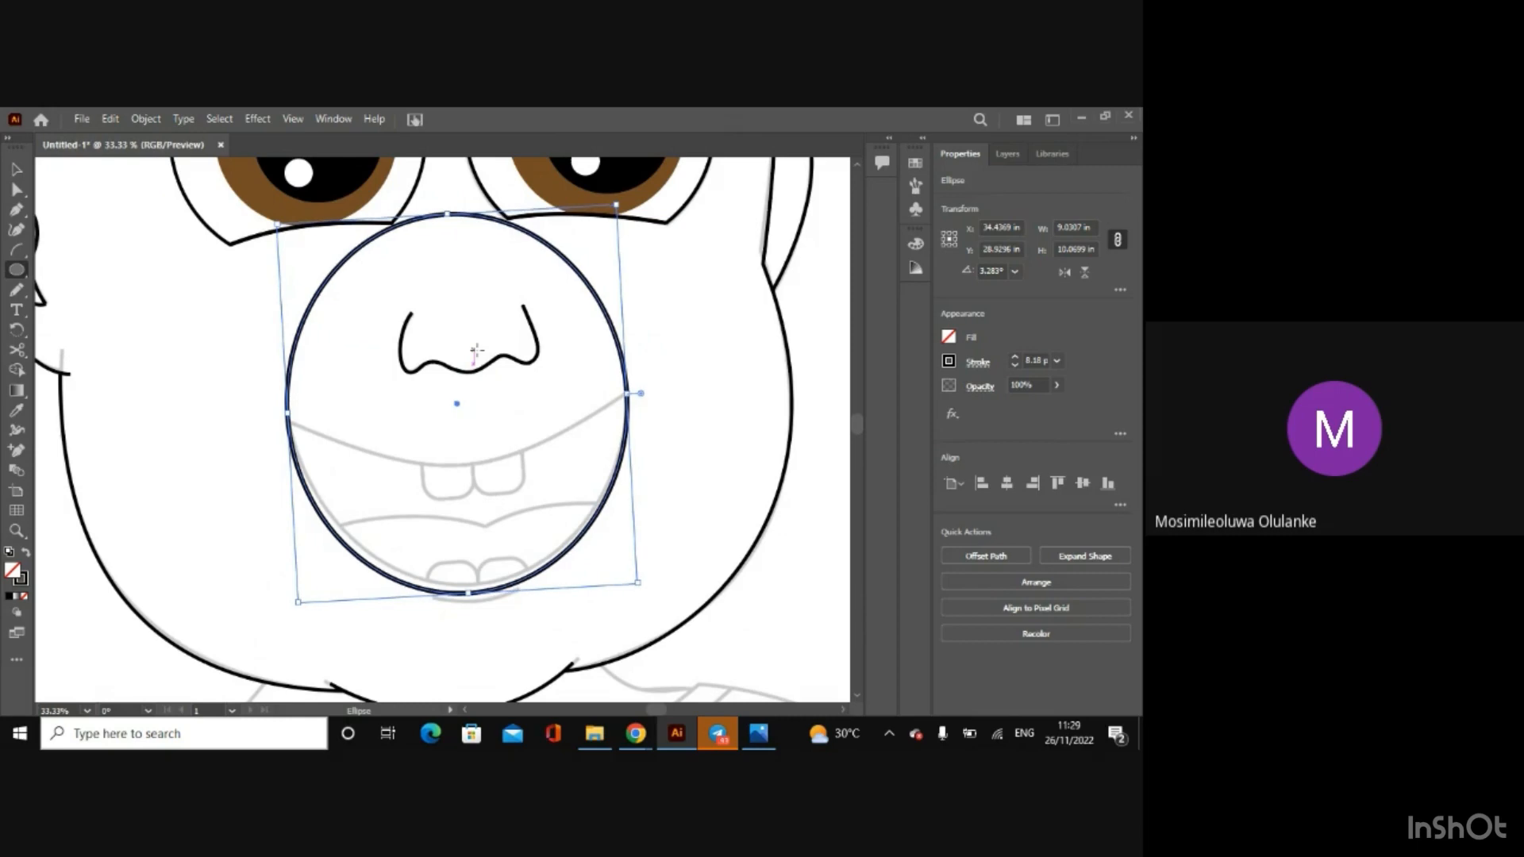
key(Right)
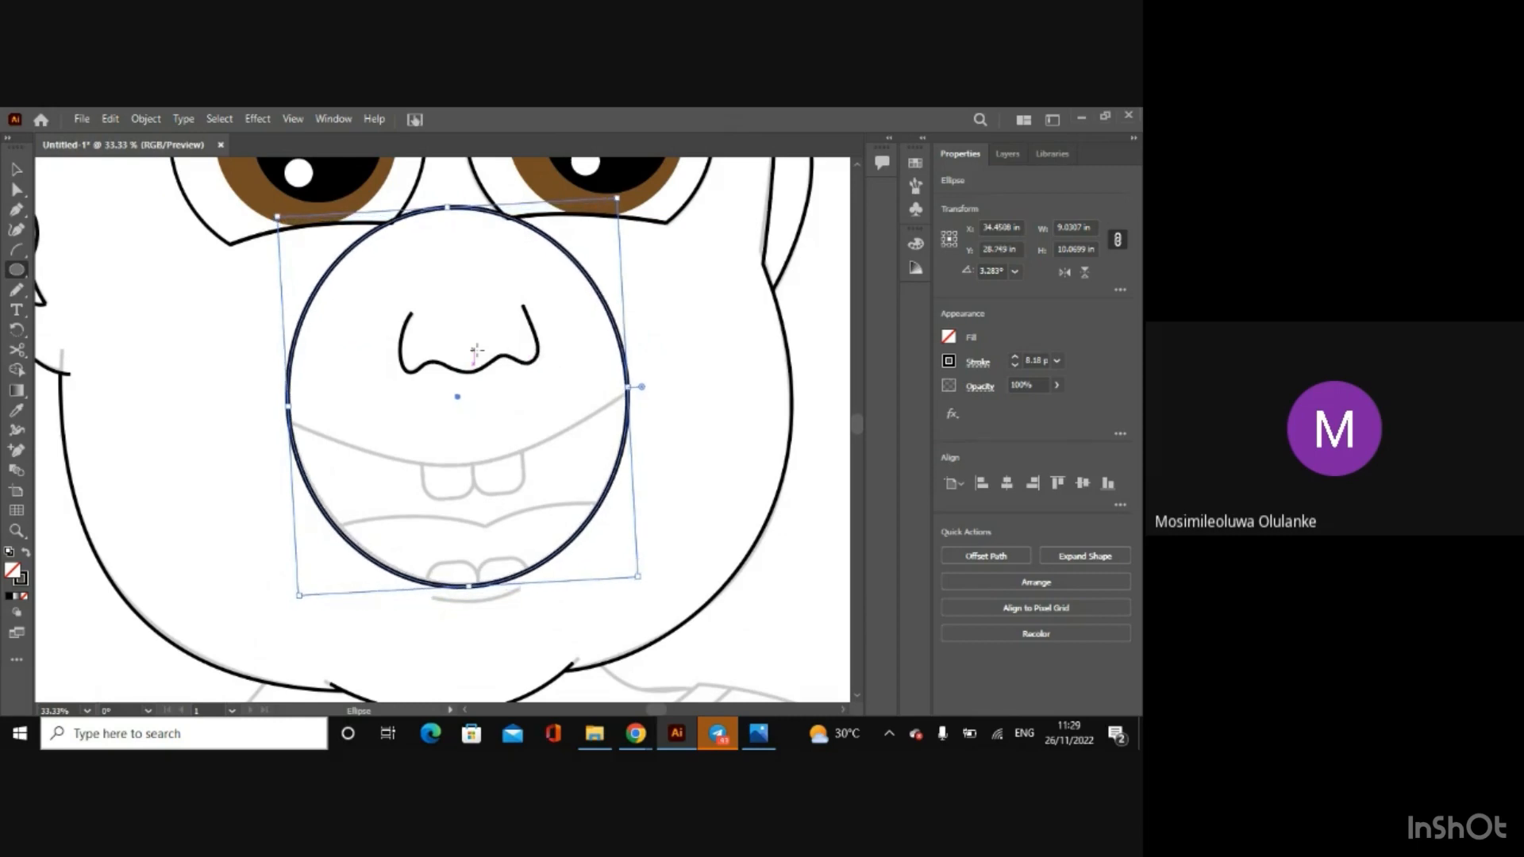
Step: Decline turning on Sticky Keys and hide the sketch template on Layer 2
key(ctrl+minus)
key(ctrl+minus)
key(ctrl+minus)
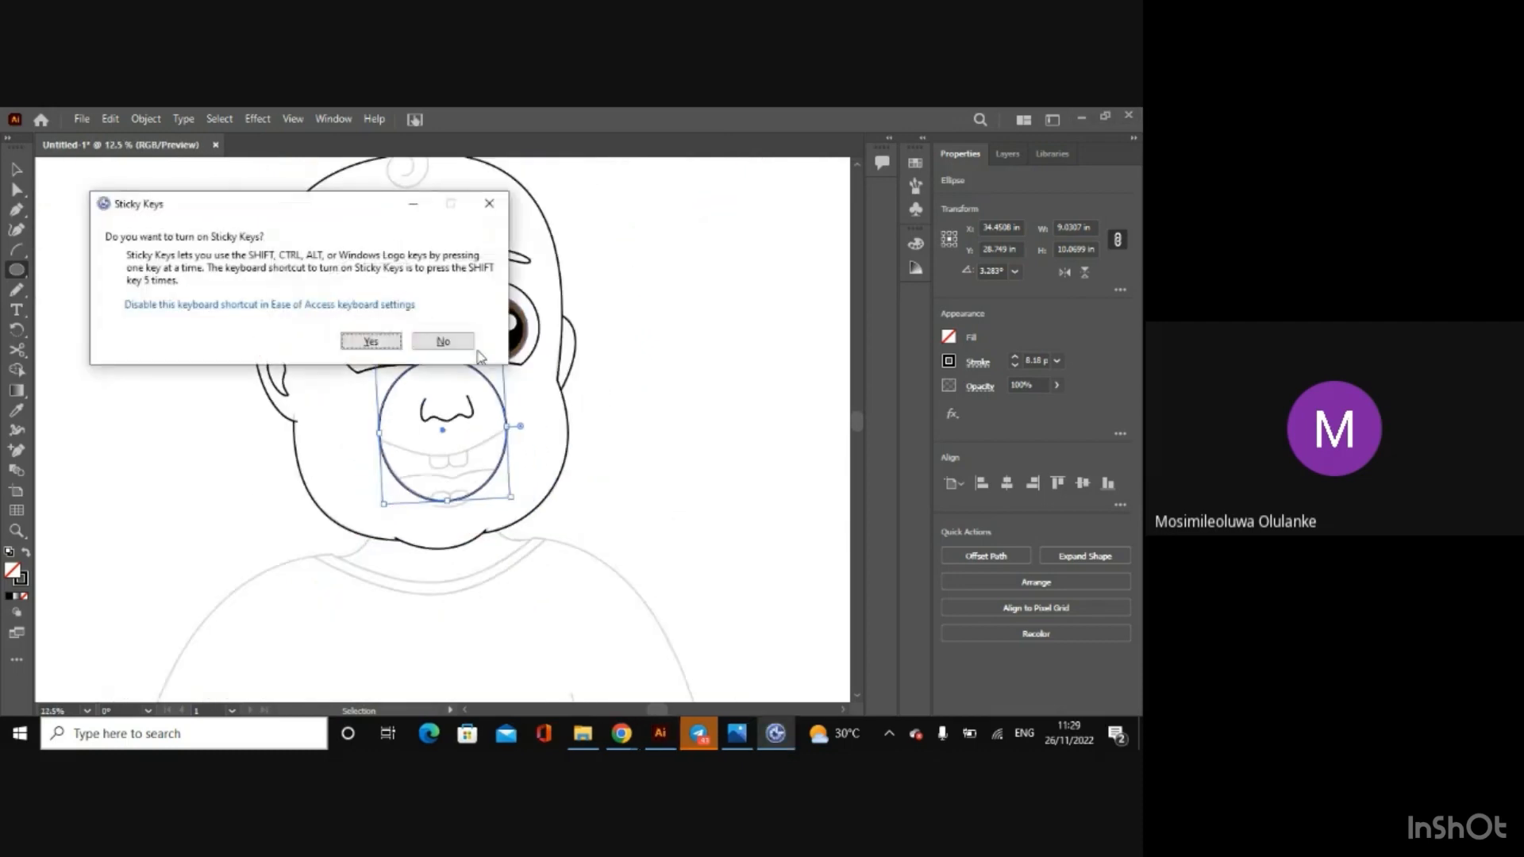
click(443, 341)
key(ctrl+minus)
key(ctrl+minus)
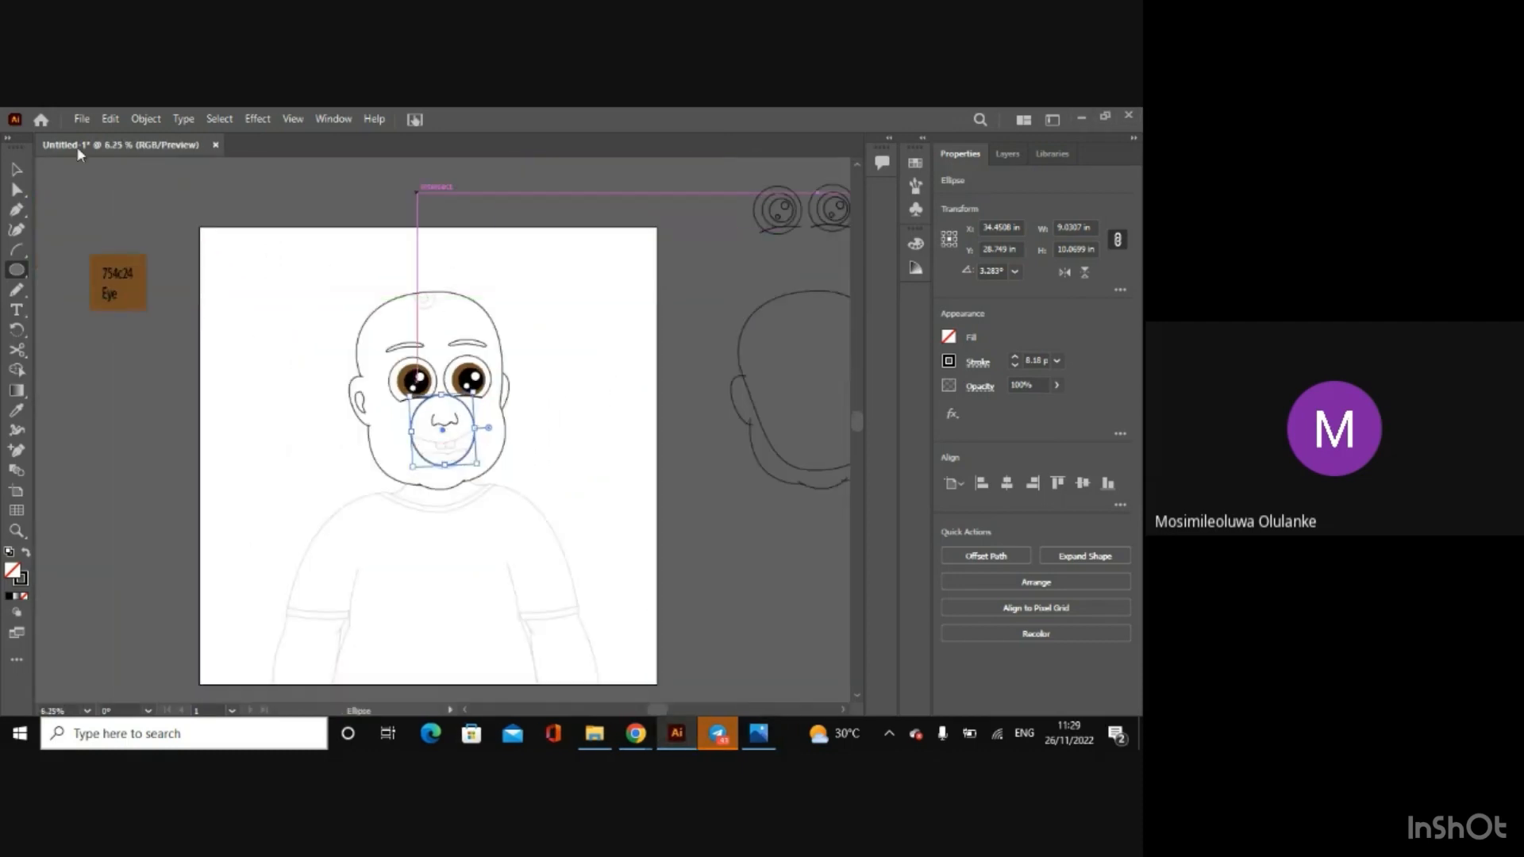
click(16, 169)
click(411, 235)
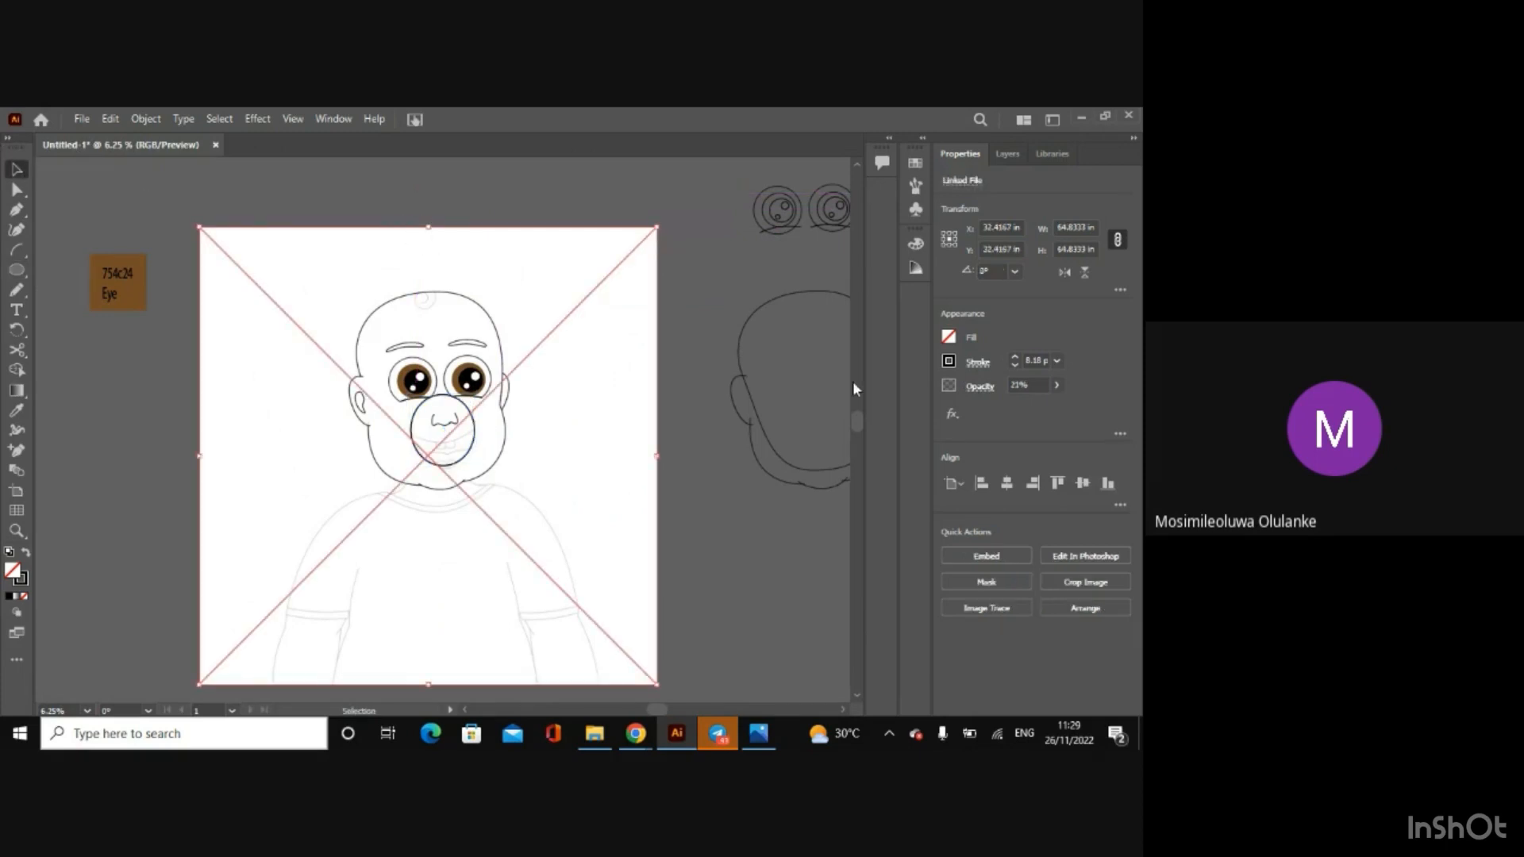
click(1005, 152)
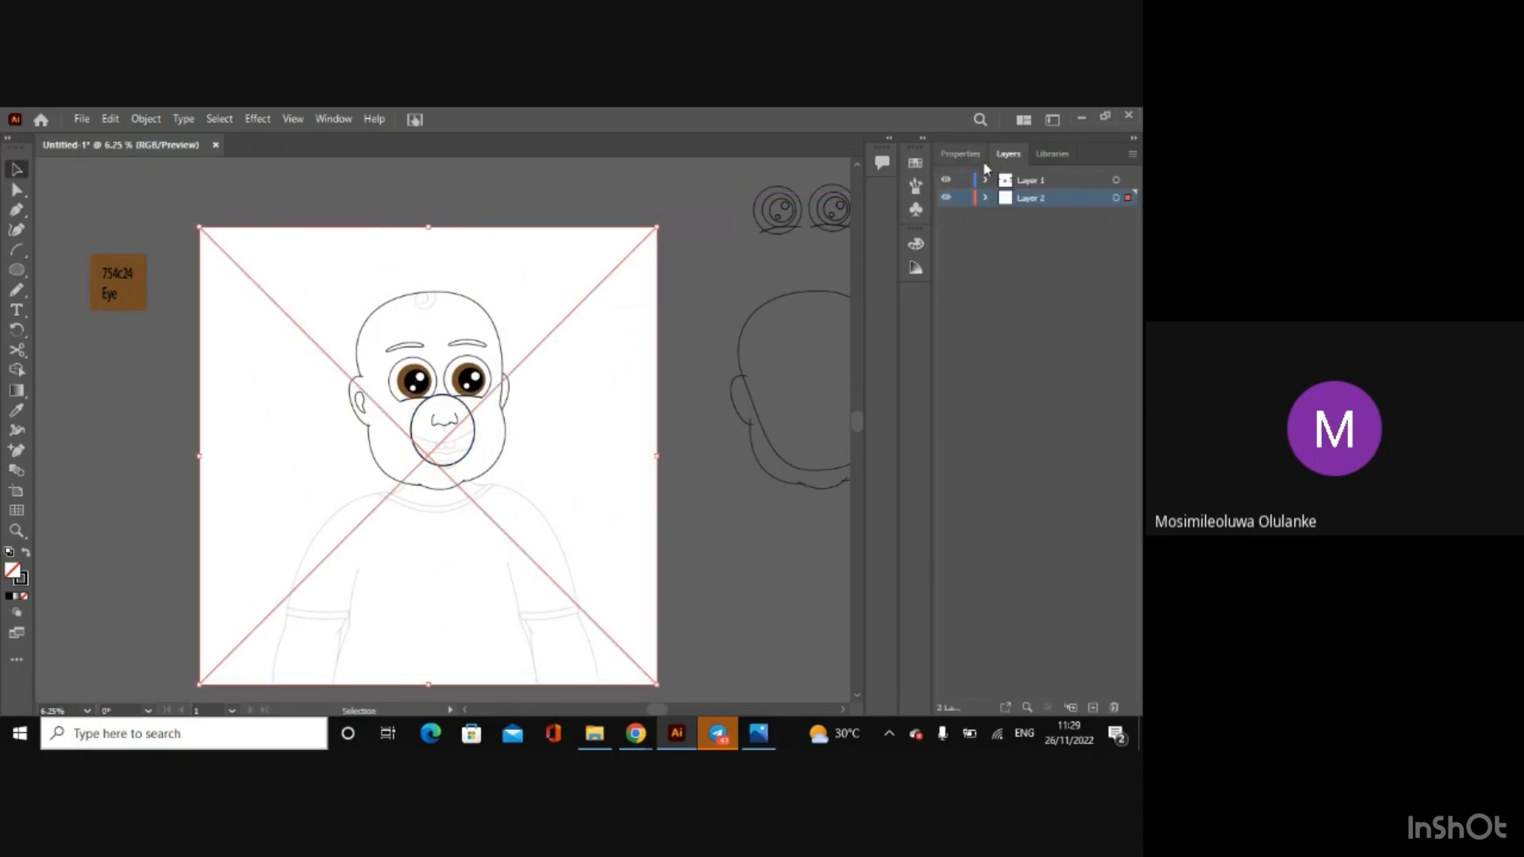
click(945, 197)
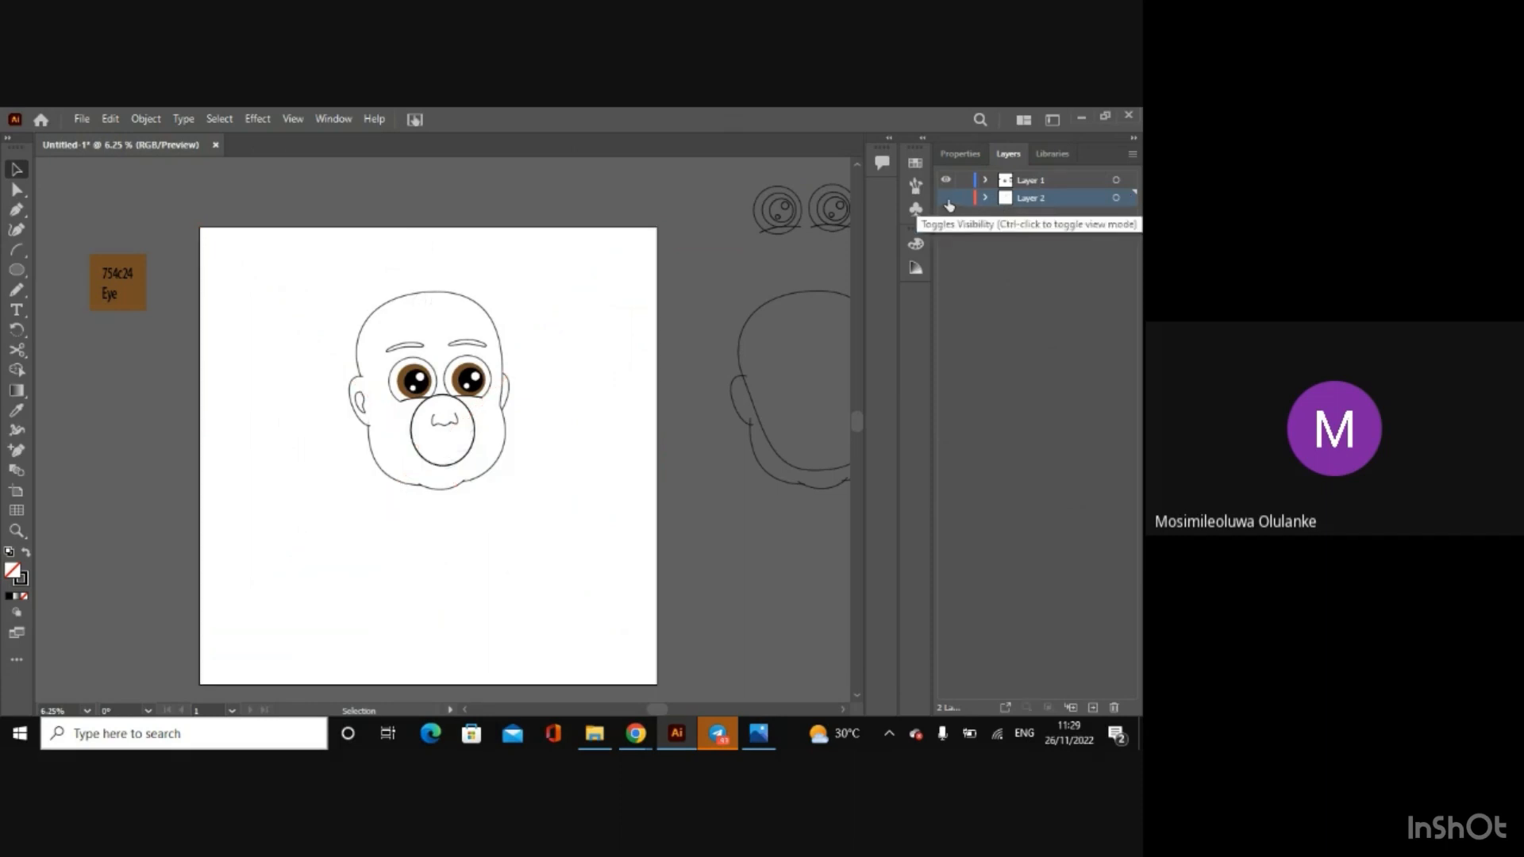
Step: Add a new layer and rename Layer 2 as Eyes
click(1093, 708)
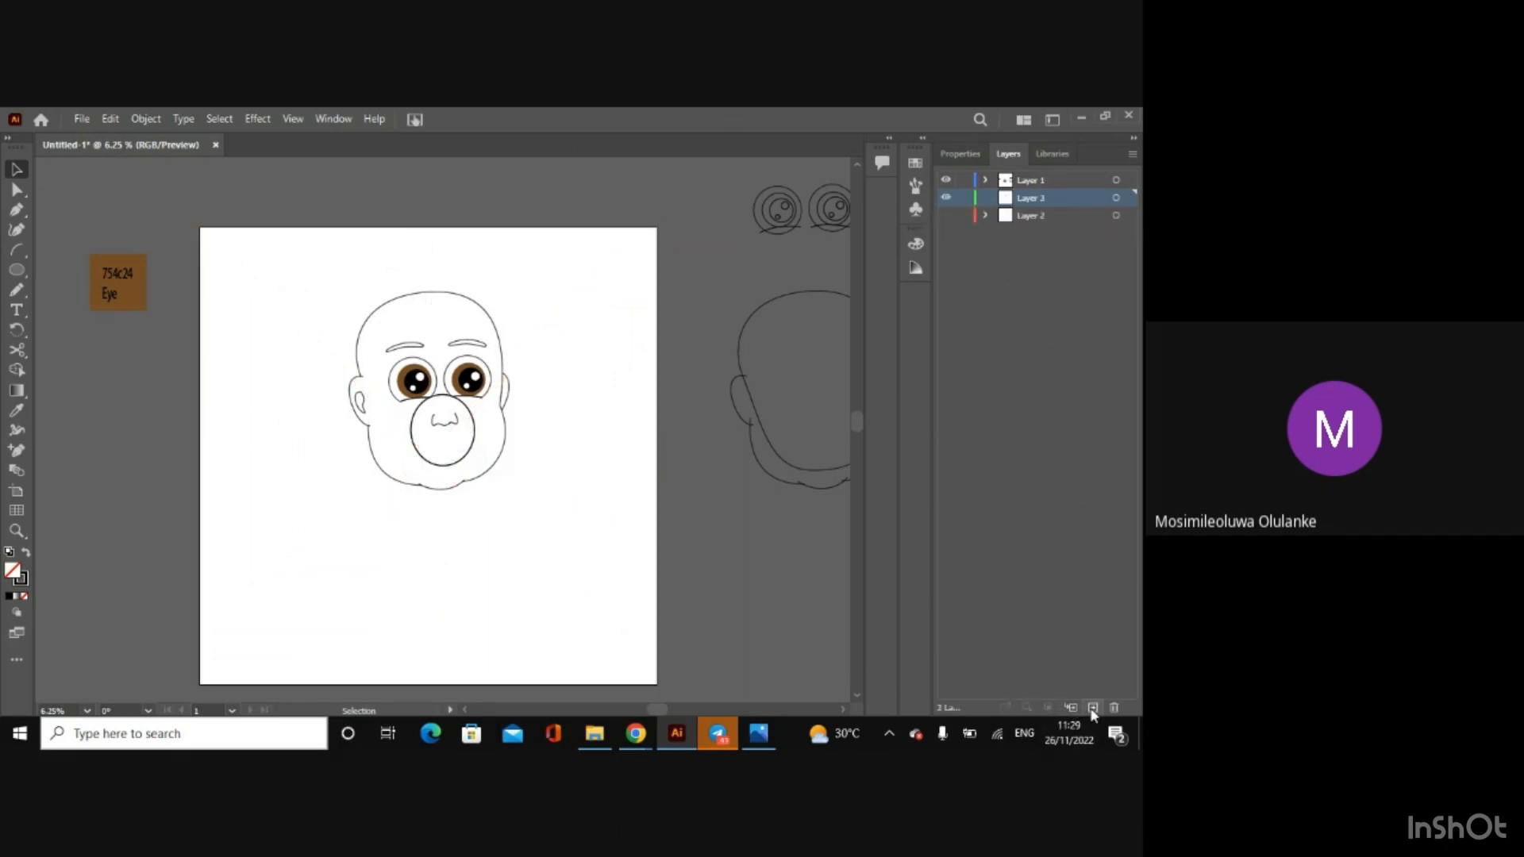
double_click(1025, 216)
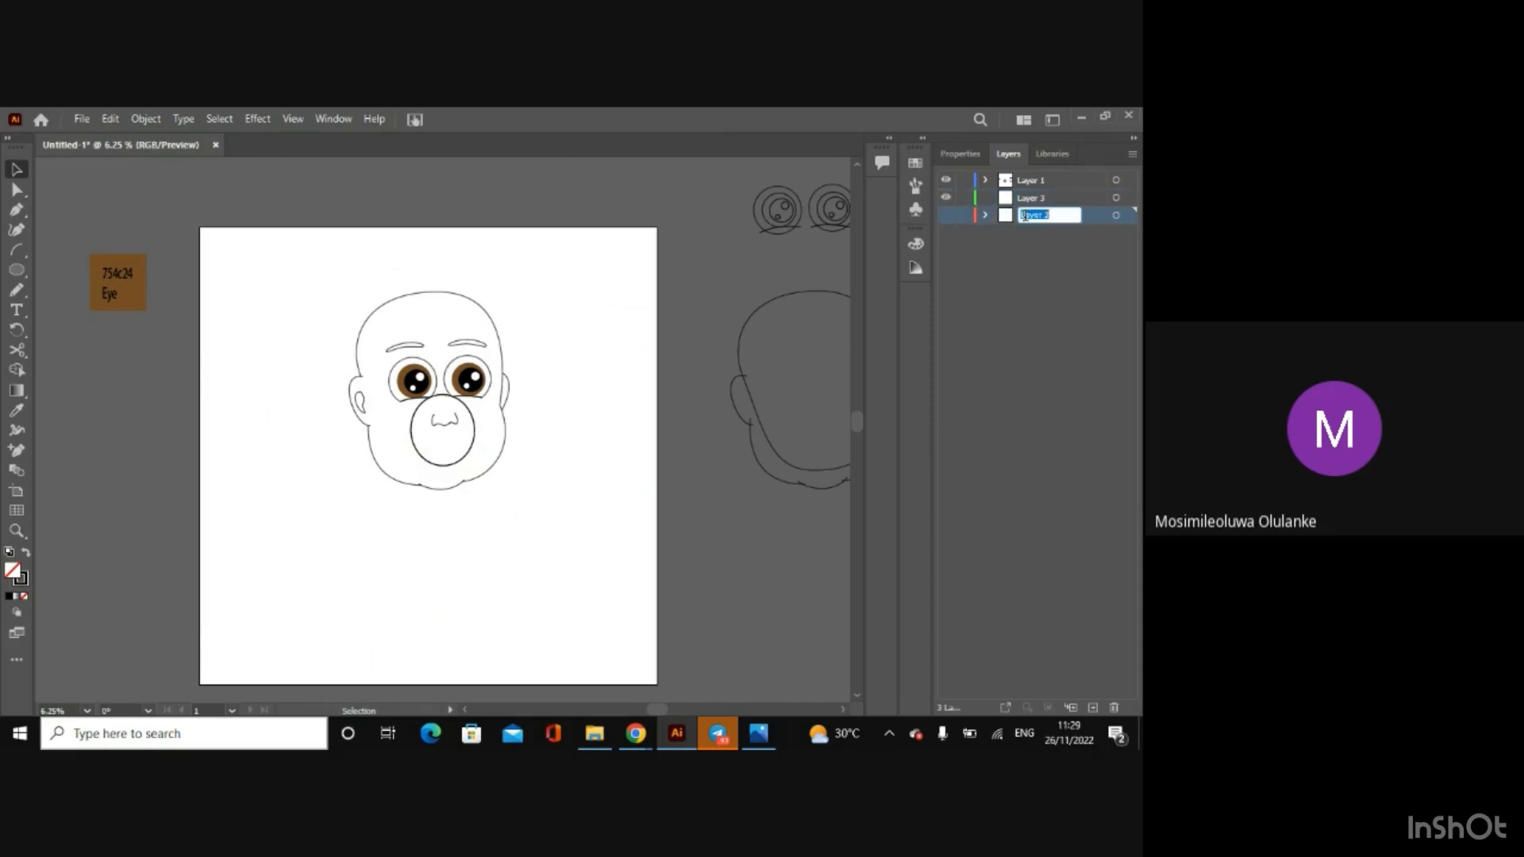
key(BackSpace)
text(Eyes)
key(Return)
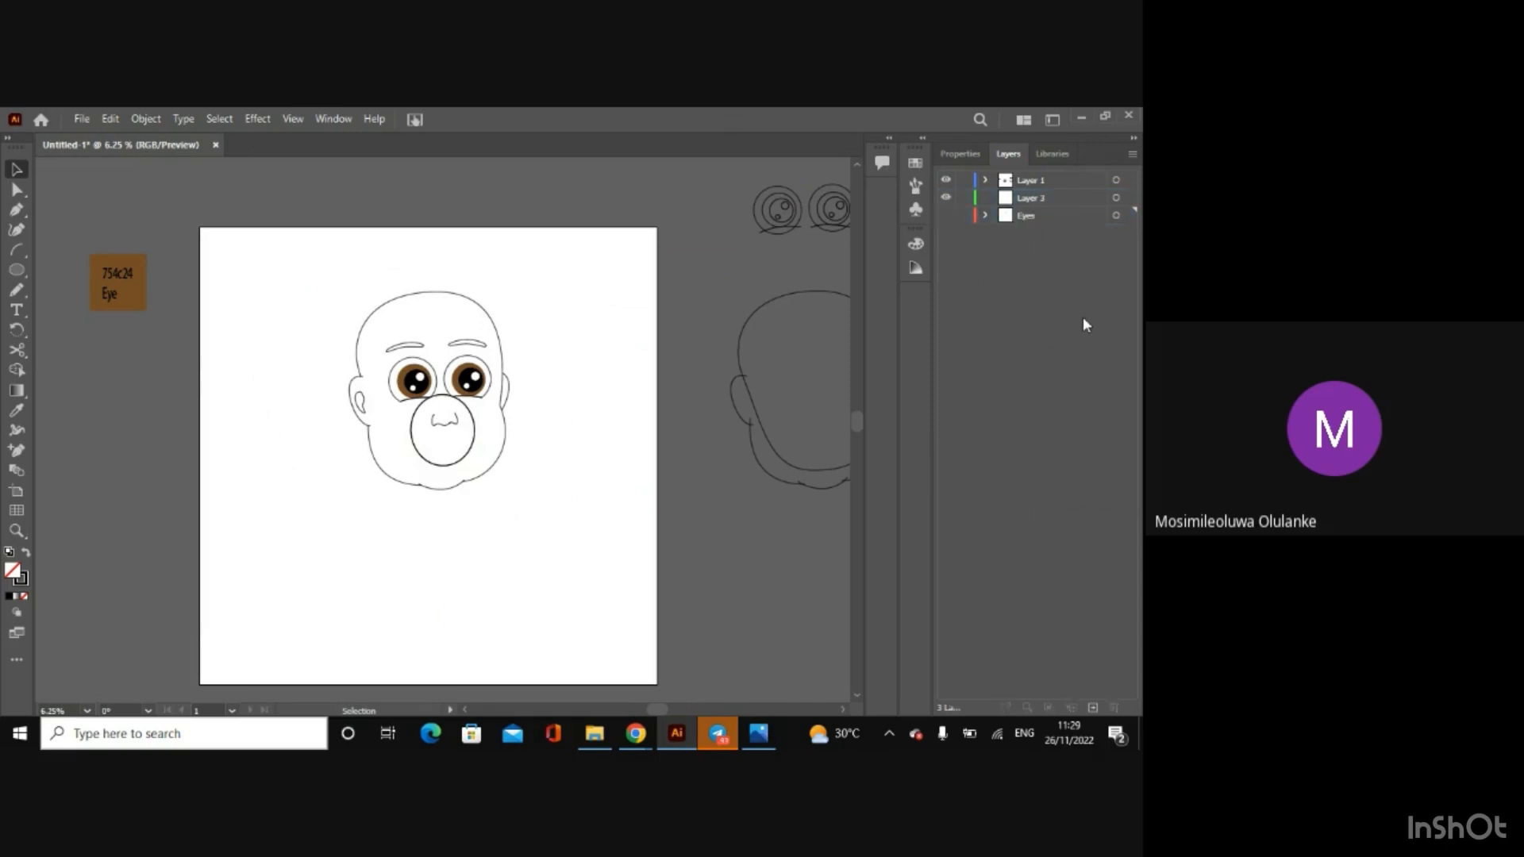
Step: Move the new empty layer below the Eyes layer in the stacking order
click(1035, 198)
drag(1035, 198, 1040, 223)
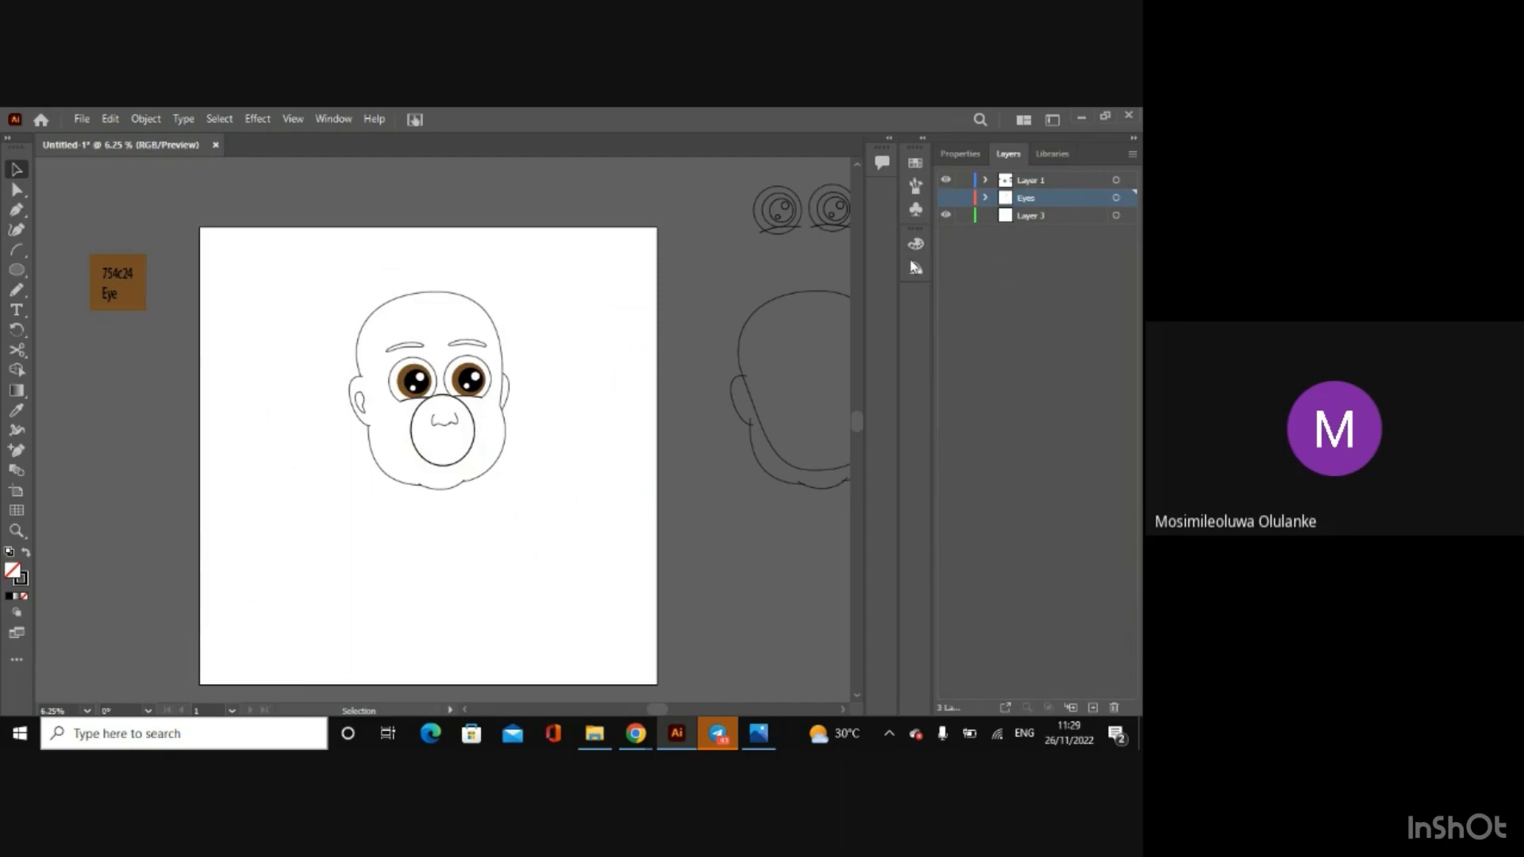
Step: Add a new layer above the Eyes layer and name it Eyebrow
click(1088, 708)
click(1031, 233)
double_click(1029, 198)
text(Eyebrow)
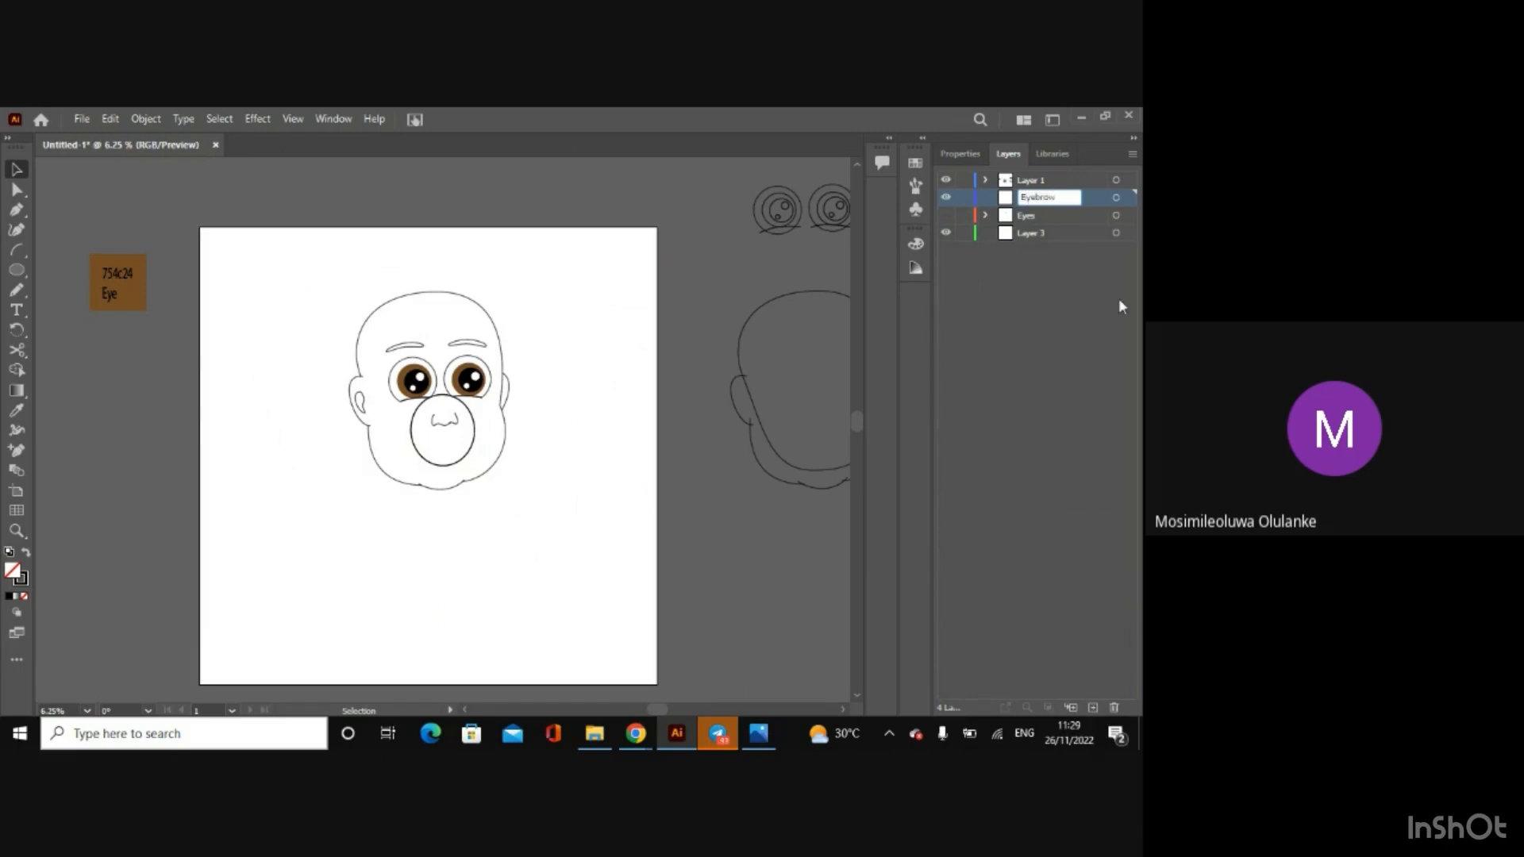
click(1024, 358)
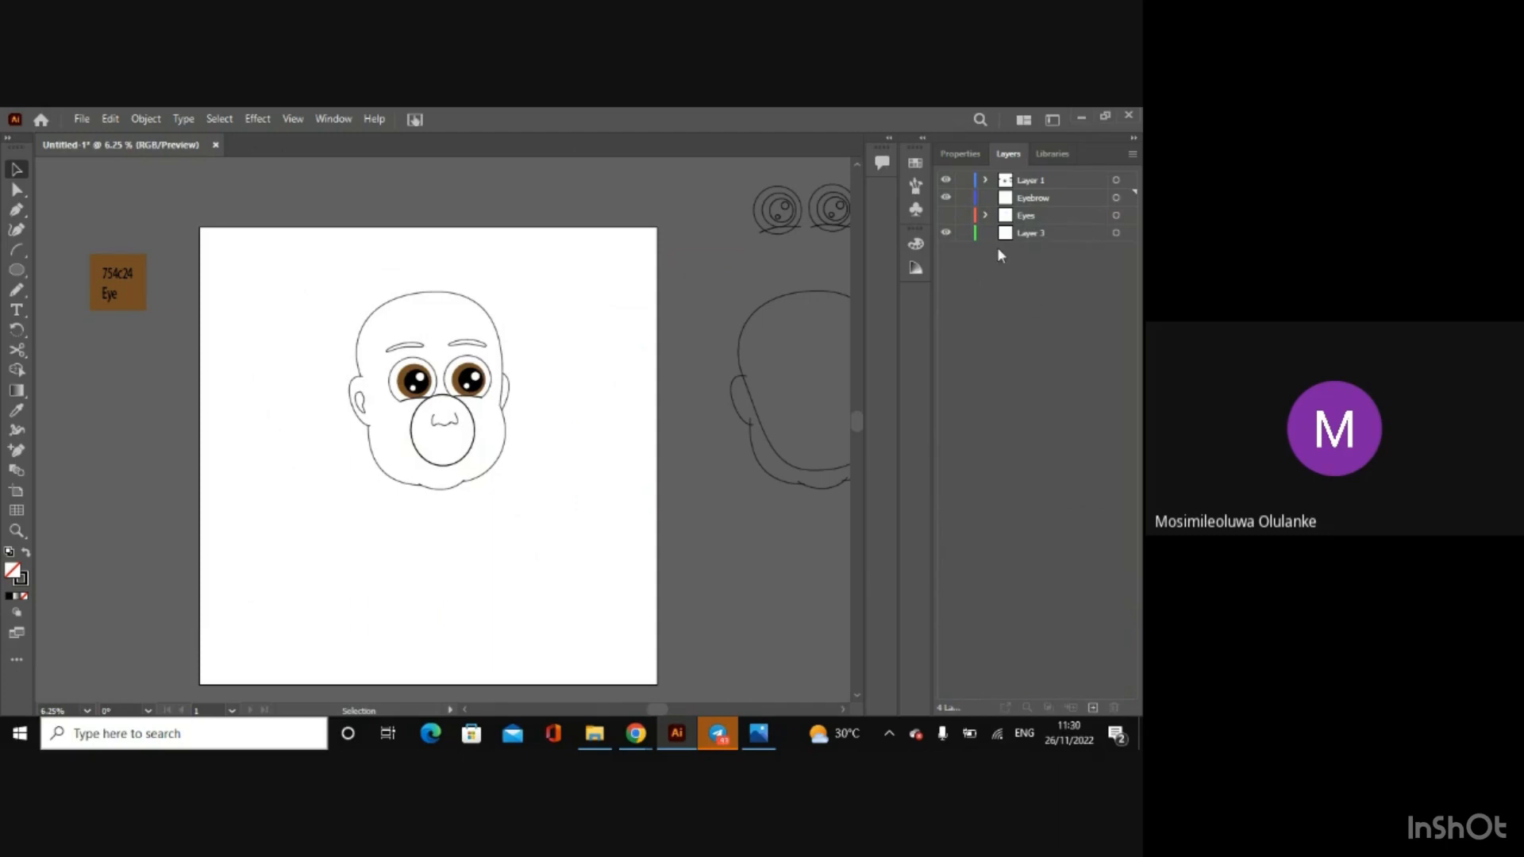
Step: Add another layer above Eyebrow and name it Nose
click(1093, 708)
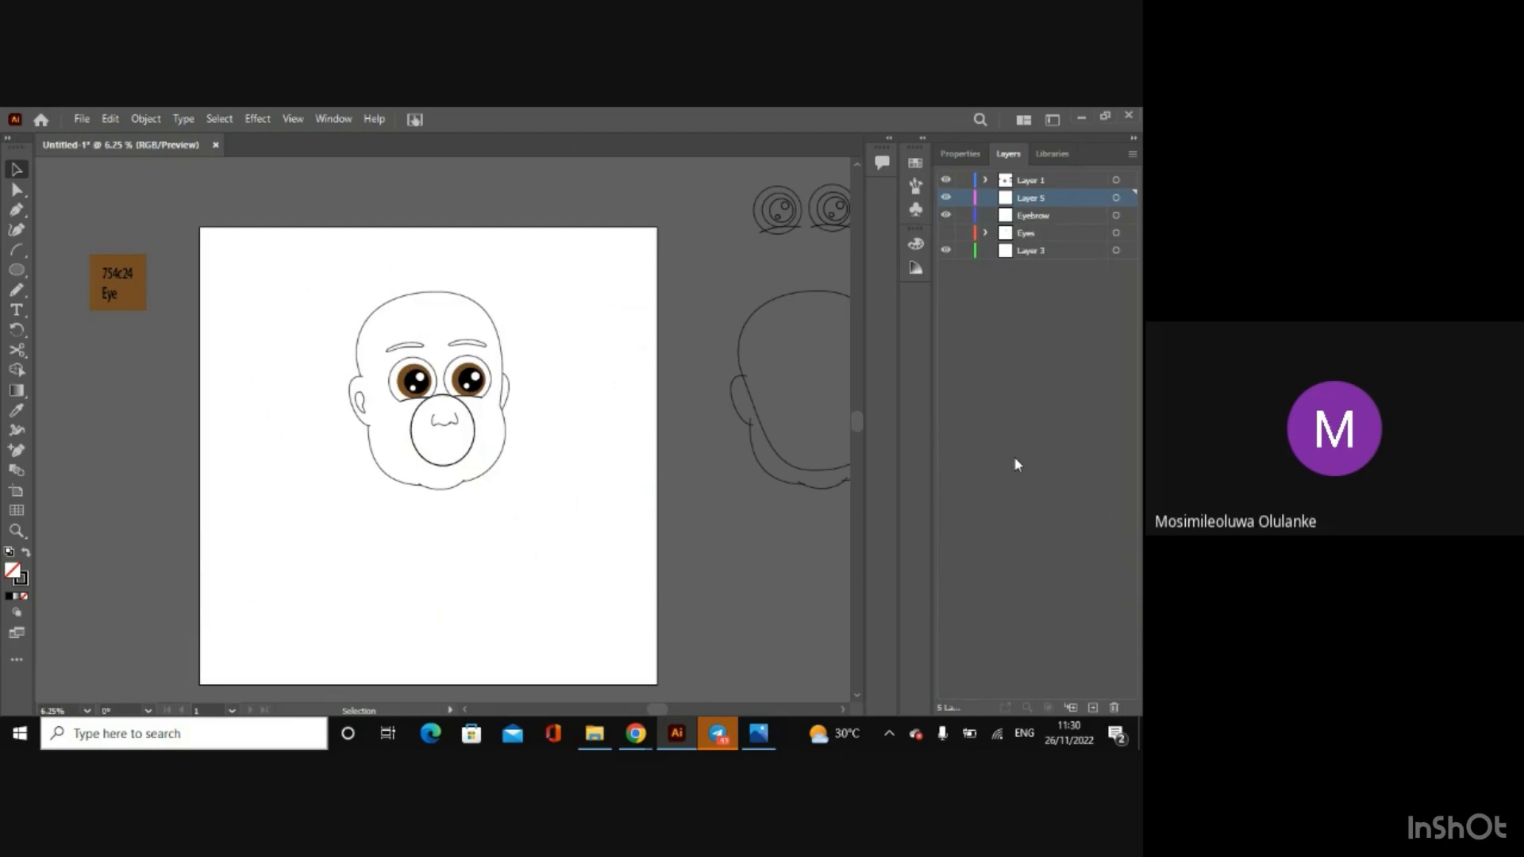
double_click(1032, 197)
key(BackSpace)
text(Nose)
click(1052, 335)
Step: Add a layer above Nose and name it Ear
click(1092, 707)
double_click(1033, 198)
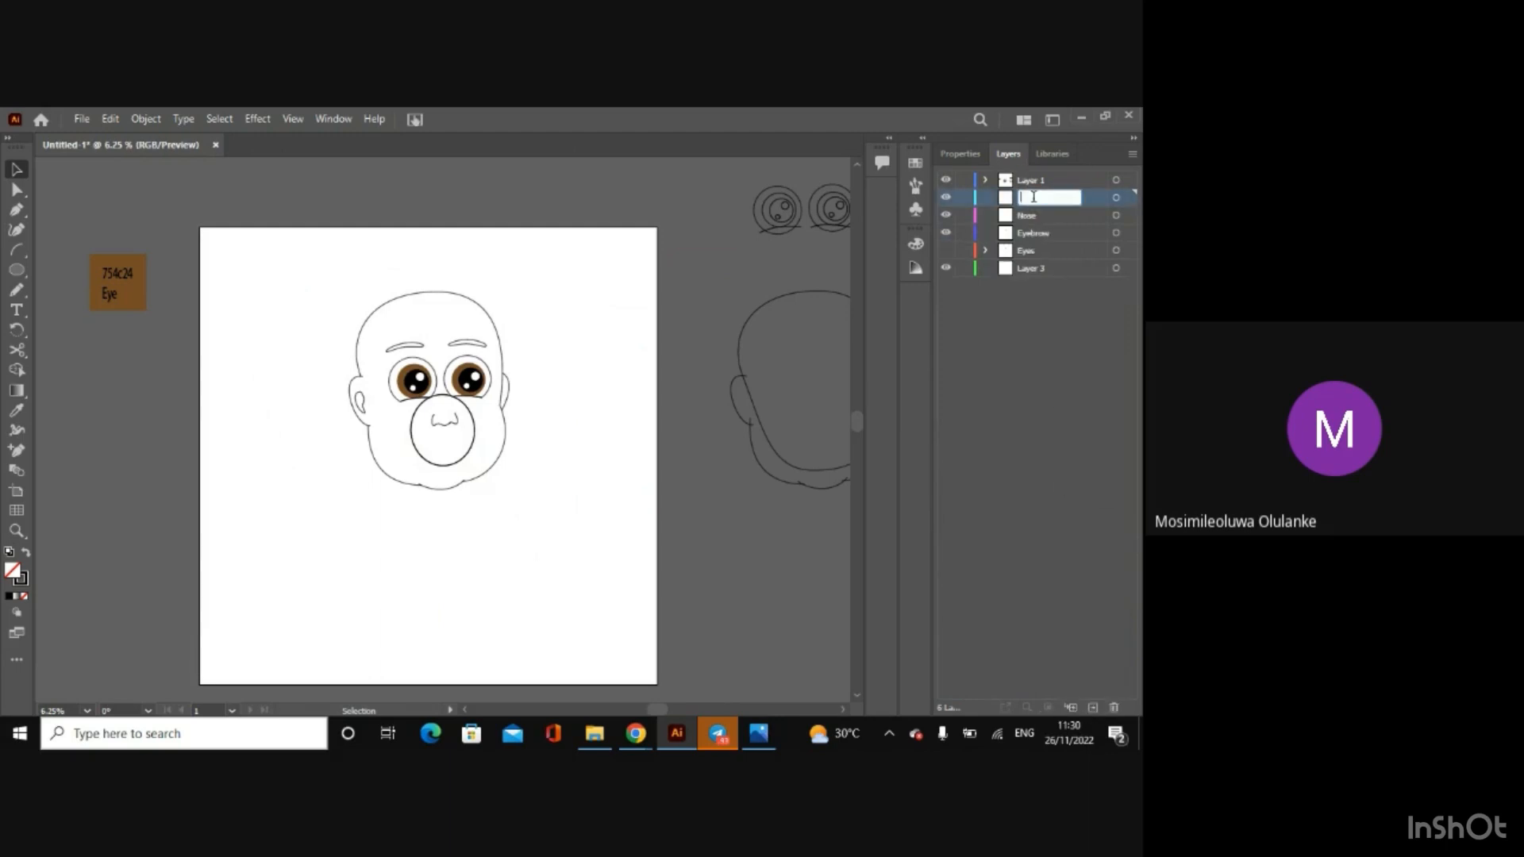
text(Ear)
click(1016, 409)
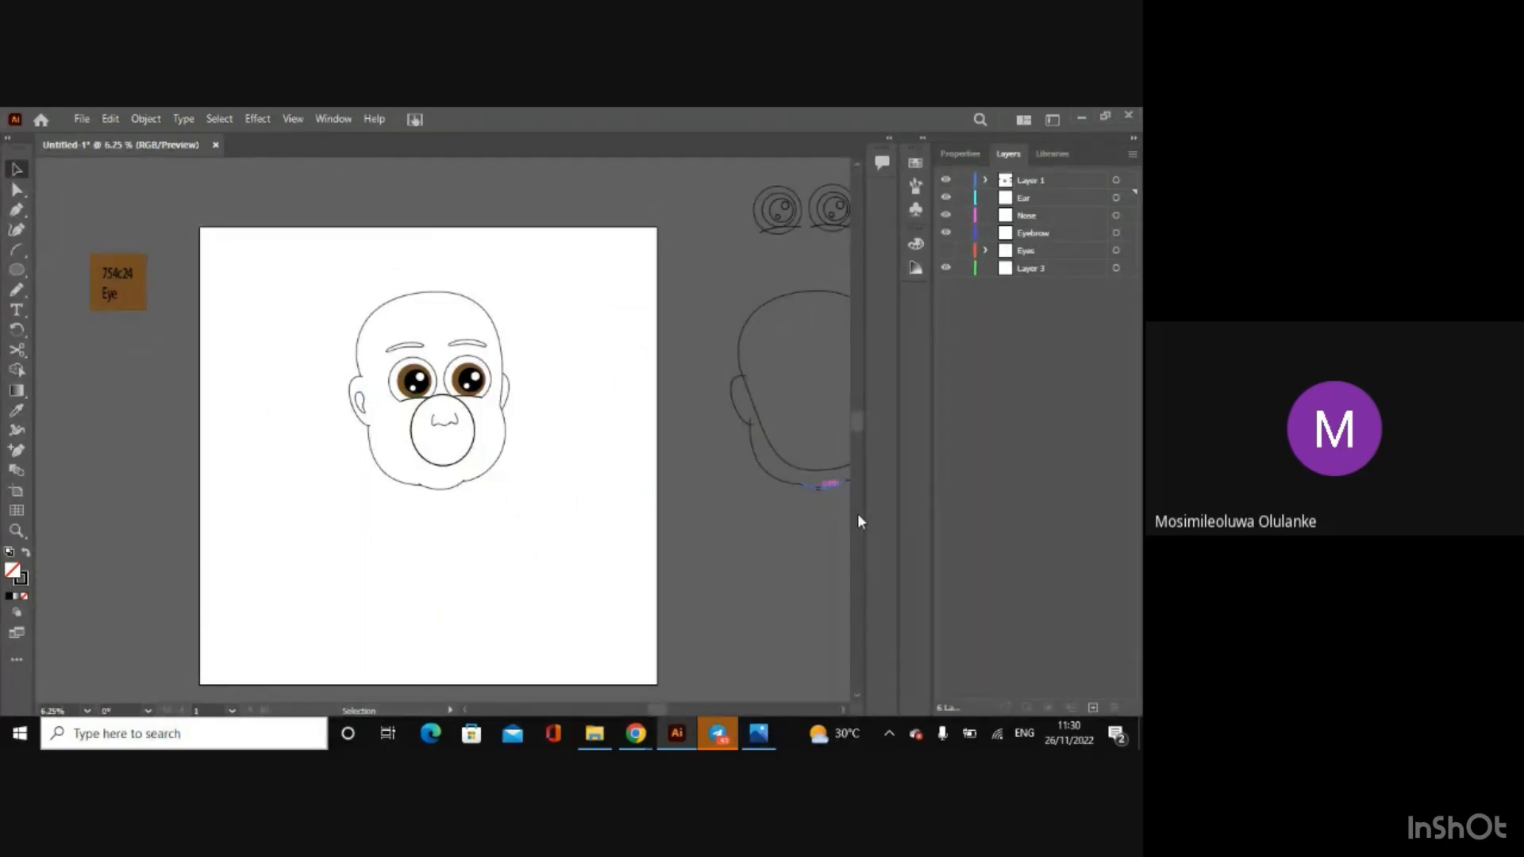
Step: Transfer the inner ear detail from Layer 1 to the Ear layer and deselect it
click(363, 402)
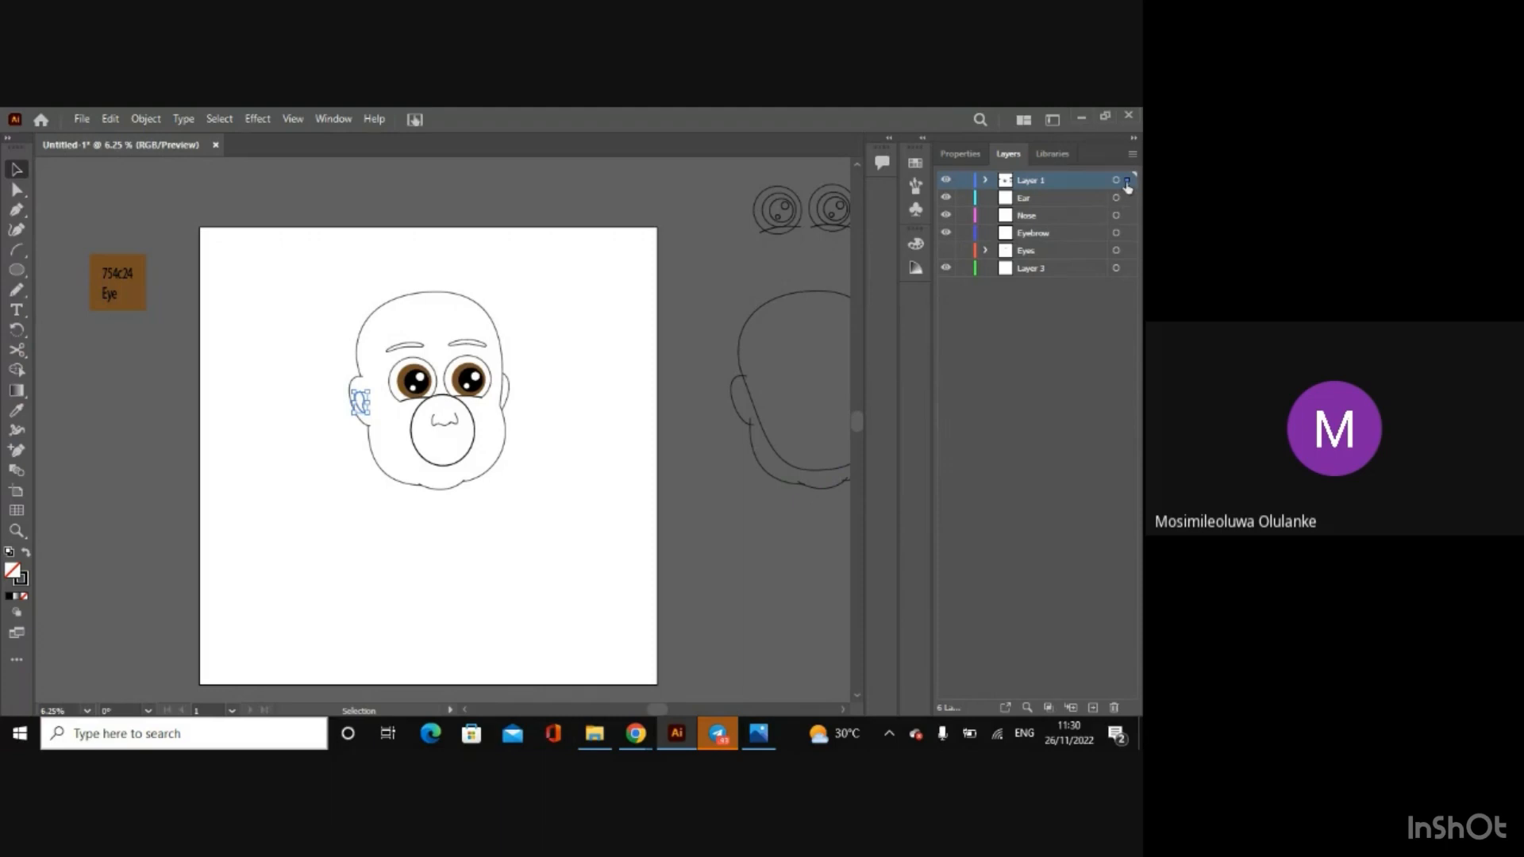
drag(1127, 199, 1127, 200)
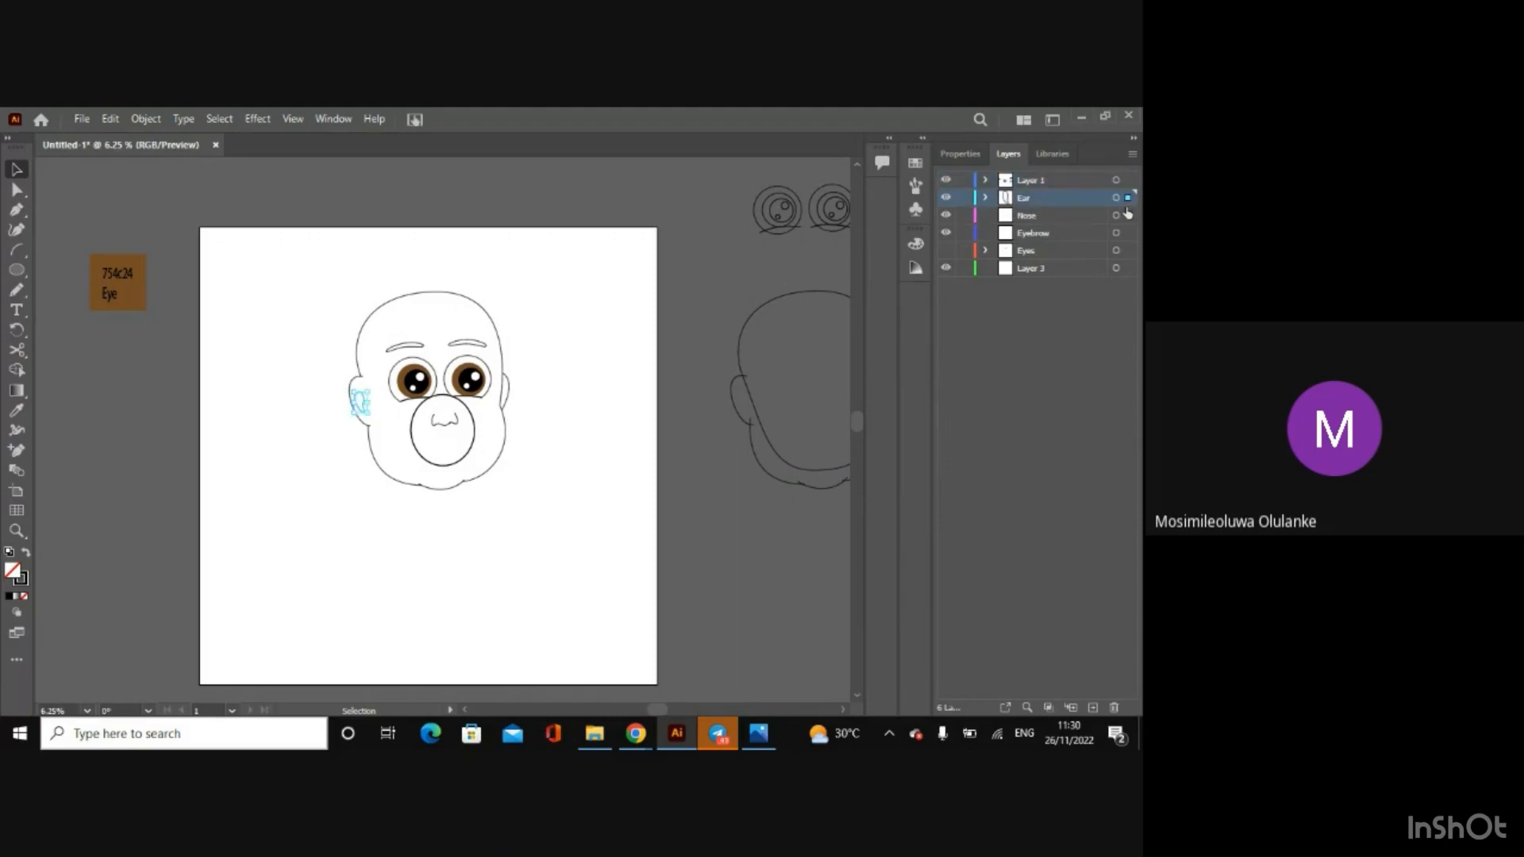
click(1031, 383)
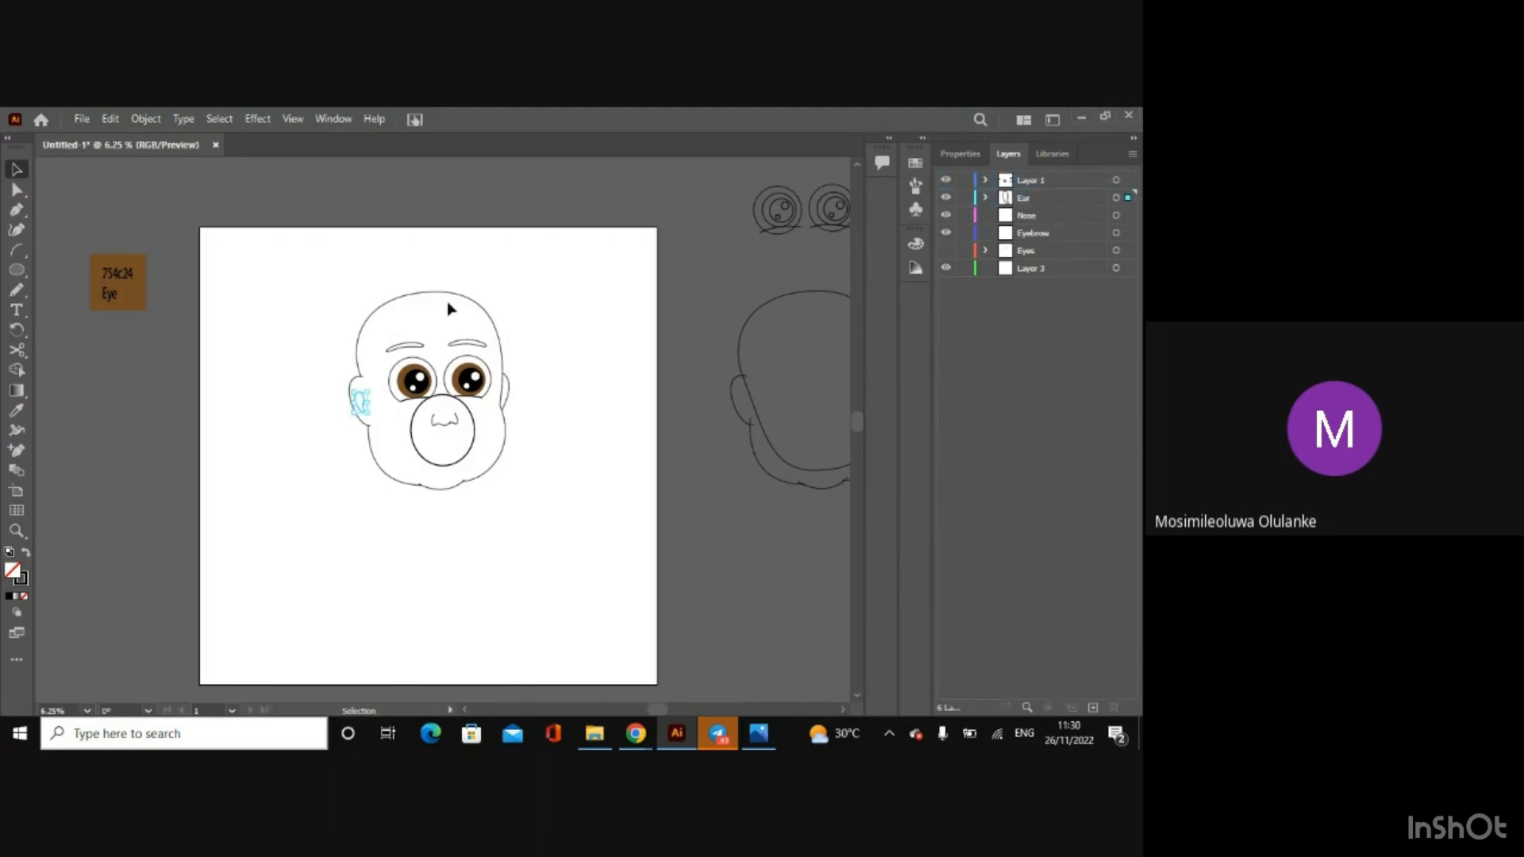
Step: Select both eyebrows and transfer them from Layer 1 to the Eyebrow layer
click(421, 346)
shift+click(453, 347)
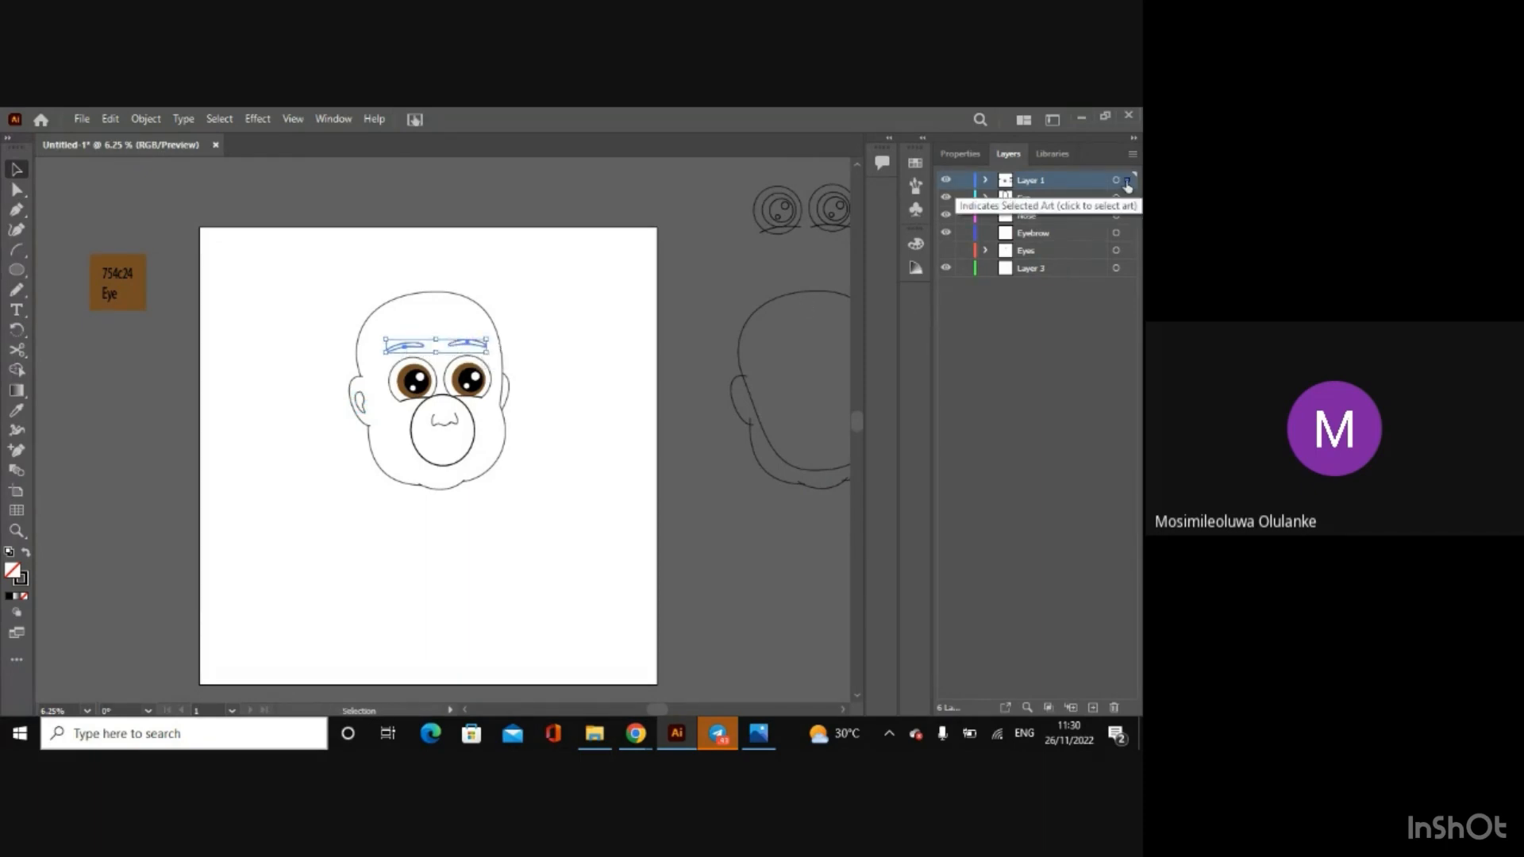
drag(1127, 182, 1128, 237)
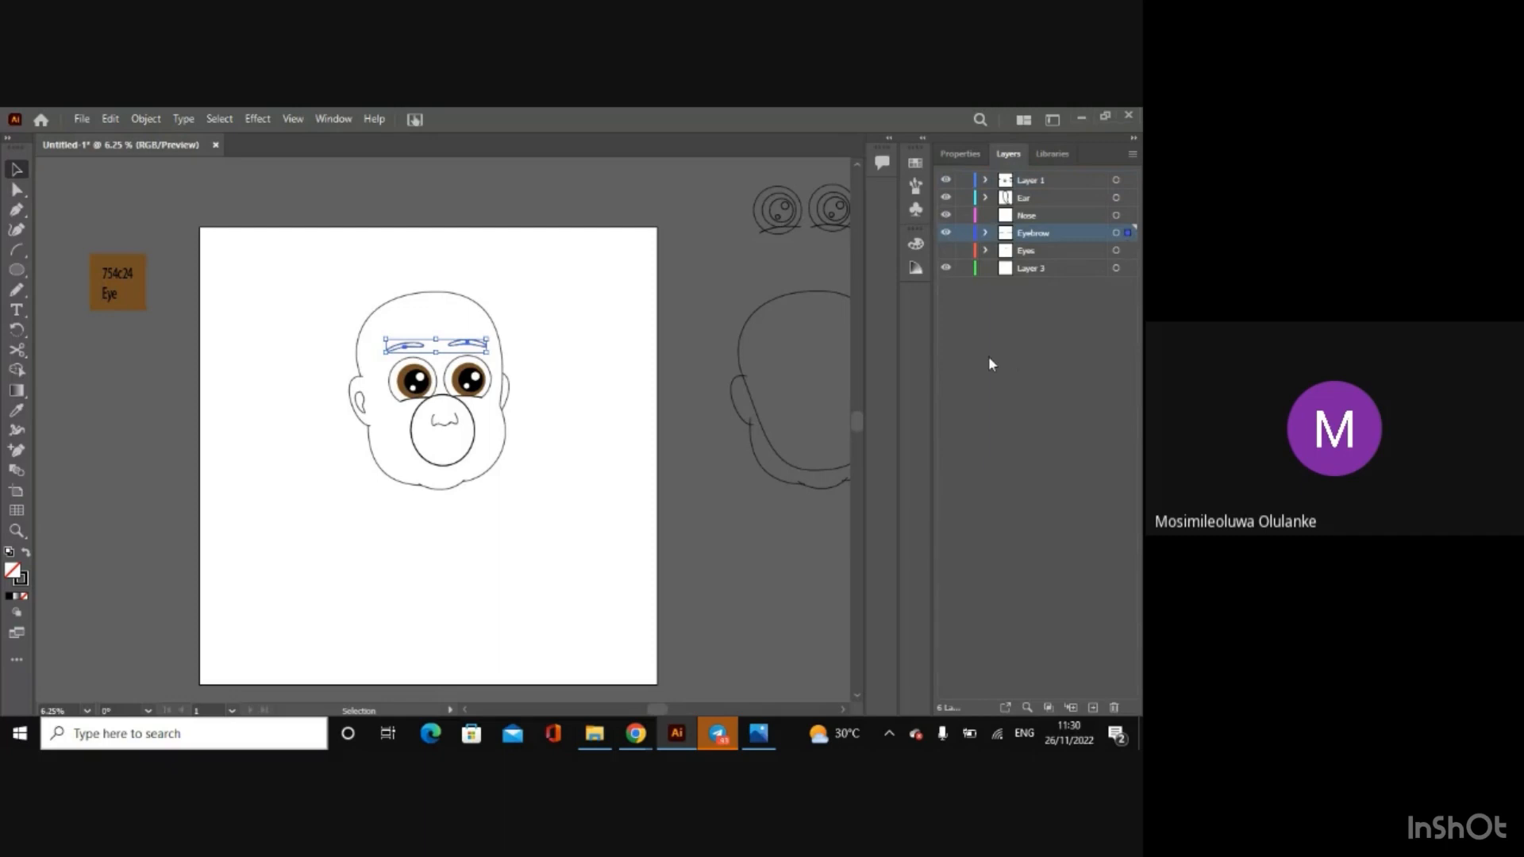
click(708, 402)
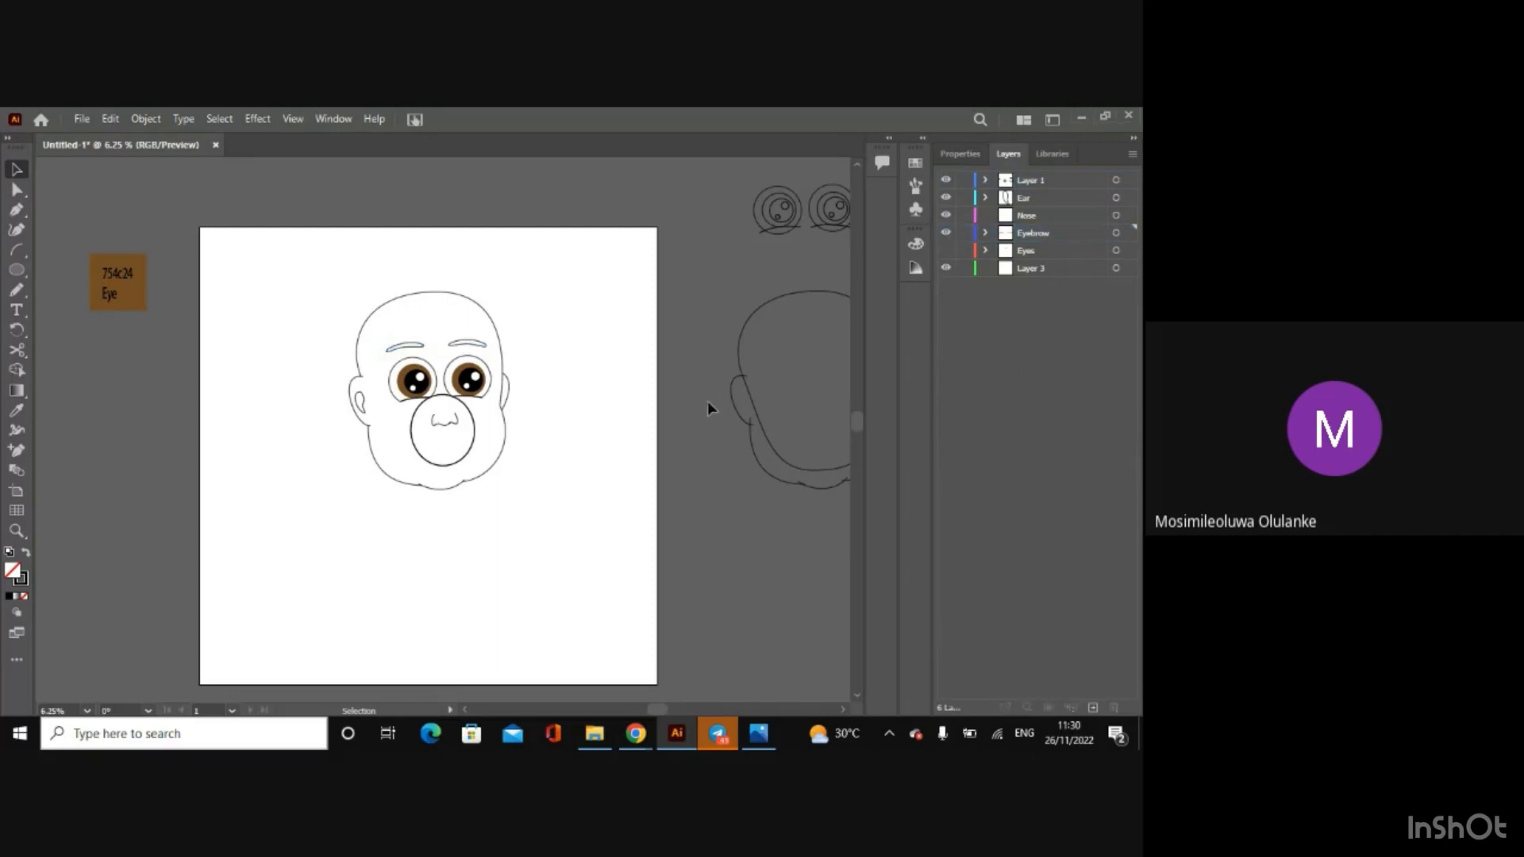
Step: Transfer the pair of coloured eyes from Layer 1 to the hidden Eyes layer
click(491, 383)
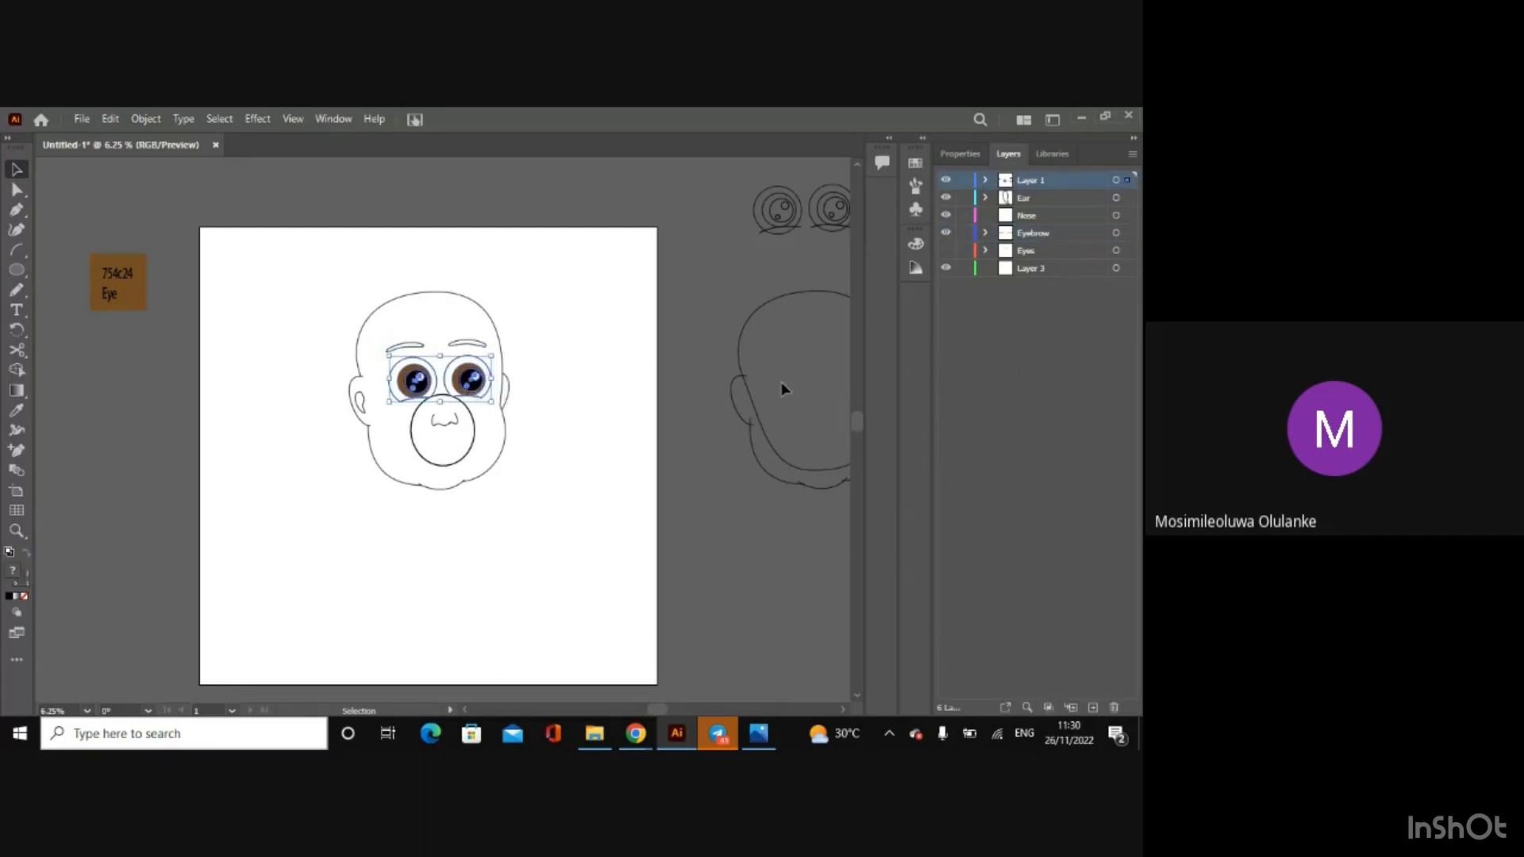
drag(1128, 181, 1122, 252)
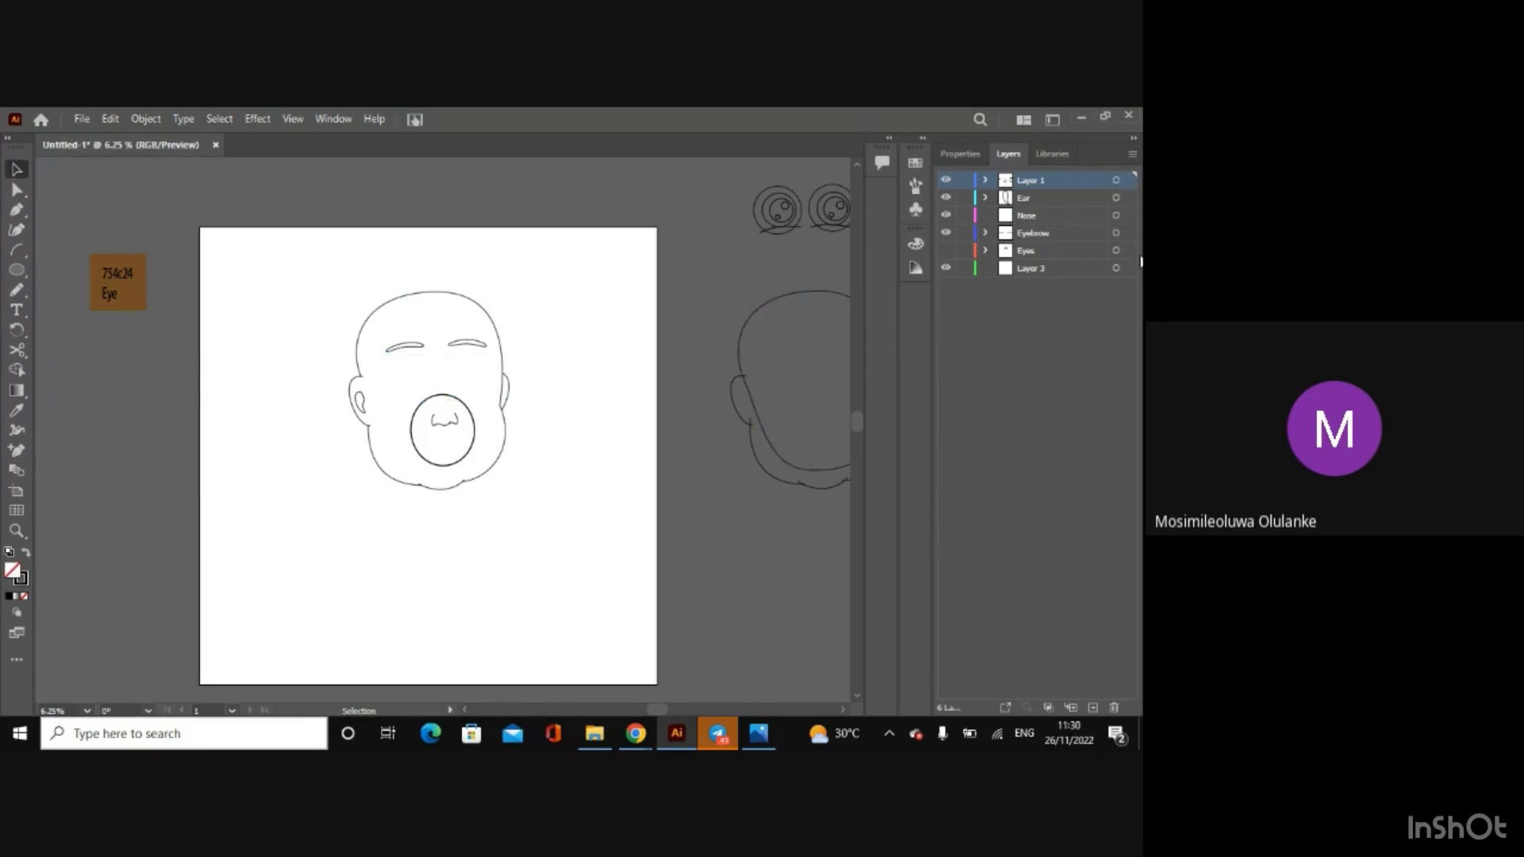
Step: Move Layer 1 below the Eyes layer in the stack and make the Eyes layer visible
drag(1048, 189, 1045, 261)
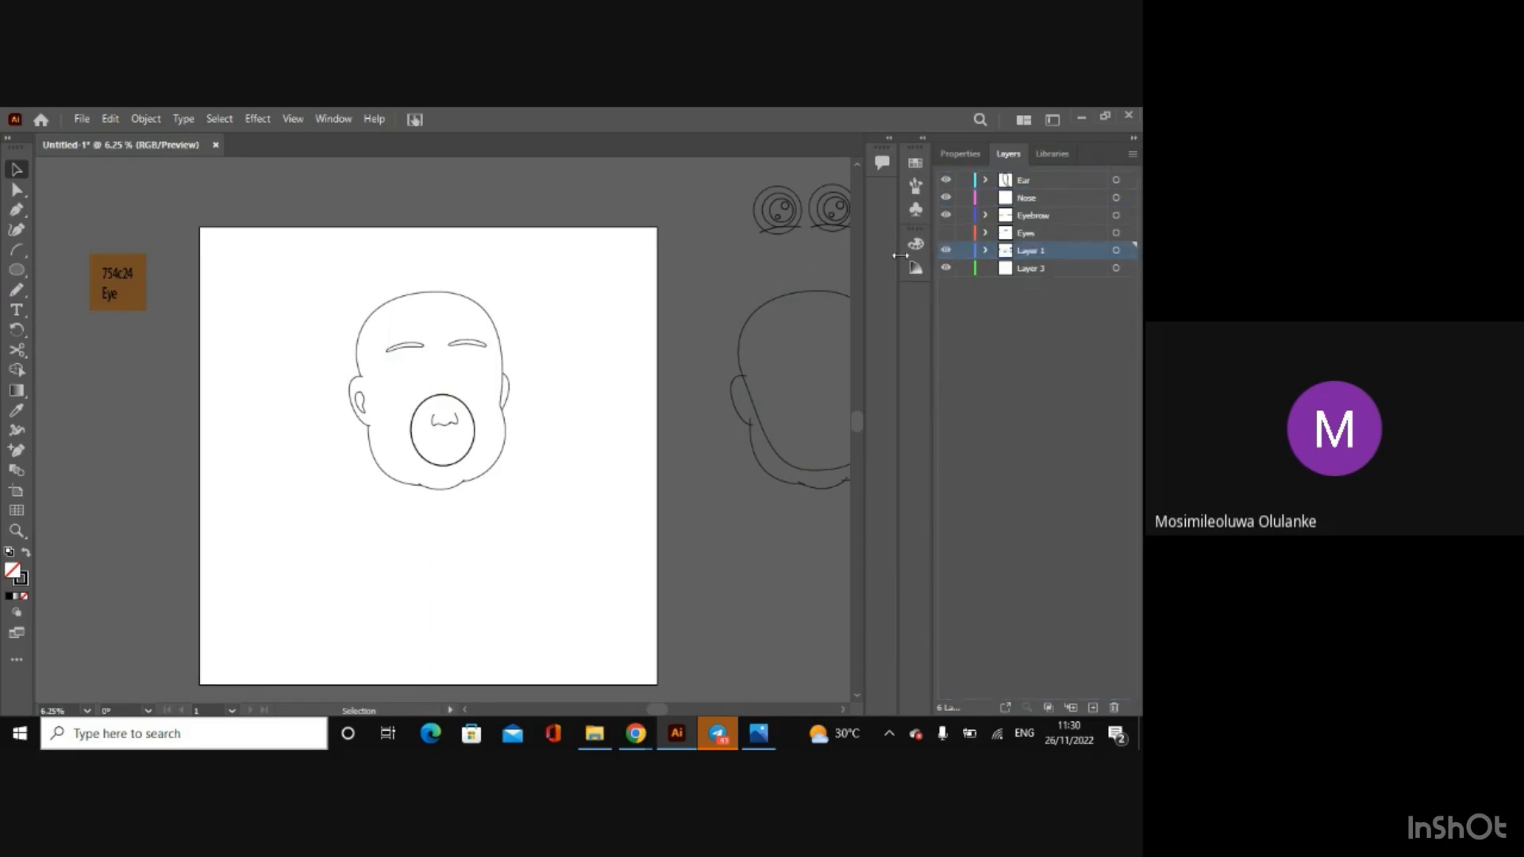
click(1010, 369)
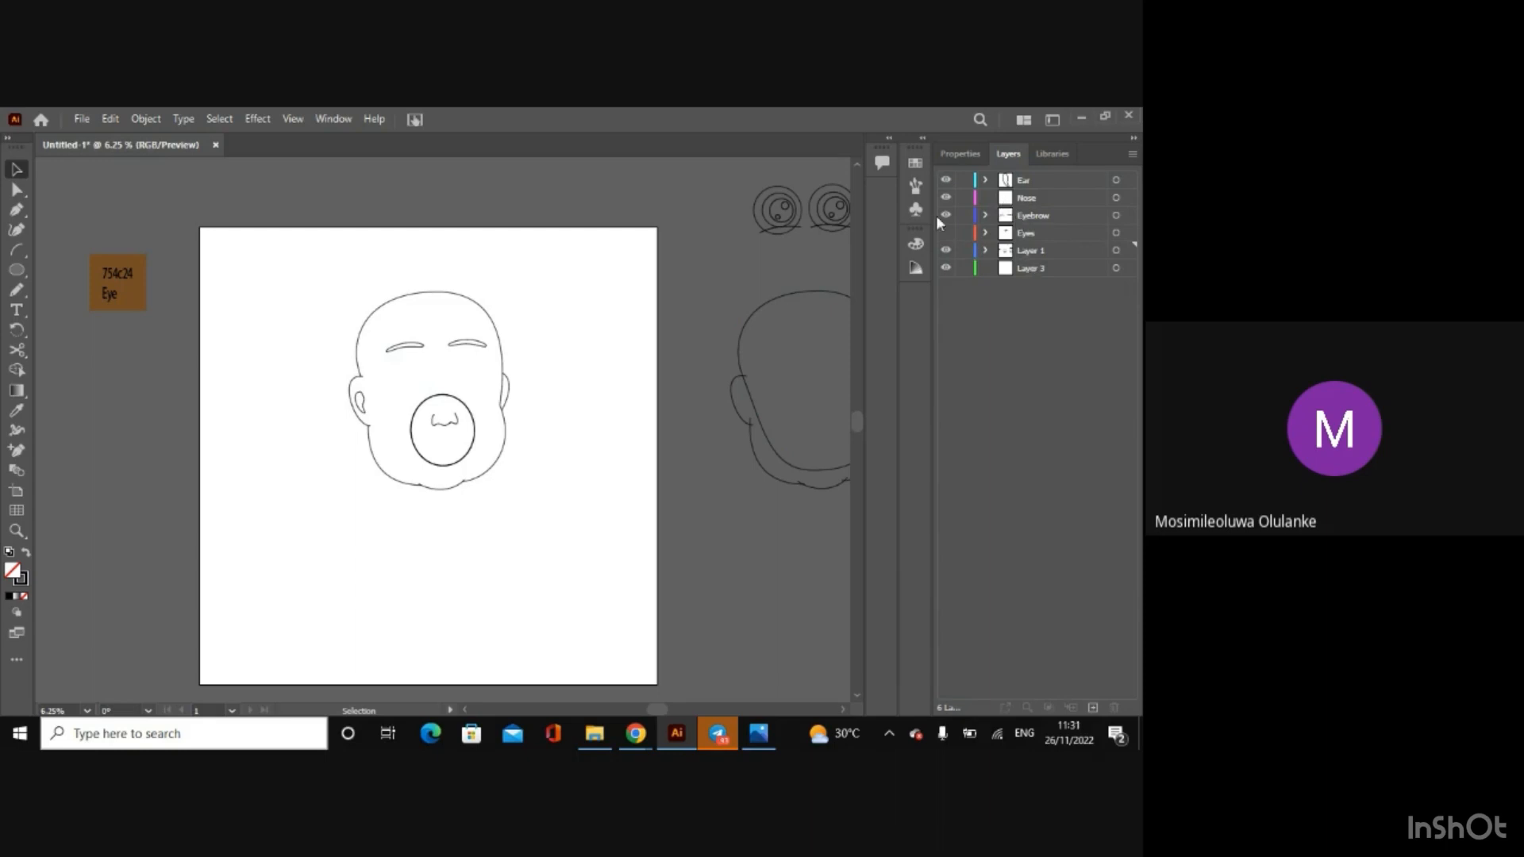
click(947, 233)
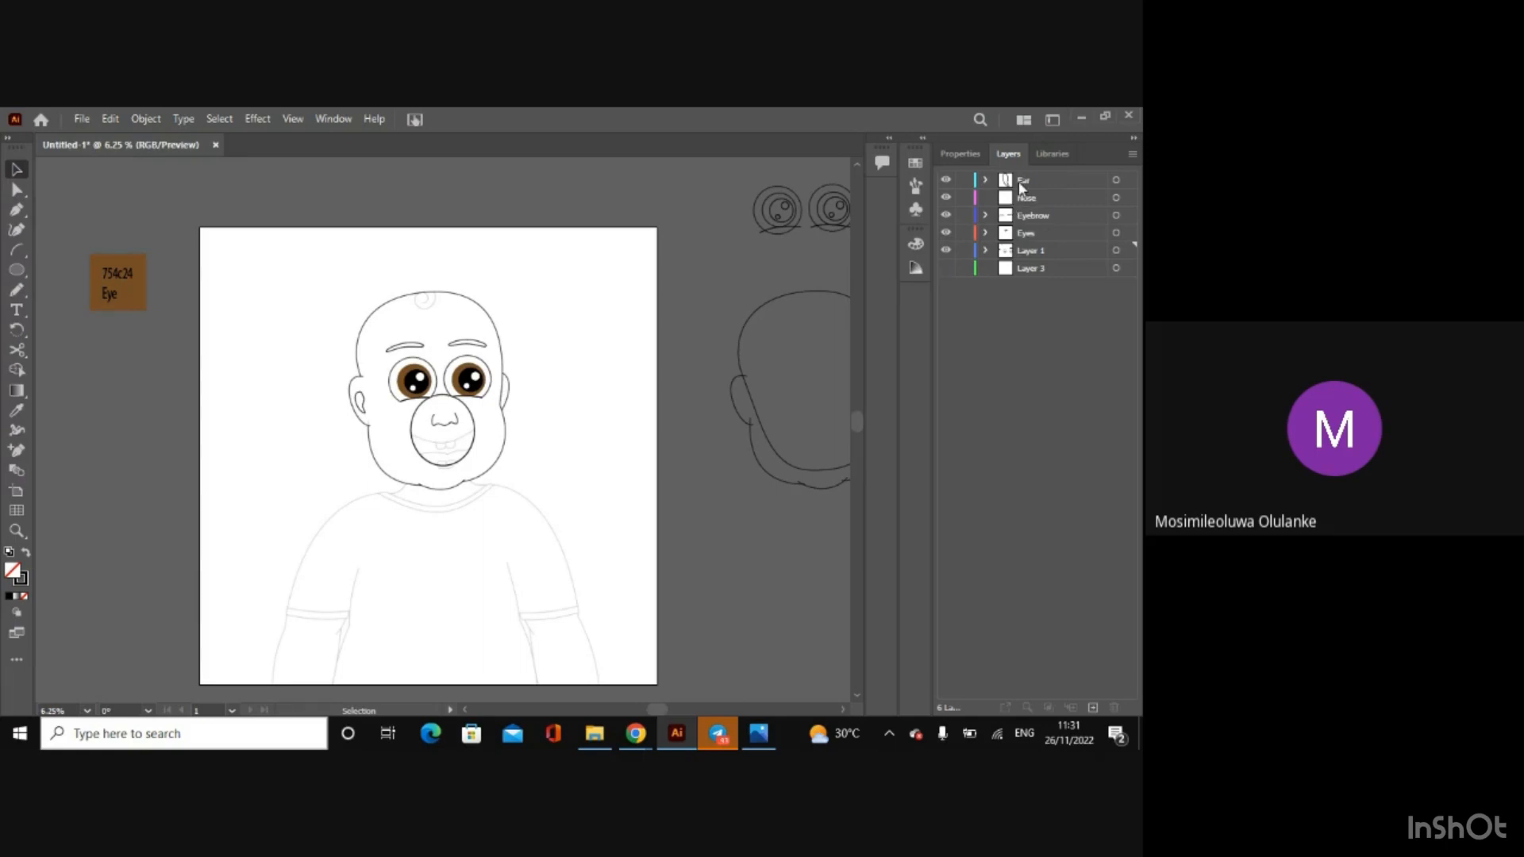
Step: Undo all the layer additions, renaming and artwork transfers back to the original Layer 1 and Layer 2
key(ctrl+z)
key(ctrl+z)
key(ctrl+z)
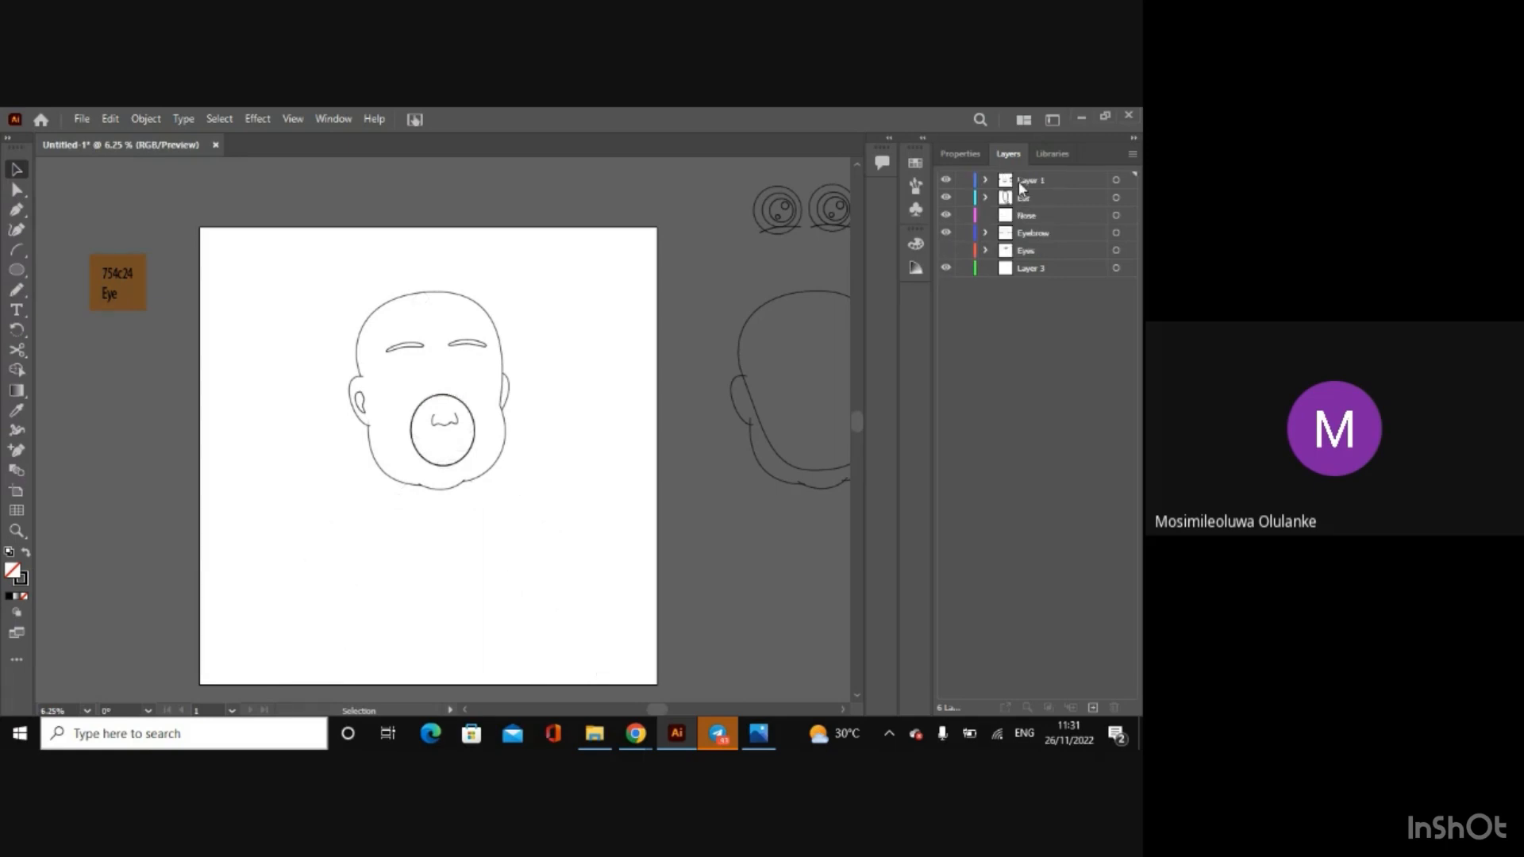
key(ctrl+z)
key(ctrl+z)
key(ctrl+z)
key(ctrl+z)
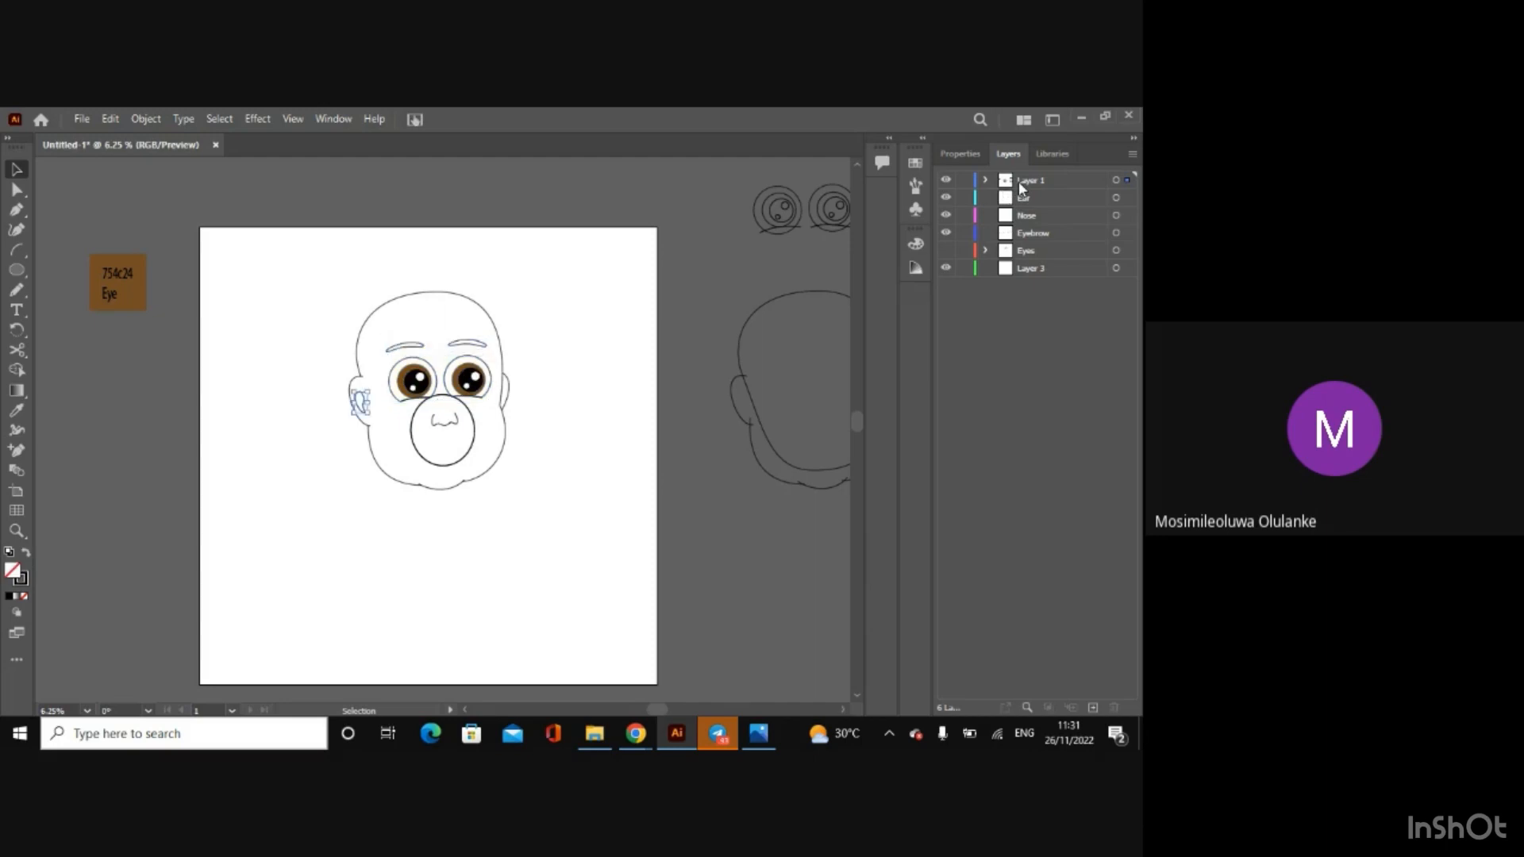
key(ctrl+z)
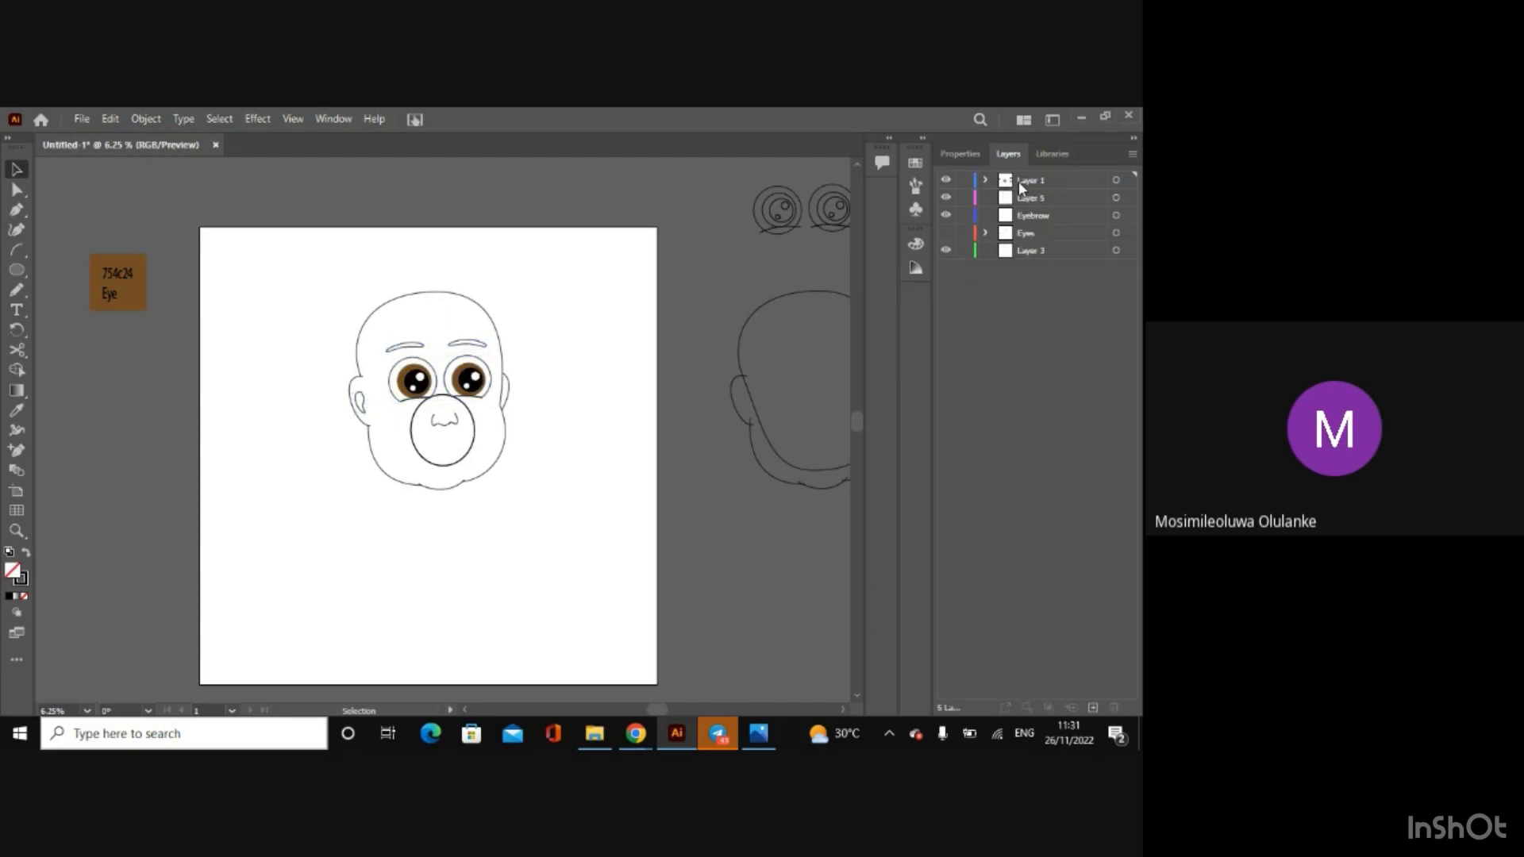
key(ctrl+z)
key(ctrl+z)
key(ctrl+z)
key(ctrl+z)
key(ctrl+z)
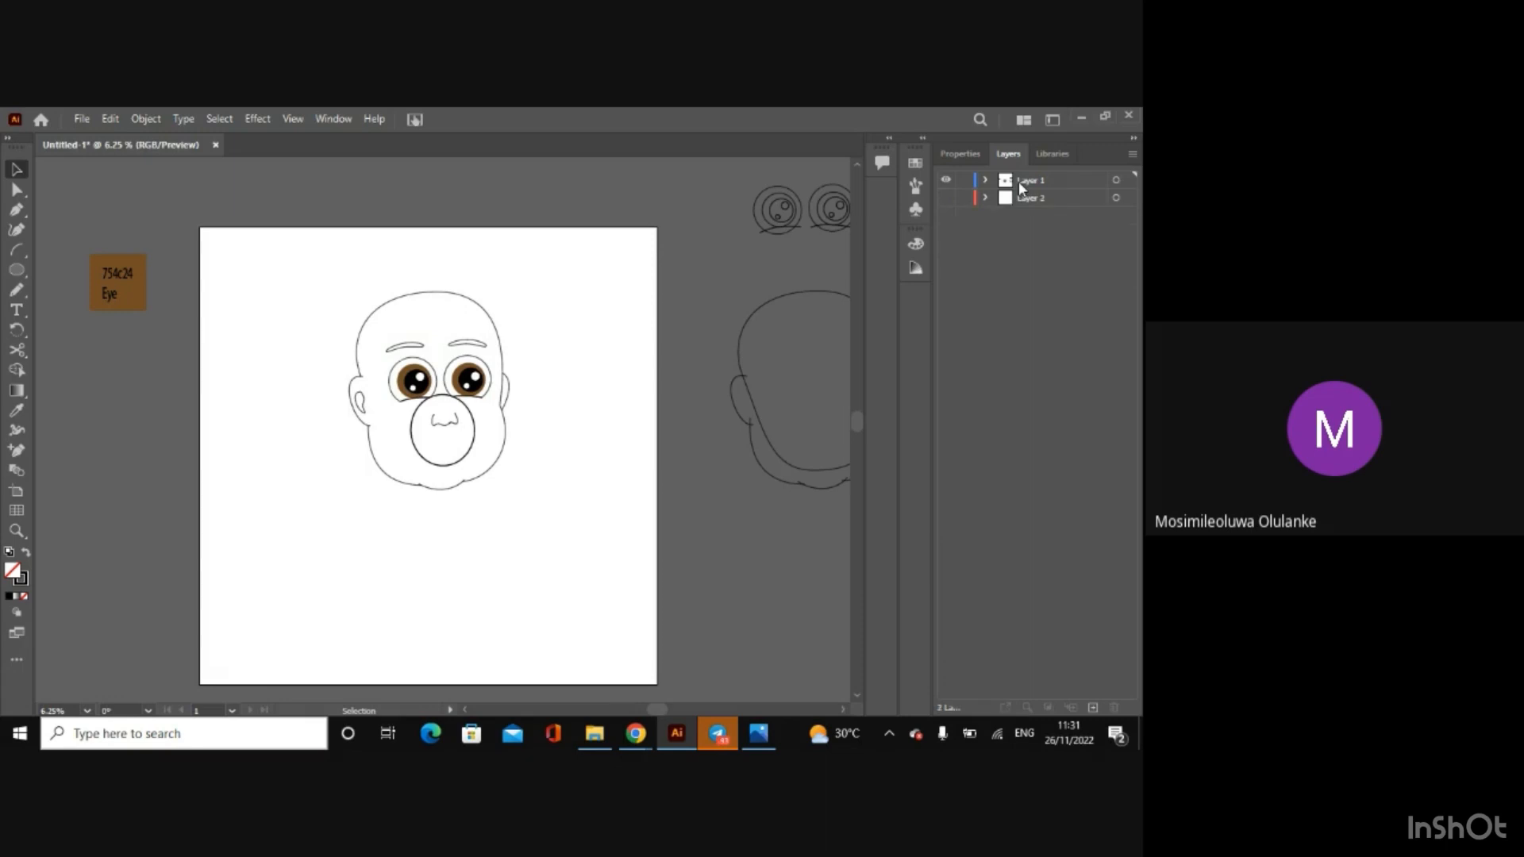
Step: Show the sketch template on Layer 2 and rename that layer as Background
click(946, 198)
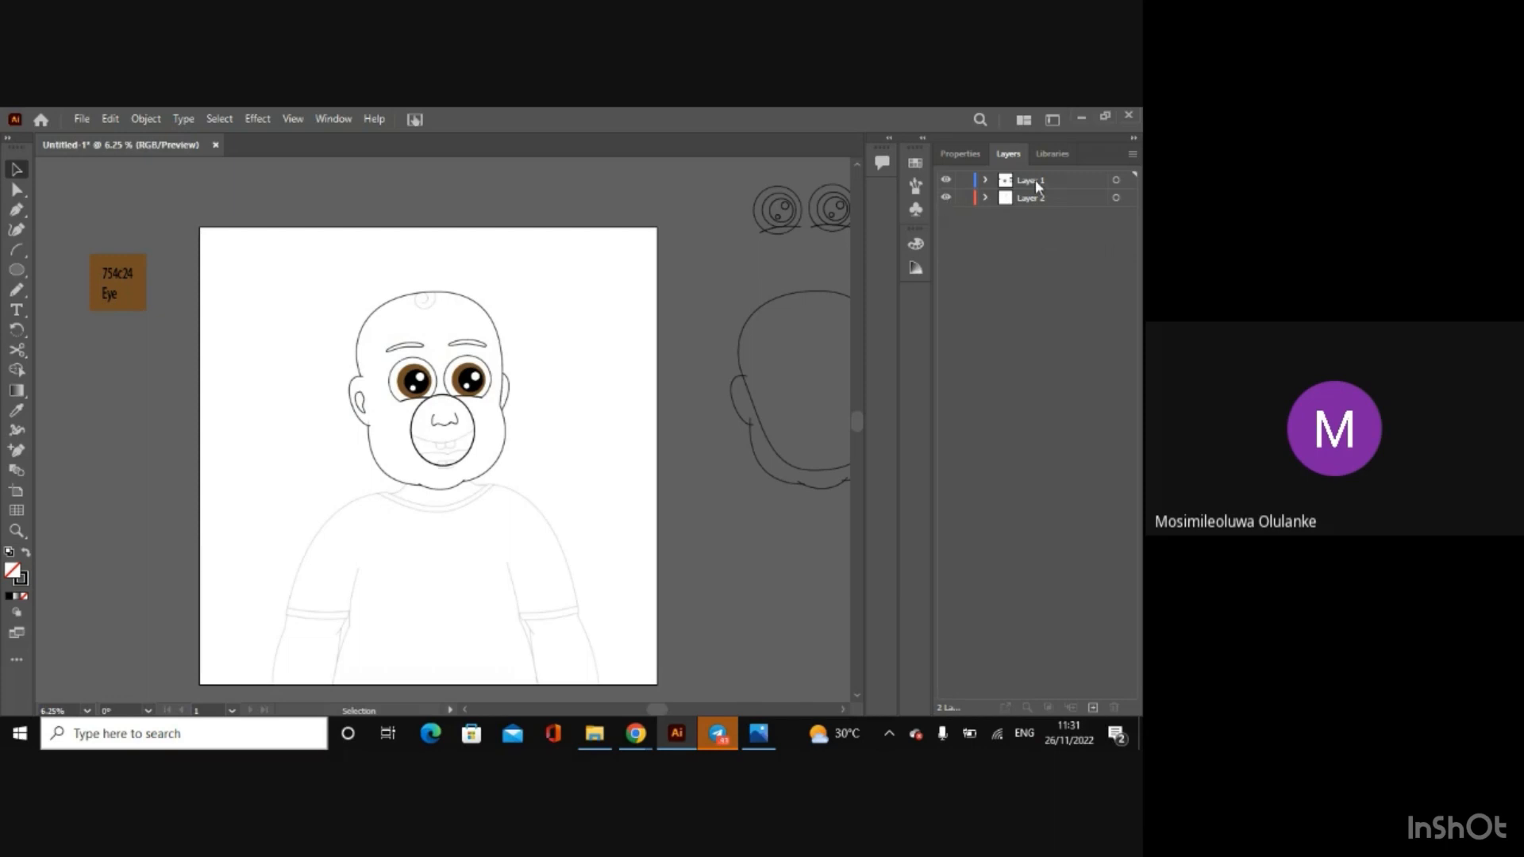
double_click(1044, 200)
text(E)
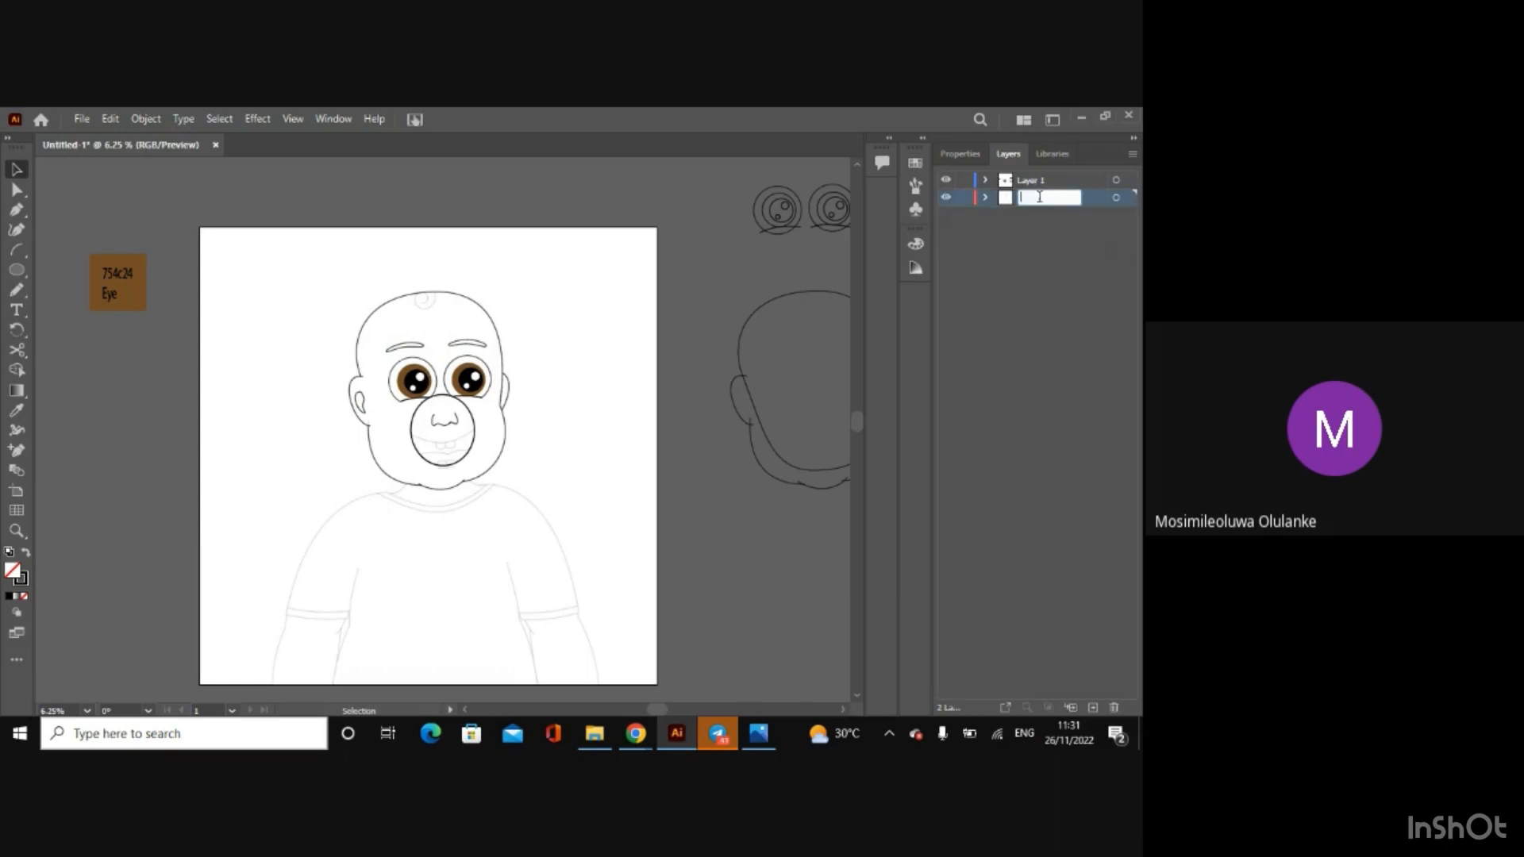
text(ackground)
click(1034, 228)
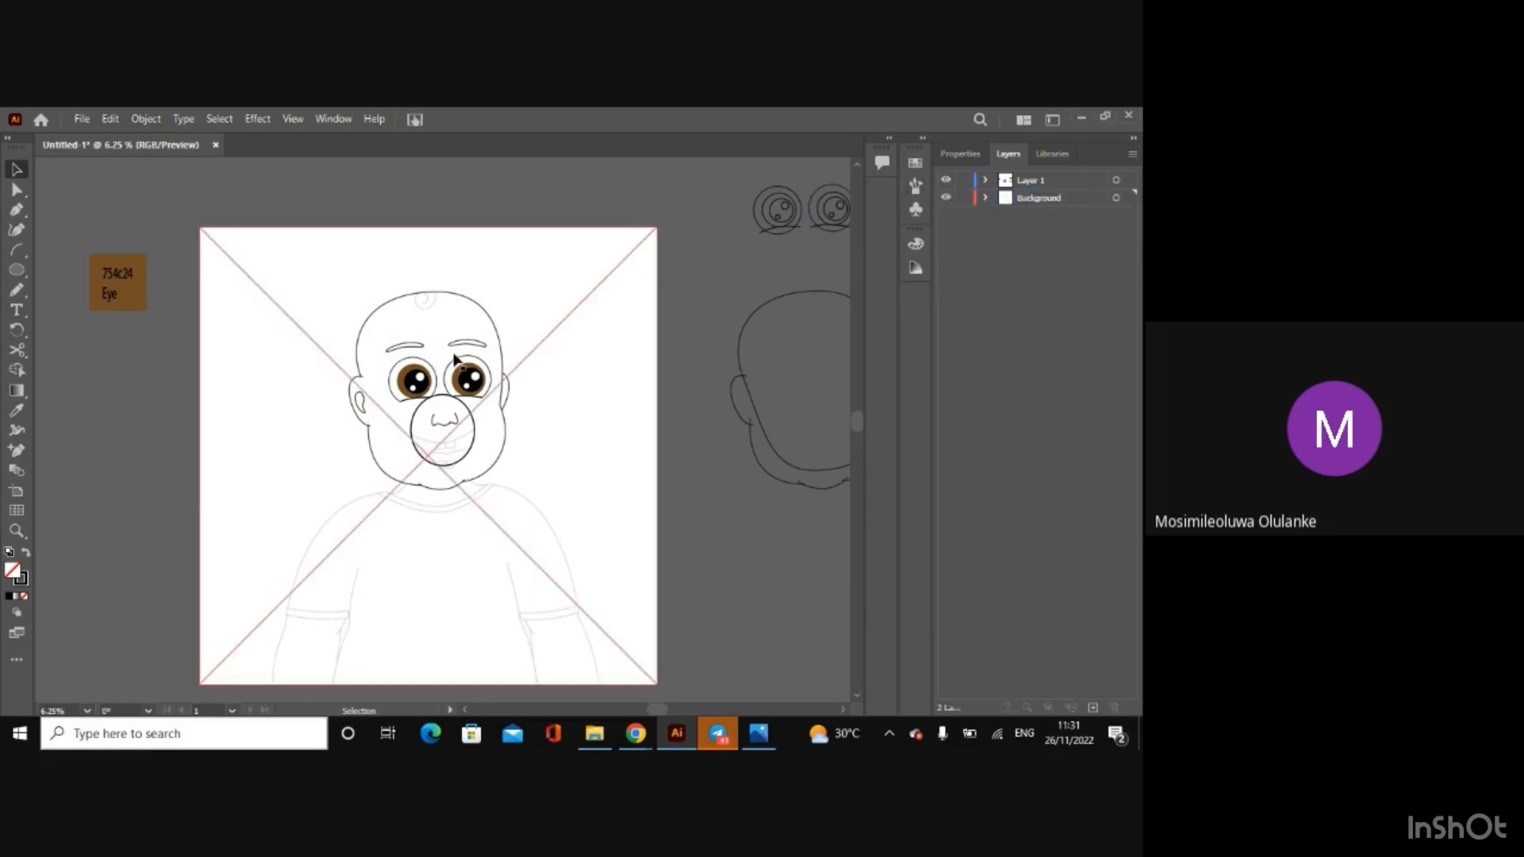
Step: Add a new layer above Background and name it Eyes
click(1093, 707)
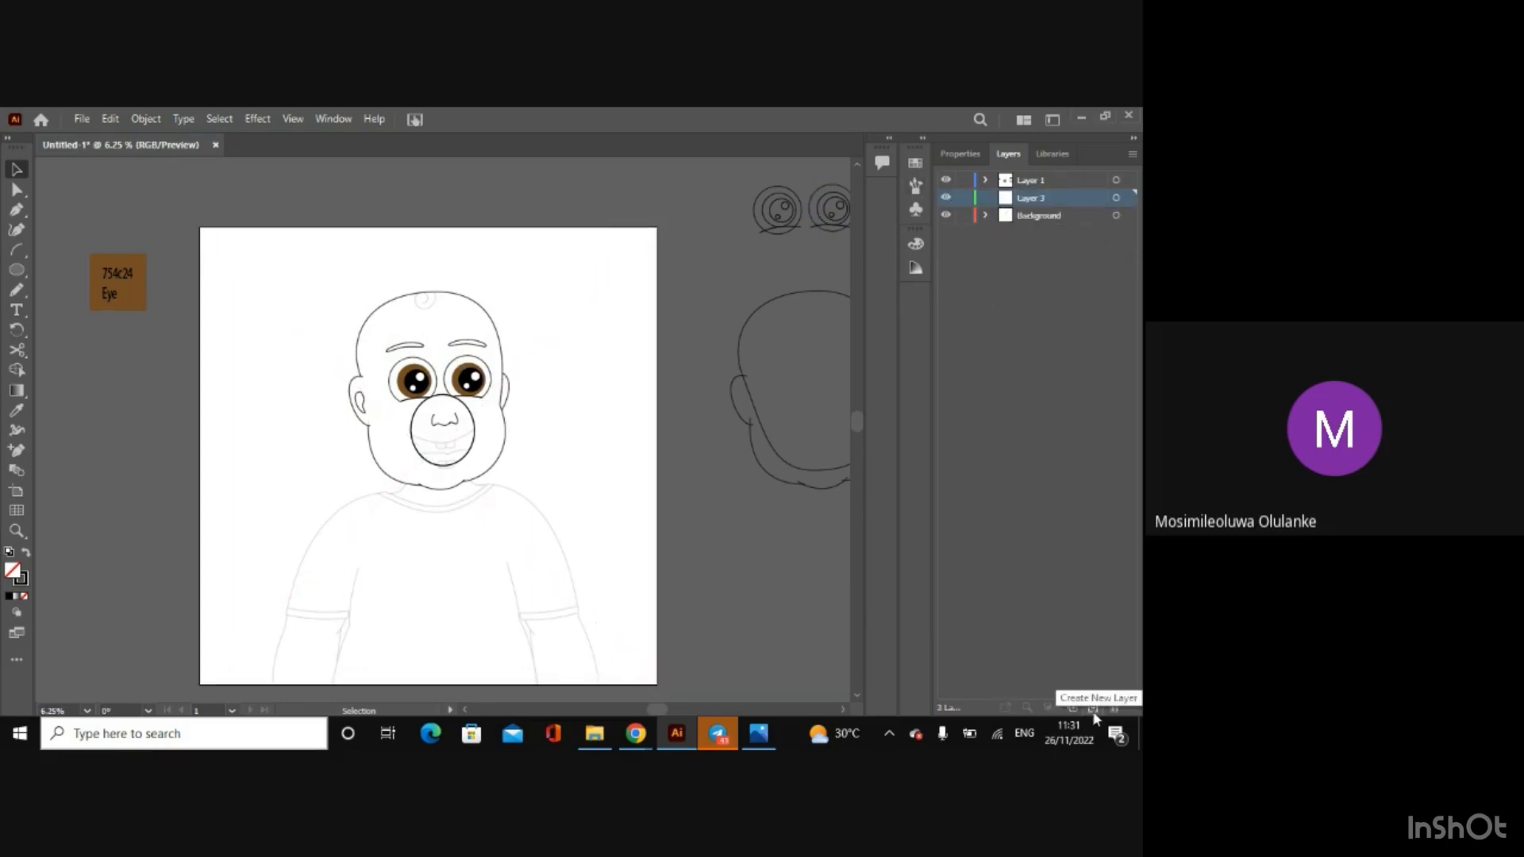
double_click(1040, 199)
key(BackSpace)
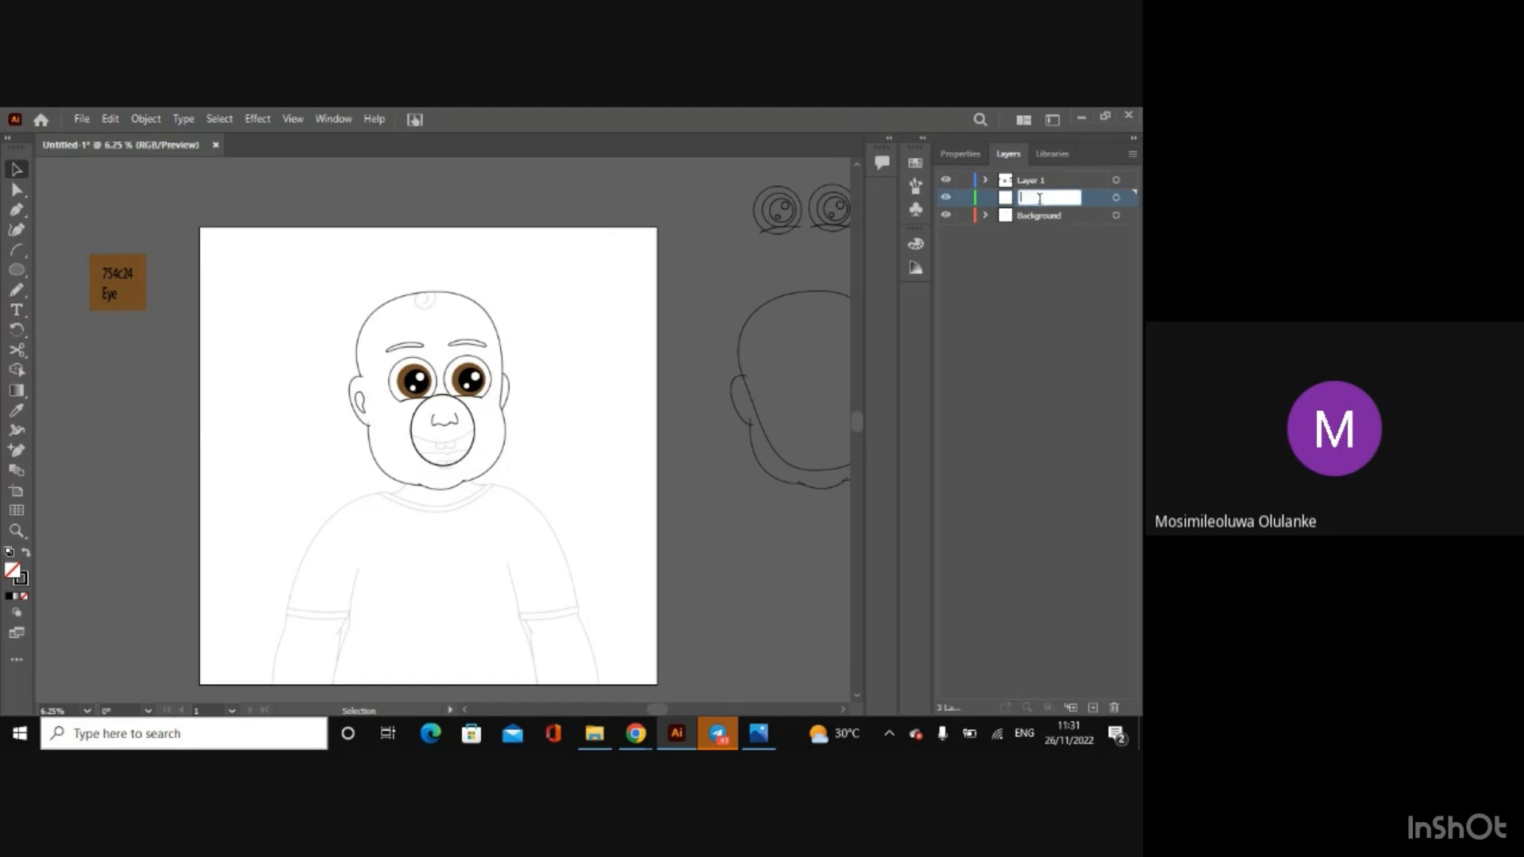
text(Eyes)
click(982, 257)
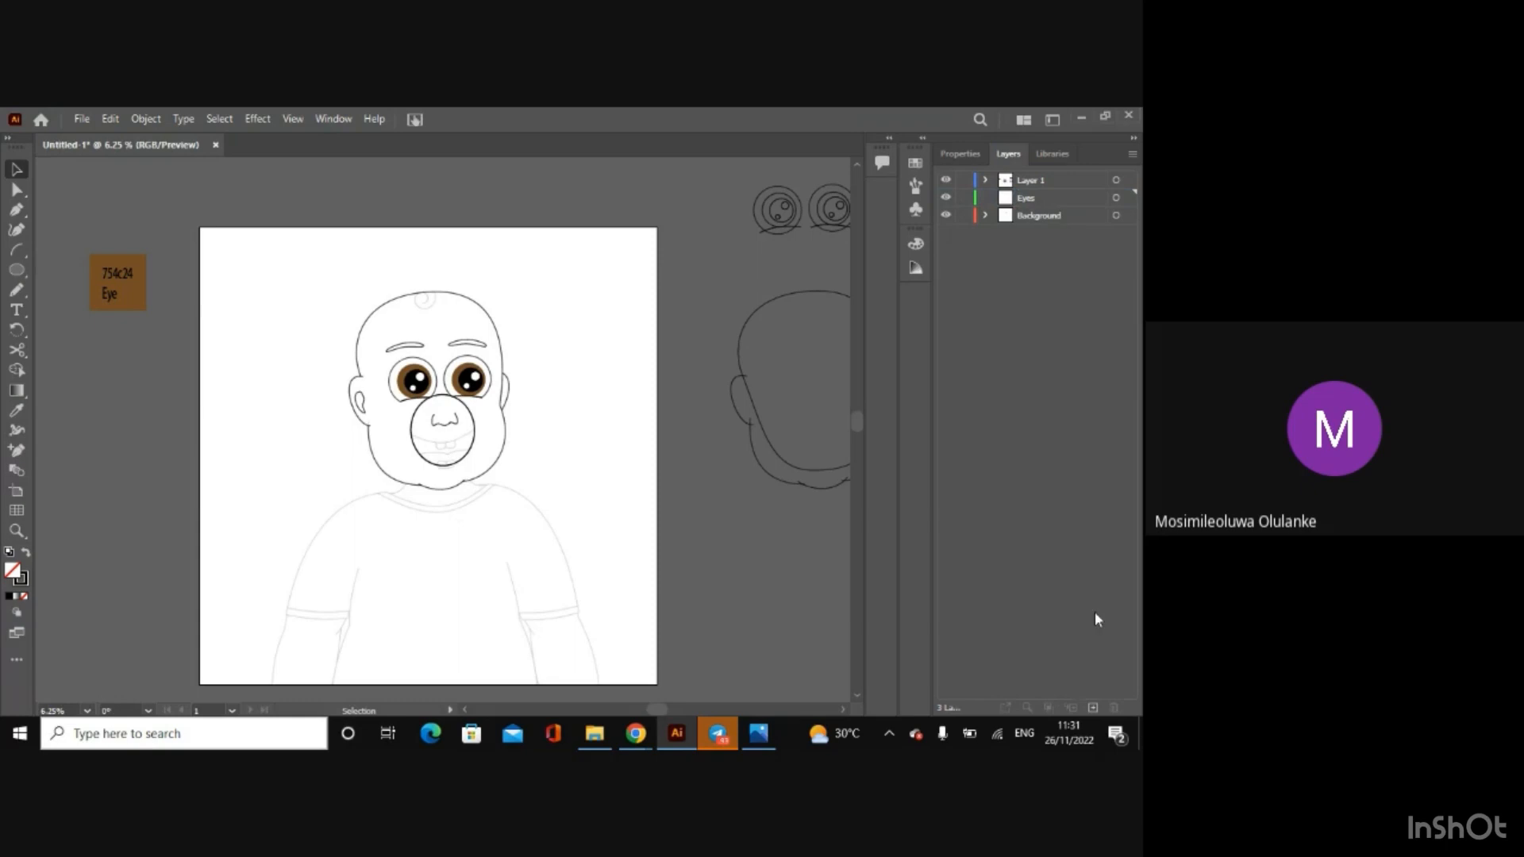
Step: Add a new layer above Eyes and name it Ear
click(1093, 707)
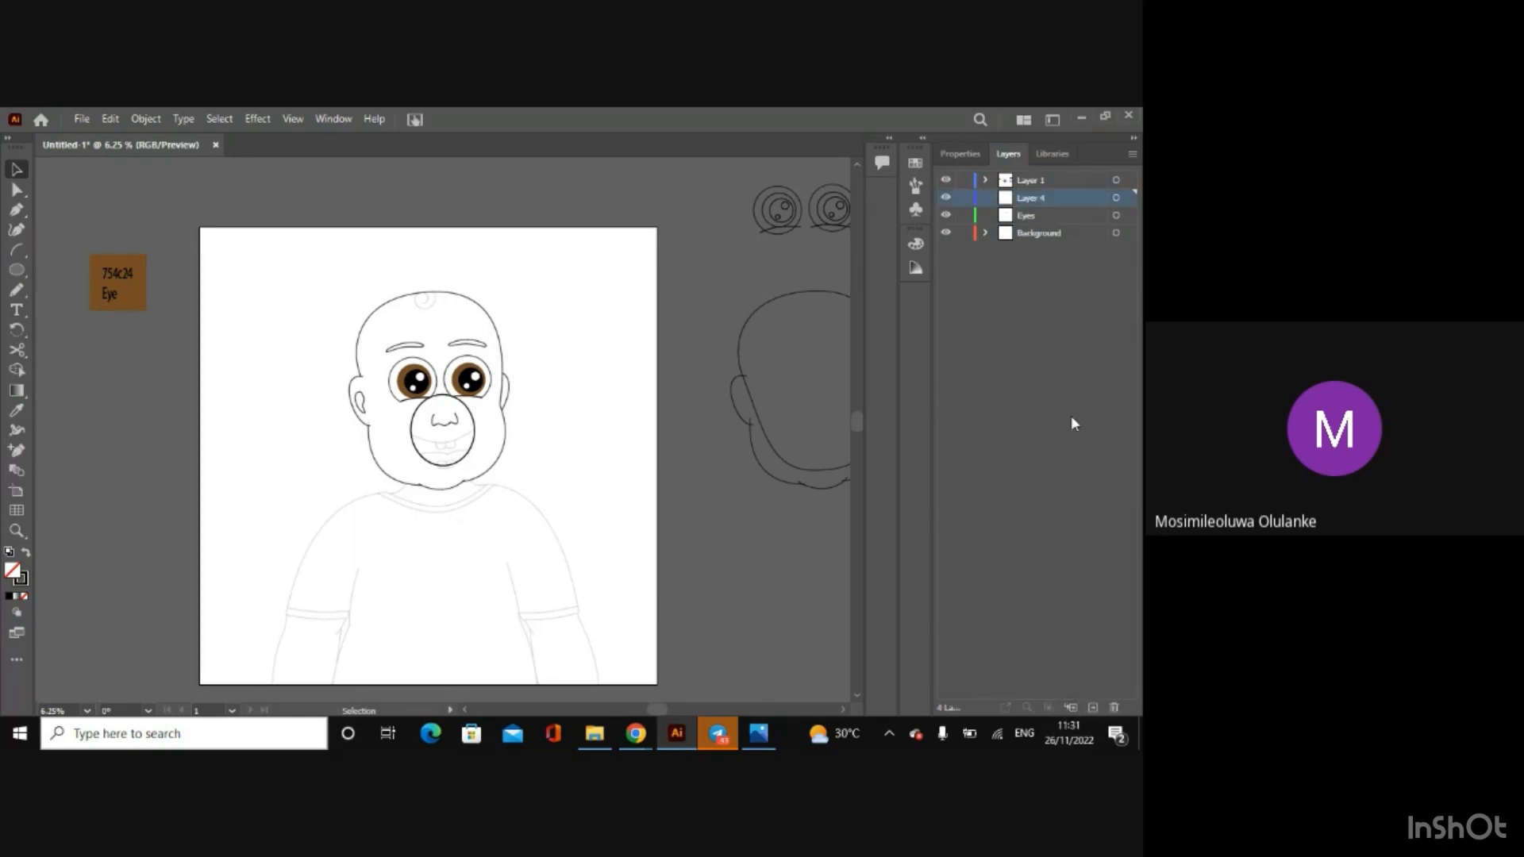
double_click(1026, 198)
key(BackSpace)
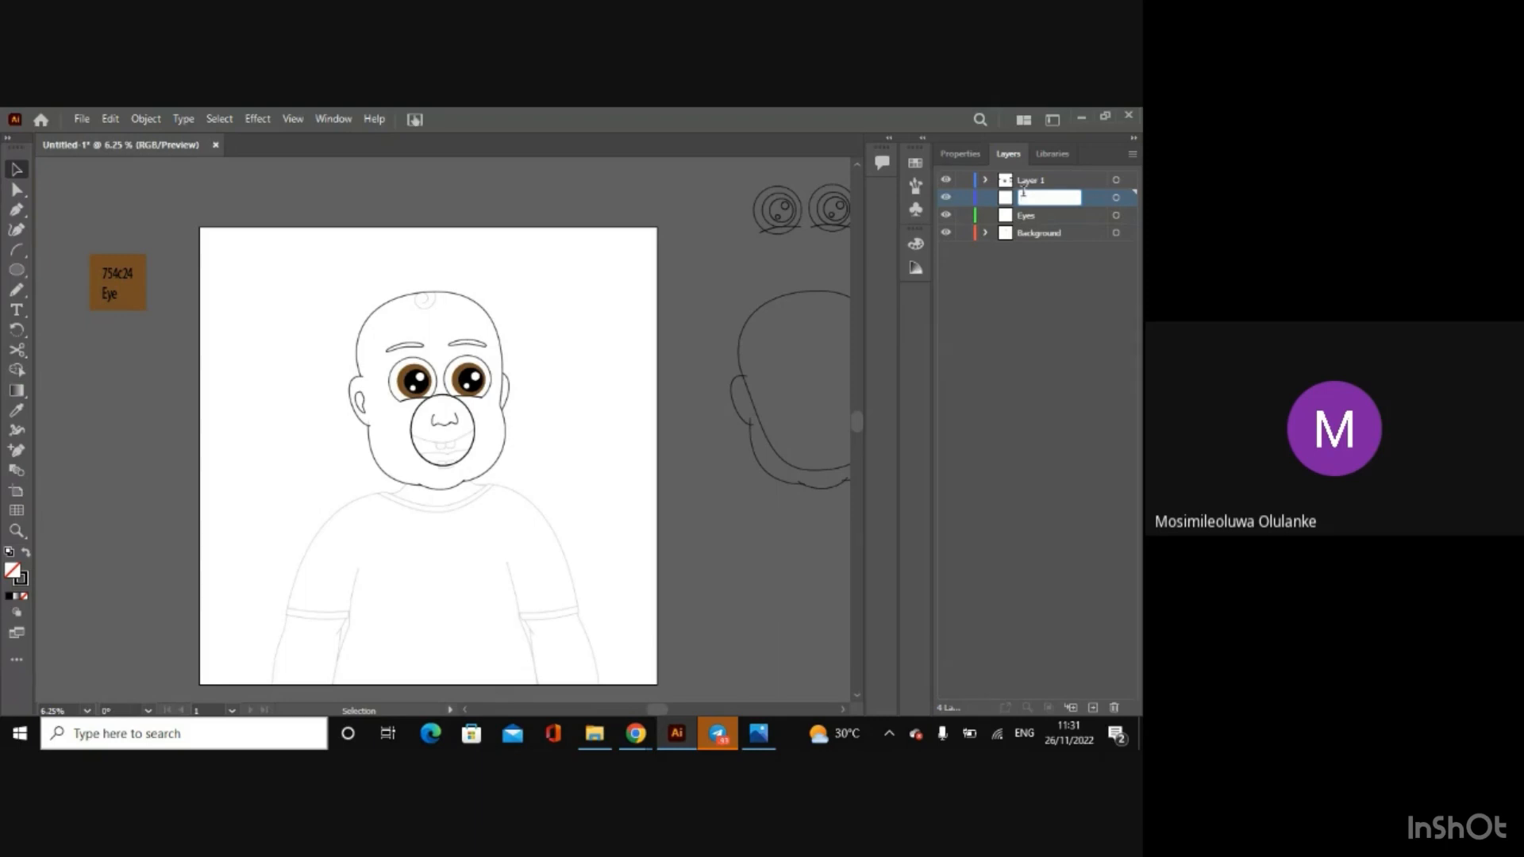
text(Ear)
click(1045, 326)
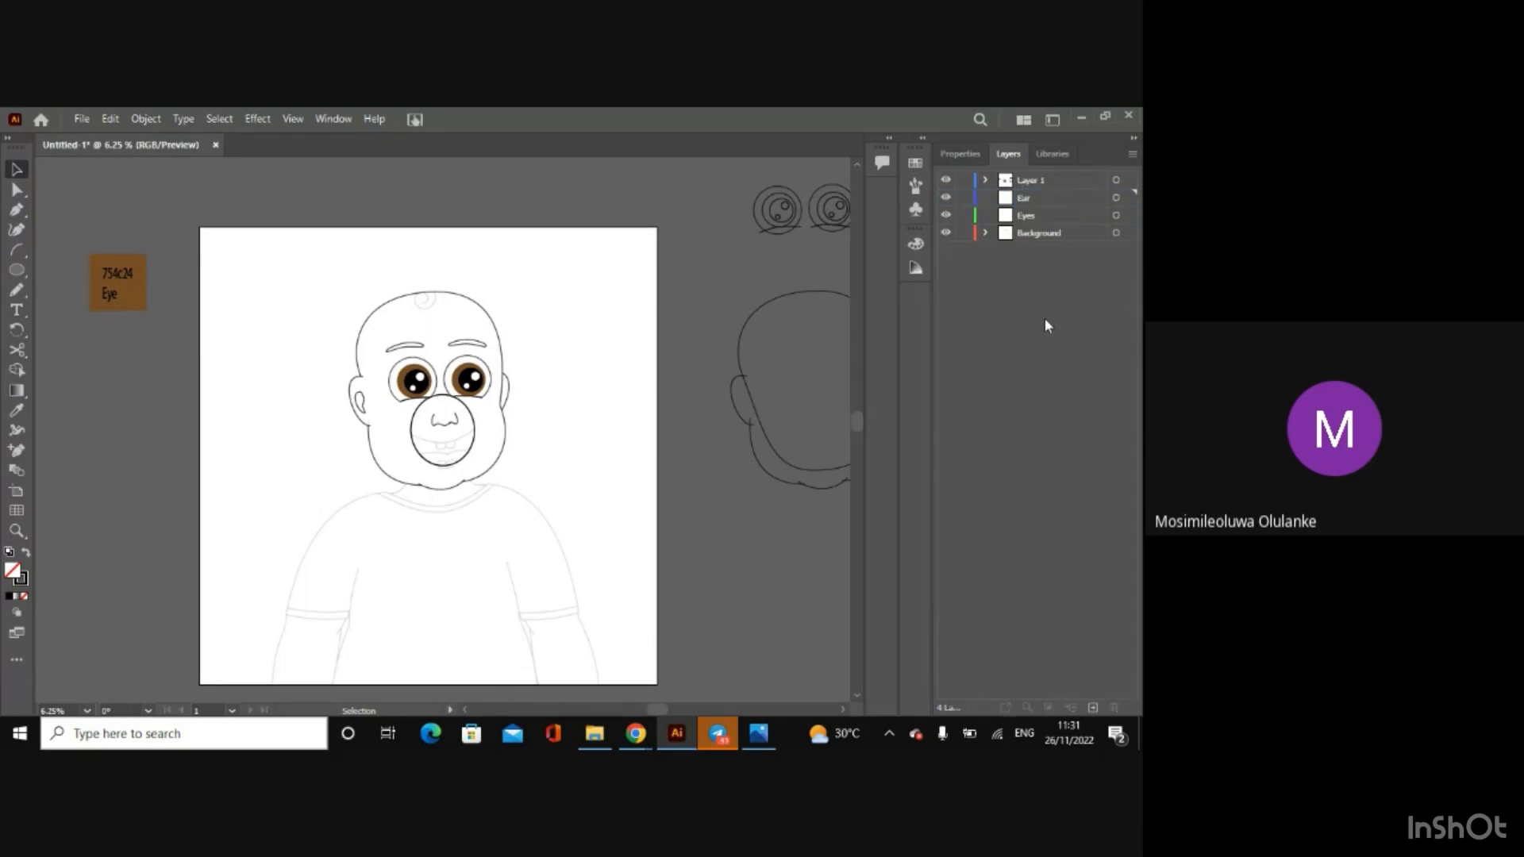
Step: Add a new layer above Ear and name it Nose
click(1093, 708)
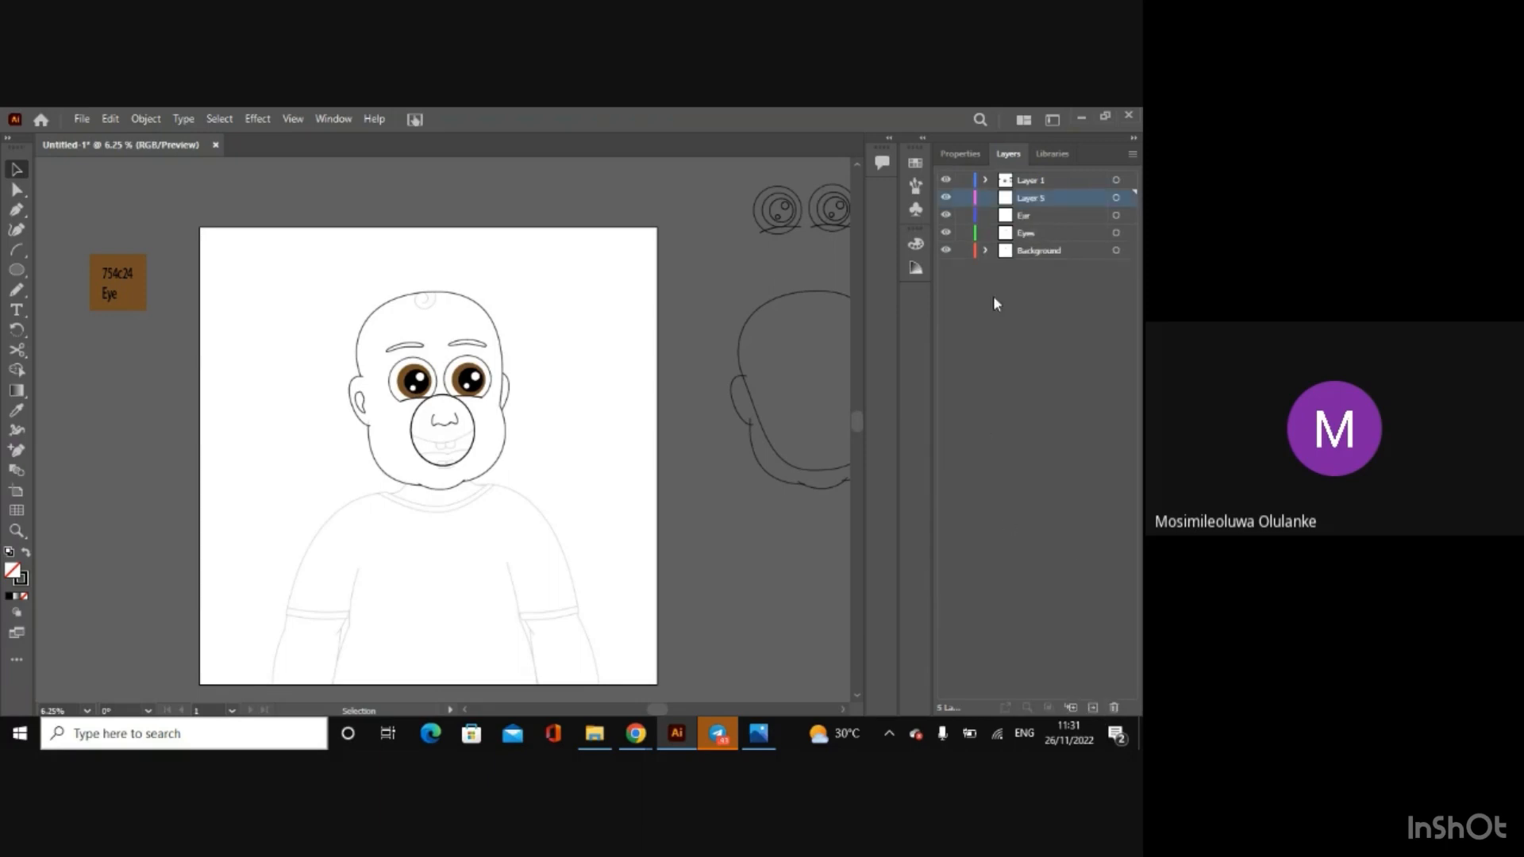
double_click(1032, 193)
key(BackSpace)
text(Nose)
click(1035, 351)
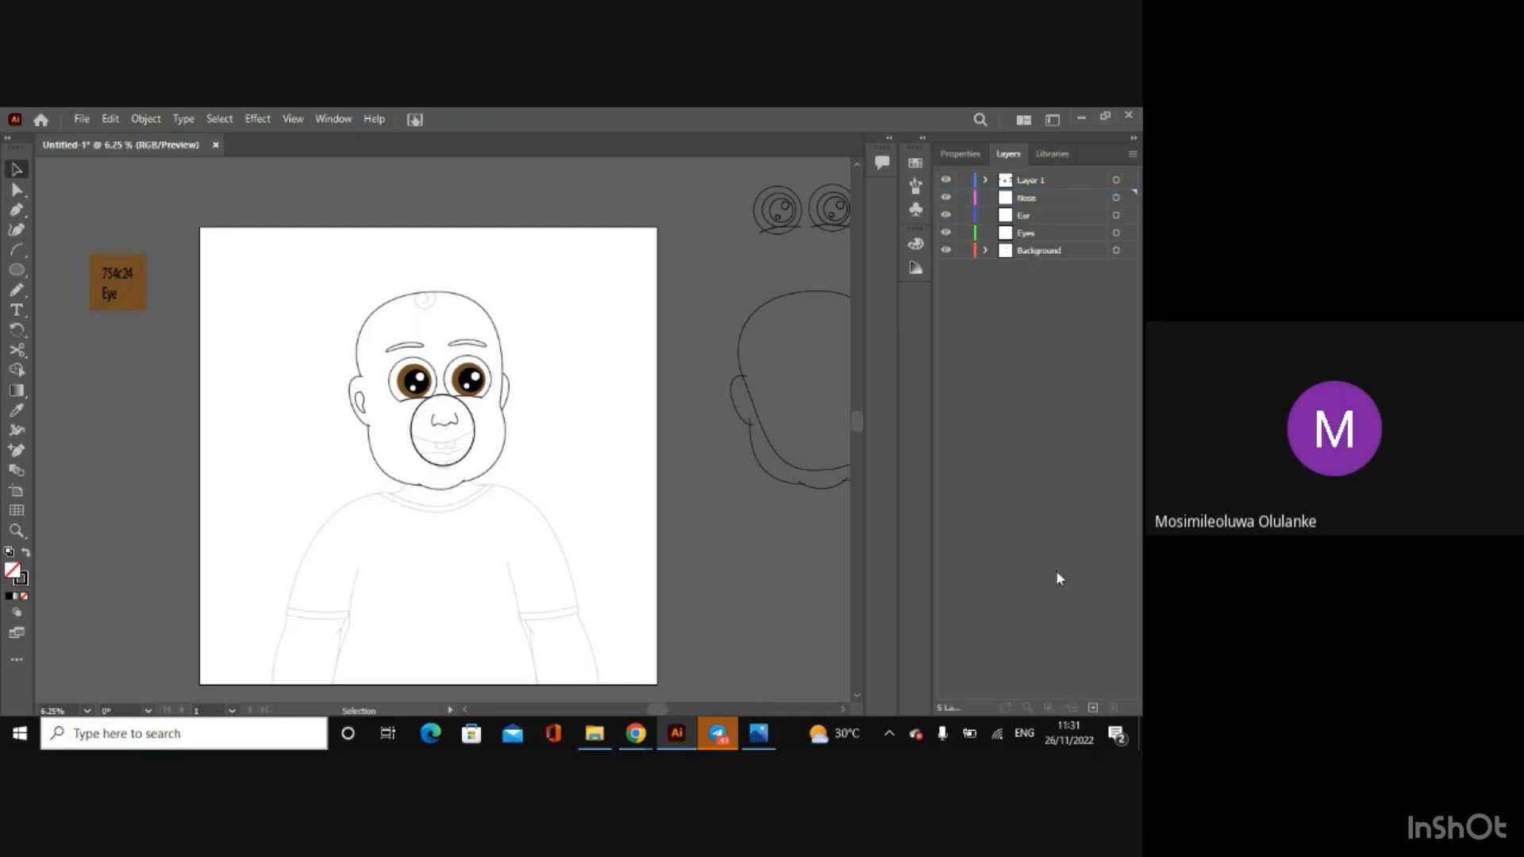
Step: Add a new layer above Nose and name it Eyebrow
click(1090, 708)
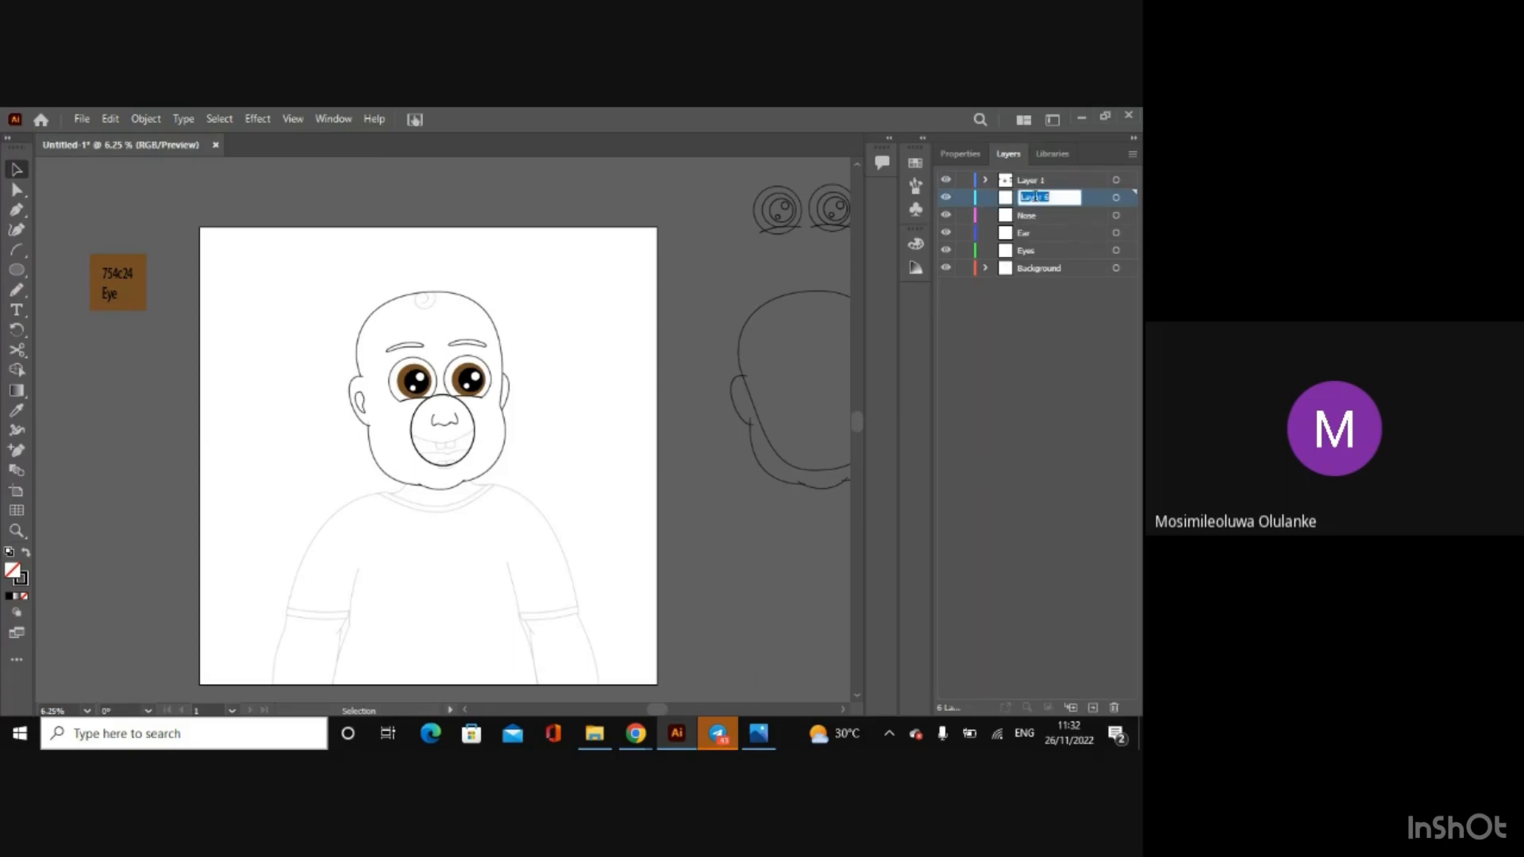
key(BackSpace)
text(Eyebrow)
click(1007, 446)
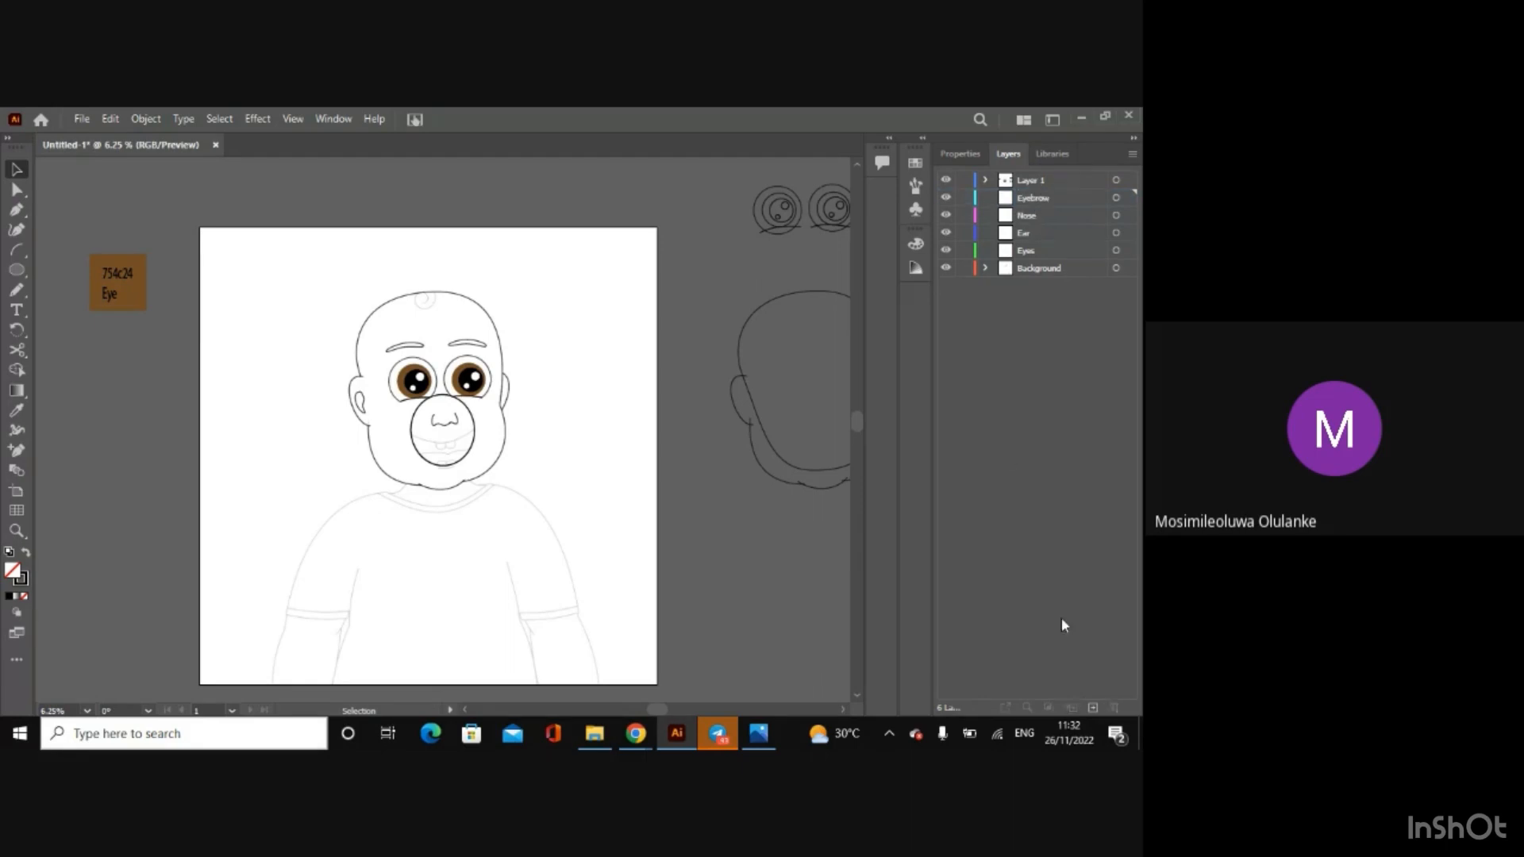
Step: Add a new layer above Eyebrow and name it Mouth
click(1092, 706)
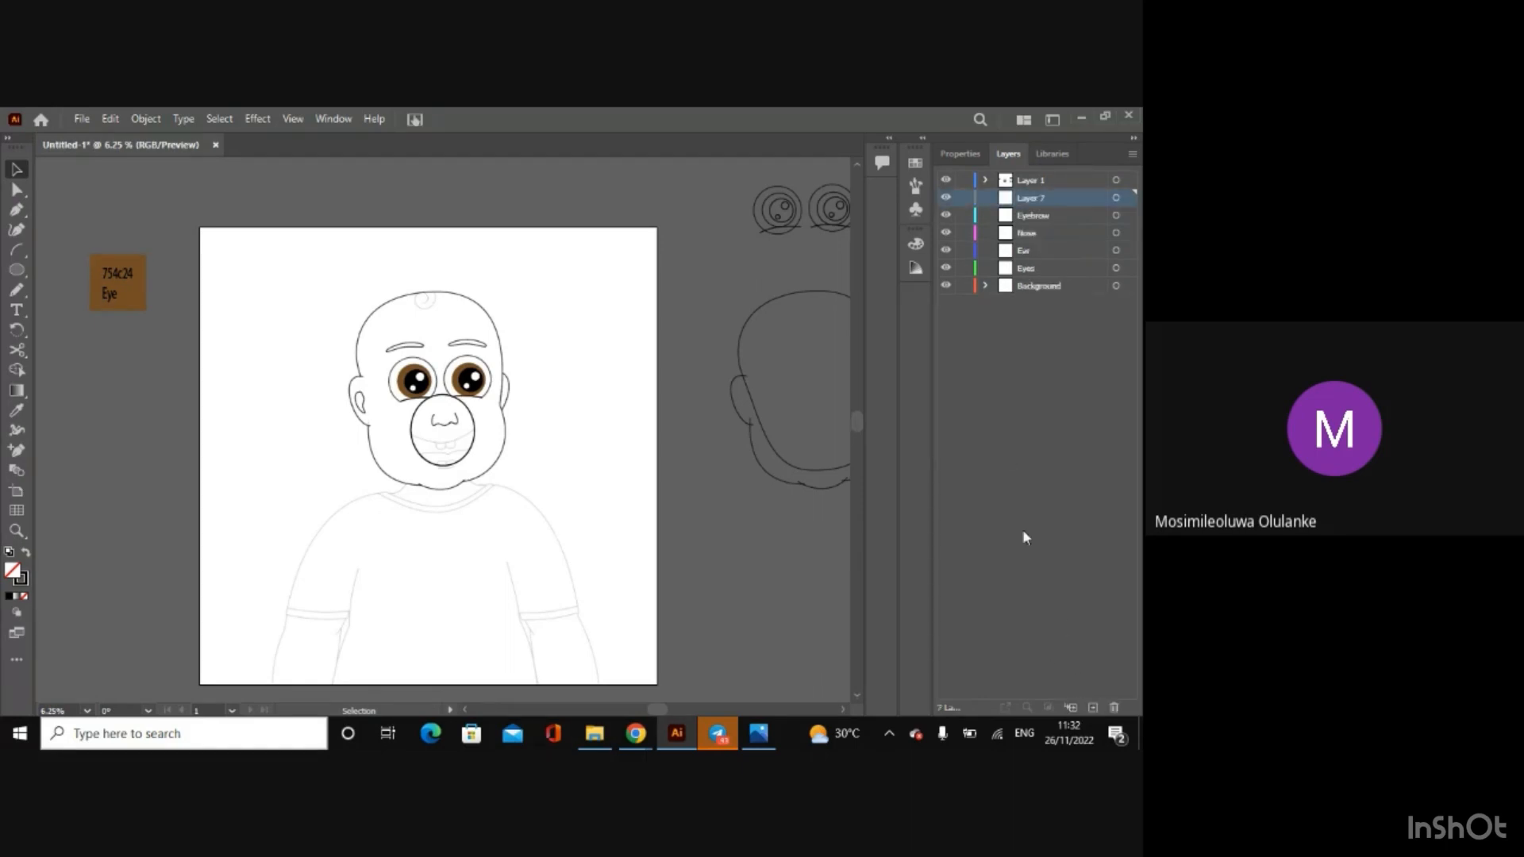
double_click(1036, 197)
text(Mouth)
key(Return)
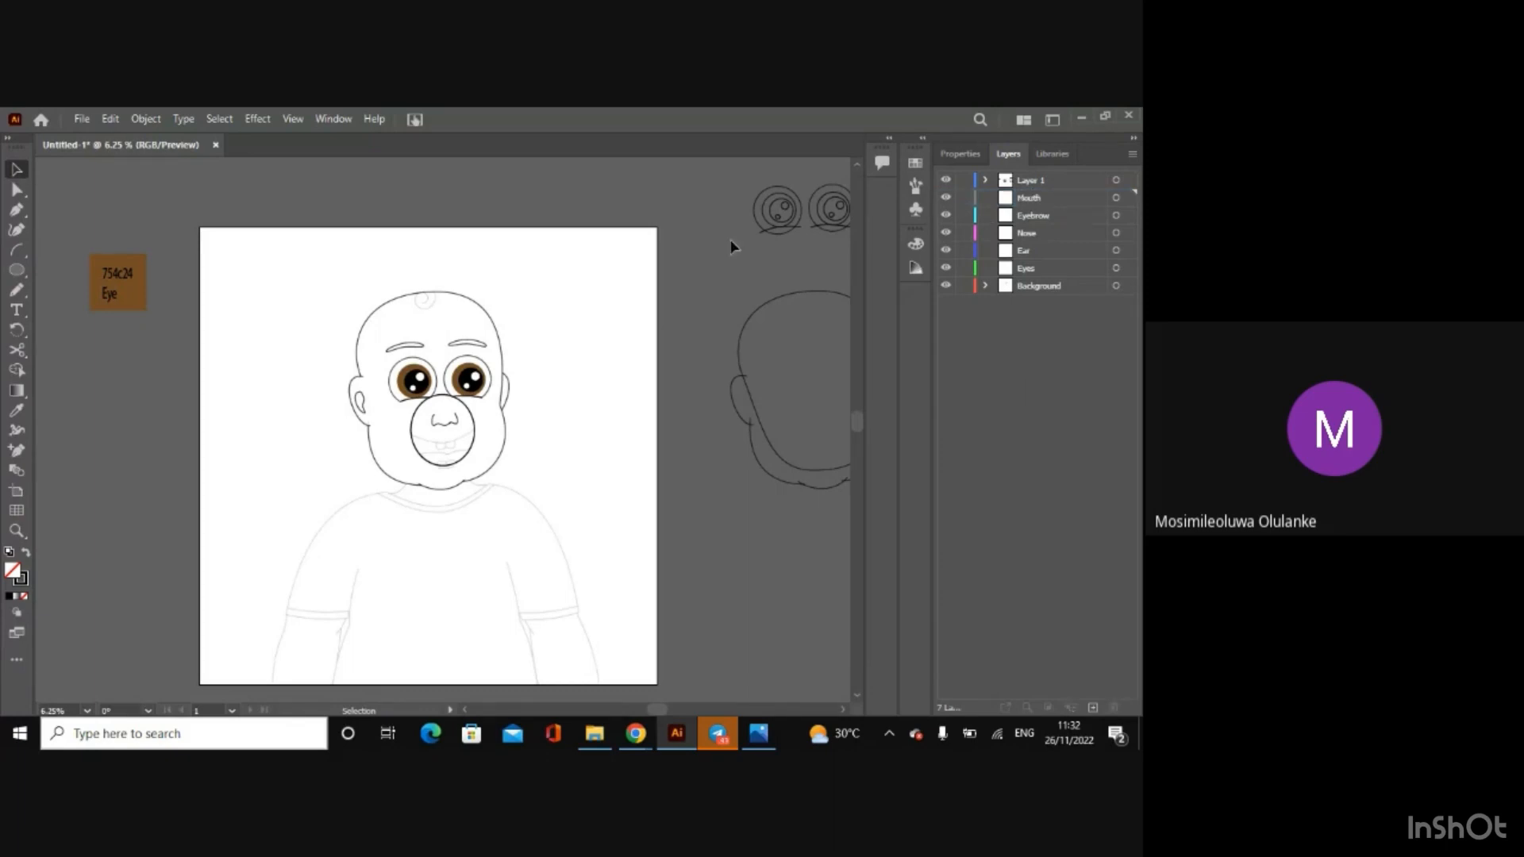
Step: Move the coloured eyes to the Eyes layer and both eyebrows to the Eyebrow layer
click(476, 380)
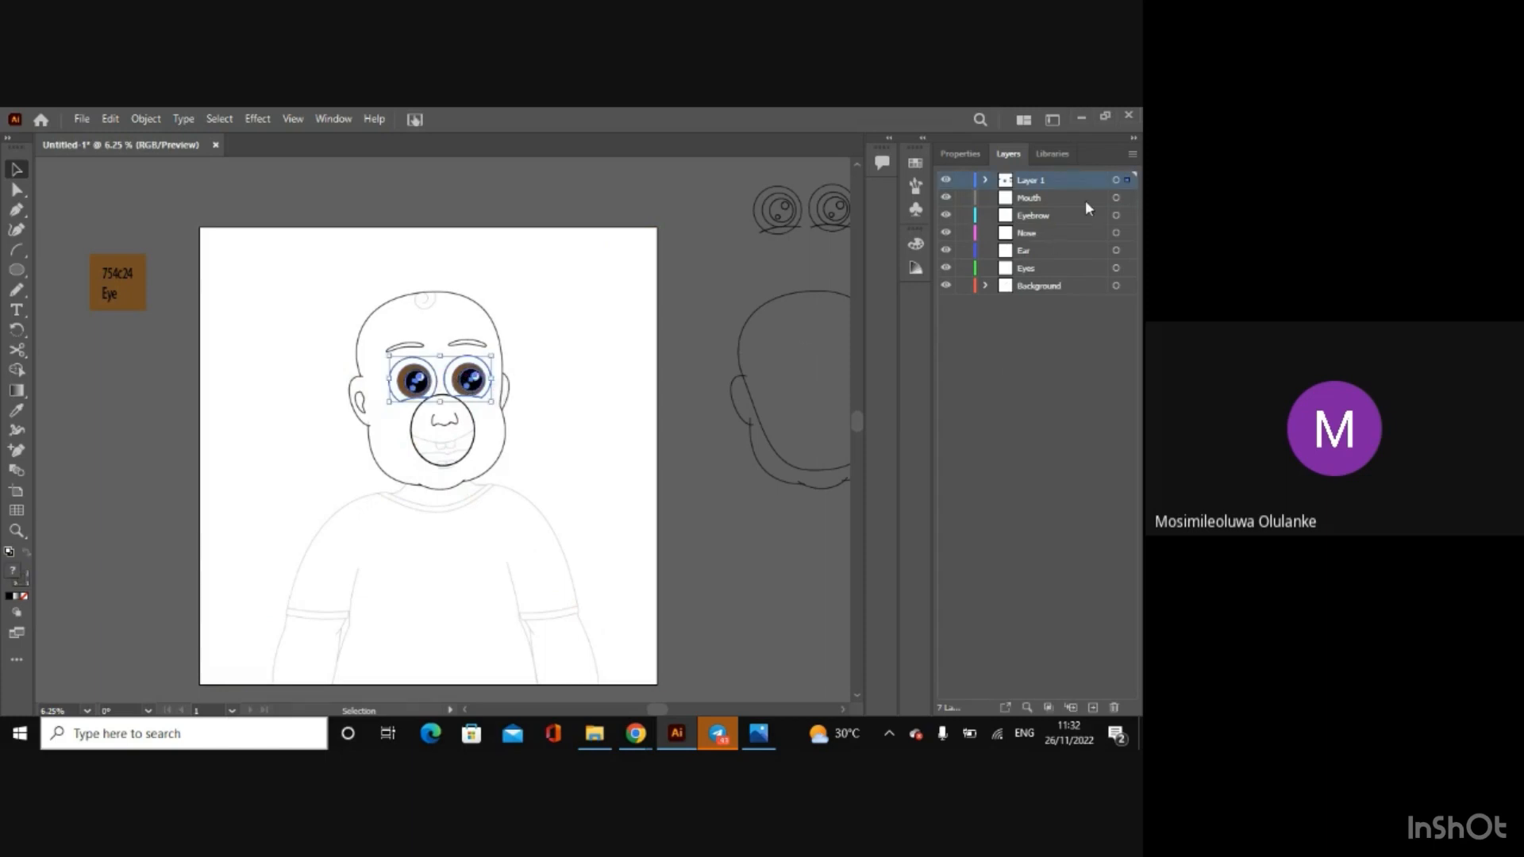
drag(1127, 180, 1123, 269)
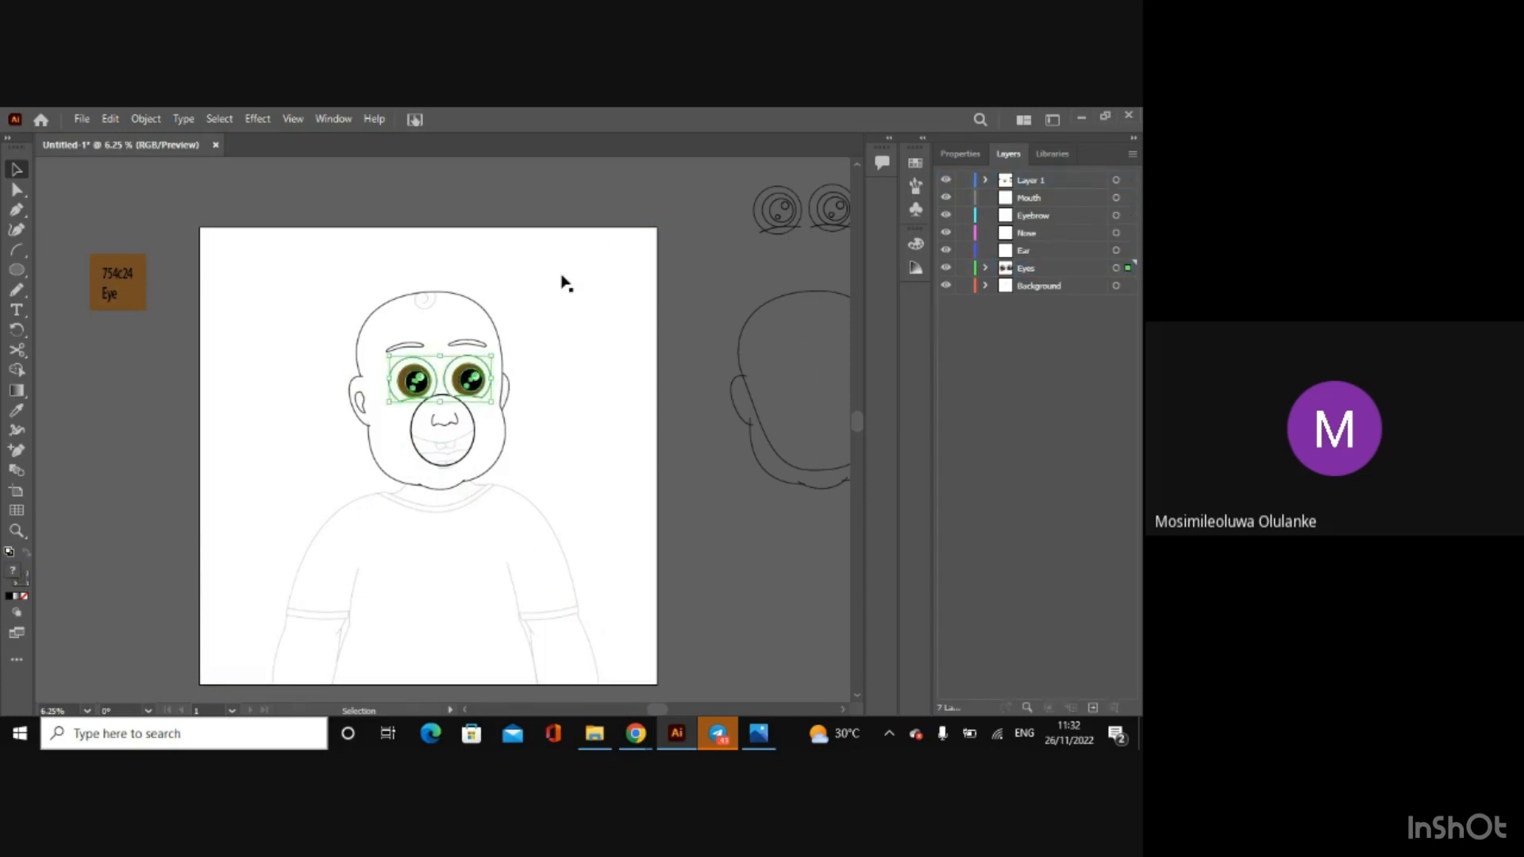
click(461, 343)
shift+click(414, 349)
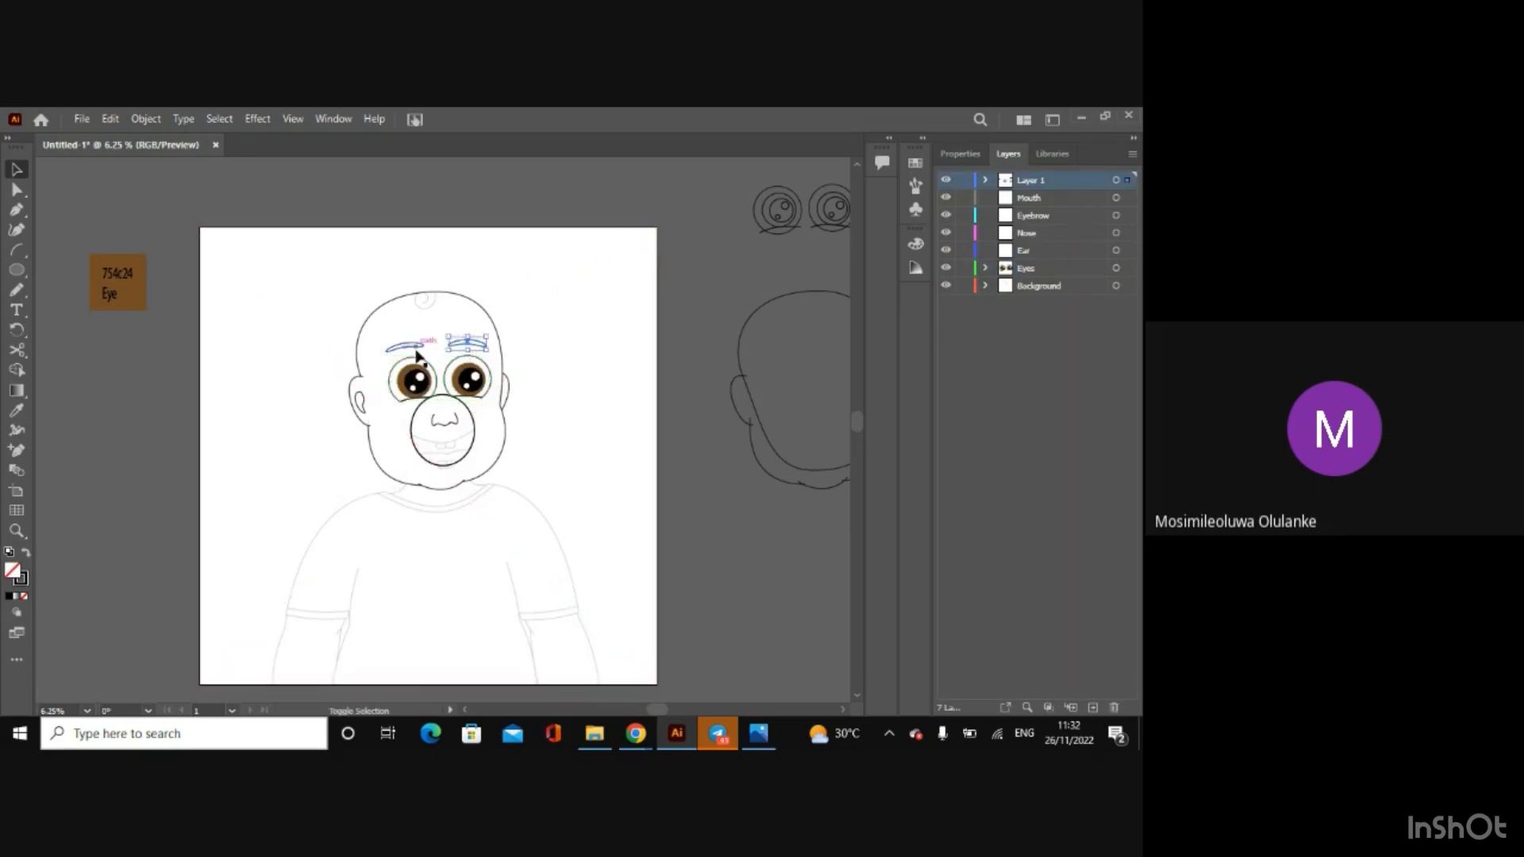
shift+click(417, 356)
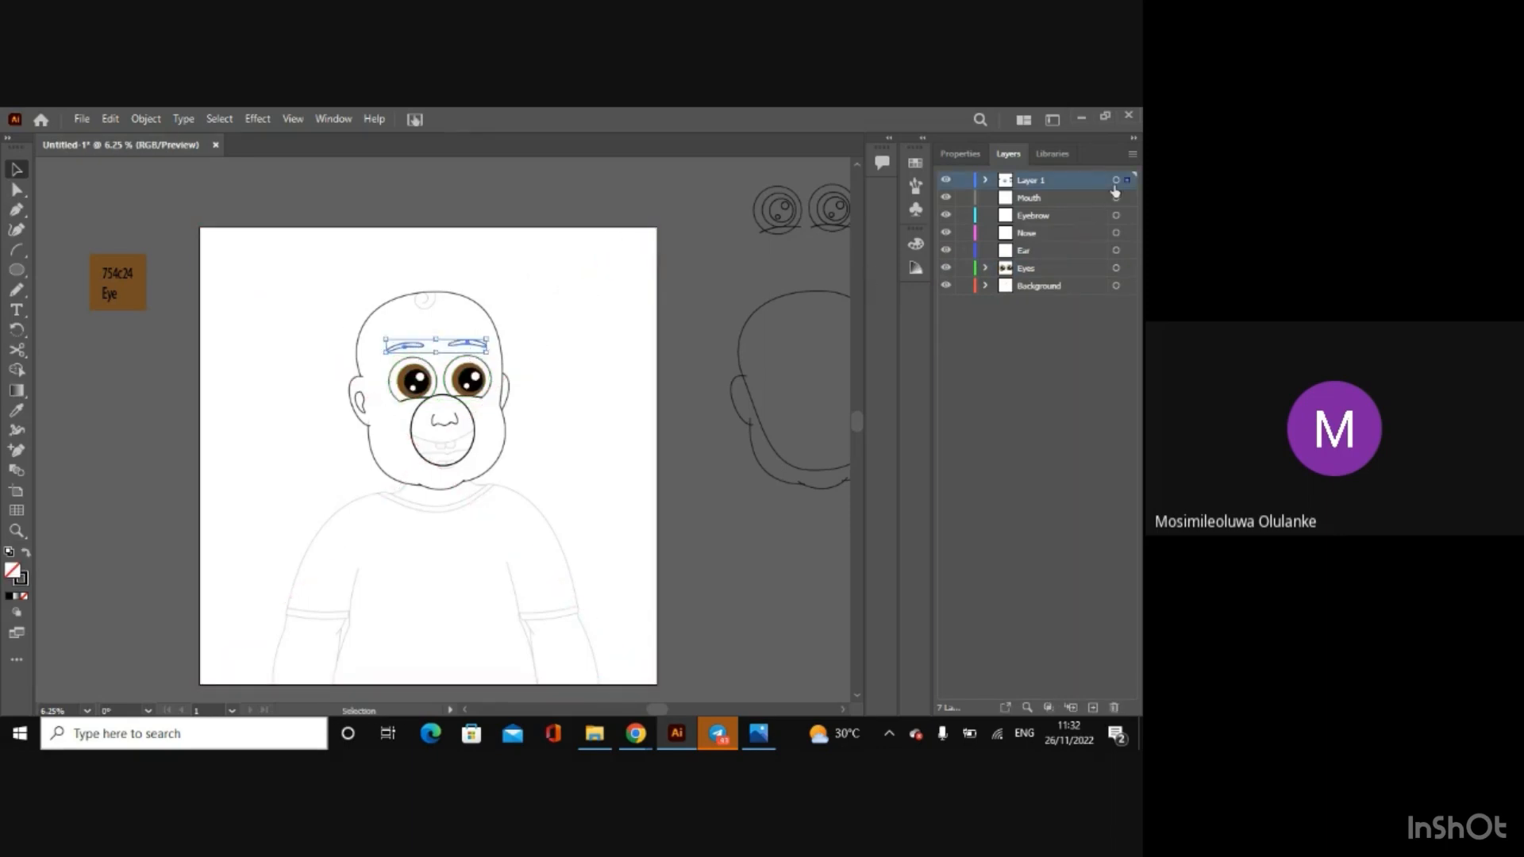
drag(1114, 191, 1126, 216)
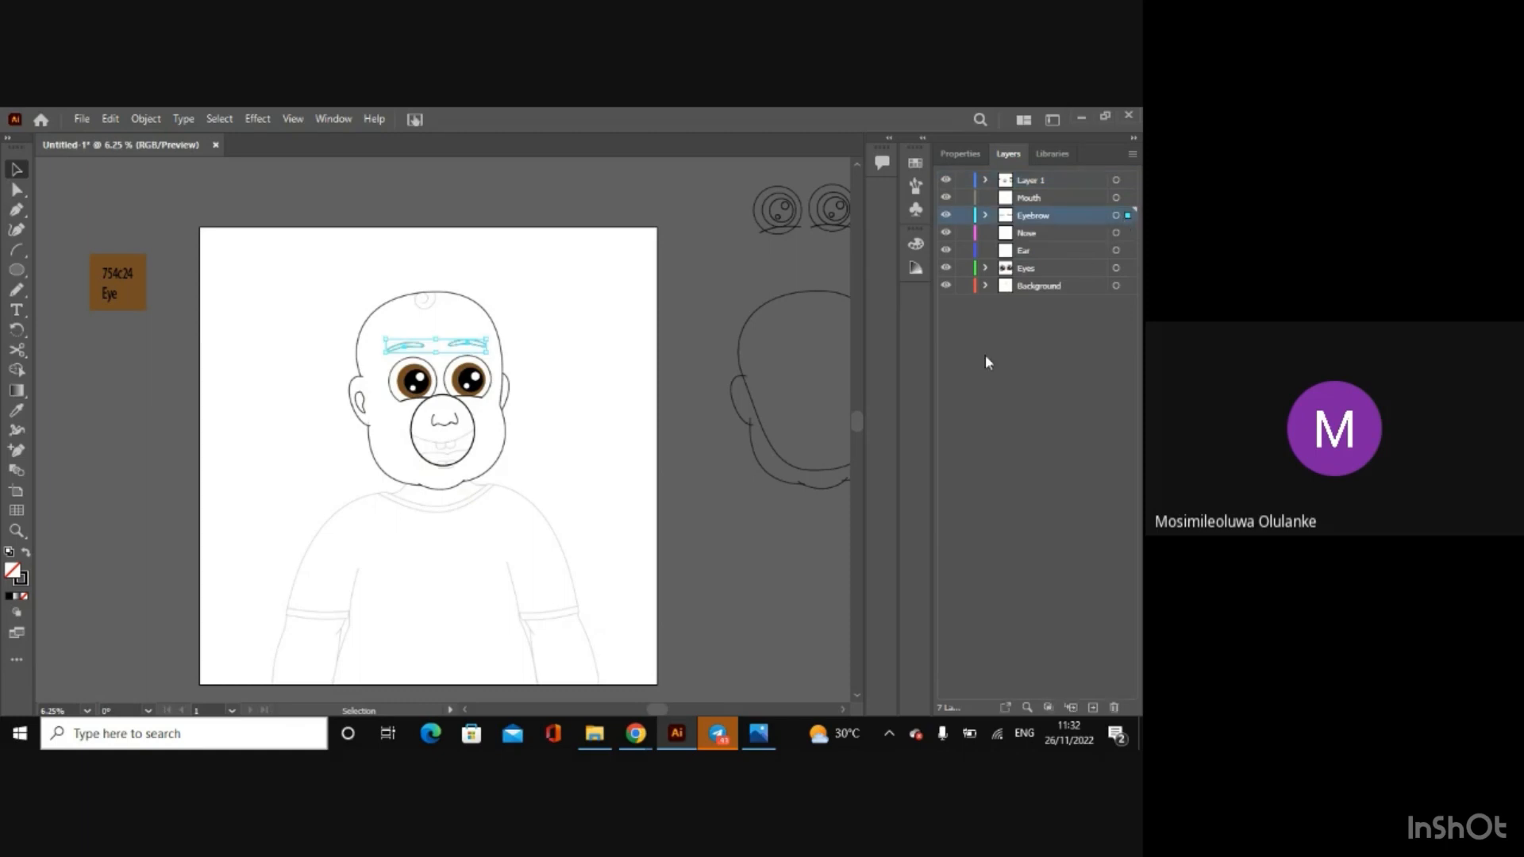
click(986, 363)
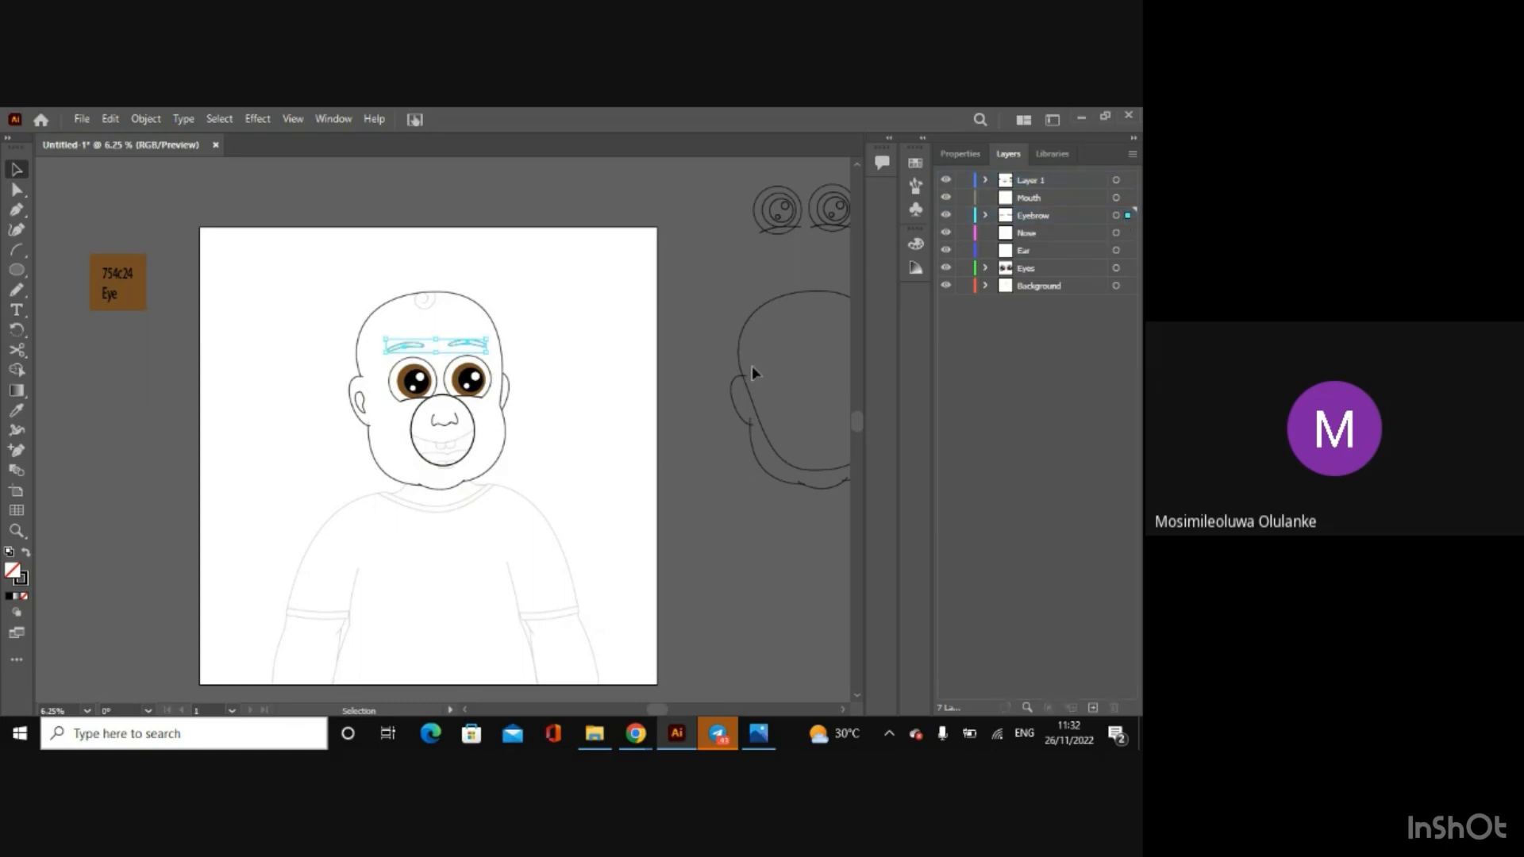
Step: Move the inner ear shape to the Ear layer and the nose outline to the Nose layer
click(363, 403)
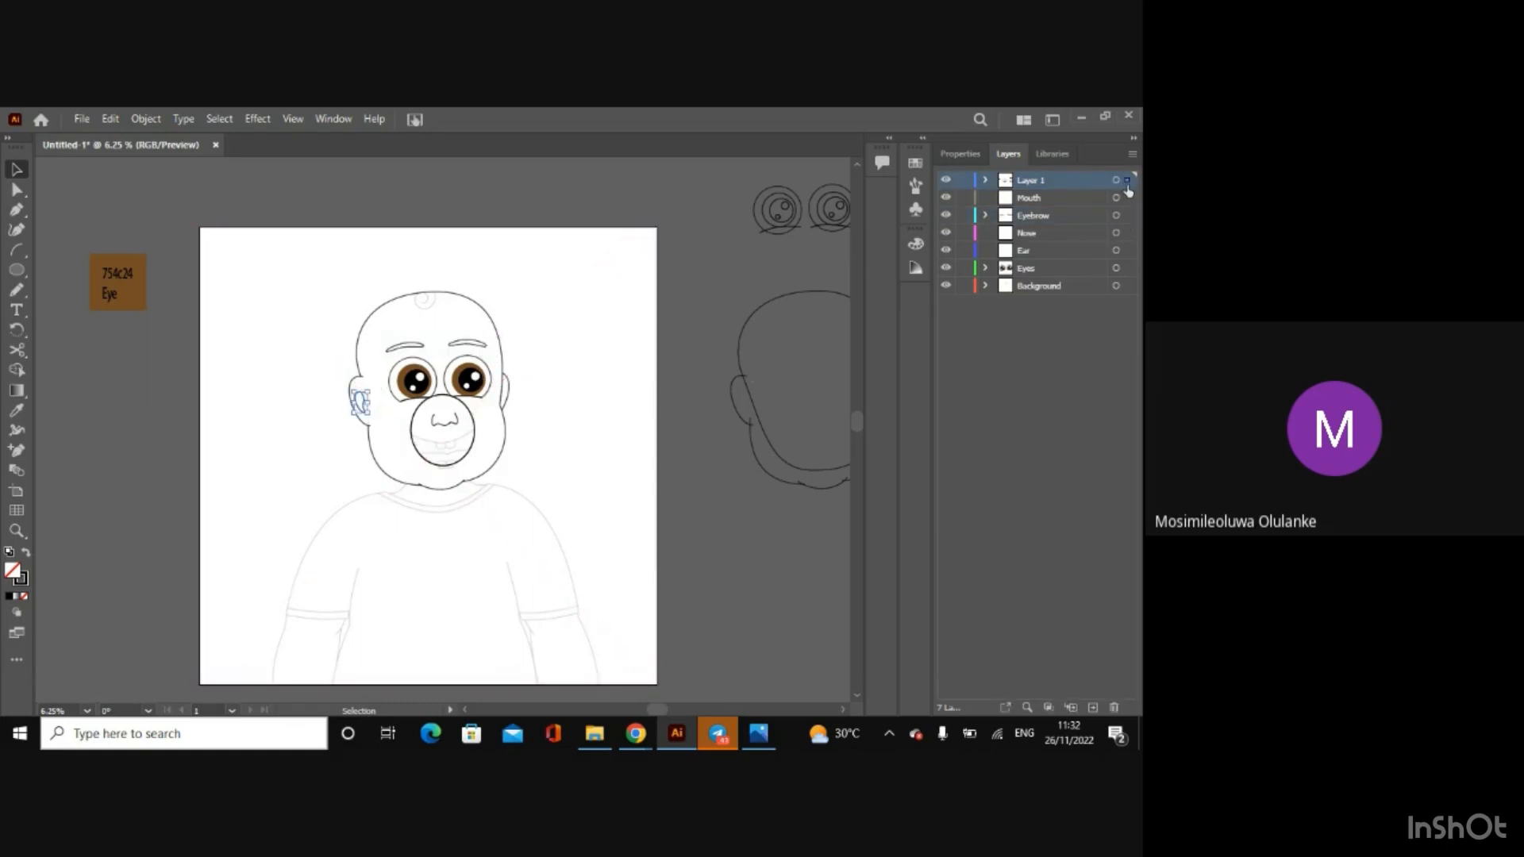
drag(1128, 191, 1125, 252)
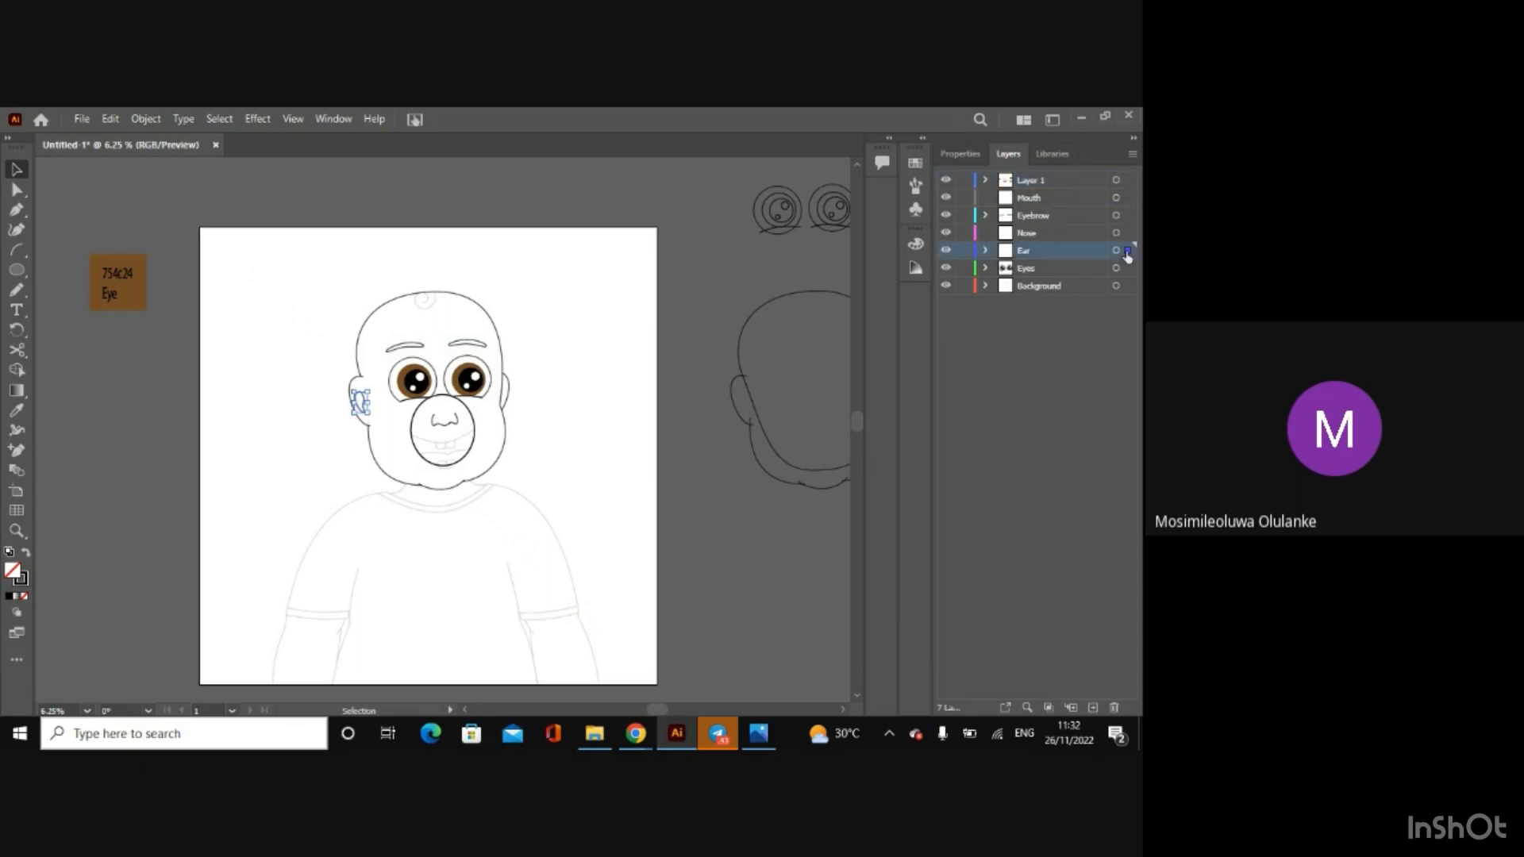
click(1020, 366)
click(452, 425)
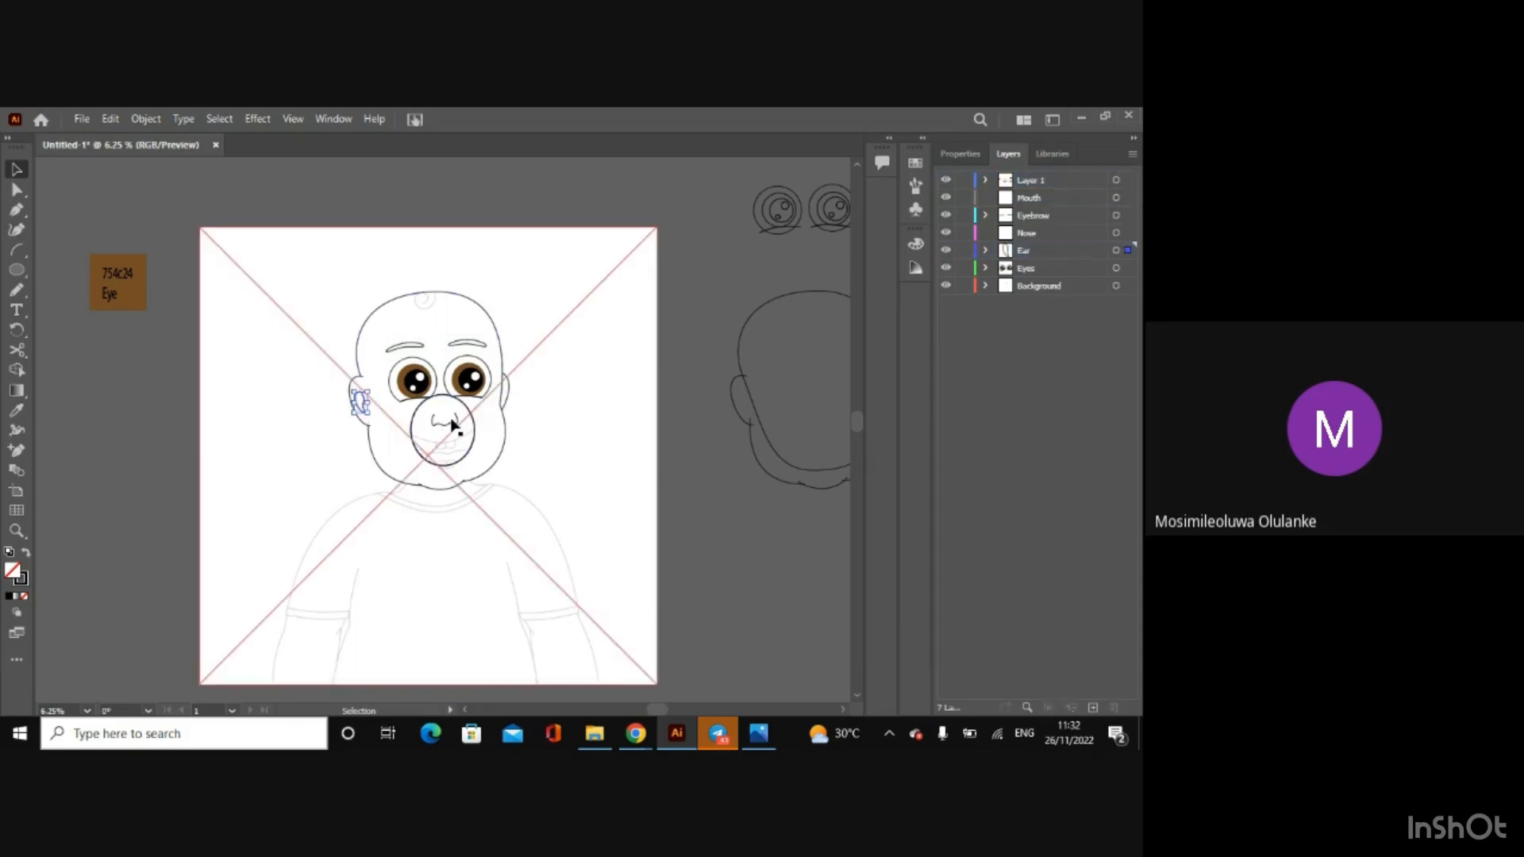
click(446, 421)
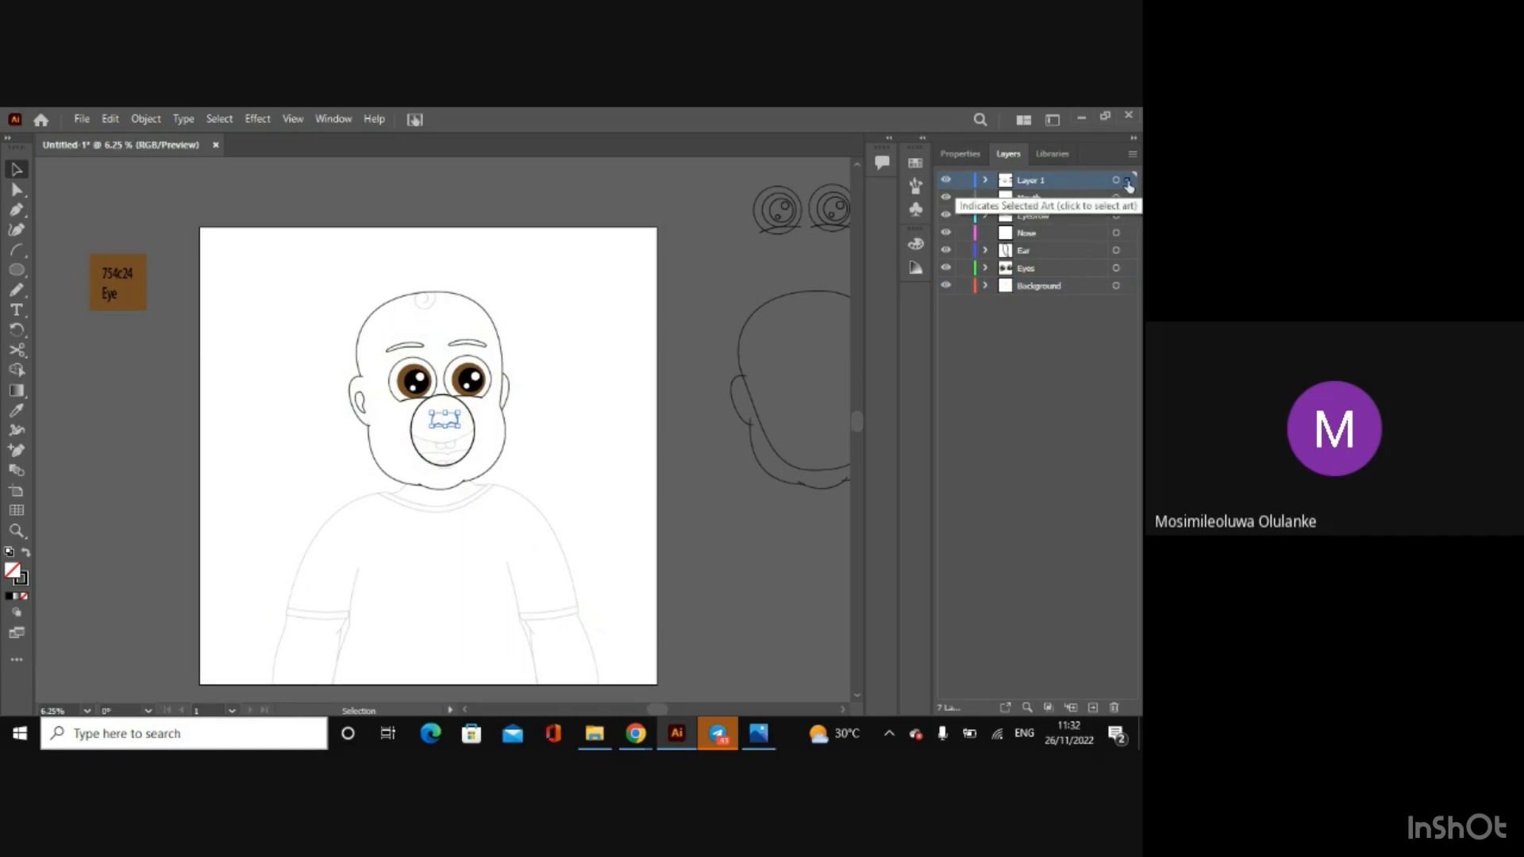
drag(1129, 184, 1125, 242)
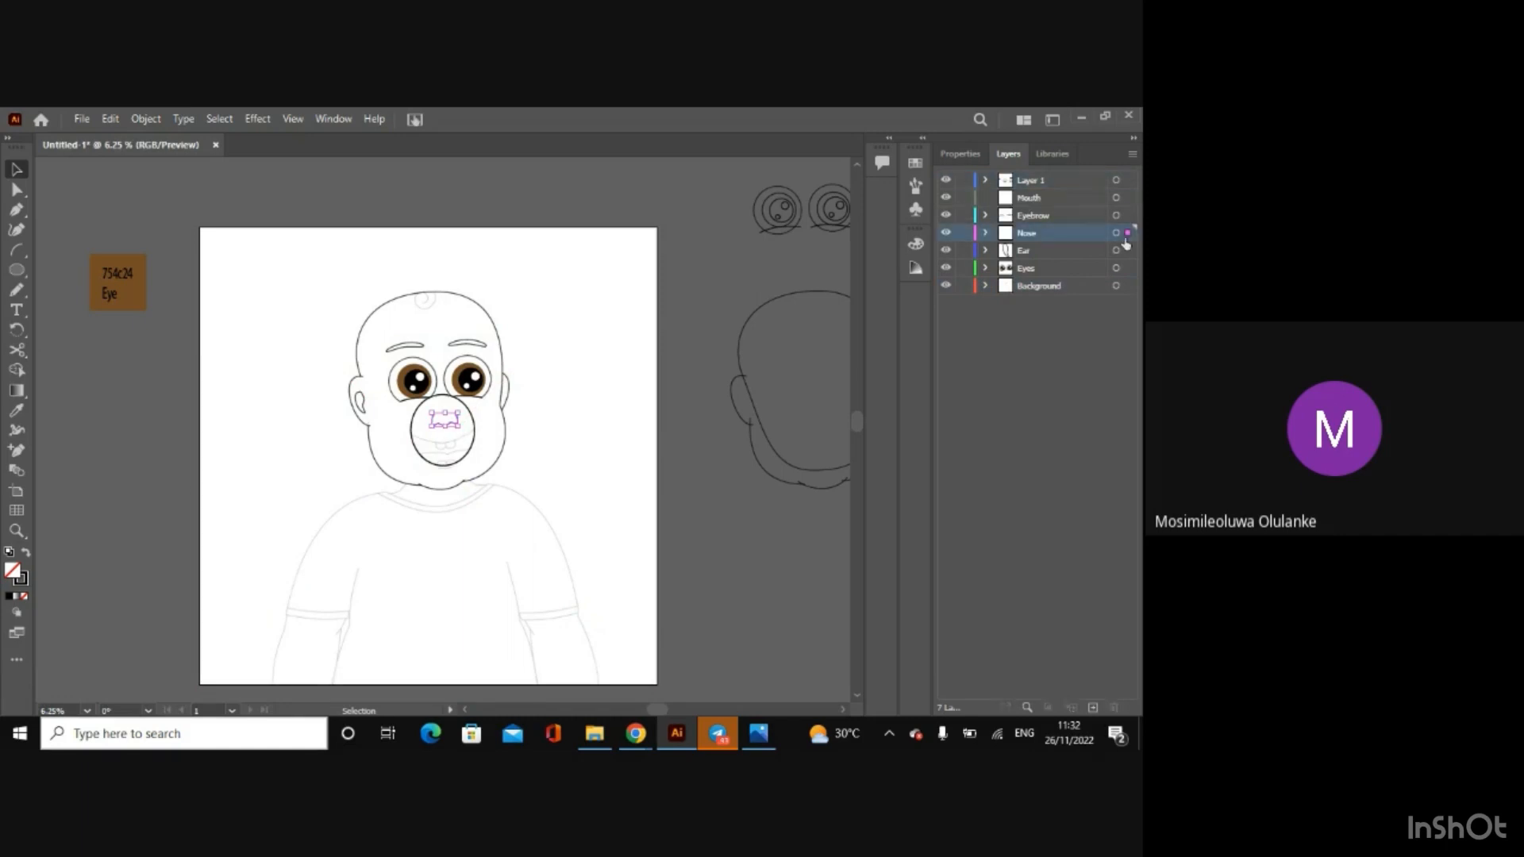
click(1014, 356)
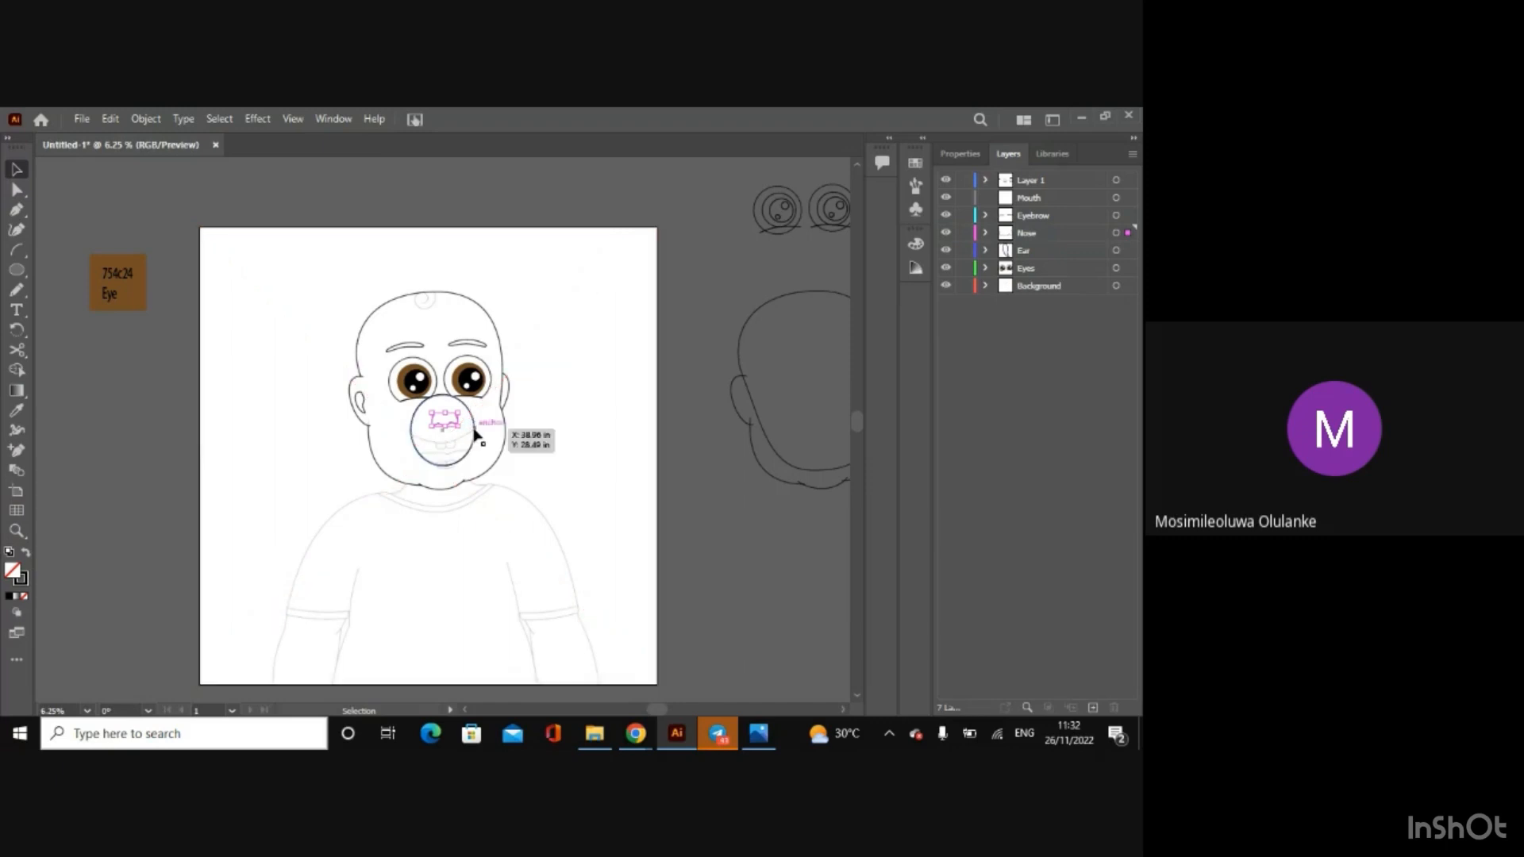
Step: Move the circle around the nose and mouth to the Mouth layer, and hide the Eyes layer
click(474, 430)
drag(1127, 180, 1128, 198)
click(1022, 389)
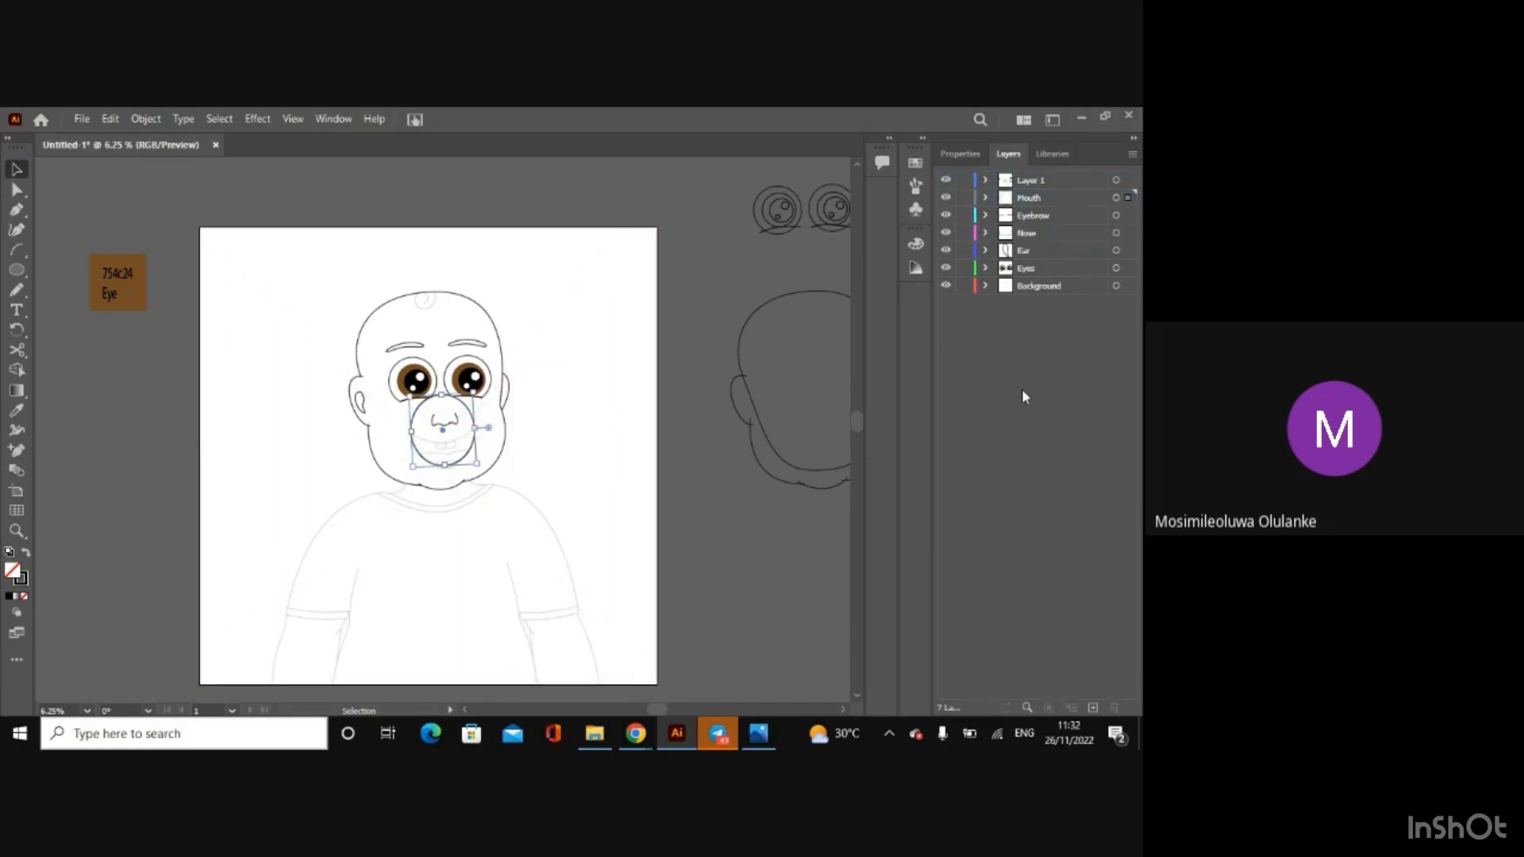
click(947, 270)
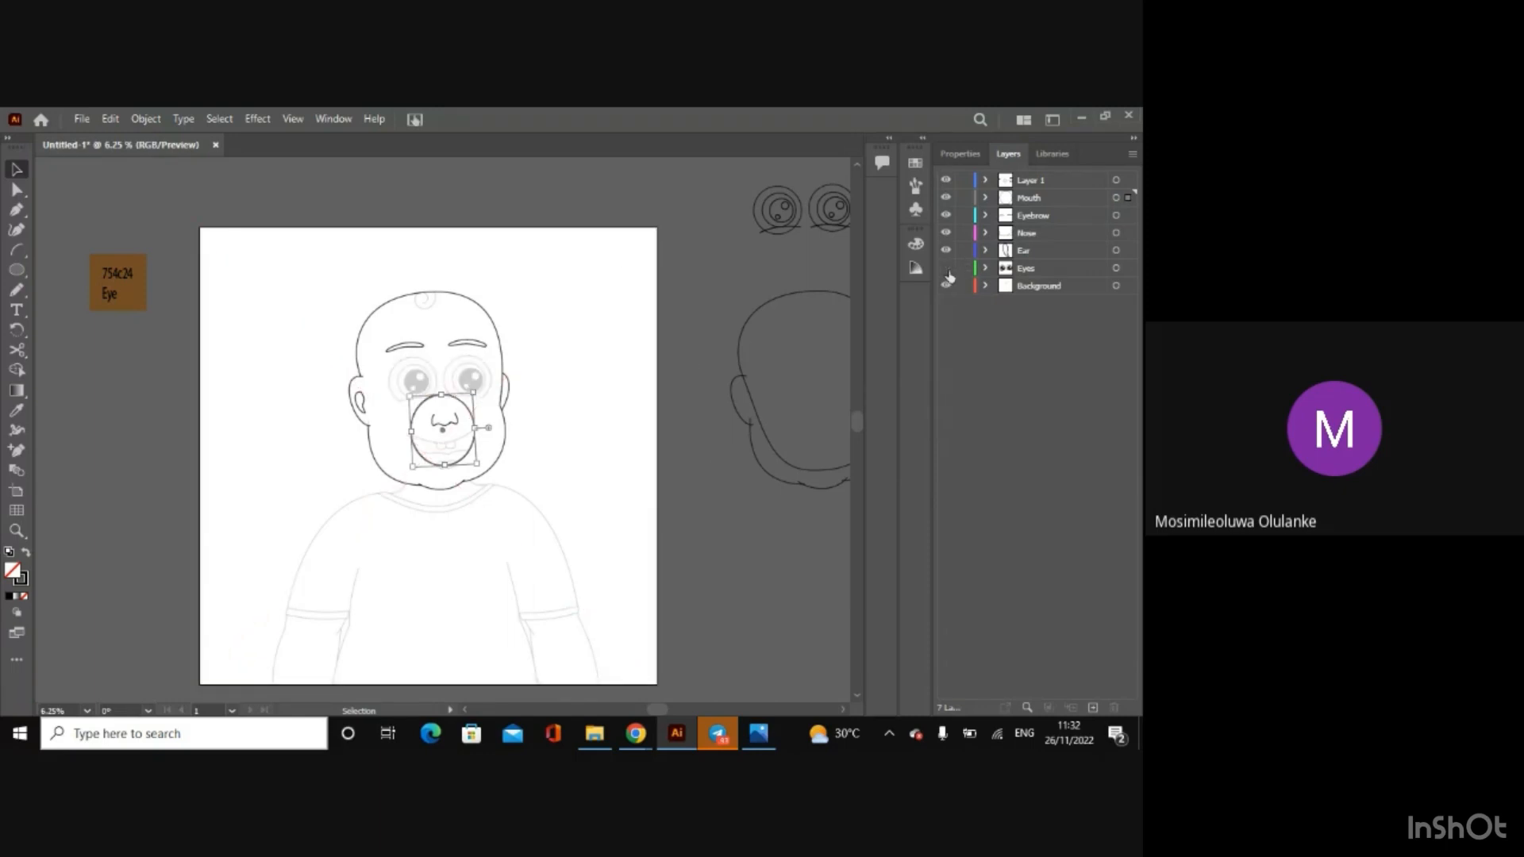
Step: On the Mouth layer, draw an arc across the circle at the height of the sketched upper lip
key(ctrl+plus)
key(ctrl+plus)
key(ctrl+plus)
key(ctrl+plus)
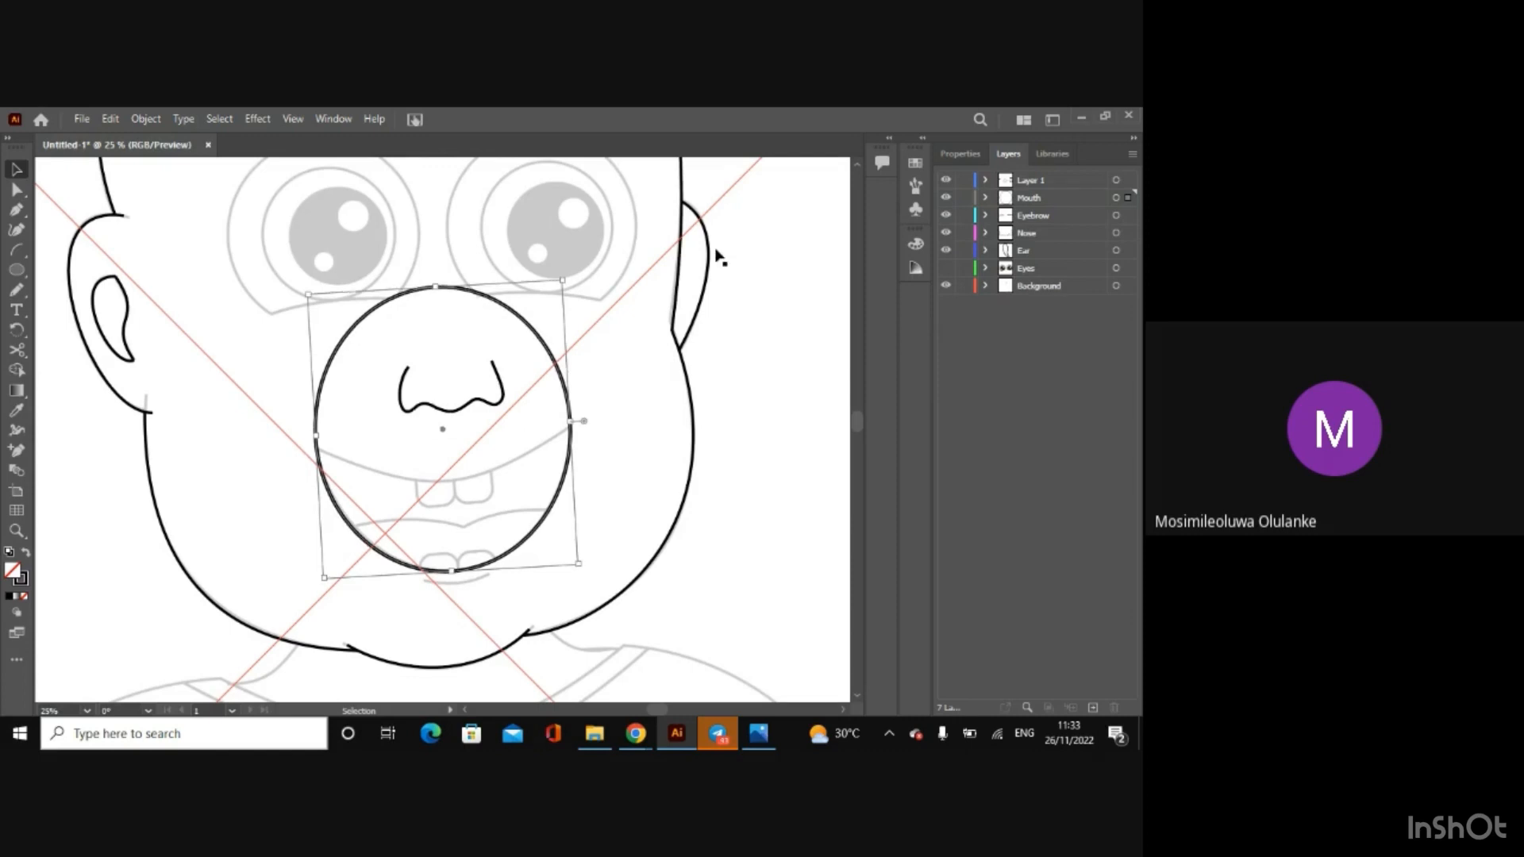
click(1032, 197)
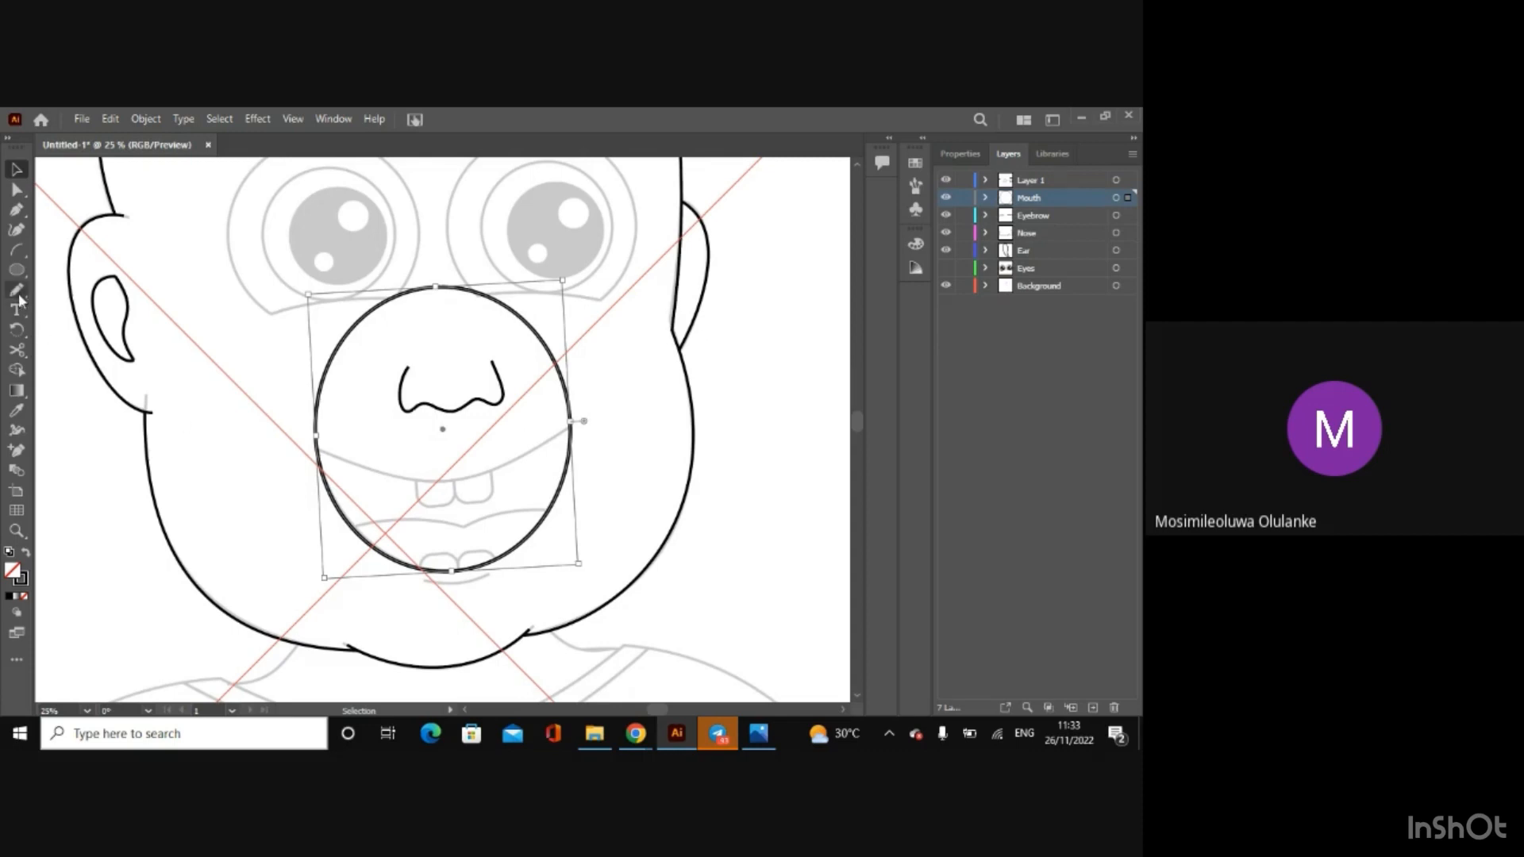
click(16, 249)
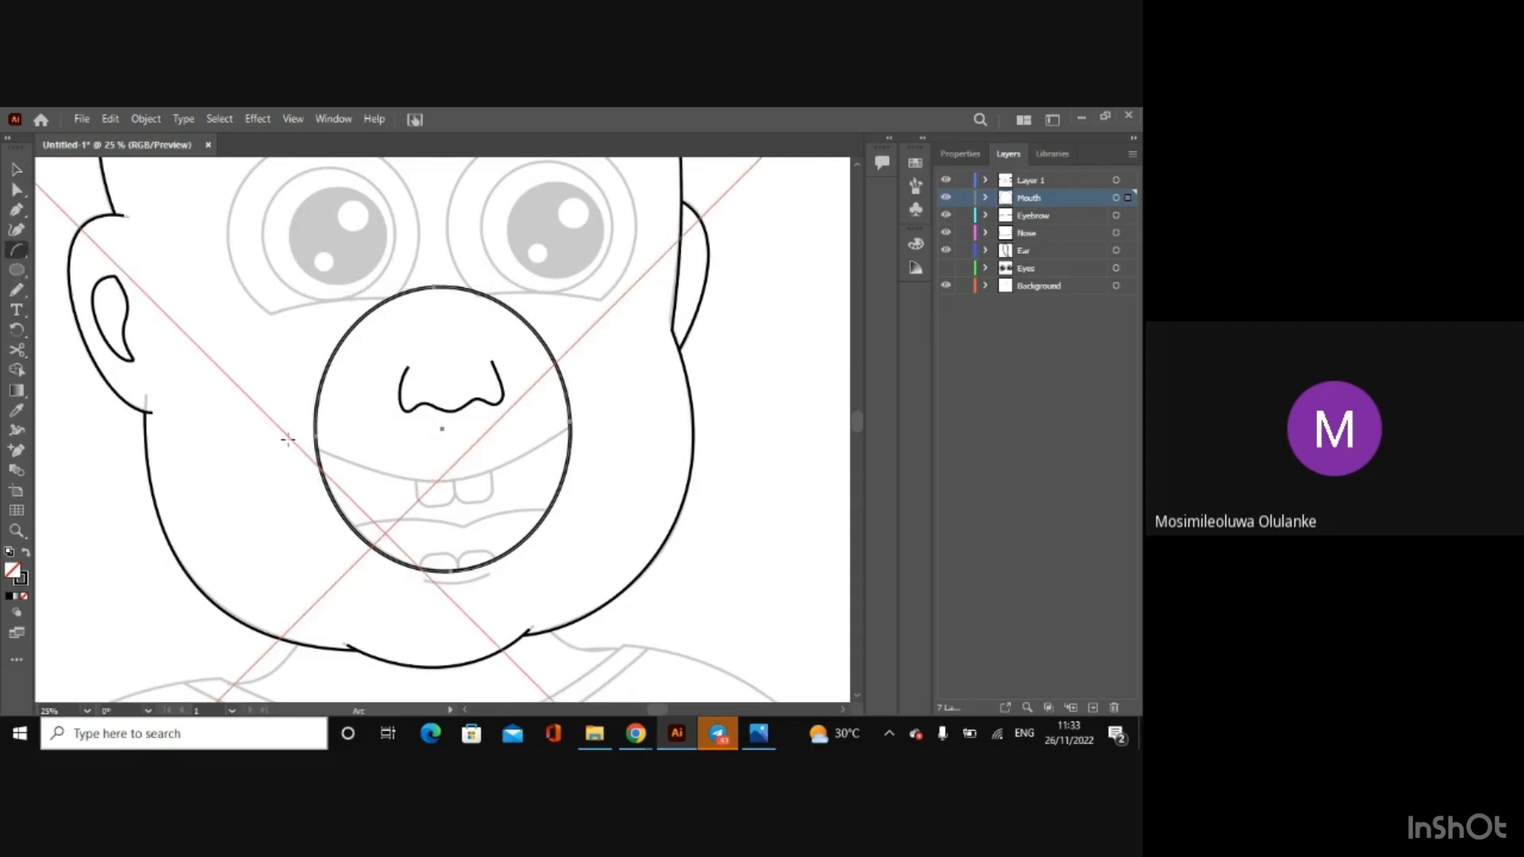
drag(287, 439, 601, 428)
Step: Bend the upper lip arc downward and adjust its endpoints and handles to follow the sketched smile line
click(16, 188)
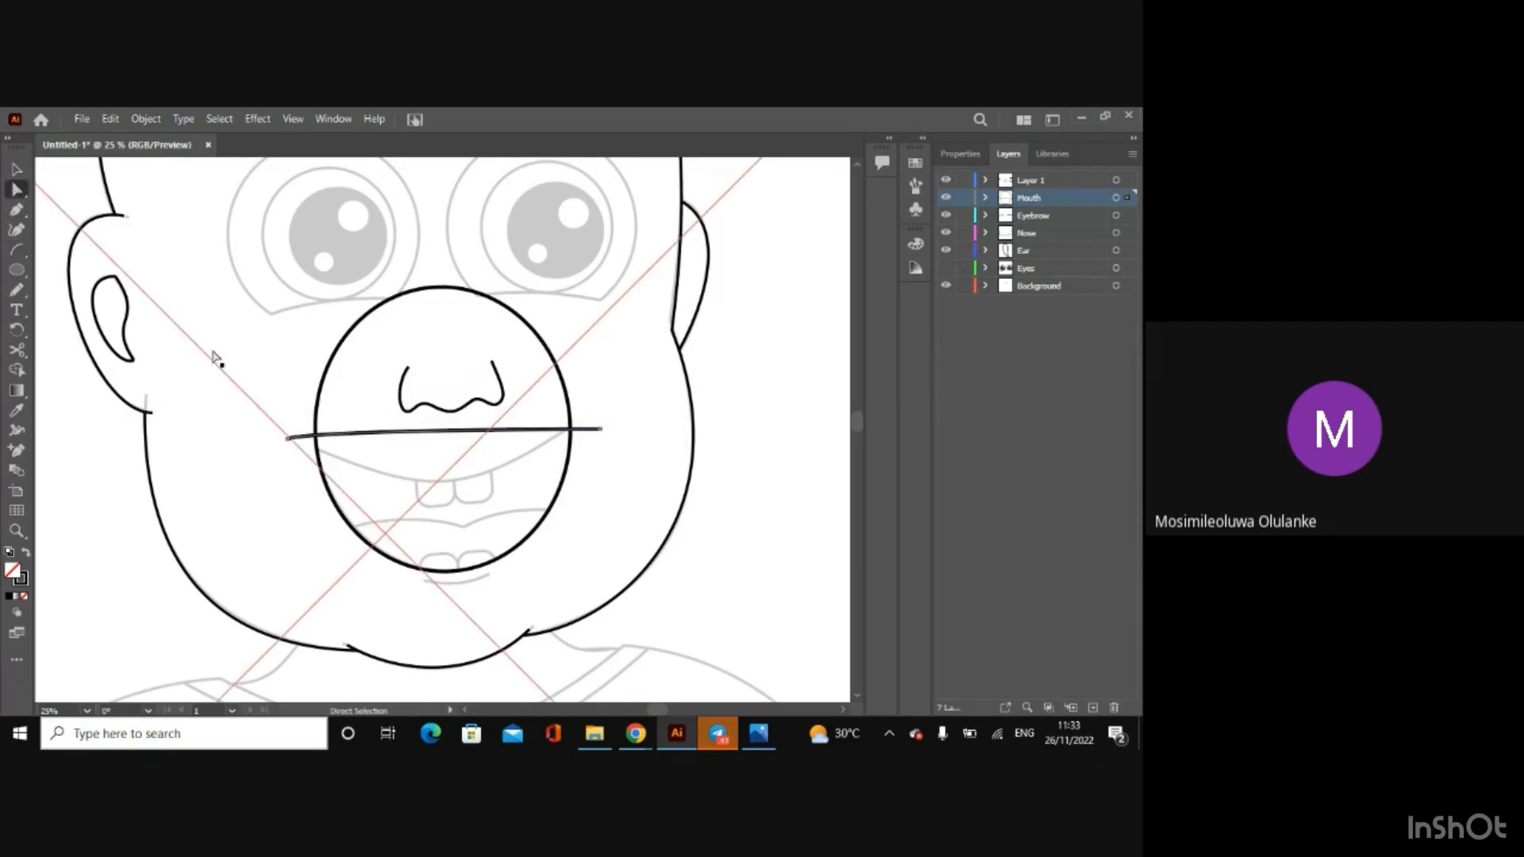
drag(288, 444, 406, 494)
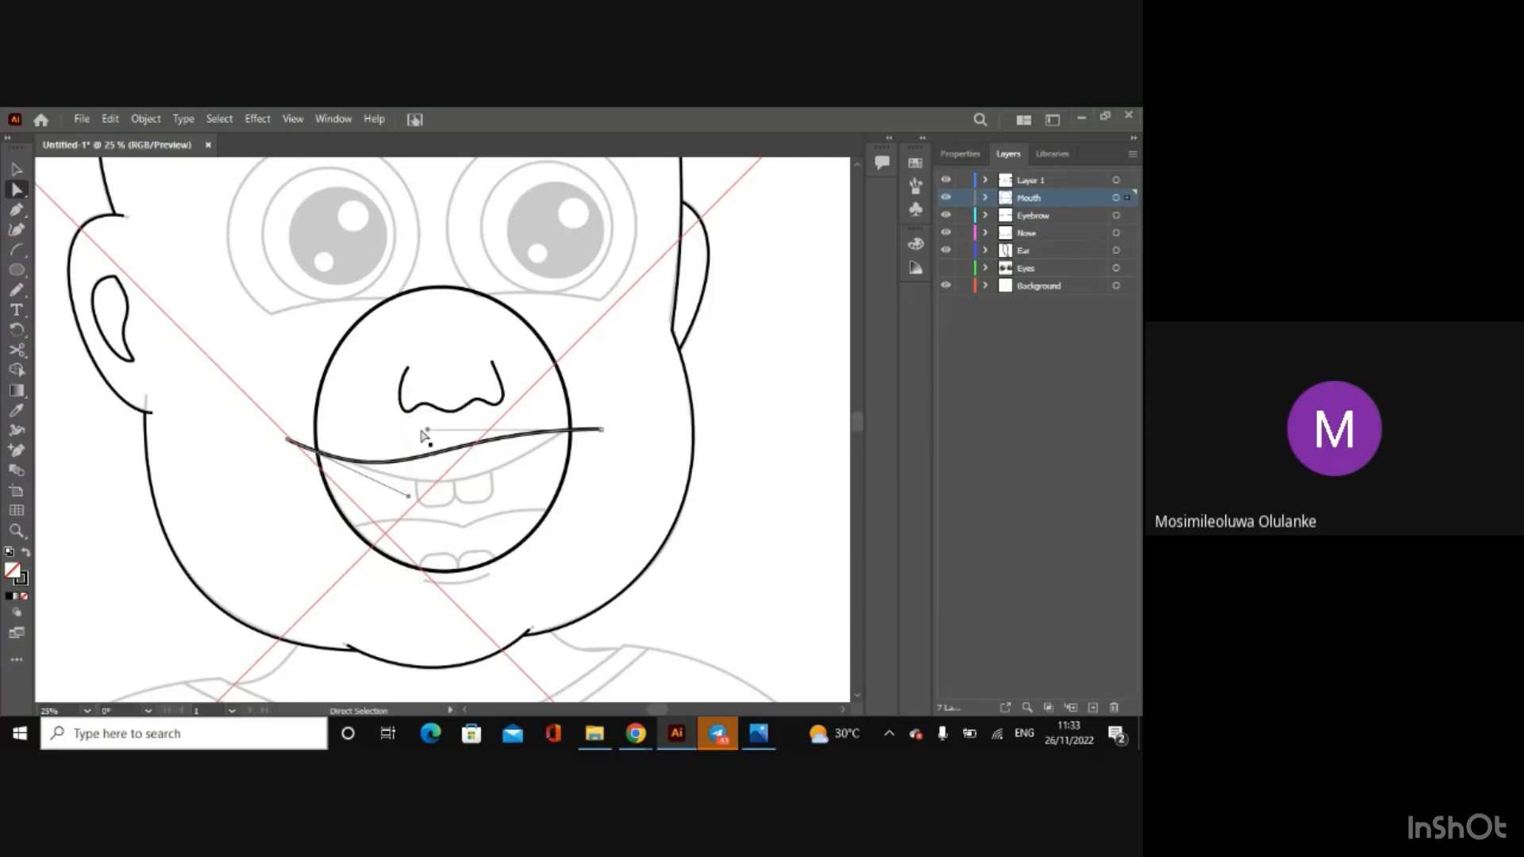
drag(427, 431, 483, 500)
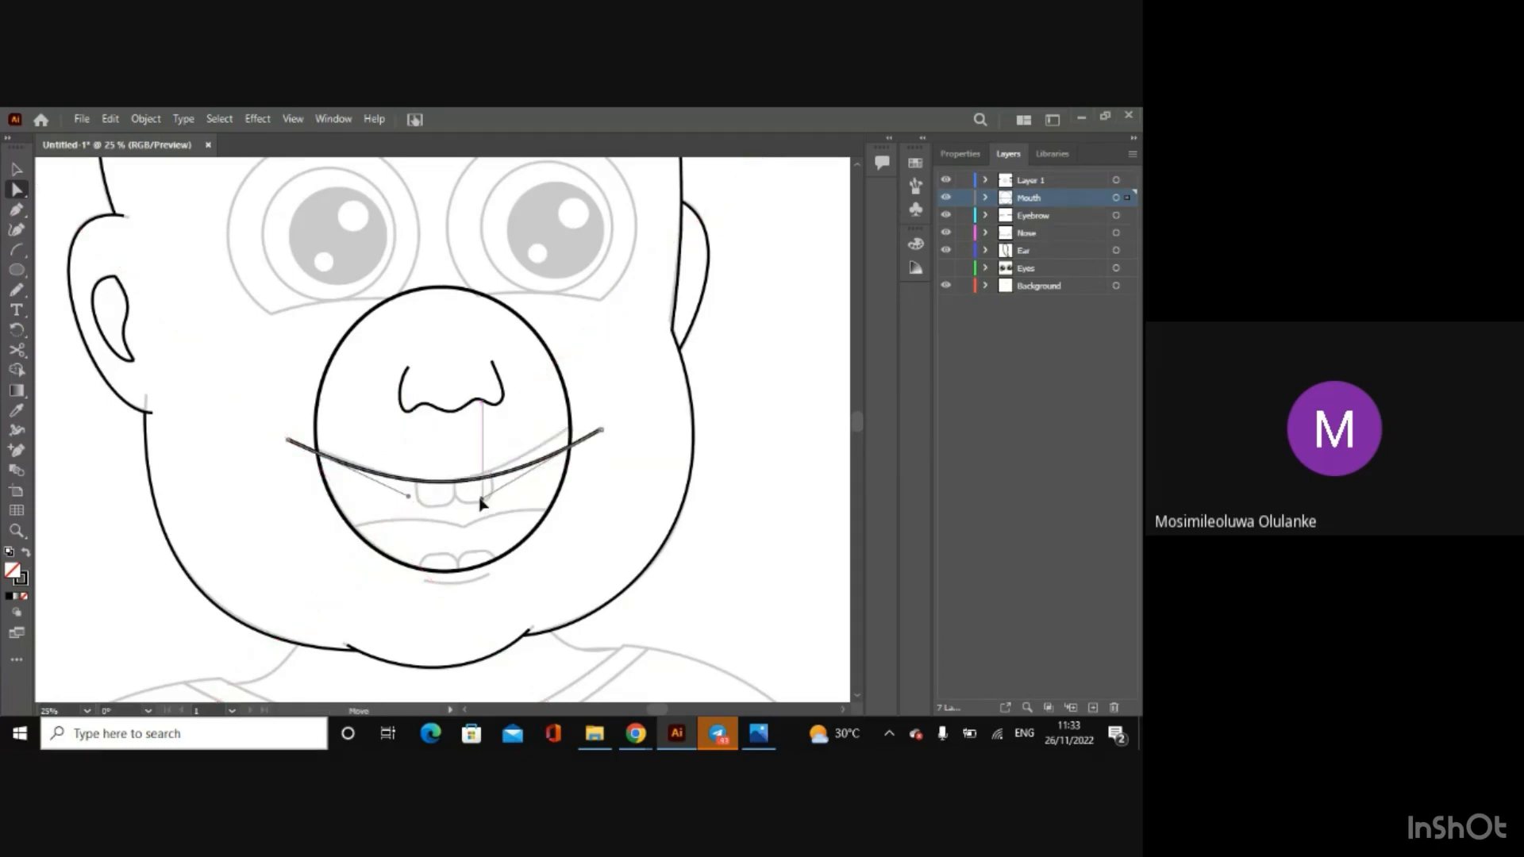
drag(606, 433, 601, 417)
drag(480, 477, 474, 501)
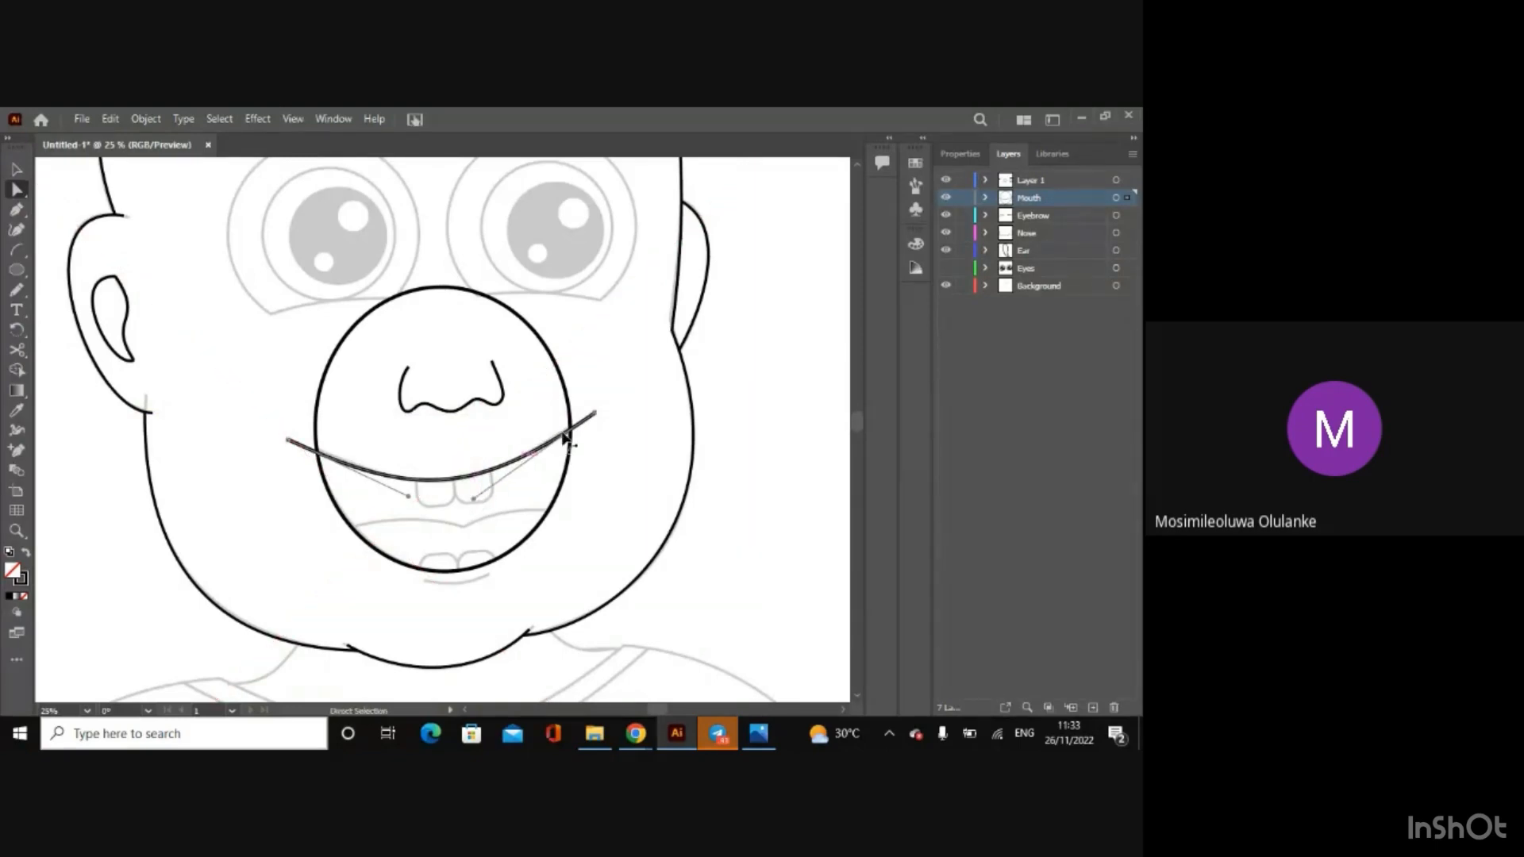
drag(595, 415, 594, 414)
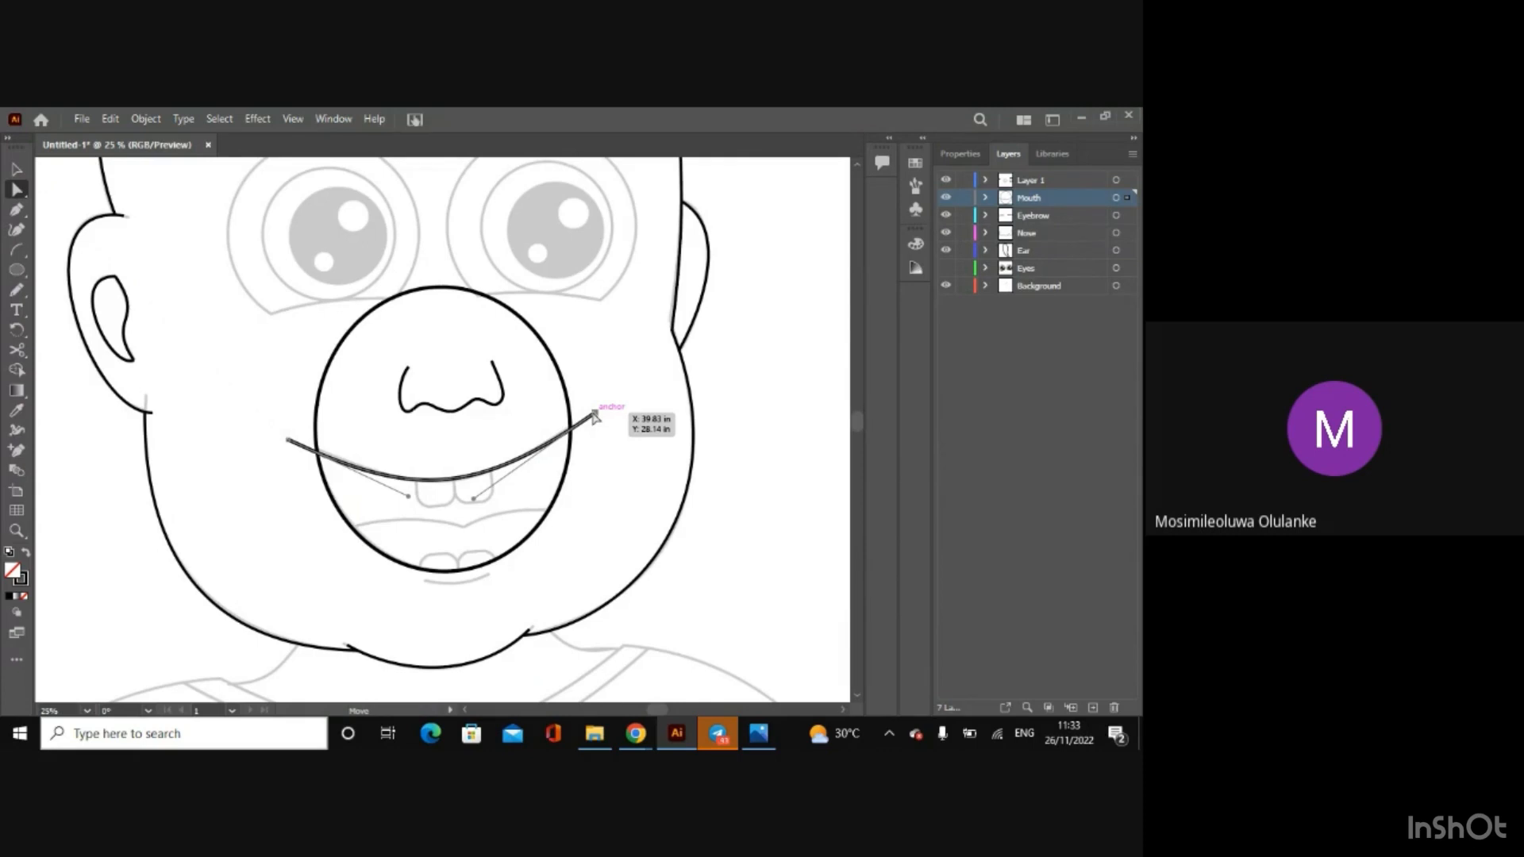
click(288, 443)
drag(287, 442, 293, 440)
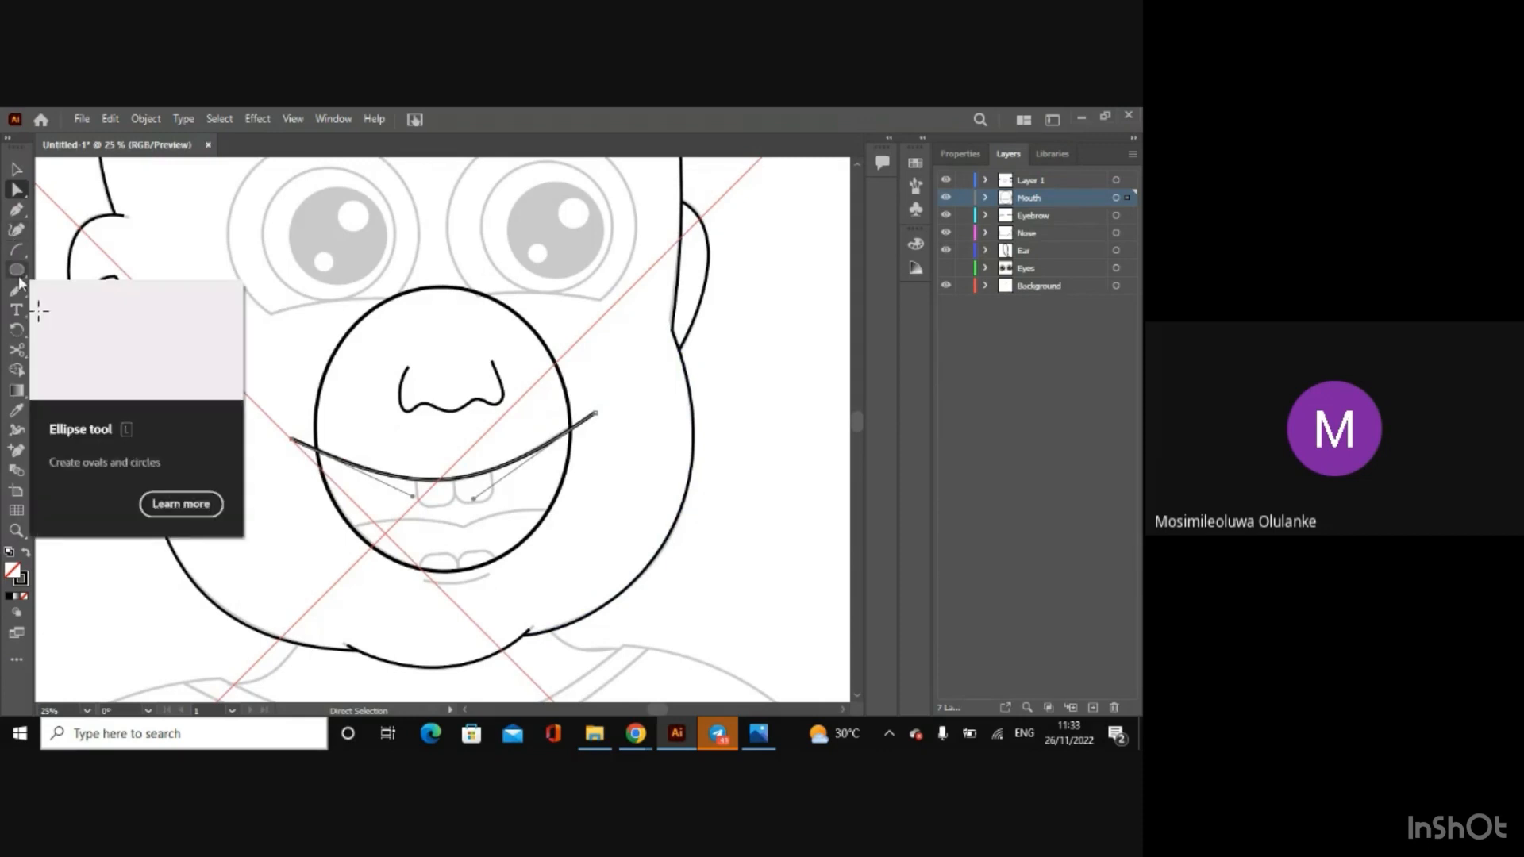
Step: Draw two arcs end to end across the lower mouth for the two halves of the tongue line
click(16, 249)
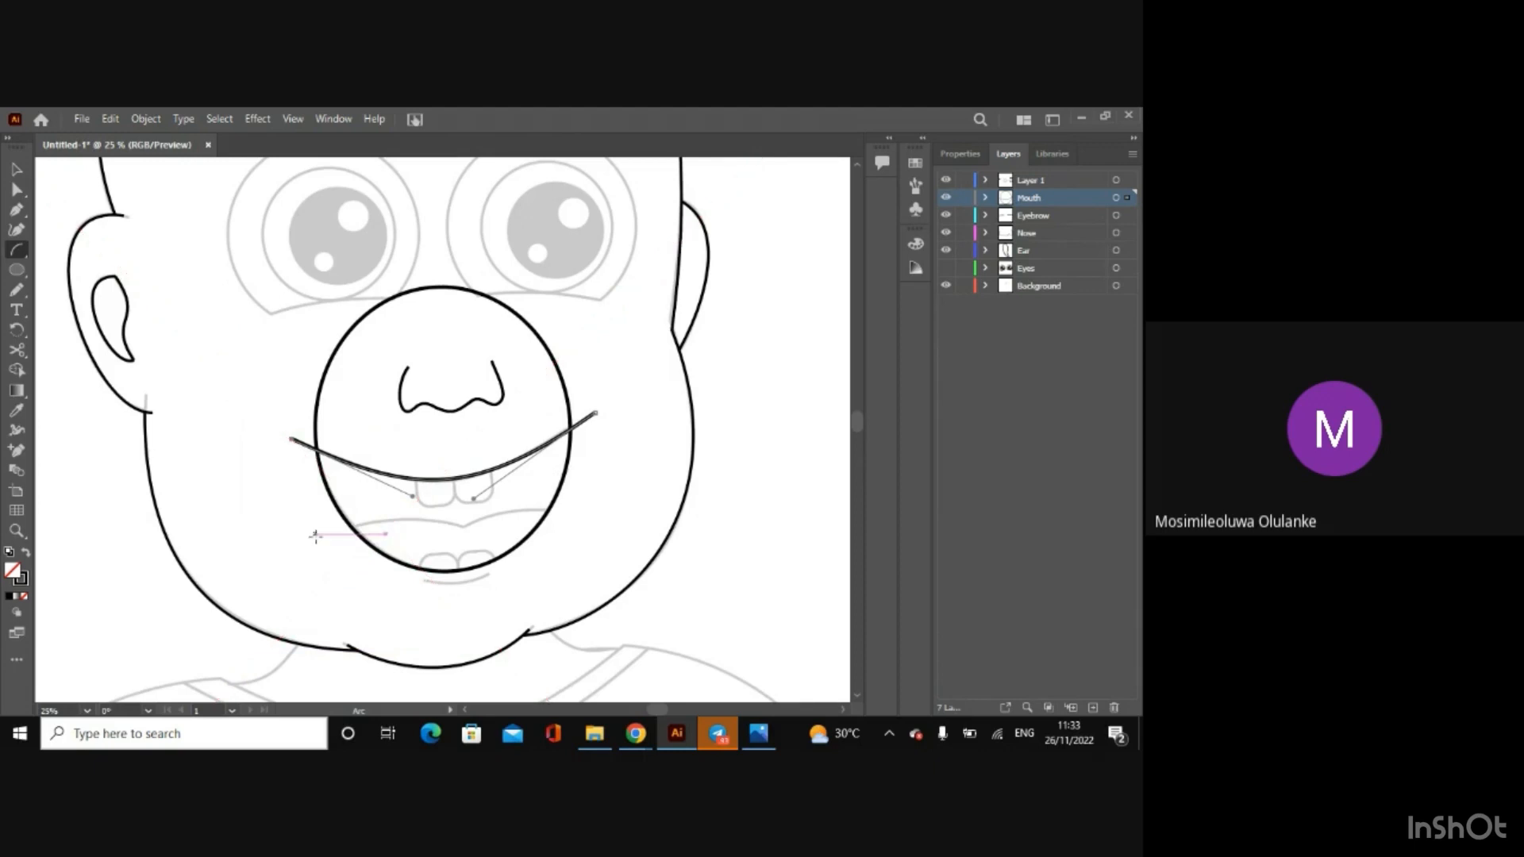
drag(315, 535, 458, 524)
drag(615, 518, 466, 528)
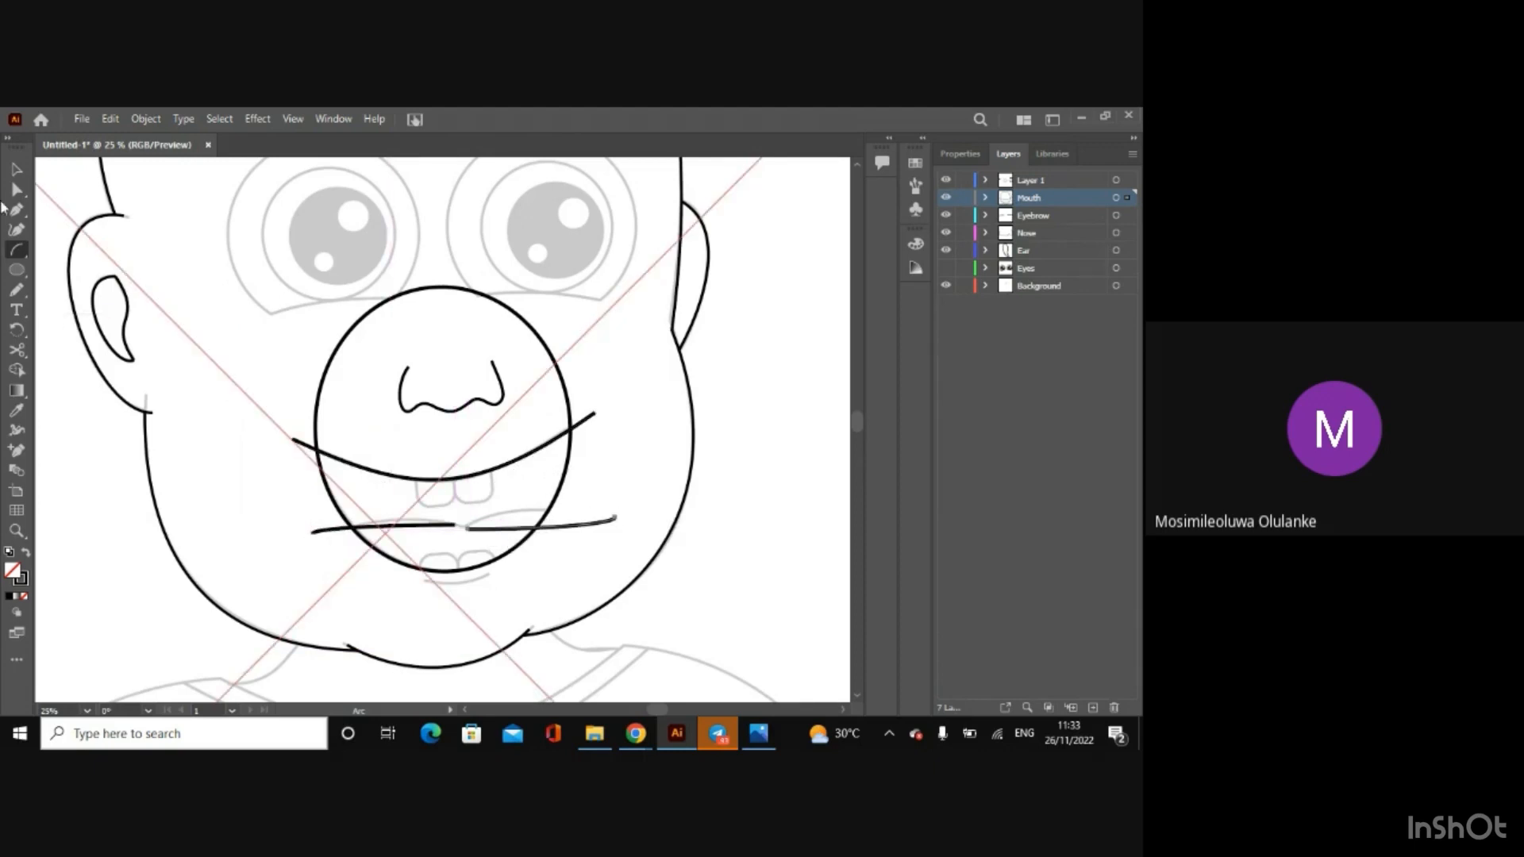
Step: Reshape the left tongue arc to match the sketch, extending its inner end past the centre dip
click(11, 198)
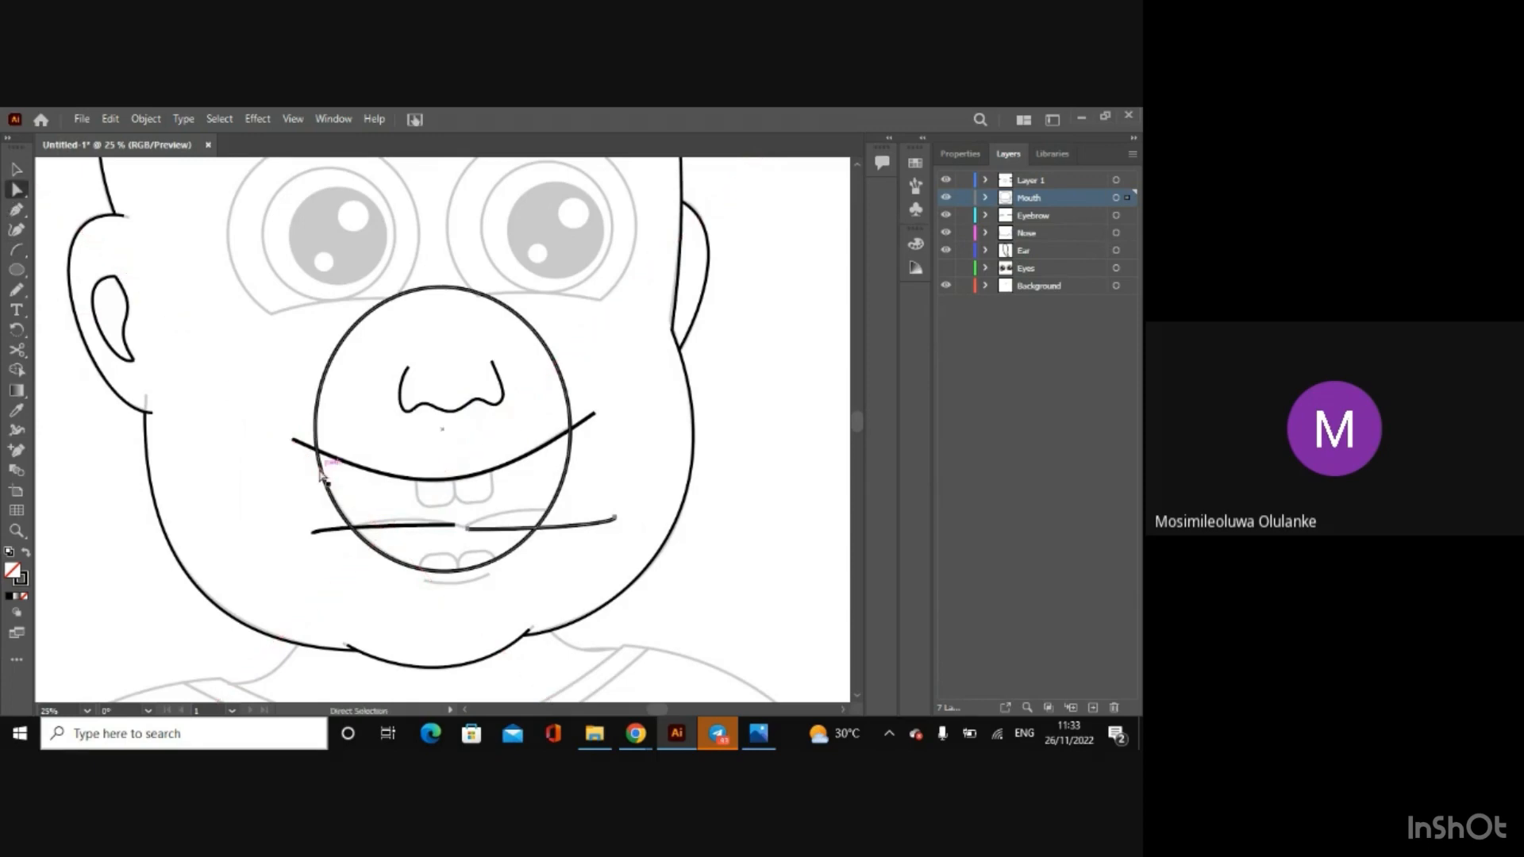
click(312, 534)
mouse_move(377, 524)
mouse_down()
mouse_move(349, 518)
mouse_move(400, 519)
mouse_up()
drag(312, 535, 318, 534)
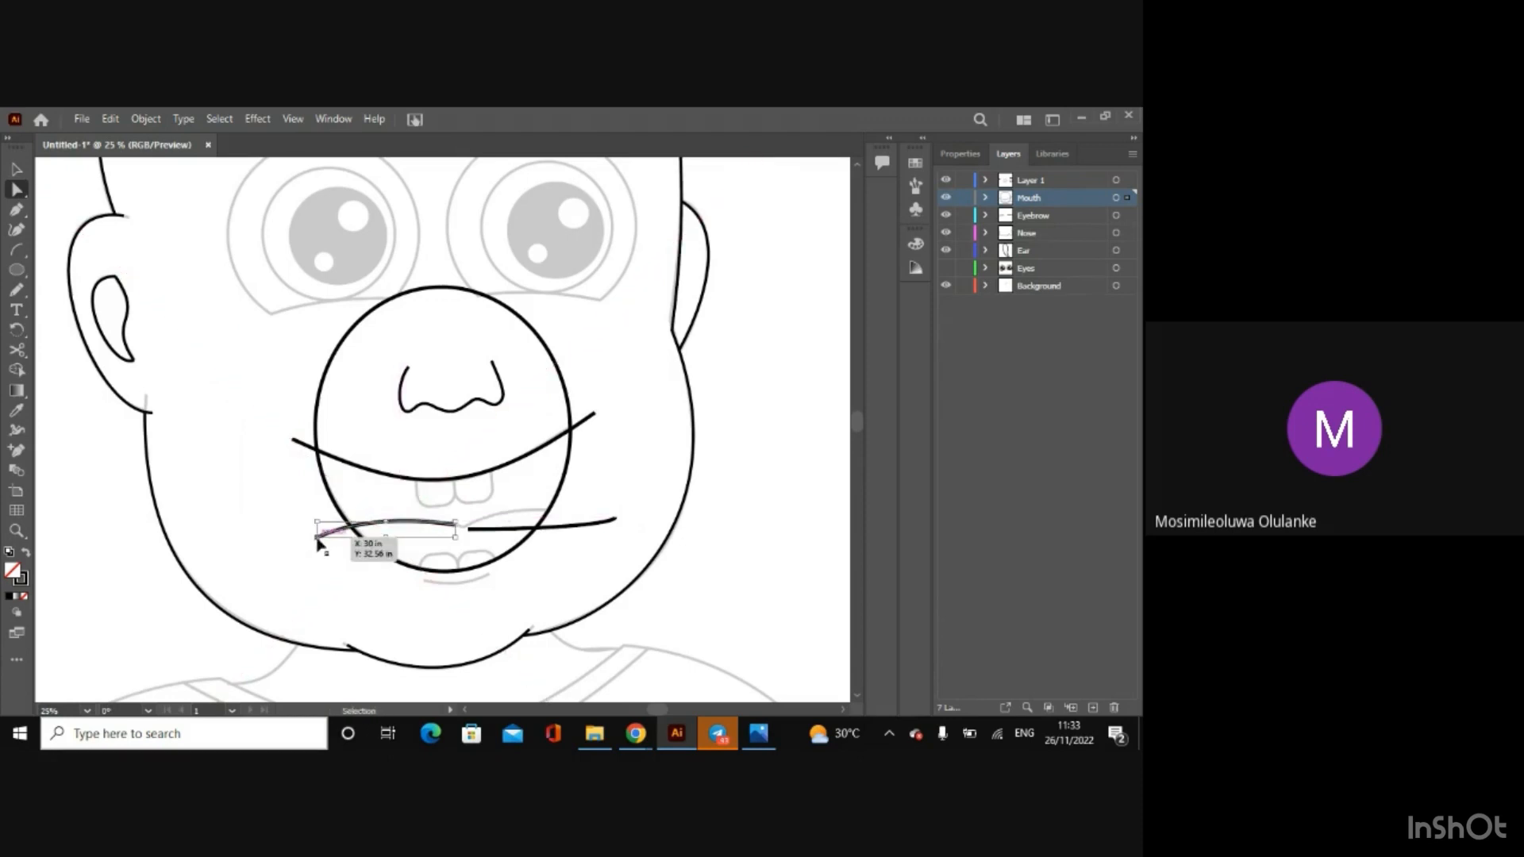
key(ctrl+=)
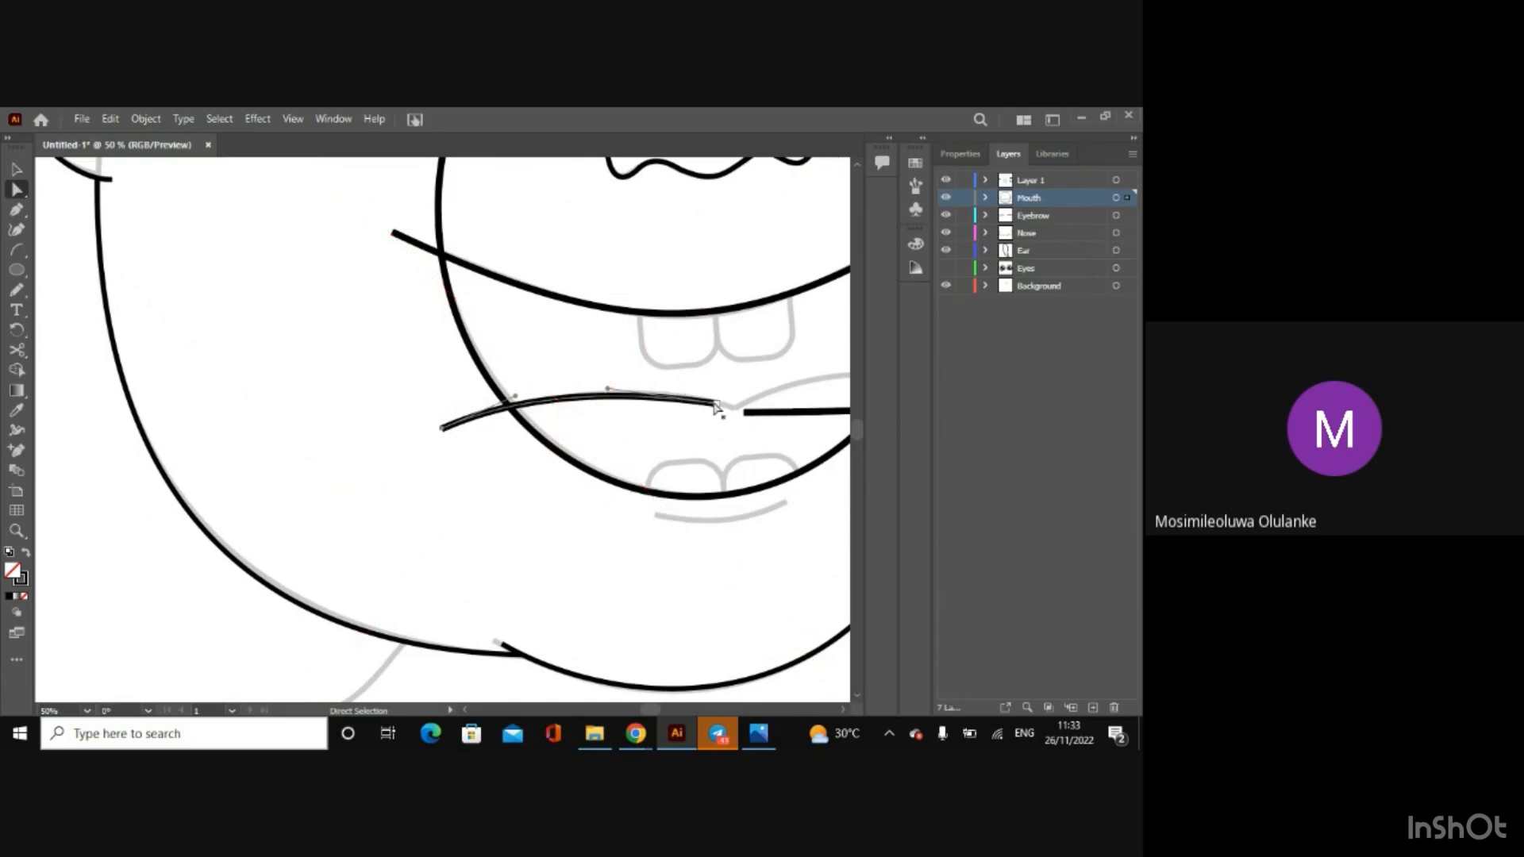
drag(716, 406, 752, 413)
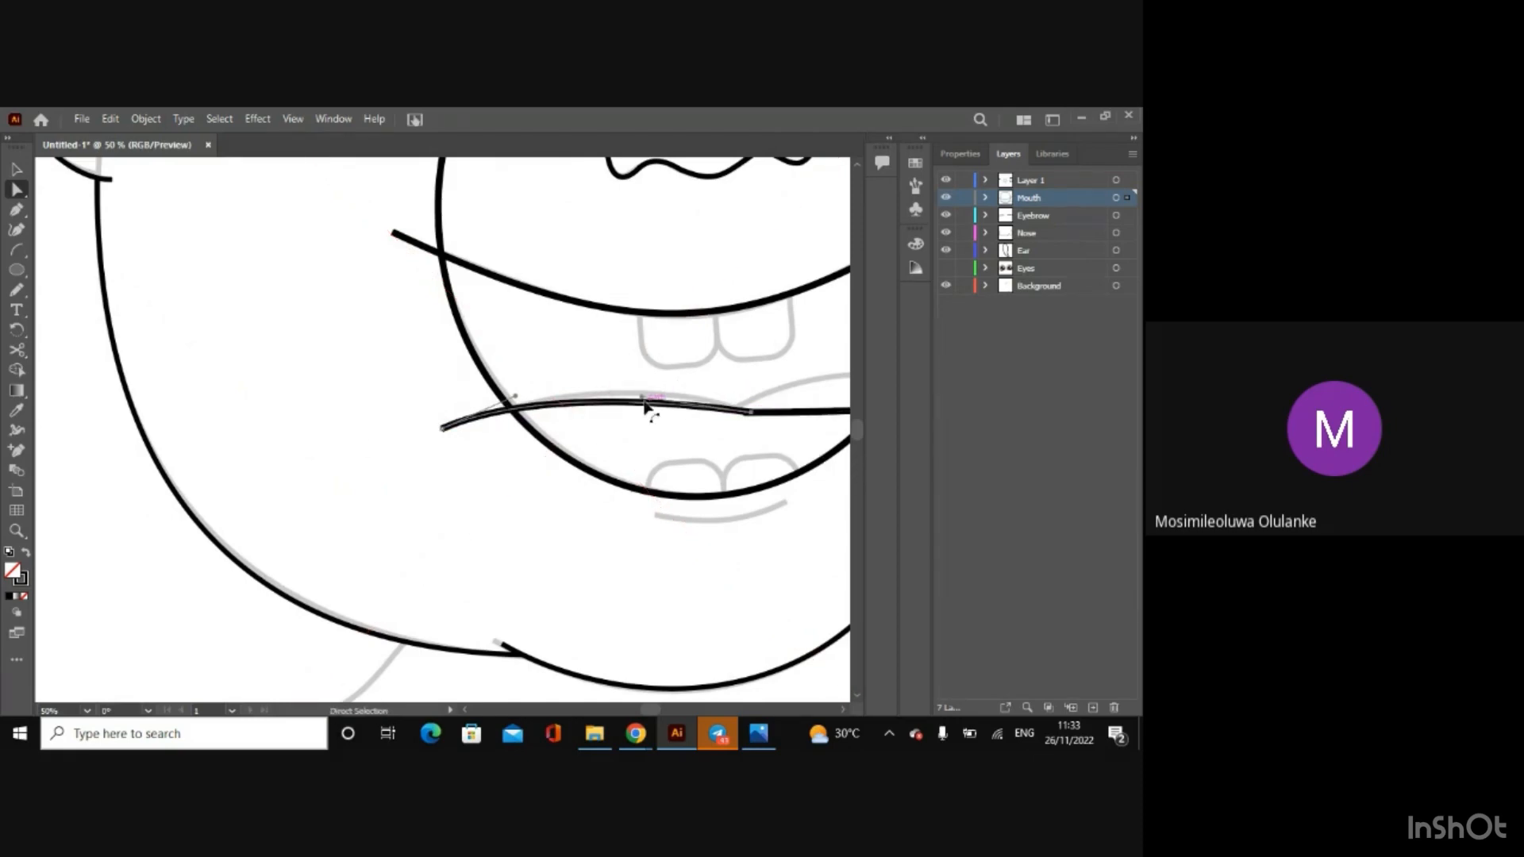
drag(643, 398, 640, 382)
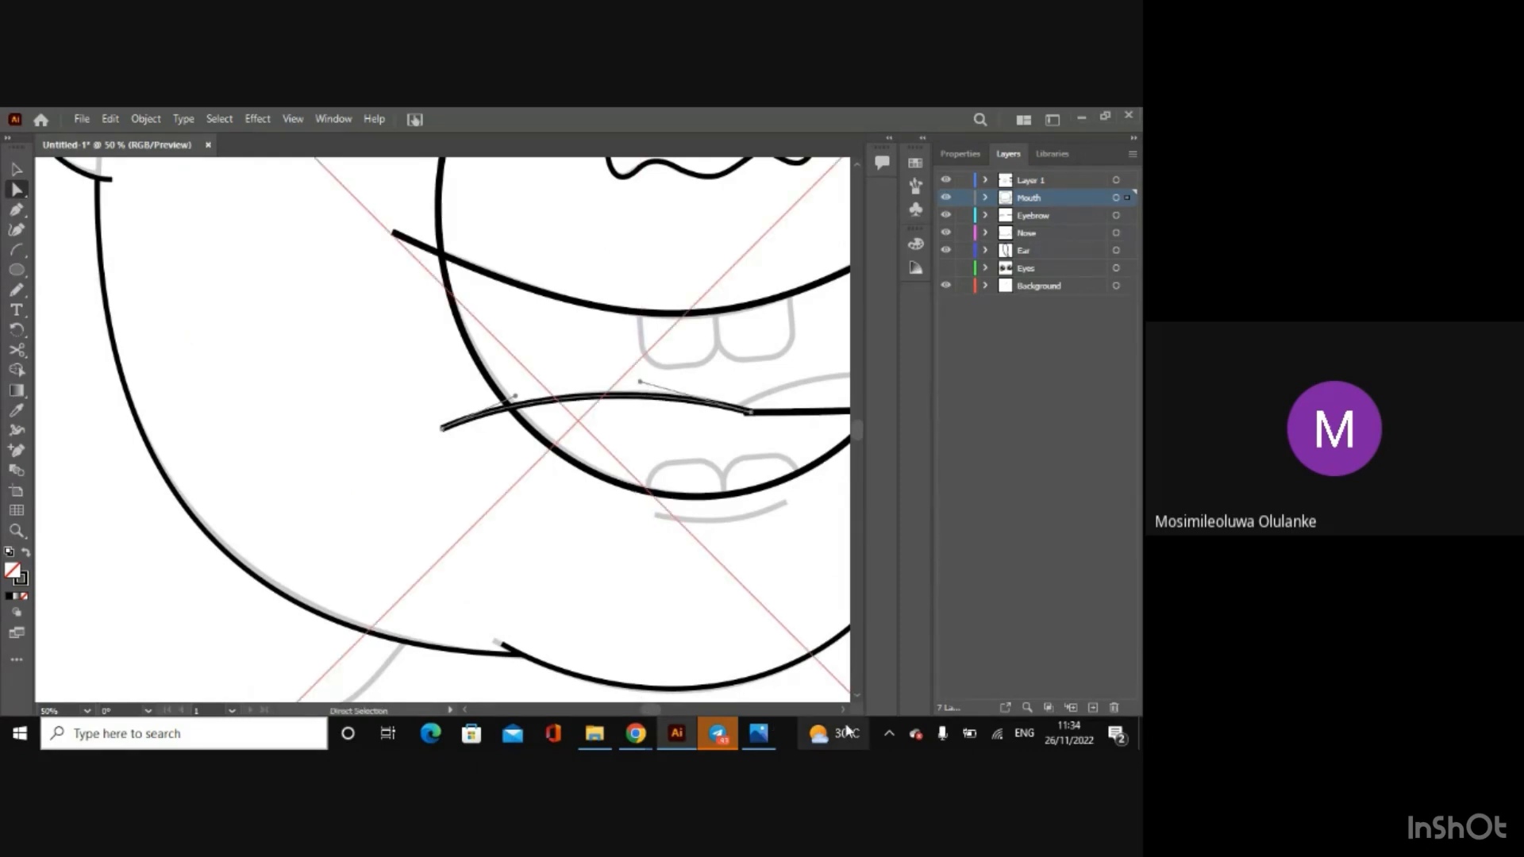
Step: Reshape the right tongue arc into an upward curve over the sketch, with its inner end crossing the left arc
click(843, 711)
click(843, 710)
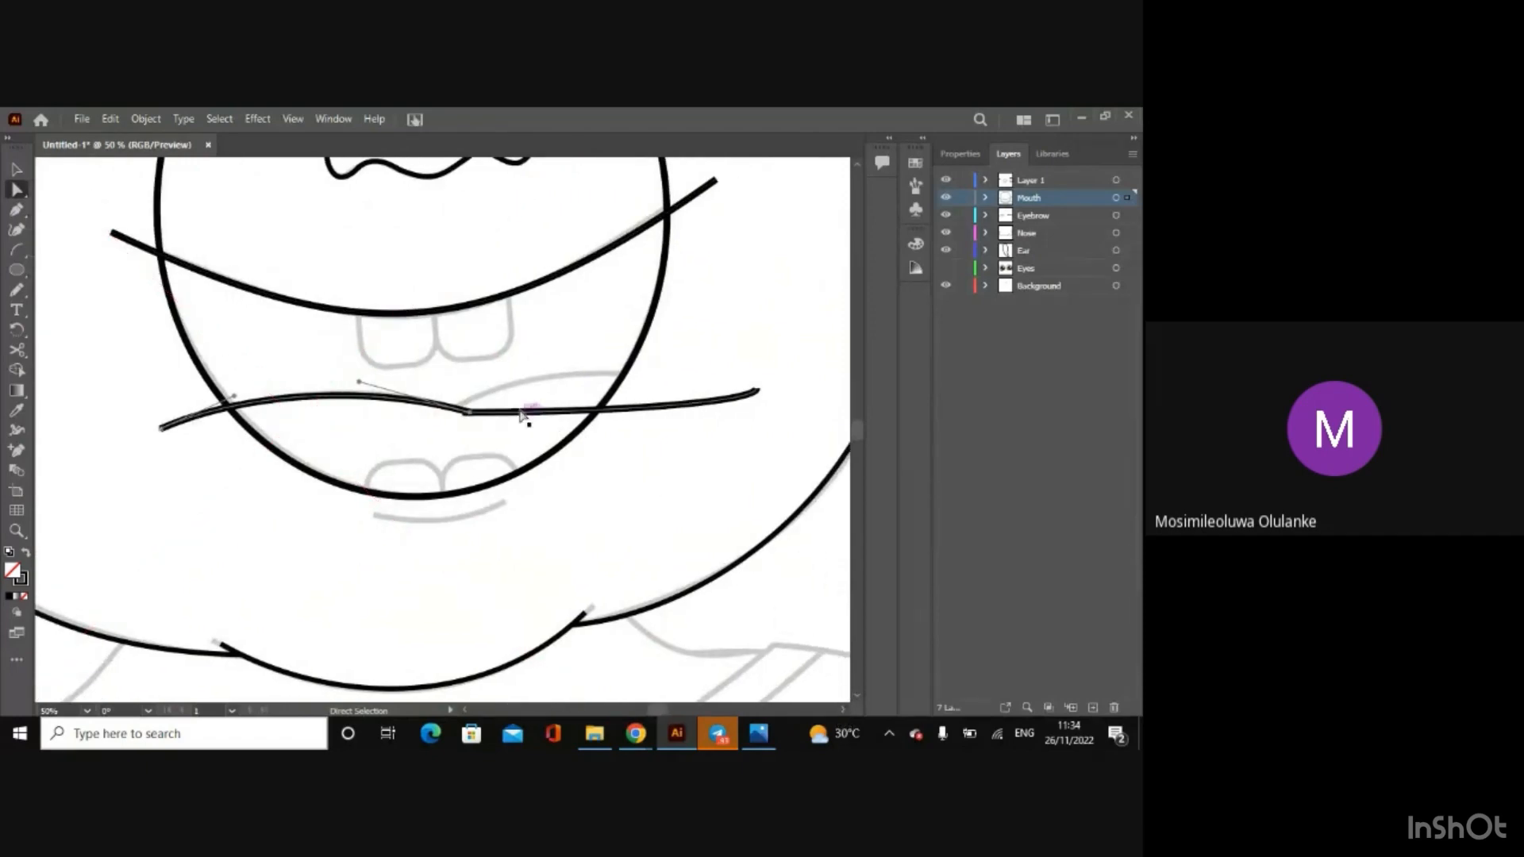
click(547, 411)
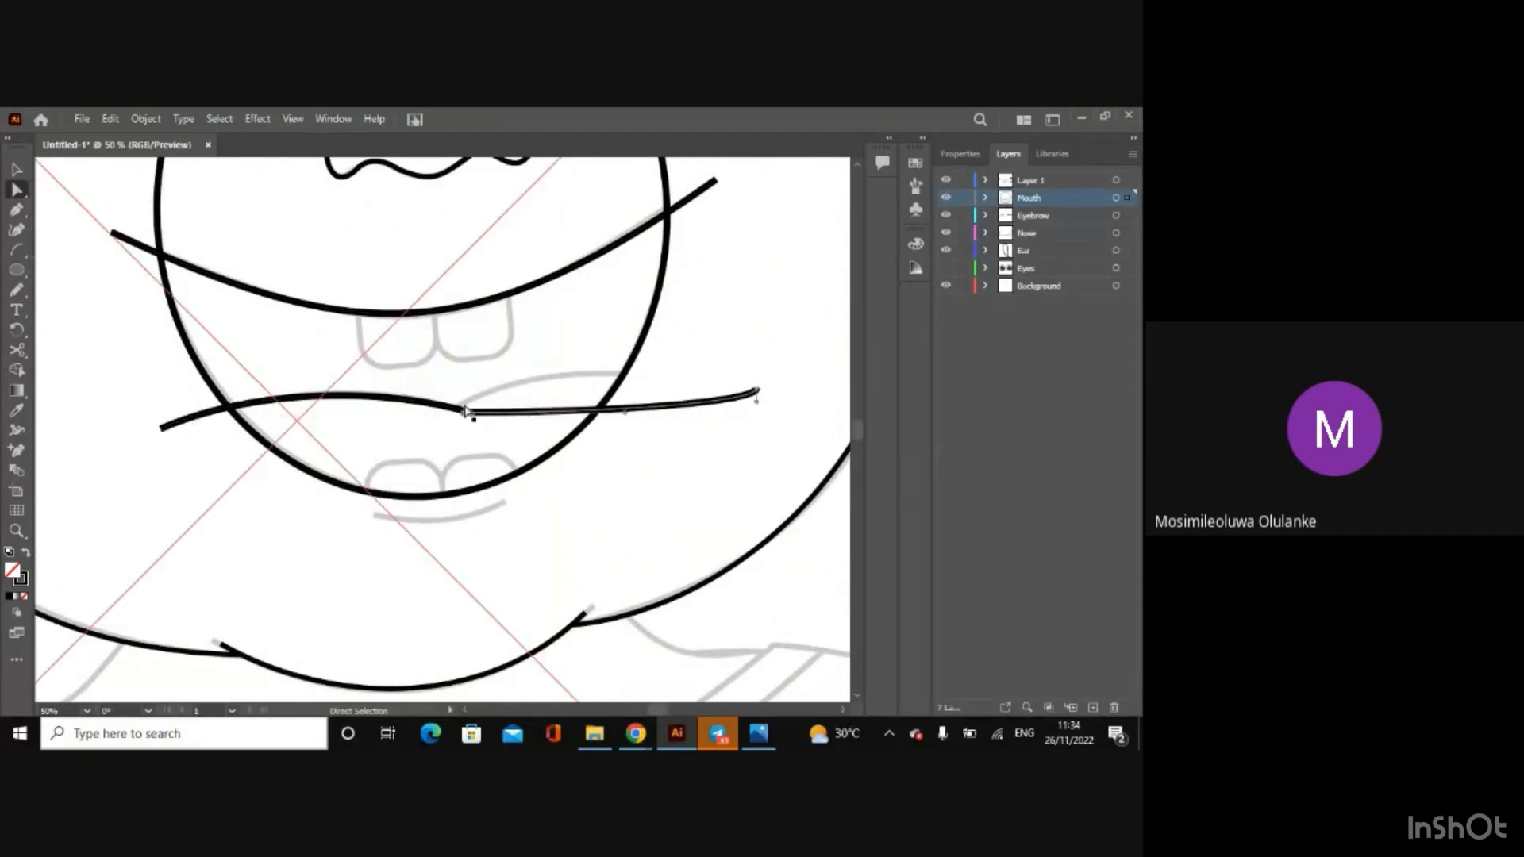
drag(464, 412, 444, 415)
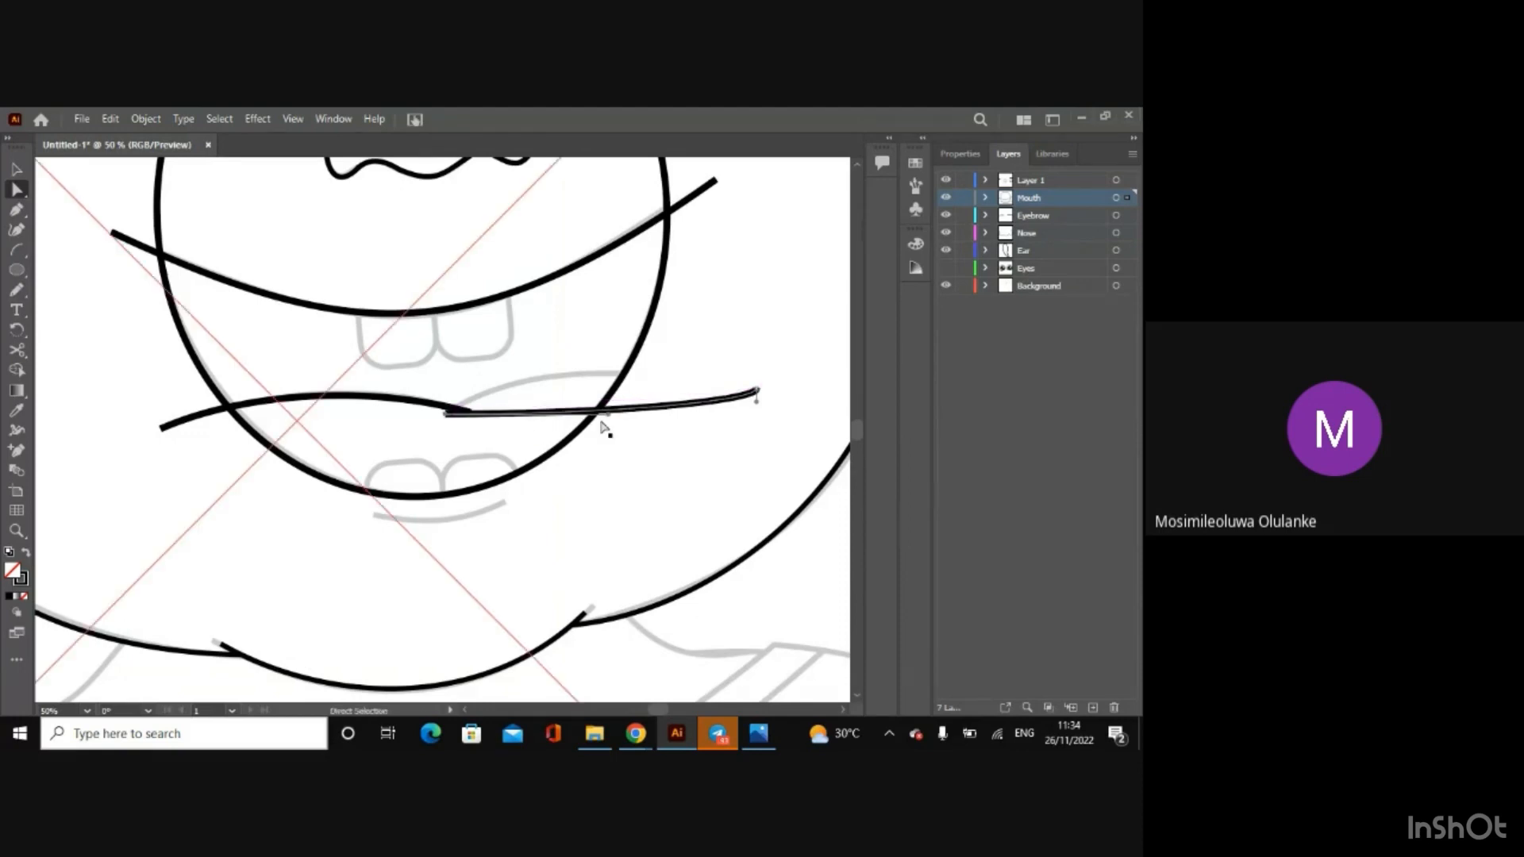
drag(599, 412, 561, 345)
drag(758, 390, 757, 384)
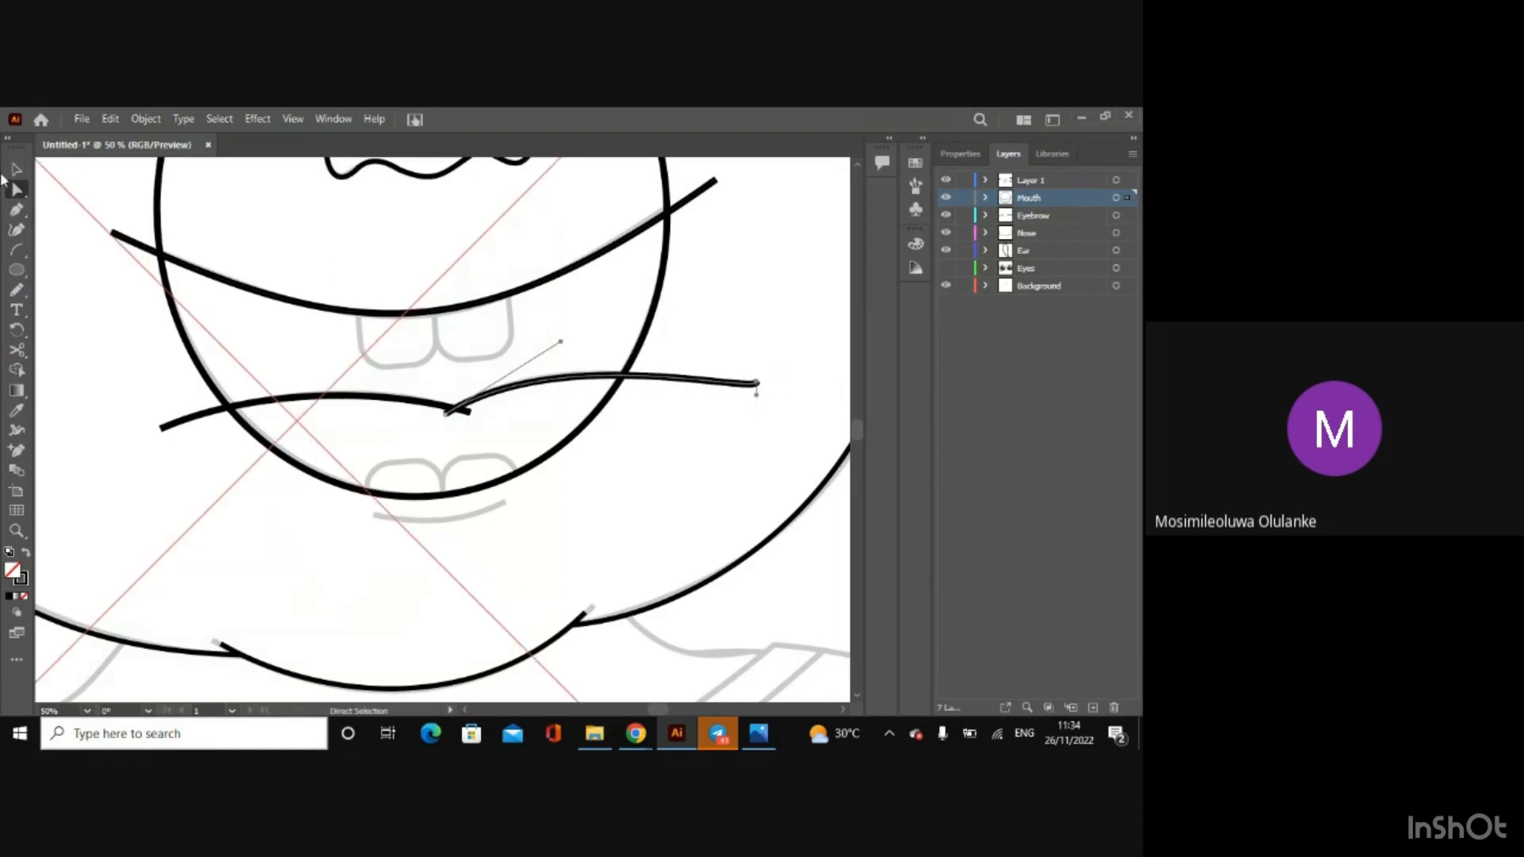
Step: Nudge the large mouth circle slightly to the right so its outline follows the sketch
click(16, 168)
click(203, 380)
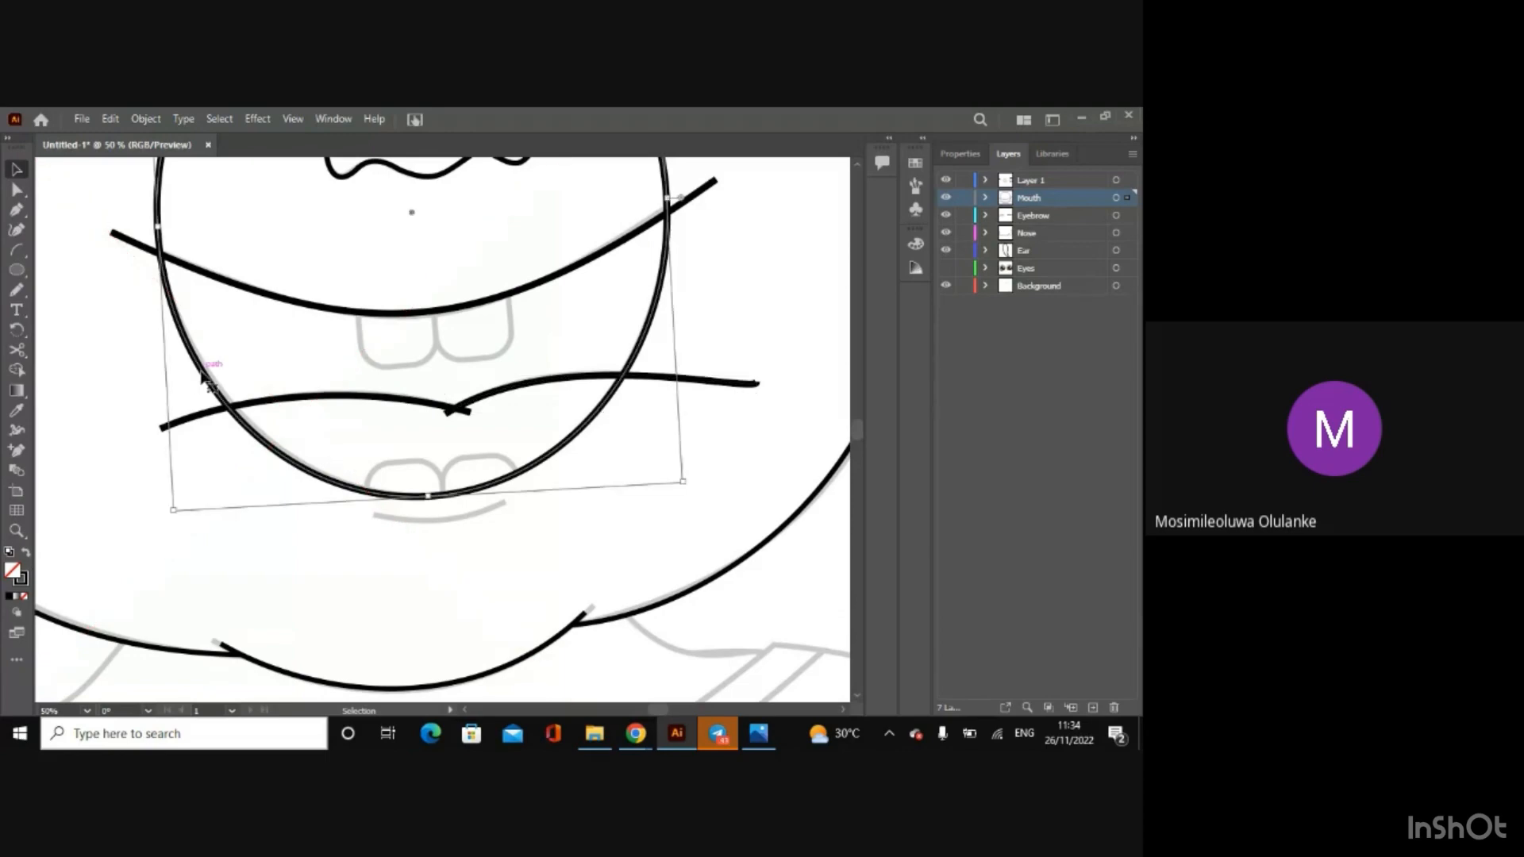
drag(203, 380, 205, 380)
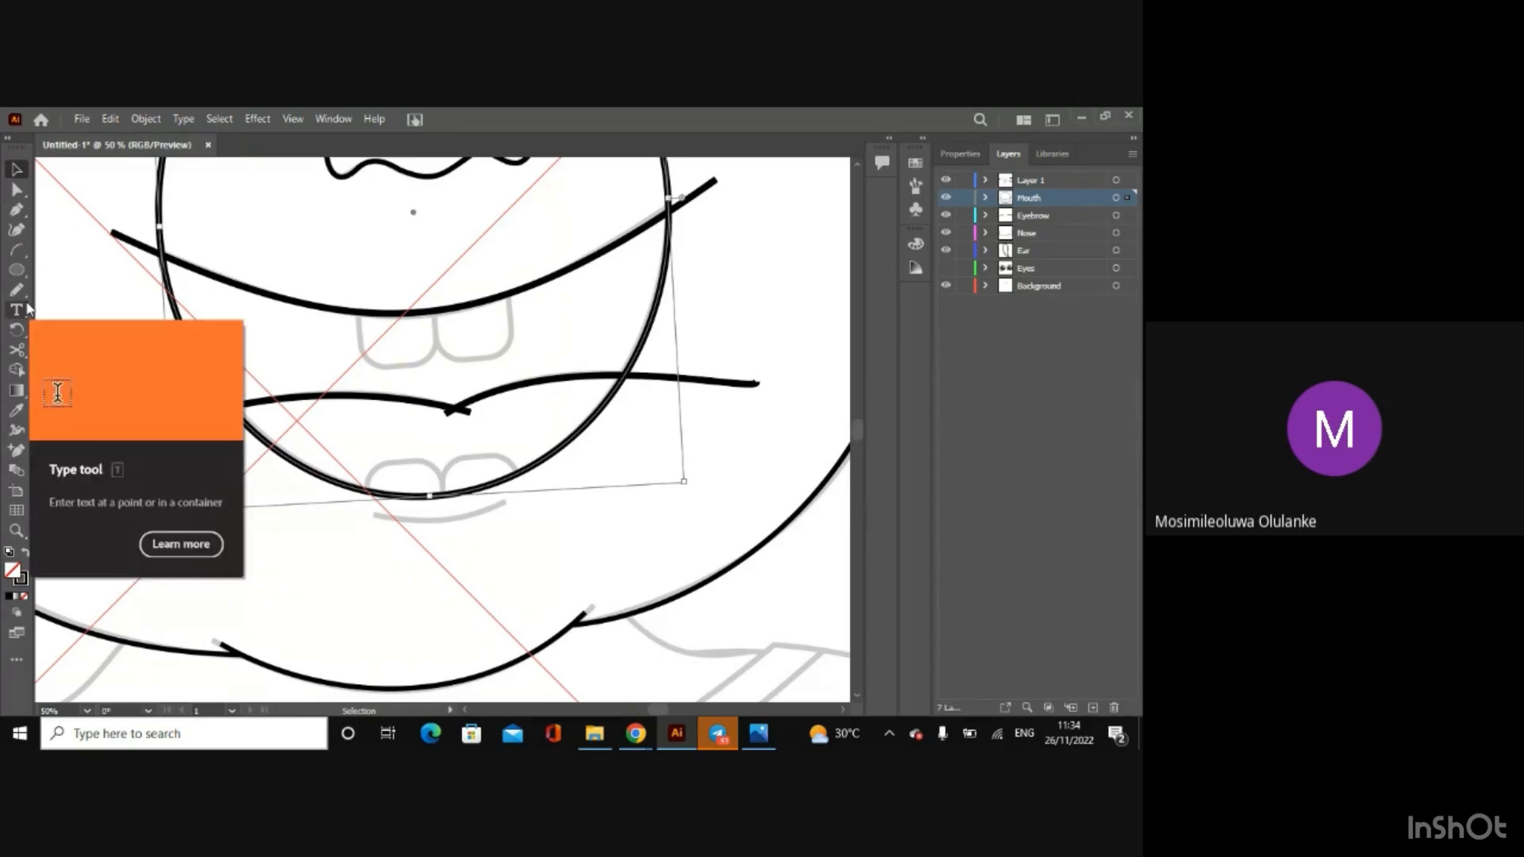
Step: Draw an upright rectangle over the sketched upper left tooth, extending it above the lip line
click(16, 274)
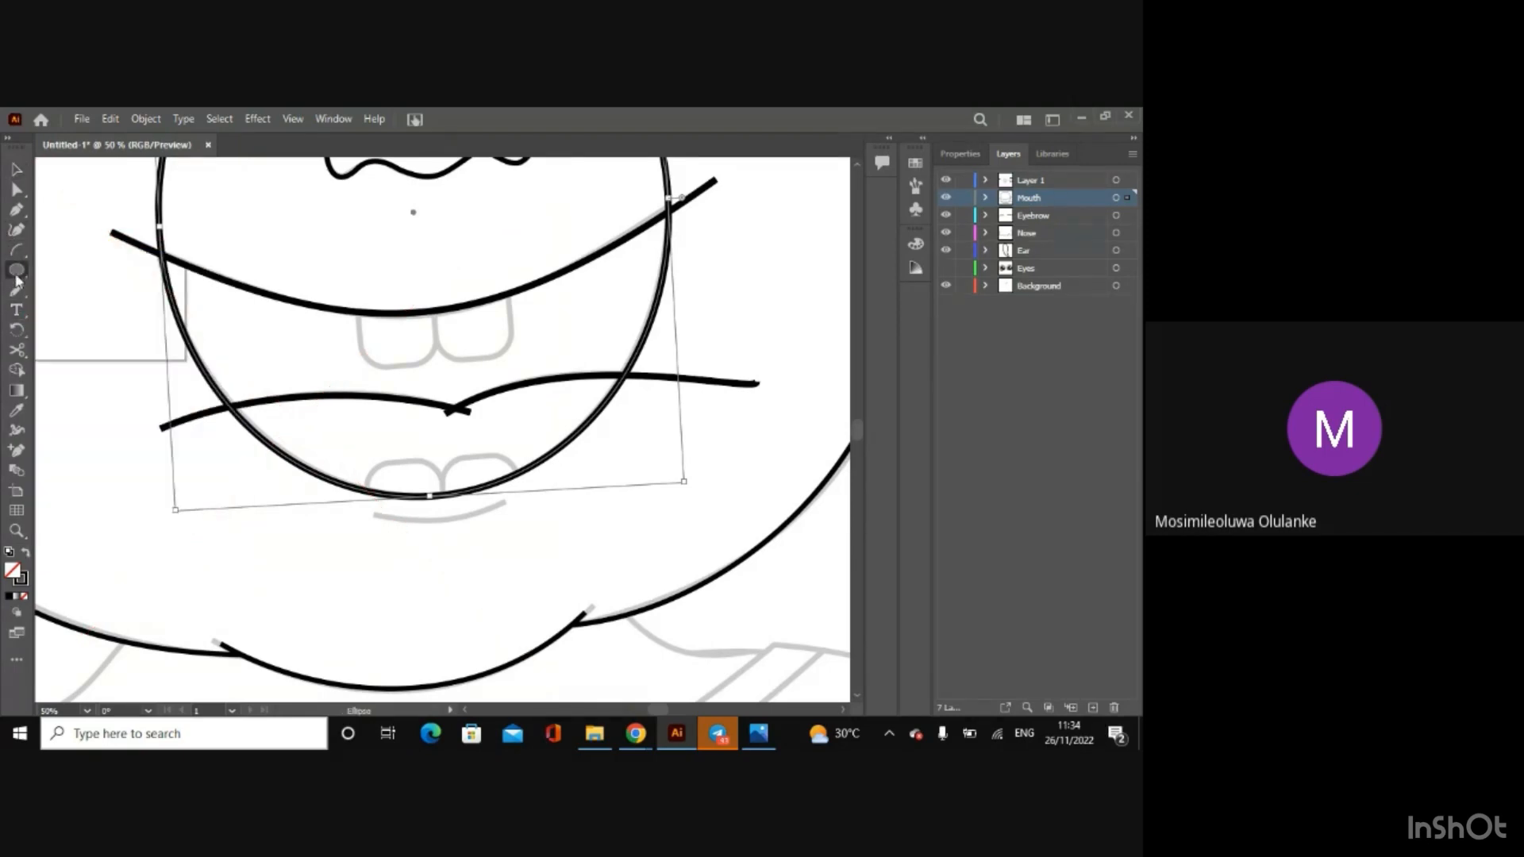
drag(15, 276, 79, 268)
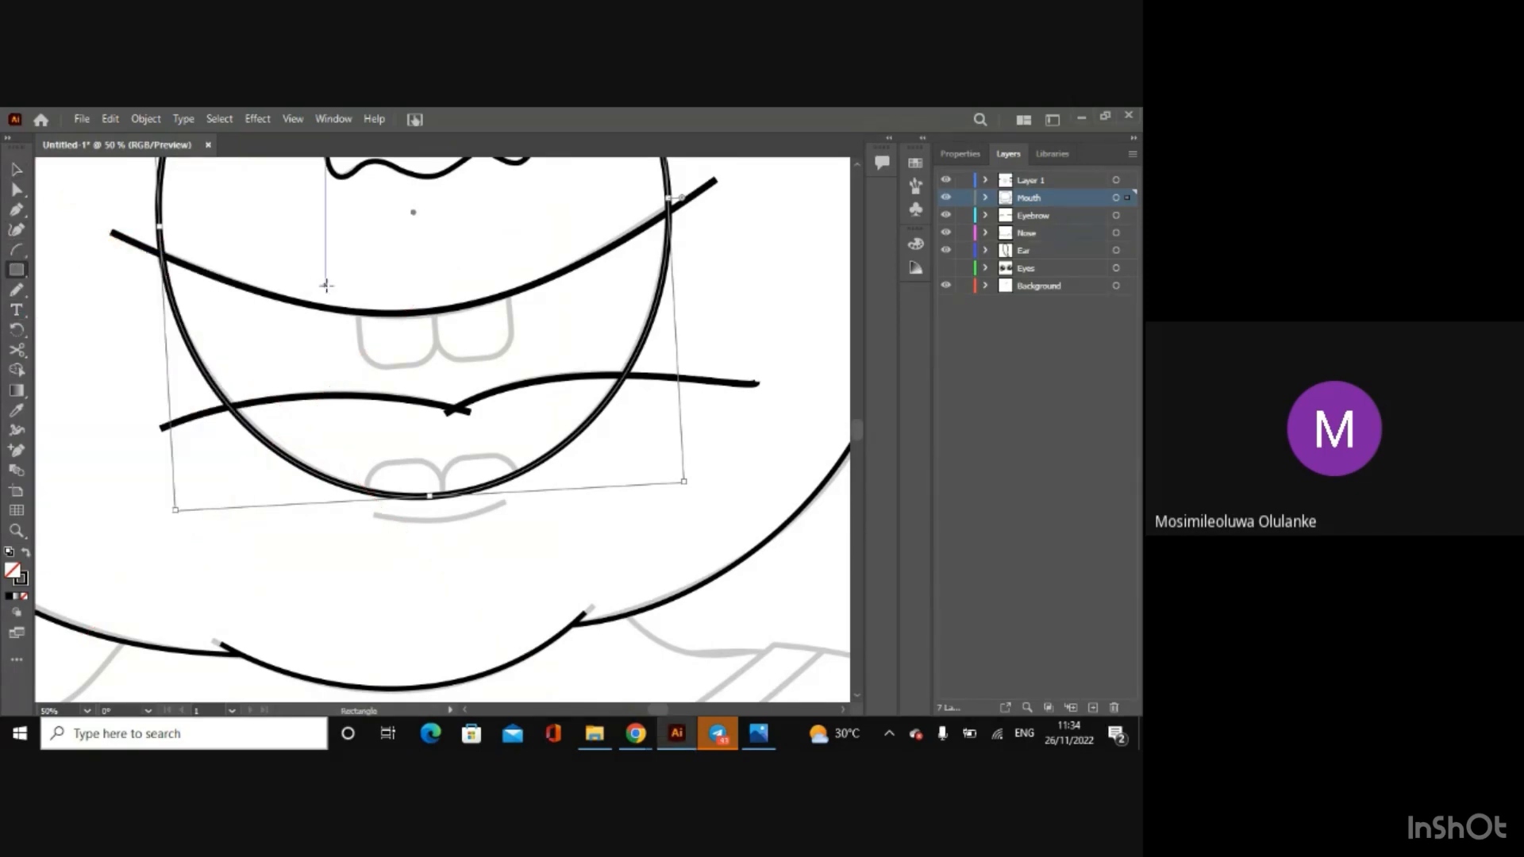
drag(351, 273, 422, 370)
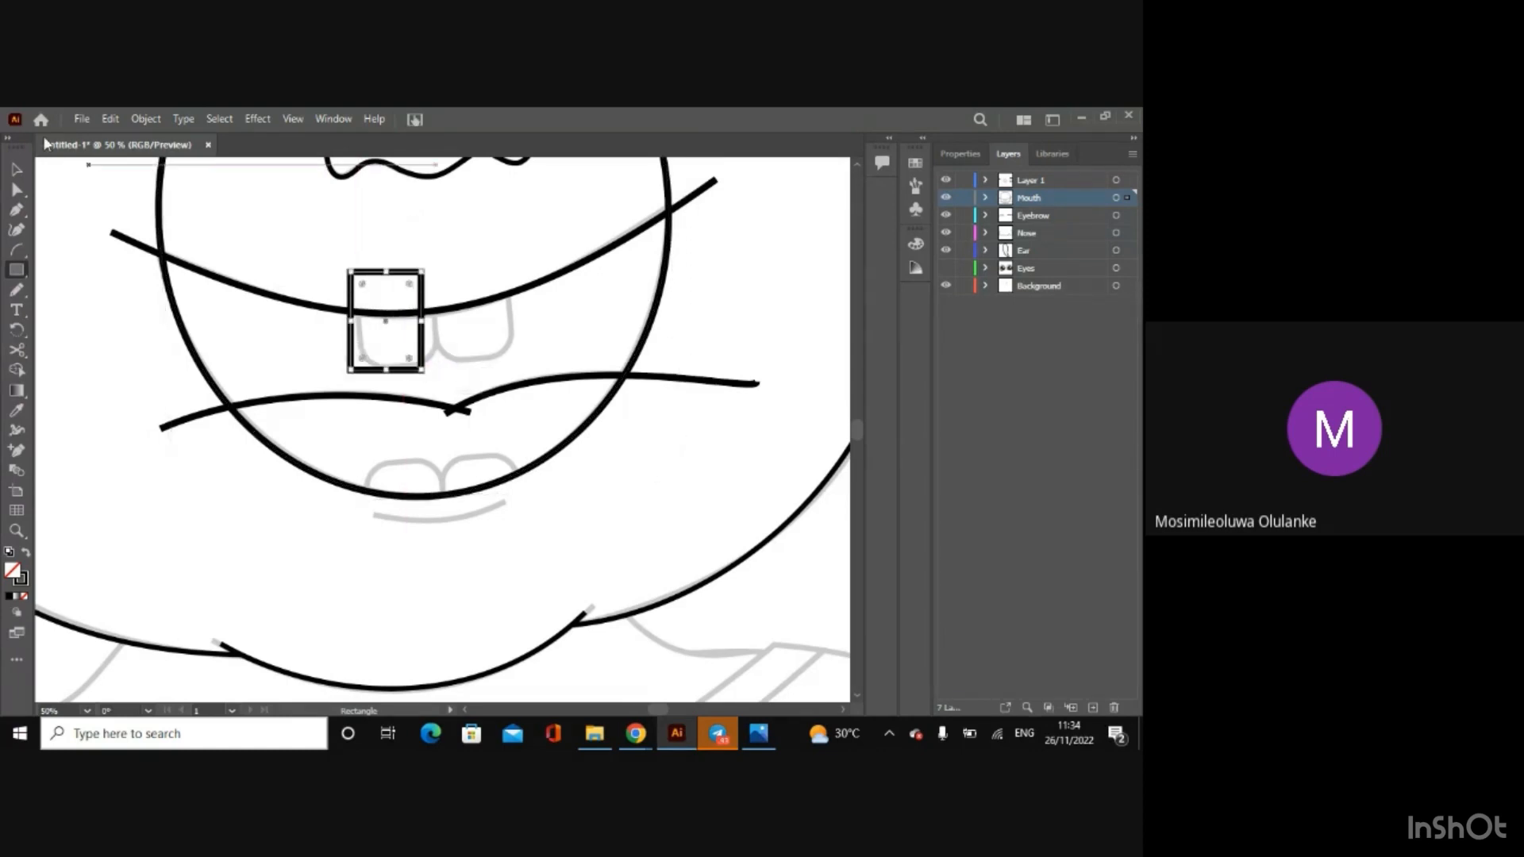
Step: Round only the two lower corners of the tooth rectangle to match the sketched tooth
click(16, 171)
key(ctrl+=)
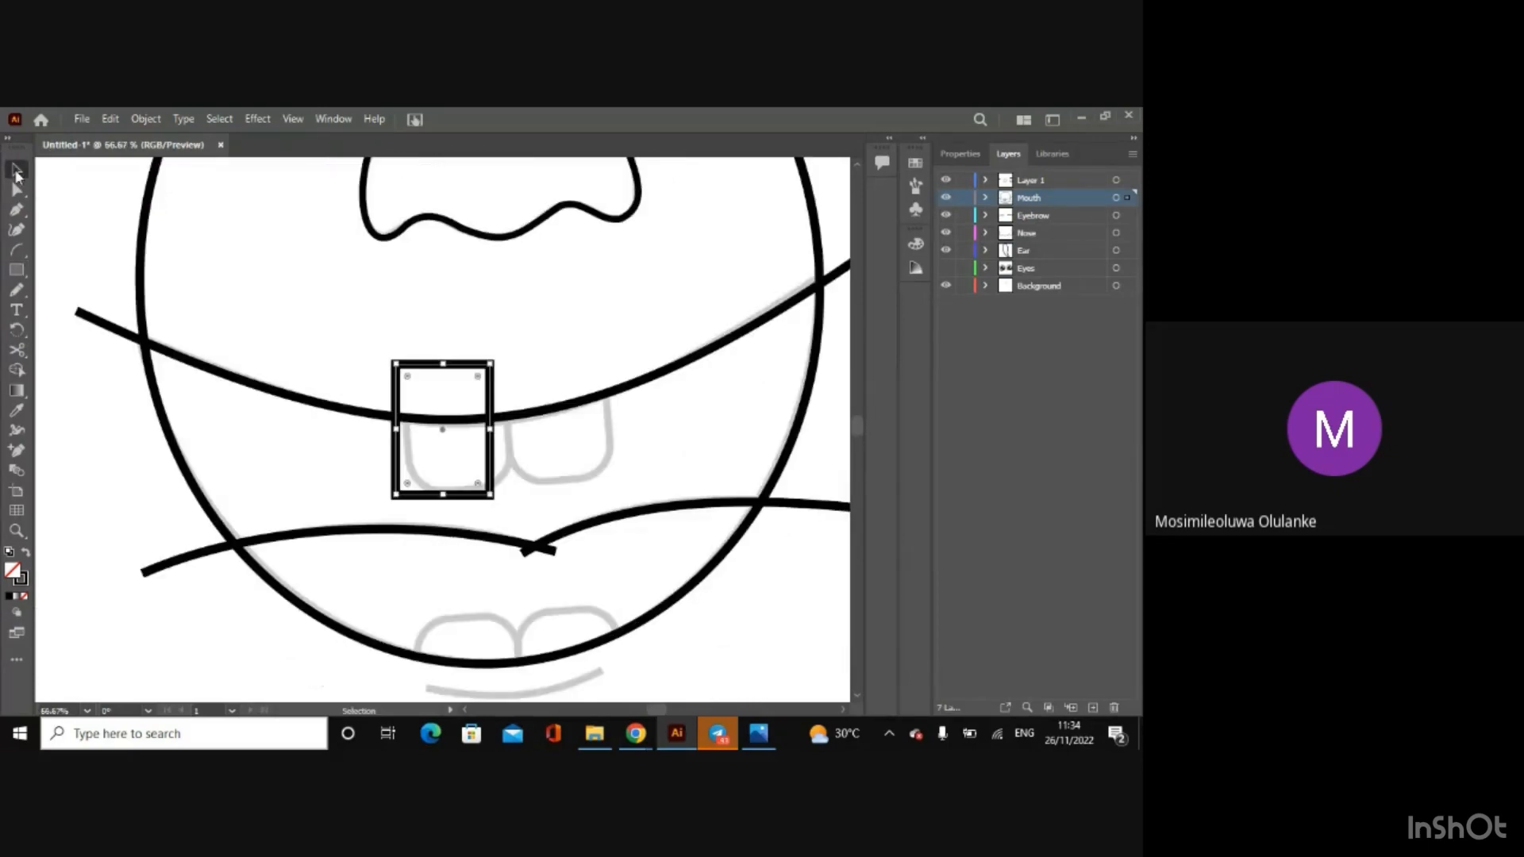
key(ctrl+=)
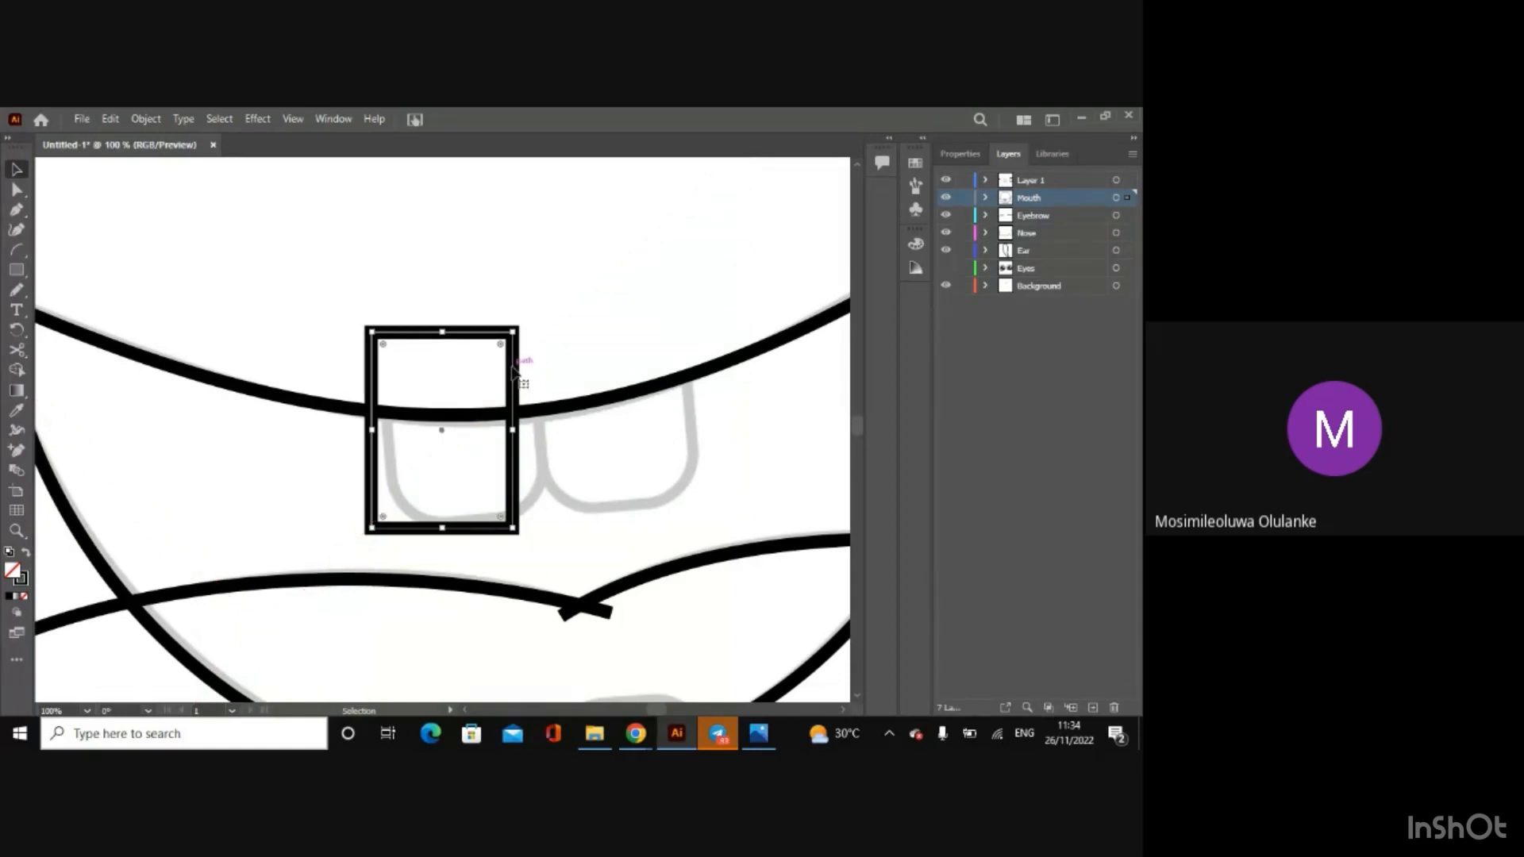
key(ctrl+=)
key(ctrl+=)
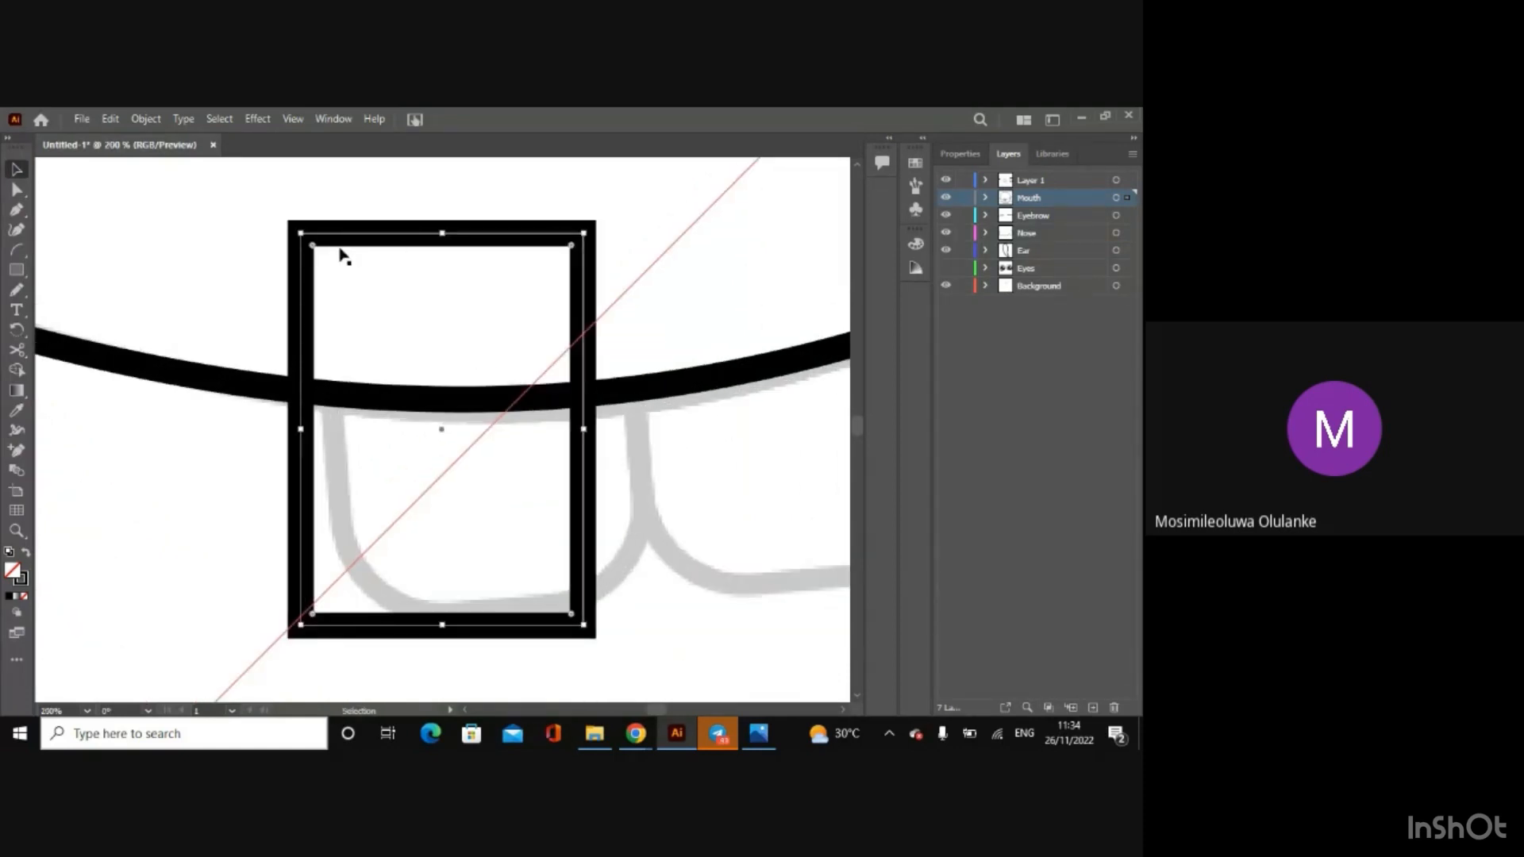
key(ctrl+minus)
key(ctrl+minus)
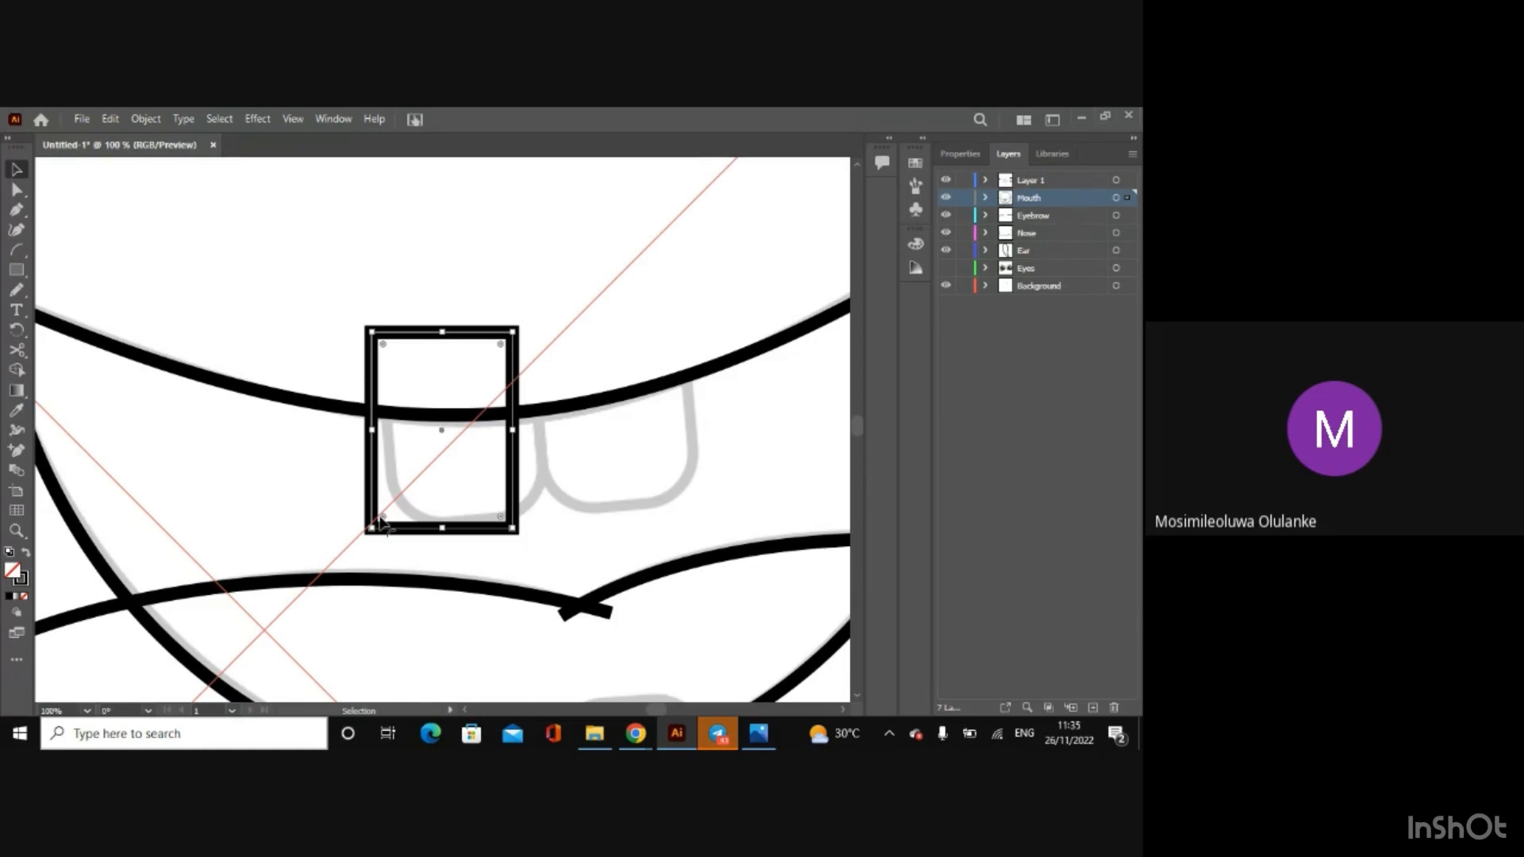
drag(381, 522, 467, 475)
key(ctrl+z)
drag(383, 520, 383, 477)
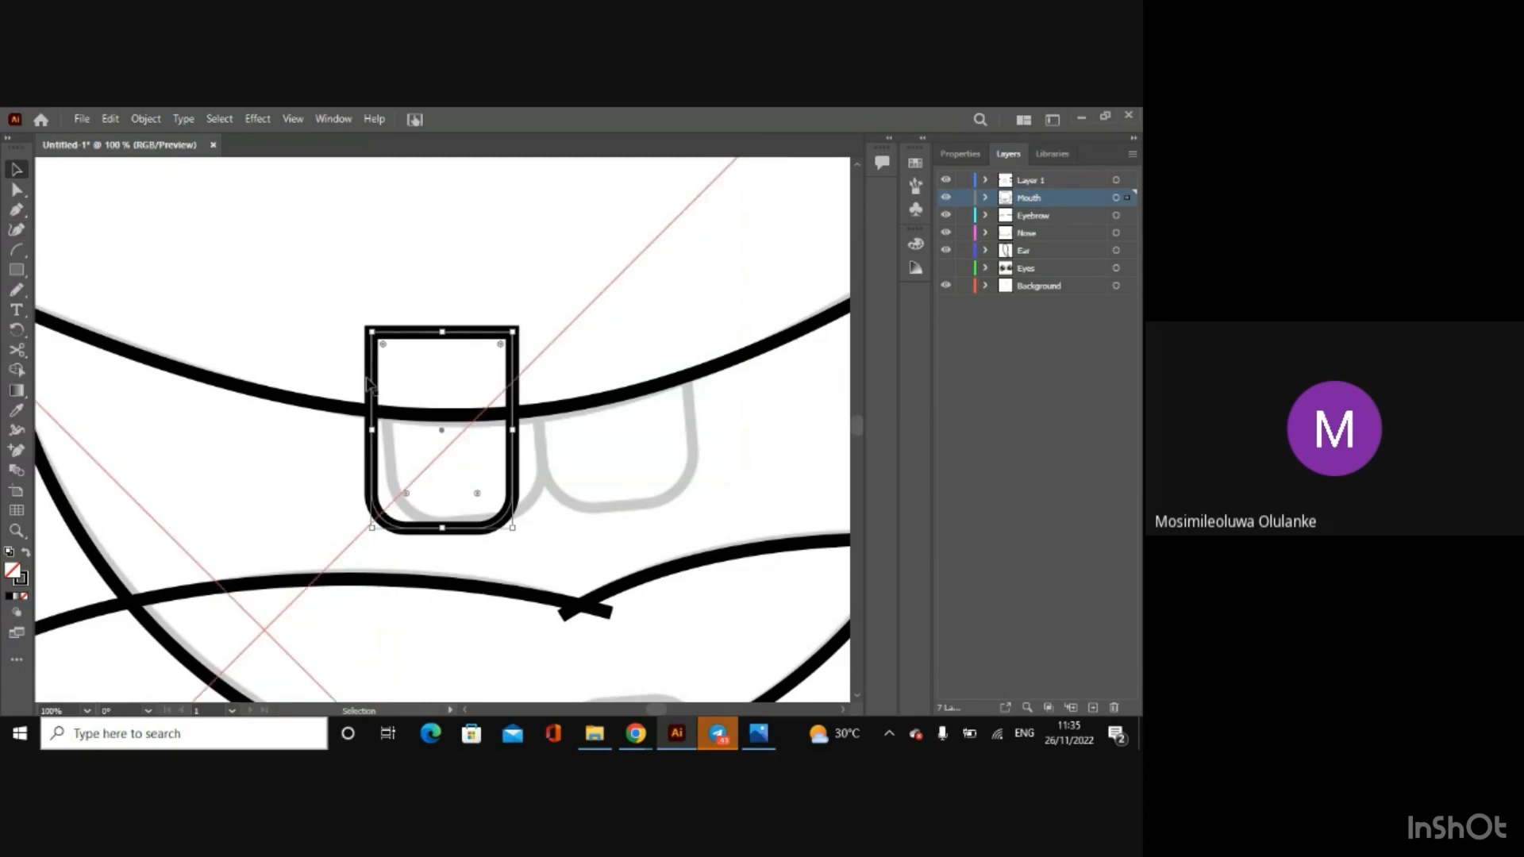
Step: Move the rounded tooth right onto the sketched left tooth and rotate it slightly counterclockwise to match its tilt
drag(367, 385, 387, 382)
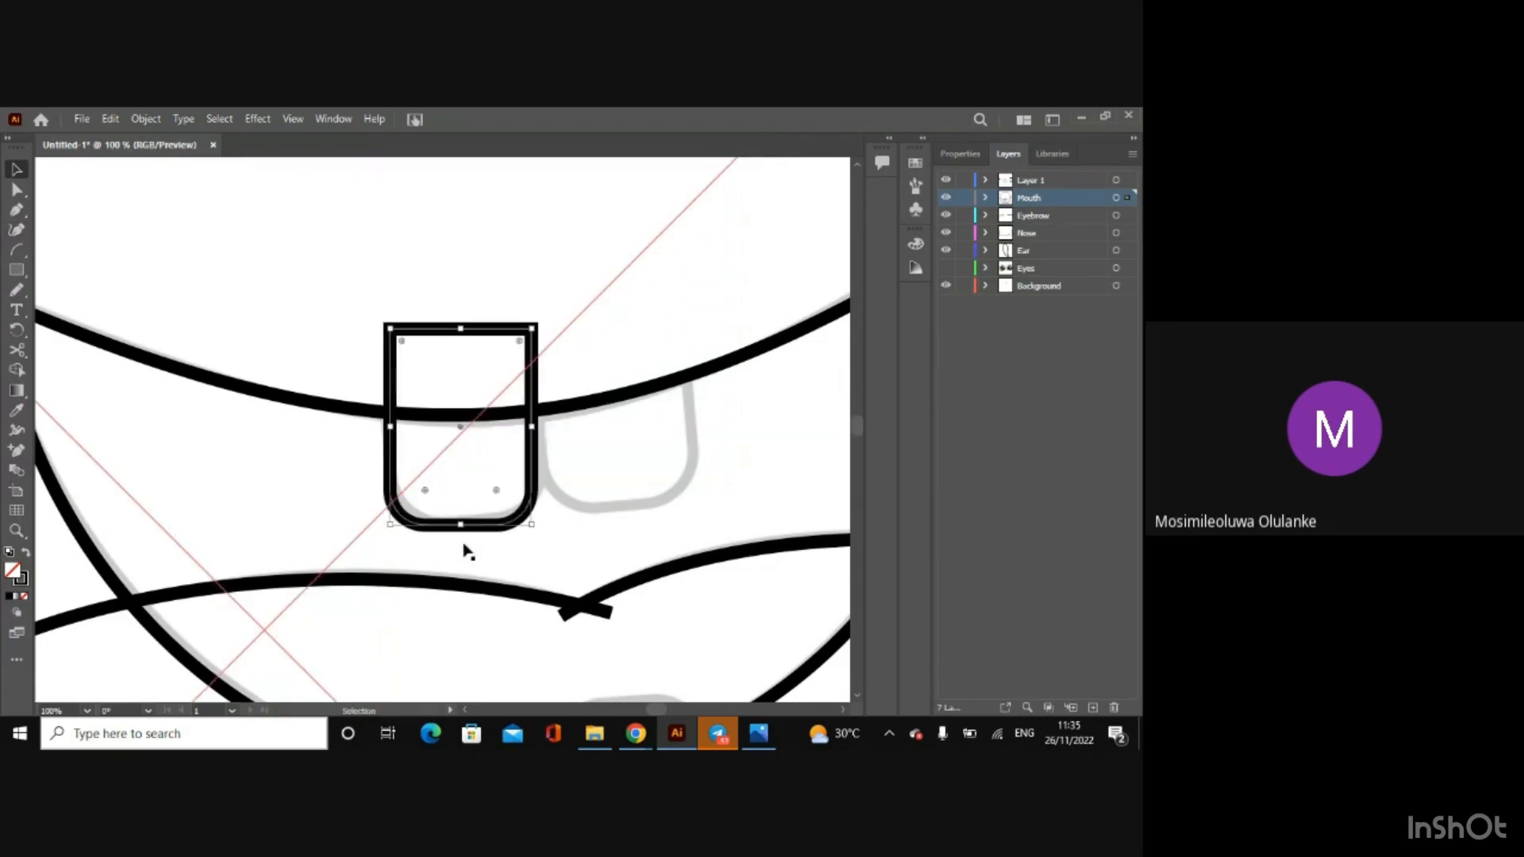
drag(456, 533, 471, 535)
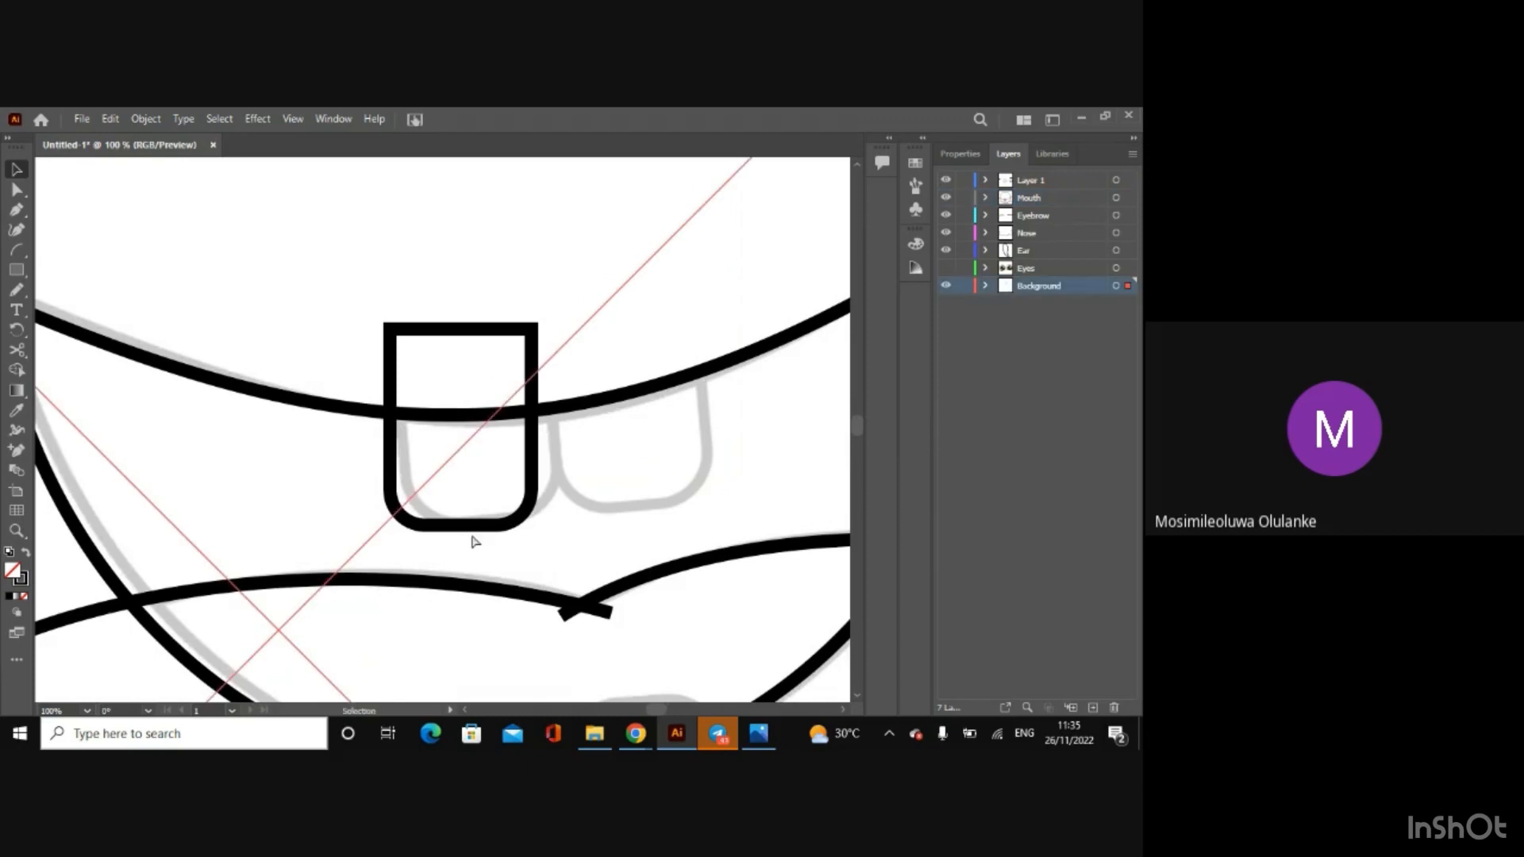
key(ctrl+z)
click(462, 528)
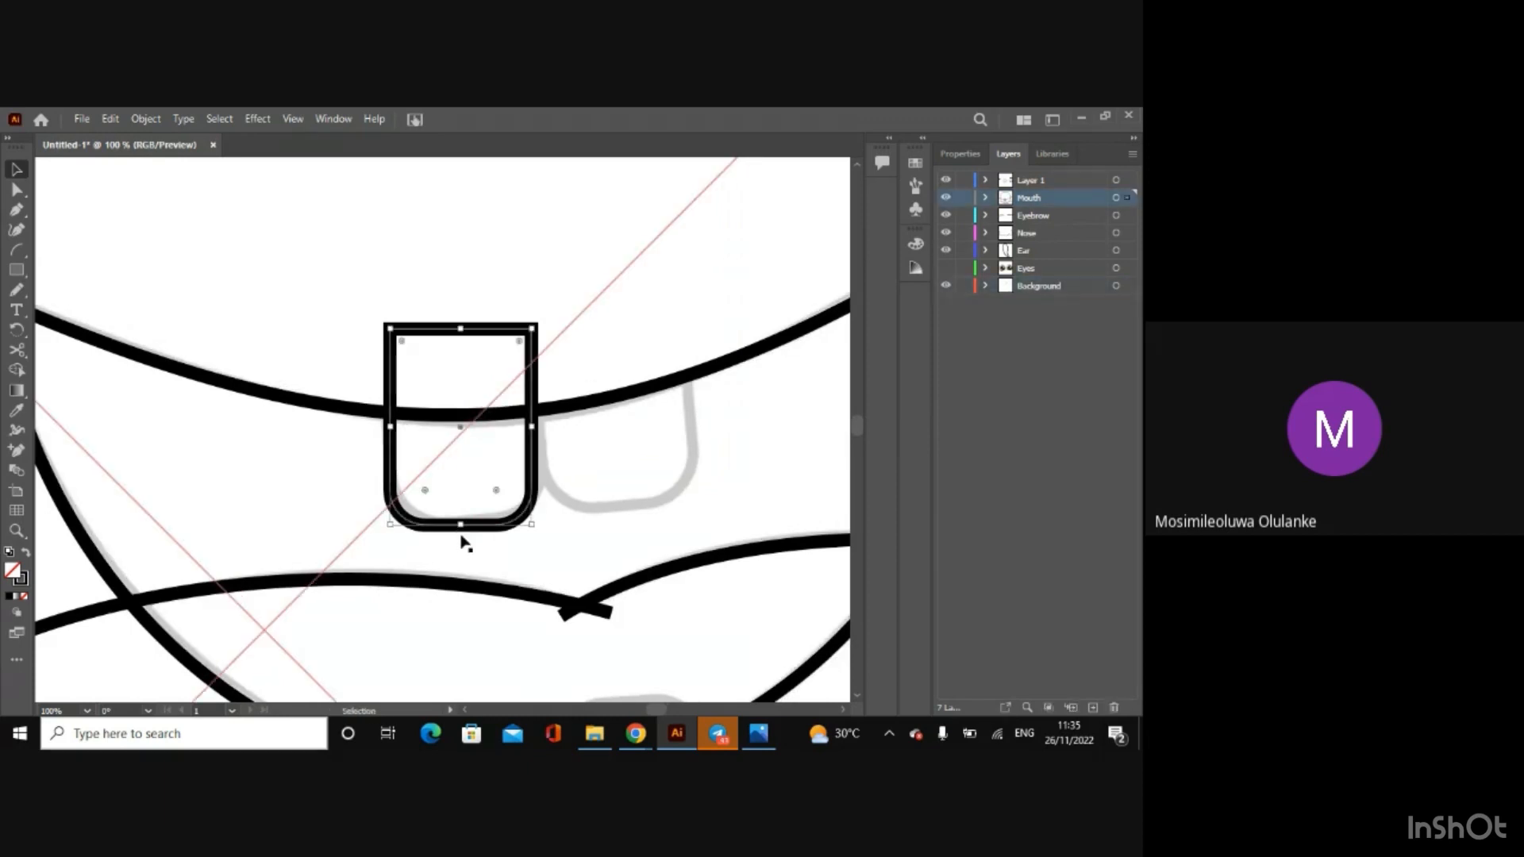
drag(465, 534, 507, 517)
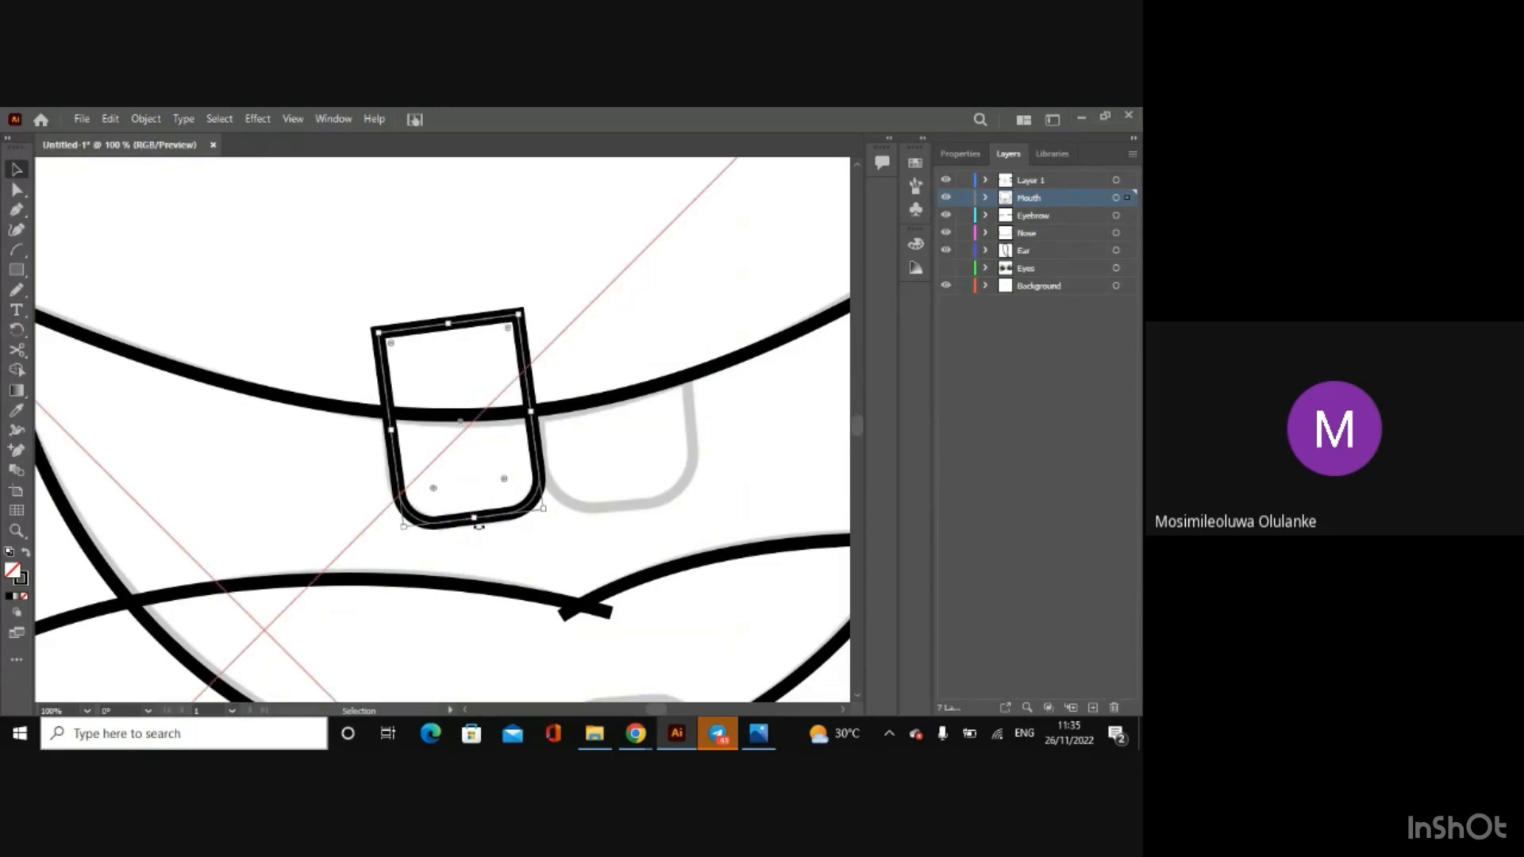
drag(478, 525, 467, 521)
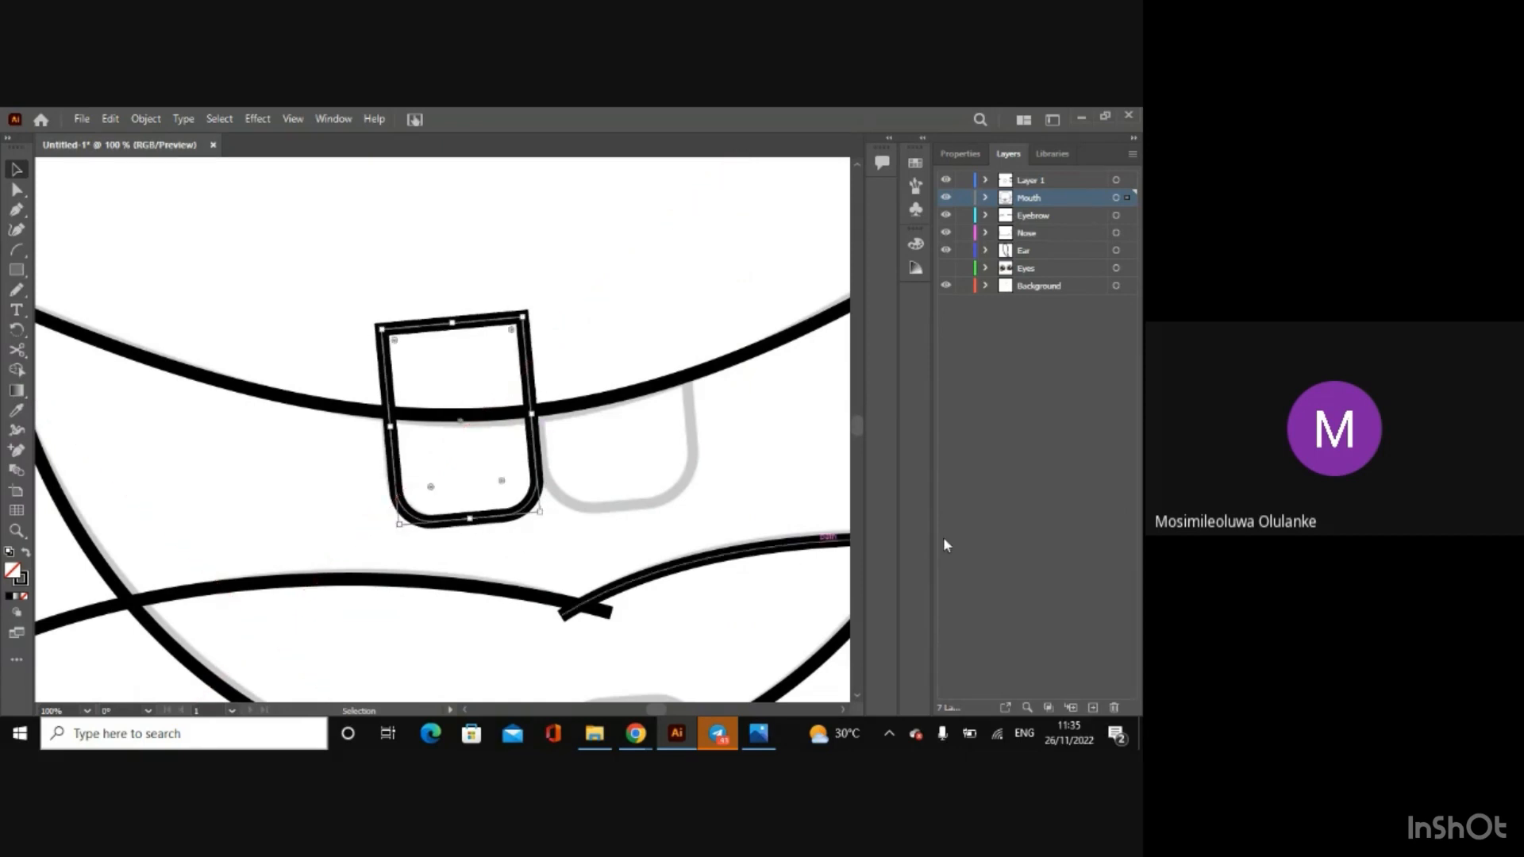
click(989, 547)
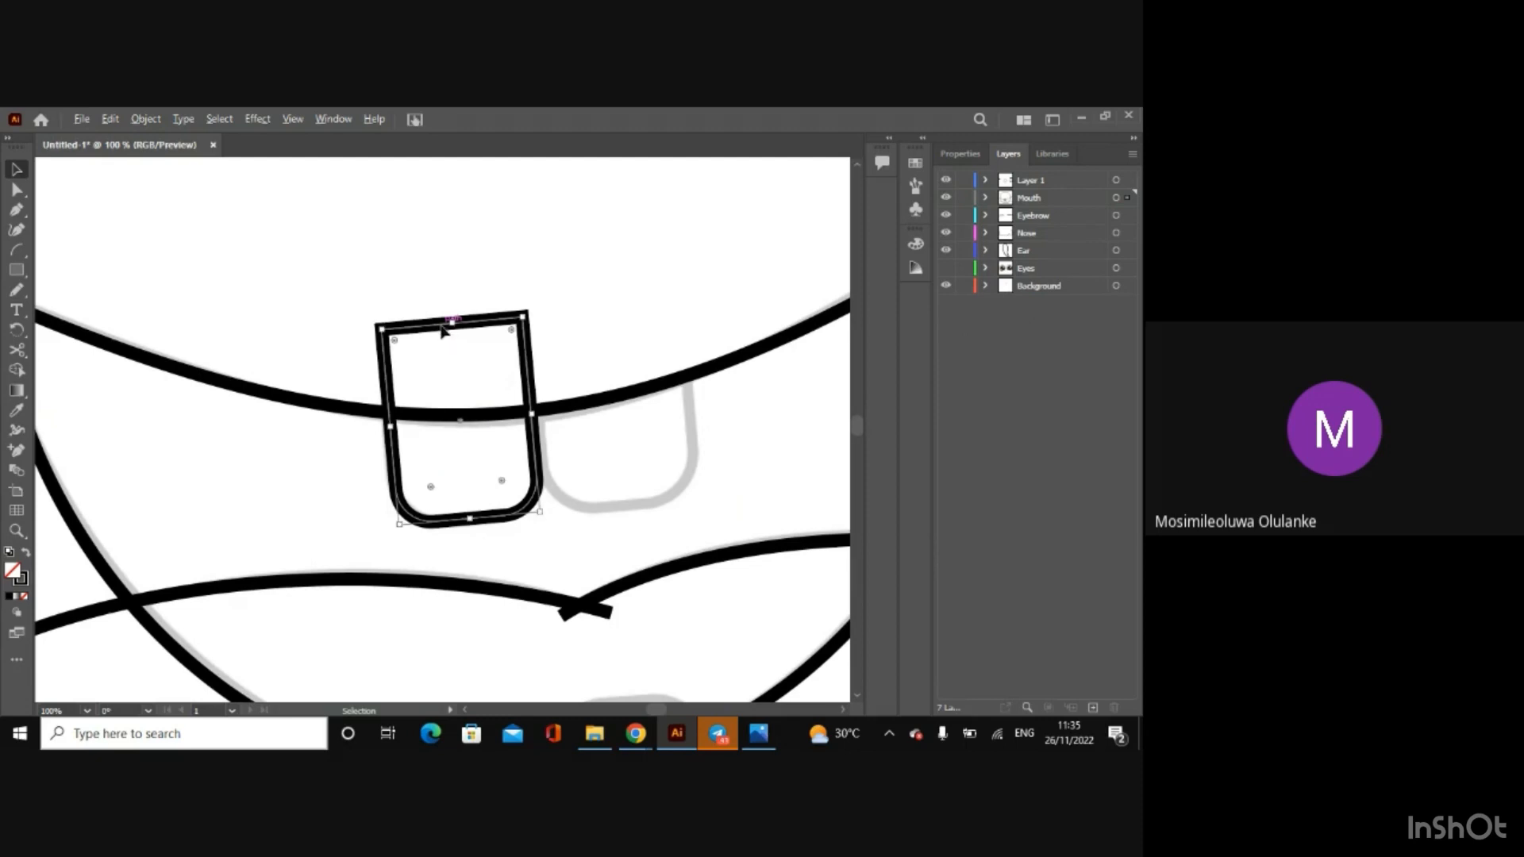
Step: Duplicate the tooth about 1.3 in to the right, then adjust the copy's sides and position to fit the sketched right tooth
drag(442, 327, 587, 312)
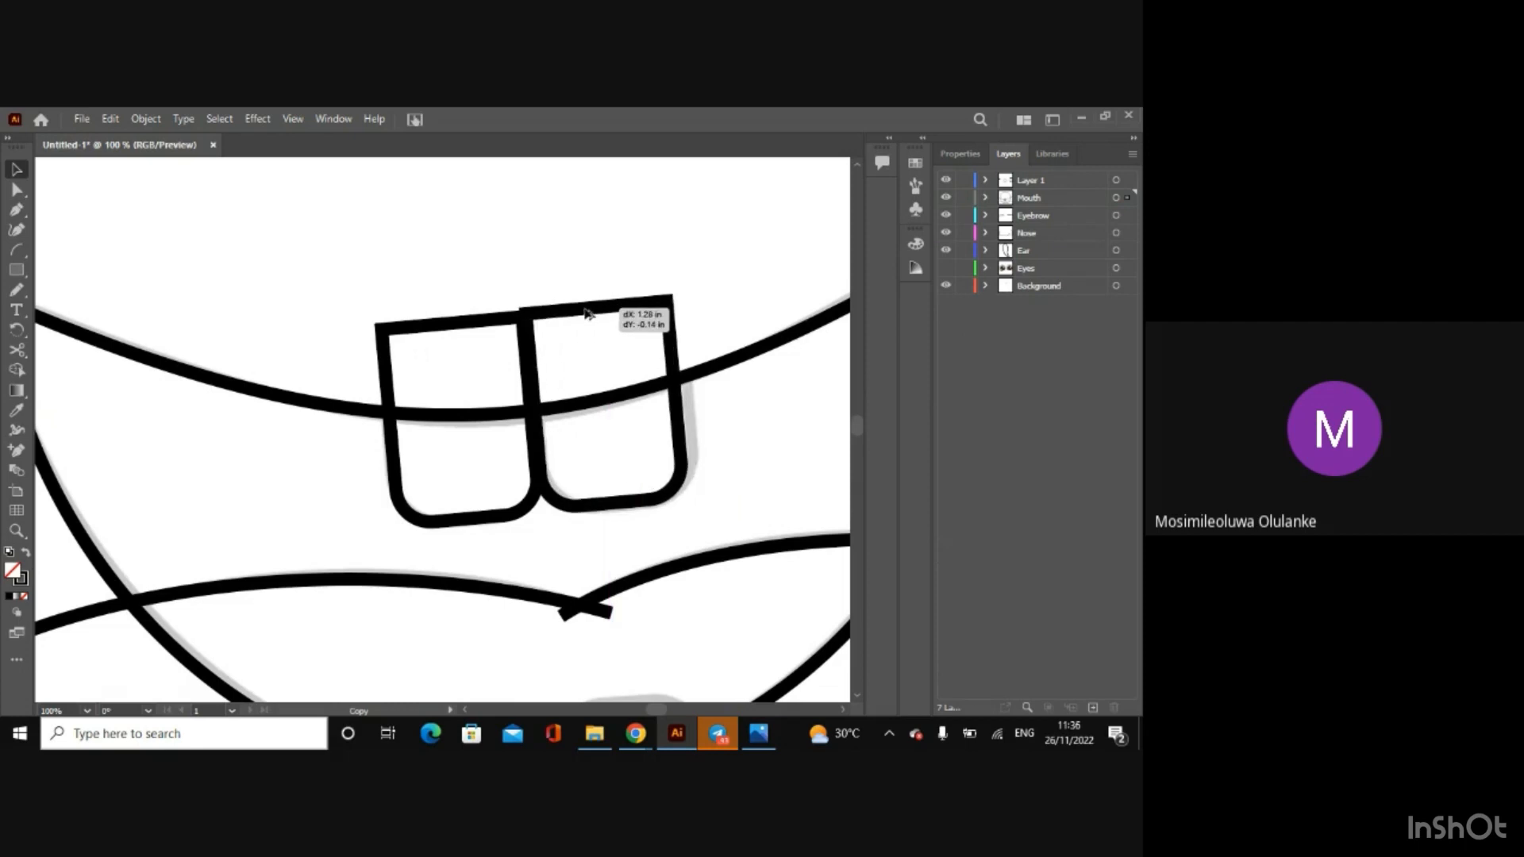
drag(587, 313, 587, 313)
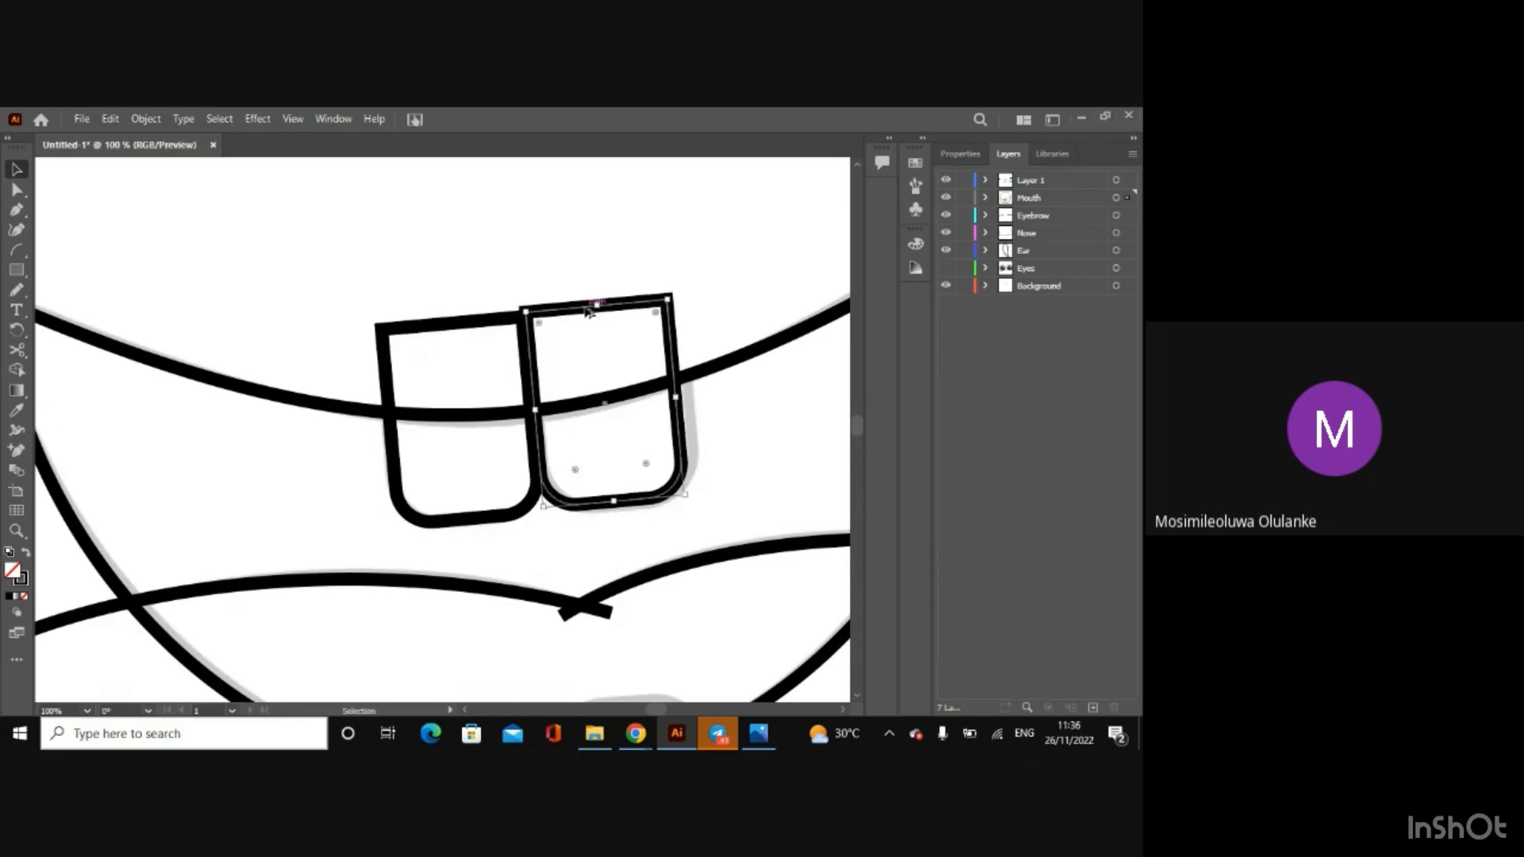
drag(681, 403, 685, 403)
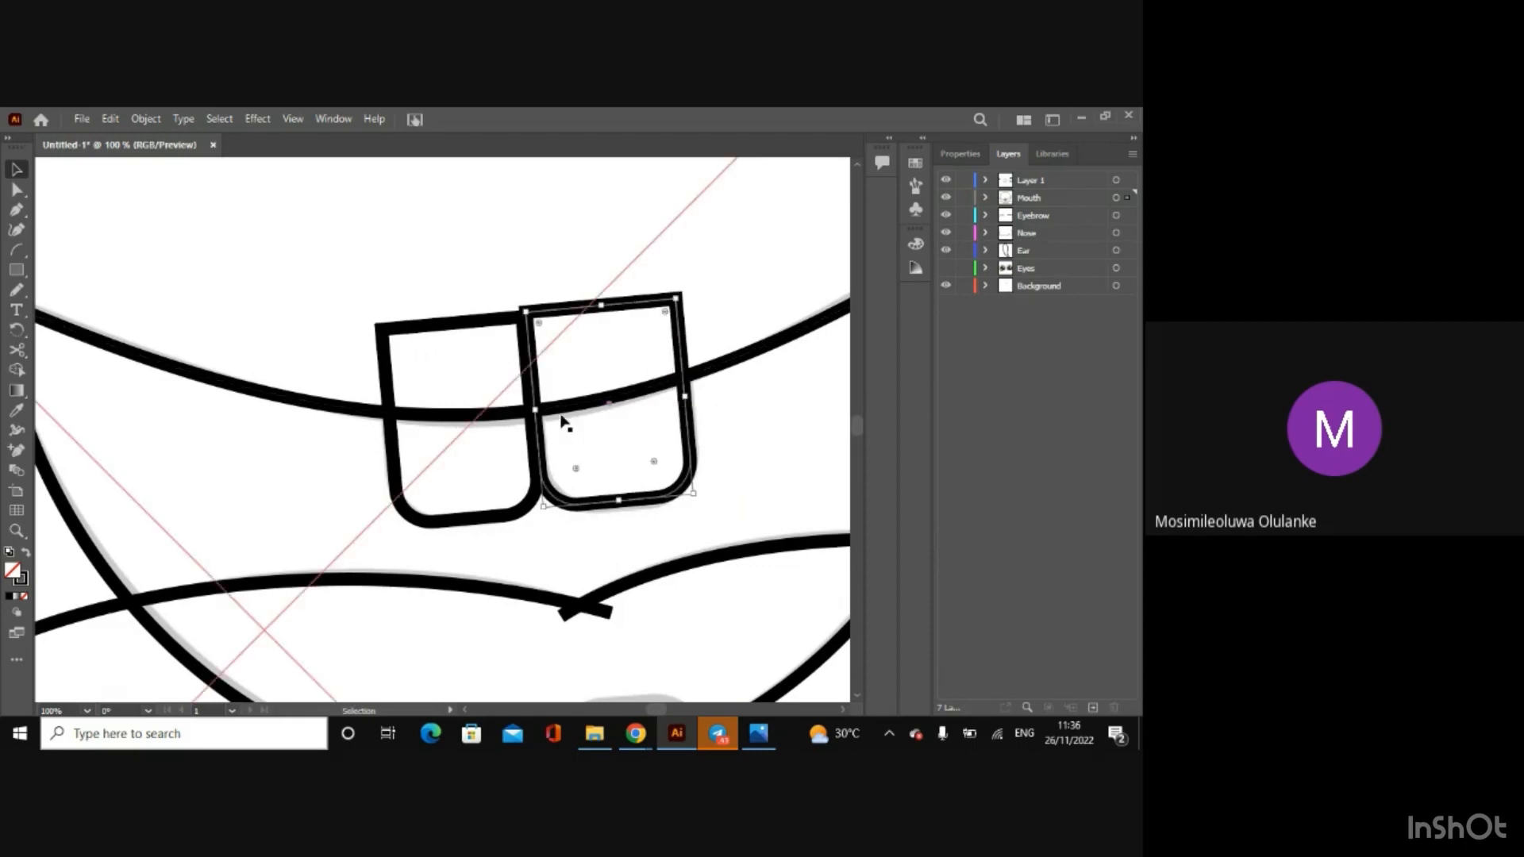
drag(535, 411, 540, 411)
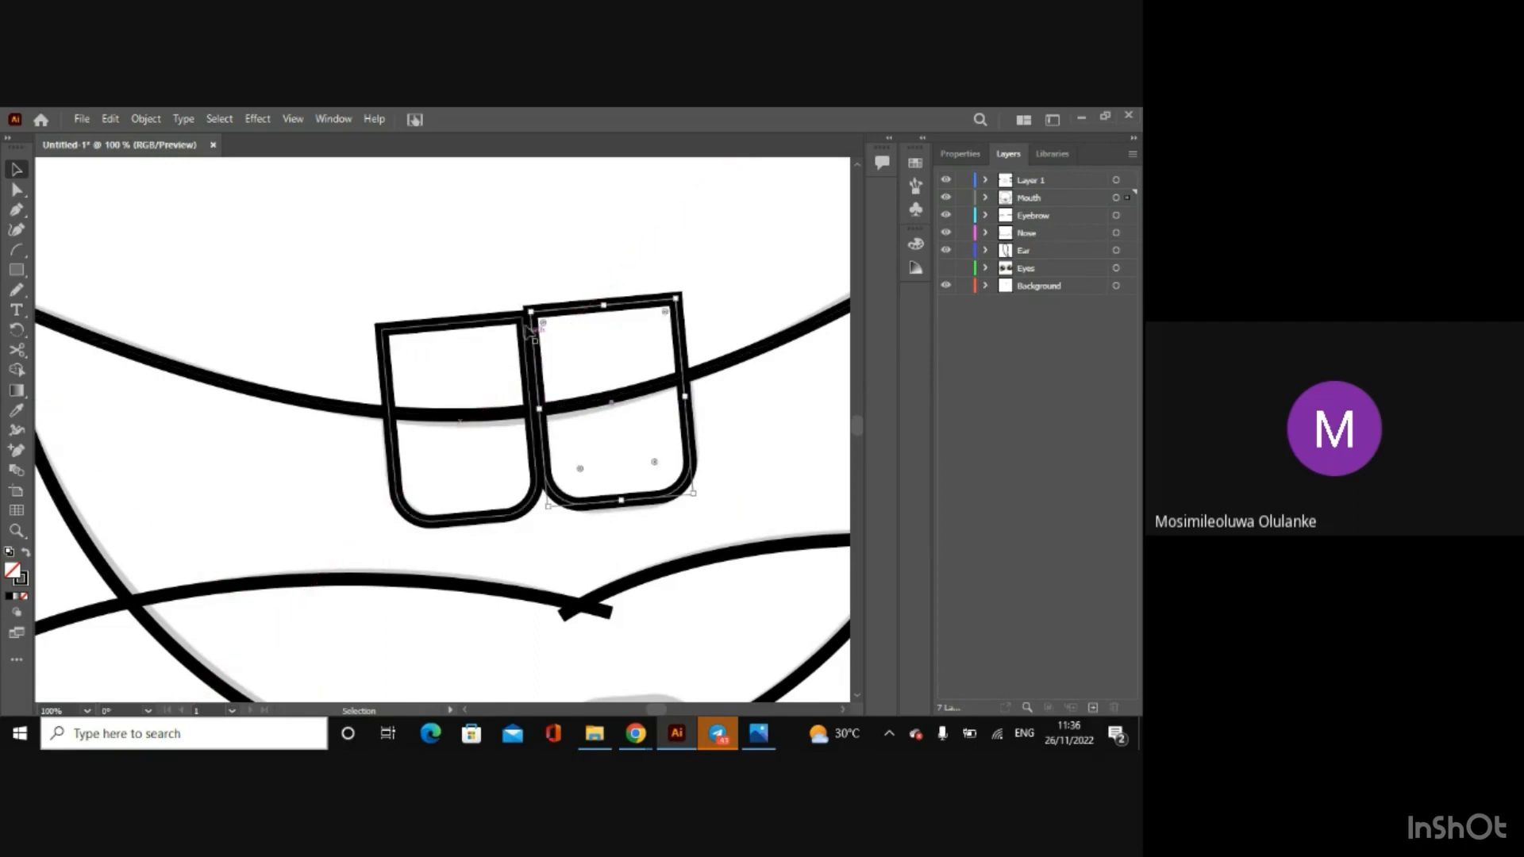
click(17, 174)
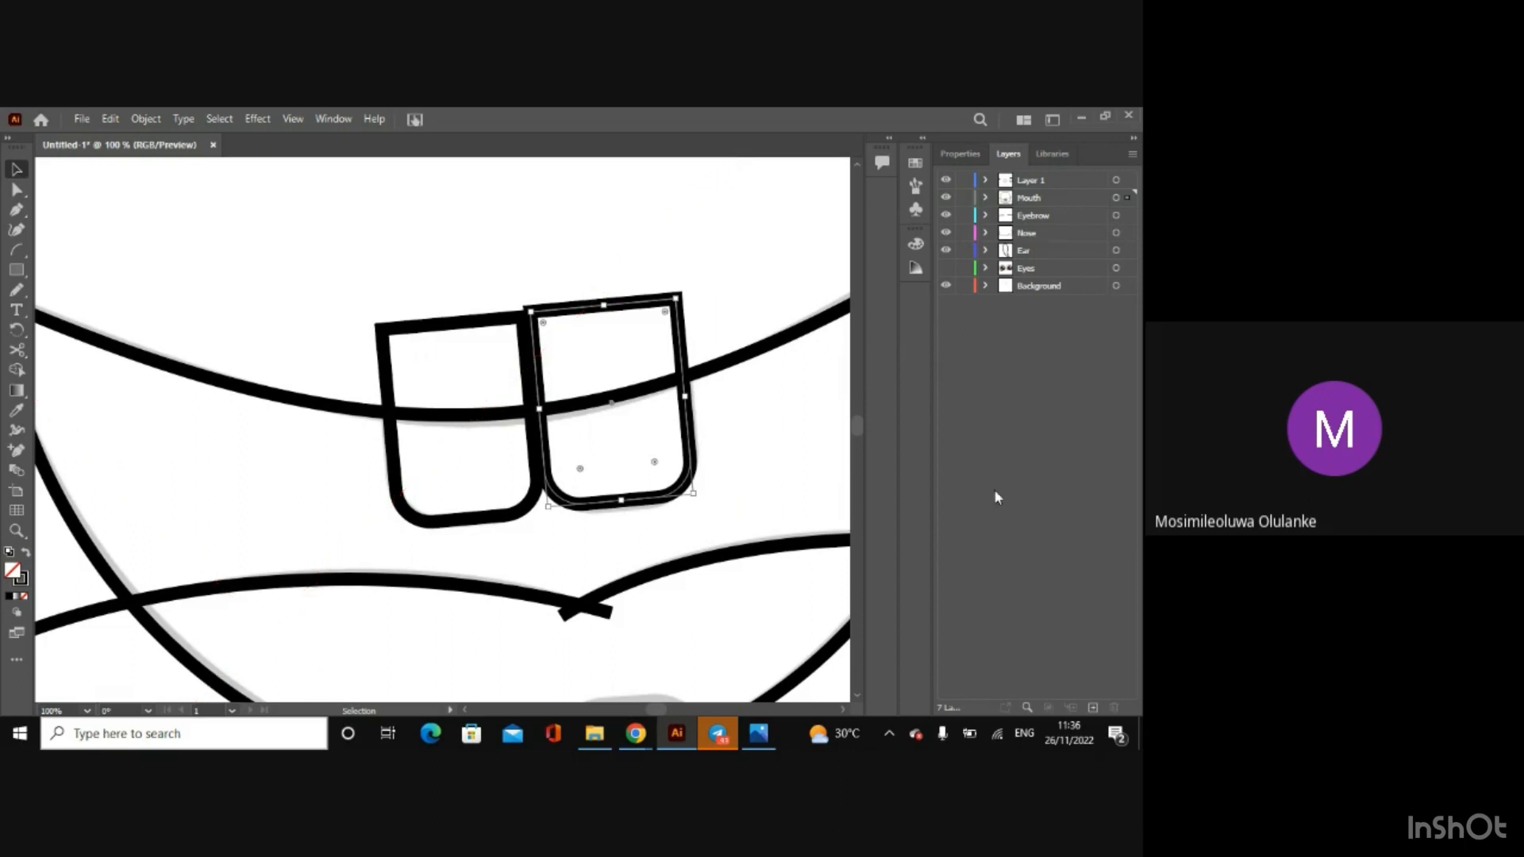
click(799, 476)
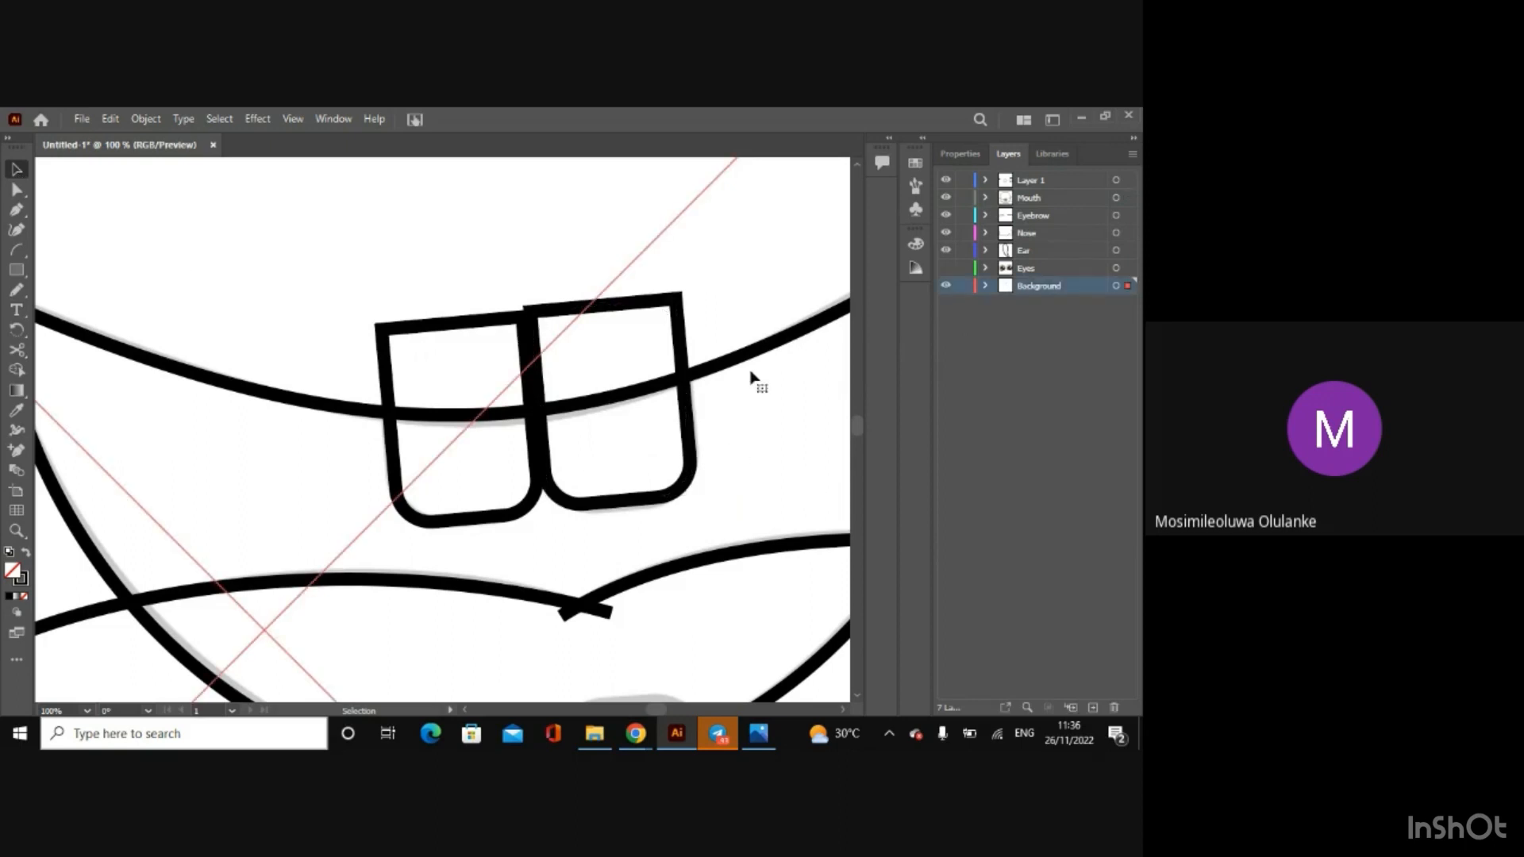
click(628, 503)
drag(628, 502, 629, 505)
click(1027, 502)
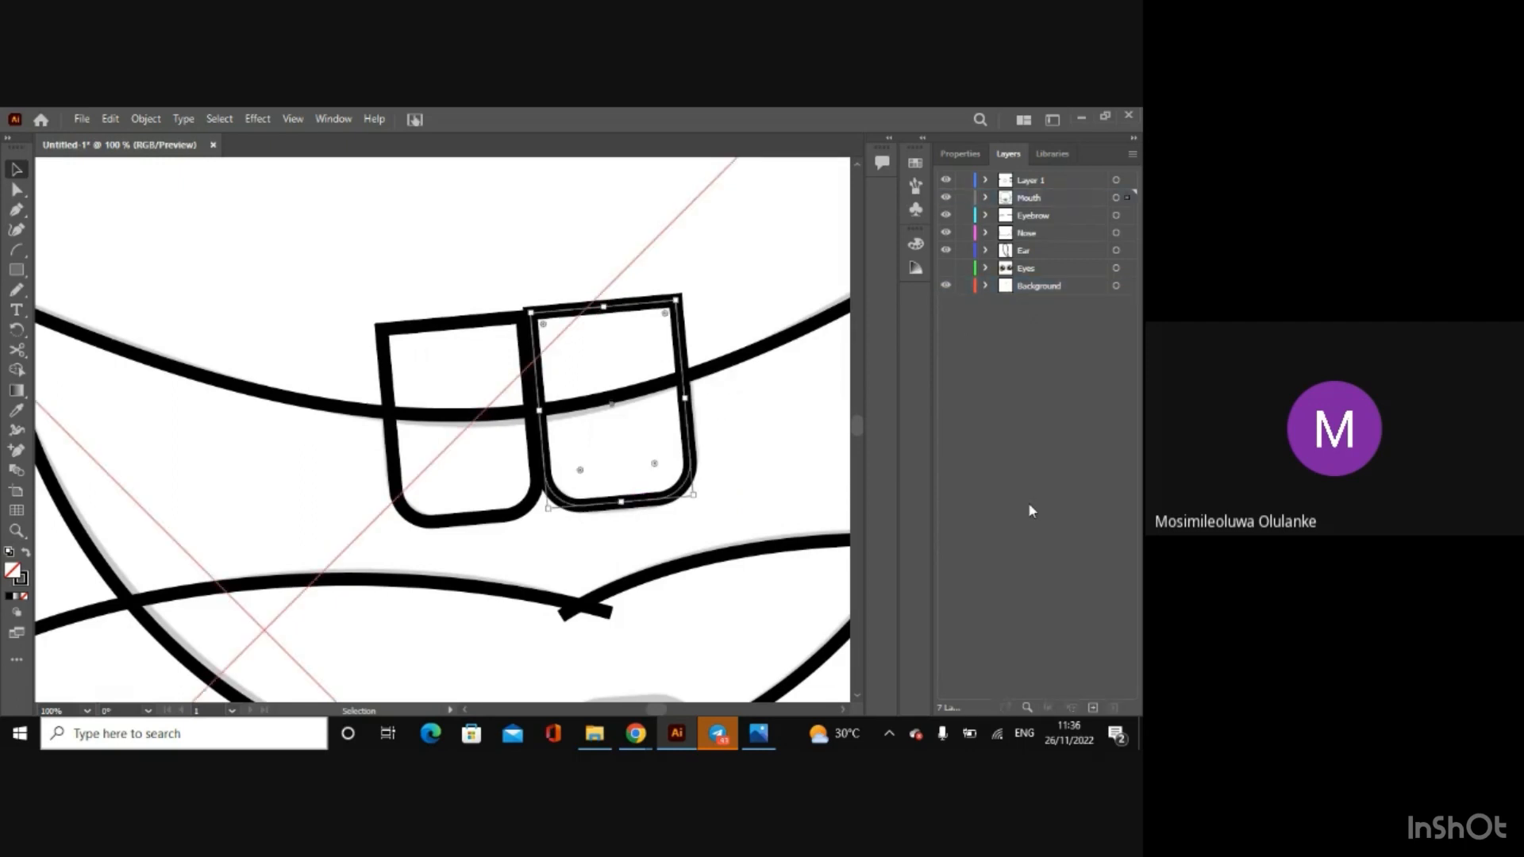
Step: Copy both upper teeth together and paste the pair over the lower part of the mouth
scroll(856, 431, down, 5)
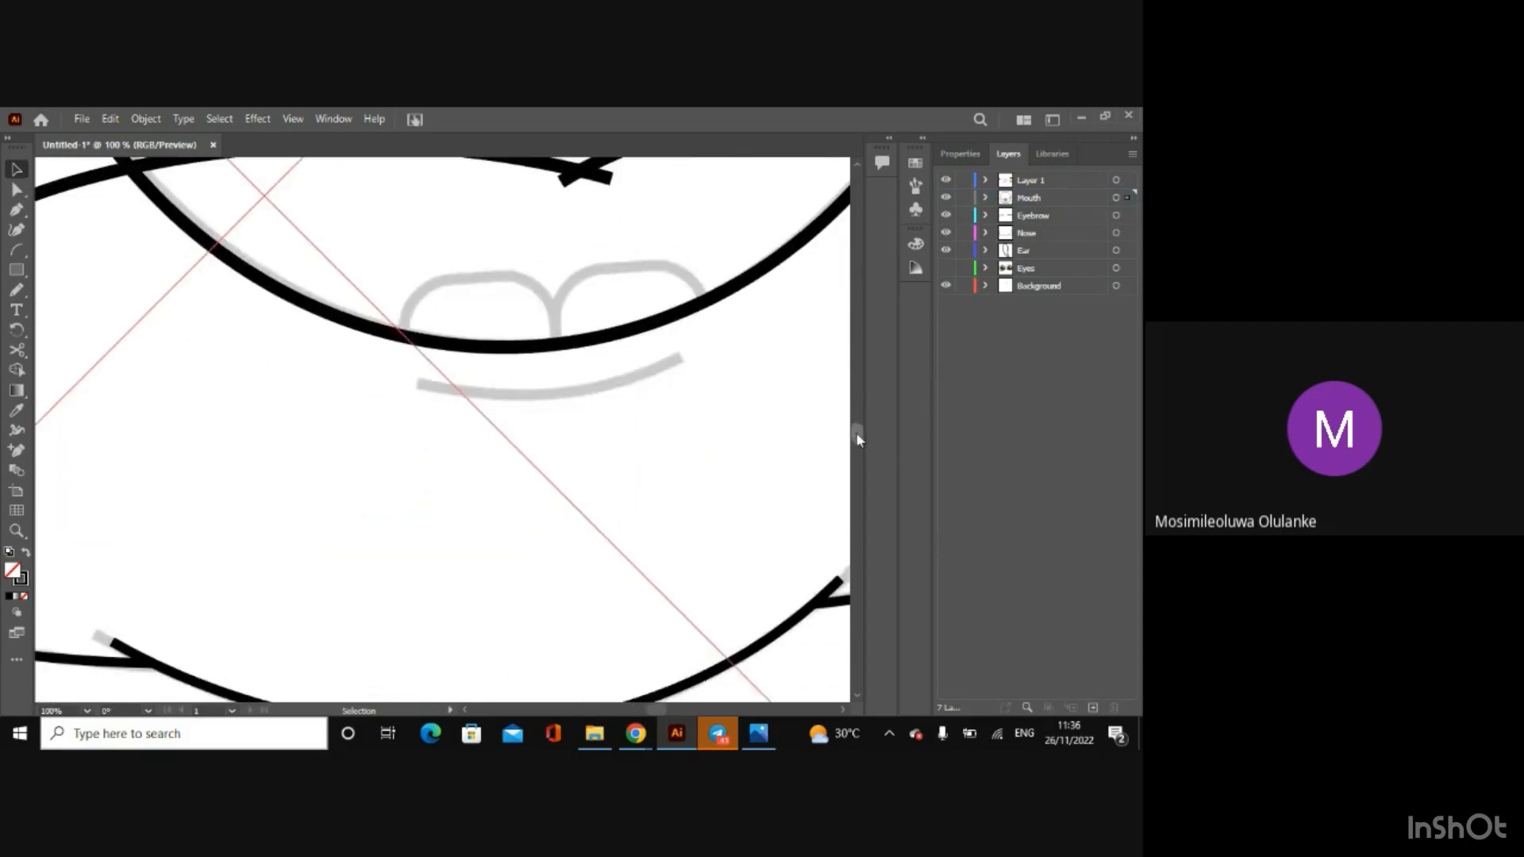
scroll(855, 432, up, 3)
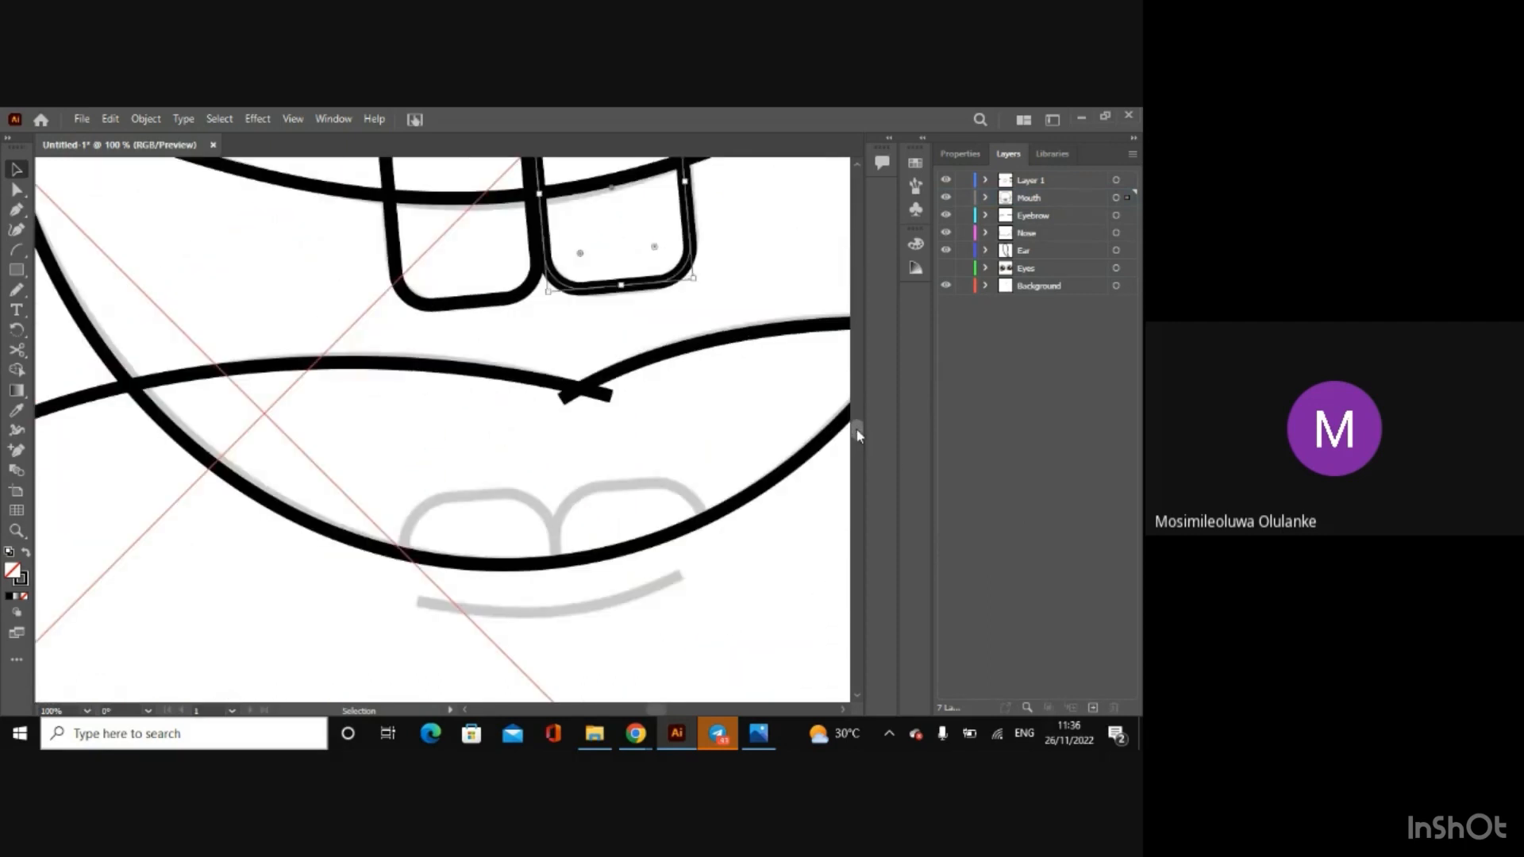
shift+click(511, 305)
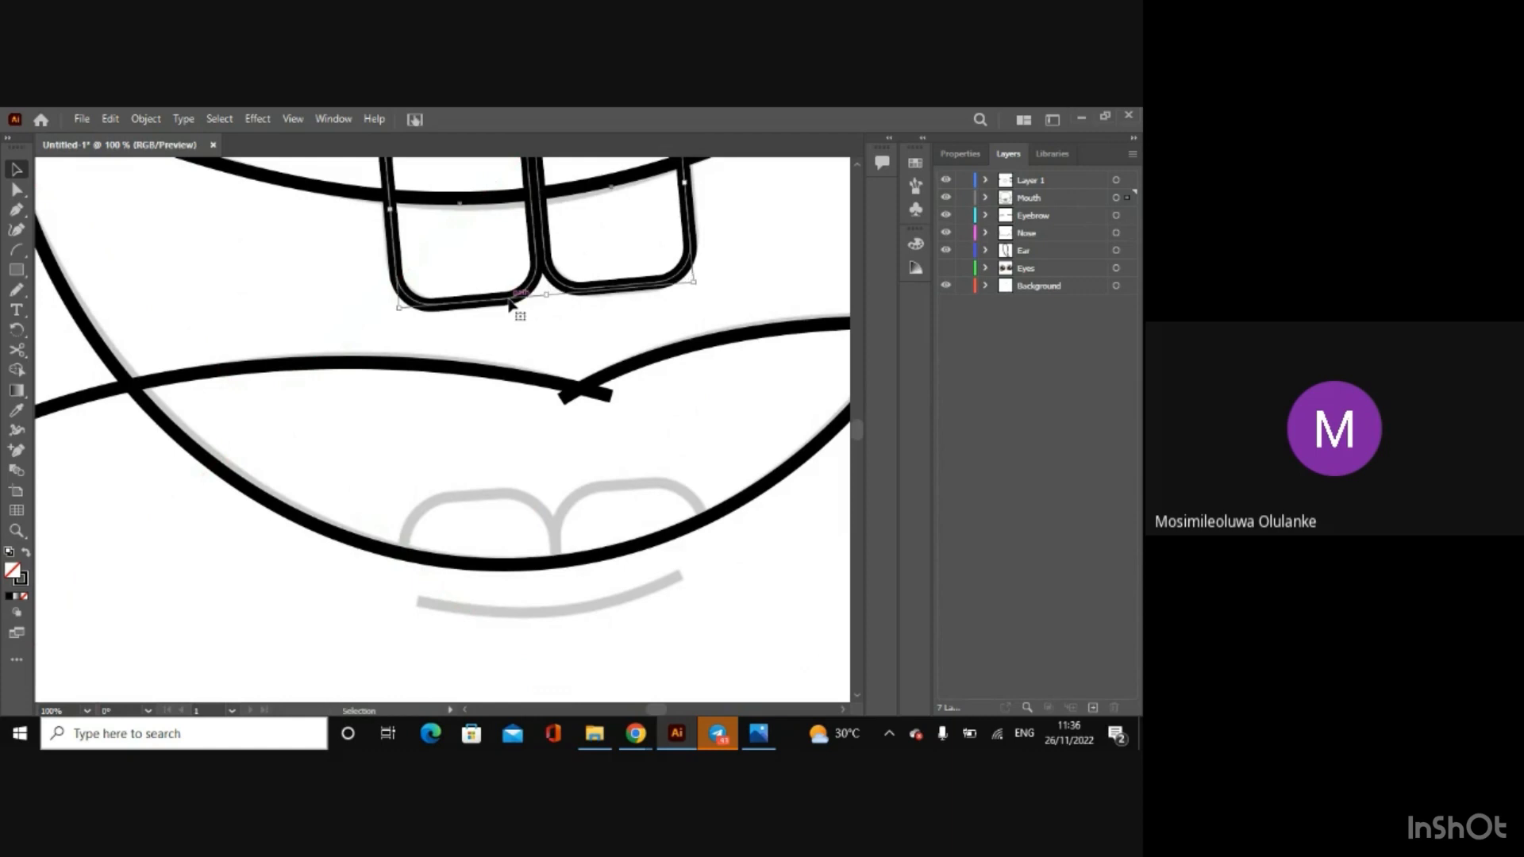
key(a)
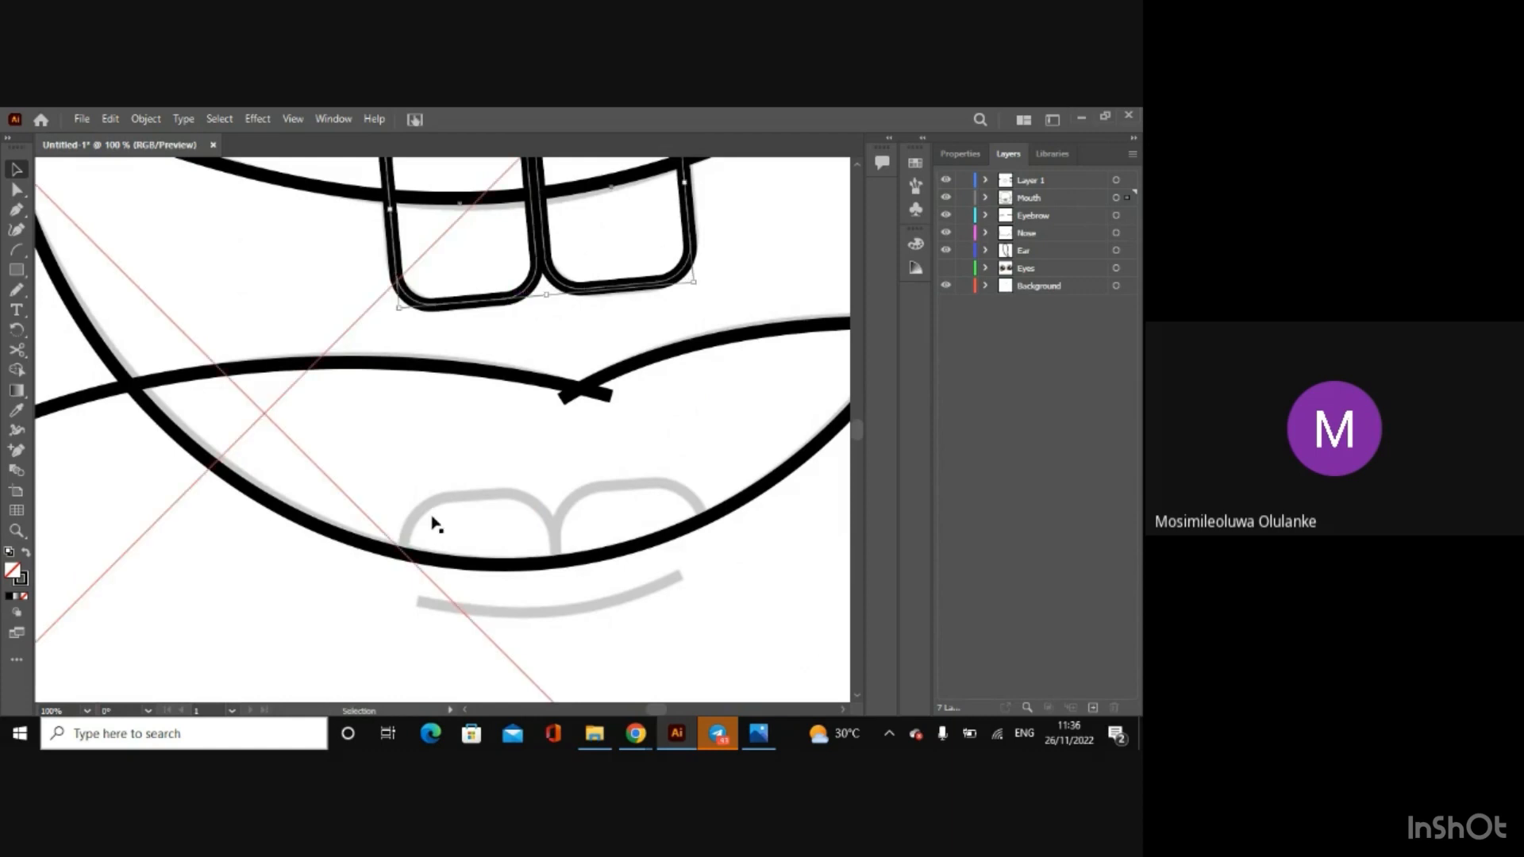
key(ctrl+v)
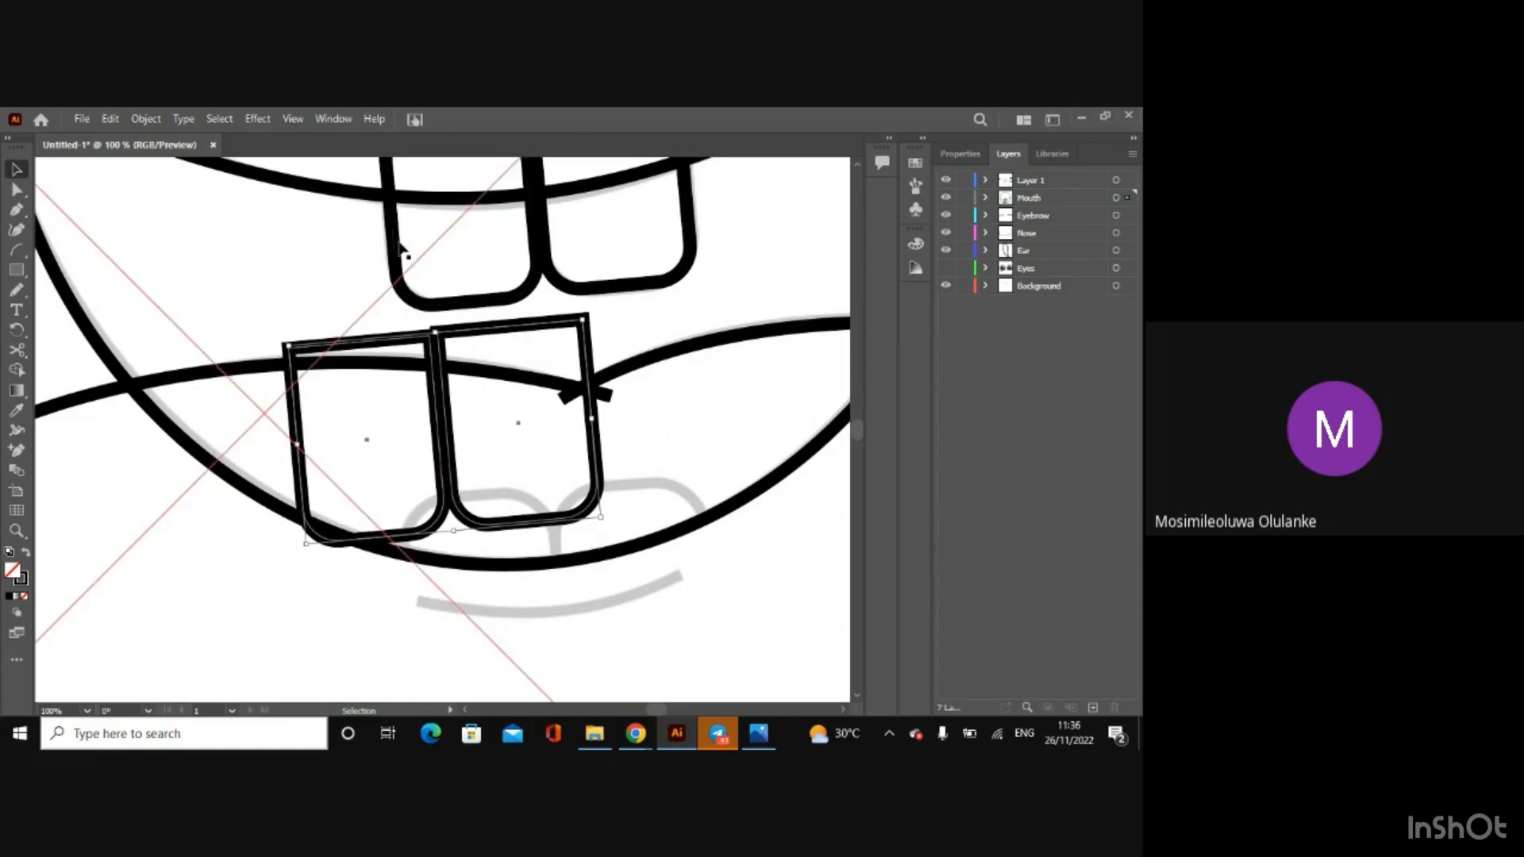
click(184, 122)
mouse_move(155, 122)
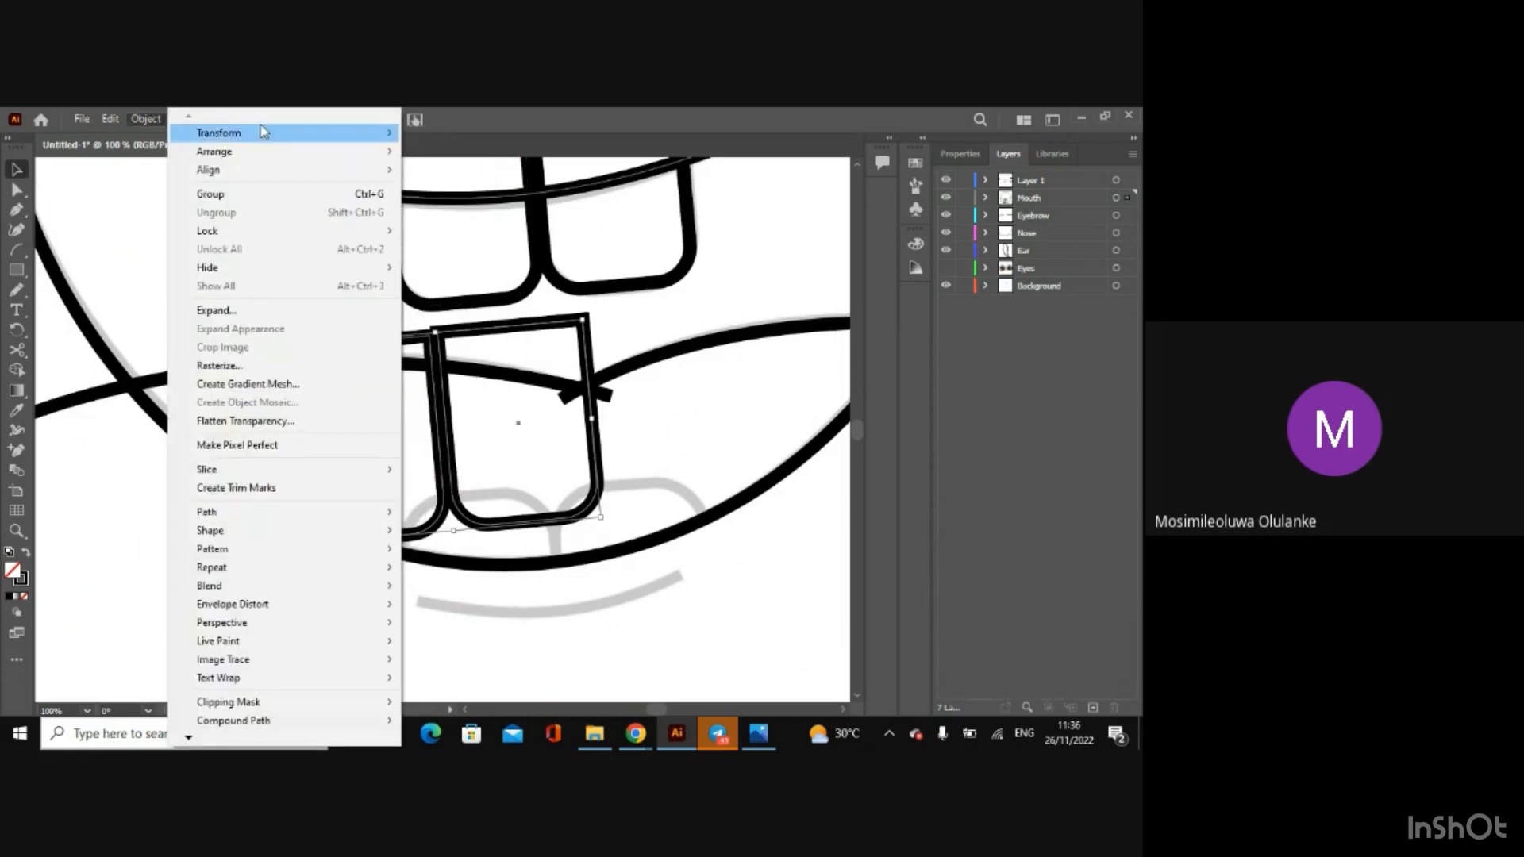
mouse_move(260, 127)
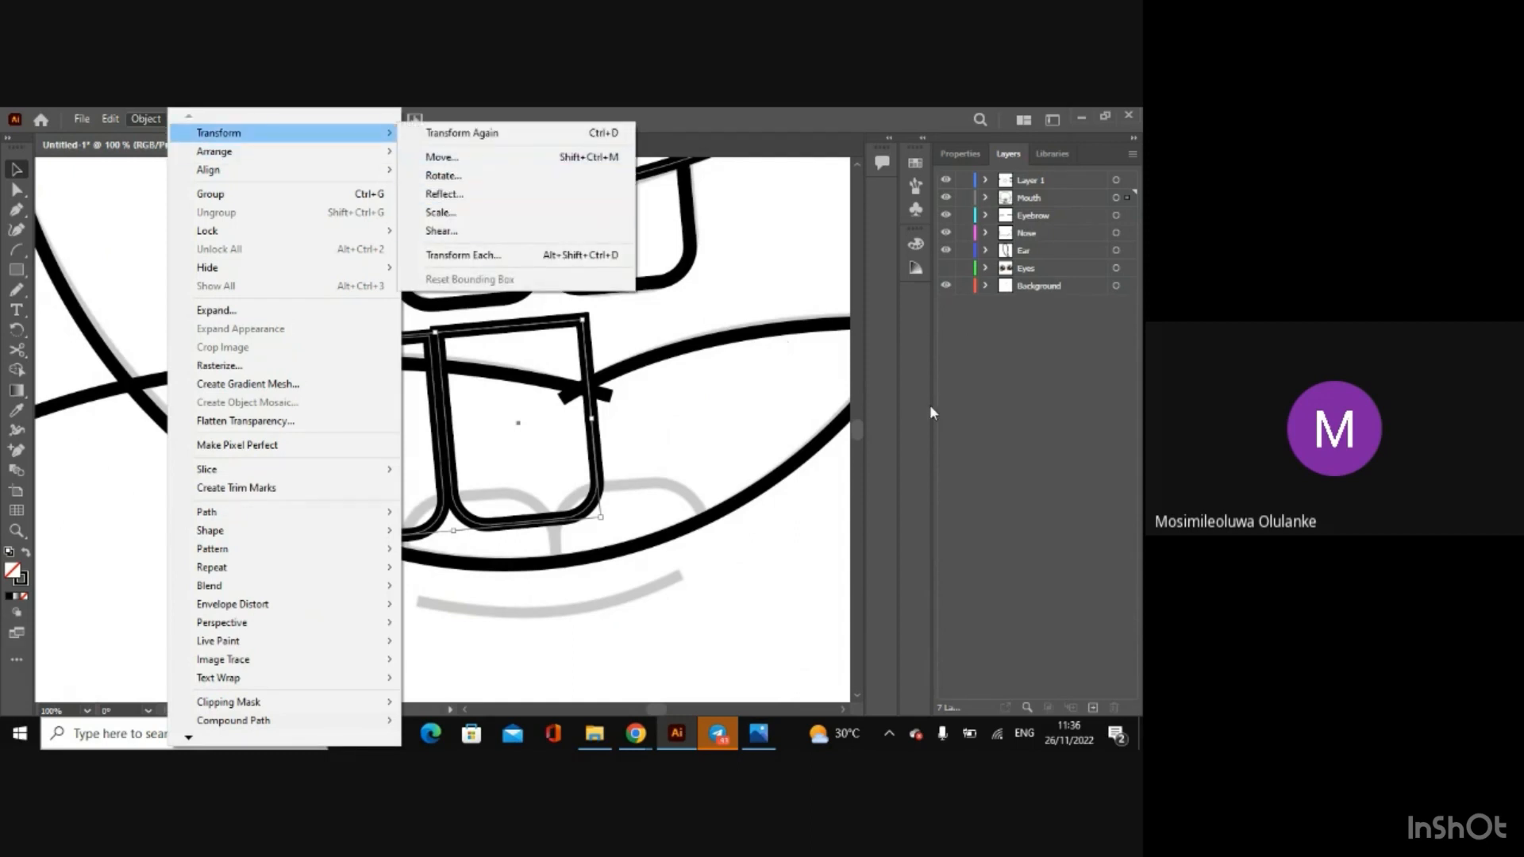
key(ctrl+d)
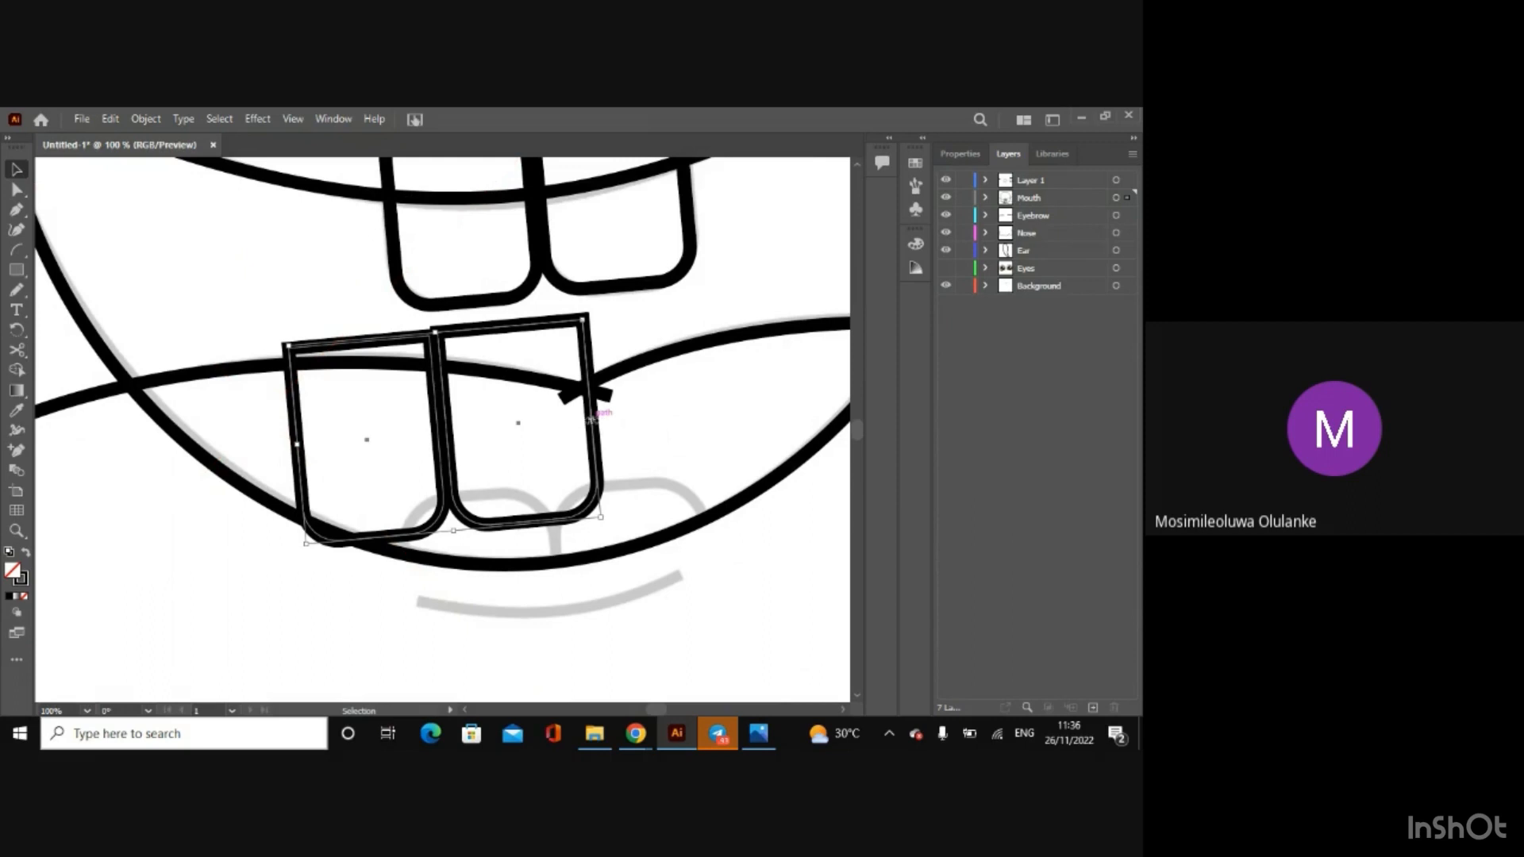
right_click(596, 370)
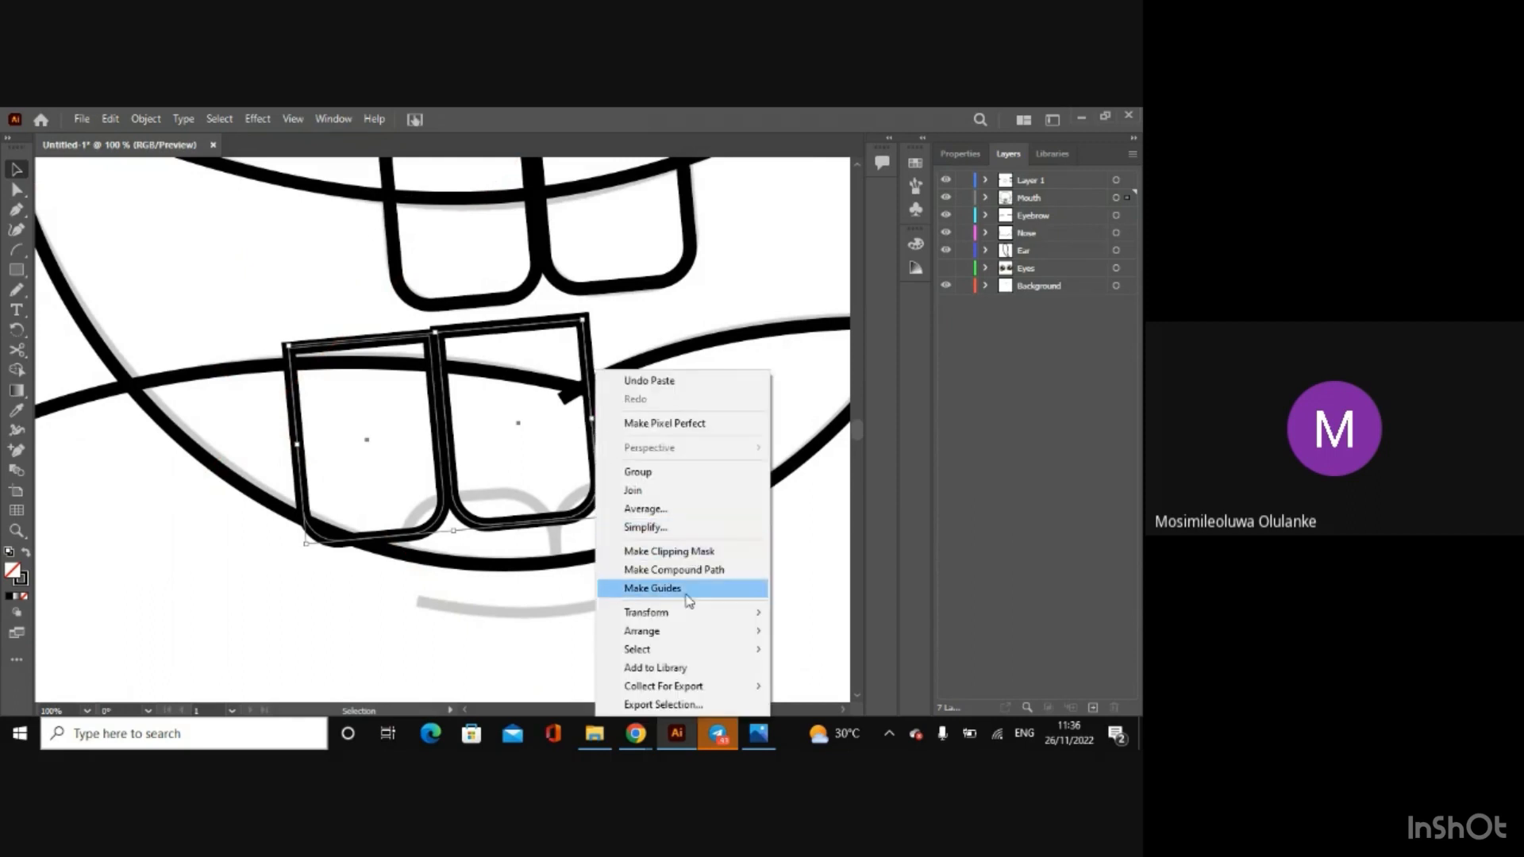
mouse_move(746, 612)
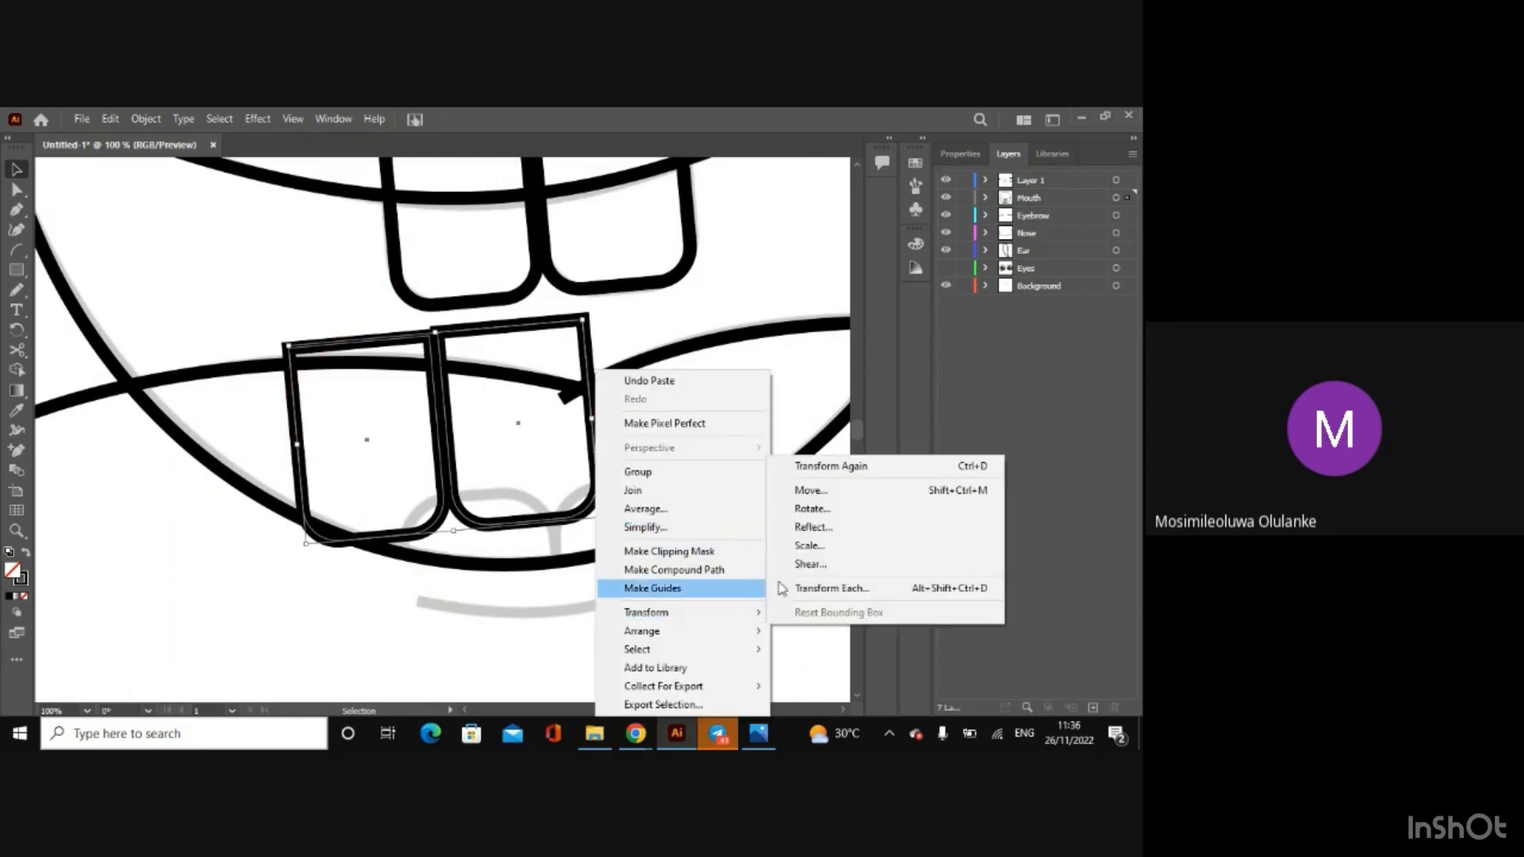
click(844, 534)
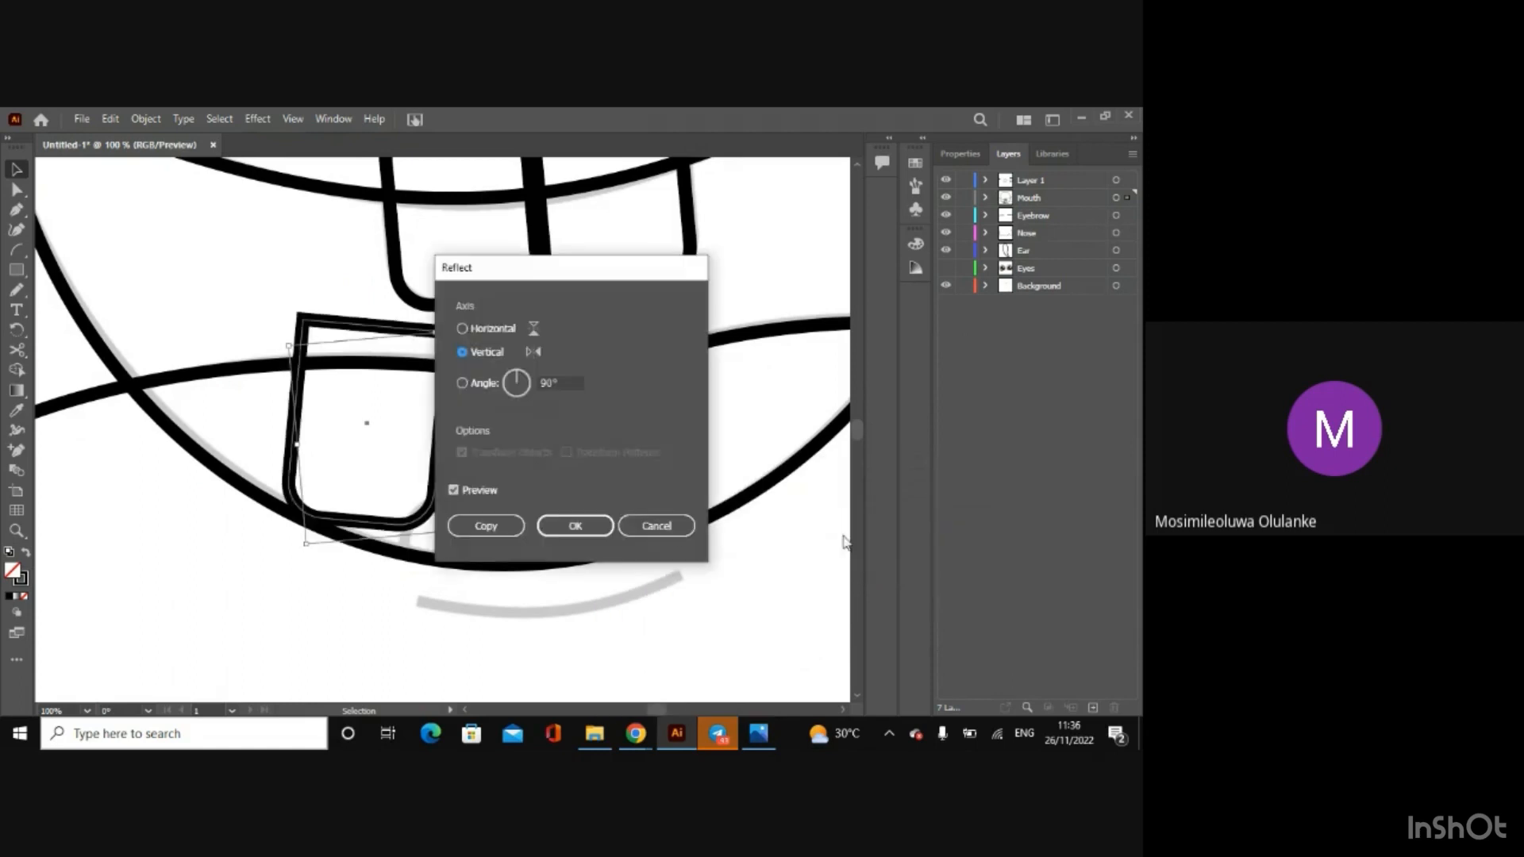
click(656, 527)
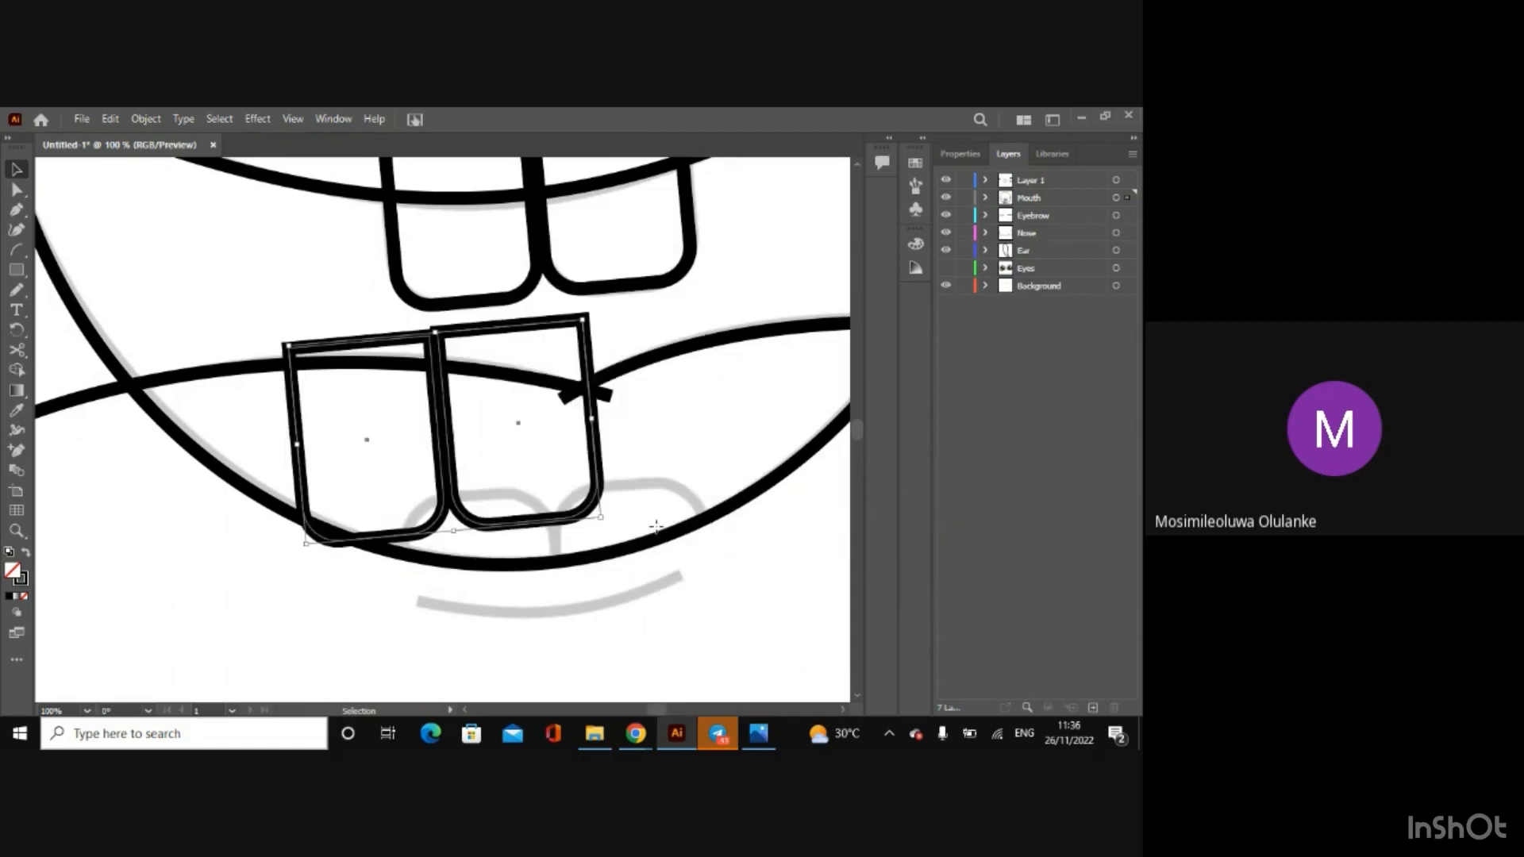
Step: Try to rotate the pasted pair of teeth by a typed angle
right_click(594, 505)
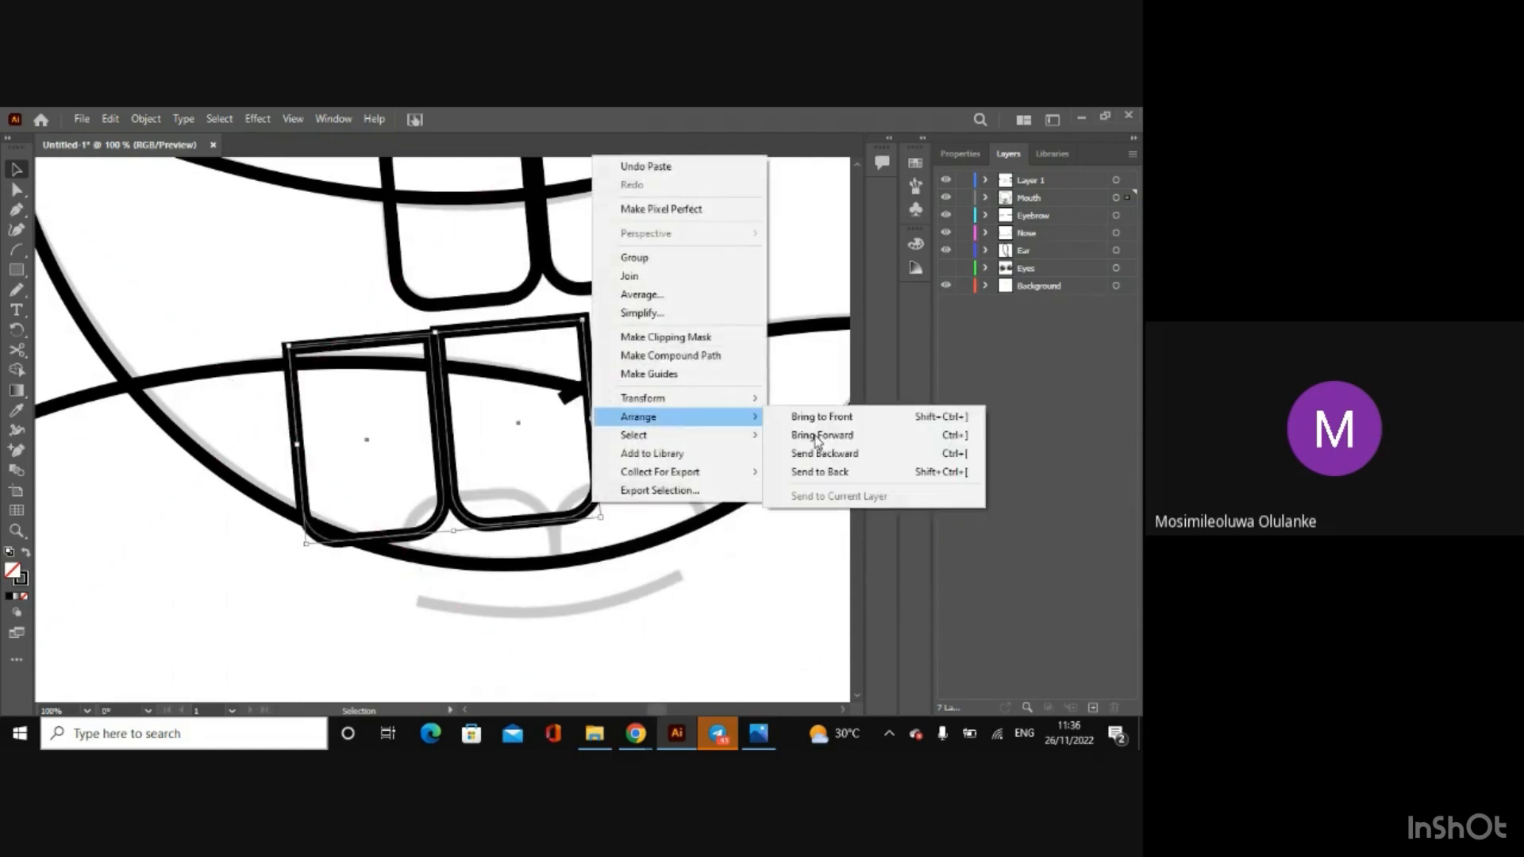
mouse_move(756, 405)
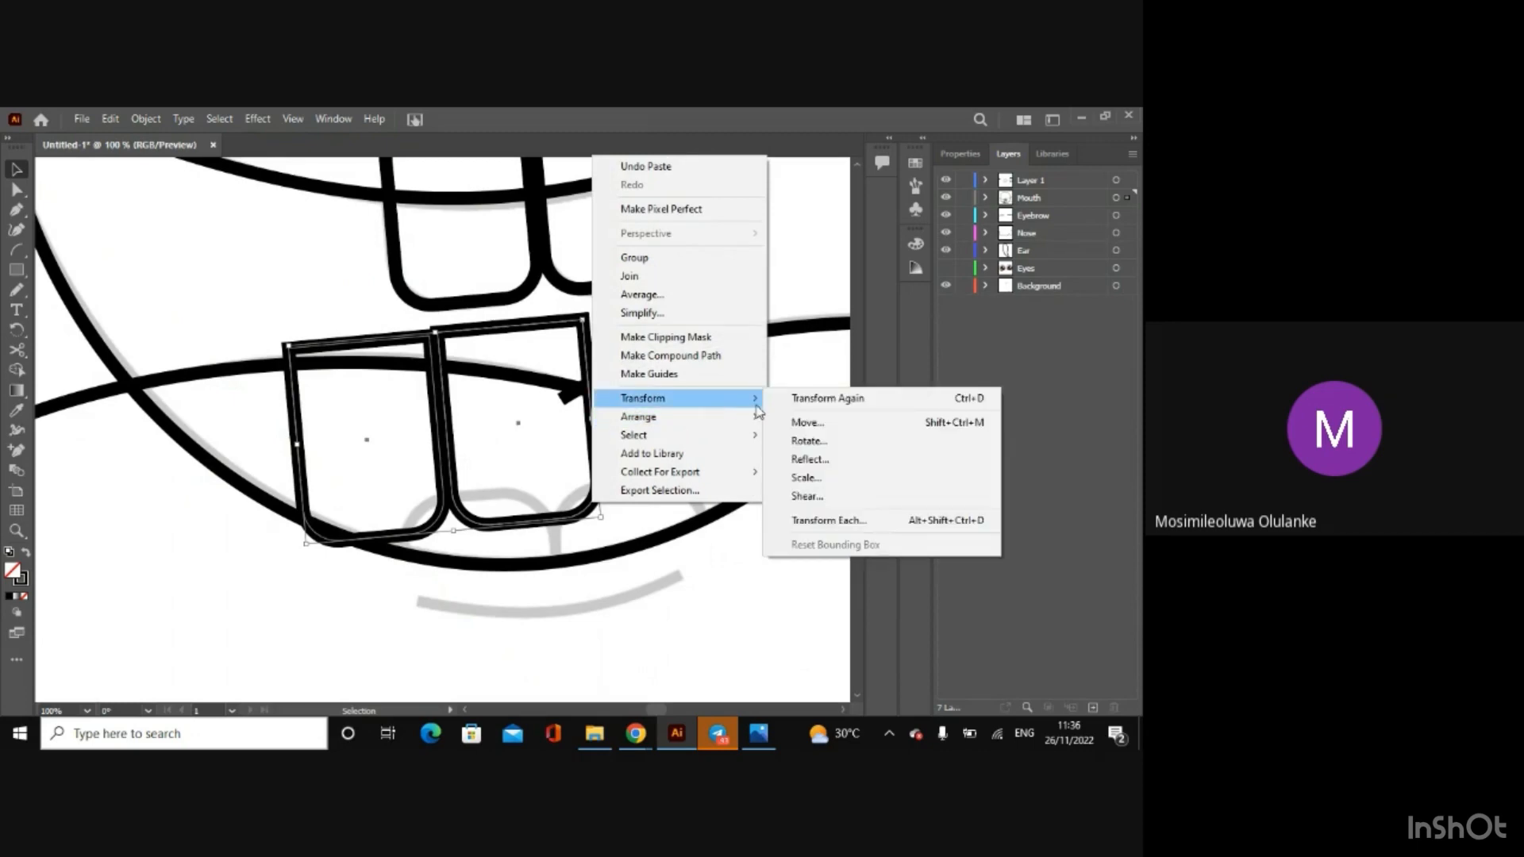
click(808, 440)
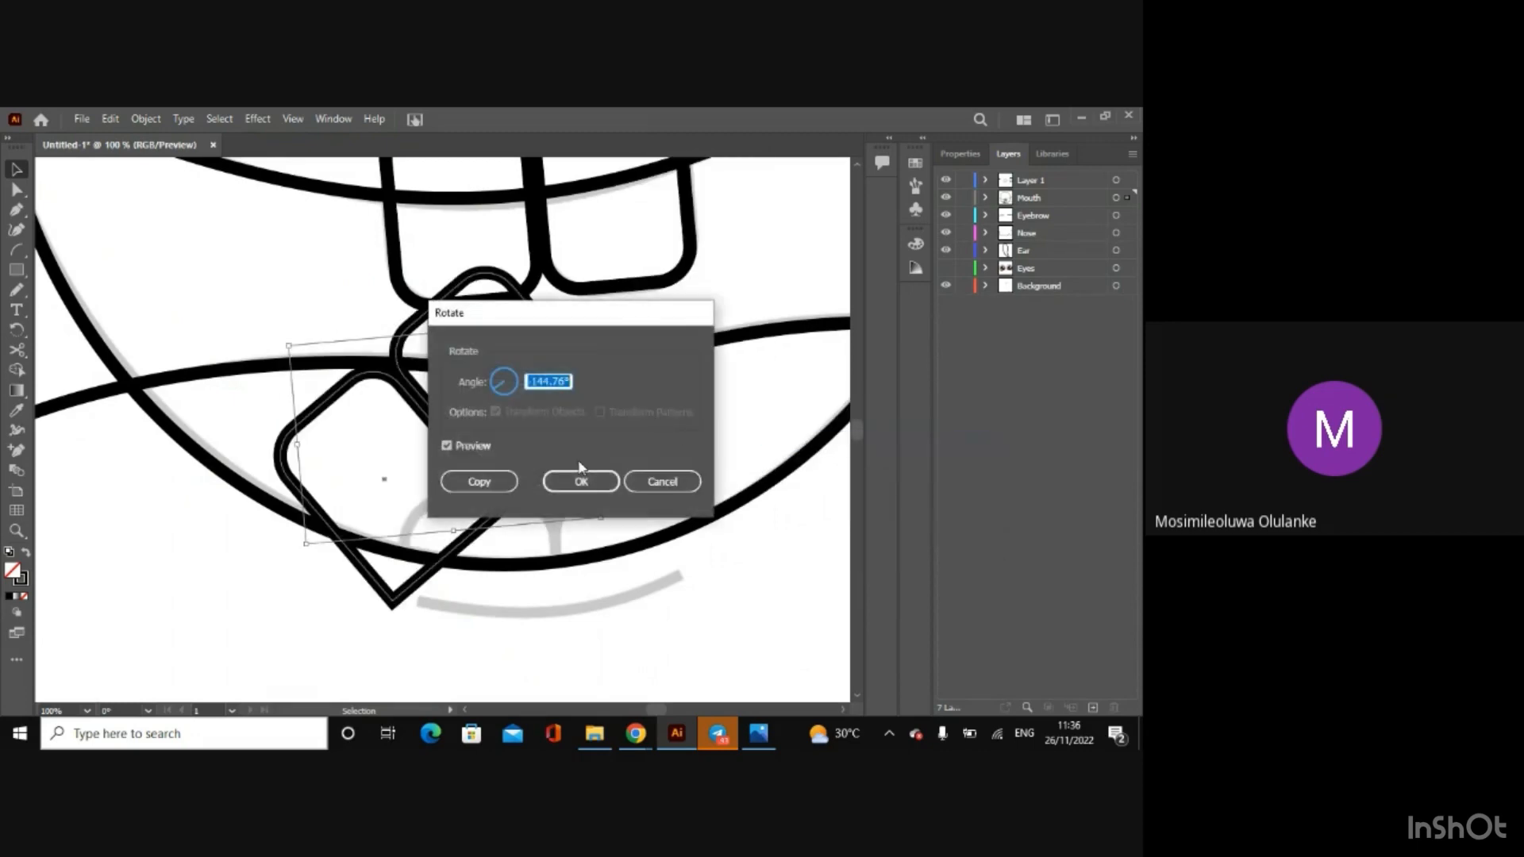
text(1809)
key(Return)
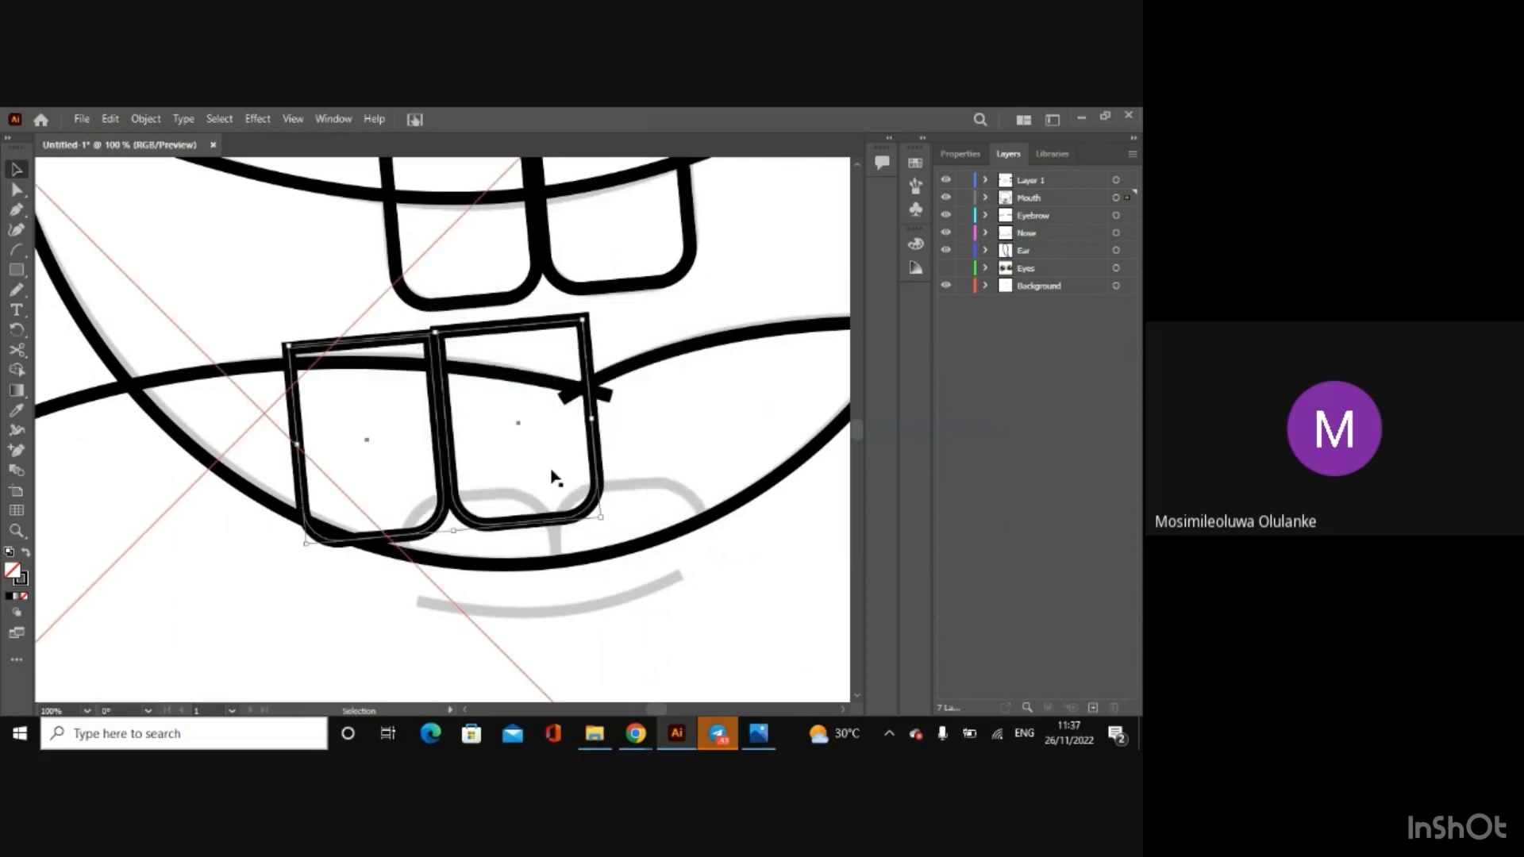
Step: Rotate the pasted pair of teeth half a turn so their rounded corners point upward
right_click(595, 486)
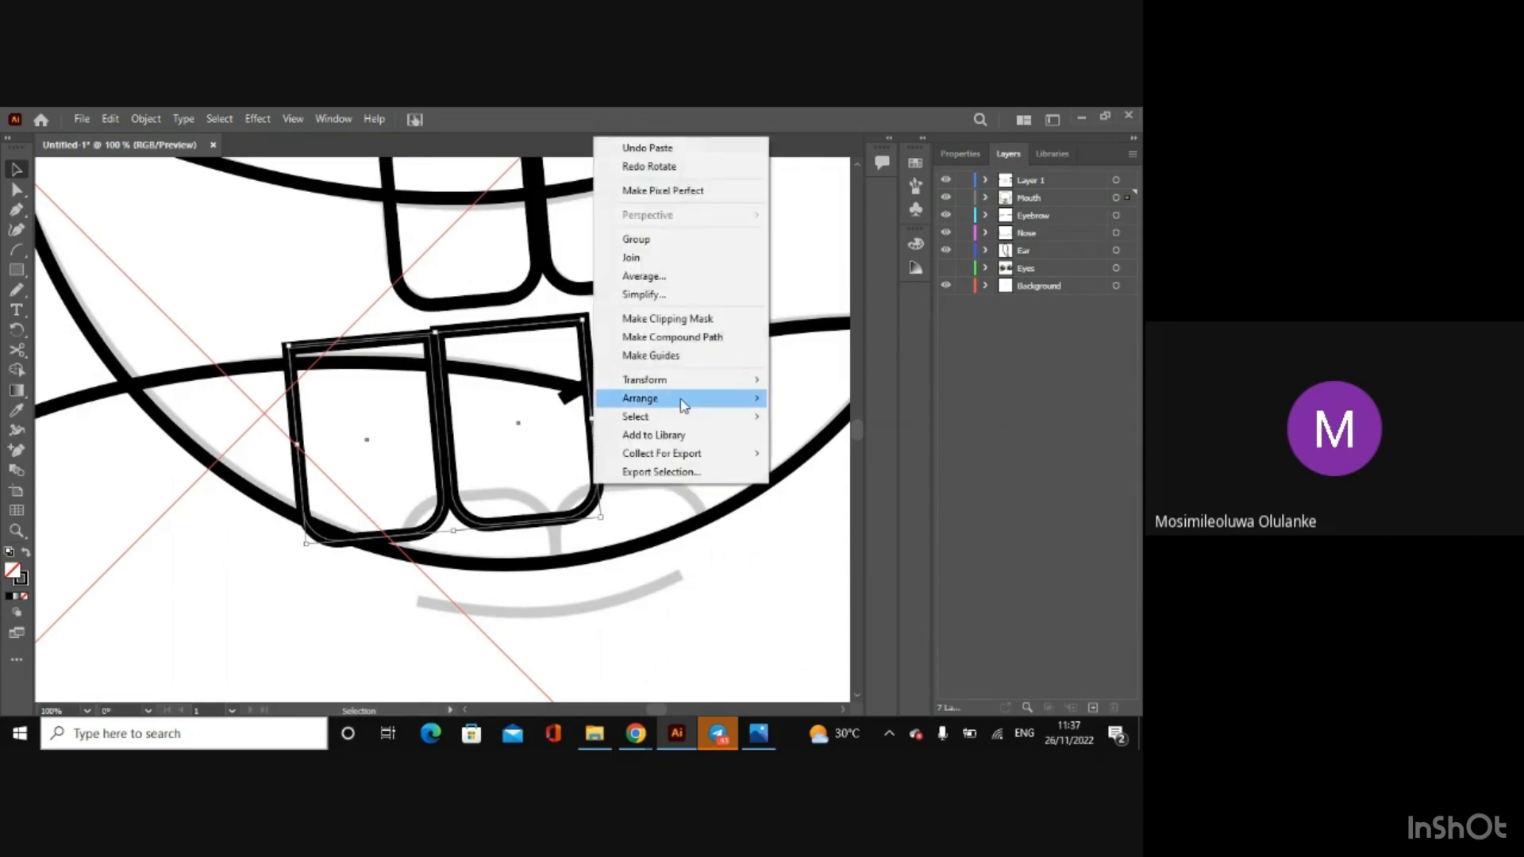
mouse_move(732, 385)
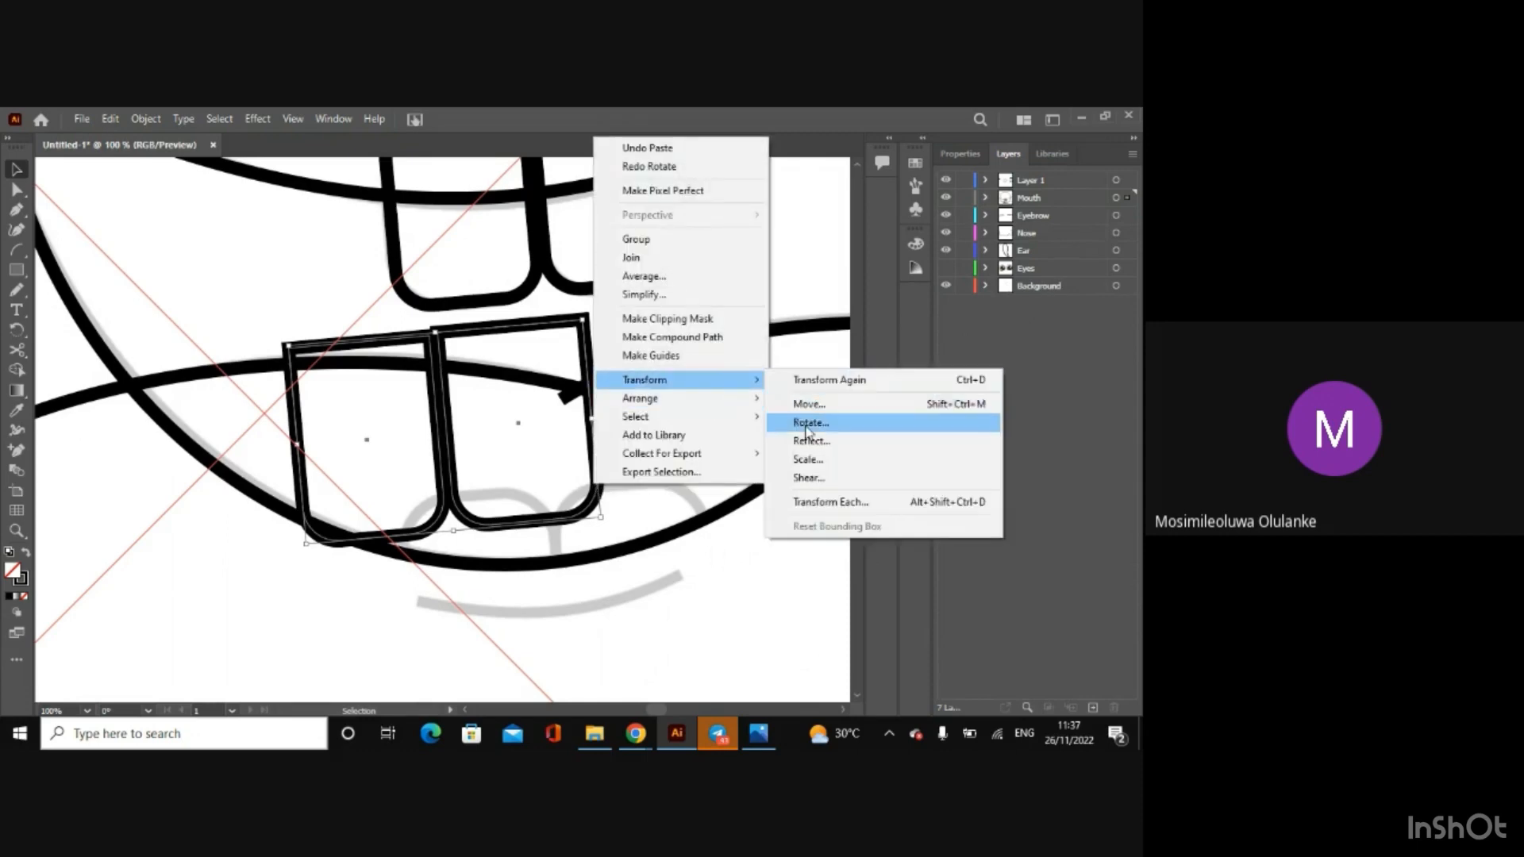
click(807, 421)
key(BackSpace)
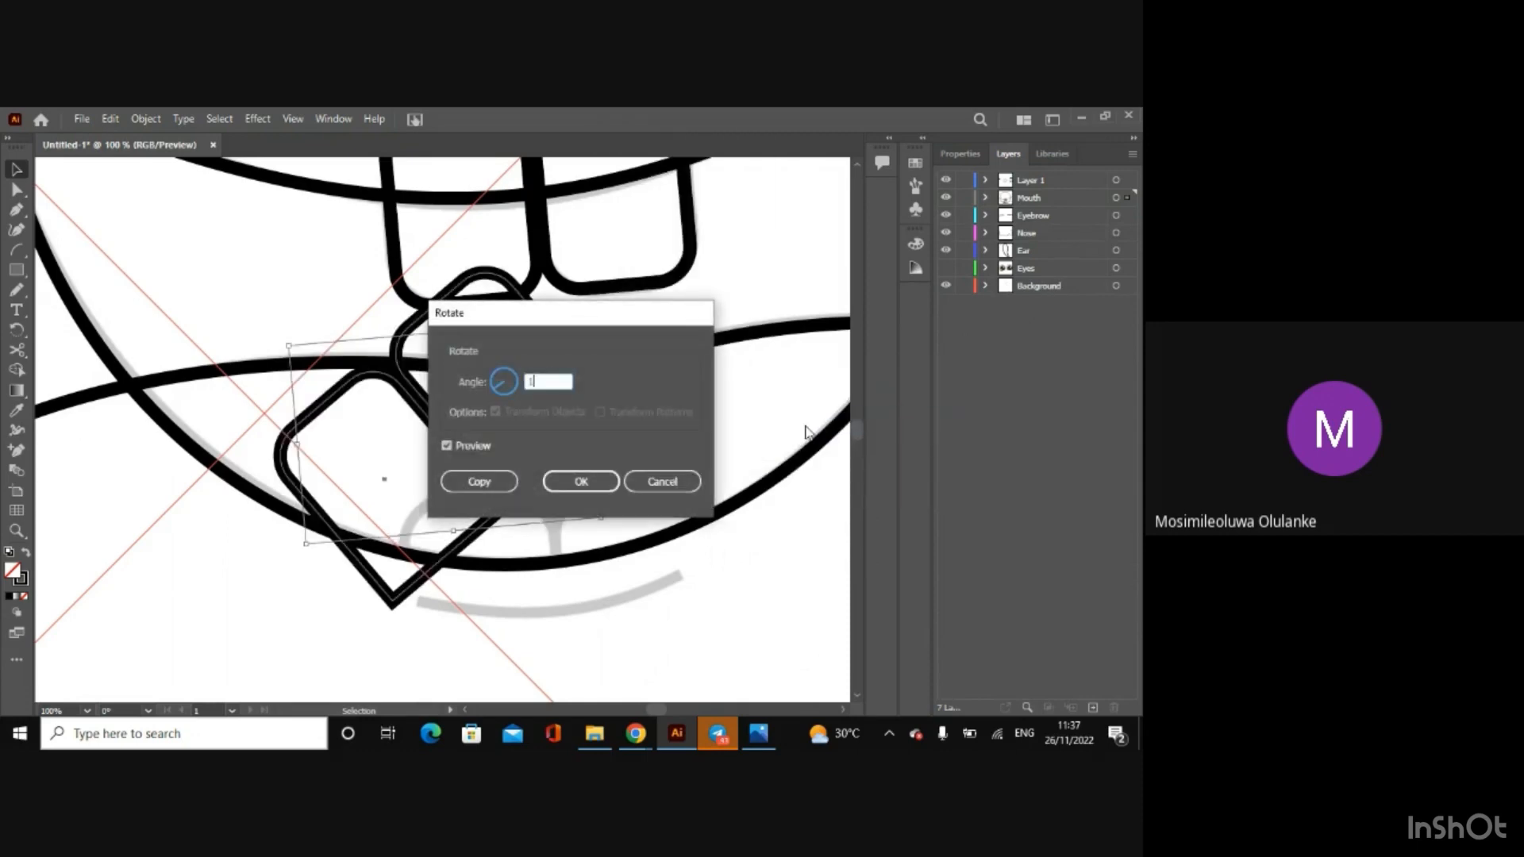
key(Return)
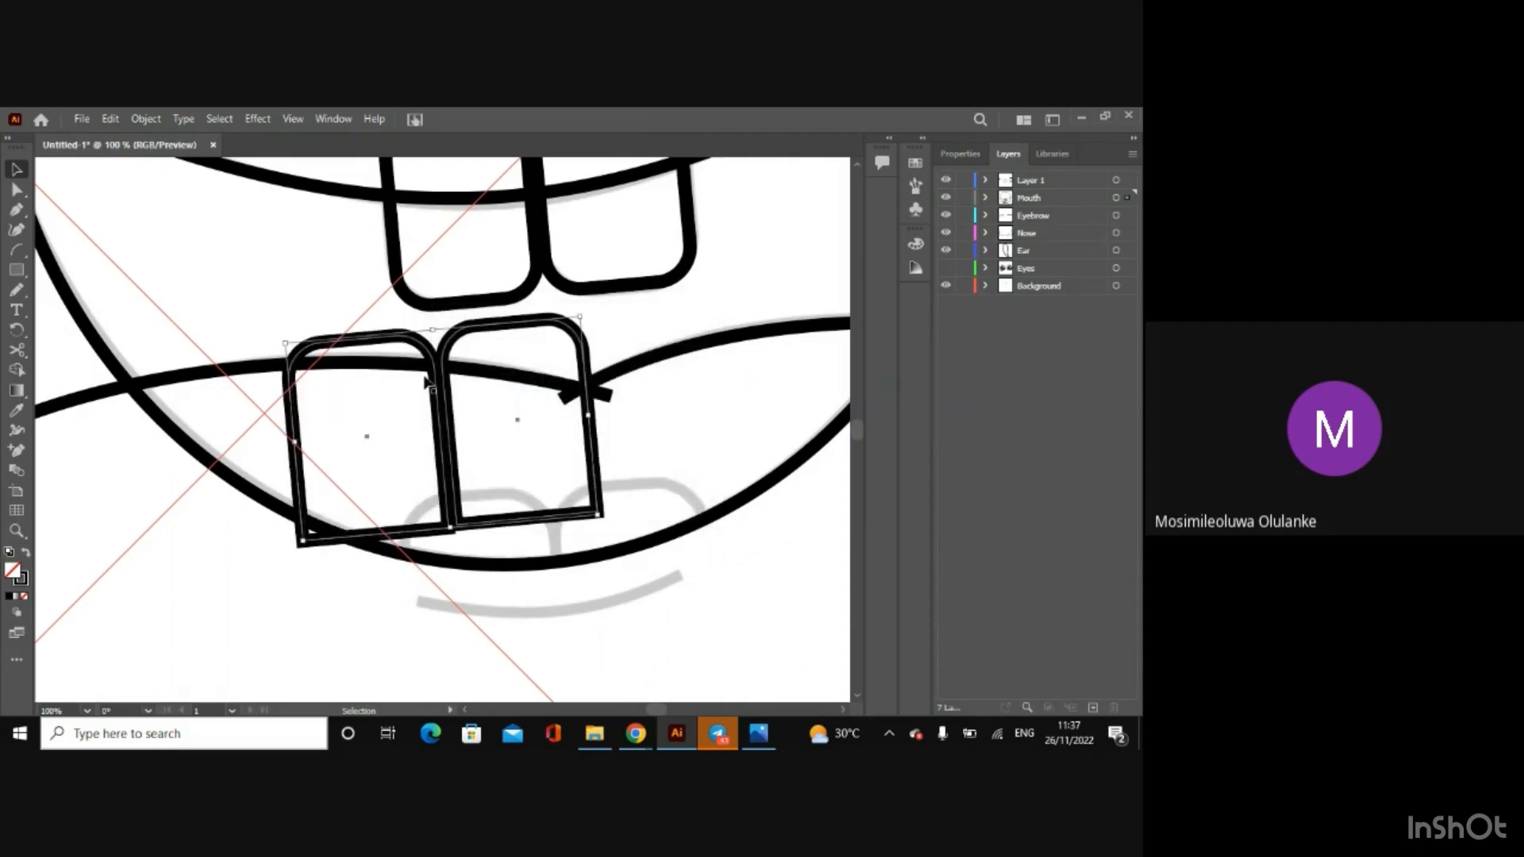
Step: Move the upside-down pair of teeth onto the sketched lower teeth, matching their rounded tops to the sketch
drag(453, 414, 562, 574)
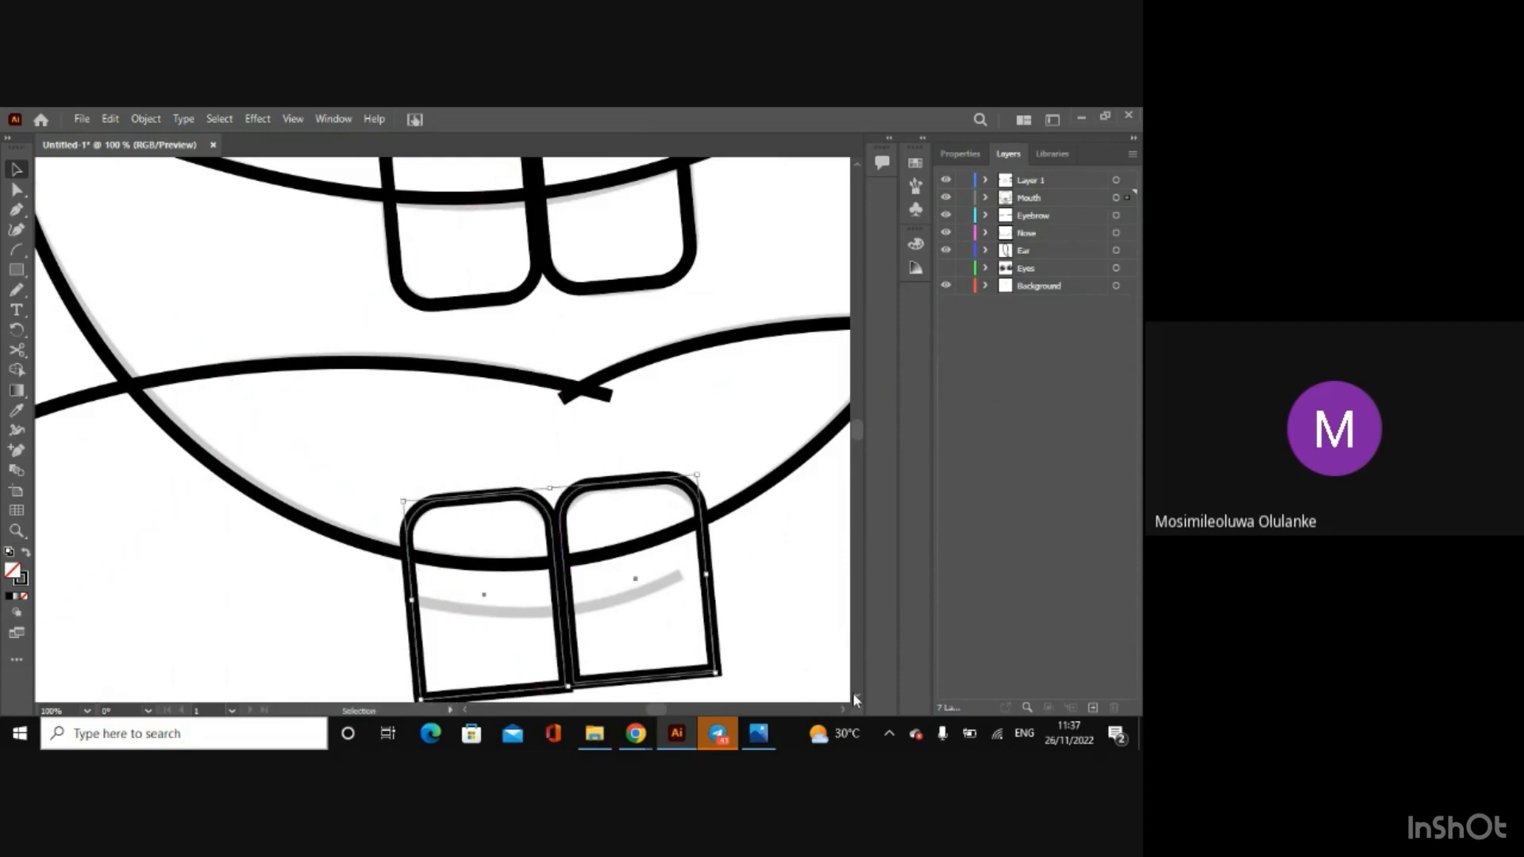
scroll(854, 693, down, 3)
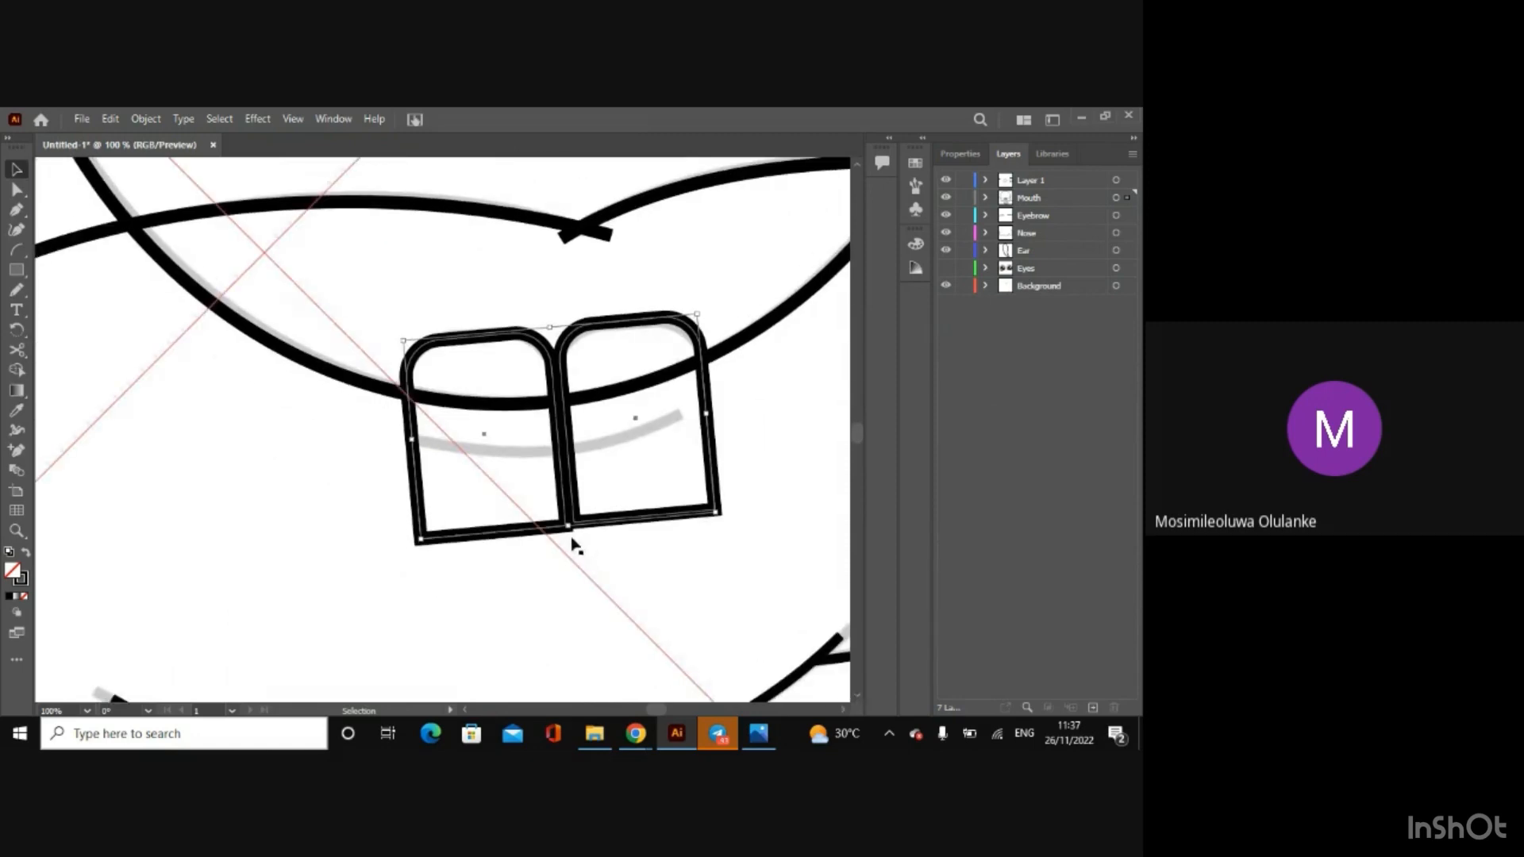
drag(572, 538, 570, 538)
drag(564, 538, 557, 475)
Step: Hide the Background layer so only the traced line work of the face is displayed
key(ctrl+minus)
key(ctrl+minus)
key(ctrl+minus)
key(ctrl+minus)
key(ctrl+minus)
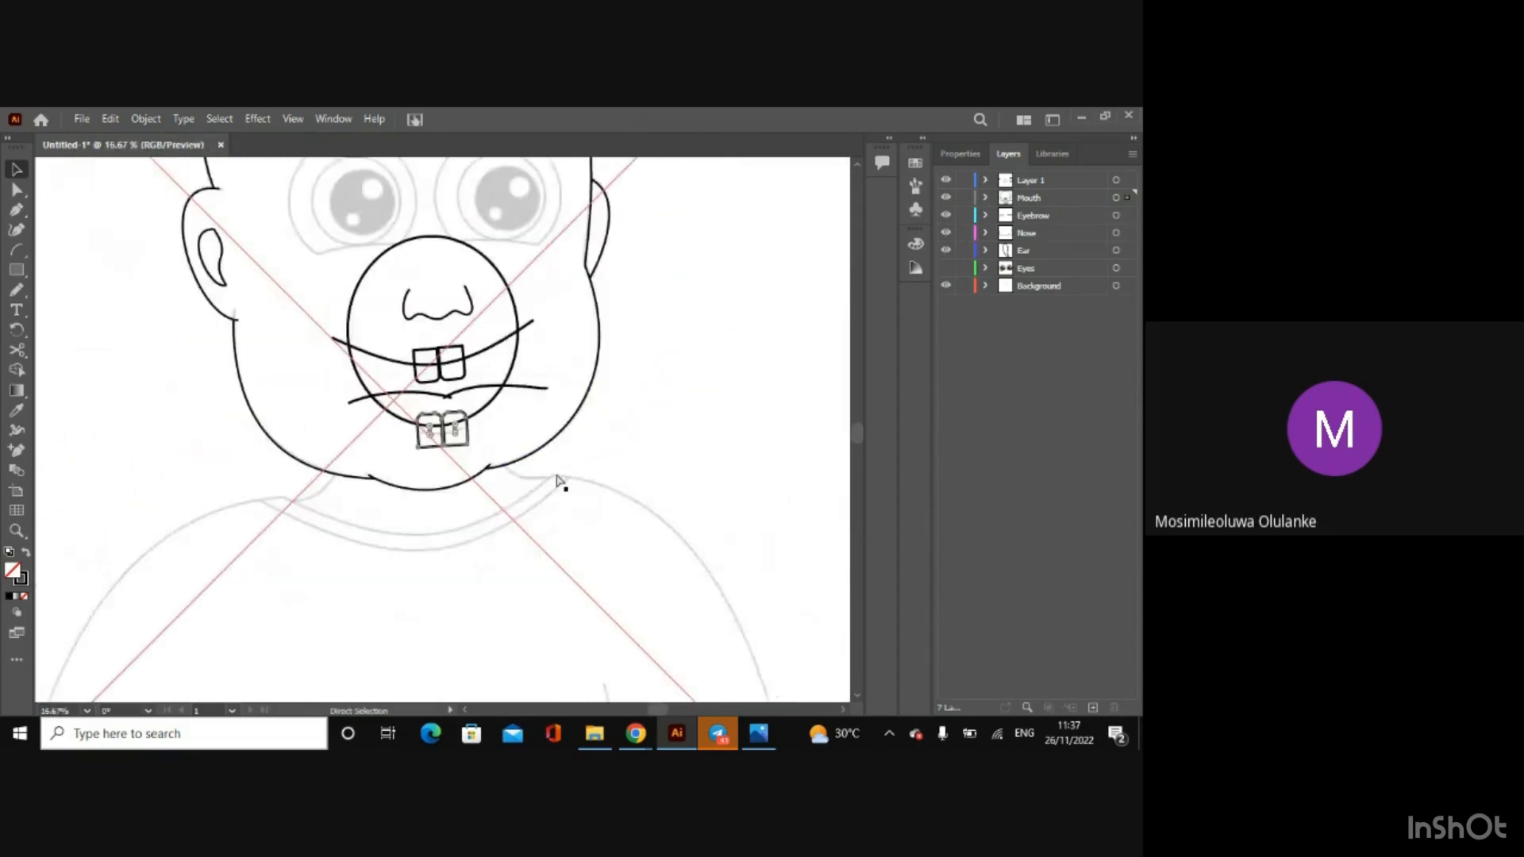
key(ctrl+minus)
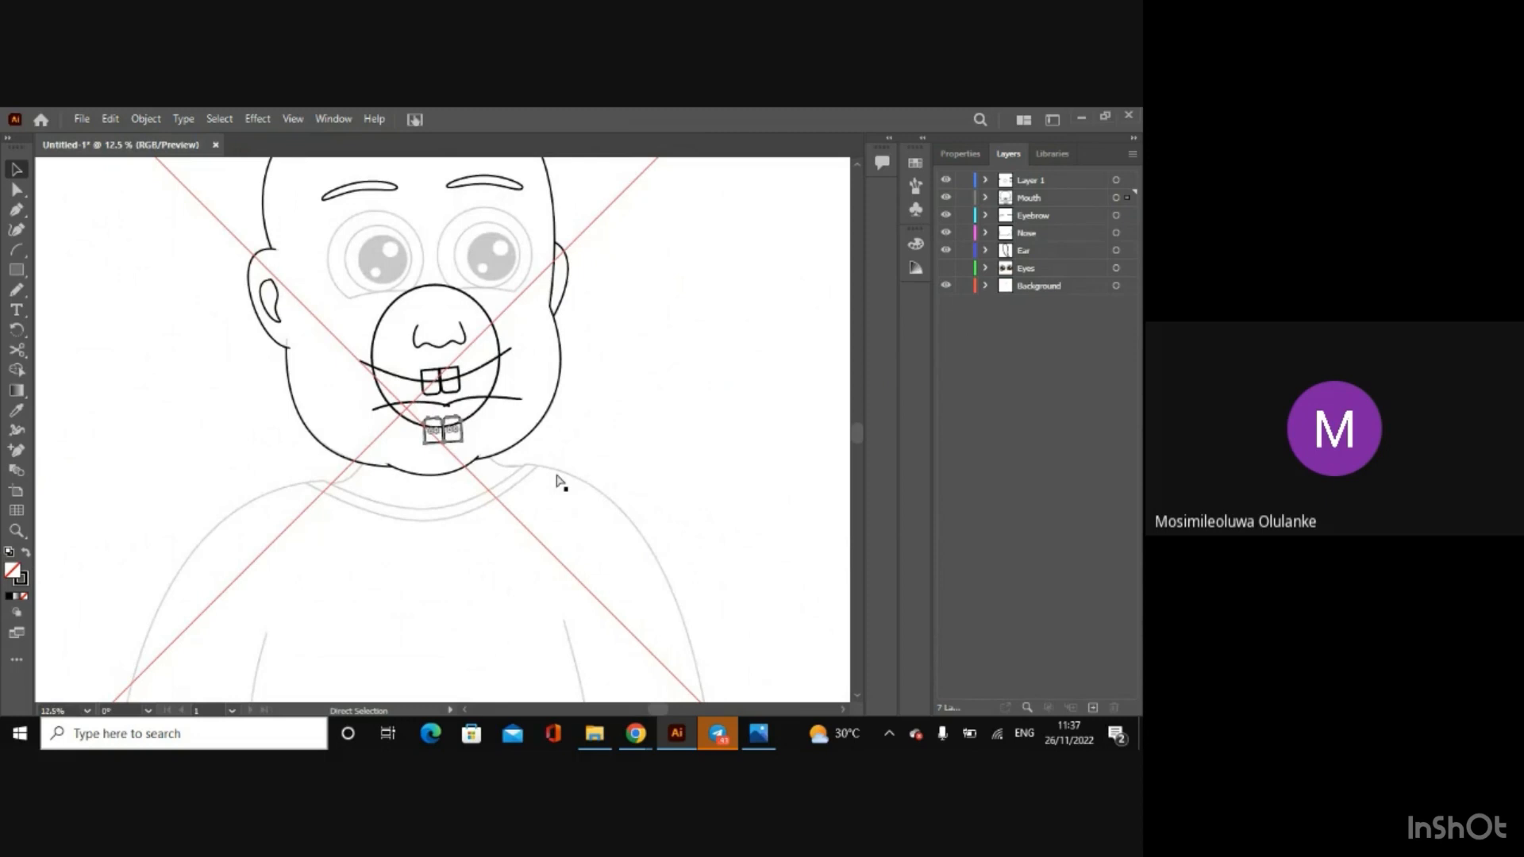
key(ctrl+minus)
key(ctrl+minus)
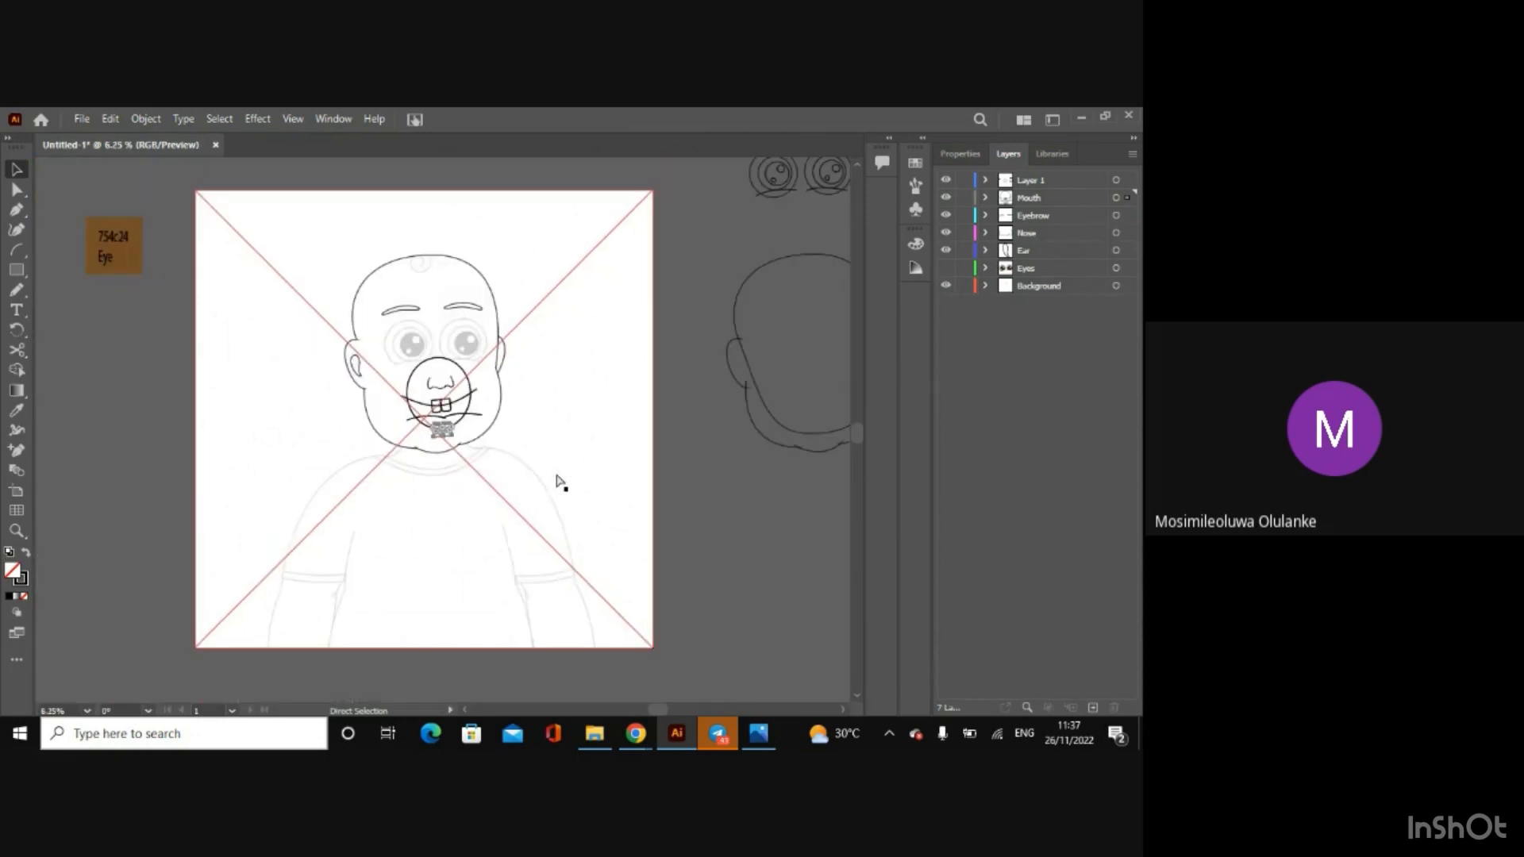
key(ctrl+plus)
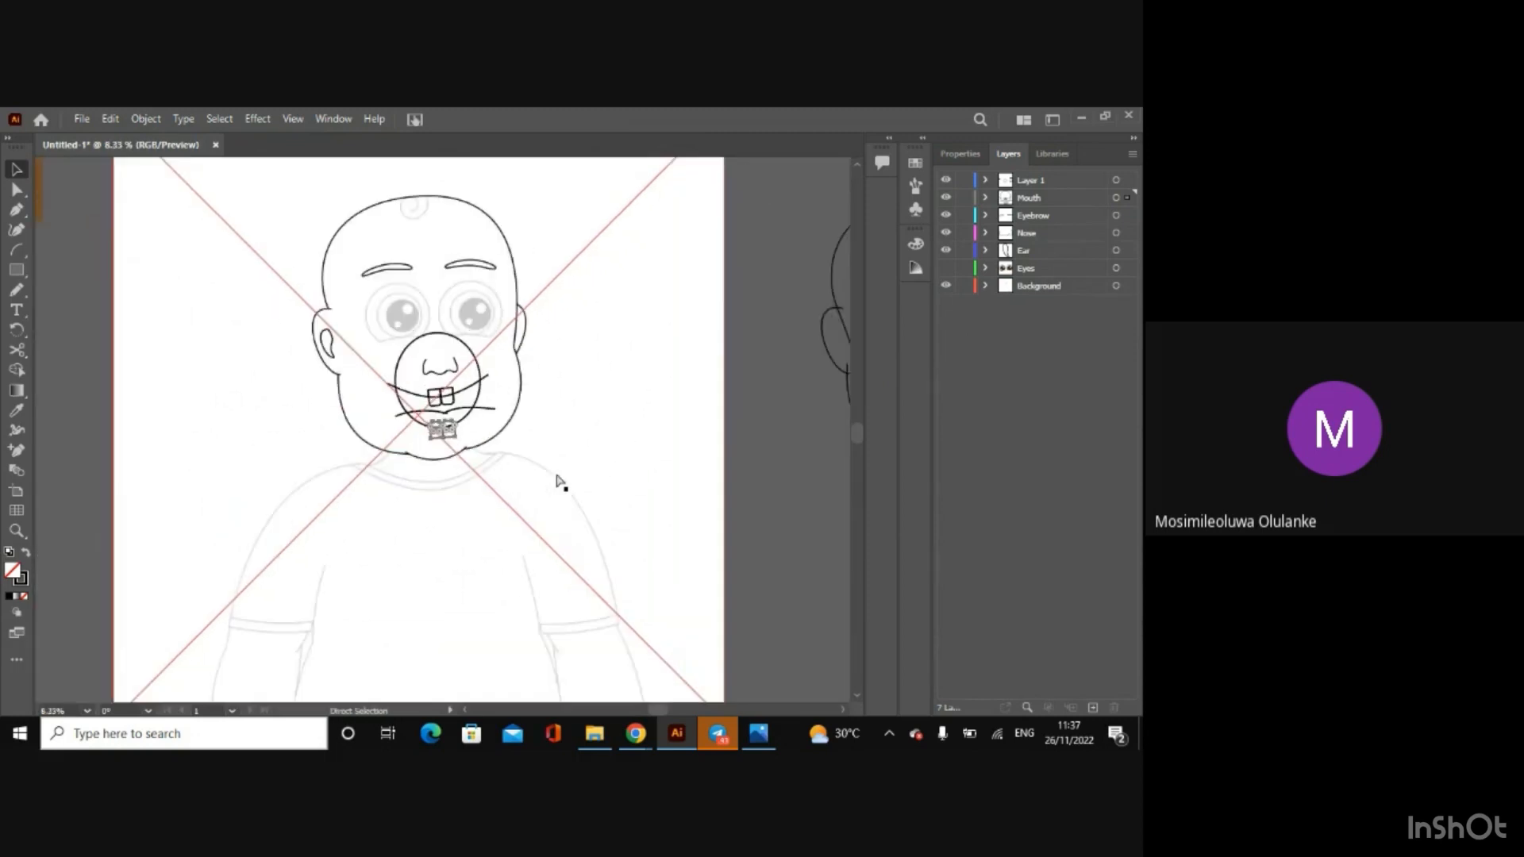
key(v)
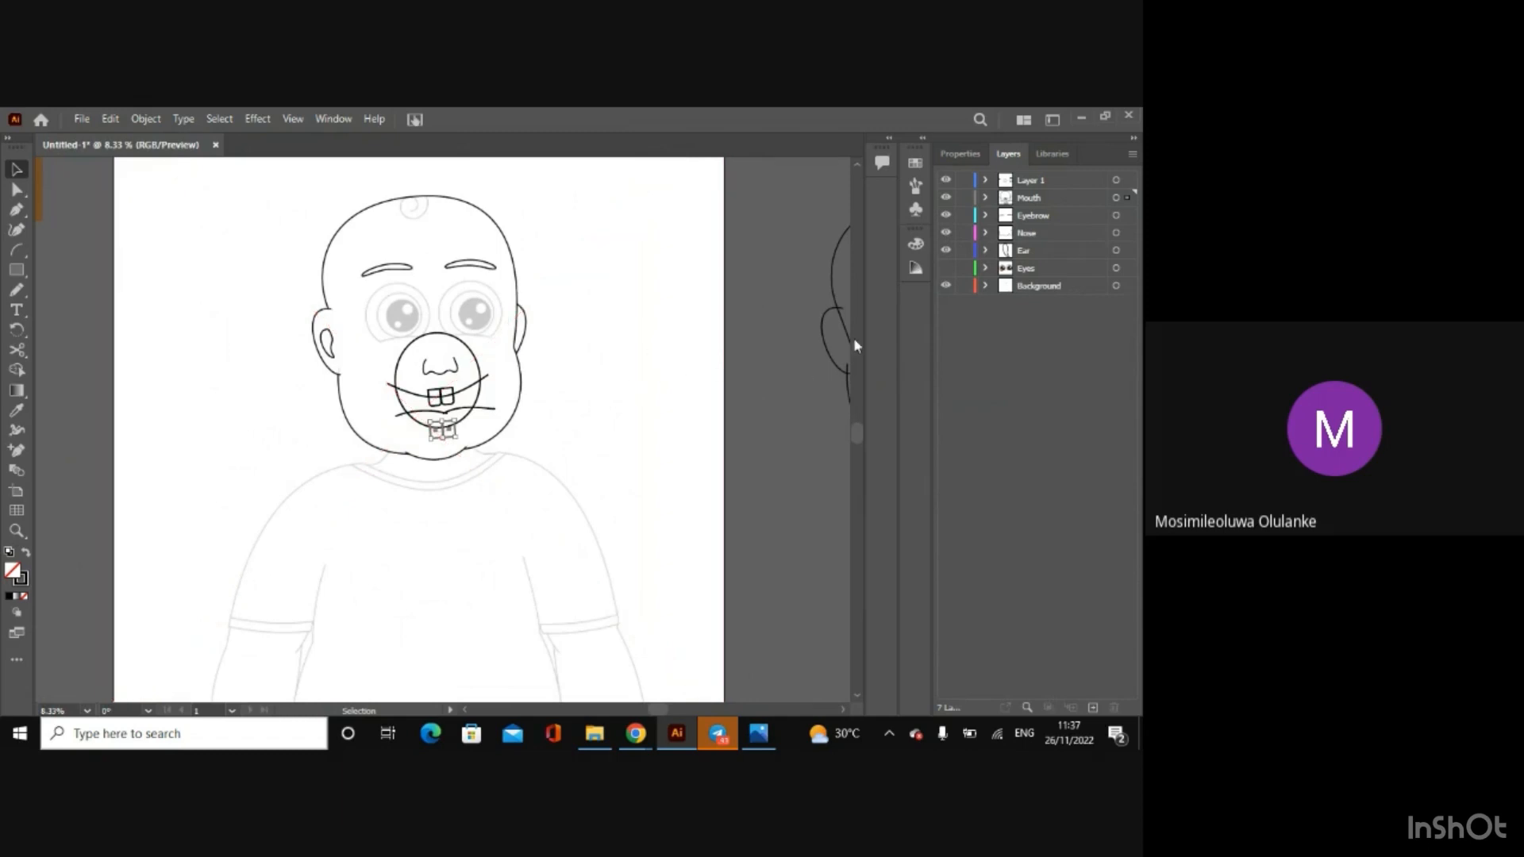
click(946, 285)
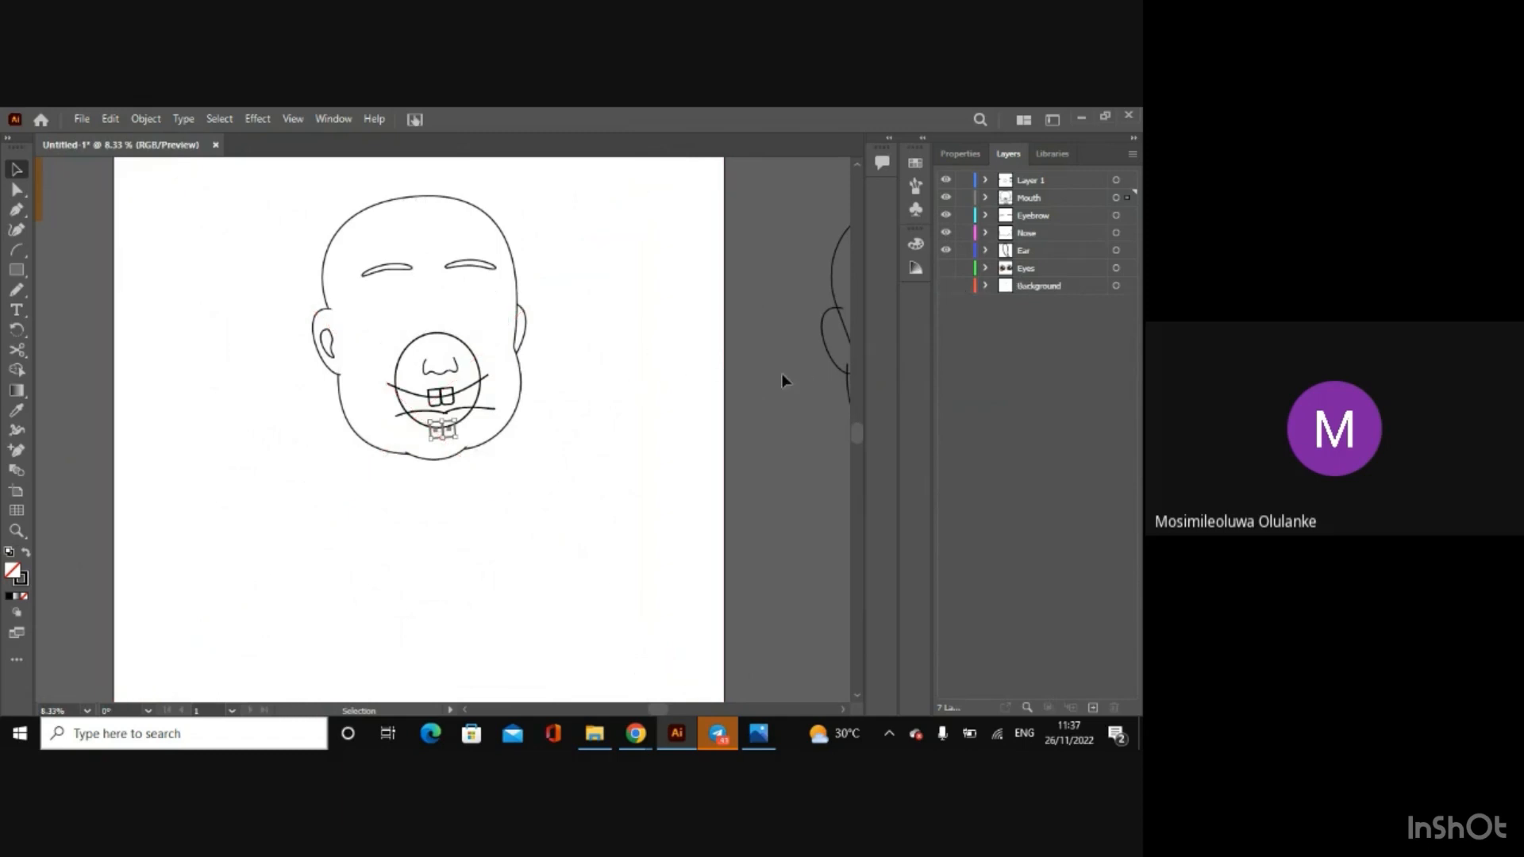
Step: Duplicate the mouth arcs, circle and all four teeth without the nose, and place the copy beside the spare head outline off the artboard
click(527, 363)
drag(384, 324, 473, 435)
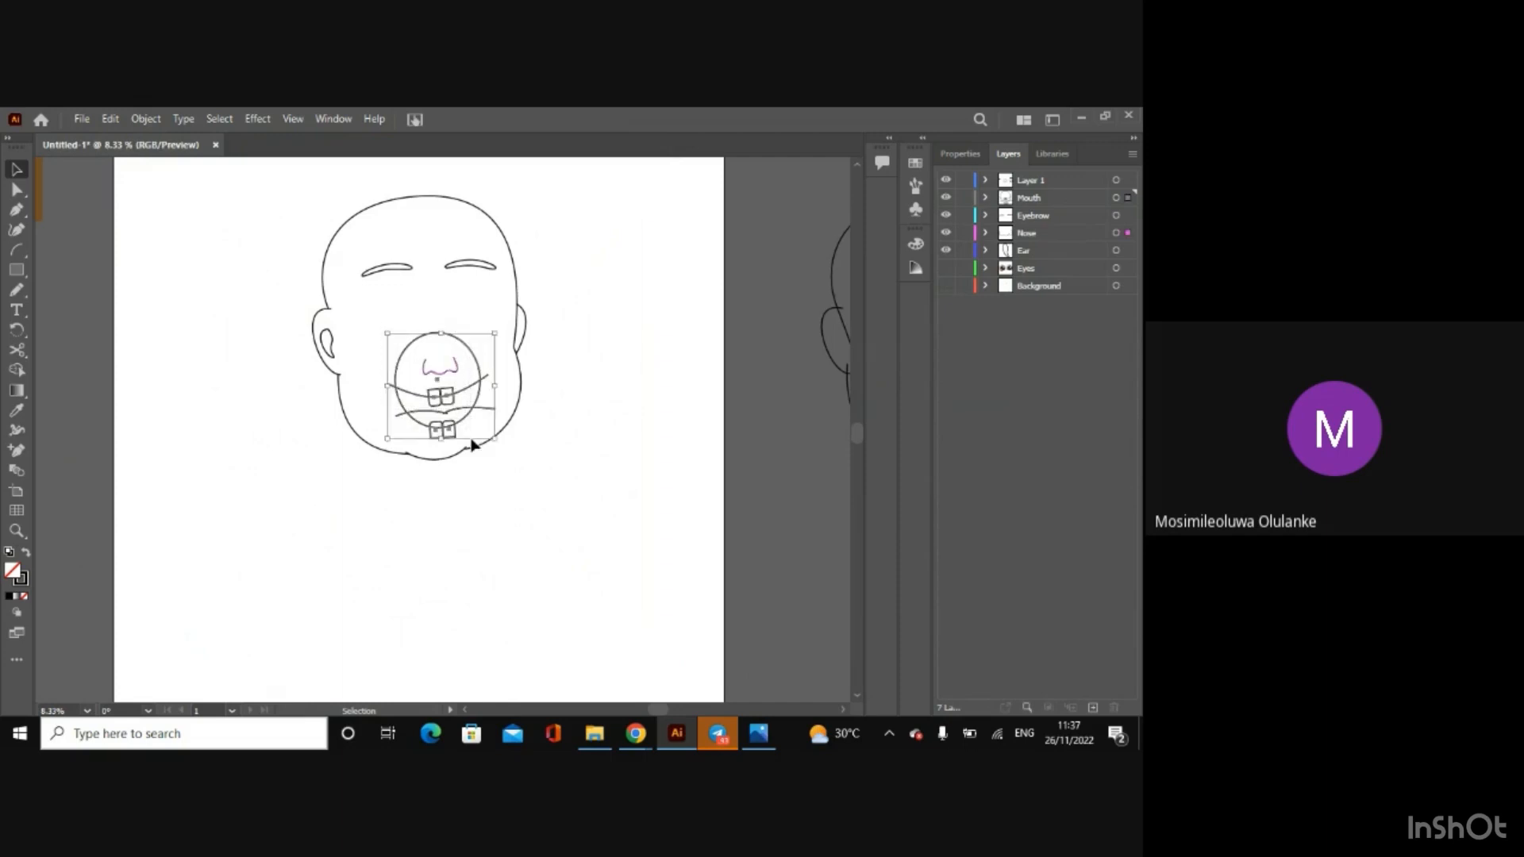
shift+click(451, 379)
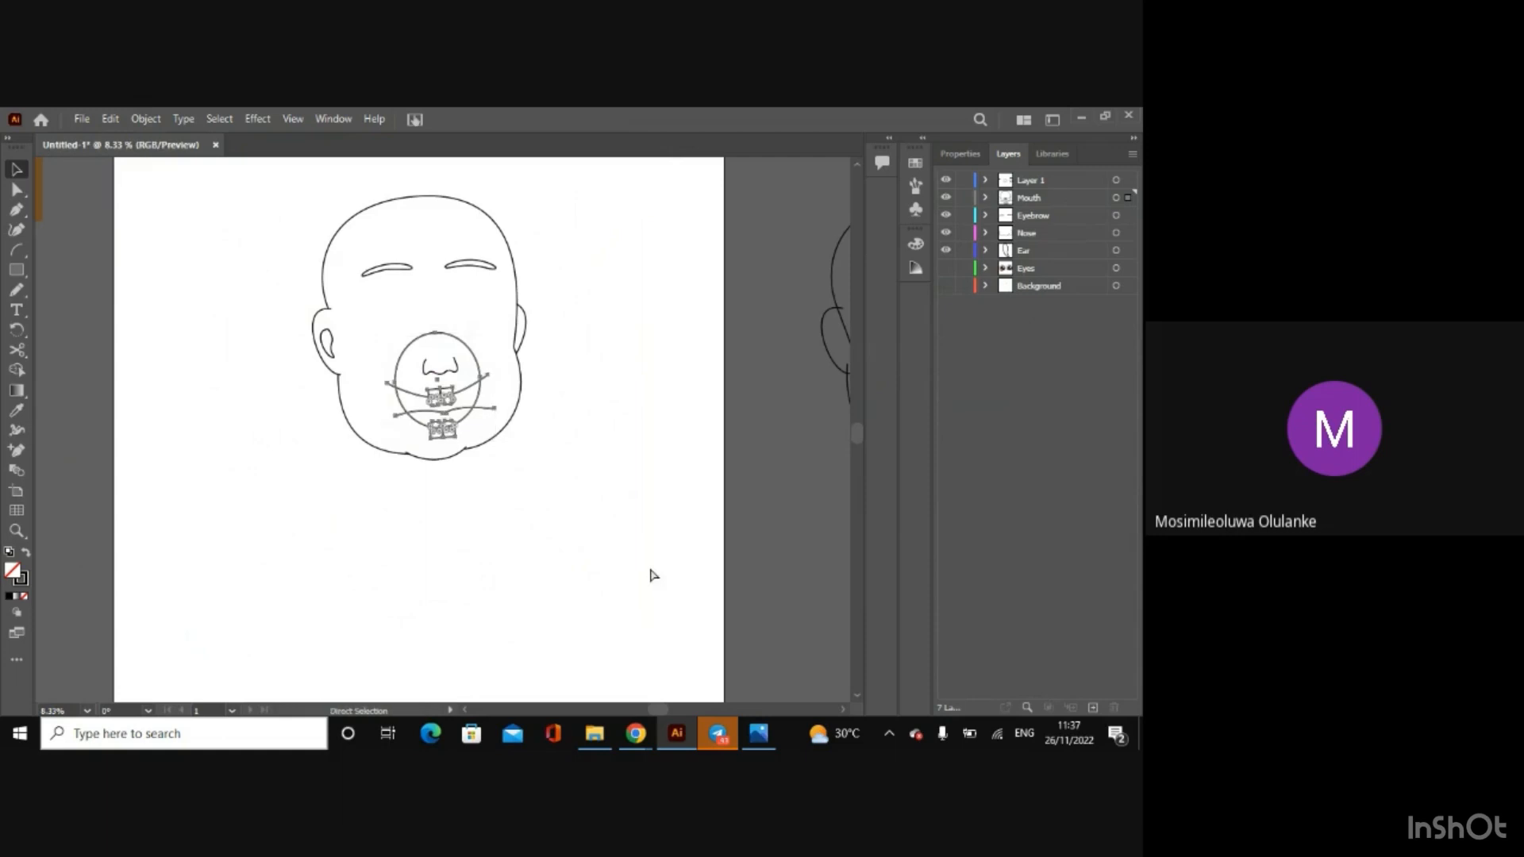
drag(661, 711, 758, 714)
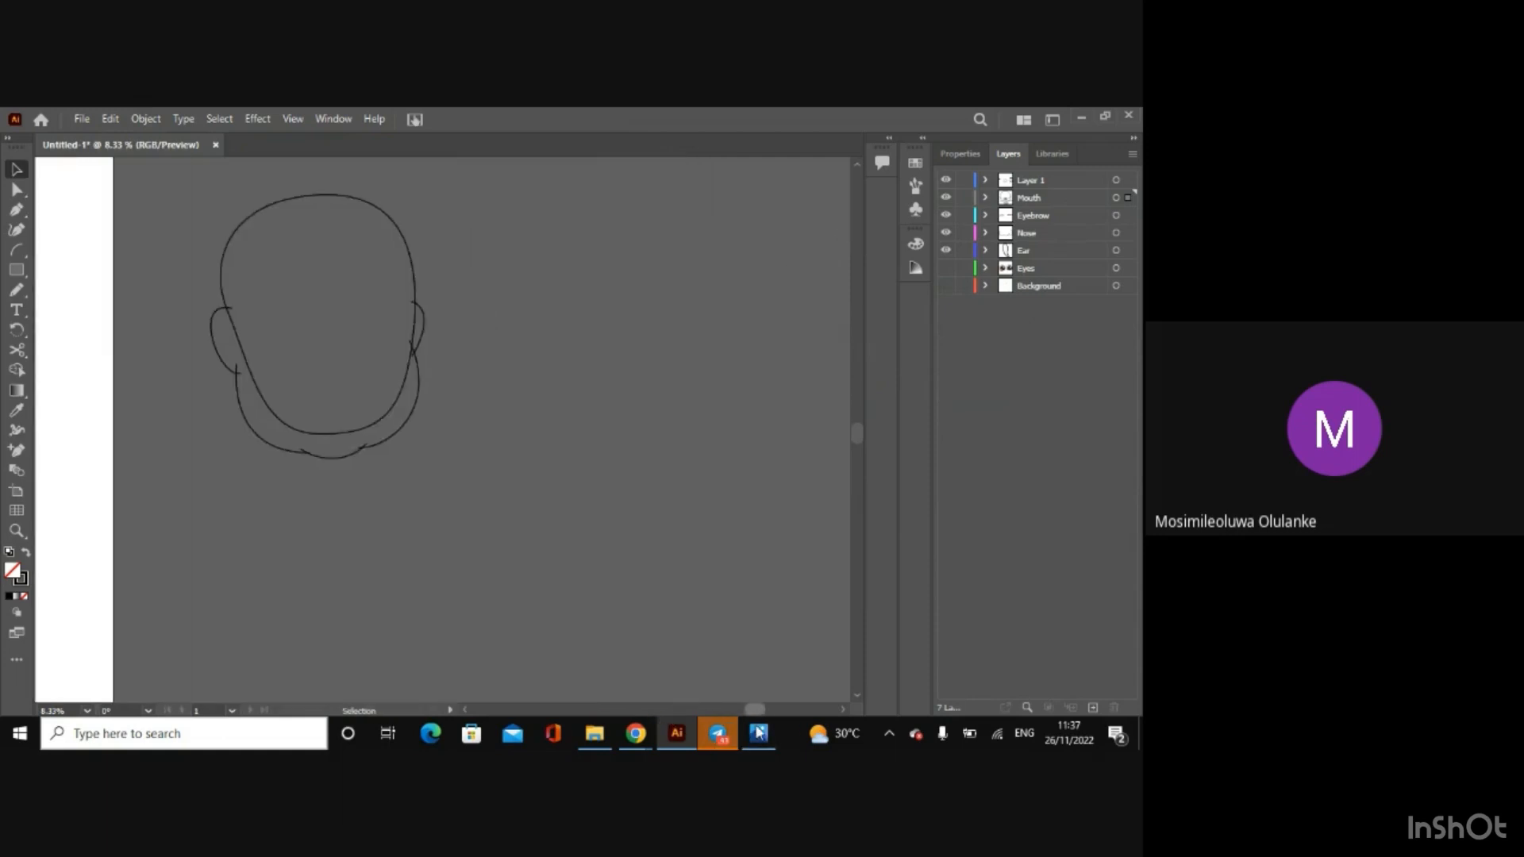
click(512, 512)
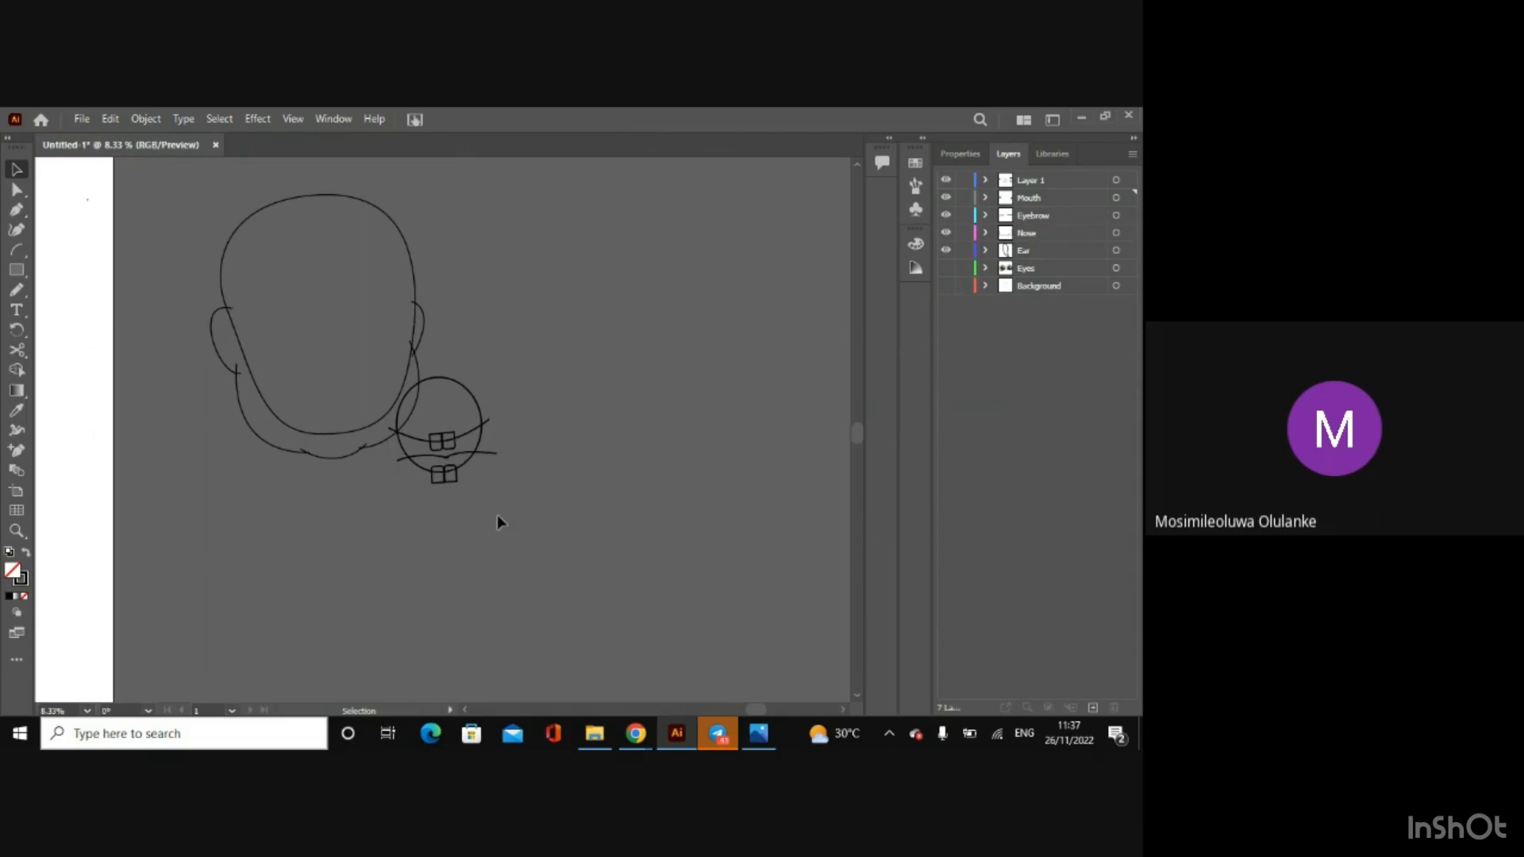
click(430, 438)
drag(436, 438, 519, 390)
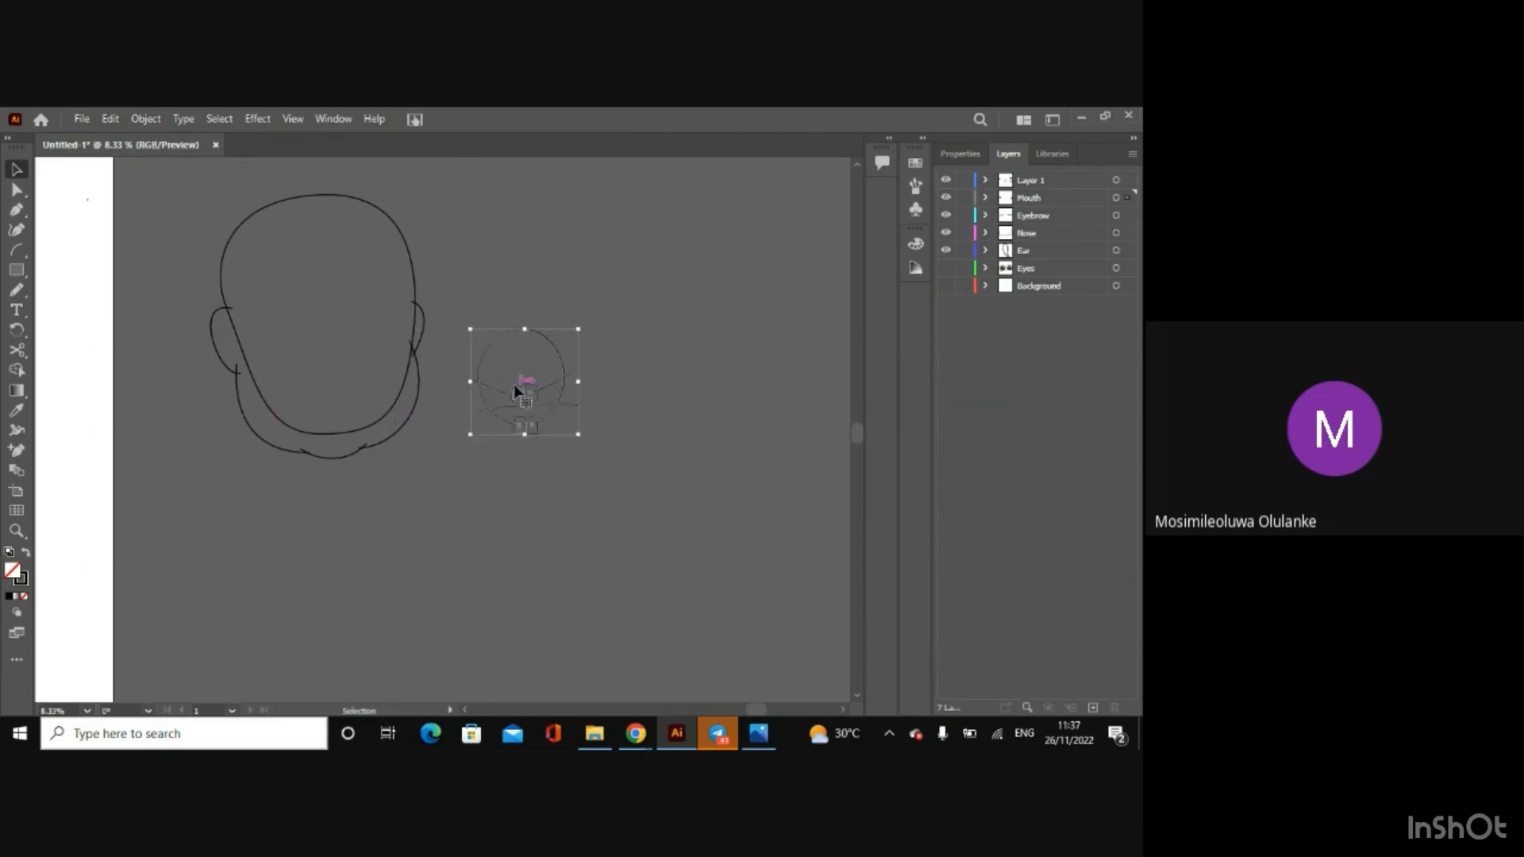
click(455, 565)
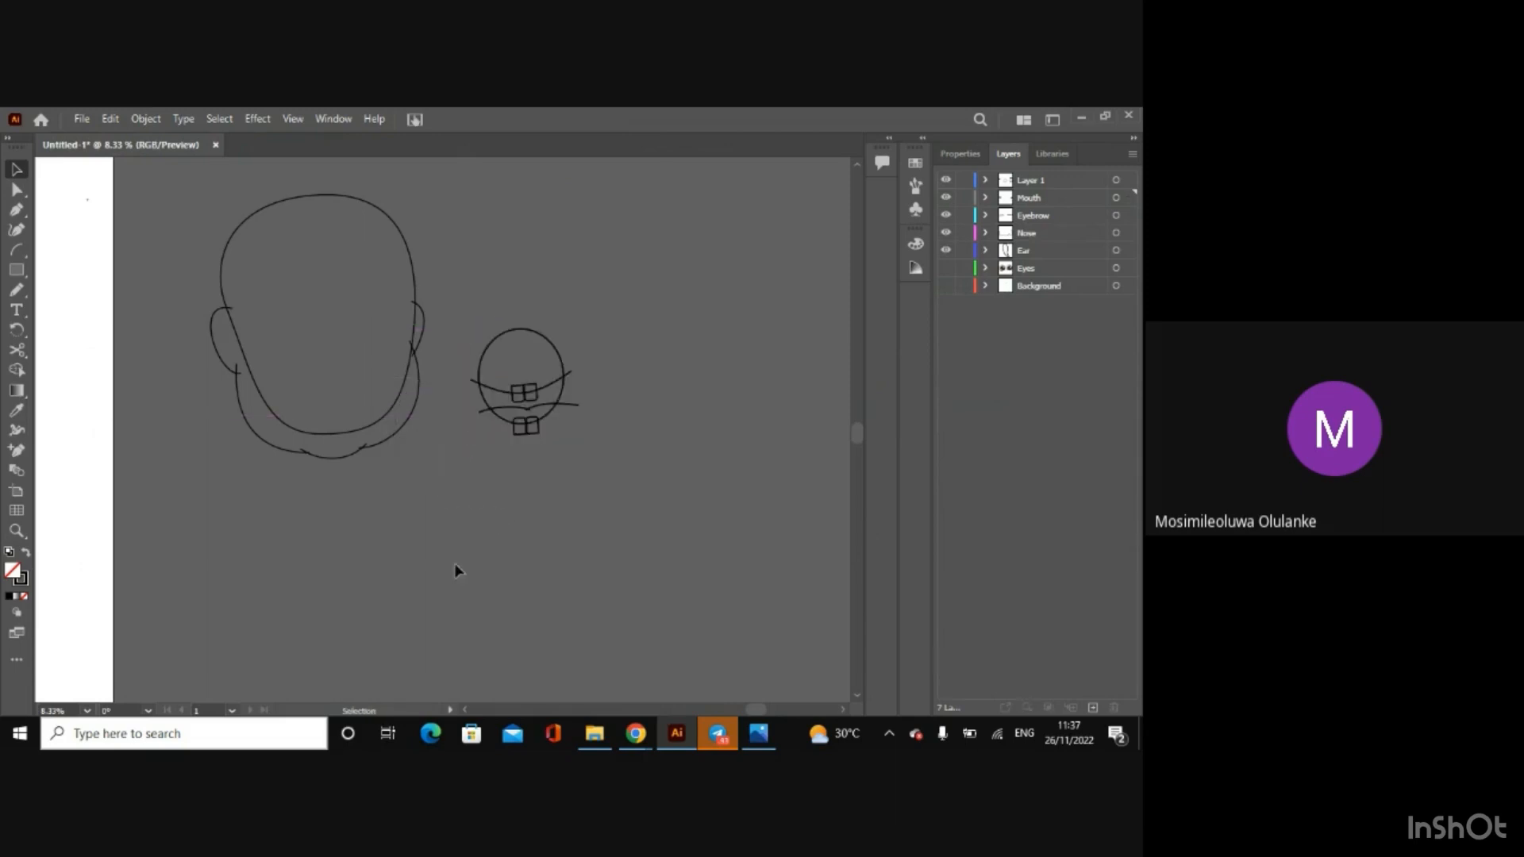
Step: Select the original mouth shapes without the nose and remove the circle's part above the upper lip line with Shape Builder
drag(760, 708, 649, 721)
key(ctrl+plus)
key(ctrl+plus)
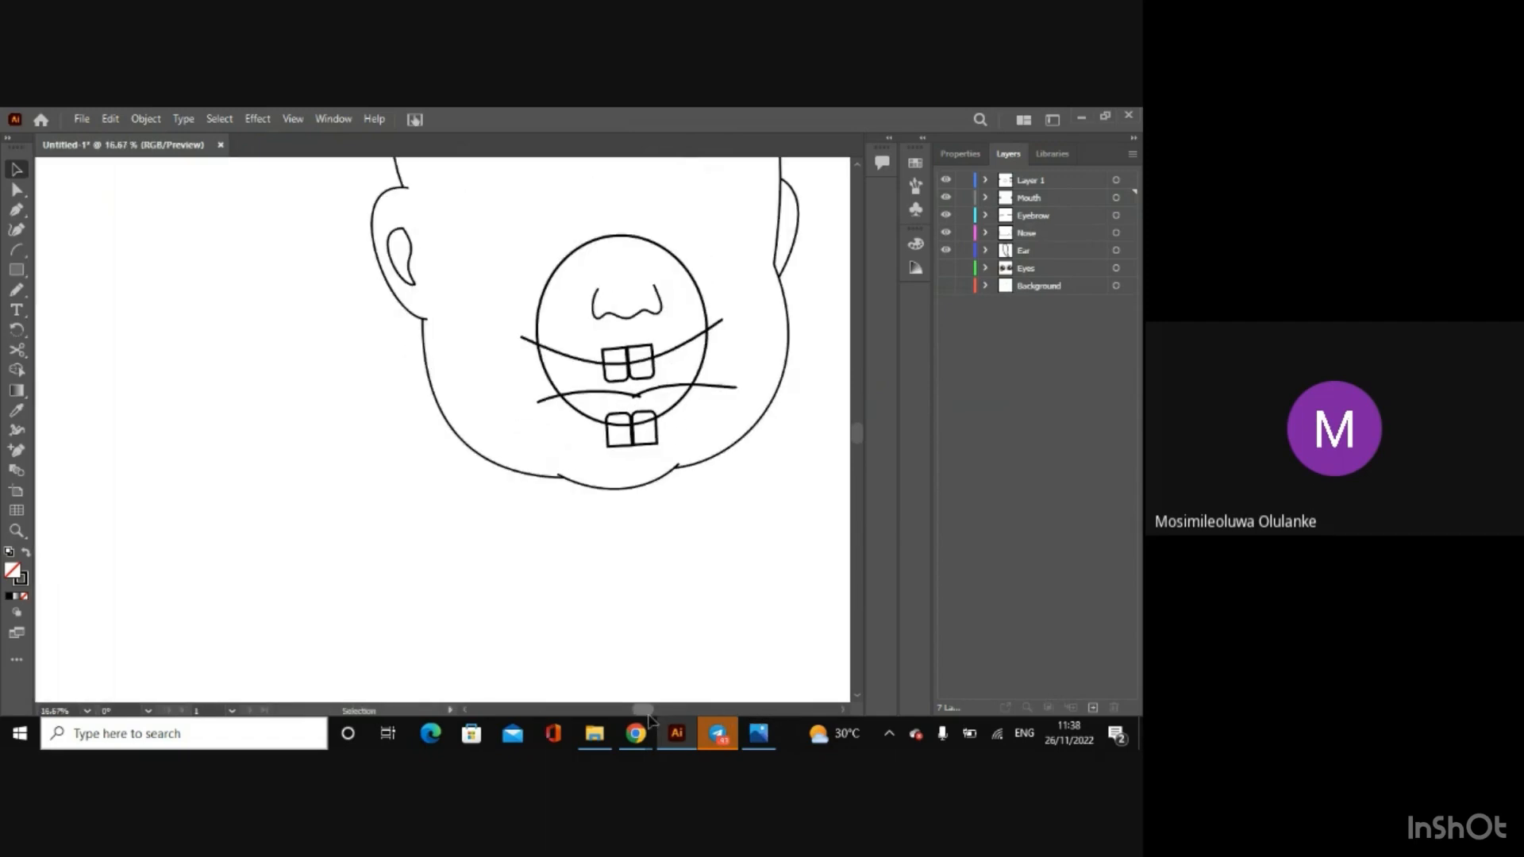
drag(521, 294, 652, 448)
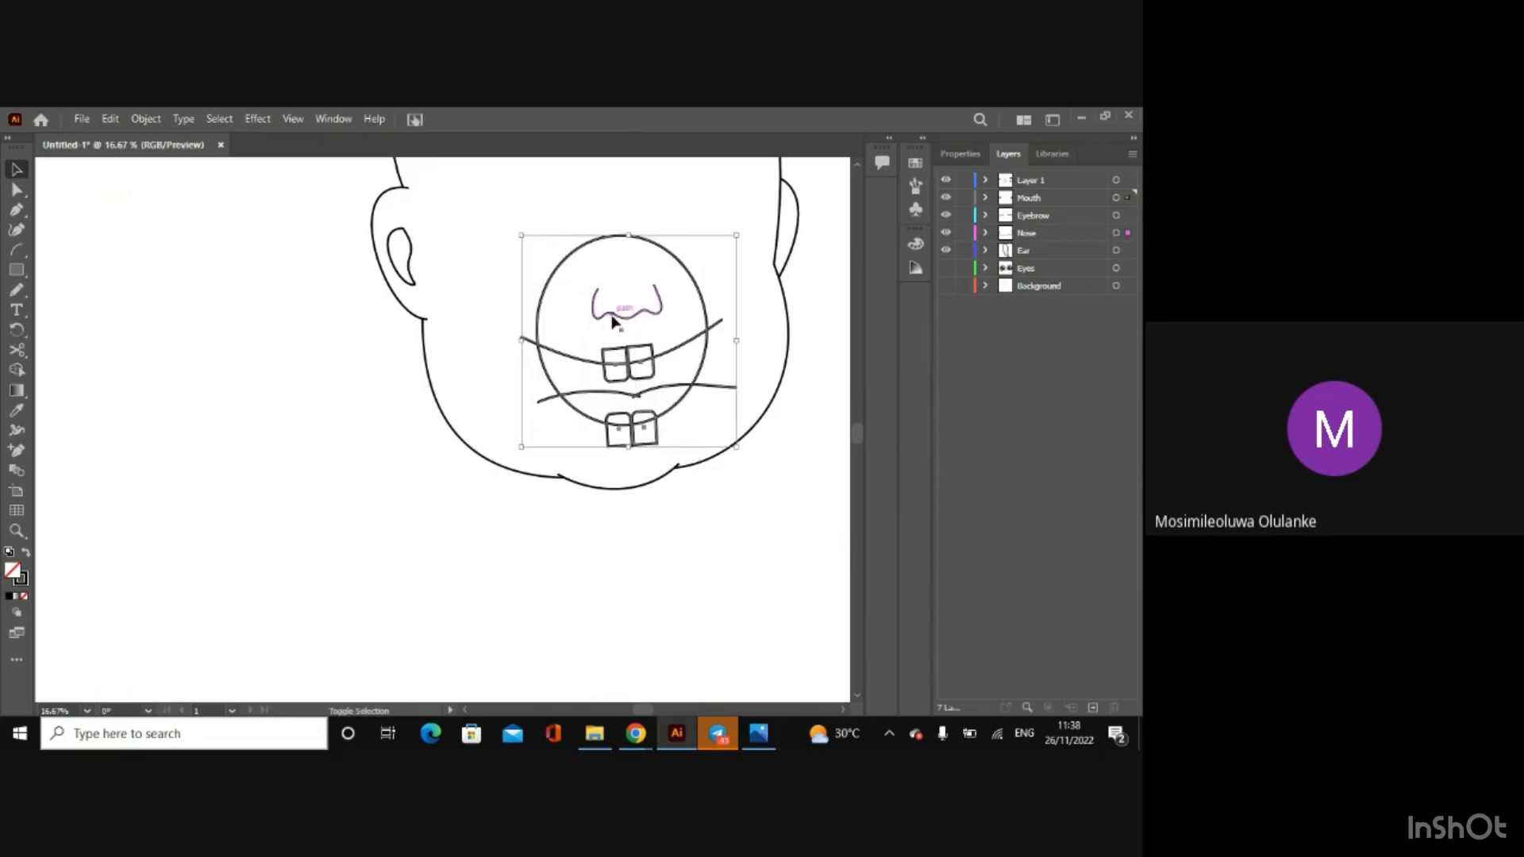
key(a)
key(ctrl+plus)
key(v)
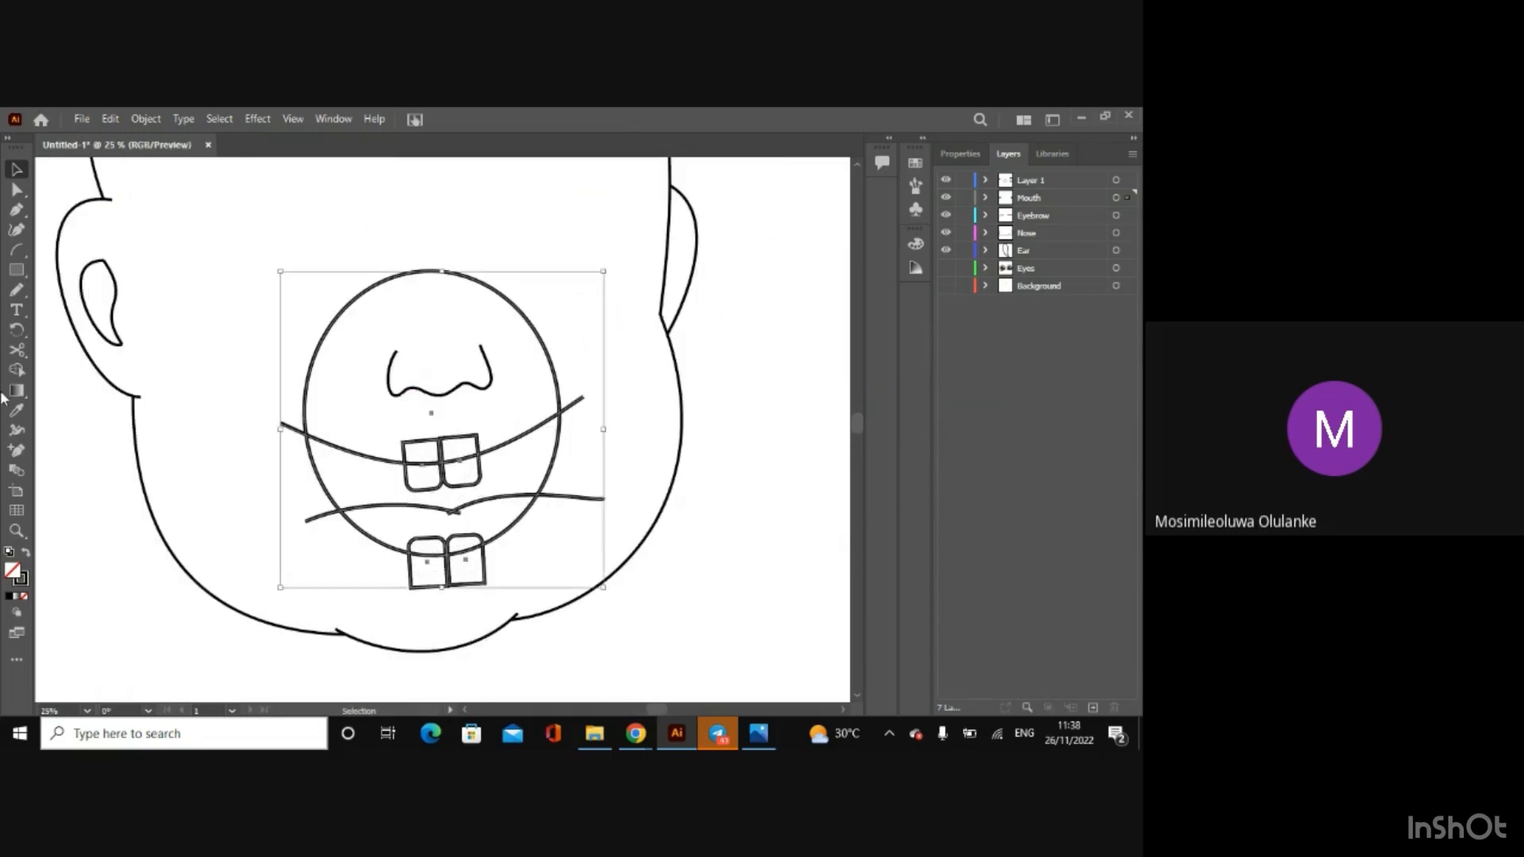
click(16, 370)
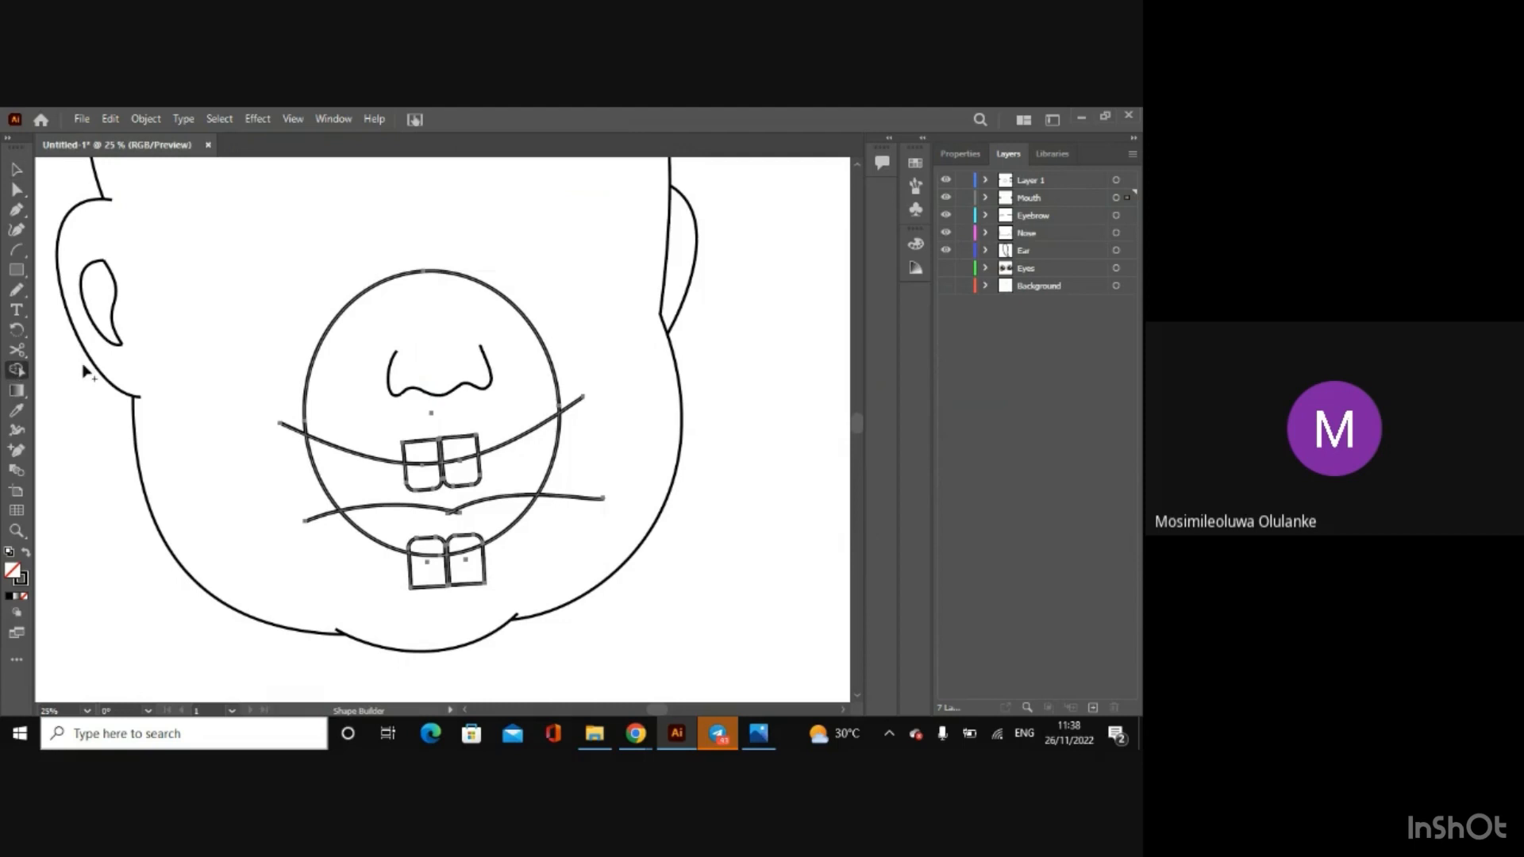
key(alt)
alt+click(316, 354)
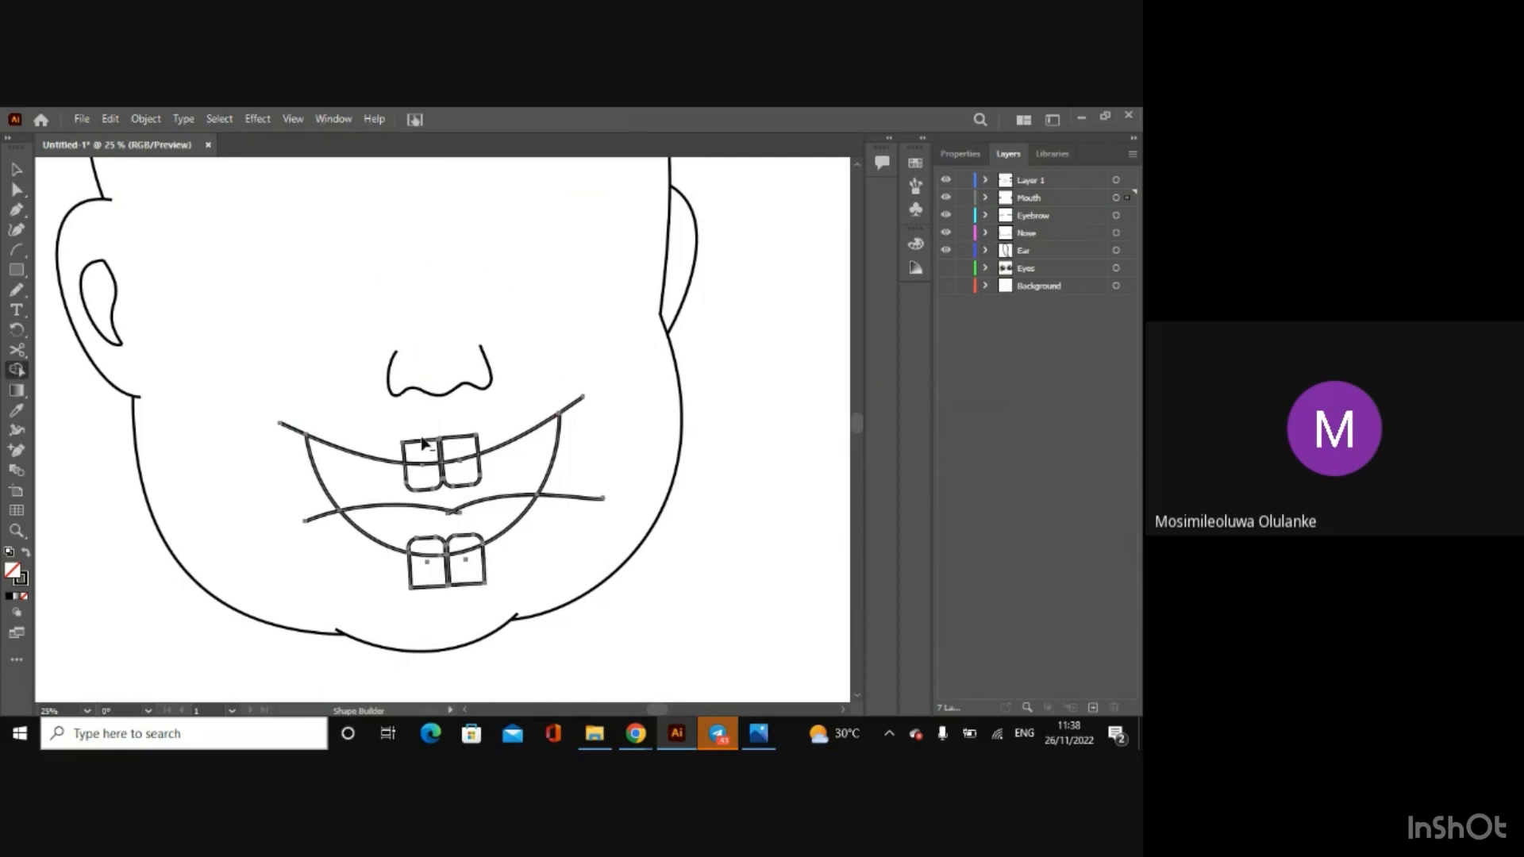
Step: Trim away the tooth parts outside the mouth and the overhanging ends of the lip and tongue lines with Shape Builder
drag(387, 441, 485, 444)
drag(504, 573, 397, 569)
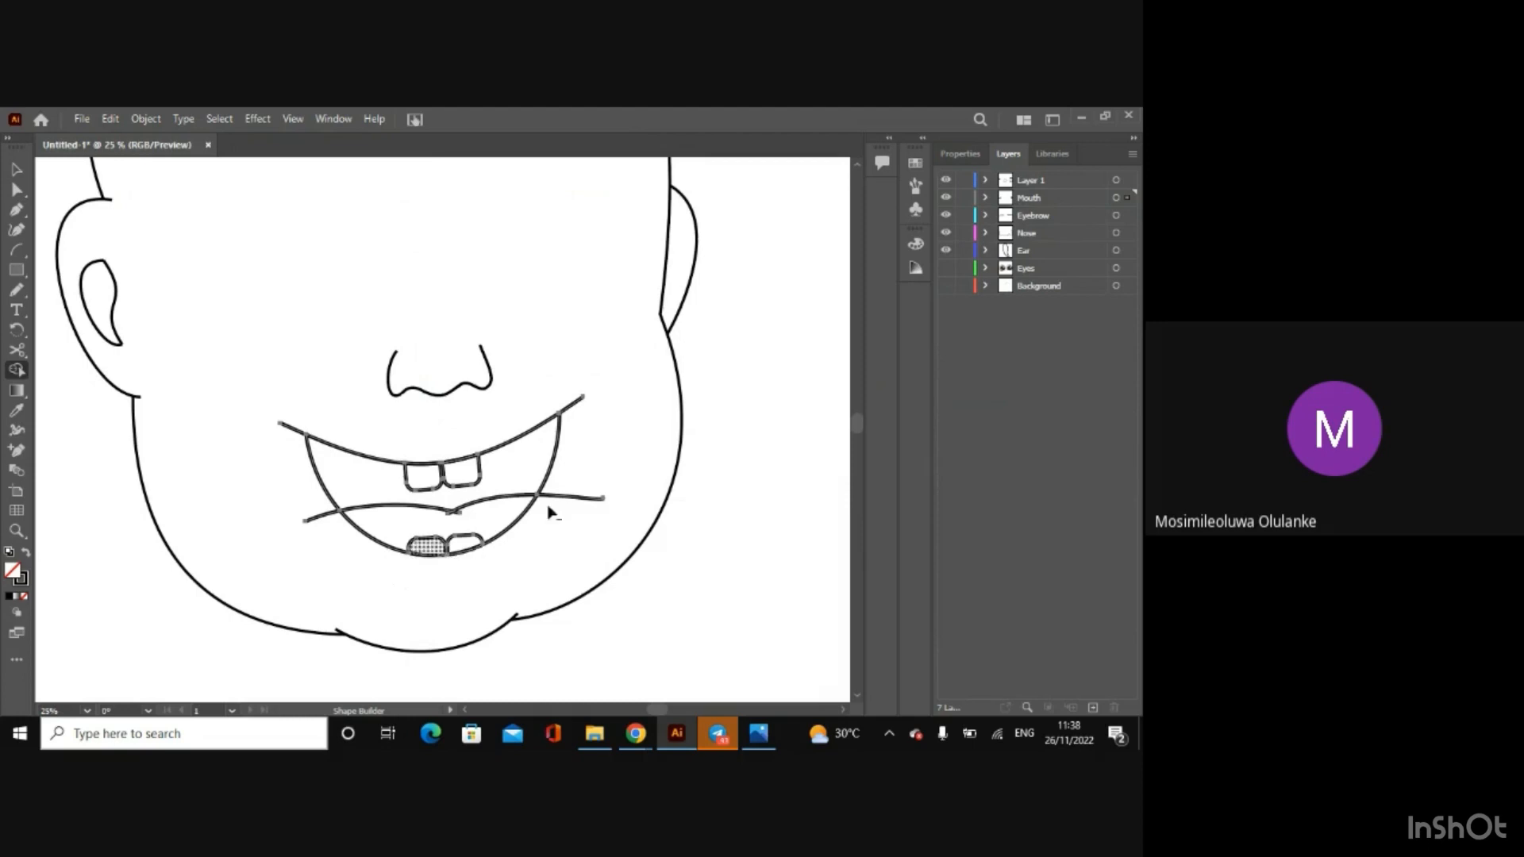
alt+click(582, 499)
alt+click(569, 410)
alt+click(290, 430)
alt+click(317, 521)
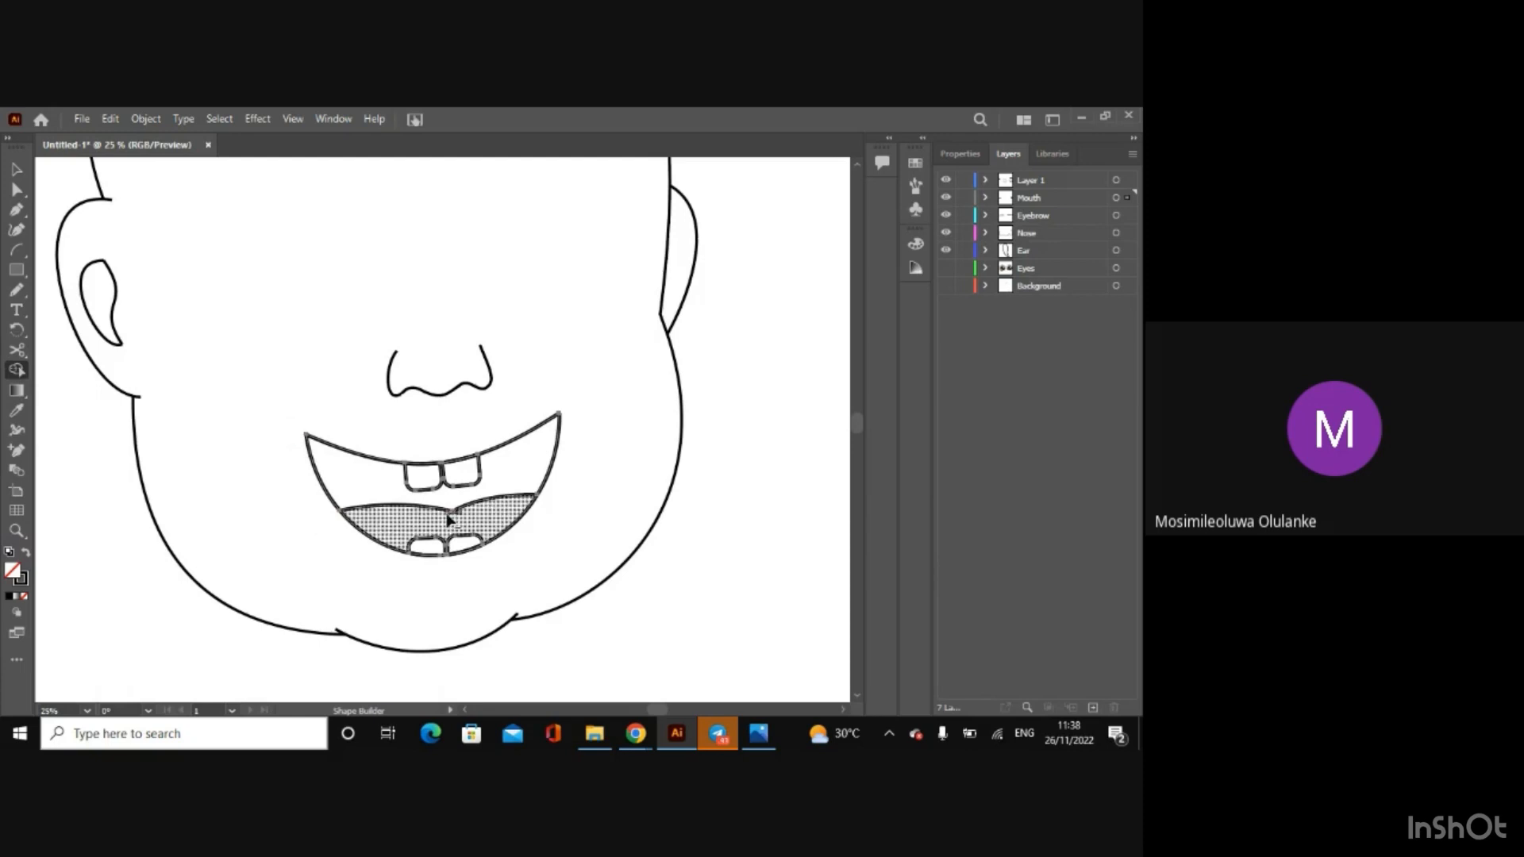
click(451, 517)
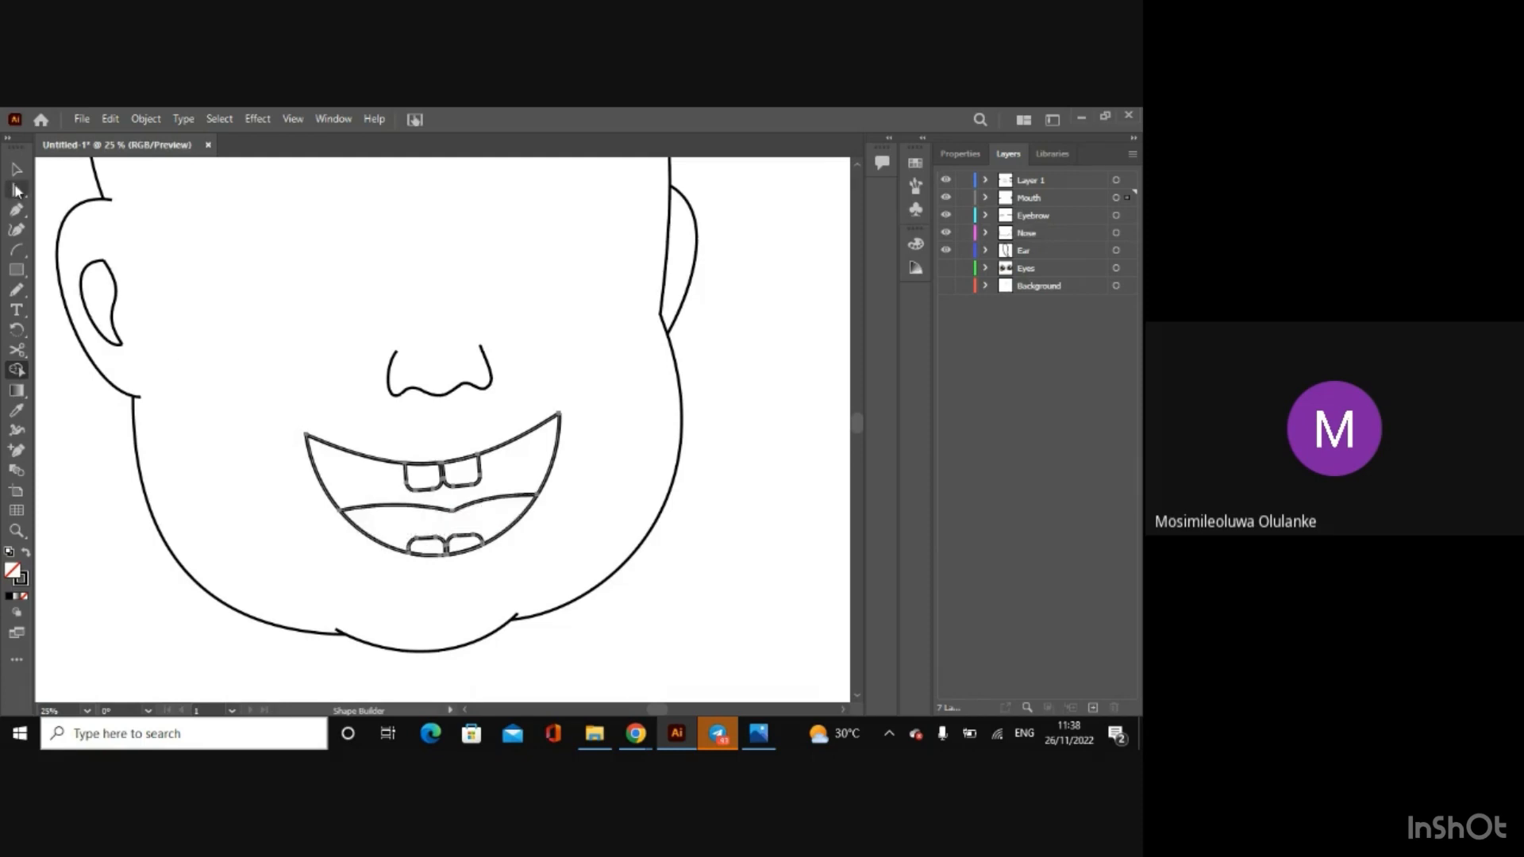
click(17, 173)
click(654, 478)
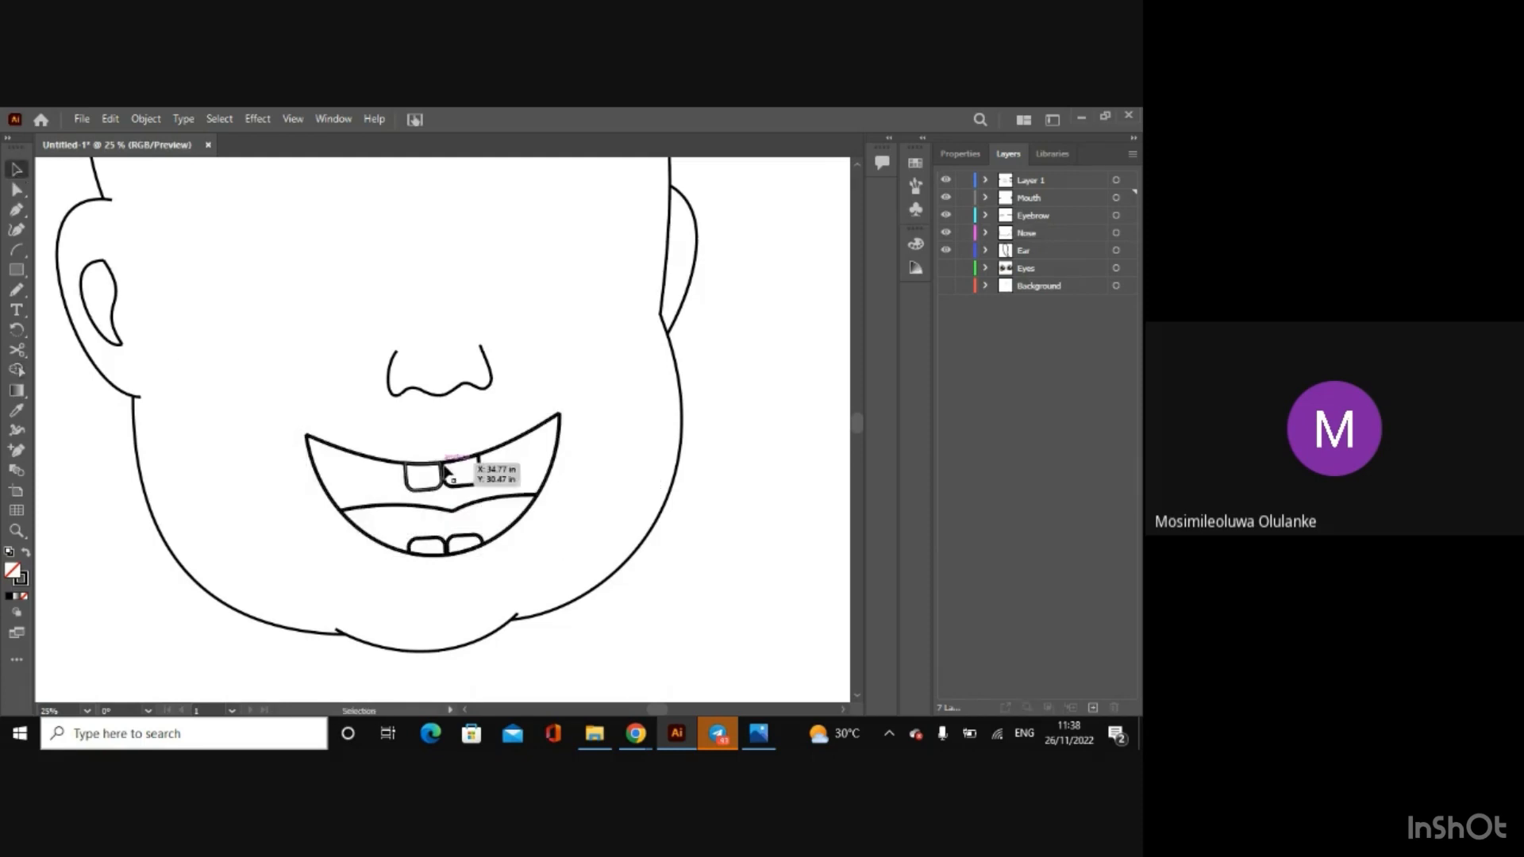
Step: Fill the right upper tooth with white
drag(445, 471, 446, 473)
click(481, 487)
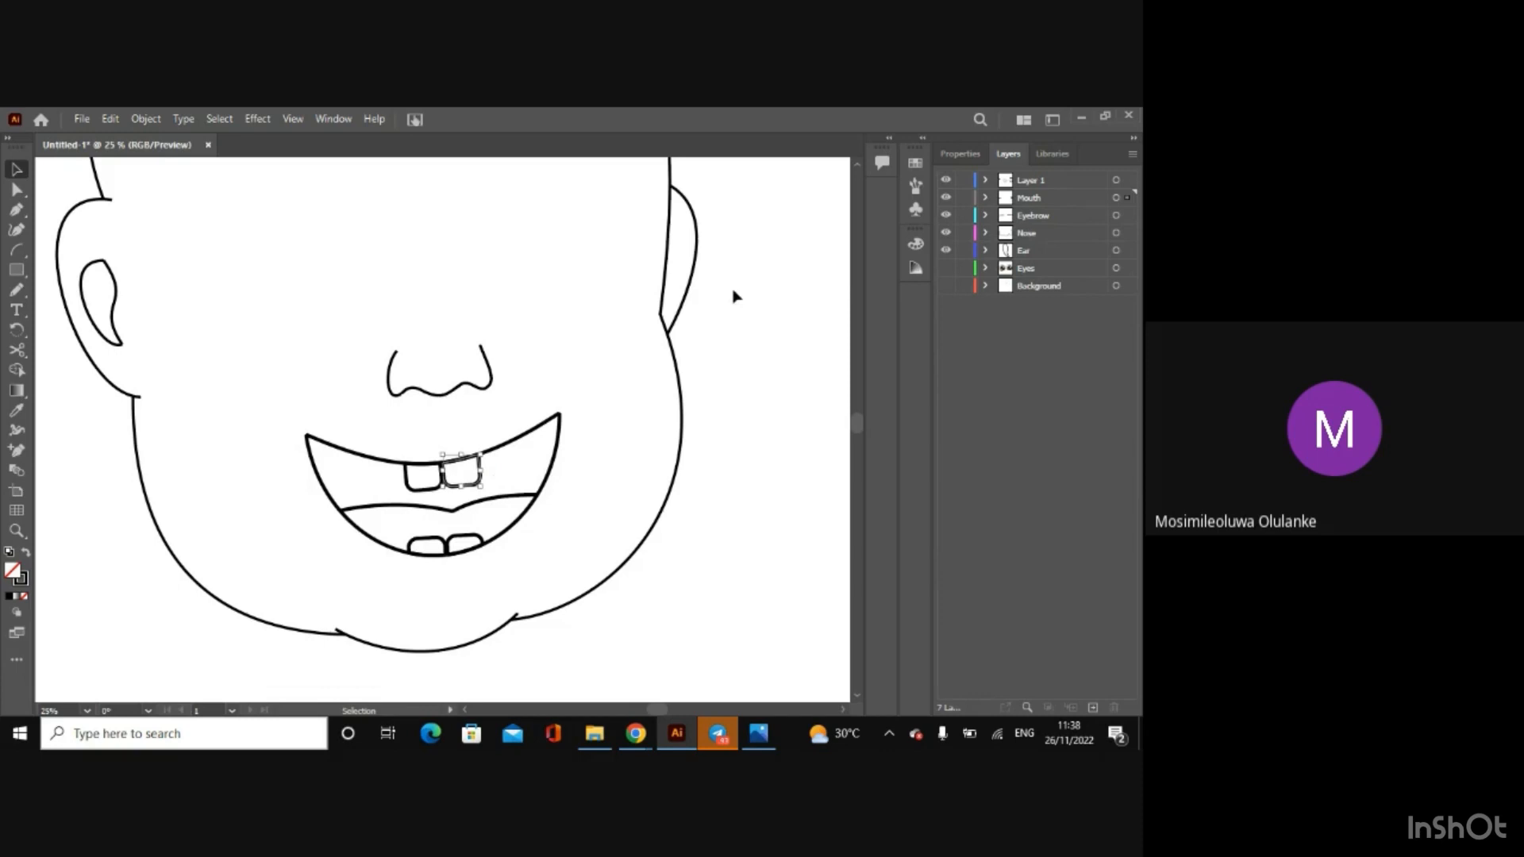
click(960, 154)
click(949, 337)
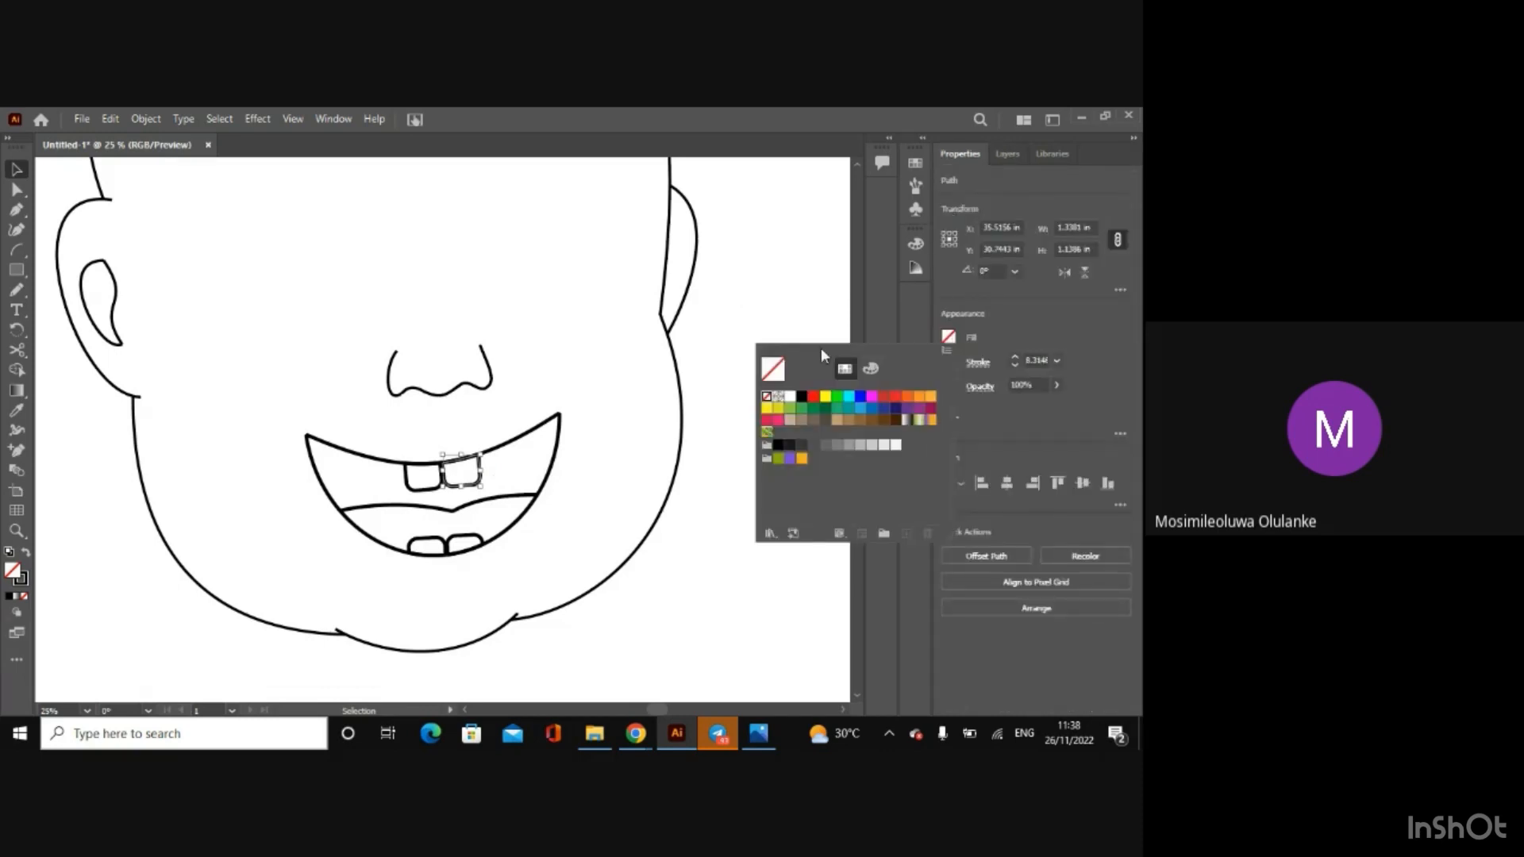
click(788, 397)
click(802, 323)
click(783, 449)
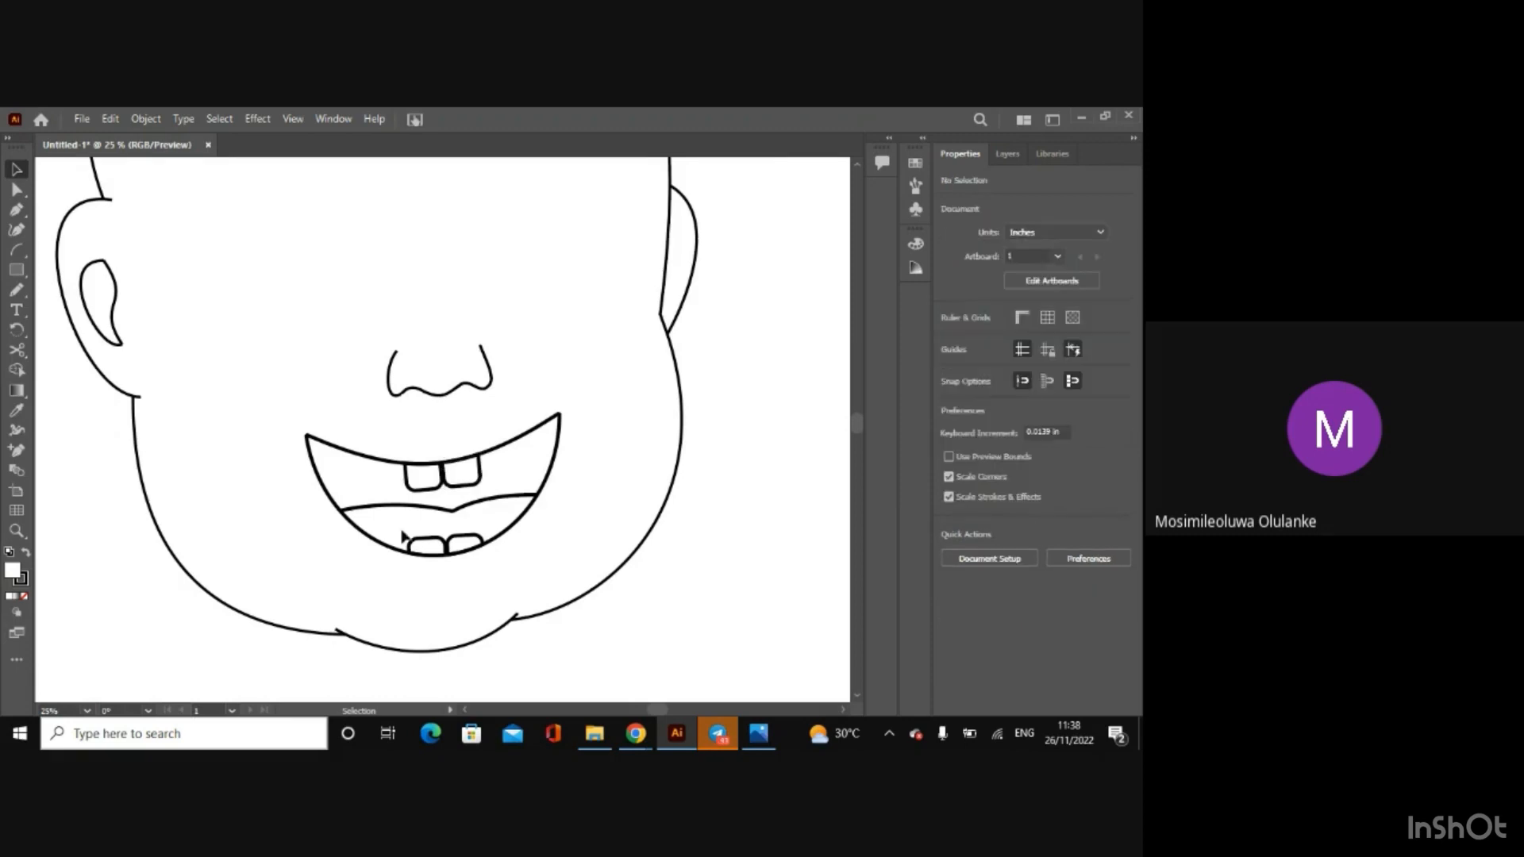
Step: Fill the left upper tooth and both lower teeth with white
click(411, 486)
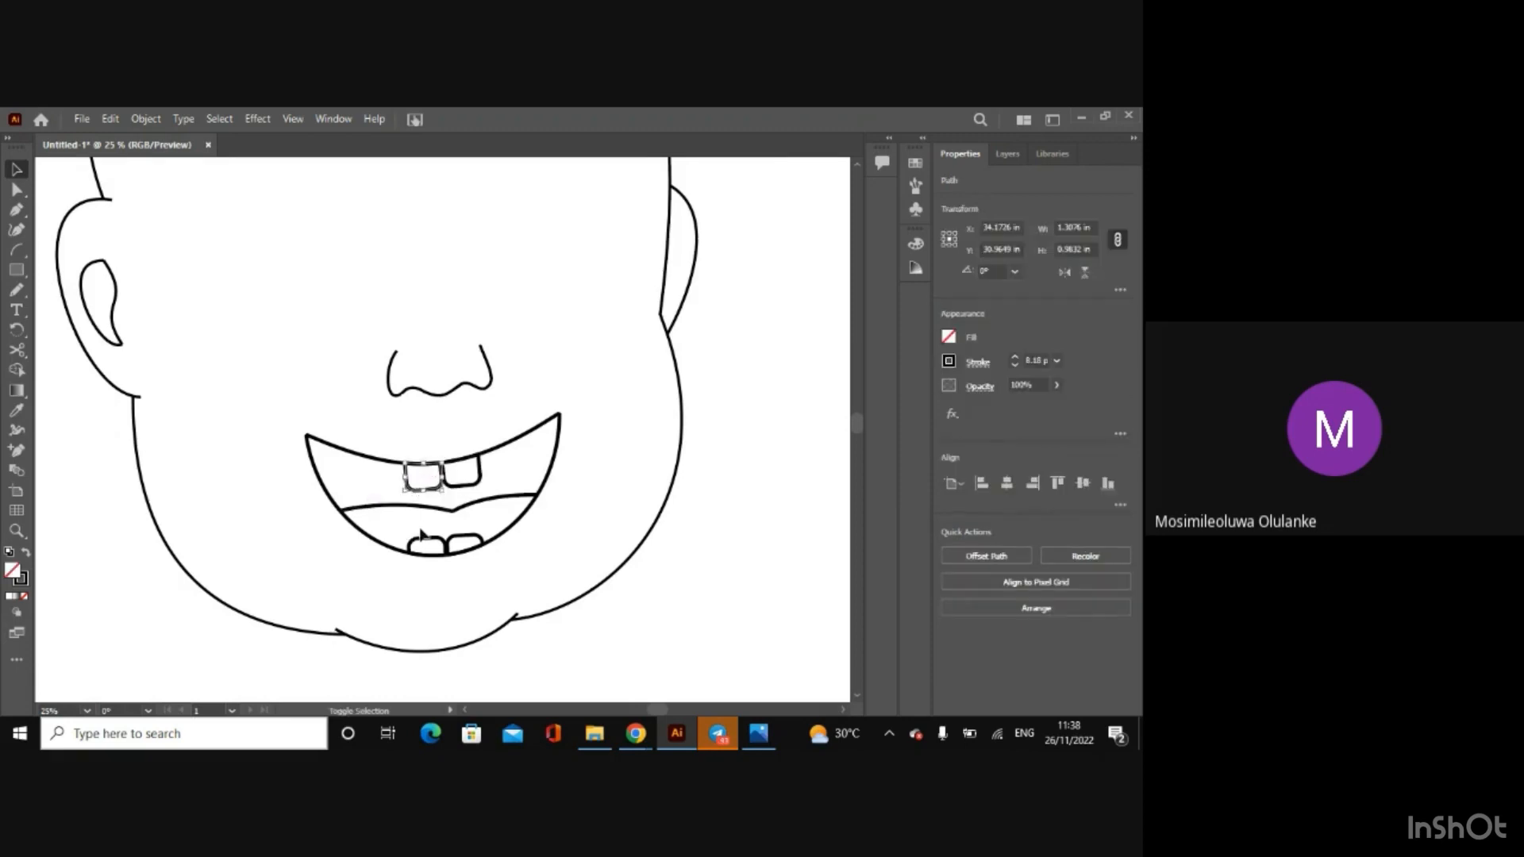
shift+click(435, 548)
shift+click(456, 542)
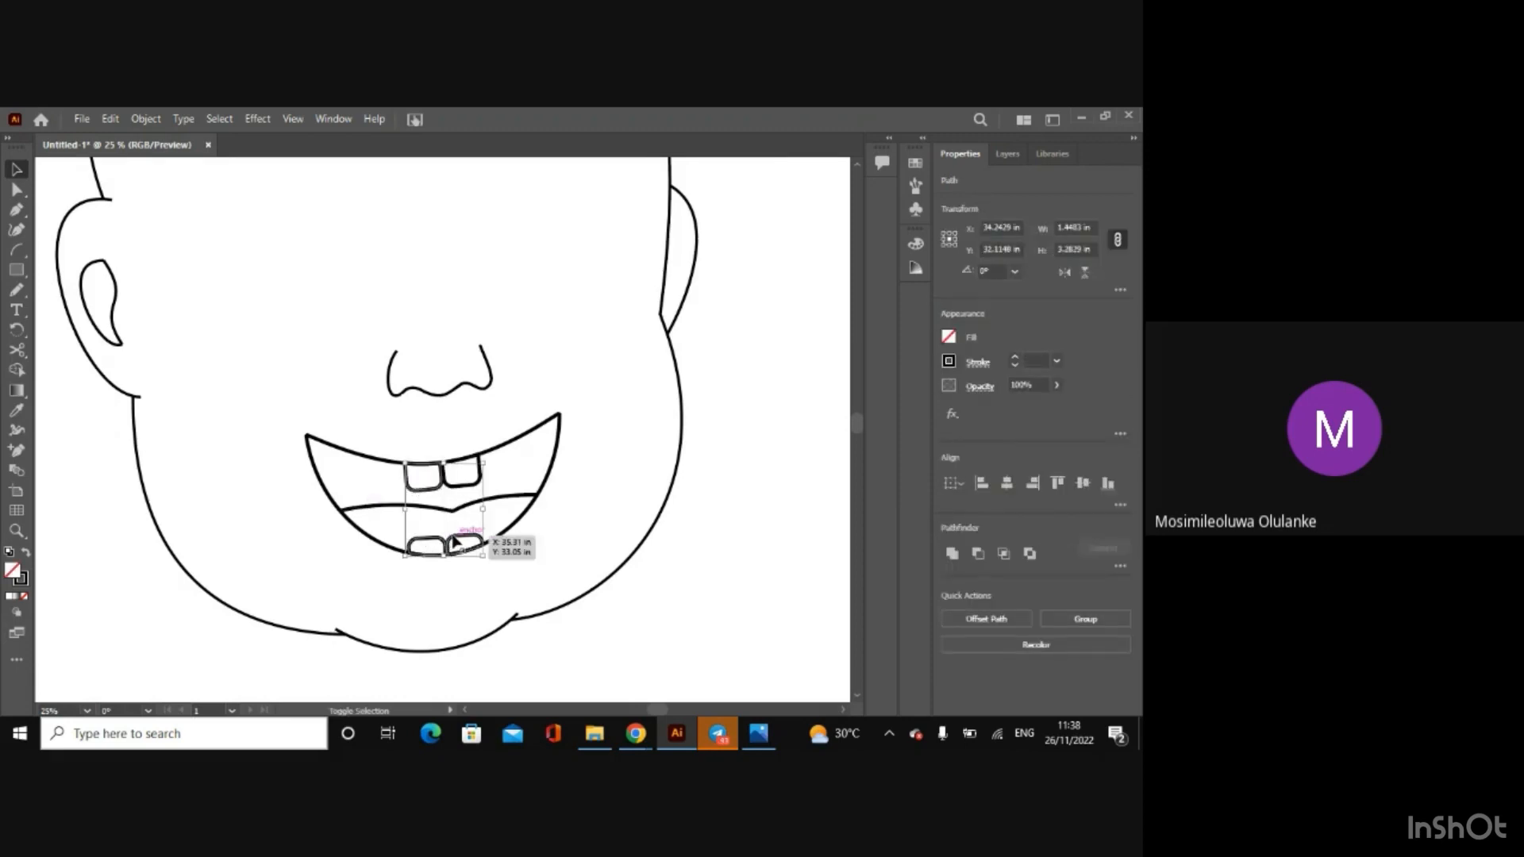
click(950, 340)
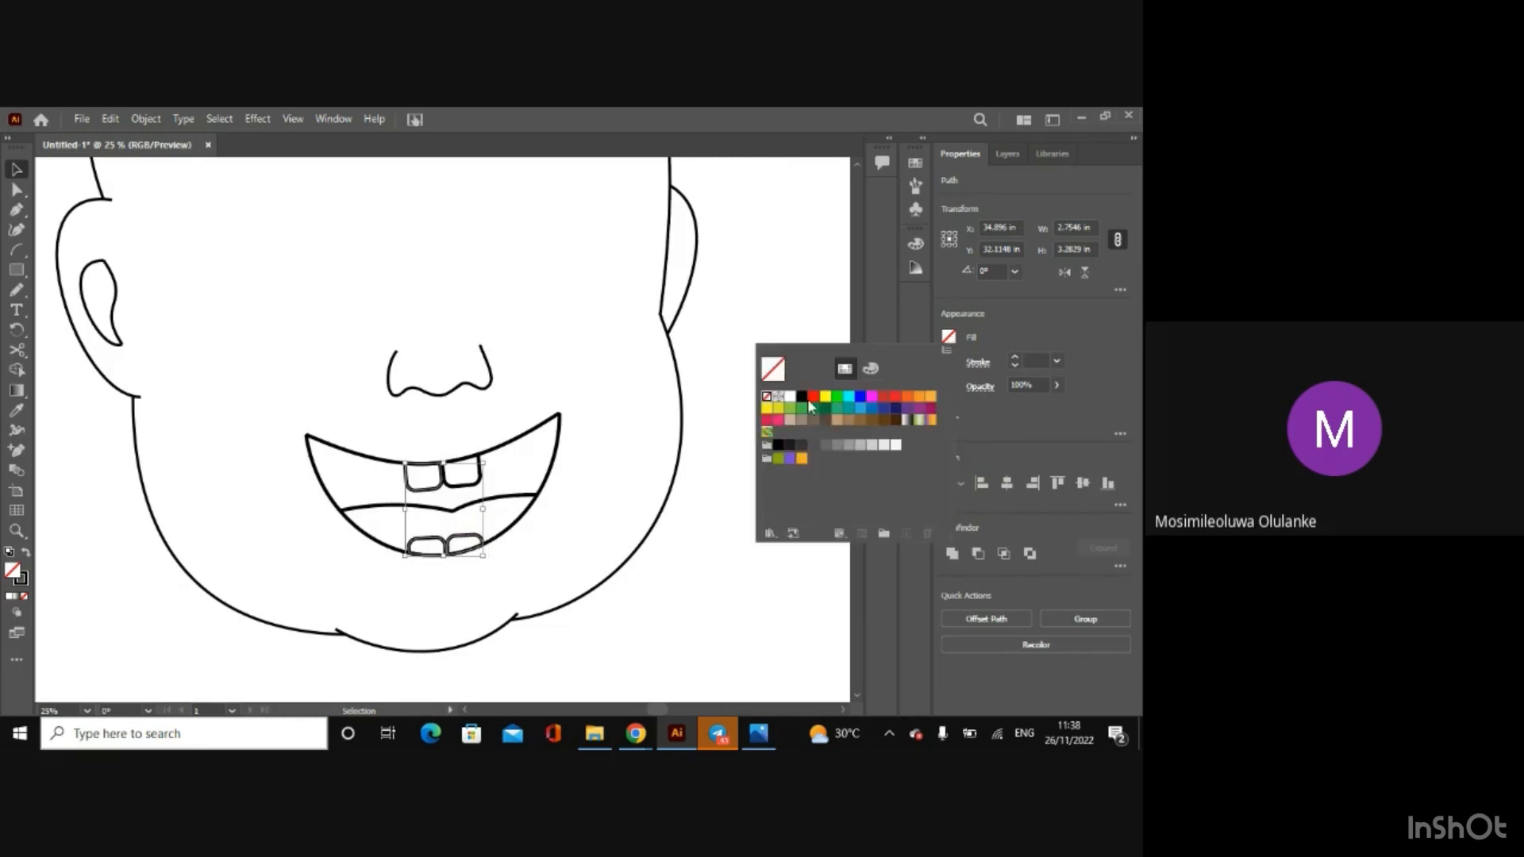
click(790, 402)
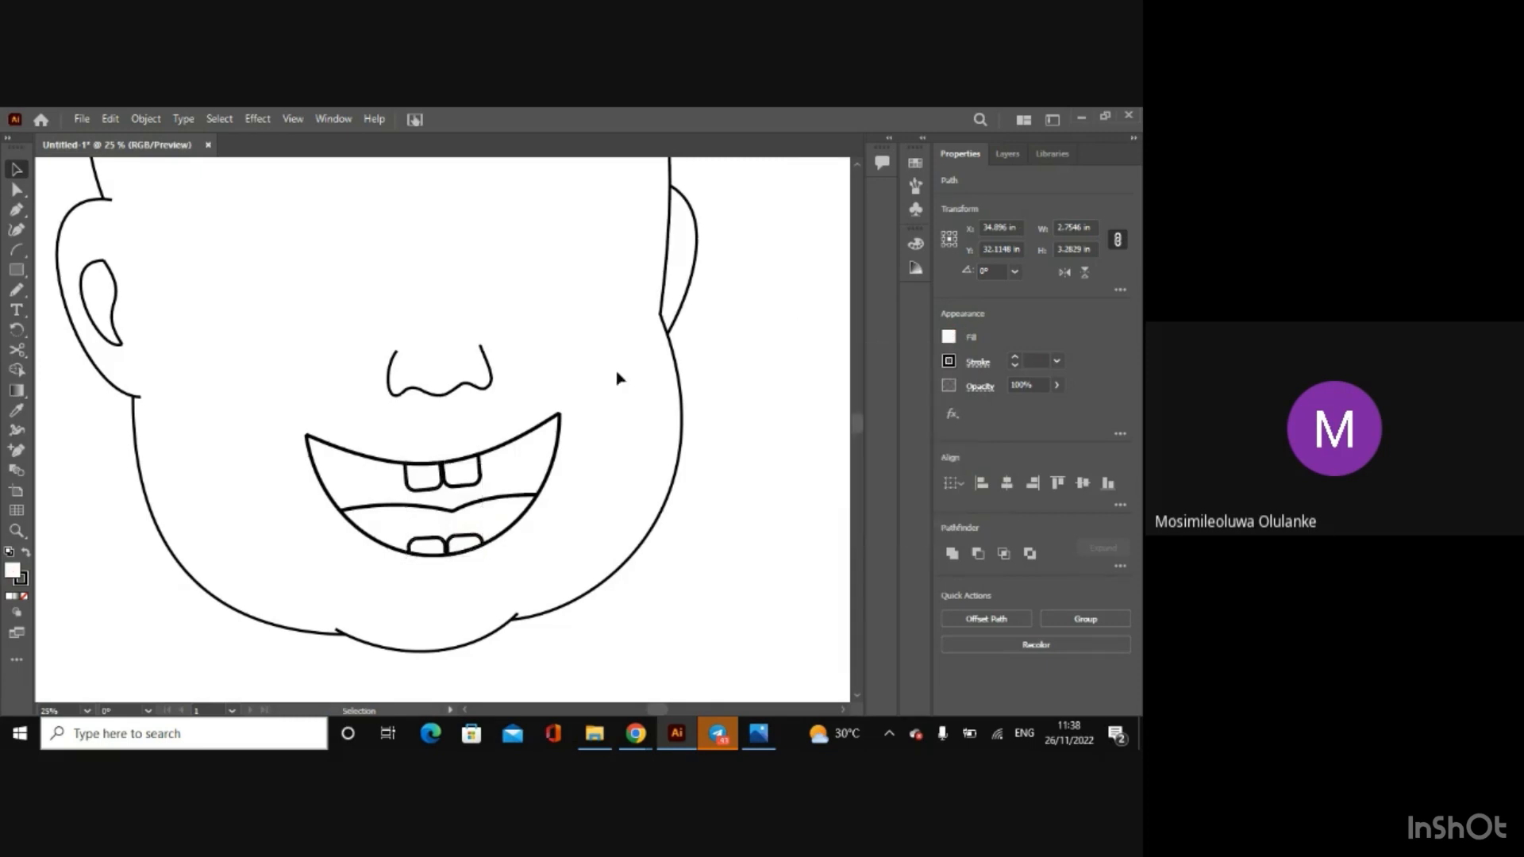
click(556, 389)
Step: Group all the mouth shapes, including the lips, tongue line and four teeth
drag(285, 419, 585, 554)
right_click(514, 532)
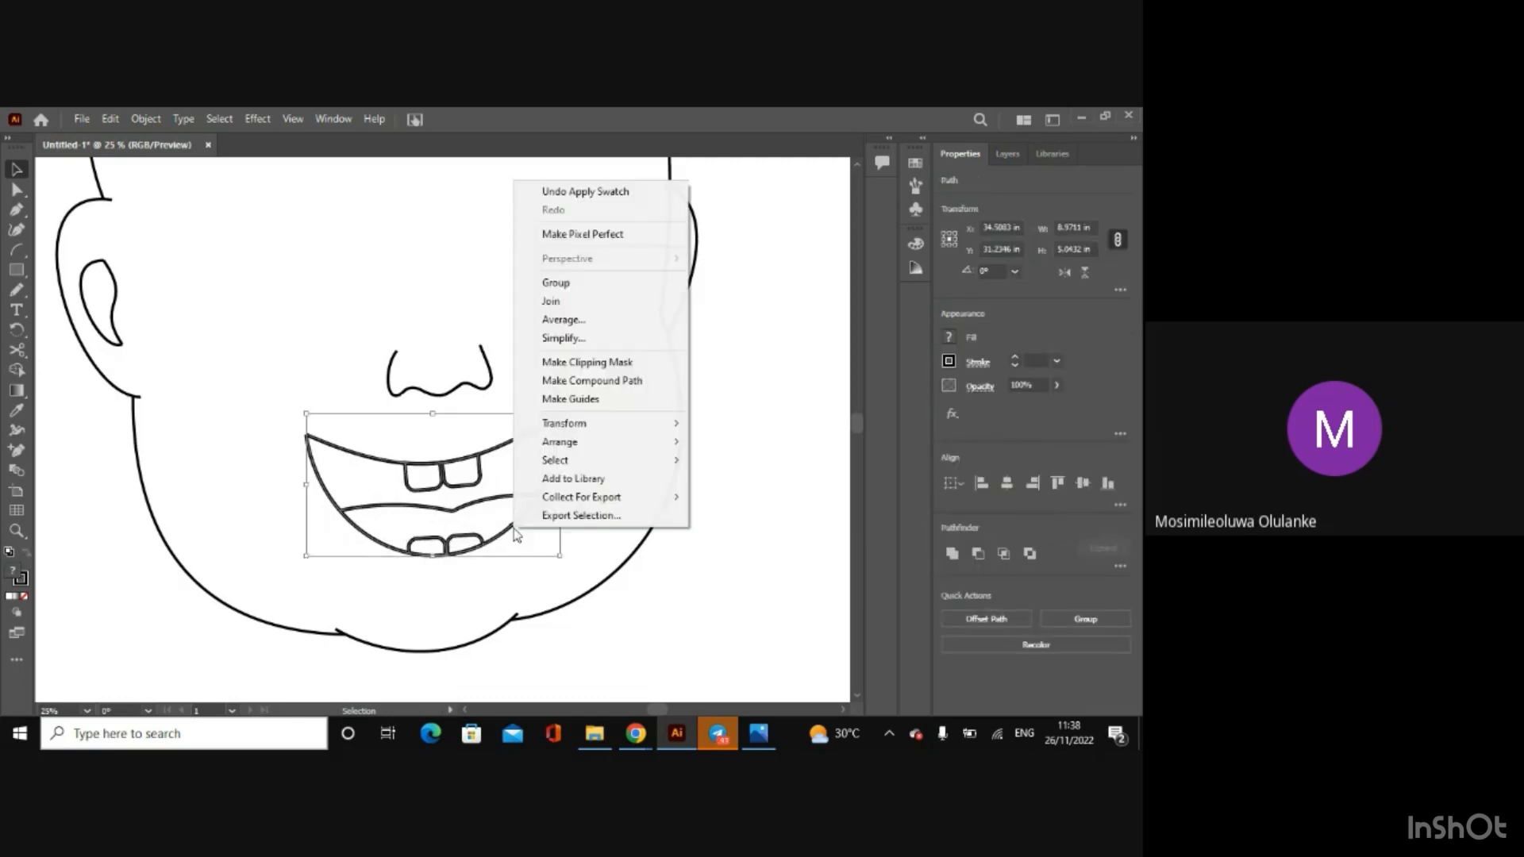
click(578, 295)
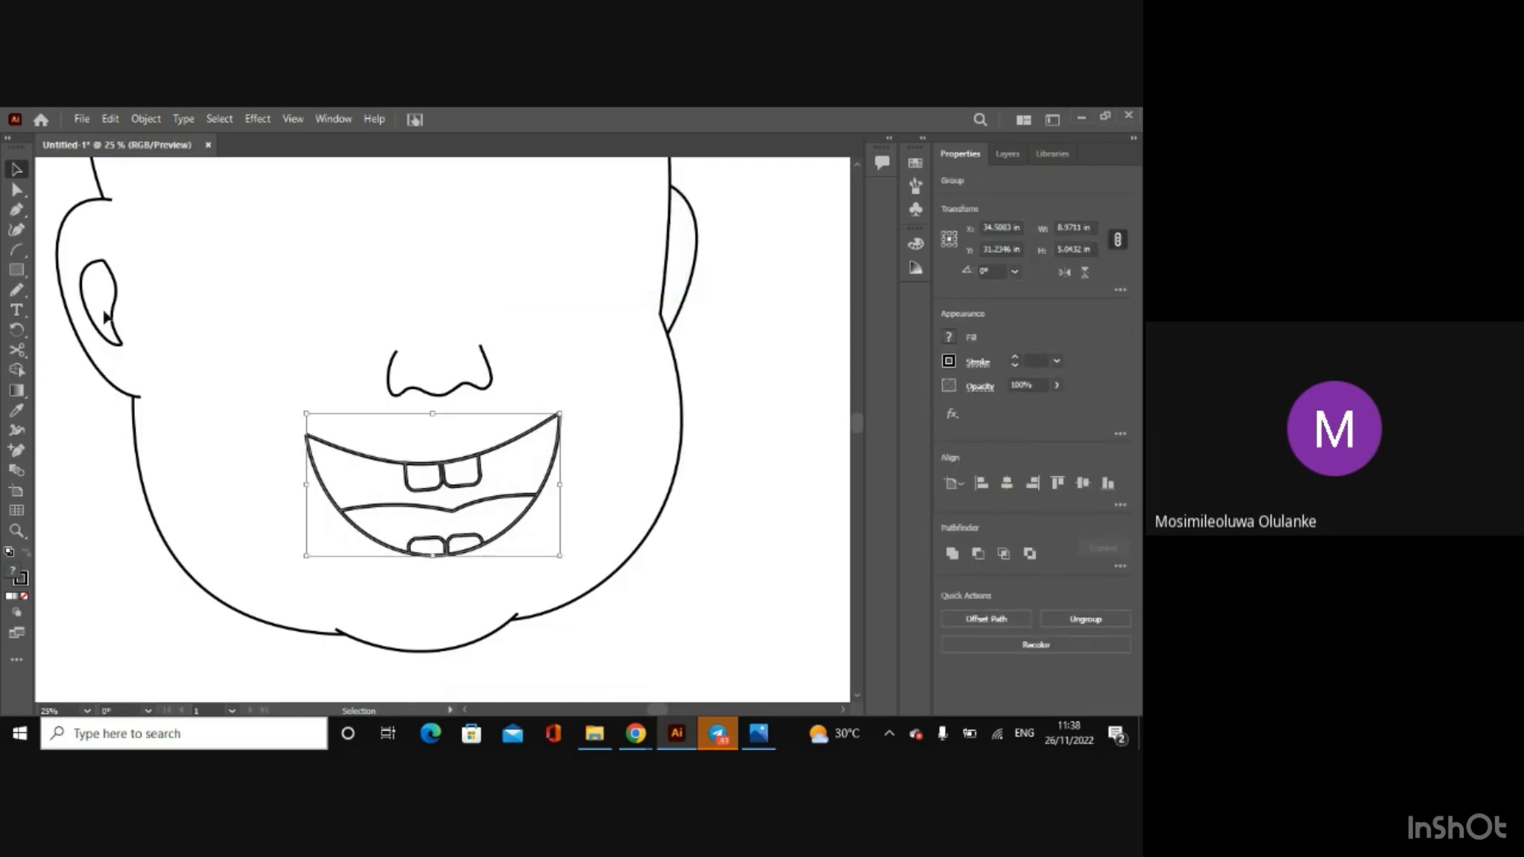
click(16, 369)
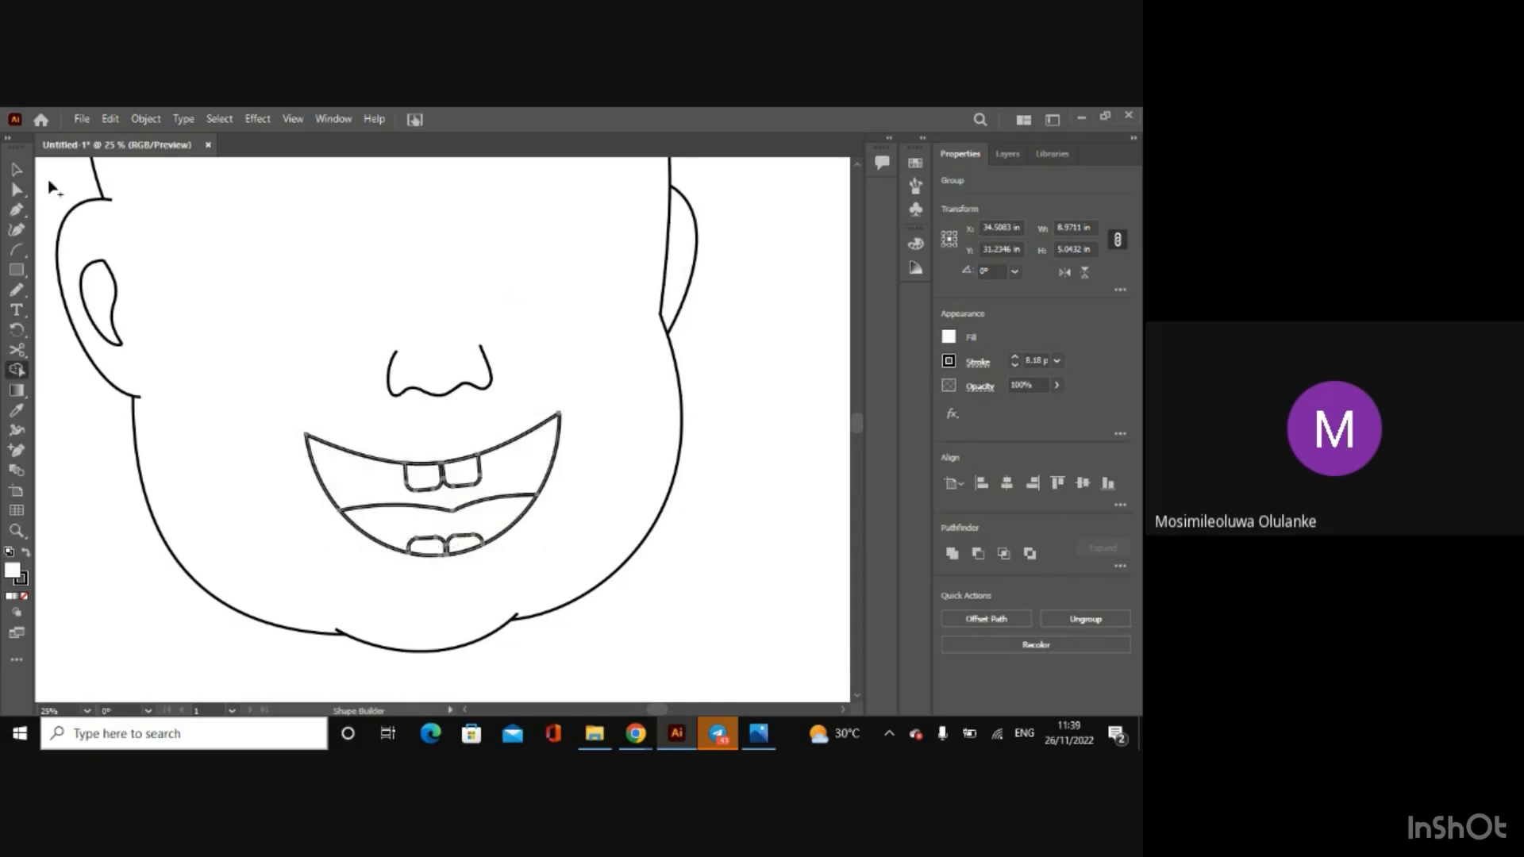
click(17, 167)
click(692, 433)
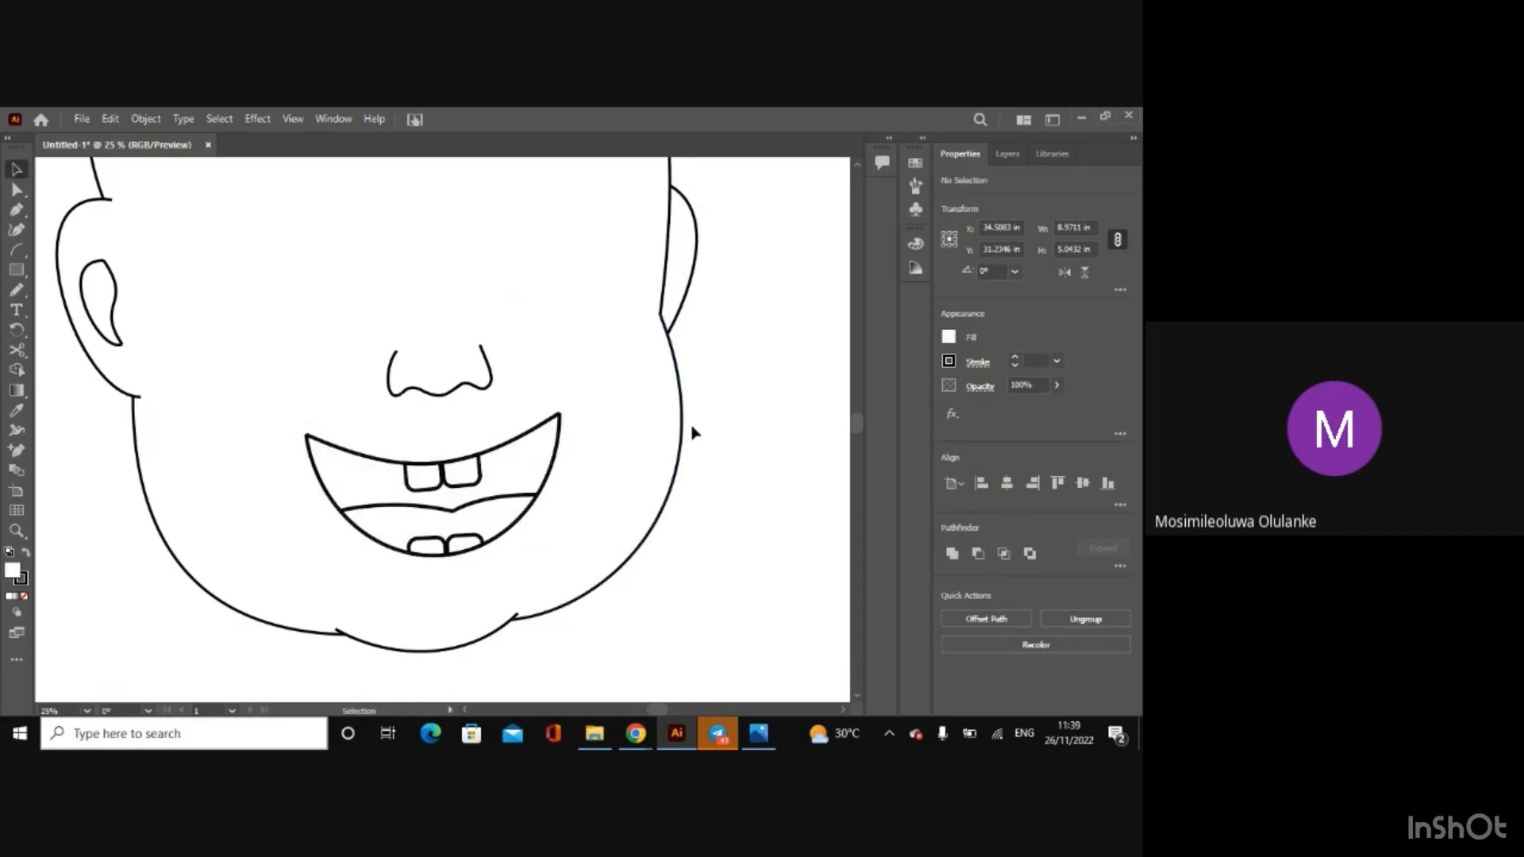
Step: Make the hidden Eyes and Background layers visible to check the whole face against the sketch
key(ctrl+0)
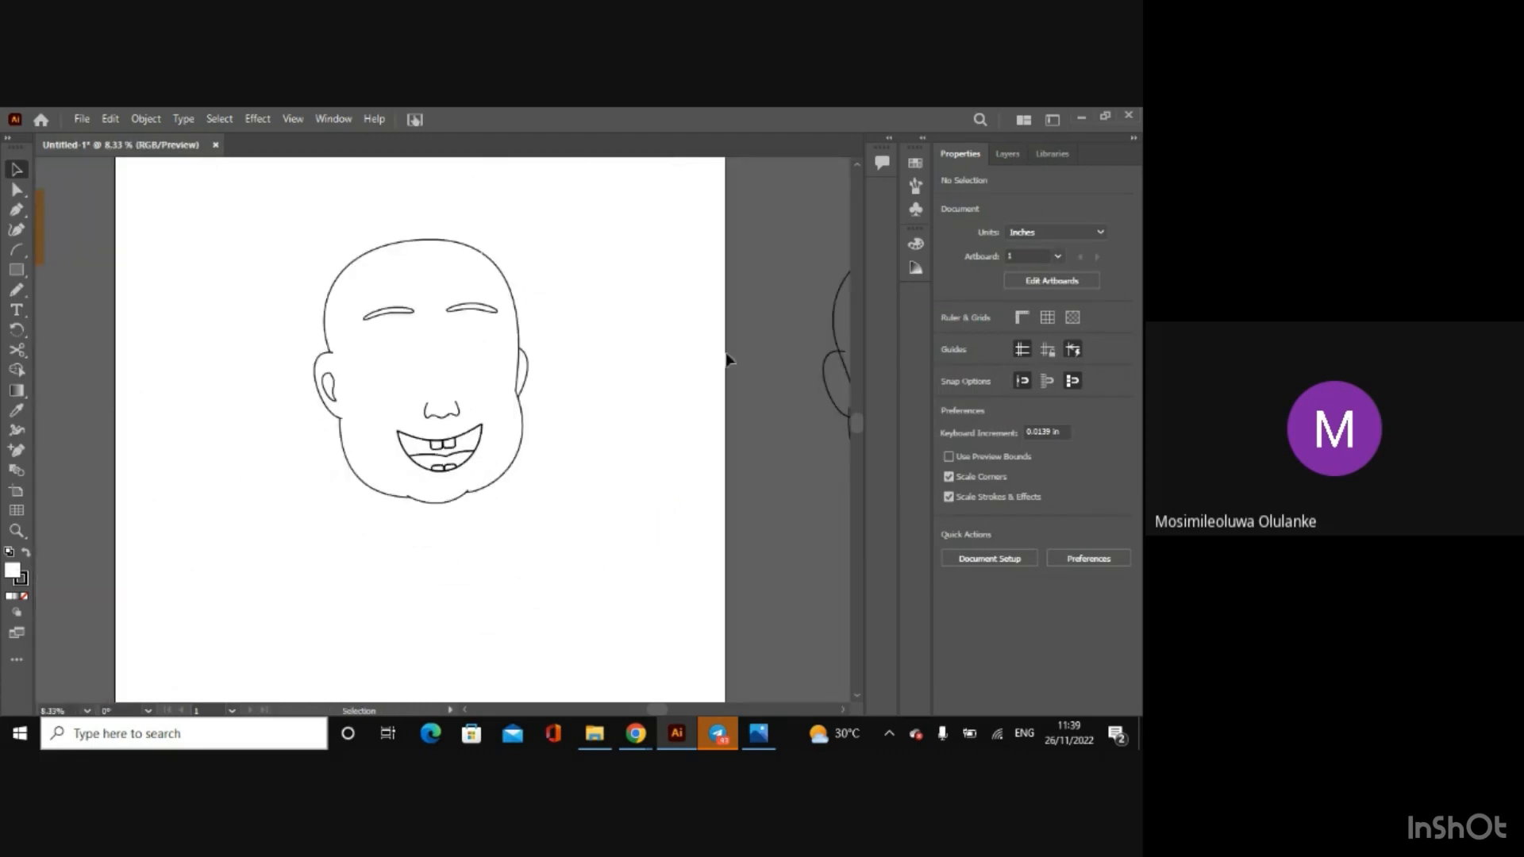
click(1010, 154)
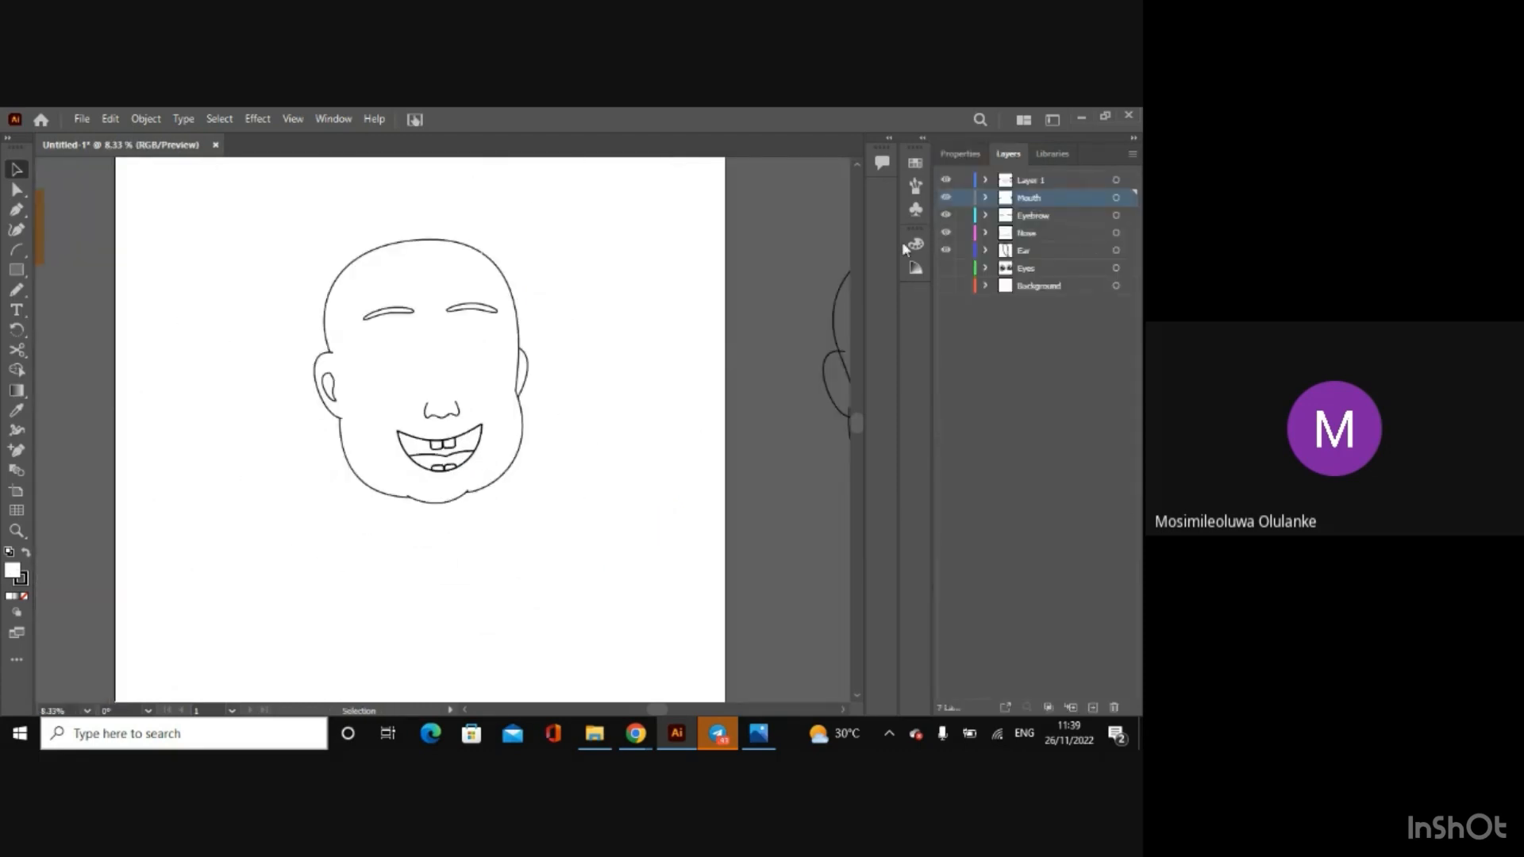
click(946, 269)
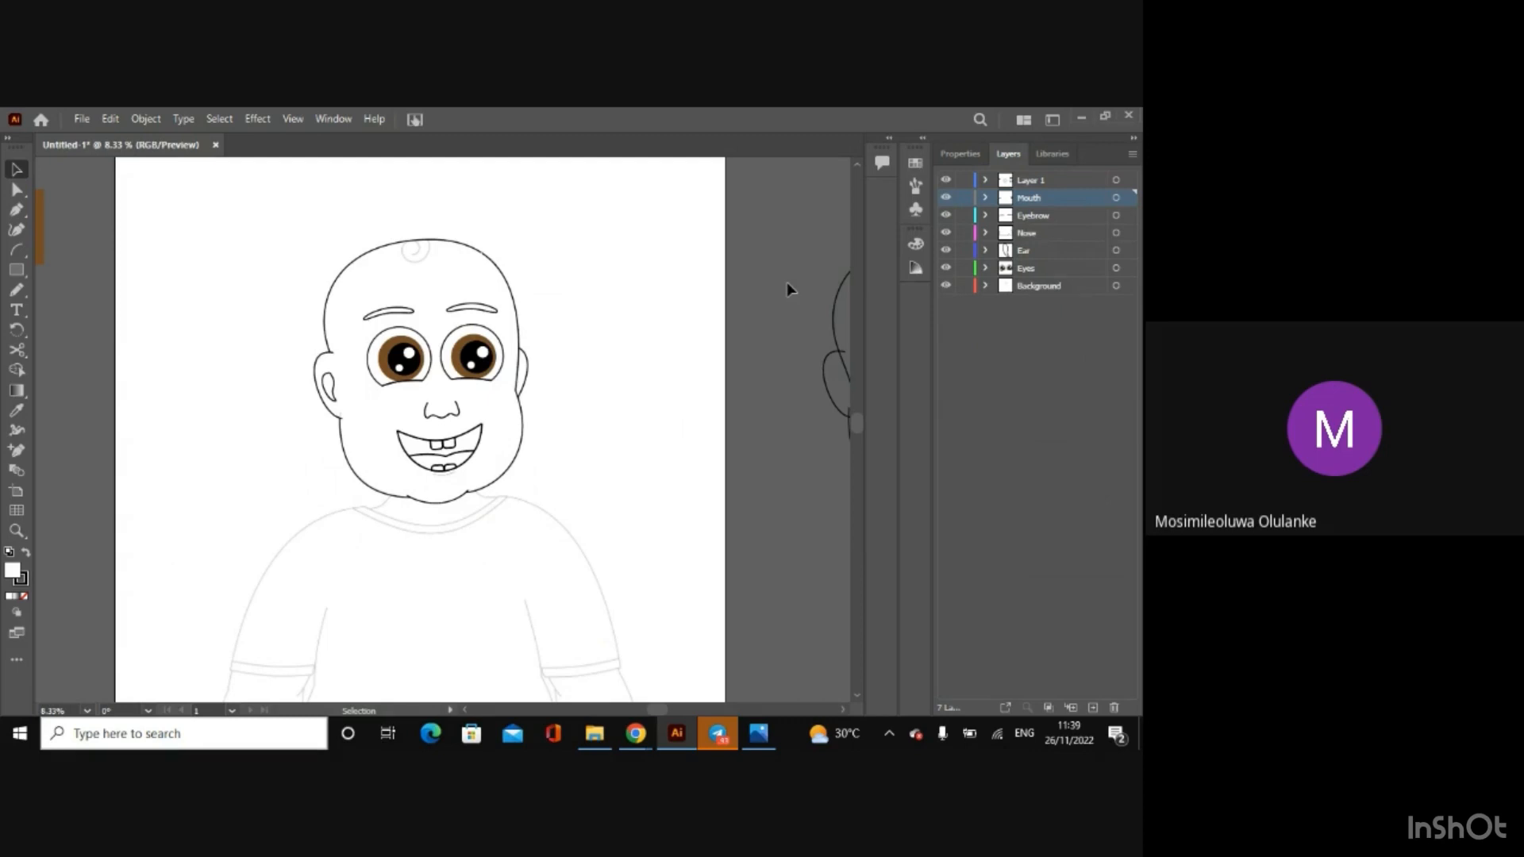
Step: Rename Layer 1 as Face and move it between the Eyes and Background layers
click(1025, 181)
double_click(1027, 176)
key(BackSpace)
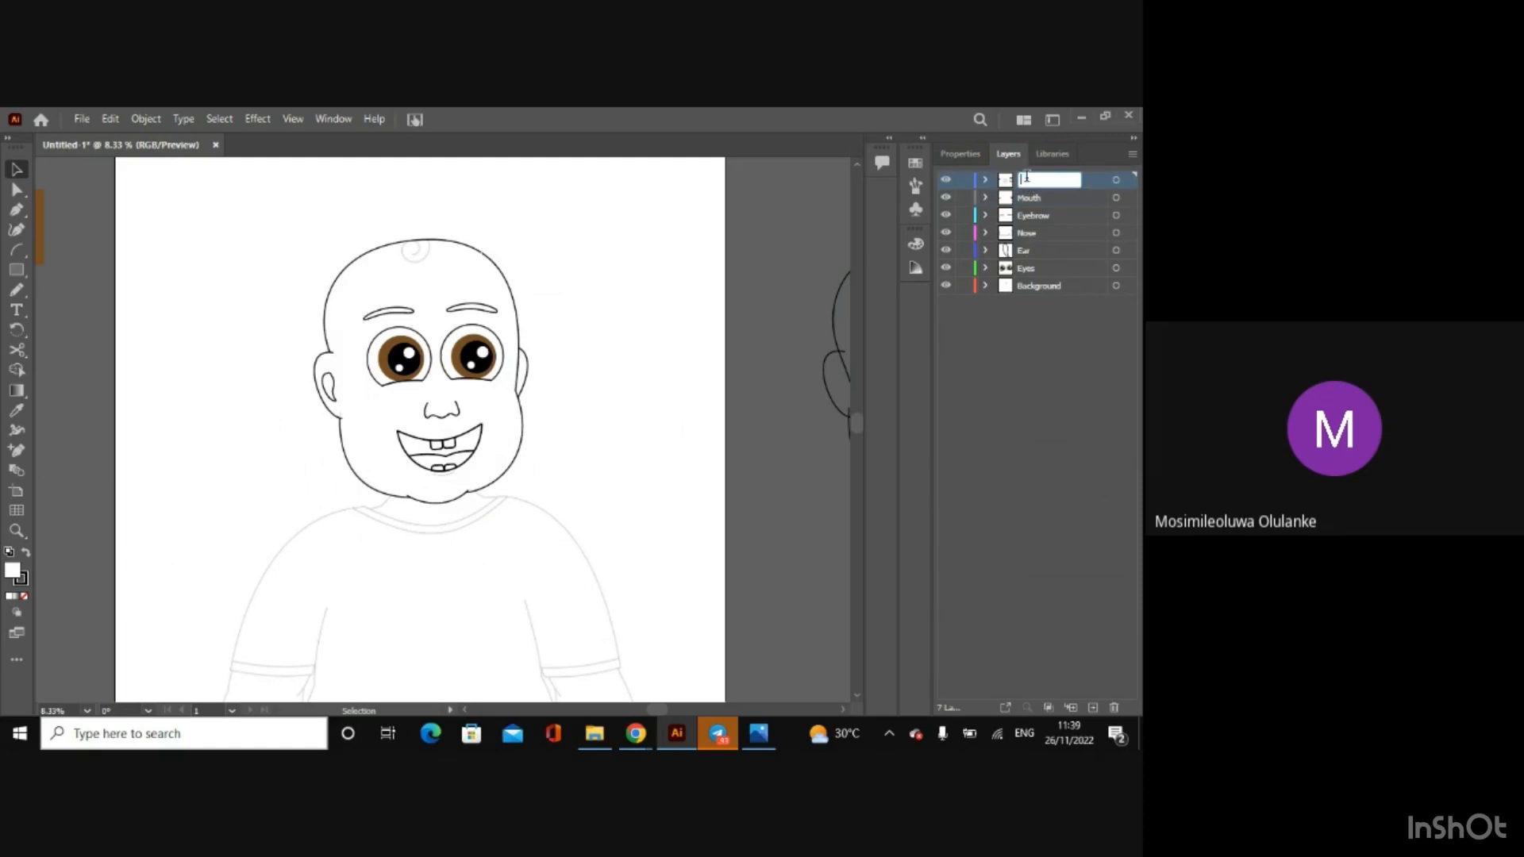
text(Face)
click(1073, 351)
drag(1092, 183, 1068, 279)
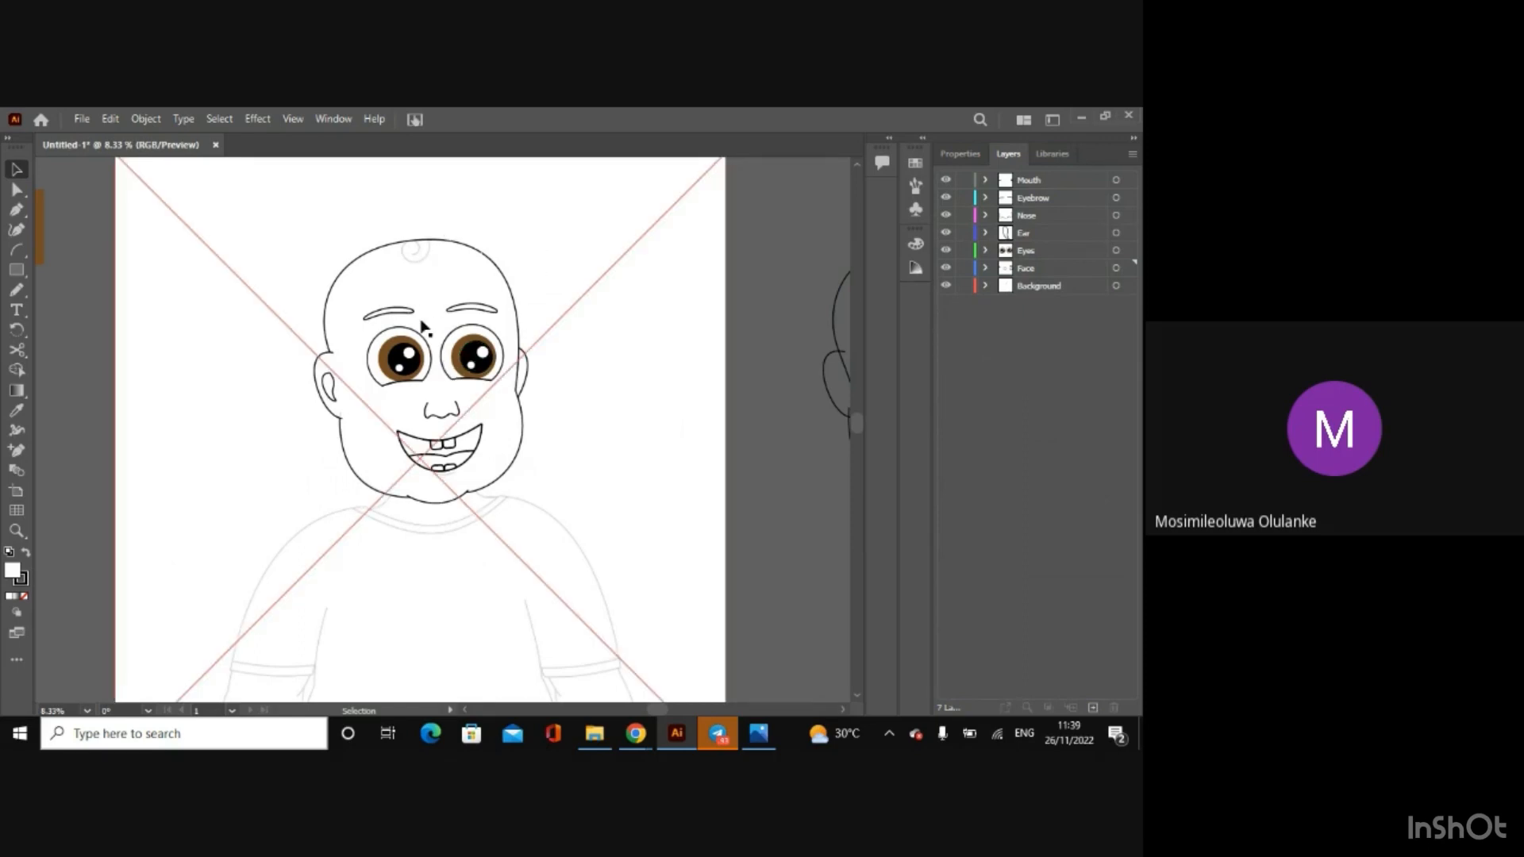
Step: On the Mouth layer, draw a short, nearly flat arc over the sketched line just below the mouth
click(1068, 181)
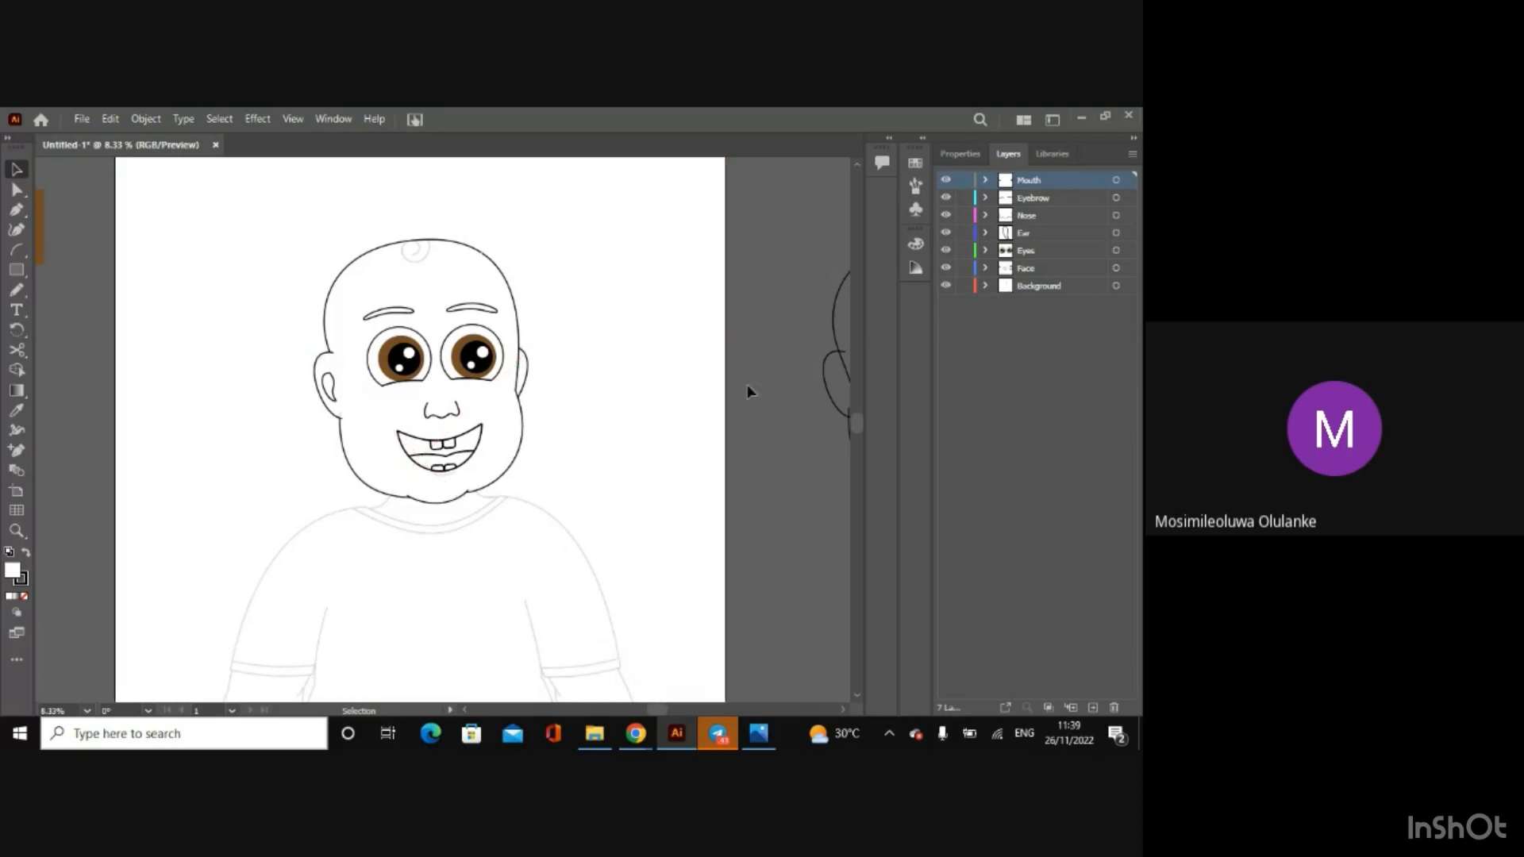
key(ctrl+equal)
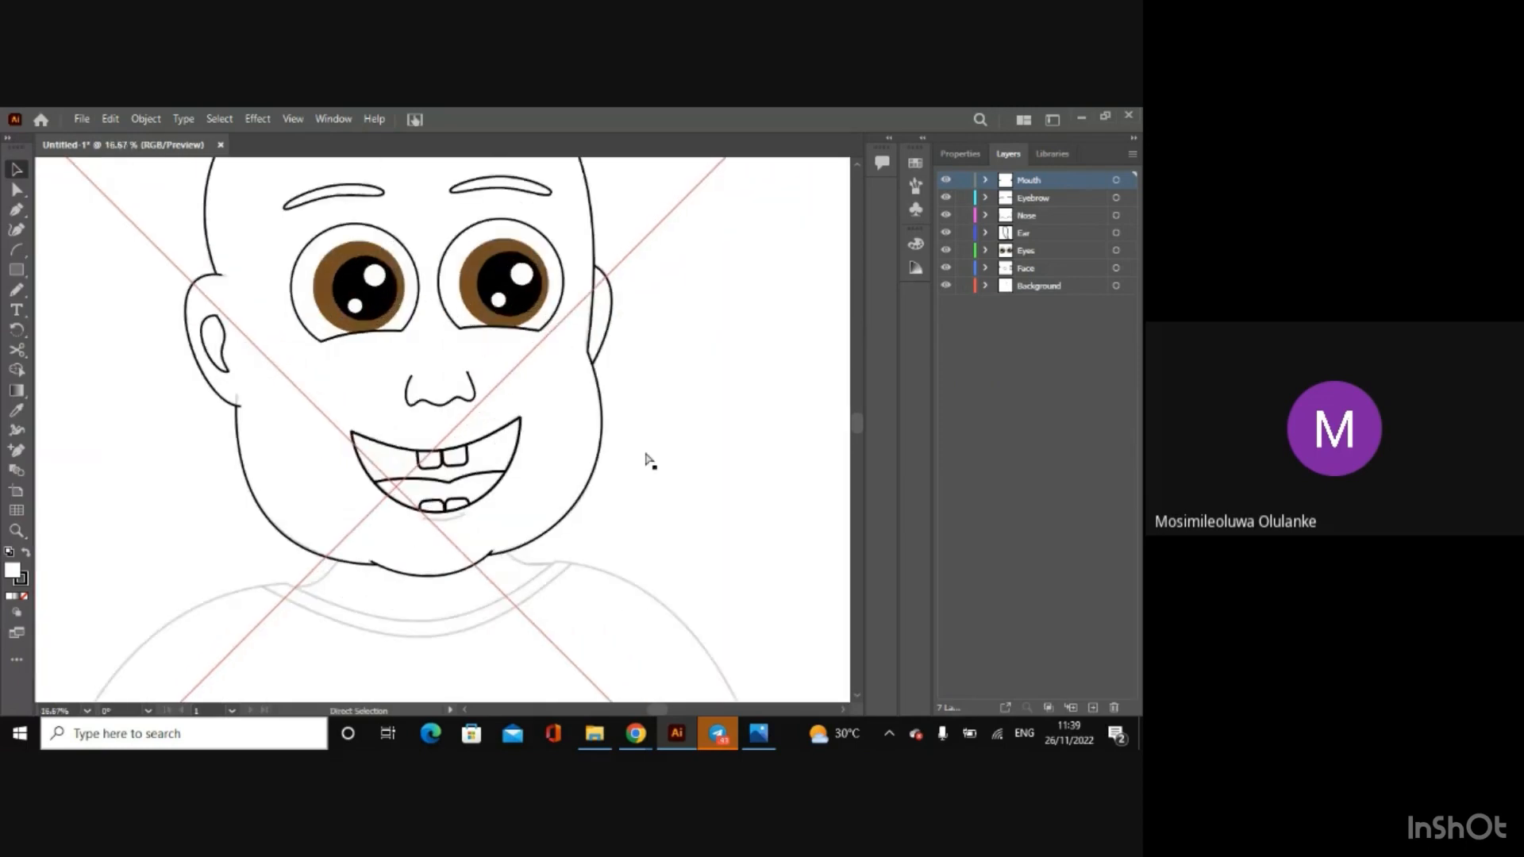
key(ctrl+equal)
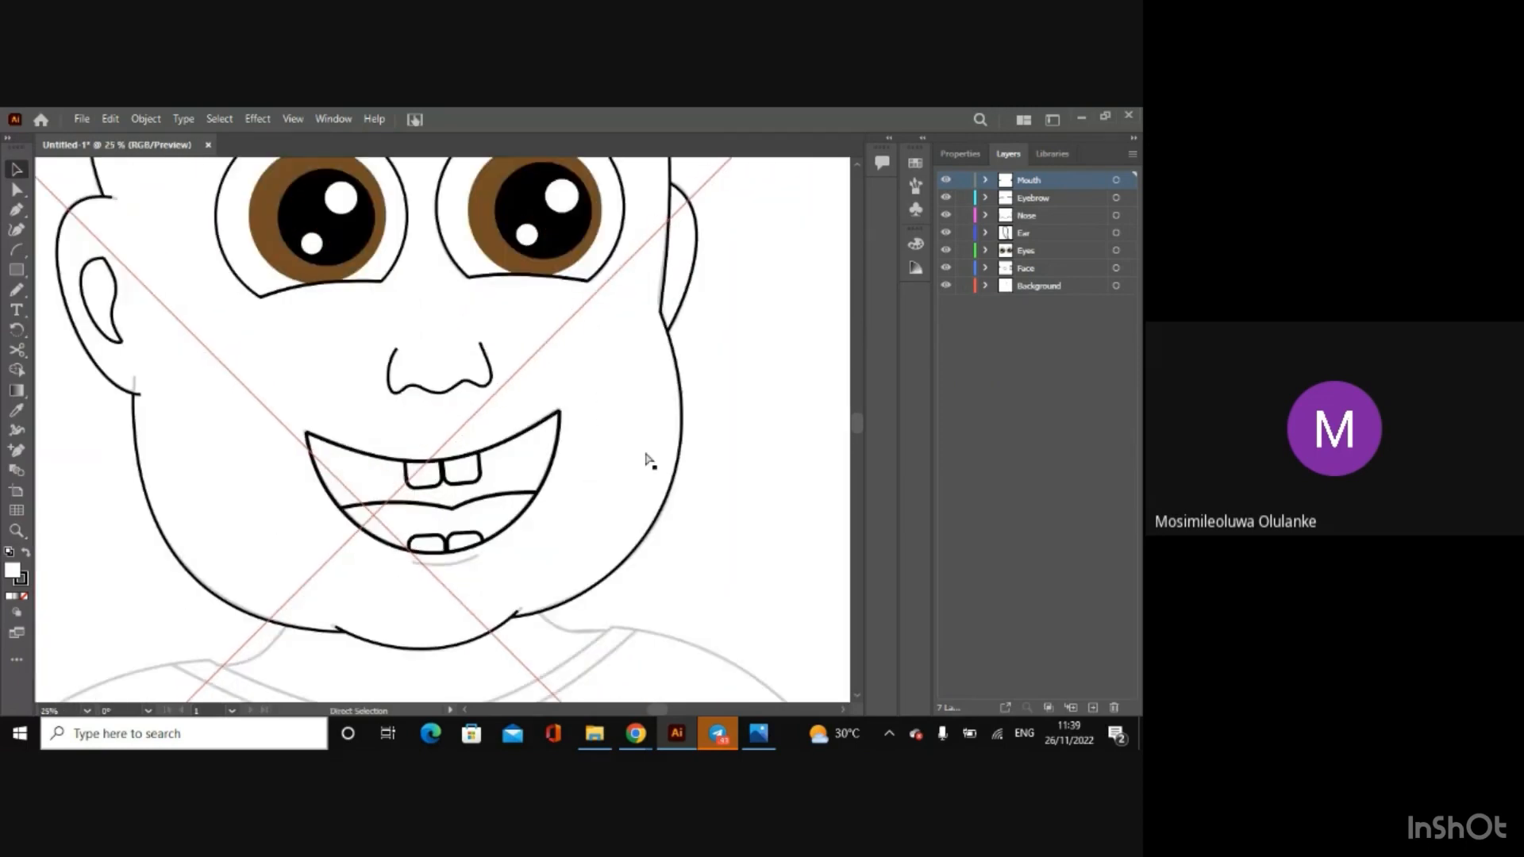
click(16, 251)
drag(407, 559, 479, 562)
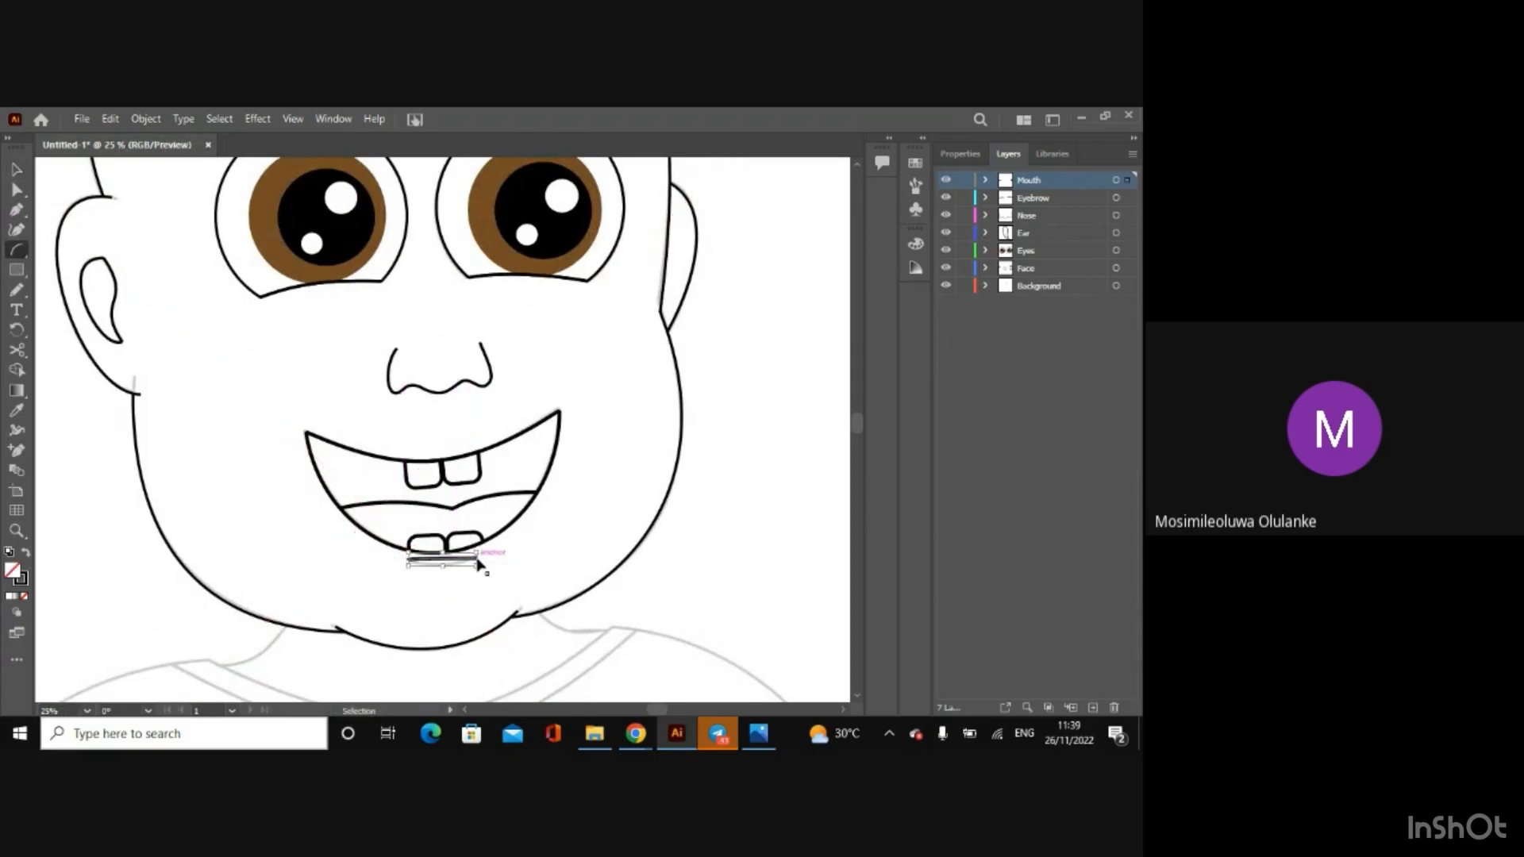
Step: Adjust the arc below the mouth with Direct Selection so its ends and downward curve follow the sketched line
key(ctrl+equal)
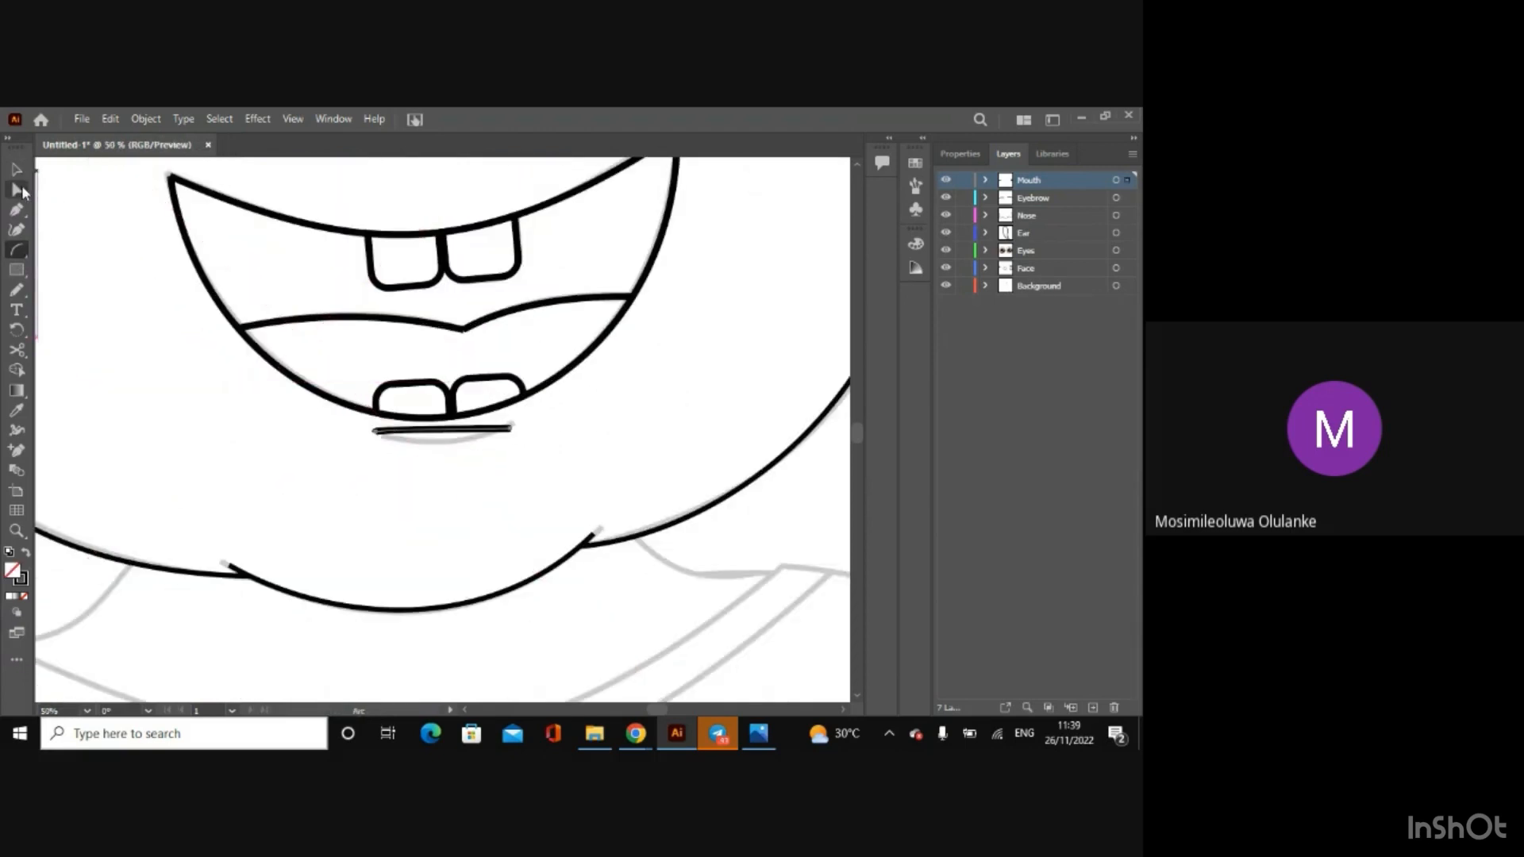
click(20, 188)
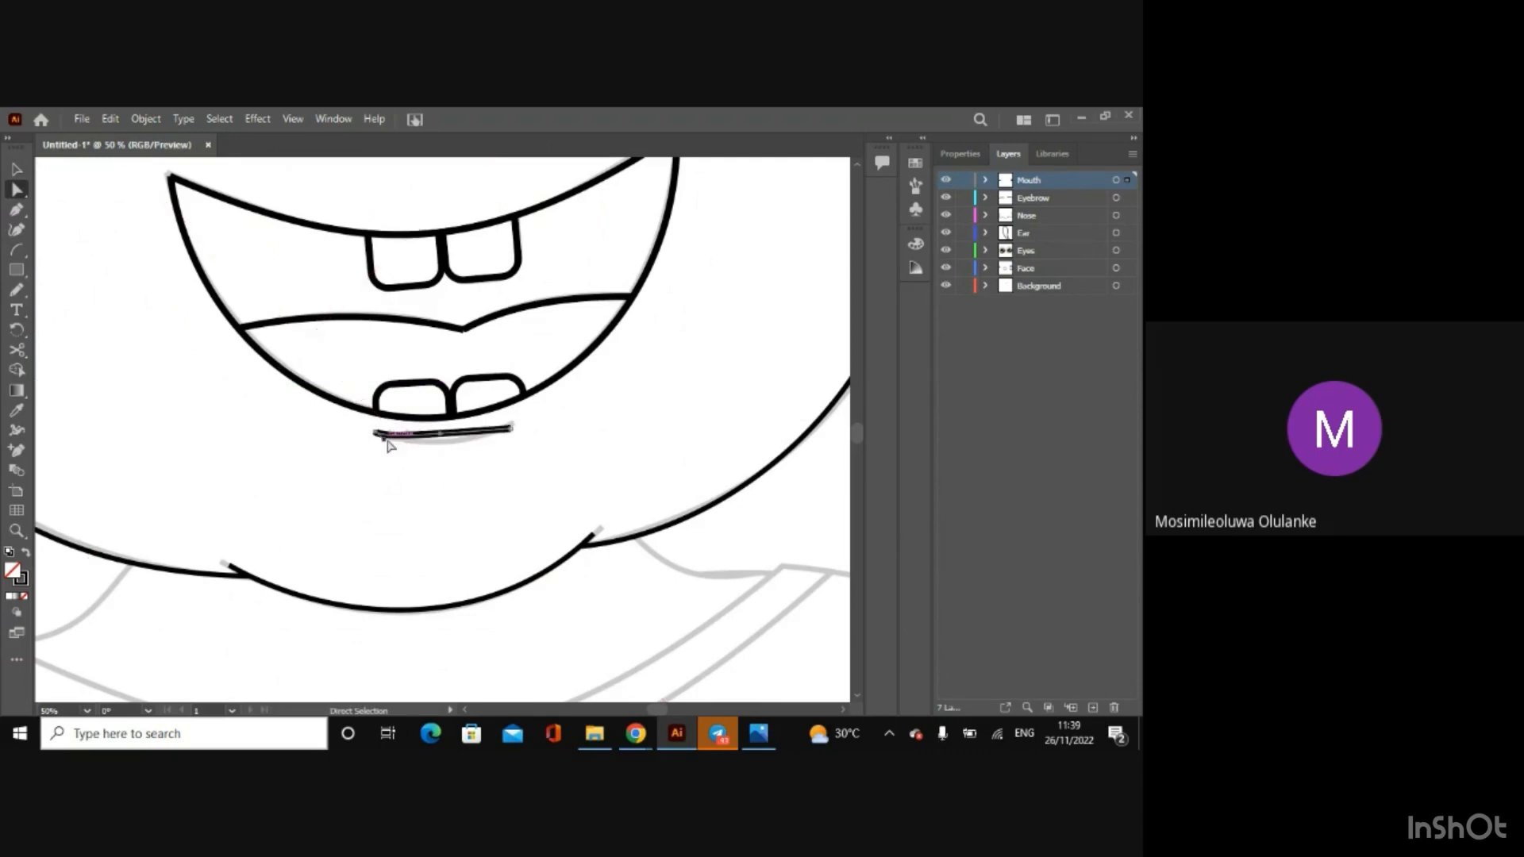
drag(392, 433, 511, 428)
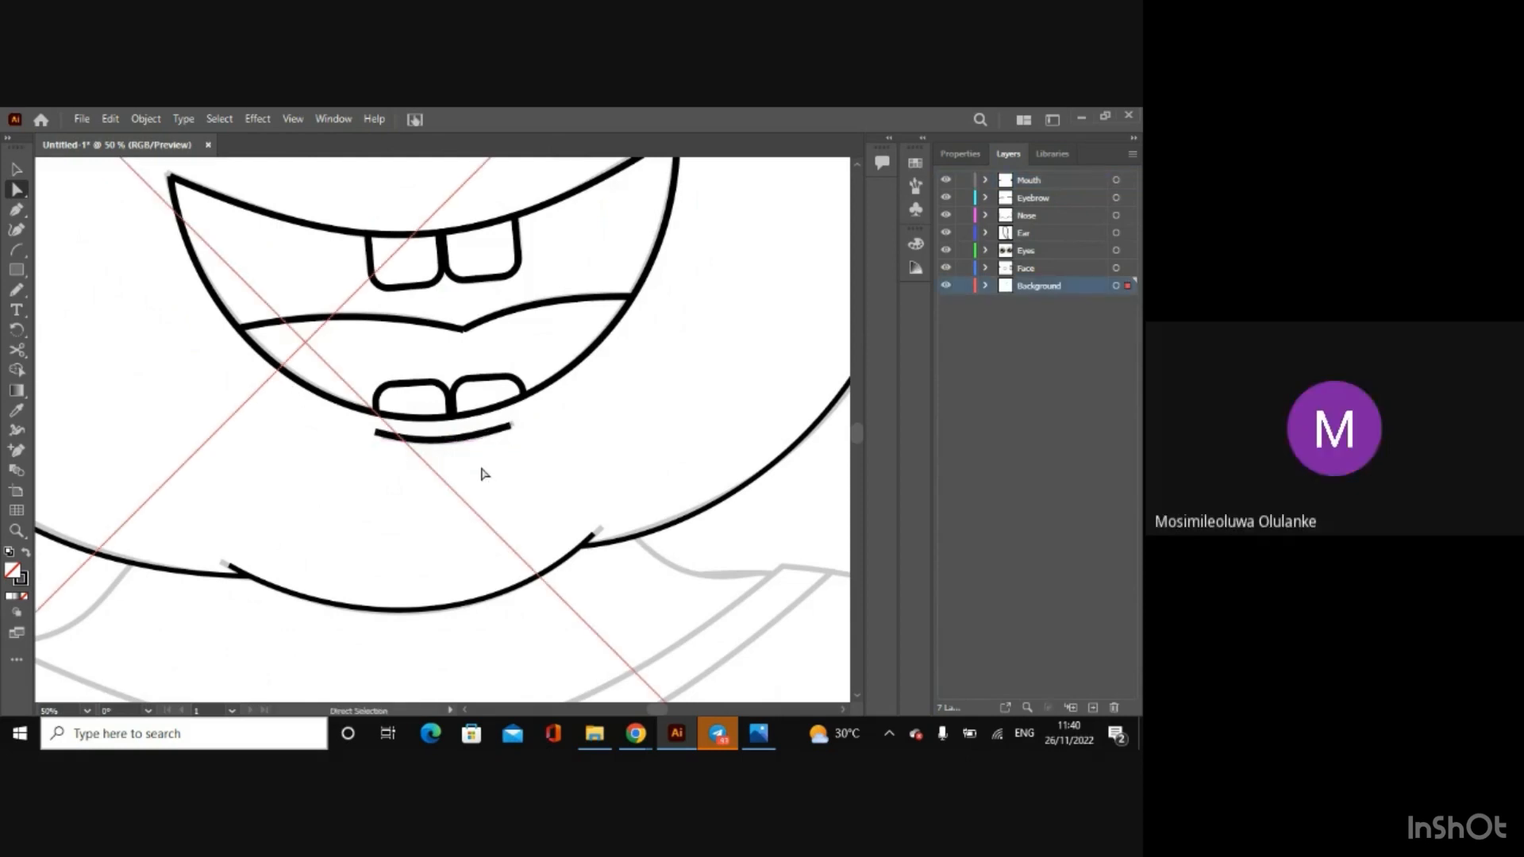
drag(509, 427, 511, 426)
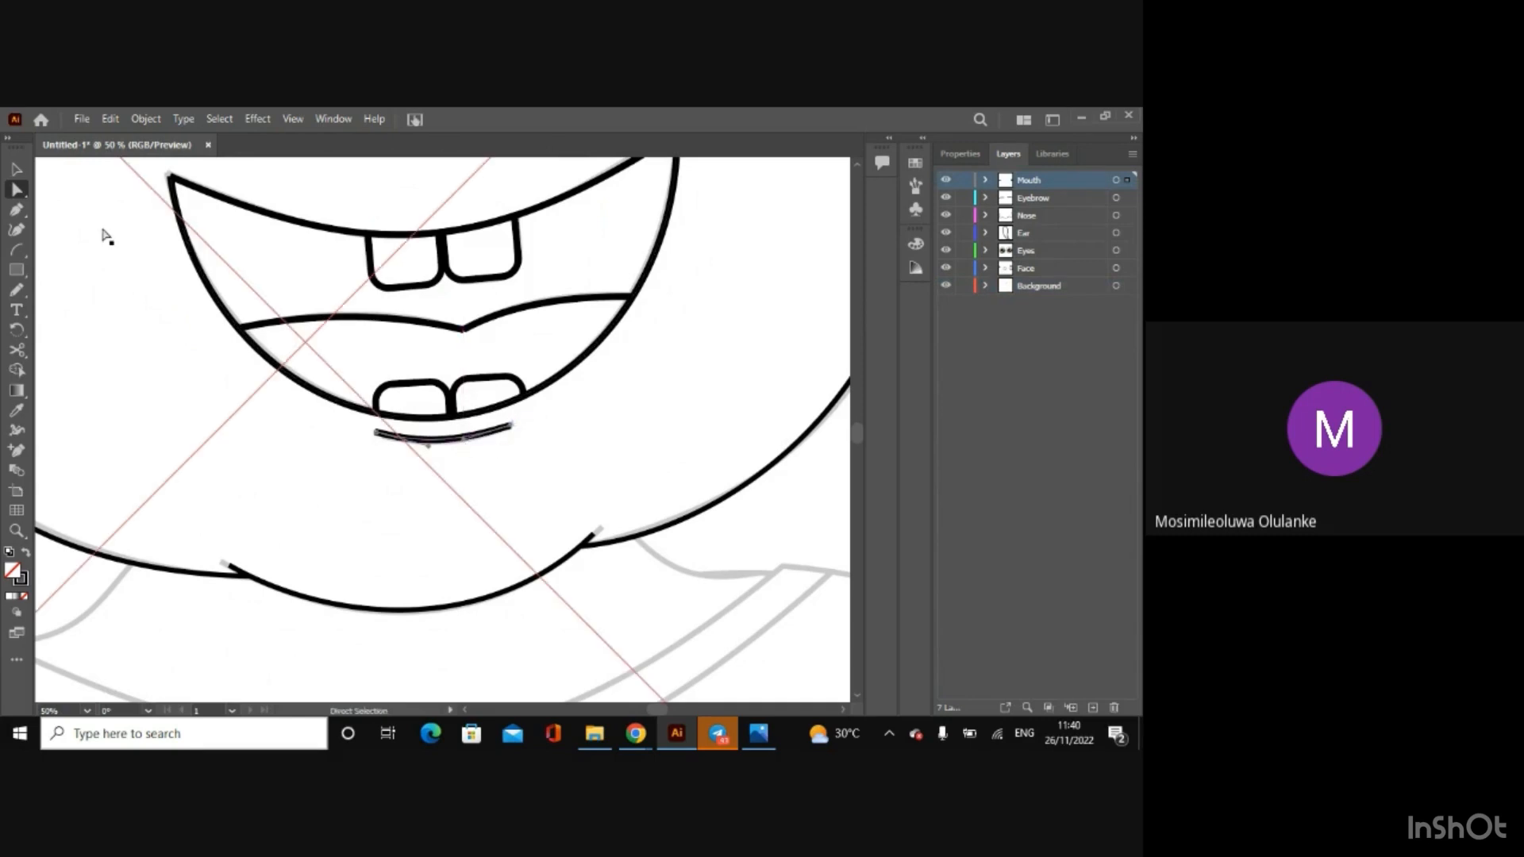
click(18, 169)
key(ctrl+minus)
key(ctrl+minus)
key(ctrl+minus)
key(ctrl+minus)
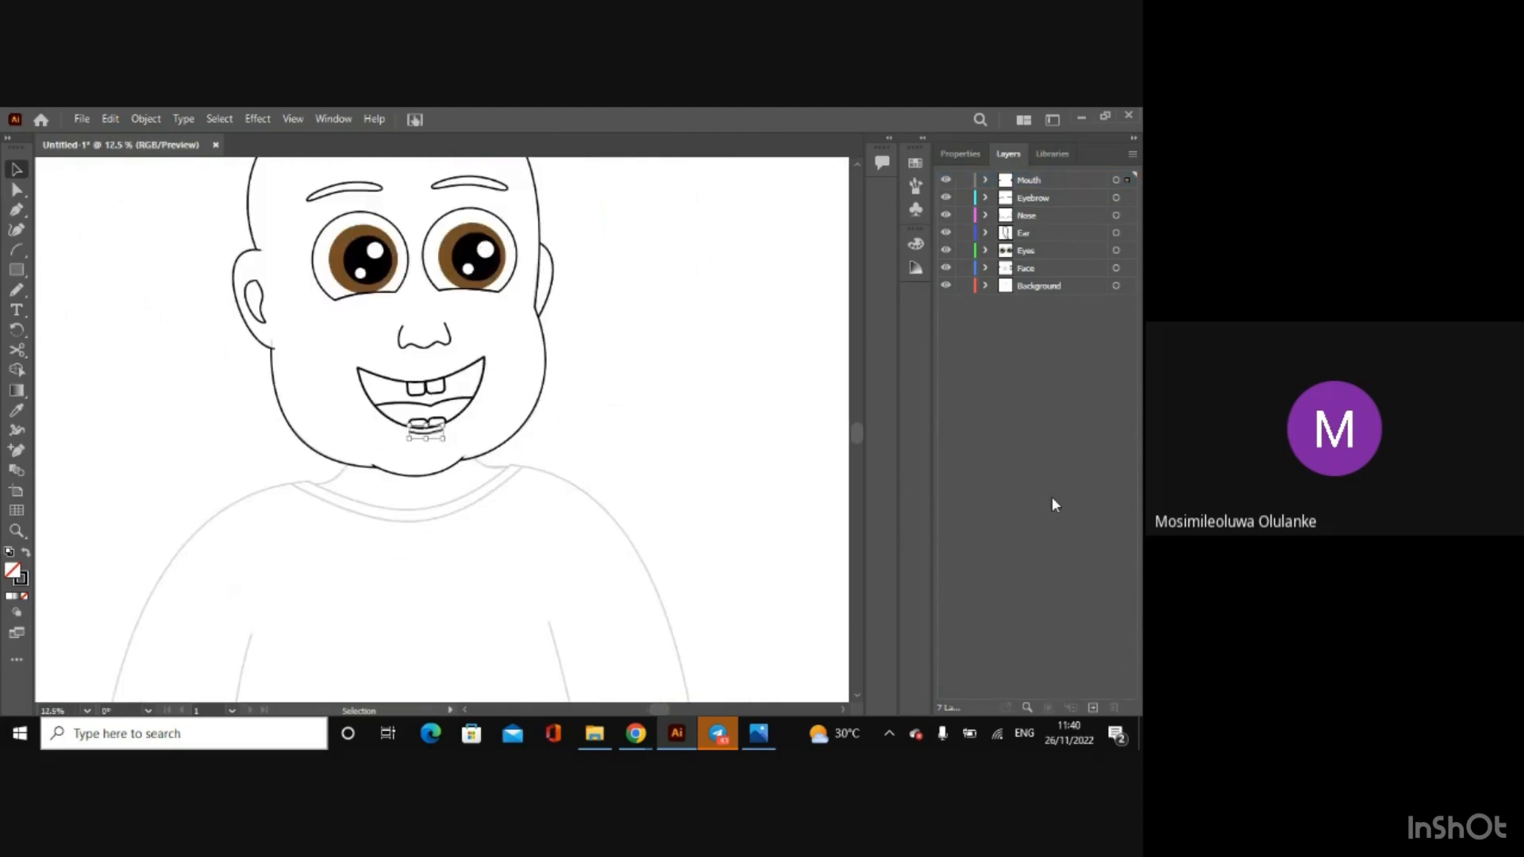
key(ctrl+minus)
drag(856, 435, 821, 387)
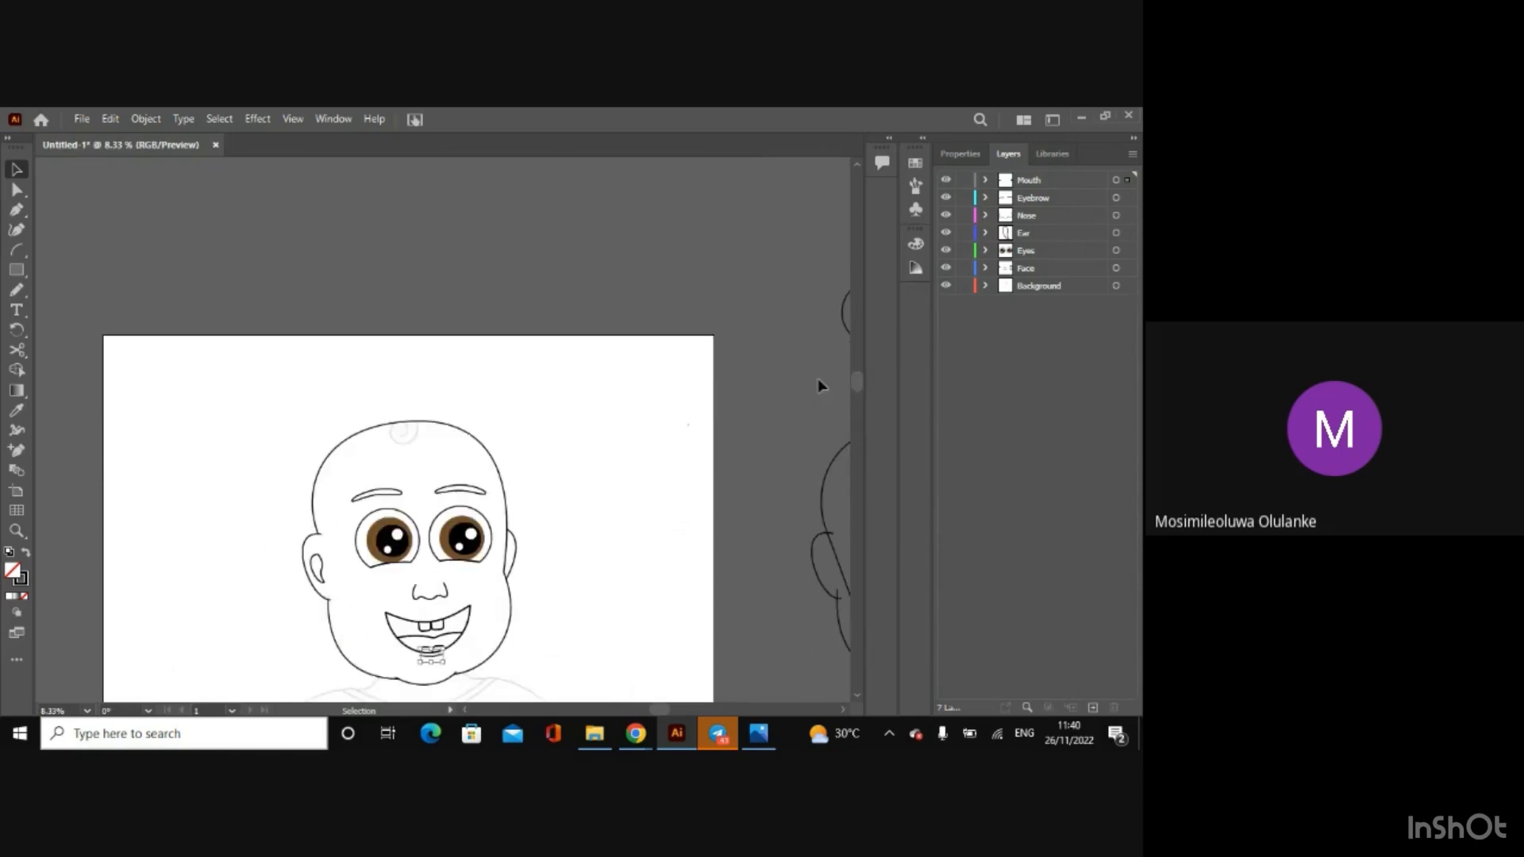
click(764, 397)
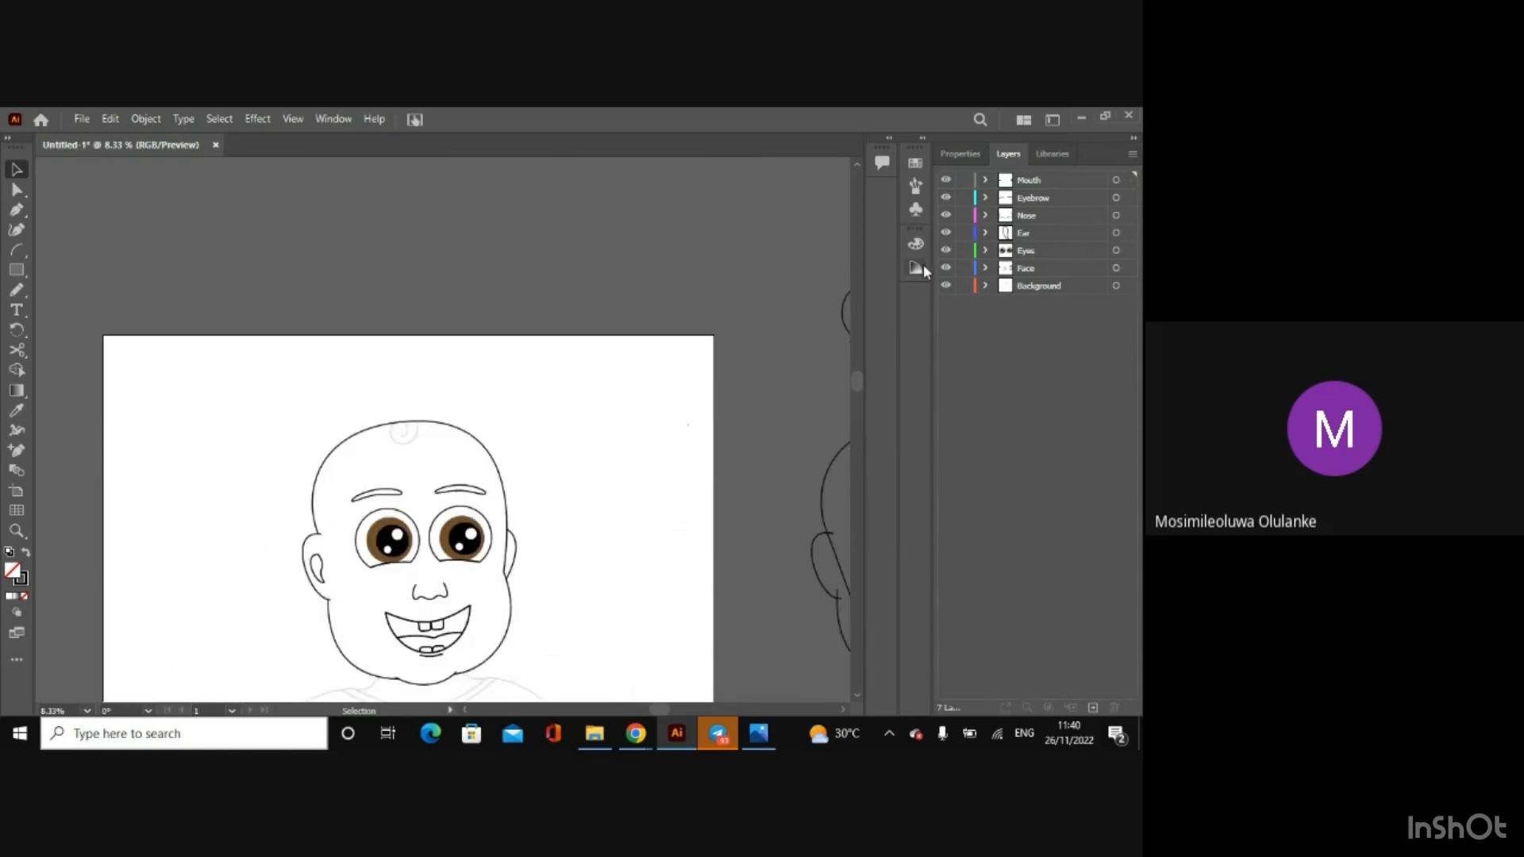
Step: Make the Face layer active and bring the artboard with the spare outlines into view
click(1025, 264)
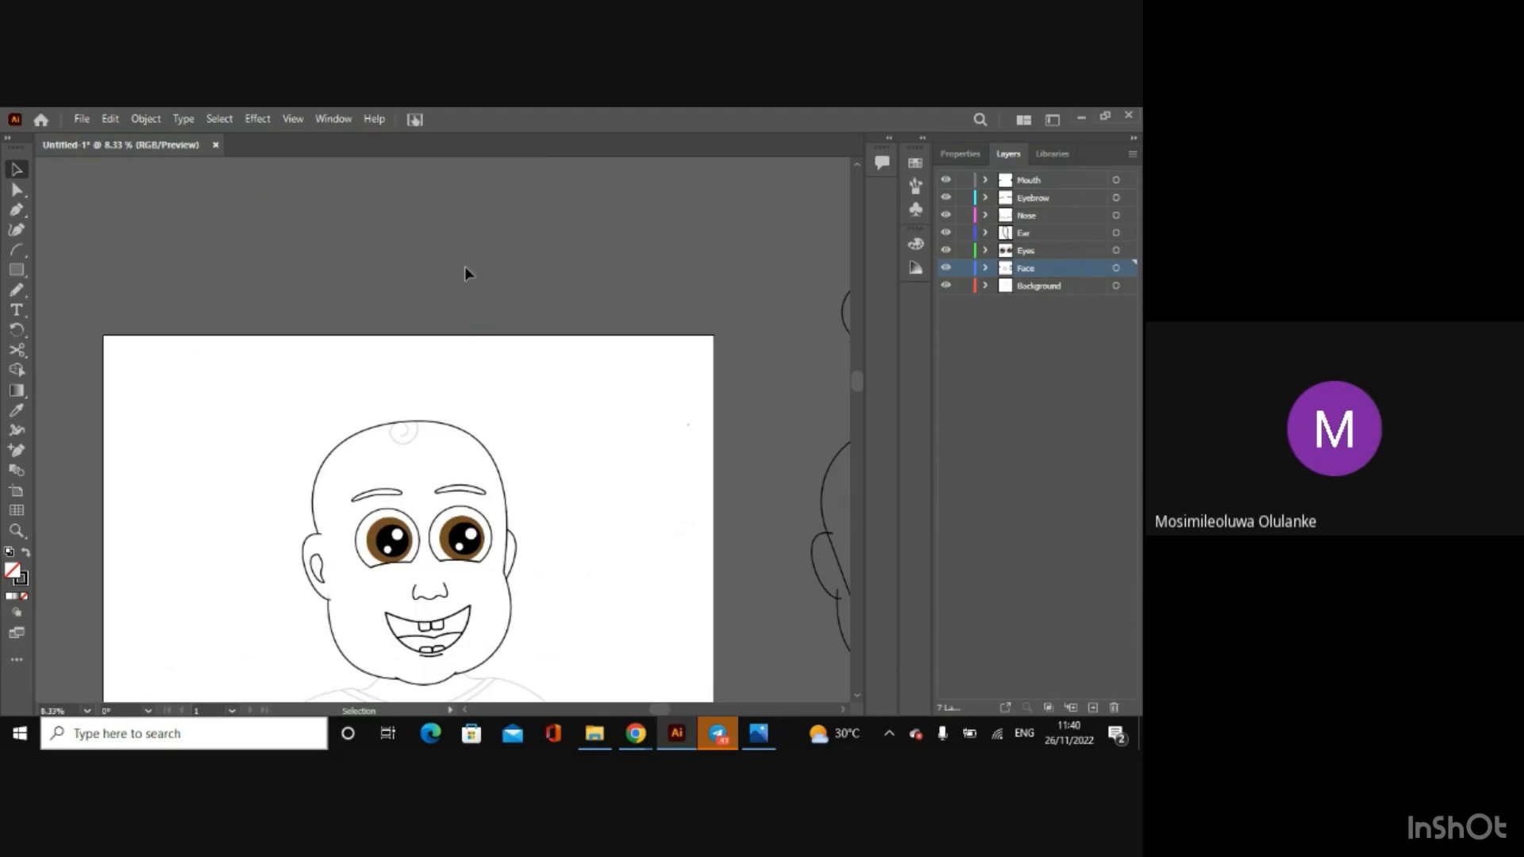
key(ctrl+minus)
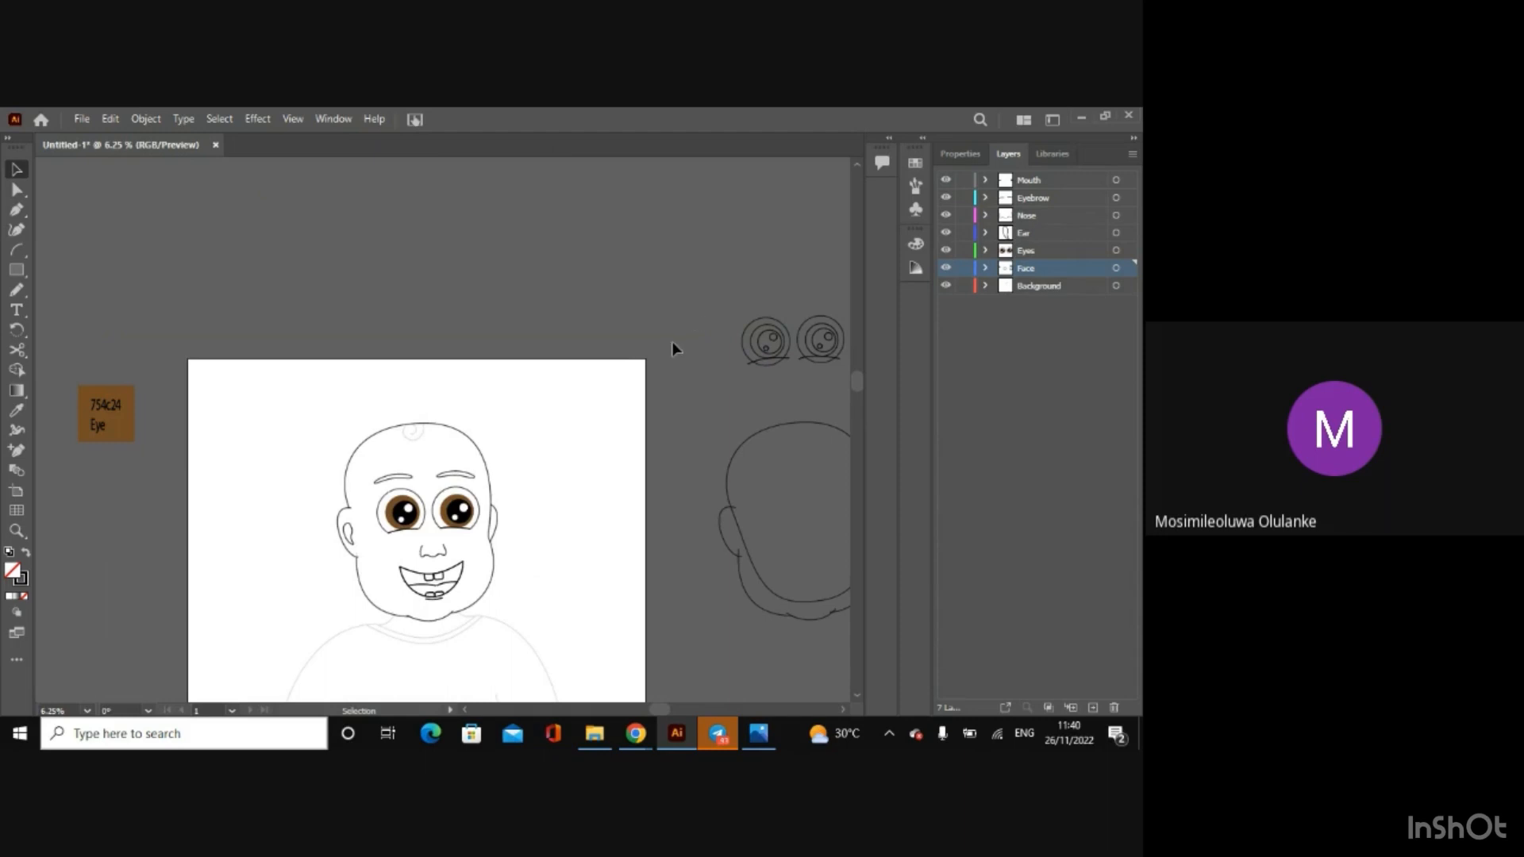
drag(854, 385, 851, 418)
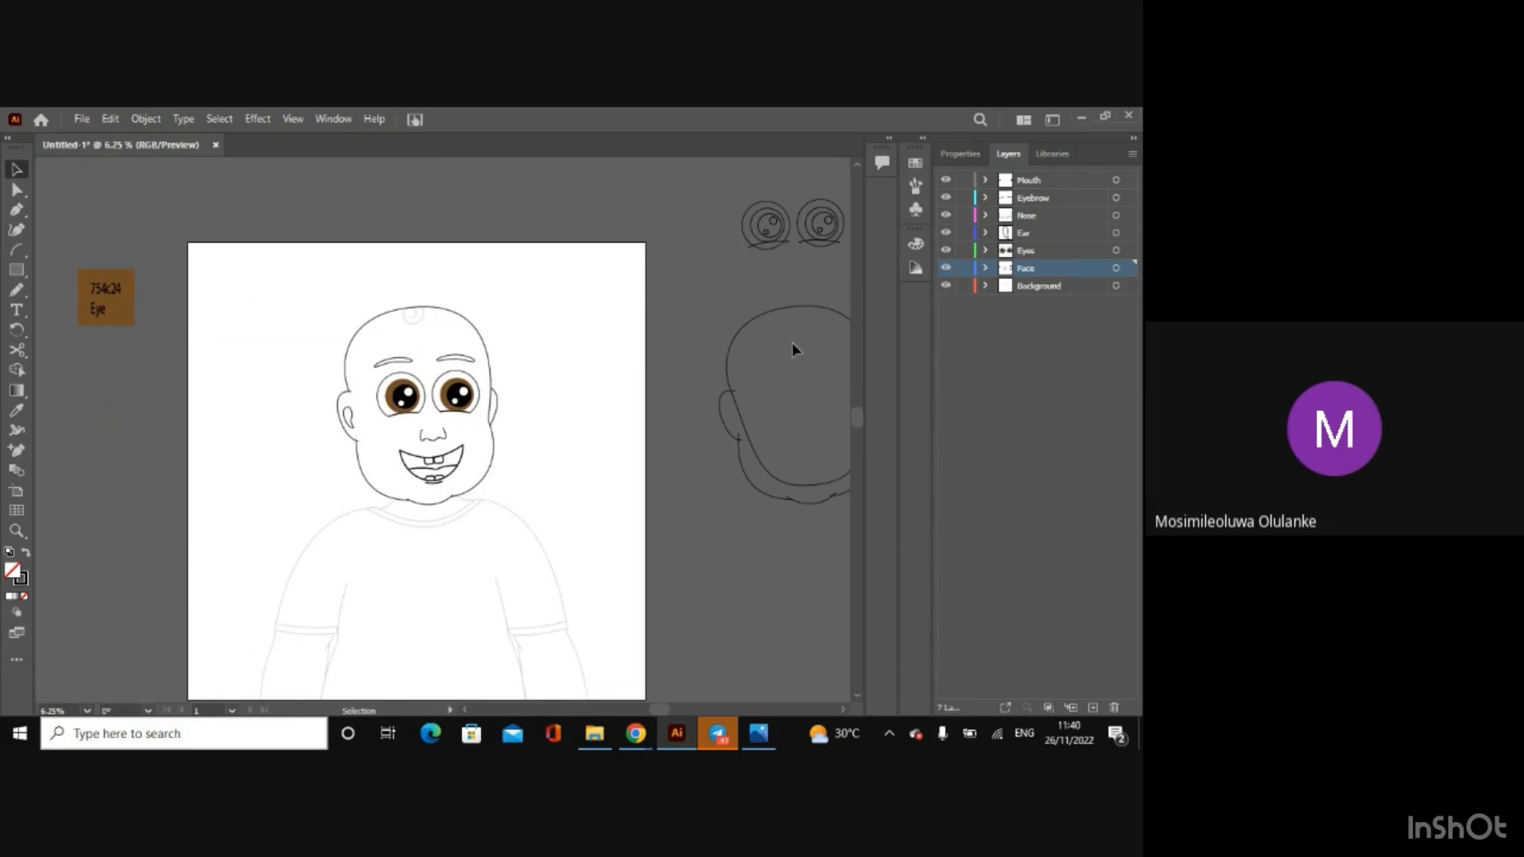
Step: Hide the Face, Eyes, Ear, Nose, Eyebrow and Mouth layers so only the background sketch shows
click(946, 268)
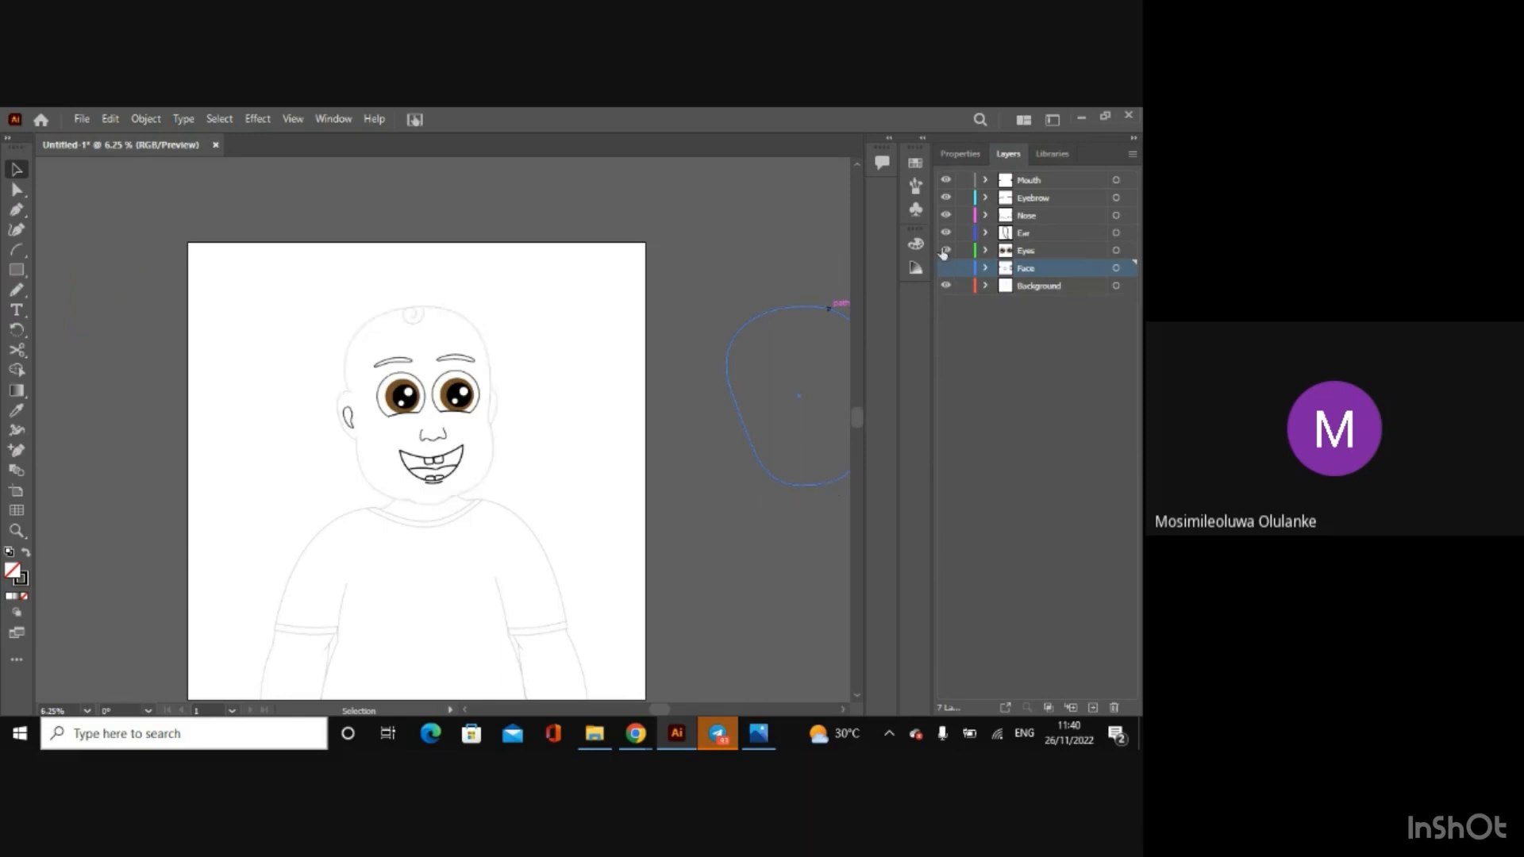
click(946, 250)
click(946, 233)
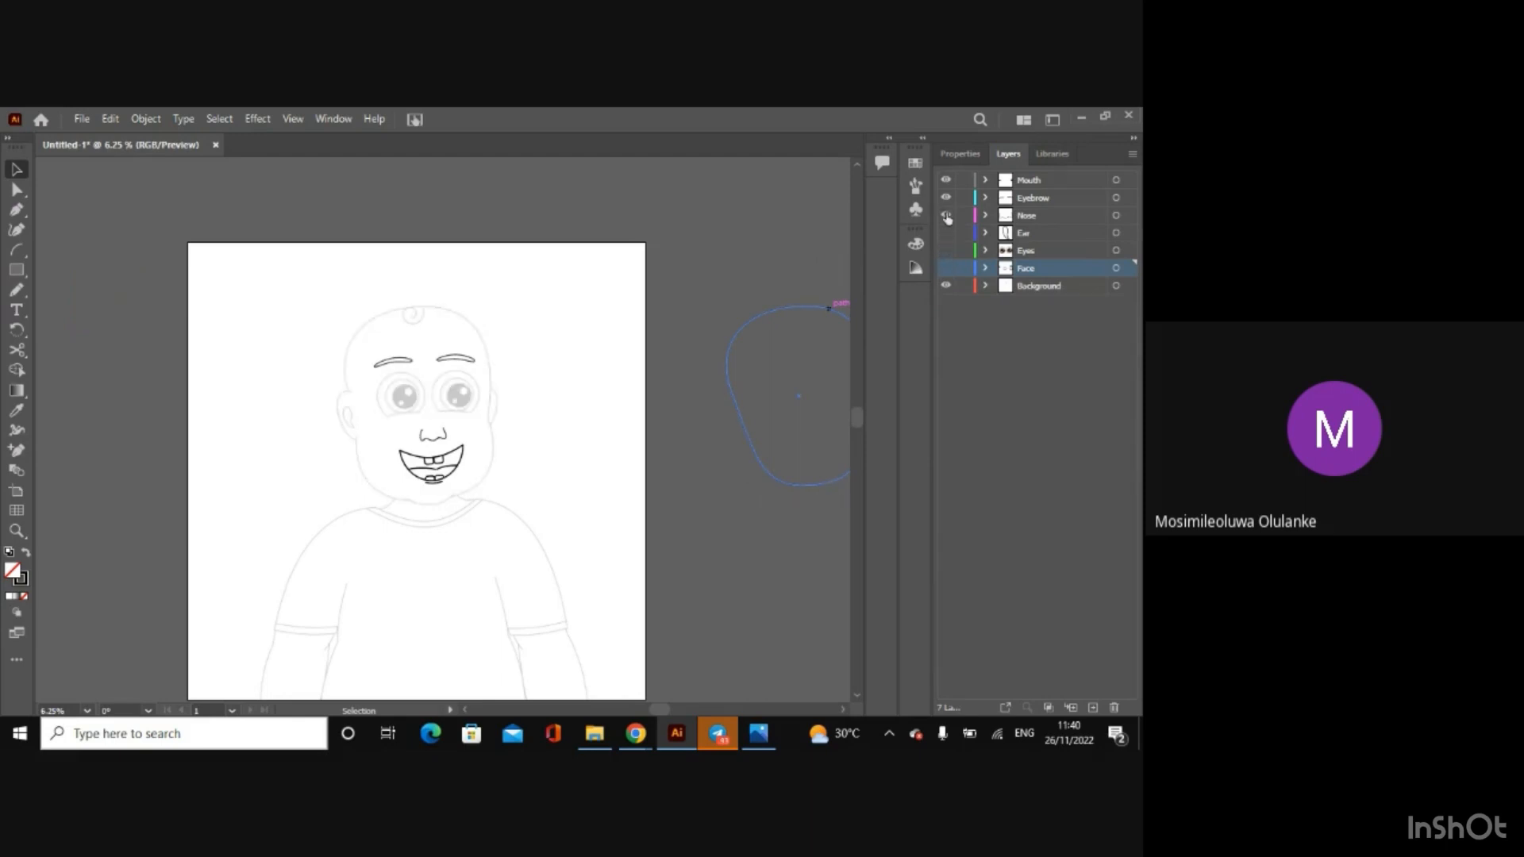
click(946, 215)
click(946, 198)
click(946, 180)
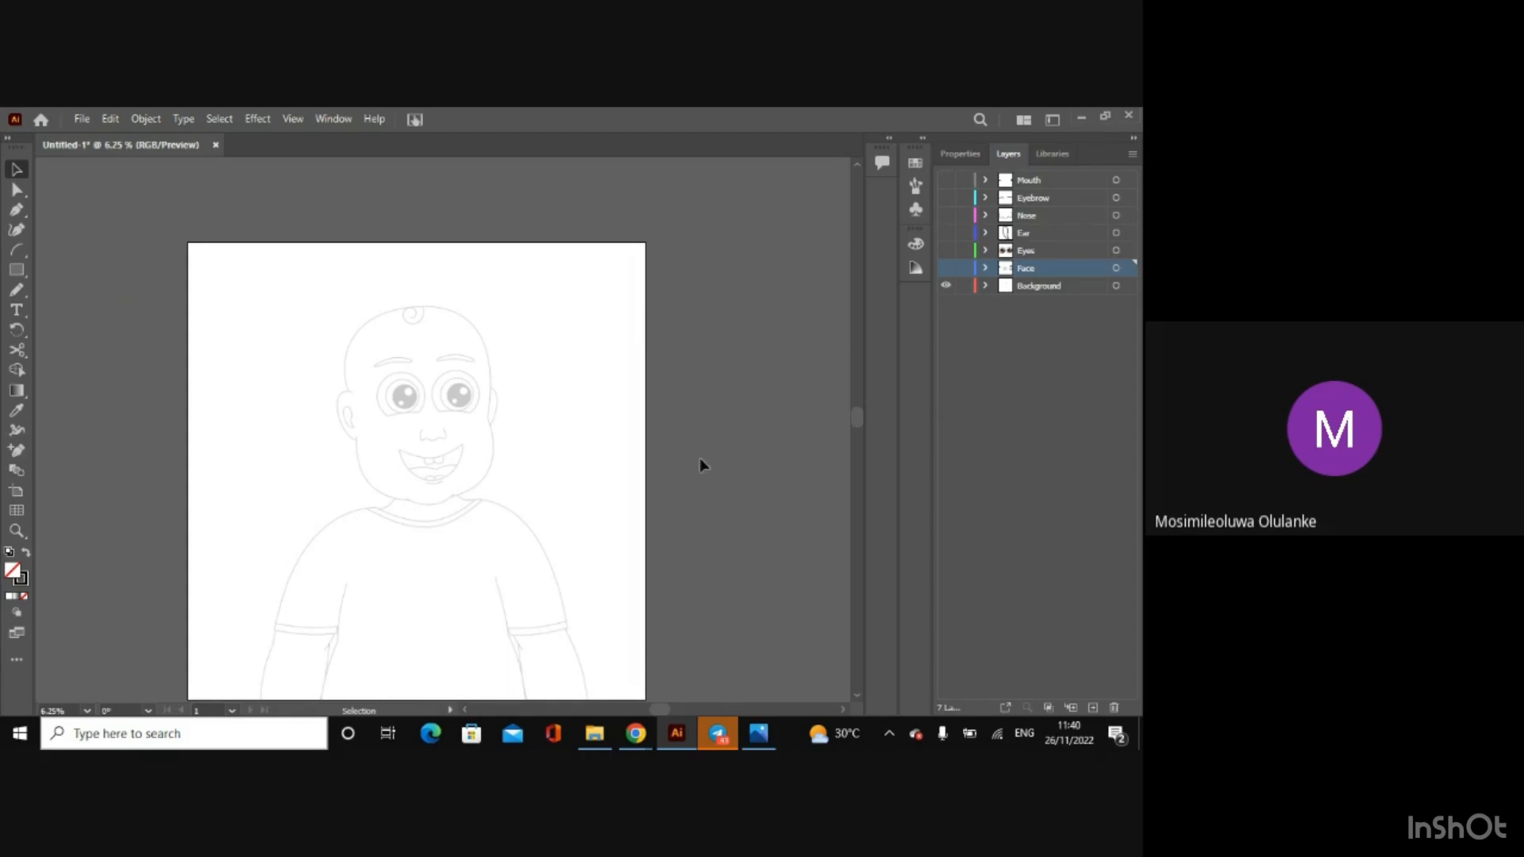
Step: Show the Face, Eyes, Ear, Nose, Eyebrow and Mouth layers again, from the lowest to the highest
click(946, 267)
click(945, 285)
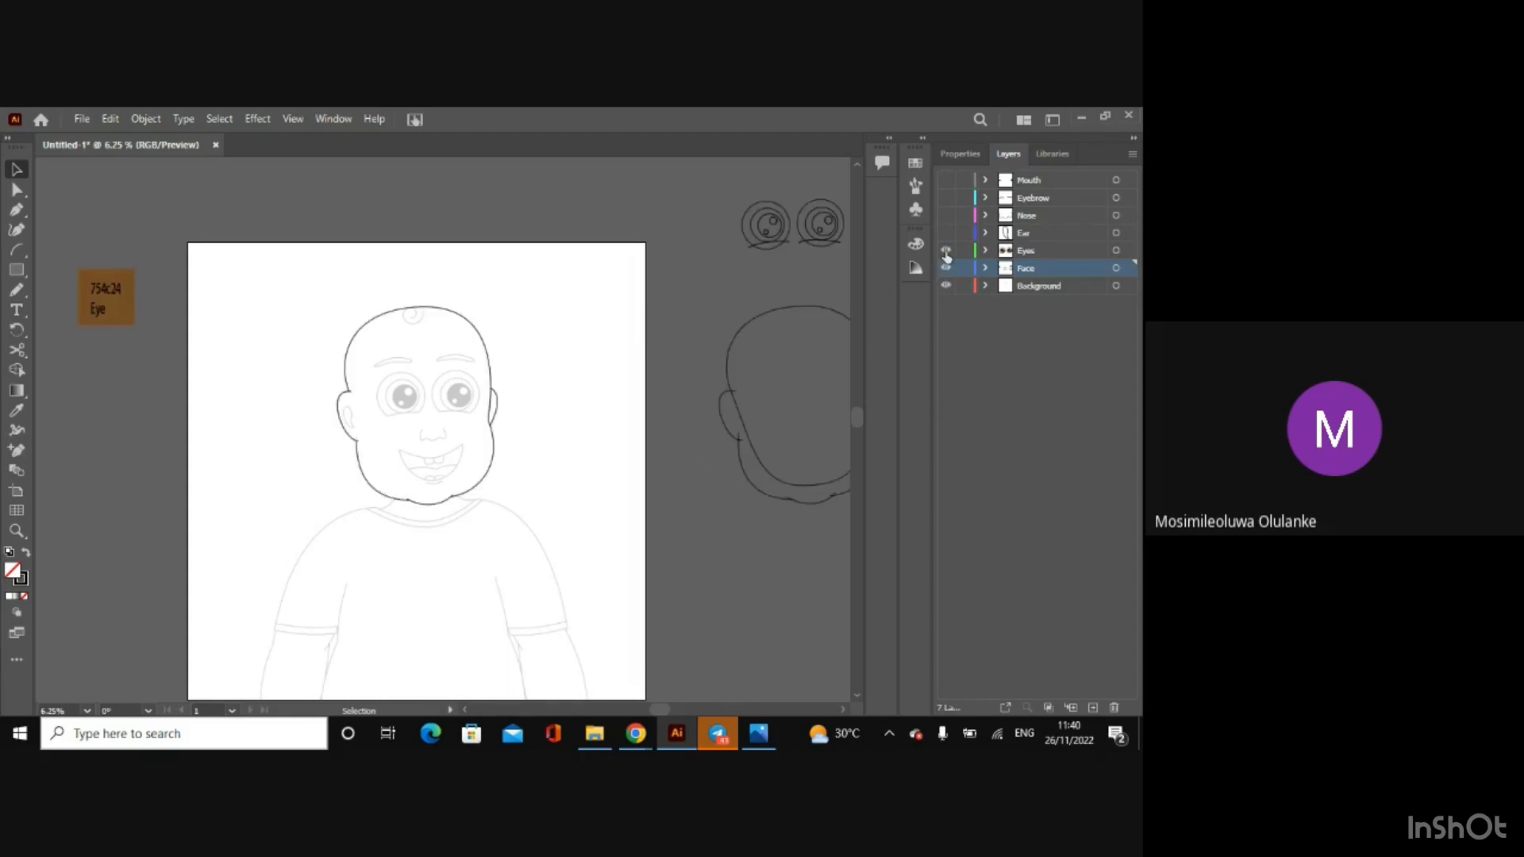
click(945, 250)
click(945, 233)
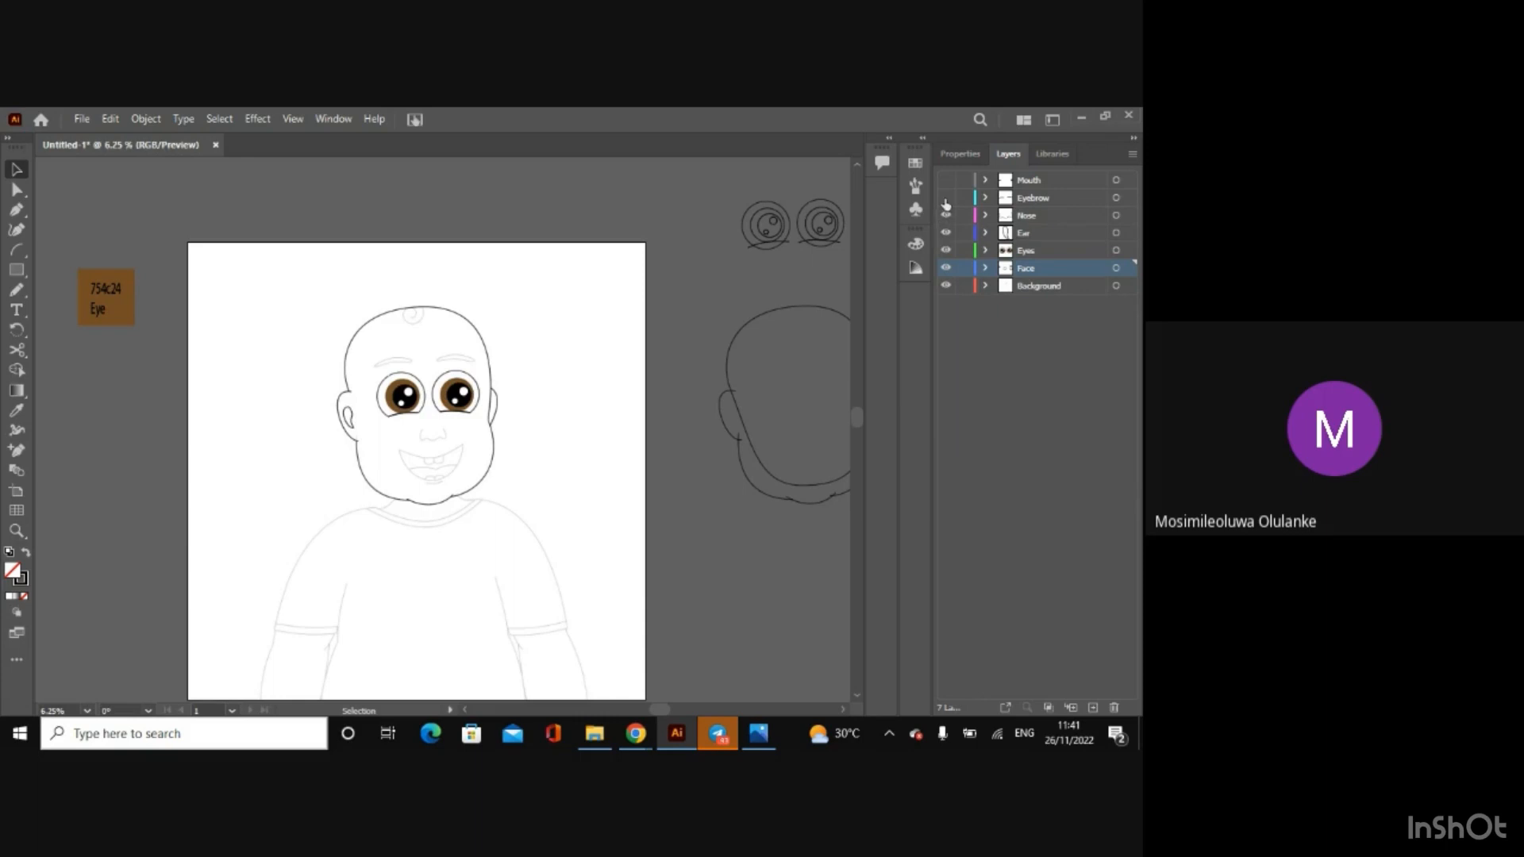
click(946, 215)
click(946, 198)
click(945, 180)
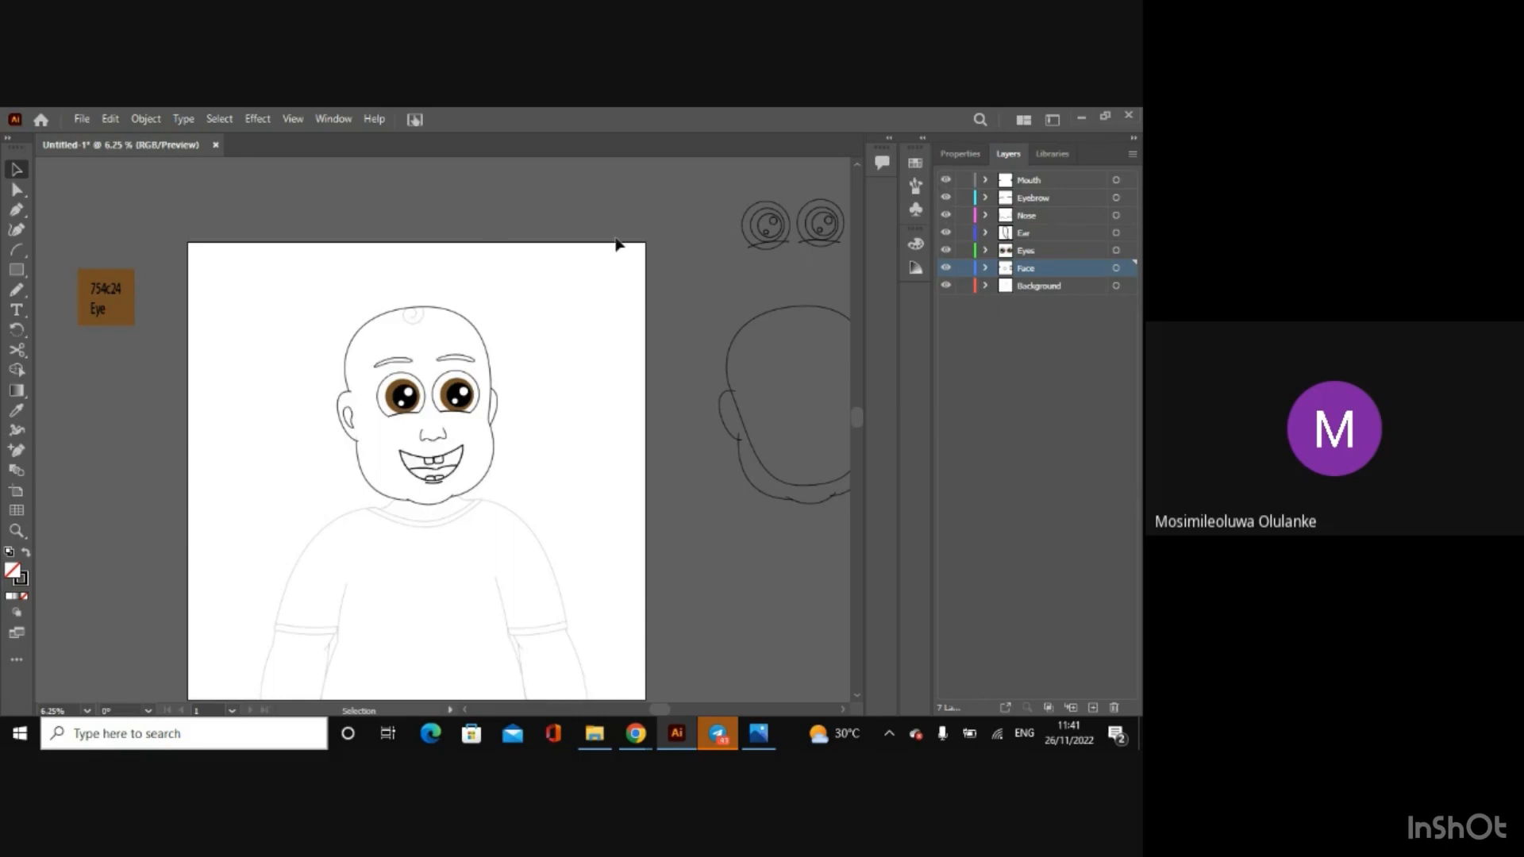
Step: Hide every layer except Face, including the Background sketch
click(499, 246)
drag(946, 253, 946, 180)
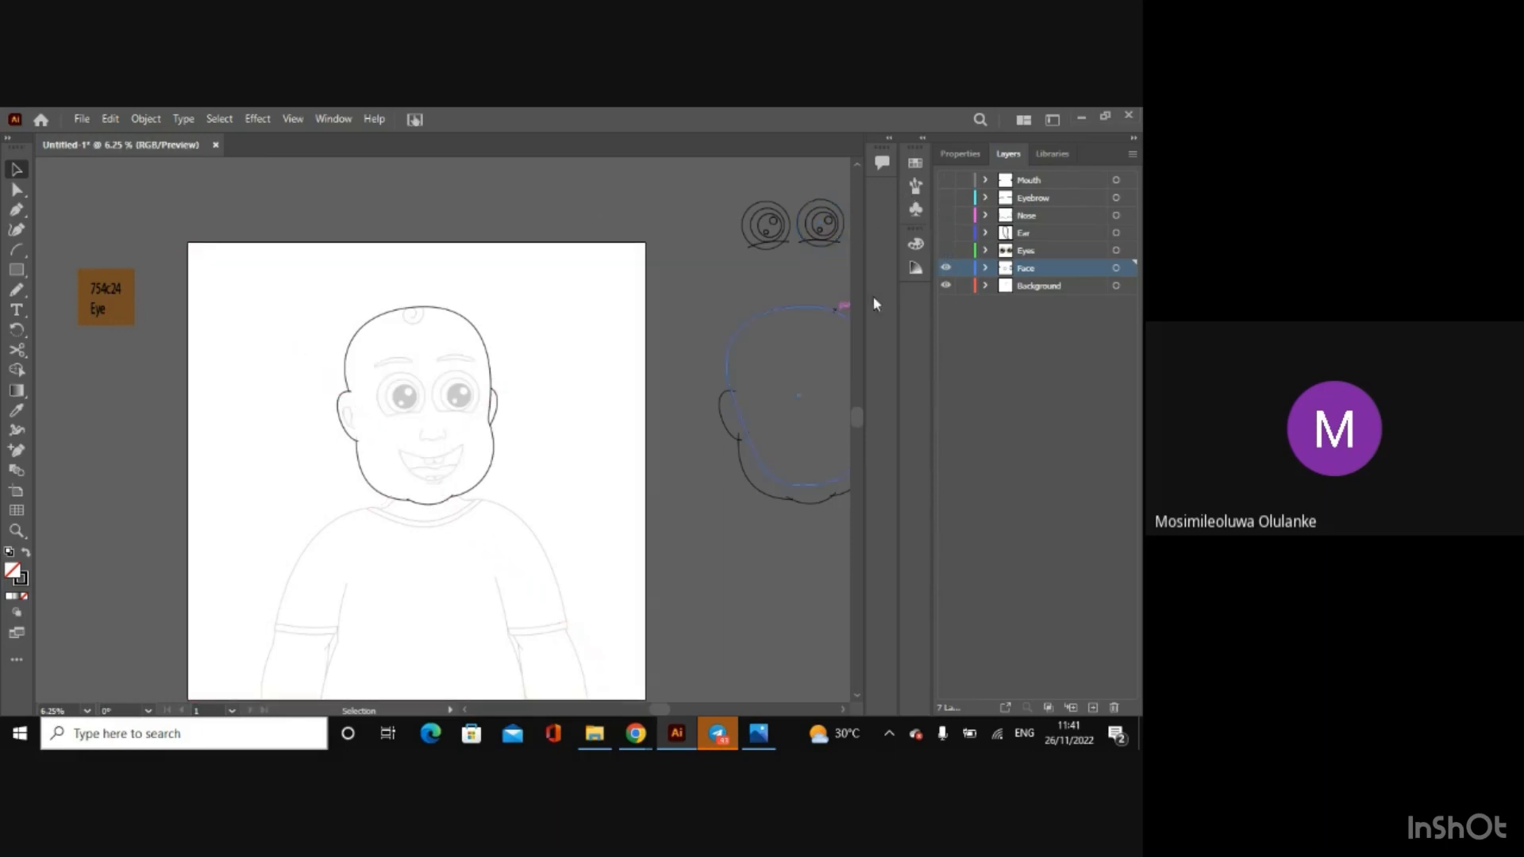
click(946, 286)
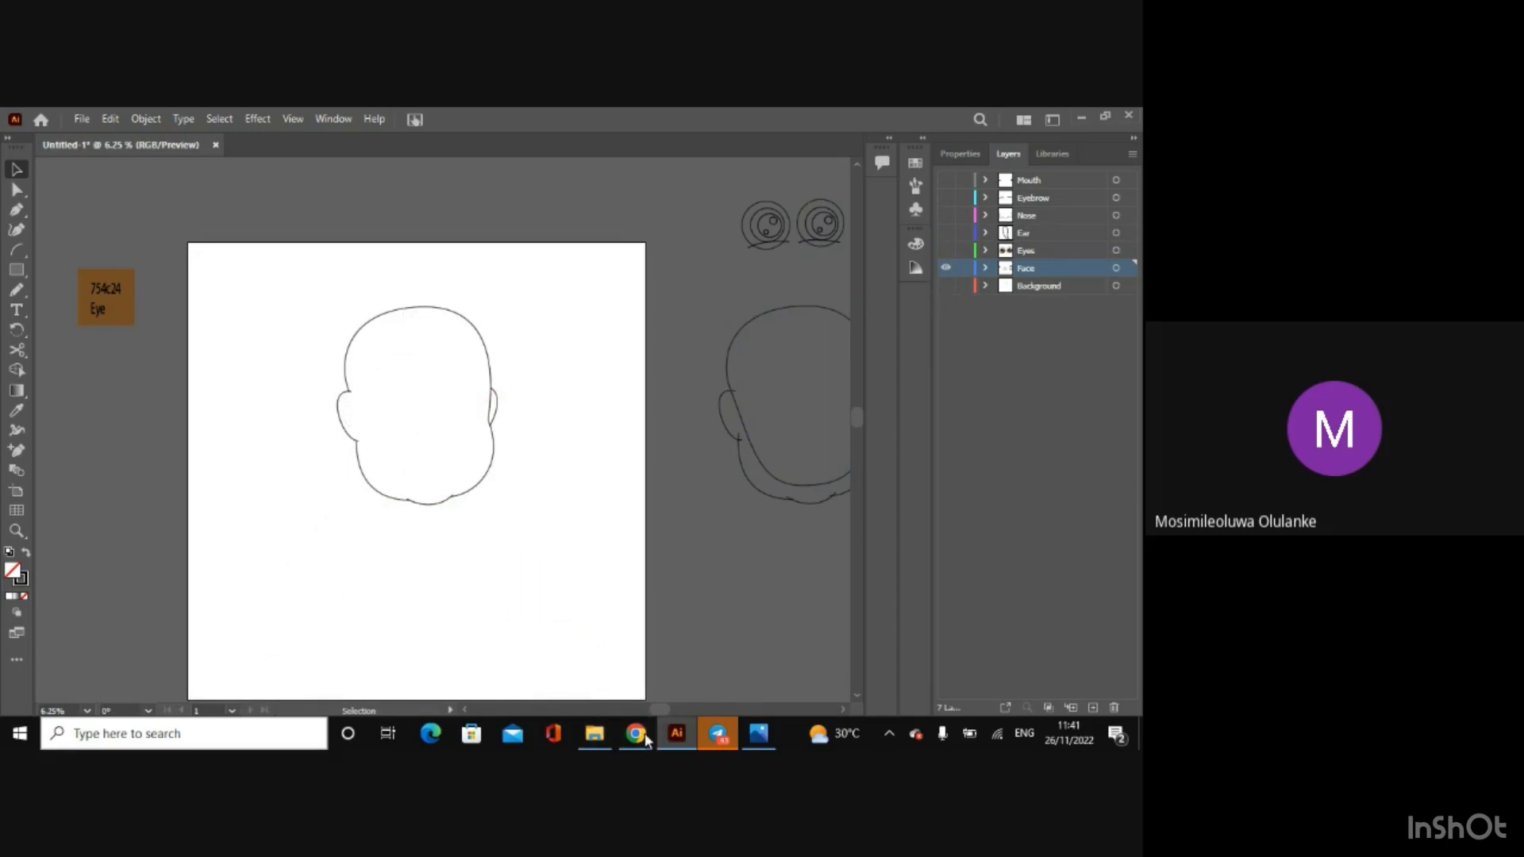
Step: Switch to File Explorer, go back to the Afen Project folder and open Afen NFT Tutorial.ai in Illustrator
click(597, 738)
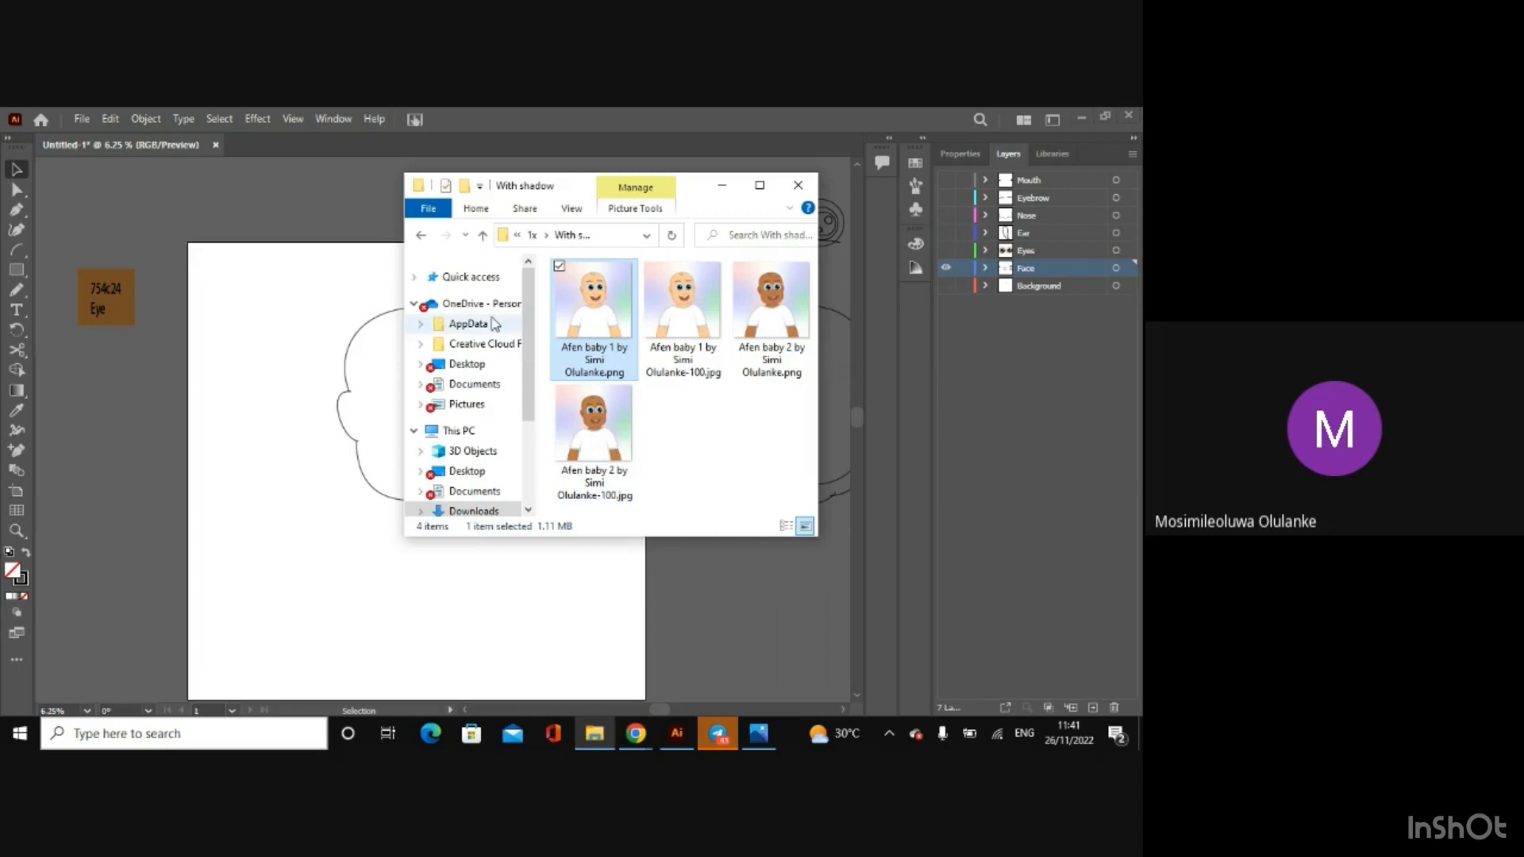
click(421, 238)
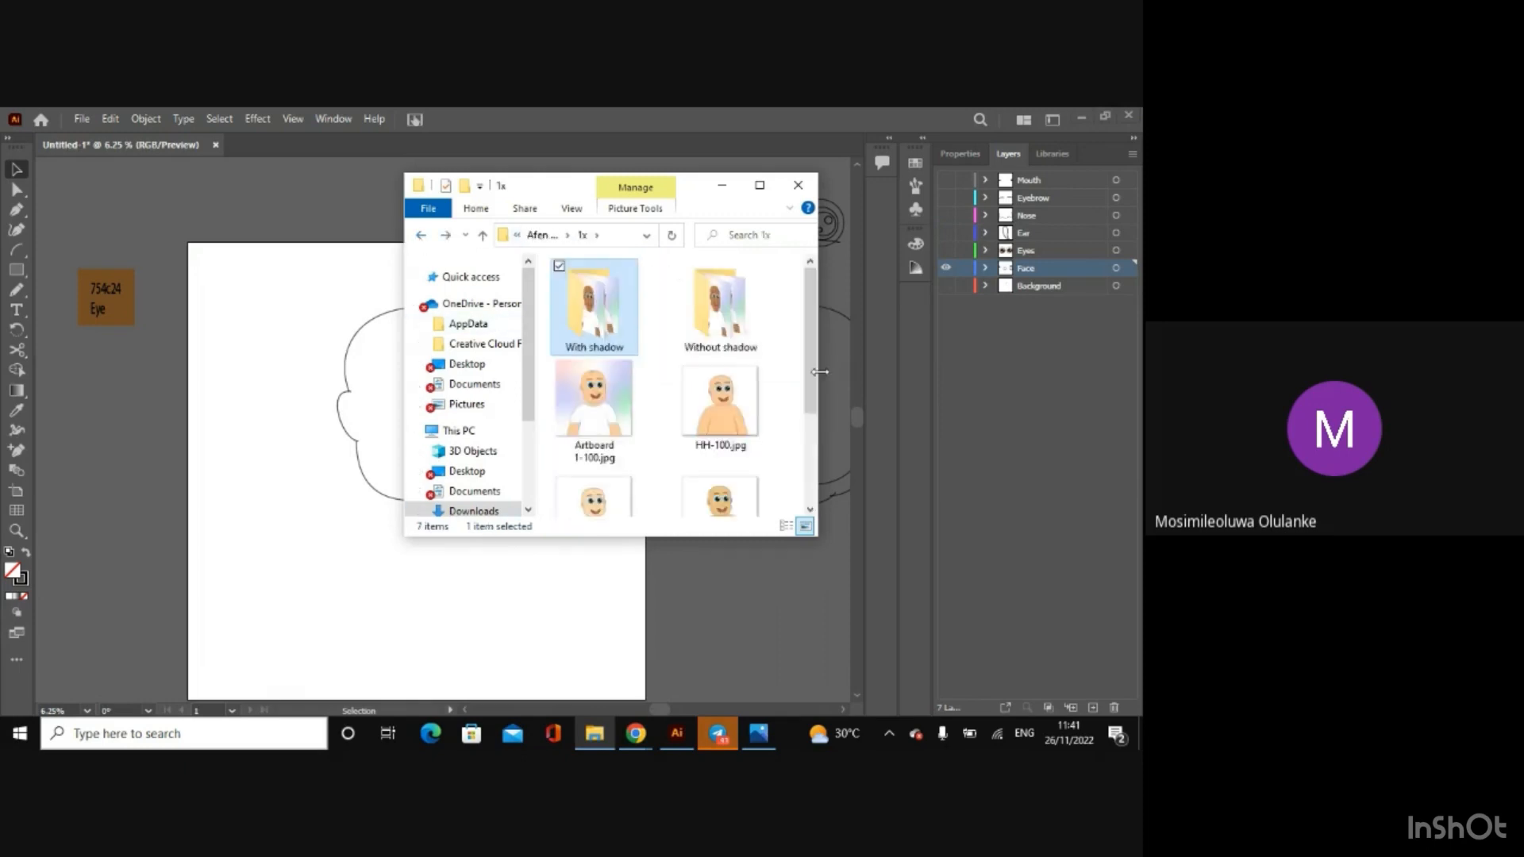
click(421, 238)
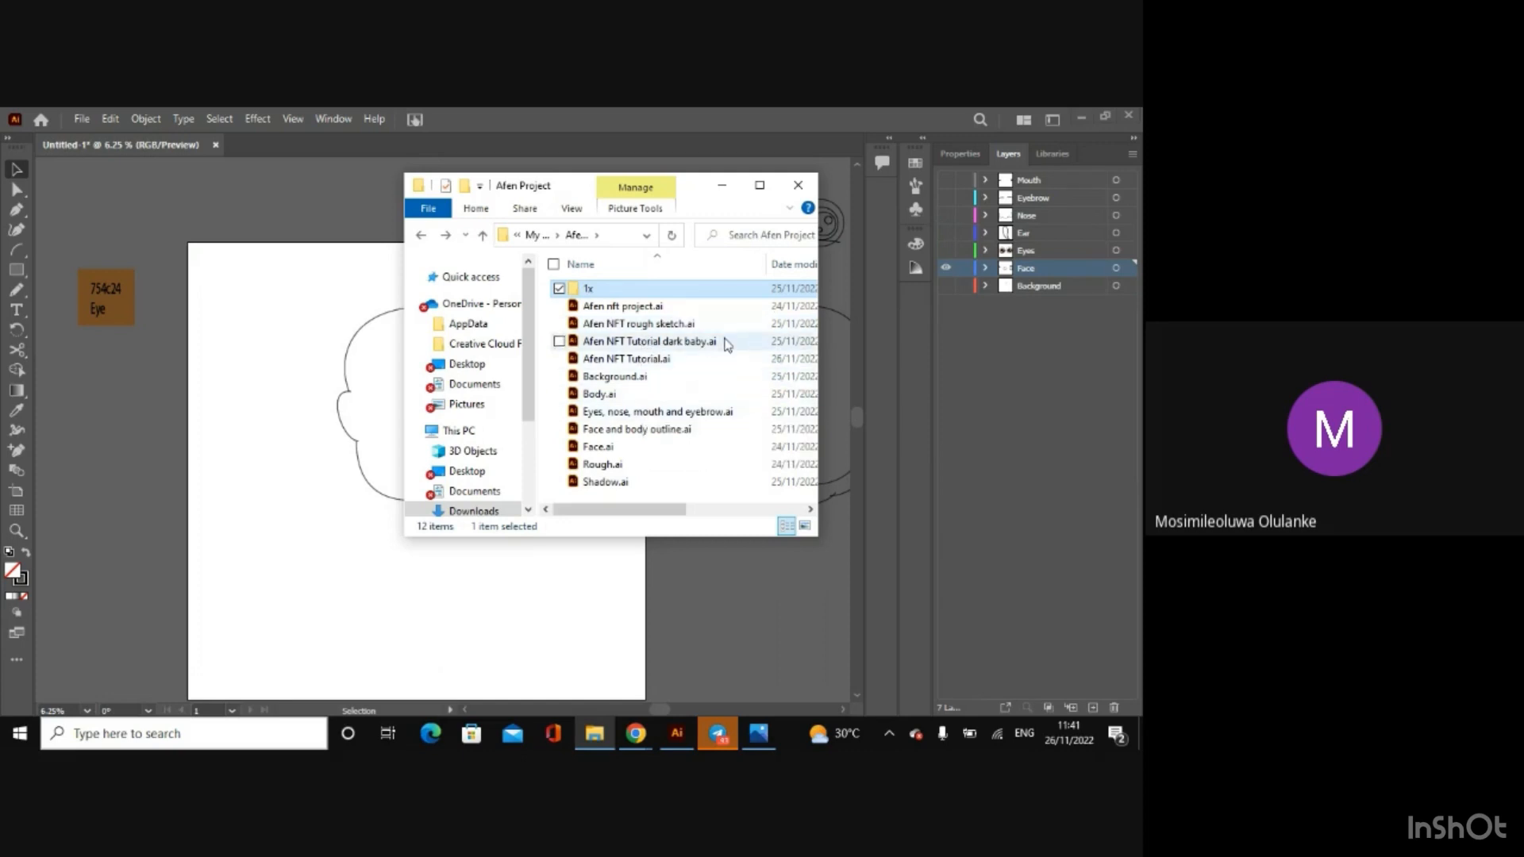
double_click(722, 357)
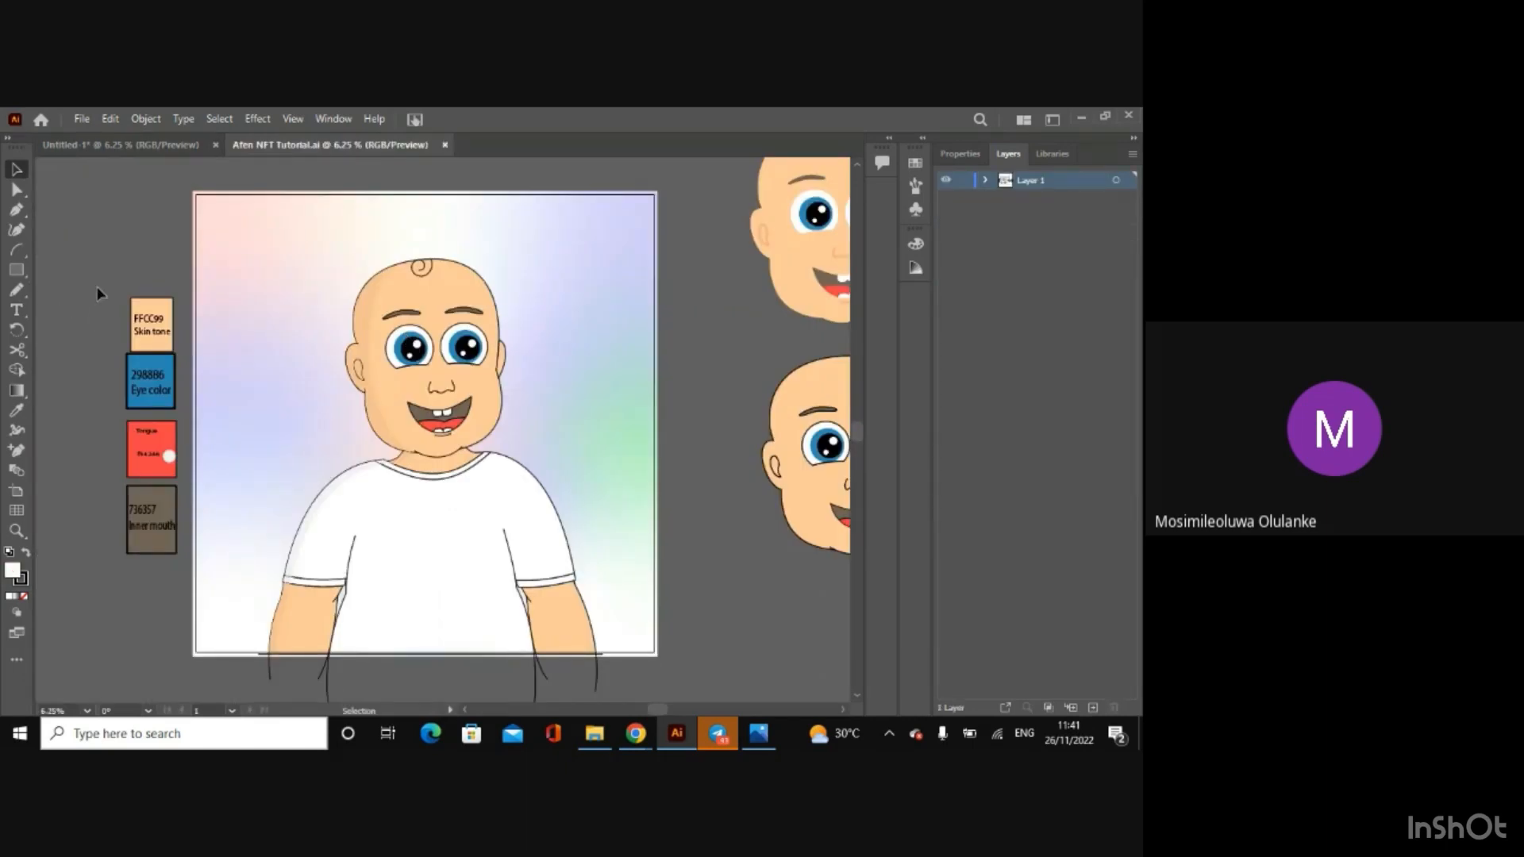
Step: Copy the four labelled colour swatches from Afen NFT Tutorial.ai into the untitled drawing and place them beside the artboard, below the 754c24 Eye swatch
drag(99, 304, 174, 570)
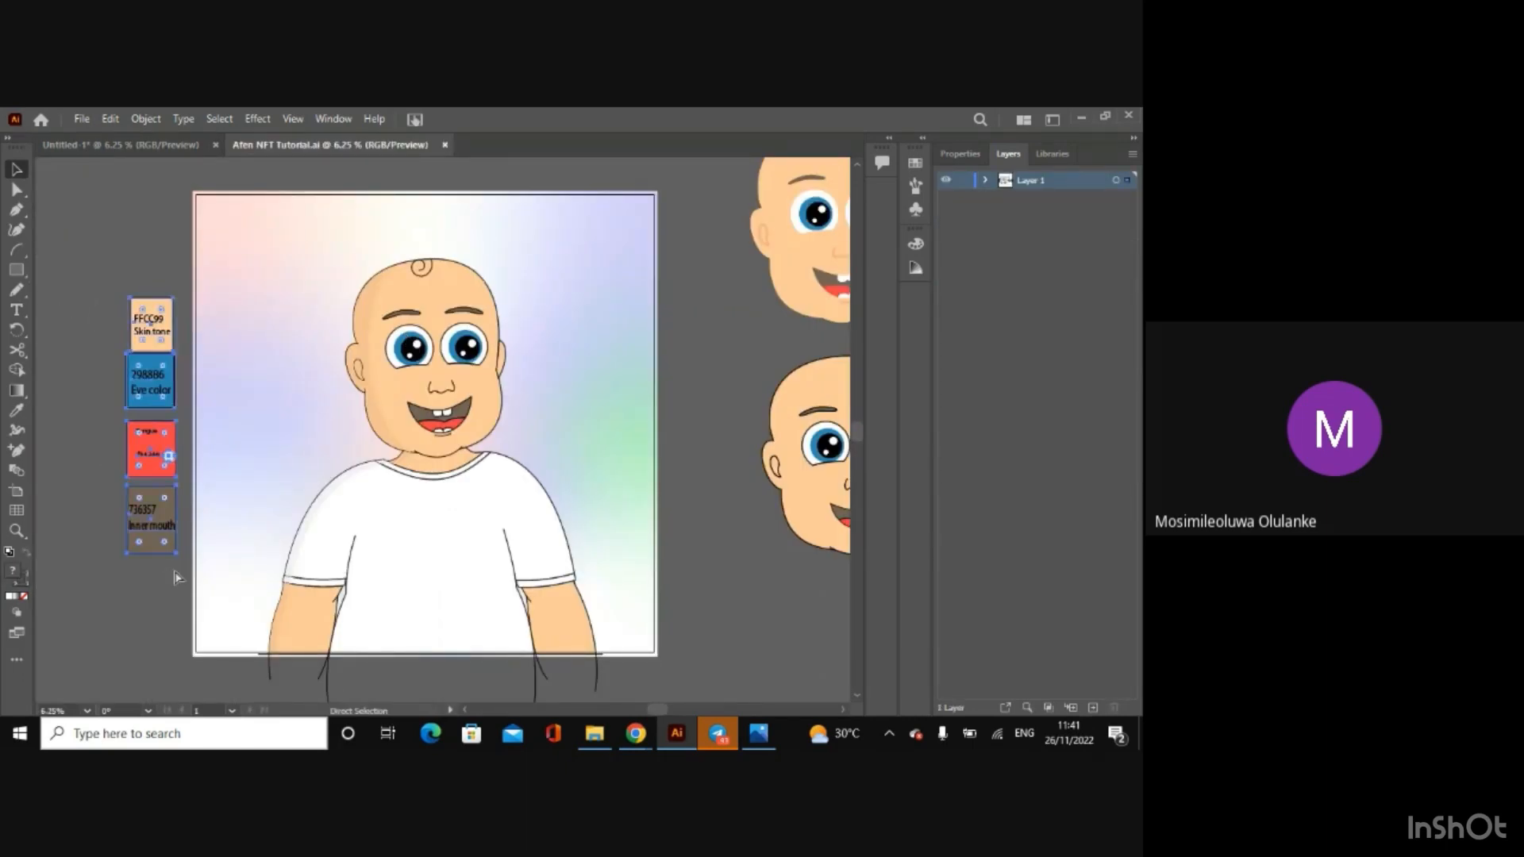
click(112, 141)
key(ctrl+v)
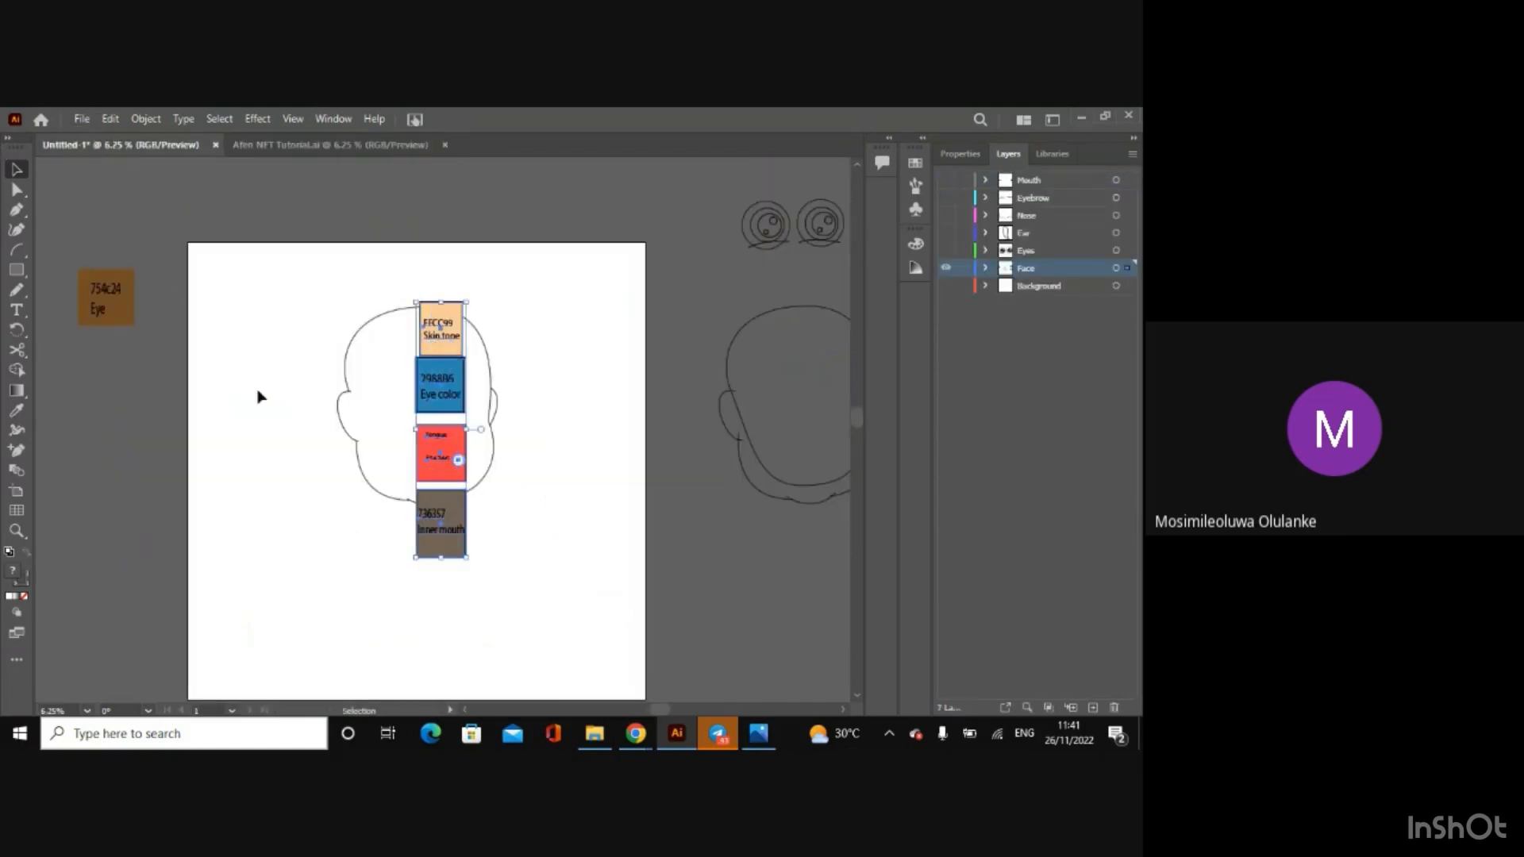
drag(435, 399, 125, 459)
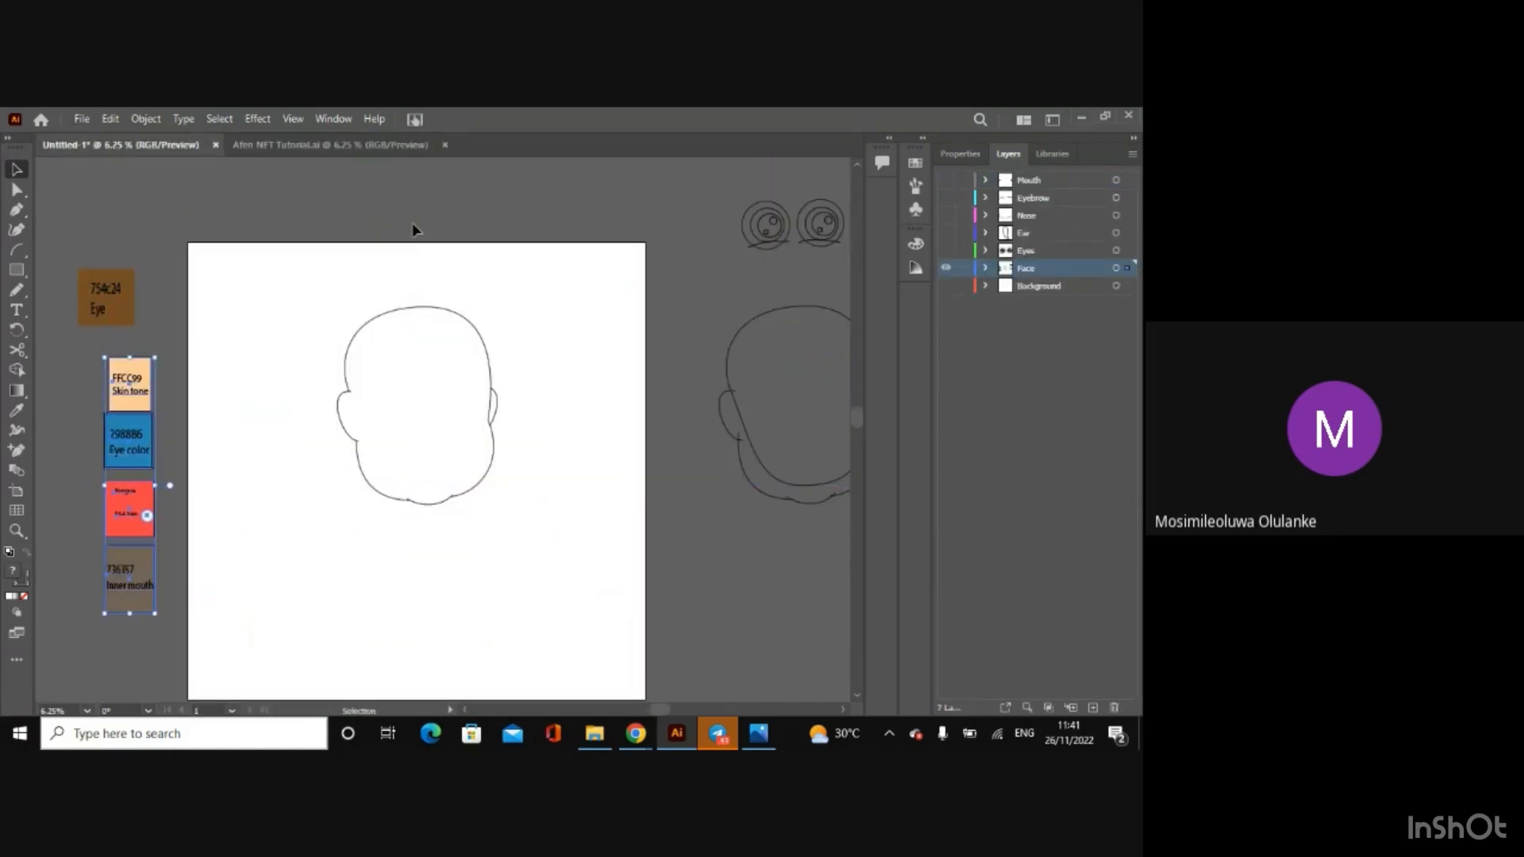
click(412, 224)
Step: Fill the grouped face outline on the artboard with the skin tone FFCC99 and deselect it
click(412, 312)
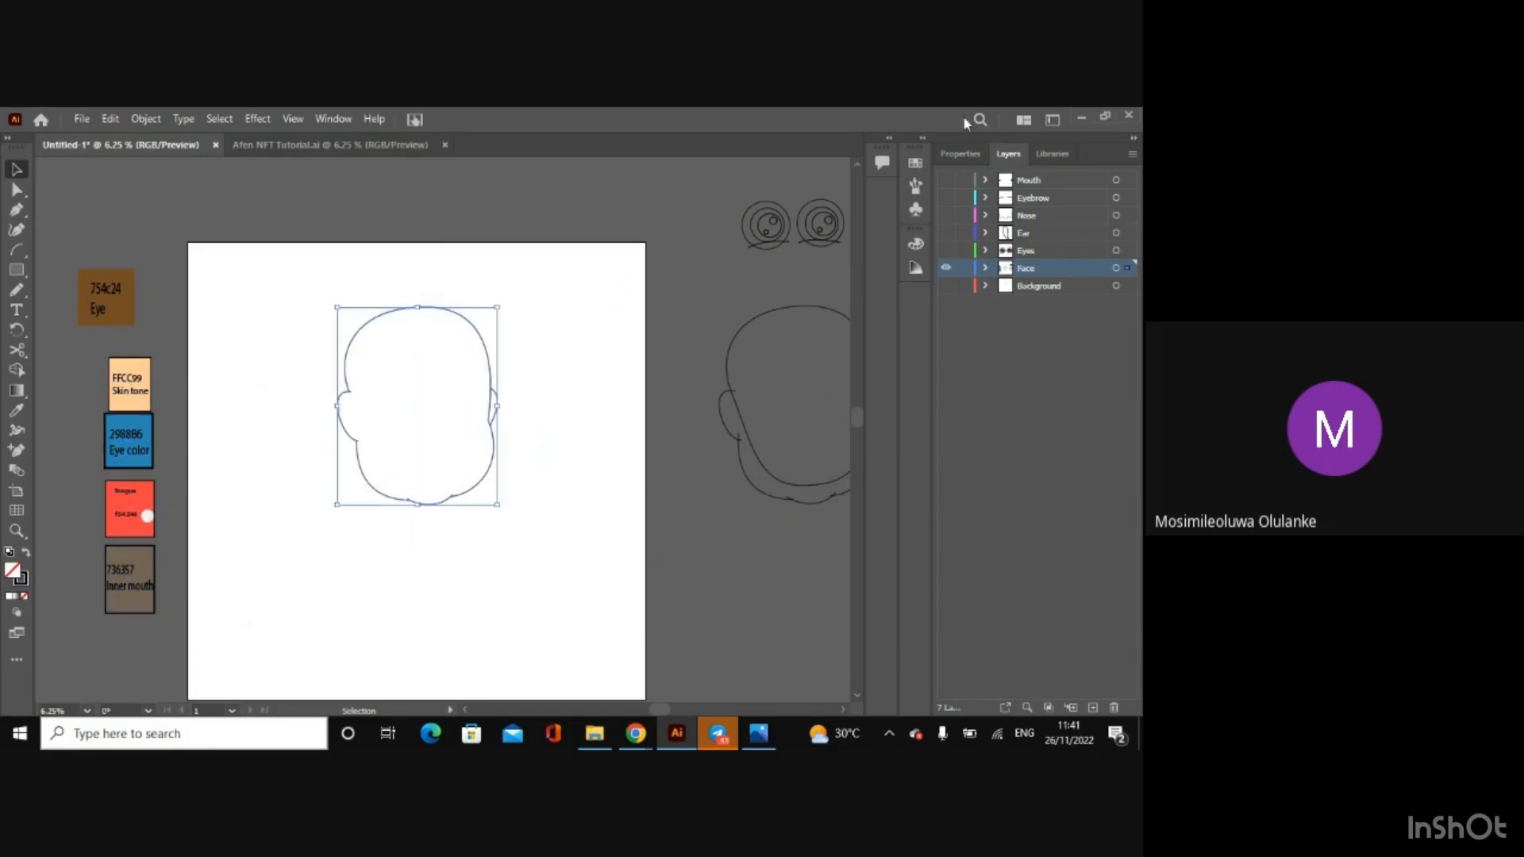
click(966, 150)
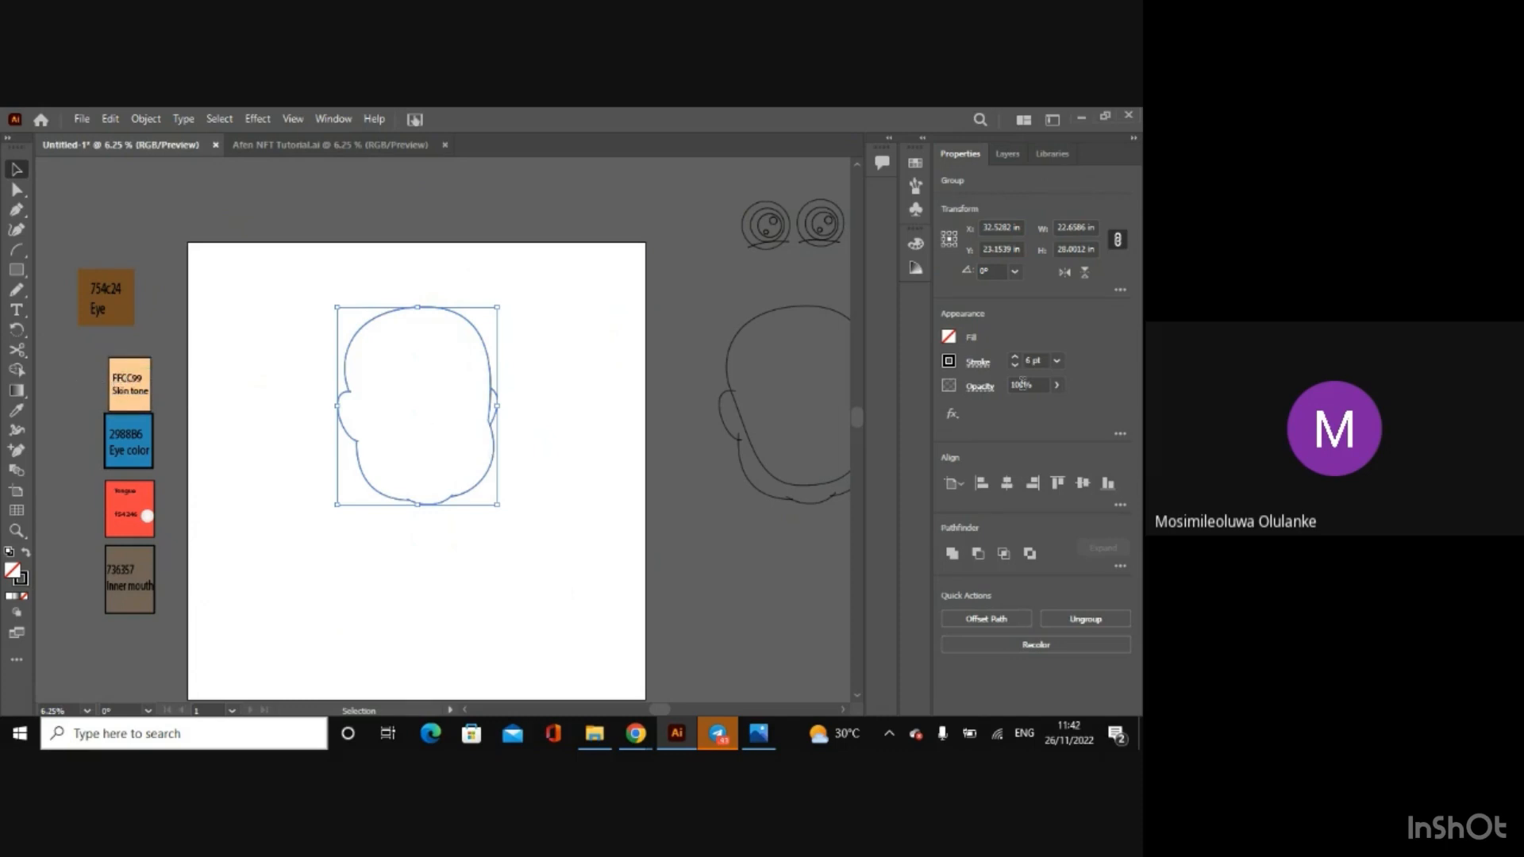
click(948, 338)
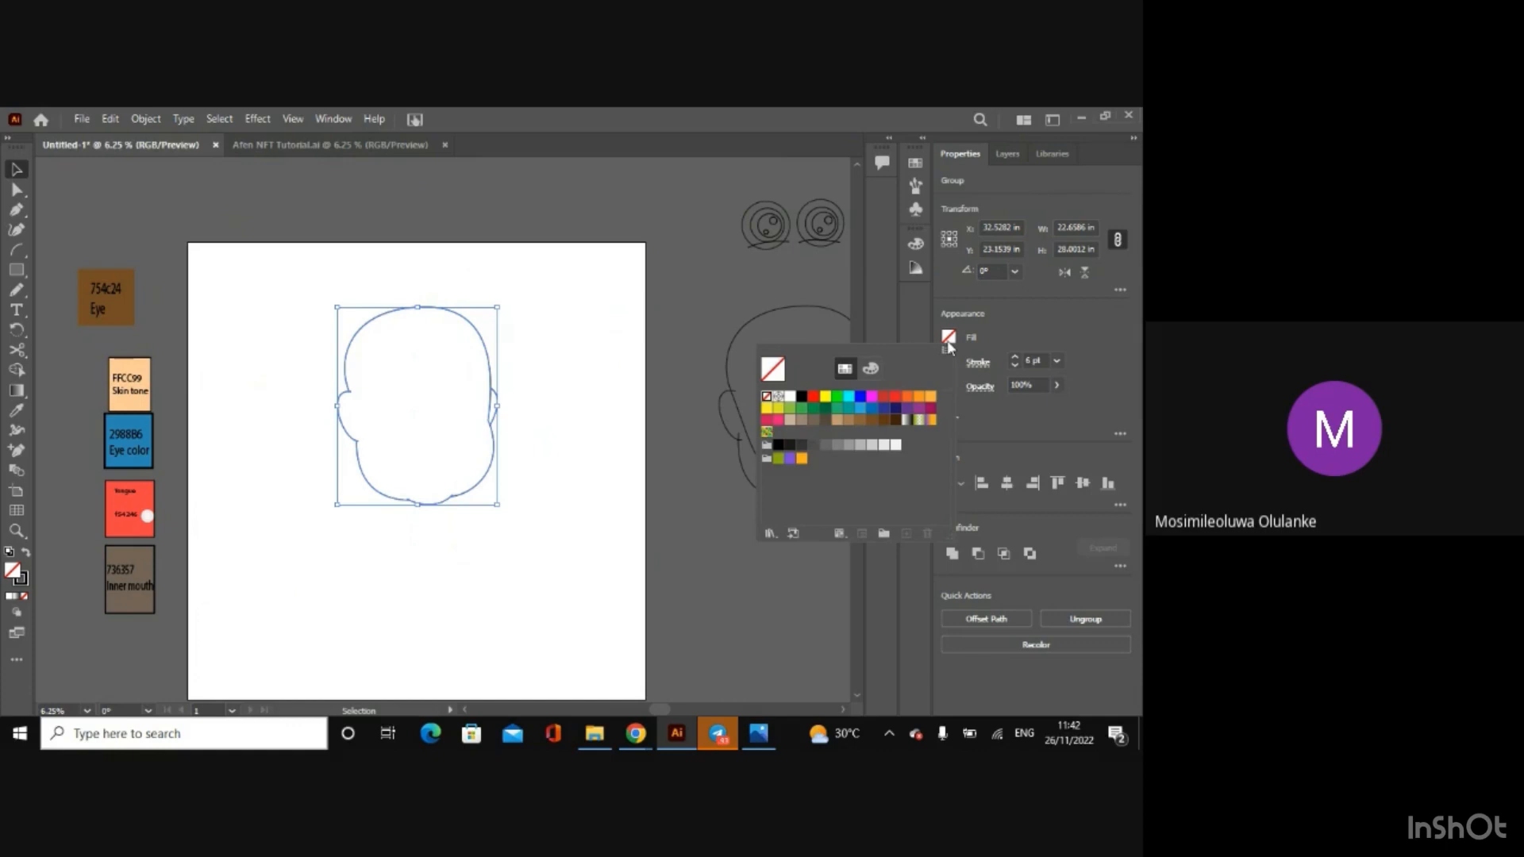
click(870, 377)
text(FFCC99)
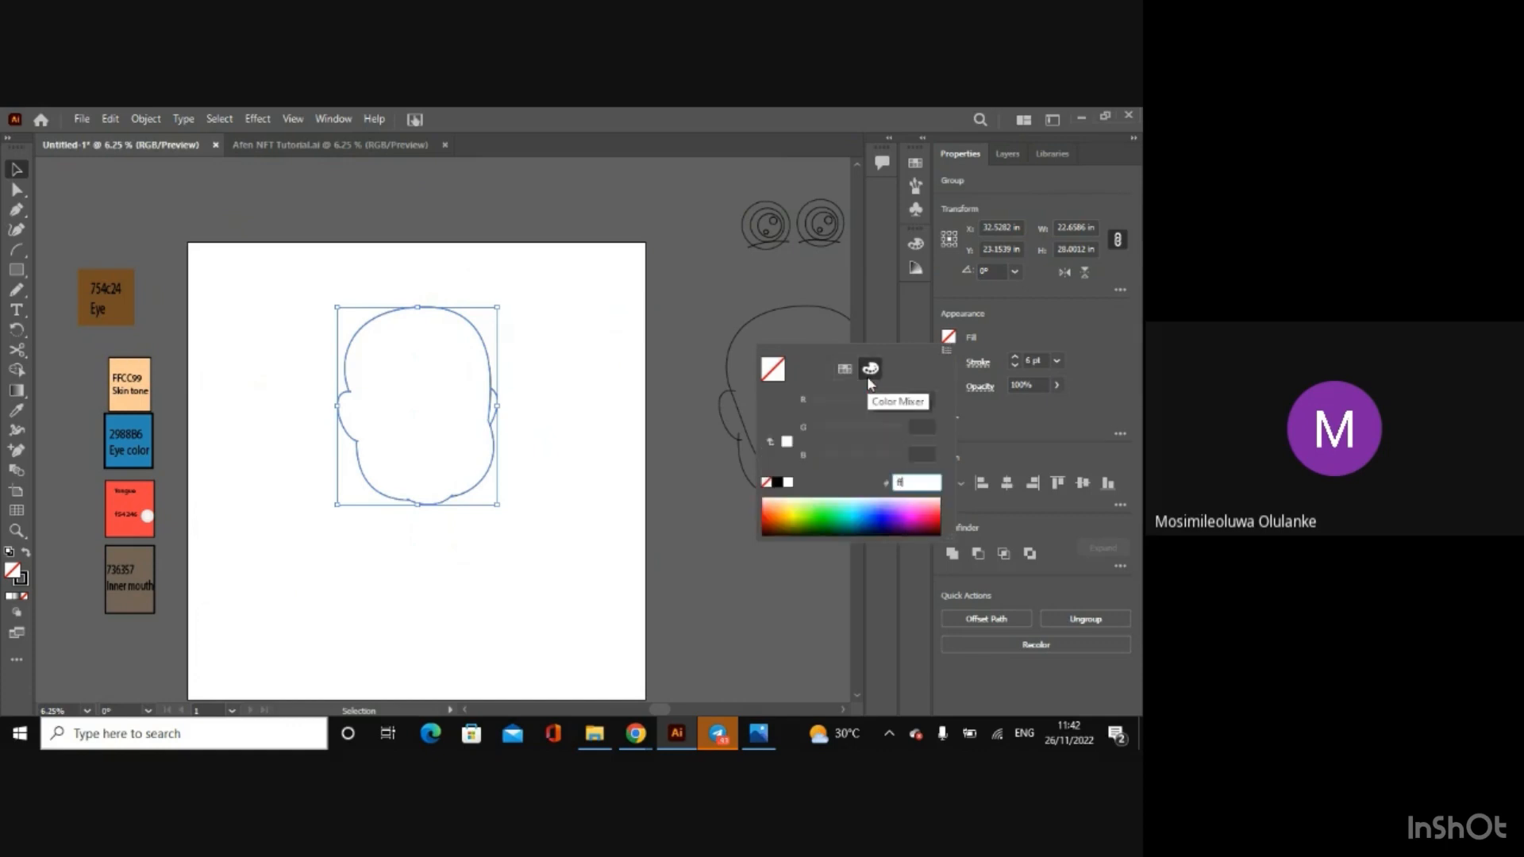
key(Return)
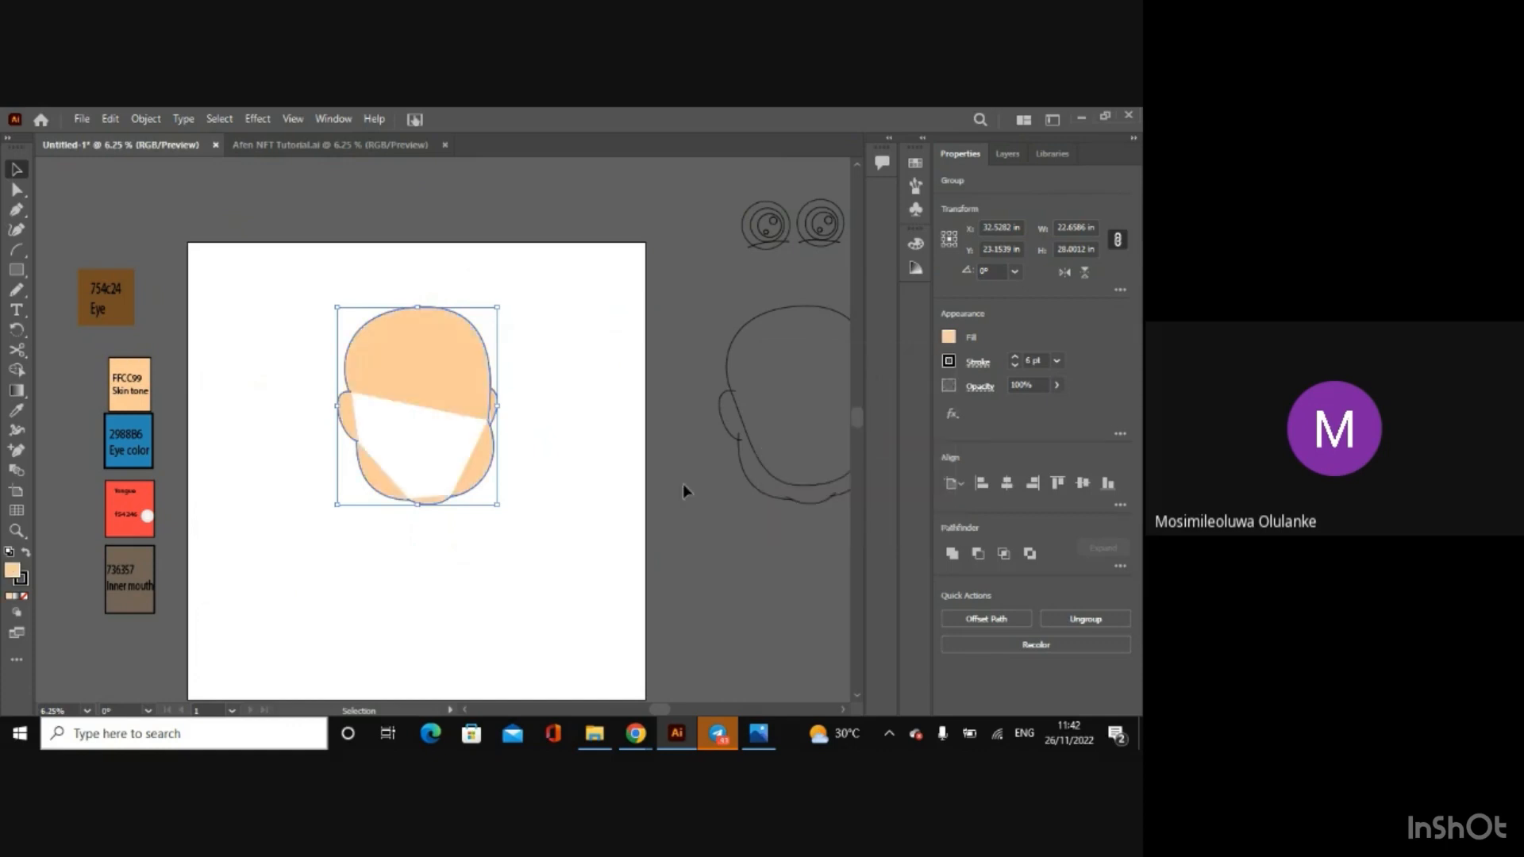
click(694, 292)
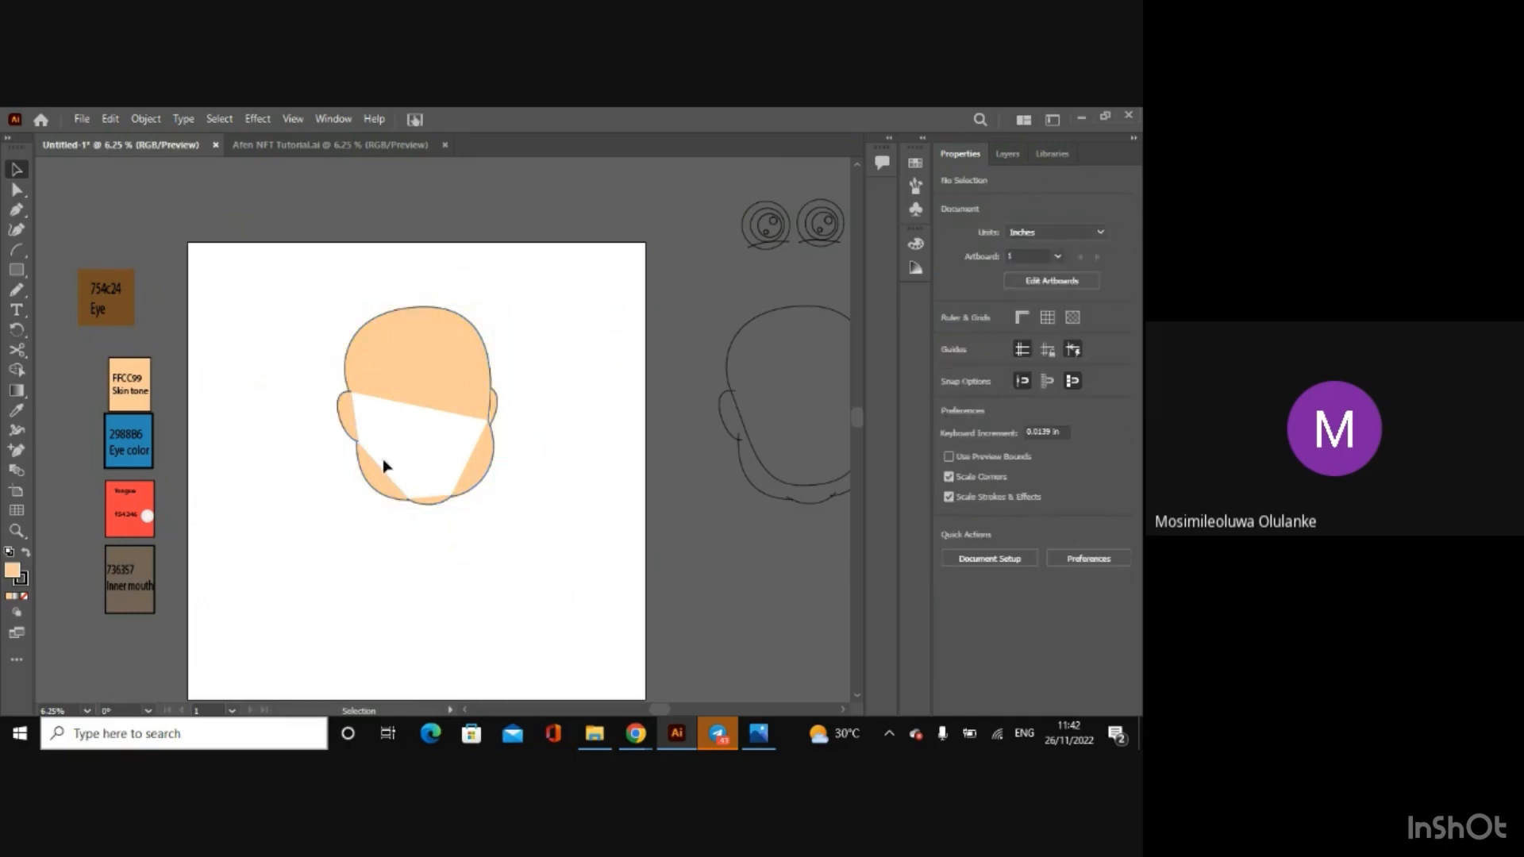
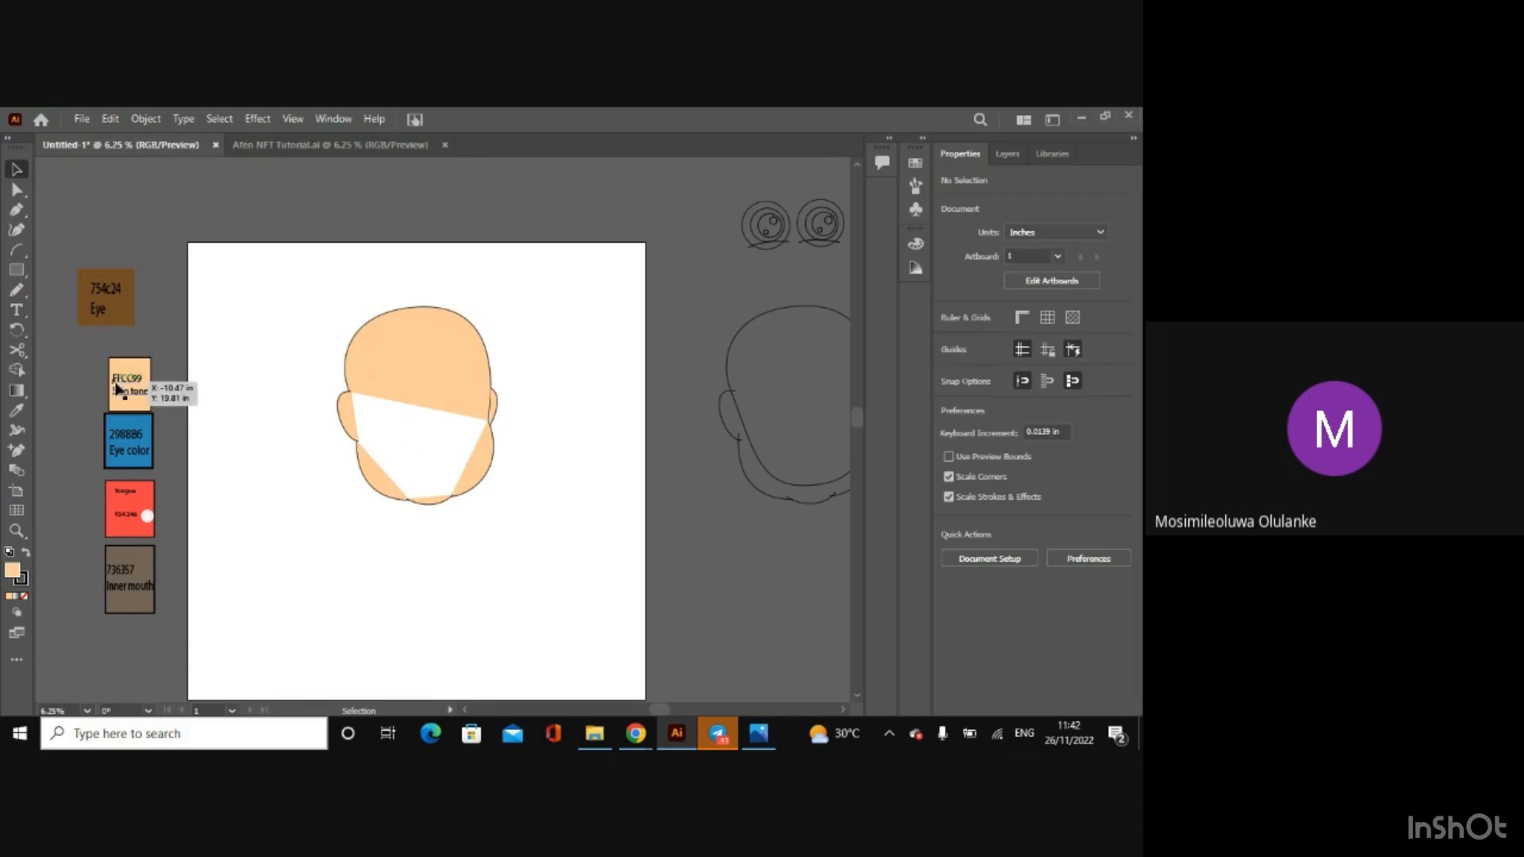
Step: Try to cover the unfilled lower part of the face with Paintbrush strokes, using stroke colour FFCC99 and a thicker calligraphic brush
click(23, 286)
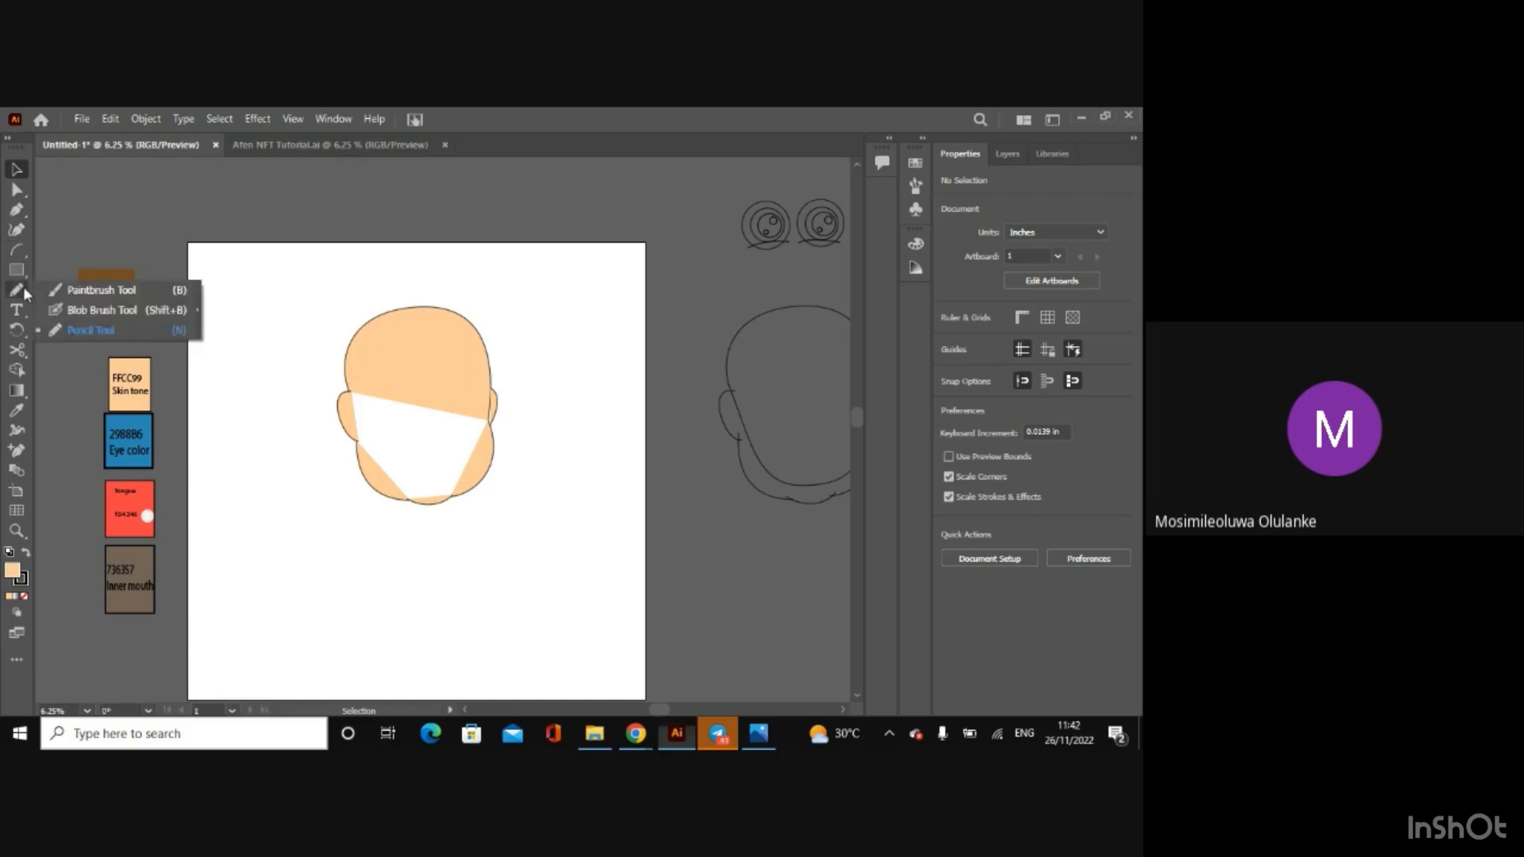
click(49, 292)
mouse_move(442, 401)
mouse_down()
mouse_move(427, 490)
mouse_move(421, 424)
mouse_move(409, 443)
mouse_move(432, 500)
mouse_up()
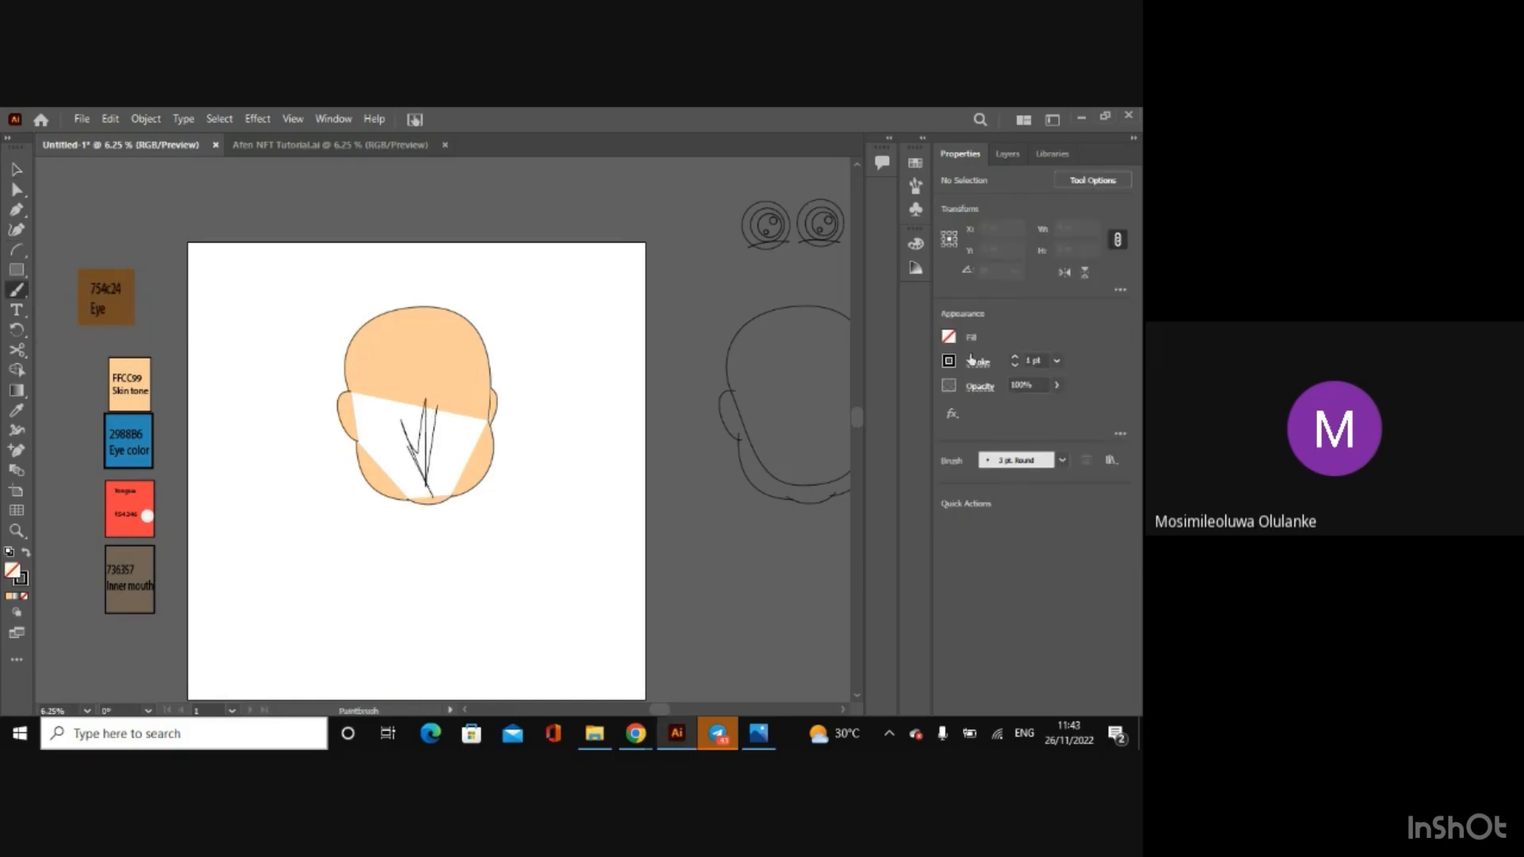
click(950, 362)
click(870, 393)
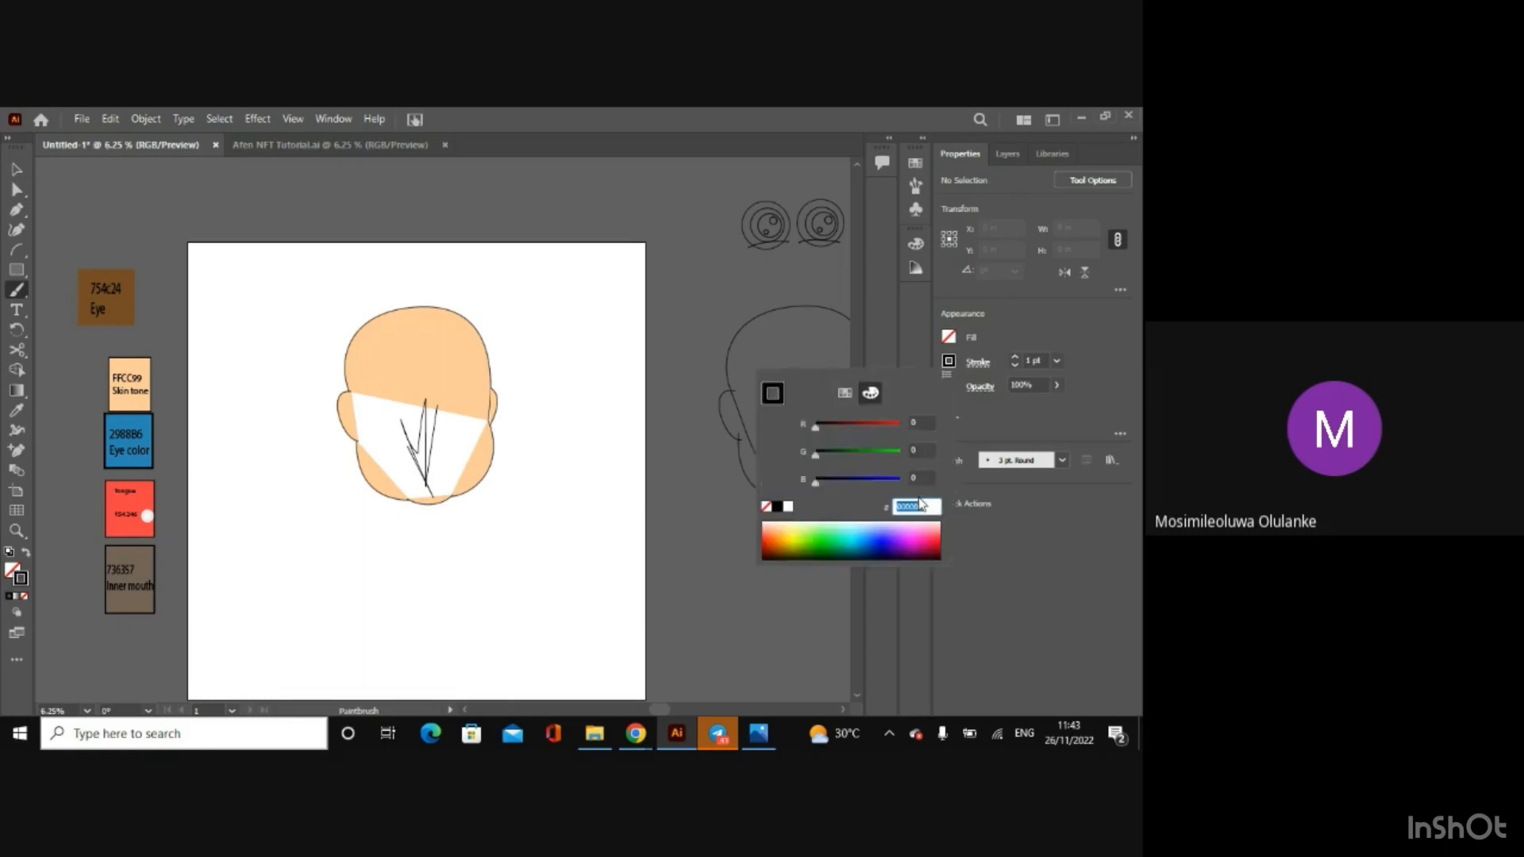
click(921, 505)
text(ffcc99)
key(Return)
mouse_move(388, 403)
mouse_down()
mouse_move(418, 470)
mouse_move(400, 458)
mouse_move(402, 428)
mouse_up()
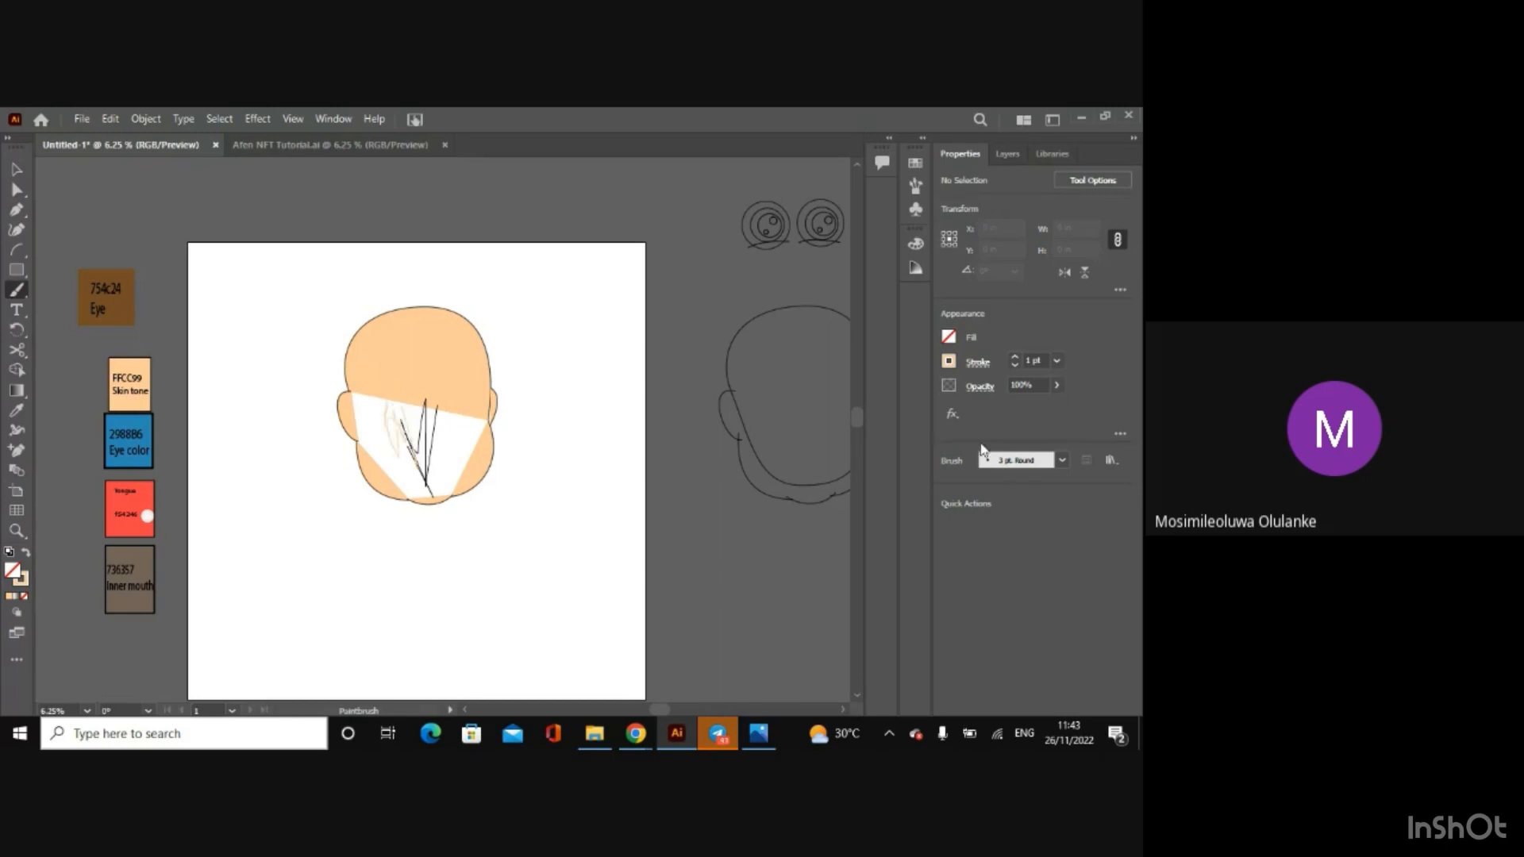
click(915, 189)
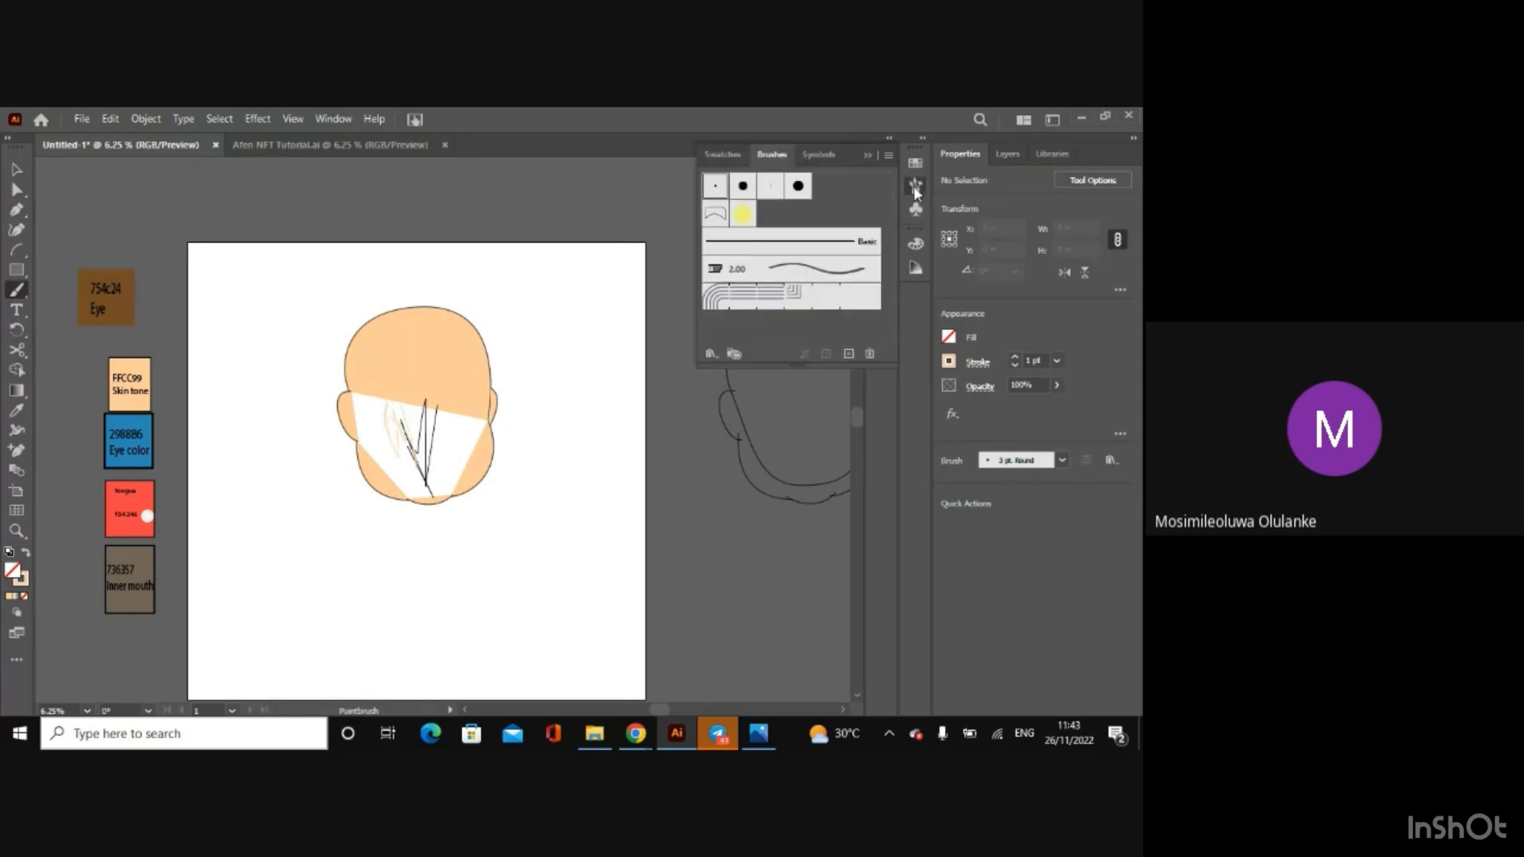
click(798, 185)
mouse_move(390, 452)
mouse_down()
mouse_move(376, 381)
mouse_move(383, 439)
mouse_move(379, 398)
mouse_move(408, 446)
mouse_up()
Step: Undo the brush strokes and the face fill, and move the group of four colour swatches back beside the artboard below the Eye swatch
key(ctrl+z)
key(ctrl+z)
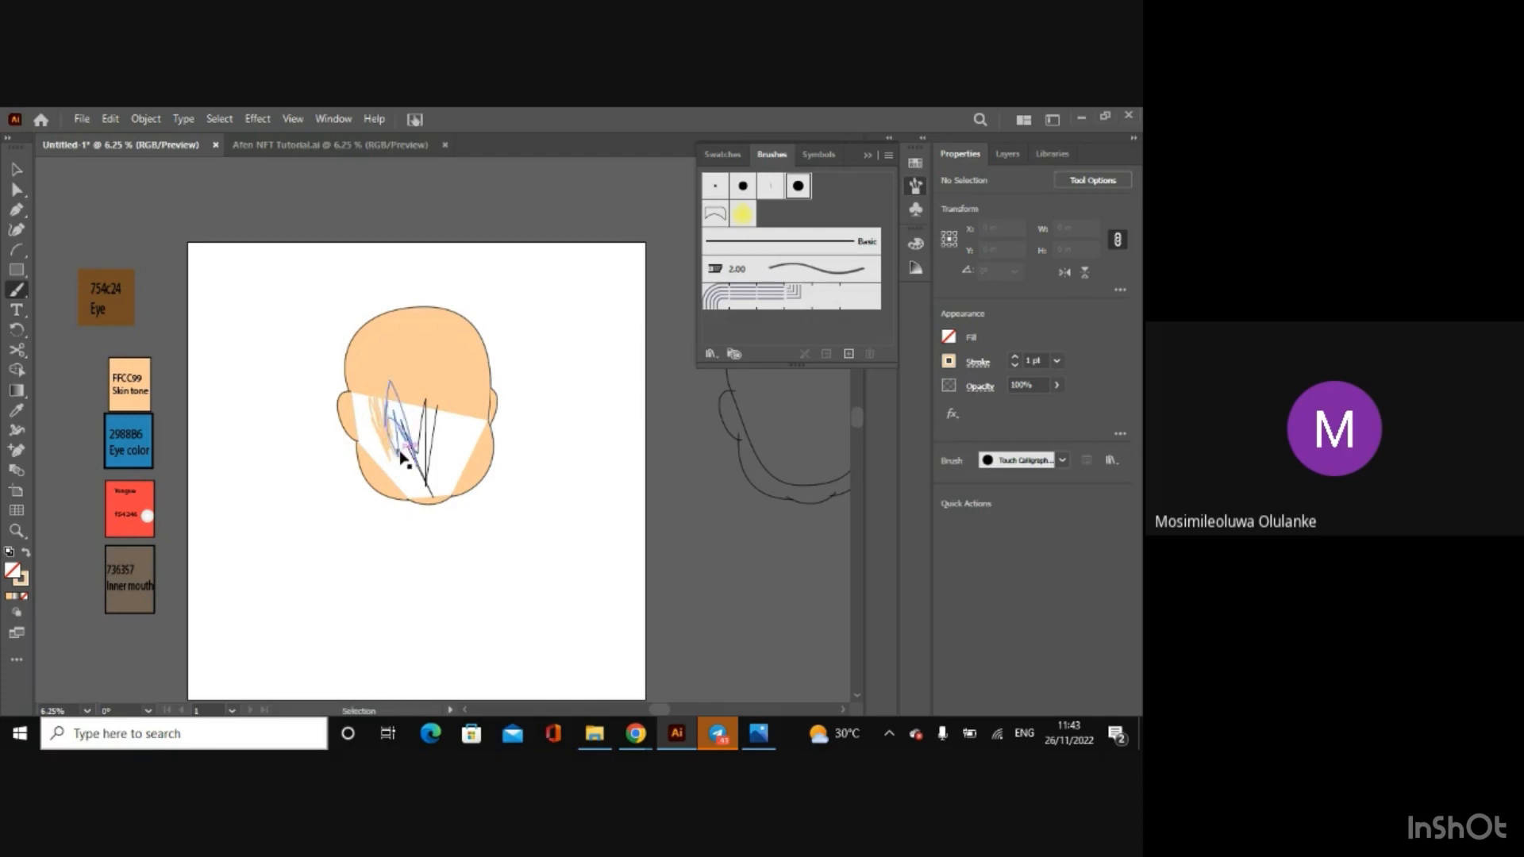
key(ctrl+z)
key(ctrl+z)
key(ctrl+z)
key(ctrl+z)
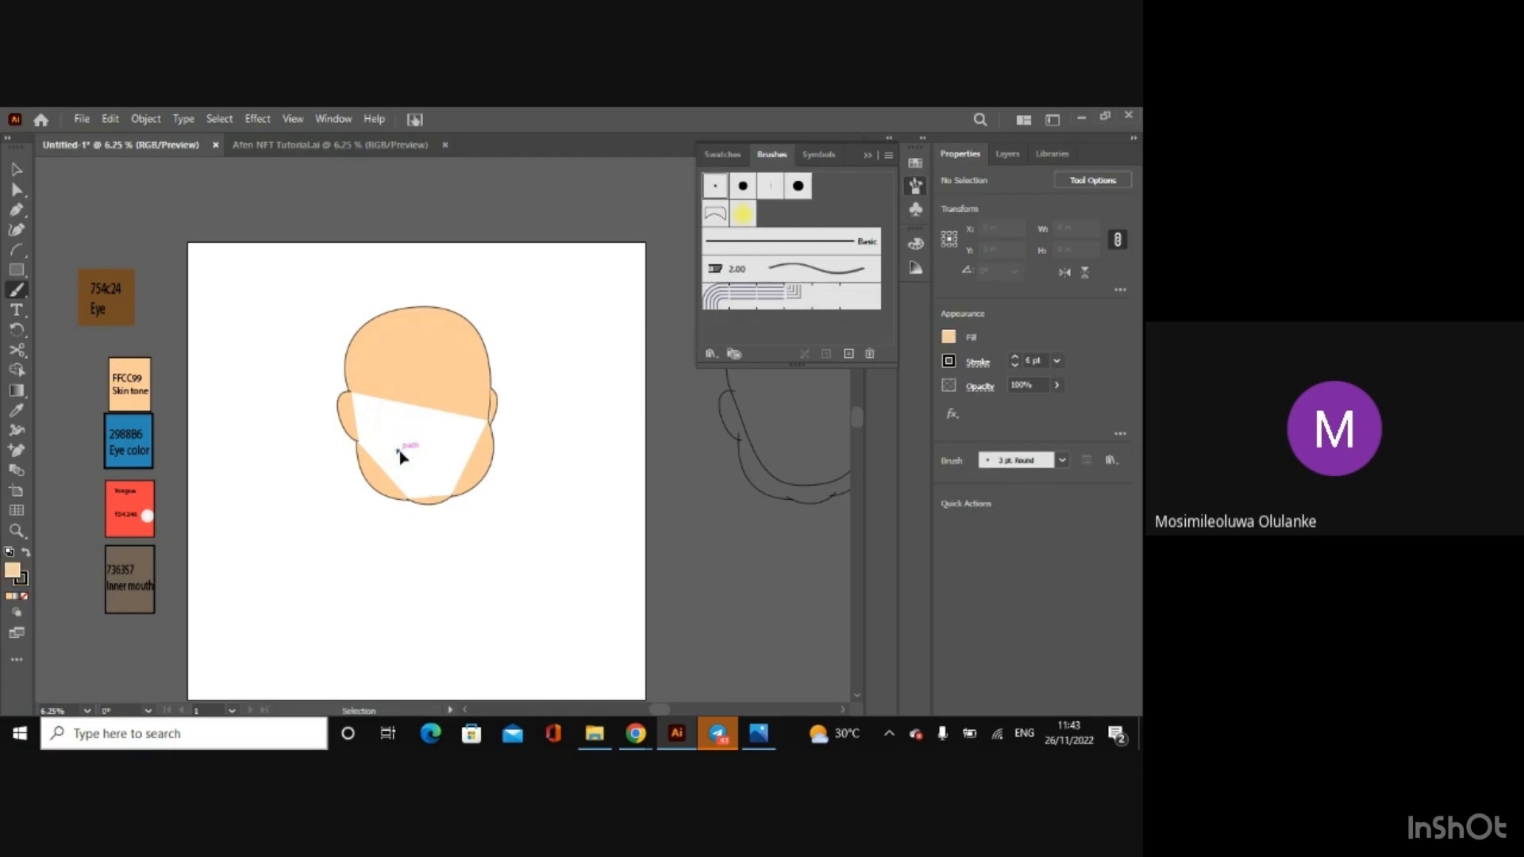
click(15, 171)
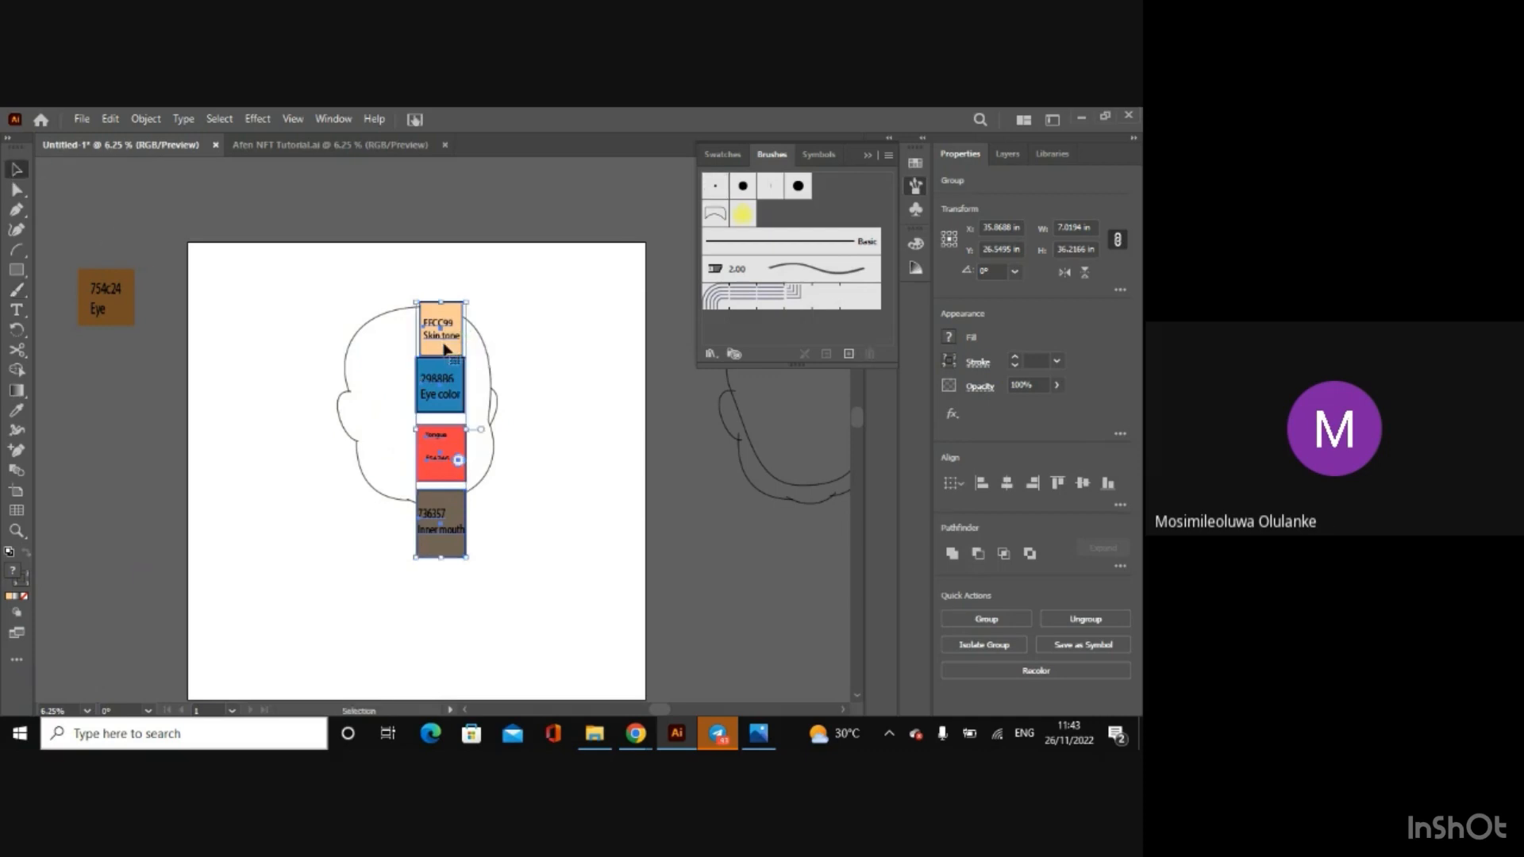
drag(442, 348, 145, 401)
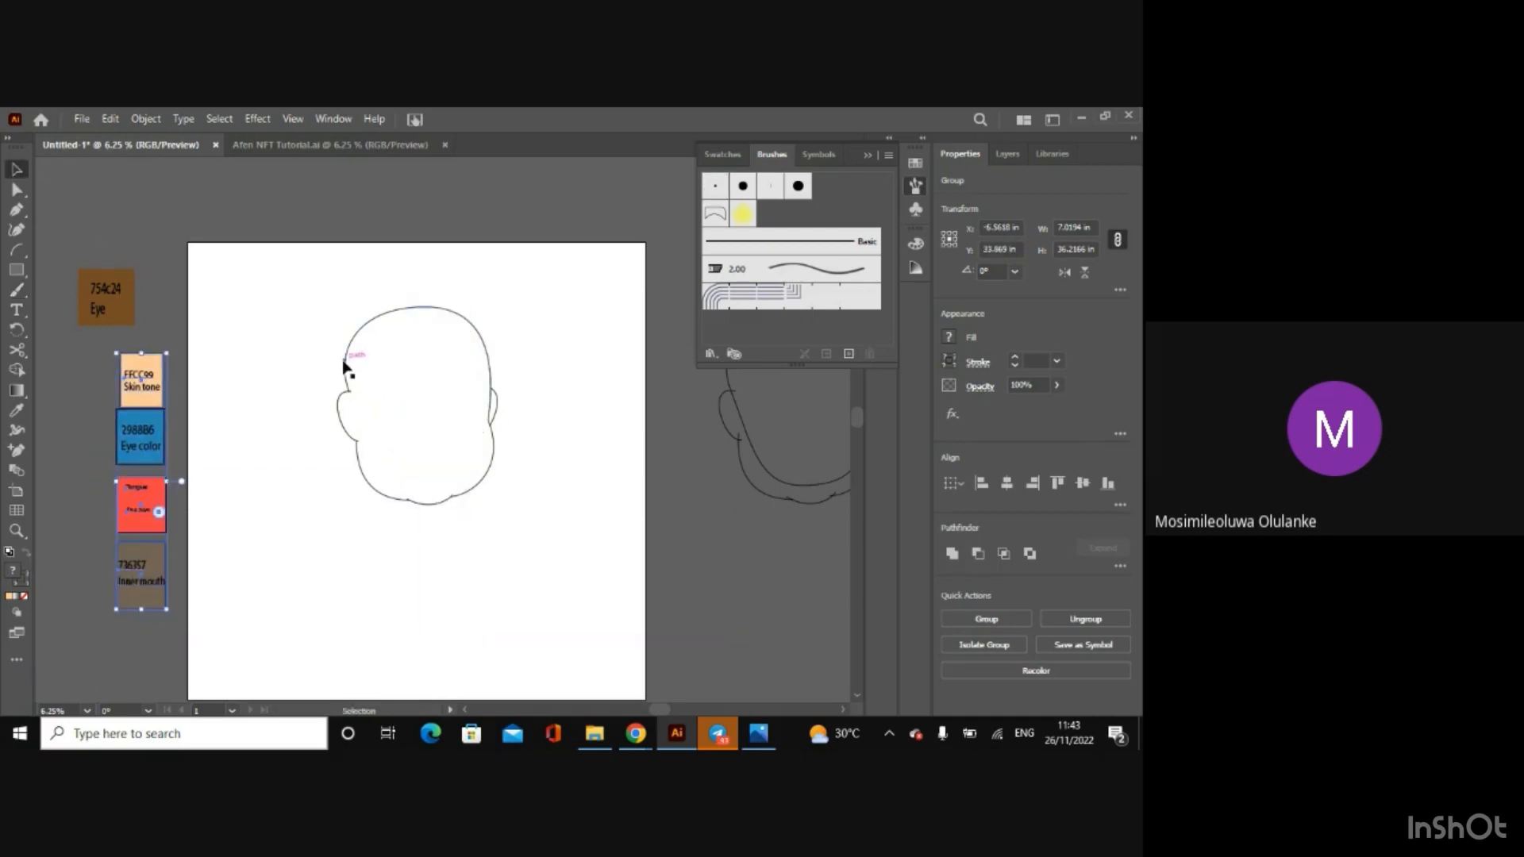
Step: Fill the regions of the face outline, including the ears, with skin tone FFCC99 using Shape Builder, and deselect it
click(344, 361)
click(14, 370)
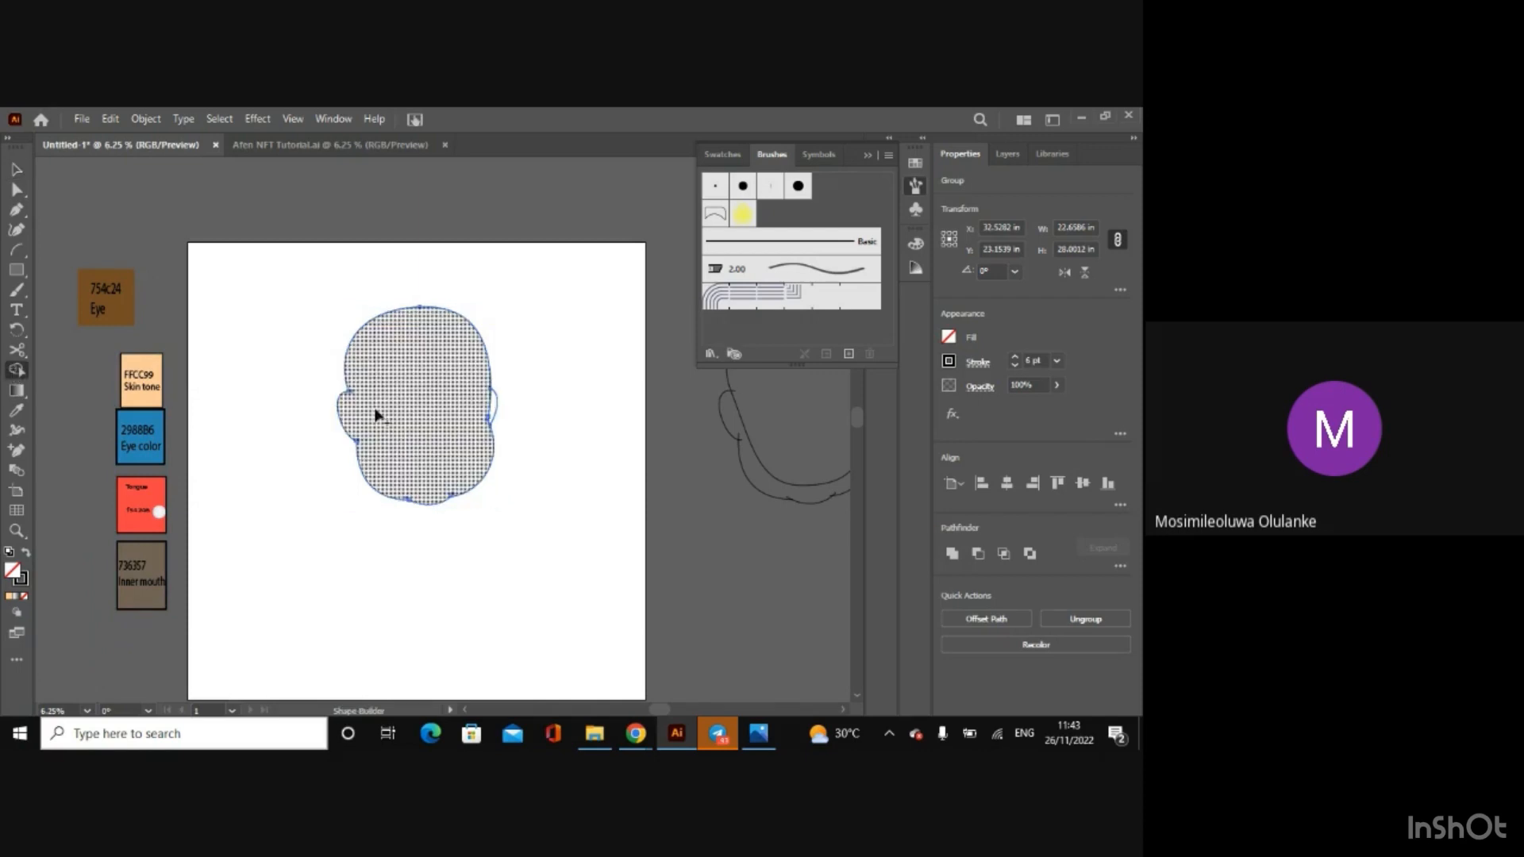
click(951, 336)
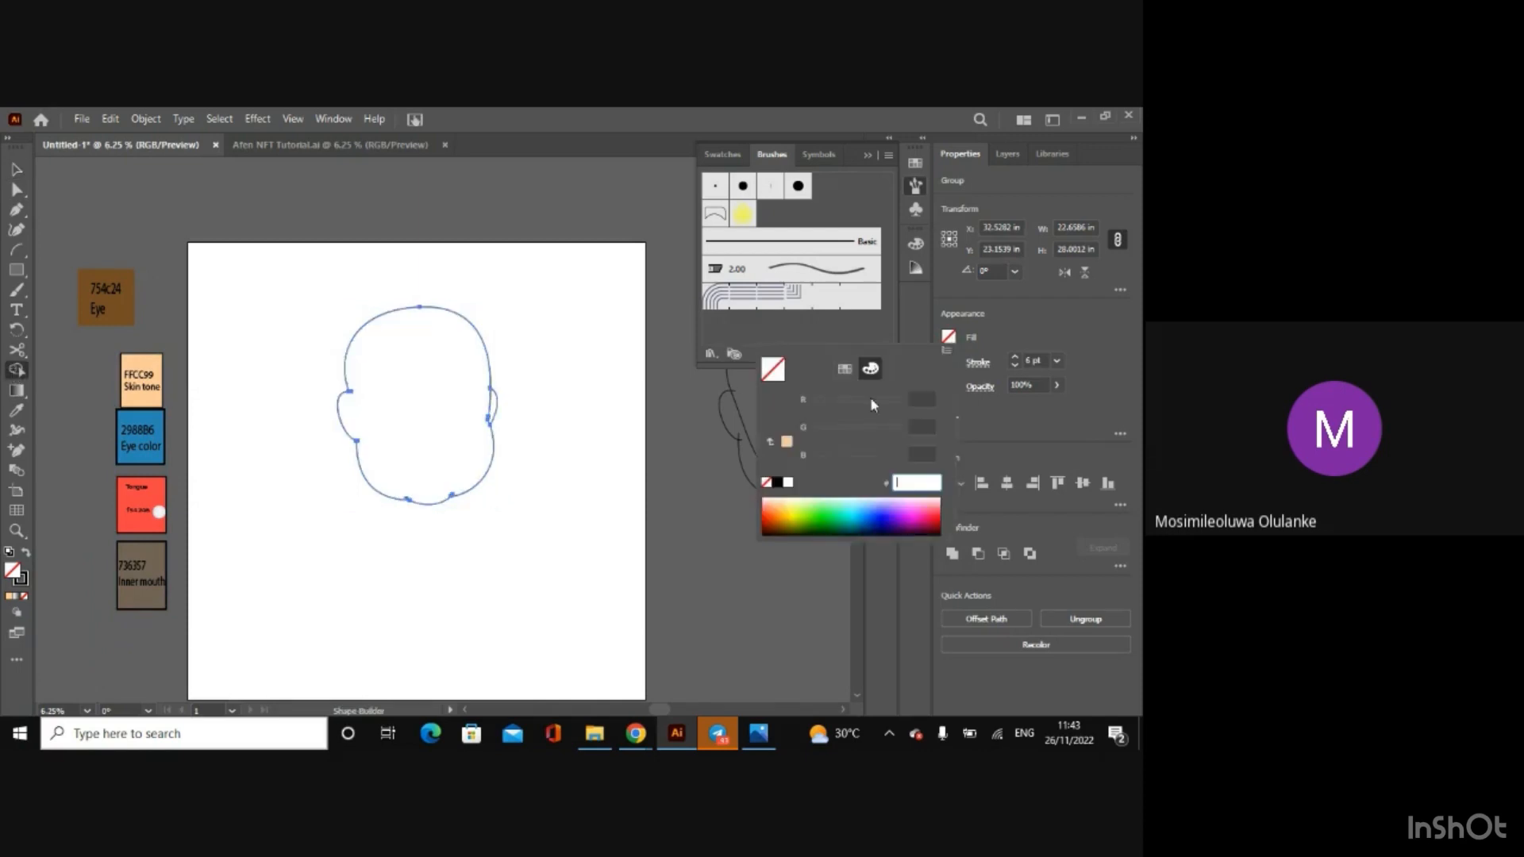
click(787, 442)
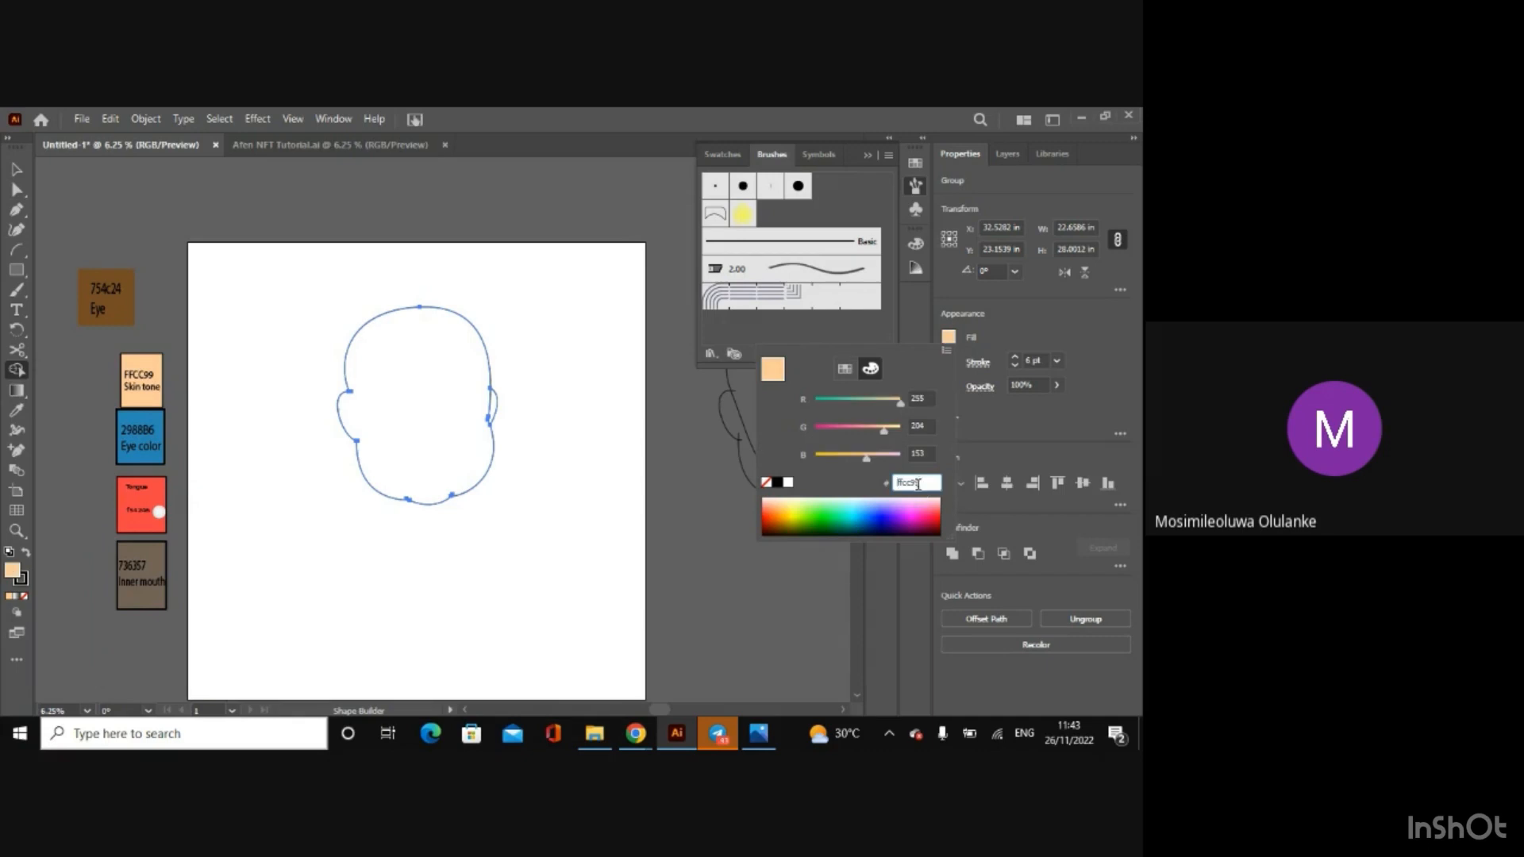
key(Return)
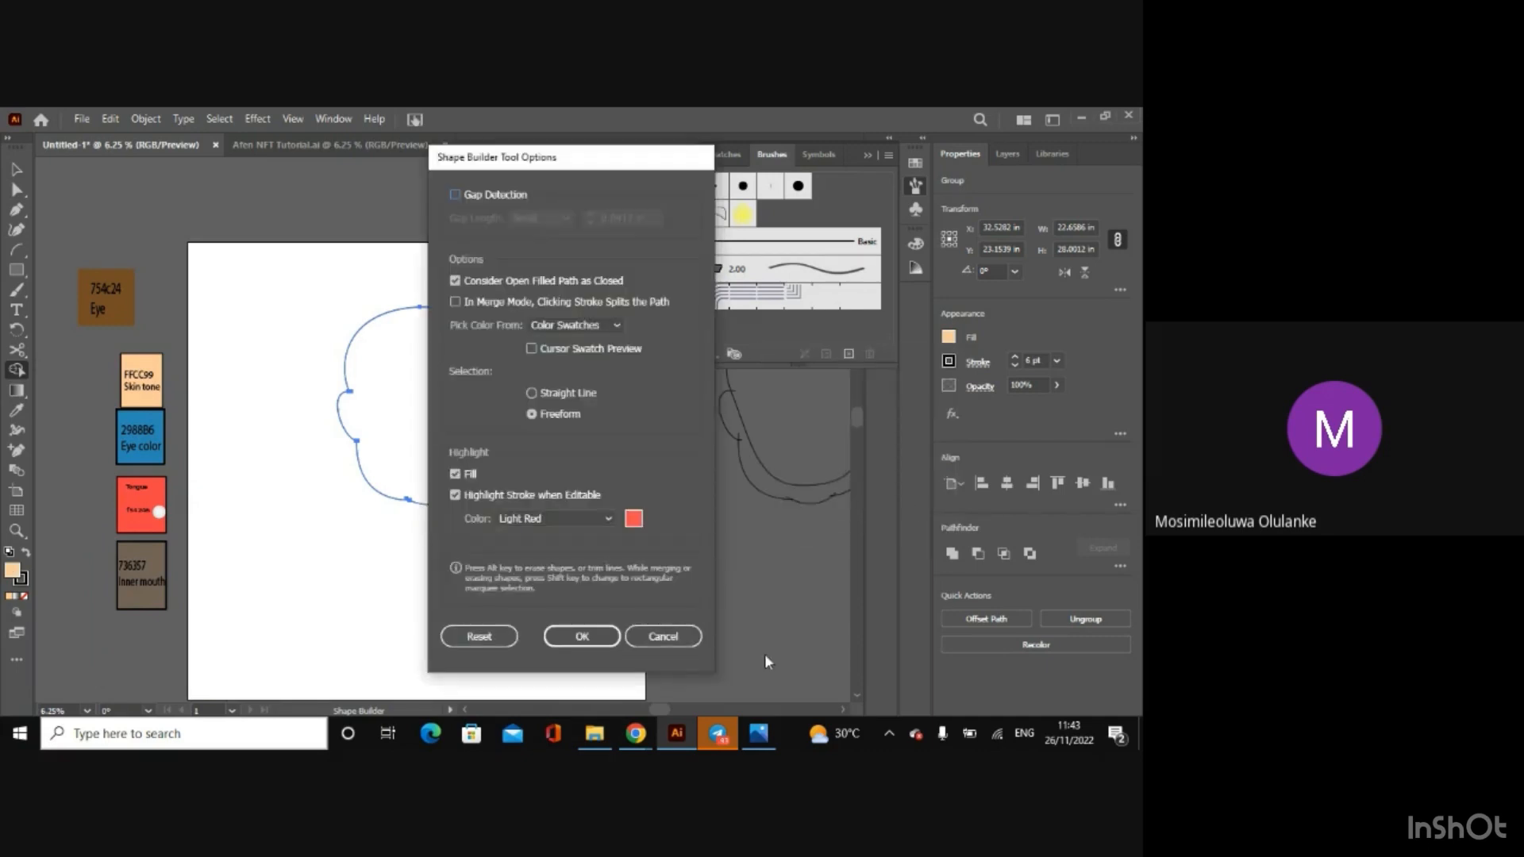
click(582, 636)
click(477, 418)
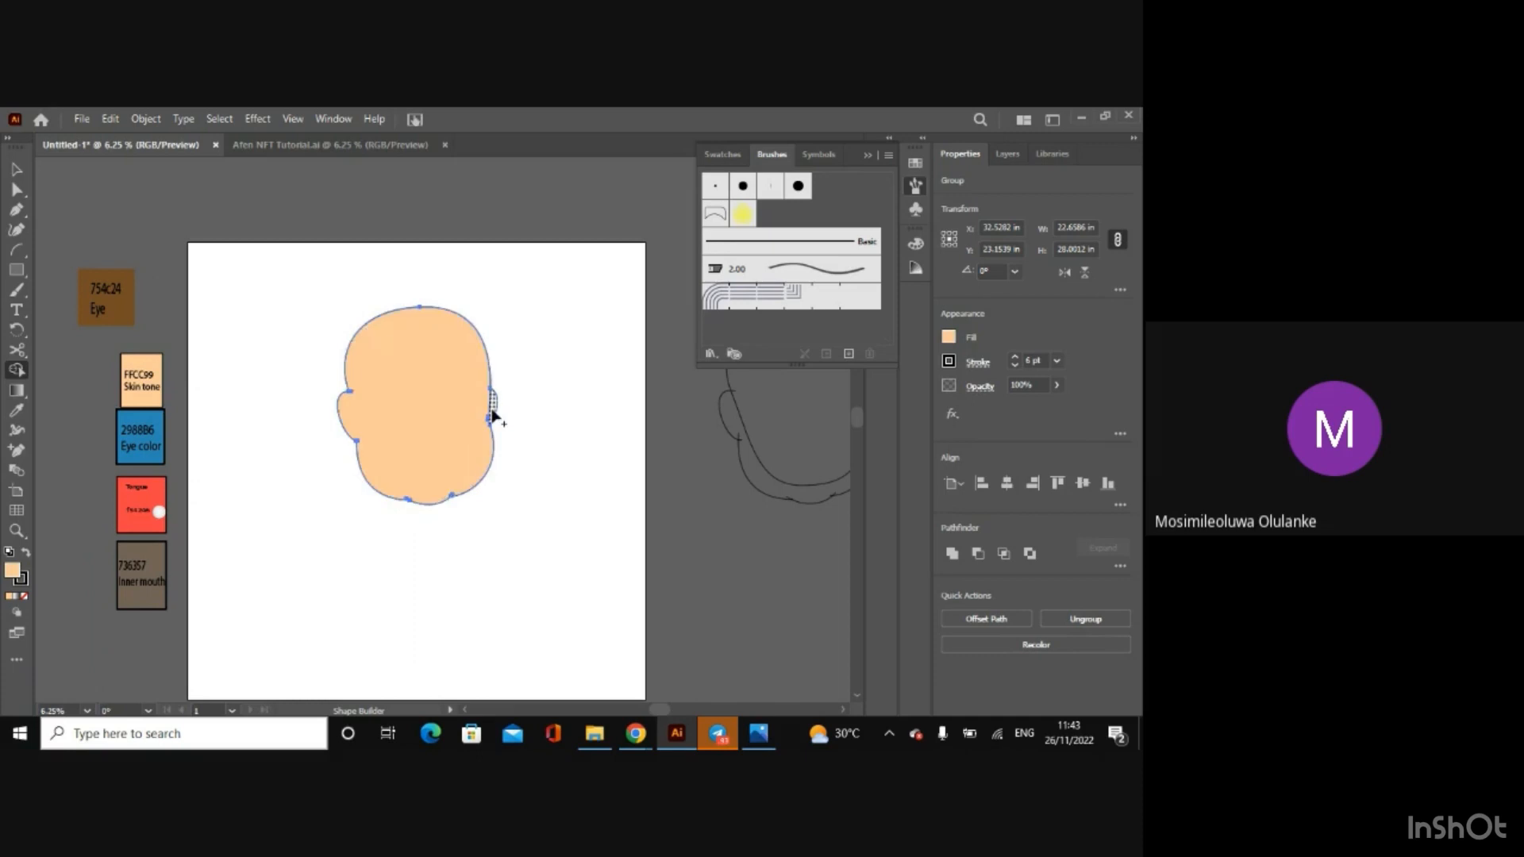
click(16, 167)
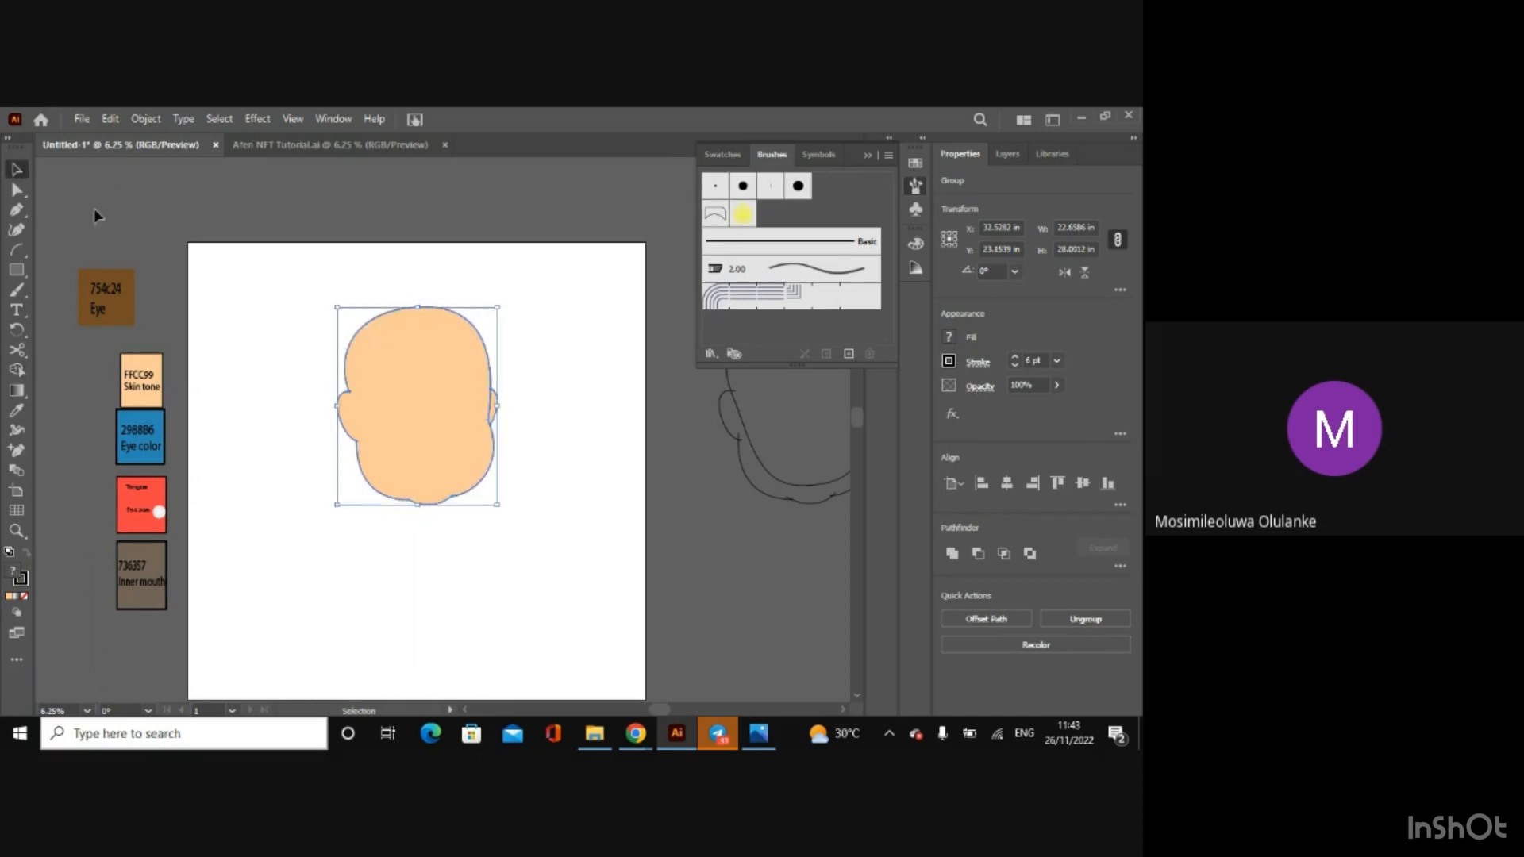
click(95, 209)
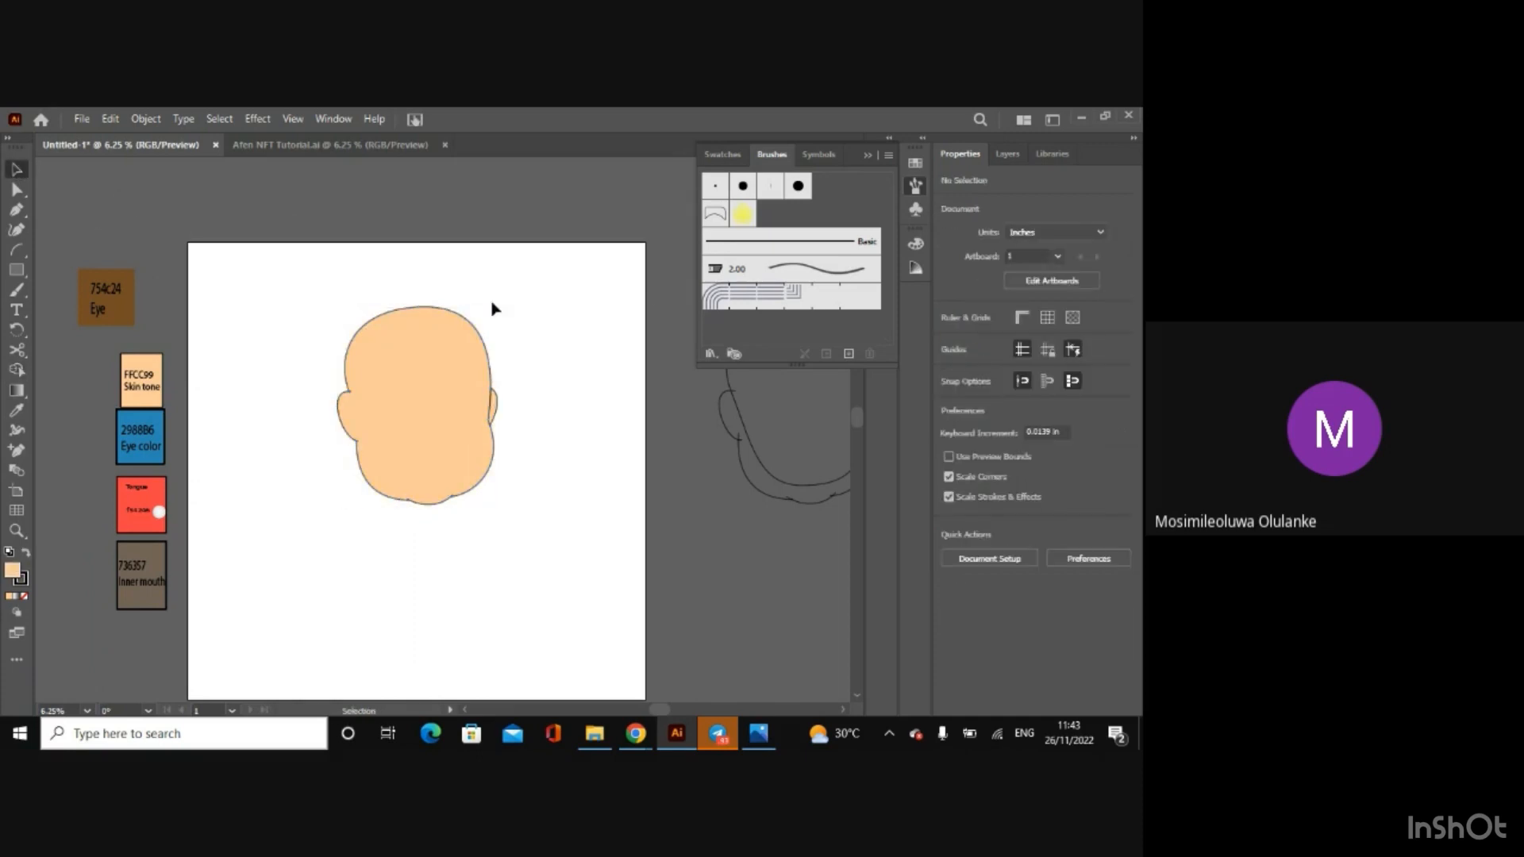
Step: Show the Mouth layer and hide the Face layer
click(1006, 154)
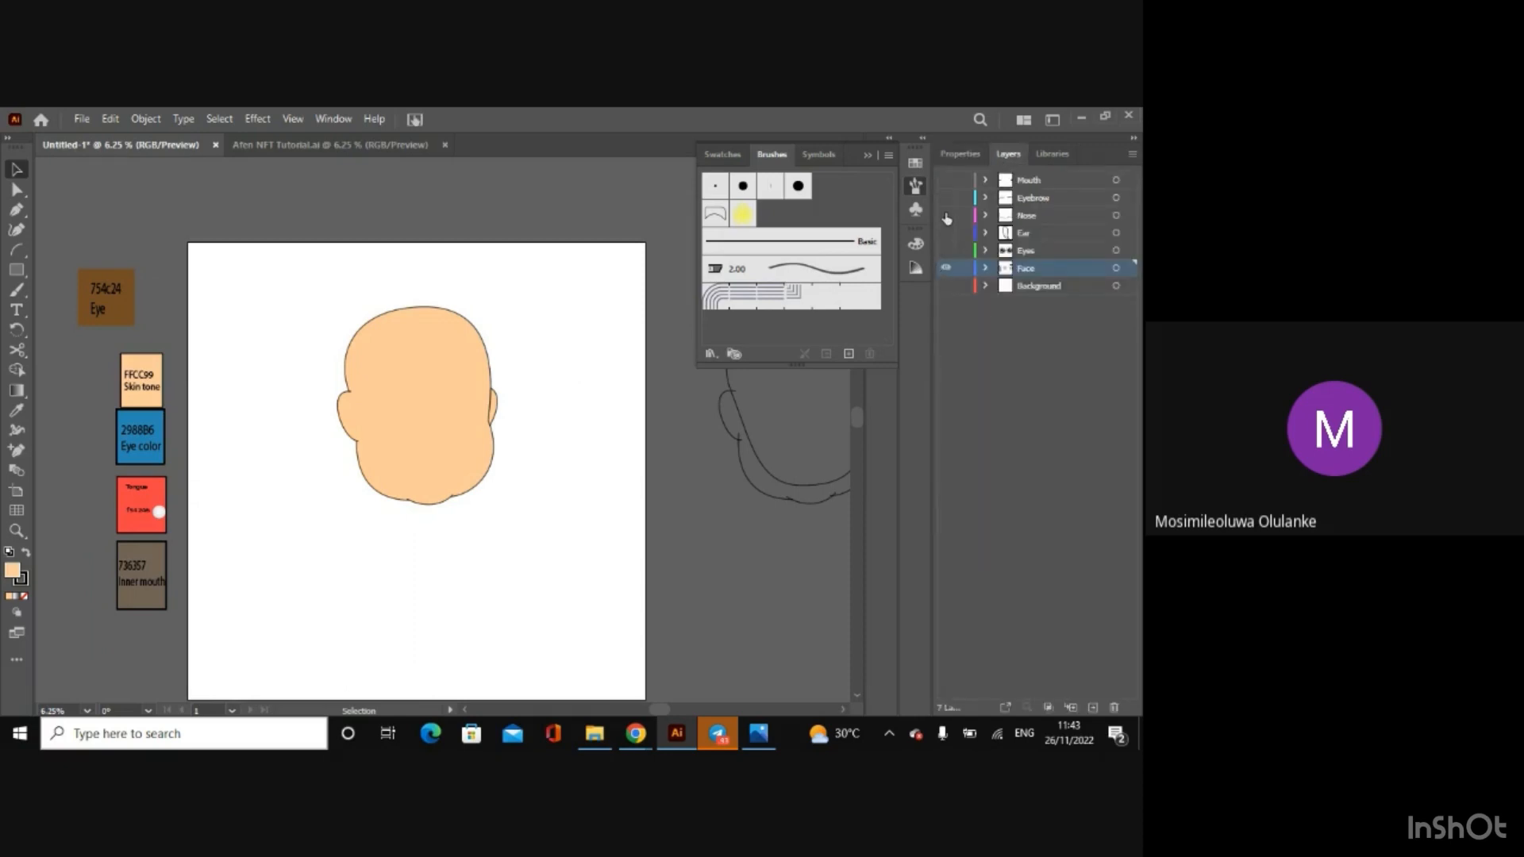
click(946, 180)
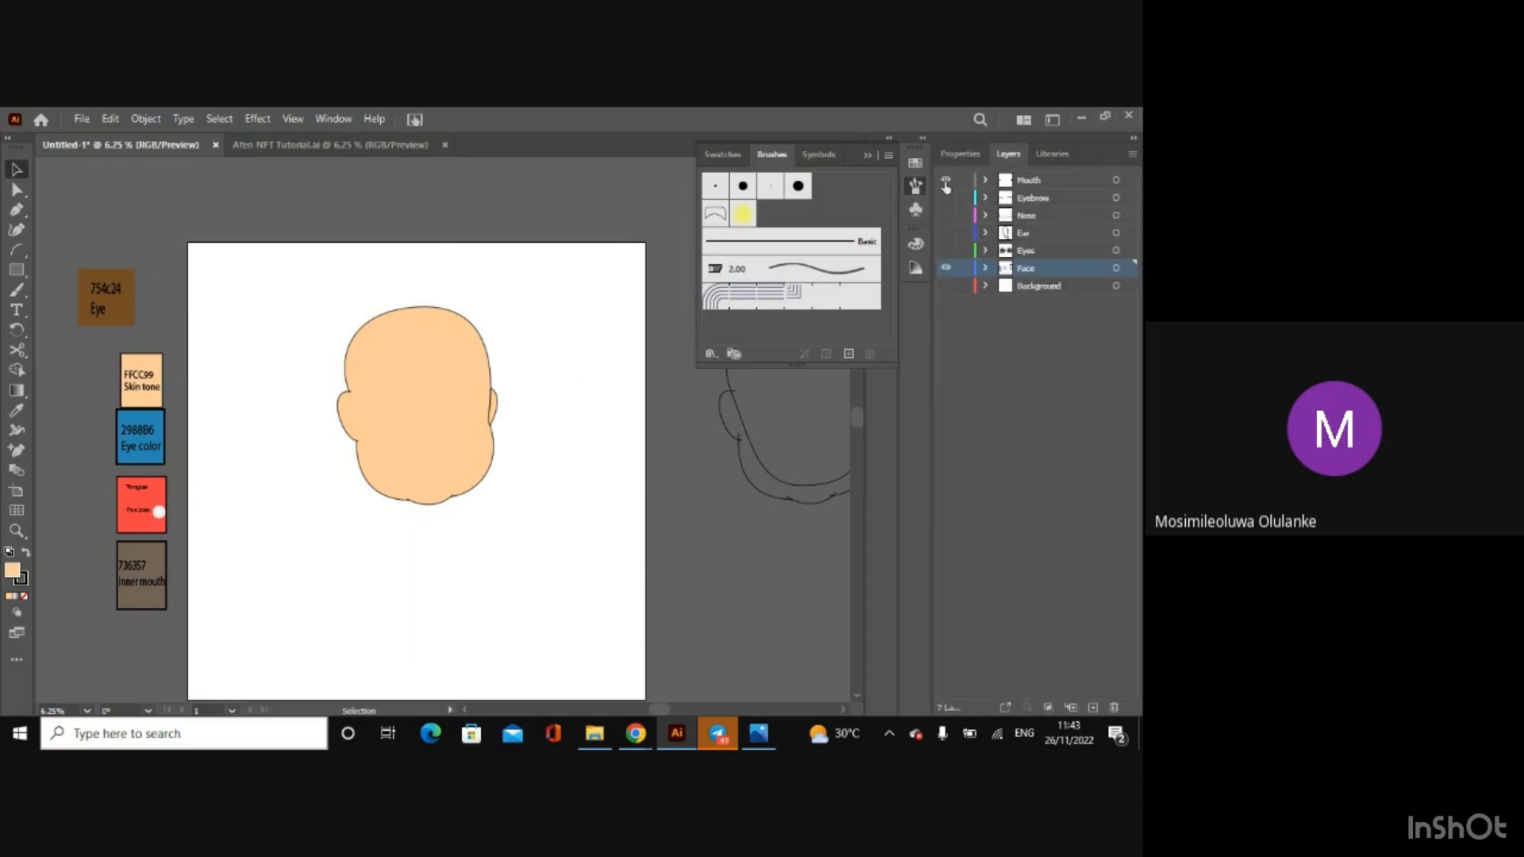
click(945, 269)
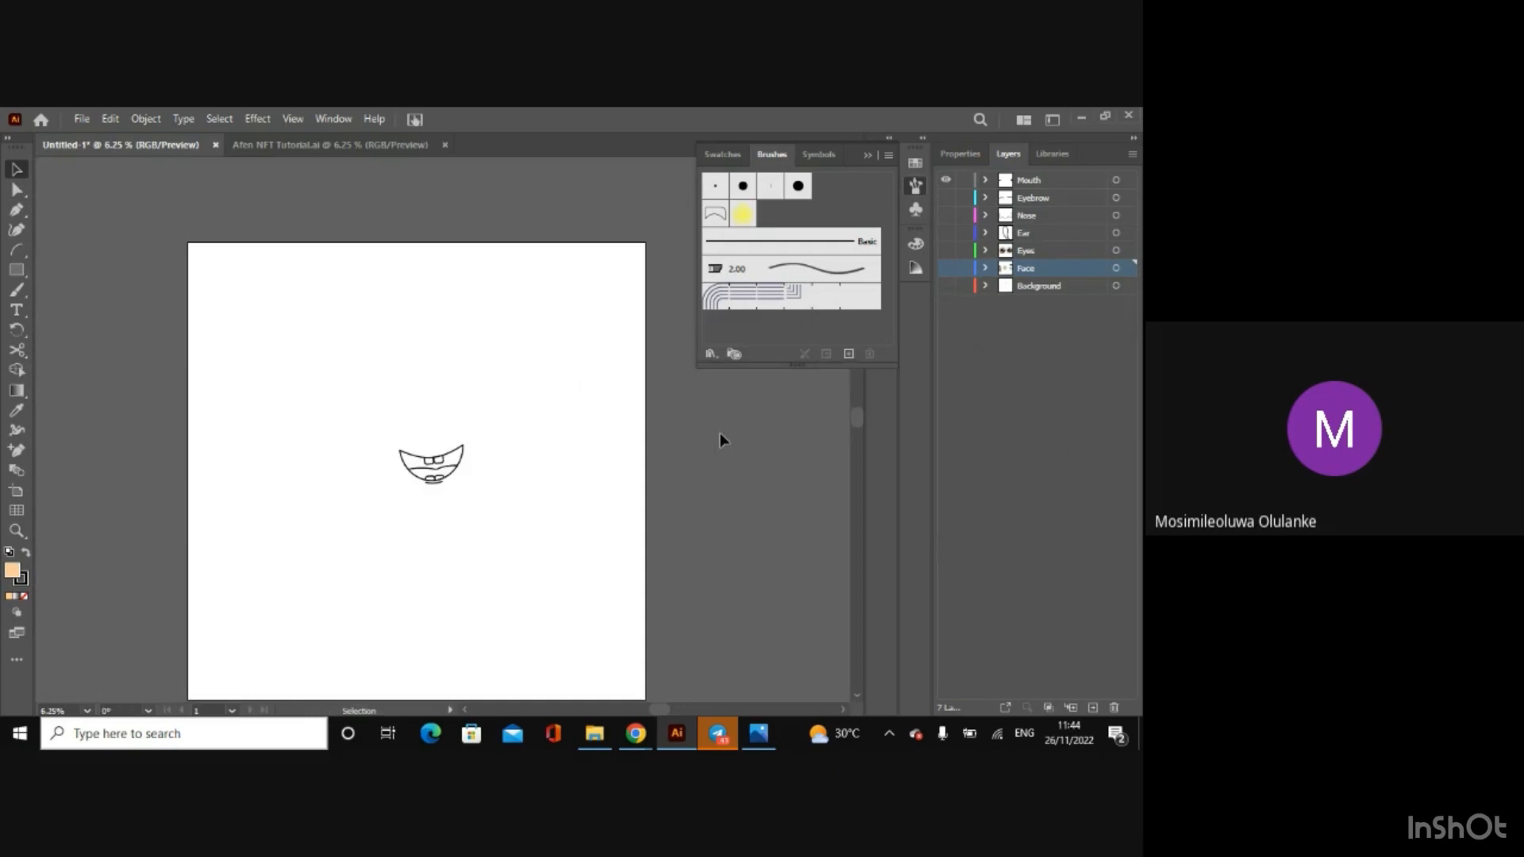
Step: Check the colour code on the Tongue swatch in Afen NFT Tutorial.ai and return to the untitled drawing
click(316, 145)
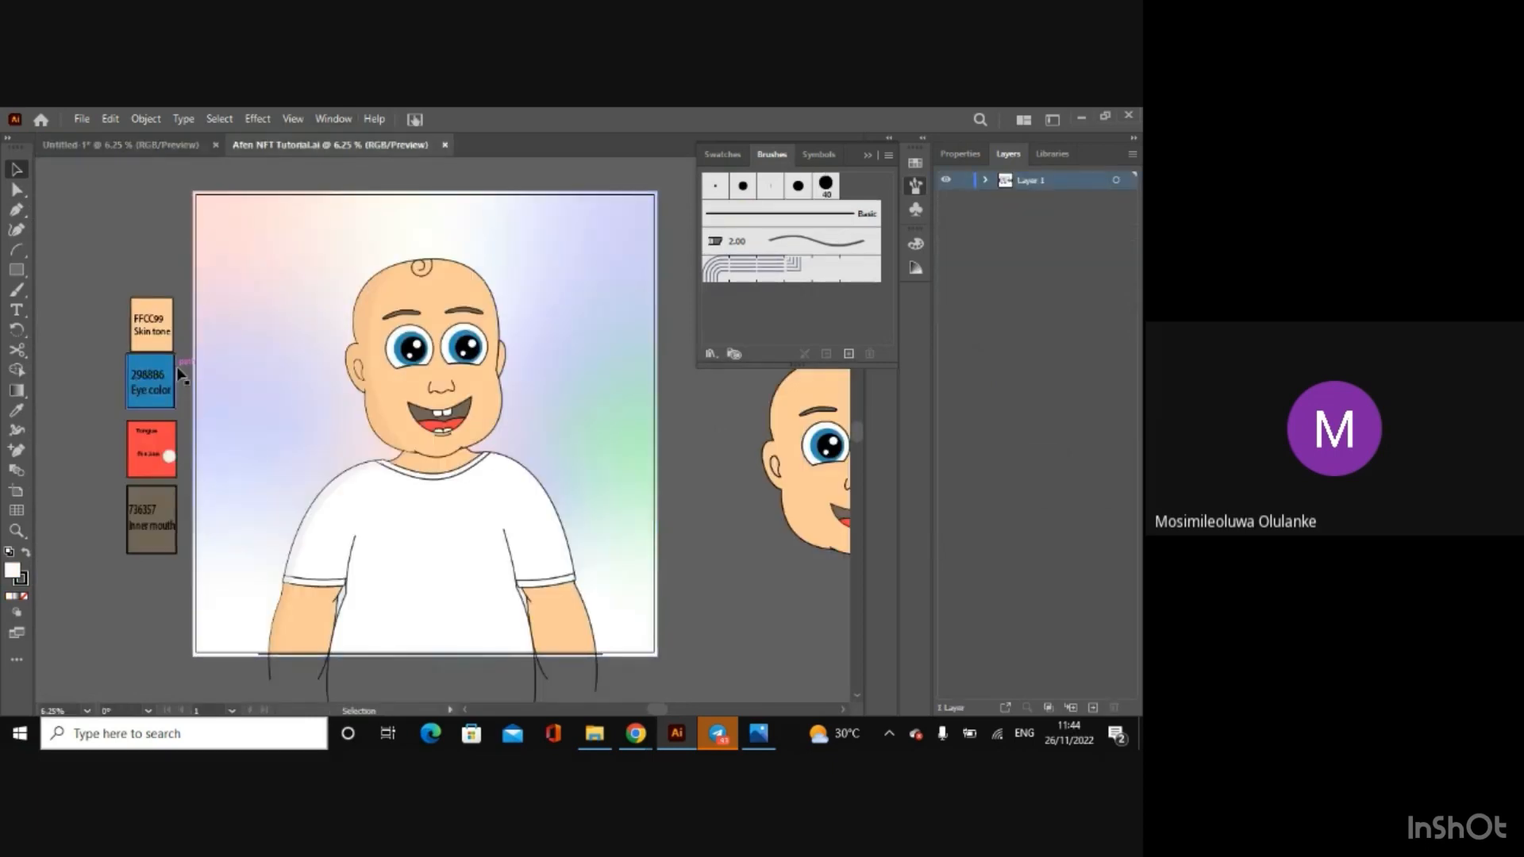
click(151, 475)
key(ctrl+plus)
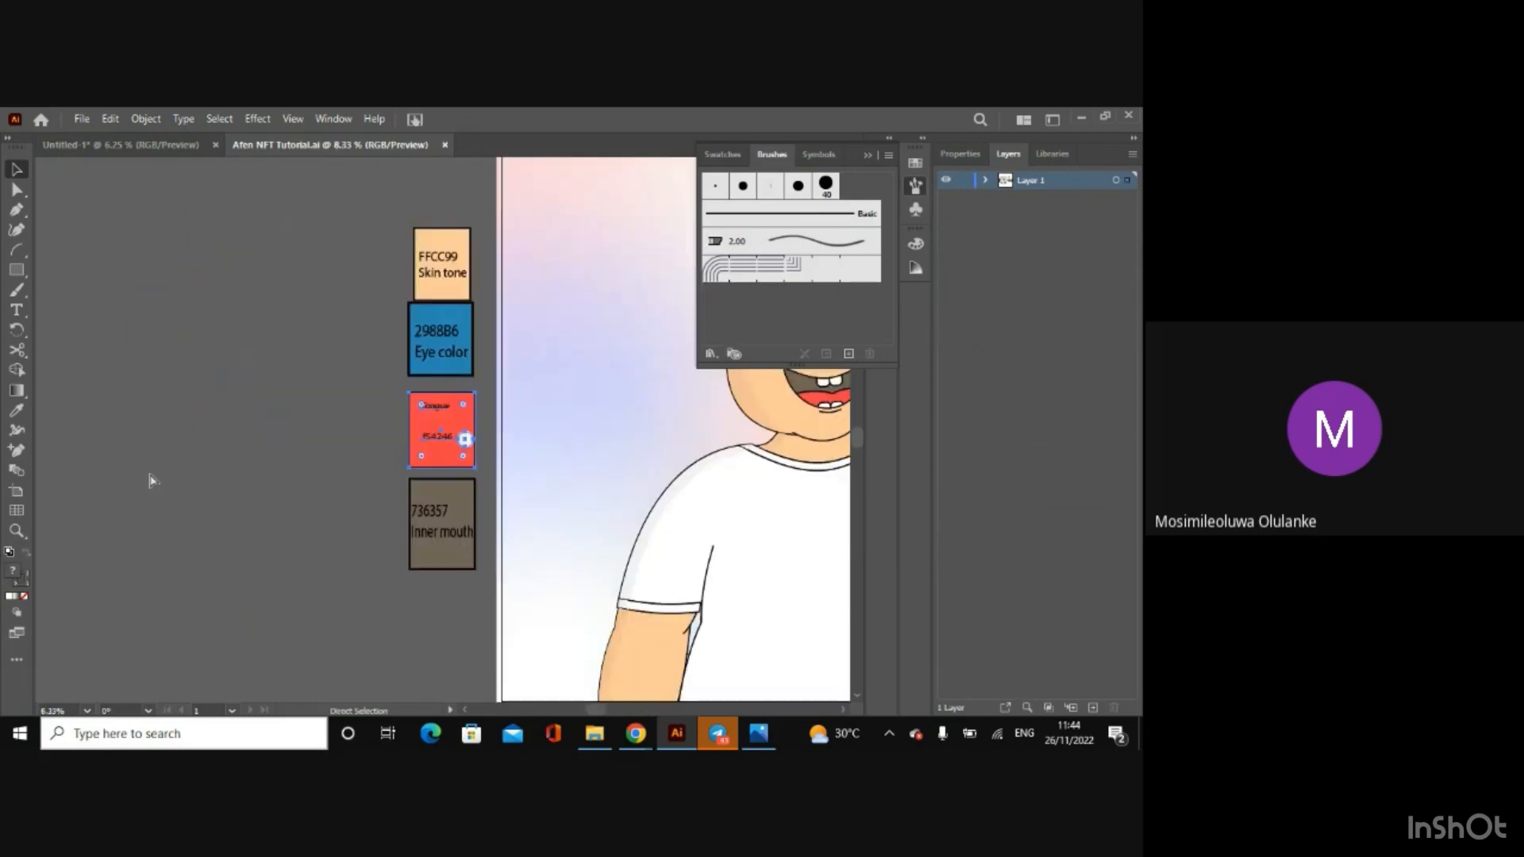
key(ctrl+plus)
key(ctrl+plus)
click(150, 475)
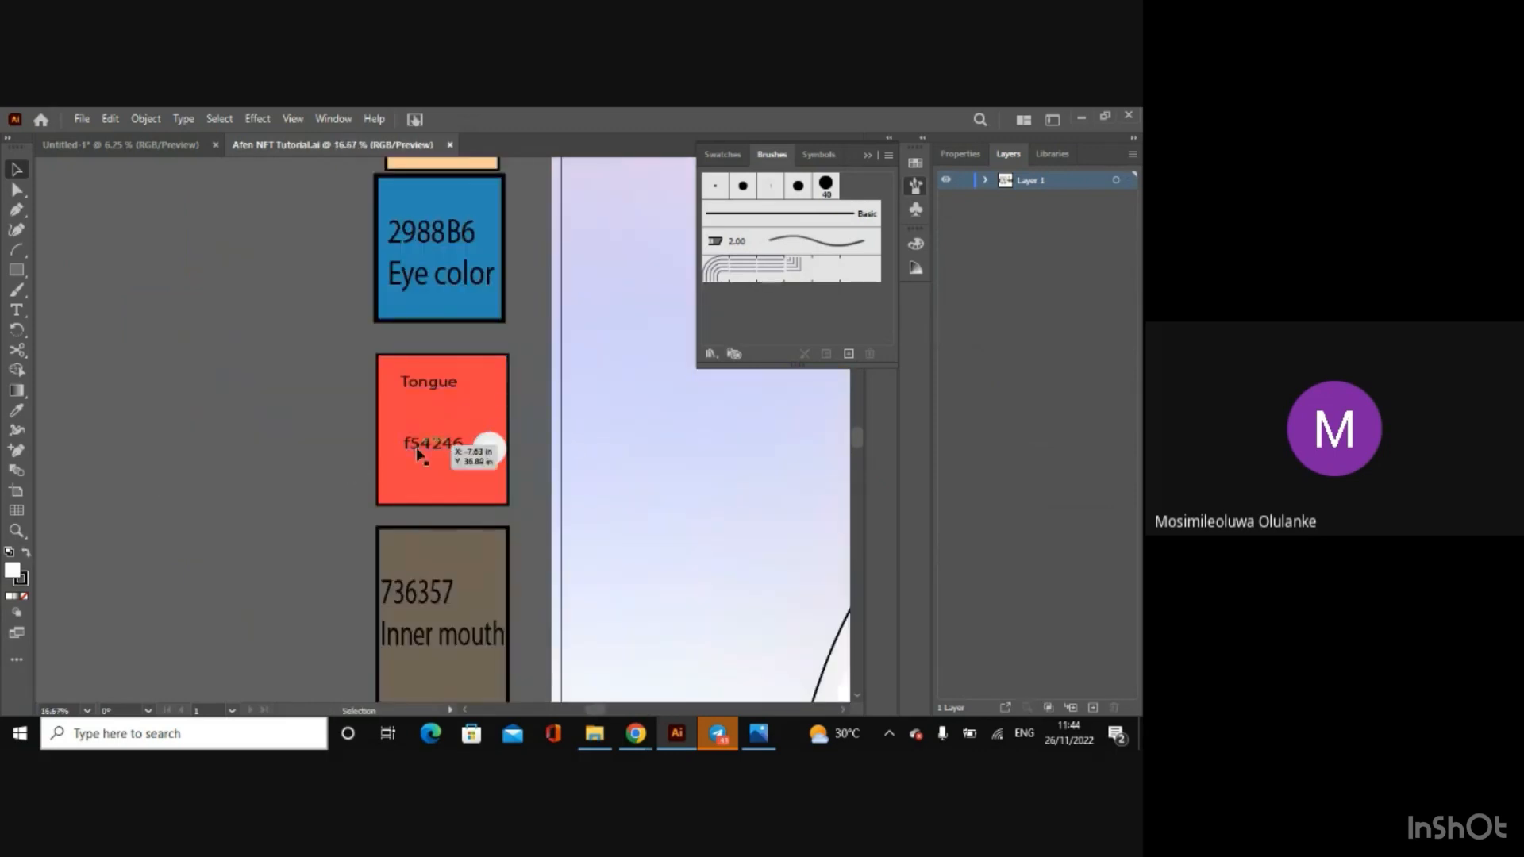
click(117, 147)
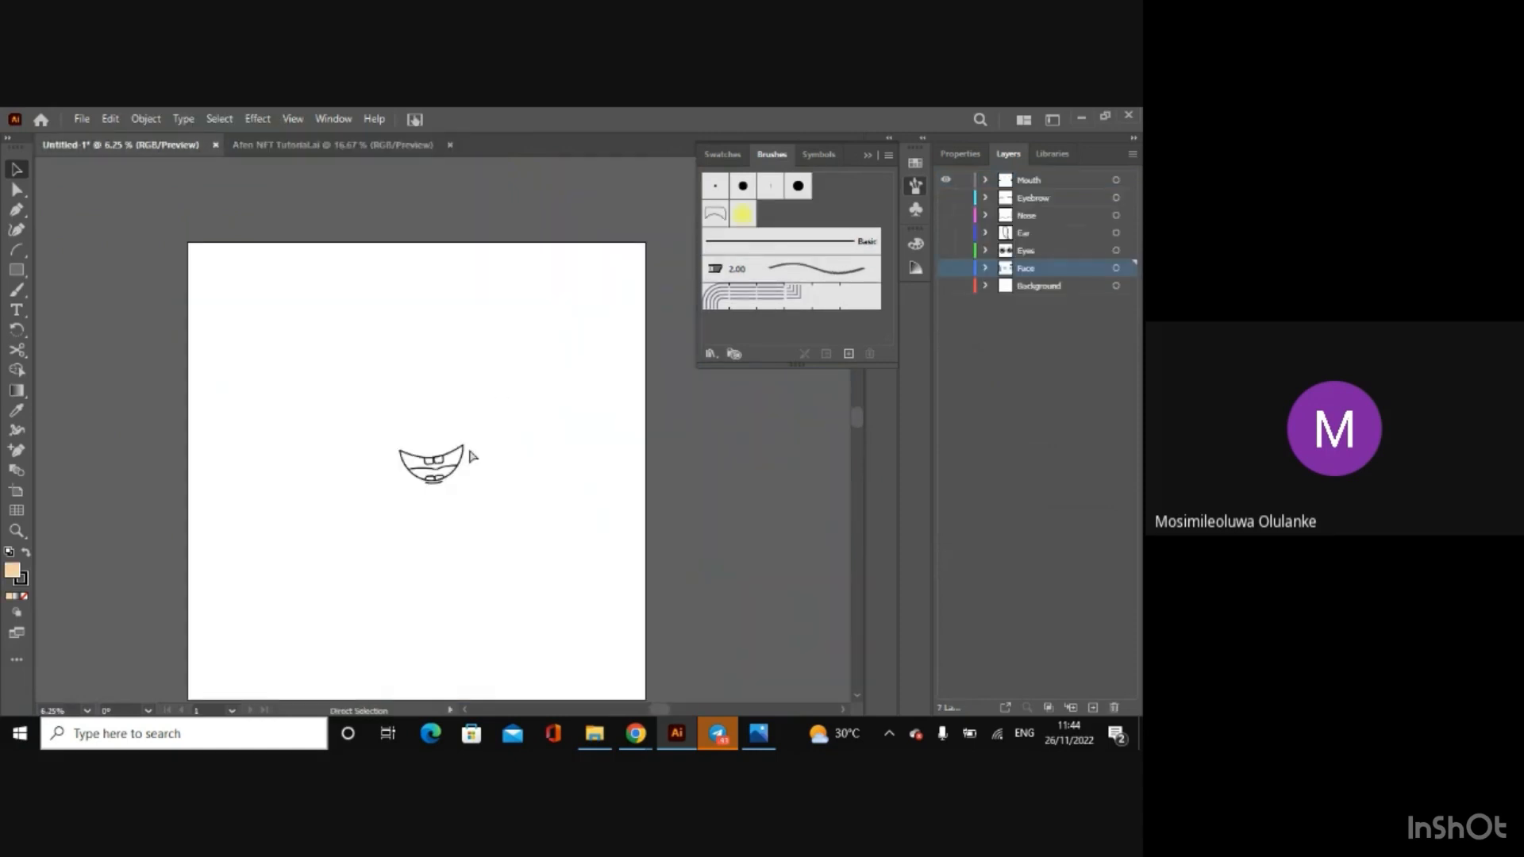
Step: Ungroup the mouth artwork and regroup all its parts together with the short curved line beneath the lower lip
key(ctrl+plus)
key(ctrl+plus)
key(ctrl+plus)
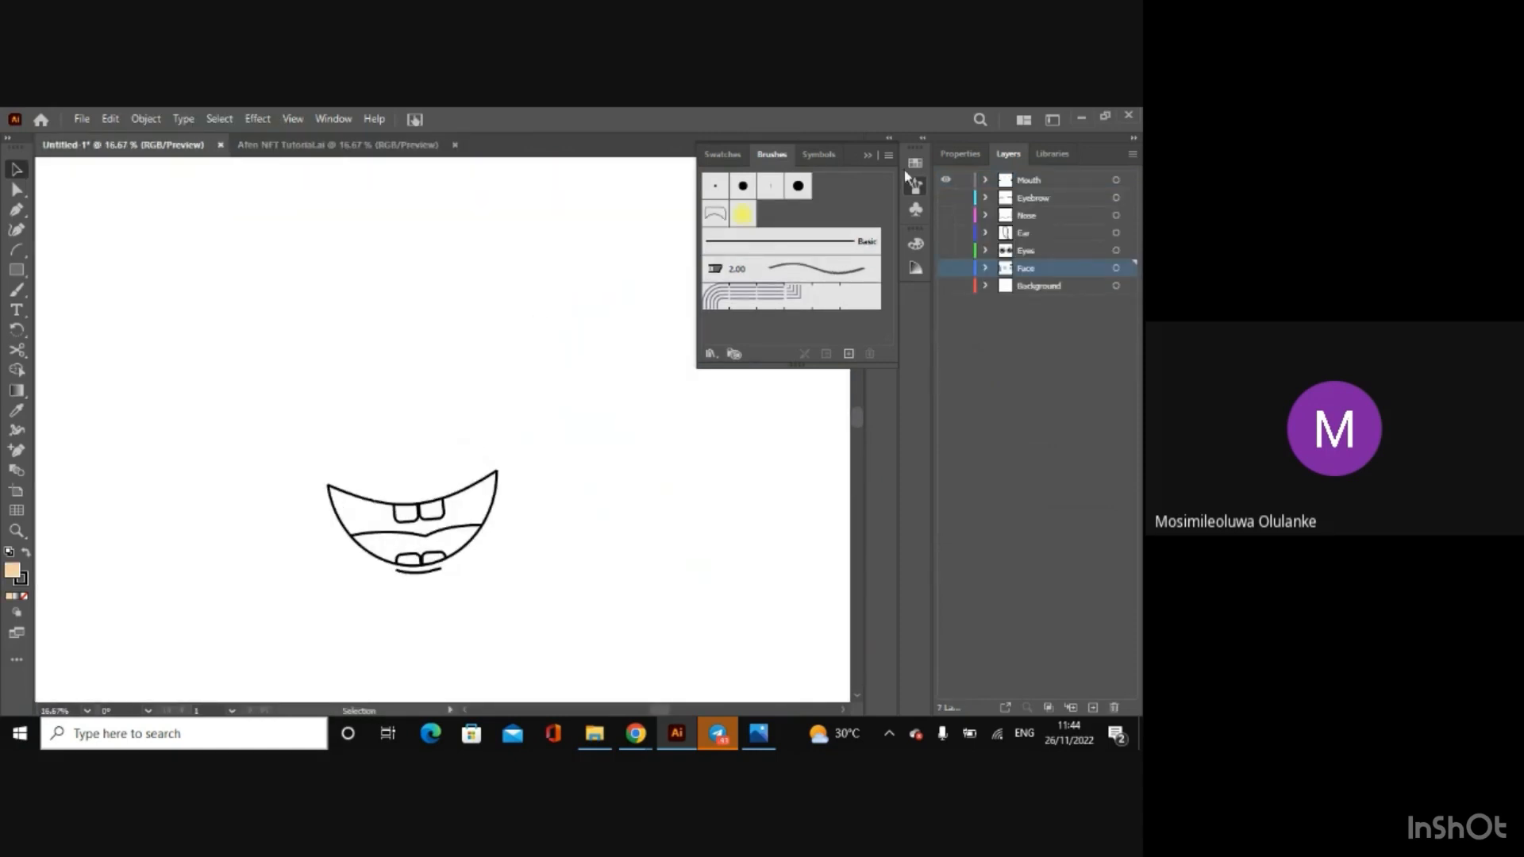
click(349, 500)
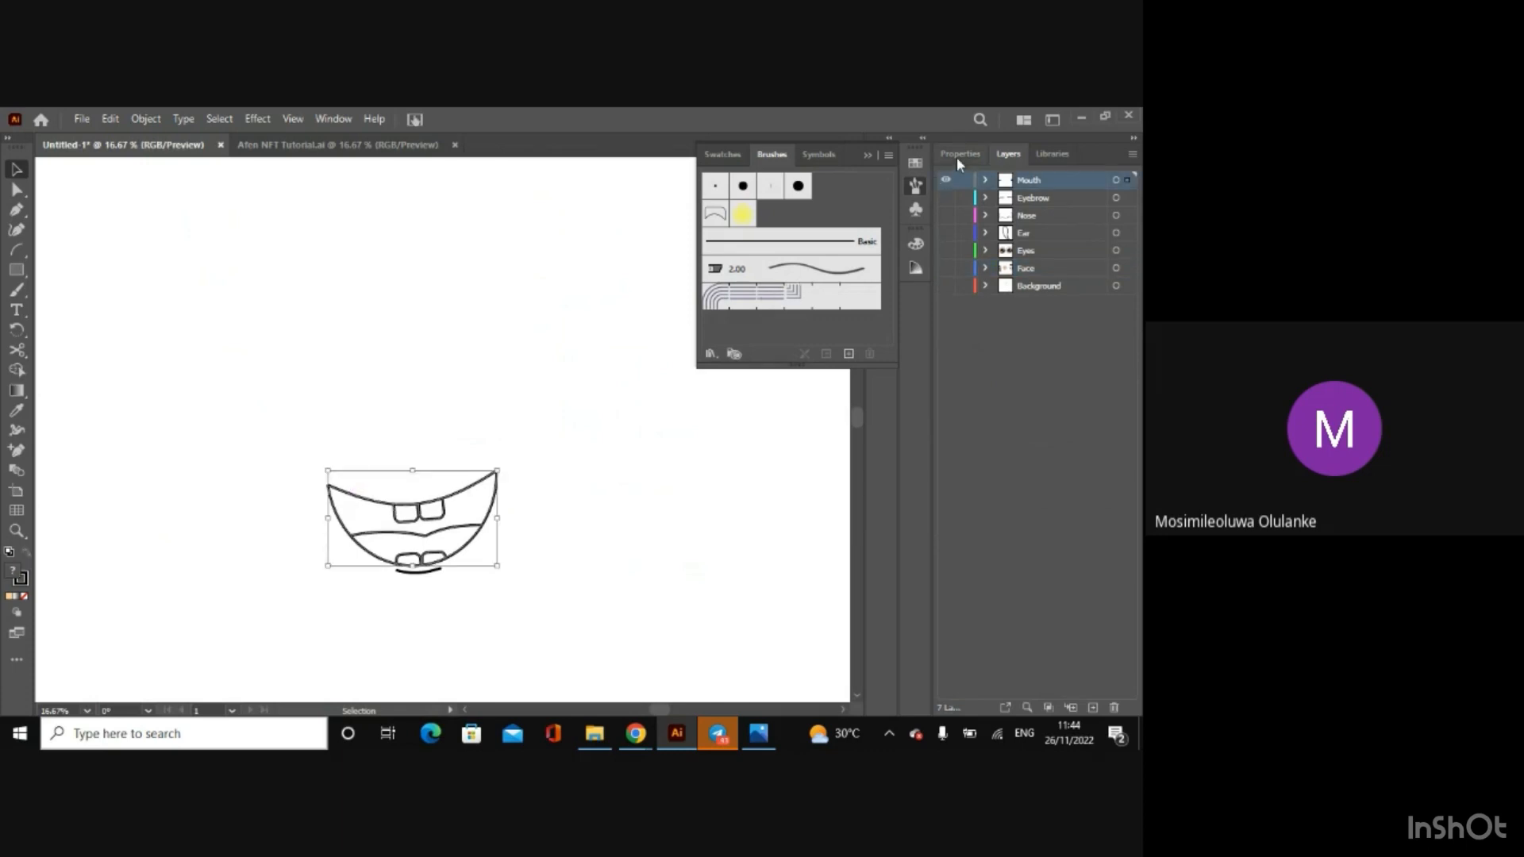
right_click(447, 535)
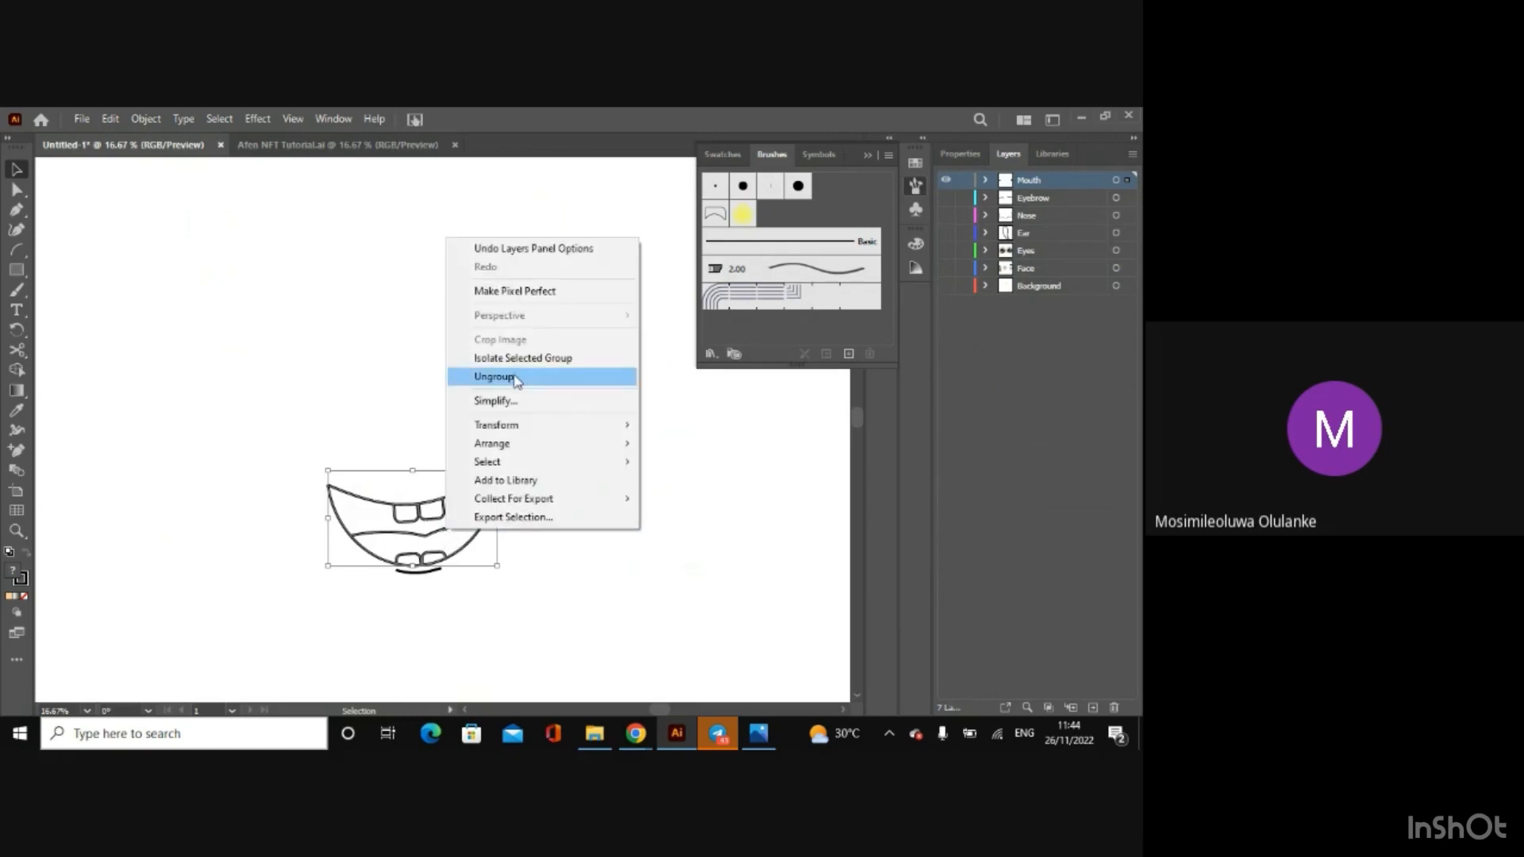
click(510, 378)
click(311, 454)
mouse_move(310, 459)
mouse_down()
mouse_move(446, 585)
mouse_move(509, 611)
mouse_up()
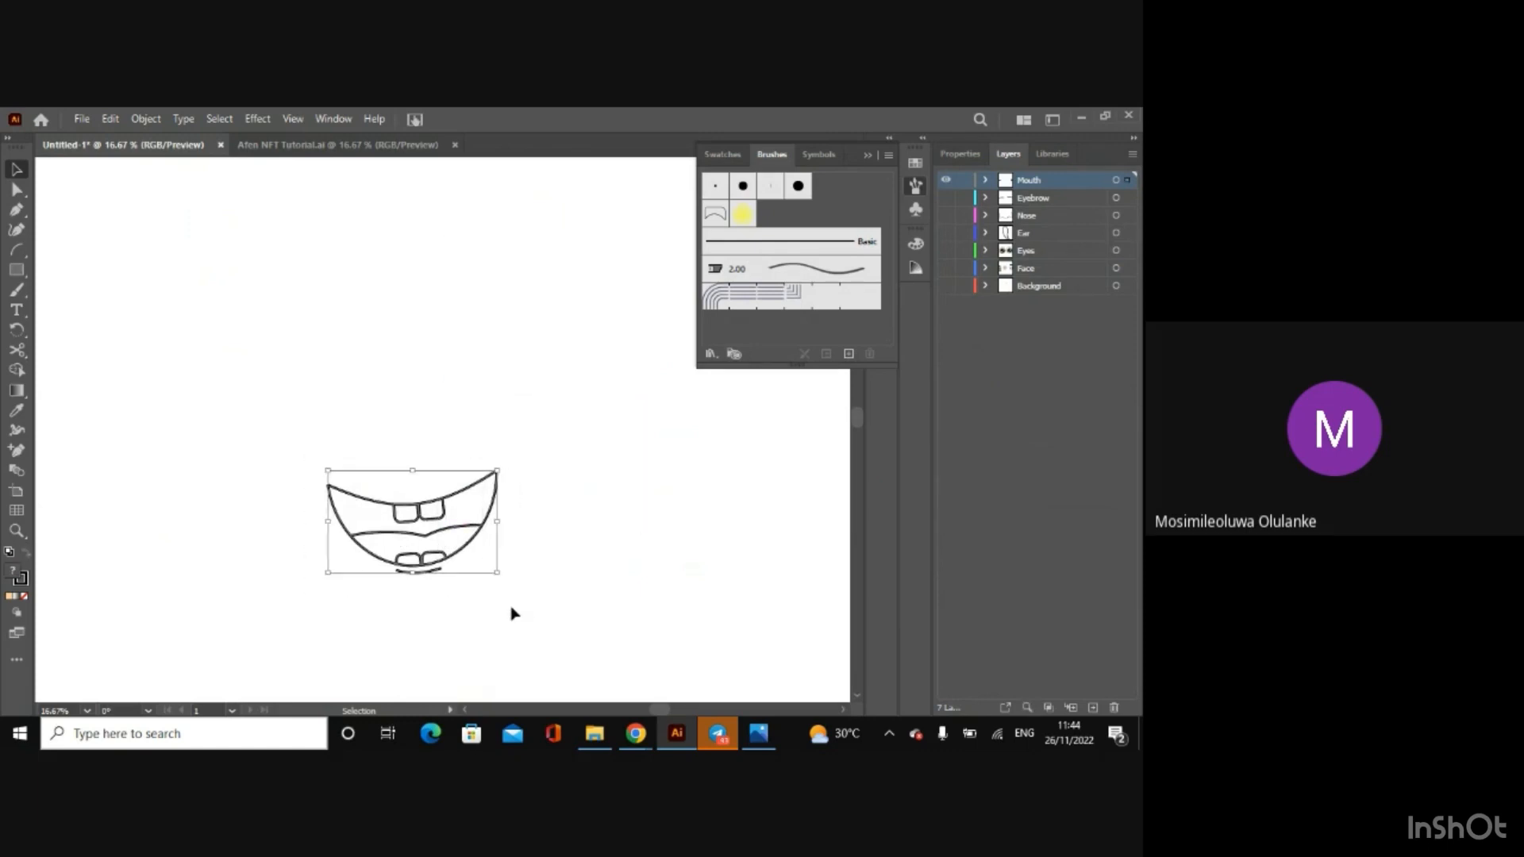
right_click(447, 559)
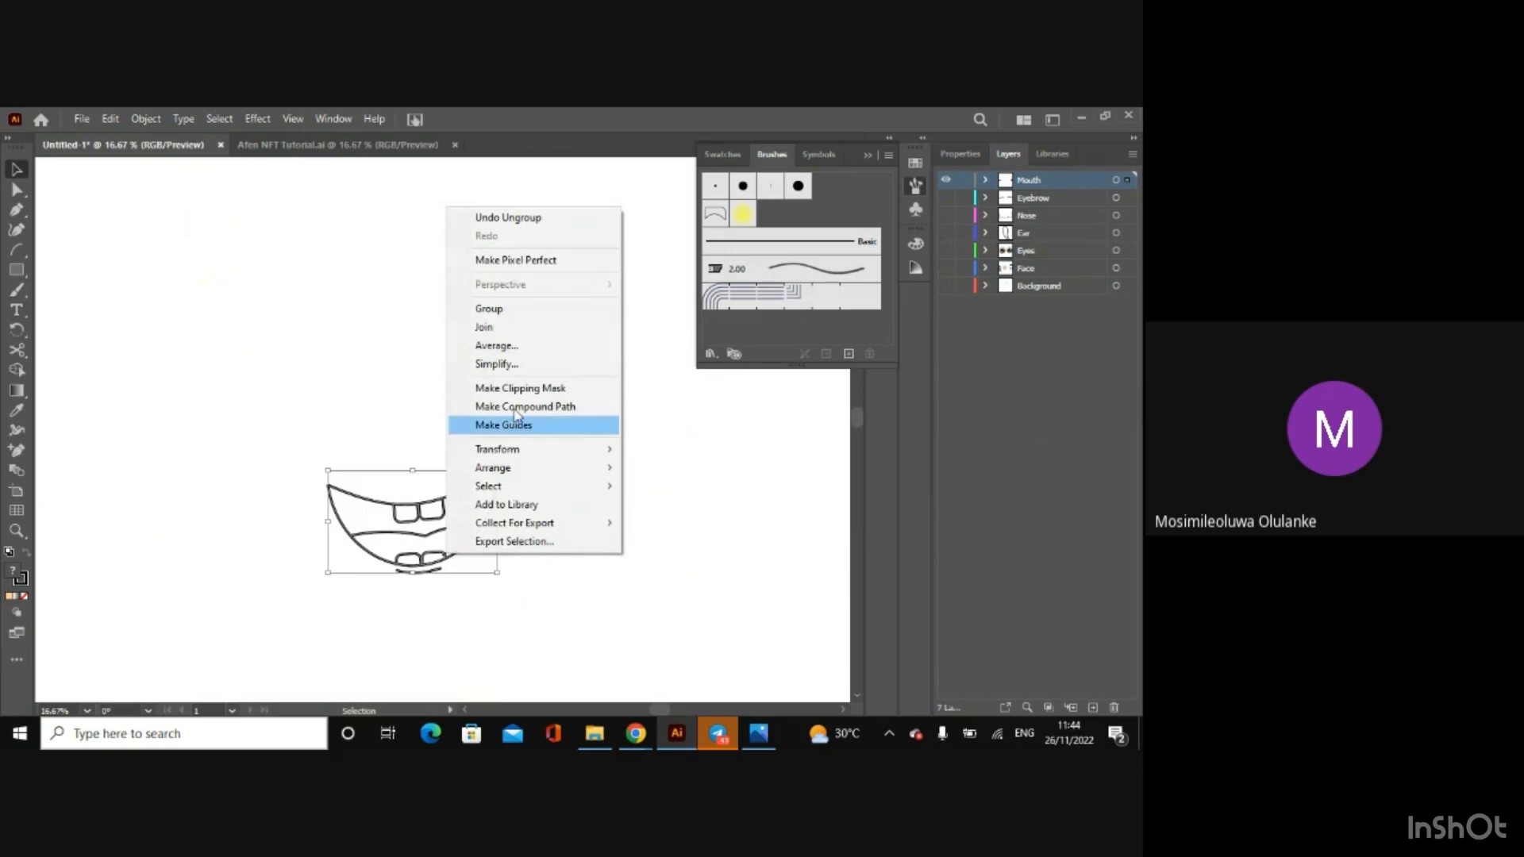
click(461, 309)
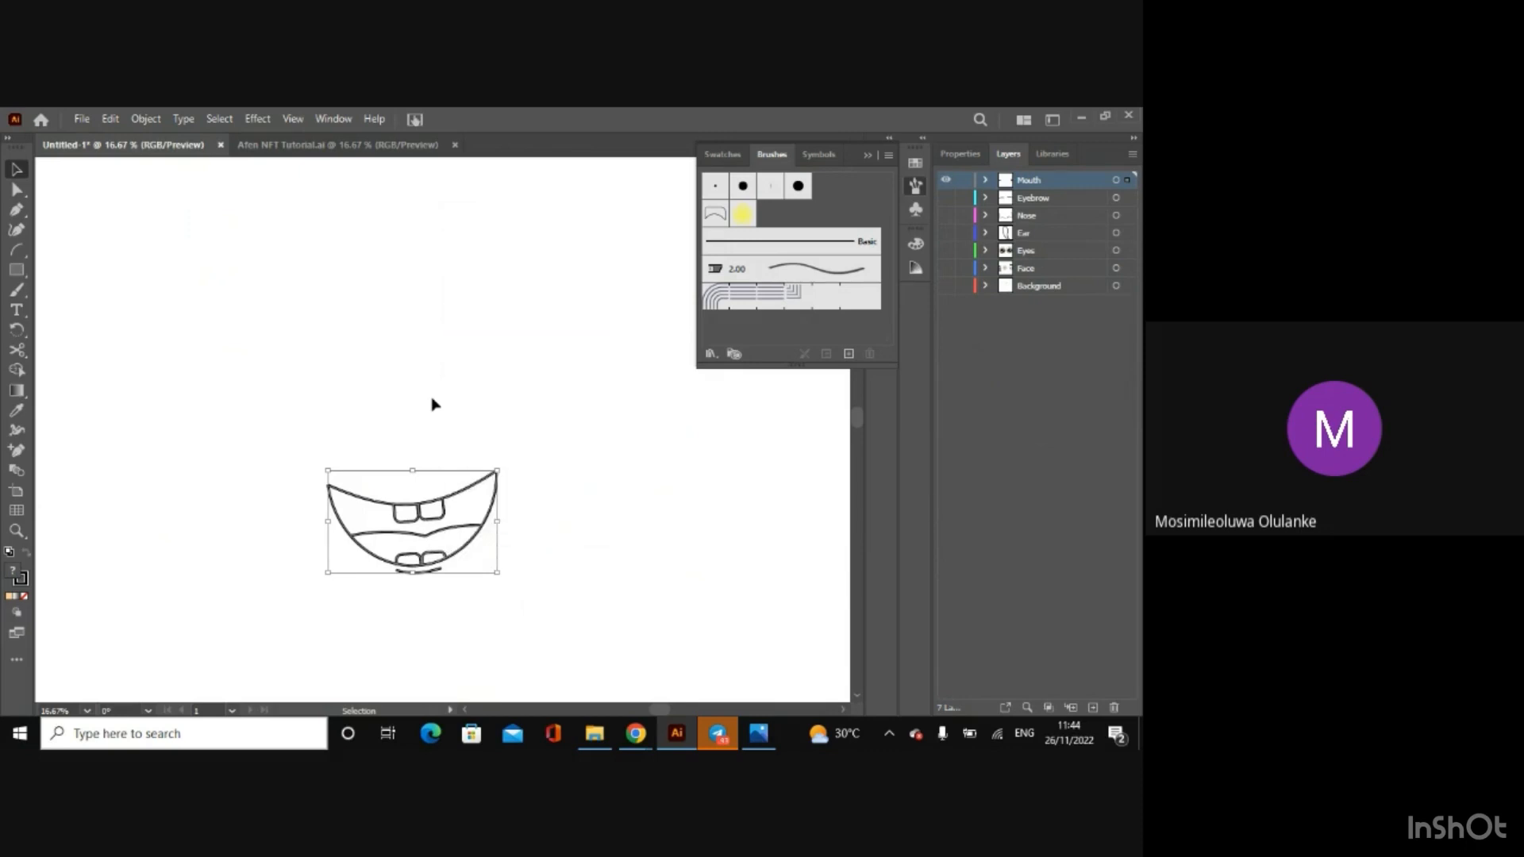
Step: Fill the tongue region of the mouth group with f54246 using Shape Builder
click(958, 154)
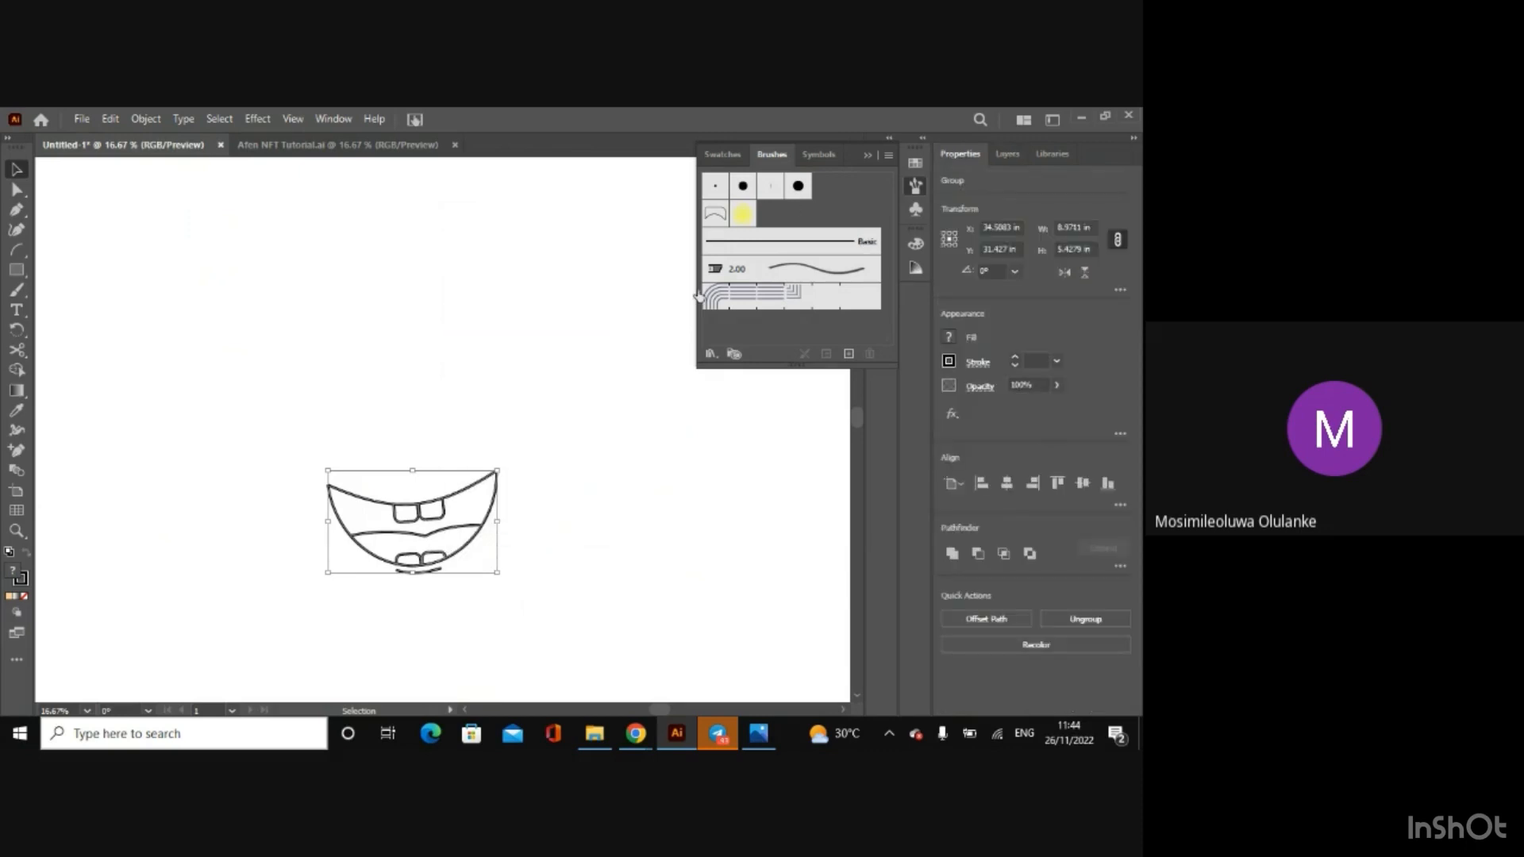
click(313, 149)
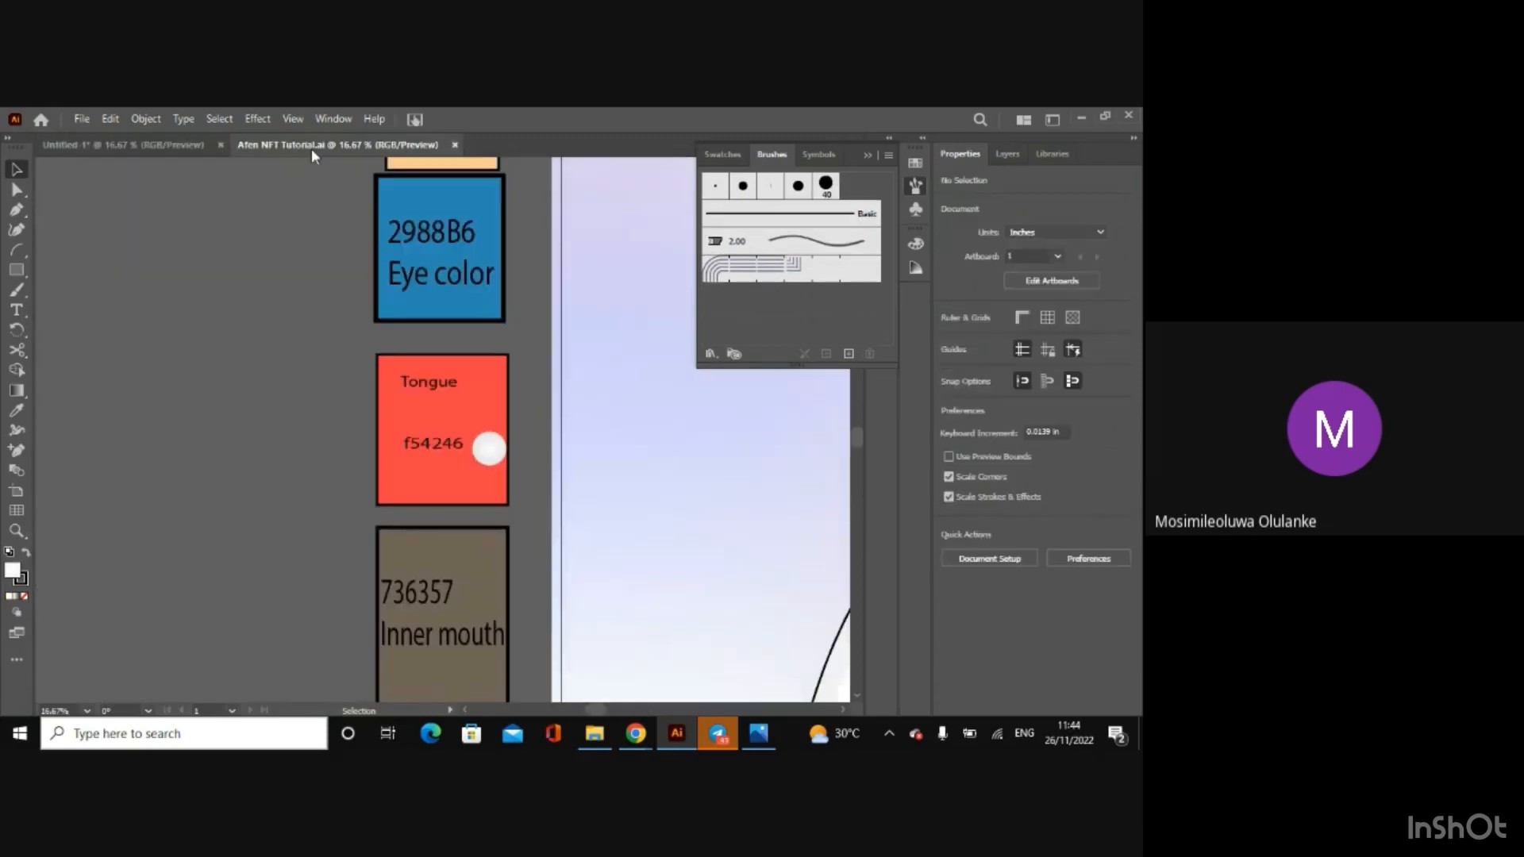
click(168, 149)
key(shift+m)
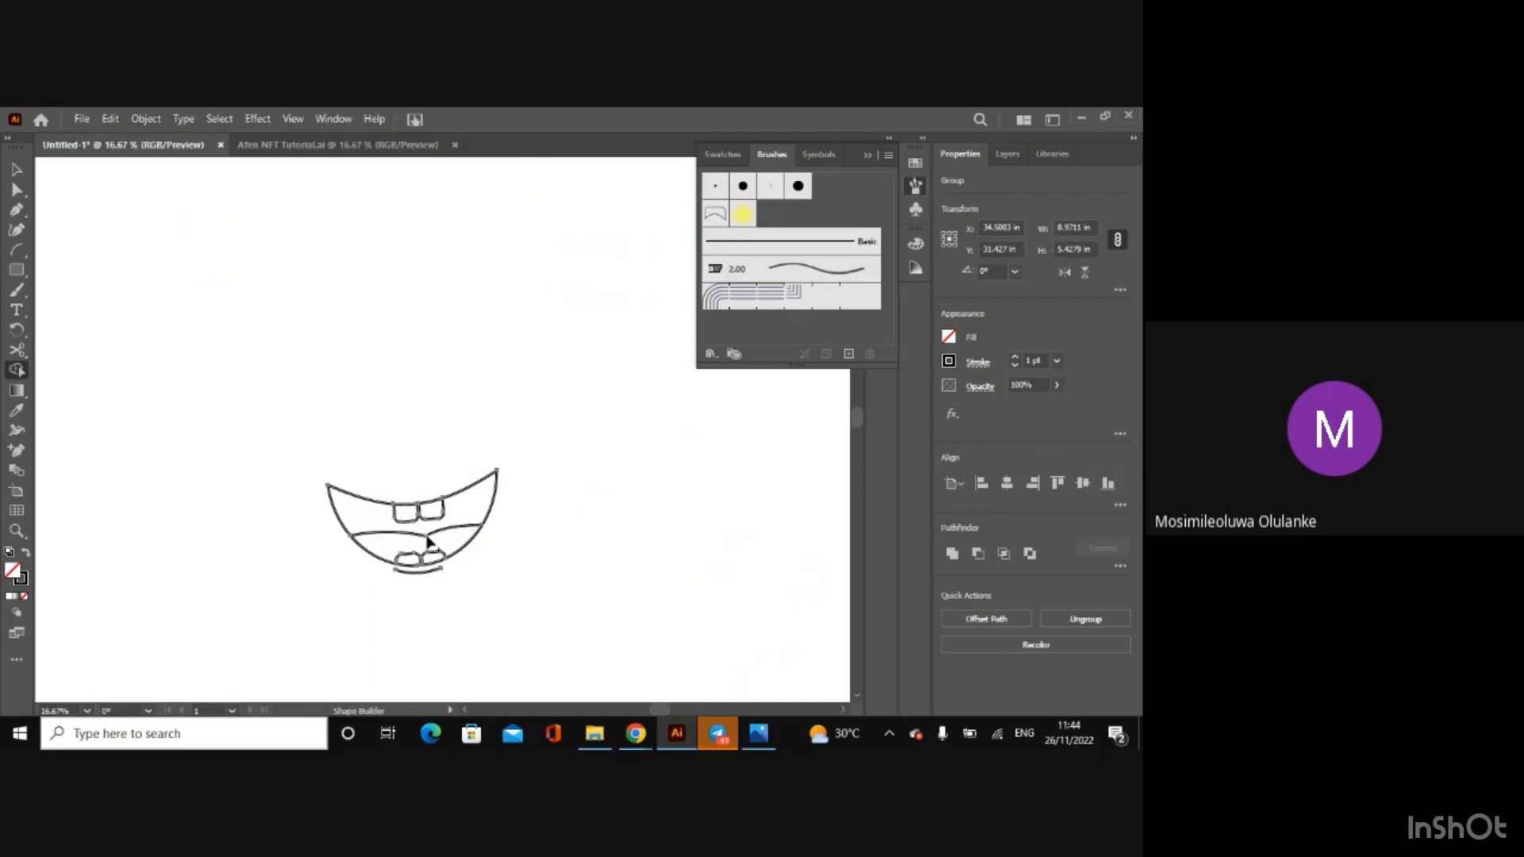
click(951, 339)
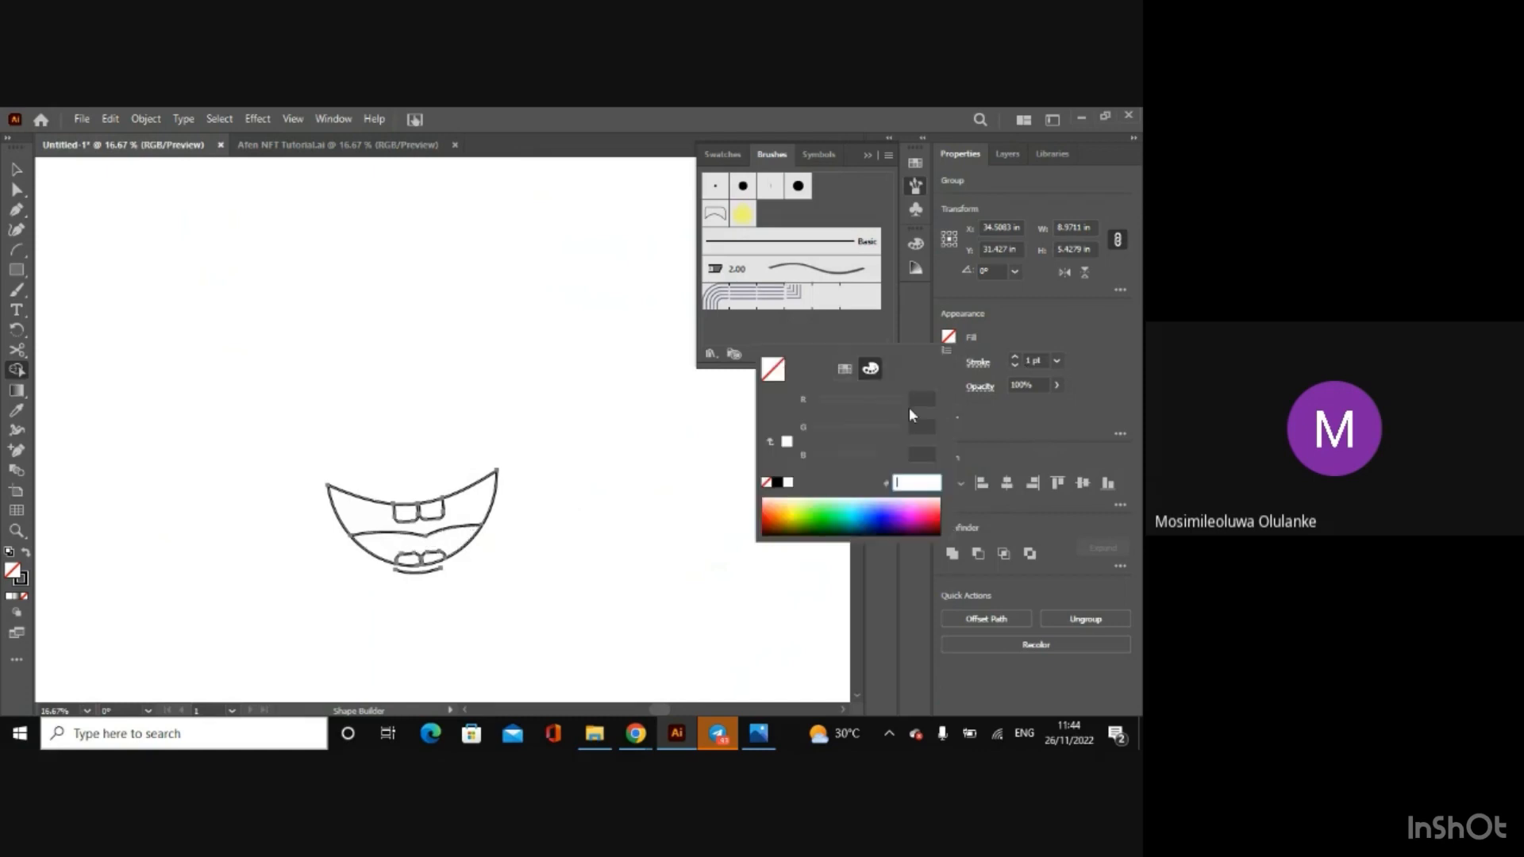
text(f5424e)
key(Return)
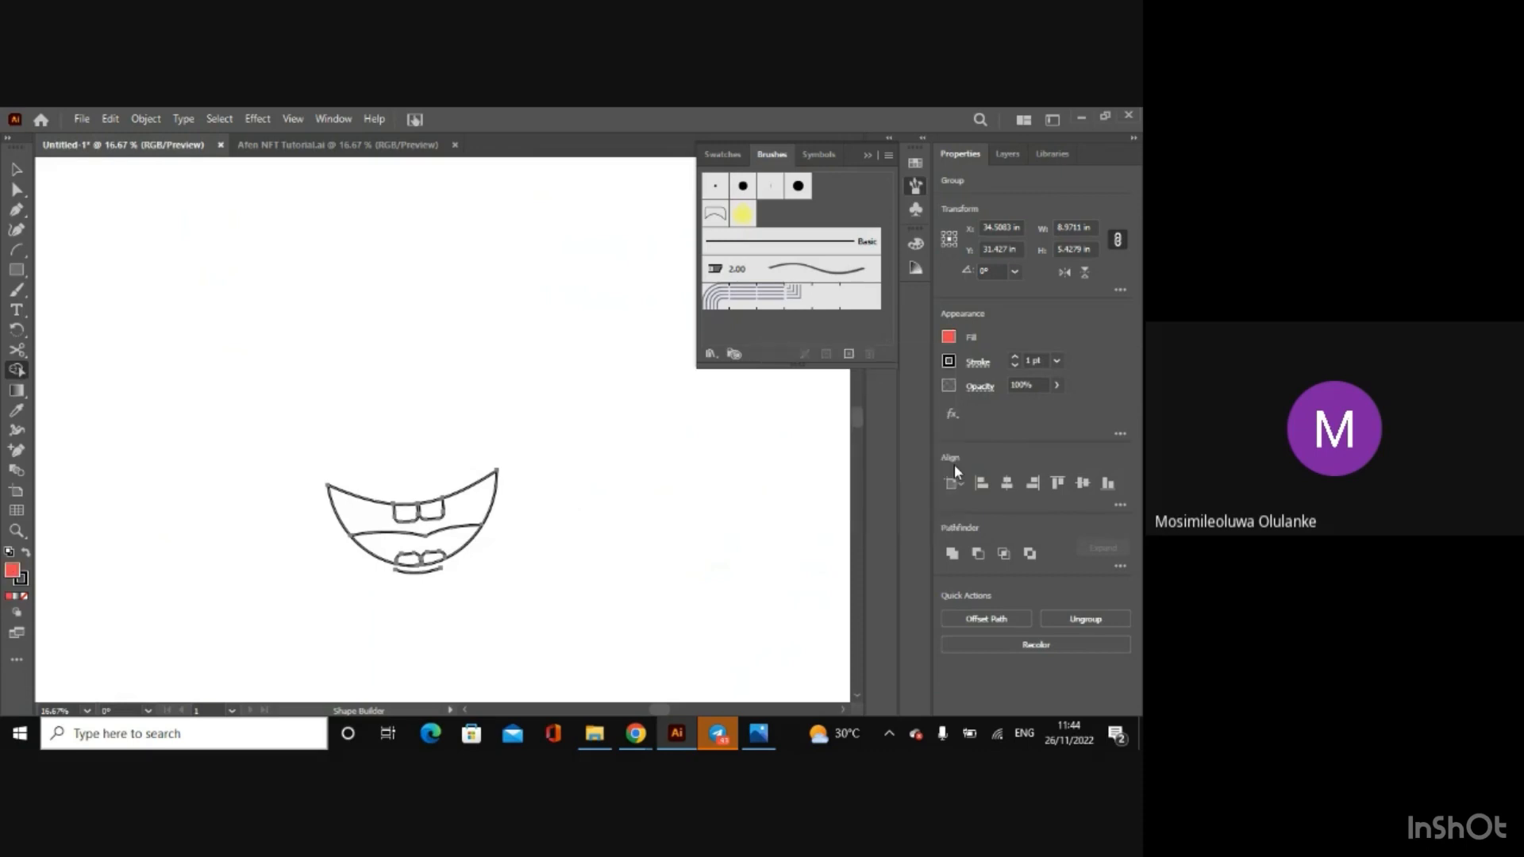
click(406, 539)
Step: Check the colour code on the Inner mouth swatch in Afen NFT Tutorial.ai and return to the untitled drawing
click(948, 337)
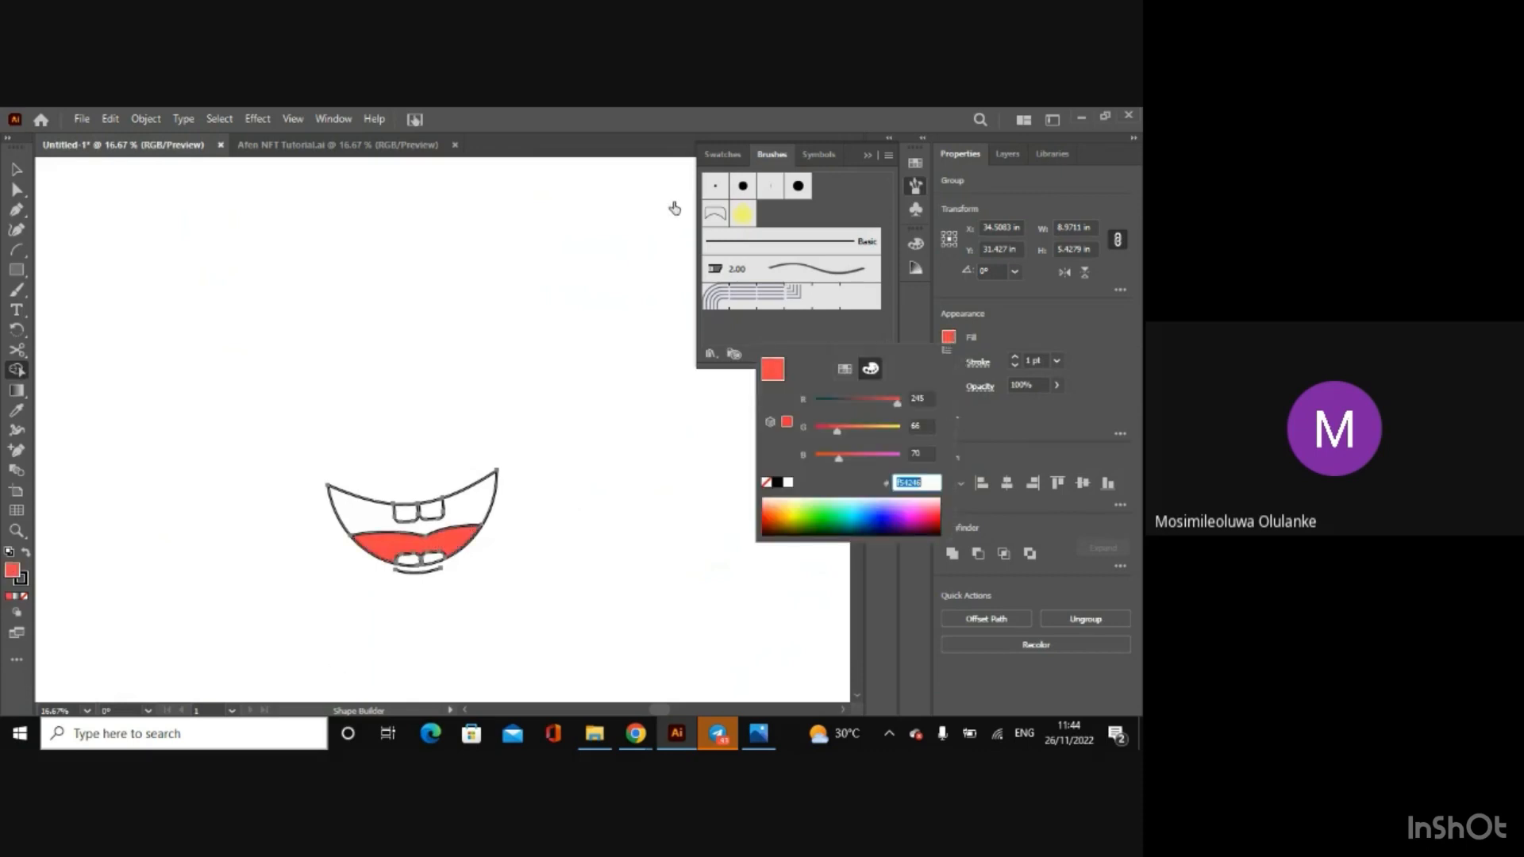
click(379, 144)
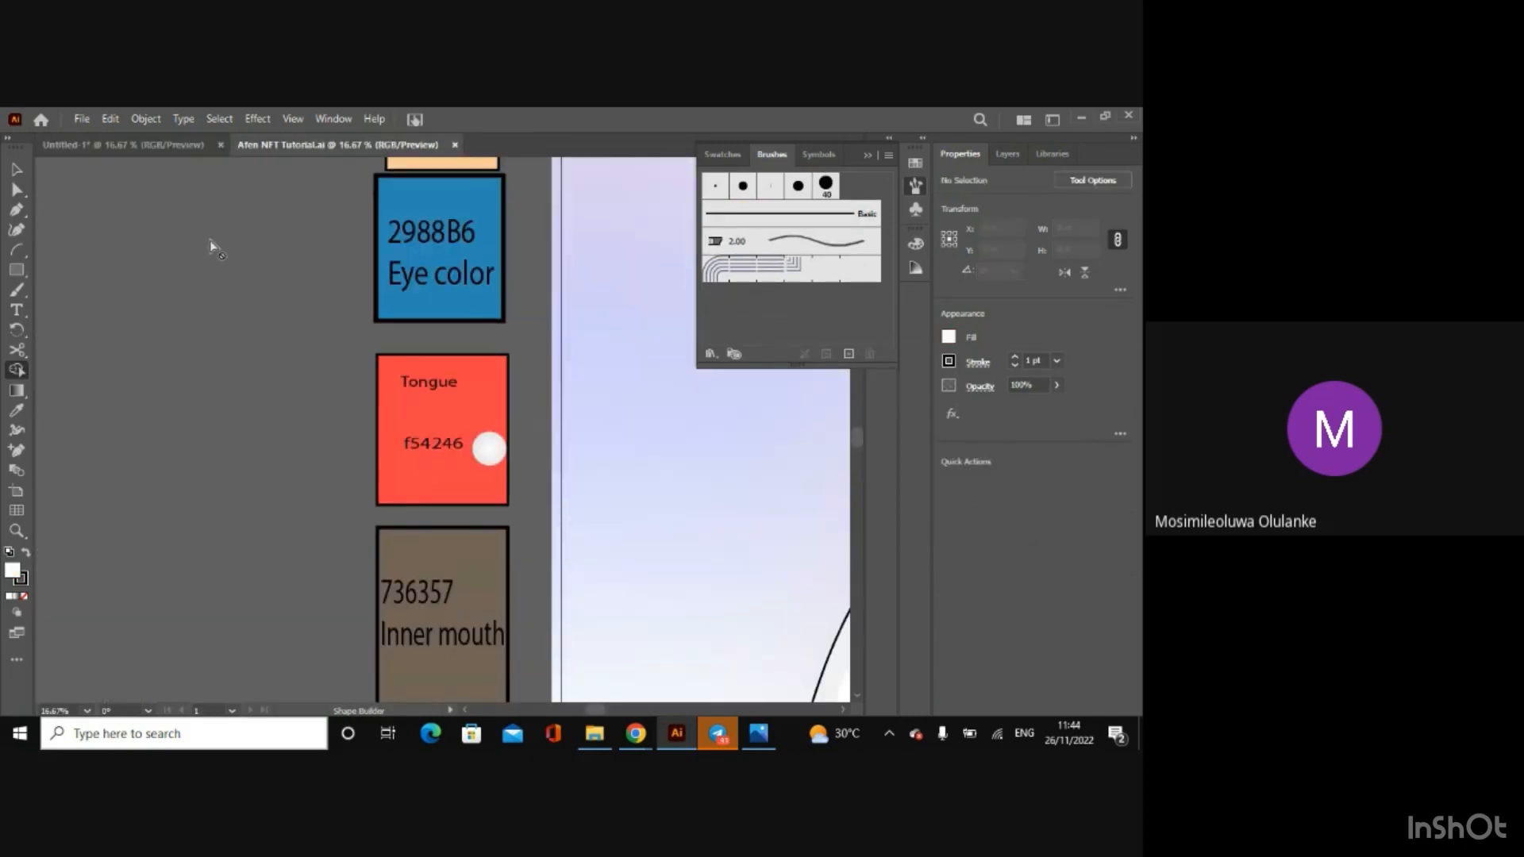
click(123, 151)
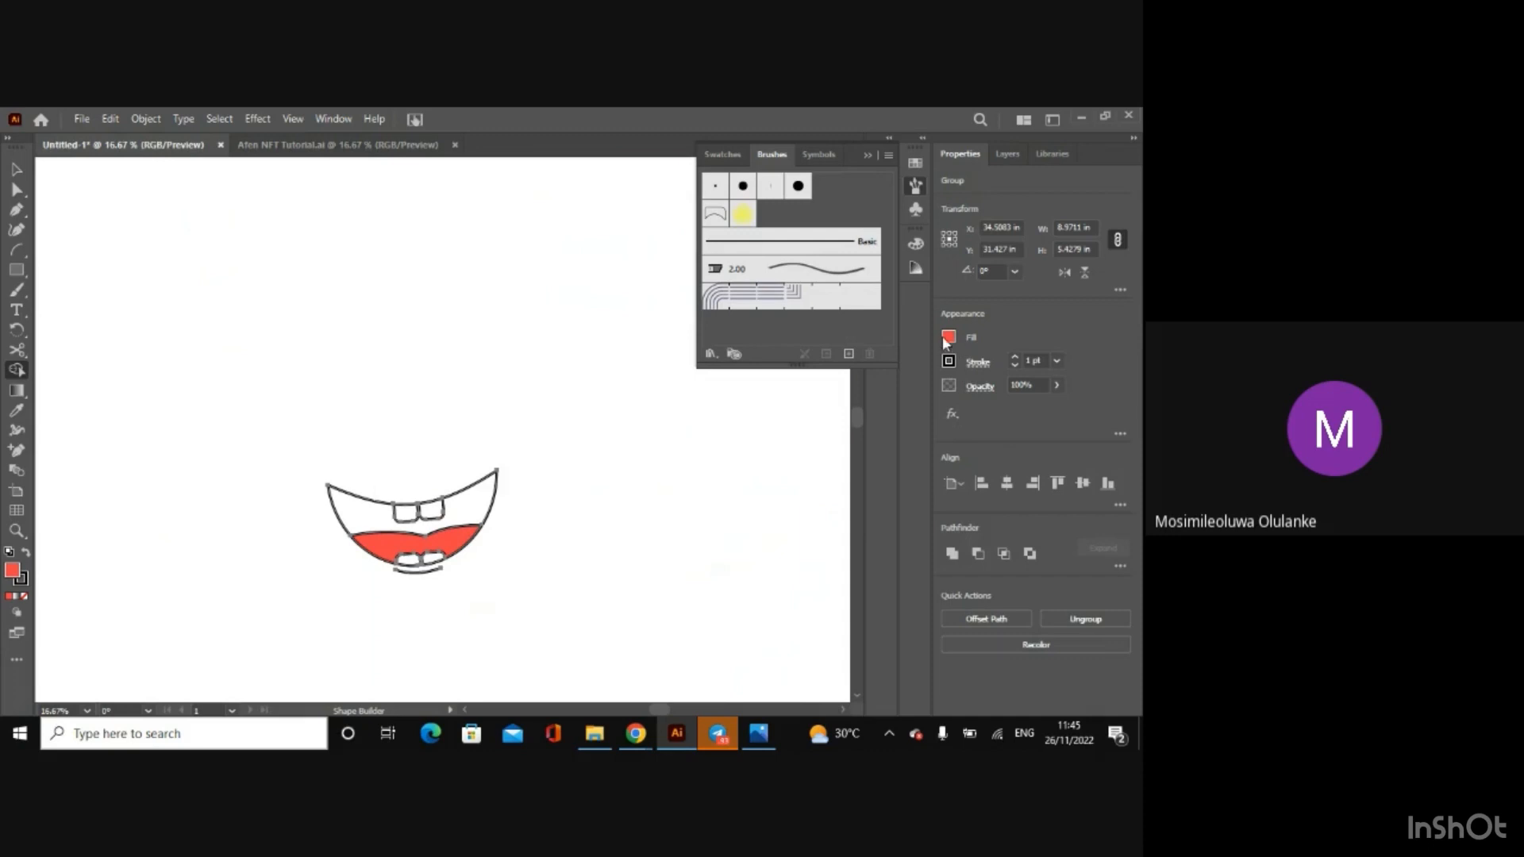
Step: Fill the inner mouth region above the tongue with 736357 using Shape Builder, then deselect the artwork
click(945, 339)
key(BackSpace)
text(73)
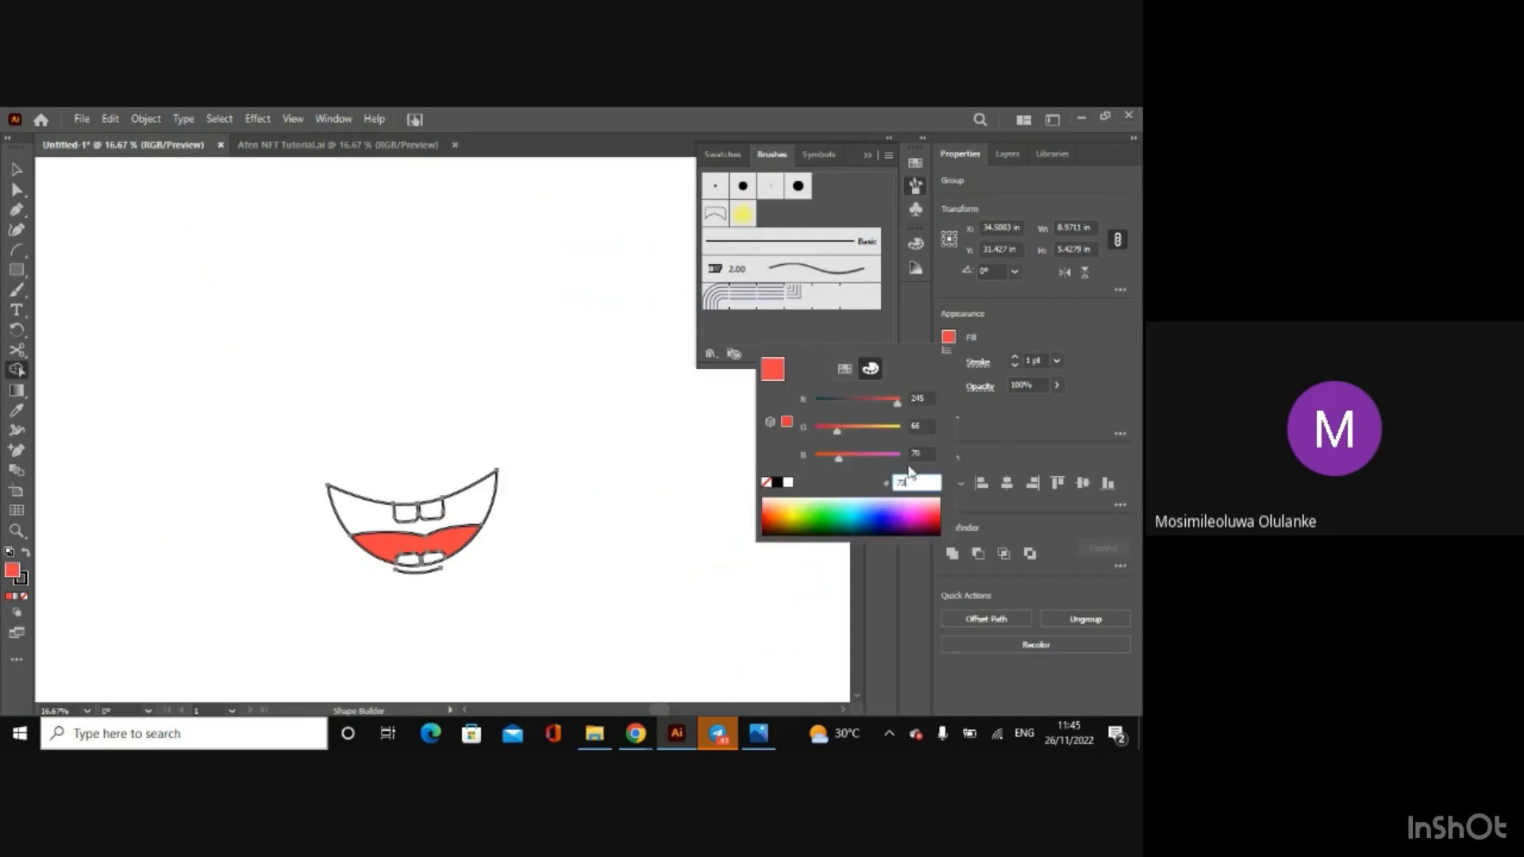
text(6357)
key(Return)
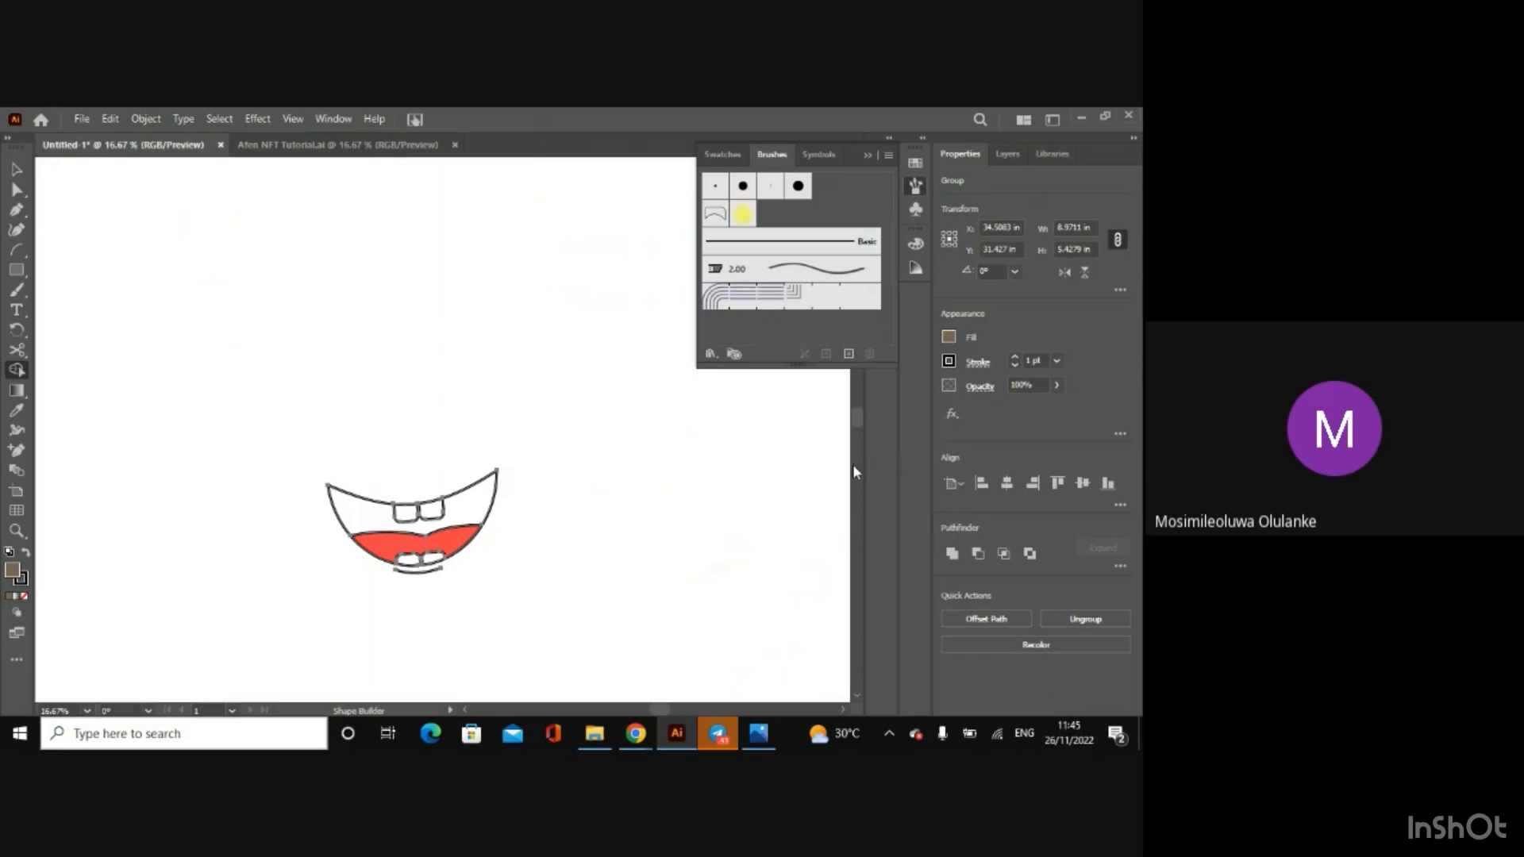
click(463, 499)
click(17, 168)
click(105, 263)
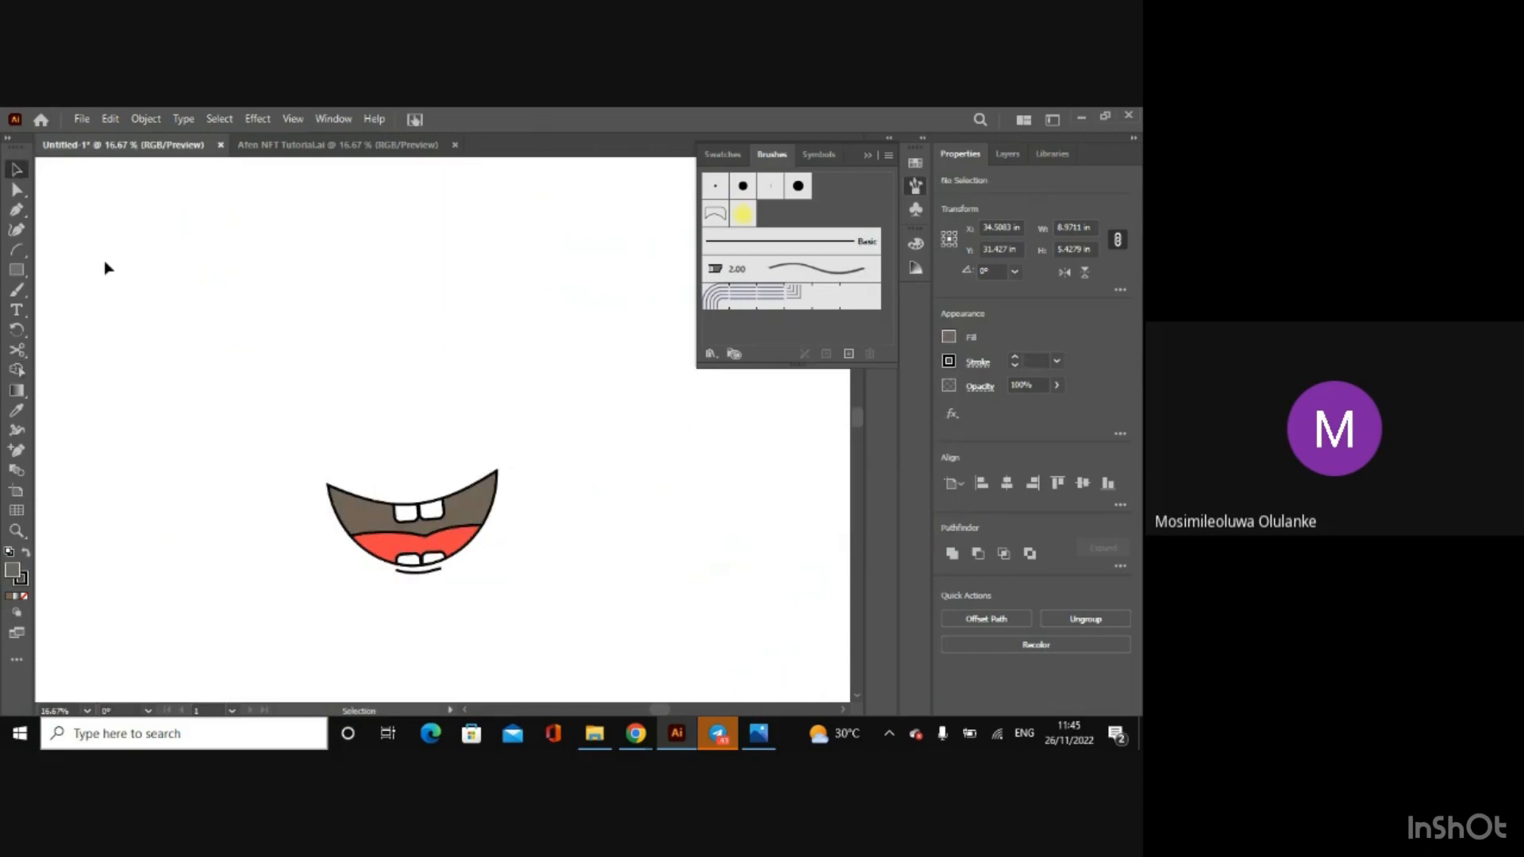
Step: Show the Eyebrow, Nose, Ear, Eyes and Face layers to view the coloured mouth on the whole head
key(ctrl+minus)
key(ctrl+minus)
key(ctrl+minus)
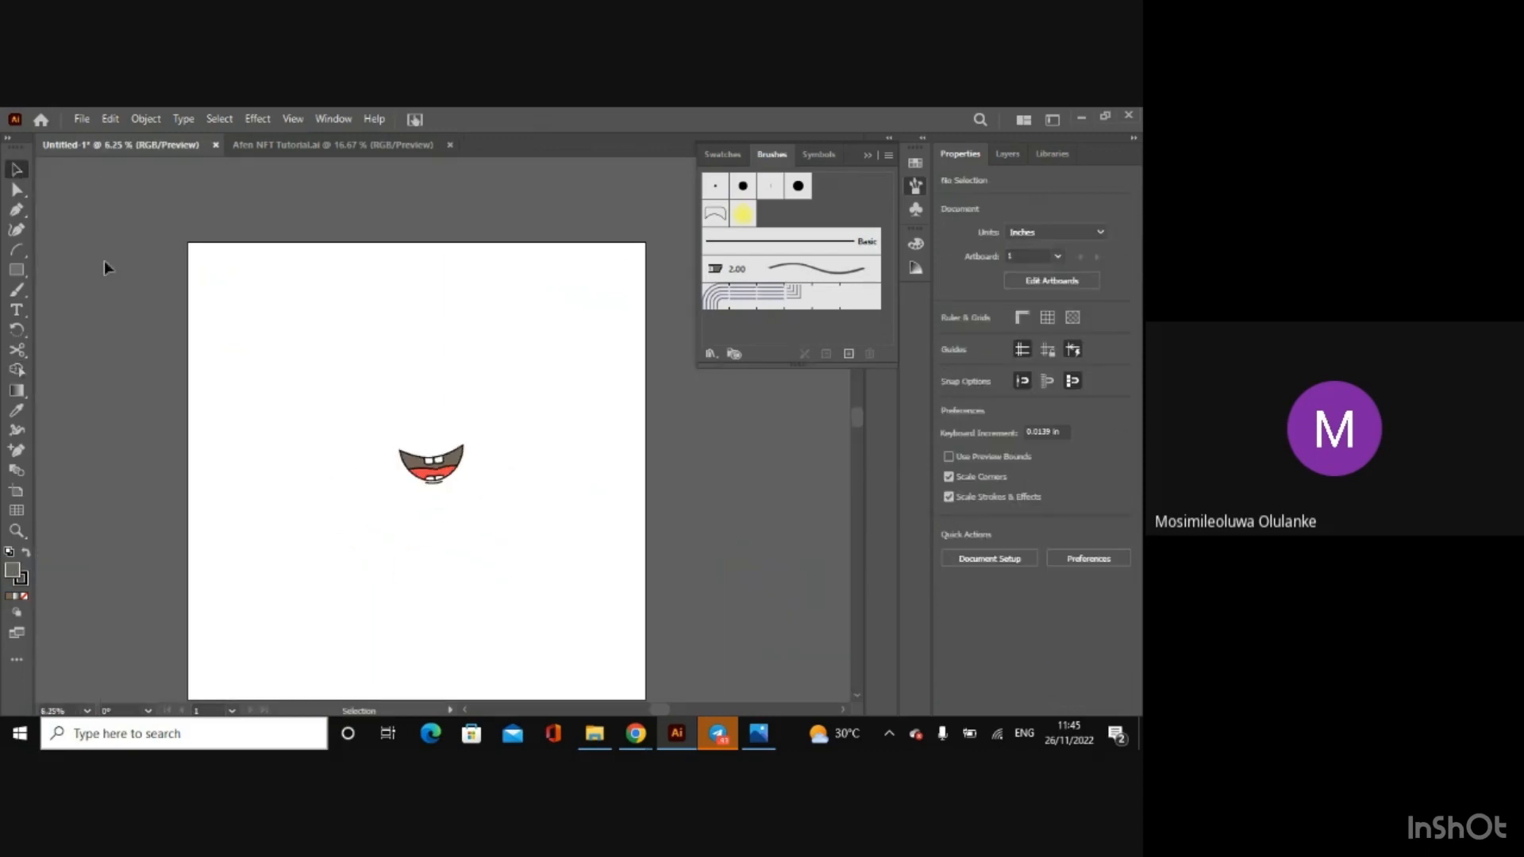
click(1005, 153)
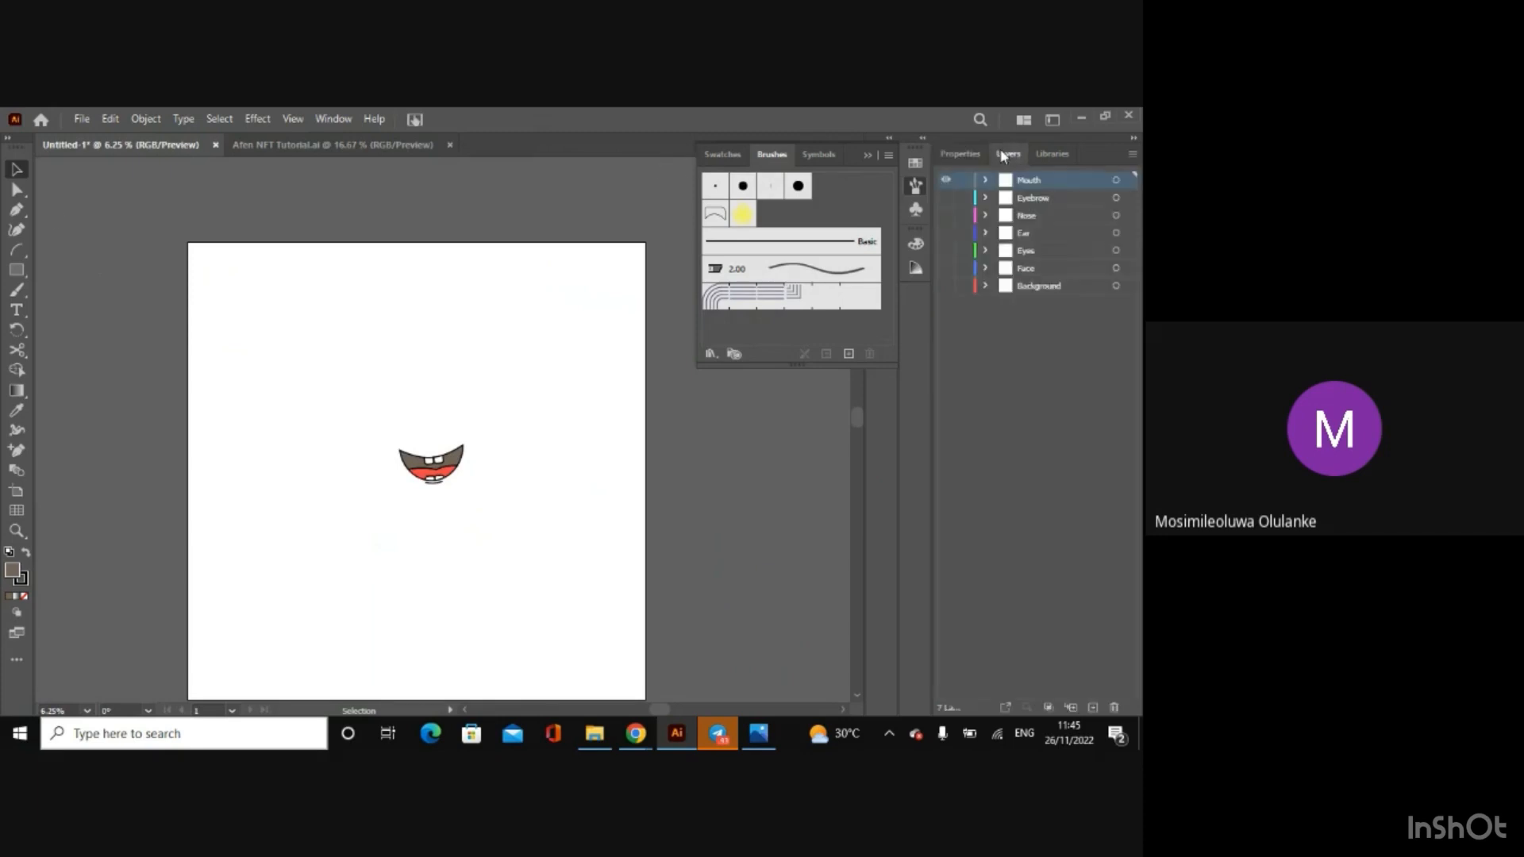
click(946, 197)
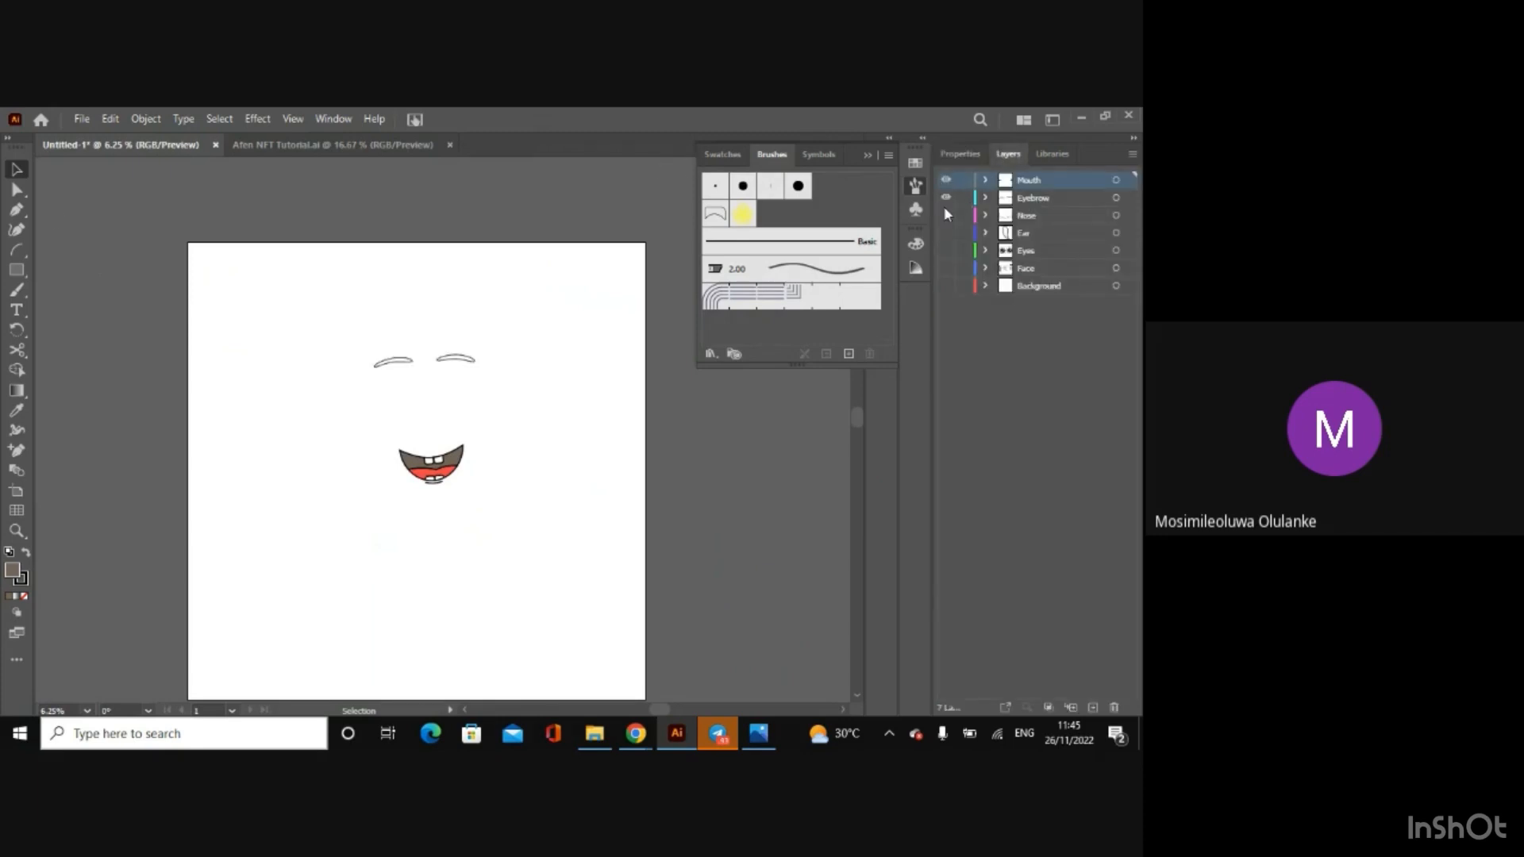
click(947, 215)
click(946, 232)
click(946, 250)
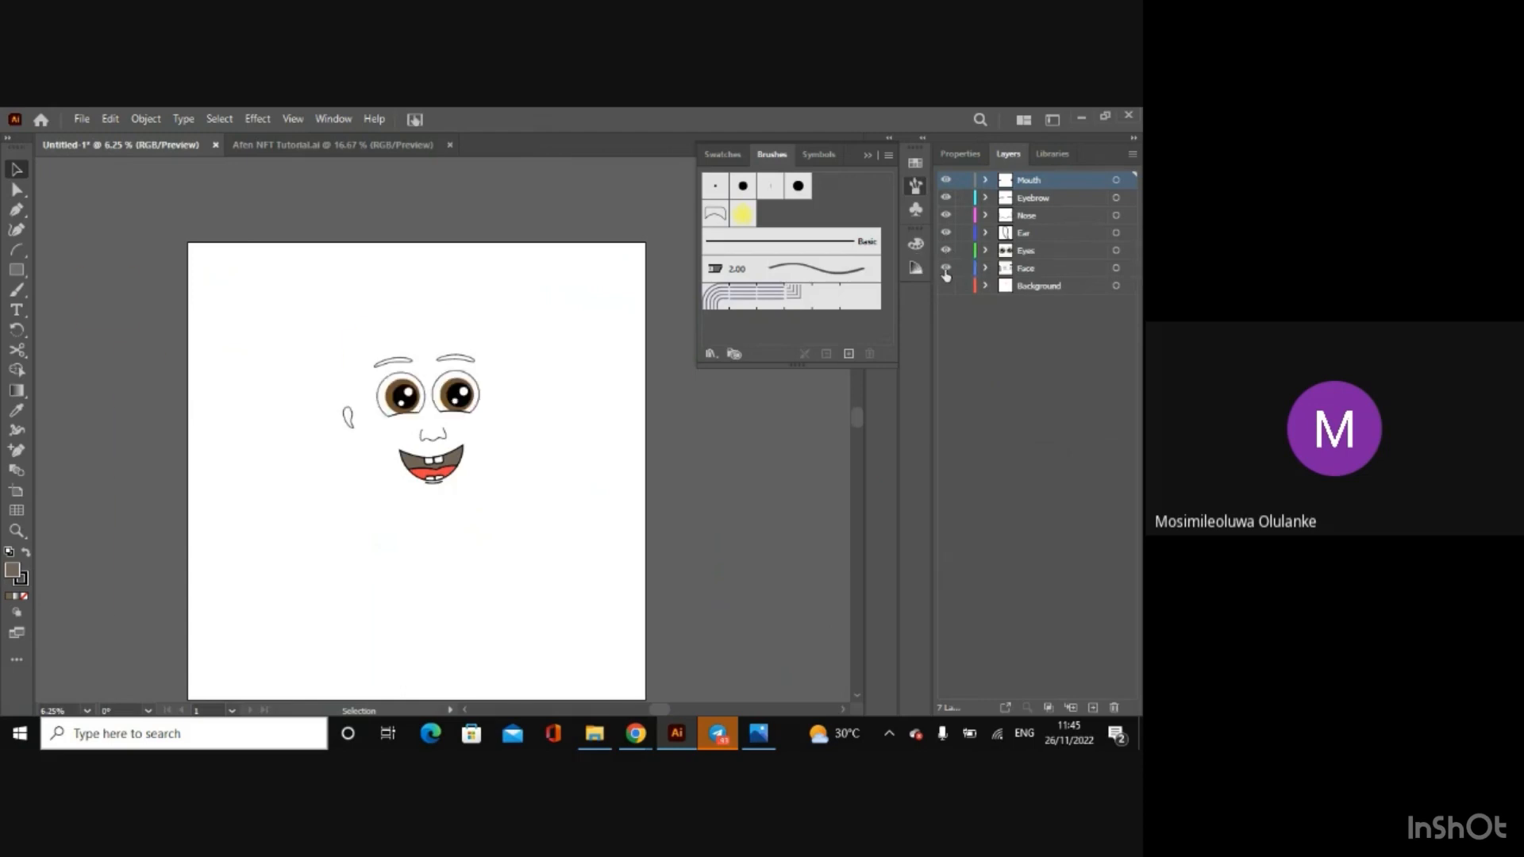
click(947, 269)
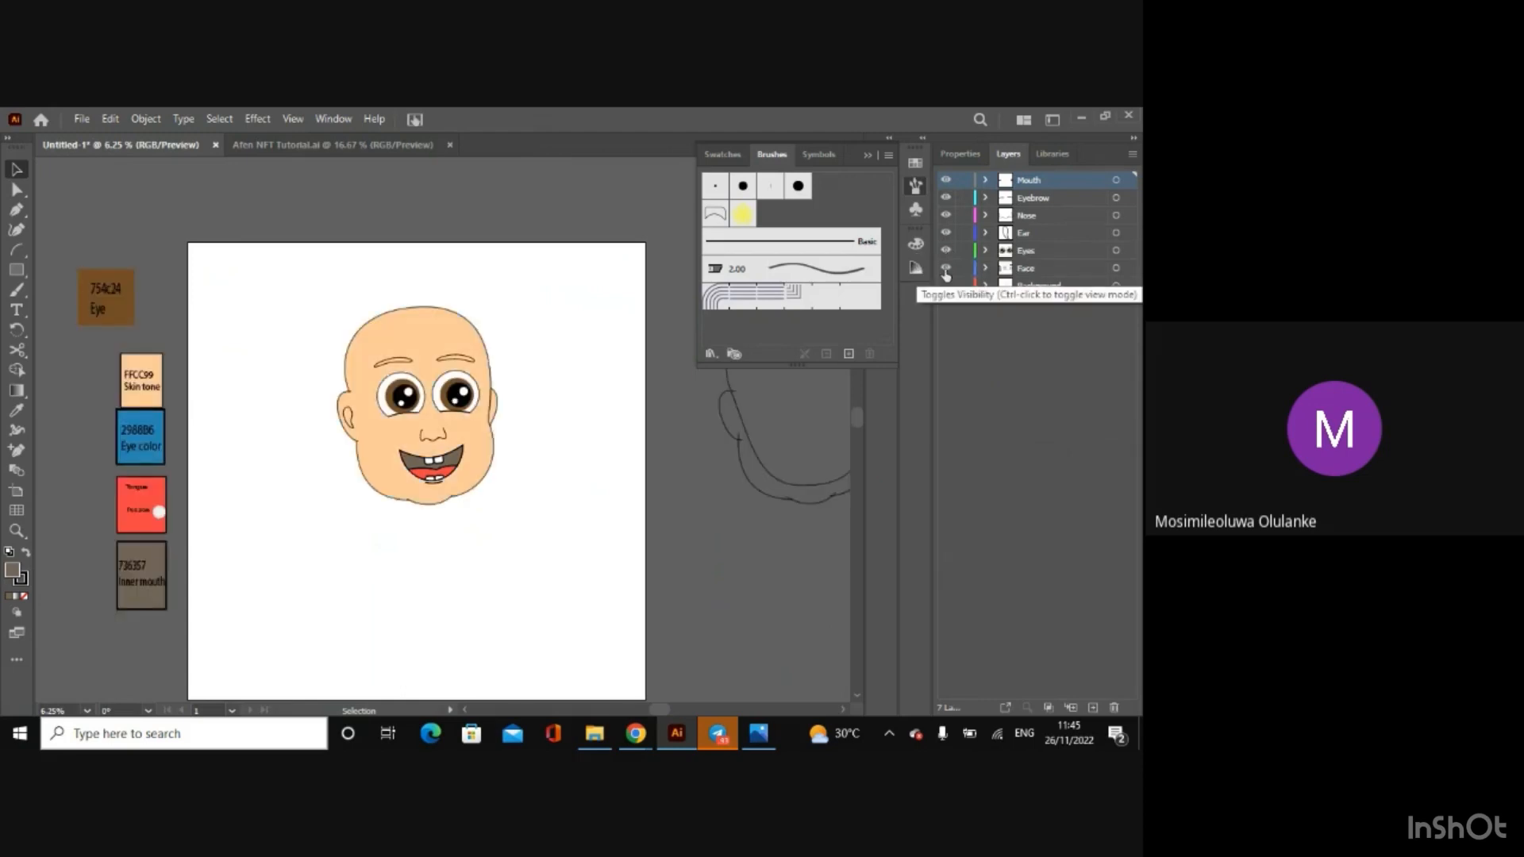
Step: Hide the Face, Eyes, Ear, Nose and Mouth layers, leaving only the Eyebrow layer shown
click(946, 269)
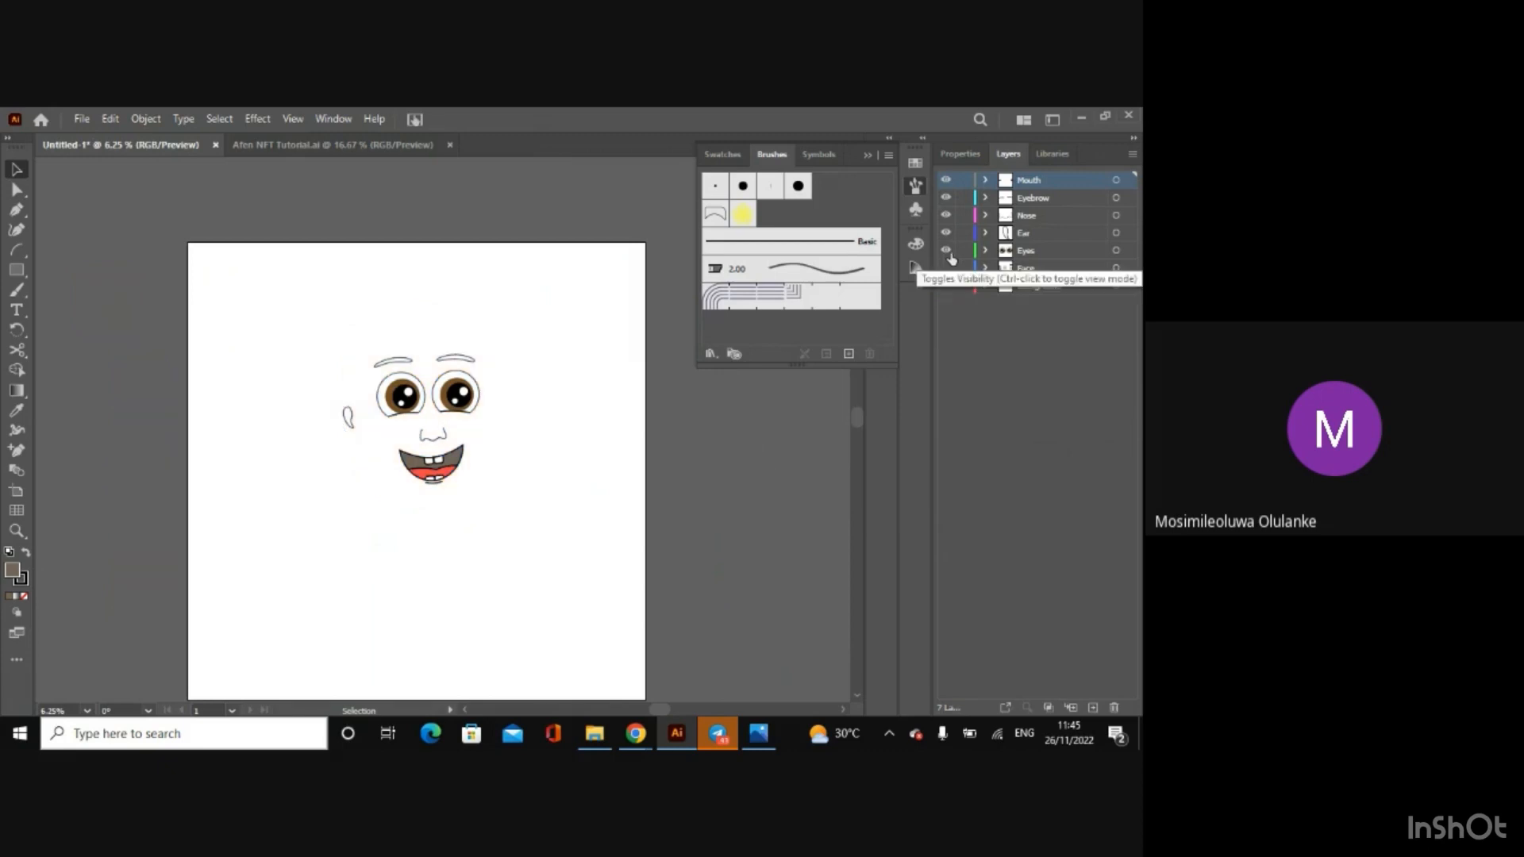
click(946, 250)
click(947, 233)
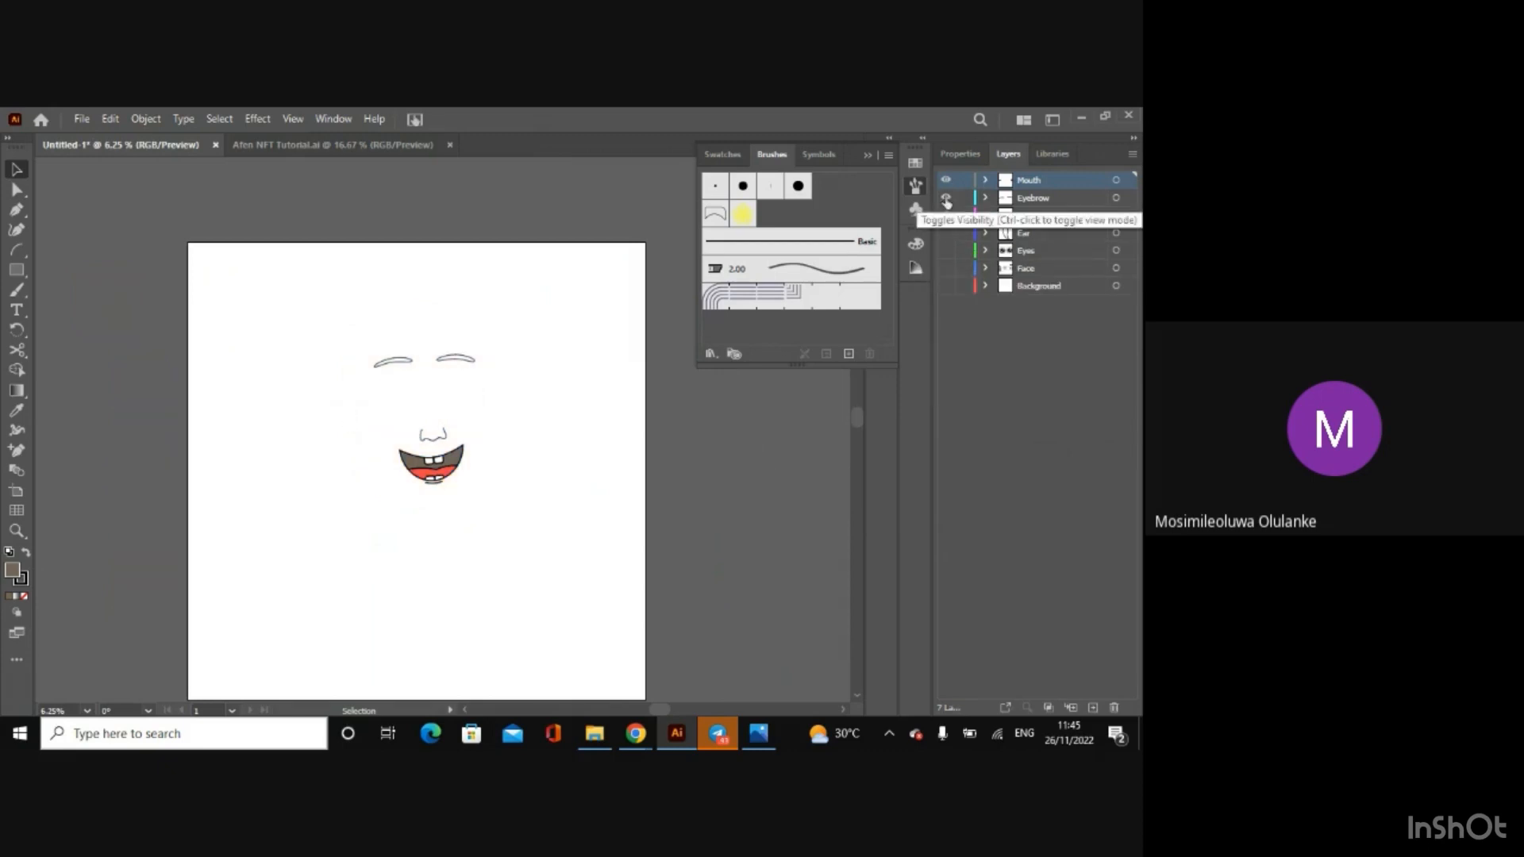
click(946, 197)
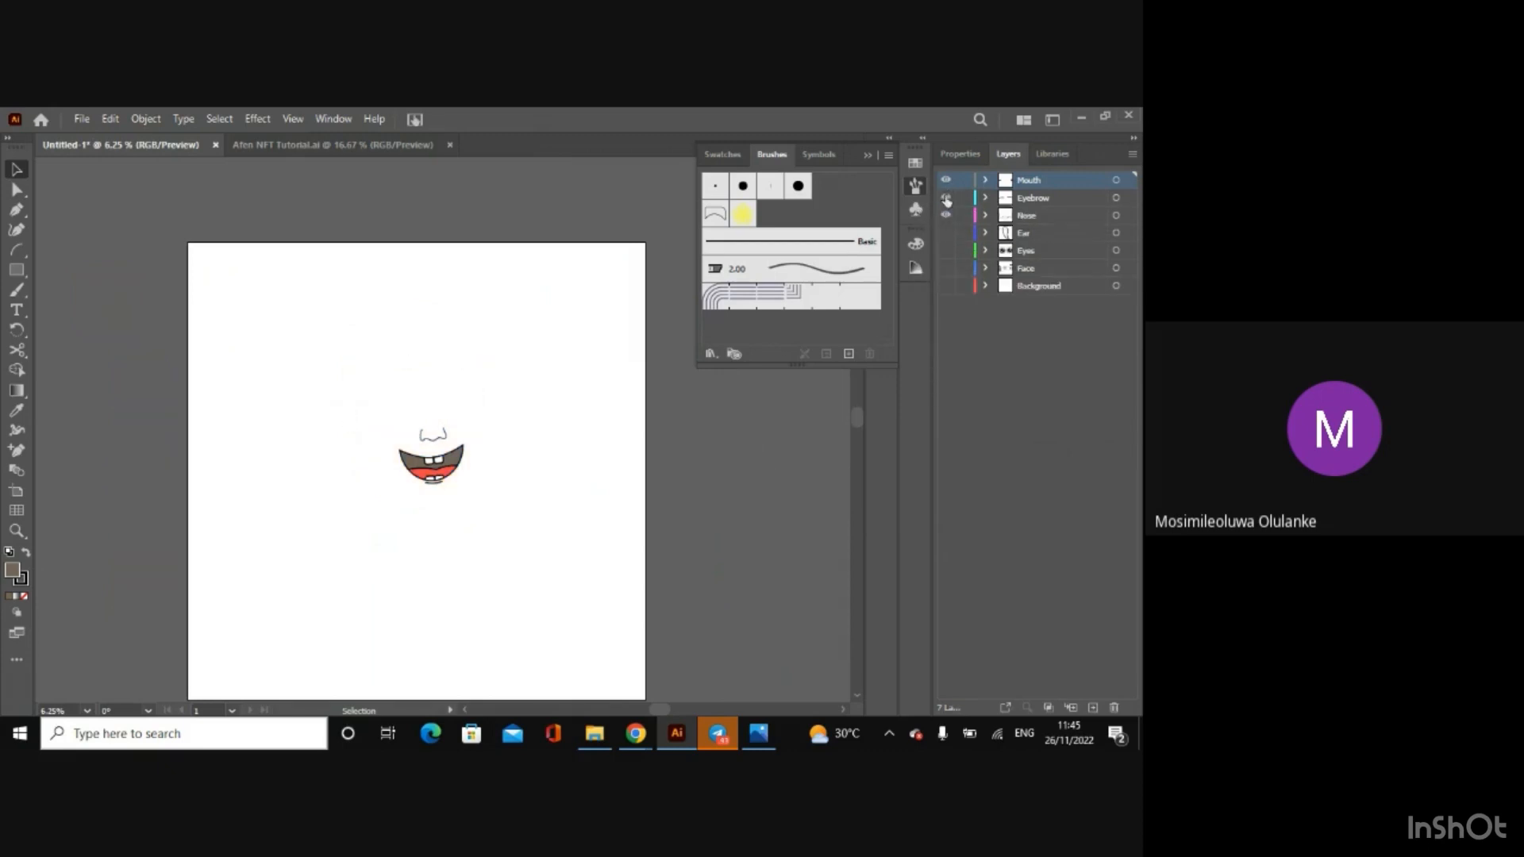
click(947, 198)
click(947, 180)
click(946, 215)
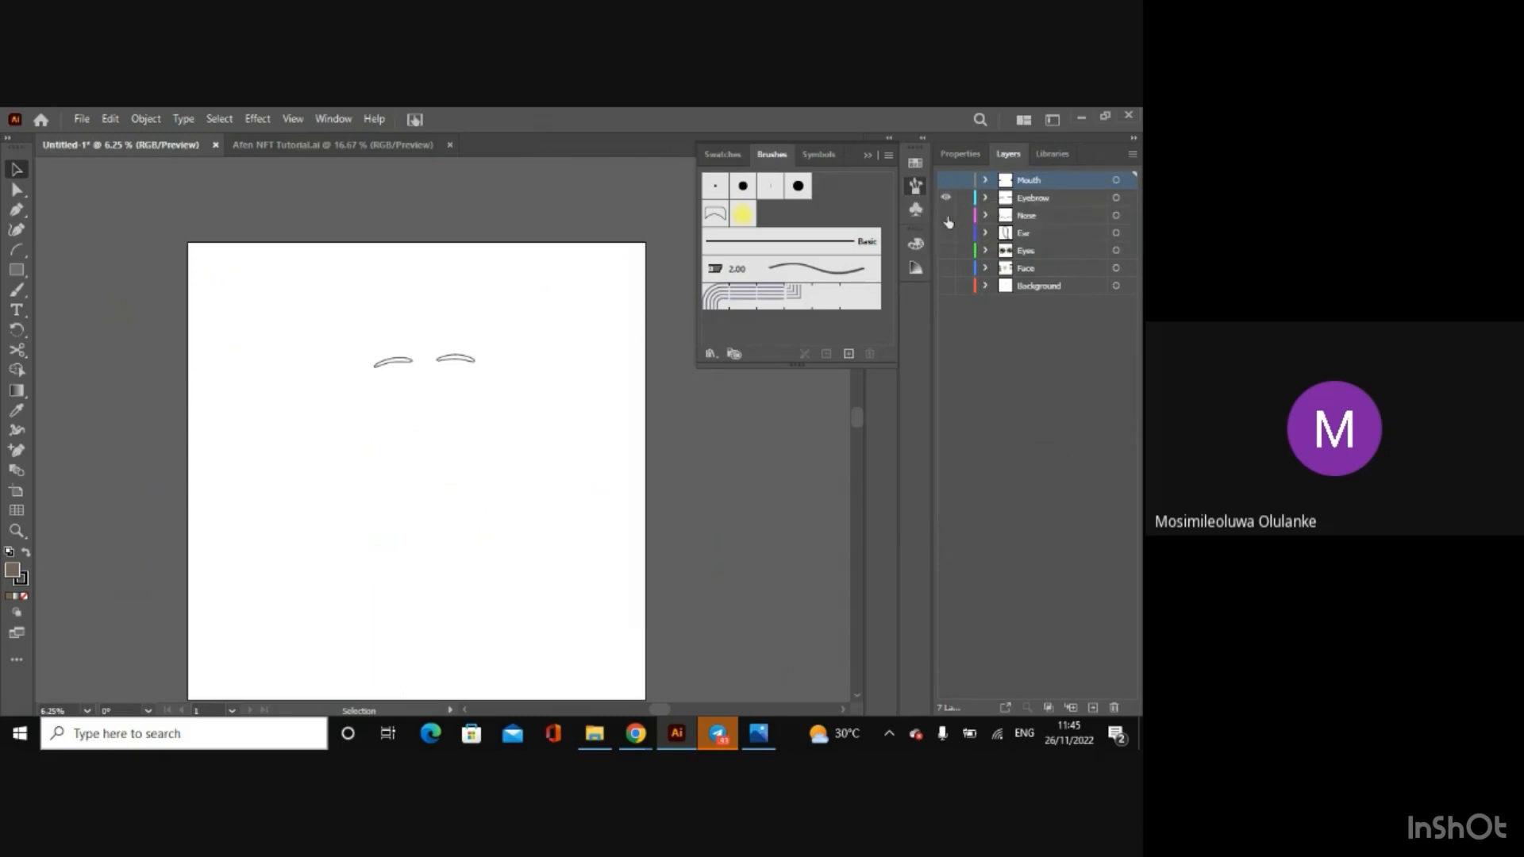
Step: Select the right eyebrow outline and check the Inner mouth colour code in Afen NFT Tutorial.ai
key(ctrl+equal)
key(ctrl+equal)
key(ctrl+equal)
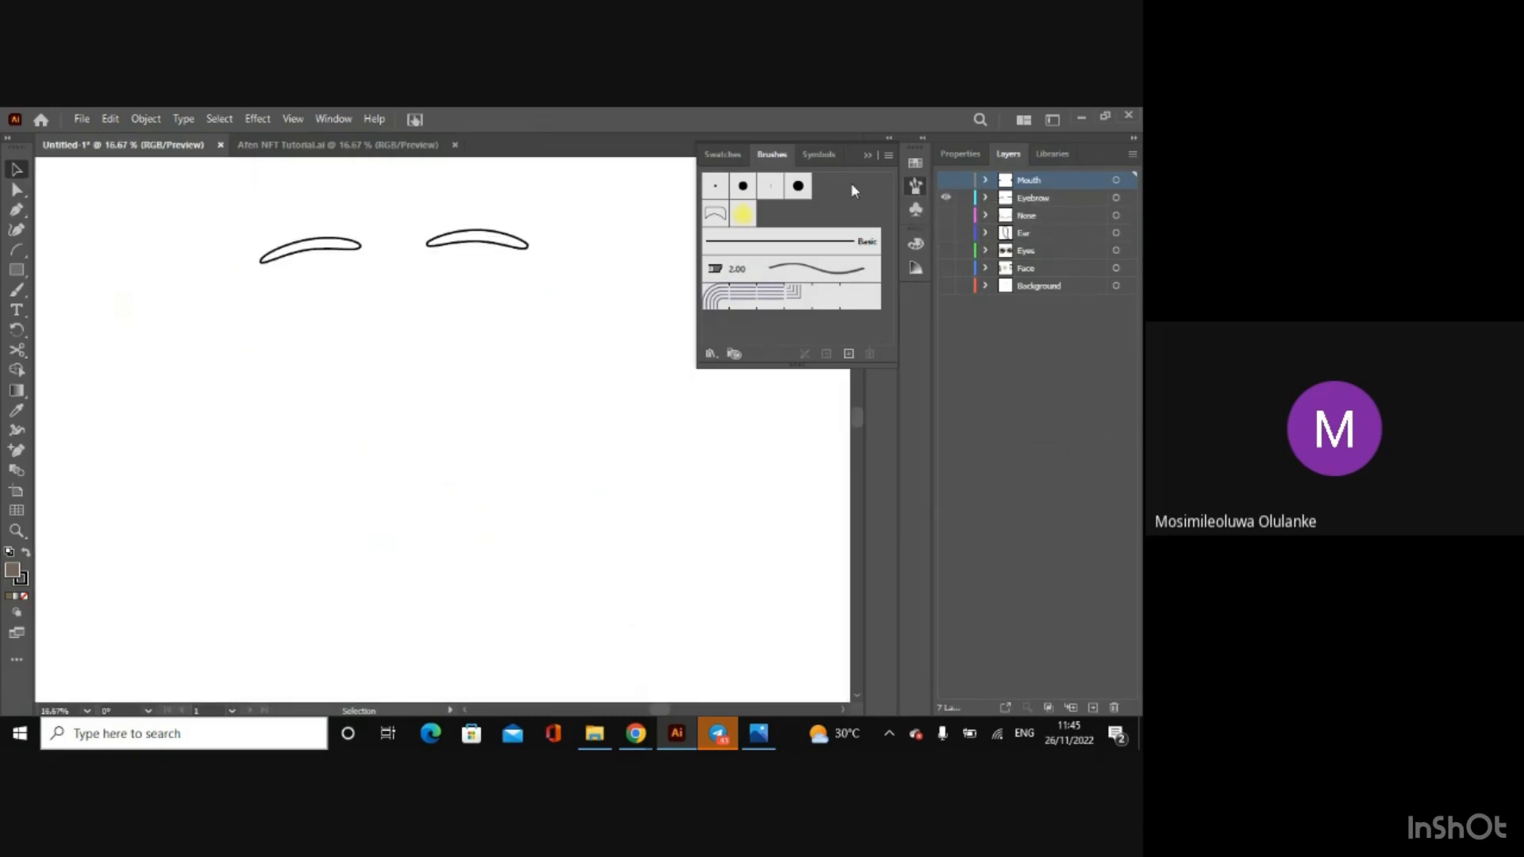
click(869, 155)
drag(855, 418, 851, 408)
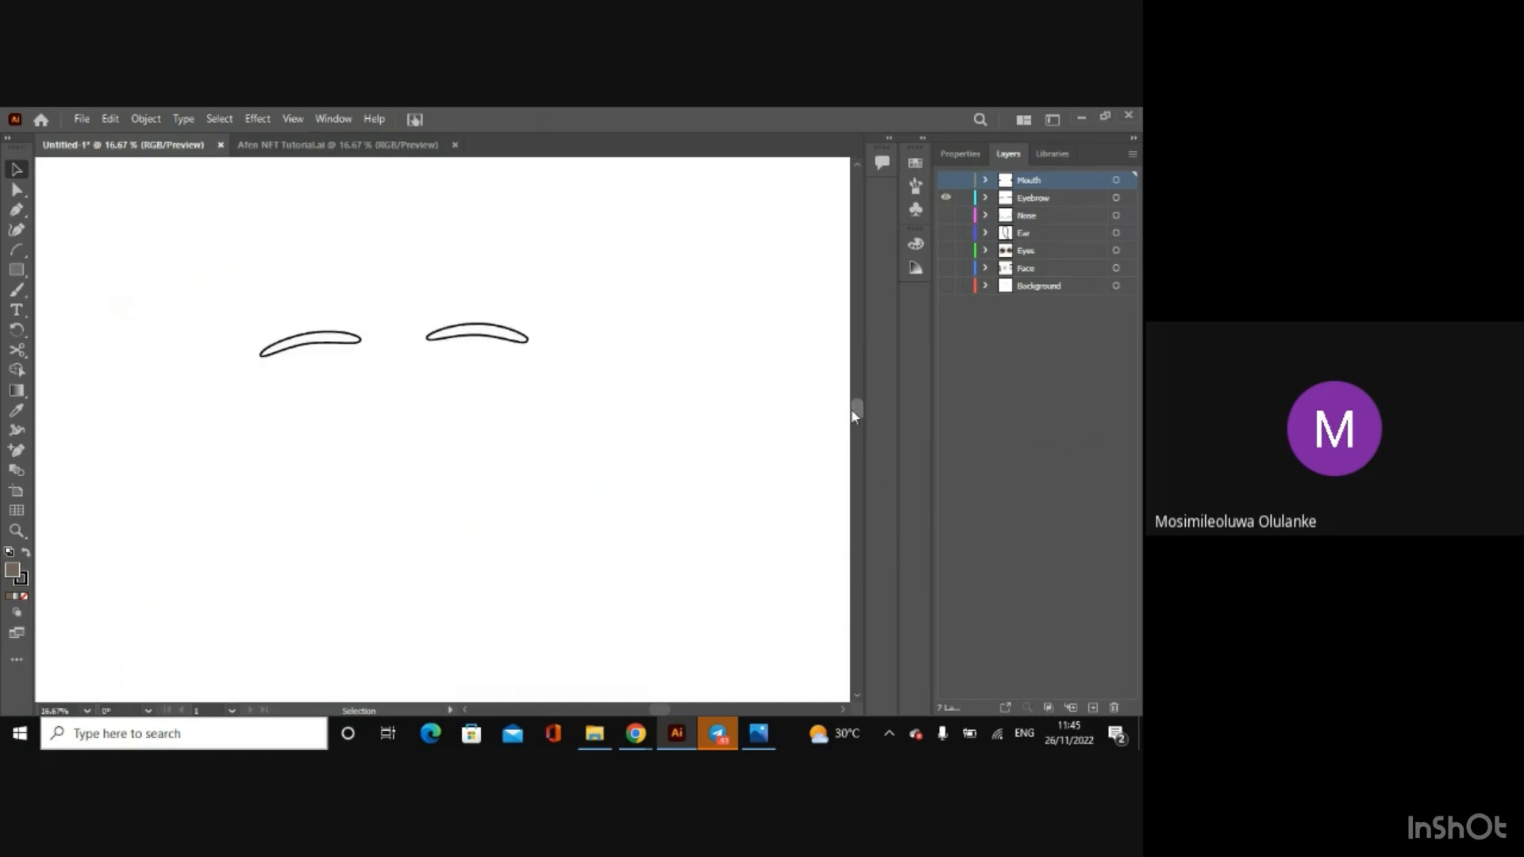
click(507, 353)
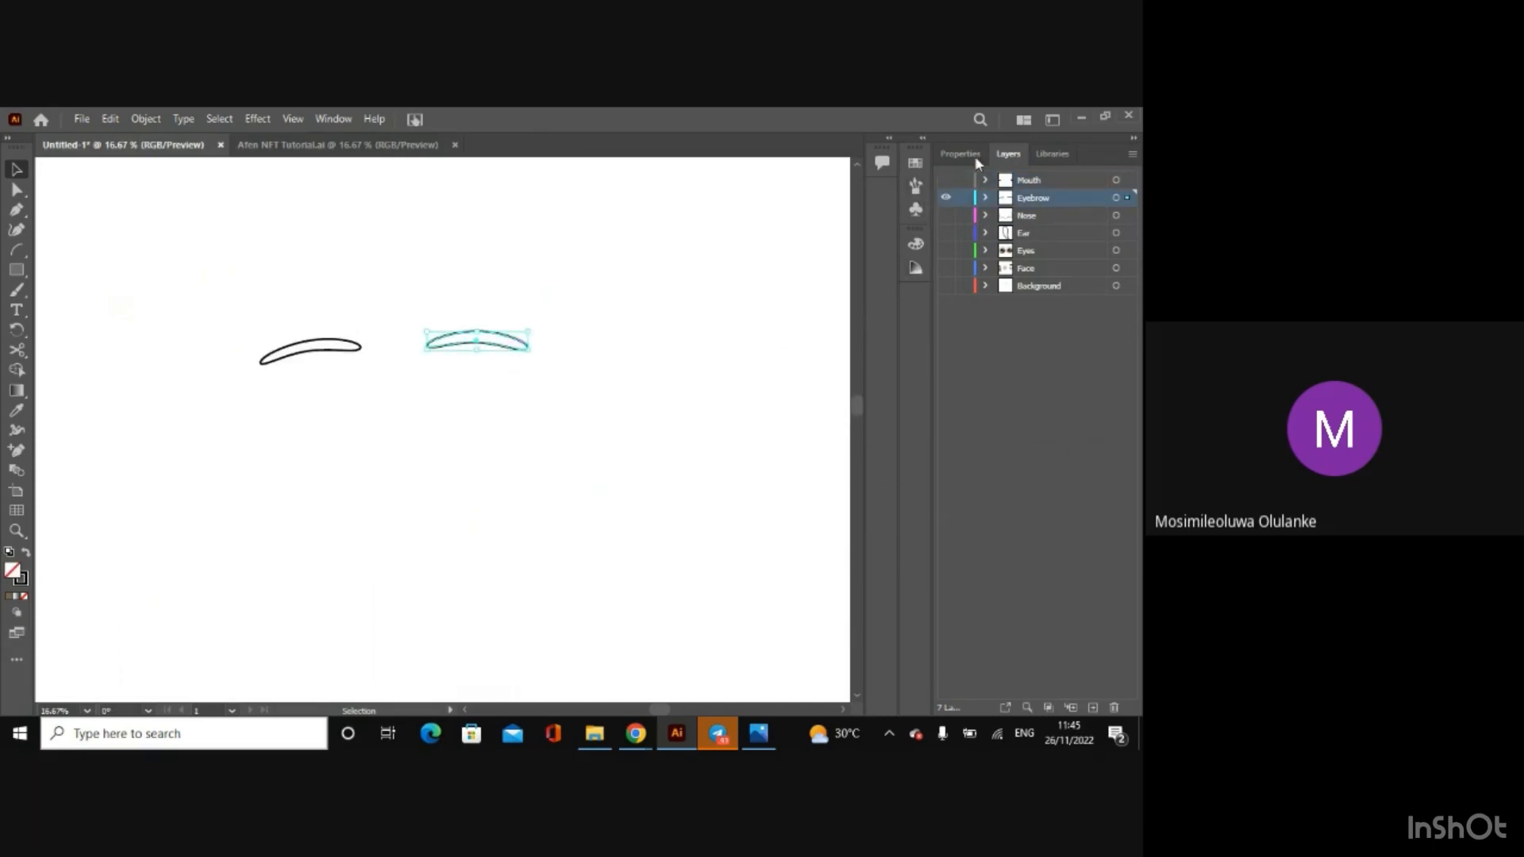
click(952, 154)
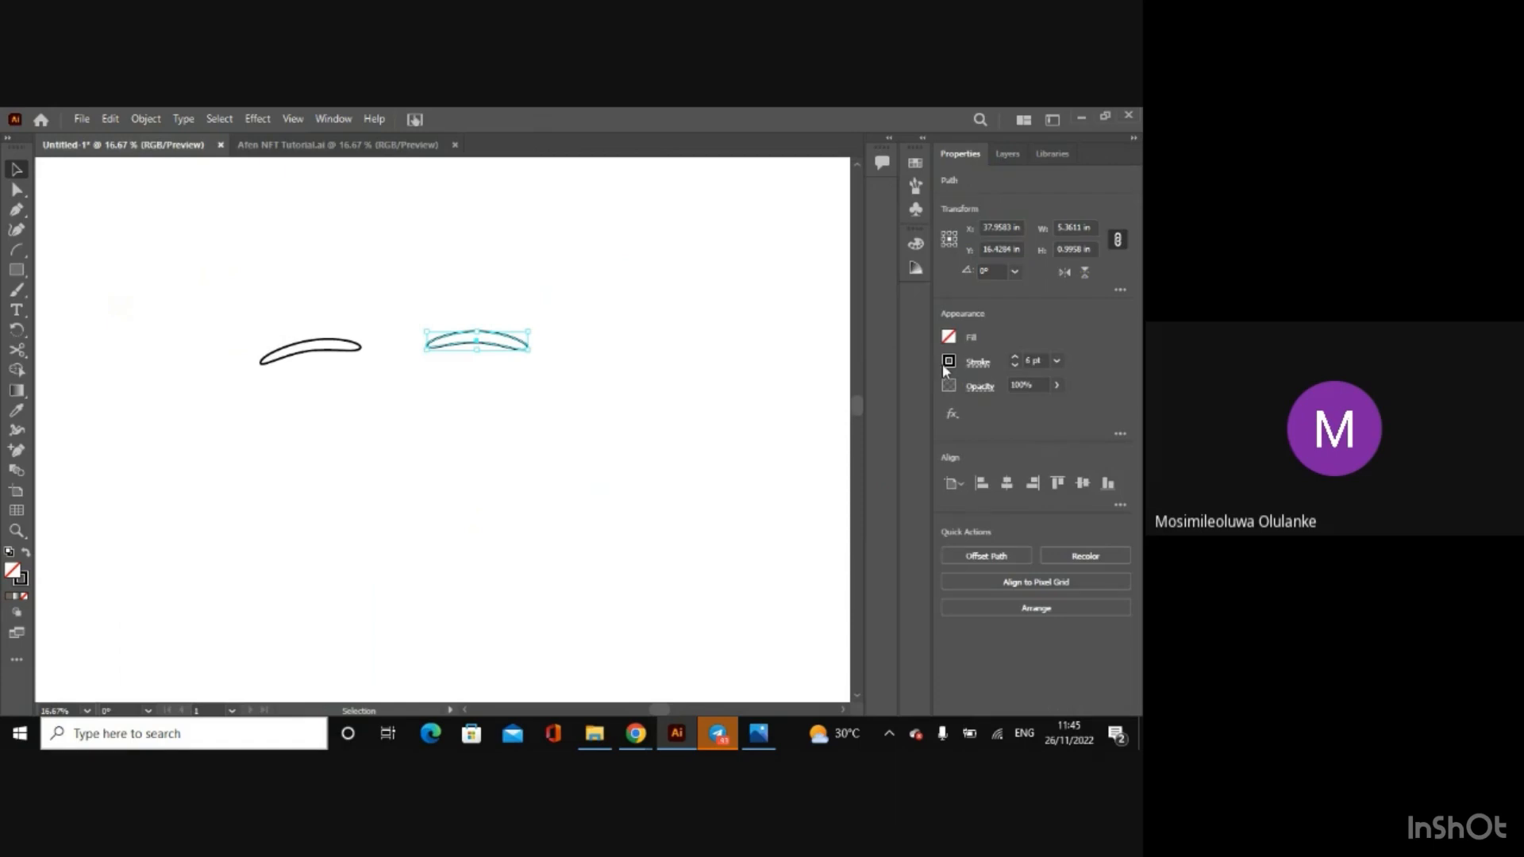
click(946, 364)
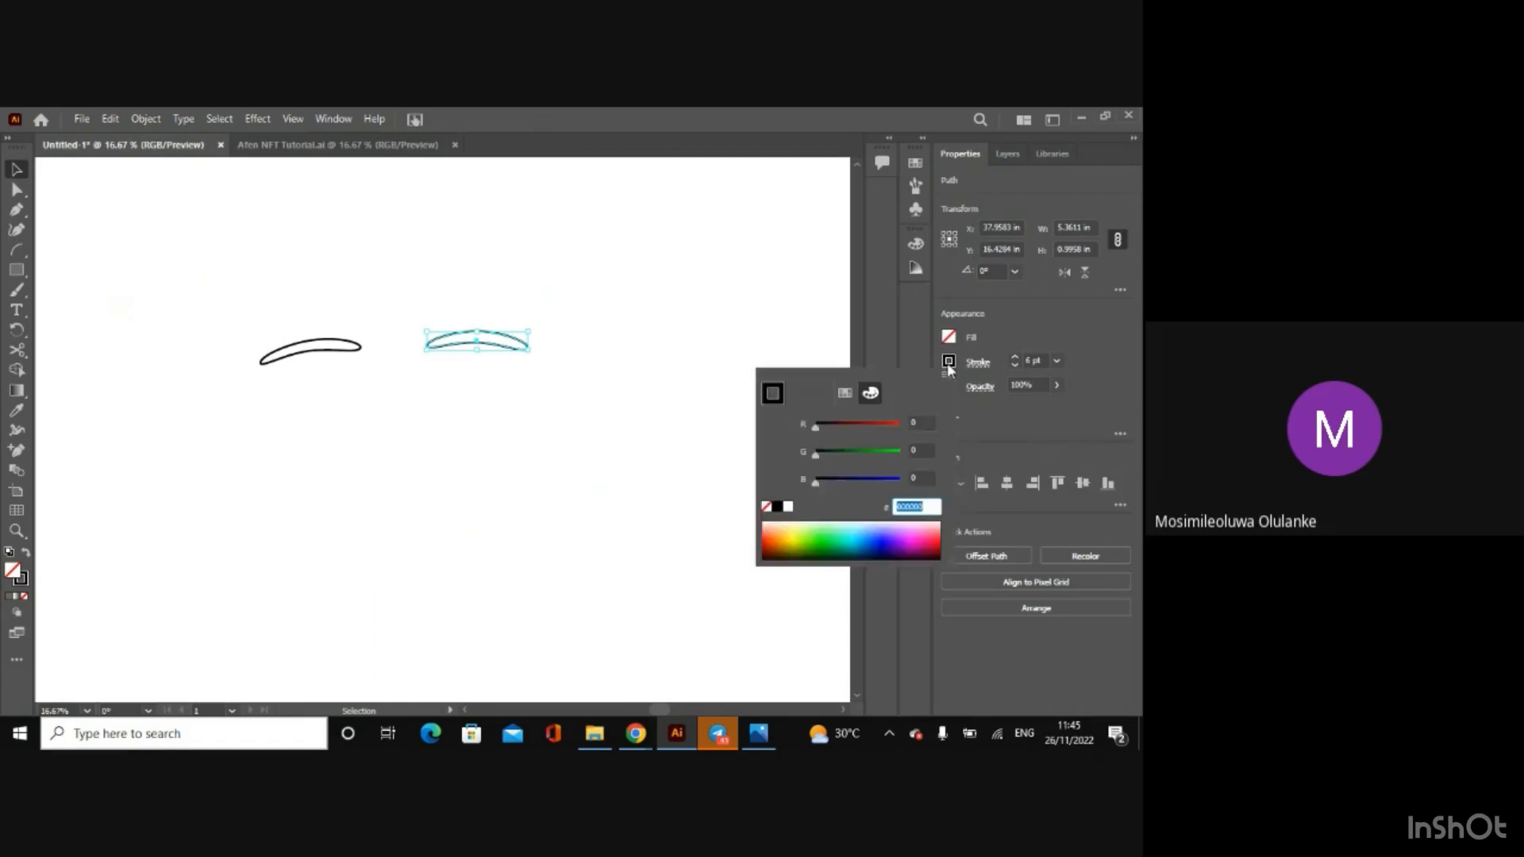
click(850, 397)
click(347, 150)
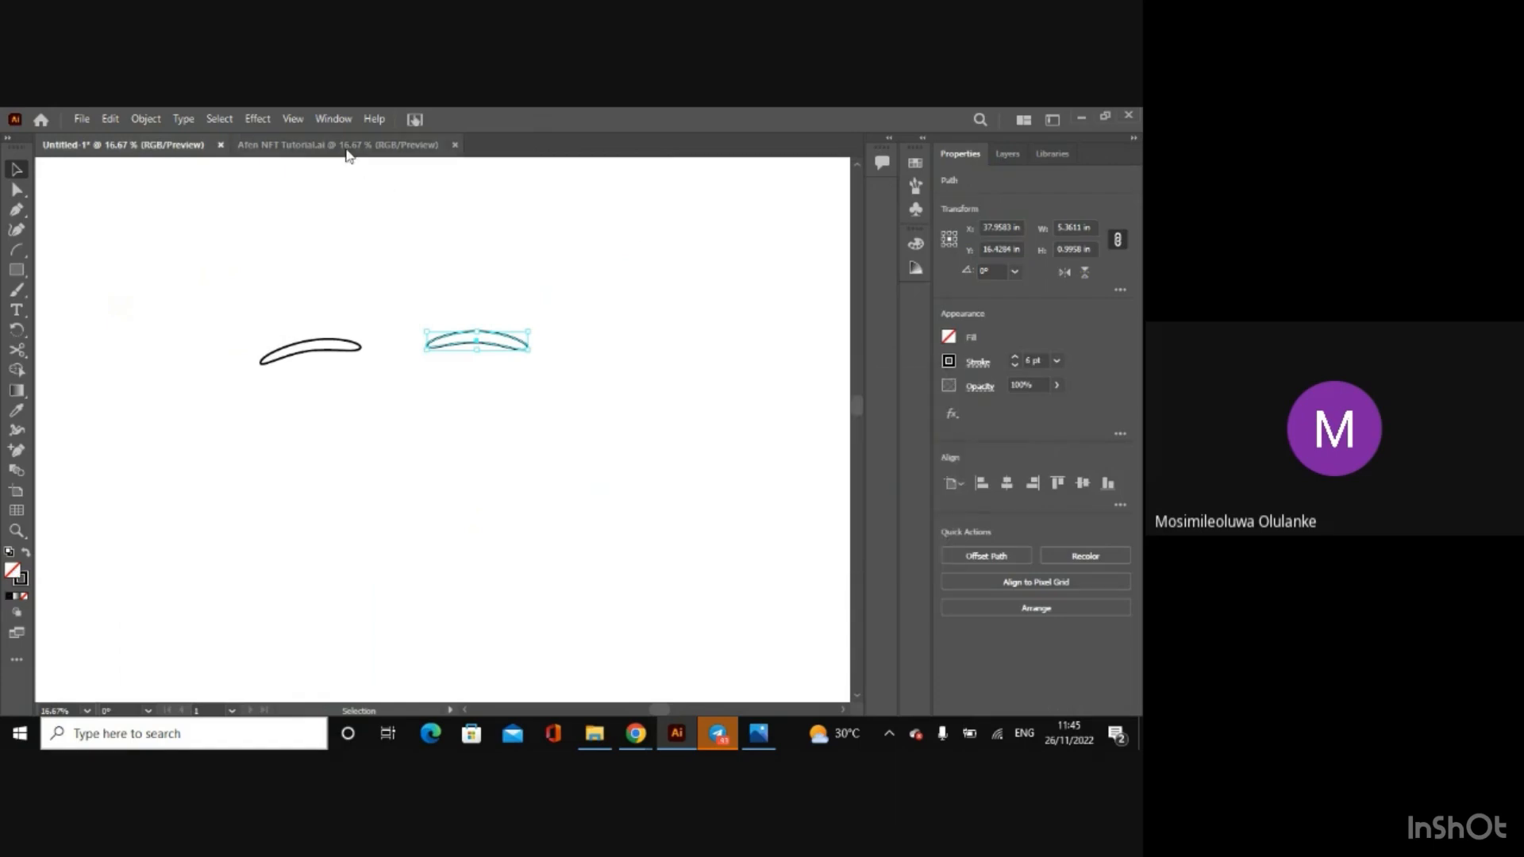
click(346, 149)
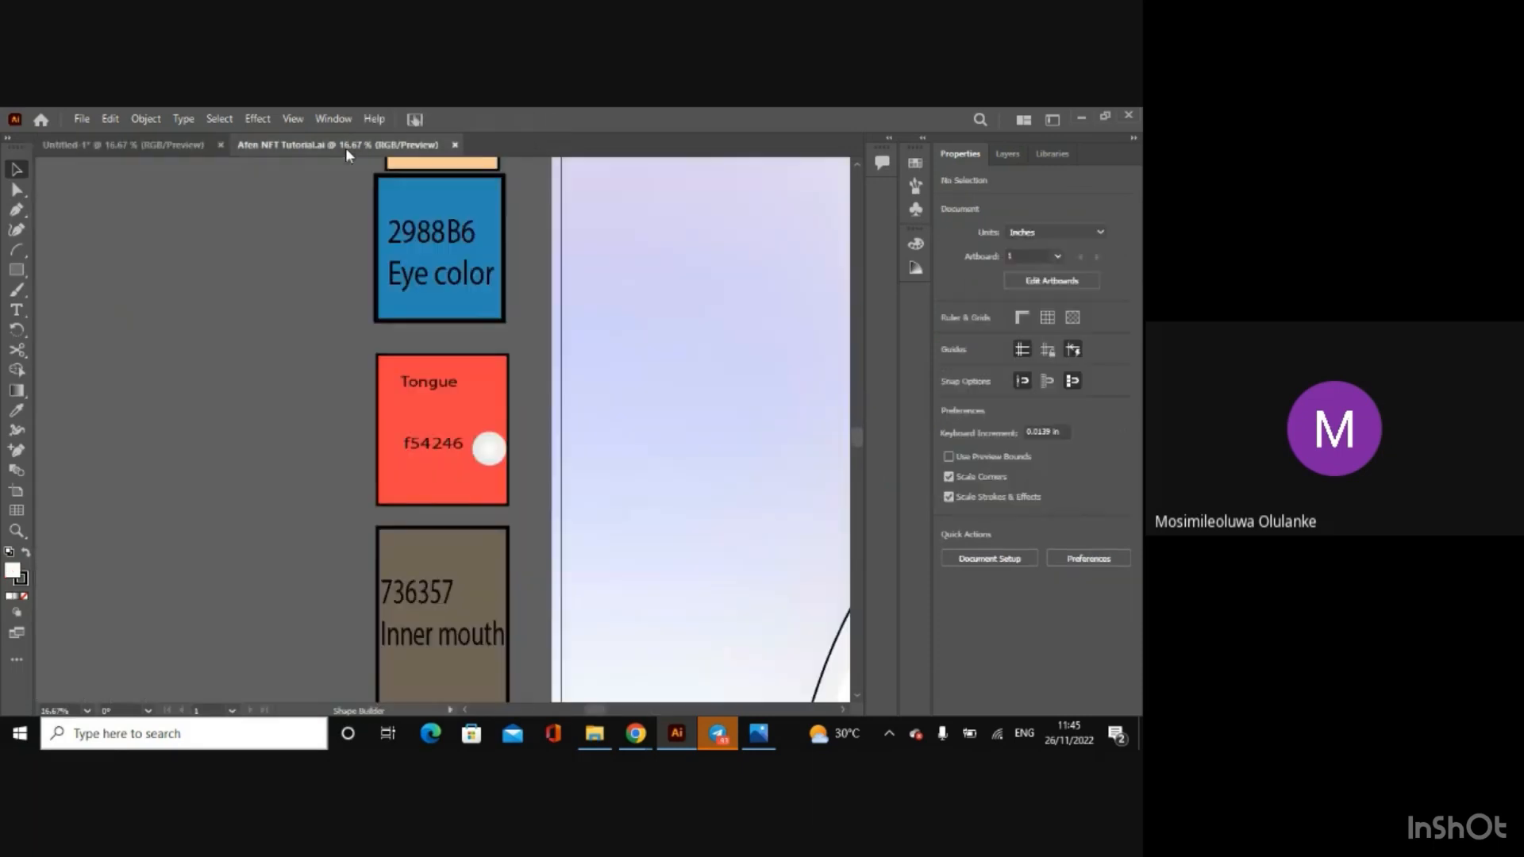
click(168, 144)
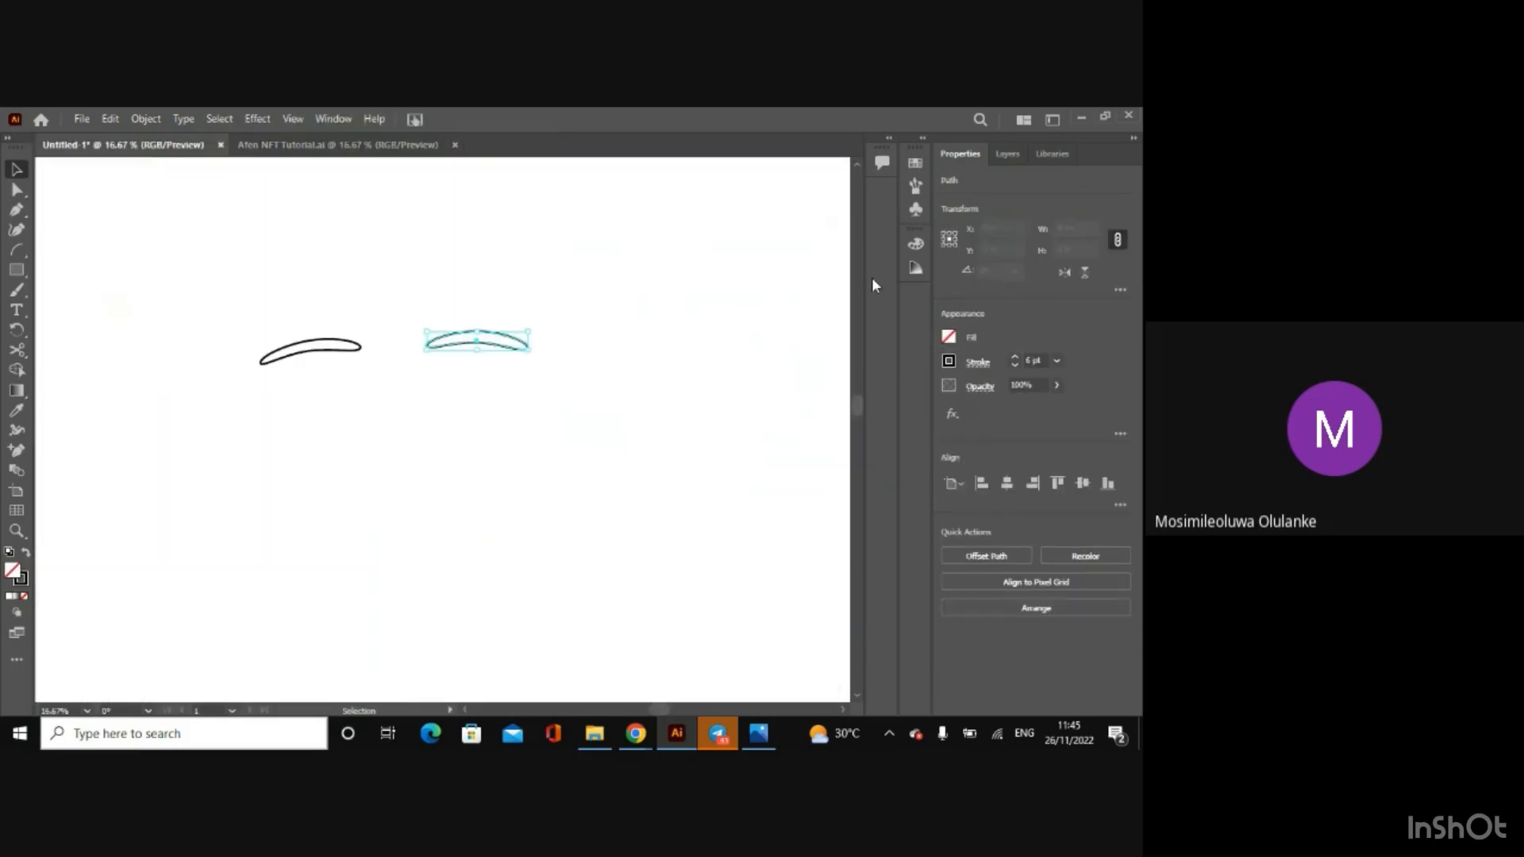
Step: Fill the right eyebrow with the colour 736357
click(948, 336)
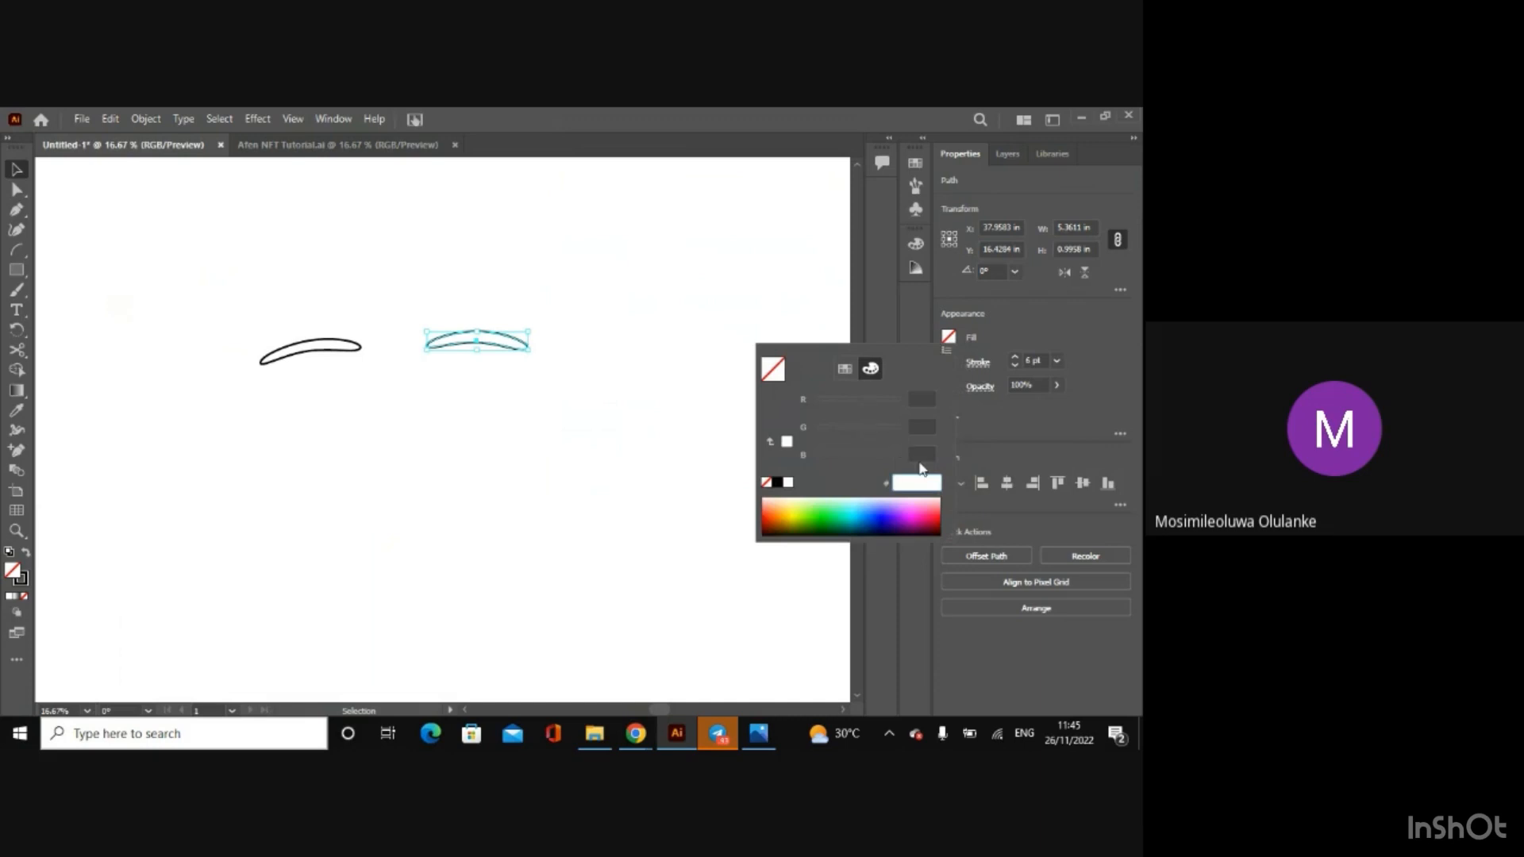
text(736357)
key(Return)
Step: Fill the left eyebrow with the brown swatch that matches the right eyebrow's colour, then deselect it
click(950, 337)
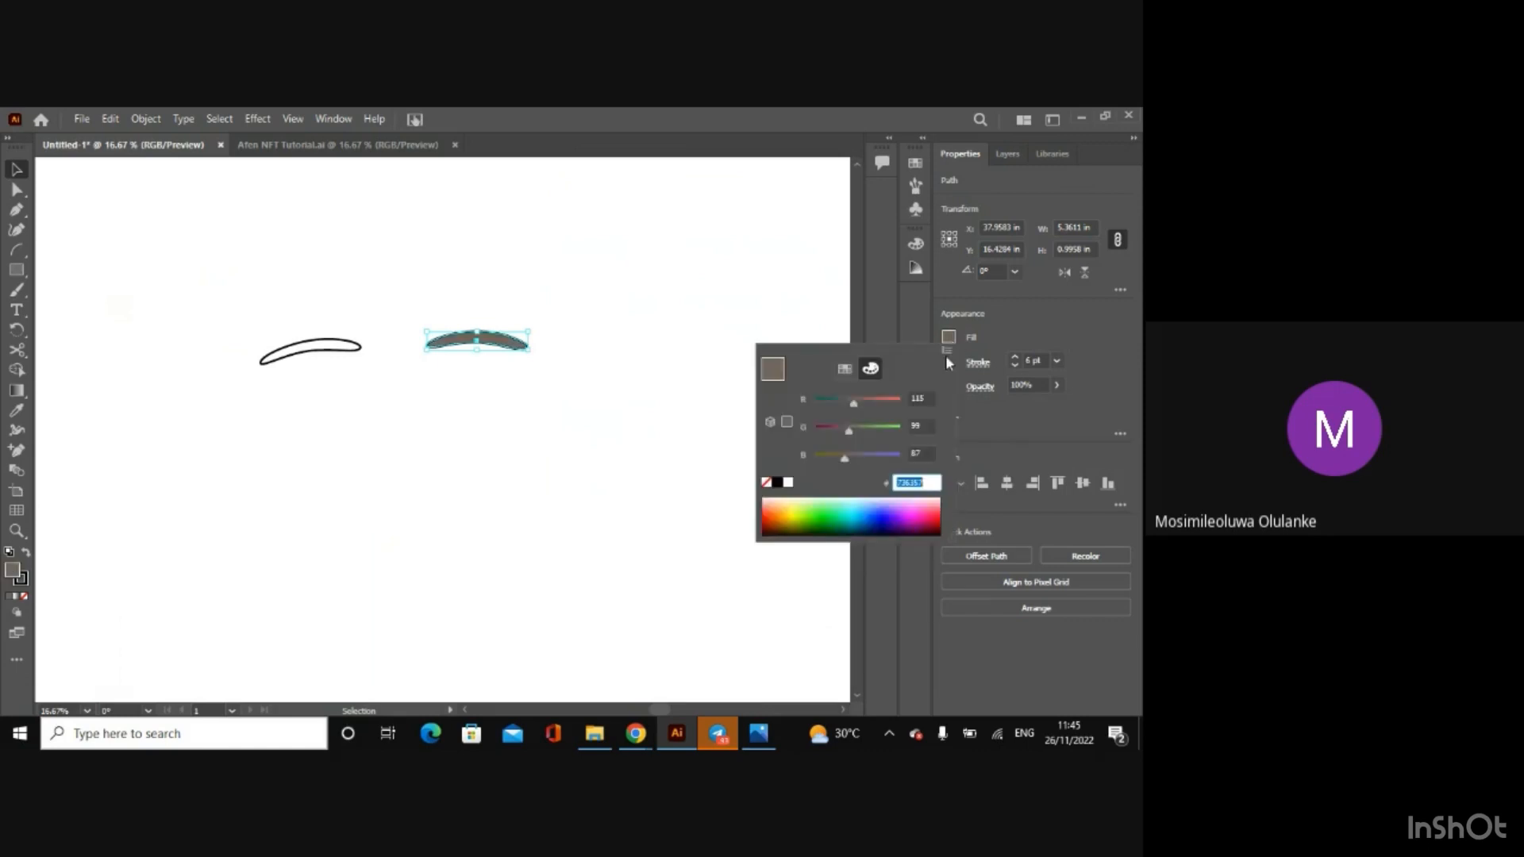
click(846, 369)
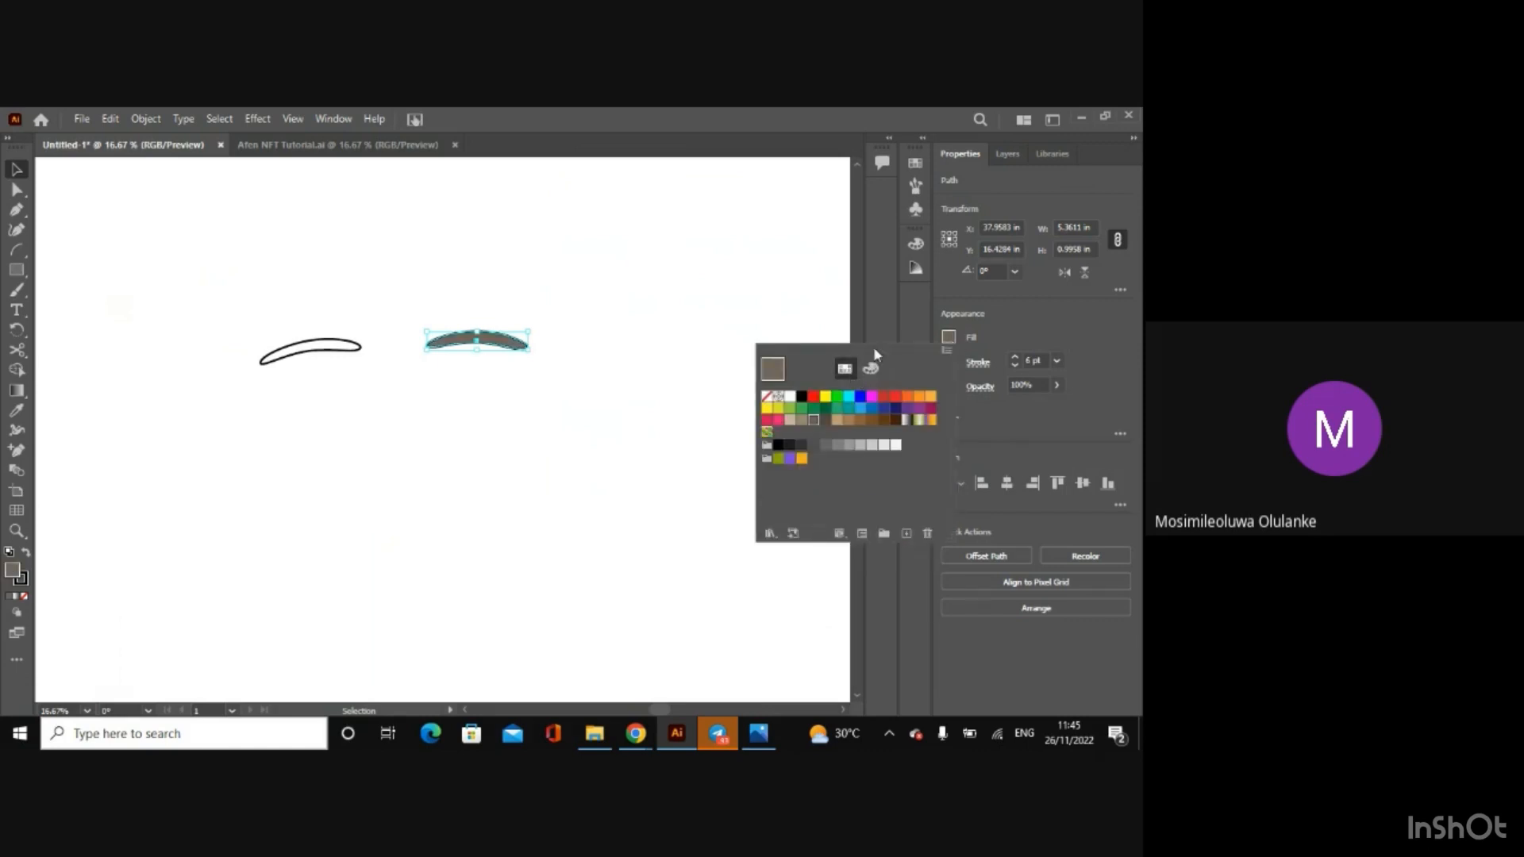
click(354, 351)
click(352, 349)
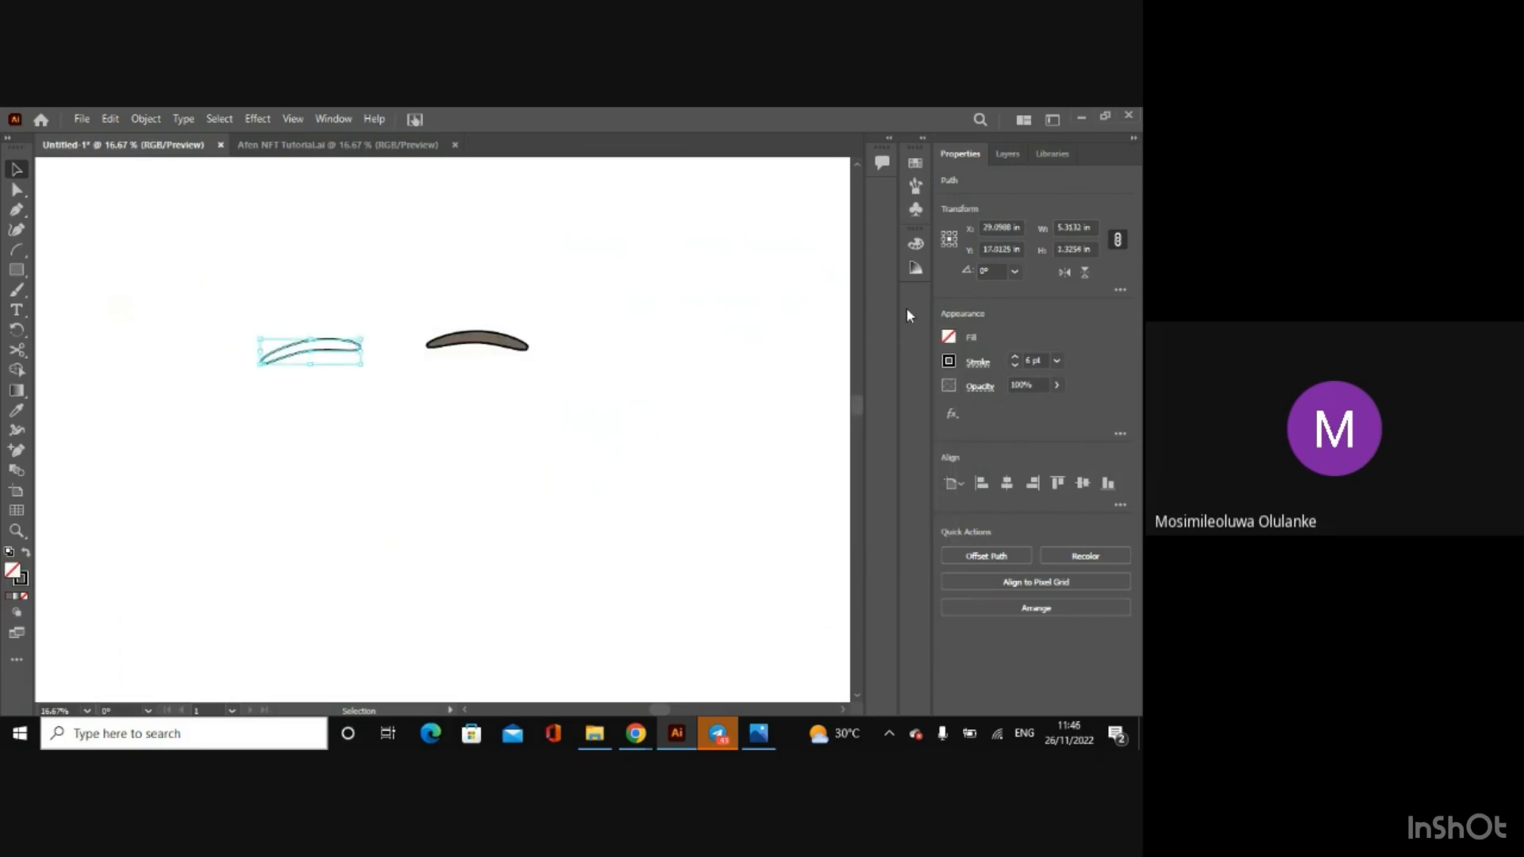
click(951, 340)
click(826, 419)
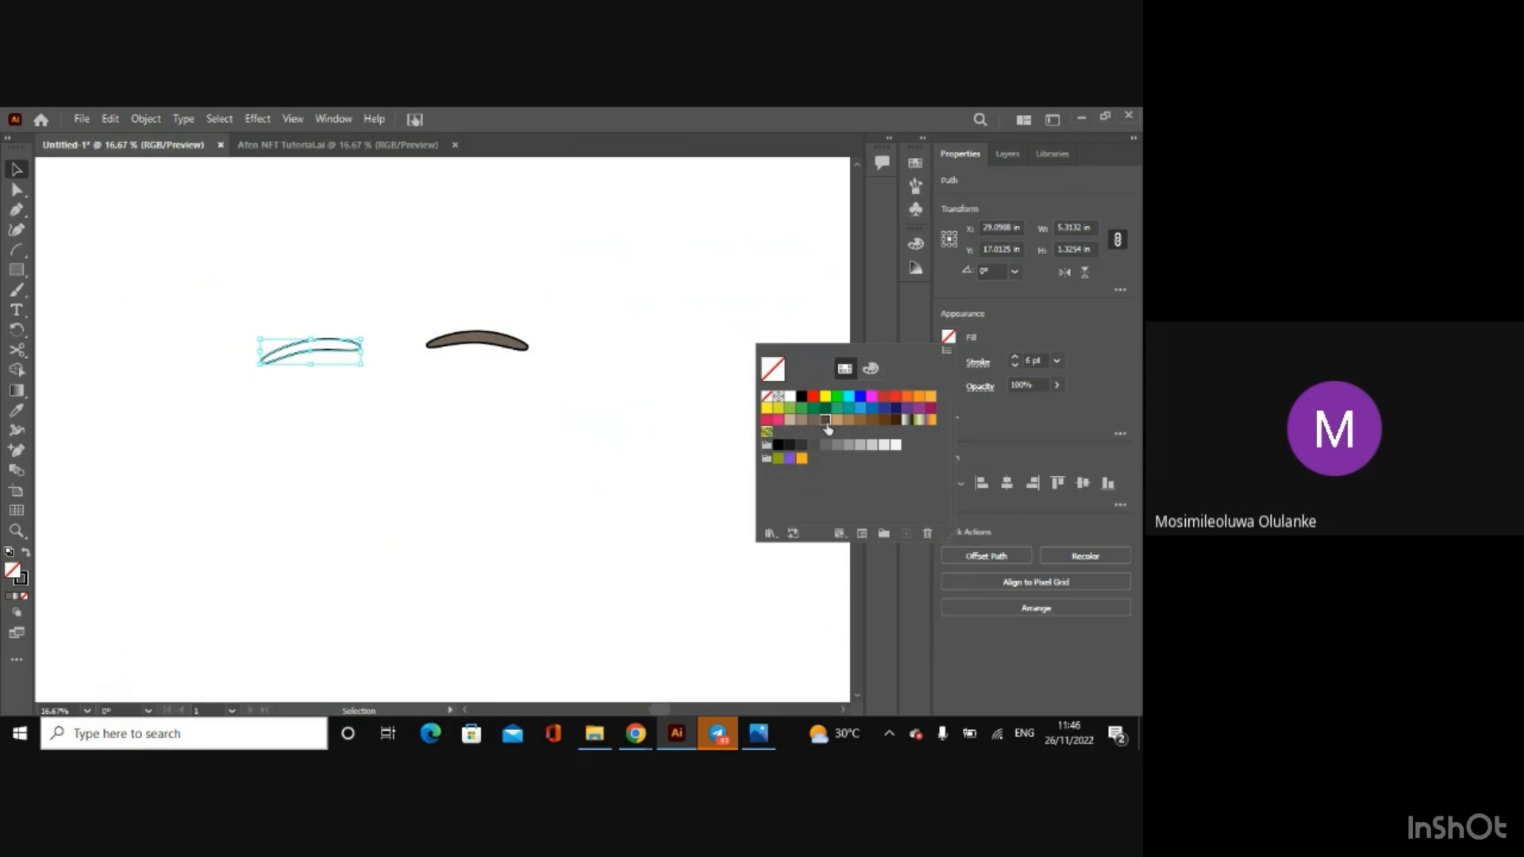
click(878, 366)
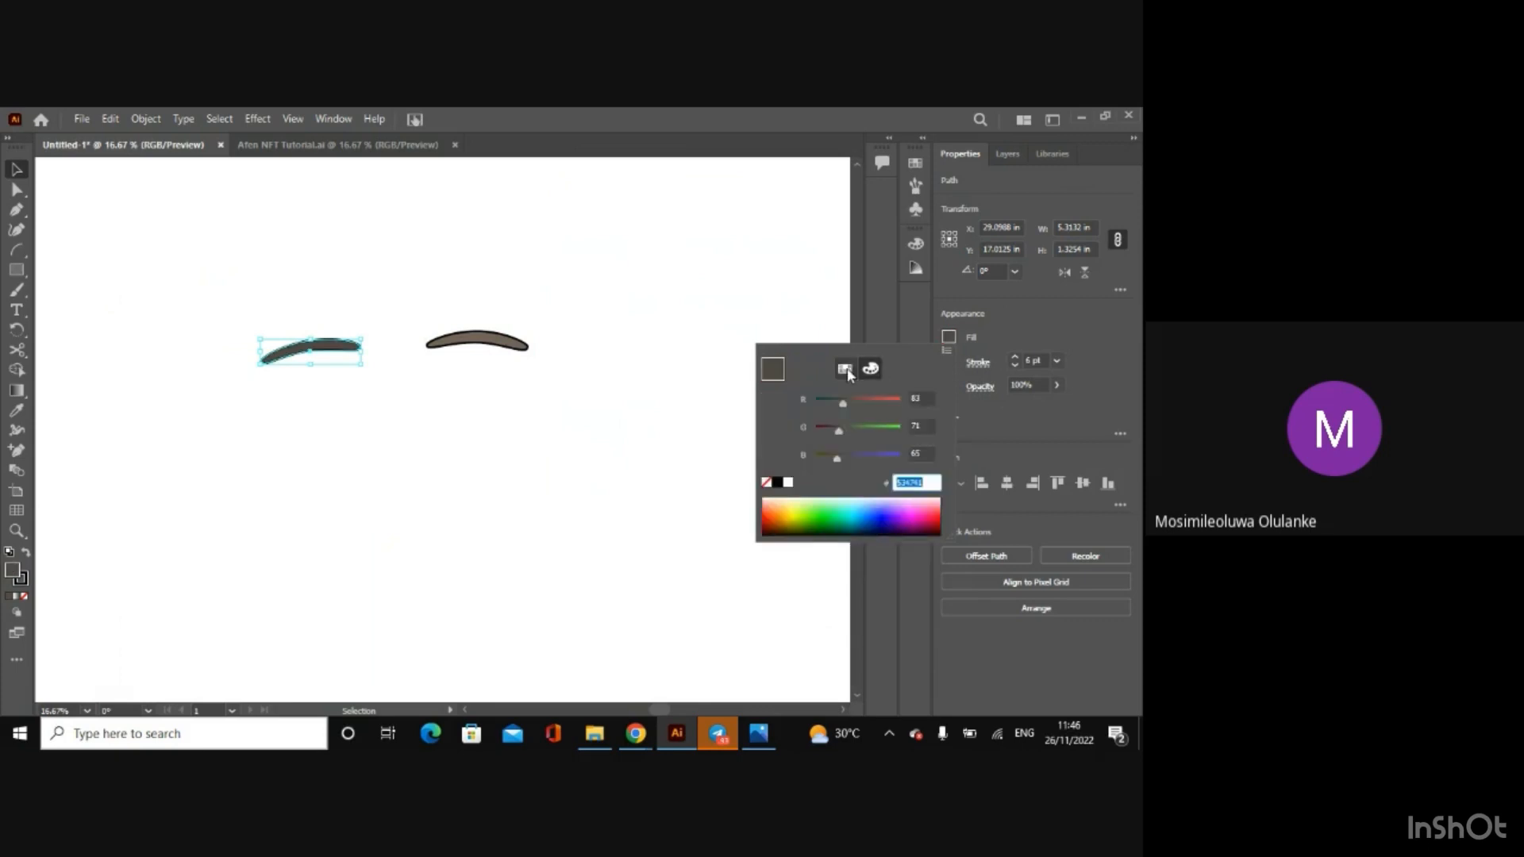
click(845, 370)
click(813, 423)
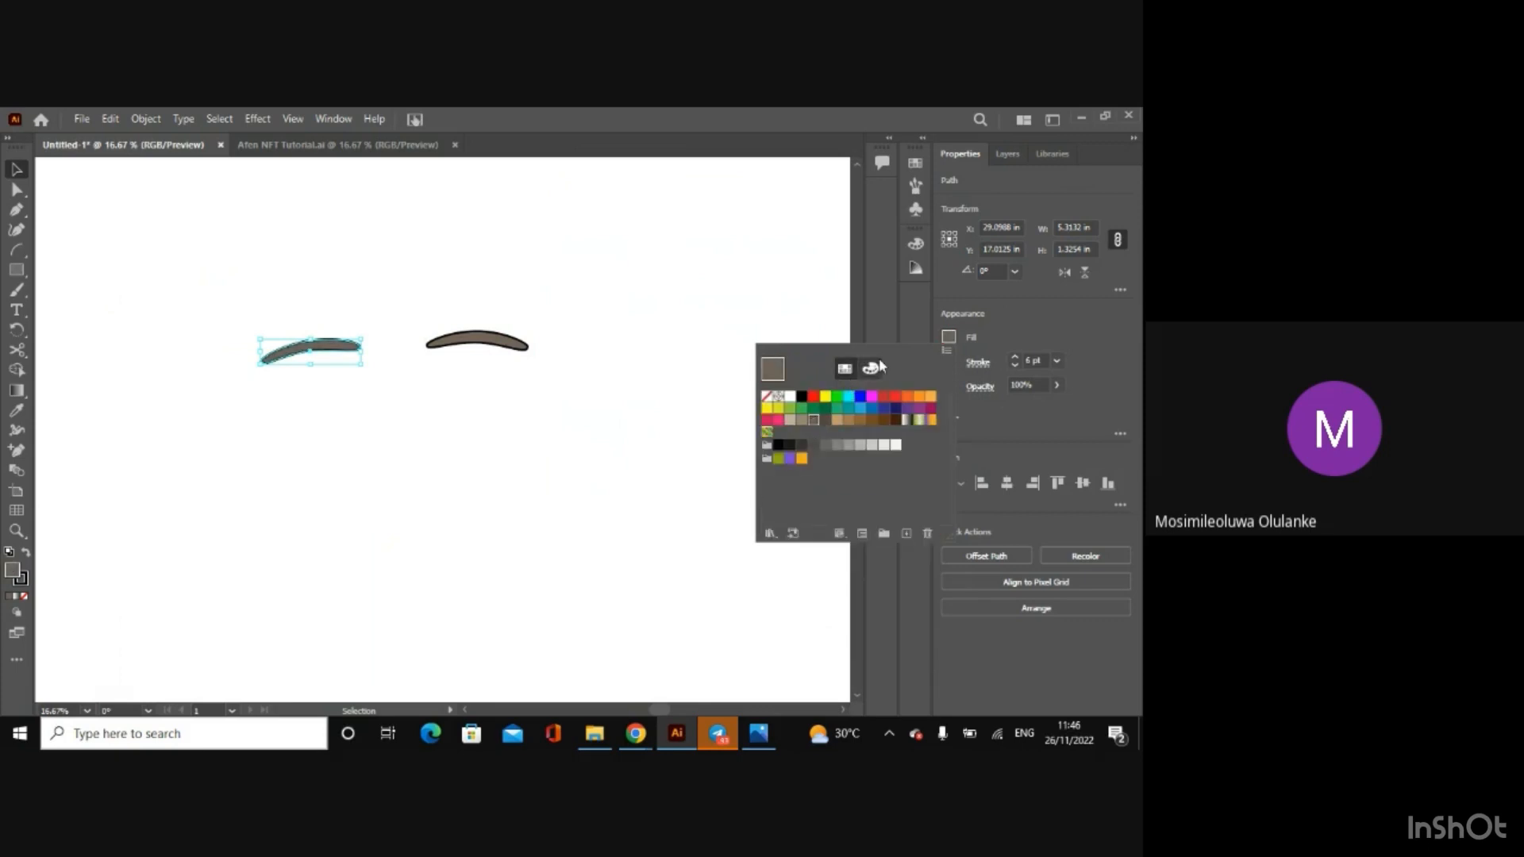
click(871, 369)
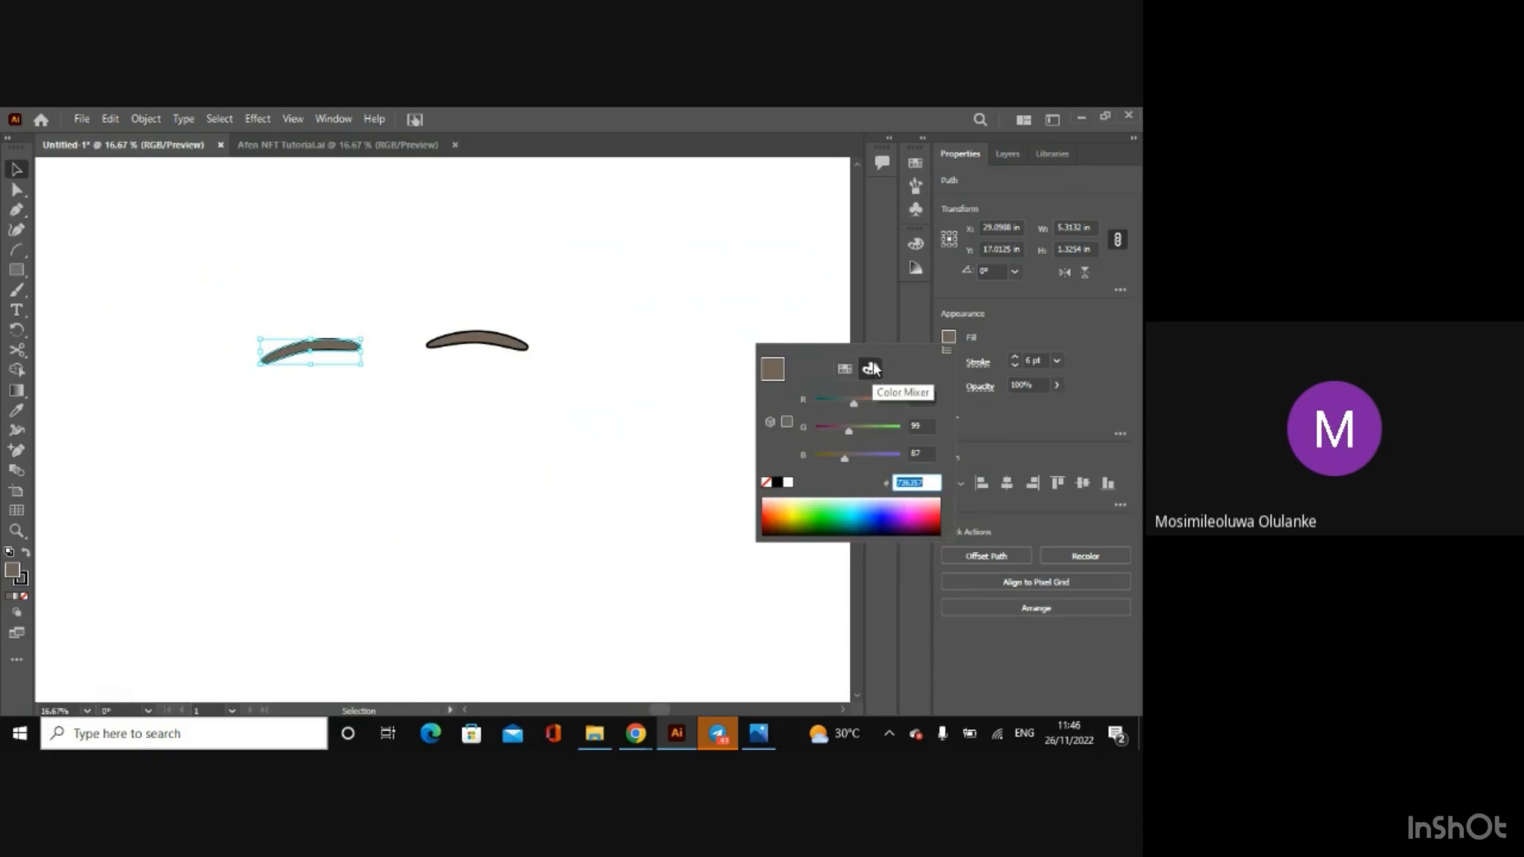
click(884, 311)
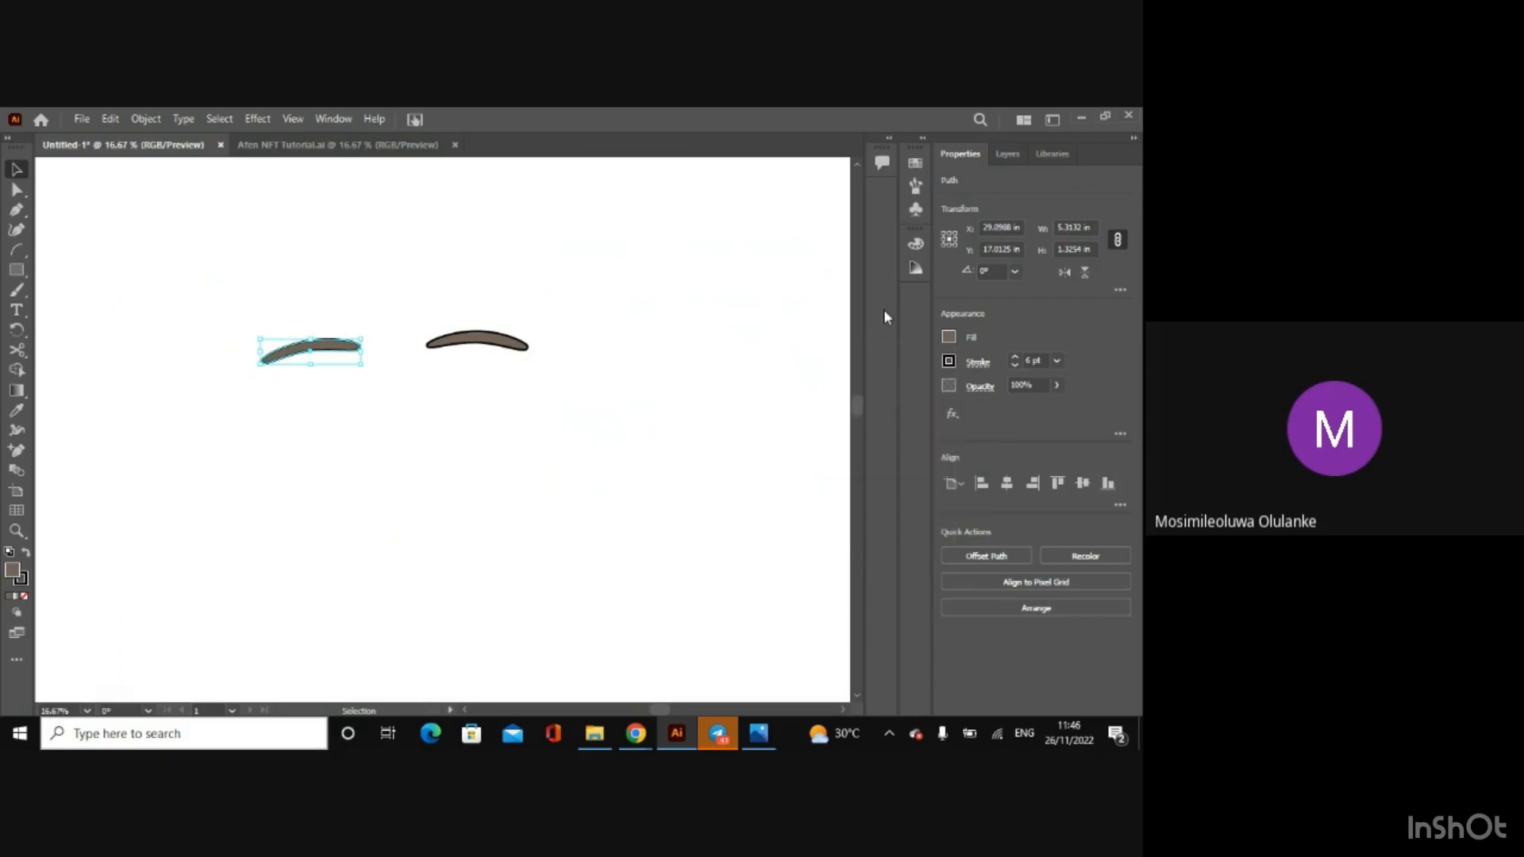
click(87, 197)
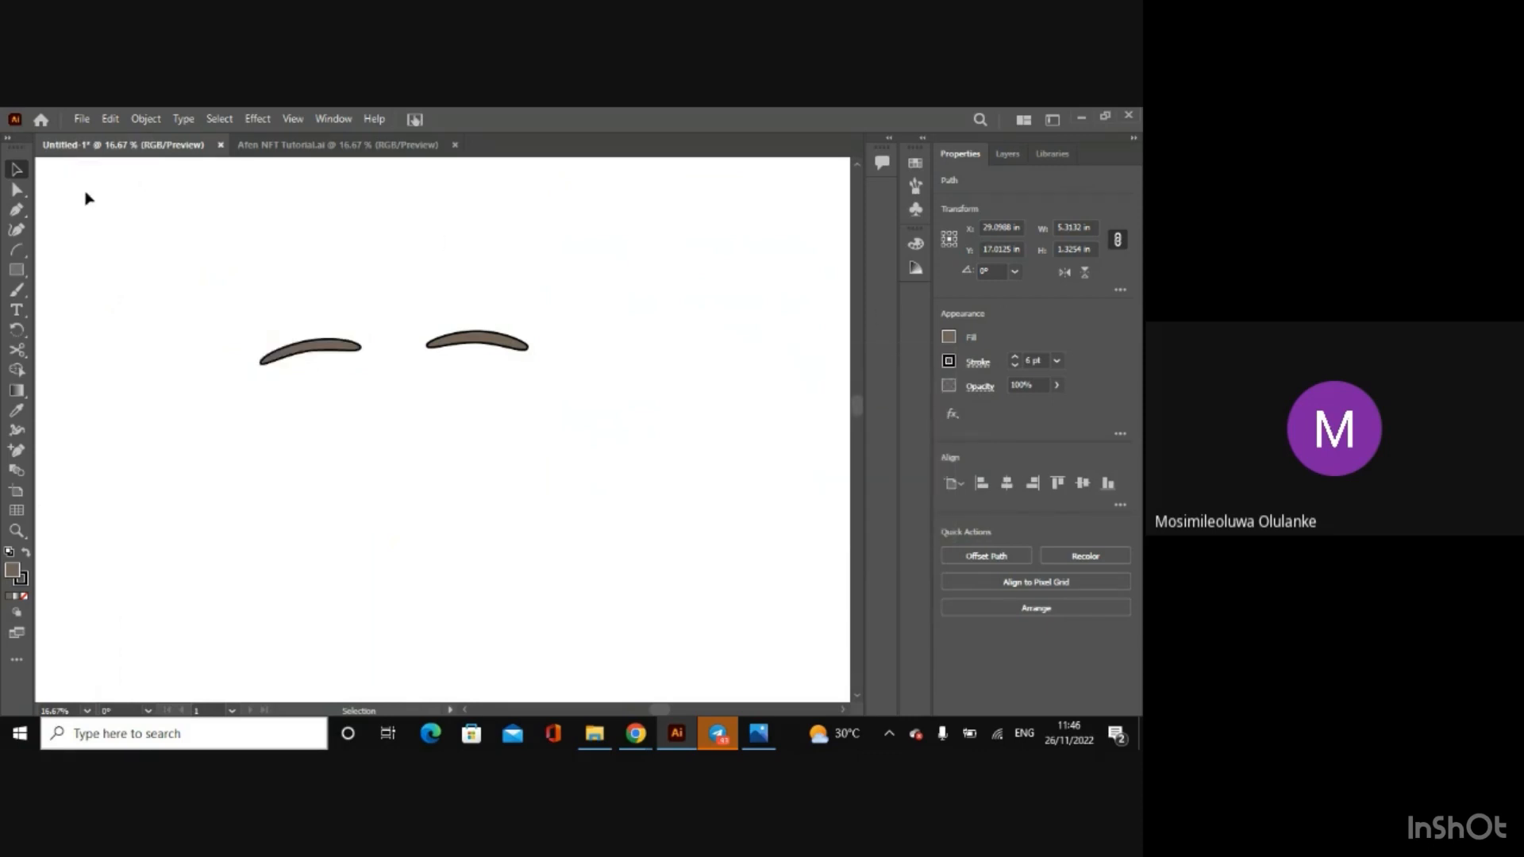
Step: Show the Mouth, Nose, Ear, Eyes and Face layers to view the whole coloured head with its eyebrows
key(ctrl+minus)
key(ctrl+minus)
key(ctrl+minus)
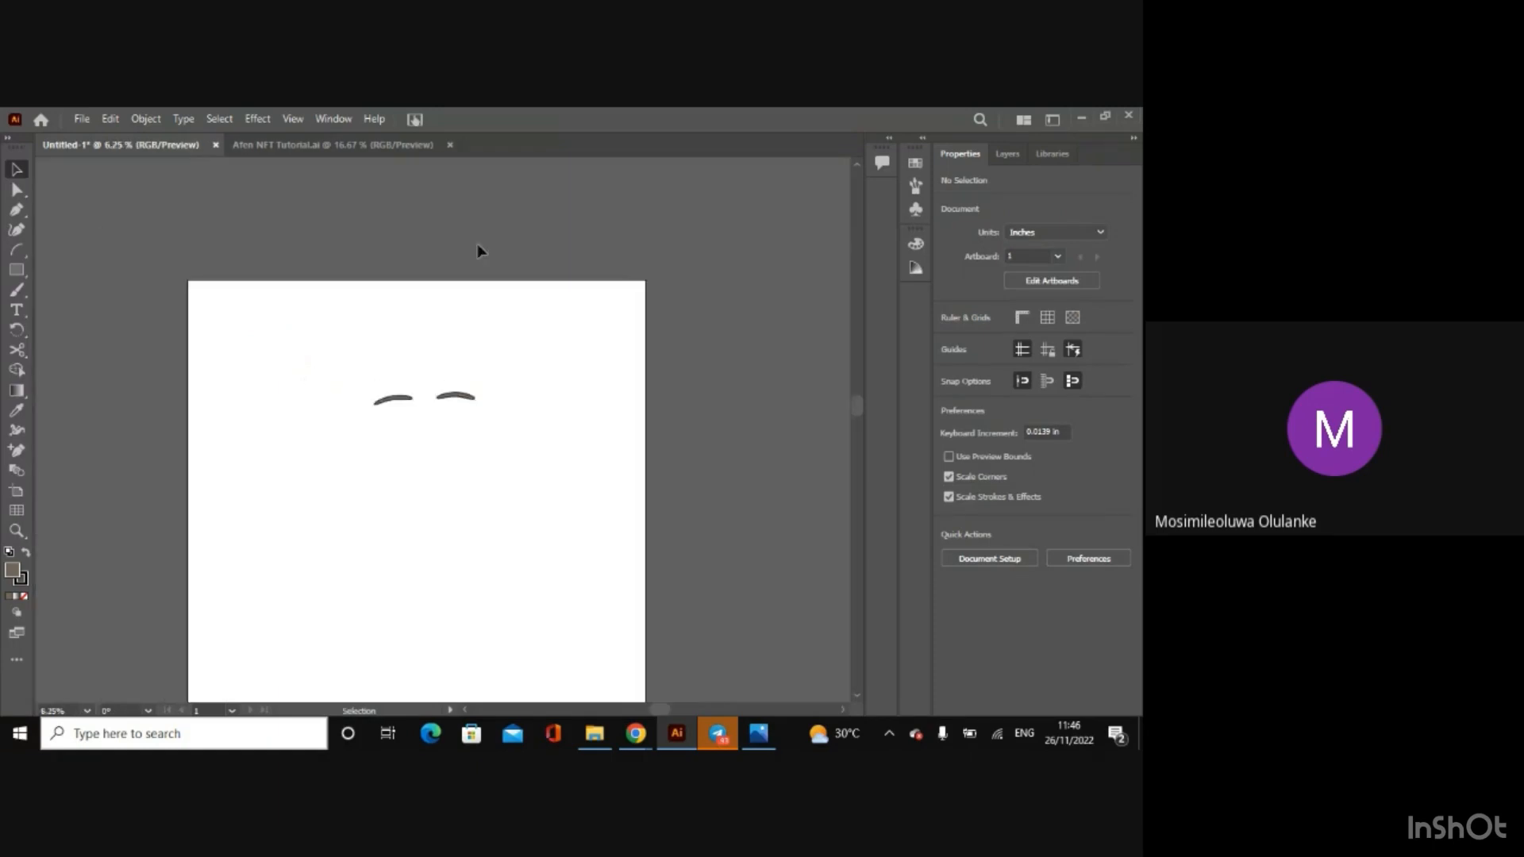
click(1006, 154)
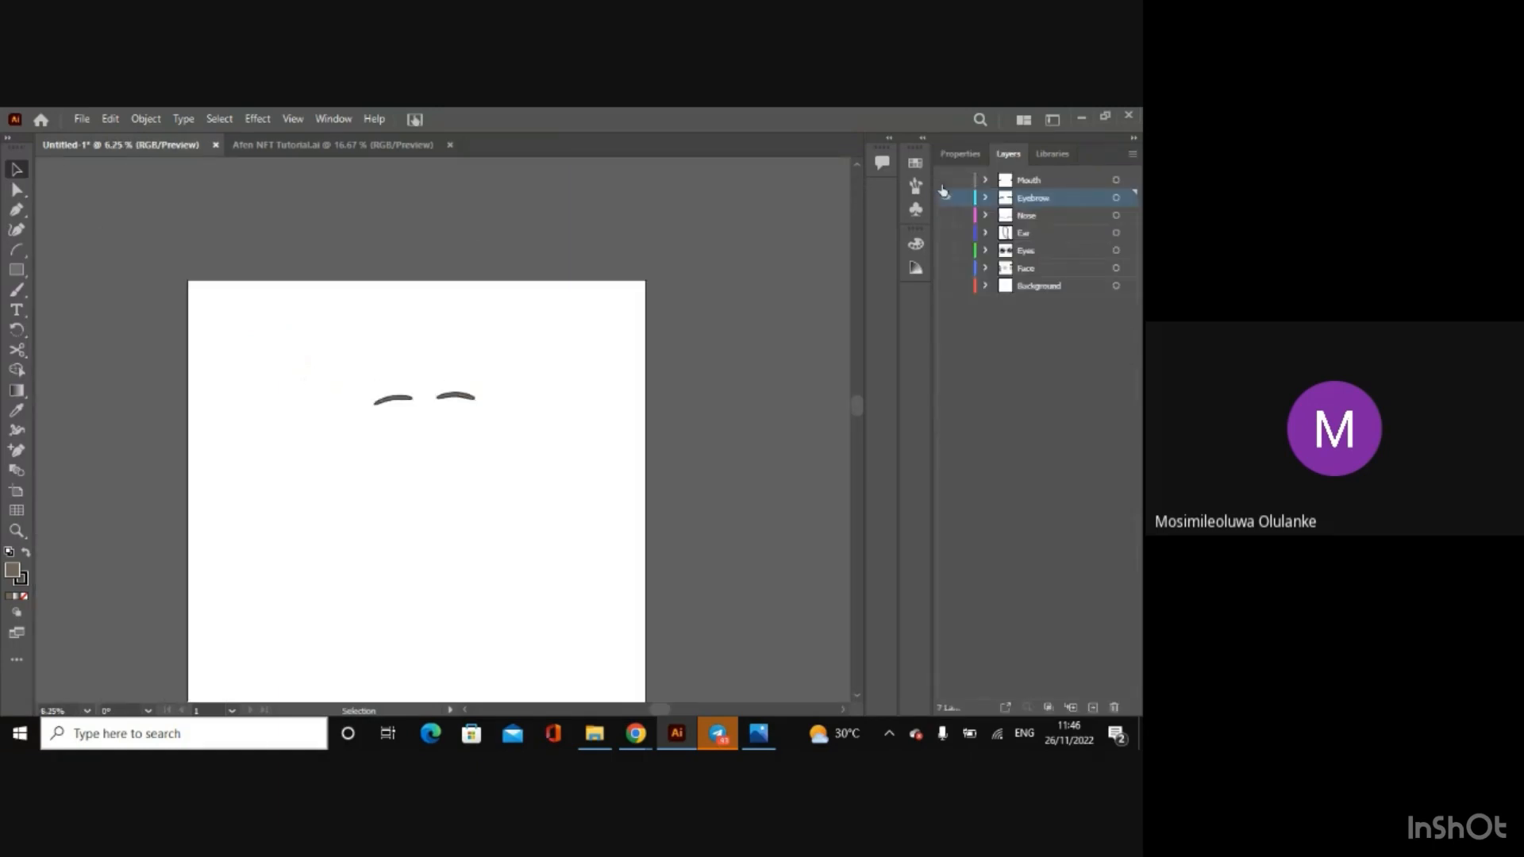
click(946, 179)
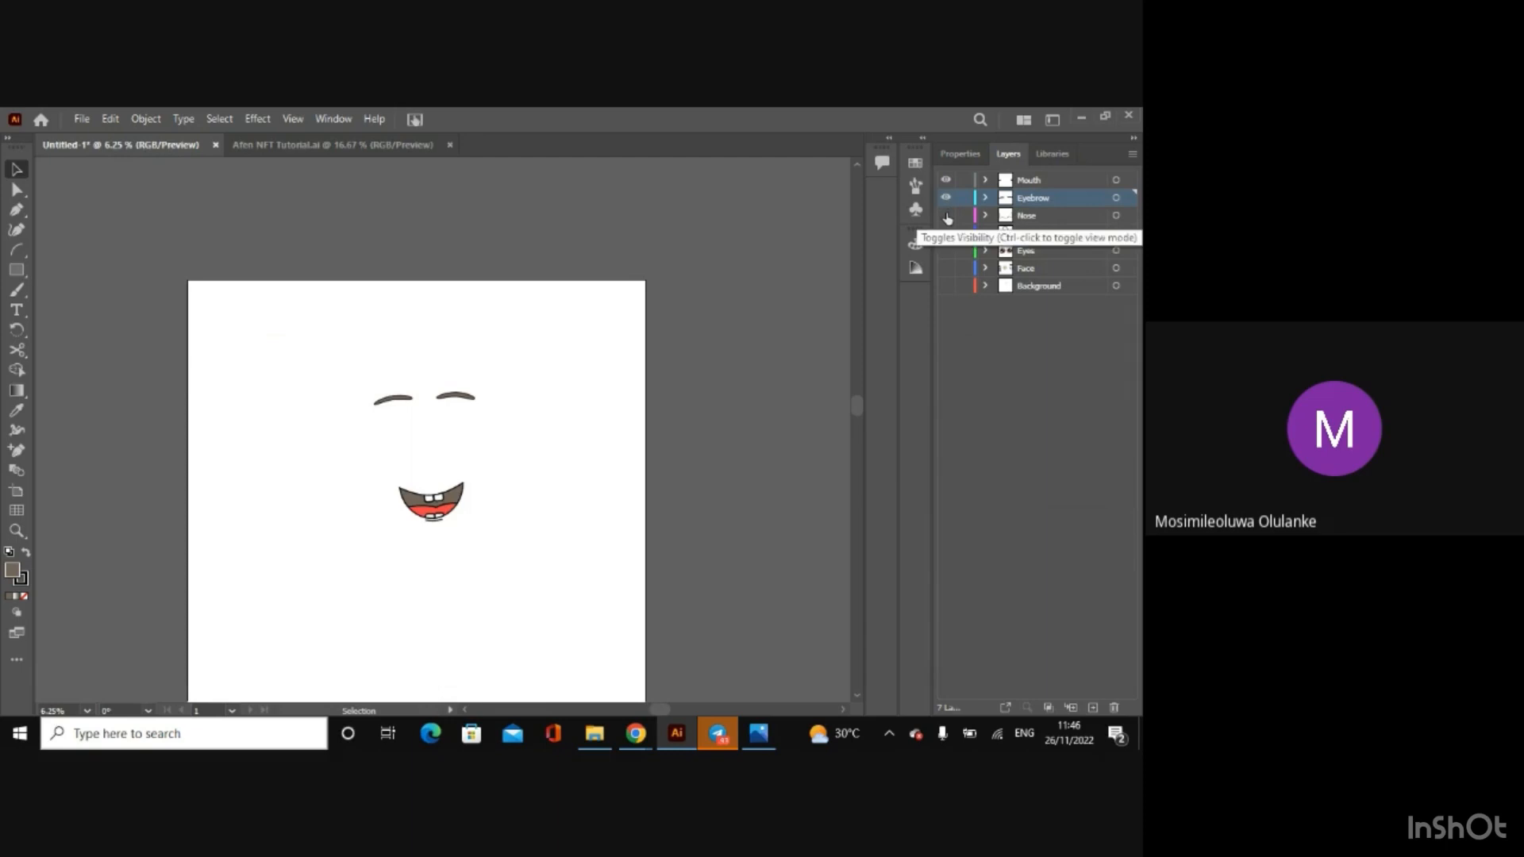
click(946, 215)
click(945, 233)
click(946, 250)
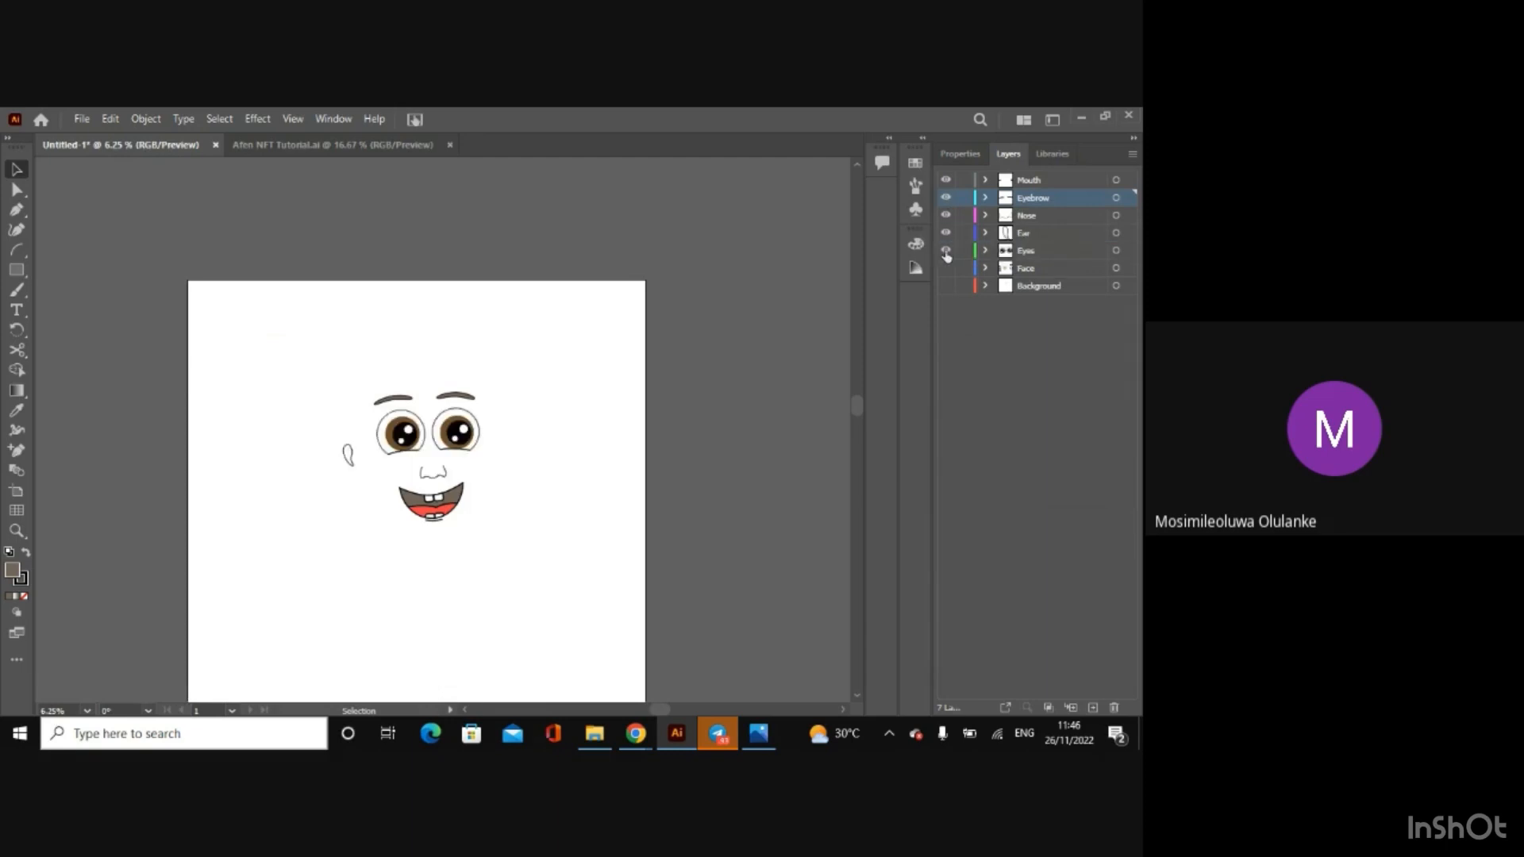
click(945, 268)
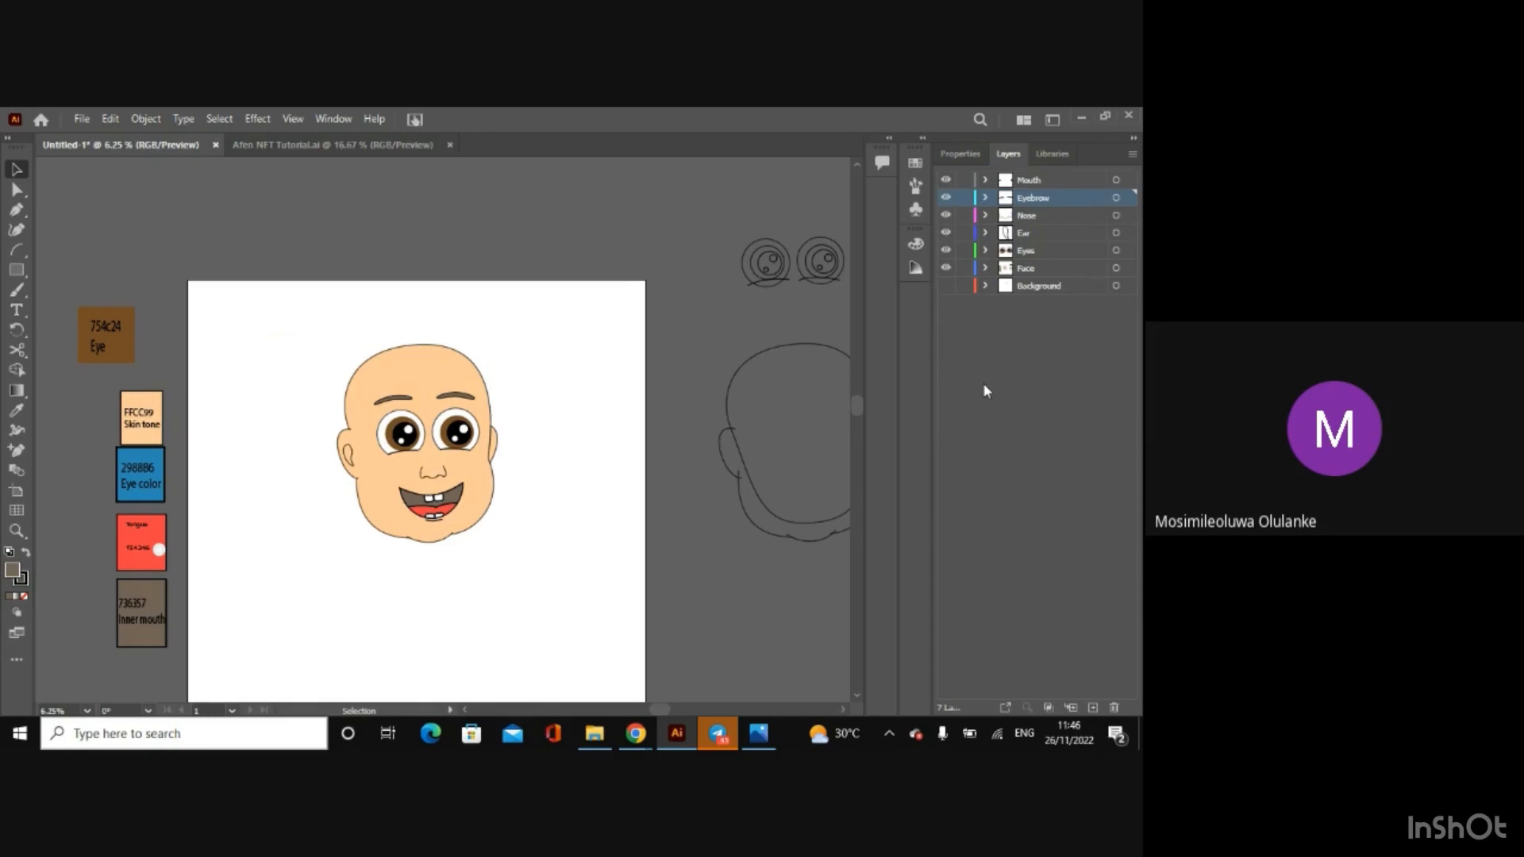
Step: Hide the Face, Eyes, Ear, Nose, Eyebrow and Mouth layers and show only the Background layer with the body sketch
click(946, 268)
click(946, 250)
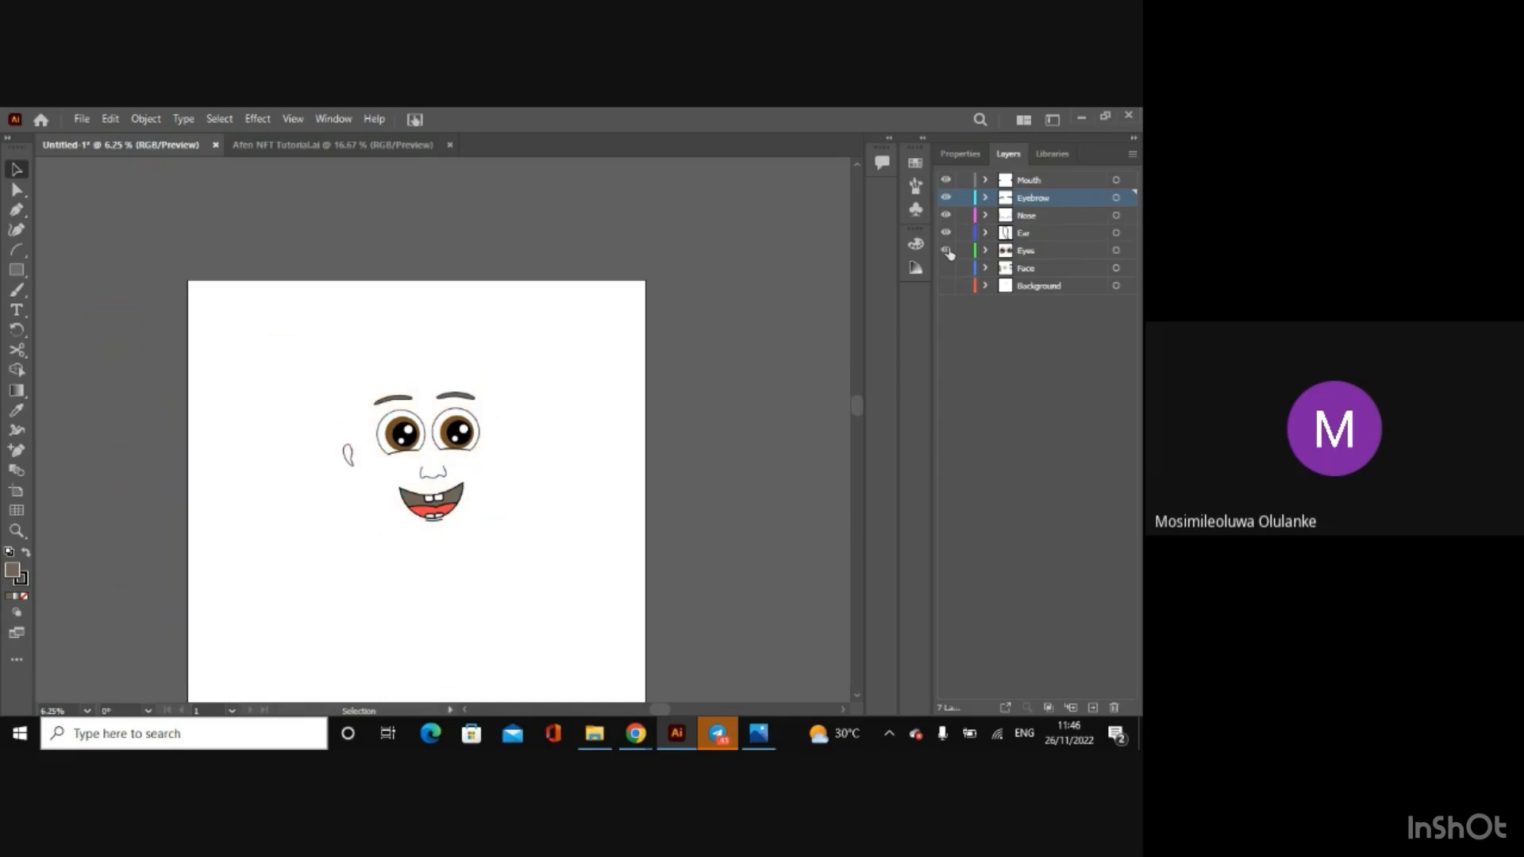
click(947, 232)
click(946, 215)
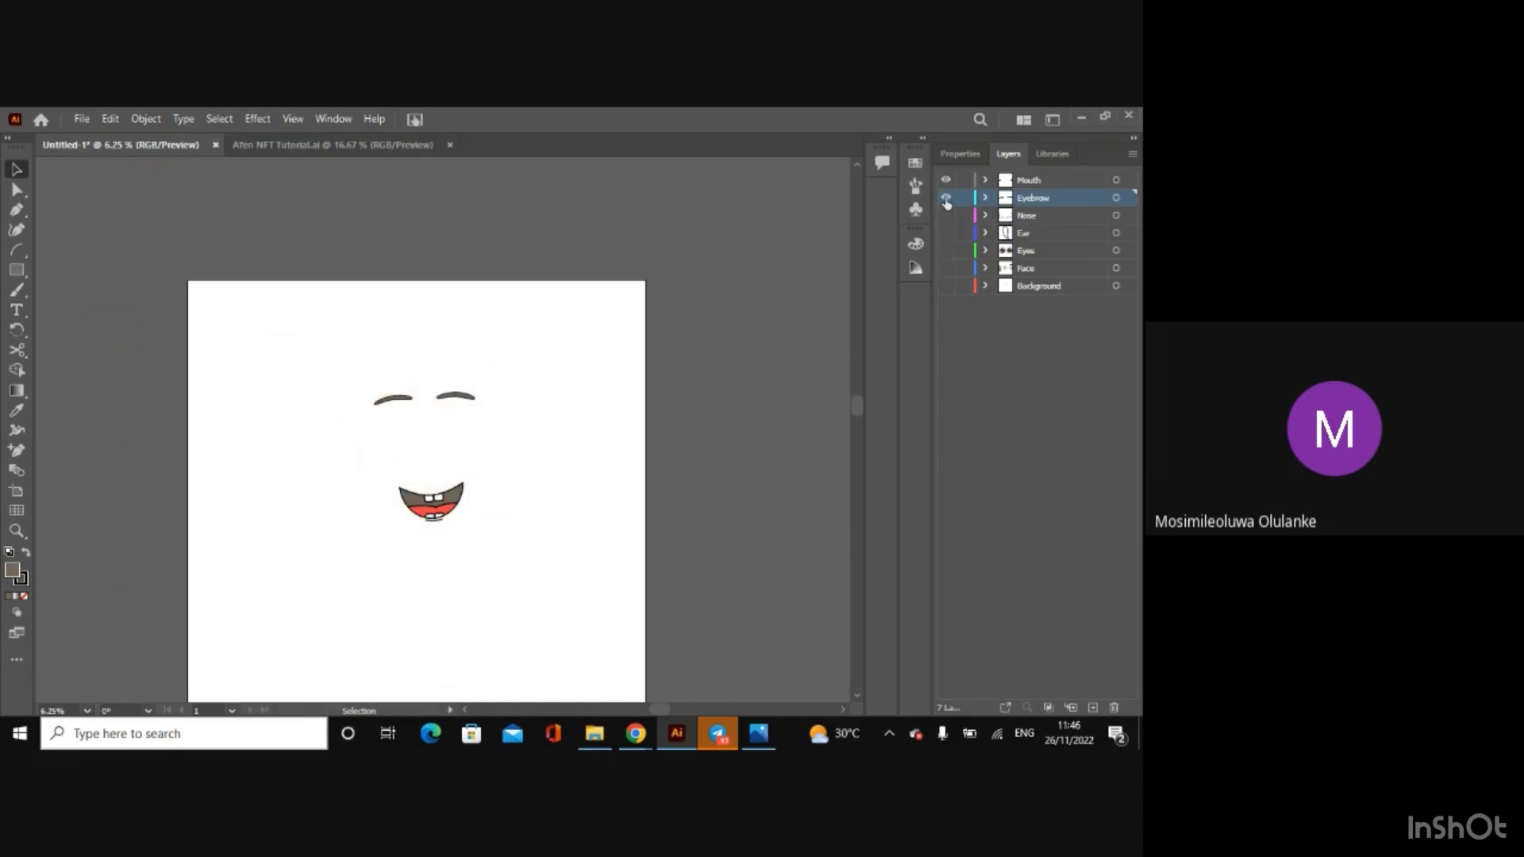
click(946, 198)
click(946, 180)
key(ctrl+y)
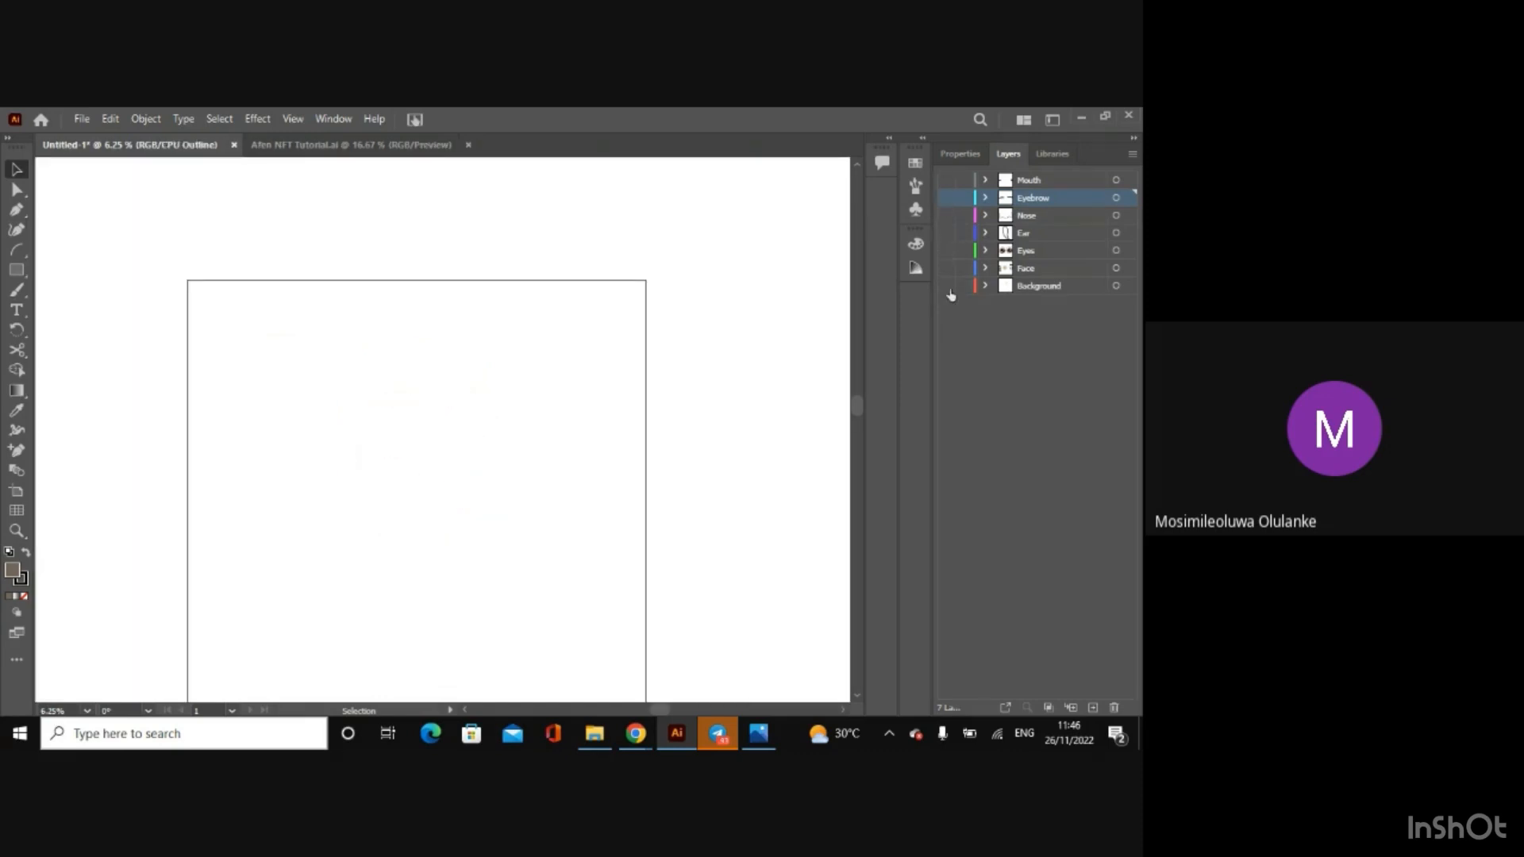
click(946, 285)
key(ctrl+y)
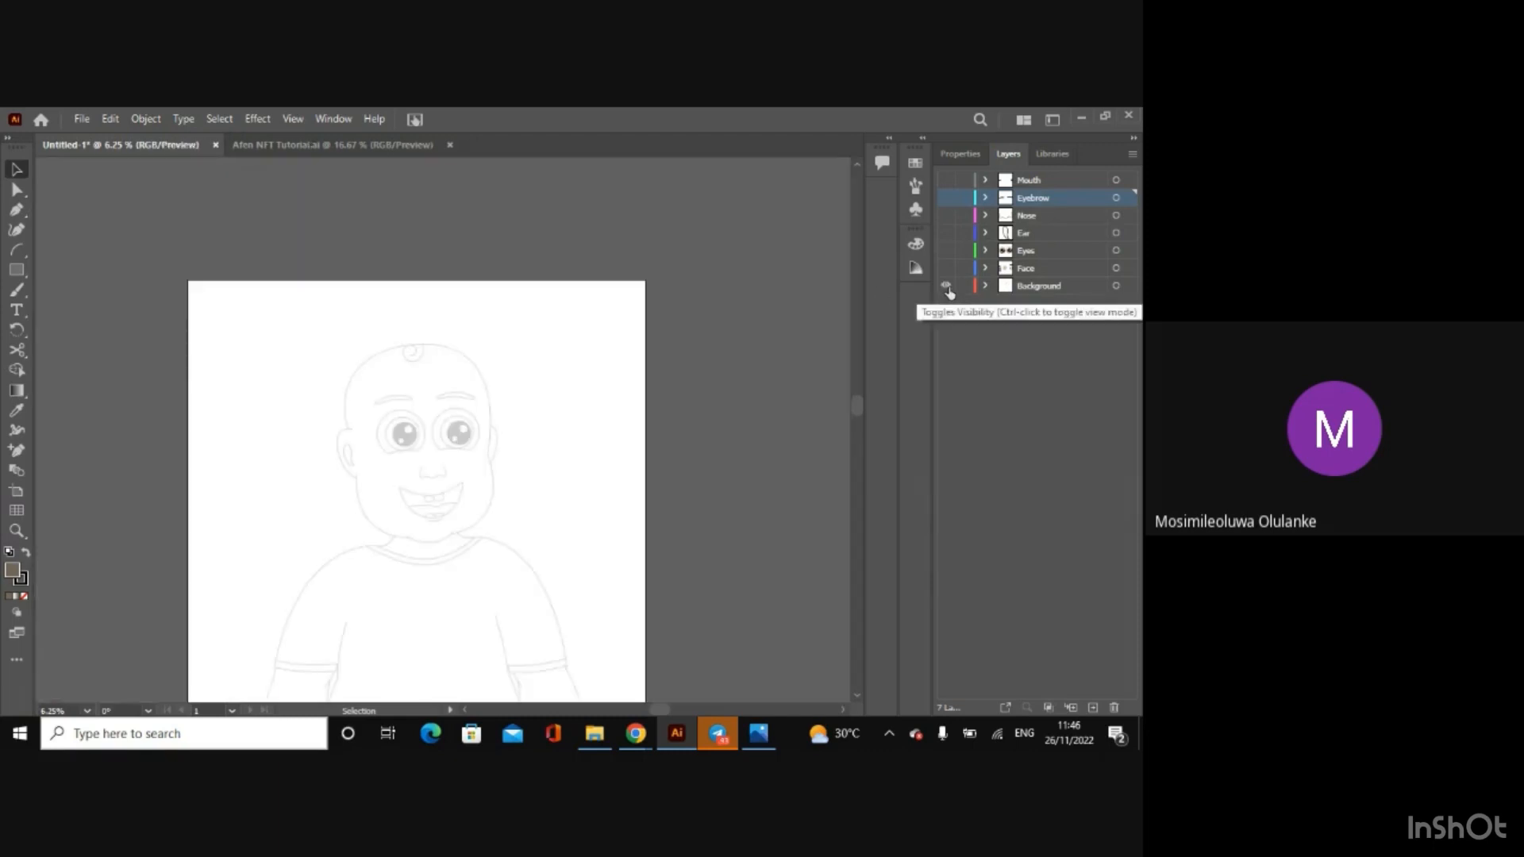
key(ctrl+plus)
key(ctrl+plus)
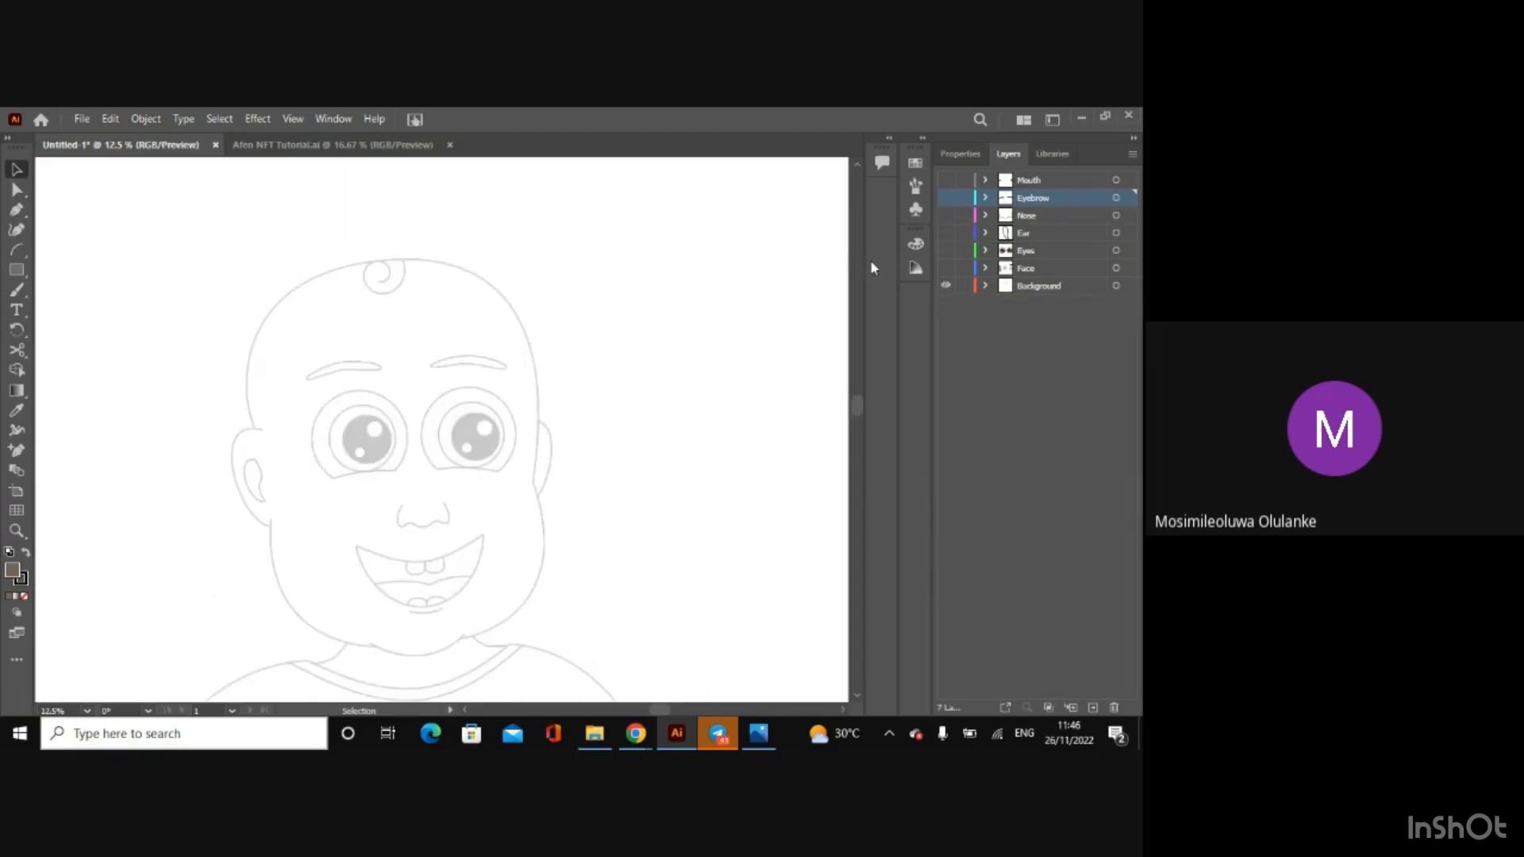
drag(857, 412, 857, 479)
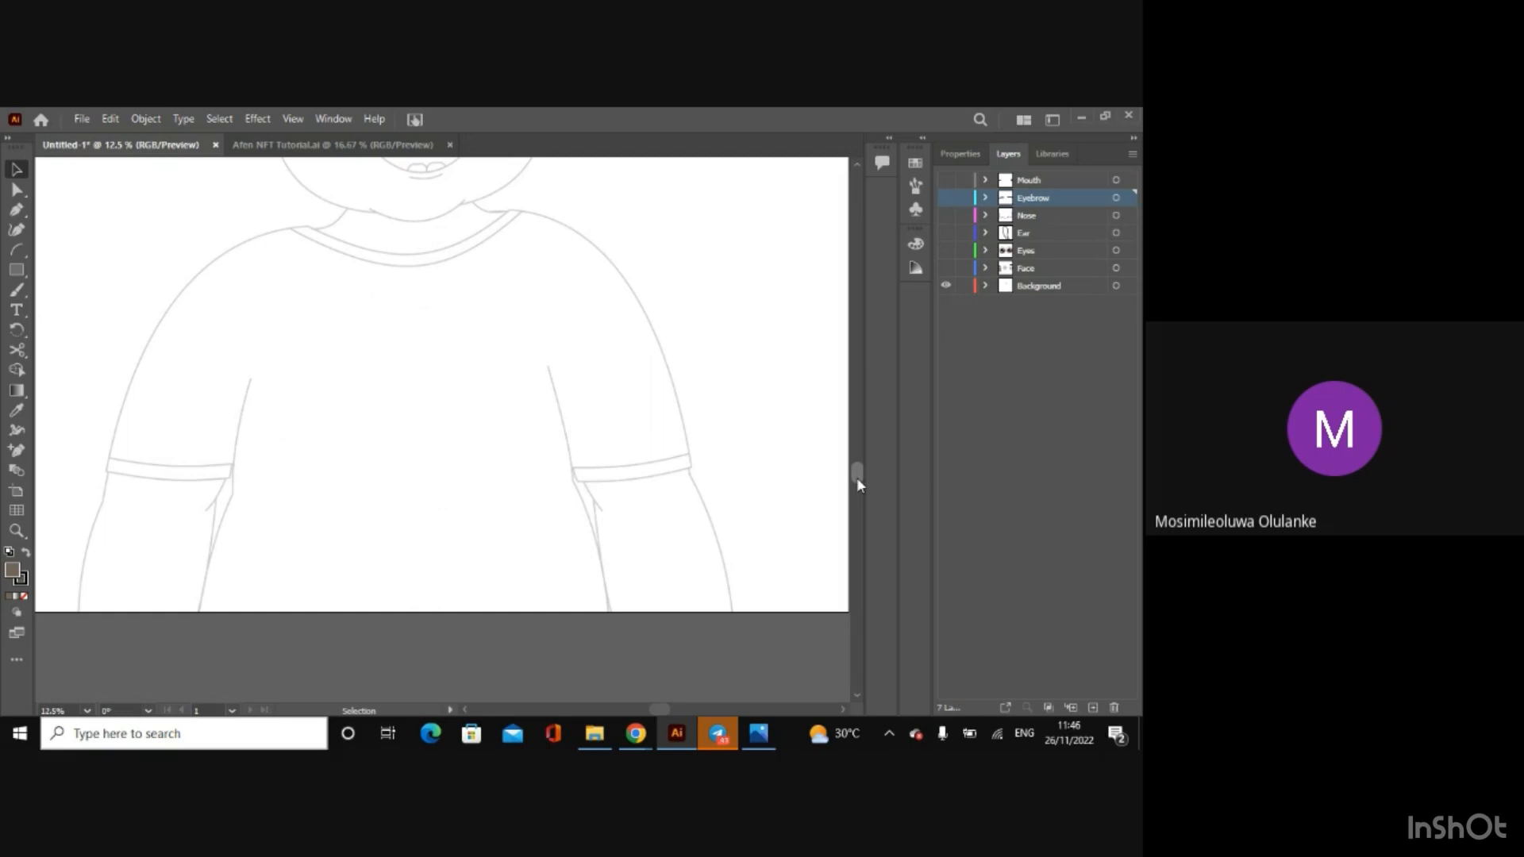
Step: Open Body.ai from the Afen Project folder and examine the coloured body and the plain body outline beside the artboard
click(596, 737)
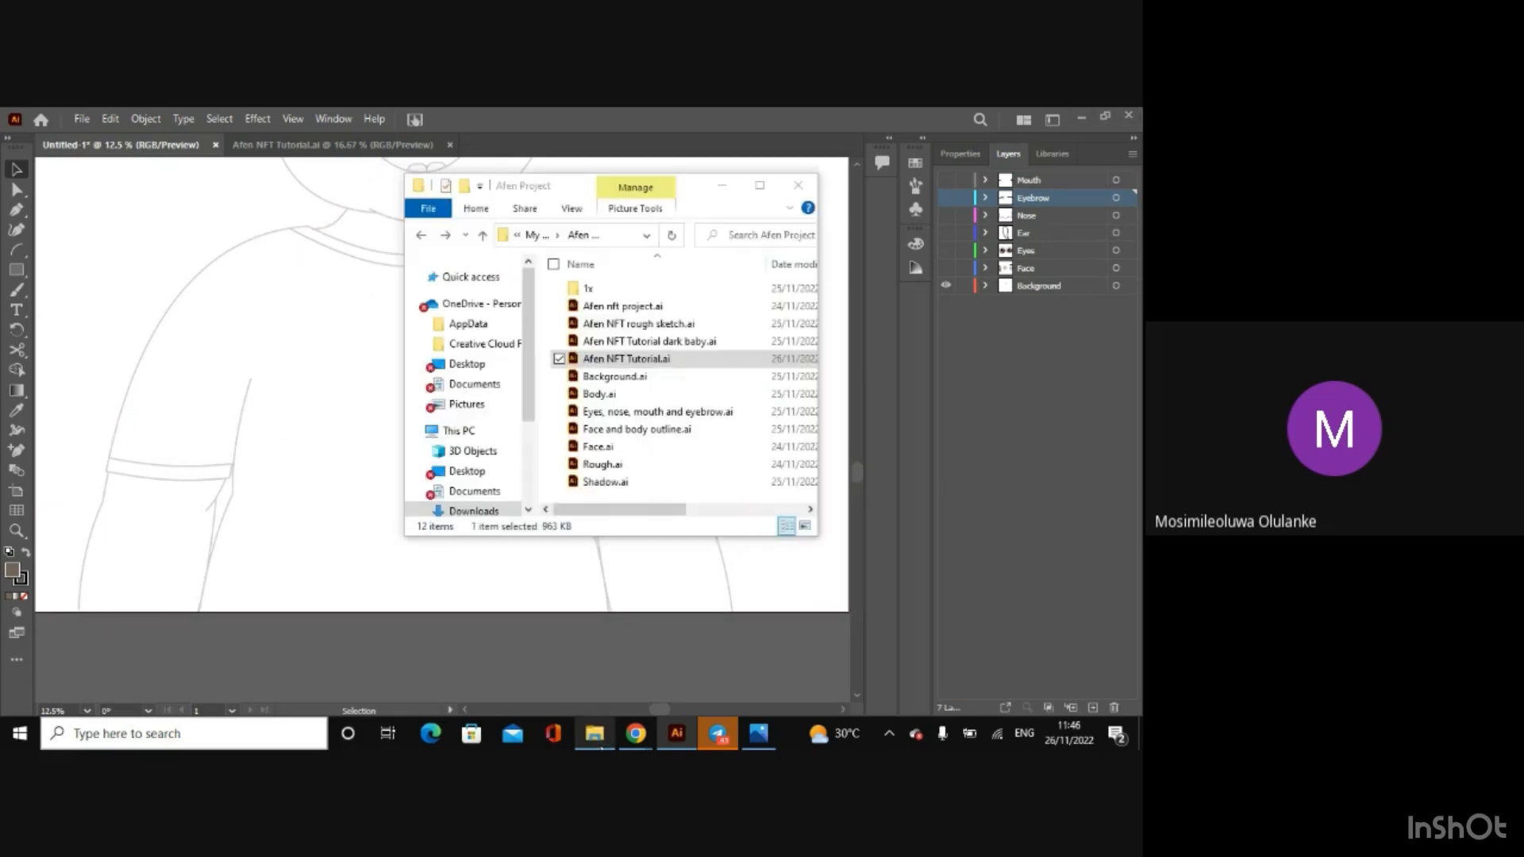
double_click(641, 399)
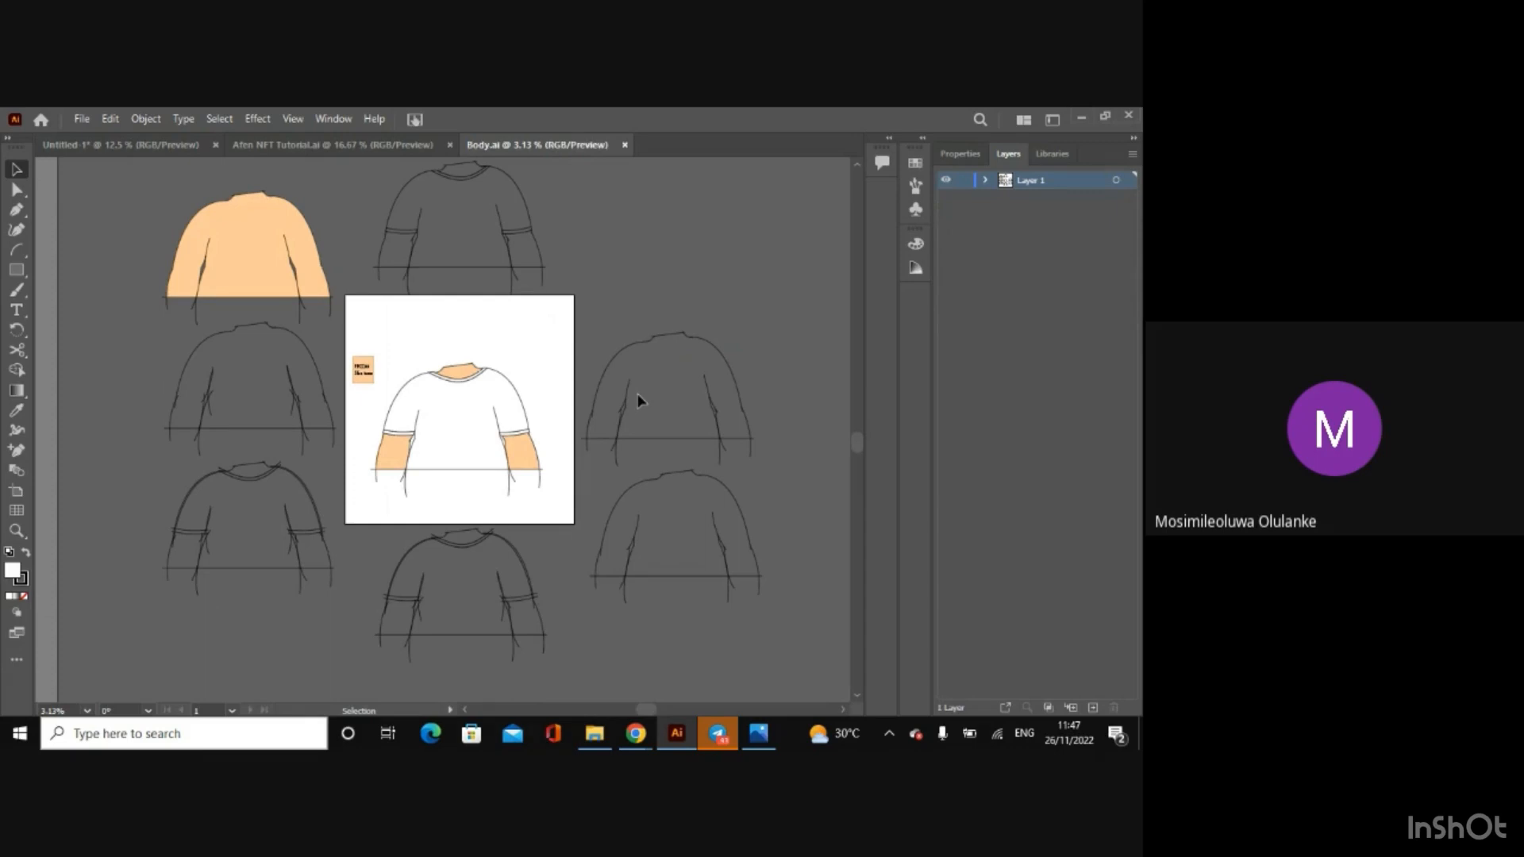
key(ctrl+plus)
key(ctrl+plus)
key(ctrl+plus)
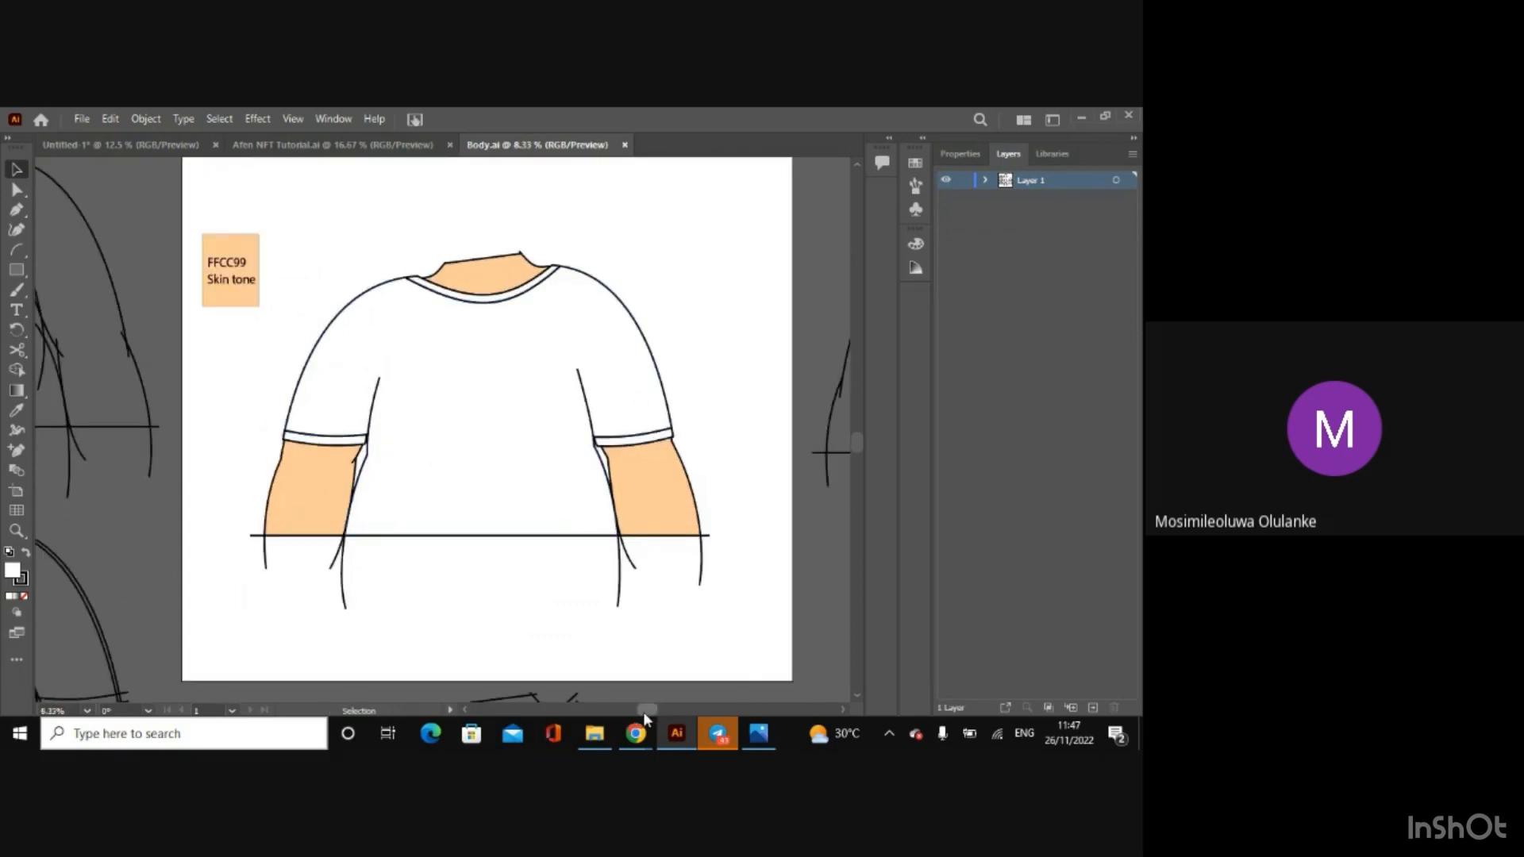
drag(647, 709, 585, 709)
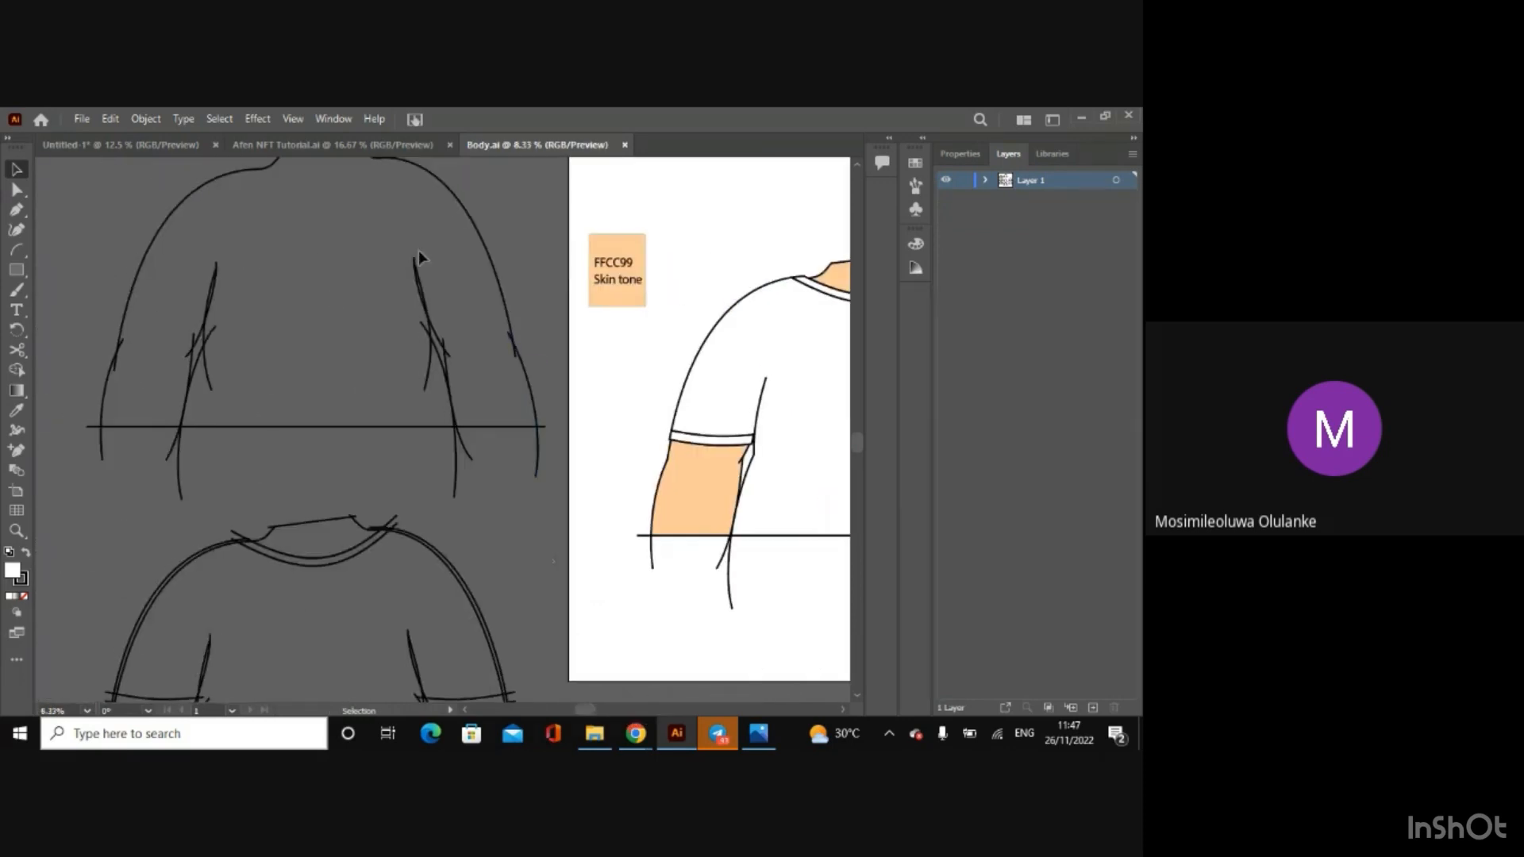
click(857, 165)
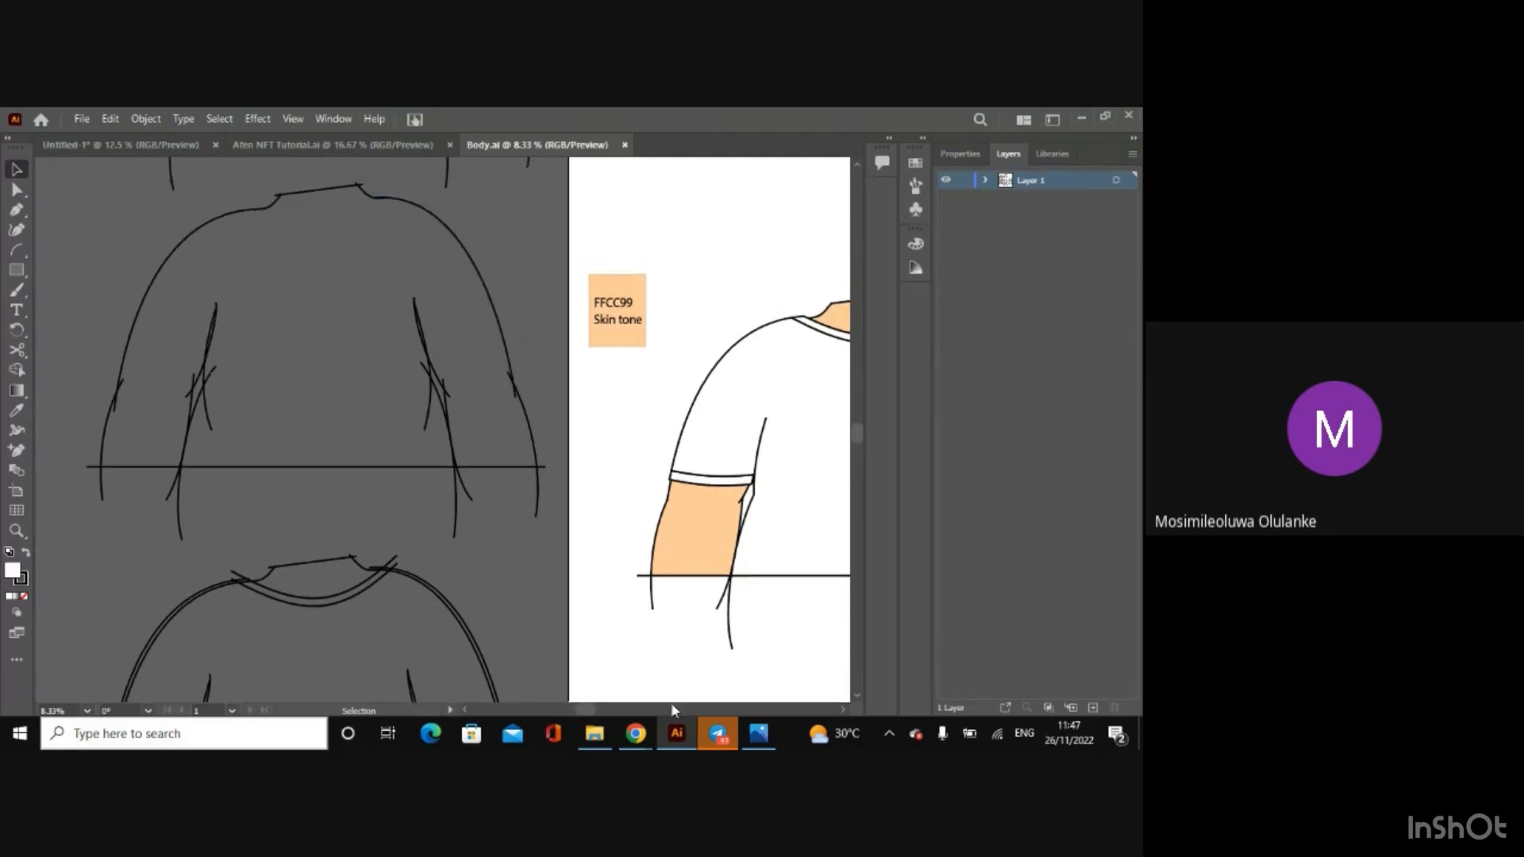
mouse_move(644, 735)
click(563, 670)
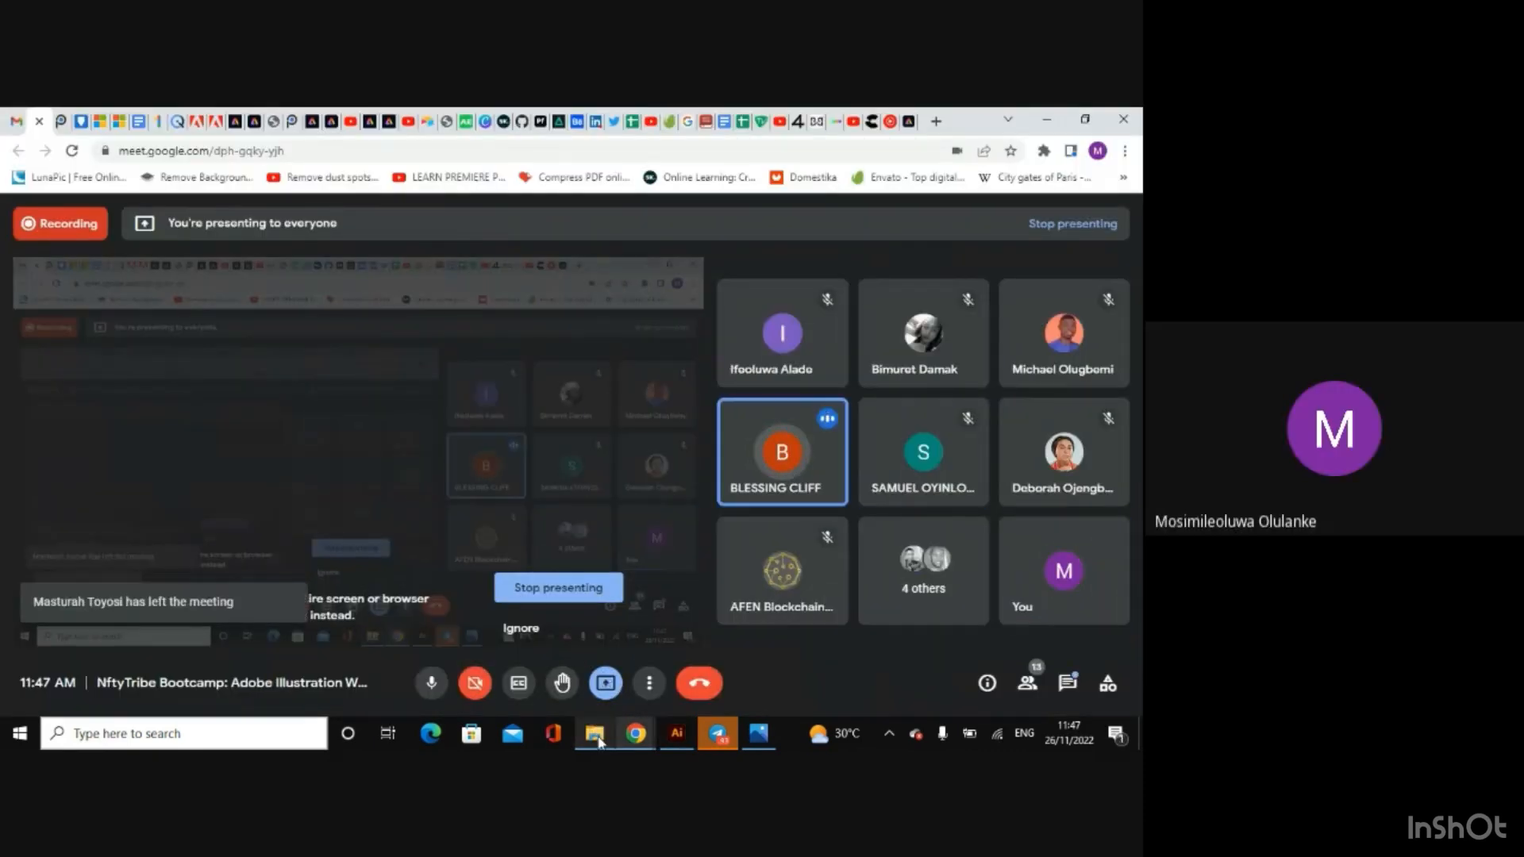
click(677, 736)
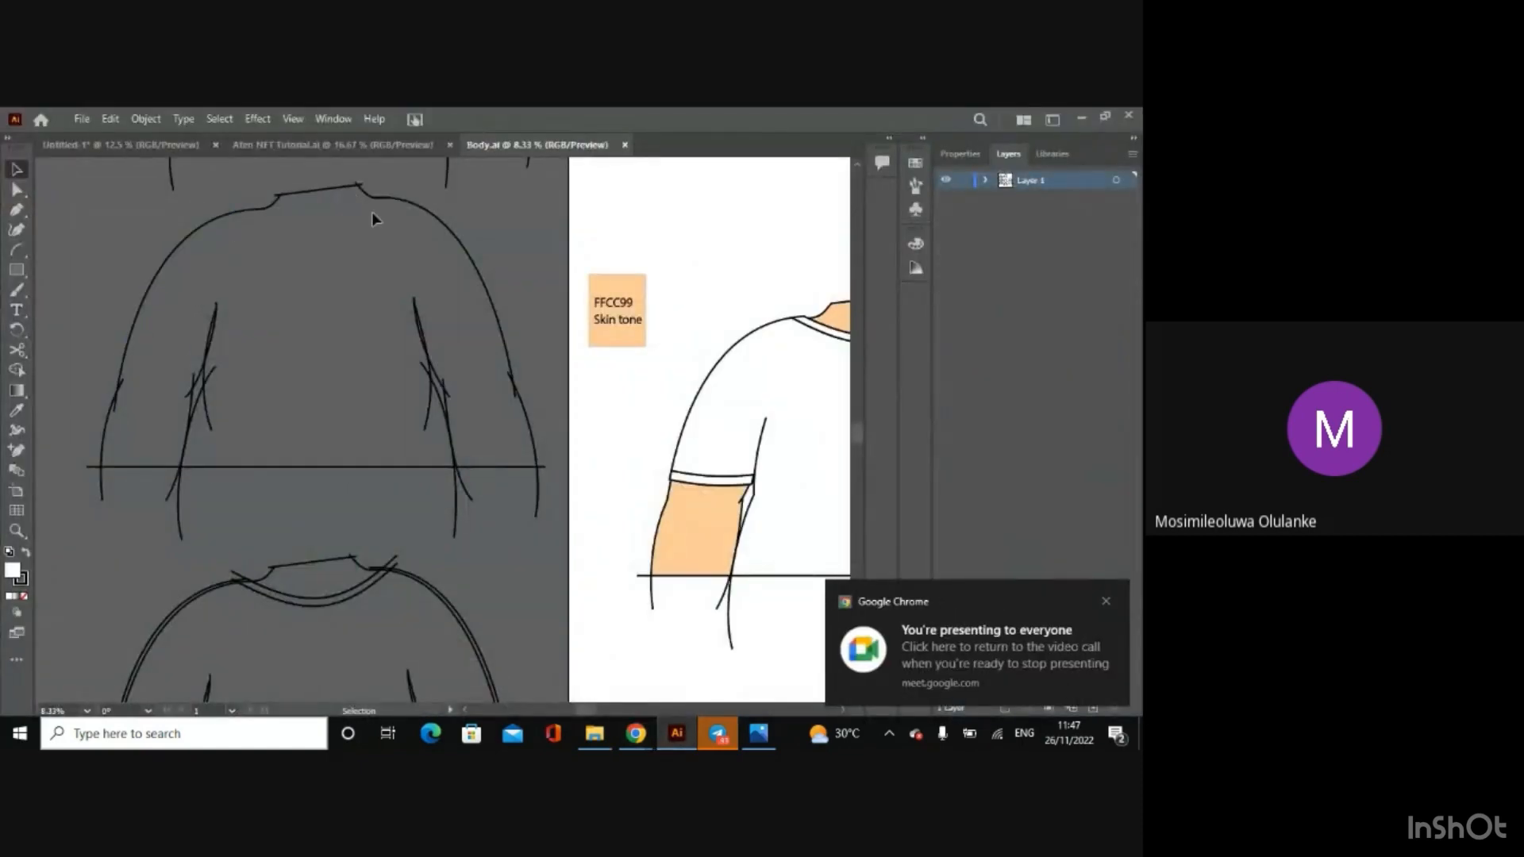
Step: Examine the rough T-shirt line drawings beside and below the artboard in Body.ai, comparing them with the coloured body
drag(859, 430, 860, 474)
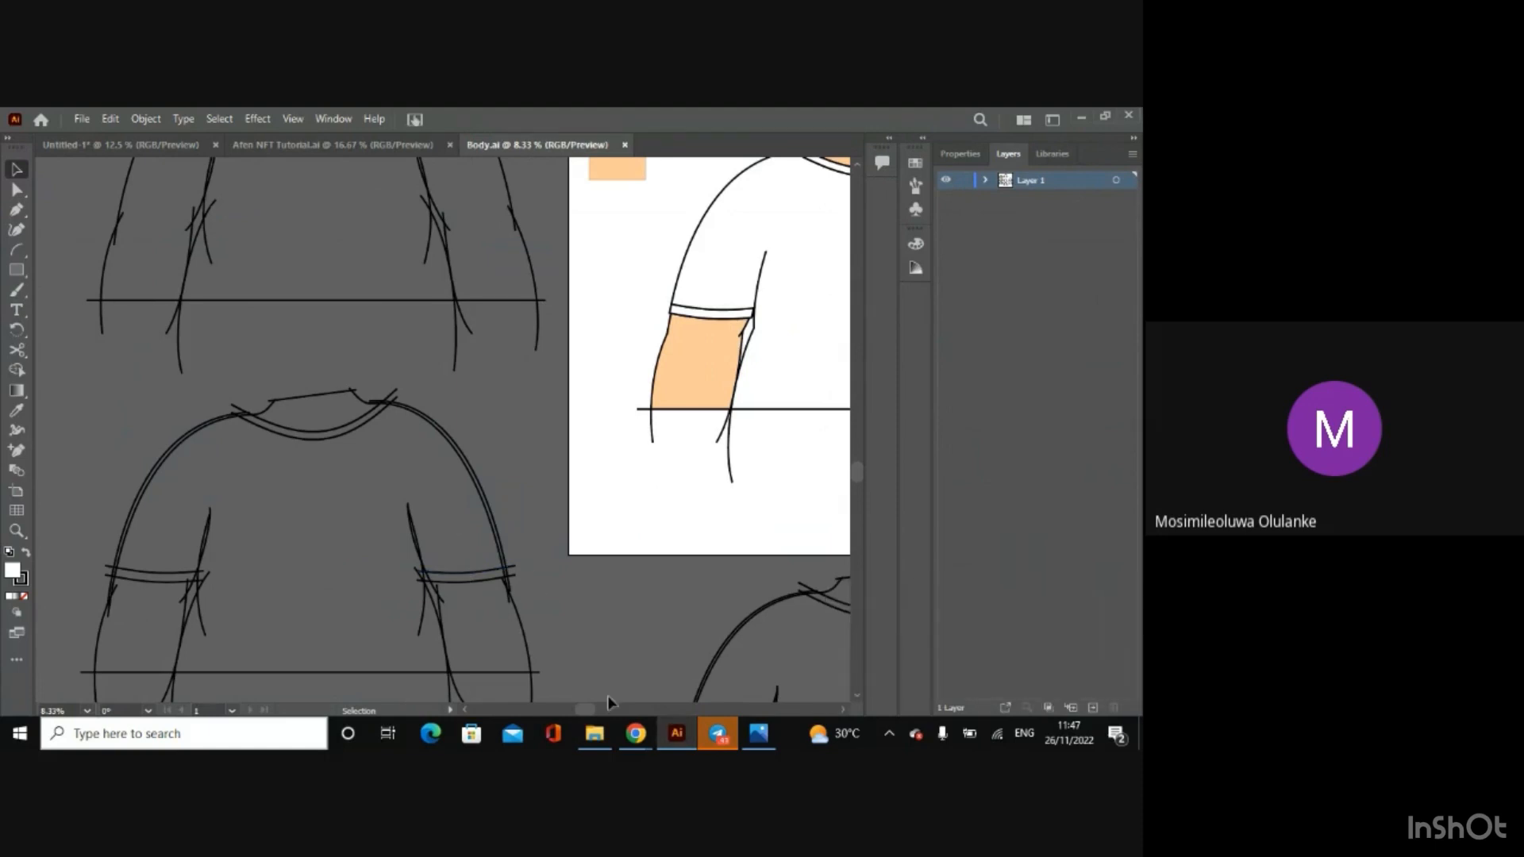
key(ctrl+minus)
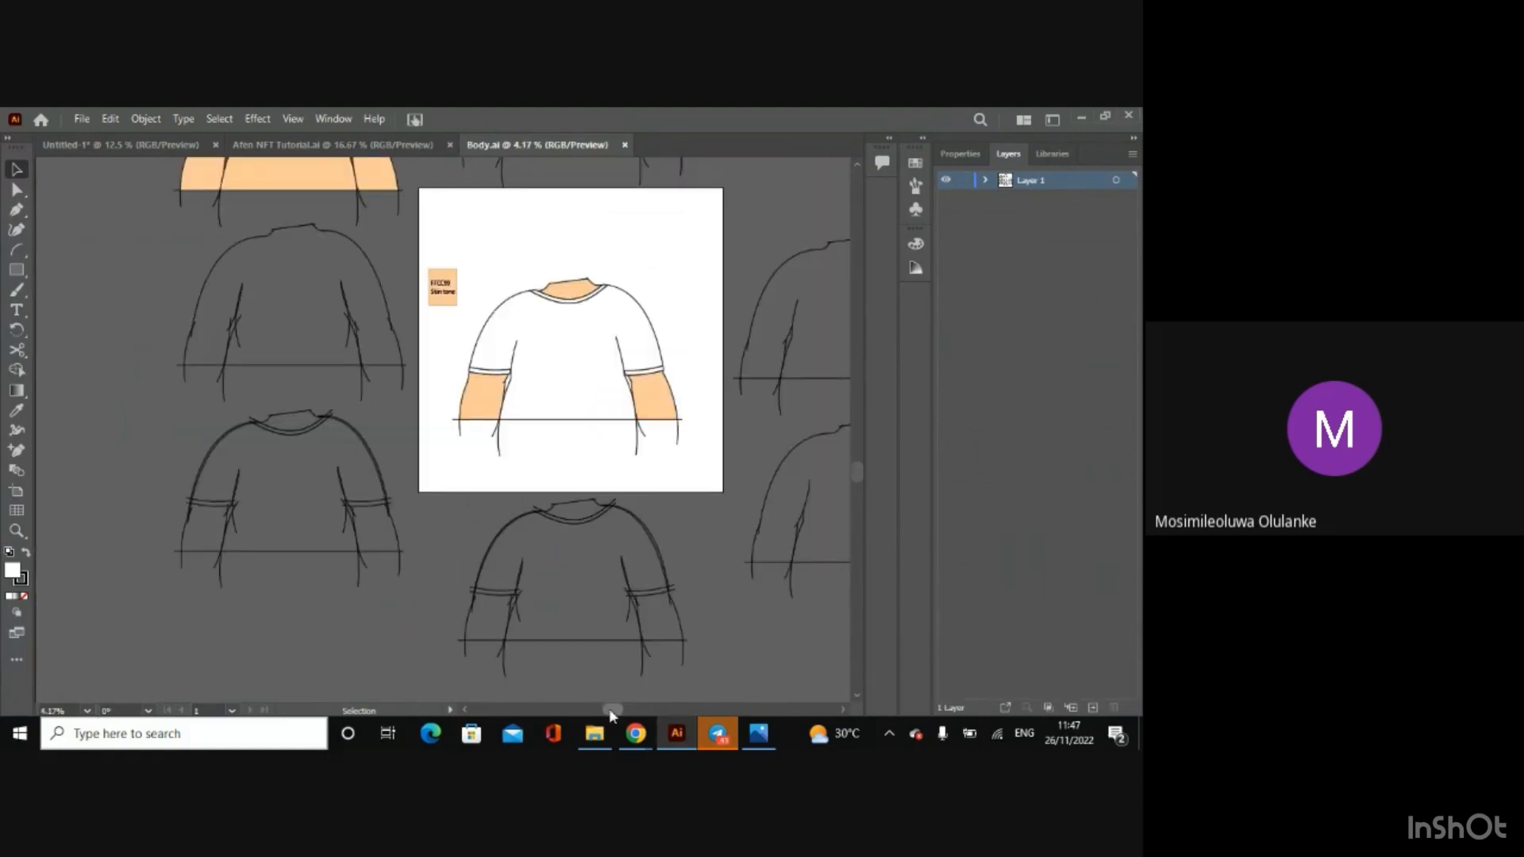
drag(609, 712, 646, 713)
key(ctrl+plus)
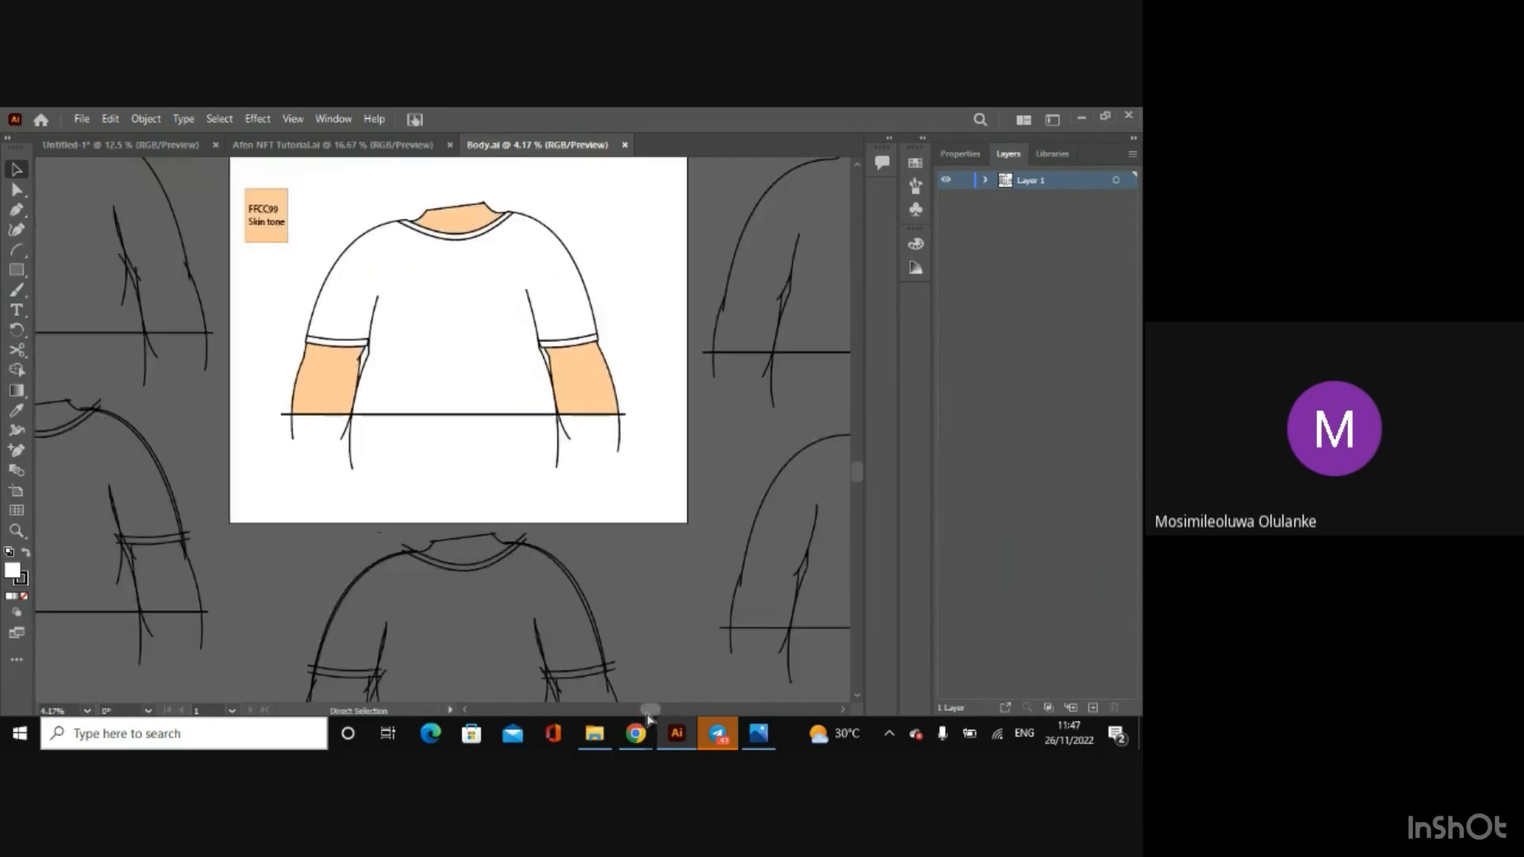
key(ctrl+plus)
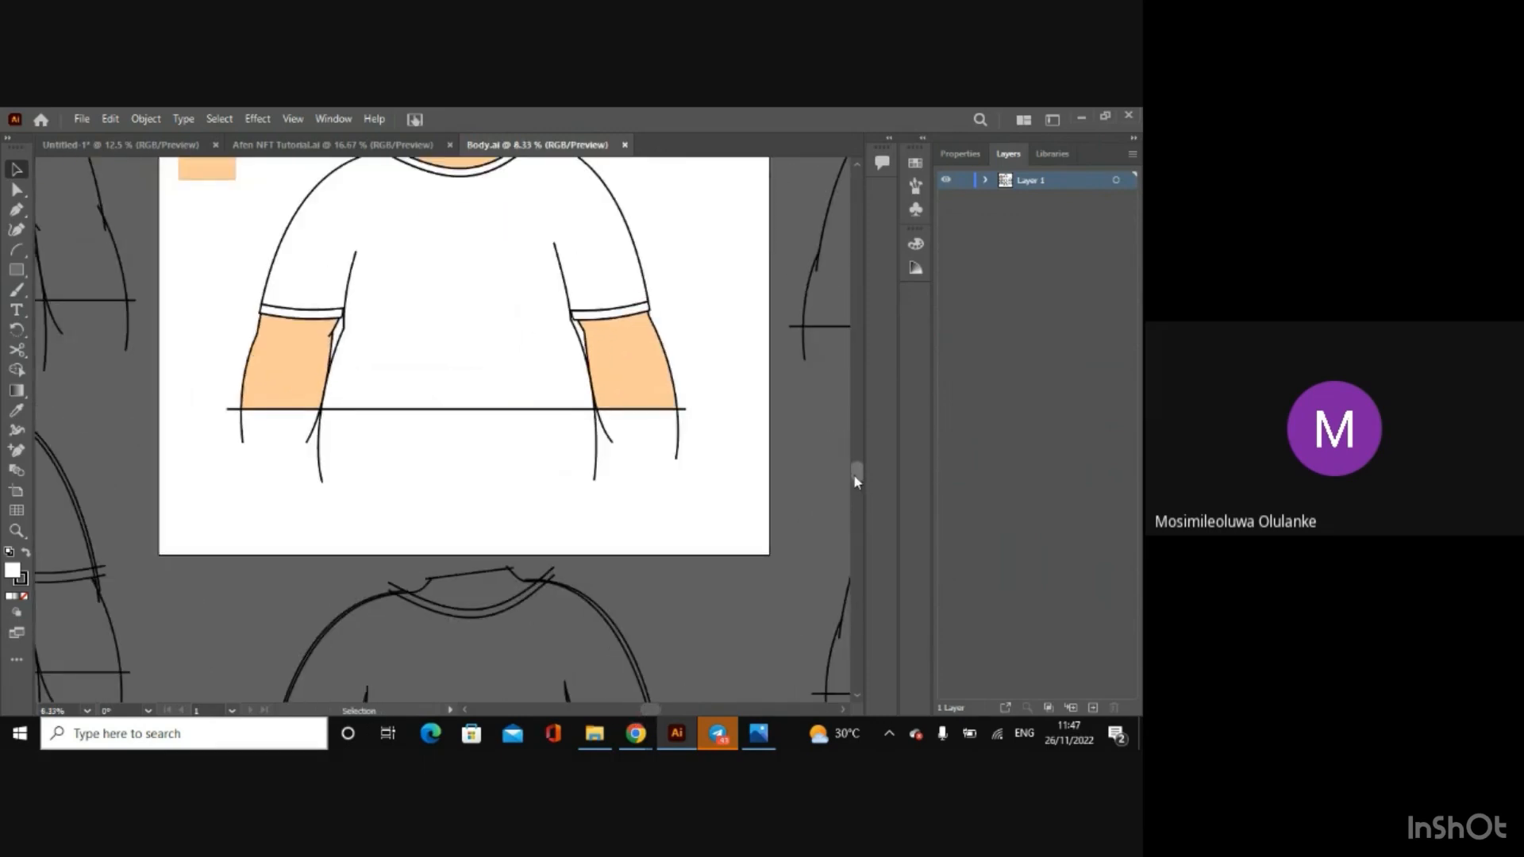
drag(854, 474, 854, 516)
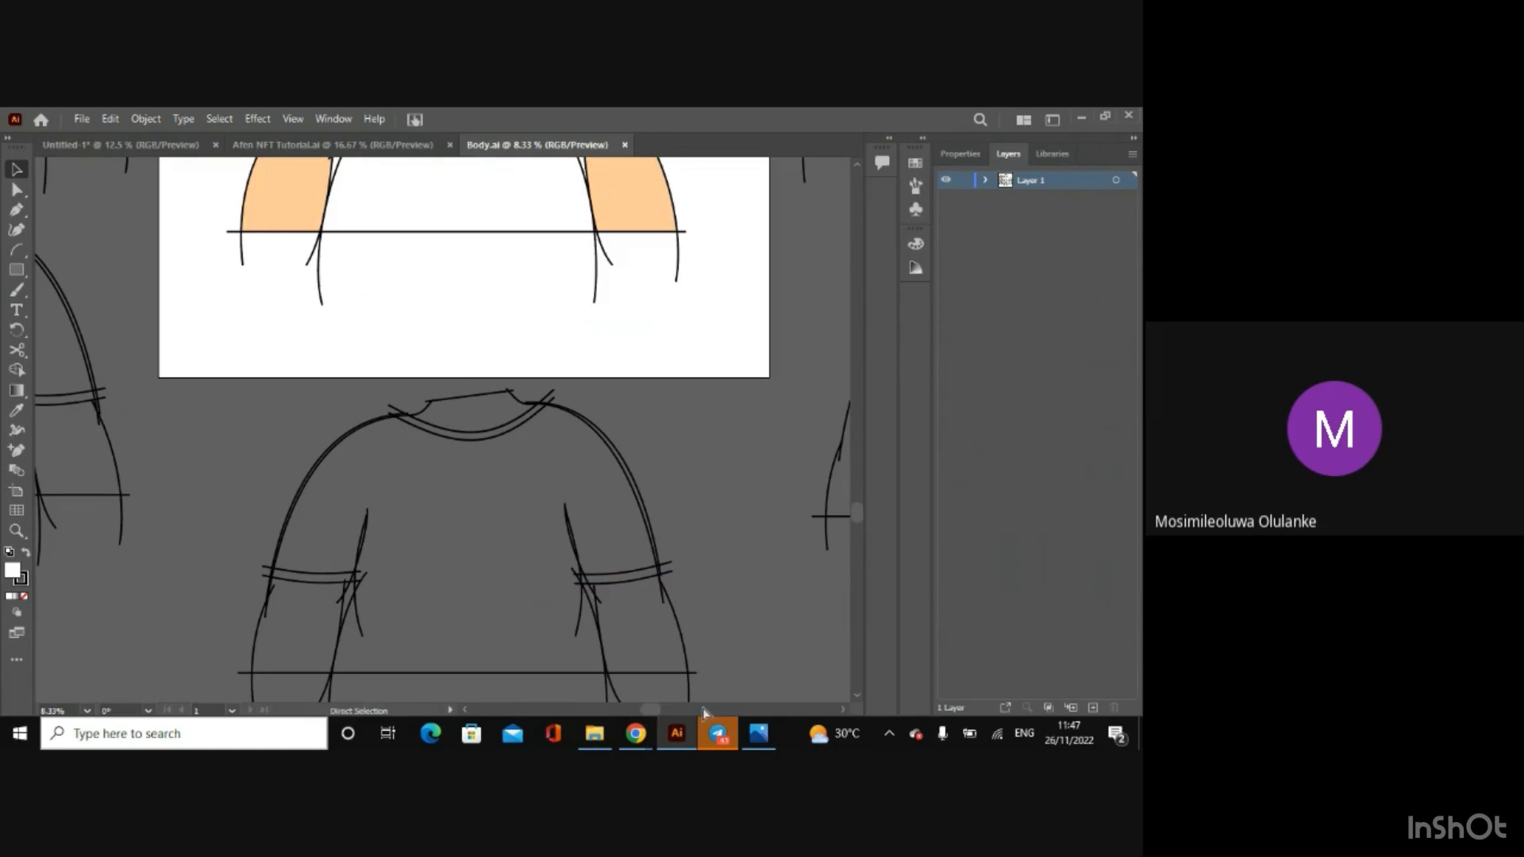
key(ctrl+minus)
key(ctrl+minus)
key(ctrl+minus)
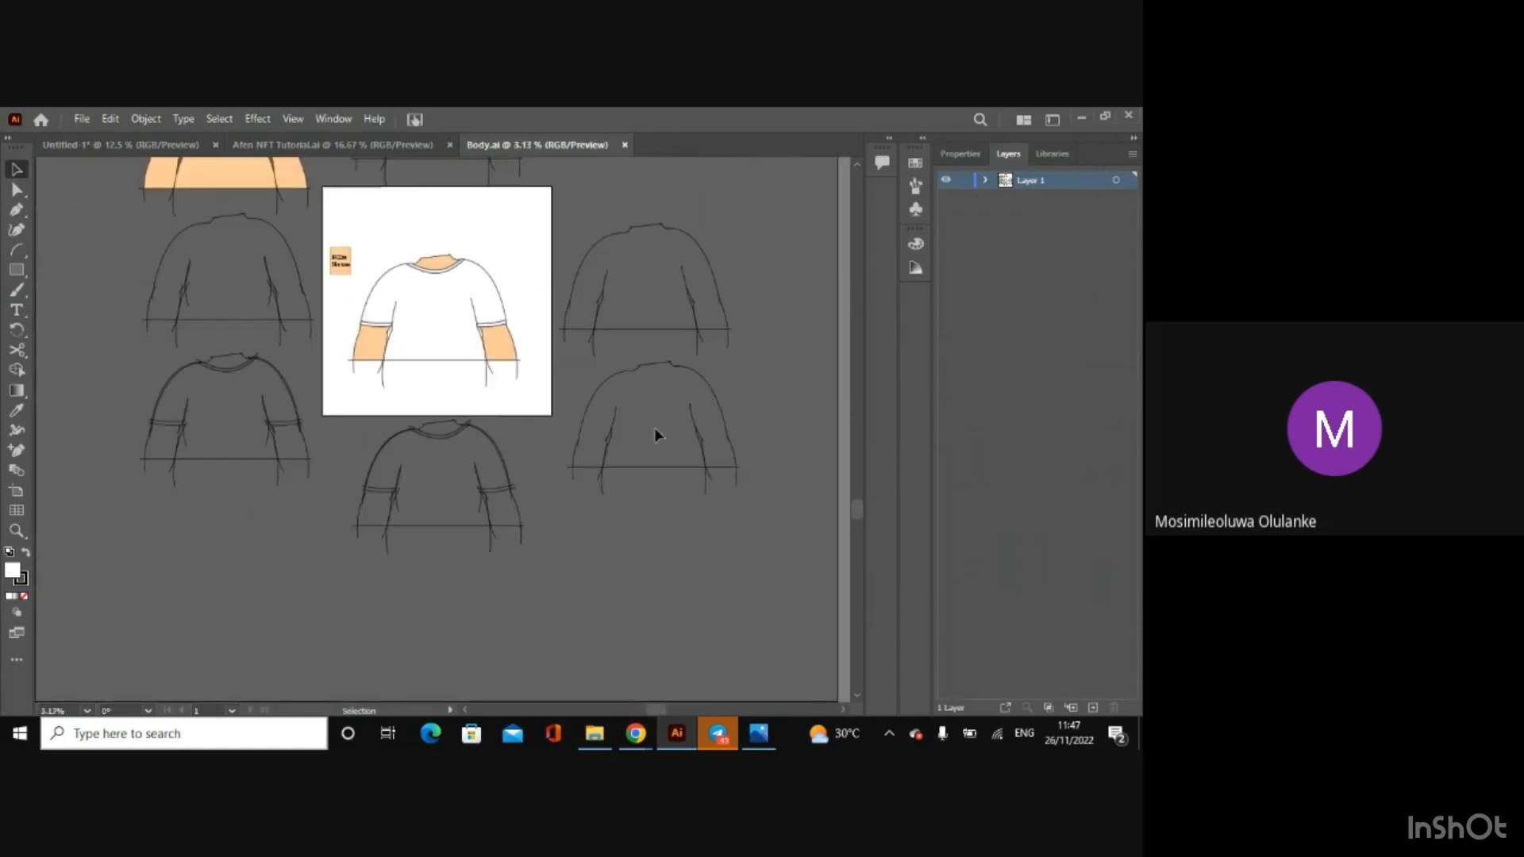
Step: Inspect the trimmed plain body outline at the artboard's lower right, and the rough T-shirt outline below the artboard
click(647, 368)
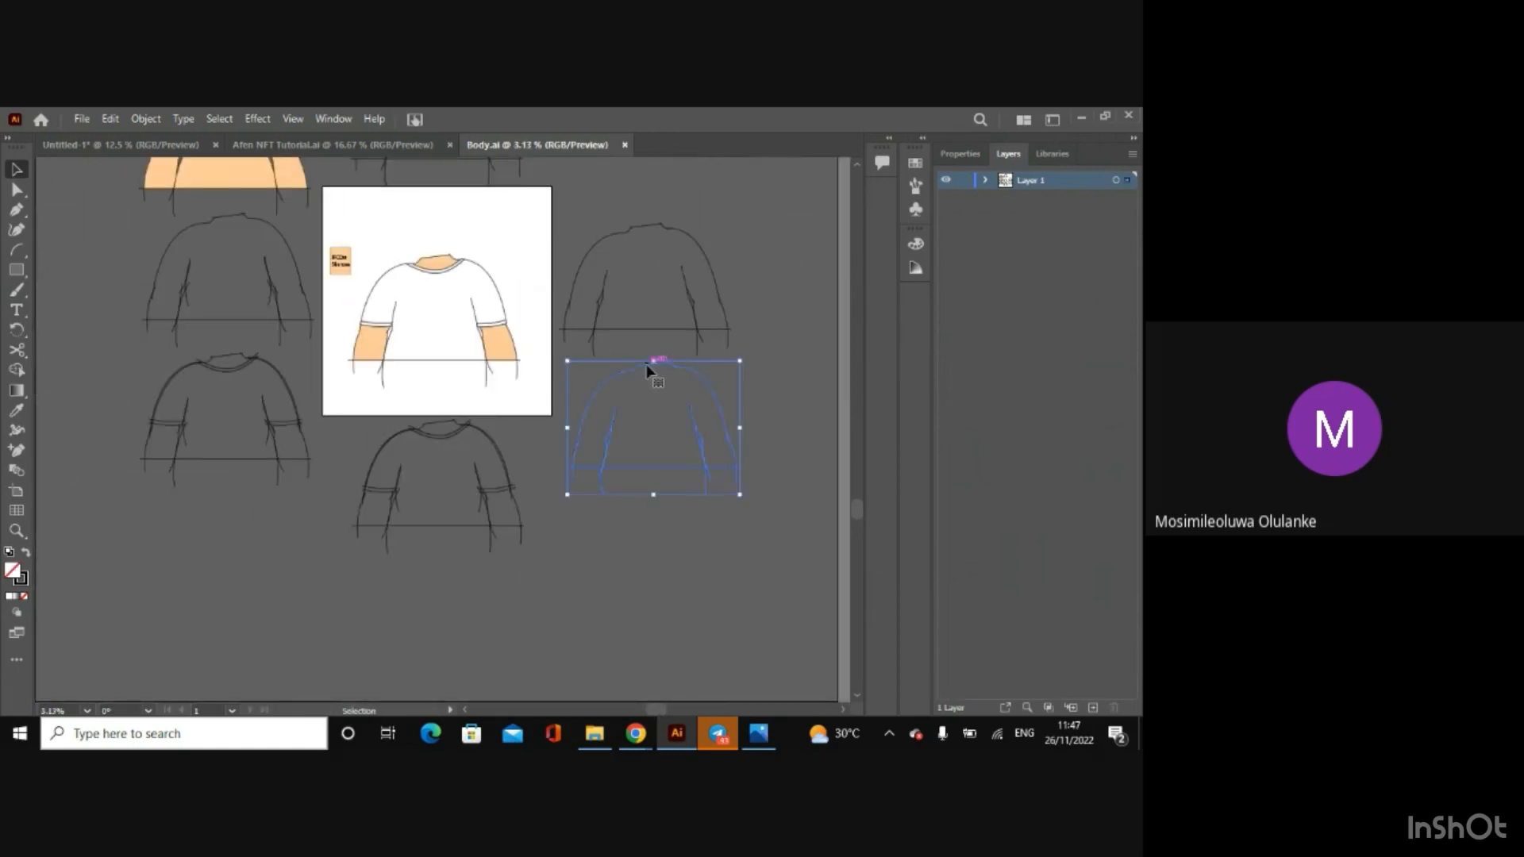
key(ctrl+plus)
key(ctrl+plus)
key(ctrl+plus)
click(635, 366)
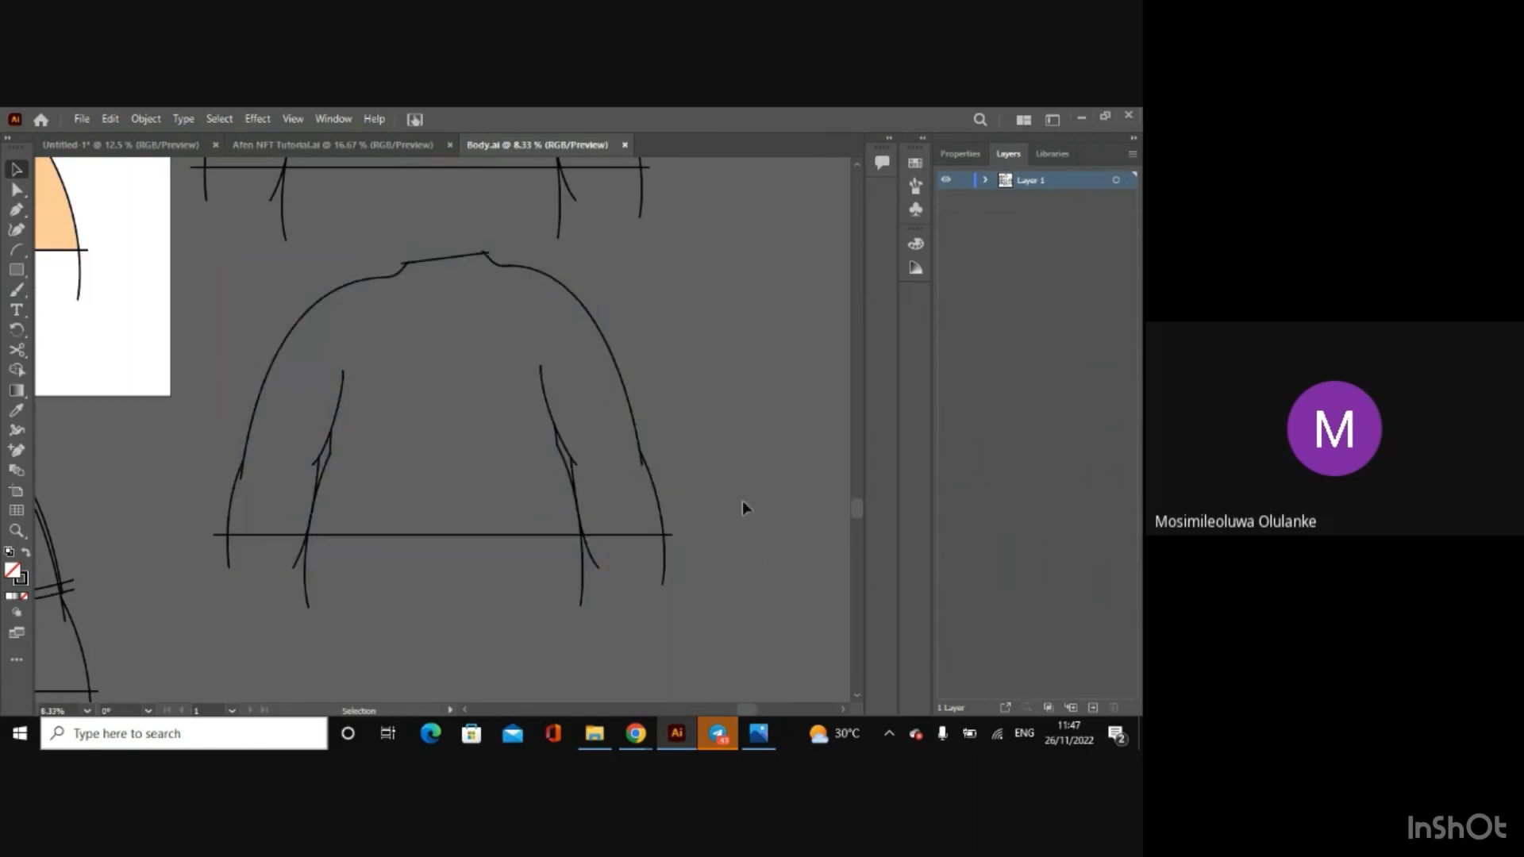
drag(857, 508, 842, 550)
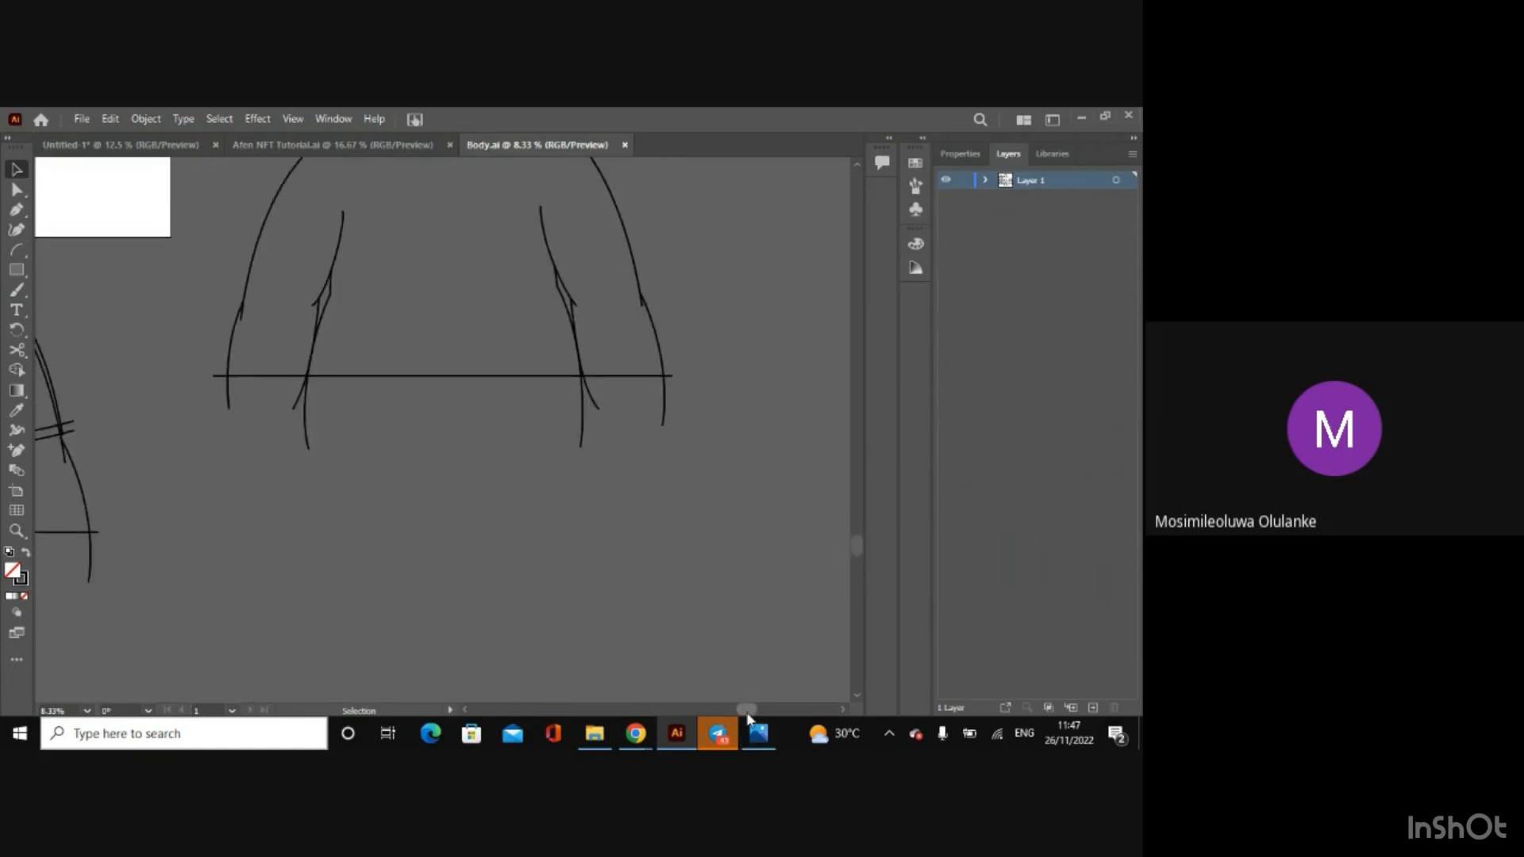
drag(747, 715, 666, 696)
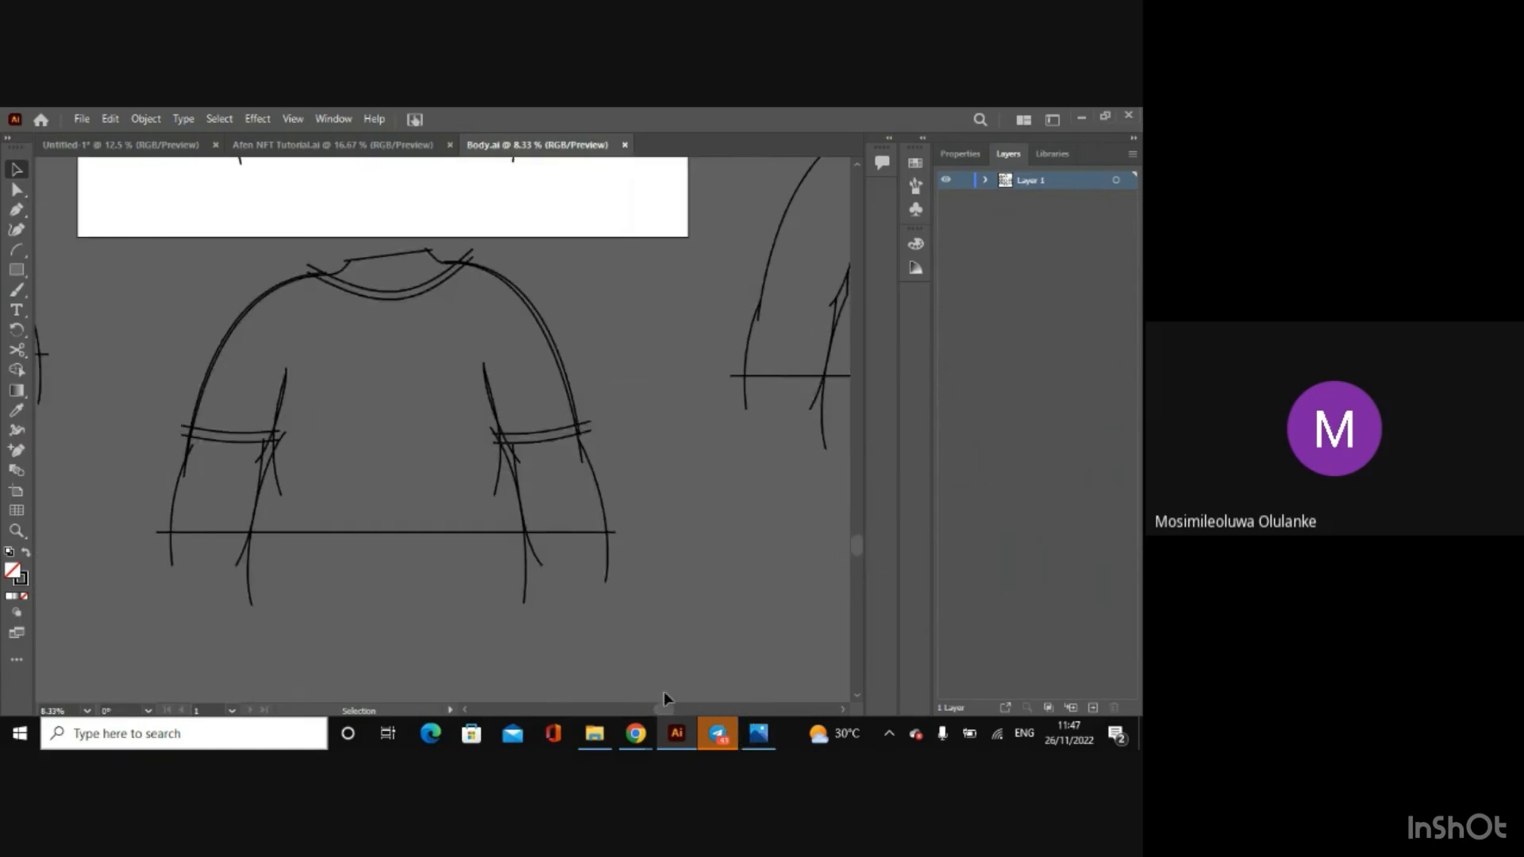
Step: Examine the trimmed T-shirt outline above the artboard, and review all the body drawing stages together
key(ctrl+minus)
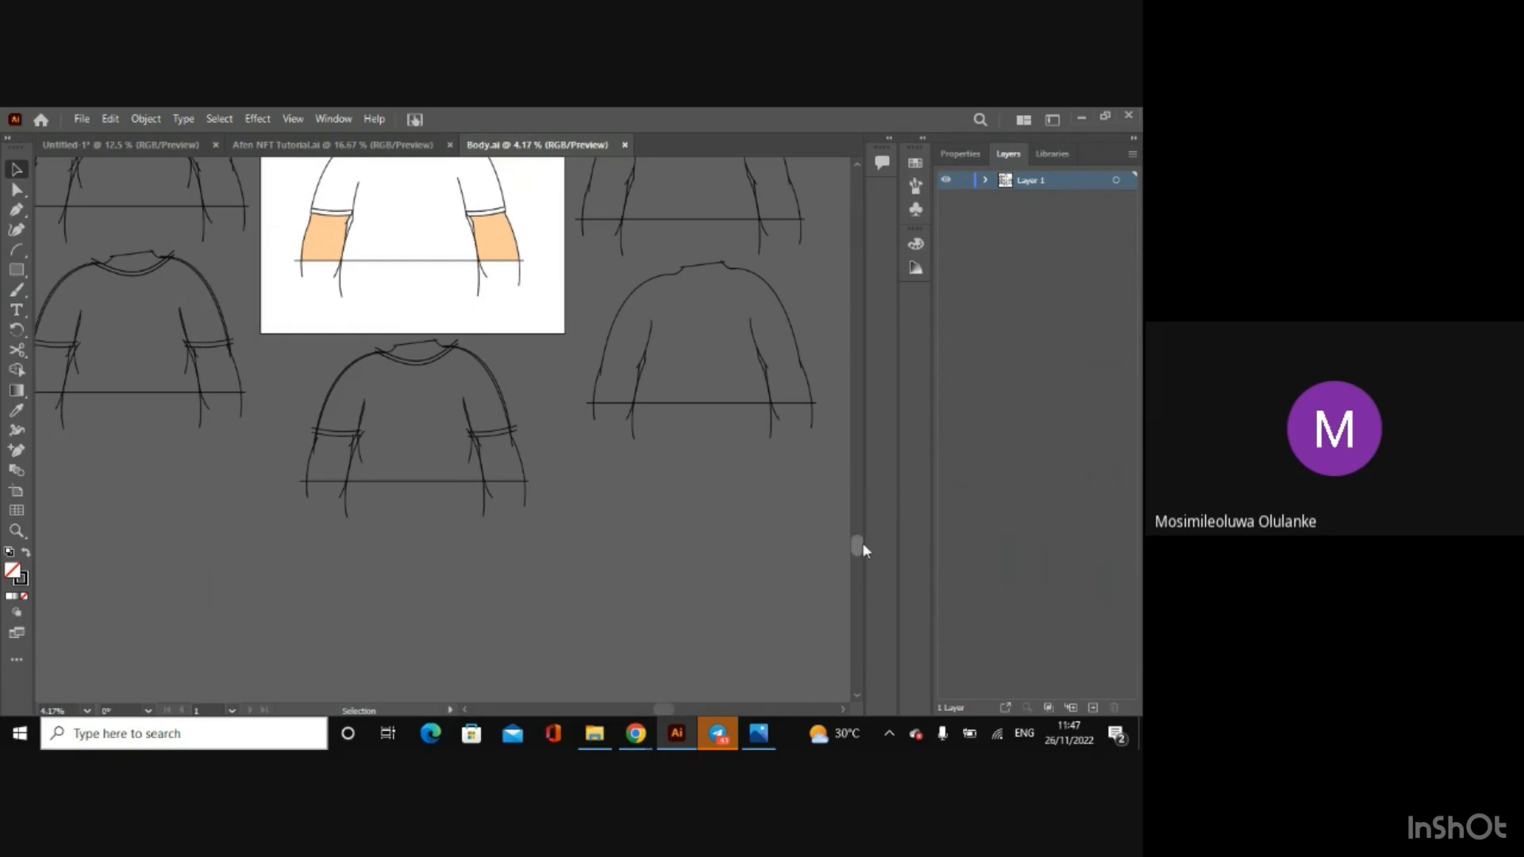
drag(858, 544, 822, 368)
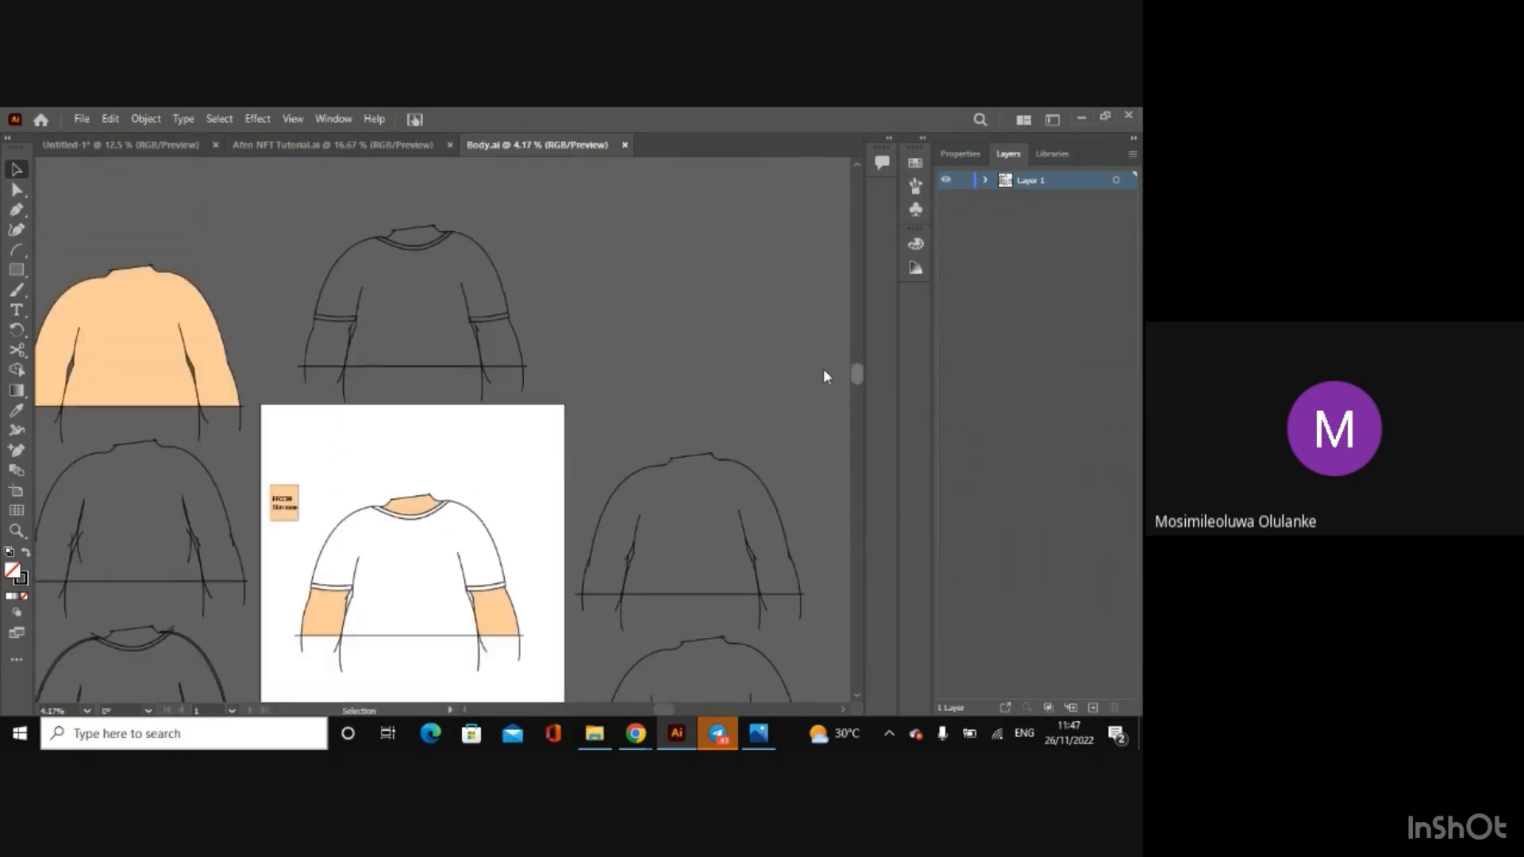
key(ctrl+plus)
key(ctrl+plus)
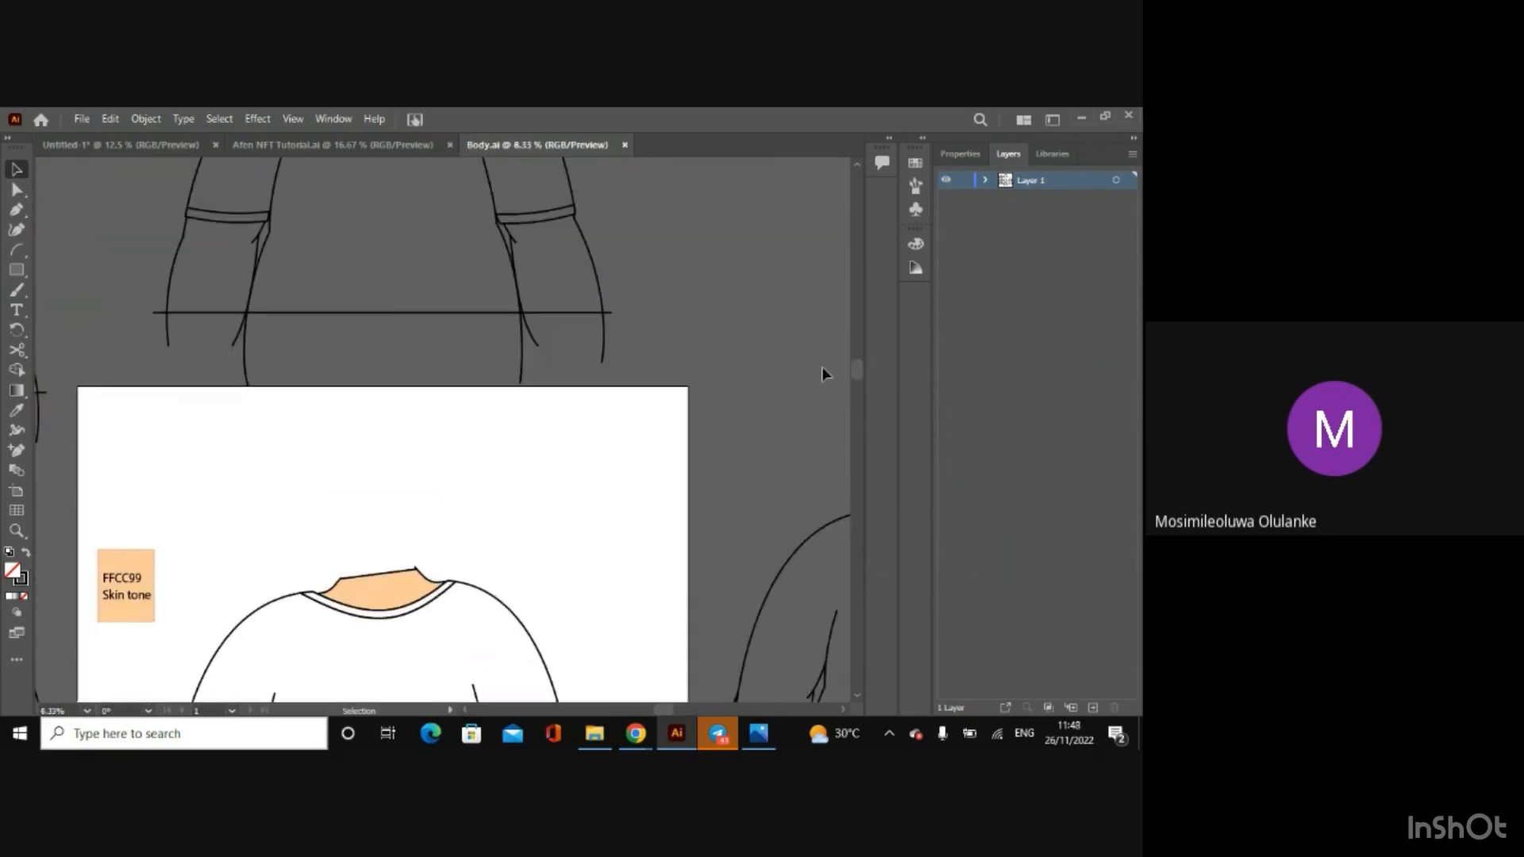
drag(856, 371, 843, 337)
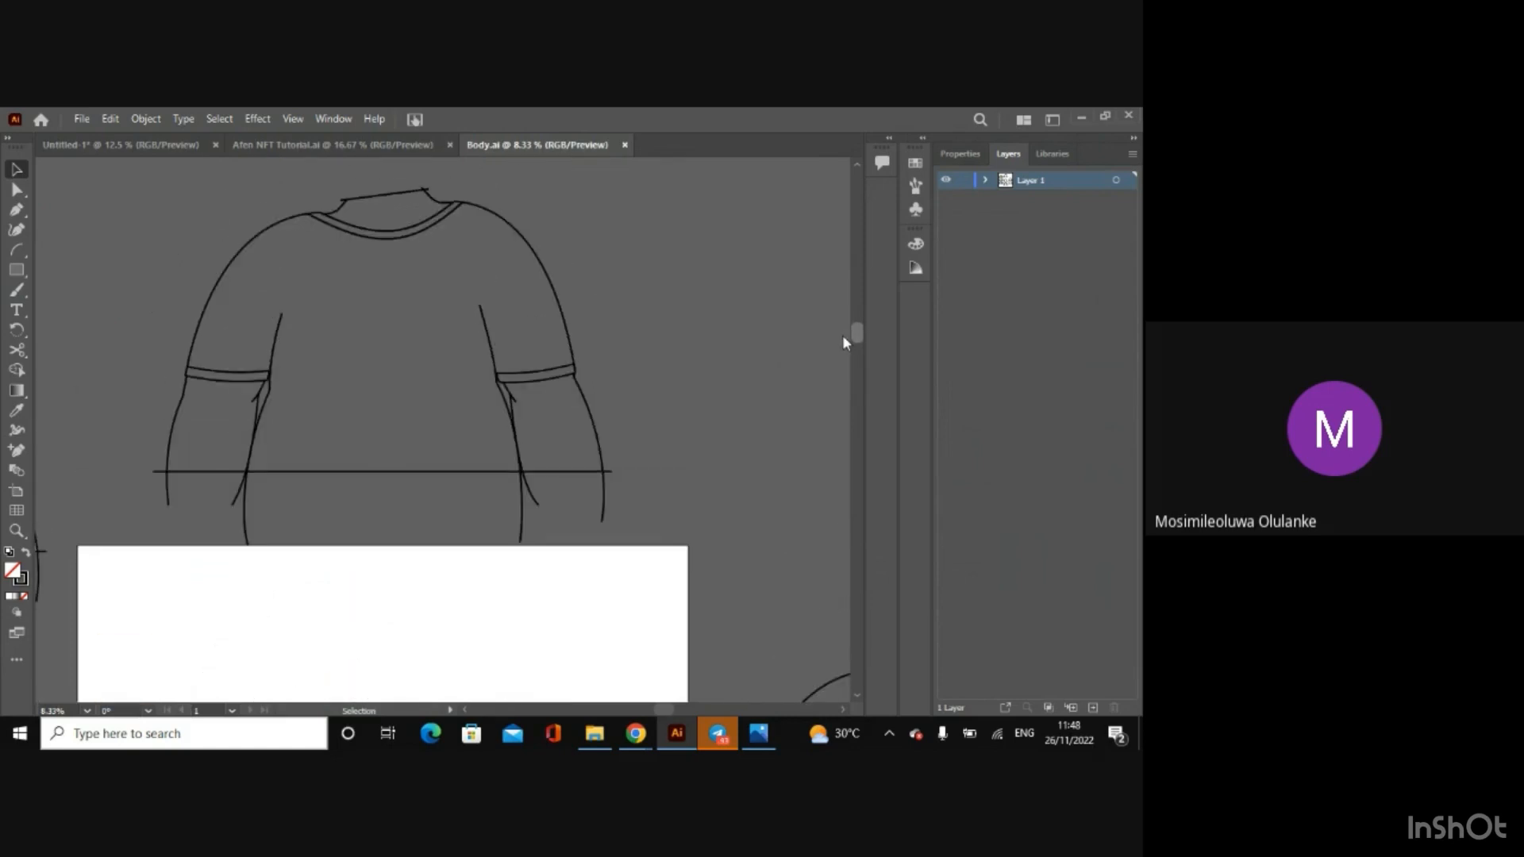
drag(842, 335, 842, 330)
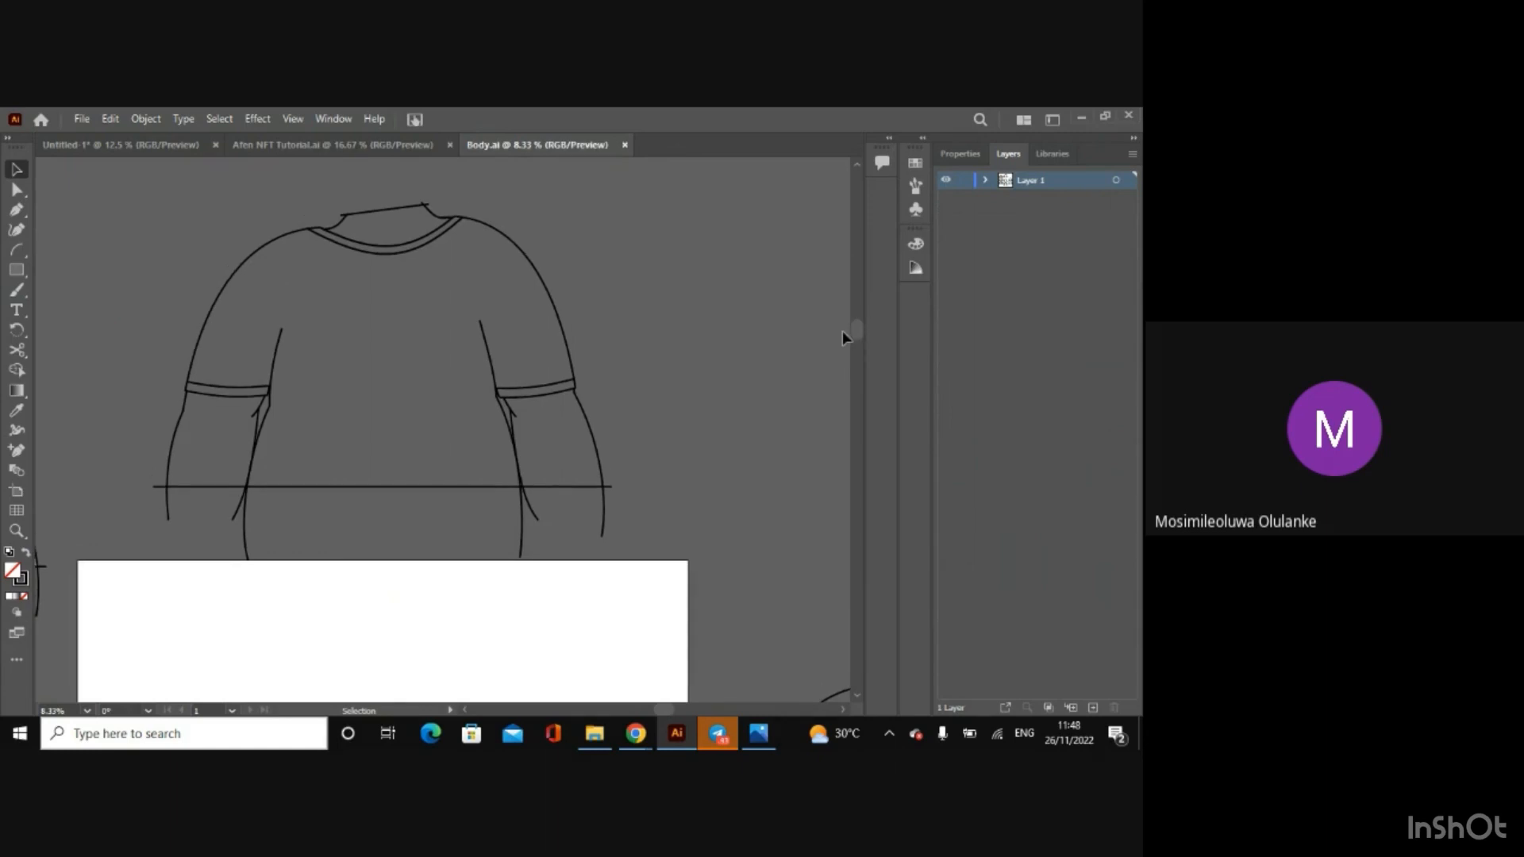
key(ctrl+minus)
key(ctrl+minus)
key(ctrl+minus)
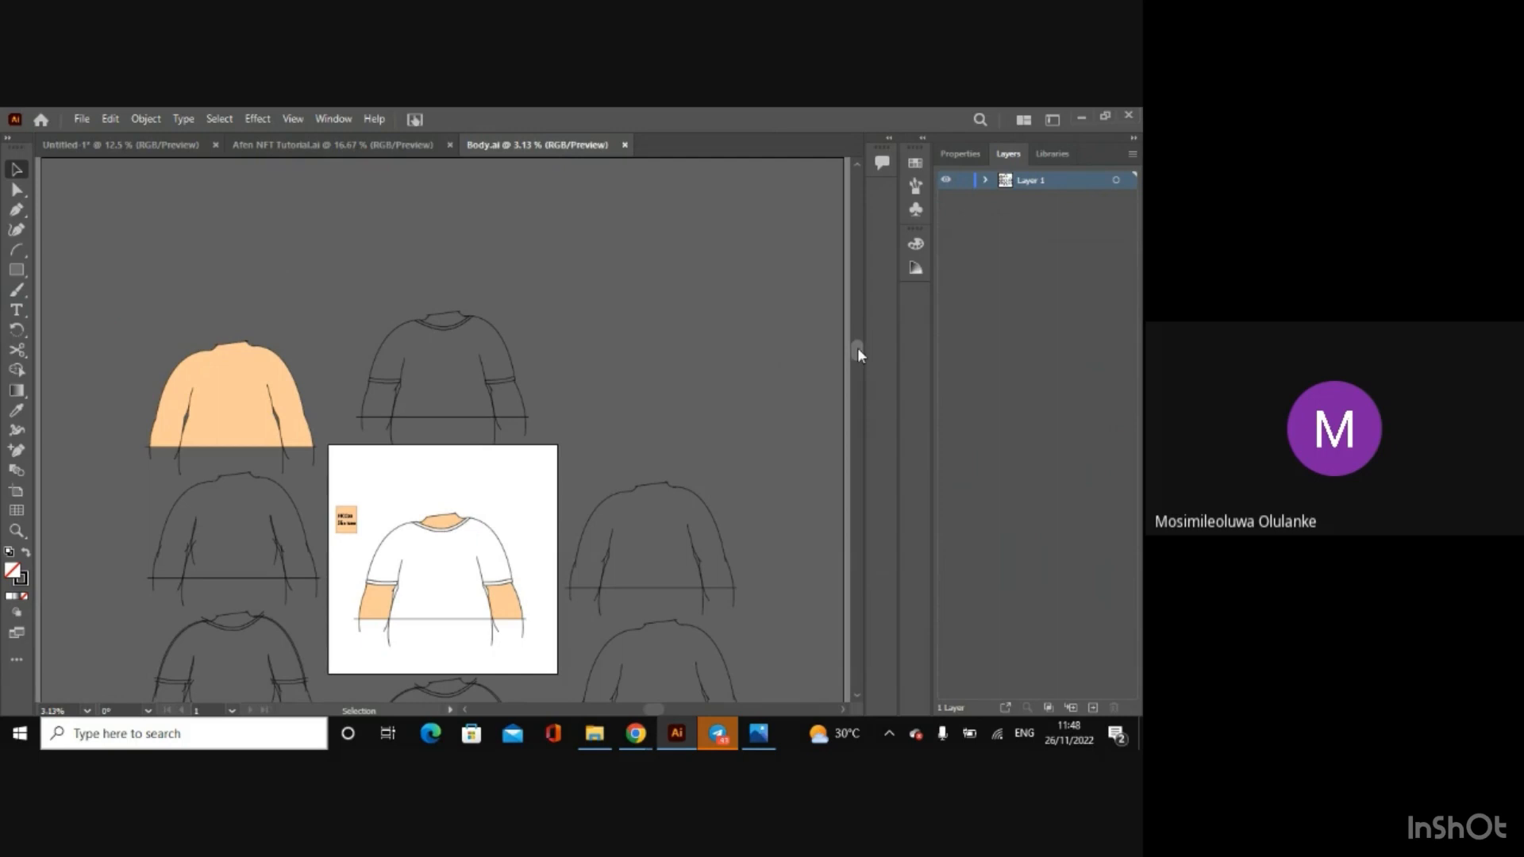
drag(857, 348, 859, 441)
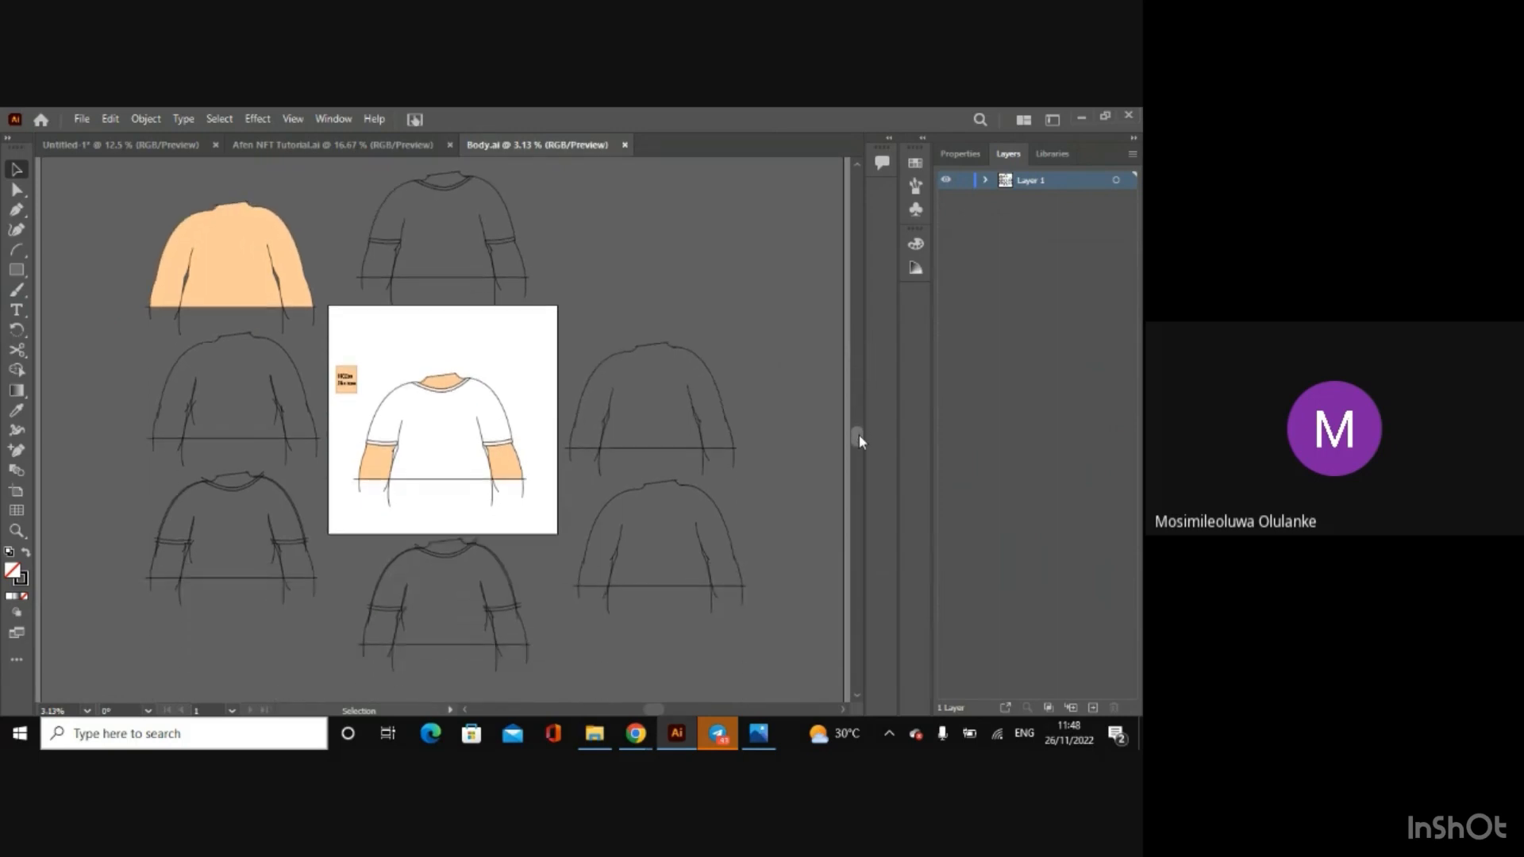
Step: Review the complete coloured character in Afen NFT Tutorial.ai, then return to the Untitled-1 tracing document
click(302, 143)
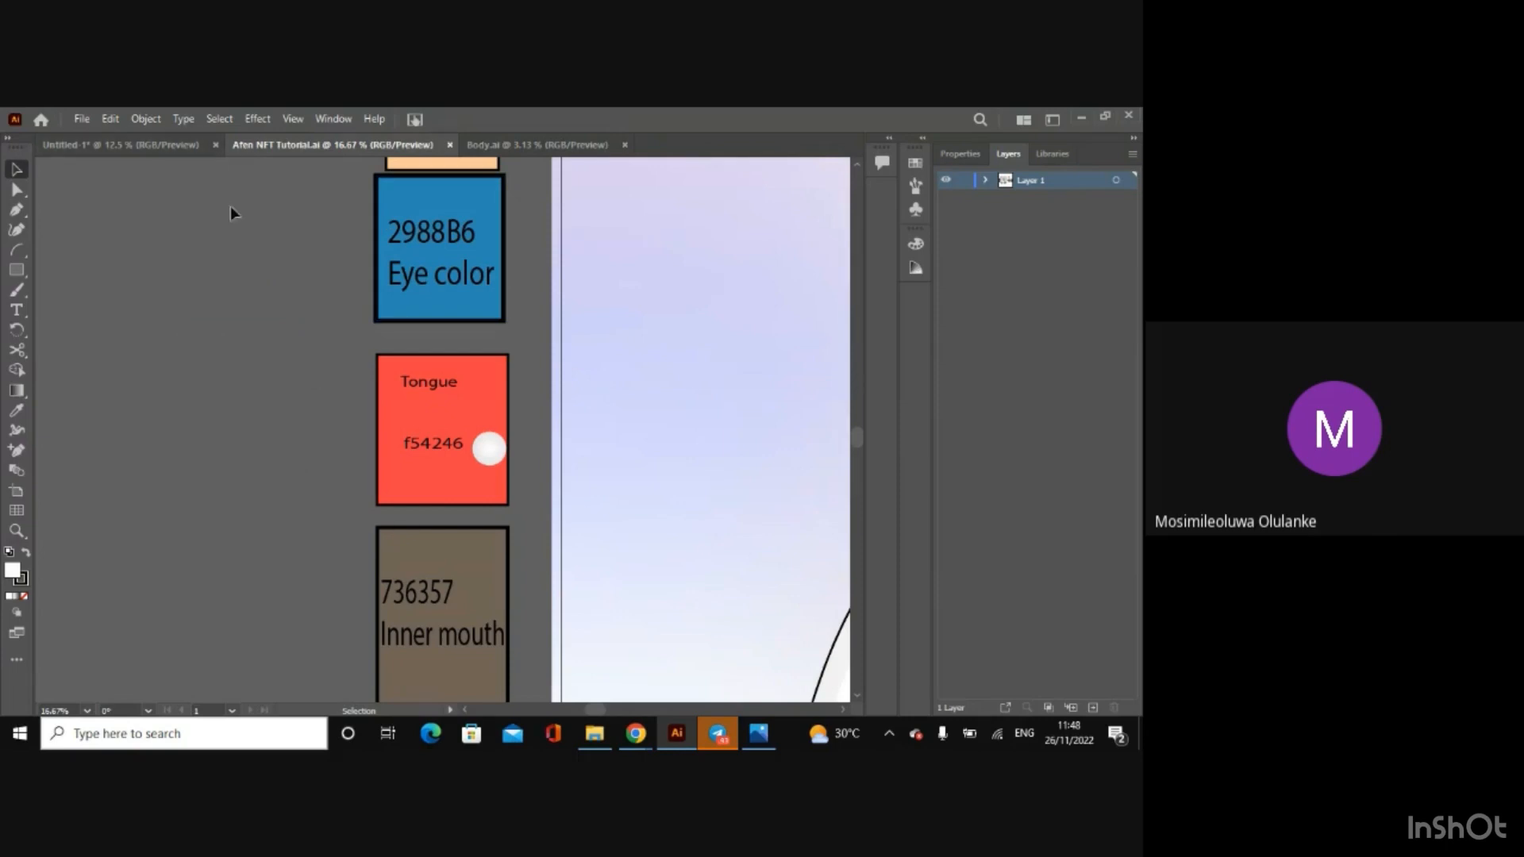
key(ctrl+minus)
key(ctrl+minus)
key(ctrl+minus)
key(ctrl+minus)
key(ctrl+minus)
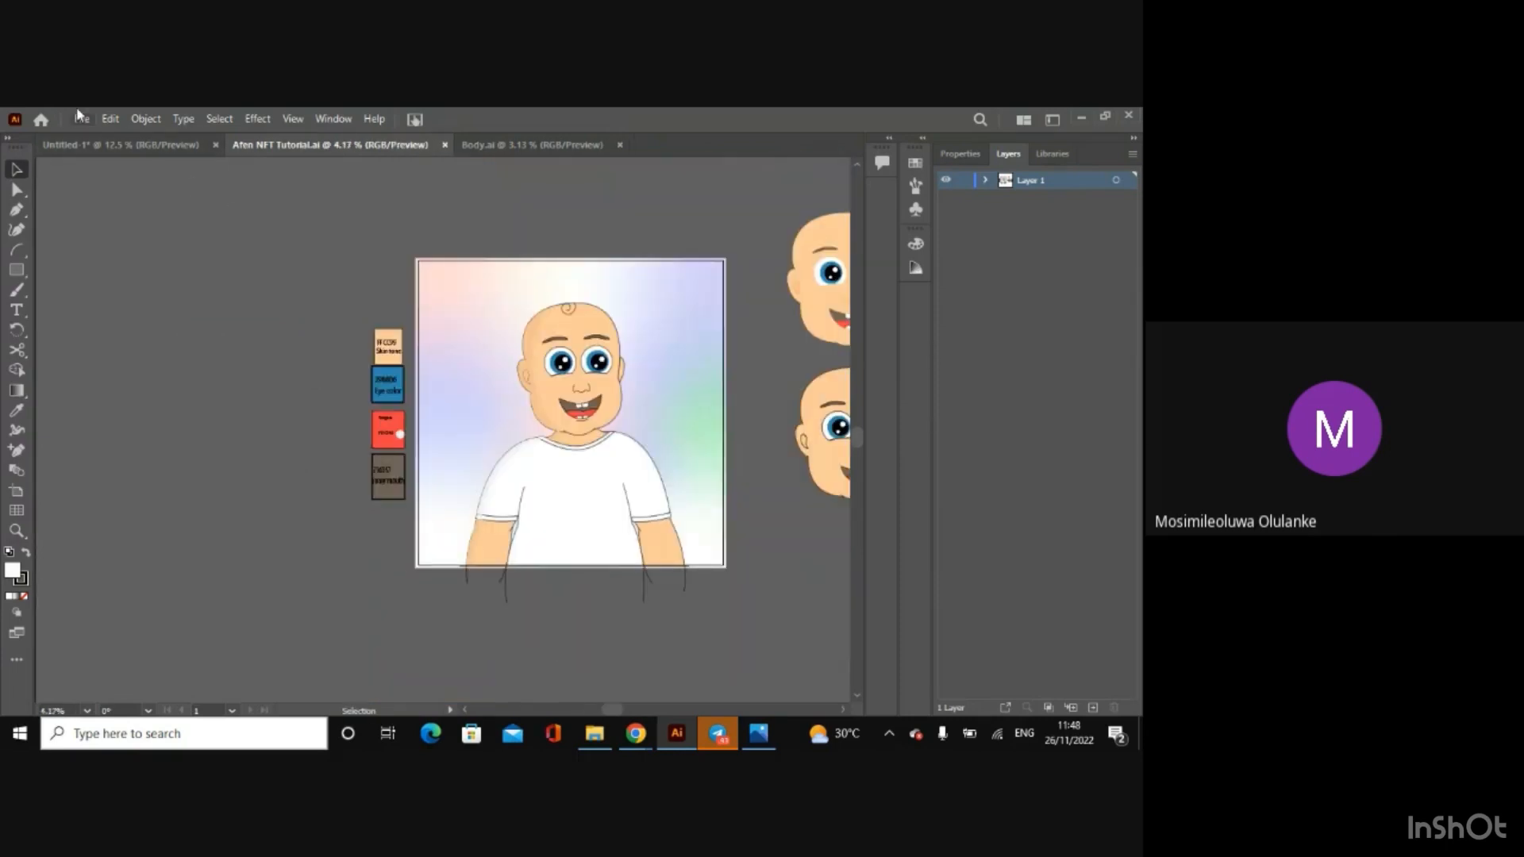
click(72, 148)
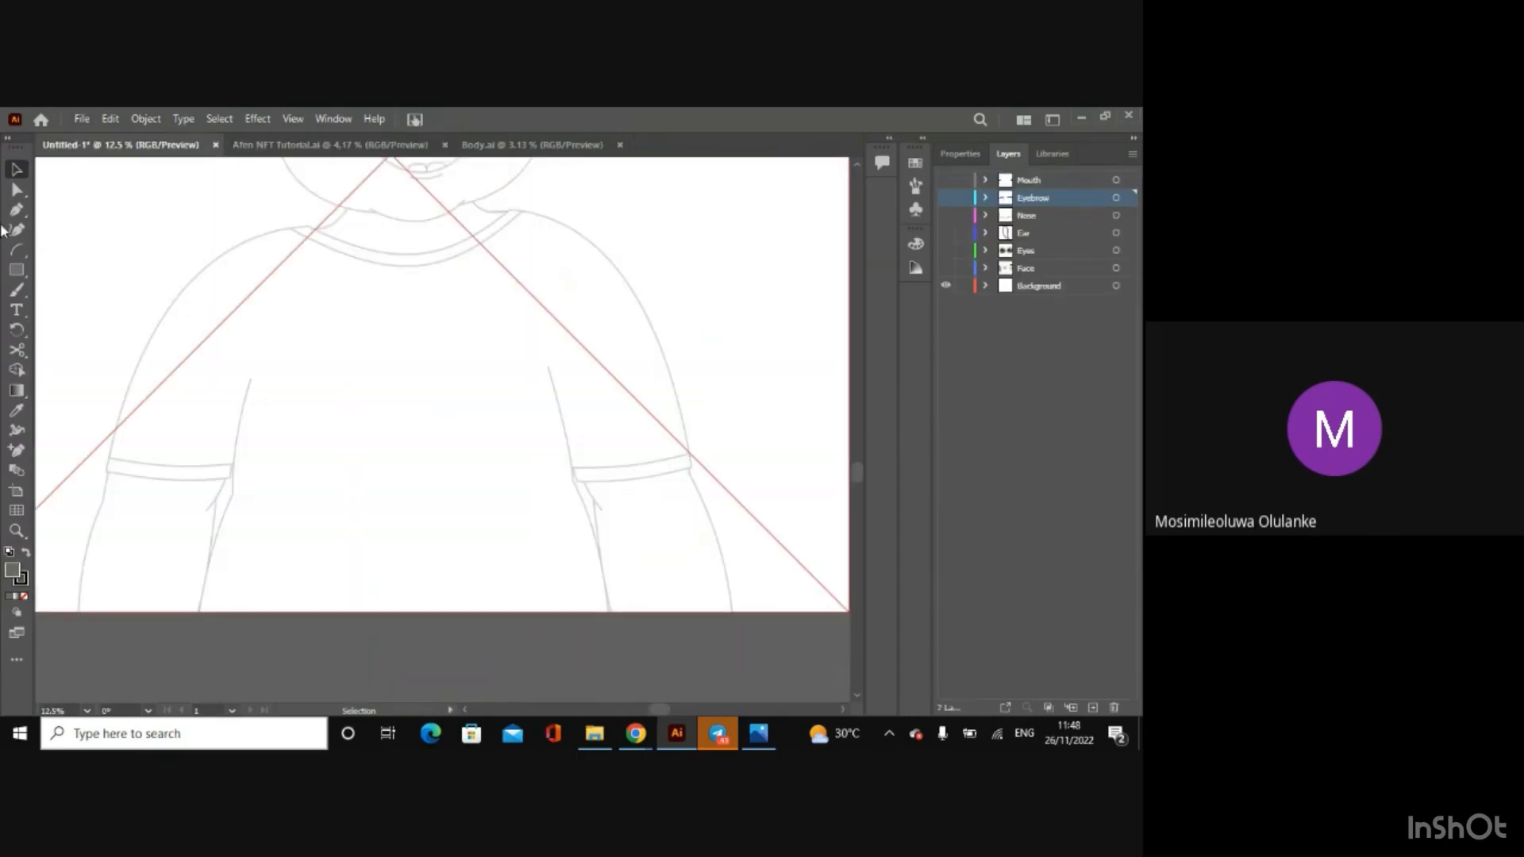
click(16, 250)
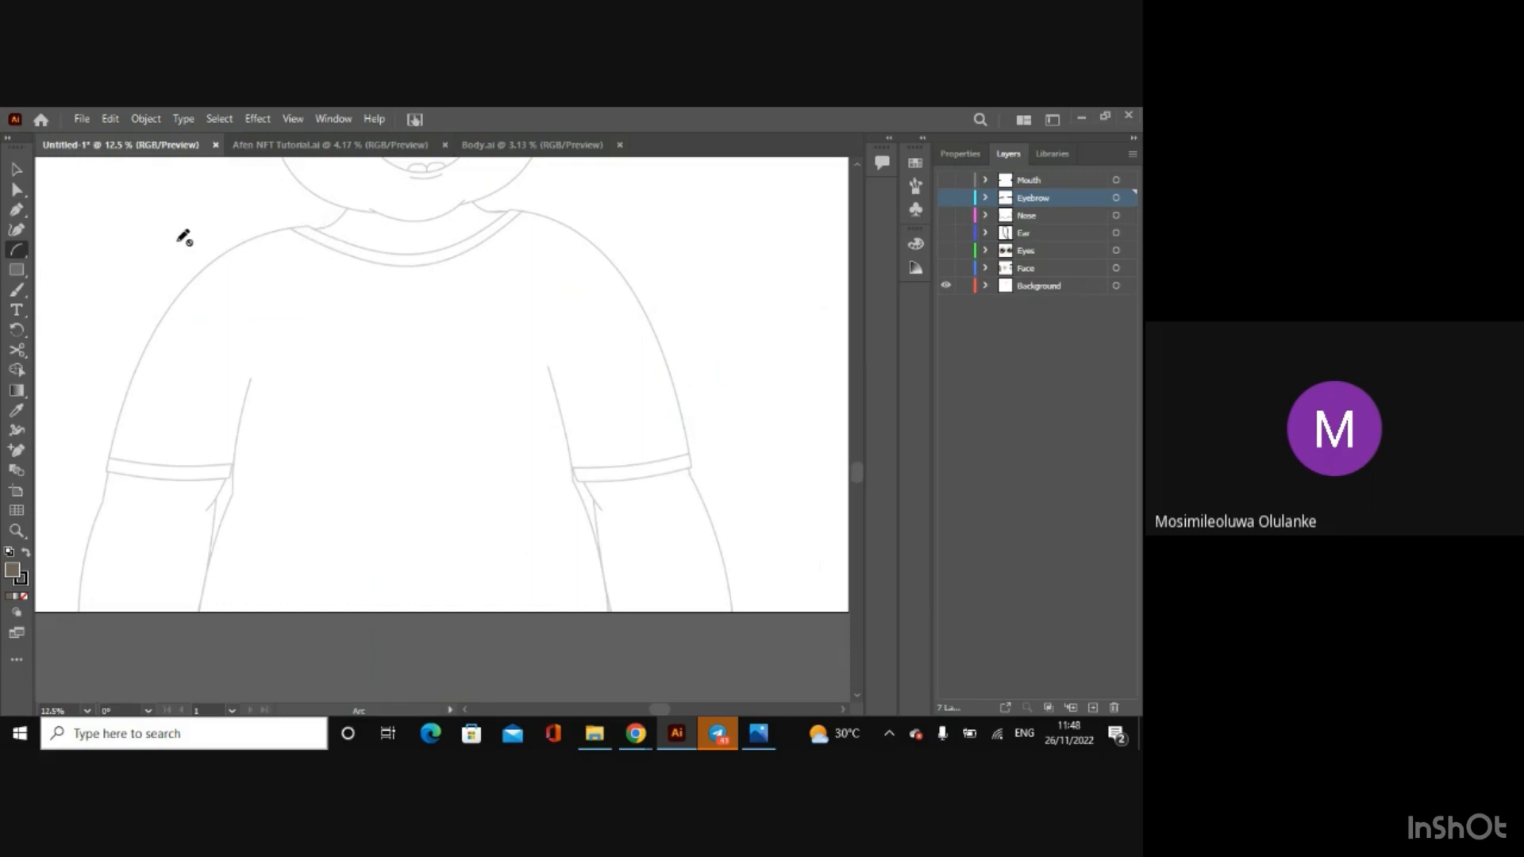
drag(19, 254, 59, 249)
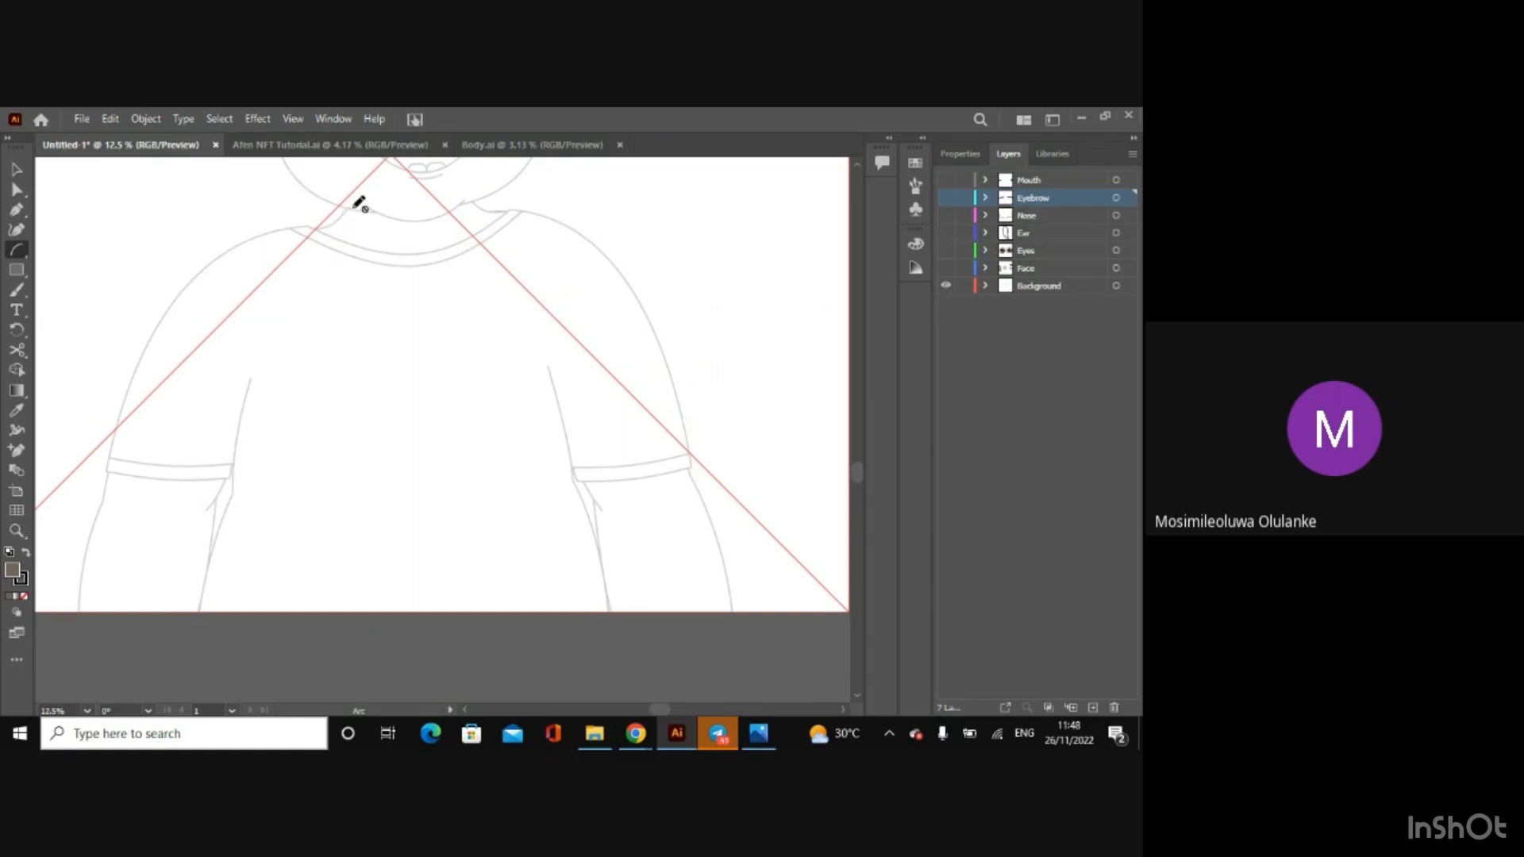
key(v)
click(1101, 348)
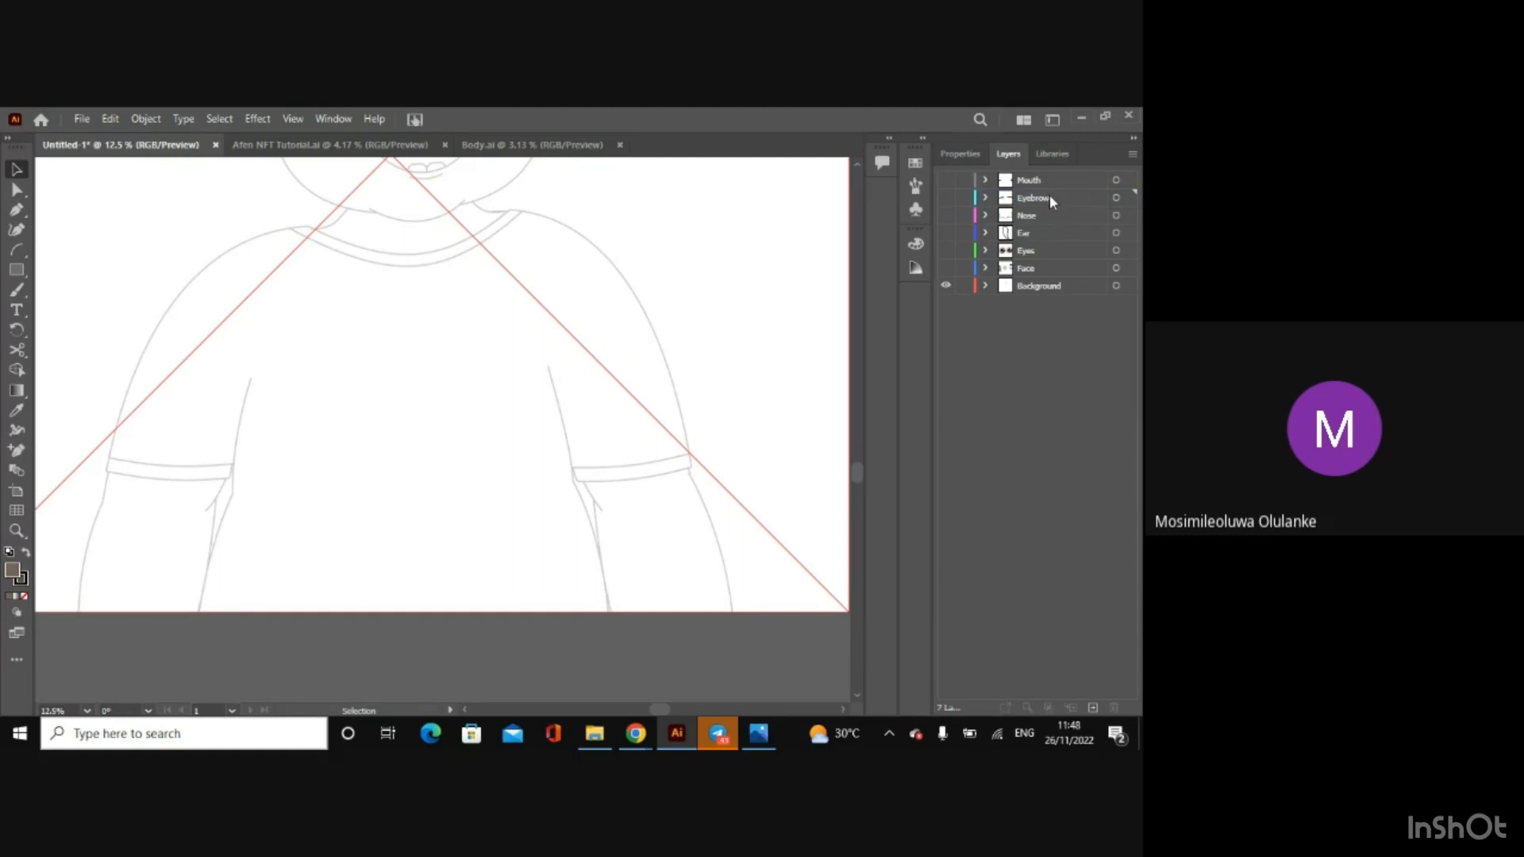
key(ctrl+minus)
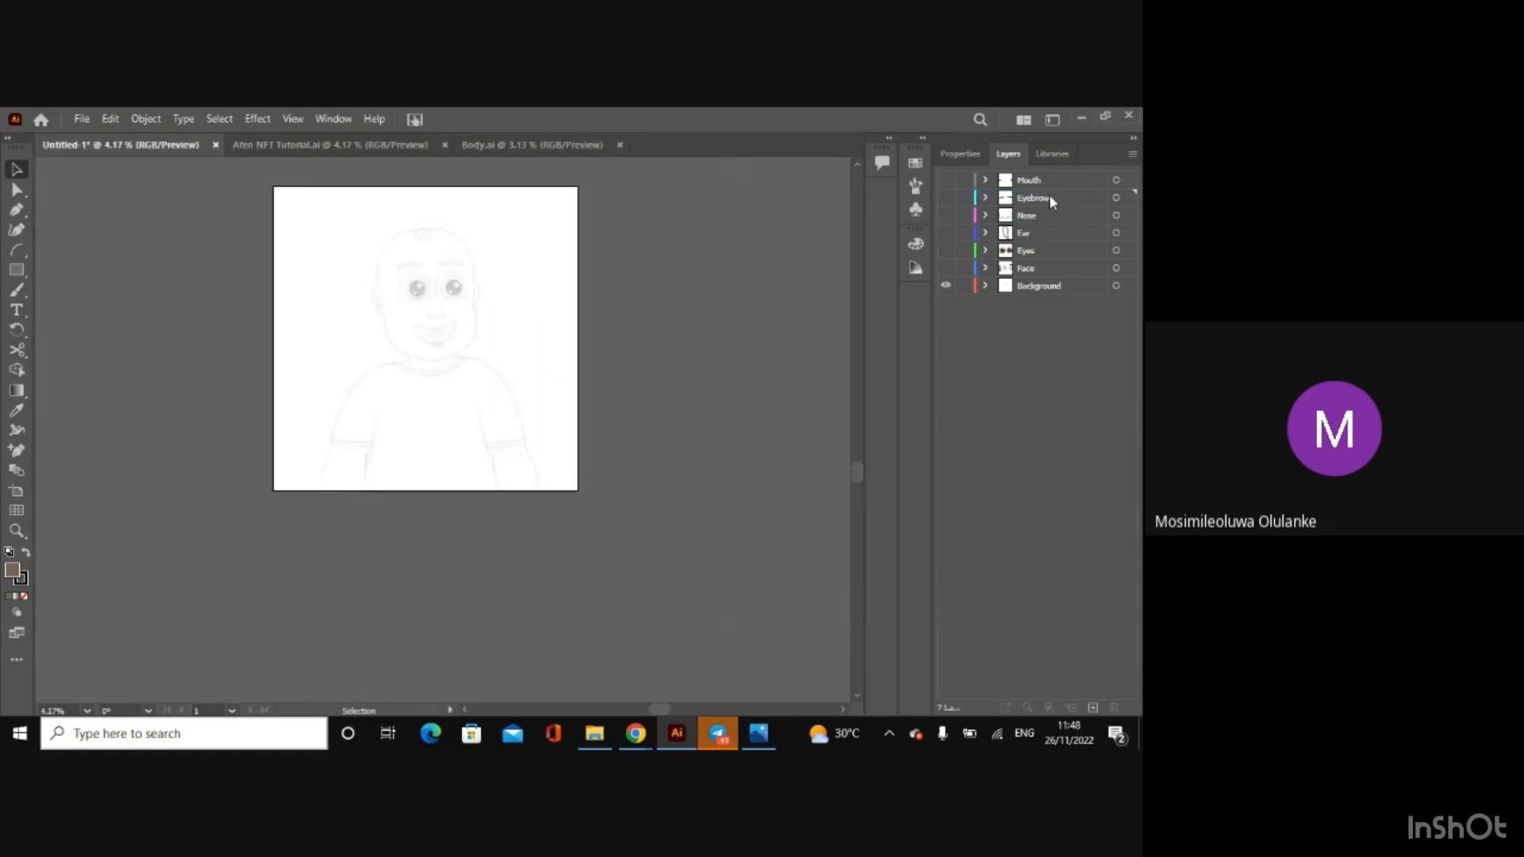
key(ctrl+plus)
key(ctrl+plus)
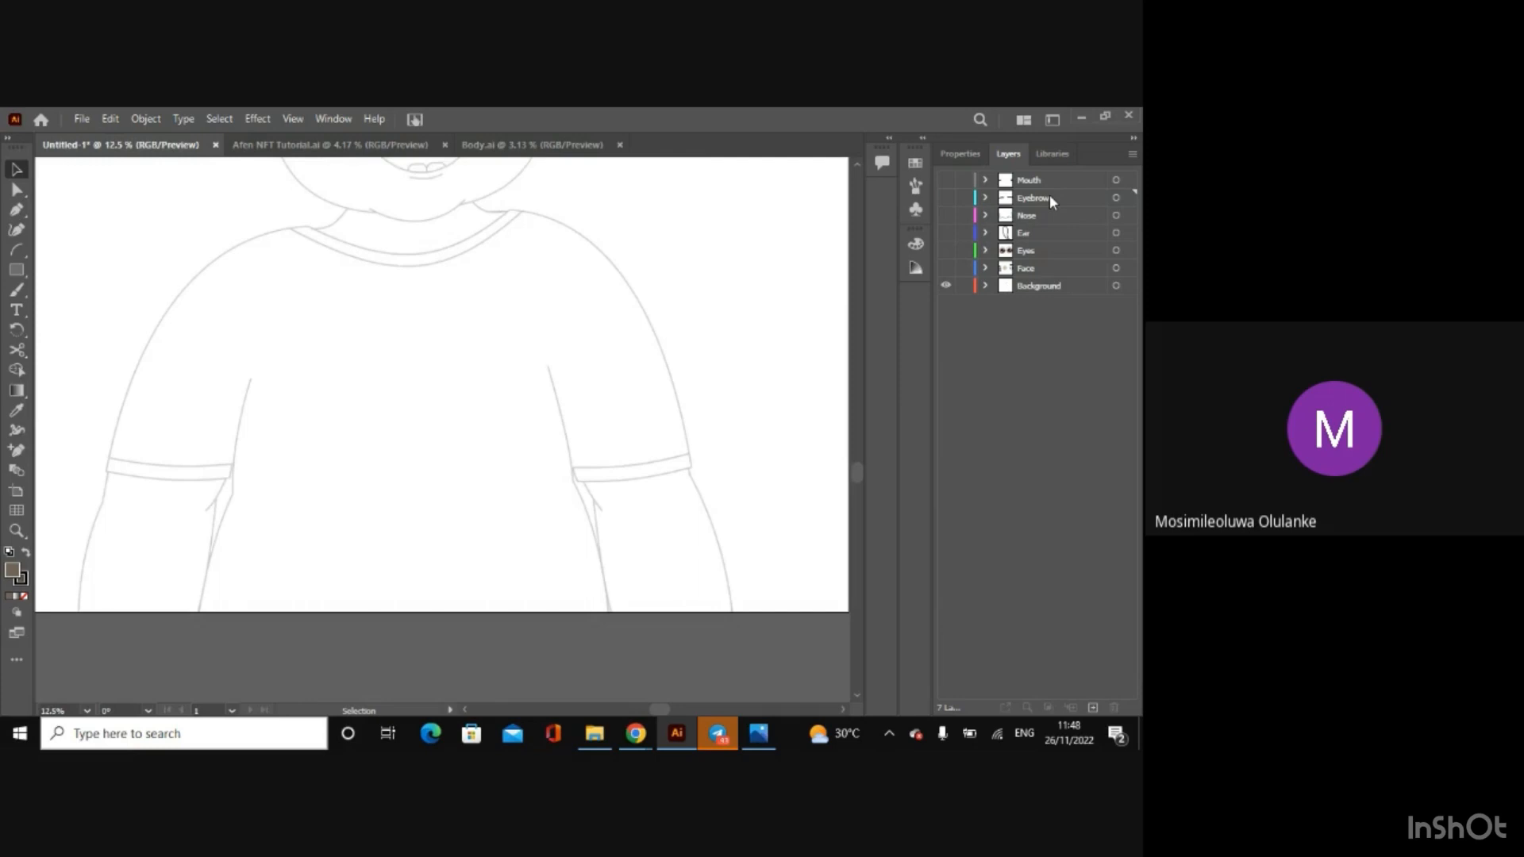
Step: Create a new layer named Body and place it between the Face and Background layers
click(1091, 706)
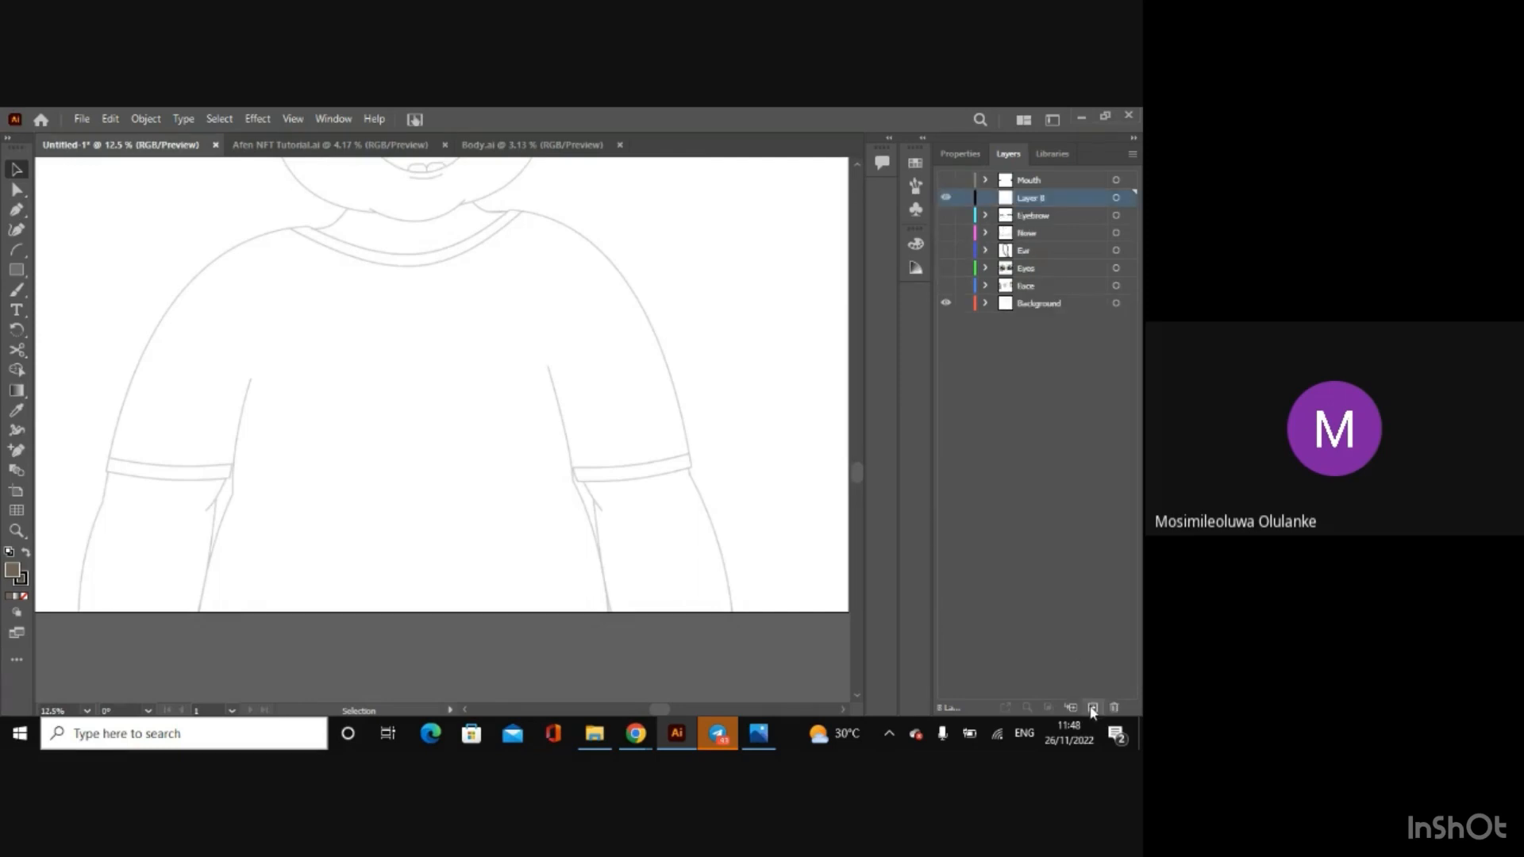
drag(1028, 199, 1032, 295)
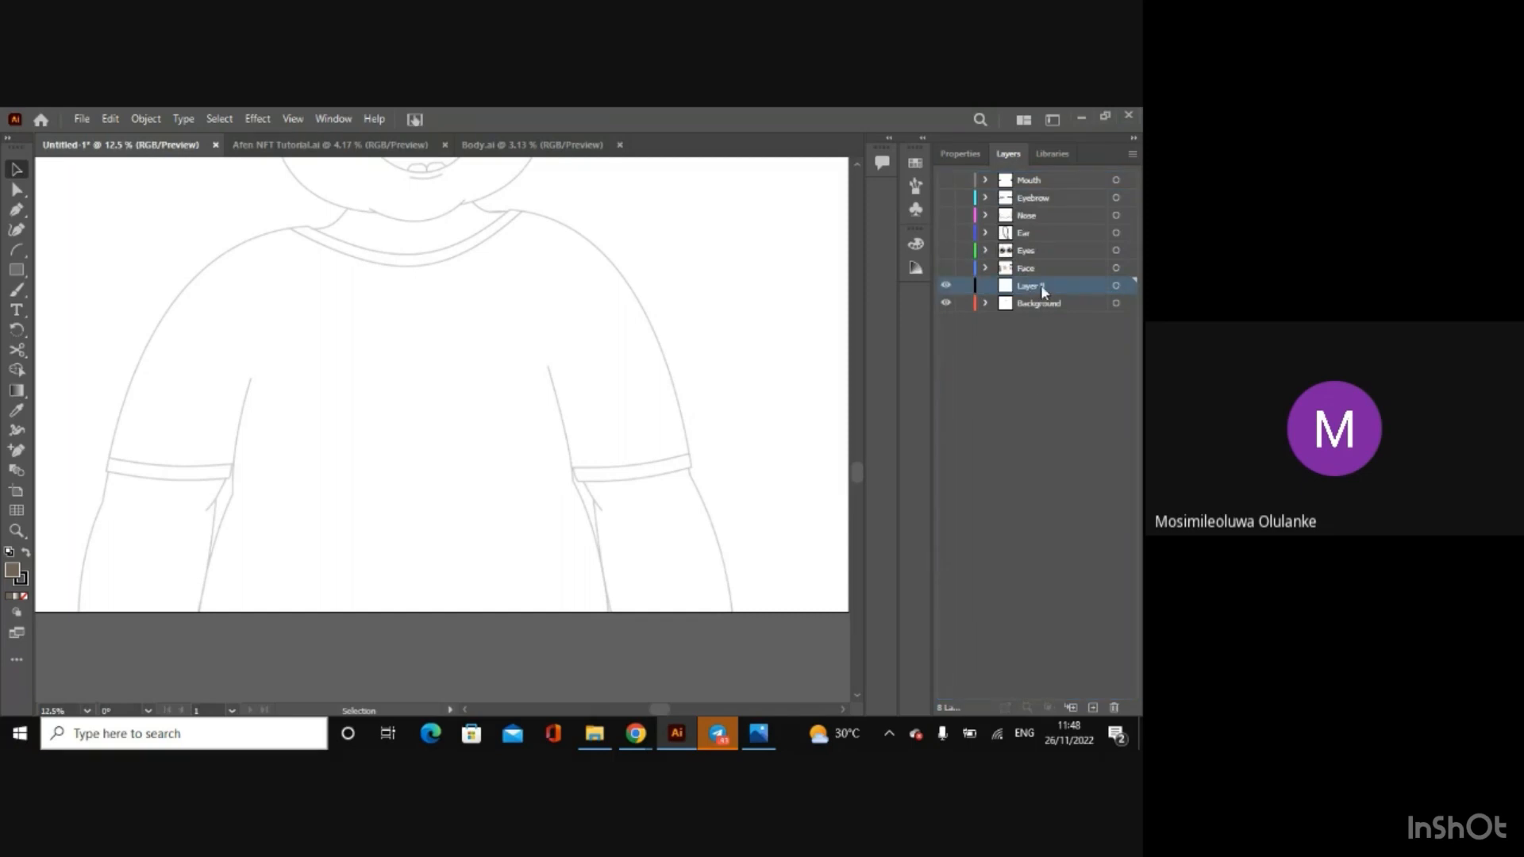
double_click(1032, 285)
key(BackSpace)
text(Lay)
key(BackSpace)
key(BackSpace)
key(BackSpace)
text(B)
click(1024, 485)
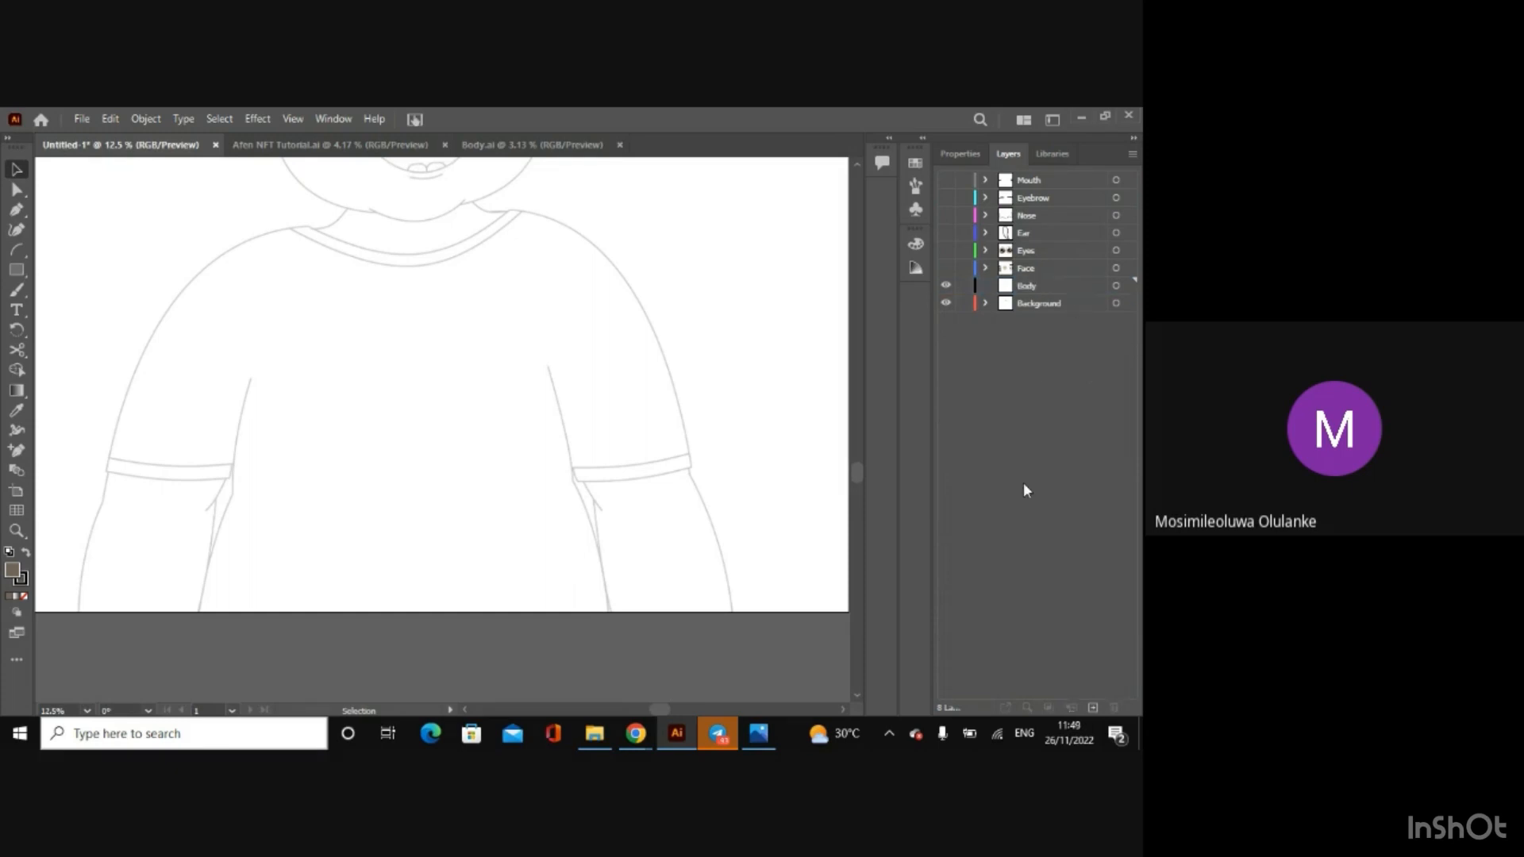
Step: Draw an arc on the Body layer along the sketch's left neck line, between the shirt collar and the jaw
click(1070, 285)
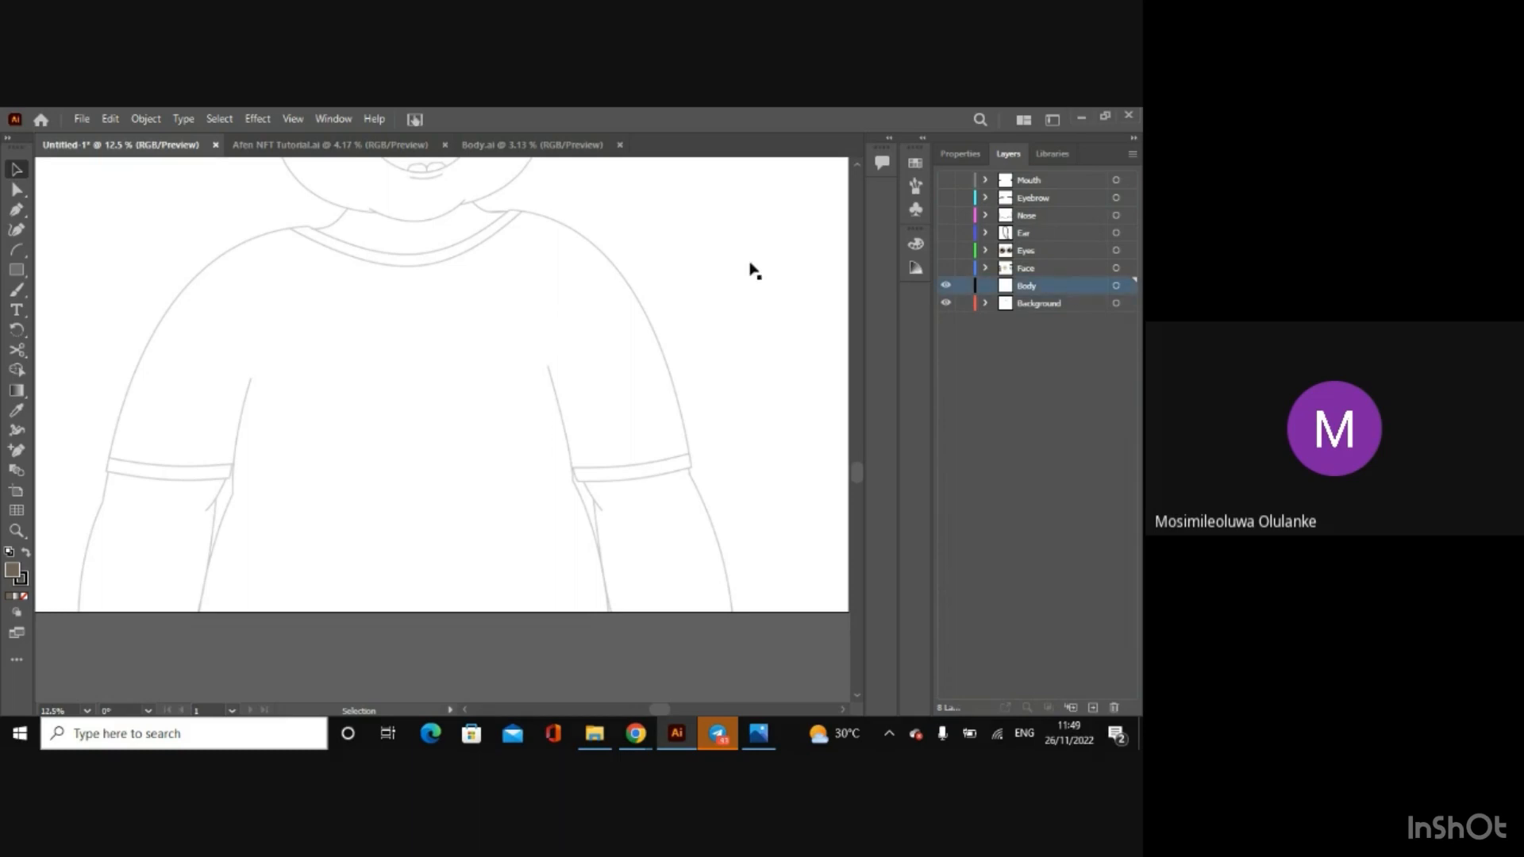
click(17, 250)
drag(307, 231, 346, 210)
key(ctrl+equal)
key(ctrl+equal)
key(ctrl+equal)
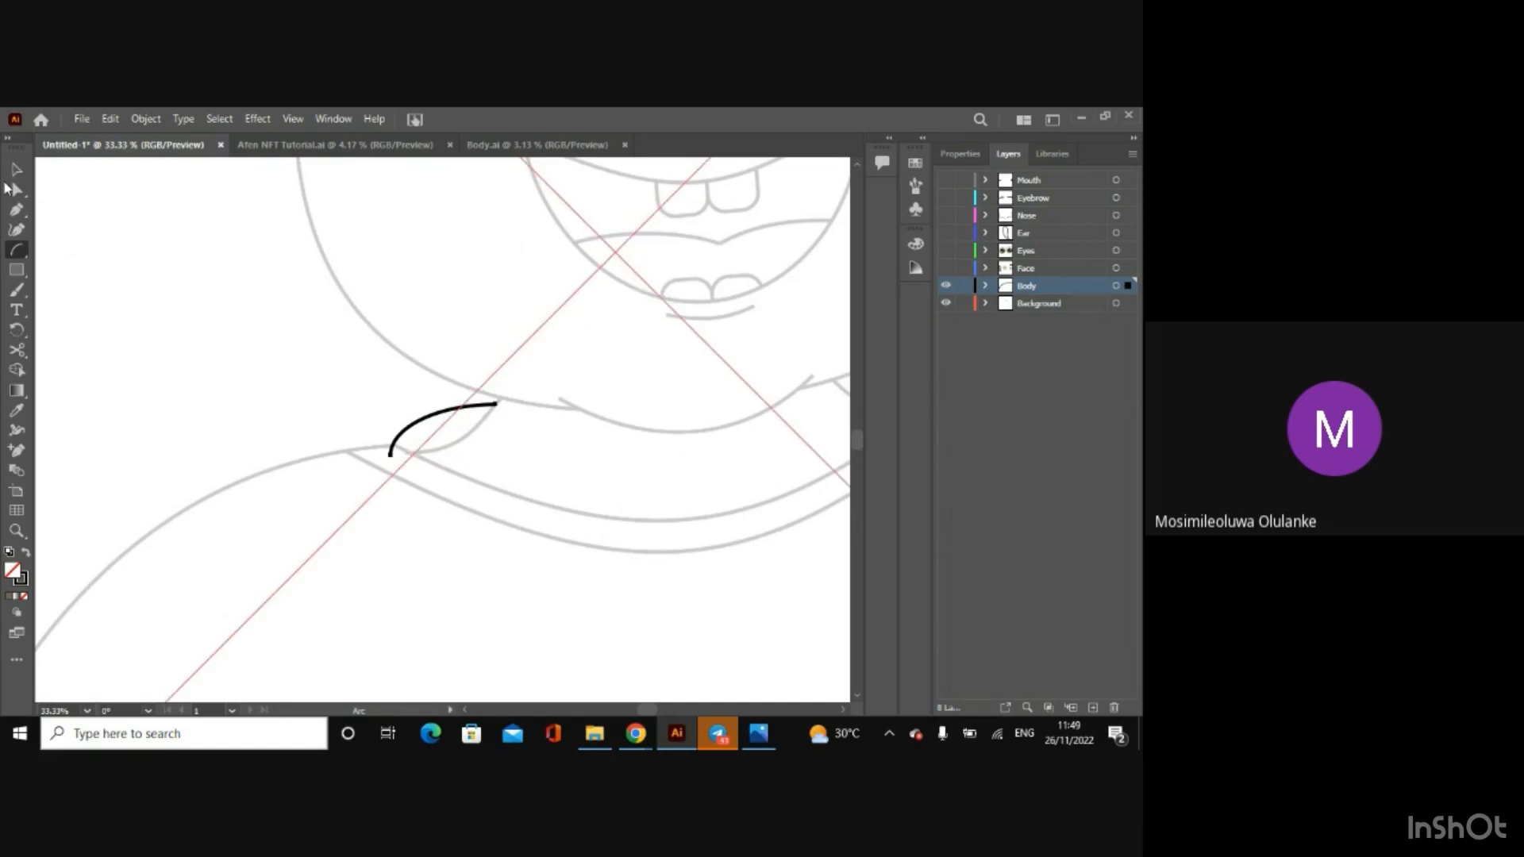
Step: Adjust the left neck arc's anchor points and handles until it curves along the sketched neck line
click(16, 189)
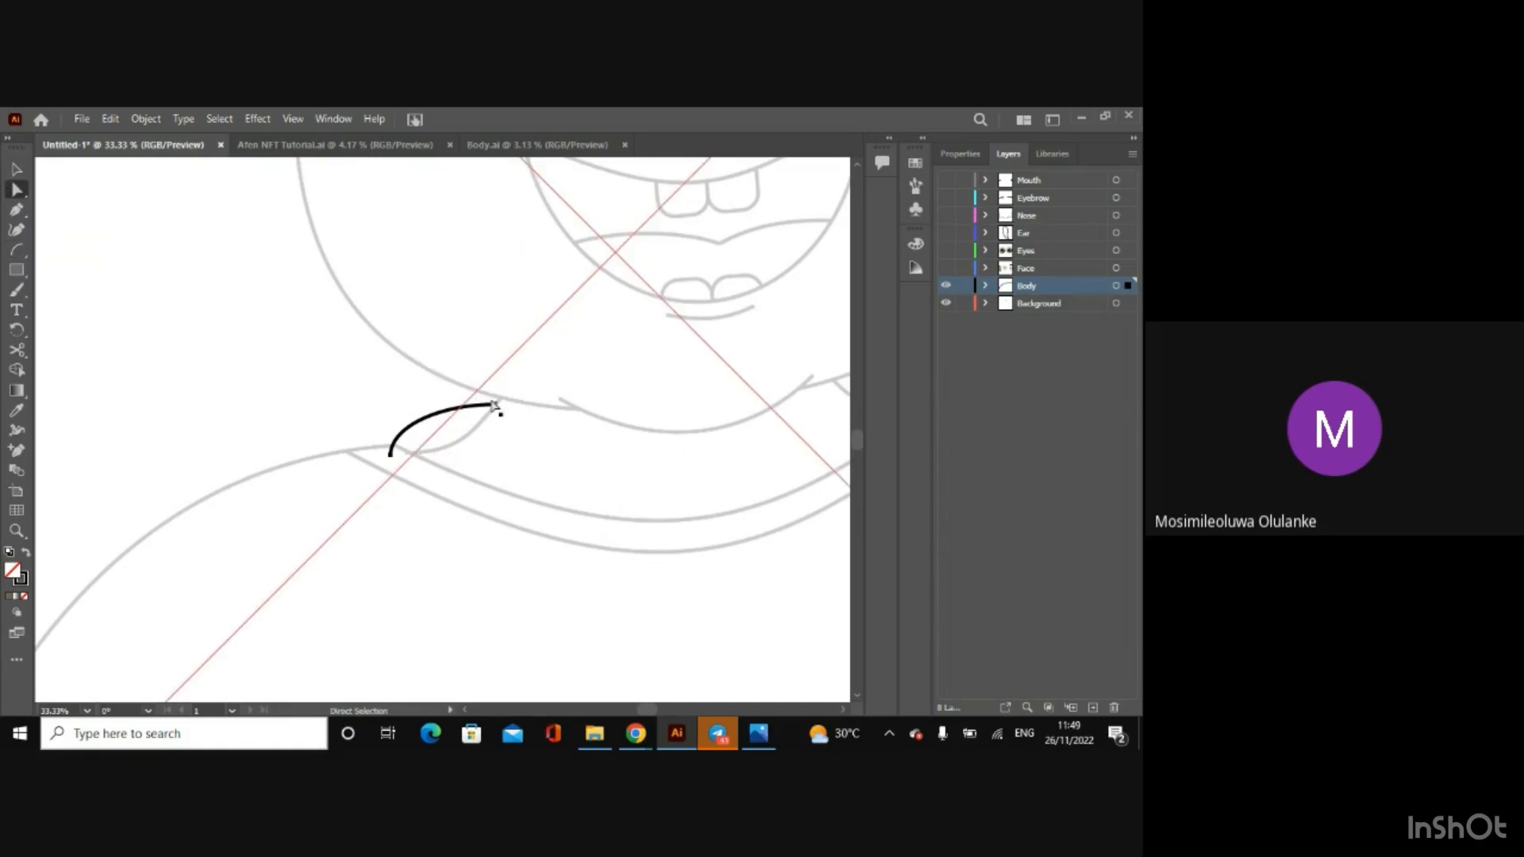
drag(494, 406, 518, 391)
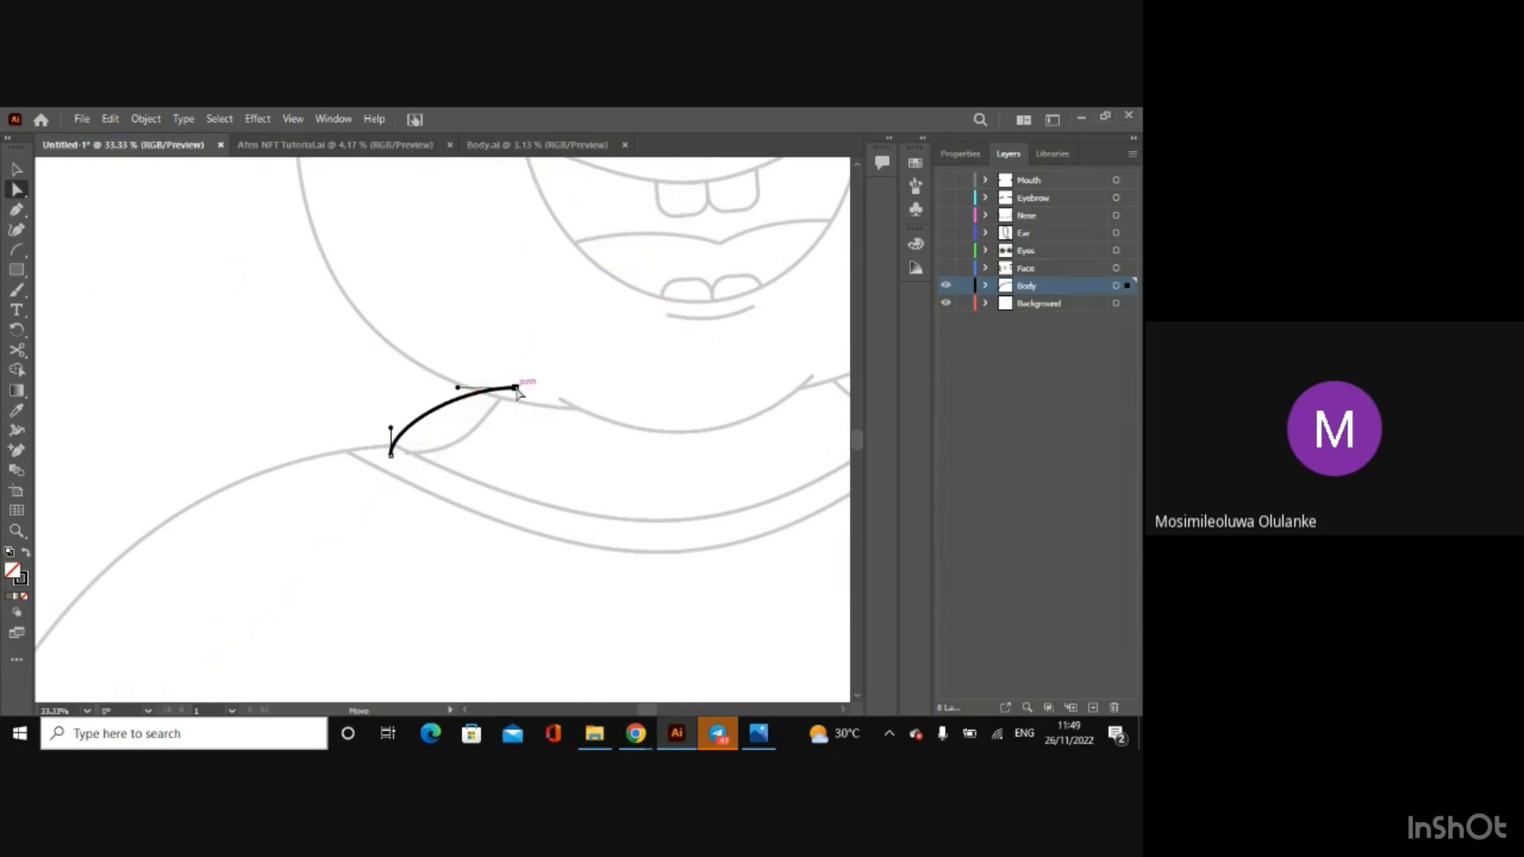
drag(393, 431, 454, 464)
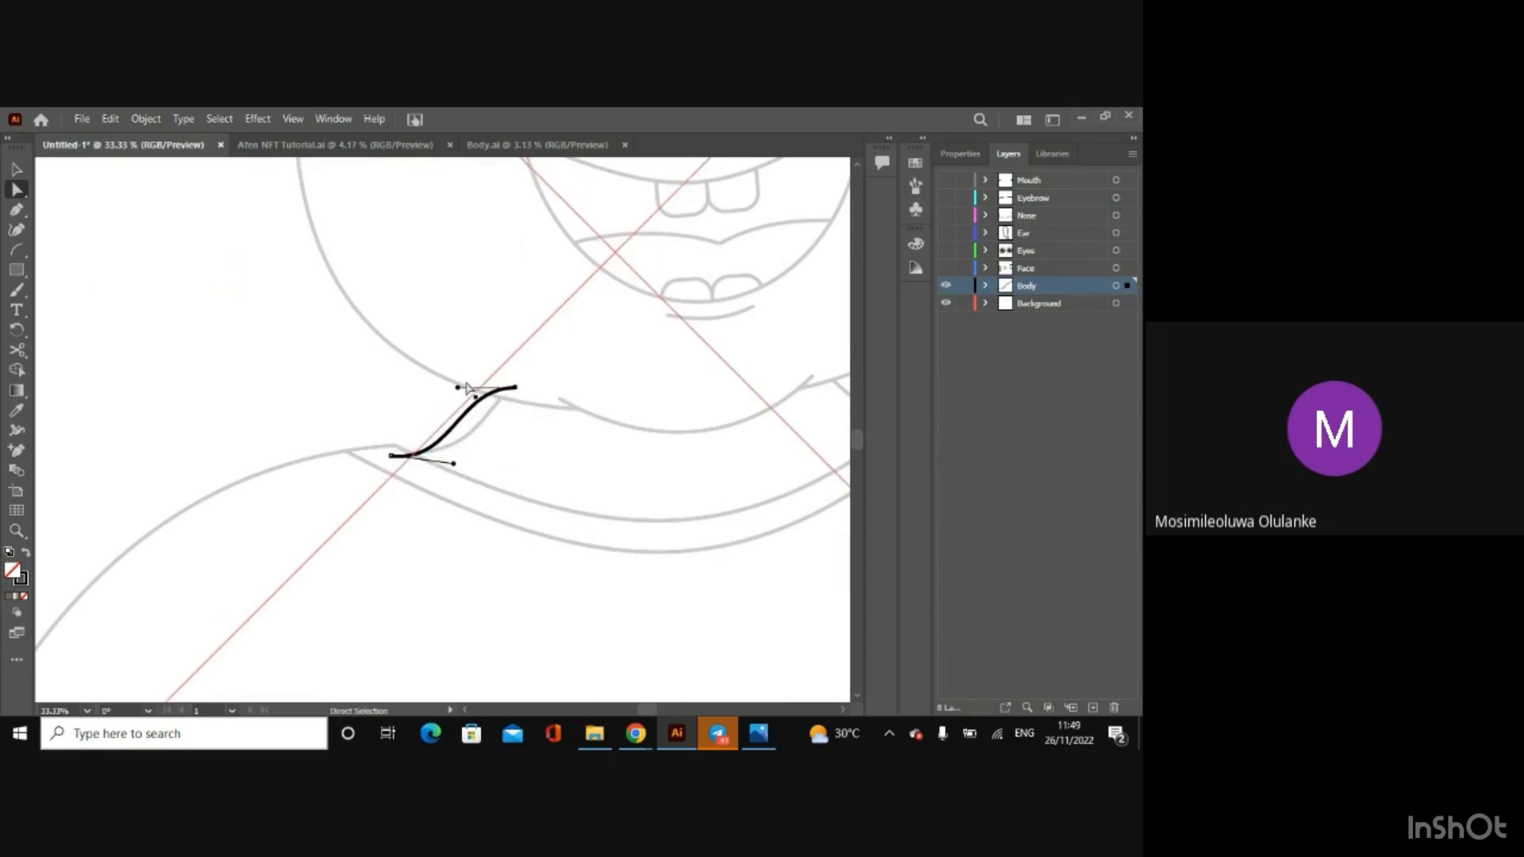
drag(466, 386, 508, 387)
click(514, 389)
drag(392, 456, 388, 453)
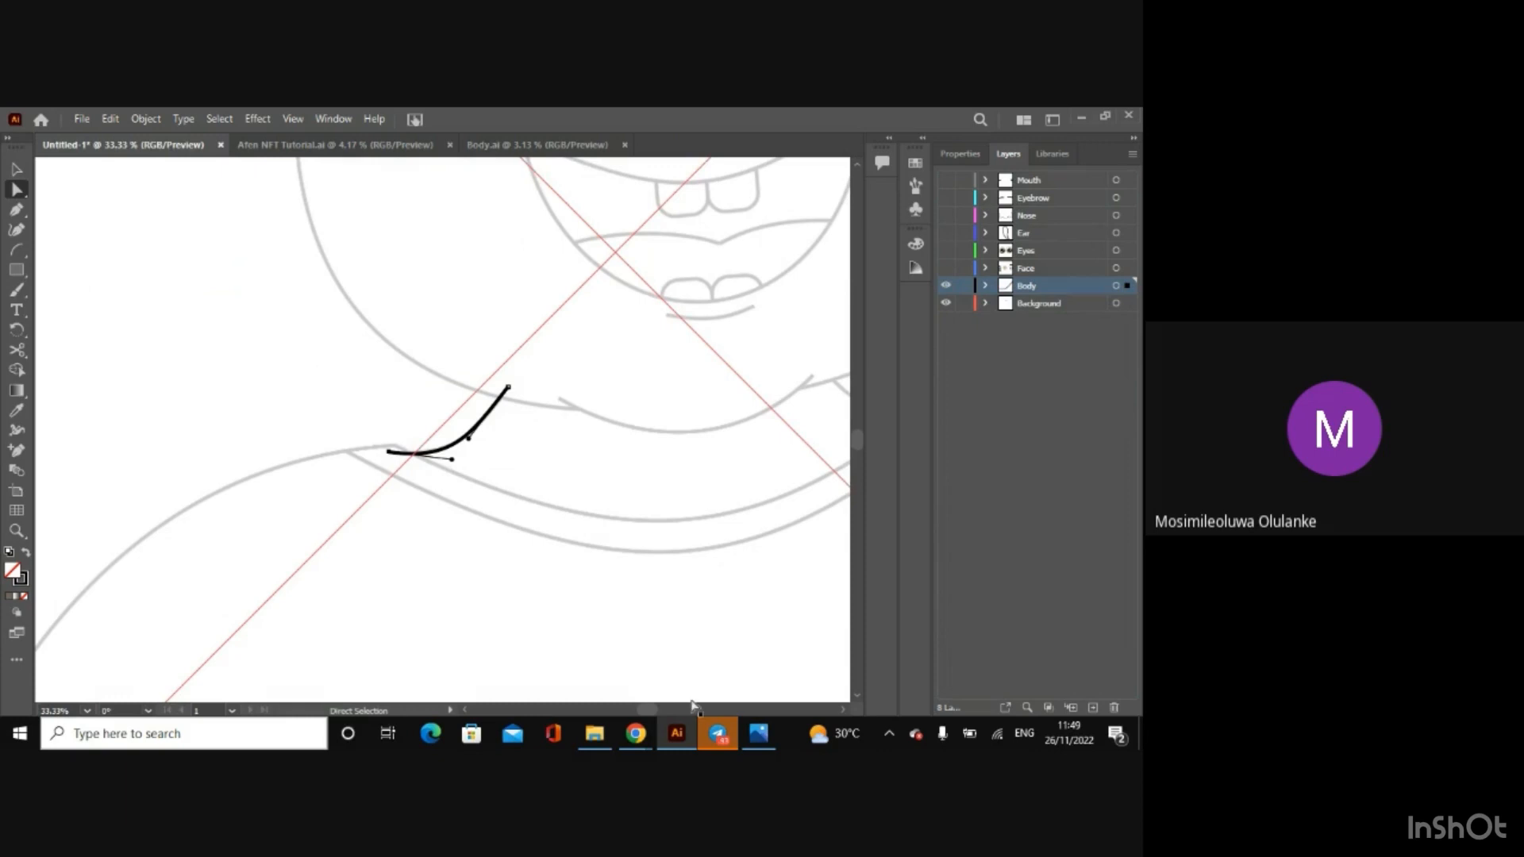
Step: Trace the right neck line with an arc from the jaw to the collar and adjust its curvature to the sketch
scroll(659, 713, right, 5)
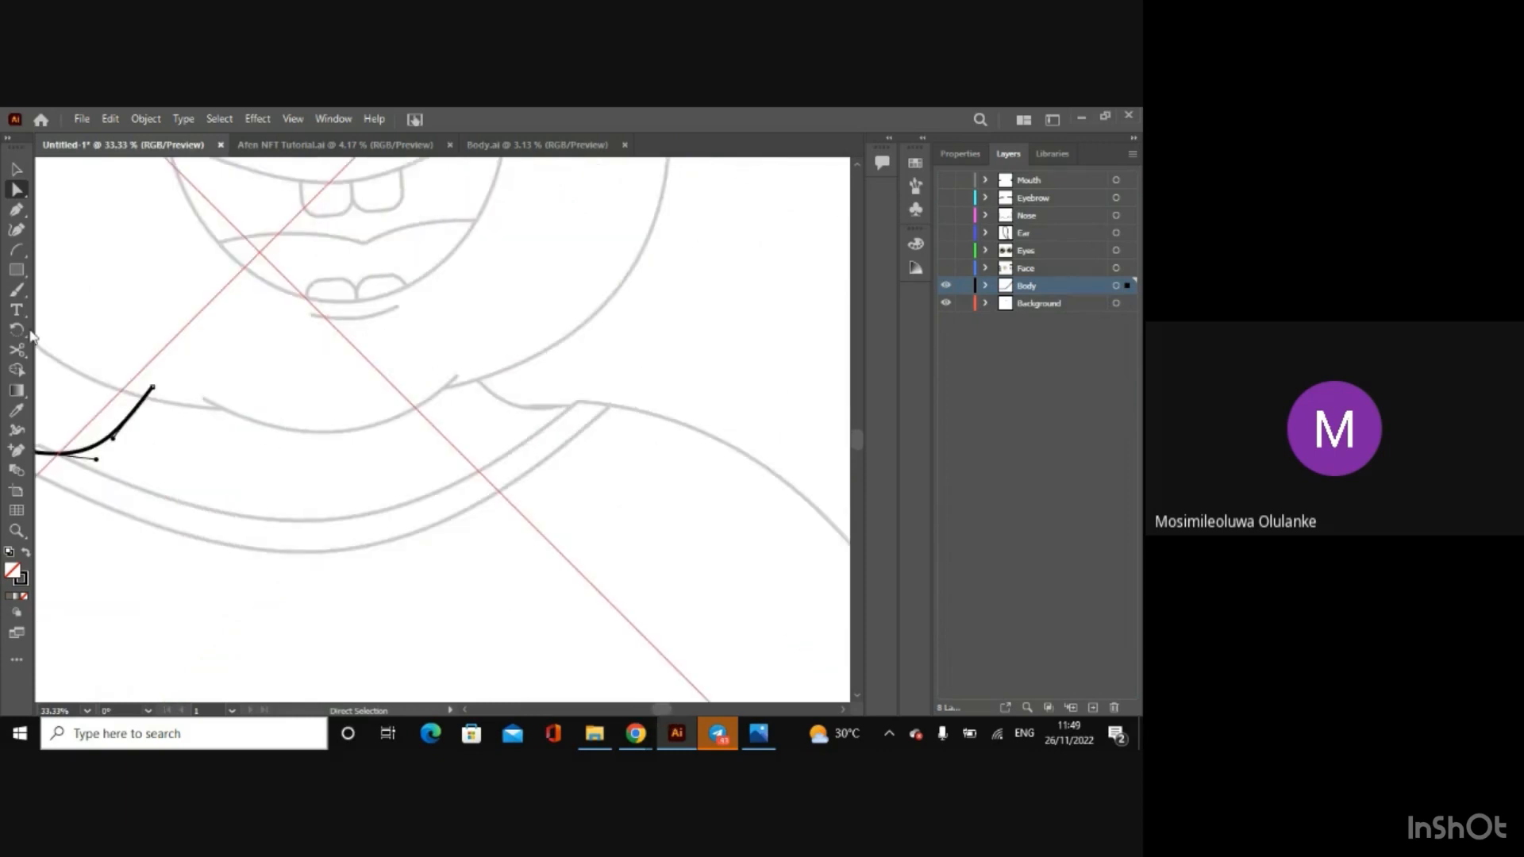
click(13, 254)
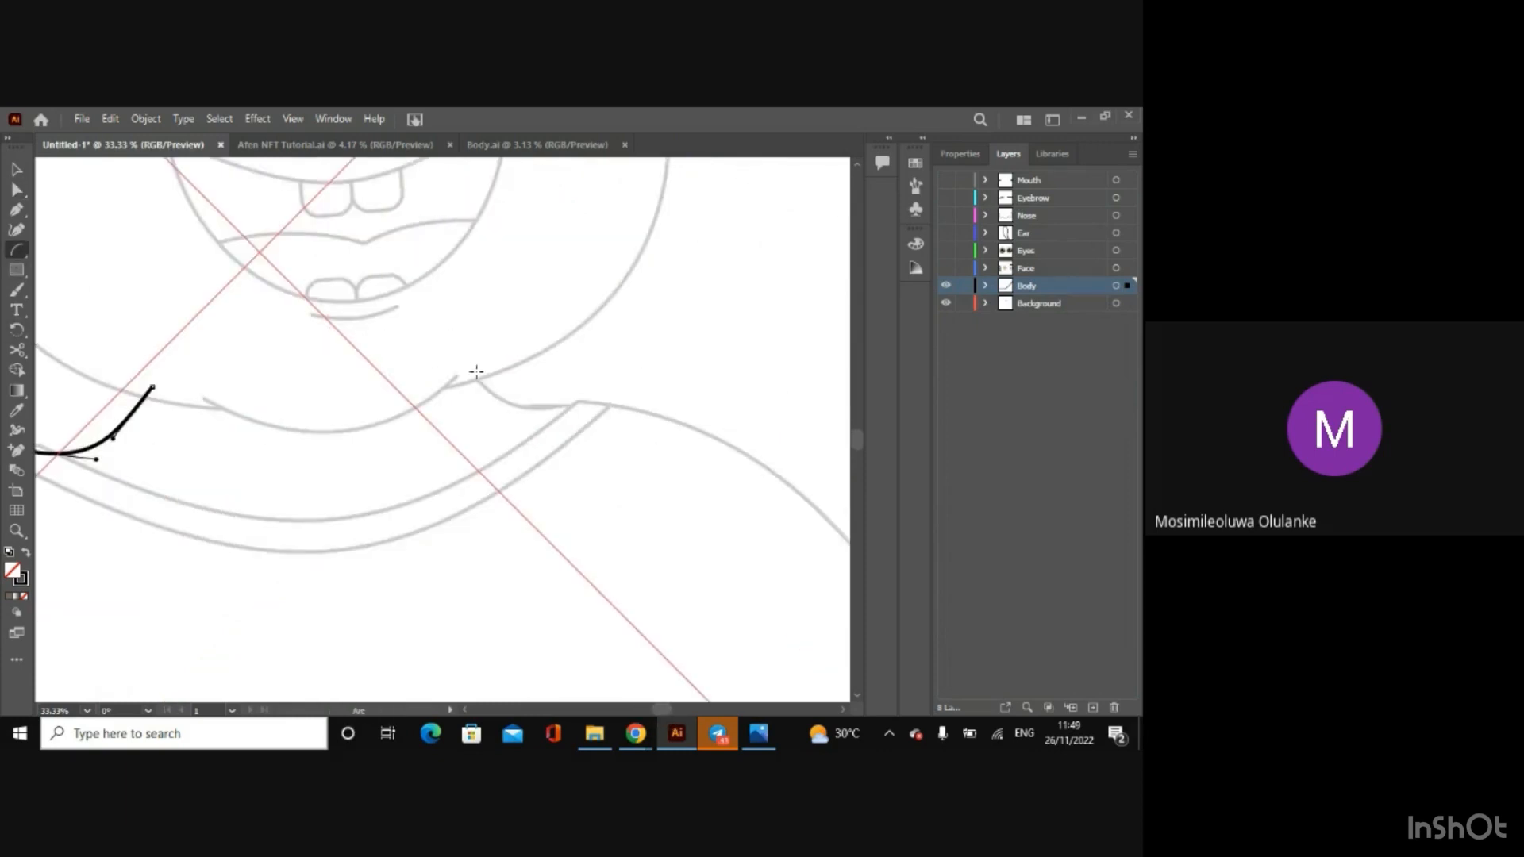
drag(476, 371, 573, 407)
click(16, 191)
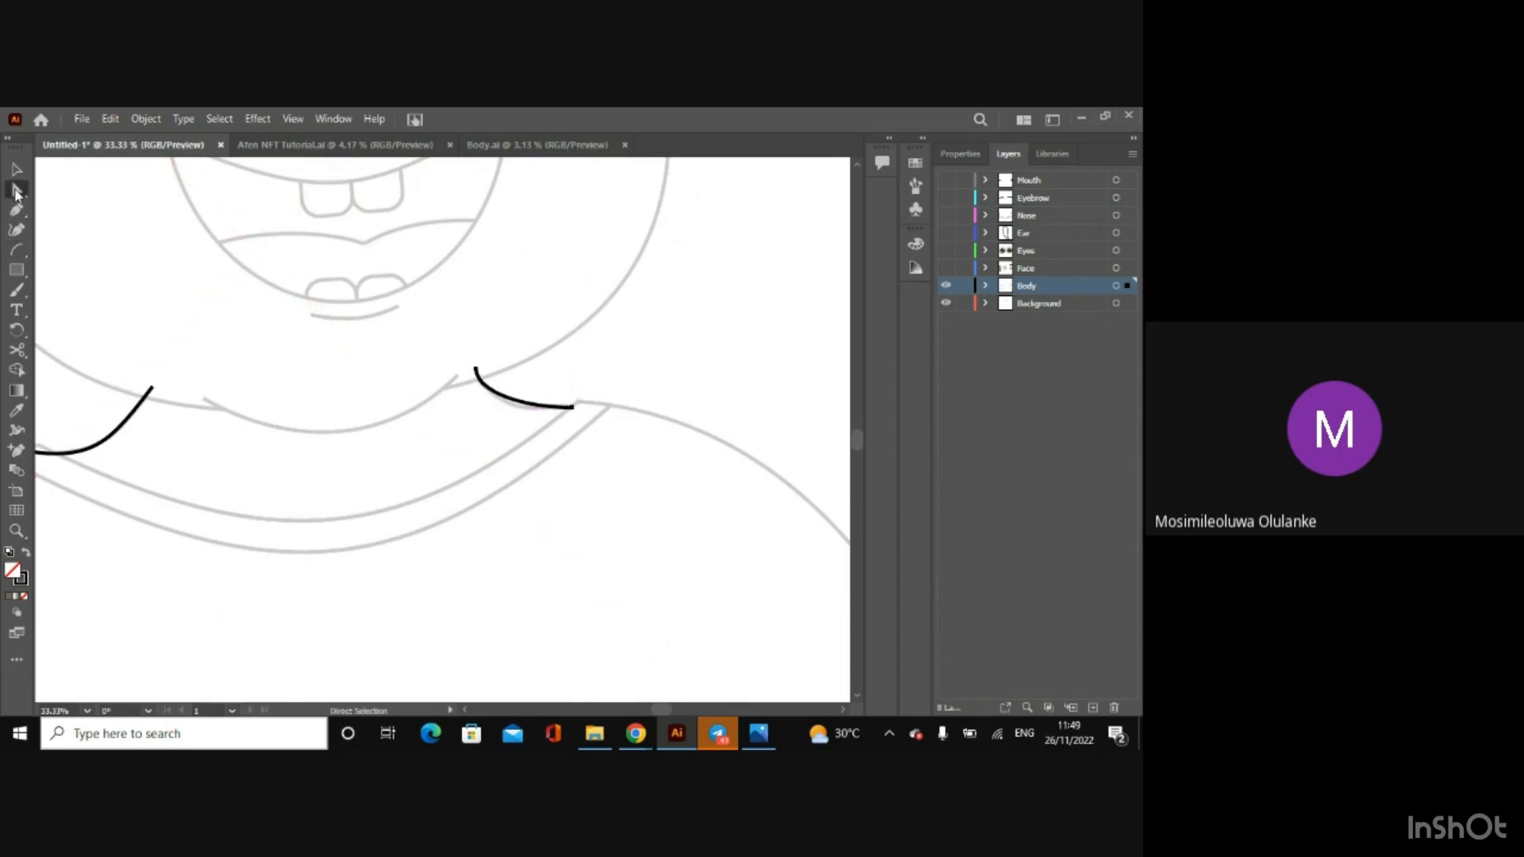
mouse_move(575, 408)
mouse_down()
mouse_move(597, 413)
mouse_move(528, 420)
mouse_move(581, 408)
mouse_up()
drag(476, 393, 579, 406)
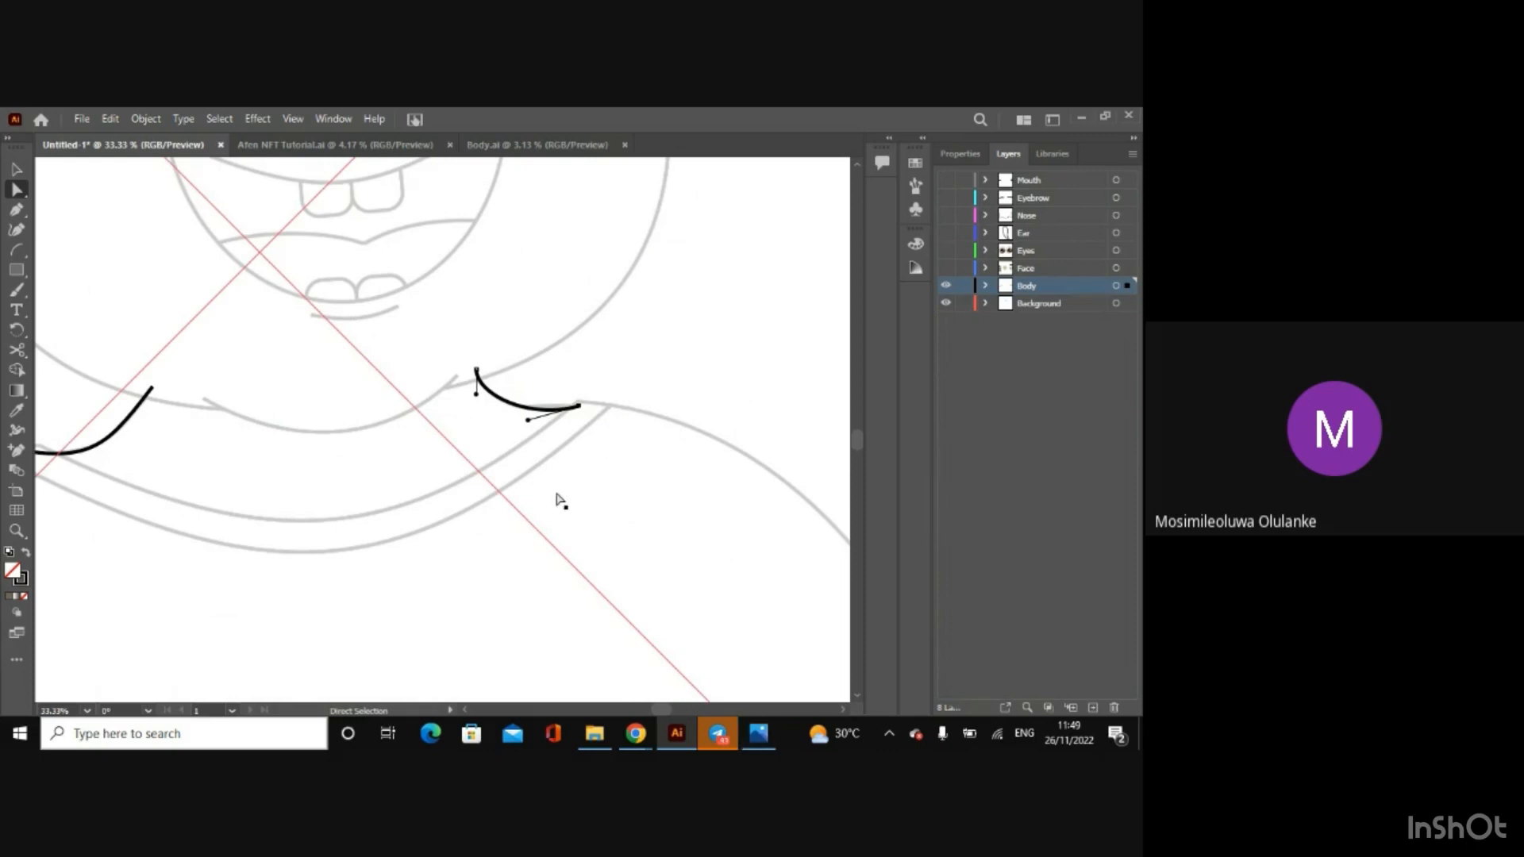
key(v)
Step: Draw an arc starting at the collar end of the right neck line and running outward over the right shoulder
key(ctrl+minus)
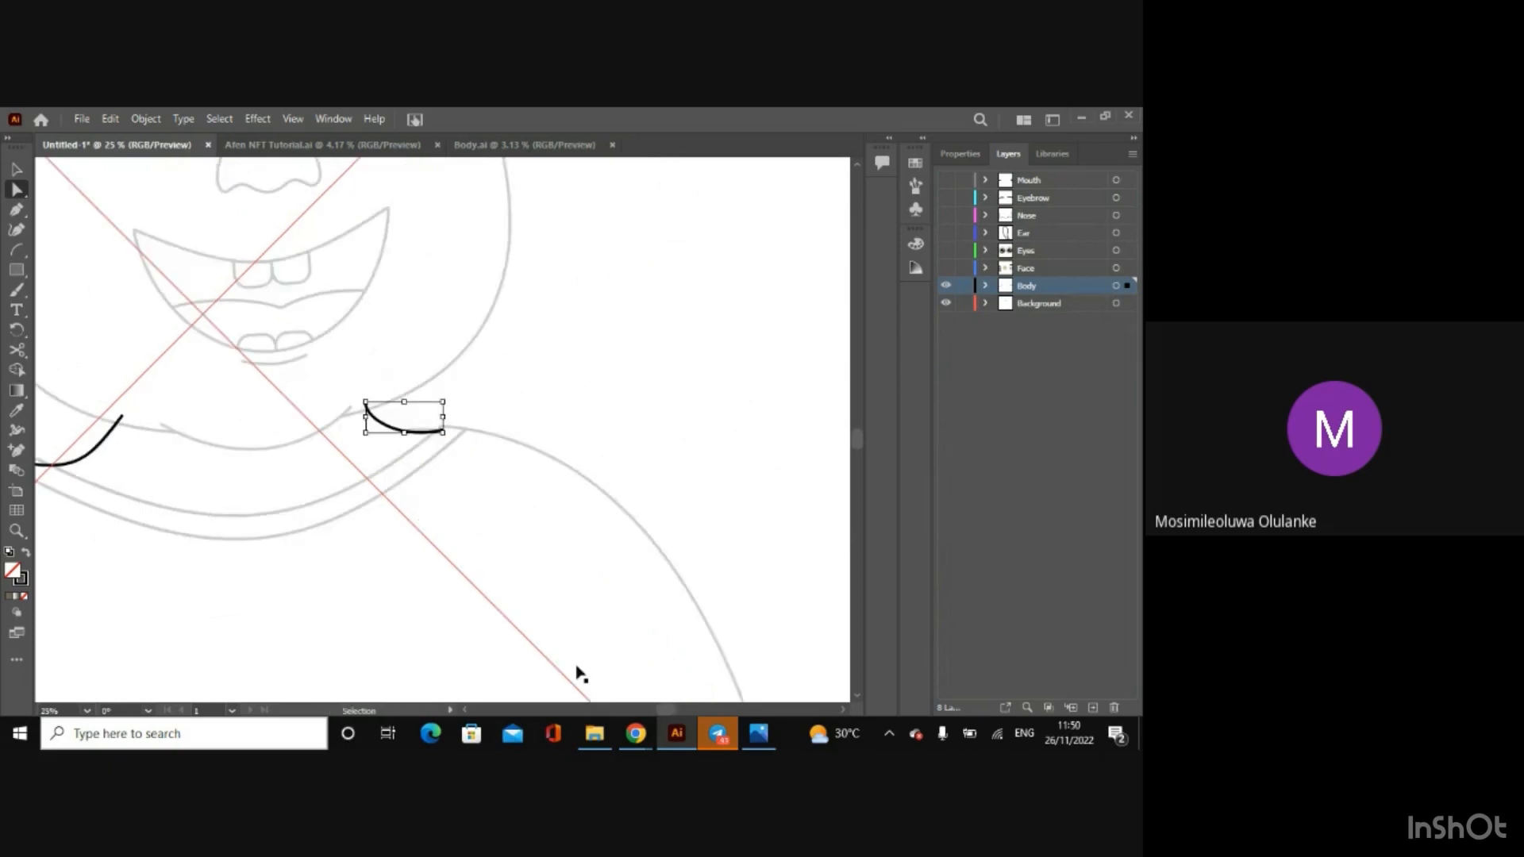
key(ctrl+minus)
key(a)
key(ctrl+minus)
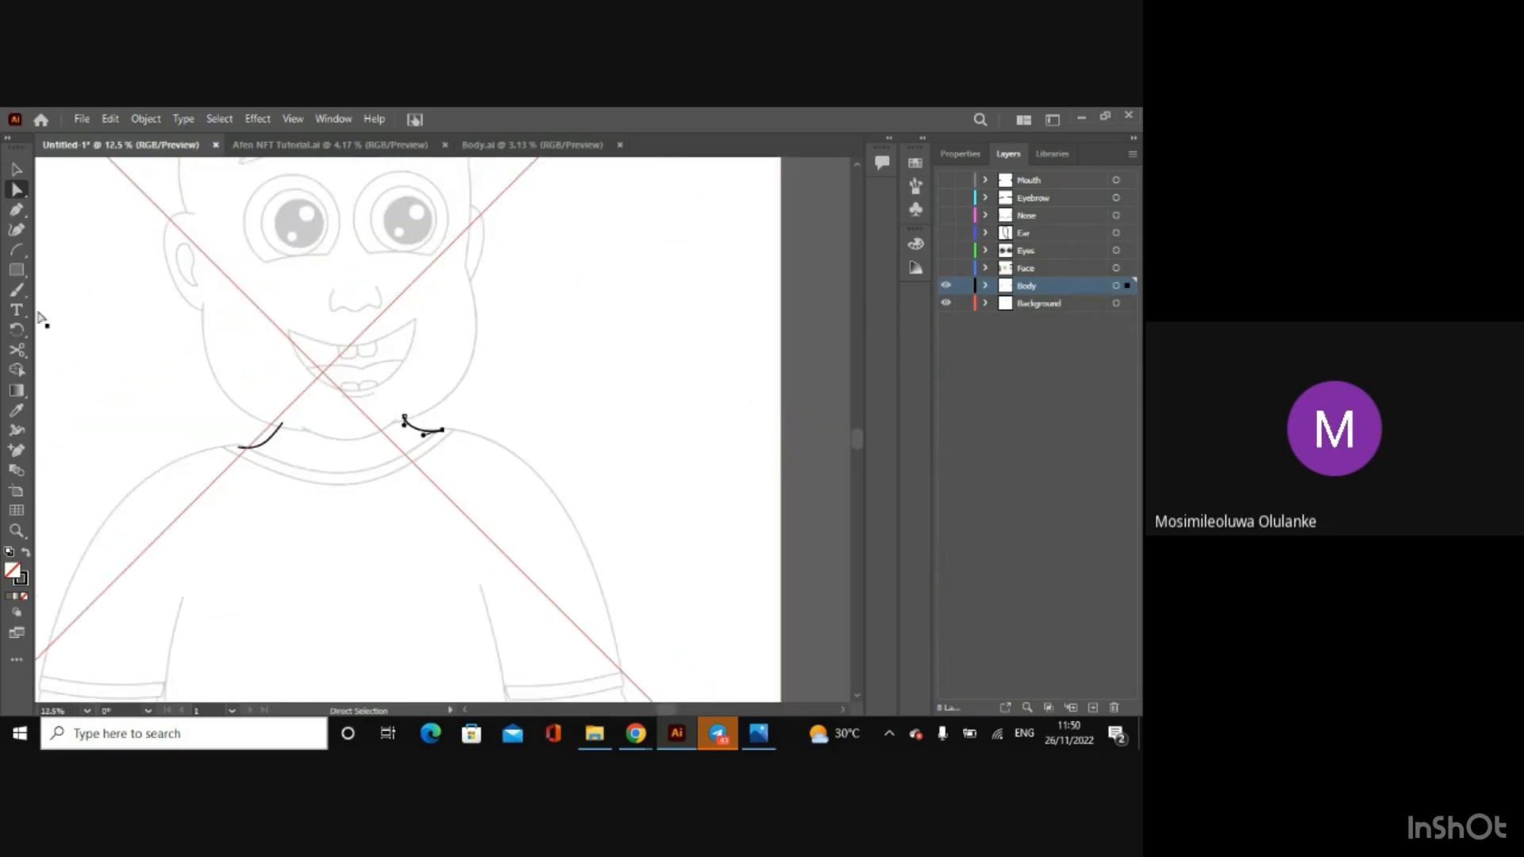
click(16, 250)
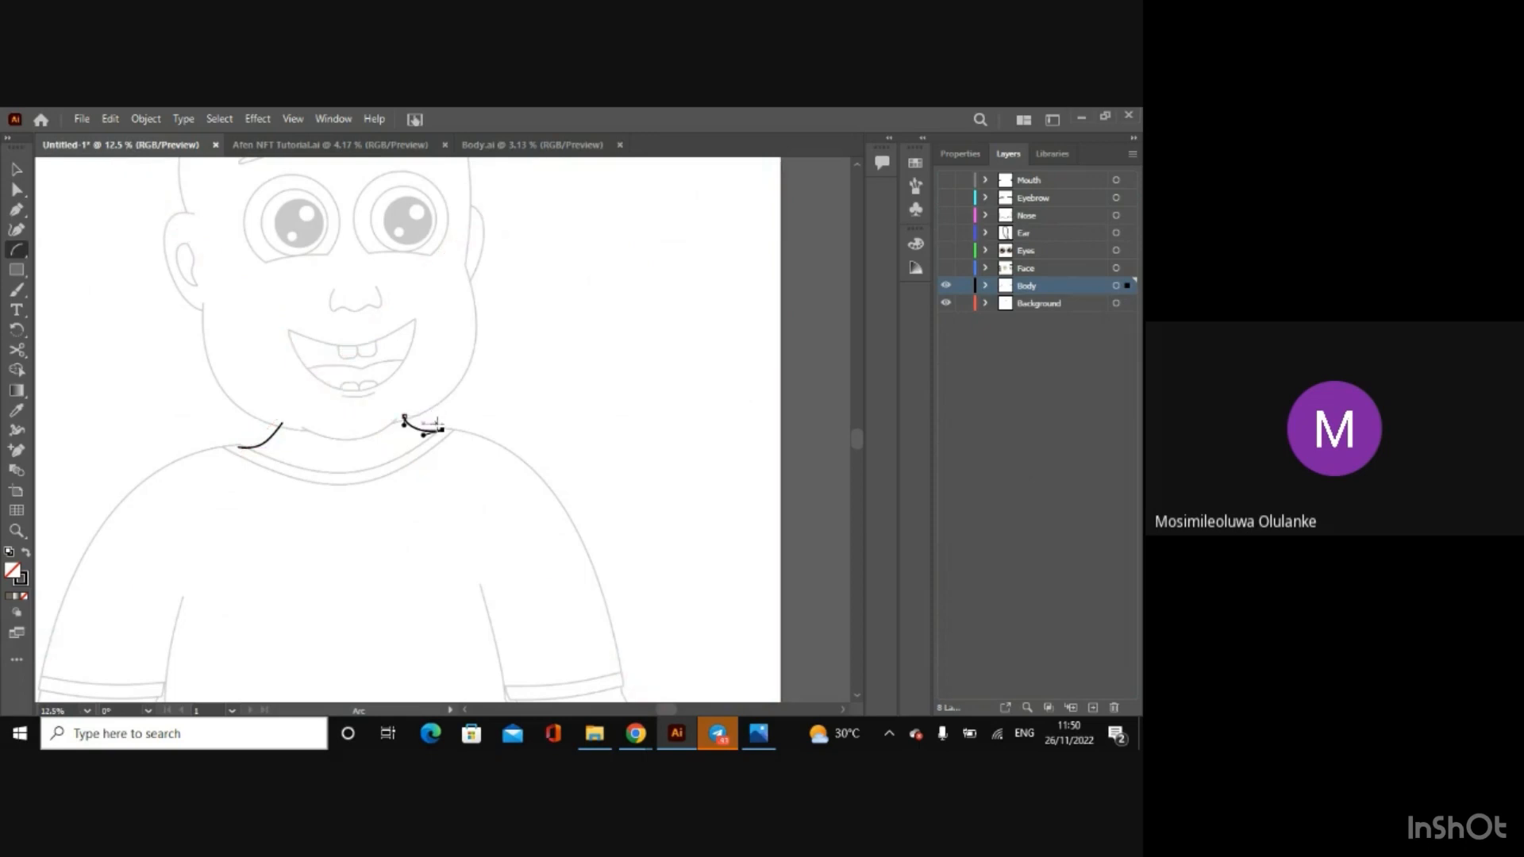
key(ctrl+plus)
key(ctrl+plus)
key(ctrl+plus)
key(ctrl+plus)
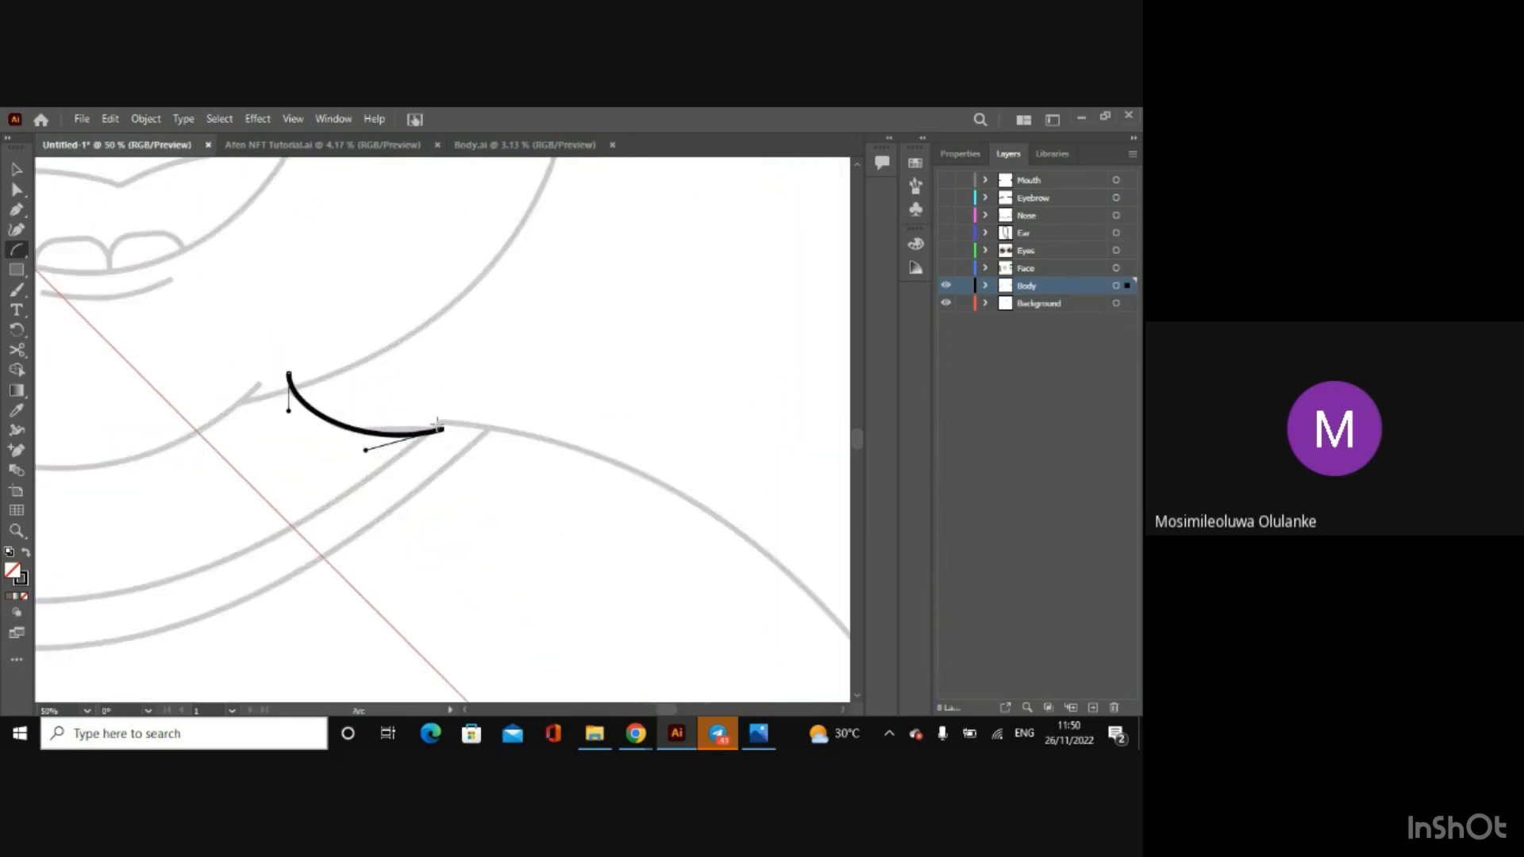
drag(416, 423, 740, 522)
Step: Extend the right shoulder arc's outer anchor point down to just below the sleeve hem
key(ctrl+minus)
key(ctrl+minus)
key(ctrl+minus)
key(ctrl+minus)
key(ctrl+minus)
key(ctrl+minus)
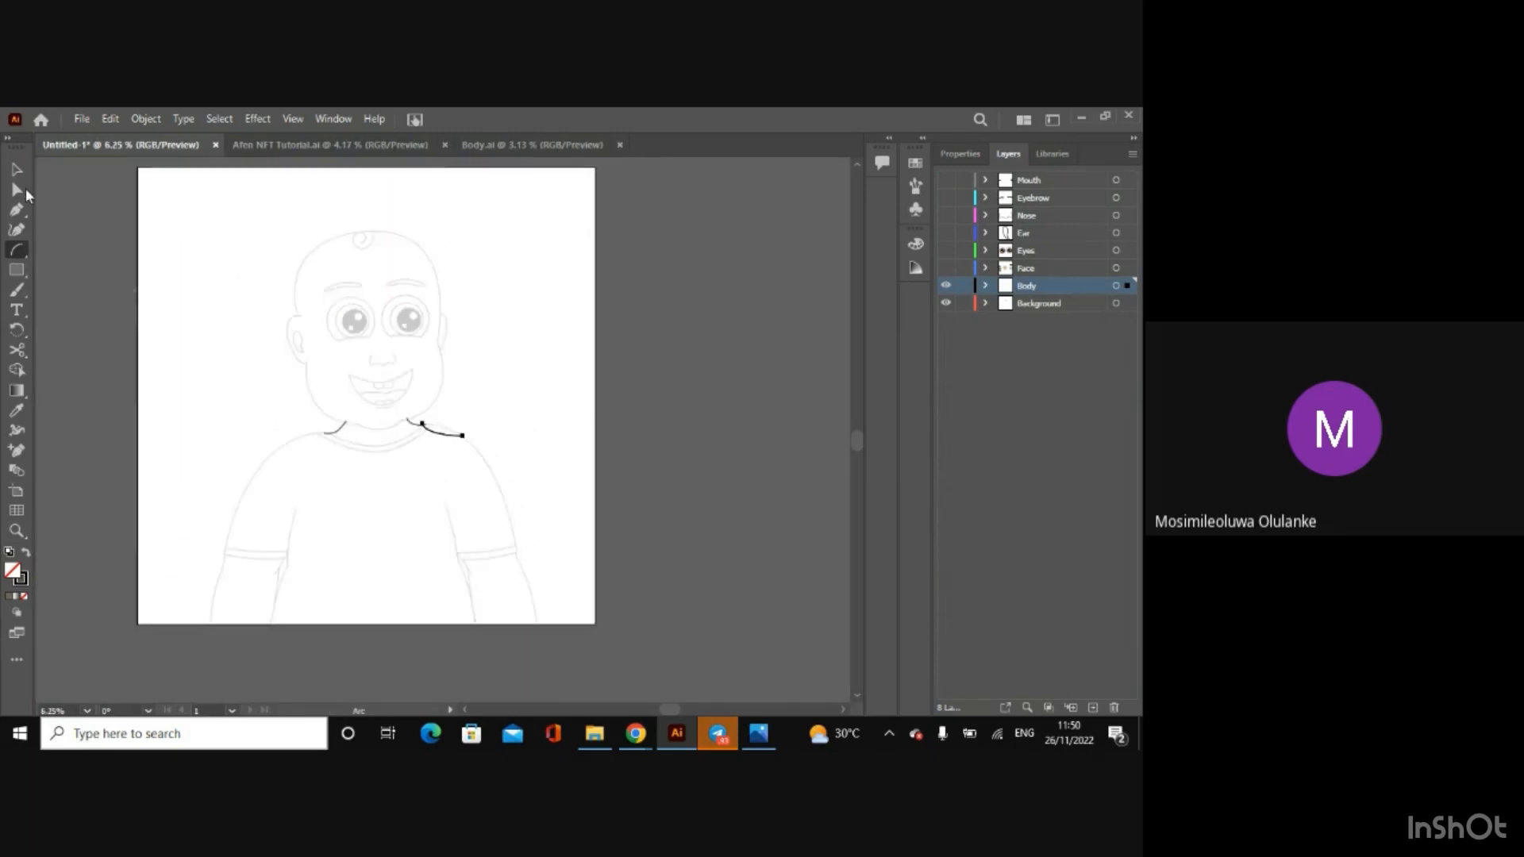
click(24, 187)
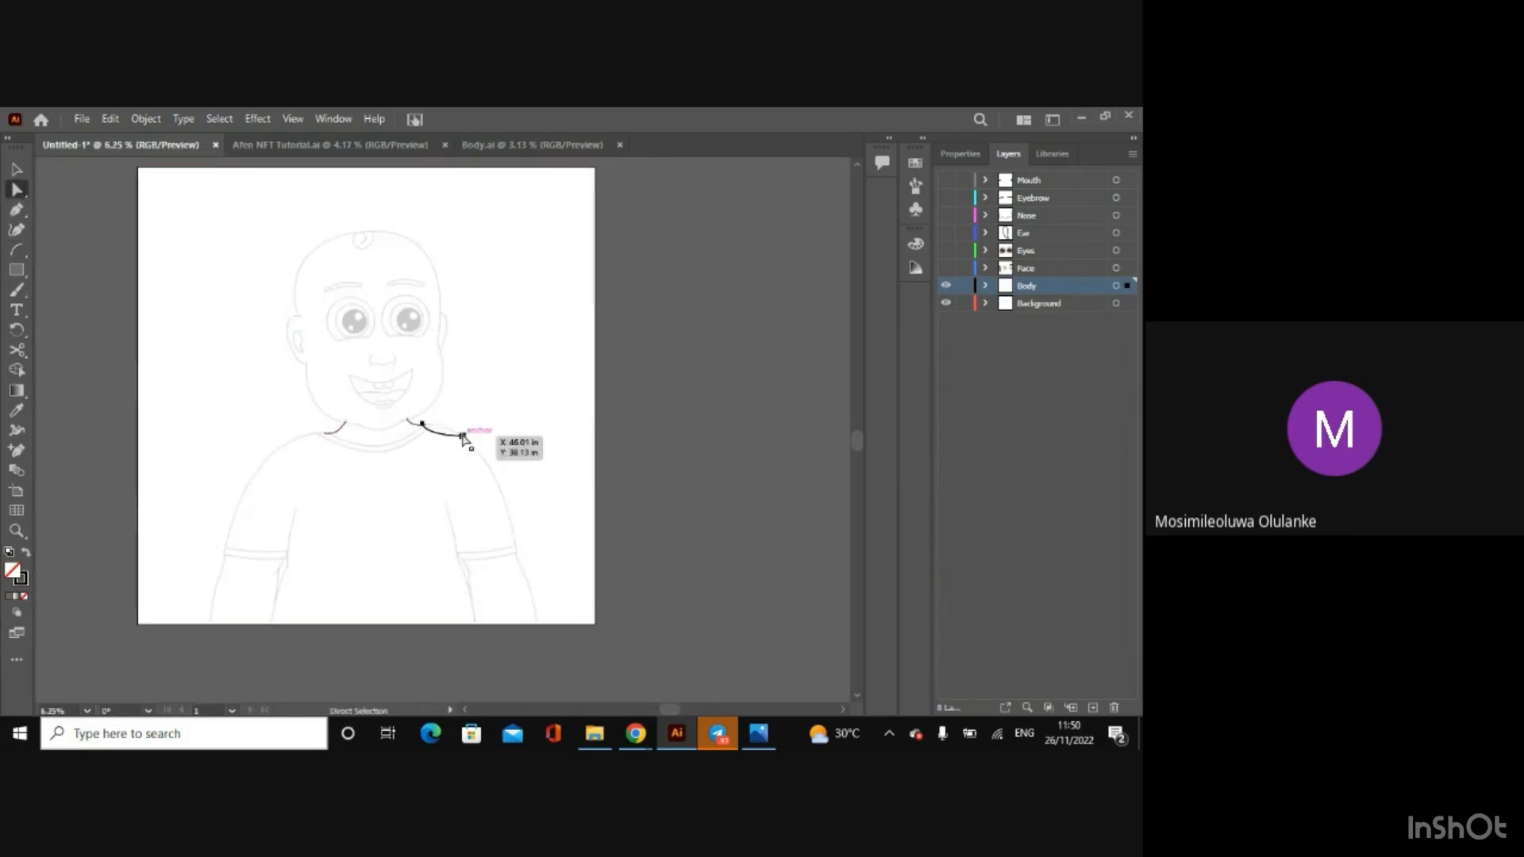
drag(464, 438, 524, 565)
Step: Bend the right shoulder arc outward with both of its handles so it follows the sketched shoulder and sleeve
key(ctrl+plus)
key(ctrl+plus)
key(ctrl+plus)
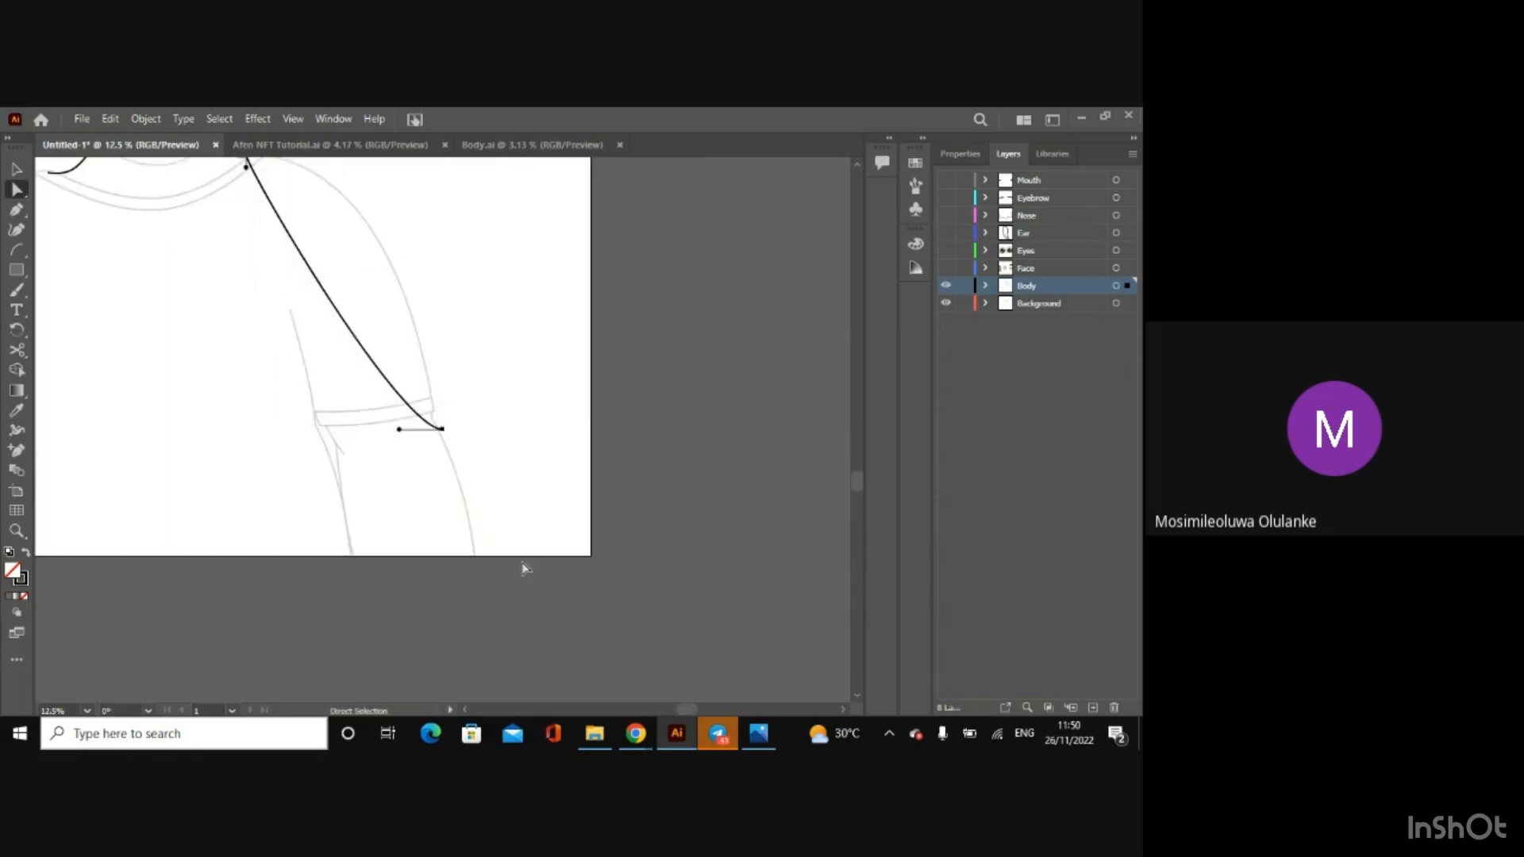
drag(857, 480, 857, 450)
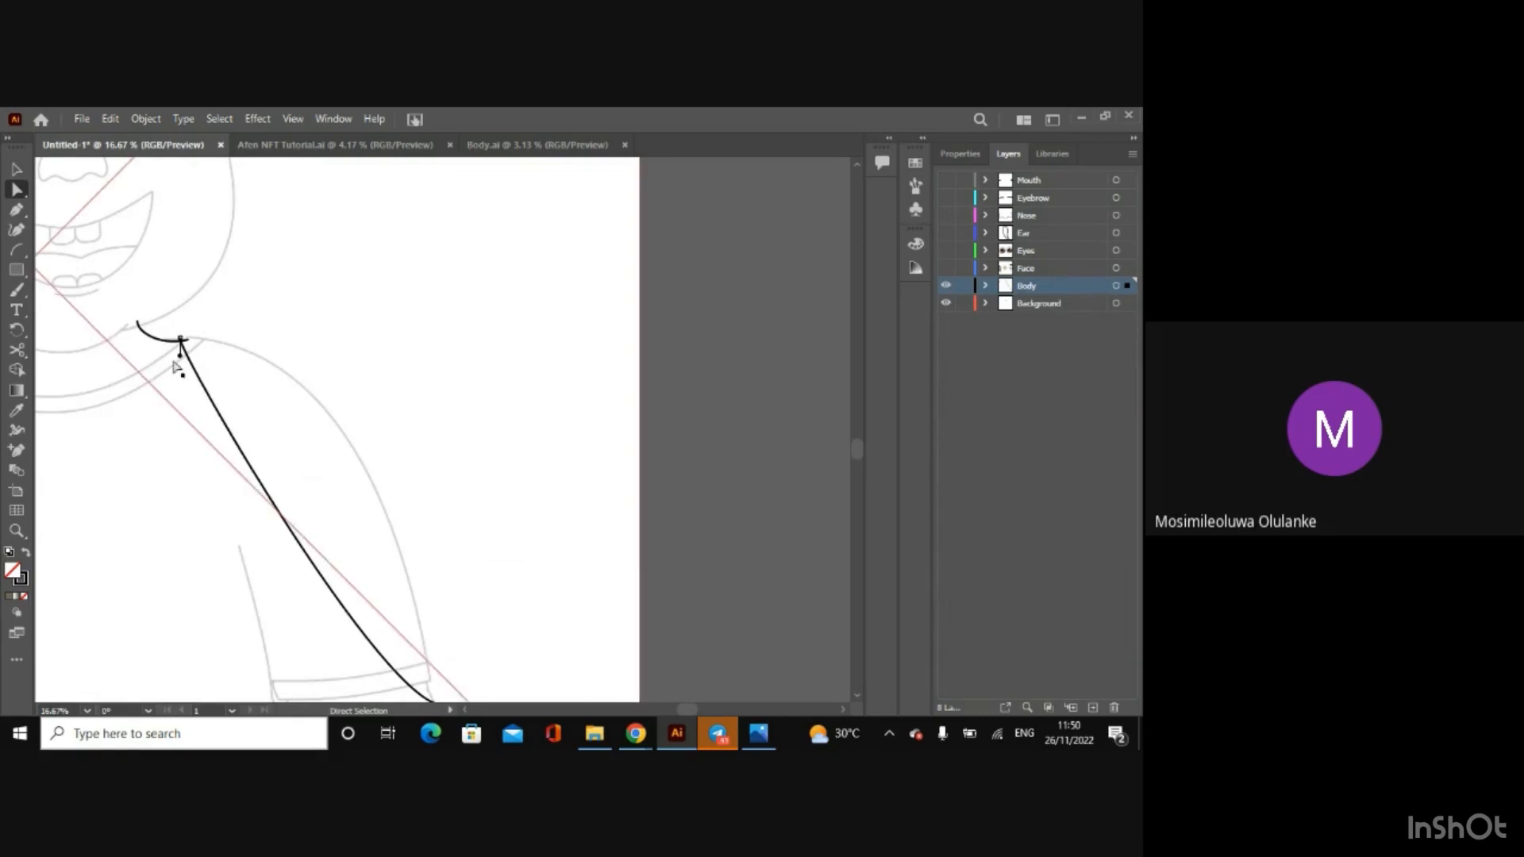
drag(178, 356, 233, 304)
drag(862, 448, 860, 457)
drag(381, 621, 438, 378)
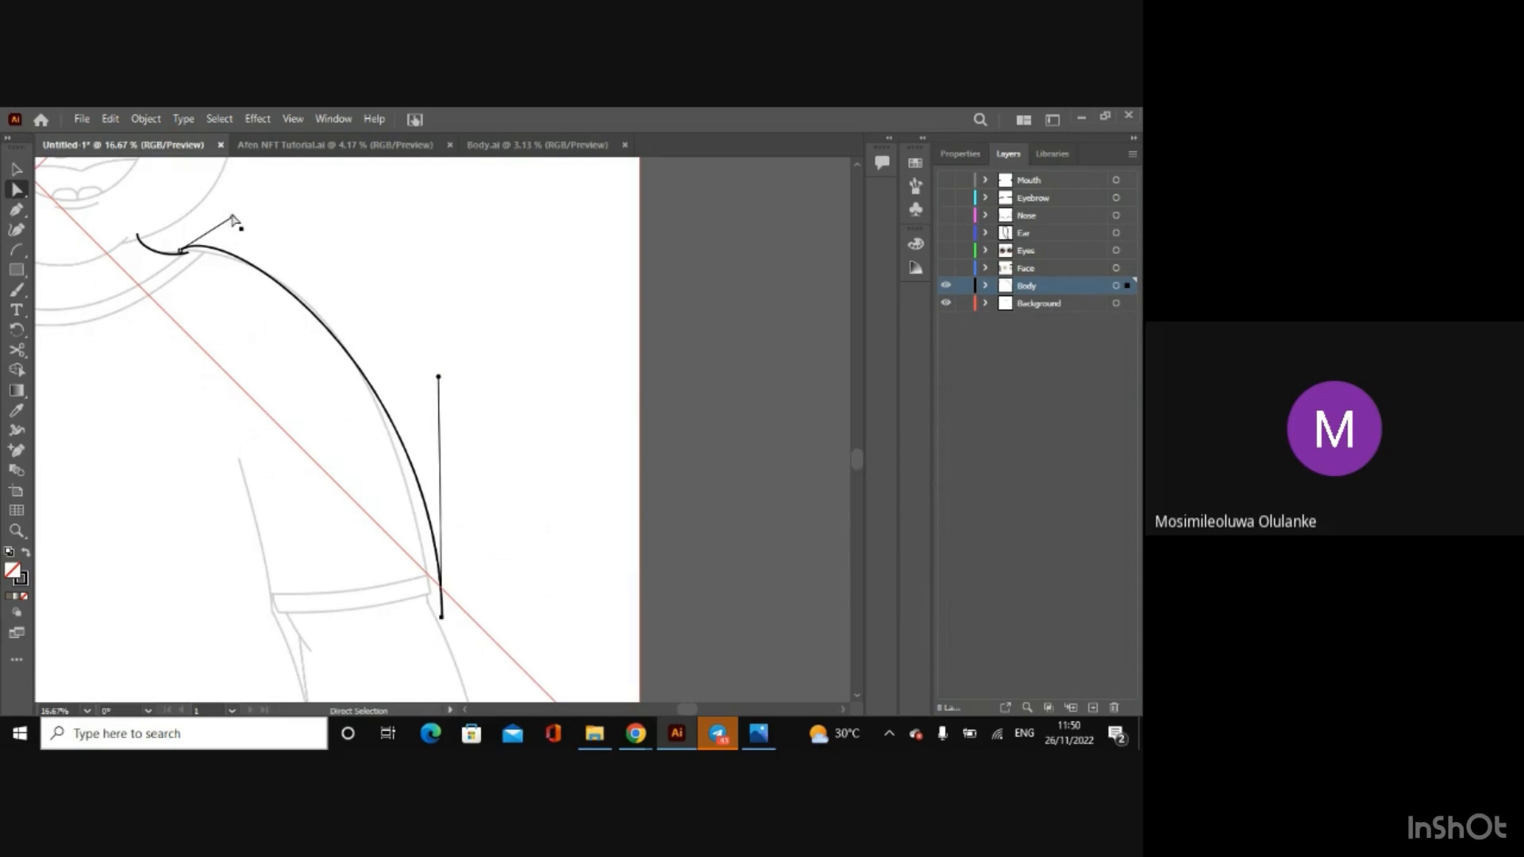
Step: Fine-tune the right shoulder curve's lower anchor point and both handles to match the sketch from collar to sleeve hem
drag(232, 220, 238, 233)
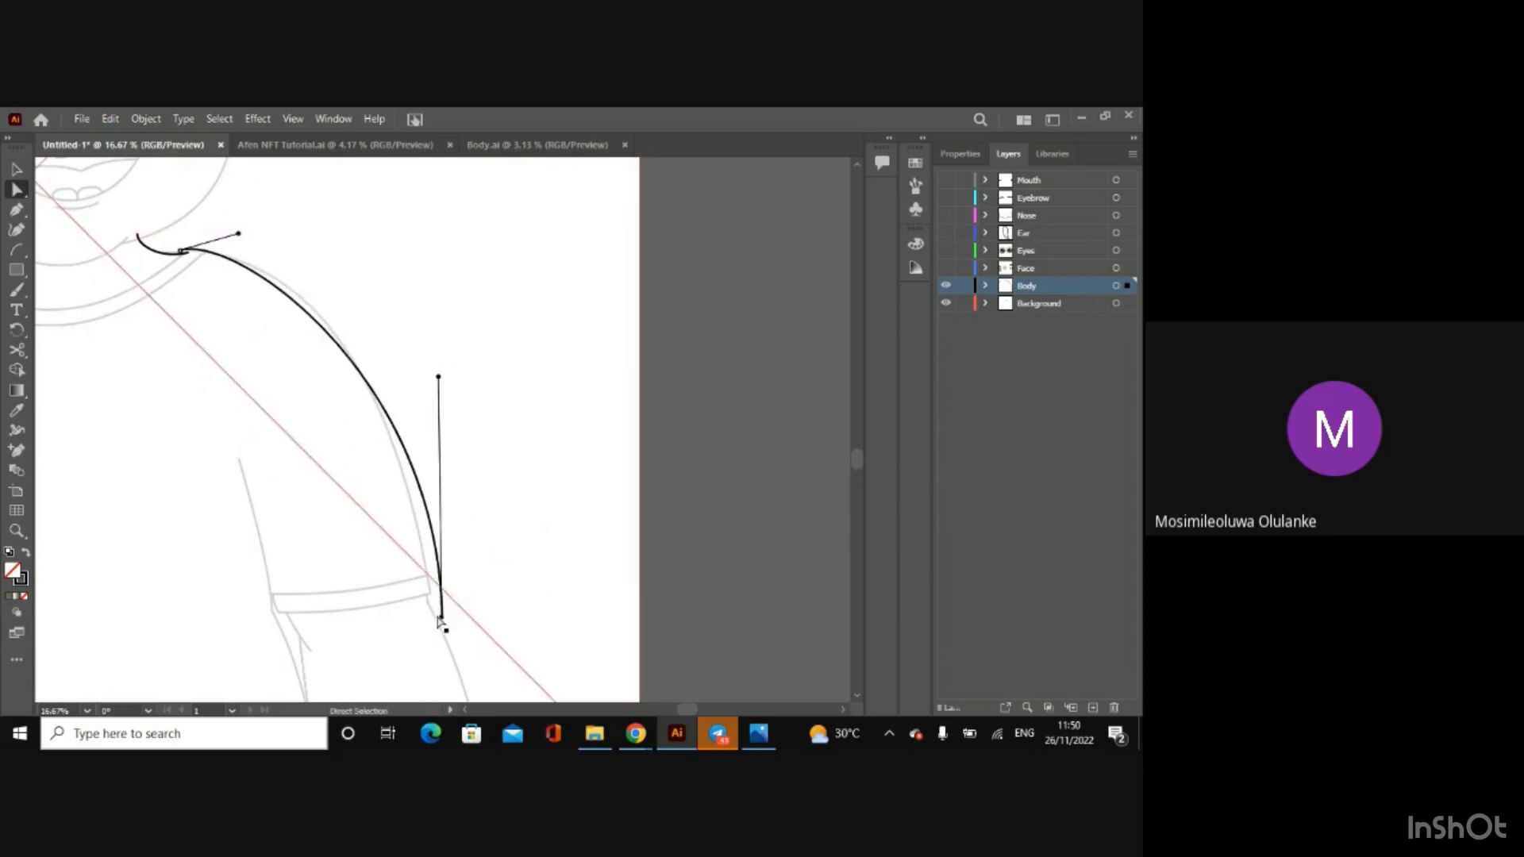
drag(439, 620, 428, 618)
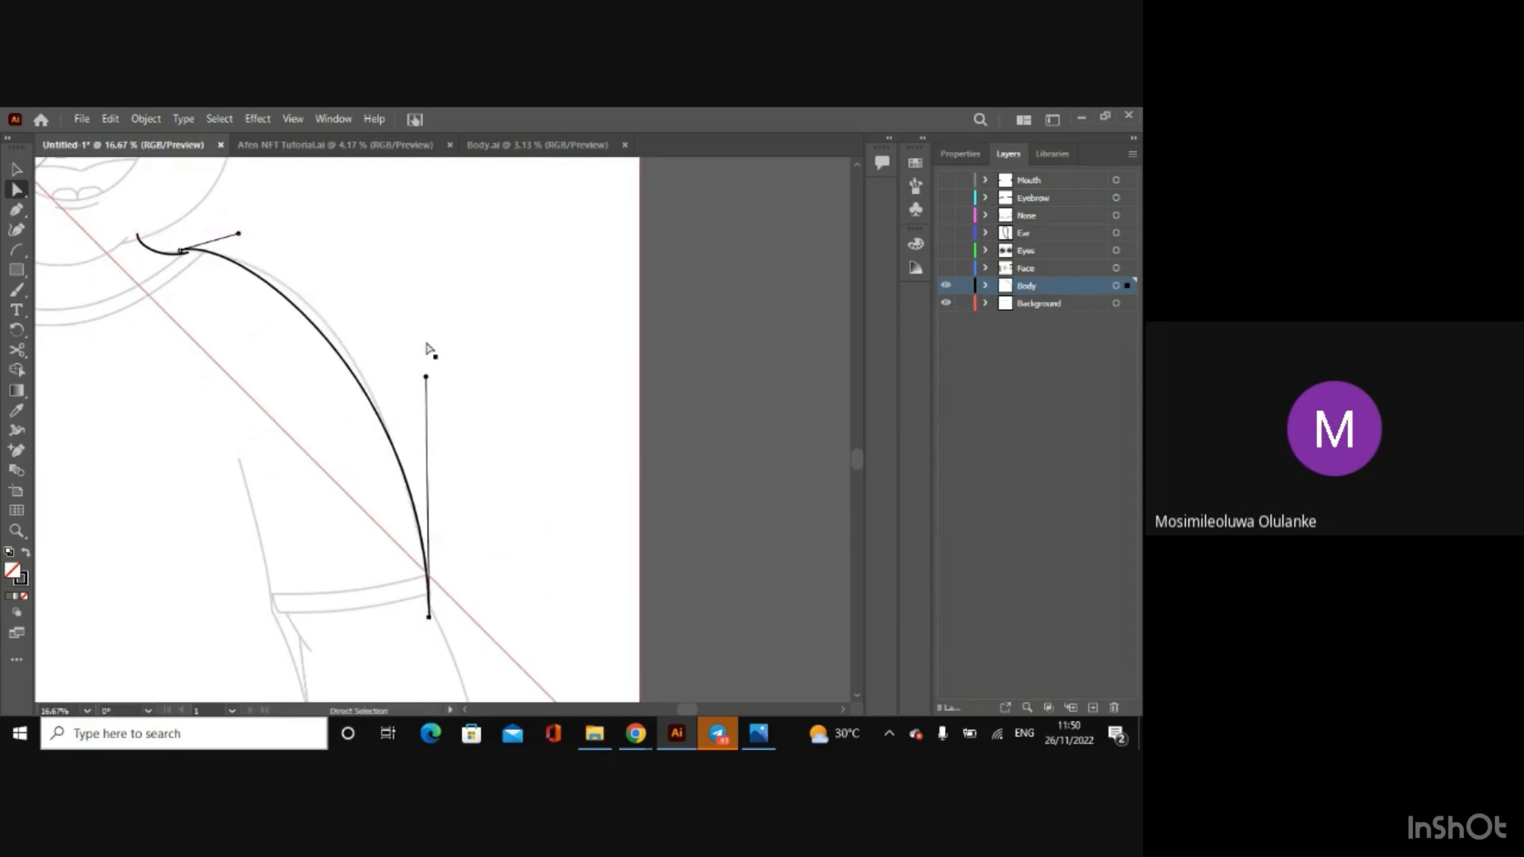
drag(425, 378, 422, 348)
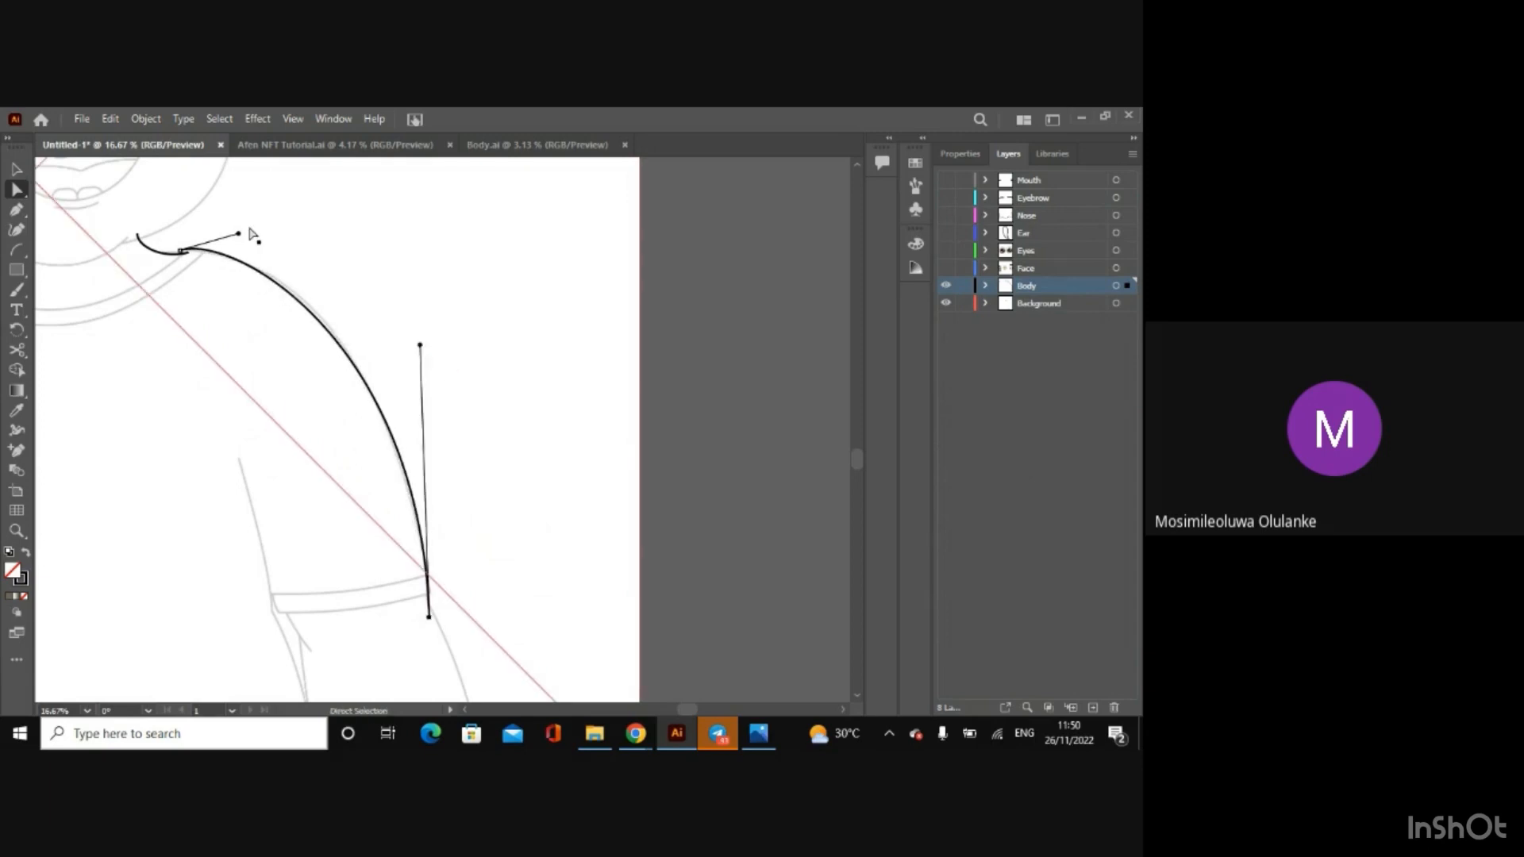
drag(239, 235, 249, 238)
key(ctrl+equal)
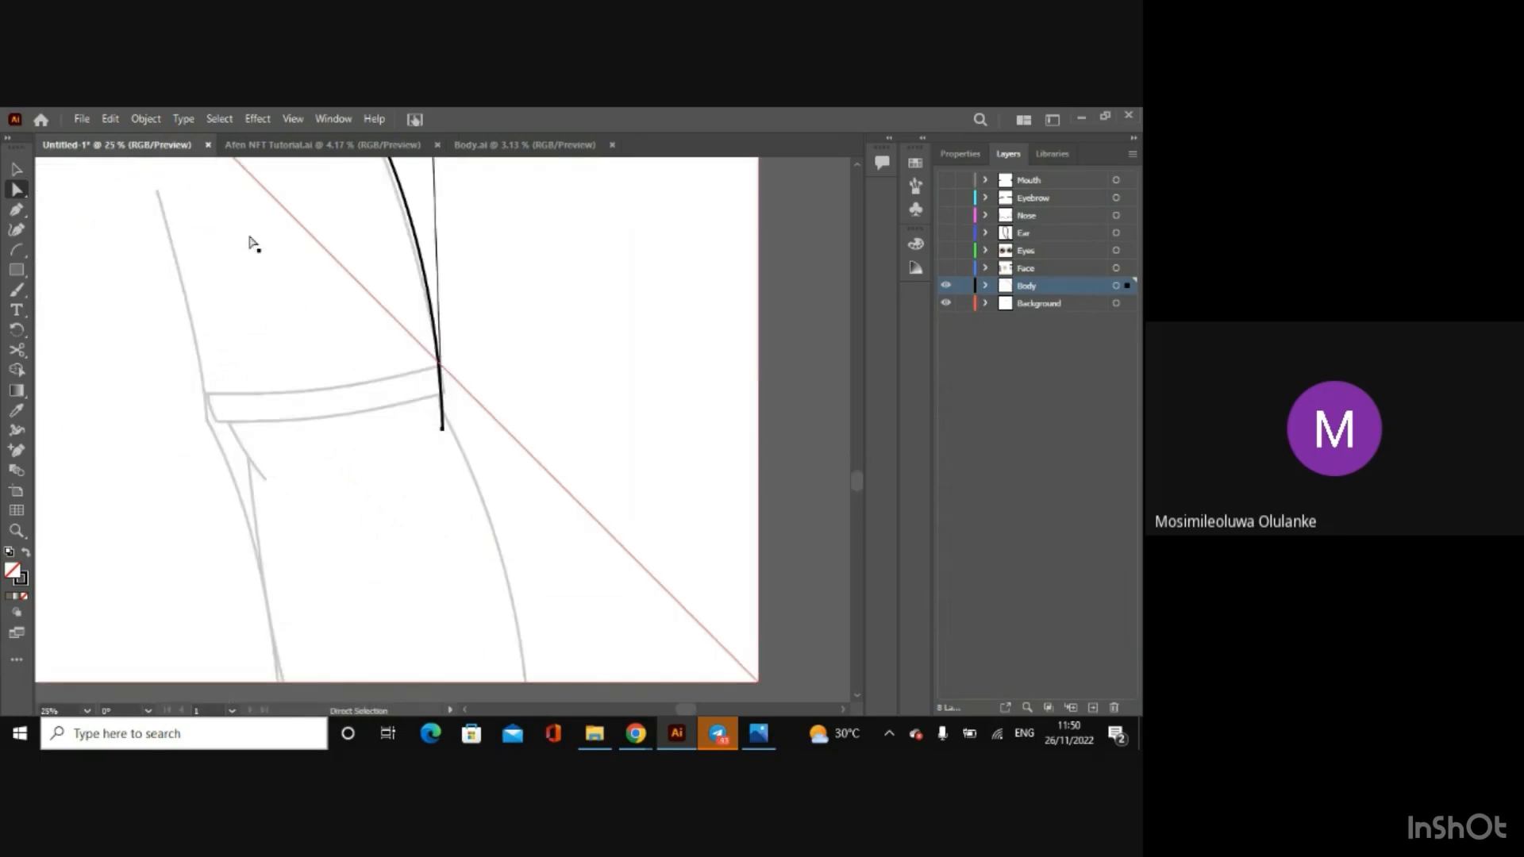
key(ctrl+minus)
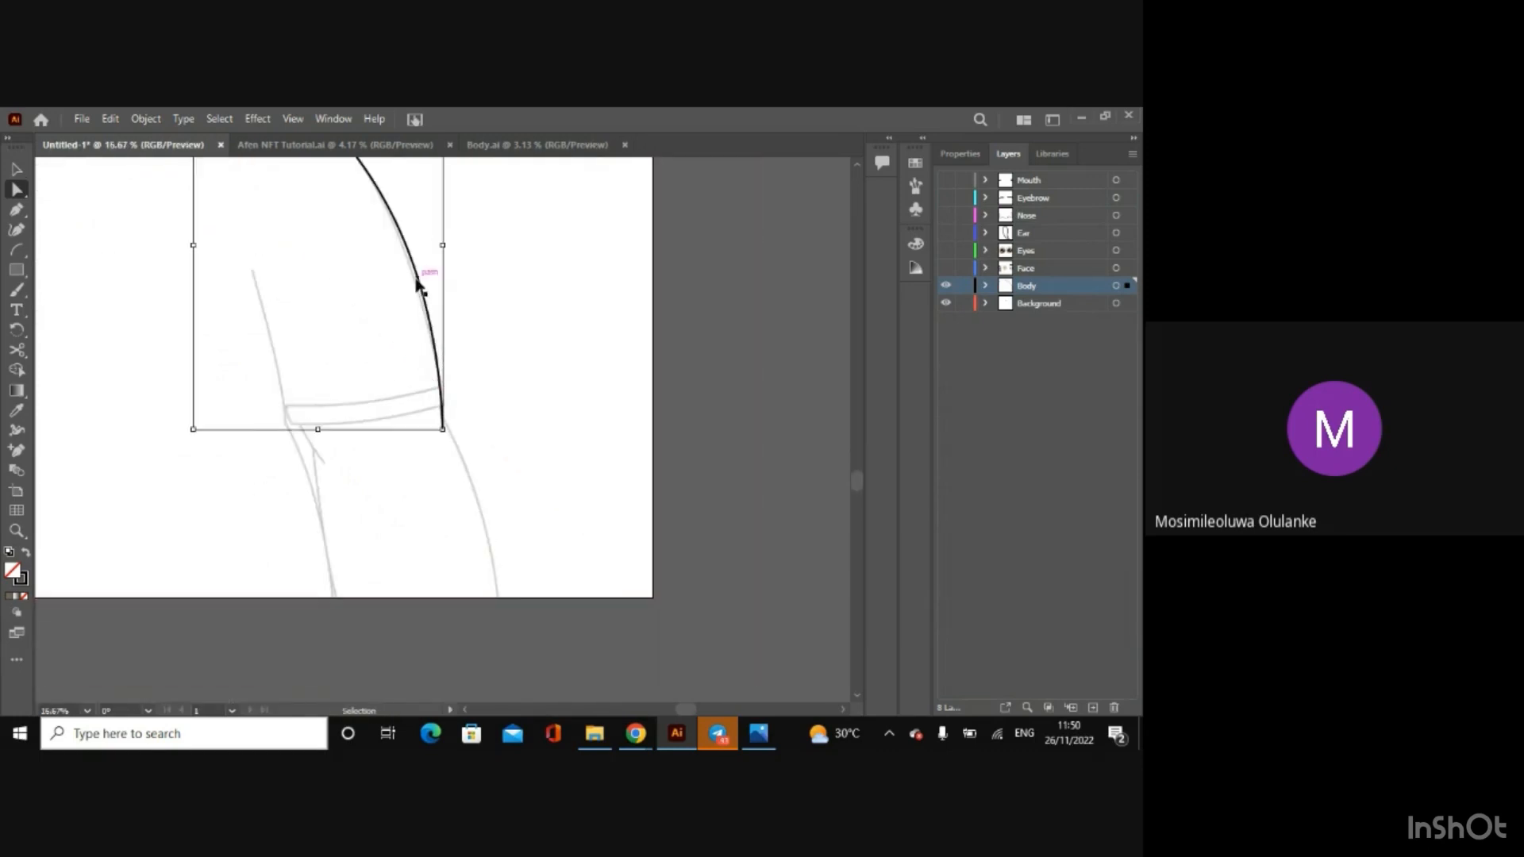
Step: Refine the right shoulder curve by pulling its lower handle slightly inward and lengthening its collar-end handle
key(ctrl+minus)
drag(441, 234, 433, 229)
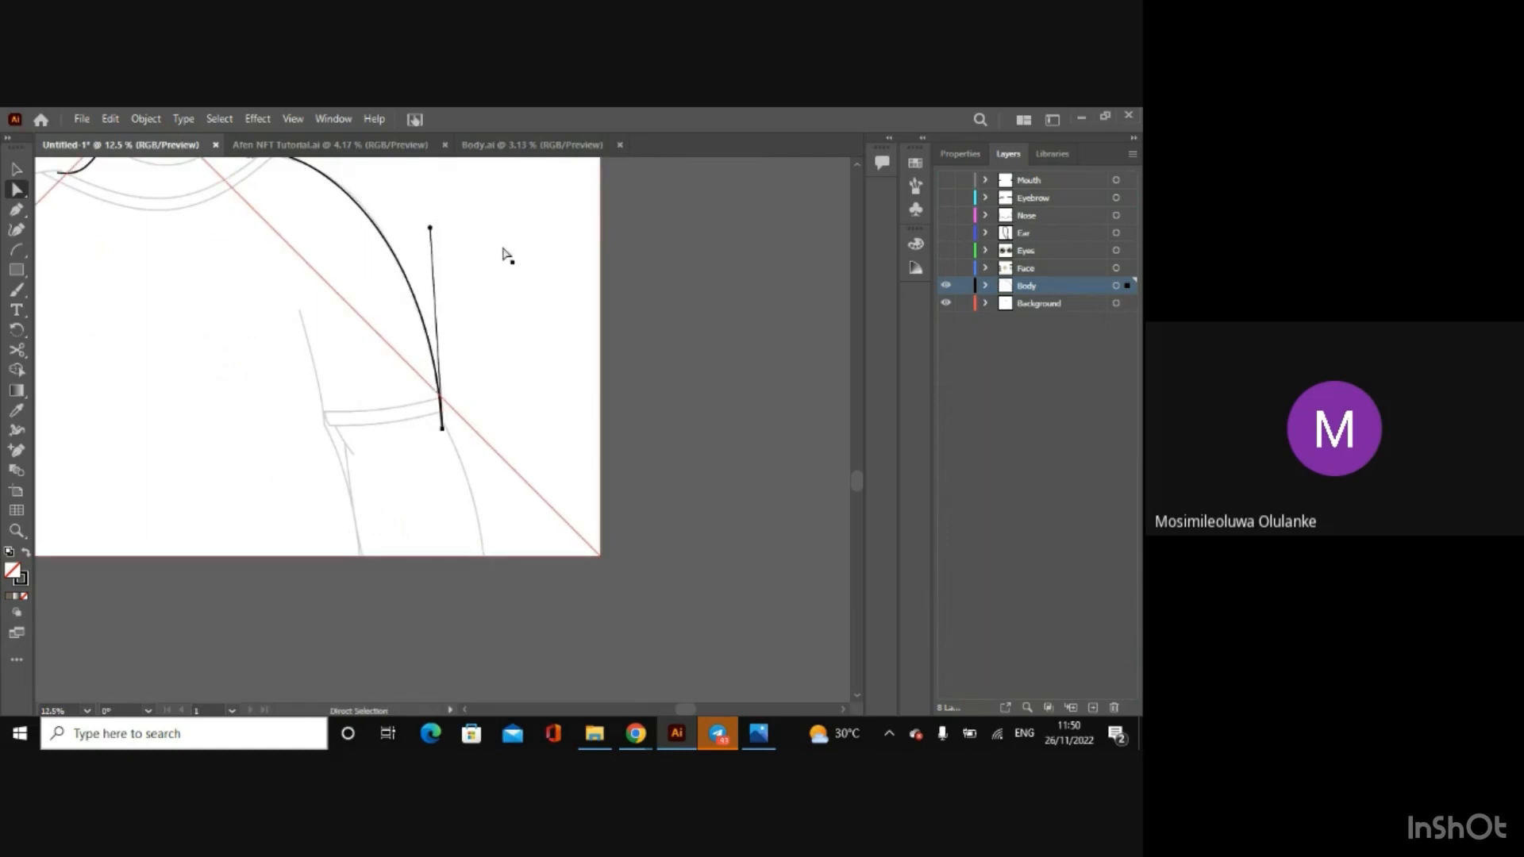
drag(860, 486, 853, 462)
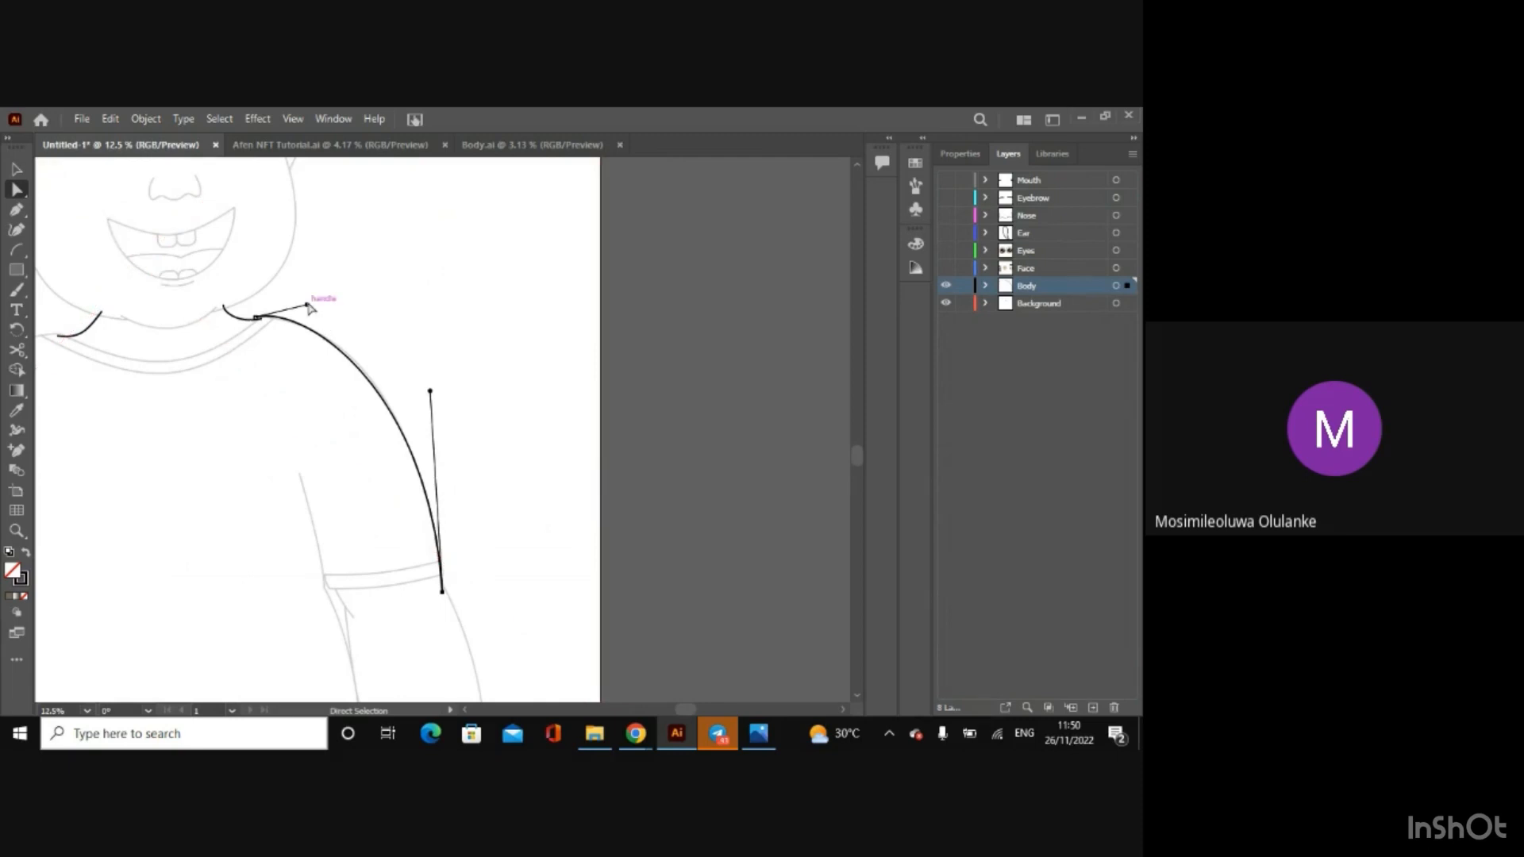
drag(308, 305, 316, 305)
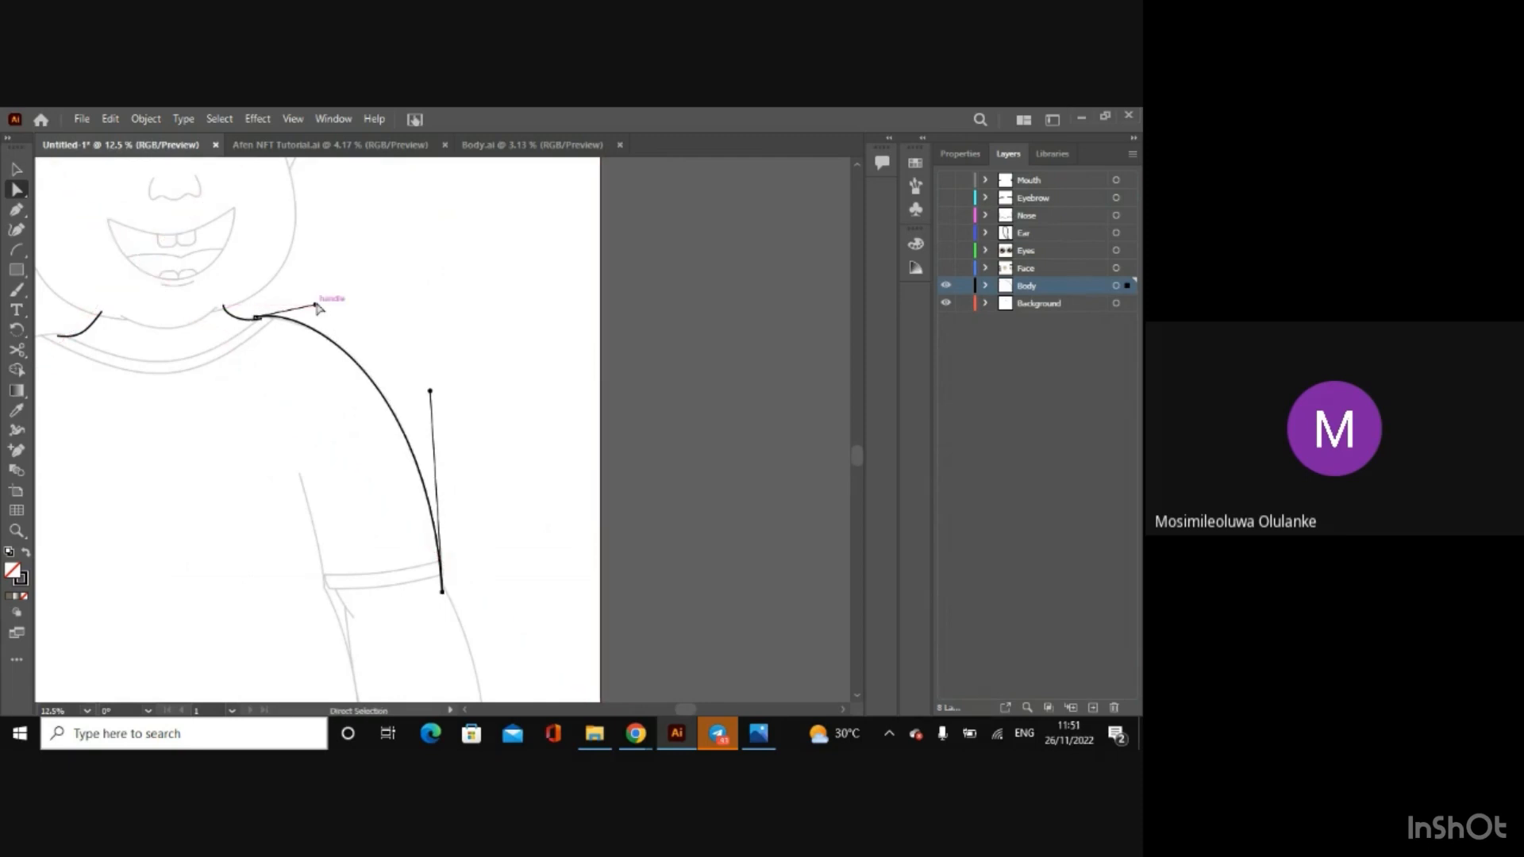
Step: Lower and slightly extend the right shoulder curve's collar-end handle so the line settles onto the sketched shoulder
key(ctrl+plus)
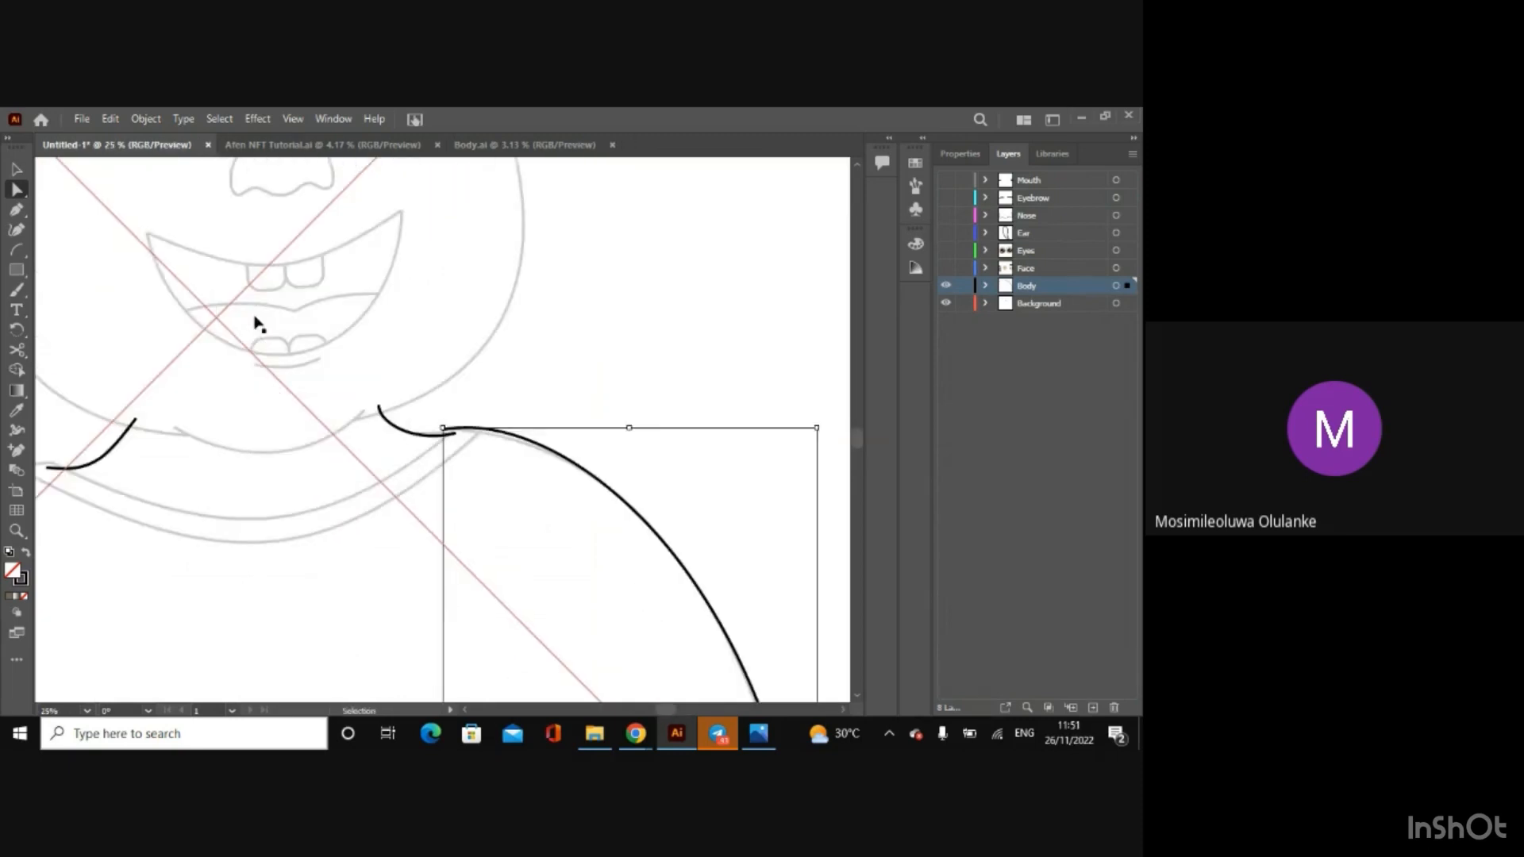
key(ctrl+plus)
key(ctrl+plus)
key(ctrl+plus)
key(ctrl+plus)
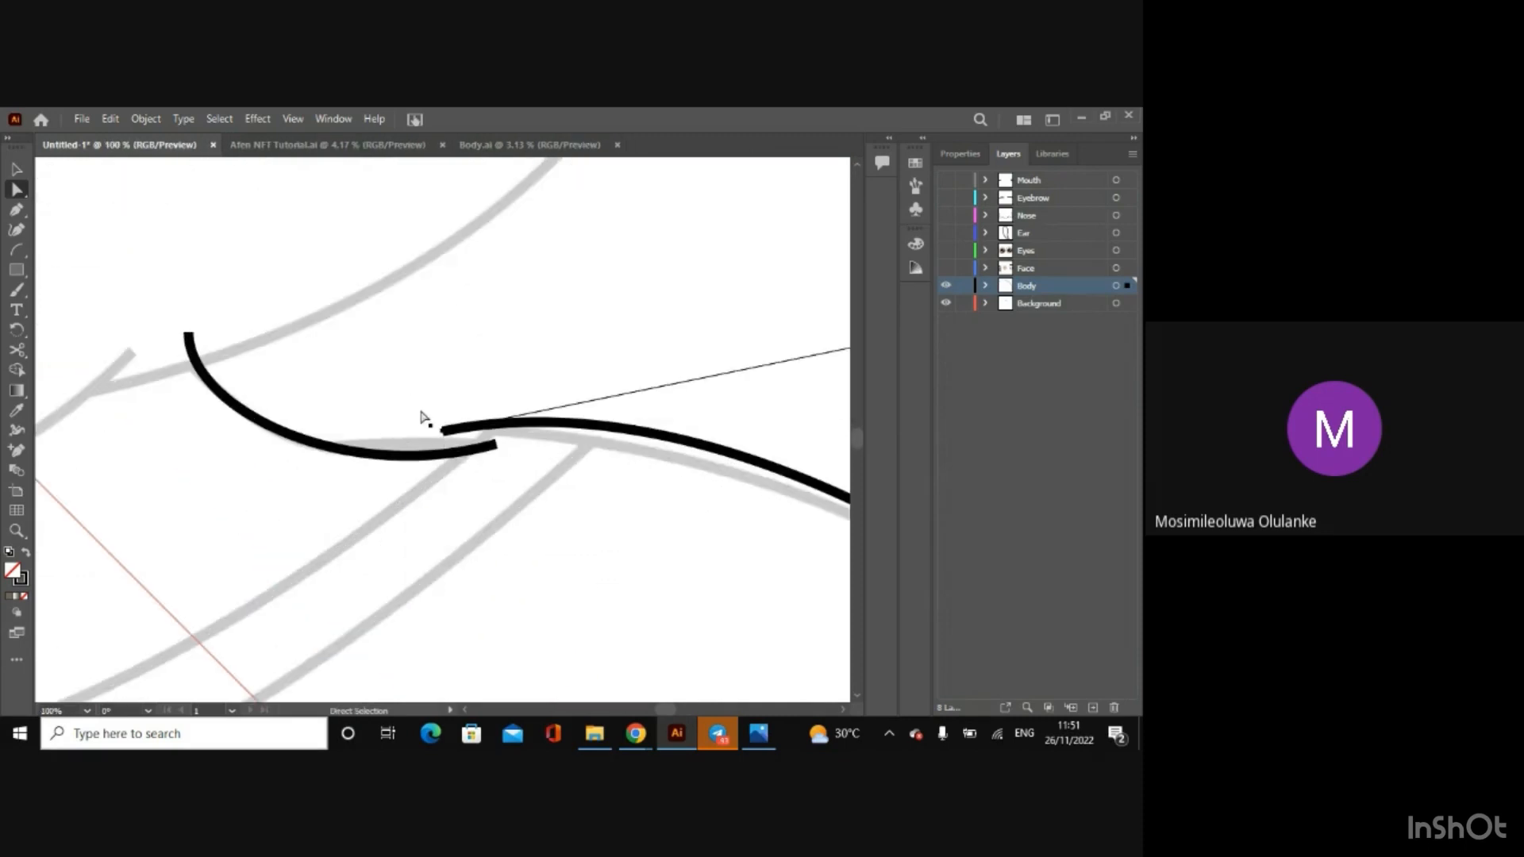
key(ctrl+minus)
key(ctrl+minus)
key(ctrl+minus)
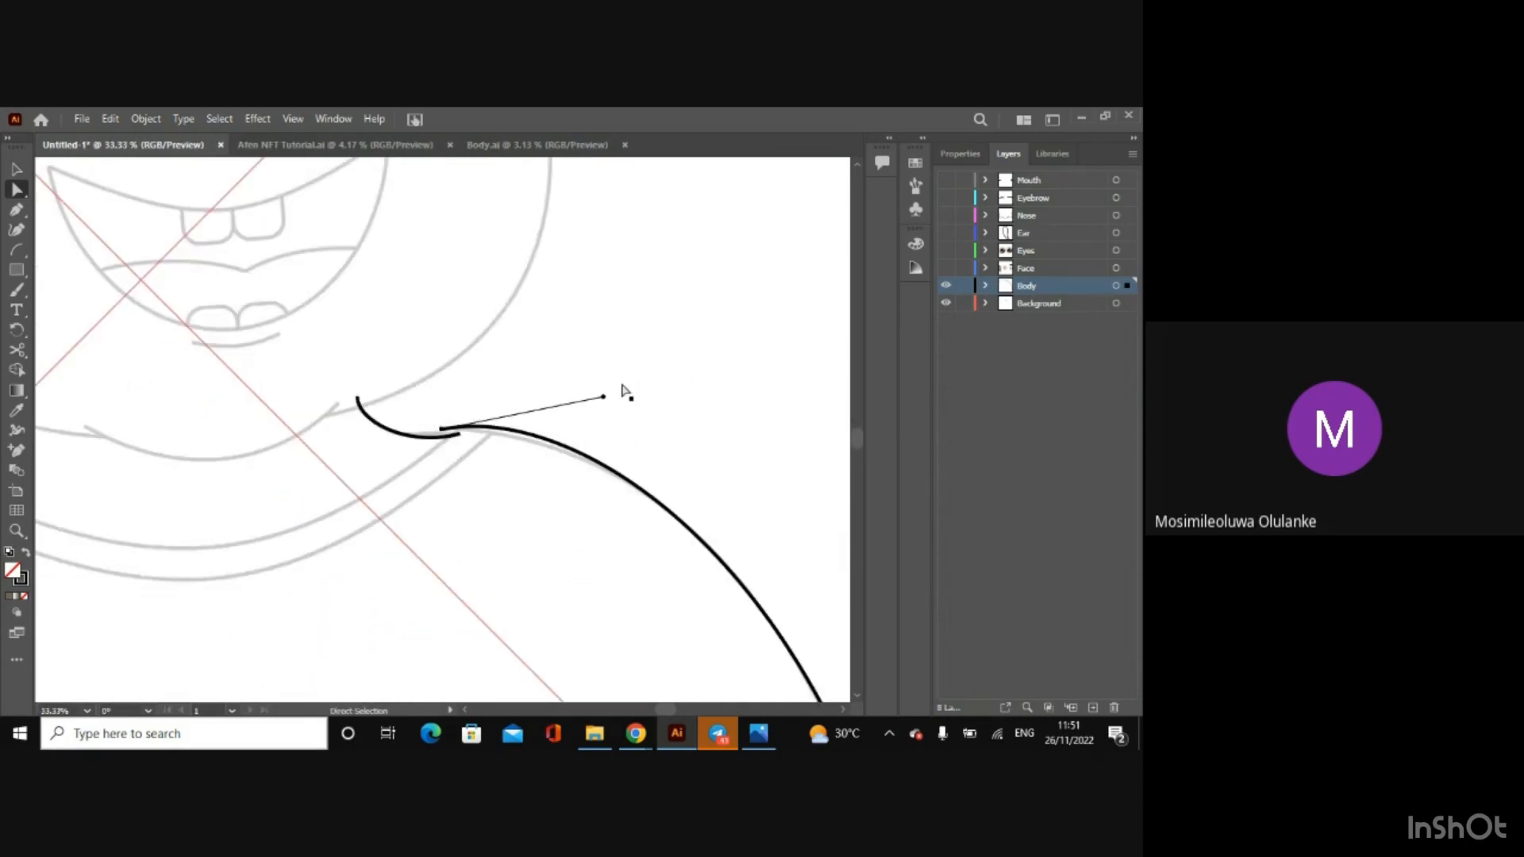
drag(603, 397, 617, 414)
key(ctrl+minus)
key(ctrl+minus)
key(ctrl+minus)
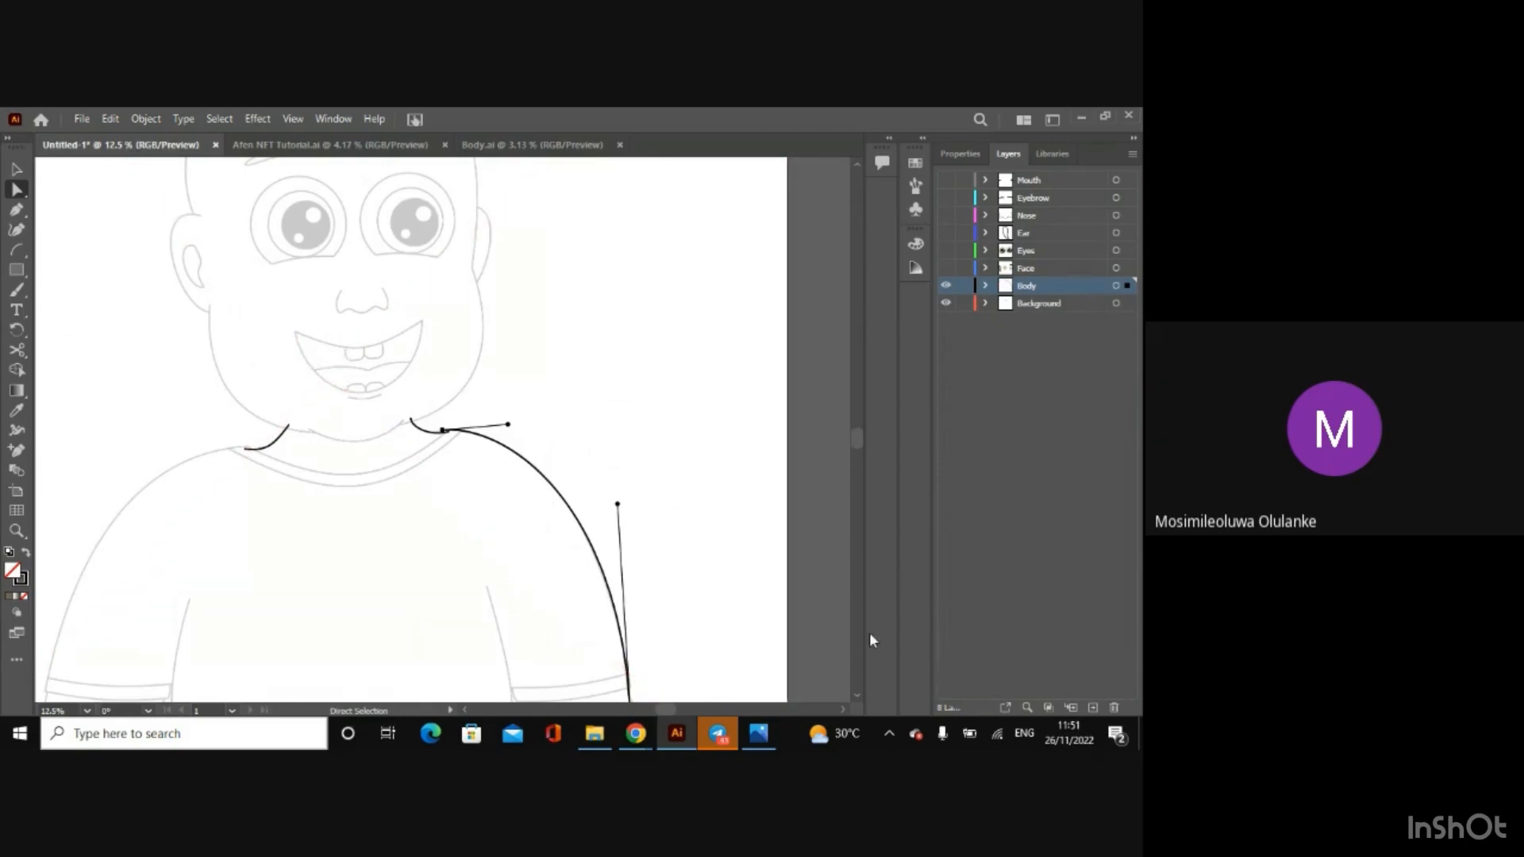
Step: Shift the right shoulder curve's lower anchor outward onto the sketched arm line and tilt its handle inward to match the sleeve
scroll(857, 697, down, 2)
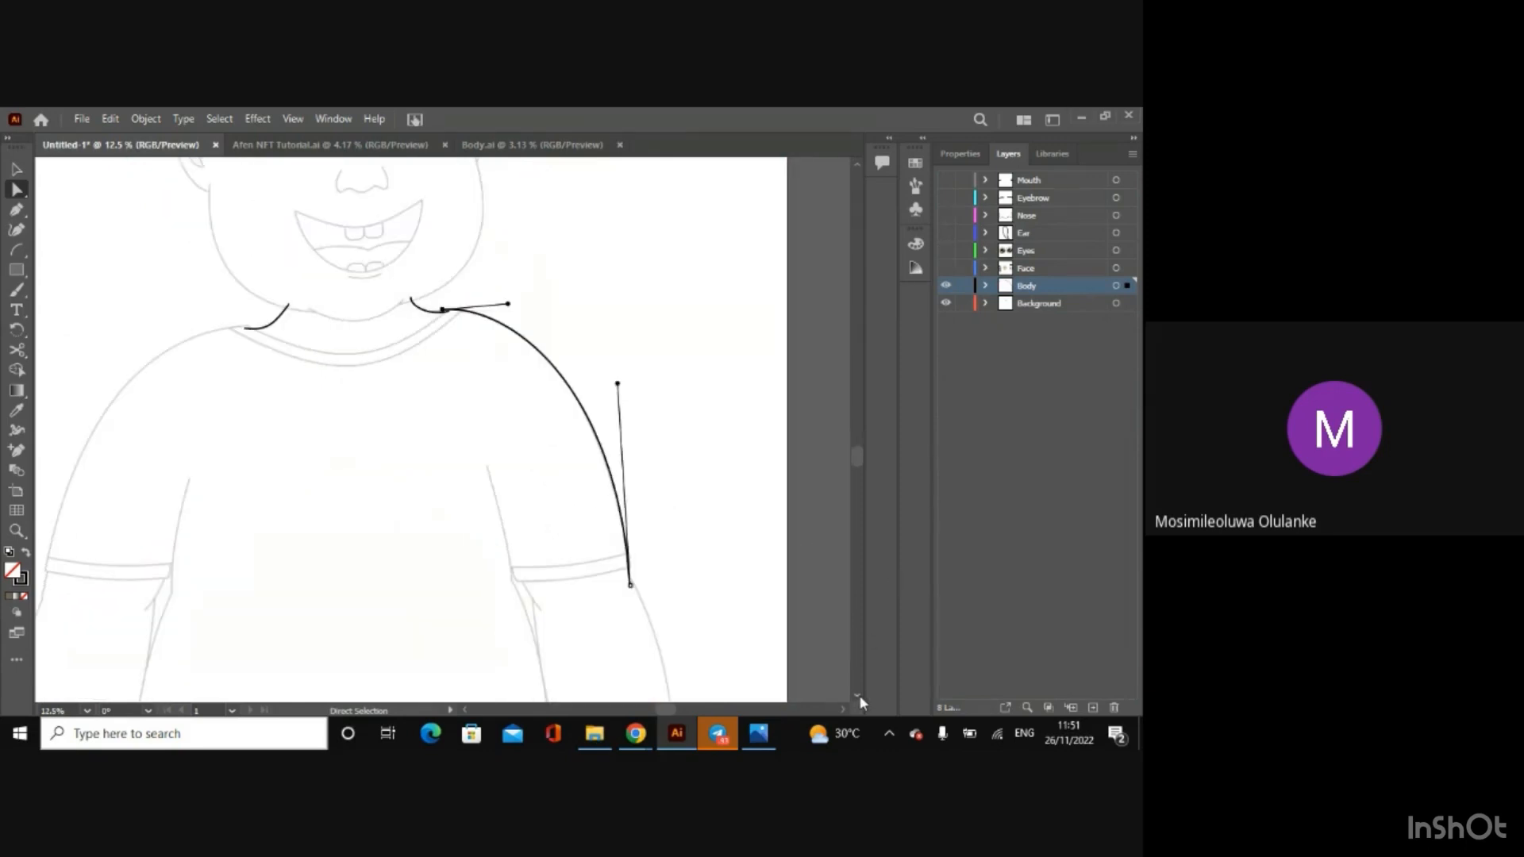
key(ctrl+plus)
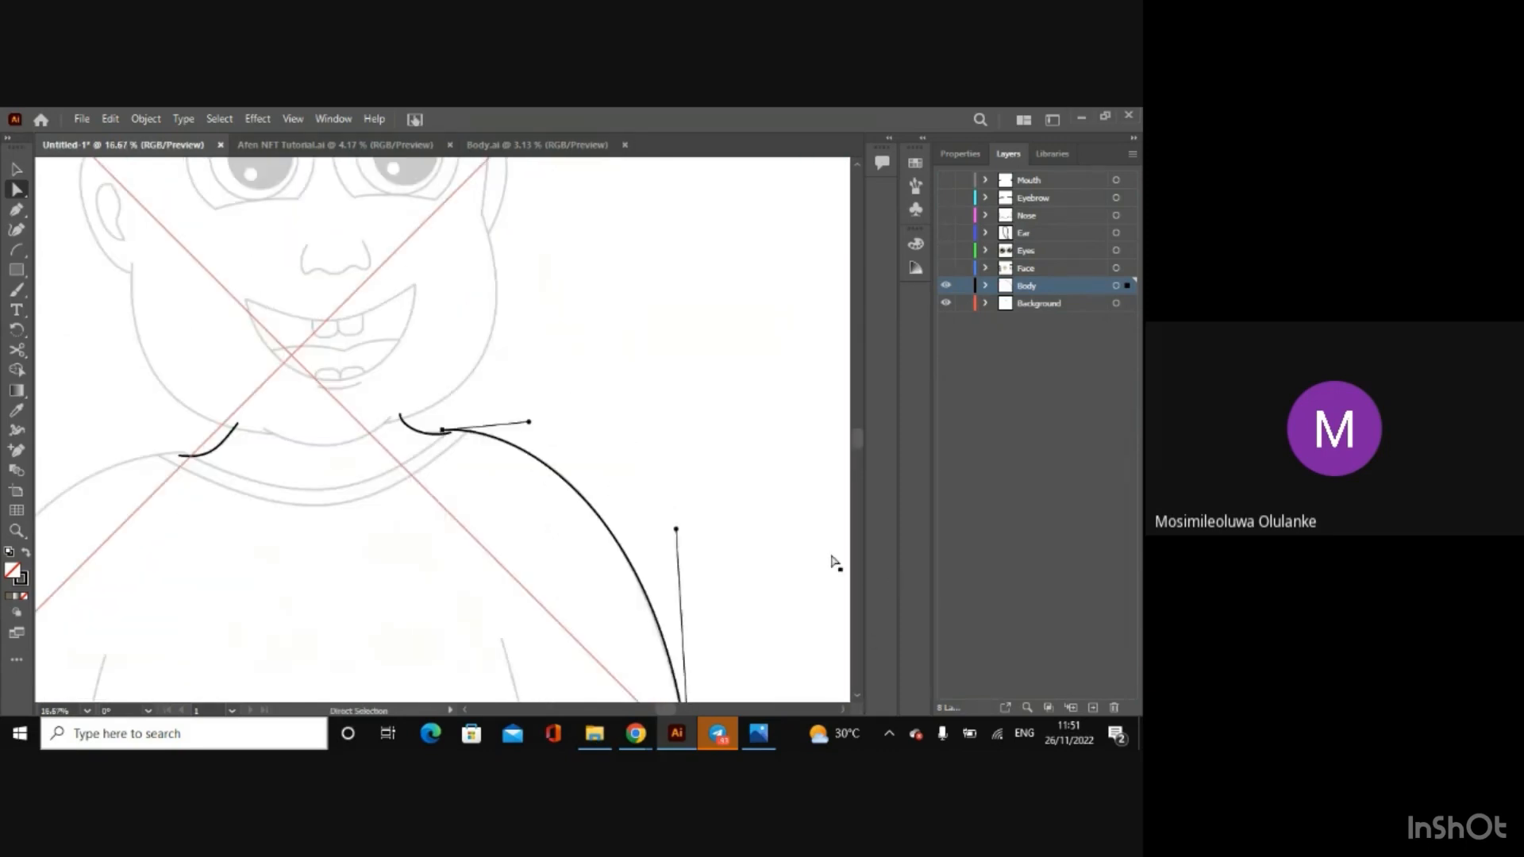
drag(857, 435, 860, 465)
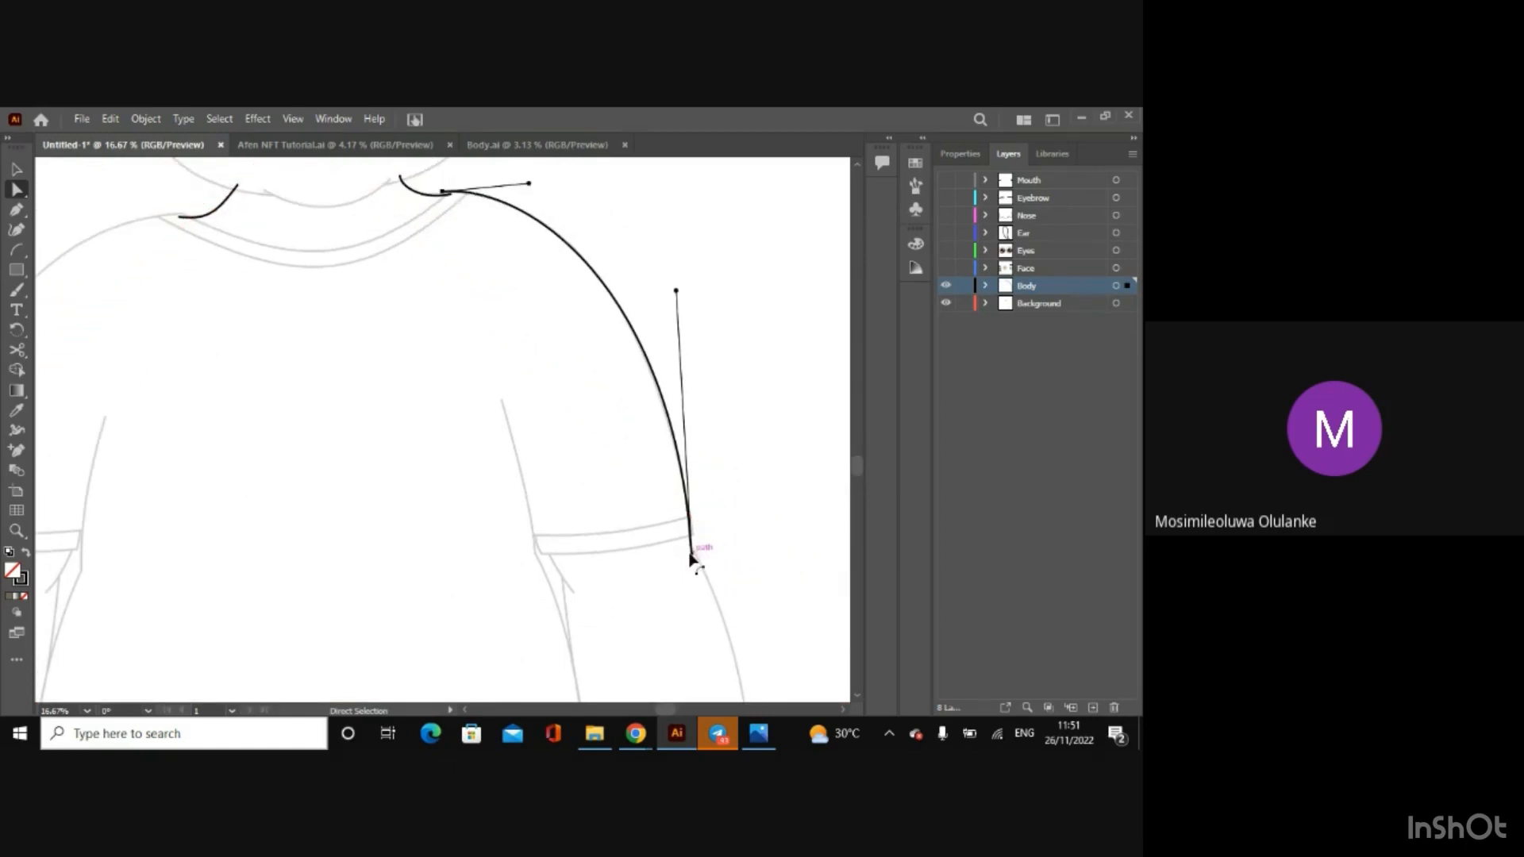
key(ctrl+plus)
key(ctrl+plus)
key(ctrl+plus)
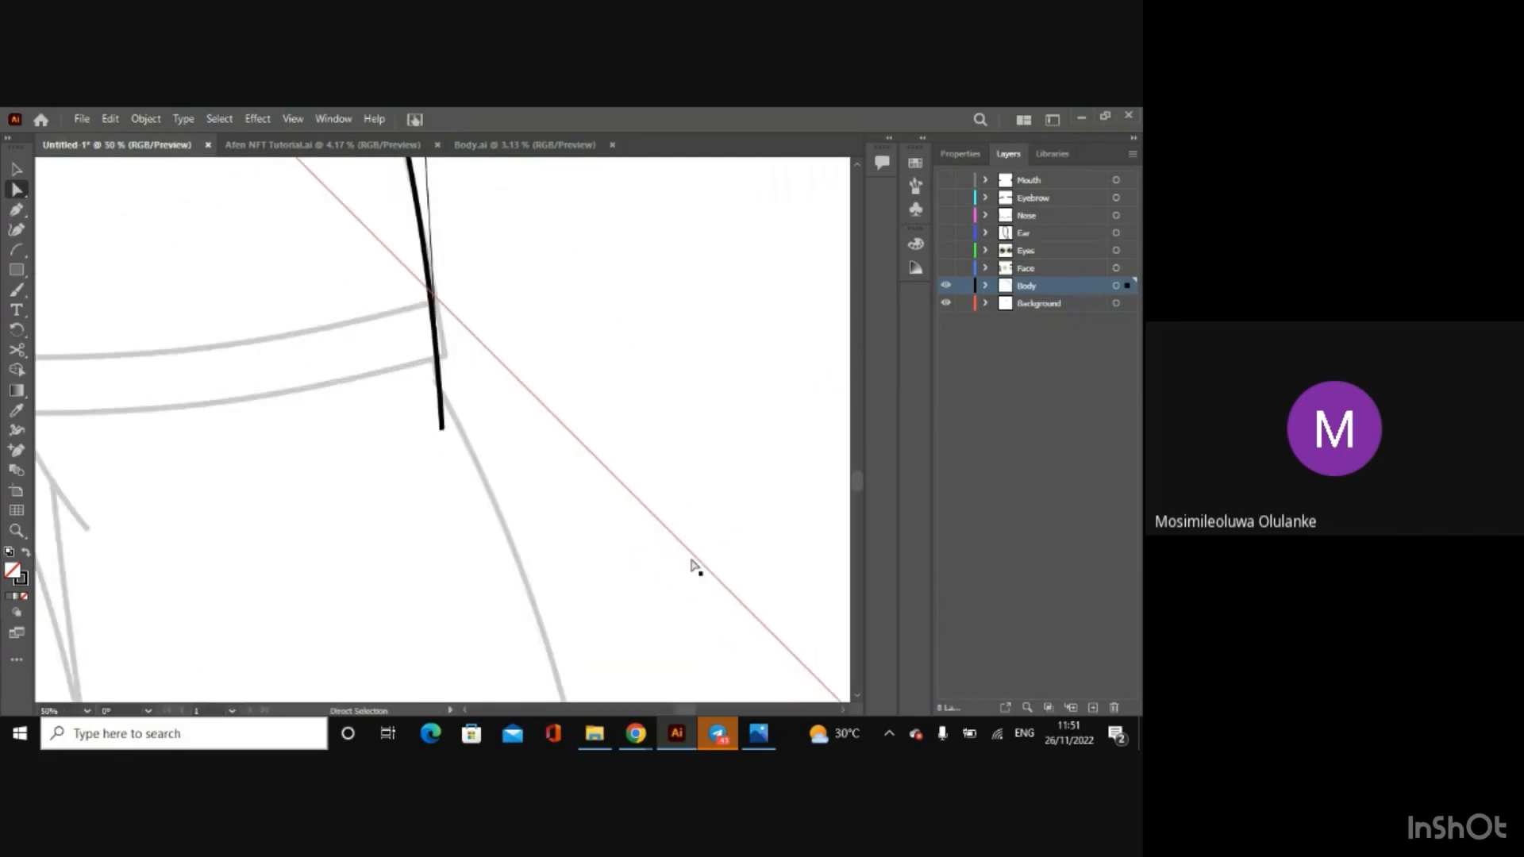
drag(442, 429, 453, 434)
key(ctrl+minus)
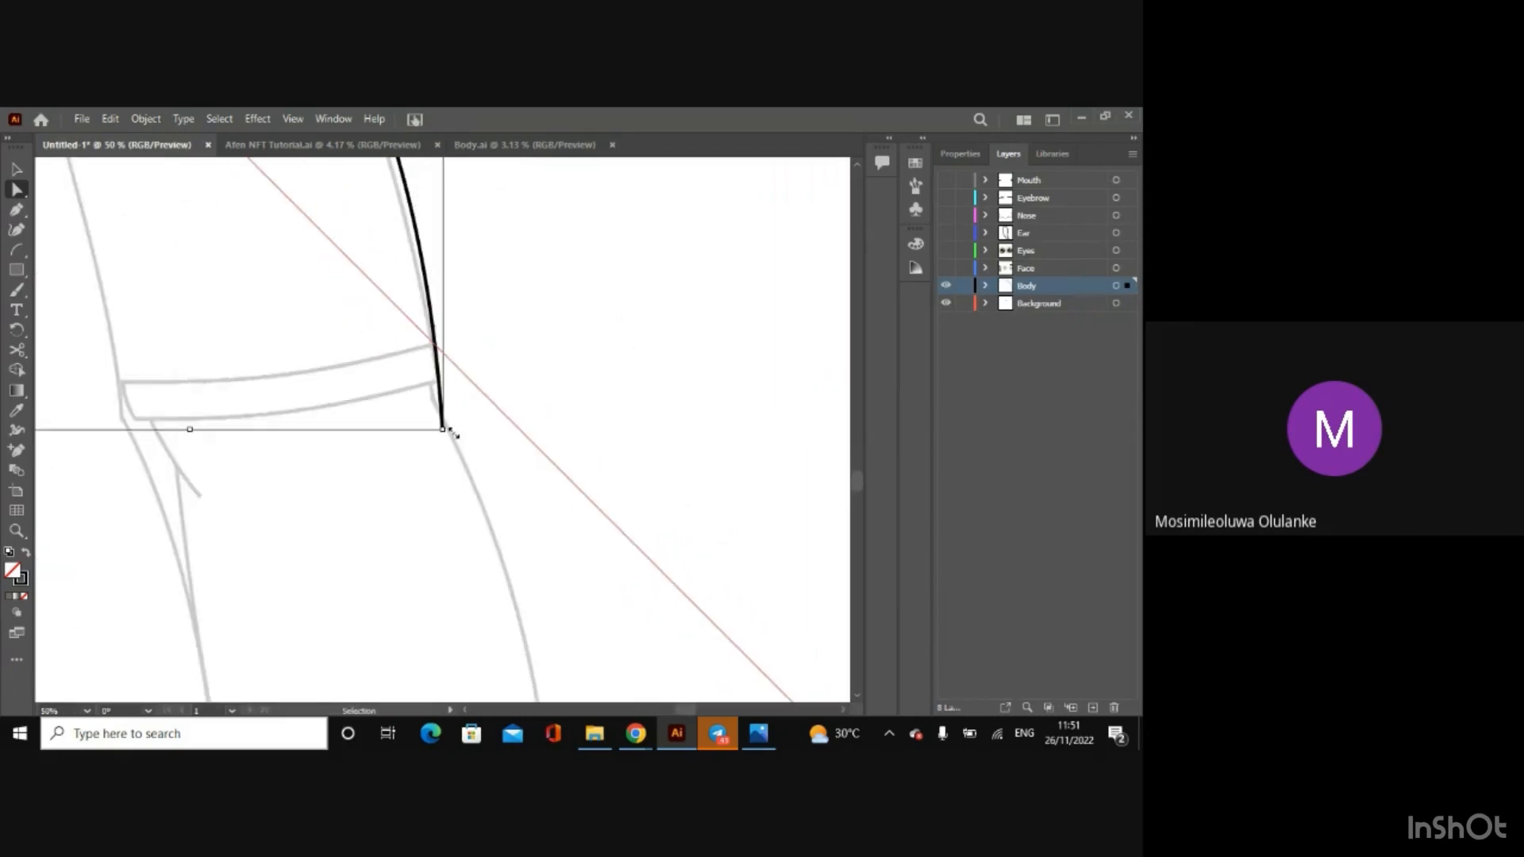
key(ctrl+minus)
key(ctrl+minus)
key(ctrl+minus)
key(ctrl+minus)
key(ctrl+minus)
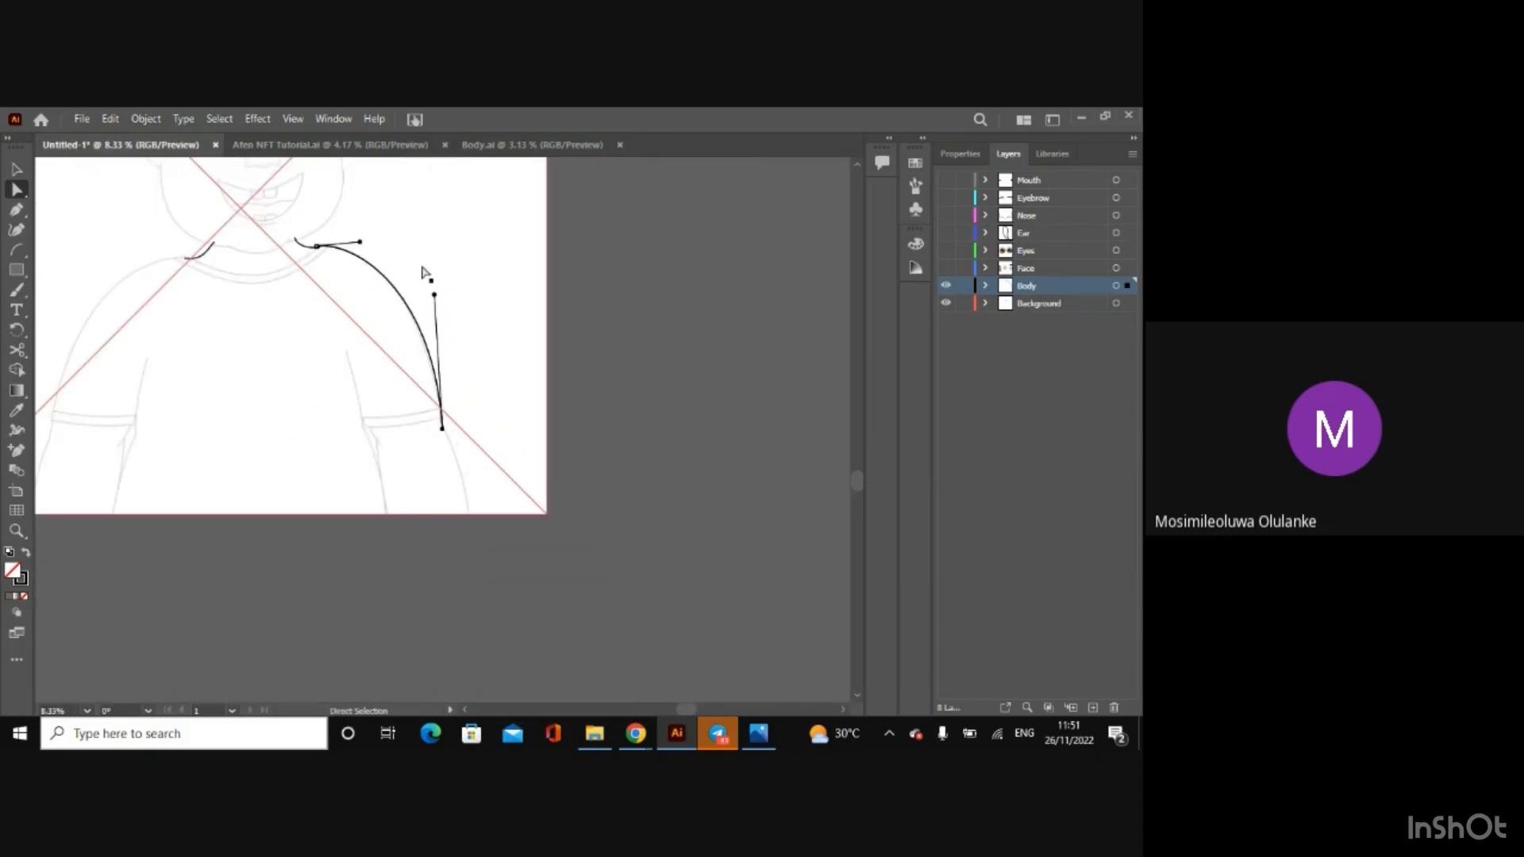
drag(442, 305, 428, 297)
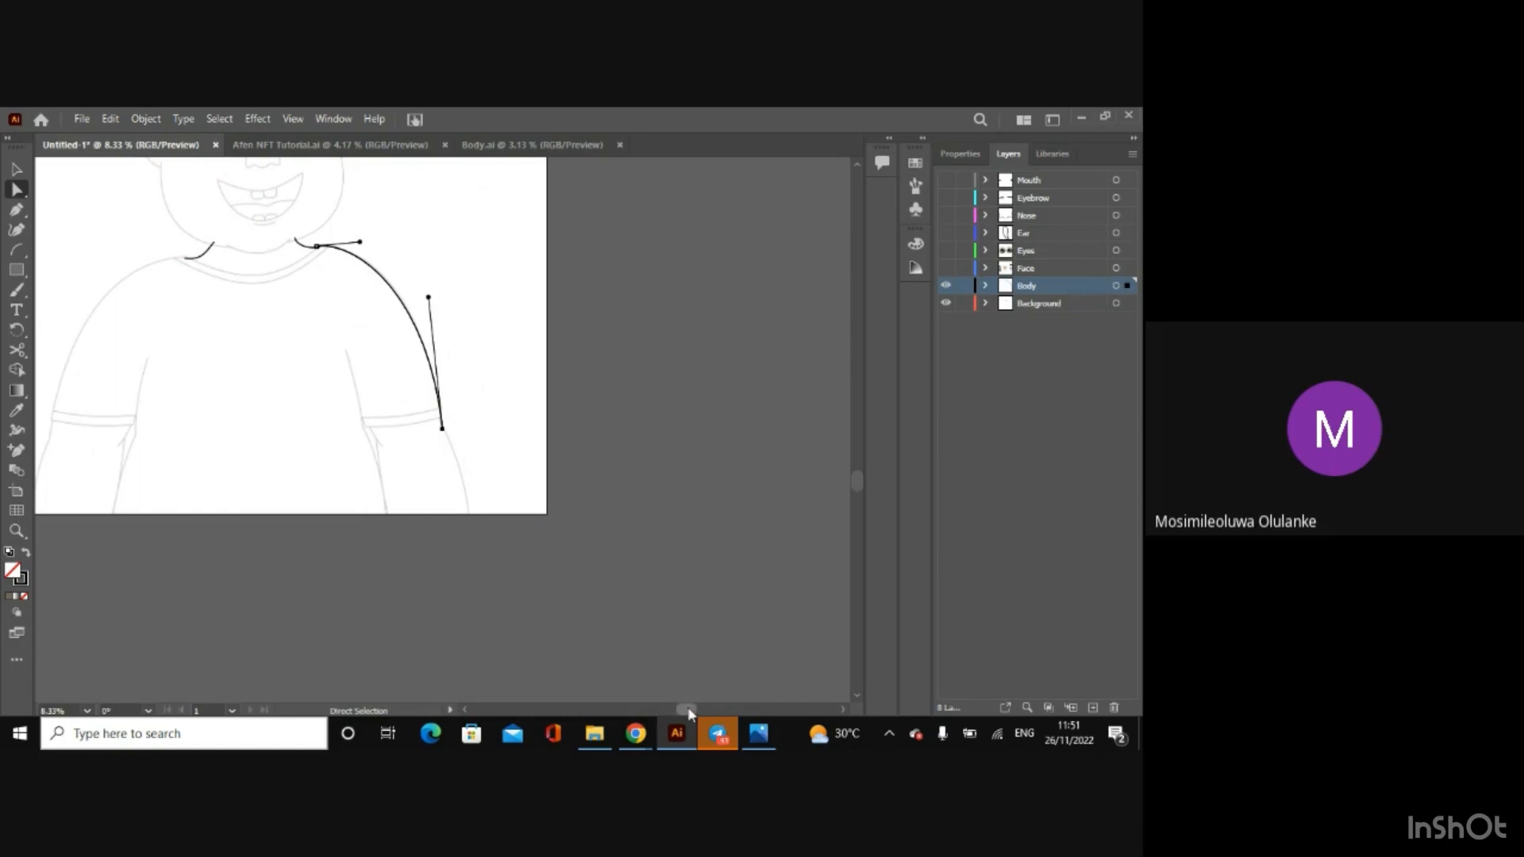
Step: Draw an arc over the left shoulder from just below the sleeve hem up to the collar end of the left neck line
drag(687, 707, 644, 699)
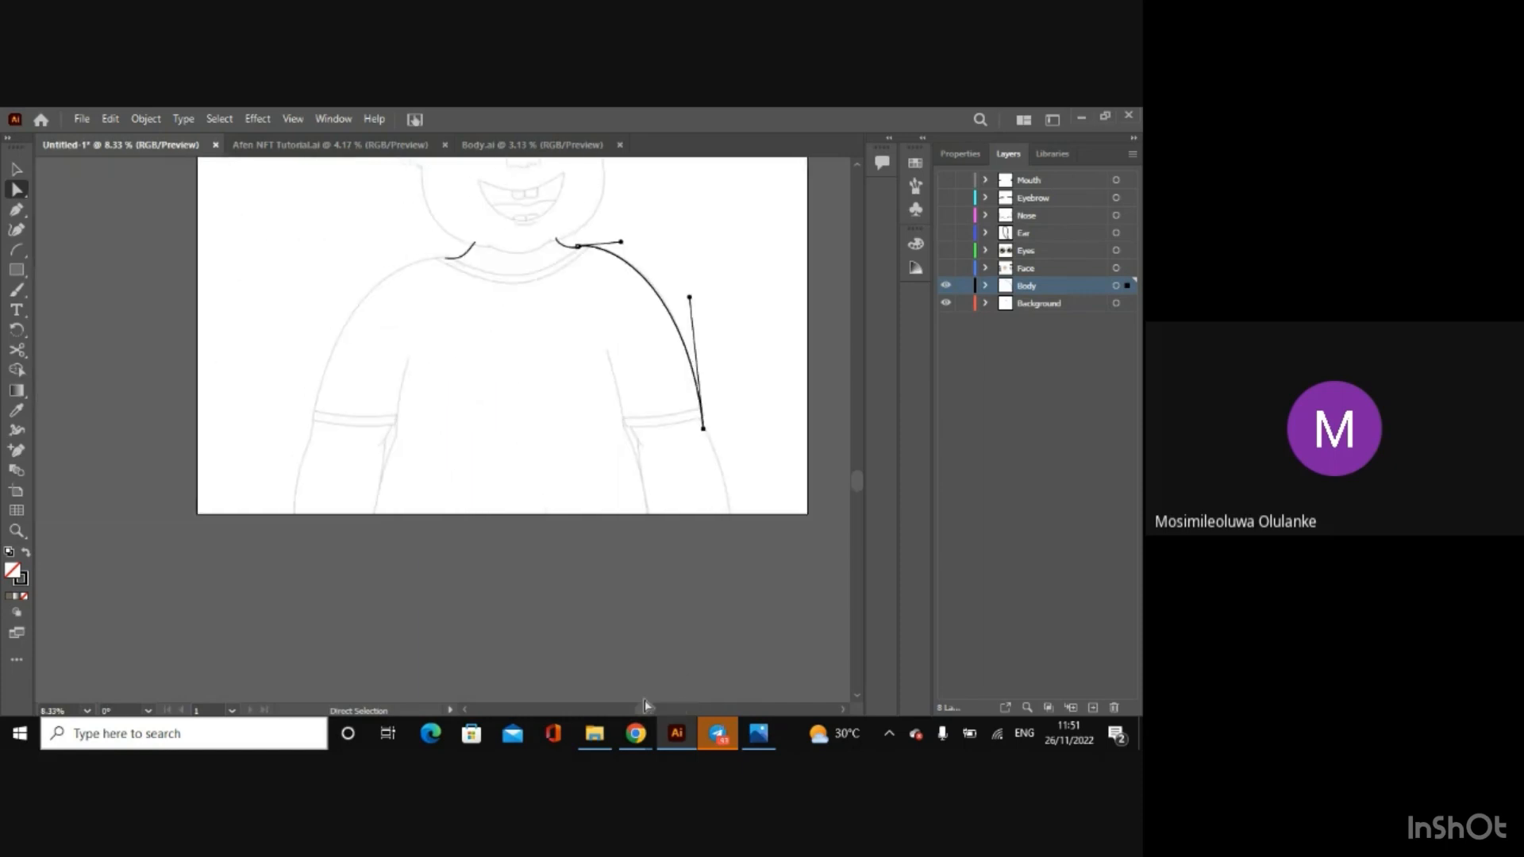
click(17, 249)
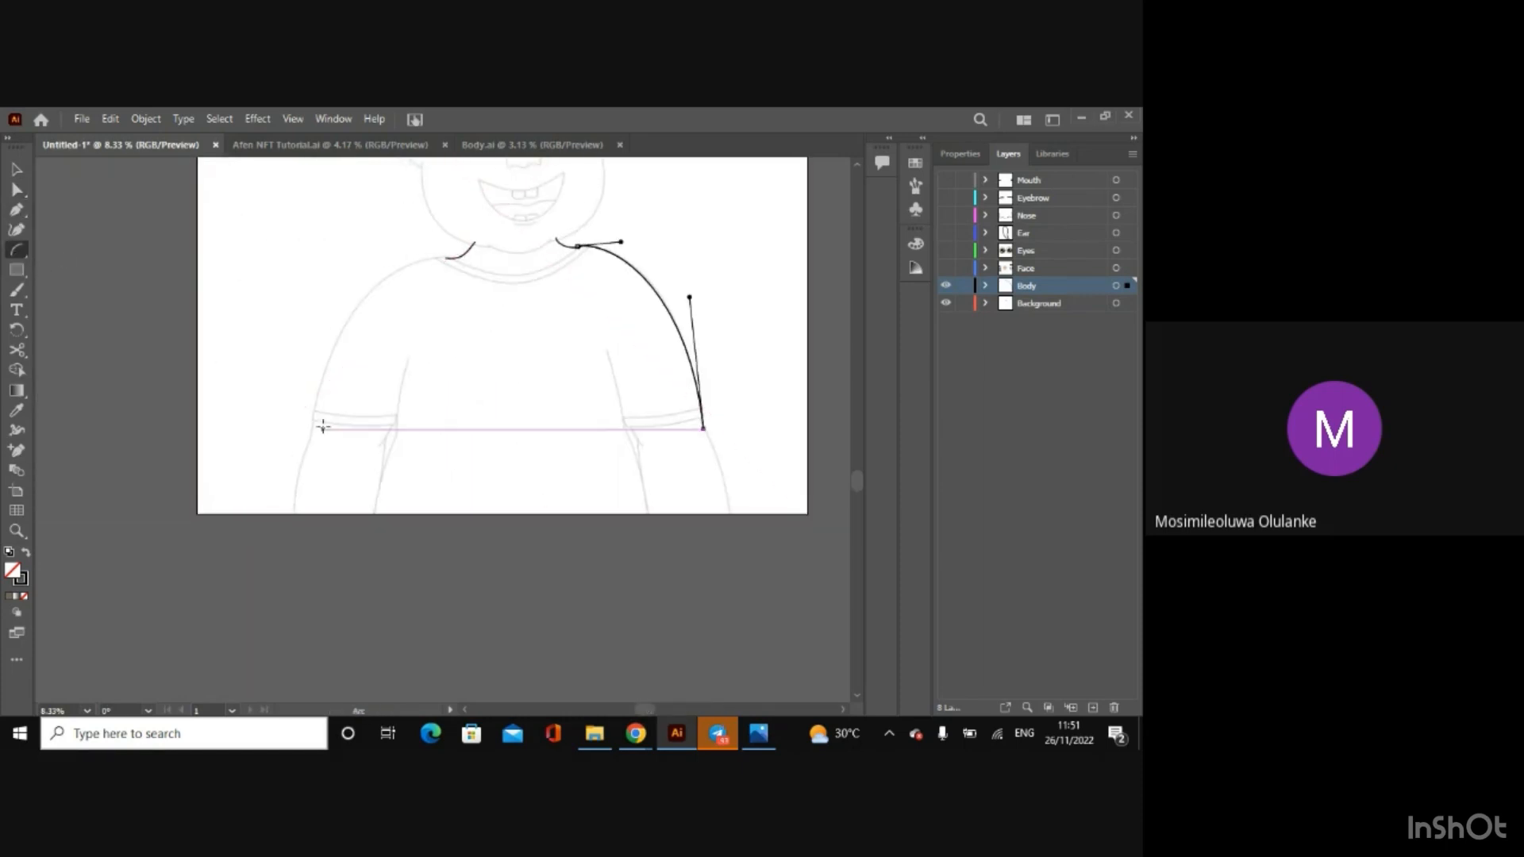
drag(310, 423, 450, 254)
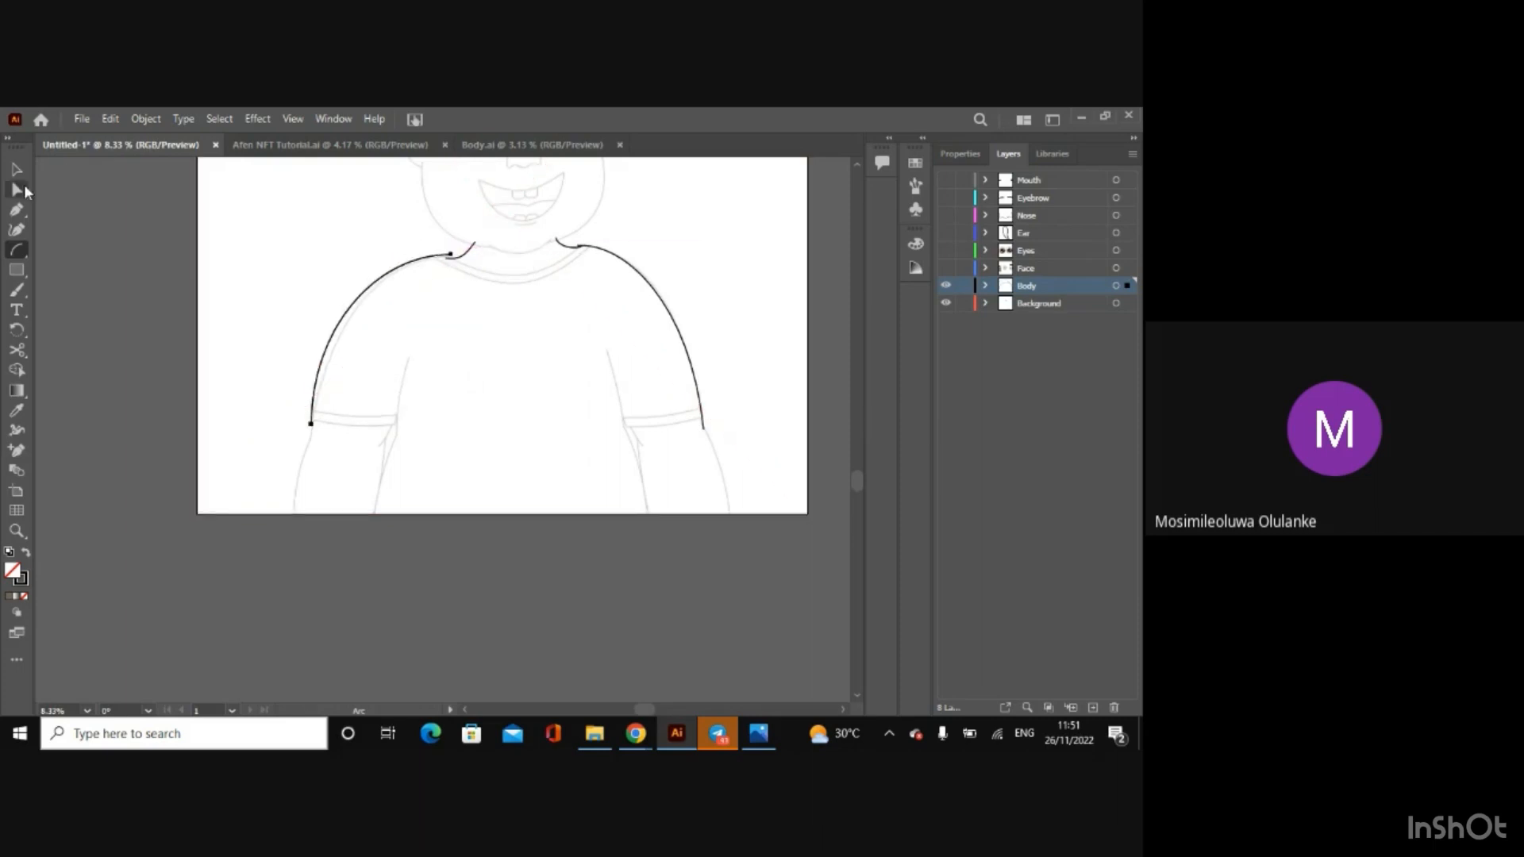
Step: Fit the left shoulder arc to the sketch by lowering its collar-end anchor and pulling its lower handle inward
click(25, 188)
key(ctrl+plus)
key(ctrl+plus)
key(ctrl+plus)
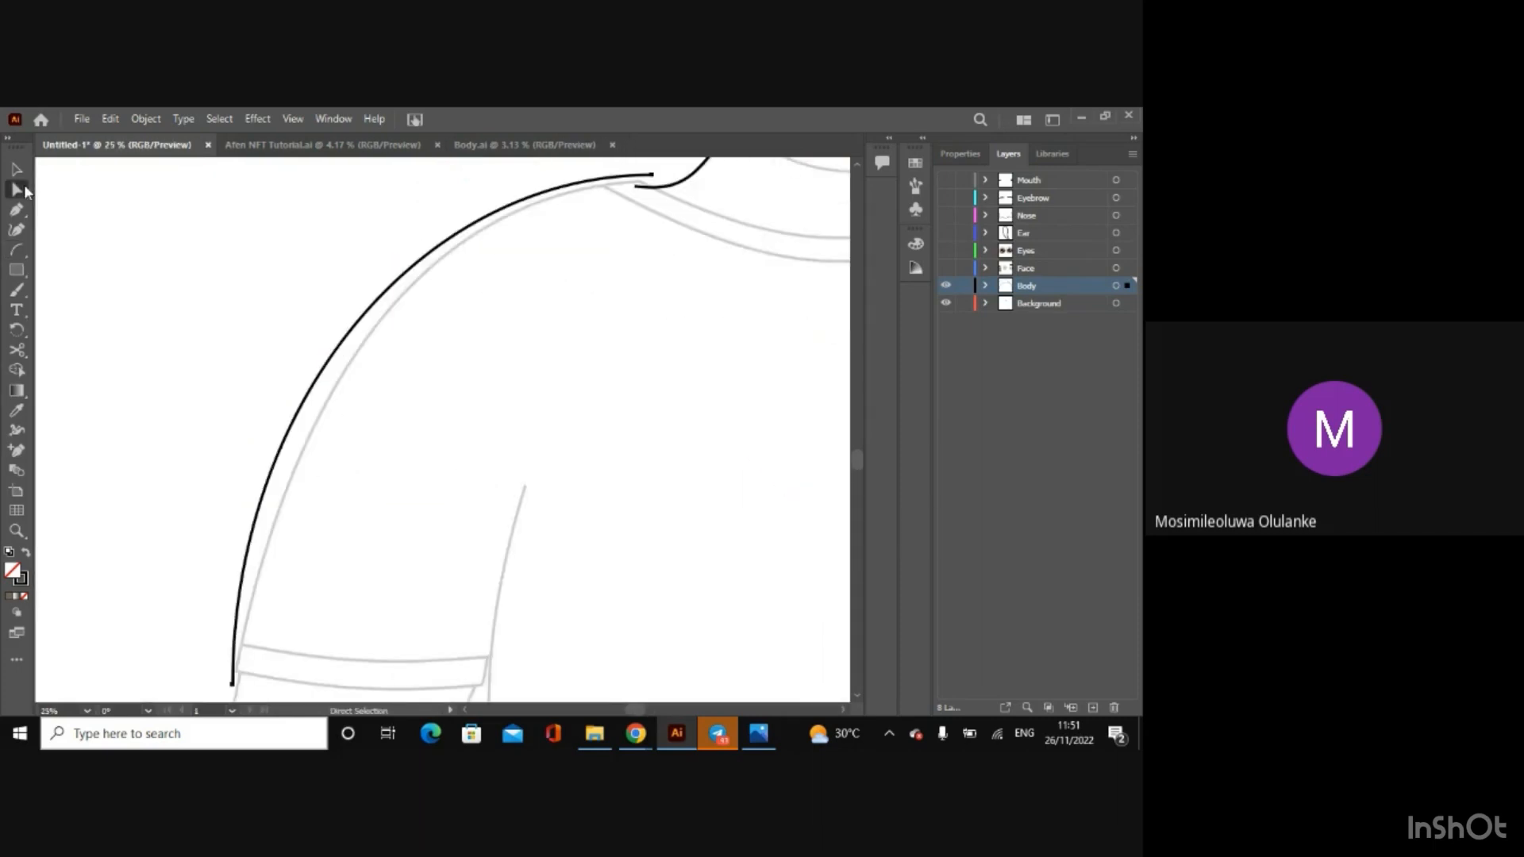
drag(652, 175, 656, 185)
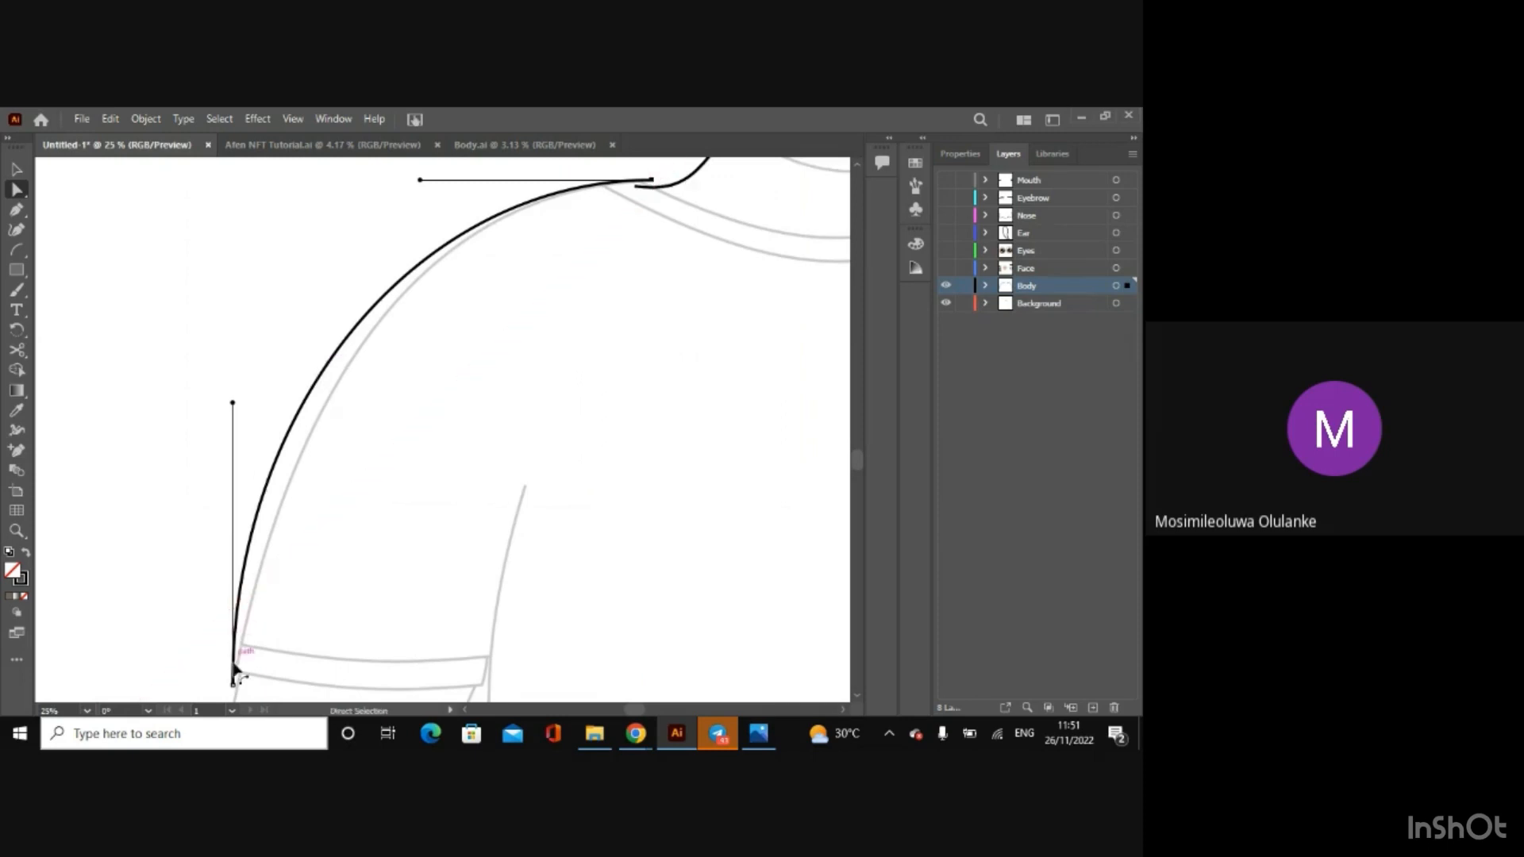
drag(234, 403, 285, 419)
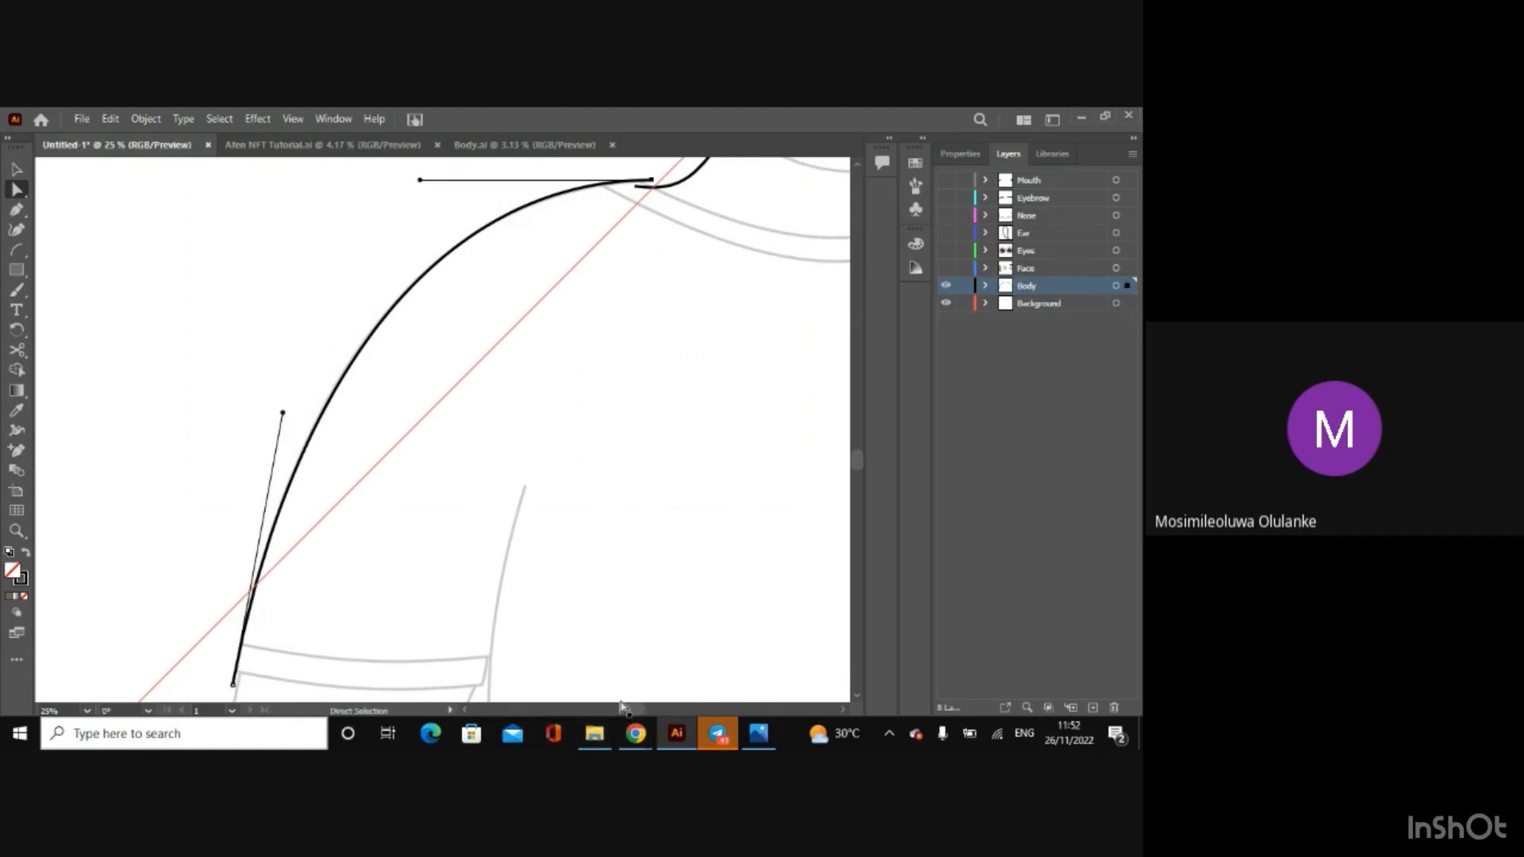
Step: Draw an arc across the neck, from just outside the left collar end to just outside the right one
drag(628, 707, 648, 711)
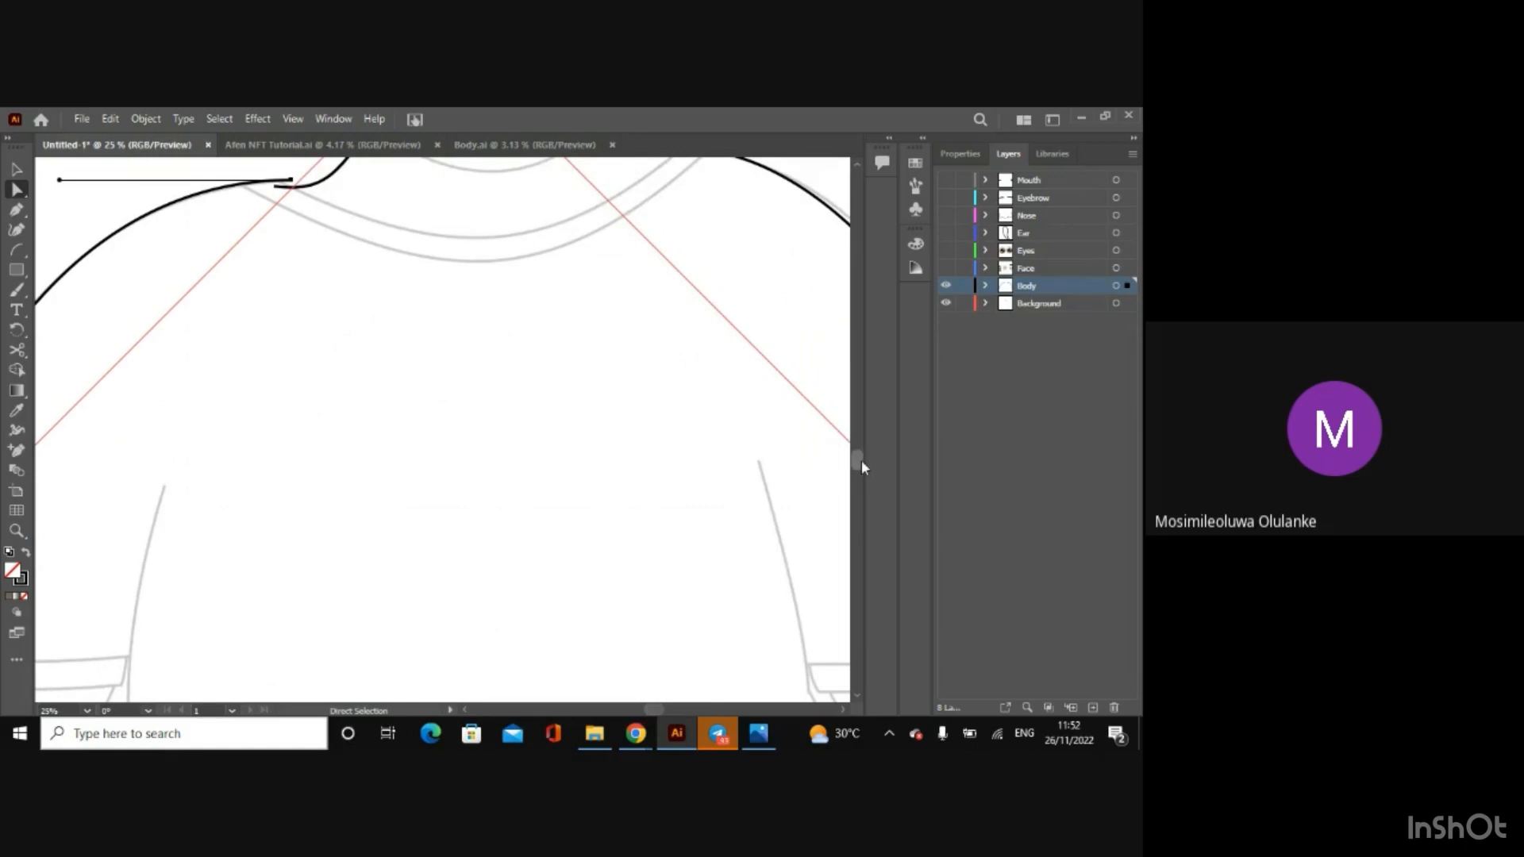
drag(862, 461, 855, 449)
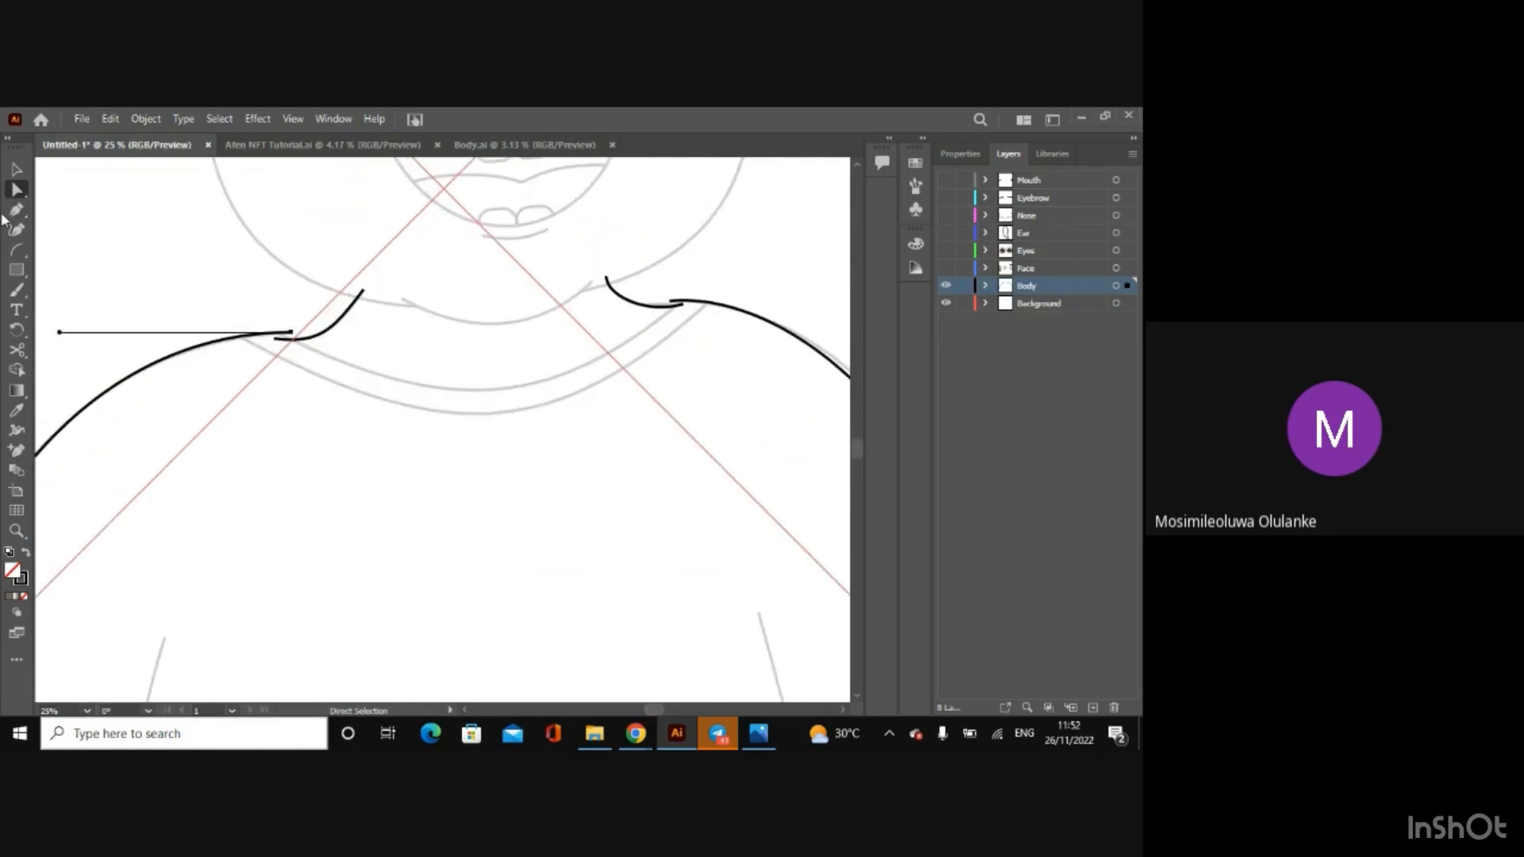
click(17, 249)
drag(262, 314, 698, 289)
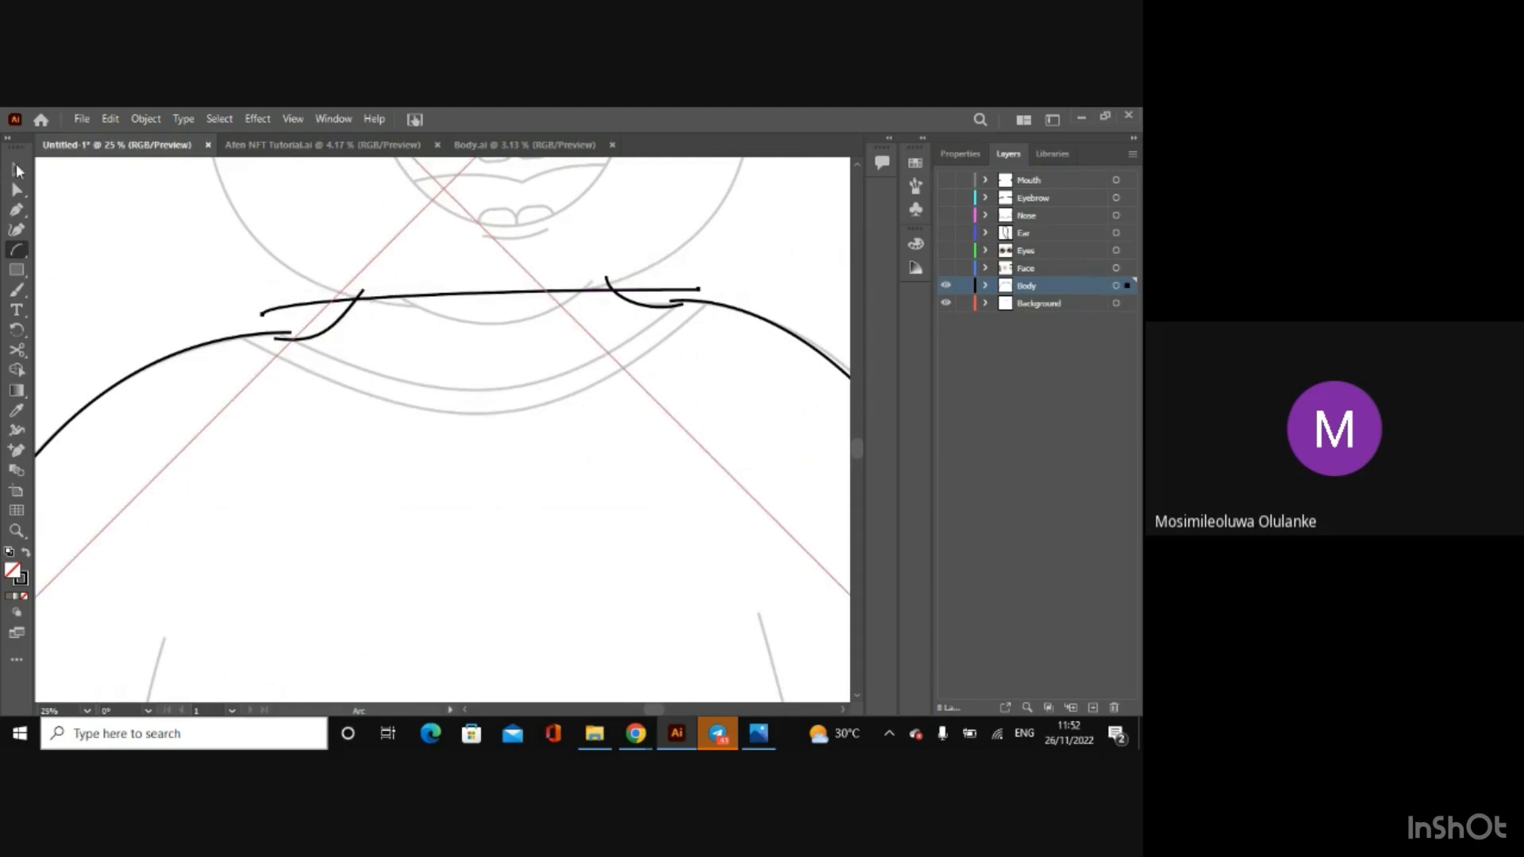
Step: Bend the neckline arc downward with both of its handles so it follows the sketched collar
click(16, 190)
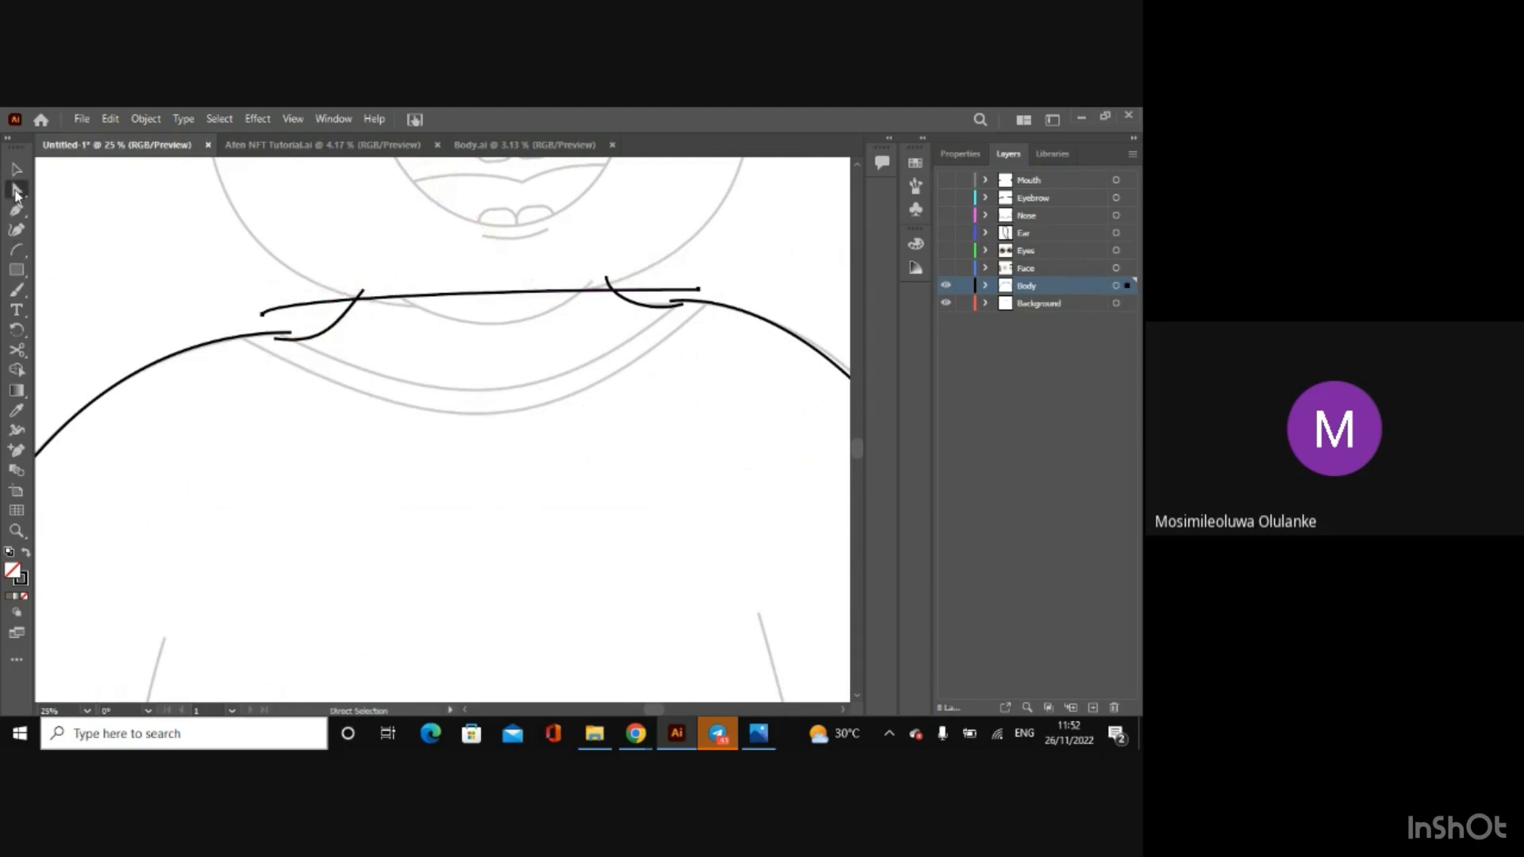
click(263, 314)
drag(263, 301, 462, 475)
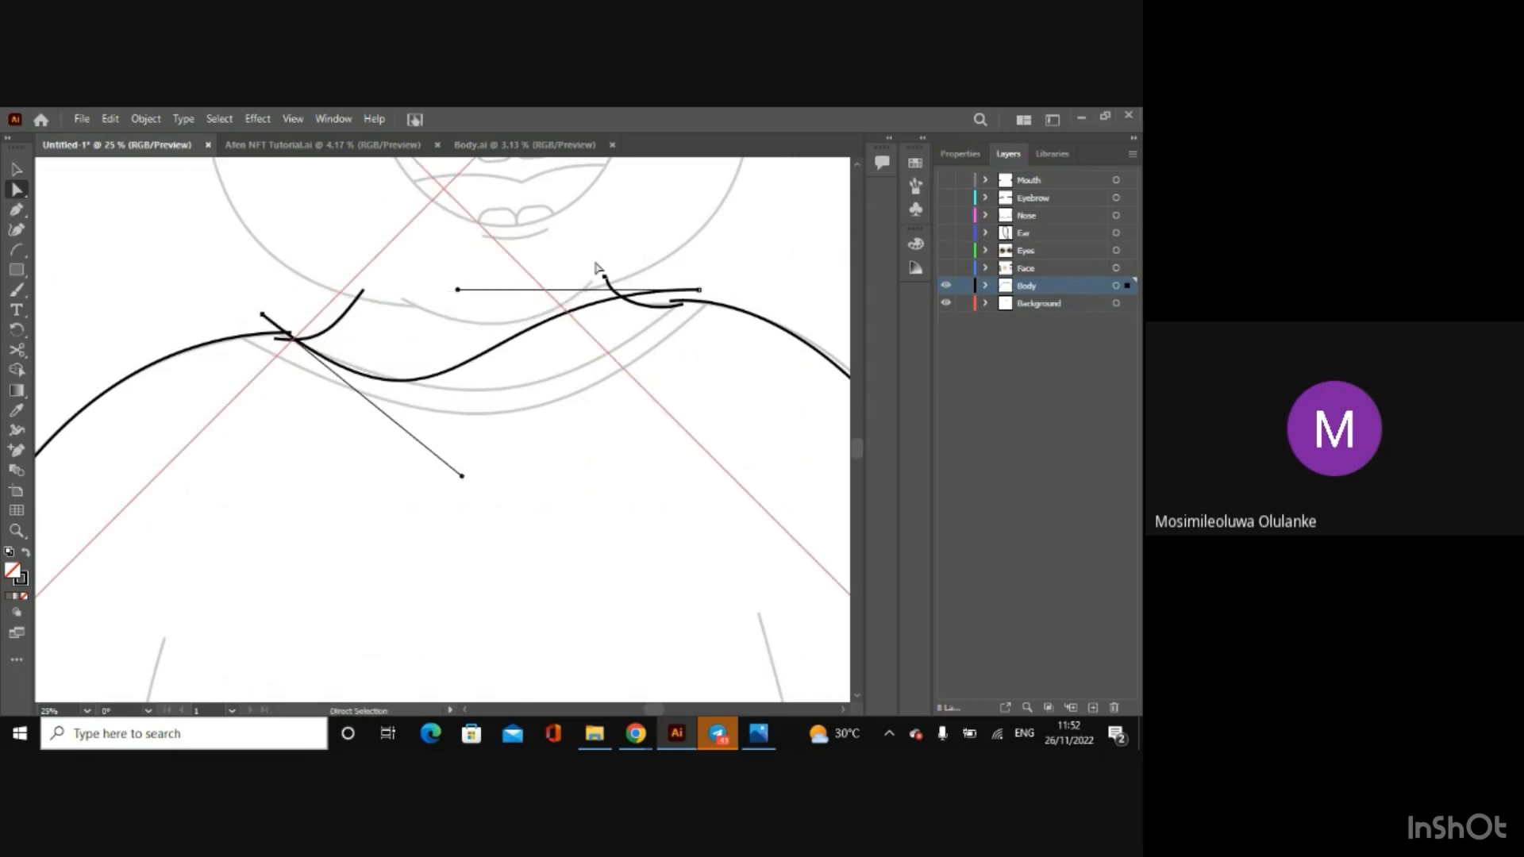
drag(458, 289, 593, 371)
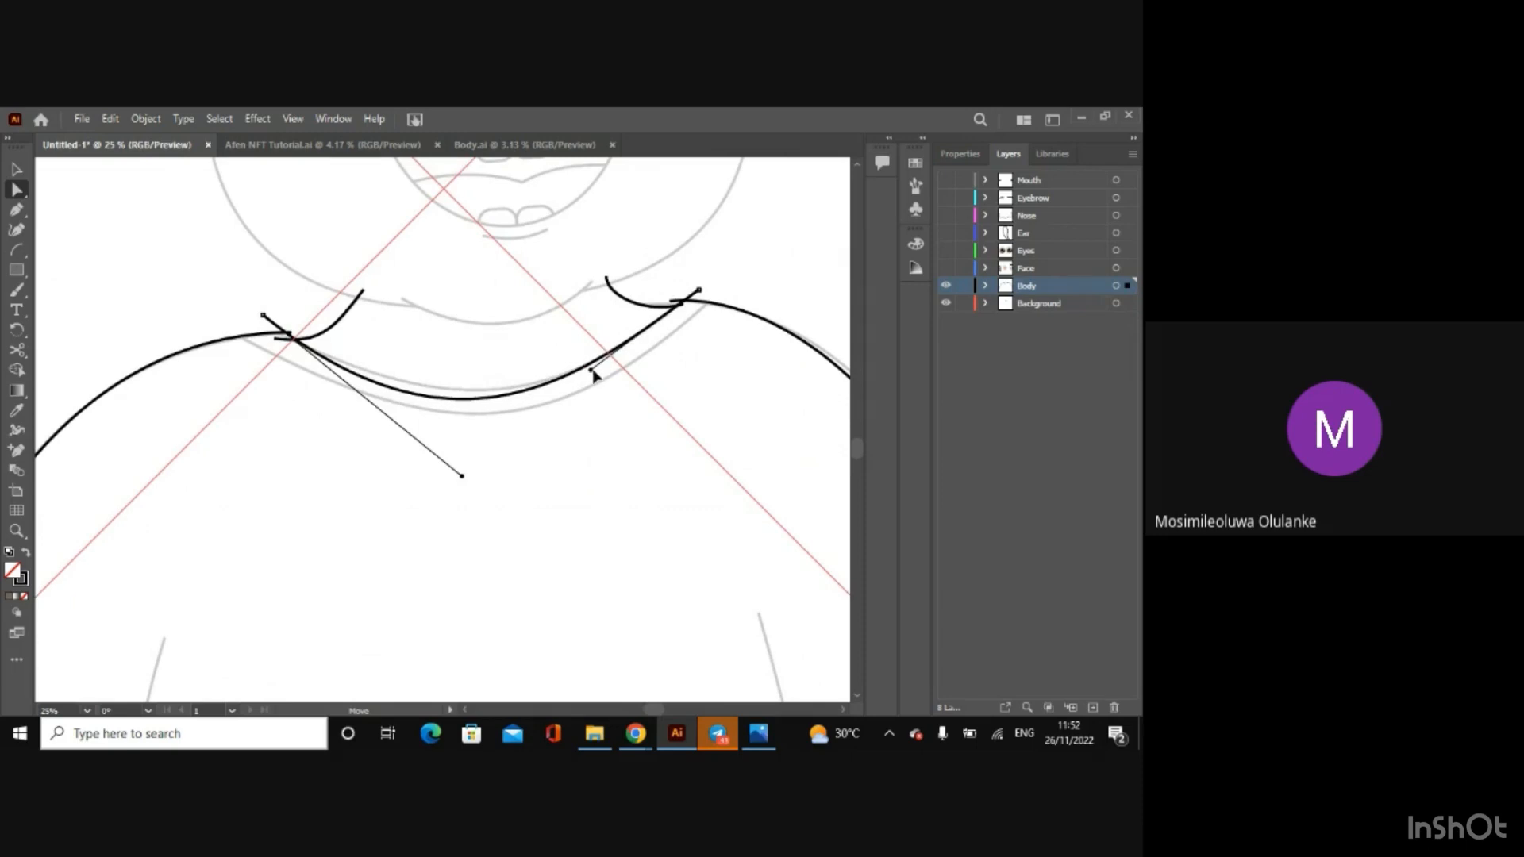
Step: Fine-tune the neckline curve's left anchor and handle so it matches the inner line of the sketched collar
click(467, 476)
drag(466, 475, 470, 460)
key(ctrl+z)
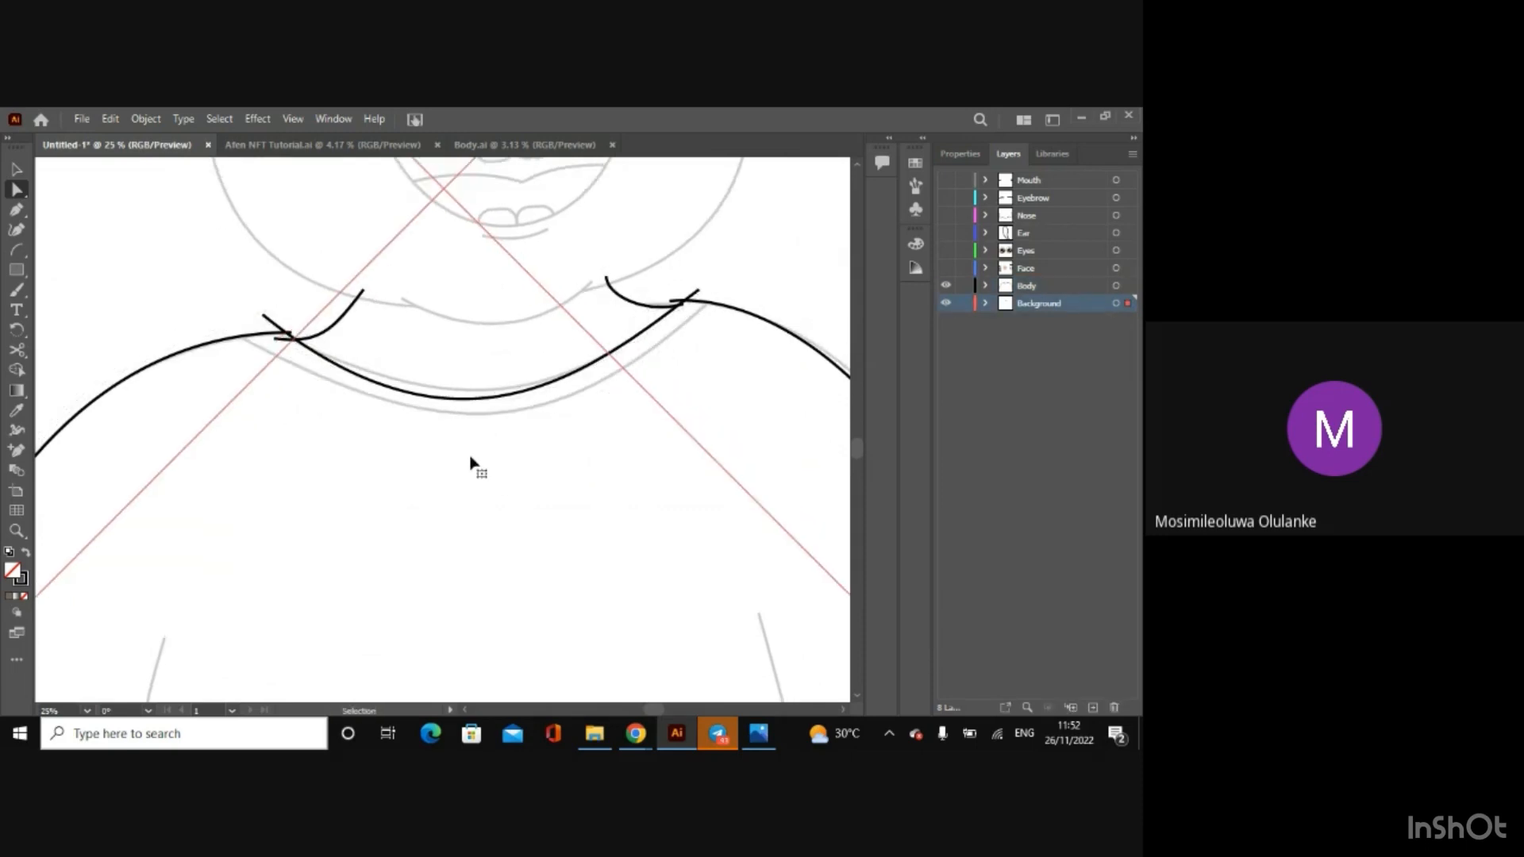
click(460, 407)
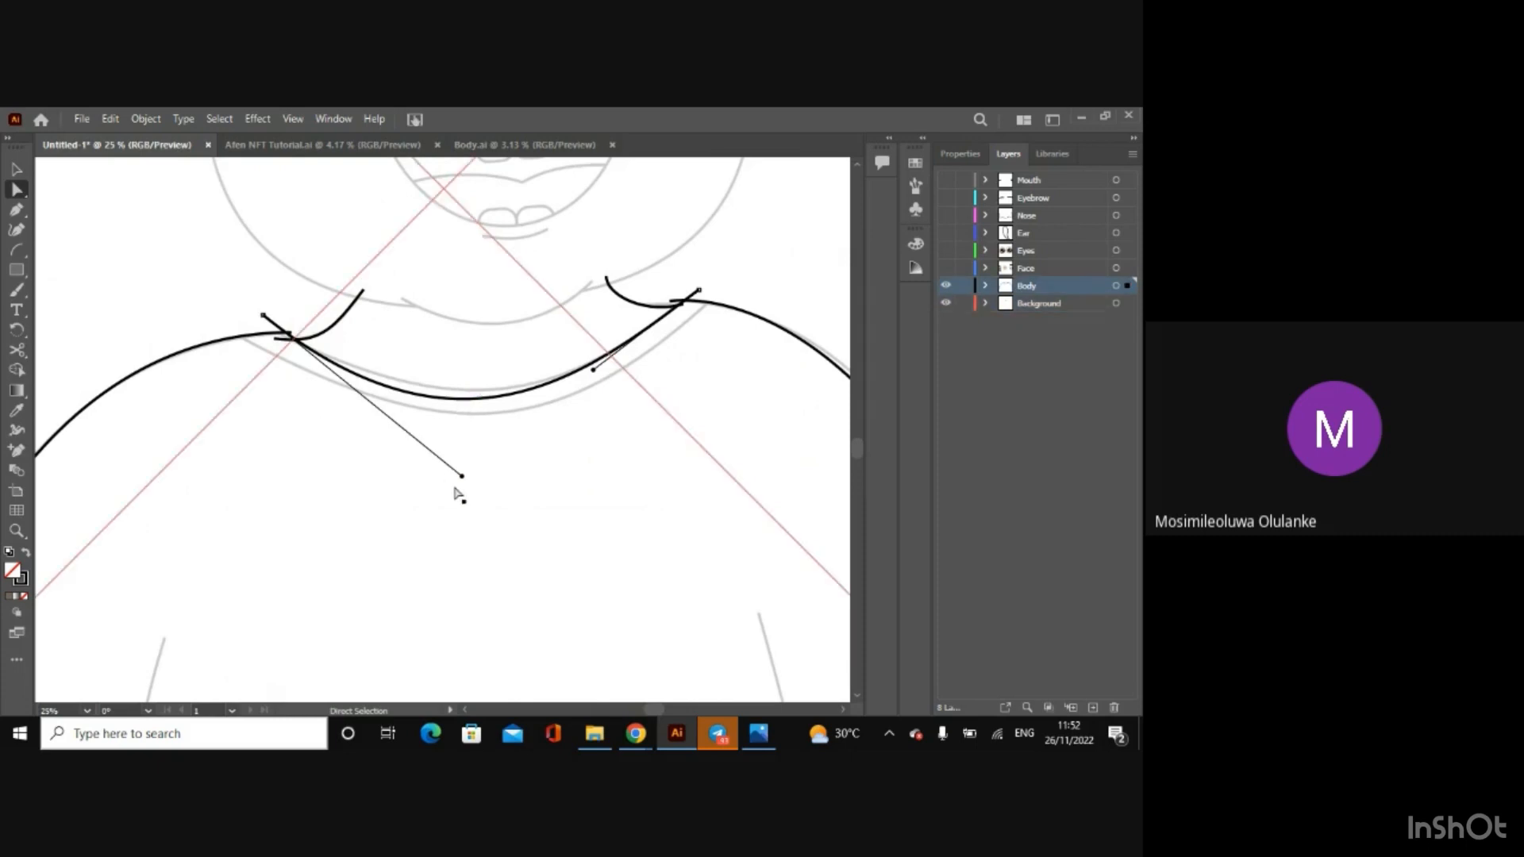
drag(463, 476, 475, 456)
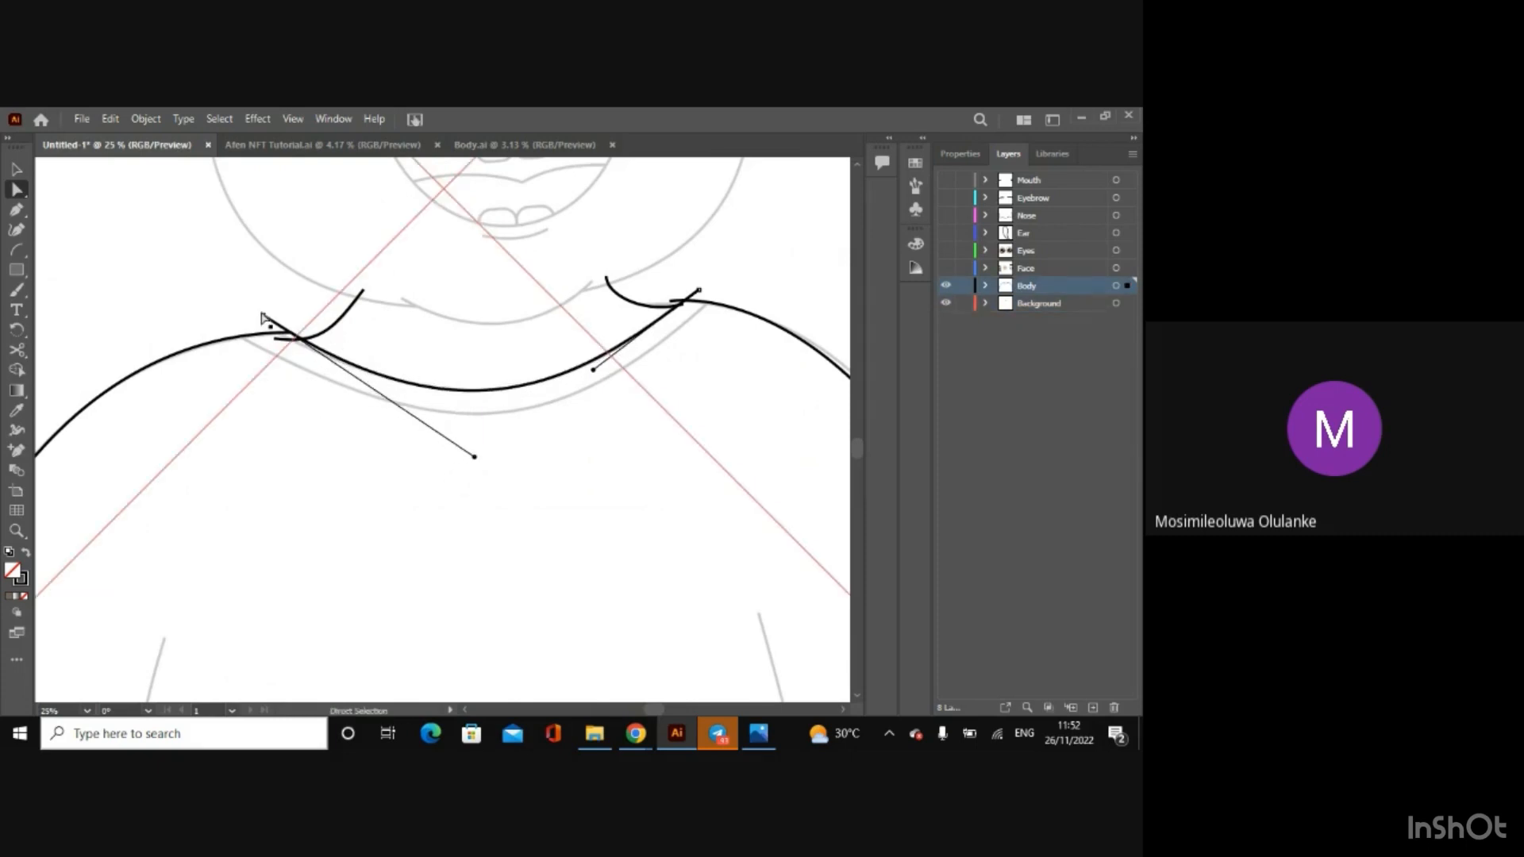
drag(263, 315, 257, 321)
drag(469, 464, 482, 454)
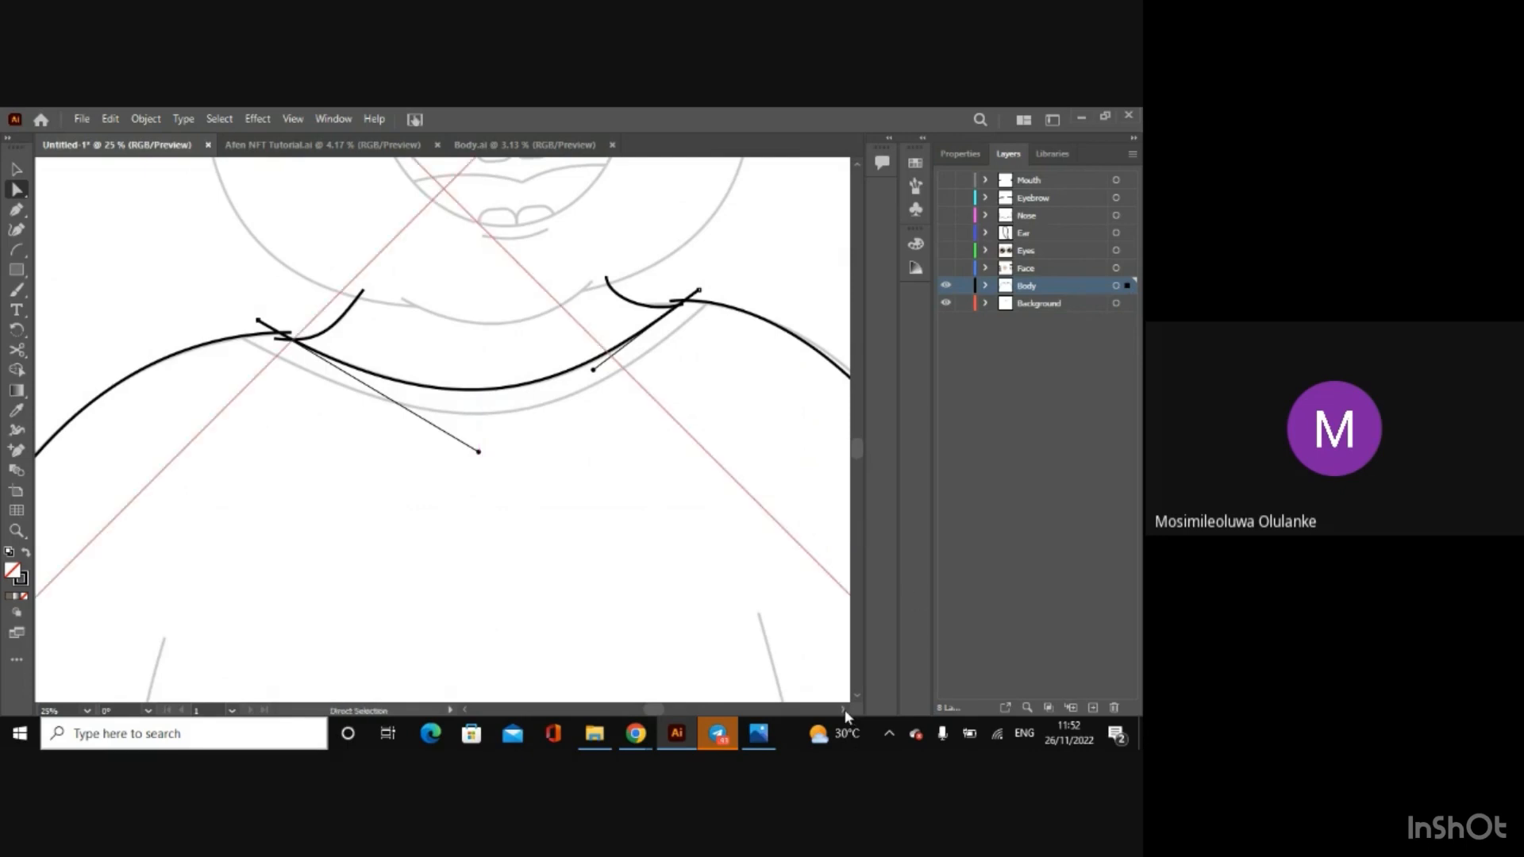
Step: Select the right shoulder curve and lengthen its collar-end handle so the line bulges out onto the sketch
scroll(844, 709, right, 3)
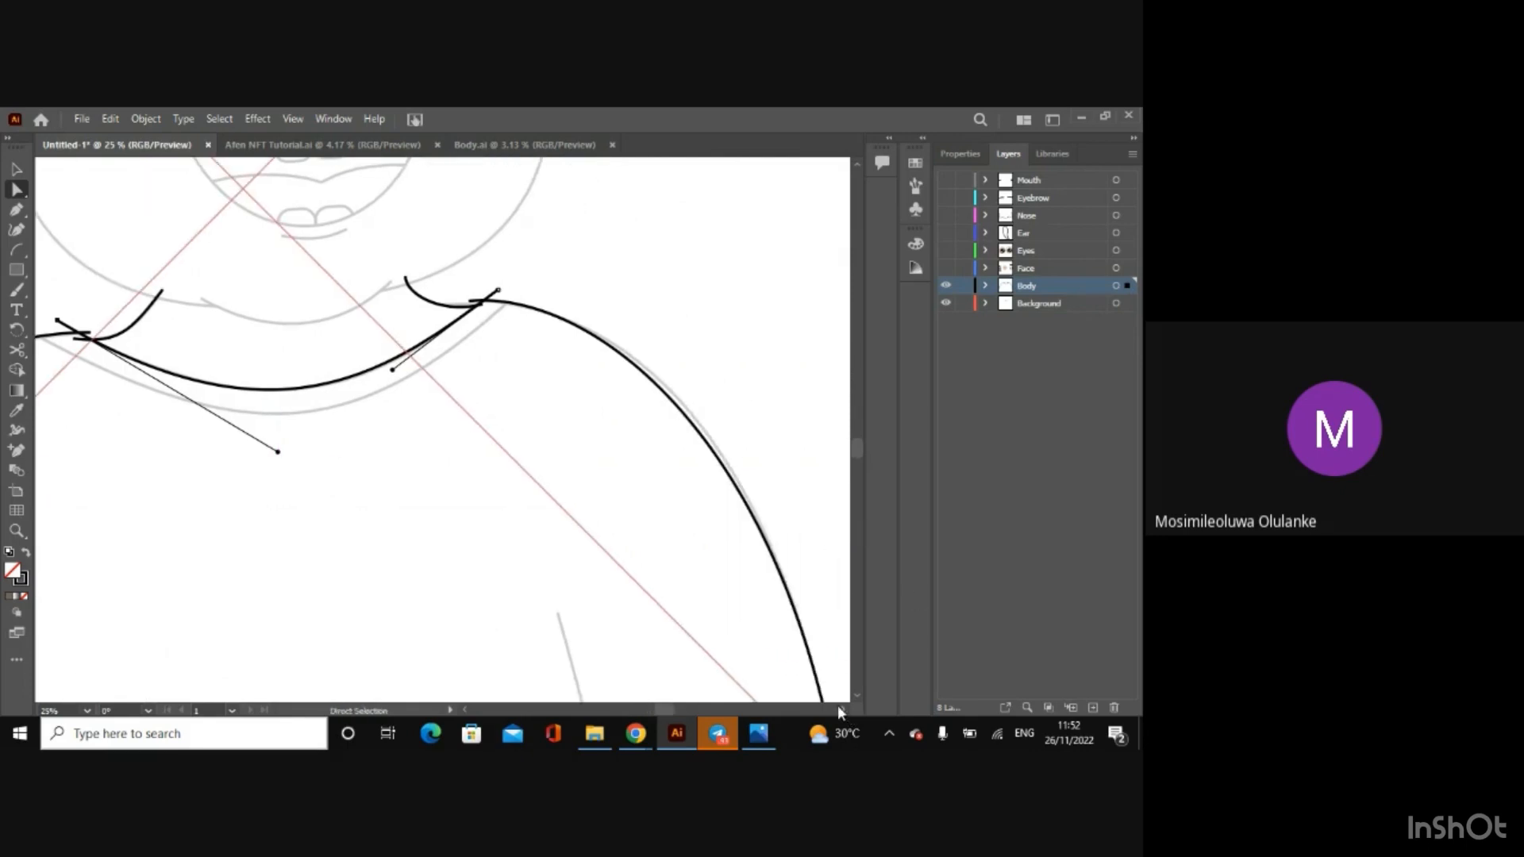
click(665, 401)
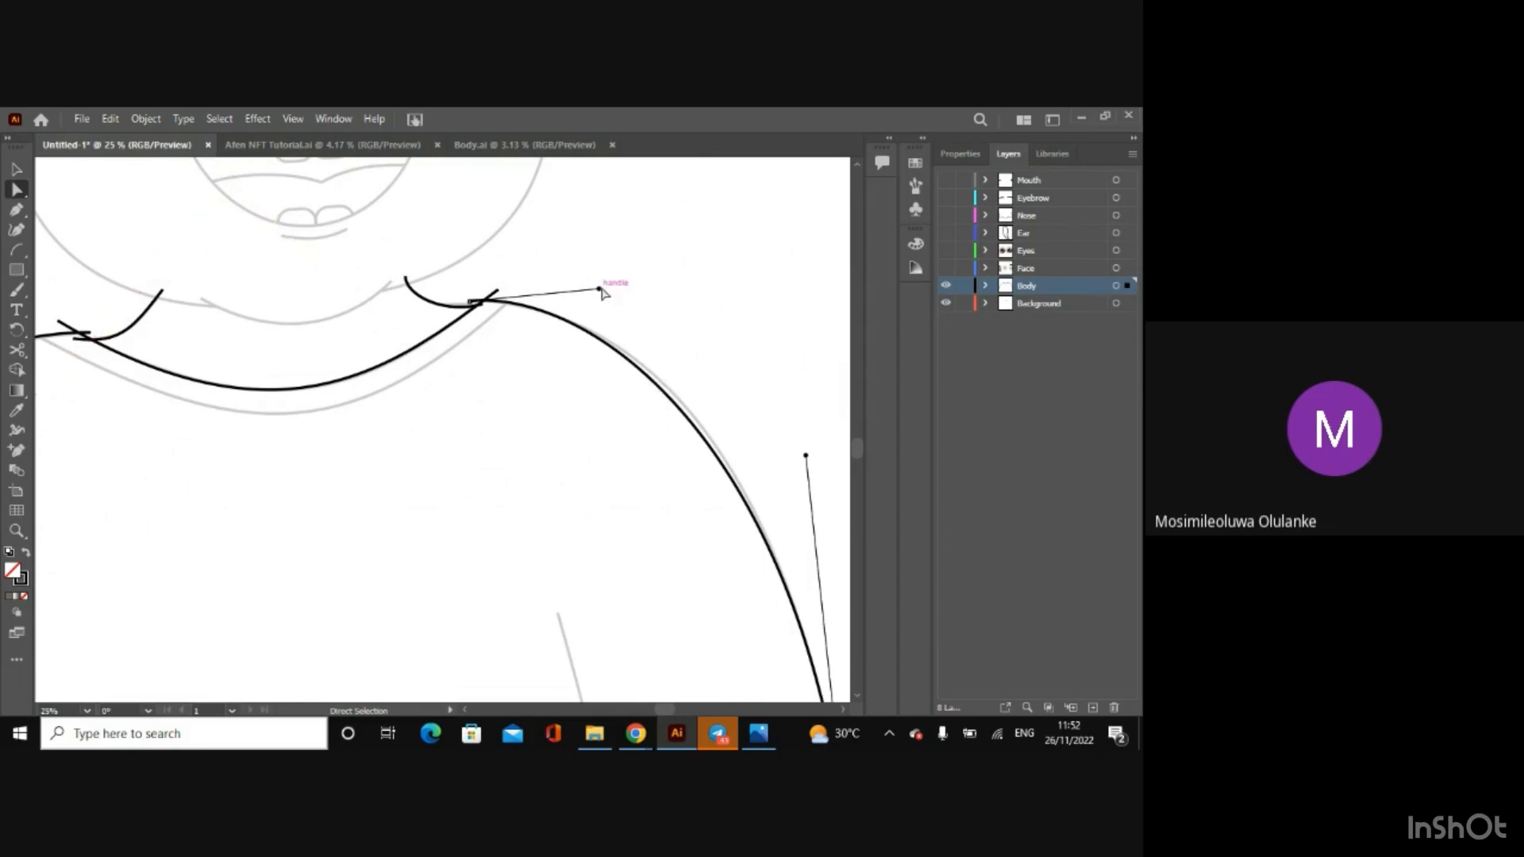
drag(601, 294, 612, 291)
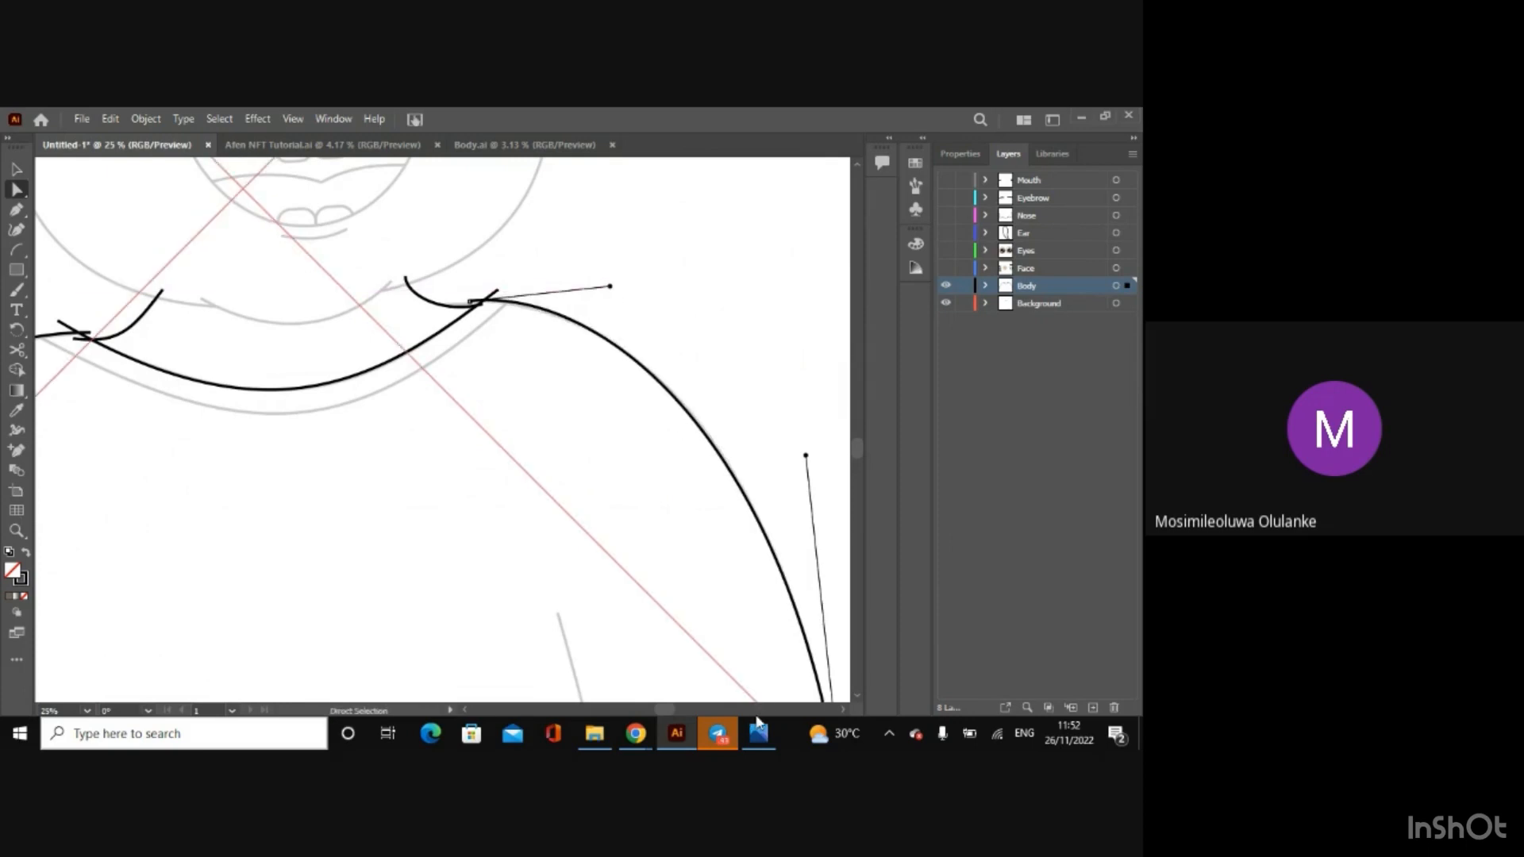
drag(670, 707, 646, 707)
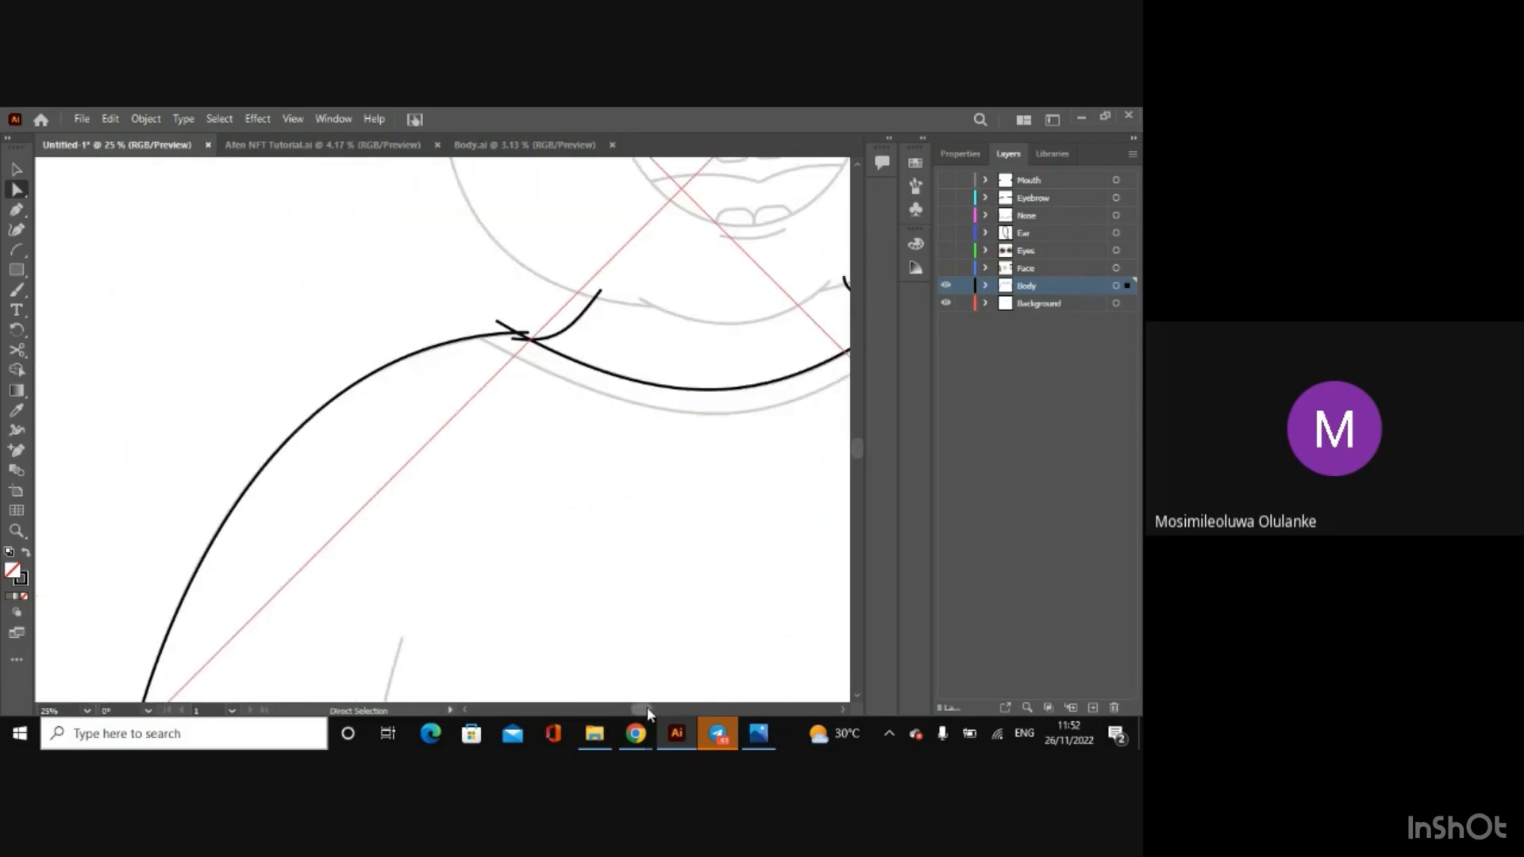
drag(858, 449, 857, 470)
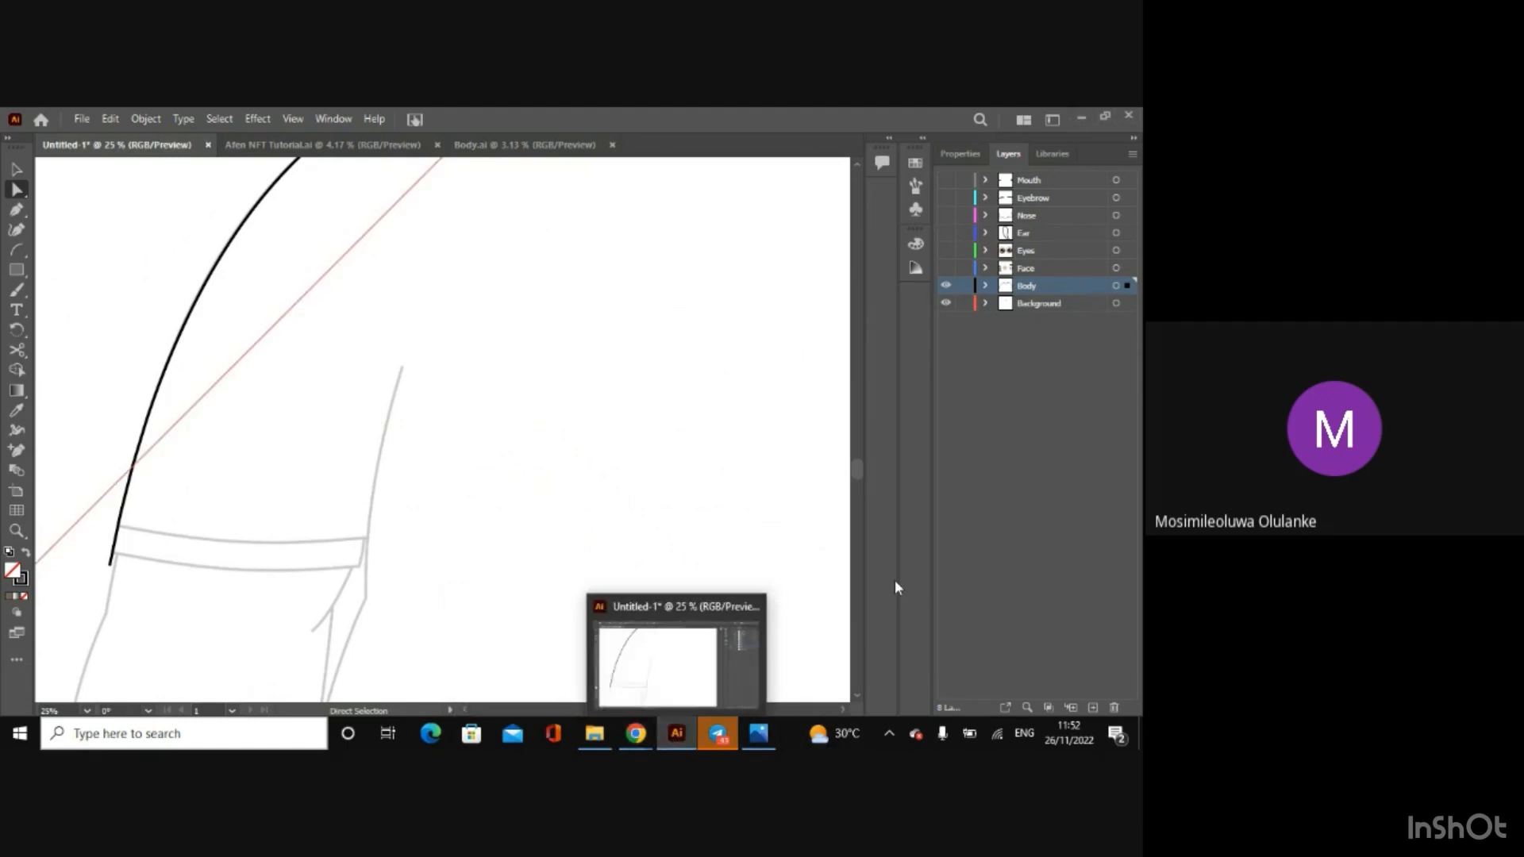
Step: Try moving the neckline curve down onto the outer line of the sketched collar, and undo the changes to it
click(956, 562)
drag(641, 709, 668, 709)
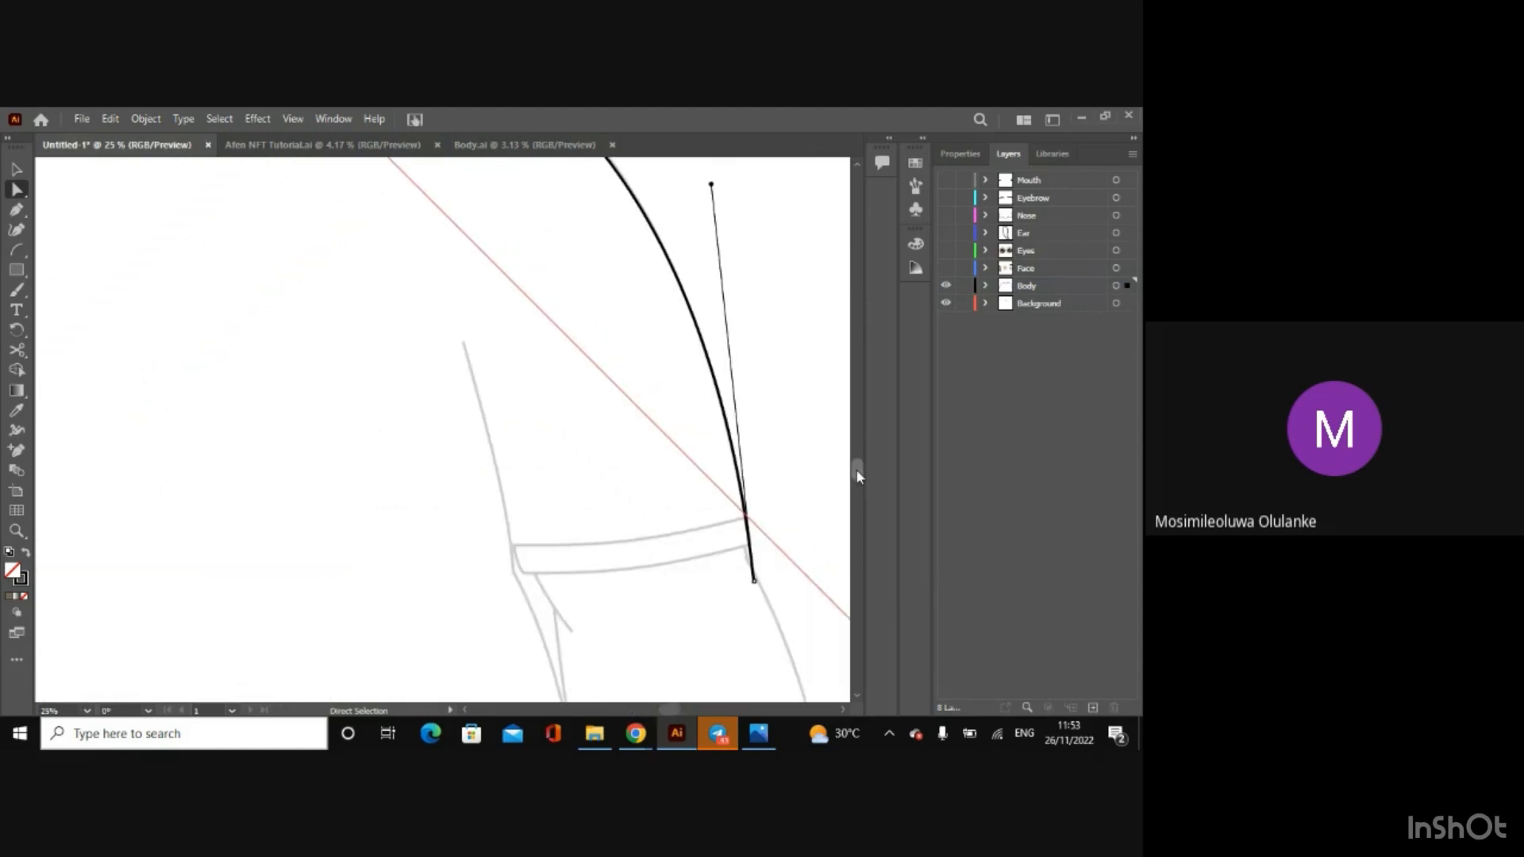
drag(857, 477, 856, 449)
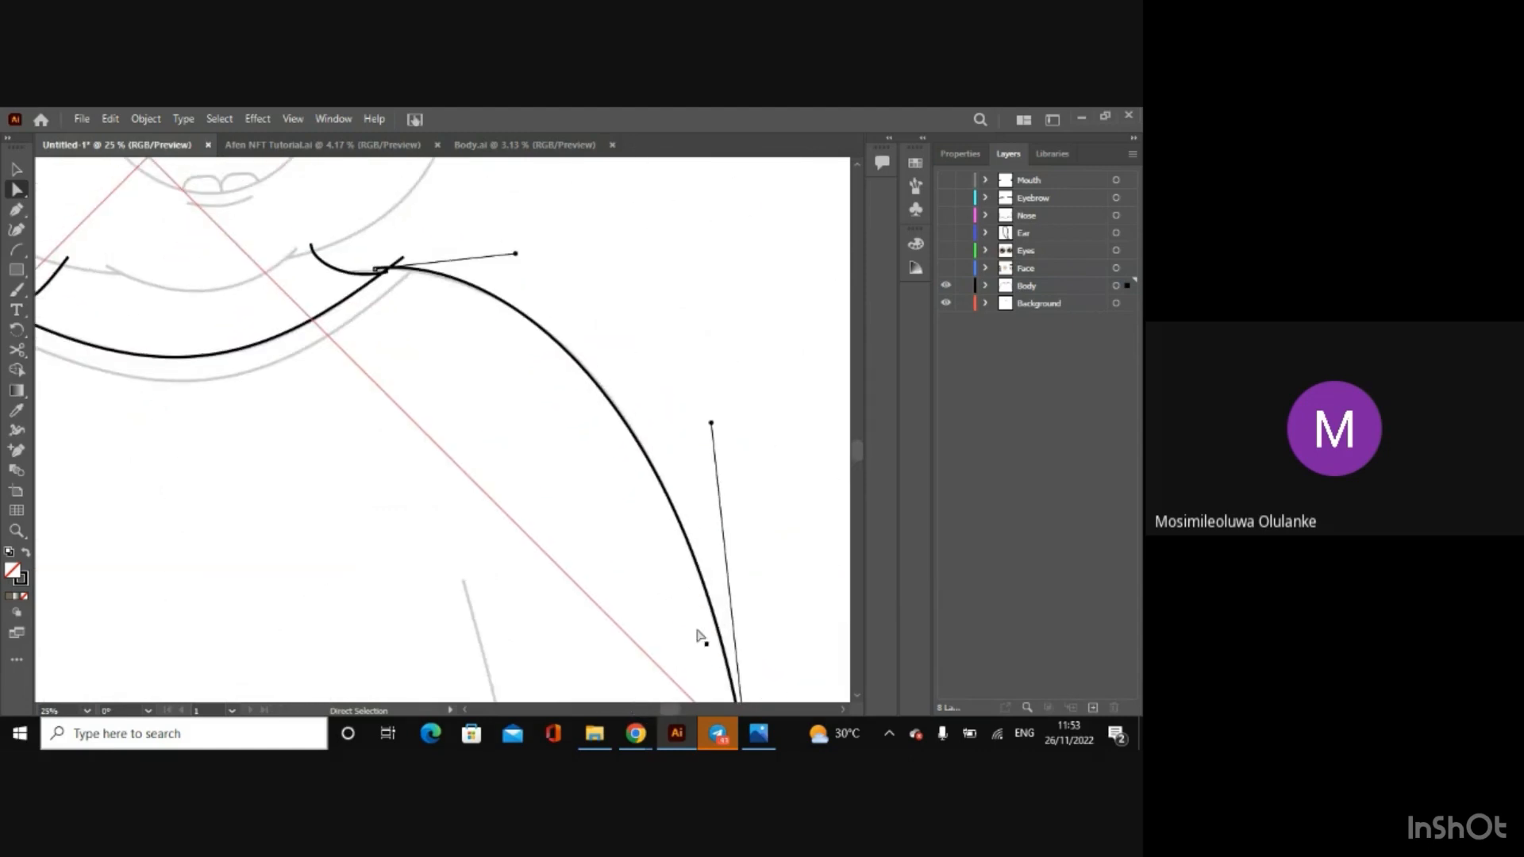
drag(672, 709, 667, 709)
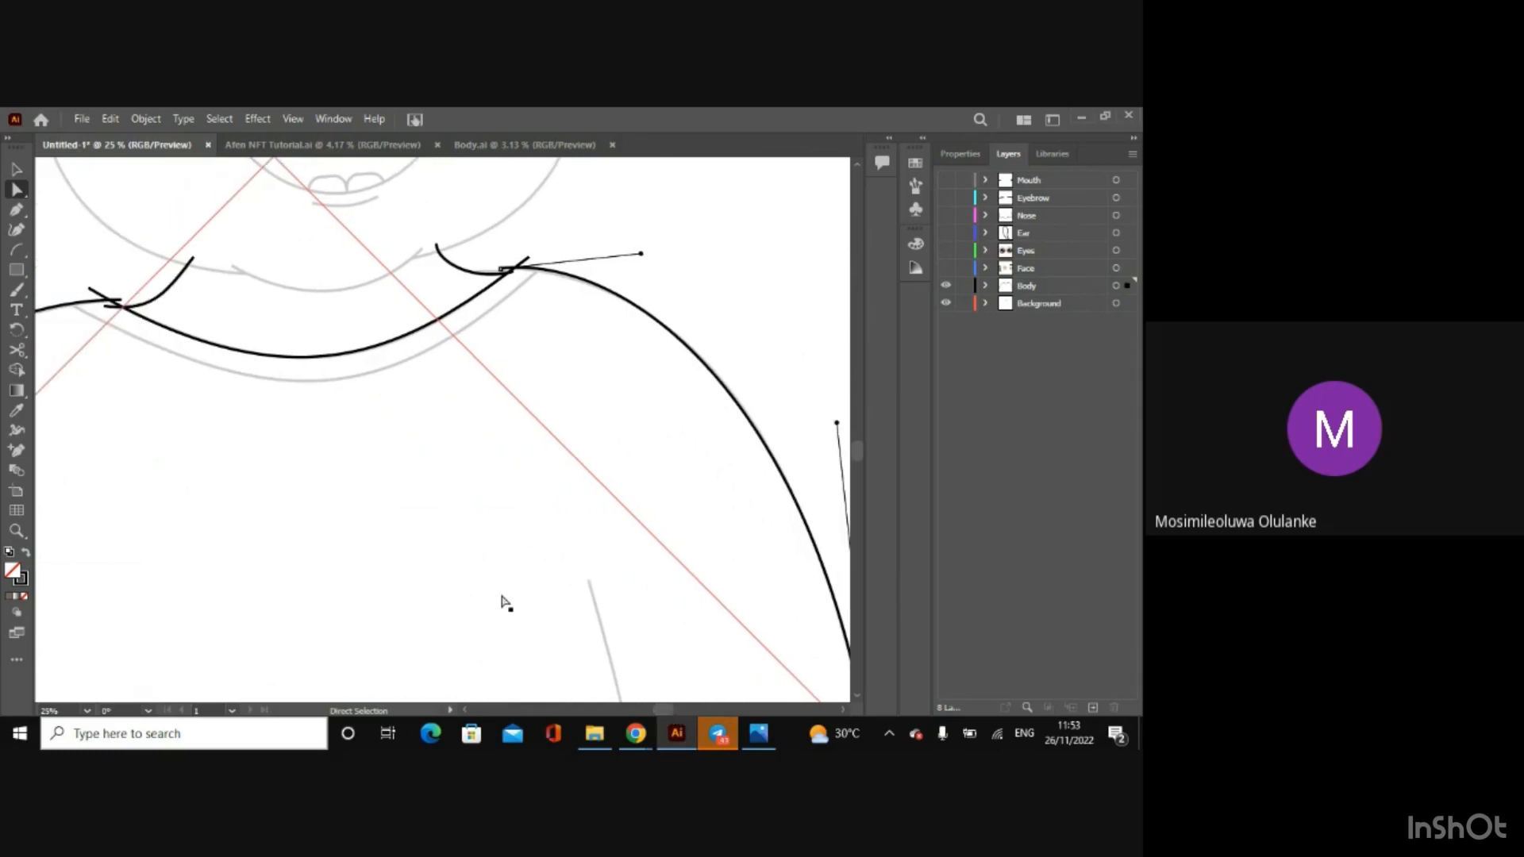
click(16, 249)
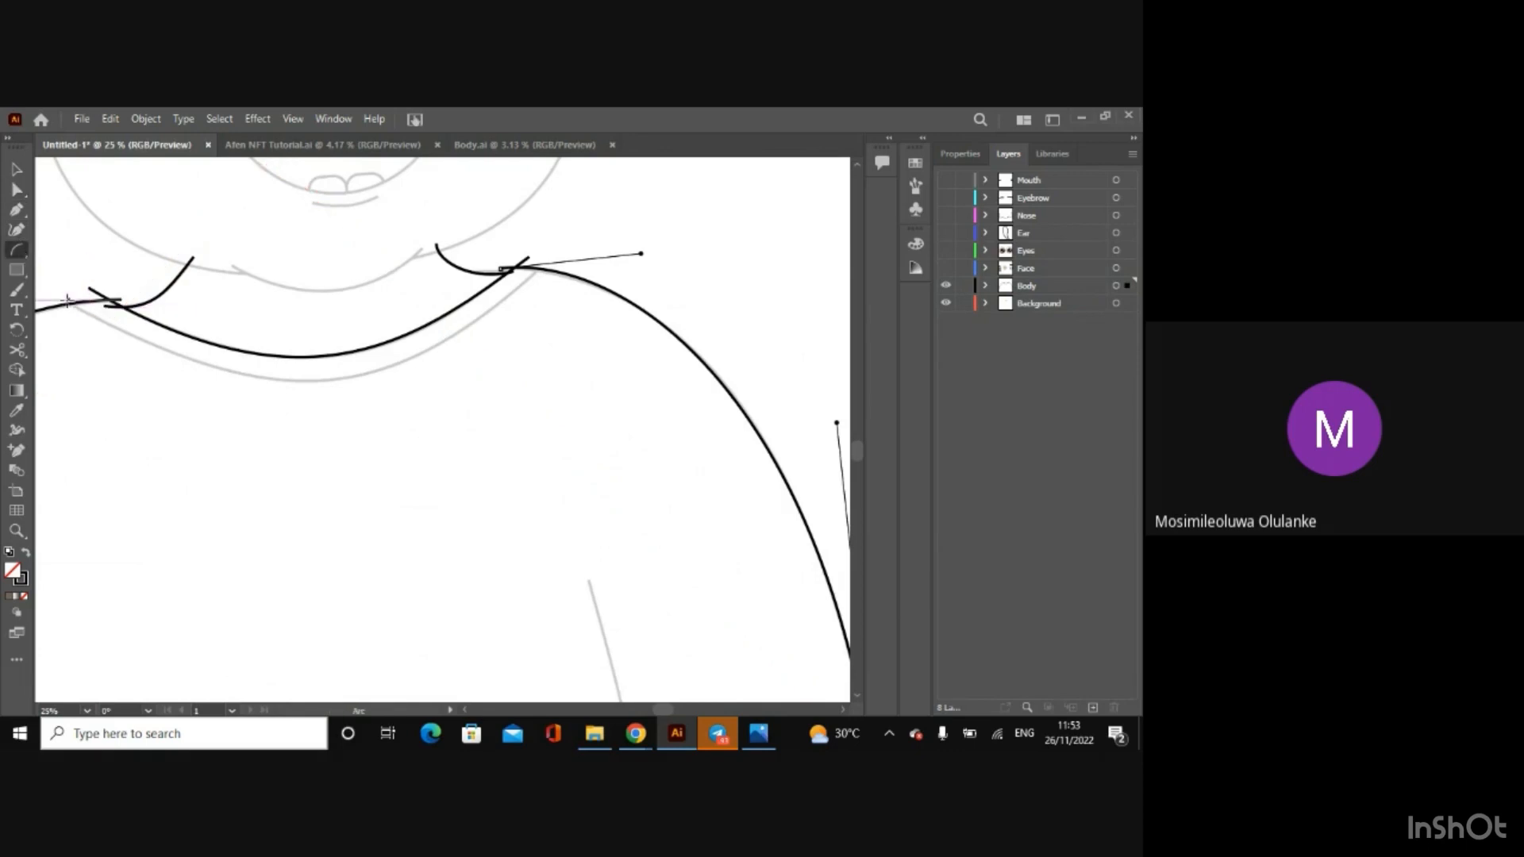
key(v)
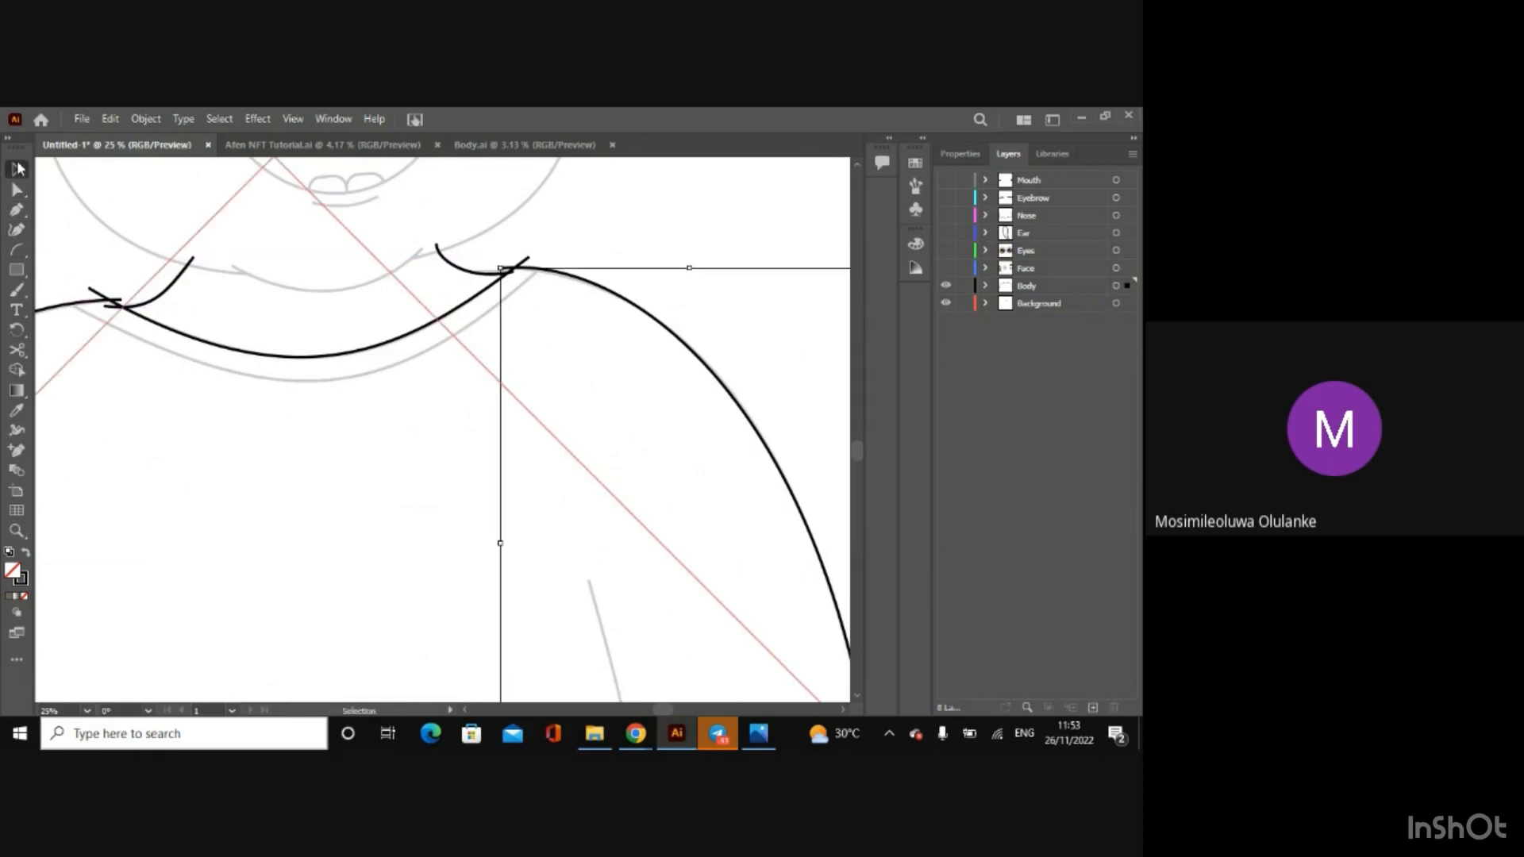
click(209, 350)
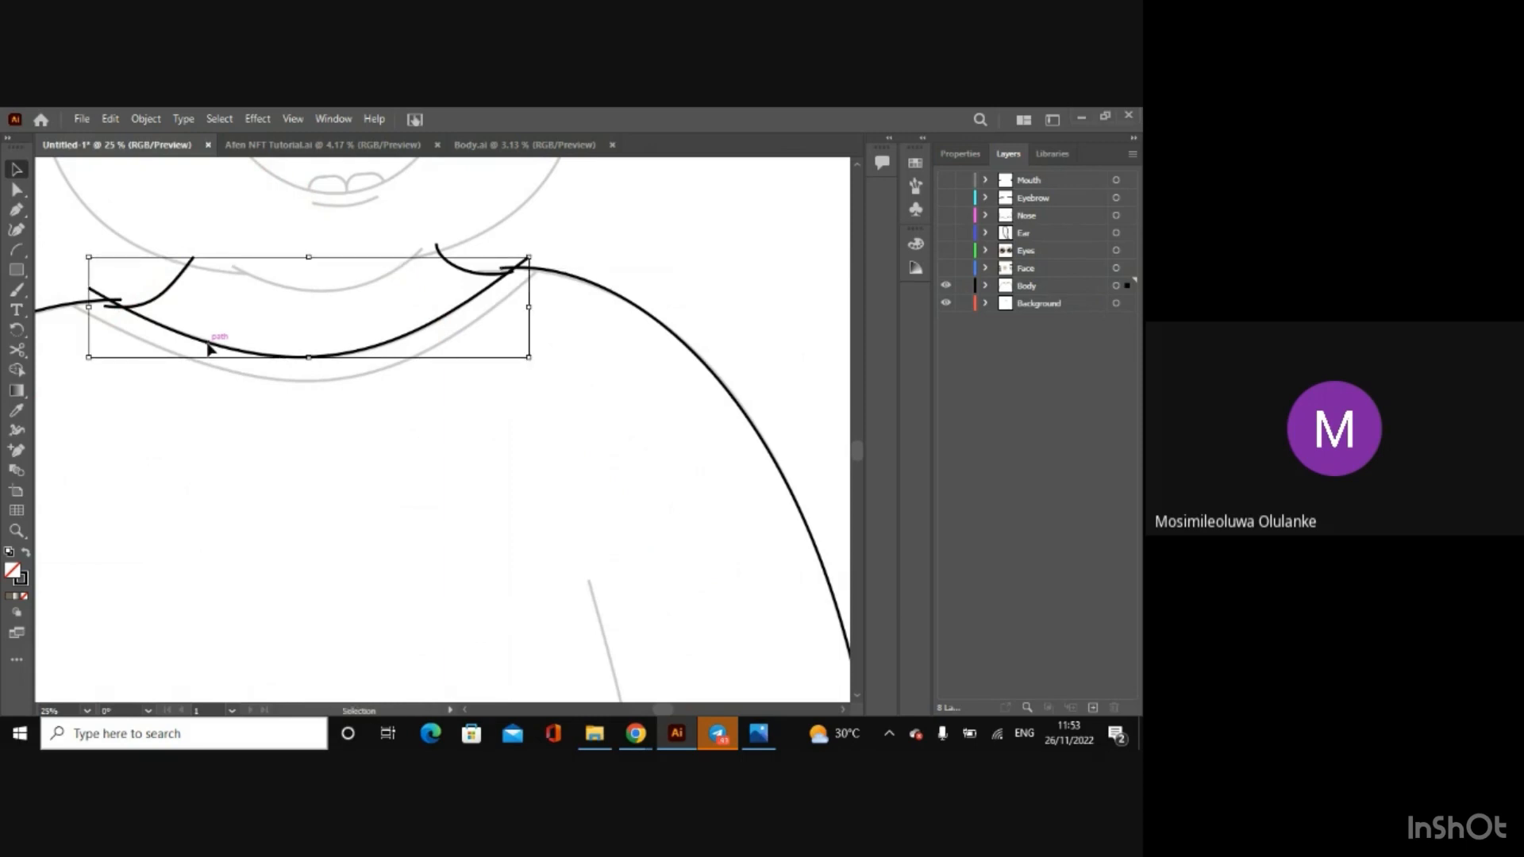
drag(208, 344, 208, 367)
key(Delete)
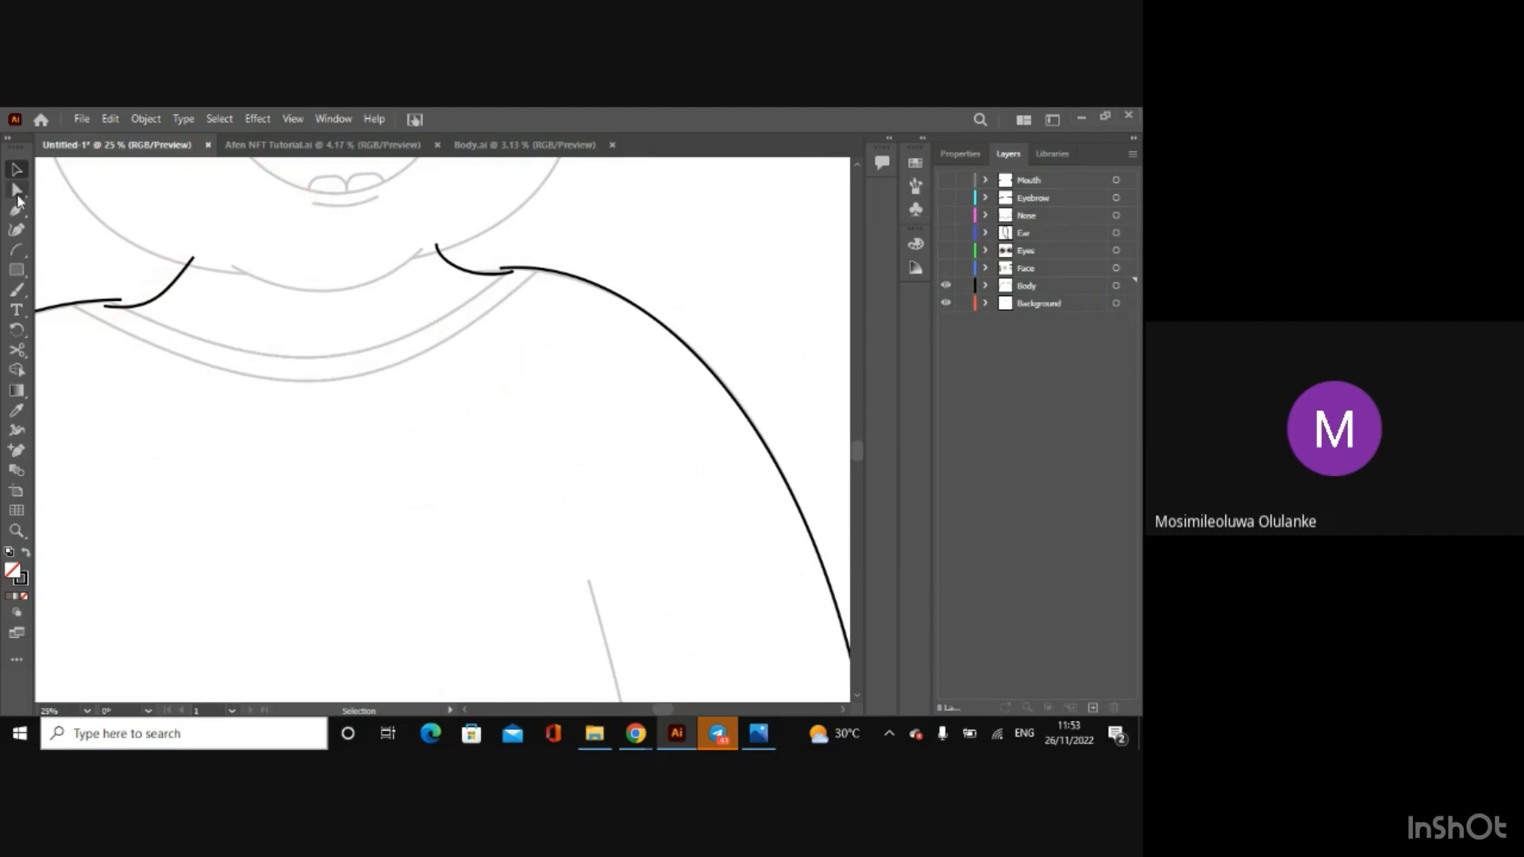
key(ctrl+z)
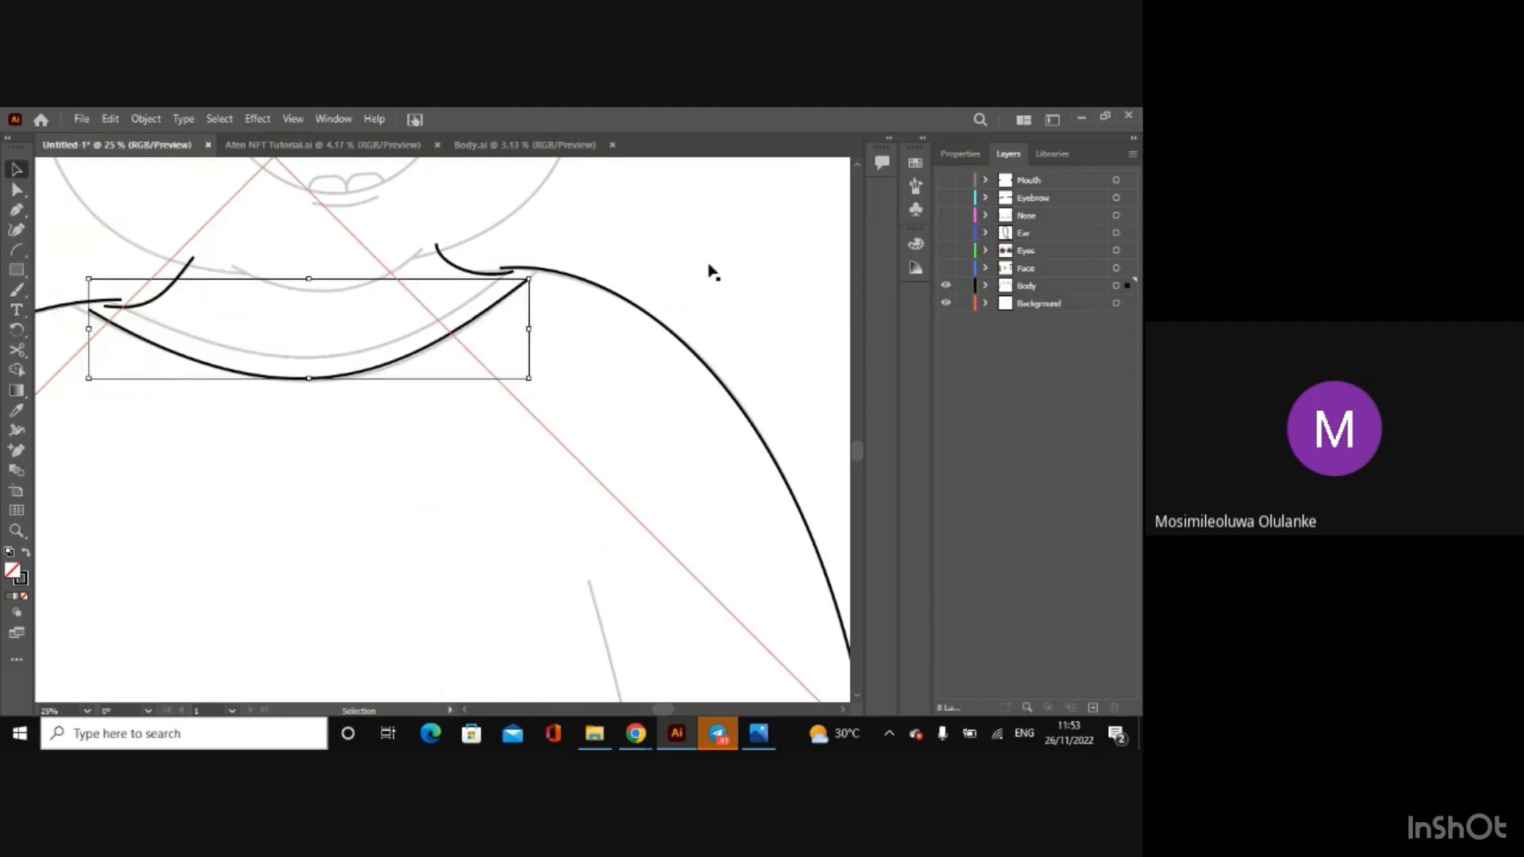
click(712, 273)
key(ctrl+z)
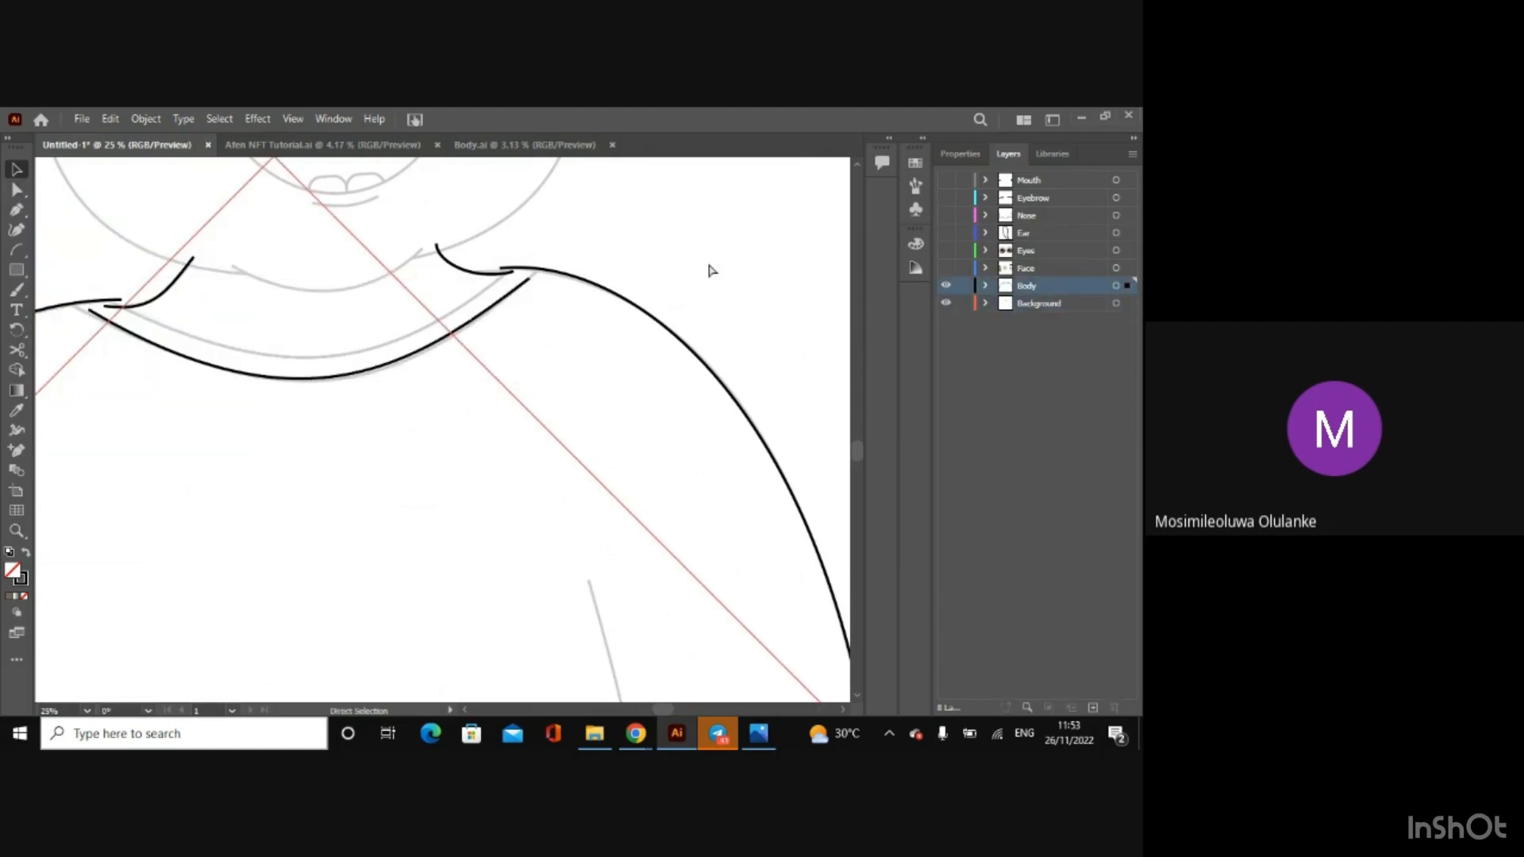
Step: Draw a second arc across the neck between the outer ends of the sketched collar and select it for reshaping
click(16, 249)
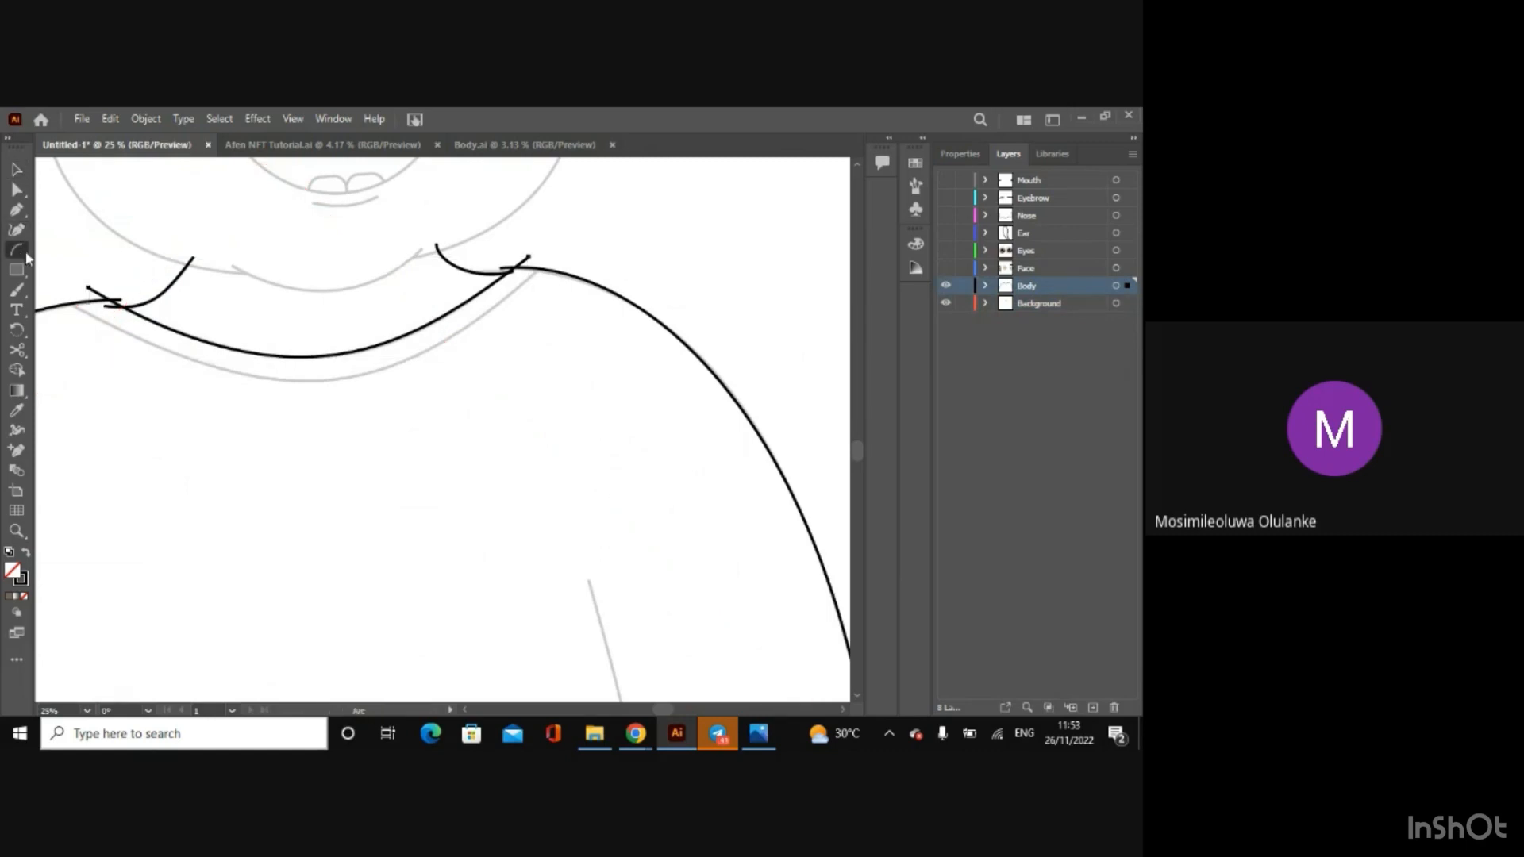
drag(62, 293, 550, 259)
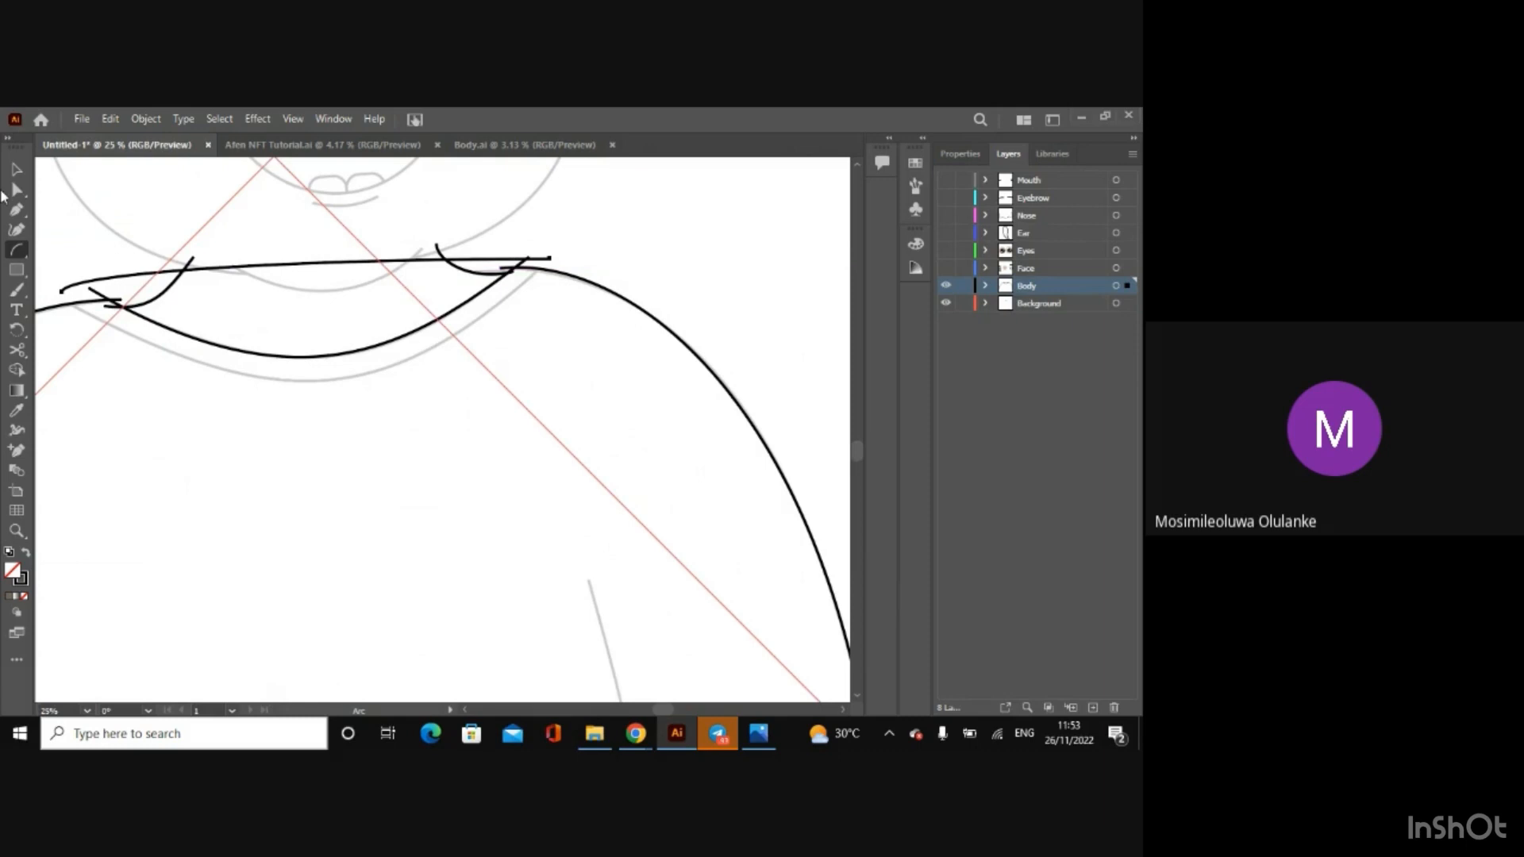
click(16, 190)
click(66, 290)
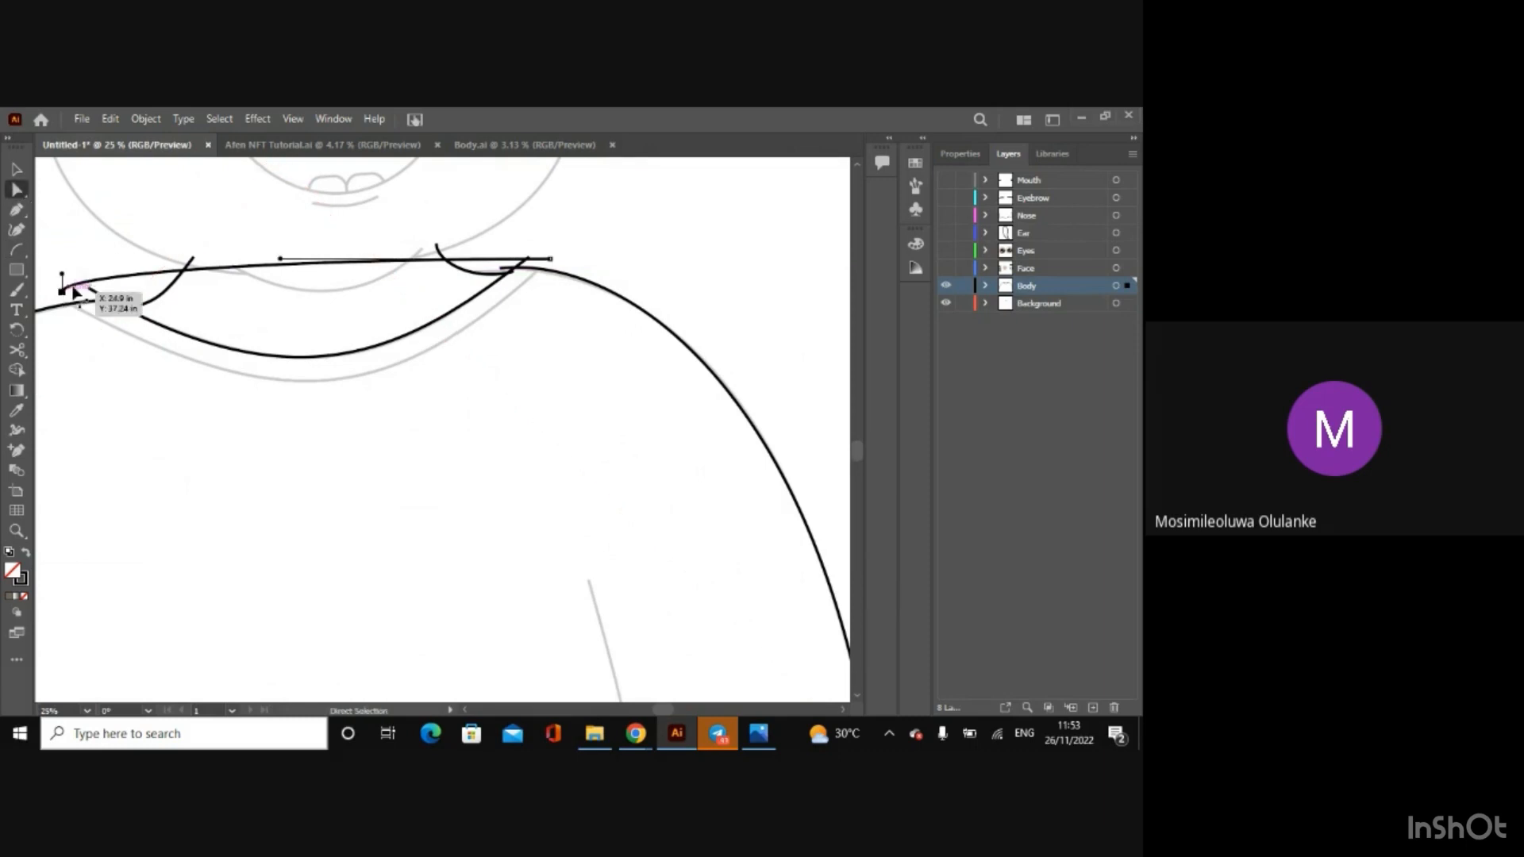
Step: Bend the new arc downward with both handles and adjust its left anchor so it follows the collar's outer line
drag(64, 275, 259, 416)
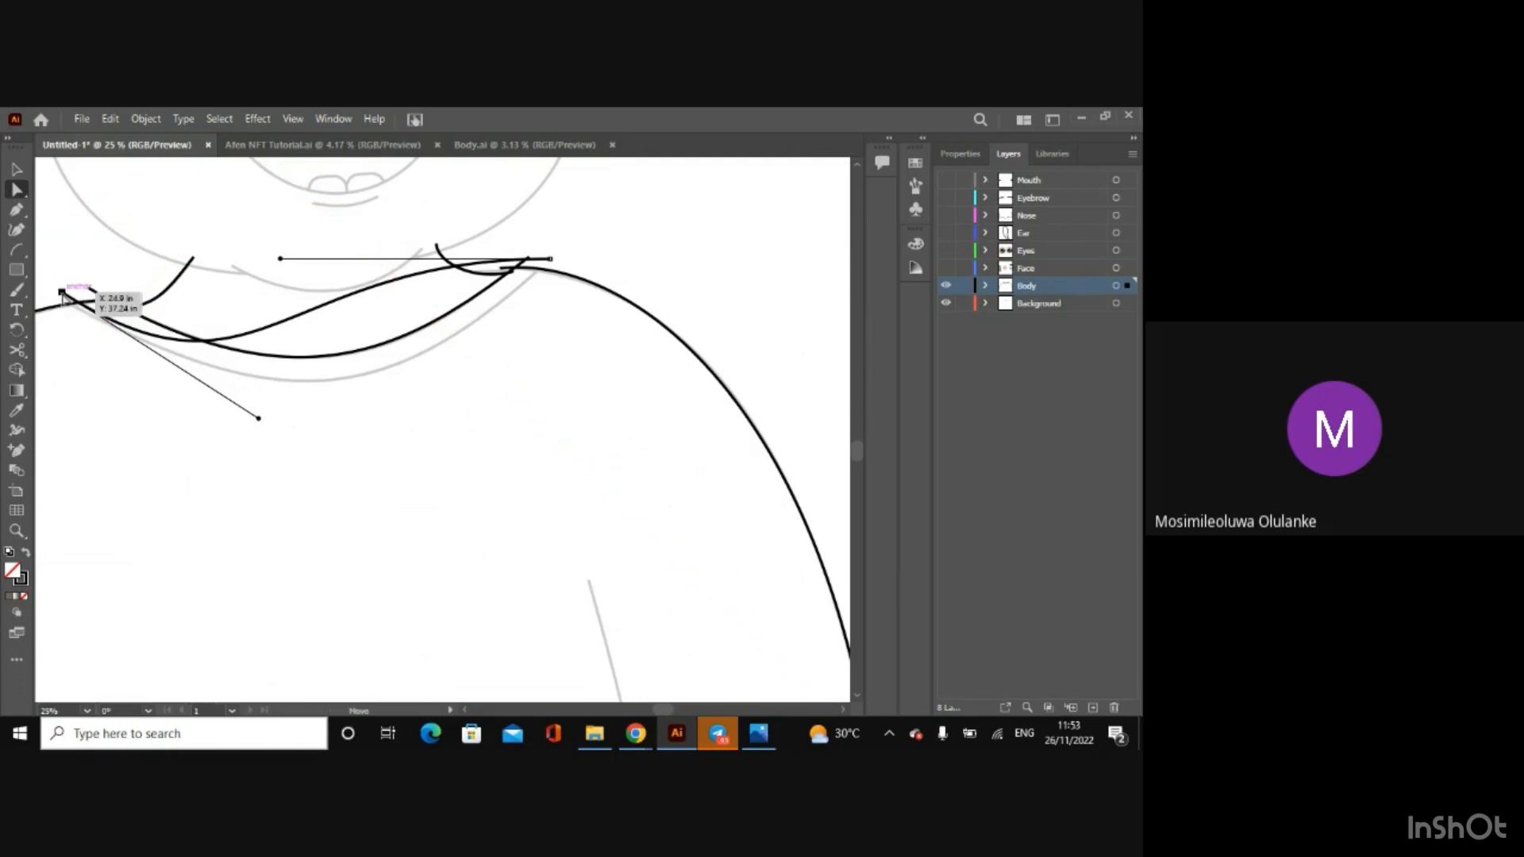
drag(63, 295, 58, 296)
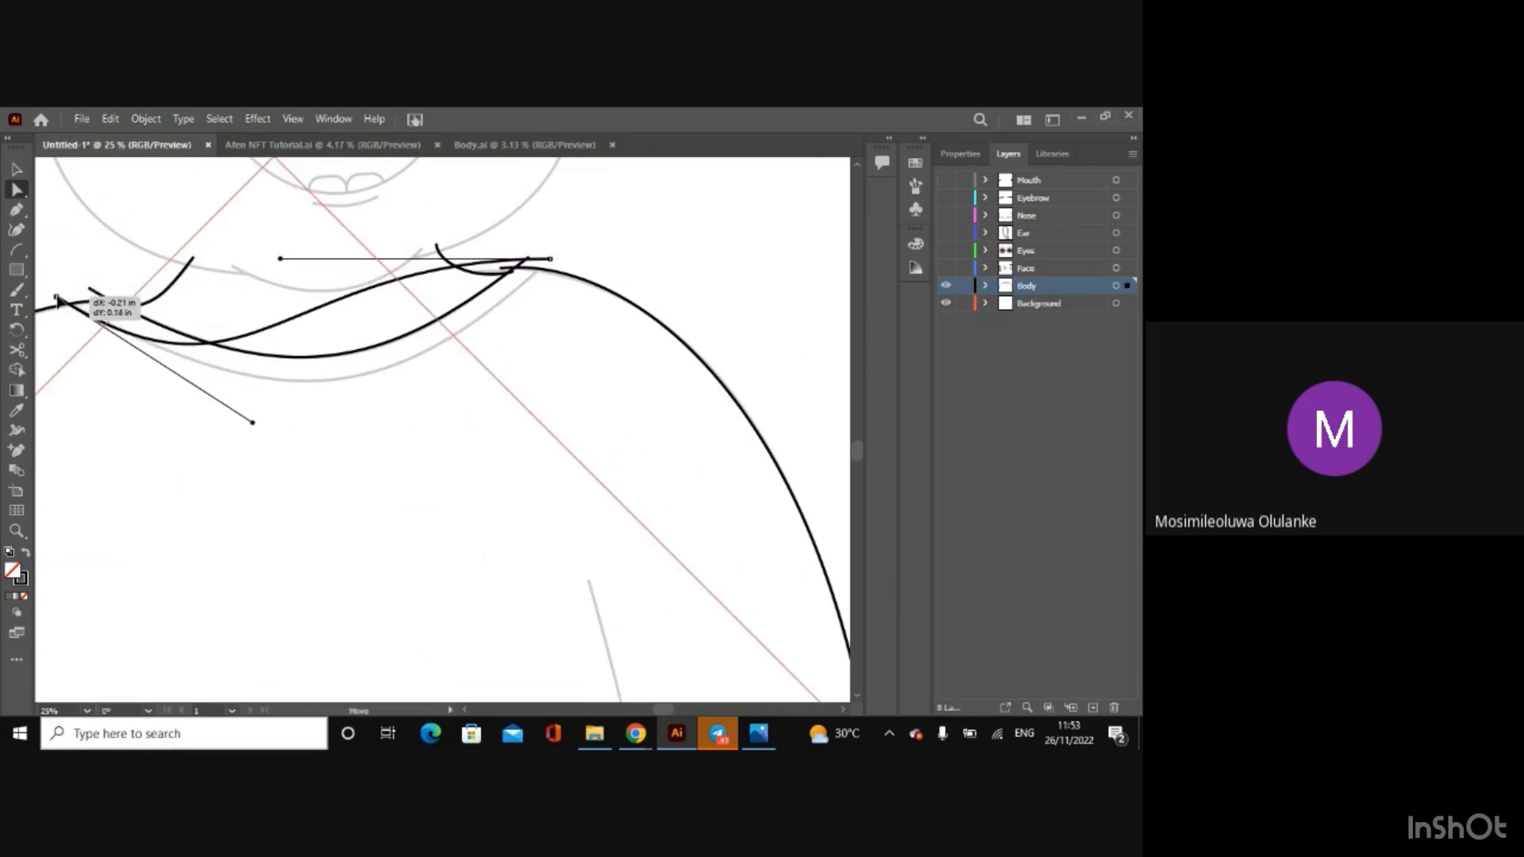
drag(60, 301, 60, 301)
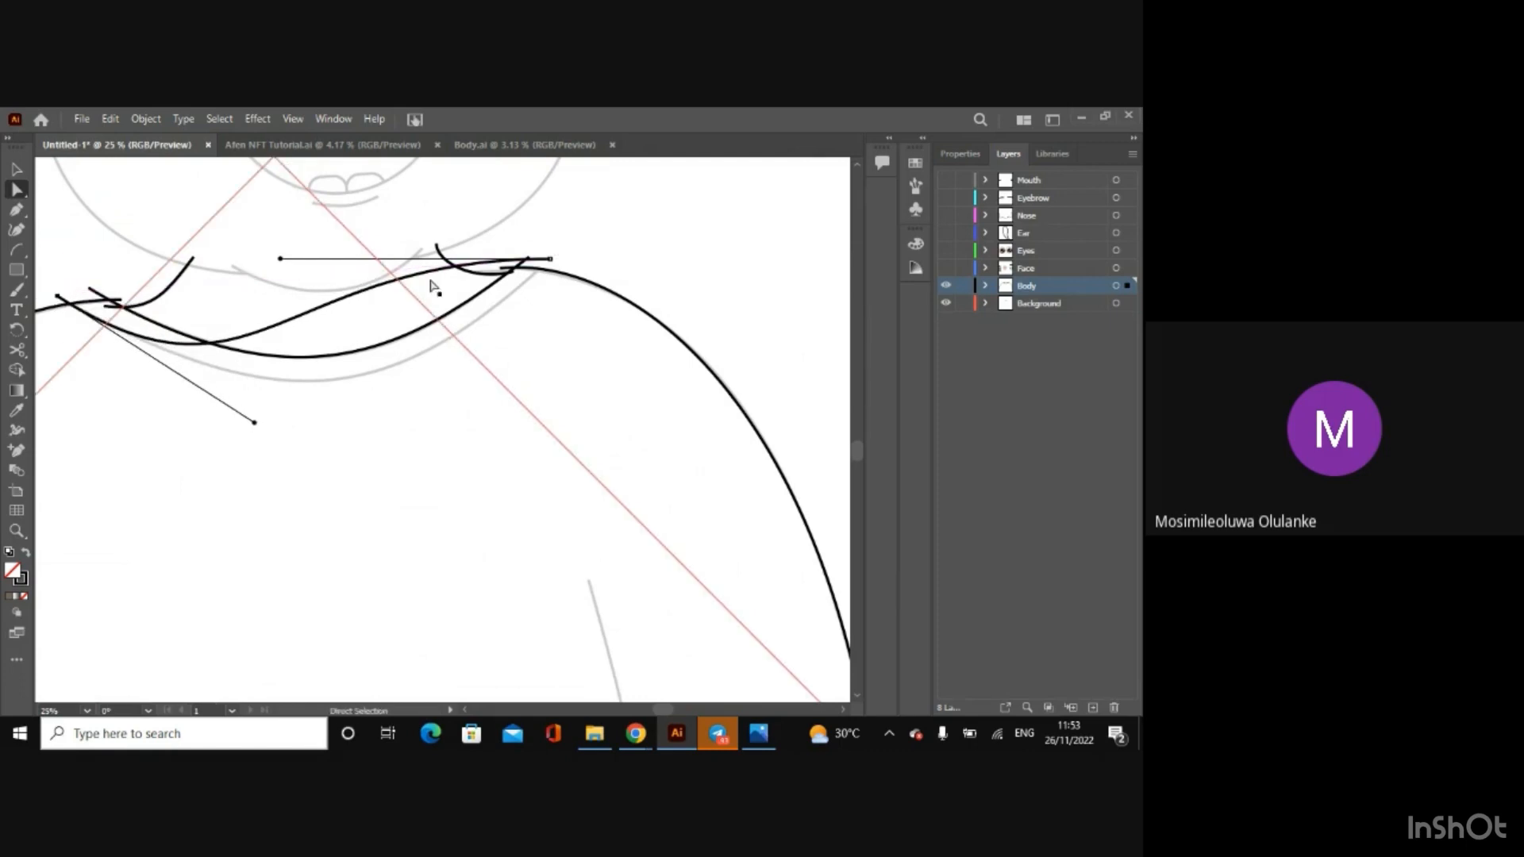
drag(280, 258, 412, 409)
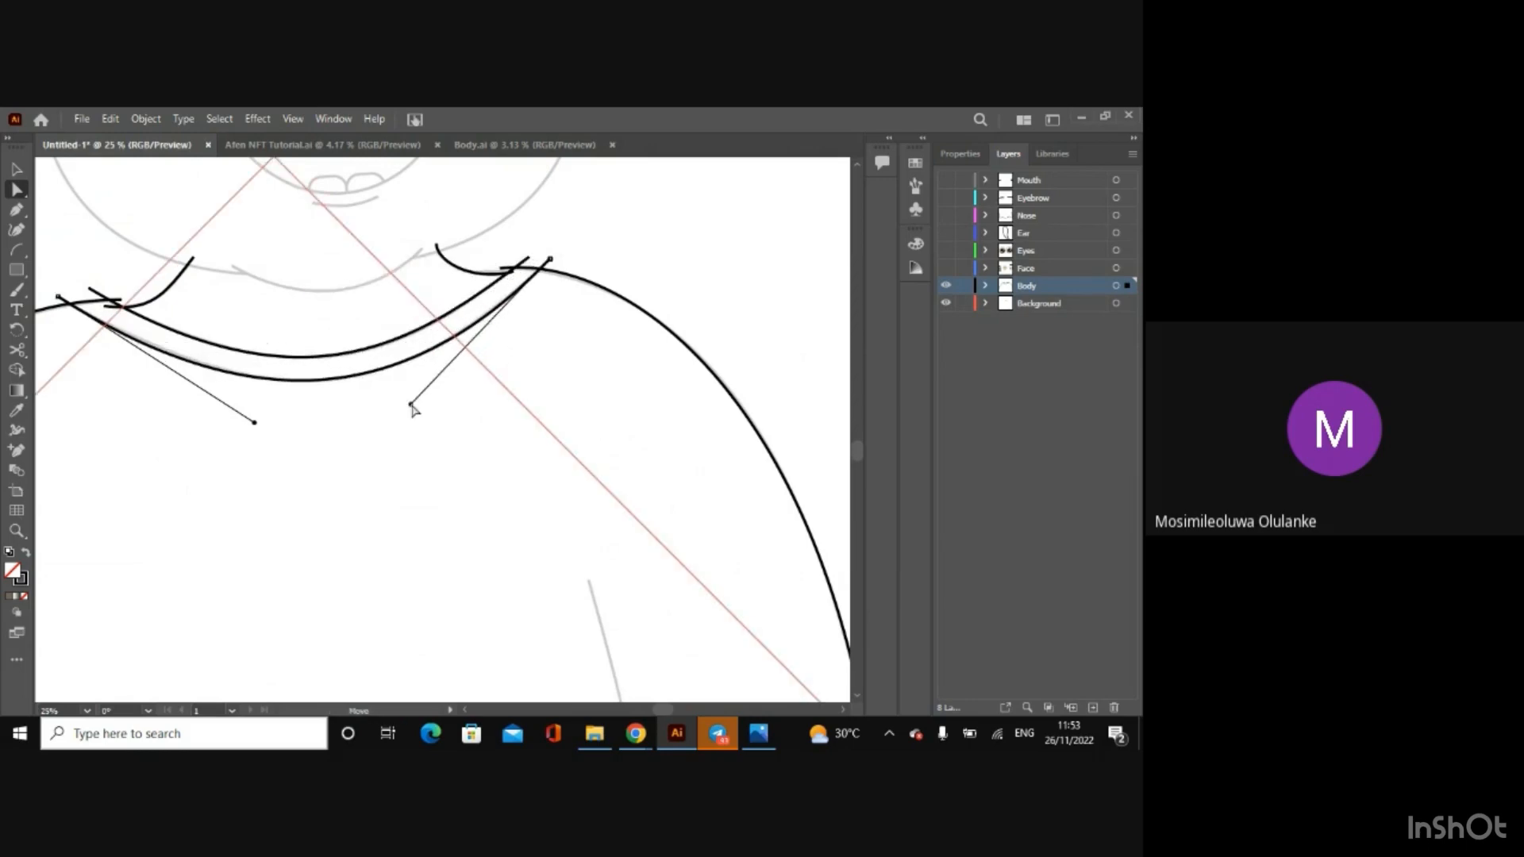
drag(254, 422, 262, 424)
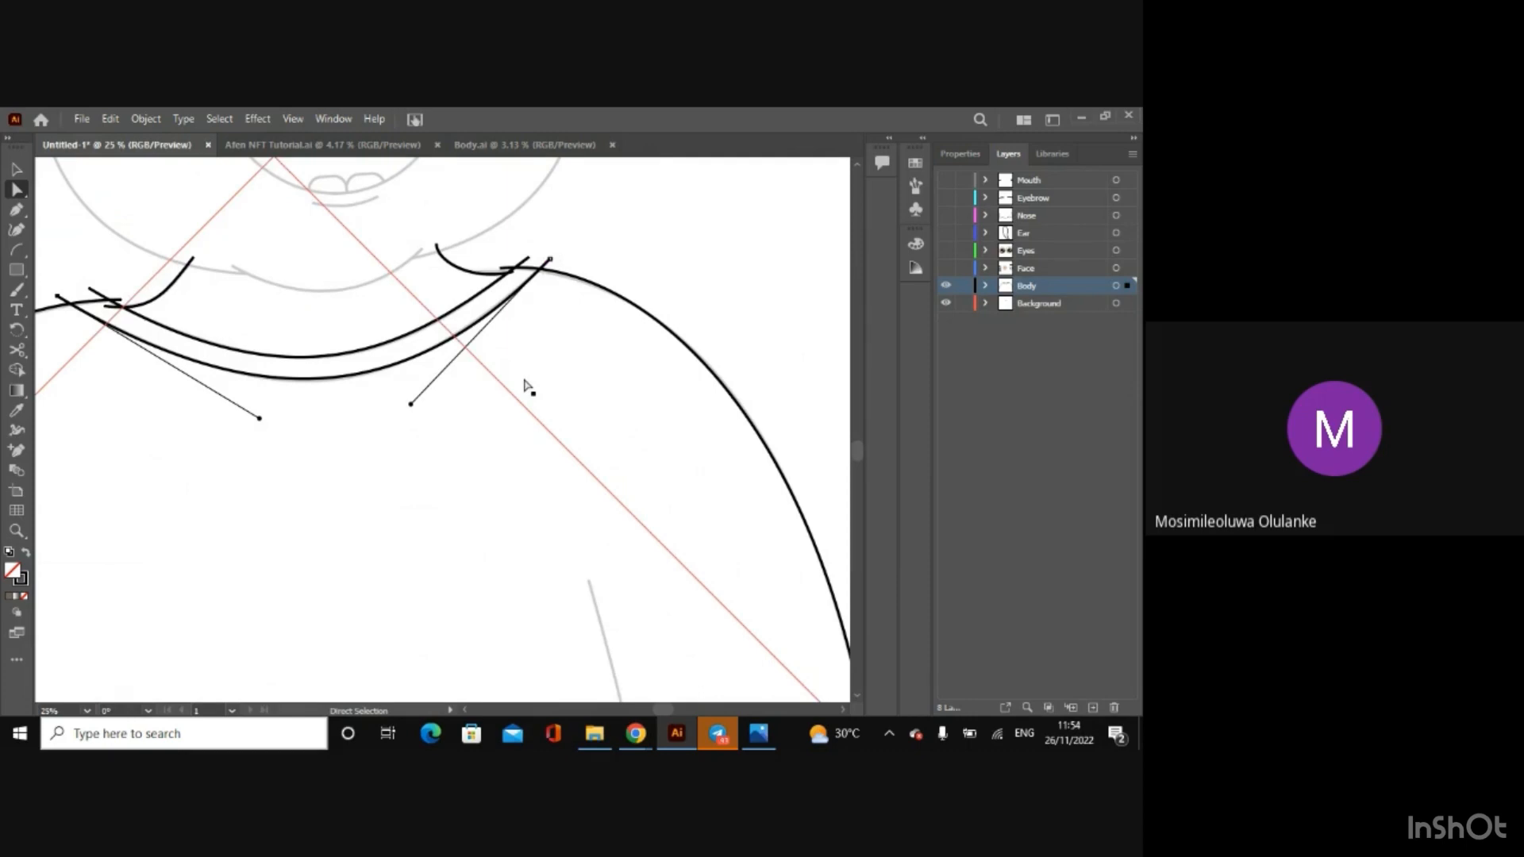
Step: Draw an arc for the left sleeve's inner edge, from just above the sketched line down past the cuff
key(minus)
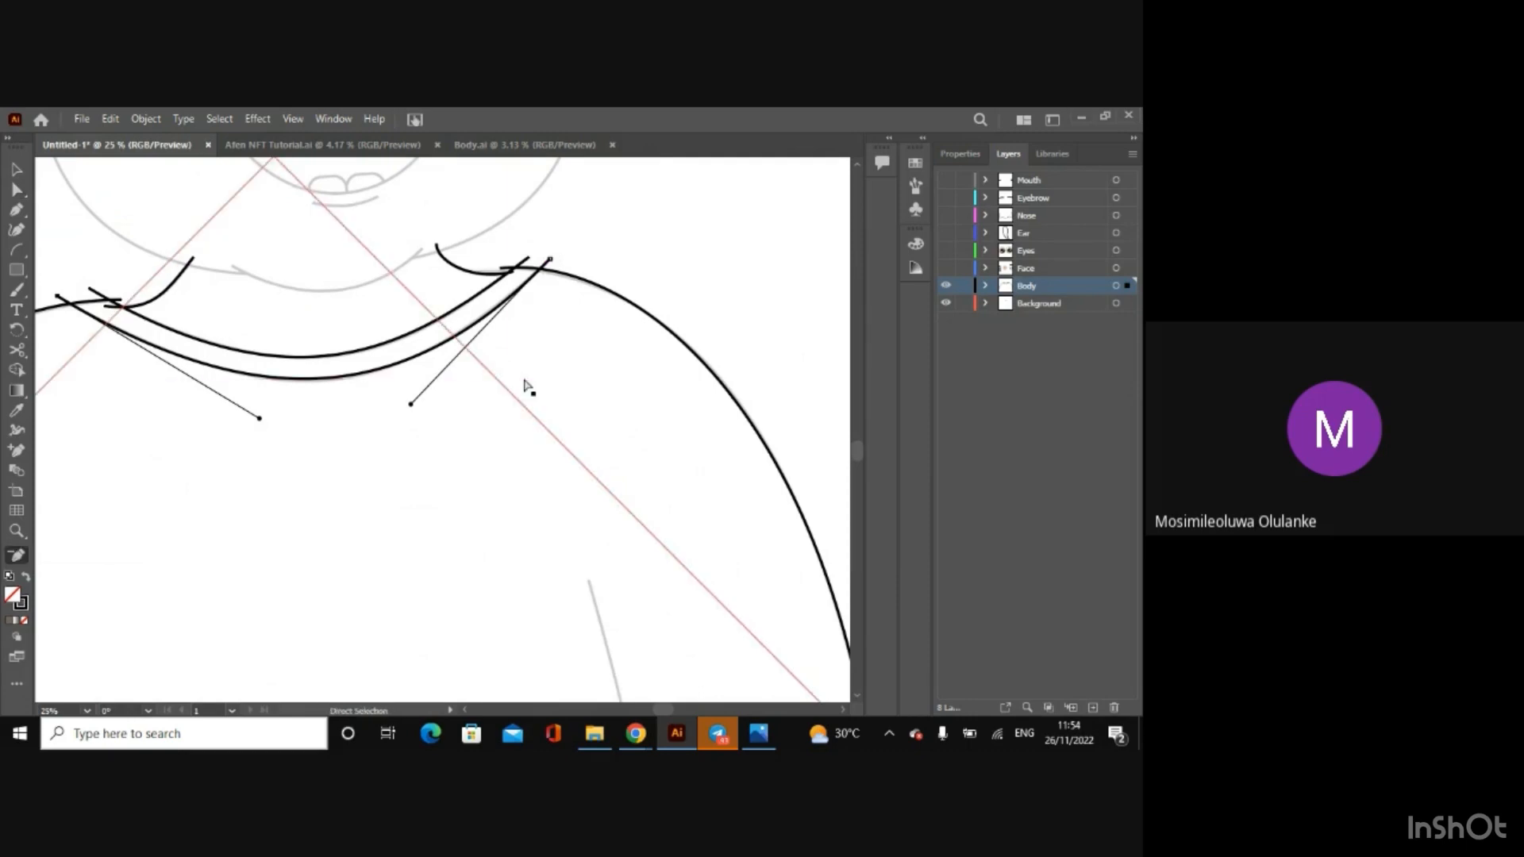
key(ctrl+minus)
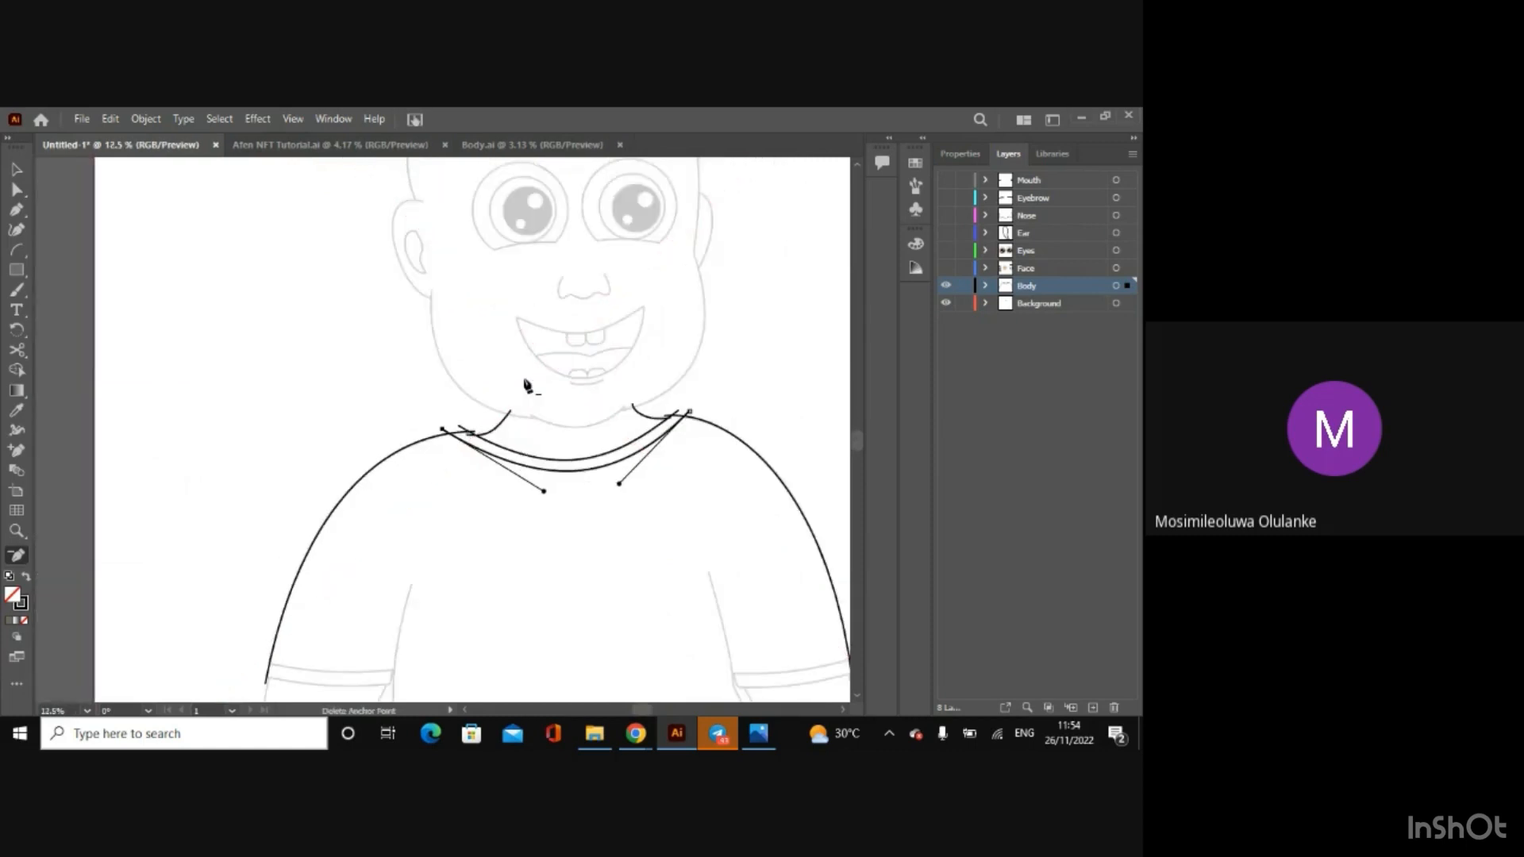
click(14, 249)
drag(859, 450, 855, 484)
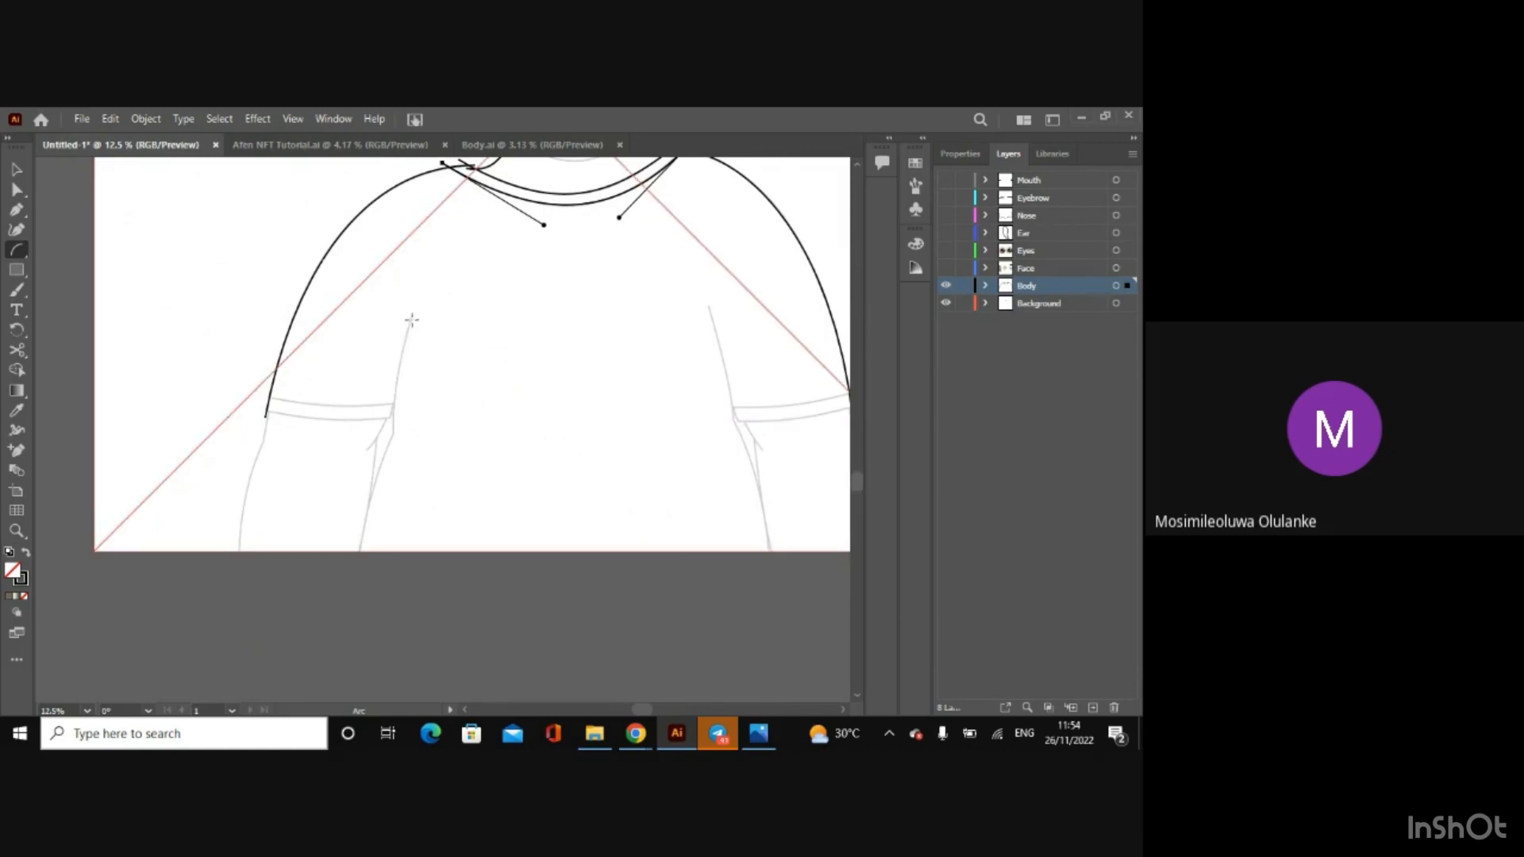
click(412, 320)
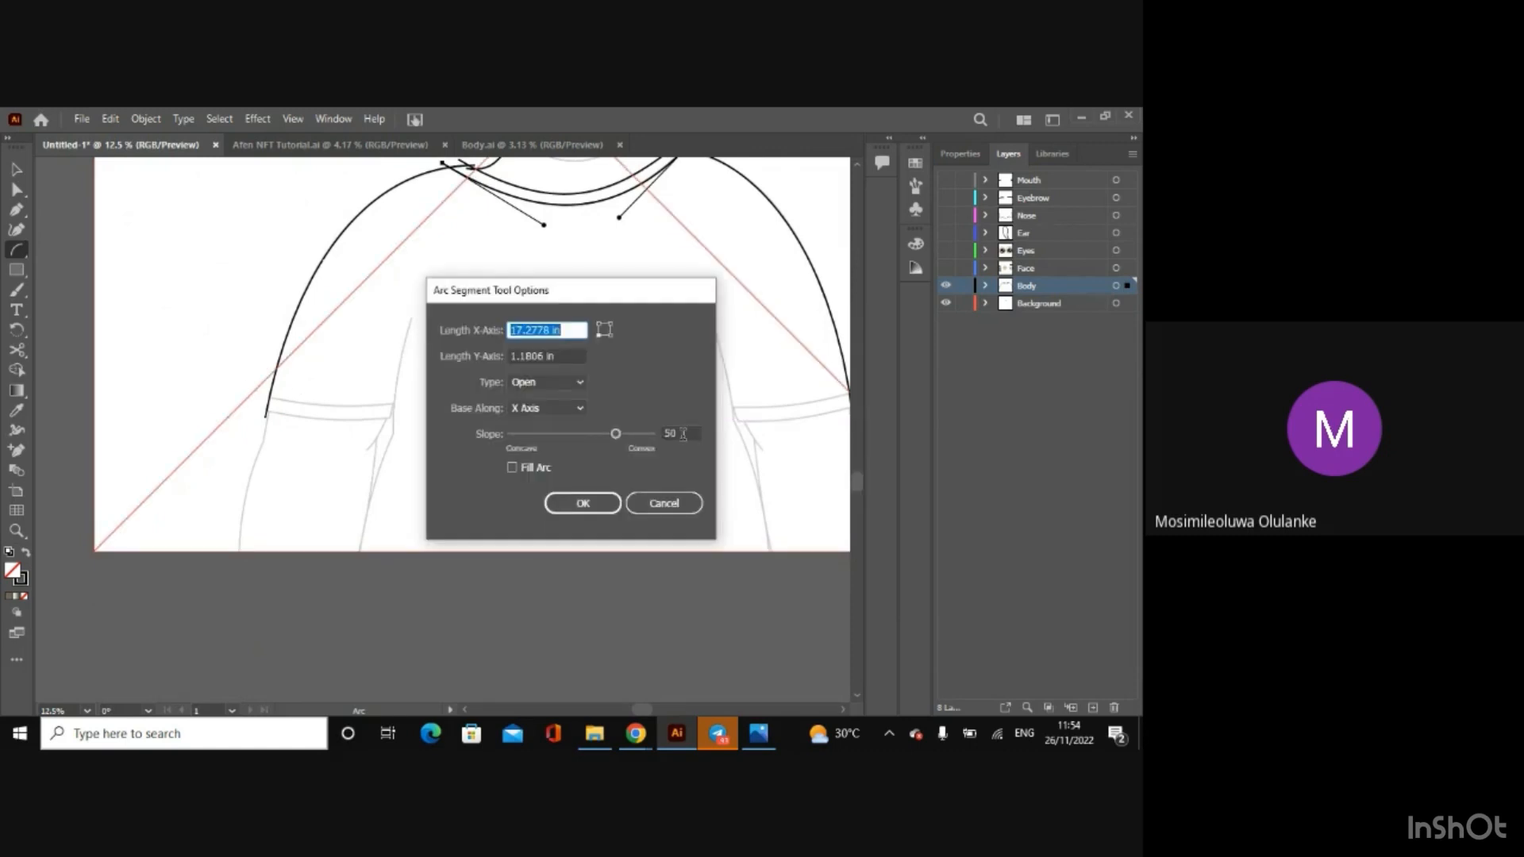
click(663, 503)
key(ctrl+equal)
key(ctrl+equal)
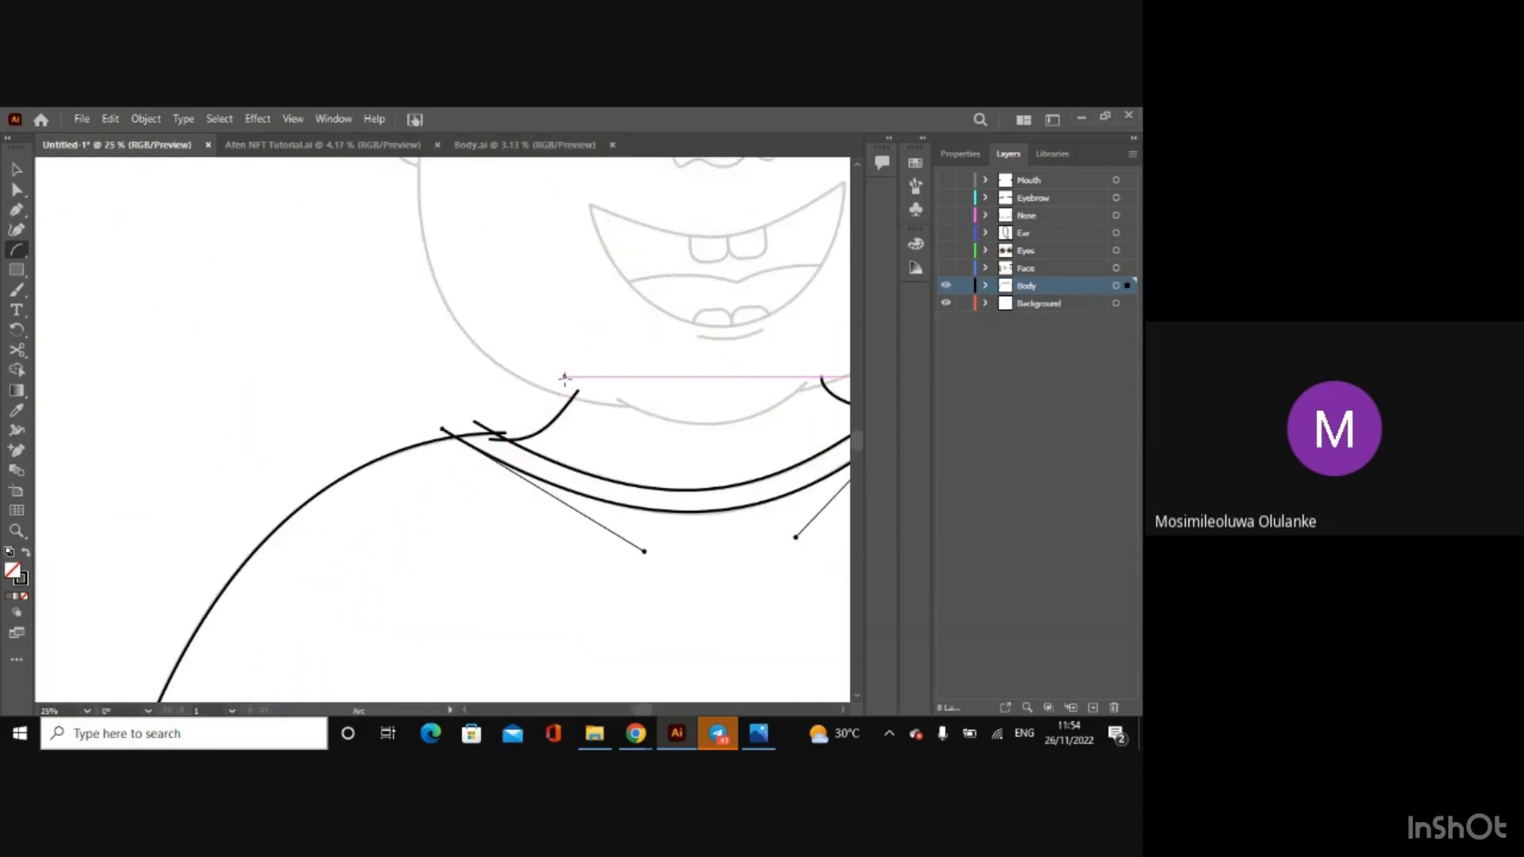
drag(855, 437, 855, 477)
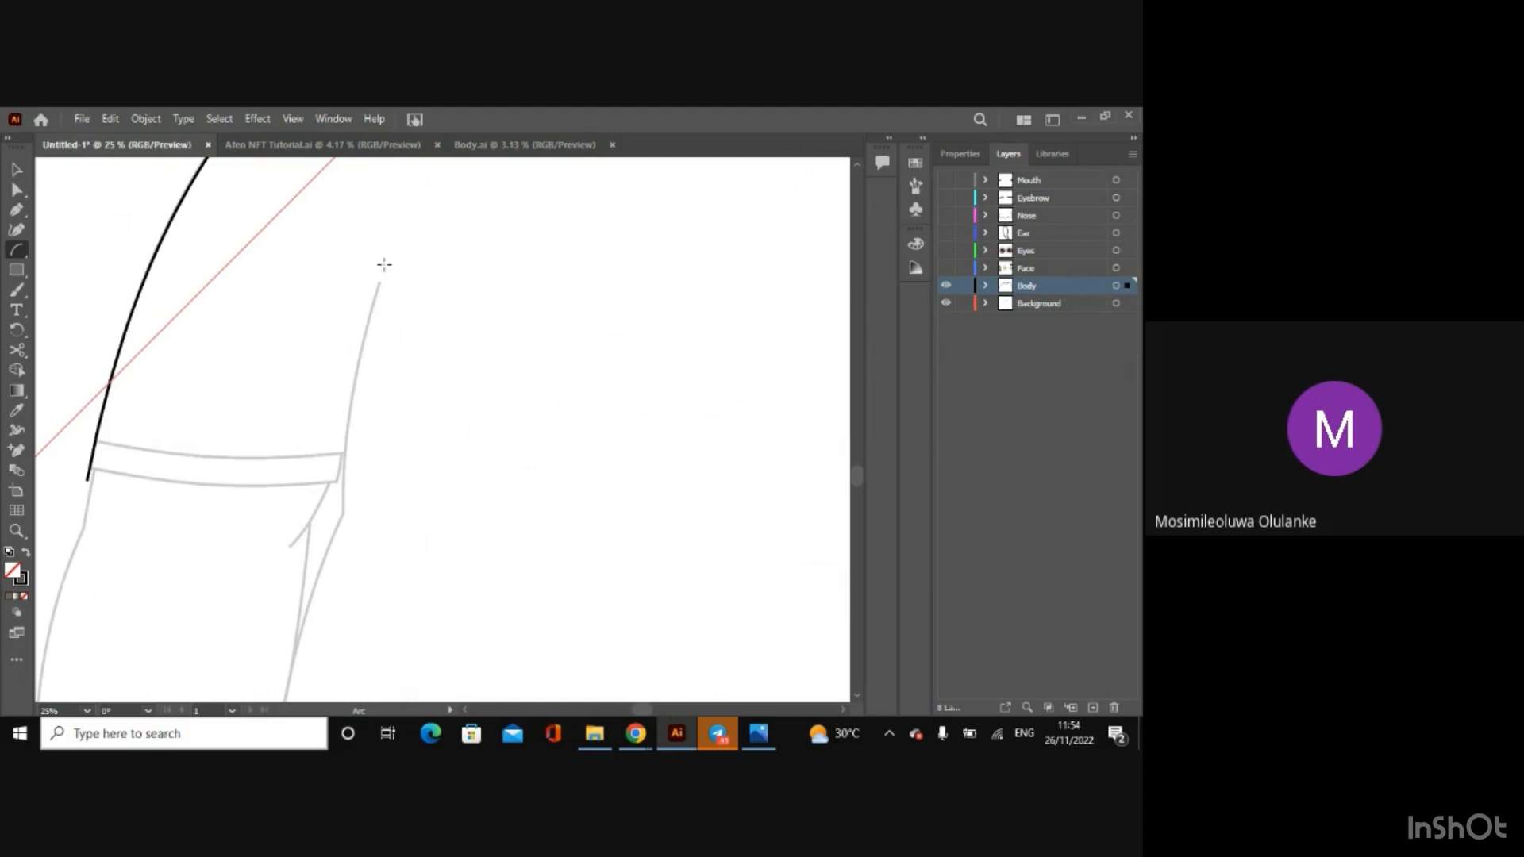
drag(384, 263, 329, 533)
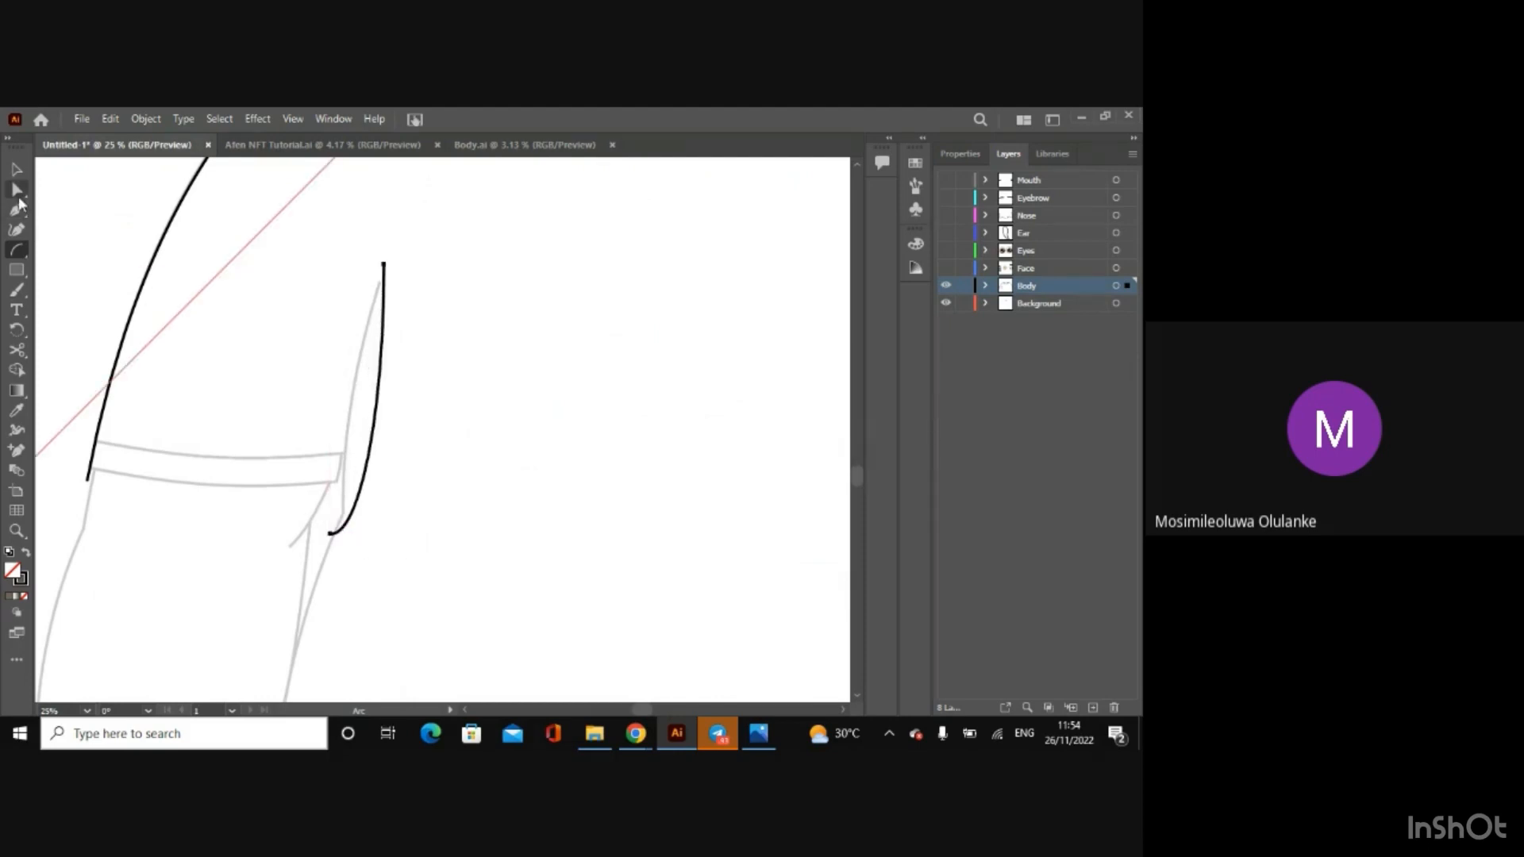
Step: Reshape the left sleeve's inner arc with its handles and lower anchor so it follows the sketched line
click(16, 190)
click(384, 264)
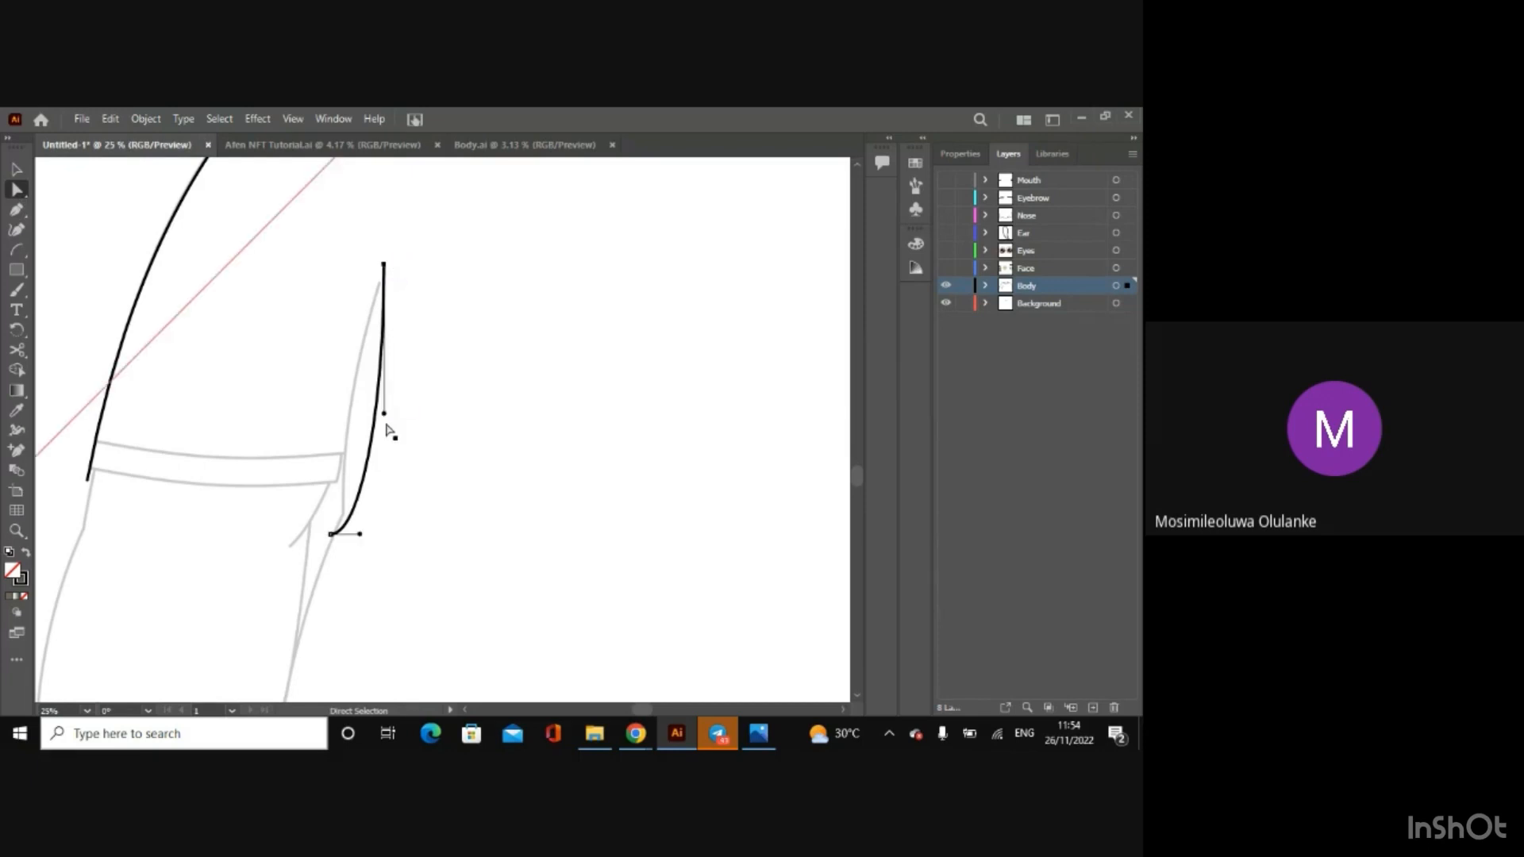
drag(384, 414, 354, 361)
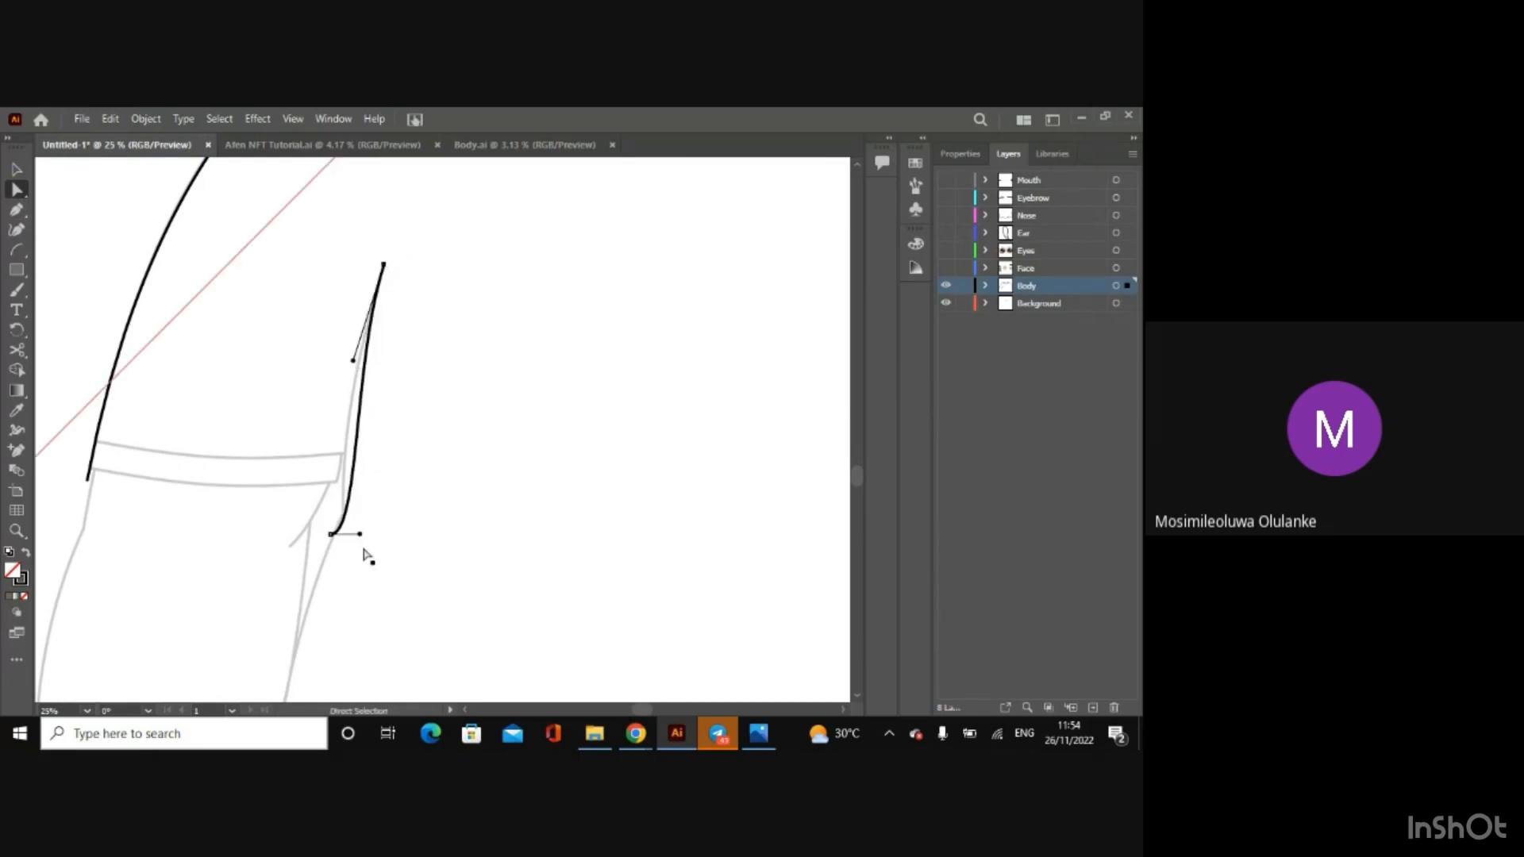
drag(331, 536, 333, 467)
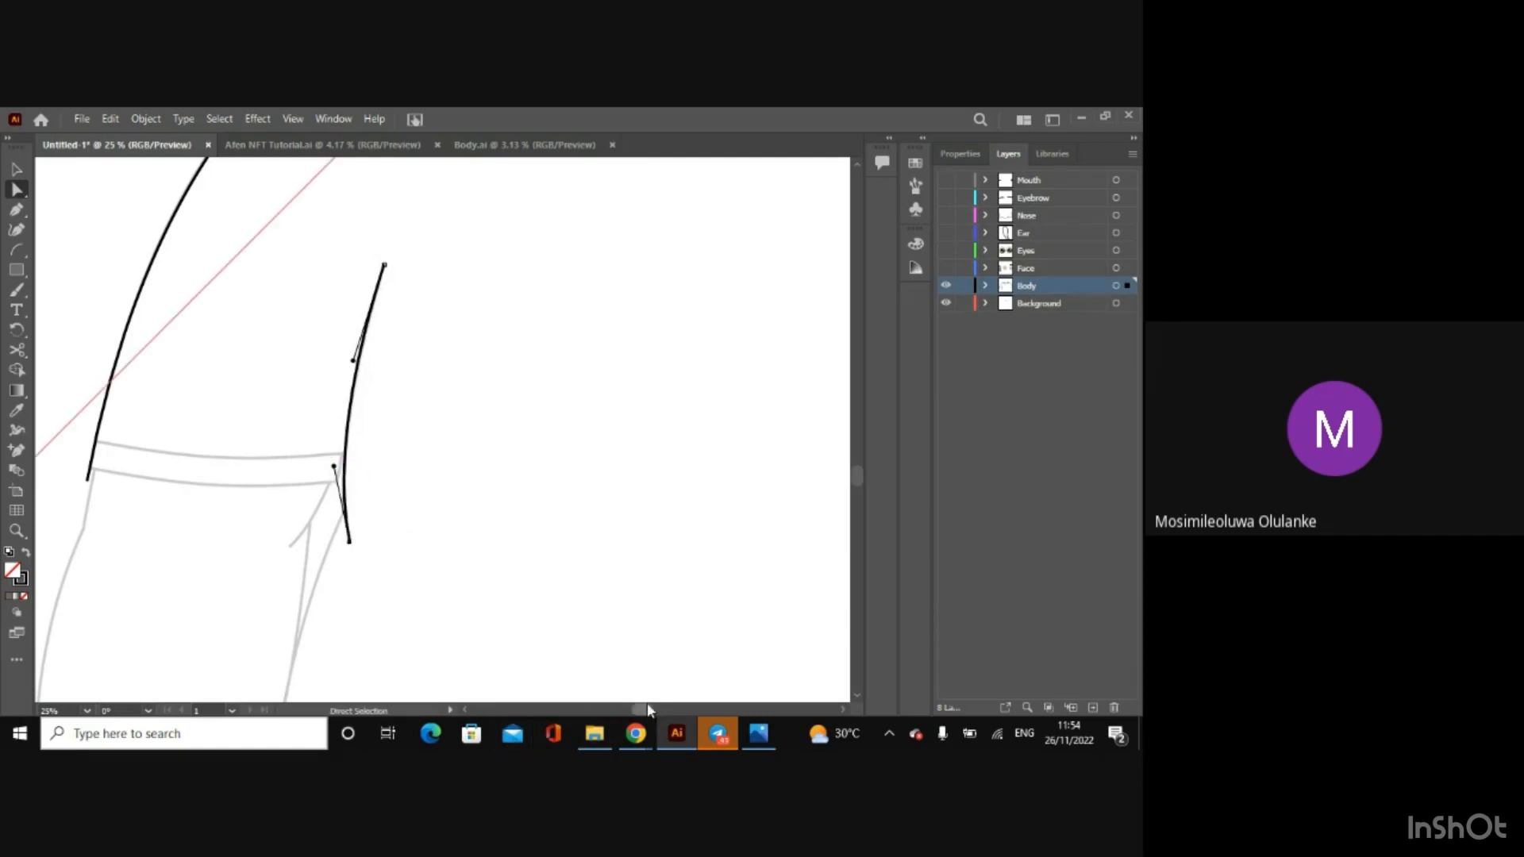
Step: Draw an arc for the right sleeve's inner edge, from the top of the sketched line to just below the cuff
drag(645, 712, 666, 714)
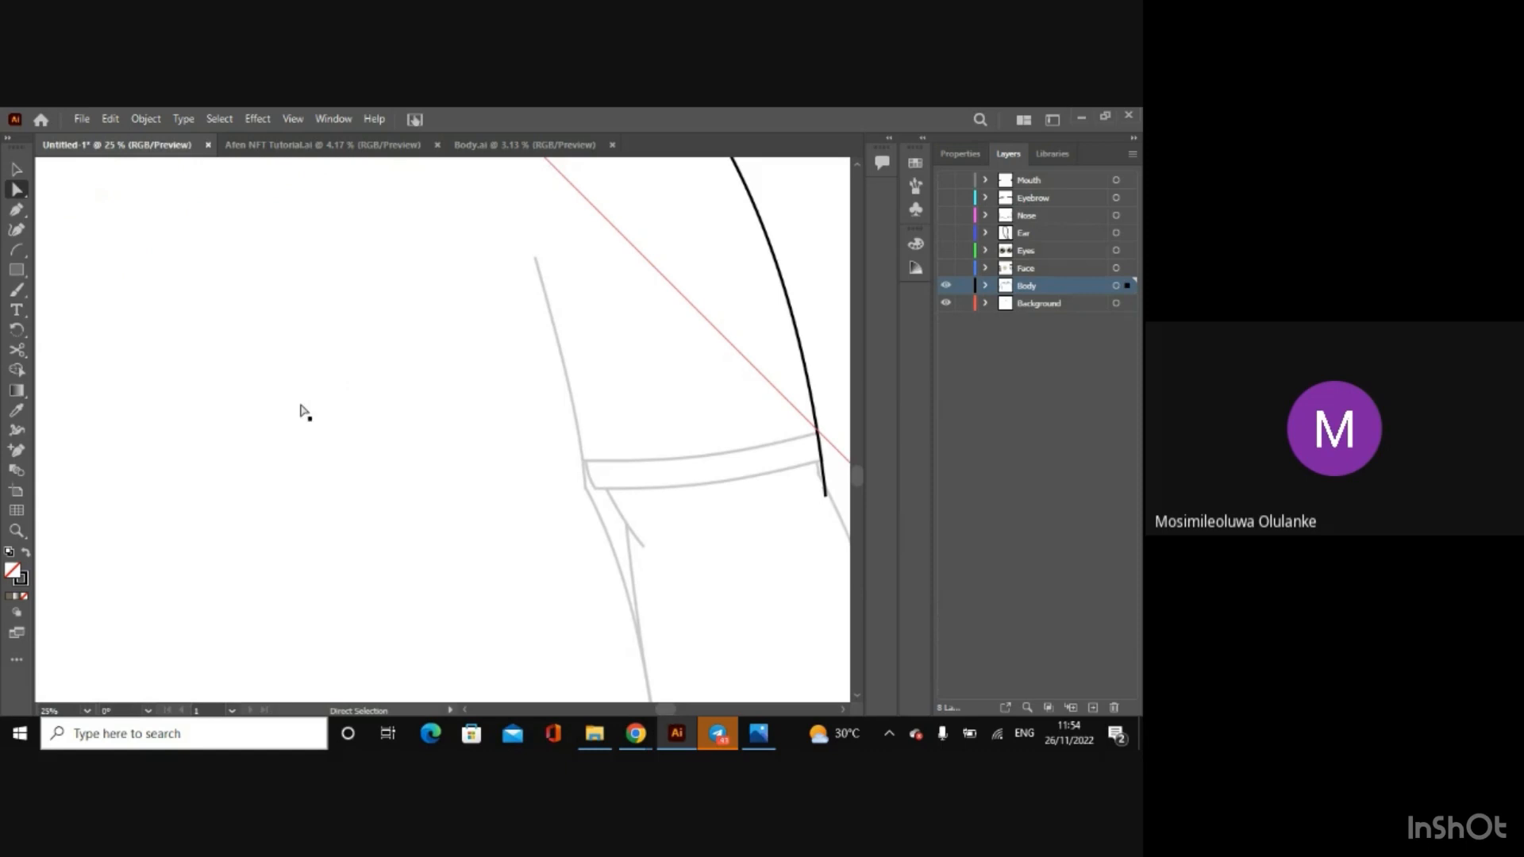
click(16, 249)
drag(532, 251, 591, 496)
click(16, 189)
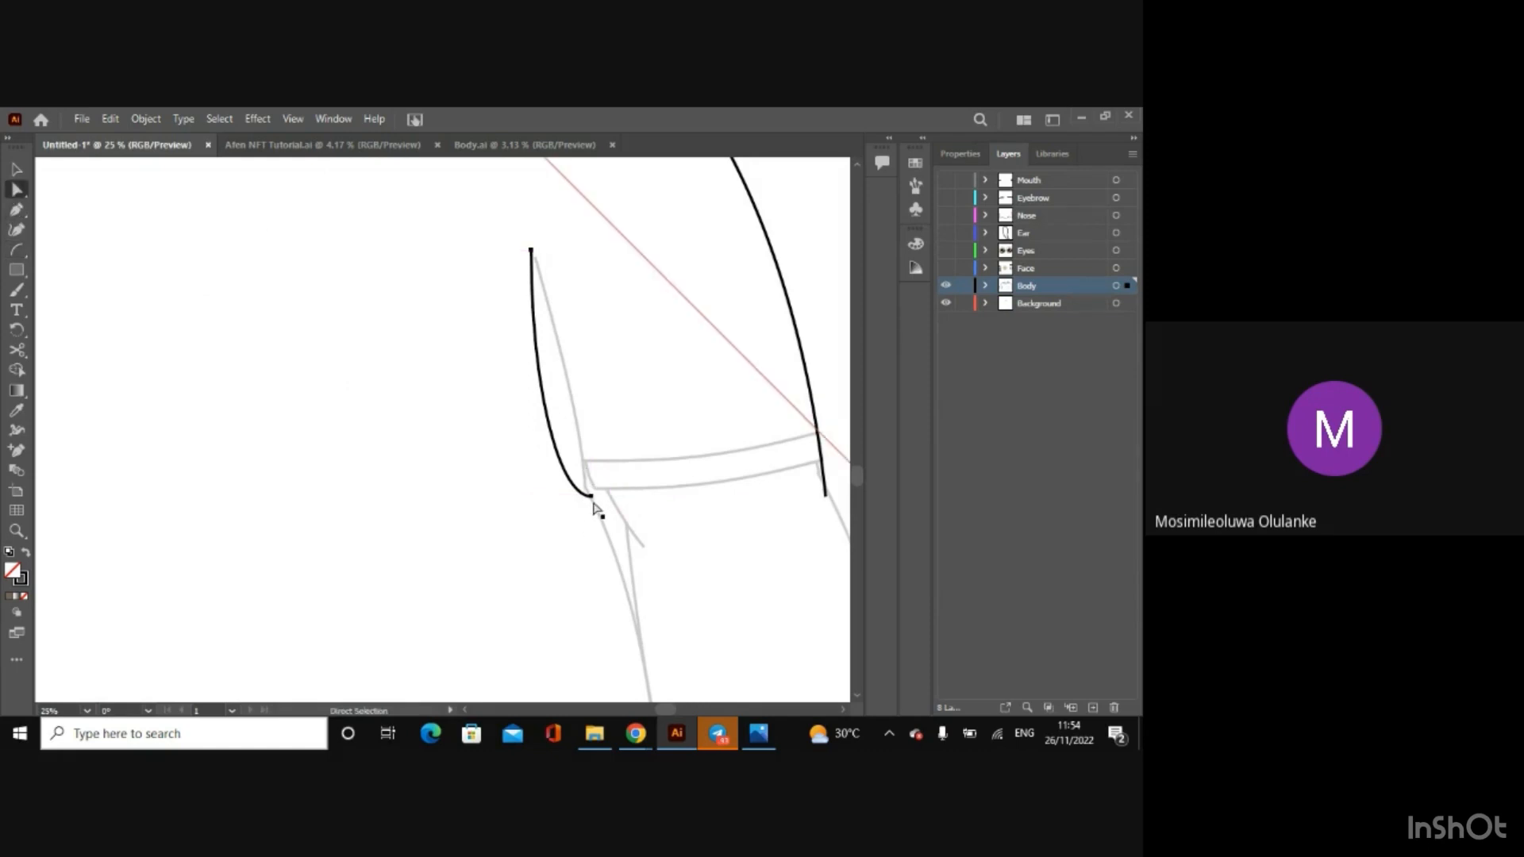
Step: Bend the right sleeve's inner arc with both of its handles so it follows the sketched line
click(543, 420)
drag(558, 496, 587, 435)
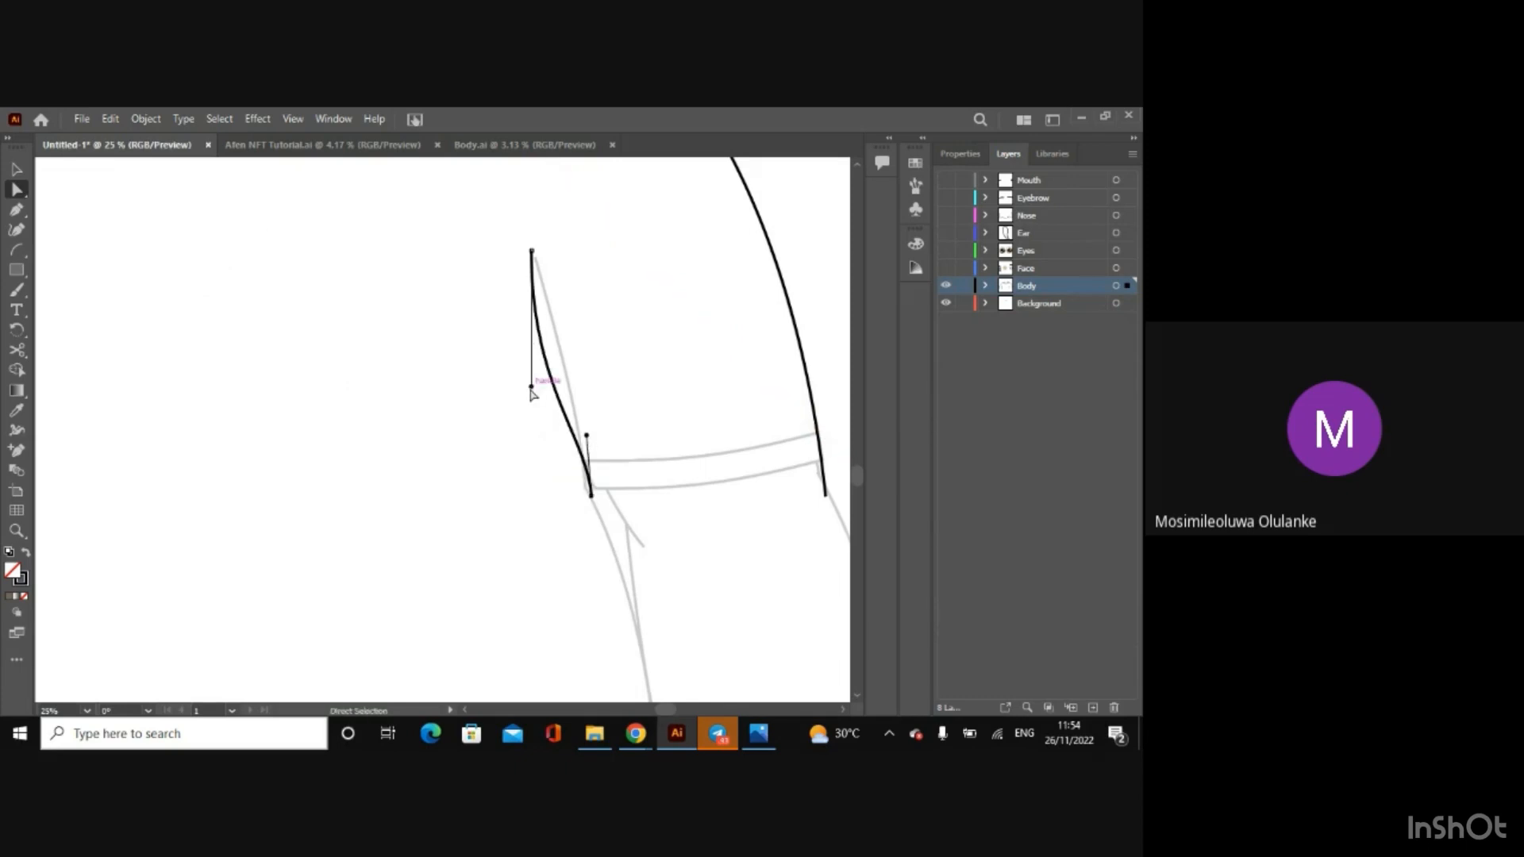
drag(531, 386, 561, 343)
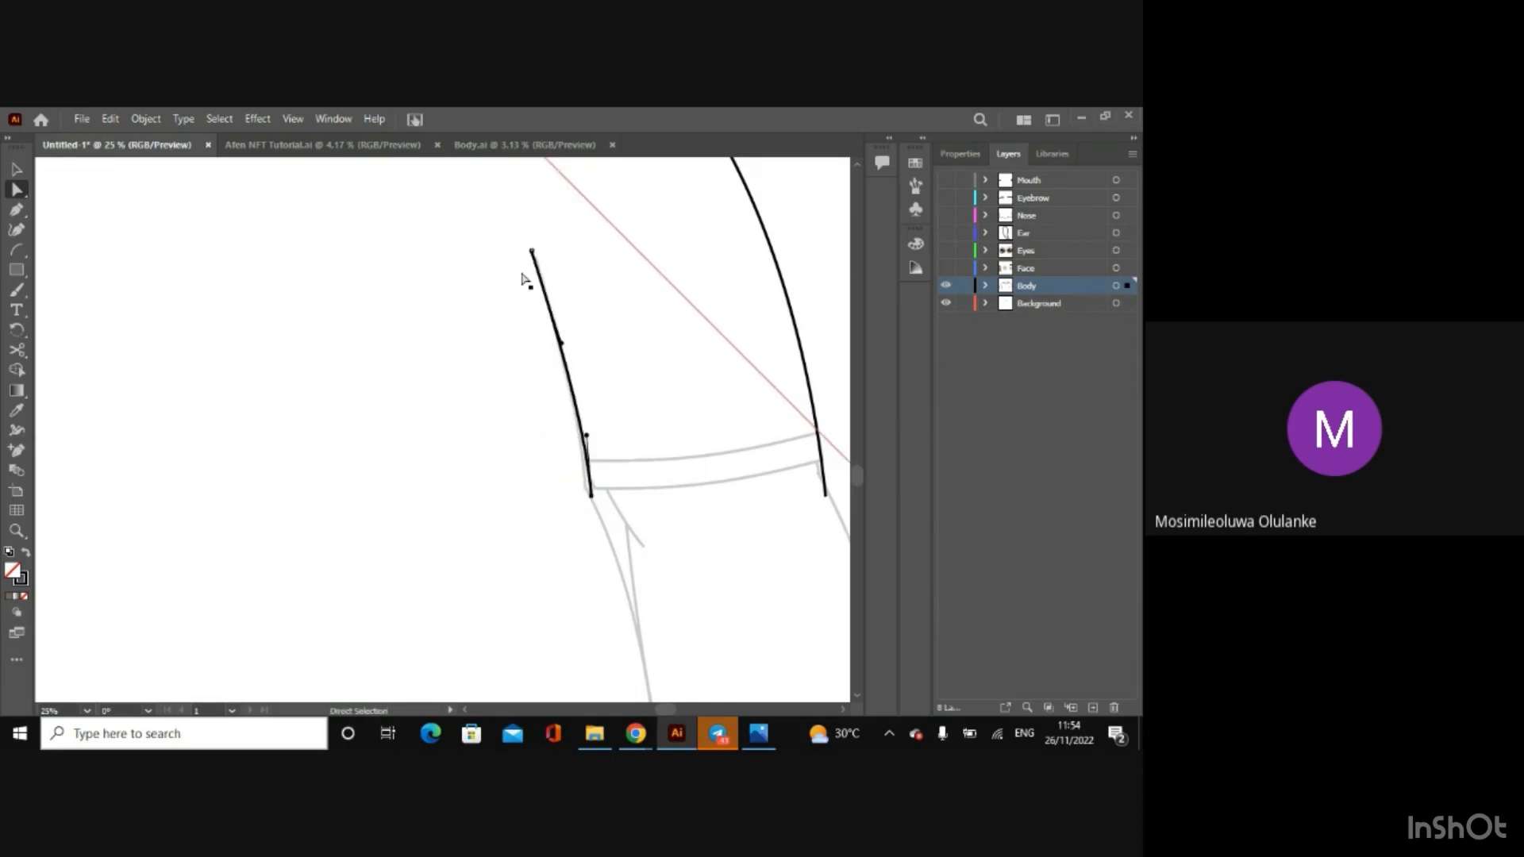
Step: Nudge the upper anchor of the right sleeve's inner curve onto the end of the sketched line
key(ctrl)
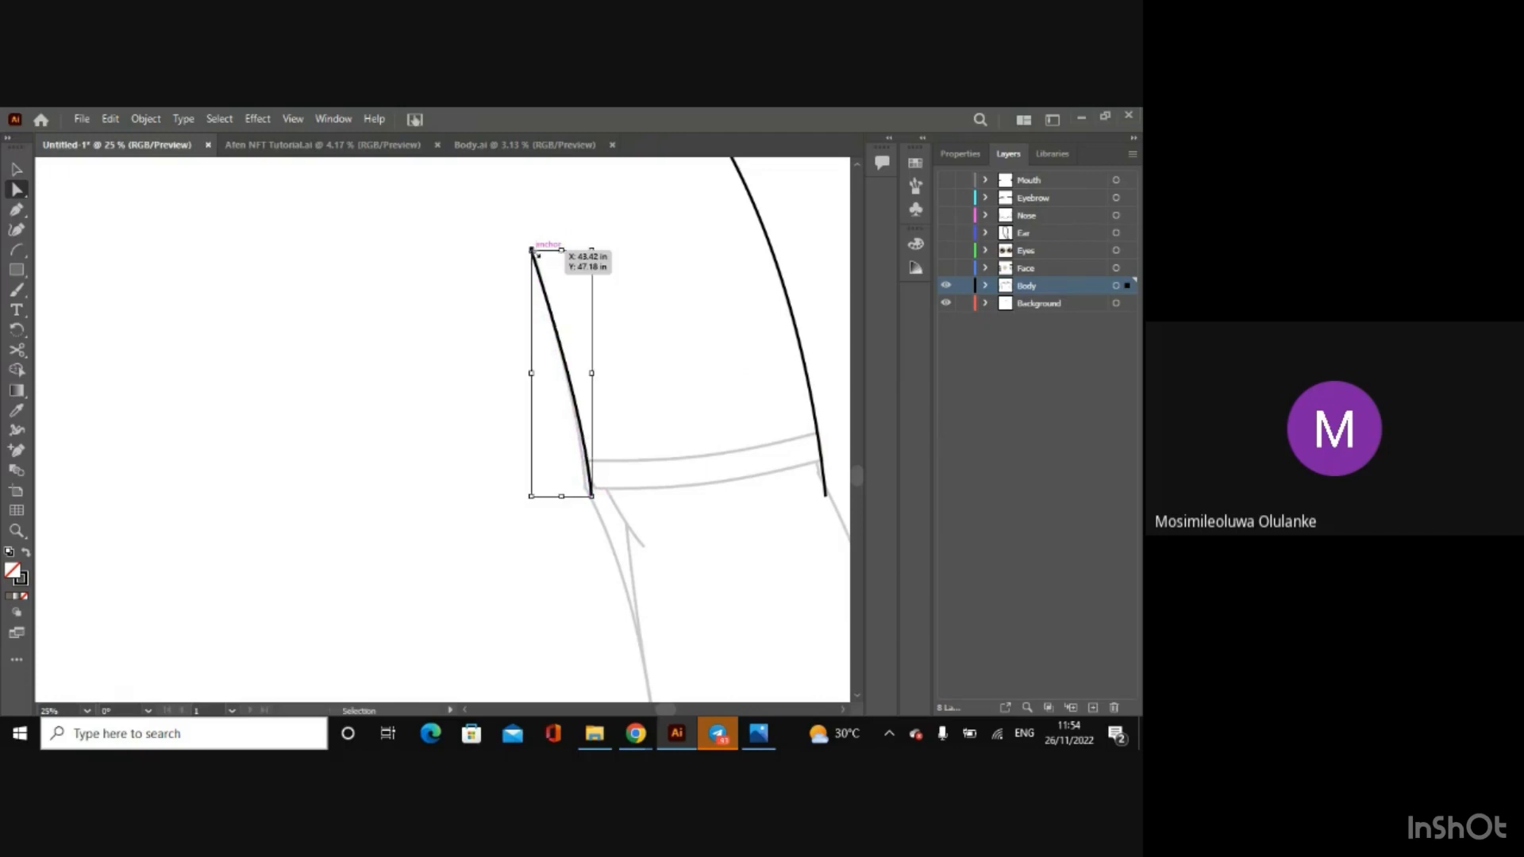
key(ctrl+equal)
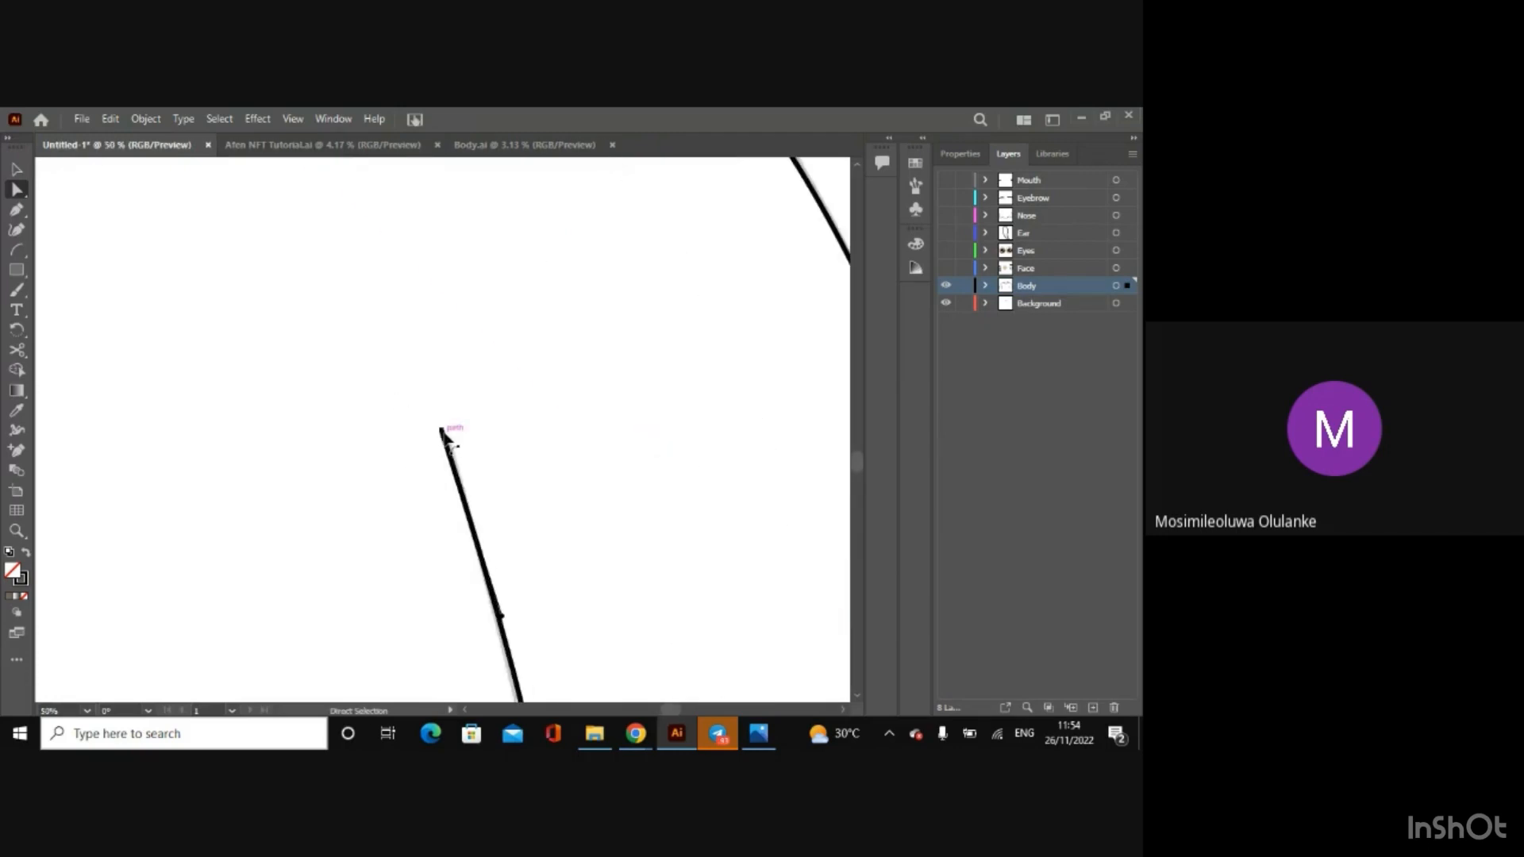
drag(442, 428, 446, 432)
key(ctrl+minus)
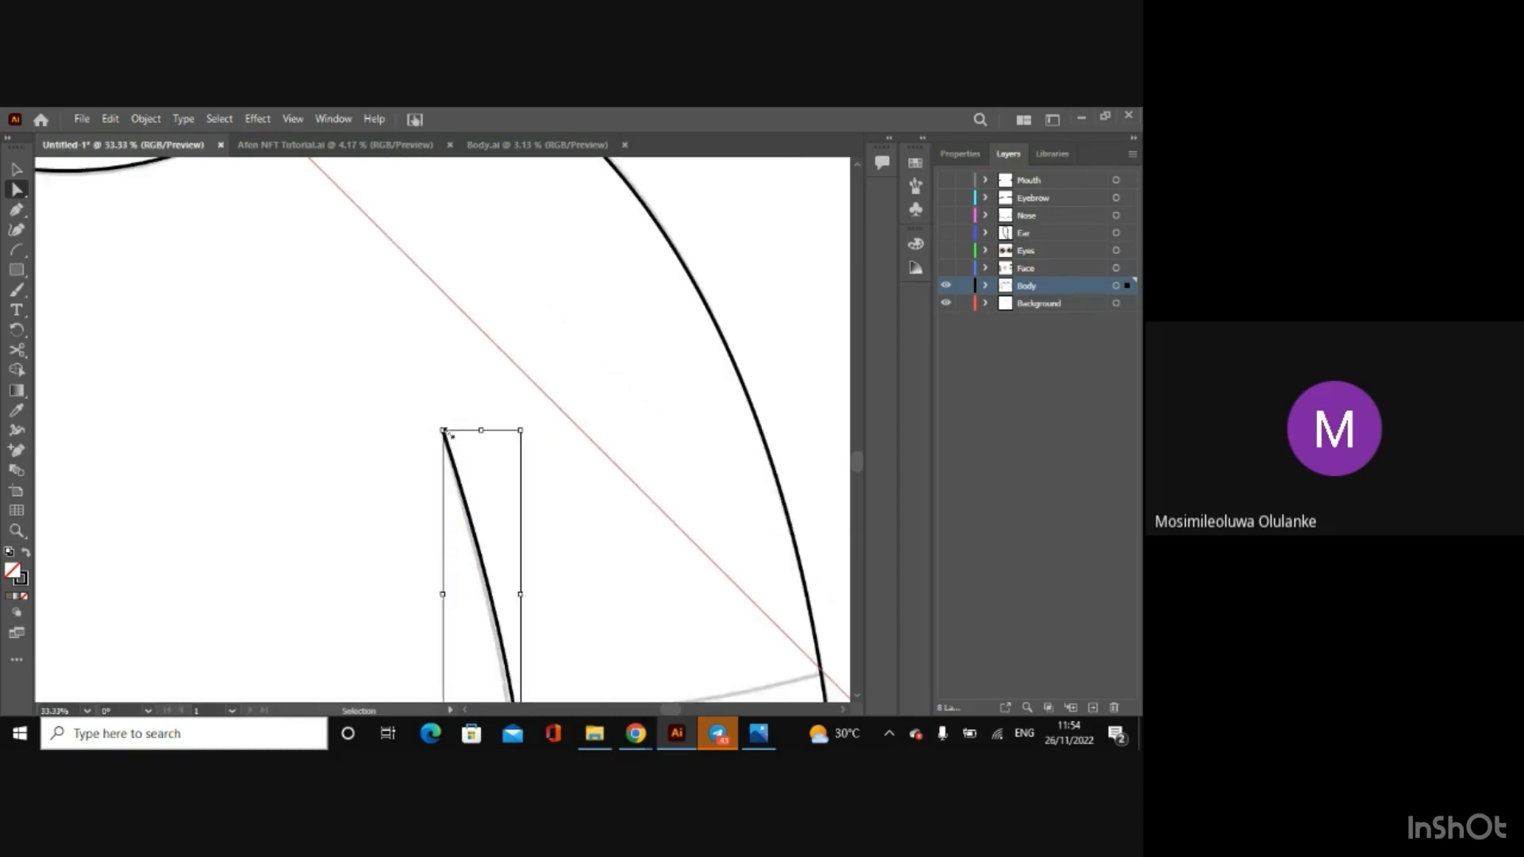
key(a)
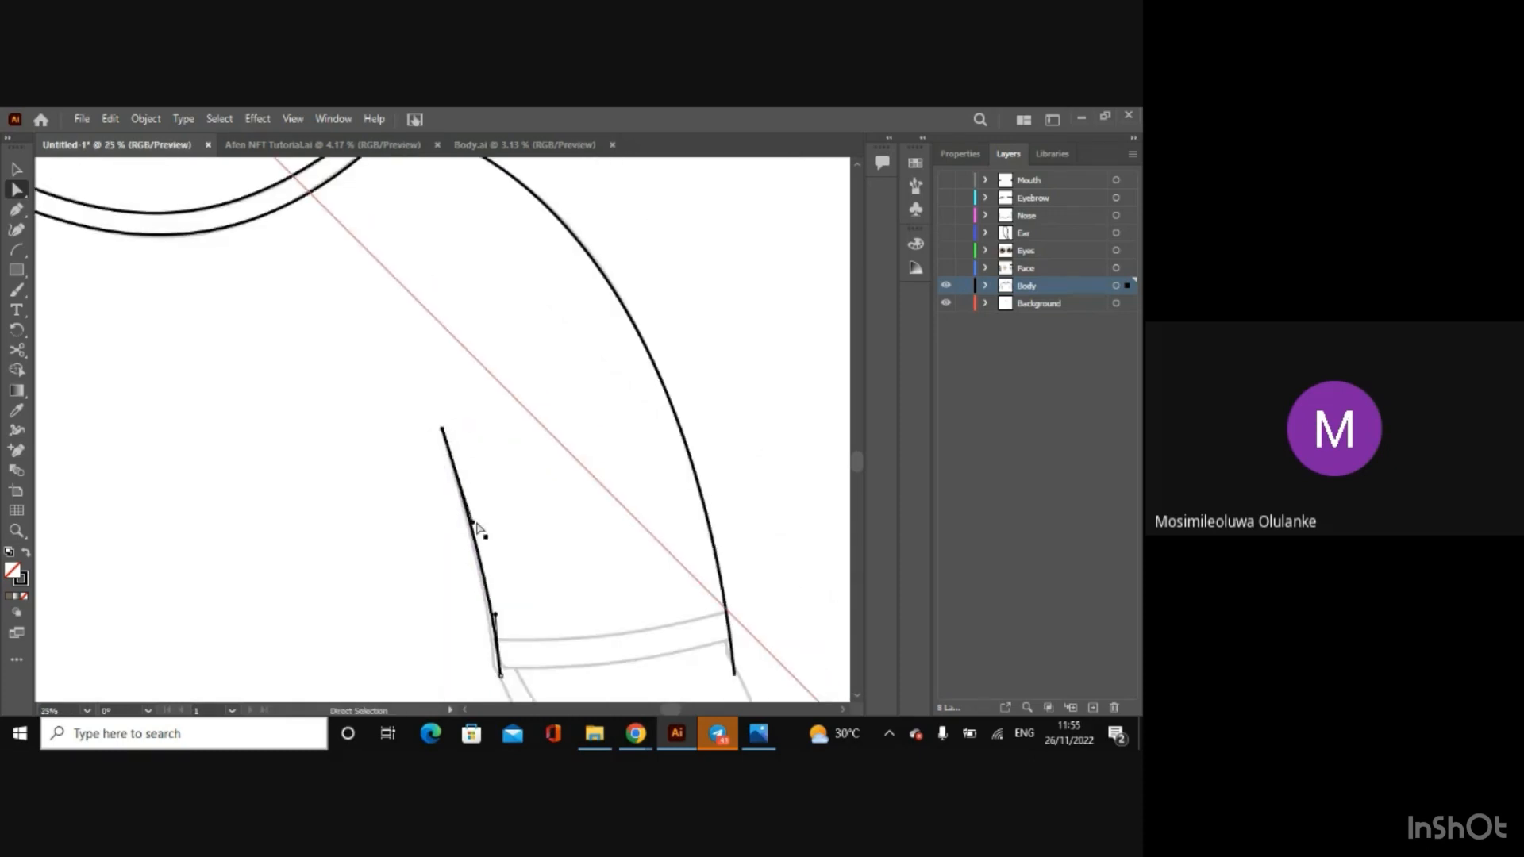
Step: Refit the lower end of the right sleeve's inner curve with its anchor and handle so it follows the sketch
drag(501, 675, 493, 691)
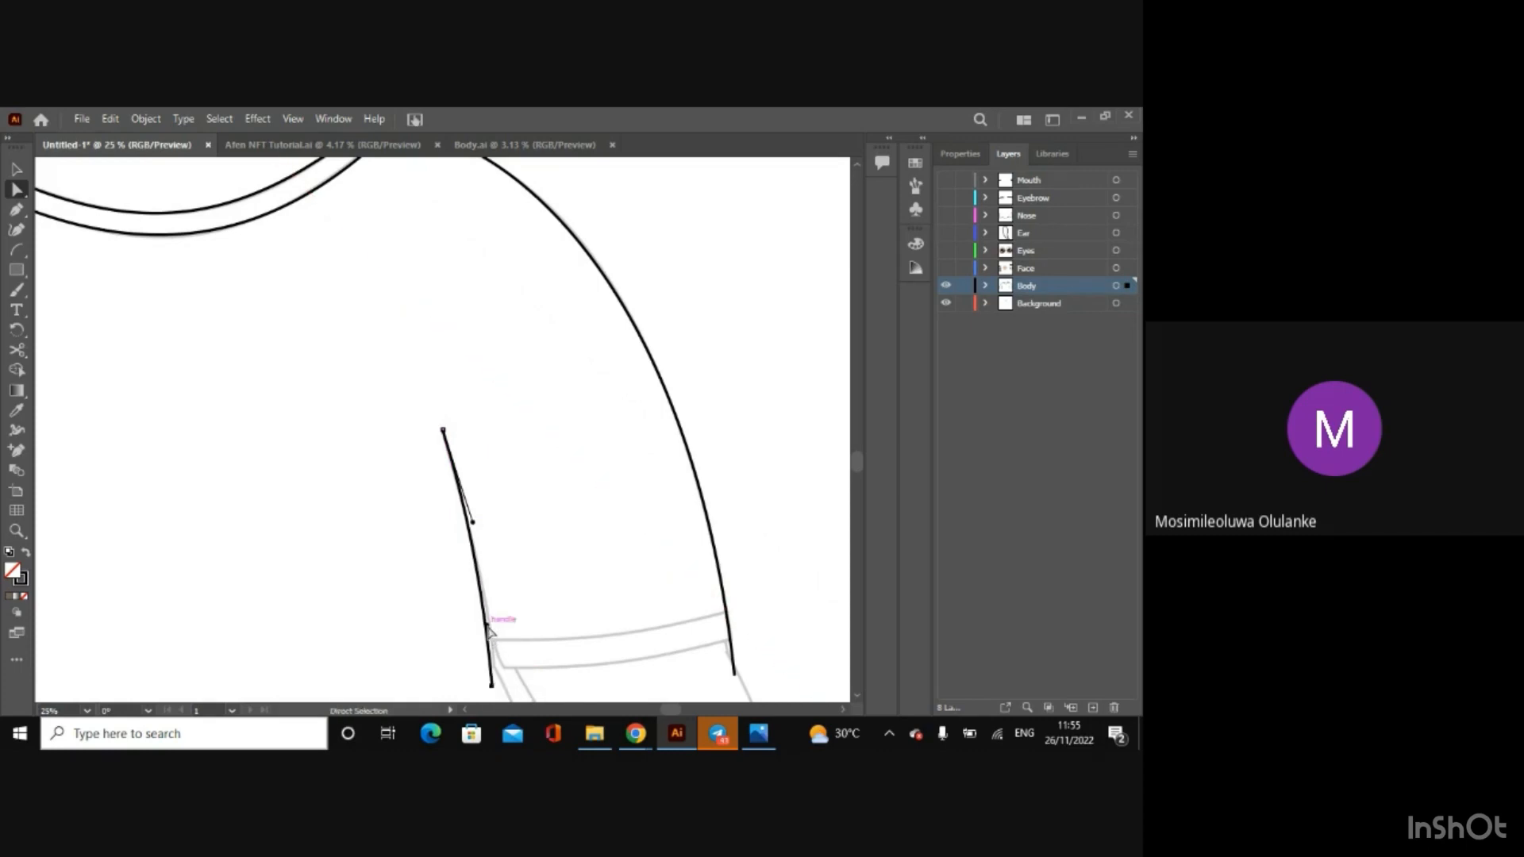
drag(488, 629, 495, 632)
Step: Draw an arc for the torso's left side, from just below the left cuff to below the artboard edge
key(ctrl+minus)
key(ctrl+minus)
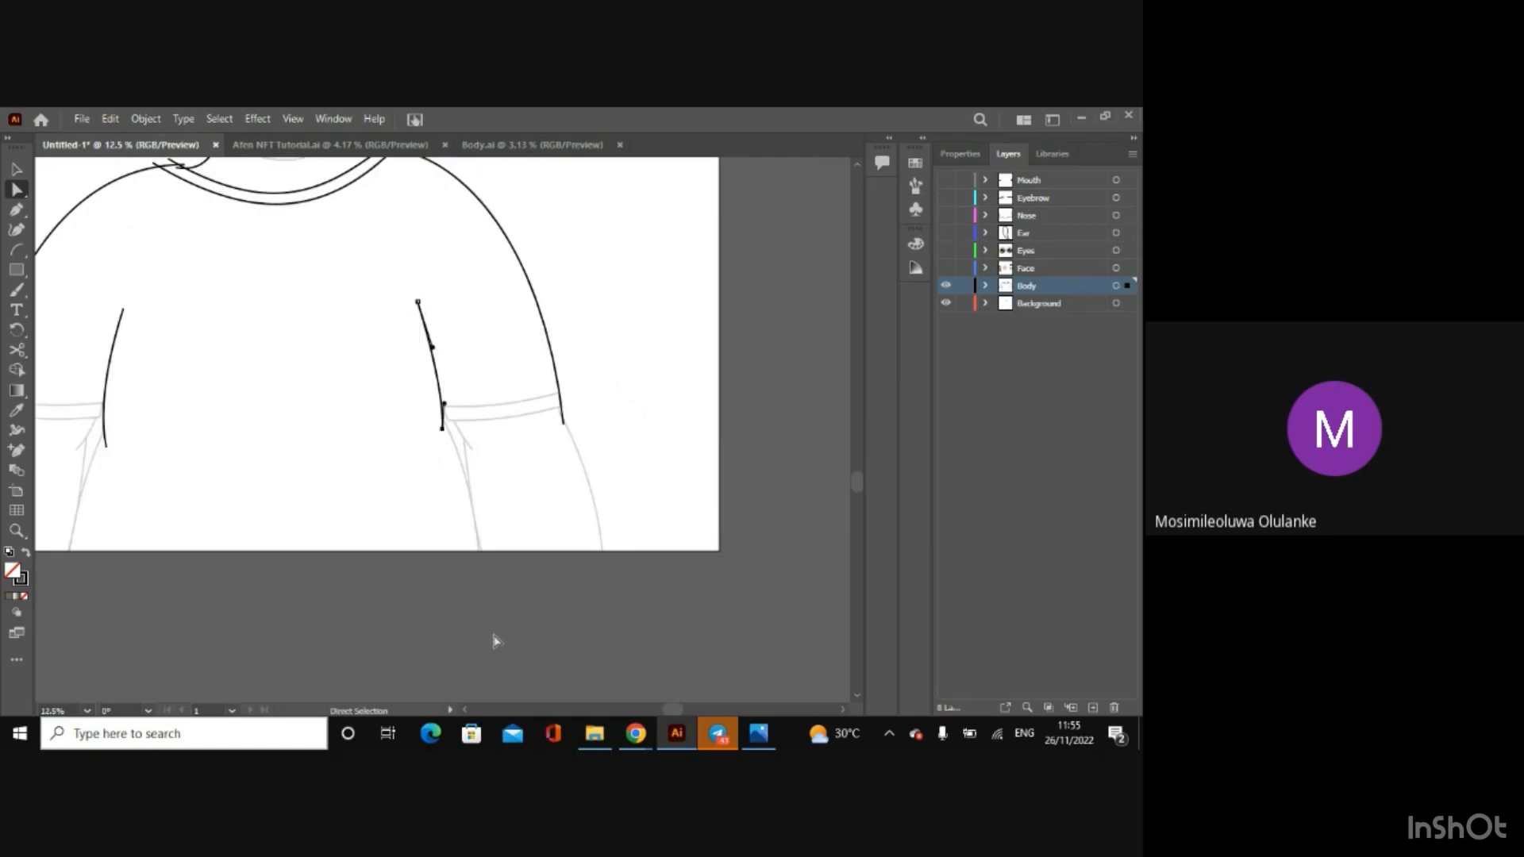
click(16, 249)
drag(117, 428, 63, 564)
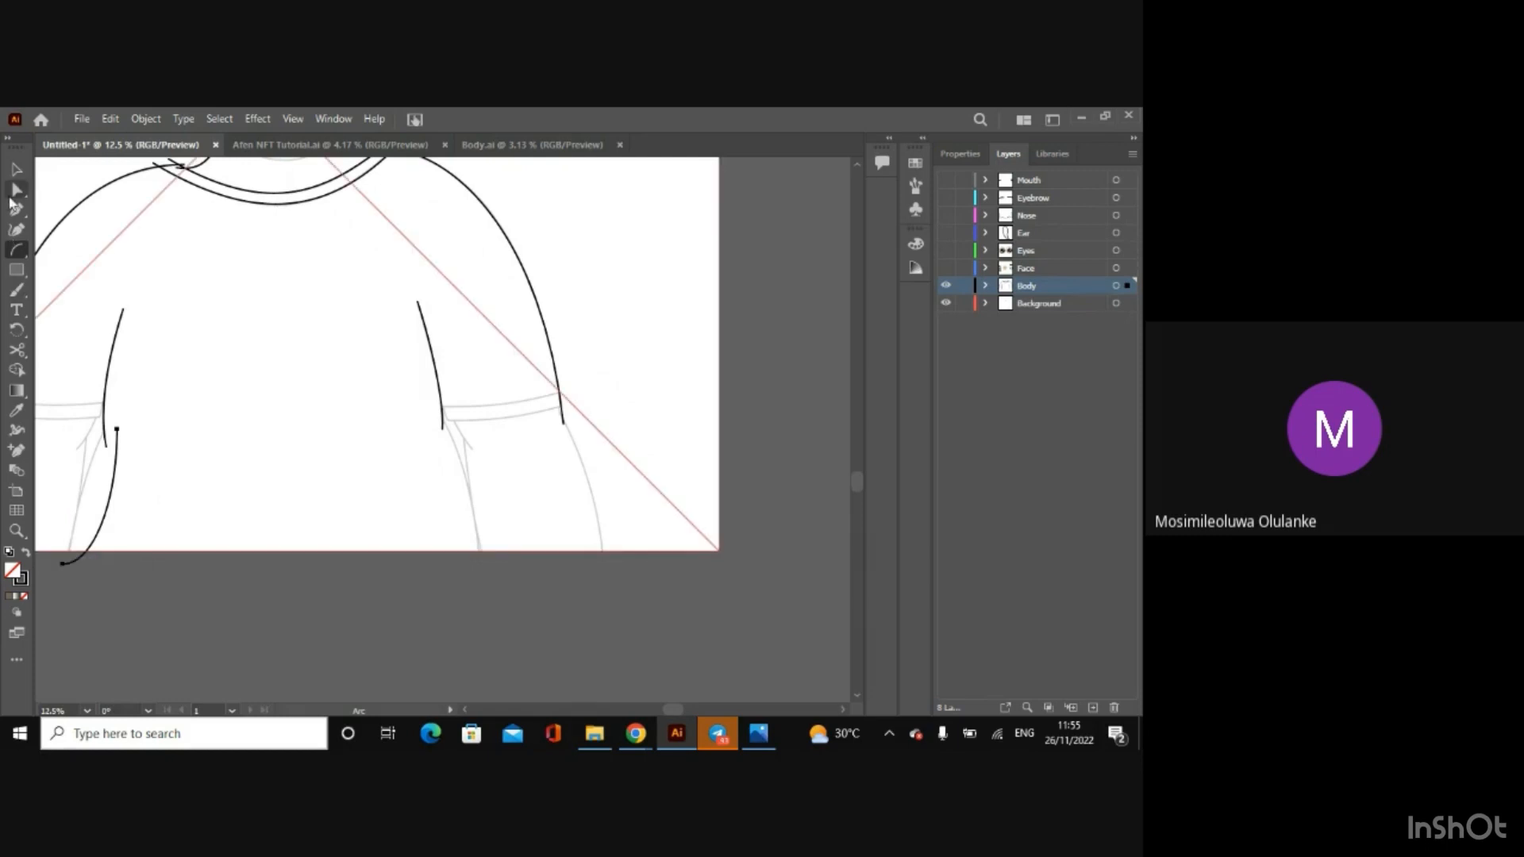
Step: Bend the upper part of the torso's left arc and move its upper anchor so it crosses the sleeve's inner line
click(15, 191)
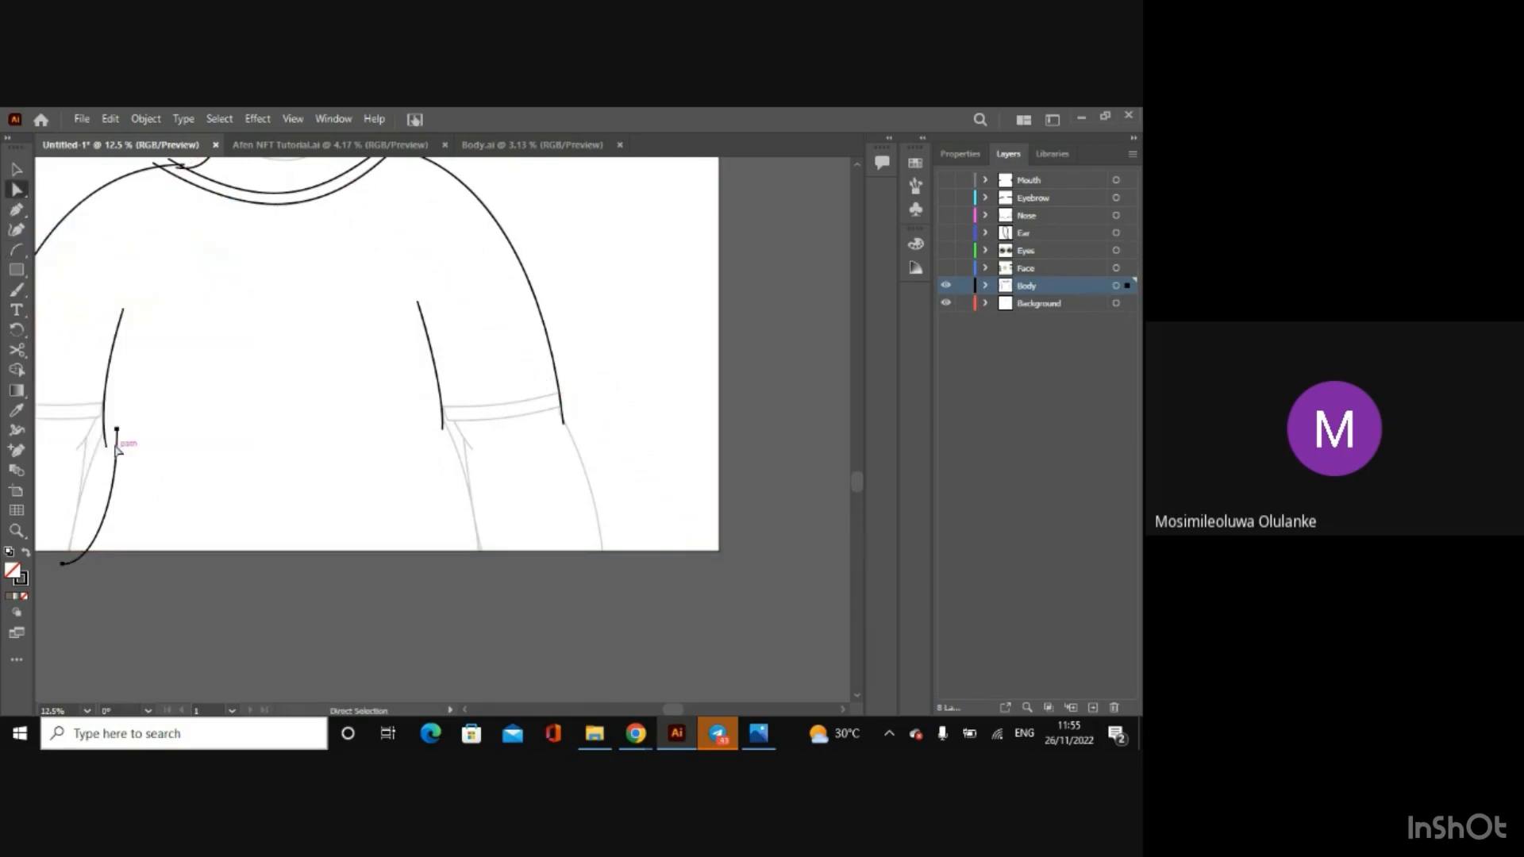
click(116, 430)
key(ctrl+plus)
key(ctrl+plus)
key(ctrl+plus)
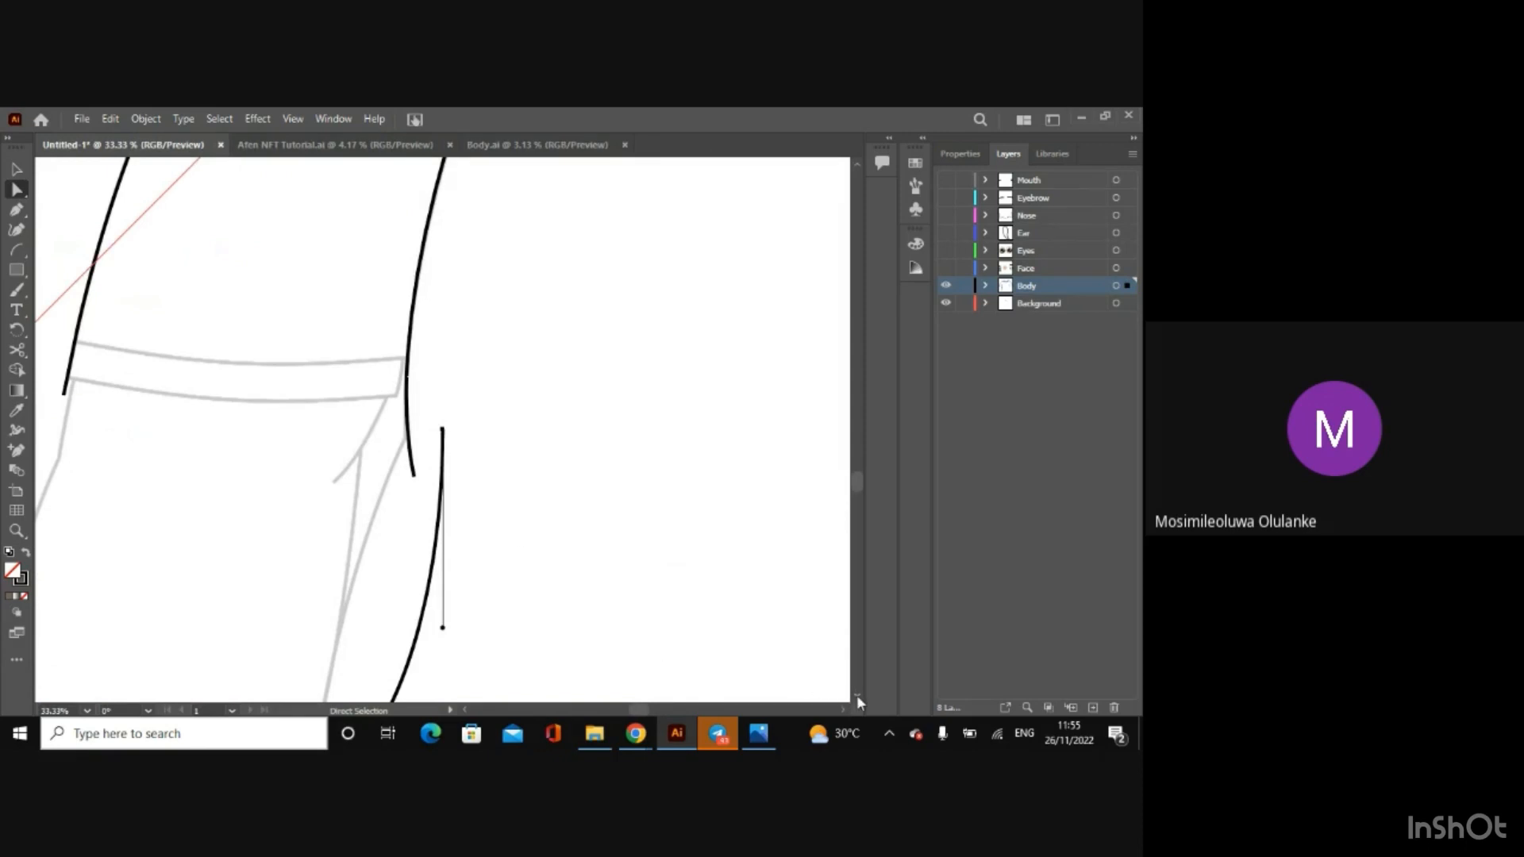
scroll(856, 694, down, 5)
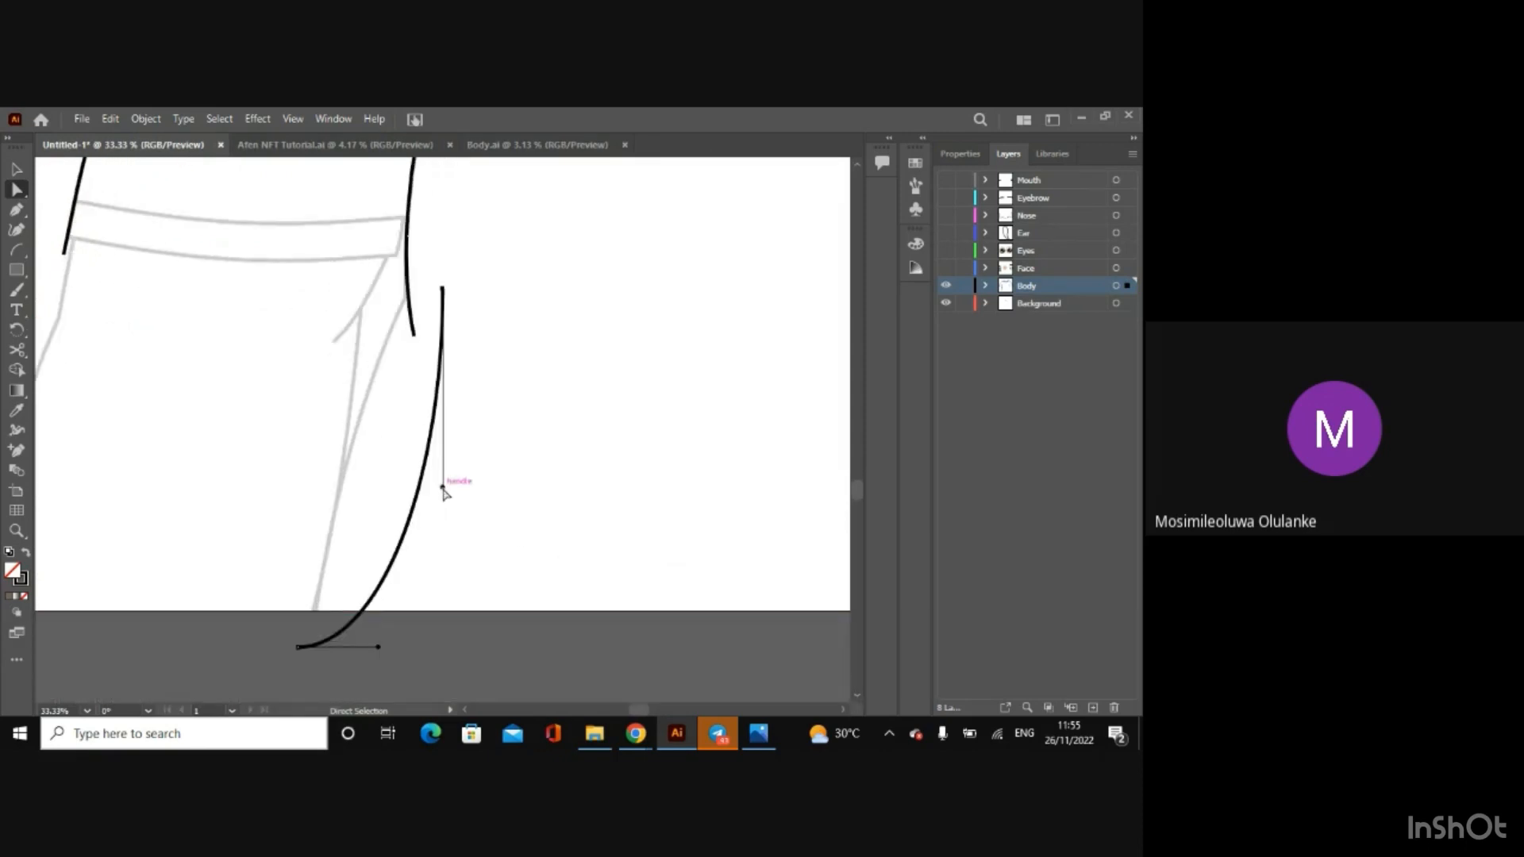
drag(443, 488, 325, 381)
drag(443, 284, 429, 276)
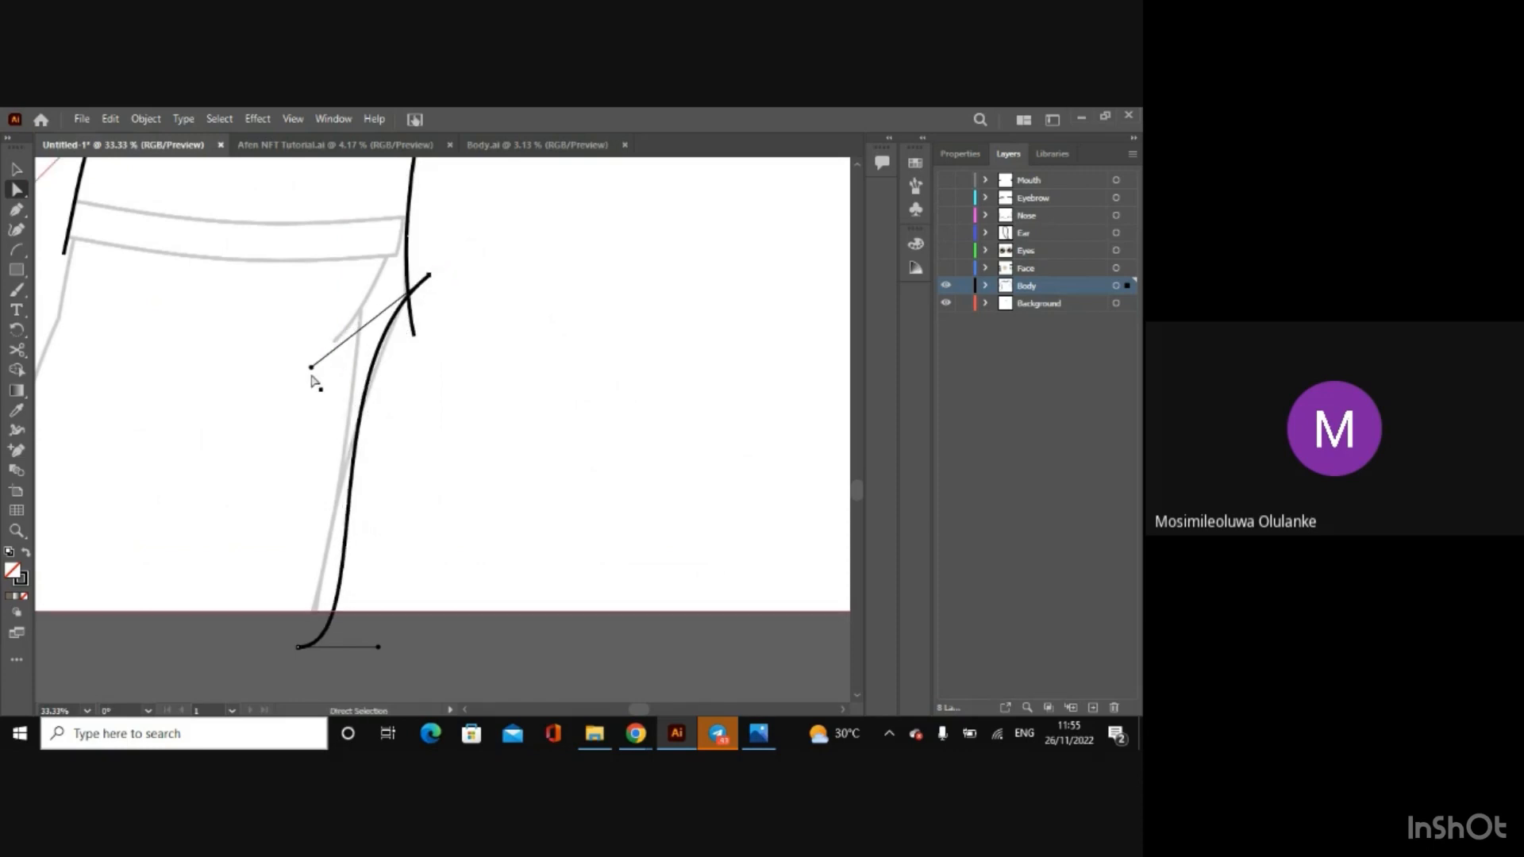
drag(311, 368, 318, 375)
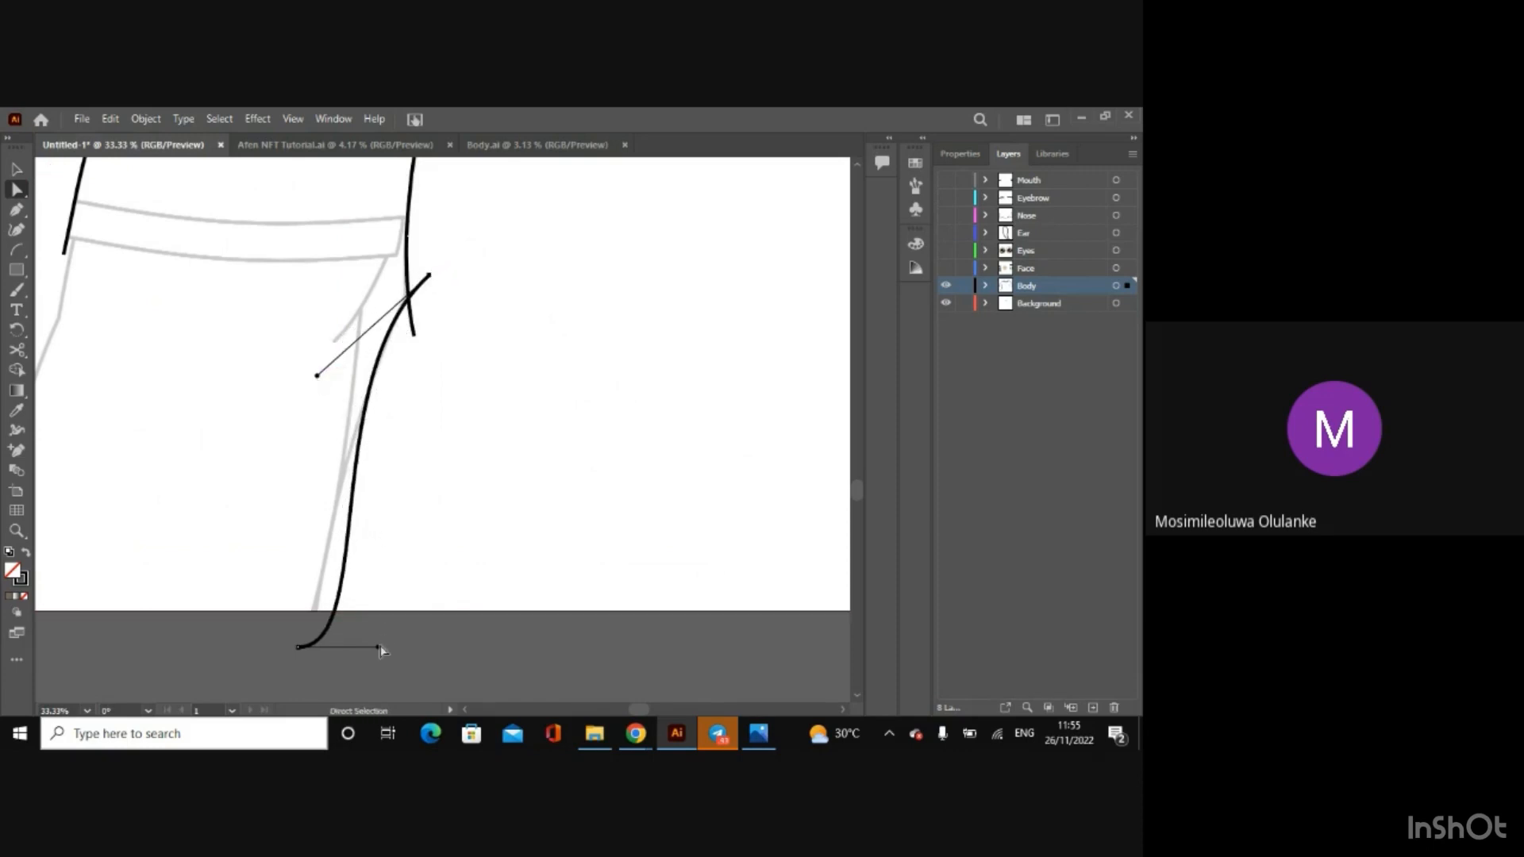
Step: Straighten the lower part of the torso's left curve with its handles and lower anchor to follow the sketched line
drag(378, 647, 357, 578)
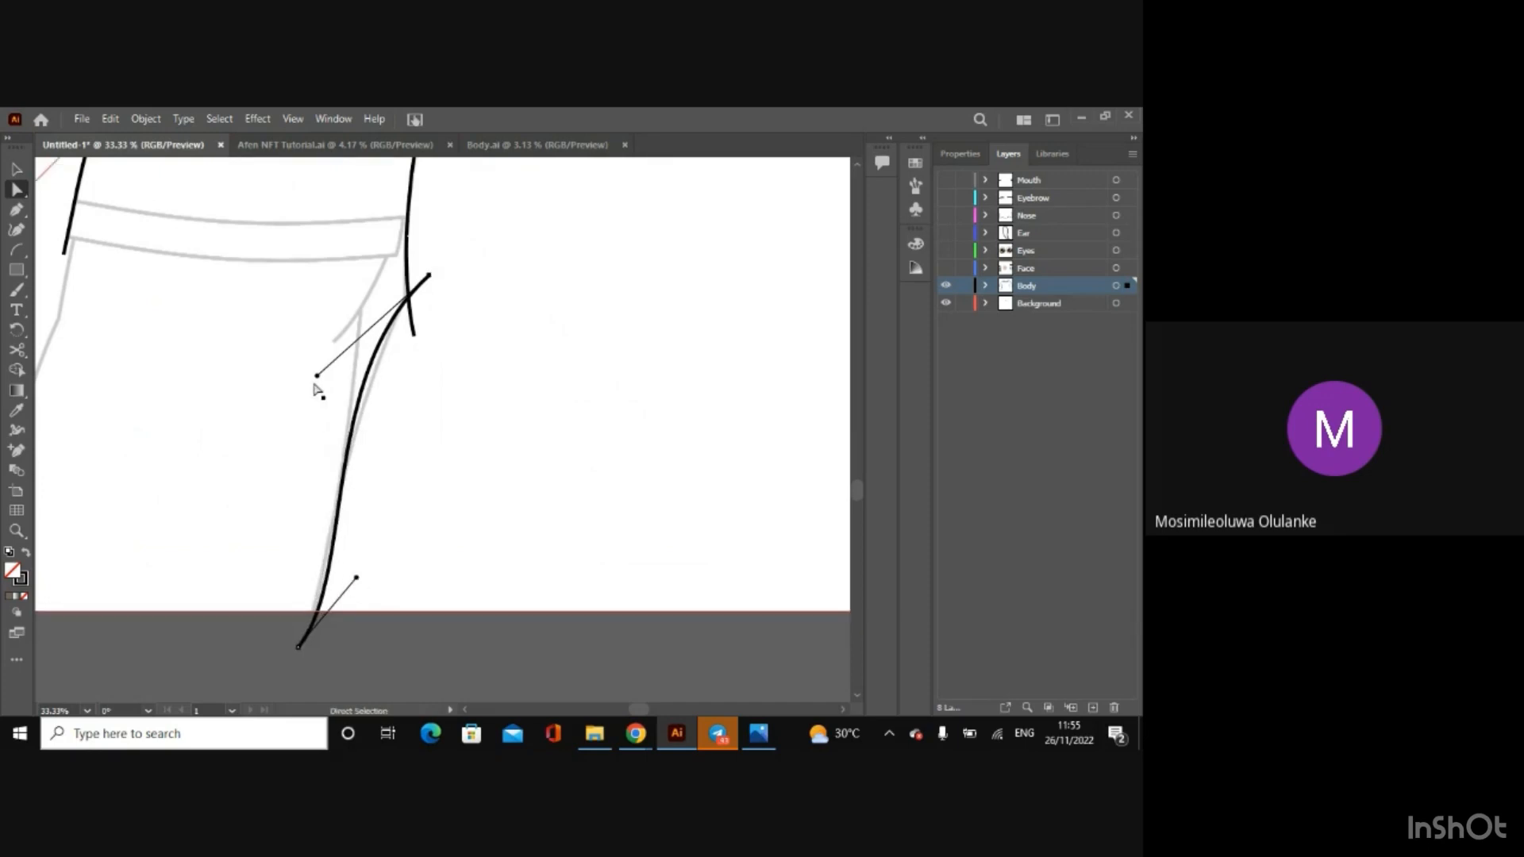
drag(318, 376, 325, 387)
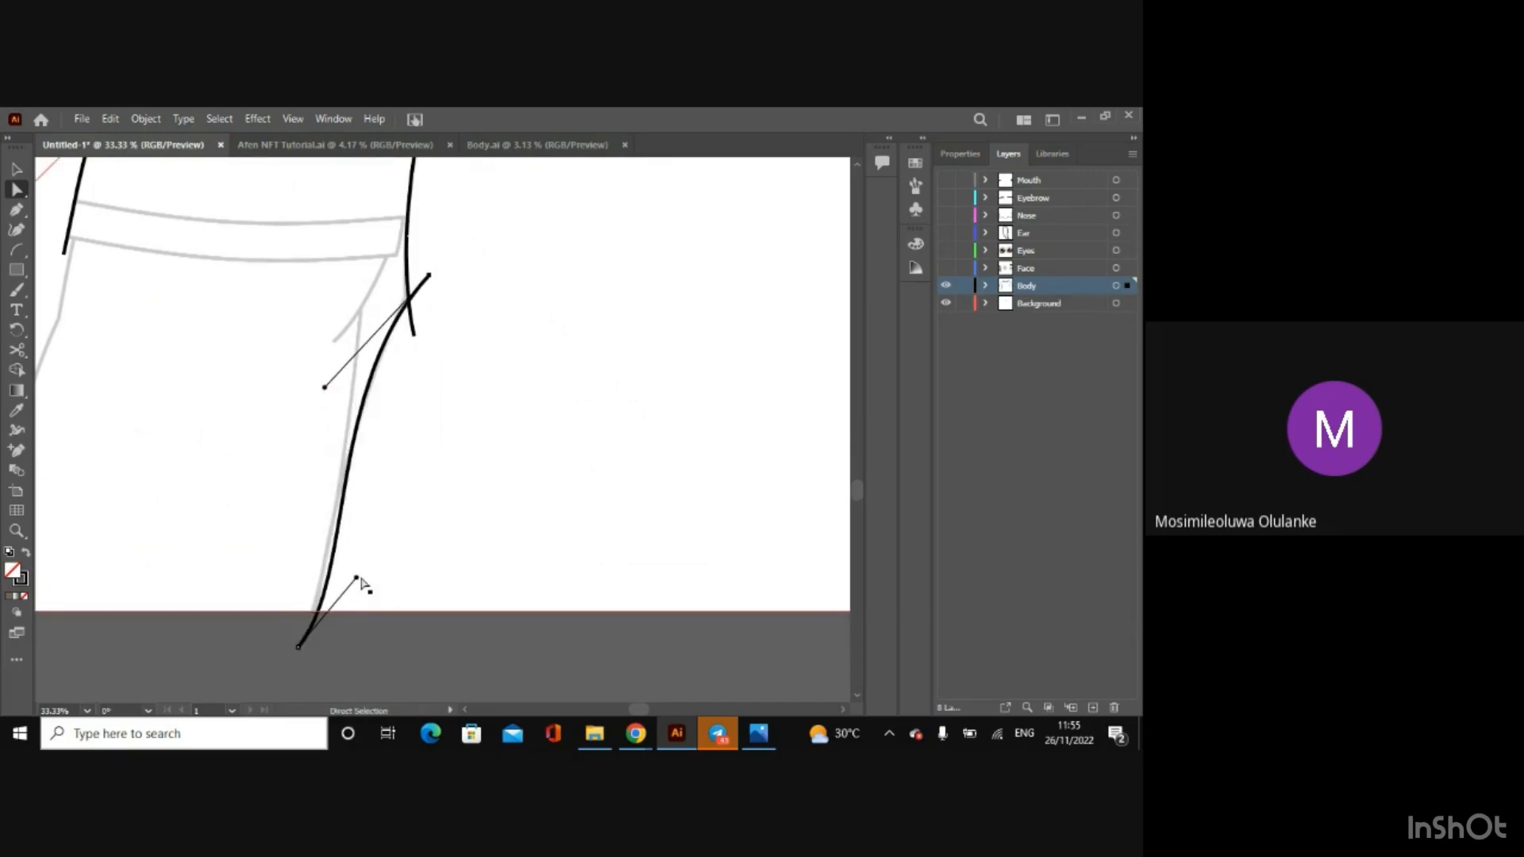
drag(357, 578, 349, 572)
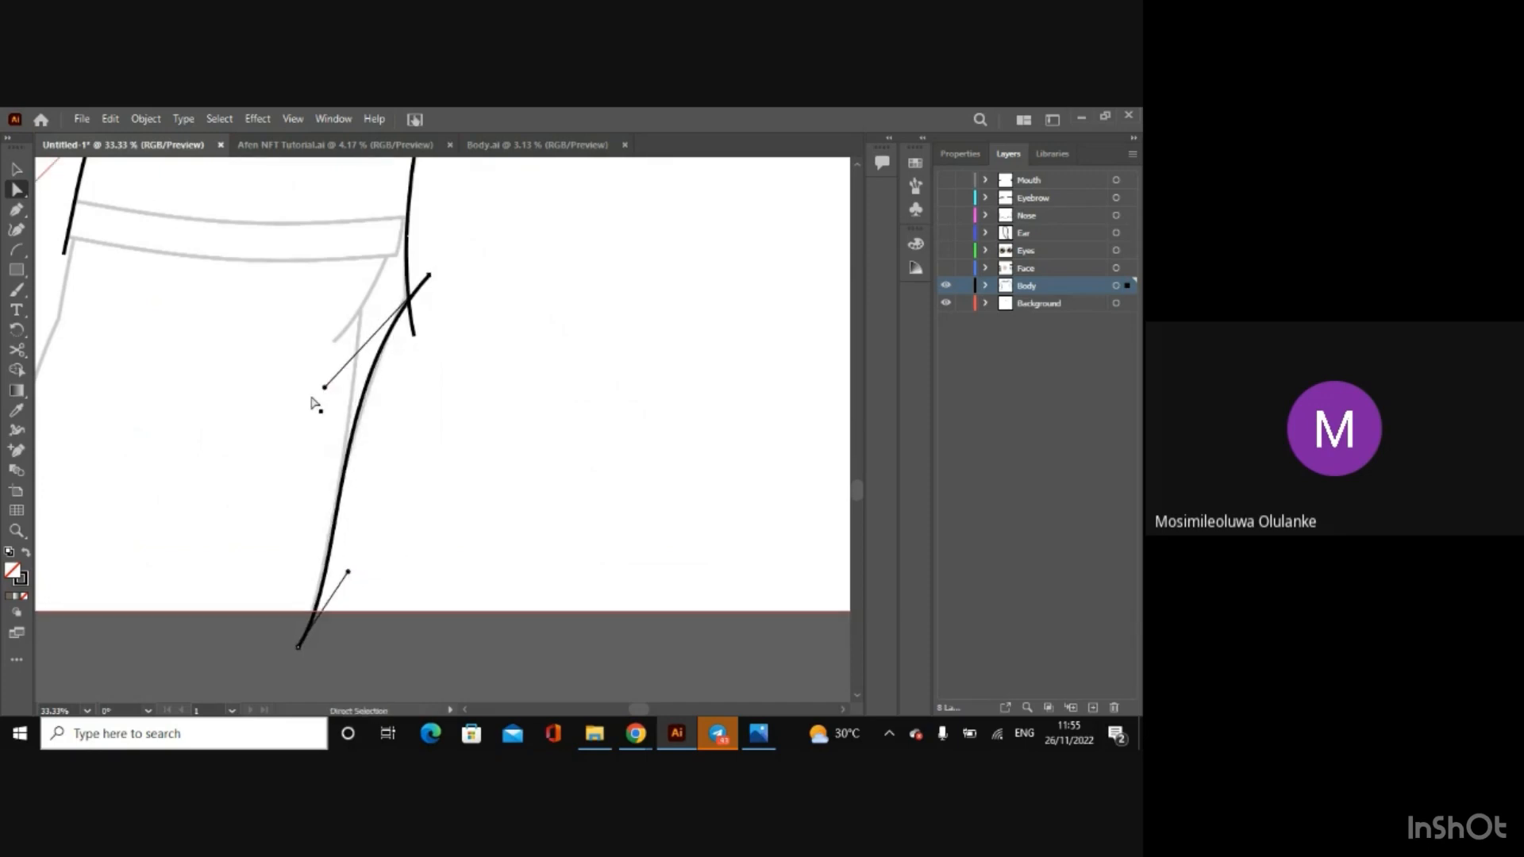
drag(324, 388, 331, 393)
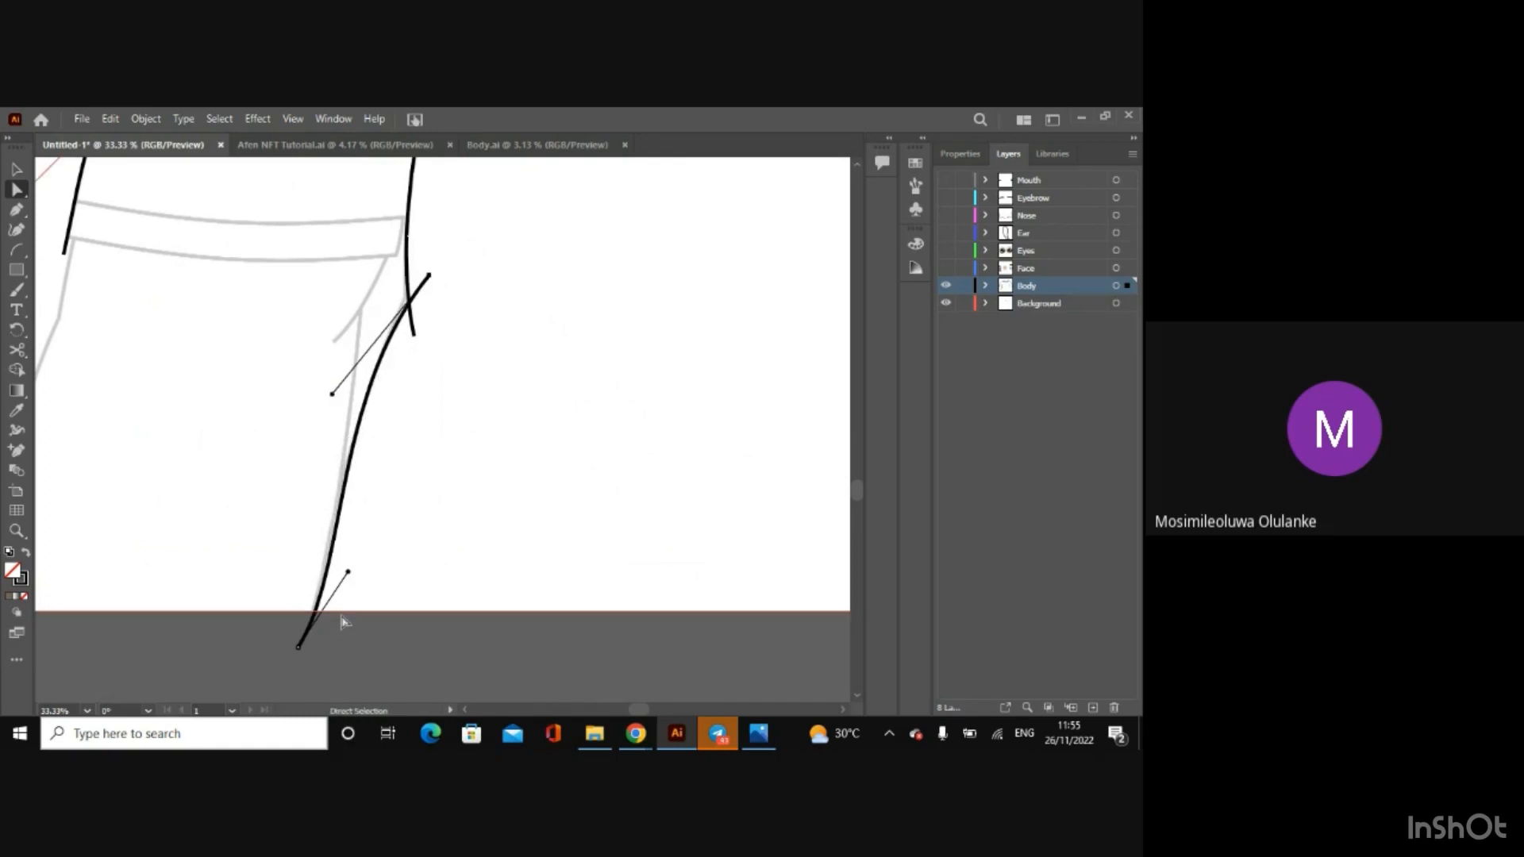
drag(300, 649, 314, 654)
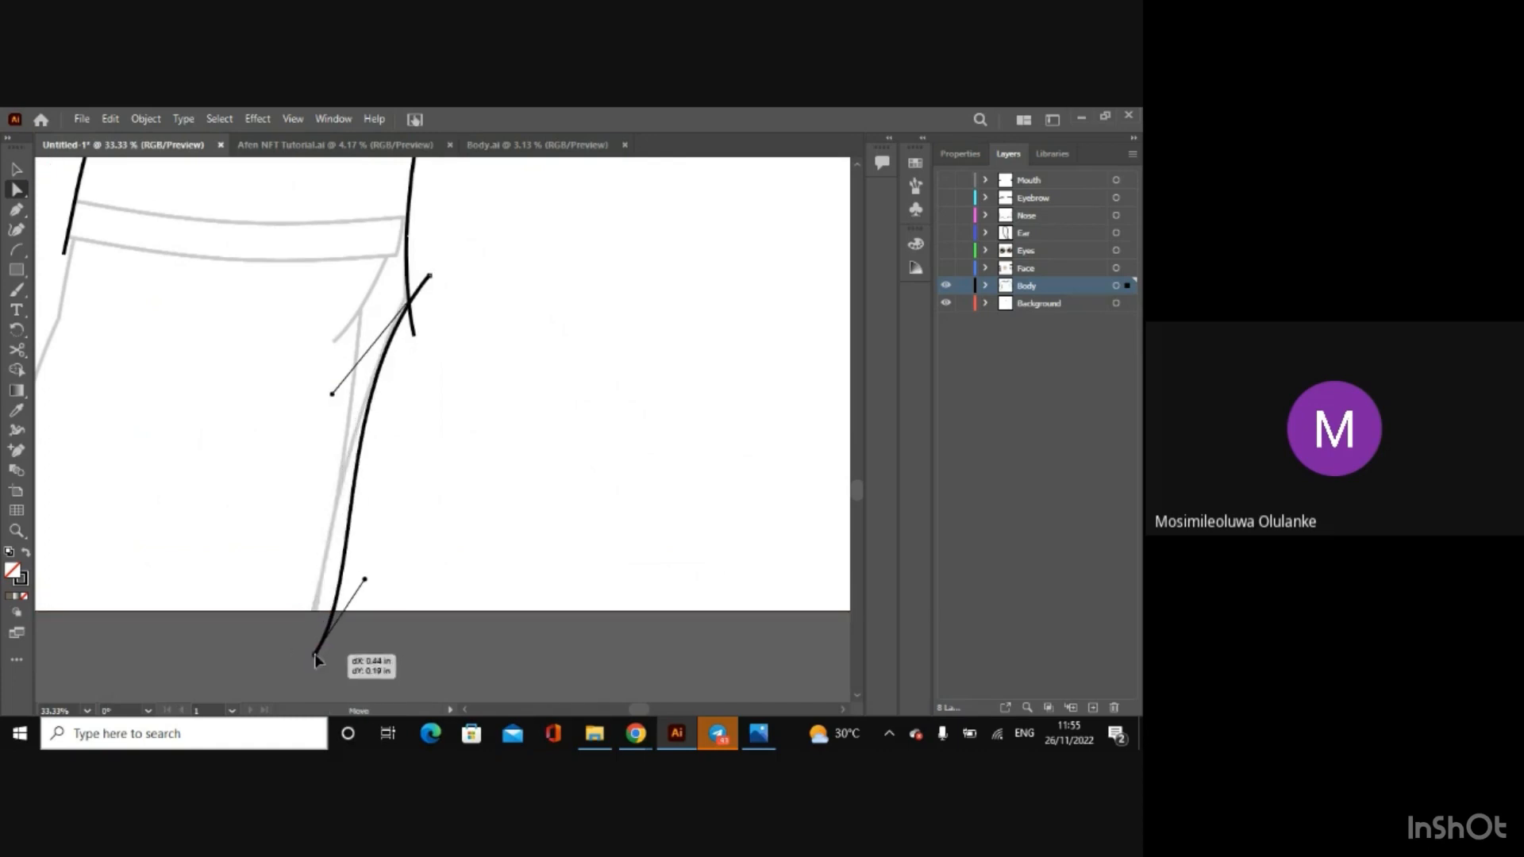
drag(366, 580, 342, 569)
drag(315, 651, 303, 657)
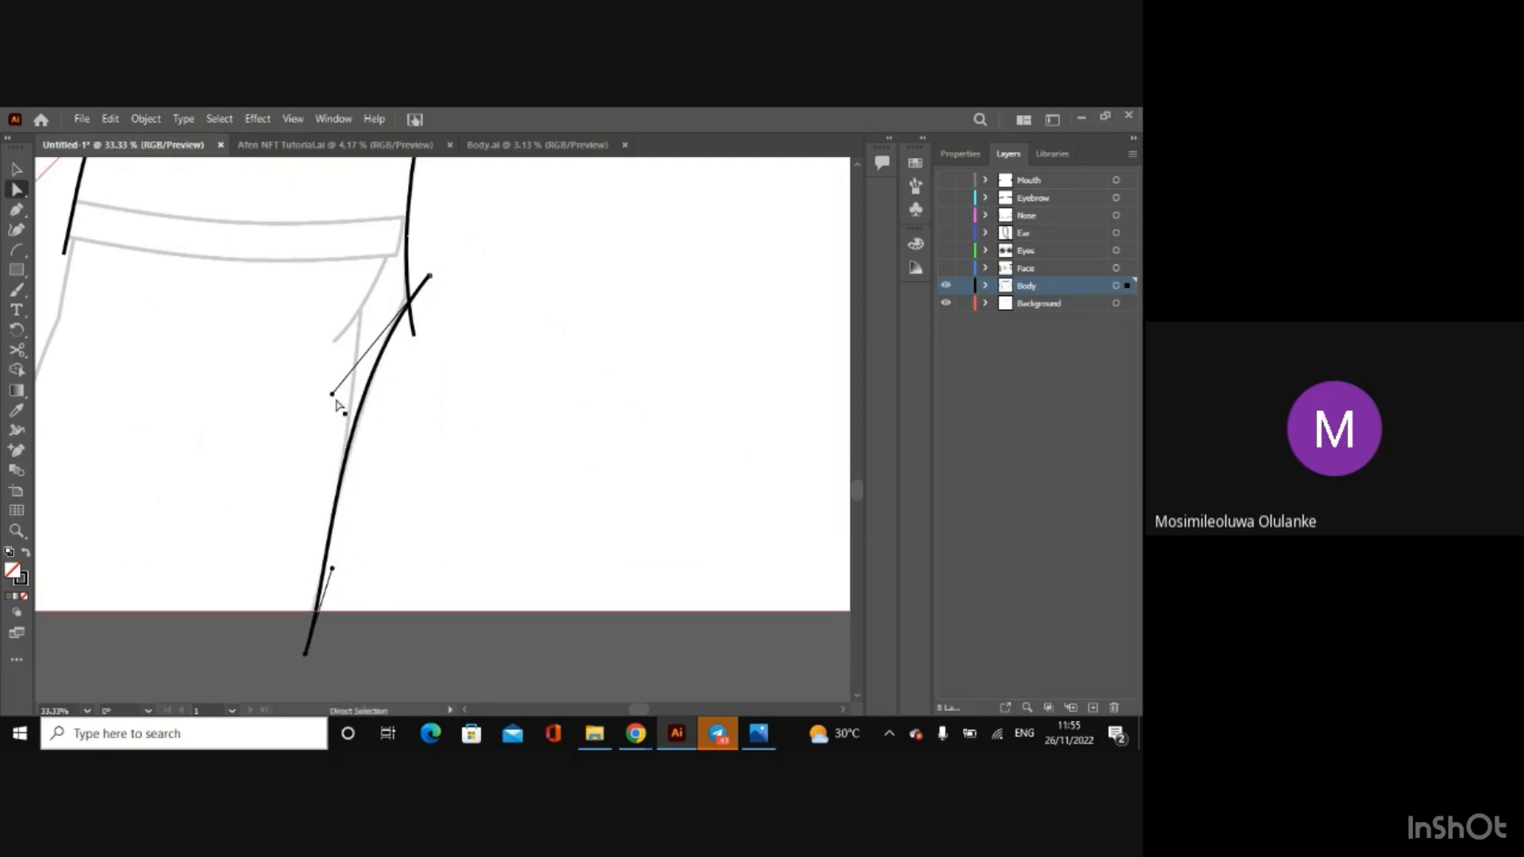
Step: Fine-tune the torso's left curve by adjusting its upper handle and both end anchors against the sketch
drag(331, 394, 336, 404)
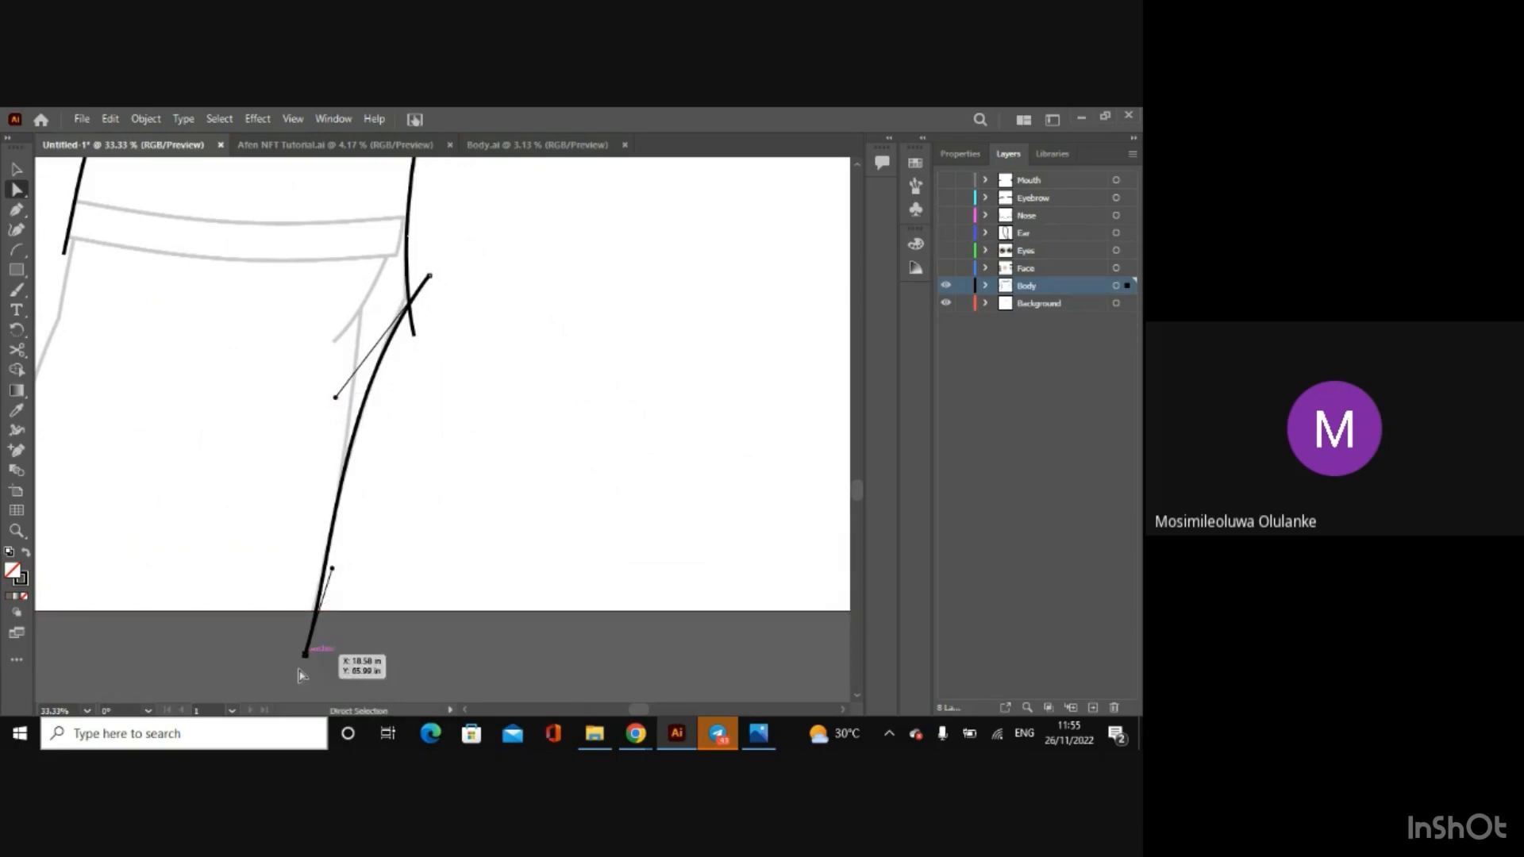
drag(306, 661, 300, 654)
drag(336, 398, 343, 388)
drag(430, 275, 428, 264)
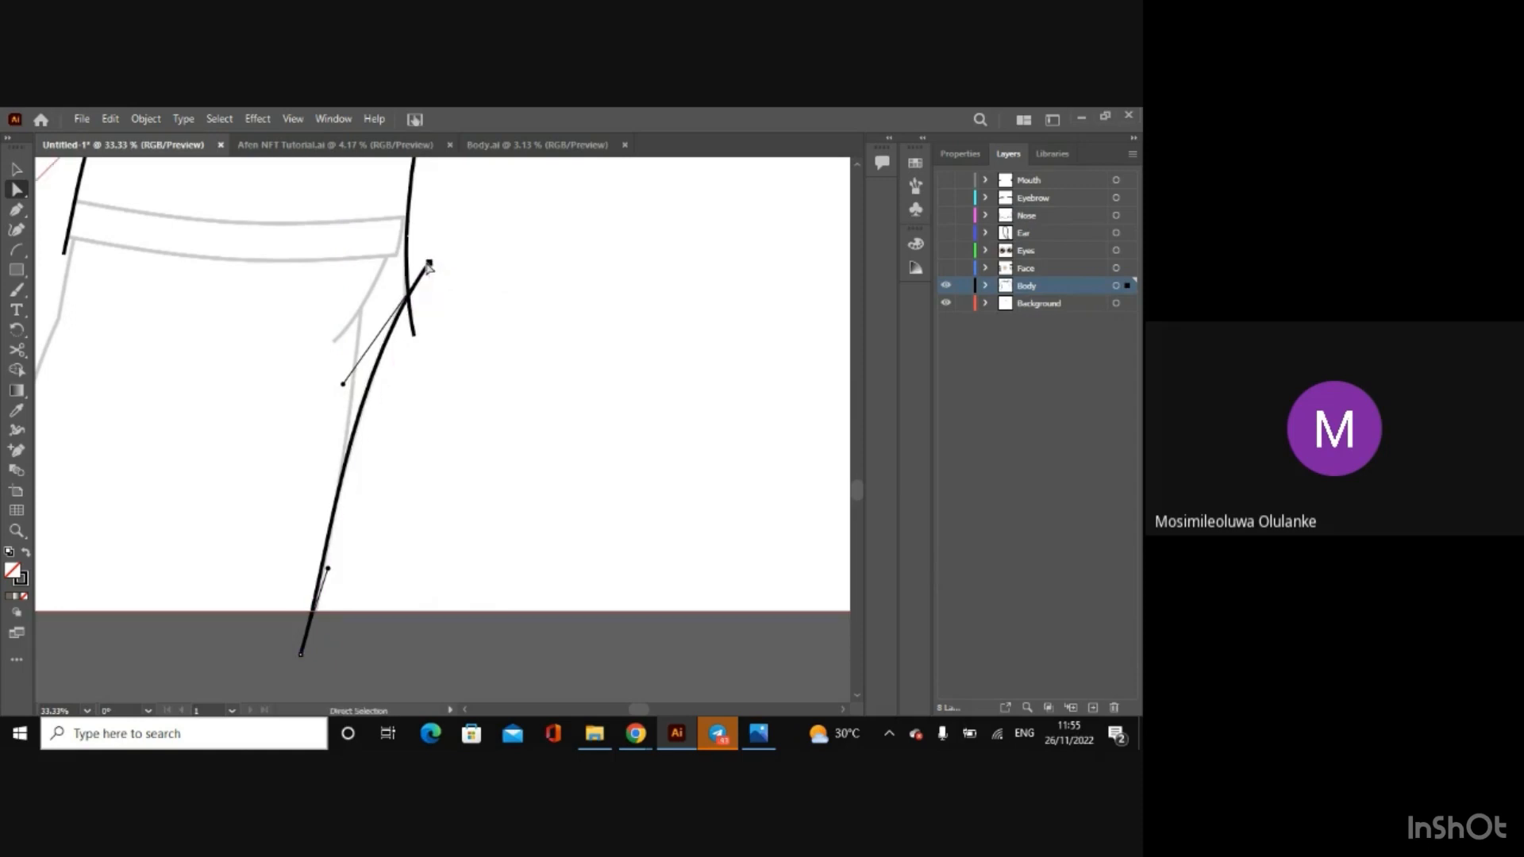
click(390, 695)
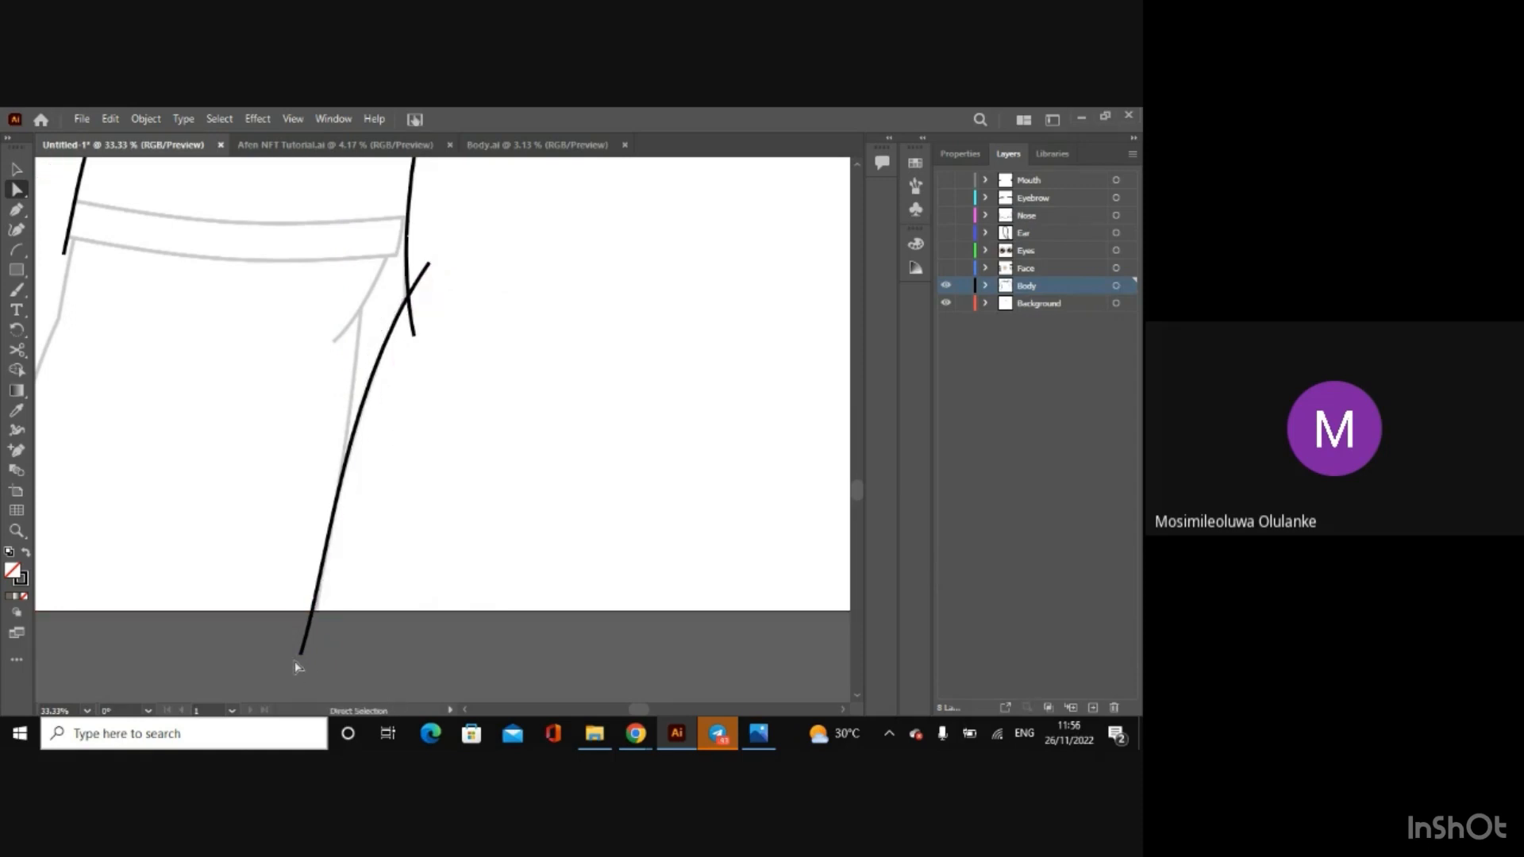
click(301, 658)
drag(304, 661, 309, 660)
click(420, 676)
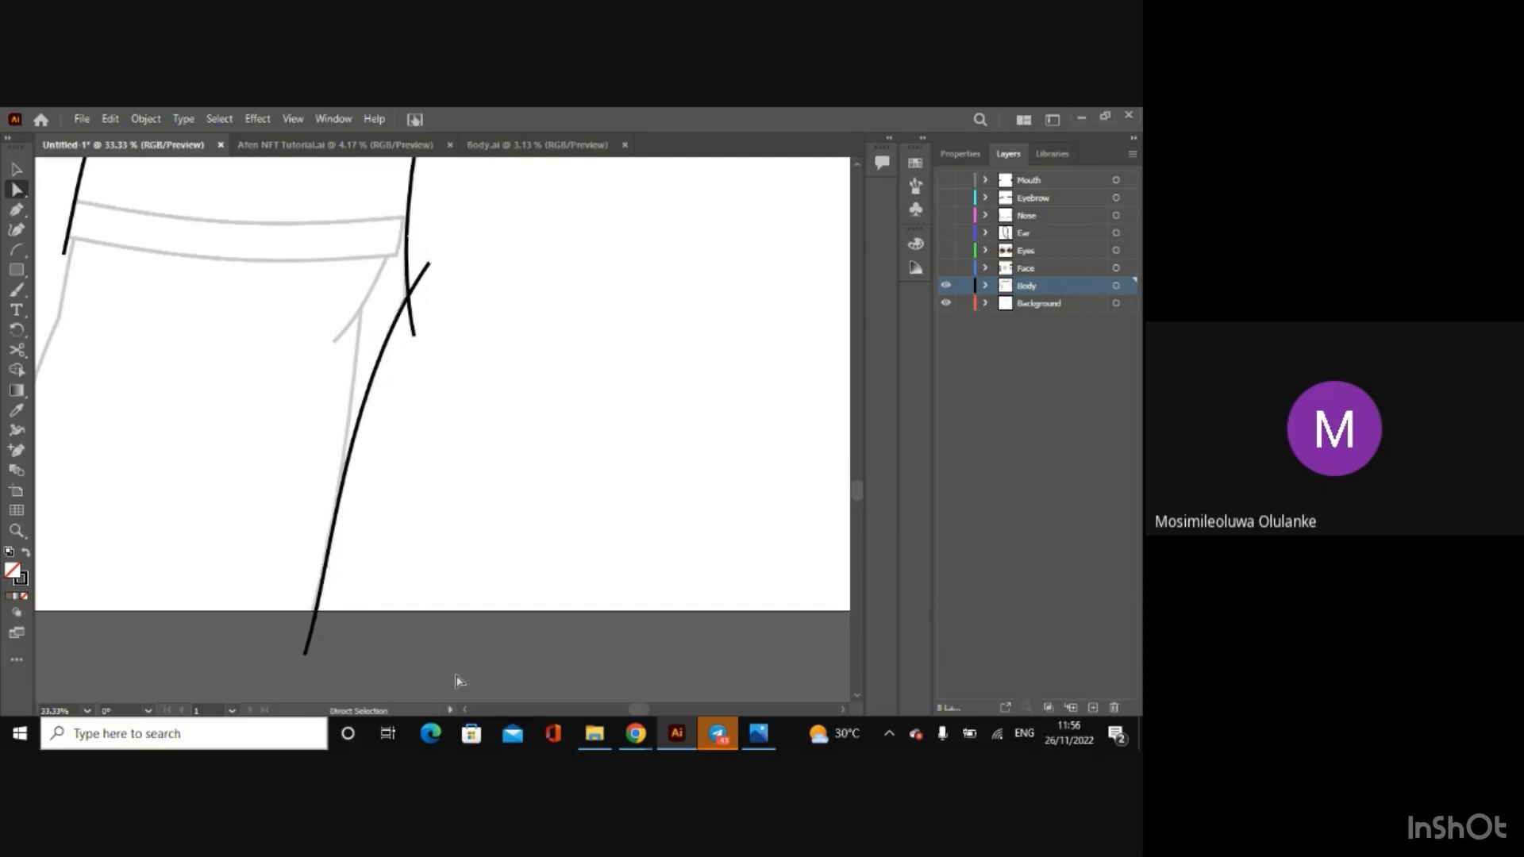
Step: Nudge the lower anchor of the torso's left curve slightly to the left below the artboard edge
drag(635, 715, 640, 716)
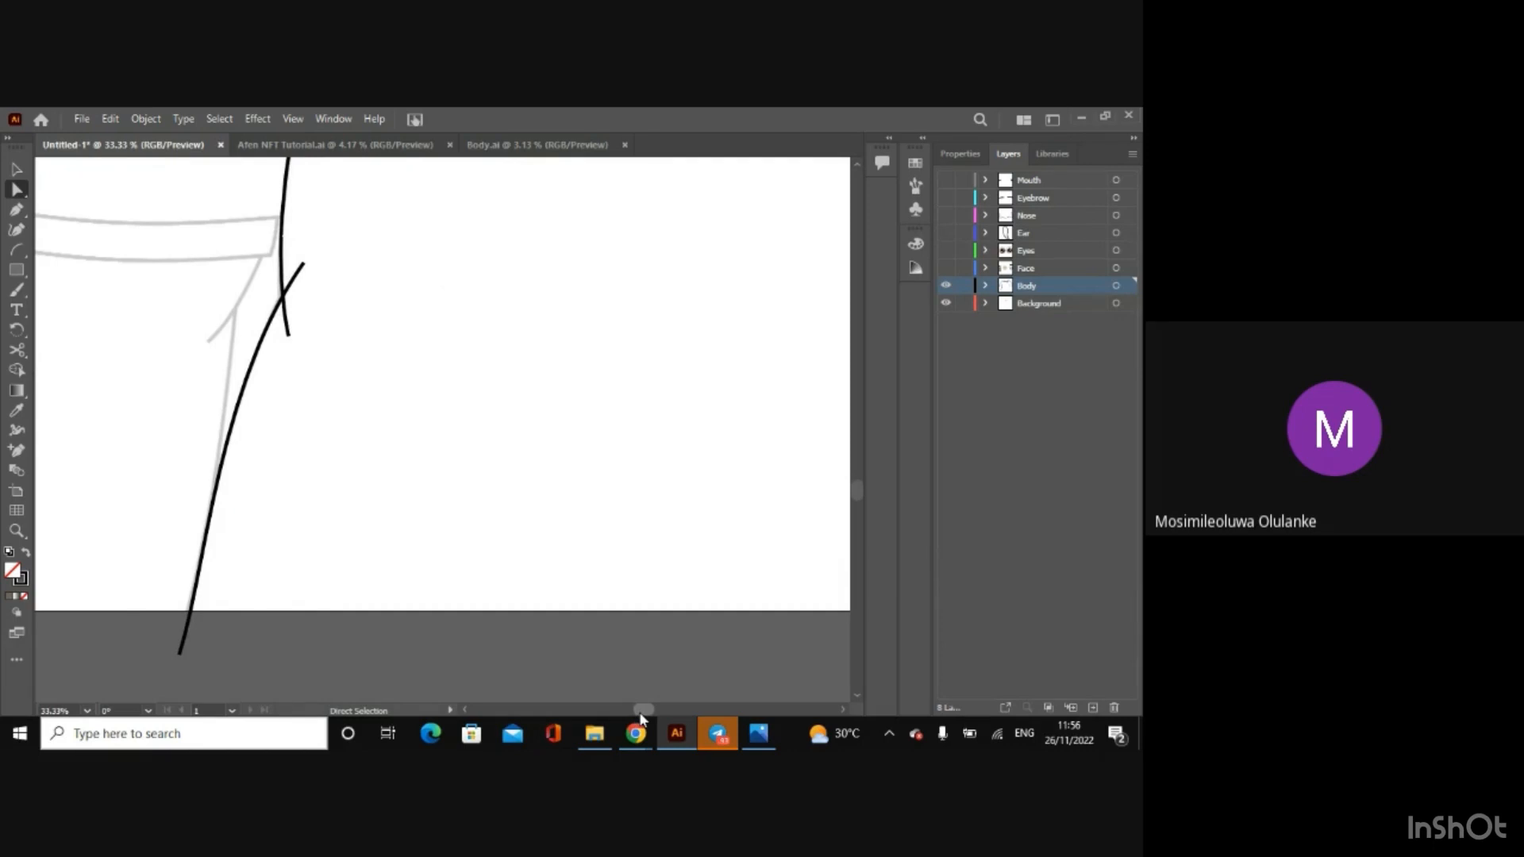
mouse_move(641, 719)
mouse_down()
mouse_move(681, 715)
mouse_move(614, 708)
mouse_up()
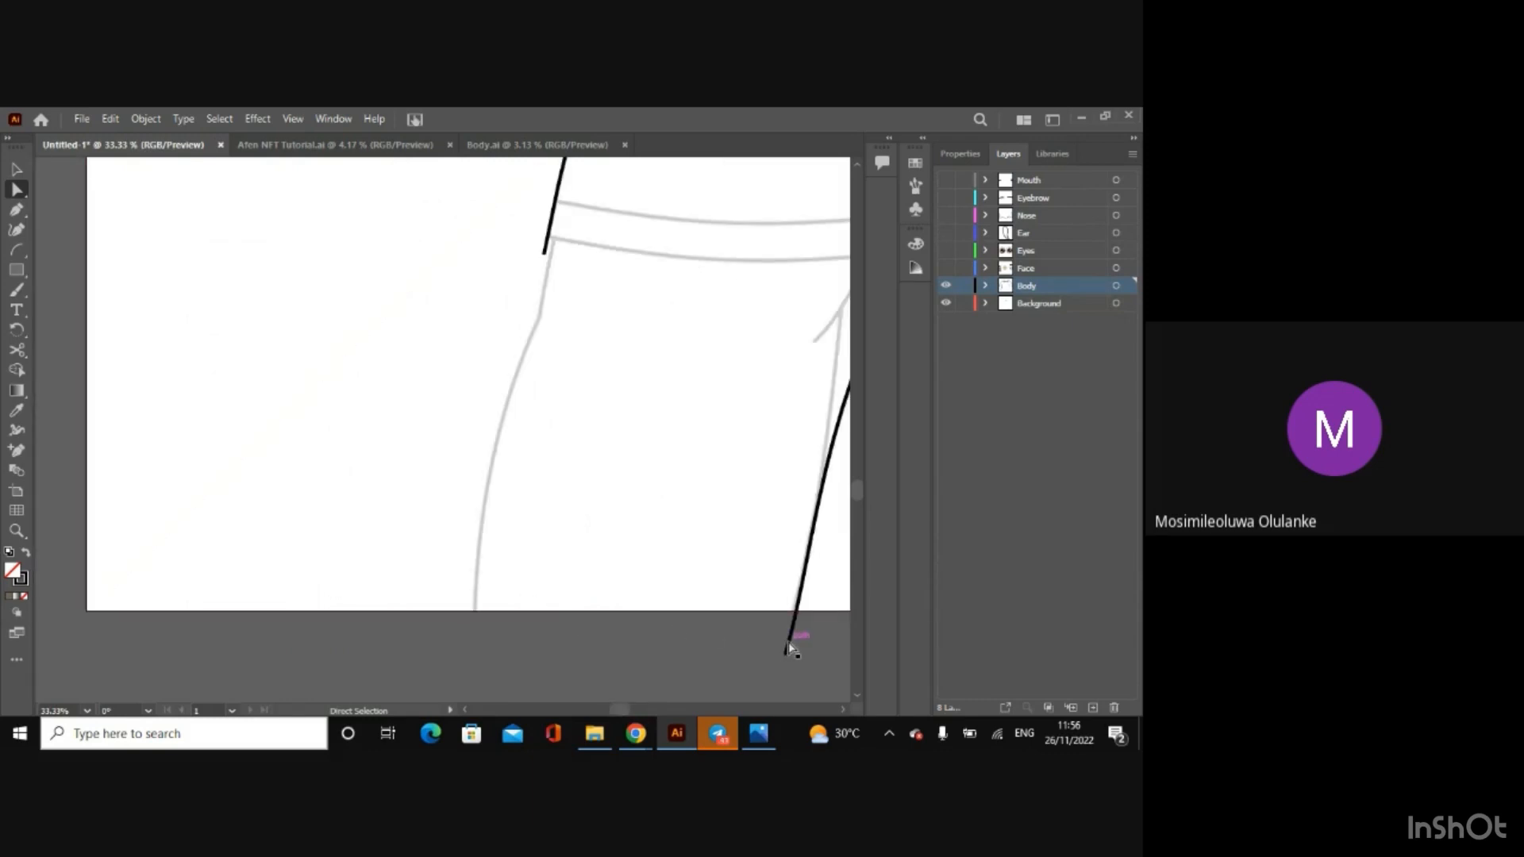
drag(791, 647, 780, 654)
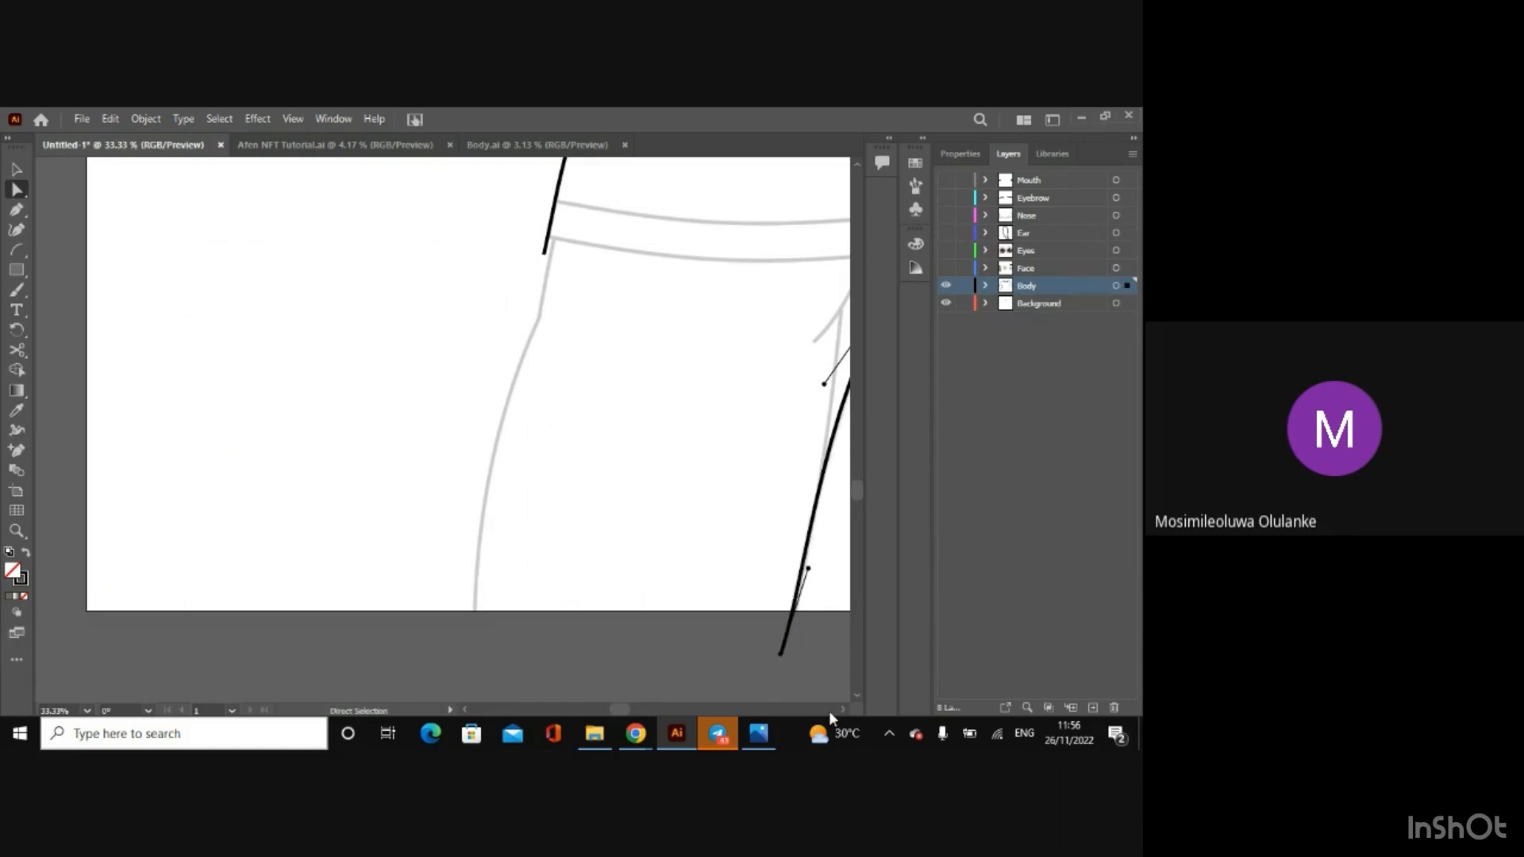
Step: Draw an arc for the torso's right side, from beside the right cuff to just below the artboard edge
scroll(841, 707, right, 4)
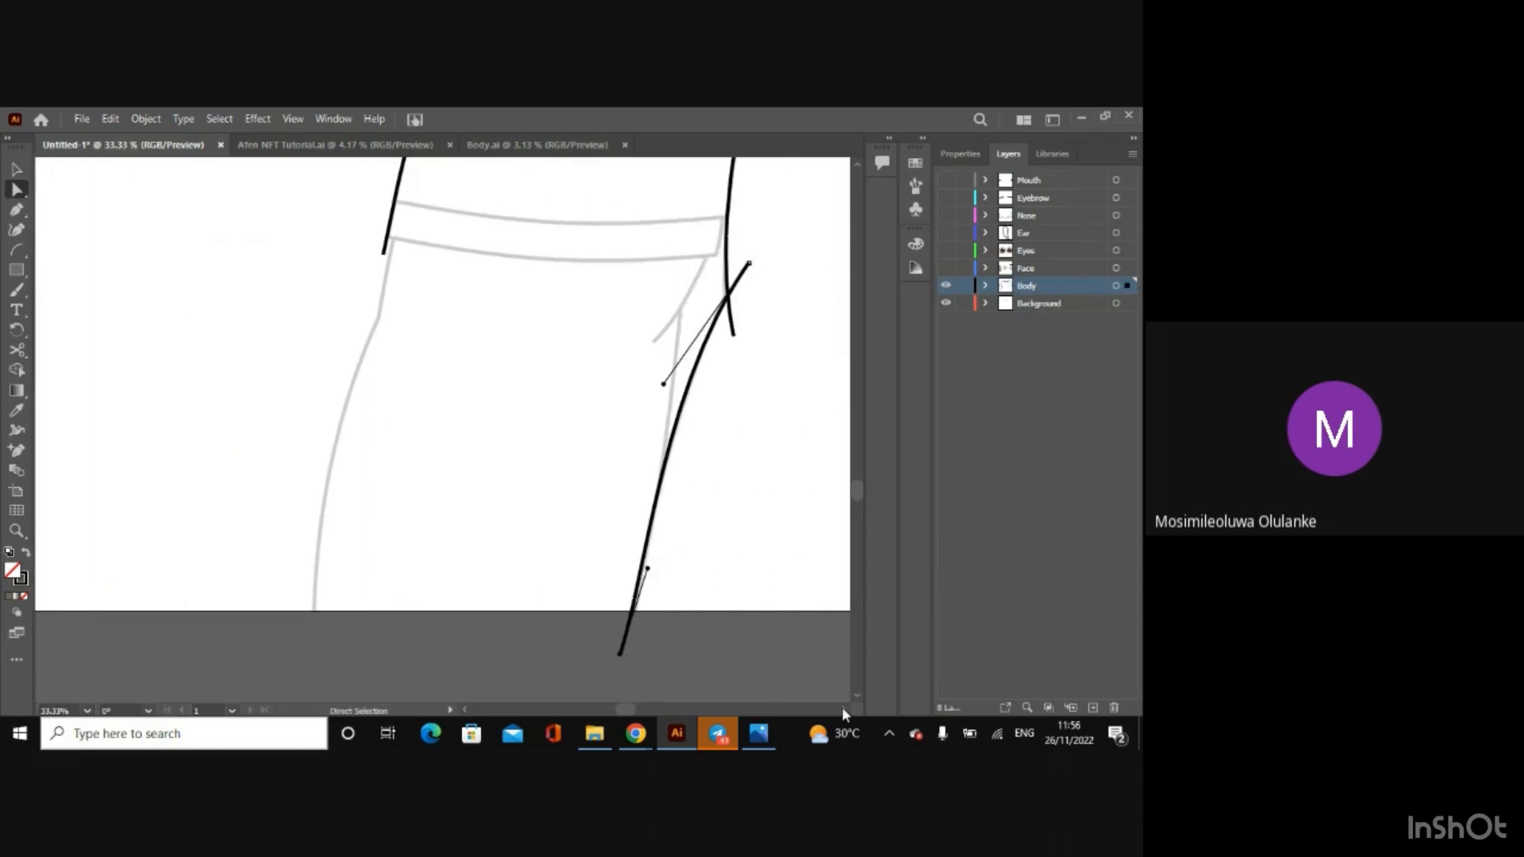
scroll(844, 712, right, 12)
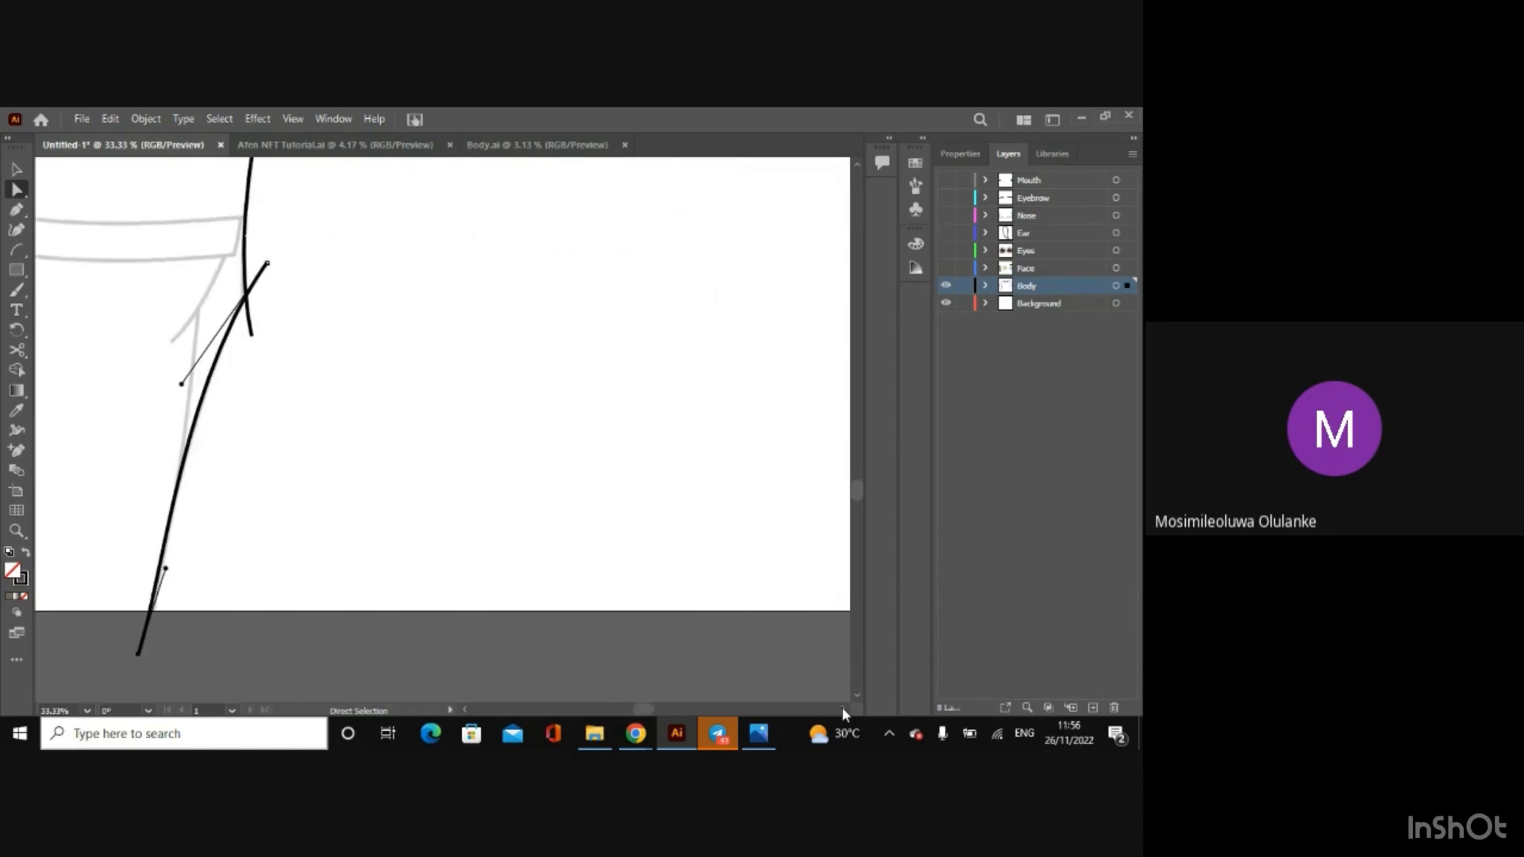
scroll(843, 712, right, 20)
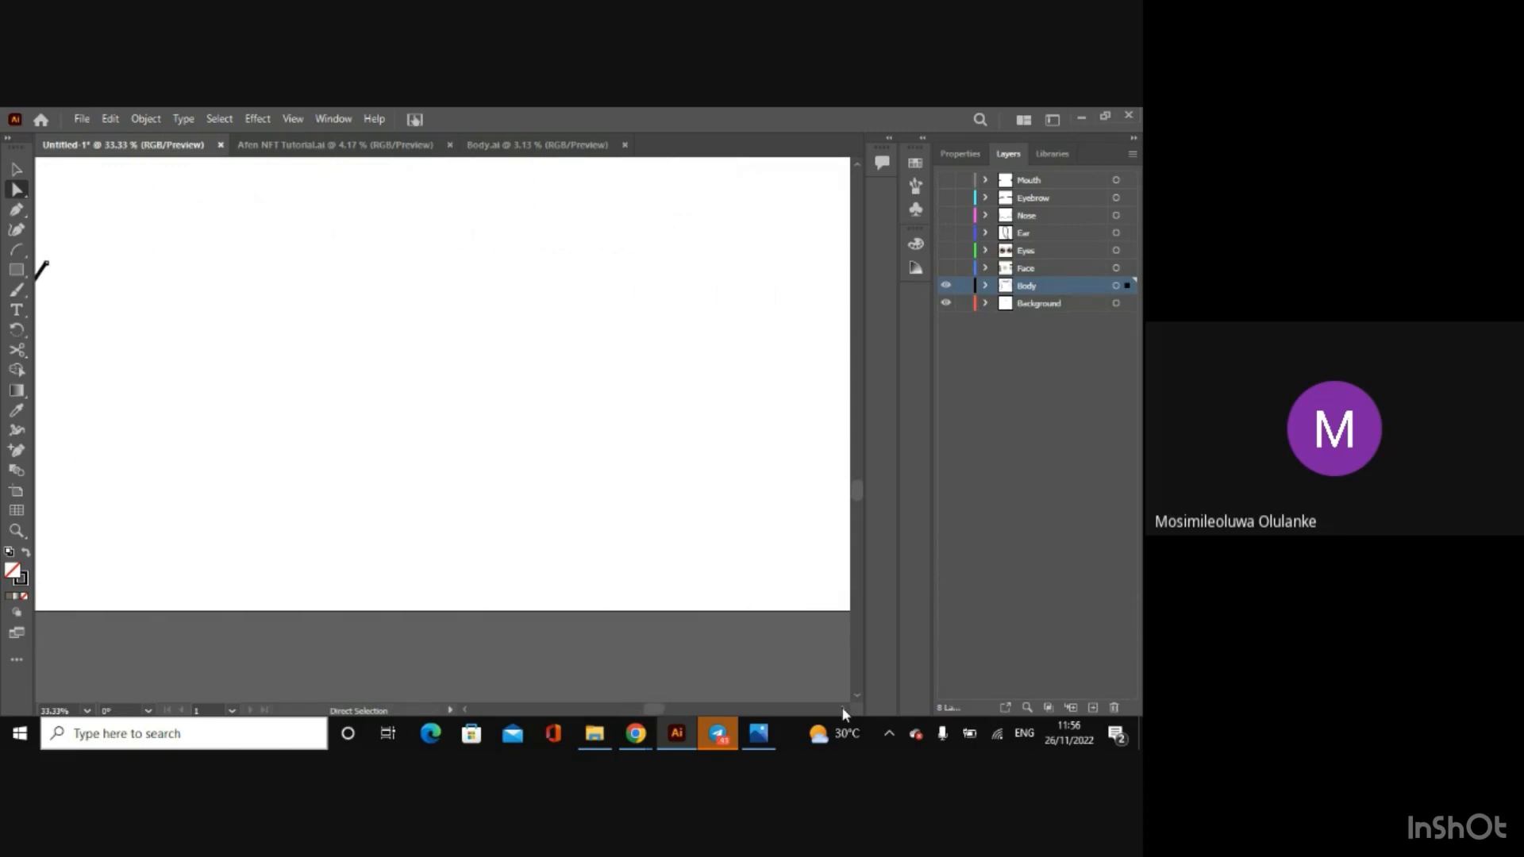
scroll(843, 712, right, 1)
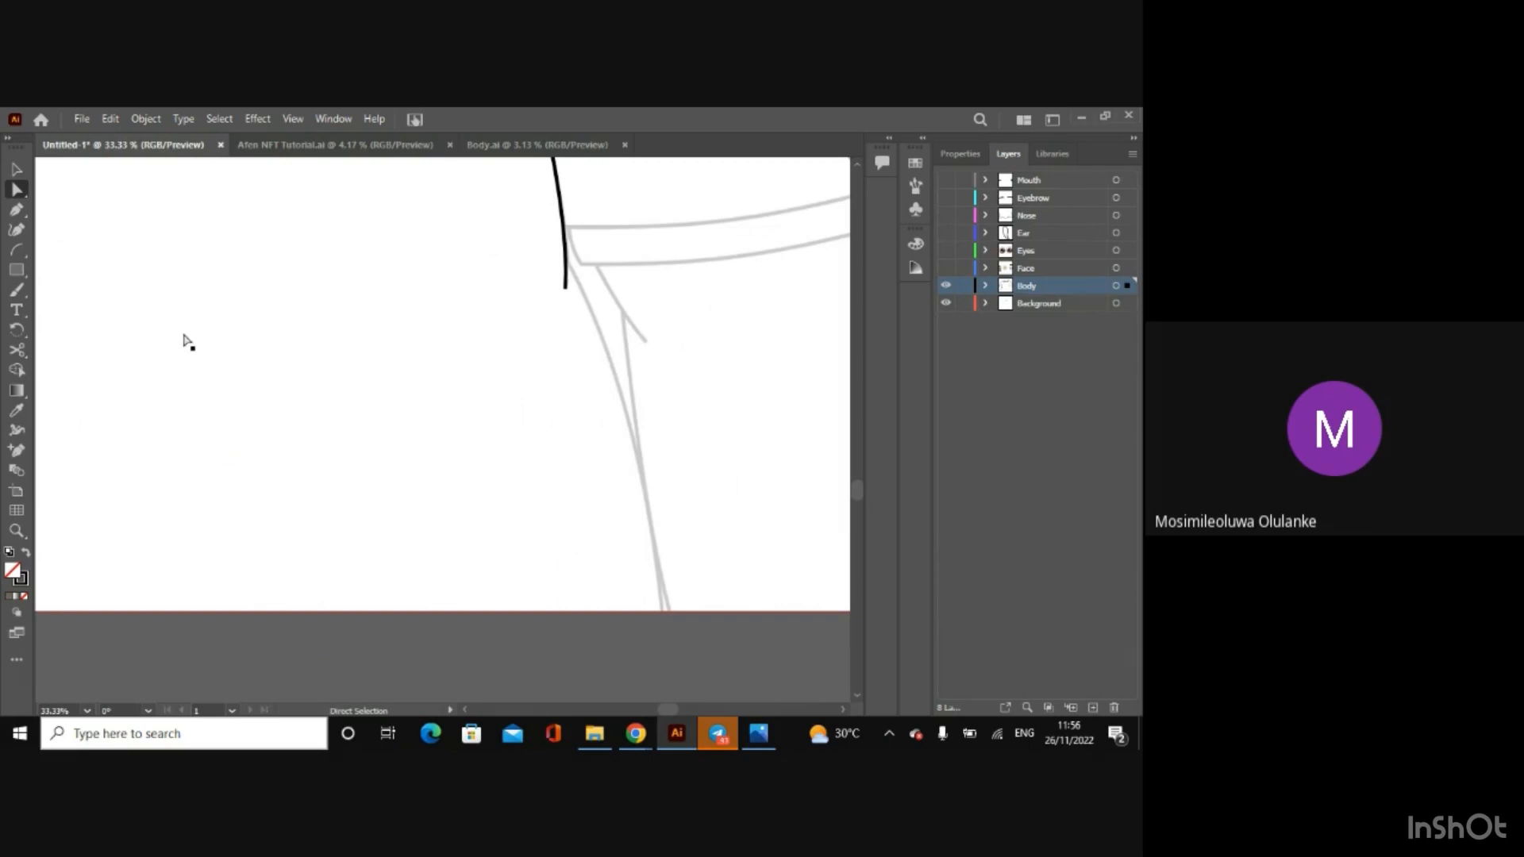
click(19, 250)
drag(532, 242, 671, 633)
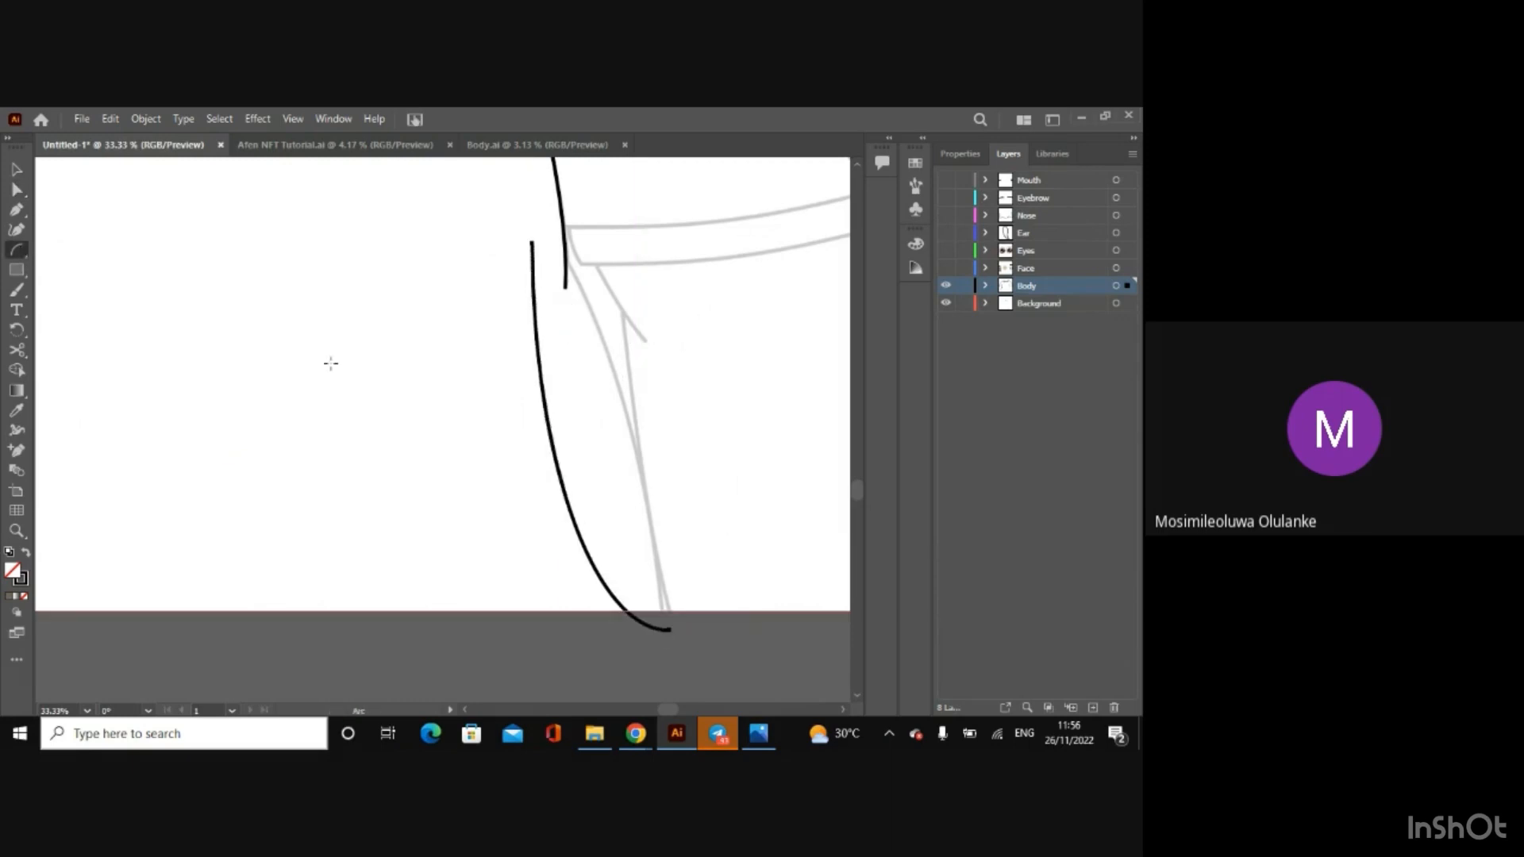
Step: Bend the upper part of the torso's right arc and move its upper anchor across the right sleeve's inner line
click(17, 189)
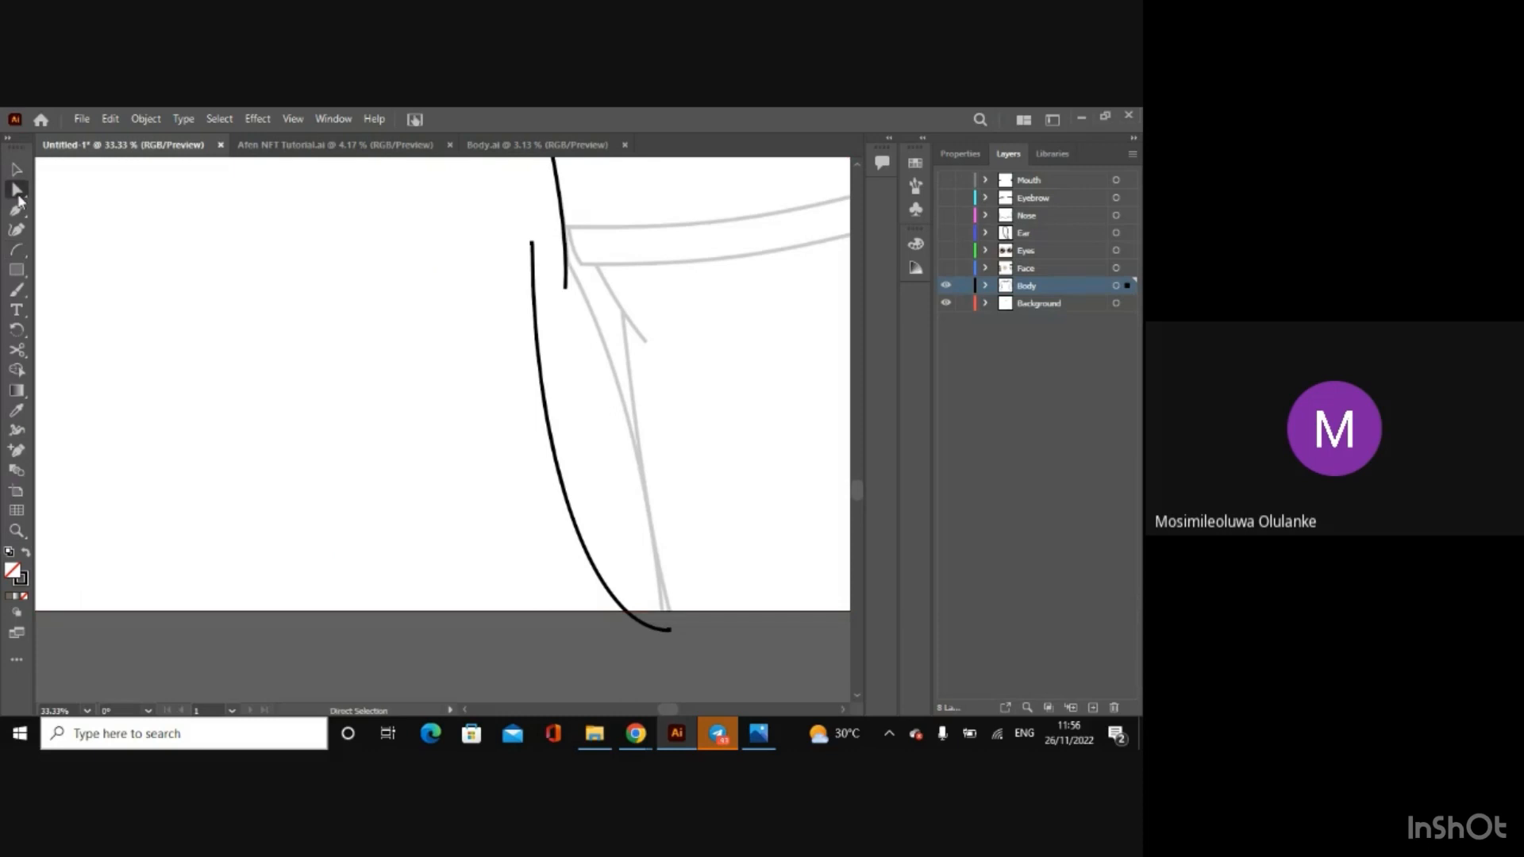
click(532, 244)
drag(532, 458, 631, 371)
click(532, 246)
drag(532, 245, 544, 229)
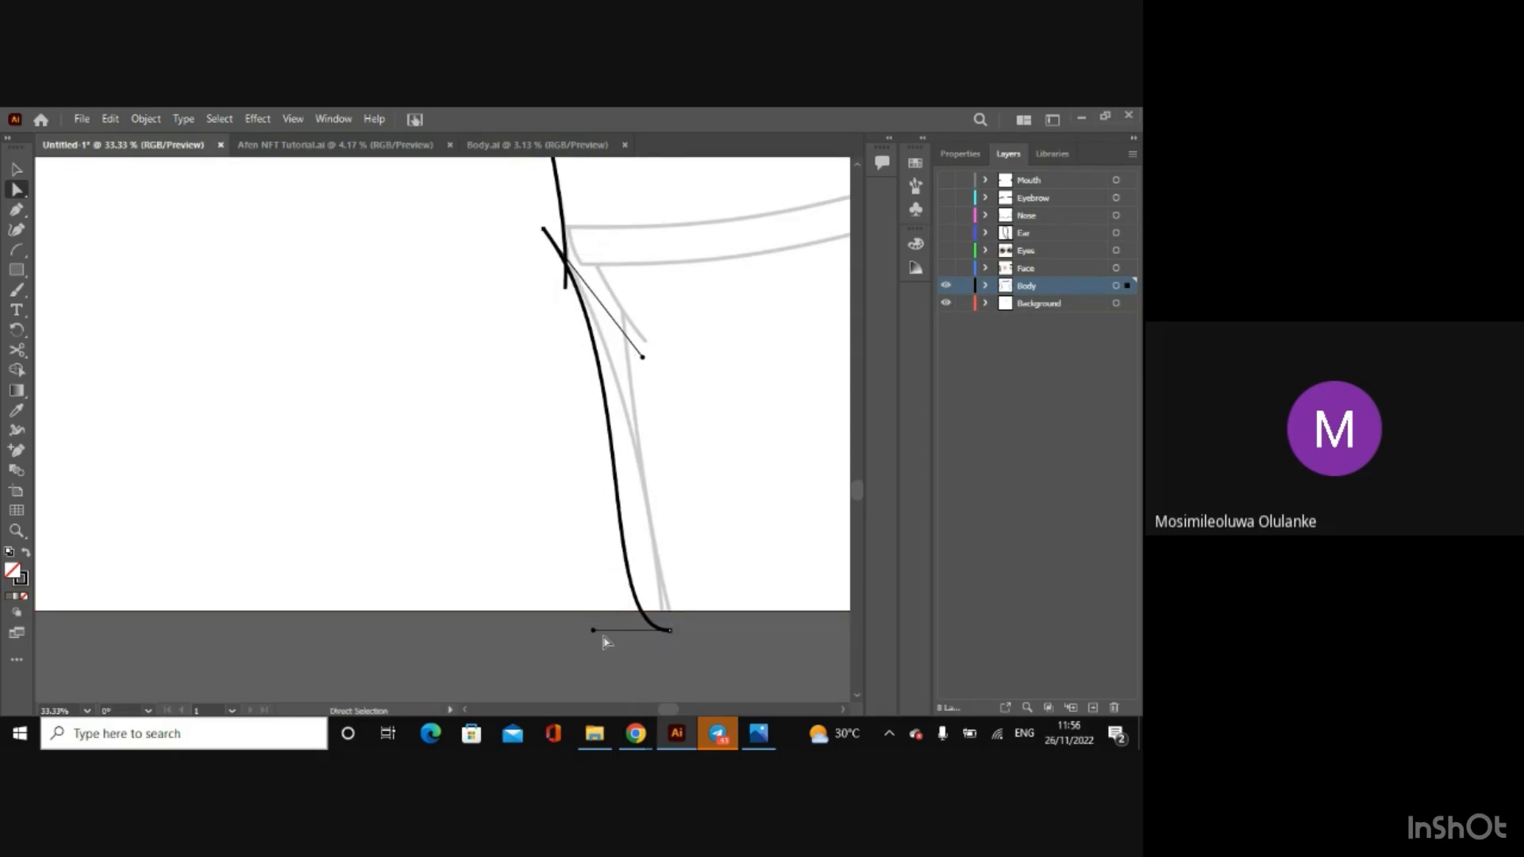
Step: Fit the lower part of the torso's right curve to the sketched line with its lower handle and anchor
drag(593, 631, 652, 569)
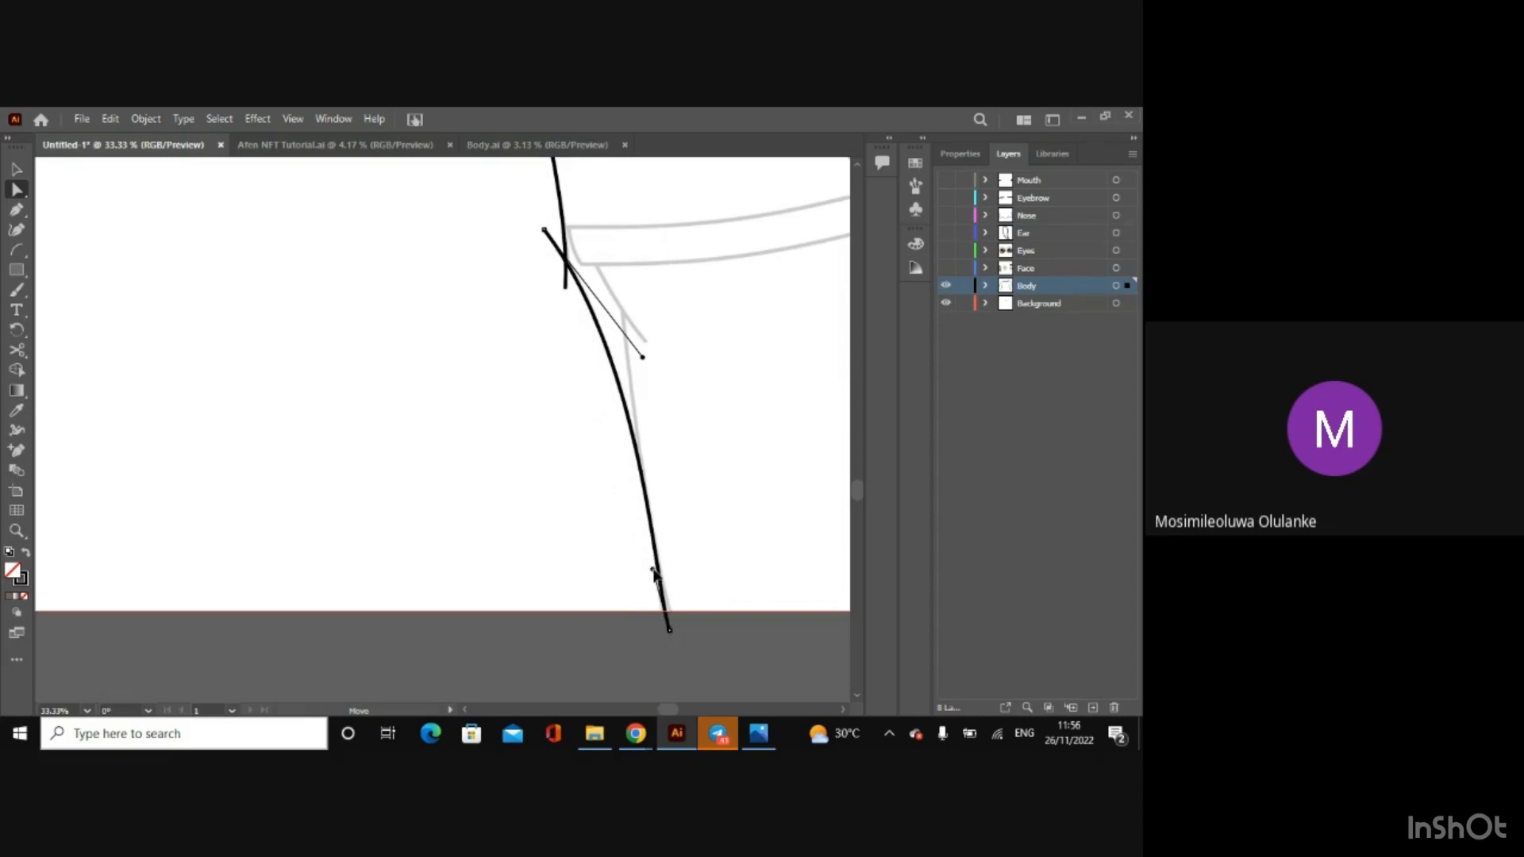
drag(671, 632, 667, 636)
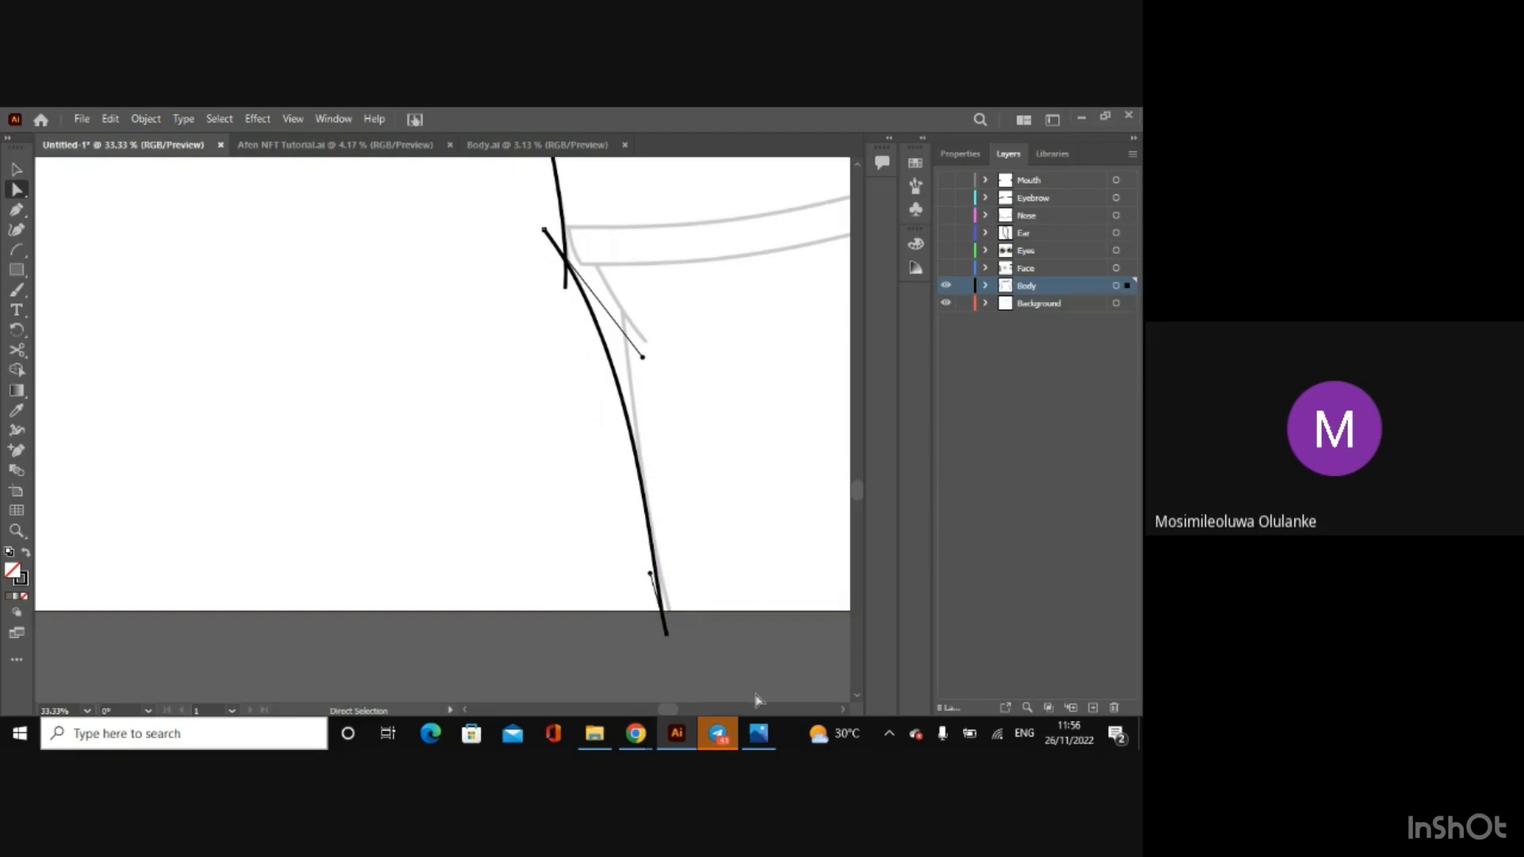
drag(650, 574, 655, 574)
click(729, 662)
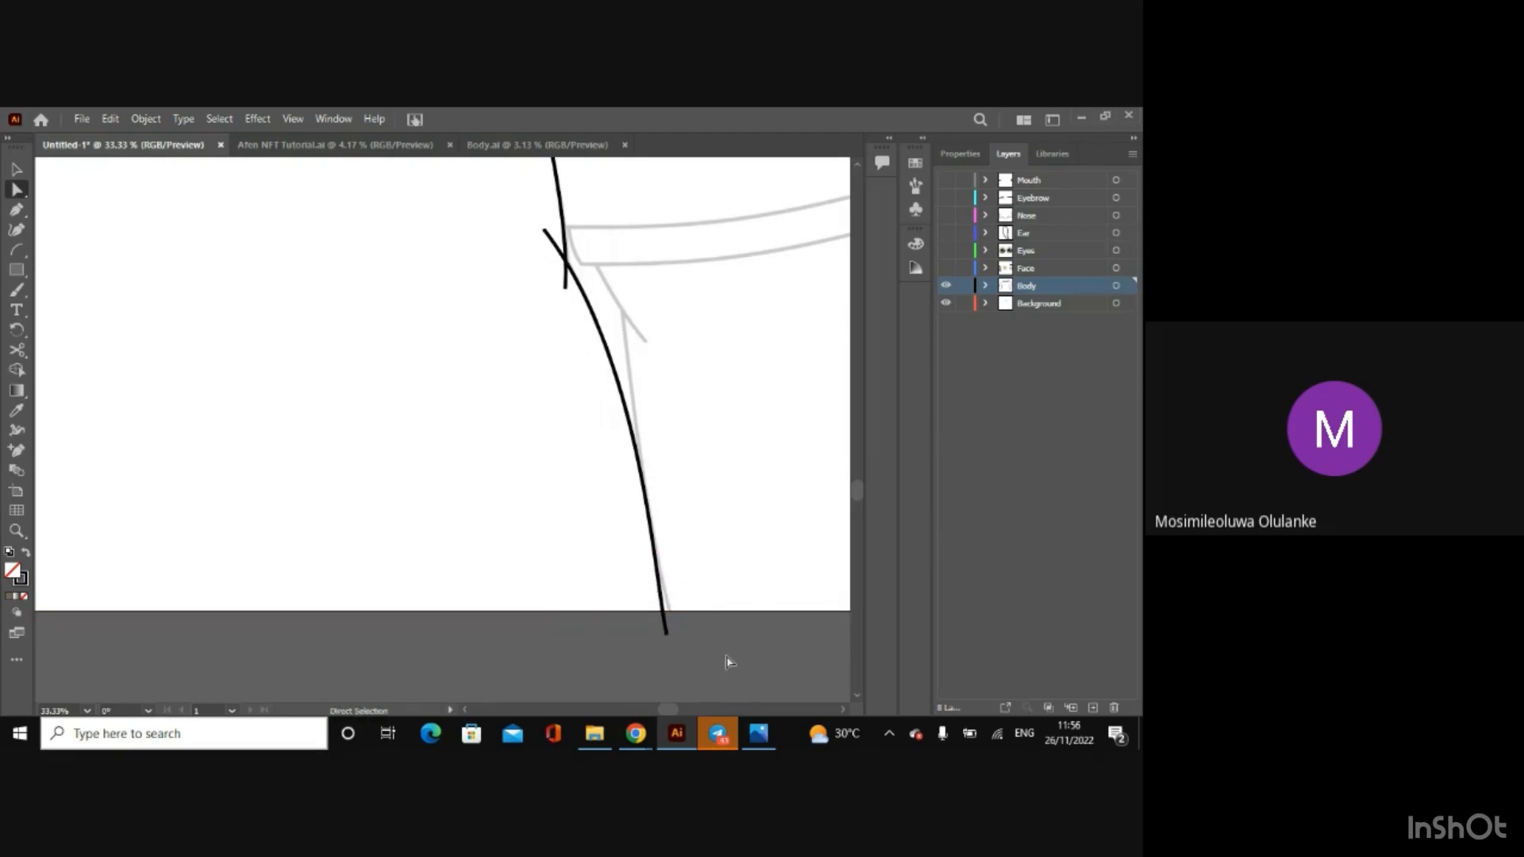
Step: Extend the lower end of the torso's right curve further below the artboard edge
key(ctrl+minus)
key(ctrl+minus)
key(ctrl+minus)
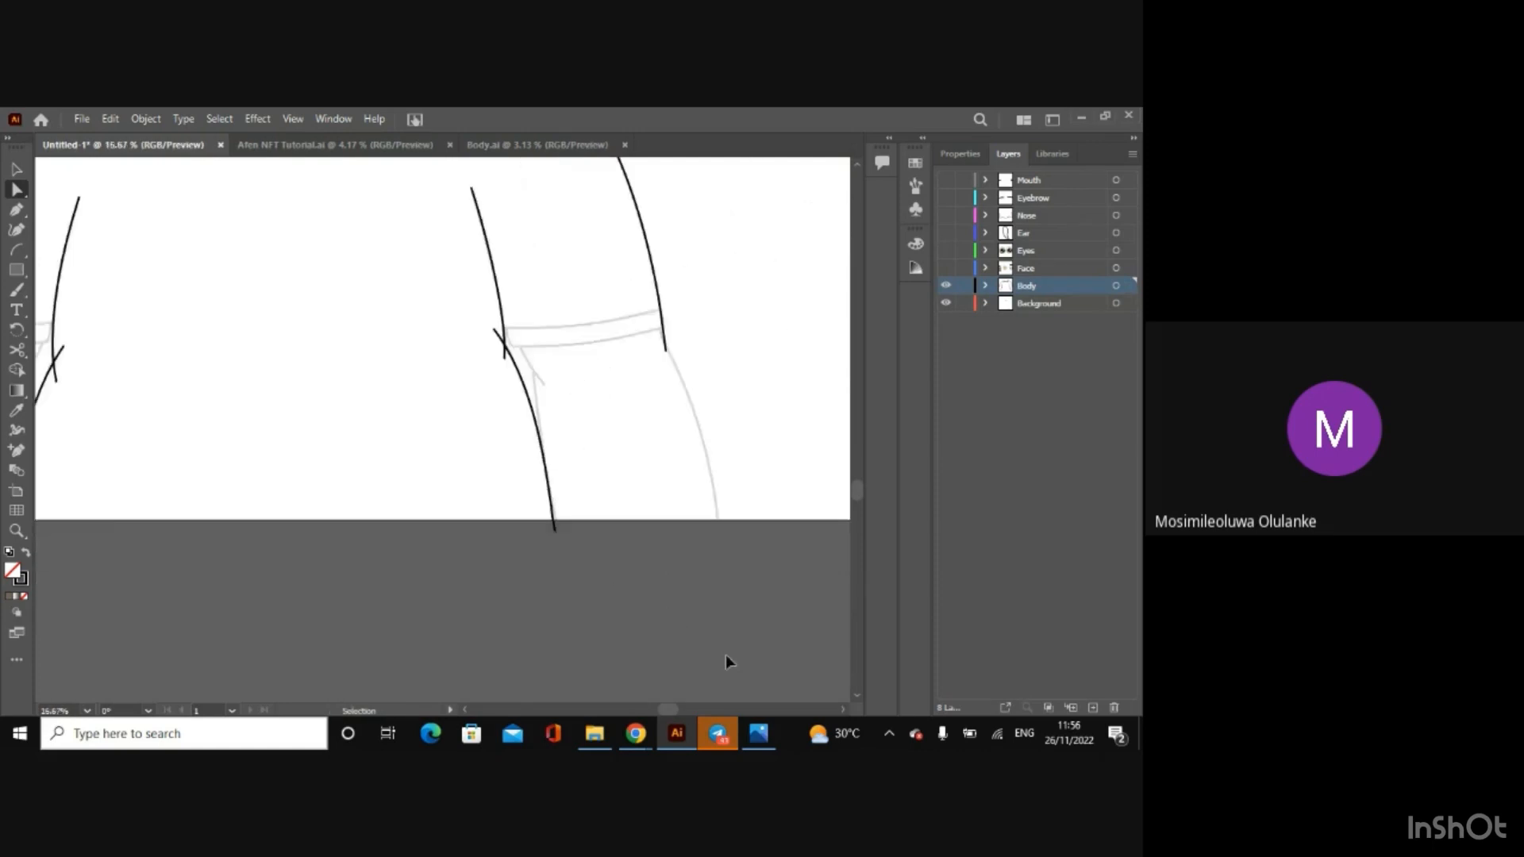
key(ctrl+plus)
key(ctrl+plus)
key(ctrl+plus)
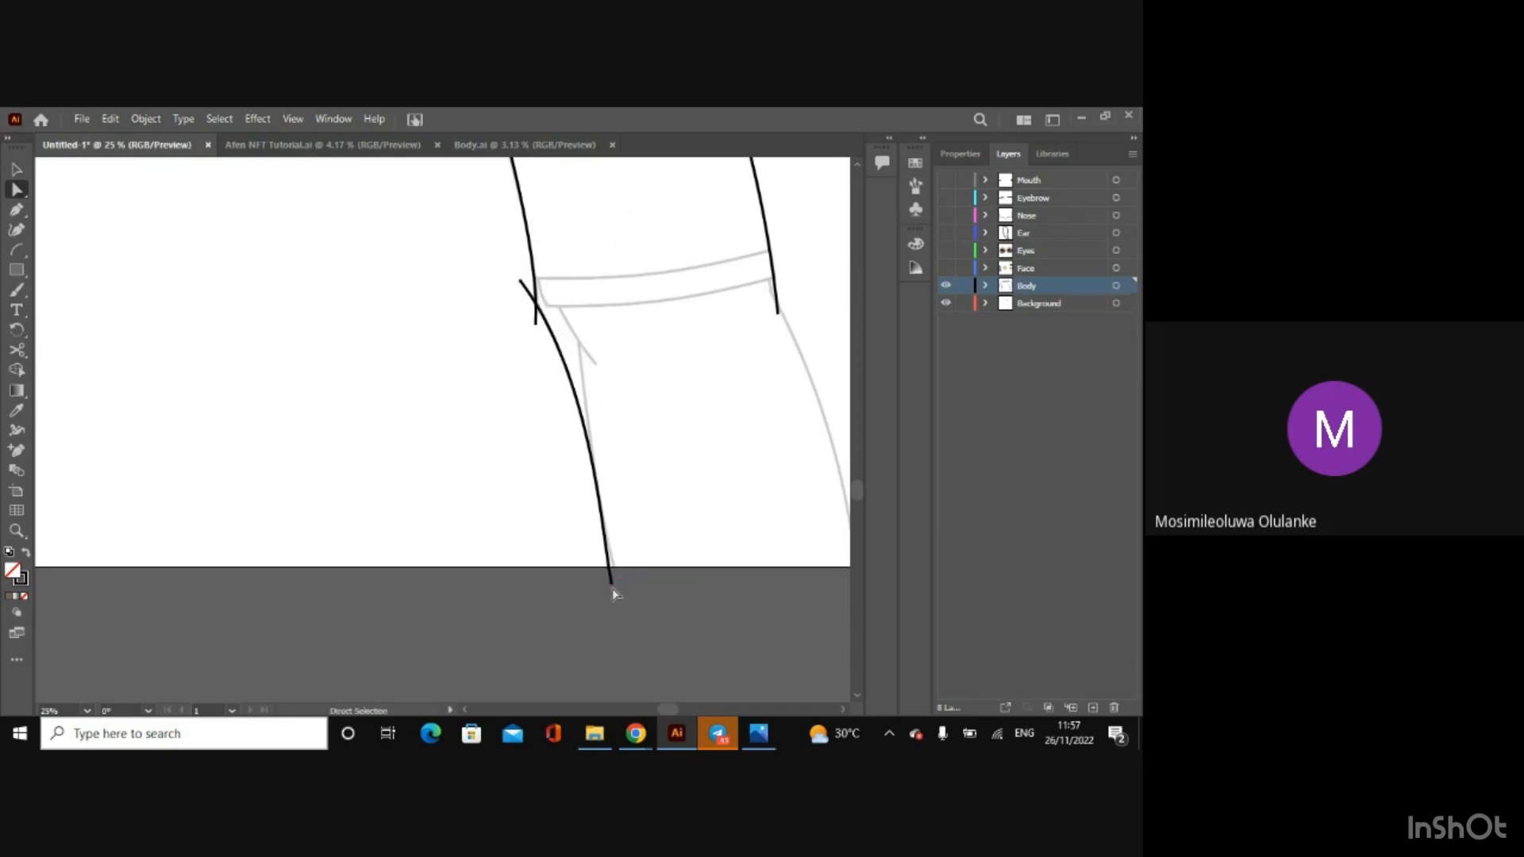
drag(612, 581, 616, 622)
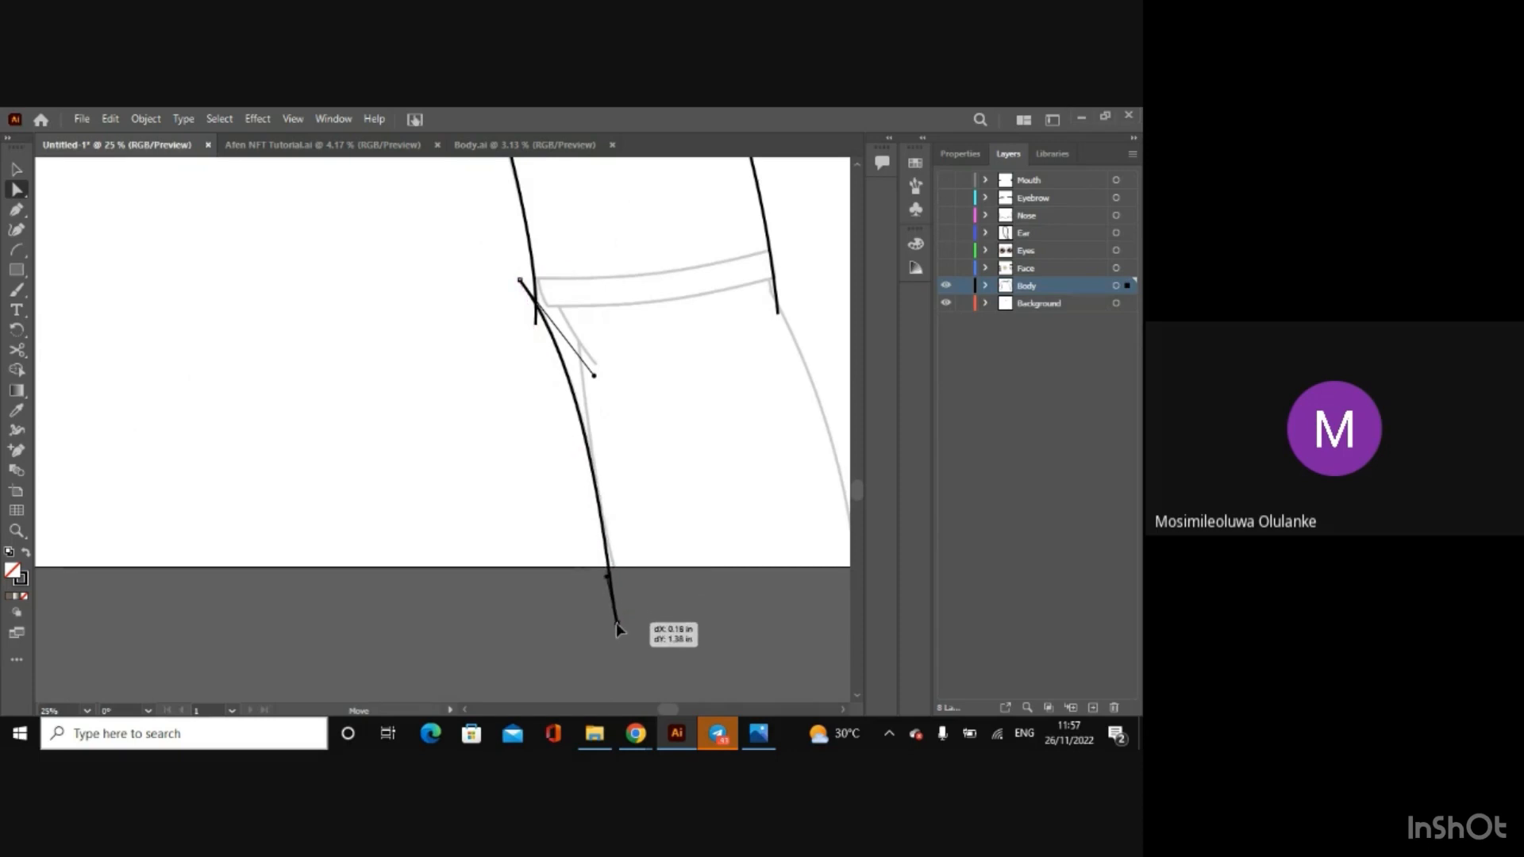
click(524, 632)
Step: Draw an arc about 4.5 in tall at the left cuff's outer end, from the sleeve line down to the bend in the sketched arm
key(ctrl+minus)
key(ctrl+minus)
key(ctrl+minus)
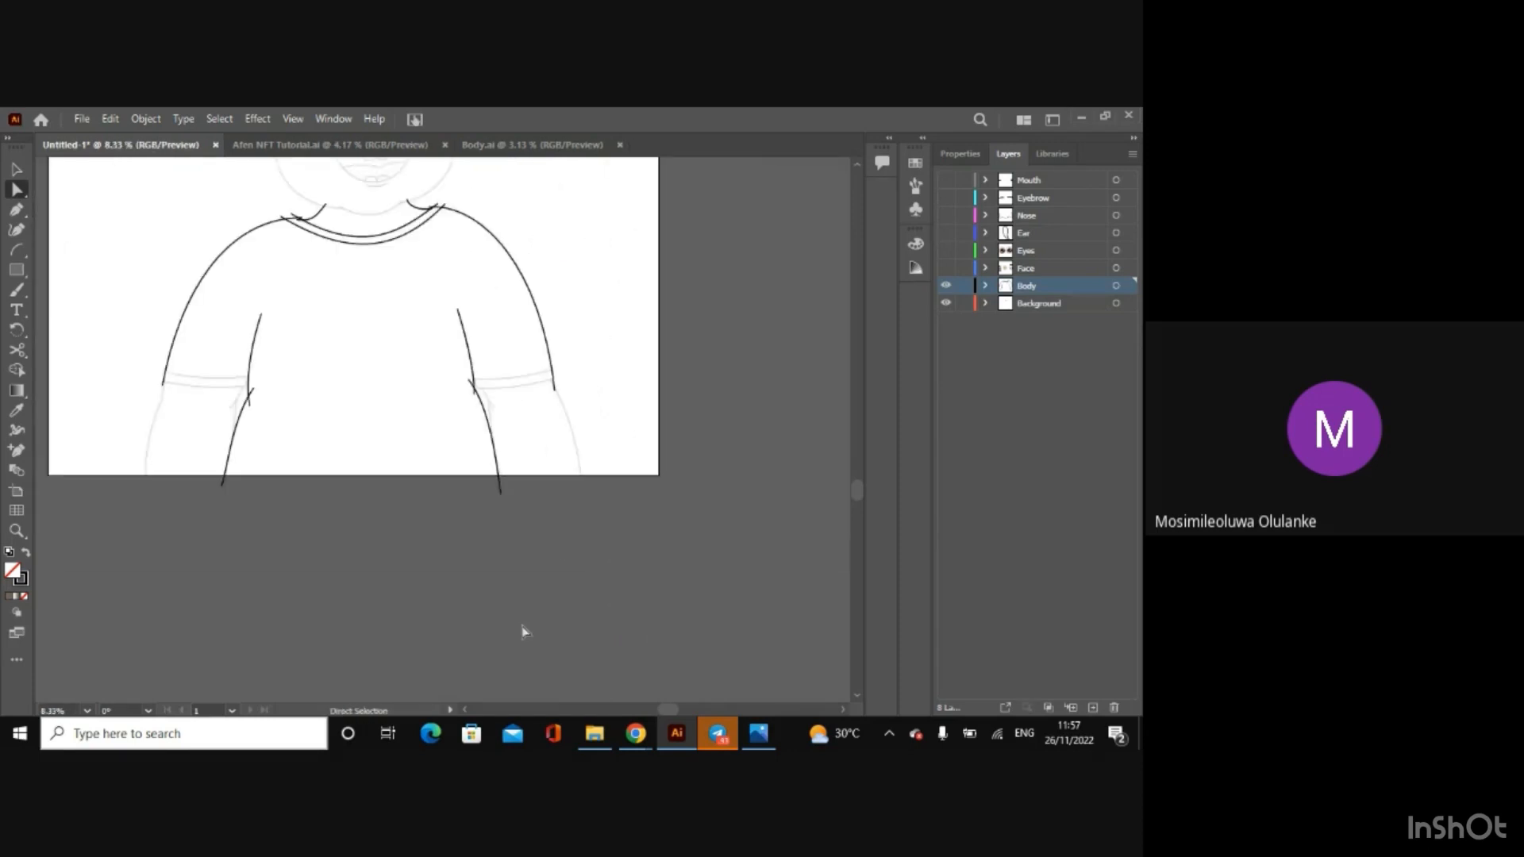
drag(672, 708, 623, 700)
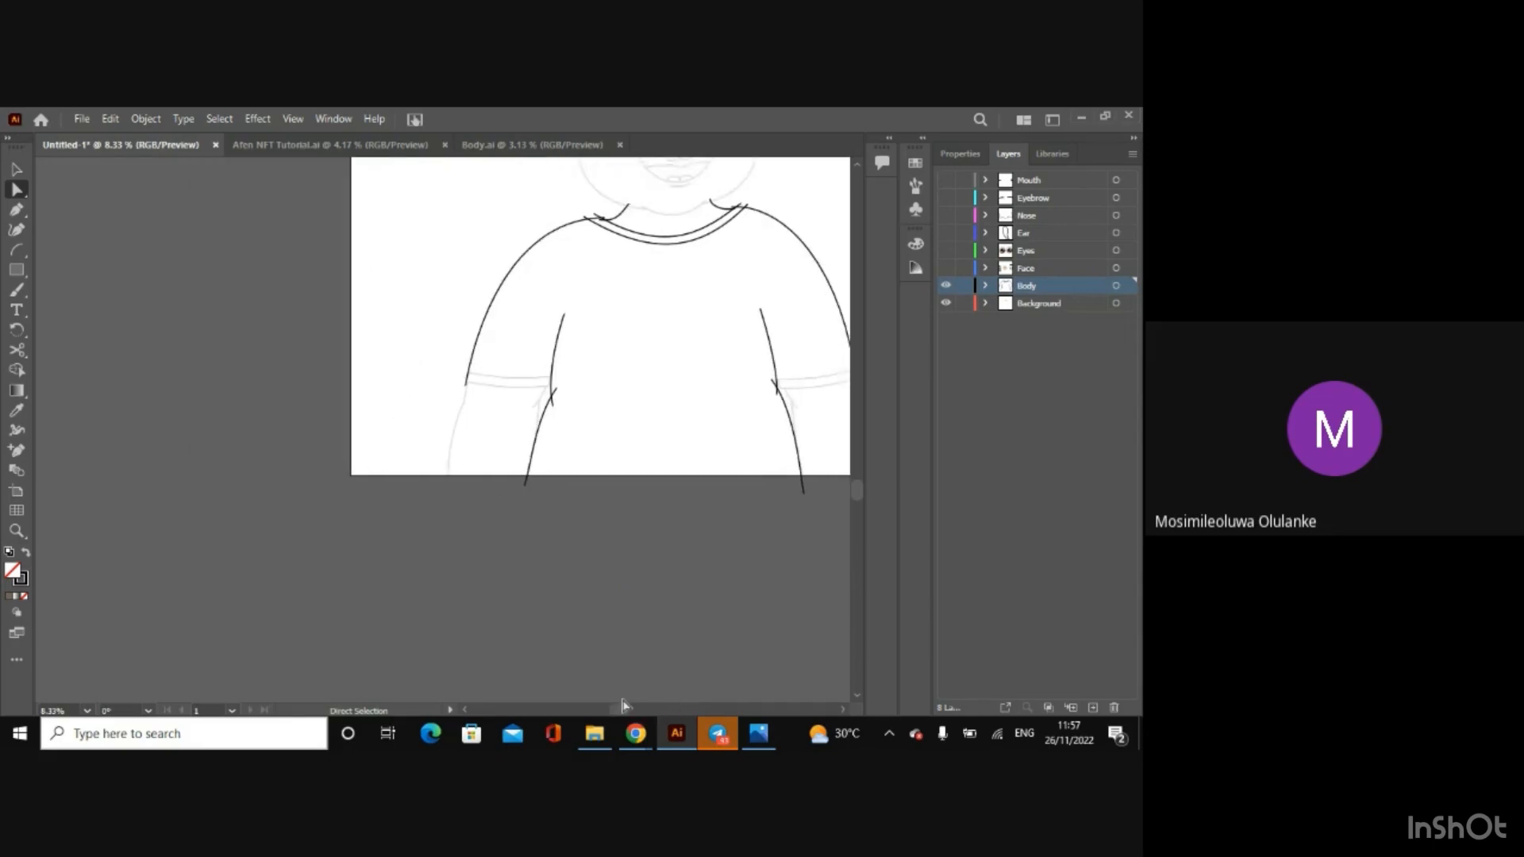
key(ctrl+plus)
key(ctrl+plus)
key(ctrl+plus)
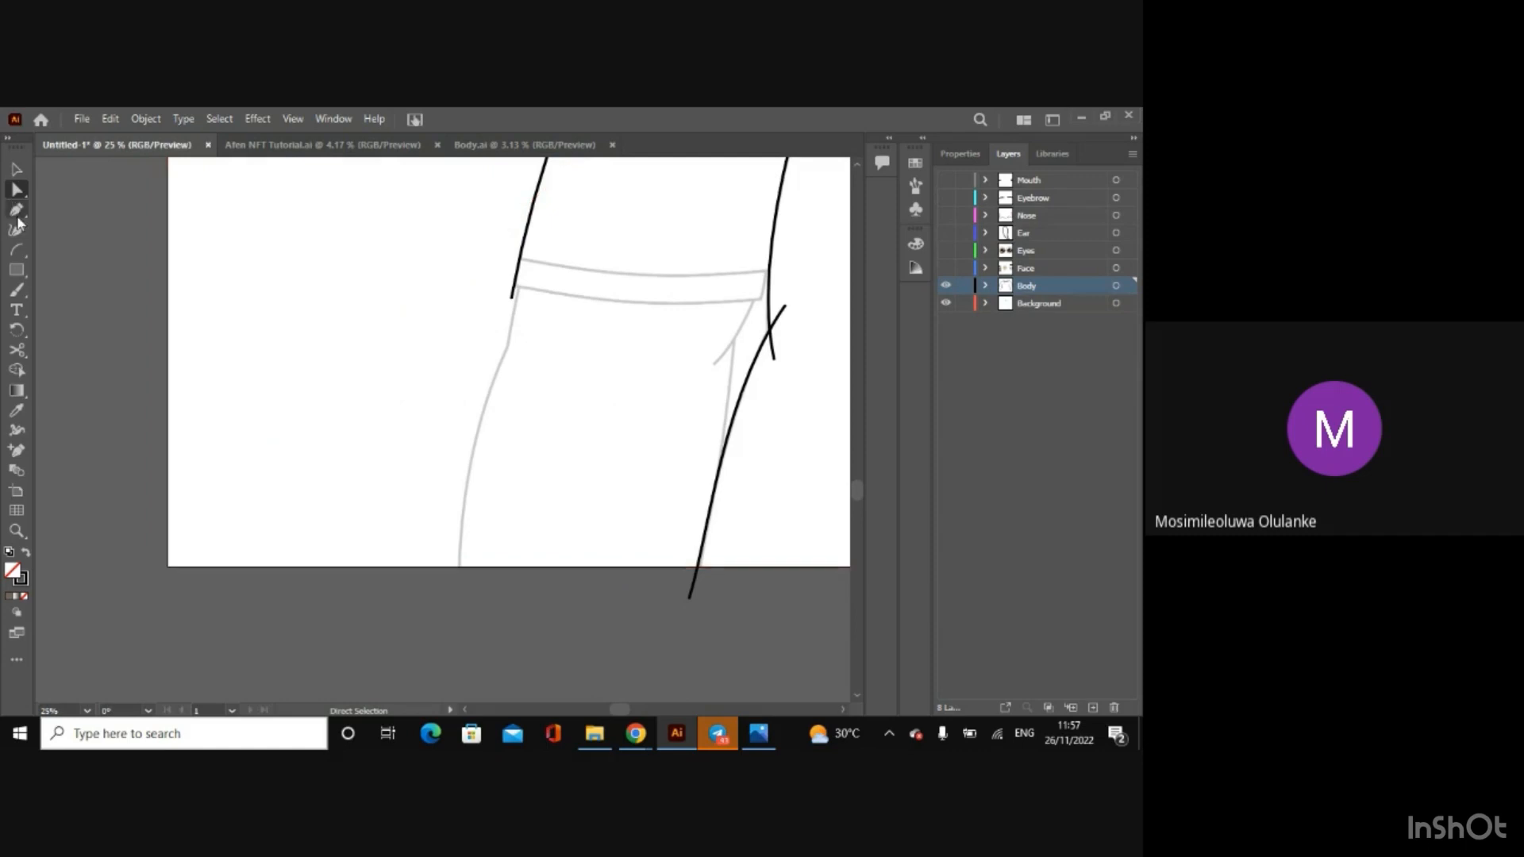
click(17, 251)
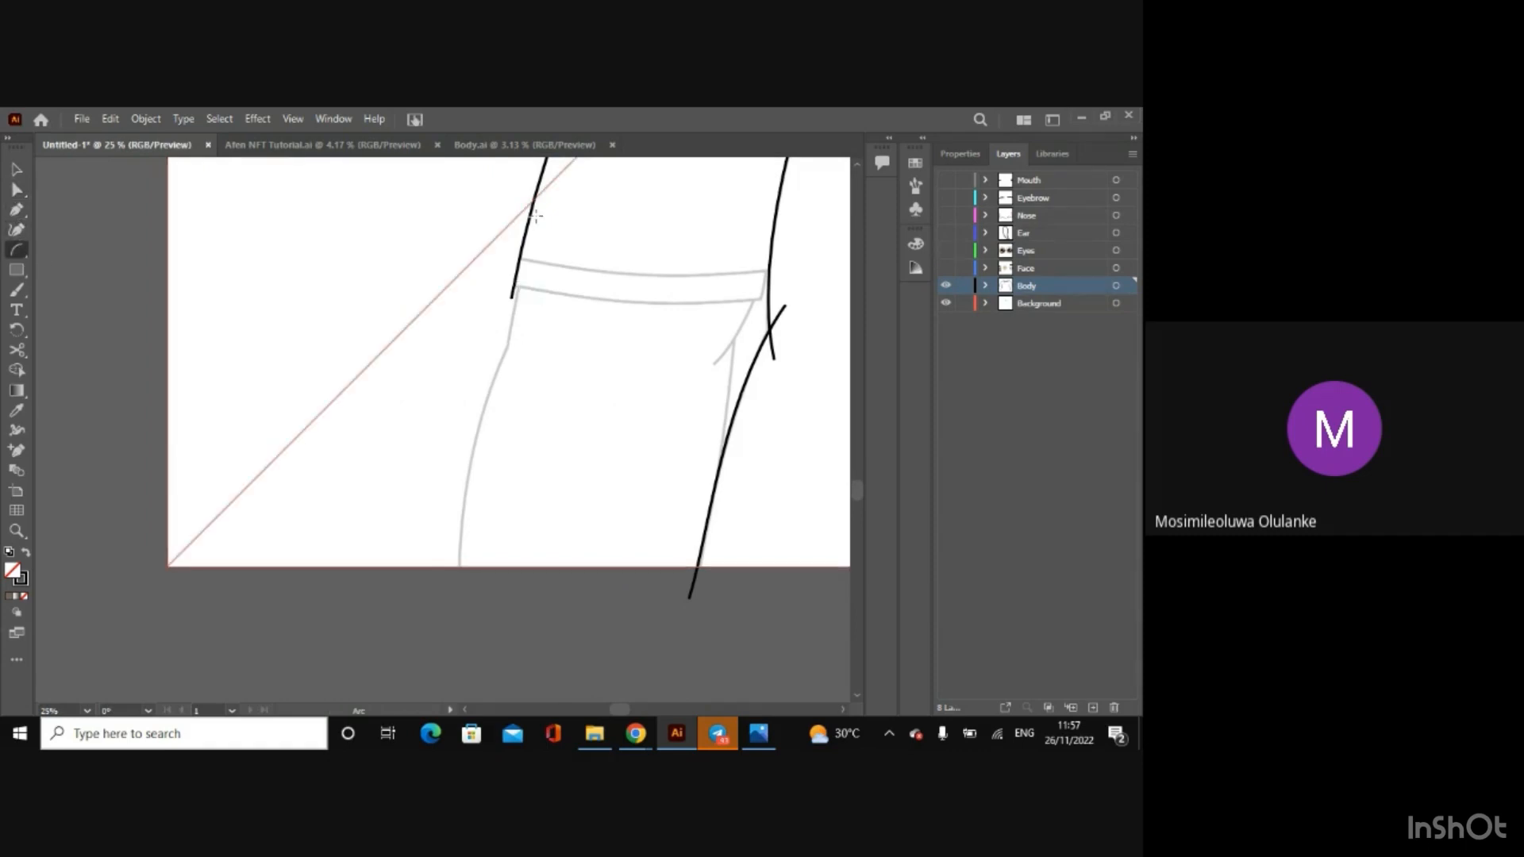
drag(534, 215, 505, 343)
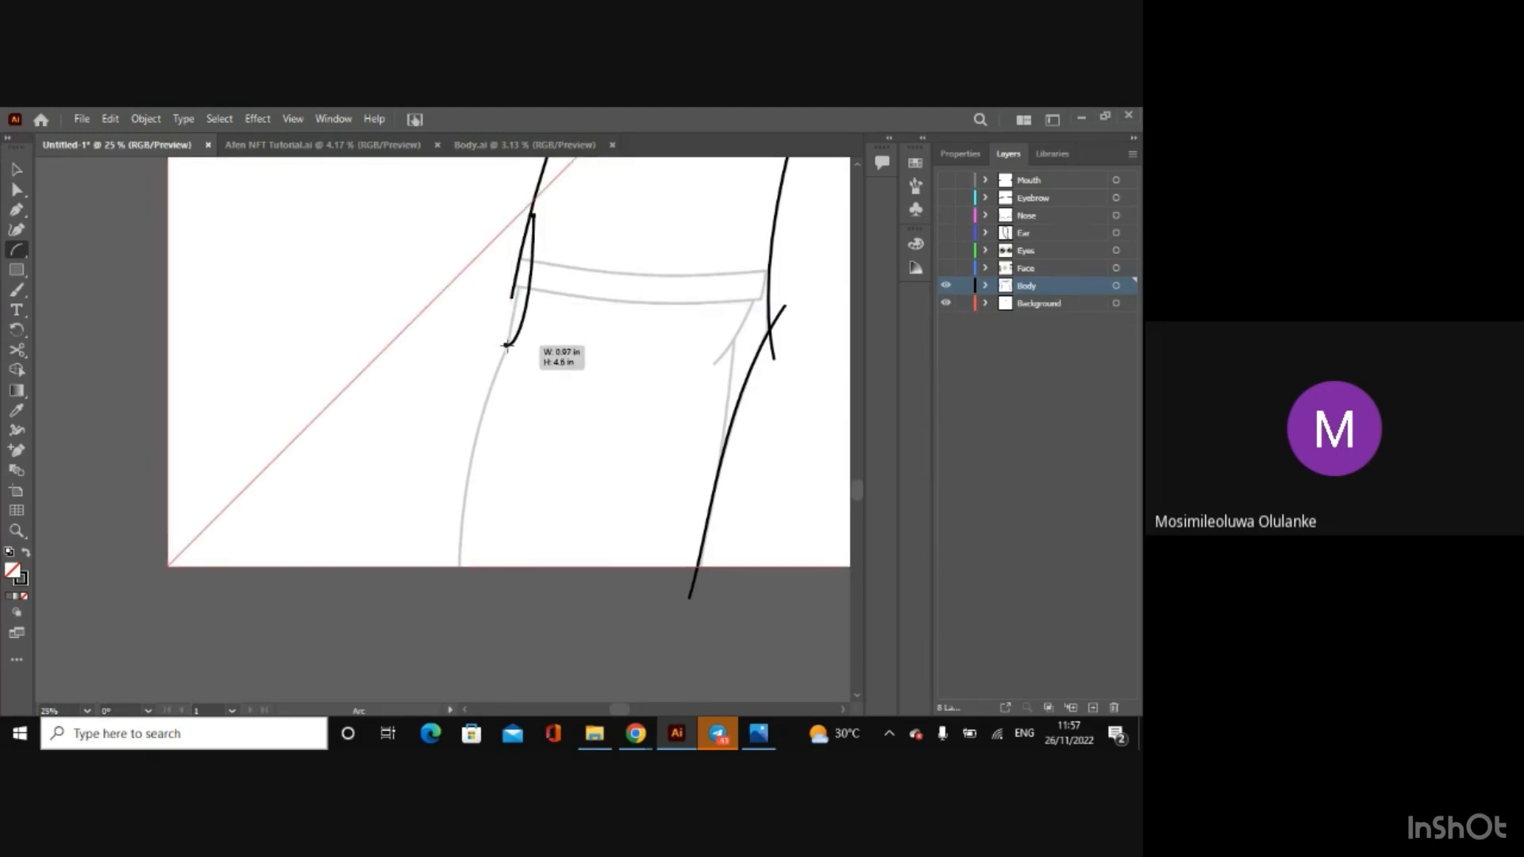
drag(507, 345, 507, 345)
Step: Straighten the short arc at the left cuff's outer end along the sketched line by adjusting its anchors and handles
click(17, 189)
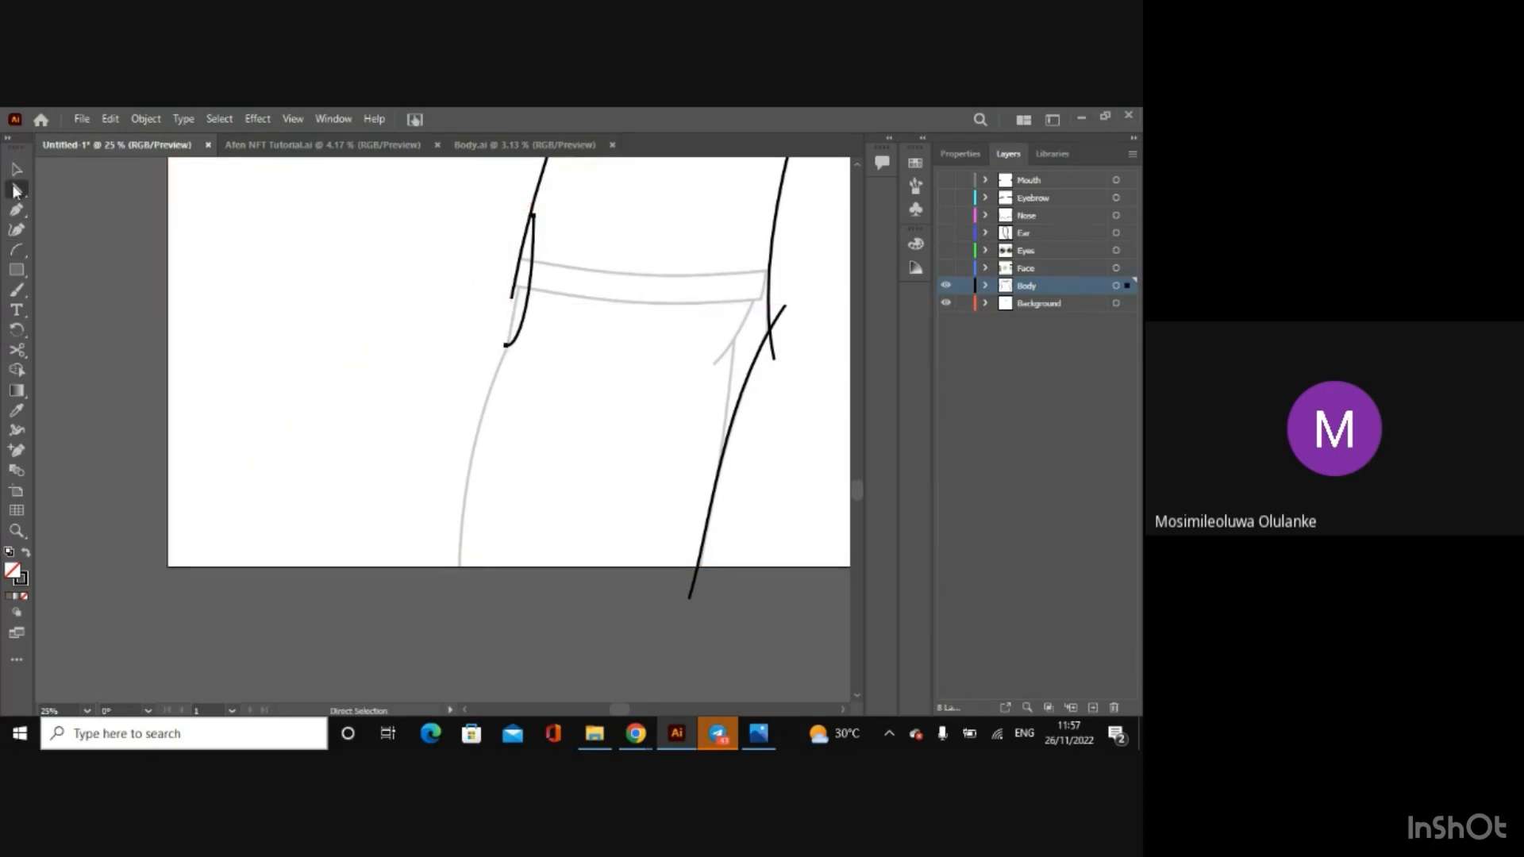
click(530, 216)
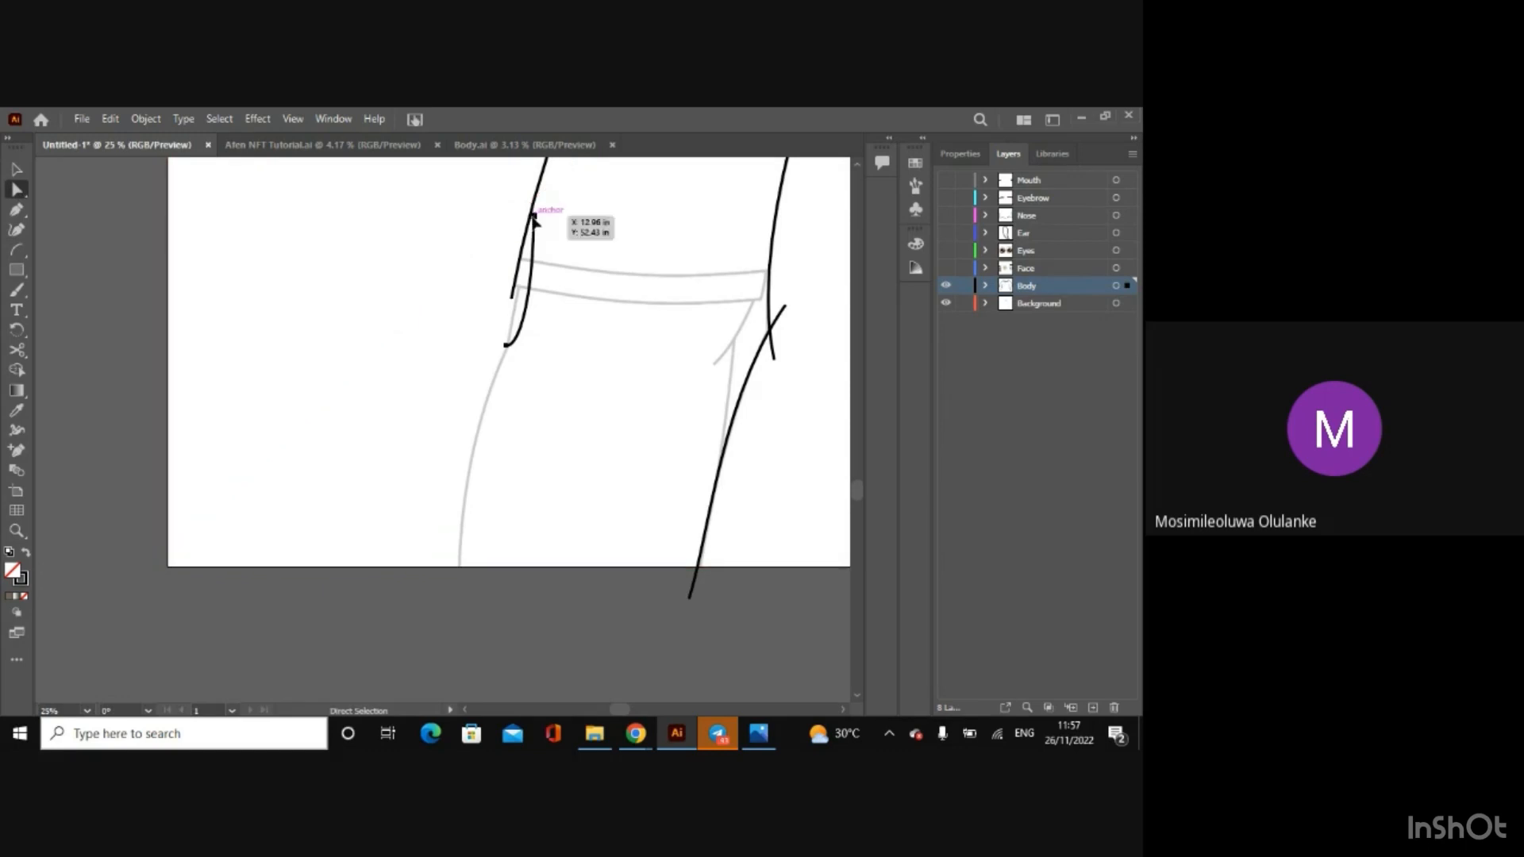
drag(523, 348, 508, 327)
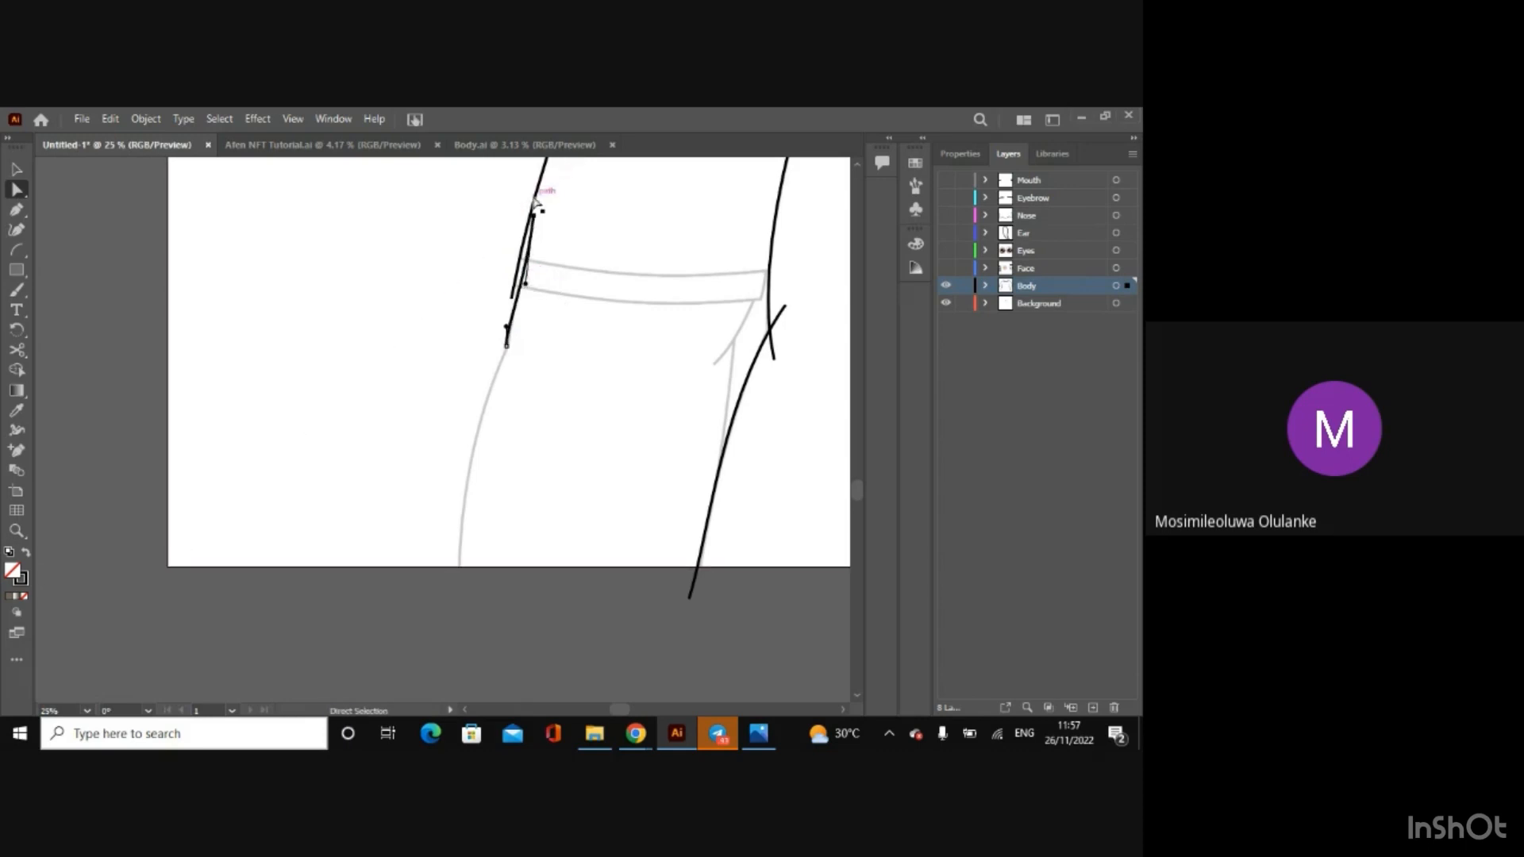
drag(534, 215, 524, 264)
key(ctrl+=)
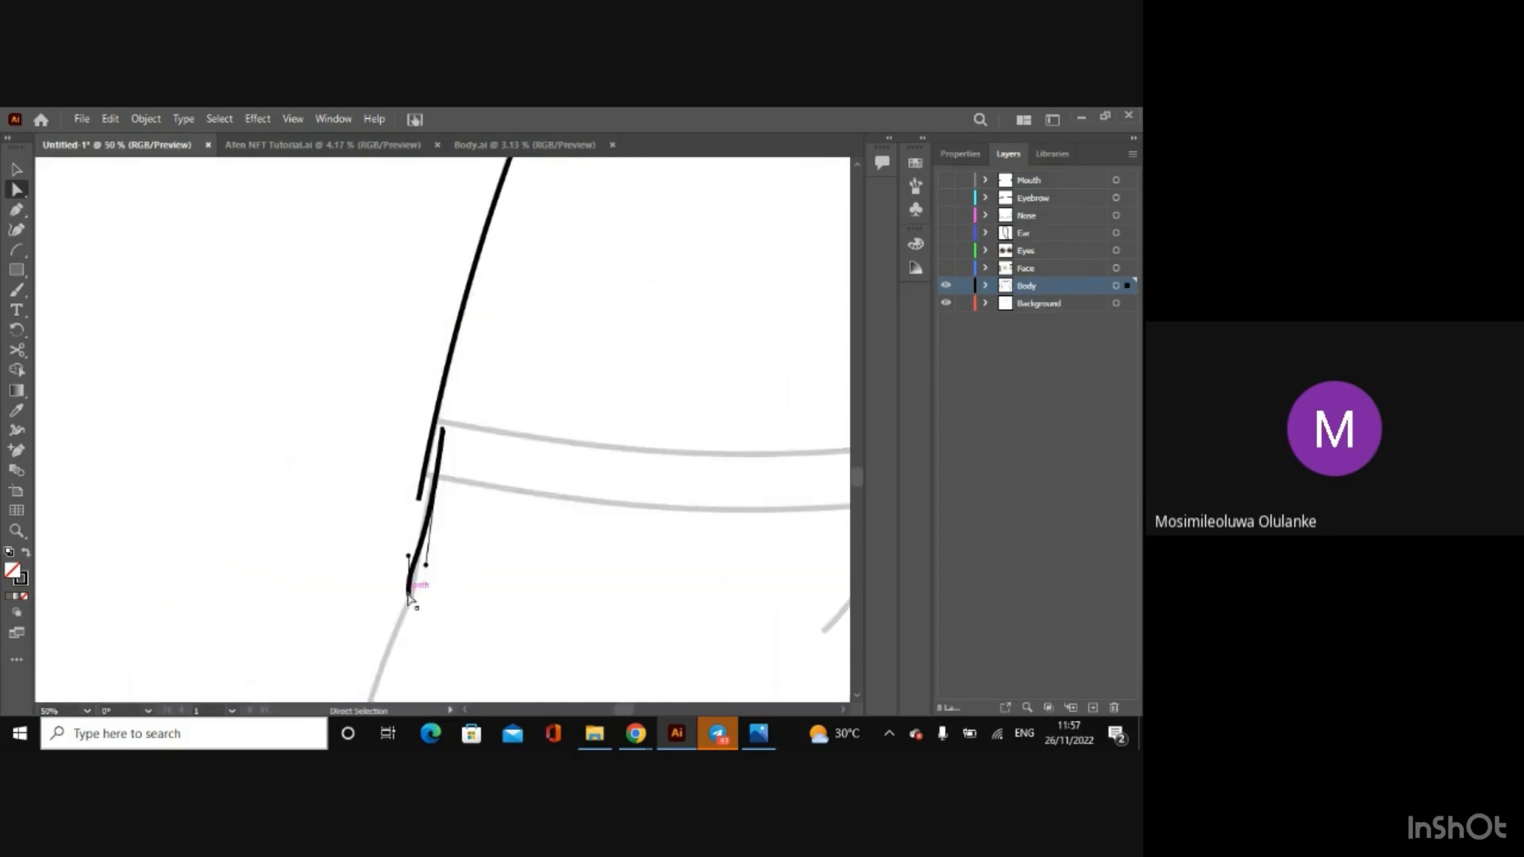
mouse_move(409, 596)
mouse_down()
mouse_move(421, 536)
mouse_move(415, 568)
mouse_up()
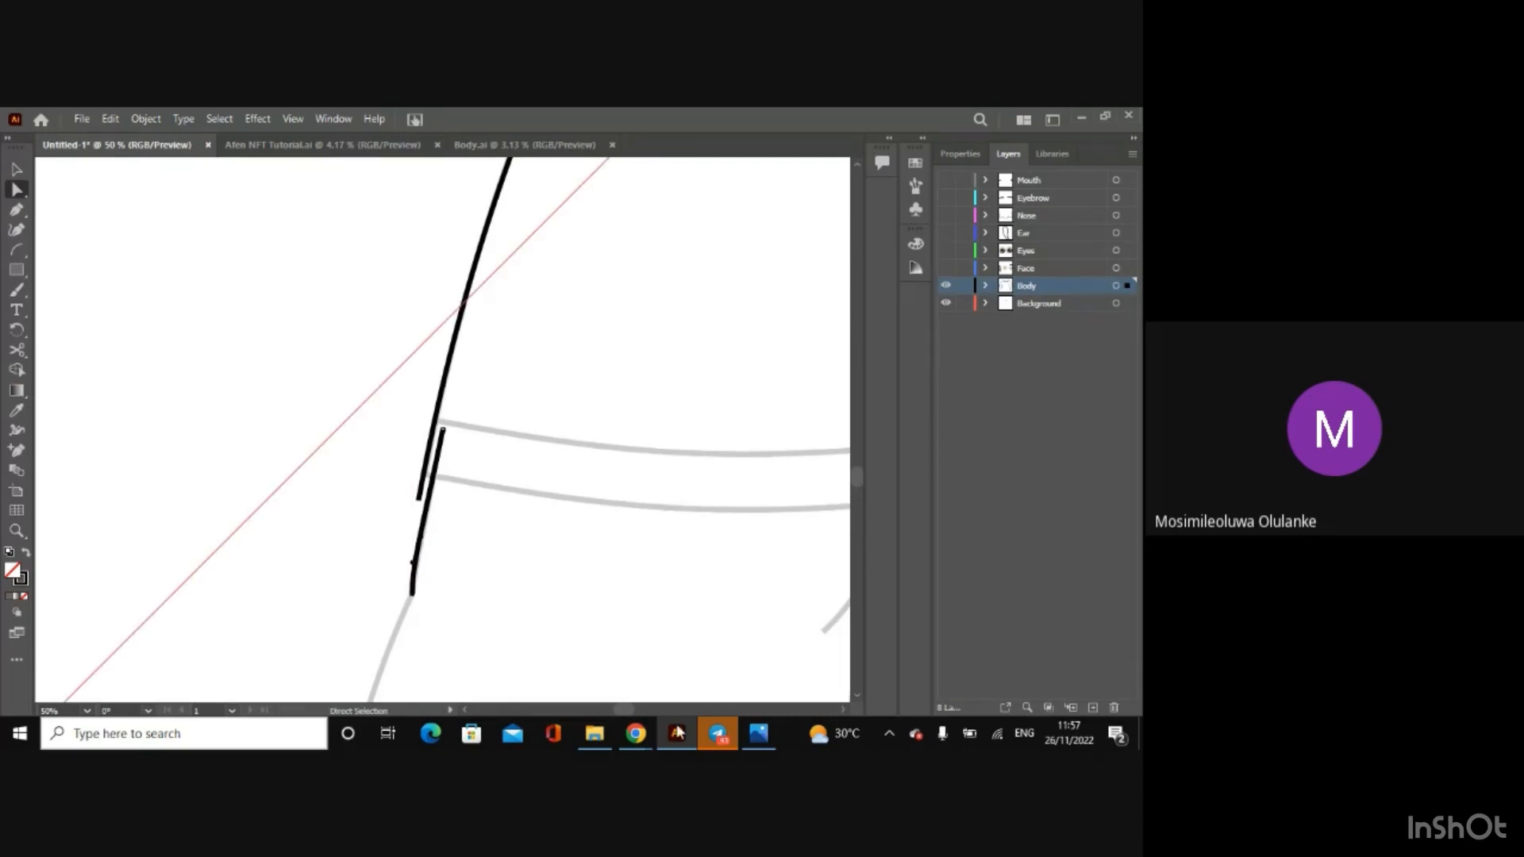
Step: Trace the crease under the left cuff's inner end with an arc and flatten its upper part to match the sketch
click(845, 714)
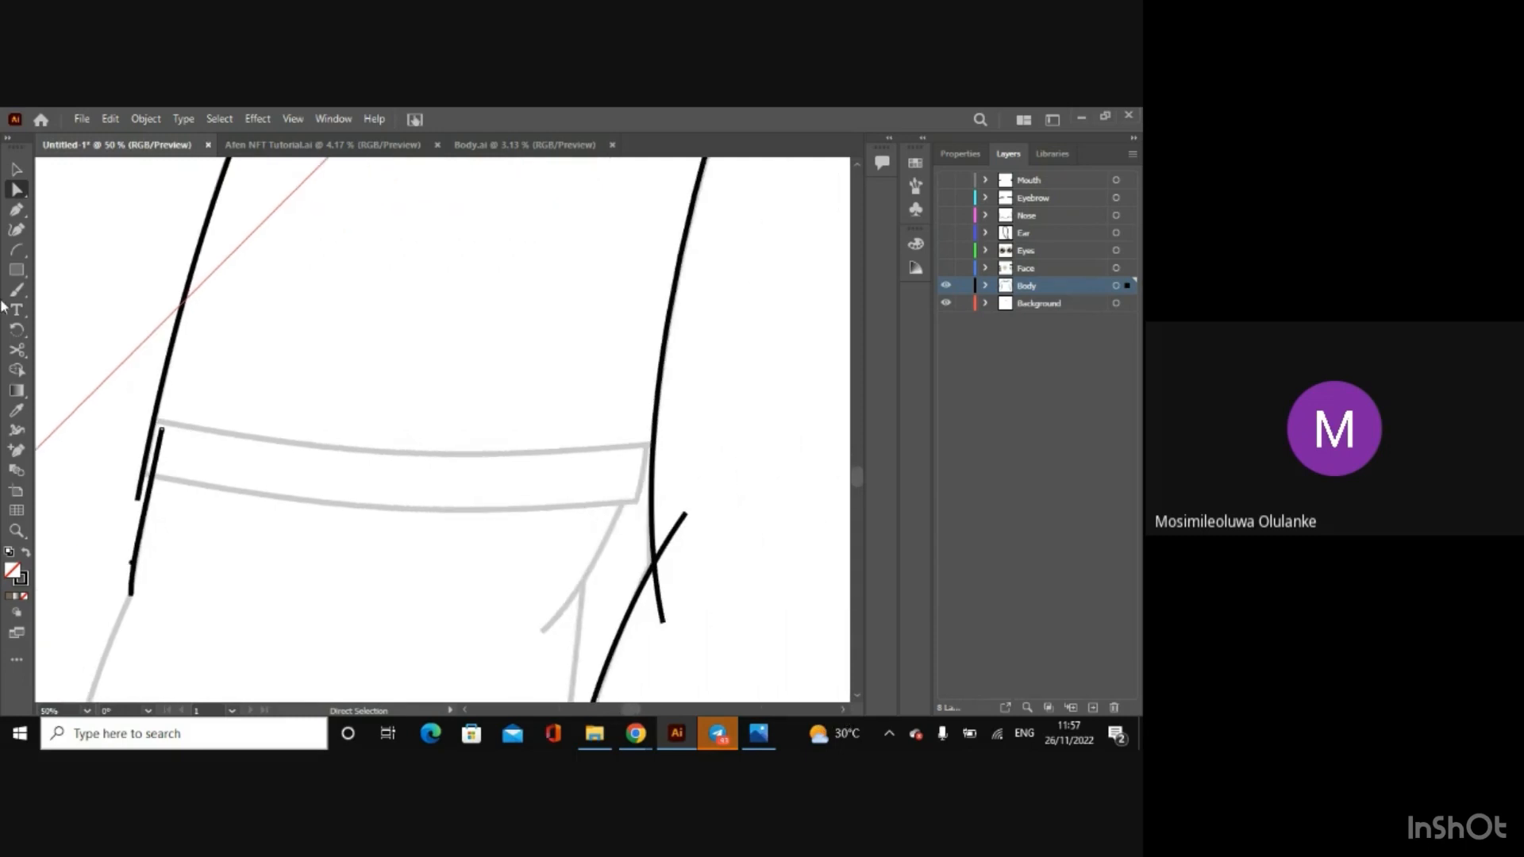
click(16, 249)
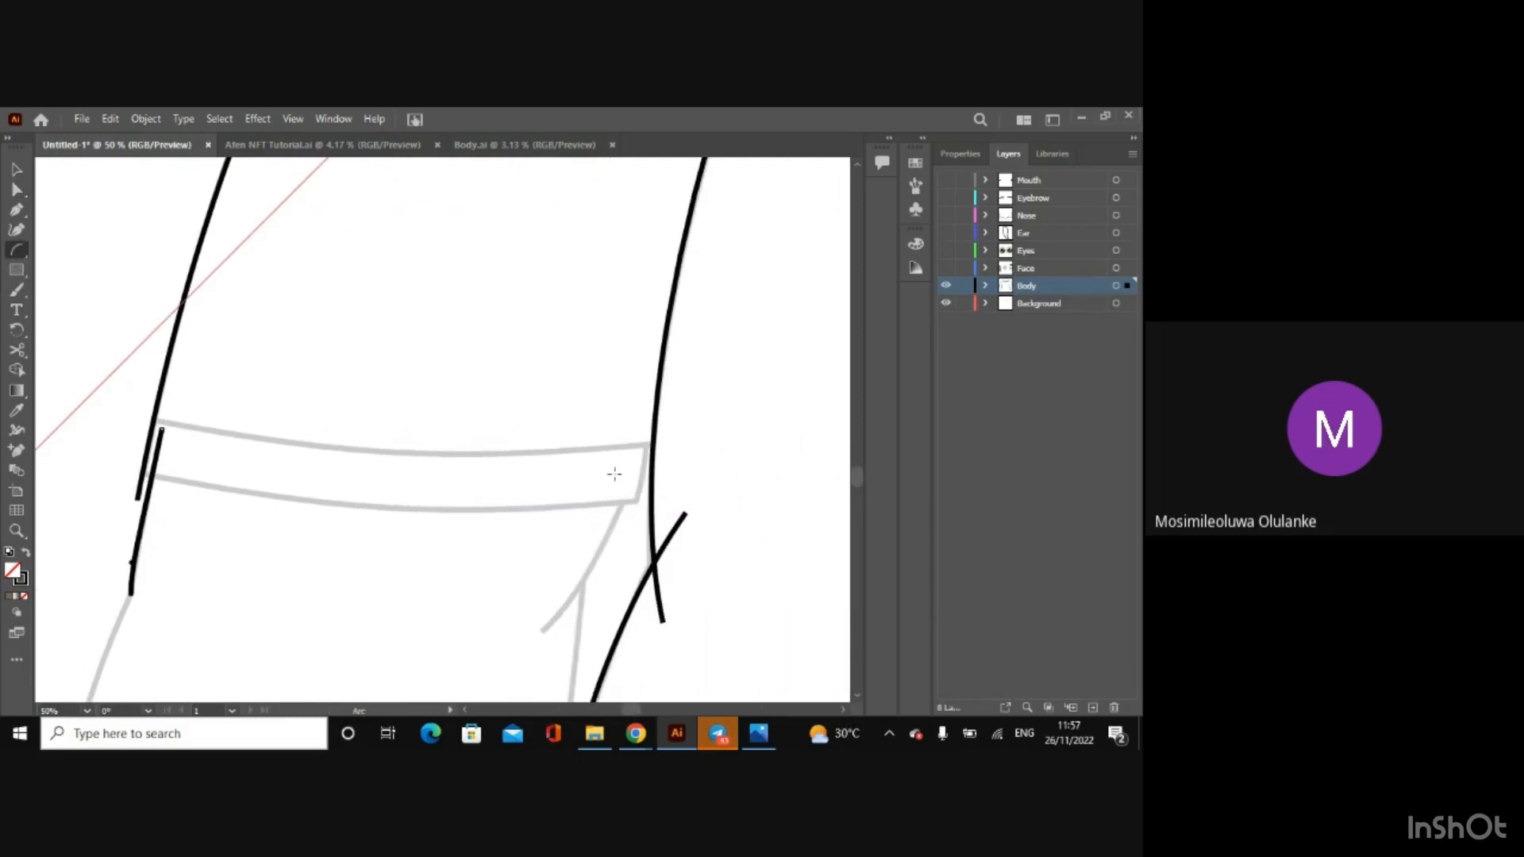
mouse_move(633, 474)
mouse_down()
mouse_move(544, 627)
mouse_move(582, 606)
mouse_move(545, 632)
mouse_up()
click(16, 192)
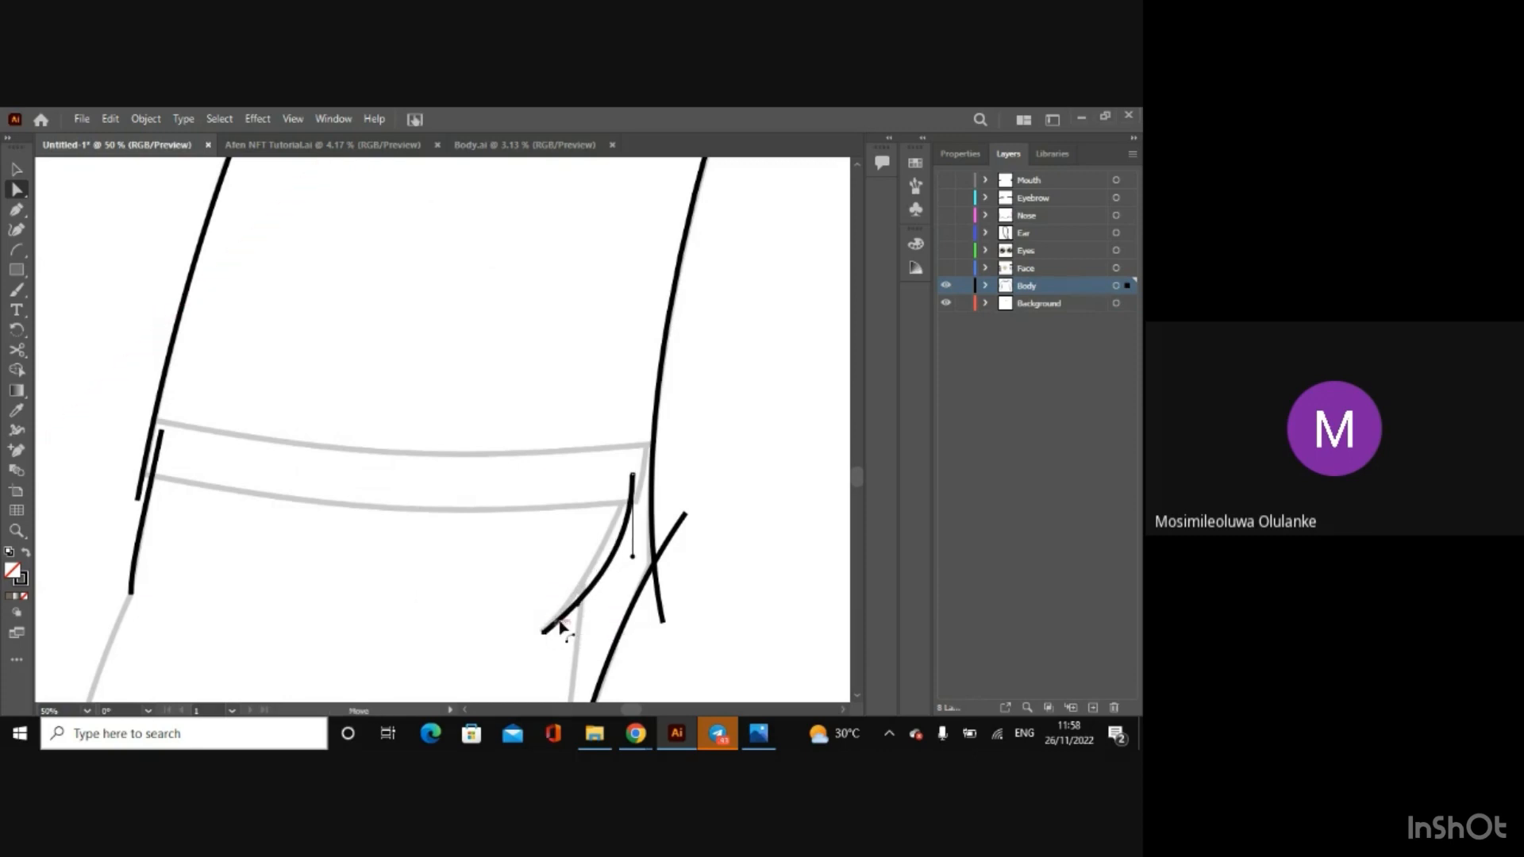
drag(634, 559, 611, 542)
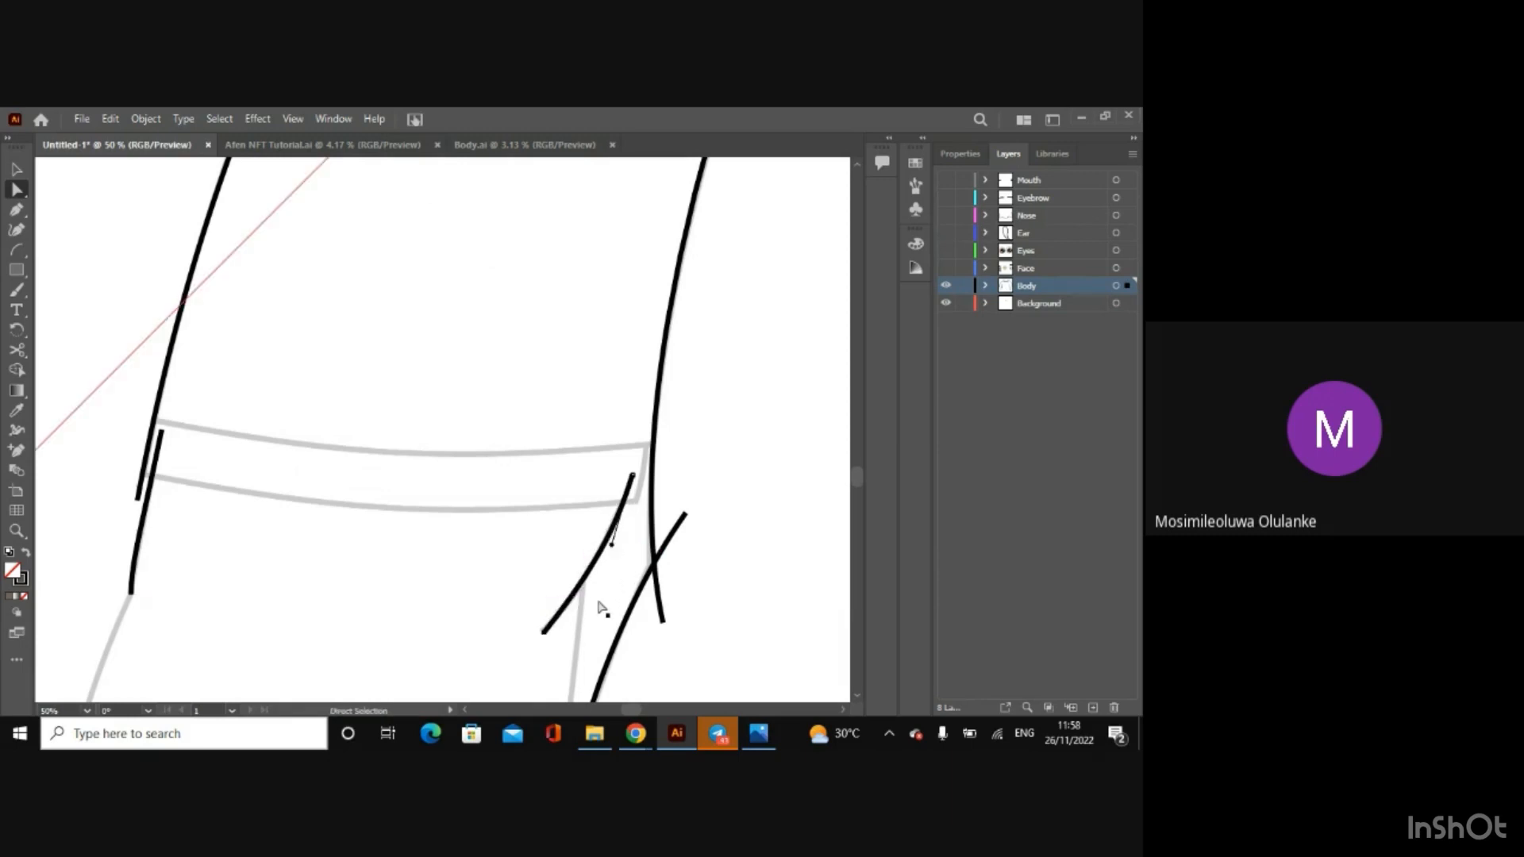
Step: Draw an arc along the left cuff's upper edge, crossing both sleeve lines, and bend it to the sketched curve
click(17, 250)
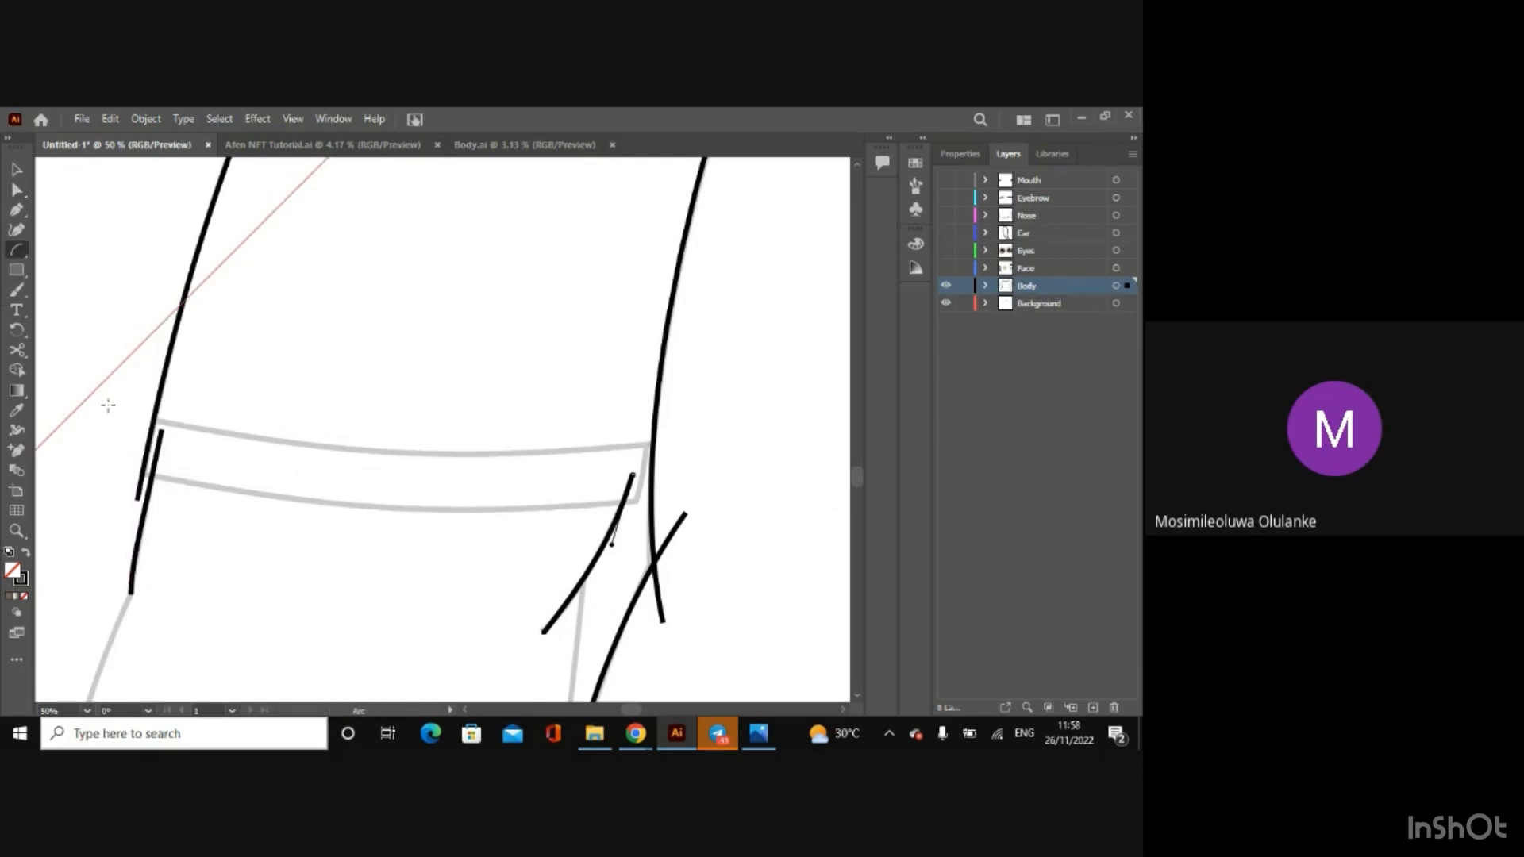
drag(113, 413, 682, 445)
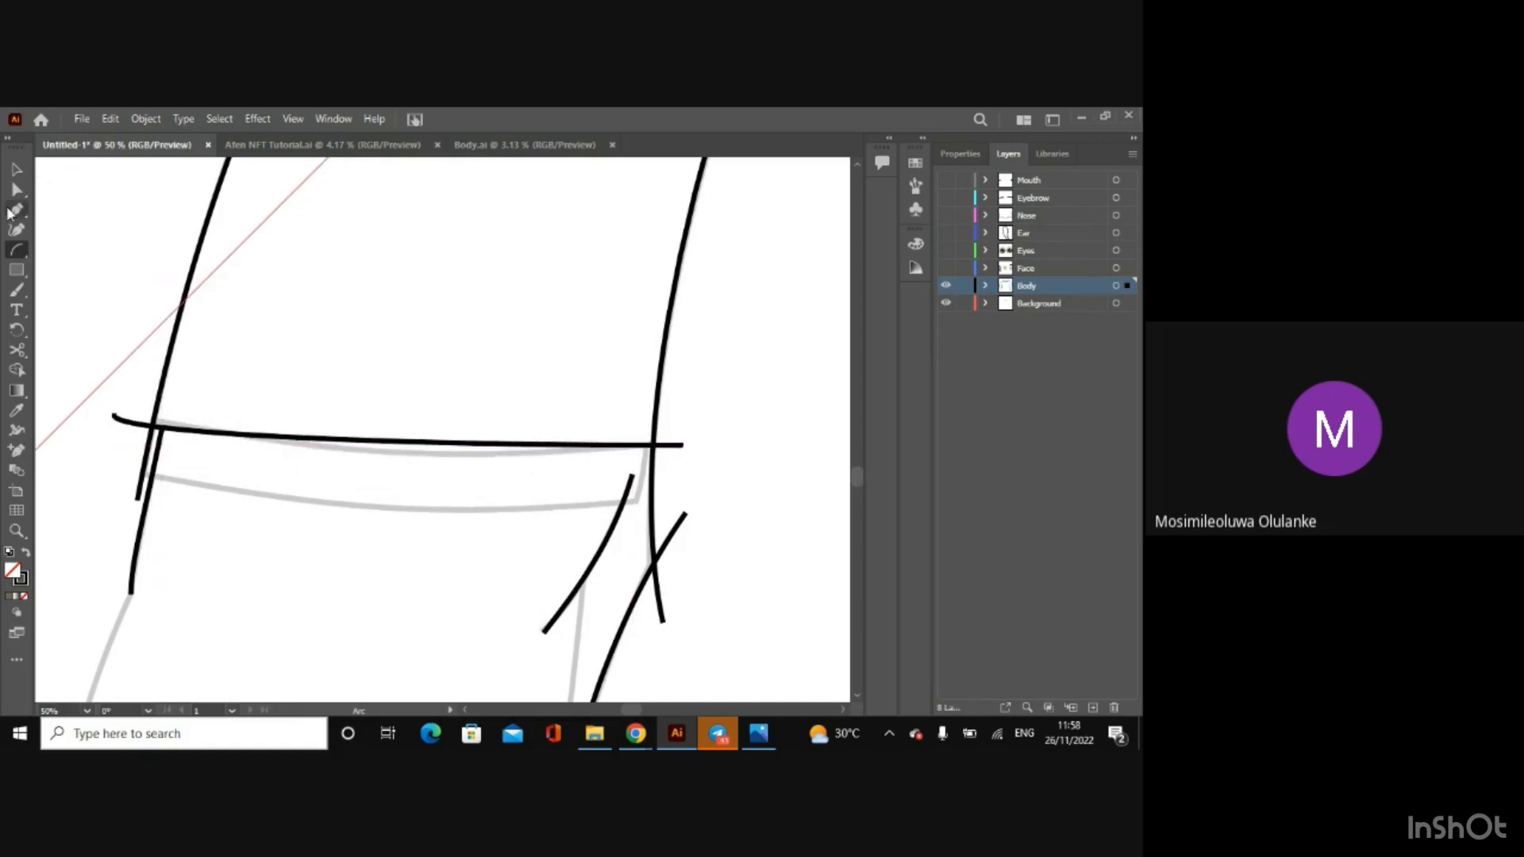
click(16, 190)
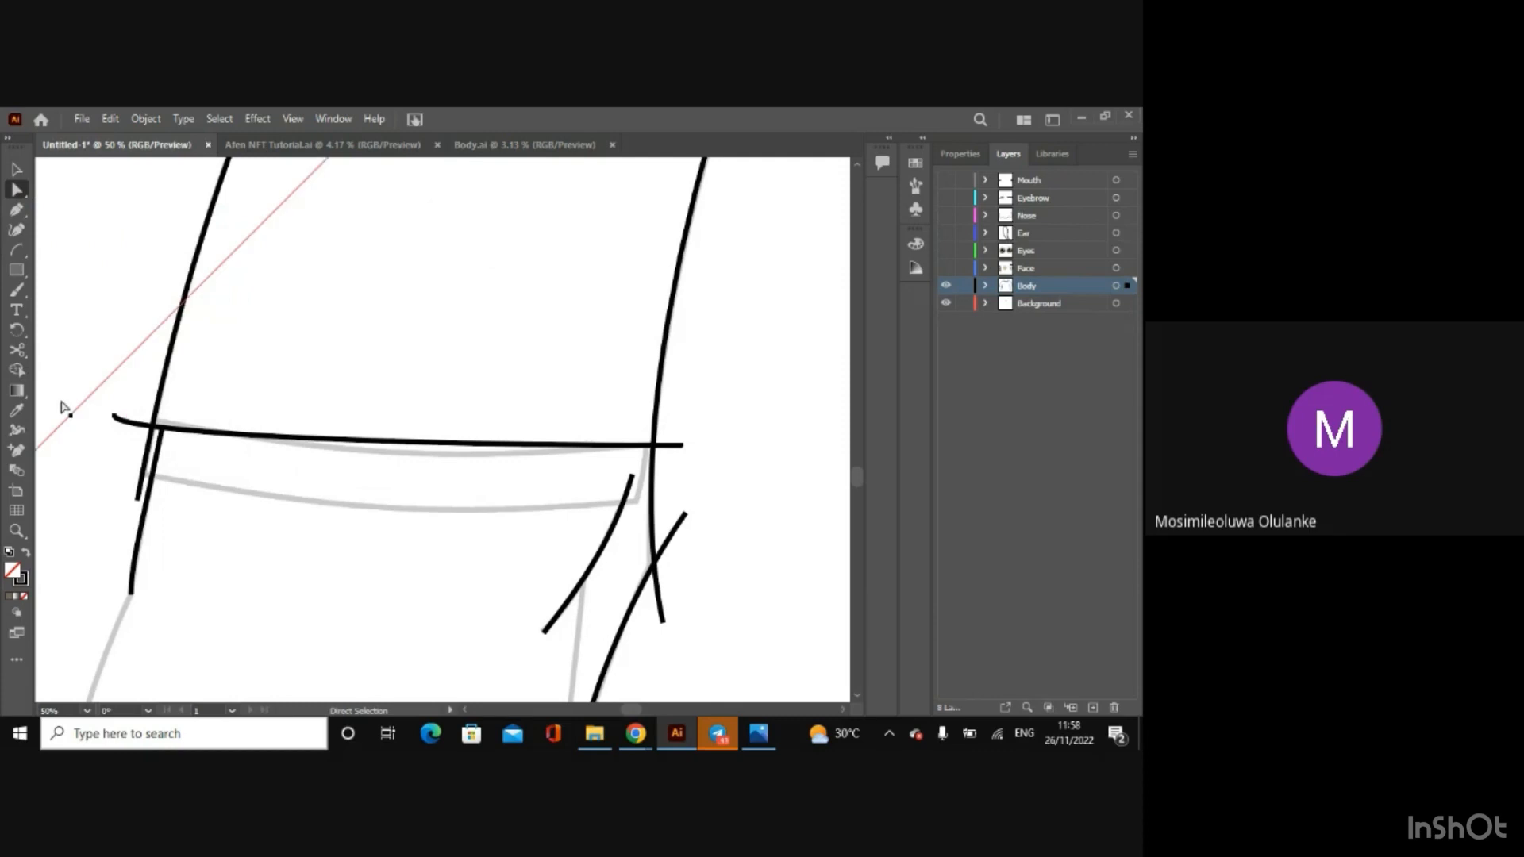
click(114, 427)
click(115, 416)
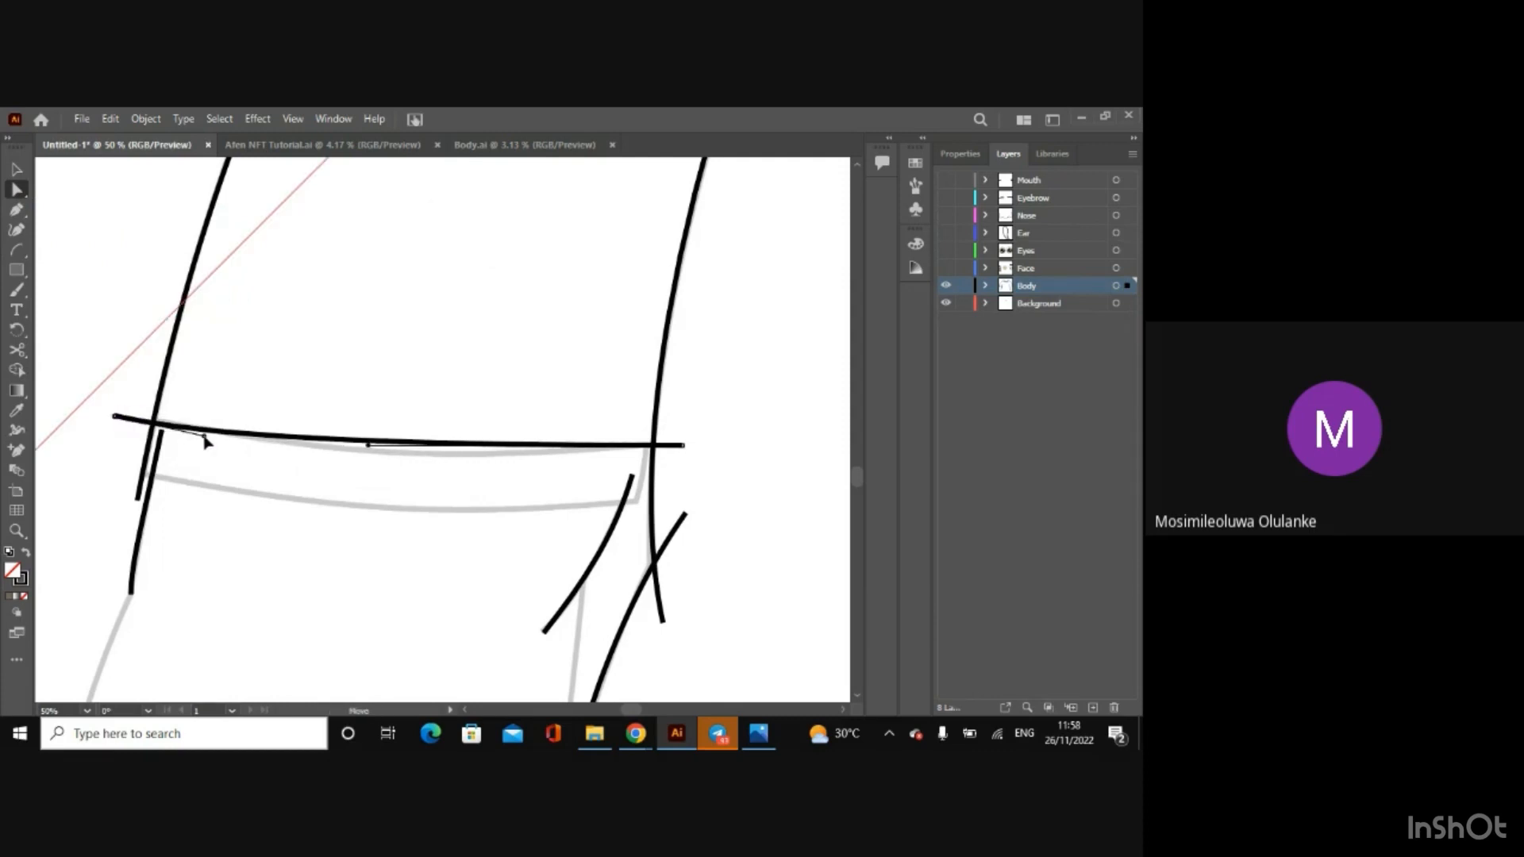
drag(114, 416, 119, 415)
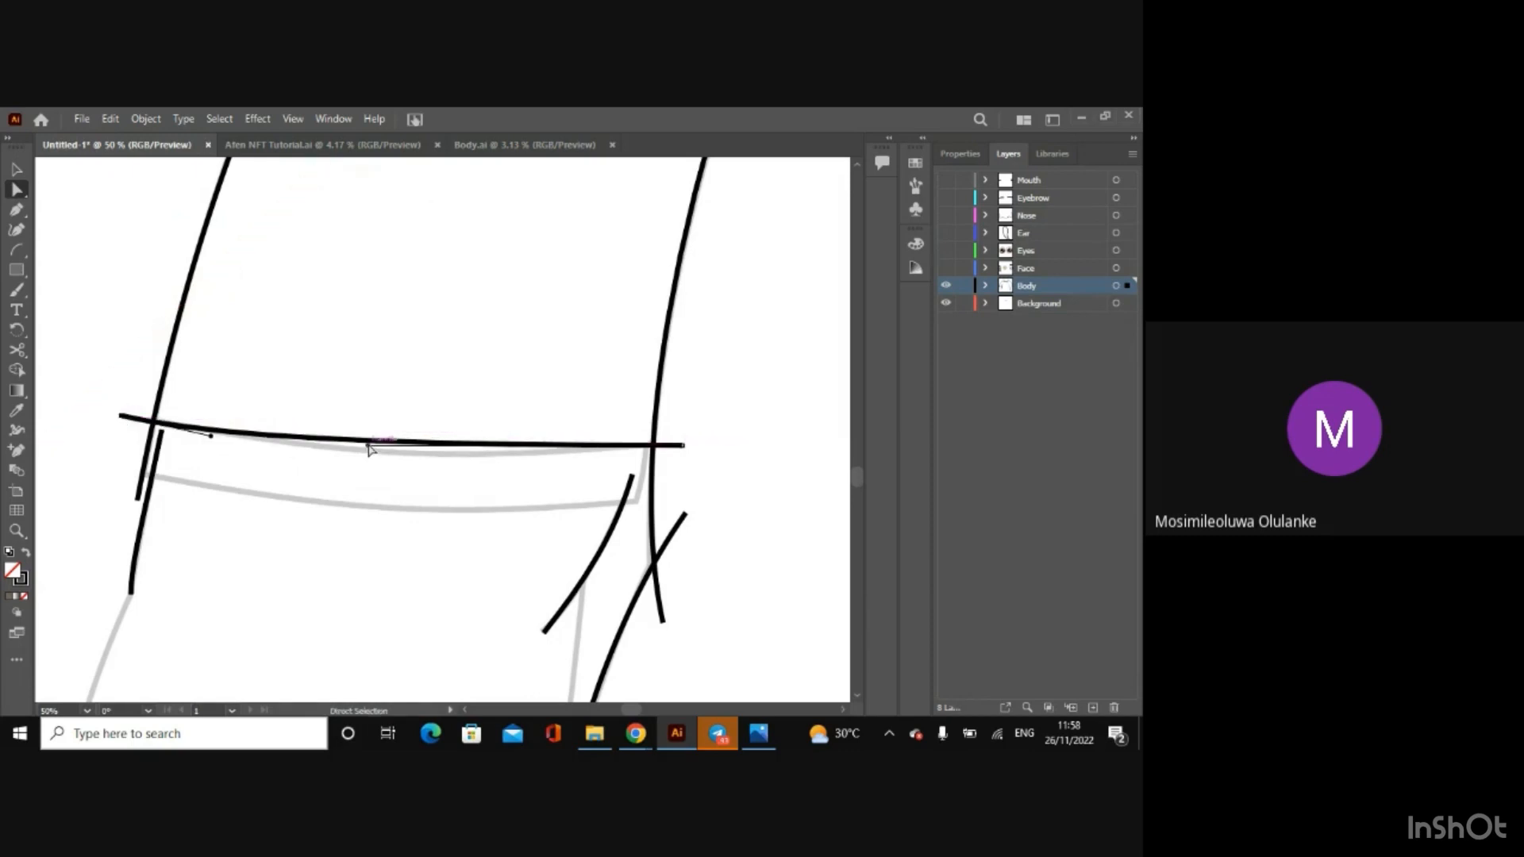
drag(368, 446, 385, 469)
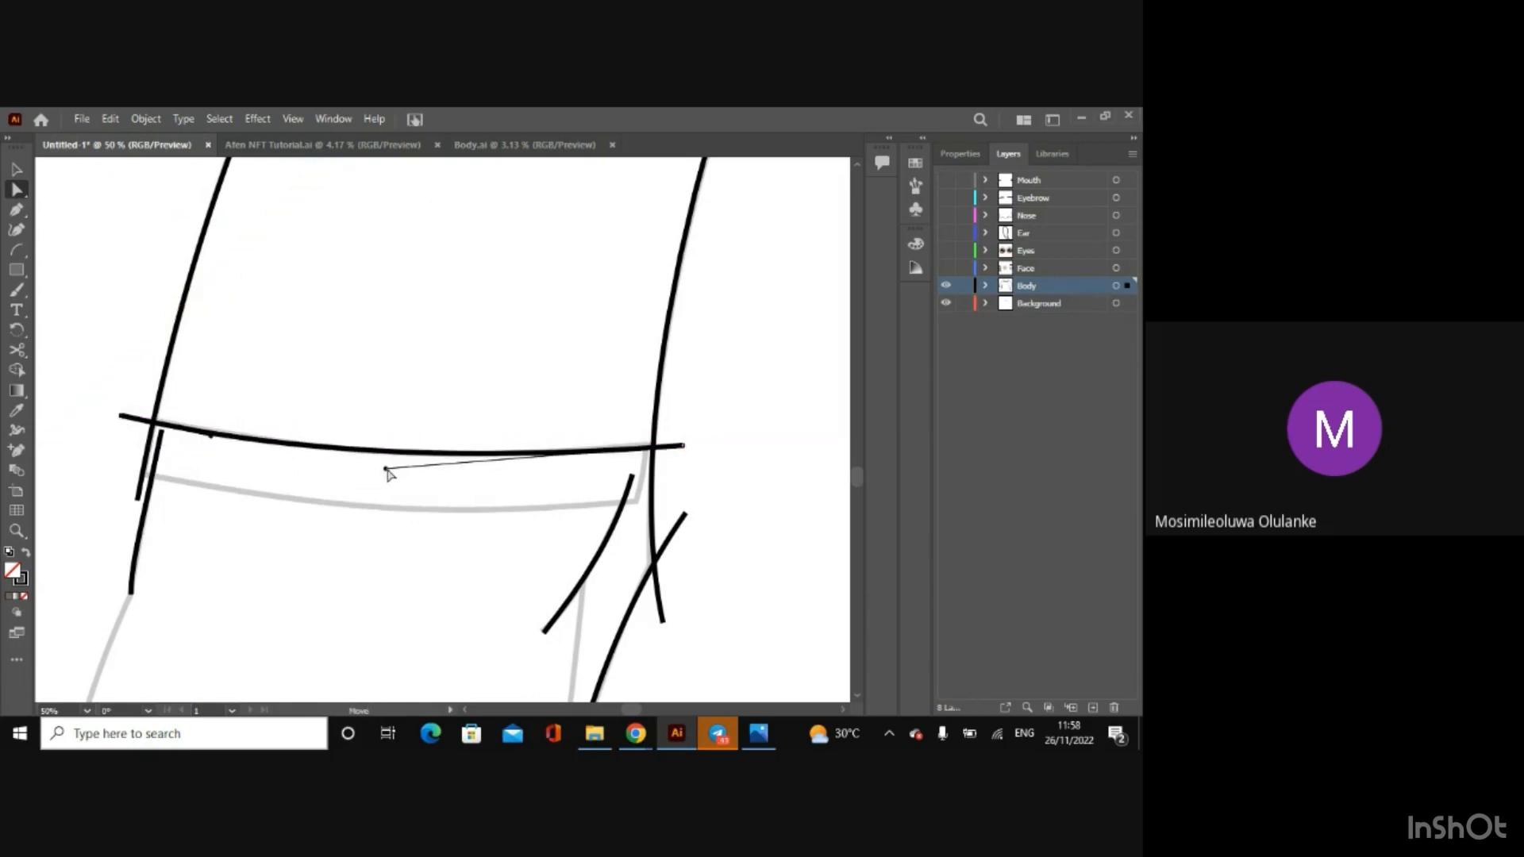
drag(685, 451, 684, 447)
drag(385, 467, 389, 475)
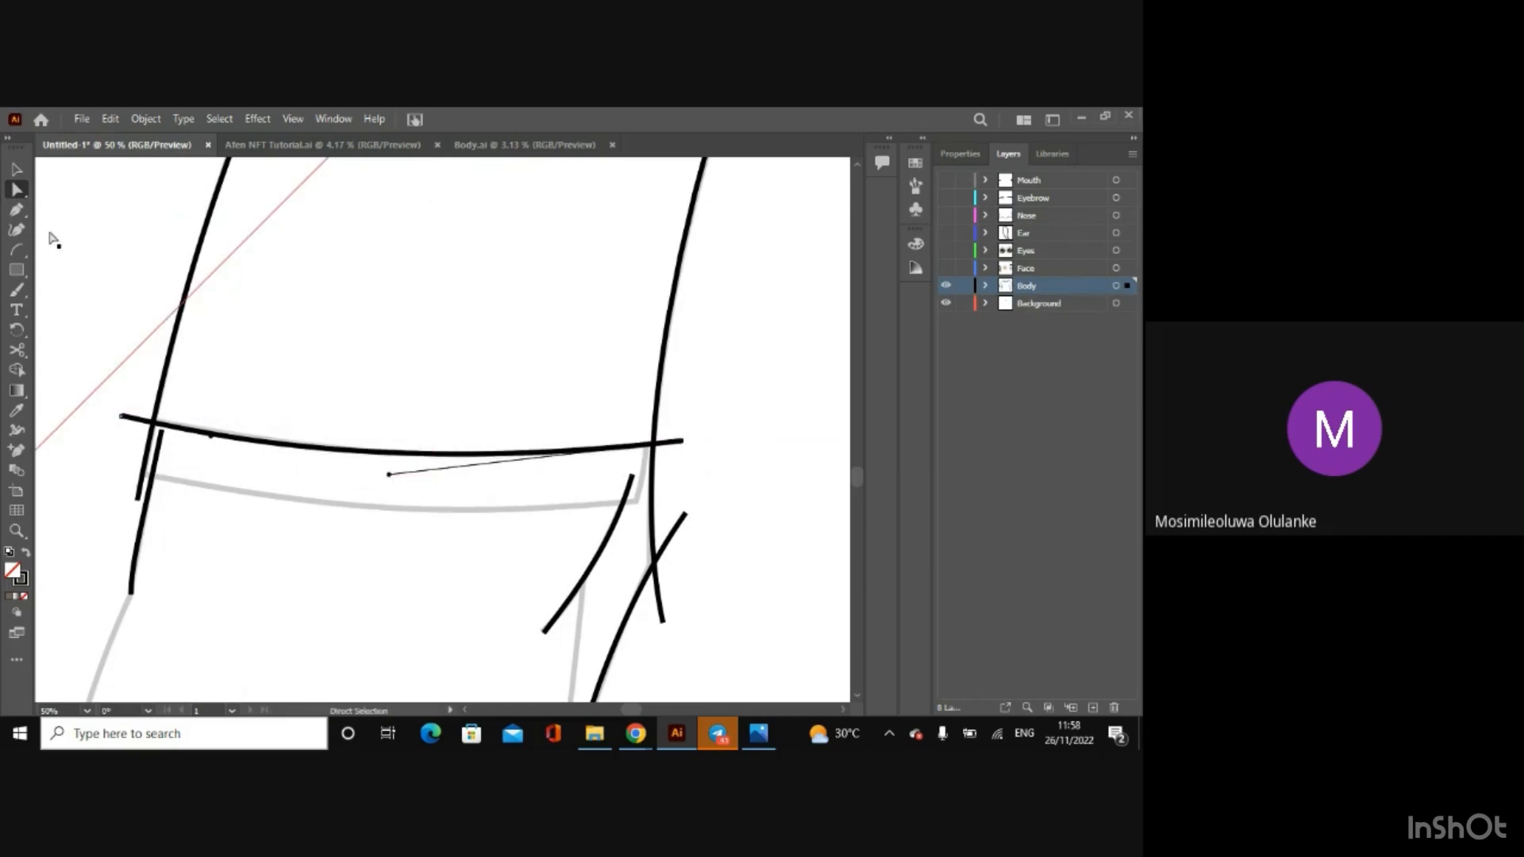
Step: Draw an arc along the left cuff's lower edge, extending past both sleeve lines, and bend it to the sketched curve
click(15, 250)
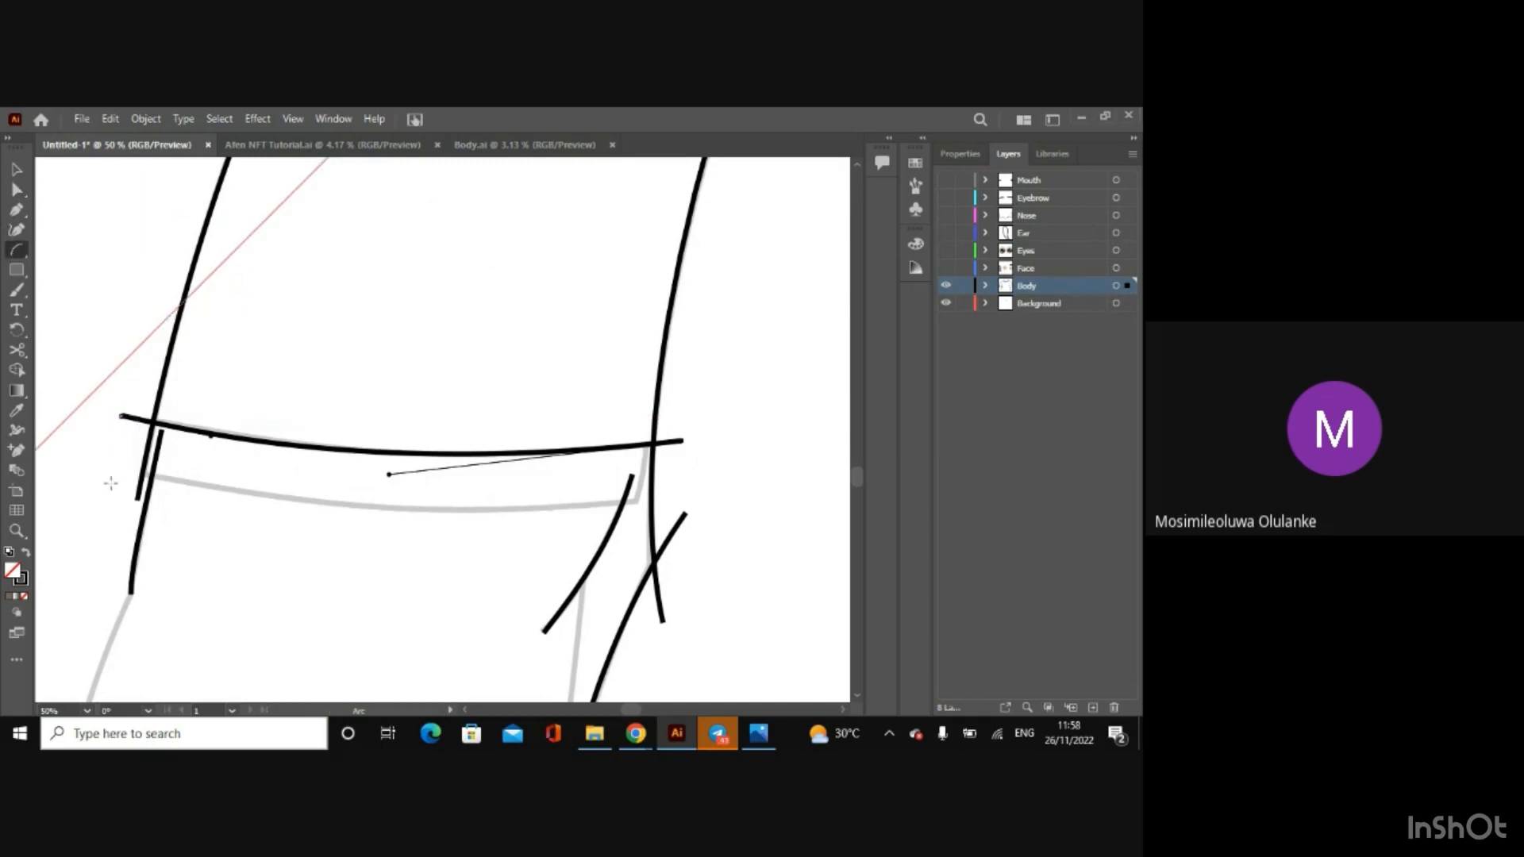
drag(111, 468, 692, 500)
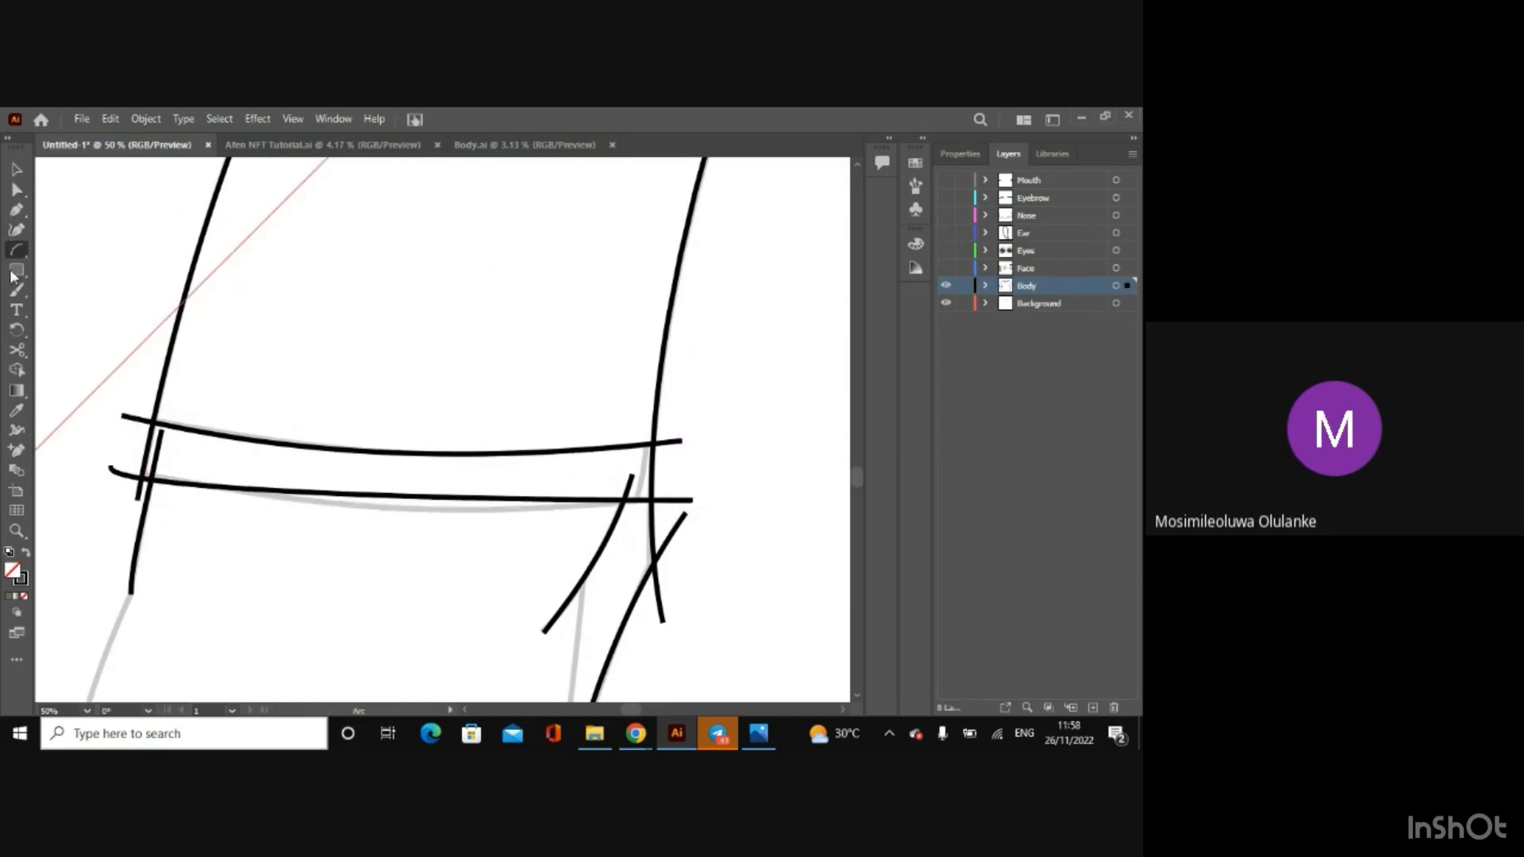
click(15, 189)
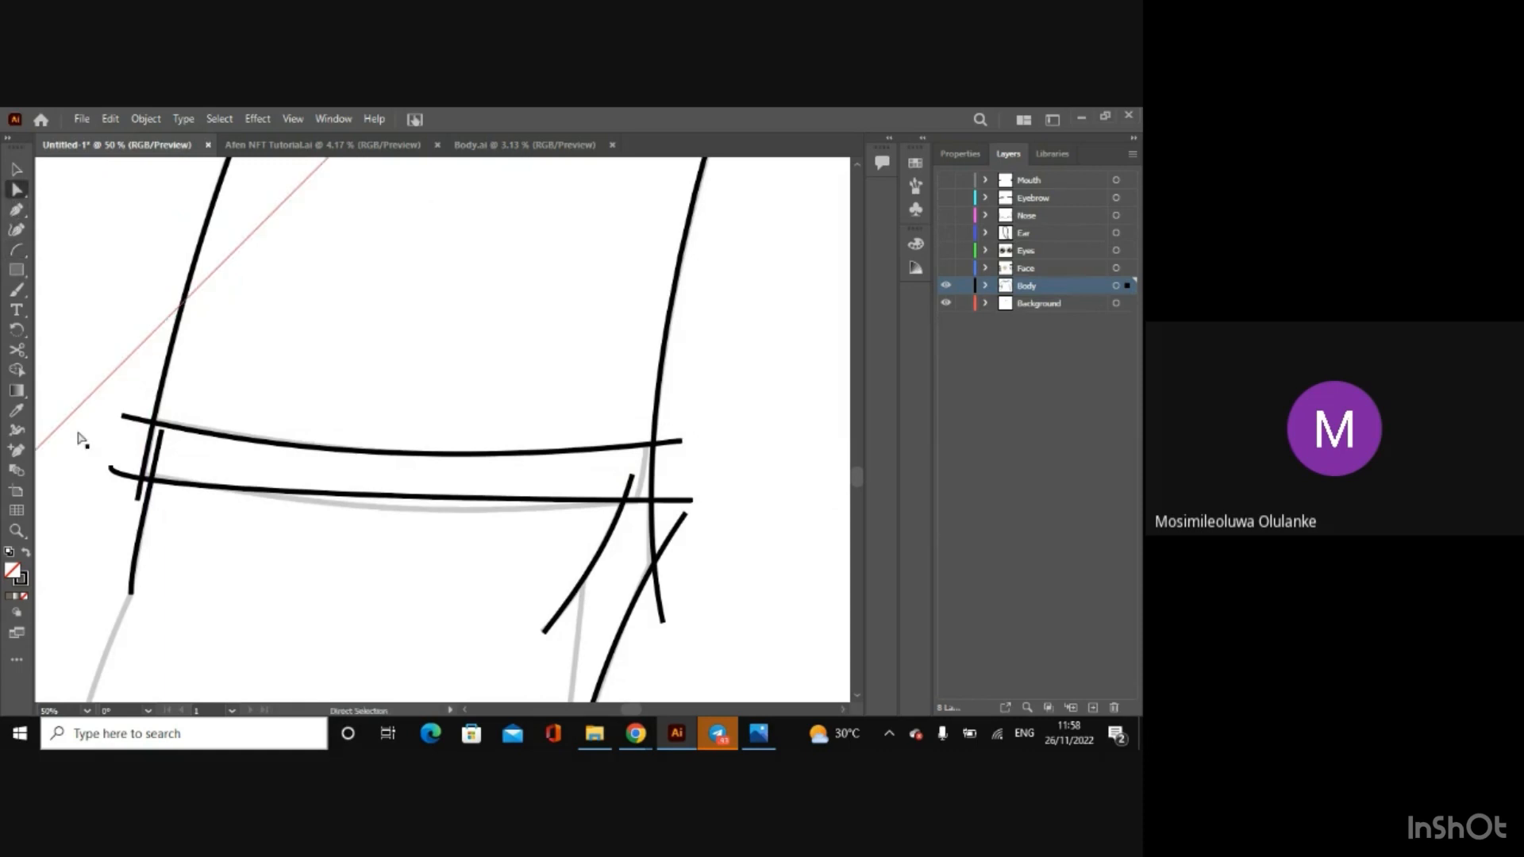
click(111, 468)
drag(111, 486, 248, 498)
drag(112, 469, 111, 472)
drag(378, 500, 406, 524)
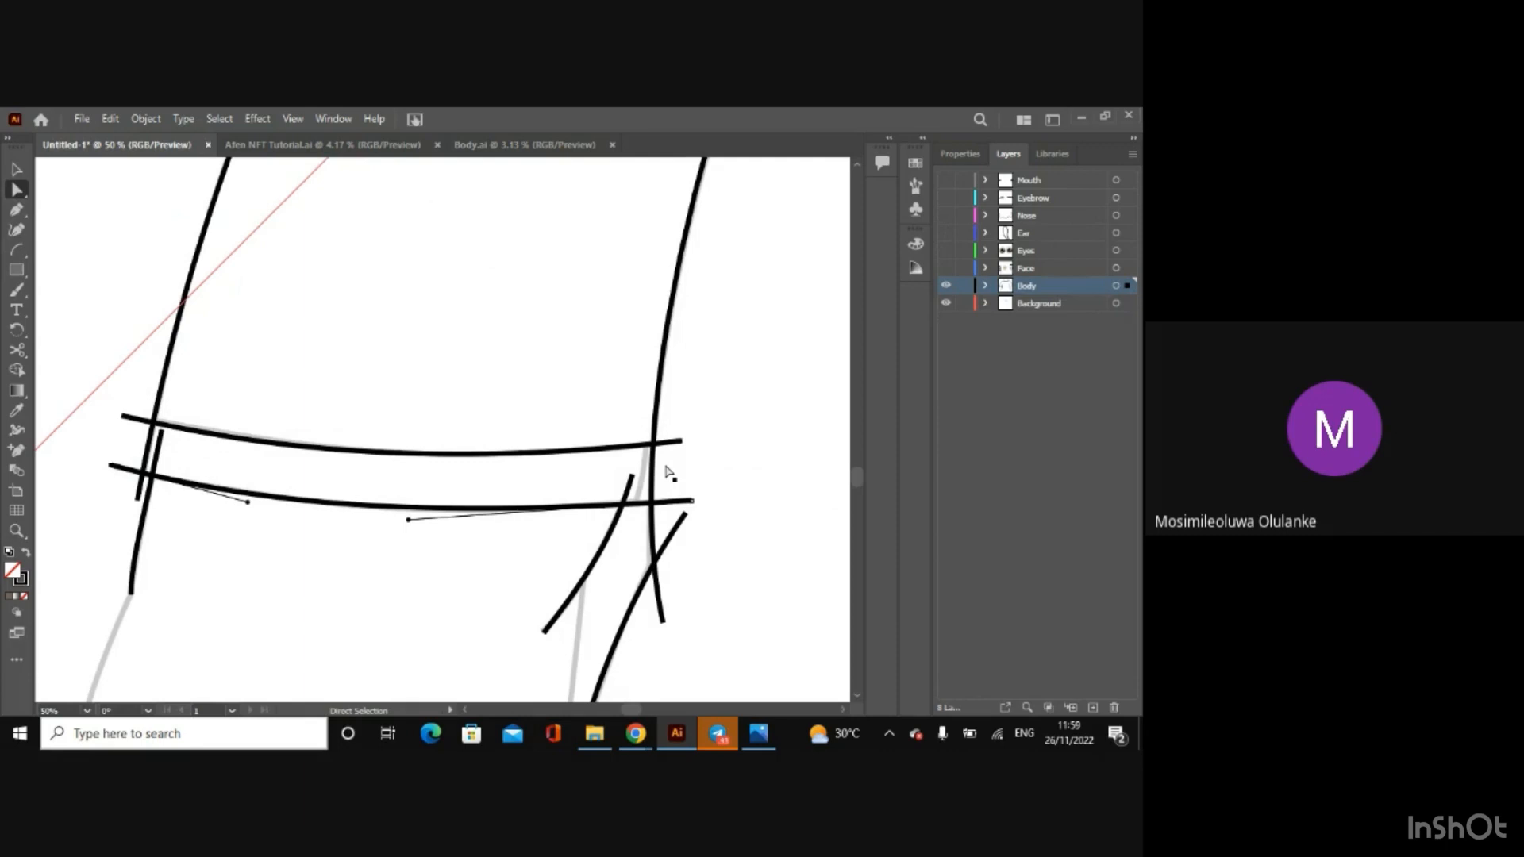
Step: Draw a short arc across the left cuff's inner end, between its upper and lower edges, and adjust it to the sketched line
click(15, 249)
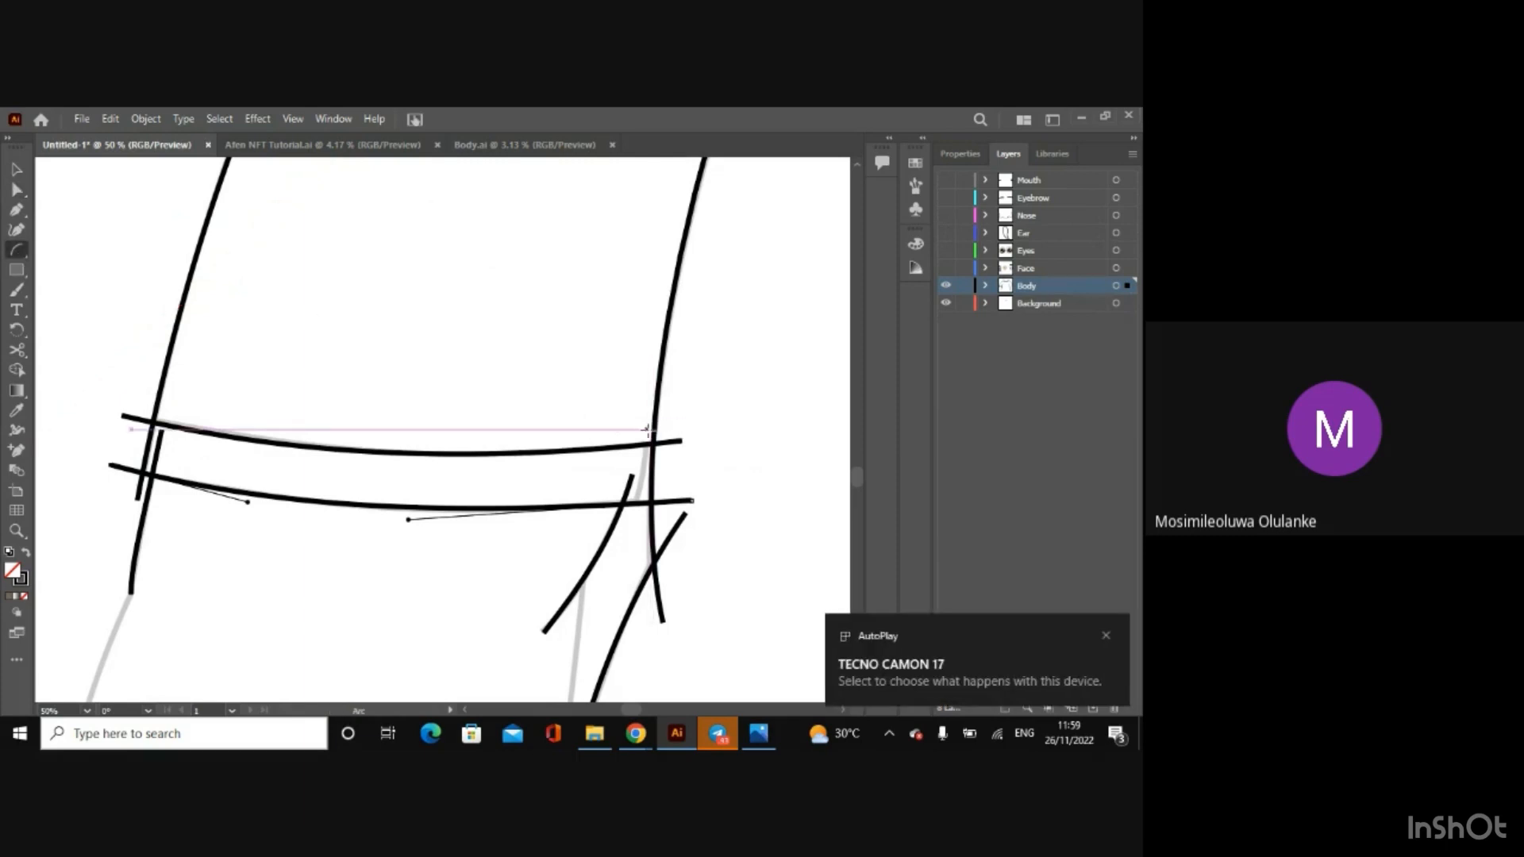
drag(648, 429, 623, 520)
key(a)
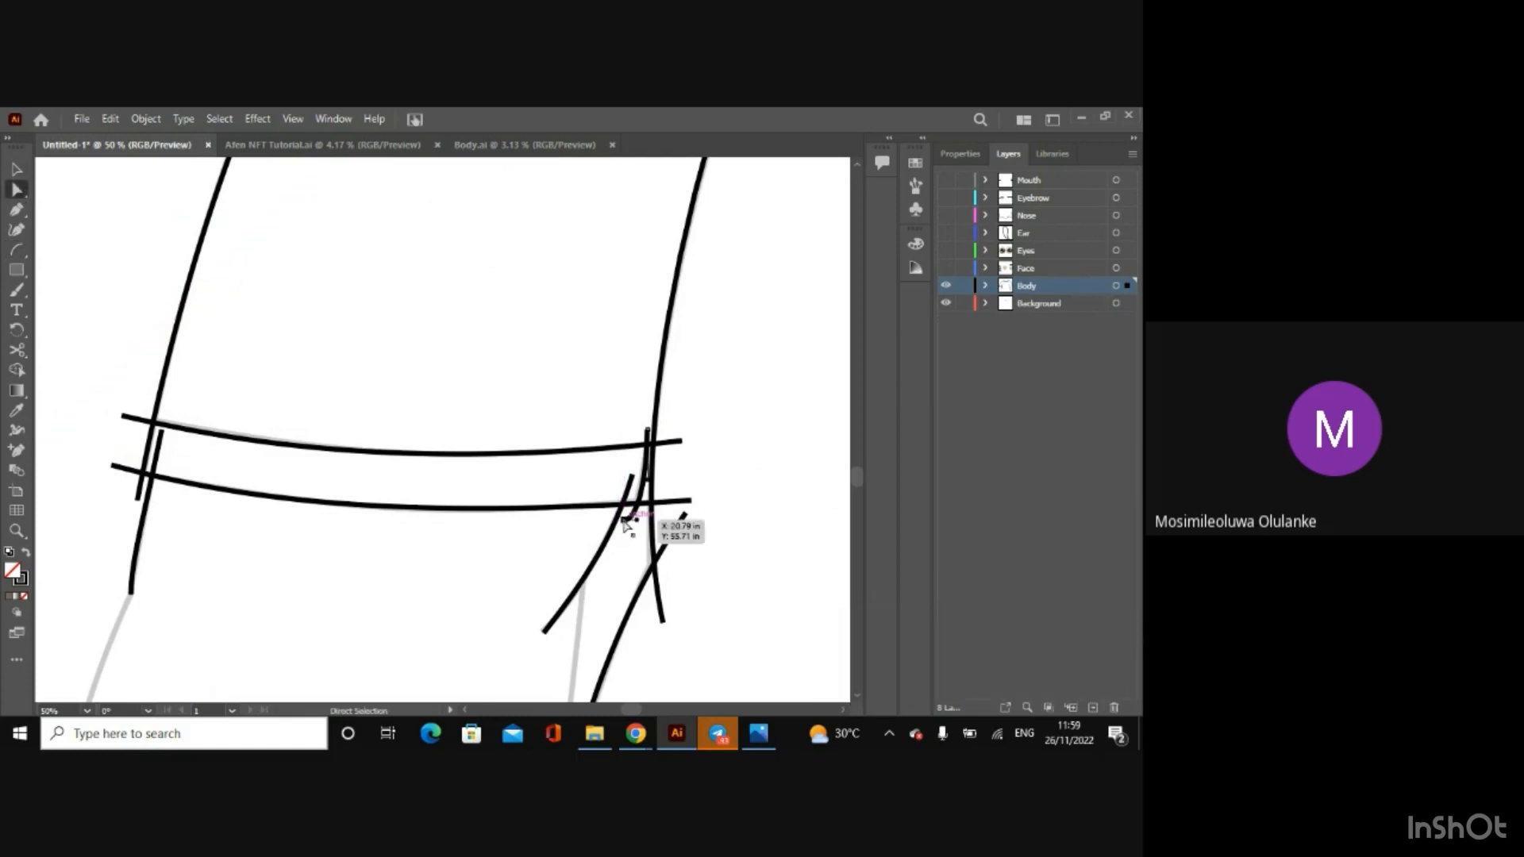
drag(637, 520, 641, 483)
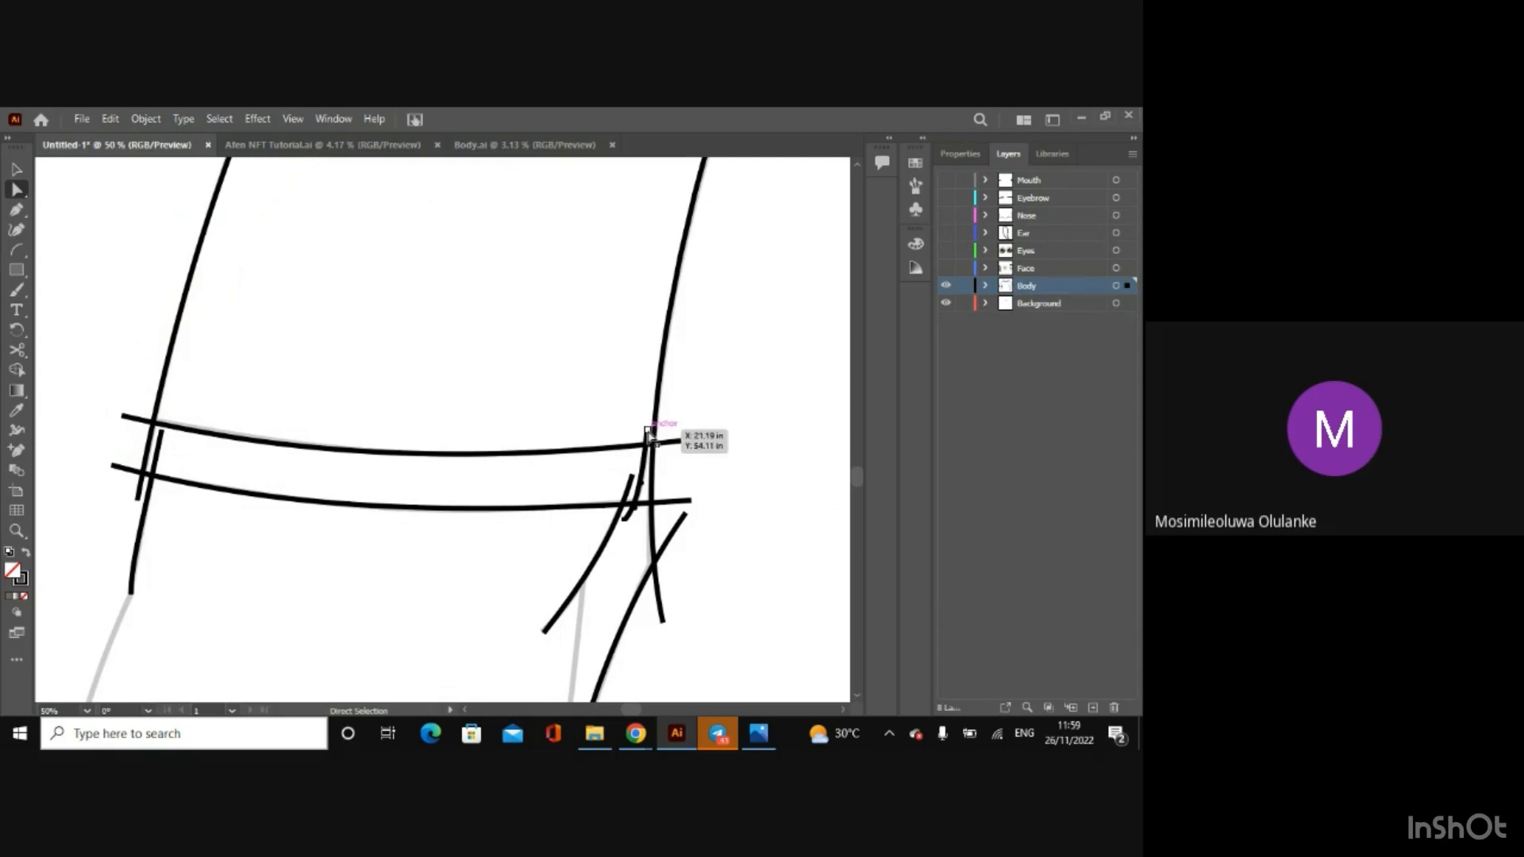
drag(648, 435, 653, 434)
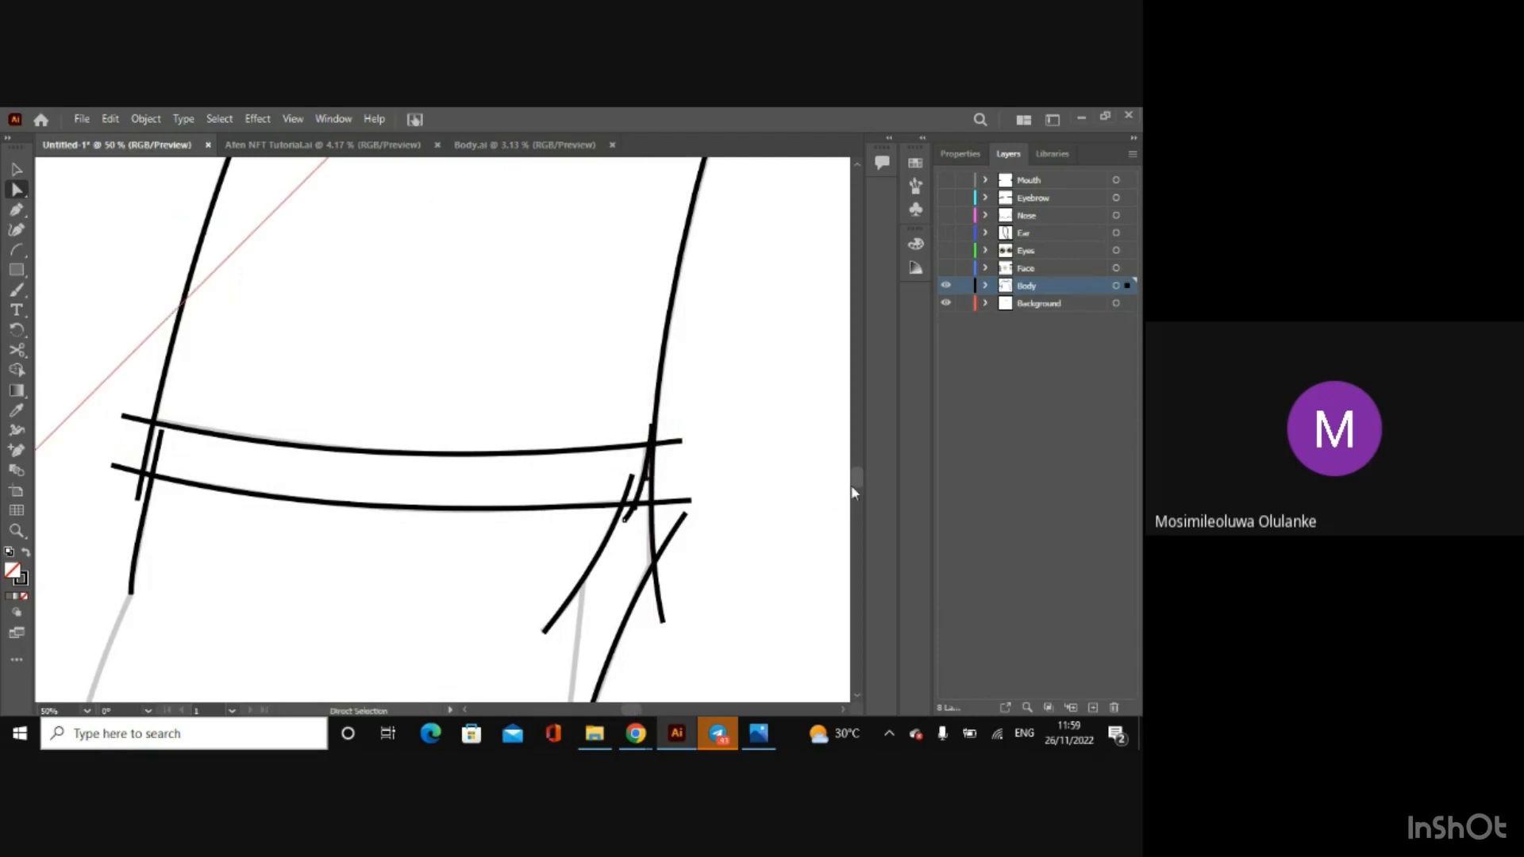
Step: Extend the lower end of the left sleeve's outer line slightly past the point where the sketched arm line begins
drag(856, 485, 856, 492)
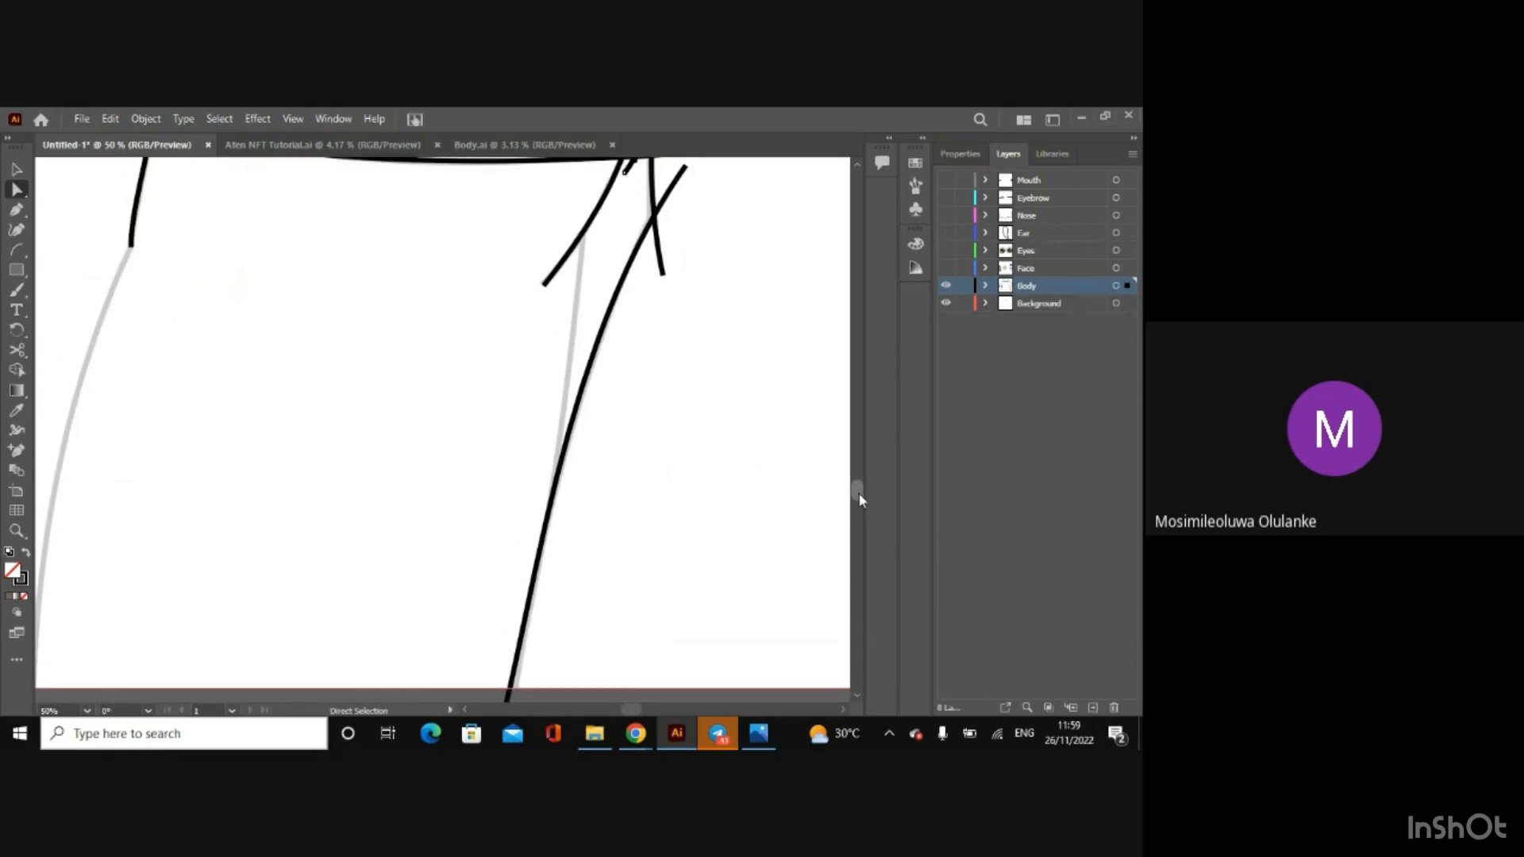
click(466, 709)
click(465, 708)
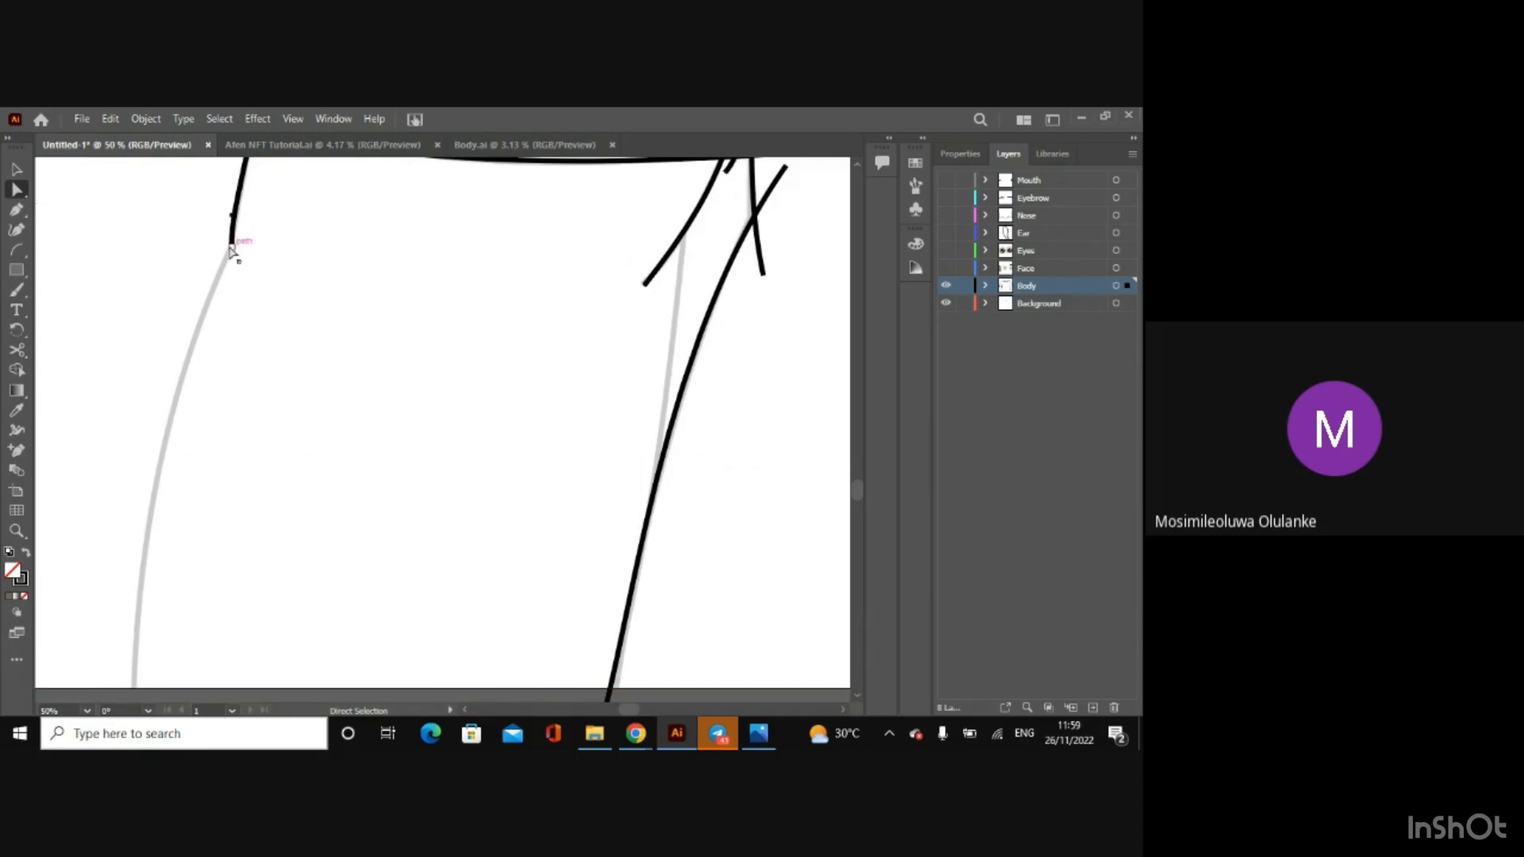
drag(231, 251, 231, 283)
Step: Draw an arc down the left arm's outer edge past the artboard's lower border and bend its upper part towards the sketch
key(ctrl+minus)
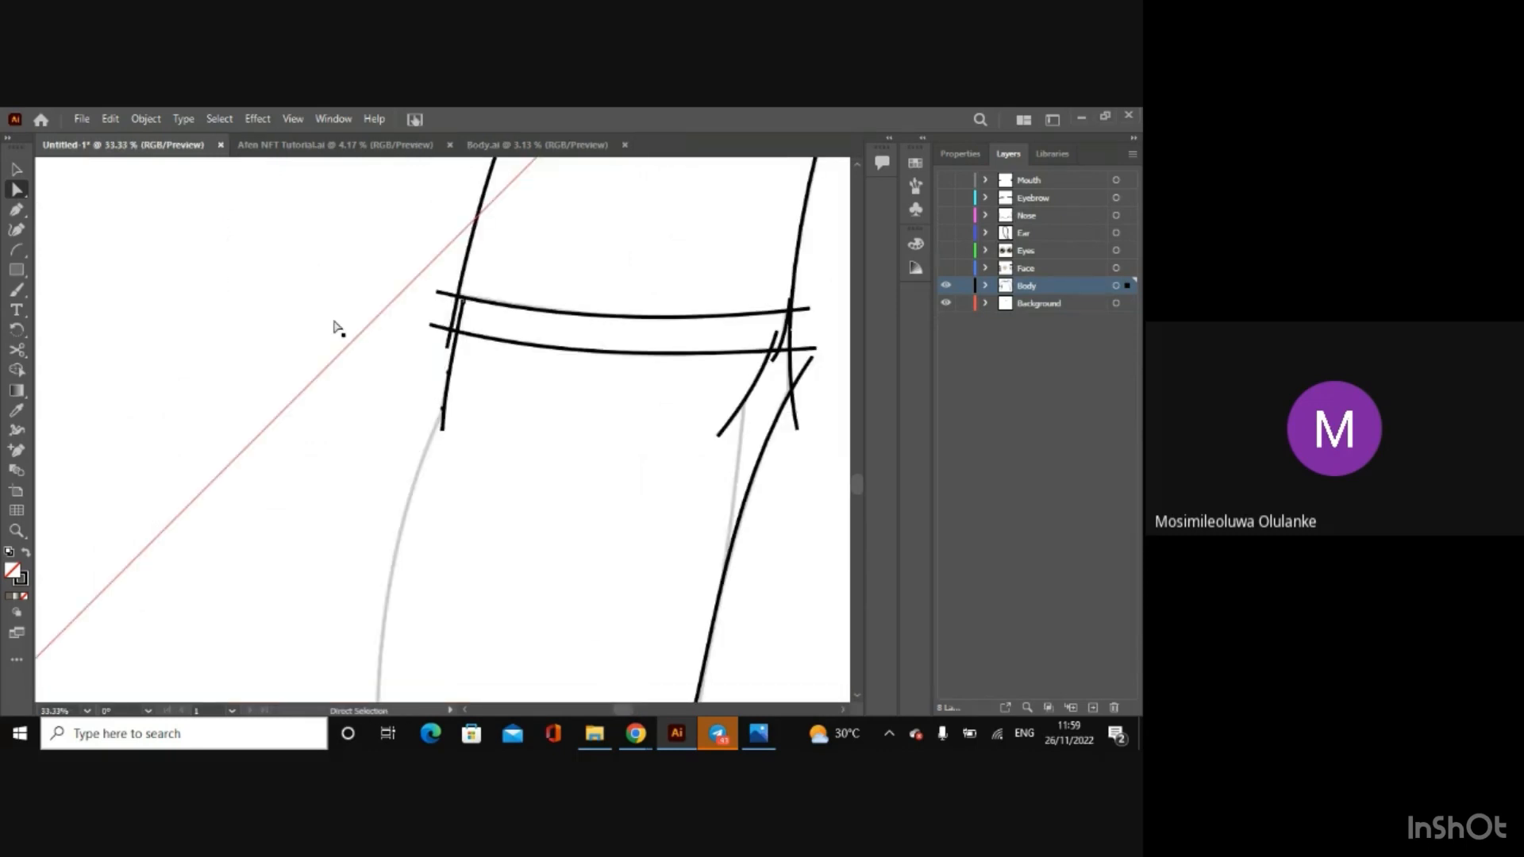
click(18, 250)
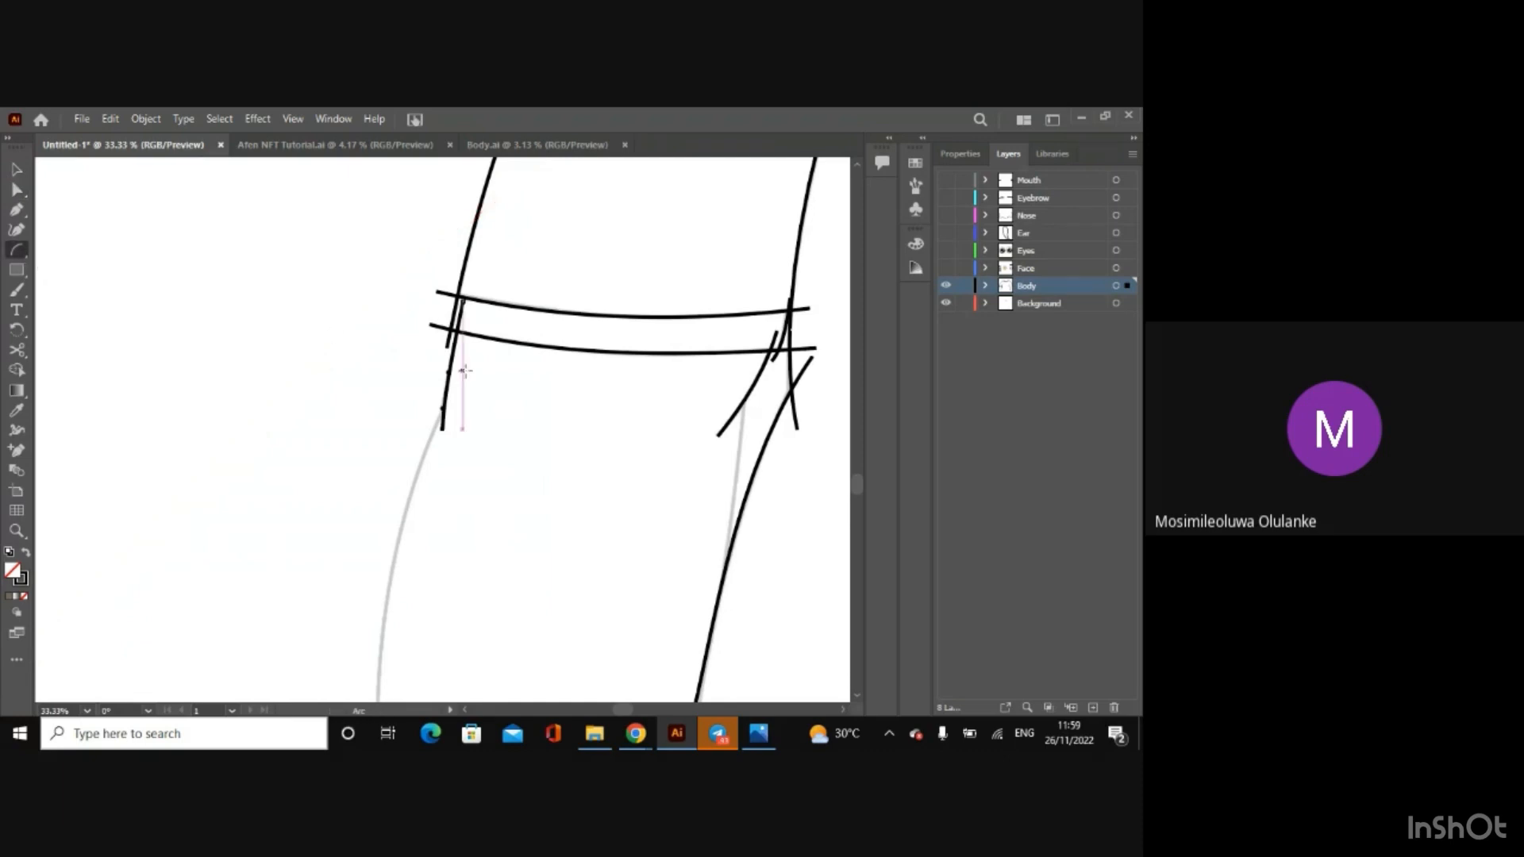
mouse_move(453, 406)
mouse_down()
mouse_move(368, 524)
mouse_move(339, 709)
mouse_move(341, 669)
mouse_up()
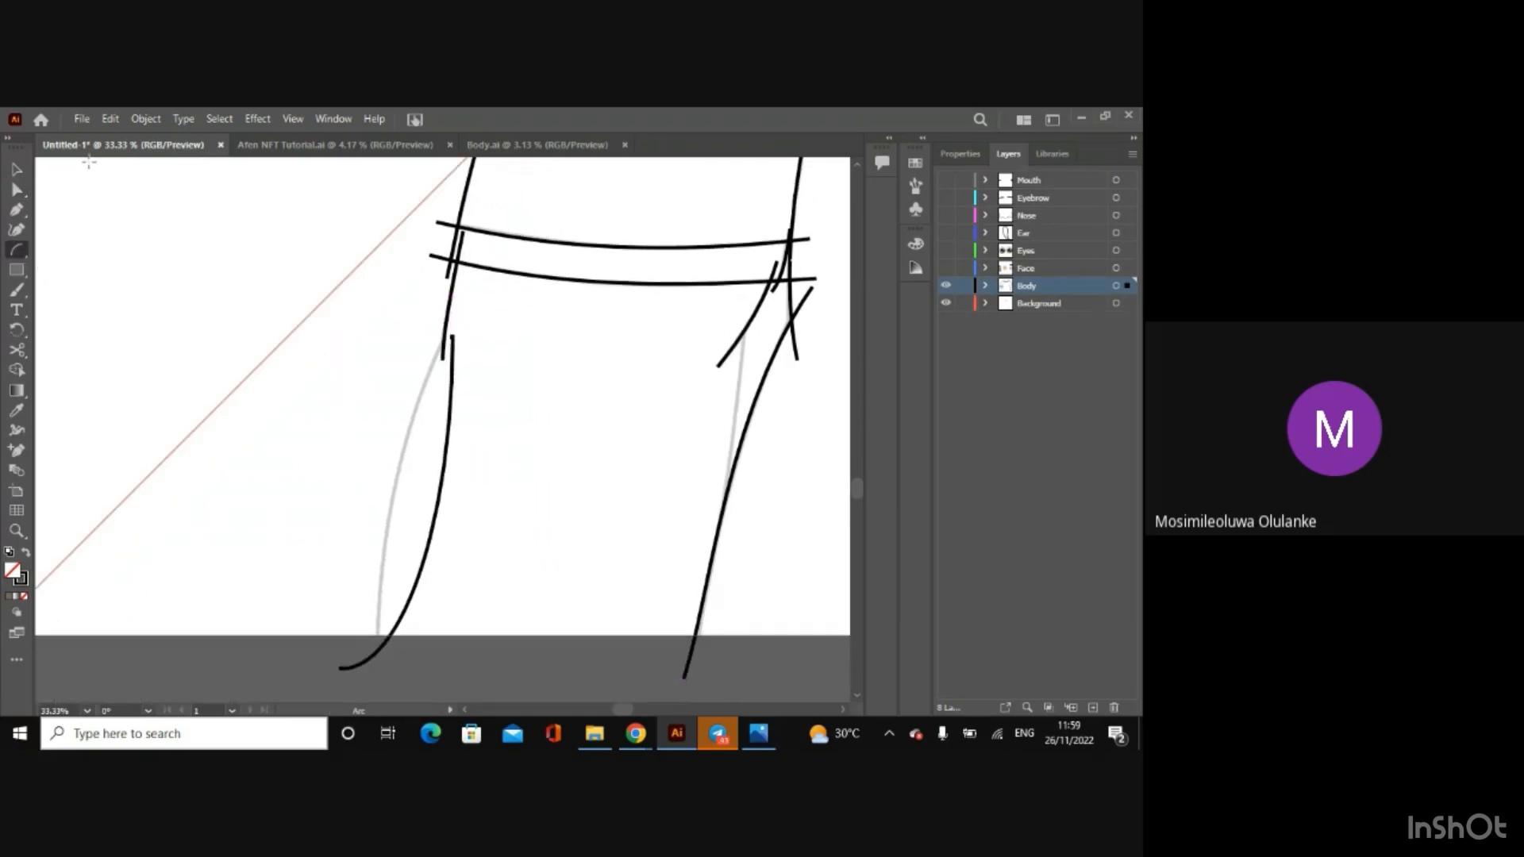
click(17, 190)
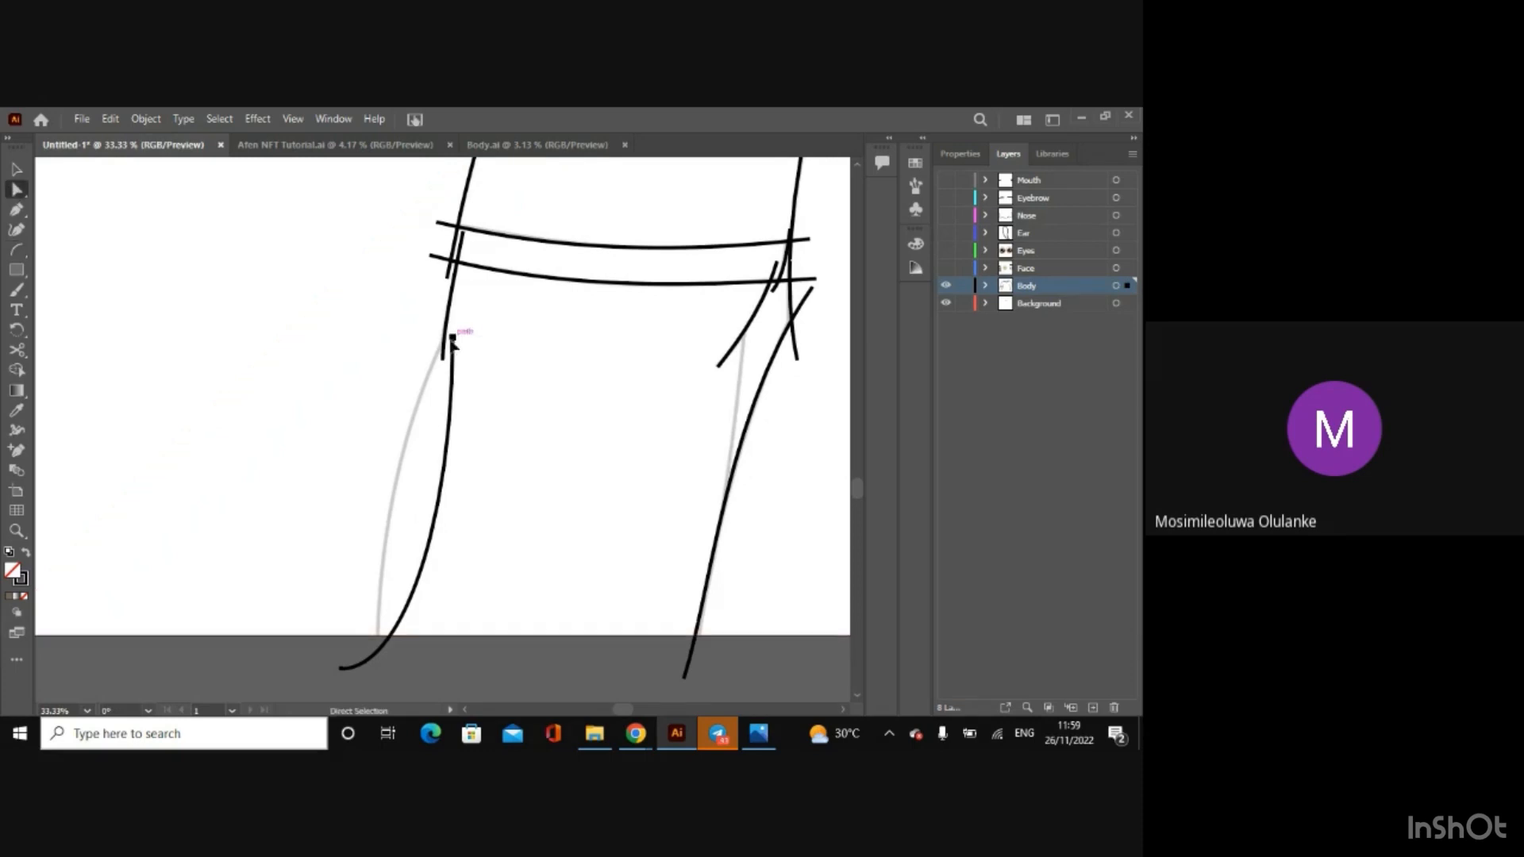
click(452, 340)
drag(454, 521, 385, 399)
Step: Refine the outer arm arc's upper end, straighten its lower end and move the lower anchor in line with the sketch
key(ctrl+=)
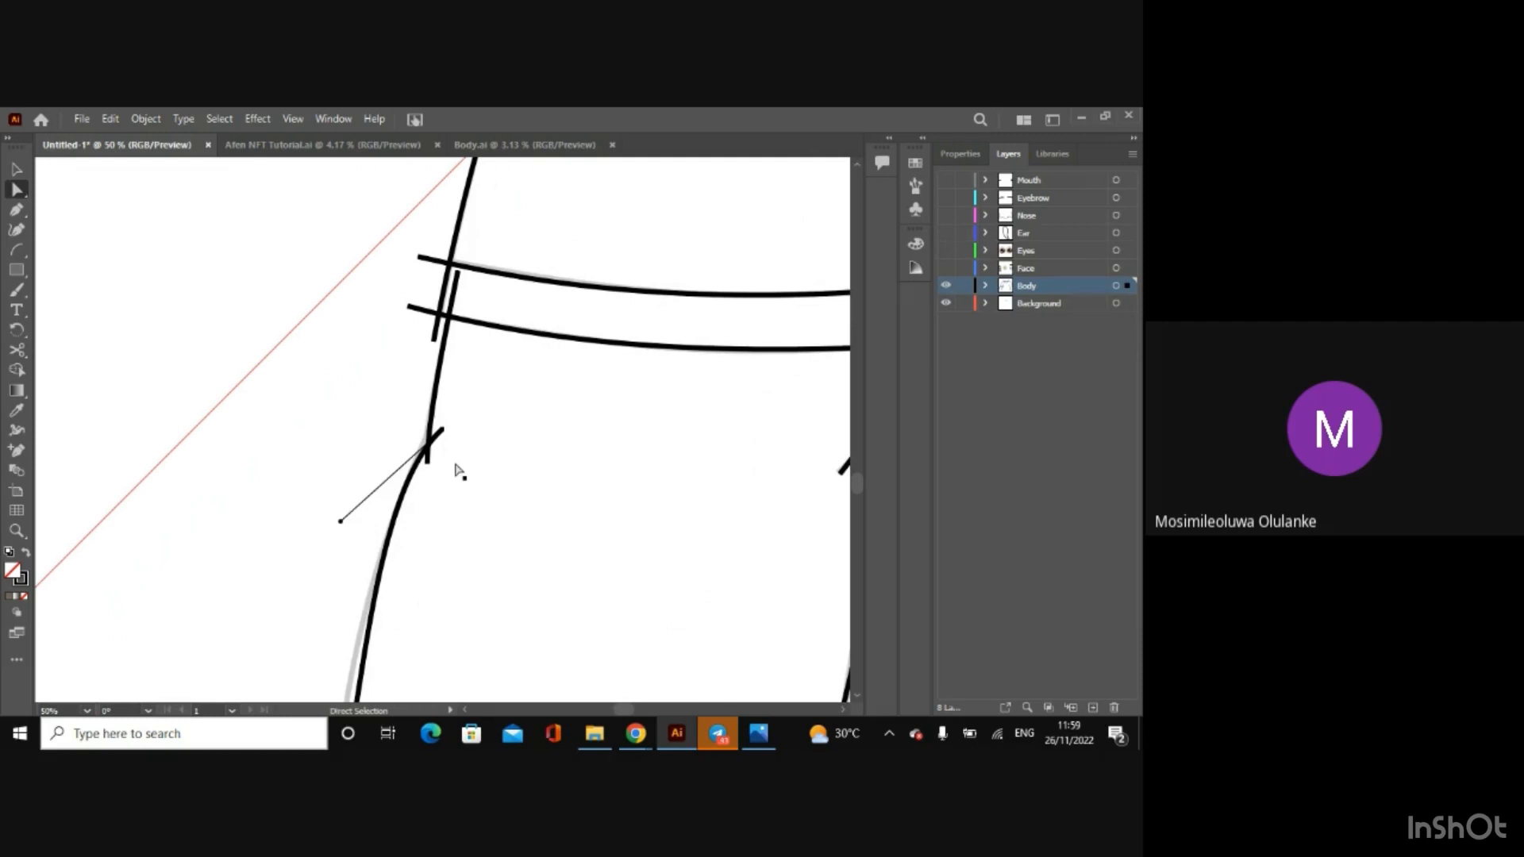
drag(340, 520, 338, 511)
drag(442, 429, 444, 424)
scroll(854, 694, down, 5)
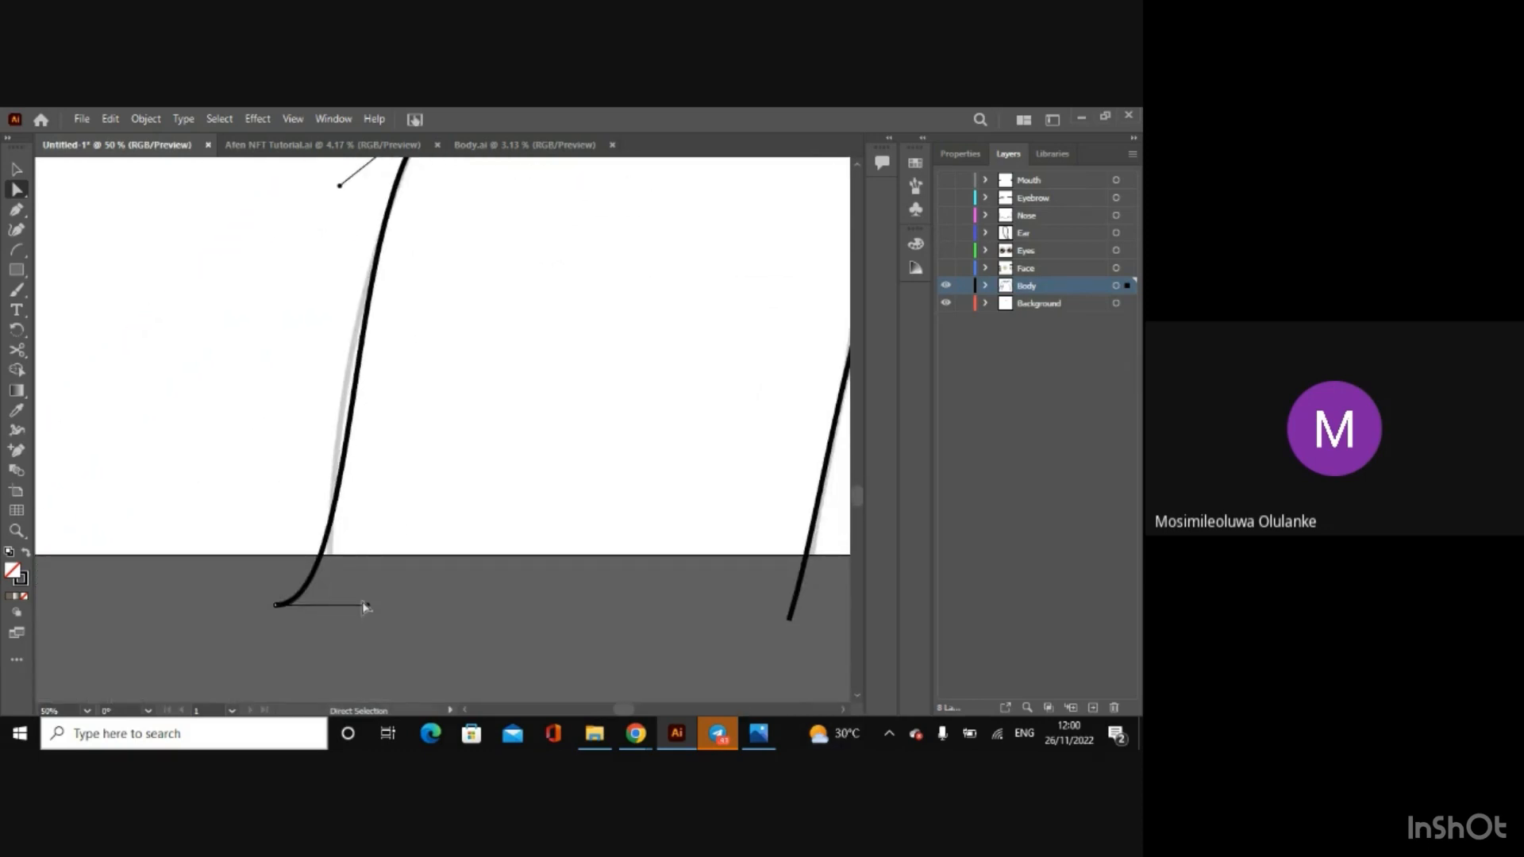
drag(367, 606, 297, 504)
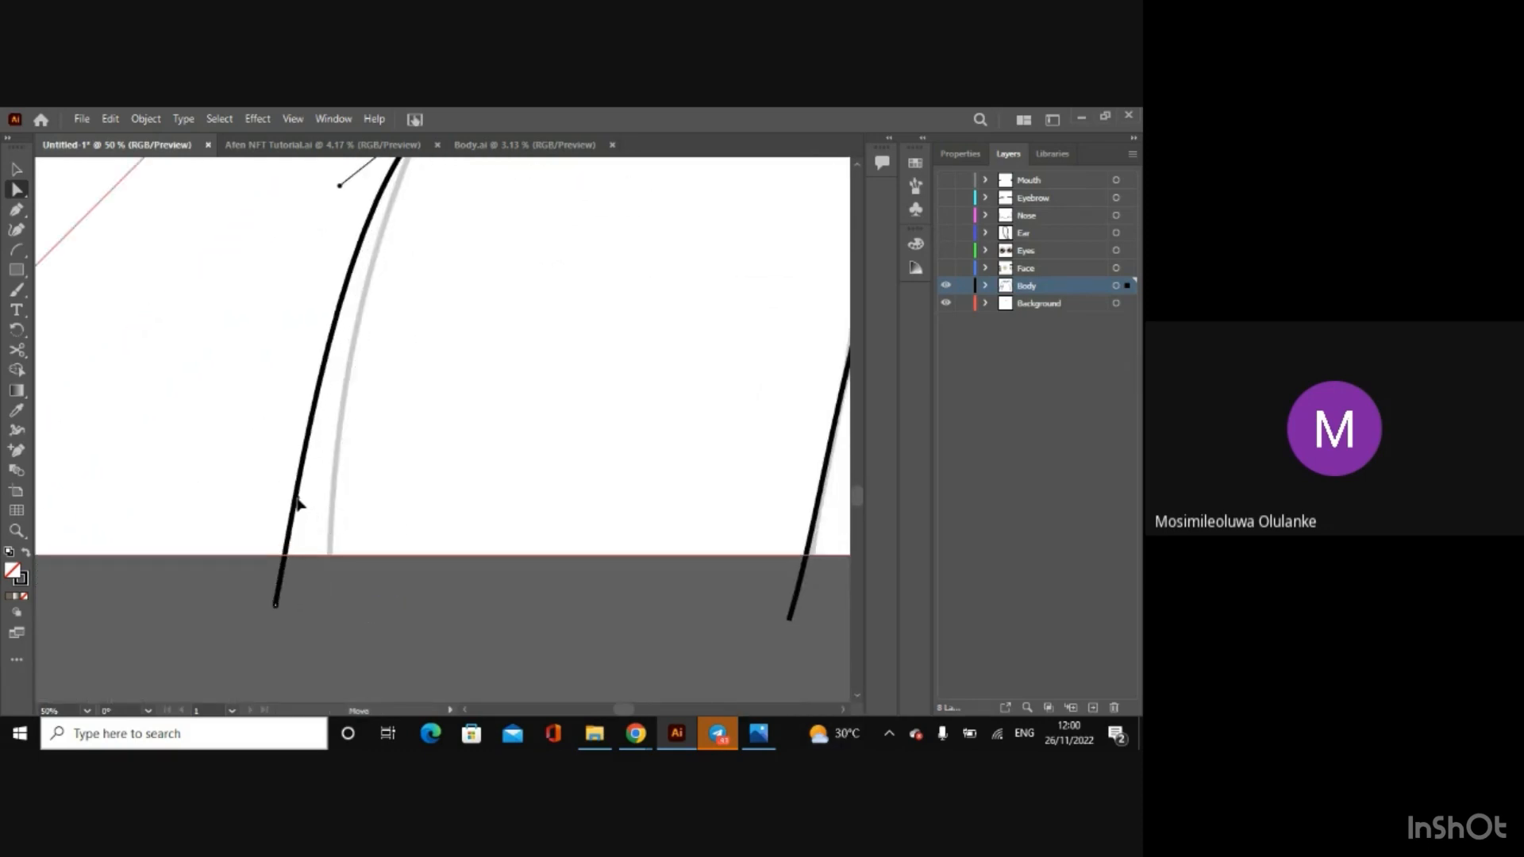
drag(276, 604, 330, 619)
Step: Adjust both handles and the upper anchor of the outer arm arc so the curve follows the sketched line
key(ctrl+minus)
key(ctrl+minus)
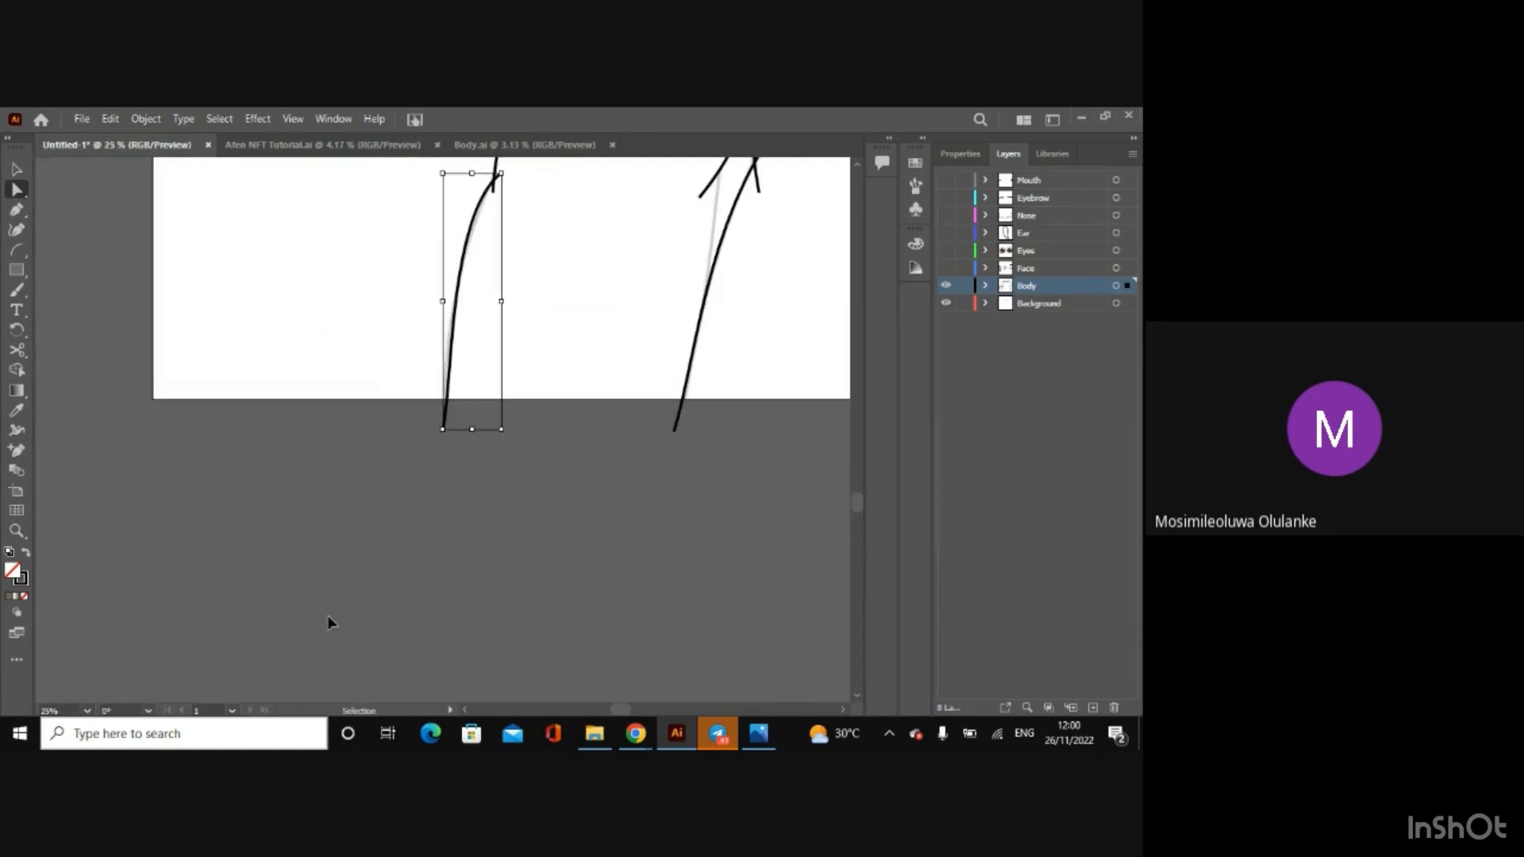
key(ctrl+plus)
key(ctrl+plus)
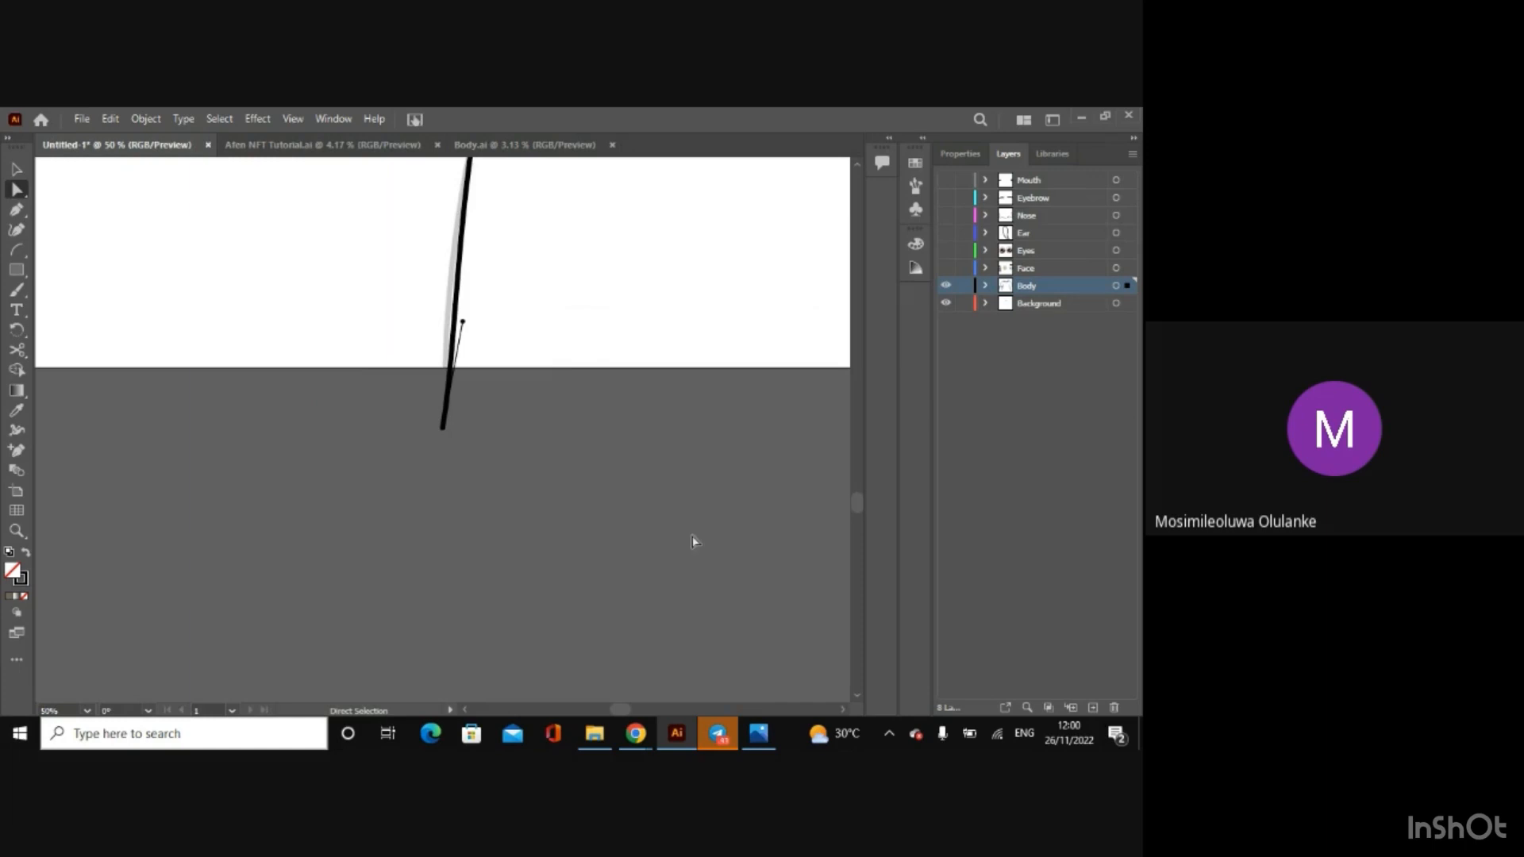
drag(859, 504, 857, 489)
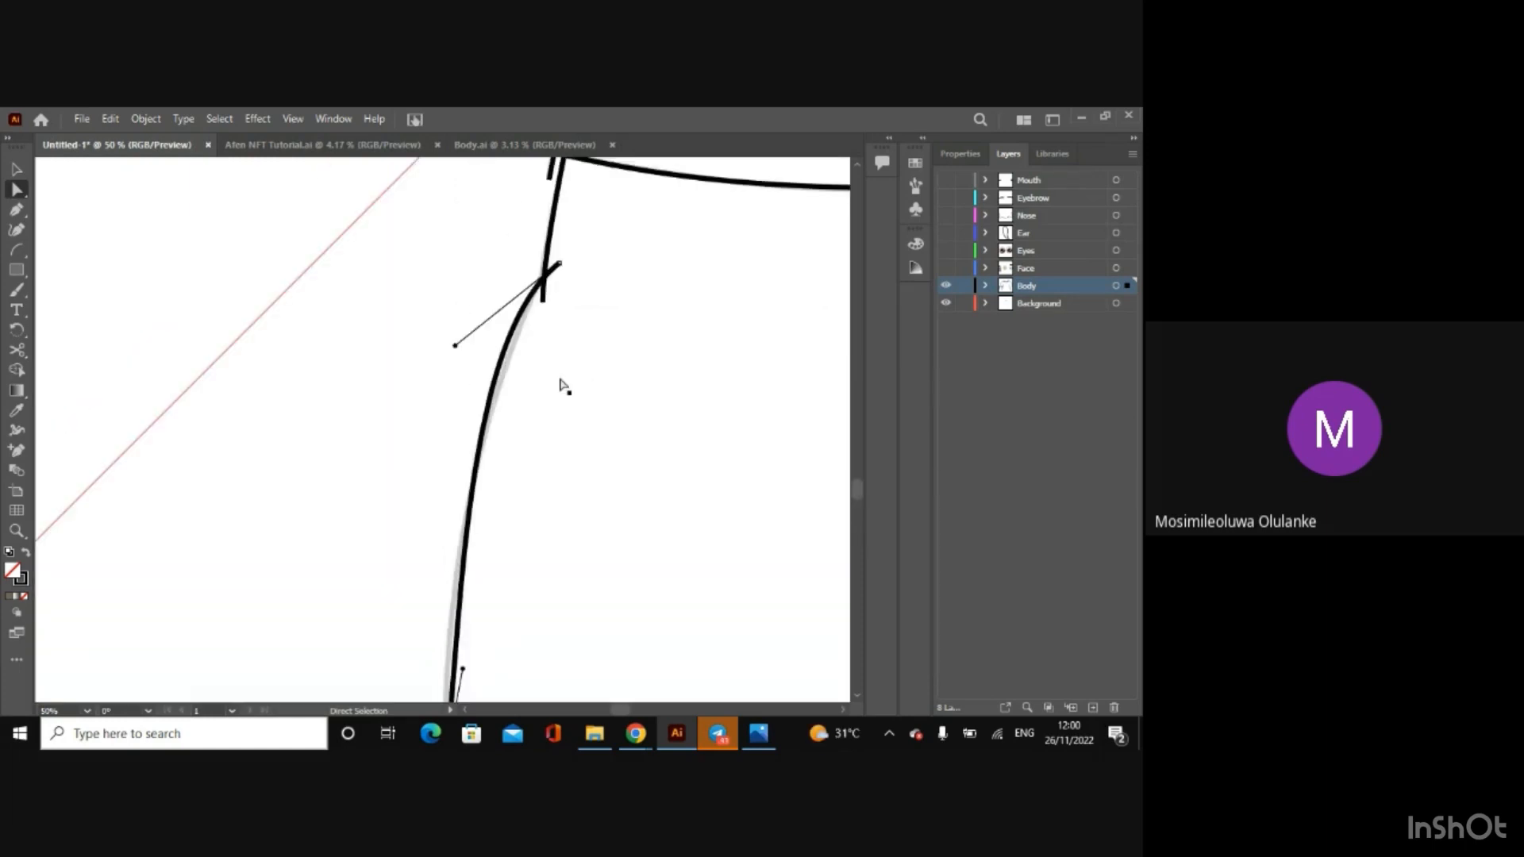
drag(456, 347, 464, 359)
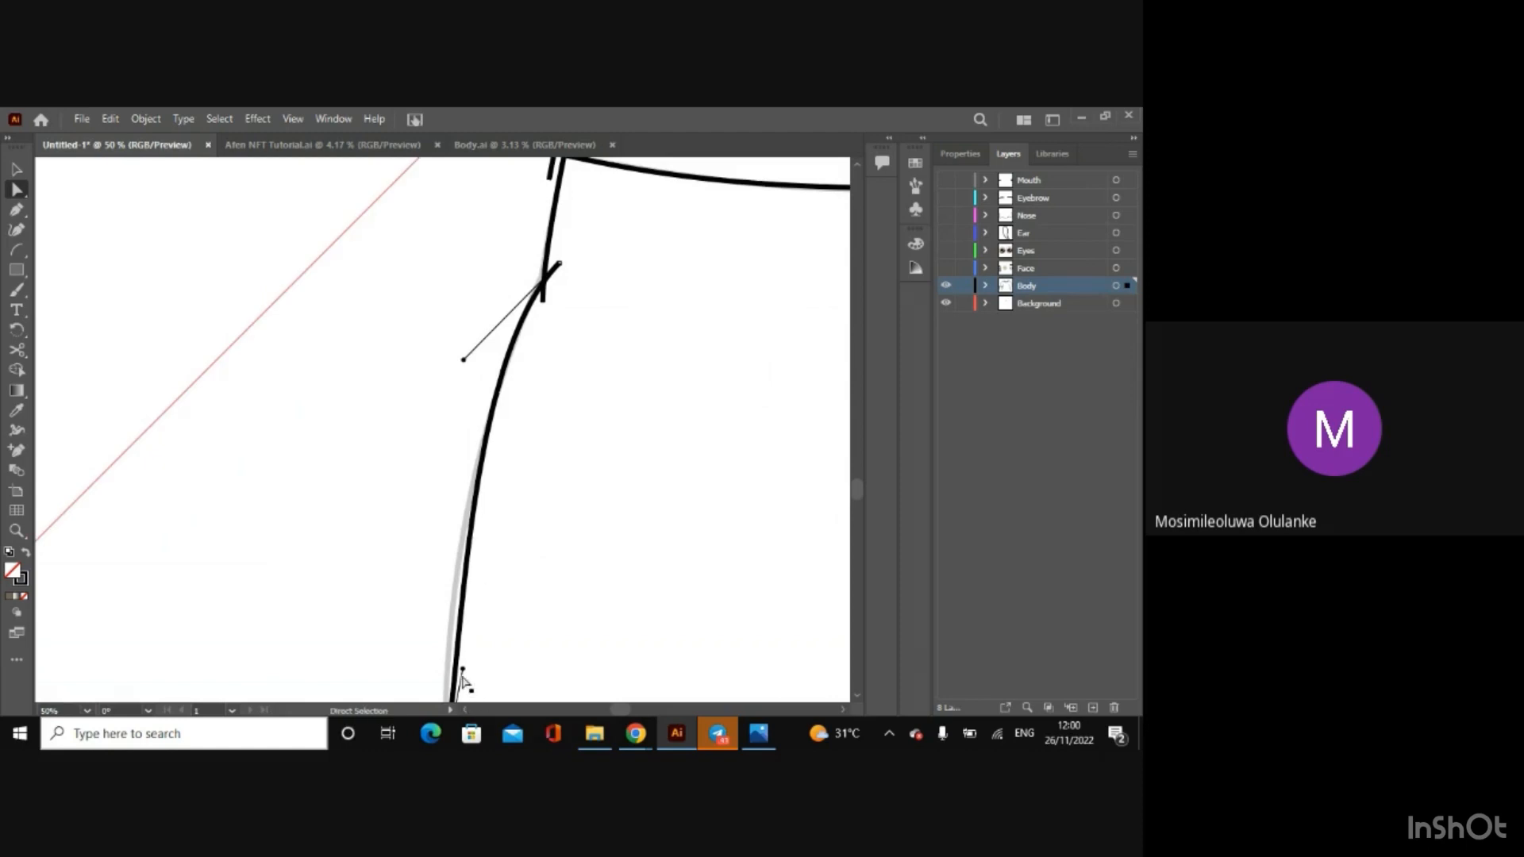
drag(462, 675, 449, 674)
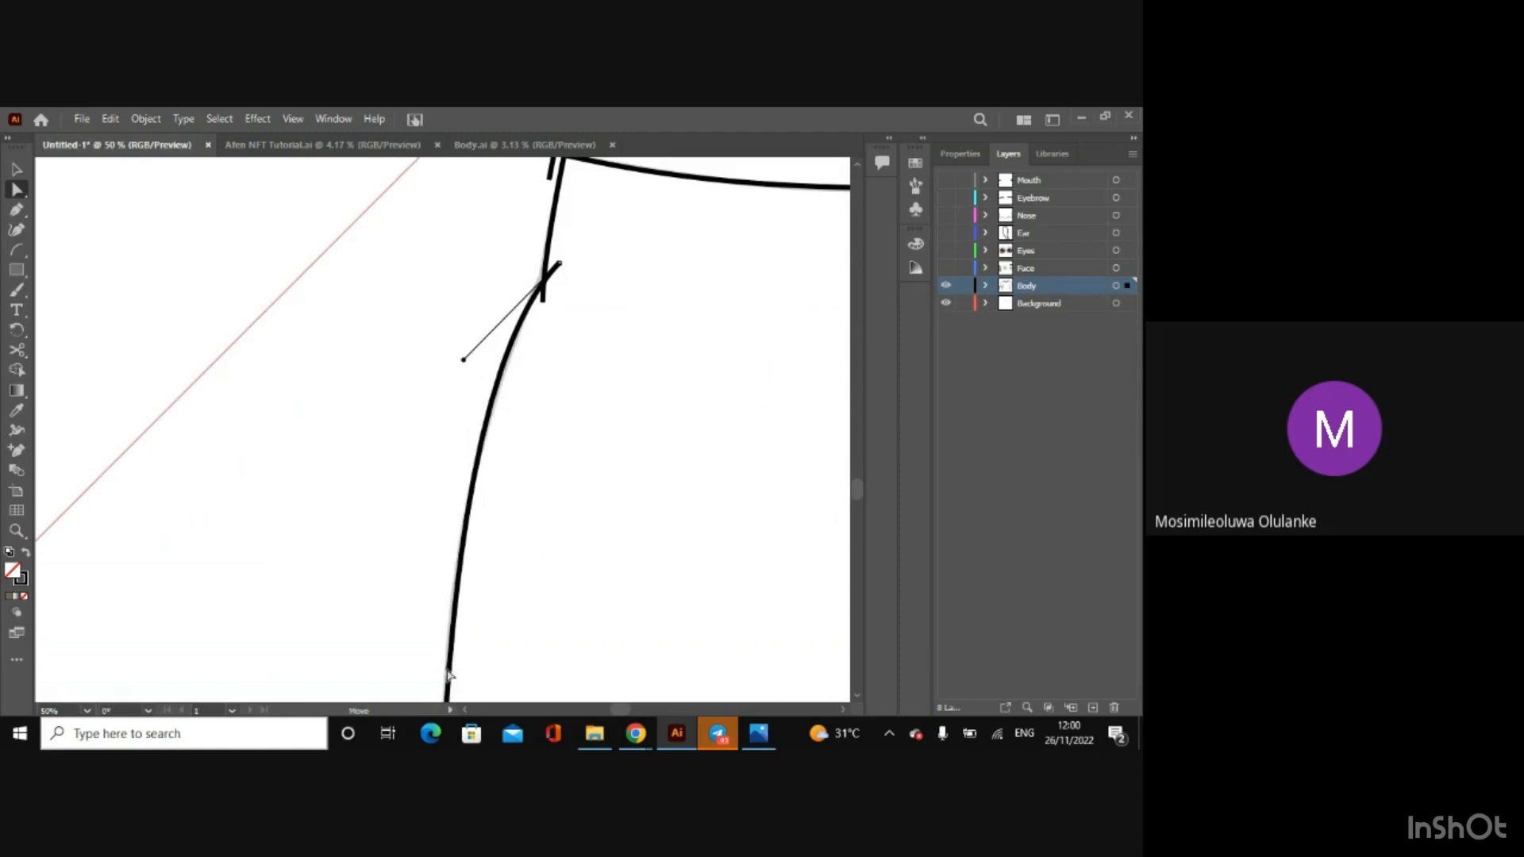
drag(464, 361, 466, 370)
drag(559, 264, 561, 255)
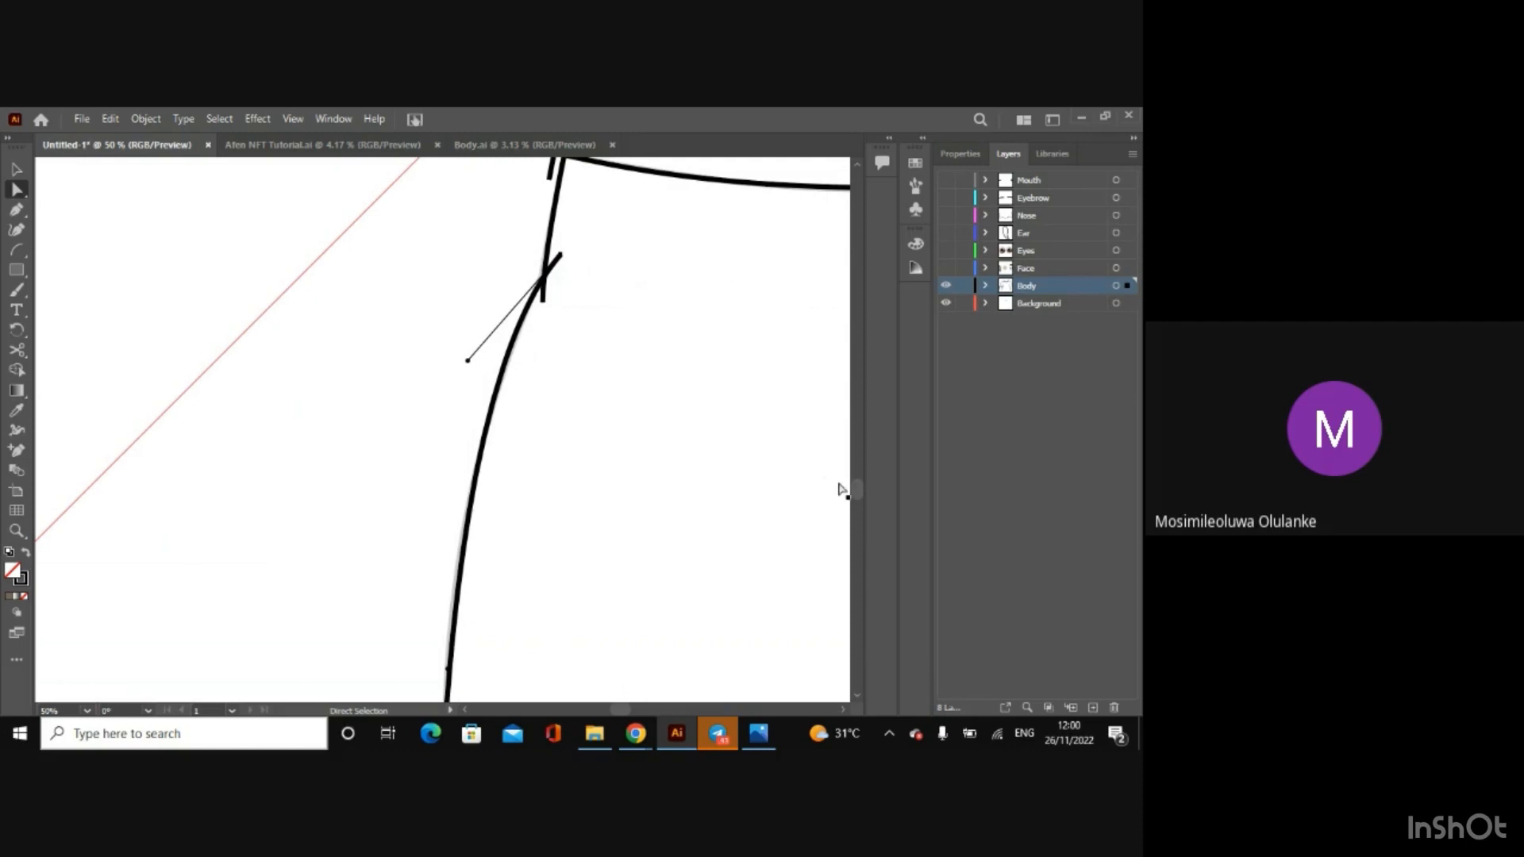
Step: Fine-tune the outer arm arc near the artboard's lower border and below the sleeve to cover the remaining sketch line
scroll(859, 499, down, 4)
scroll(859, 502, up, 1)
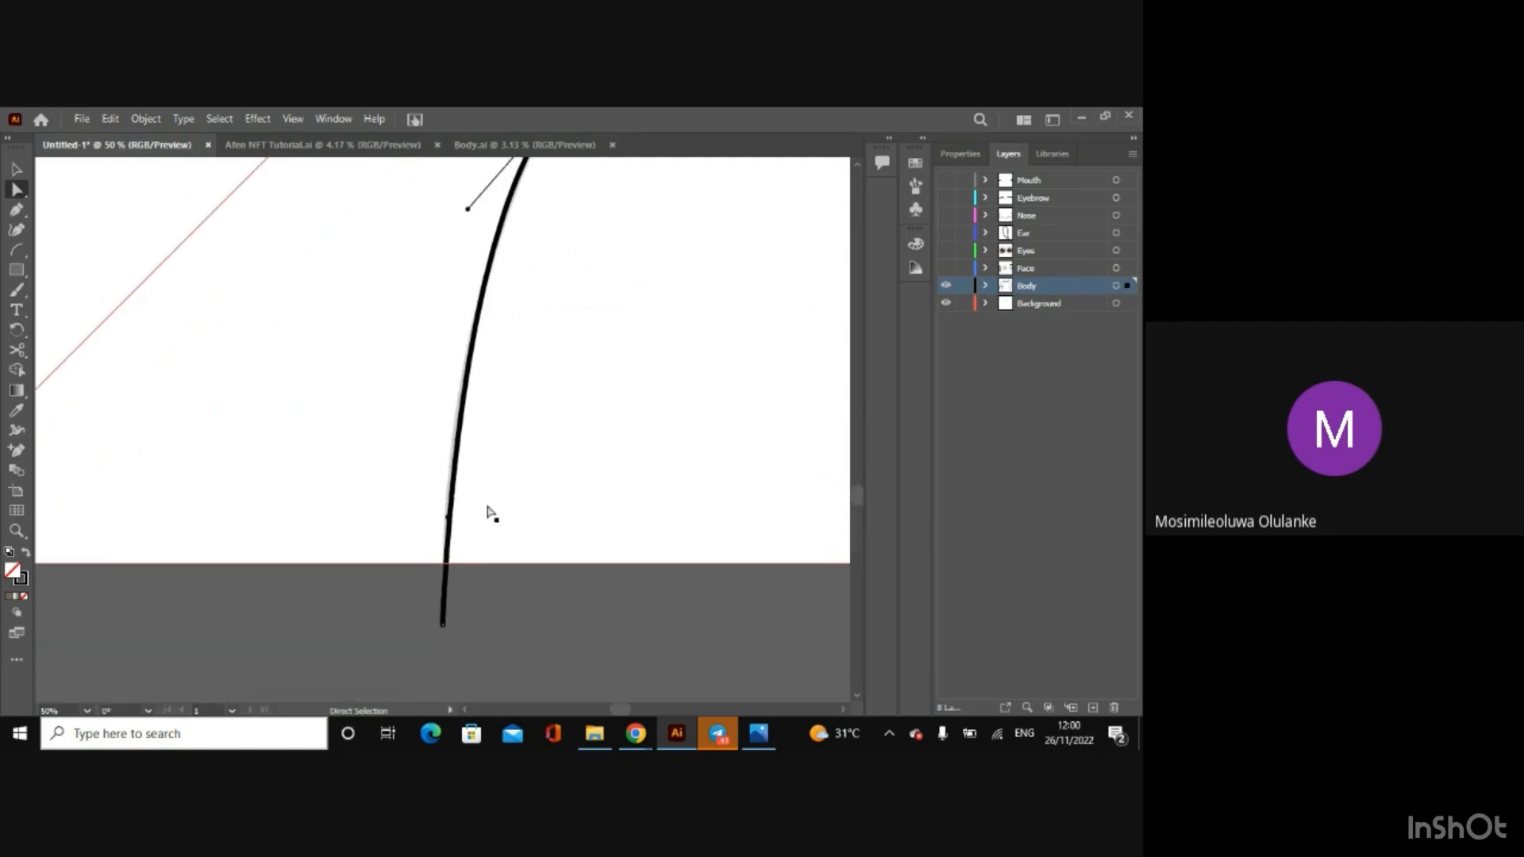
drag(446, 517, 445, 520)
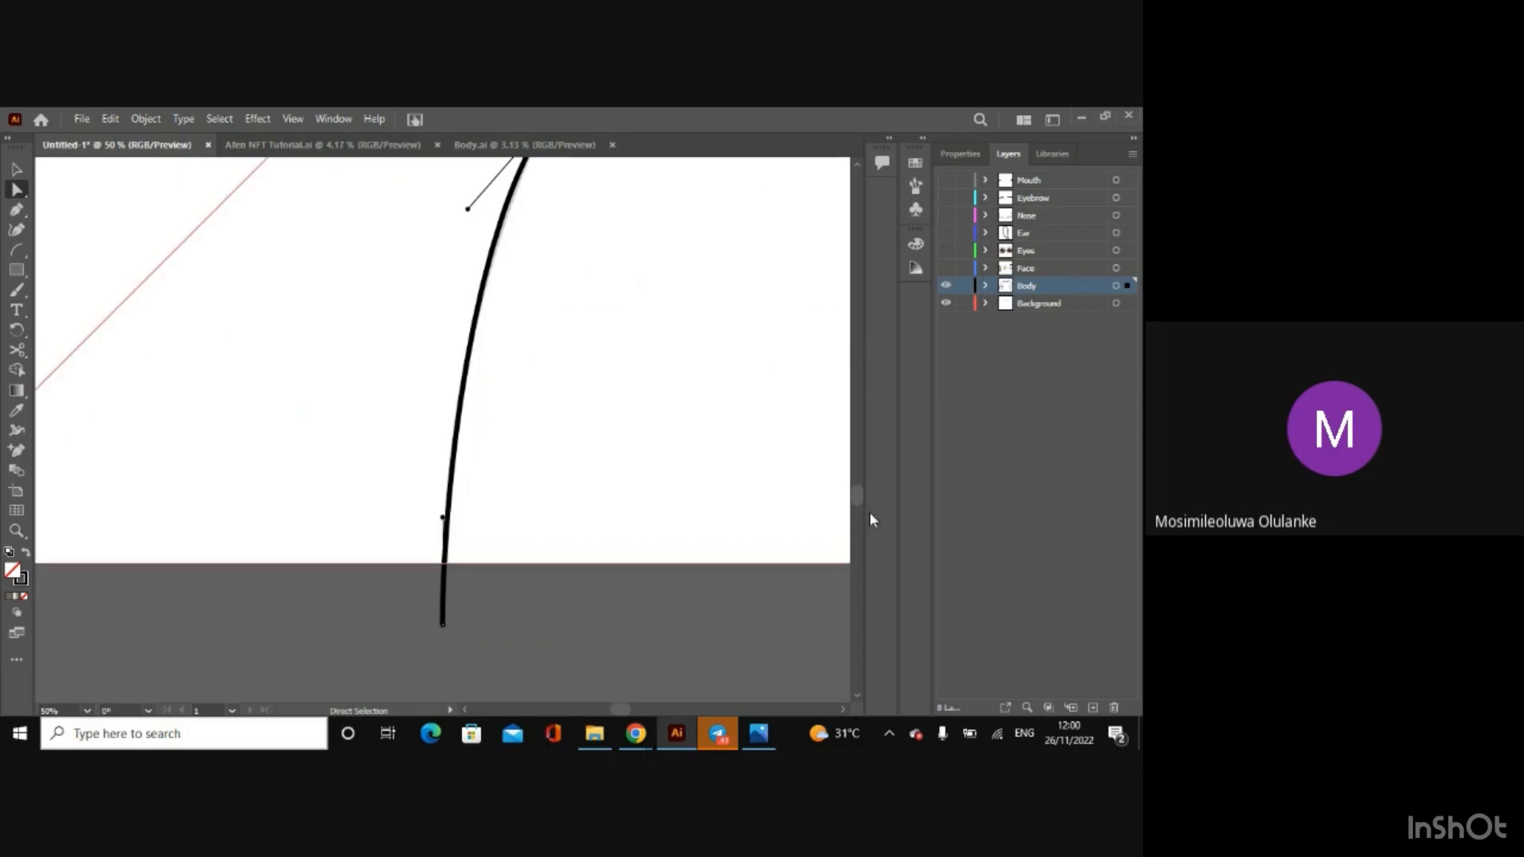
scroll(859, 165, up, 3)
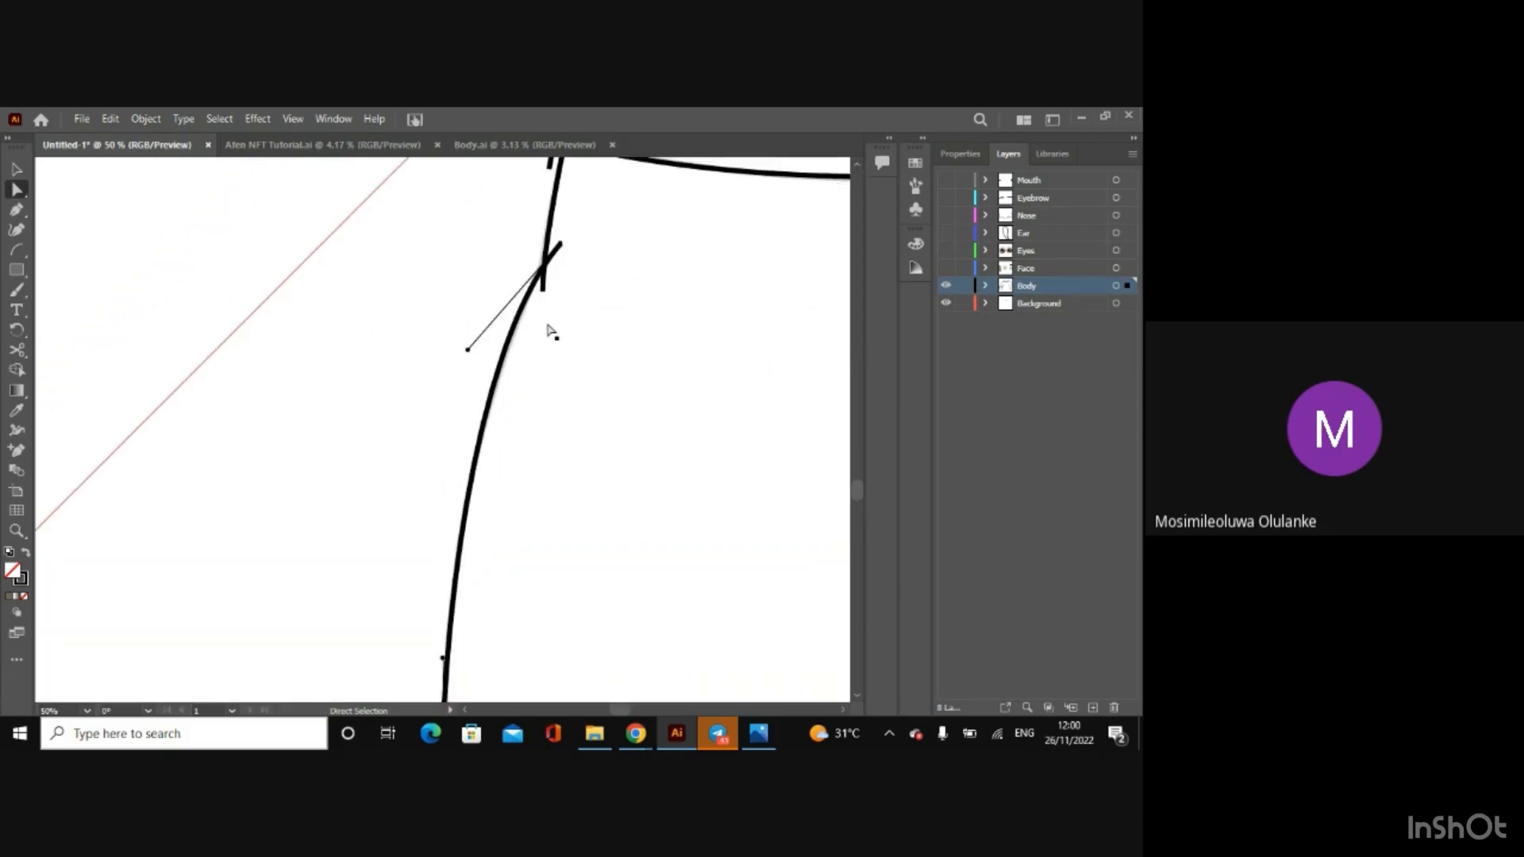
drag(472, 347, 472, 359)
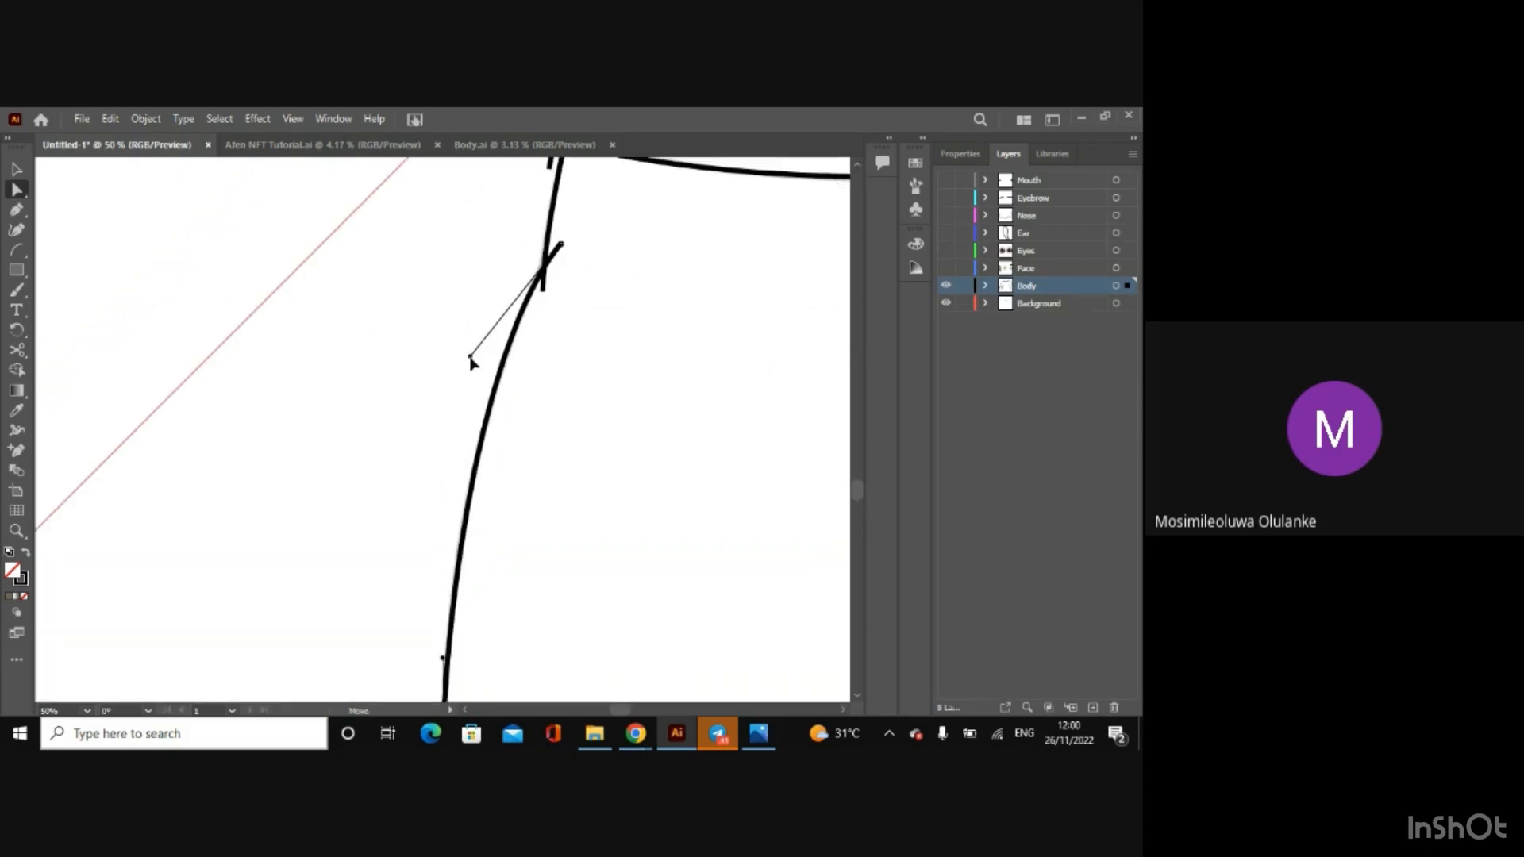
Step: Draw an arc along the sketched inner arm line below the cuff crease, bend its lower part and extend its lower end
click(842, 709)
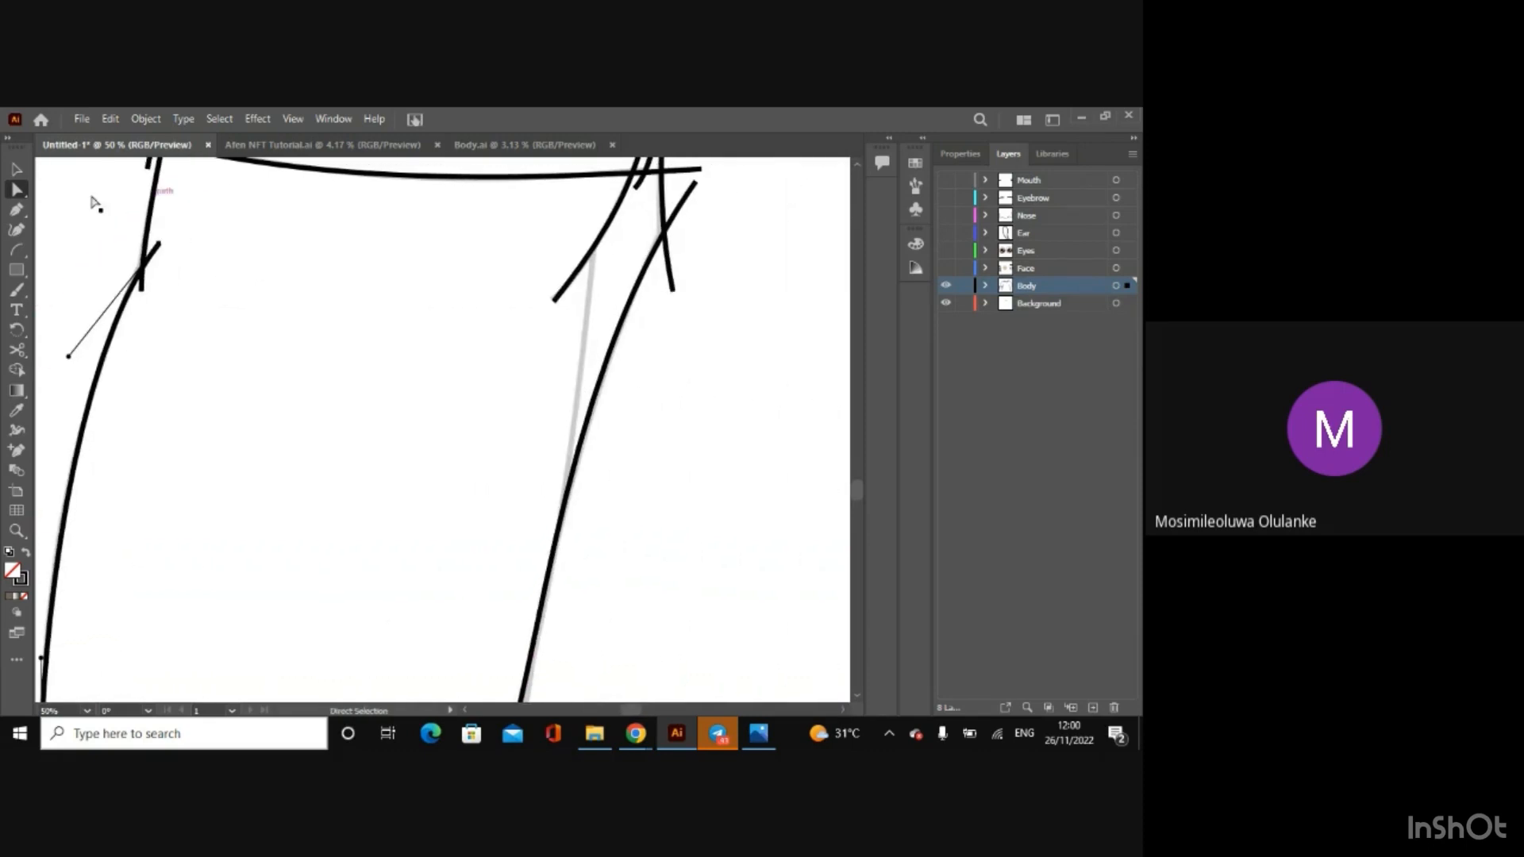
click(18, 252)
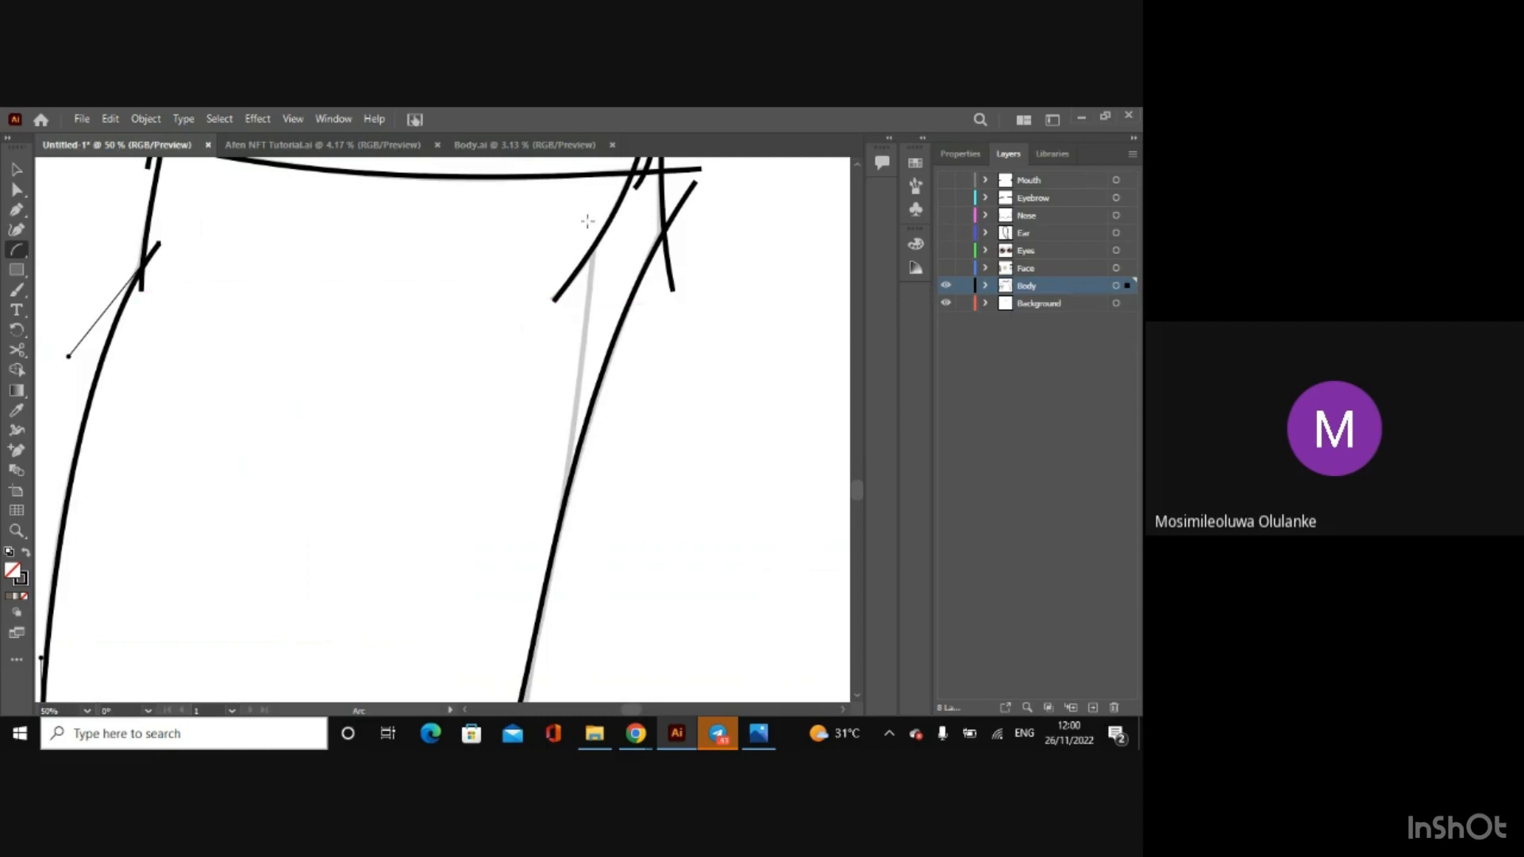
drag(590, 212, 556, 563)
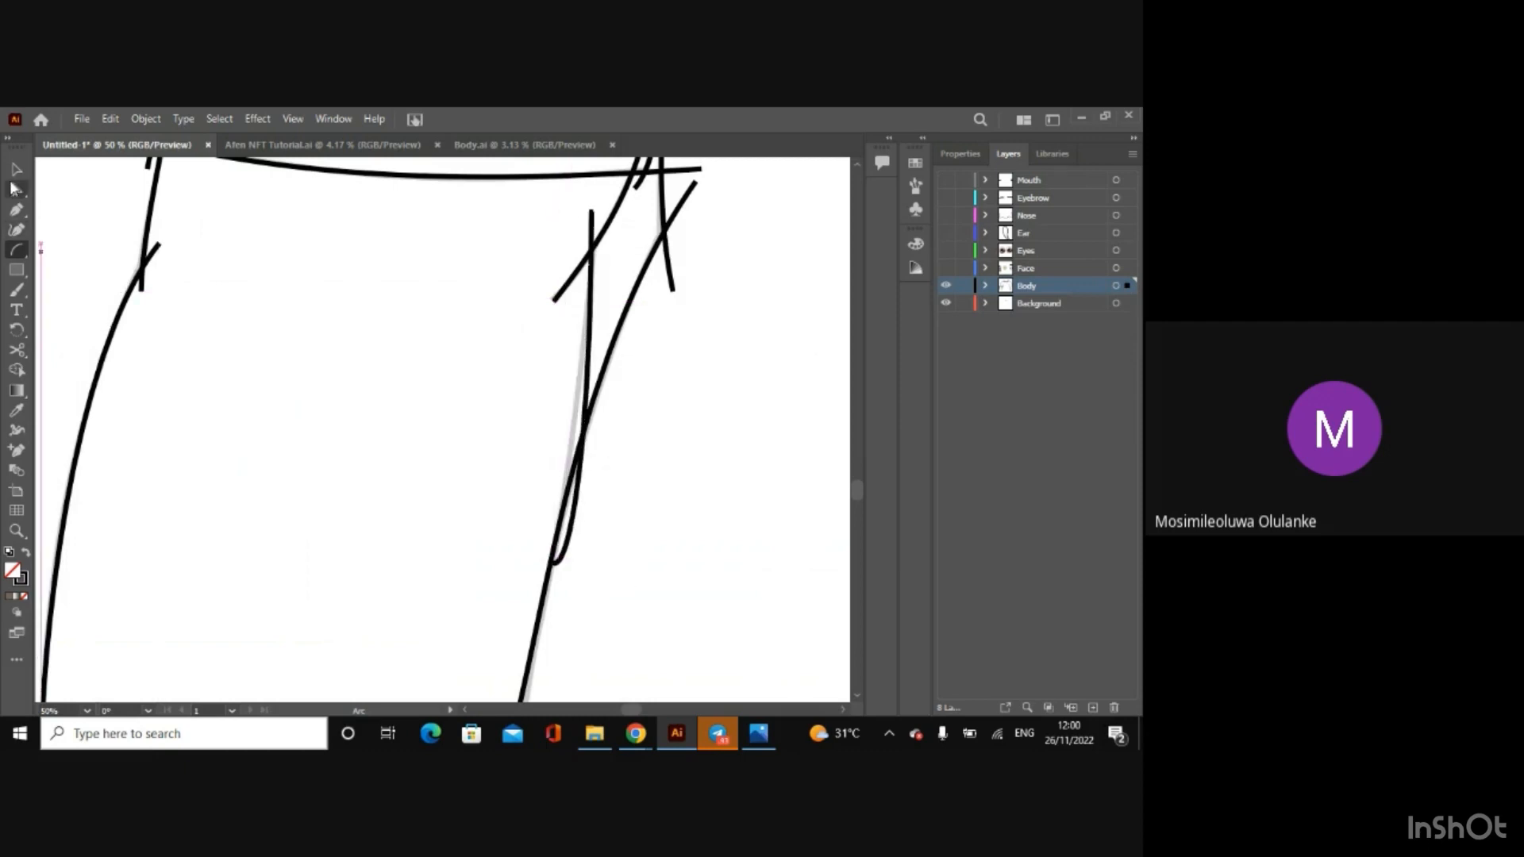
click(15, 191)
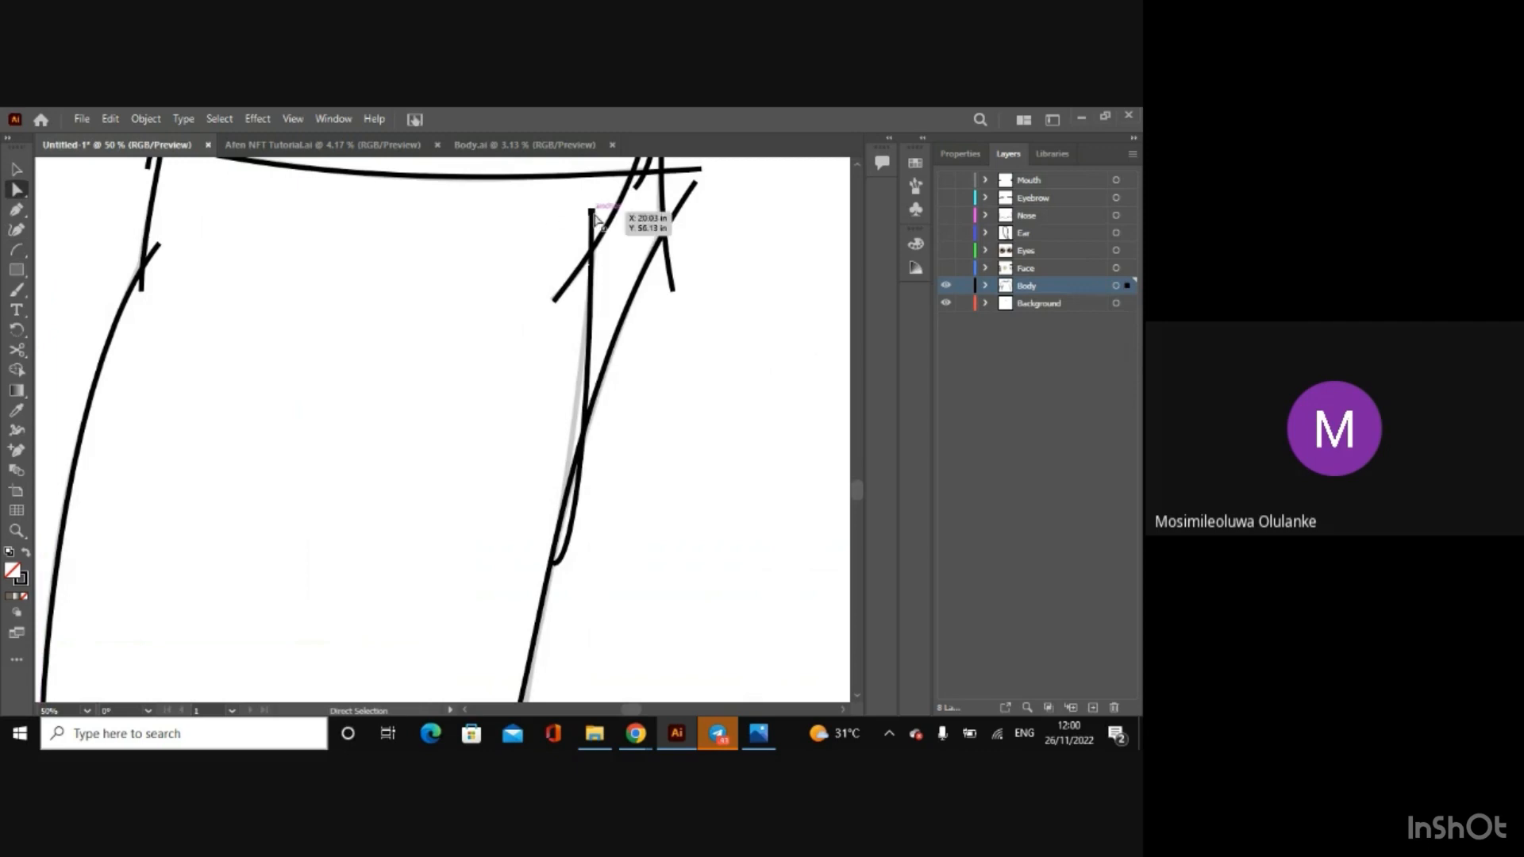
drag(576, 563, 563, 485)
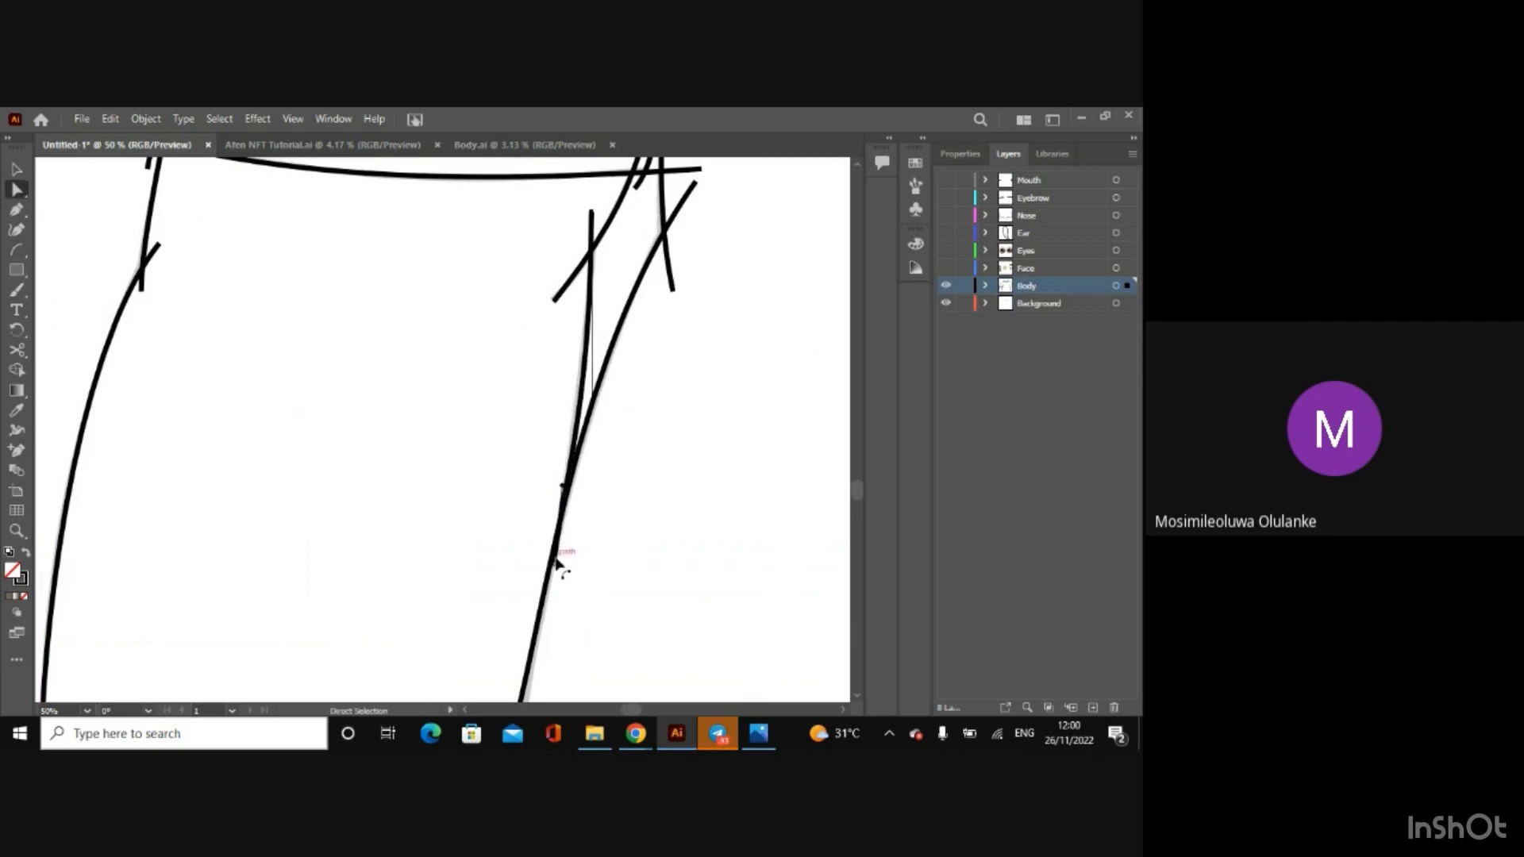
drag(554, 558, 558, 576)
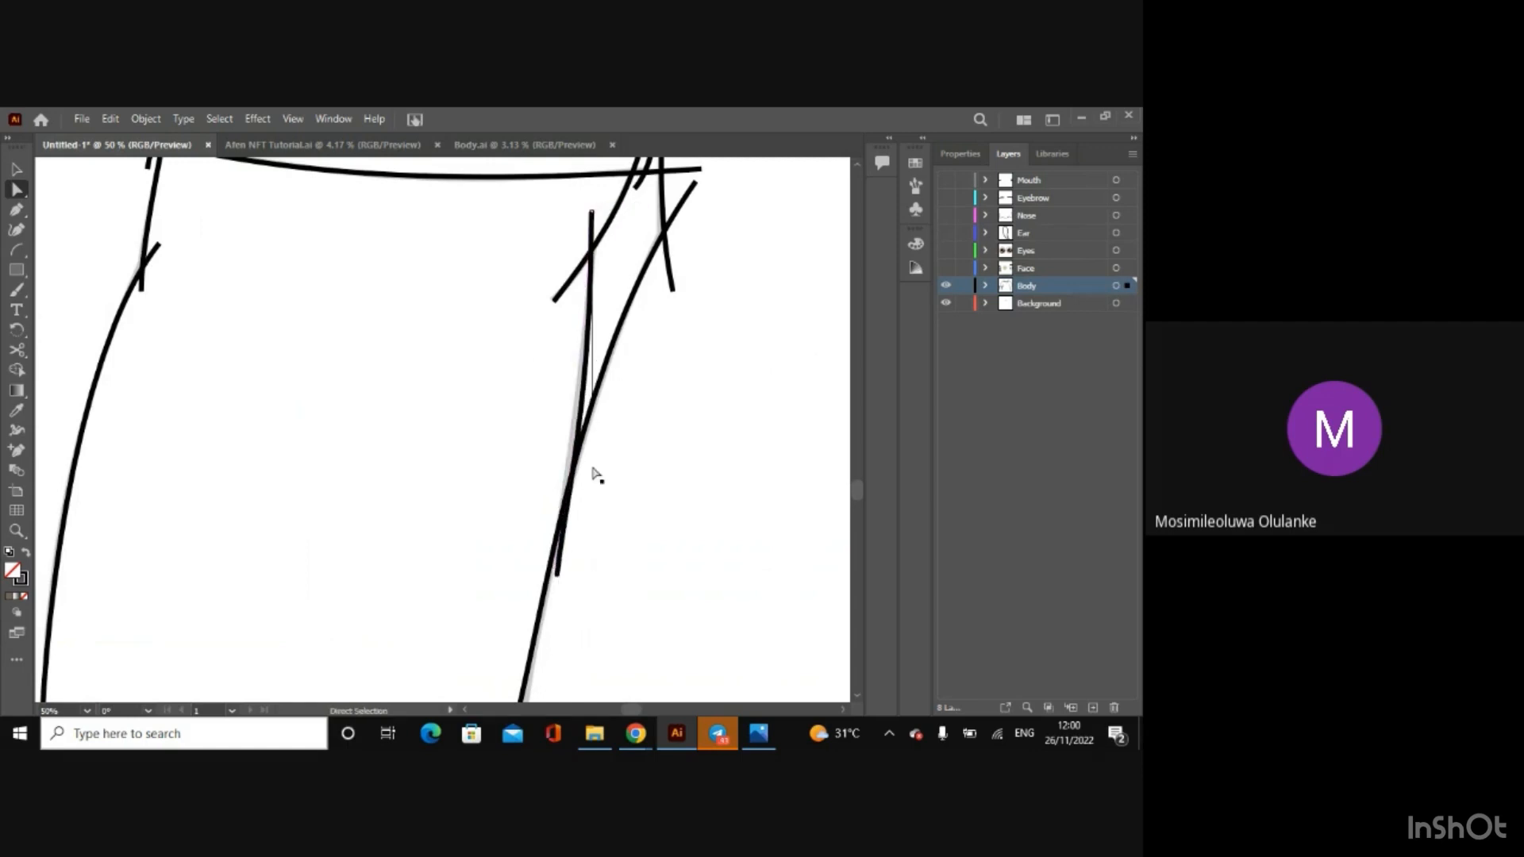
click(587, 396)
drag(587, 398, 583, 379)
click(583, 397)
key(ctrl+z)
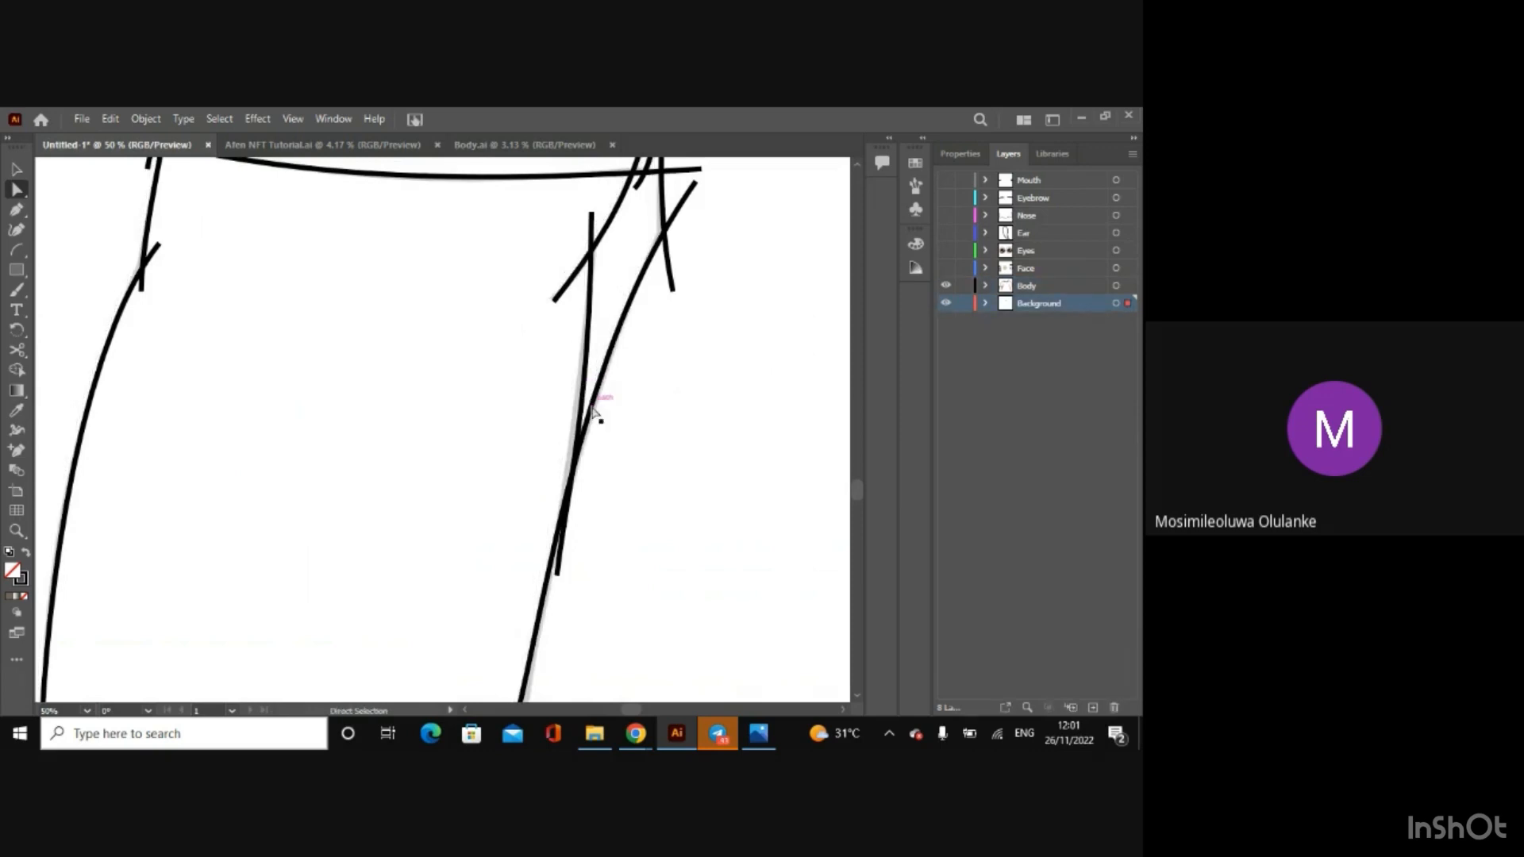
Step: Select the left arm's inner arc below the cuff crease and adjust its upper handle so the curve follows the sketched line
click(592, 321)
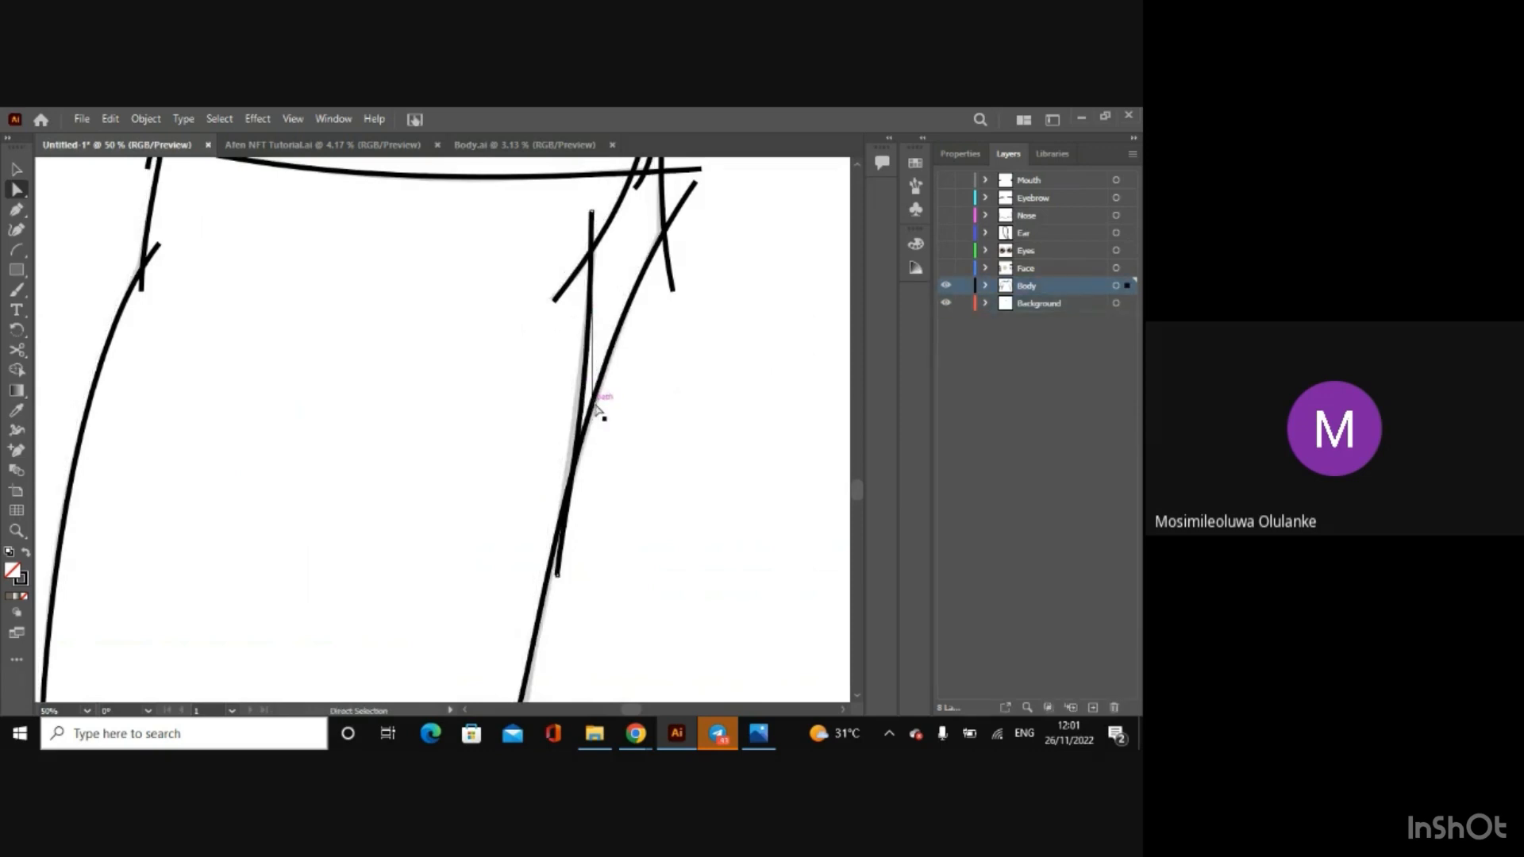
scroll(600, 408, up, 3)
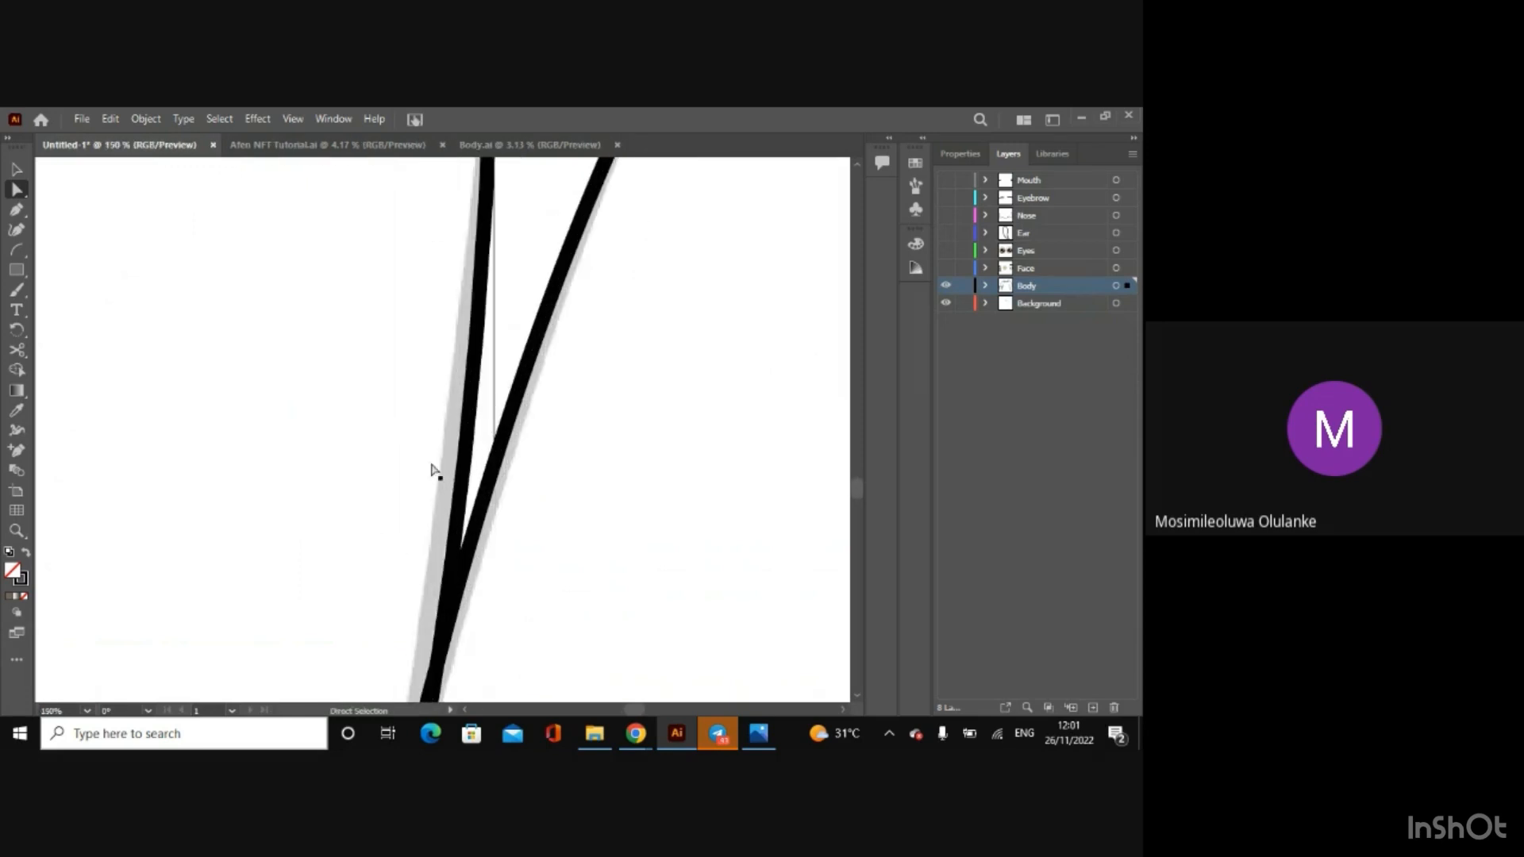
click(496, 429)
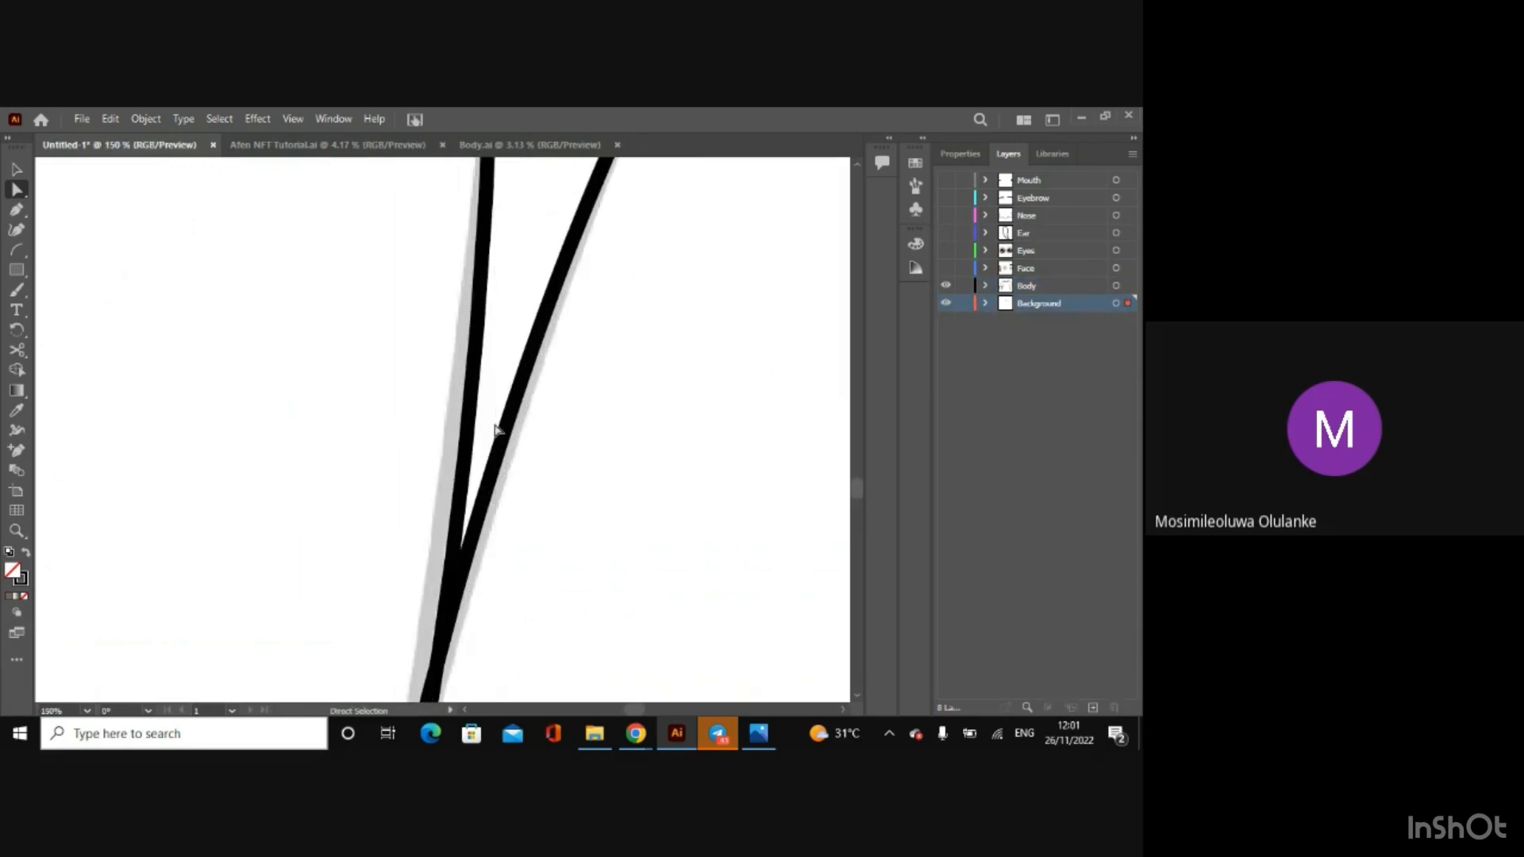
click(475, 412)
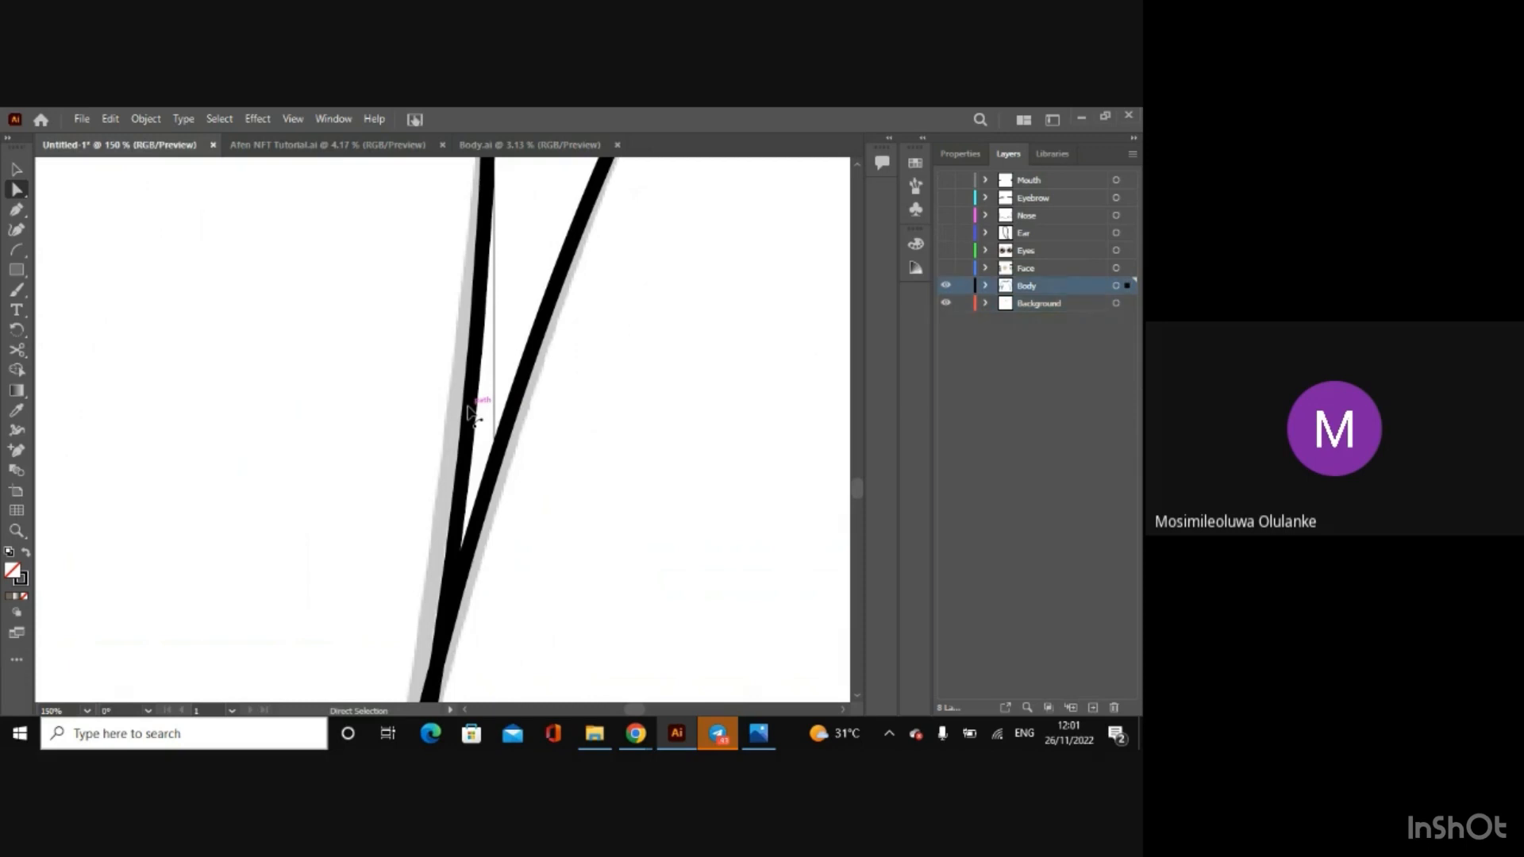
scroll(474, 412, down, 2)
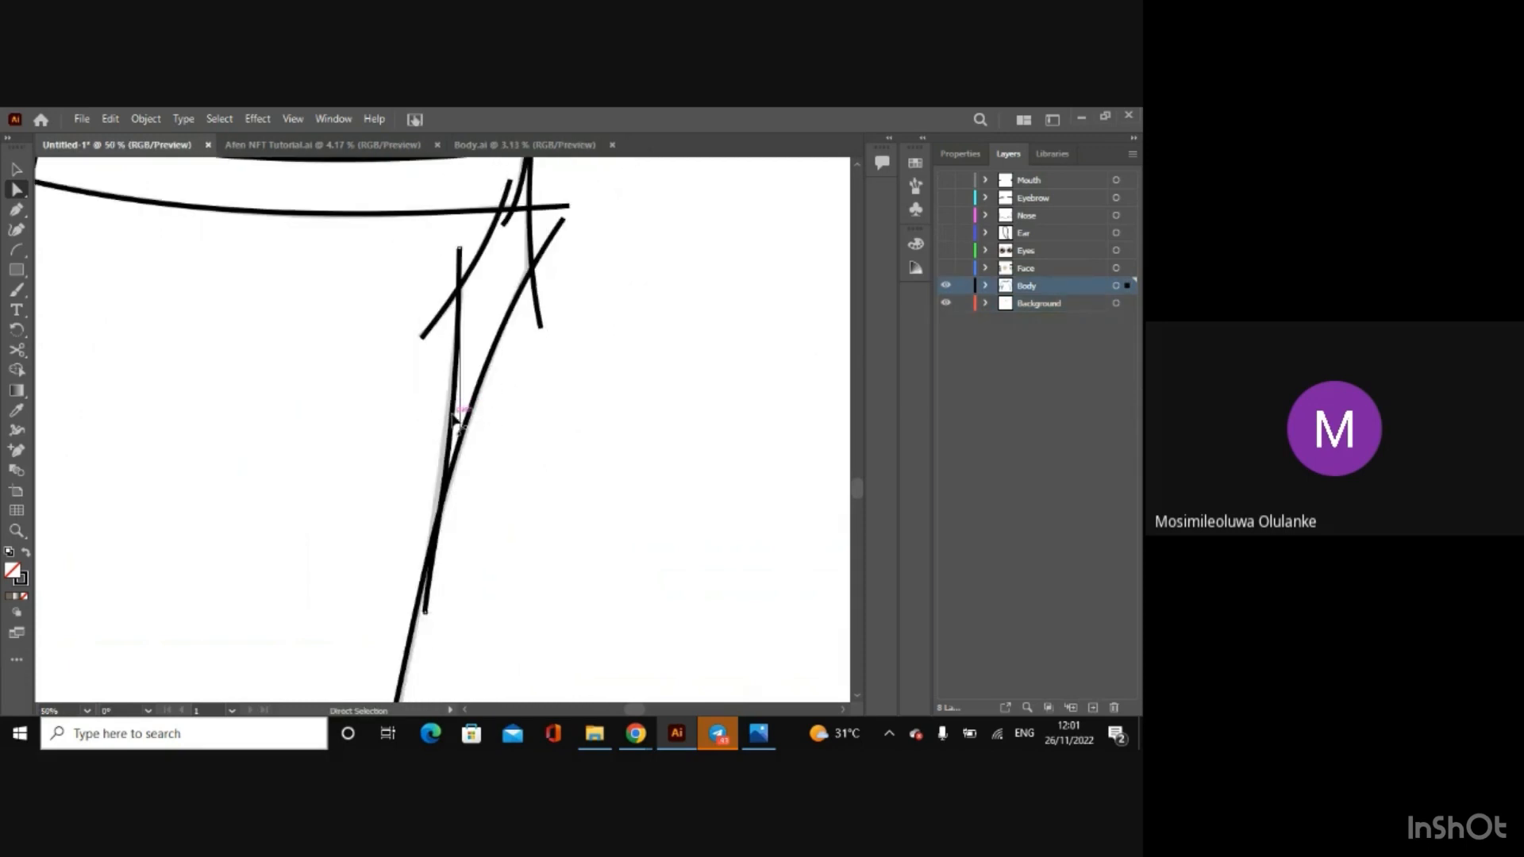
drag(452, 414, 451, 431)
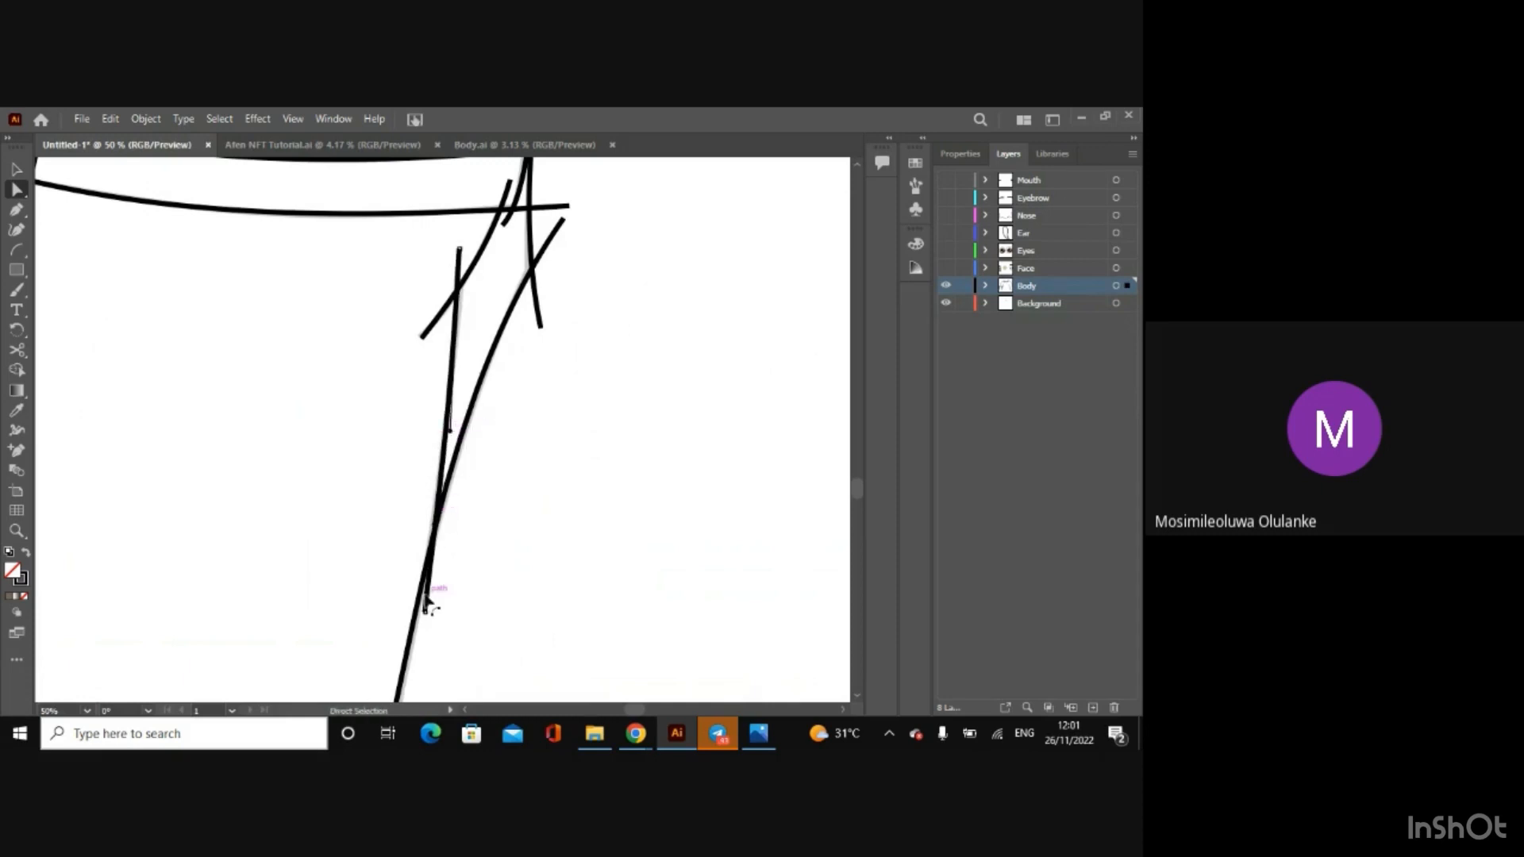
Step: Adjust the lower handle of the left arm's inner arc and shift its upper anchor slightly outward to match the sketch
drag(426, 608, 425, 611)
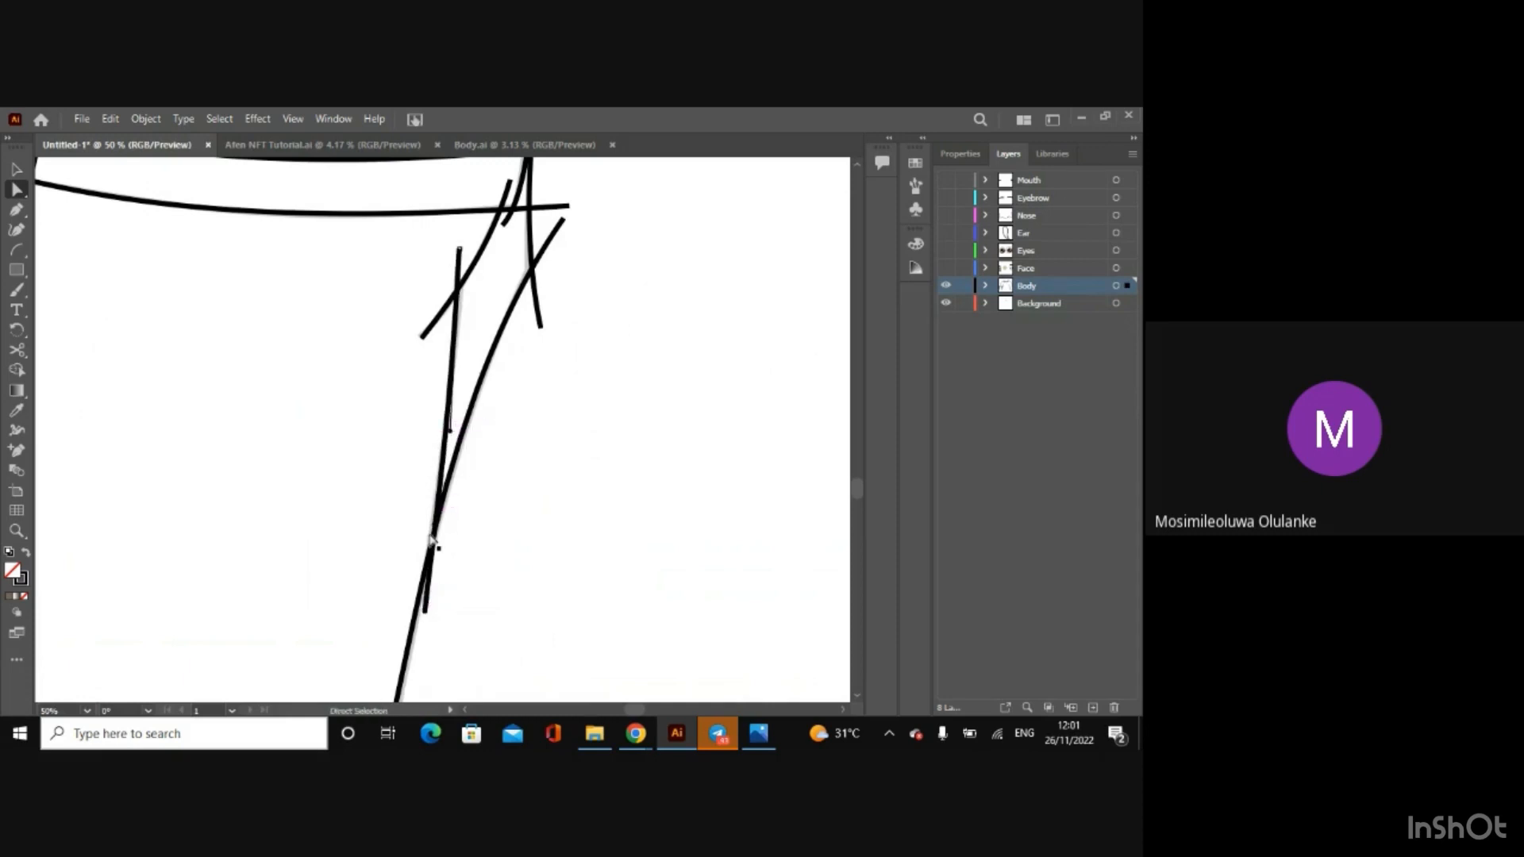
click(425, 612)
drag(441, 526, 432, 532)
drag(458, 253, 466, 254)
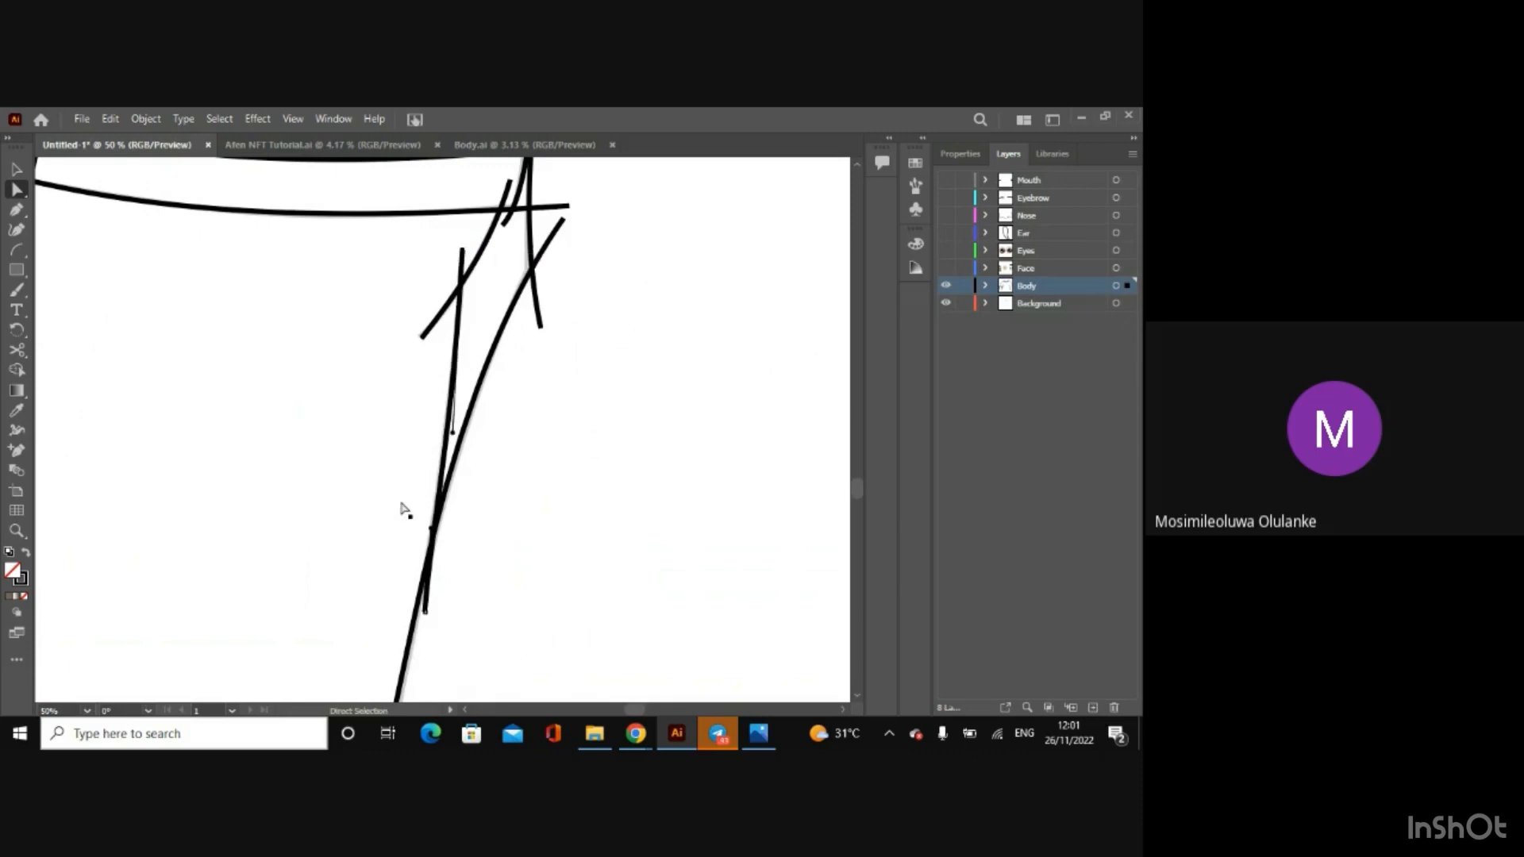
click(431, 534)
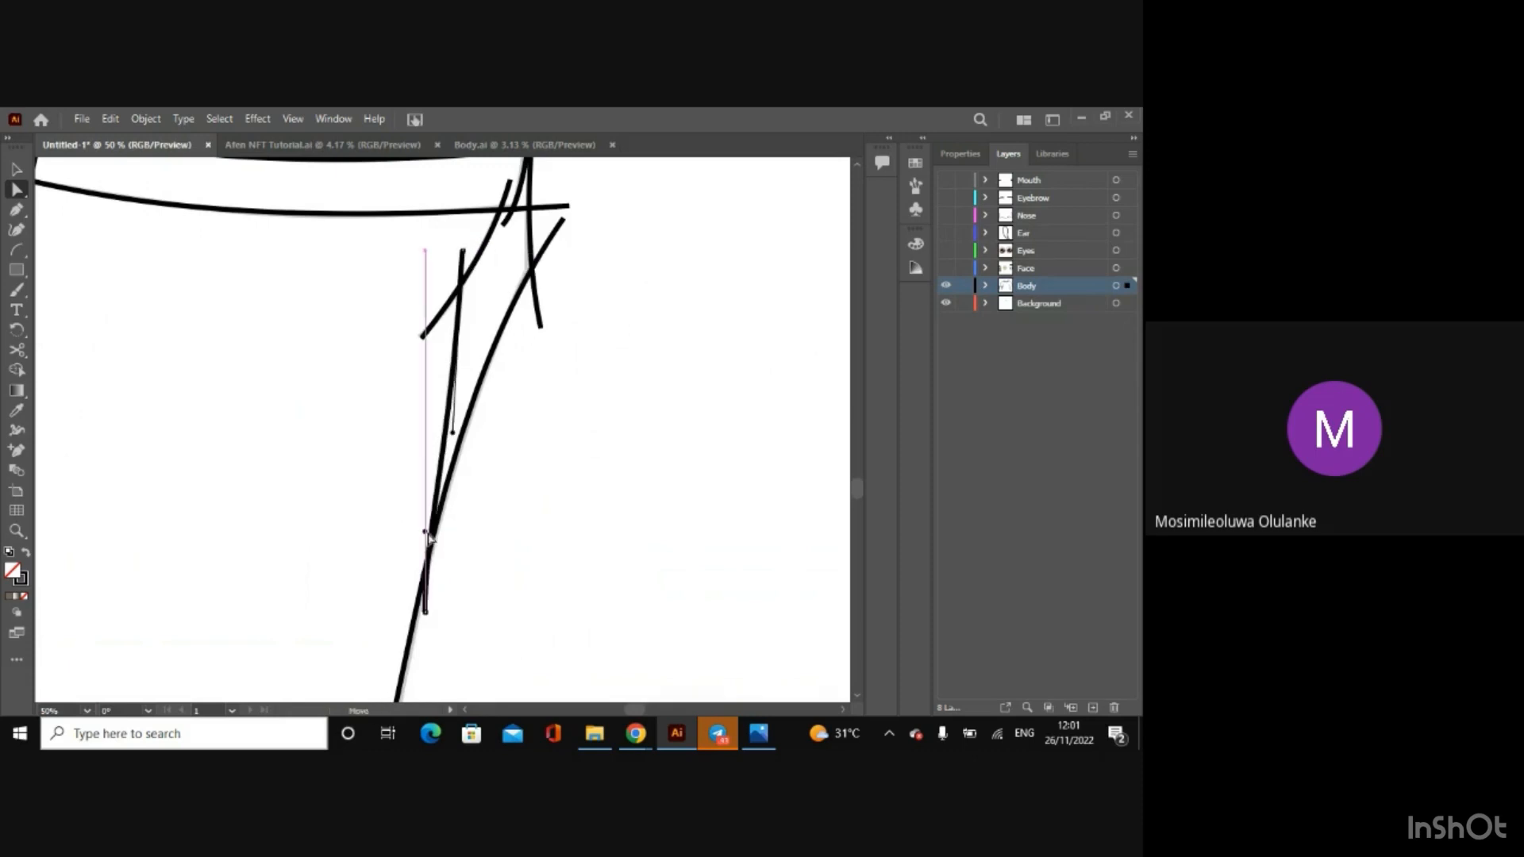
drag(428, 533, 427, 533)
Step: Draw an arc across the upper cuff line of the opposite arm's sleeve, extending slightly past both sleeve edges
scroll(485, 537, down, 3)
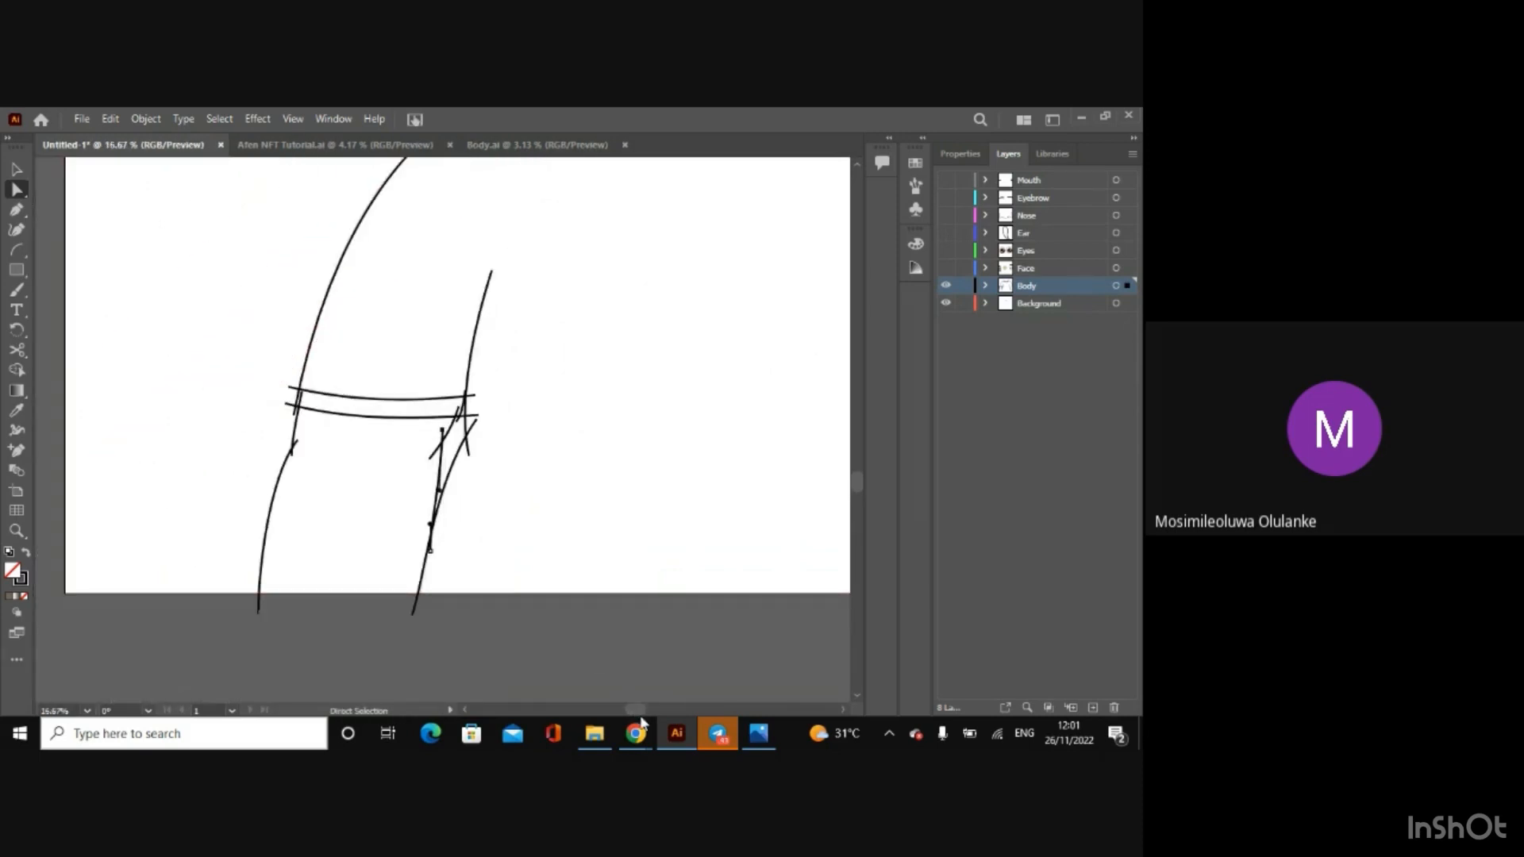
drag(632, 712, 672, 713)
click(16, 250)
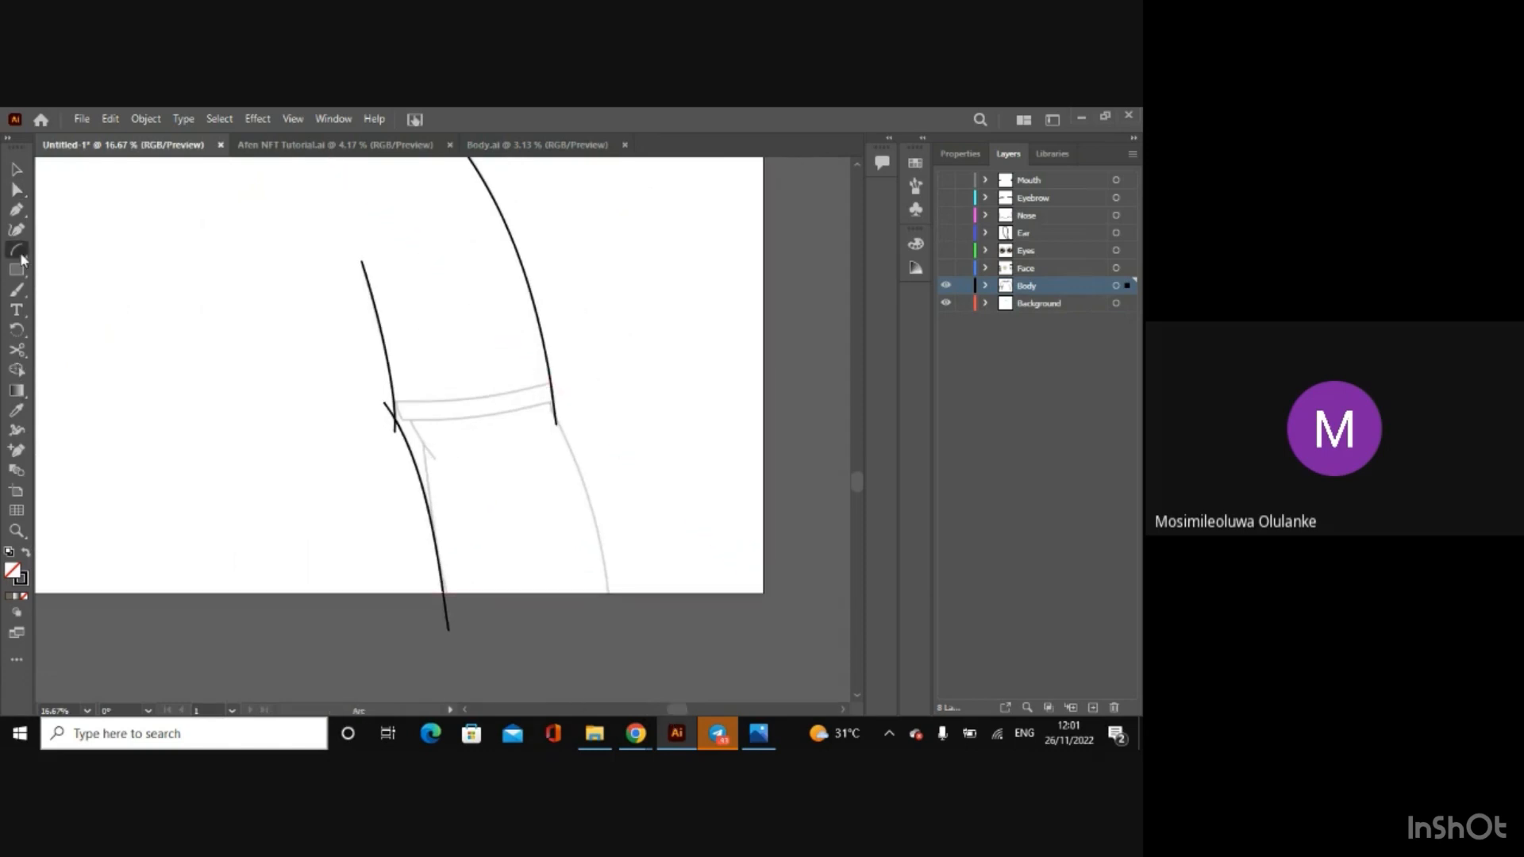
scroll(391, 410, up, 1)
scroll(390, 410, up, 1)
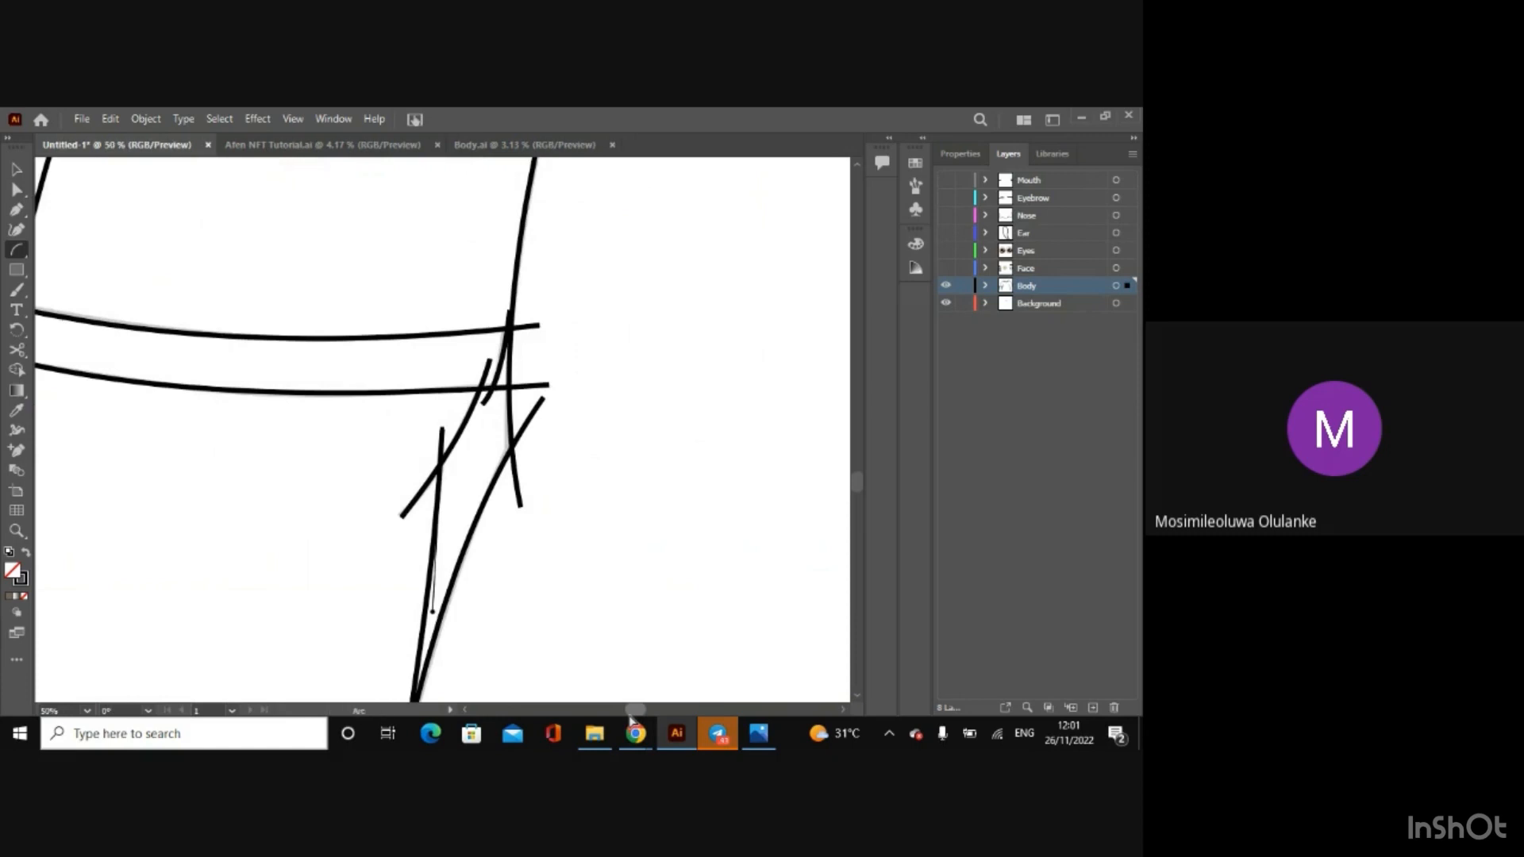
drag(635, 714, 679, 711)
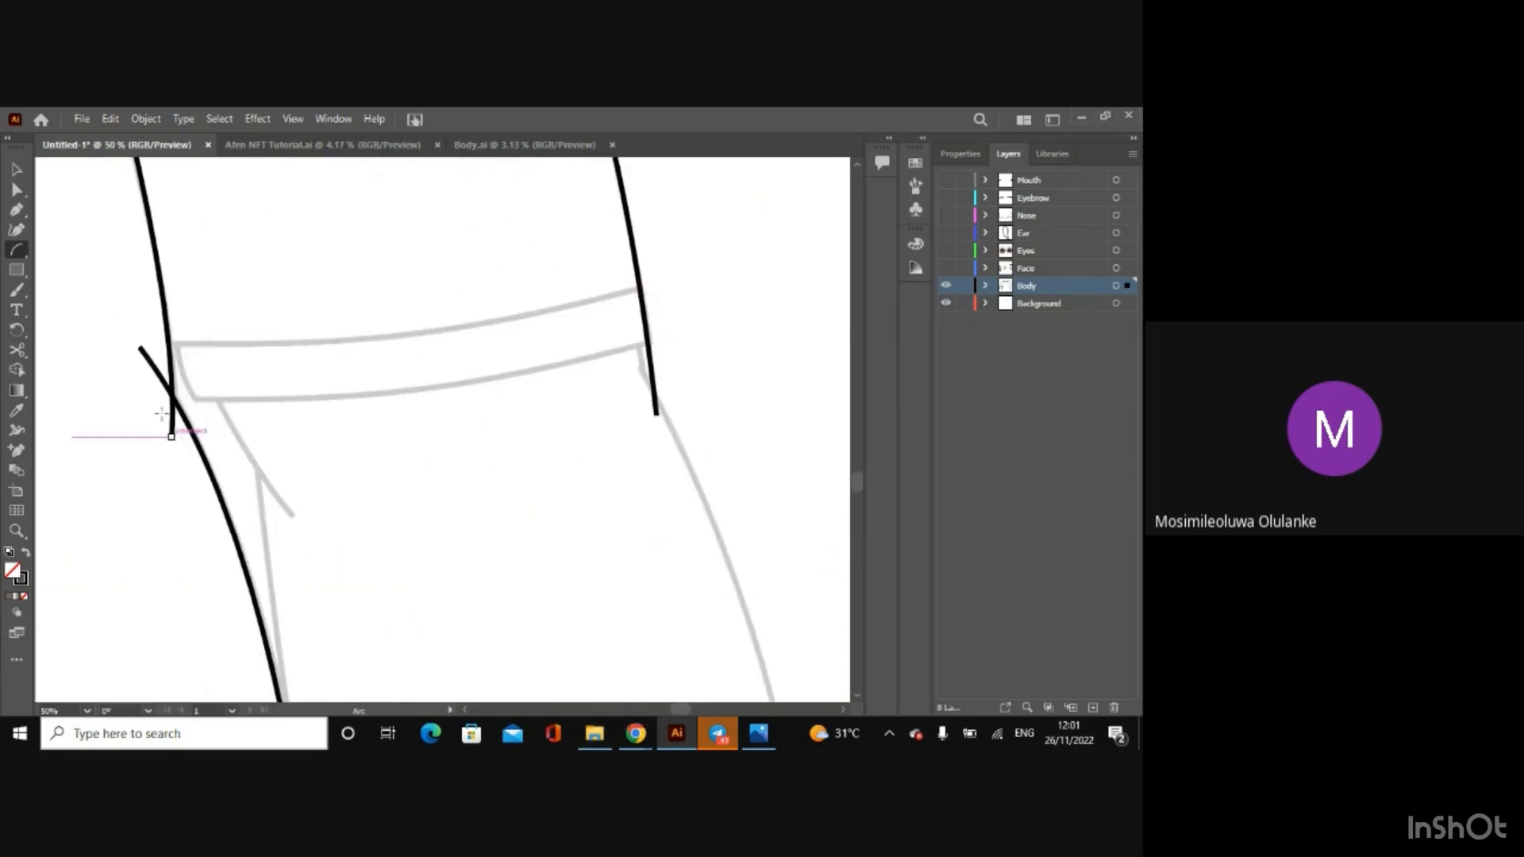
mouse_move(154, 340)
mouse_down()
mouse_move(323, 341)
mouse_move(680, 282)
mouse_up()
Step: Bend the upper cuff arc downward with both handles and raise its outer end so it follows the sketched cuff line
click(16, 189)
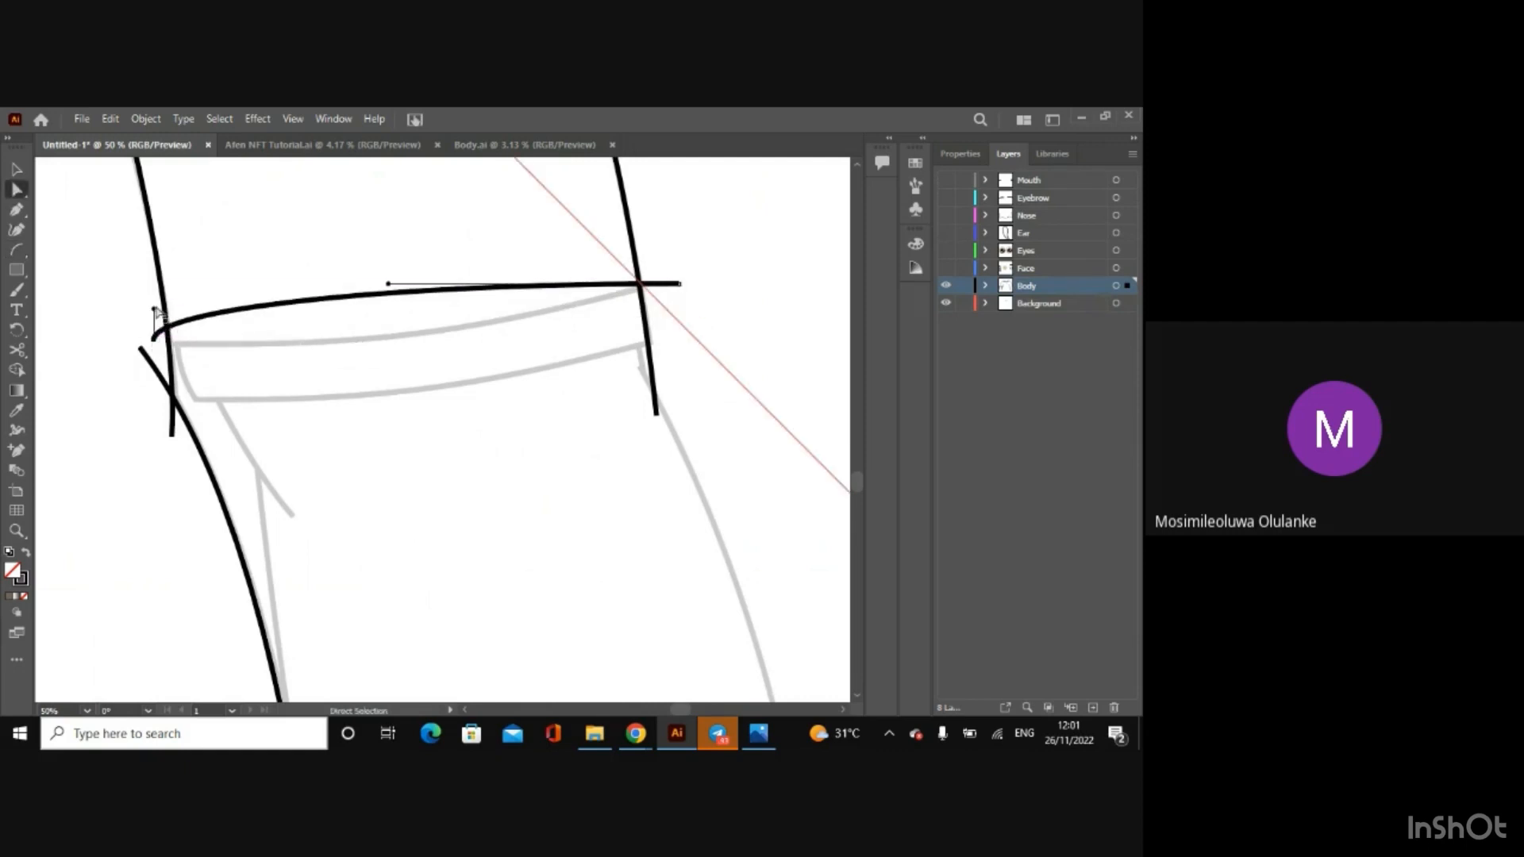
drag(155, 313, 334, 359)
click(188, 323)
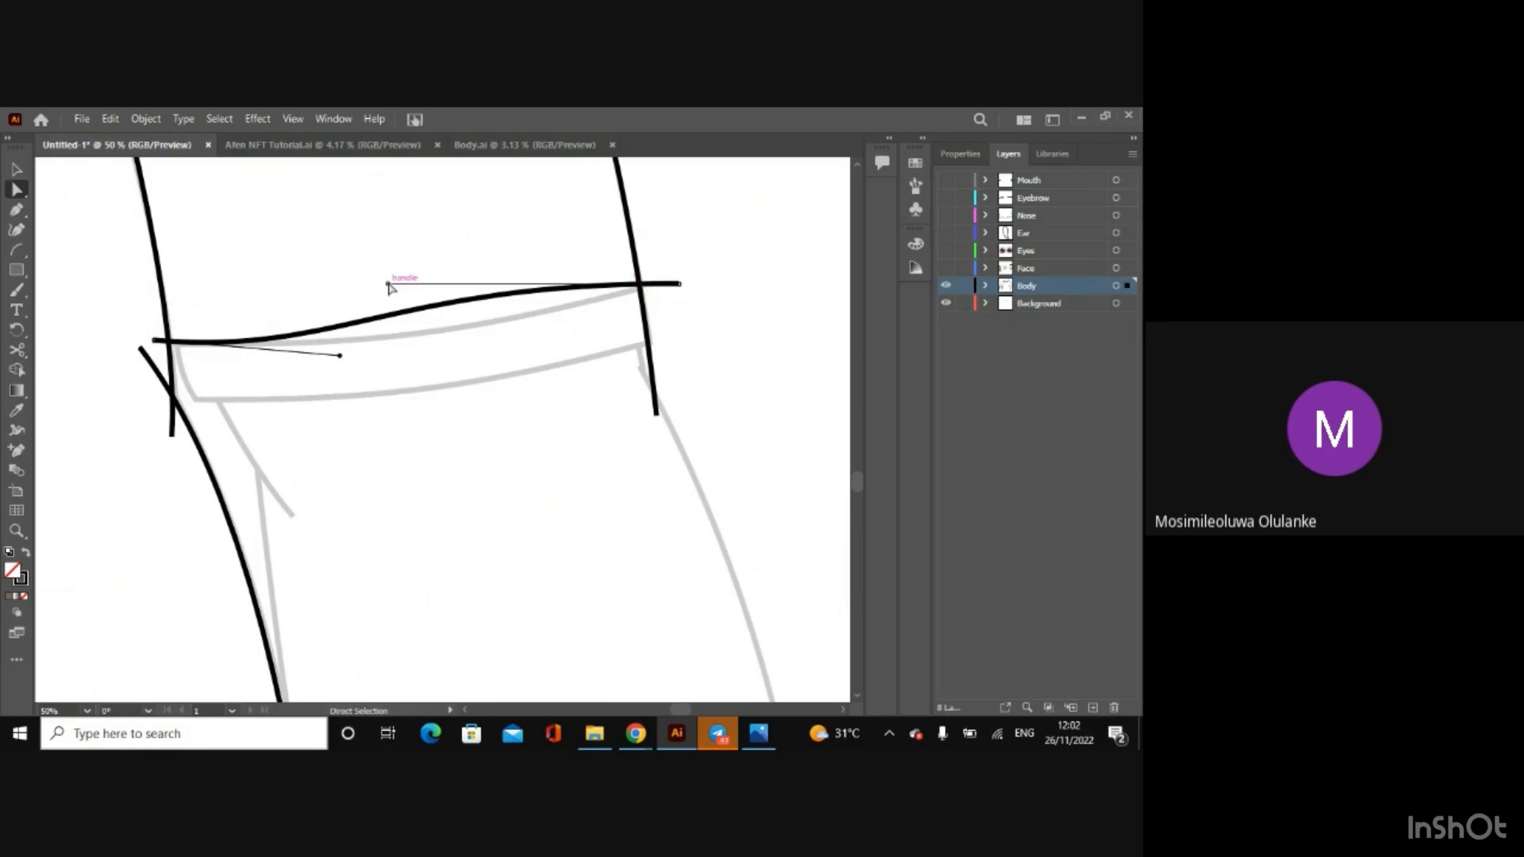
drag(390, 286, 442, 334)
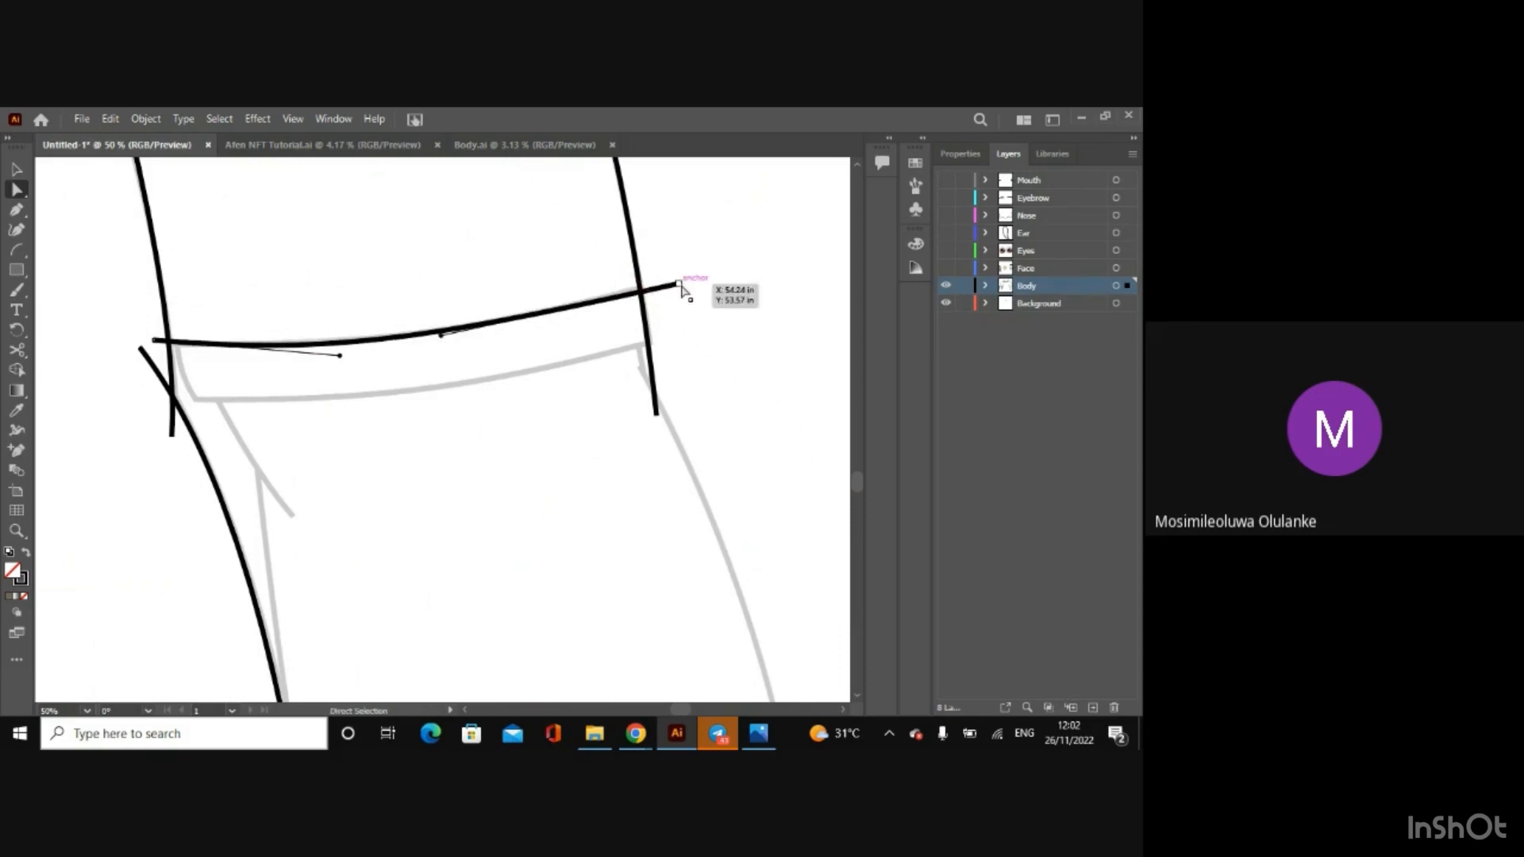
drag(681, 288, 684, 282)
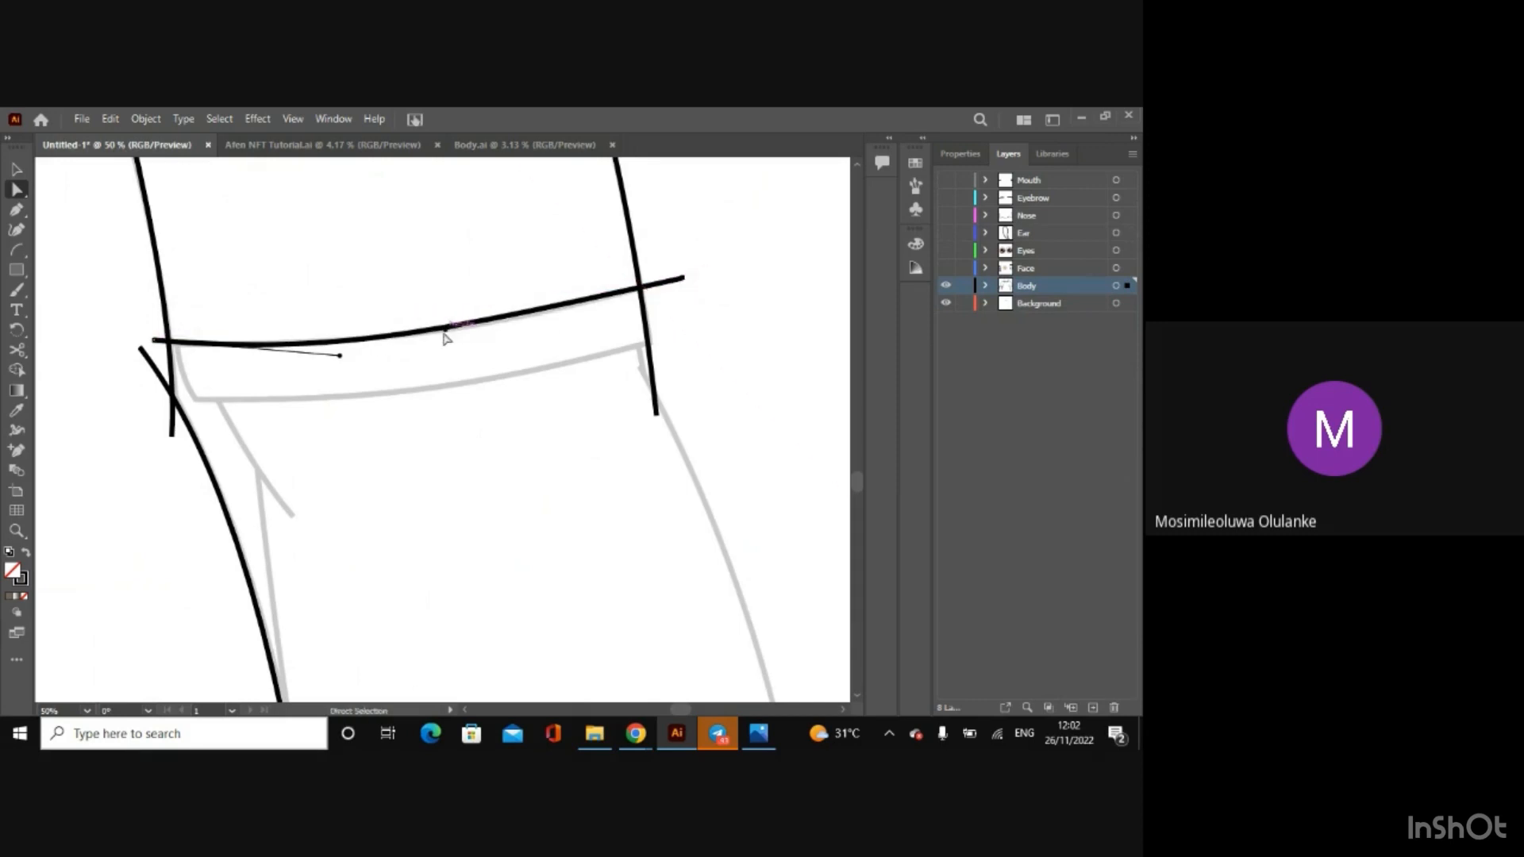
drag(443, 331, 451, 339)
Step: Draw an arc along the same sleeve's lower cuff line, bend it downward and raise its outer end to match the sketch
click(22, 250)
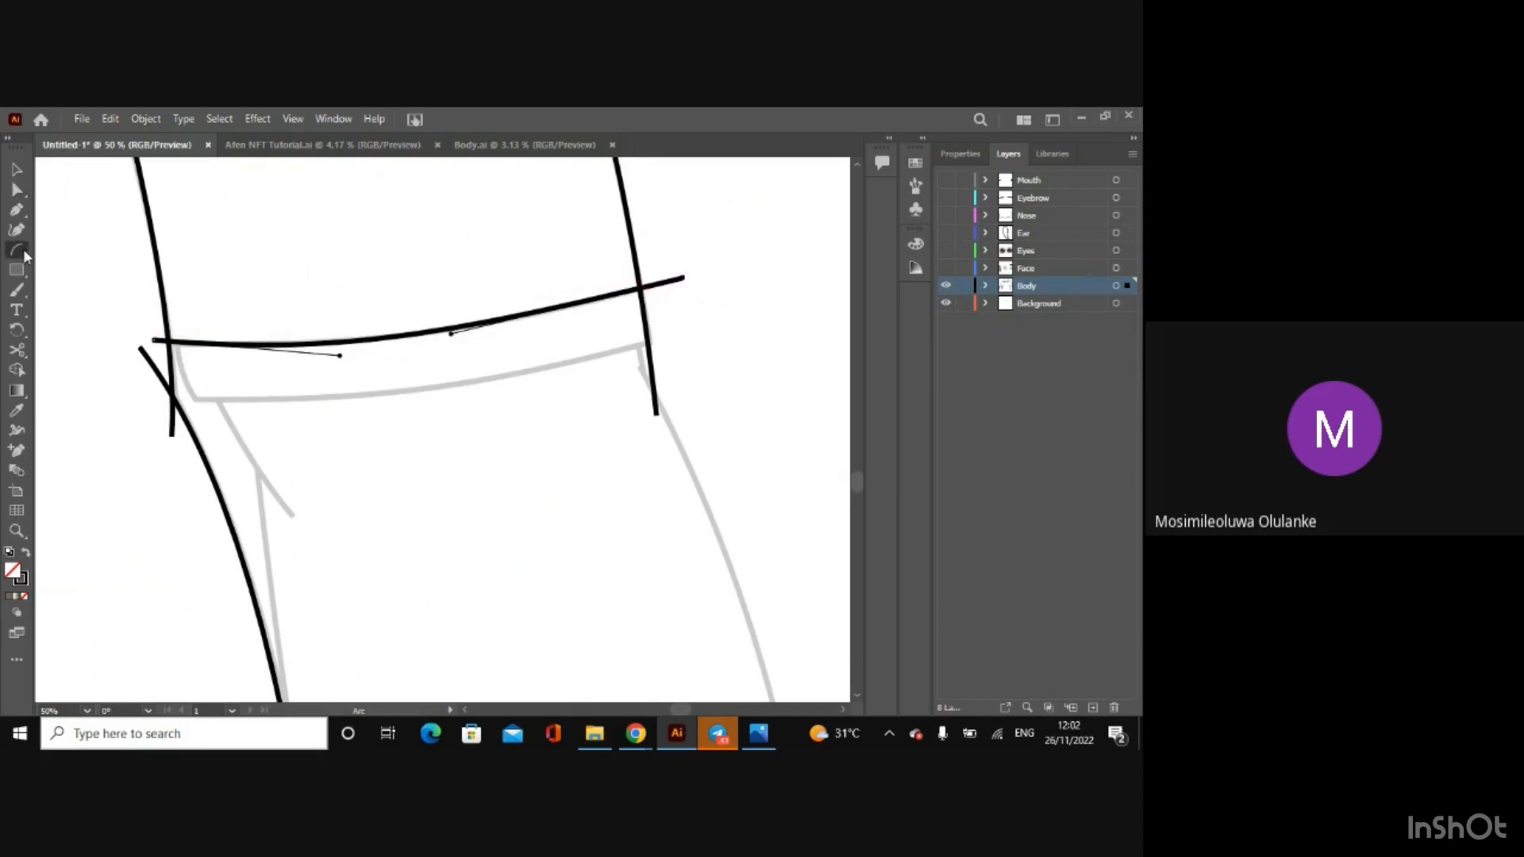
mouse_move(151, 398)
mouse_down()
mouse_move(442, 392)
mouse_move(687, 345)
mouse_up()
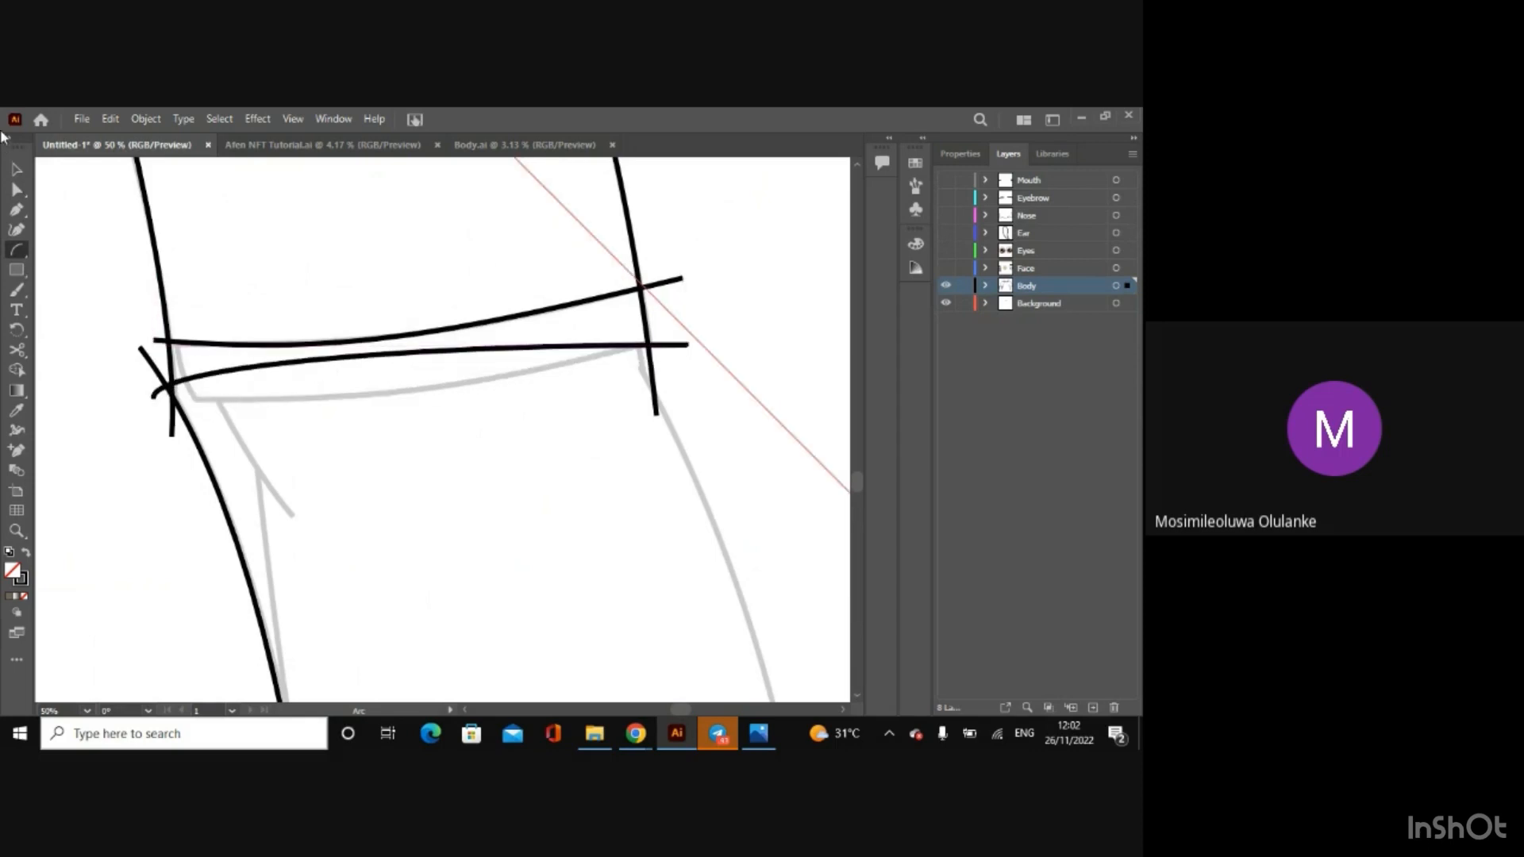
click(16, 189)
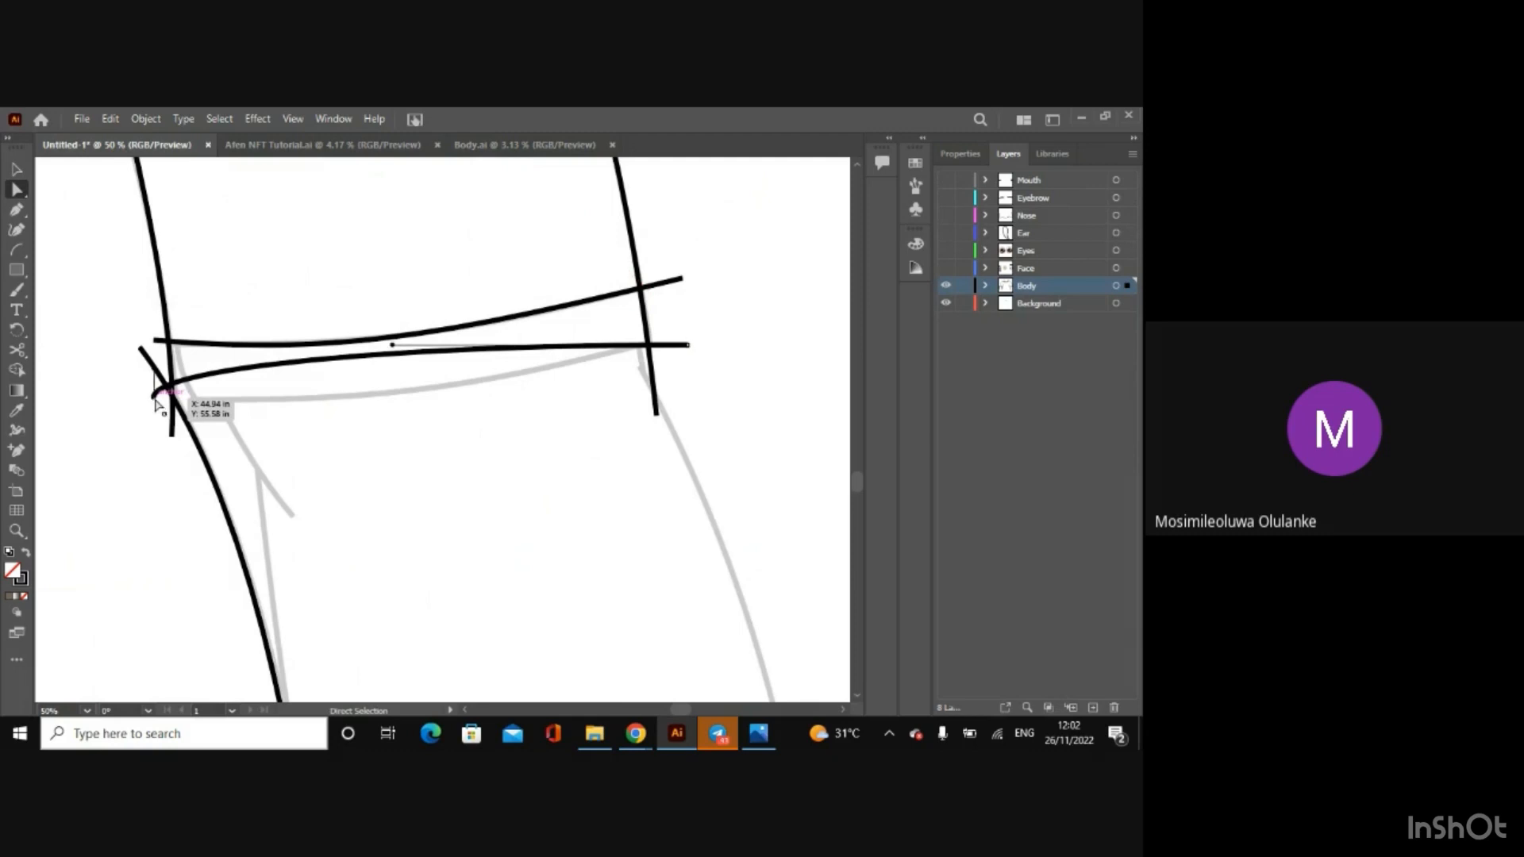
drag(154, 397, 365, 418)
drag(392, 344, 413, 388)
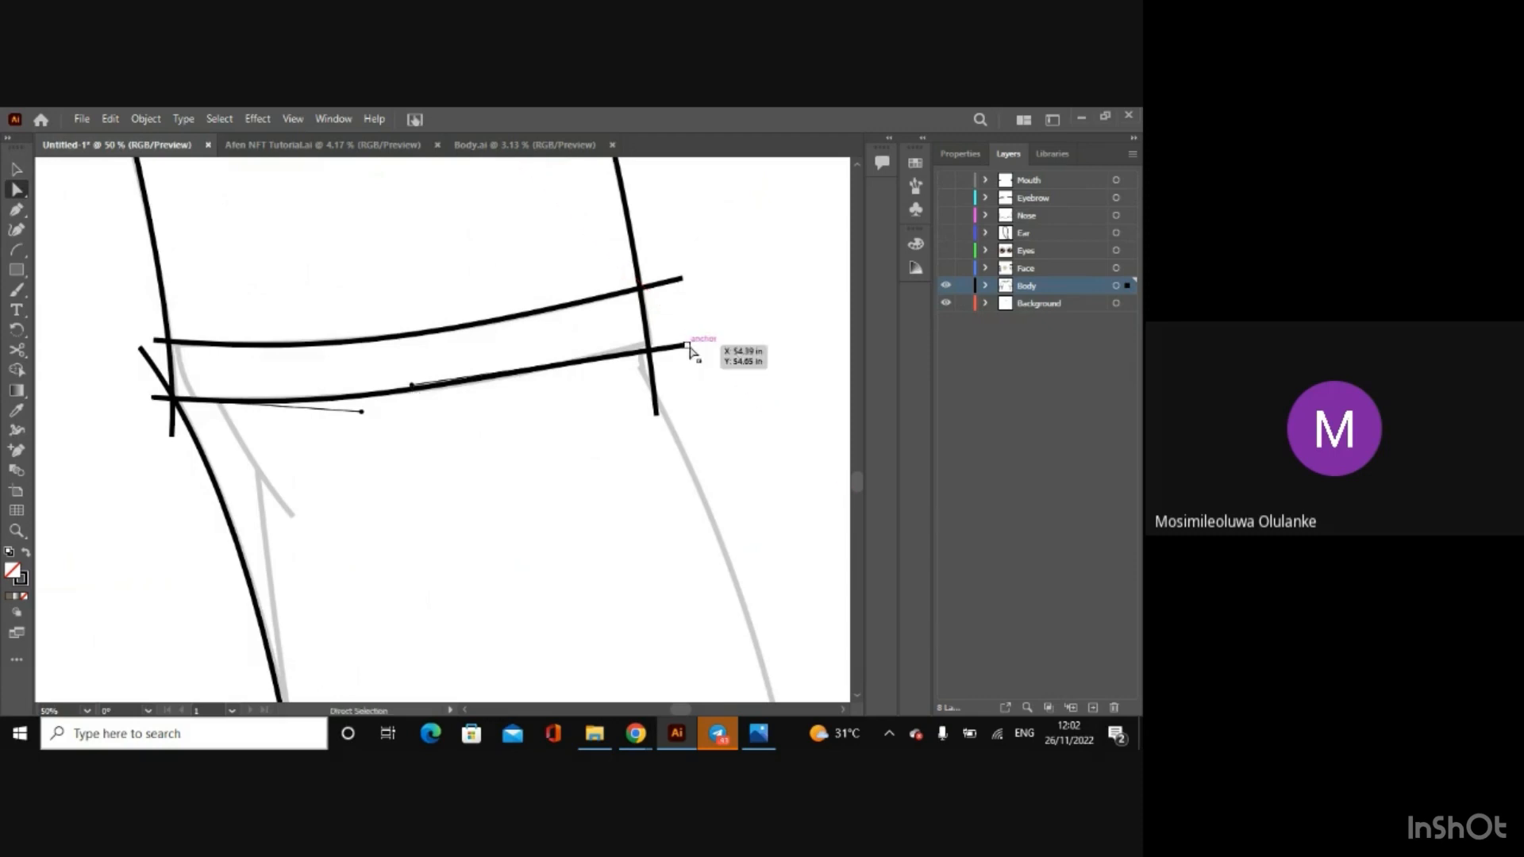
drag(689, 349, 689, 342)
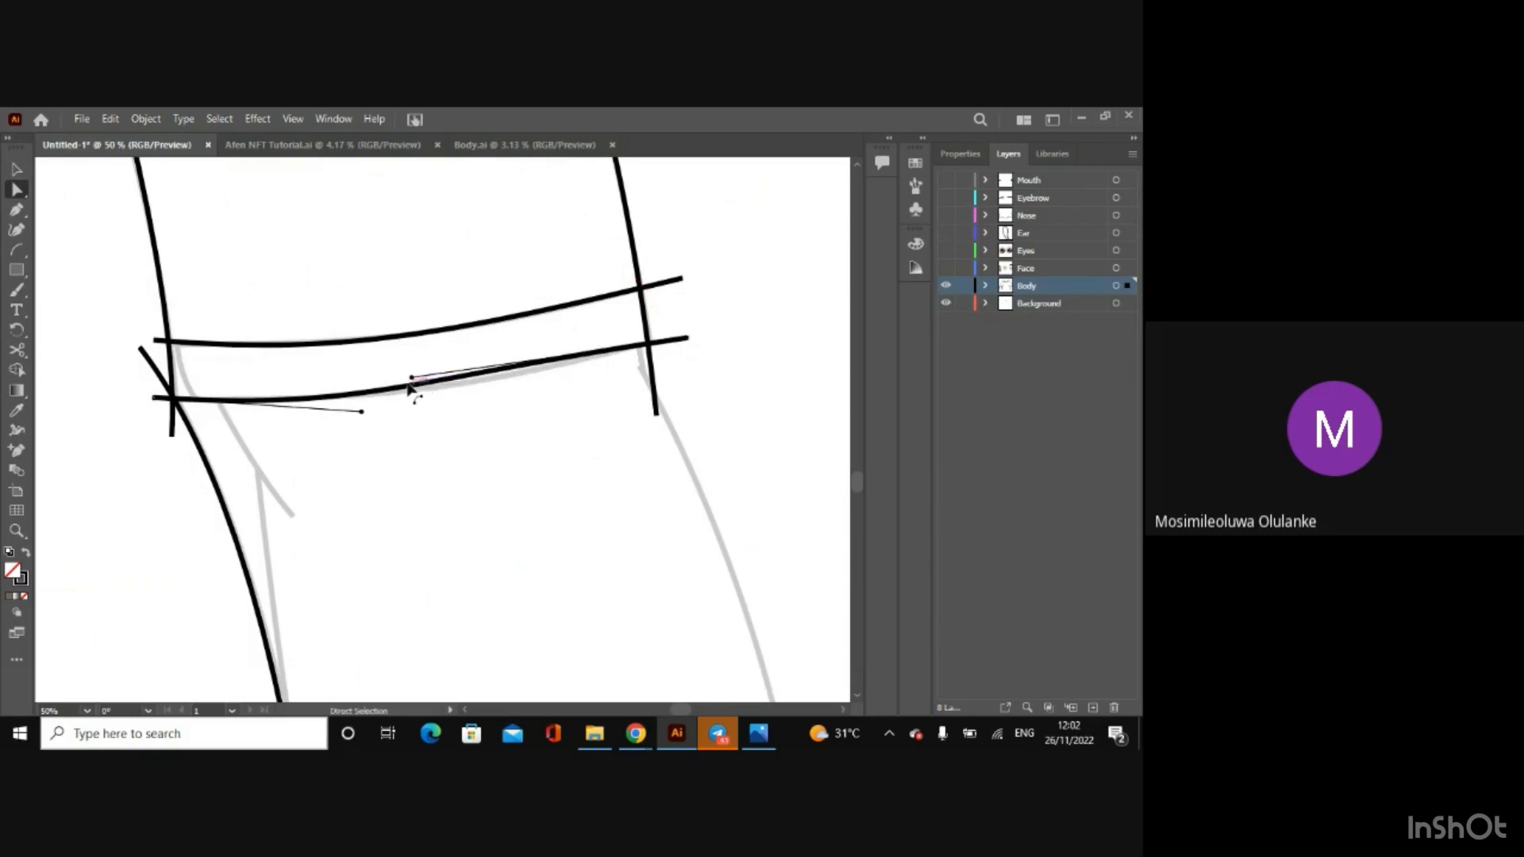
drag(415, 385, 362, 409)
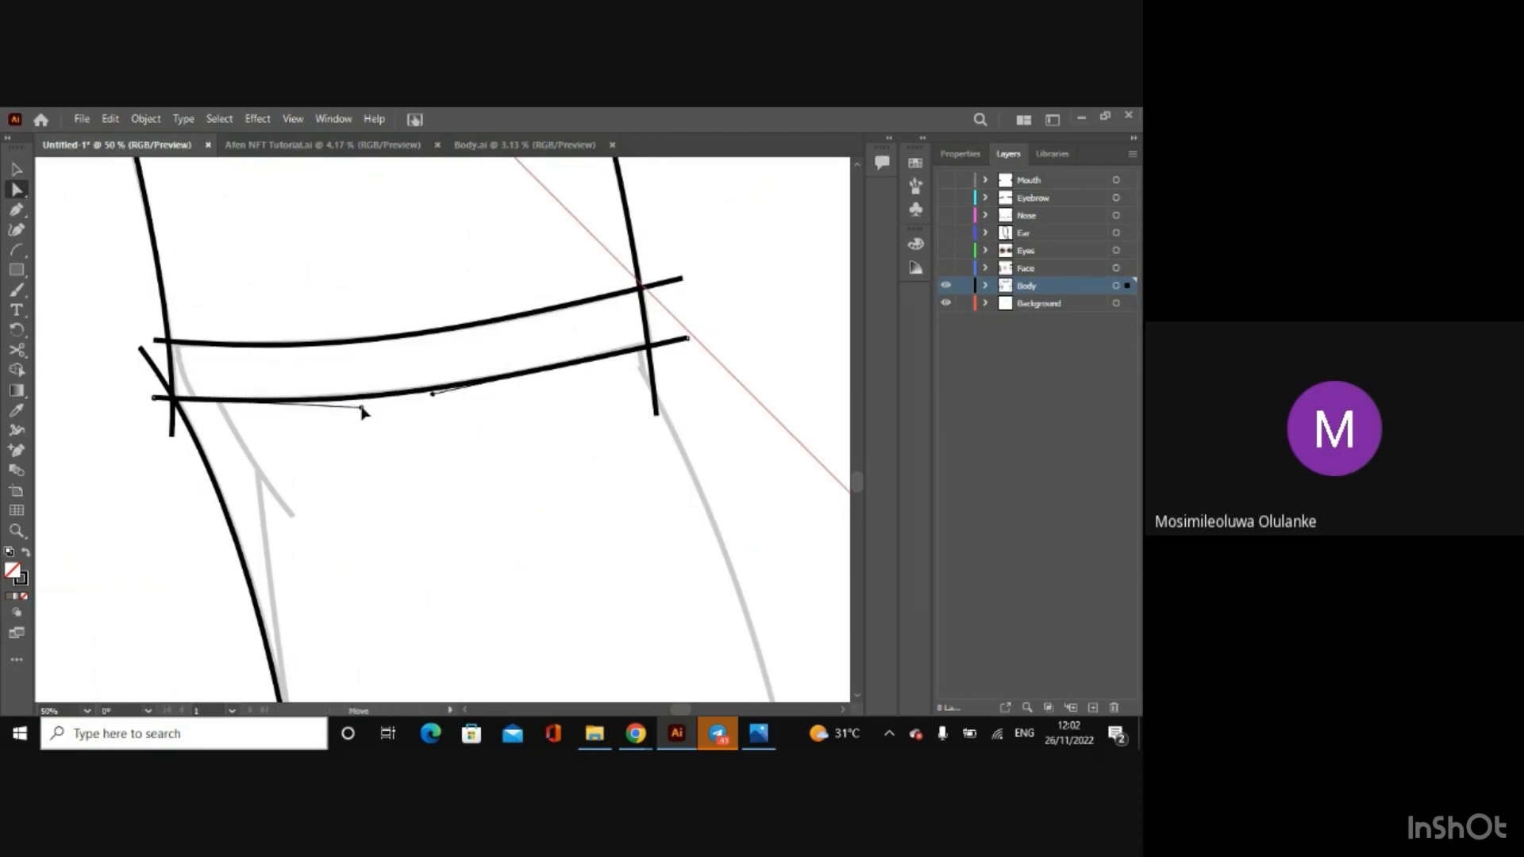
Step: Draw a short arc over the cuff's sketched inner edge and fit it to the line between the two cuff arcs
click(16, 249)
drag(173, 315, 212, 409)
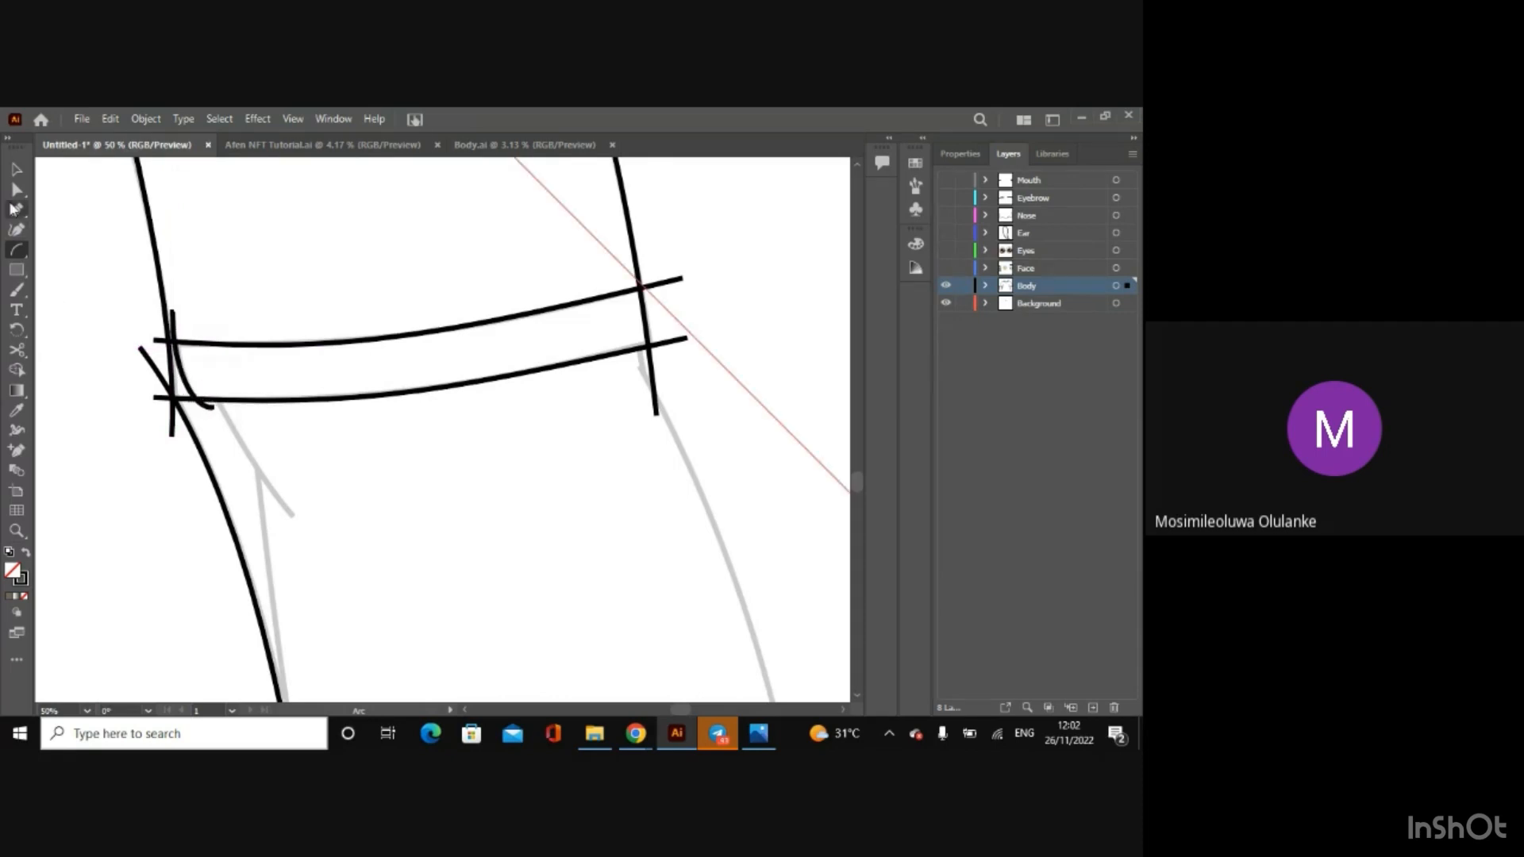
click(16, 190)
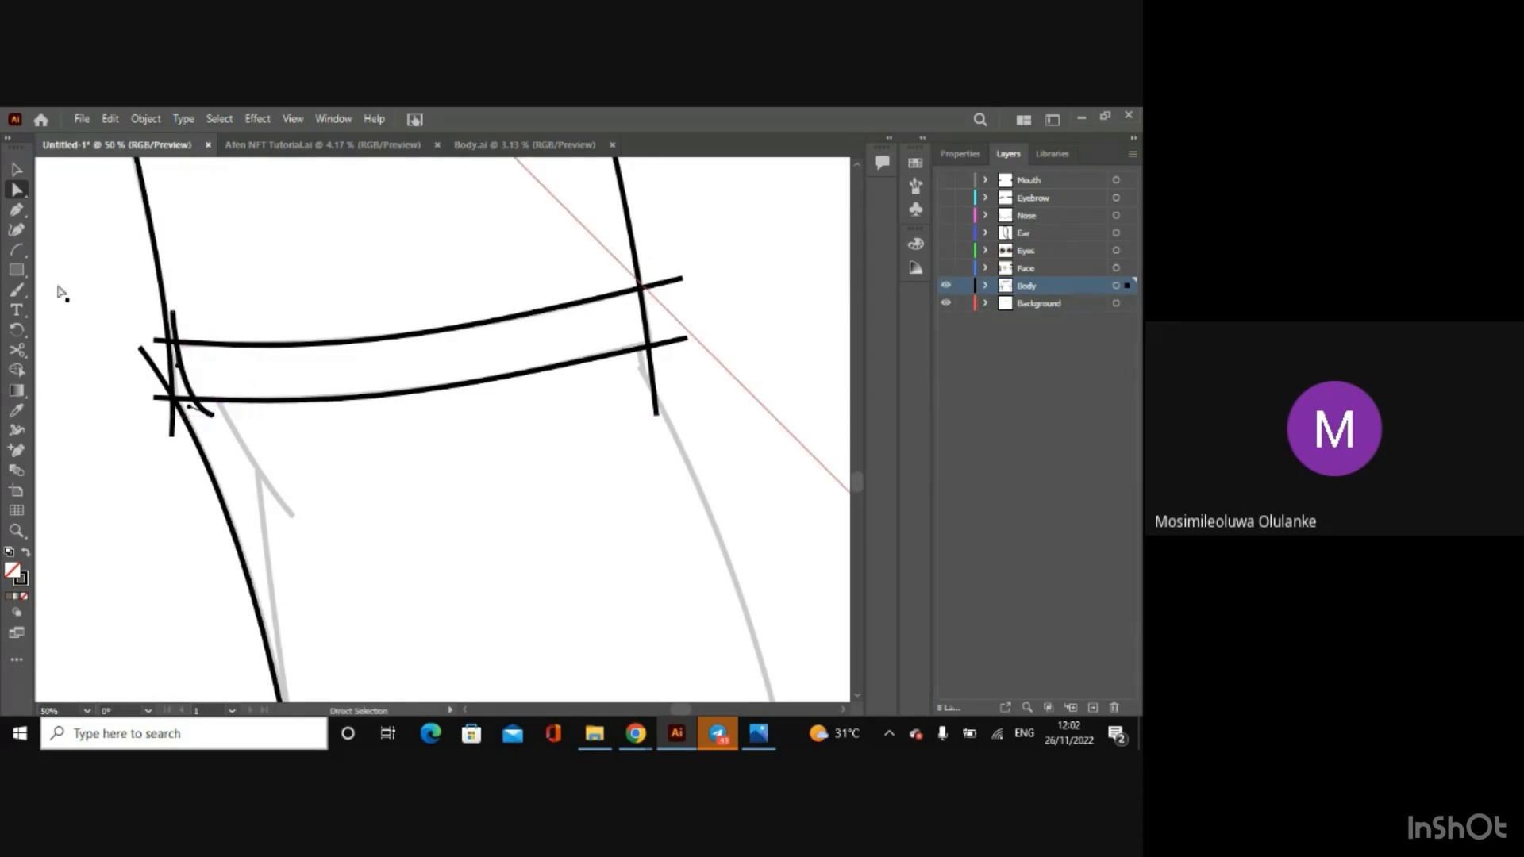
Step: Draw an arc along the crease below the cuff's inner end and adjust its handles and lower end to follow the sketch
click(14, 248)
drag(205, 375, 300, 516)
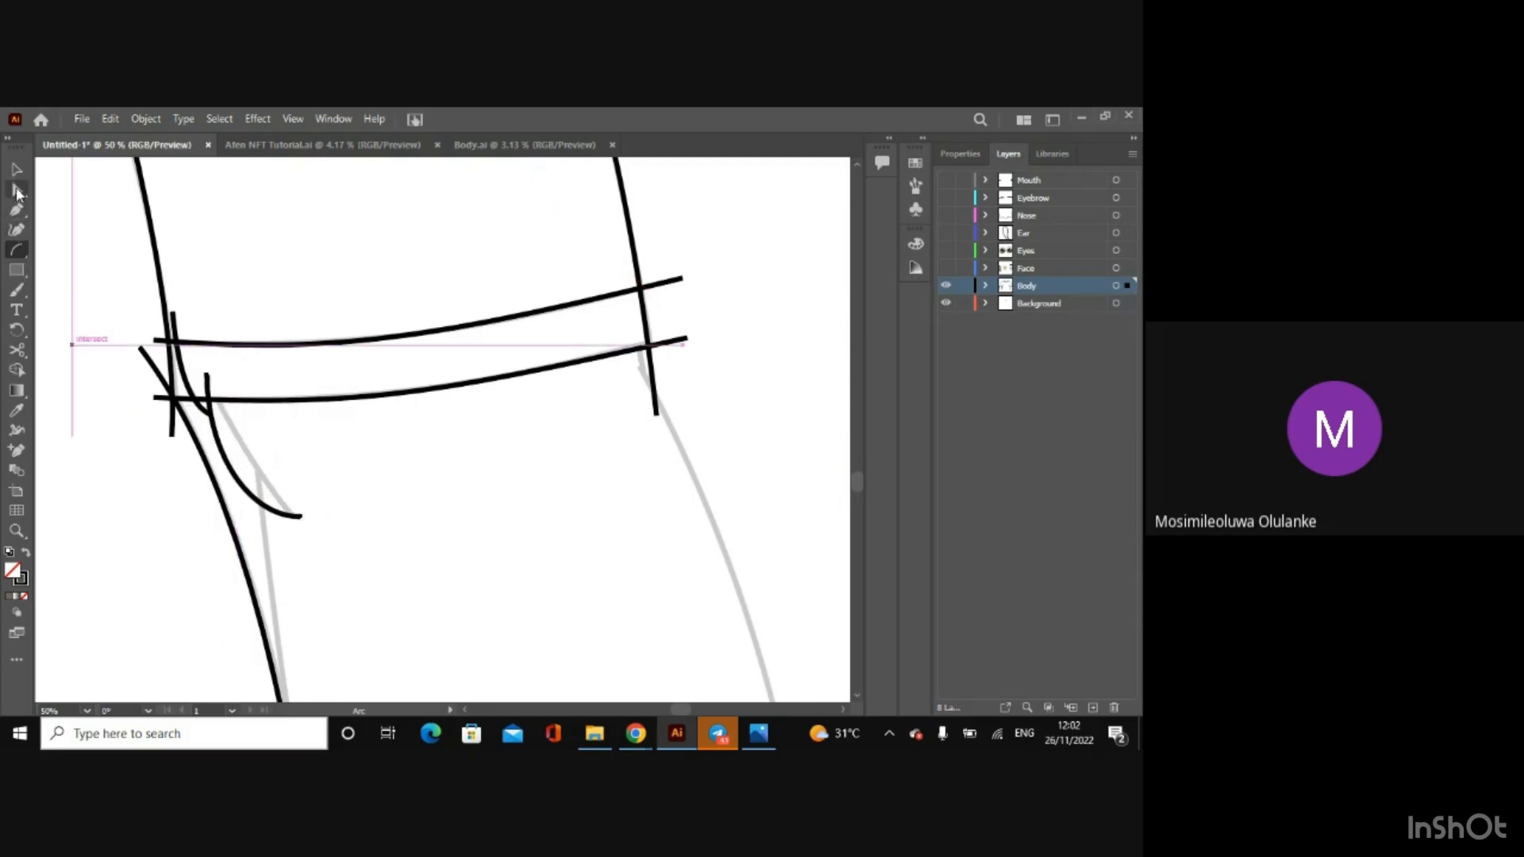
click(16, 191)
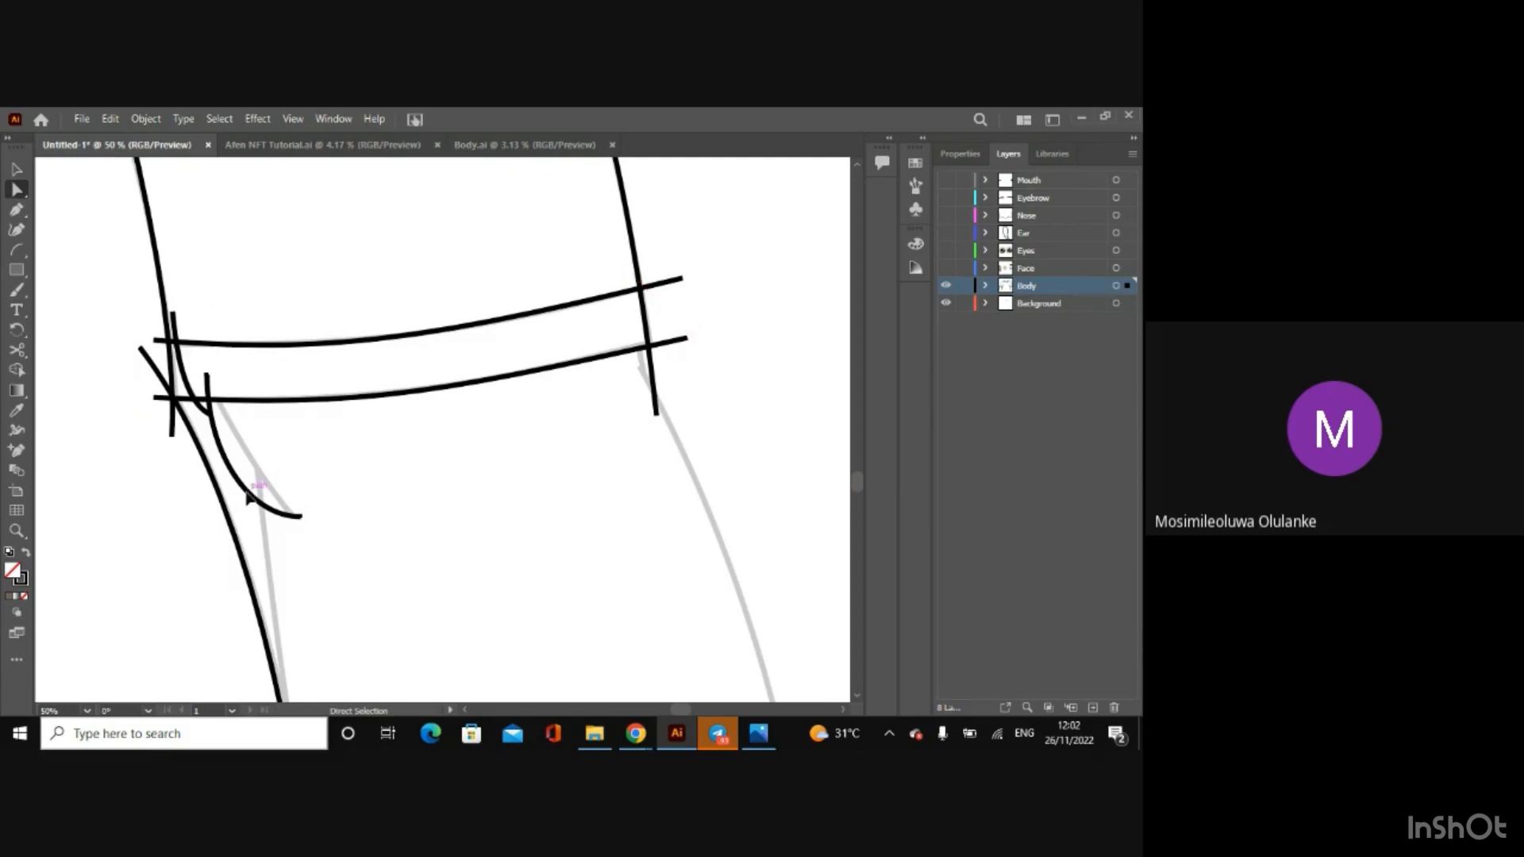
click(302, 518)
drag(248, 498, 237, 444)
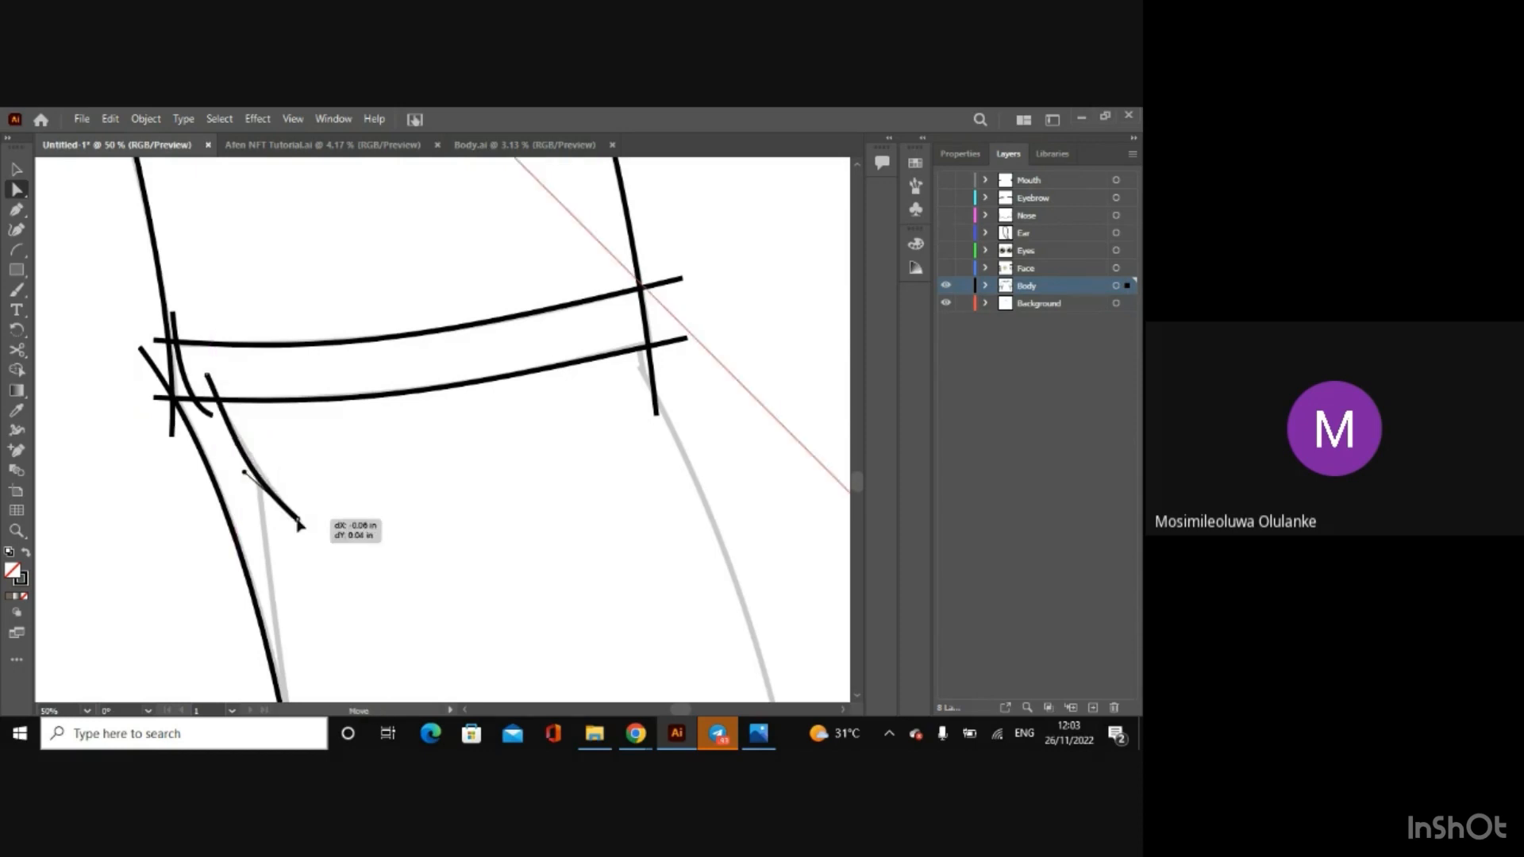
drag(244, 467, 251, 464)
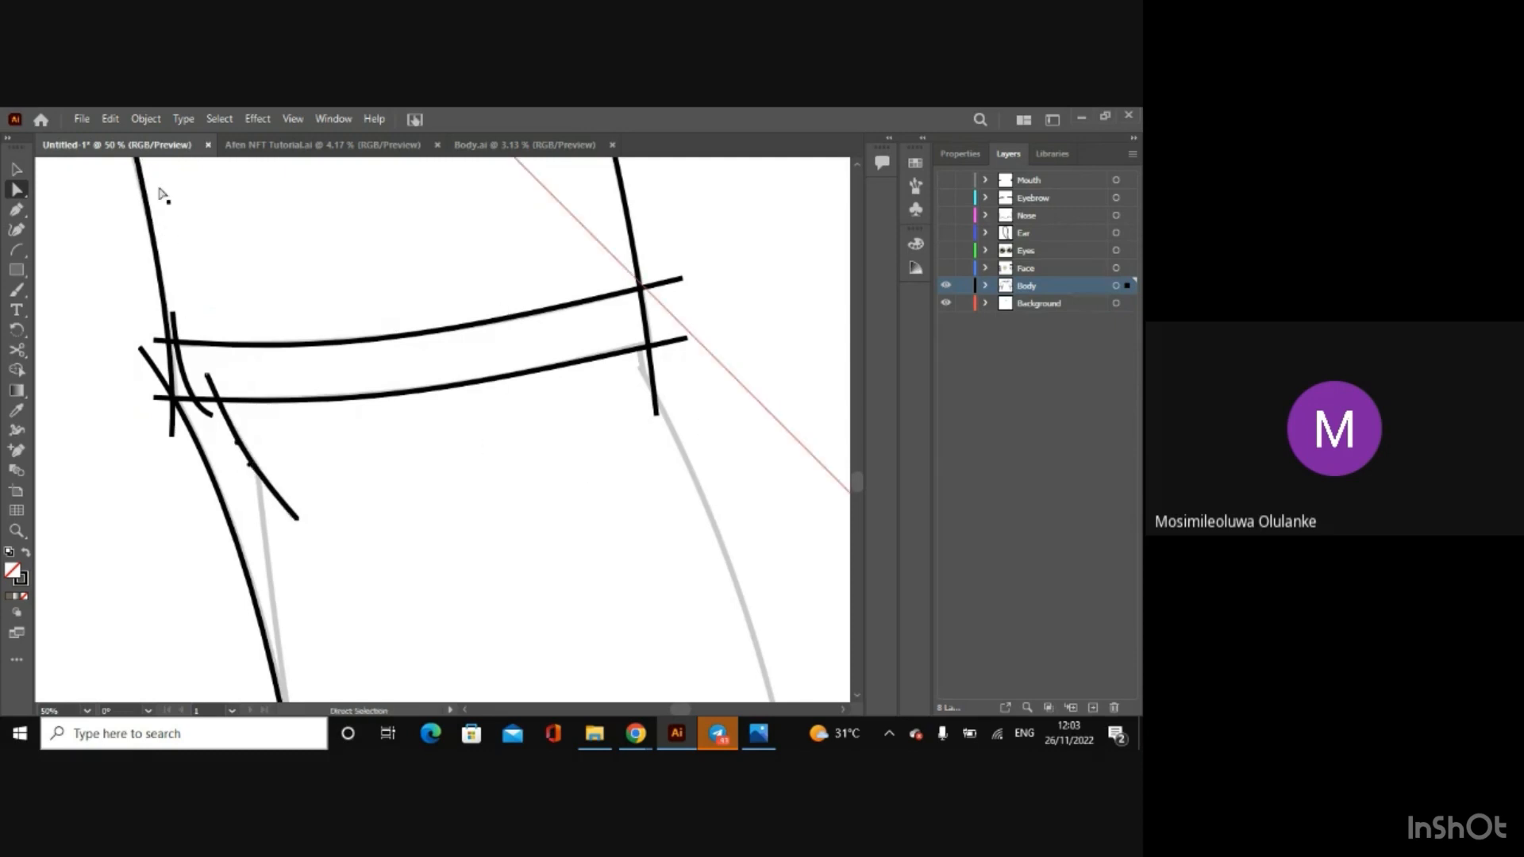
Step: Draw a short arc over the small sketched fold at the cuff's outer end and bend it to fit
click(17, 248)
drag(639, 332, 643, 401)
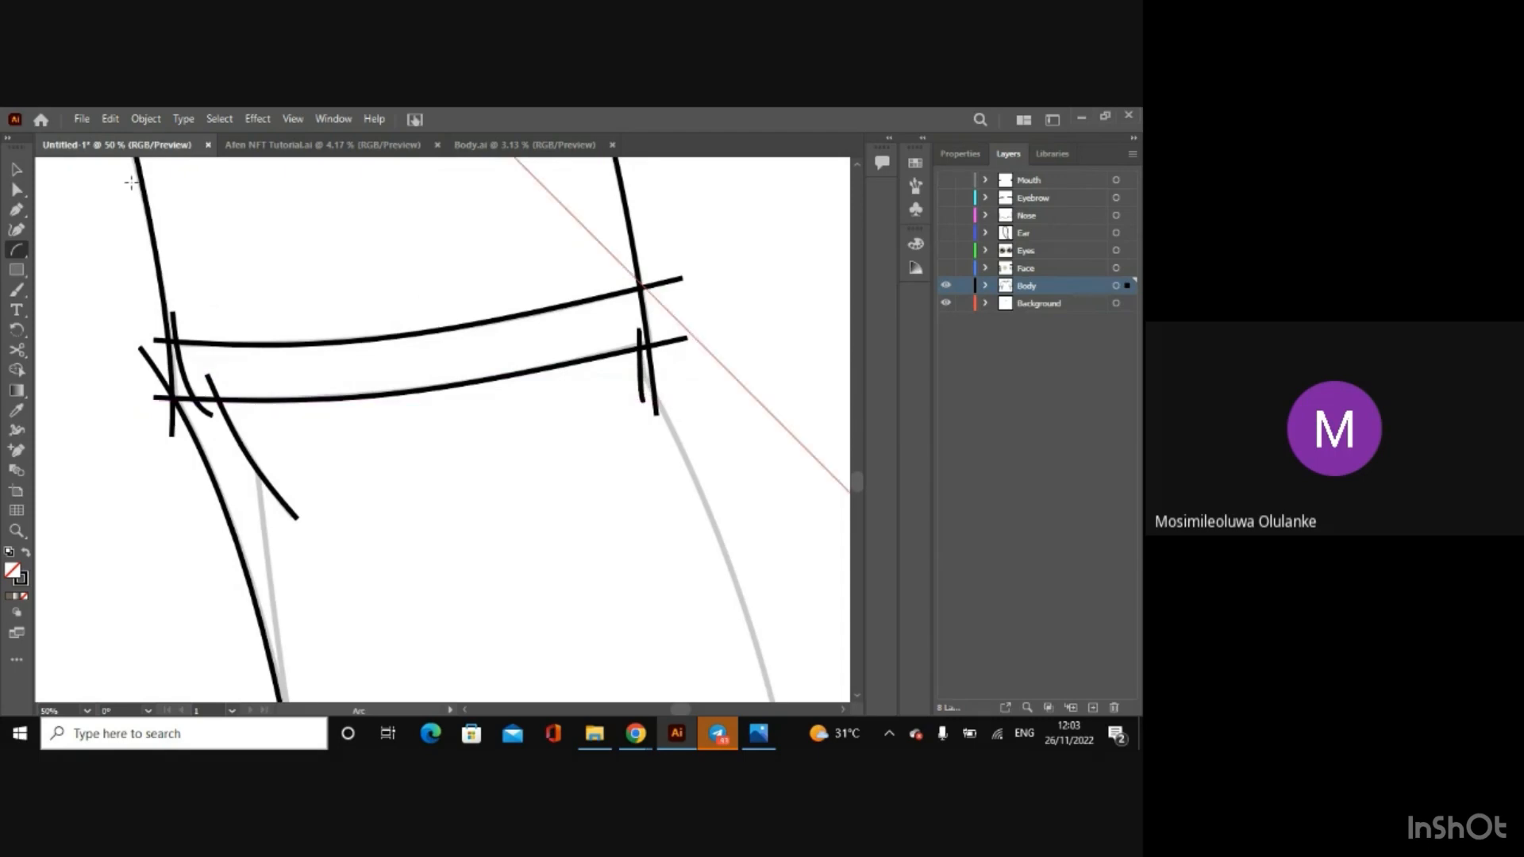
click(16, 205)
click(16, 191)
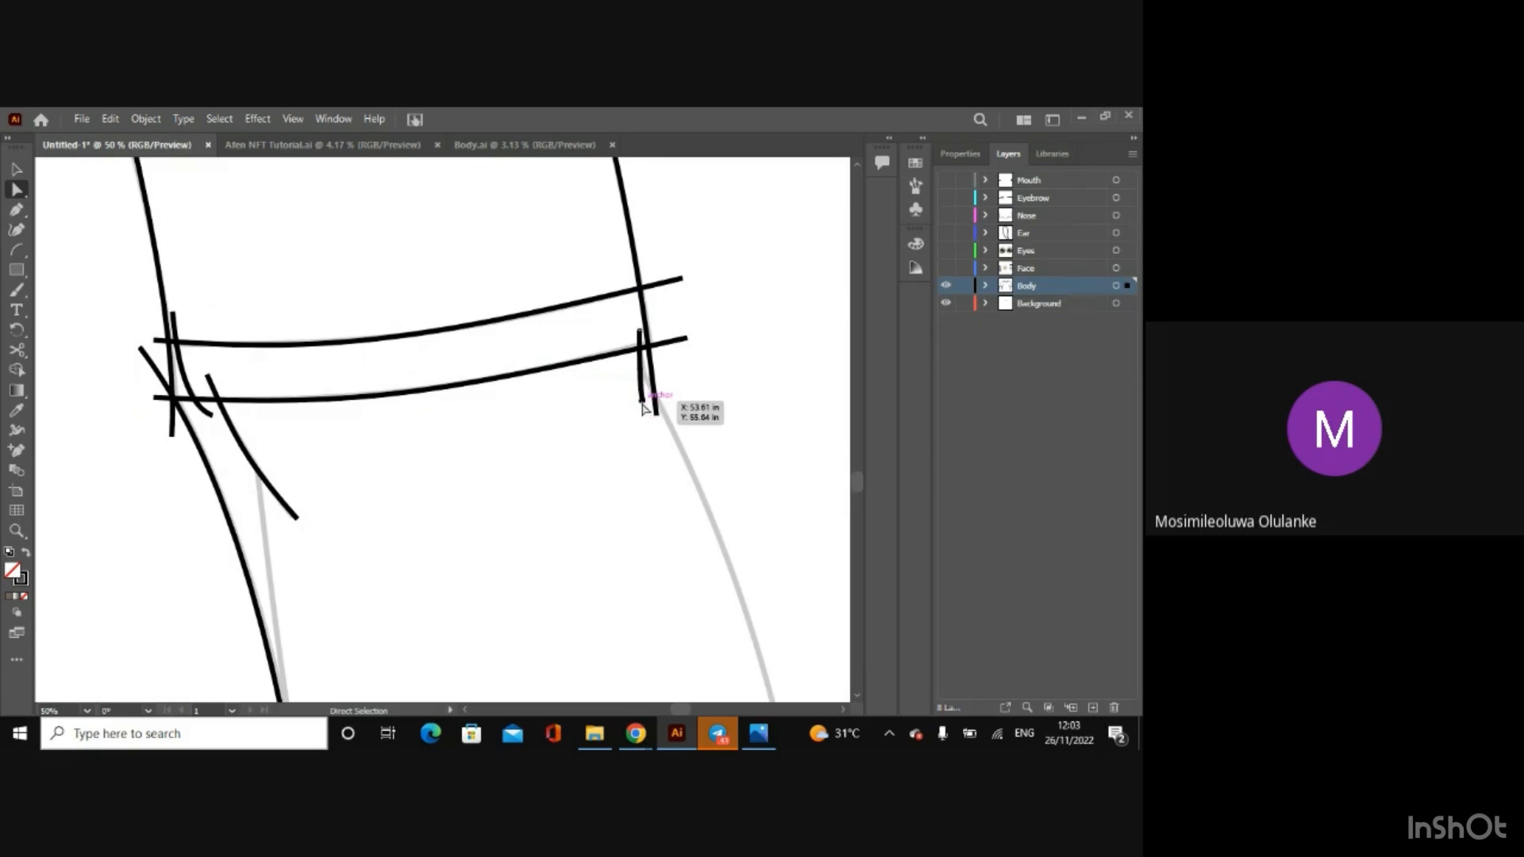
mouse_move(643, 379)
mouse_down()
mouse_move(634, 392)
mouse_move(640, 361)
mouse_move(659, 393)
mouse_move(637, 366)
mouse_move(642, 378)
mouse_up()
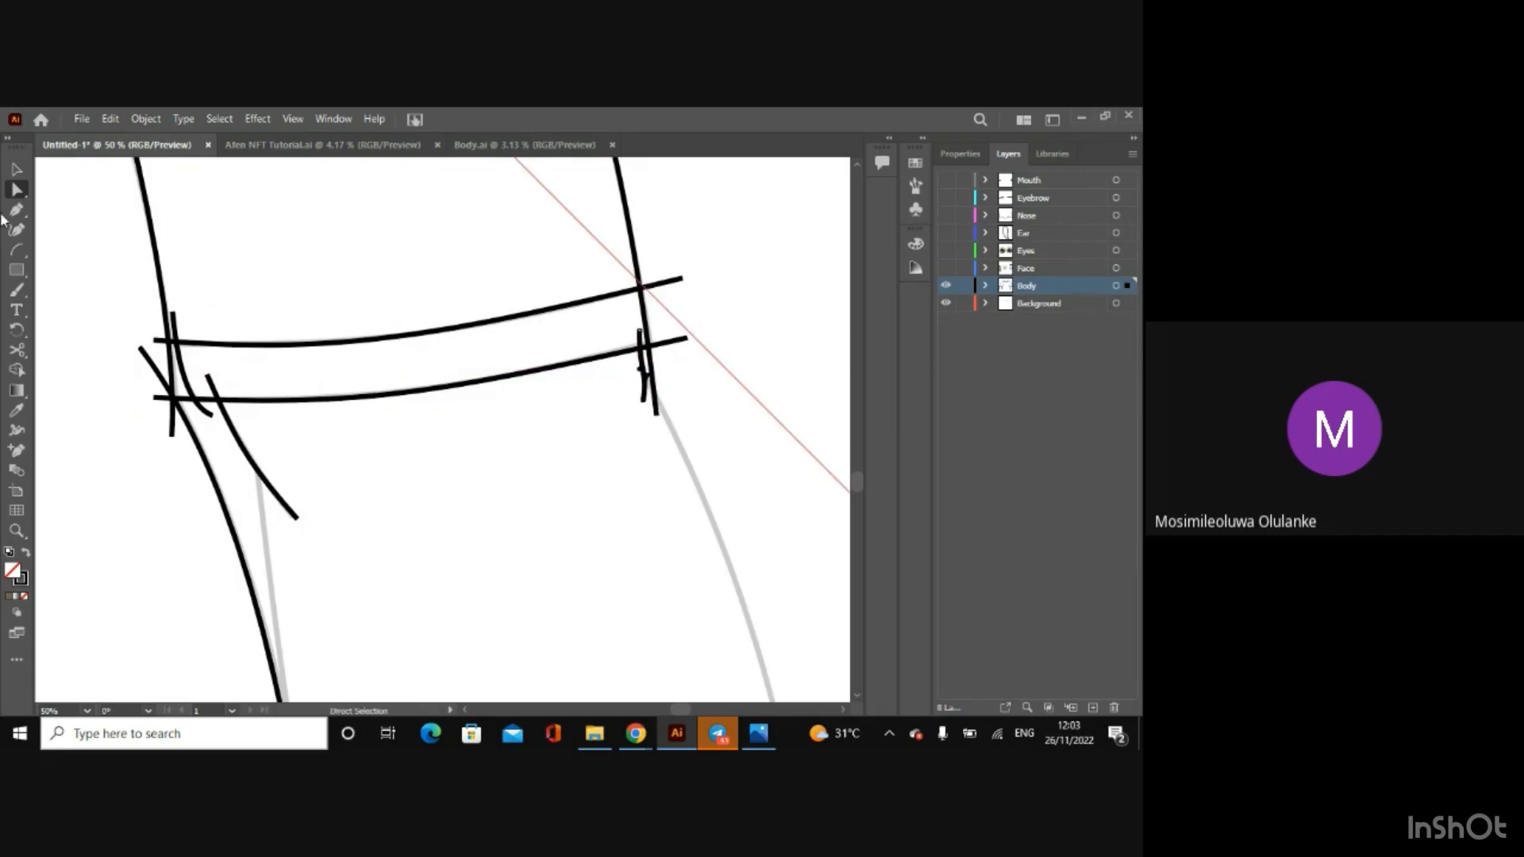
Step: Draw an arc along the forearm's sketched outer line, extend its lower end past the artboard edge and adjust both handles to fit
click(16, 250)
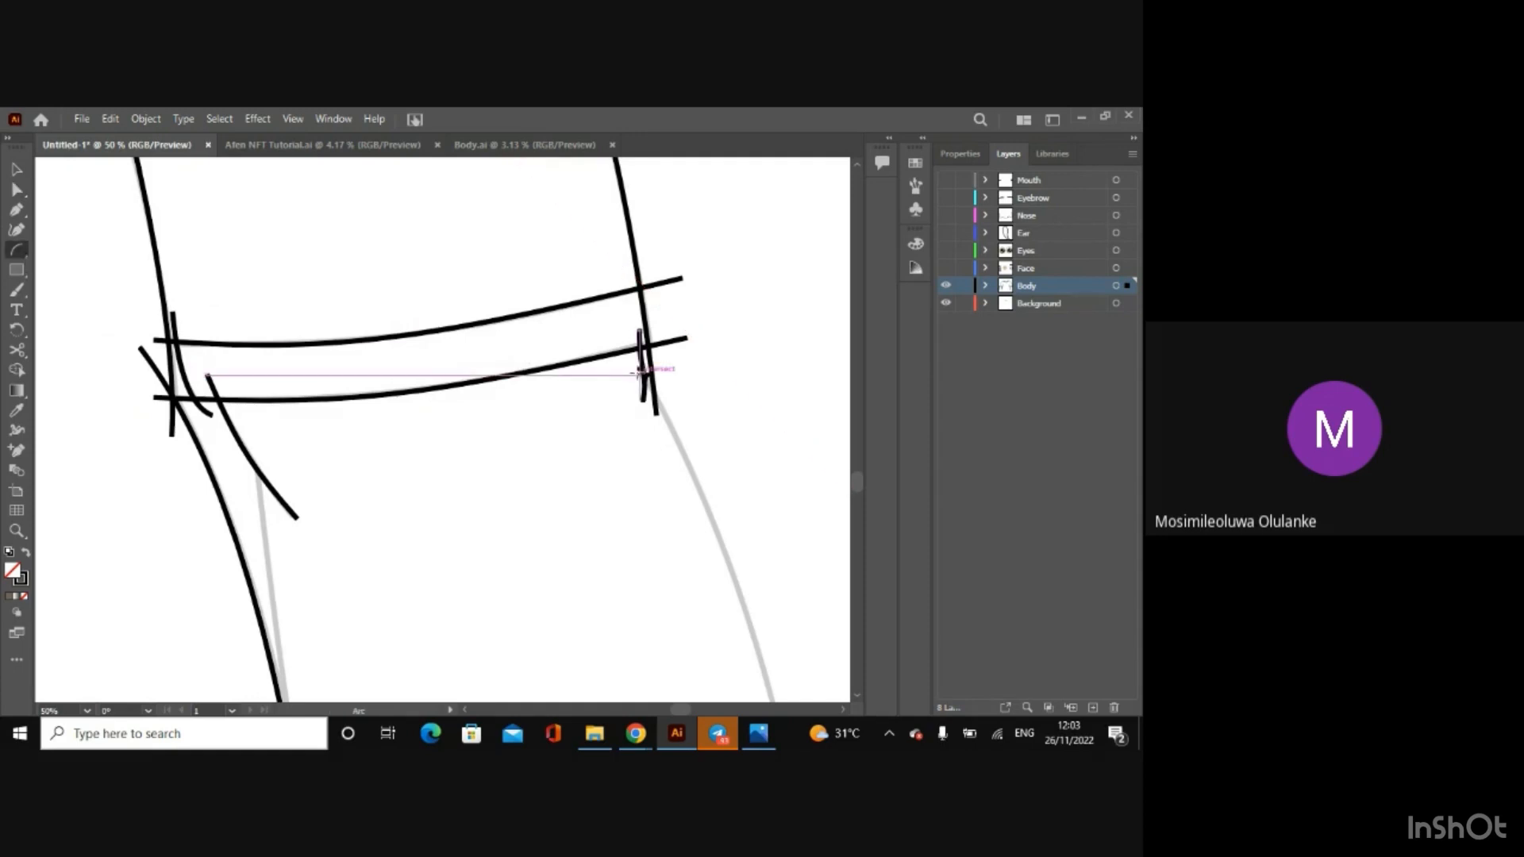
drag(636, 373, 822, 681)
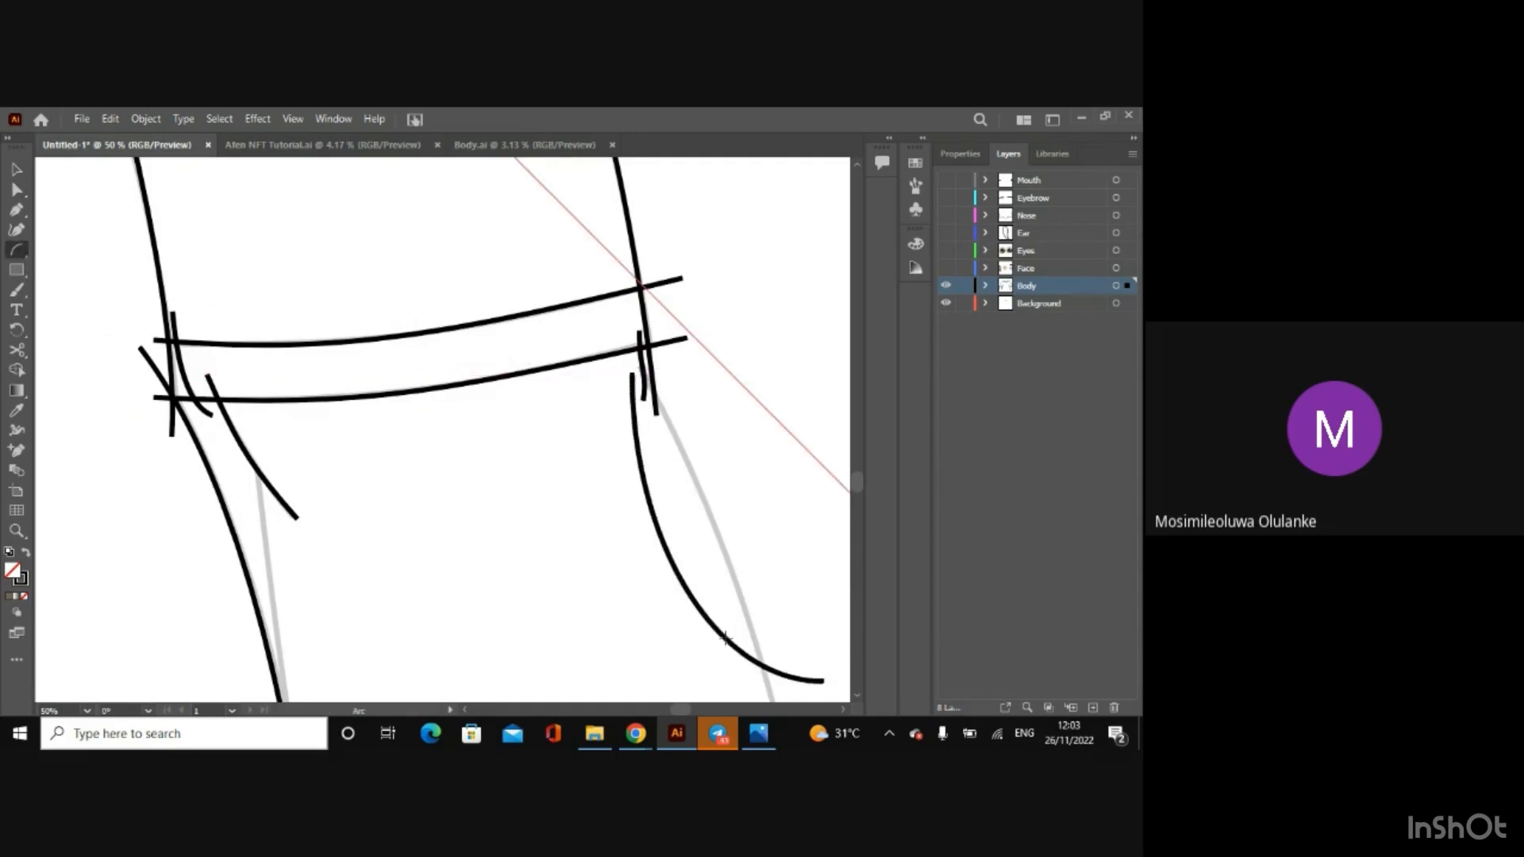
click(17, 191)
key(ctrl+minus)
key(ctrl+minus)
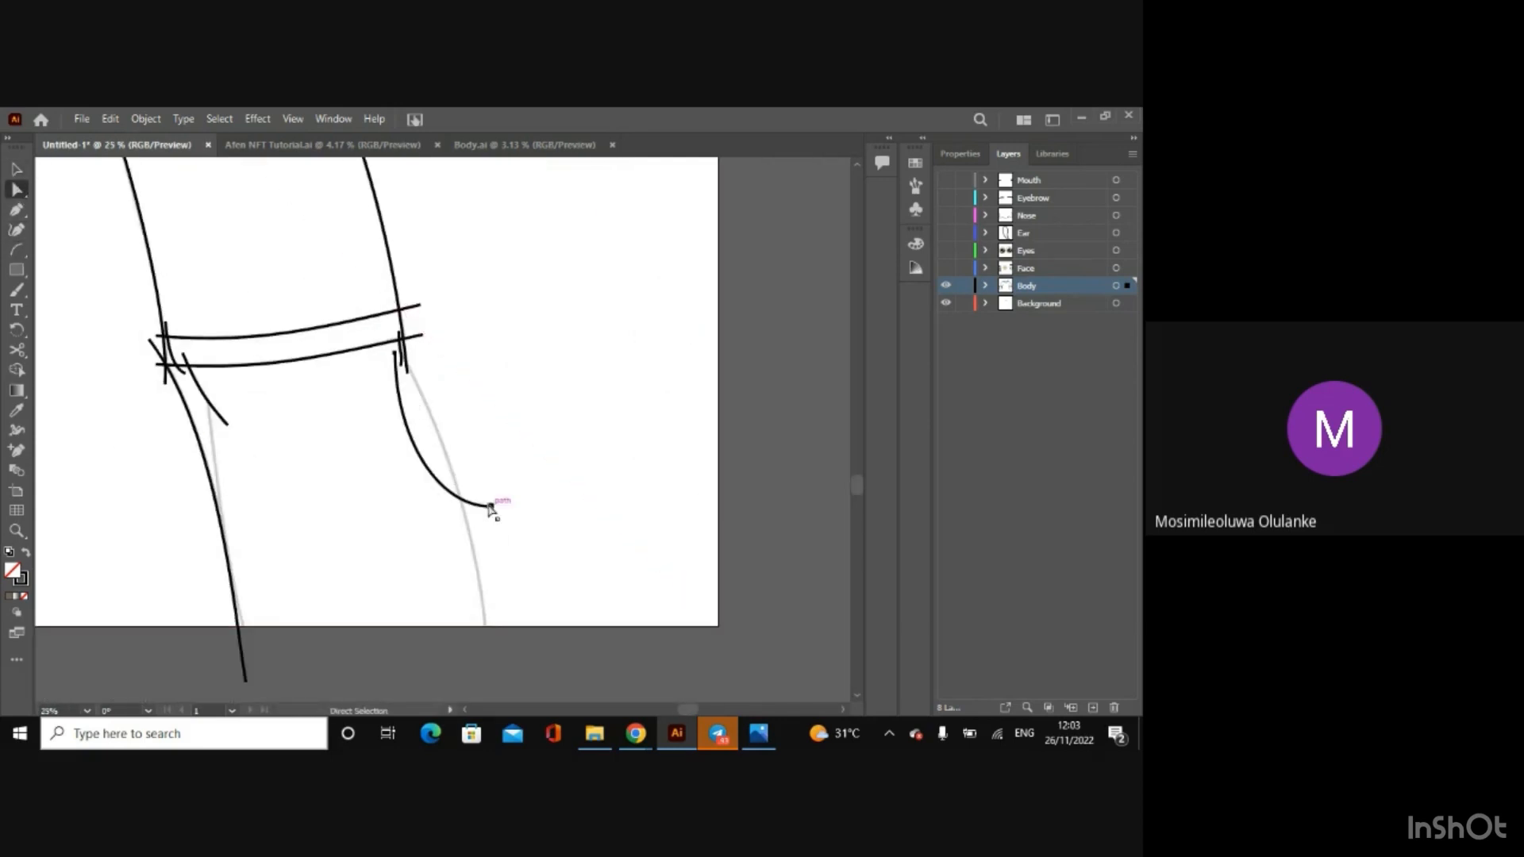
drag(484, 507, 508, 658)
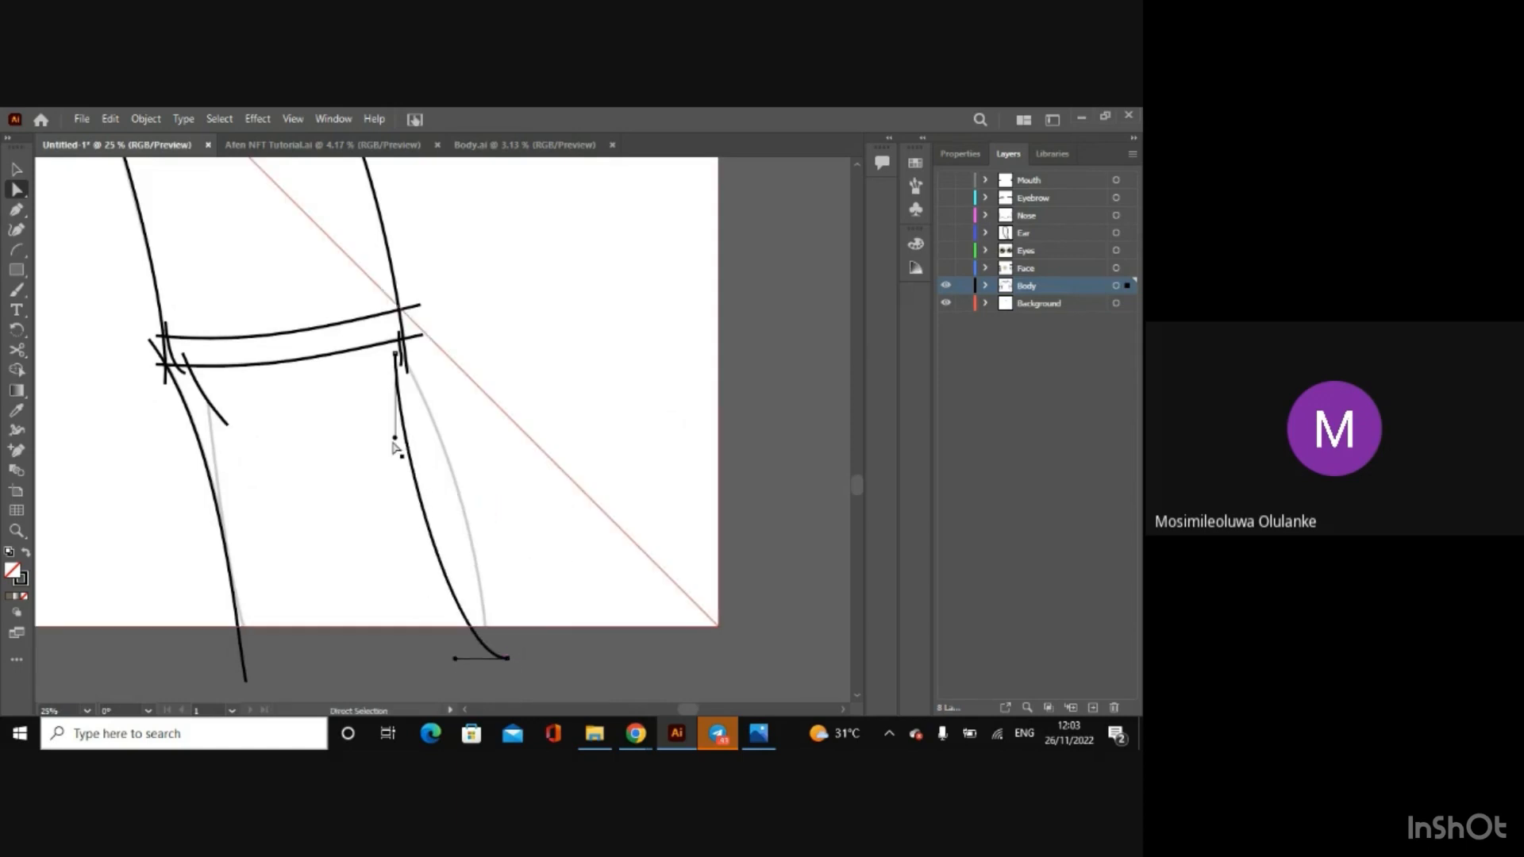
drag(396, 437, 446, 395)
mouse_move(458, 660)
mouse_down()
mouse_move(460, 646)
mouse_move(511, 654)
mouse_move(488, 659)
mouse_up()
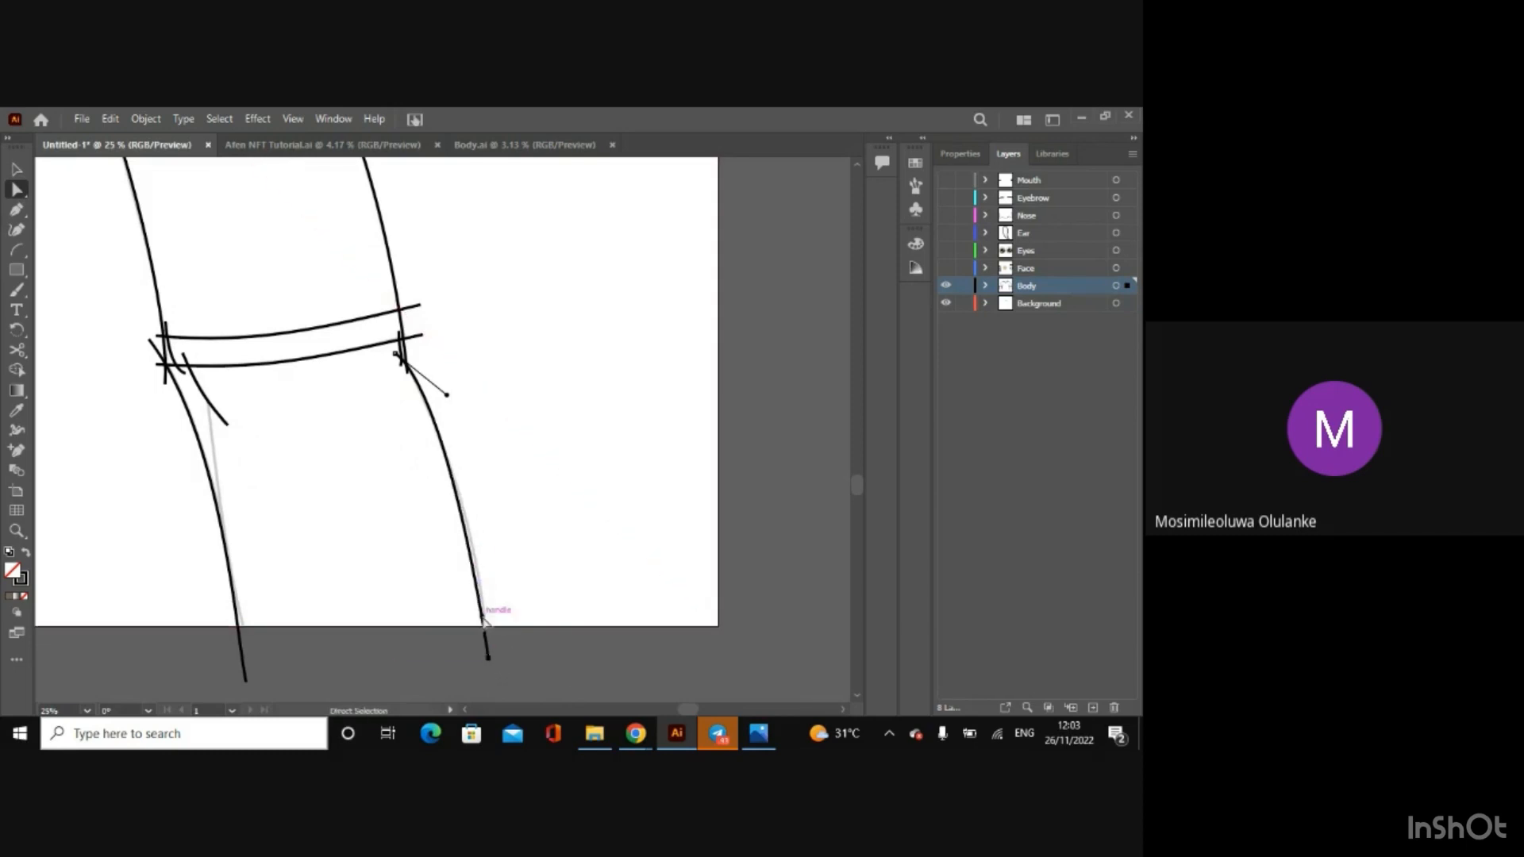
drag(481, 601, 489, 623)
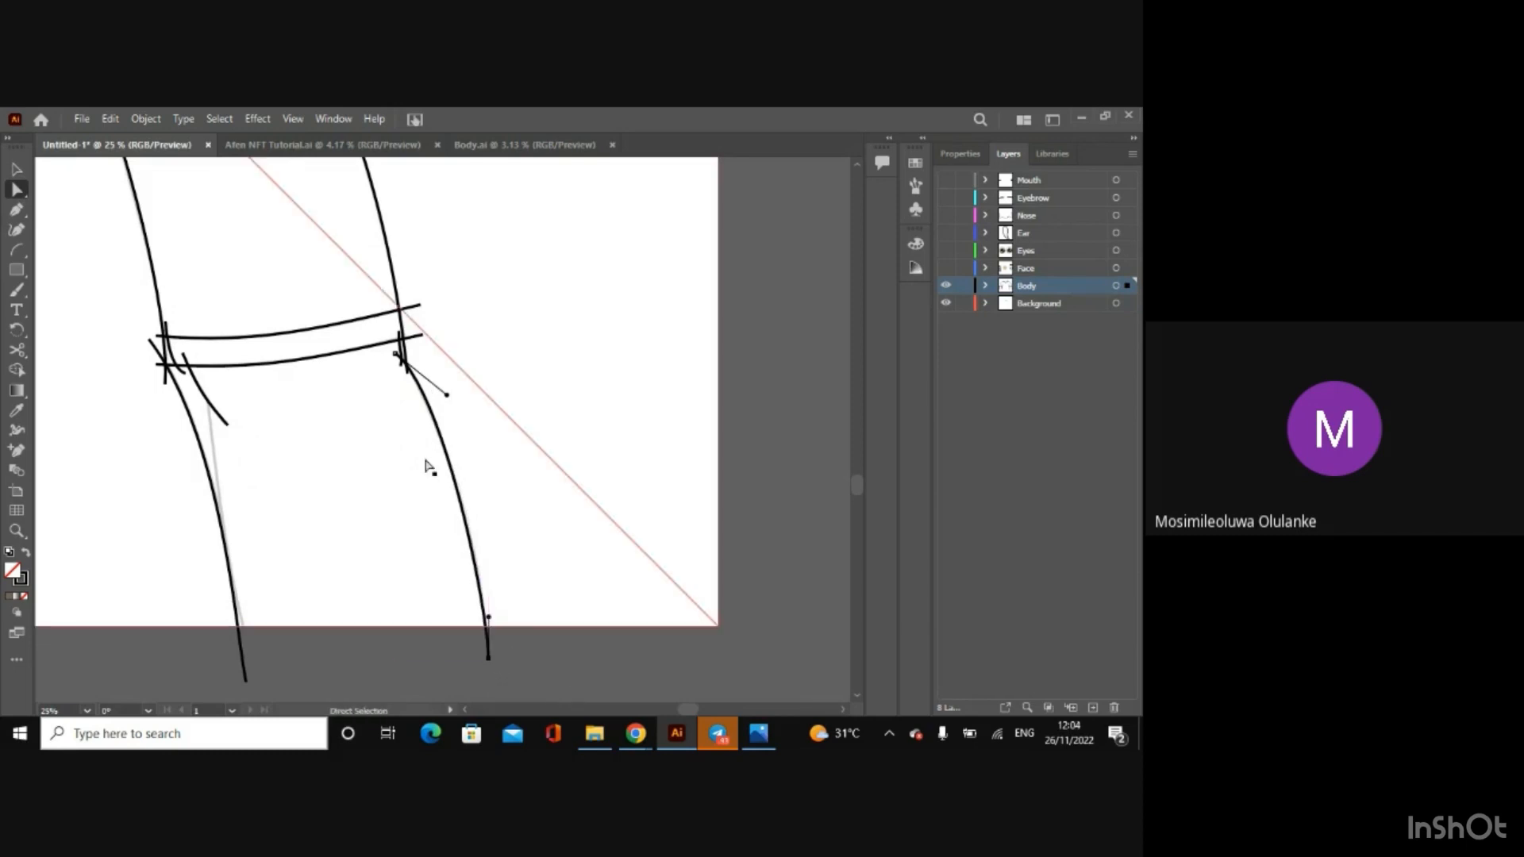
Step: Draw an arc along the forearm's sketched inner line below the cuff crease and adjust its handles and lower end to follow it
click(16, 249)
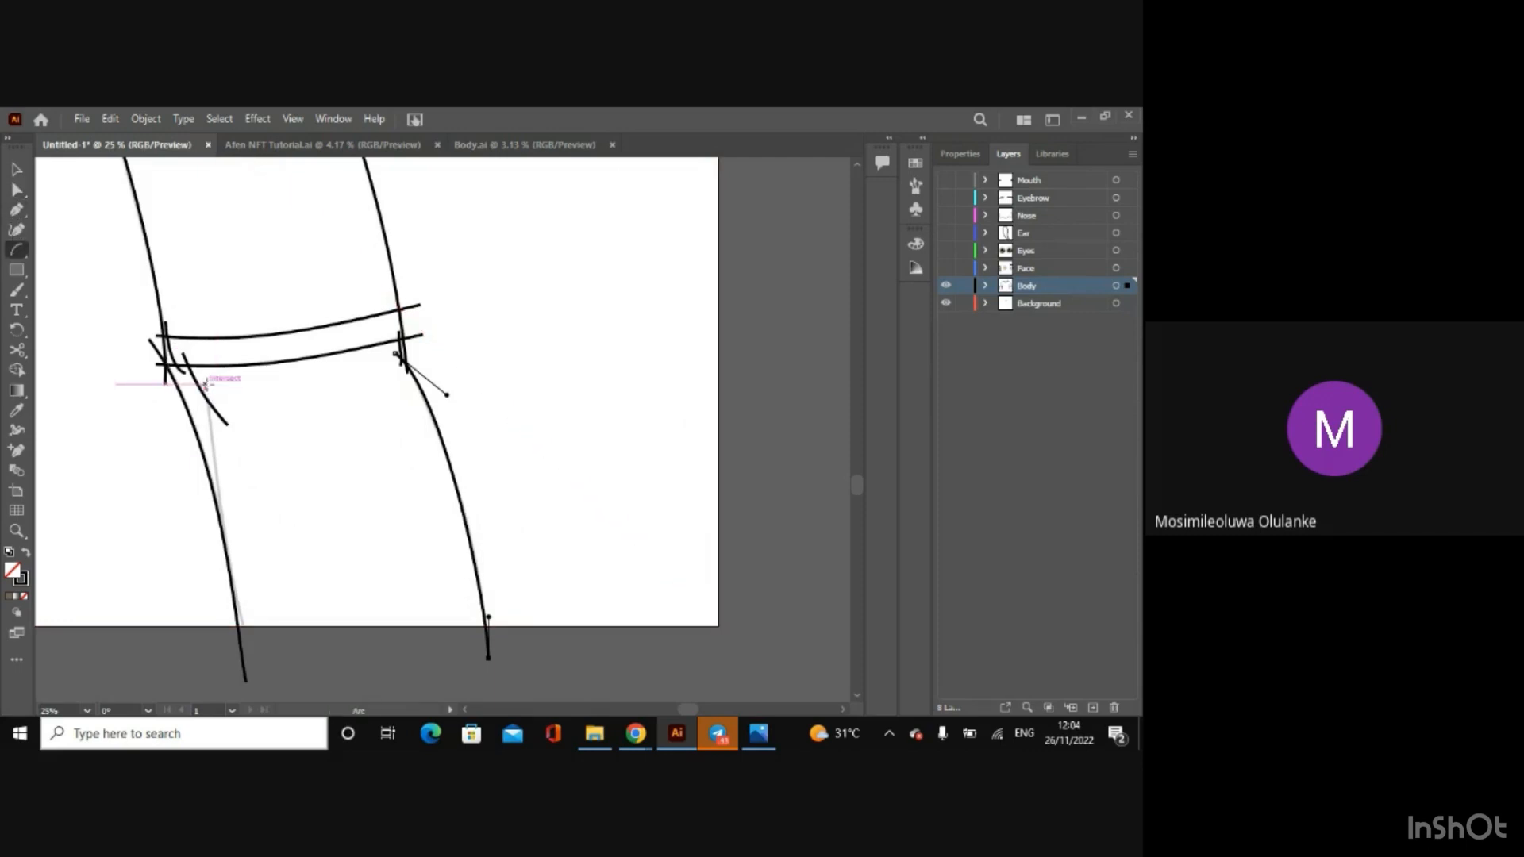
drag(209, 385, 264, 645)
click(16, 191)
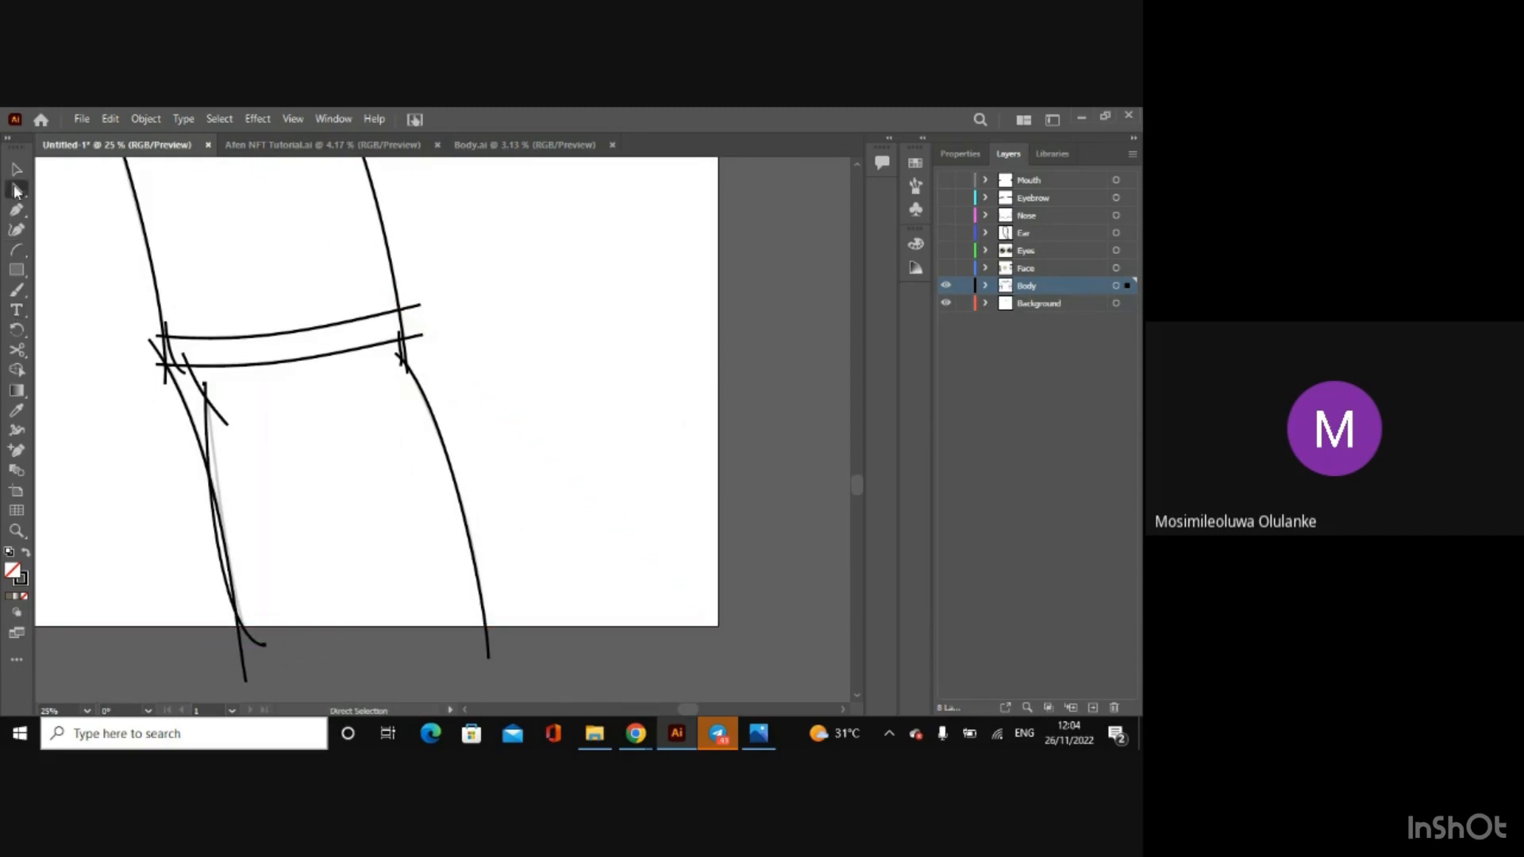
click(208, 403)
drag(235, 643, 246, 597)
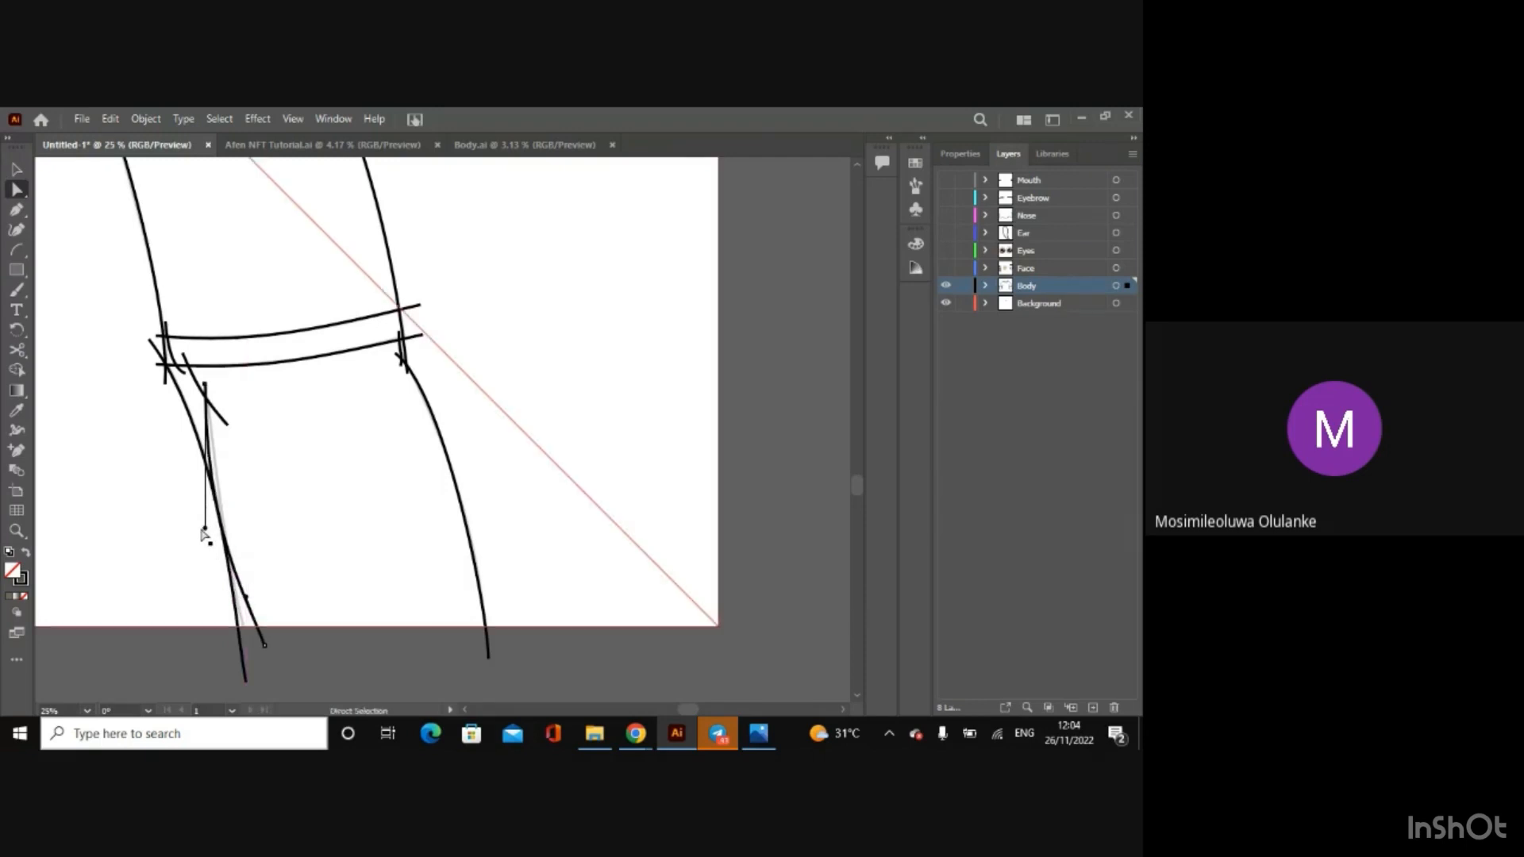
drag(205, 528, 218, 532)
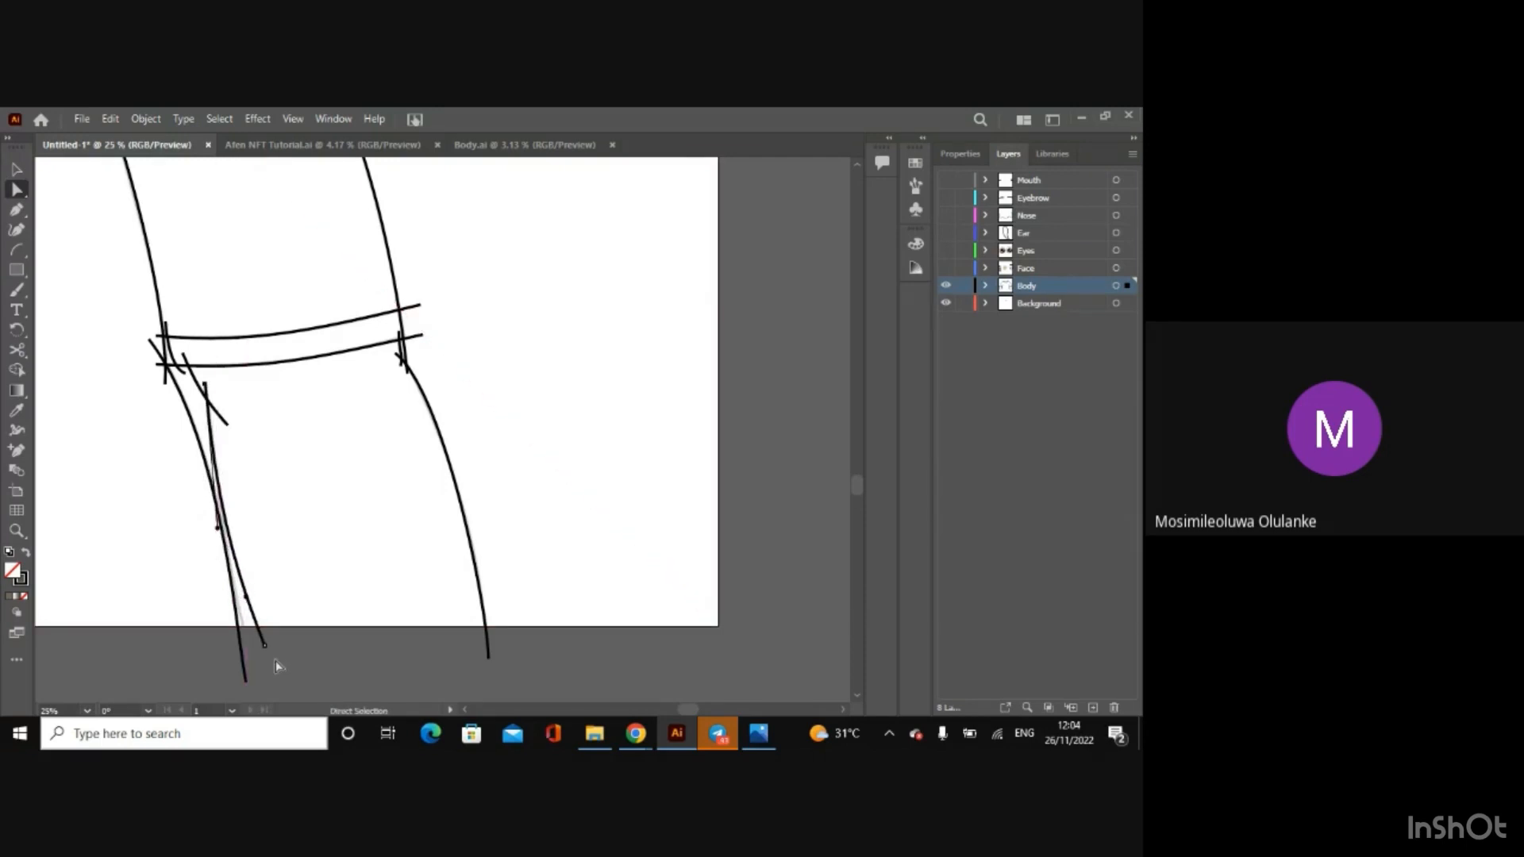
click(266, 649)
drag(266, 650, 253, 659)
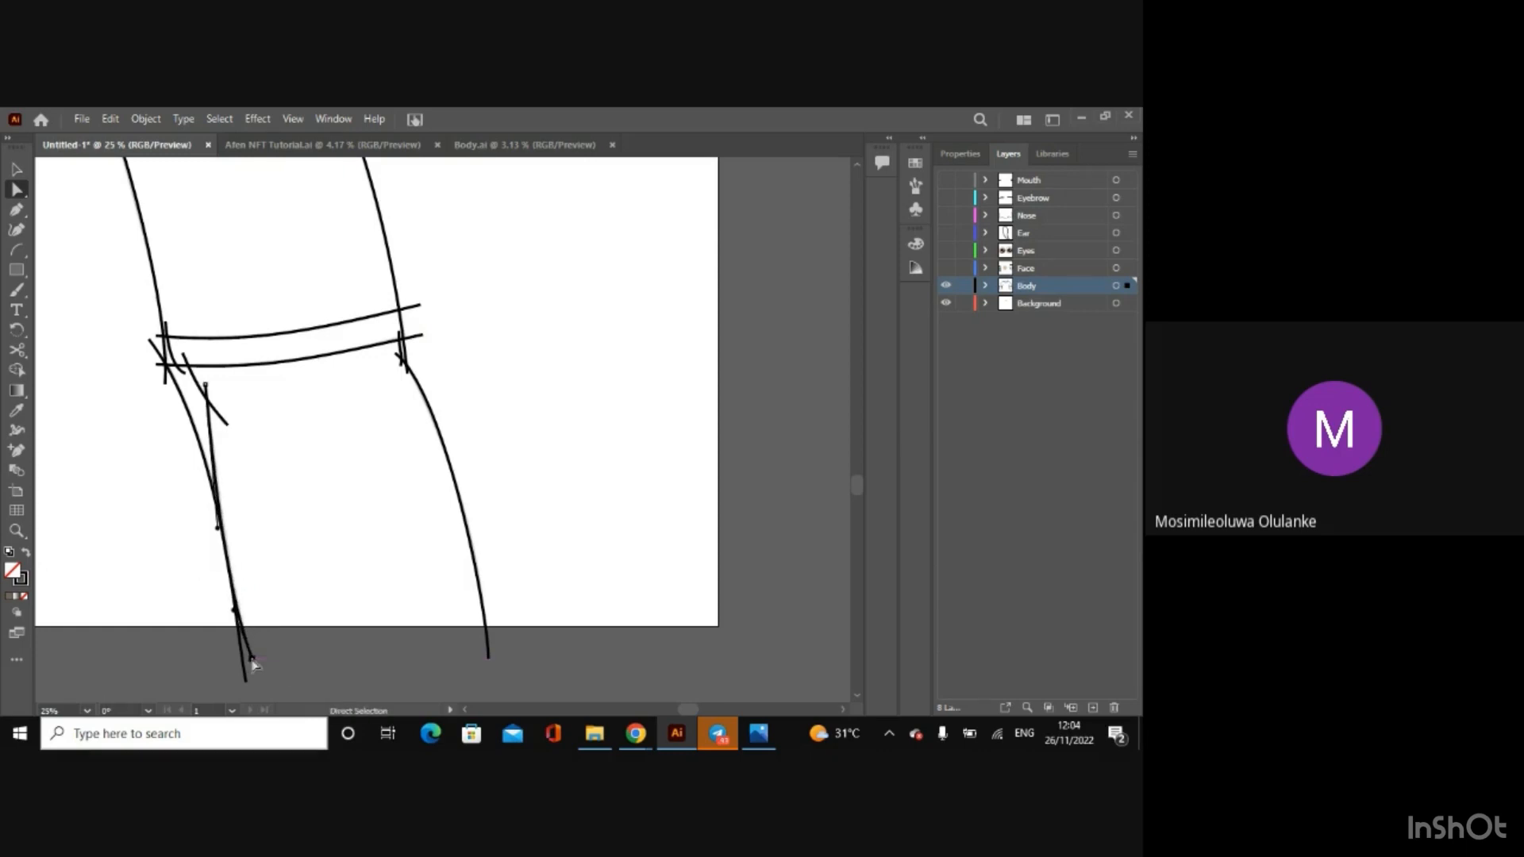
Step: Review the whole traced body for missing outlines and compare it with the finished body drawings in Body.ai
key(ctrl+minus)
key(ctrl+minus)
key(ctrl+minus)
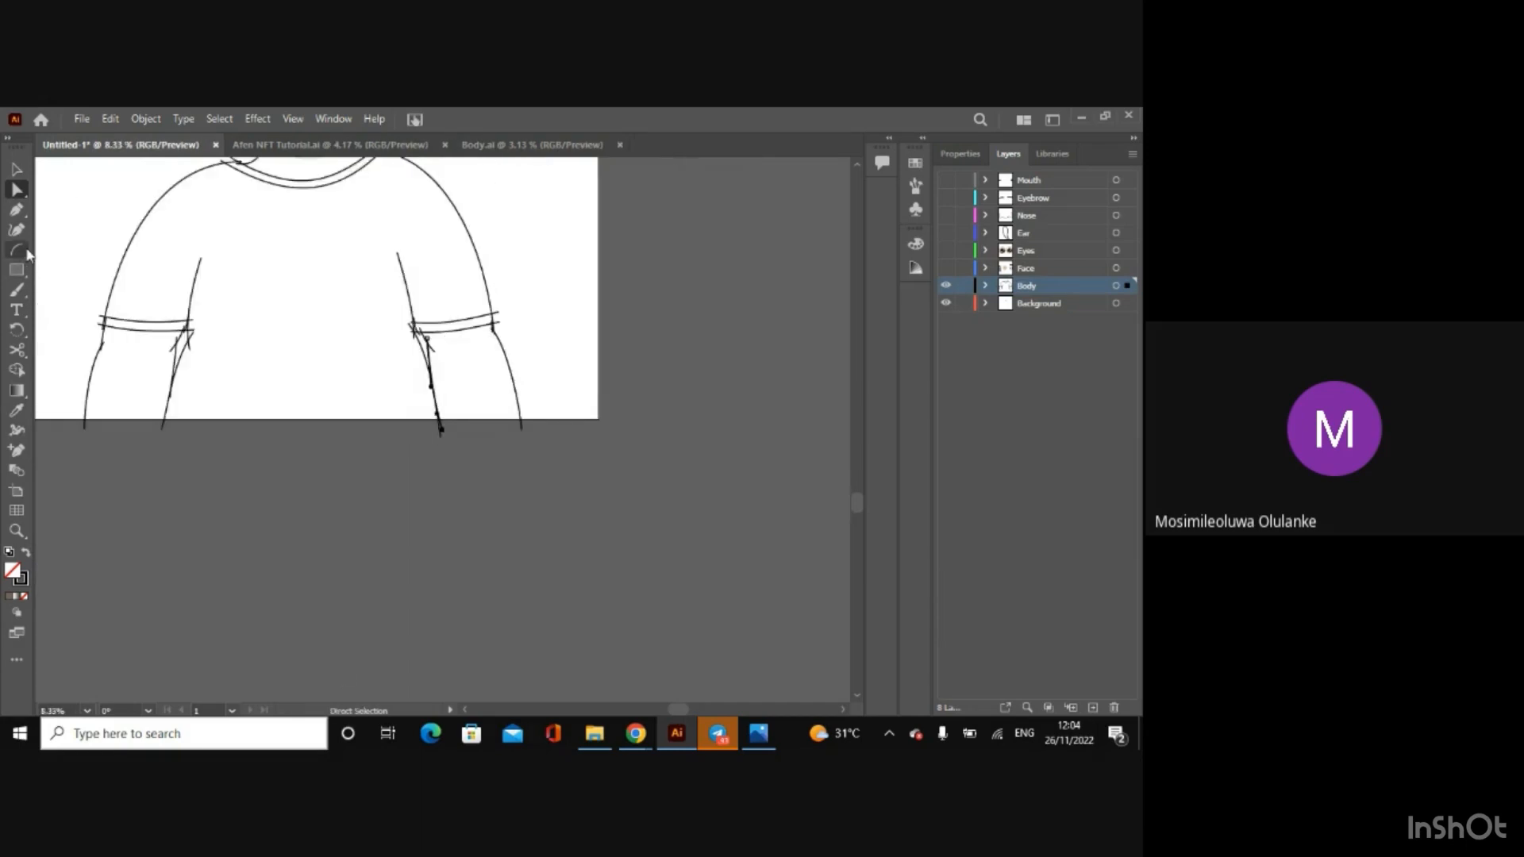
click(16, 169)
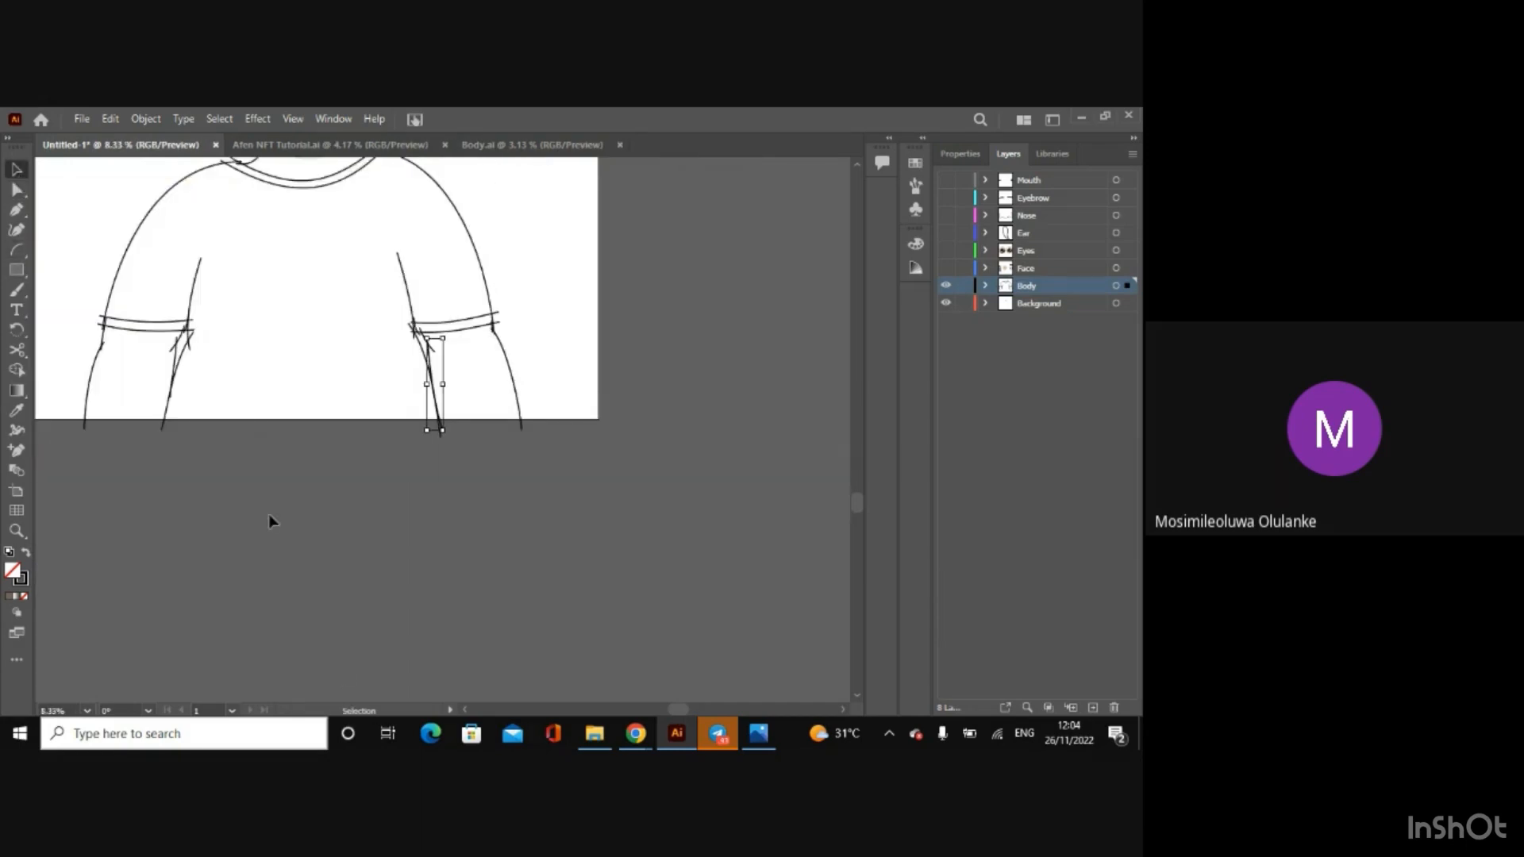
click(269, 518)
drag(859, 501, 824, 465)
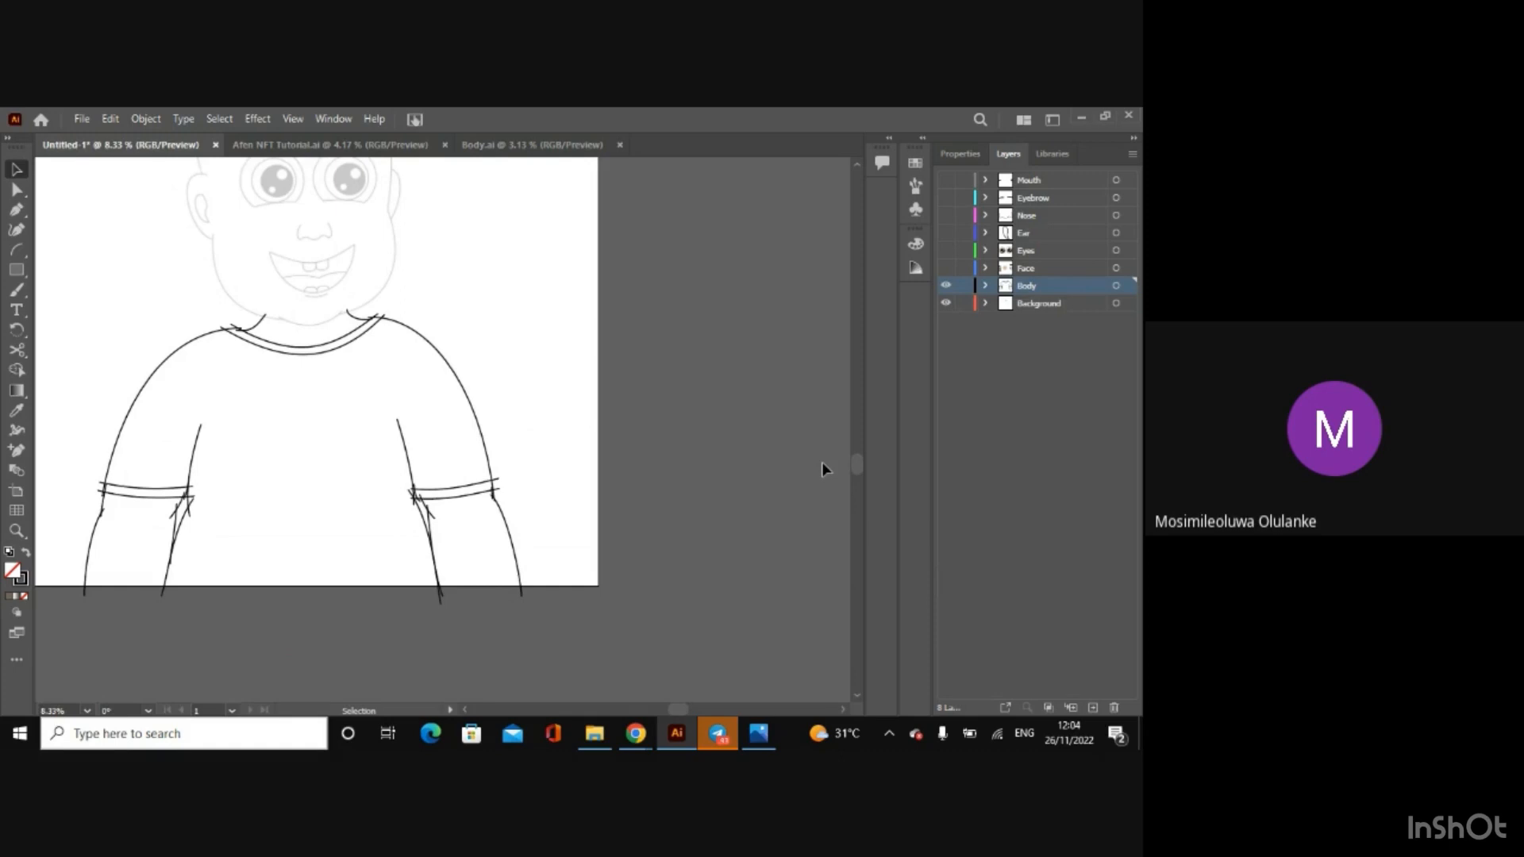
click(389, 411)
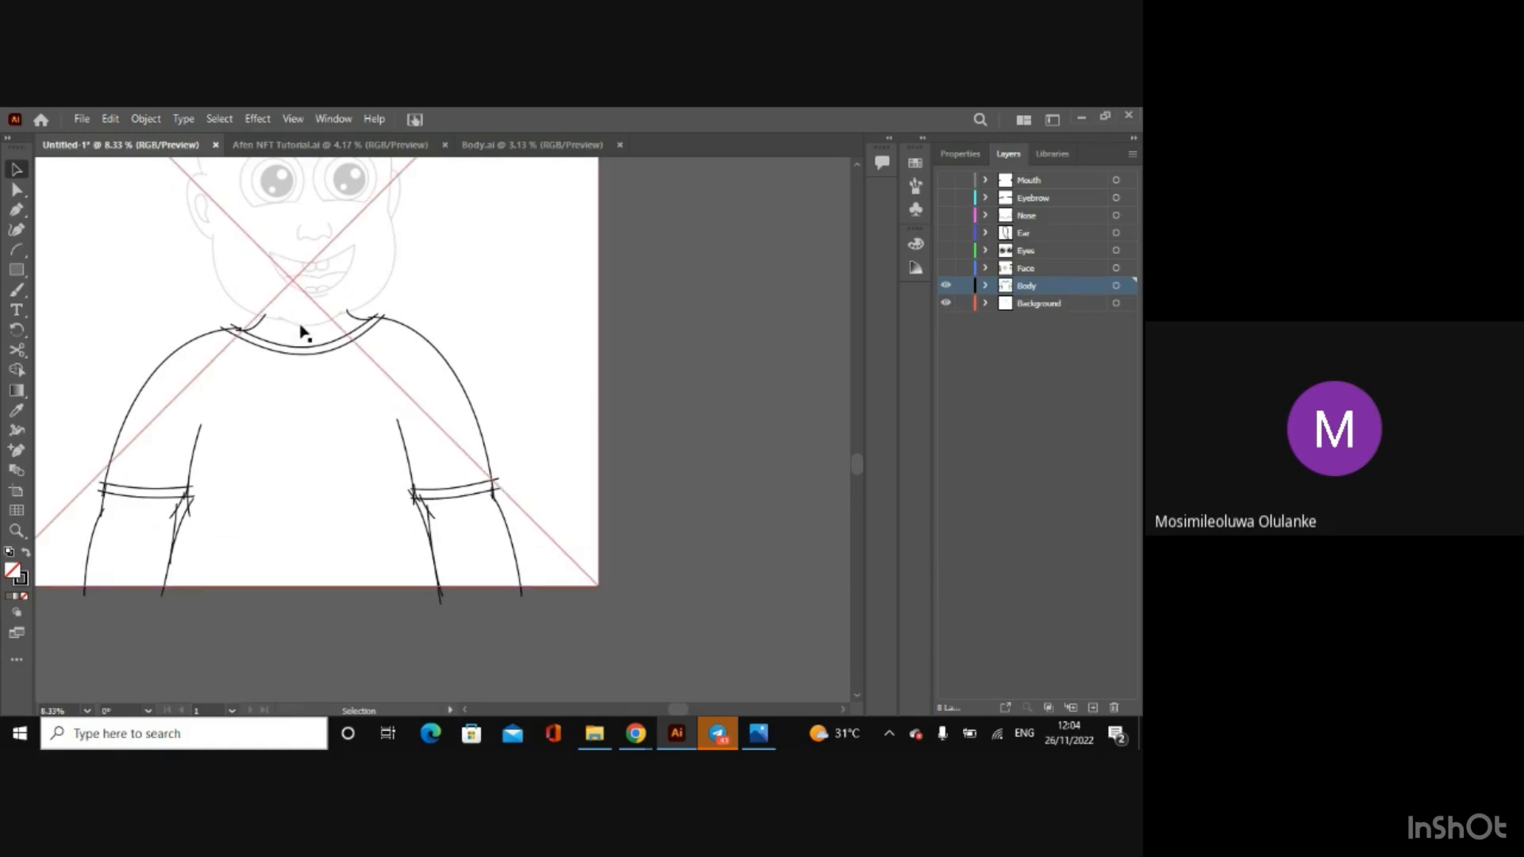
click(339, 619)
click(335, 580)
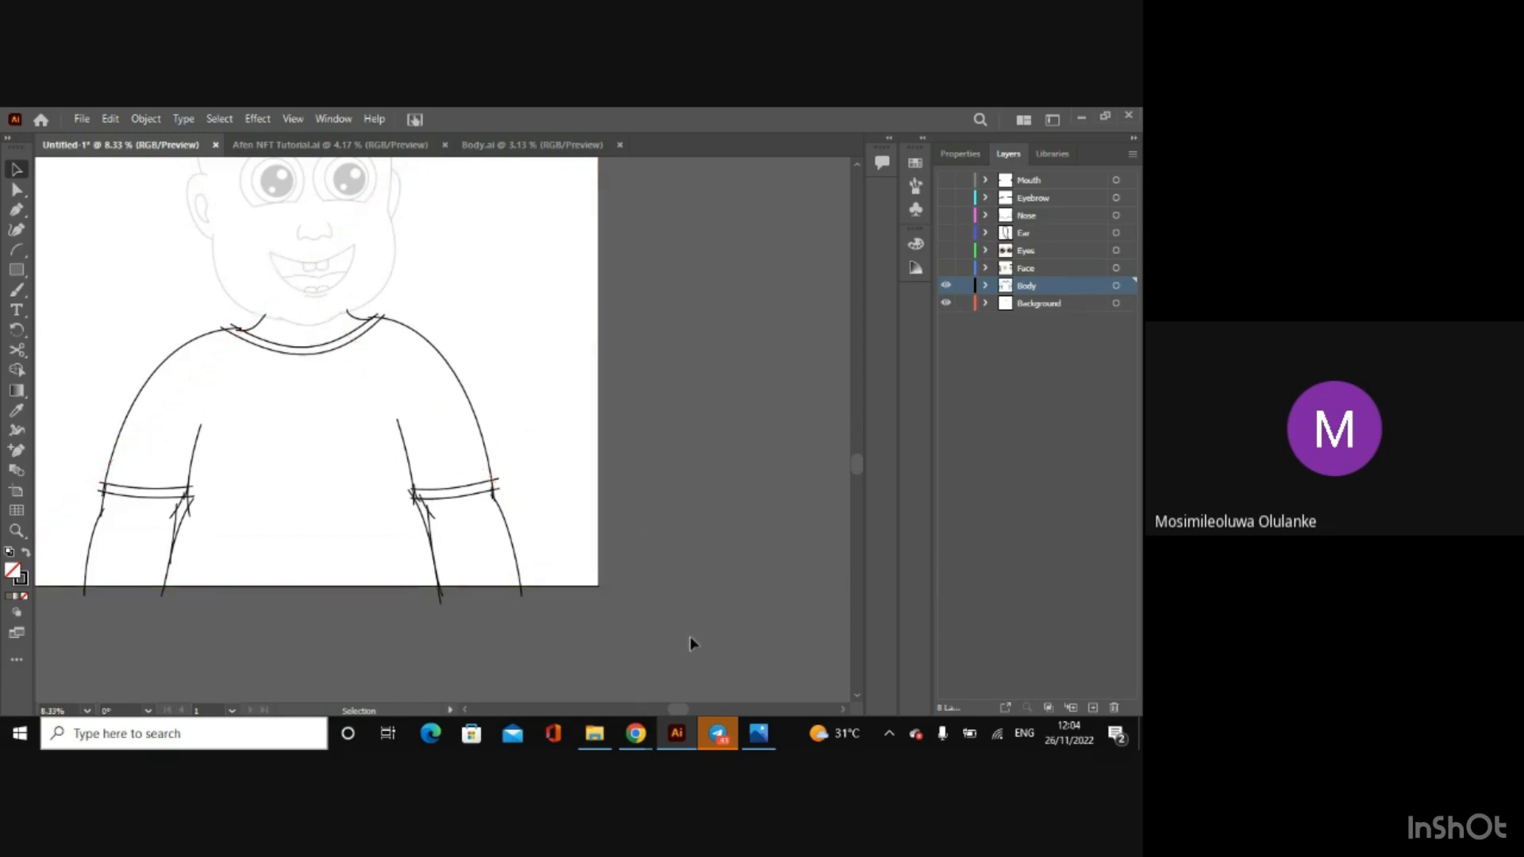
drag(672, 709, 658, 712)
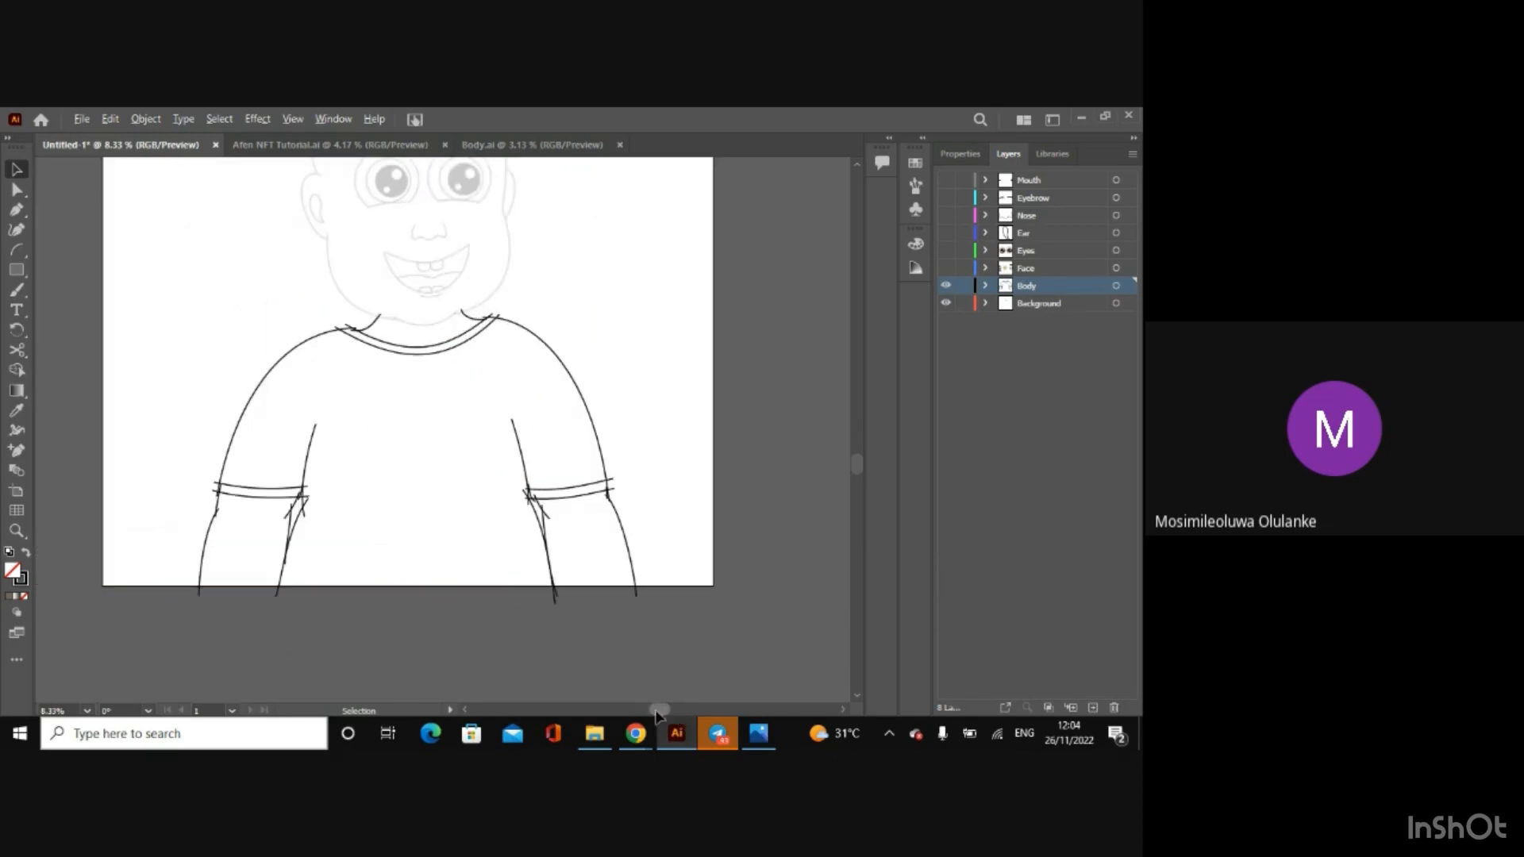
key(ctrl+plus)
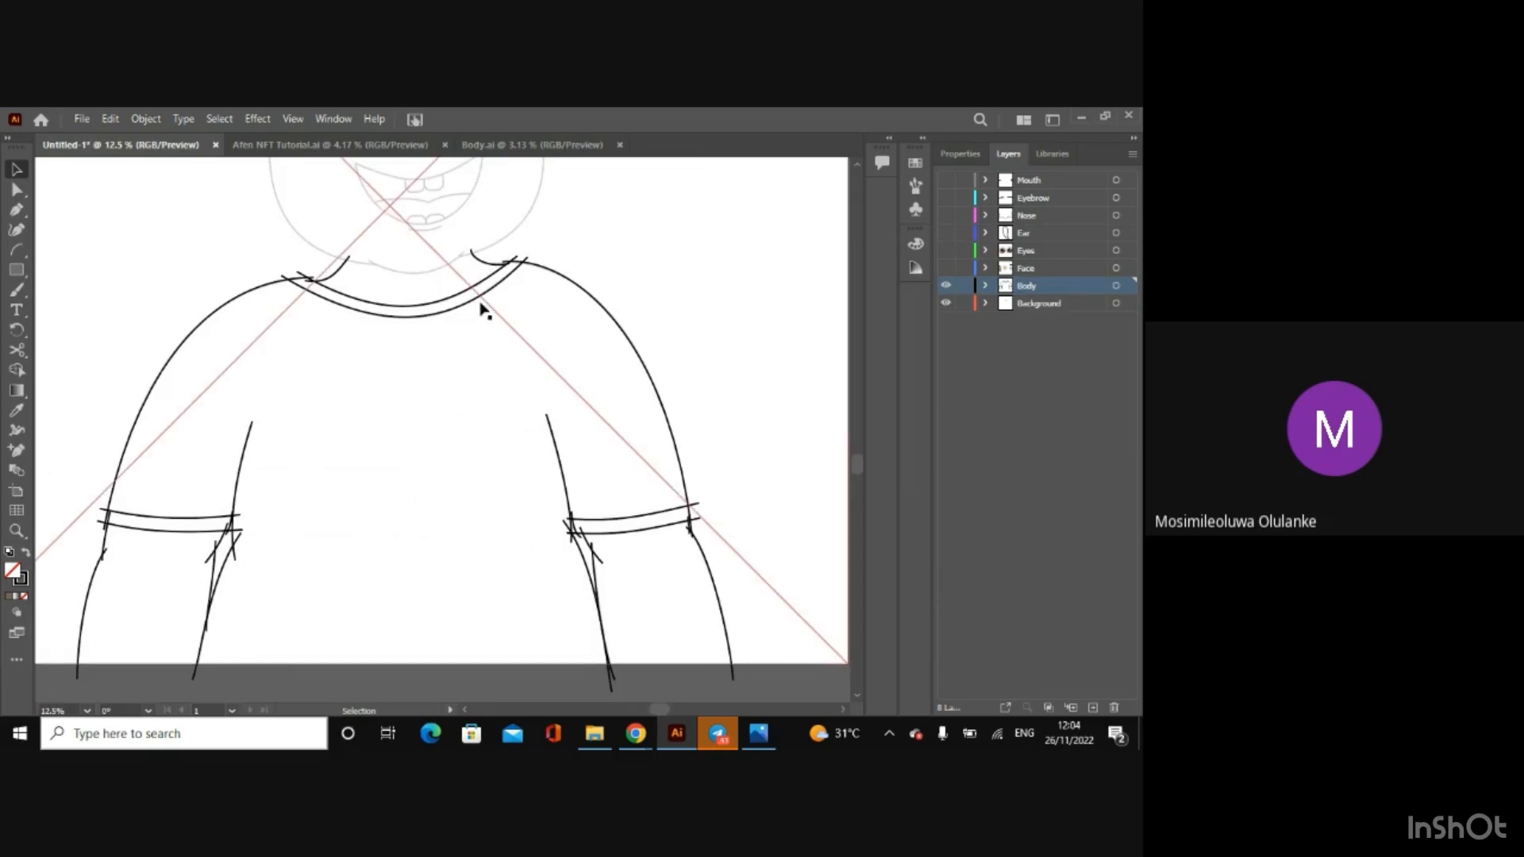
click(508, 145)
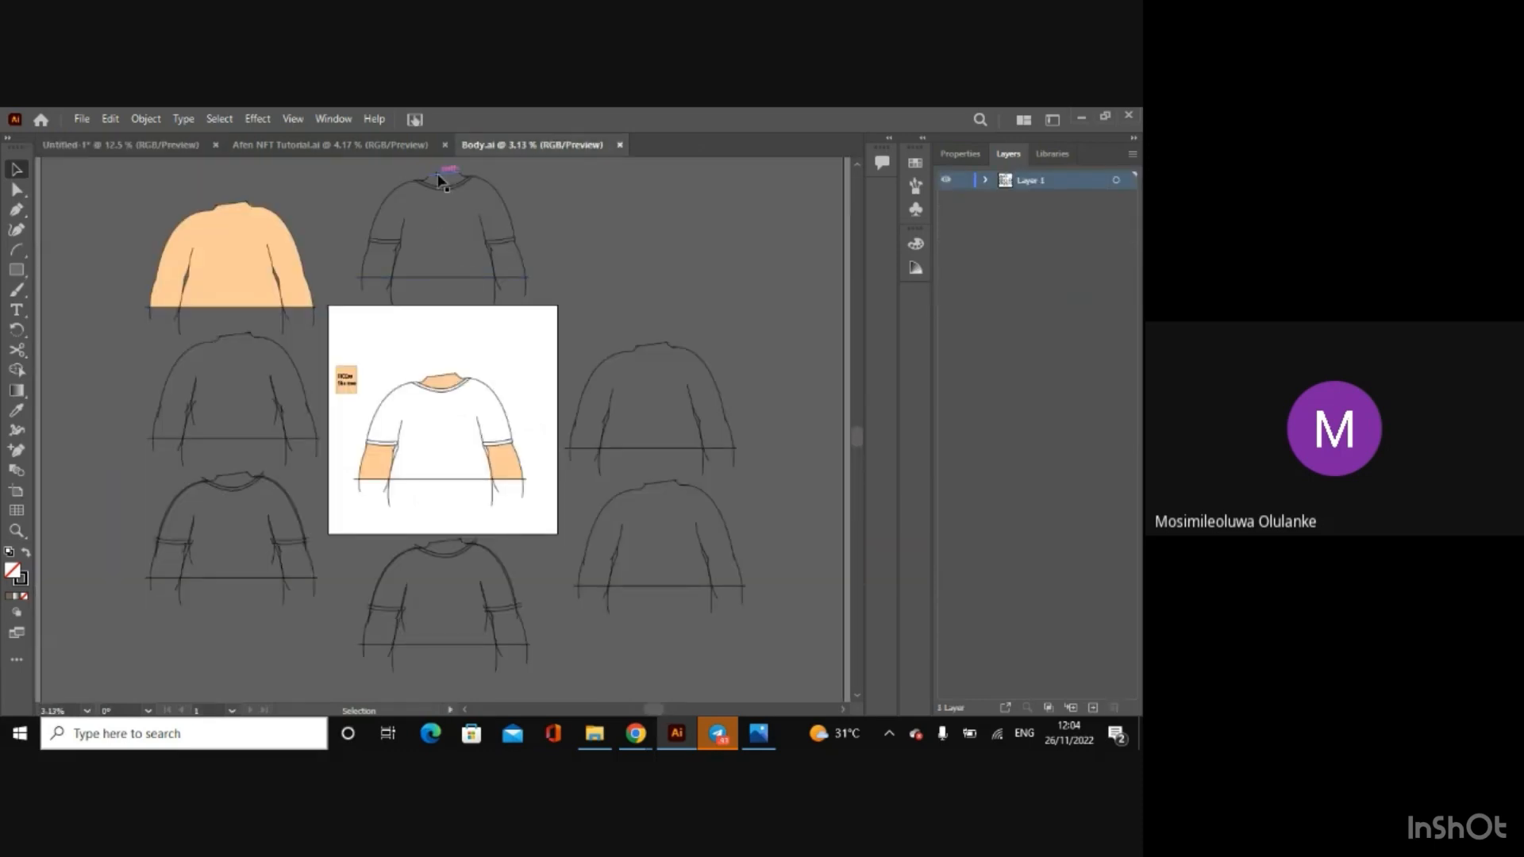
click(169, 141)
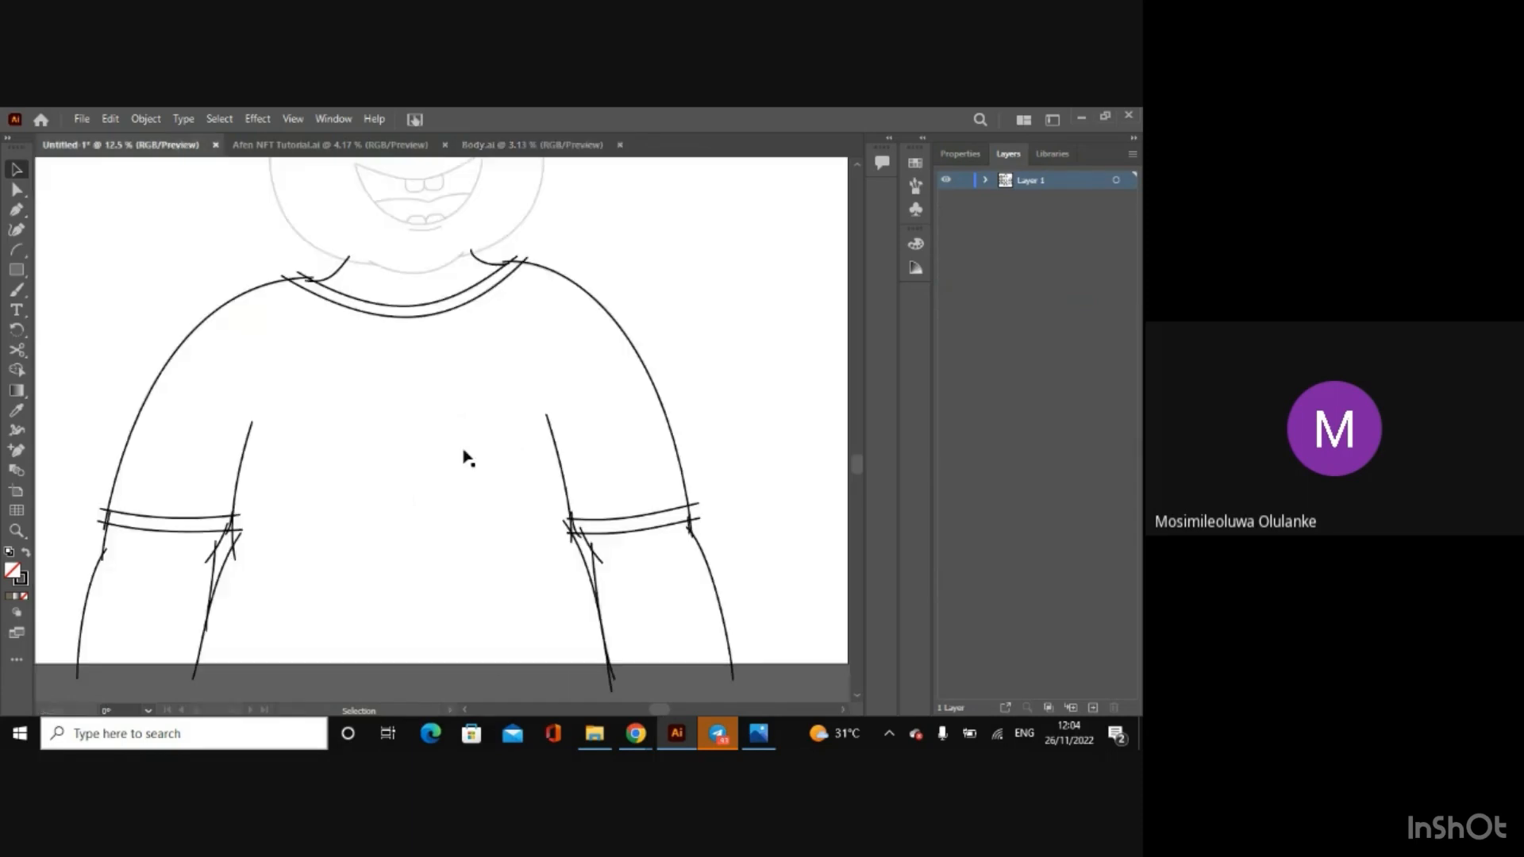
Step: Draw a straight line along the artboard's bottom edge across both arms and nudge it slightly downward to close the body
click(17, 251)
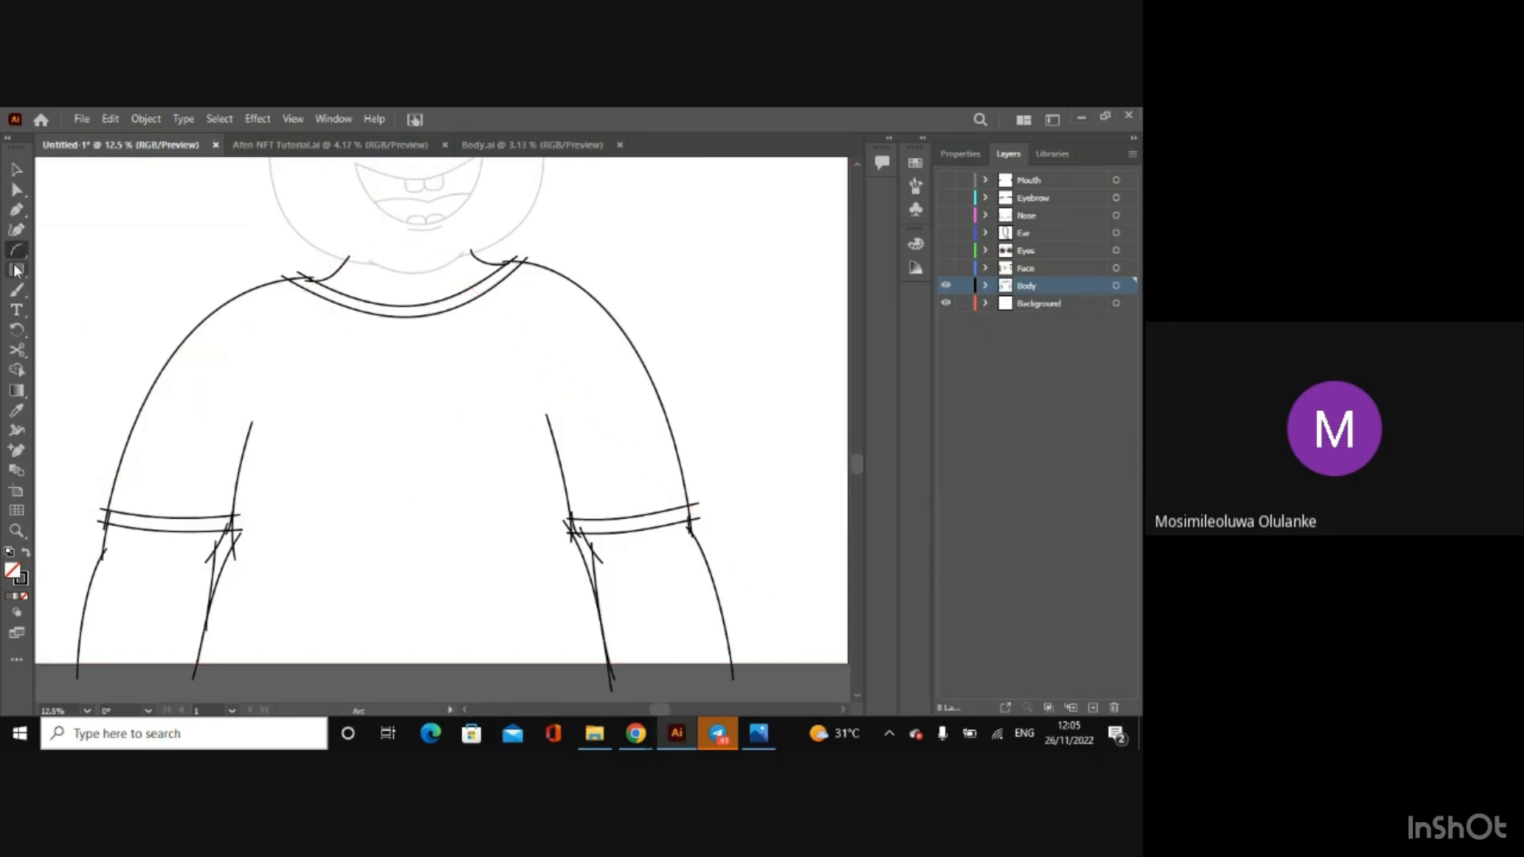
click(17, 270)
click(101, 351)
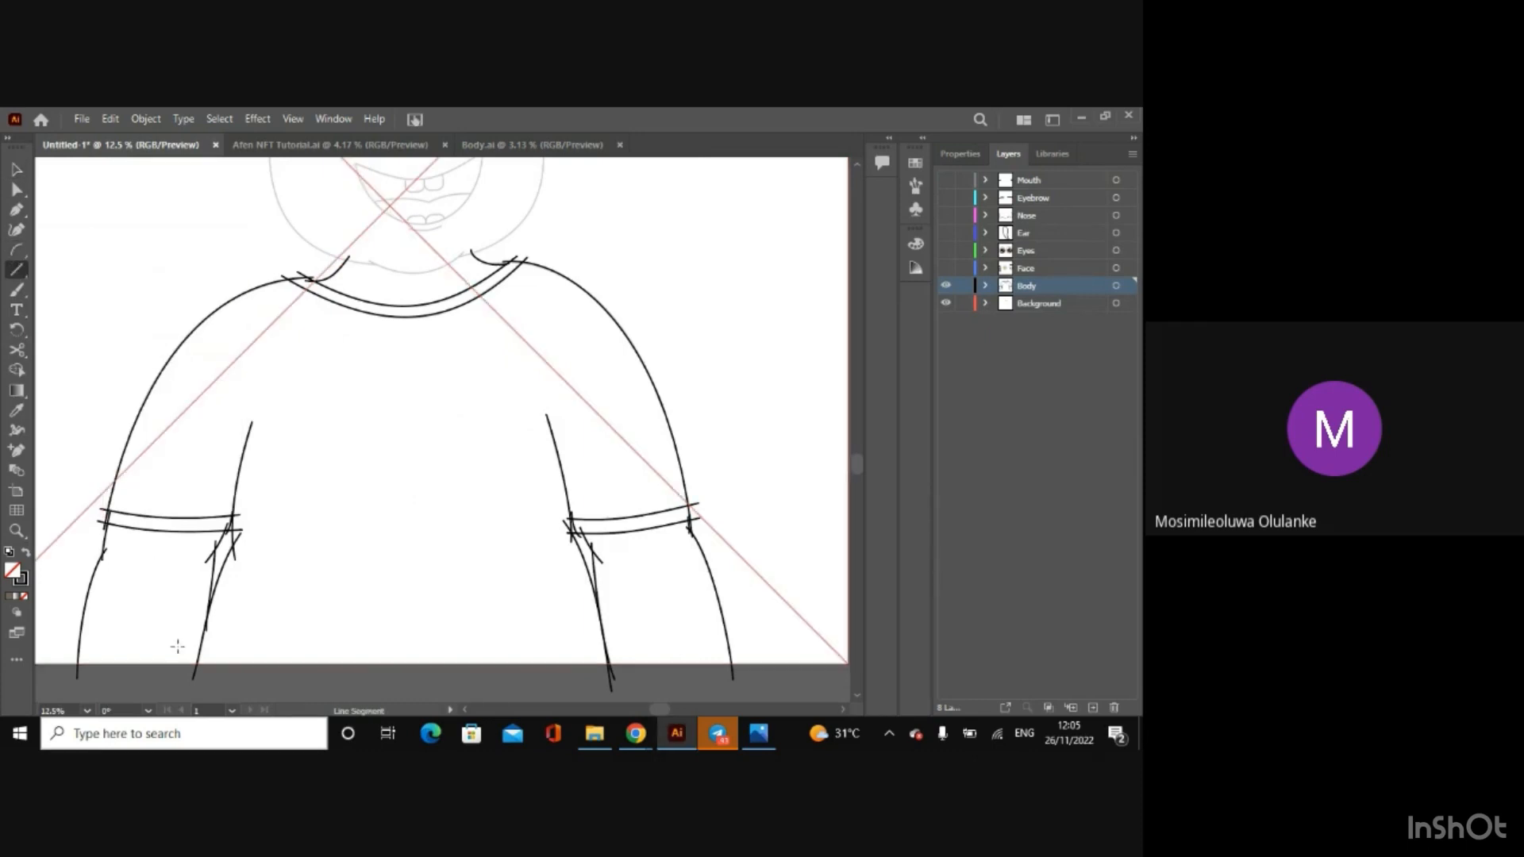
drag(129, 662, 764, 663)
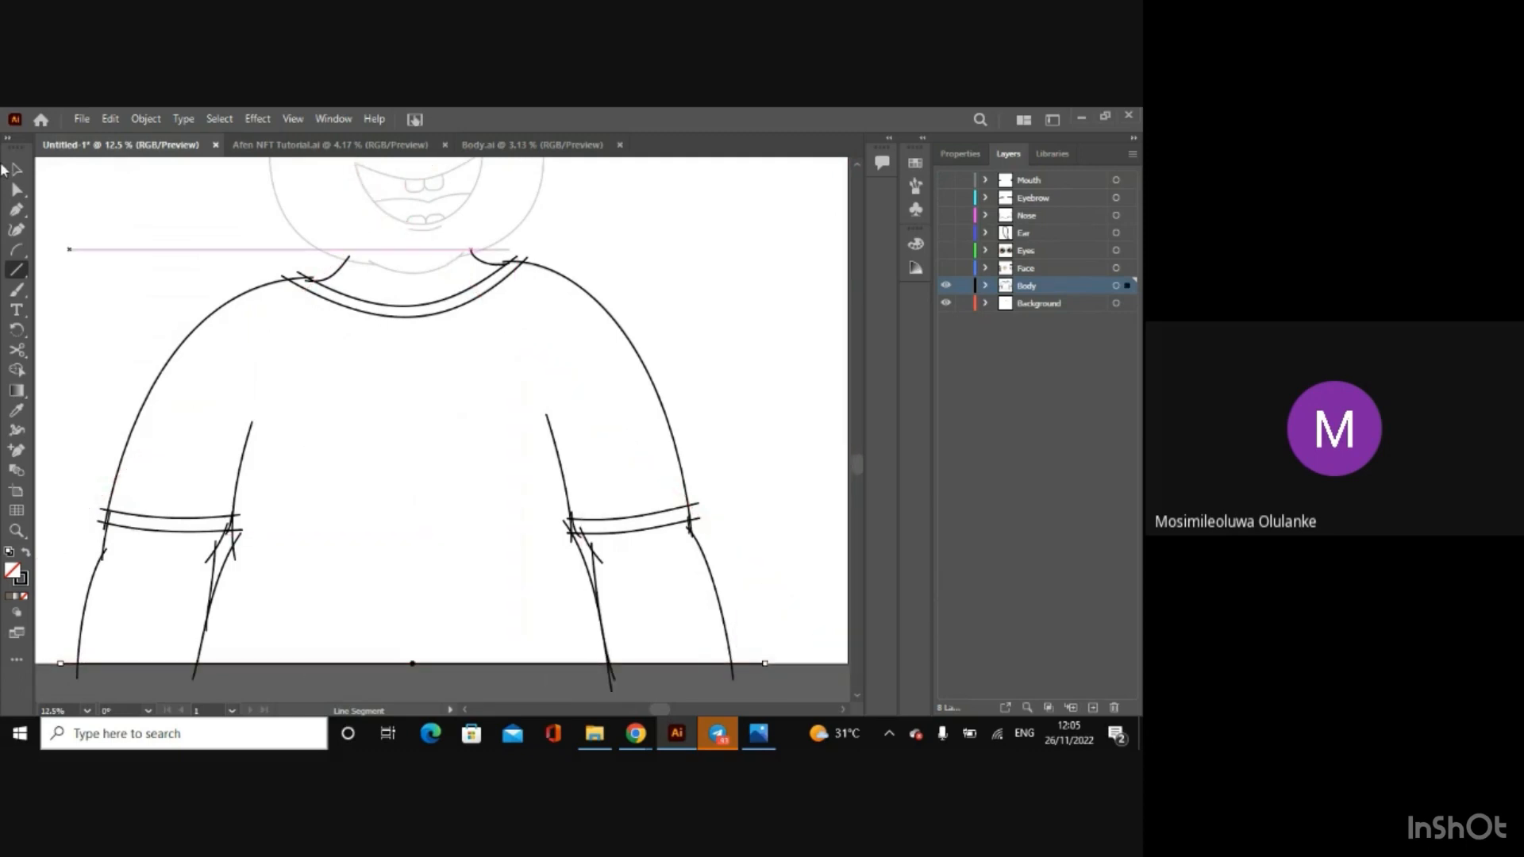
click(16, 170)
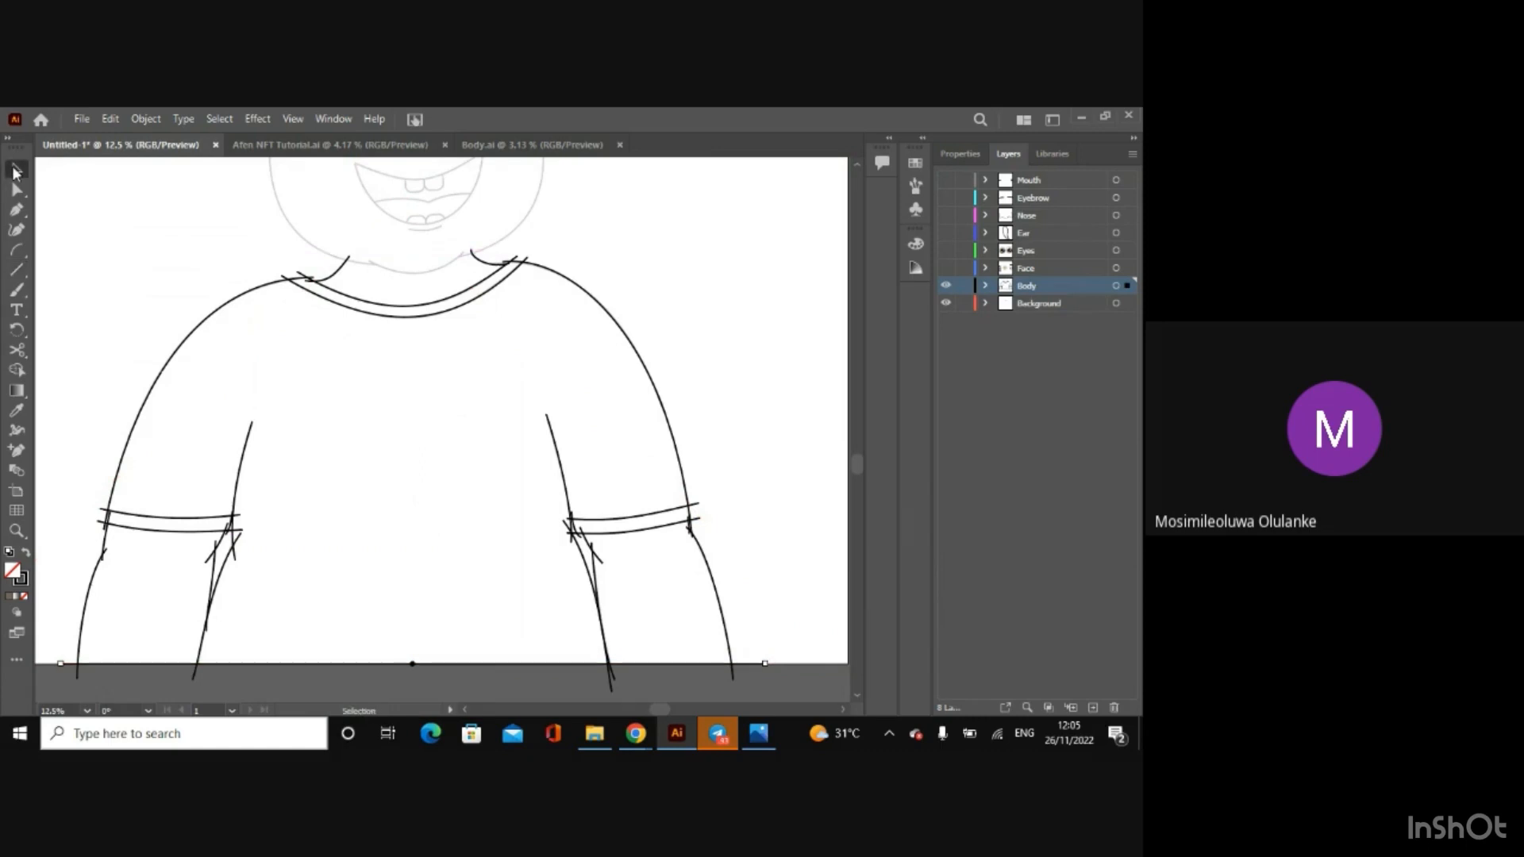
key(shift+Down)
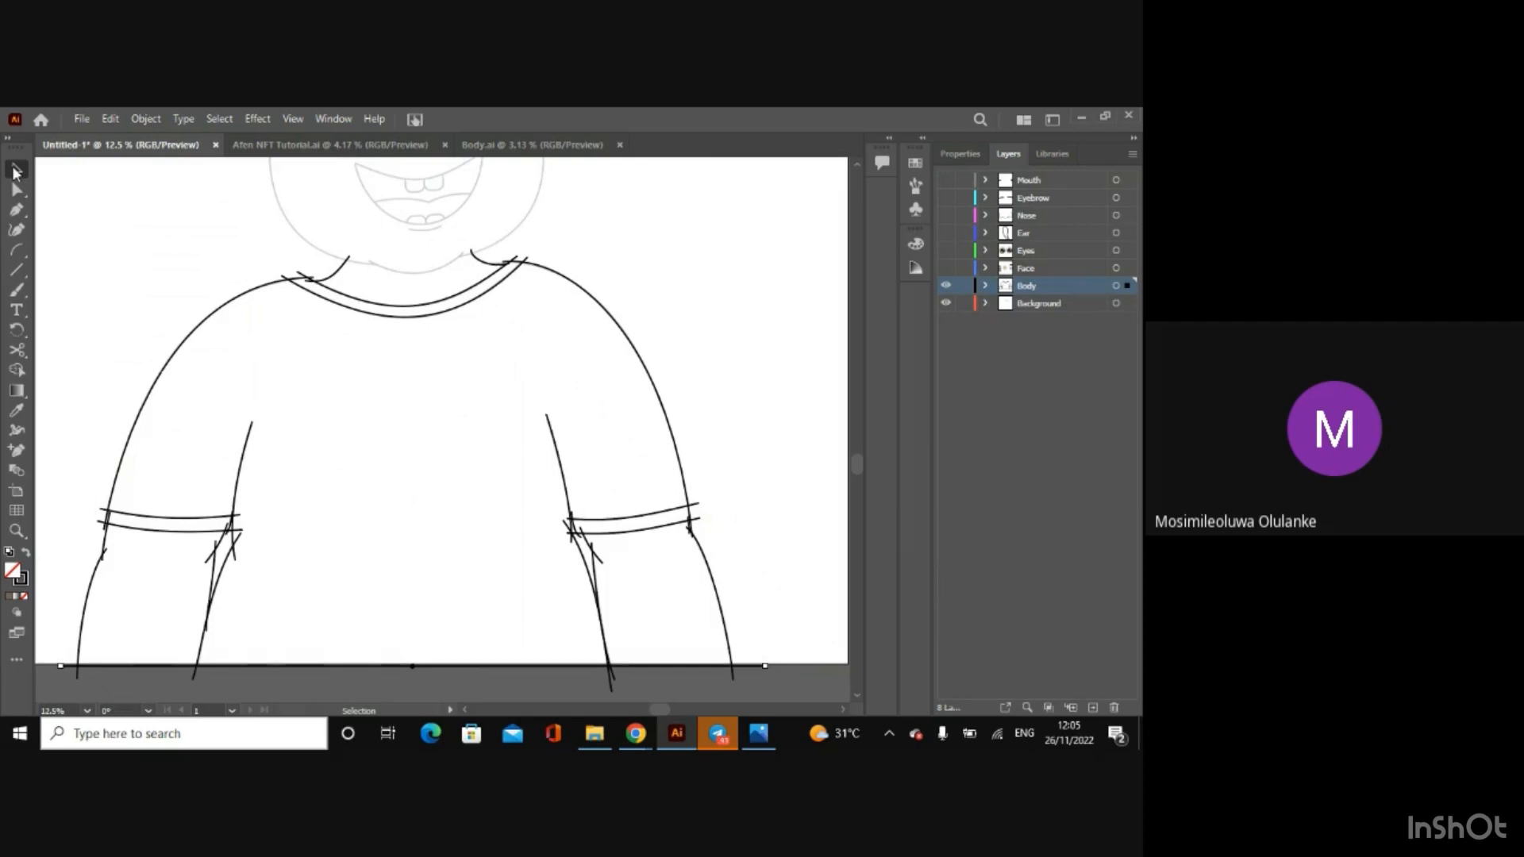
Step: Draw a straight line under the chin joining the upper ends of the two neck arcs
click(17, 270)
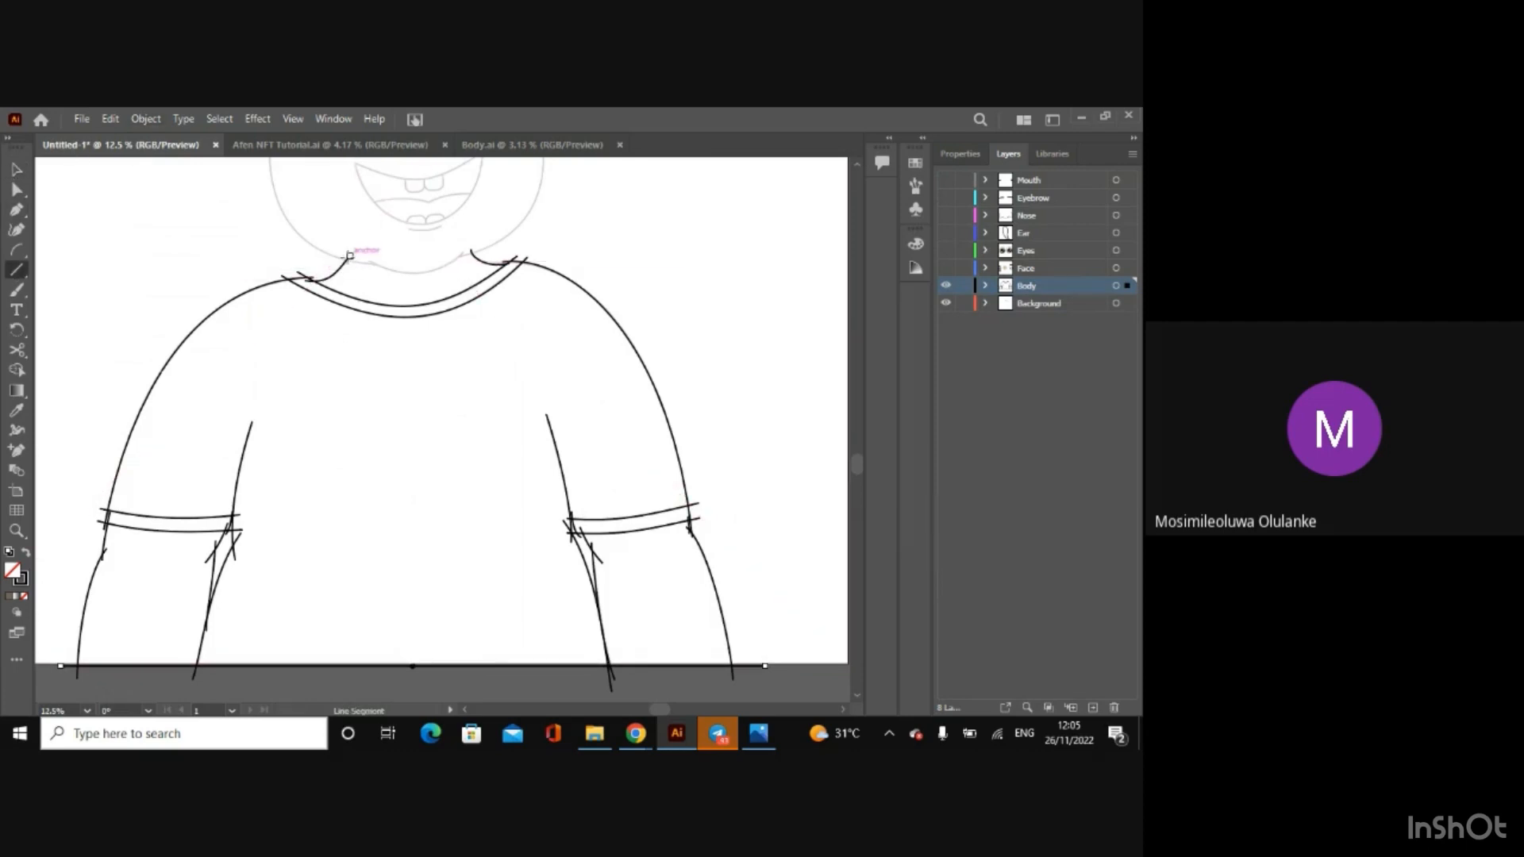
click(17, 170)
click(17, 190)
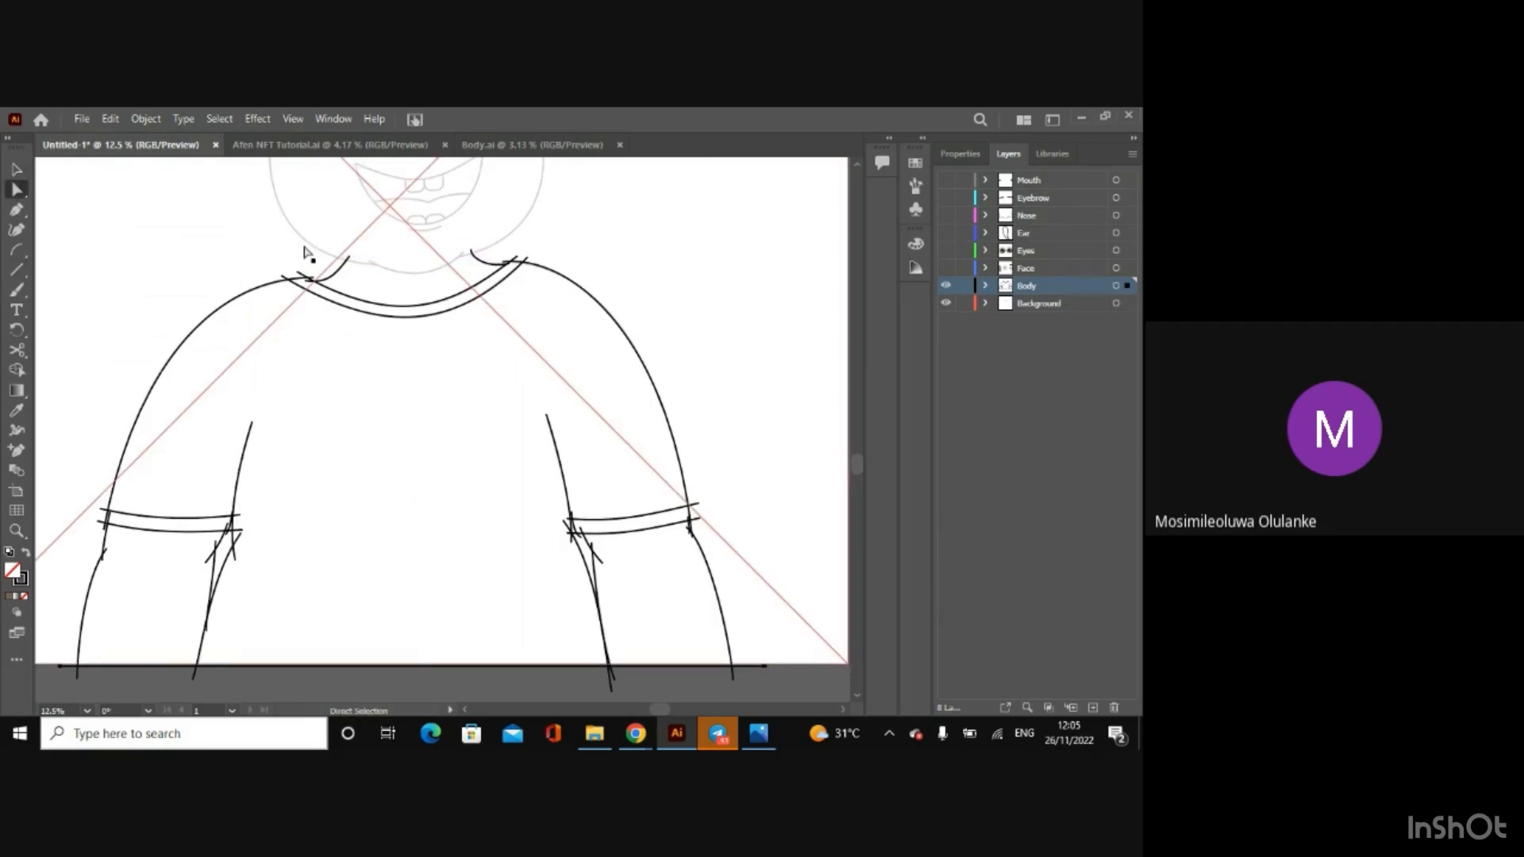
click(340, 268)
click(350, 257)
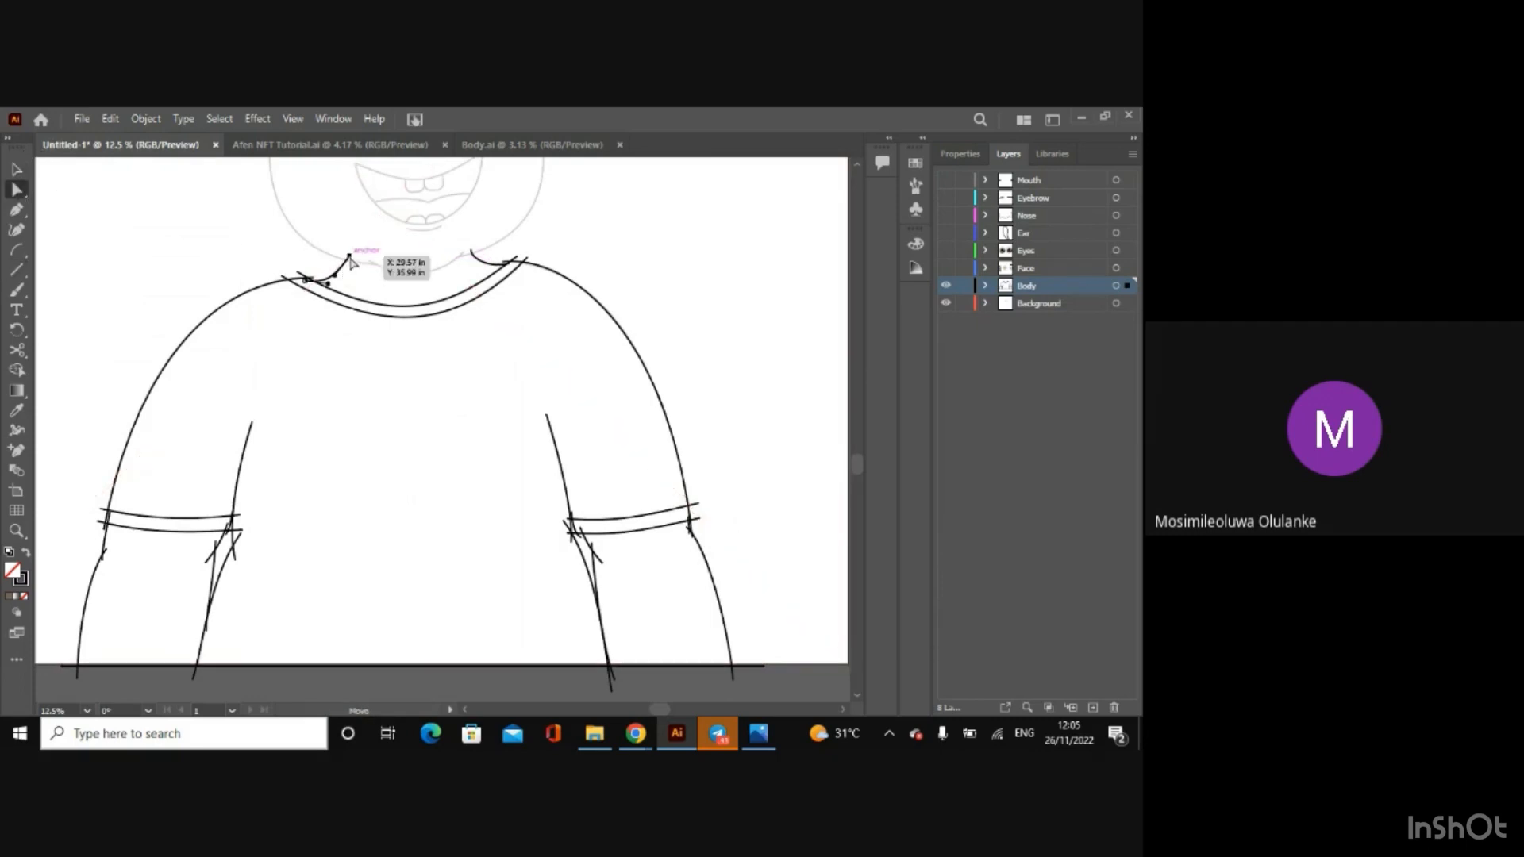
key(ctrl+plus)
key(ctrl+plus)
key(ctrl+plus)
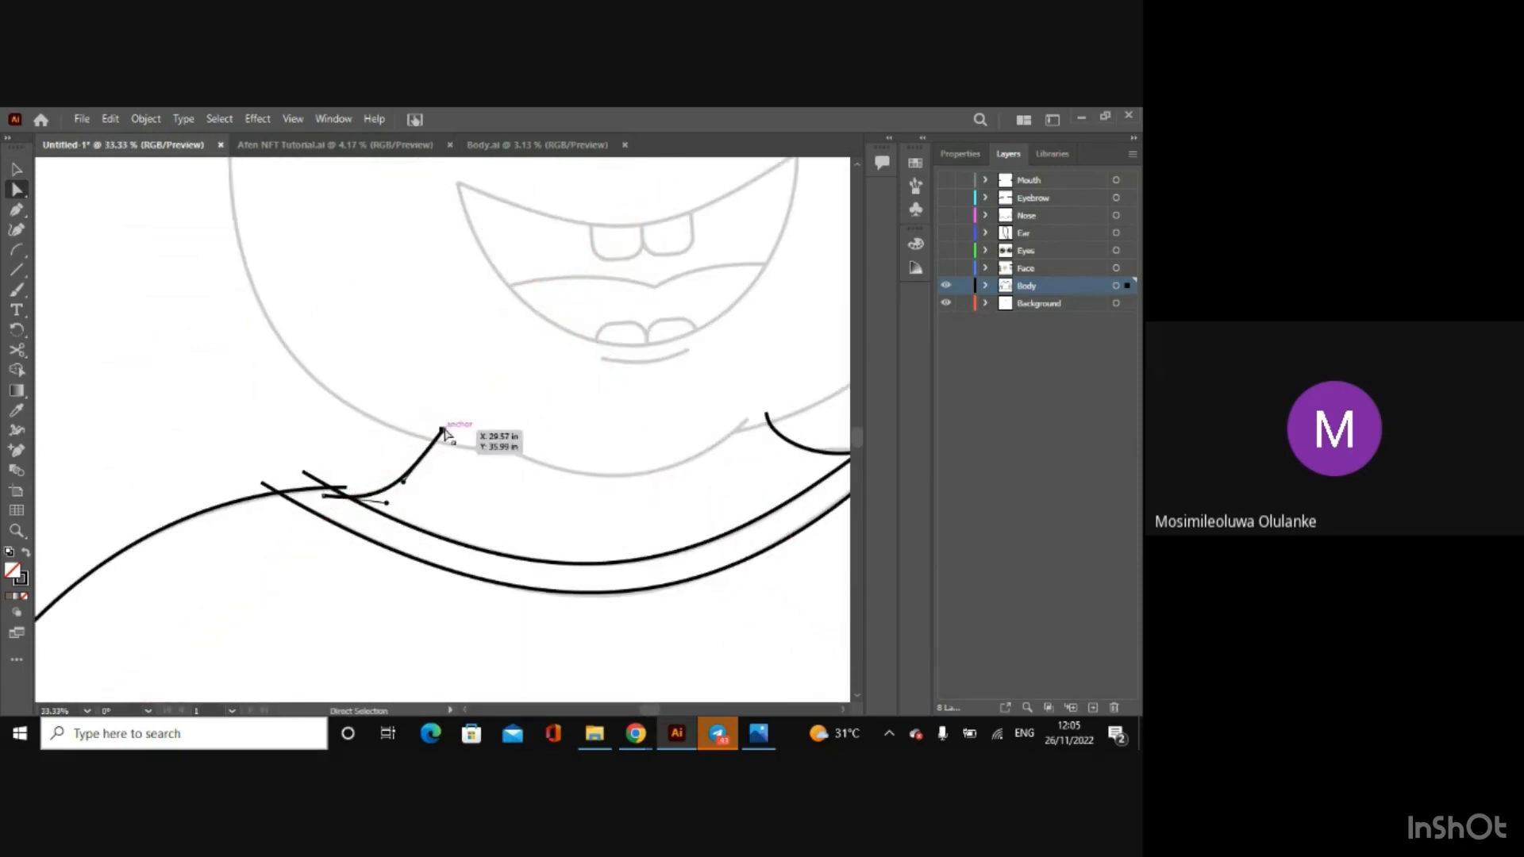
click(17, 269)
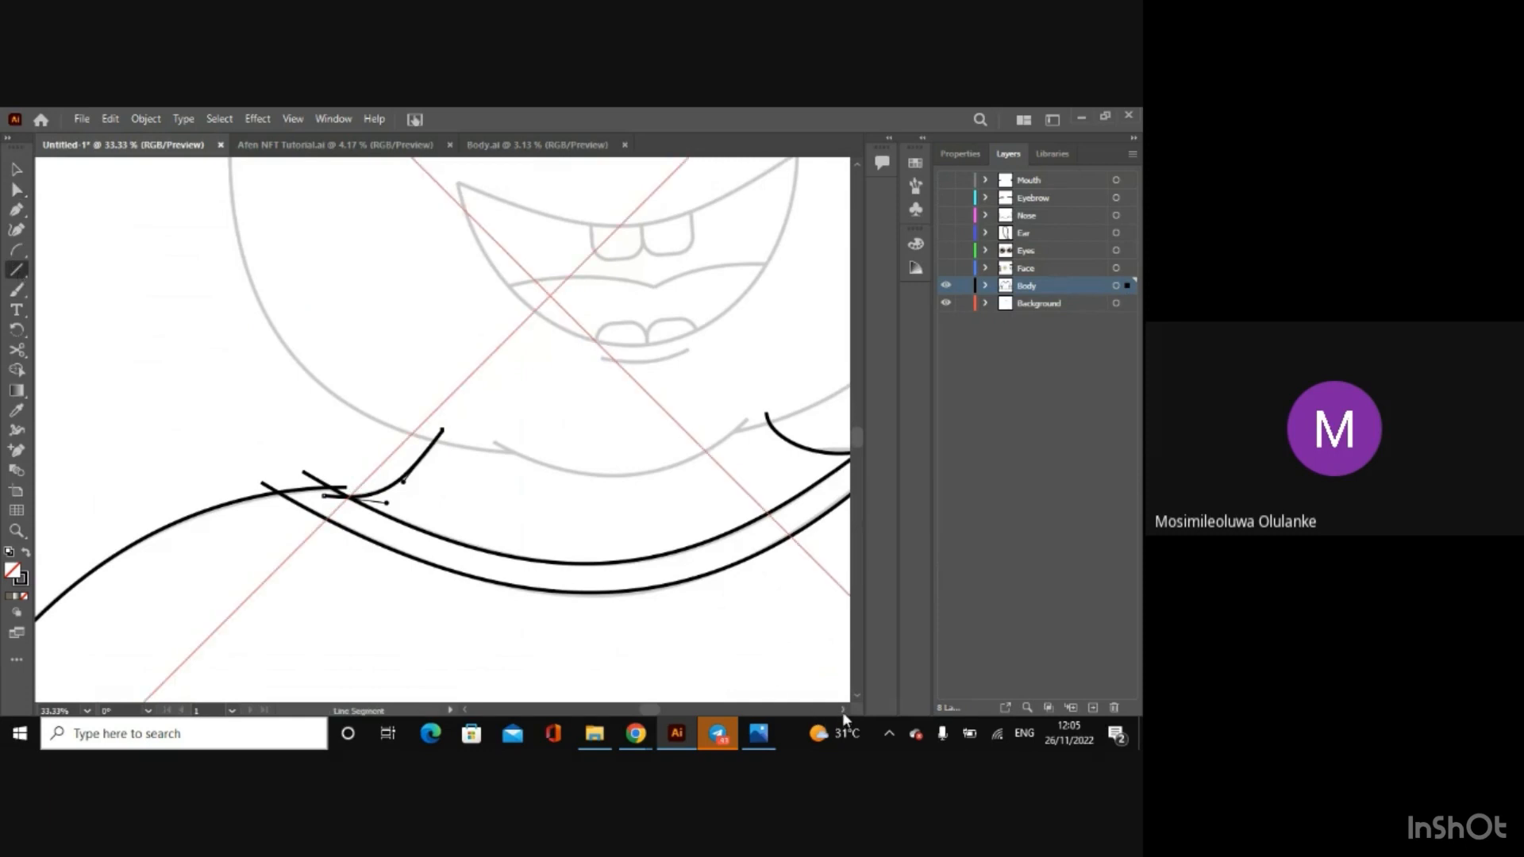
click(842, 711)
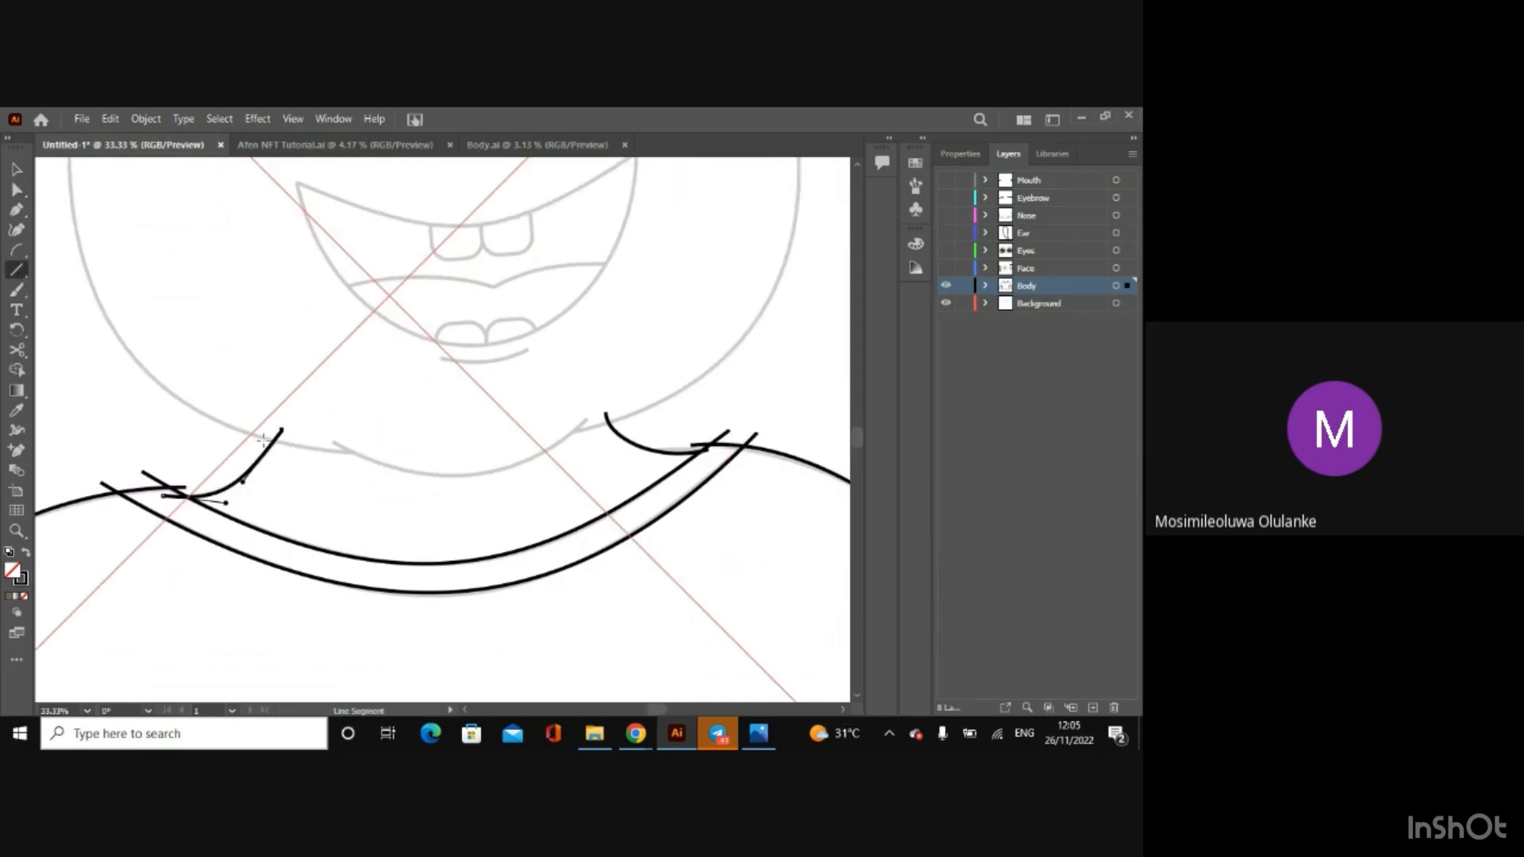
mouse_move(273, 429)
mouse_down()
mouse_move(469, 430)
mouse_move(639, 398)
mouse_move(612, 416)
mouse_up()
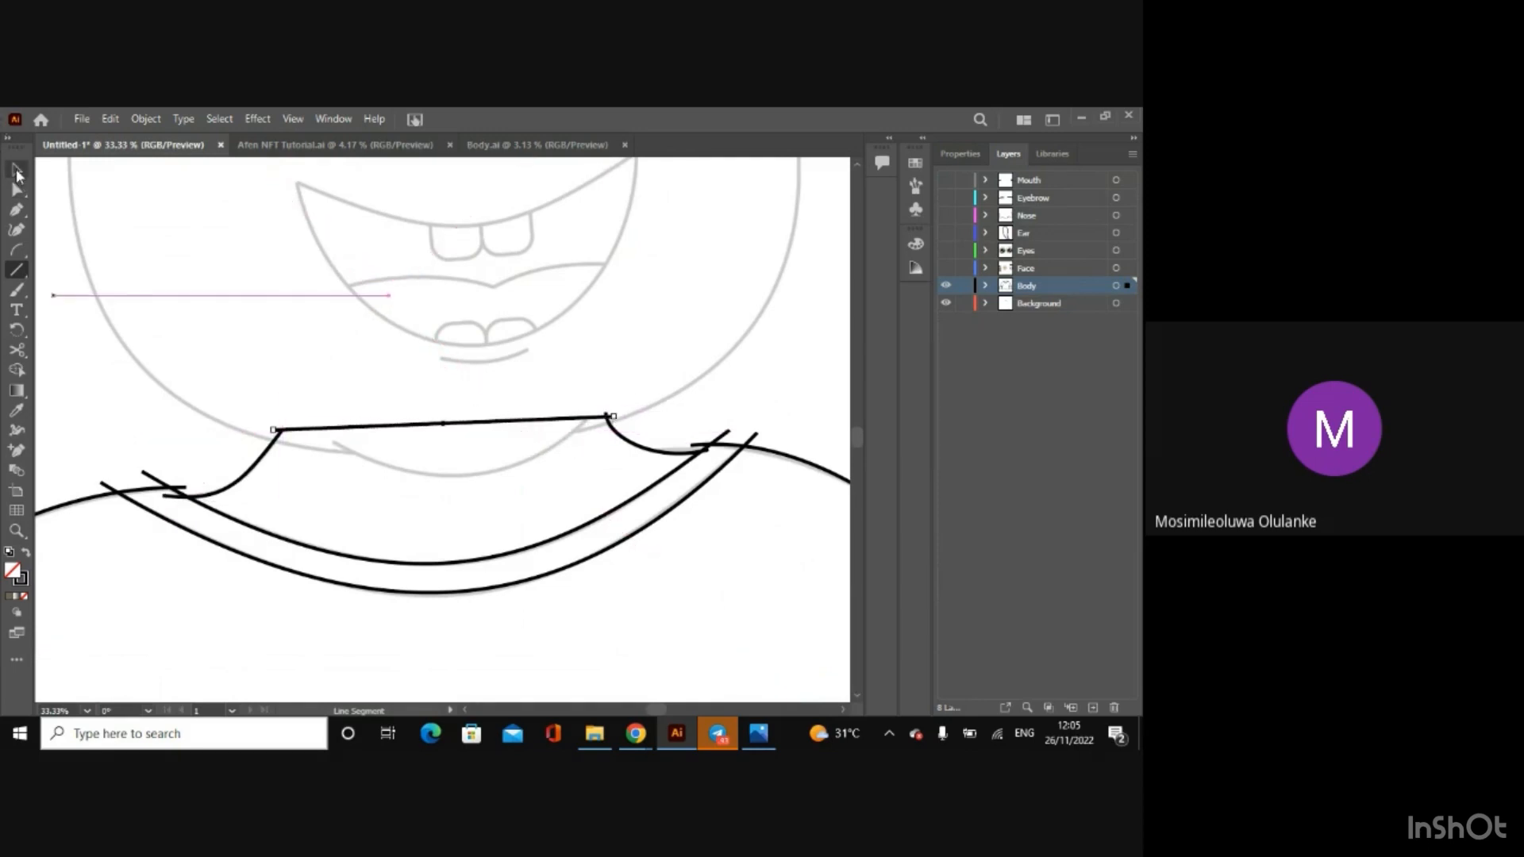
Step: Lower the left end of the line across the neck slightly so it meets the tip of the neck arc
click(16, 168)
drag(275, 433, 275, 433)
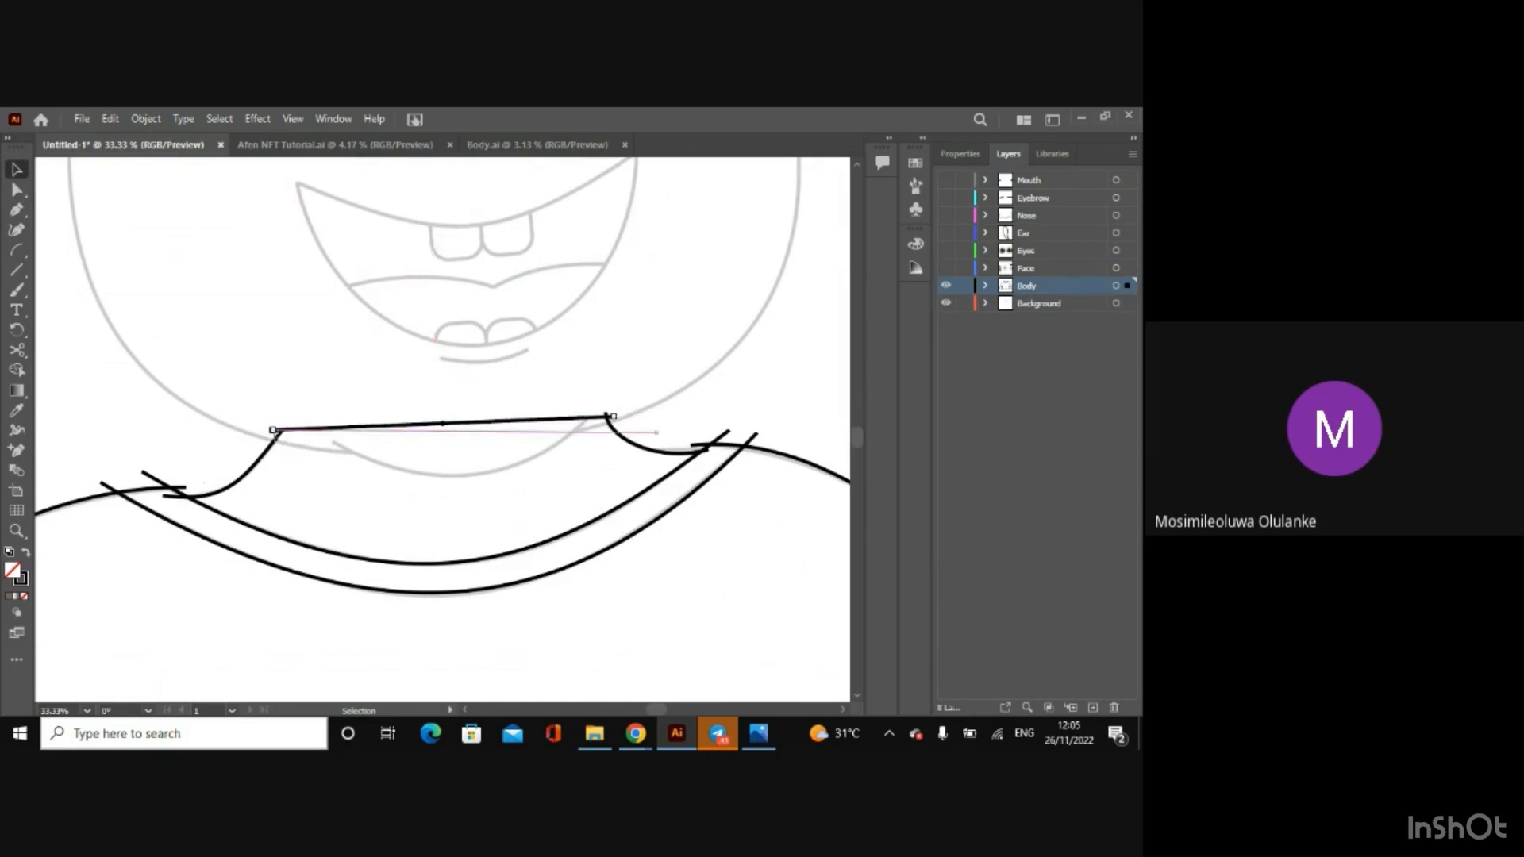
key(a)
key(ctrl+equal)
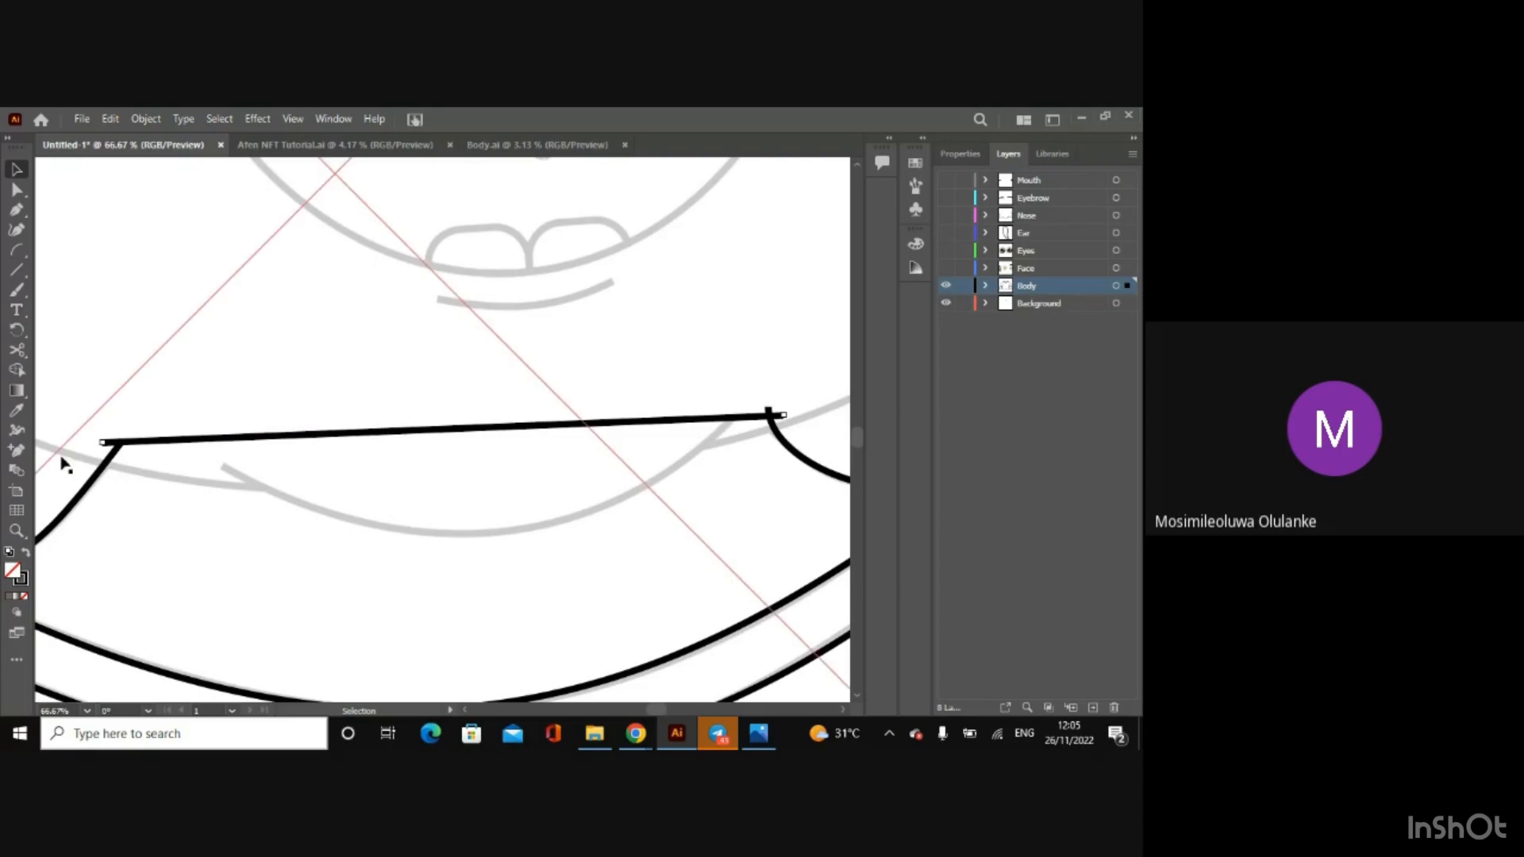
drag(107, 447, 110, 448)
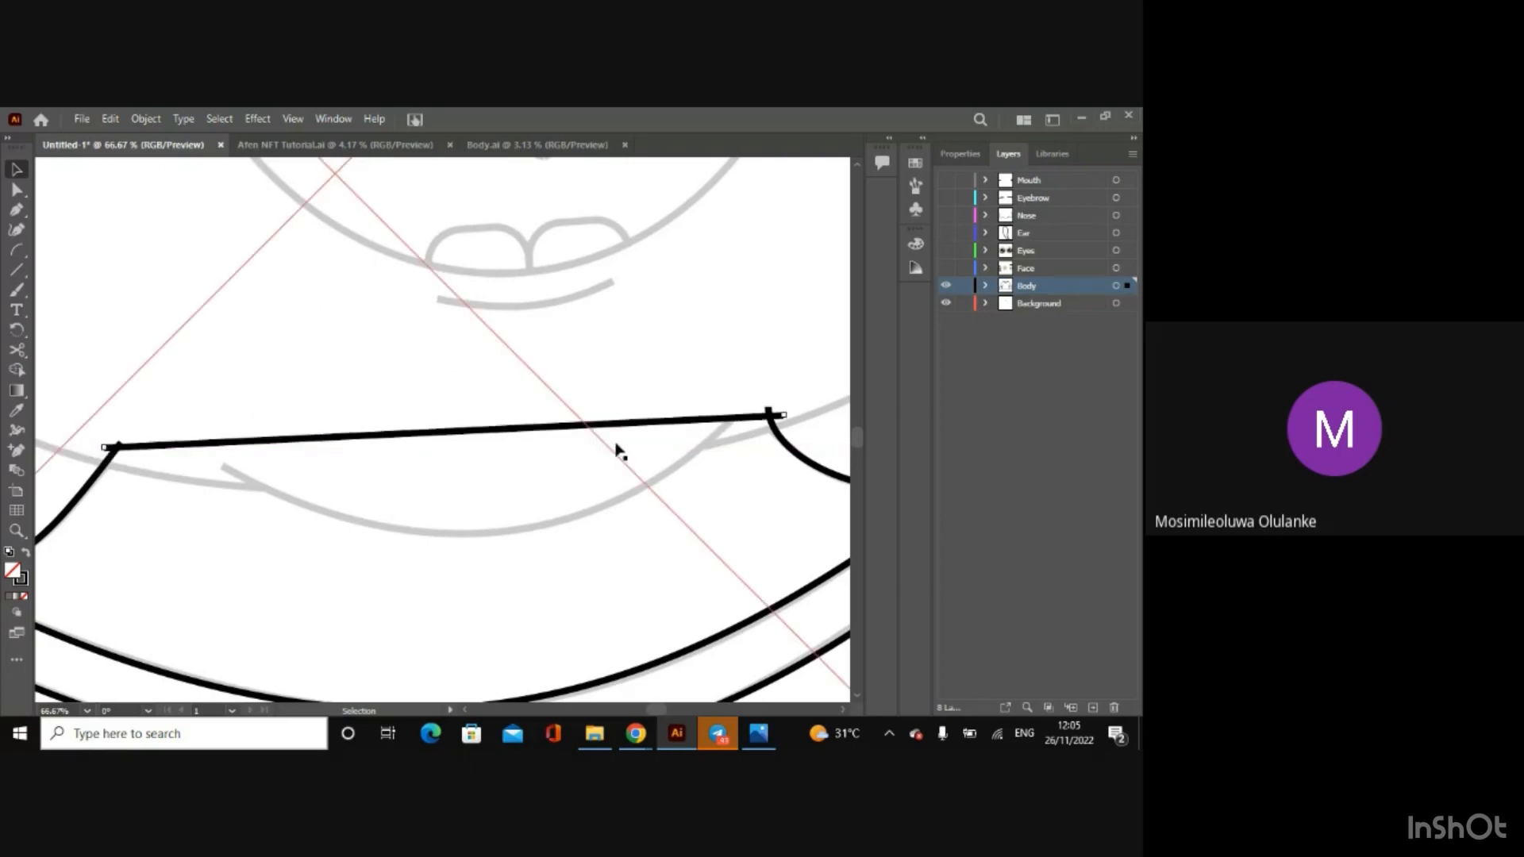
Step: Adjust the right end of the line across the neck slightly so it meets the tip of the right neck arc
drag(779, 416, 782, 418)
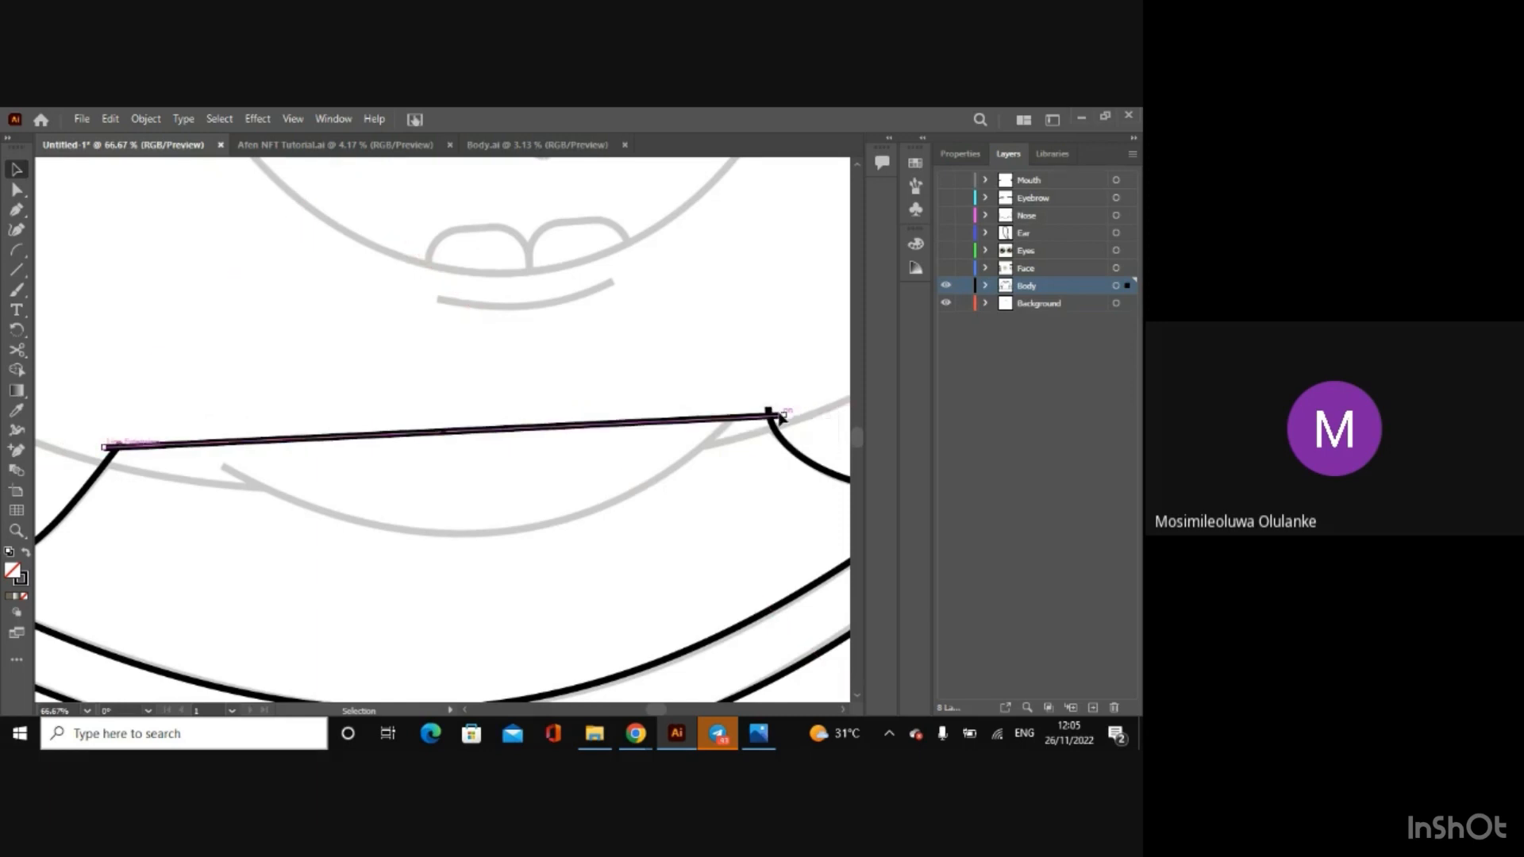
key(ctrl+minus)
key(ctrl+minus)
key(ctrl+minus)
key(ctrl+minus)
key(ctrl+minus)
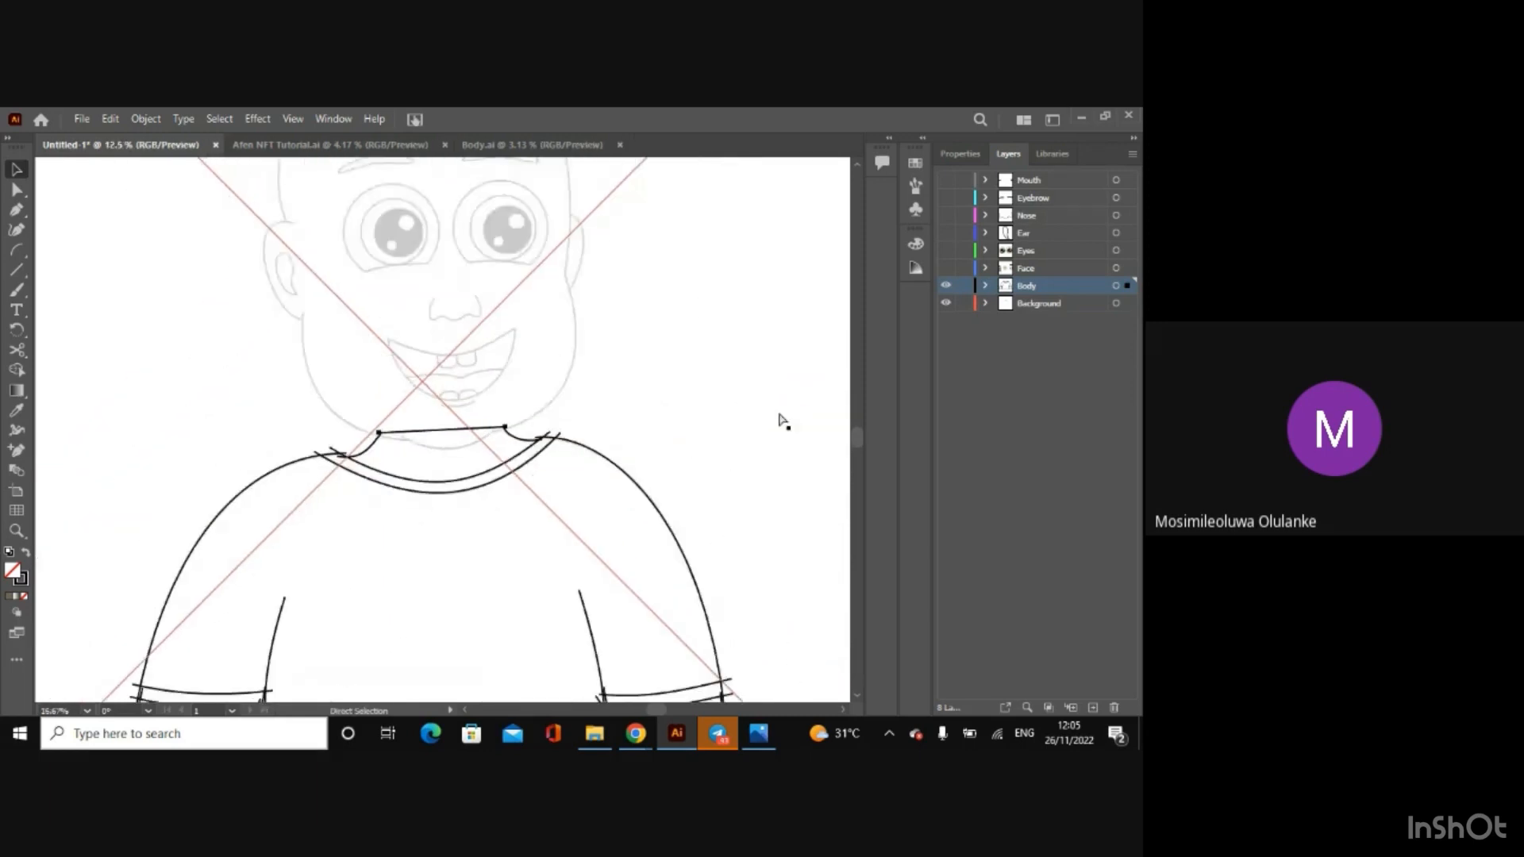
key(ctrl+minus)
key(ctrl+minus)
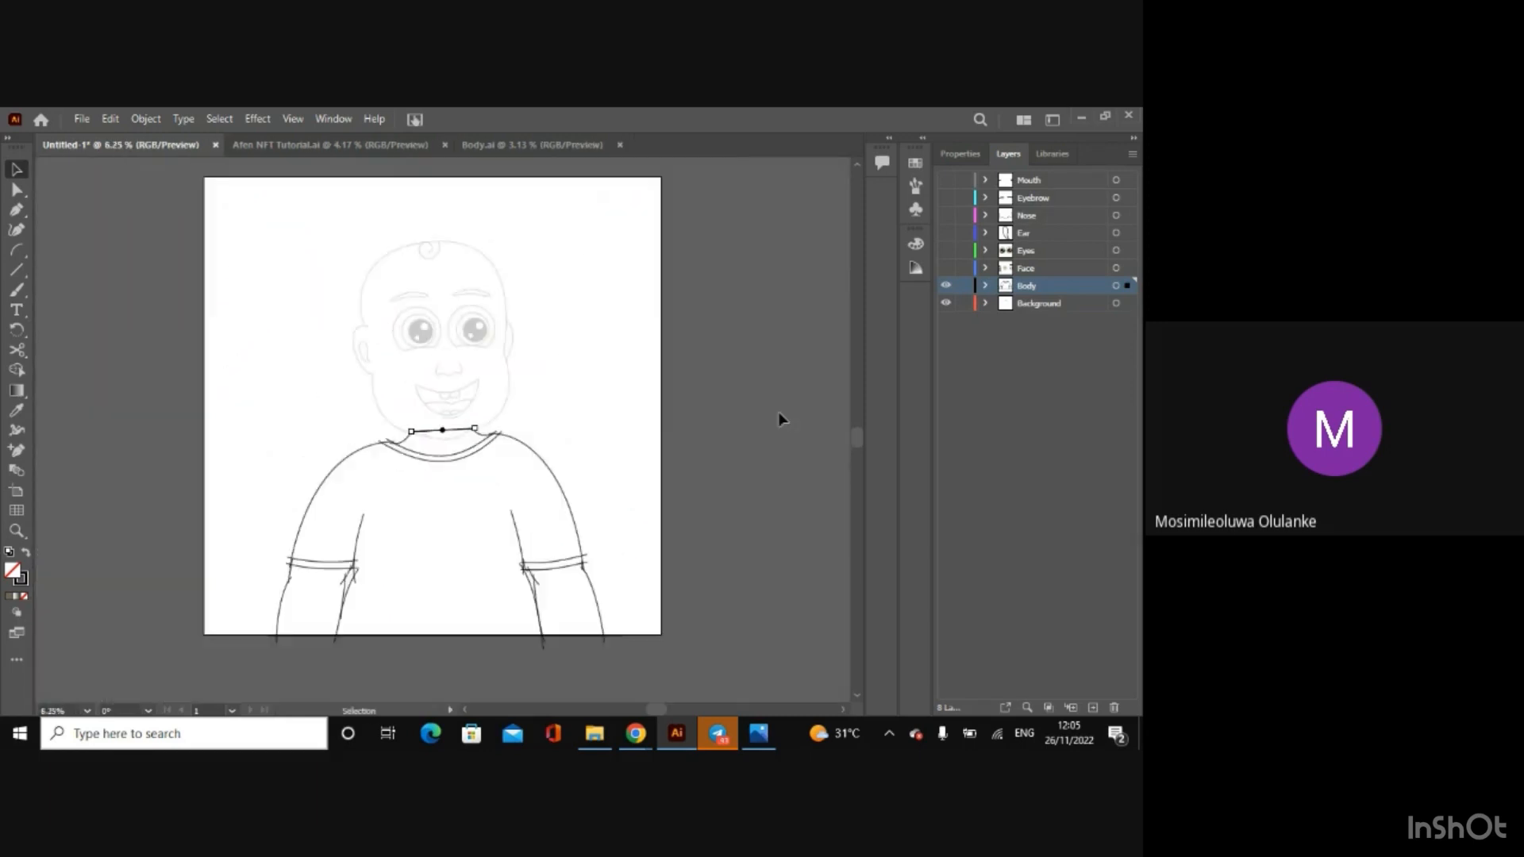
Step: Select all body outlines without the background and trim the overhanging line ends at the collar and sleeve hems with Shape Builder
click(778, 412)
key(a)
key(ctrl+a)
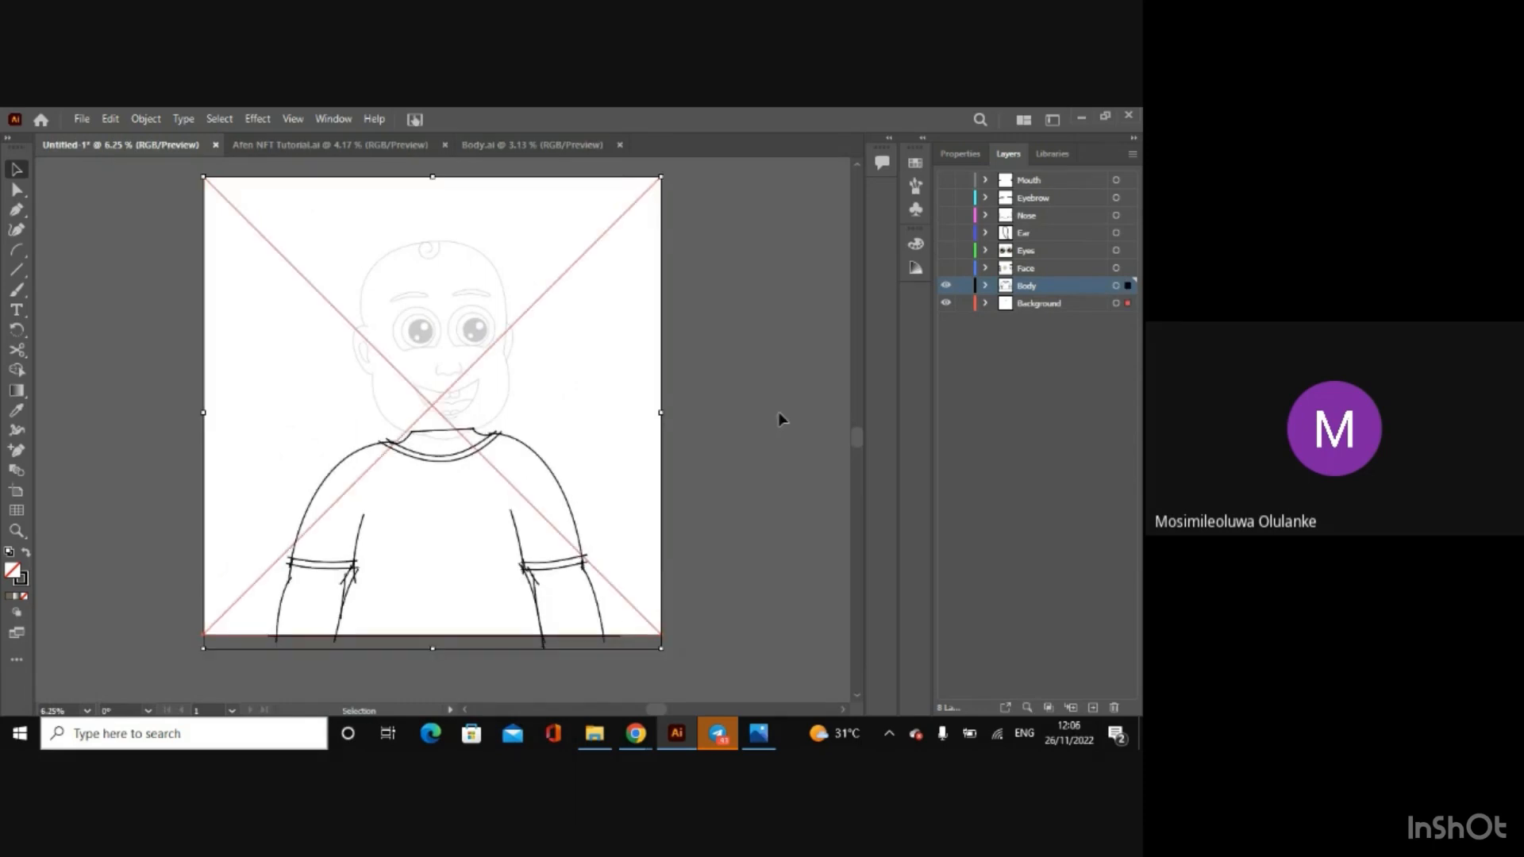
shift+click(647, 410)
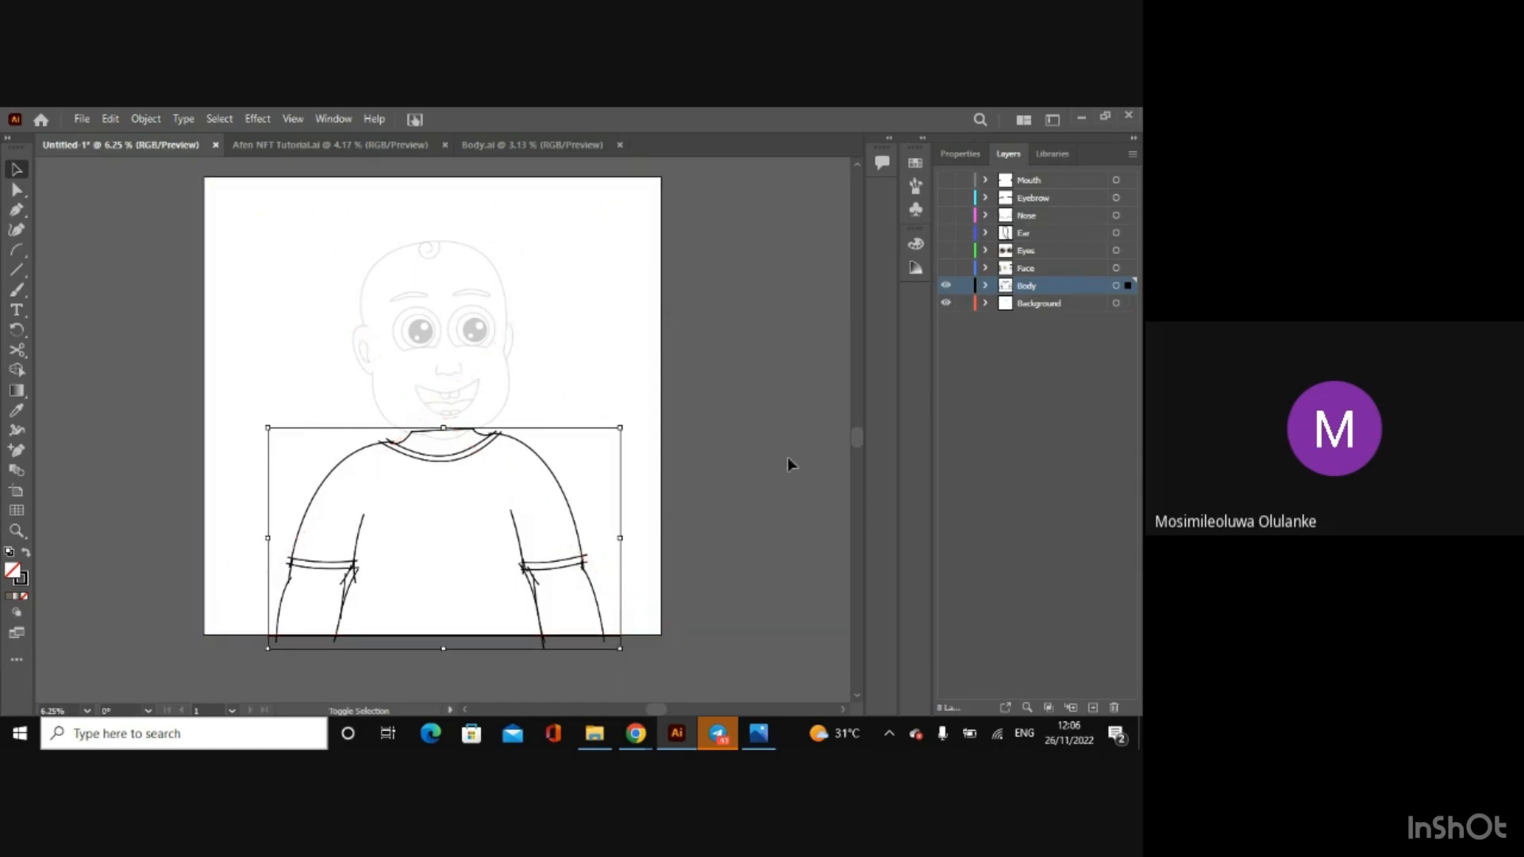
key(shift+m)
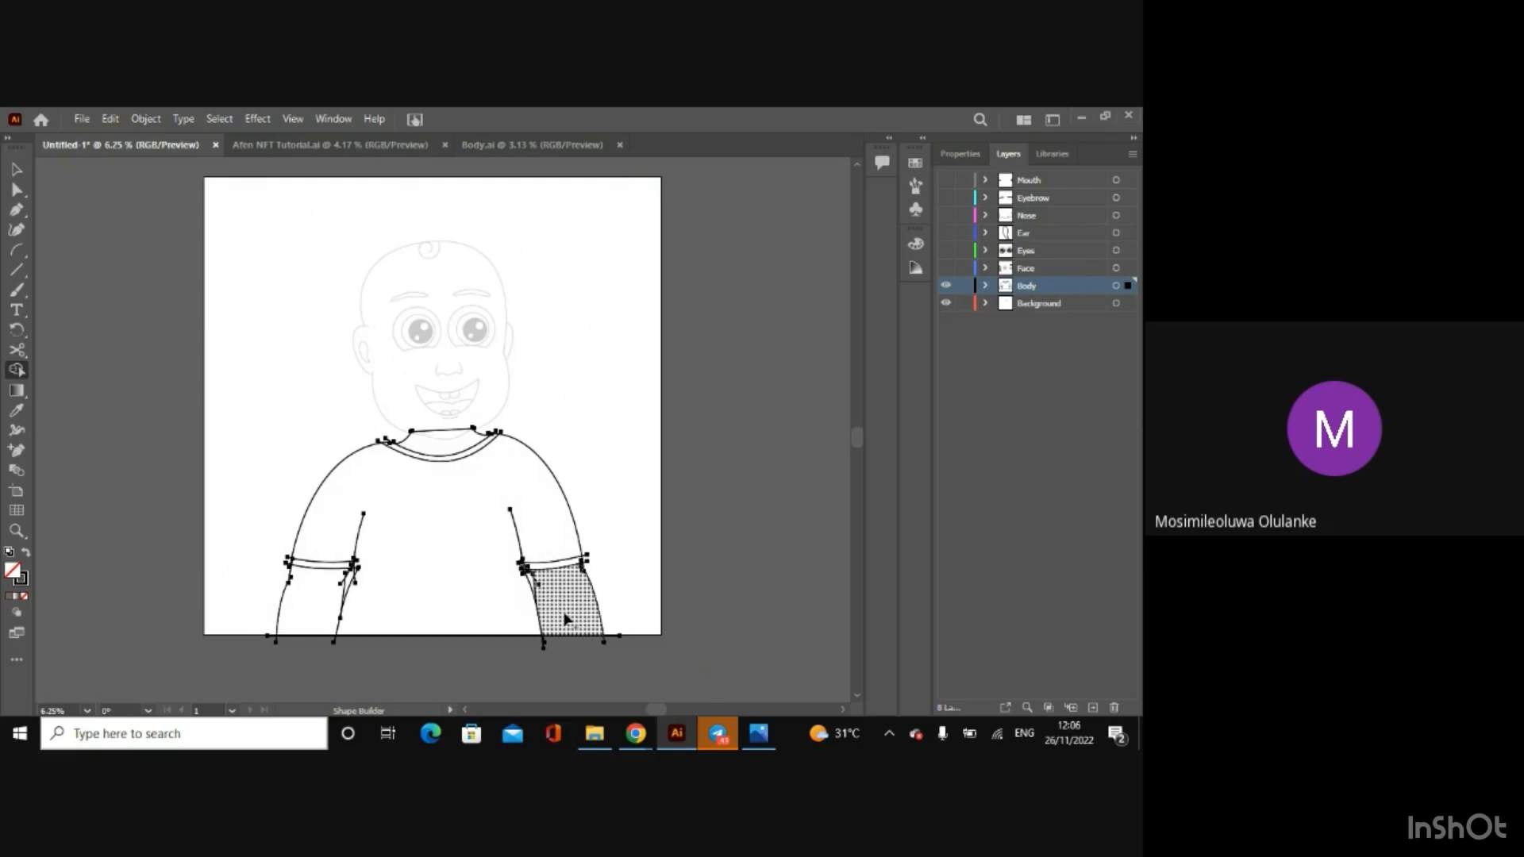
key(ctrl+plus)
key(ctrl+plus)
key(ctrl+plus)
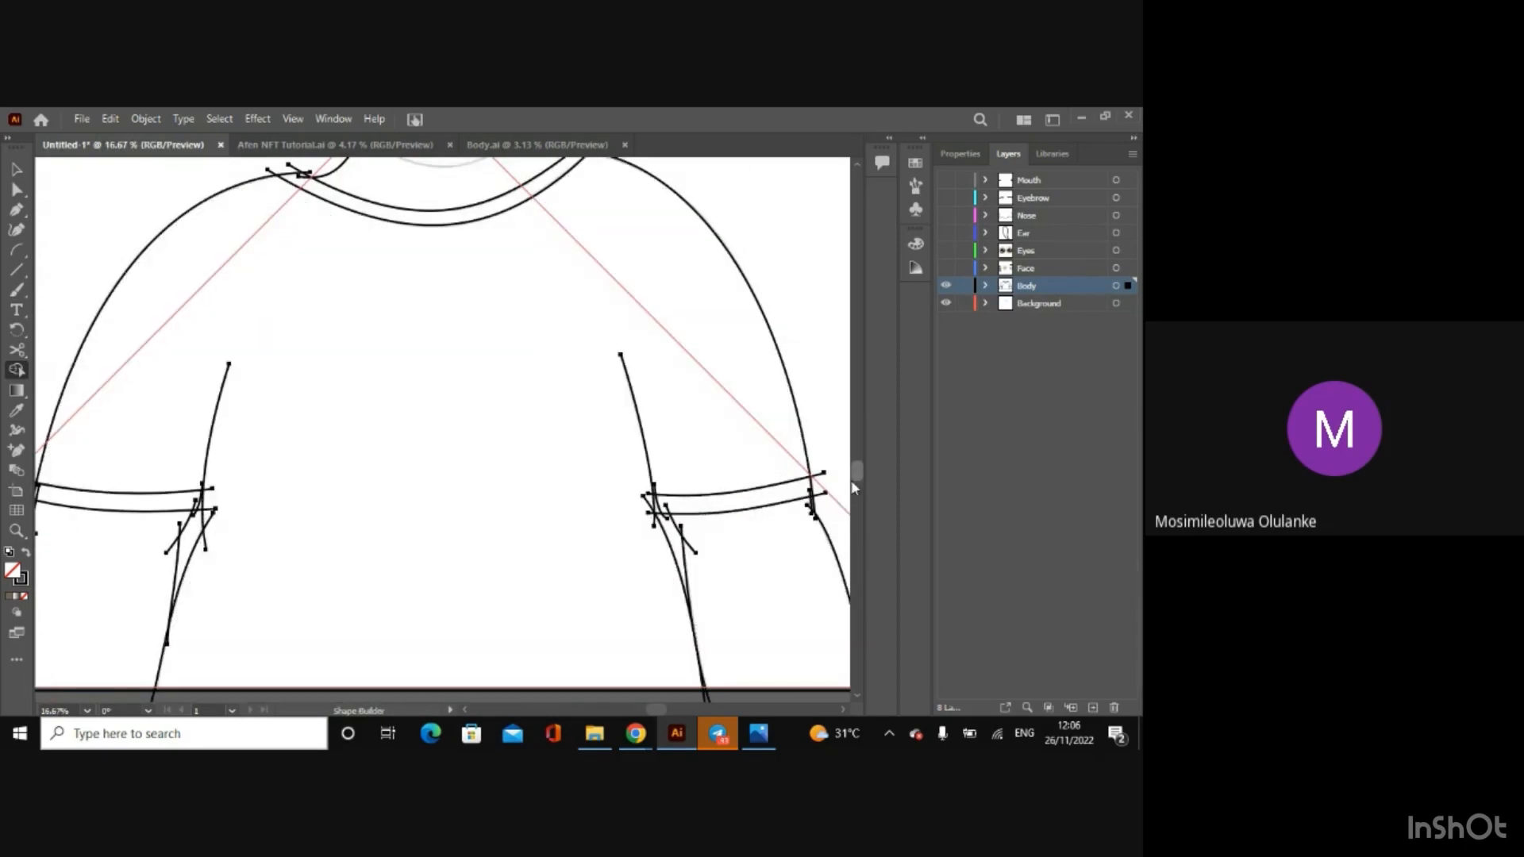
drag(857, 472, 855, 462)
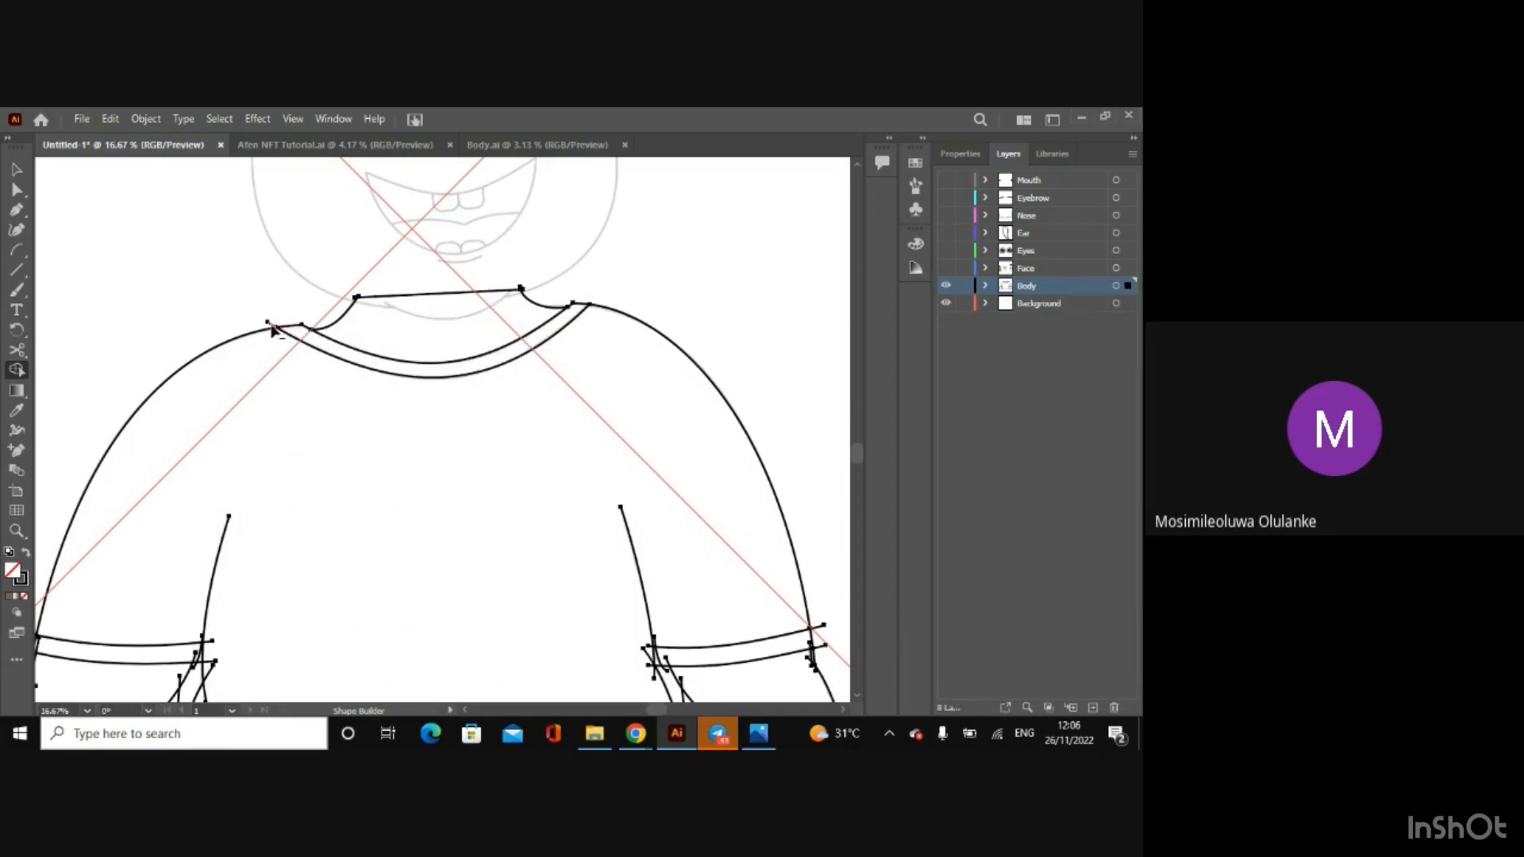
drag(271, 329, 580, 331)
scroll(856, 694, down, 5)
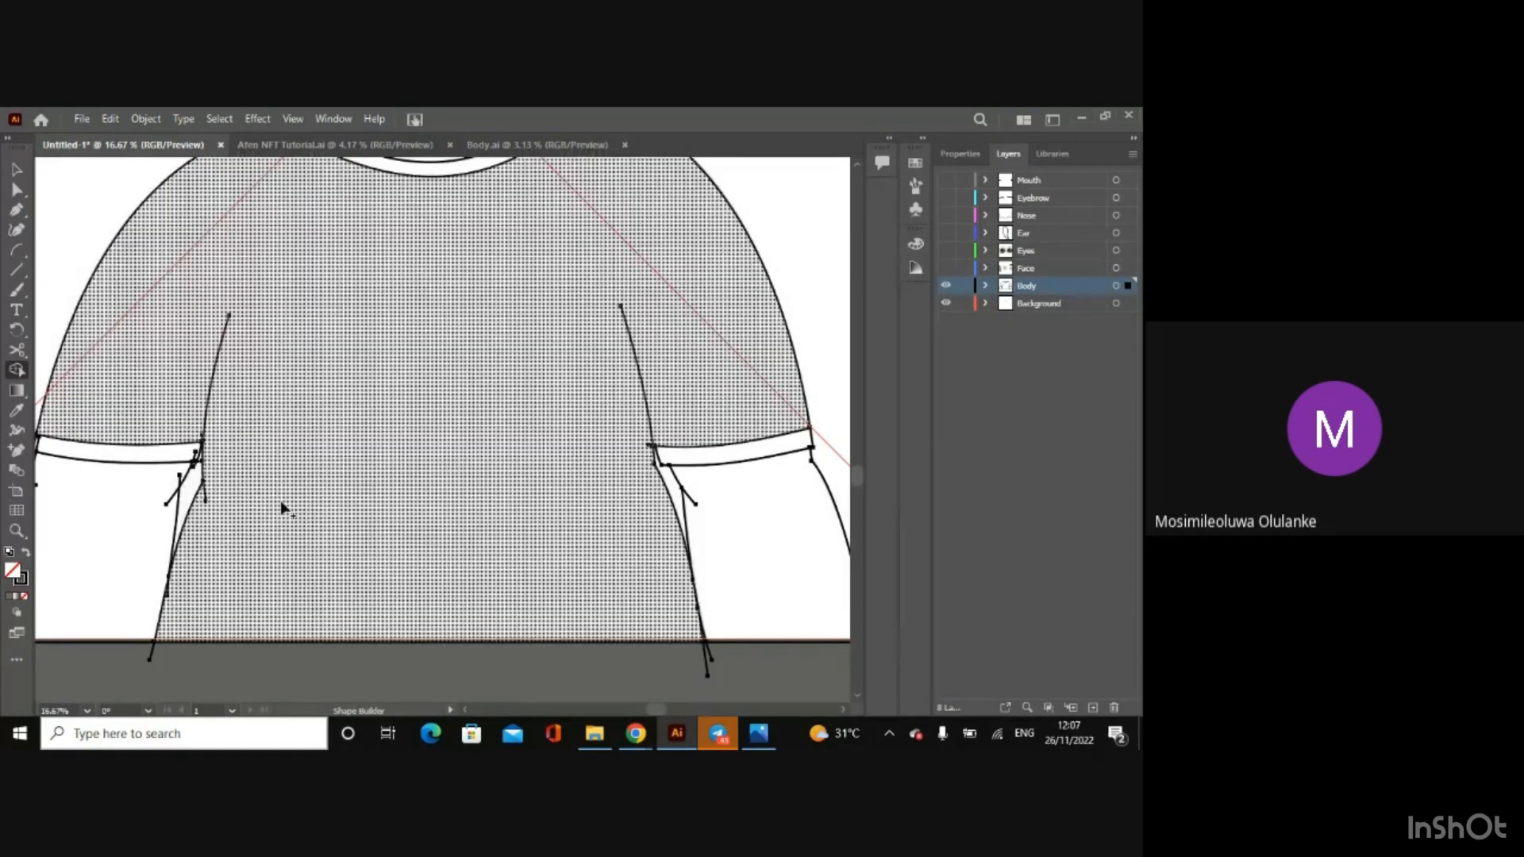
Step: Undo and redo the last sleeve hem trims, leaving Shape Builder with the body outlines deselected
key(ctrl+z)
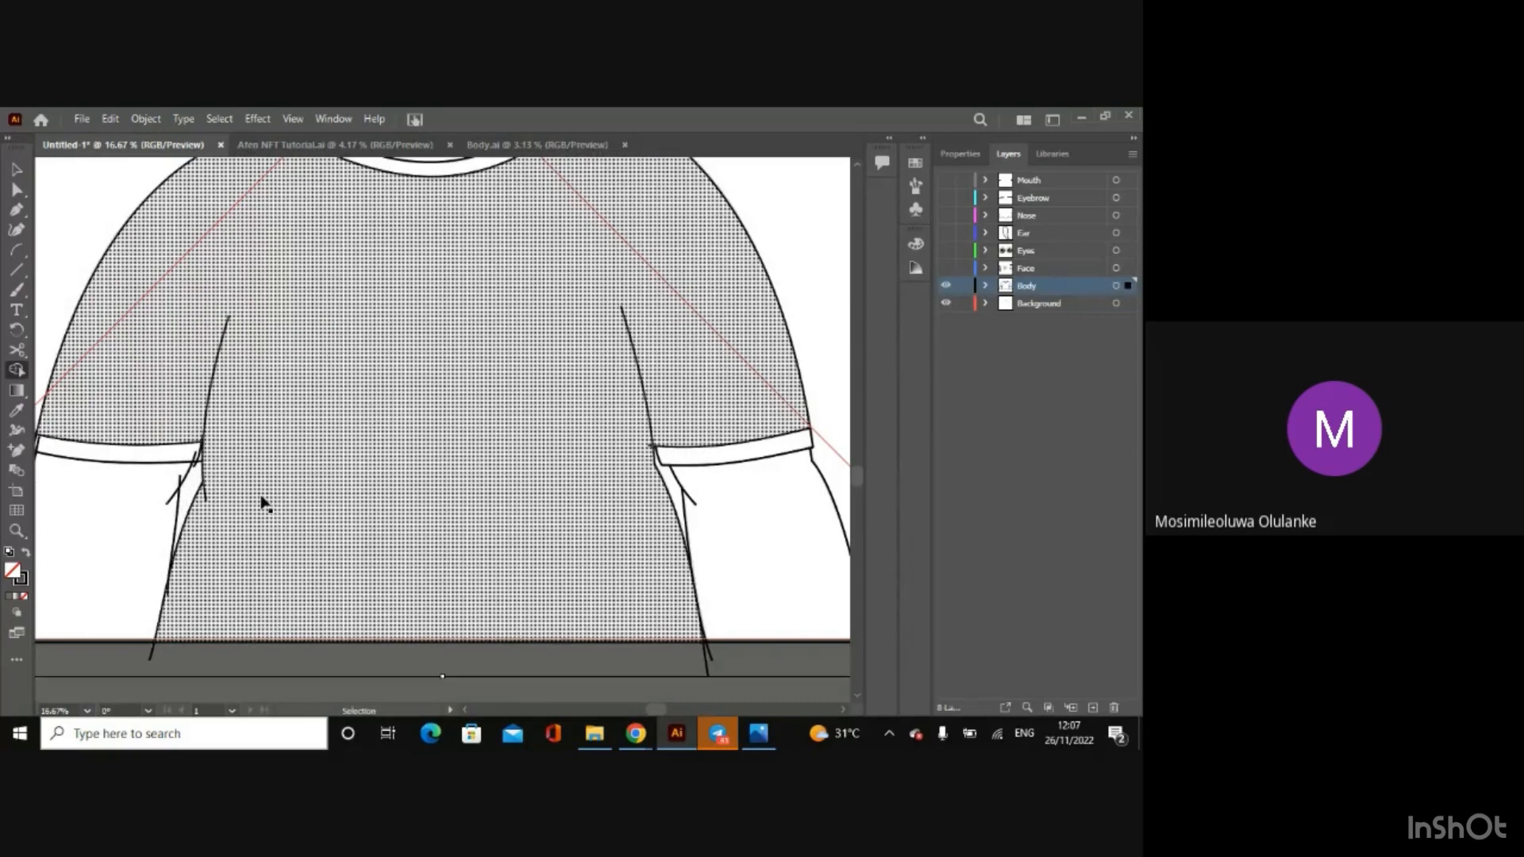
key(ctrl+z)
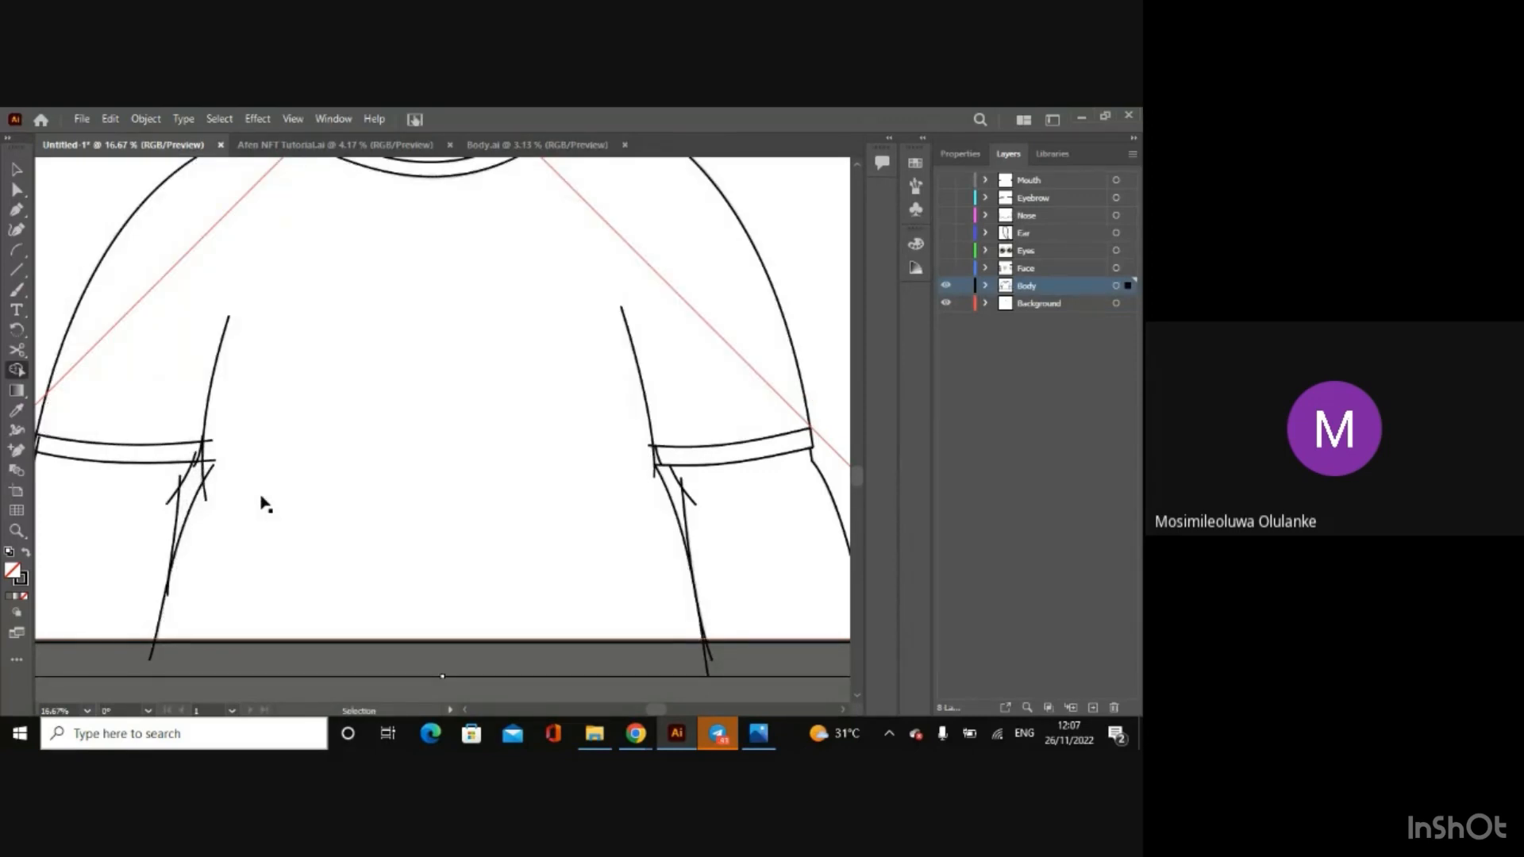
key(ctrl+shift+z)
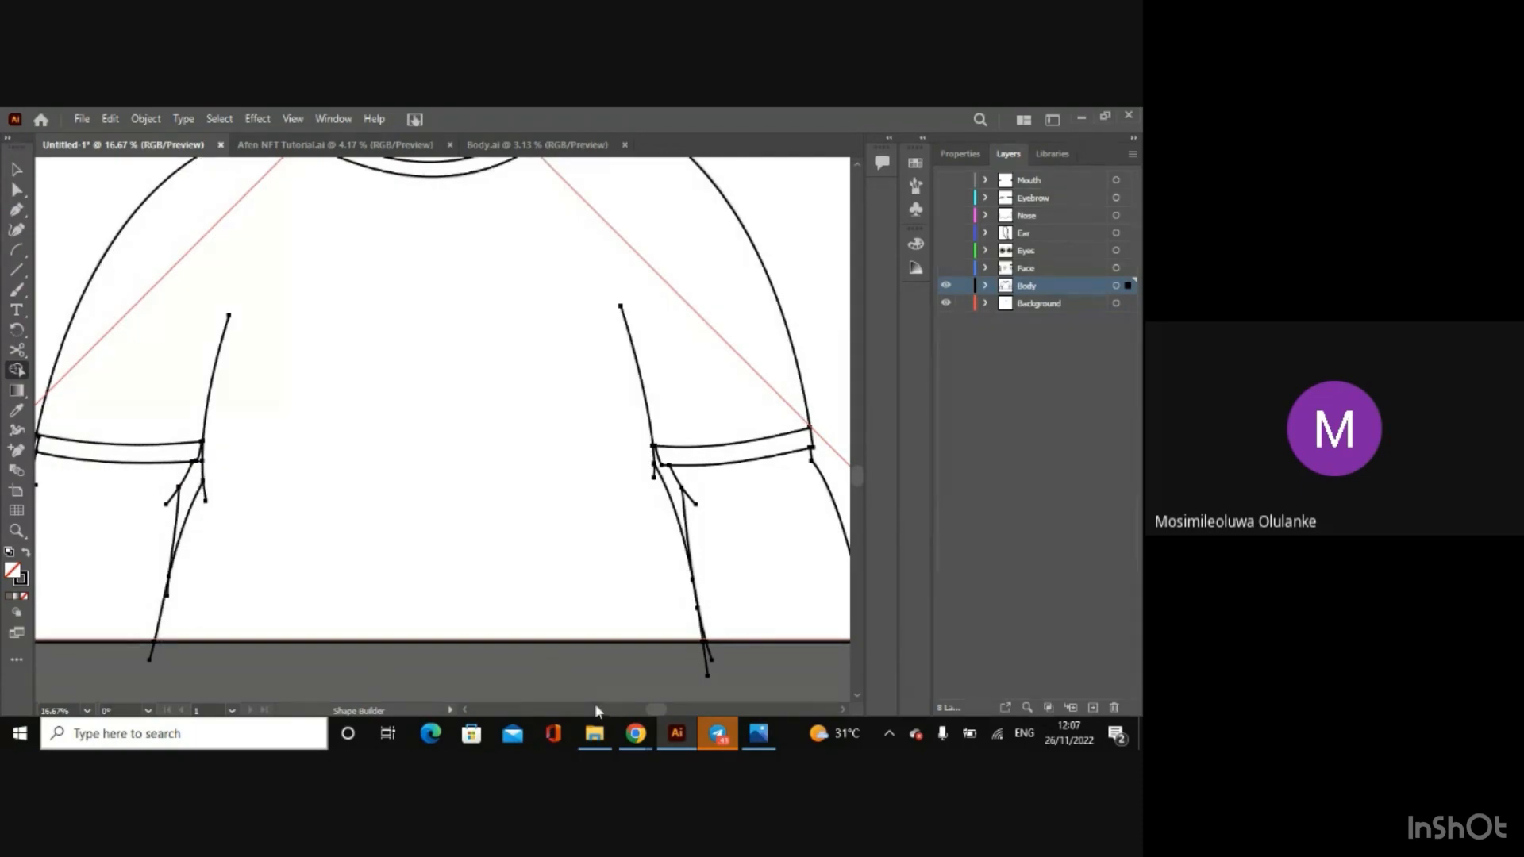
click(463, 710)
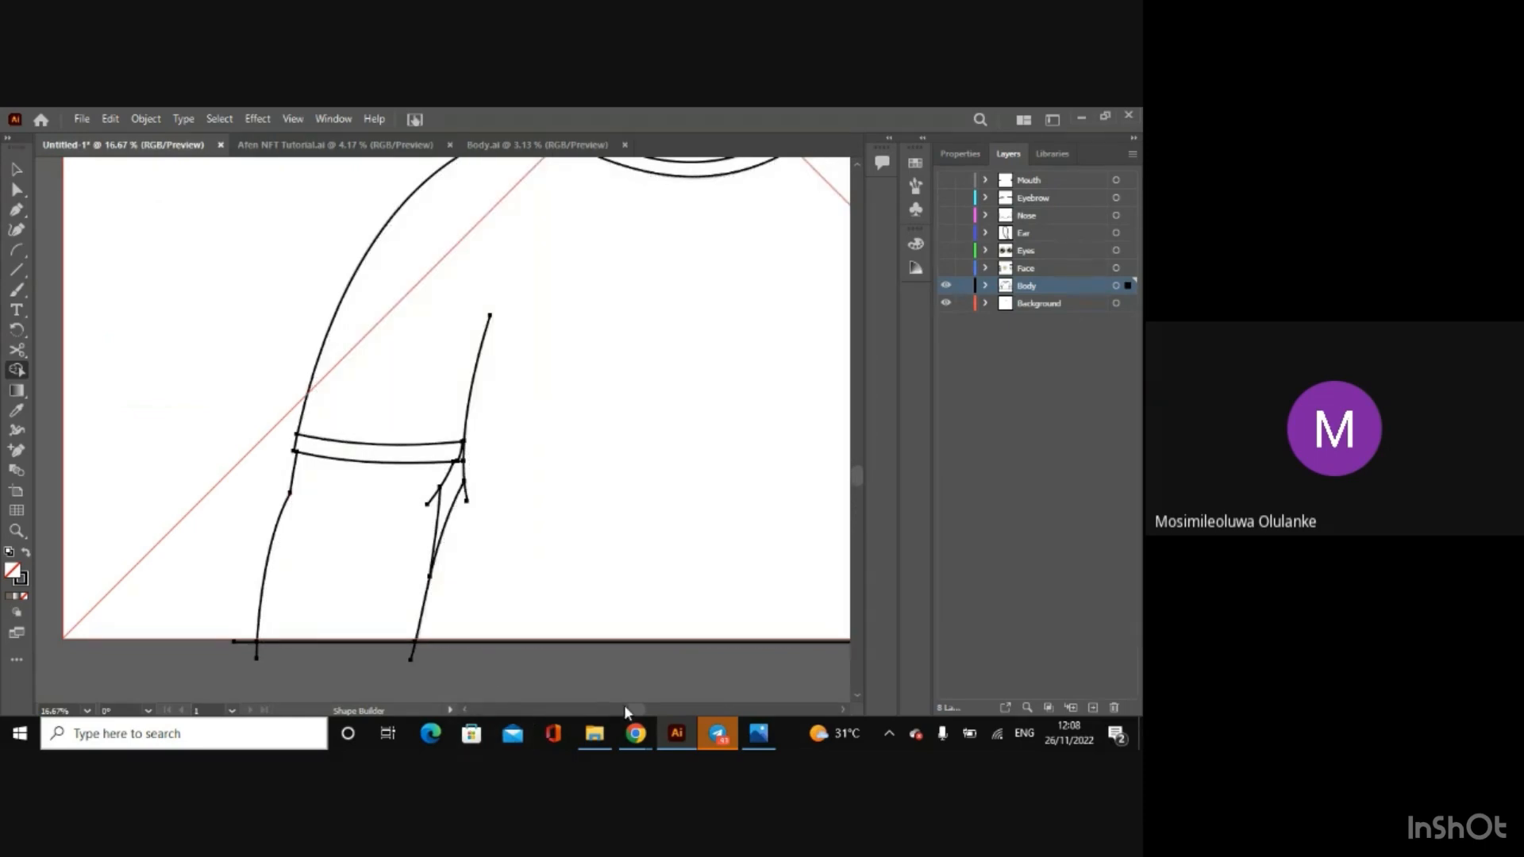
mouse_move(632, 707)
mouse_down()
mouse_move(666, 716)
mouse_move(652, 721)
mouse_up()
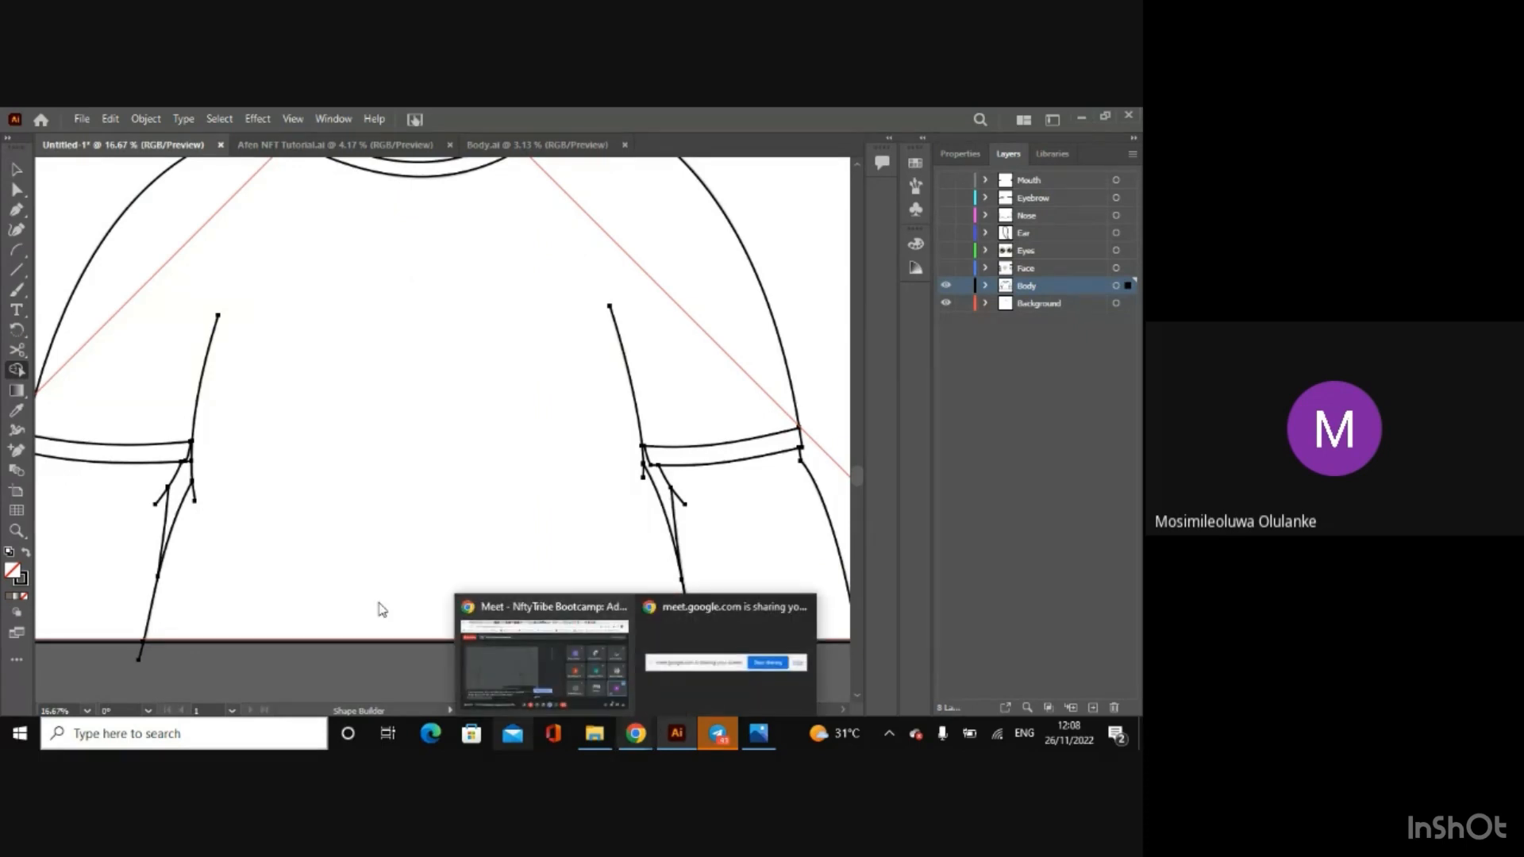
click(17, 170)
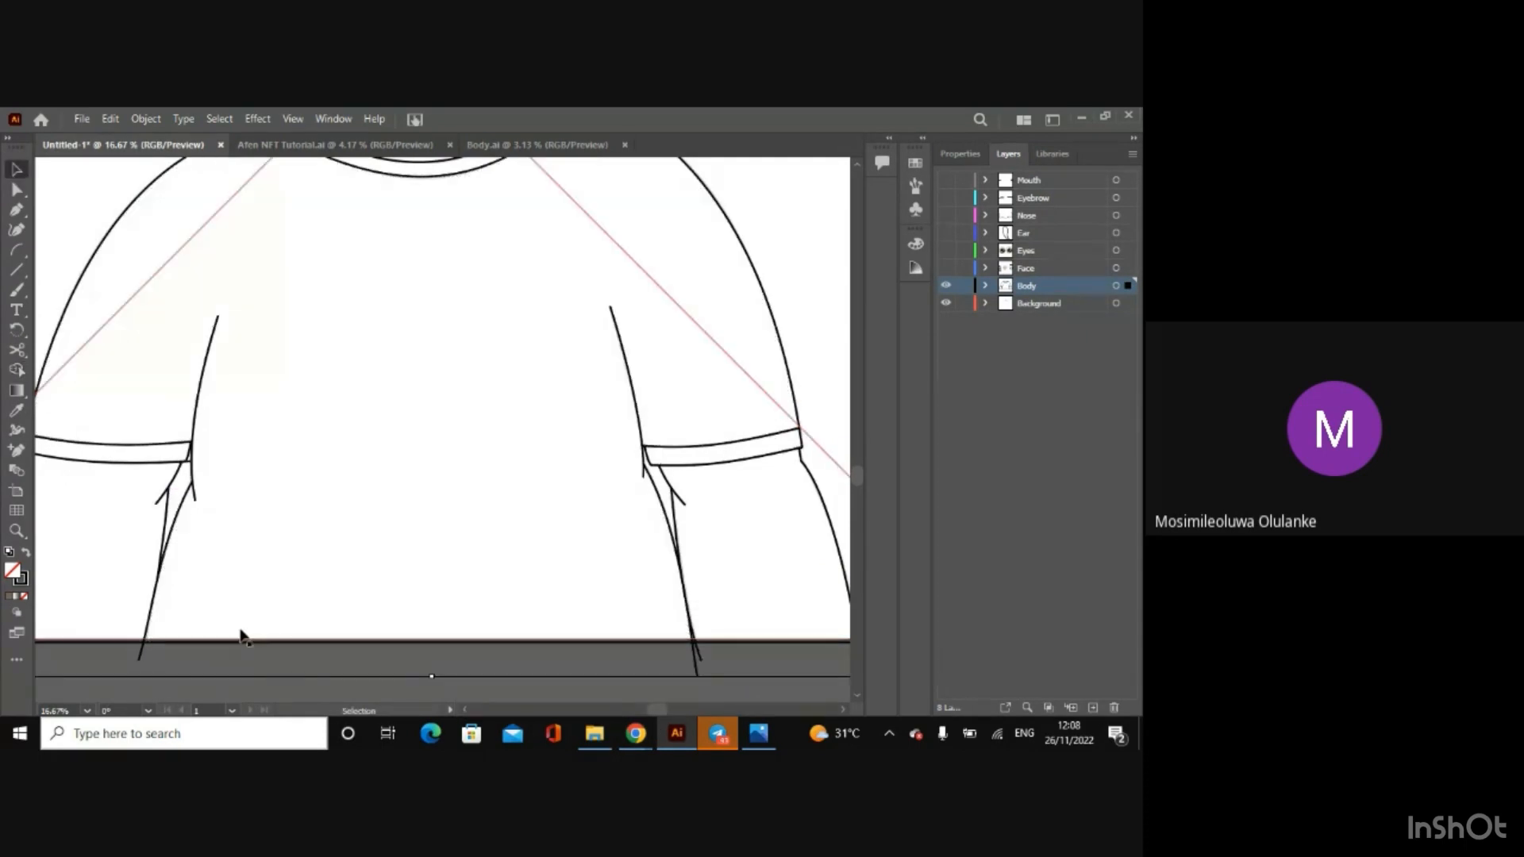
click(202, 696)
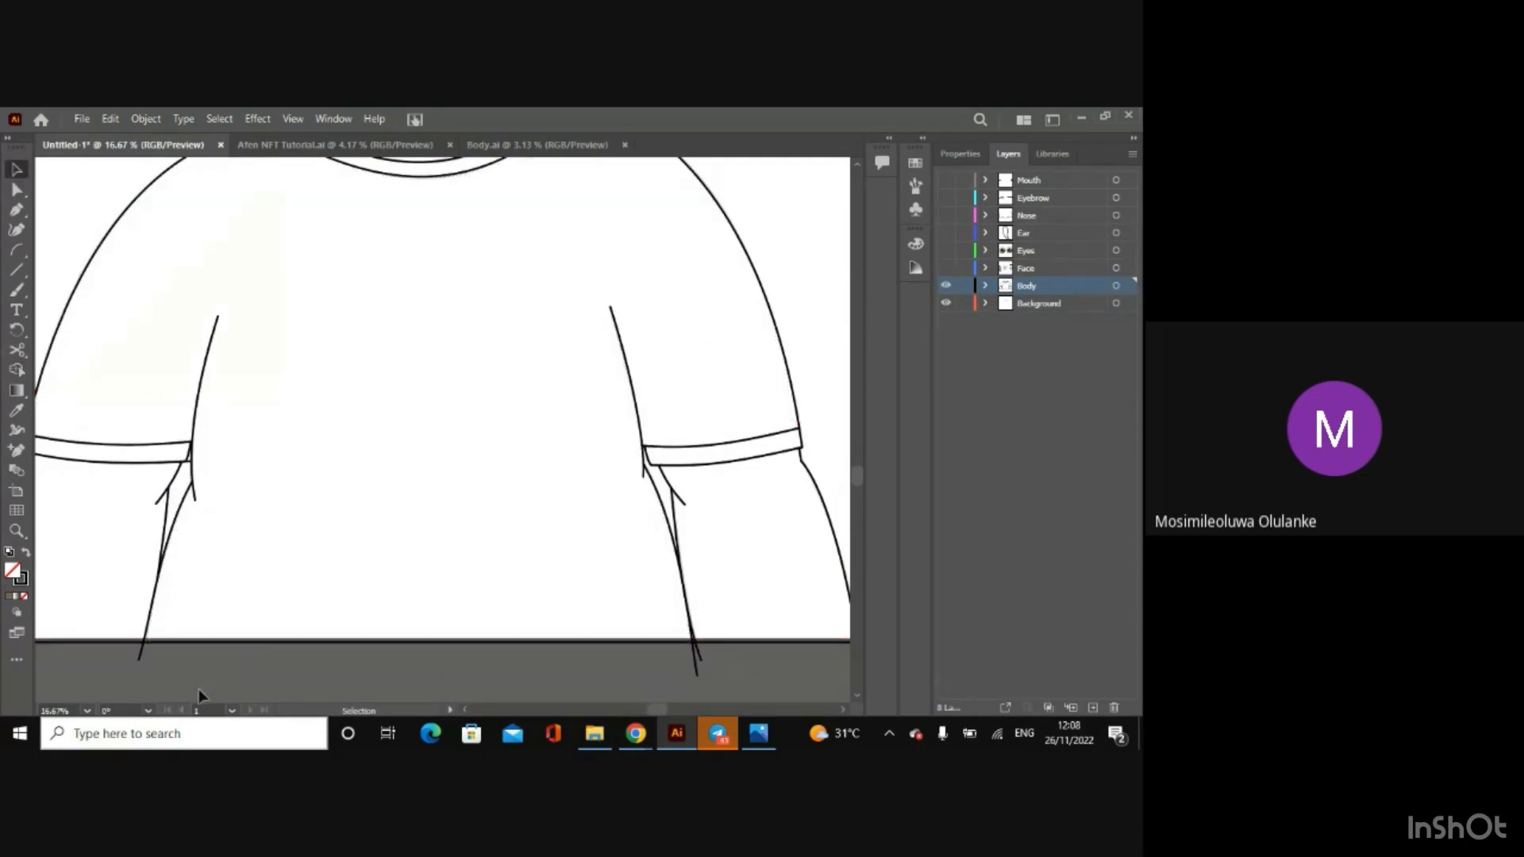
Step: Try cutting off the tail of the armpit line below the left sleeve with Scissors, and undo the removal
key(ctrl+plus)
key(ctrl+plus)
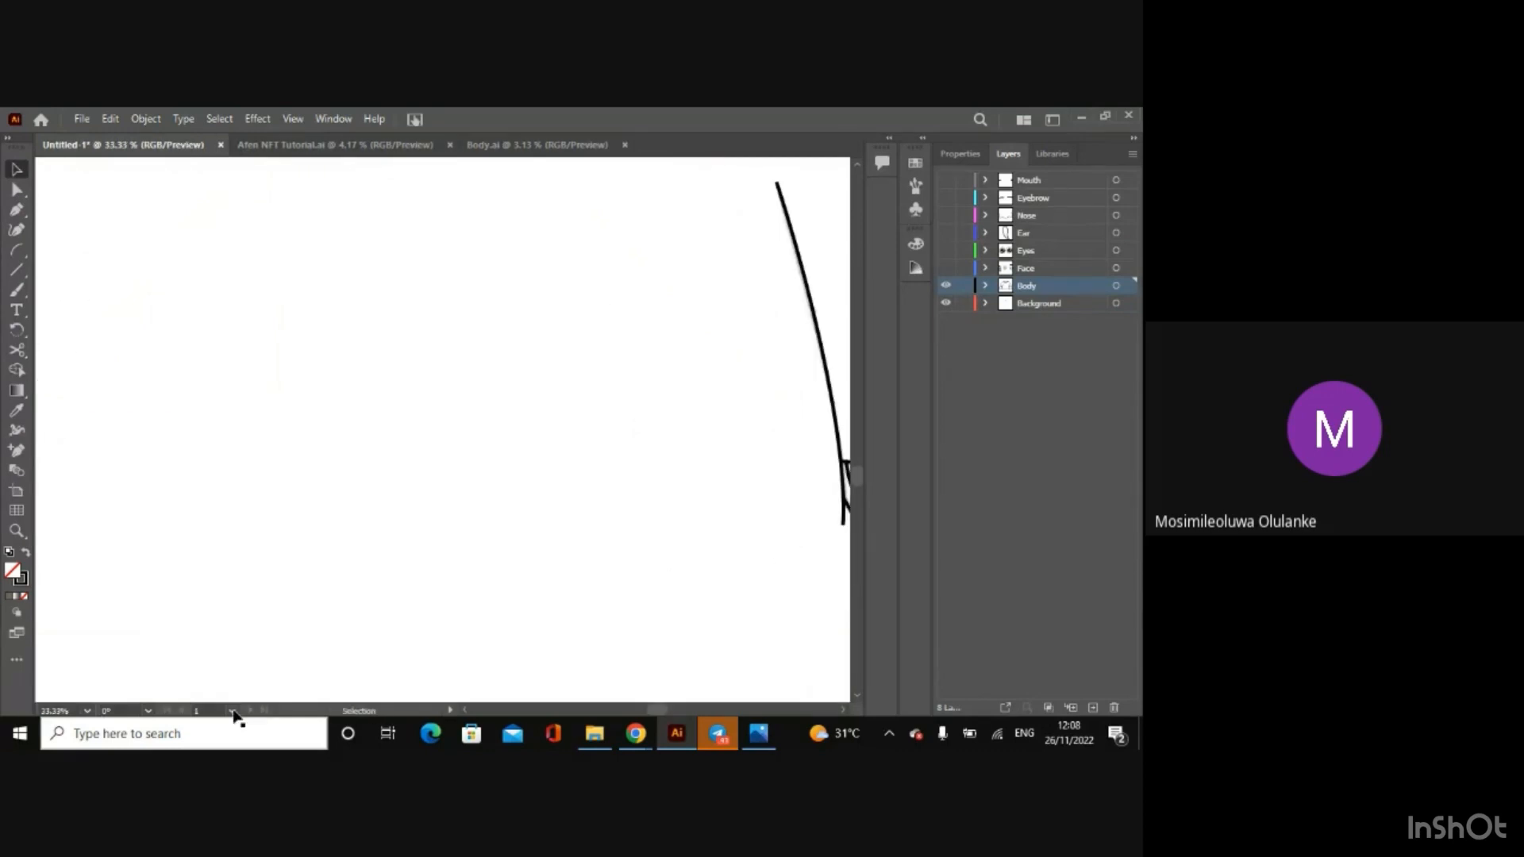
drag(662, 709, 635, 710)
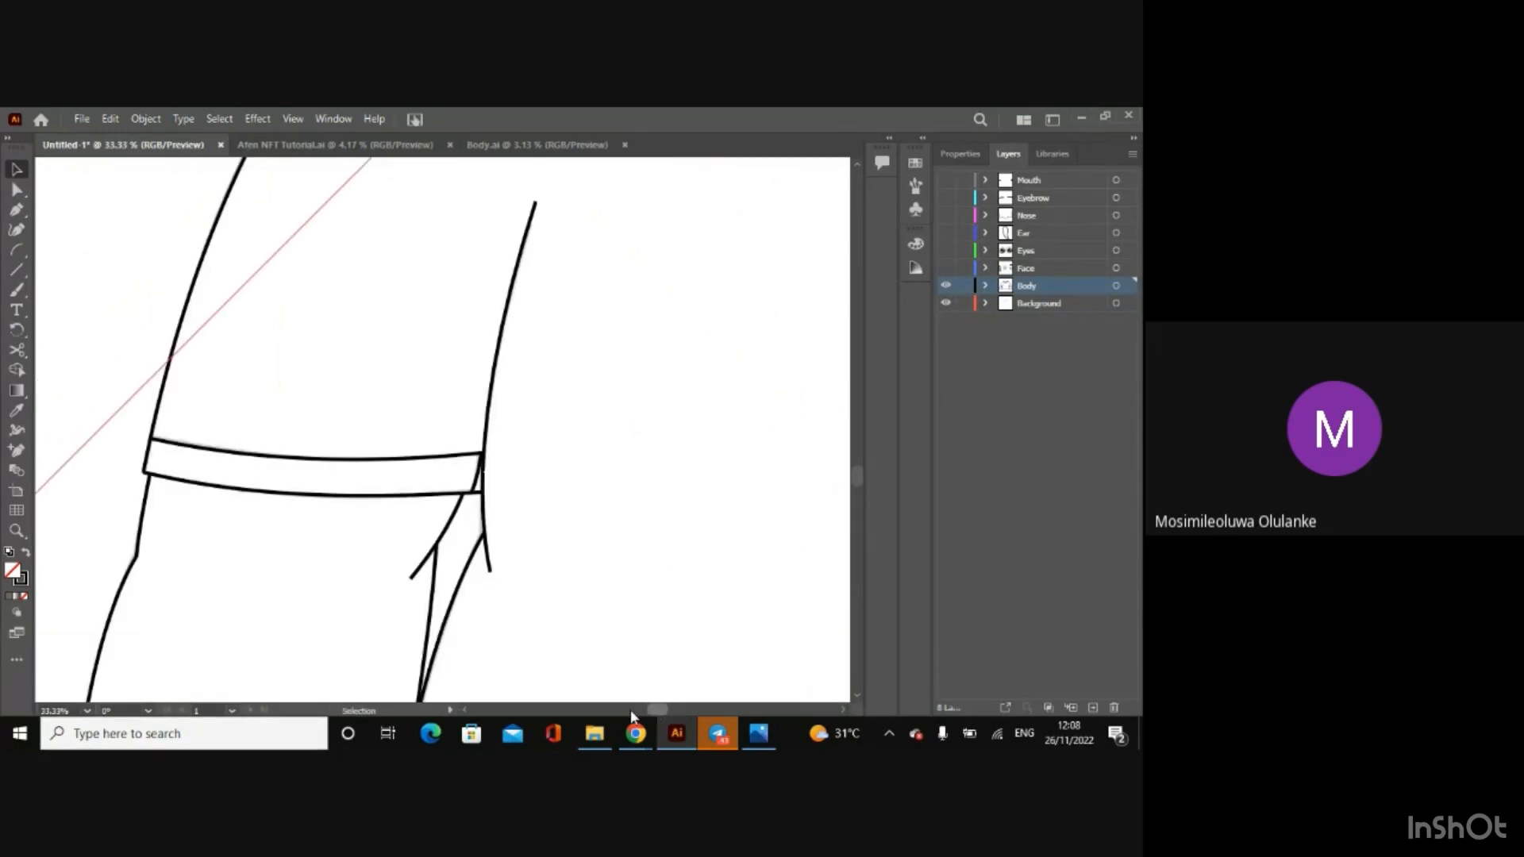
click(17, 350)
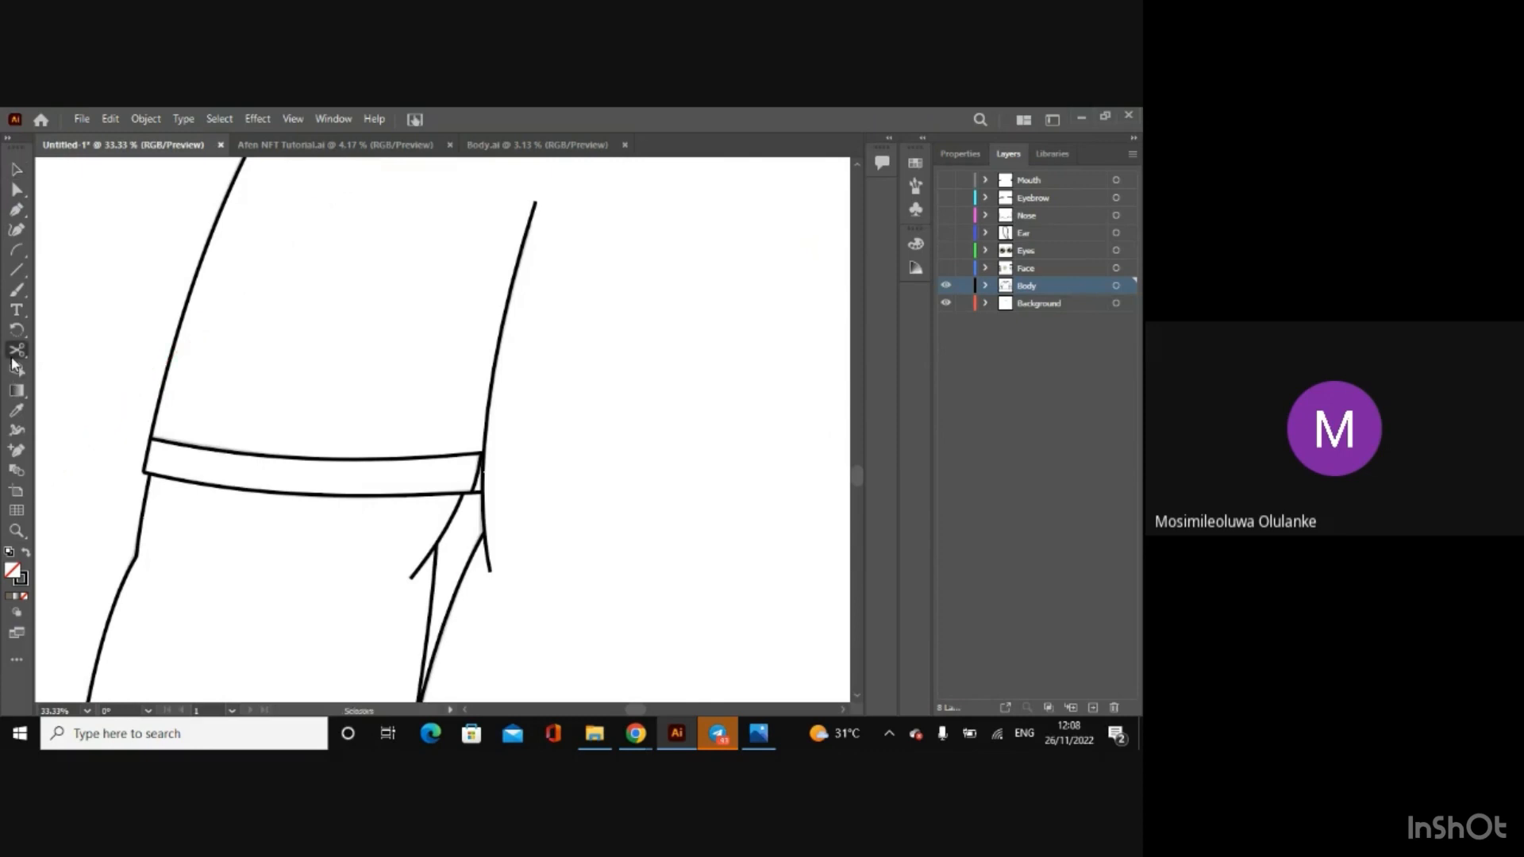
click(485, 540)
click(14, 172)
key(ctrl+minus)
key(ctrl+minus)
key(ctrl+minus)
key(ctrl+minus)
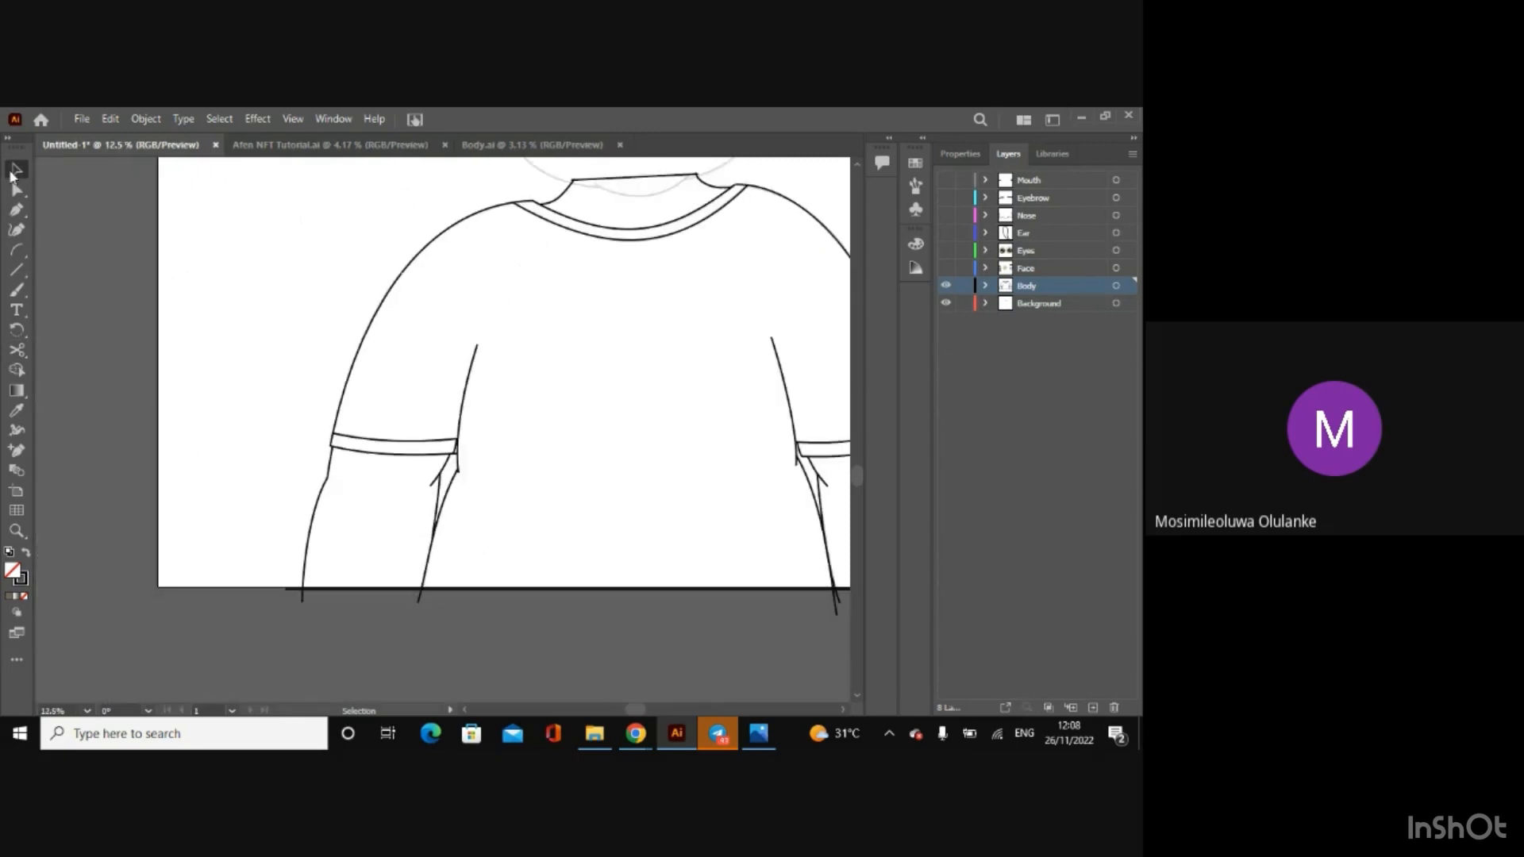
key(ctrl+z)
key(ctrl+z)
key(ctrl+shift+a)
Step: Demonstrate the Scissors cut on the left armpit line again, deleting its overhanging tail and undoing the deletion
key(ctrl+plus)
key(ctrl+plus)
key(ctrl+plus)
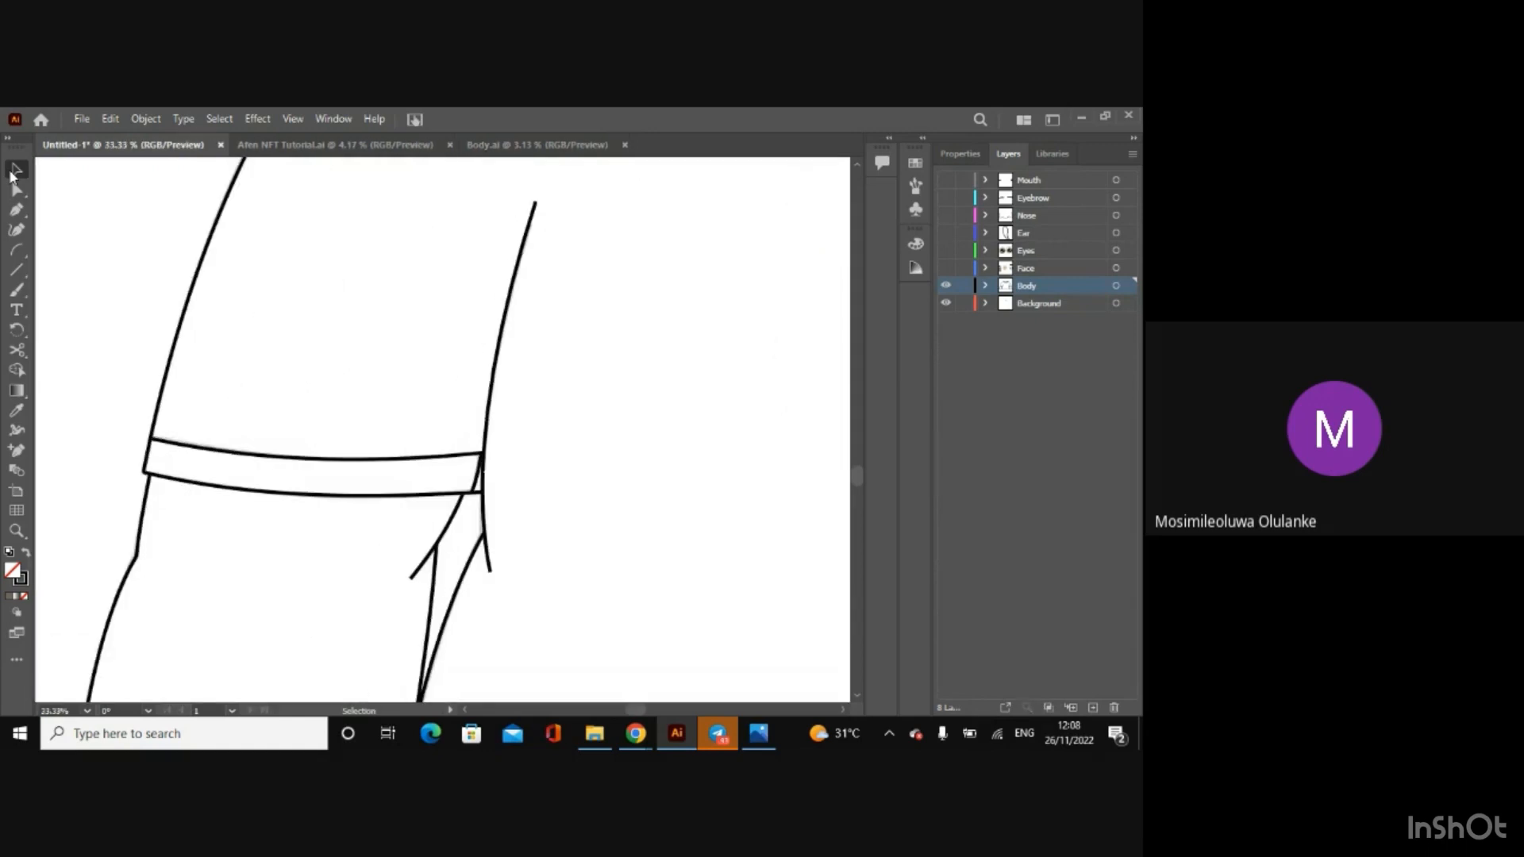
click(17, 350)
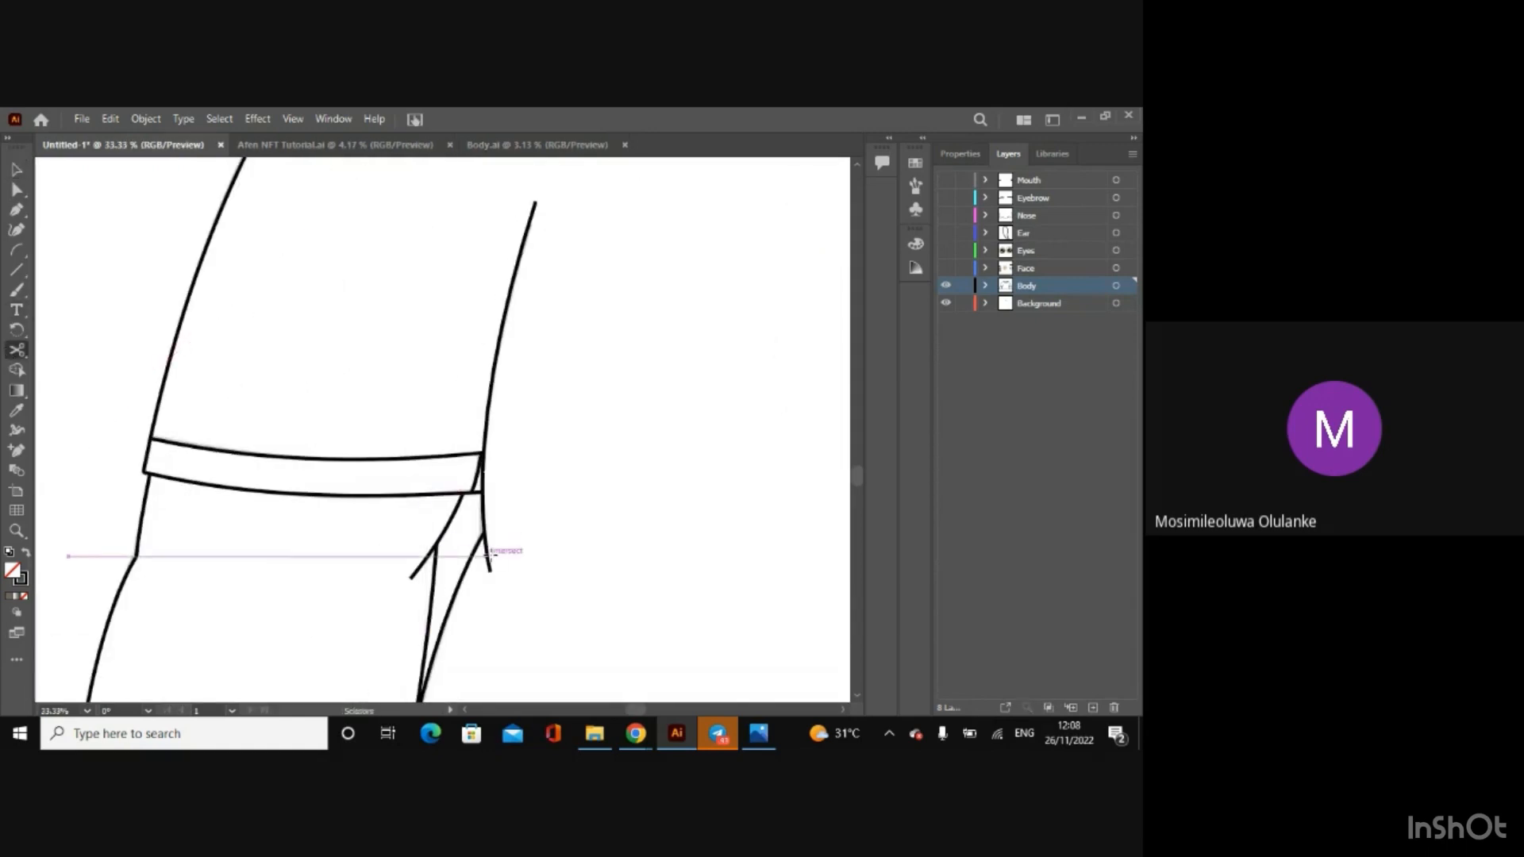
click(486, 546)
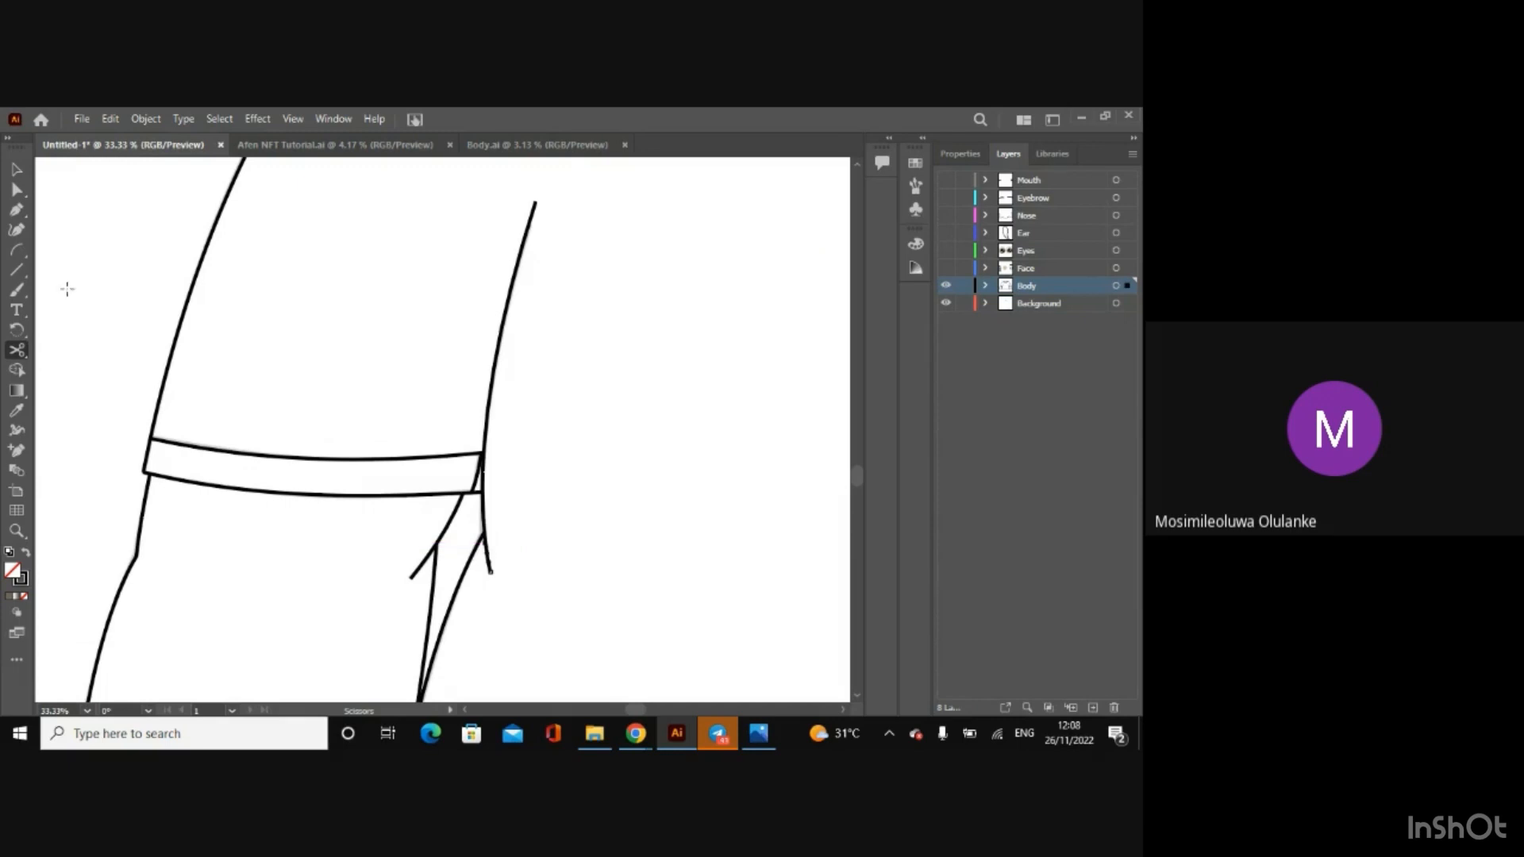
click(17, 171)
key(Delete)
key(Delete)
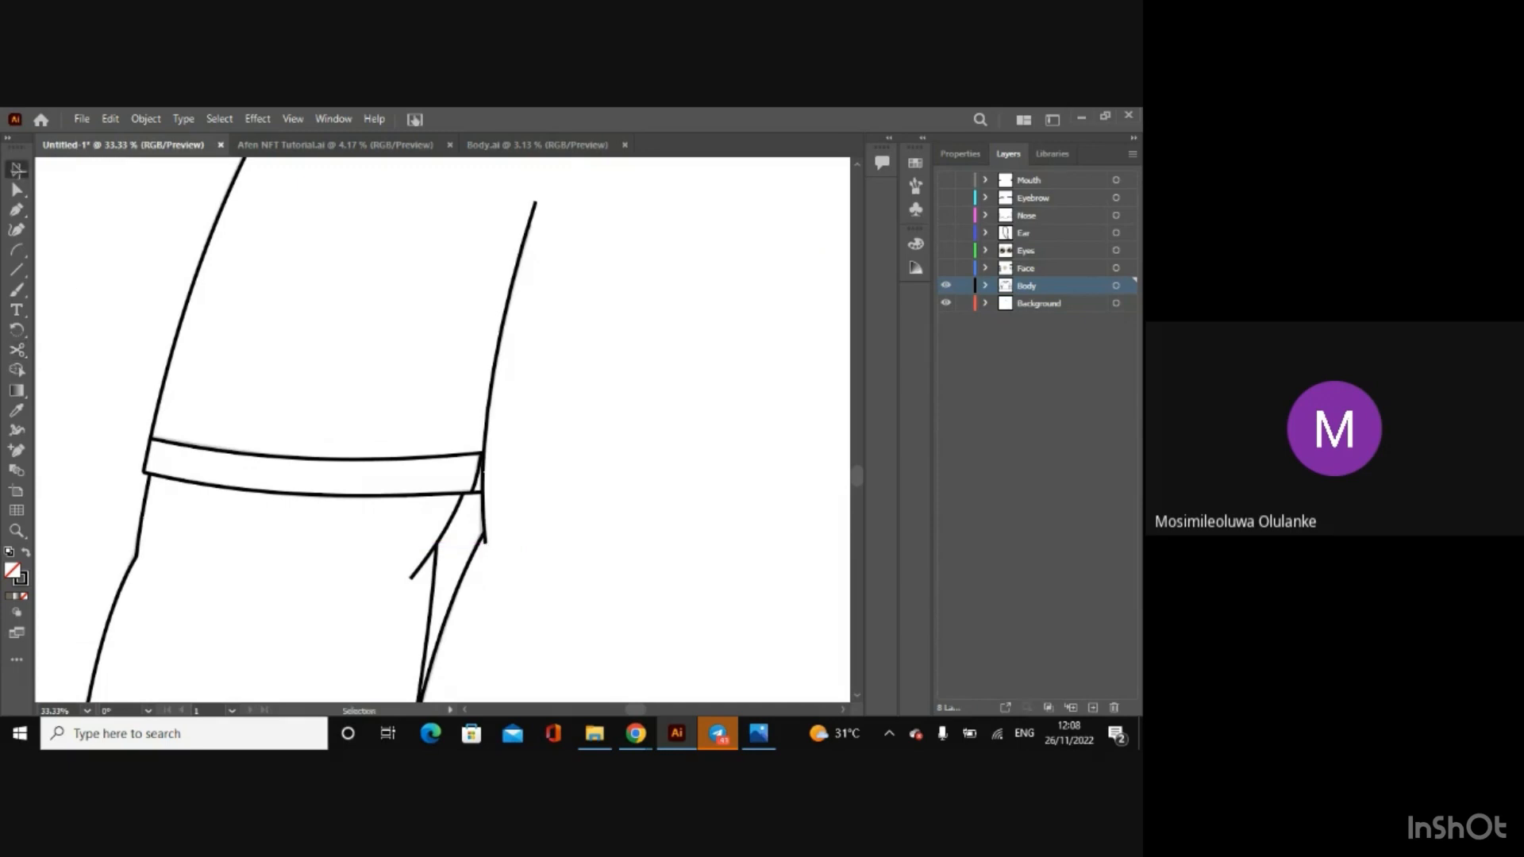
key(ctrl+z)
key(ctrl+z)
key(ctrl+shift+a)
Step: Cut the left armpit line with Scissors just below where it meets the torso side line and delete the overhanging tail
click(17, 350)
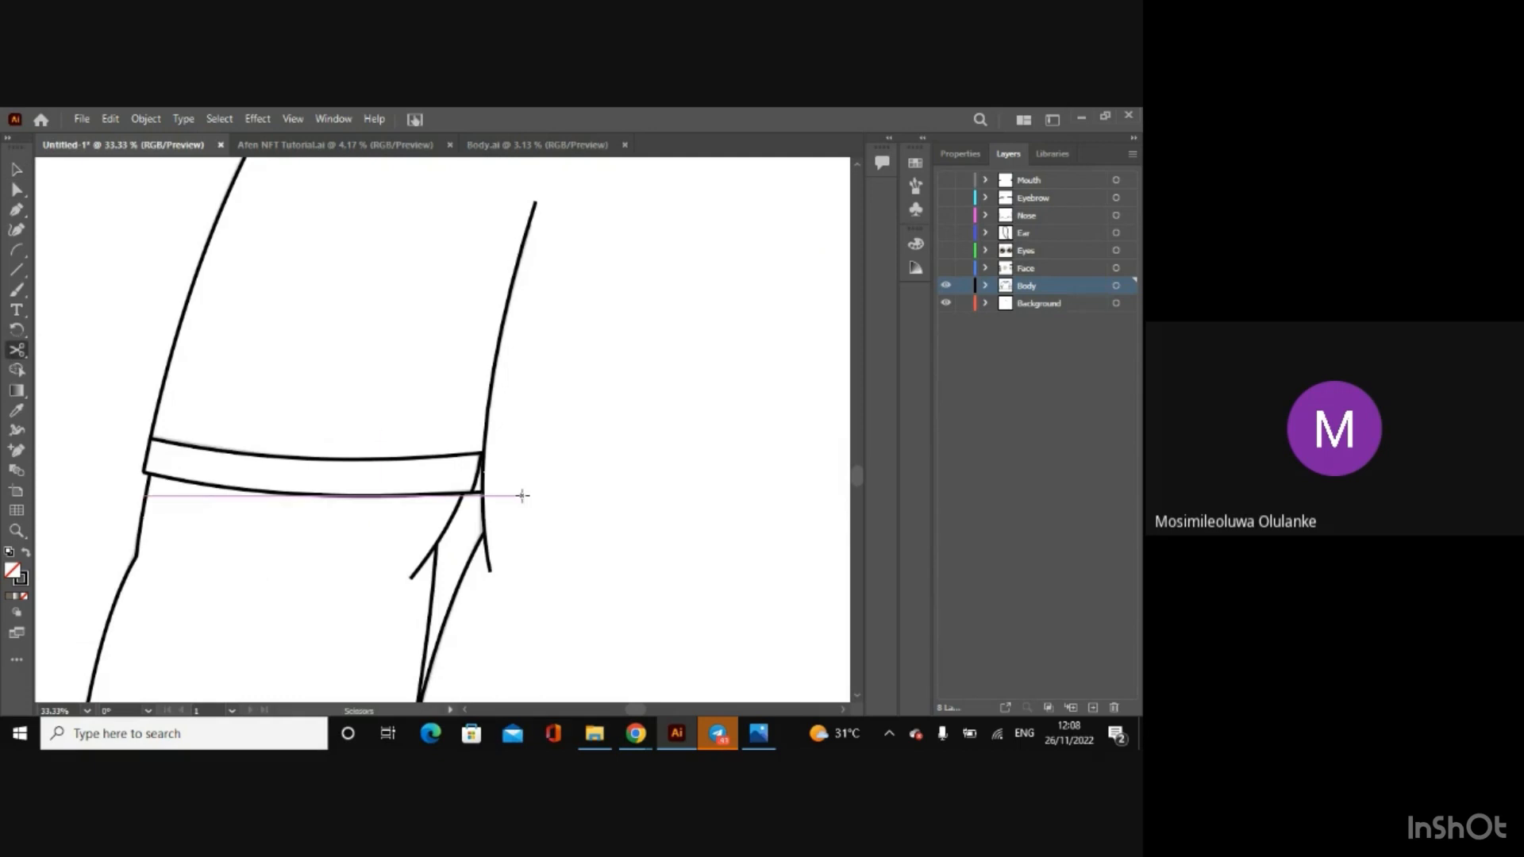
click(486, 547)
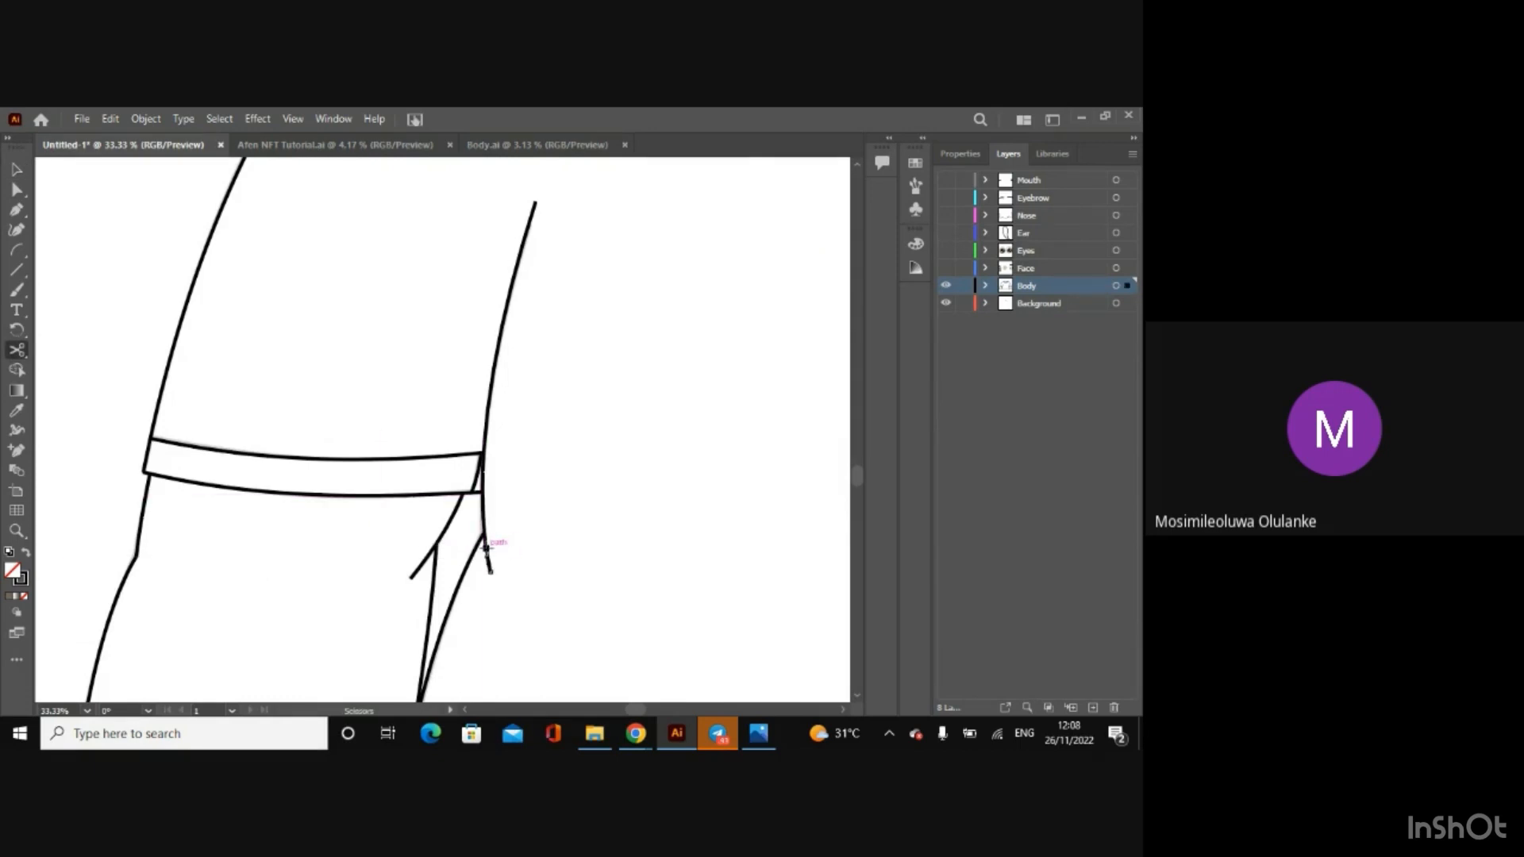
click(16, 169)
key(Delete)
key(Delete)
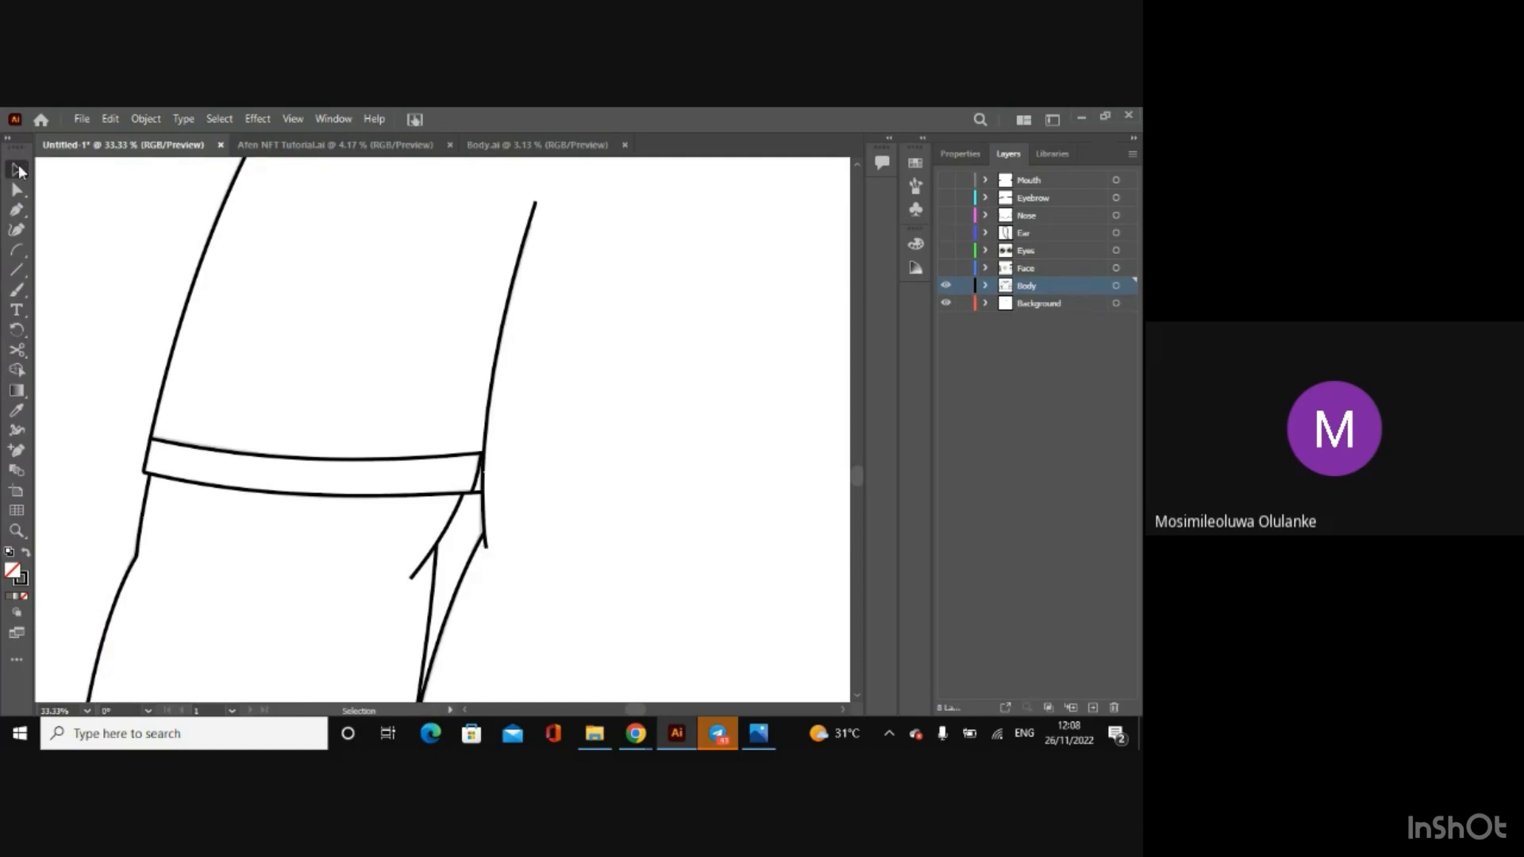
key(ctrl+minus)
key(ctrl+minus)
key(ctrl+minus)
key(ctrl+minus)
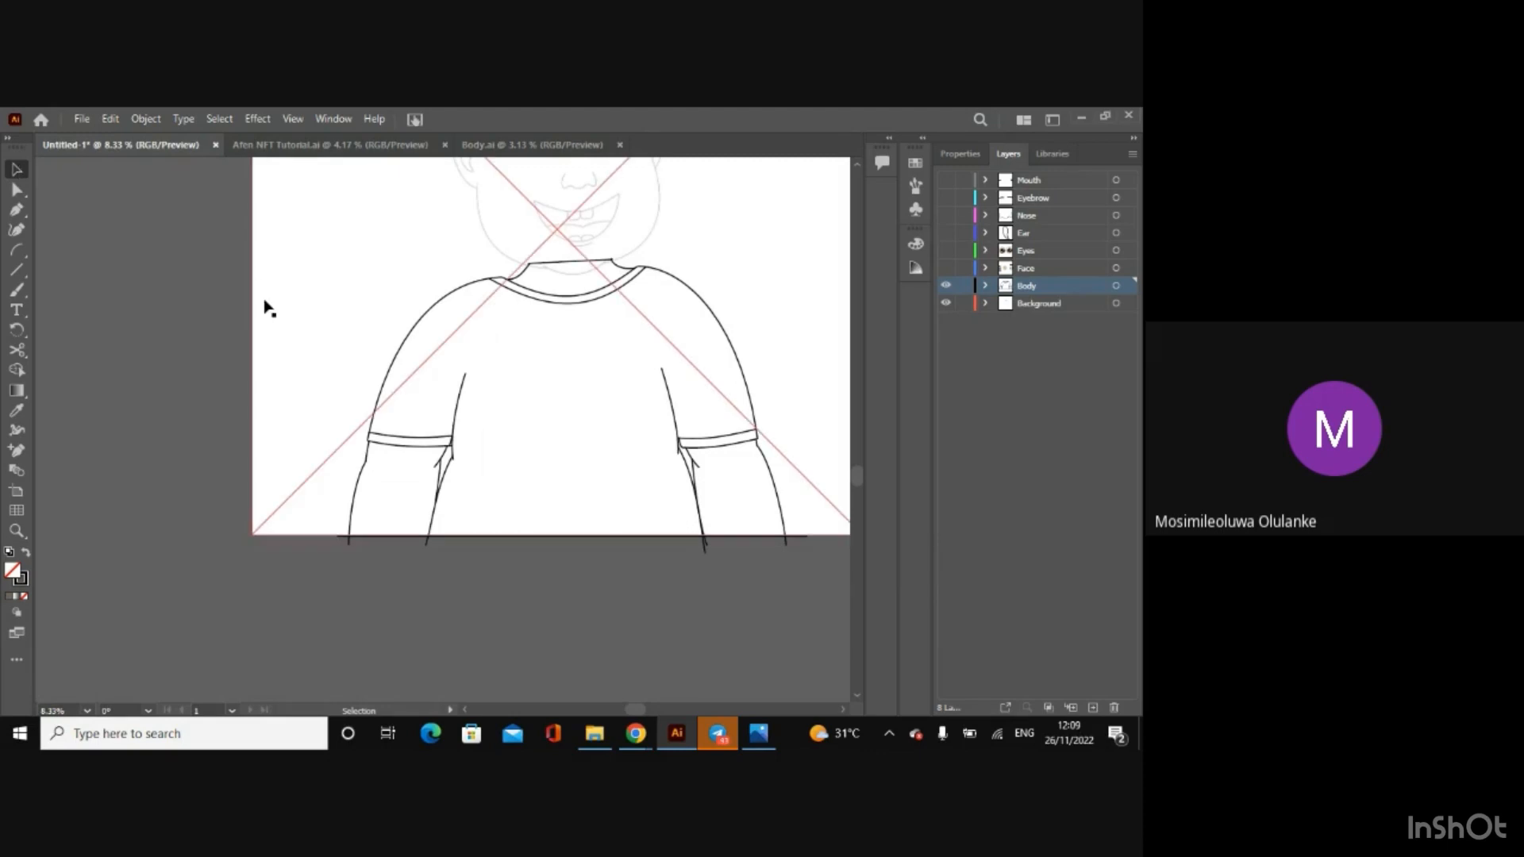
Step: Select all body outlines without the background and group them
key(a)
key(v)
key(ctrl+minus)
key(ctrl+a)
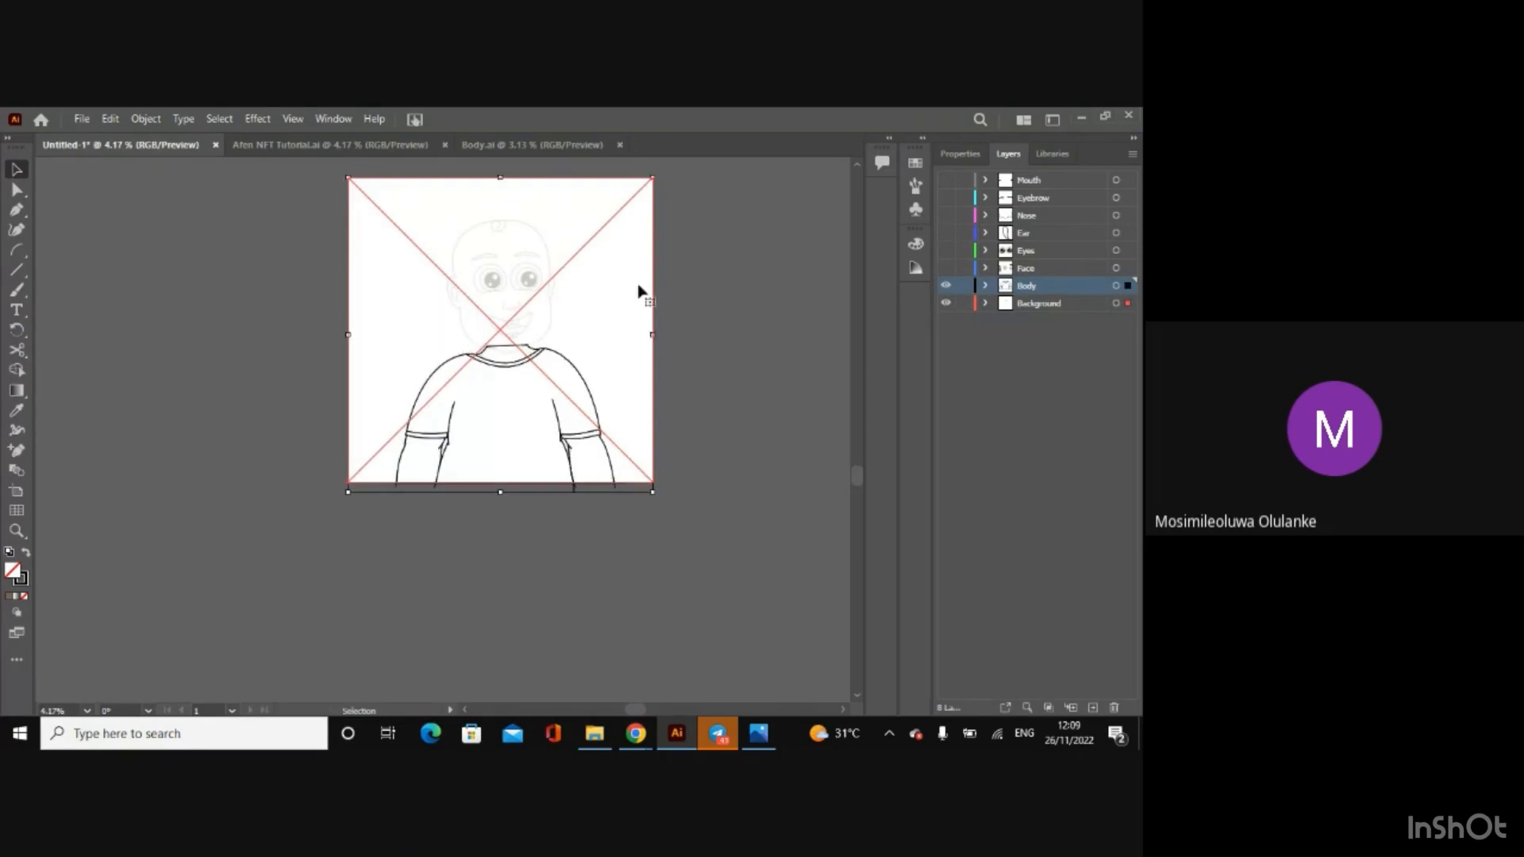
key(ctrl+plus)
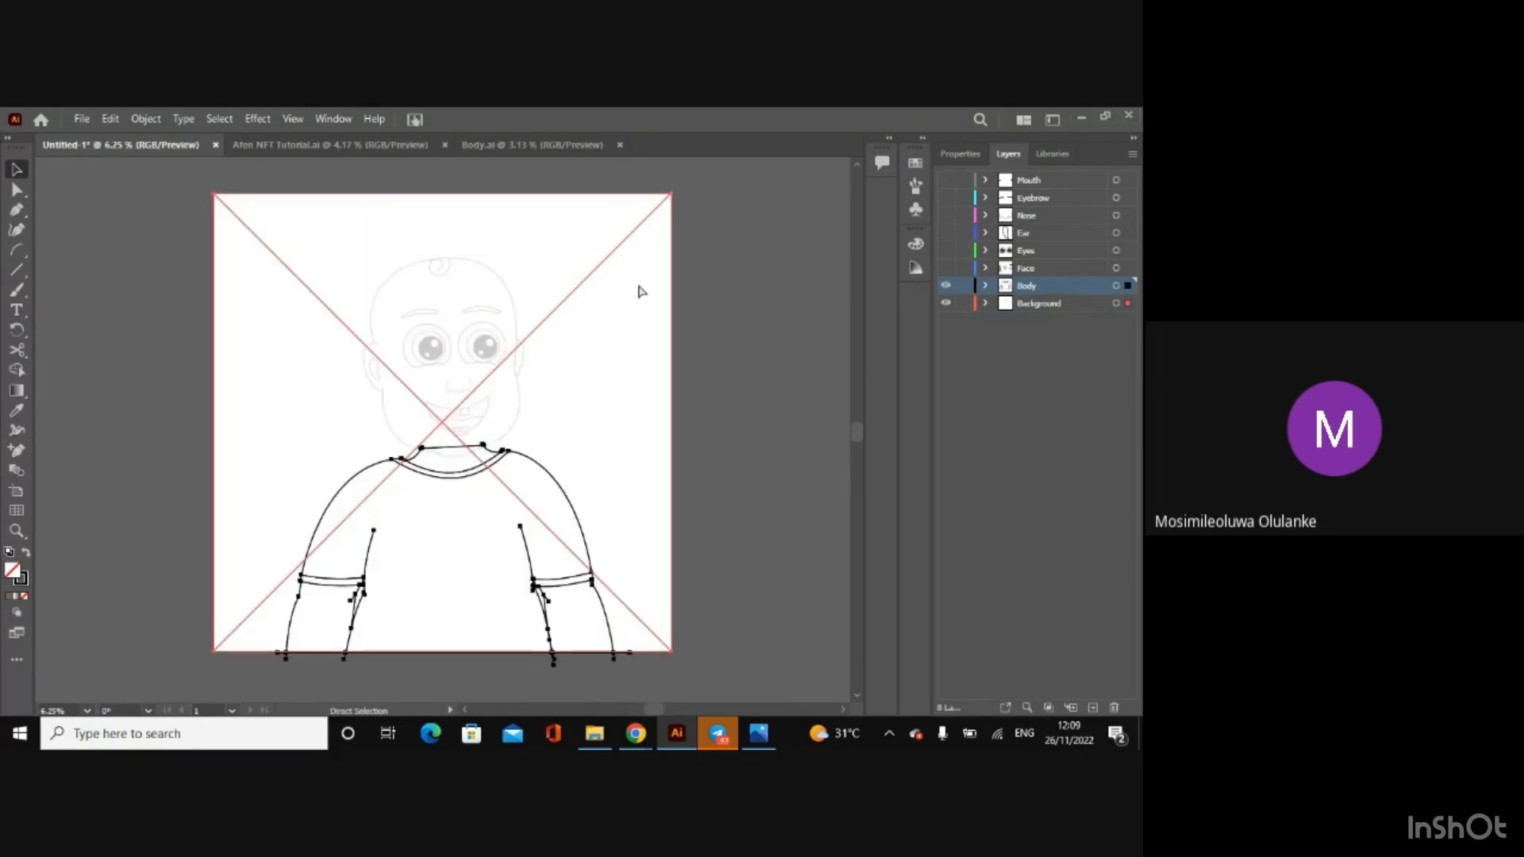
shift+click(642, 291)
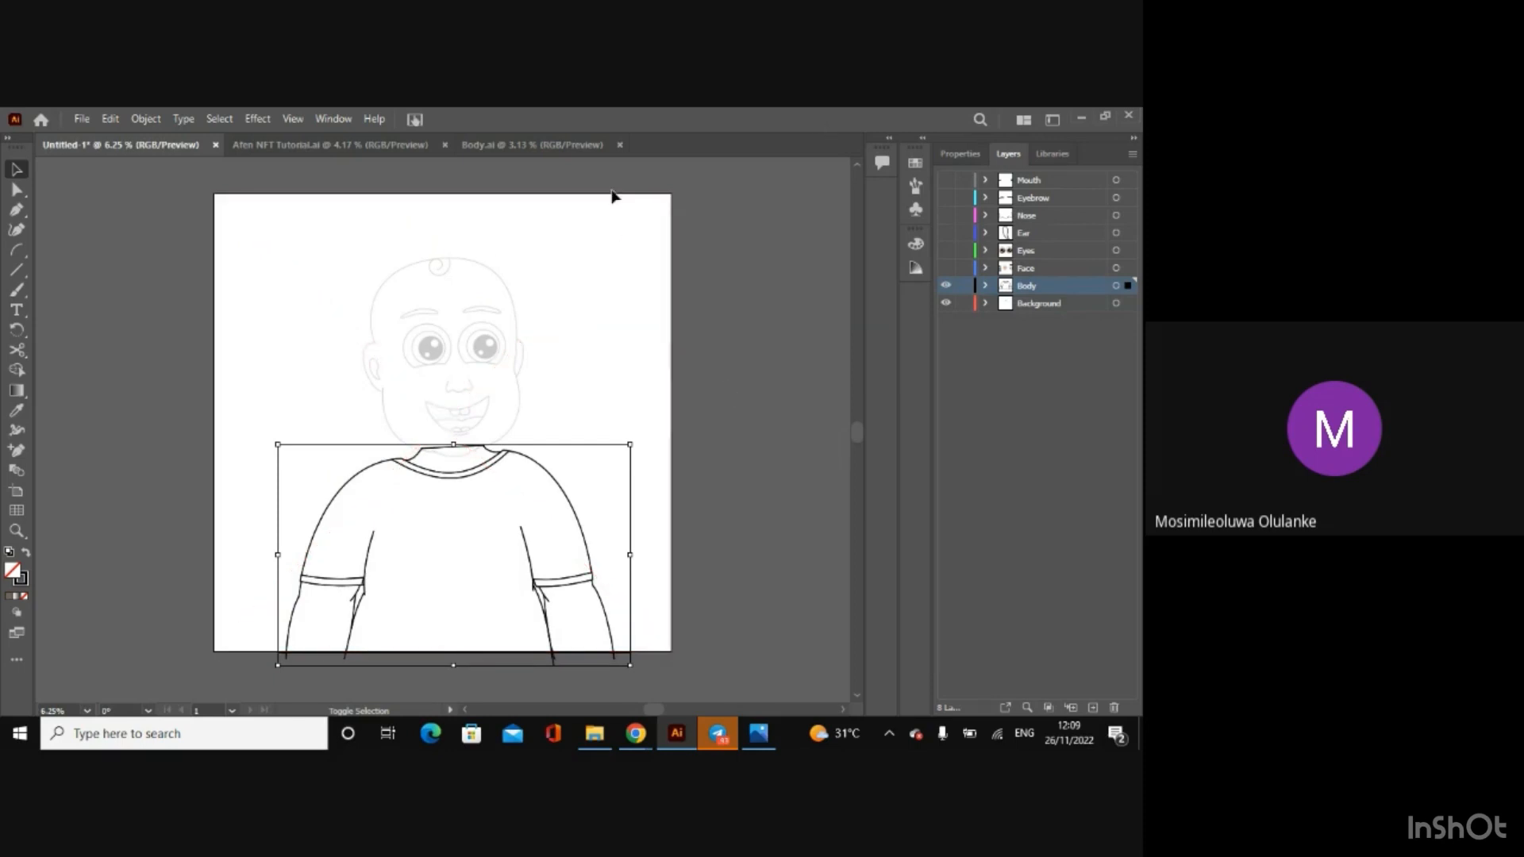
right_click(460, 482)
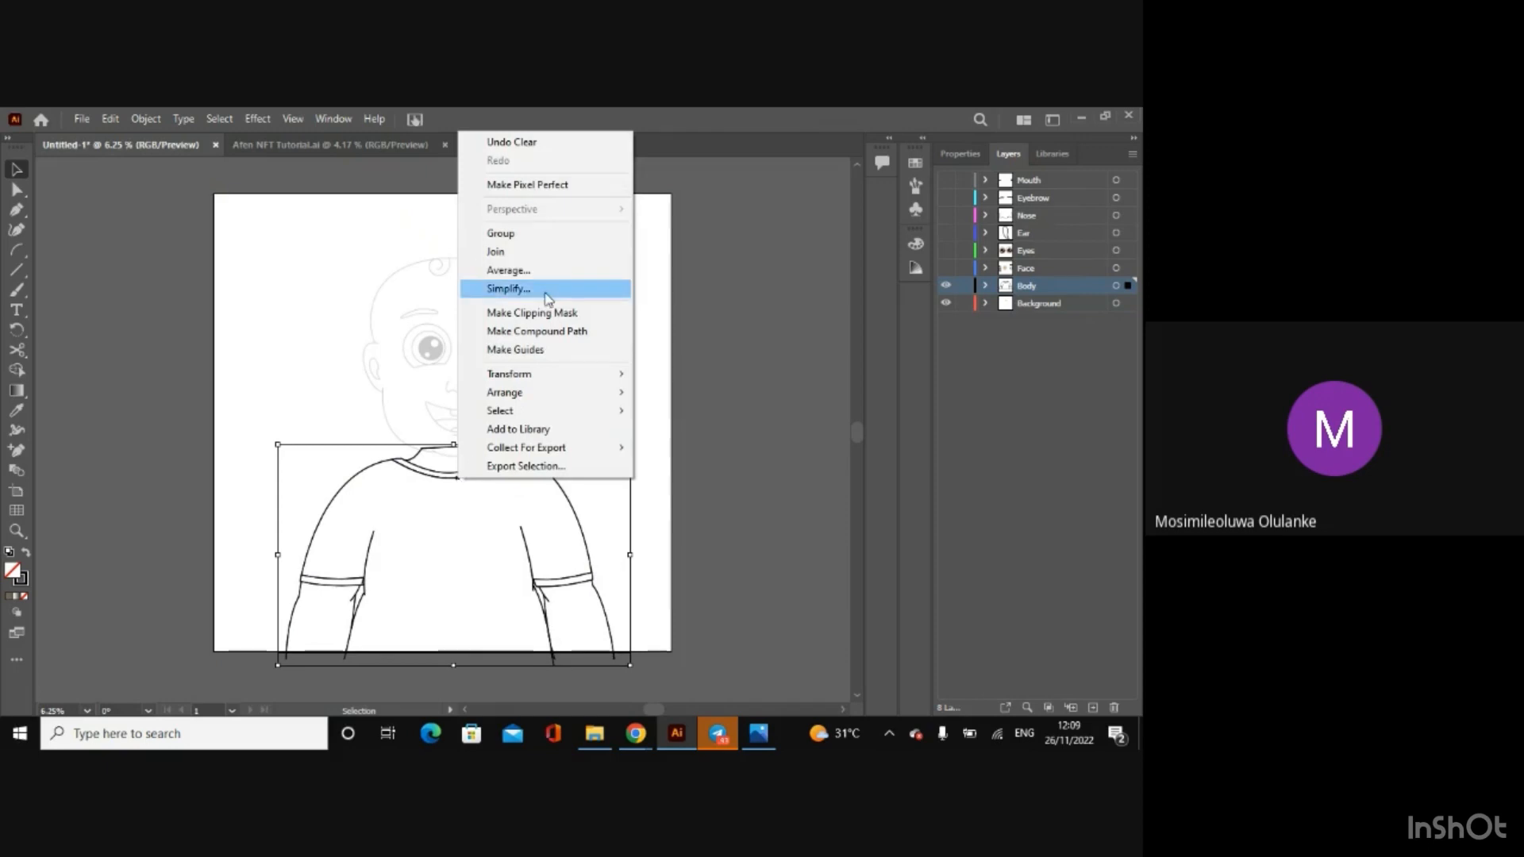
click(511, 238)
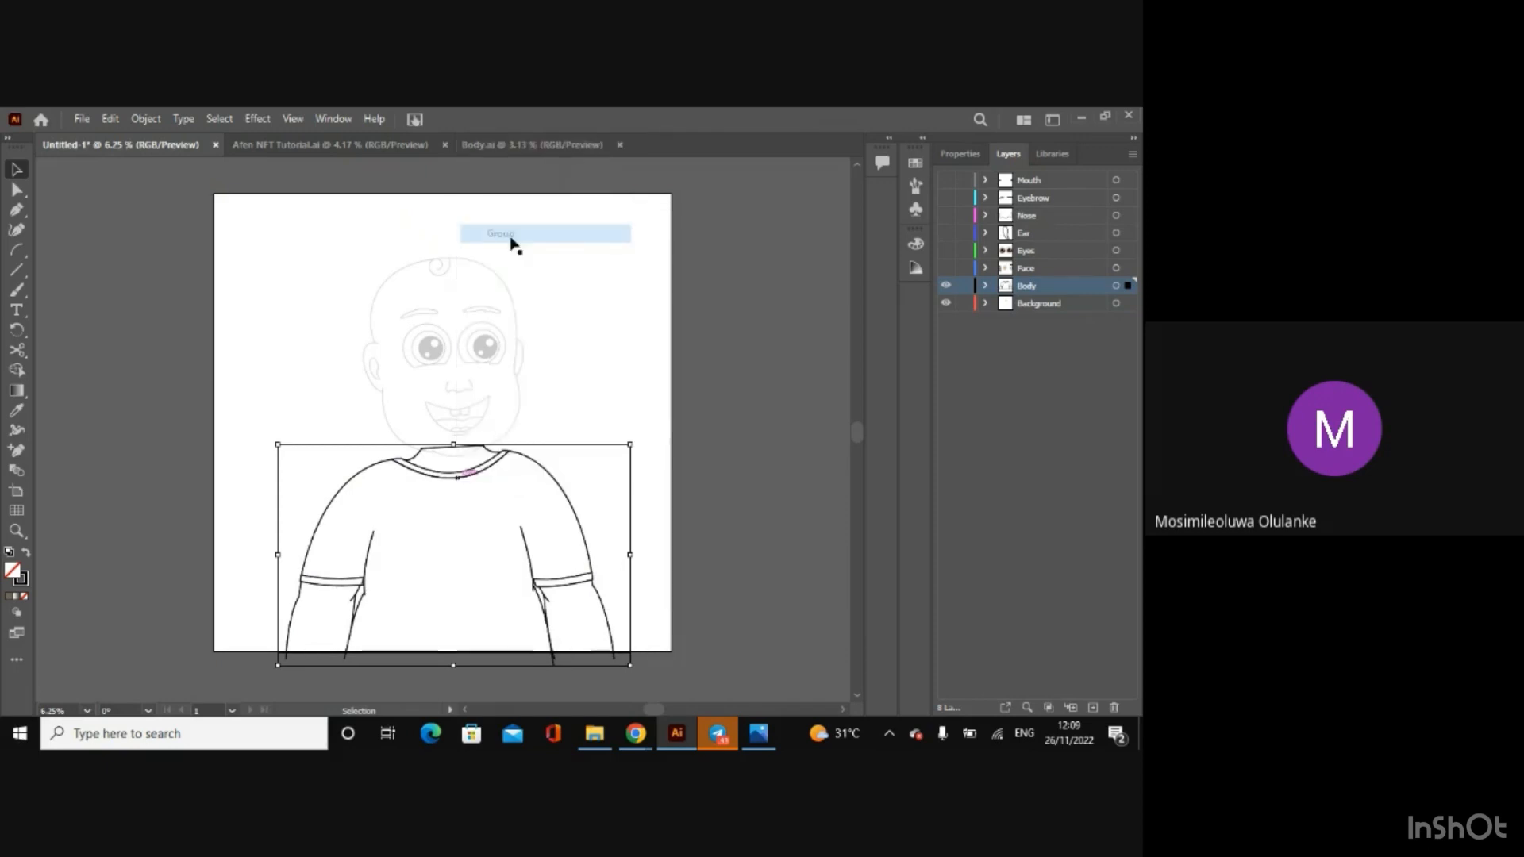
key(a)
key(ctrl+equal)
key(ctrl+equal)
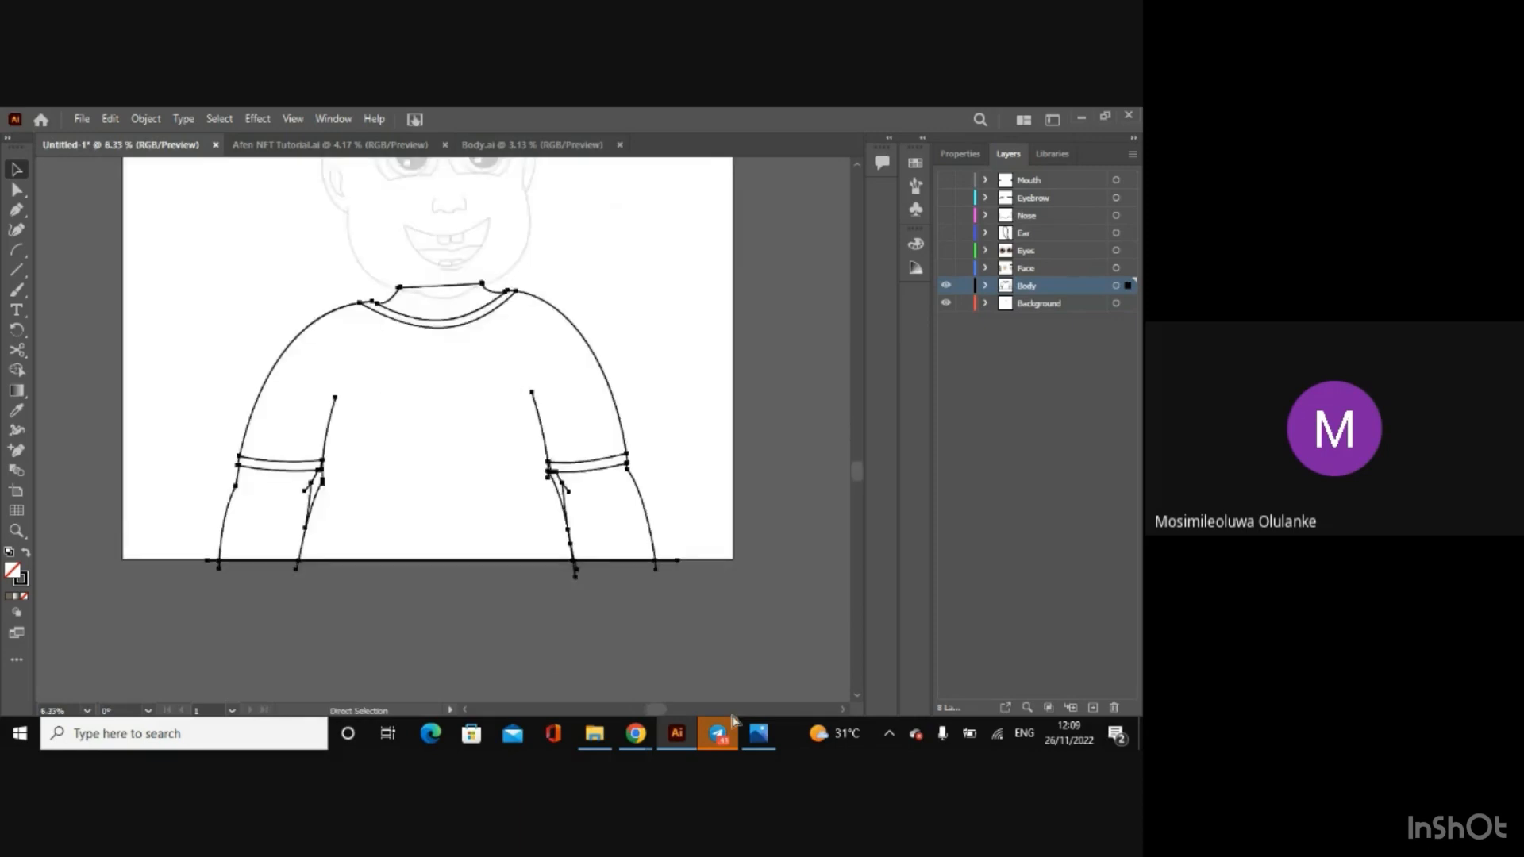
key(v)
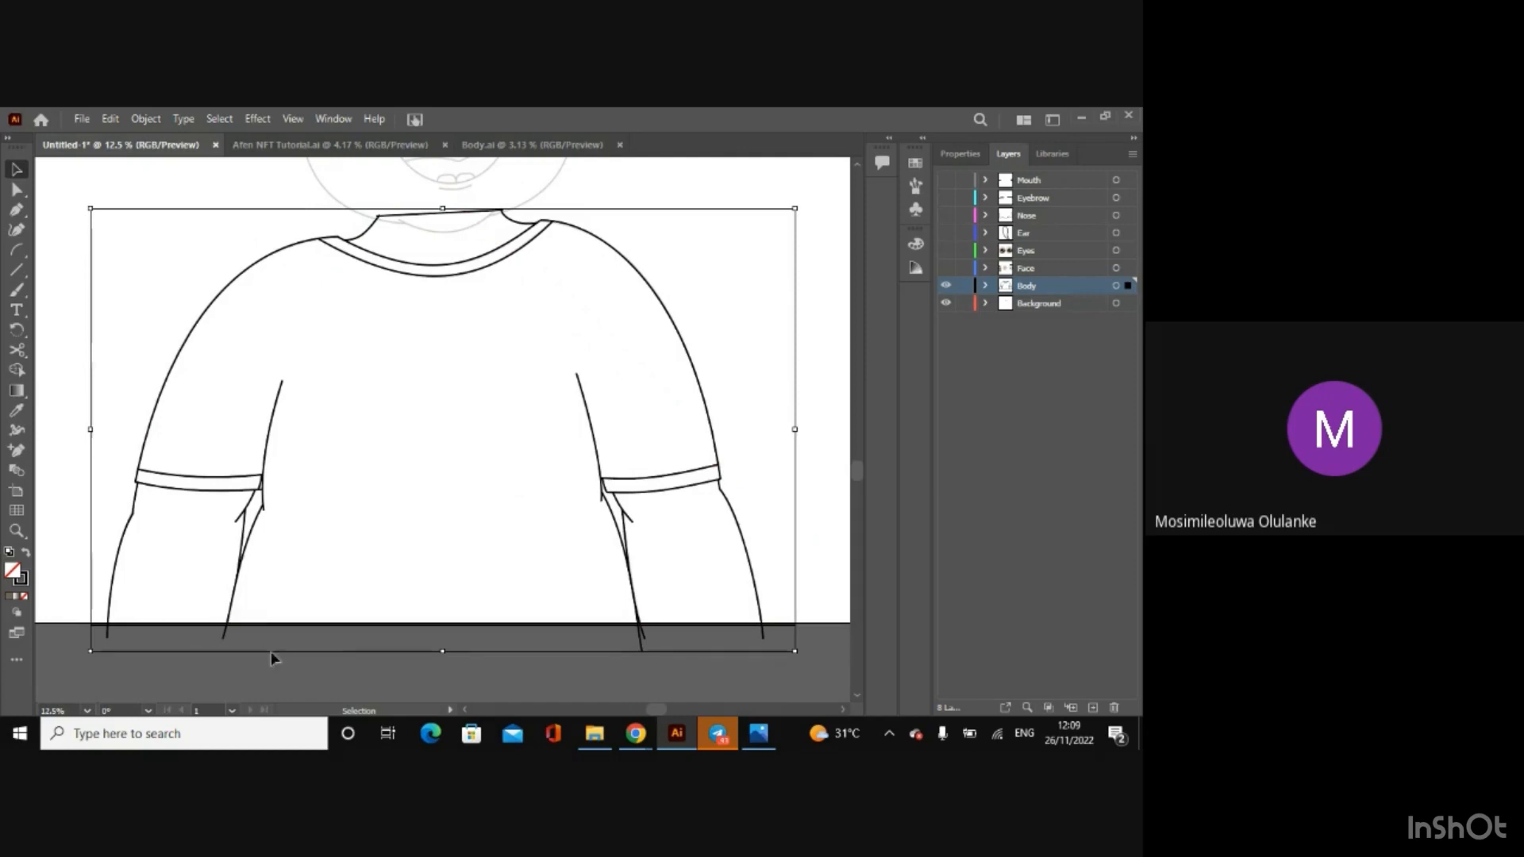
key(ctrl+minus)
key(ctrl+minus)
key(ctrl+minus)
key(ctrl+minus)
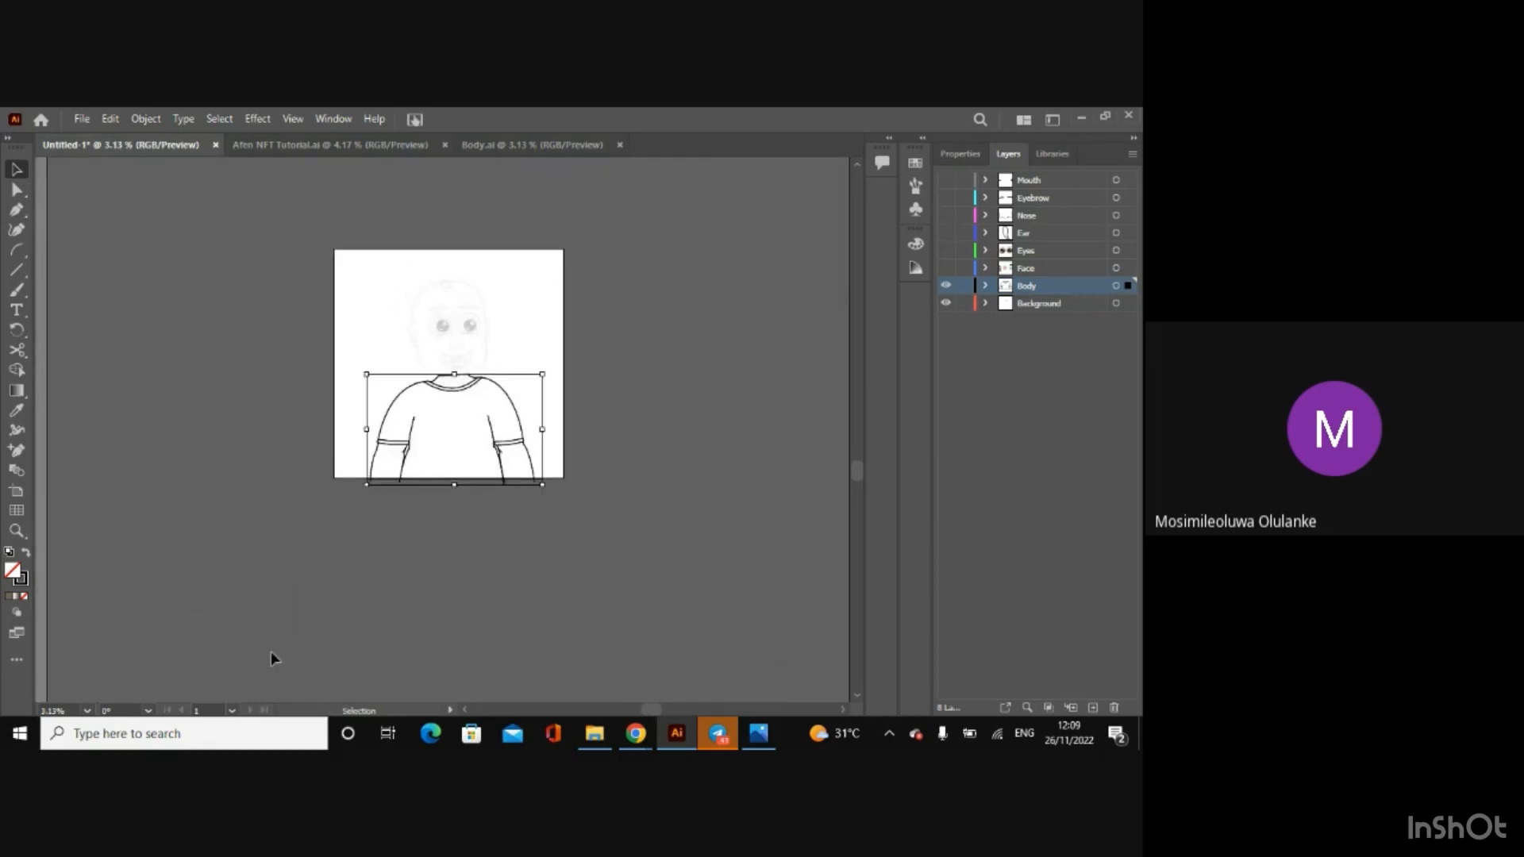
key(ctrl+plus)
key(ctrl+plus)
key(ctrl+plus)
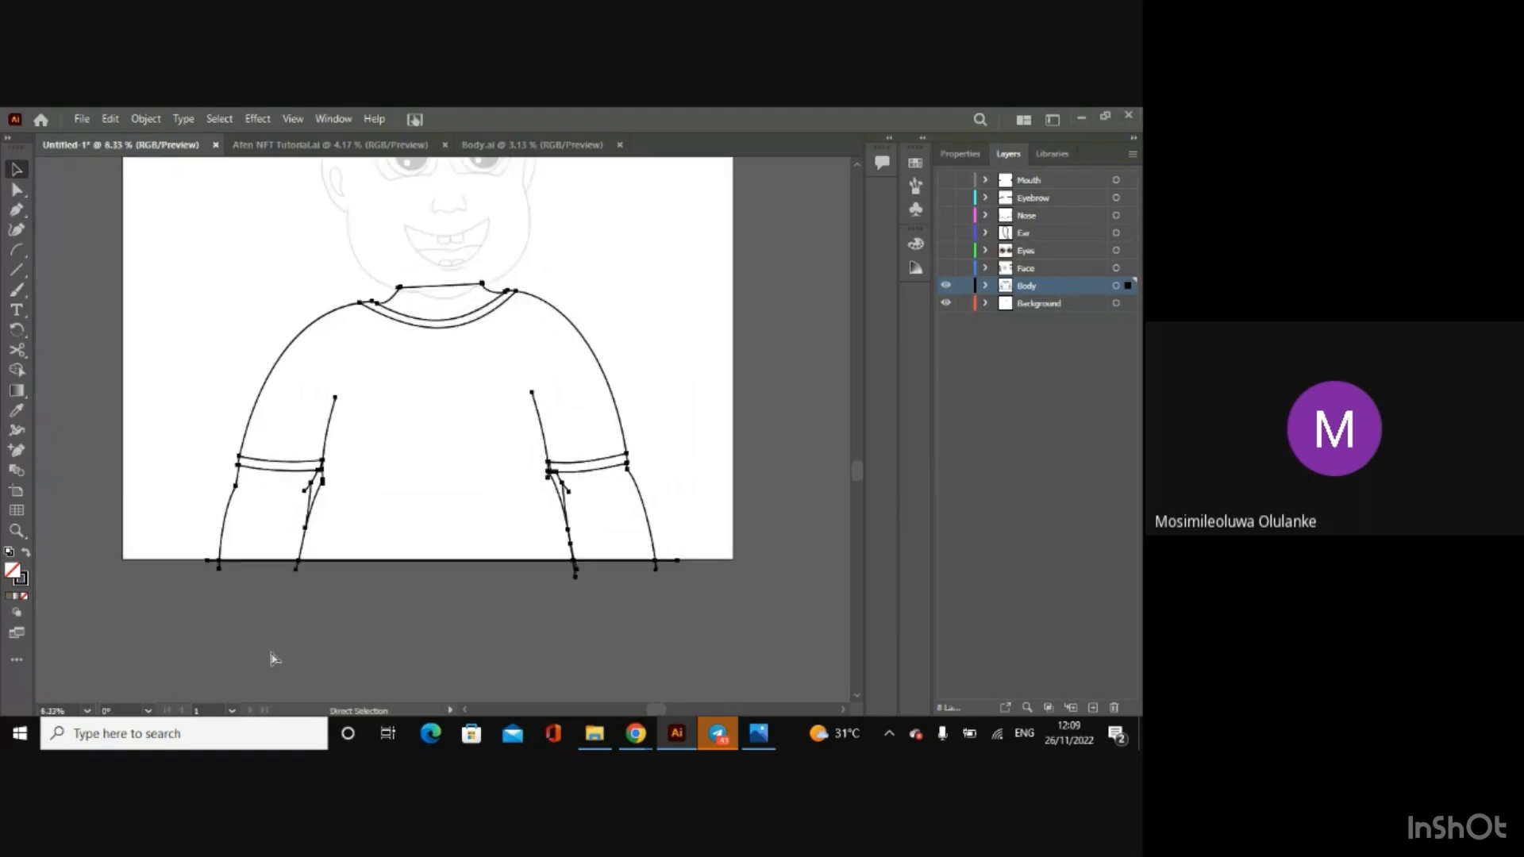
click(92, 494)
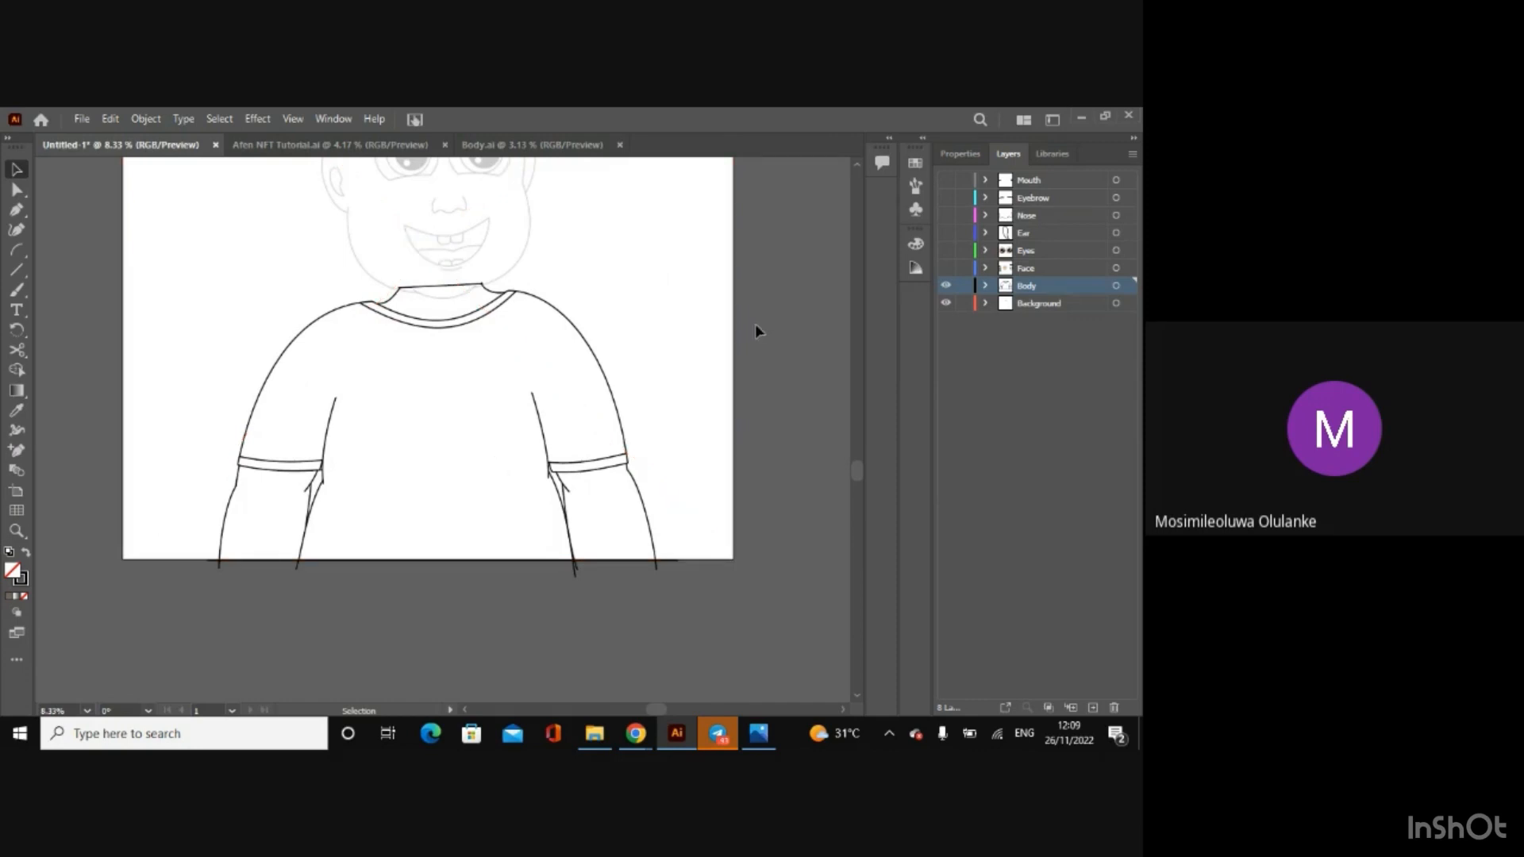
key(ctrl+minus)
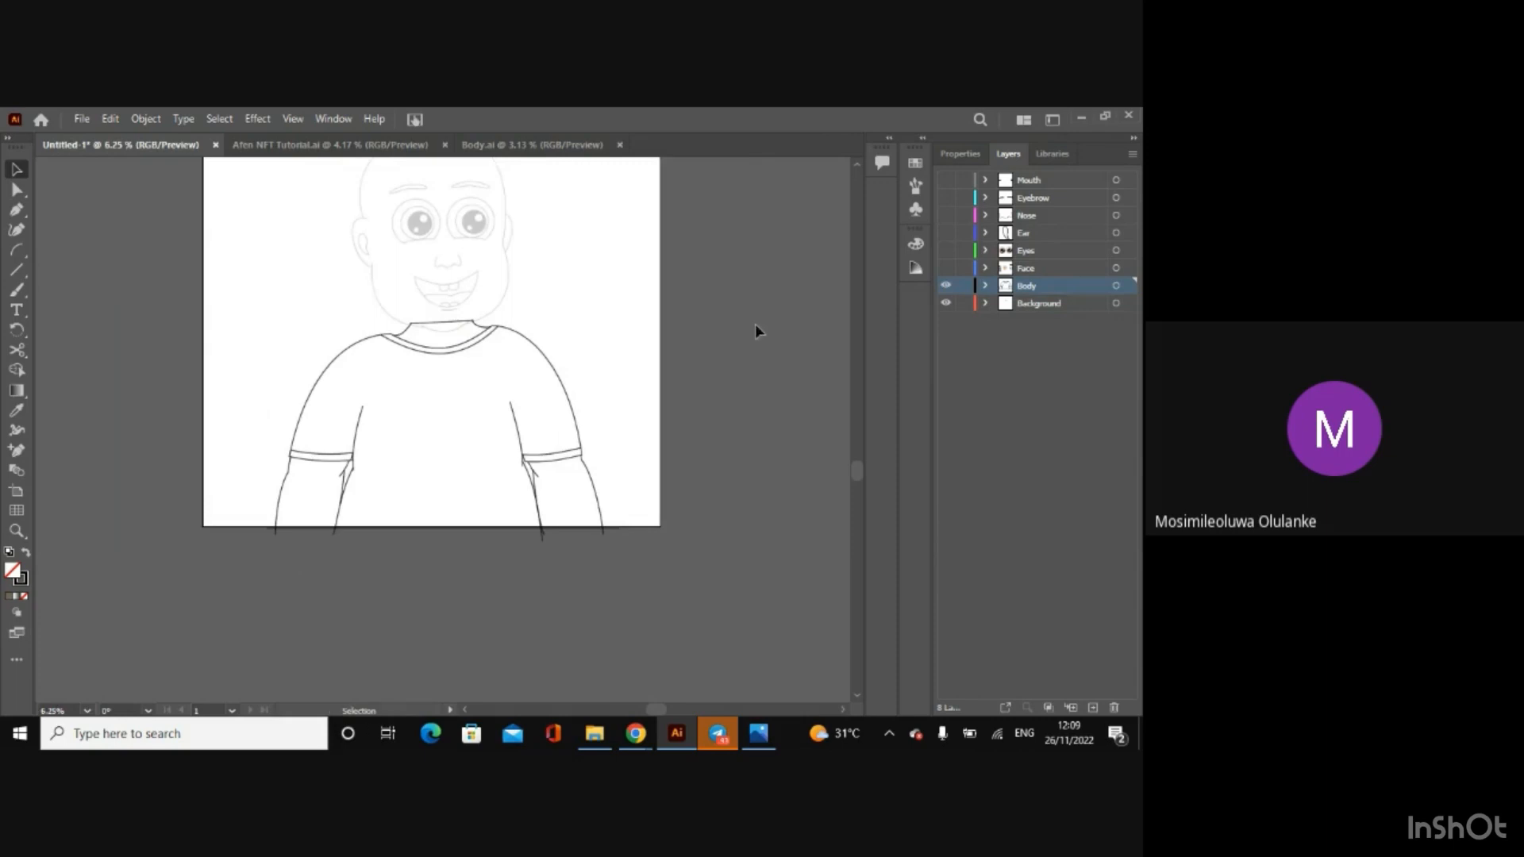
Step: Select the body outline group and check the skin-tone swatch in Body.ai before returning to the untitled drawing
click(566, 397)
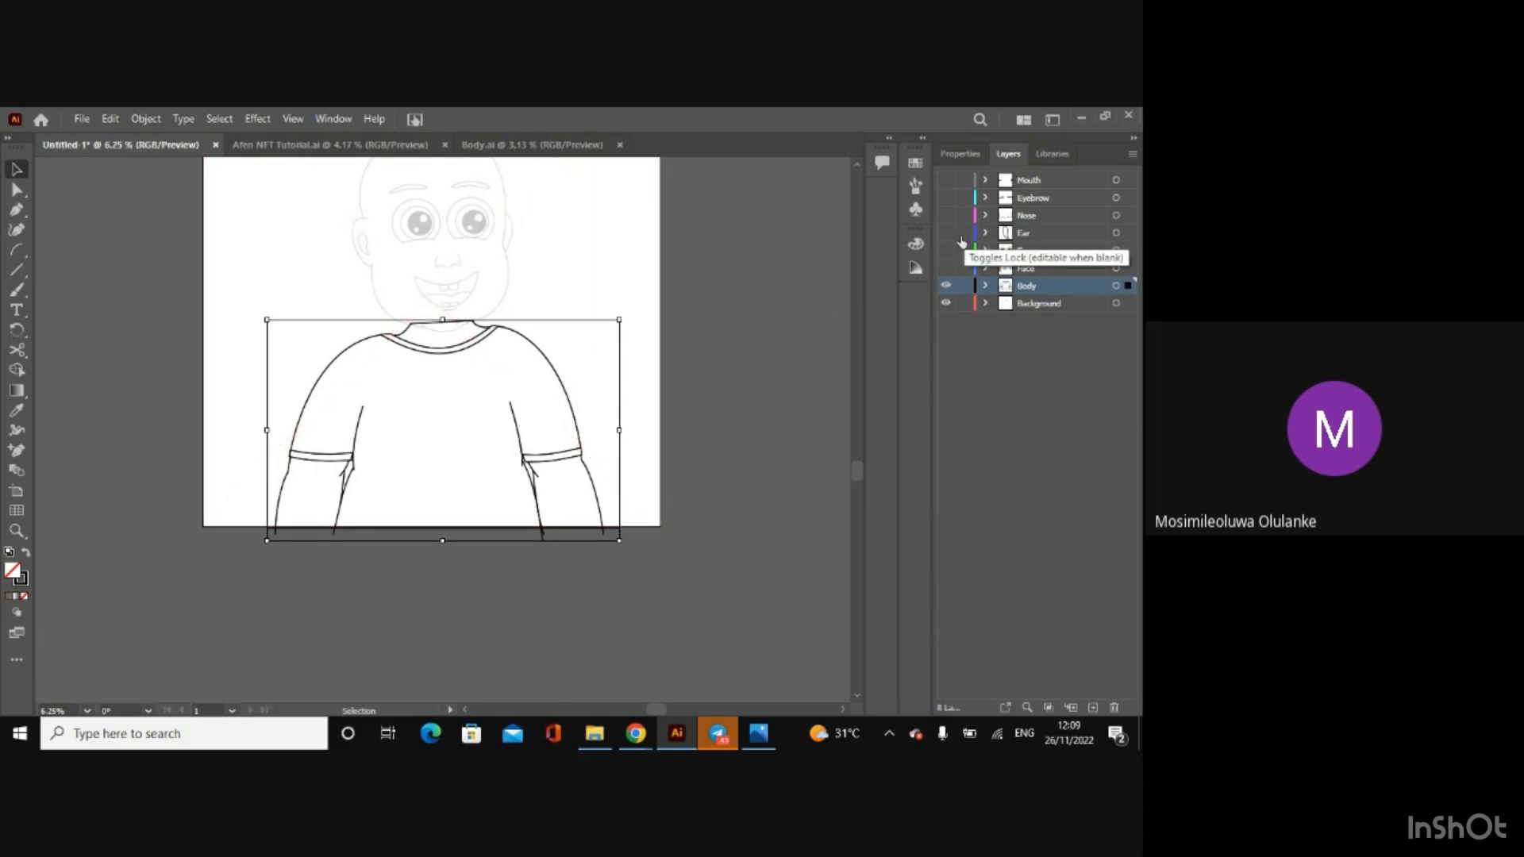
click(562, 146)
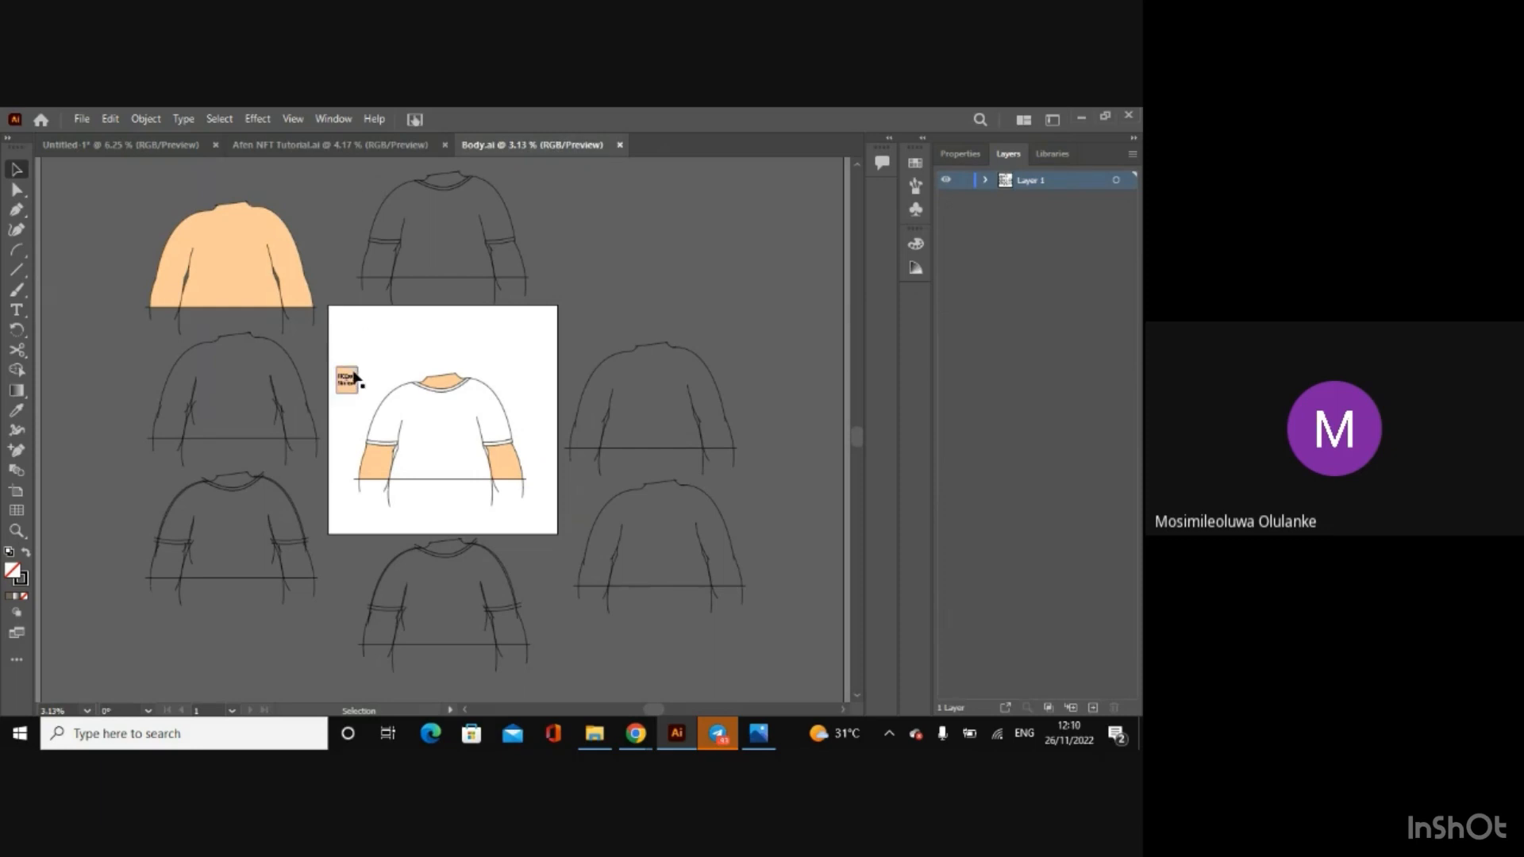
click(133, 144)
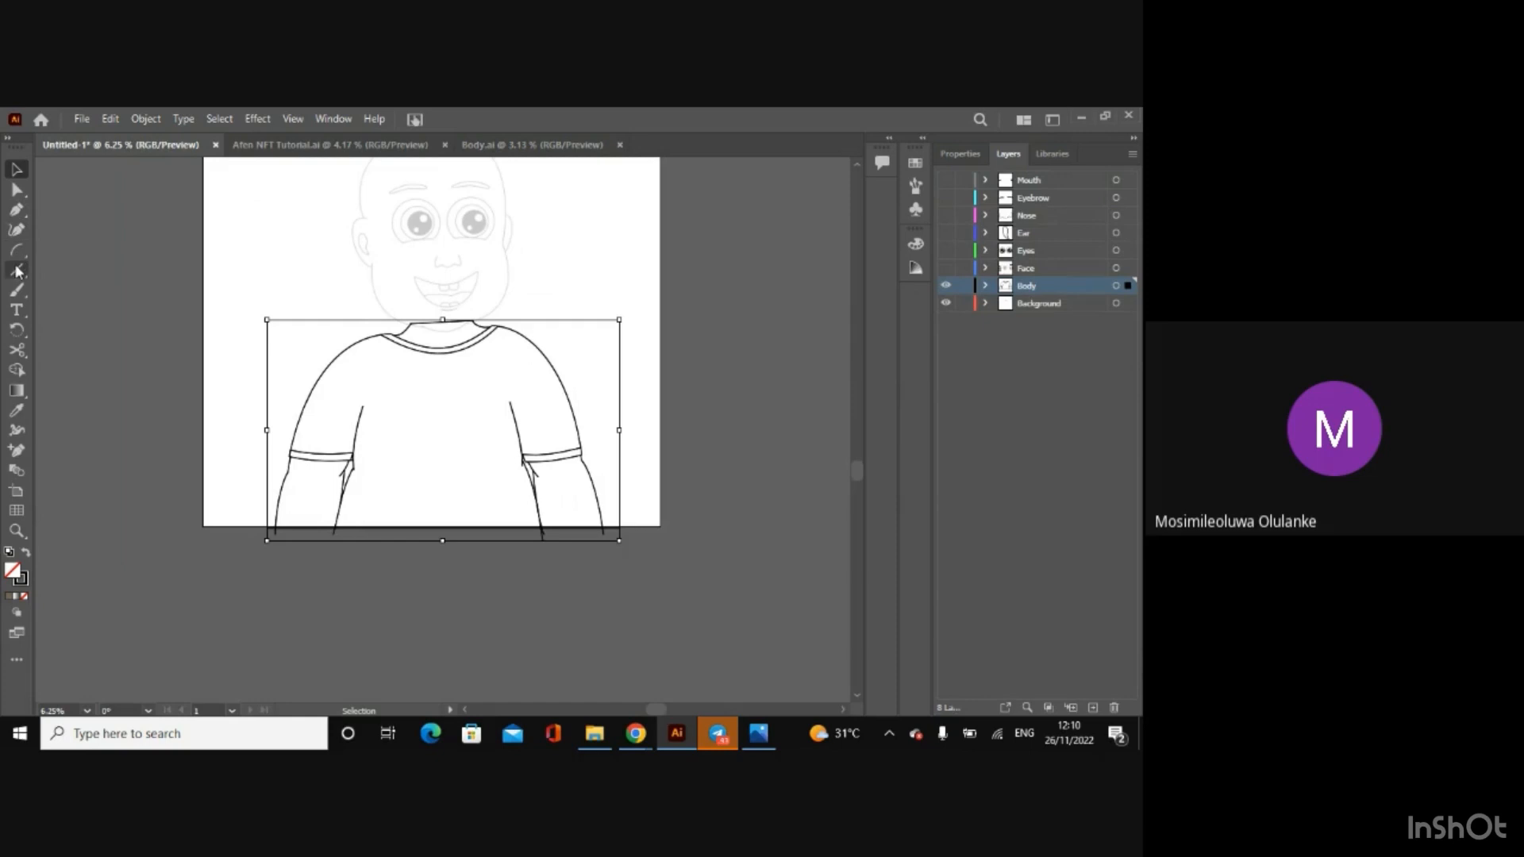
Step: Fill the neck and both forearms with skin colour FFCC99 using the Shape Builder tool
click(17, 370)
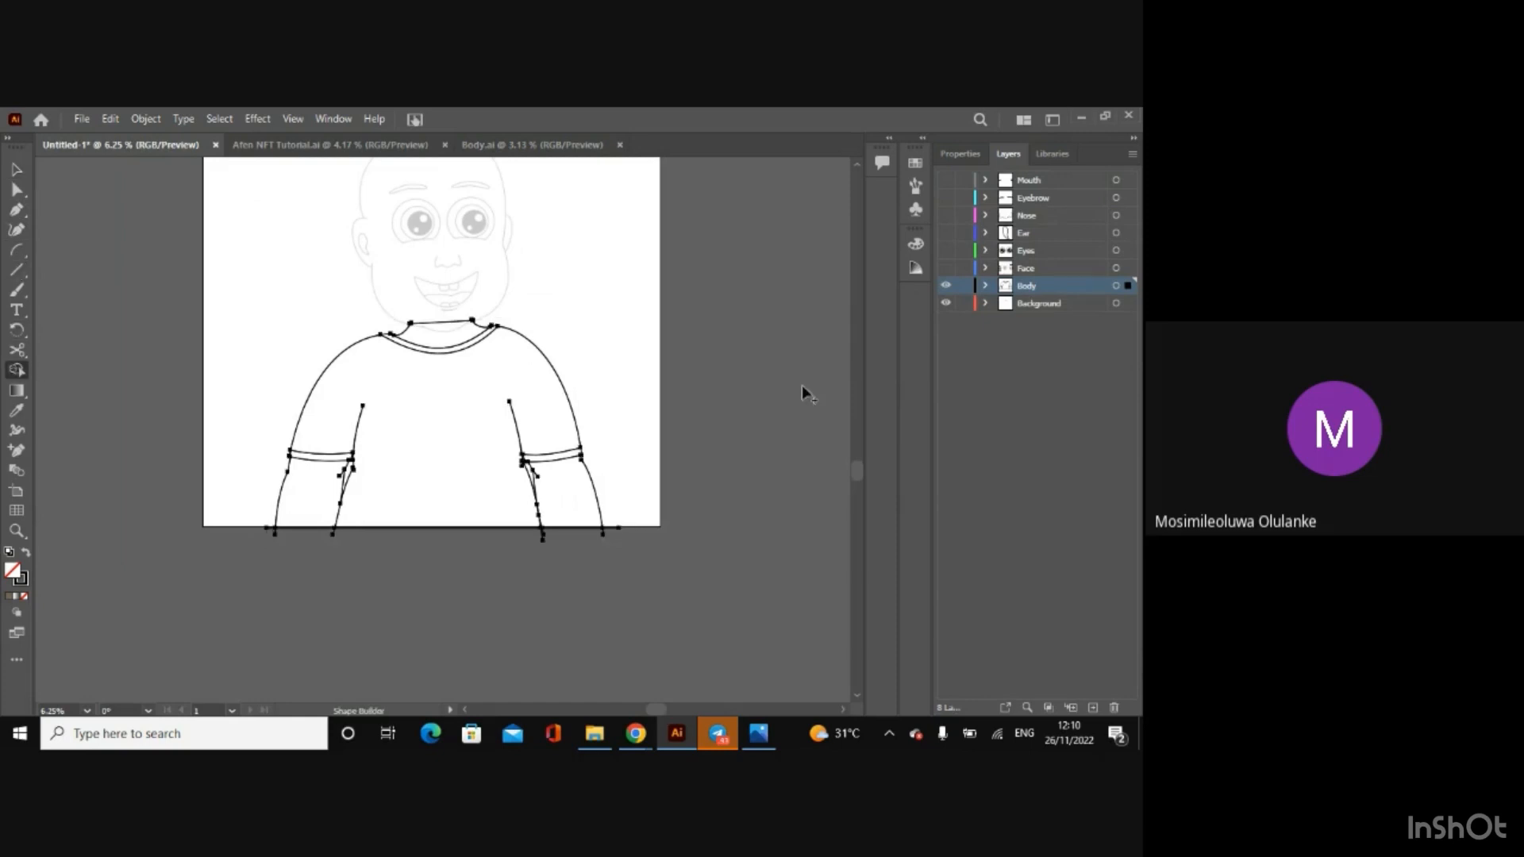
click(957, 154)
click(949, 340)
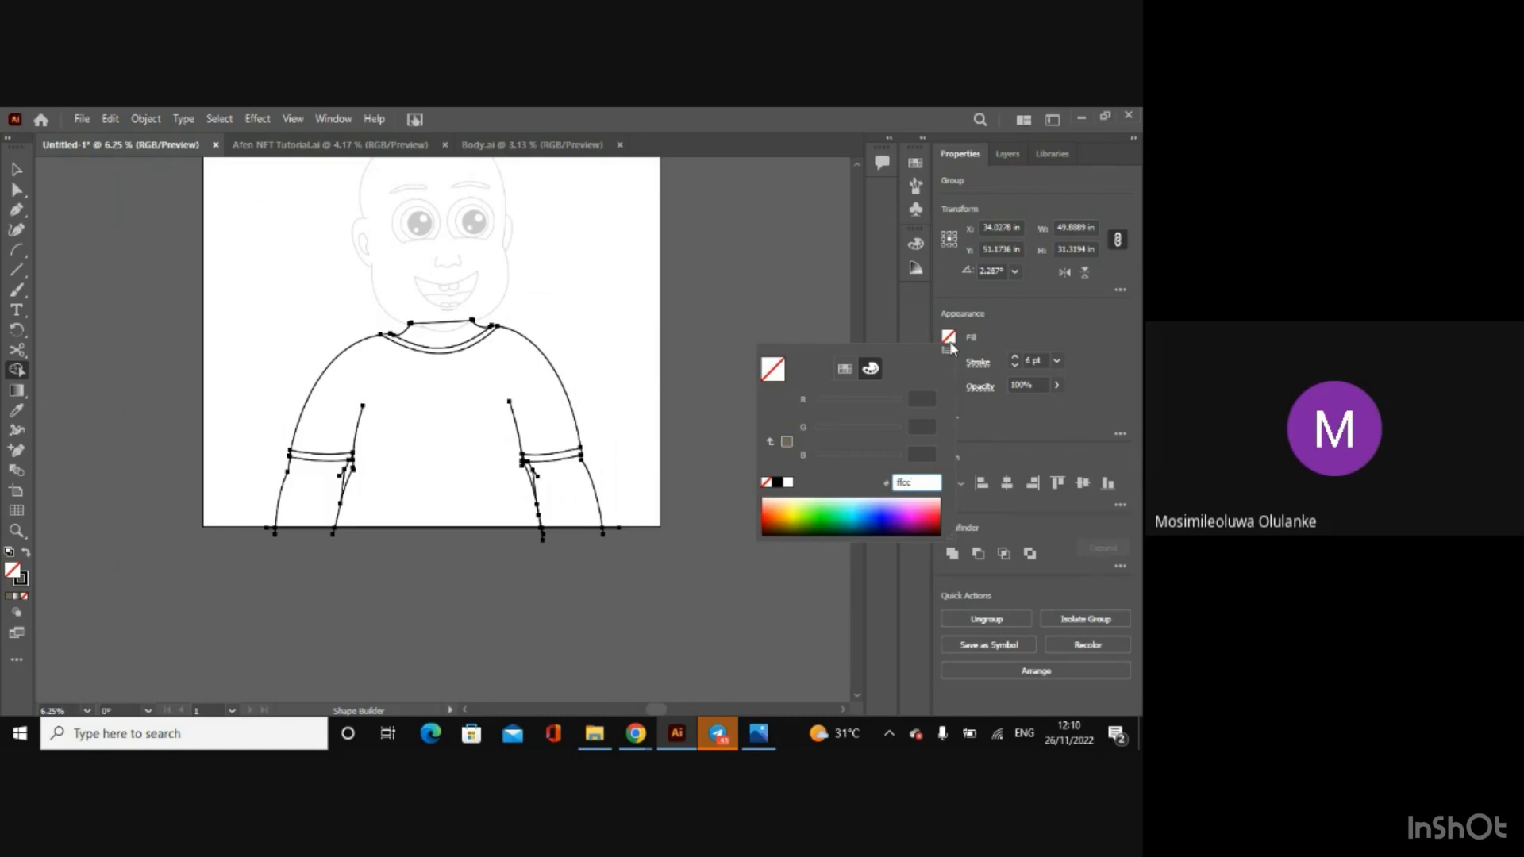
text(ffcc99)
key(Return)
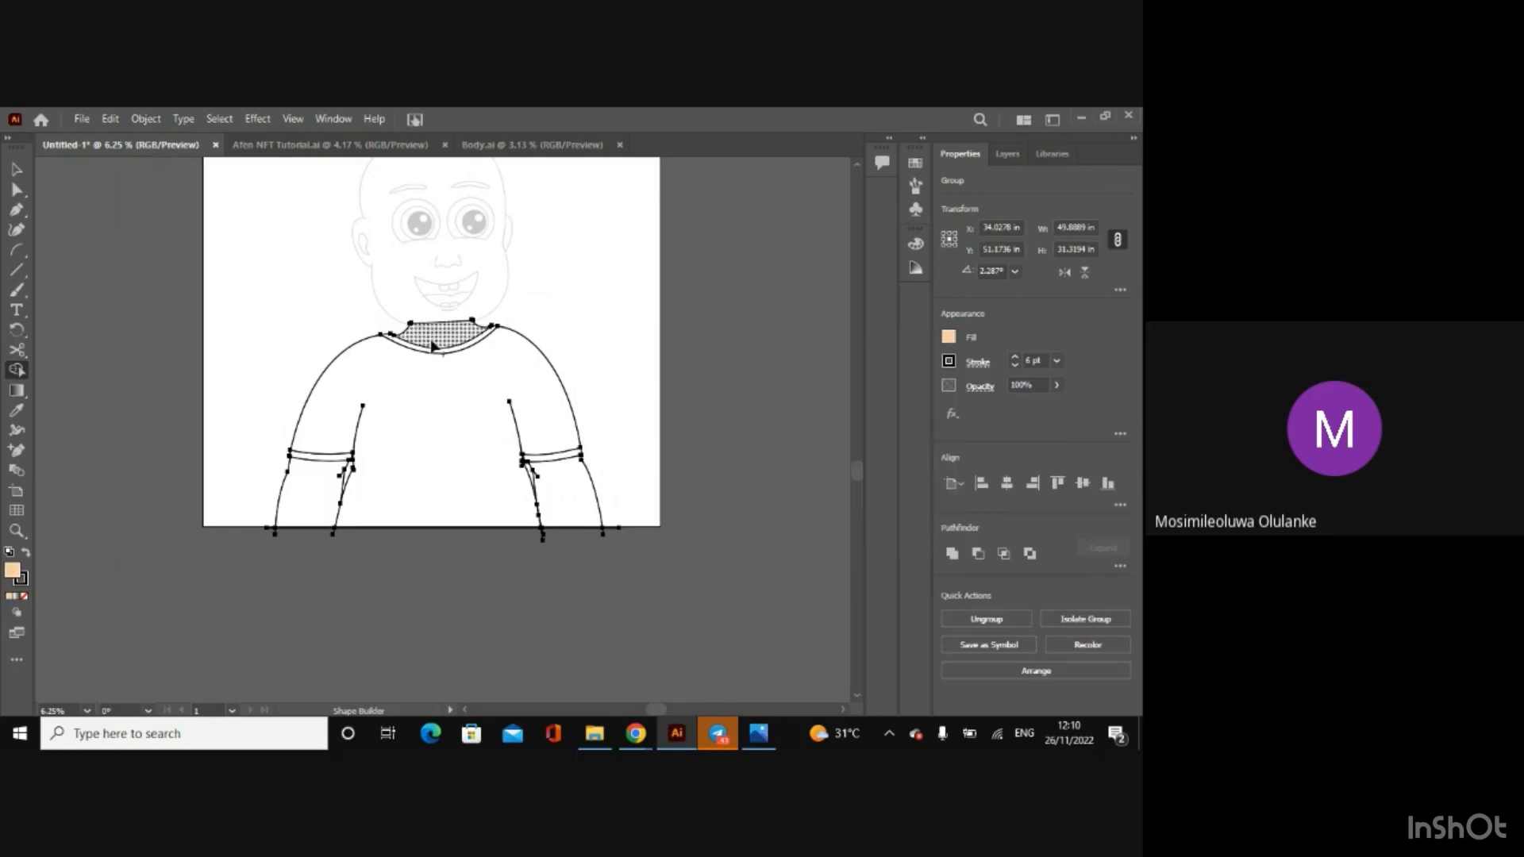
click(435, 345)
click(568, 497)
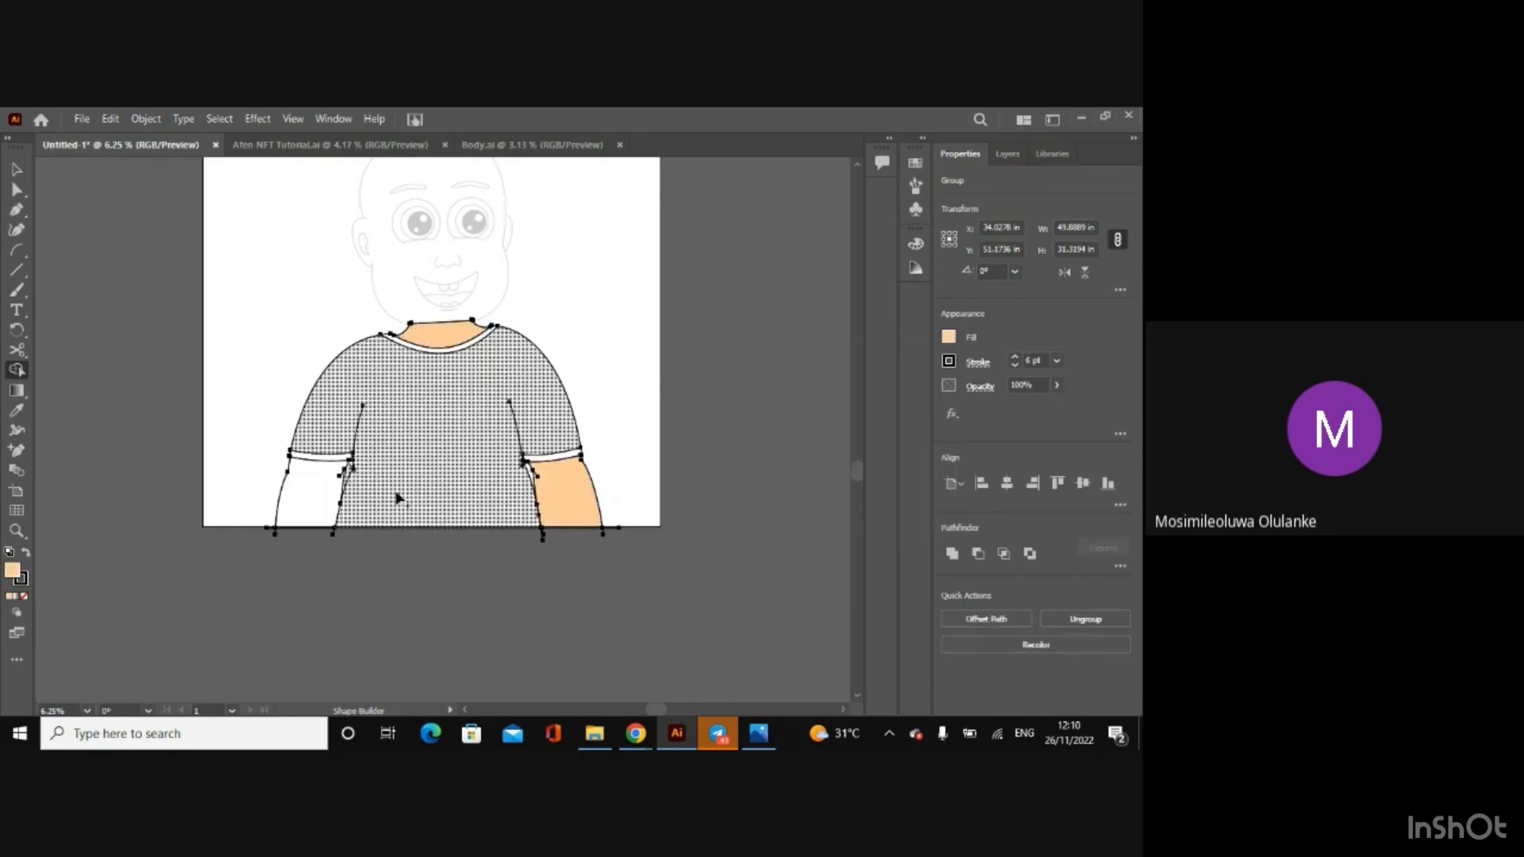
click(300, 492)
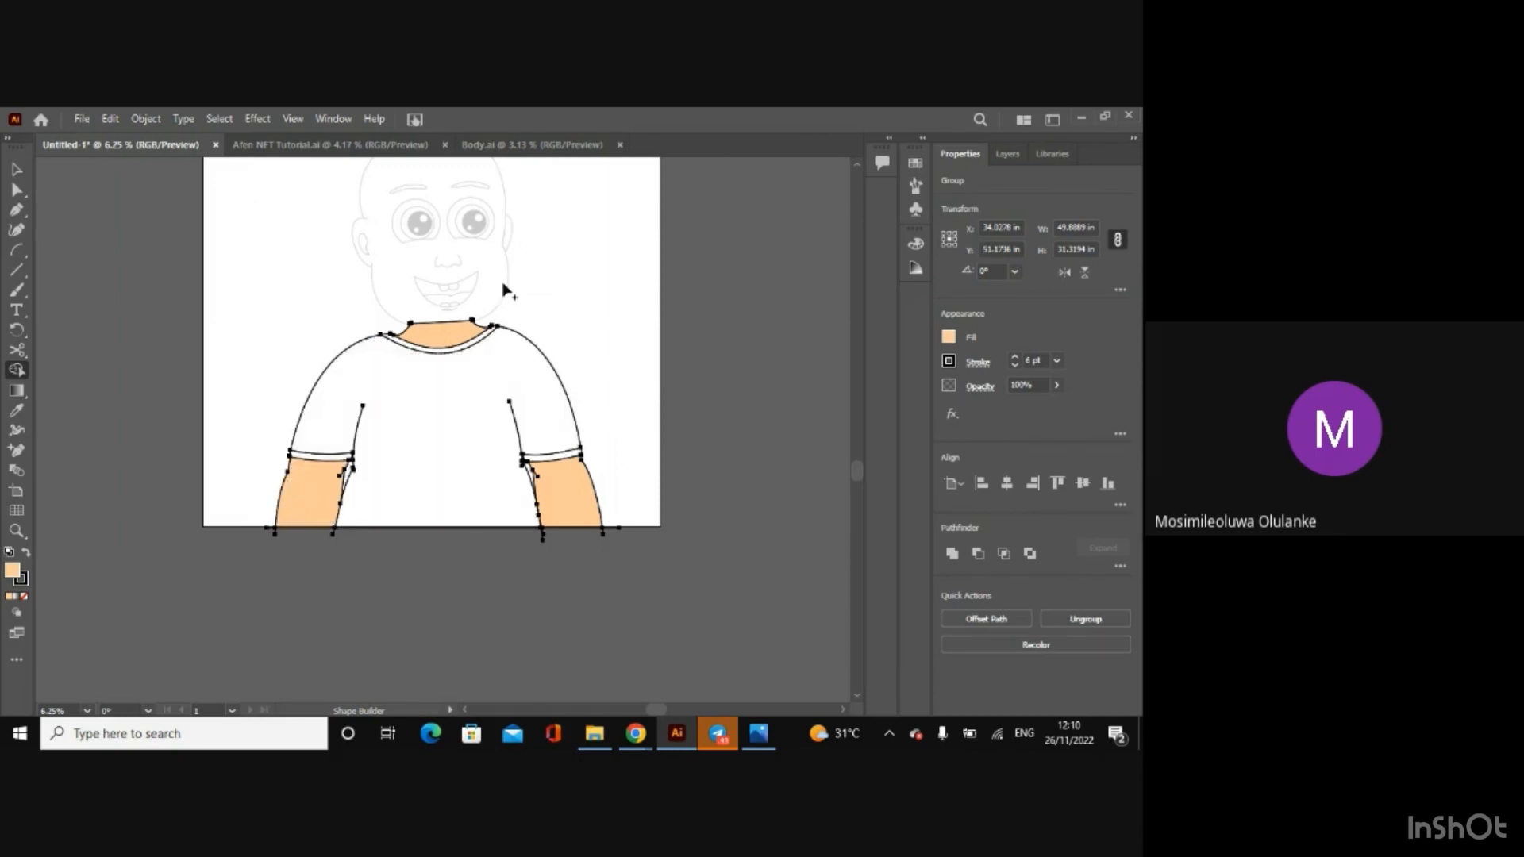
Step: Try filling the main T-shirt area with a blue swatch using the Shape Builder tool
click(949, 339)
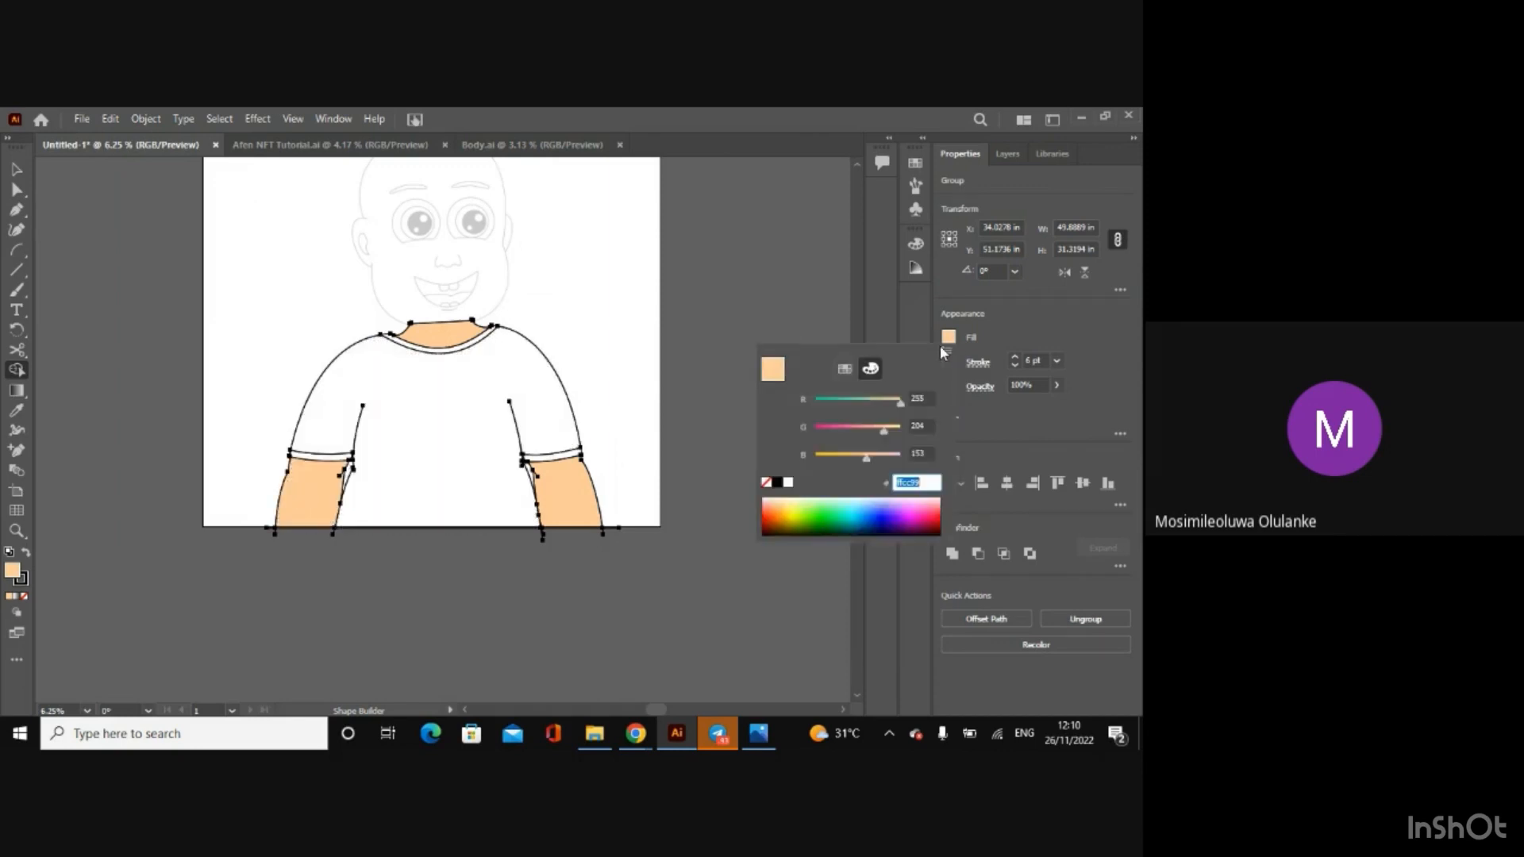
click(843, 369)
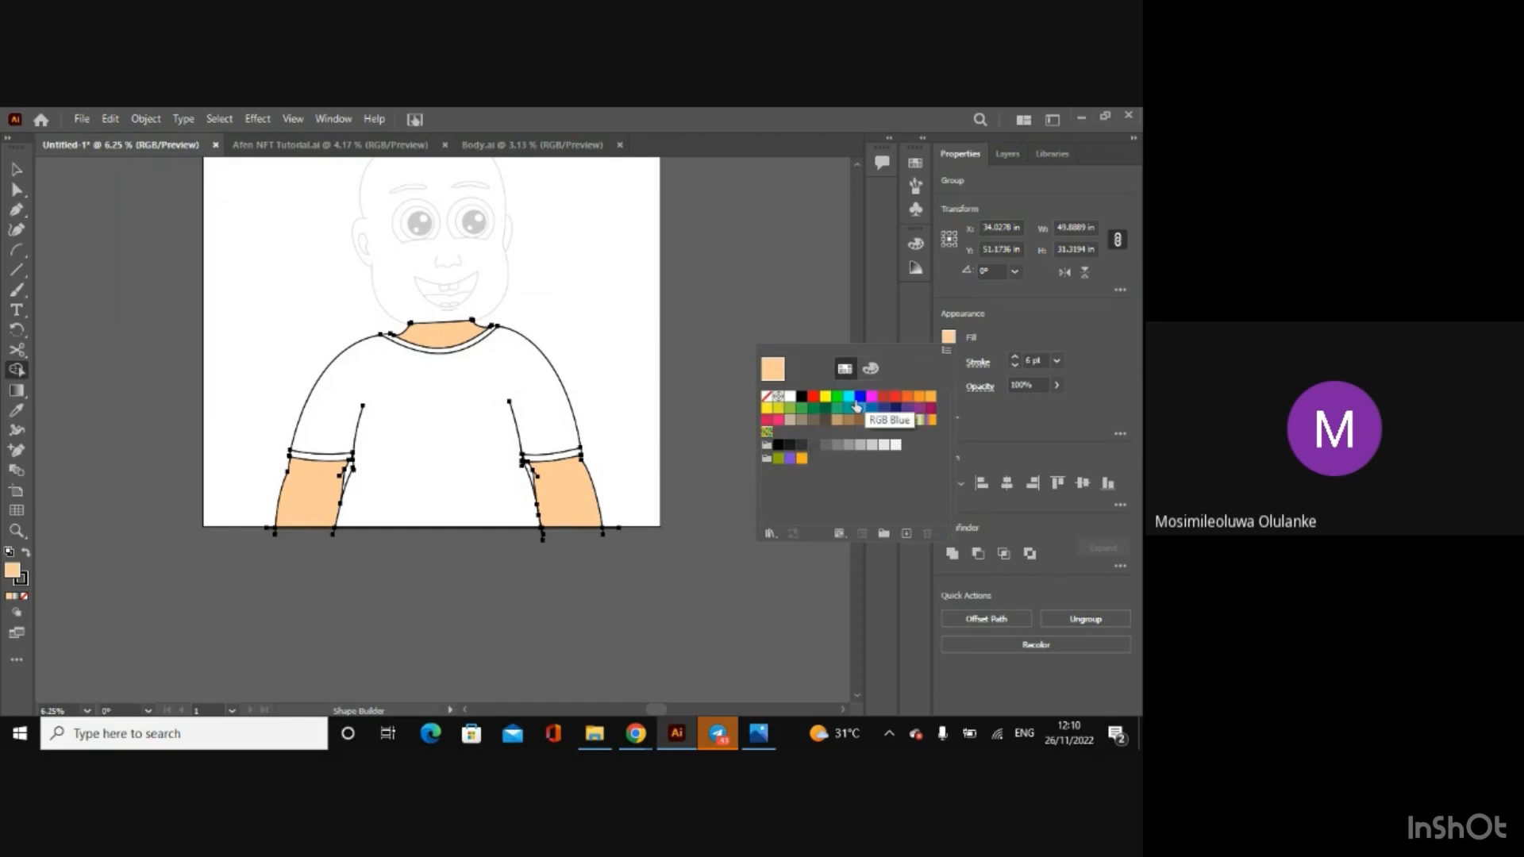
click(860, 408)
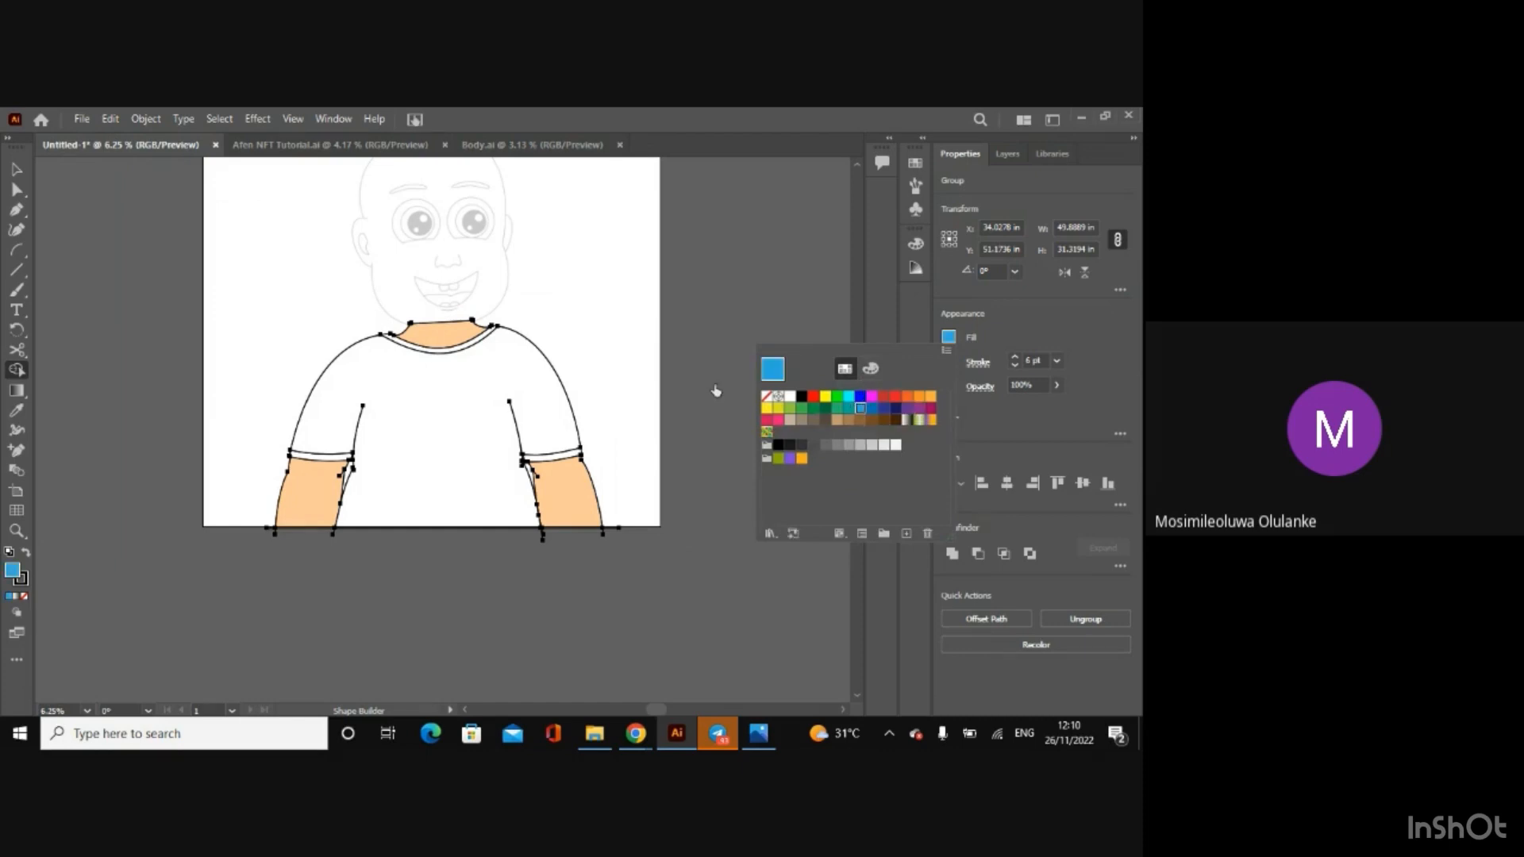
click(438, 409)
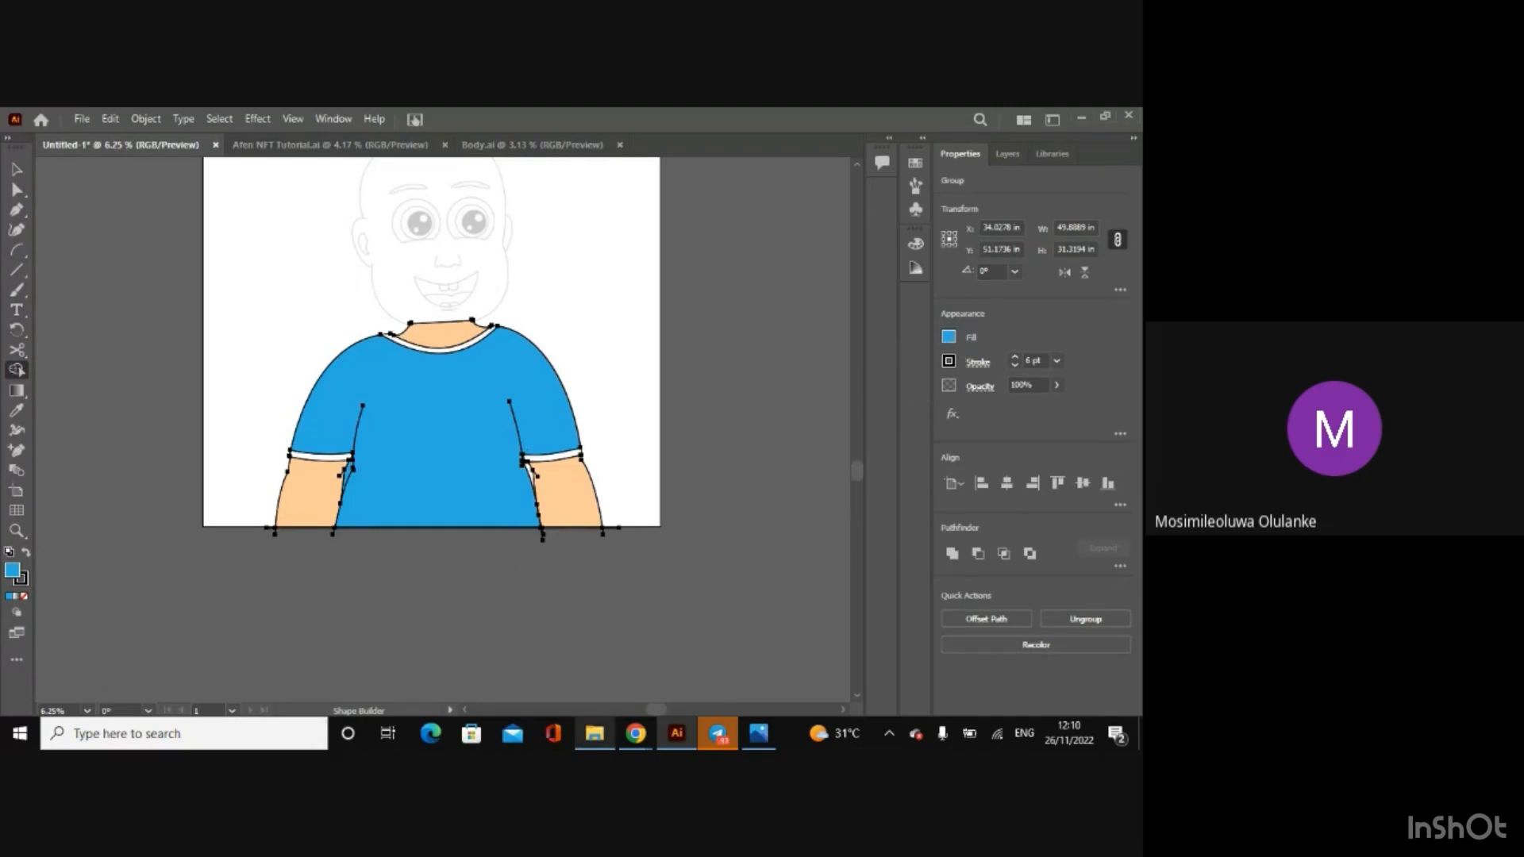
Step: Open Background sky.ai from the My first human cartoon character folder in File Explorer, examine its colour samples and close it
mouse_move(595, 733)
click(594, 705)
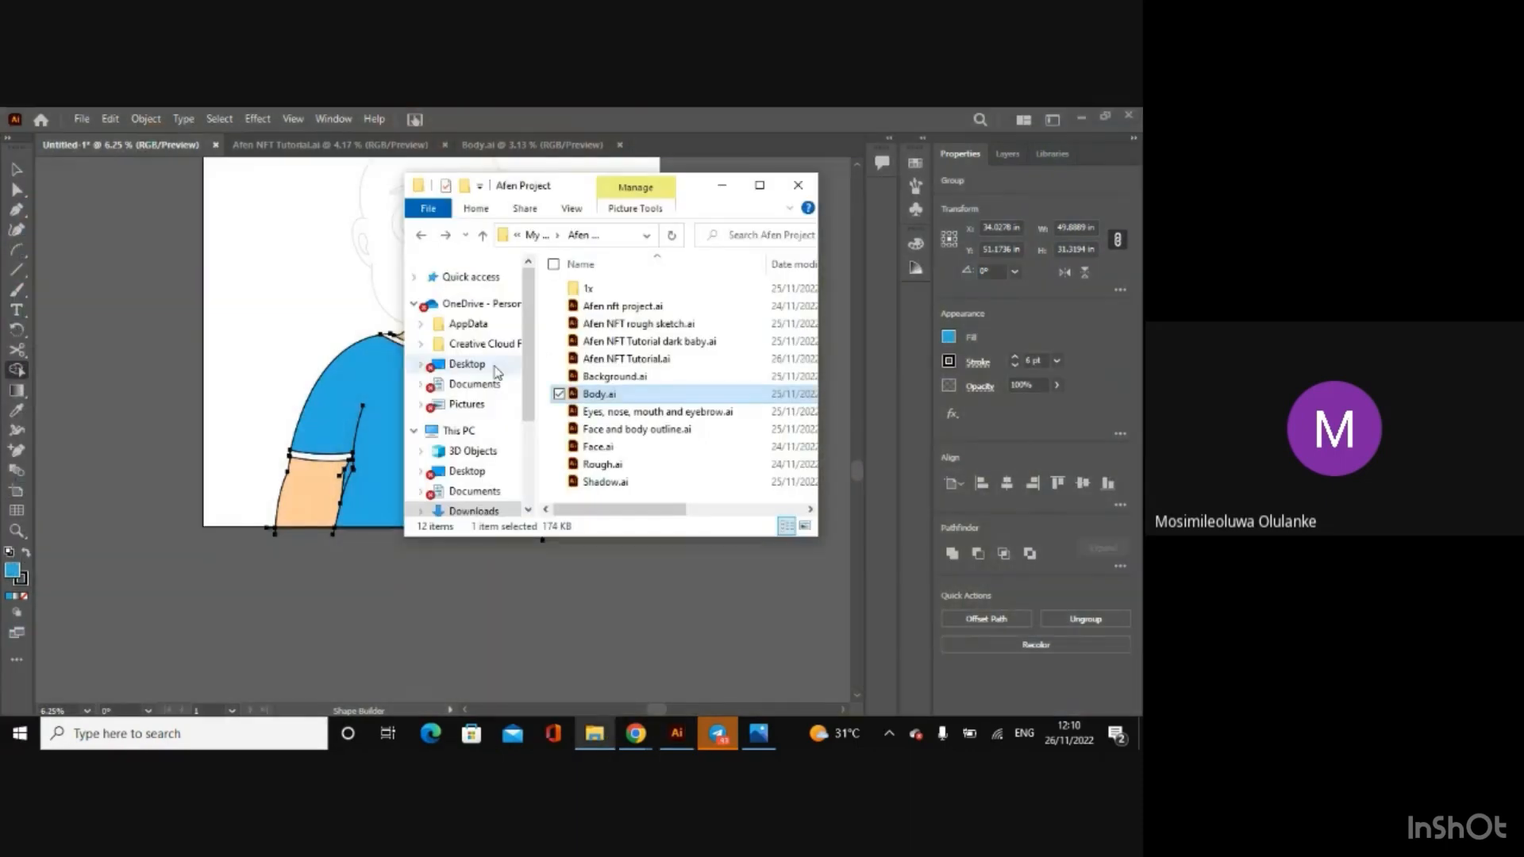
click(535, 235)
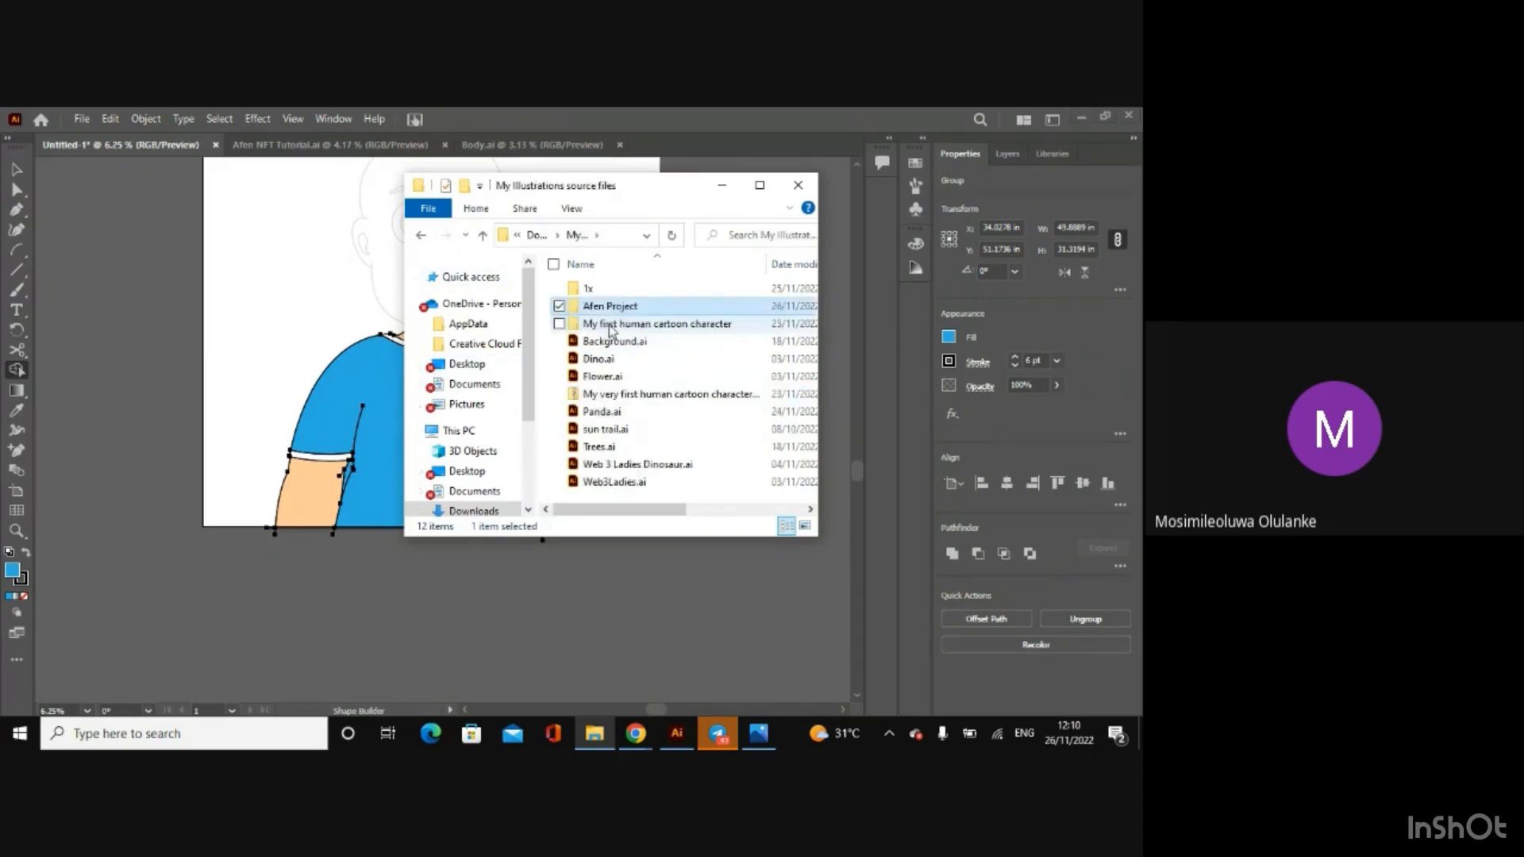
double_click(608, 325)
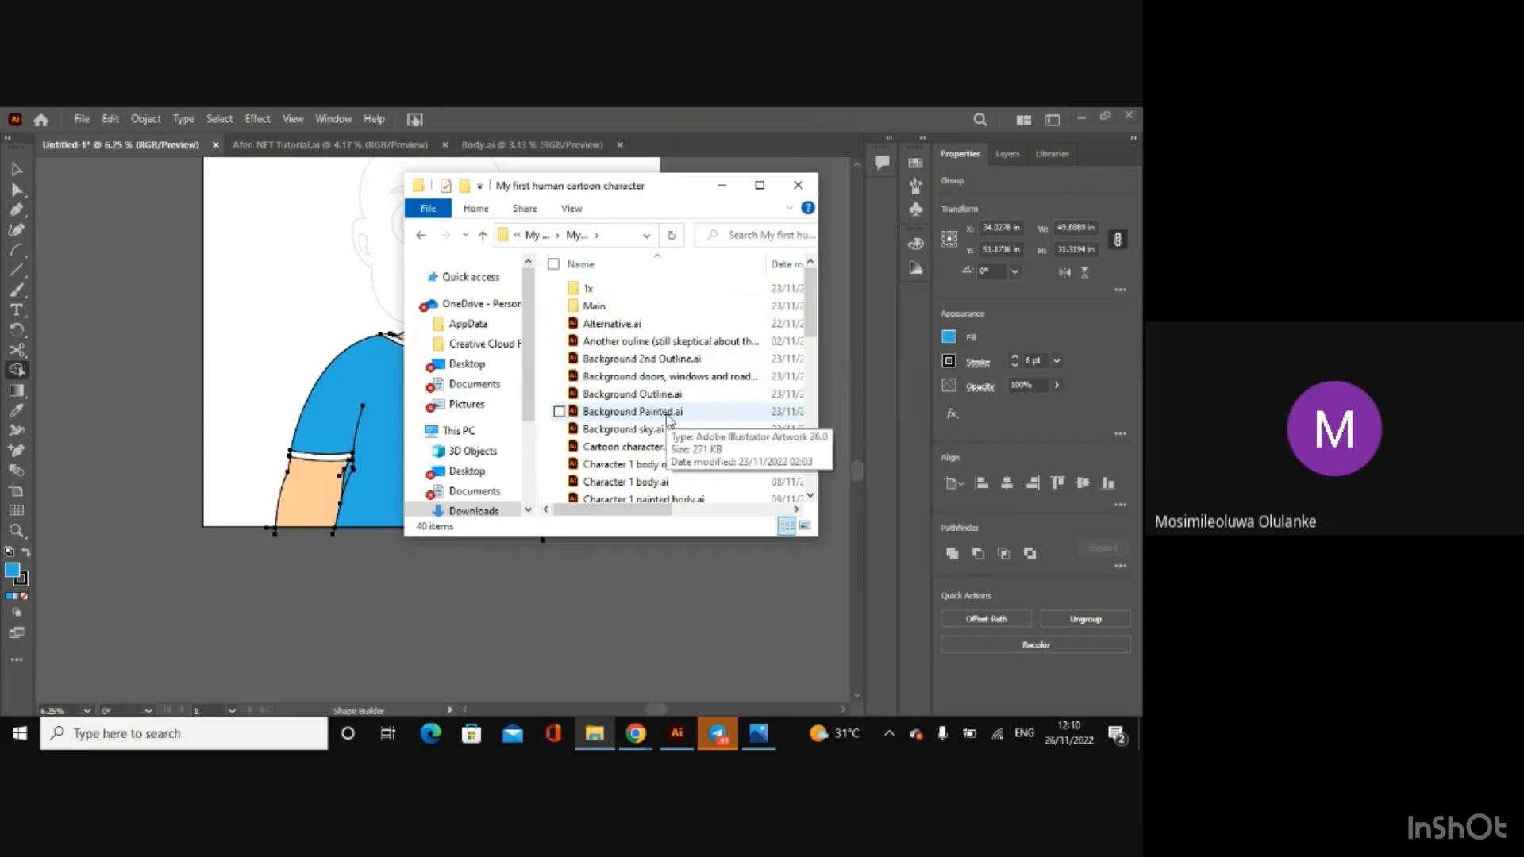
double_click(667, 428)
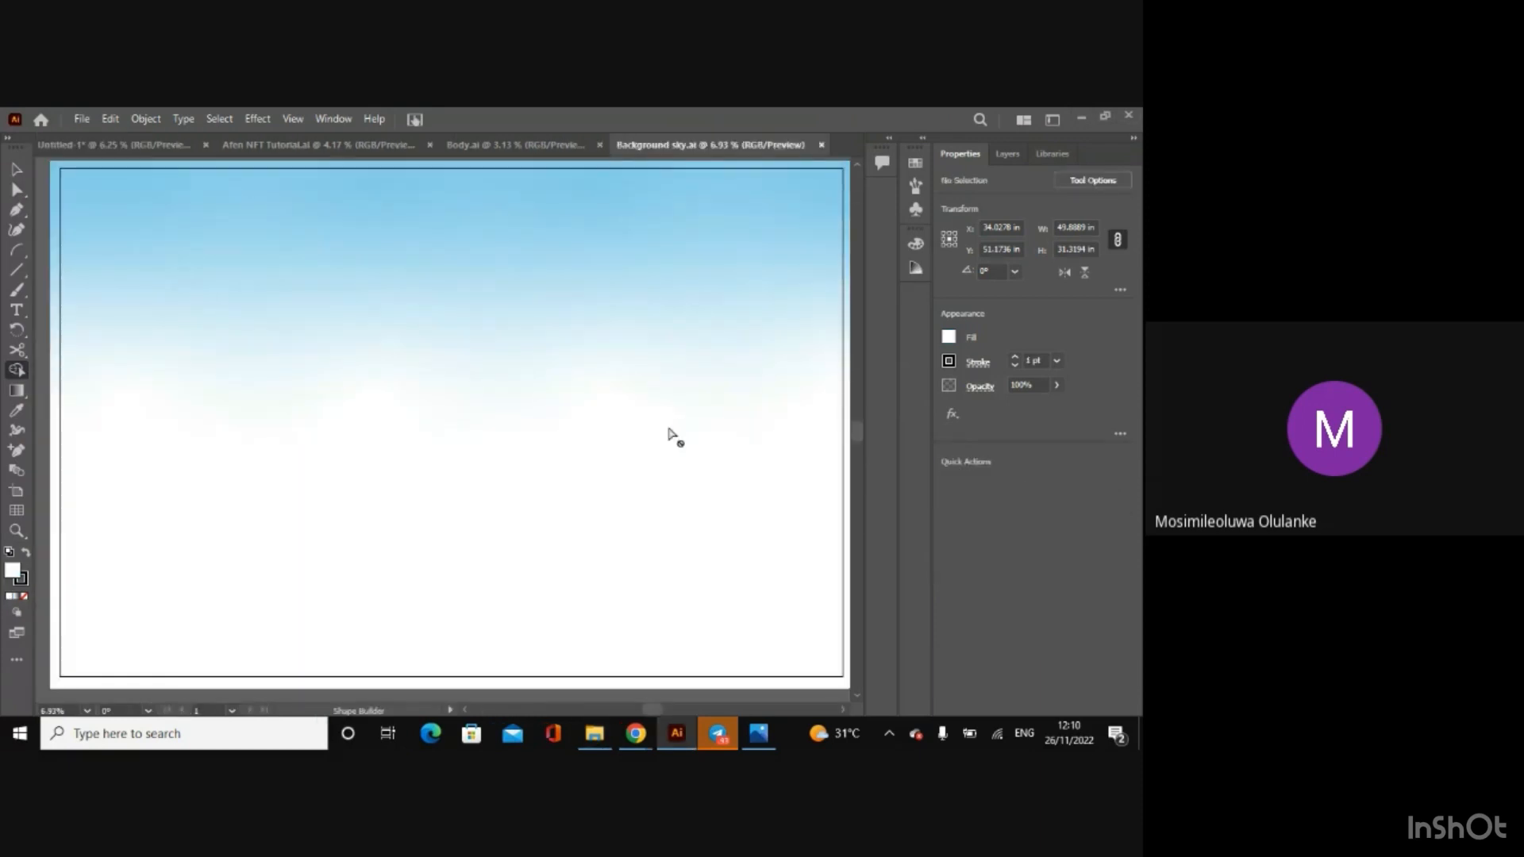
key(ctrl+minus)
key(ctrl+minus)
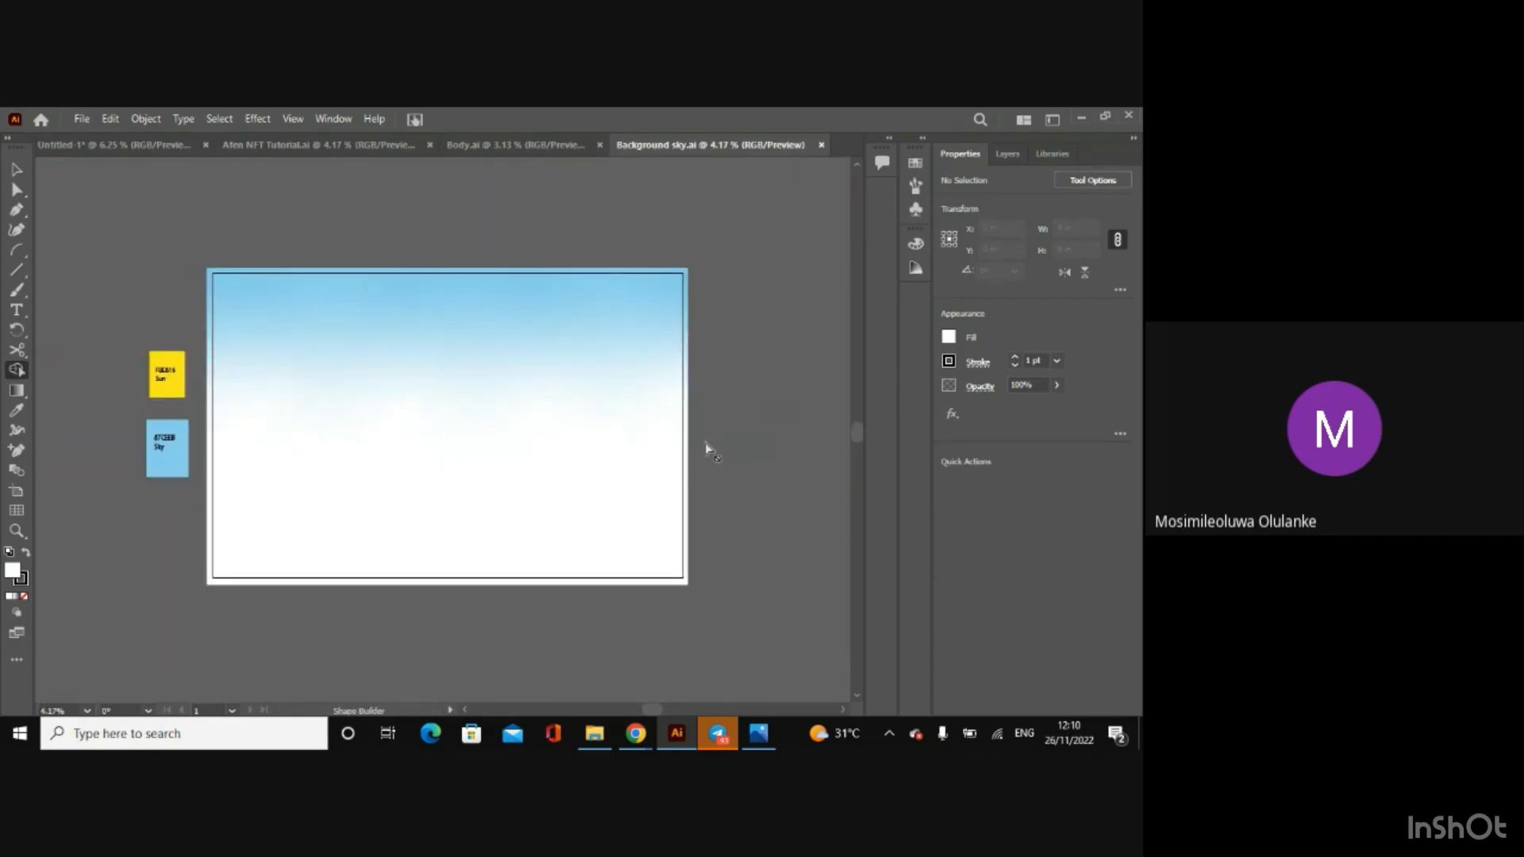
click(821, 145)
Step: Reopen Background sky.ai, inspect the hex code on its Sky colour sample and close the file
click(595, 733)
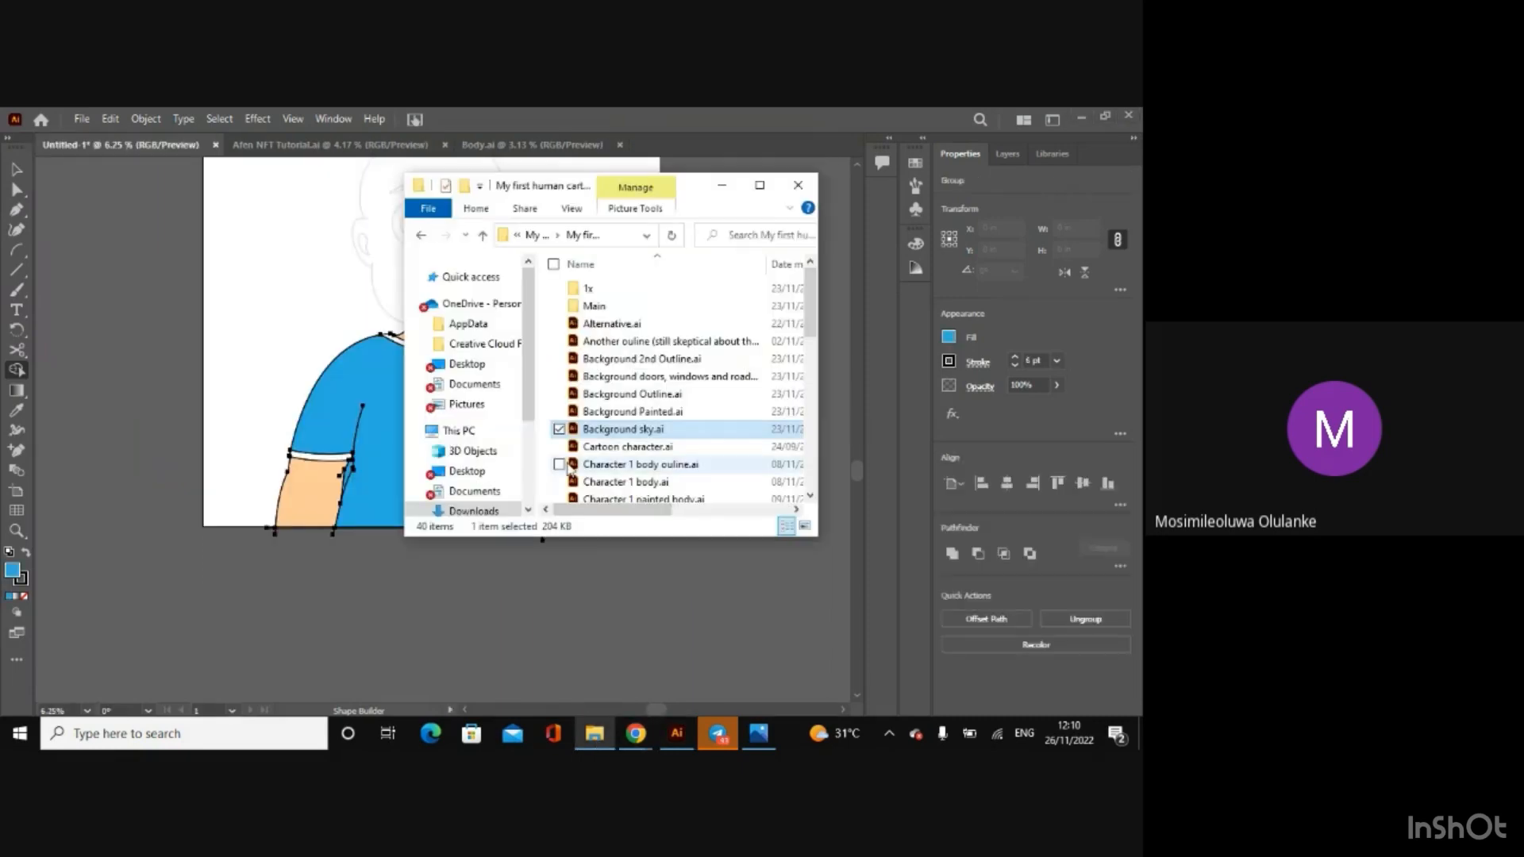
double_click(612, 435)
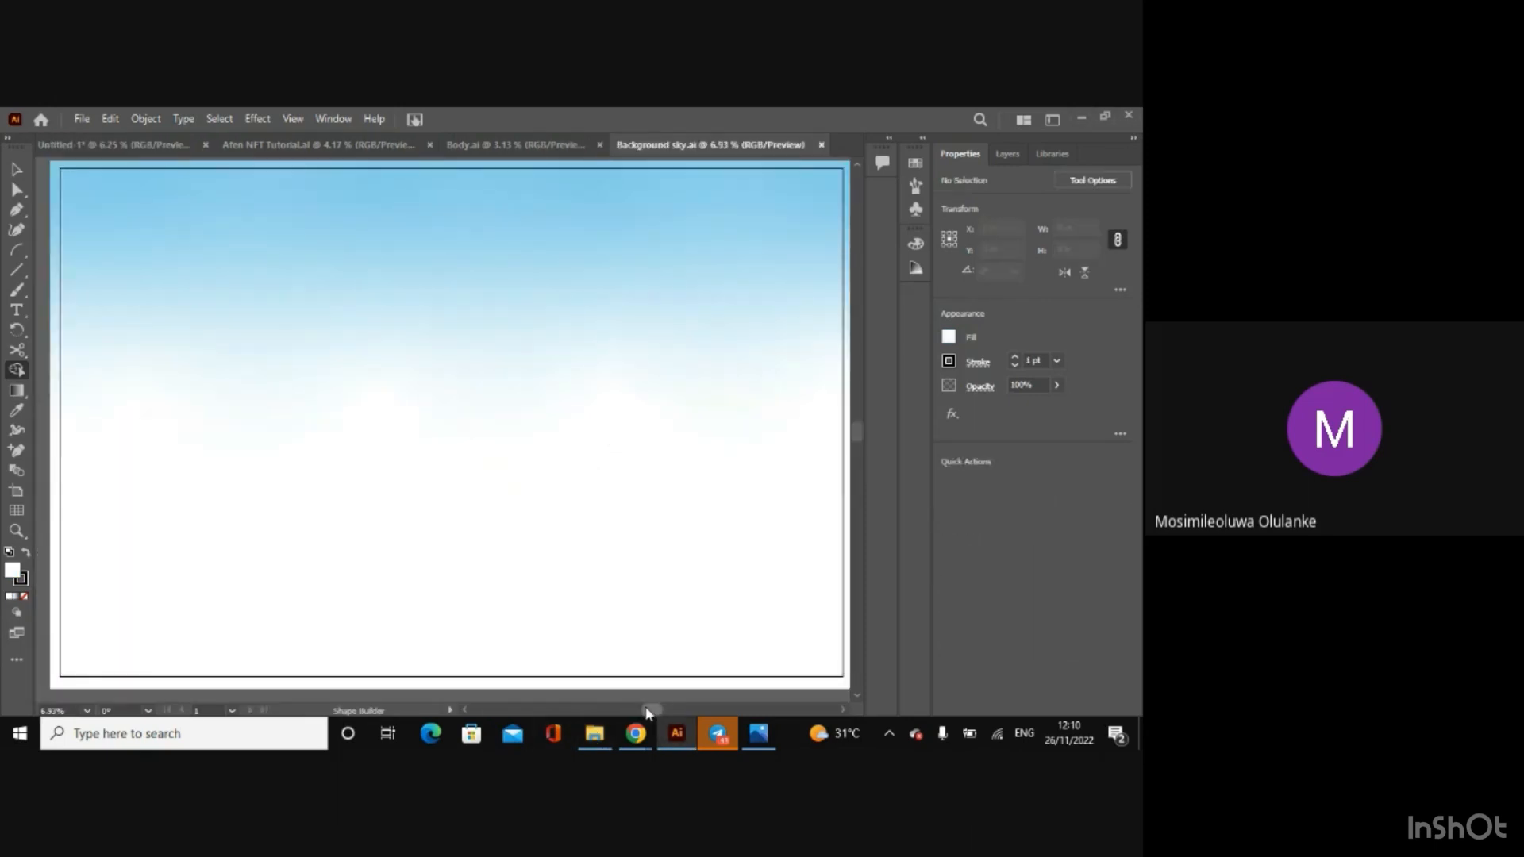
drag(649, 712, 612, 716)
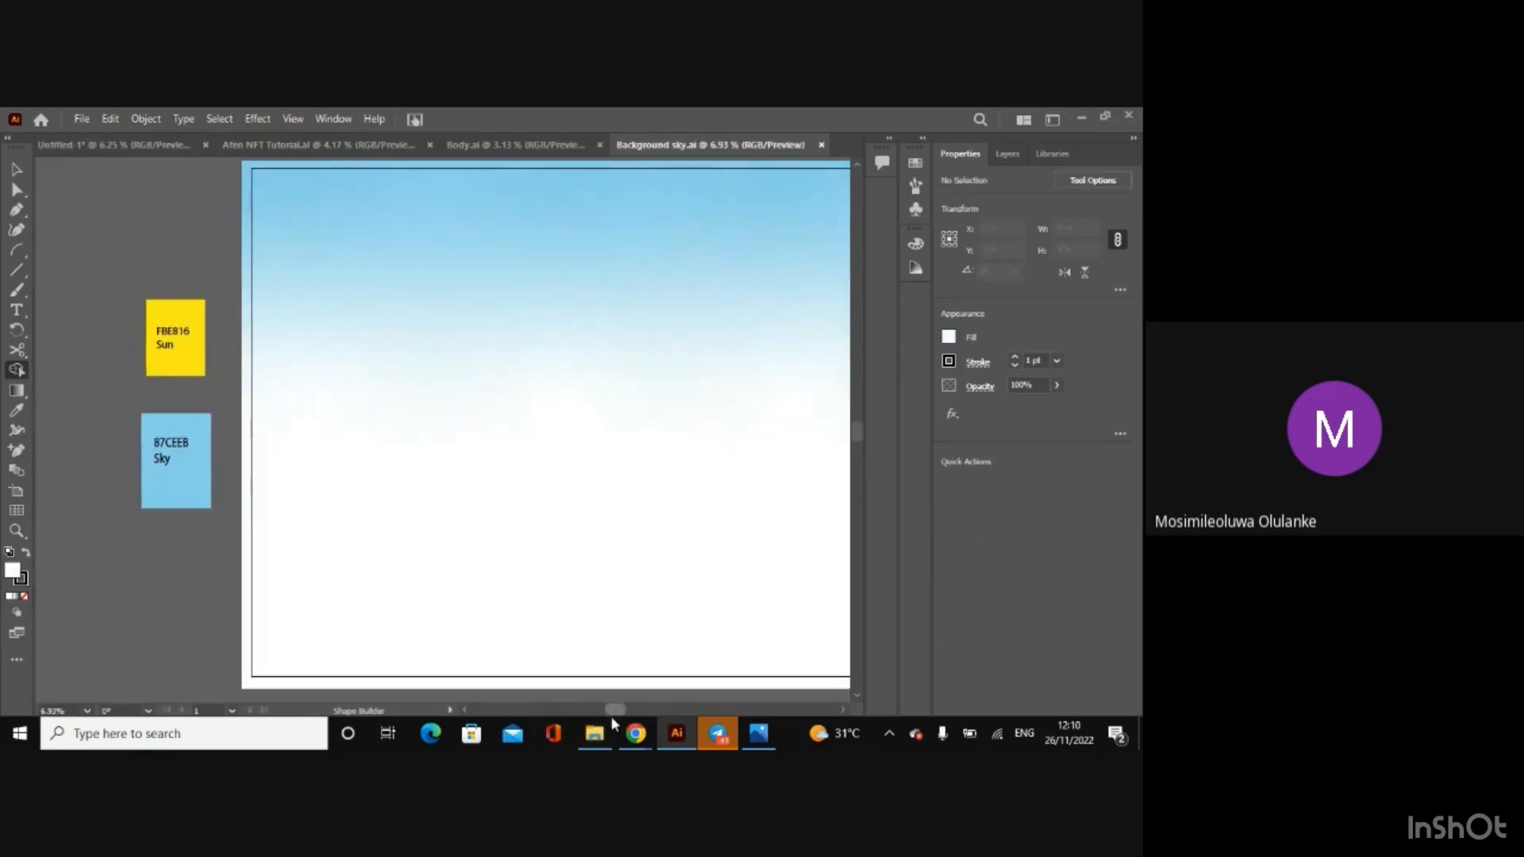
click(15, 189)
click(181, 480)
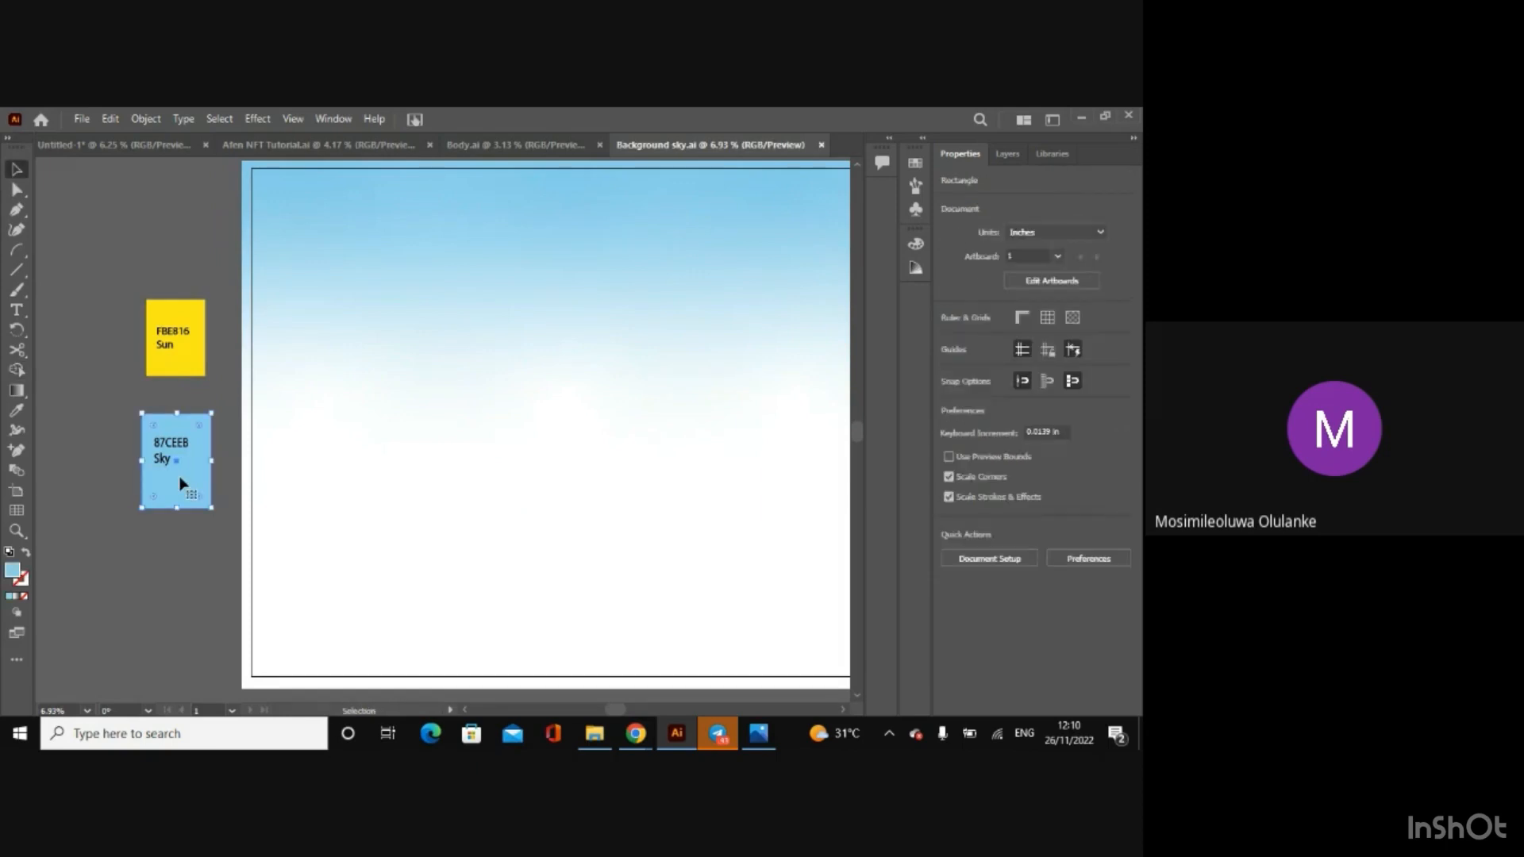
key(v)
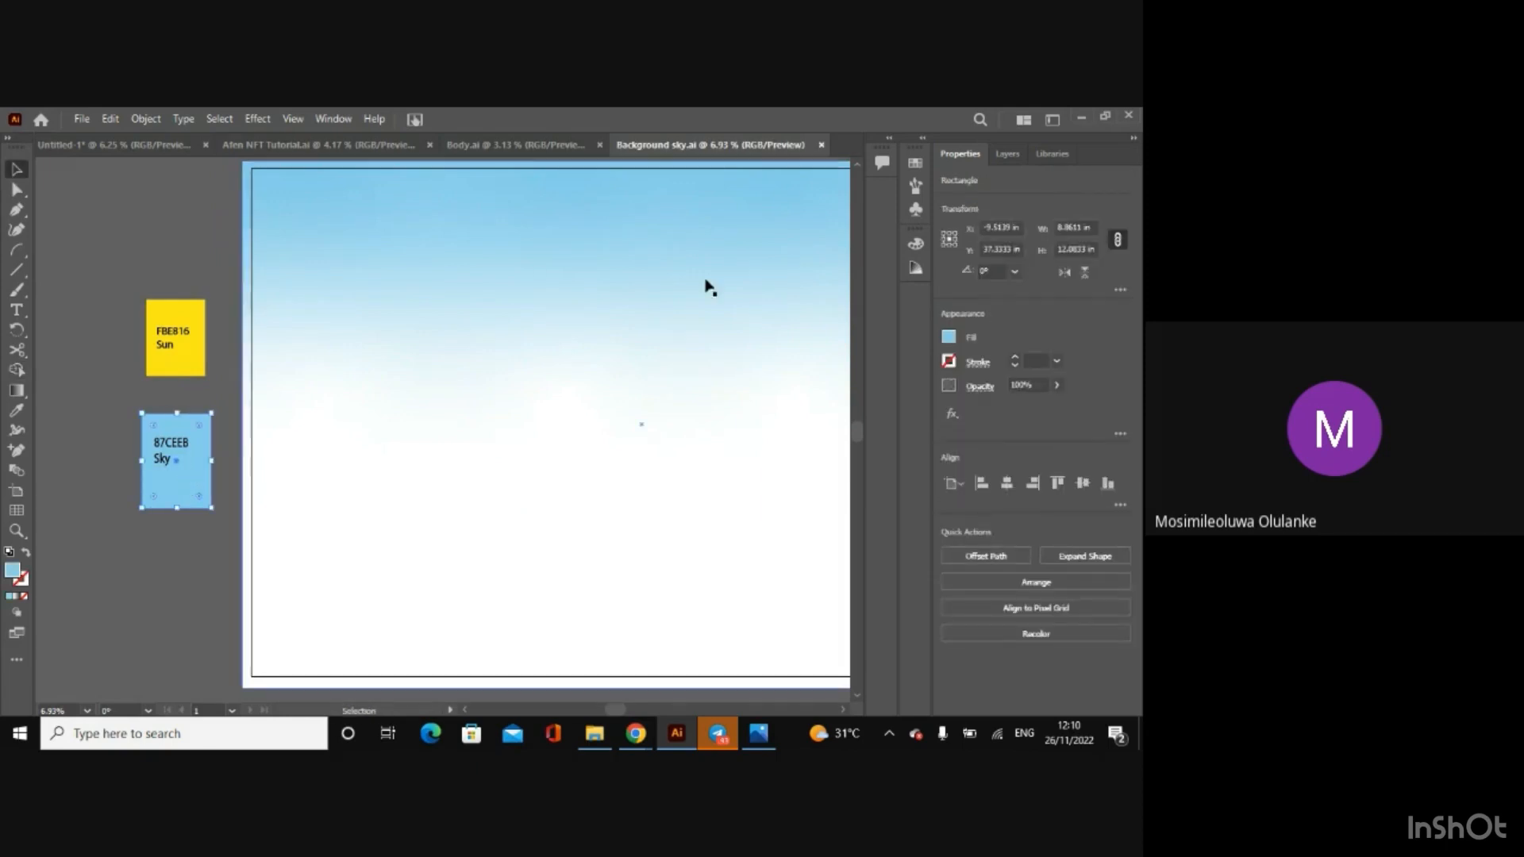
click(822, 145)
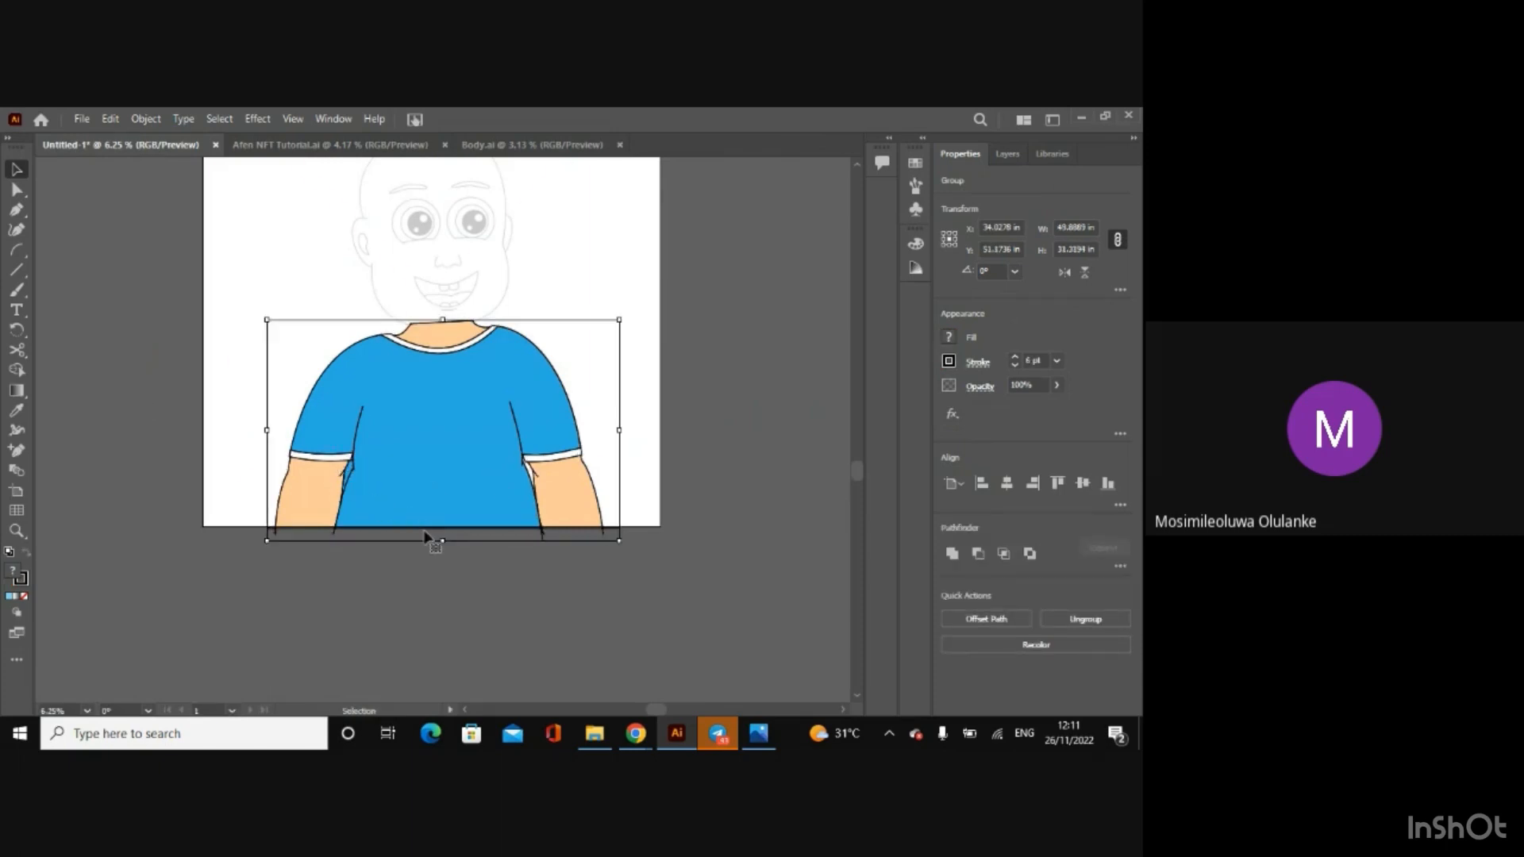
Step: Undo the blue fill on the T-shirt
key(ctrl+z)
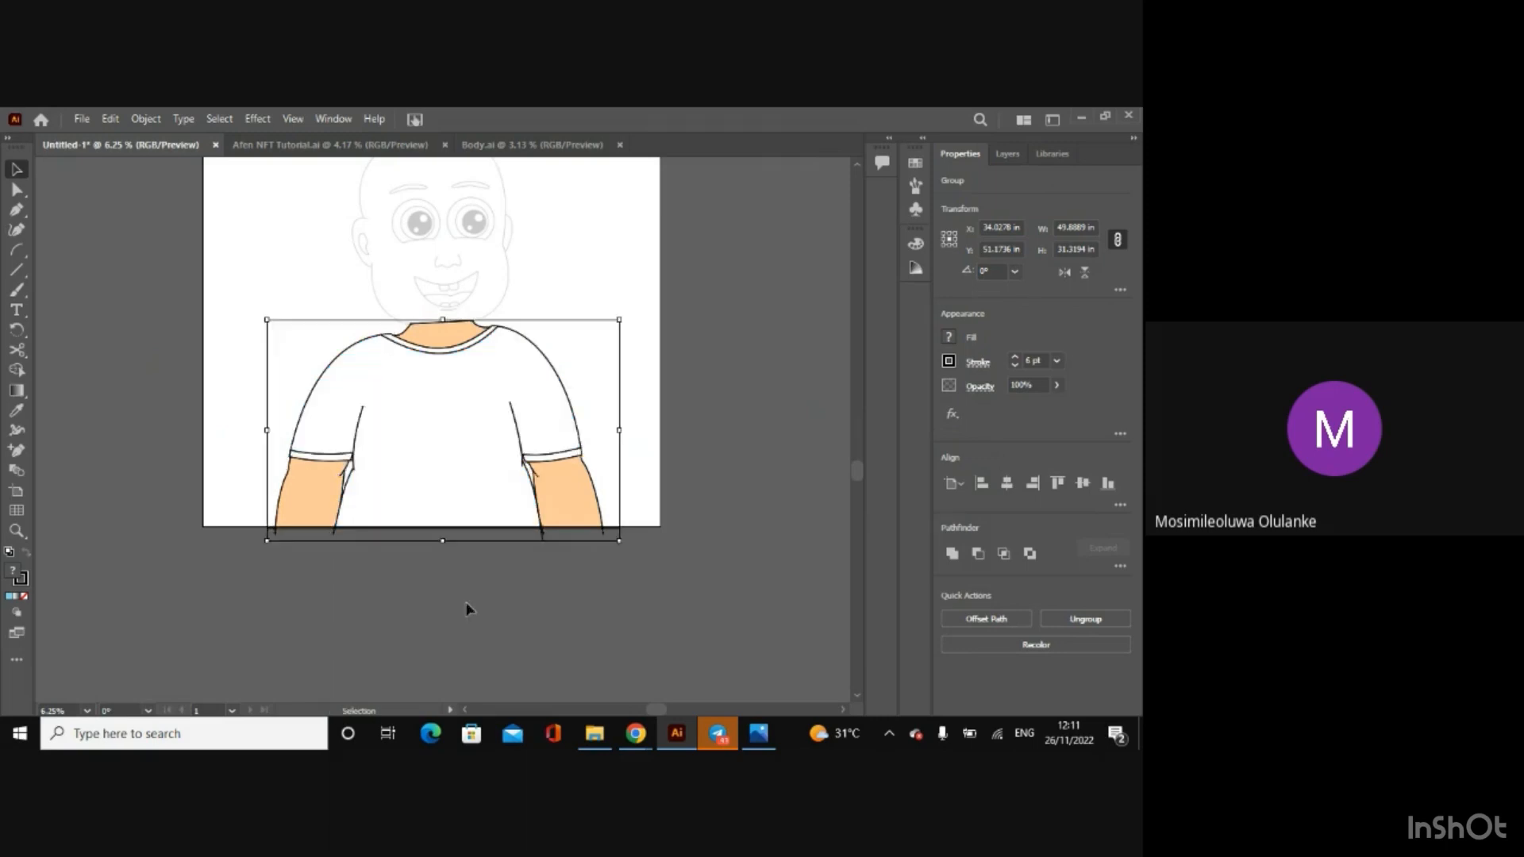
key(ctrl+shift+z)
key(ctrl+shift+z)
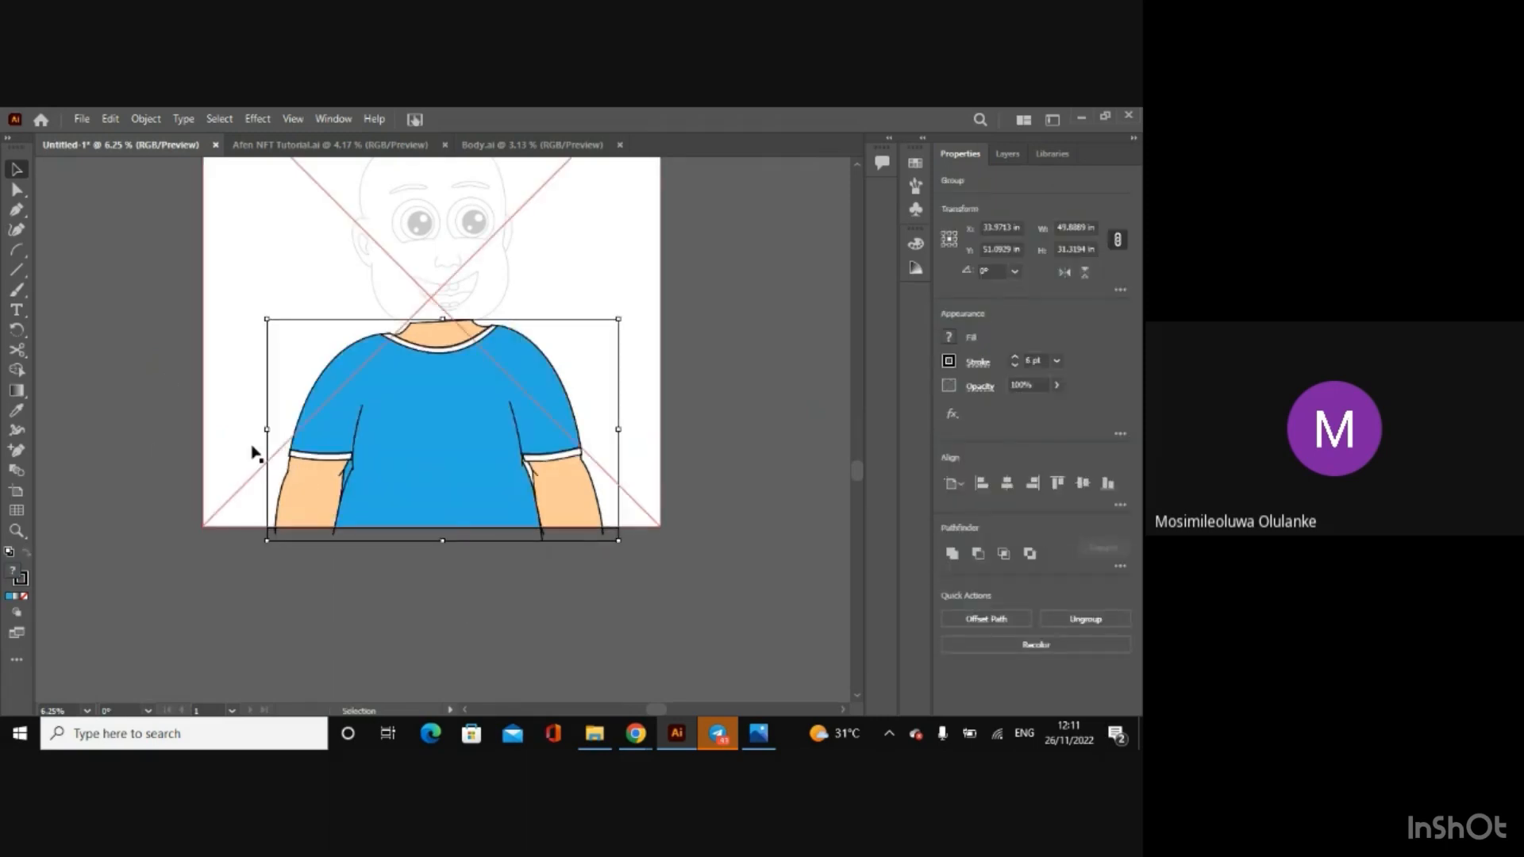
key(ctrl+z)
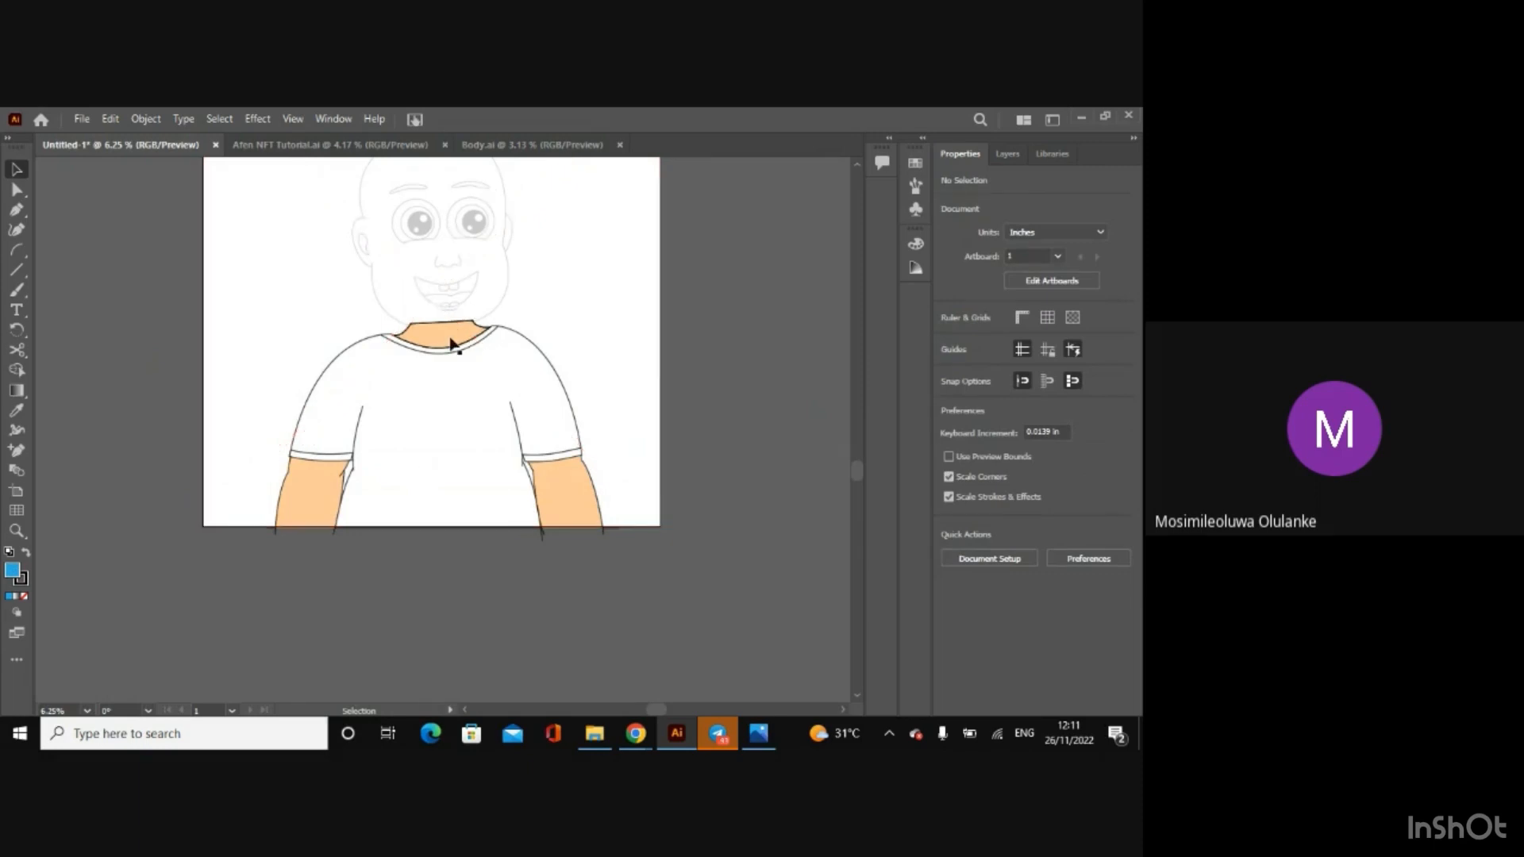
click(363, 422)
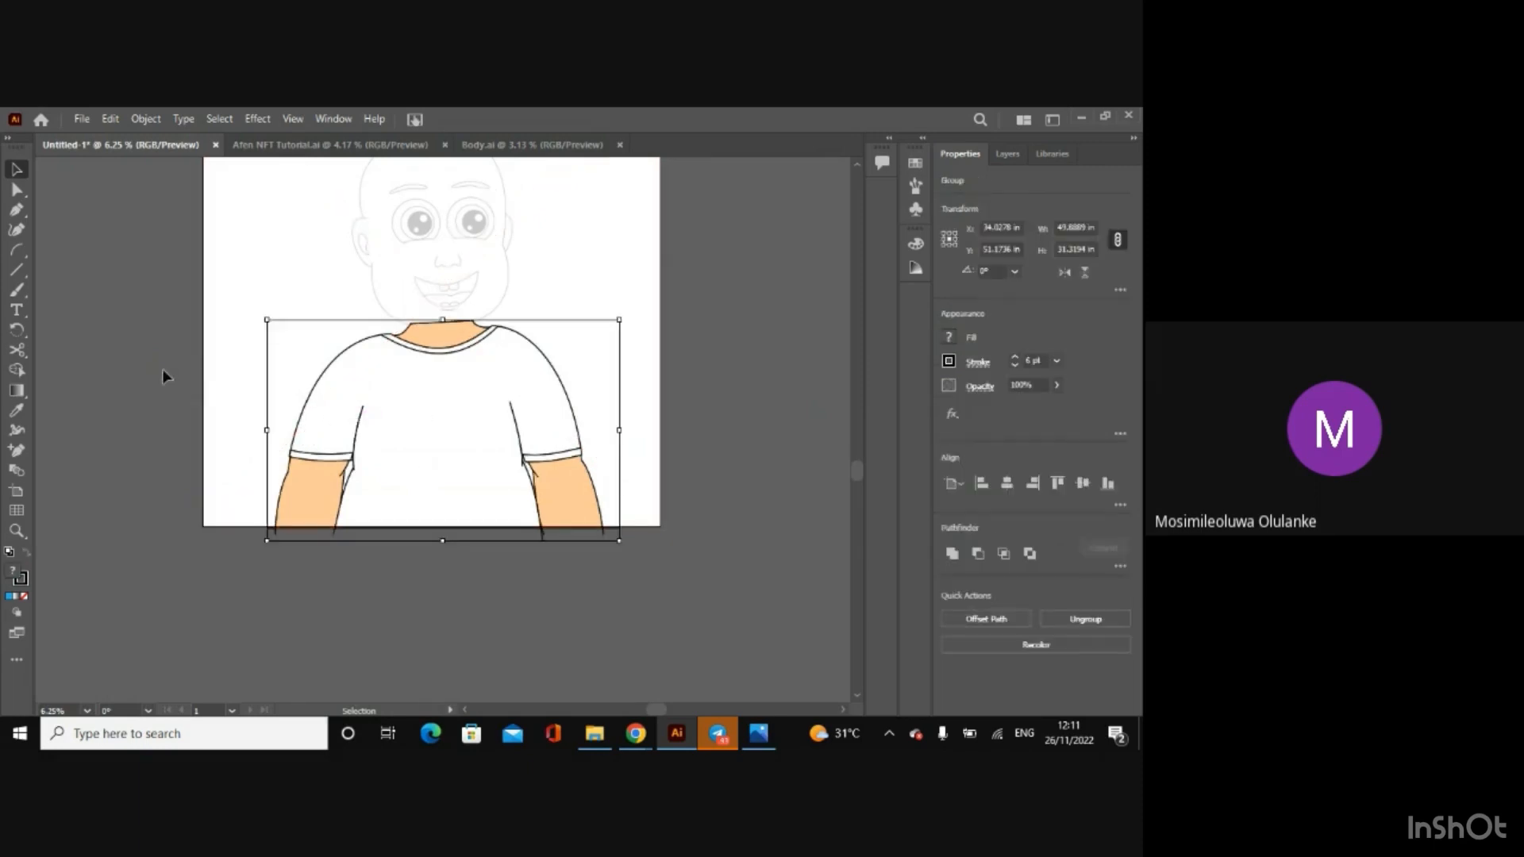
click(19, 368)
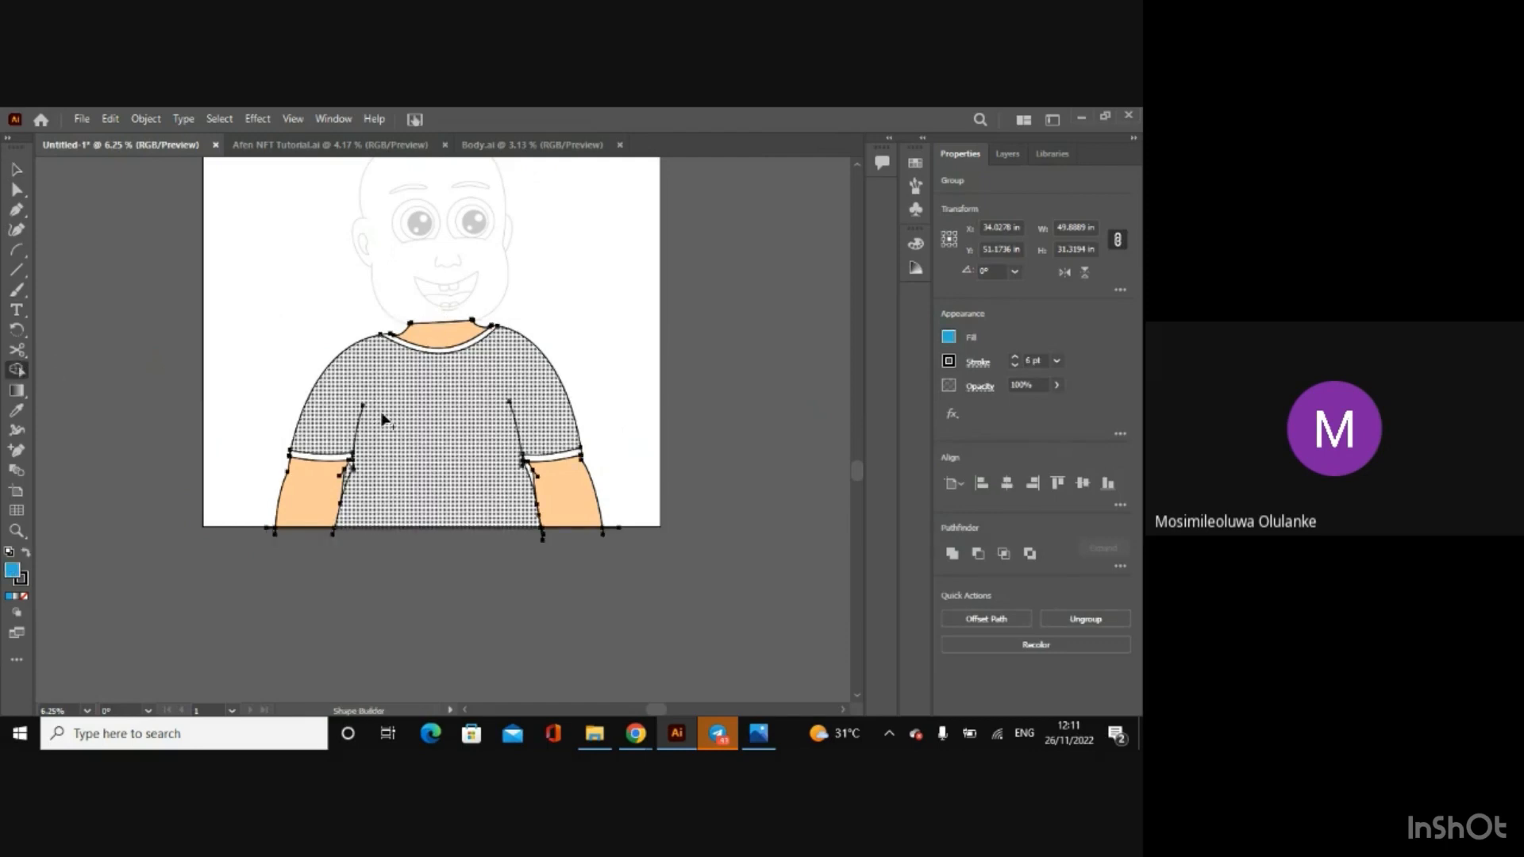
key(v)
click(97, 307)
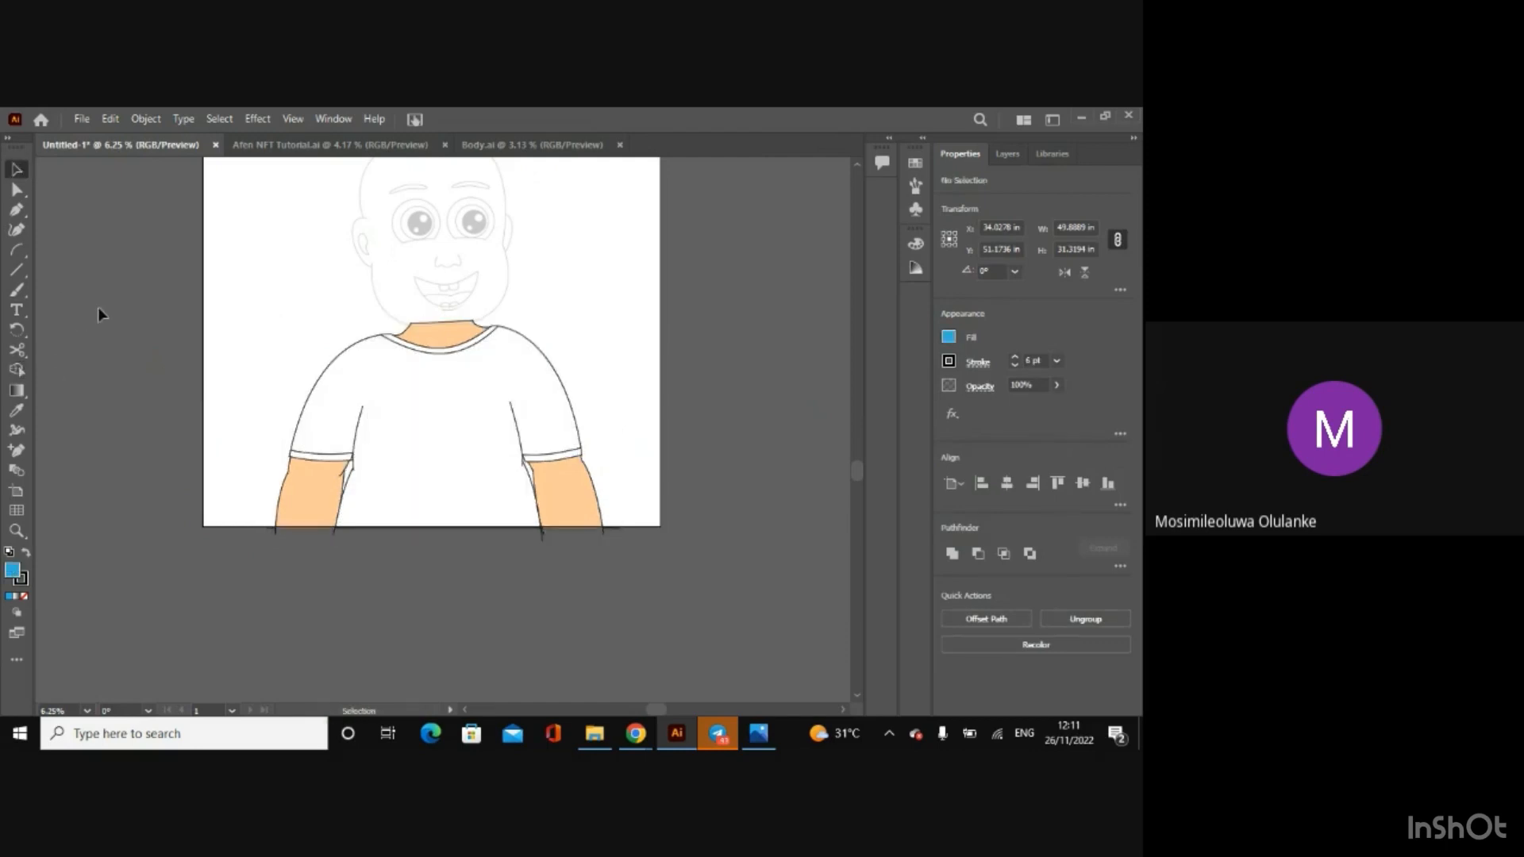
Step: Examine the fillable regions around the left-hand sleeve and side seam of the T-shirt with the Shape Builder tool
key(ctrl+equal)
key(ctrl+equal)
key(ctrl+equal)
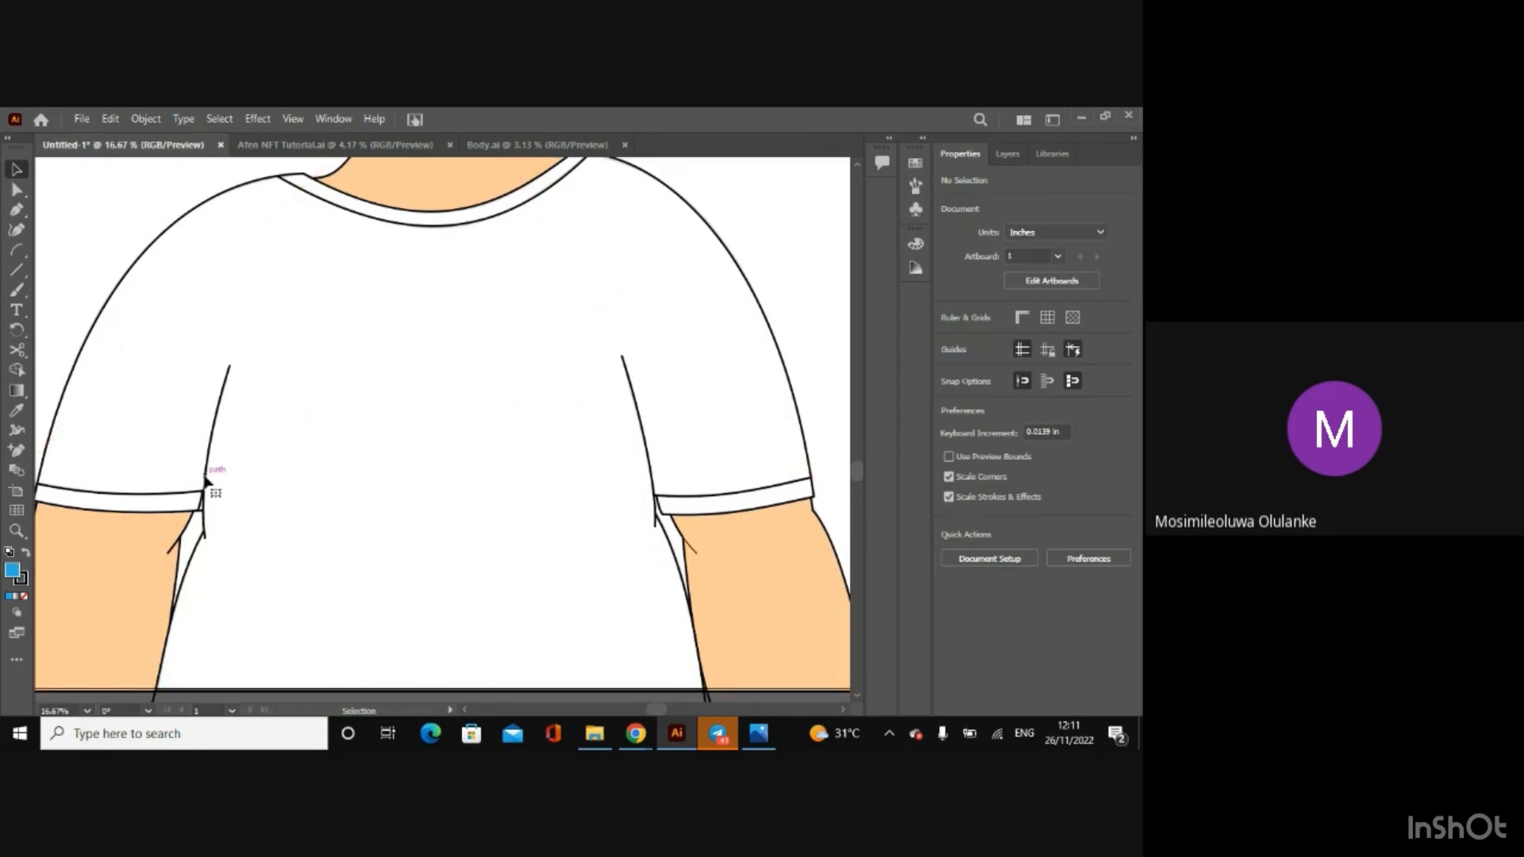
click(205, 480)
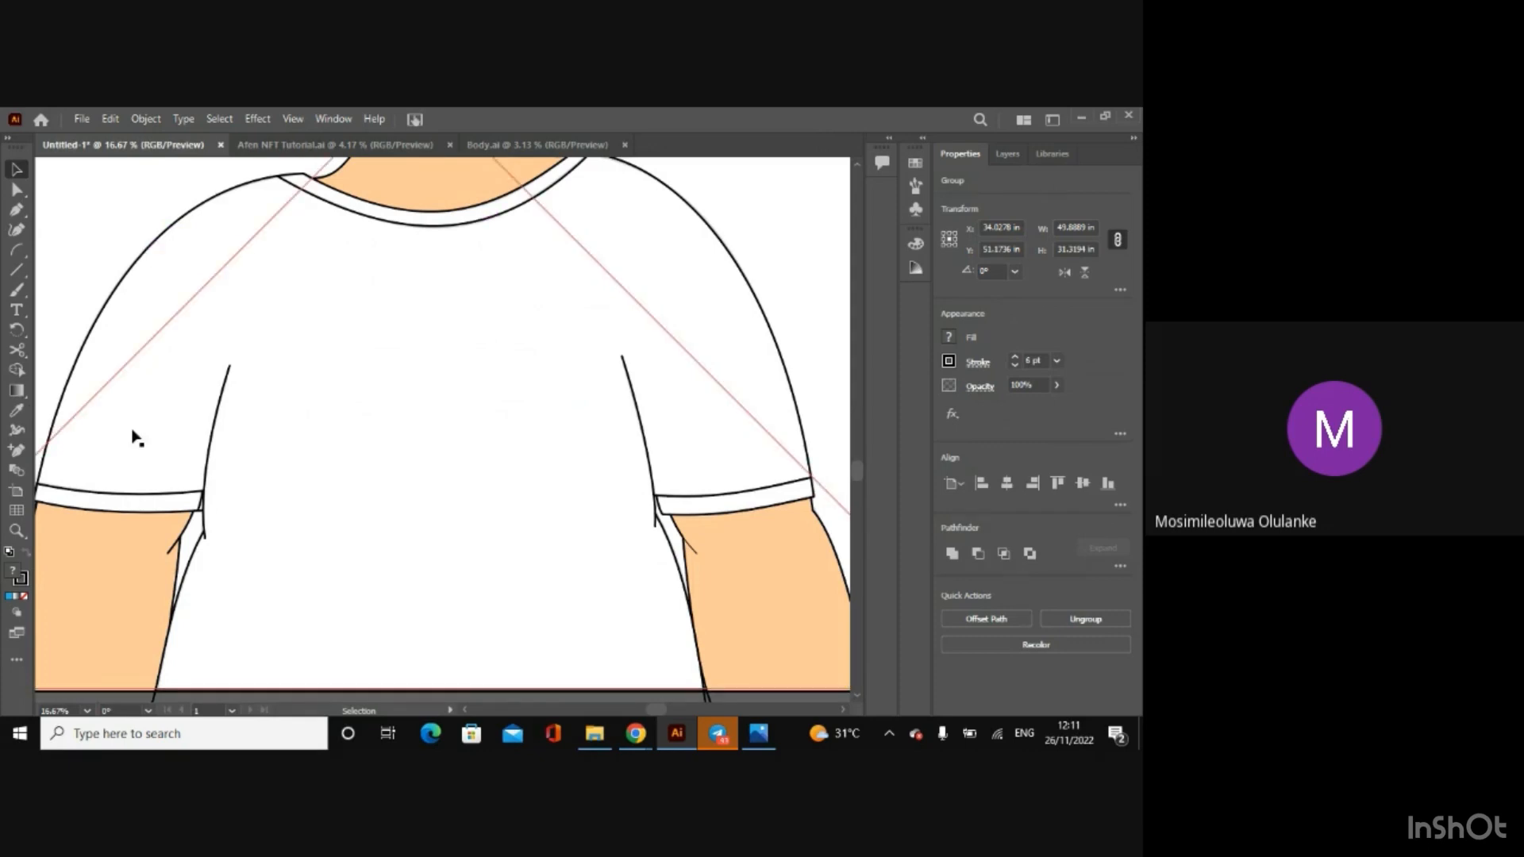
key(shift+m)
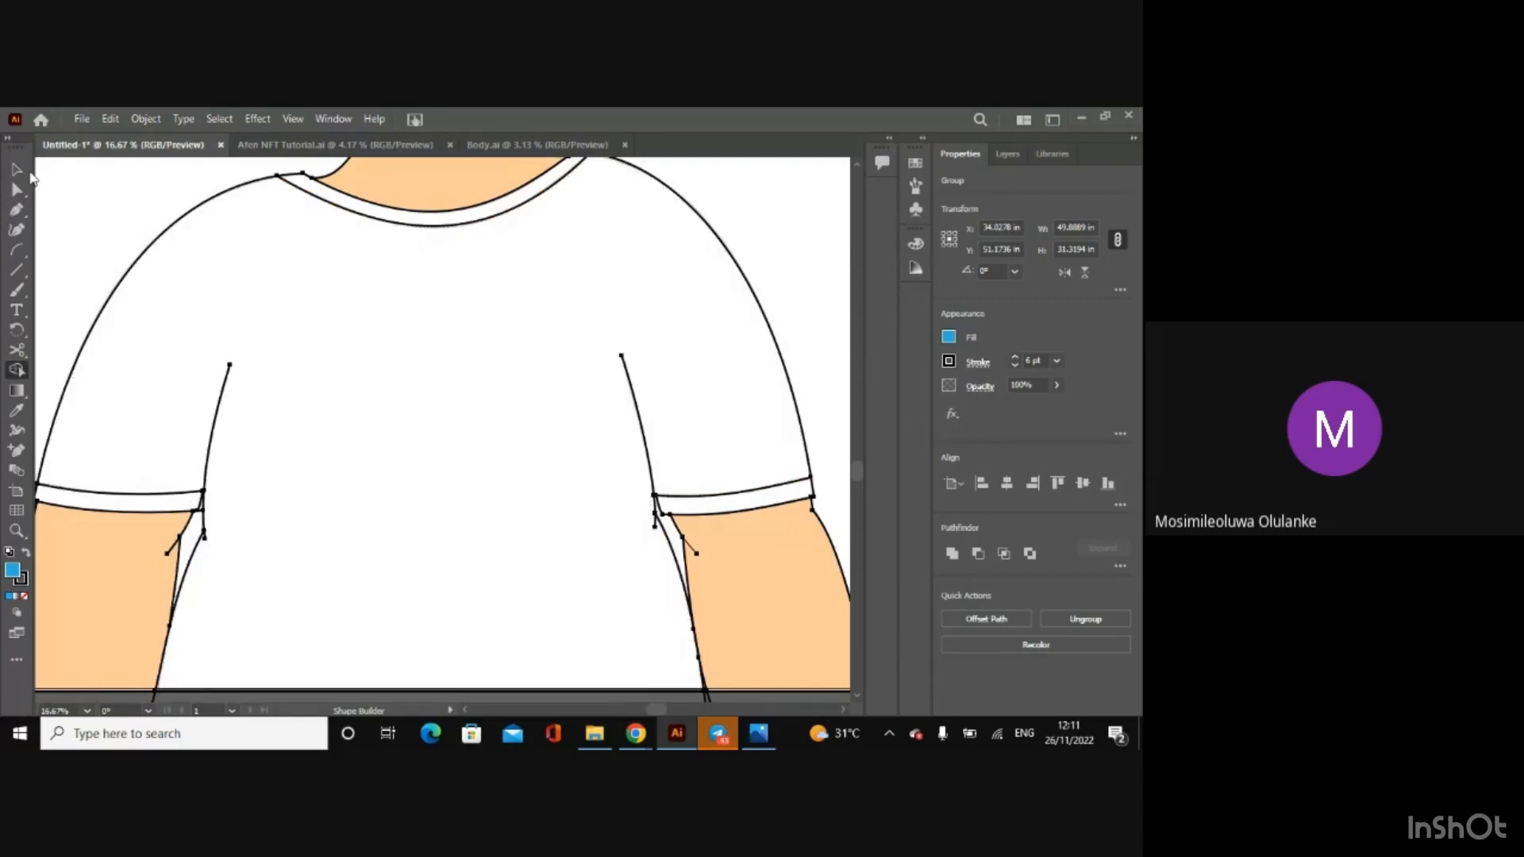
click(17, 169)
key(ctrl+equal)
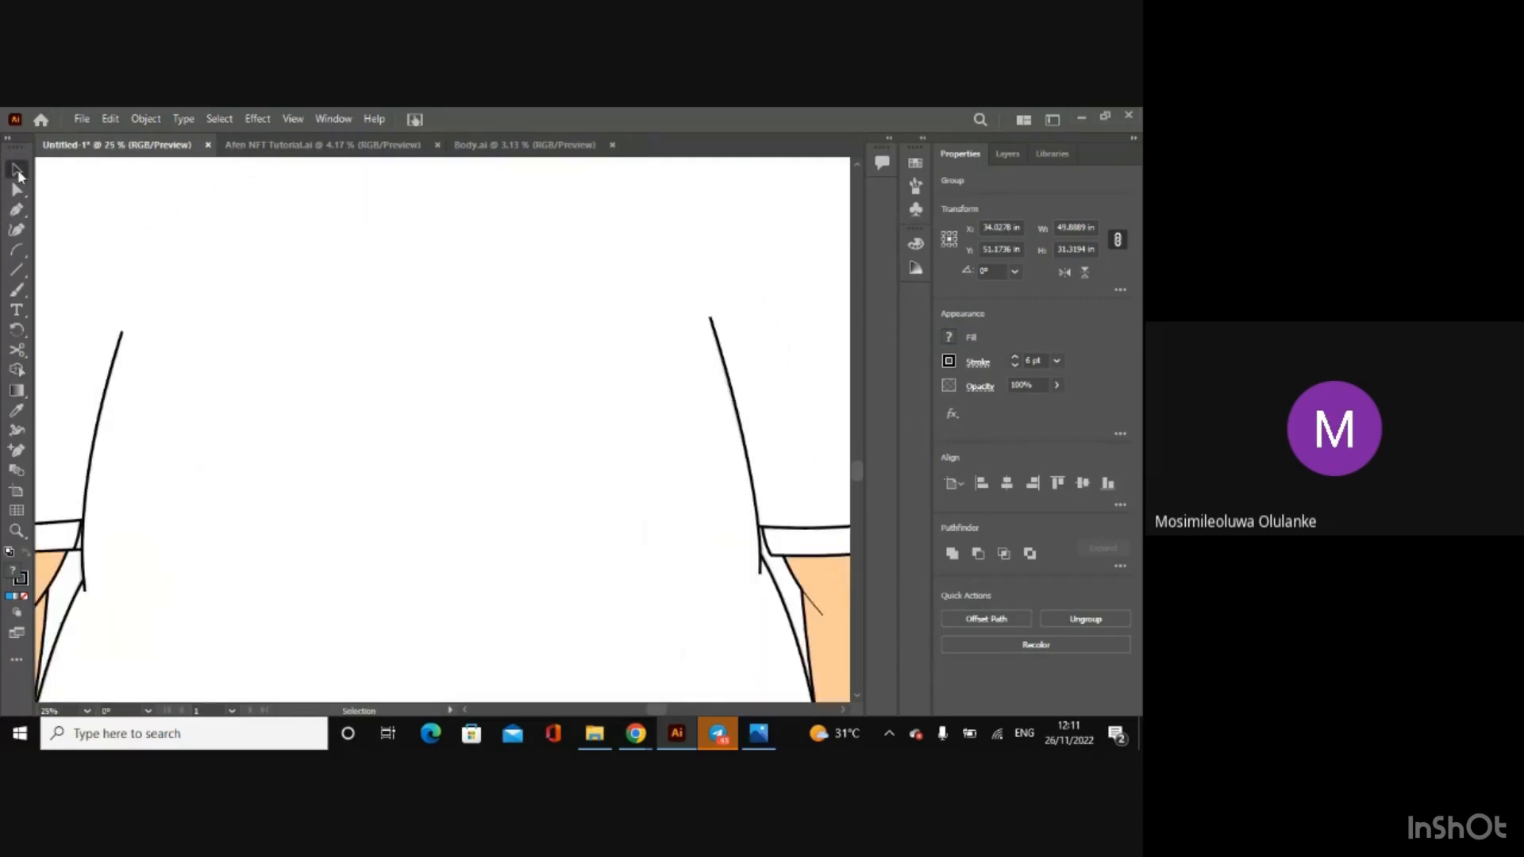
key(ctrl+equal)
drag(651, 709, 630, 717)
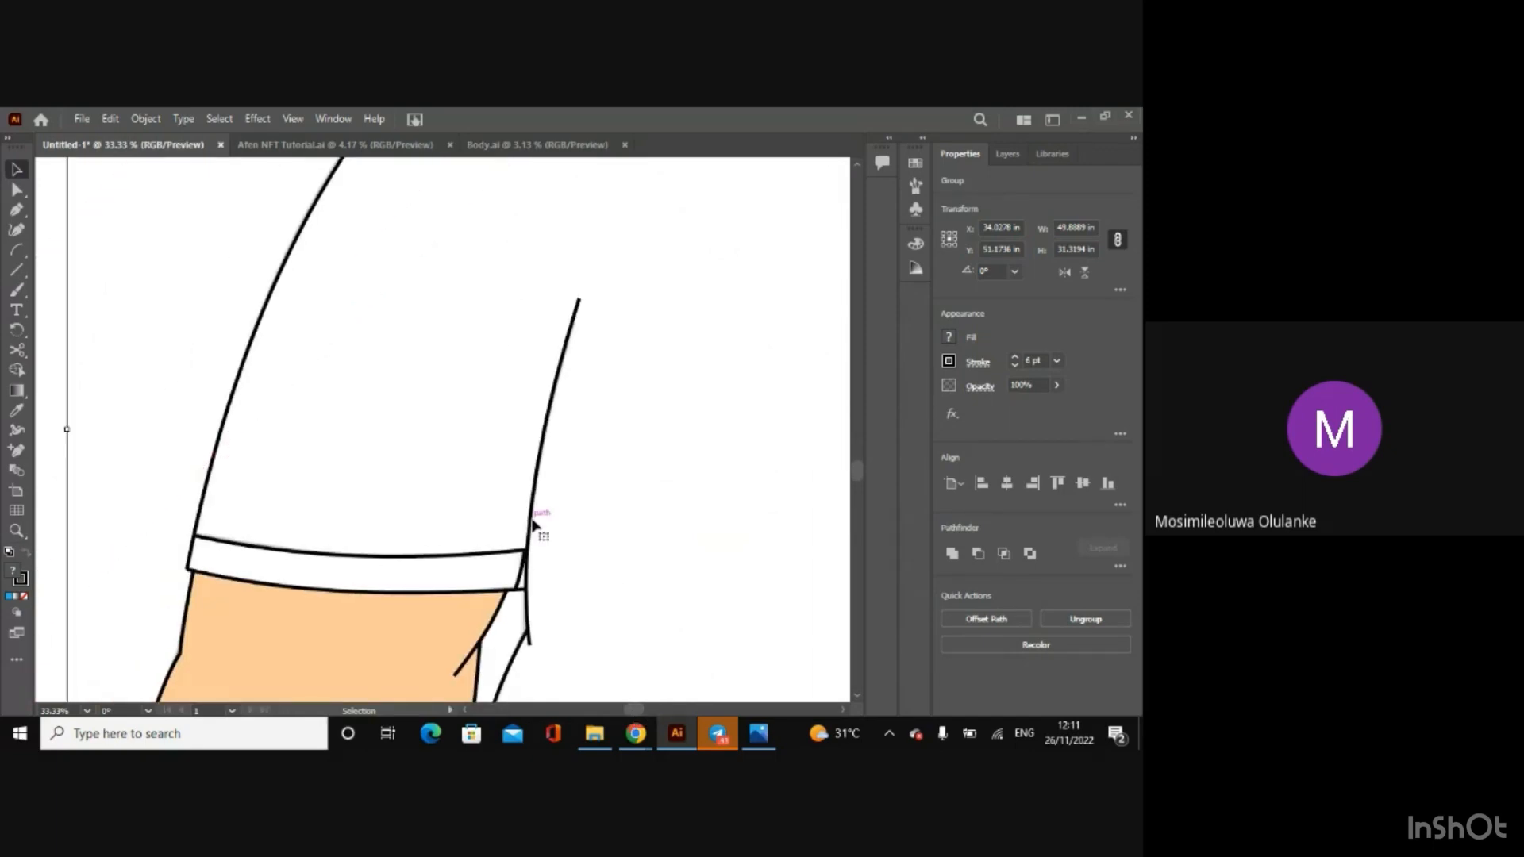
click(17, 370)
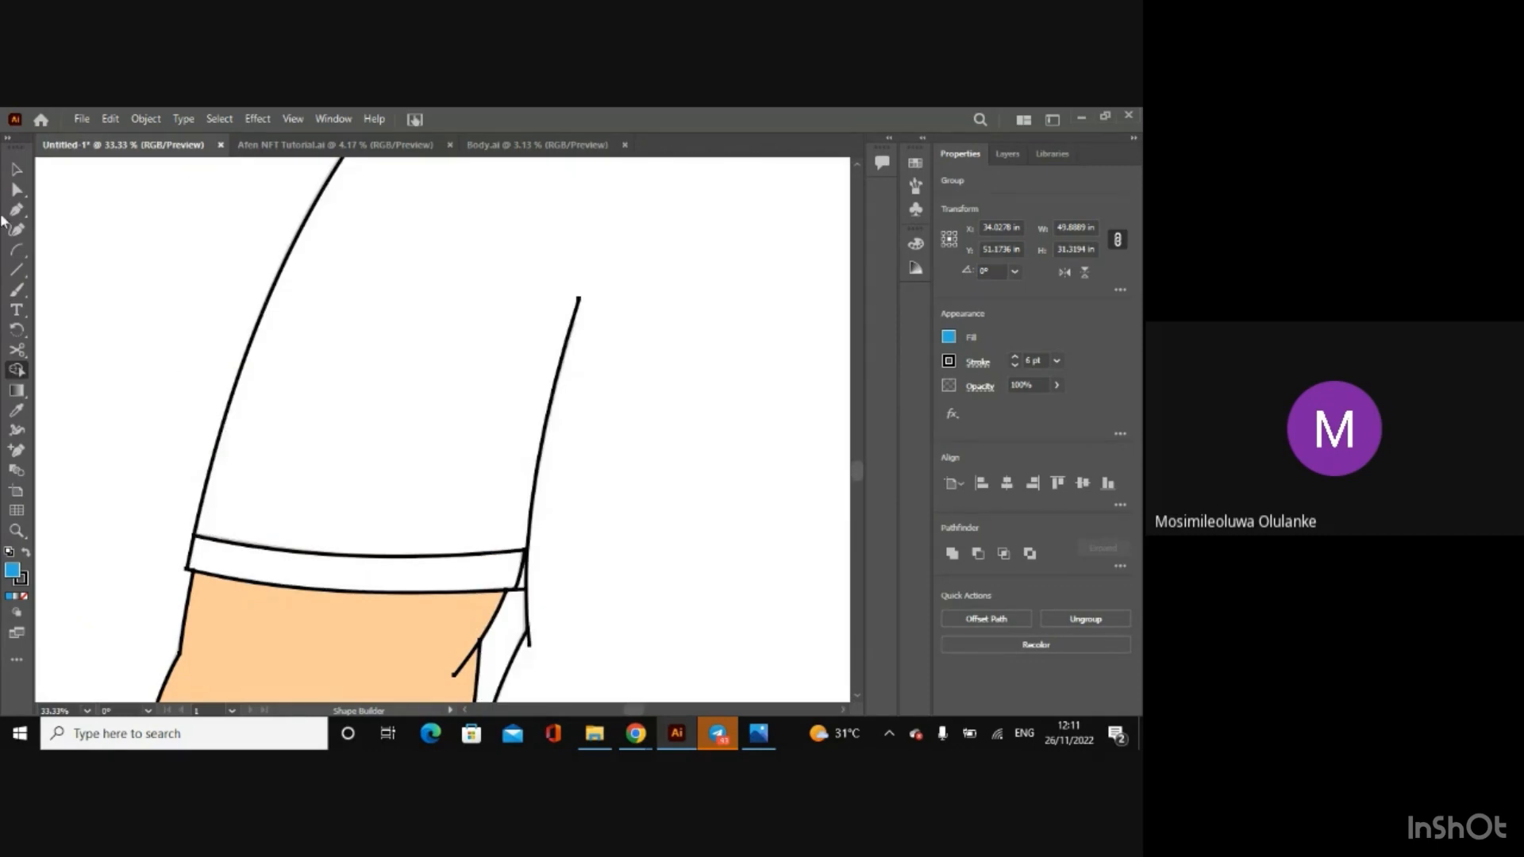
Step: Try closing the gap at the left-hand cuff's inner upper corner with a short diagonal line and test the regions with Shape Builder
key(v)
click(16, 269)
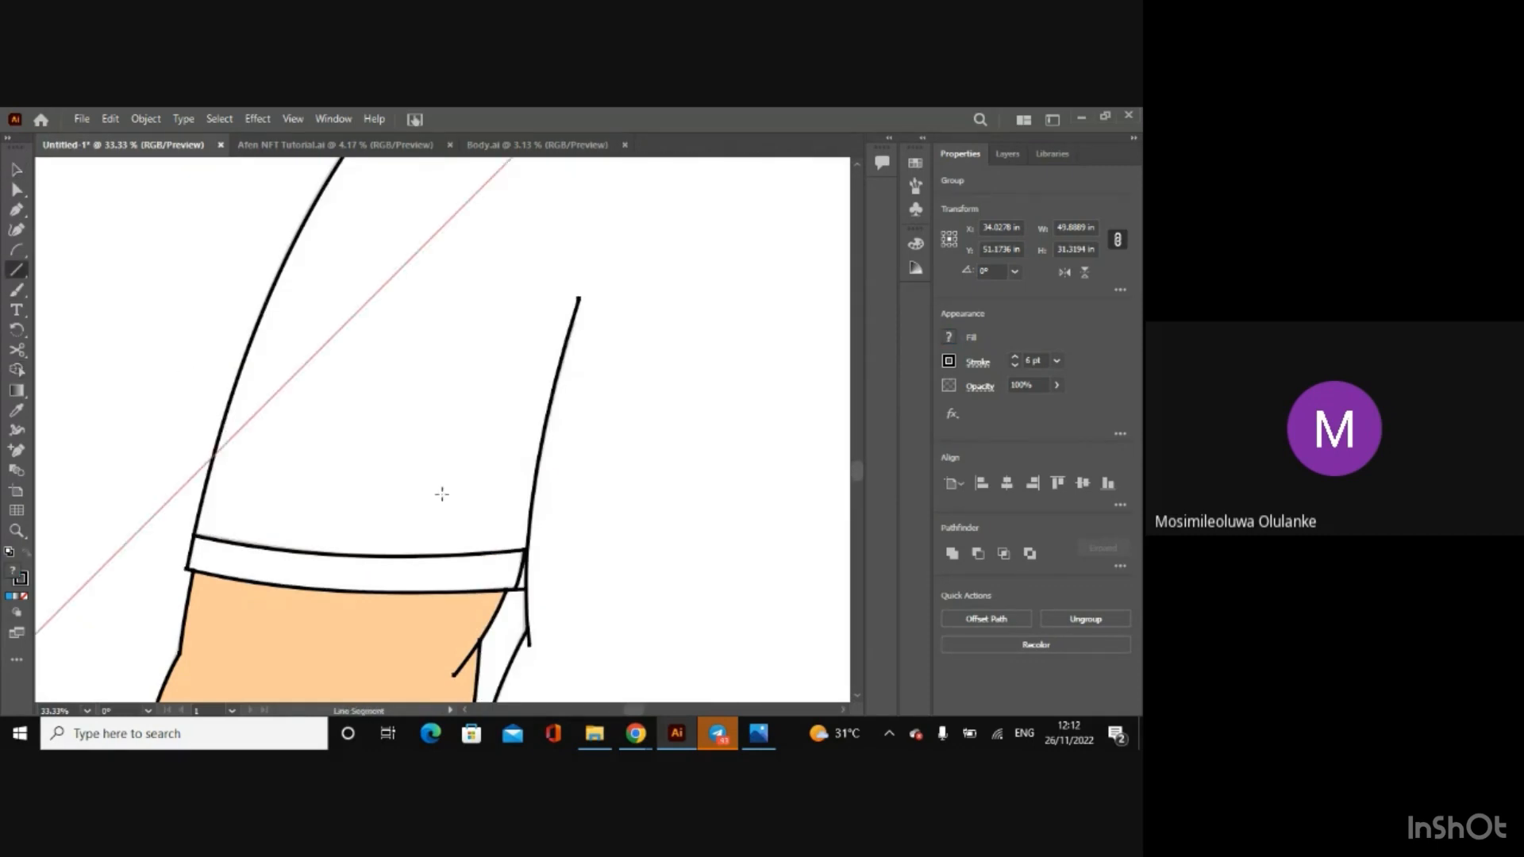
drag(513, 531, 545, 580)
key(v)
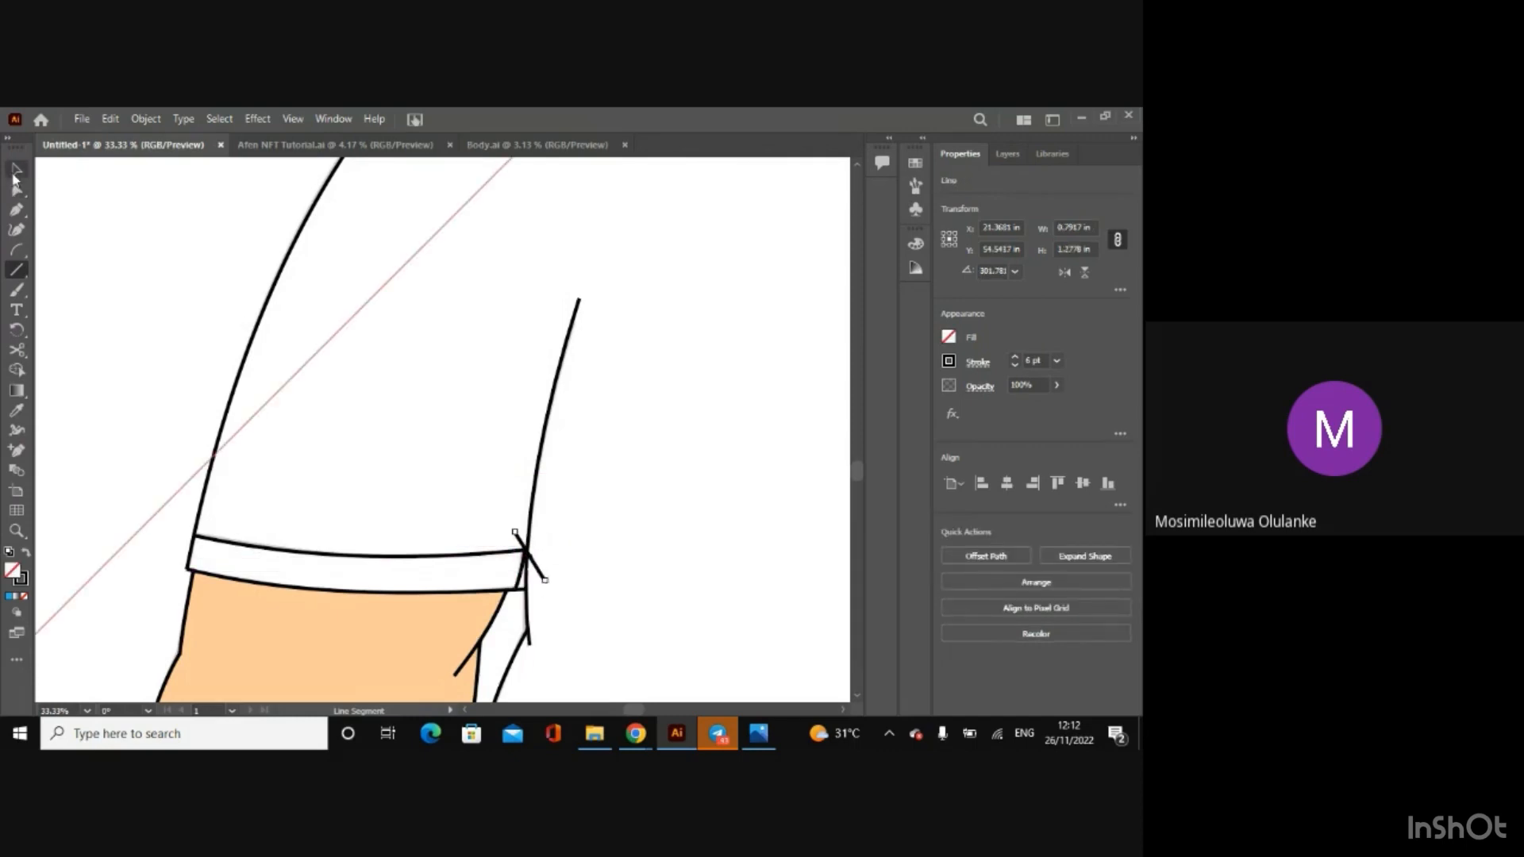
key(ctrl+a)
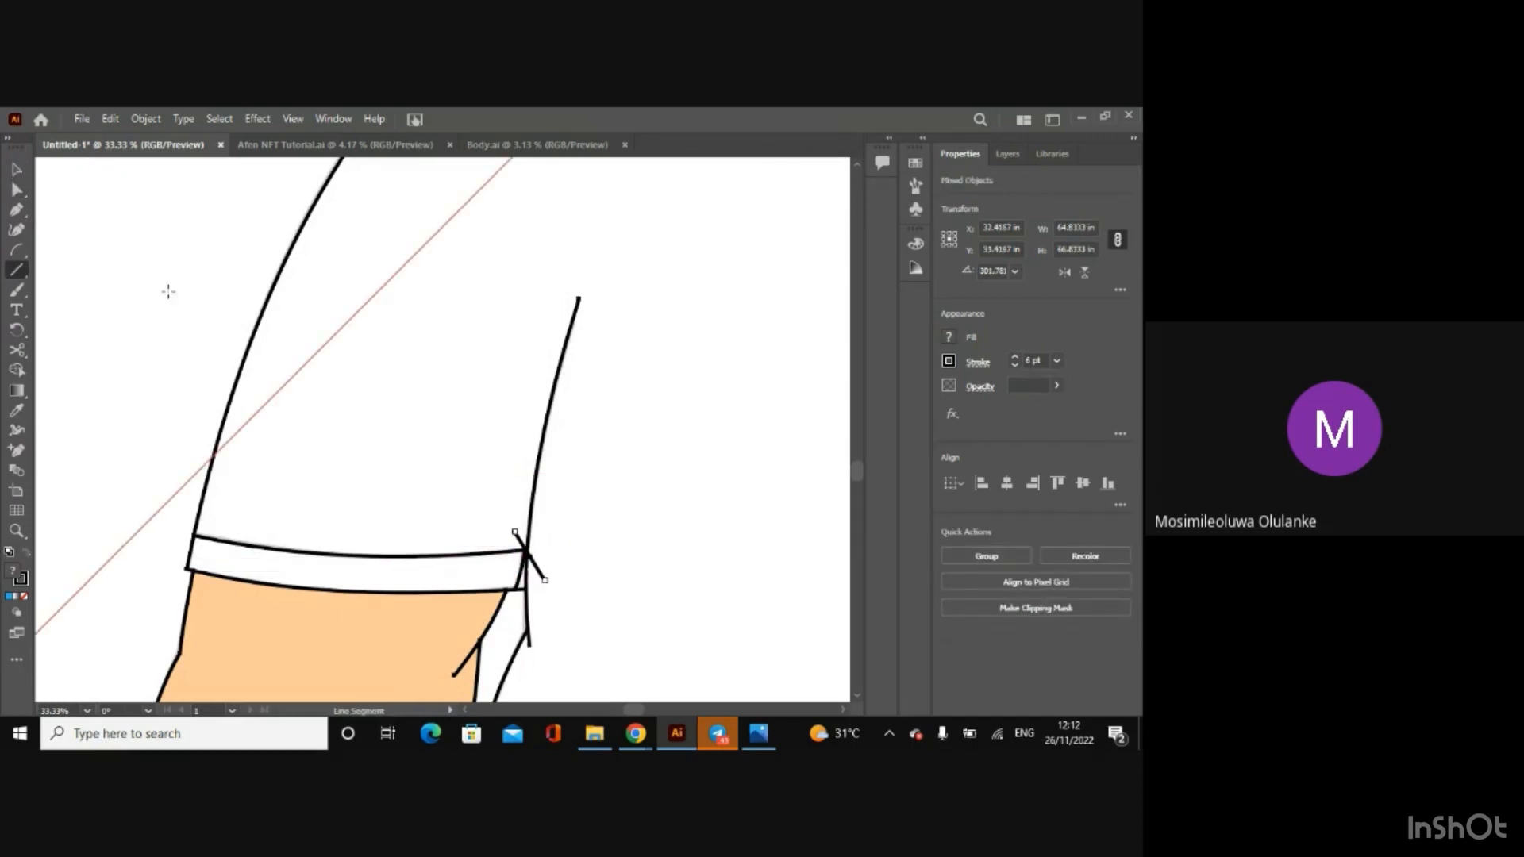
click(15, 371)
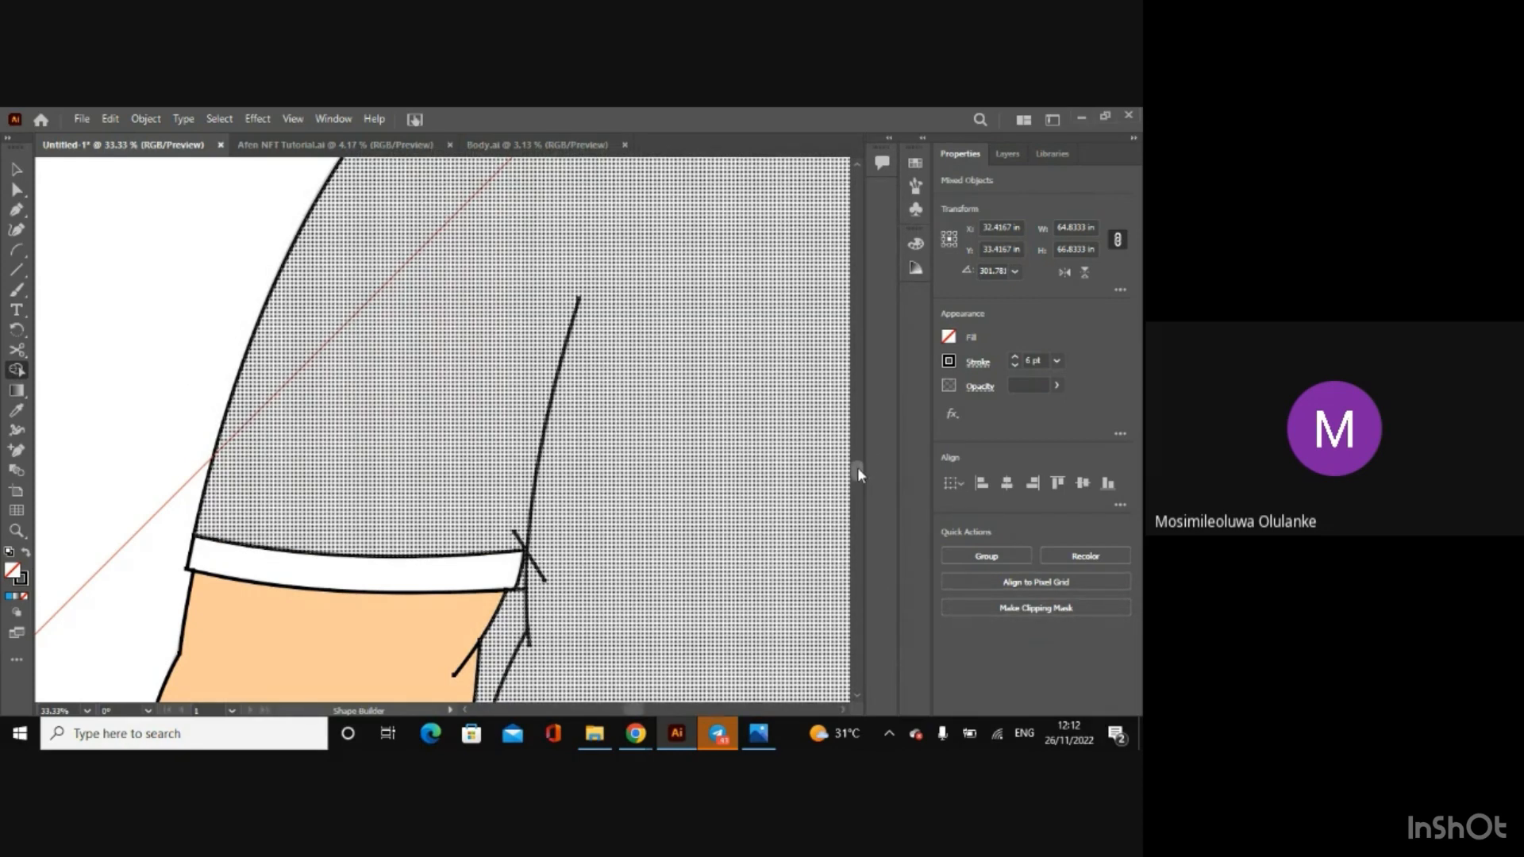
mouse_move(857, 474)
mouse_down()
mouse_move(857, 504)
mouse_move(857, 484)
mouse_up()
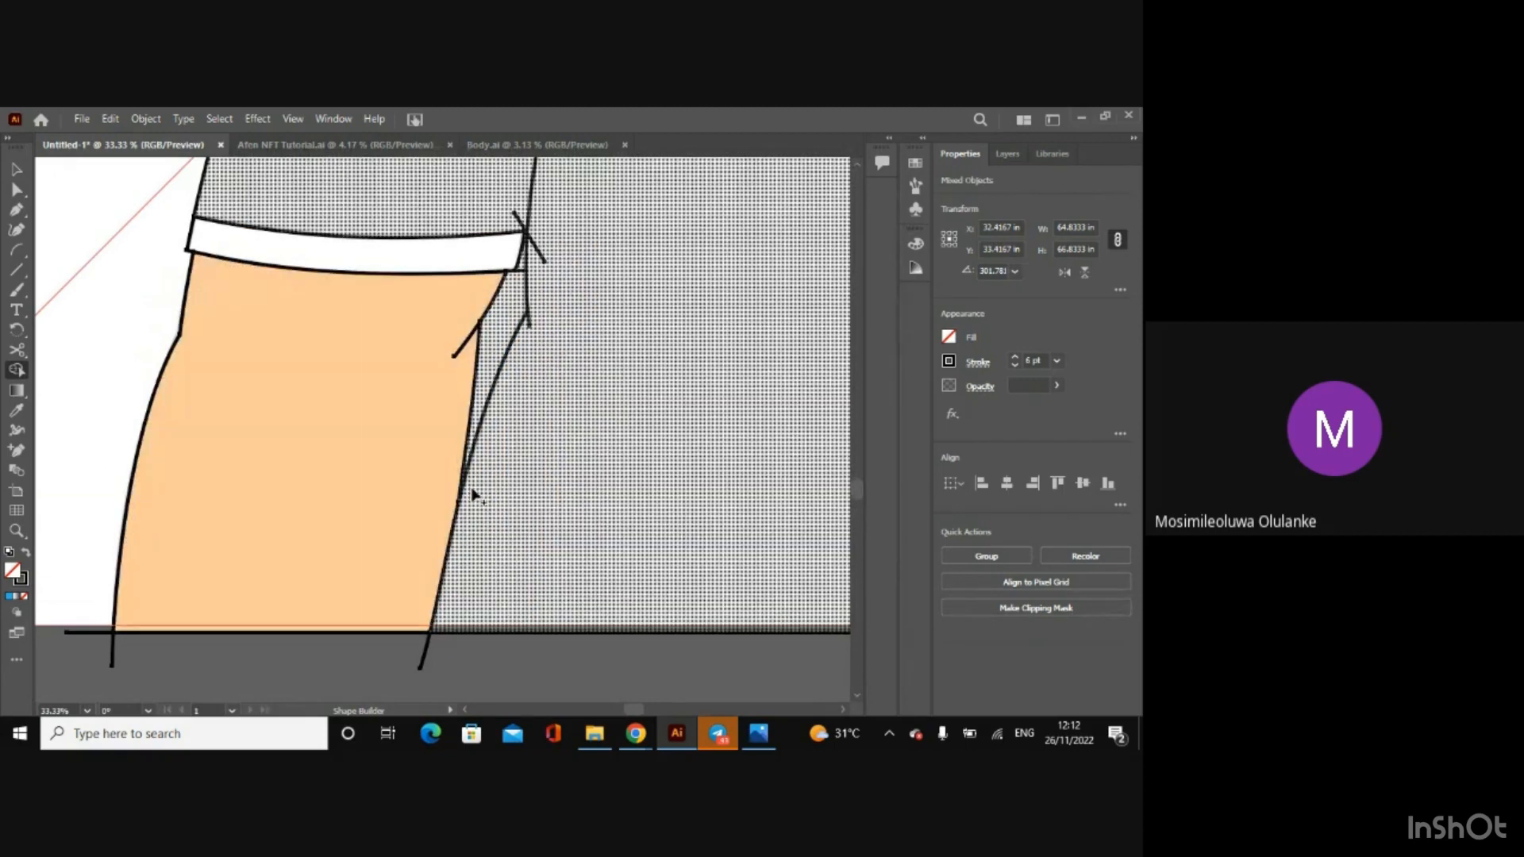
Step: Try closing the gap where the left-hand arm meets the shirt's side with a short near-horizontal line and Shape Builder
click(16, 270)
drag(520, 244, 515, 501)
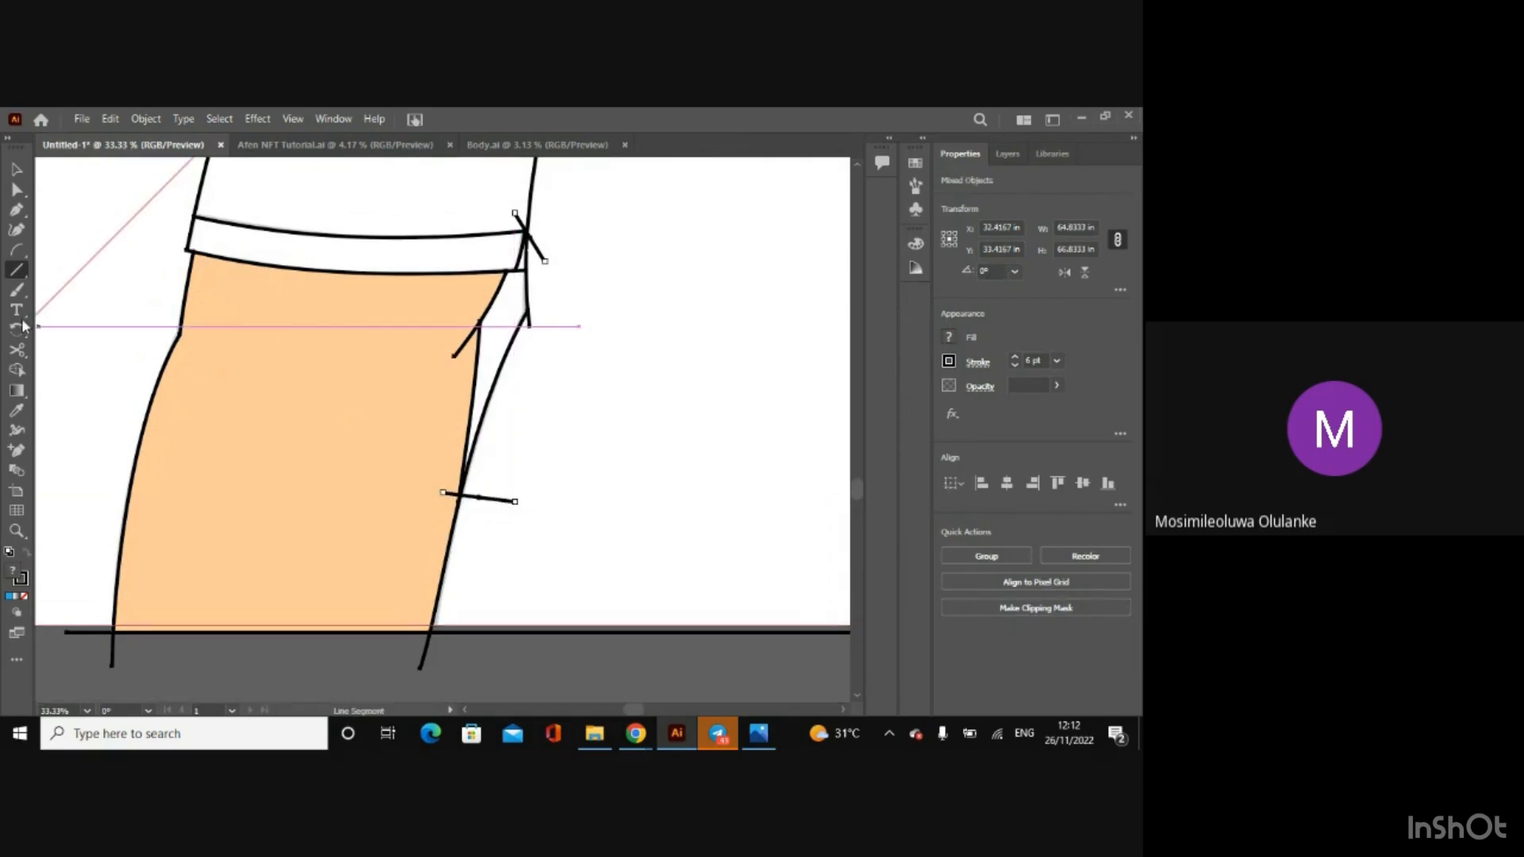
click(15, 369)
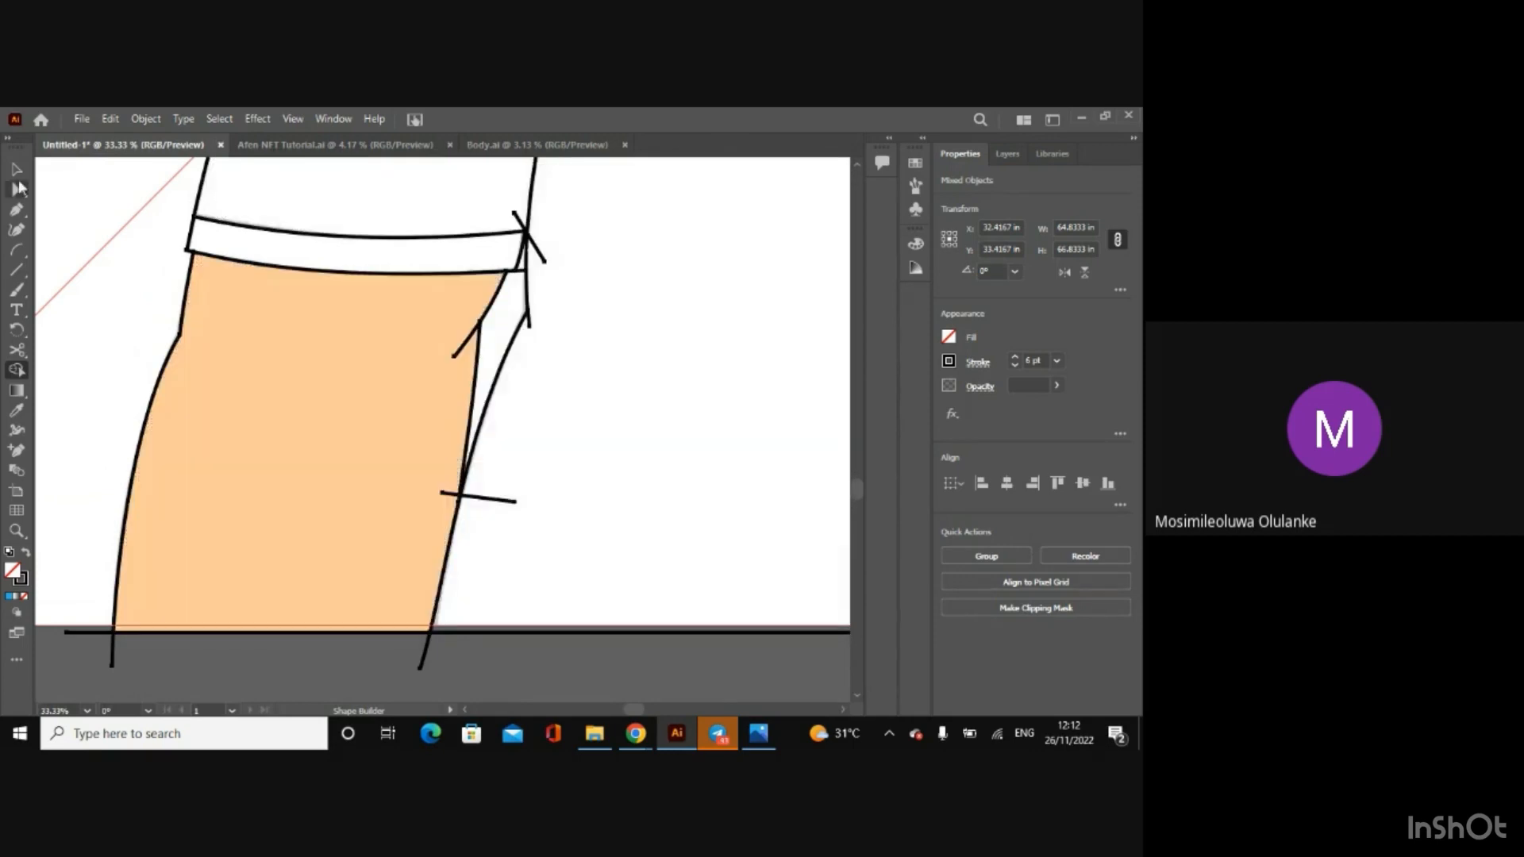
Step: Draw a short line about 1.2 in wide across the seam end just below the left-hand cuff and ready all artwork for Shape Builder
click(18, 269)
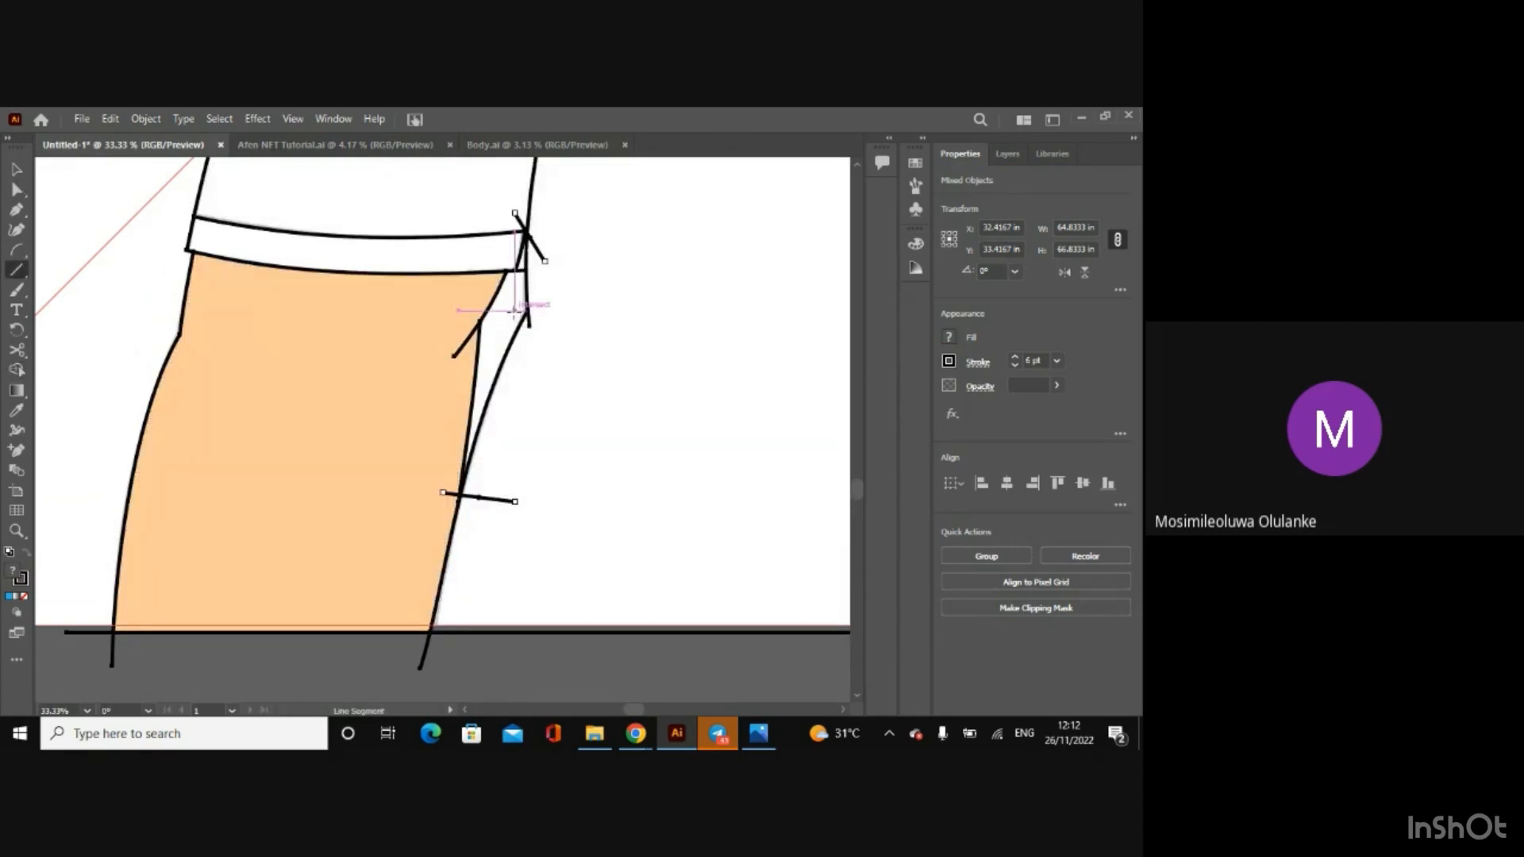
drag(516, 310, 560, 326)
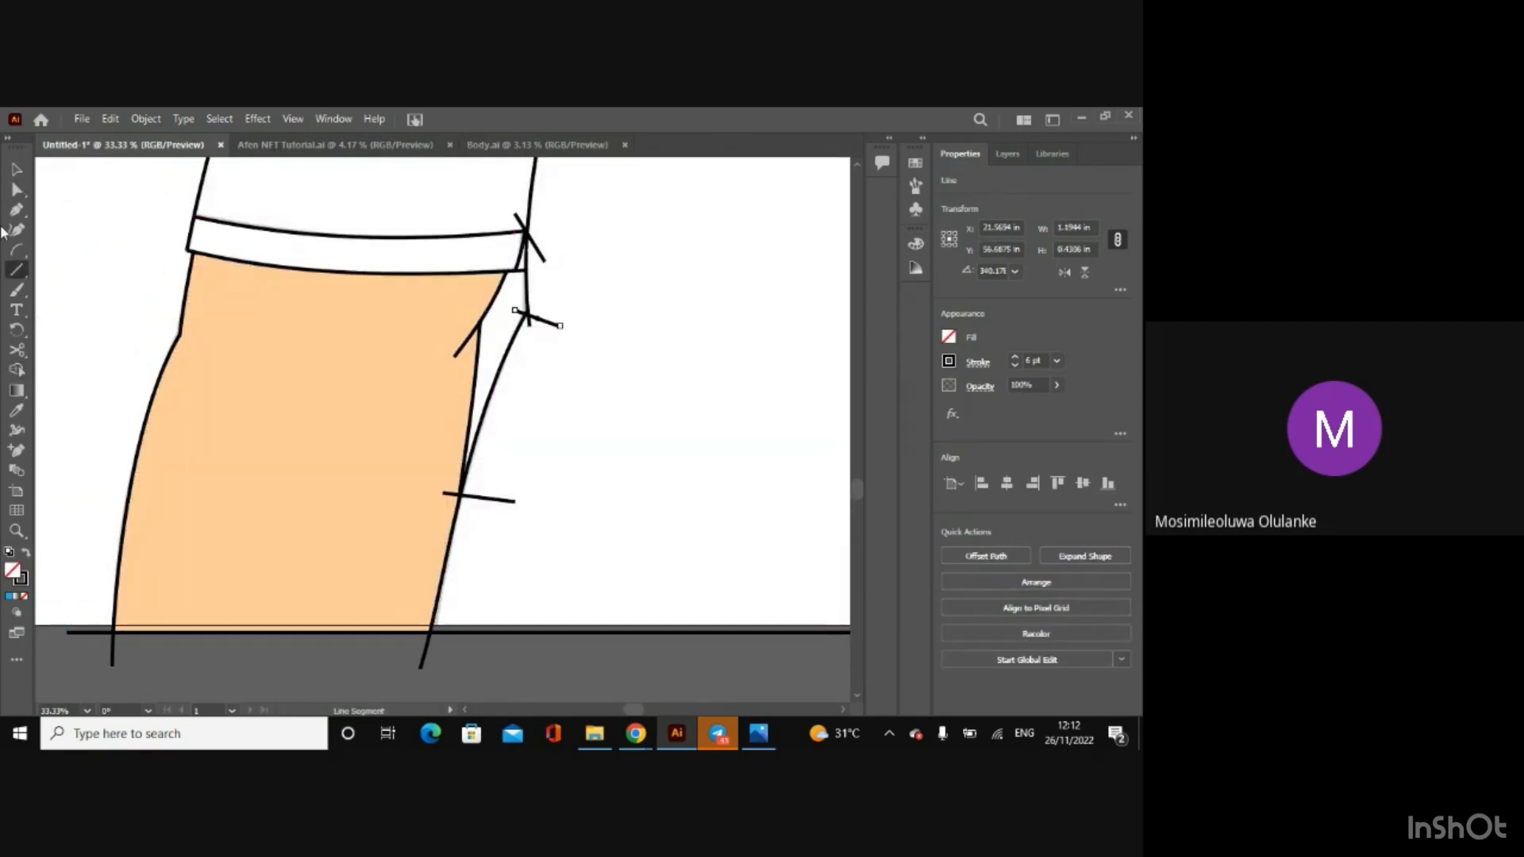
key(ctrl+a)
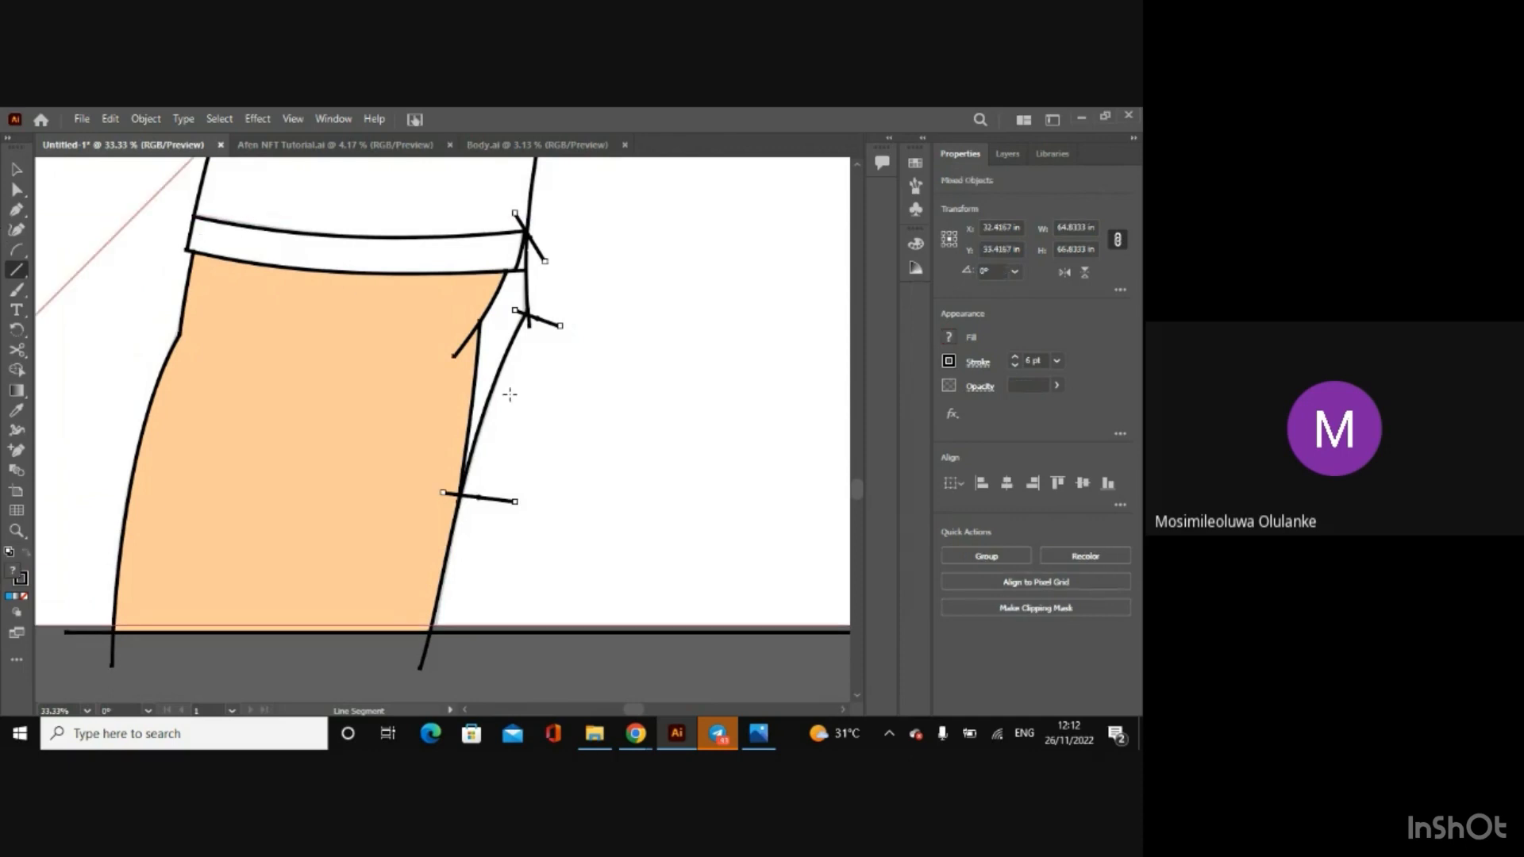
click(16, 369)
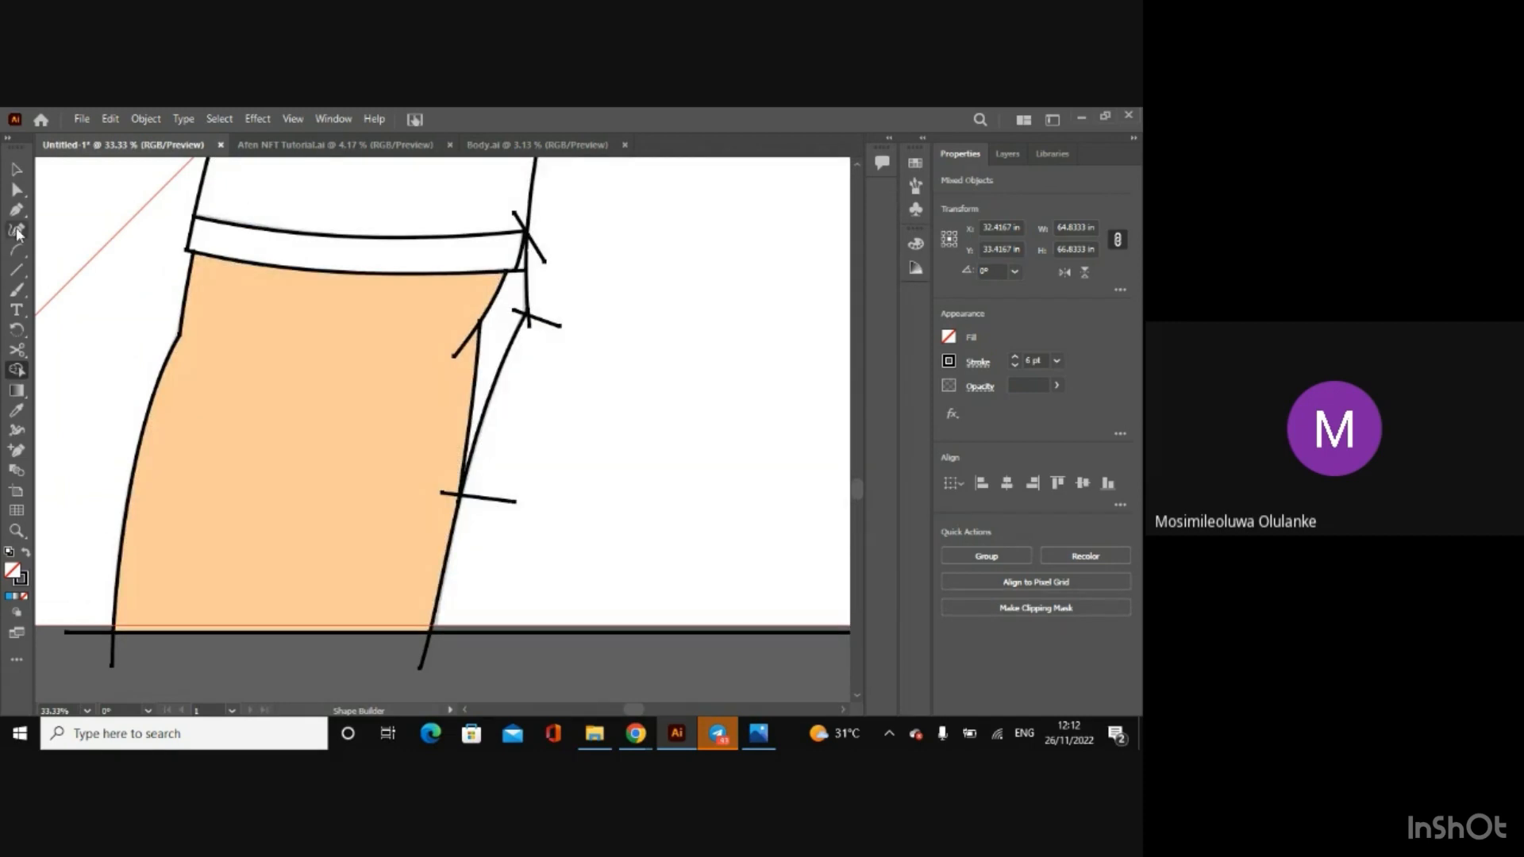
click(16, 176)
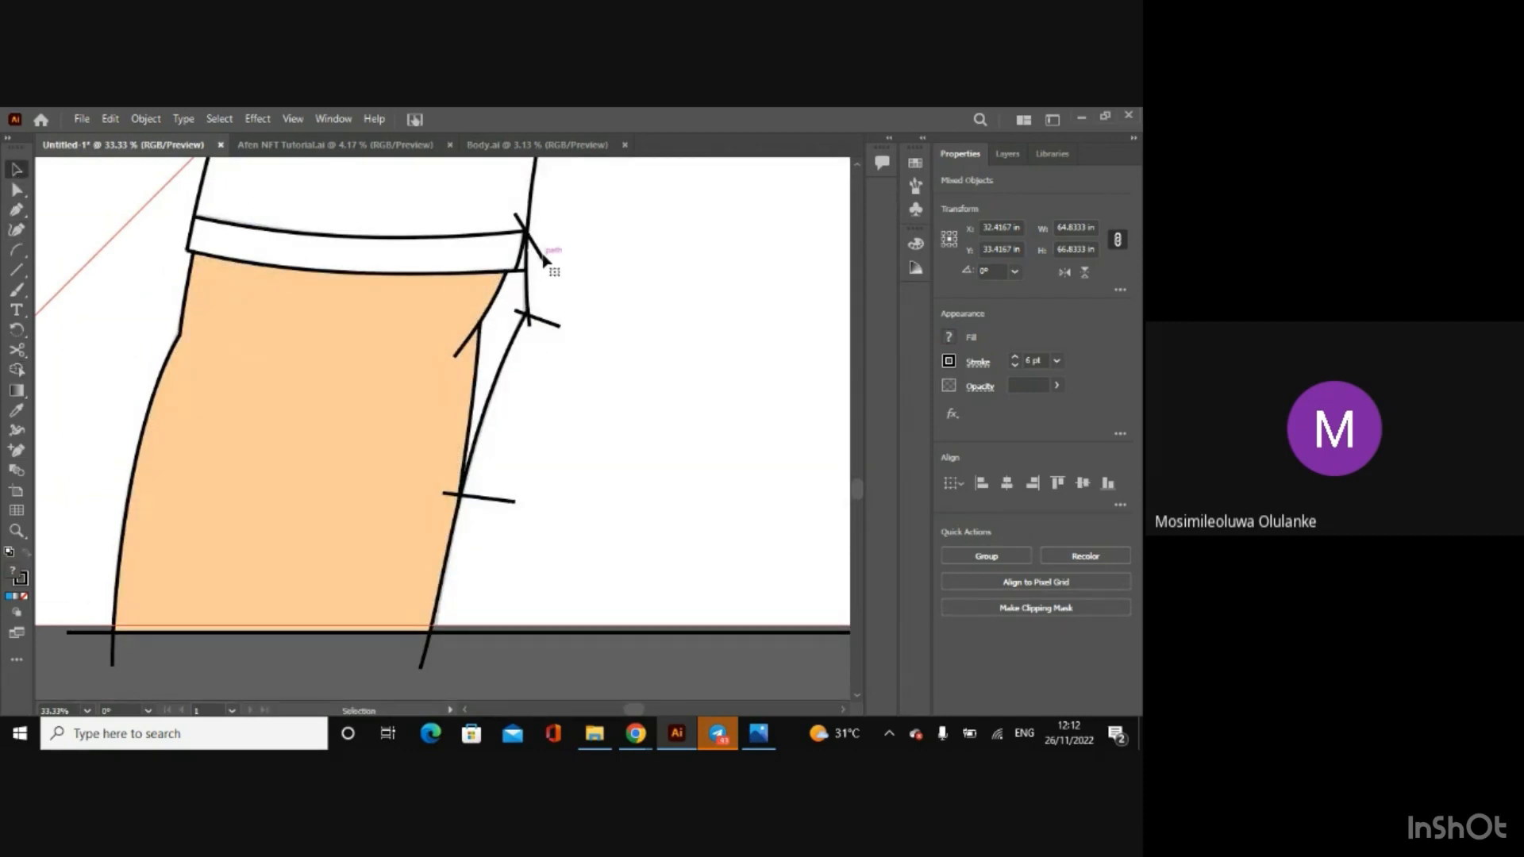
key(Delete)
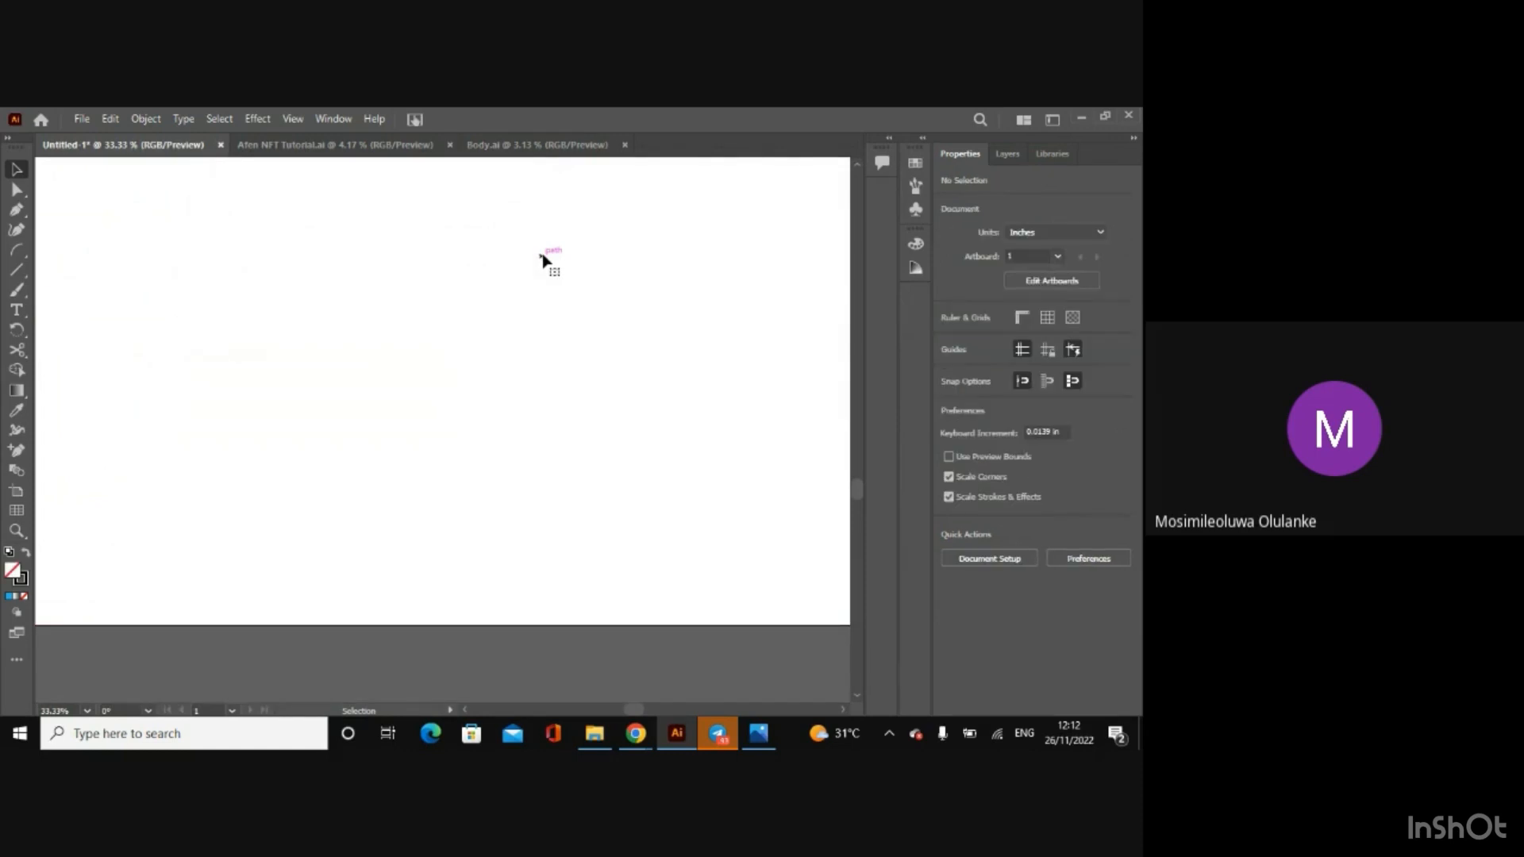
key(ctrl+z)
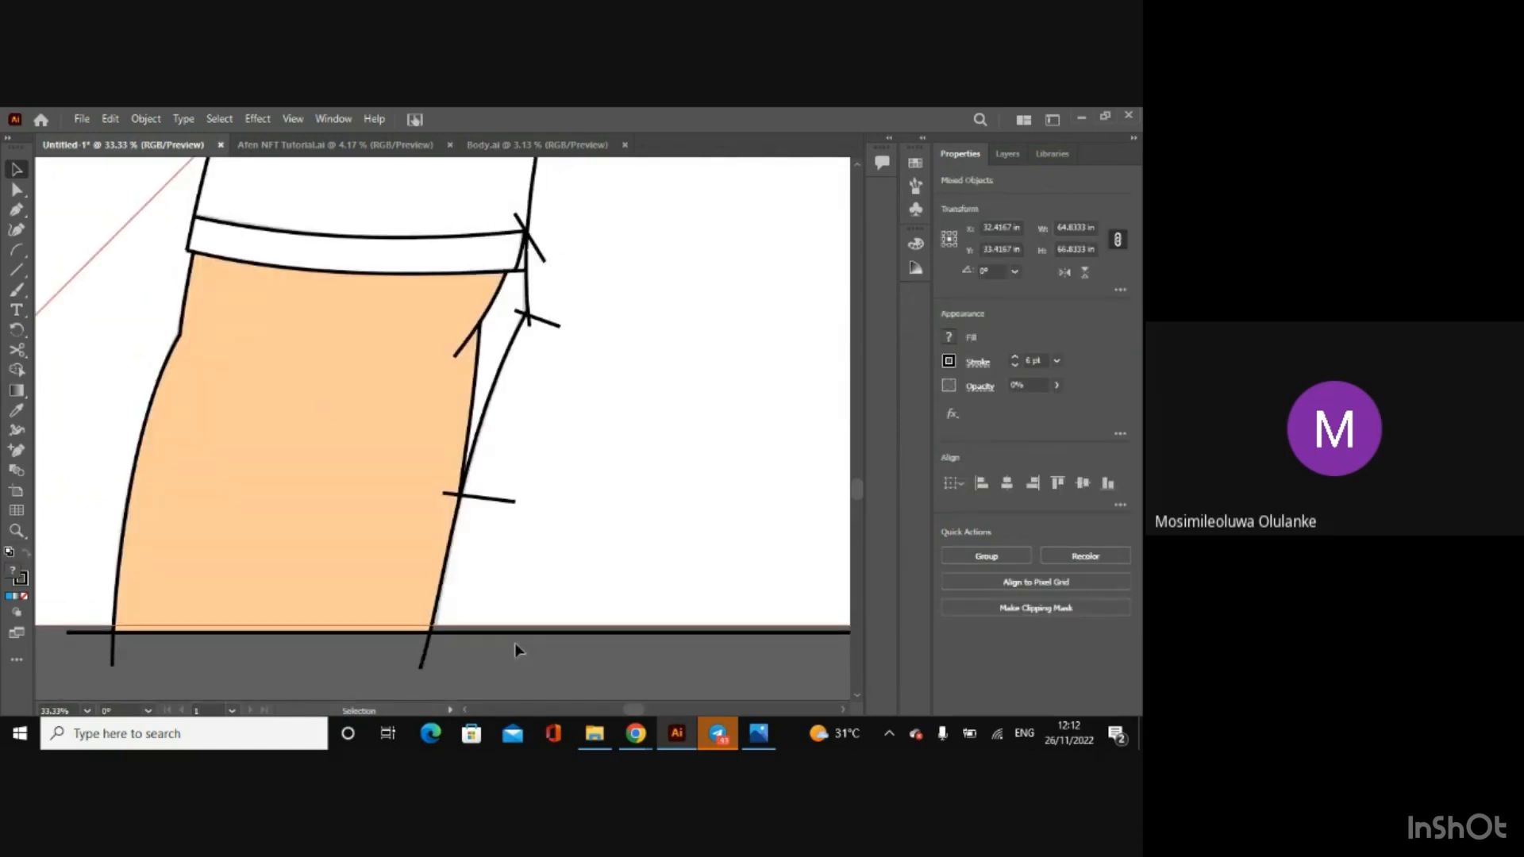
Step: Delete the short helper lines at the left-hand cuff corner and where the arm meets the shirt's side
click(518, 649)
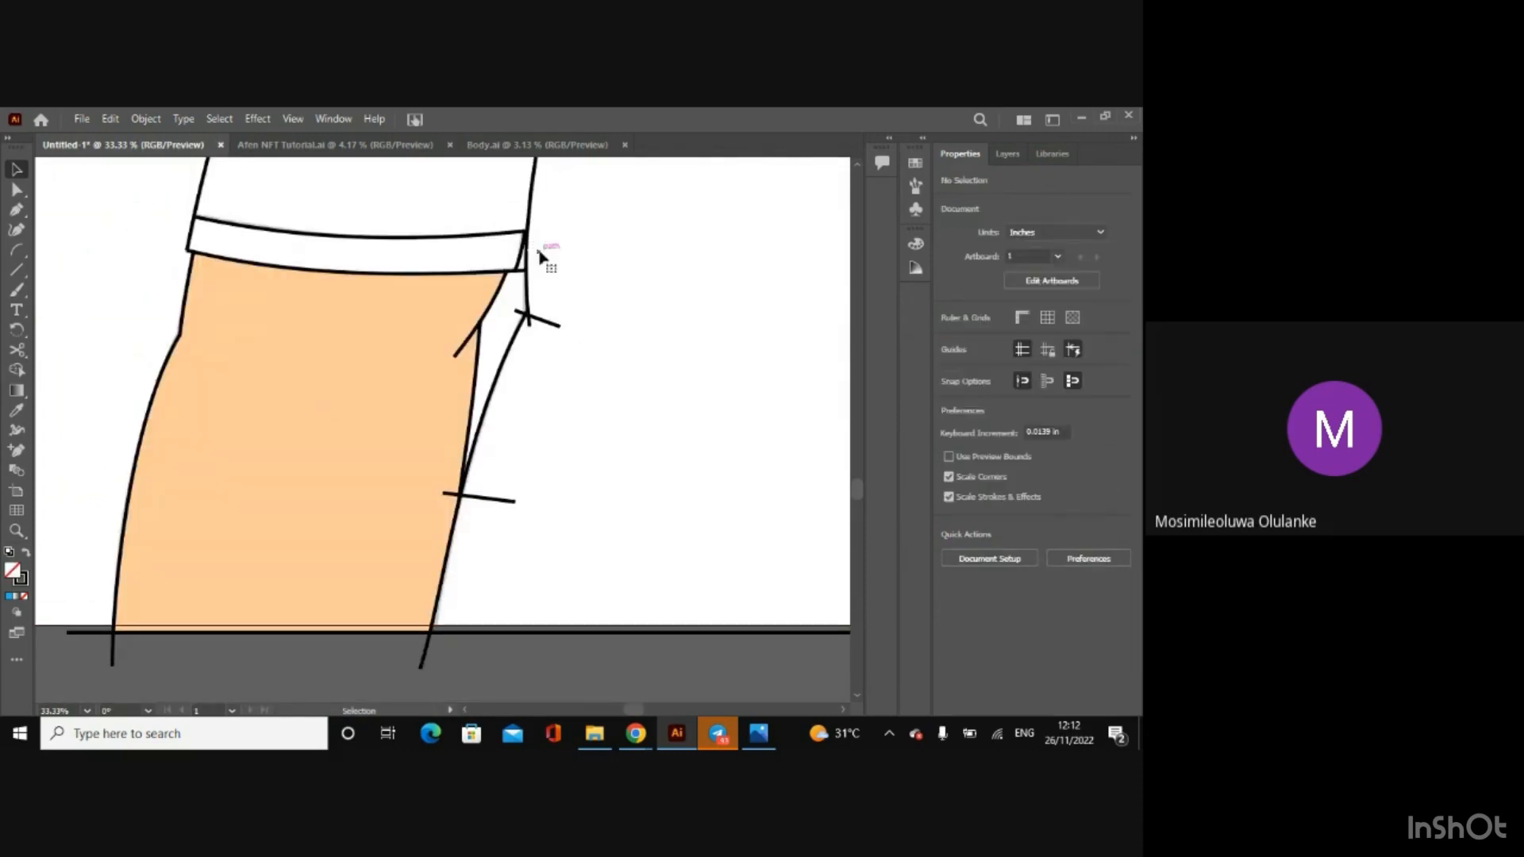
click(535, 633)
click(530, 651)
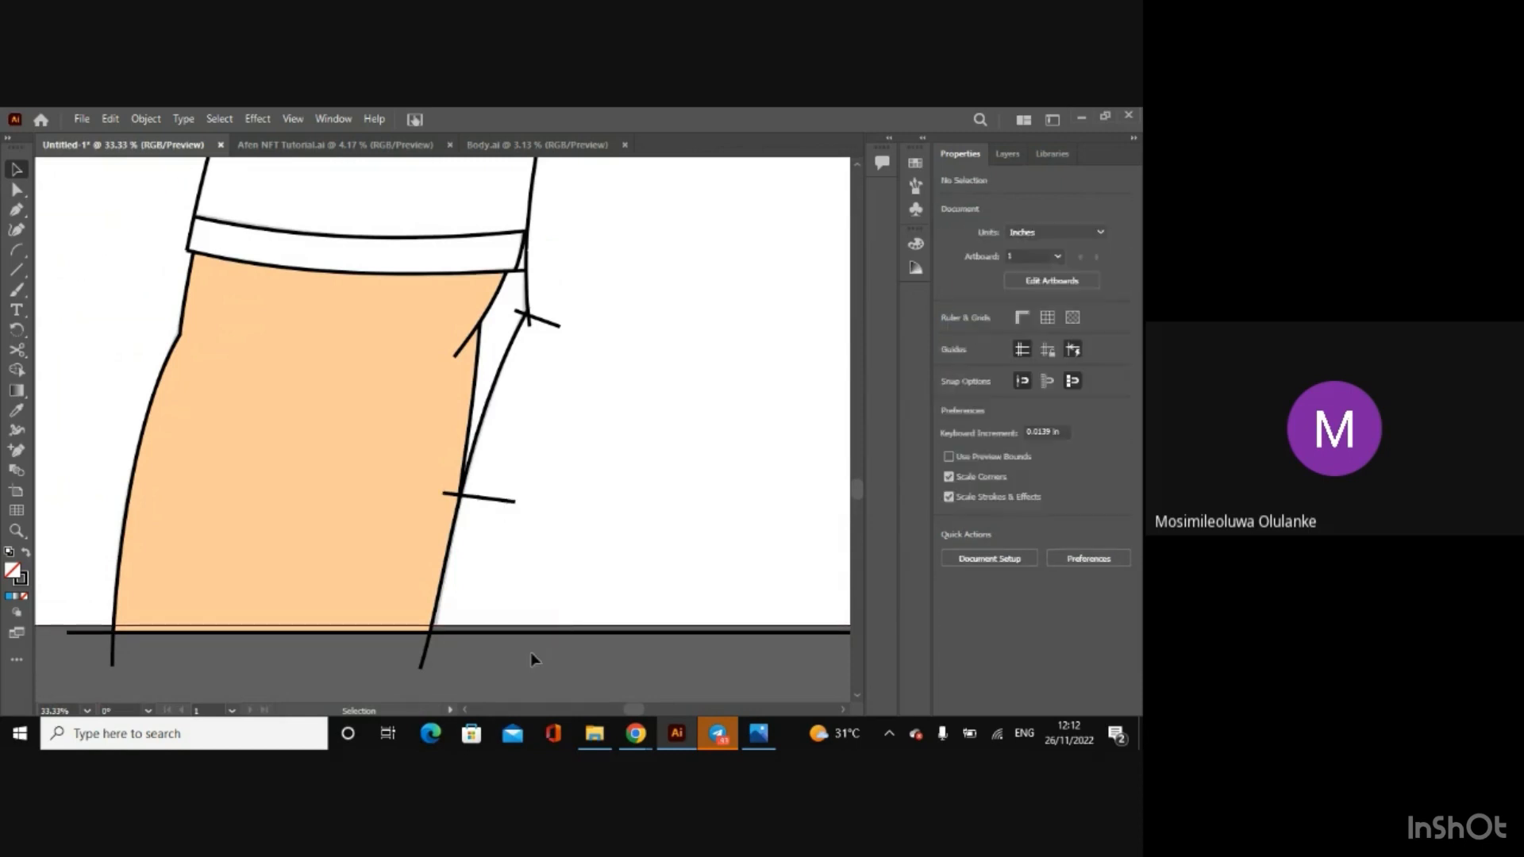
click(478, 498)
key(Delete)
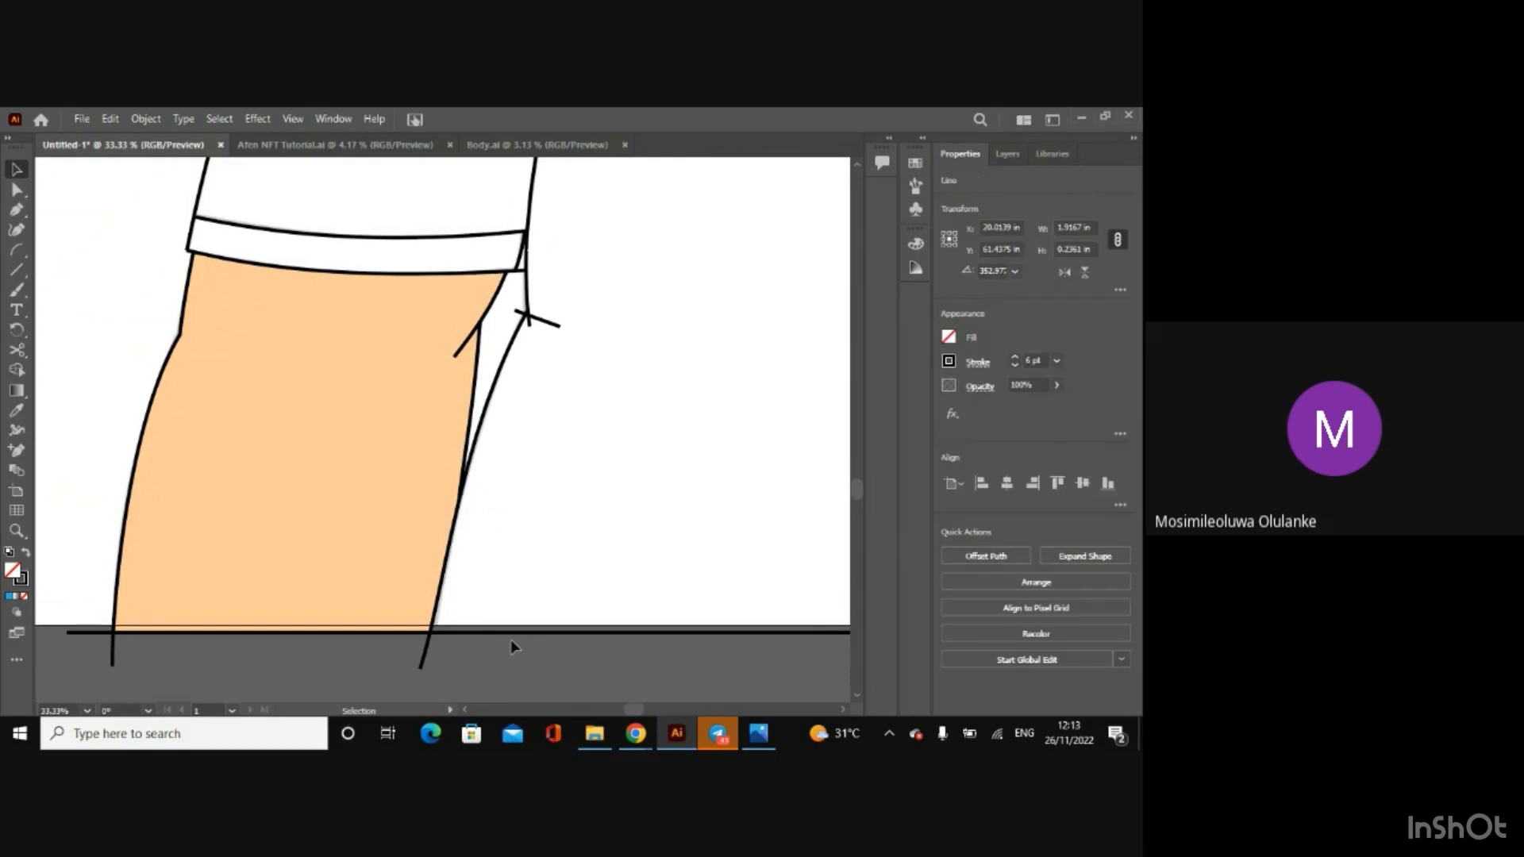
Step: Merge the small region below the left-hand cuff with Shape Builder, using the body group and the remaining short line
click(441, 526)
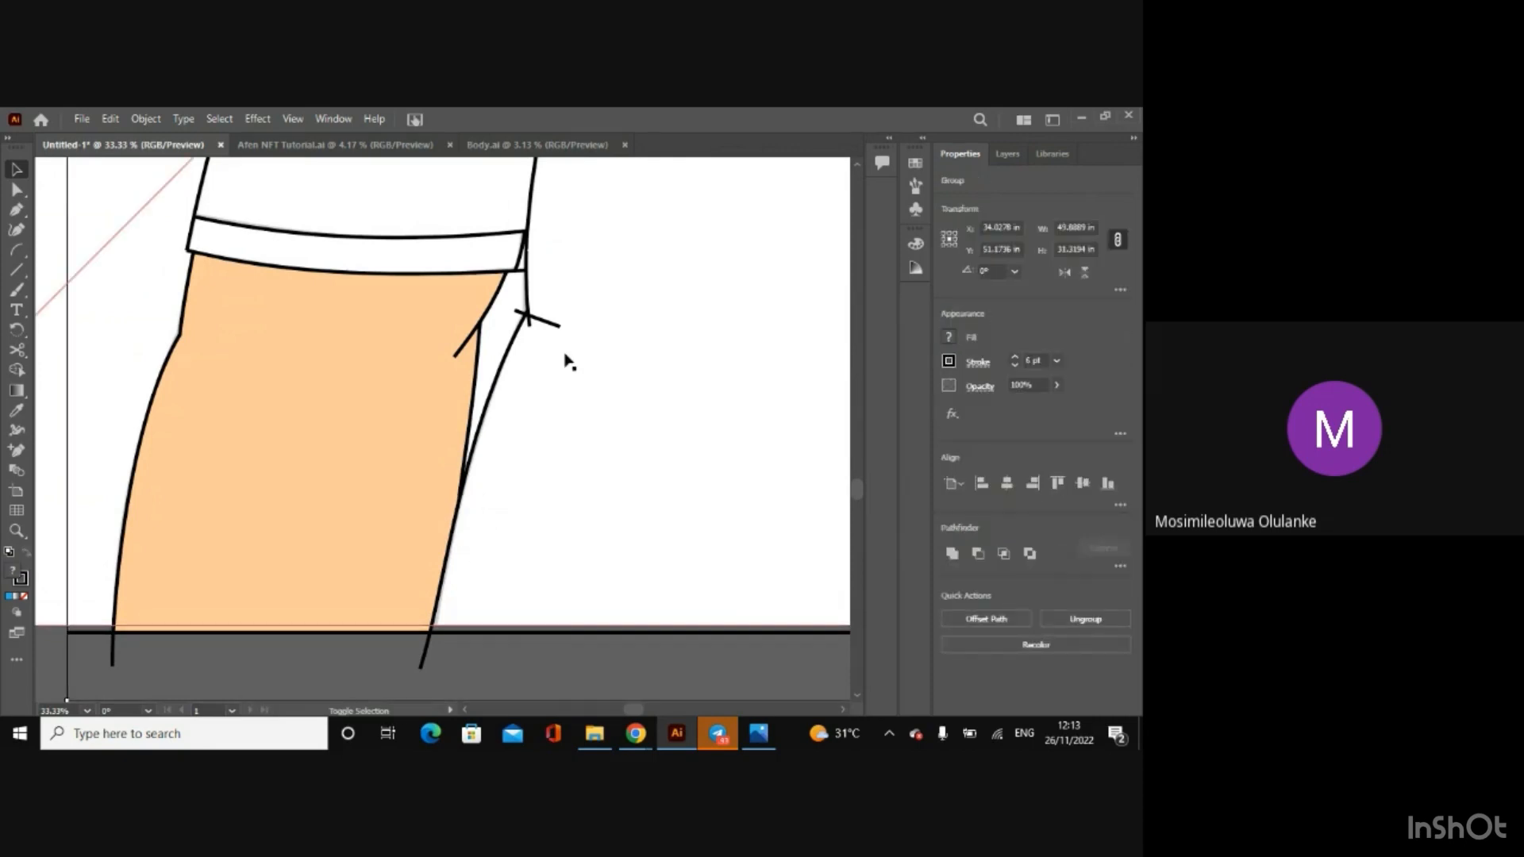
shift+click(546, 318)
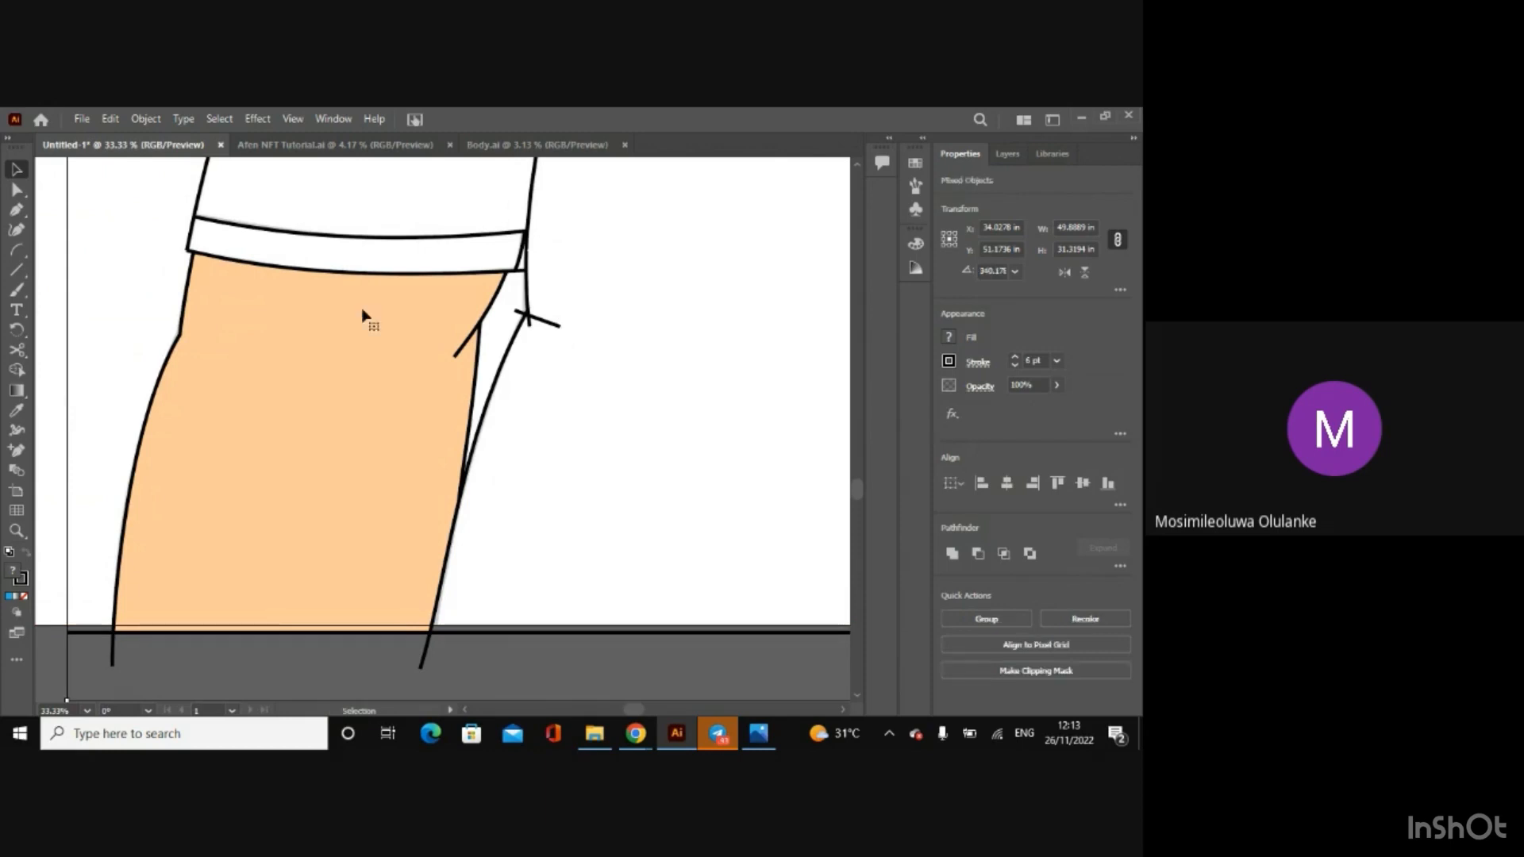
click(16, 370)
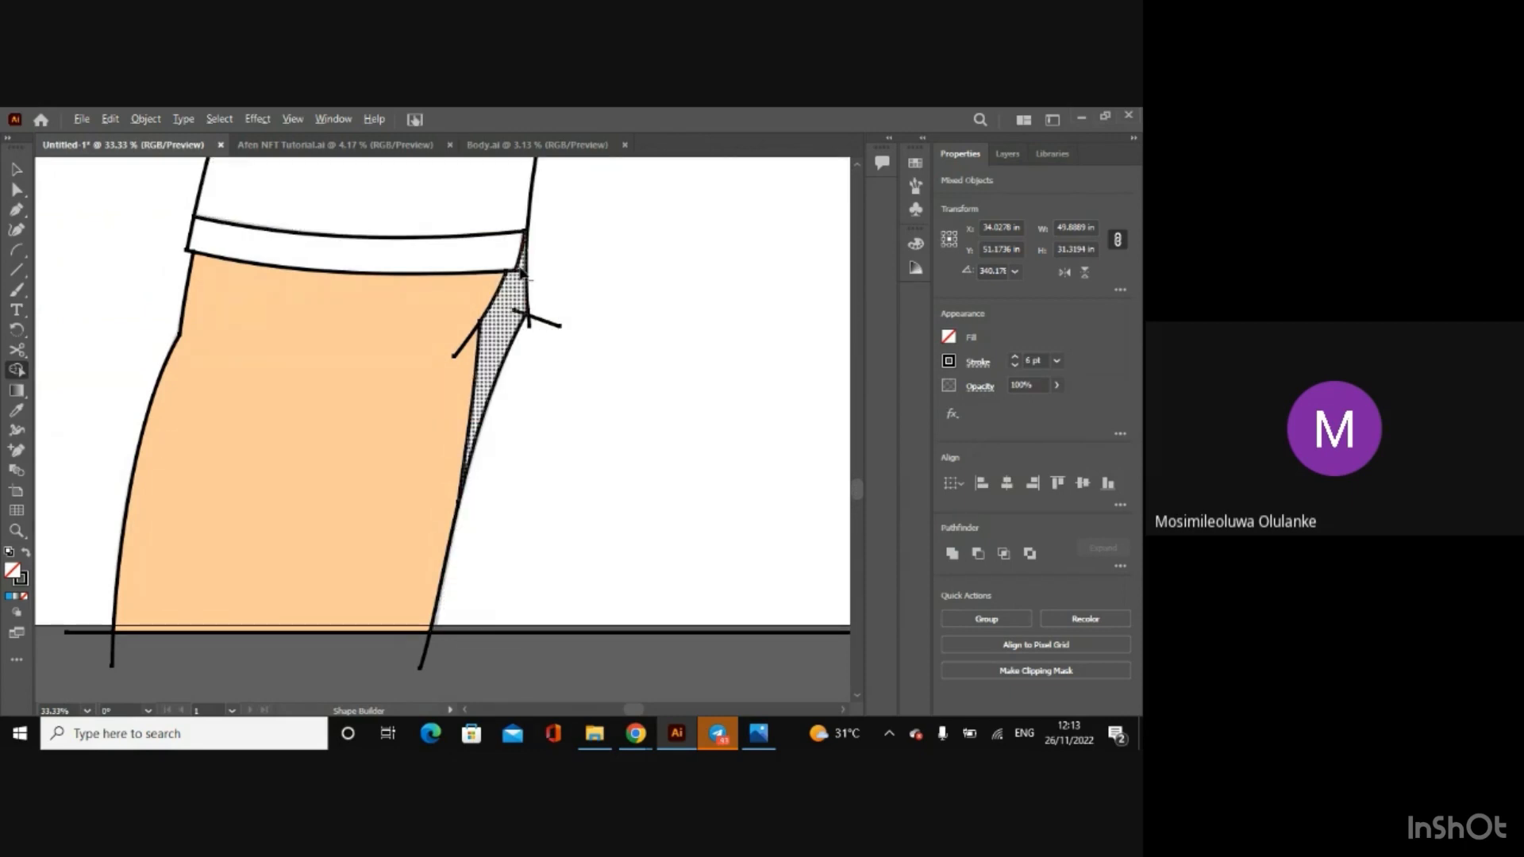
click(518, 313)
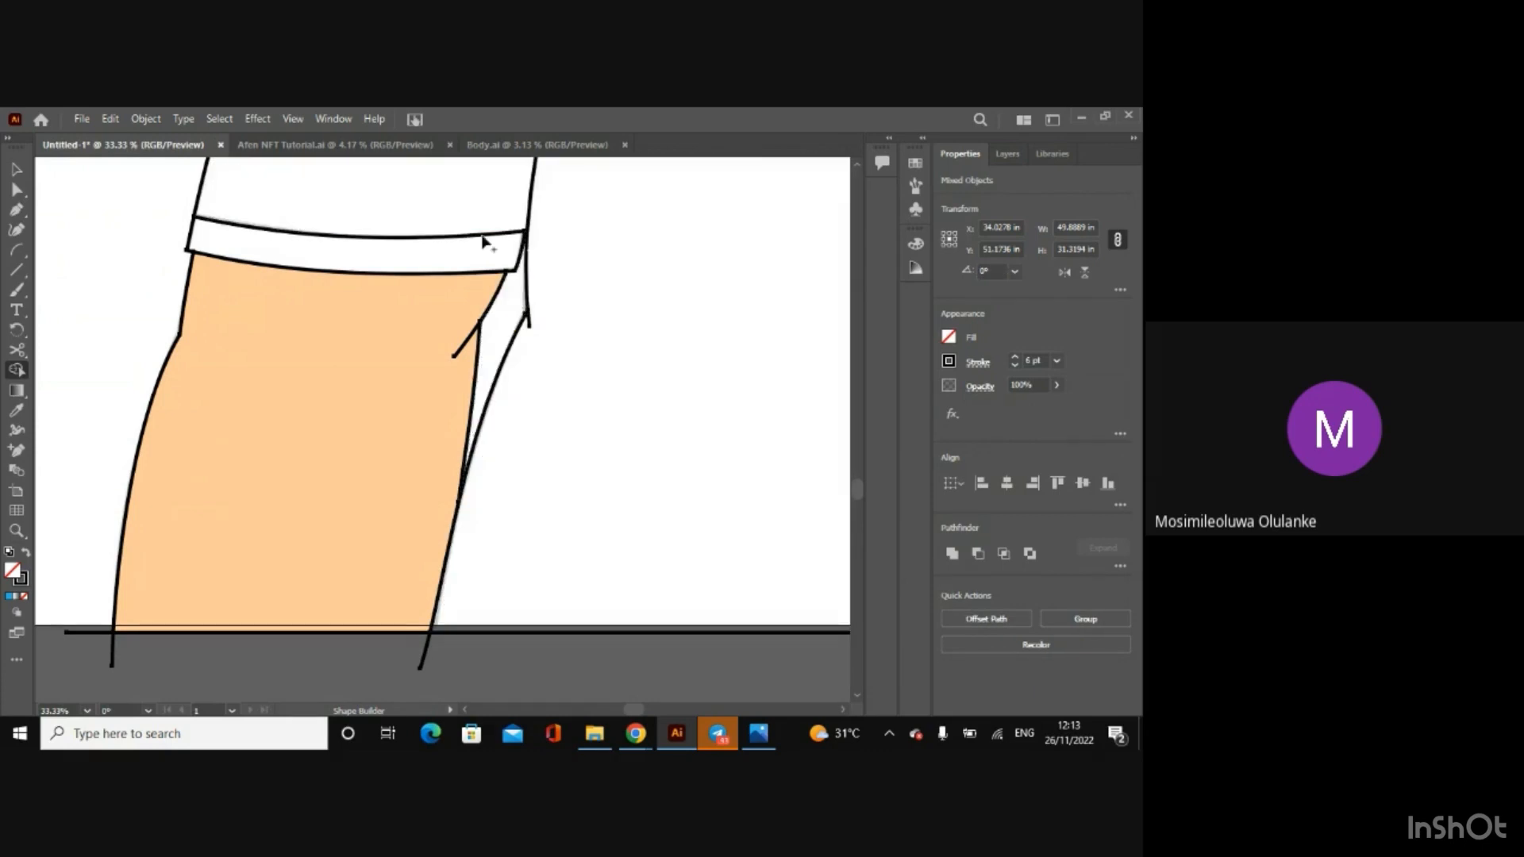
click(16, 168)
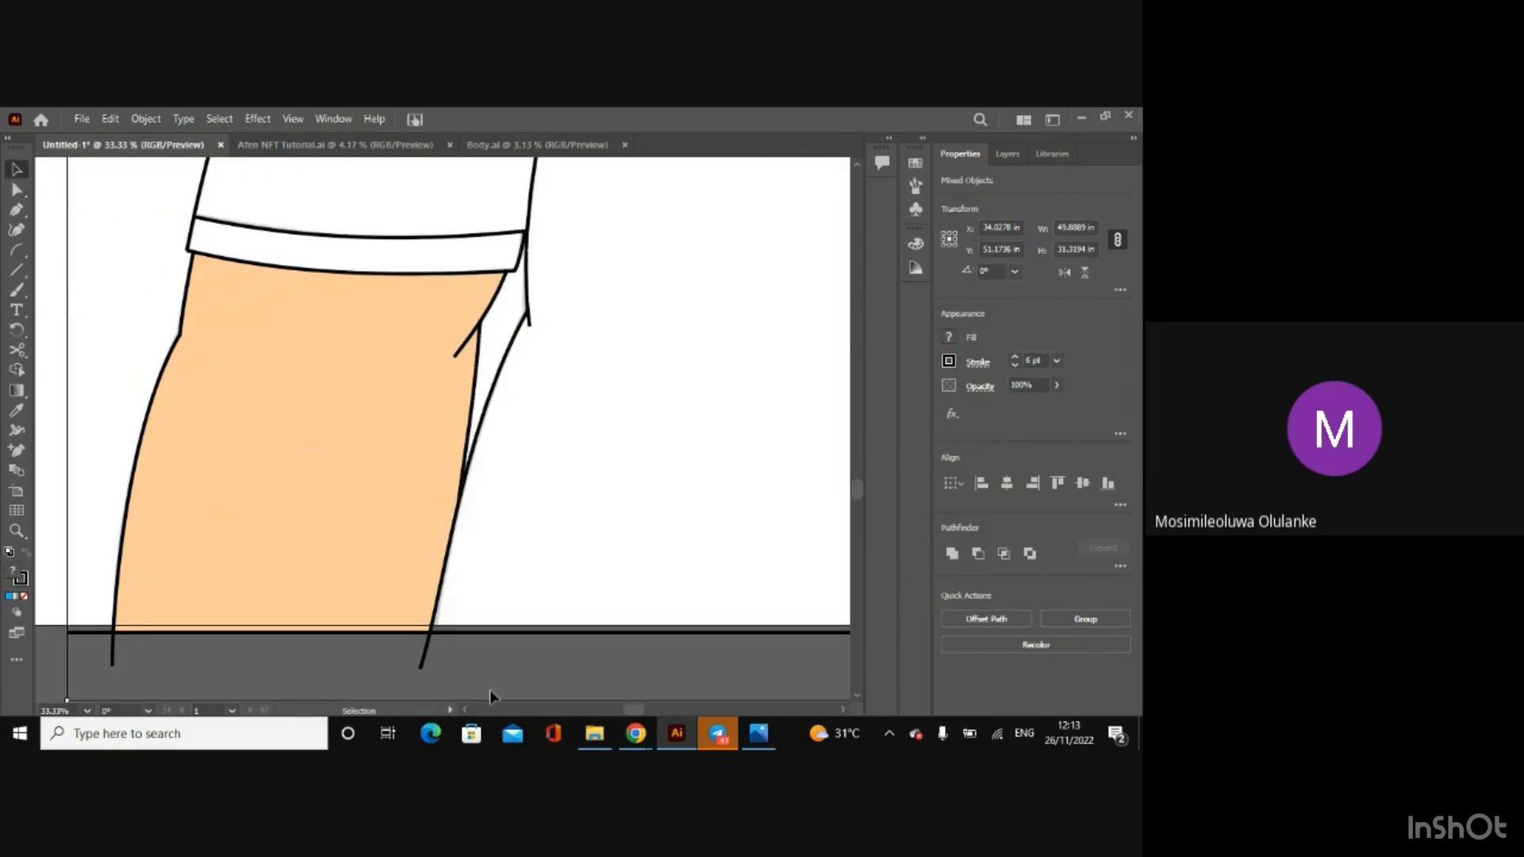
click(494, 665)
Step: Open Background sky.ai again and select the blue rectangle of its Sky colour sample
key(ctrl+minus)
key(ctrl+minus)
key(ctrl+minus)
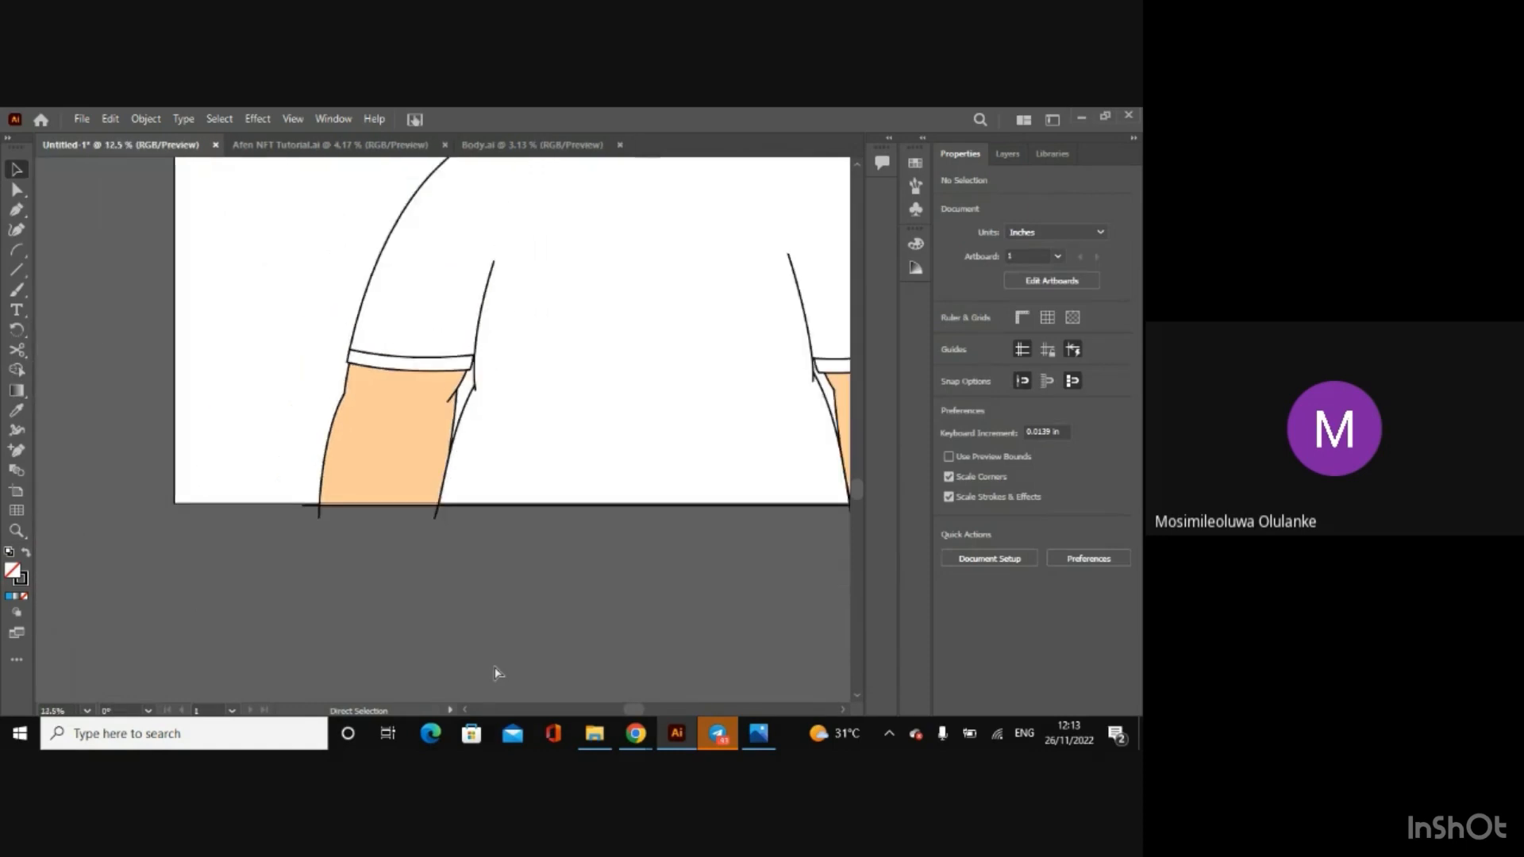
key(ctrl+minus)
click(594, 734)
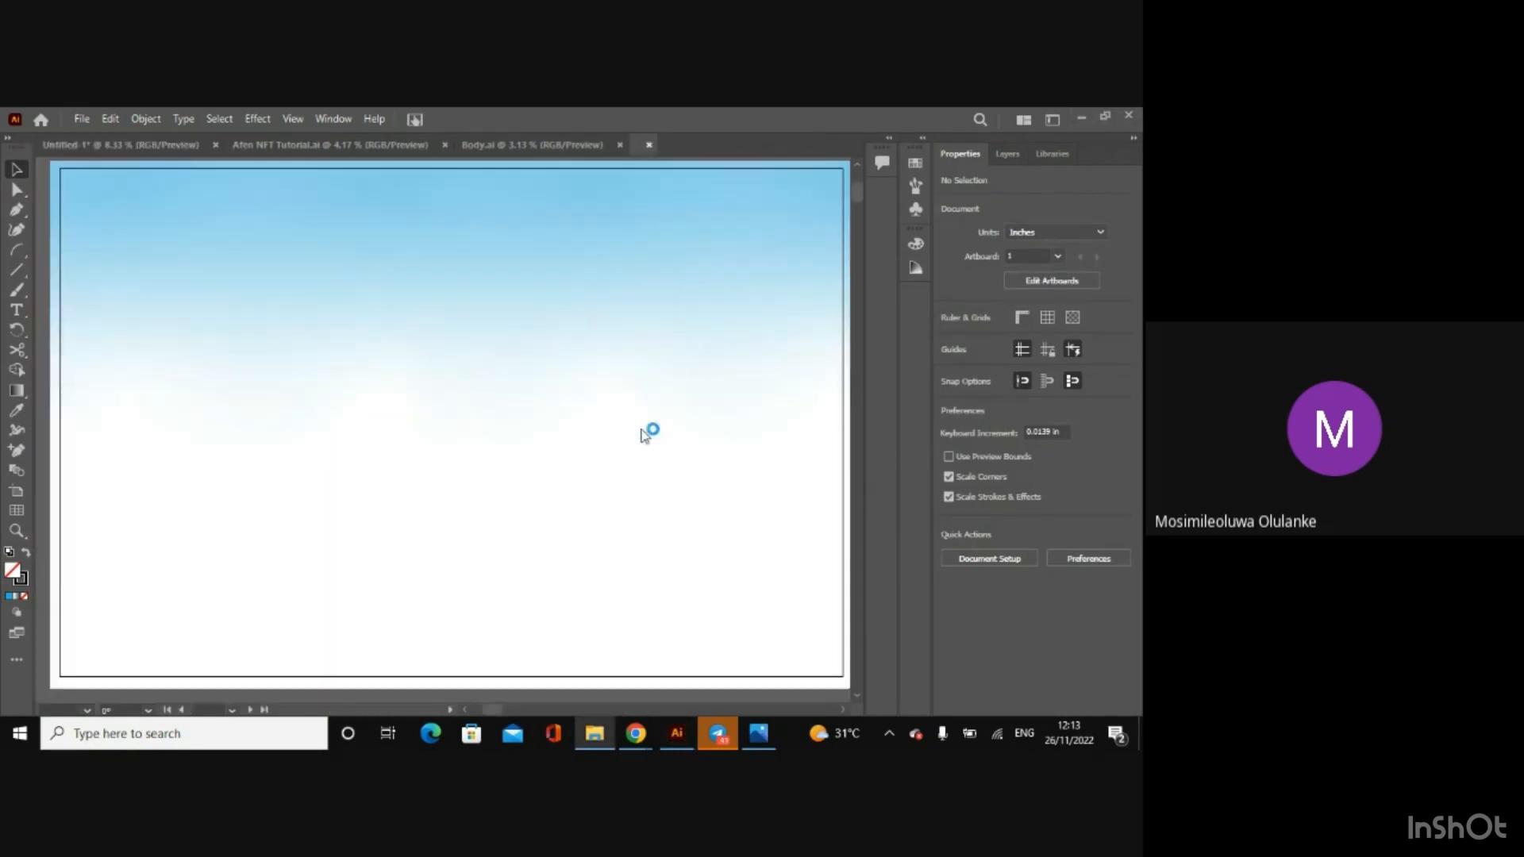
drag(655, 711, 587, 694)
click(351, 496)
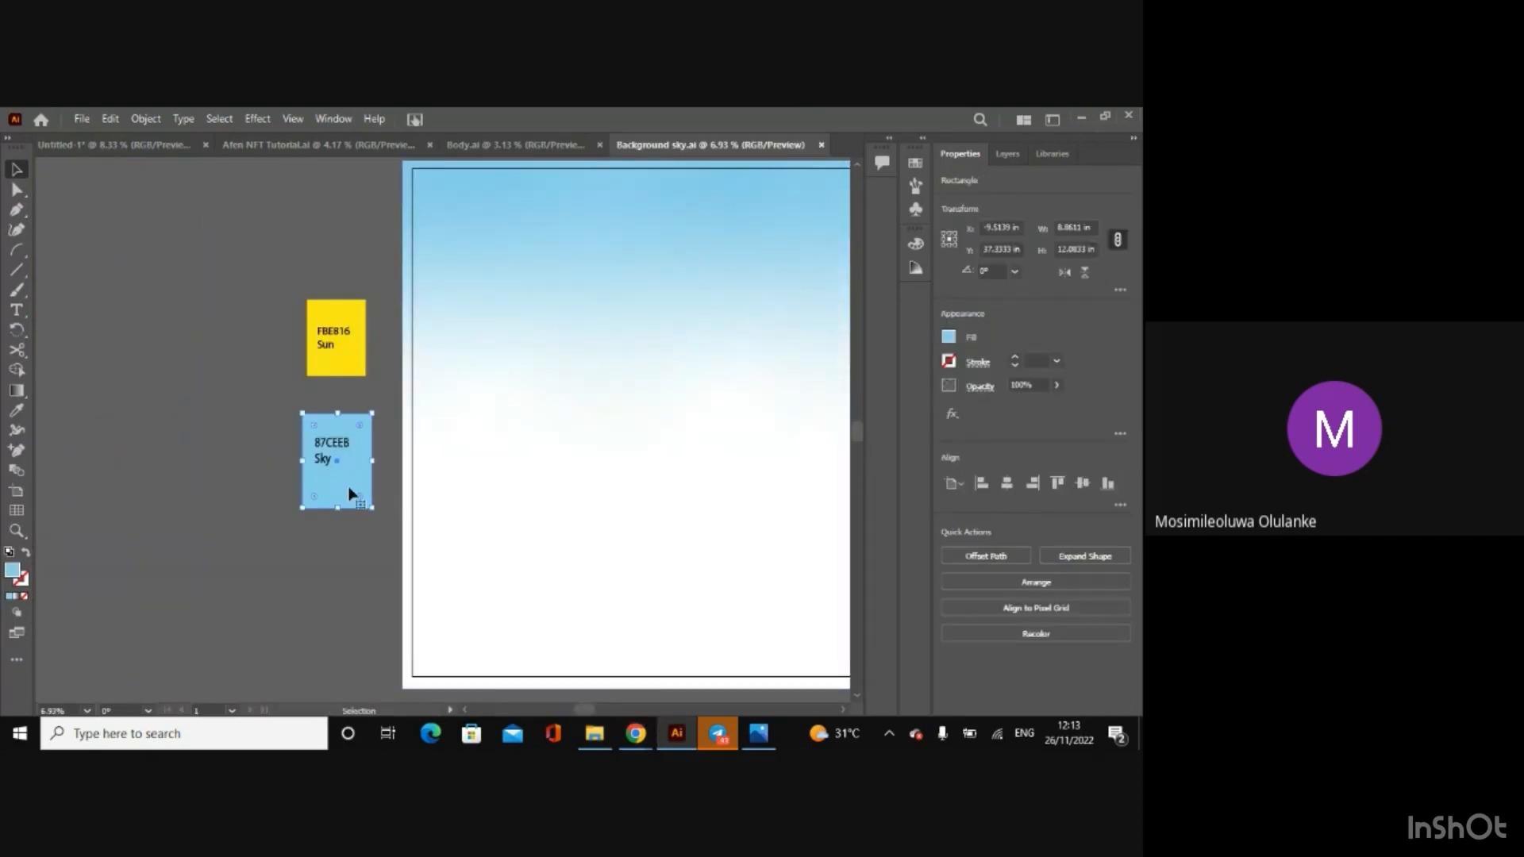
Step: Paste the Sky rectangle into the Untitled-1 document and place it outside the artboard, beside the character
click(183, 139)
click(211, 290)
key(ctrl+v)
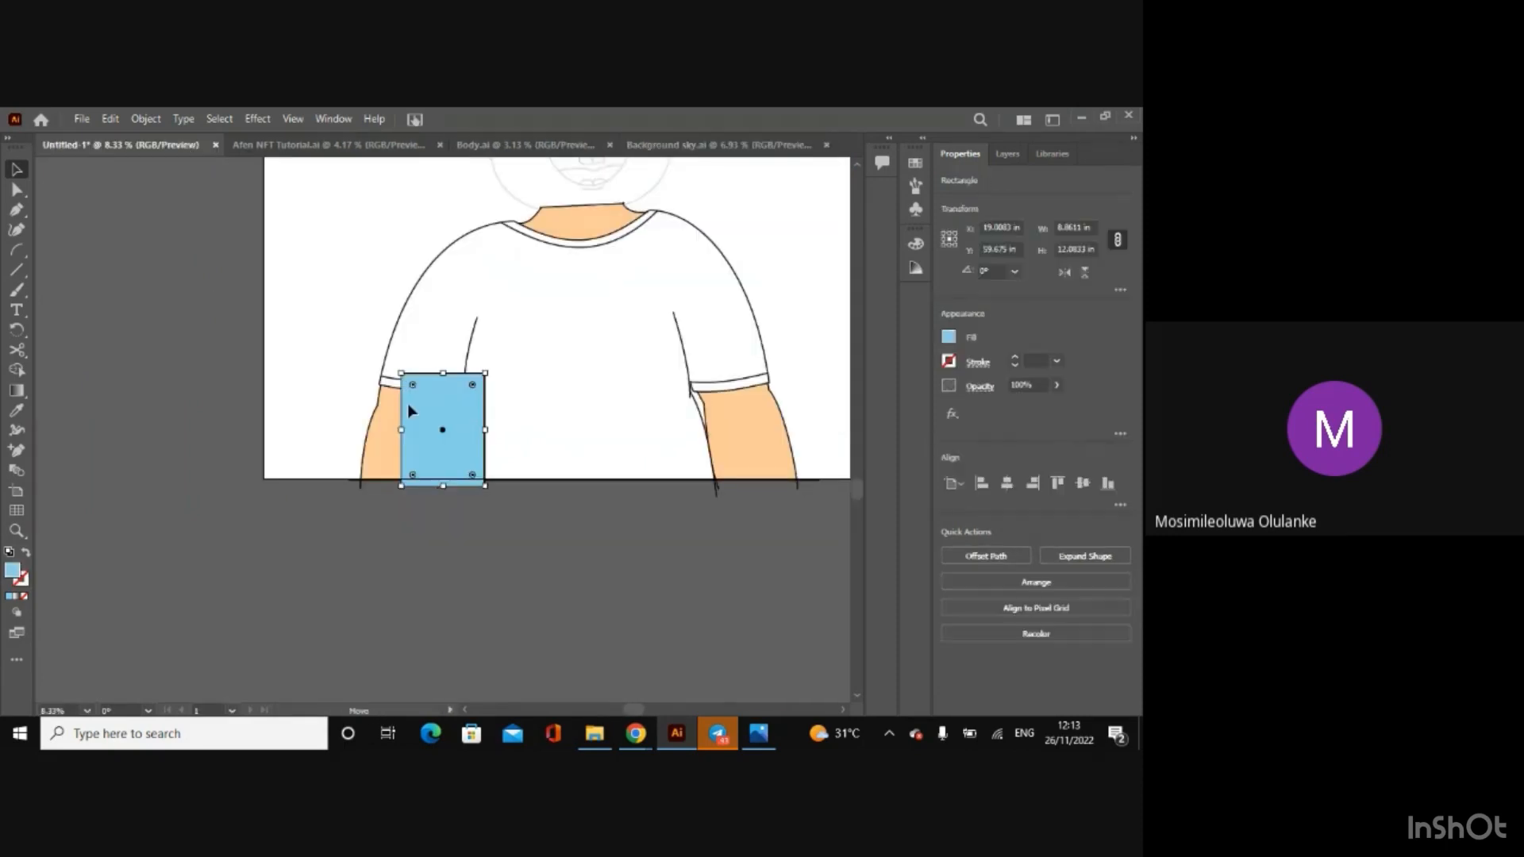
drag(407, 403, 196, 357)
Step: Select the Sky sample together with its 87CEEB label in Background sky.ai, and delete the plain blue copy beside the Untitled-1 artboard
click(698, 145)
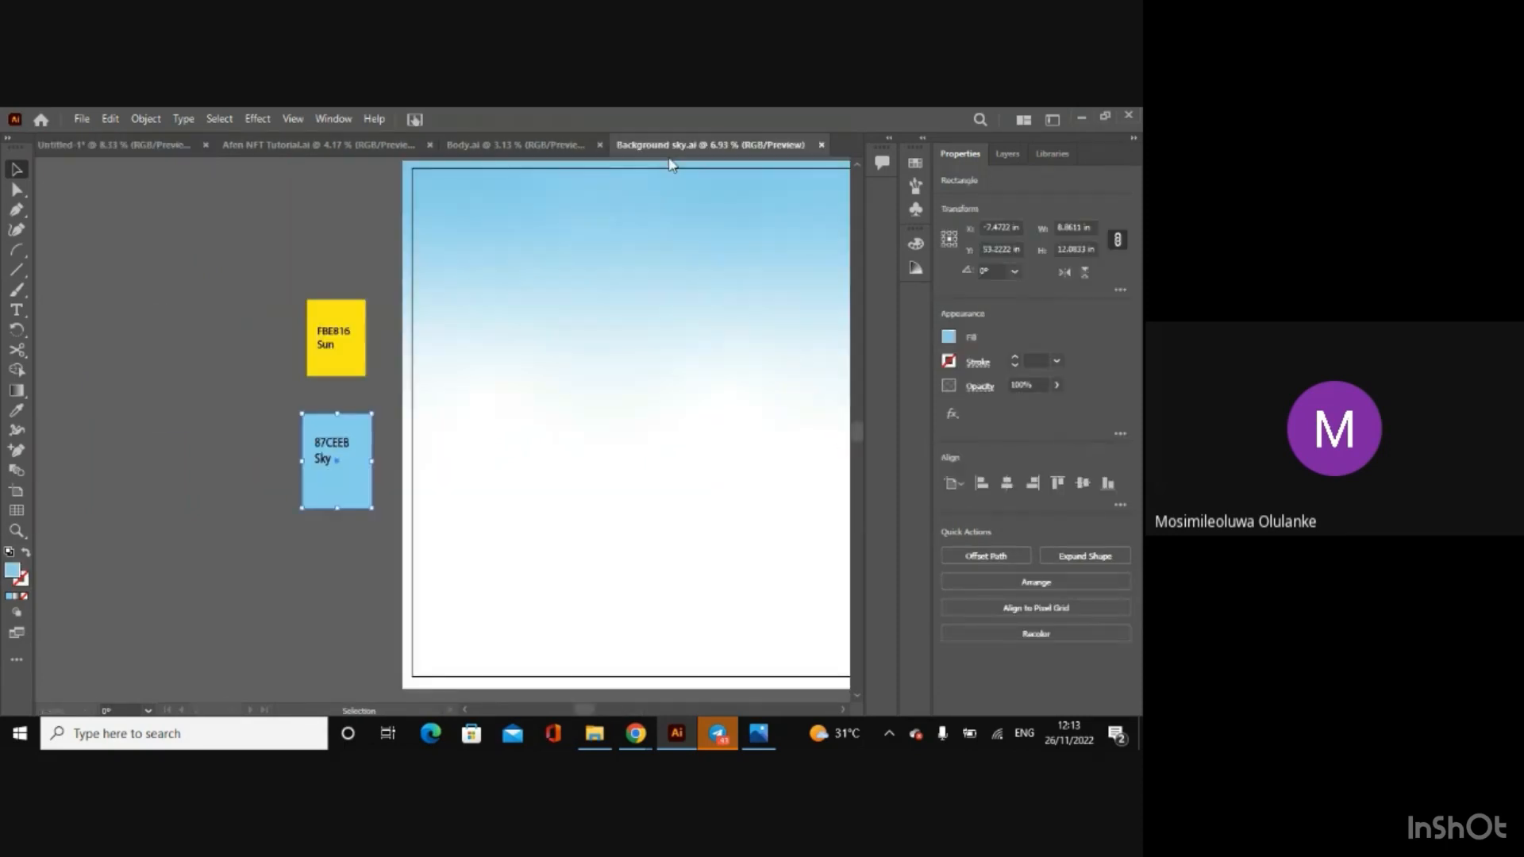
drag(254, 412, 332, 470)
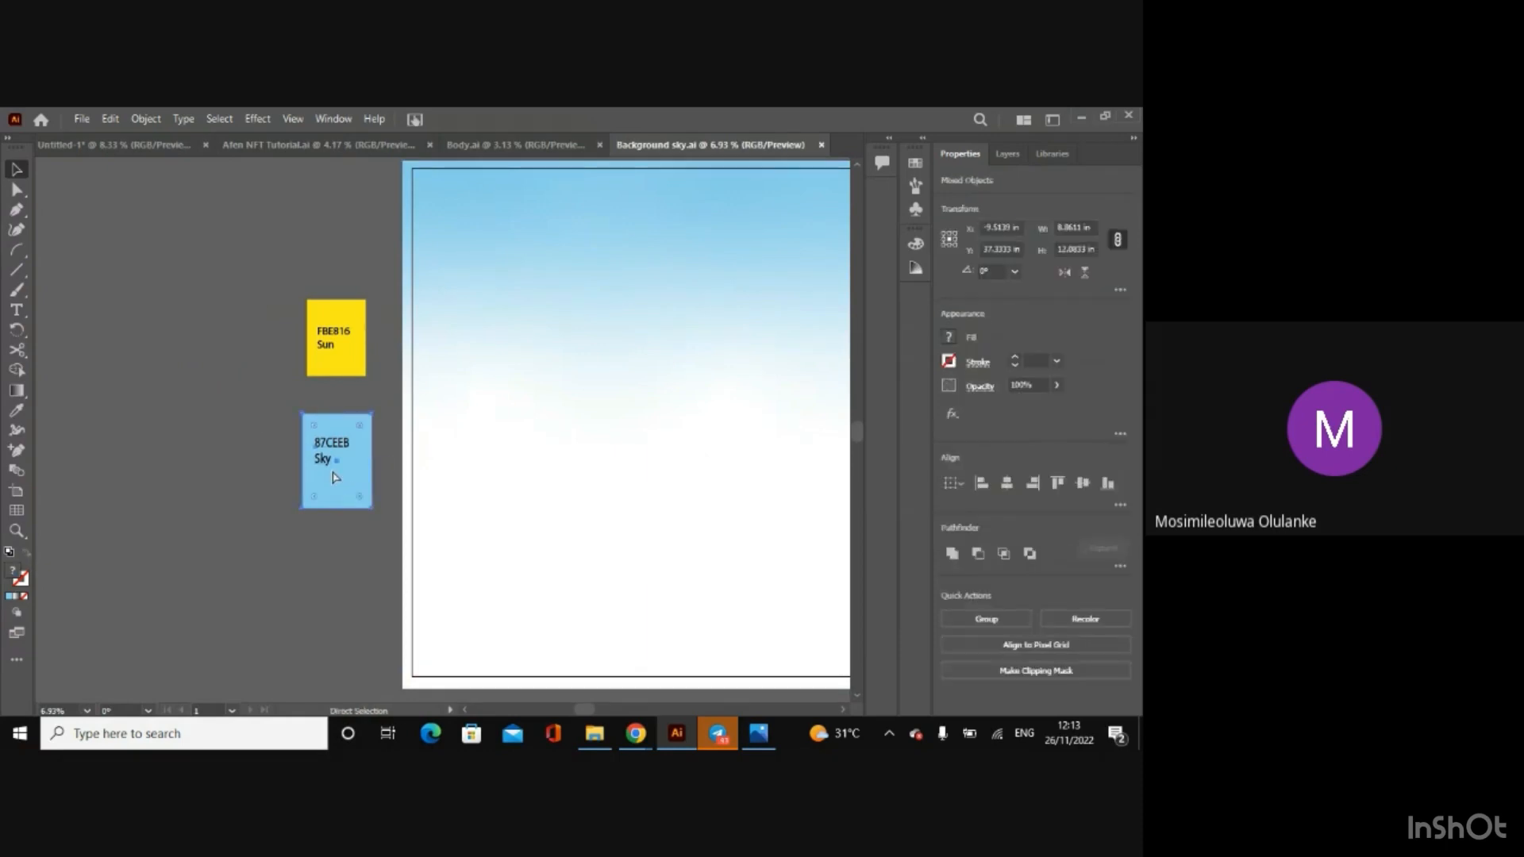
click(80, 149)
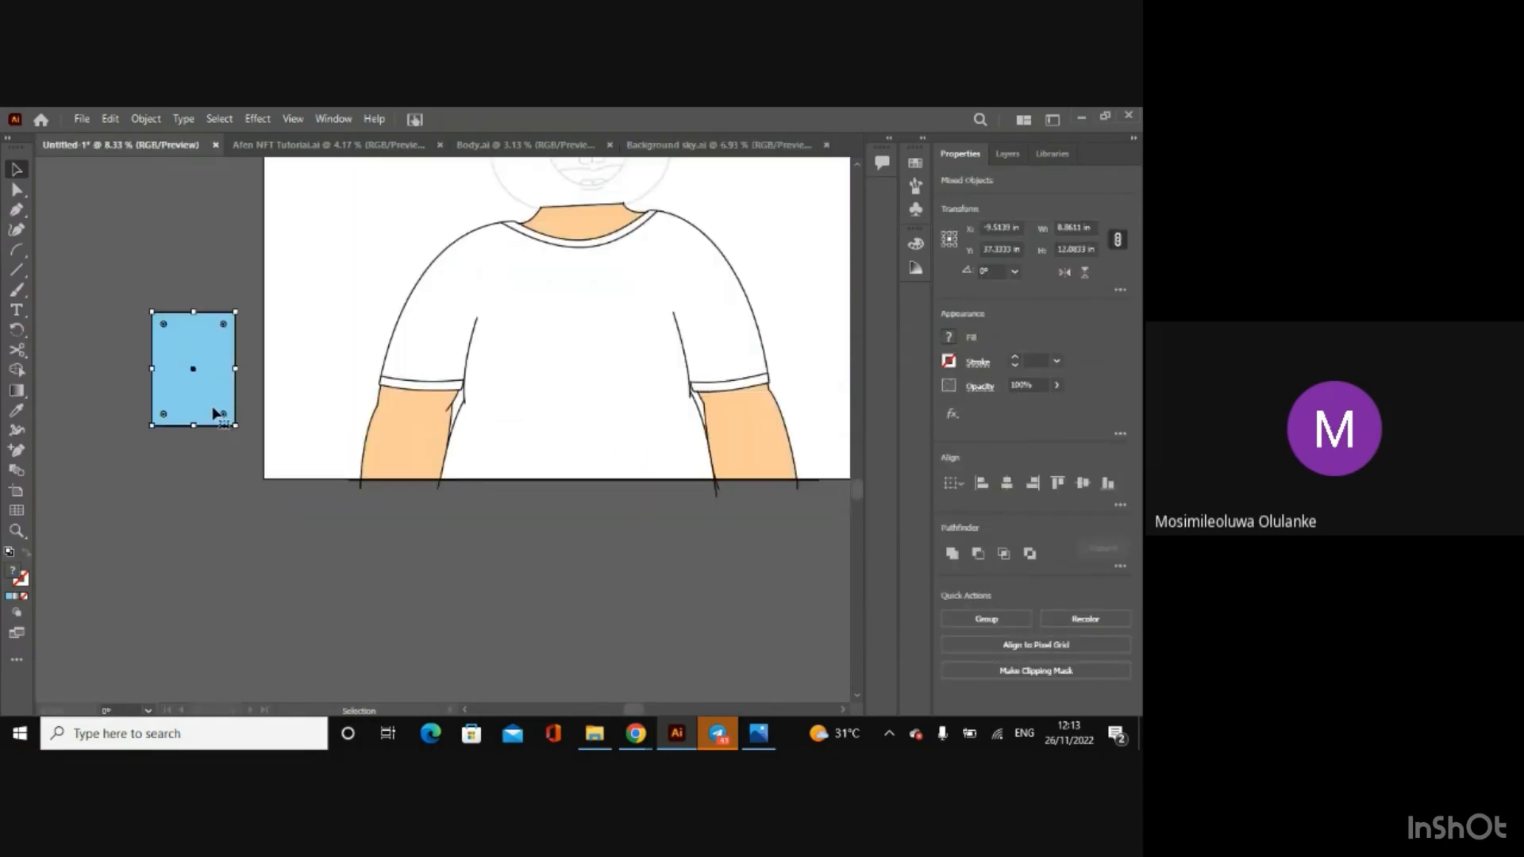
double_click(213, 407)
key(Delete)
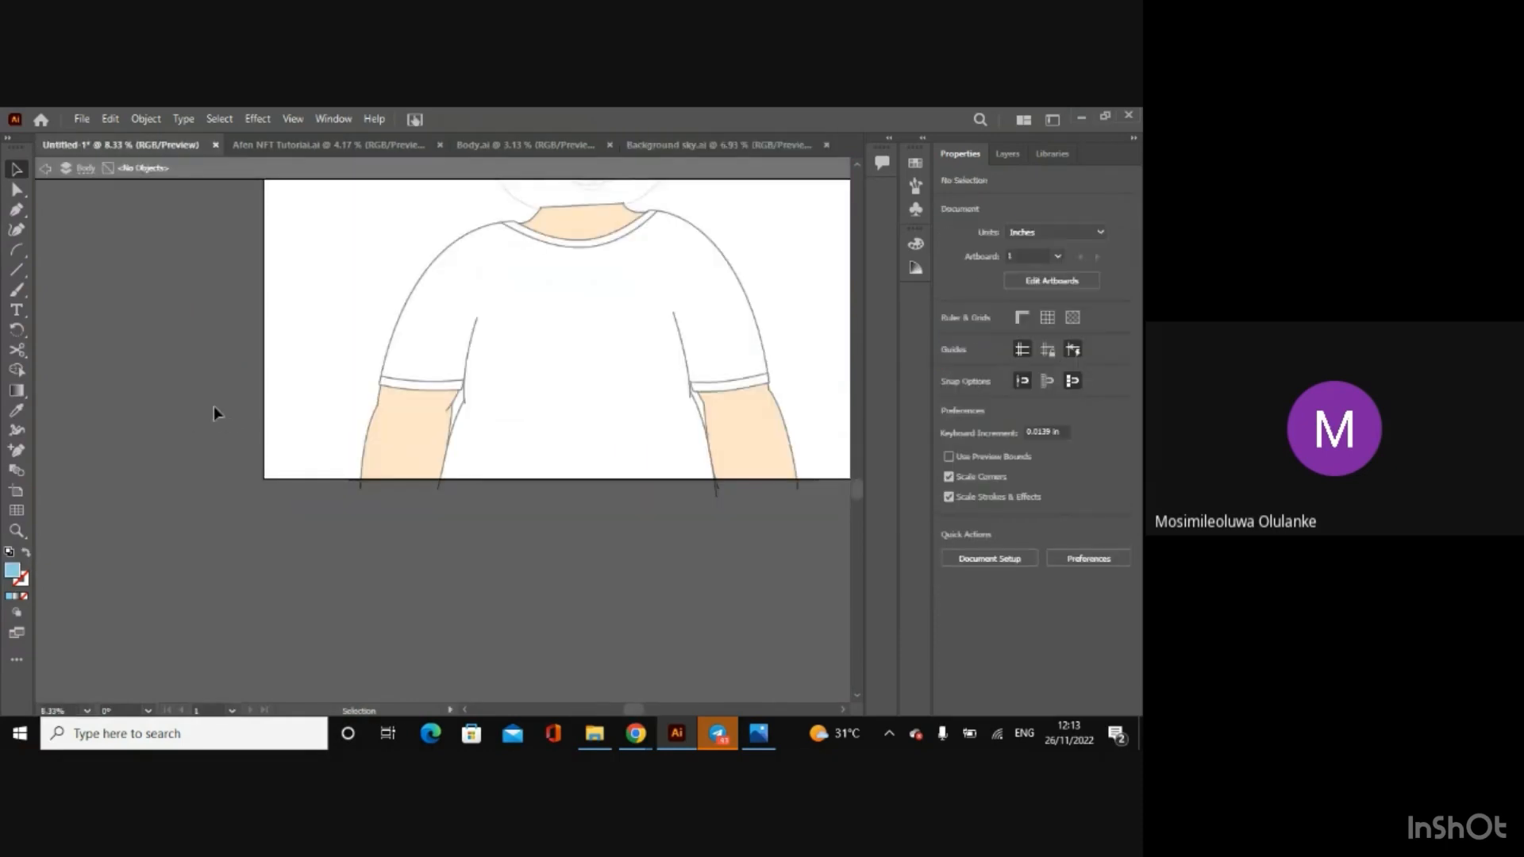
Step: Paste the Sky sample with its 87CEEB label into Untitled-1, place it beside the artboard, and close Background sky.ai
click(48, 173)
key(ctrl+v)
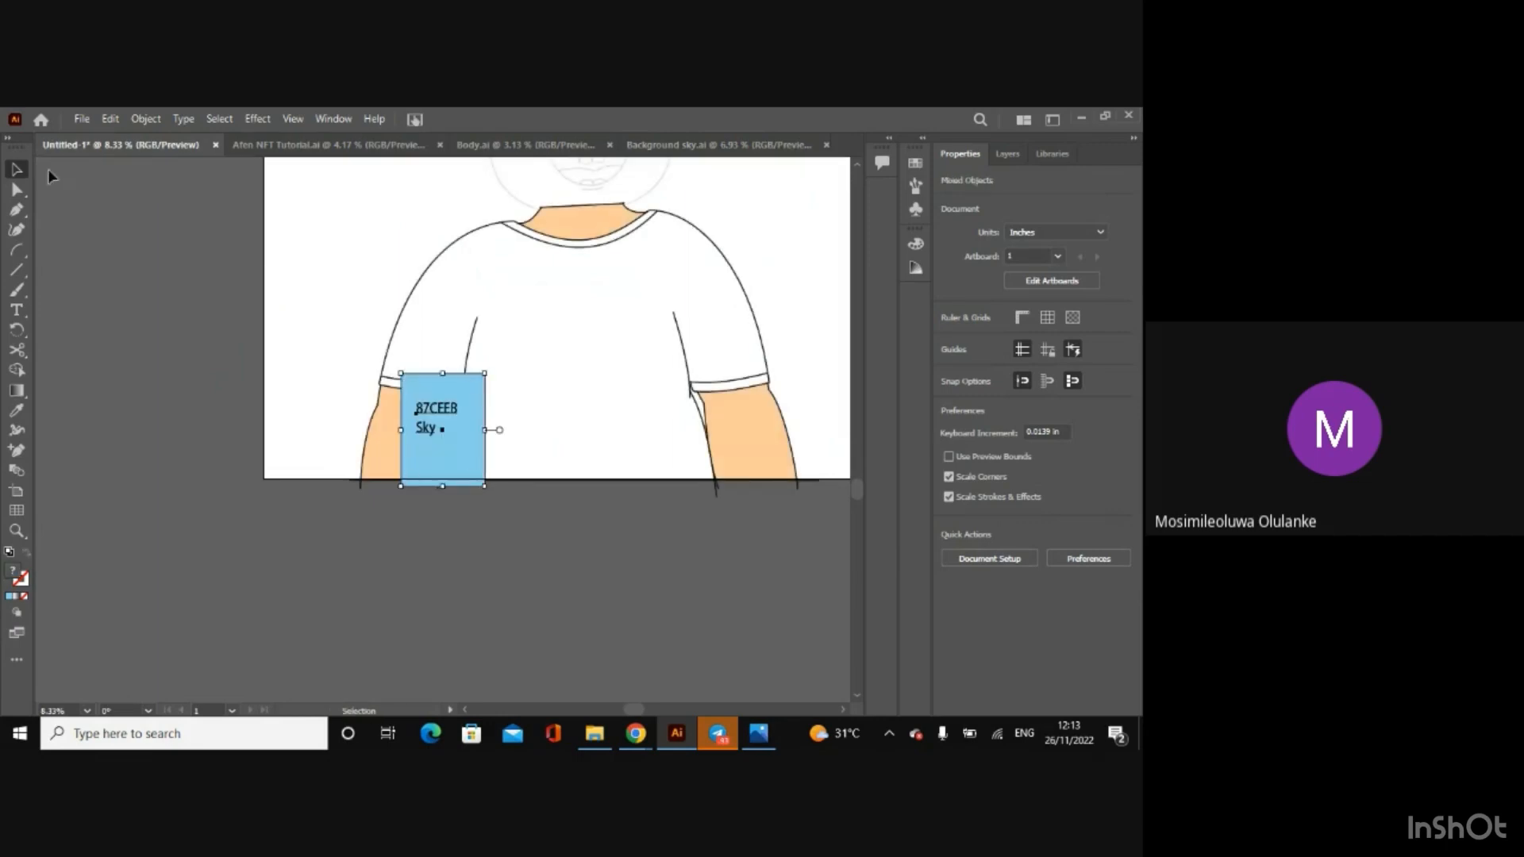
drag(471, 408, 212, 354)
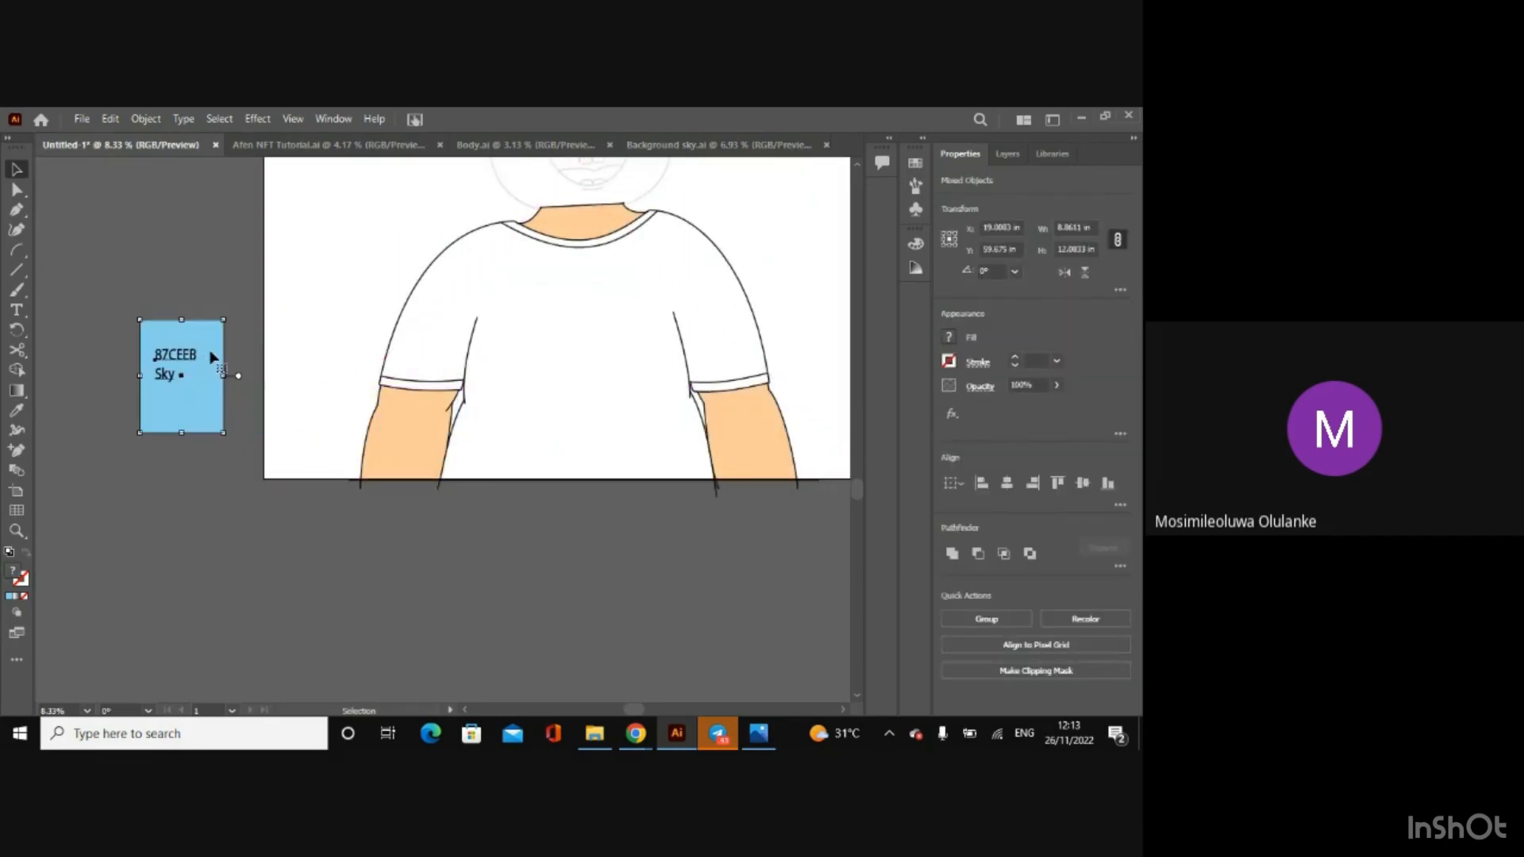
click(711, 146)
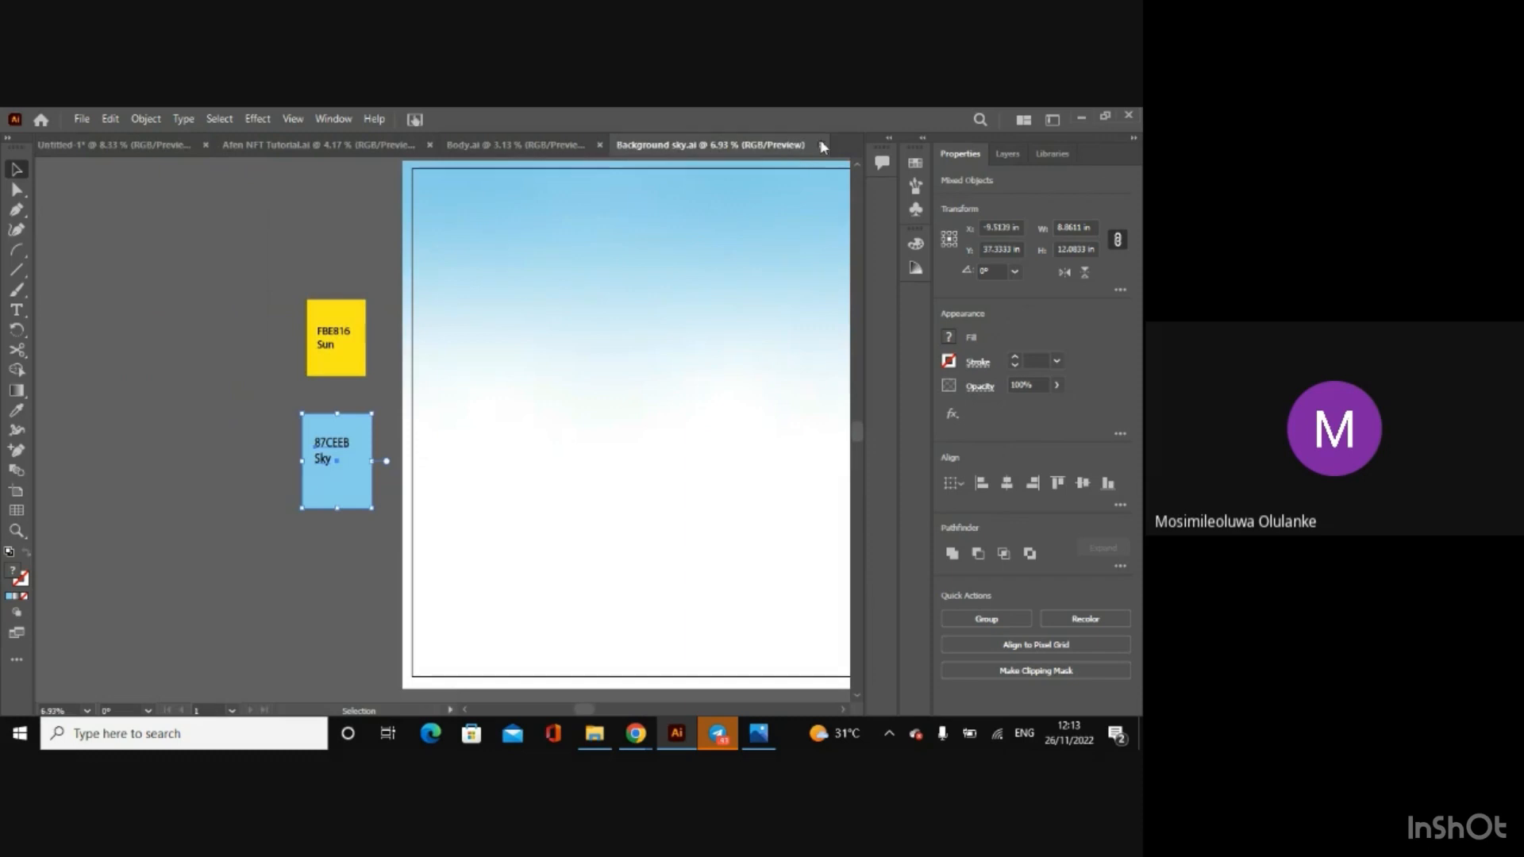
click(822, 146)
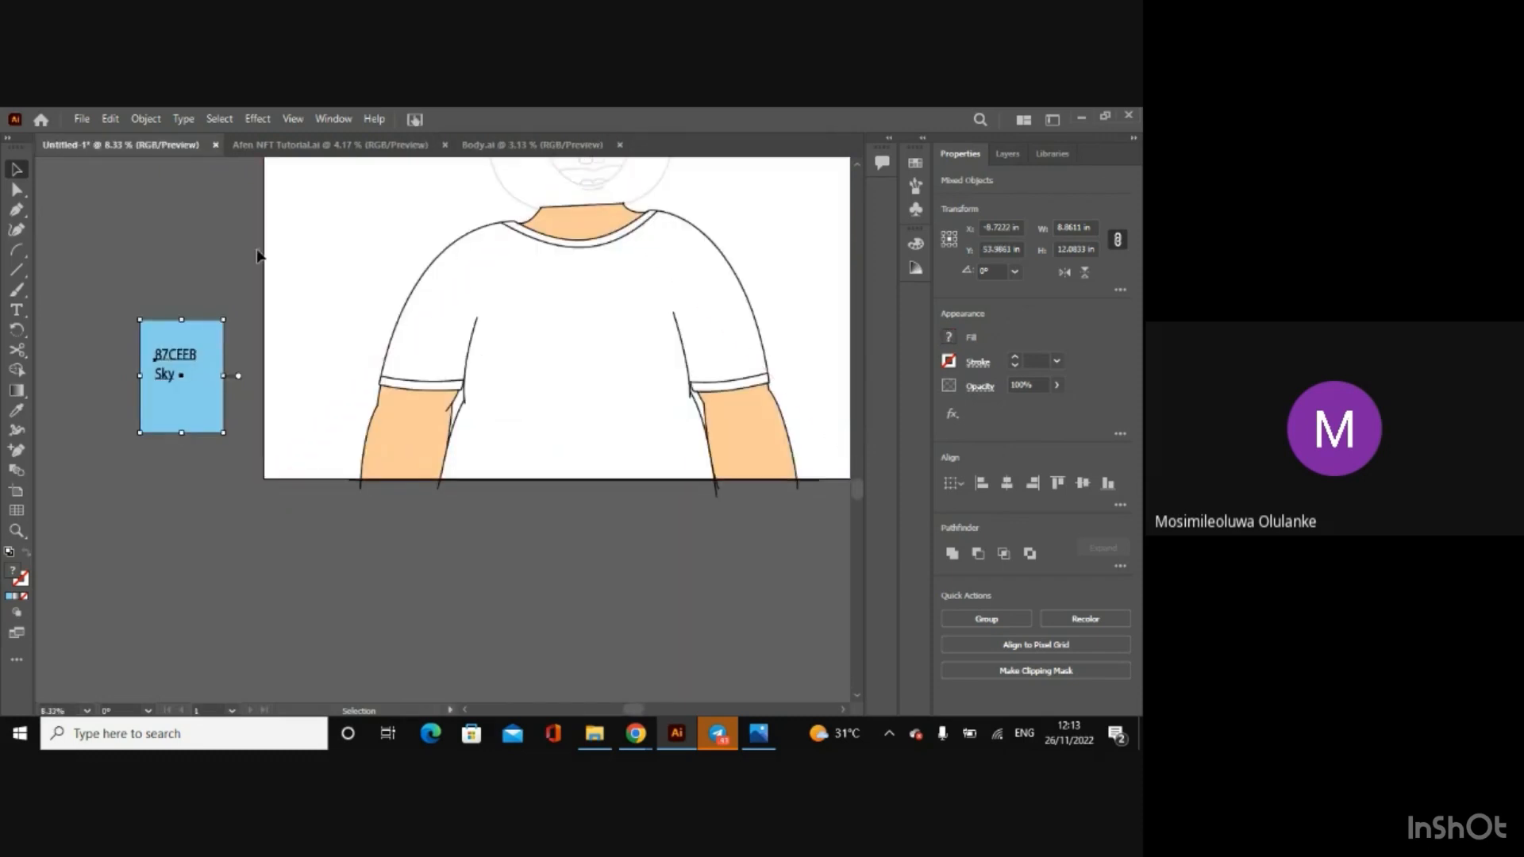
click(212, 256)
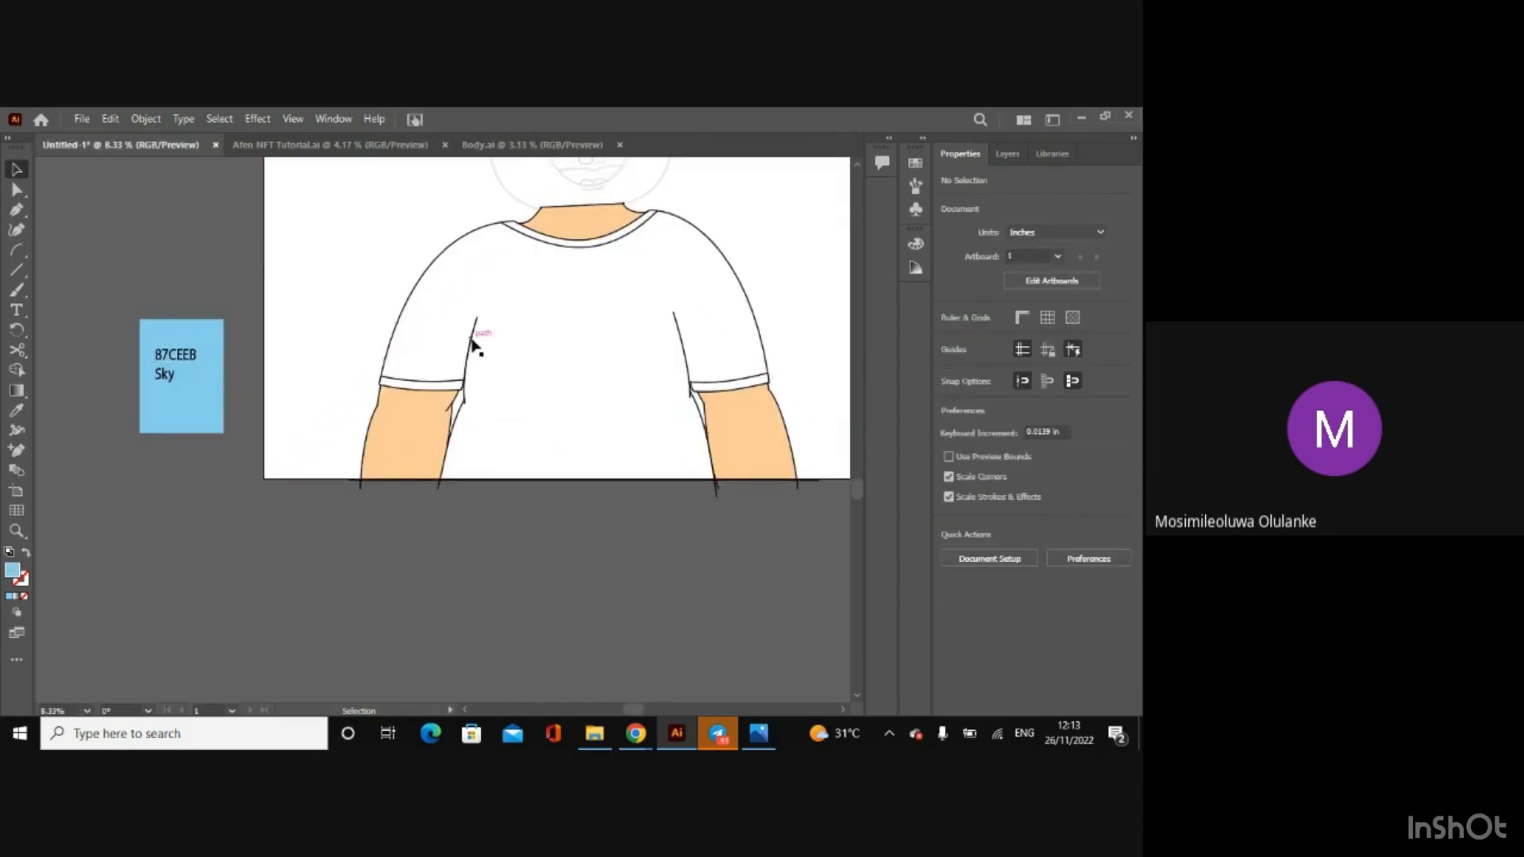
Step: Select all the body artwork, leaving out the background and the Sky sample, and group it
click(474, 345)
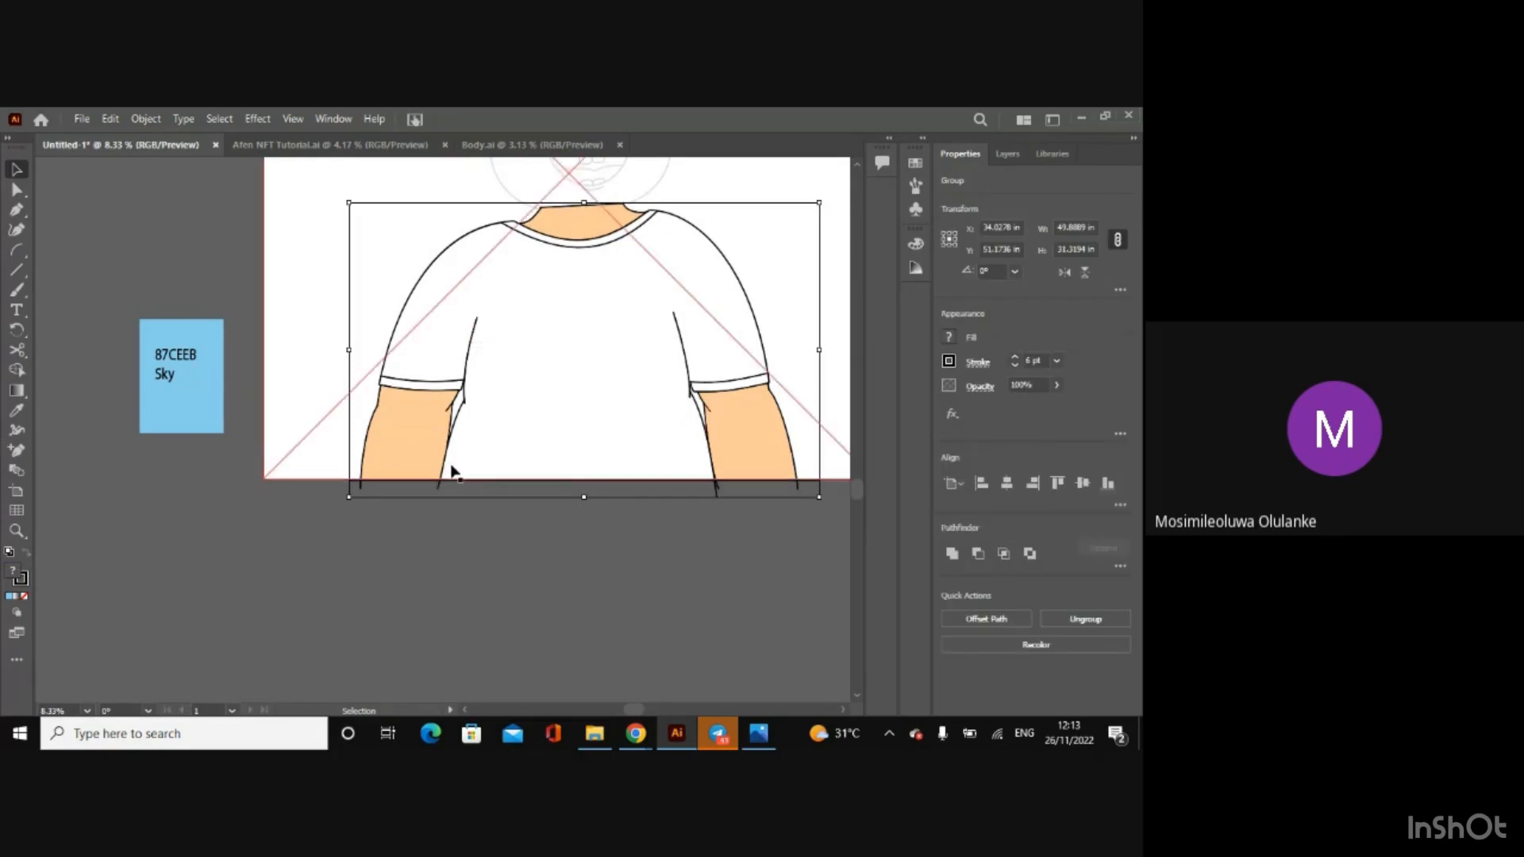
key(ctrl+a)
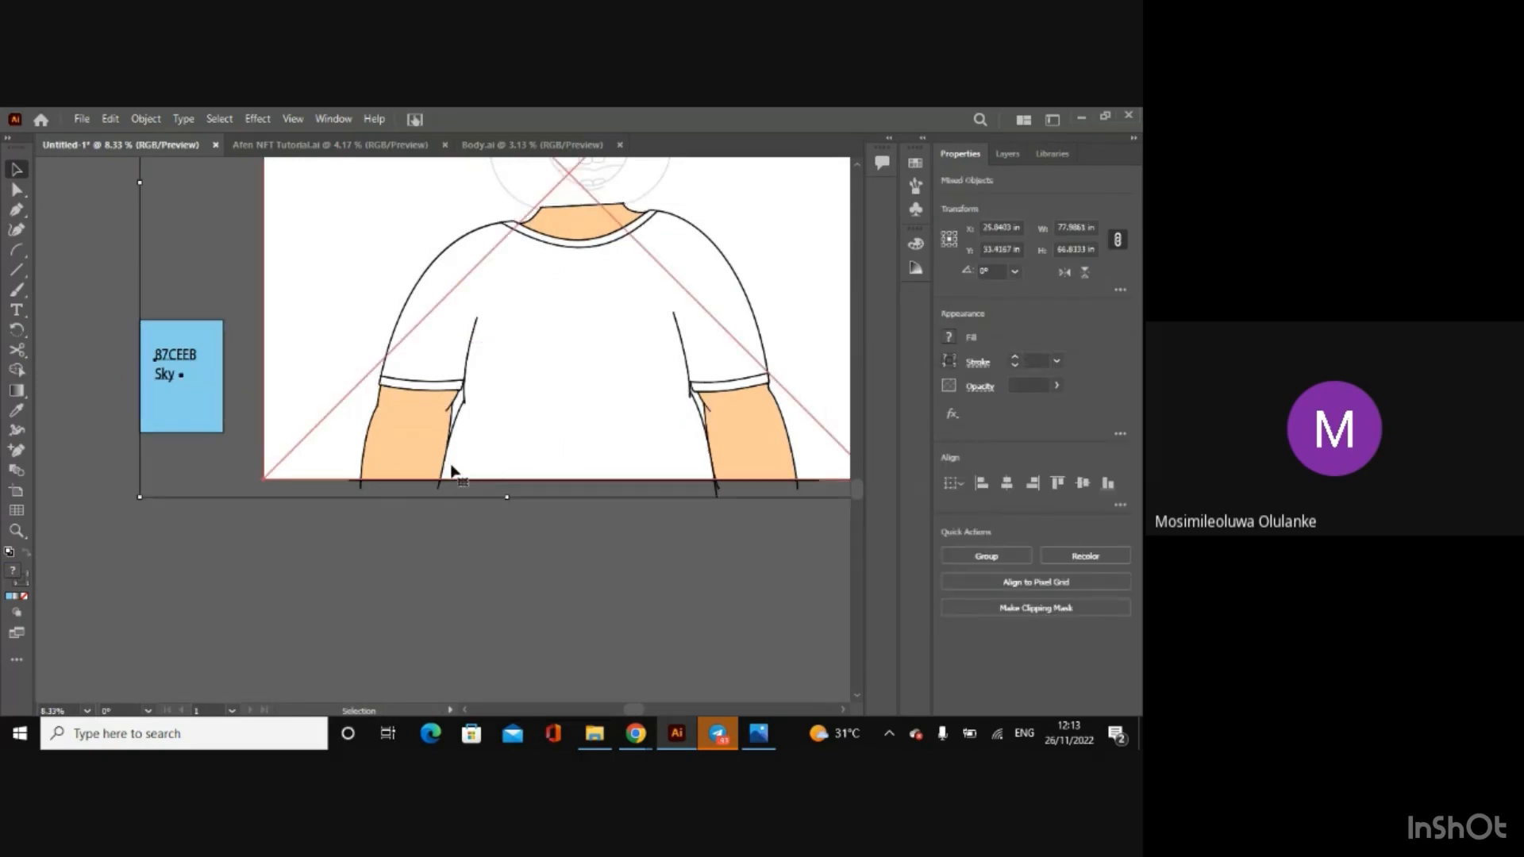
shift+click(350, 404)
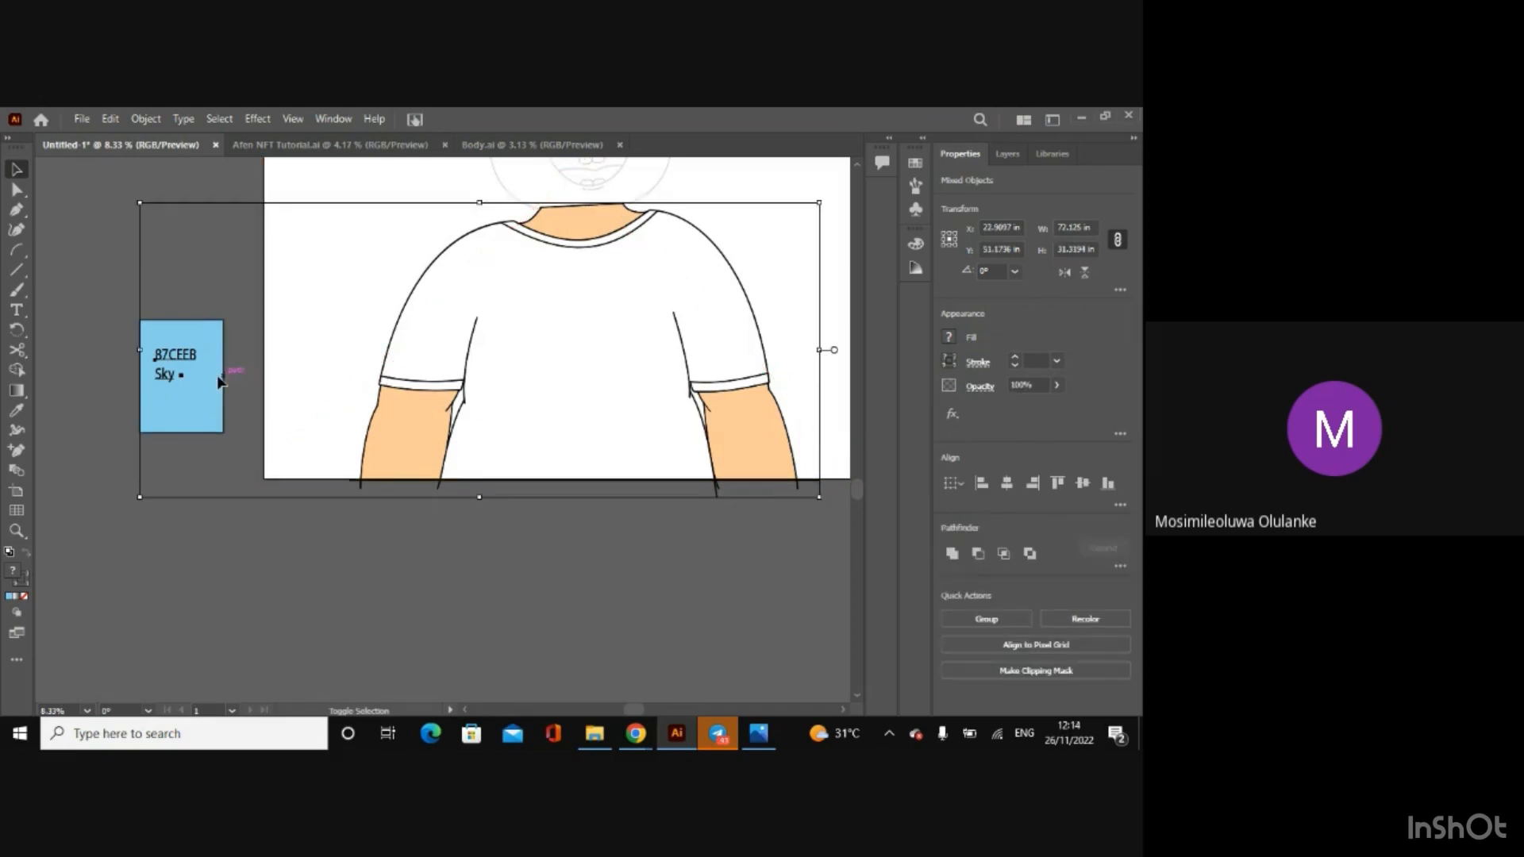
shift+click(195, 364)
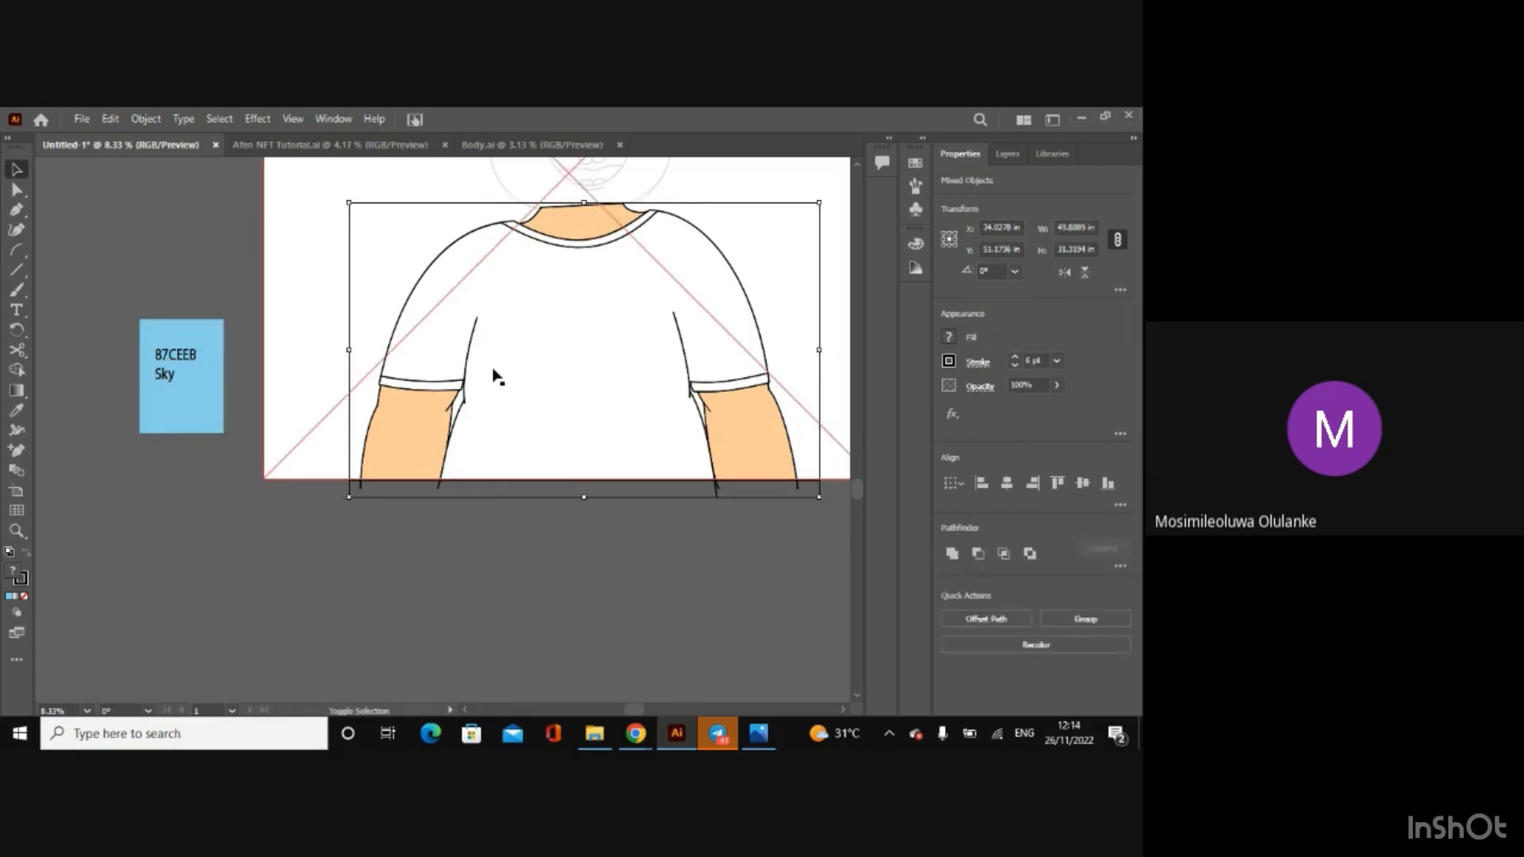
right_click(544, 380)
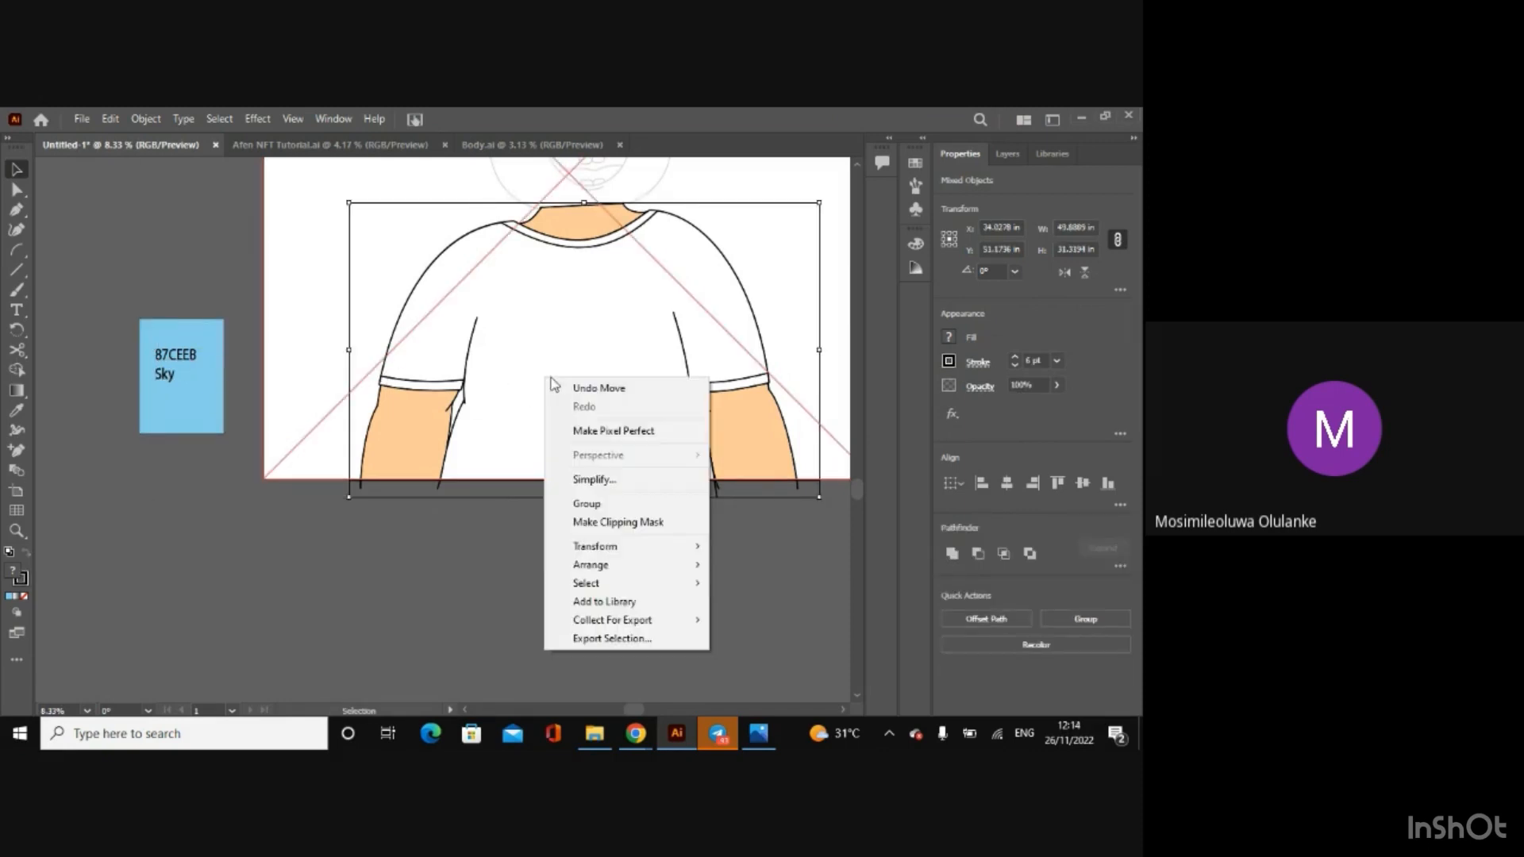
click(630, 510)
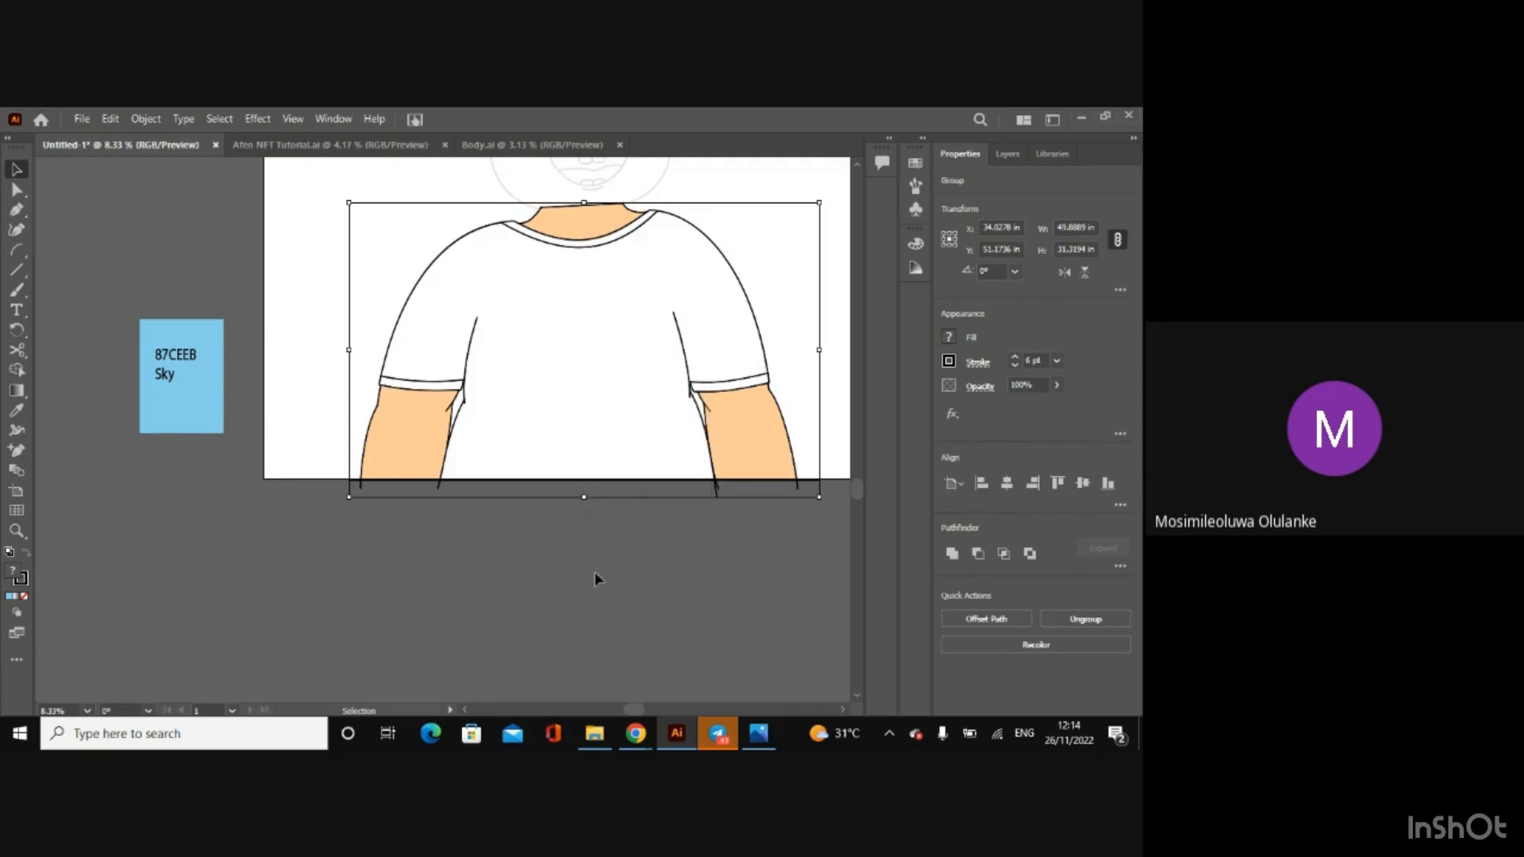
Step: Fill the T-shirt's main area with the sky blue 87CEEB using Shape Builder on the body group
click(594, 572)
click(464, 381)
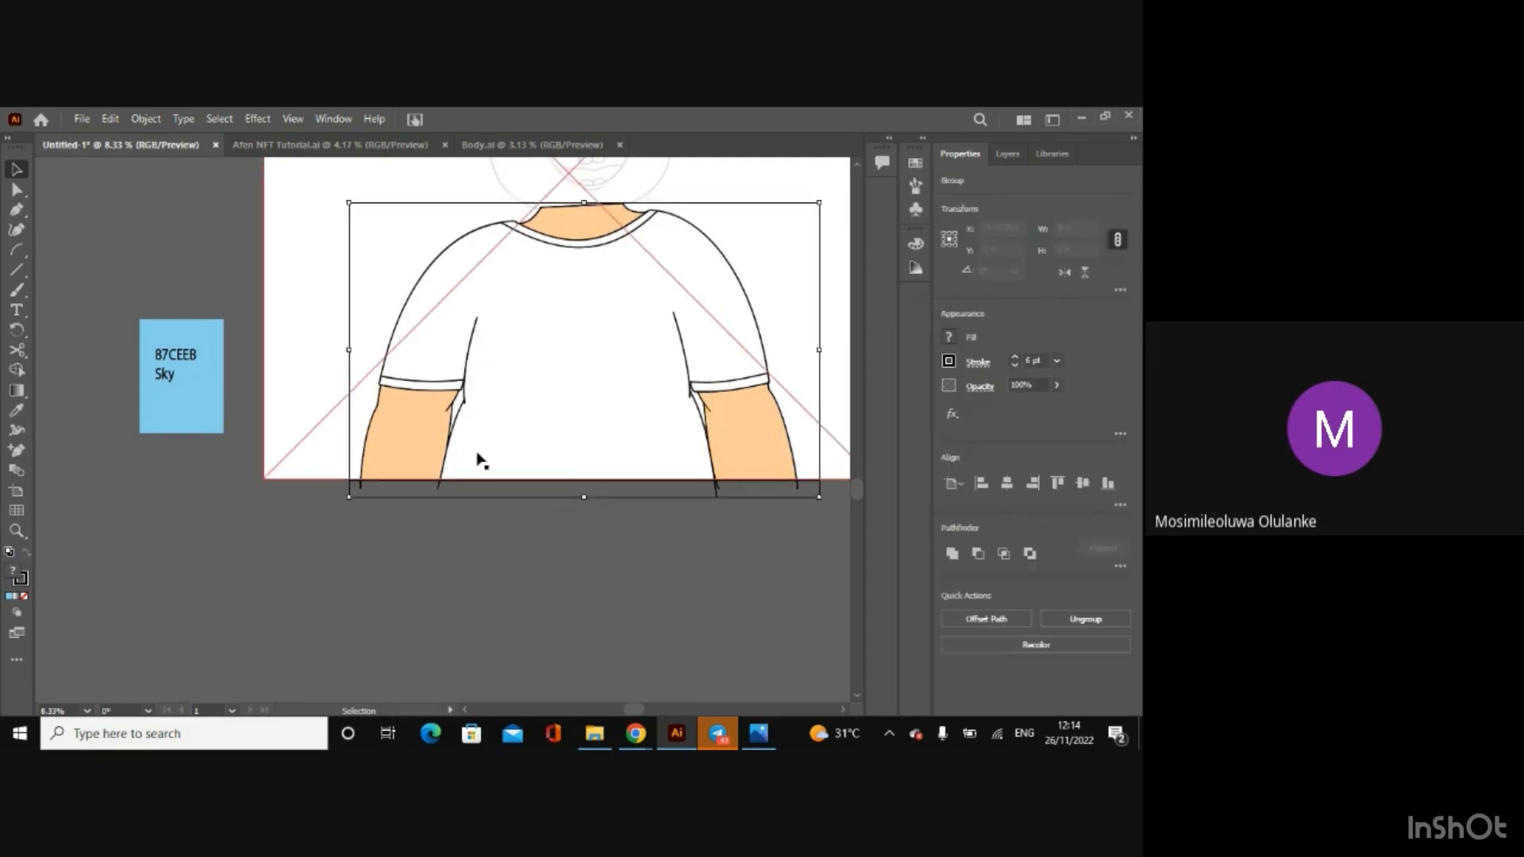
click(17, 369)
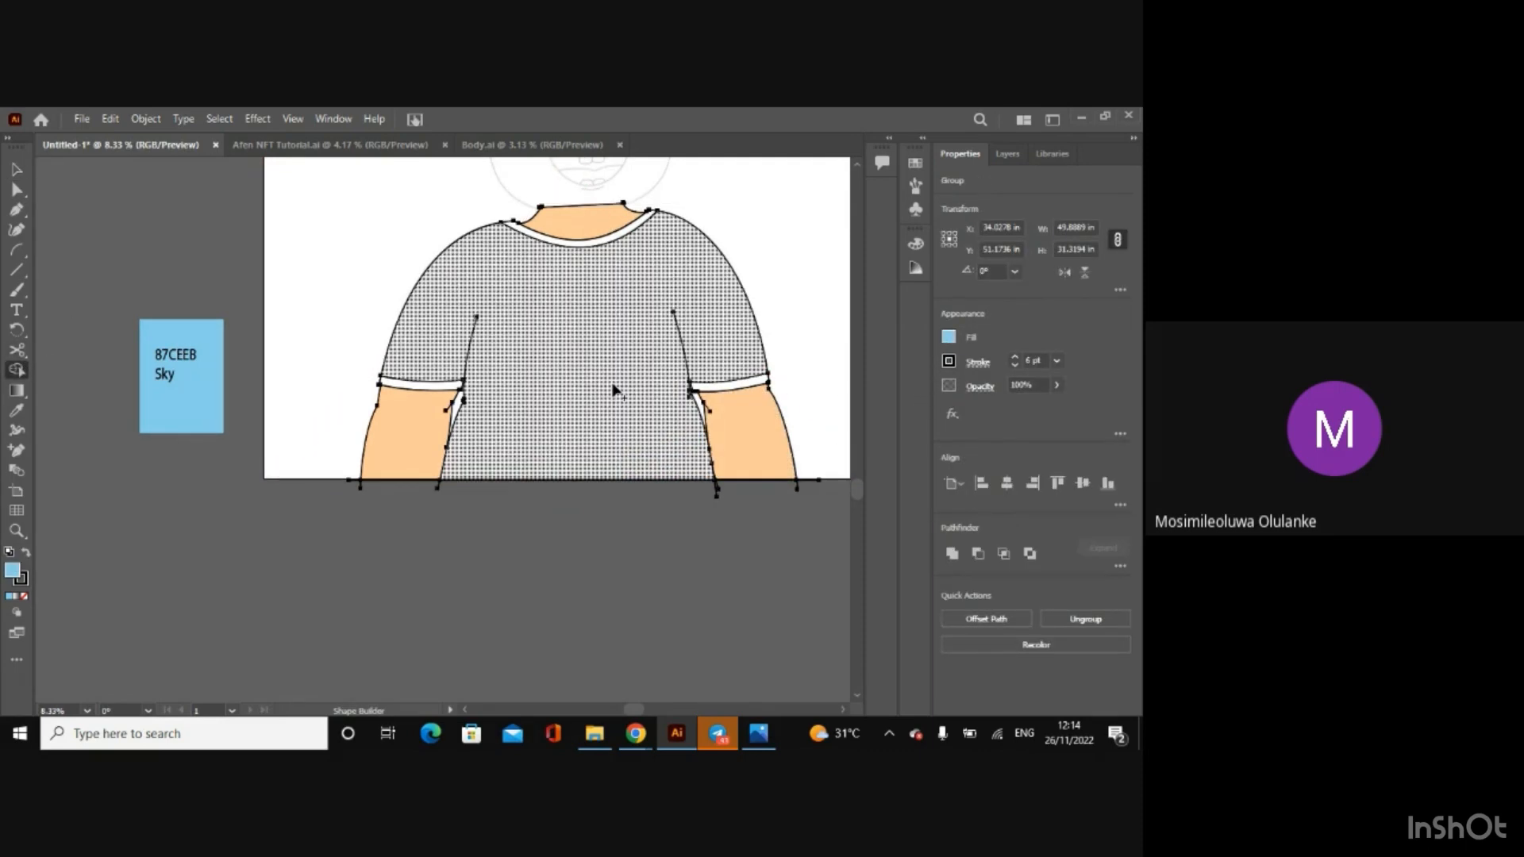
click(646, 382)
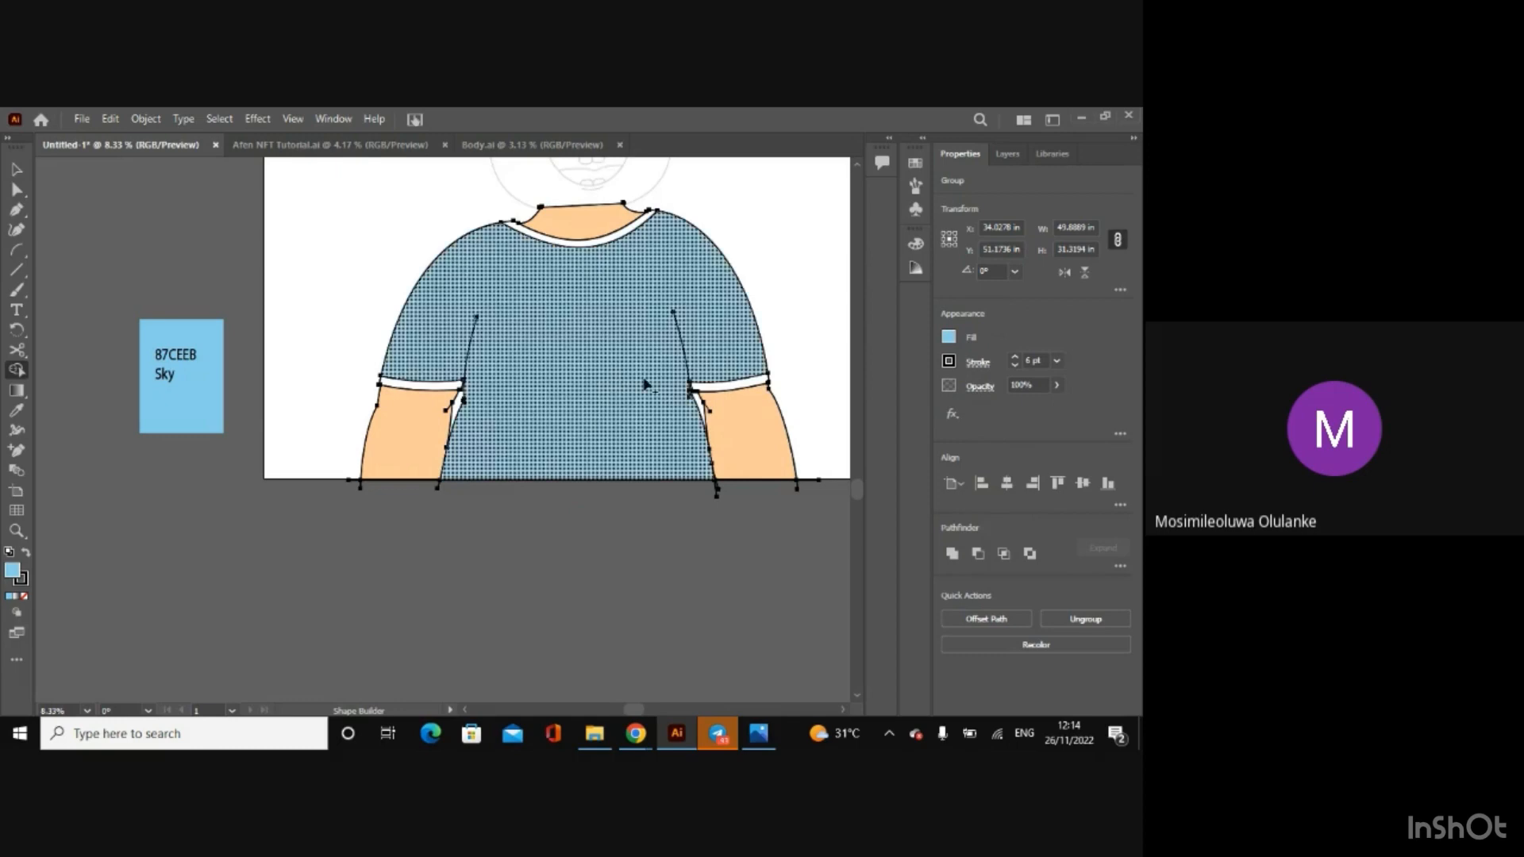
Step: Change the fill to the deeper blue 7dbdeb and apply it to the collar and both sleeve cuffs with Shape Builder
click(948, 338)
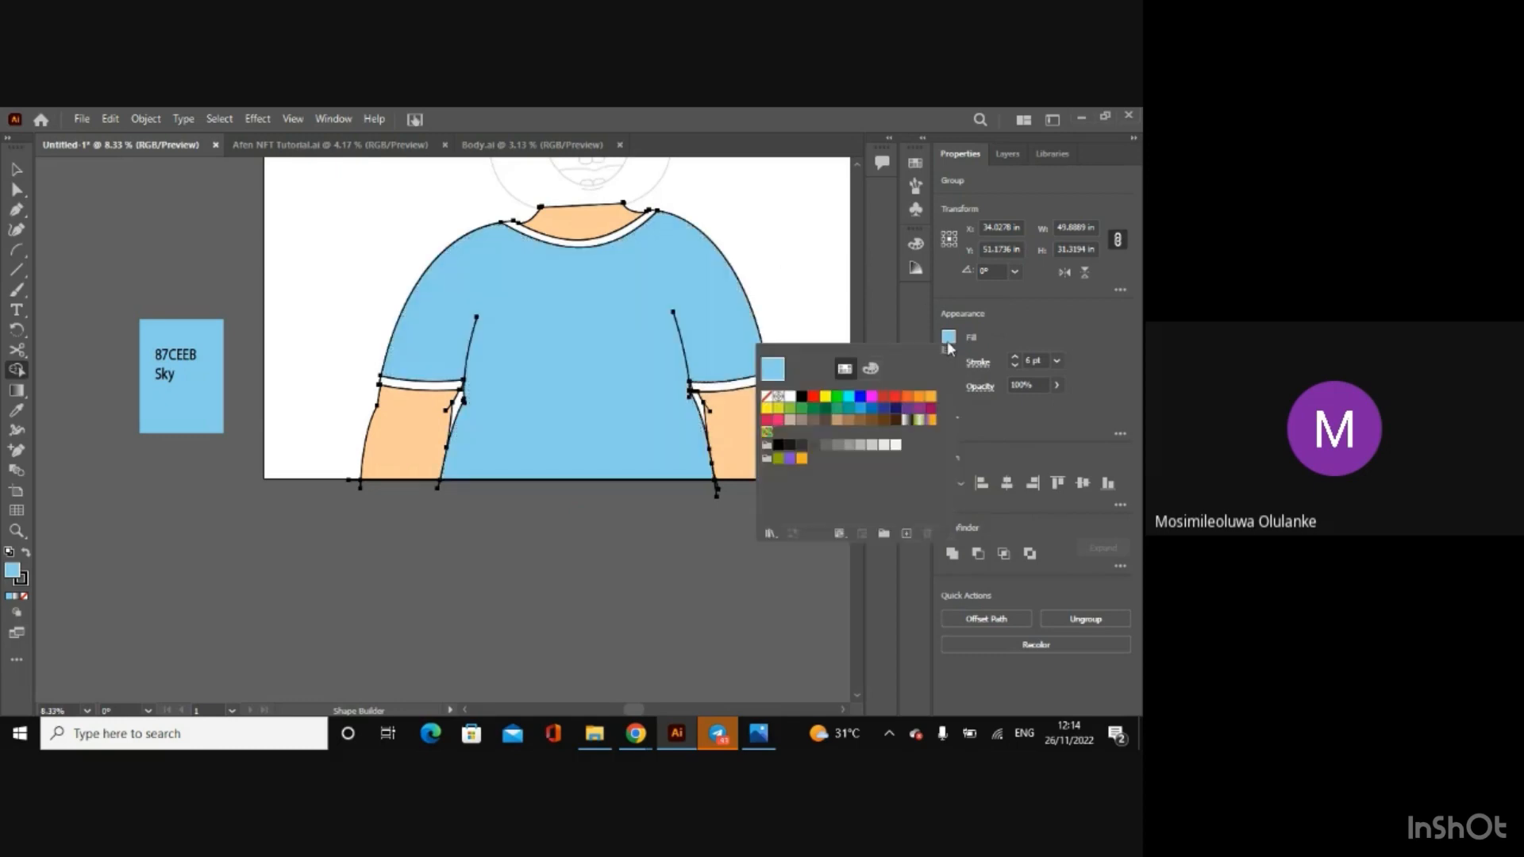
click(870, 369)
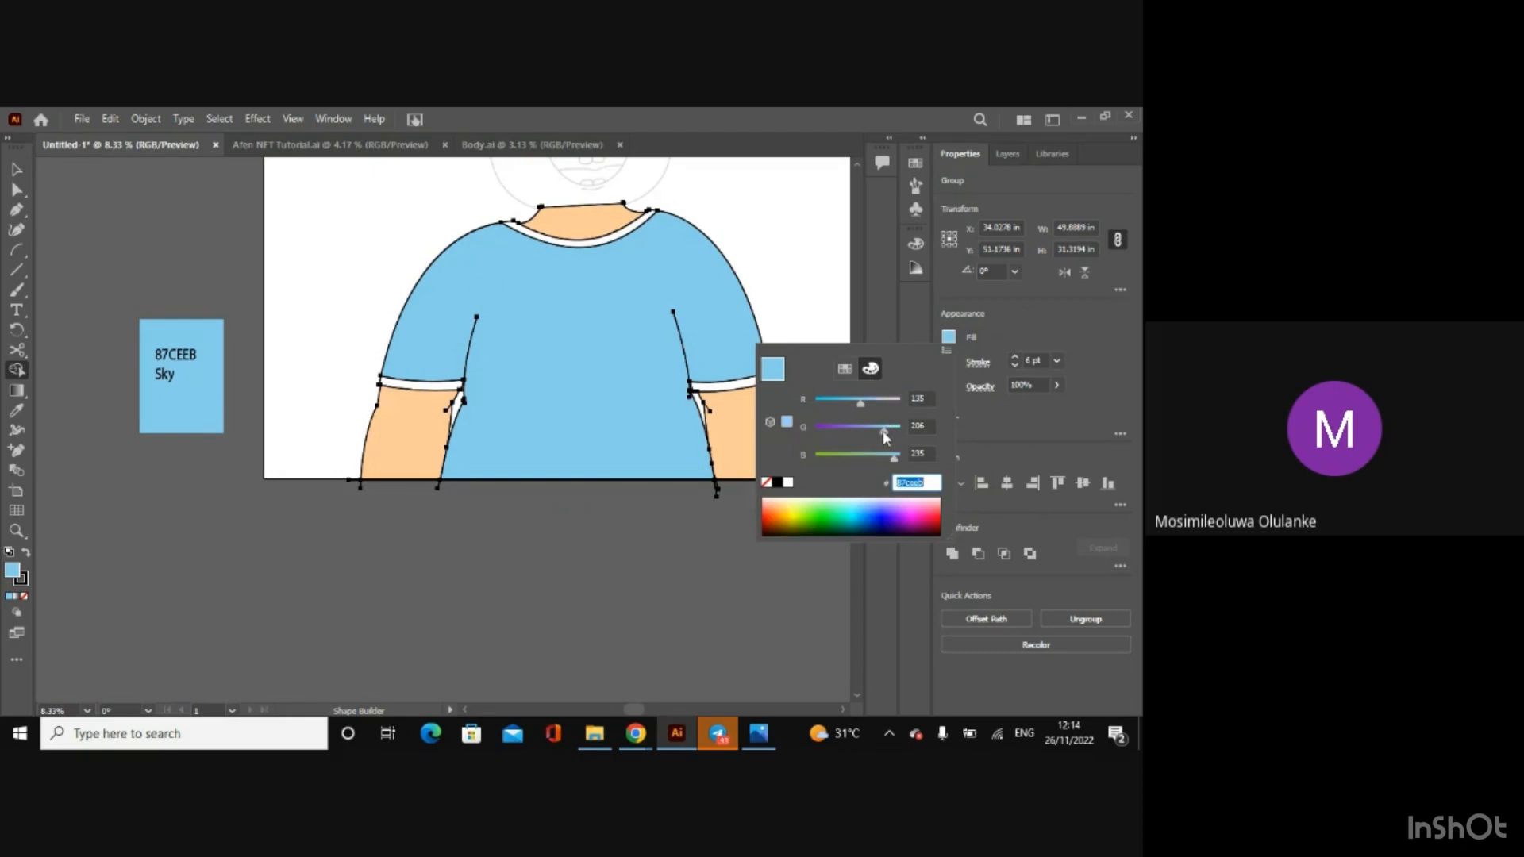
drag(860, 406, 878, 430)
drag(934, 483, 873, 479)
key(Escape)
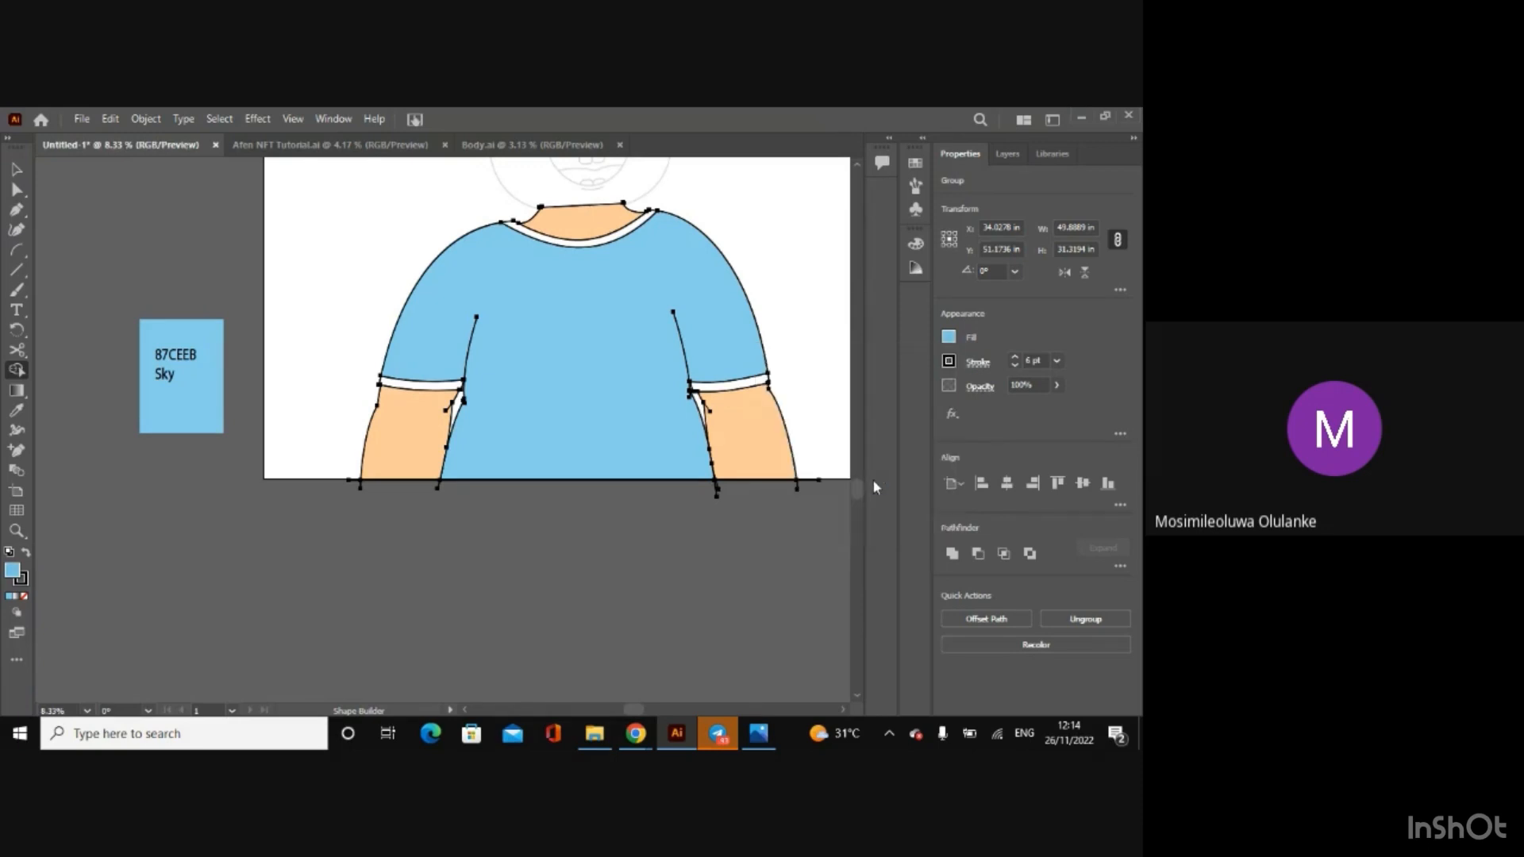
click(595, 246)
click(730, 386)
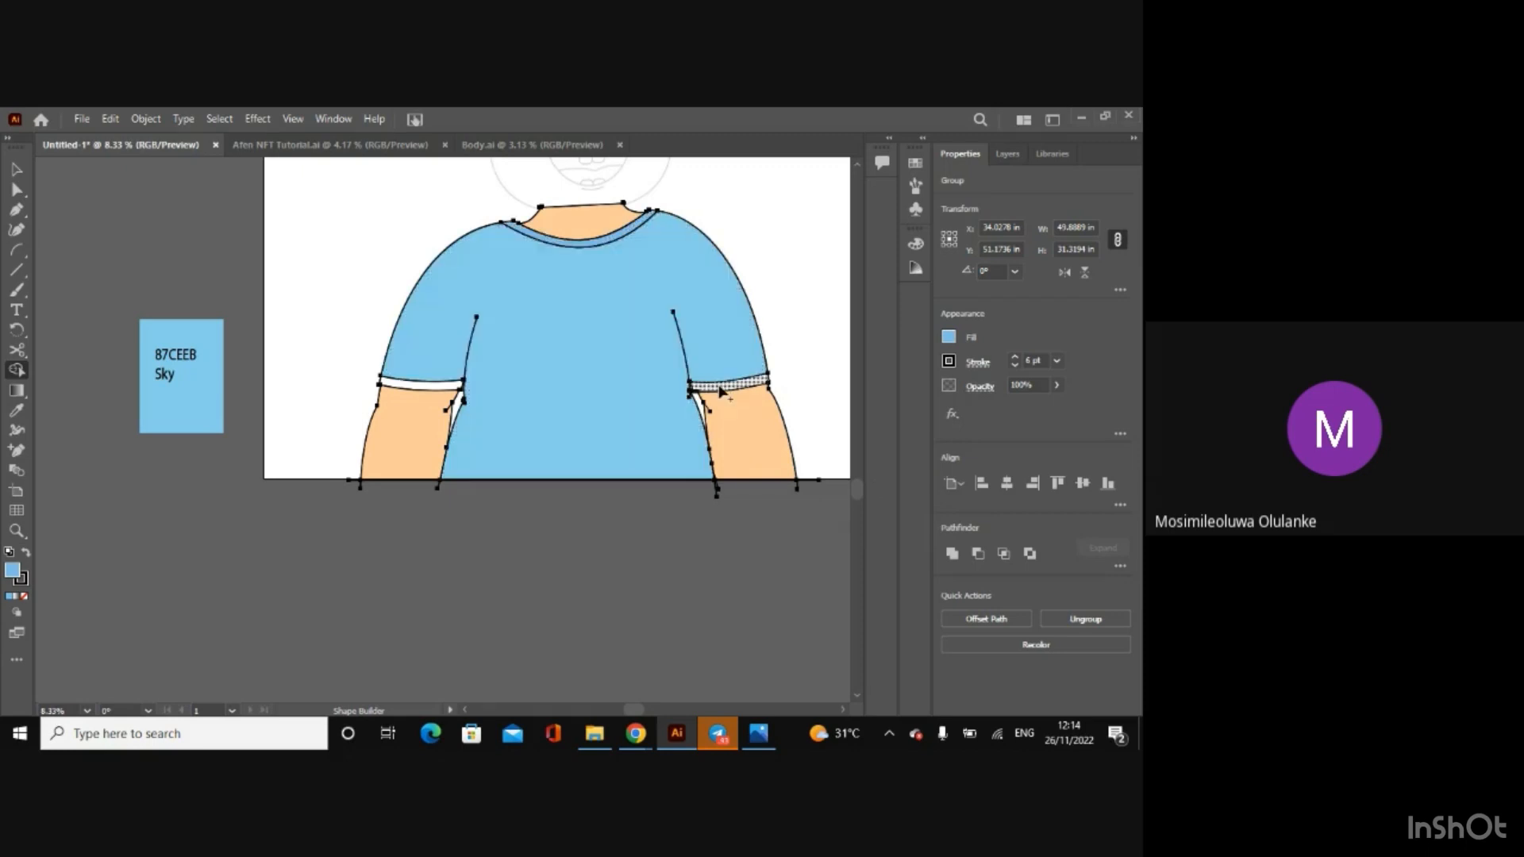
click(420, 385)
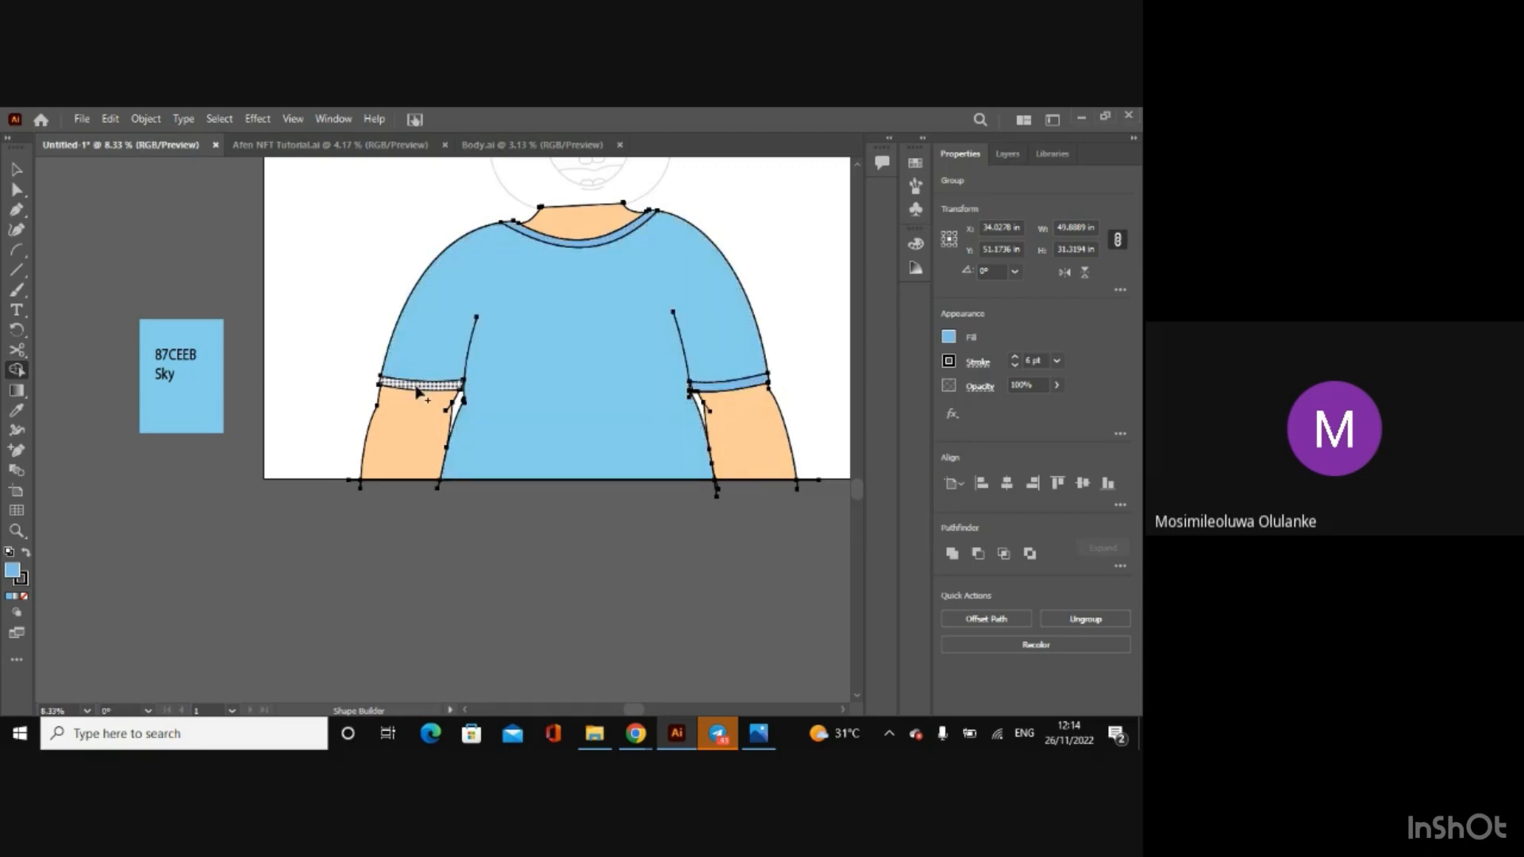
Step: Draw a square about 9.3 in wide above the Sky sample and add an enlarged text label reading 7dbdeb Collar
click(17, 271)
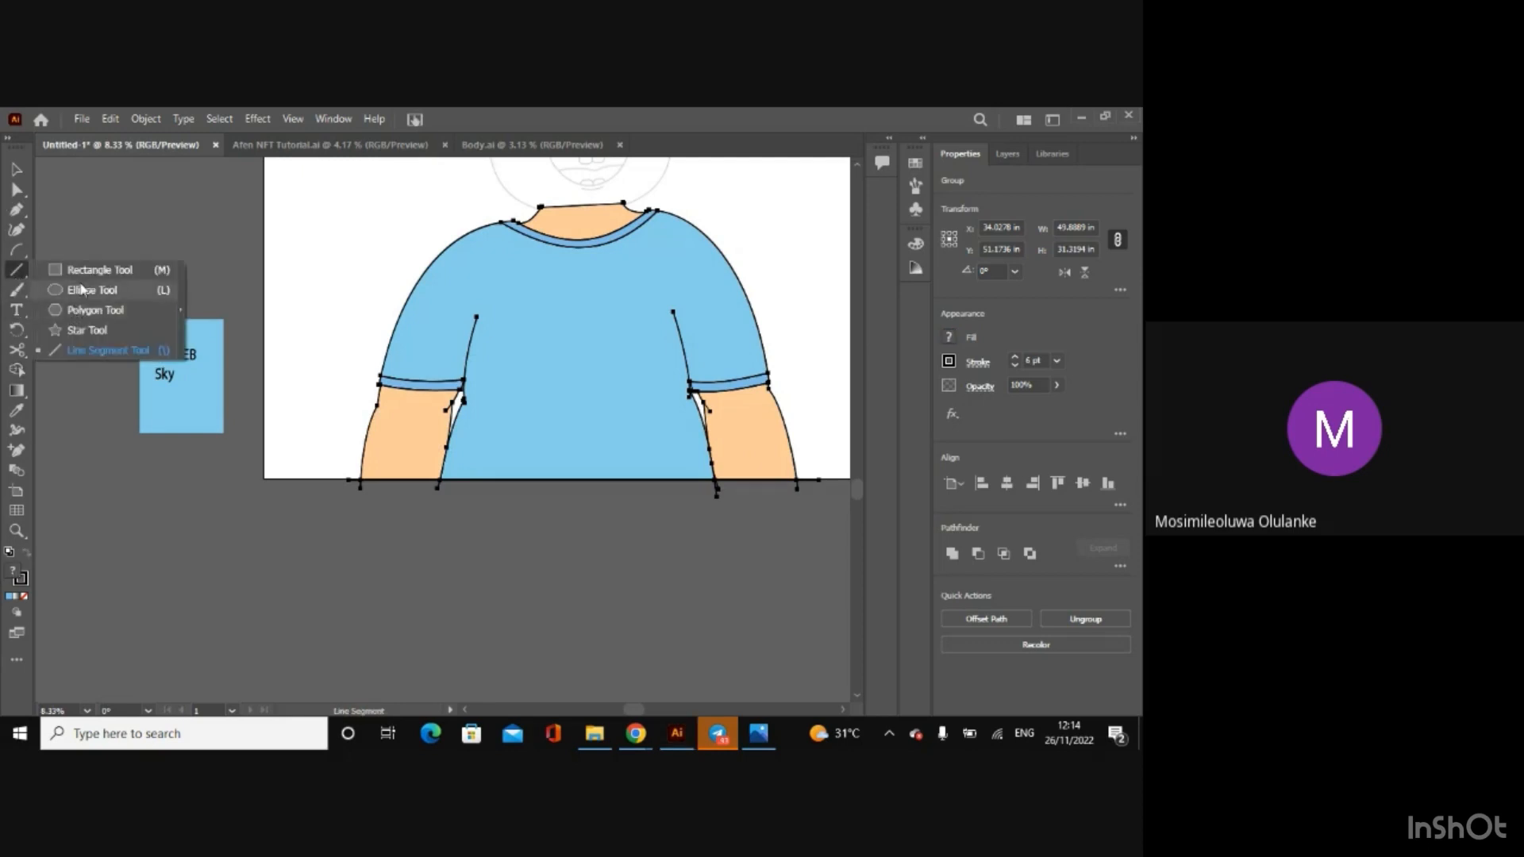
click(151, 269)
drag(132, 222, 220, 309)
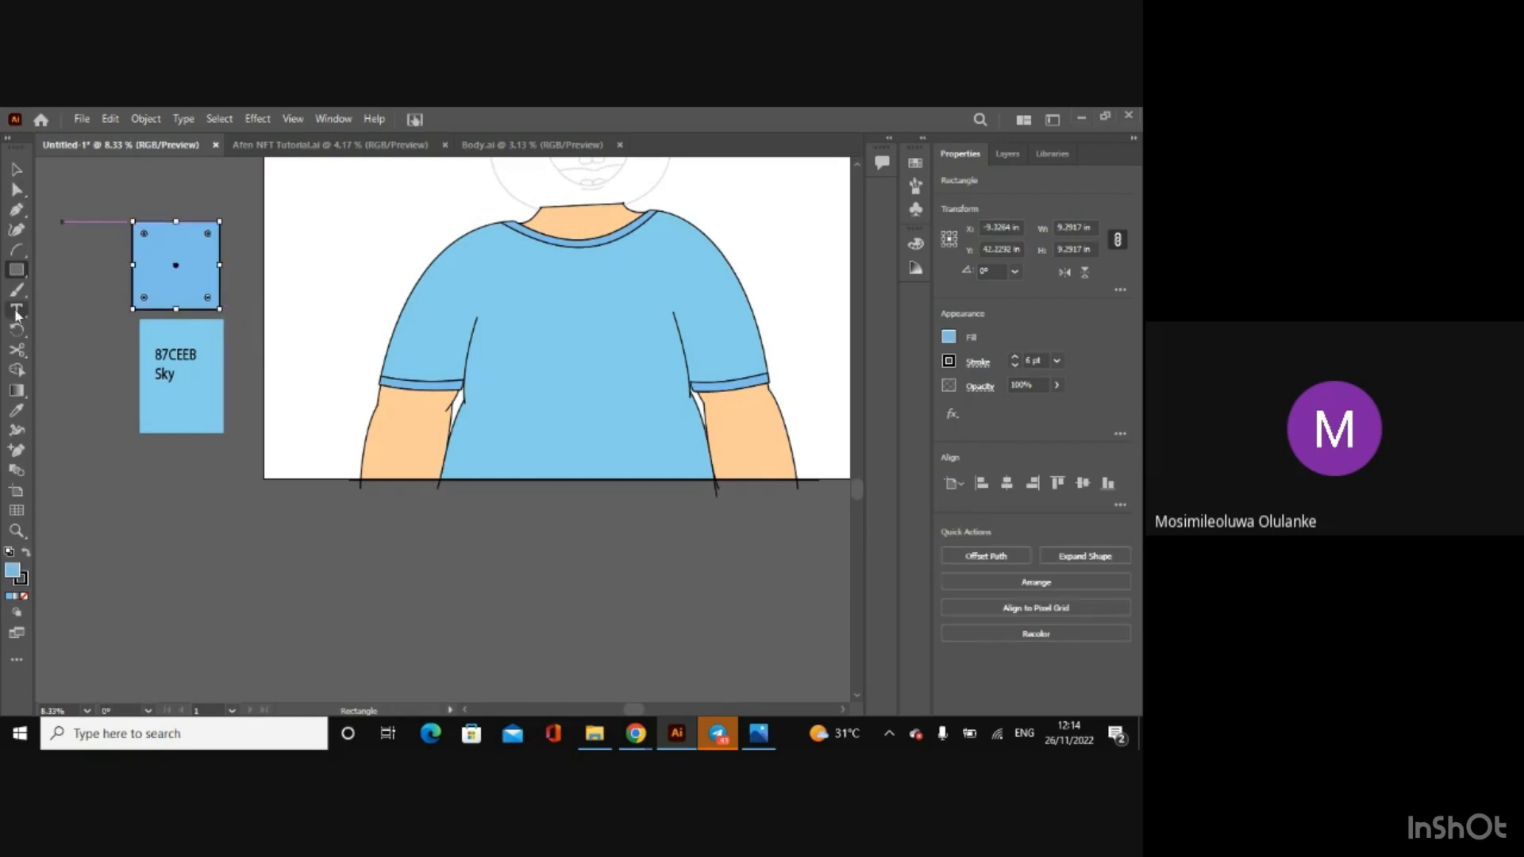
click(17, 309)
click(151, 250)
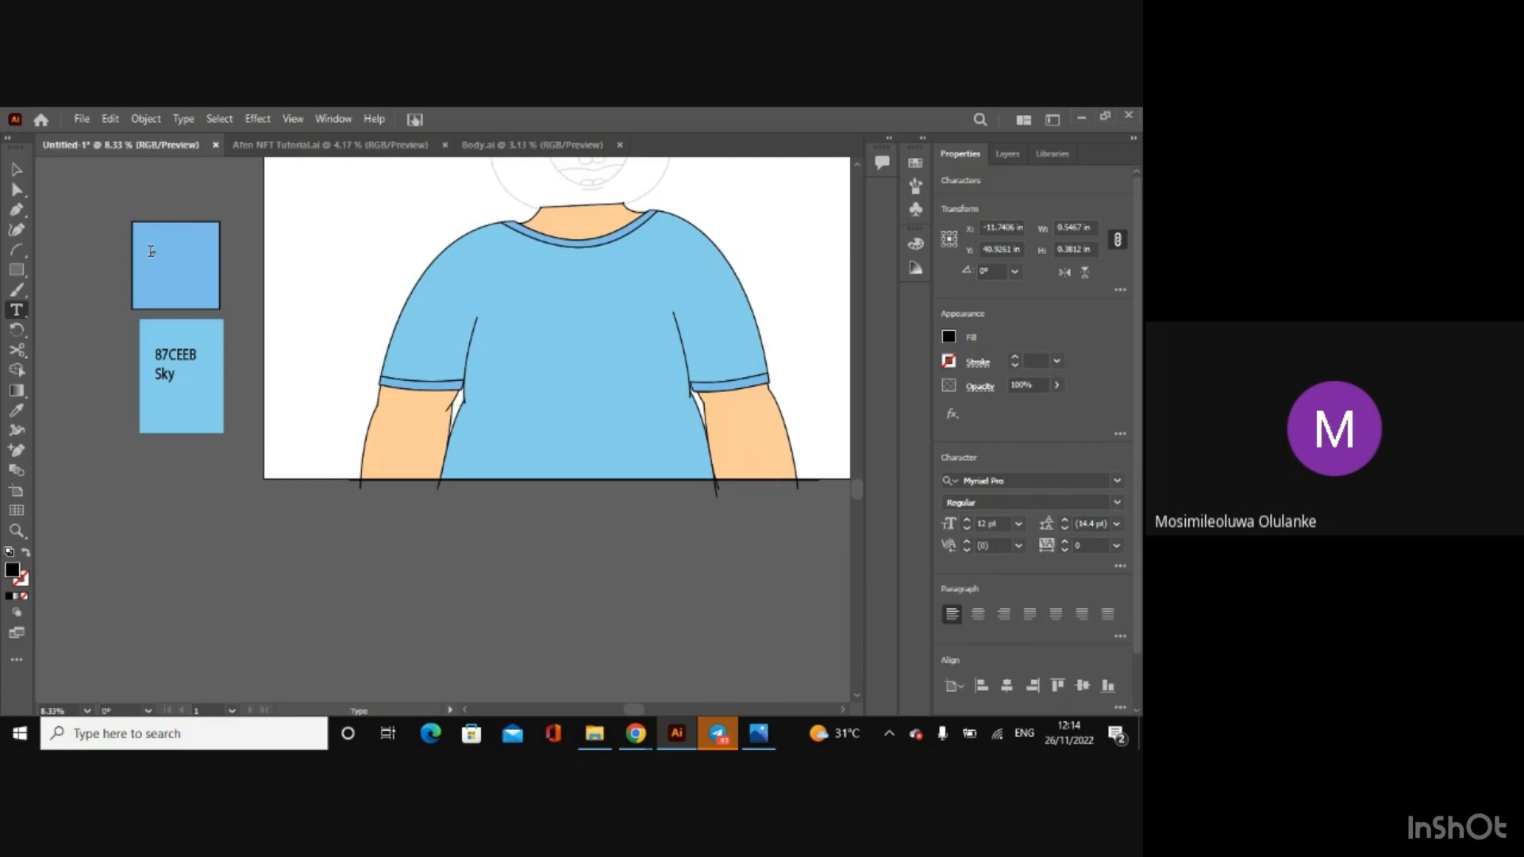
key(Escape)
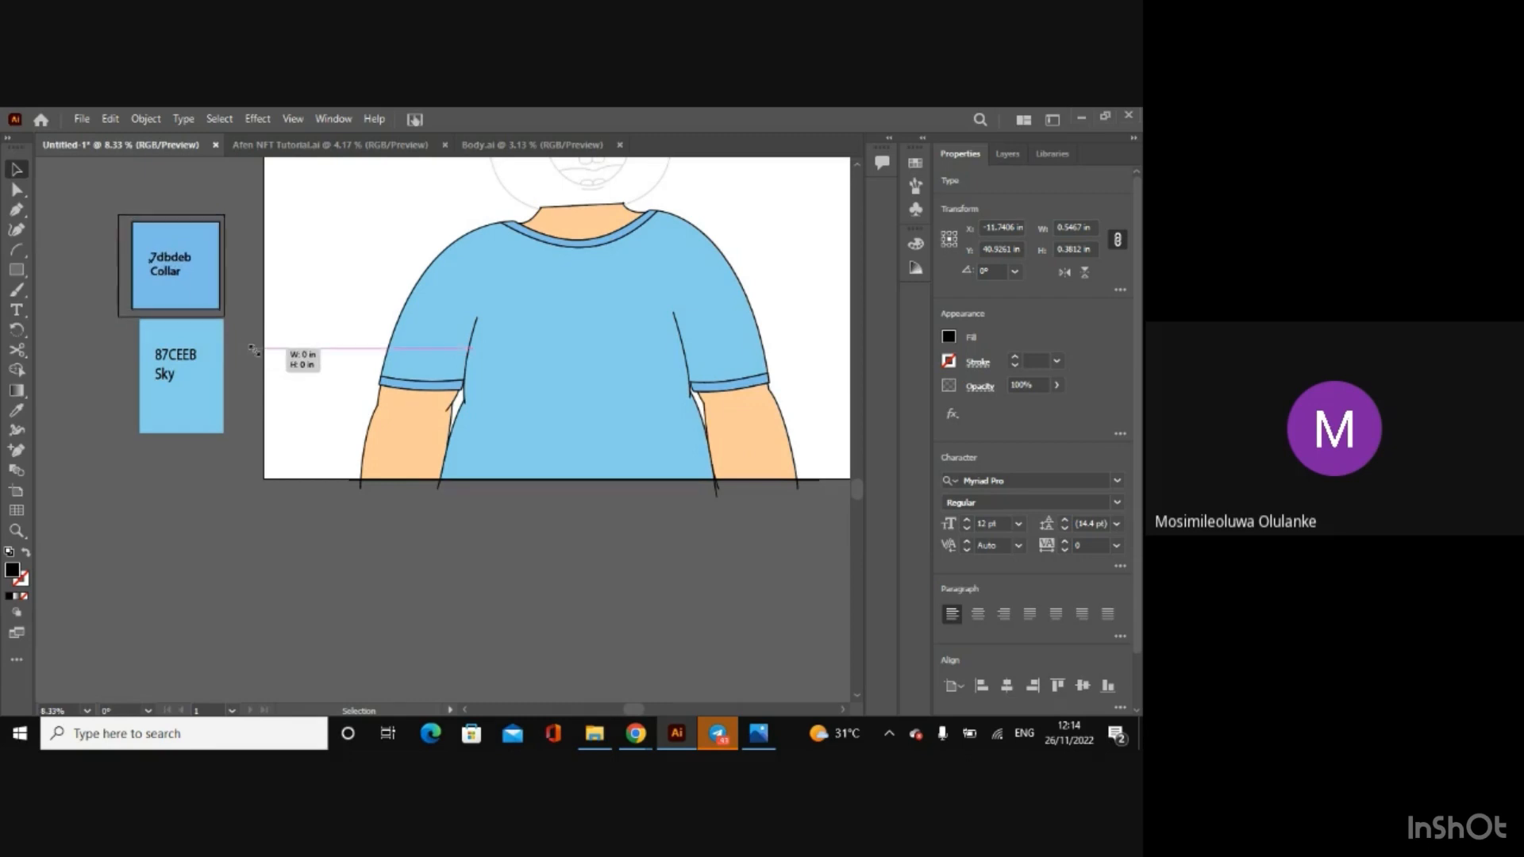
click(264, 363)
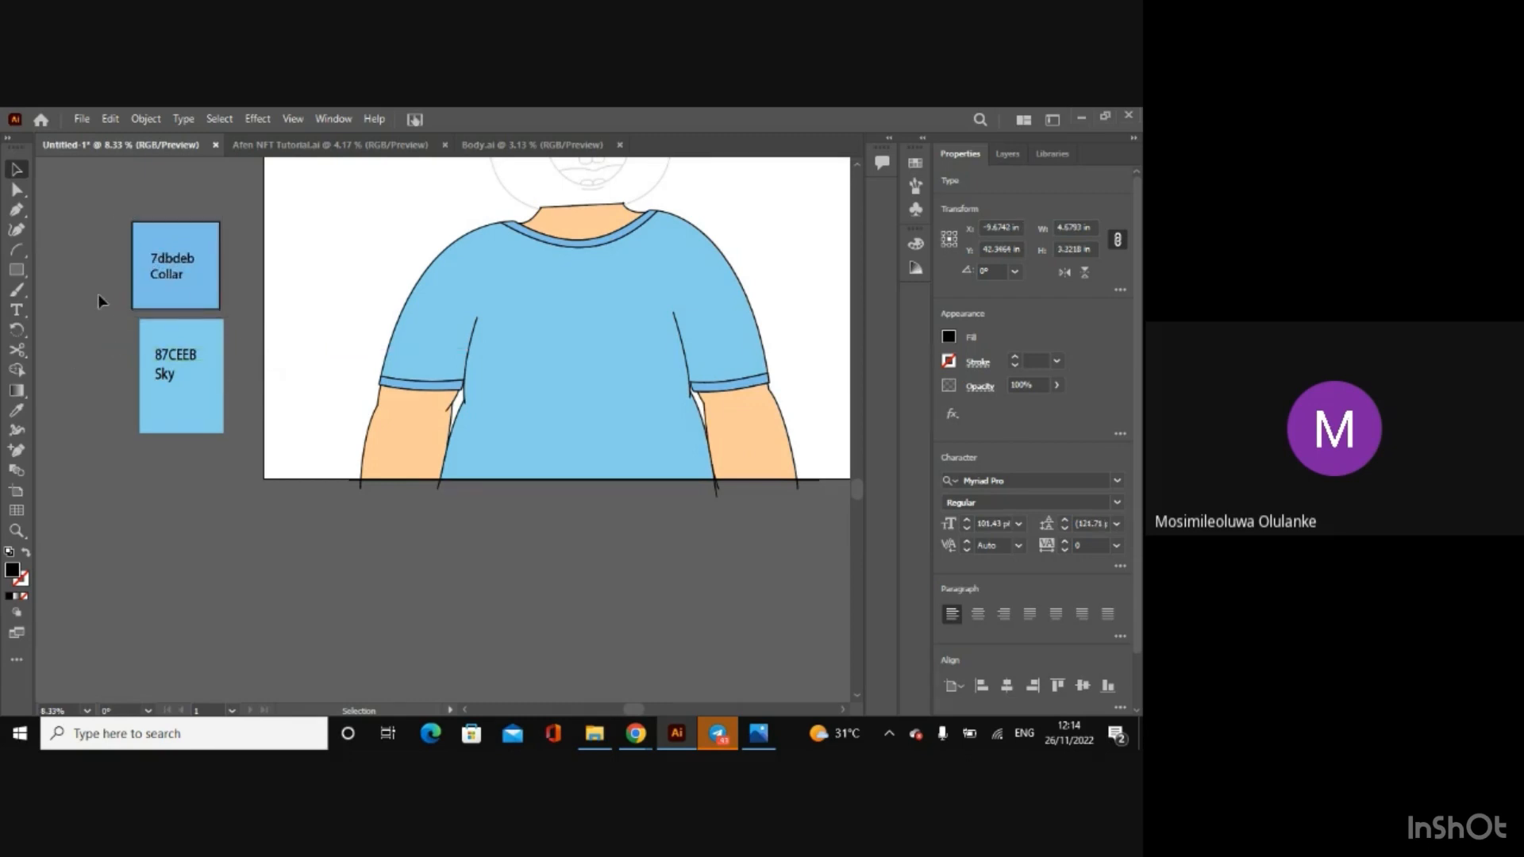
Step: Group the Collar square with its label, and group the Sky rectangle with its 87CEEB label
drag(221, 387, 213, 382)
drag(100, 229, 216, 288)
right_click(216, 287)
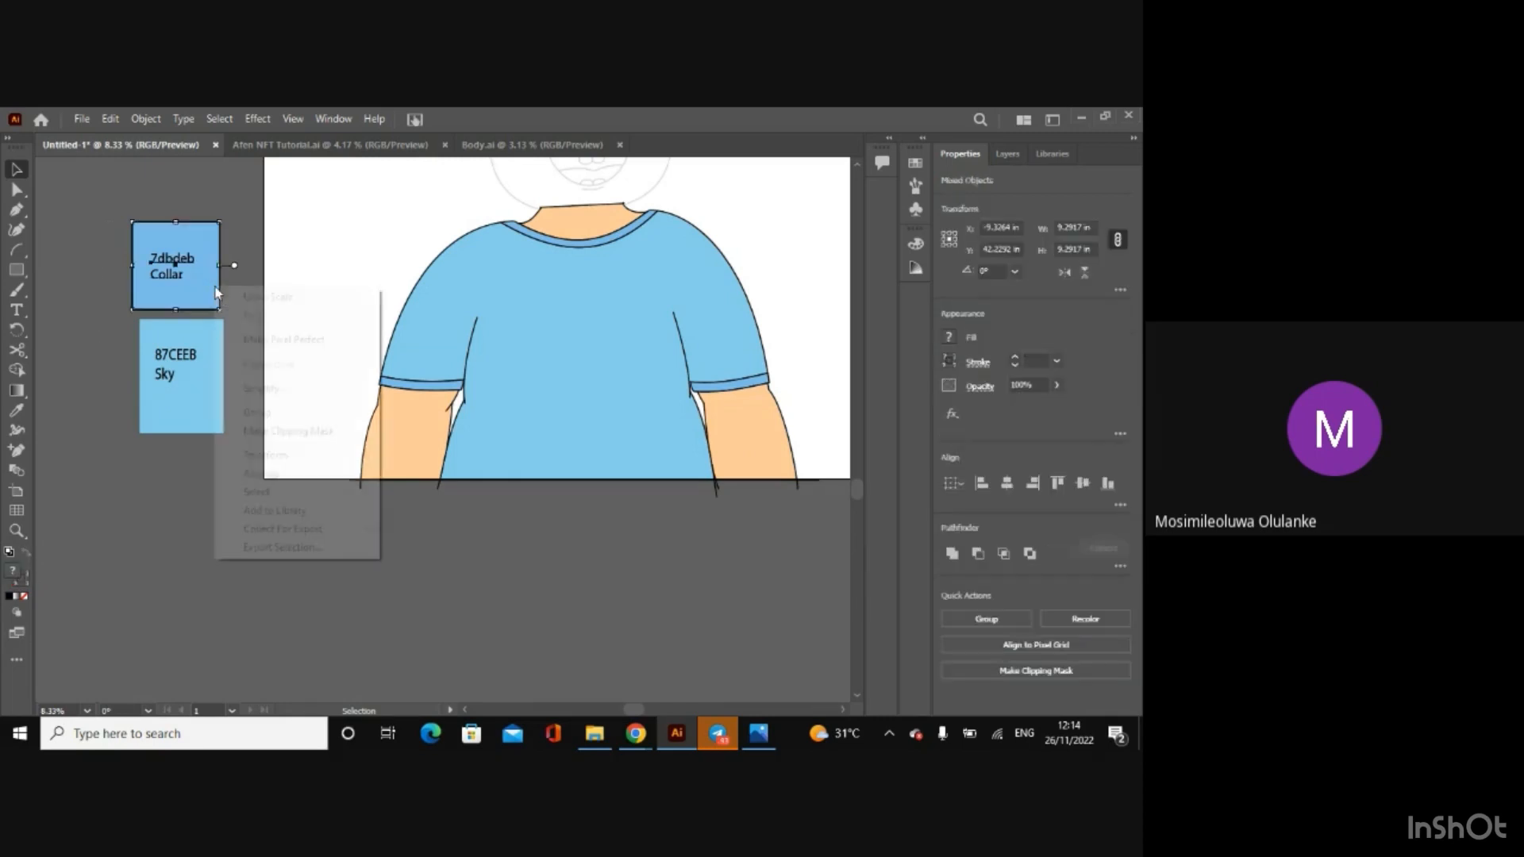
click(261, 414)
click(236, 508)
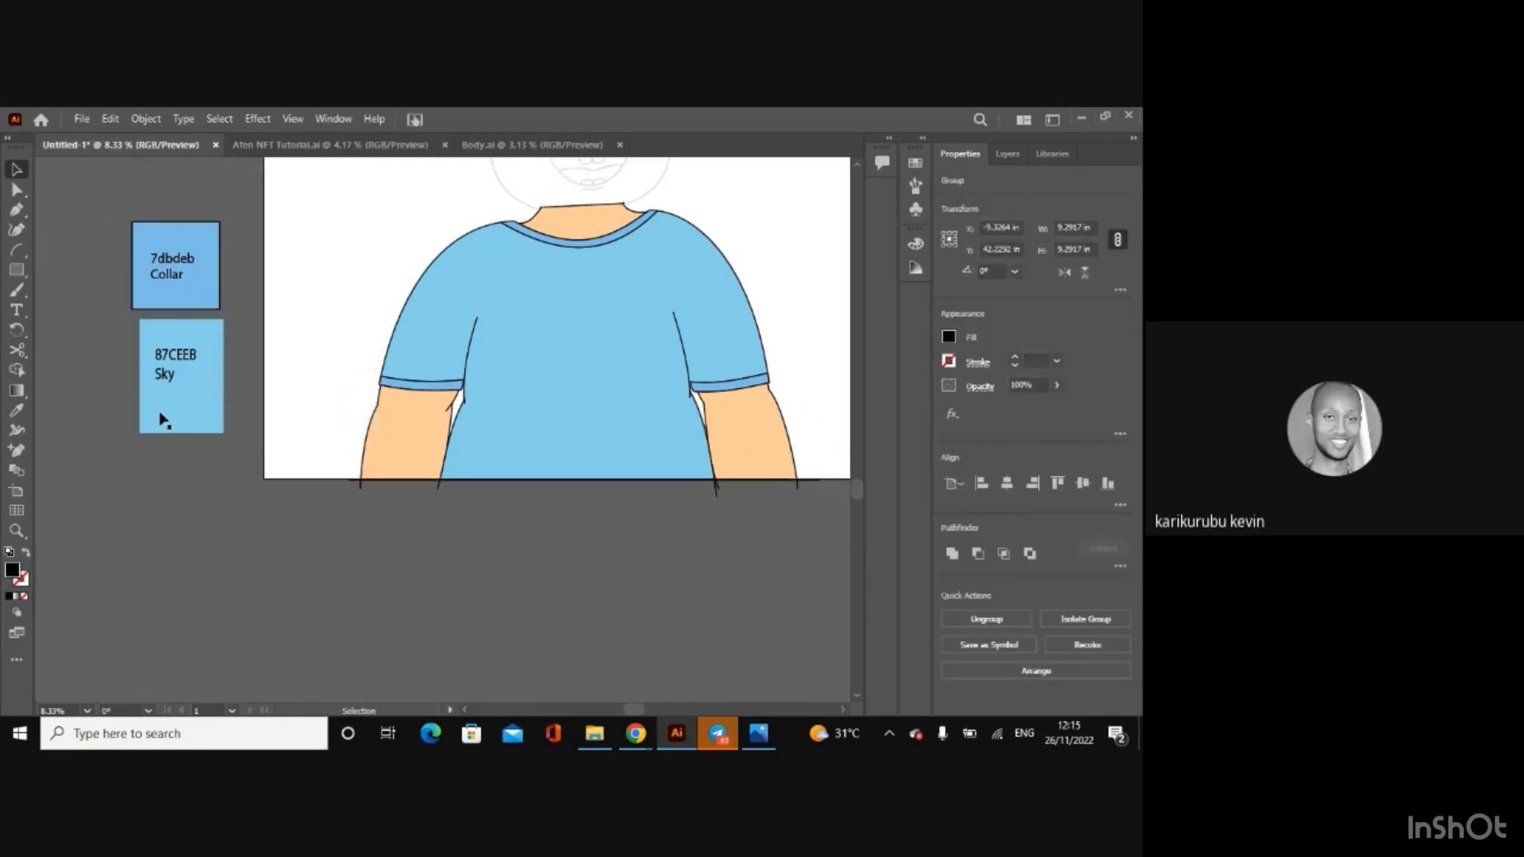
right_click(191, 410)
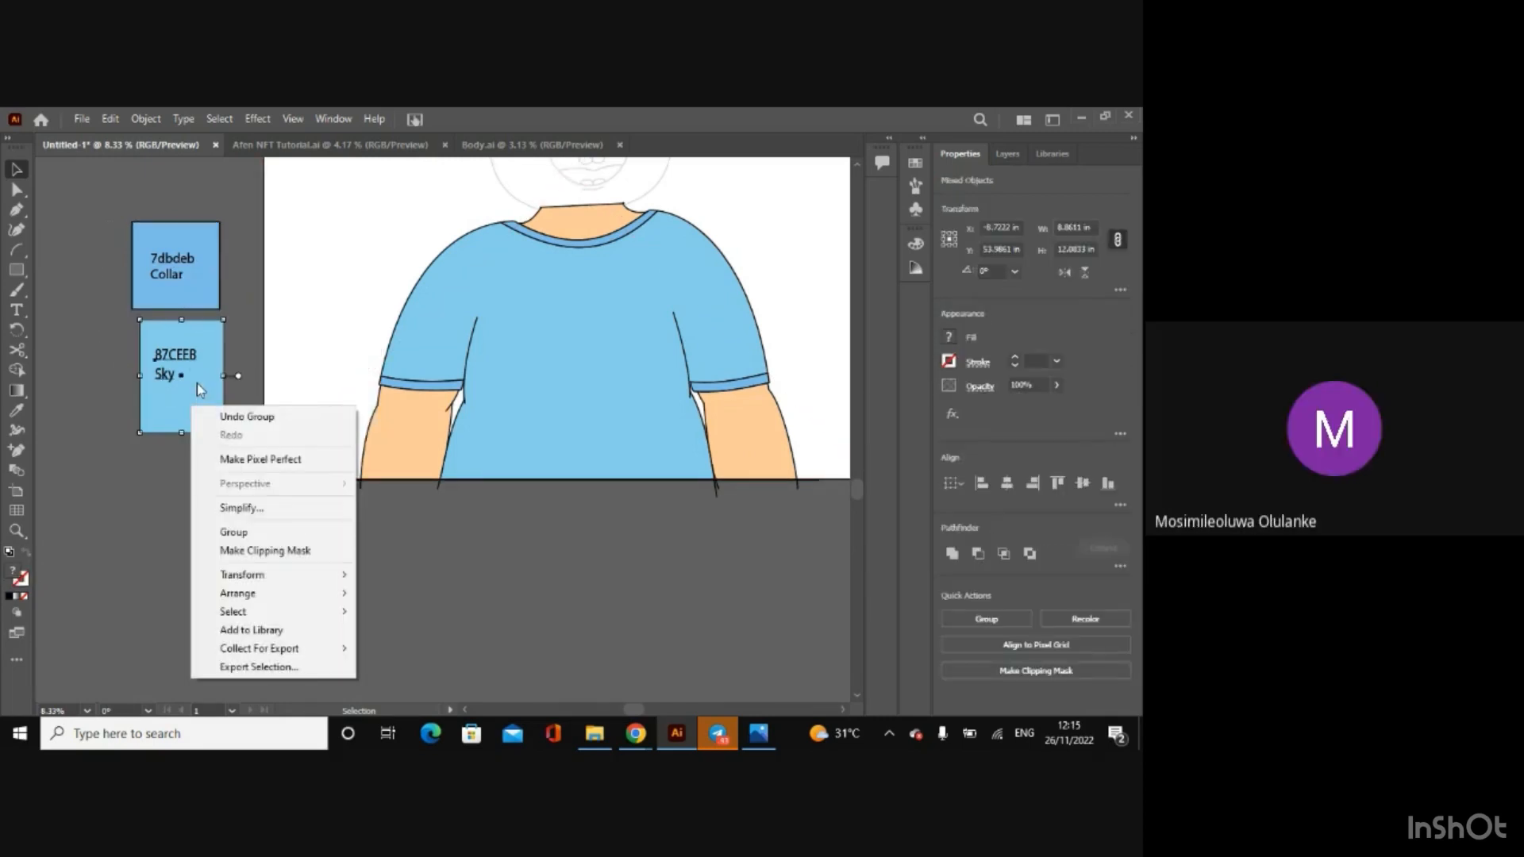
click(289, 536)
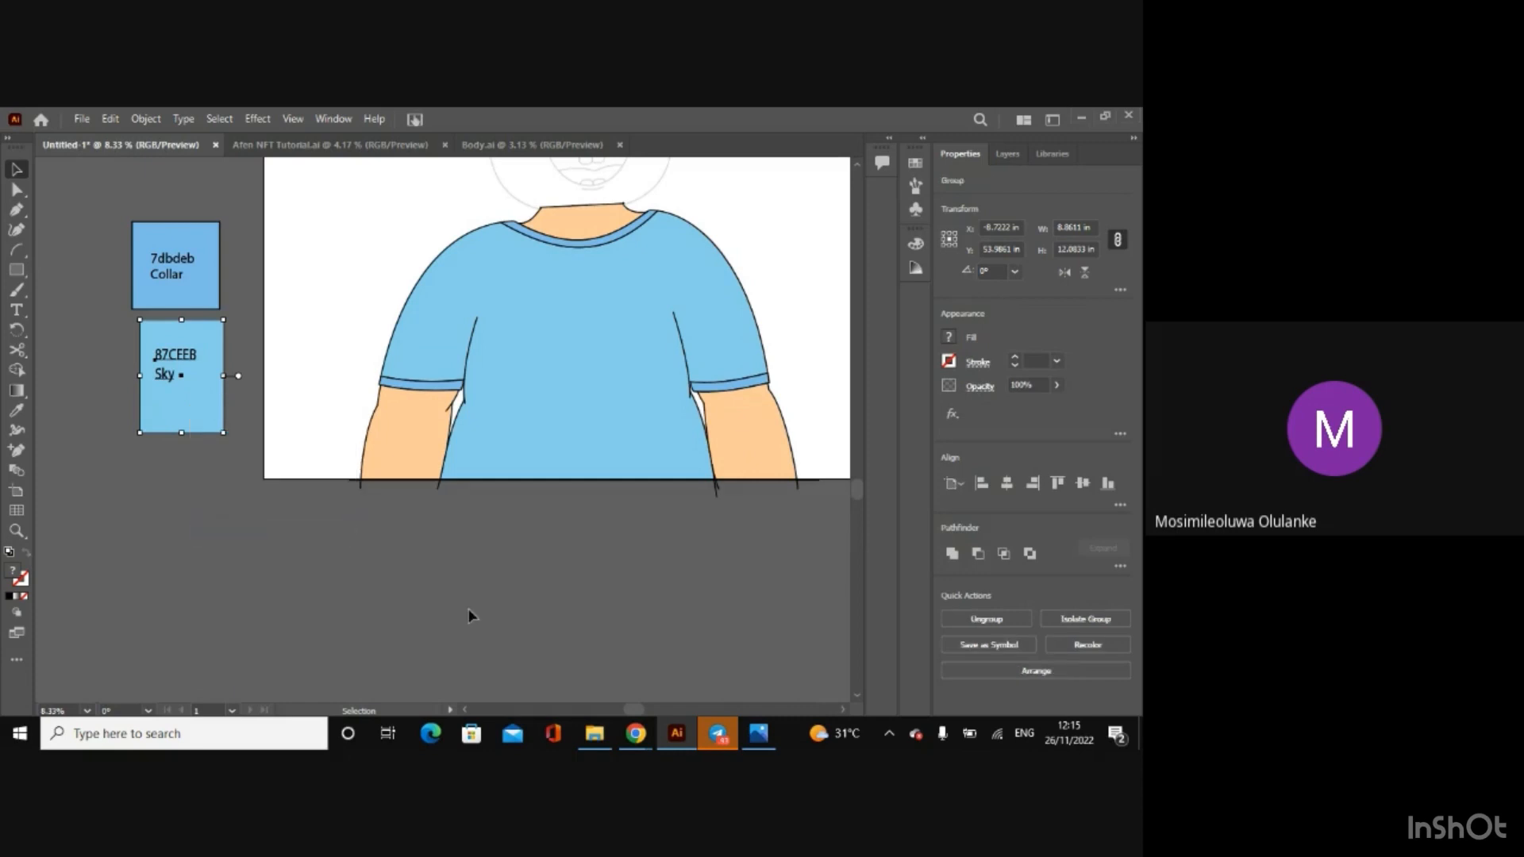
Step: Show the Face, Eyes, Ear, Nose, Eyebrow and Mouth layers to view the whole coloured character
key(ctrl+minus)
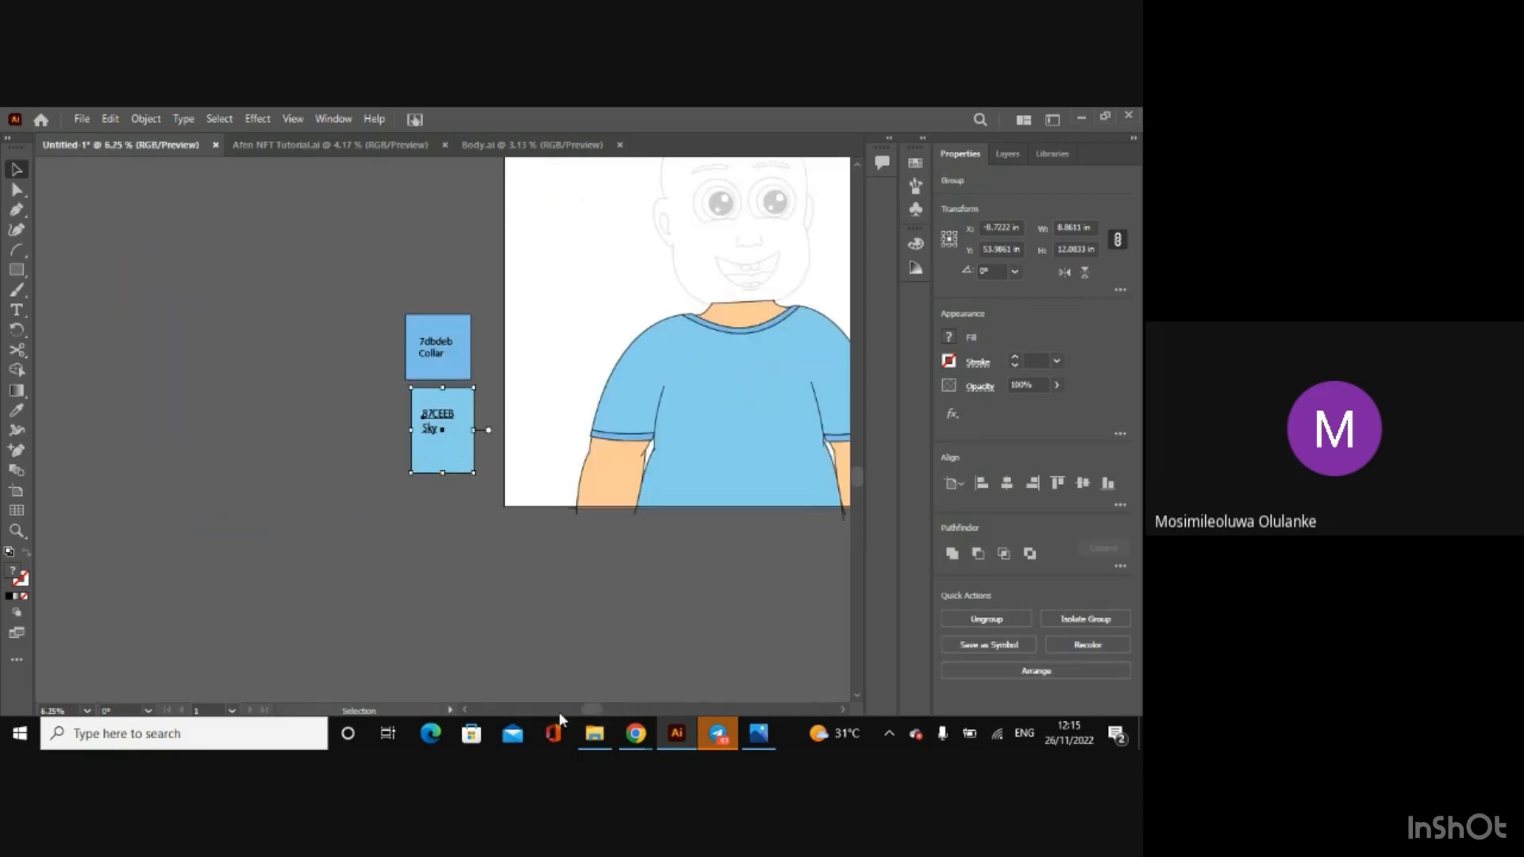
drag(591, 709, 638, 707)
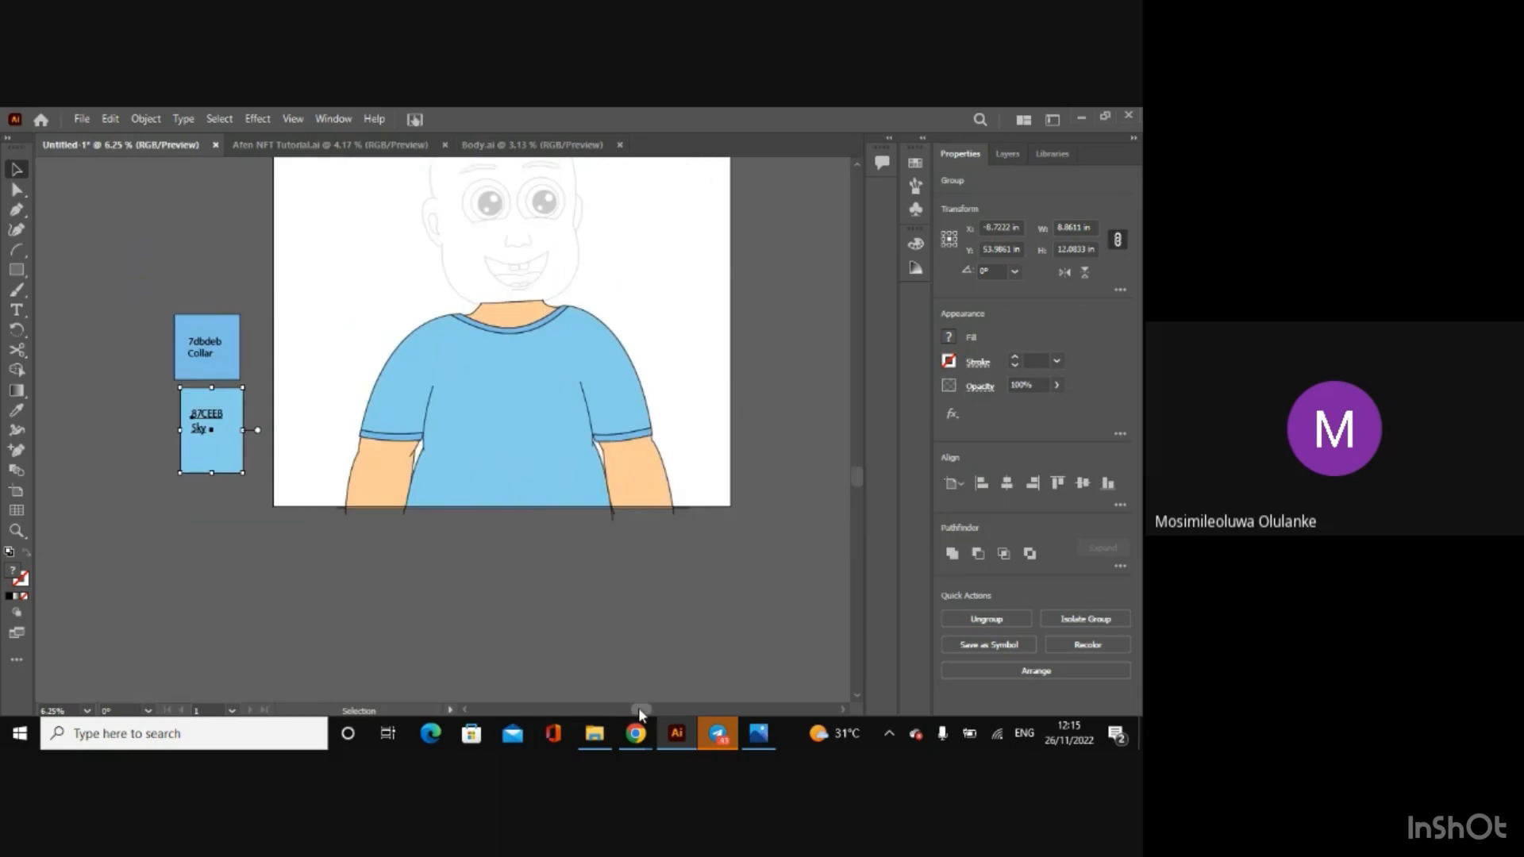
drag(859, 475, 857, 443)
click(1008, 154)
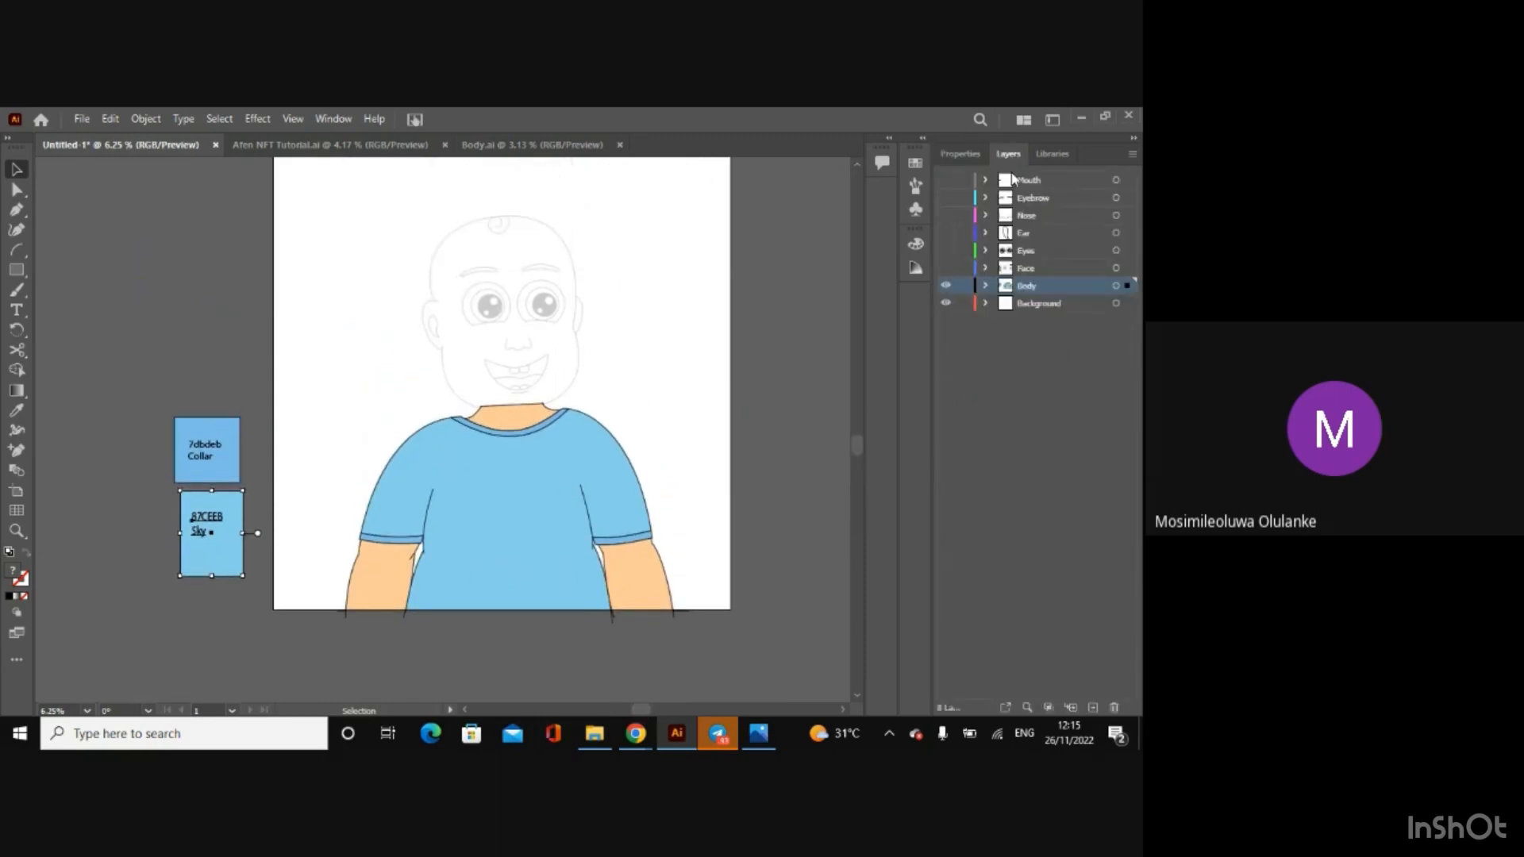
click(946, 268)
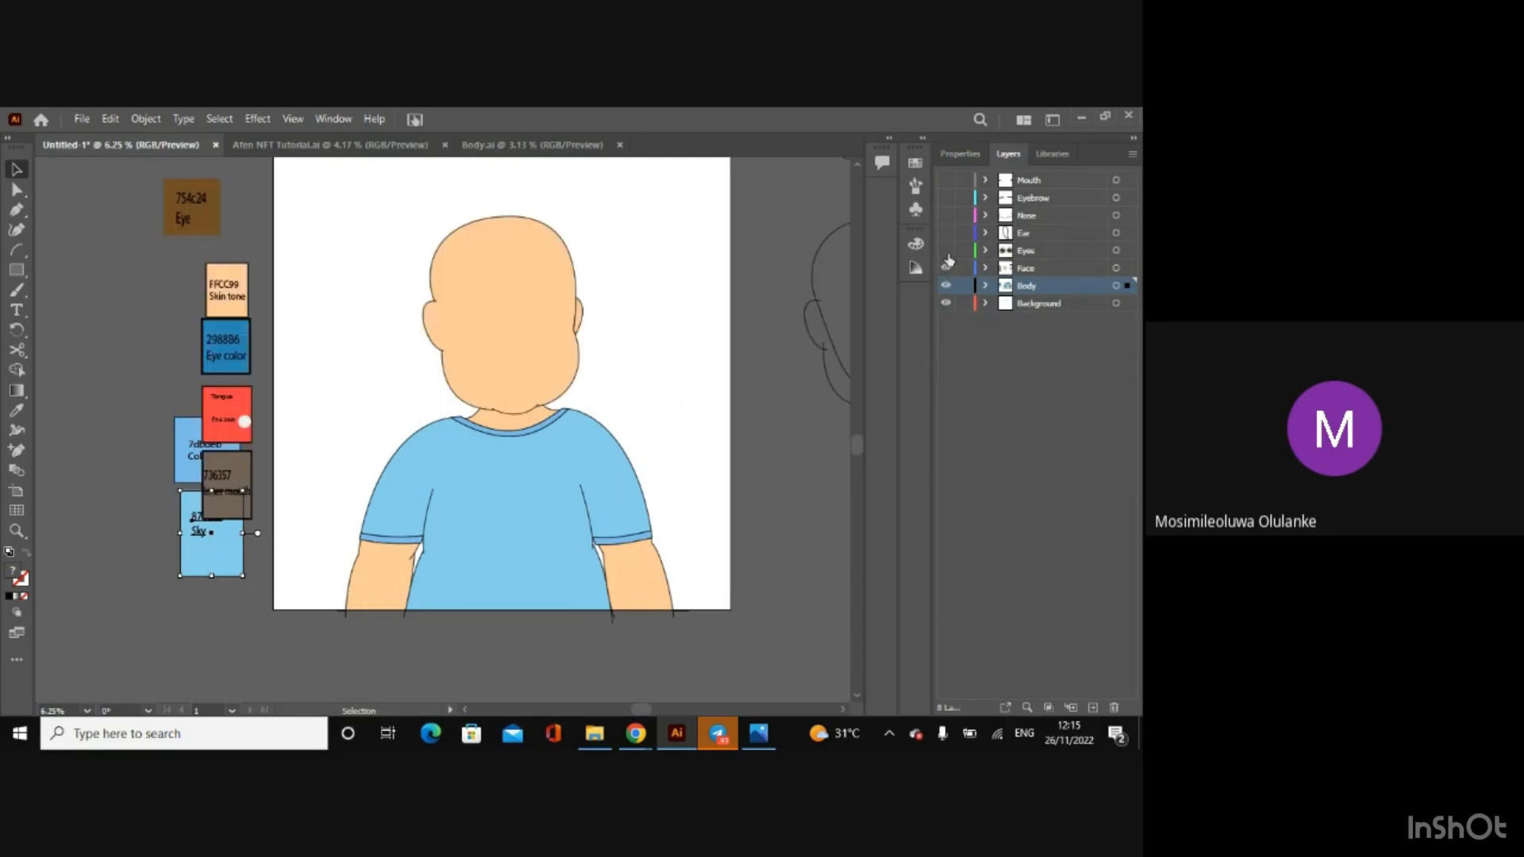
click(946, 250)
click(946, 233)
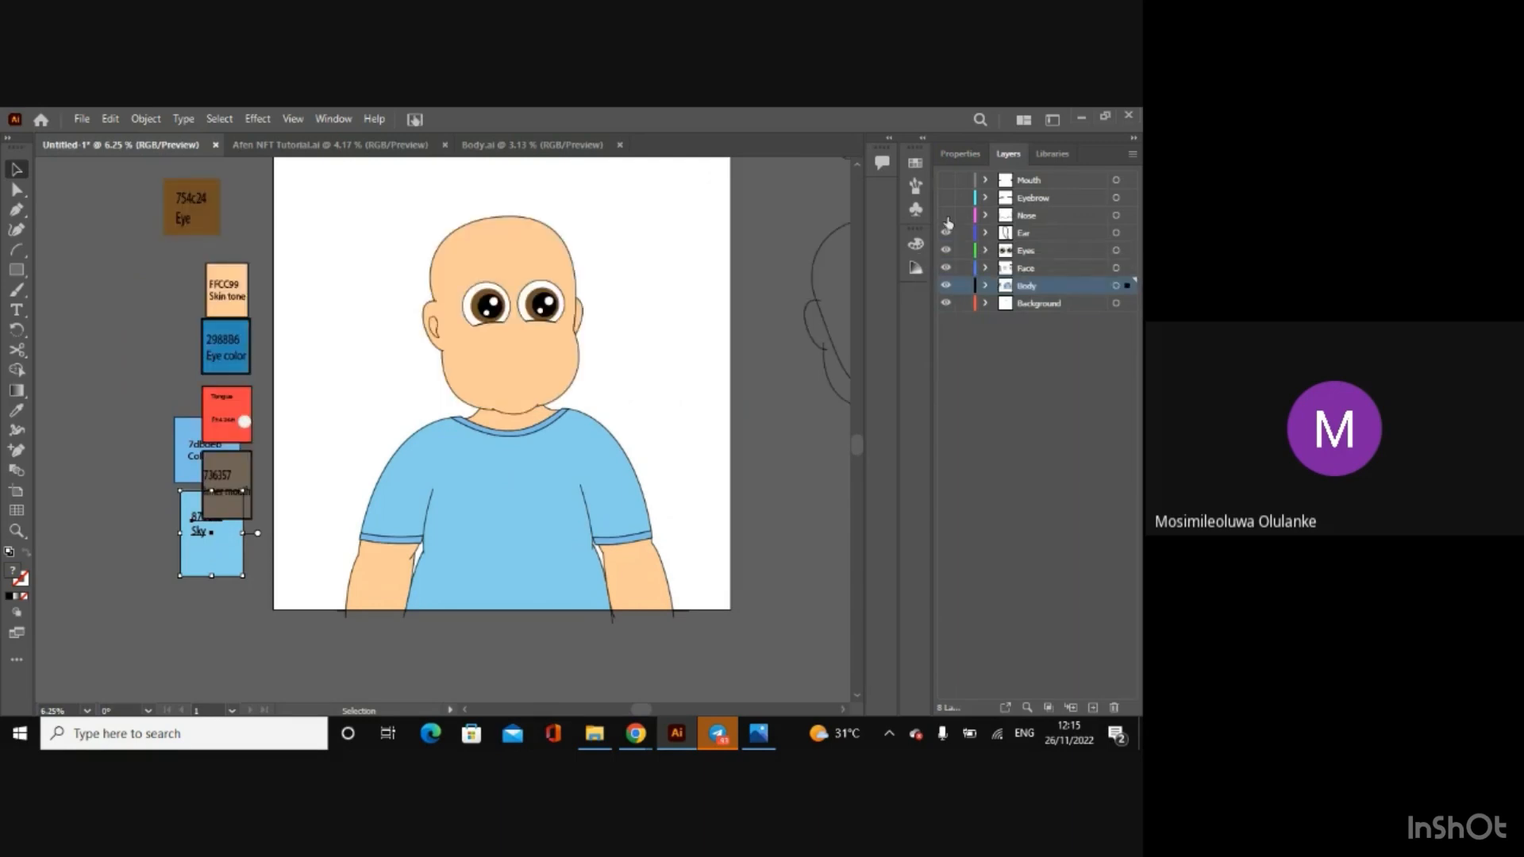
click(946, 216)
click(946, 198)
click(946, 180)
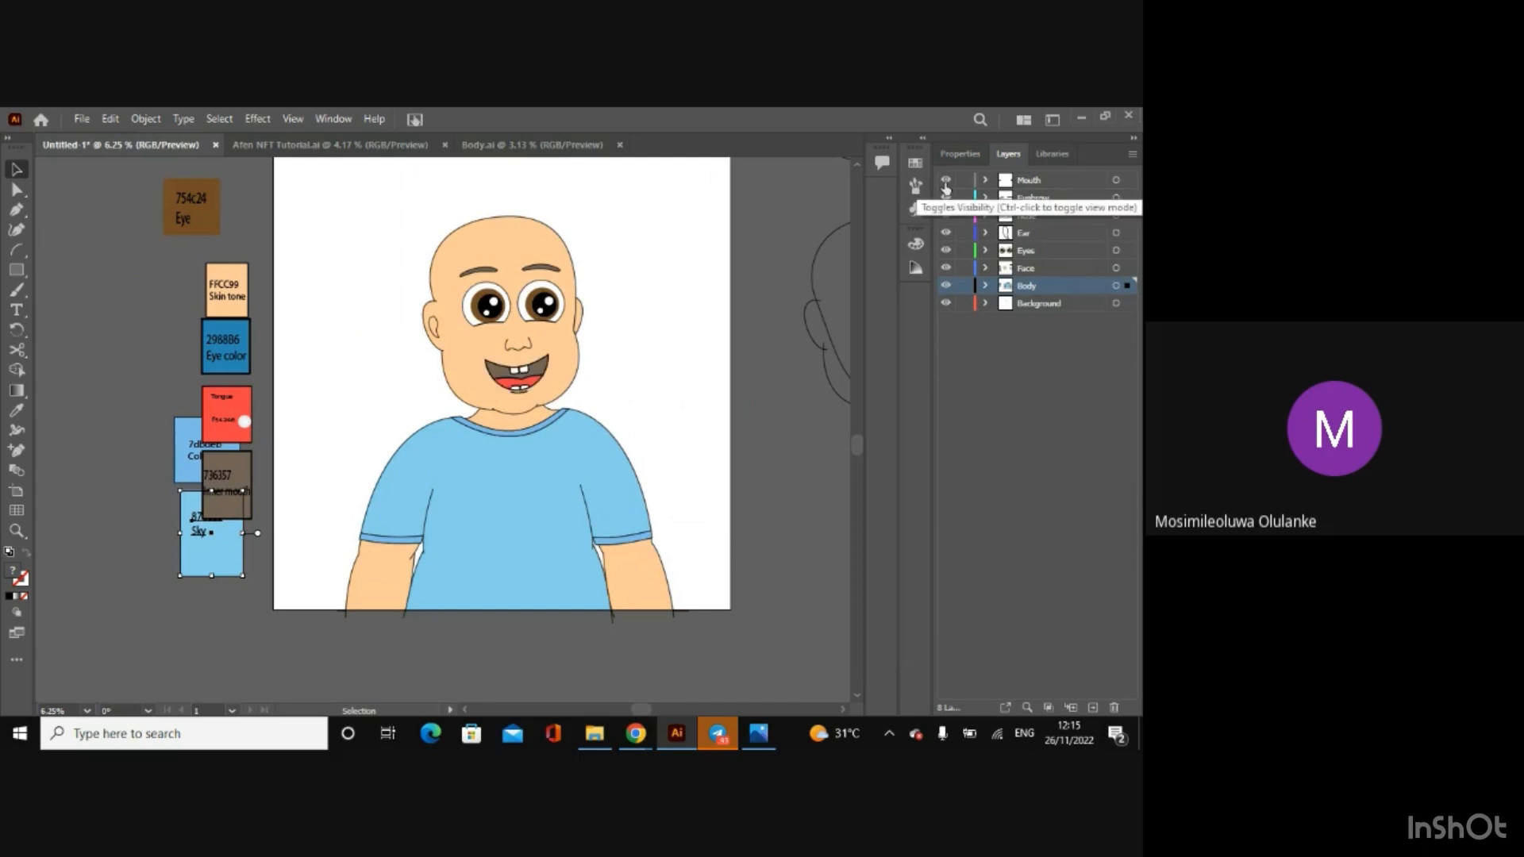
Step: Hide every layer from Body up to Mouth, leaving only the Background sketch shown
click(946, 285)
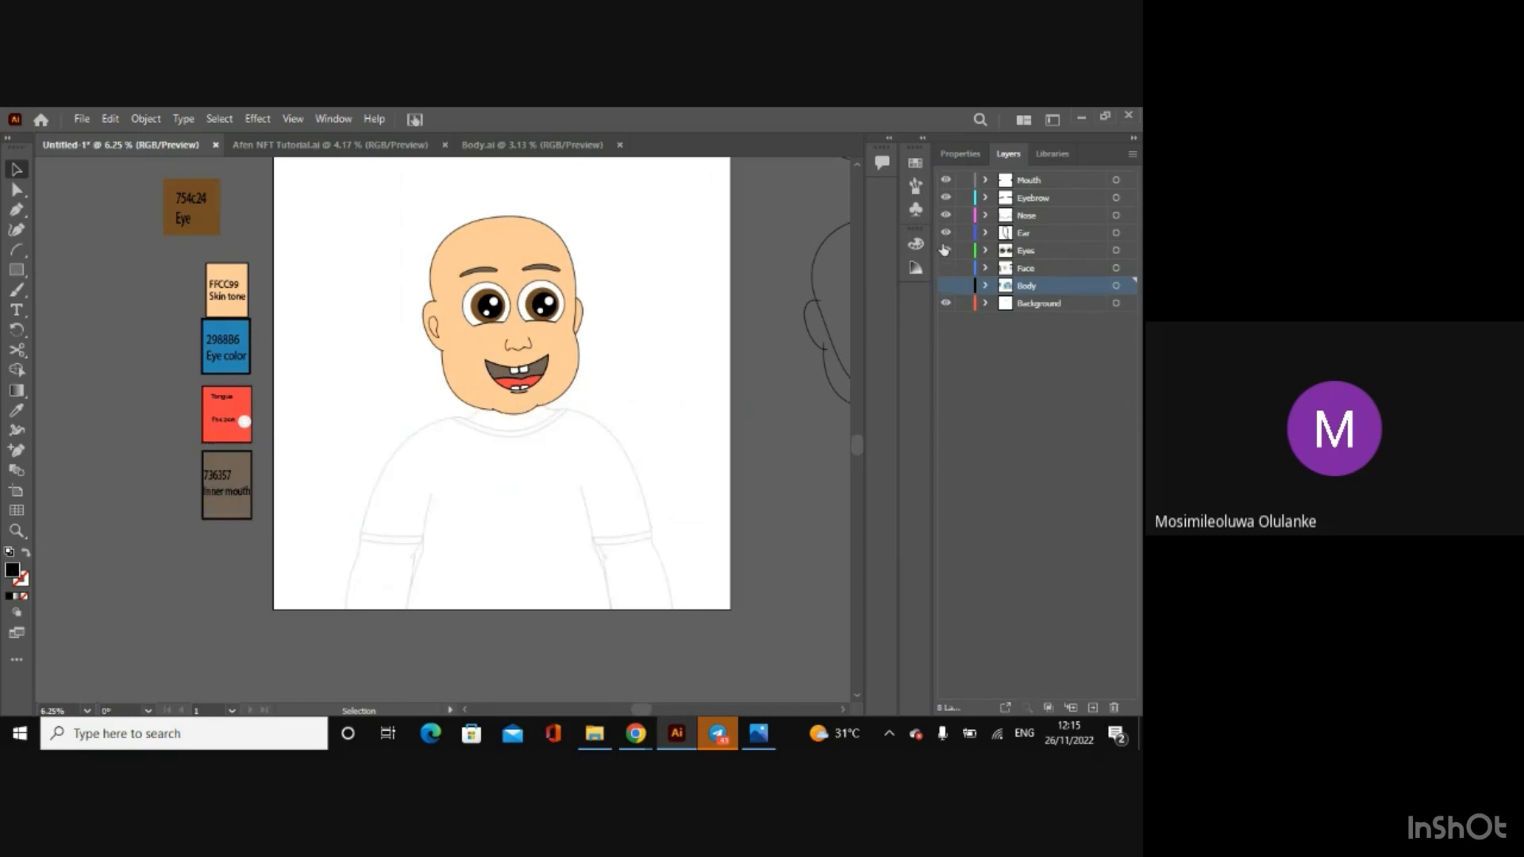
click(945, 250)
click(946, 233)
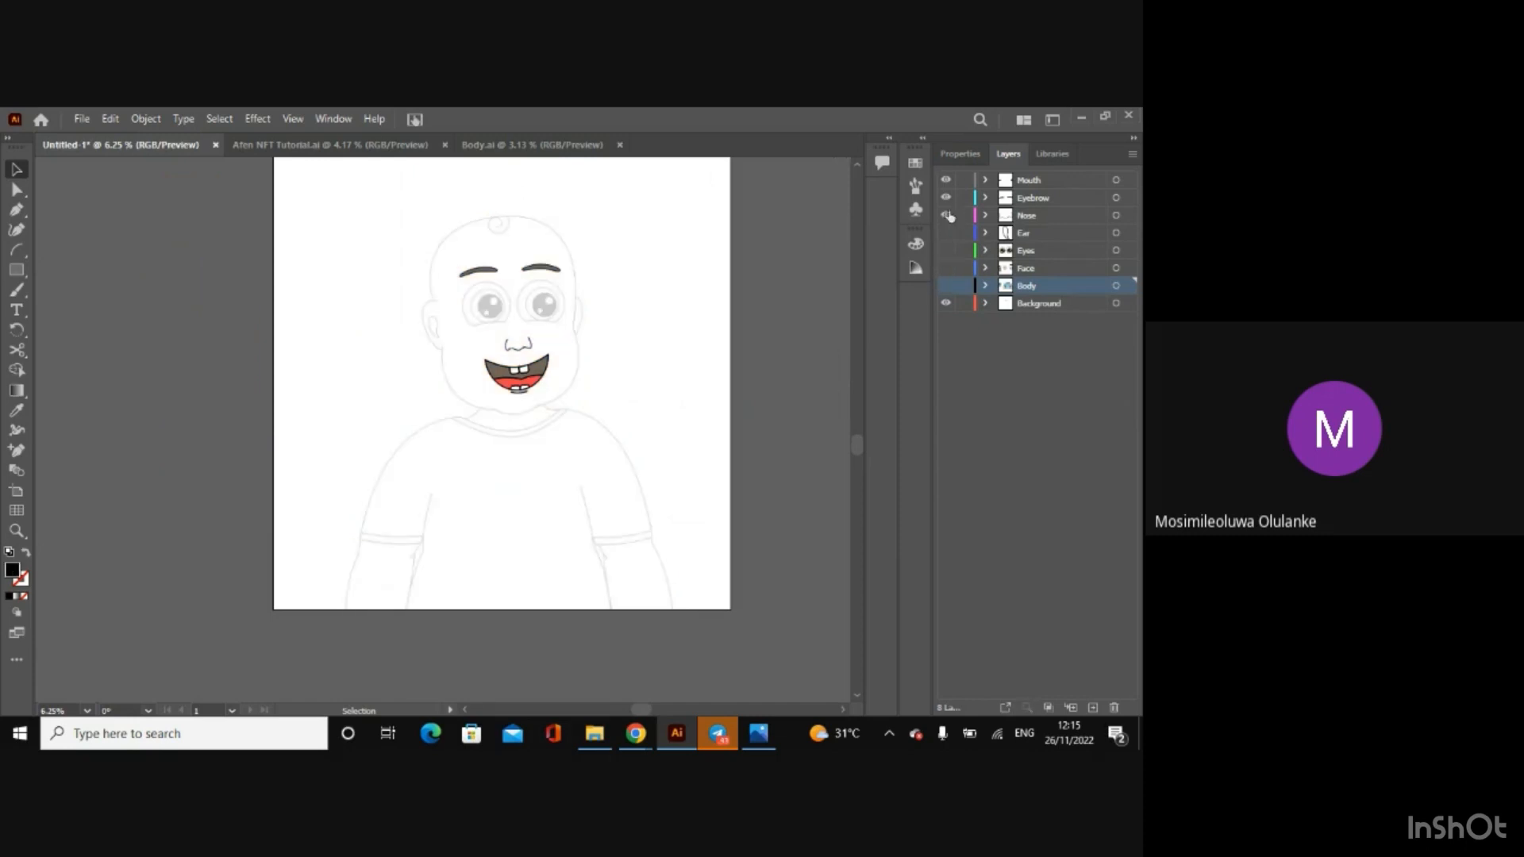
click(946, 215)
click(946, 198)
click(945, 180)
Step: Activate the Spiral tool for tracing the hair curl at the top of the sketched head
click(665, 259)
key(a)
key(ctrl+=)
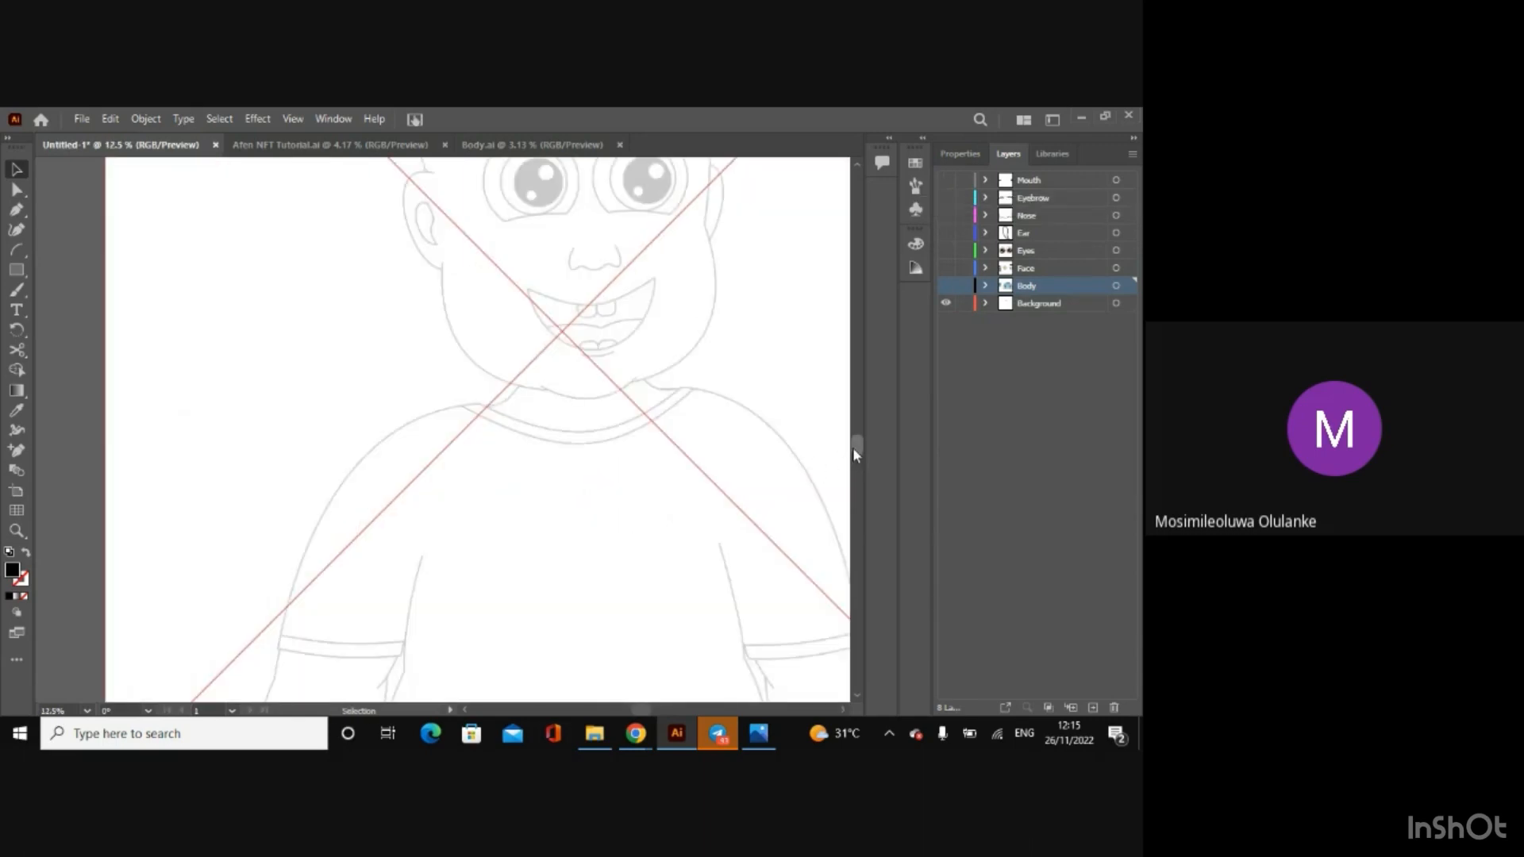
drag(855, 454, 855, 404)
click(136, 323)
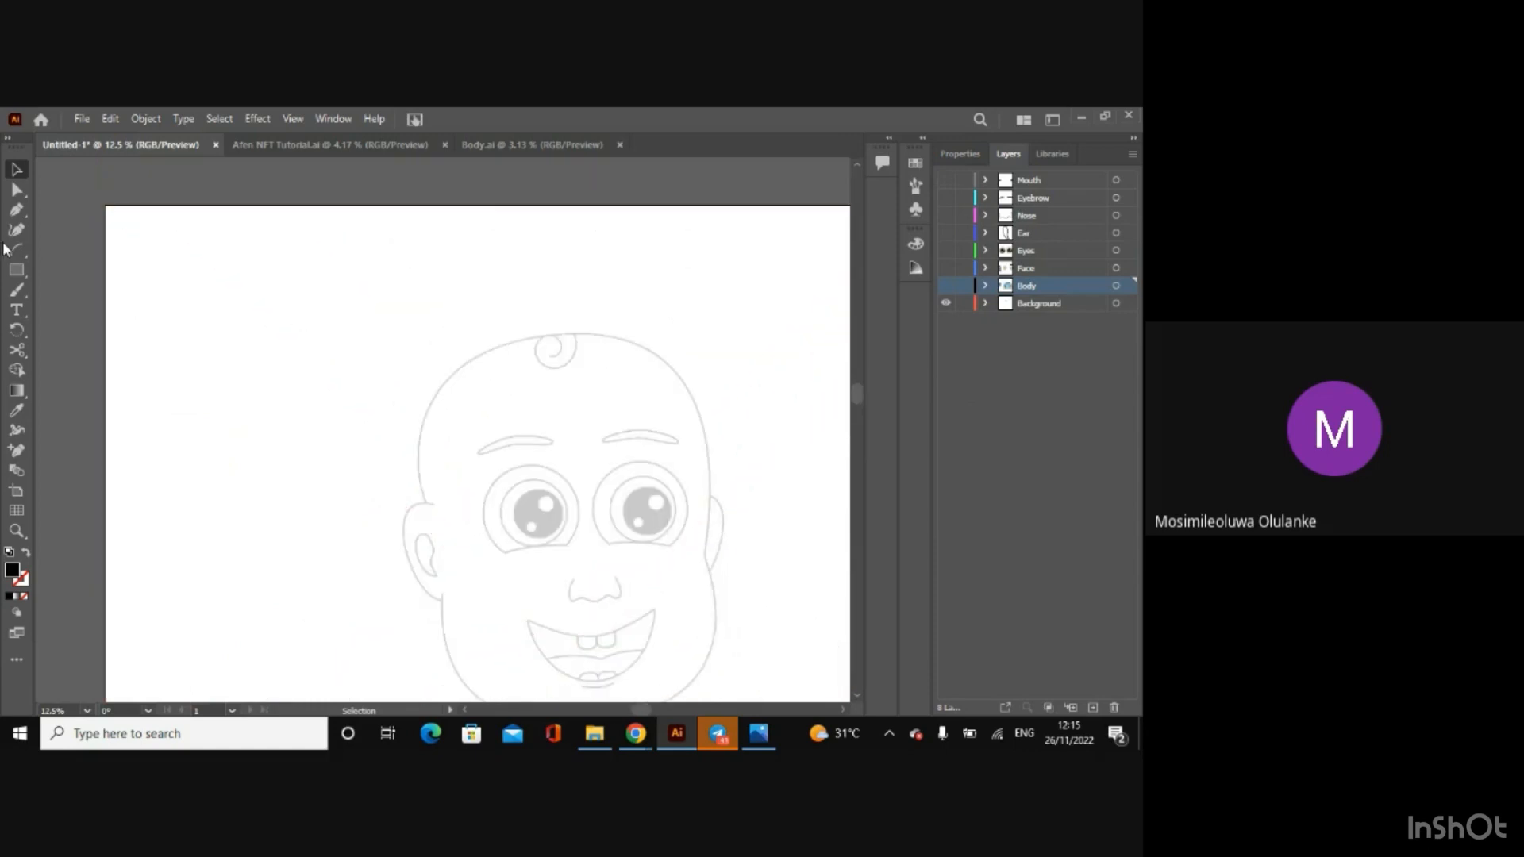
drag(16, 249, 64, 274)
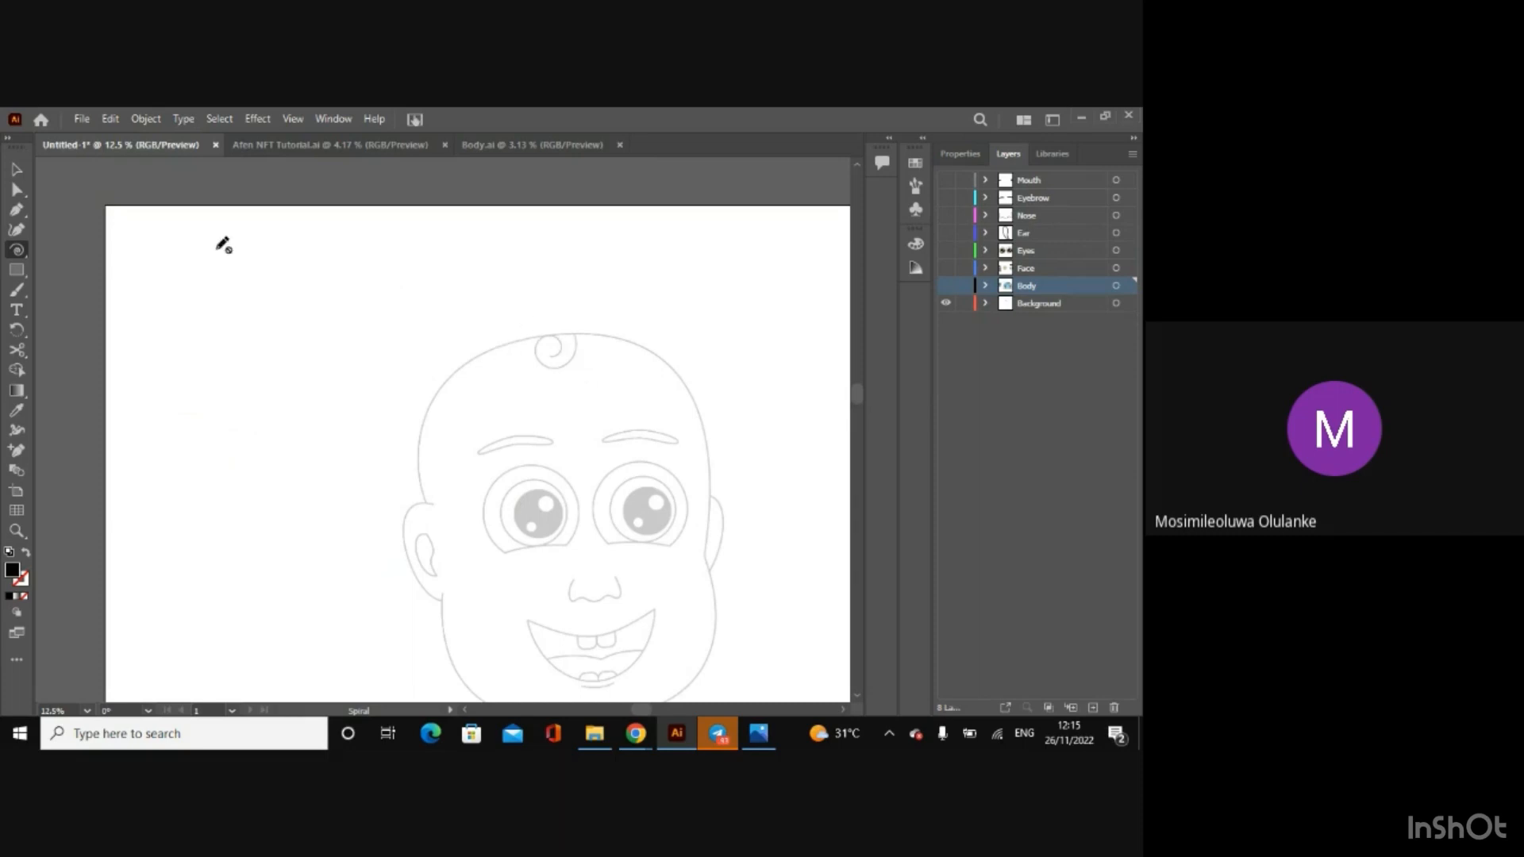
click(17, 170)
click(151, 227)
click(1032, 268)
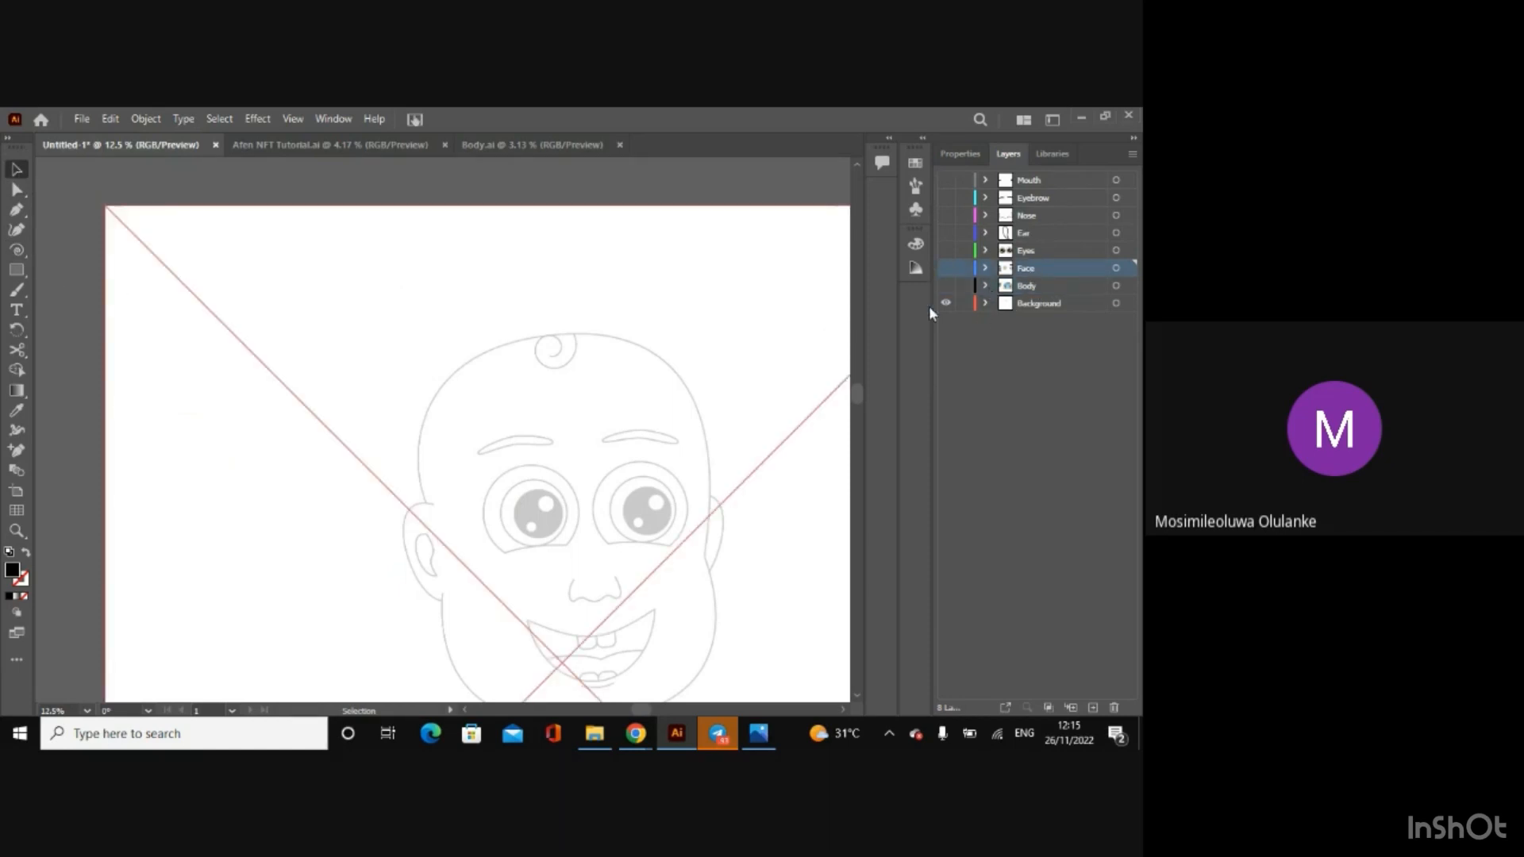
double_click(1029, 268)
click(1054, 357)
click(1055, 267)
click(1020, 287)
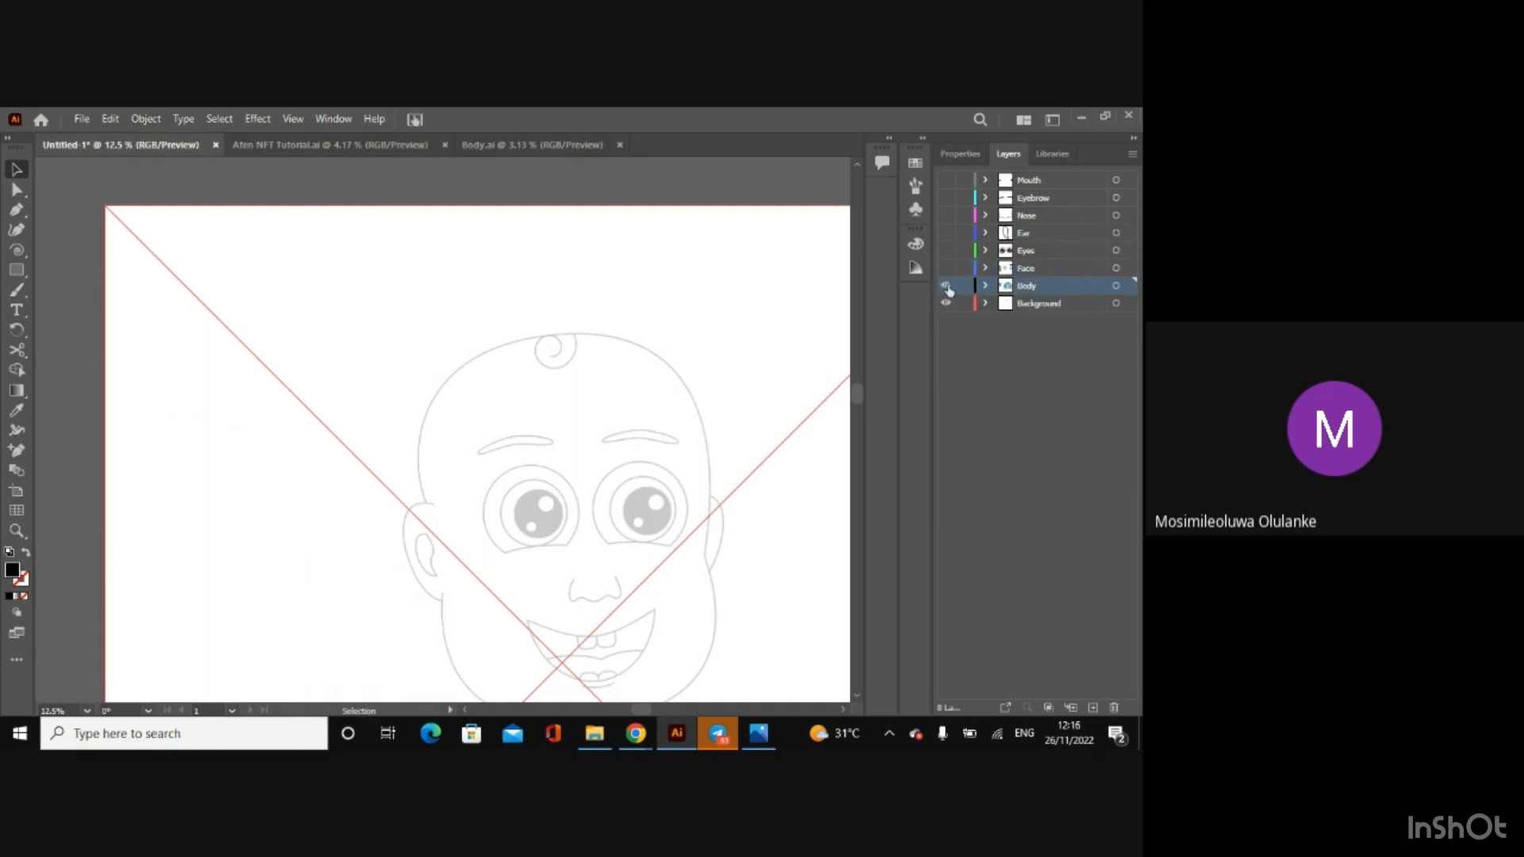
click(946, 286)
click(1055, 267)
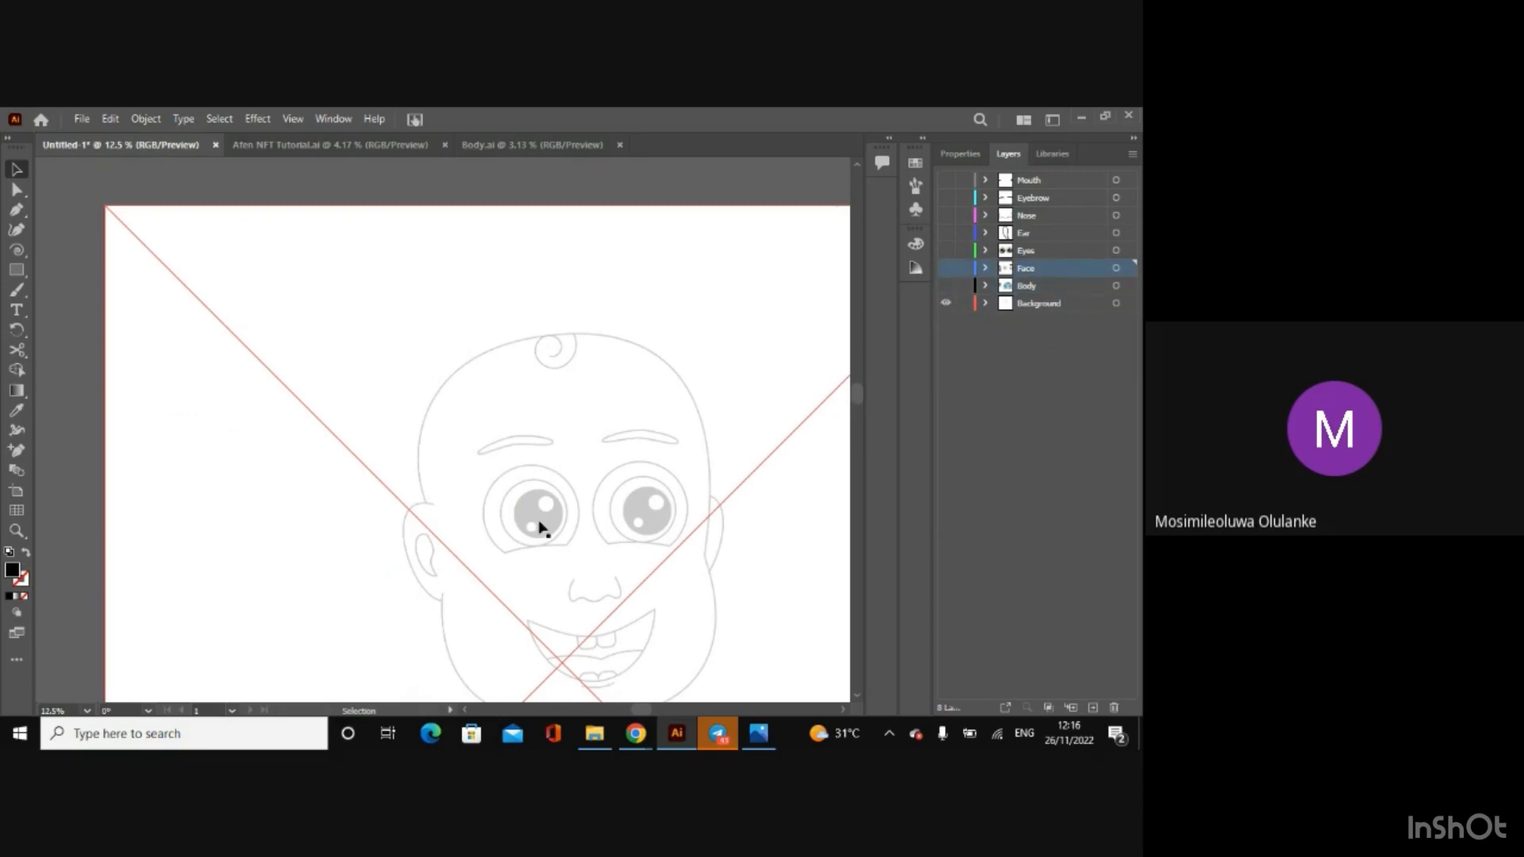
click(63, 645)
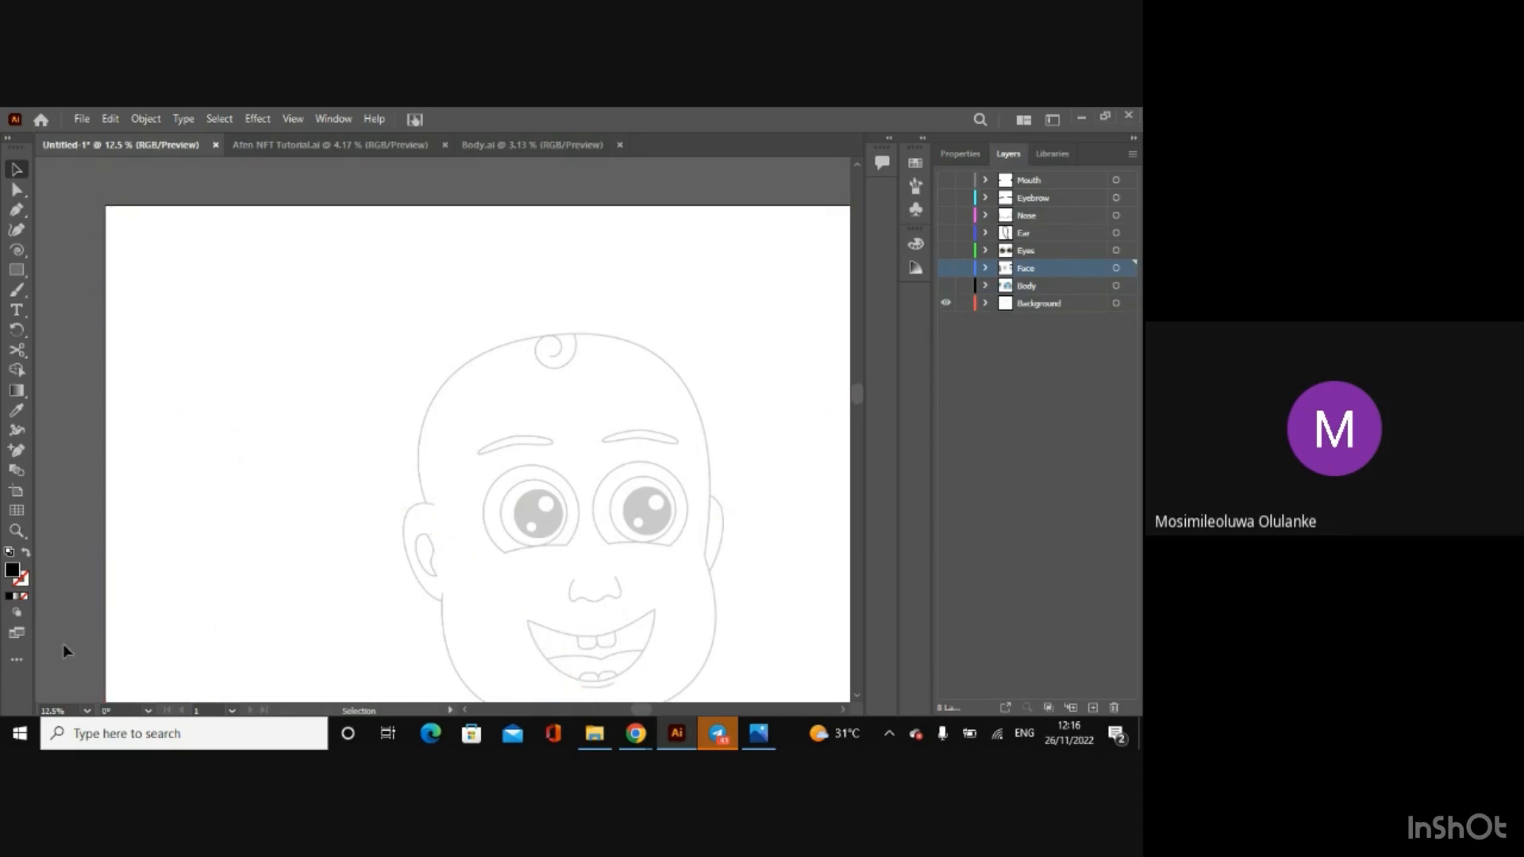
click(17, 662)
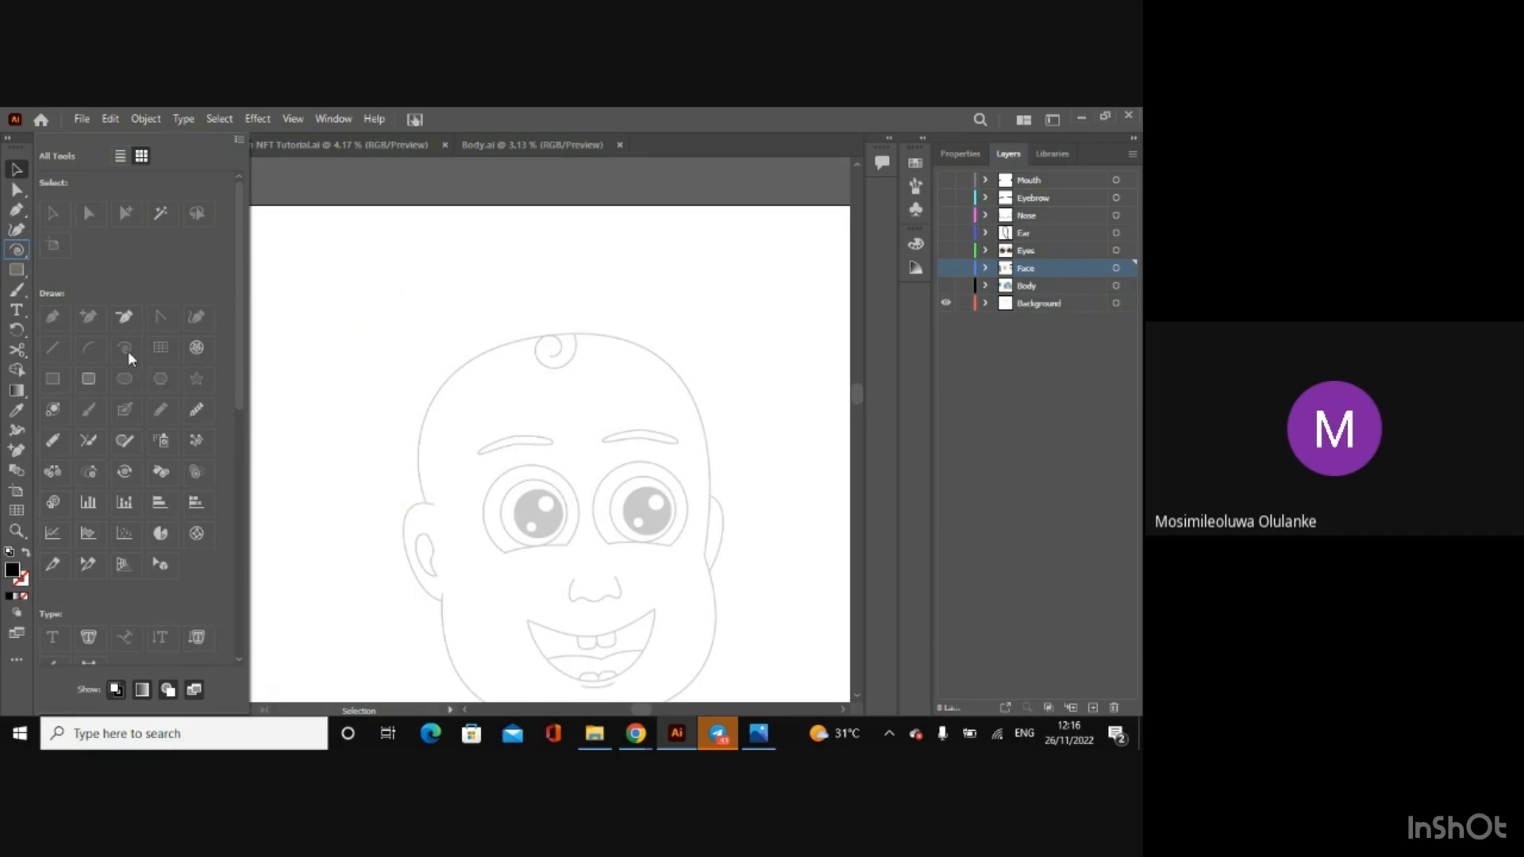
click(336, 174)
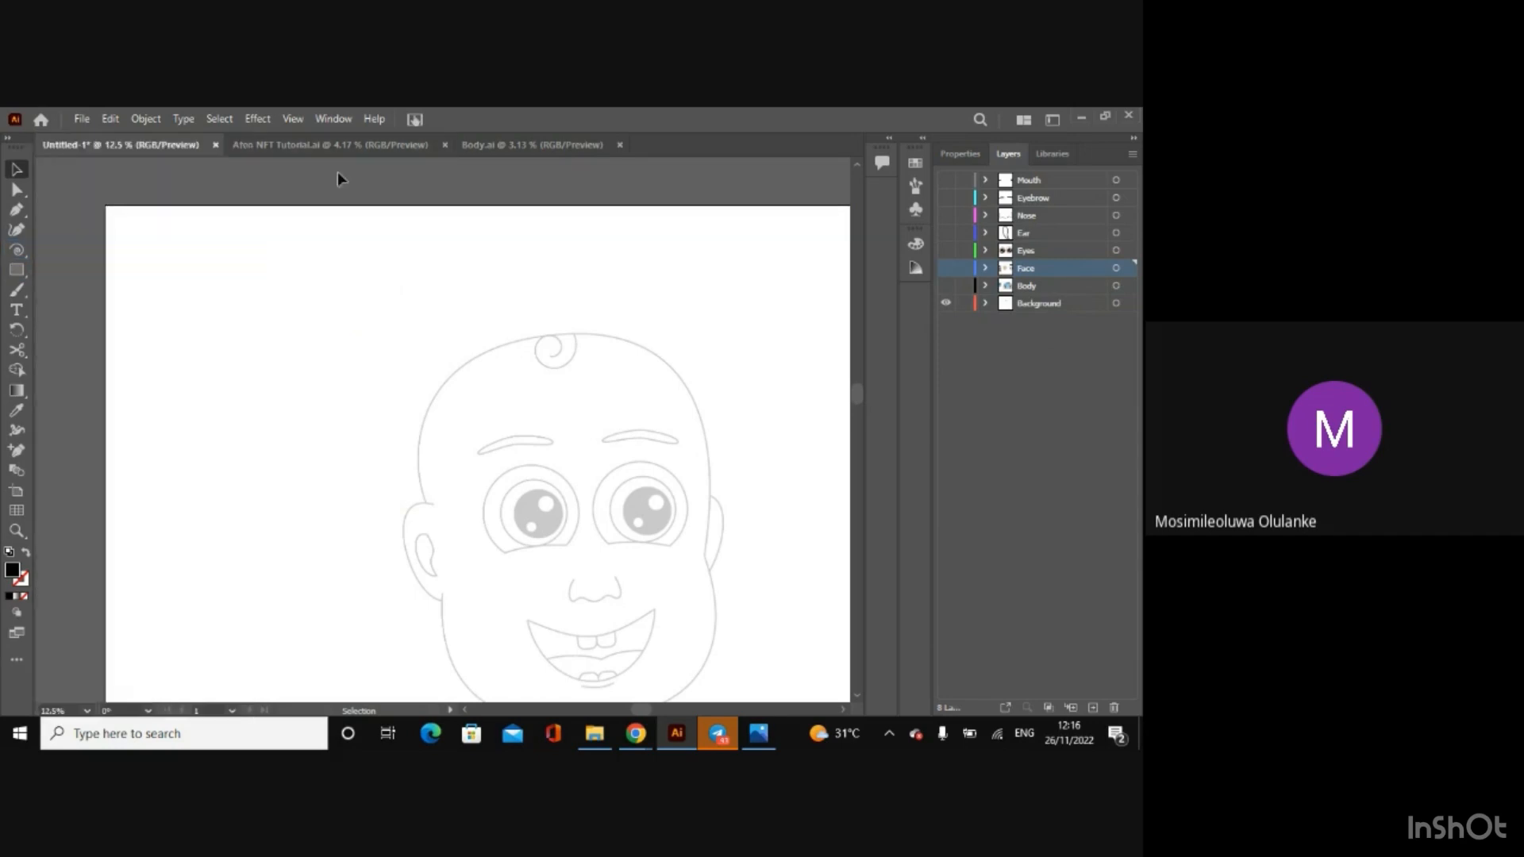
Step: Show the Face, Eyes, Ear, Nose, Eyebrow and Mouth layers over the sketch
click(946, 269)
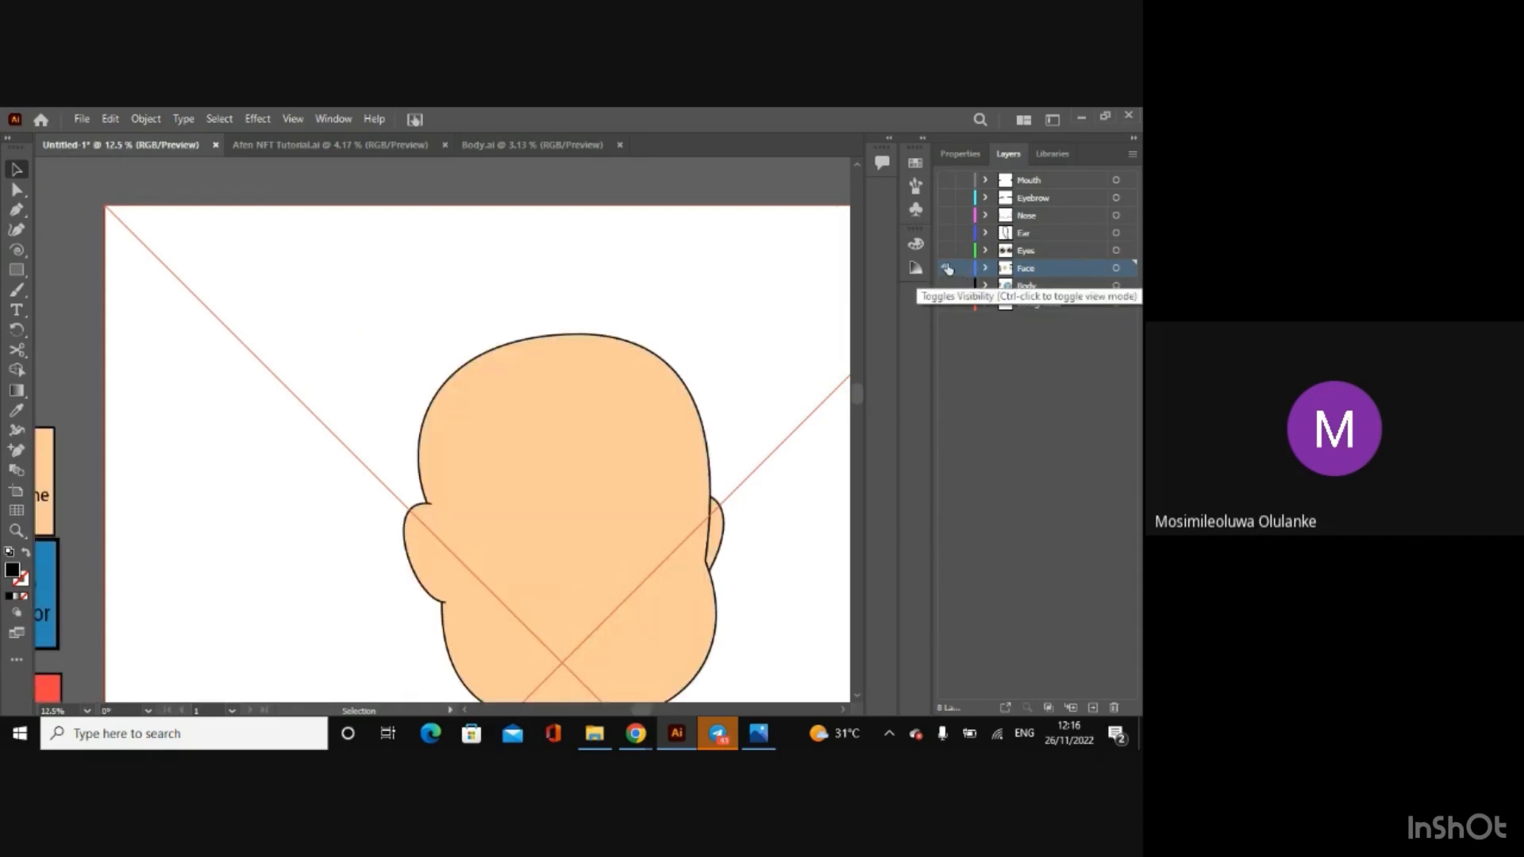
click(945, 250)
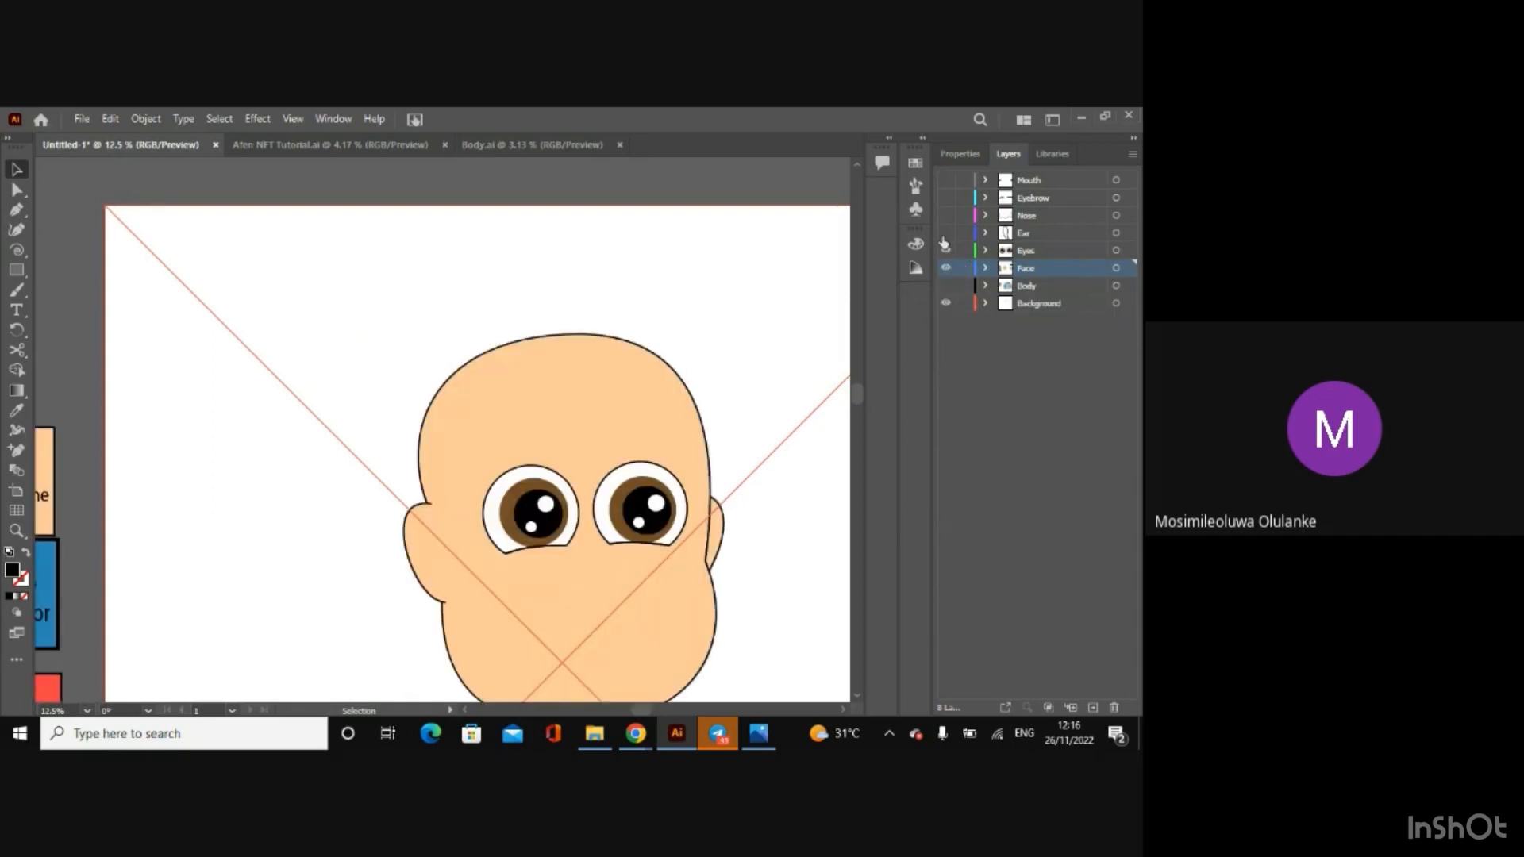
click(946, 232)
click(945, 215)
click(946, 198)
click(946, 180)
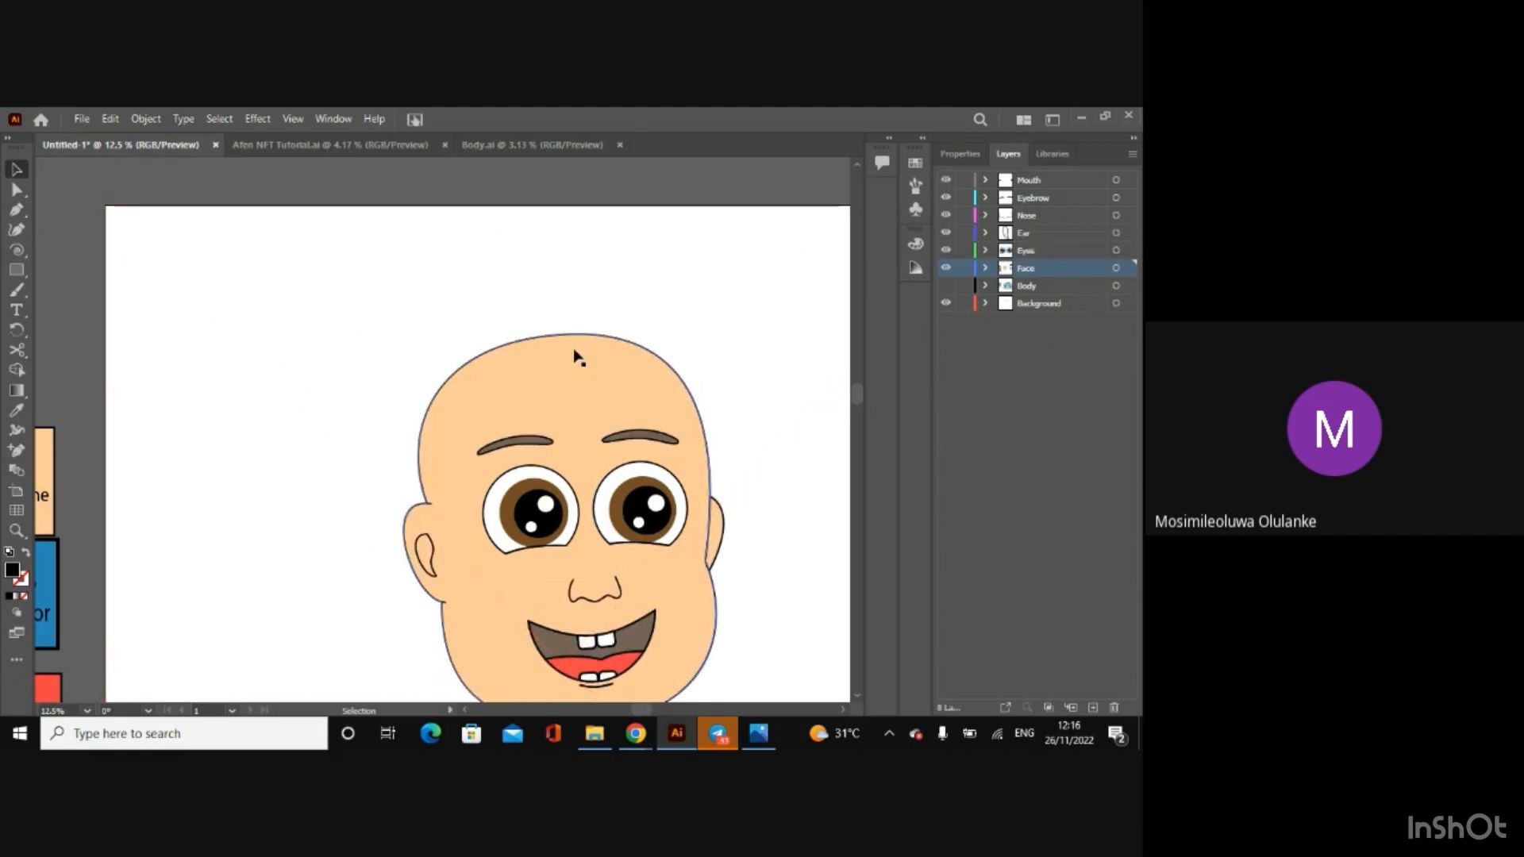
Step: Hide the Face layer and draw a spiral about 4.9 × 5.5 in near the sketched hair curl on the Background layer
click(19, 252)
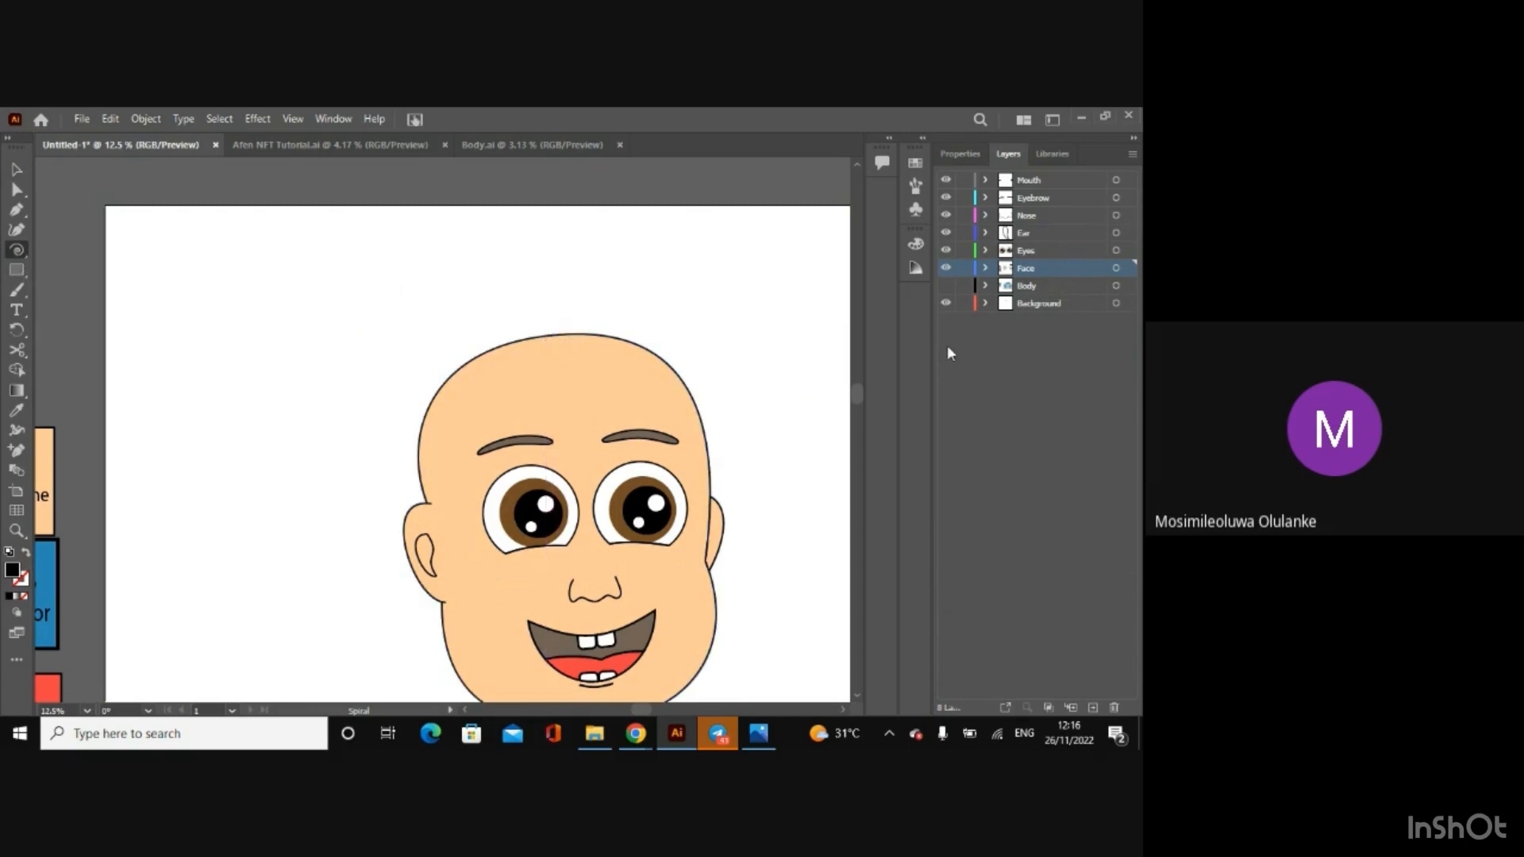
click(945, 268)
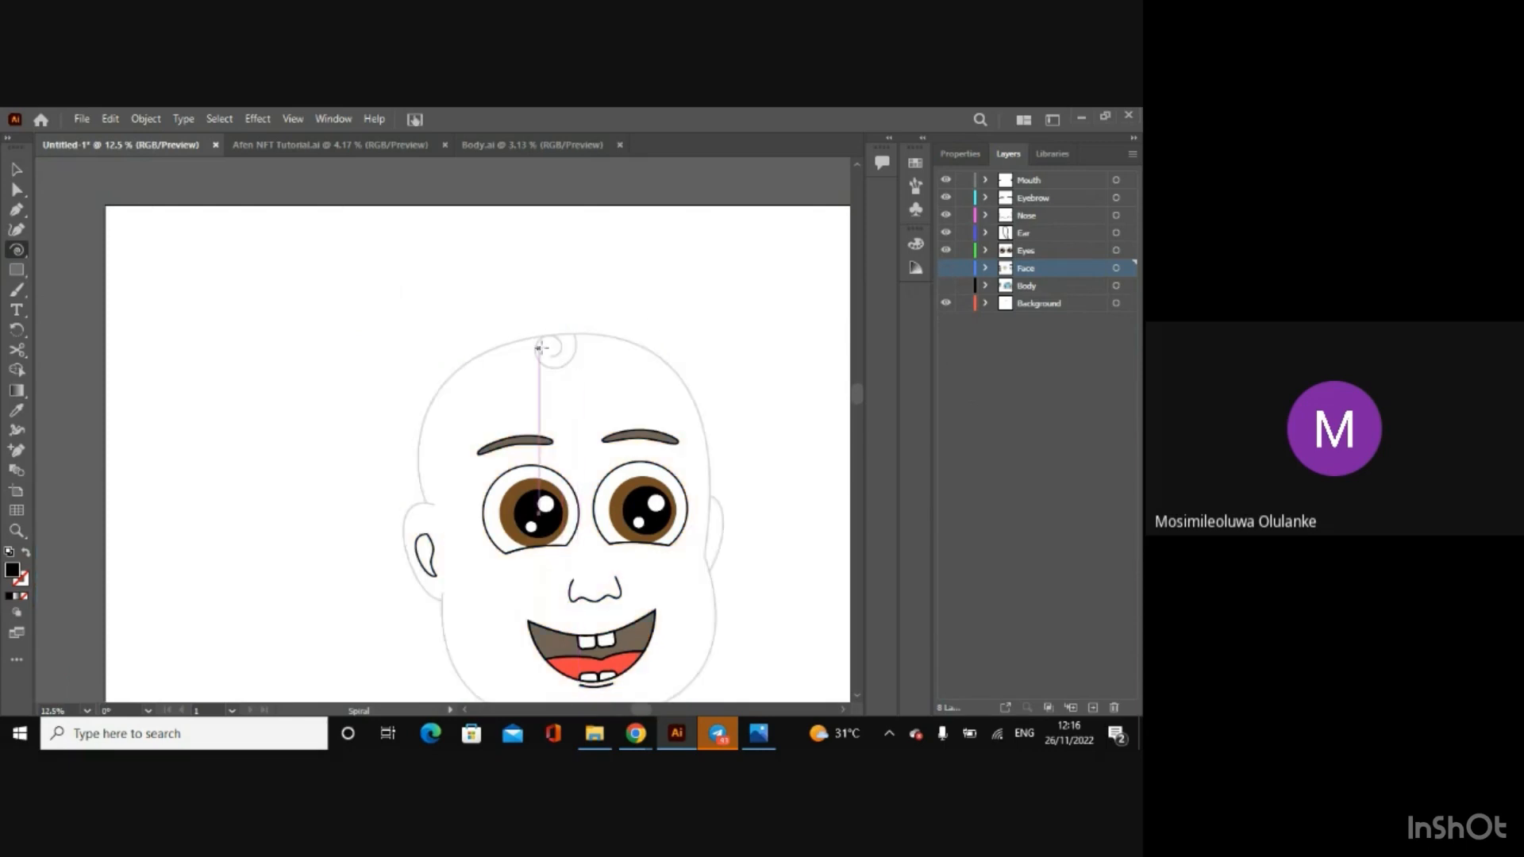
click(945, 267)
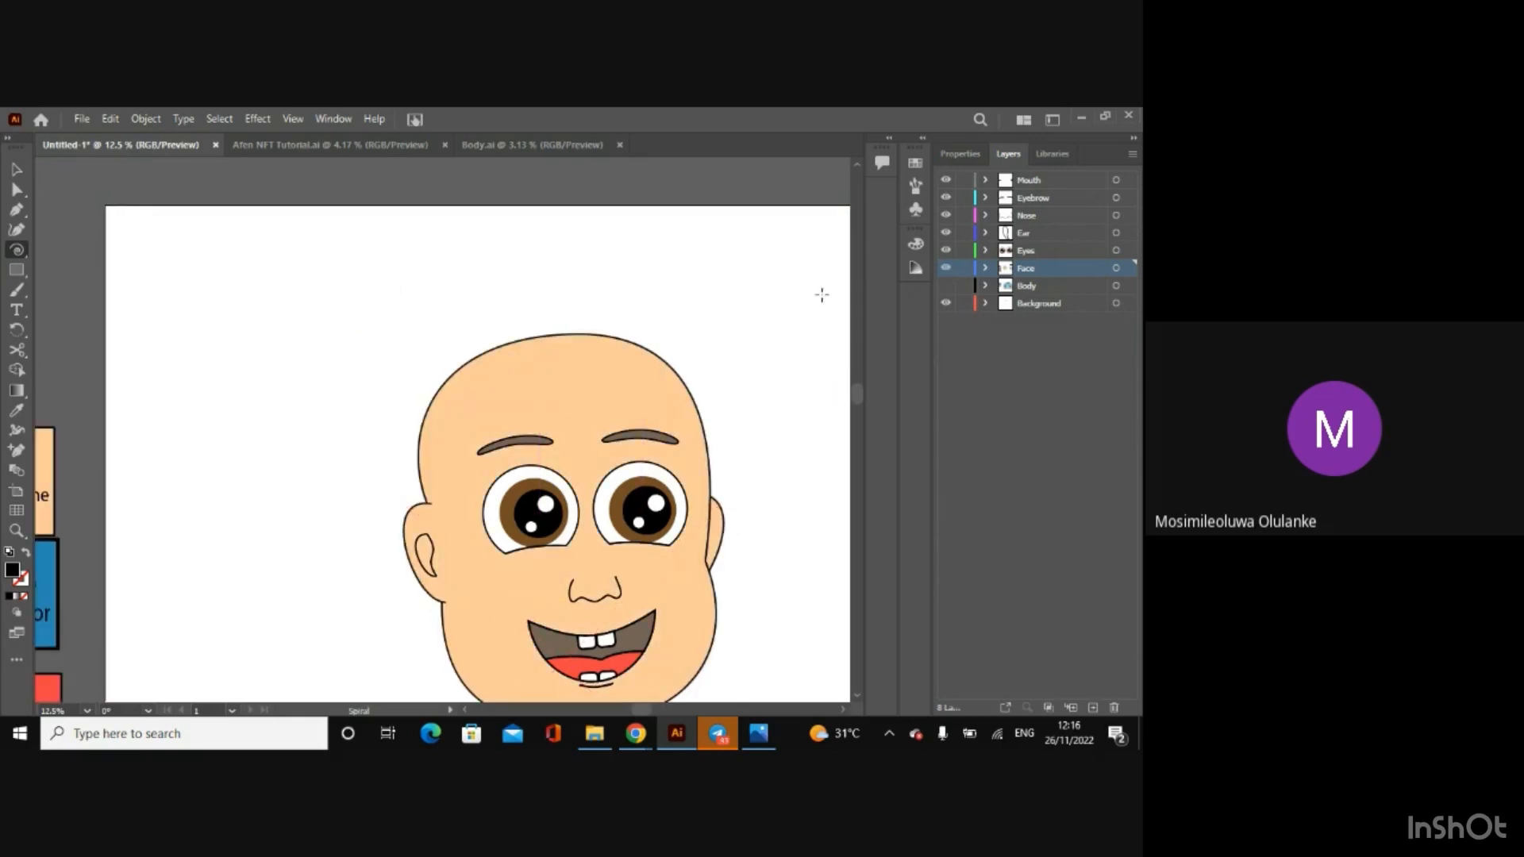
click(945, 267)
click(1040, 304)
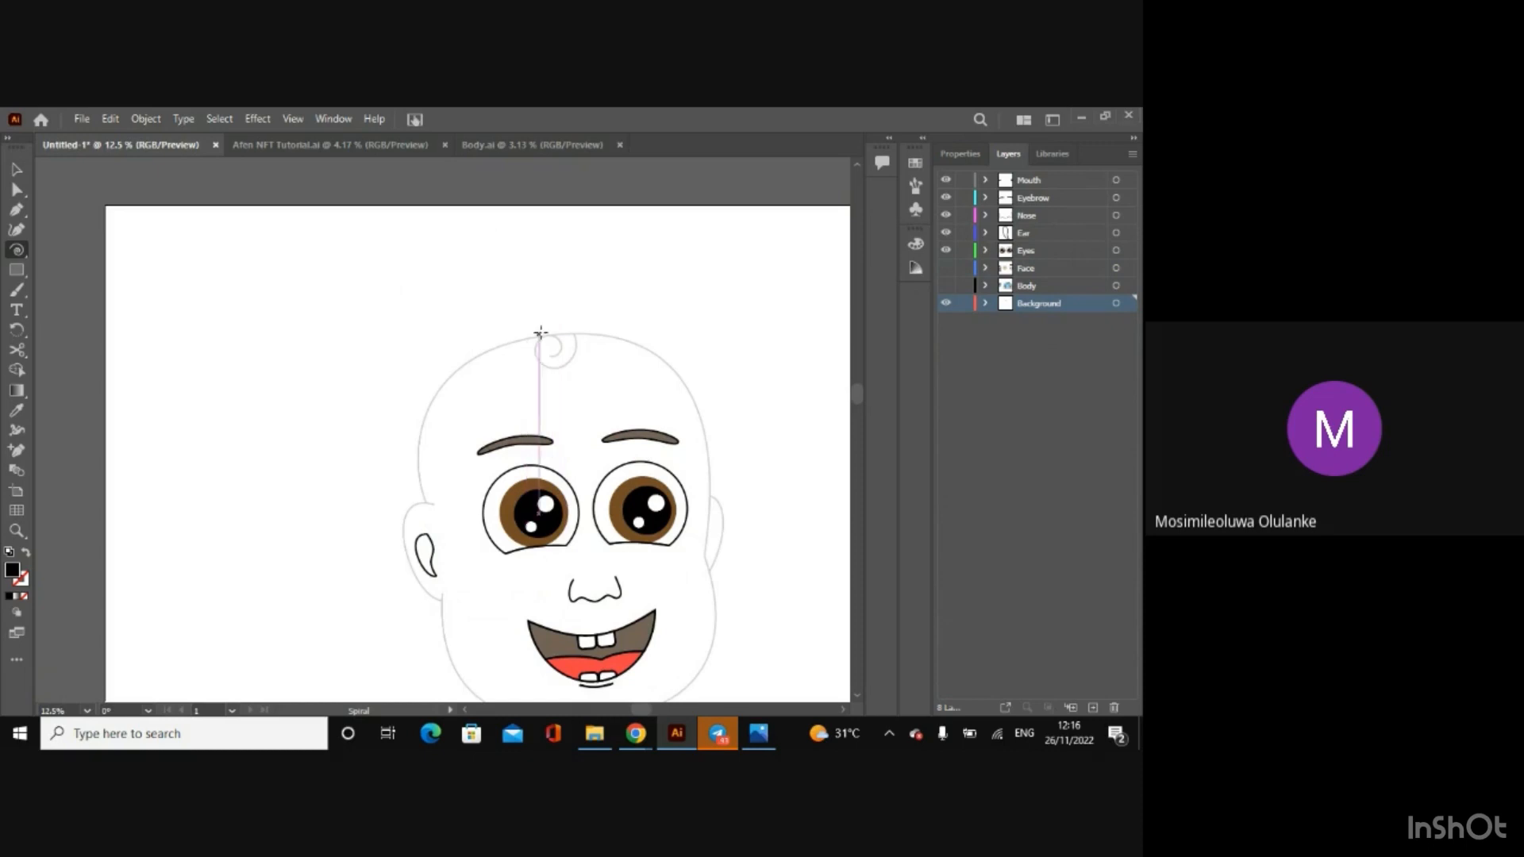
drag(540, 332, 562, 372)
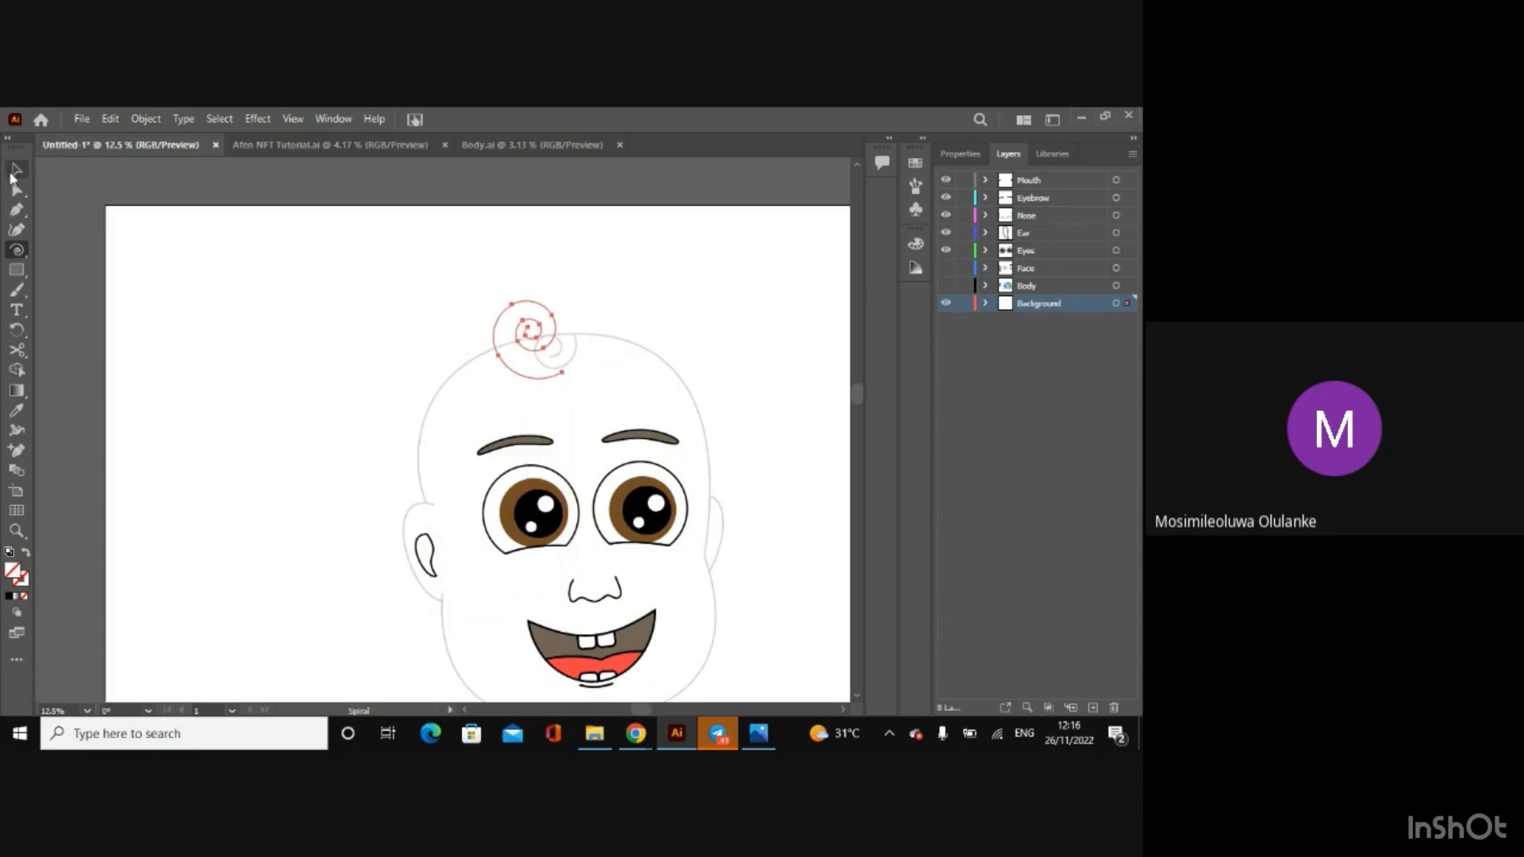
Step: Move the spiral so its inner turns lie over the sketched hair curl, keeping the sketch itself in place
click(14, 171)
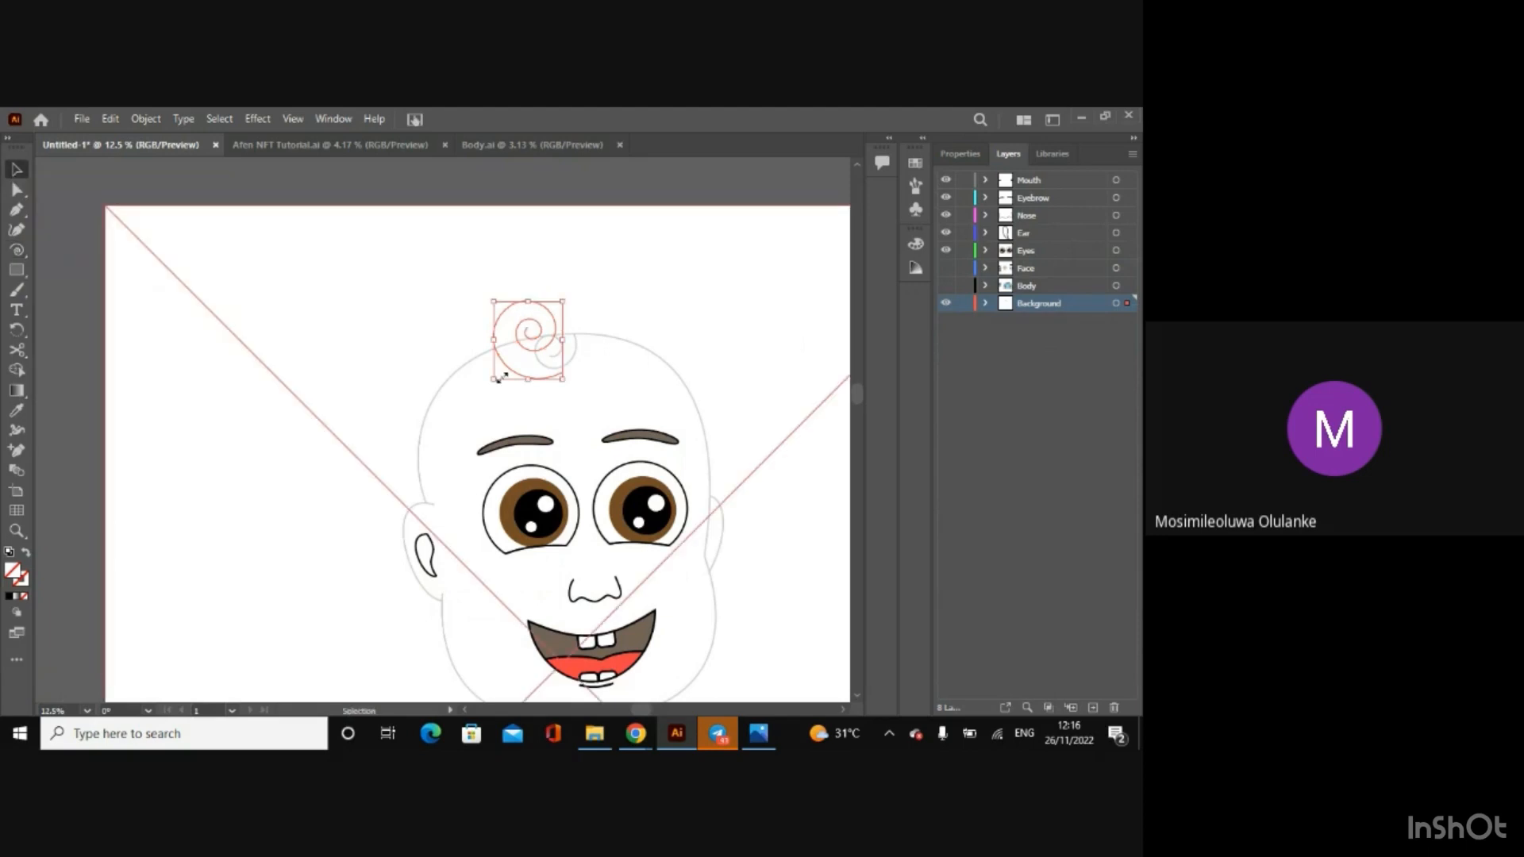
drag(515, 373, 532, 387)
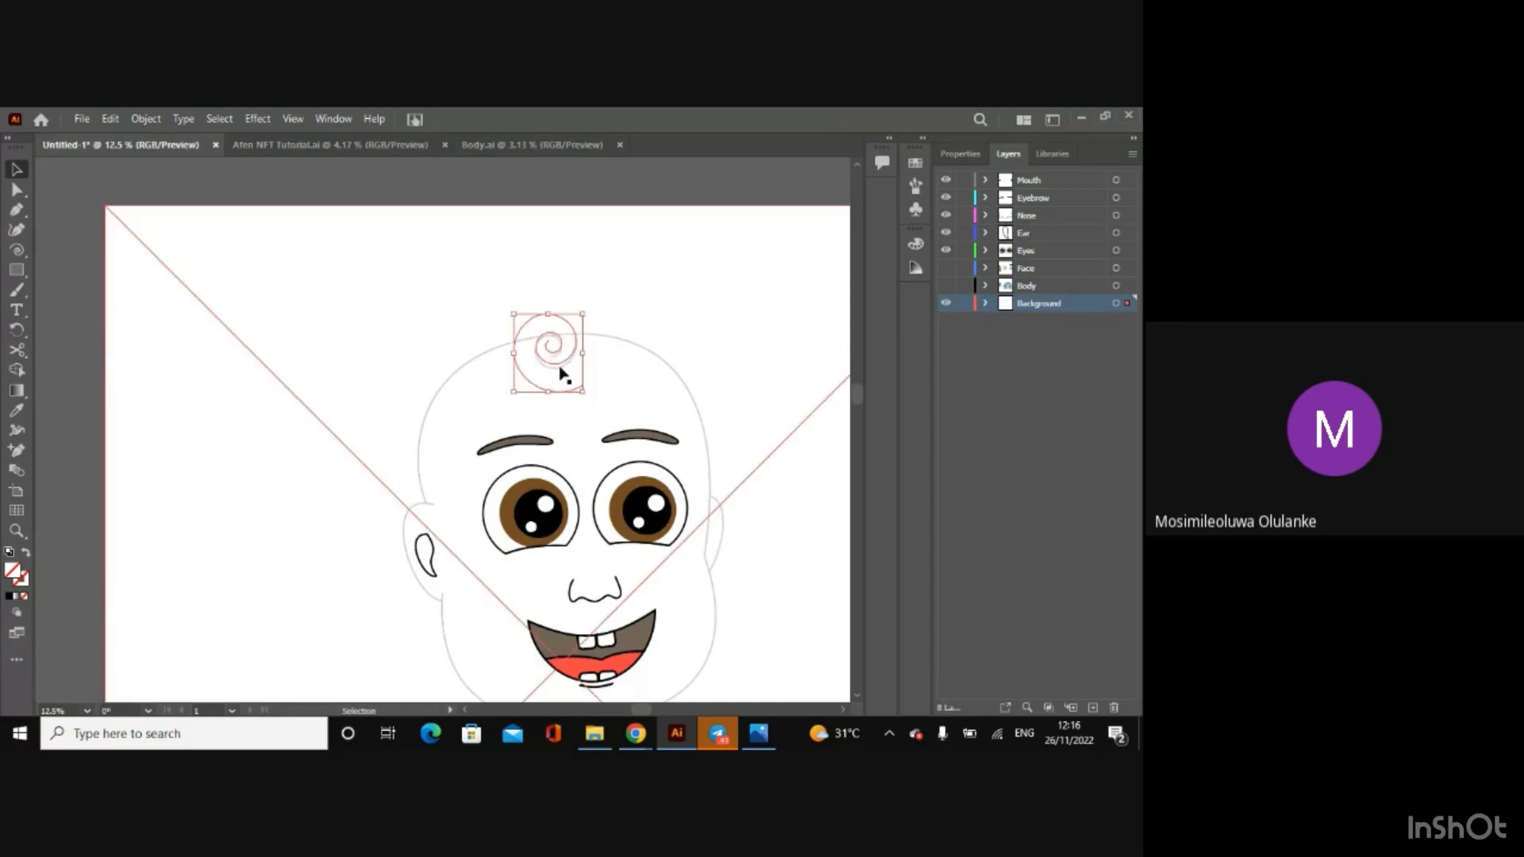
scroll(560, 373, up, 4)
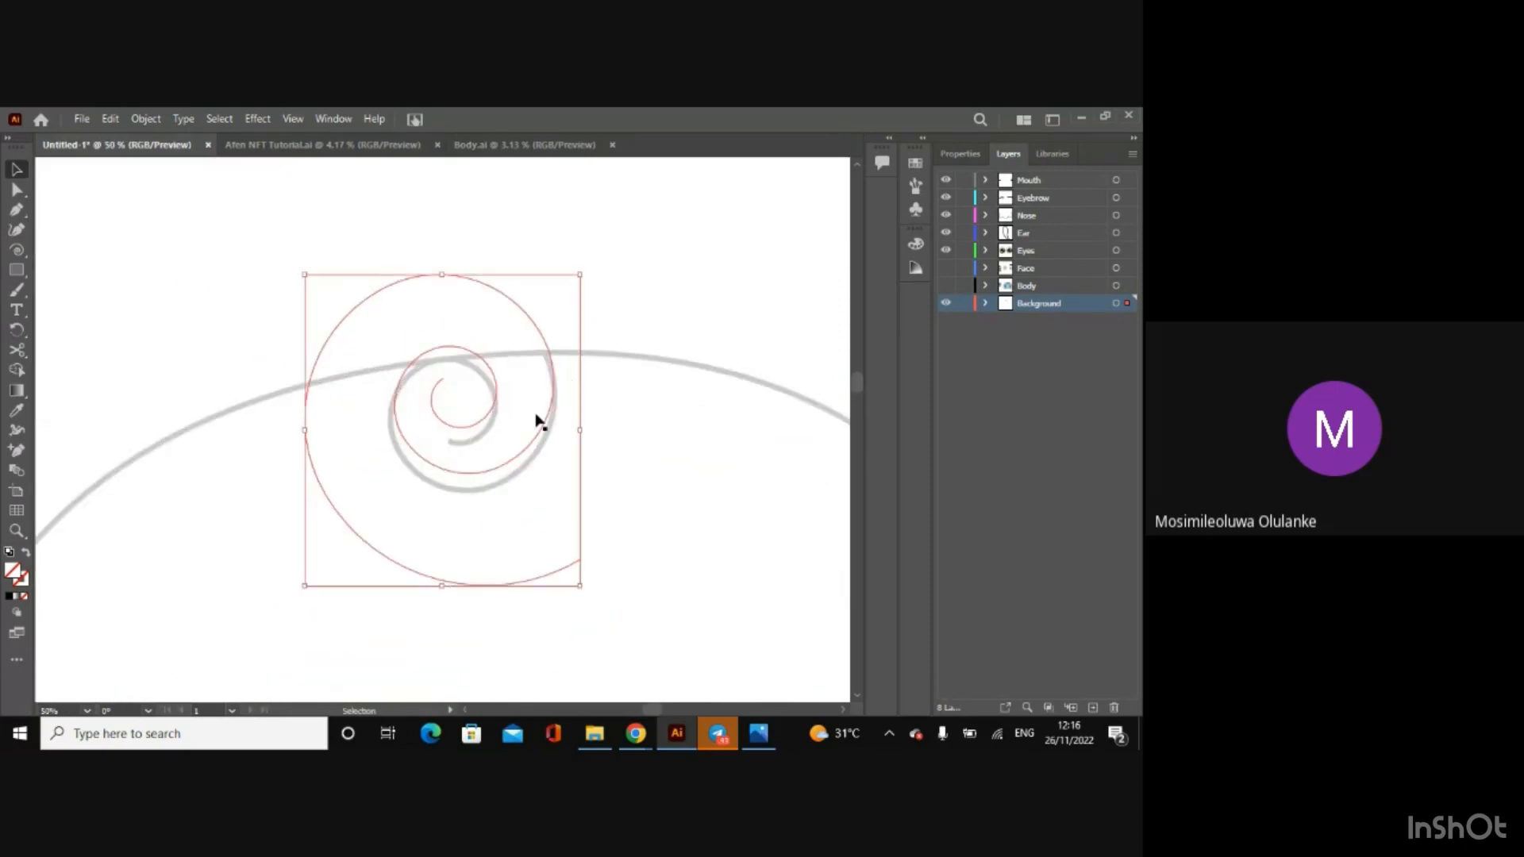
drag(541, 429, 540, 435)
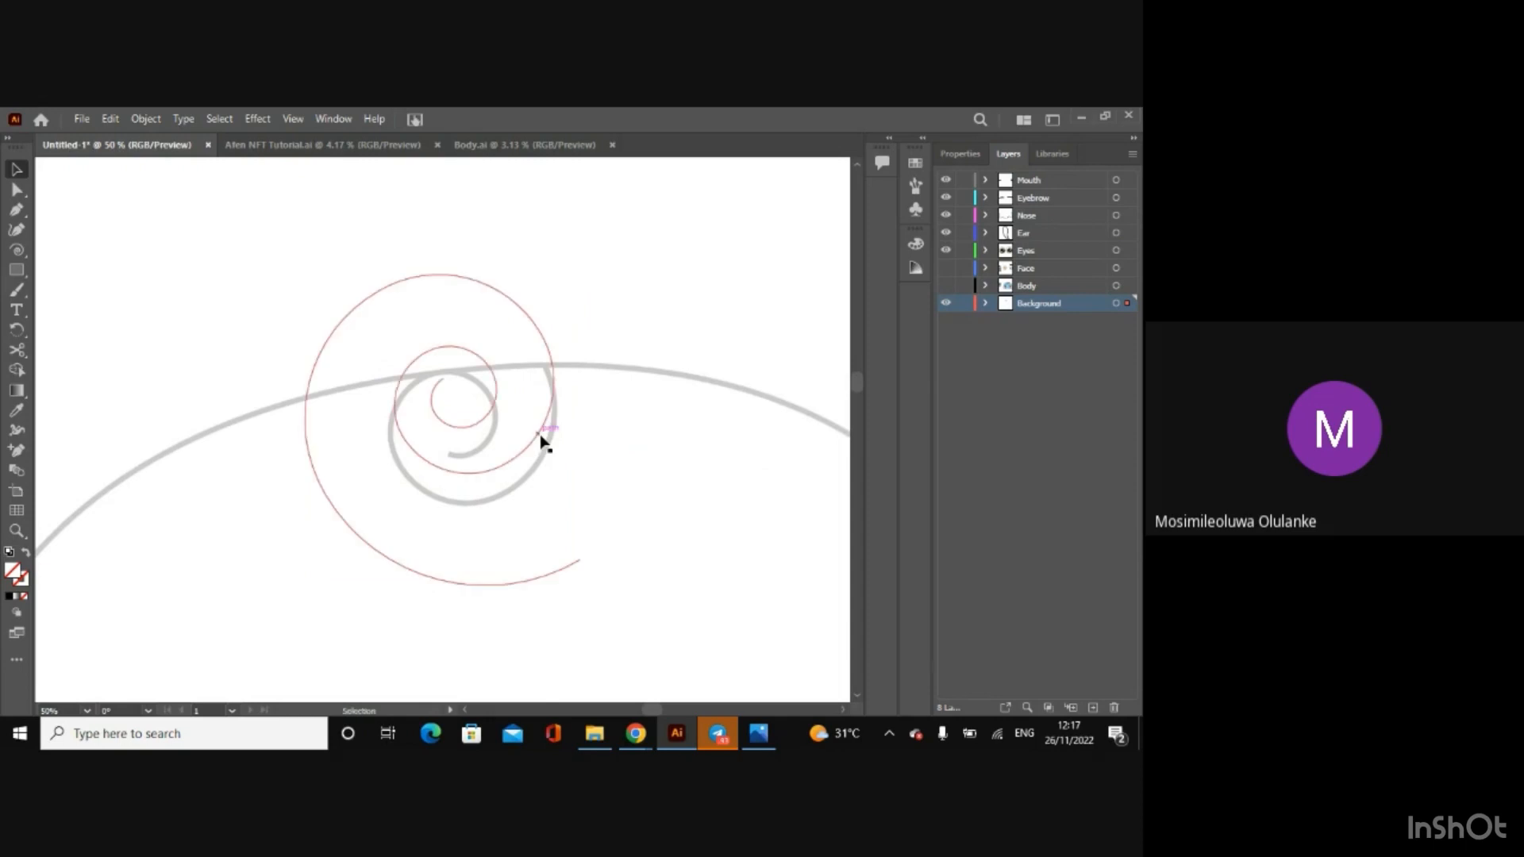
key(ctrl+z)
click(533, 444)
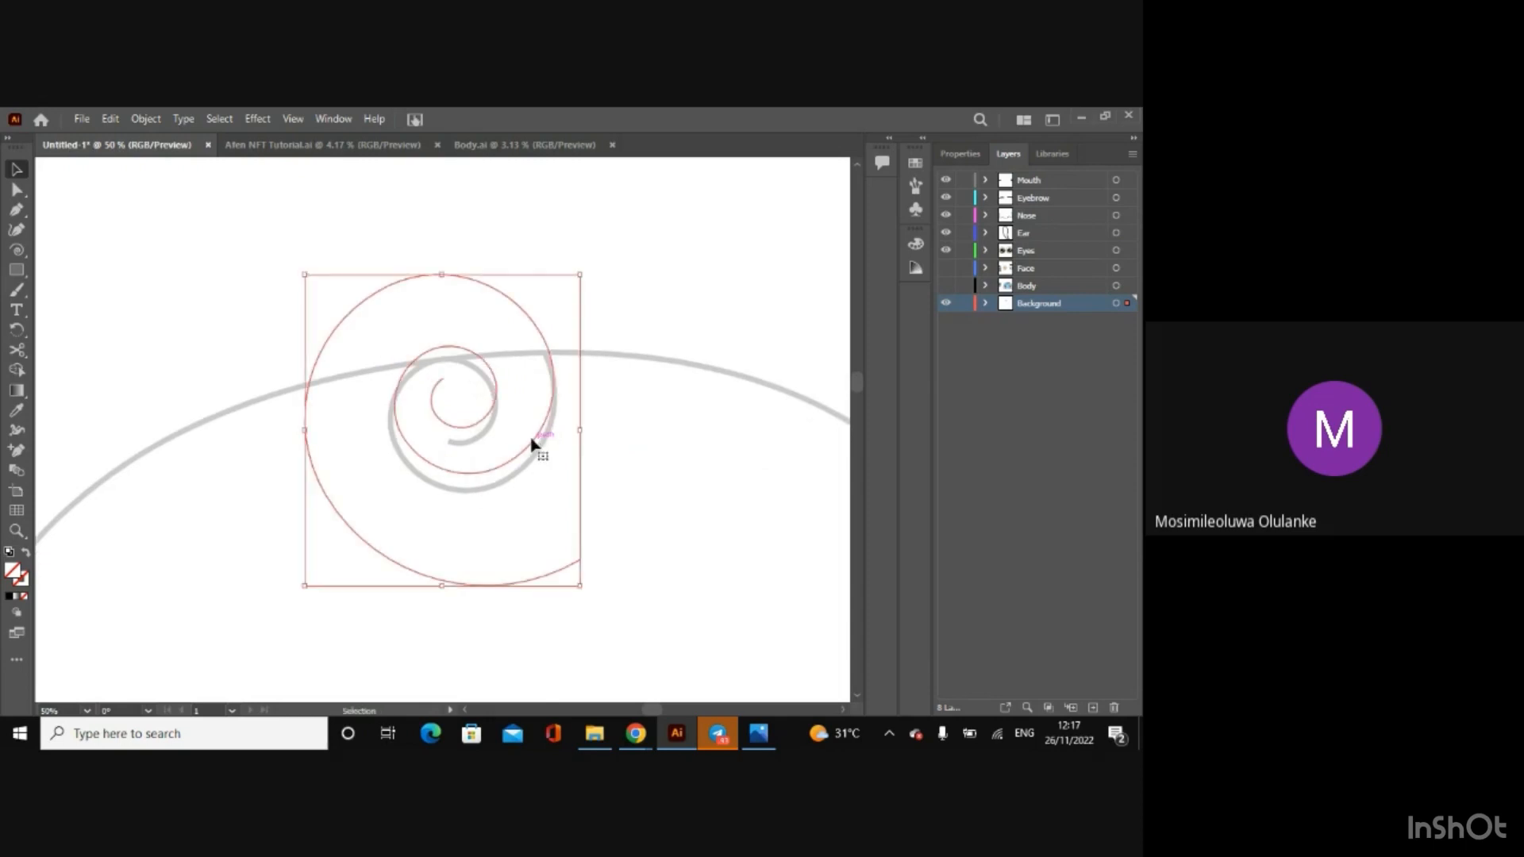
Step: Set the spiral's stroke weight to 5 pt and fine-align its inner turns with the sketched curl
click(958, 154)
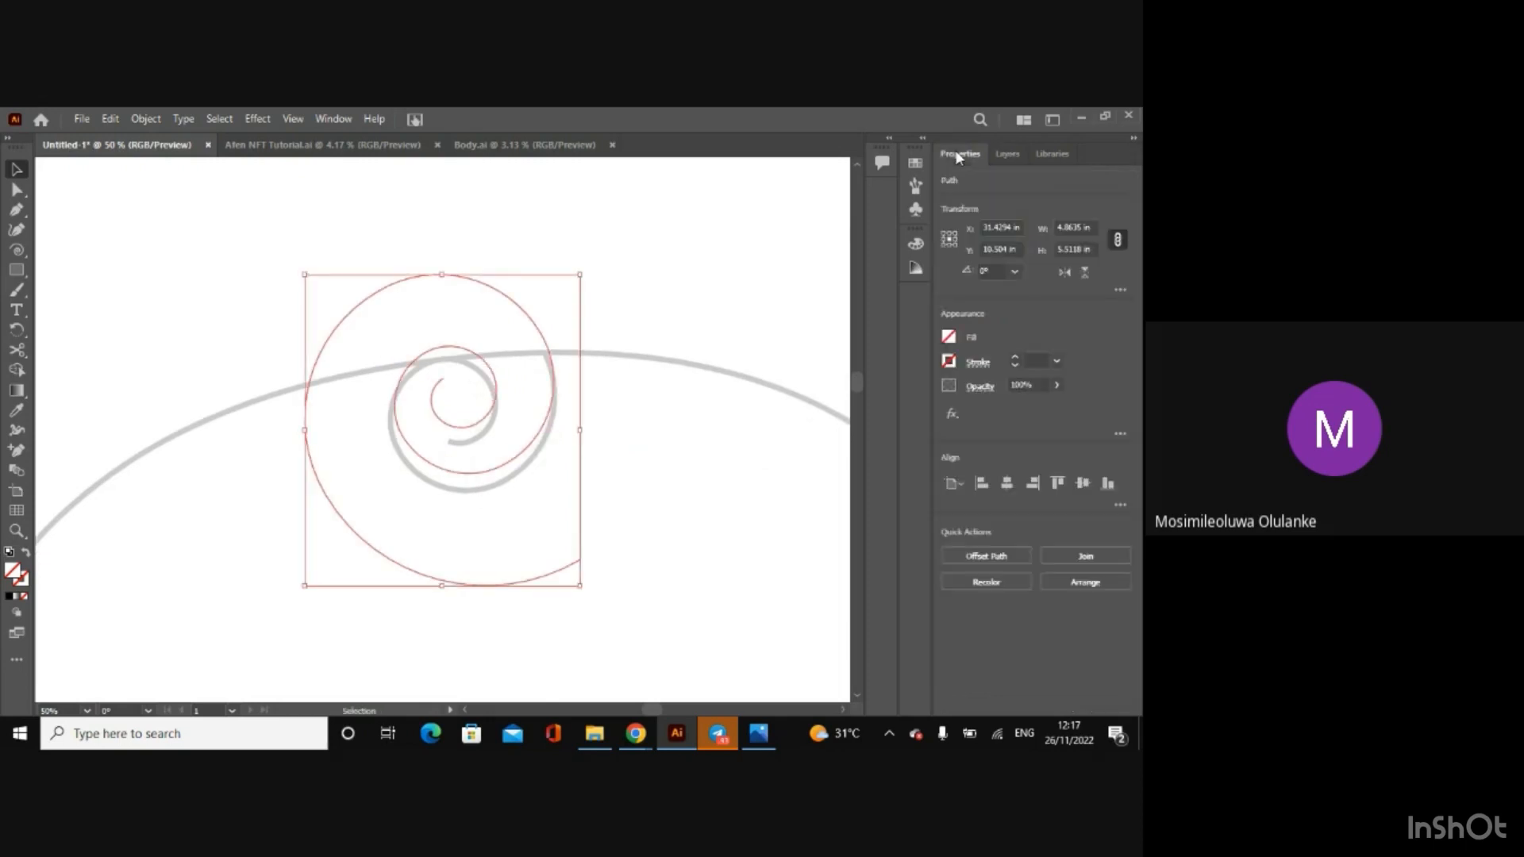
click(1013, 357)
click(1014, 357)
click(1013, 358)
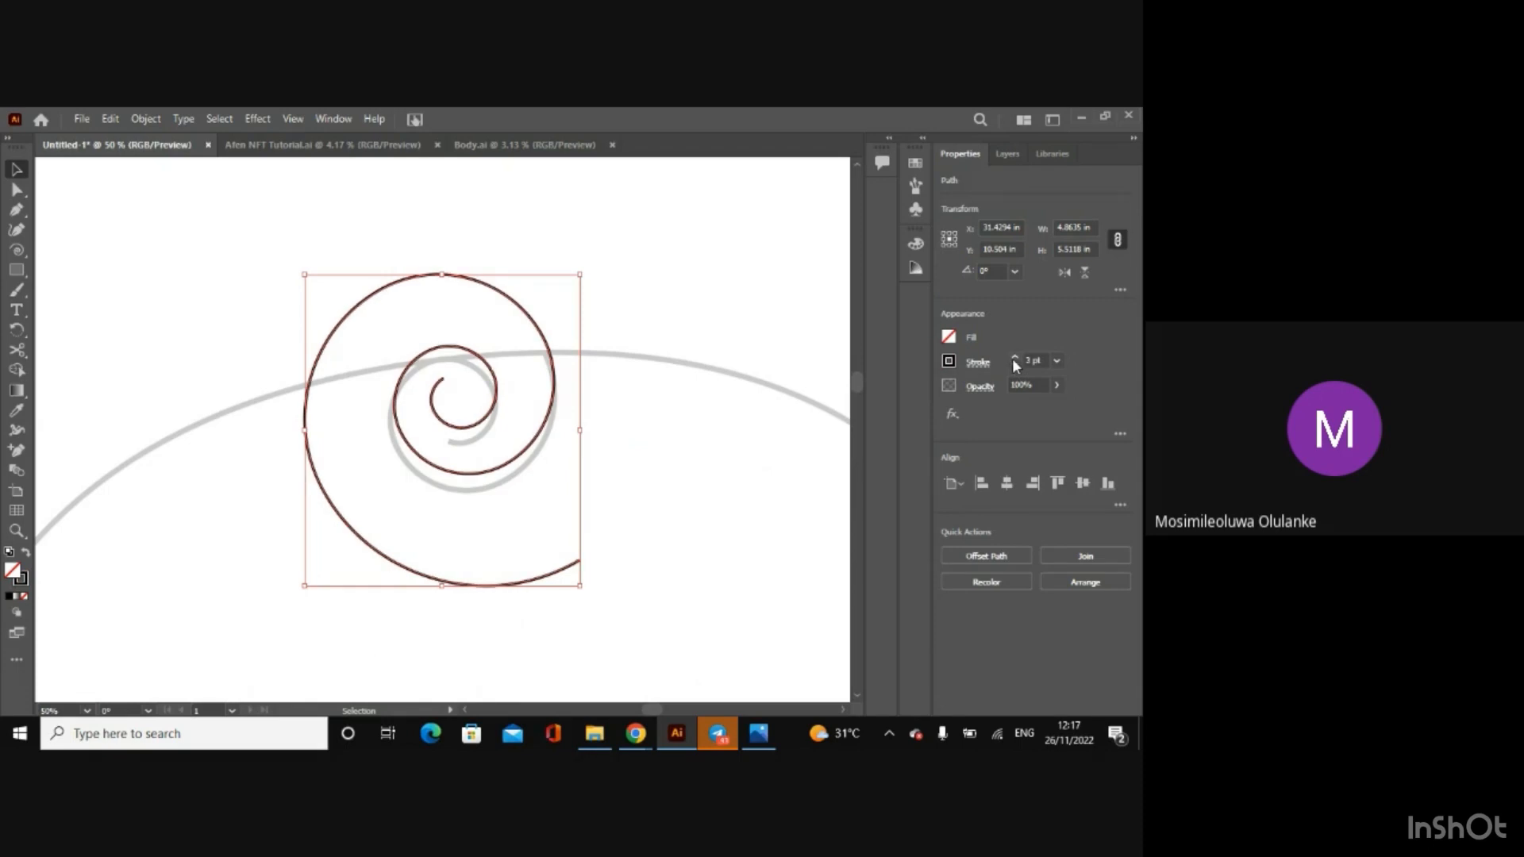
click(1014, 357)
click(1014, 358)
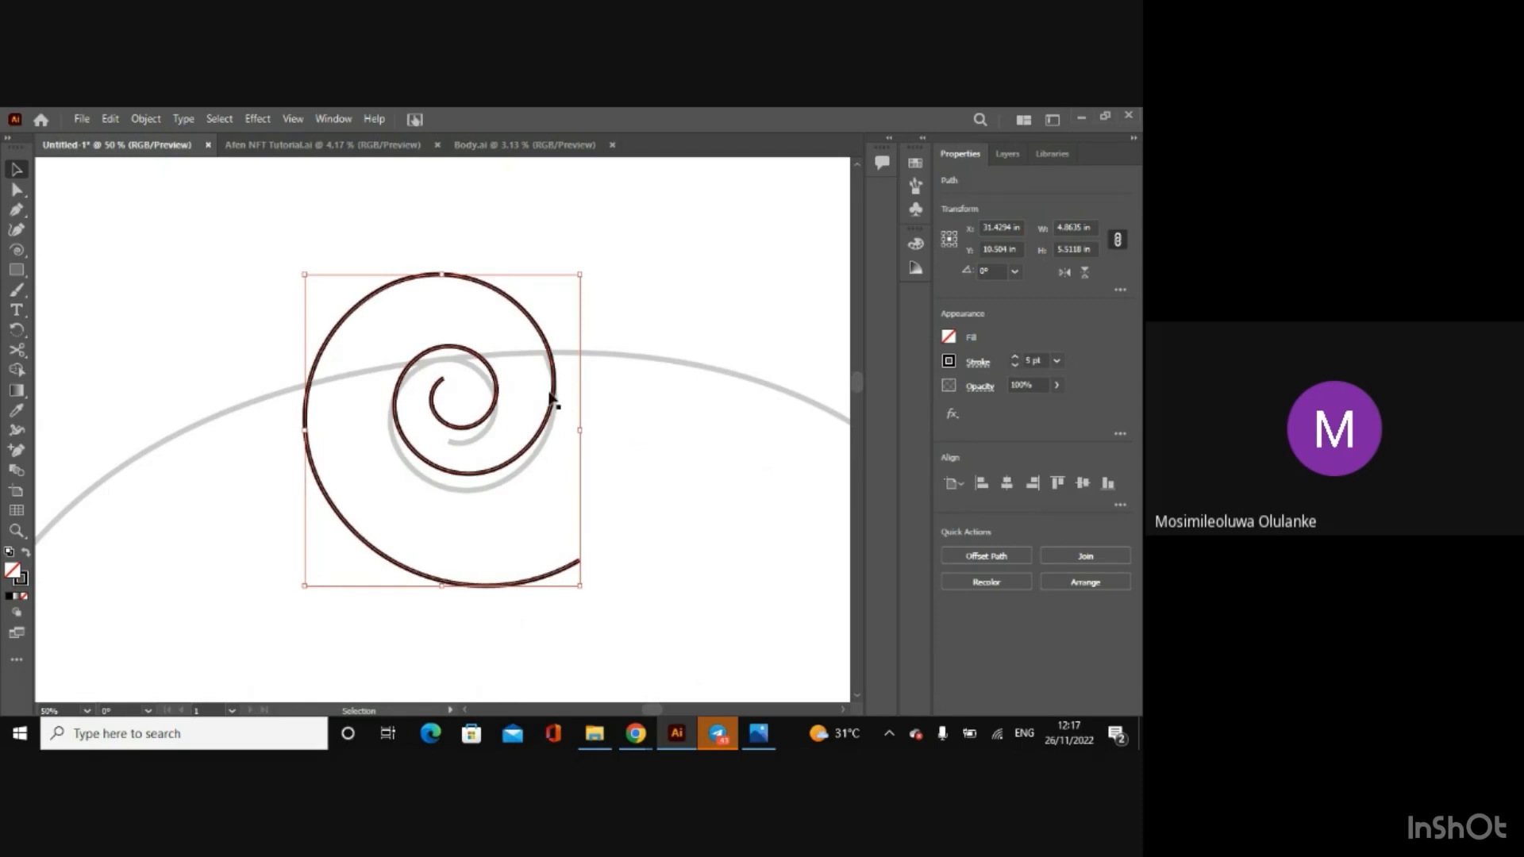
drag(494, 411, 492, 427)
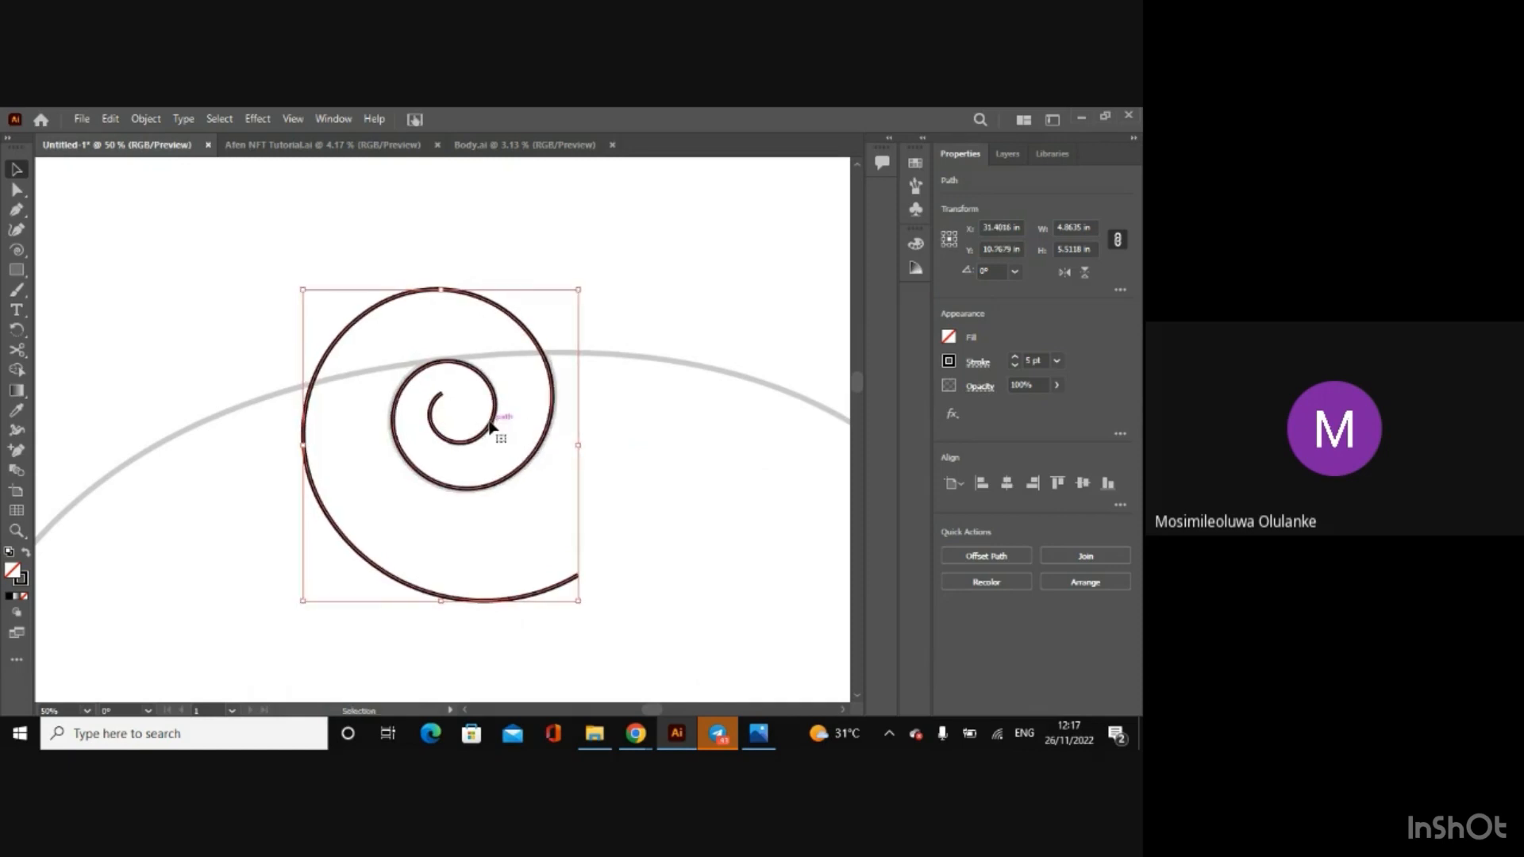
key(Right)
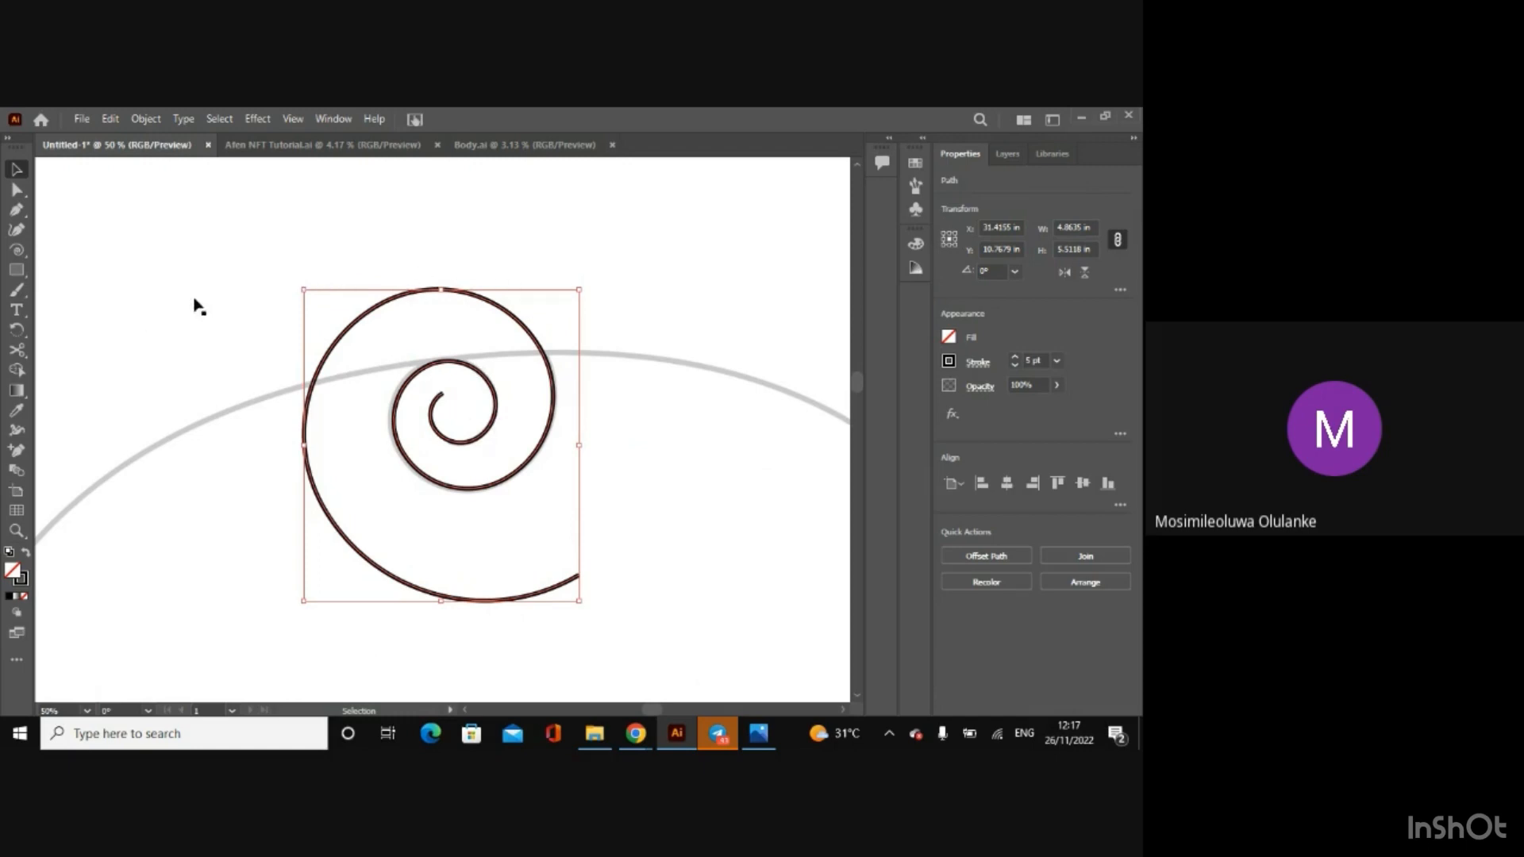
Step: Draw two short line segments across the spiral's outer turn where it crosses the sketched head outline
right_click(16, 272)
click(109, 350)
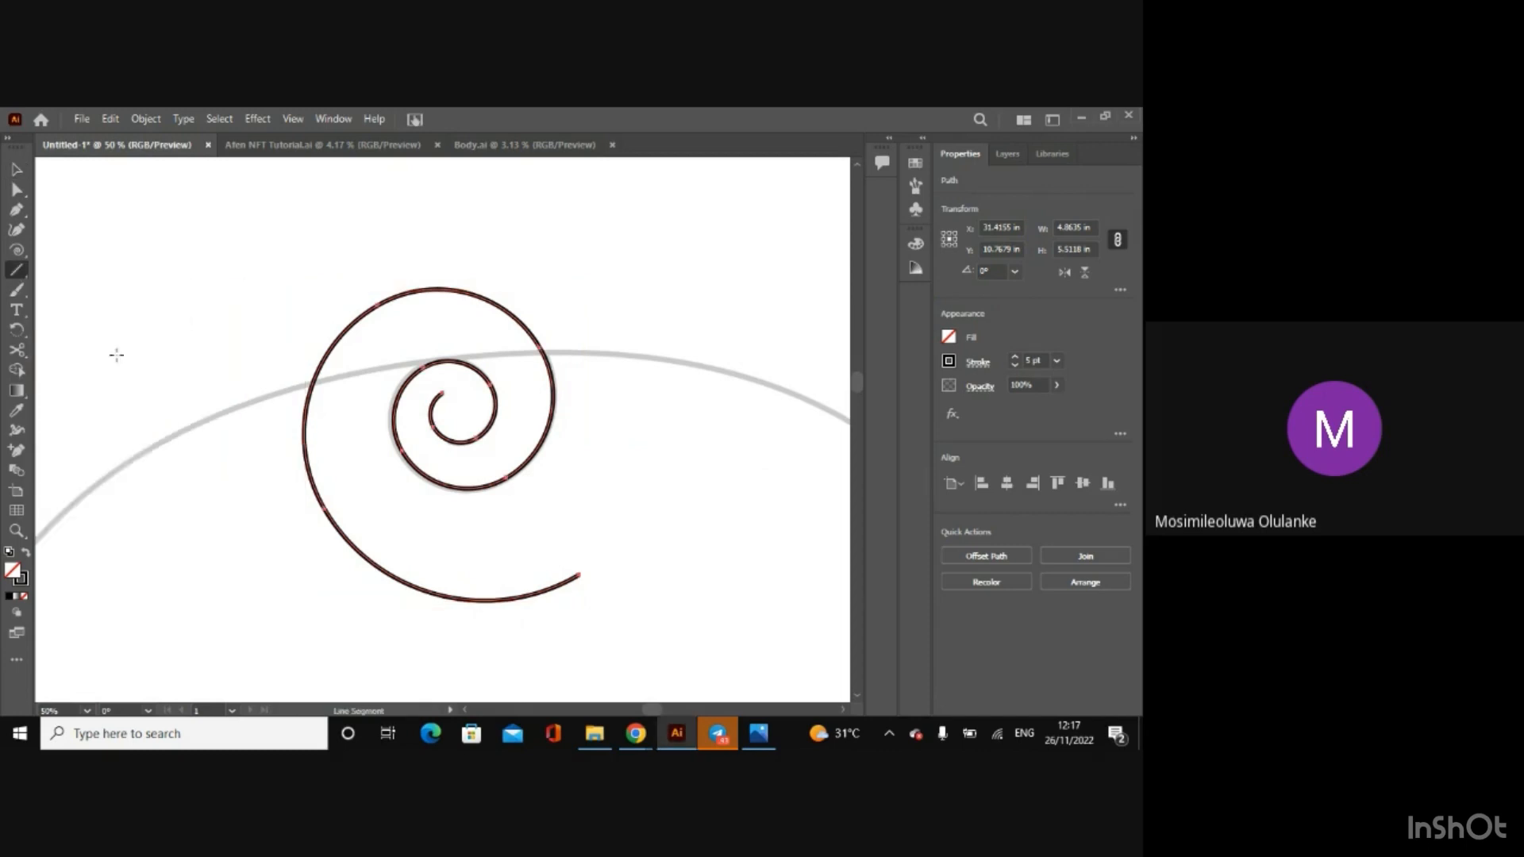
drag(298, 388, 332, 378)
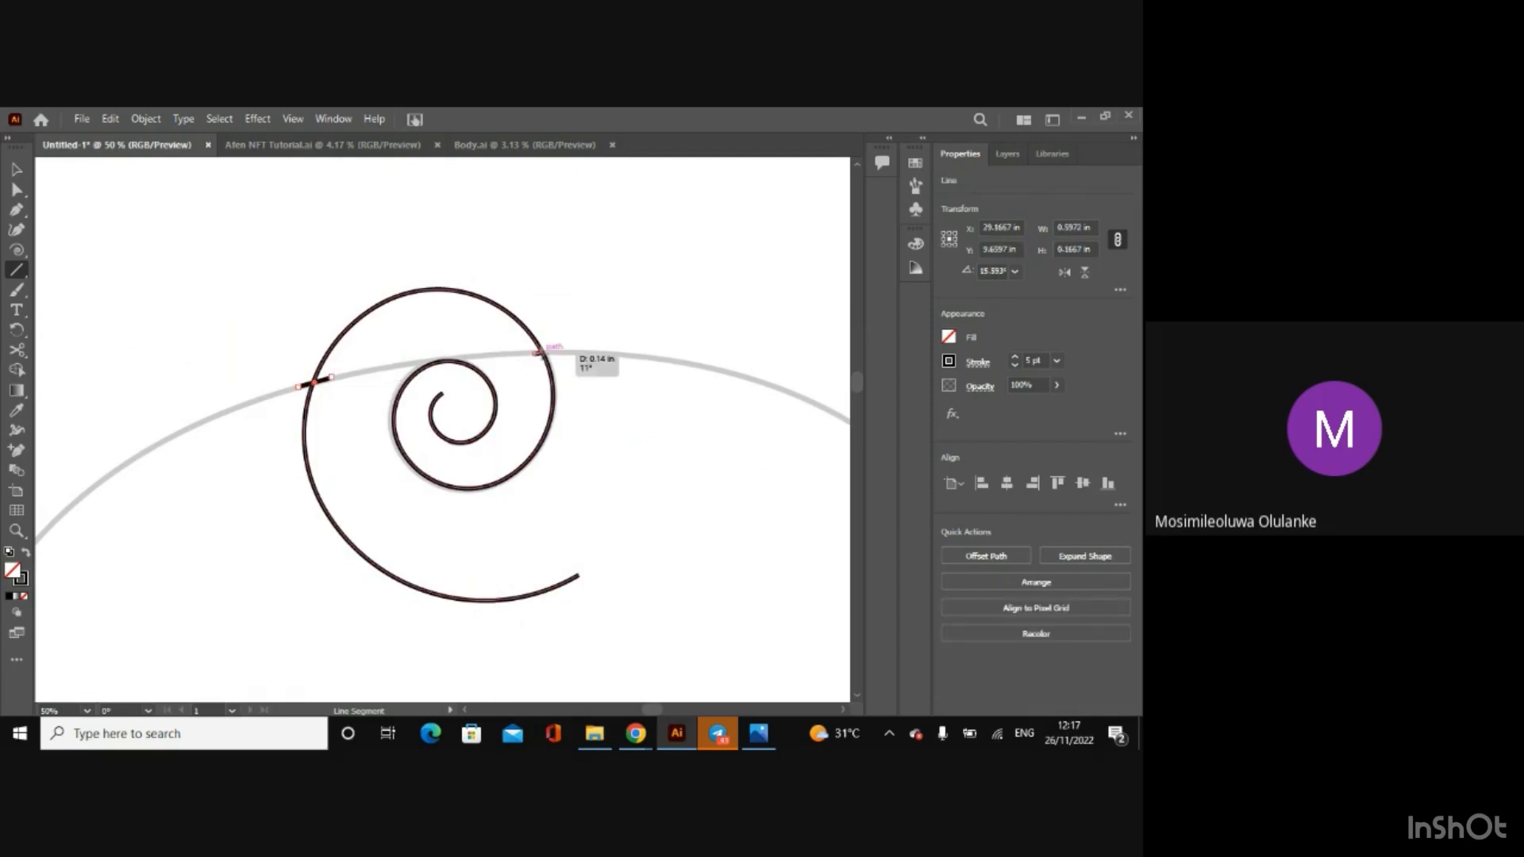
drag(534, 354, 555, 353)
click(17, 169)
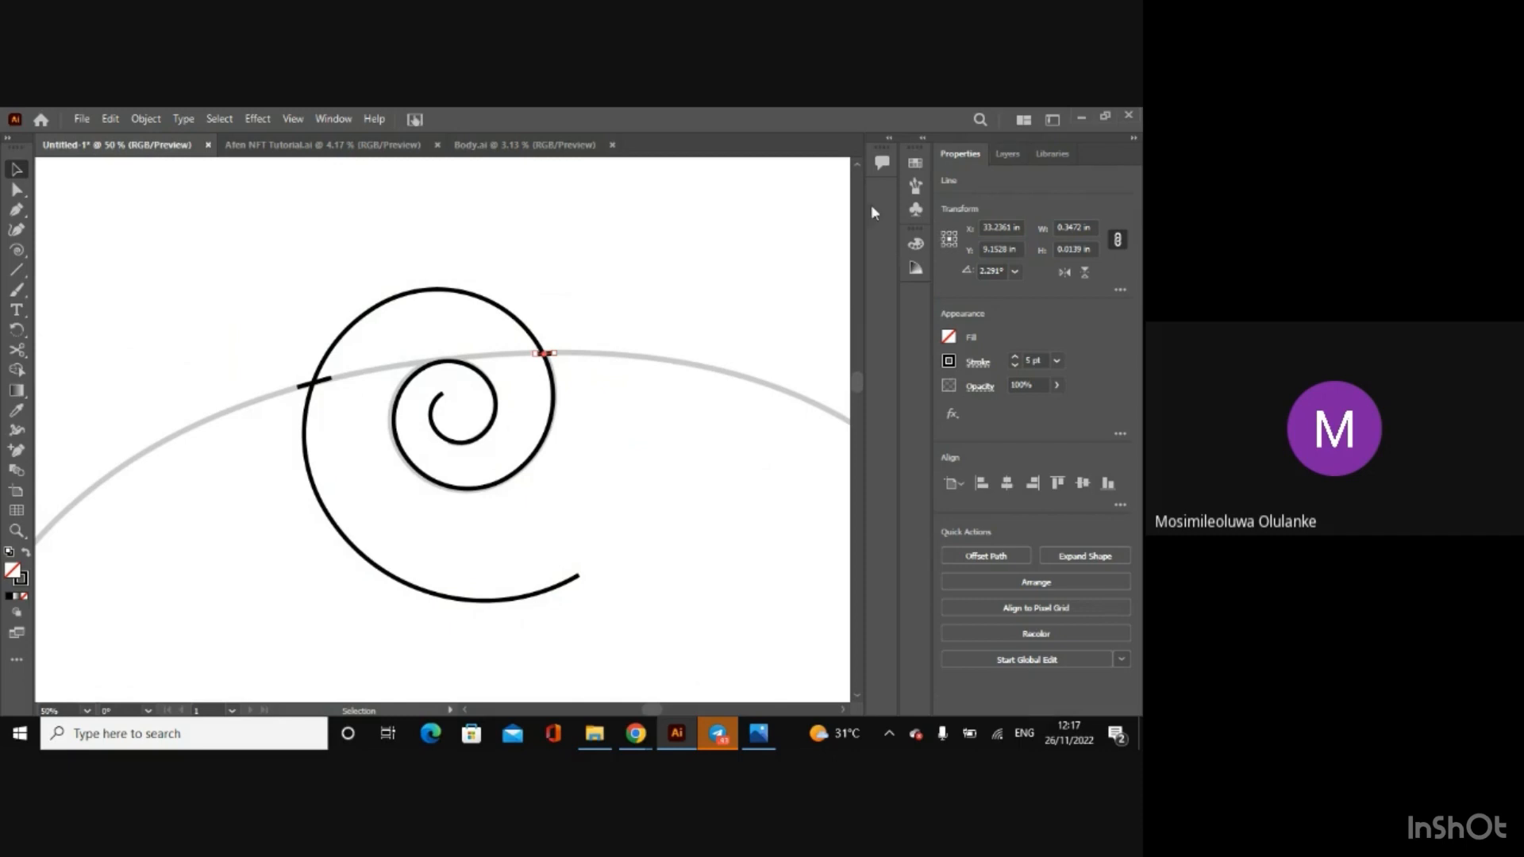
Step: Select the spiral and both short lines, and remove the spiral's excess outer turn with the Shape Builder
click(483, 299)
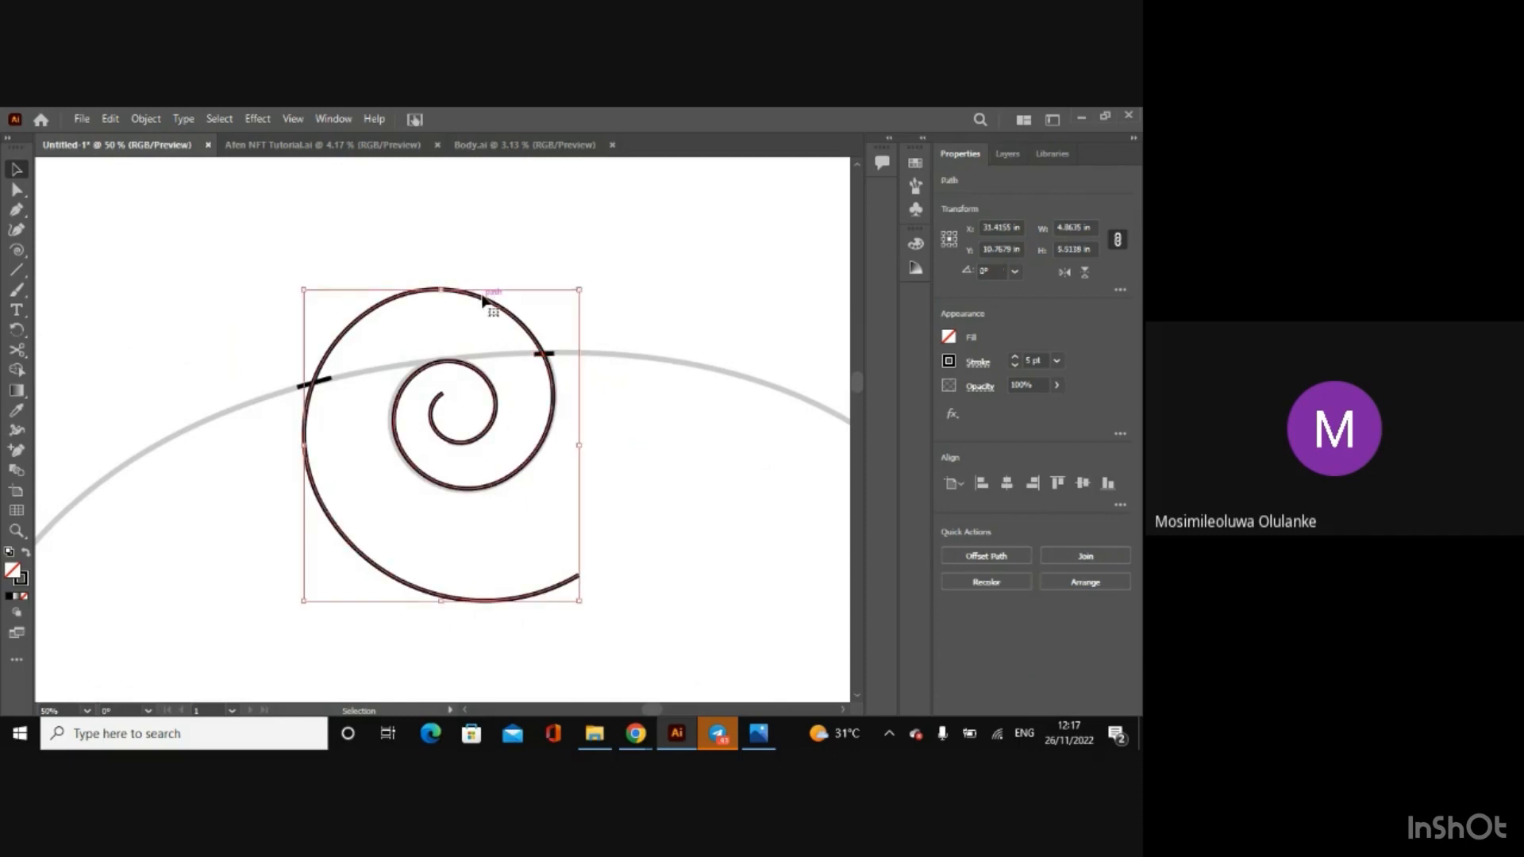
shift+click(553, 356)
shift+click(323, 385)
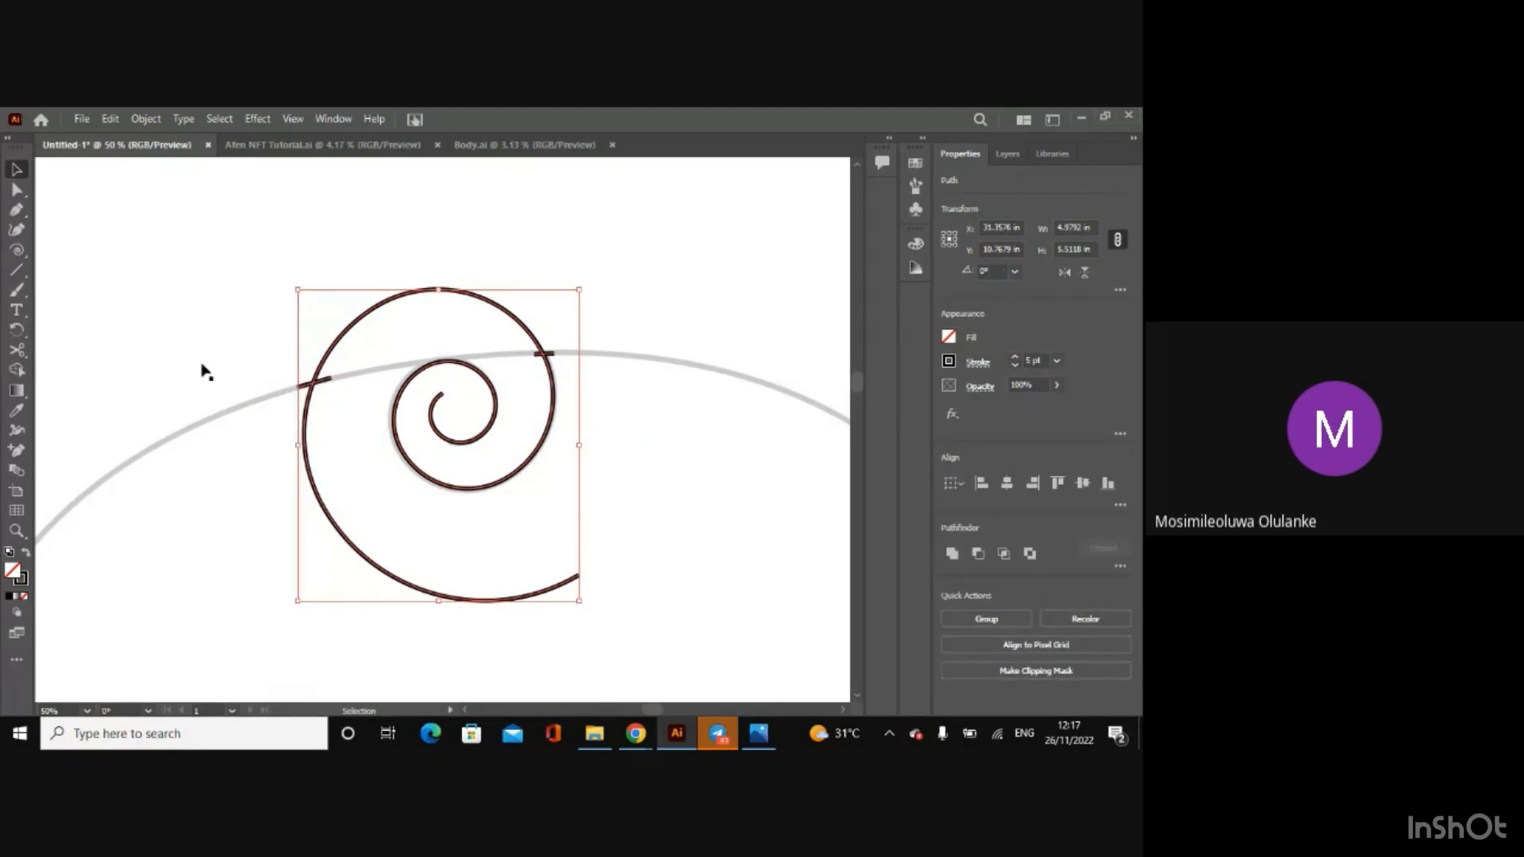
click(15, 369)
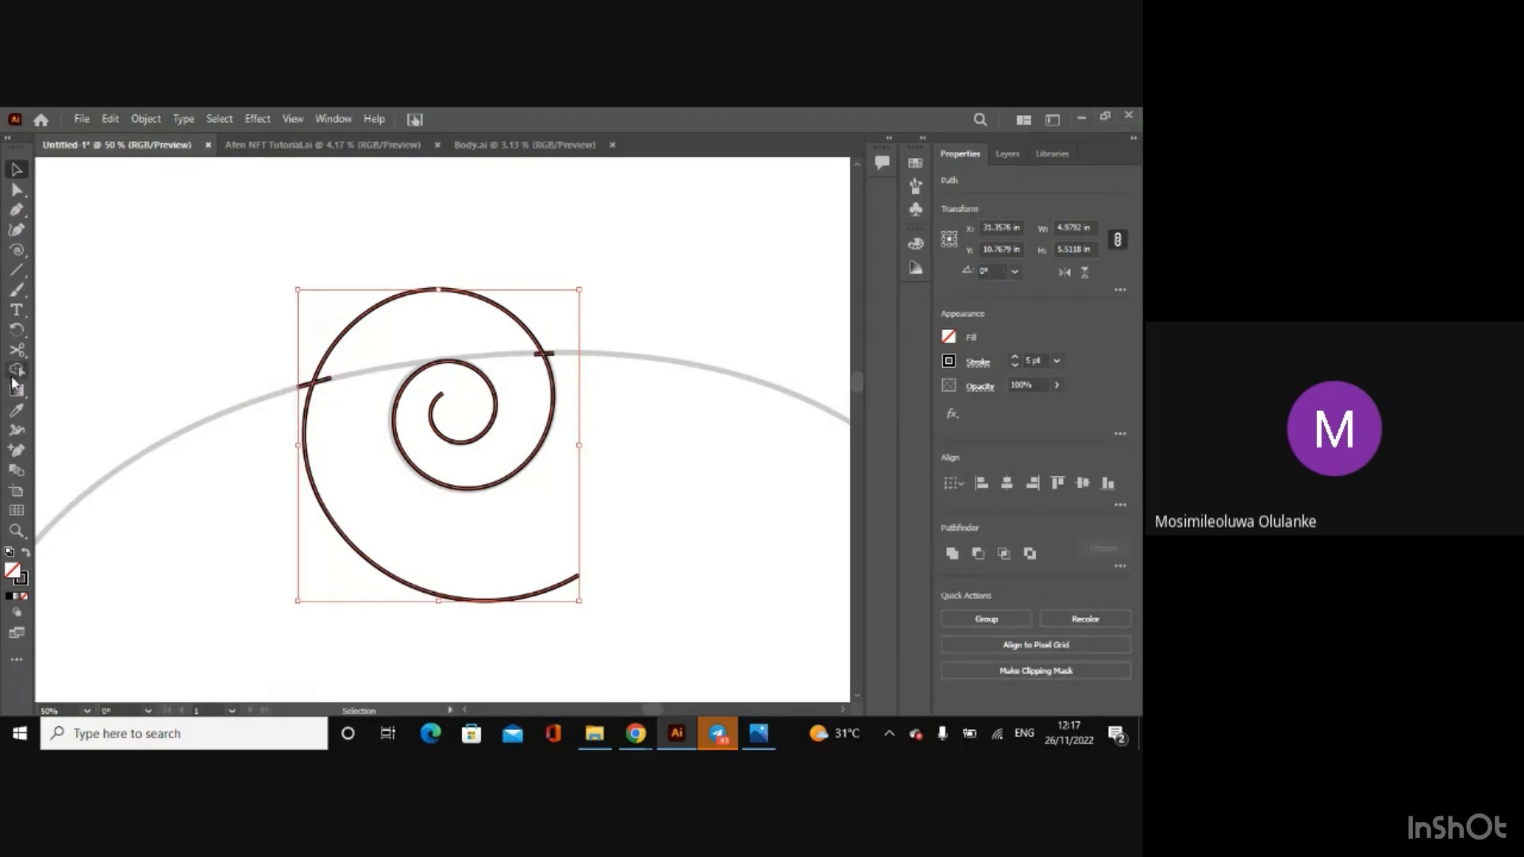
alt+click(349, 332)
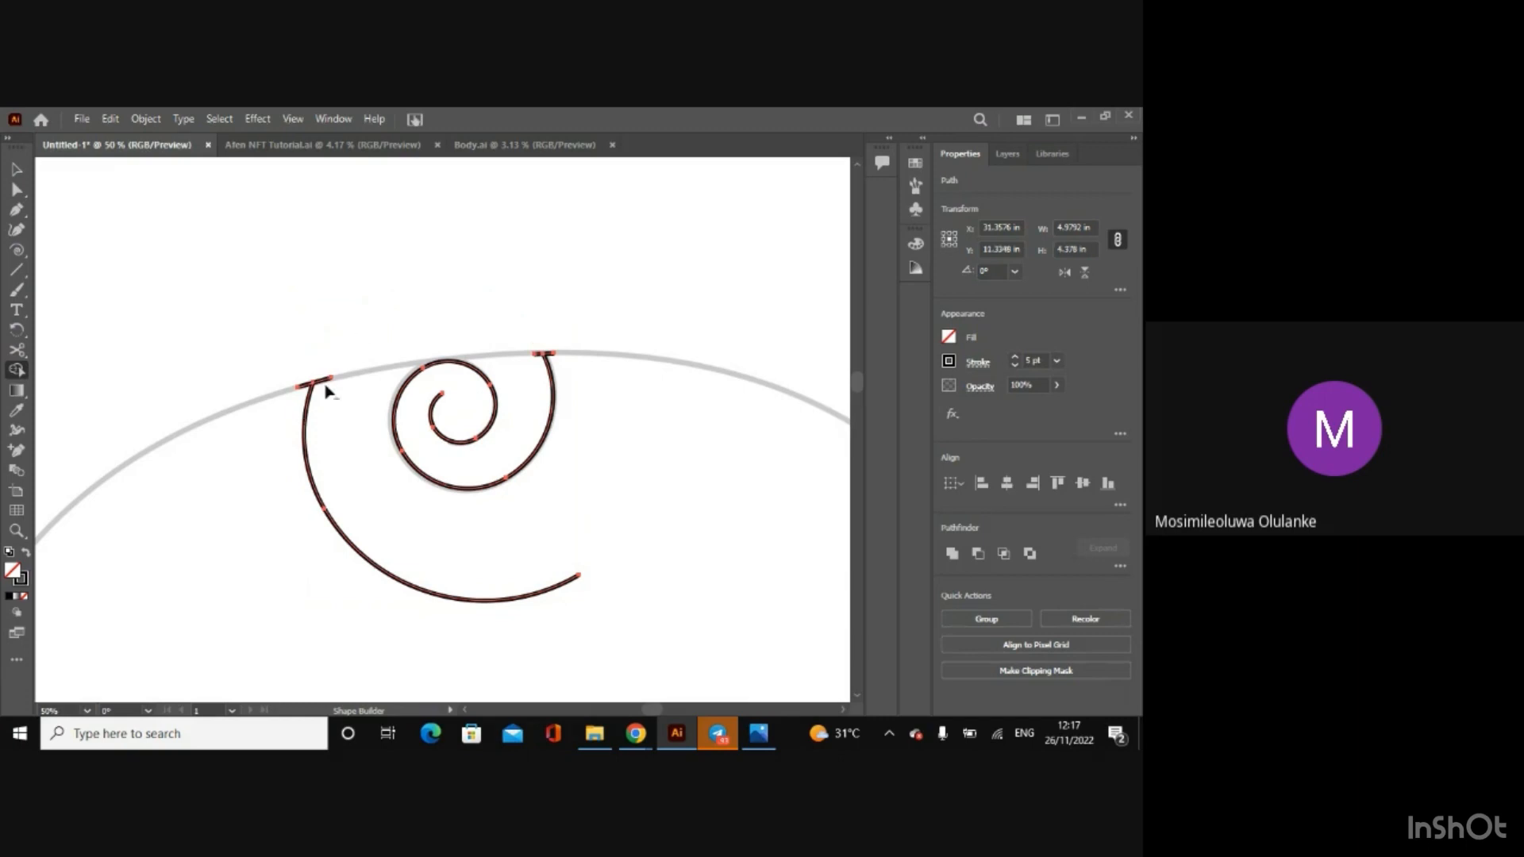
alt+click(304, 425)
click(16, 169)
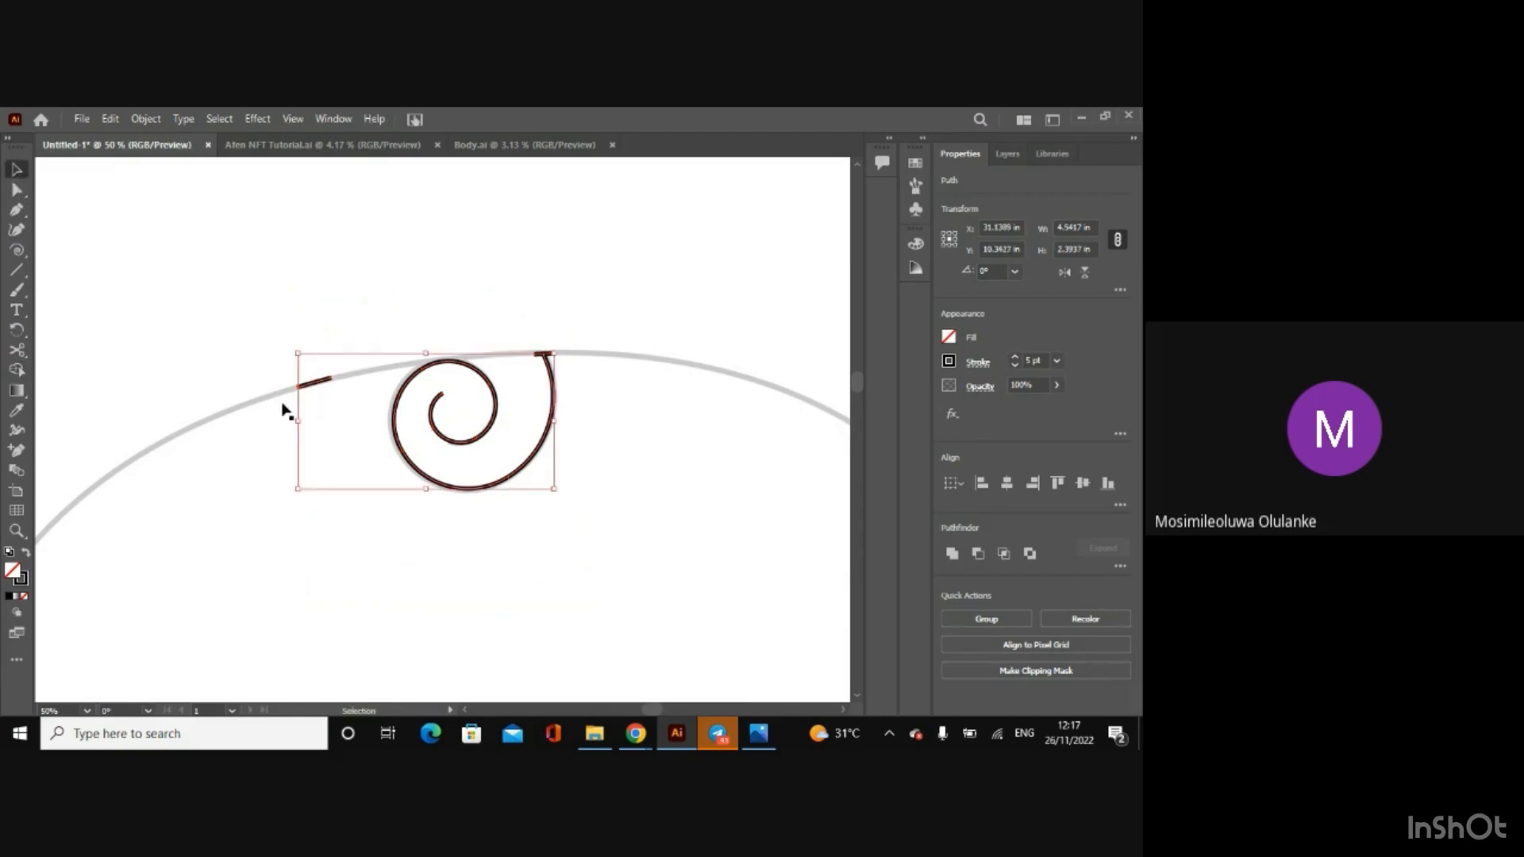
Step: Delete the two leftover short line segments on the head outline, keeping only the traced curl
click(389, 340)
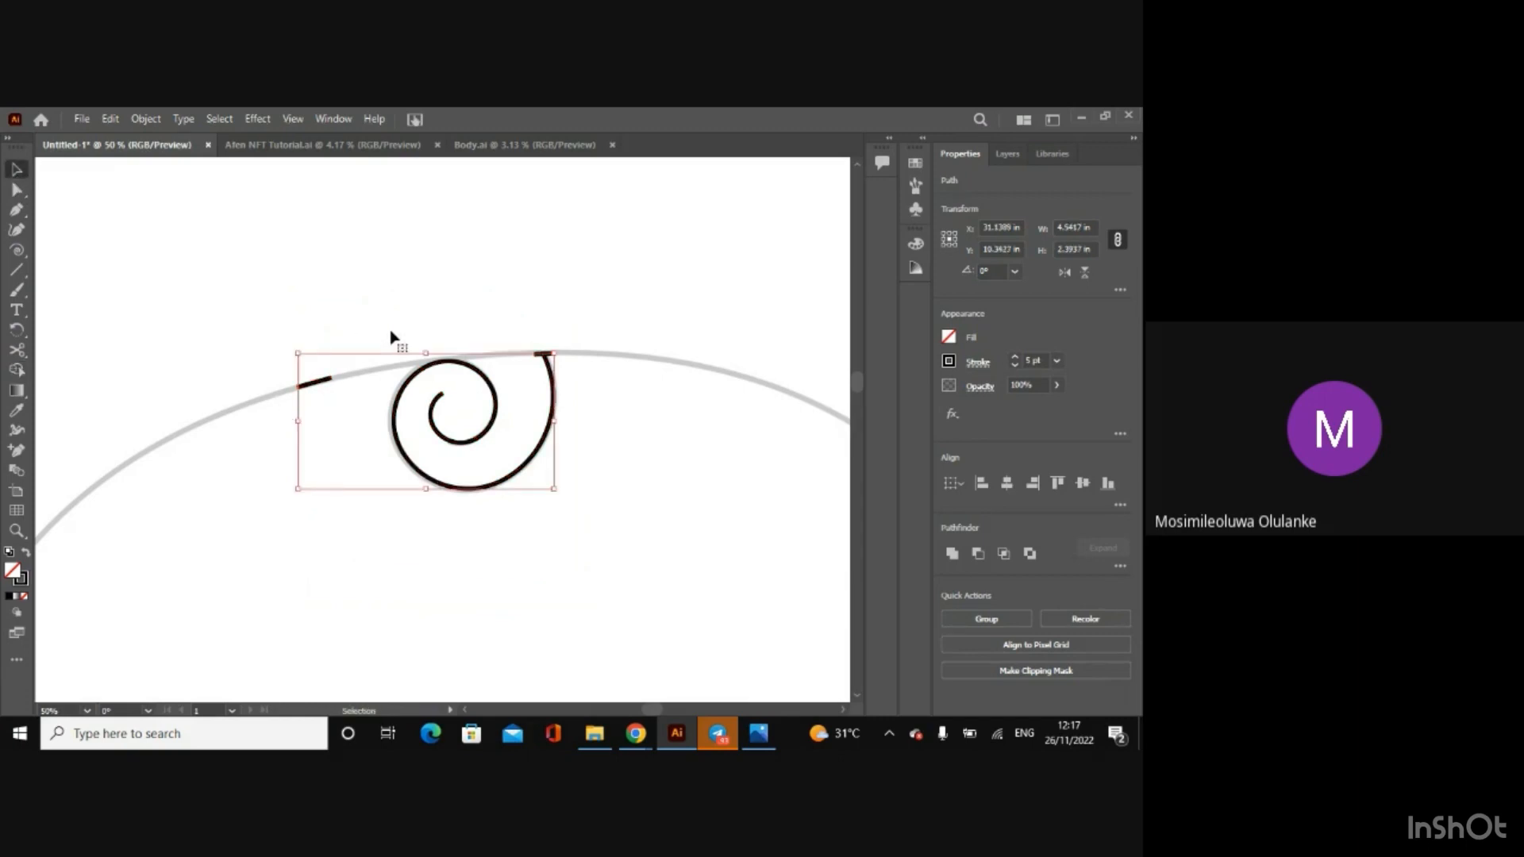
click(324, 383)
click(564, 353)
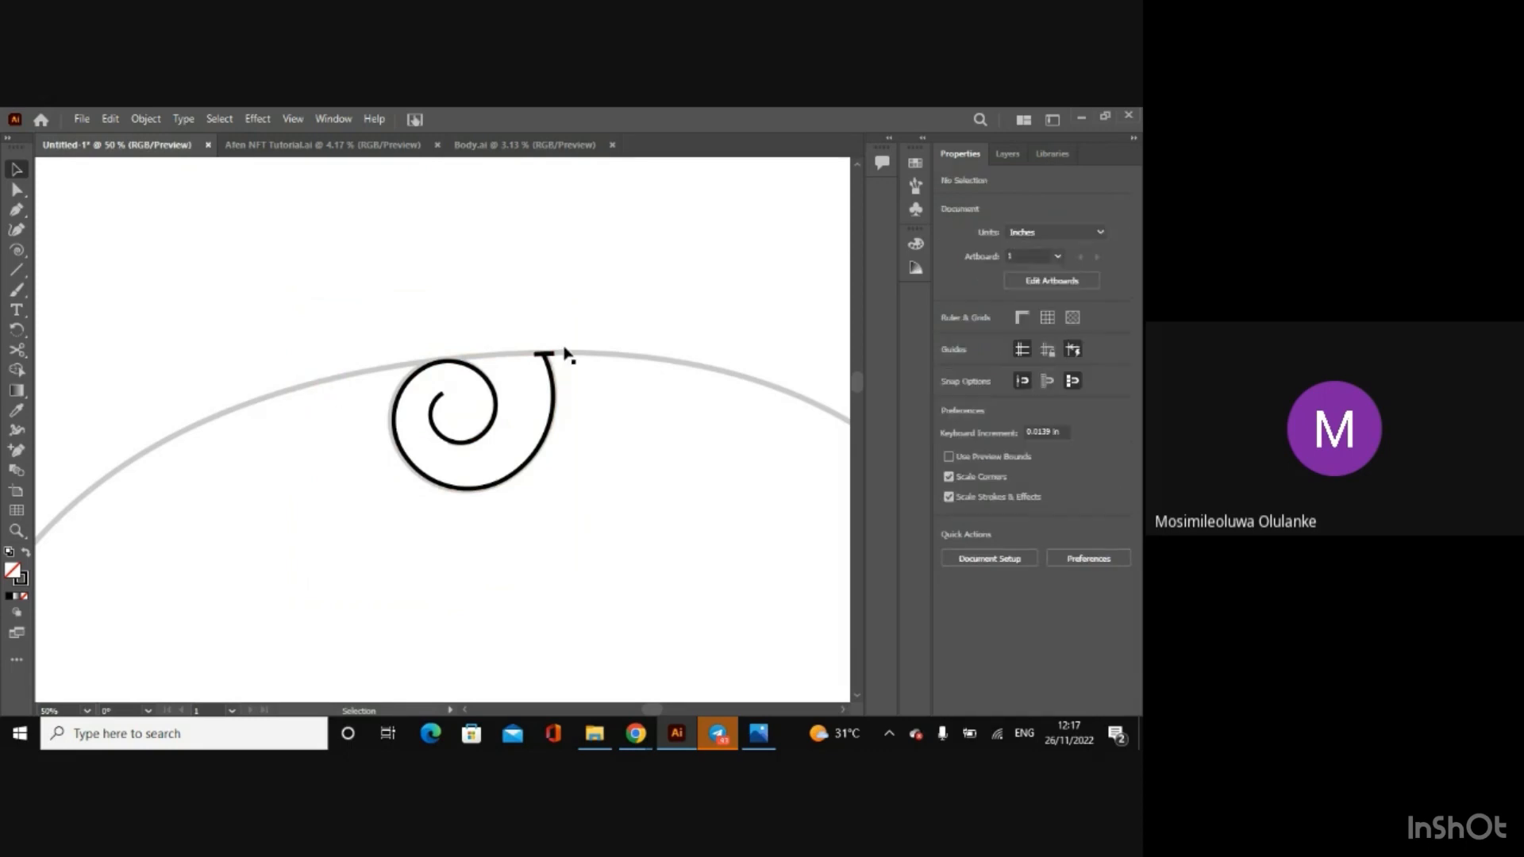
click(553, 355)
key(Delete)
click(1007, 154)
key(ctrl+minus)
key(ctrl+minus)
key(ctrl+minus)
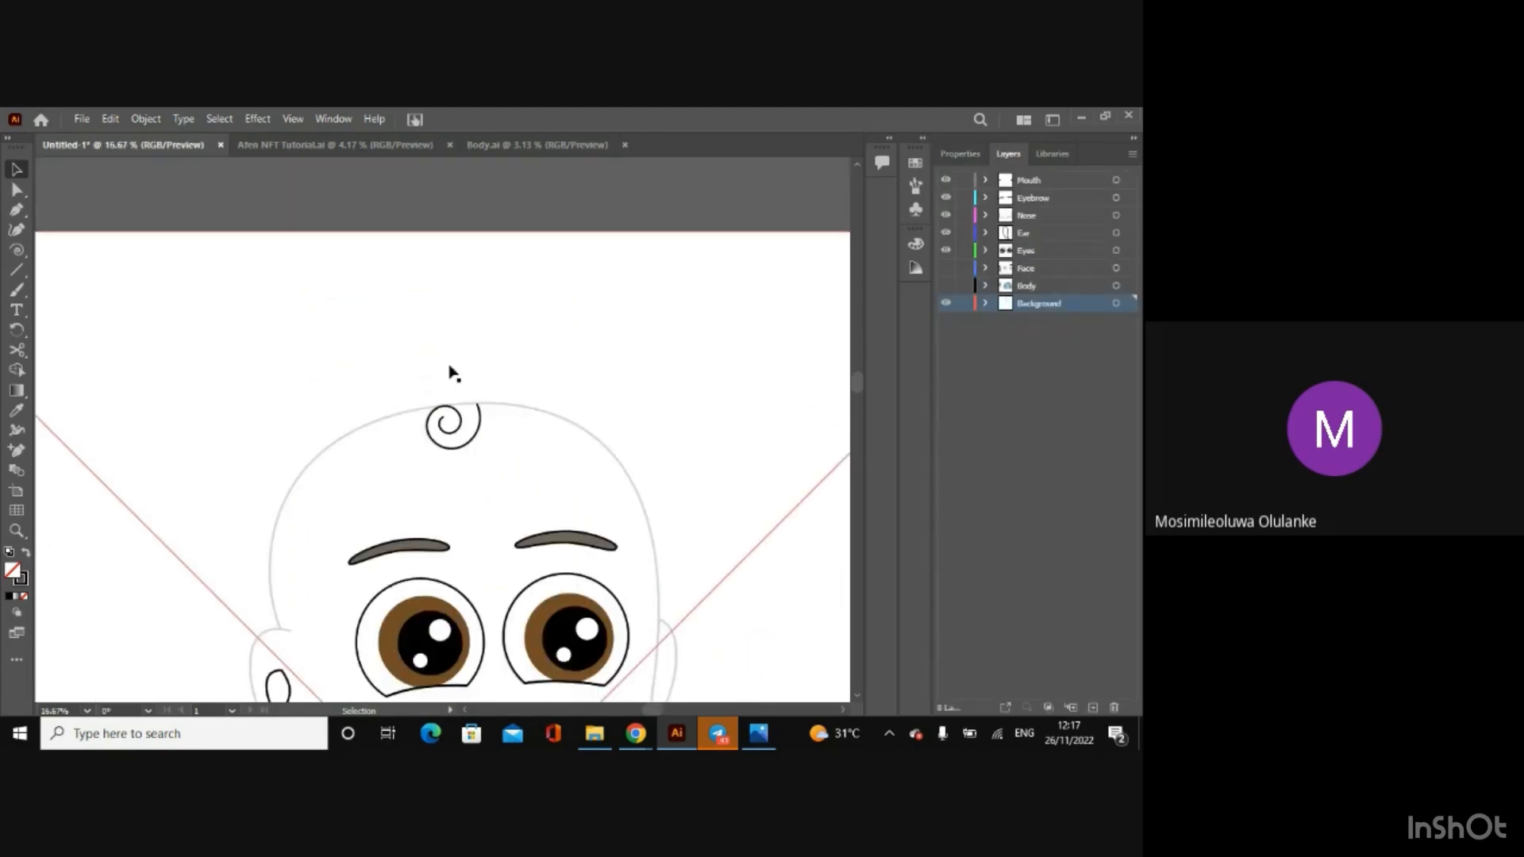
Step: Move the traced hair curl from the Background layer to the Face layer, and show the Face and Body layers
click(477, 419)
drag(1129, 306, 1129, 274)
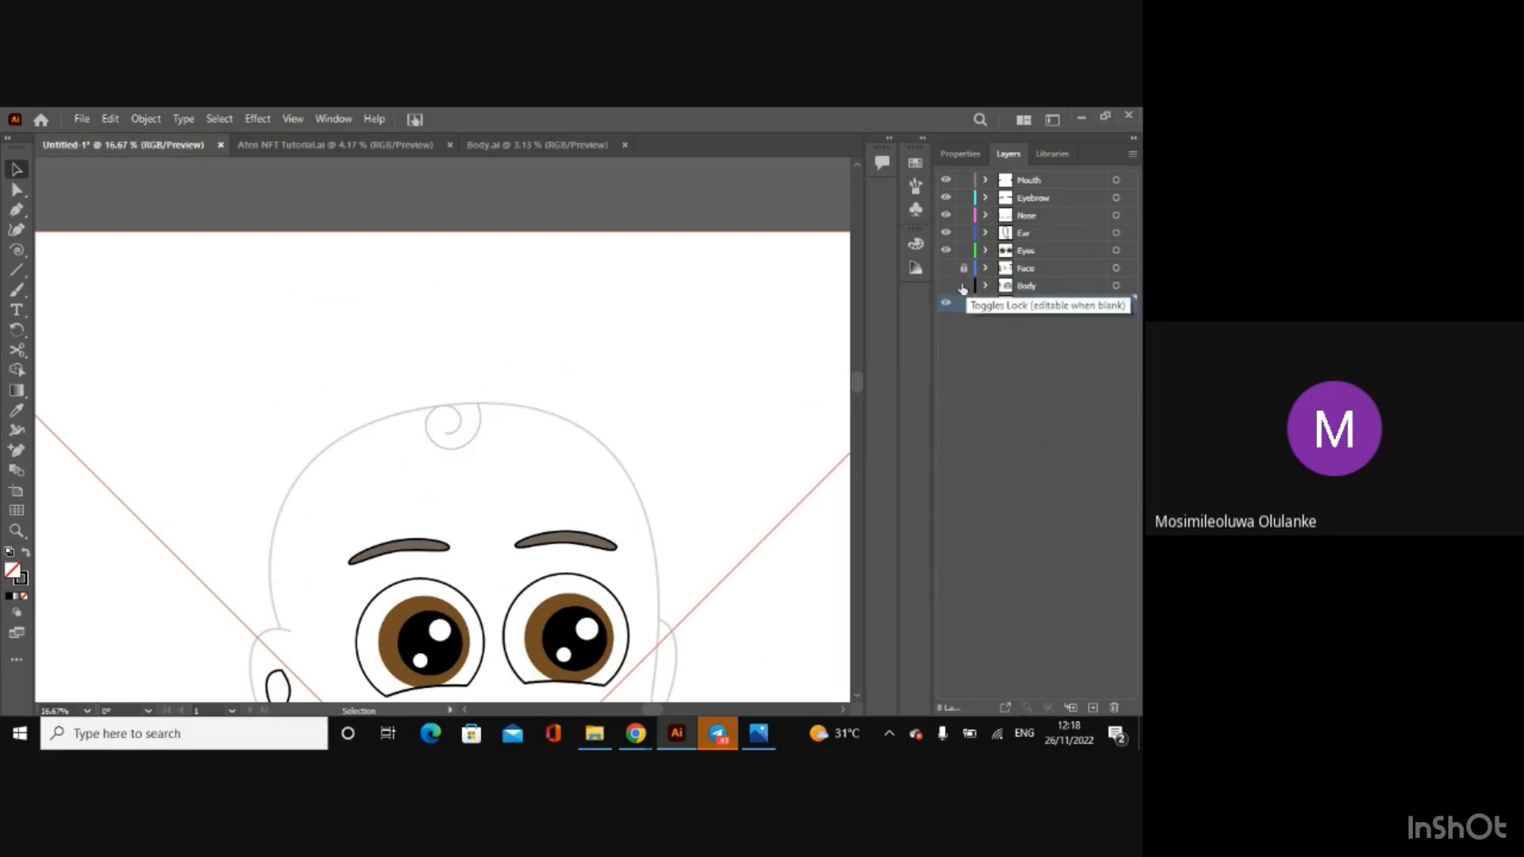
click(945, 268)
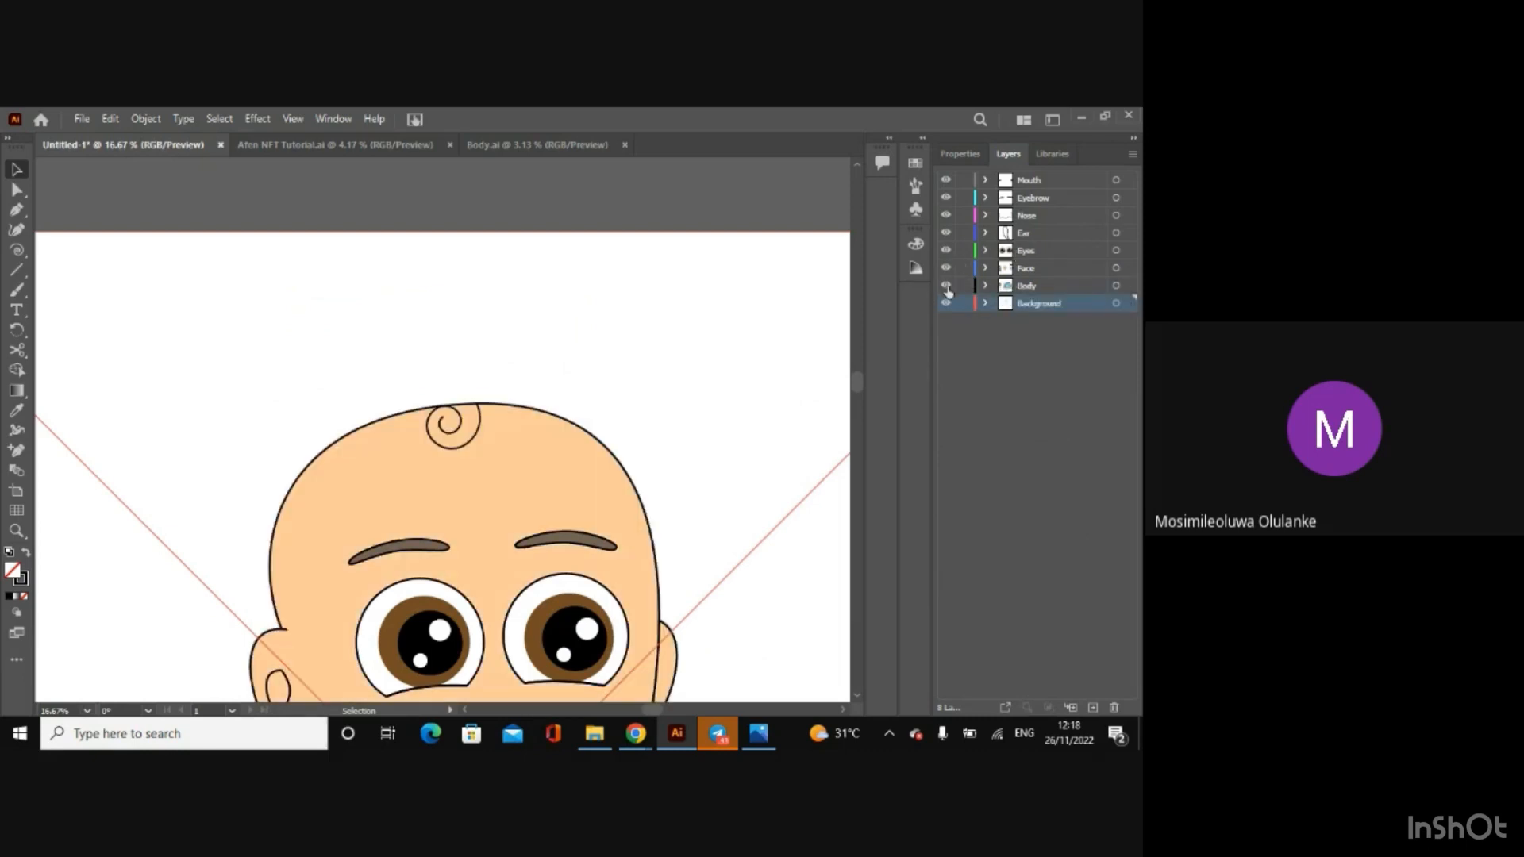
click(945, 285)
click(945, 300)
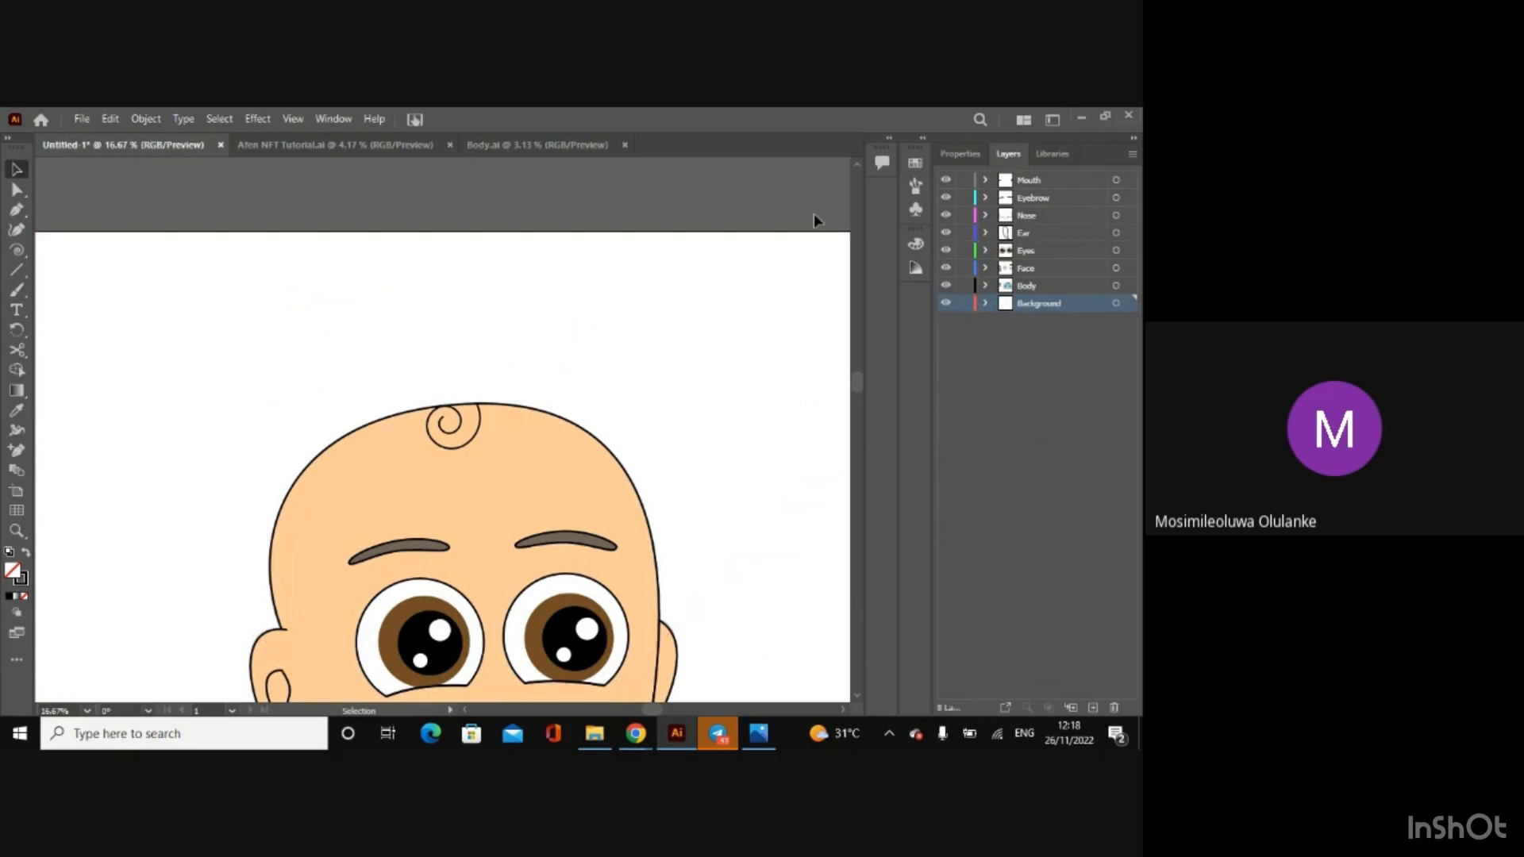
key(ctrl+minus)
key(ctrl+minus)
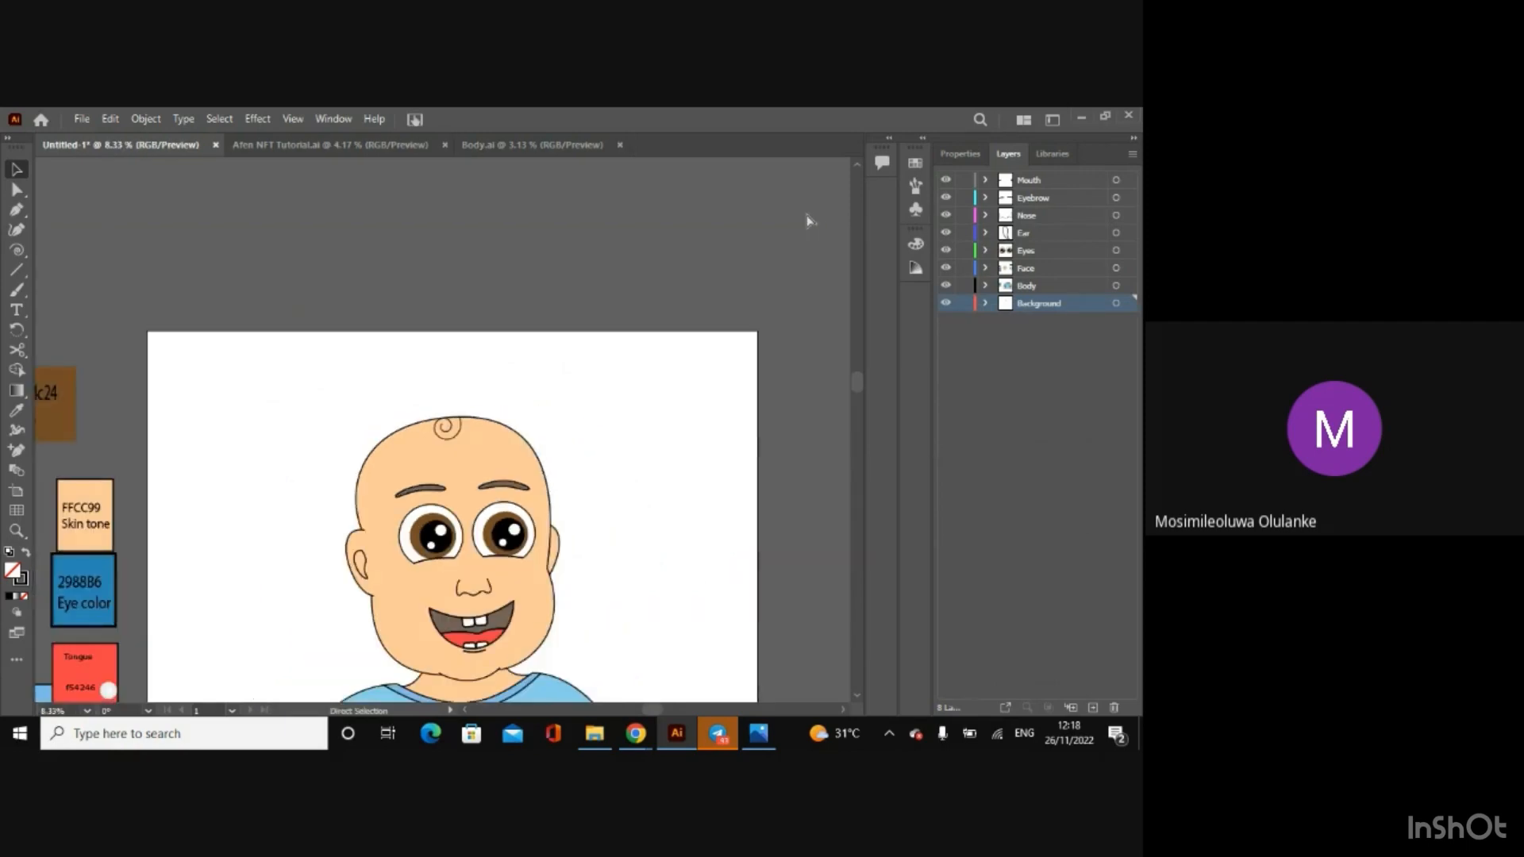
drag(863, 391, 859, 437)
key(ctrl+minus)
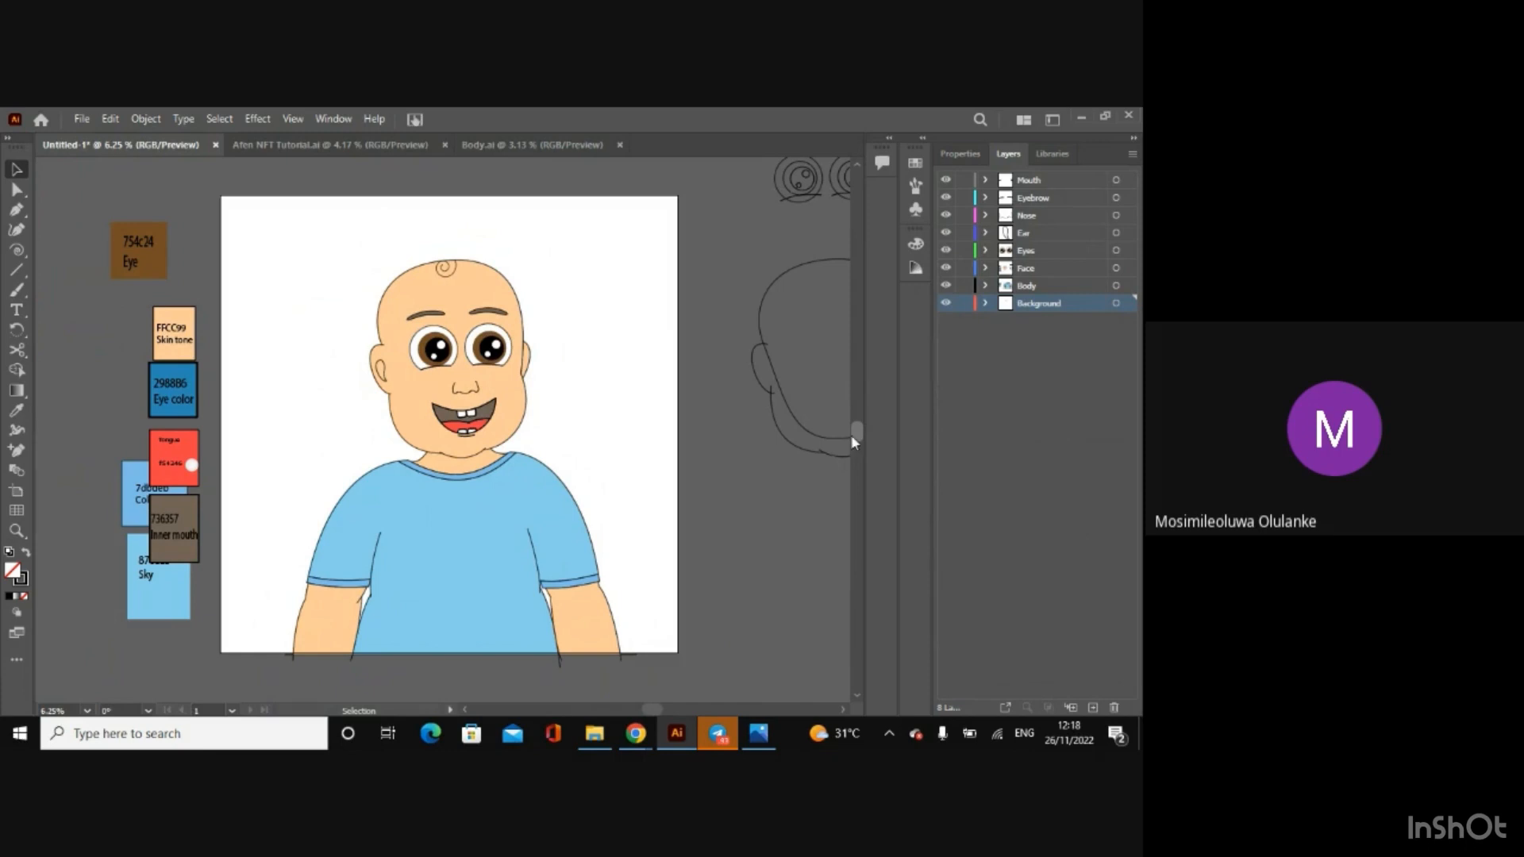
click(563, 612)
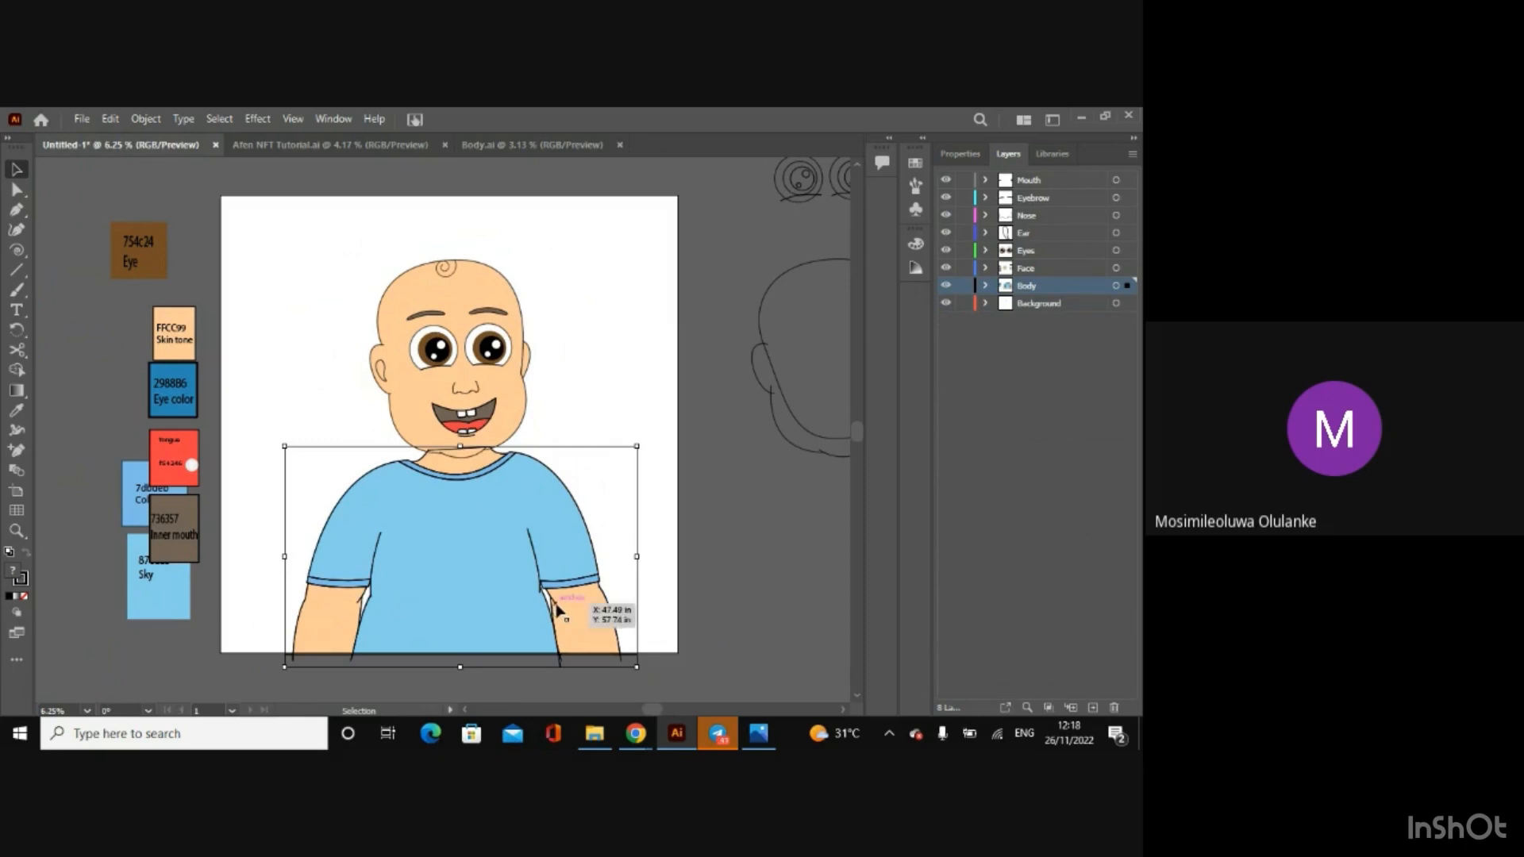
double_click(560, 610)
click(558, 611)
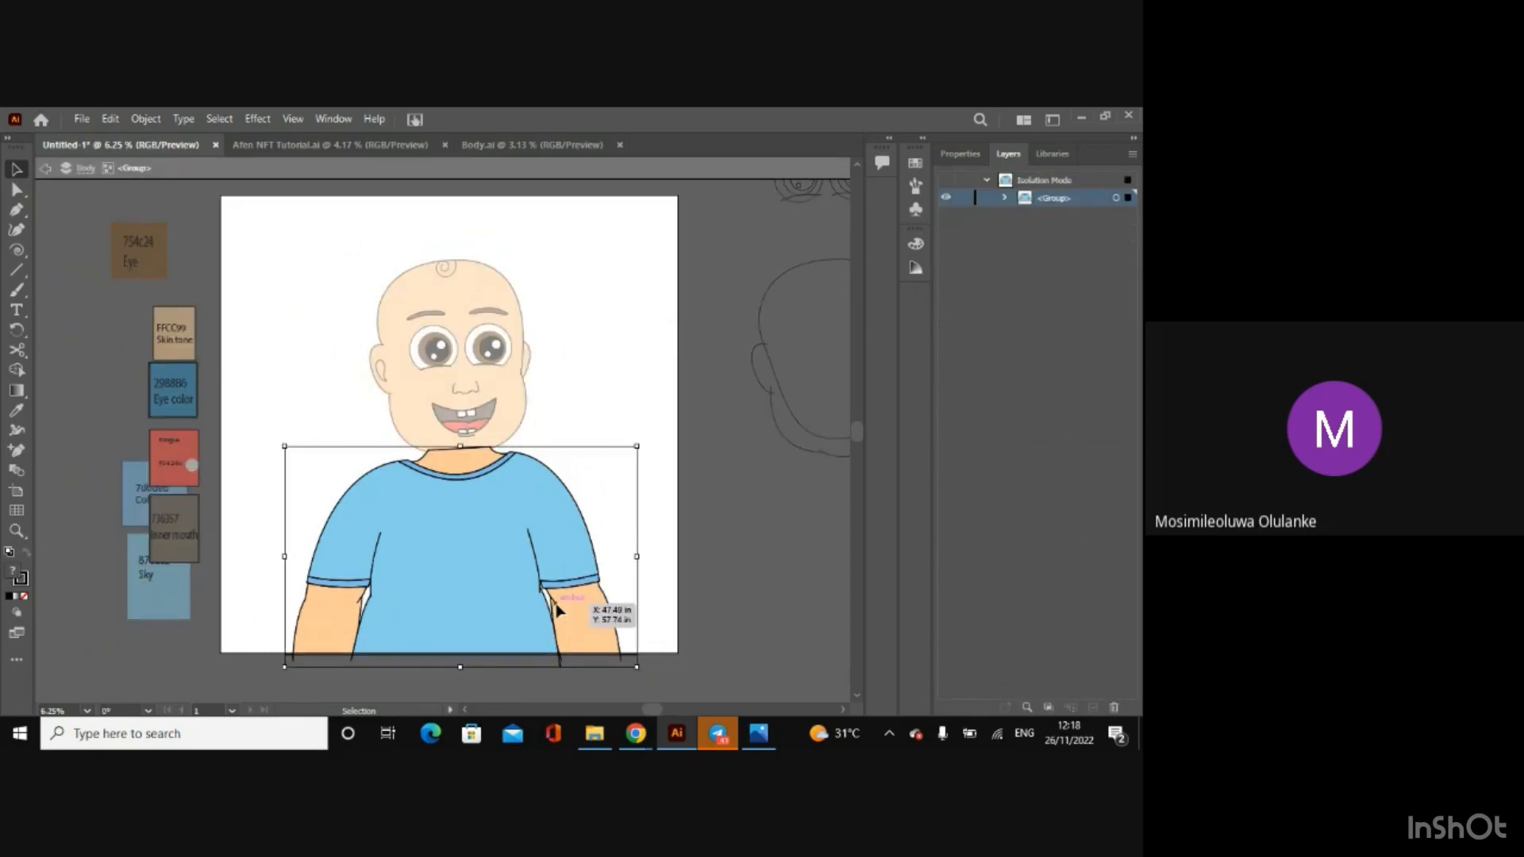
double_click(558, 611)
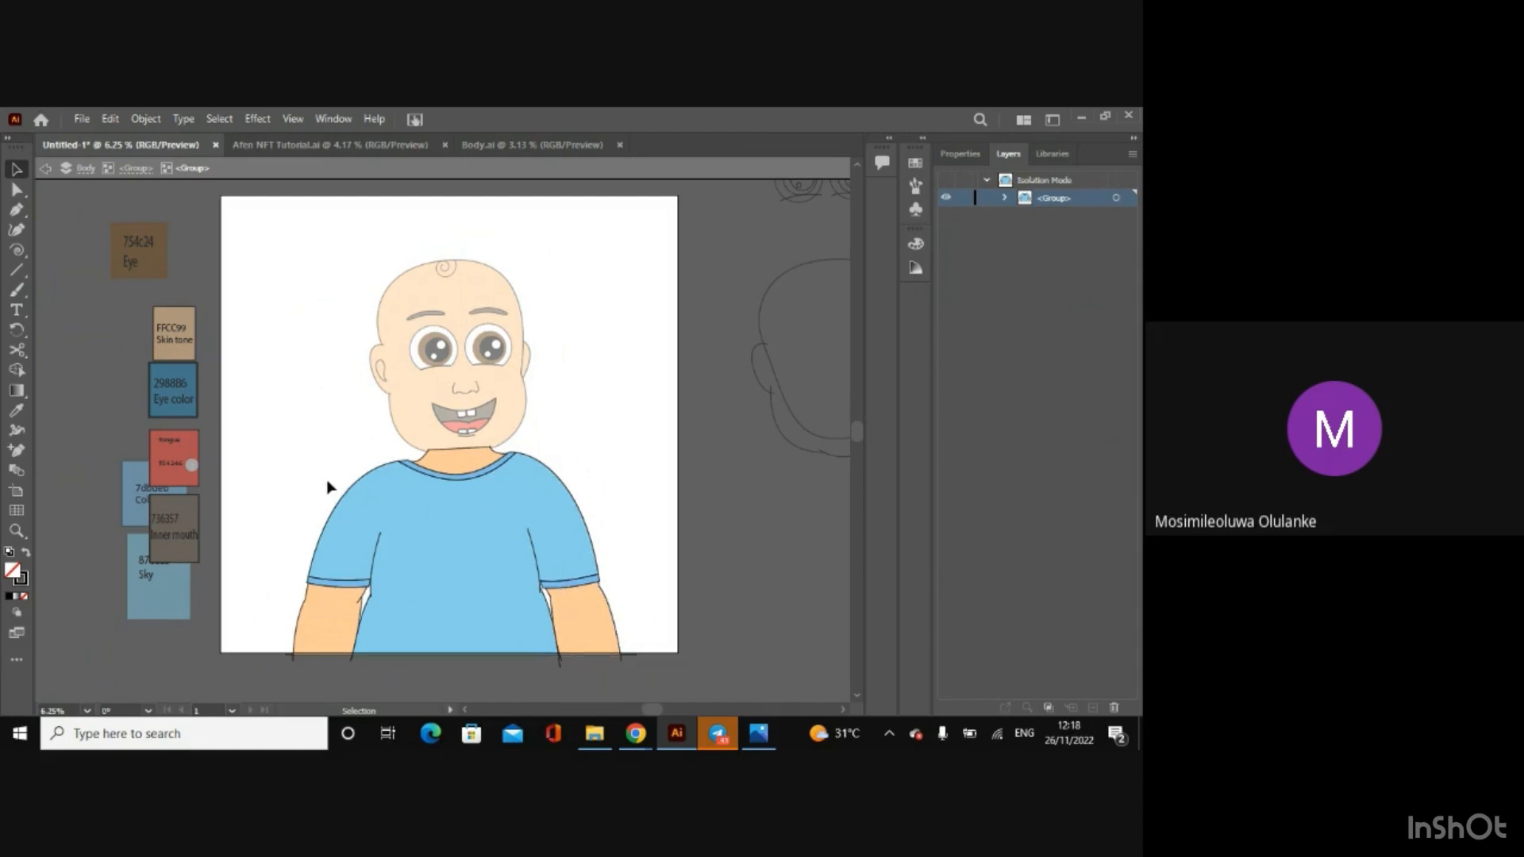
click(47, 170)
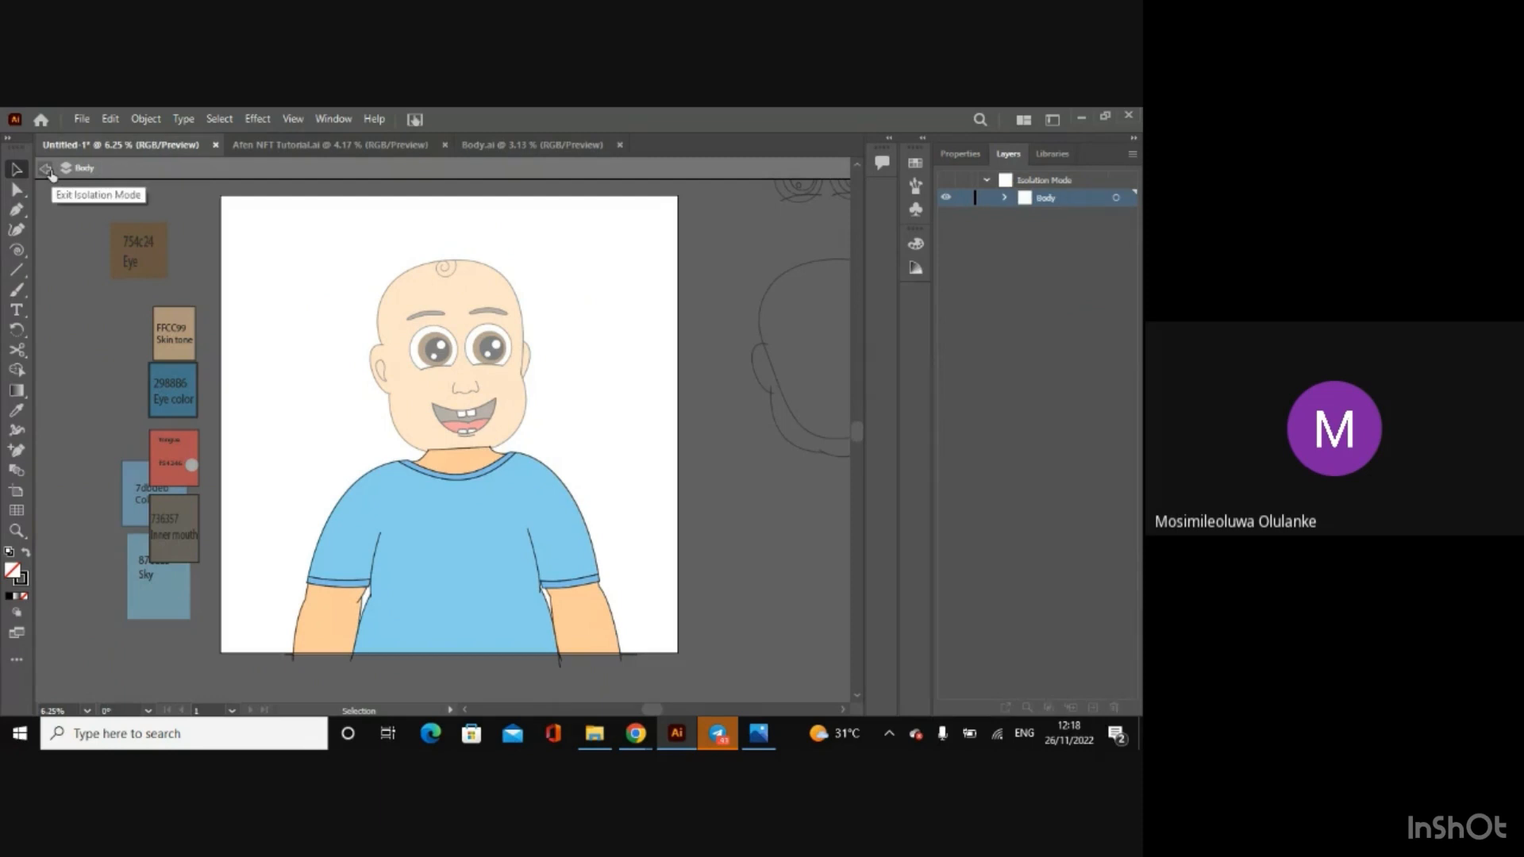
click(46, 170)
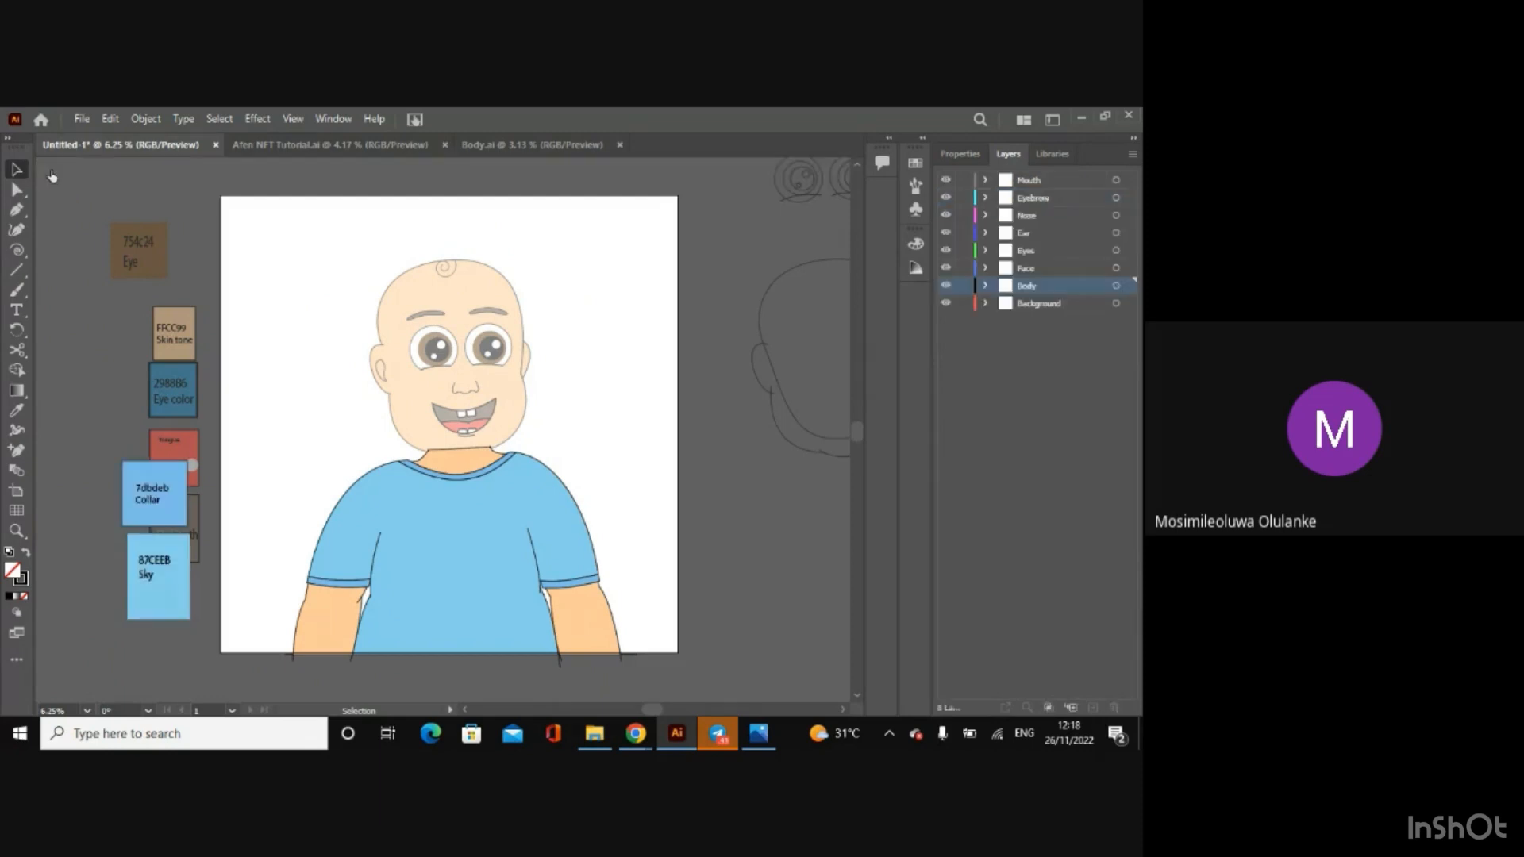
Step: Hide the Face, Eyes, Ear, Nose, Eyebrow and Mouth layers, leaving only Body and Background shown
click(946, 267)
click(946, 250)
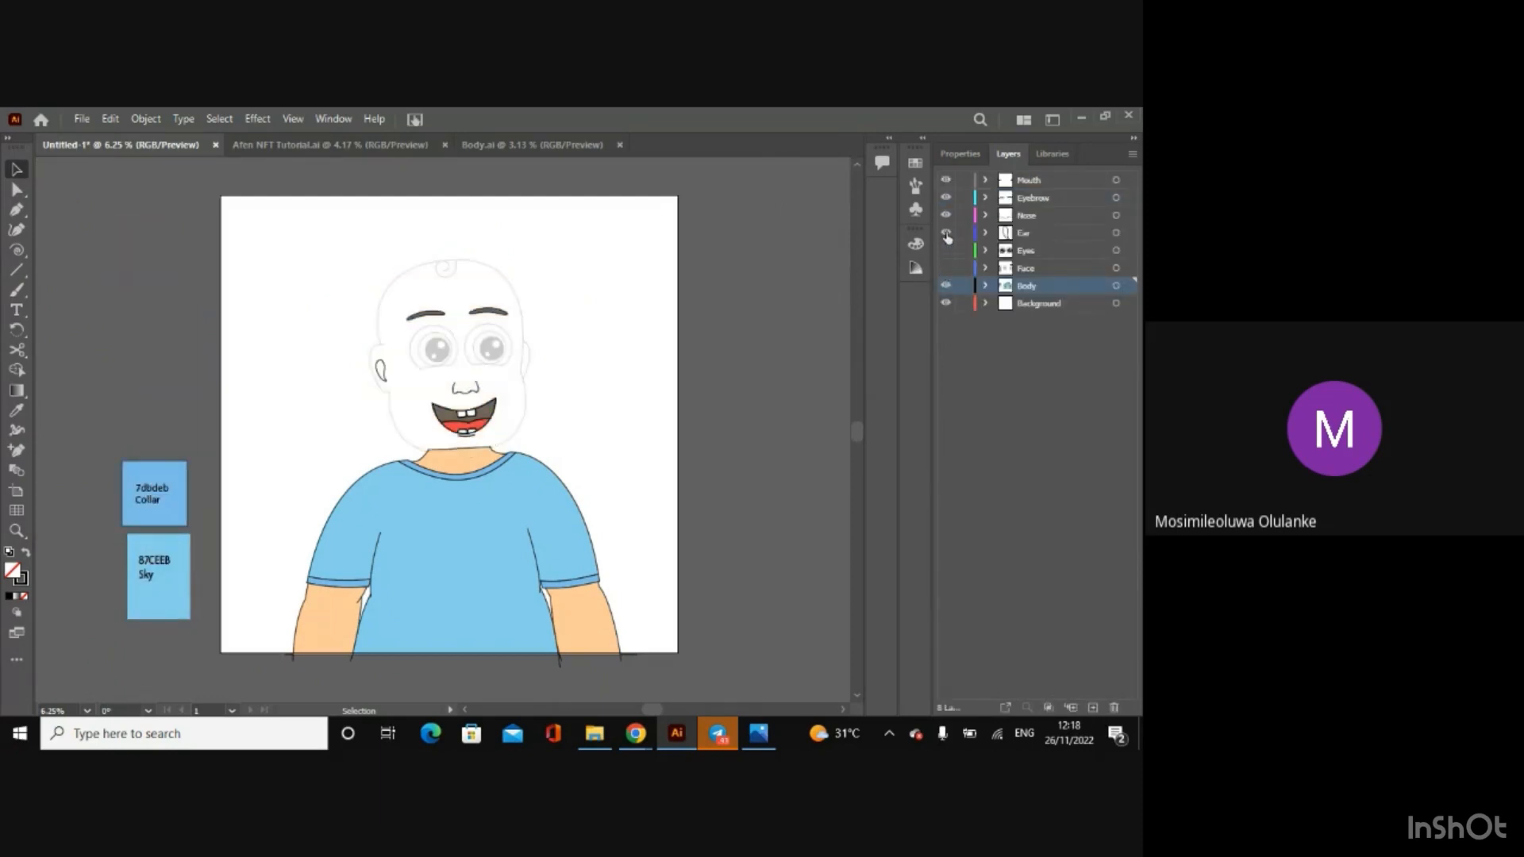
click(946, 232)
click(946, 215)
click(946, 197)
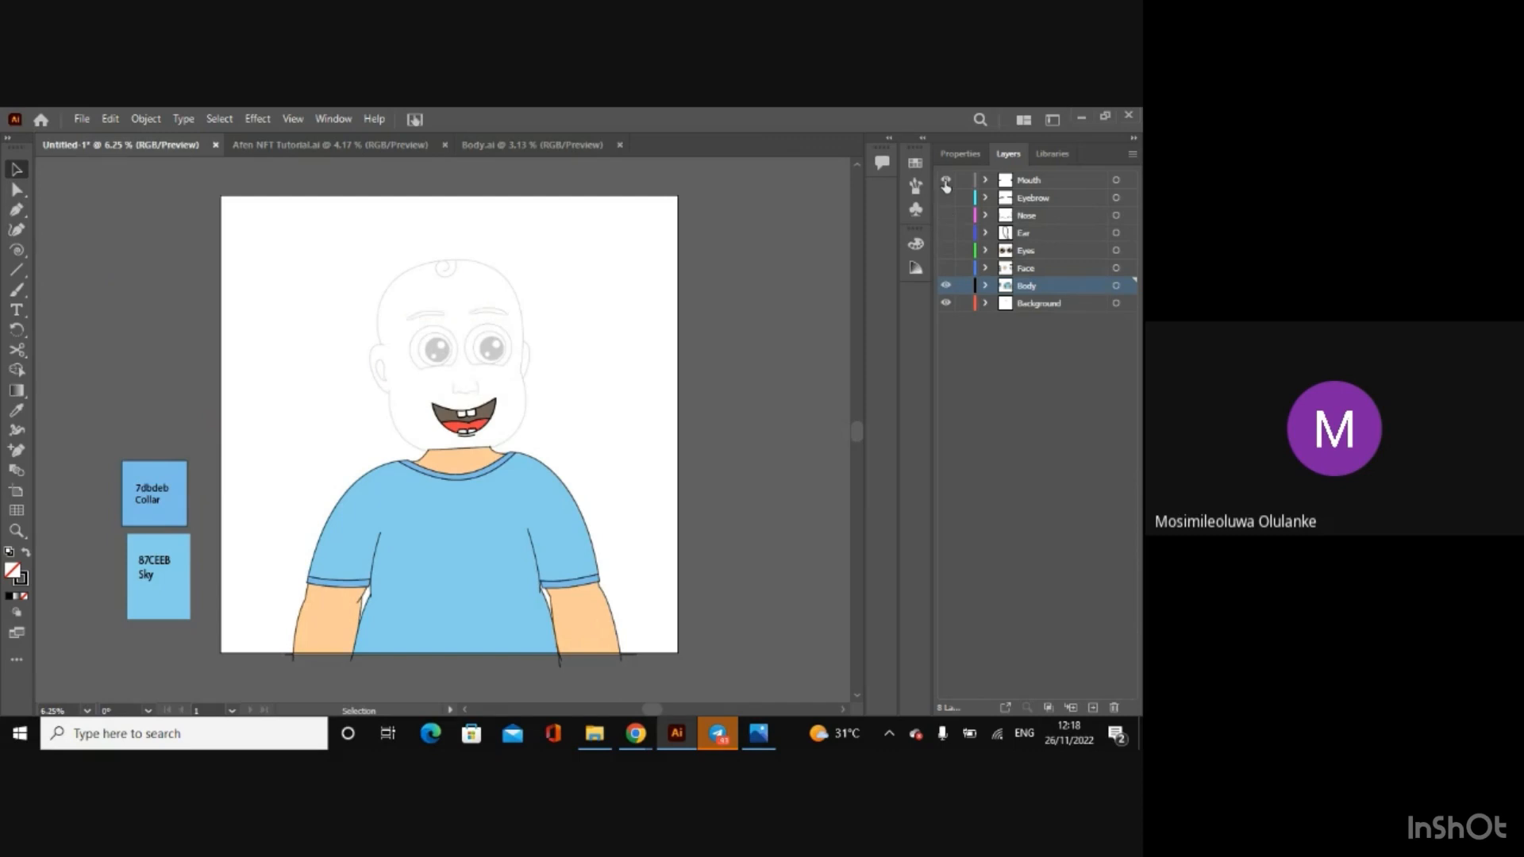
click(946, 180)
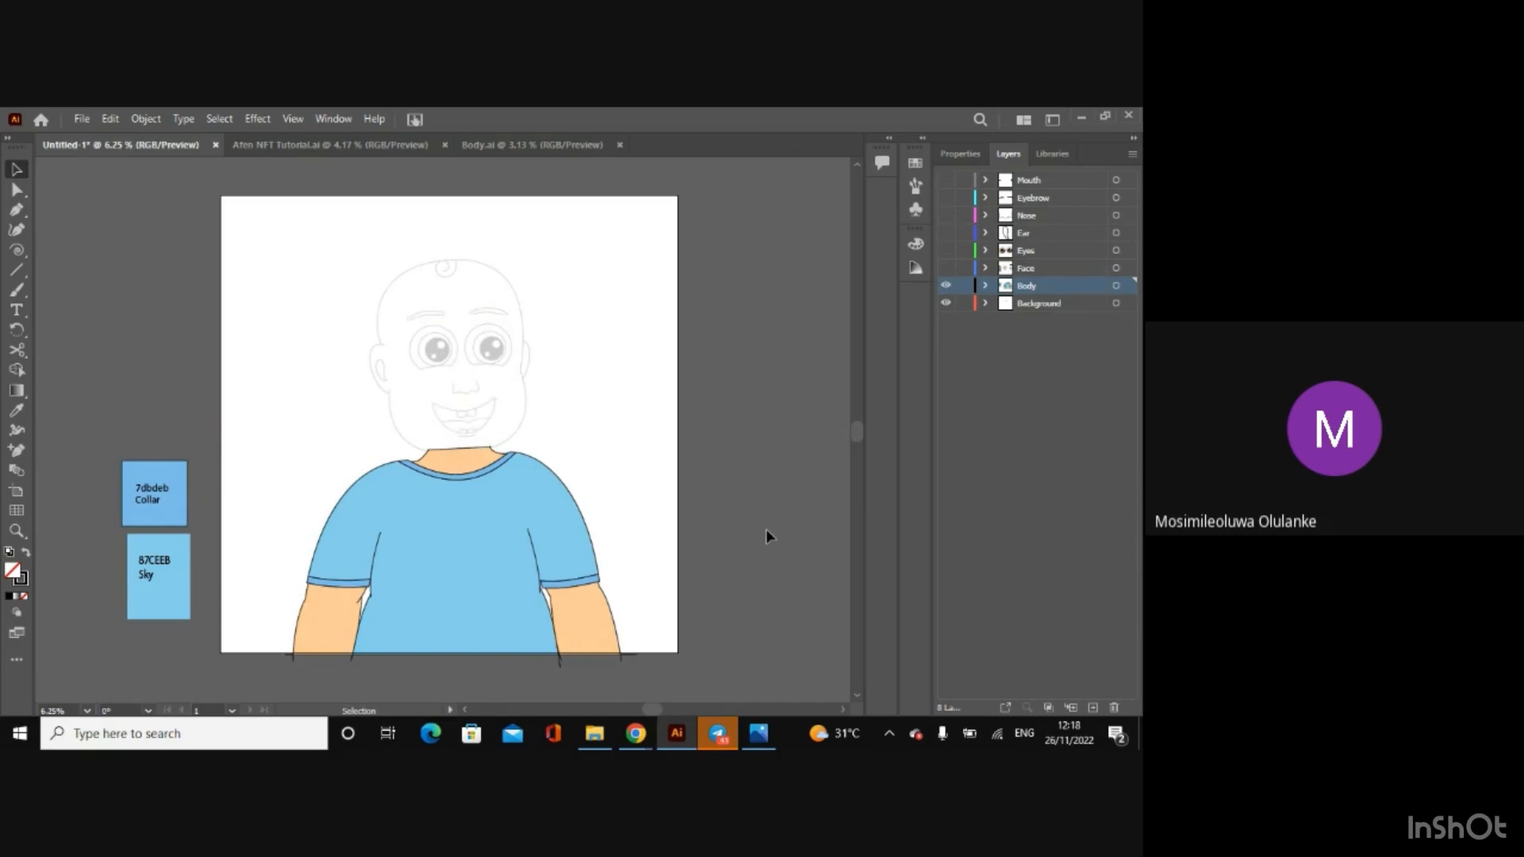
Step: Undo the recent layer visibility changes and the hair curl's transfer to the Face layer
key(ctrl+z)
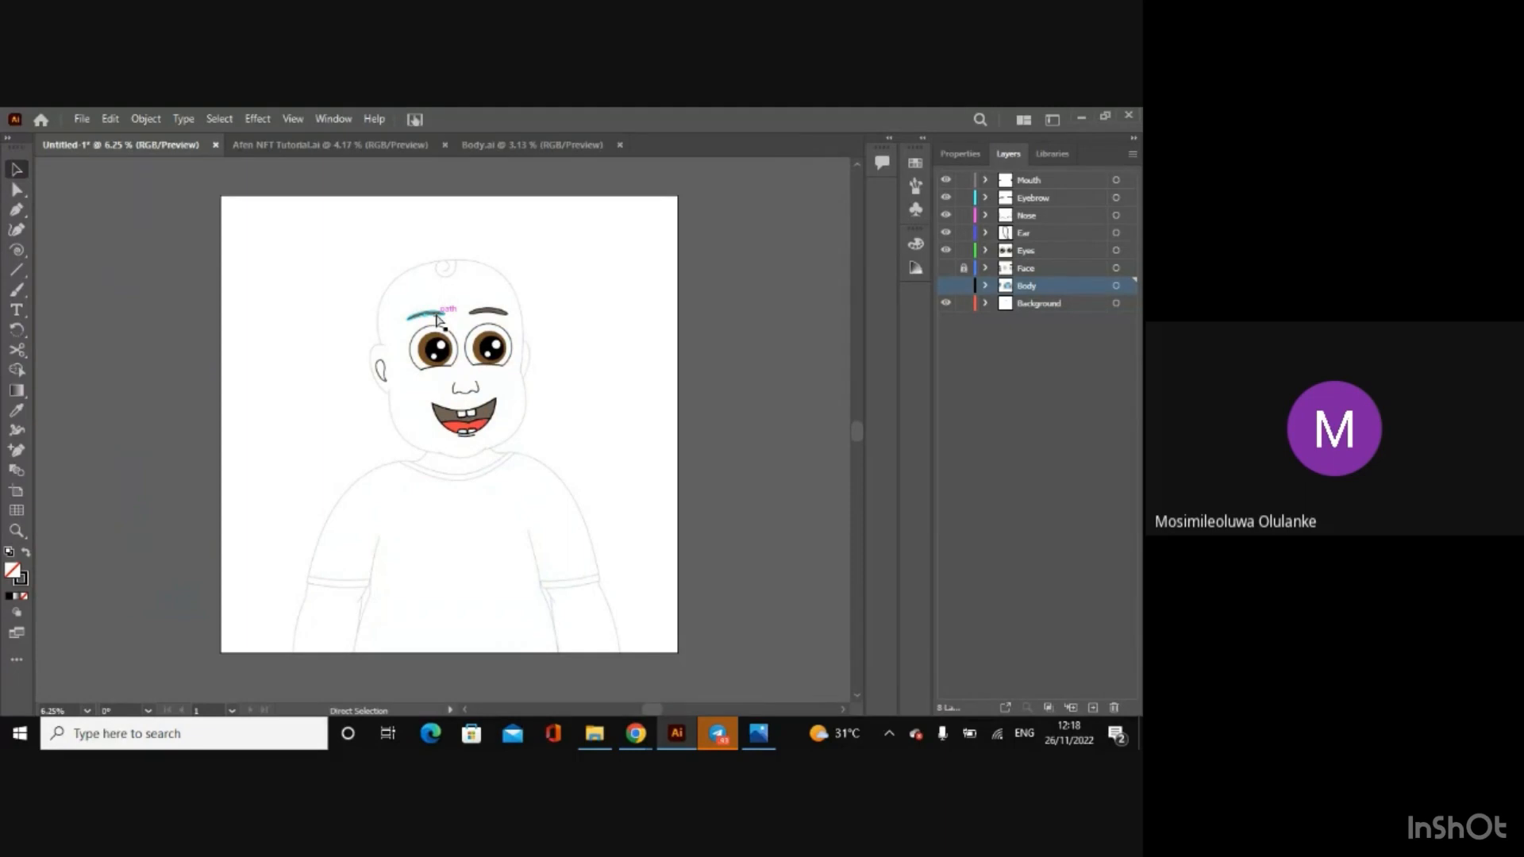
click(445, 268)
key(v)
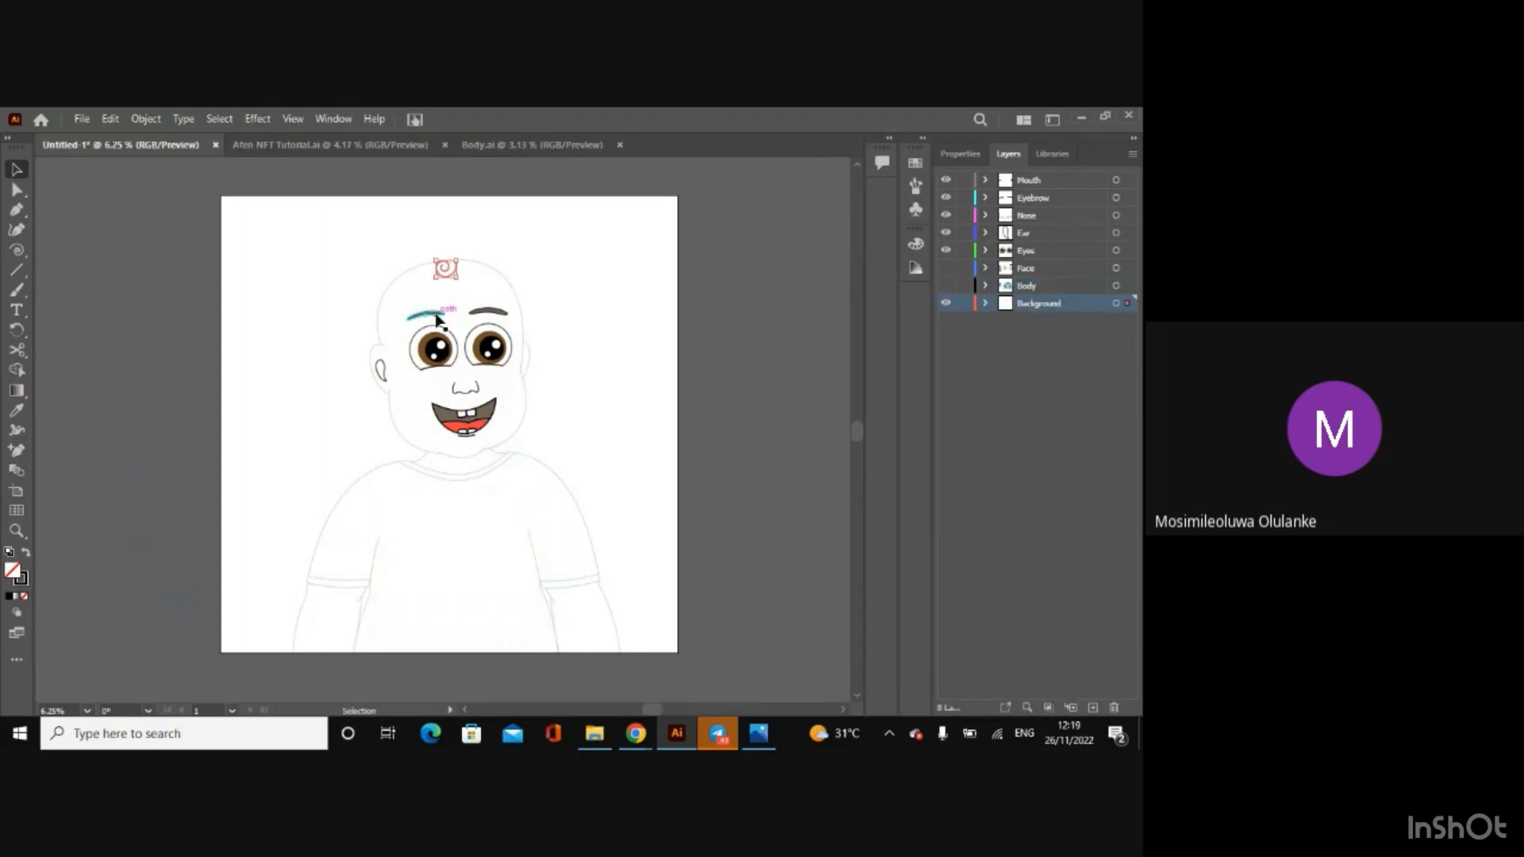
Step: Redo all undone changes, including the curl's layer transfer and the hiding of the face-part layers
click(105, 119)
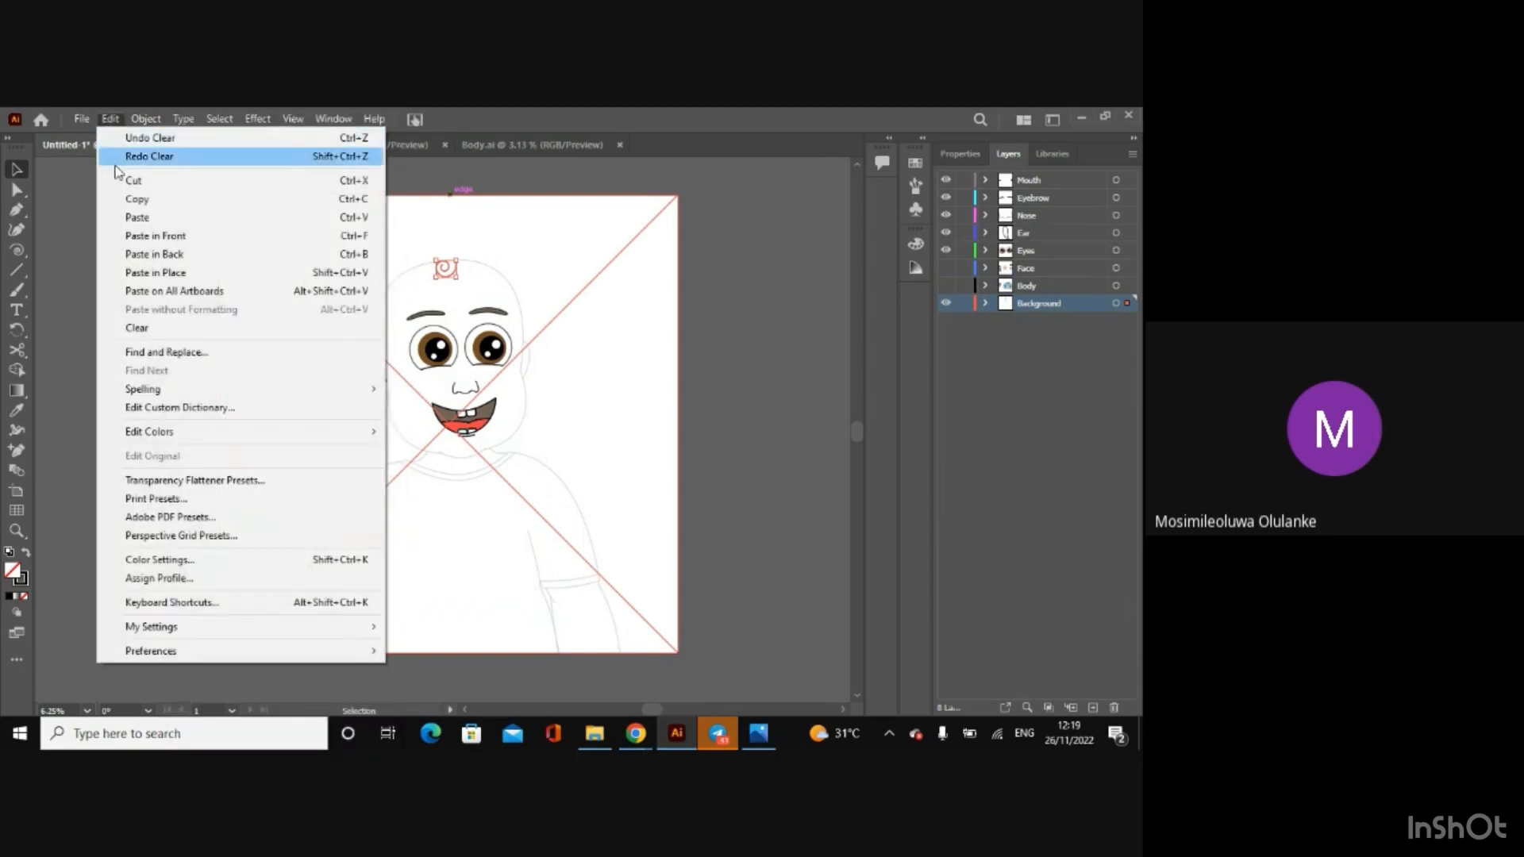
click(113, 157)
click(102, 119)
click(112, 154)
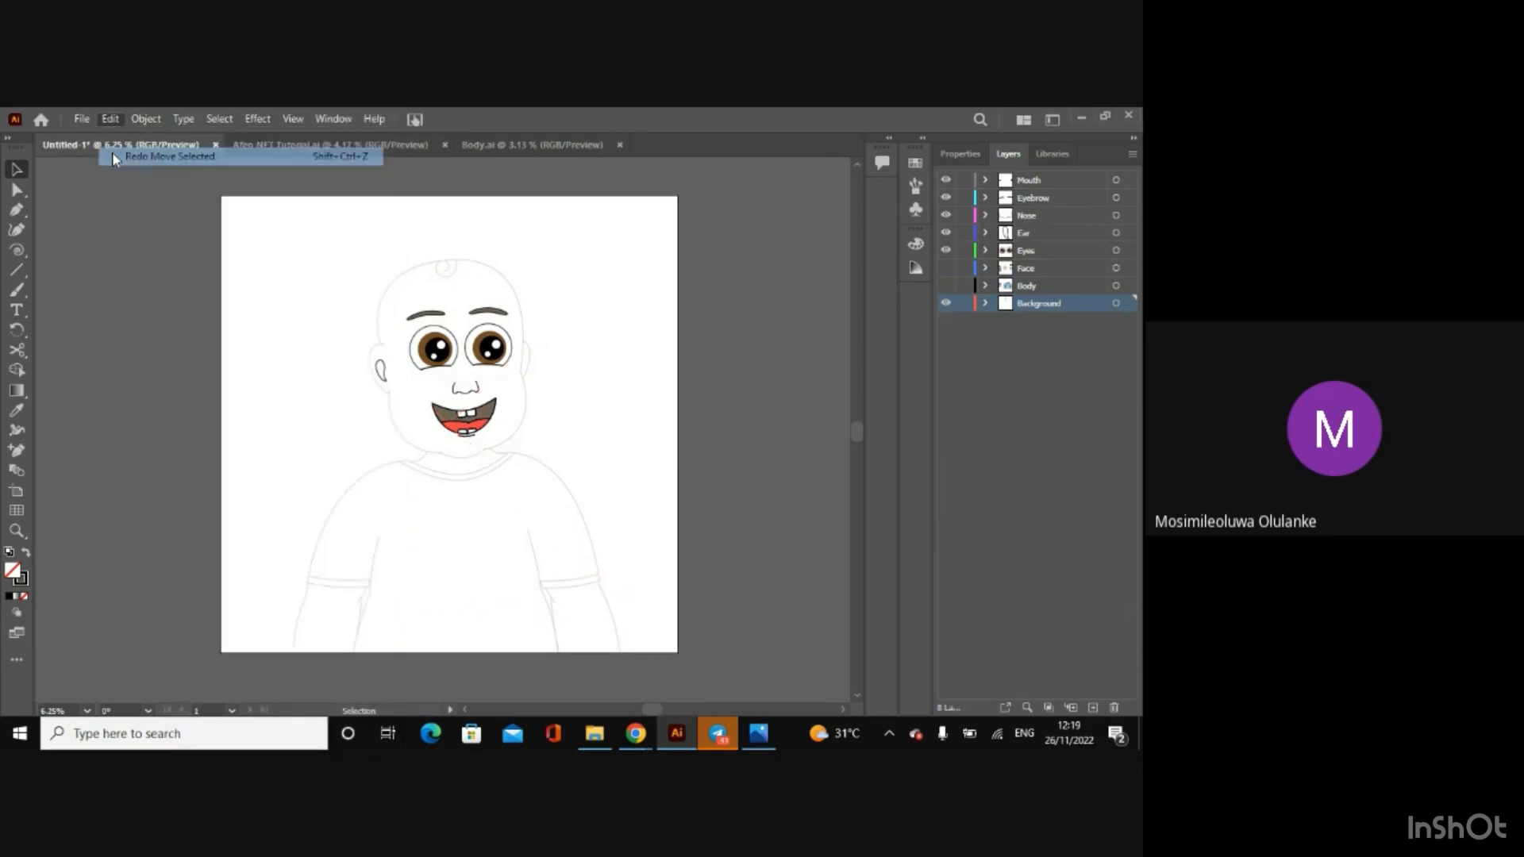
click(111, 119)
click(123, 156)
click(111, 119)
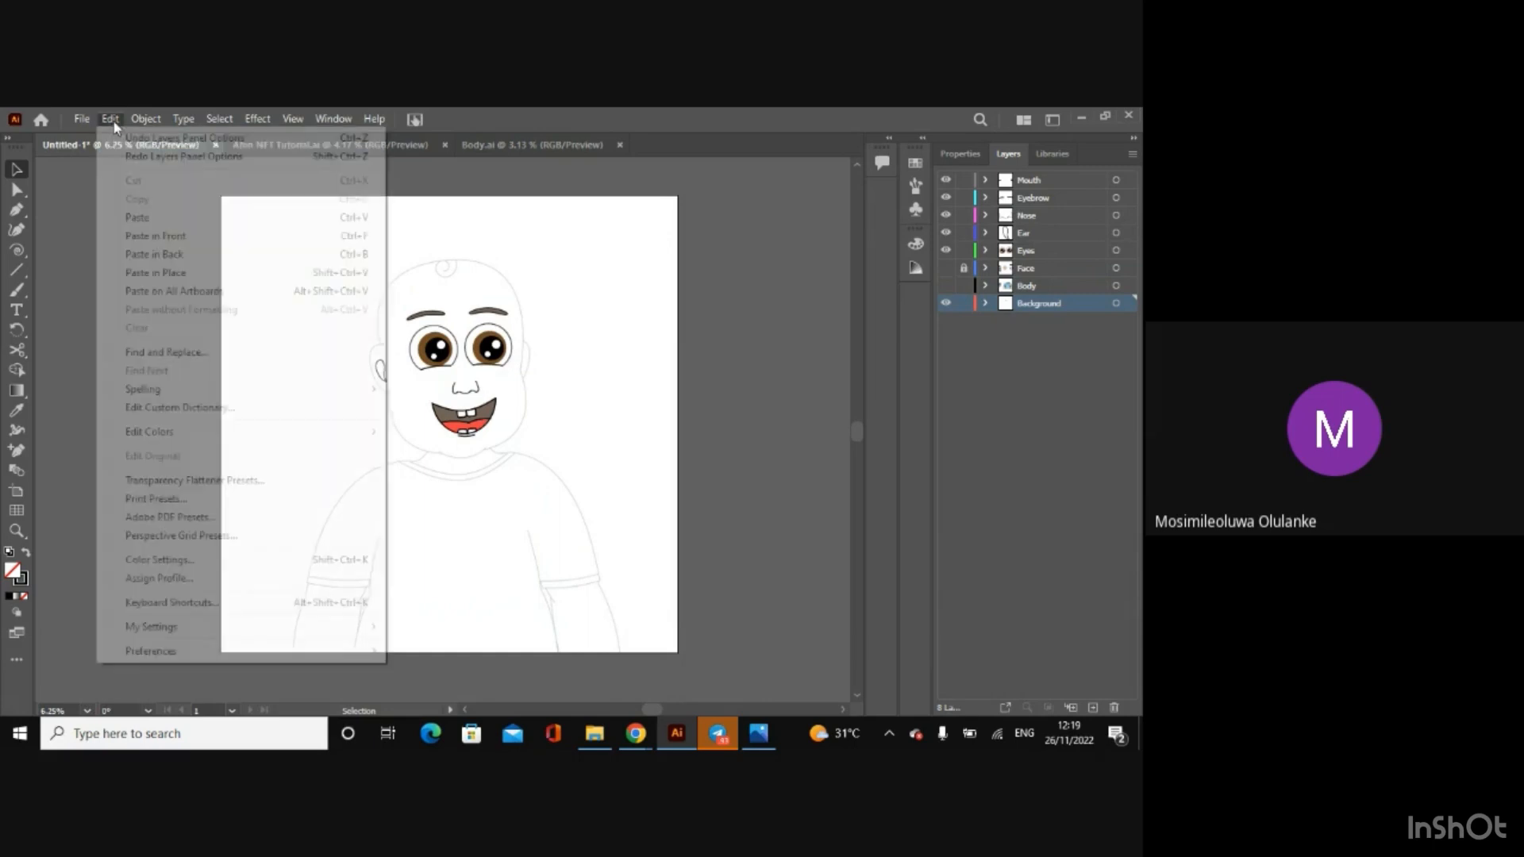
click(123, 157)
click(108, 119)
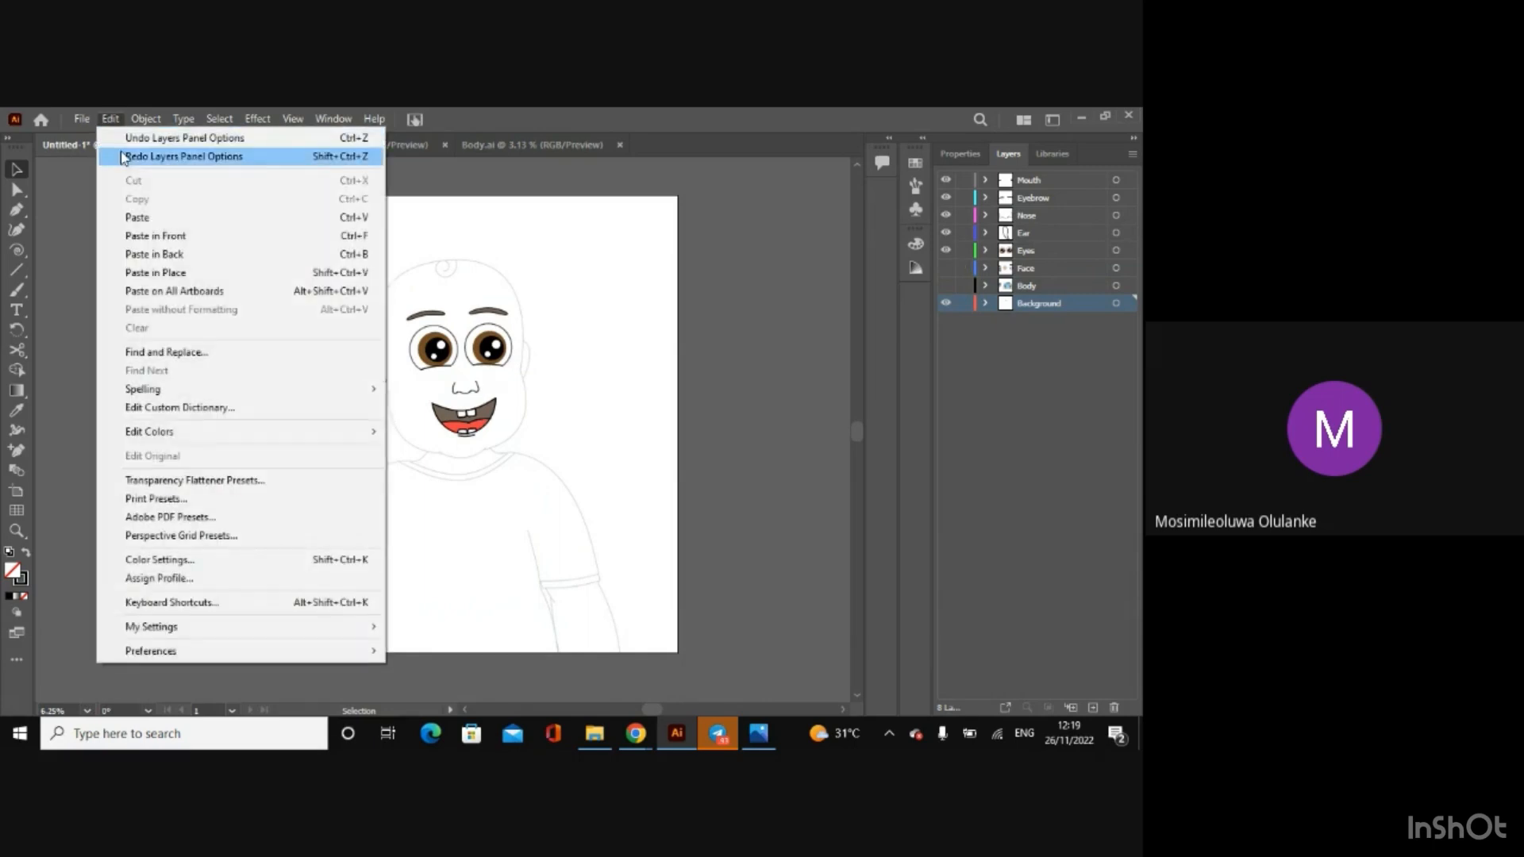
click(117, 156)
click(108, 119)
click(123, 157)
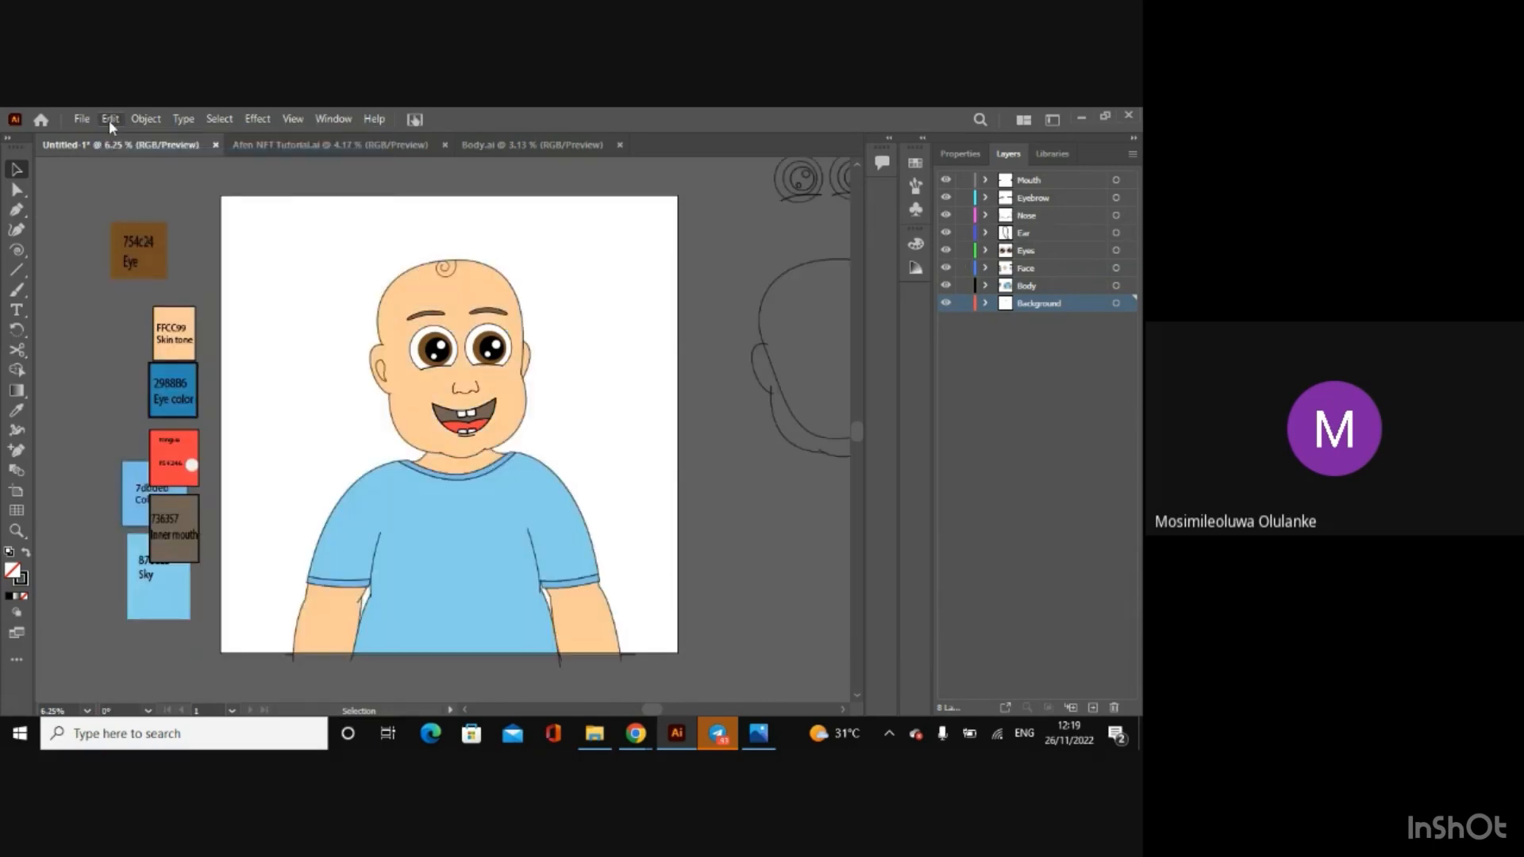
click(108, 121)
click(123, 156)
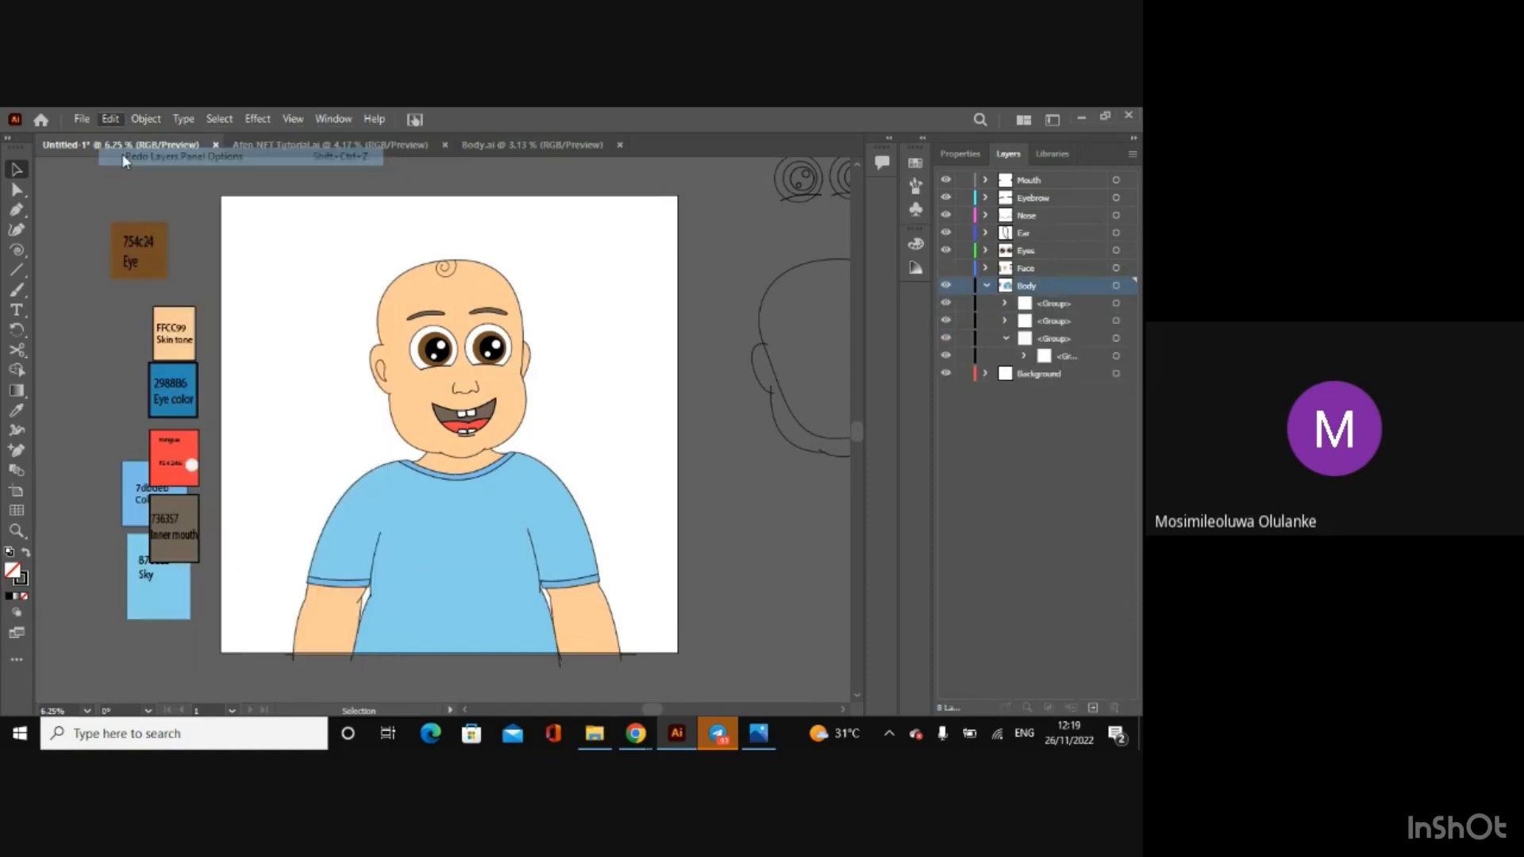
click(108, 119)
click(123, 157)
click(109, 119)
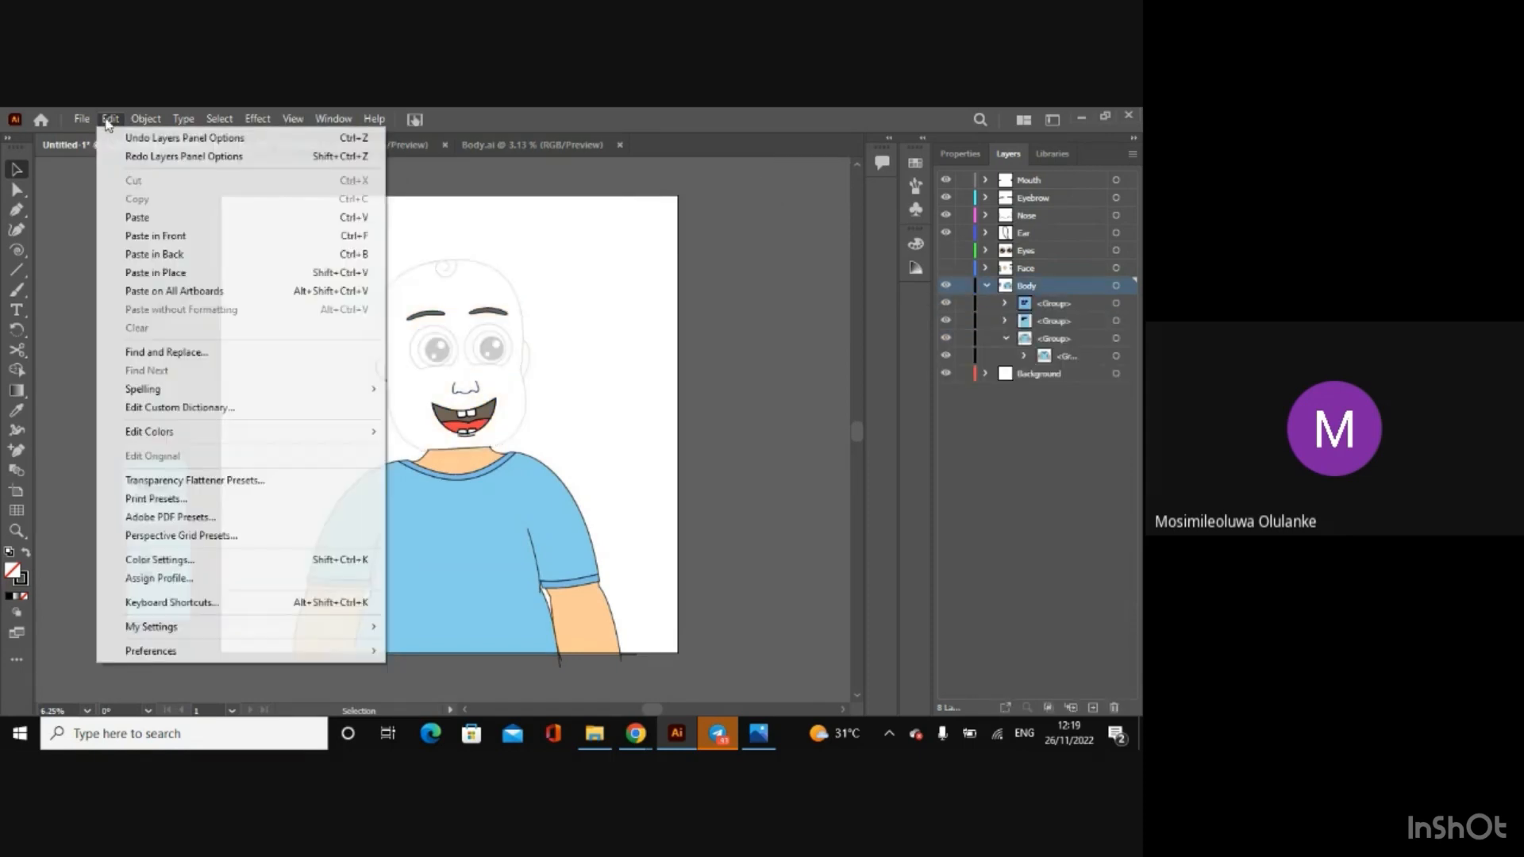
click(119, 156)
click(109, 119)
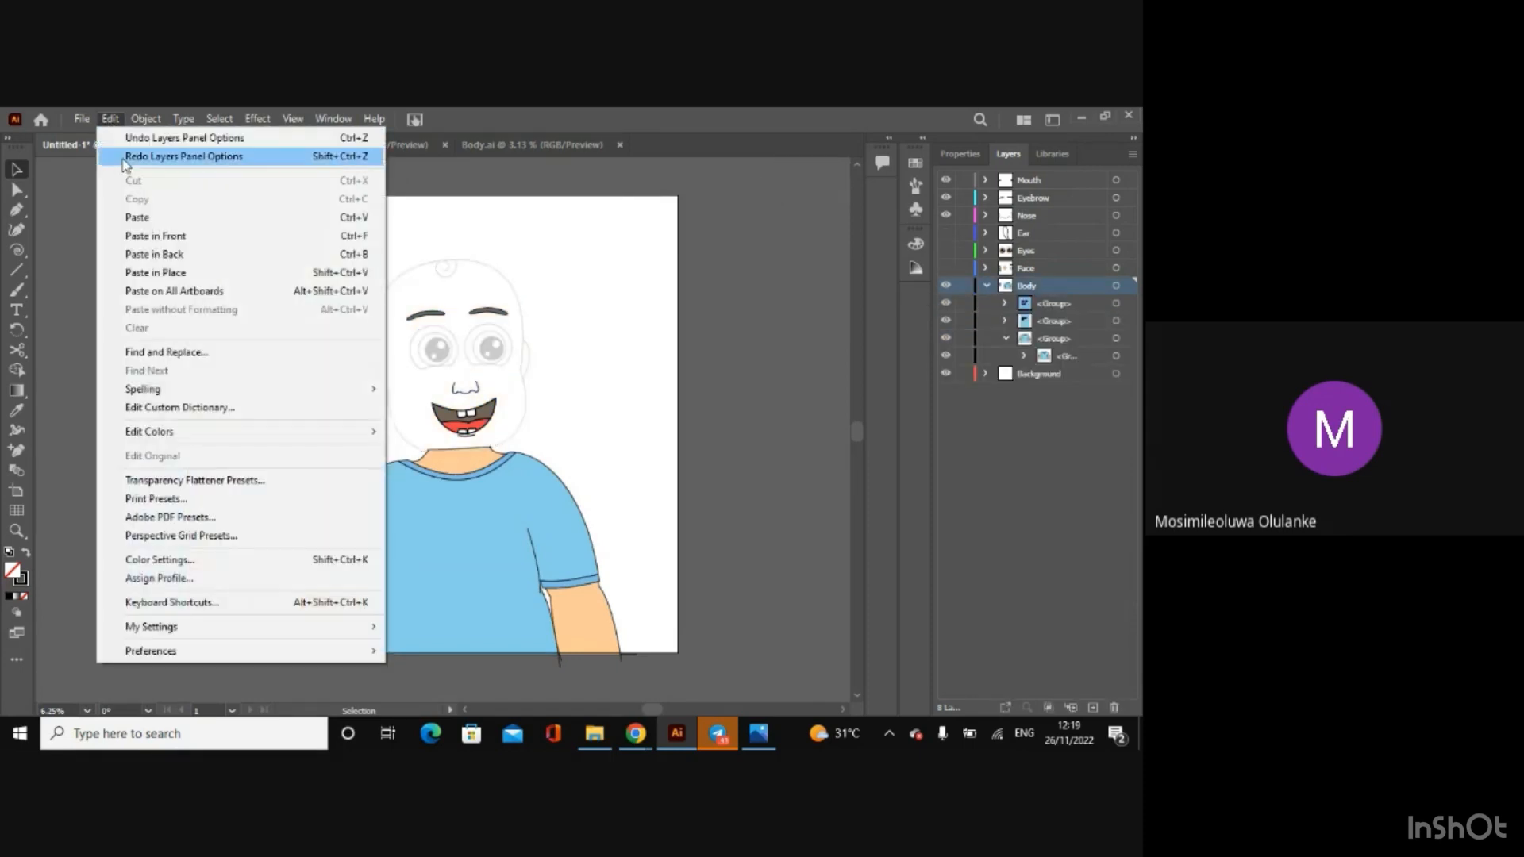
click(123, 157)
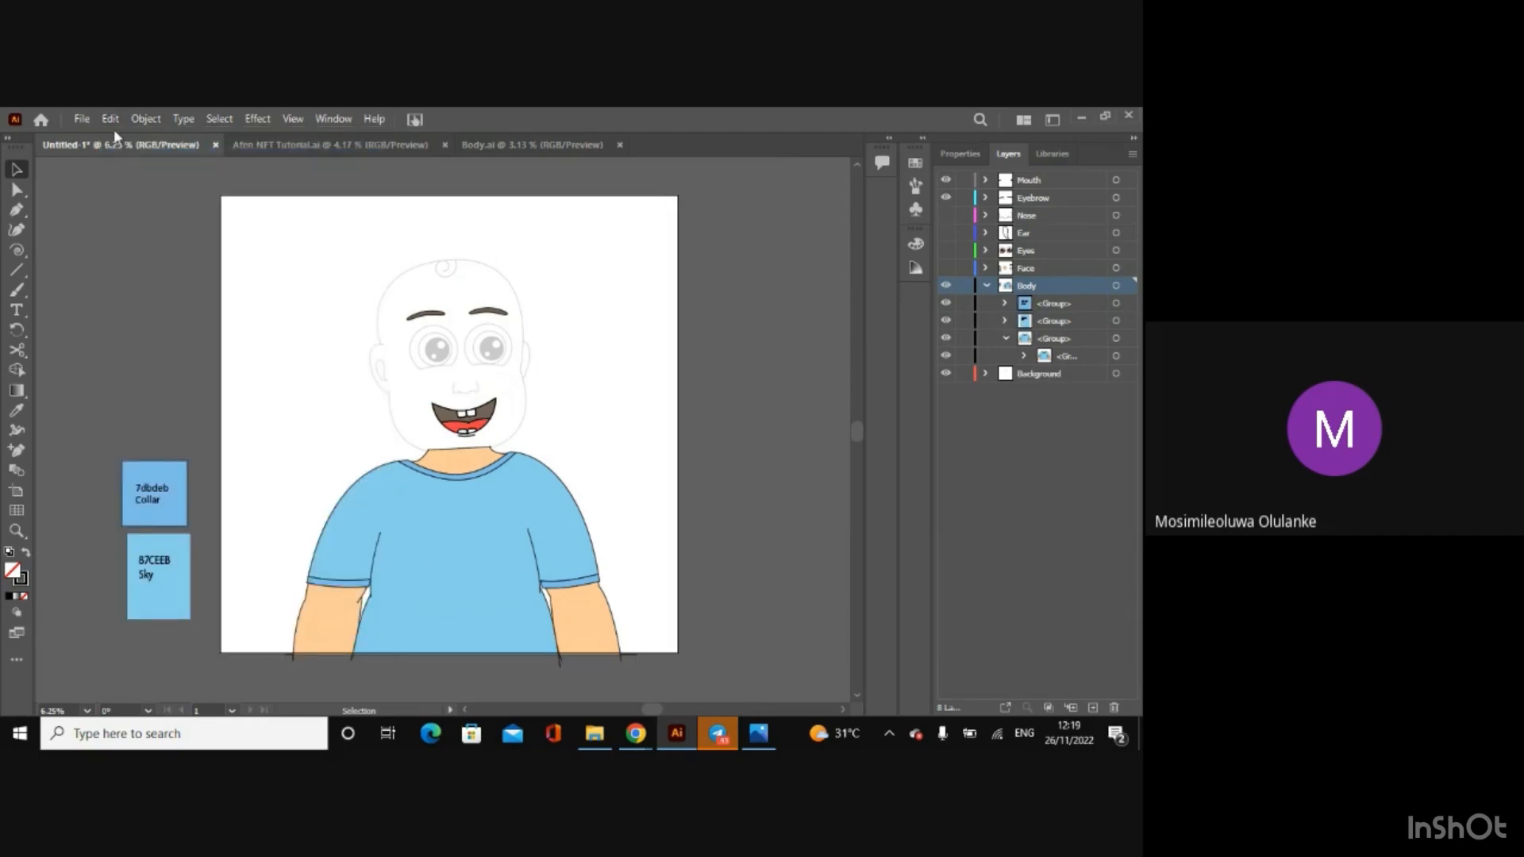
click(110, 119)
click(123, 157)
click(111, 119)
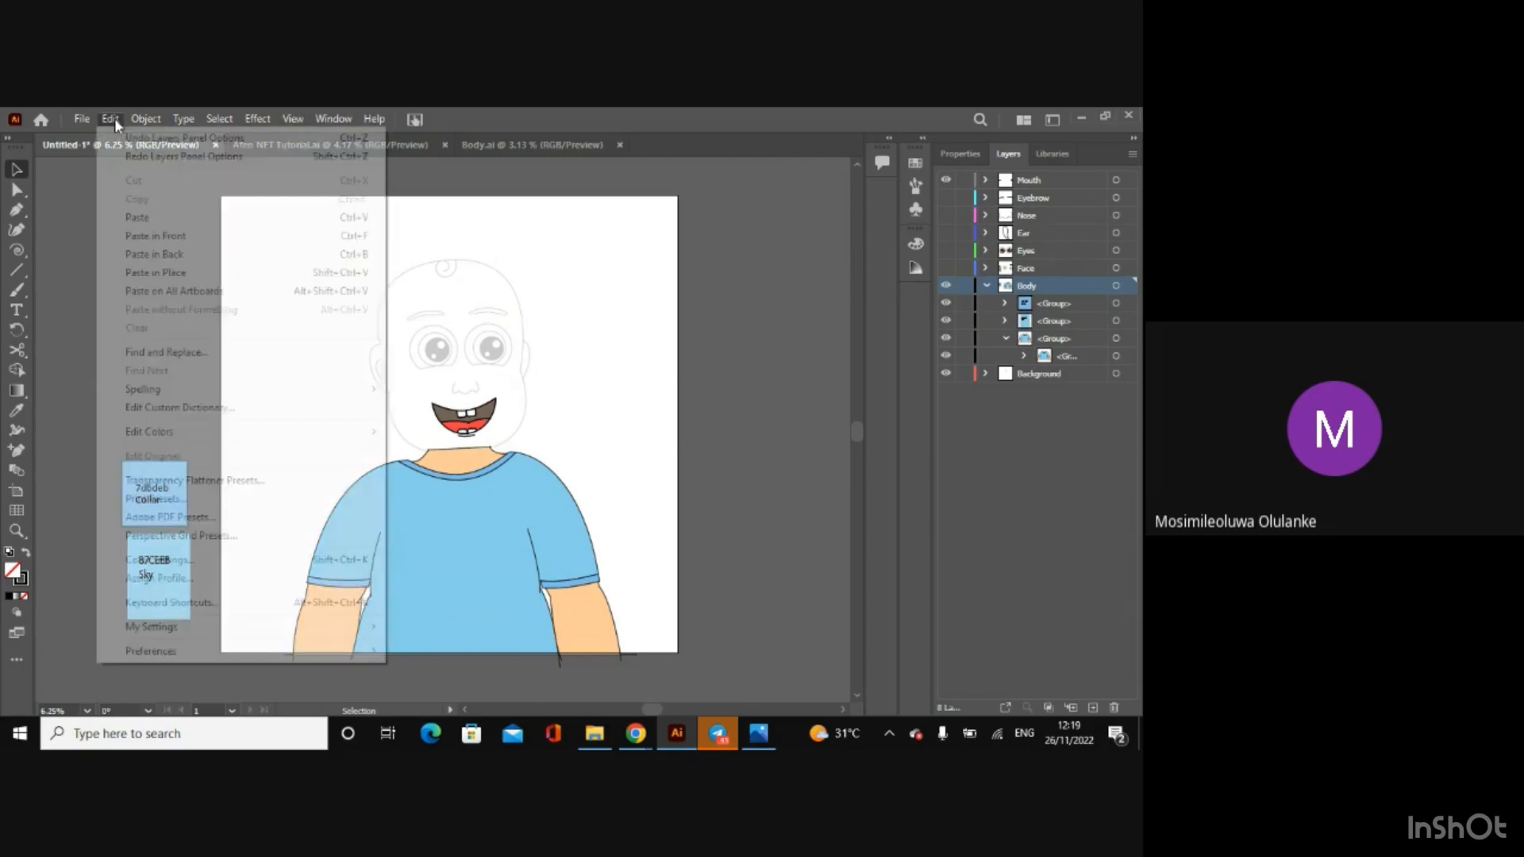
click(123, 157)
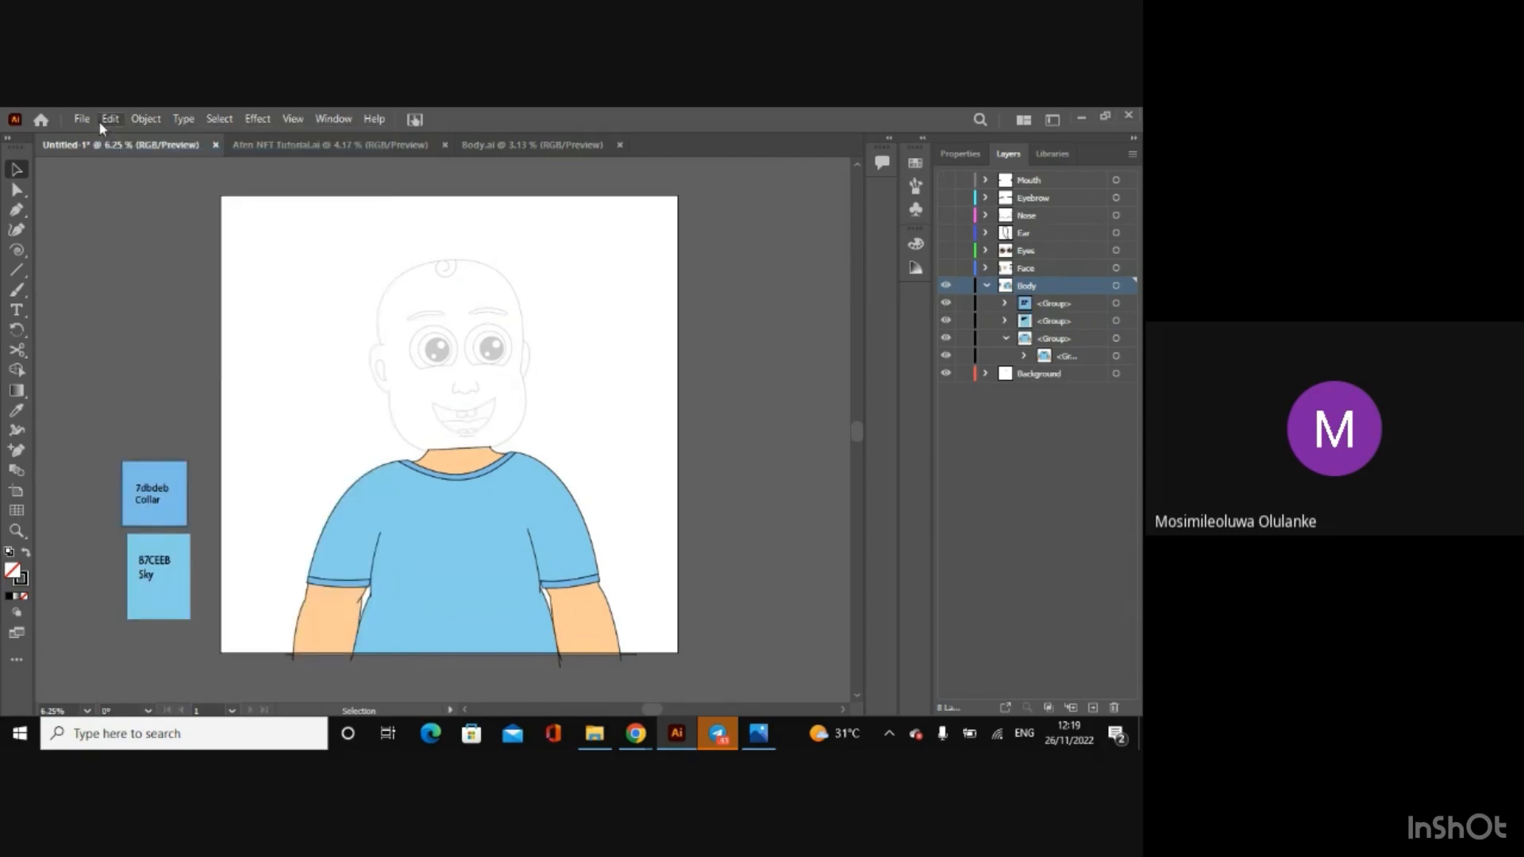
click(102, 121)
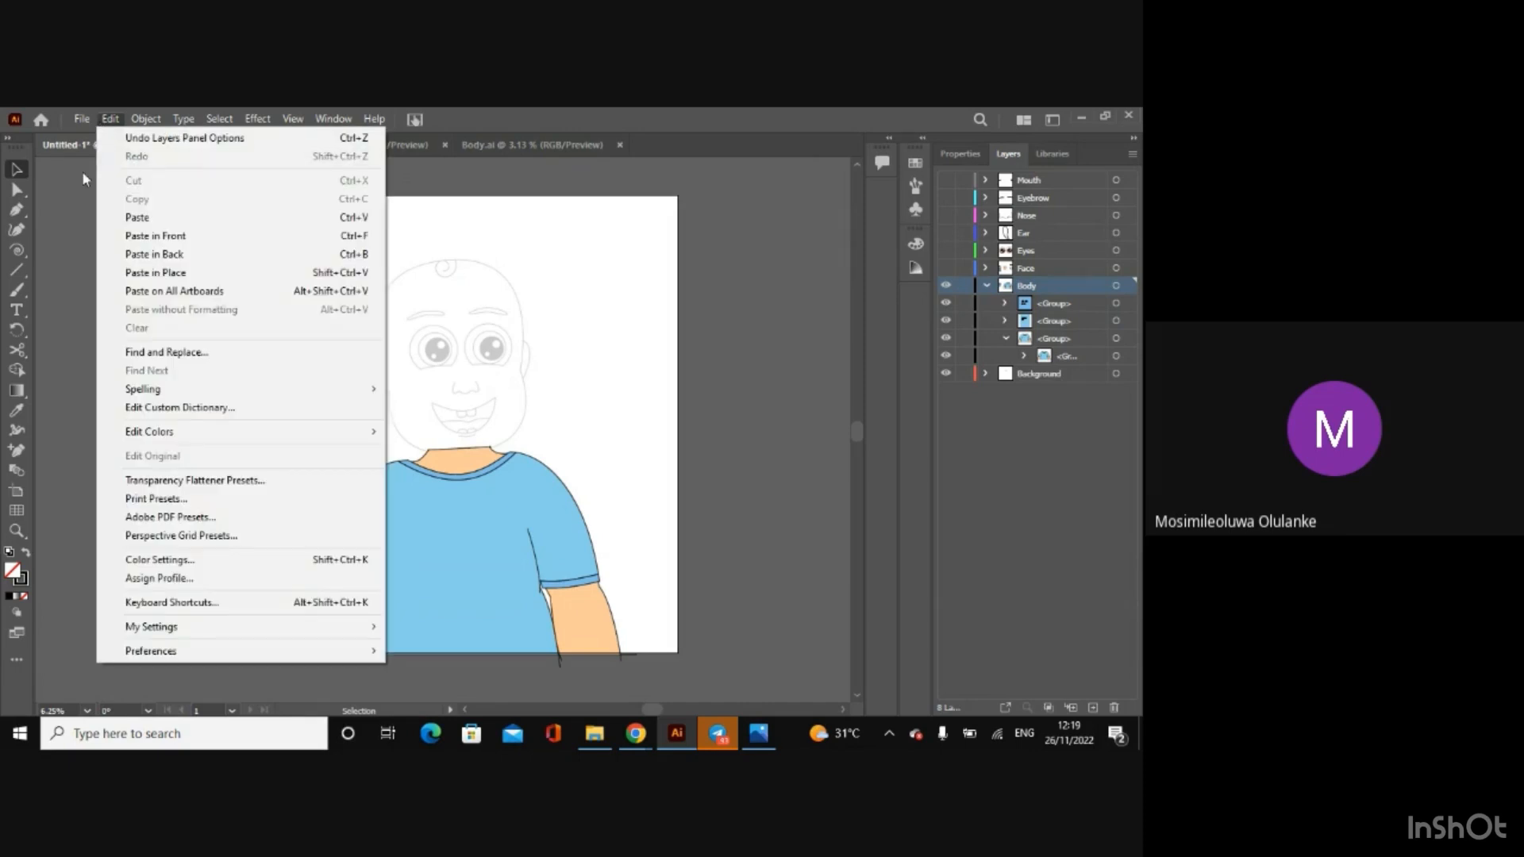
click(70, 221)
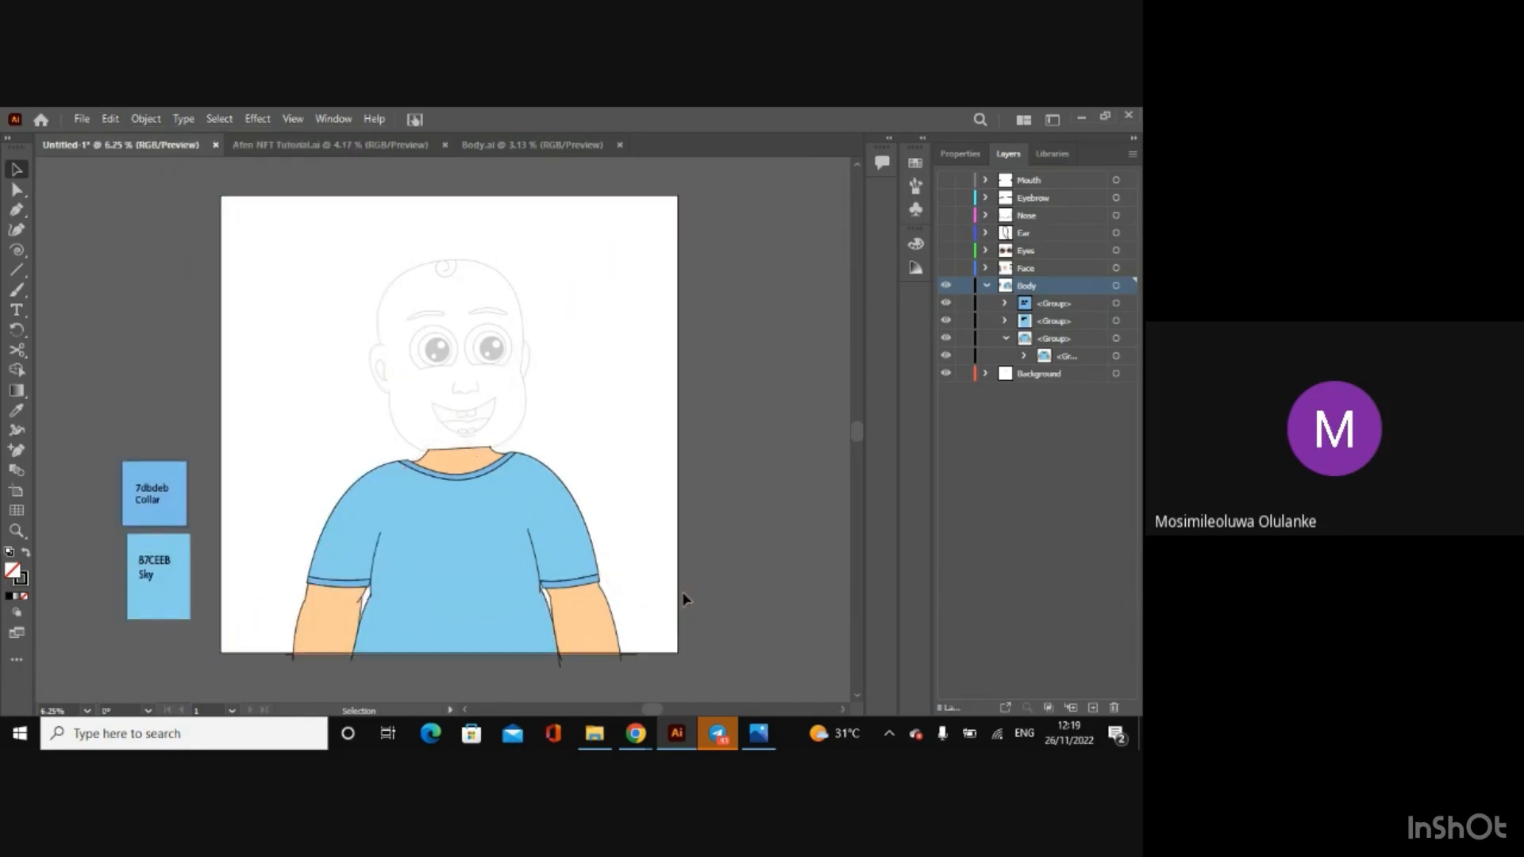
Step: With the Arc tool, draw a small arc about 1 in high on the right-hand arm's inner edge, just below the sleeve cuff
key(ctrl)
key(ctrl+equal)
key(ctrl+equal)
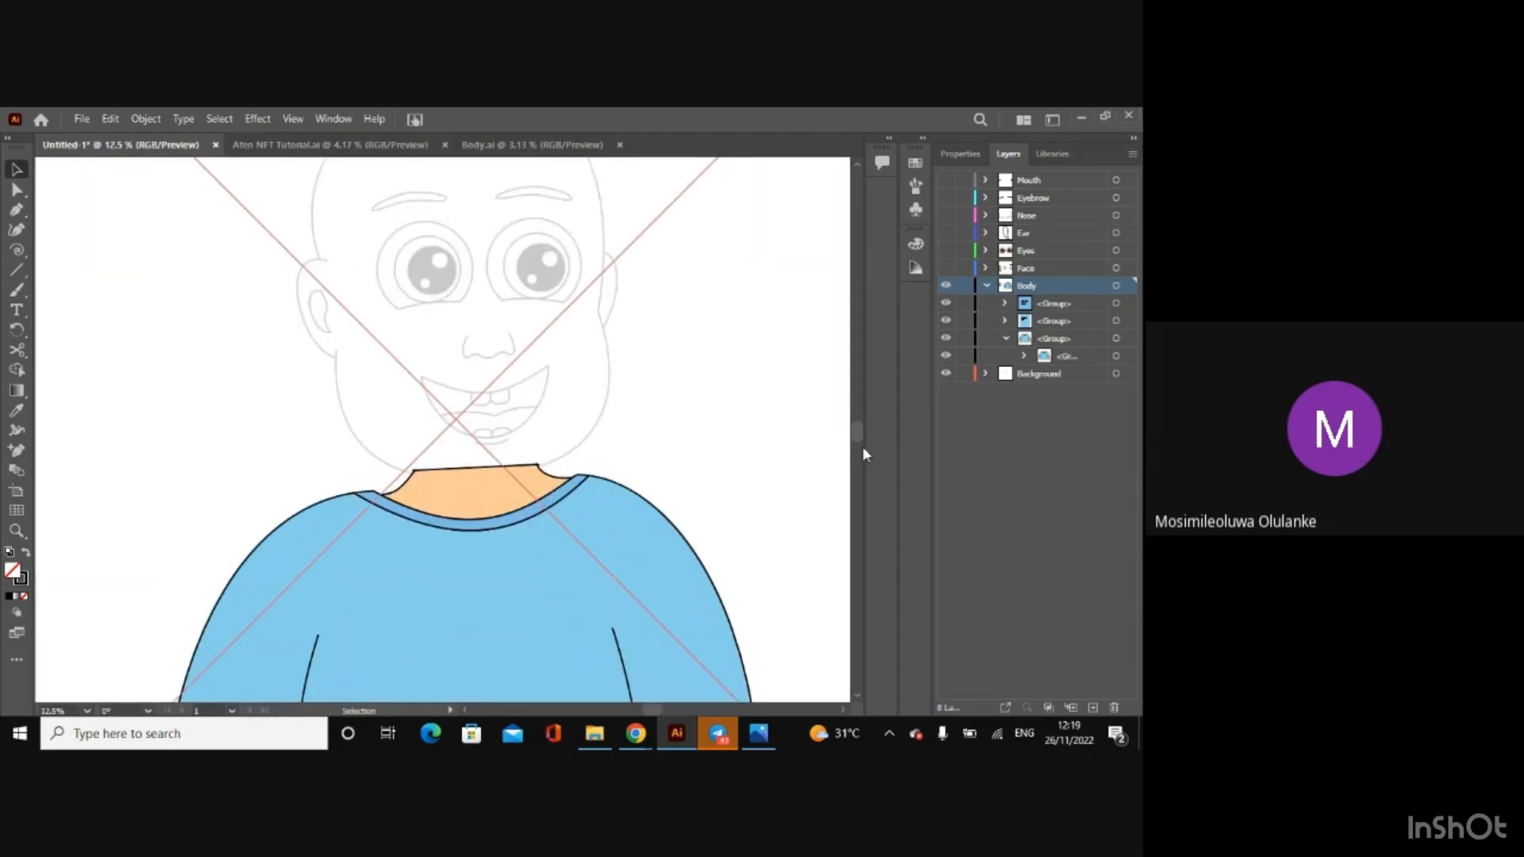
drag(859, 435, 864, 473)
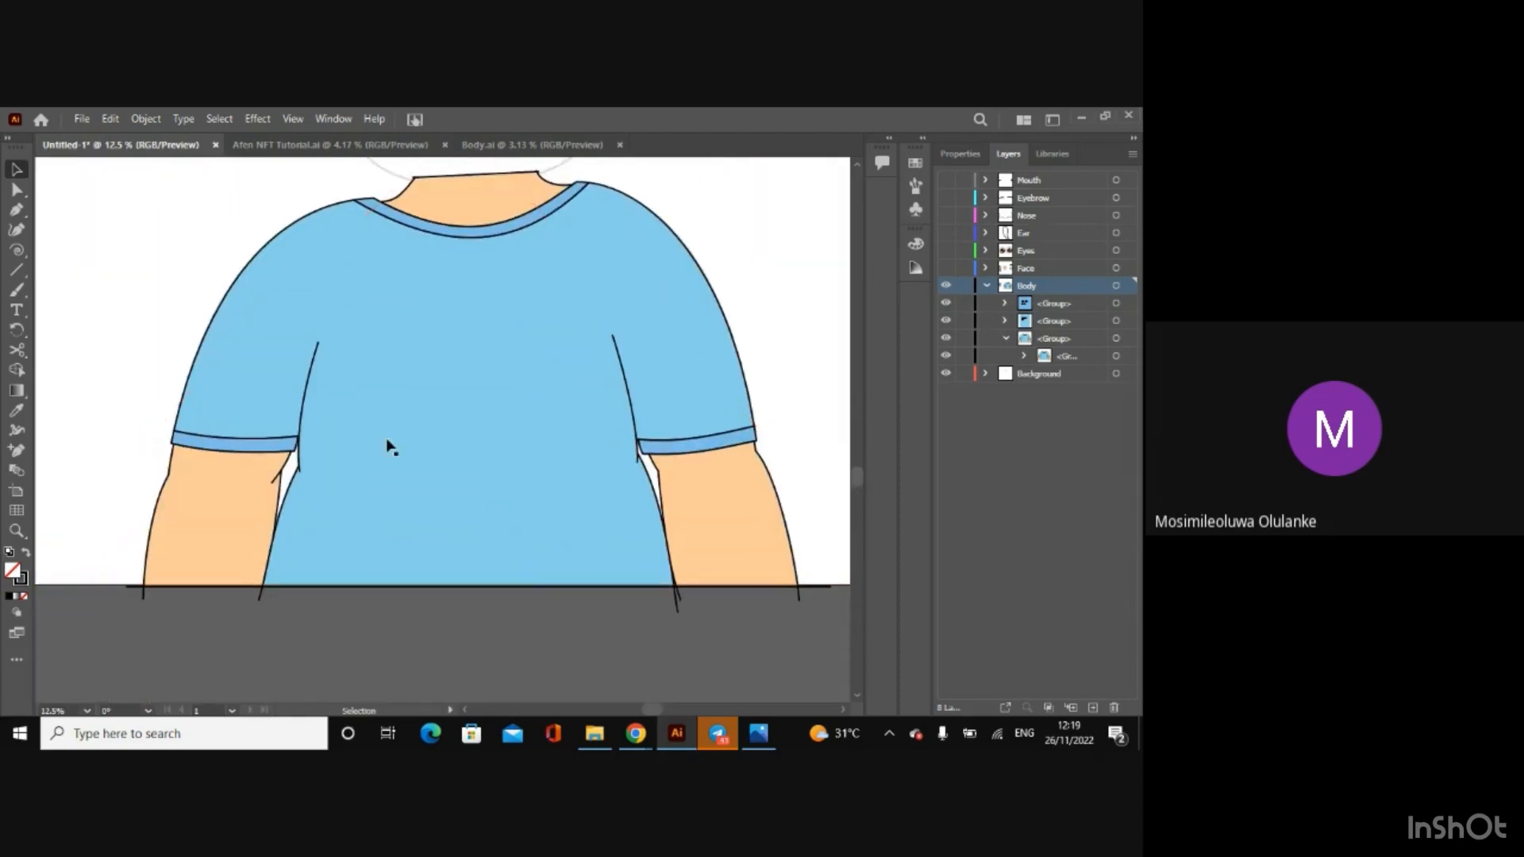
click(17, 251)
drag(21, 256, 64, 248)
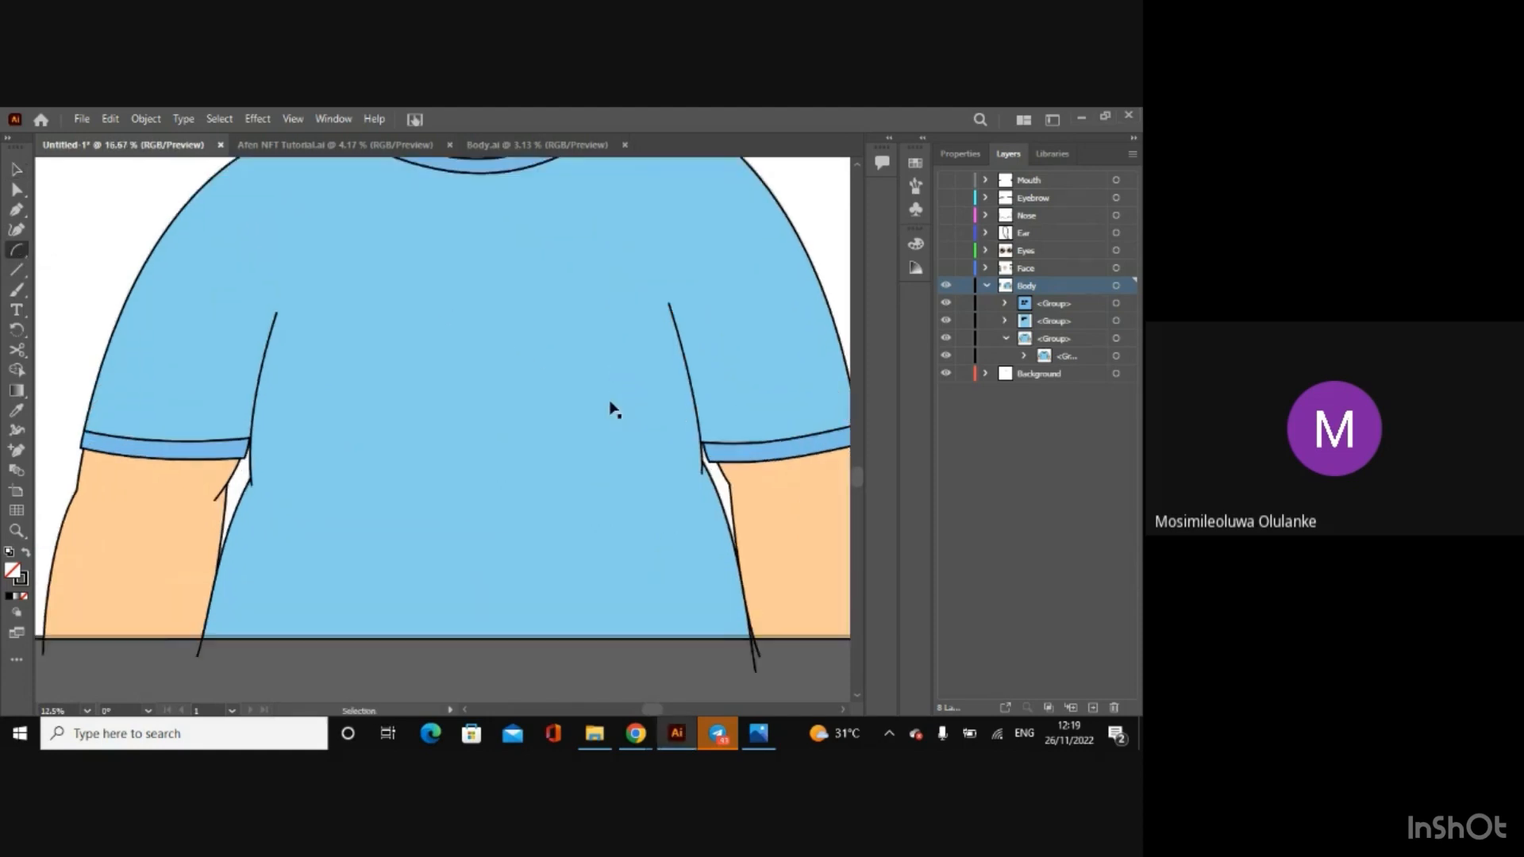
key(ctrl+equal)
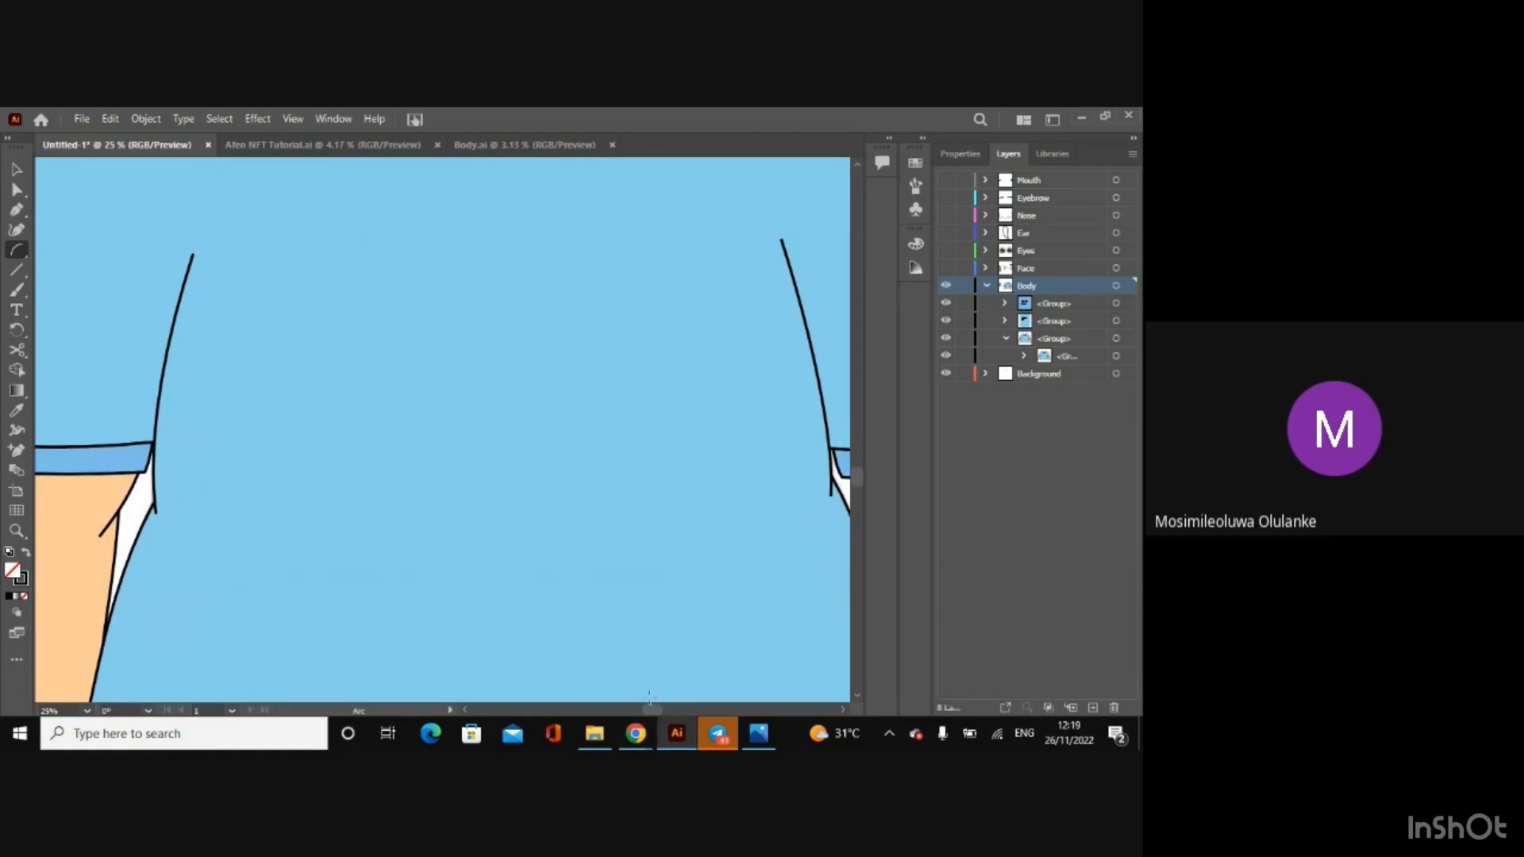
drag(649, 706, 670, 708)
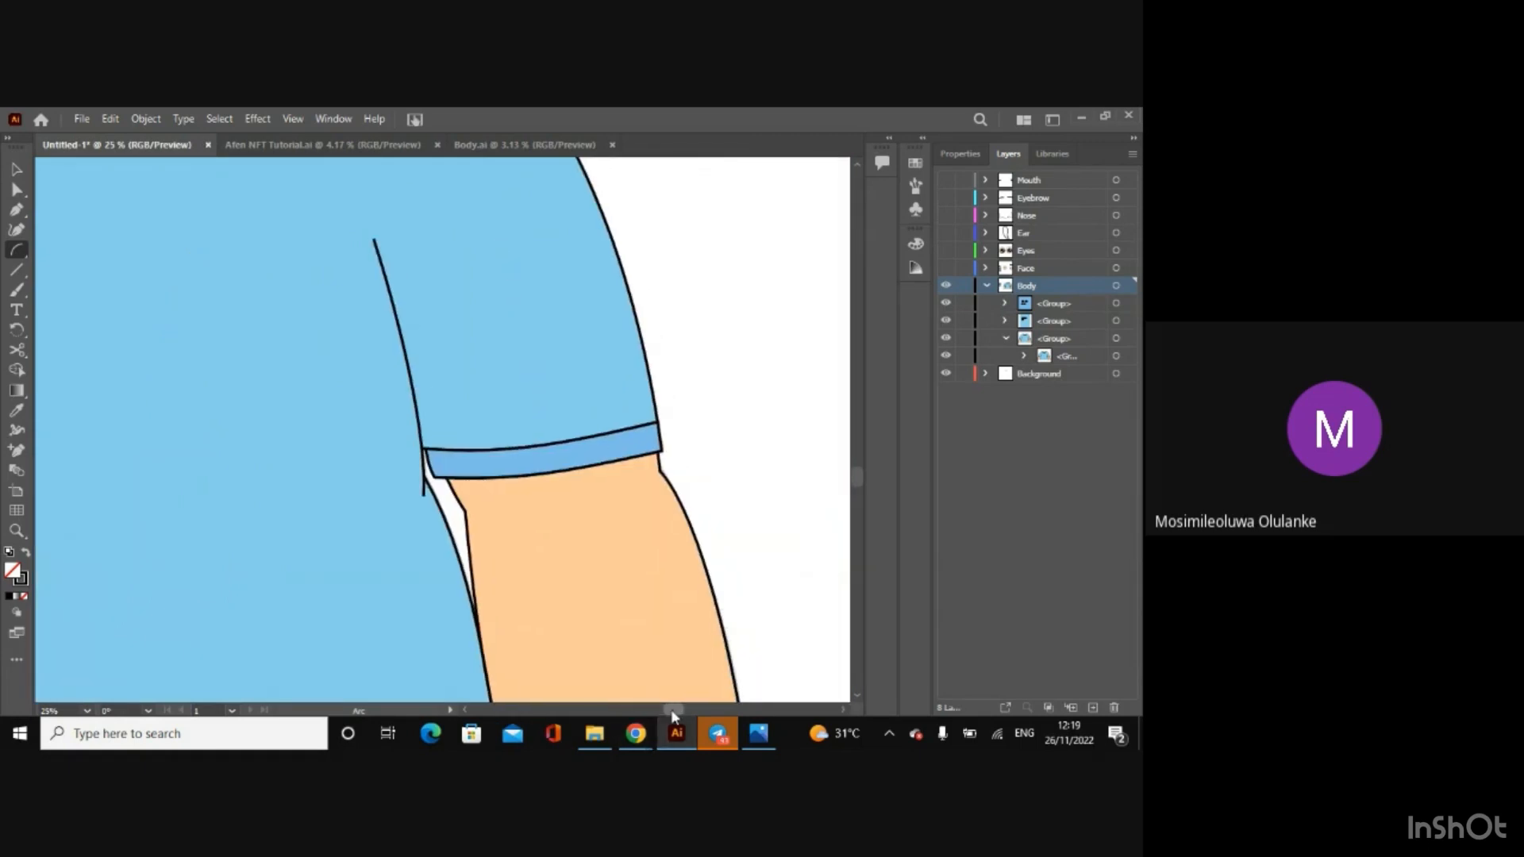
click(459, 497)
click(487, 523)
click(16, 189)
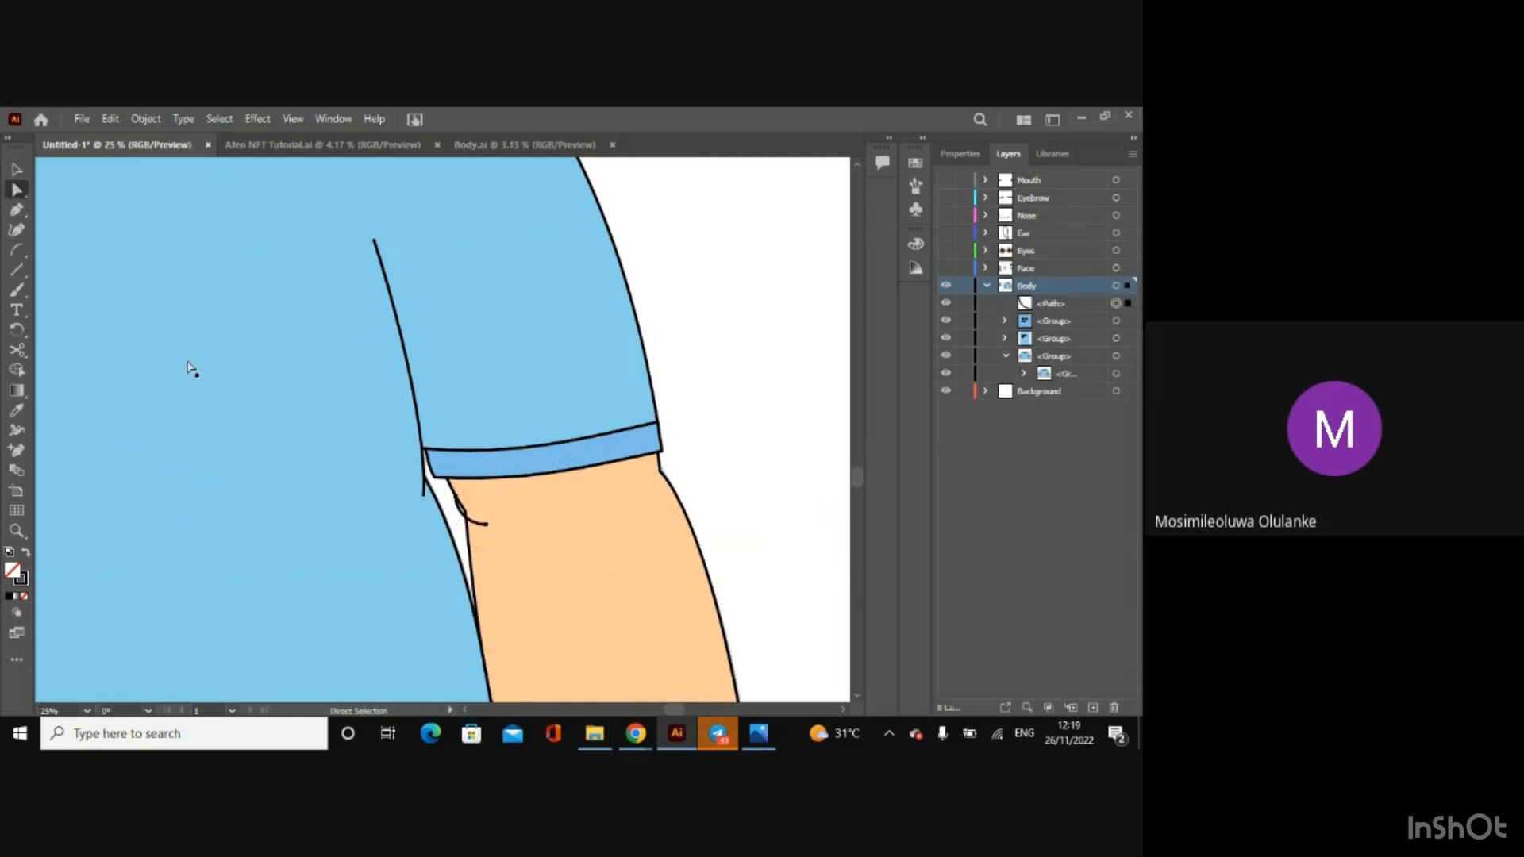
Step: Reshape the new arc below the right-hand sleeve cuff into a nearly straight crease that follows the arm's inner edge
click(486, 525)
key(ctrl+equal)
key(ctrl+equal)
key(ctrl+equal)
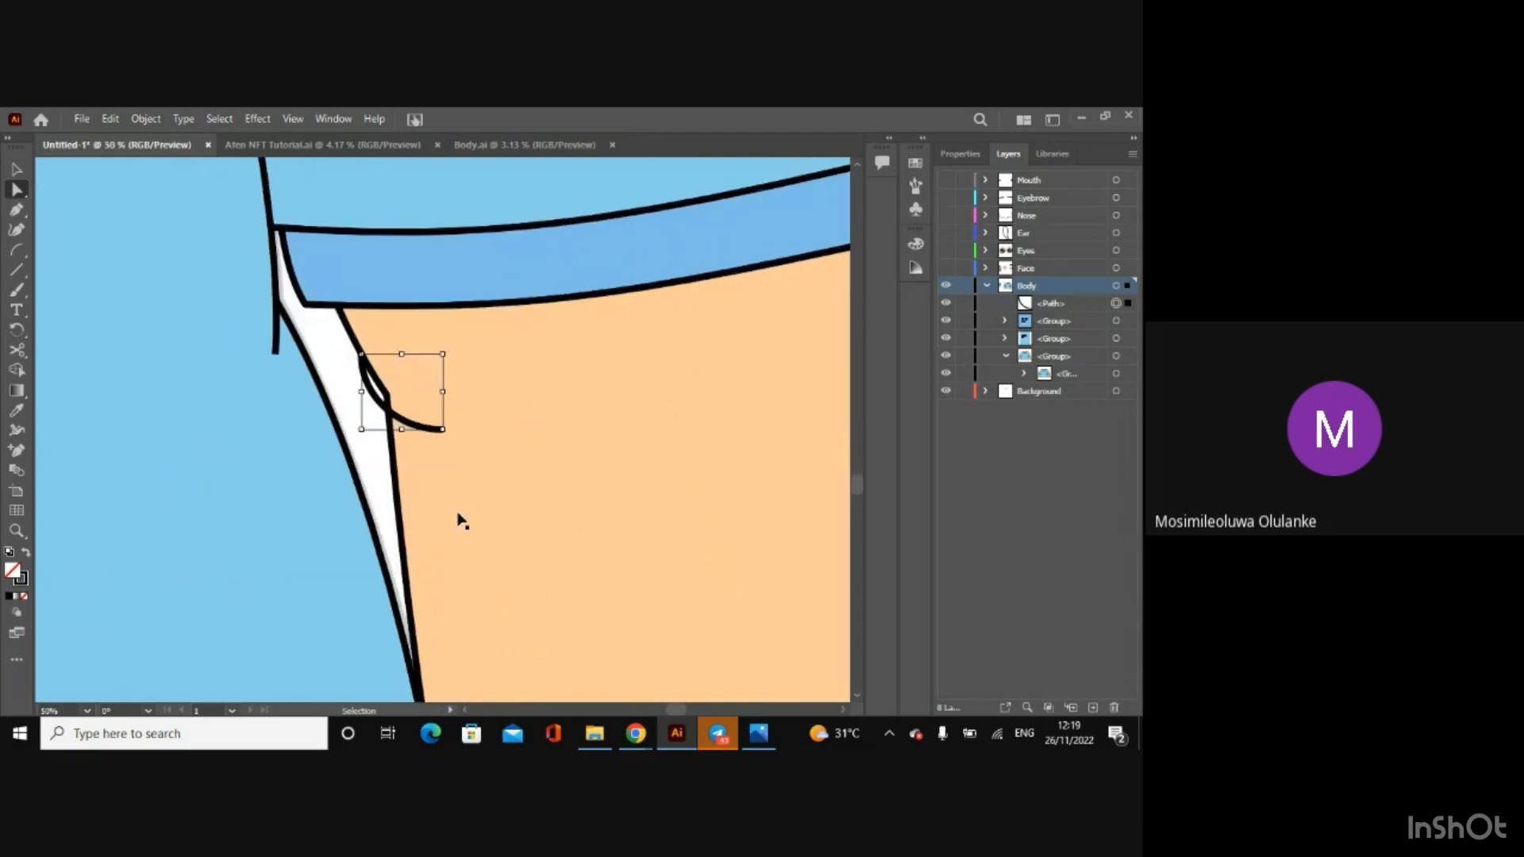
mouse_move(363, 394)
mouse_down()
mouse_move(442, 431)
mouse_move(389, 399)
mouse_move(434, 425)
mouse_move(420, 439)
mouse_move(388, 400)
mouse_up()
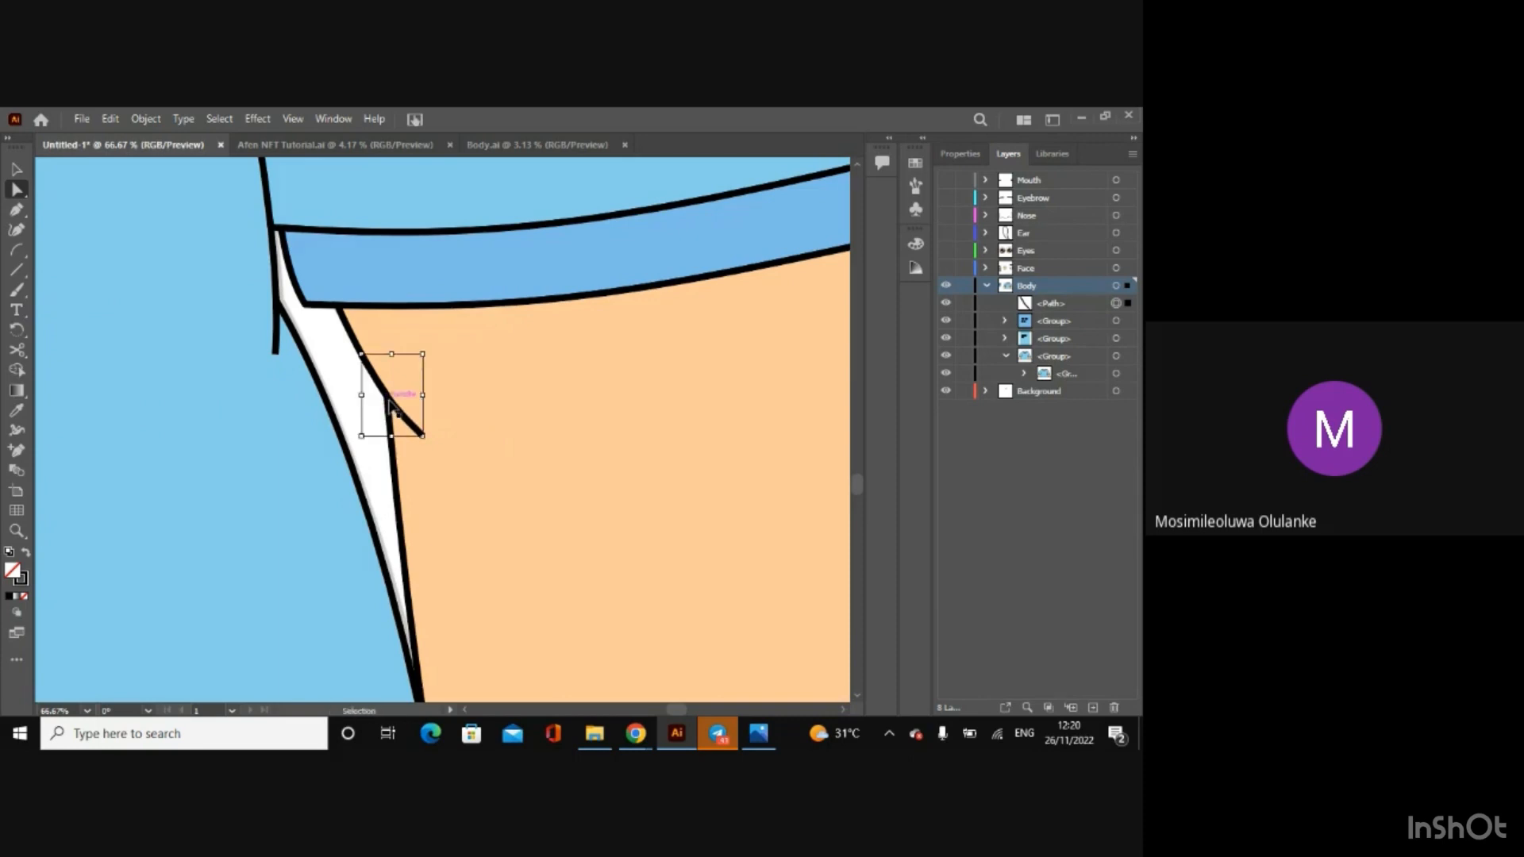
scroll(389, 406, down, 5)
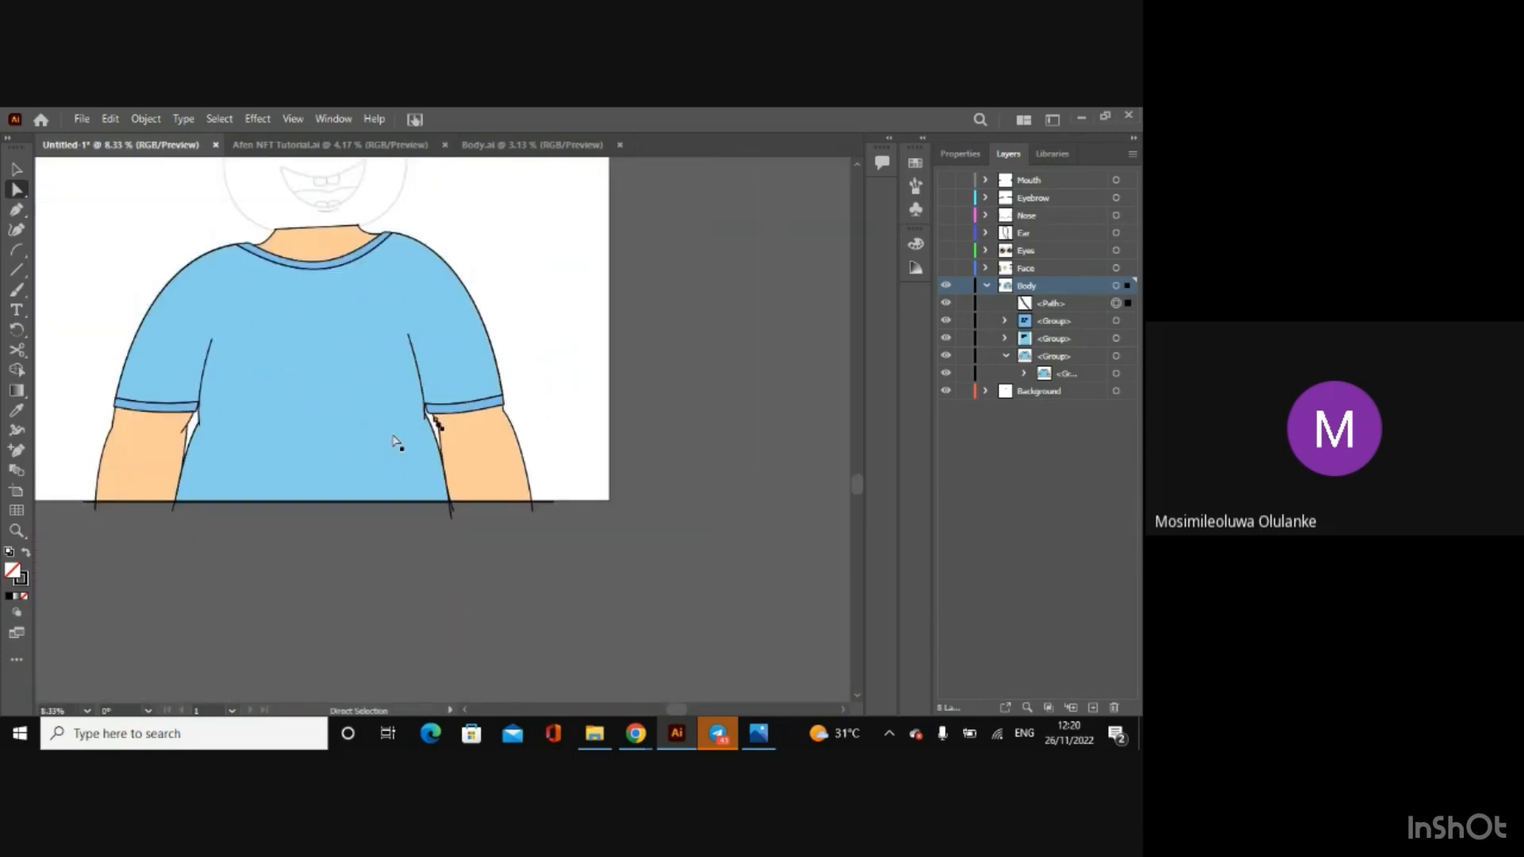
click(466, 598)
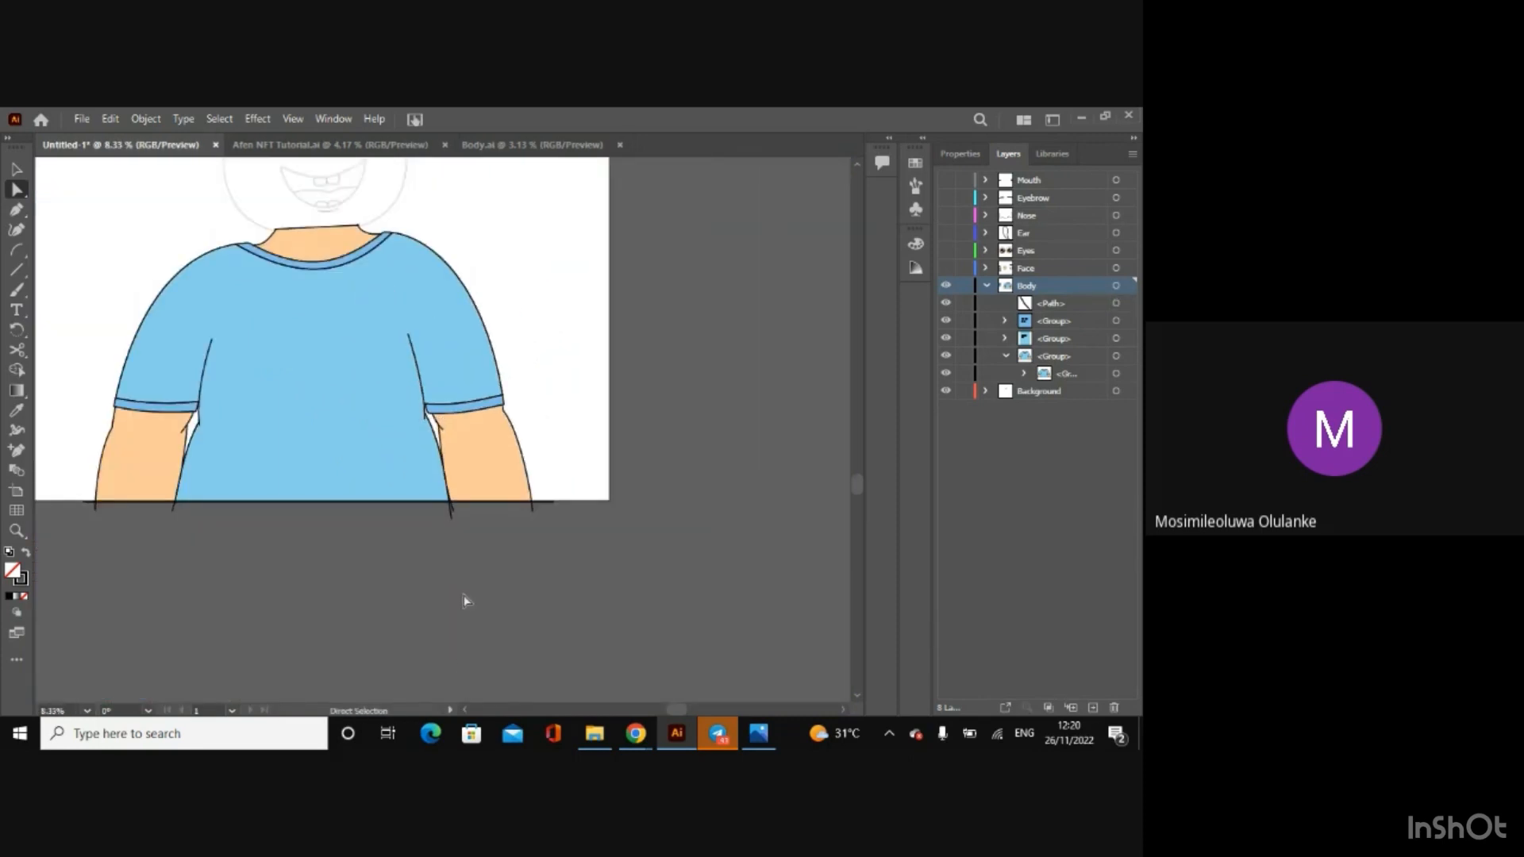
Step: Ungroup the outer group of the body artwork on the Body layer
click(436, 421)
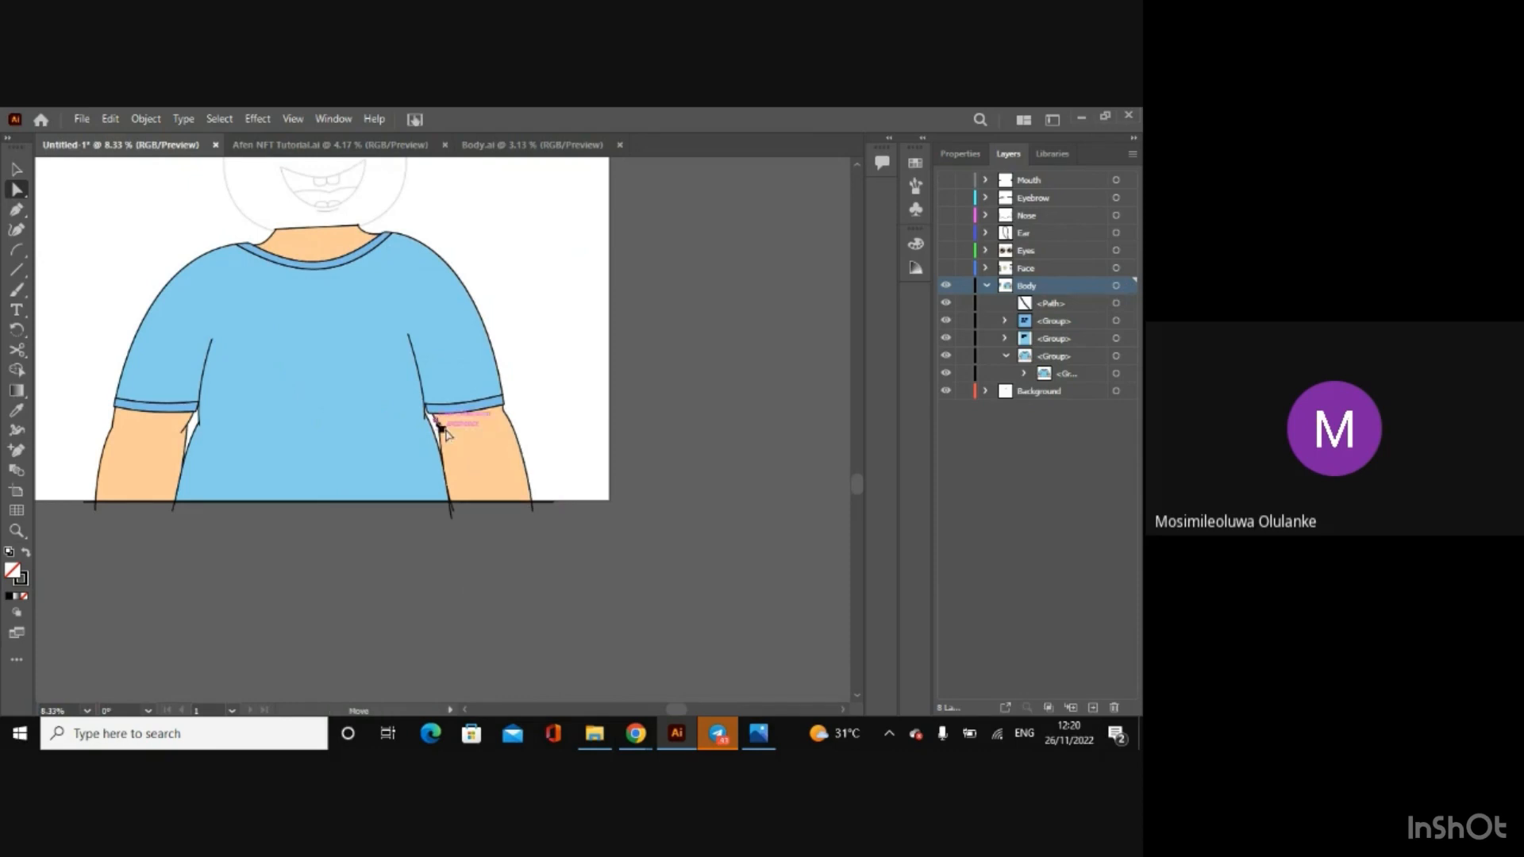
click(499, 468)
key(v)
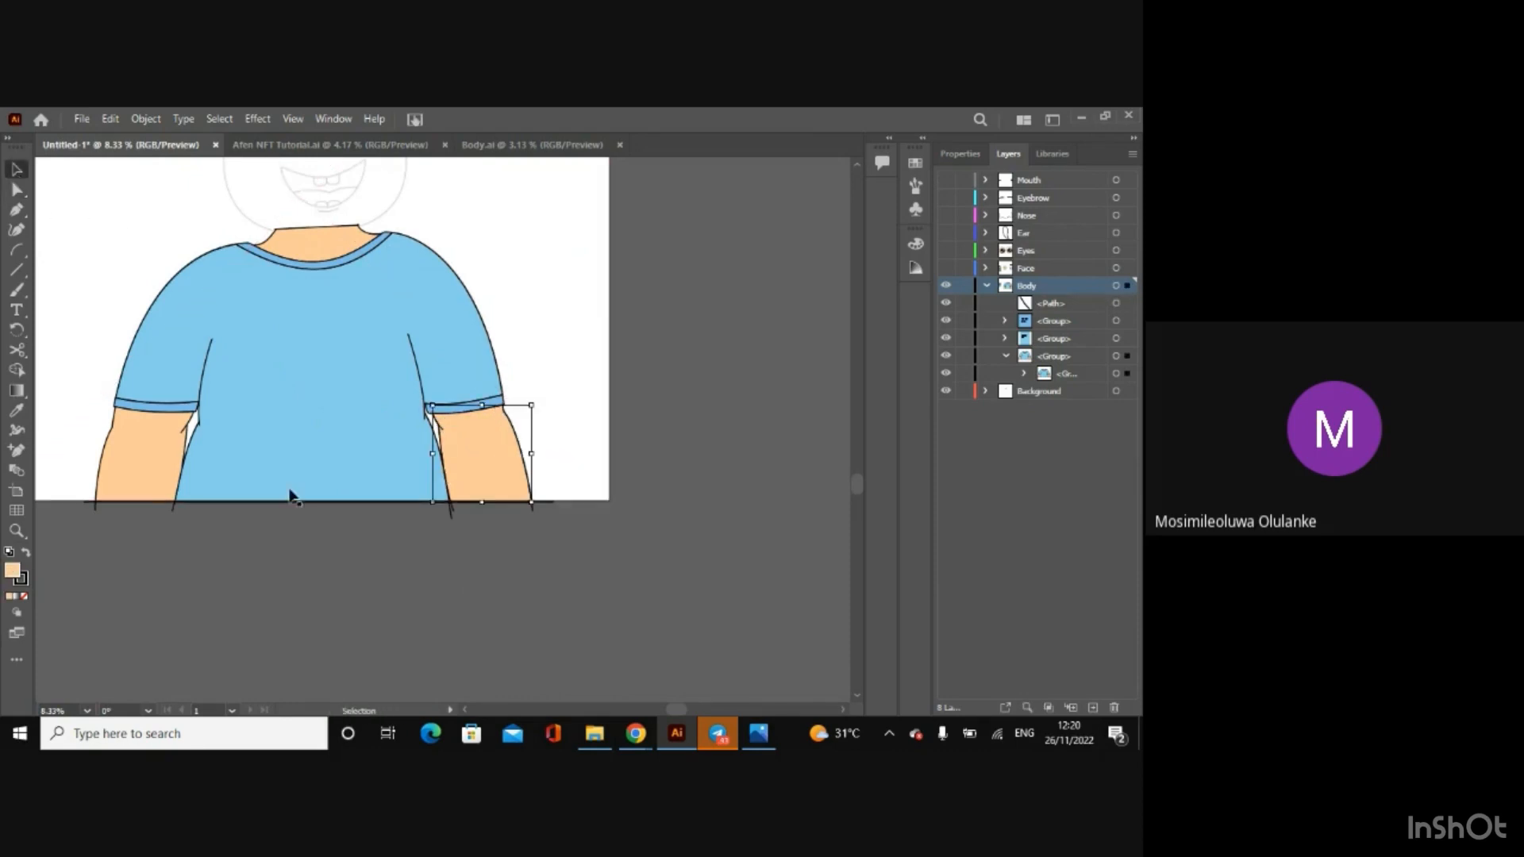
click(346, 630)
click(396, 393)
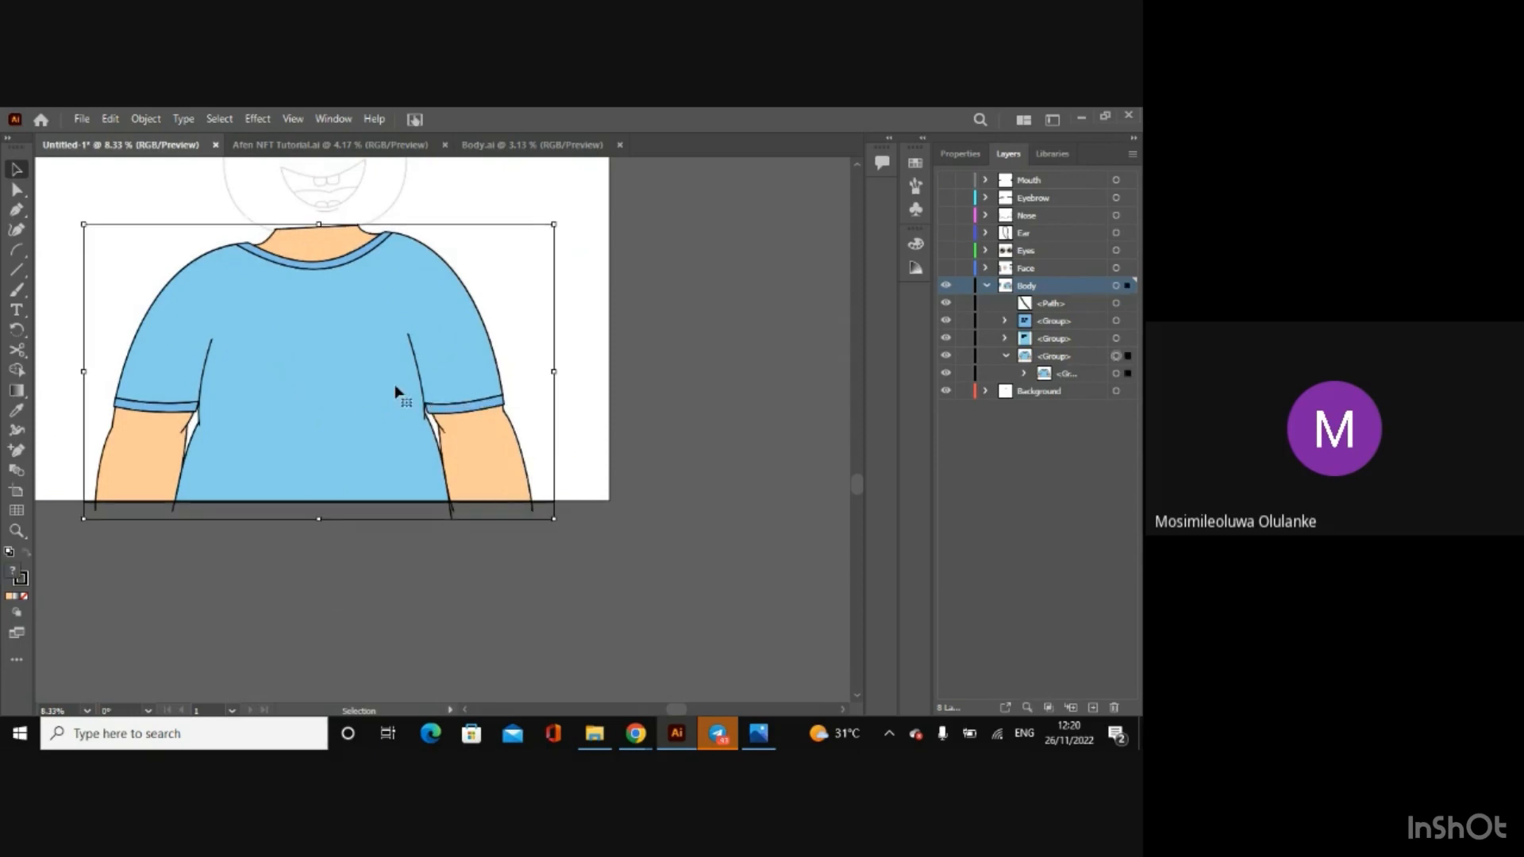
right_click(397, 391)
click(472, 526)
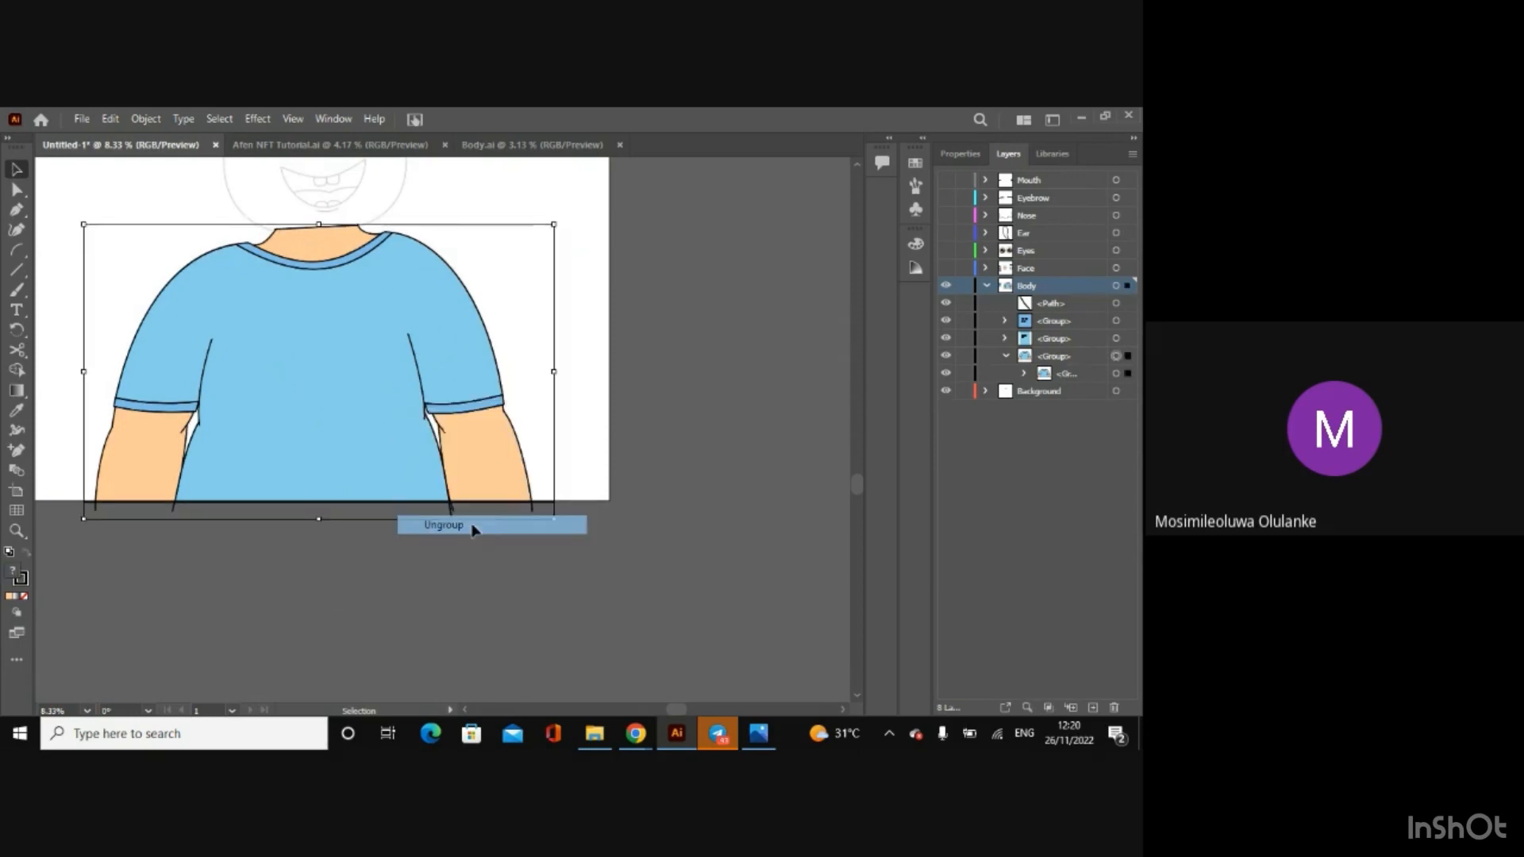
click(502, 598)
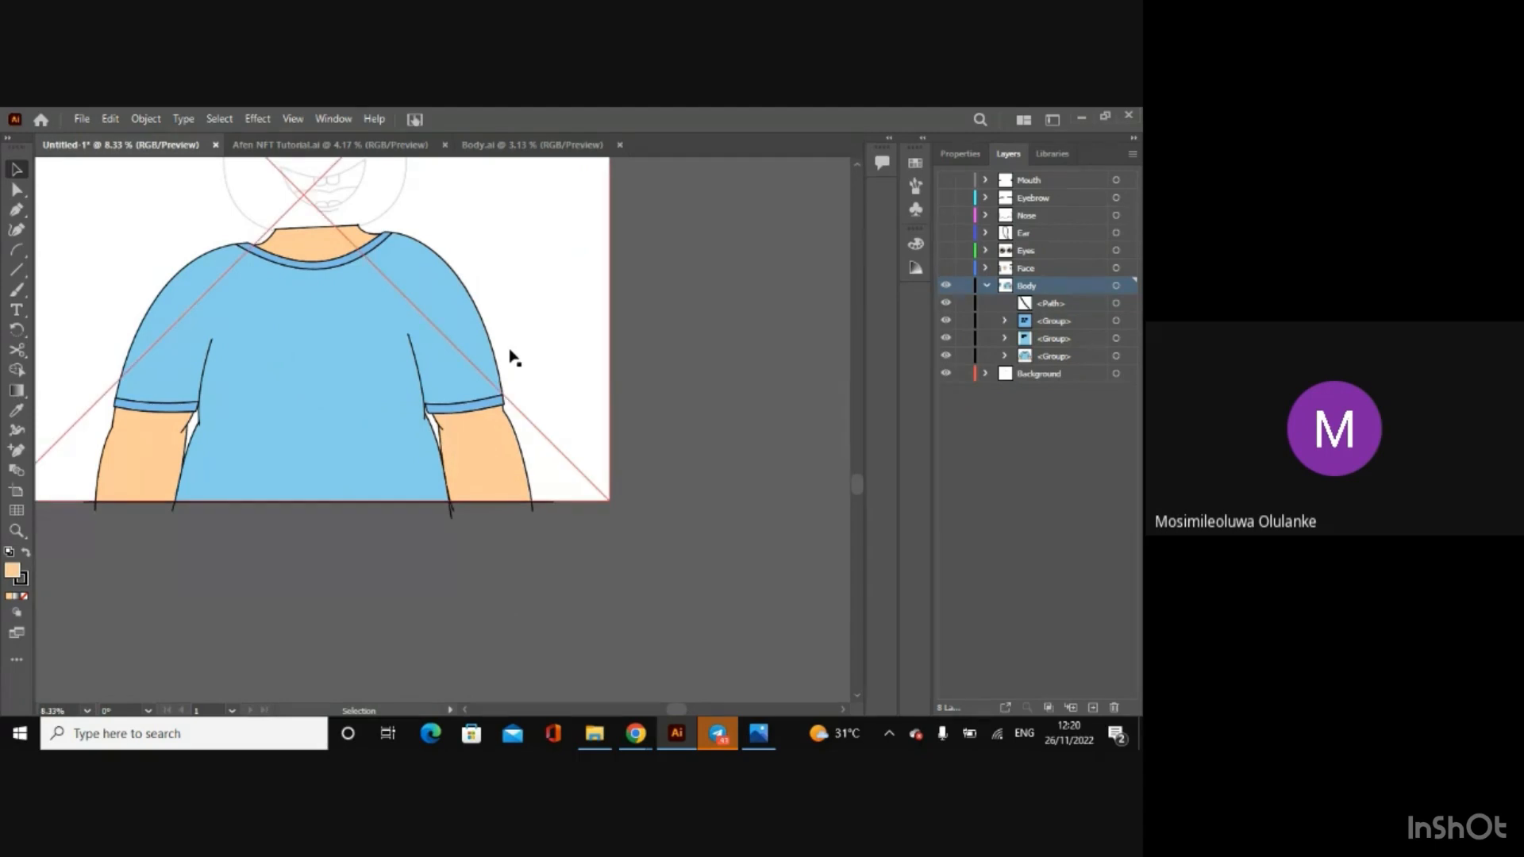
Step: Group the body artwork with the new arm crease line, leaving out the two colour swatches and the background
key(ctrl+minus)
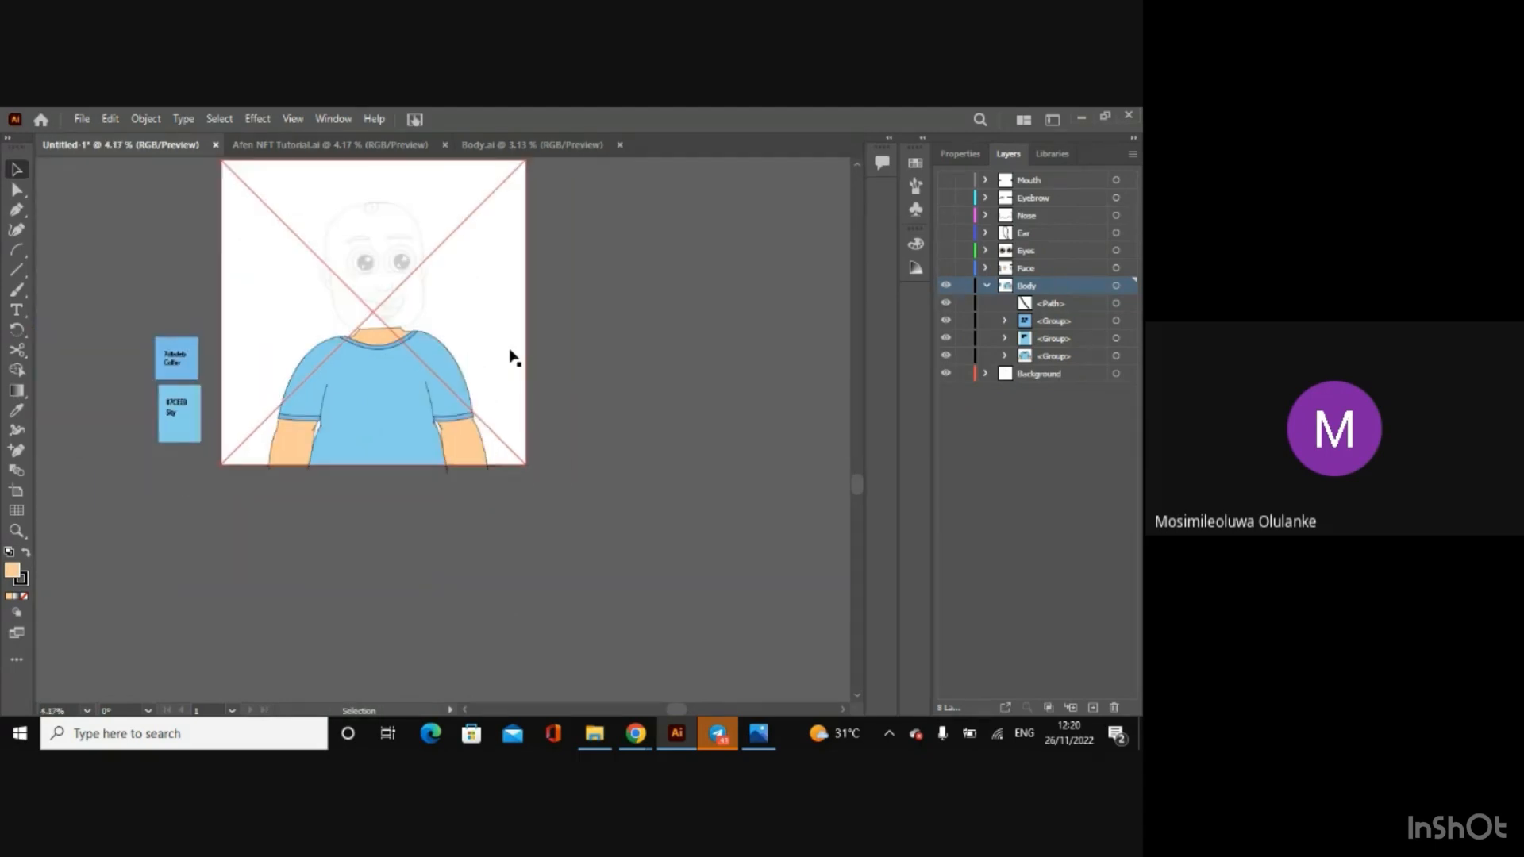
key(ctrl+a)
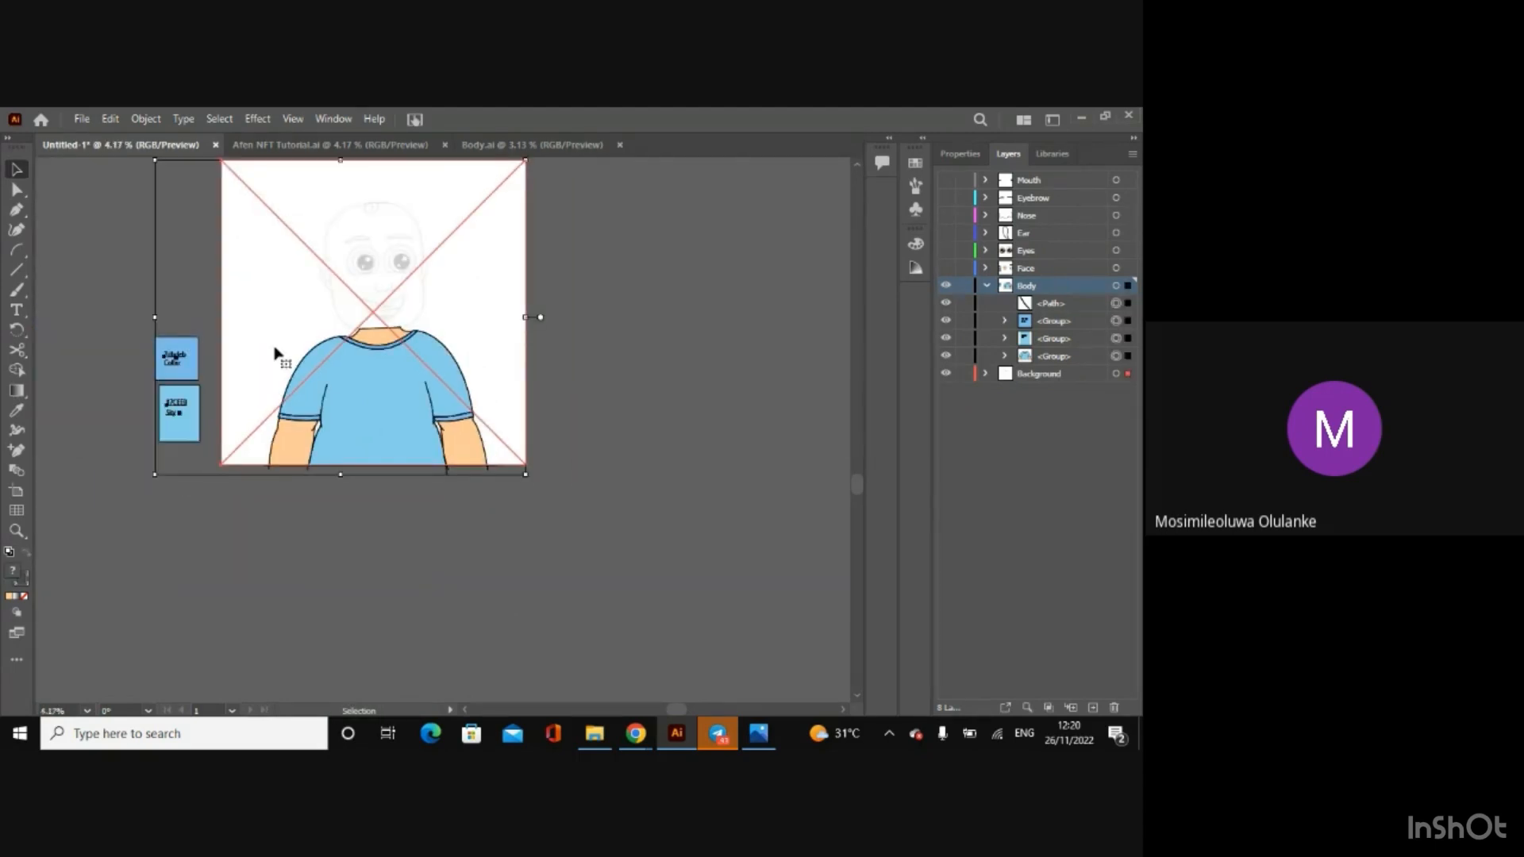
shift+click(190, 370)
shift+click(189, 422)
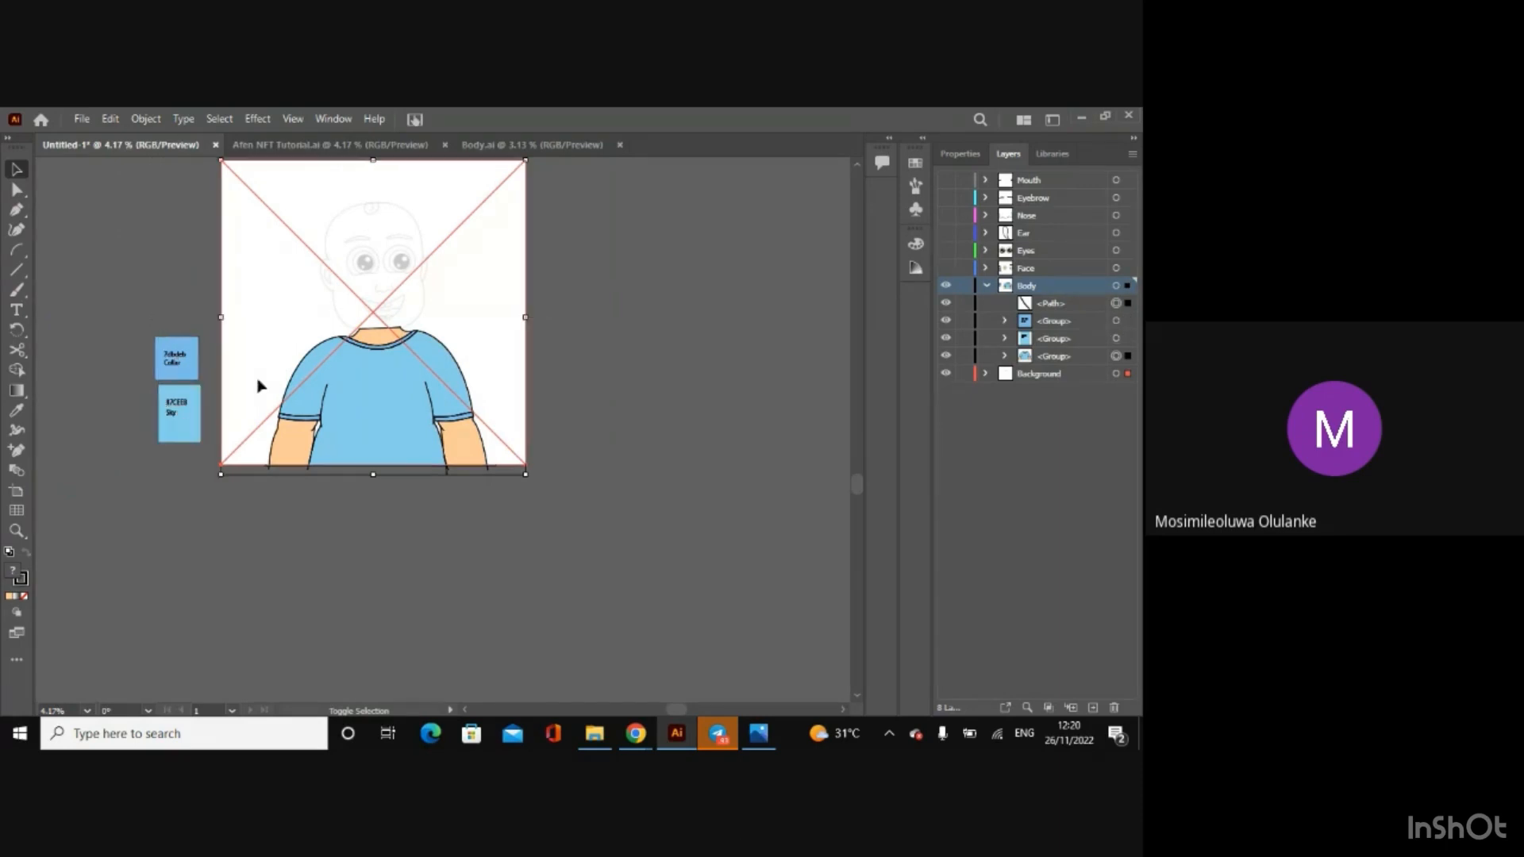
shift+click(289, 356)
right_click(381, 408)
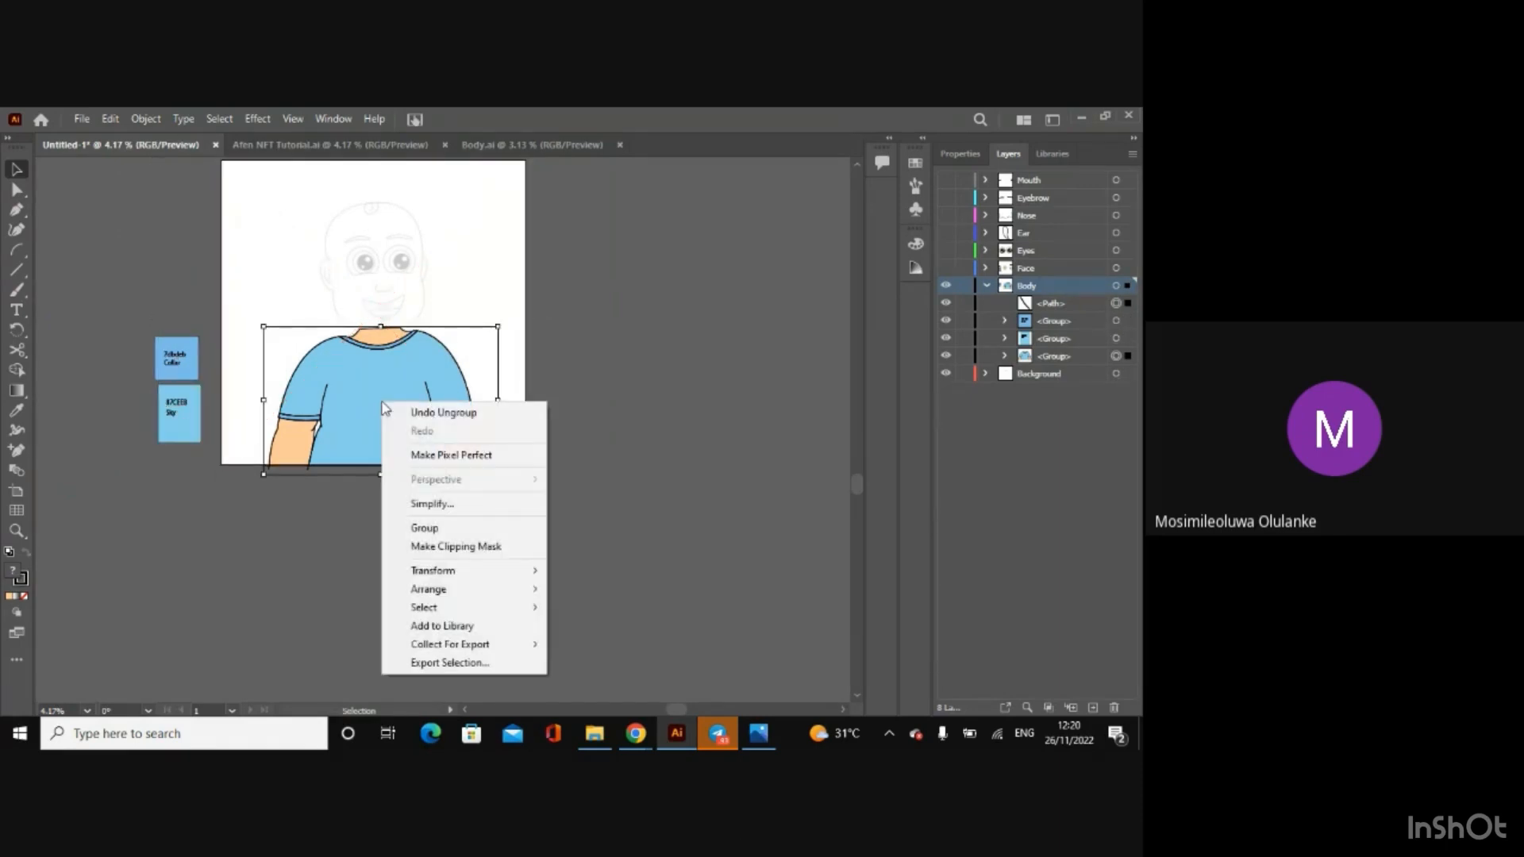
click(406, 528)
click(355, 546)
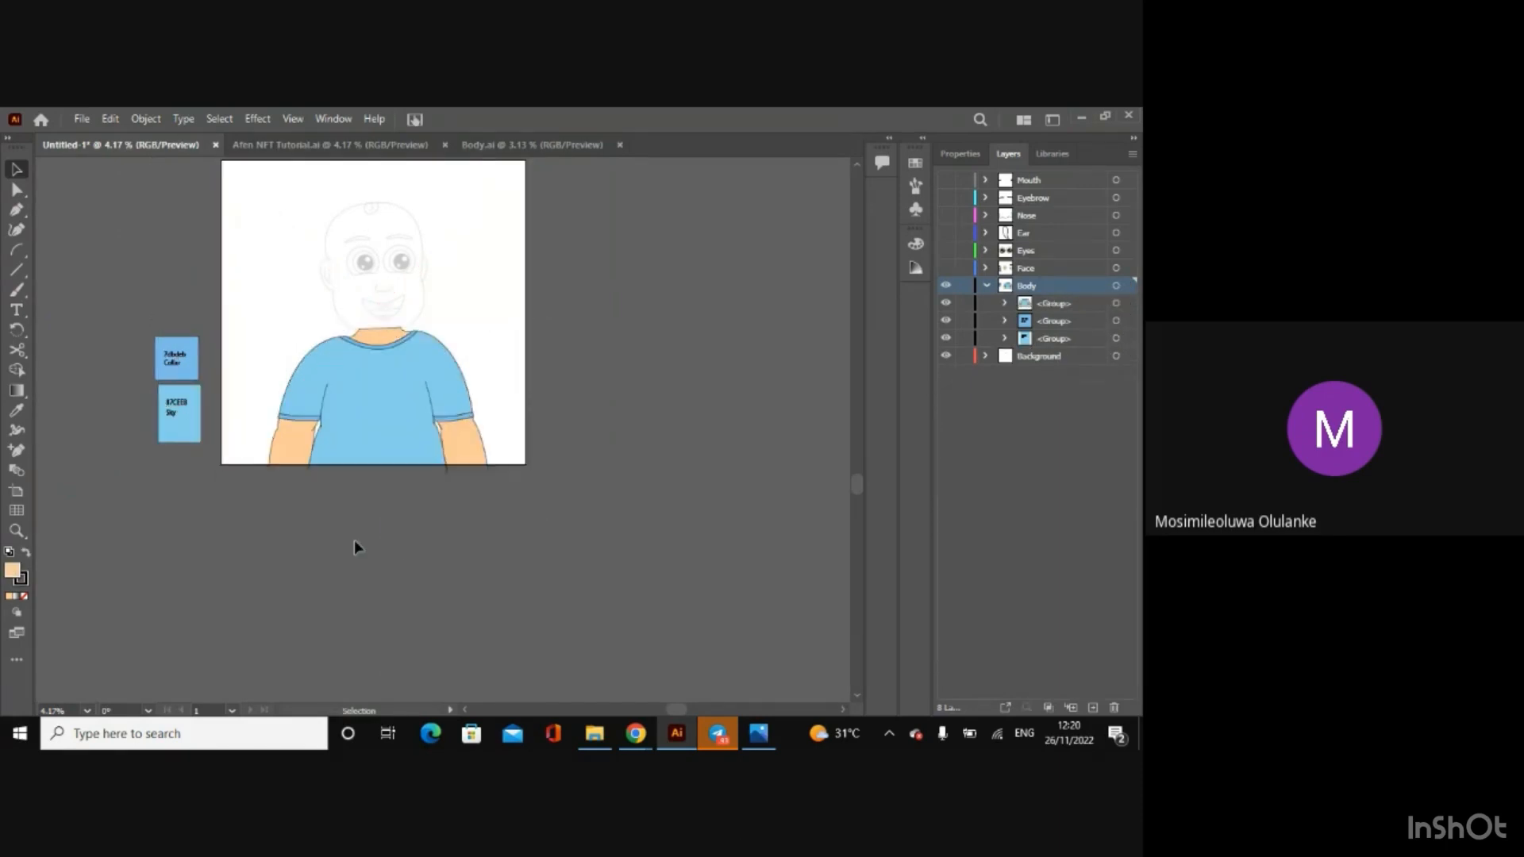
Step: Cut the left-hand arm's crease line near its lower end with the Scissors tool
key(a)
key(ctrl+equal)
key(ctrl+equal)
key(ctrl+equal)
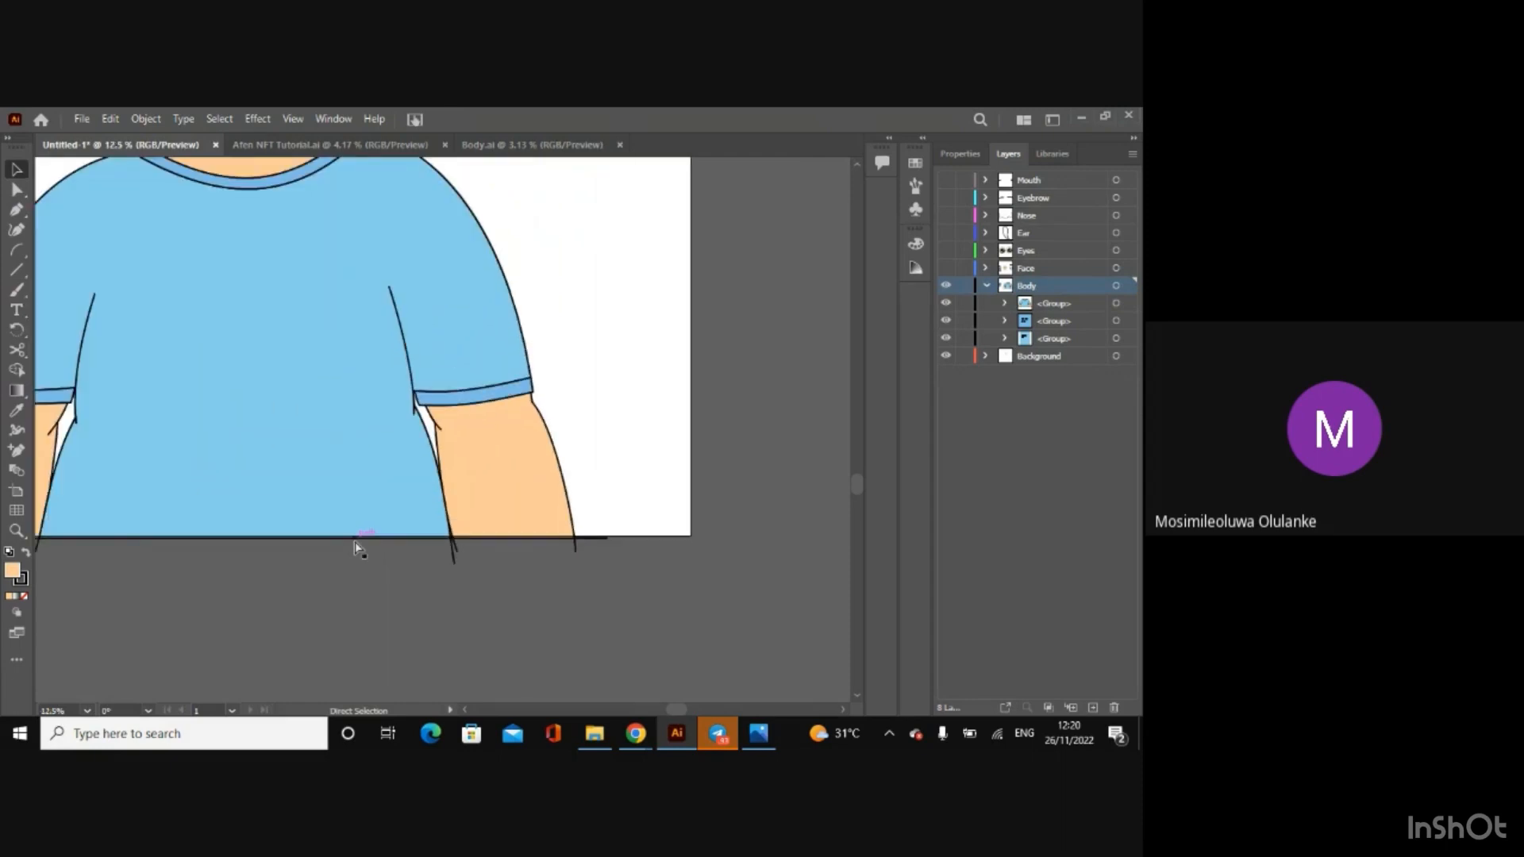
key(ctrl+equal)
key(ctrl+equal)
key(ctrl+equal)
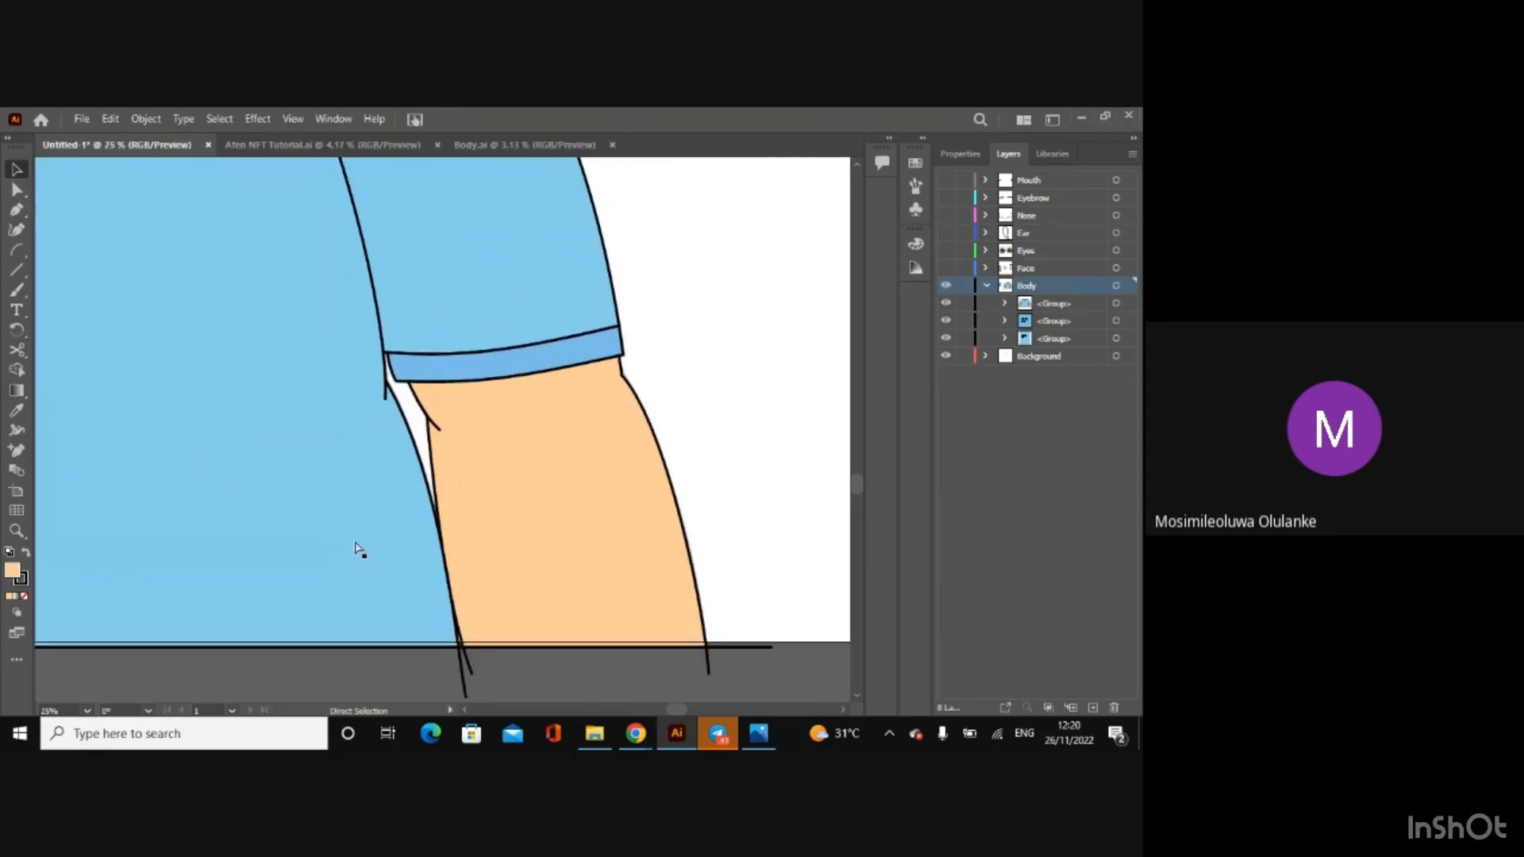
key(v)
drag(677, 708, 627, 705)
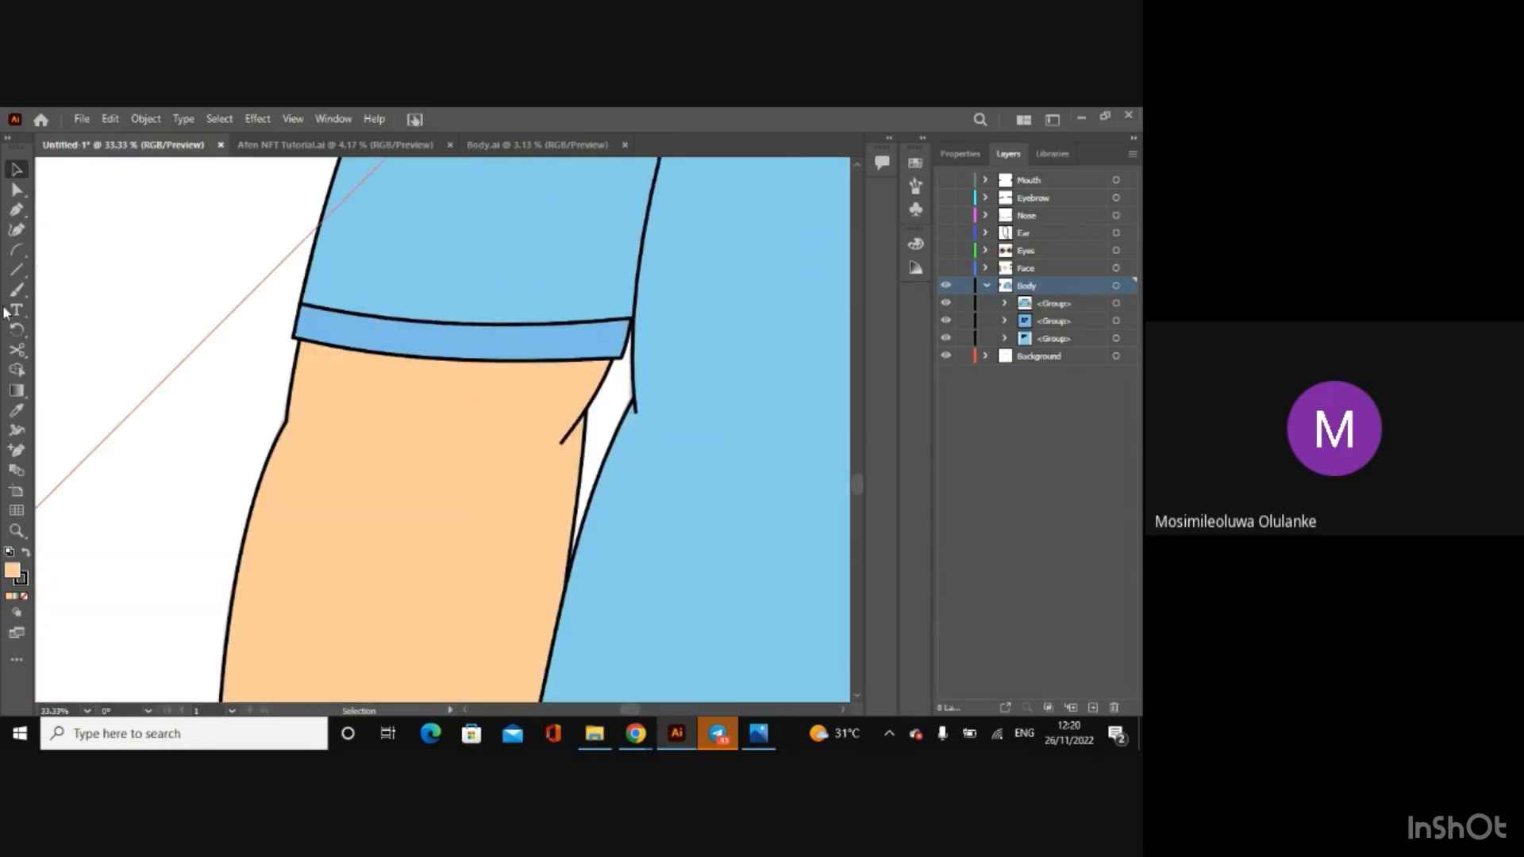
click(16, 350)
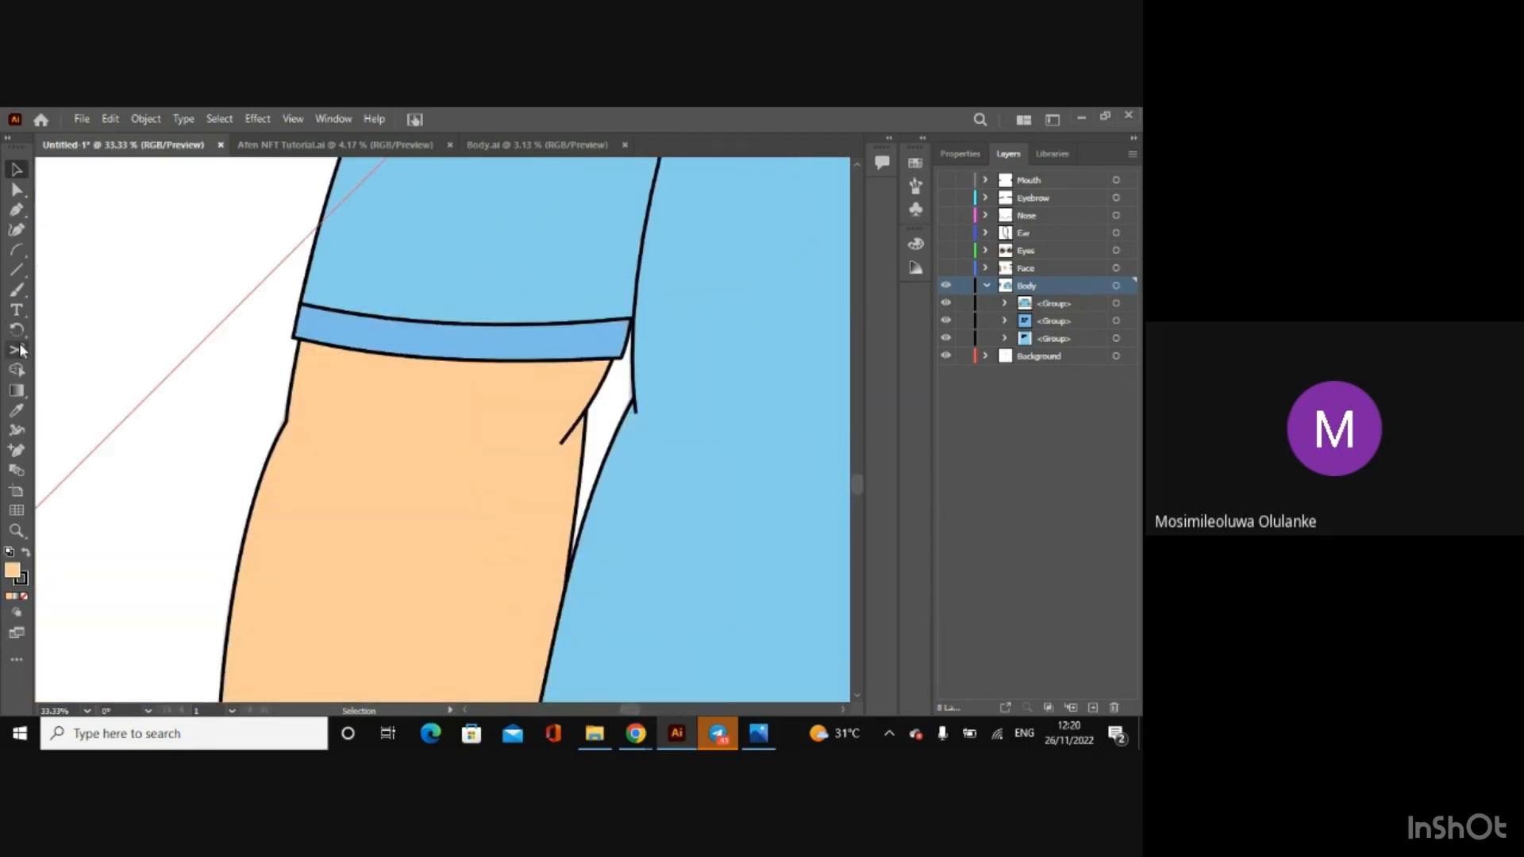
click(566, 432)
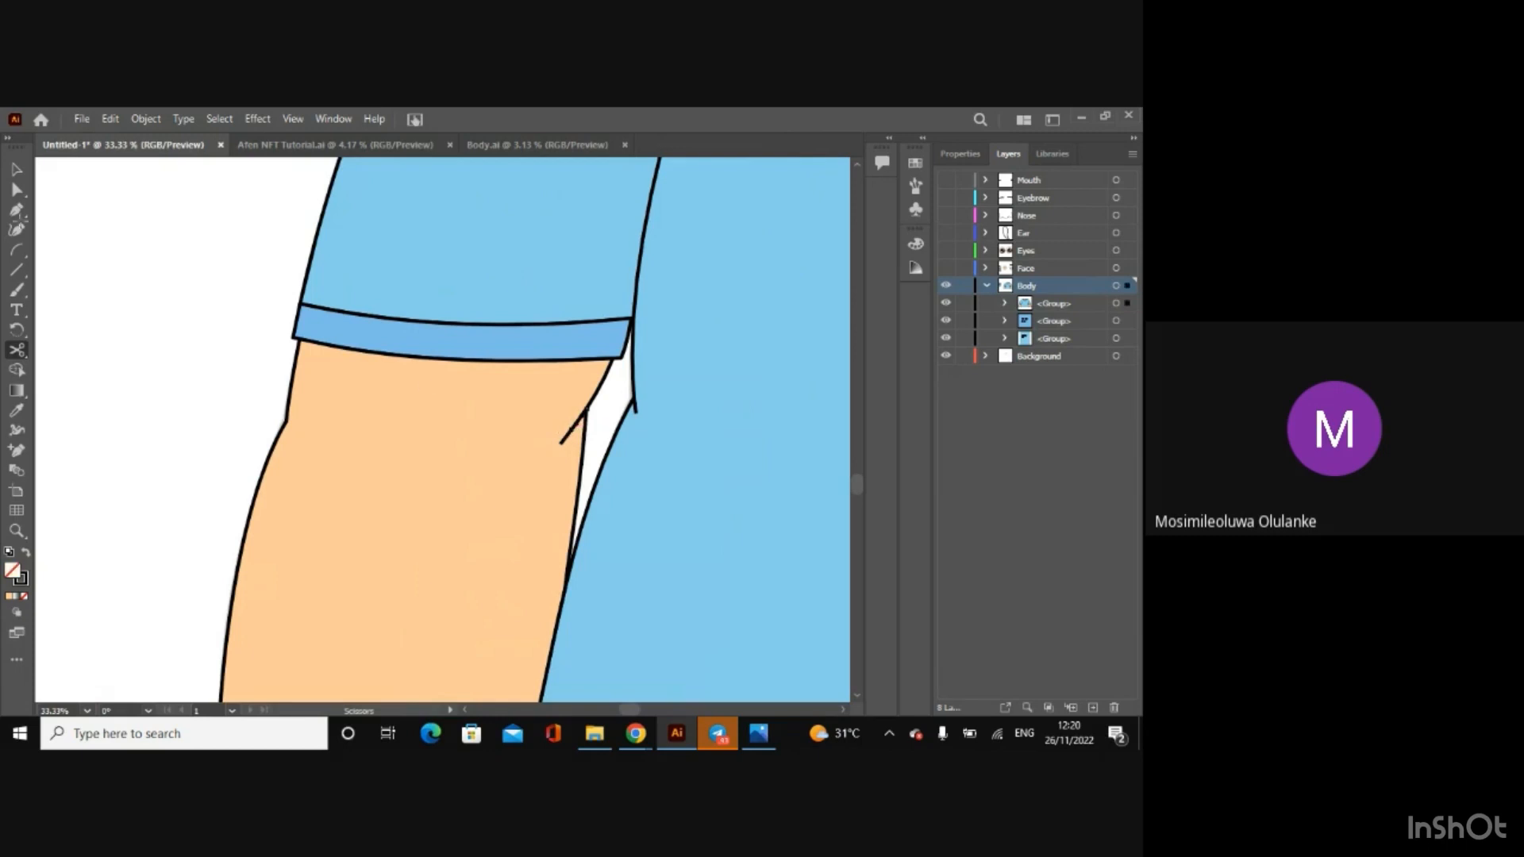
click(17, 169)
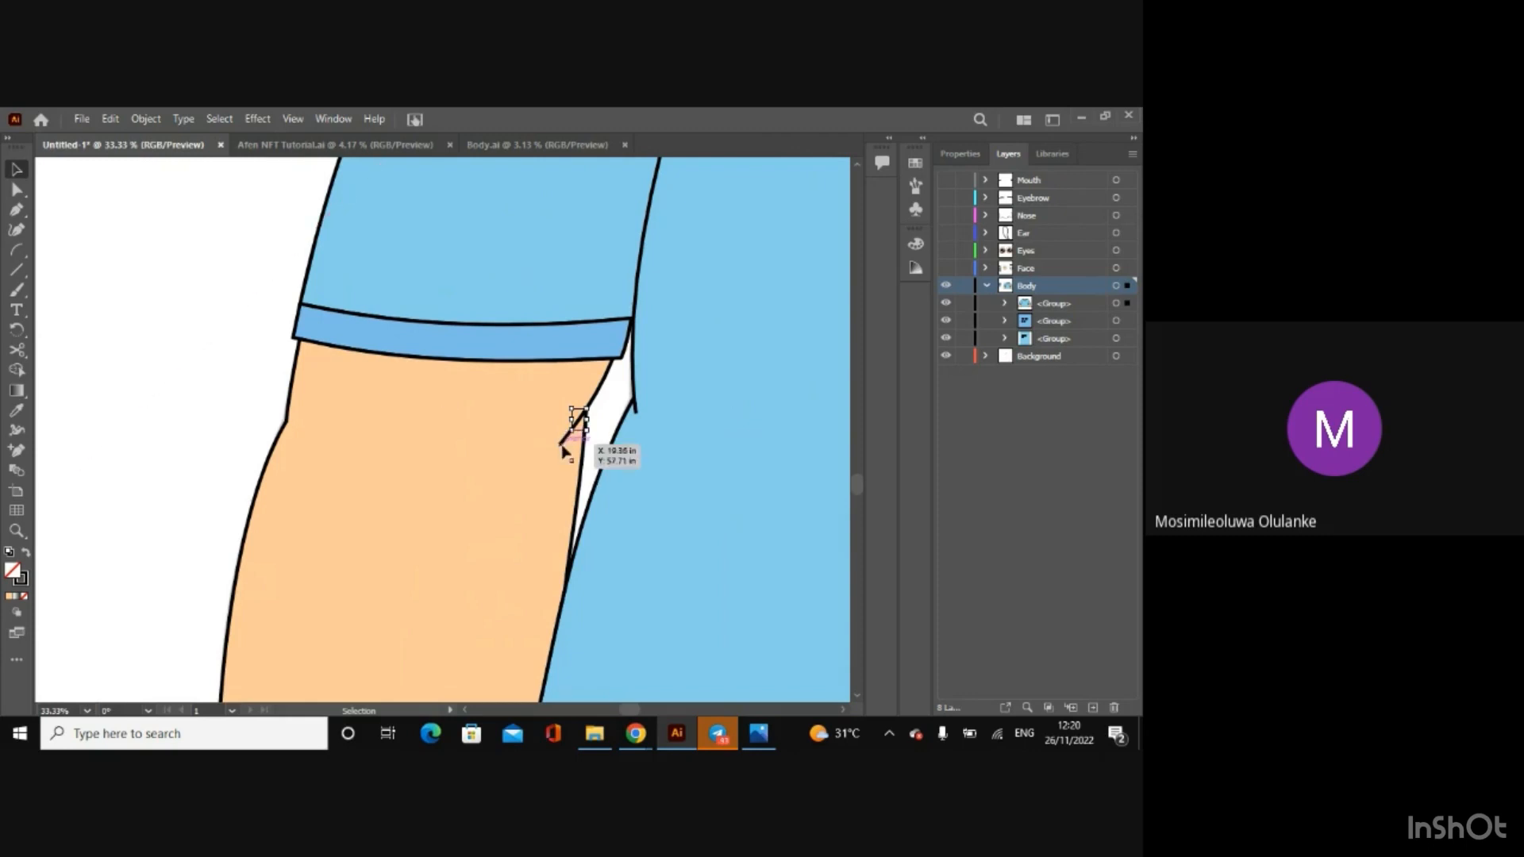
click(563, 450)
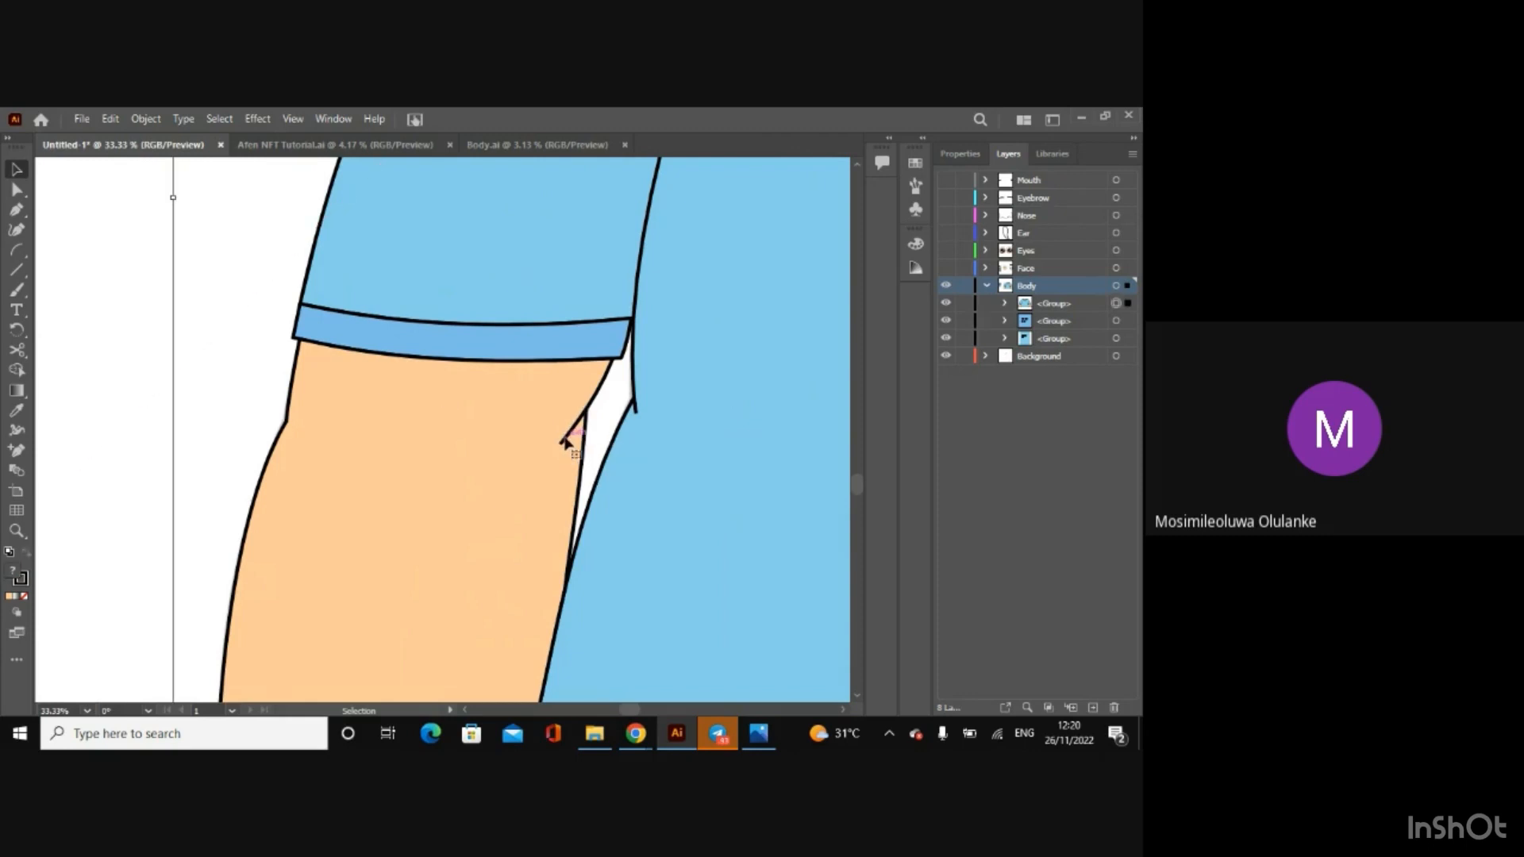
double_click(565, 442)
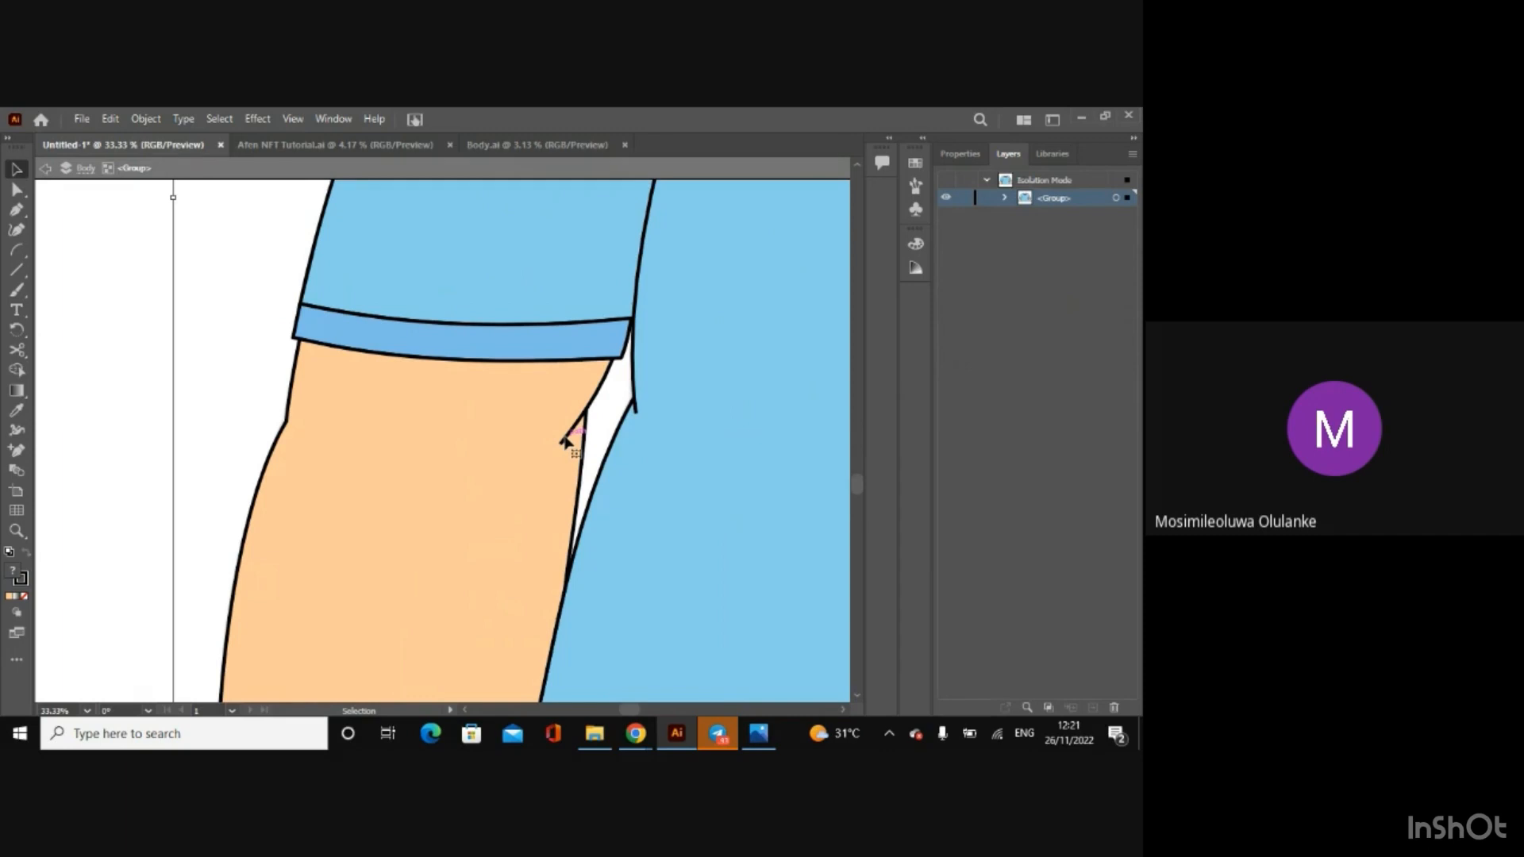
click(45, 168)
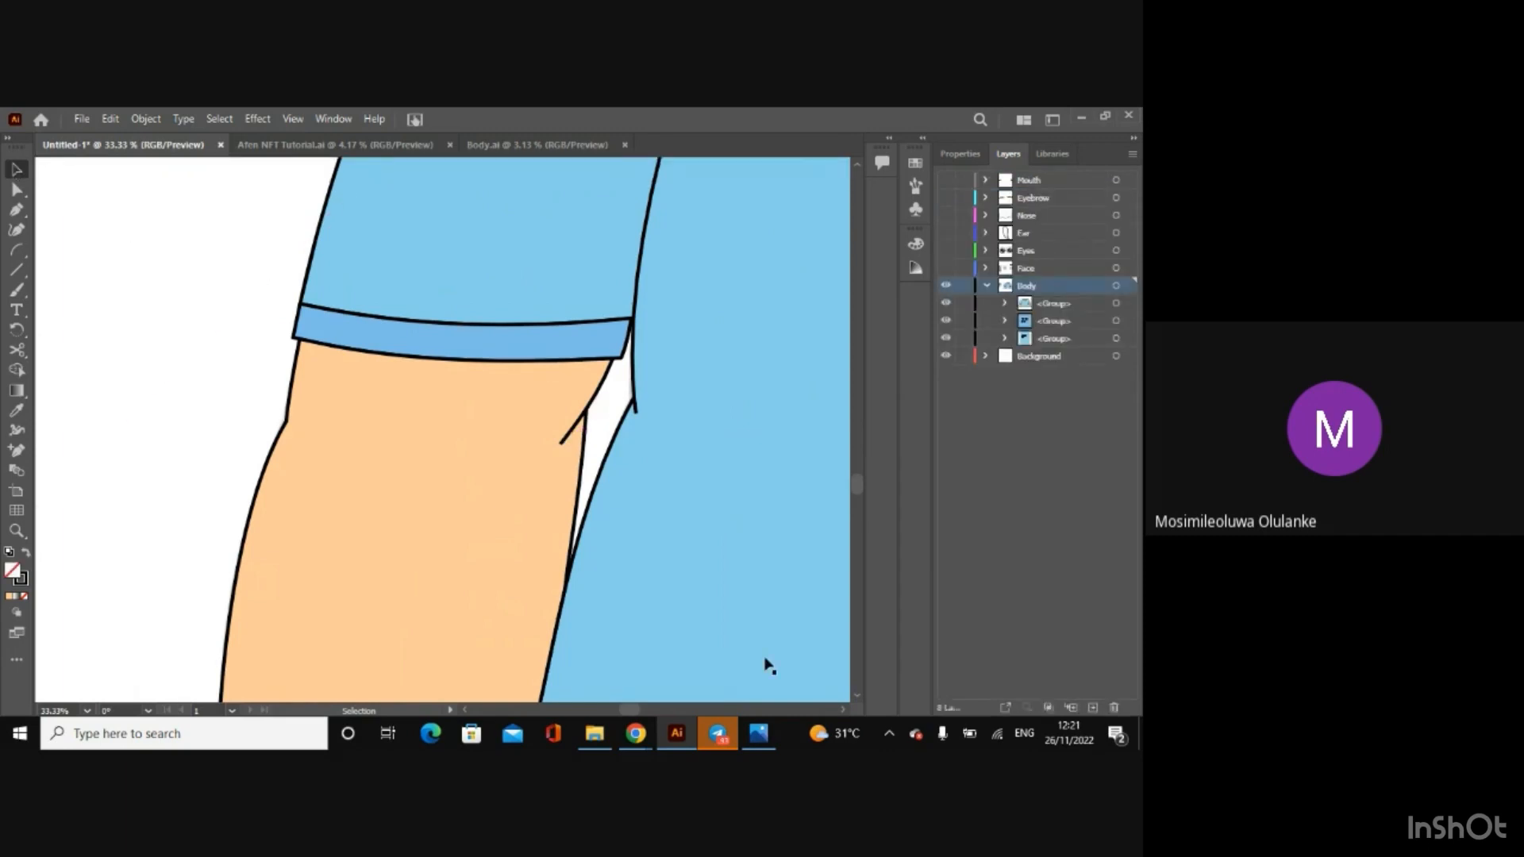
Step: Lengthen the right-hand arm's crease line slightly by moving its lower anchor point further into the arm
drag(634, 715, 695, 715)
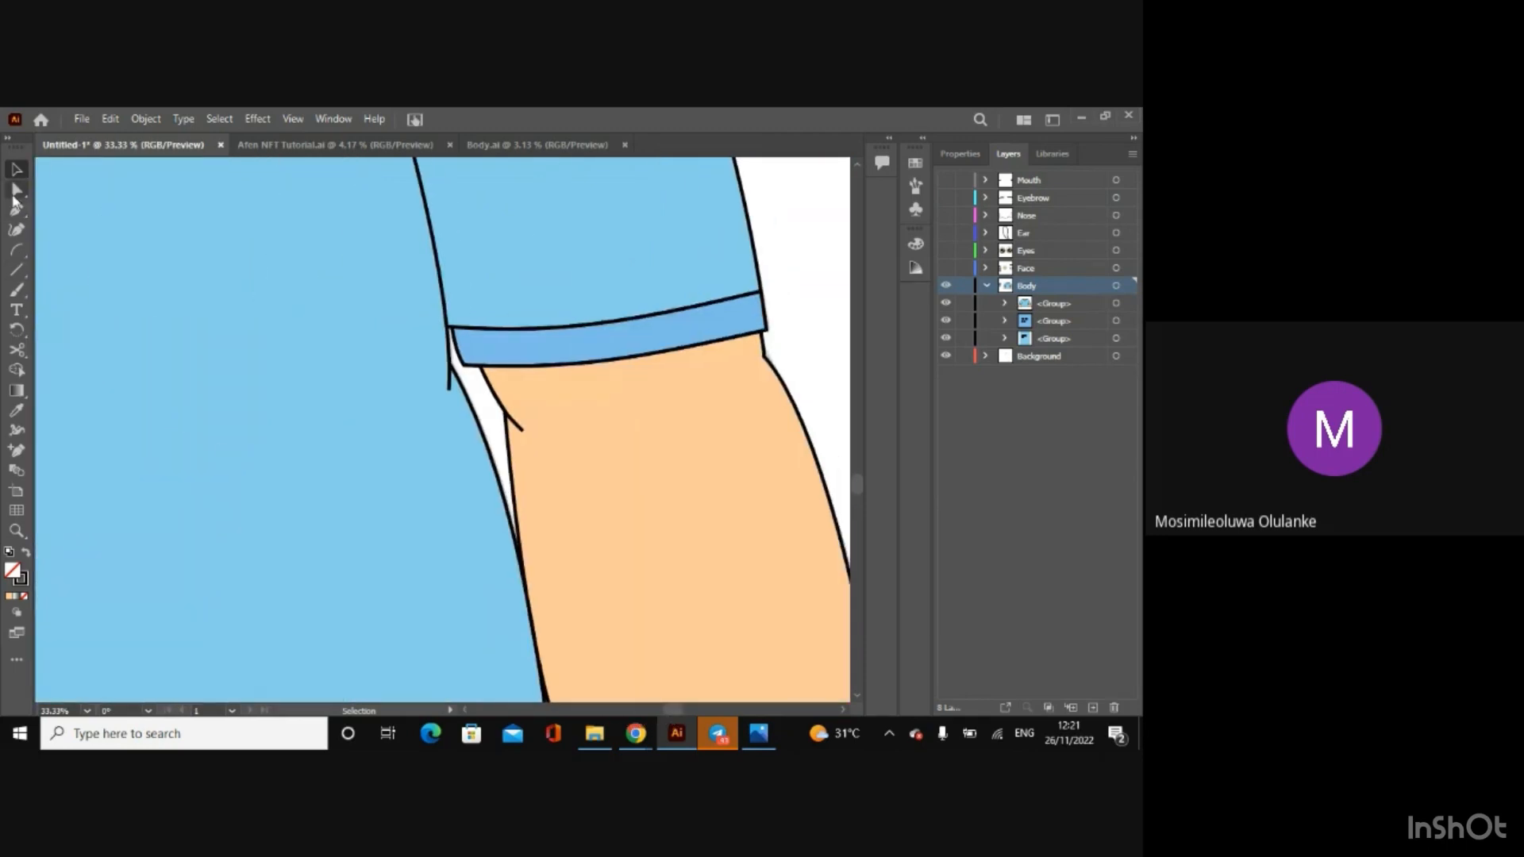
click(16, 190)
drag(521, 431, 530, 440)
click(16, 169)
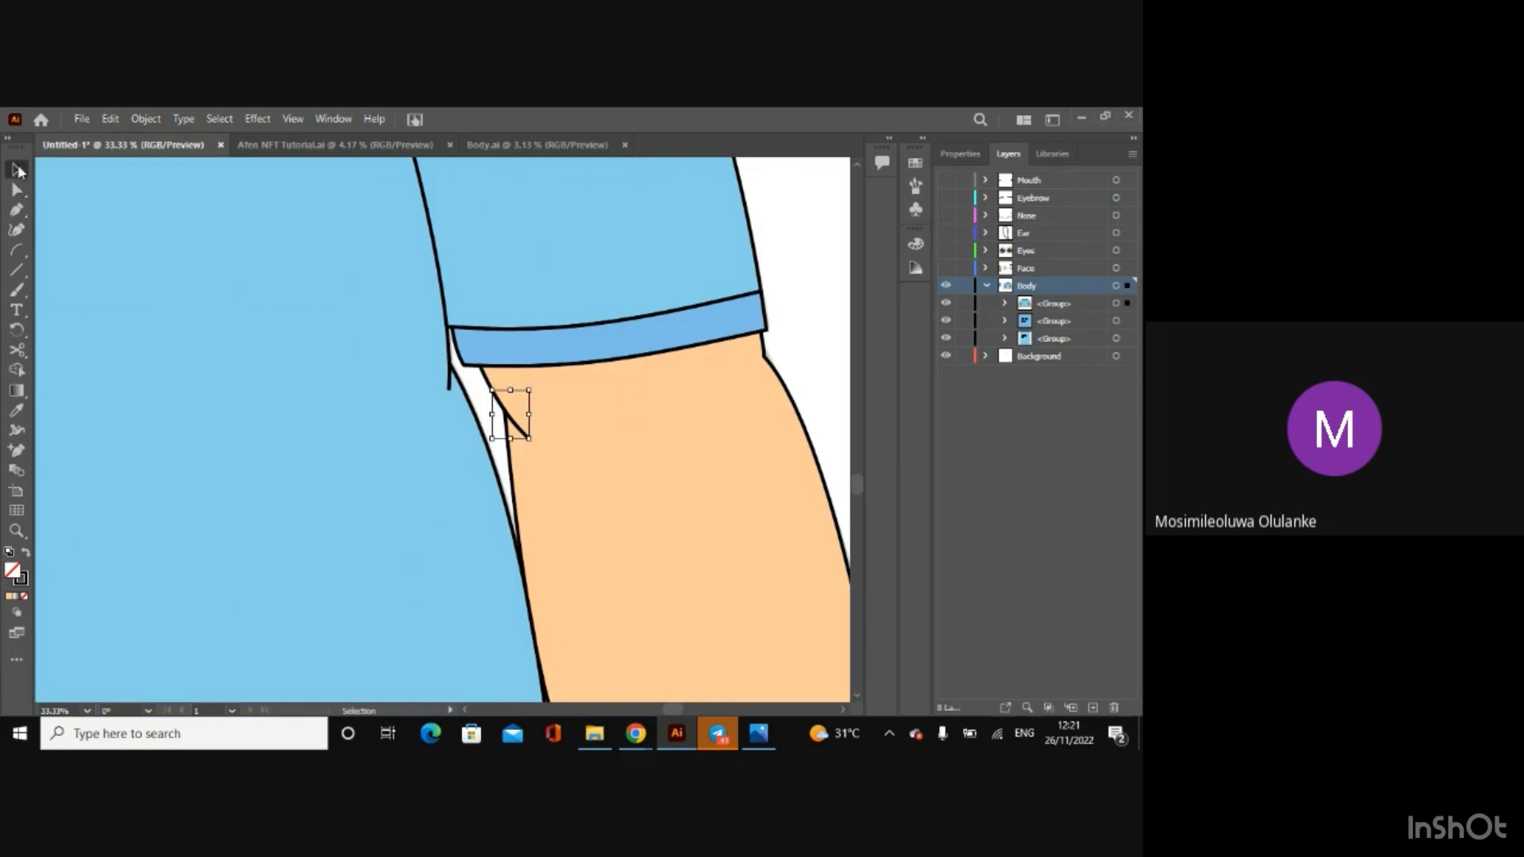
key(ctrl+minus)
key(ctrl+minus)
key(ctrl+minus)
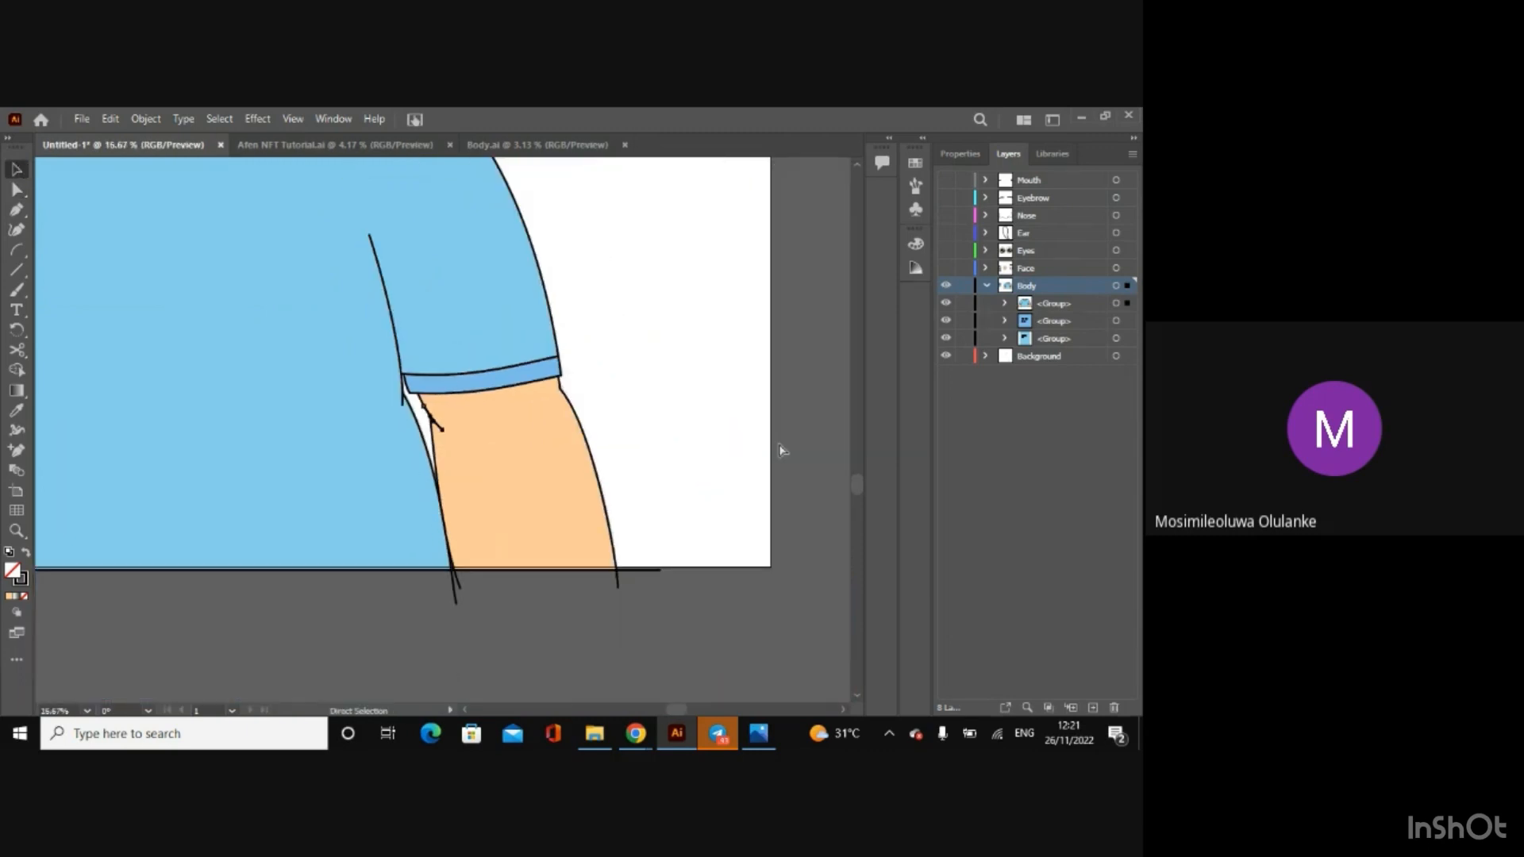
click(781, 450)
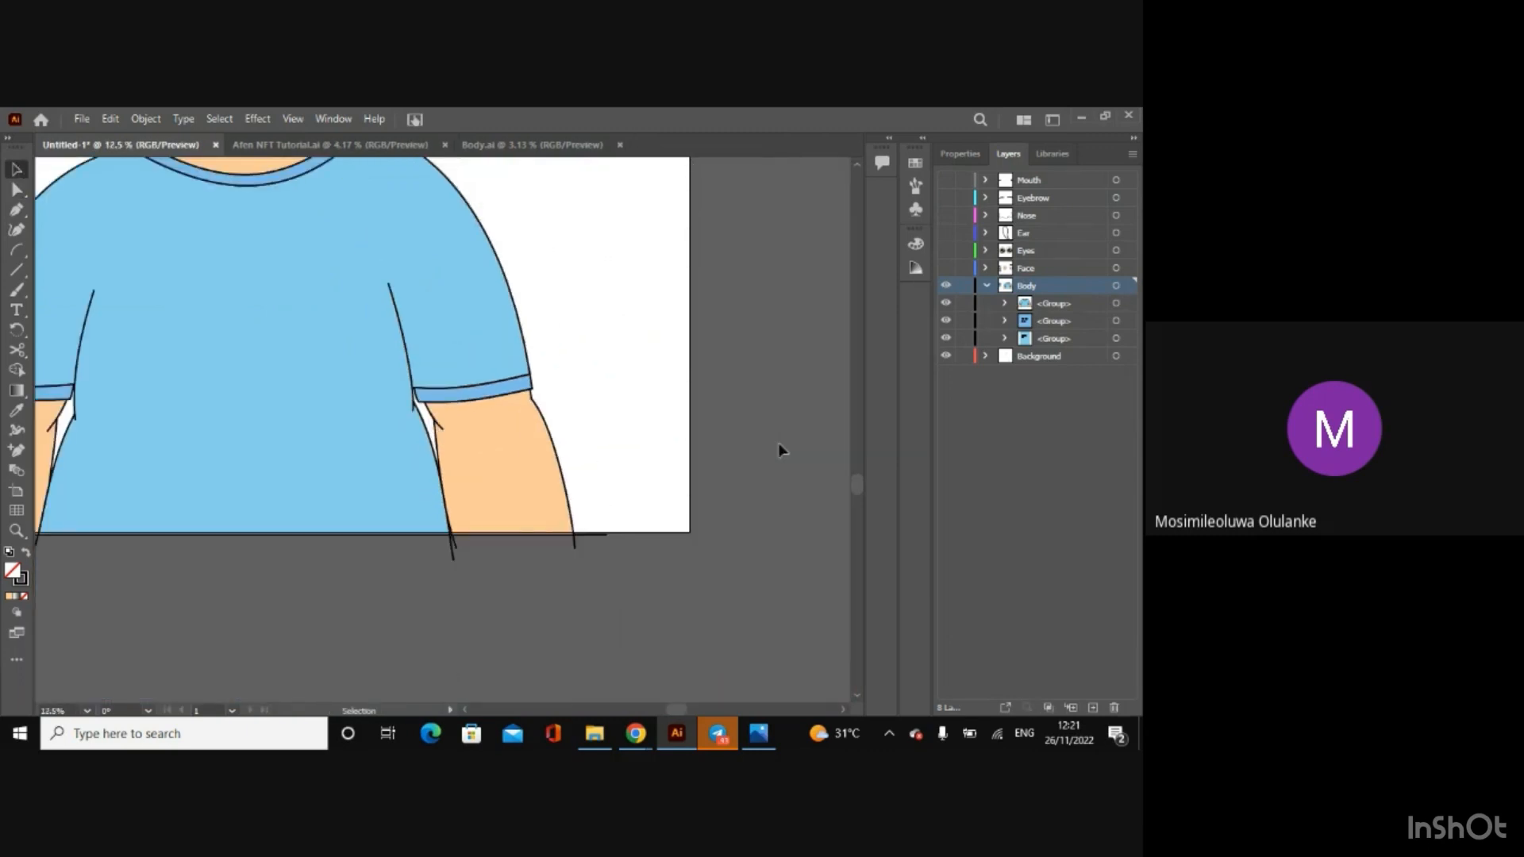
Step: Collapse the Body layer's contents in the layer list
key(a)
key(ctrl+minus)
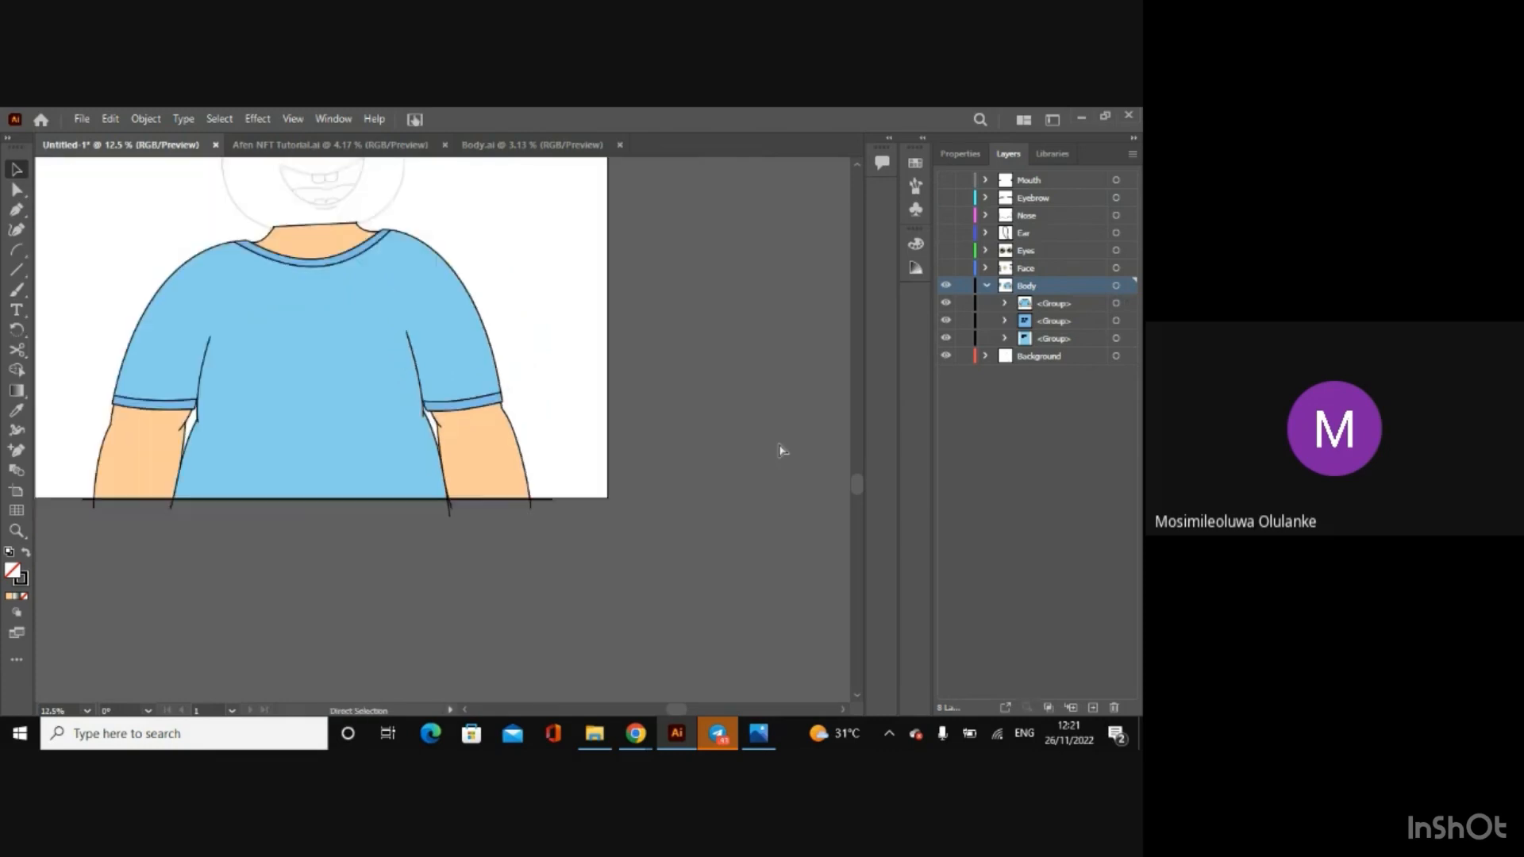
key(ctrl+minus)
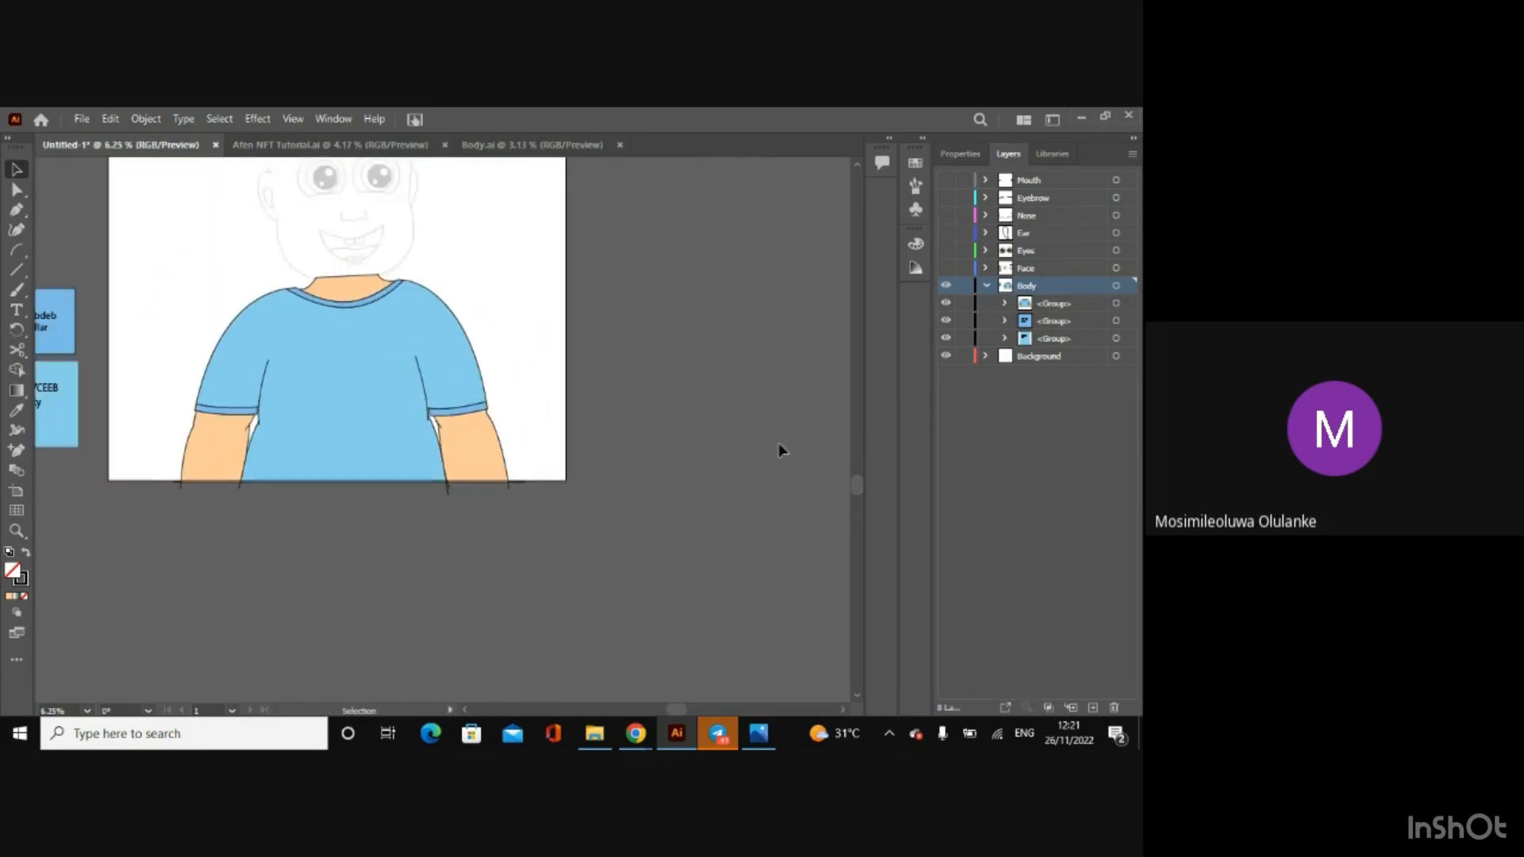
click(987, 286)
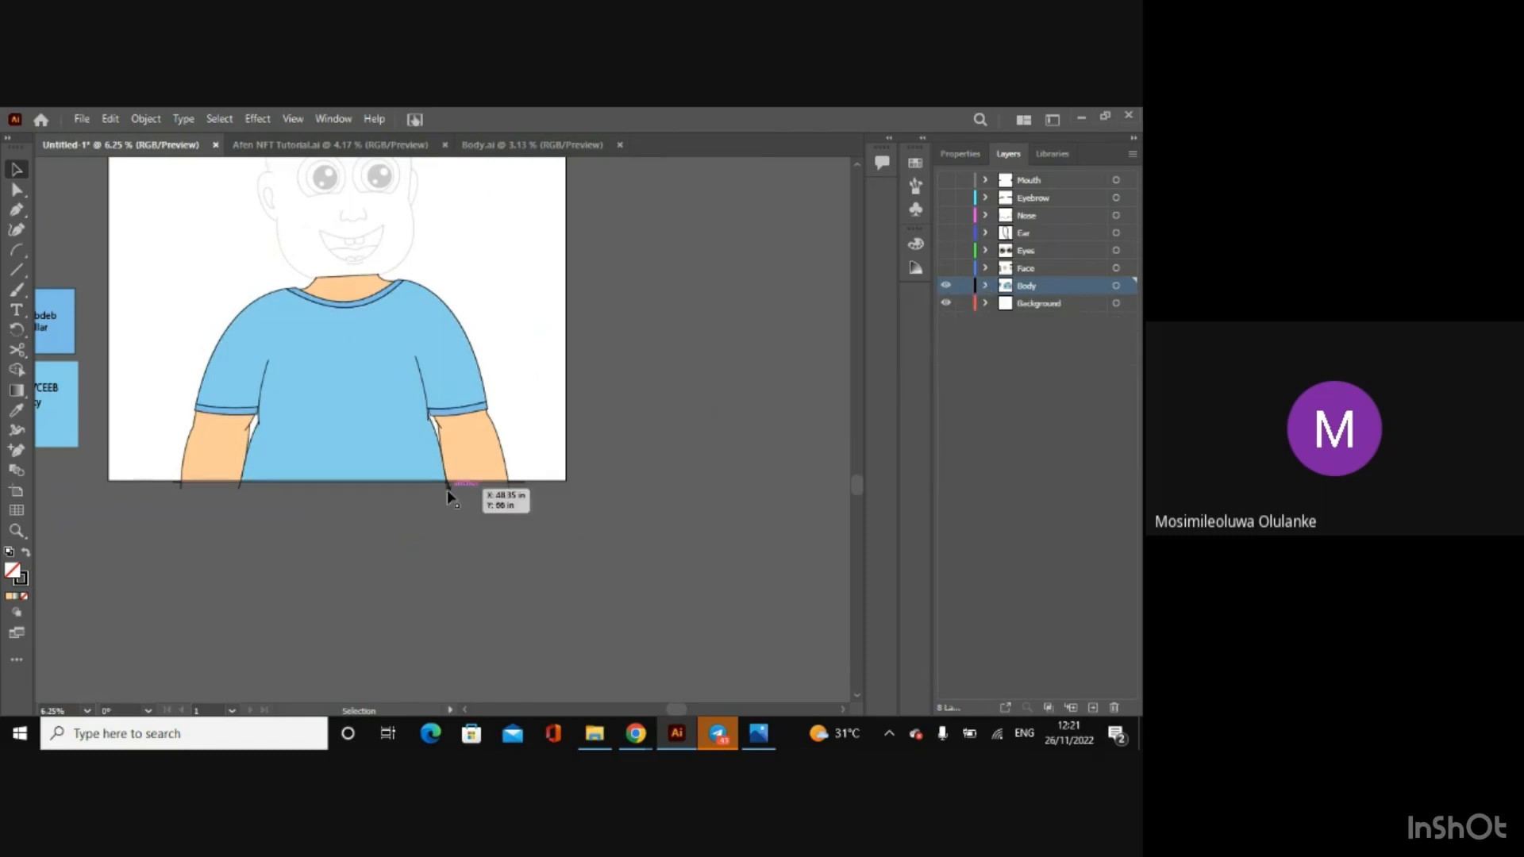
Step: Move the lower anchor of the right-hand arm's crease line further down to make it steeper, leaving the artwork deselected
scroll(438, 442, up, 5)
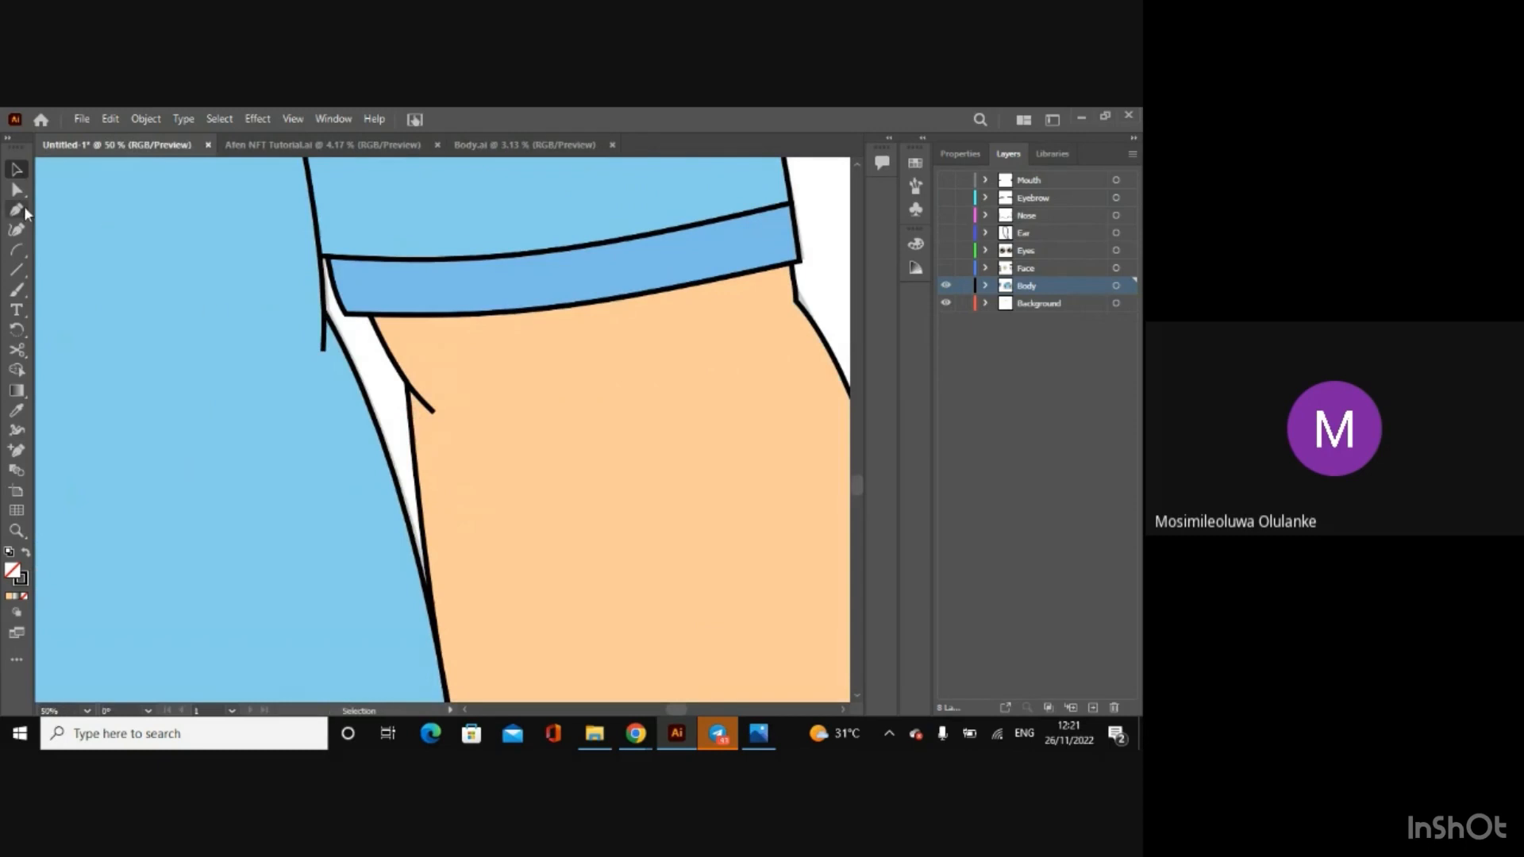
click(16, 189)
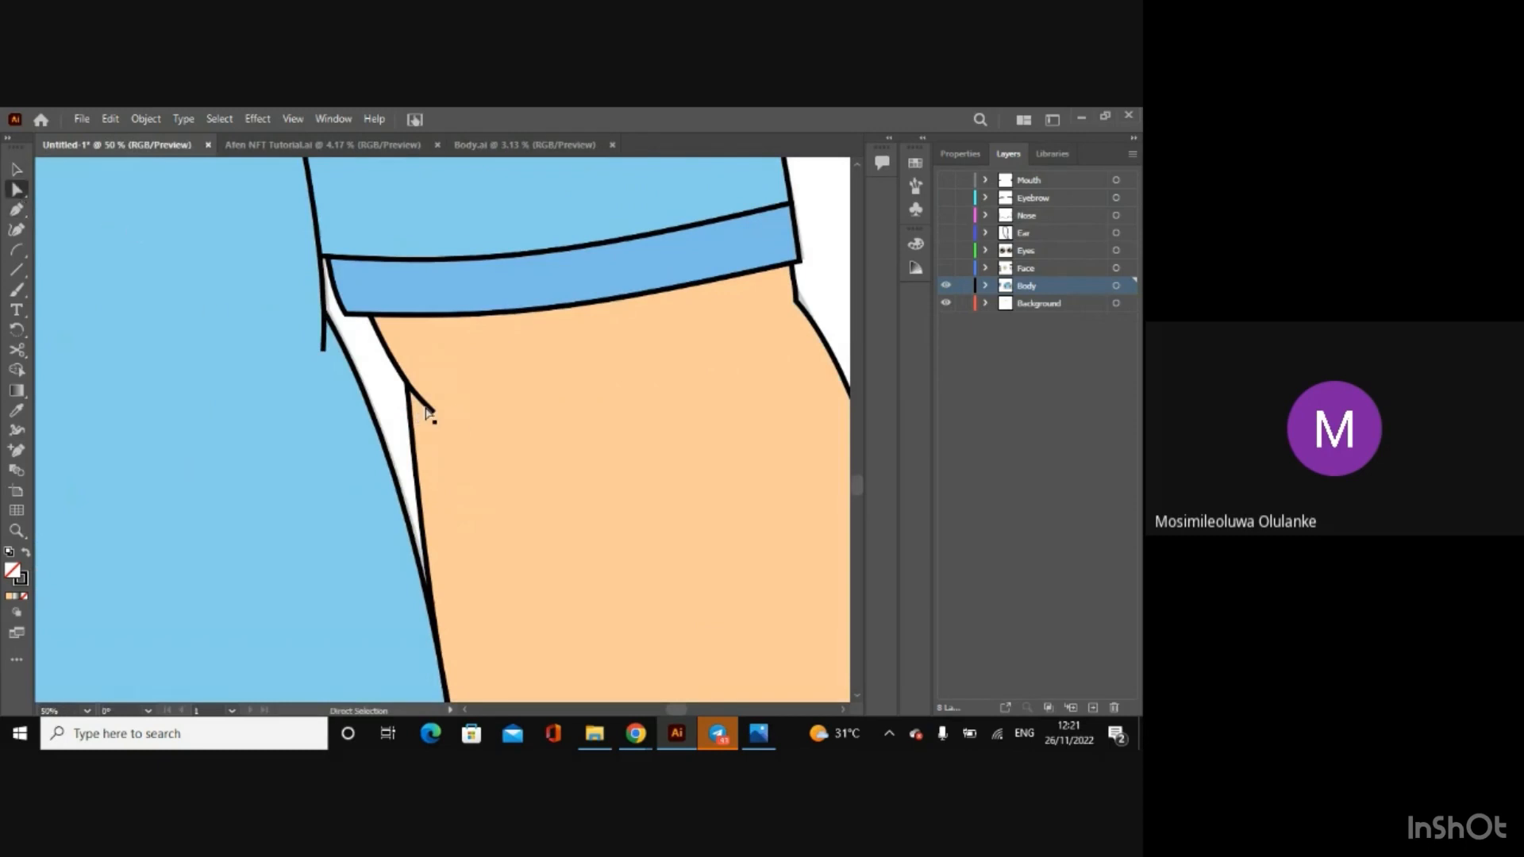
click(433, 413)
mouse_move(433, 415)
mouse_down()
mouse_move(408, 394)
mouse_move(440, 436)
mouse_up()
scroll(429, 413, down, 4)
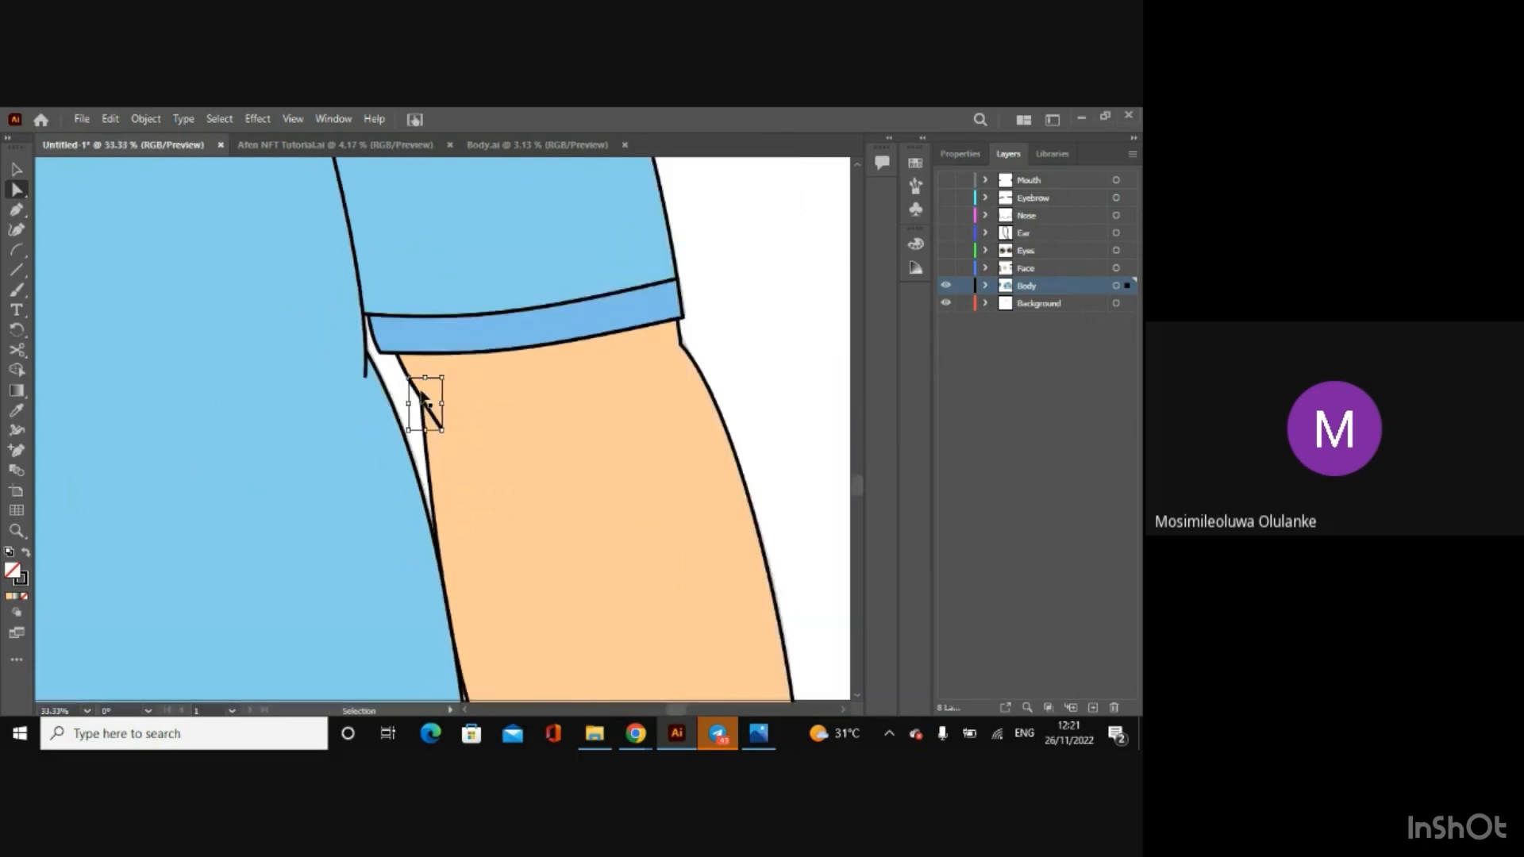
scroll(421, 394, down, 1)
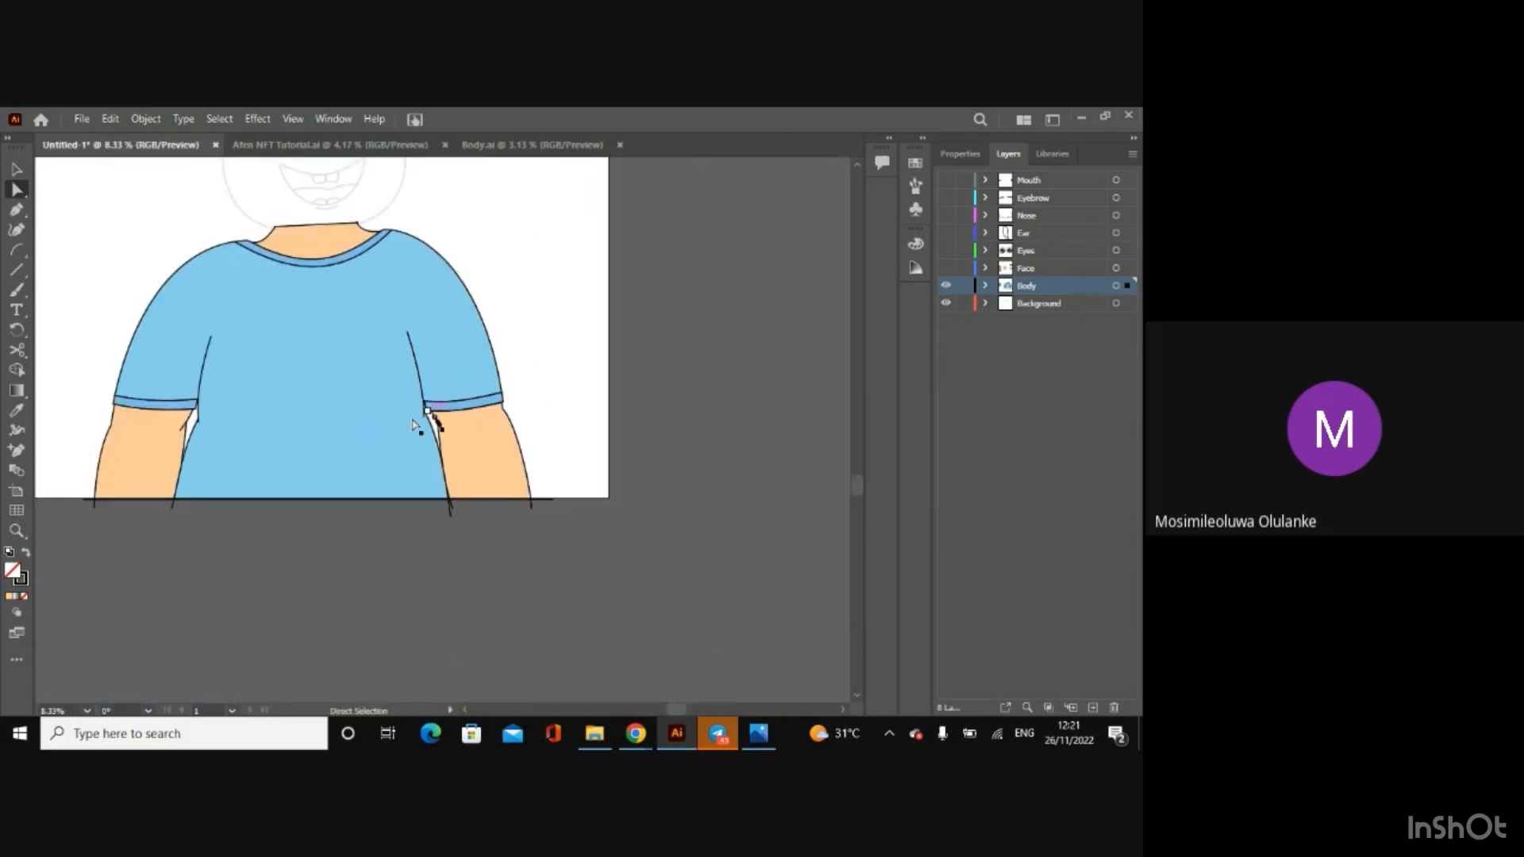
click(18, 173)
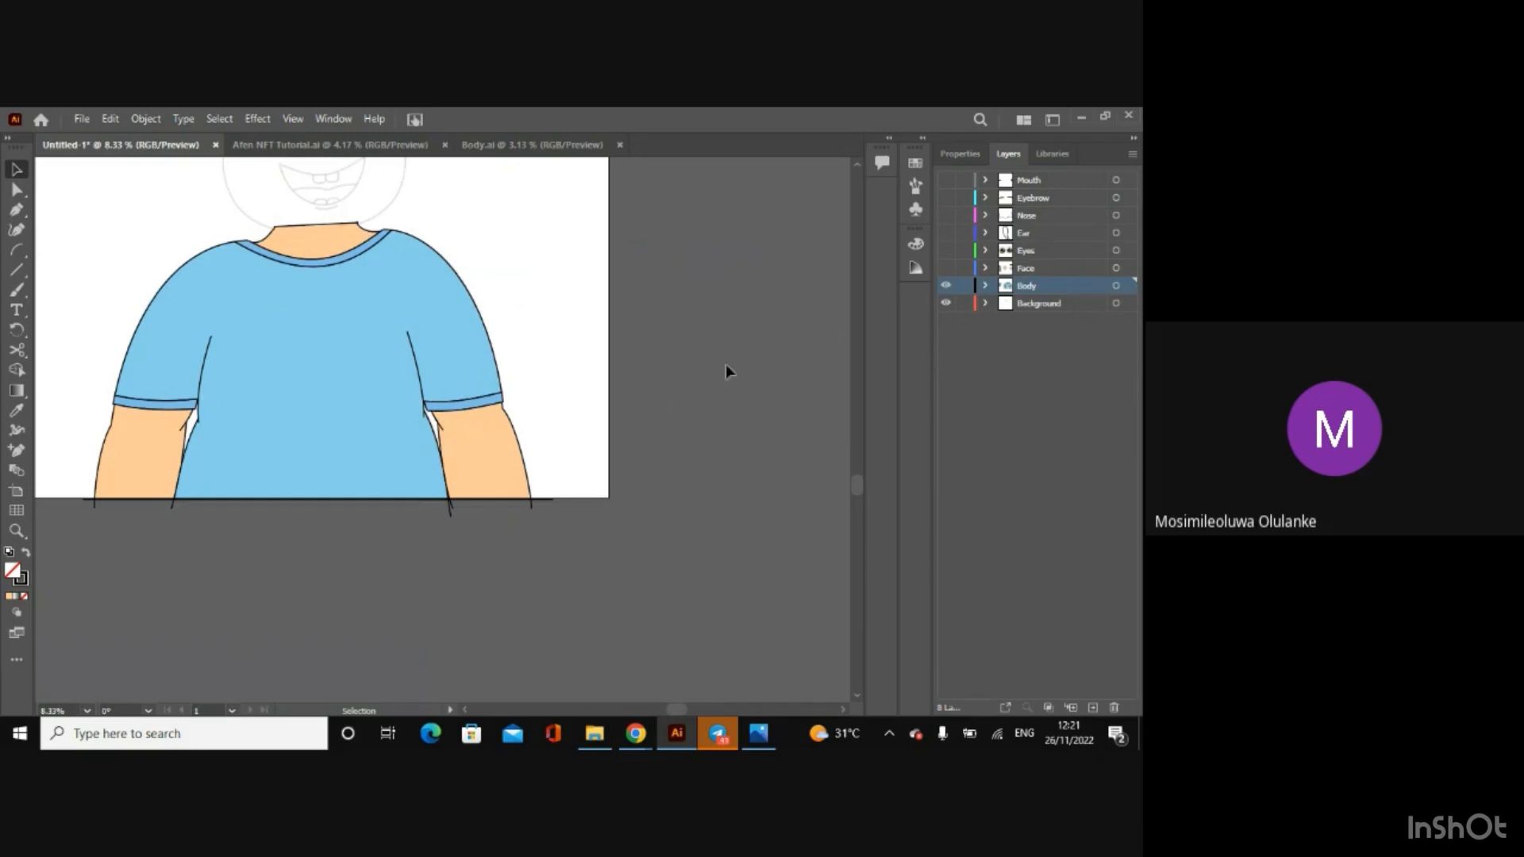
click(278, 442)
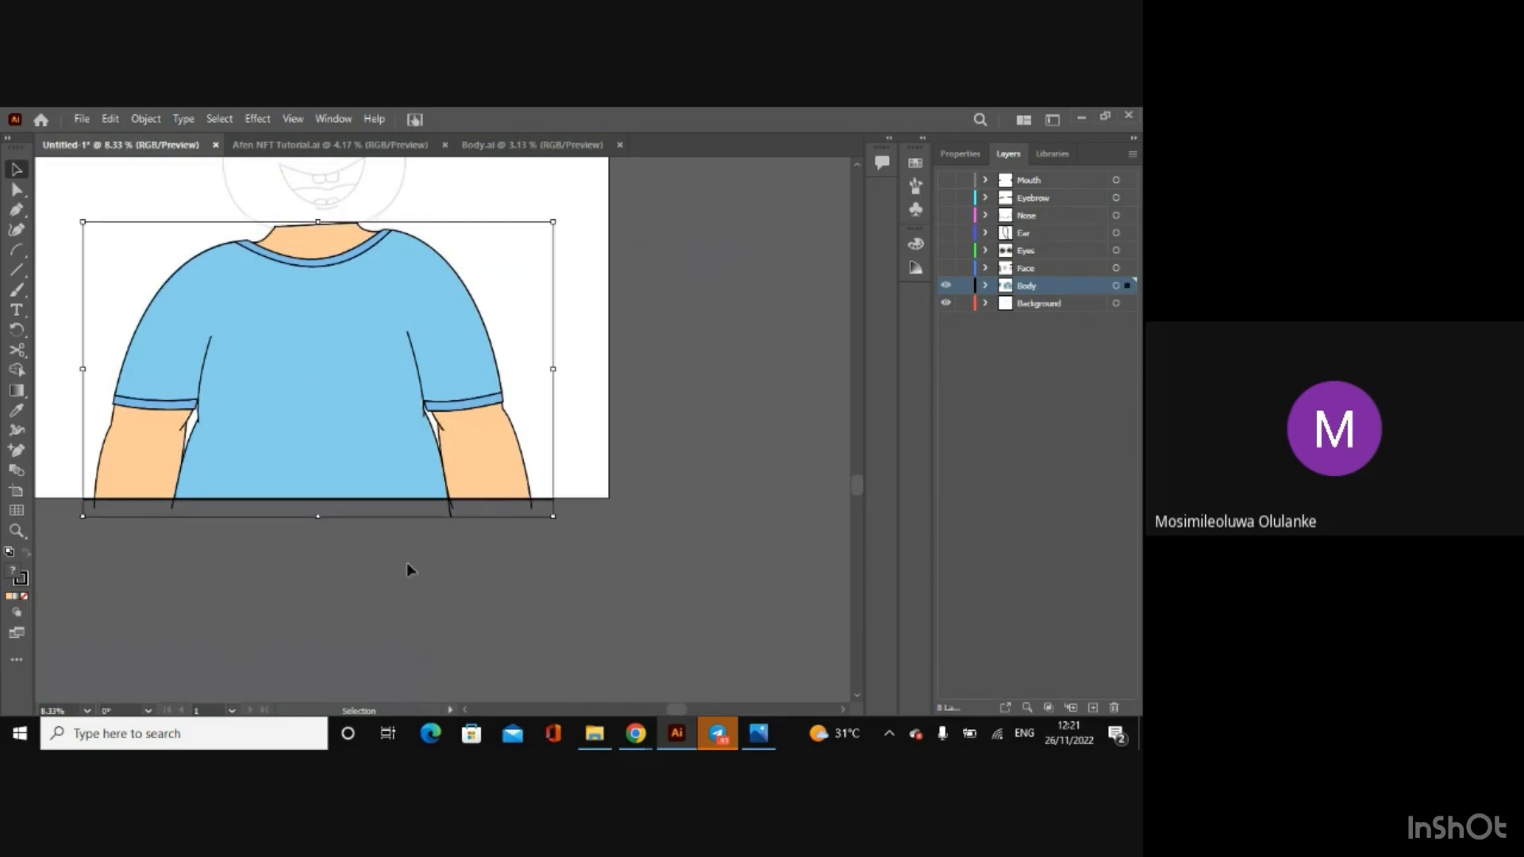
click(408, 584)
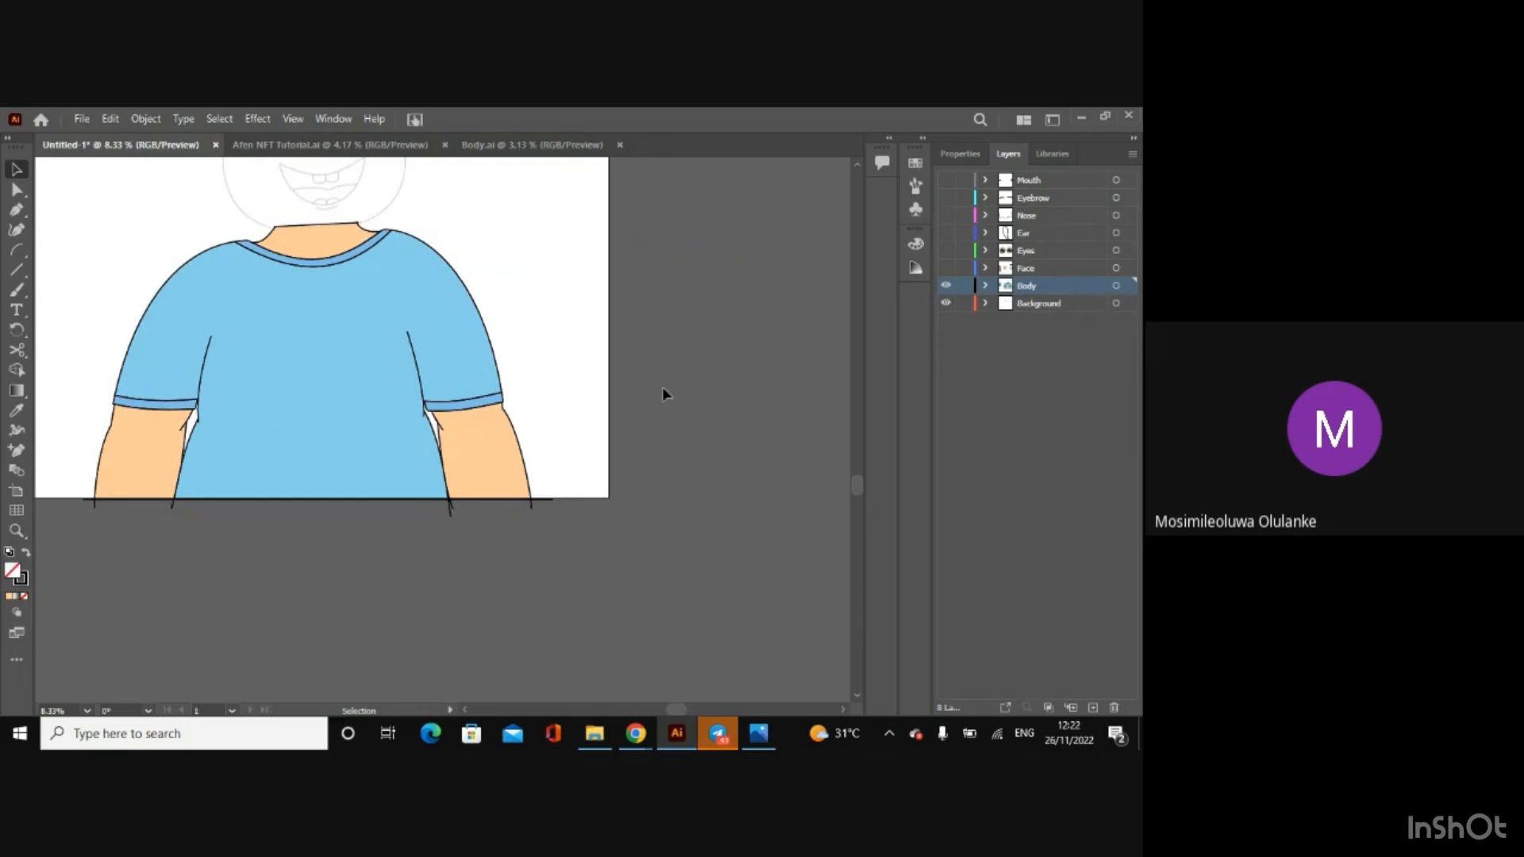
Step: Show the Face, Ear, Eyes, Nose, Eyebrow and Mouth layers and review the complete character on the artboard
click(946, 267)
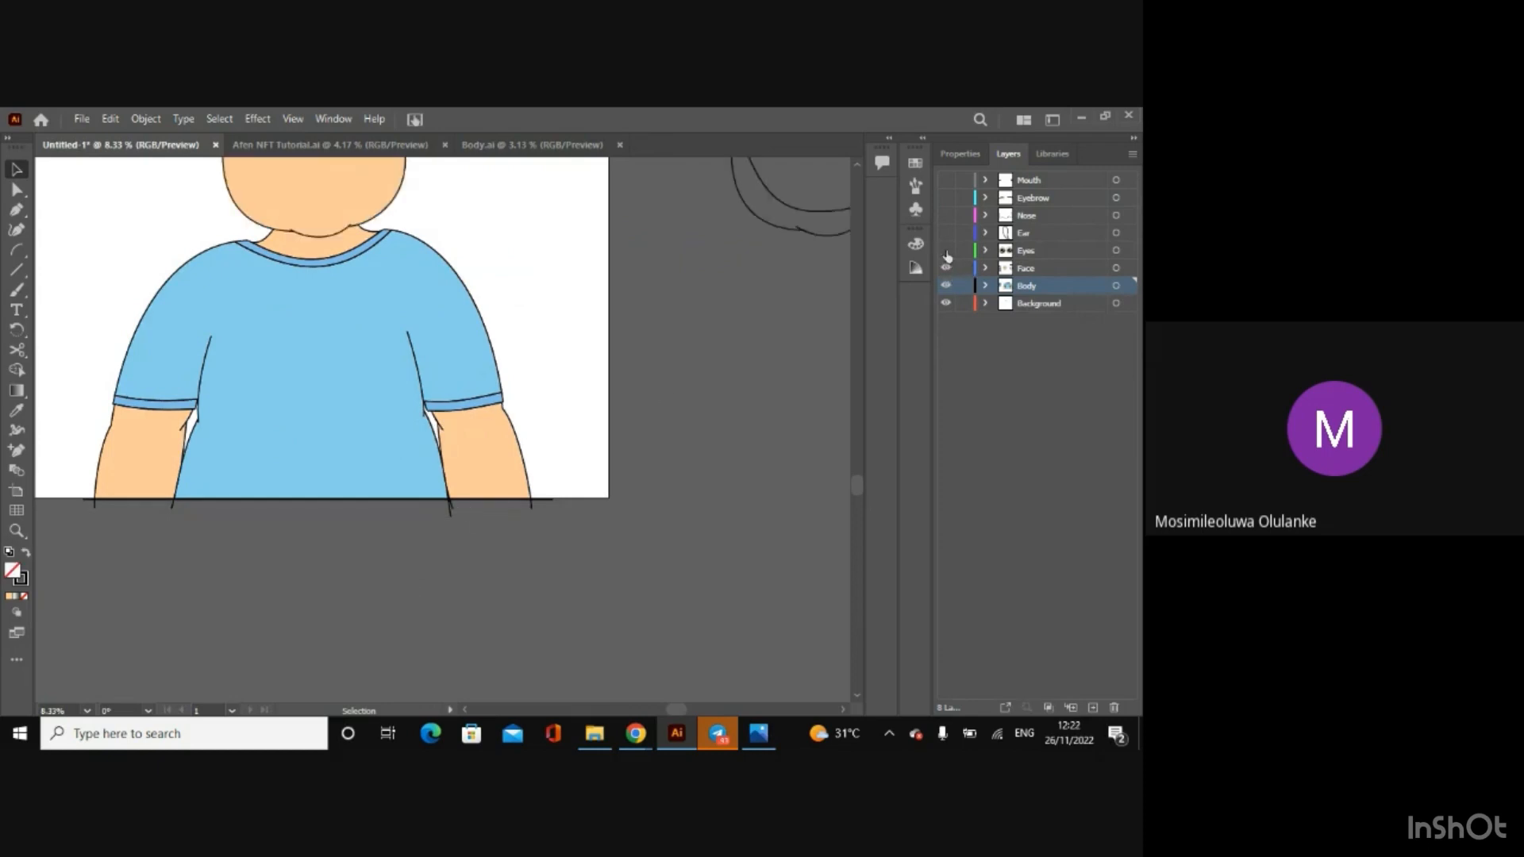
click(946, 233)
click(945, 250)
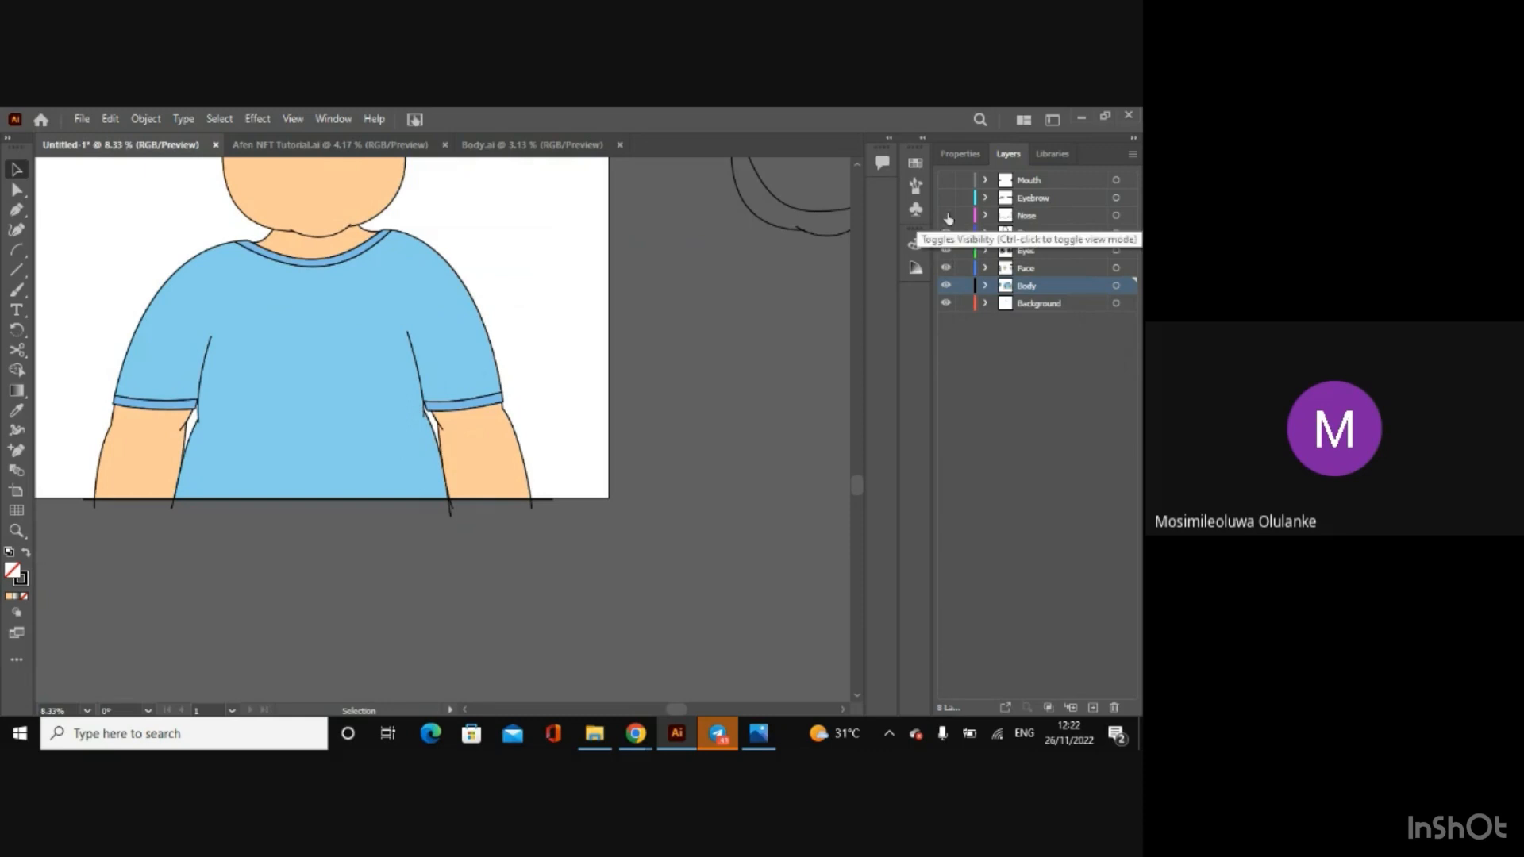
click(945, 215)
click(946, 198)
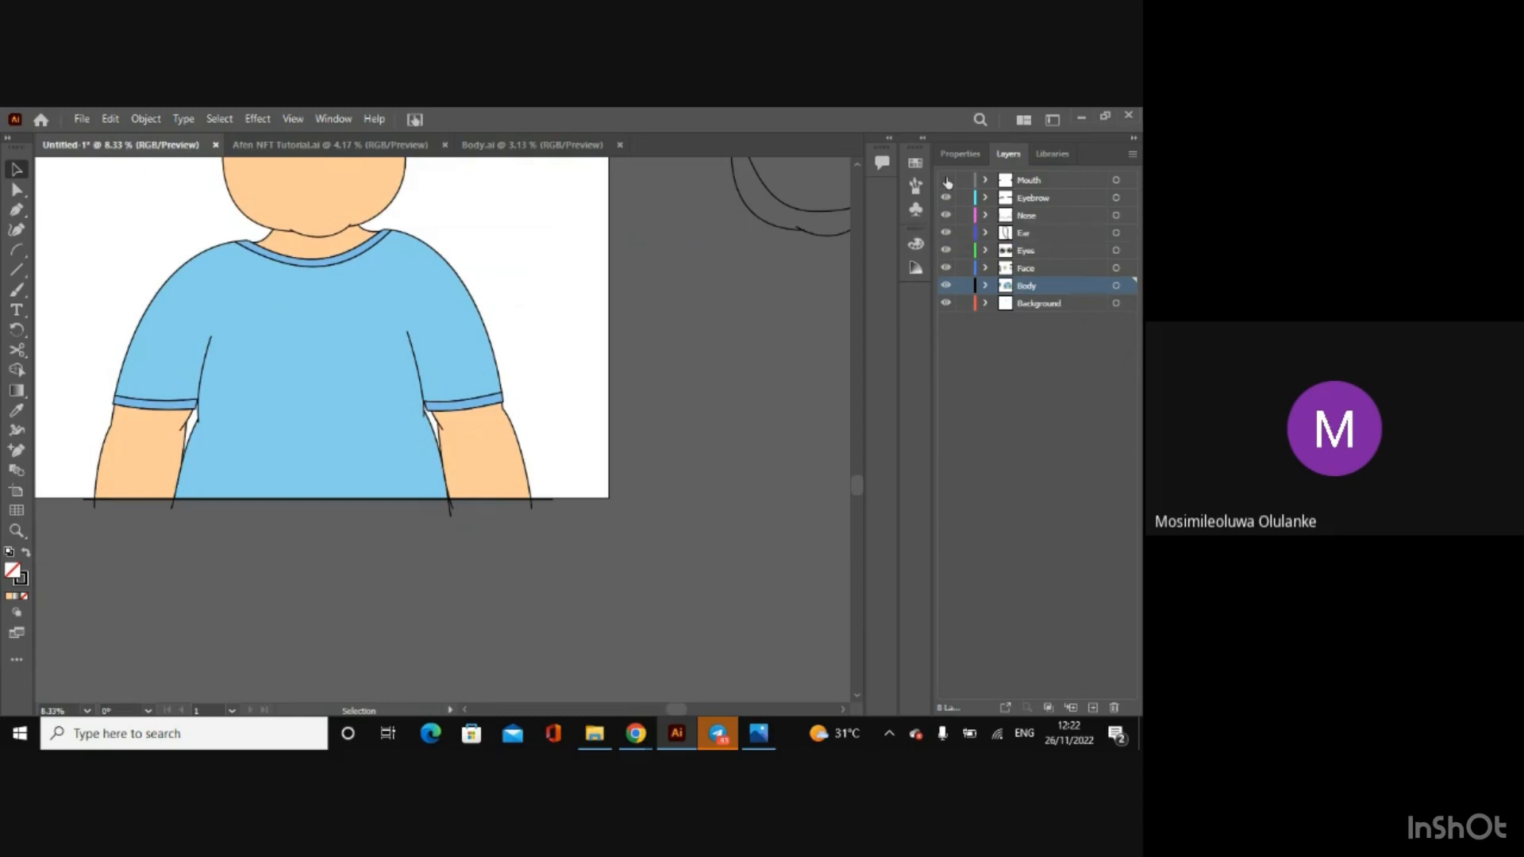
click(947, 181)
scroll(742, 349, down, 1)
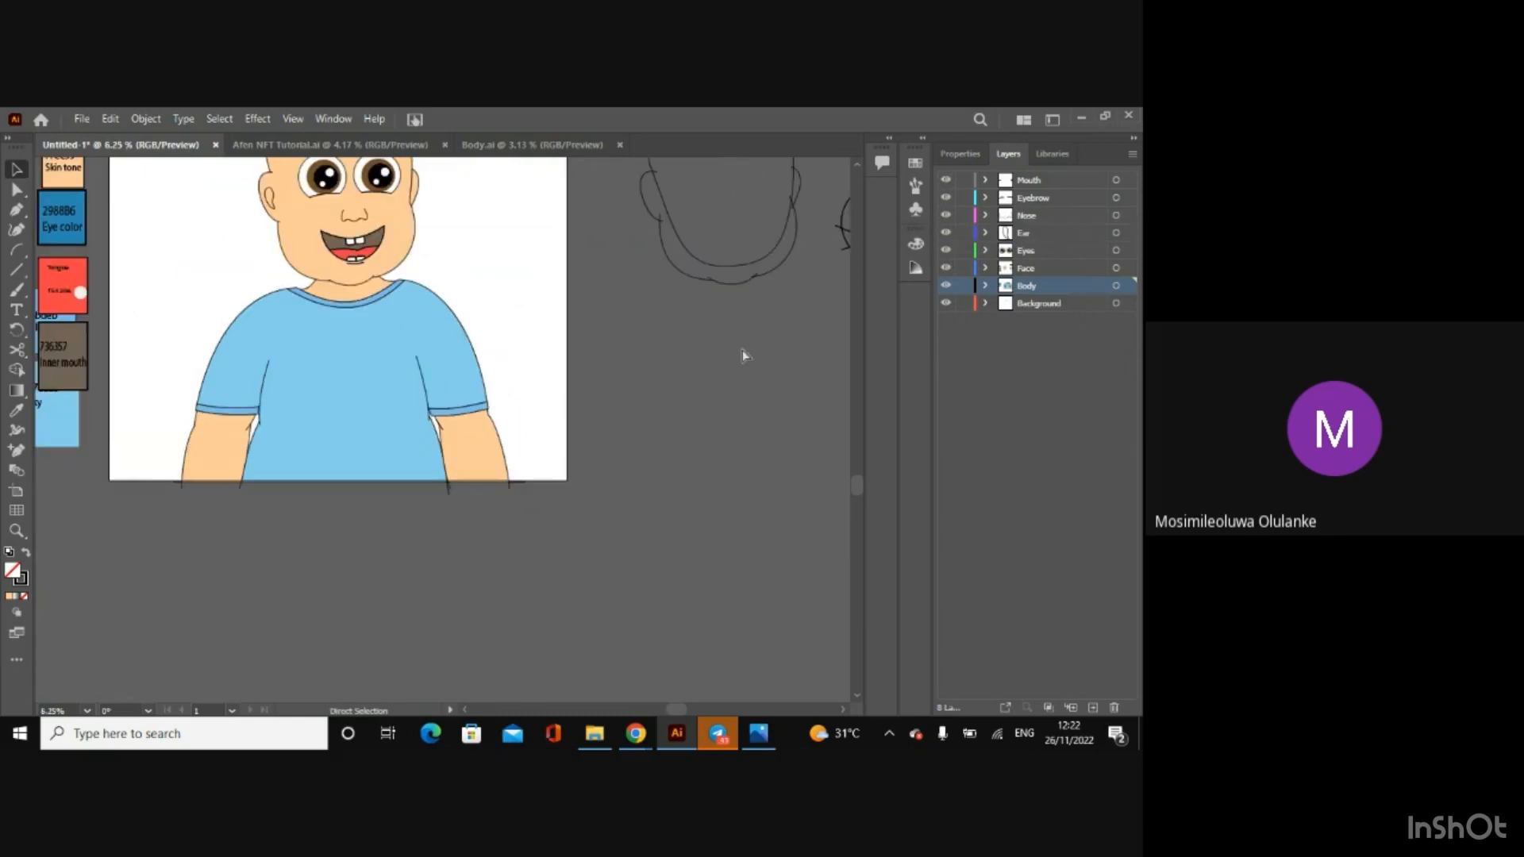
scroll(741, 349, down, 1)
scroll(857, 481, up, 2)
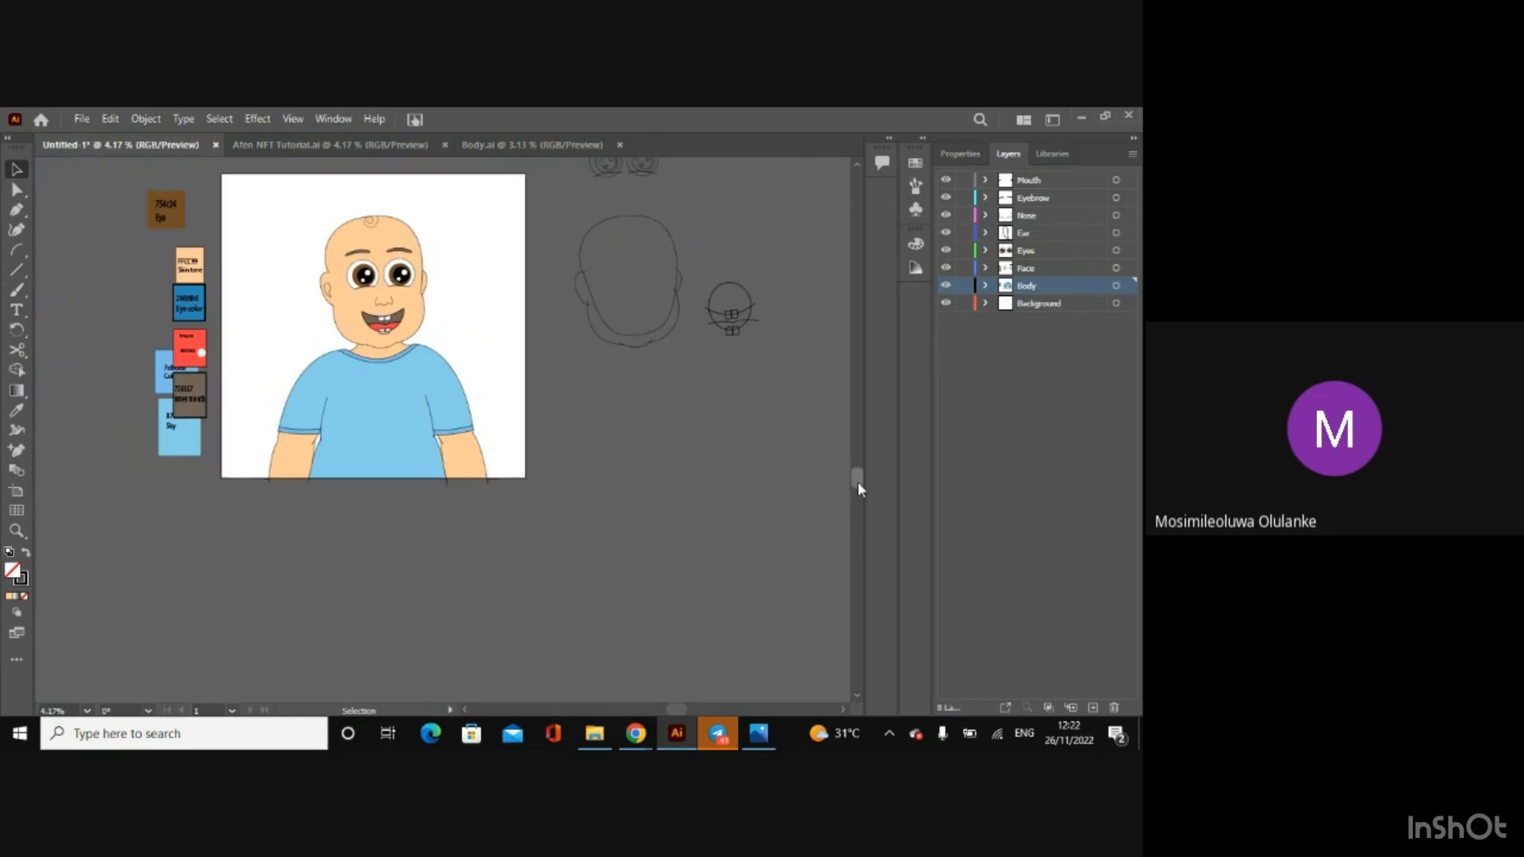
key(ctrl+plus)
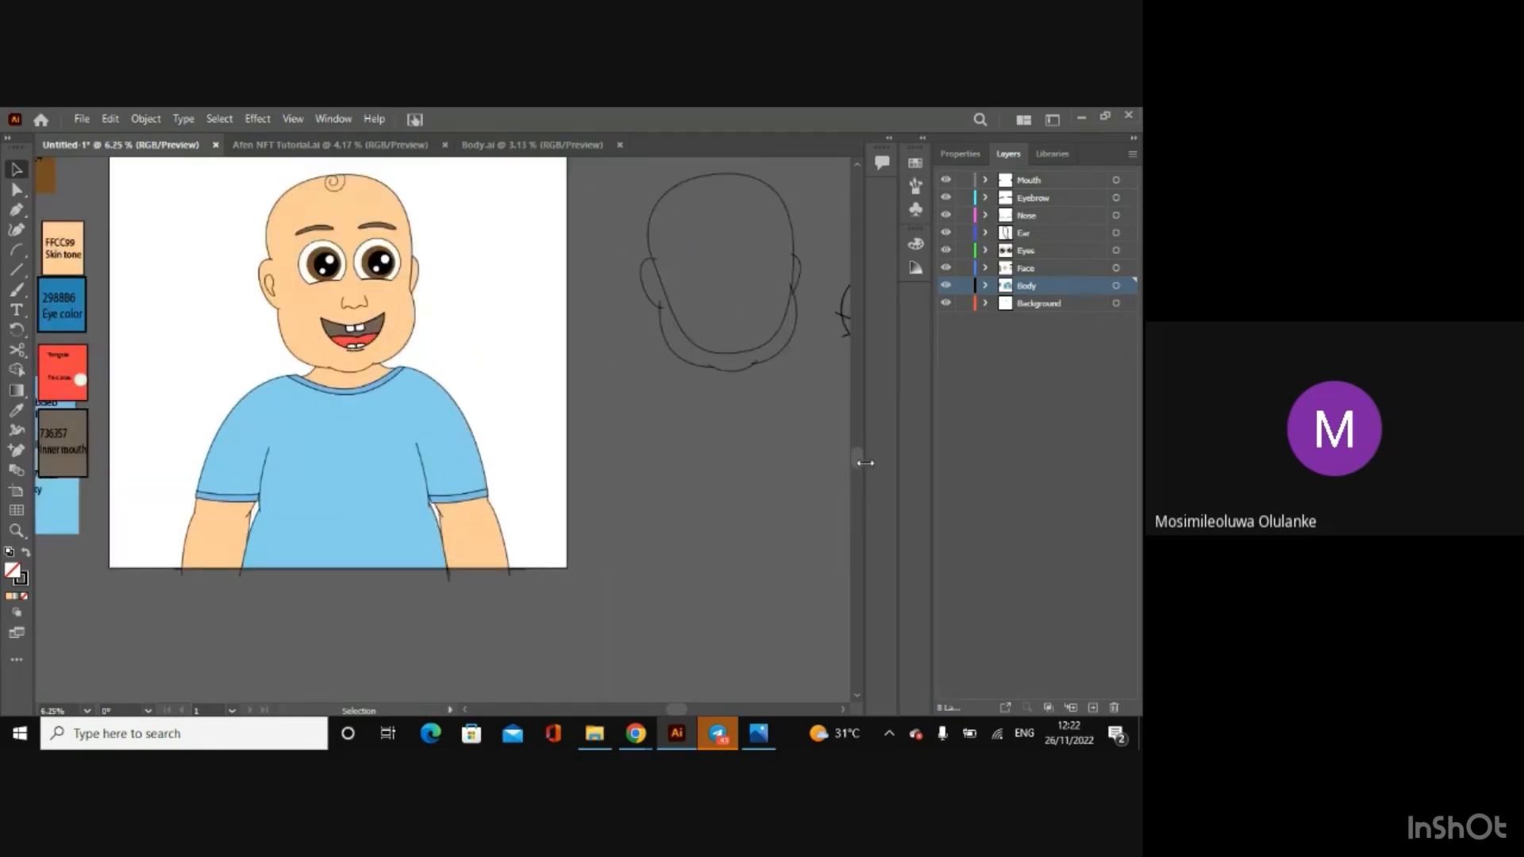
scroll(857, 452, up, 2)
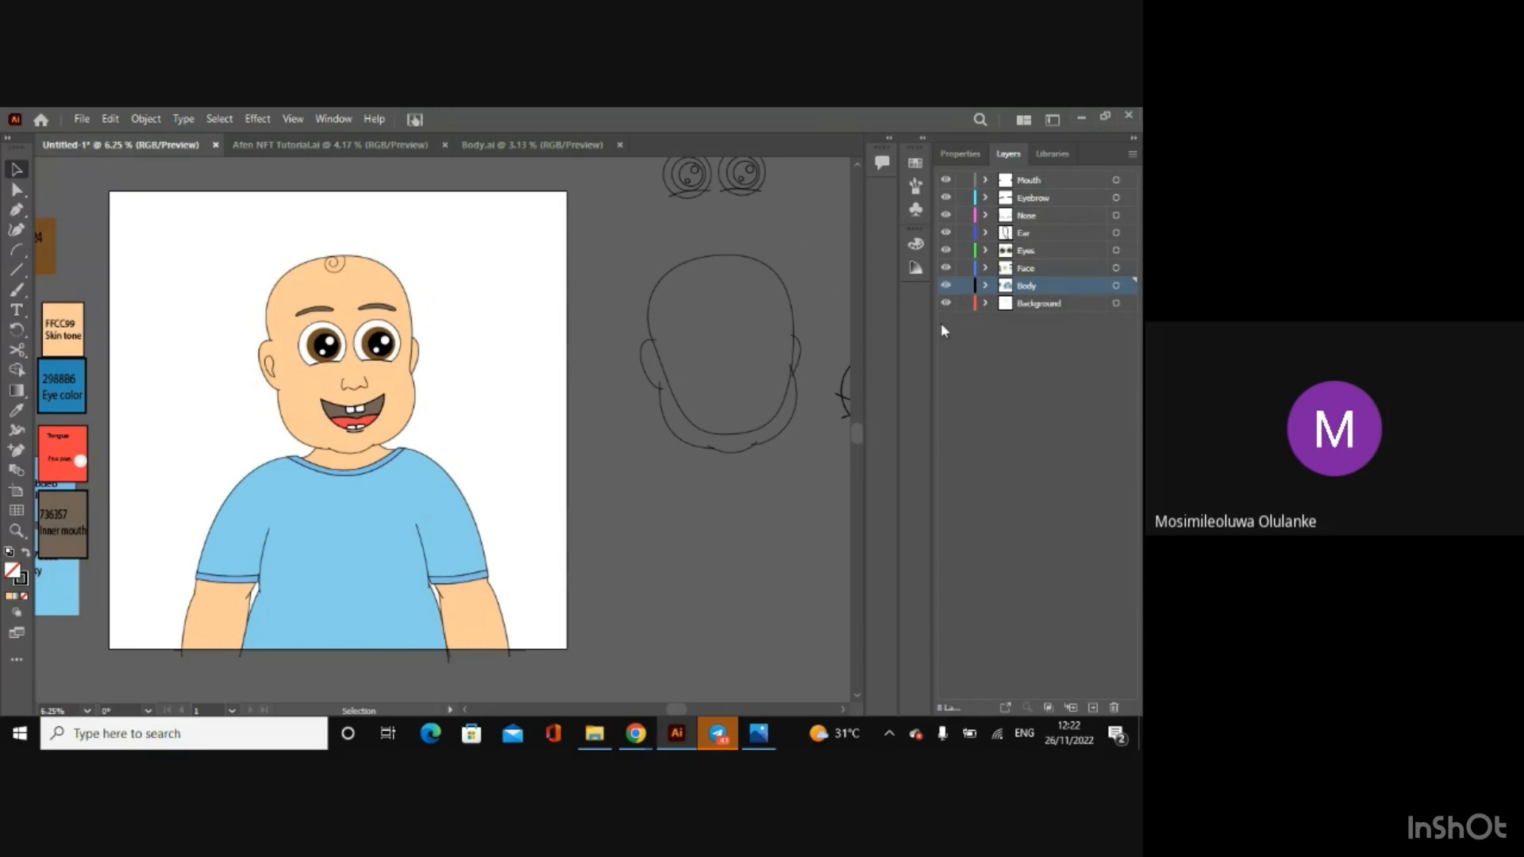
Step: Hide every layer except Background and delete the faded reference sketch from it
click(945, 182)
drag(947, 208, 948, 274)
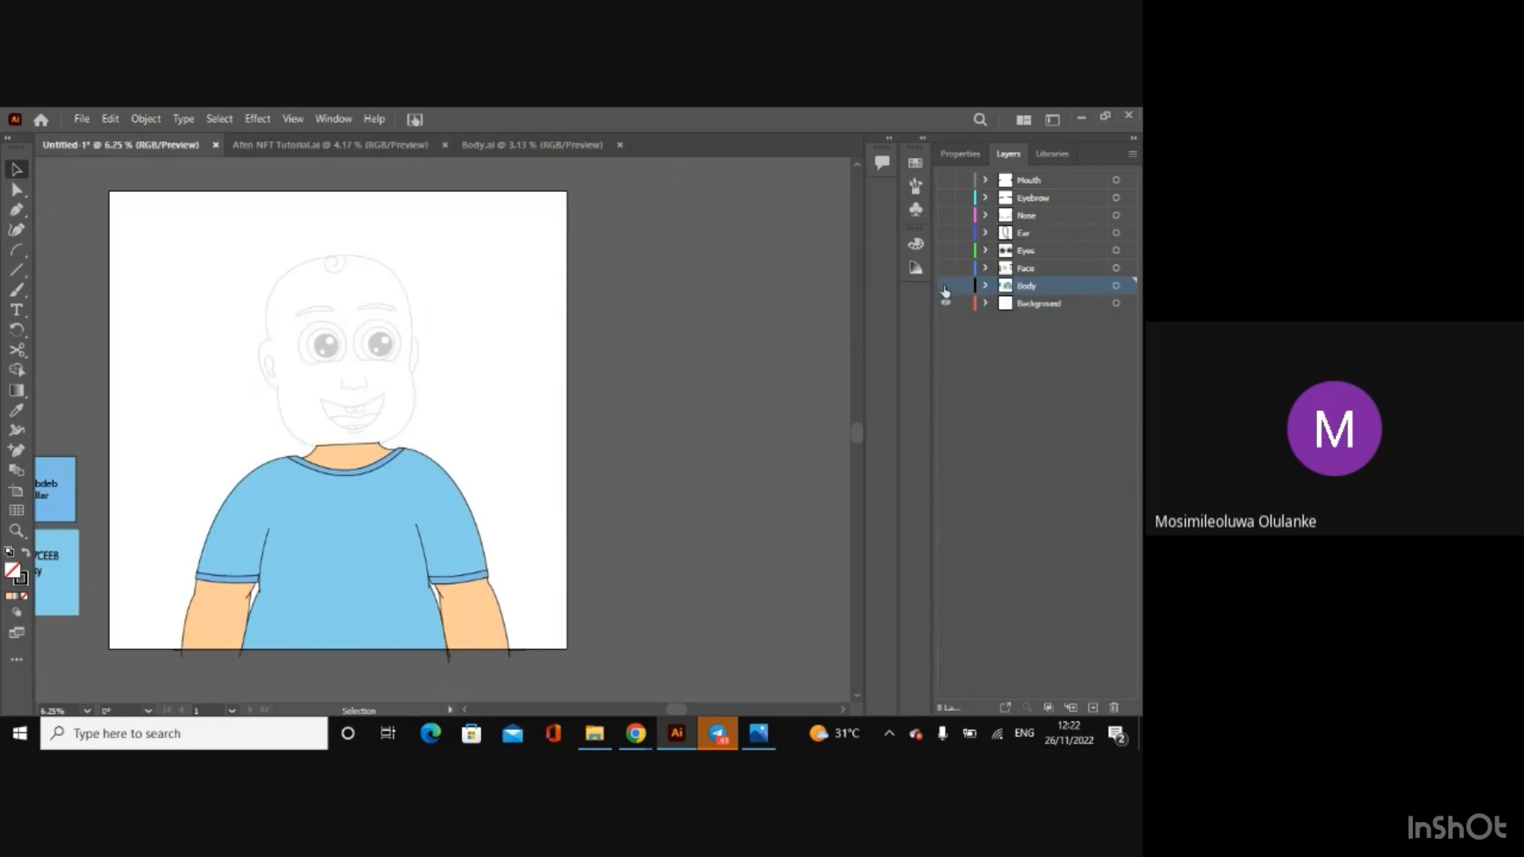
click(944, 288)
click(528, 367)
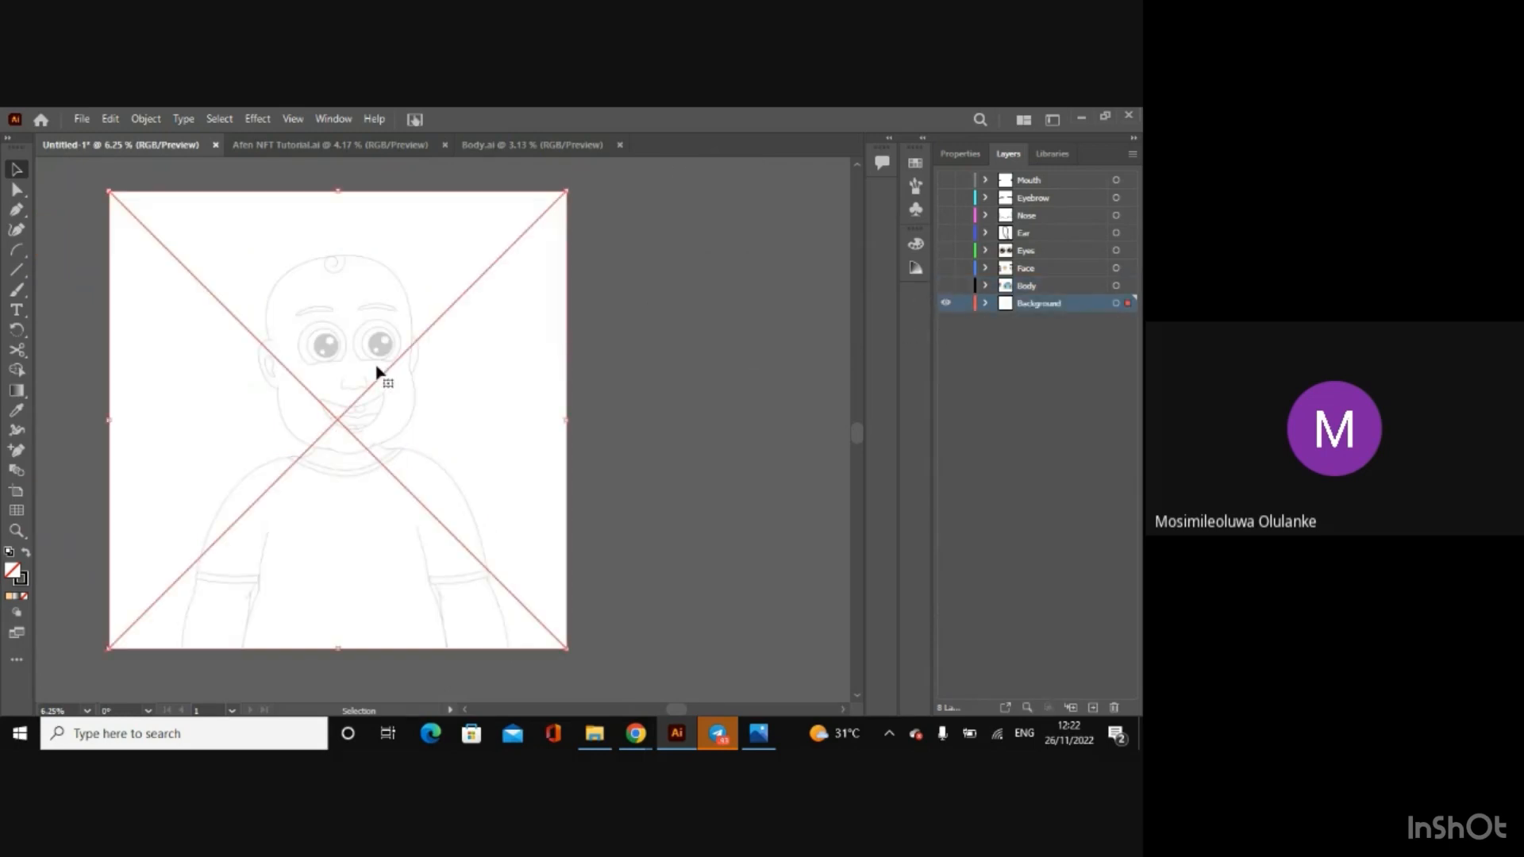
key(Delete)
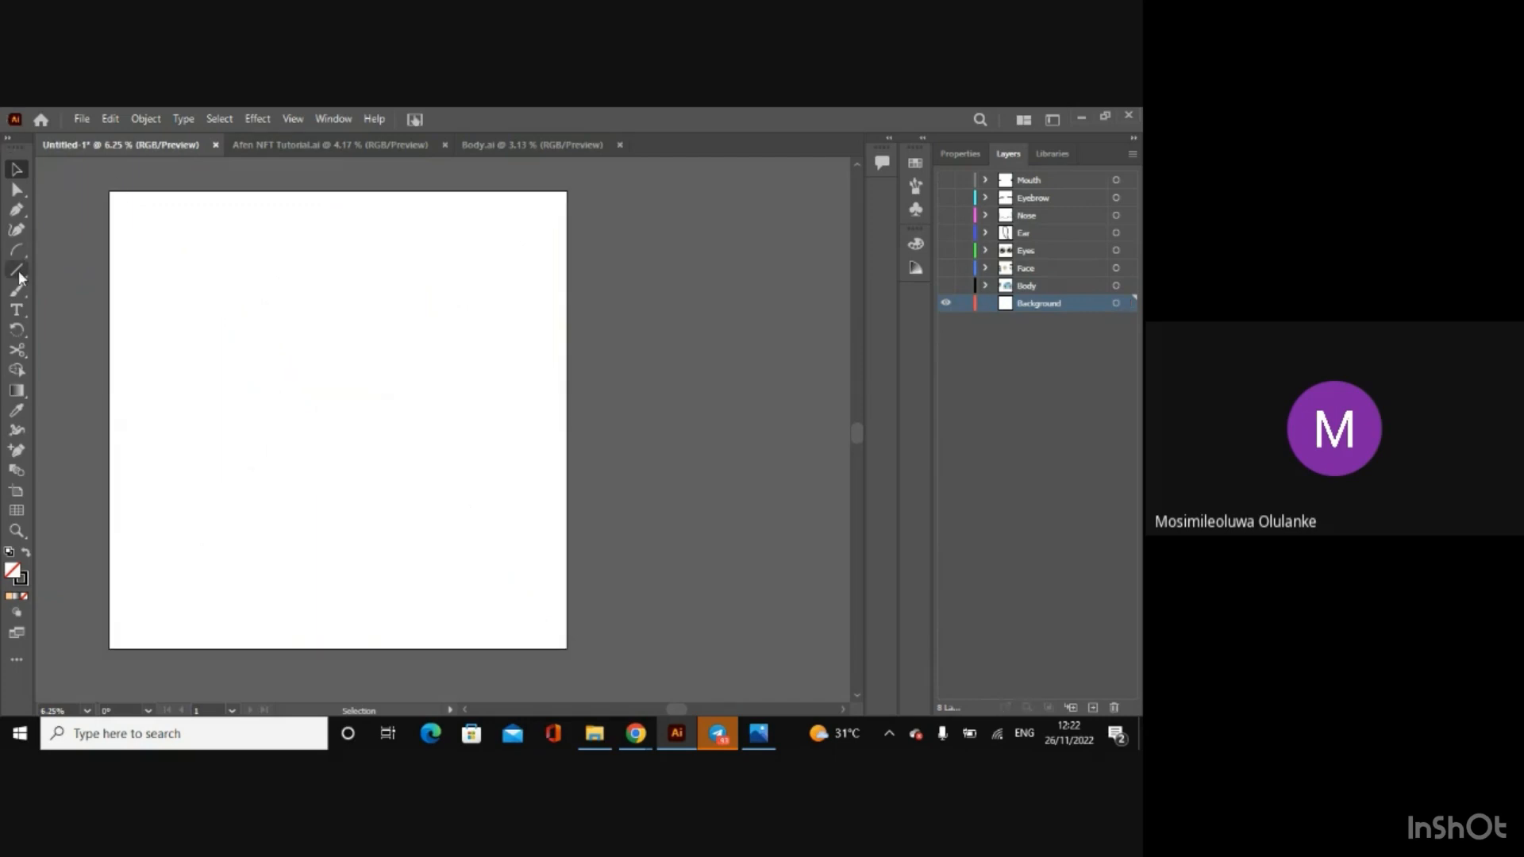
Step: Draw a rectangle about 67.19 in square on the Background layer, extending slightly past the artboard on all sides
drag(19, 277, 71, 268)
mouse_move(102, 183)
mouse_down()
mouse_move(433, 455)
mouse_move(574, 658)
mouse_up()
Step: Fill the rectangle with the white-to-black gradient swatch and change the gradient type to Freeform
click(957, 154)
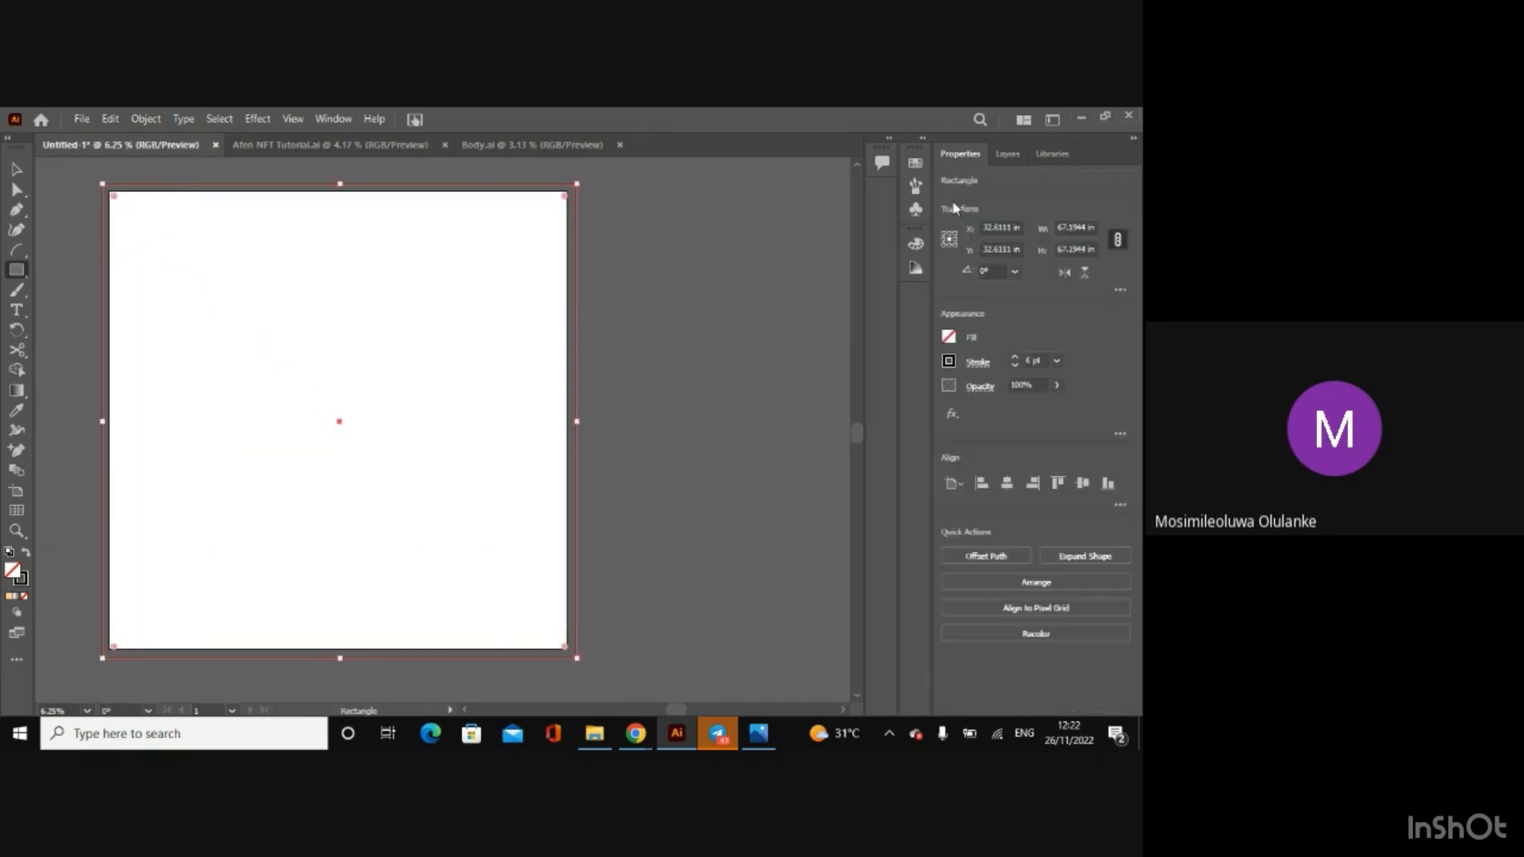
click(948, 336)
click(845, 370)
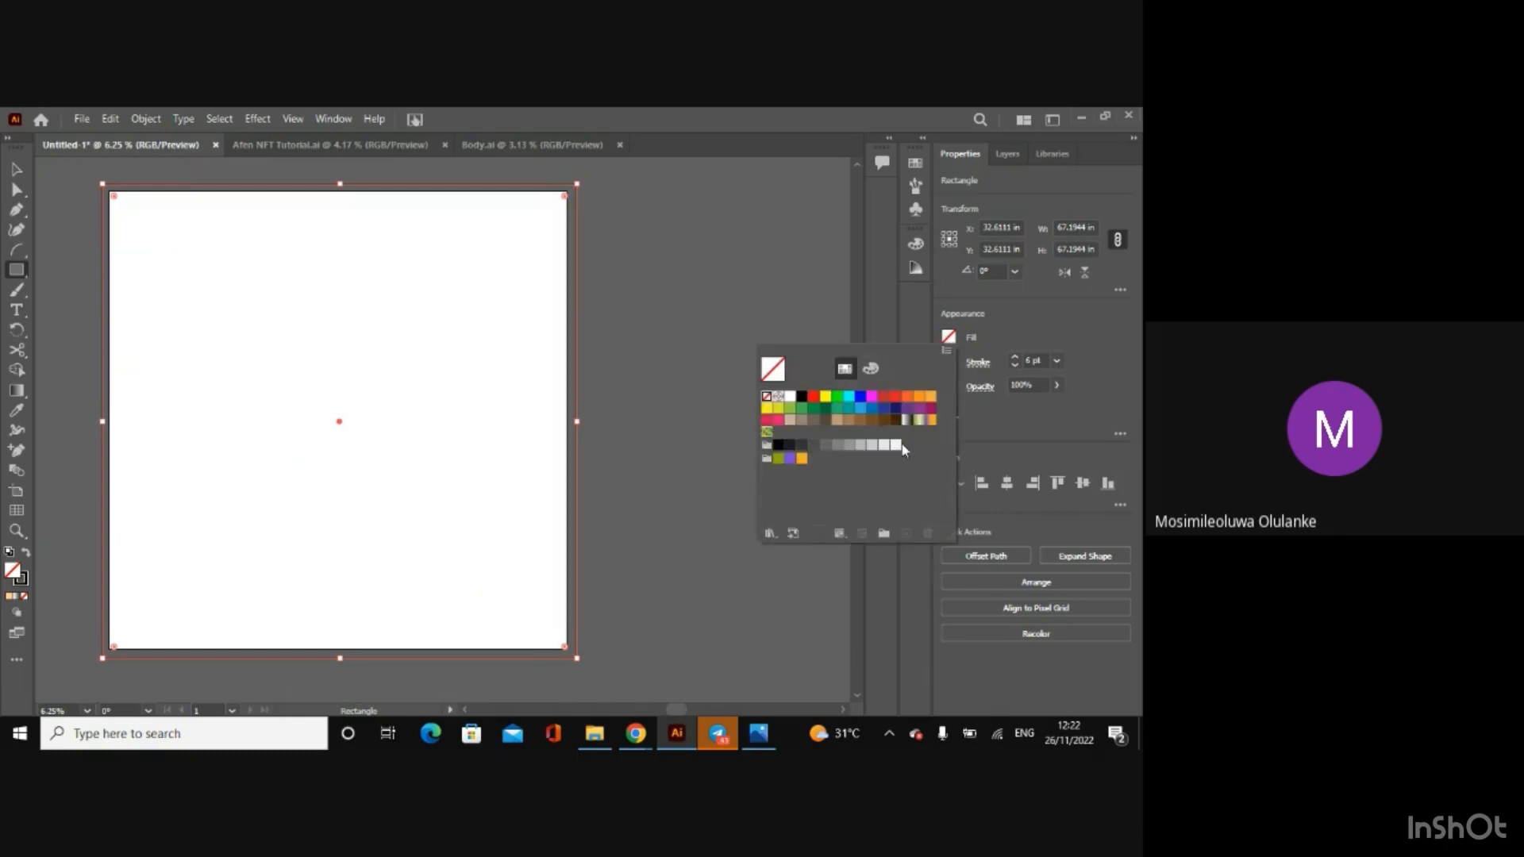
click(908, 420)
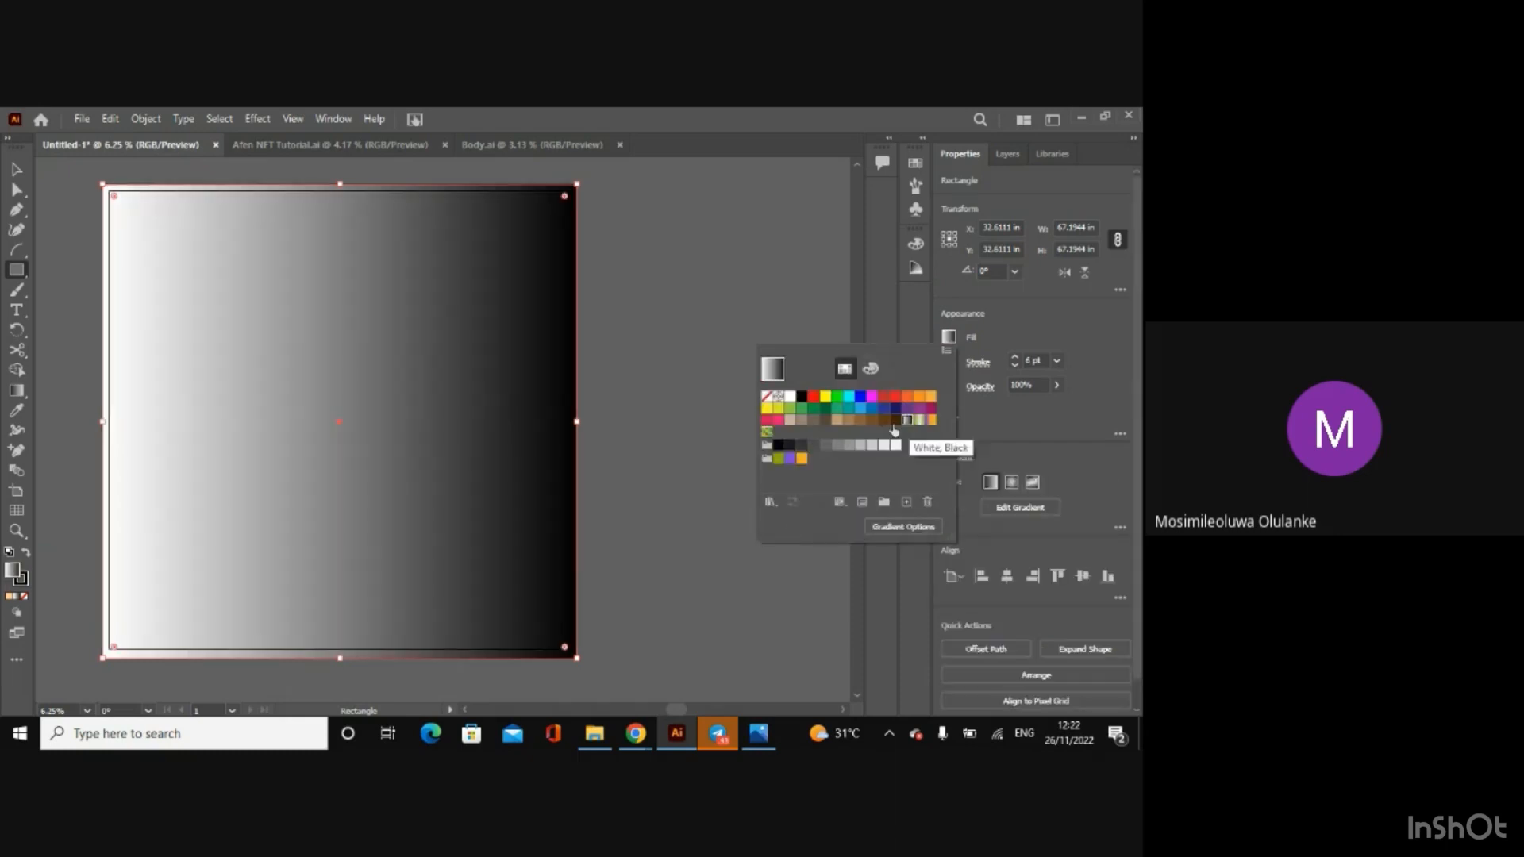
click(16, 394)
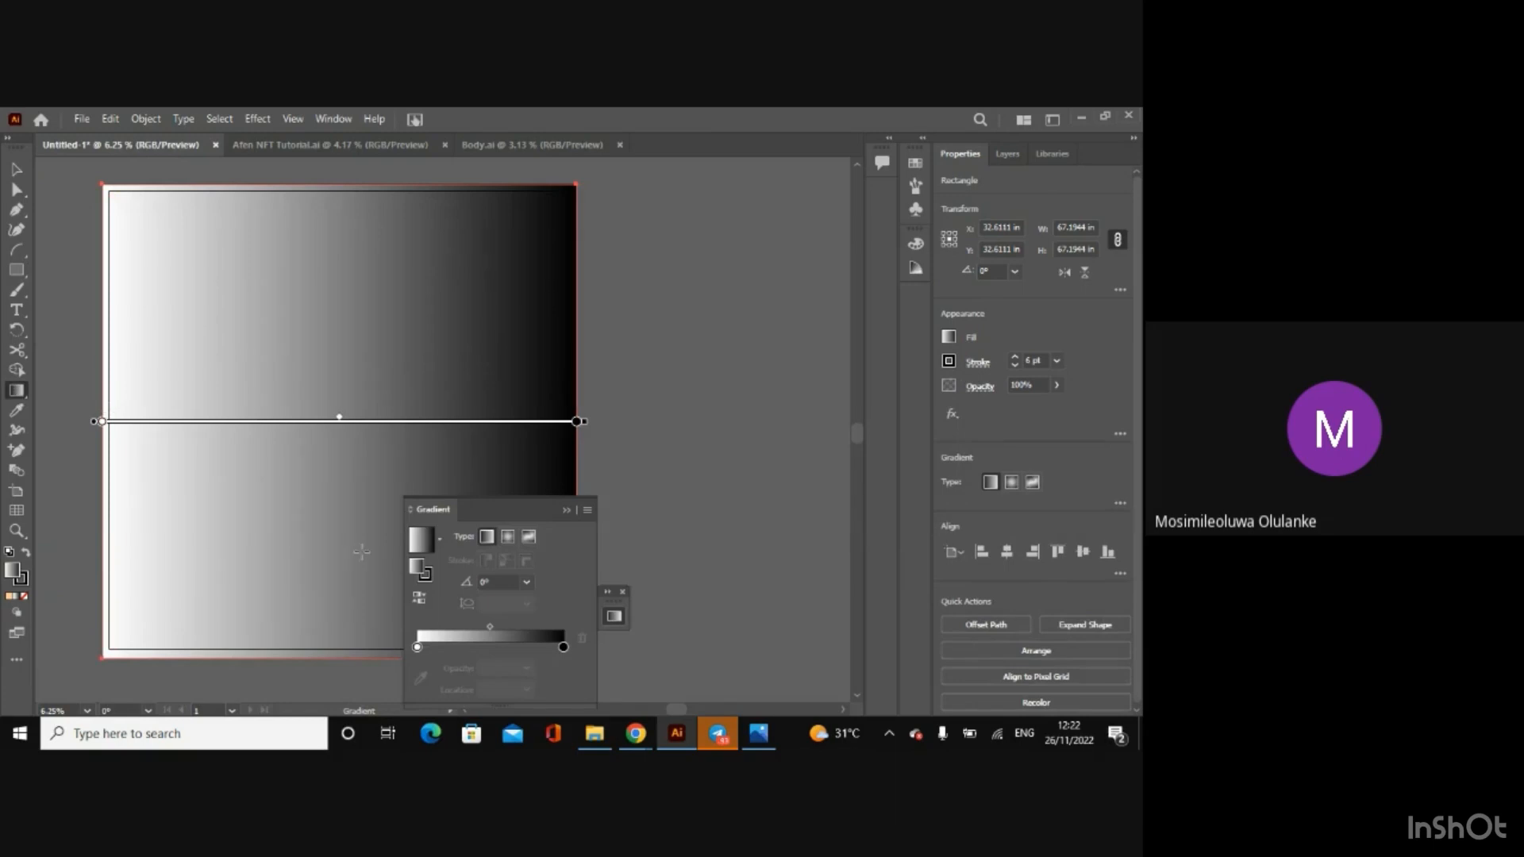
click(530, 538)
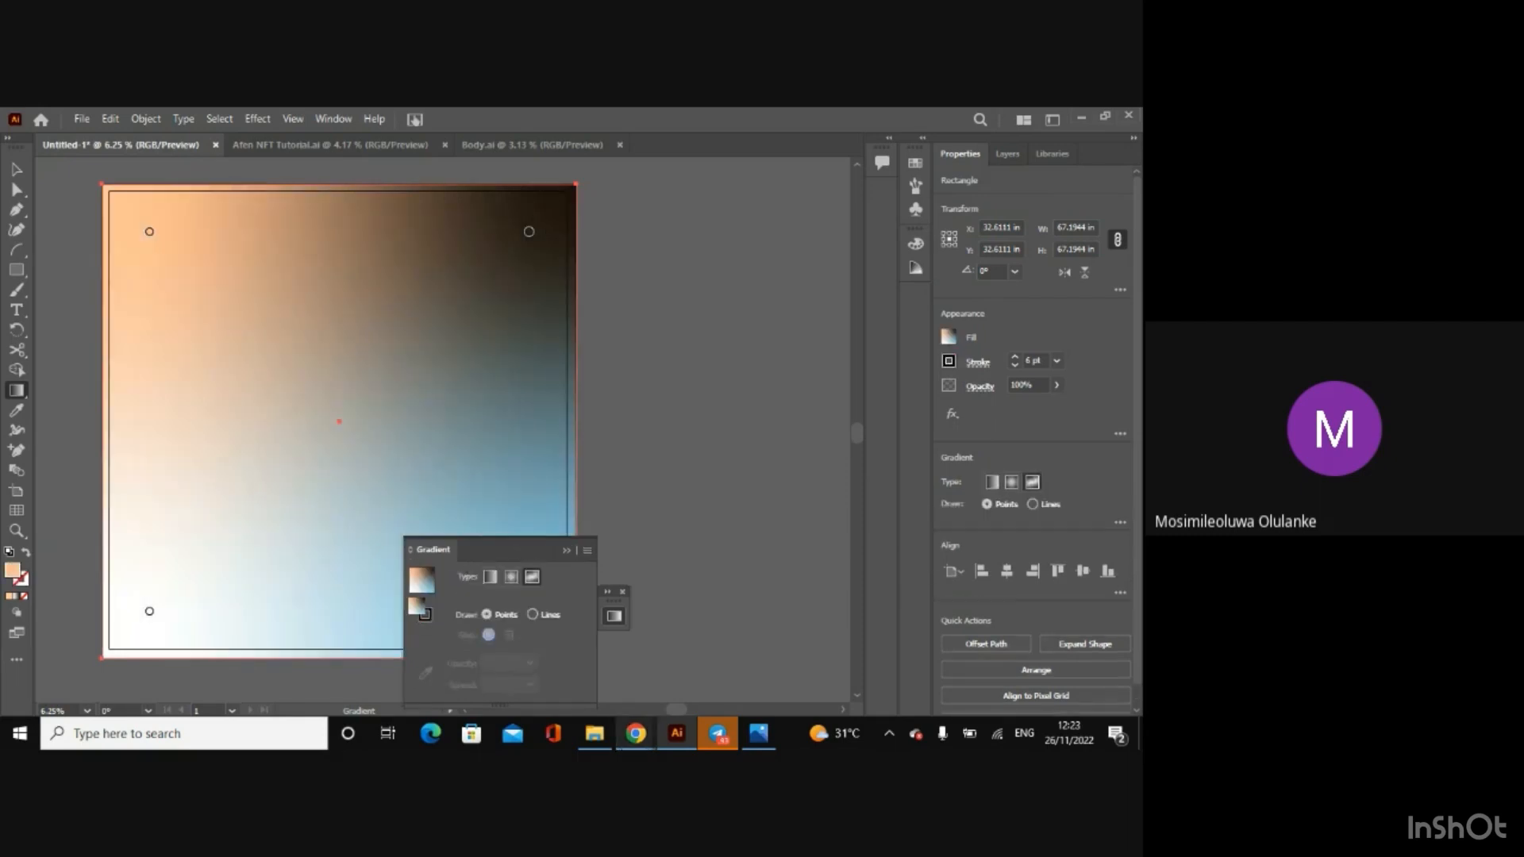
Step: Open Background.ai from the Afen Project folder in File Explorer
click(594, 735)
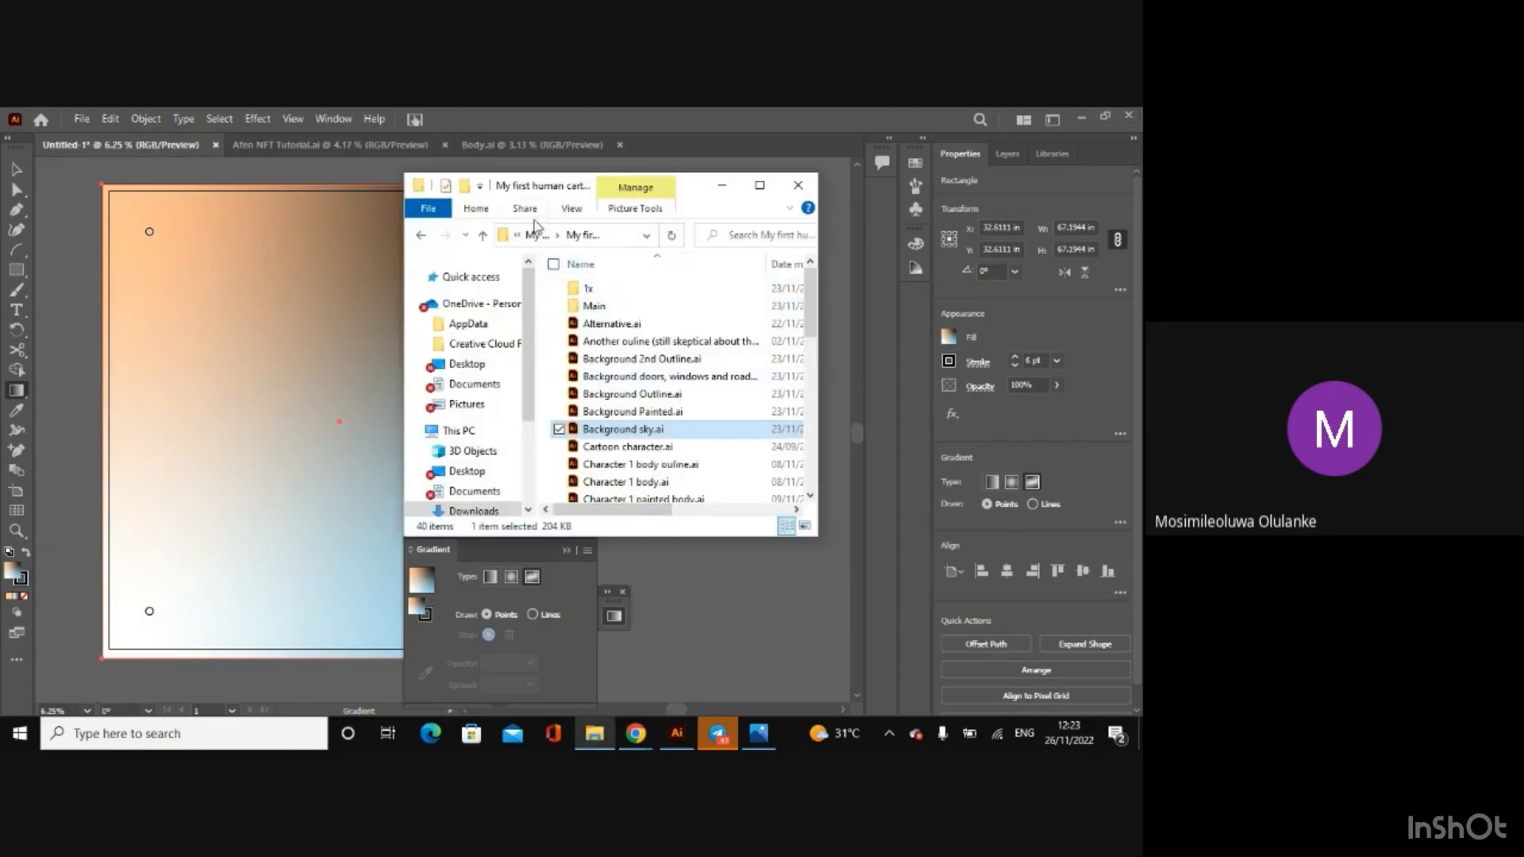
click(422, 236)
double_click(603, 306)
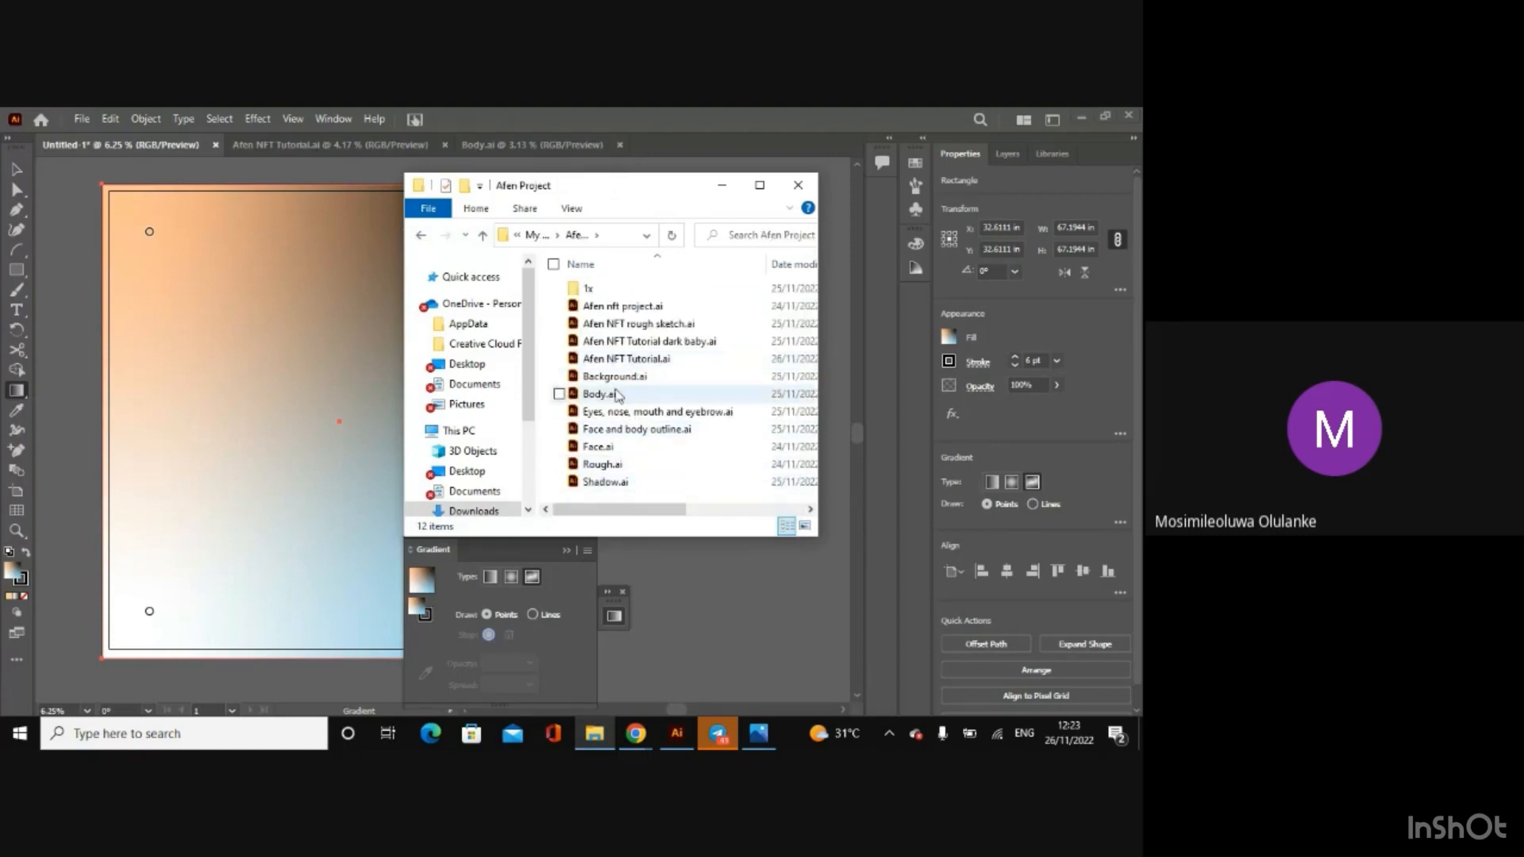
click(619, 380)
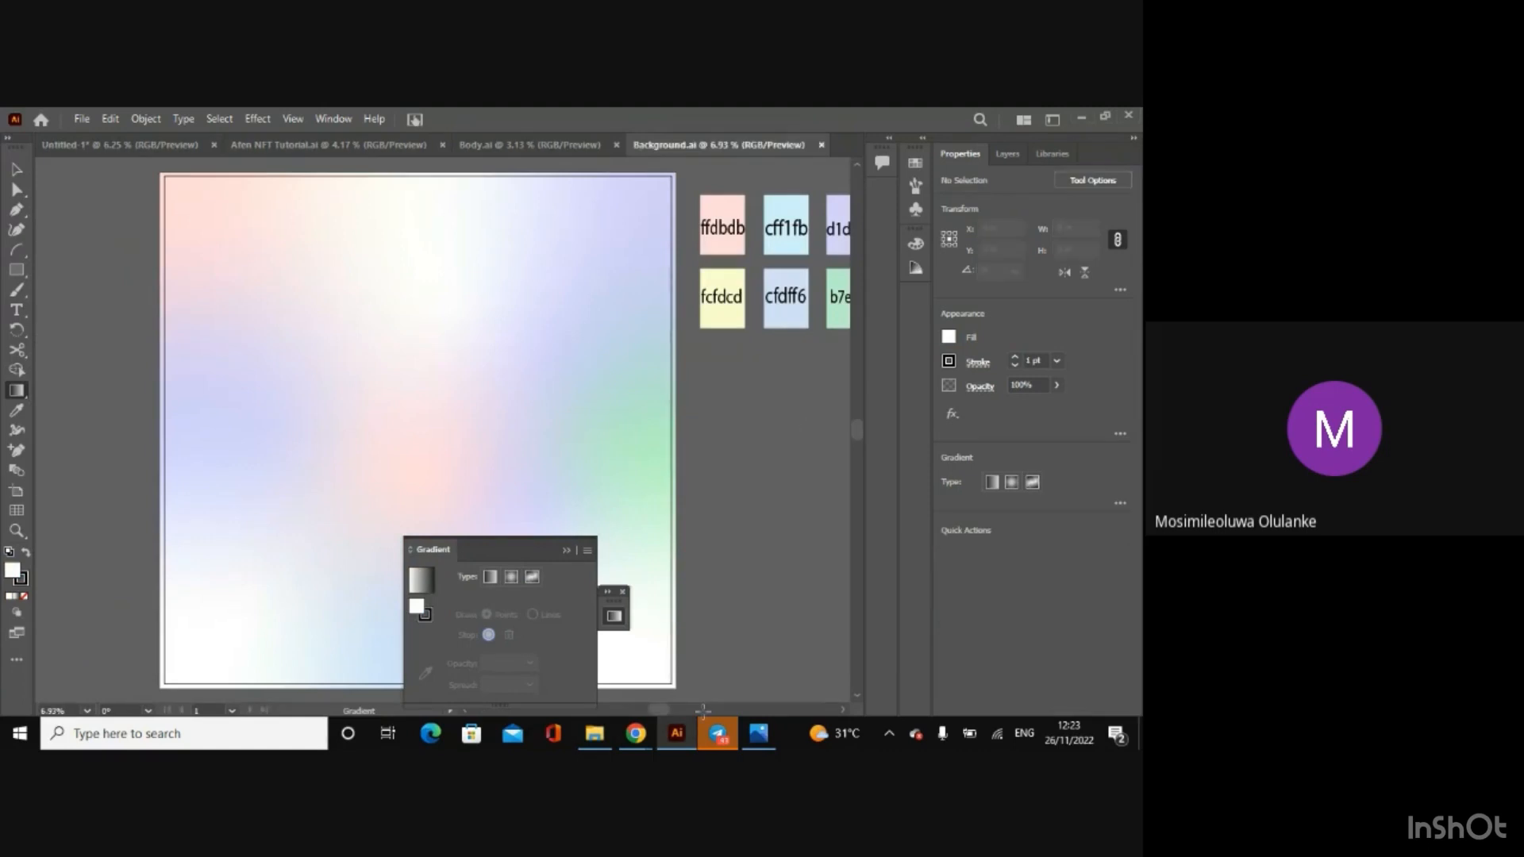
Step: Copy the six labelled colour swatches beside the artboard in Background.ai
mouse_move(672, 719)
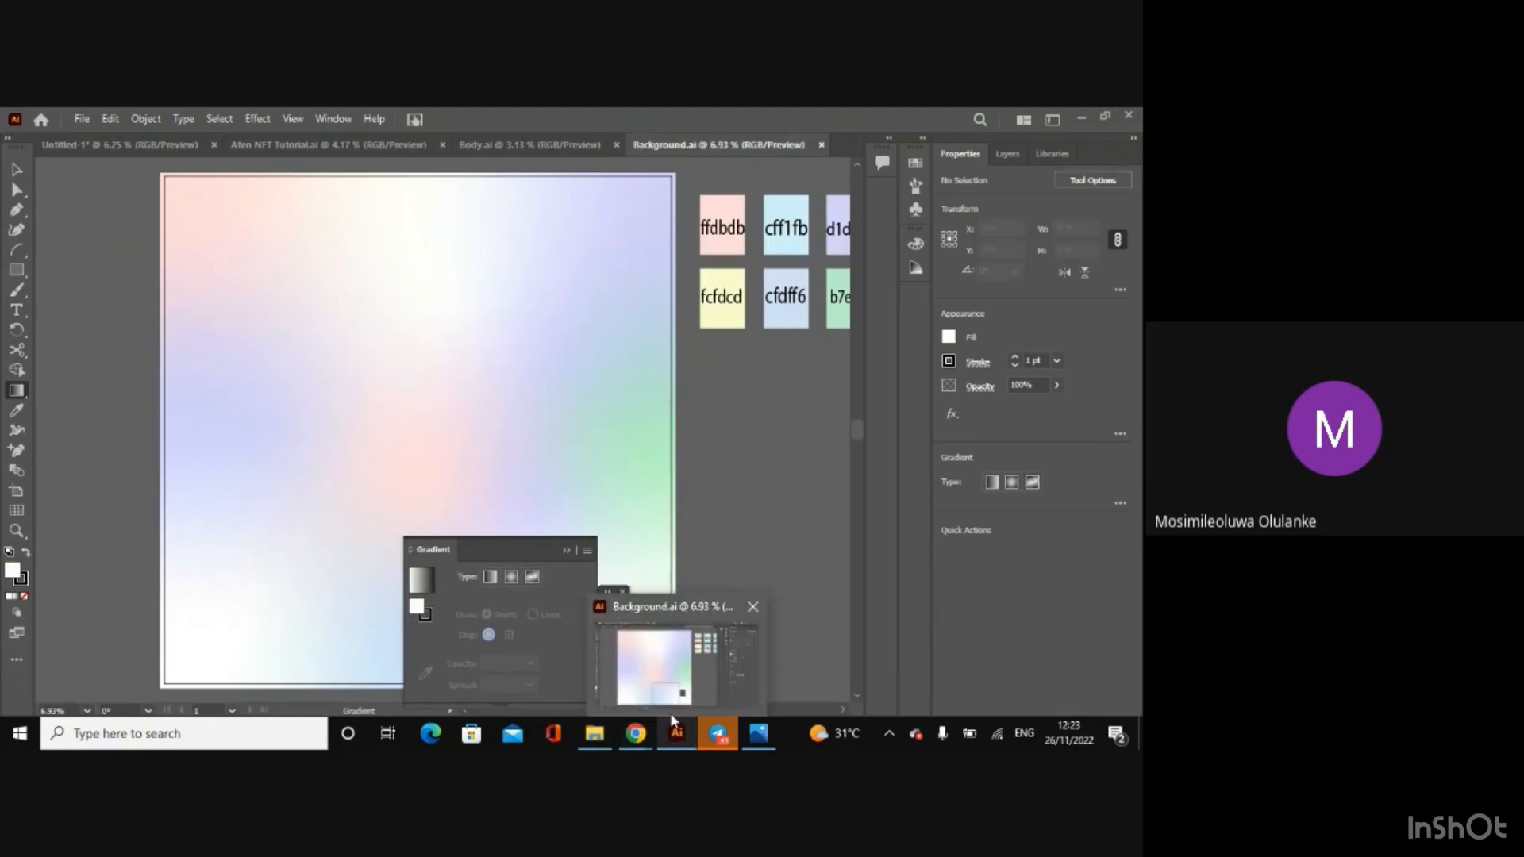
drag(658, 711, 673, 715)
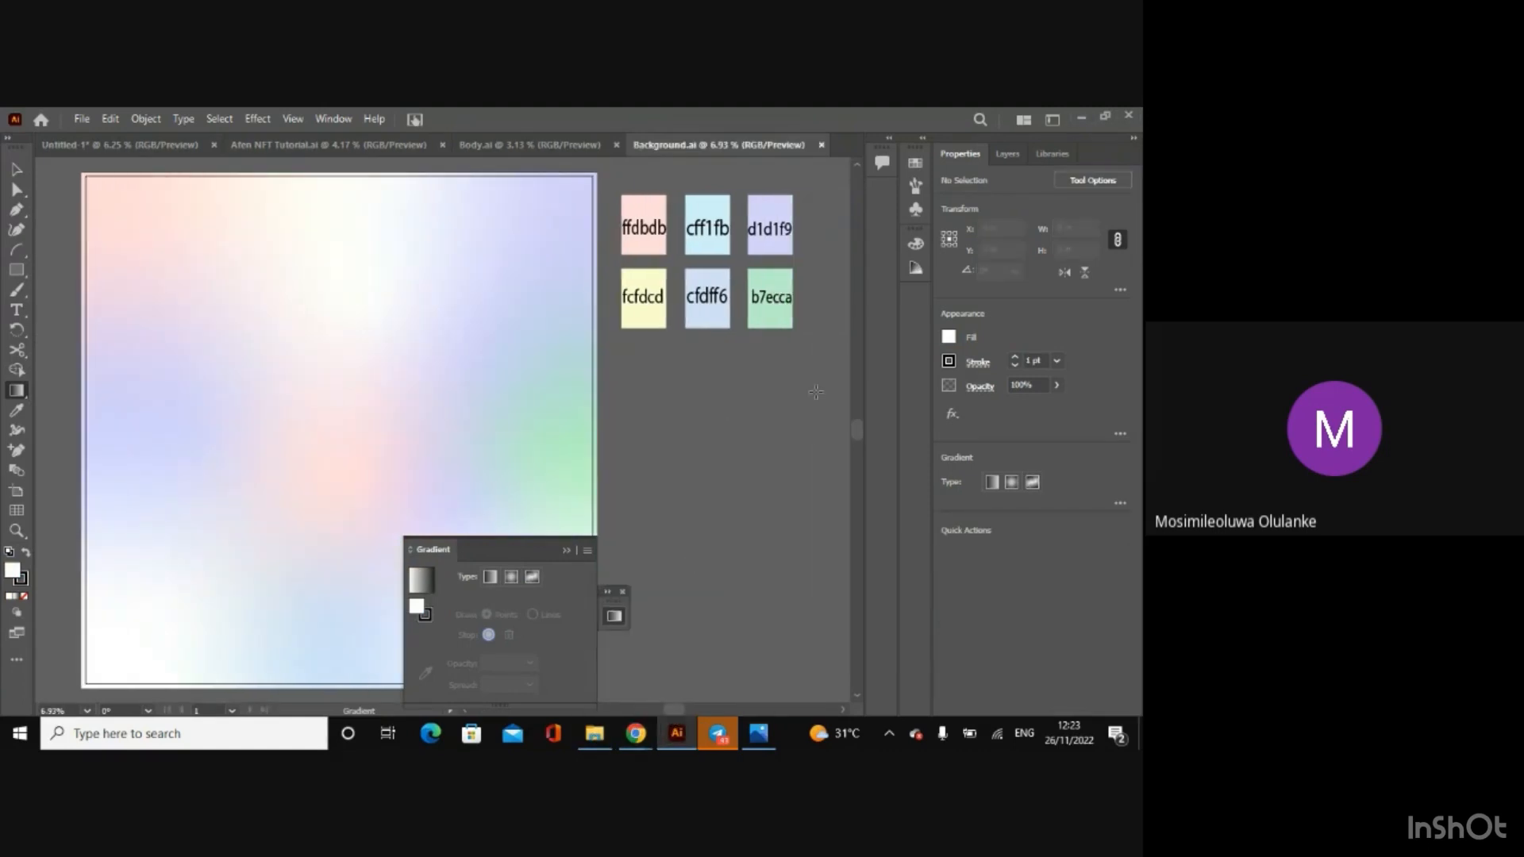
click(22, 170)
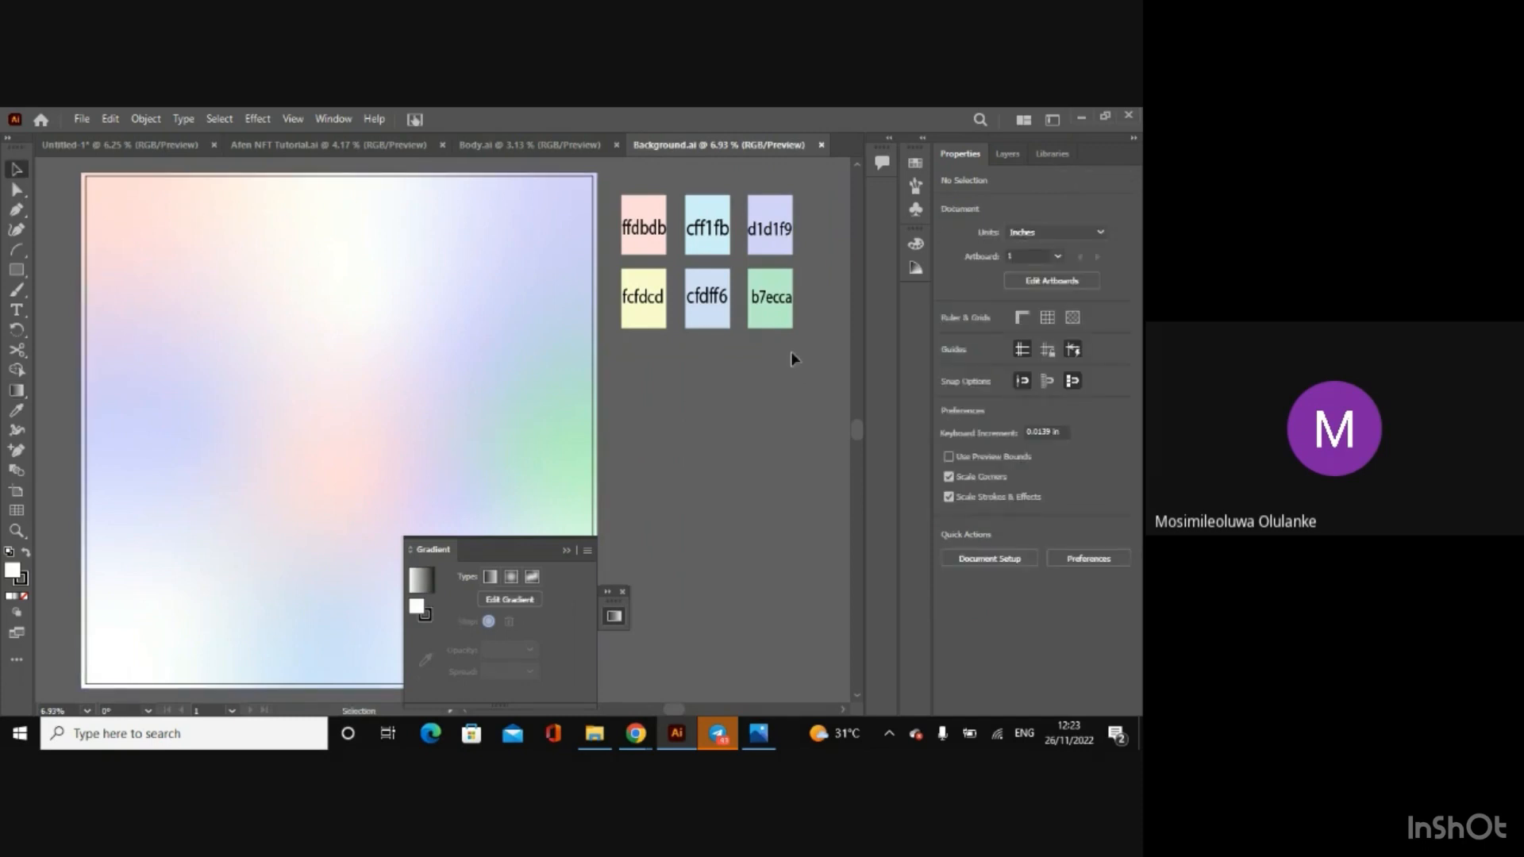
key(ctrl+a)
key(ctrl+c)
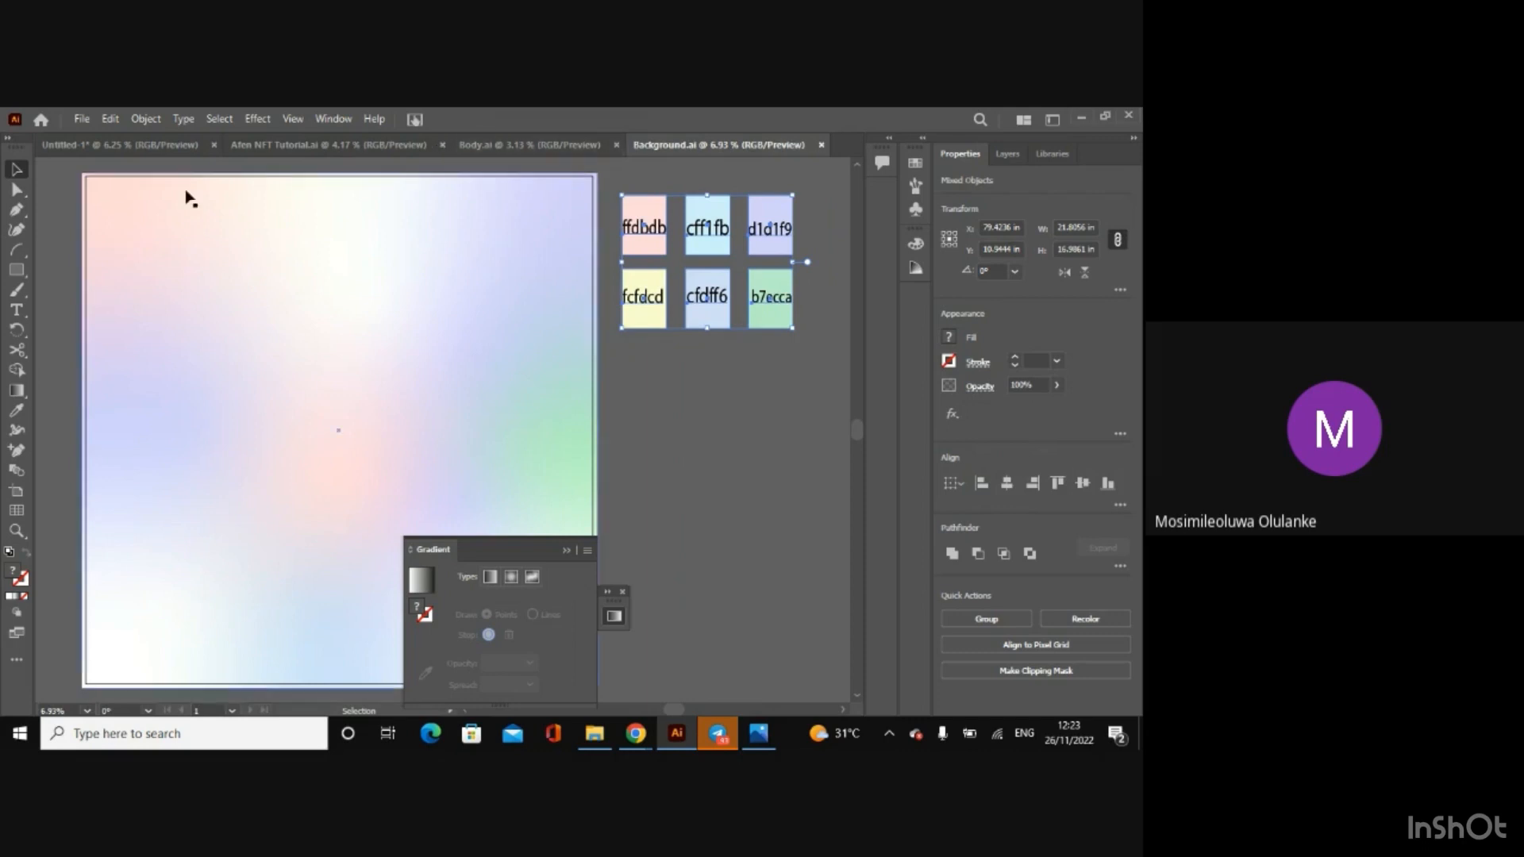
Step: Paste the six colour swatches into the untitled character document and place them beside the artboard, leaving them deselected
click(124, 145)
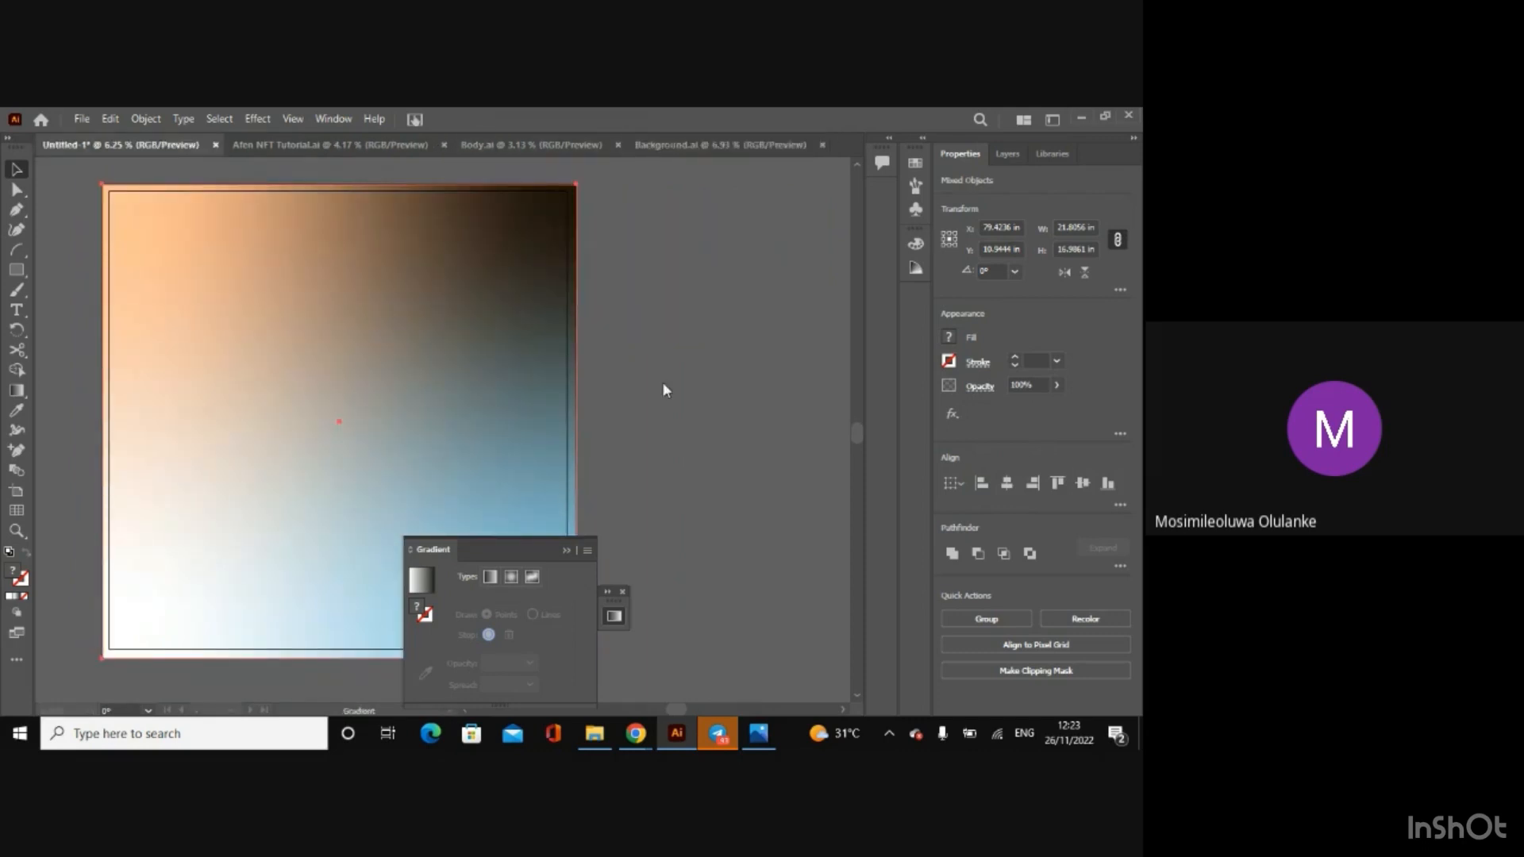
key(ctrl+v)
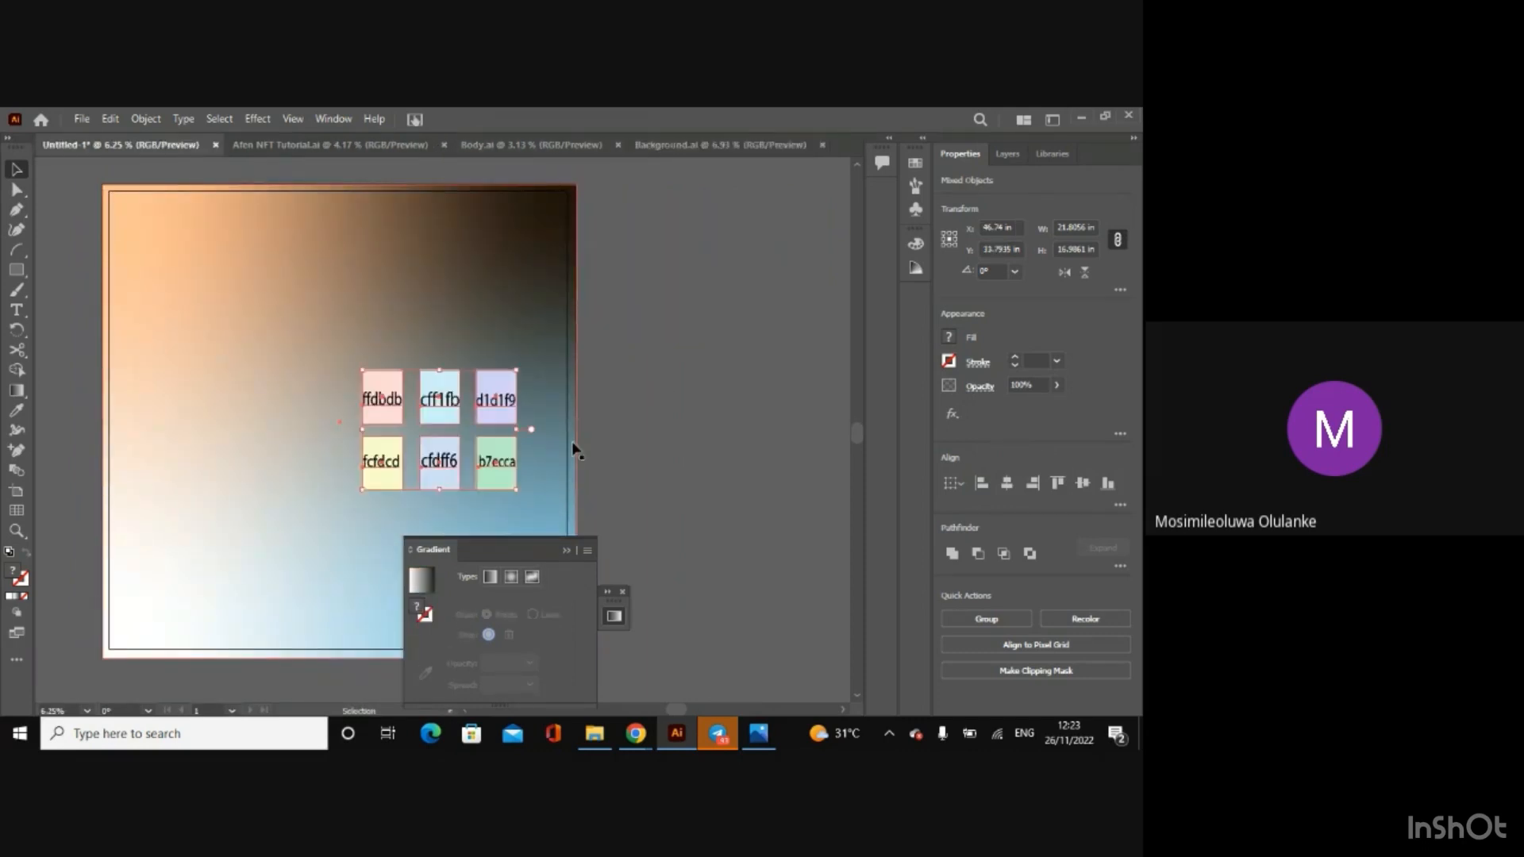
drag(527, 425, 743, 336)
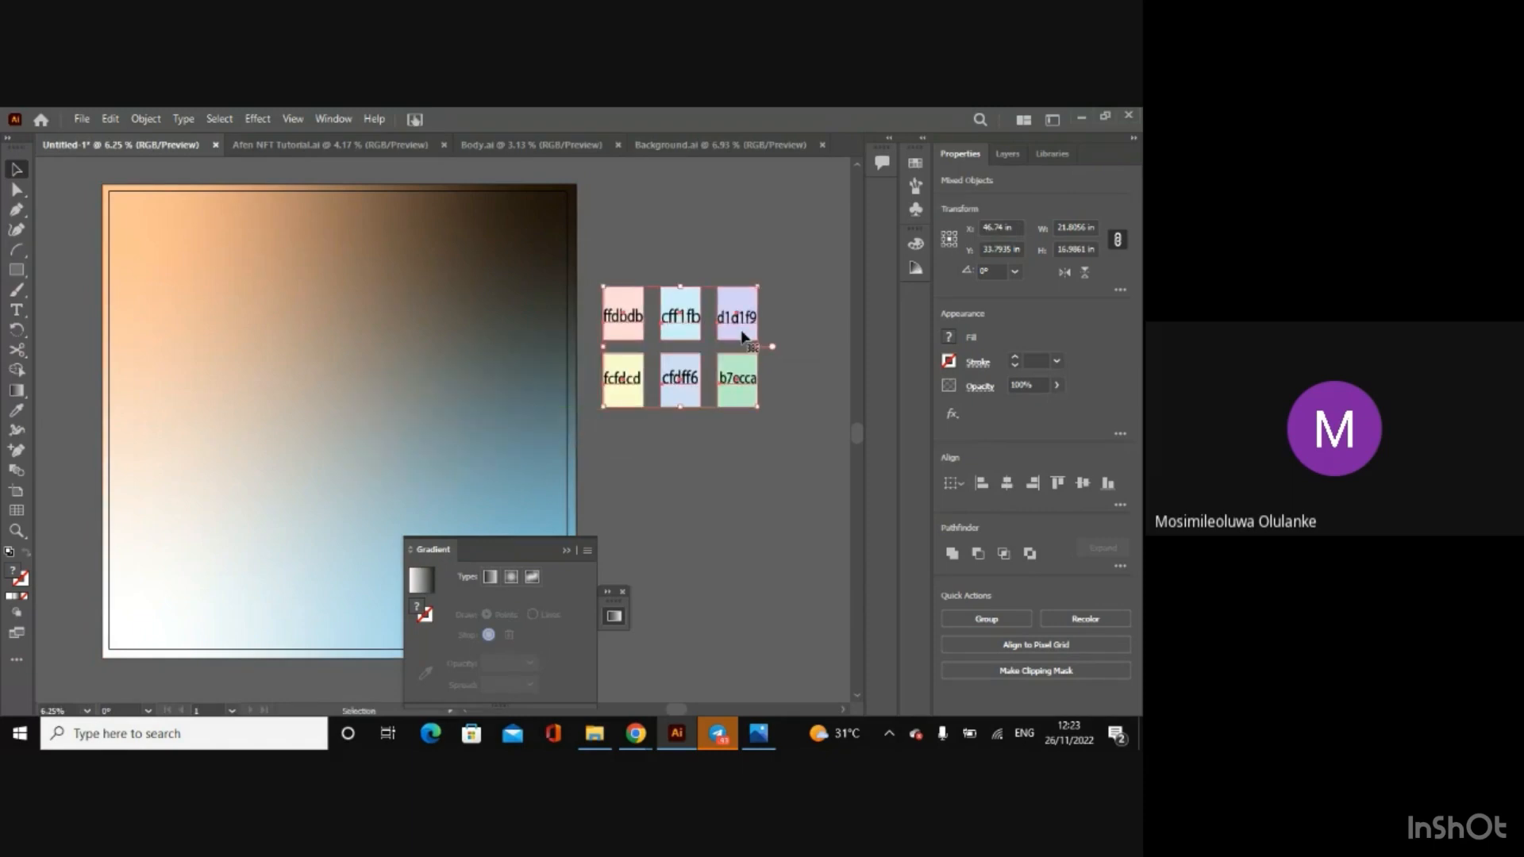
click(694, 532)
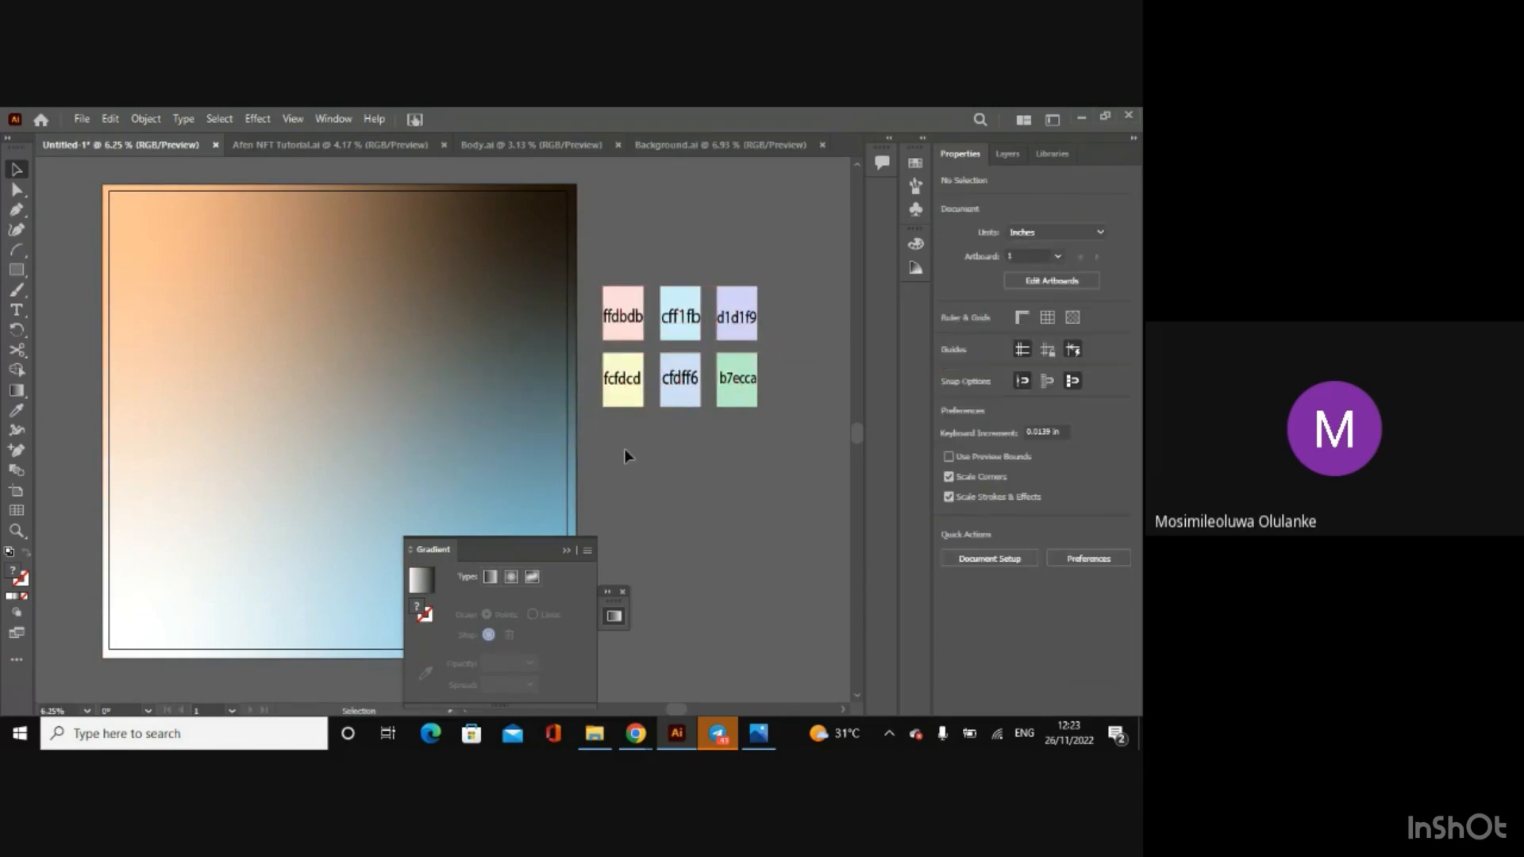
Step: Set the rectangle's lower-right freeform gradient point to colour ffdbdb
click(171, 481)
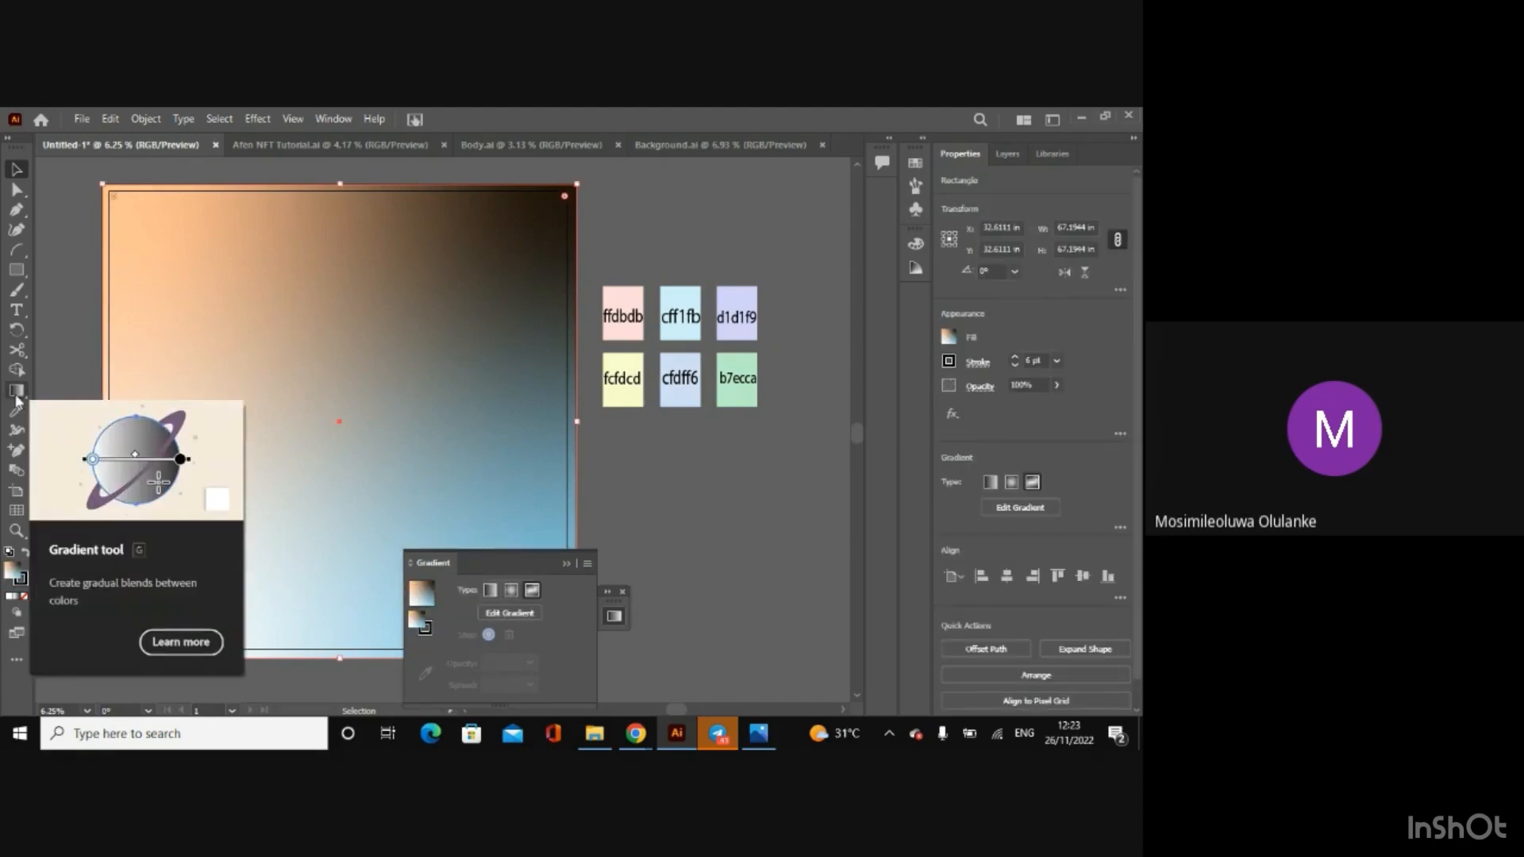
click(16, 393)
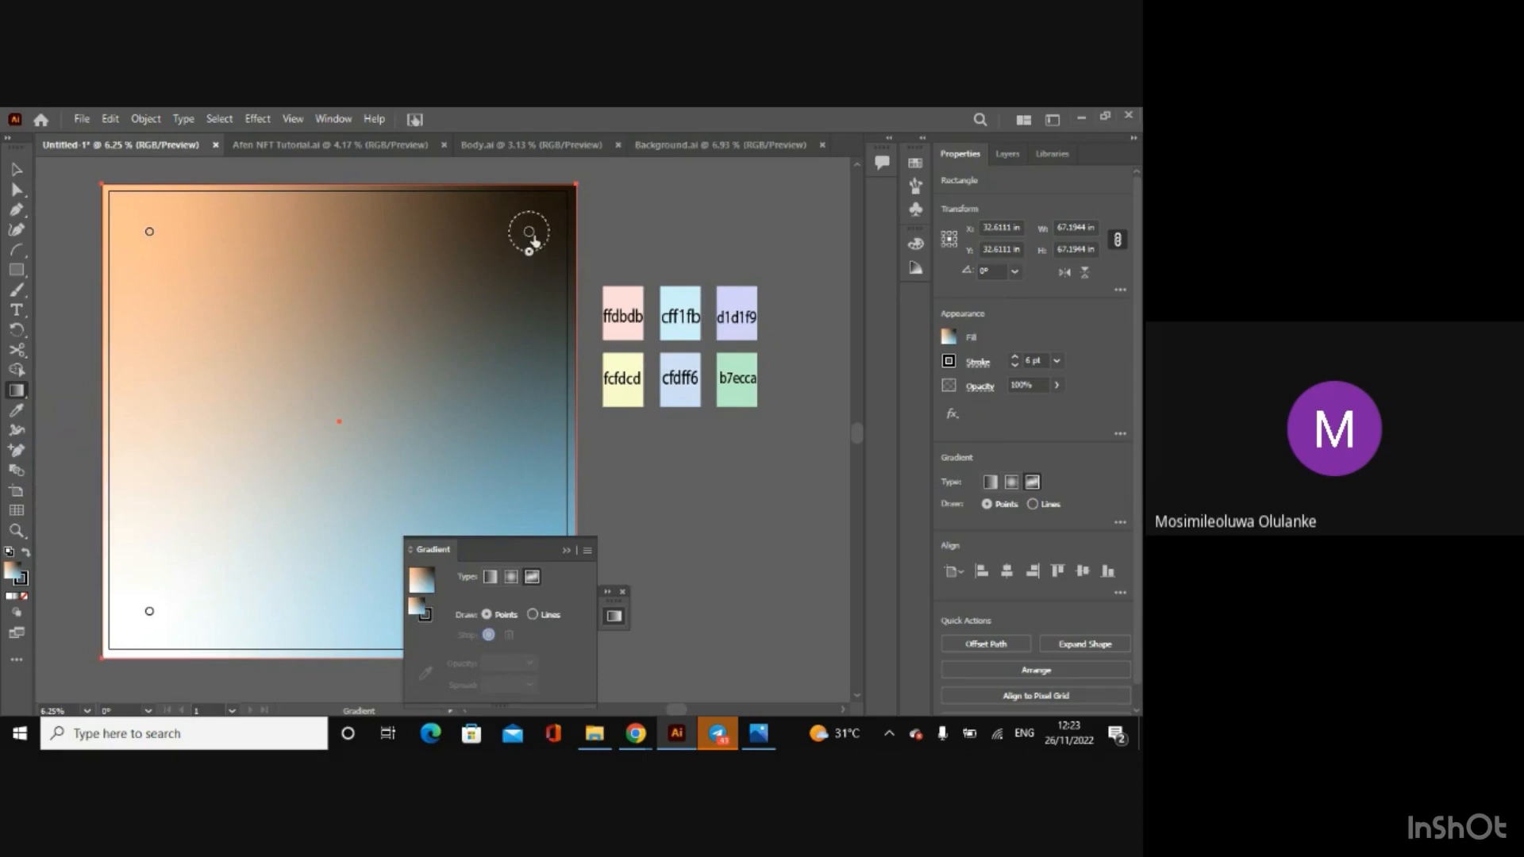
click(567, 551)
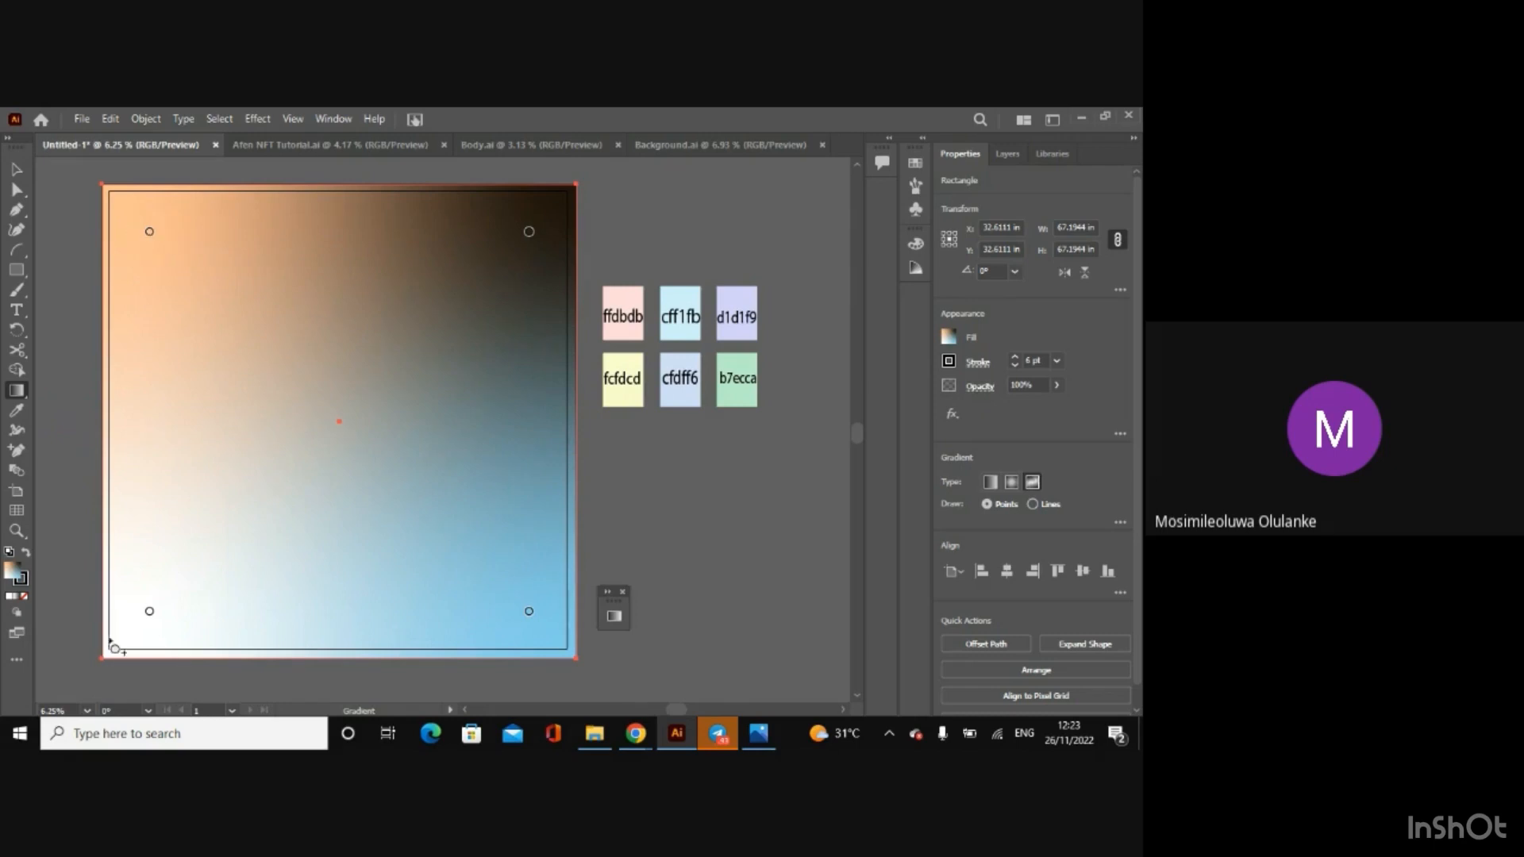
click(530, 620)
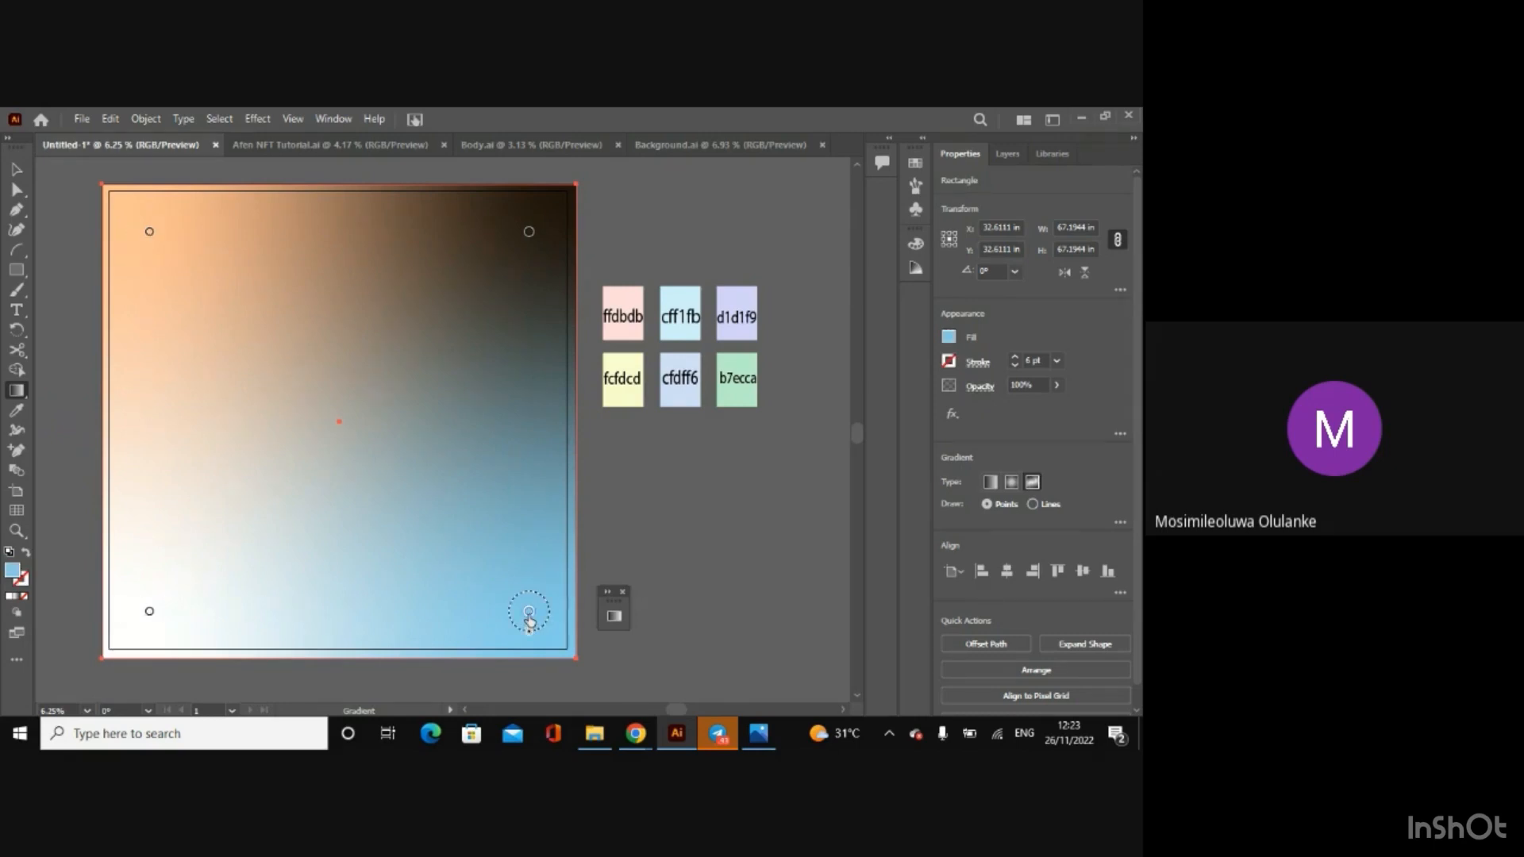
click(949, 339)
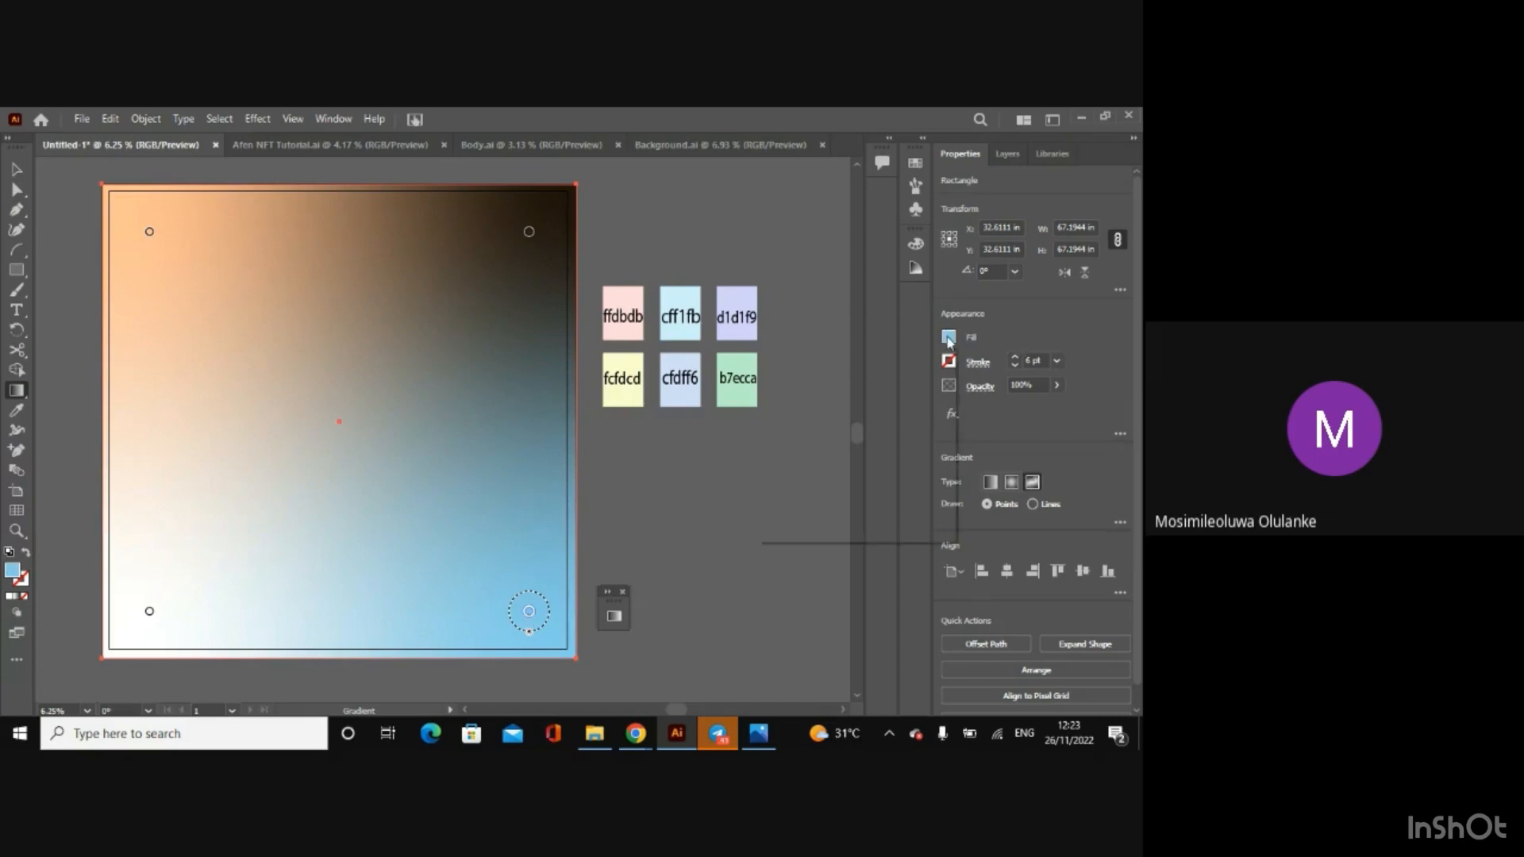
click(871, 370)
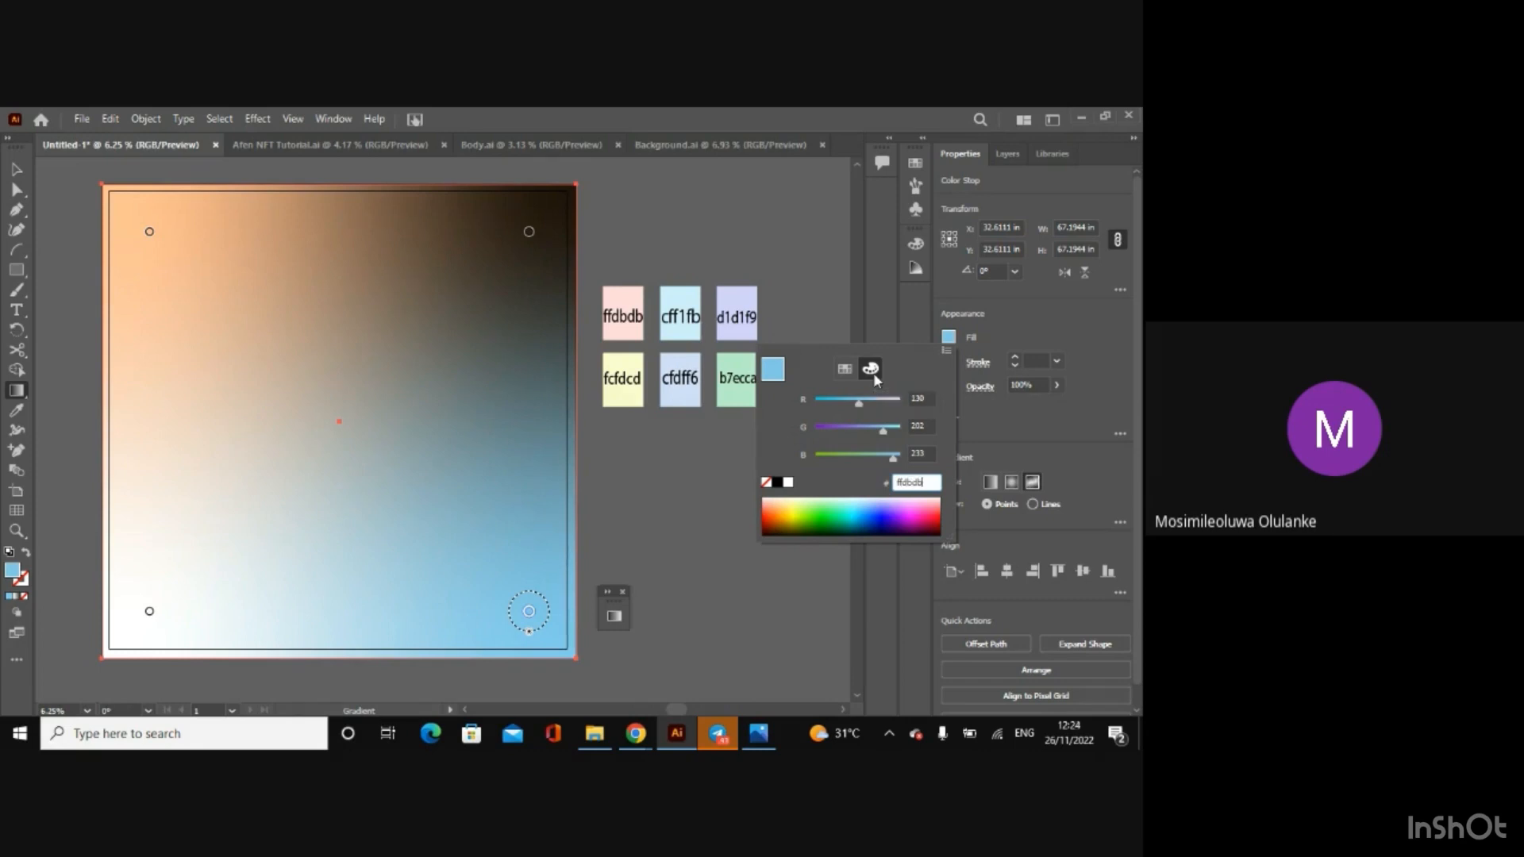
key(Return)
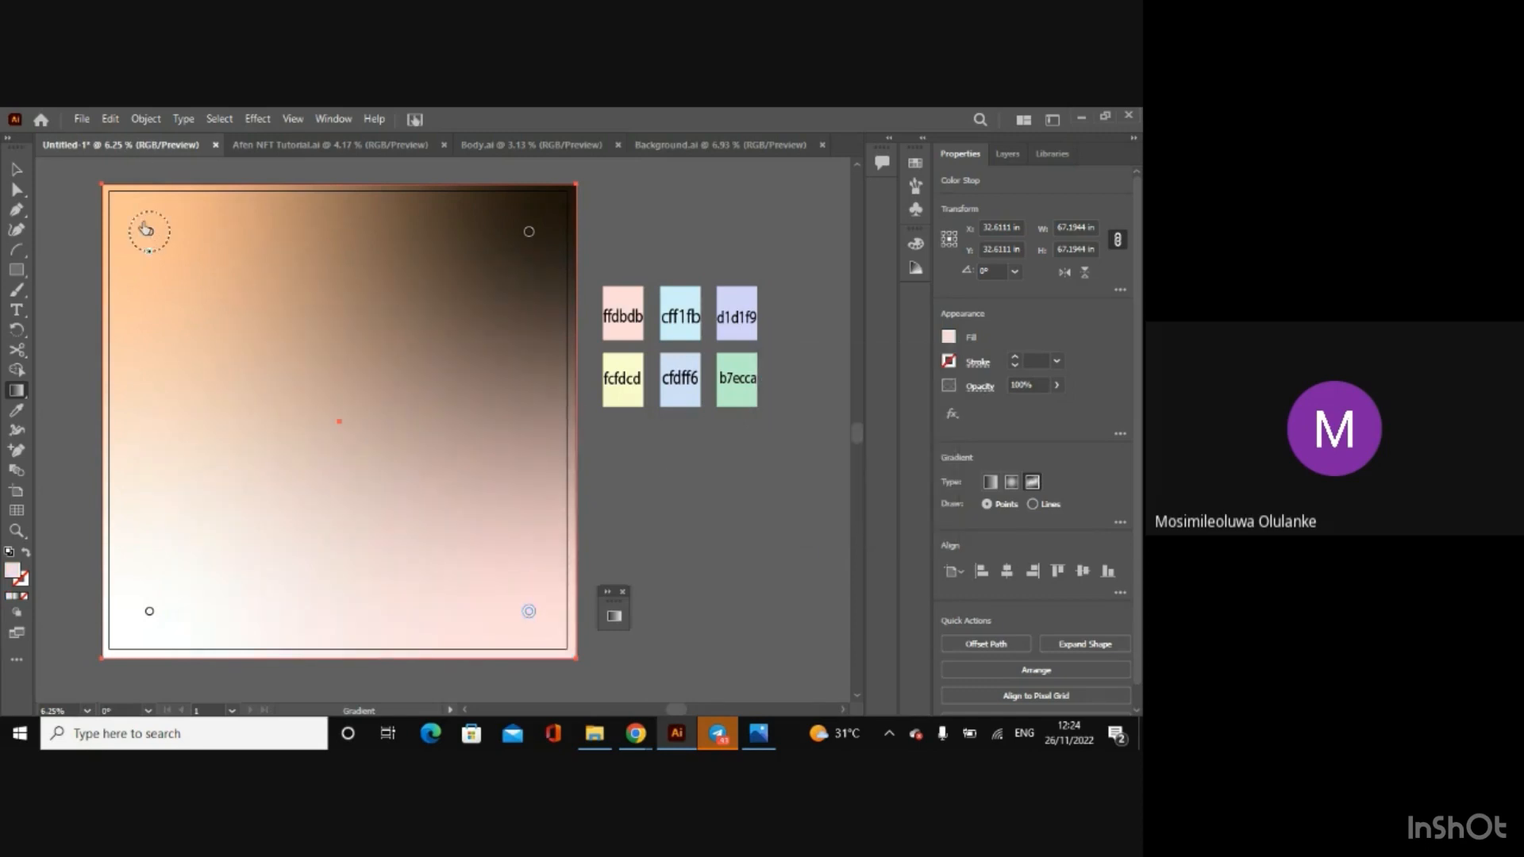
Step: Set the rectangle's upper-left freeform gradient point to colour fcfdcd
click(150, 232)
click(948, 337)
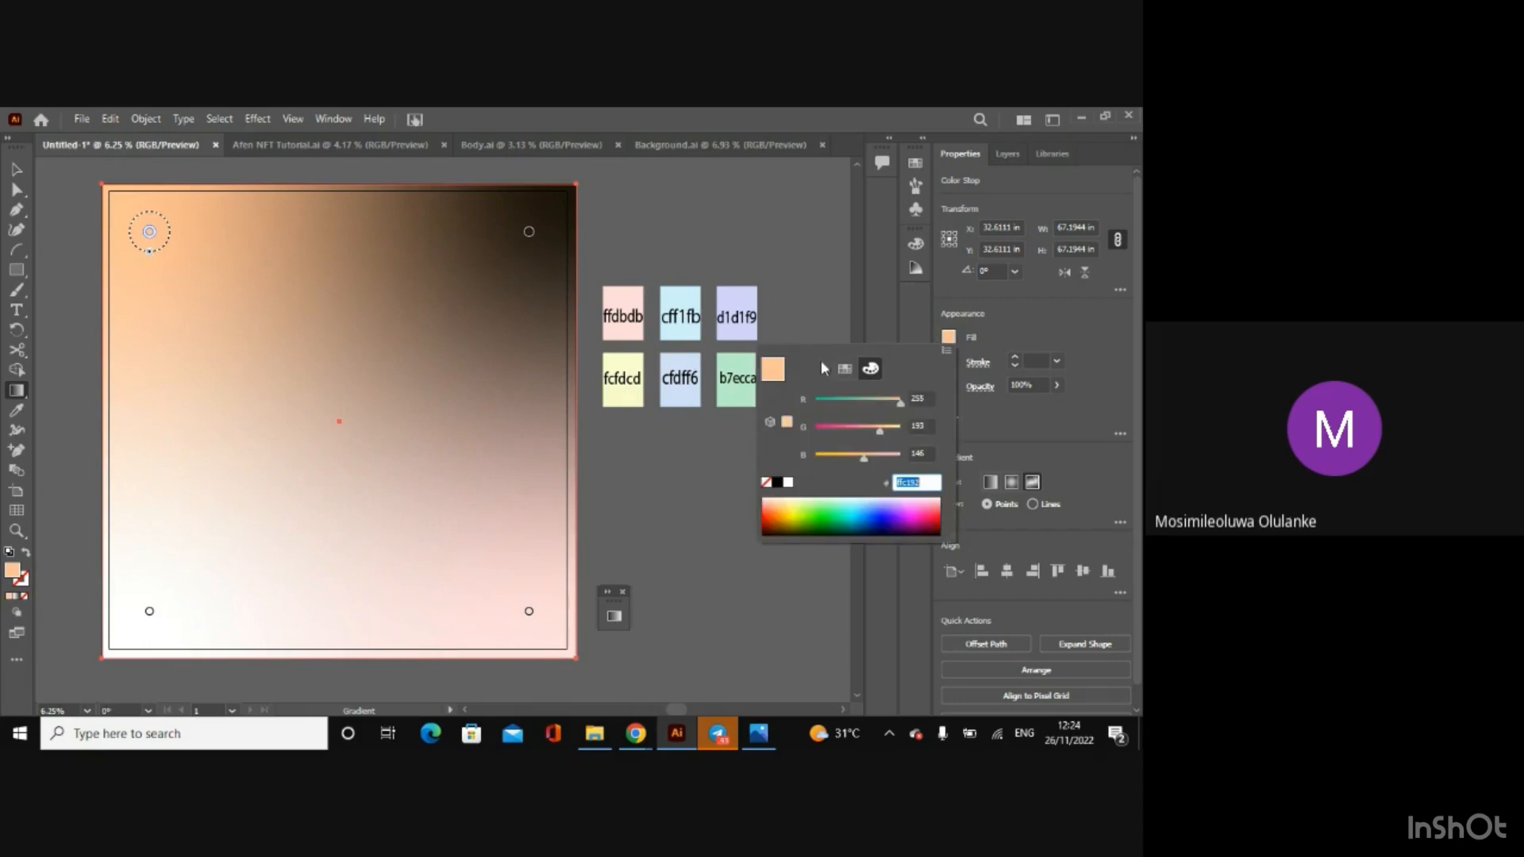
key(BackSpace)
text(fcfdcd)
key(Return)
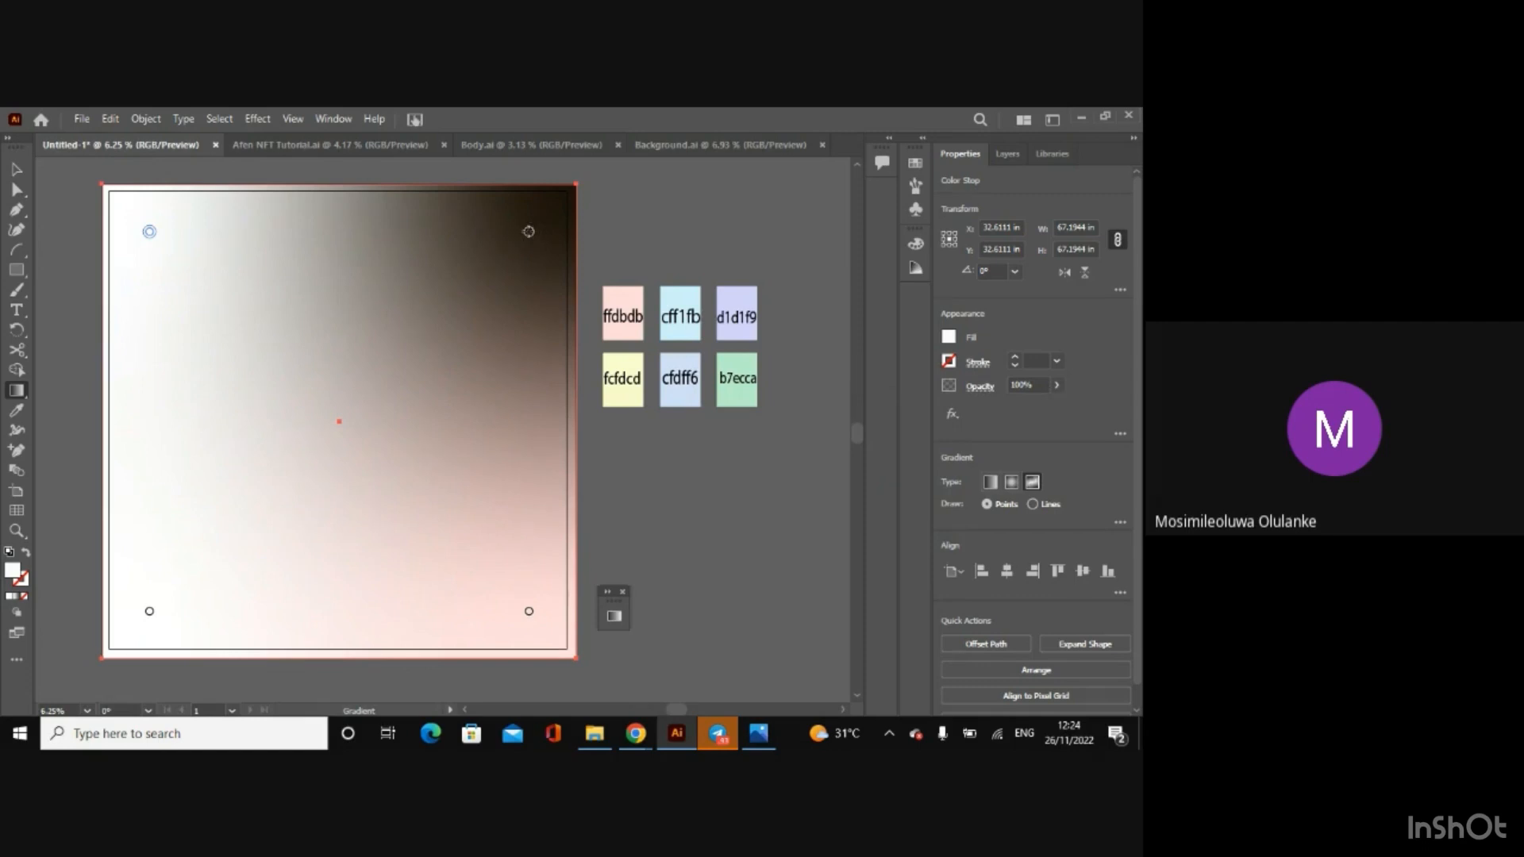
Step: Set the rectangle's upper-right freeform gradient point to colour cfdff6
click(530, 231)
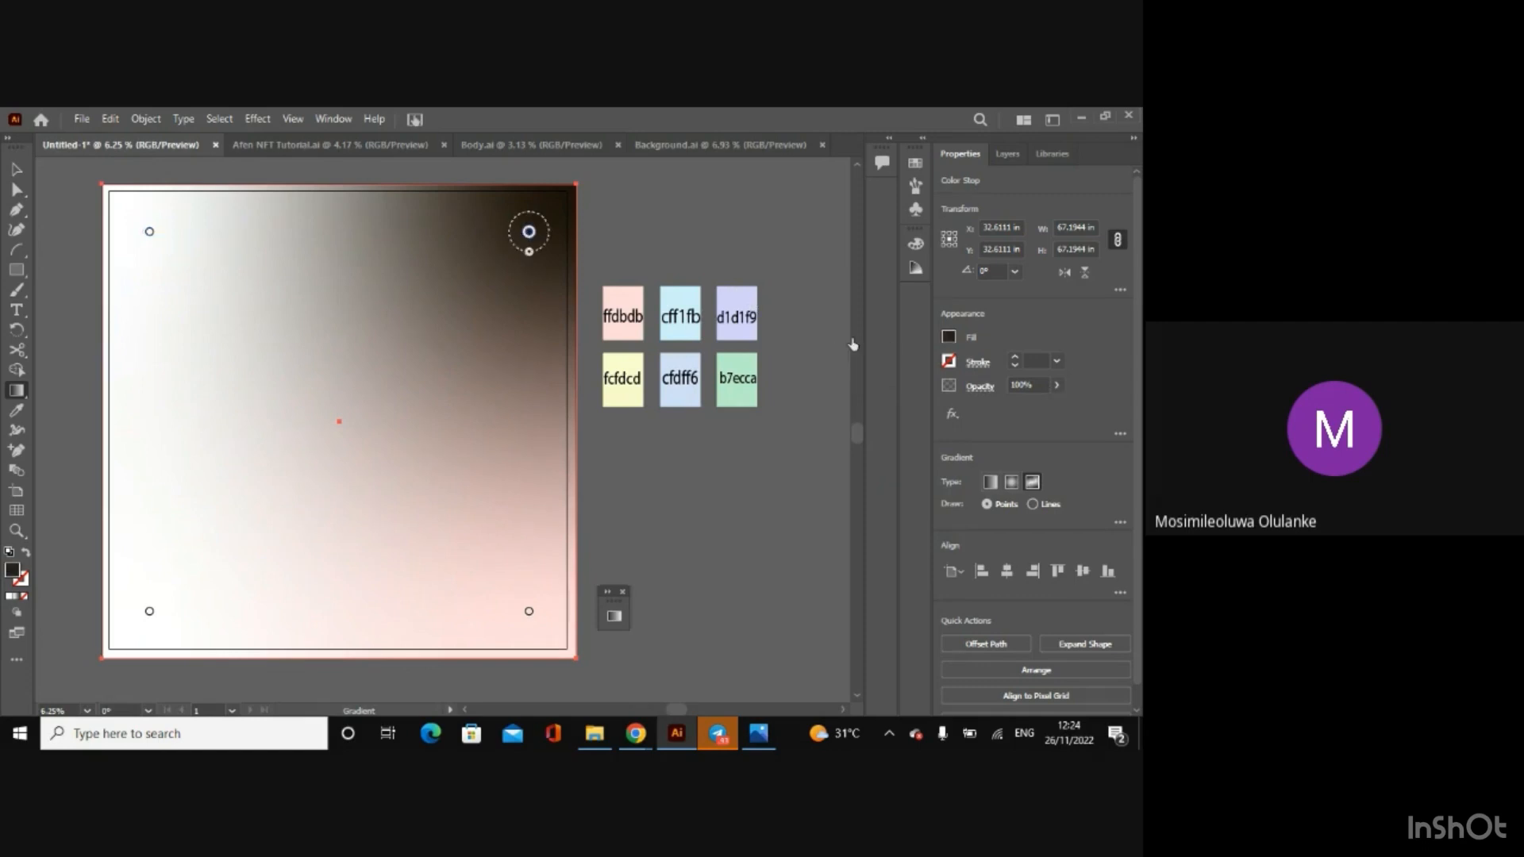
click(949, 338)
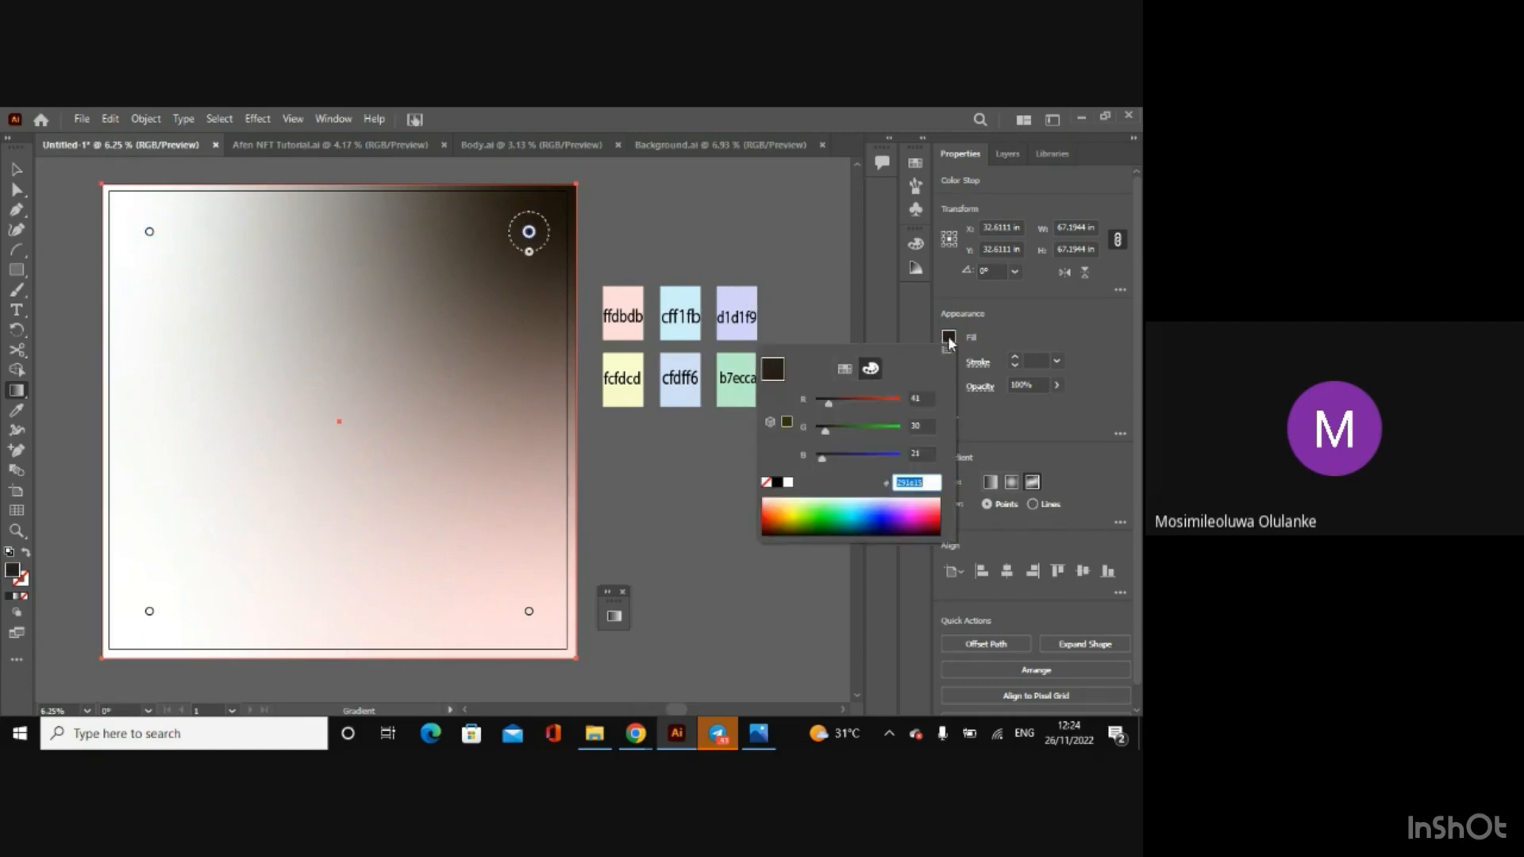
key(BackSpace)
text(d)
text(1dff)
text(6)
key(Return)
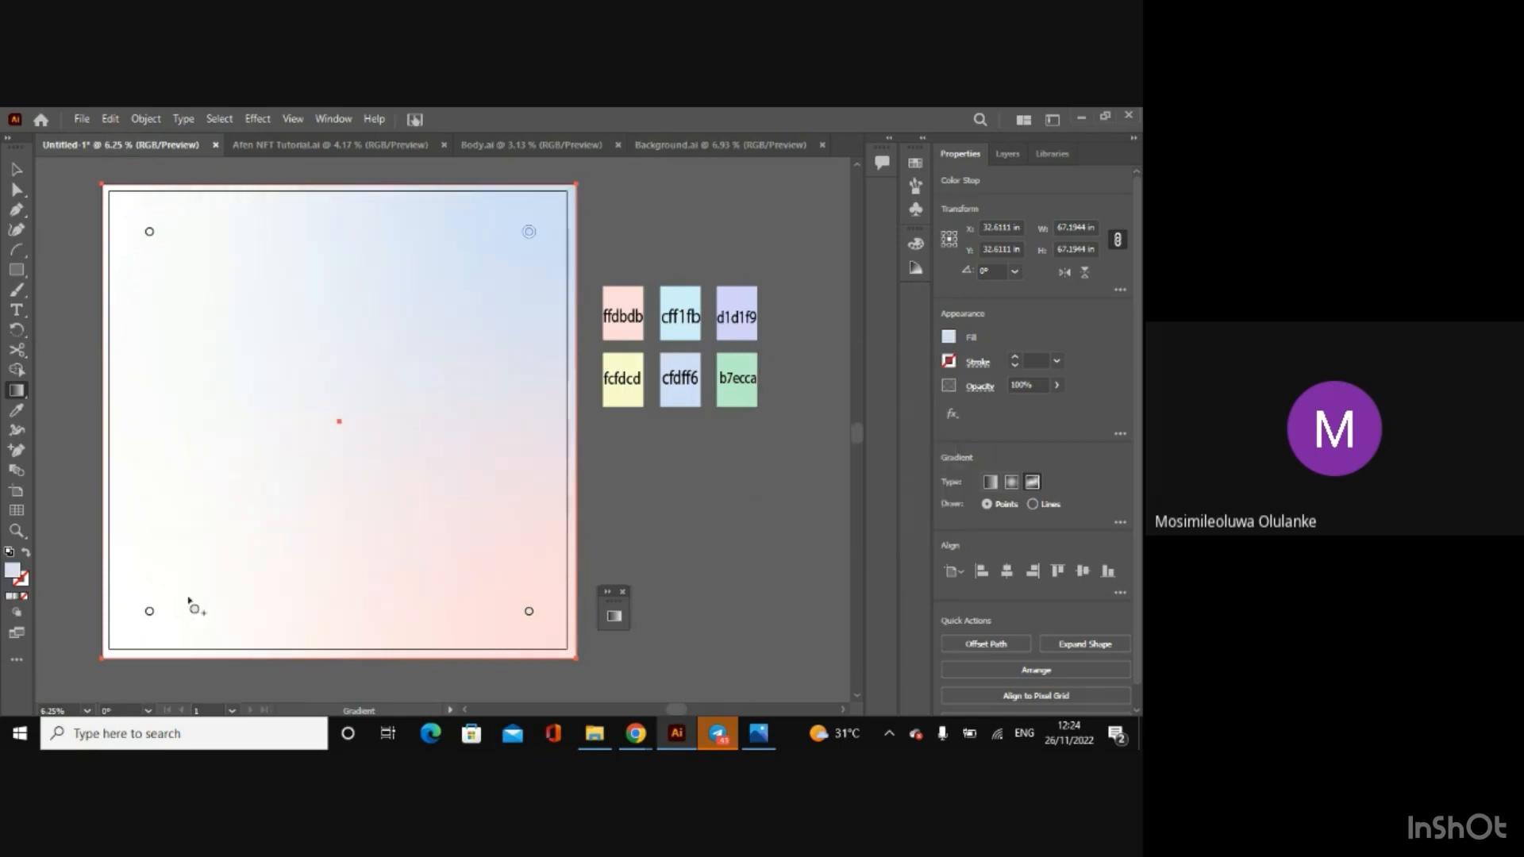
Step: Set the rectangle's lower-left freeform gradient point to colour b7ecca
click(149, 611)
click(949, 337)
key(BackSpace)
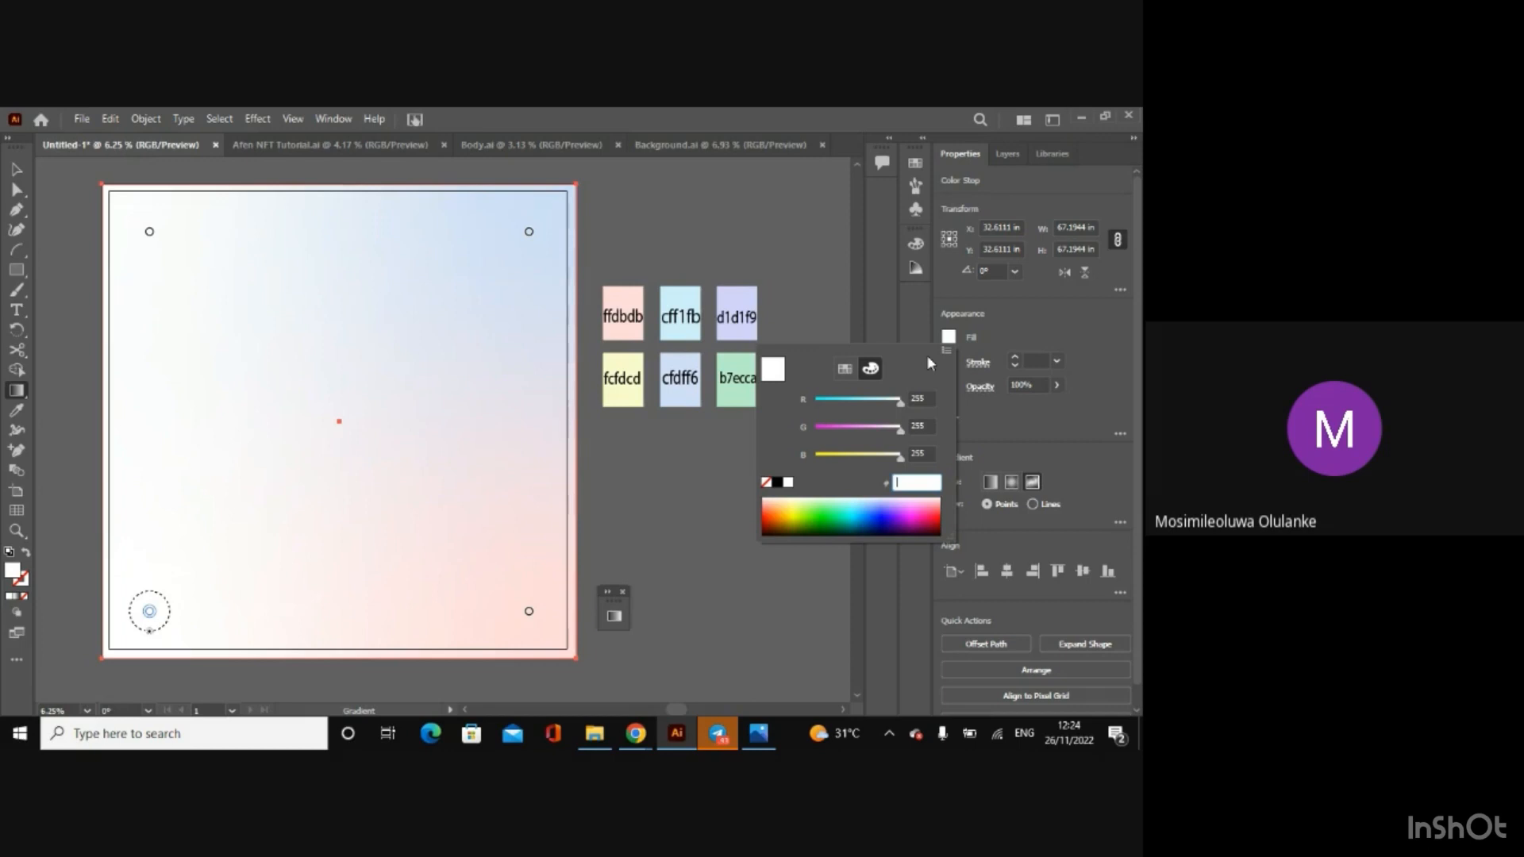
text(b7ecca)
key(Return)
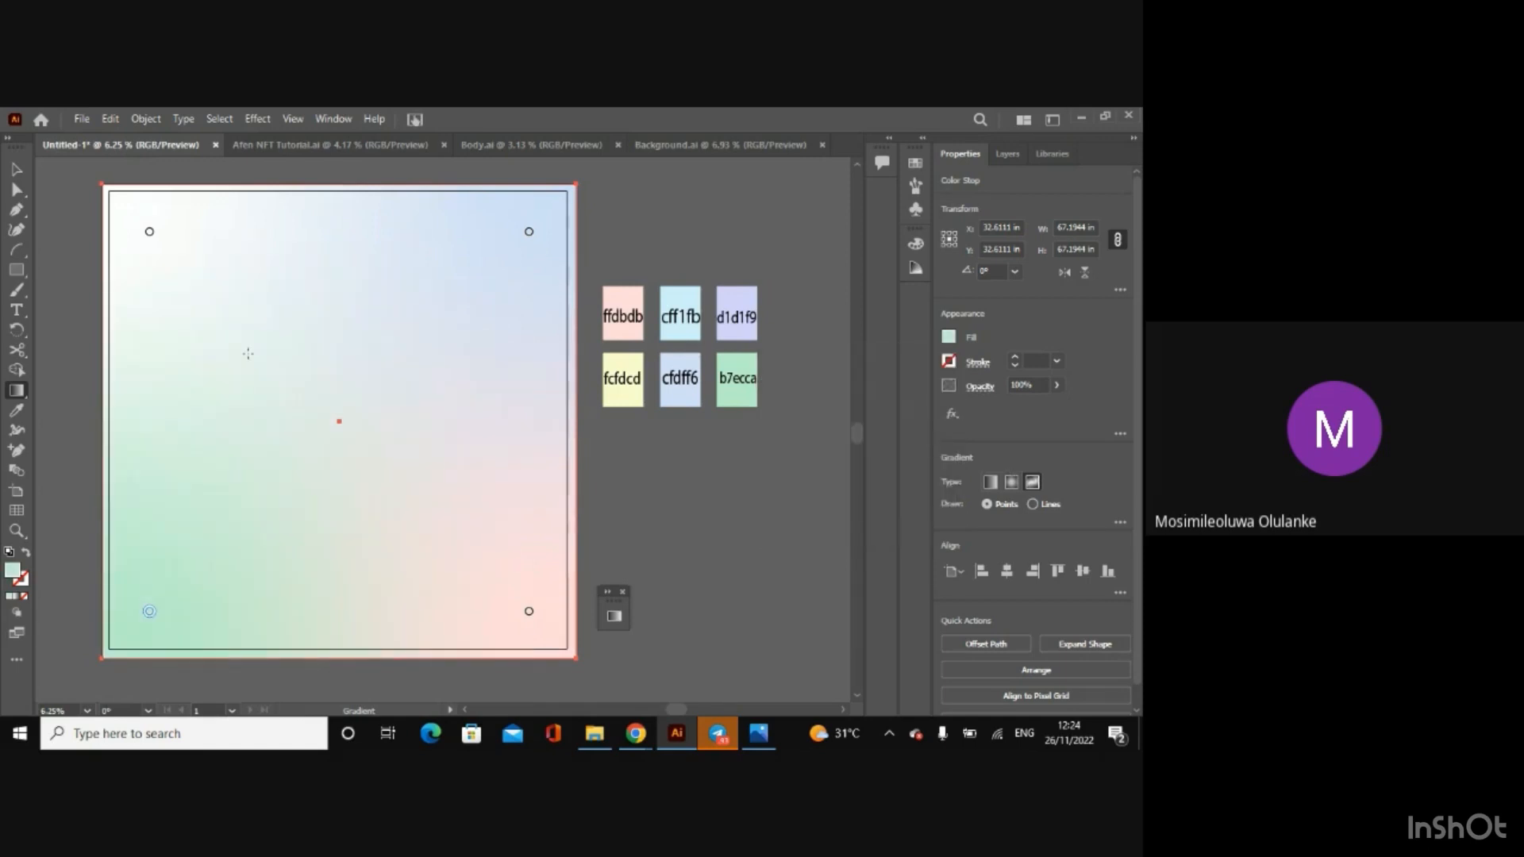
Step: Add a freeform gradient point up and left of the rectangle's centre and colour it ffdbdb
click(288, 352)
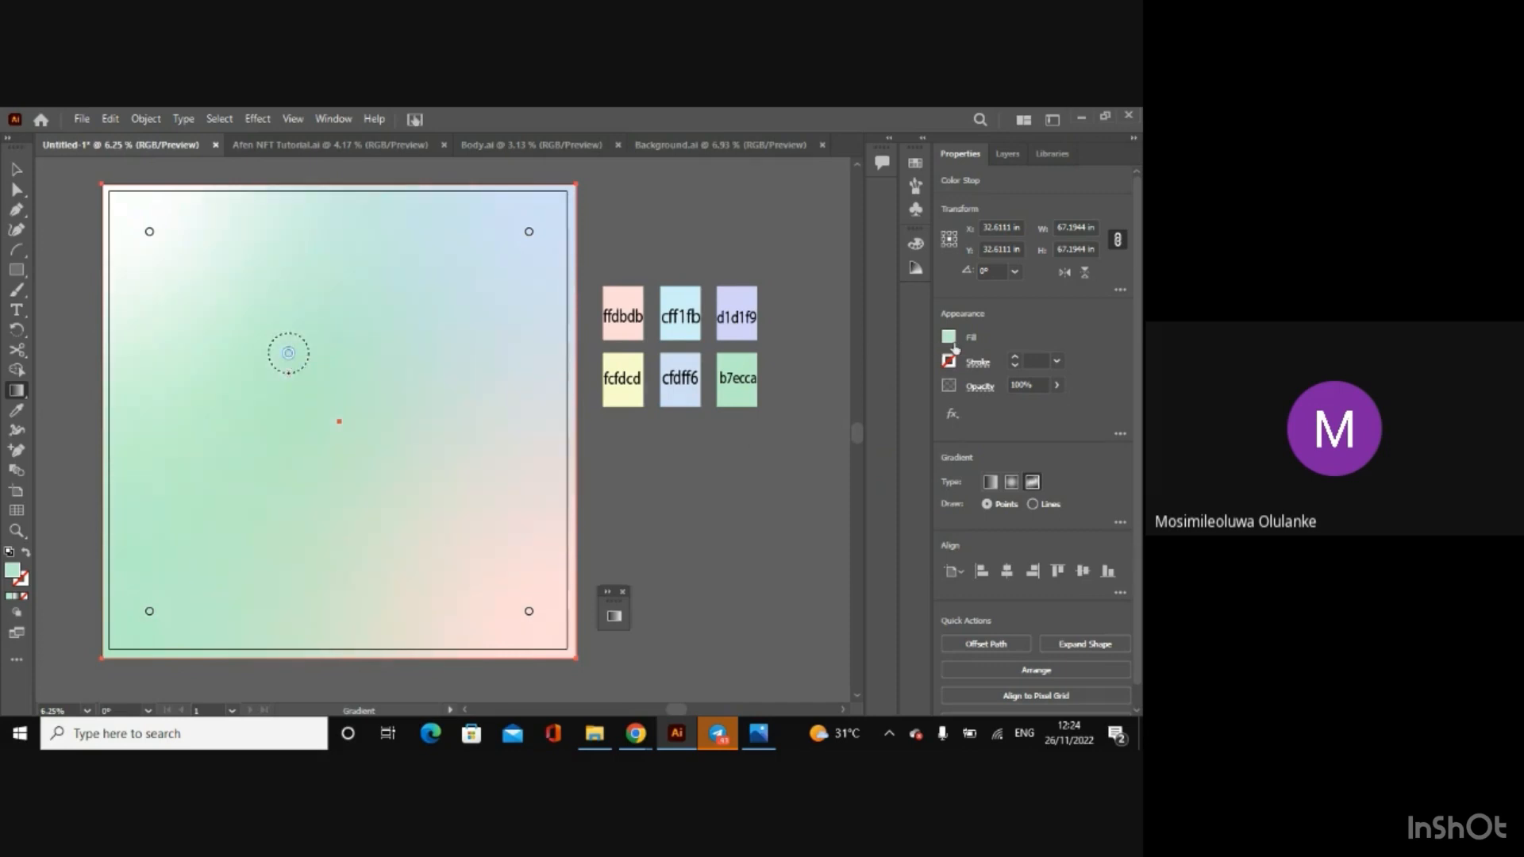
click(951, 342)
key(BackSpace)
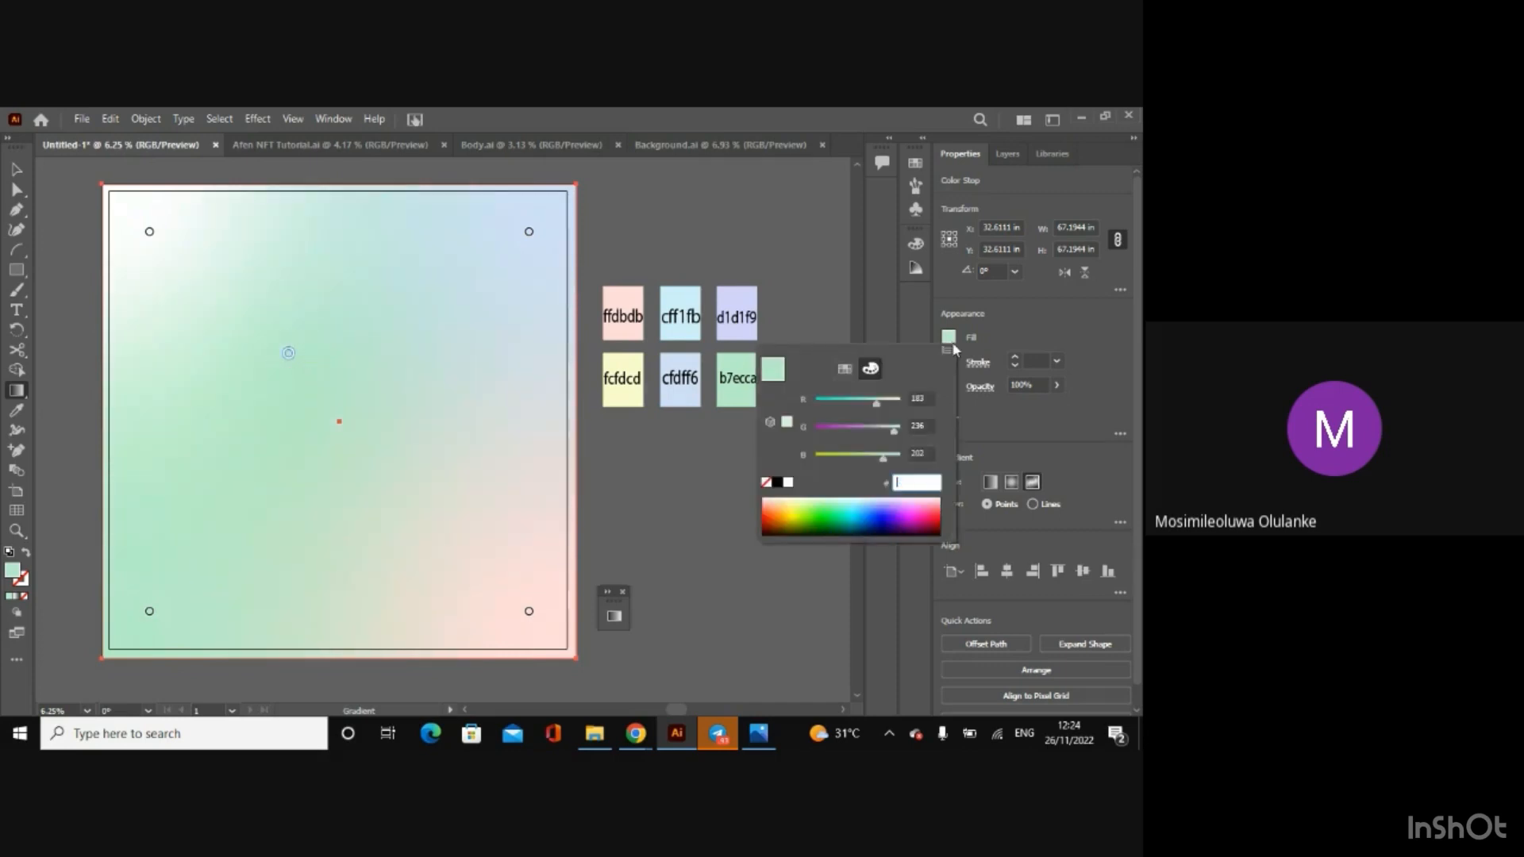
text(ffdbdb)
key(Return)
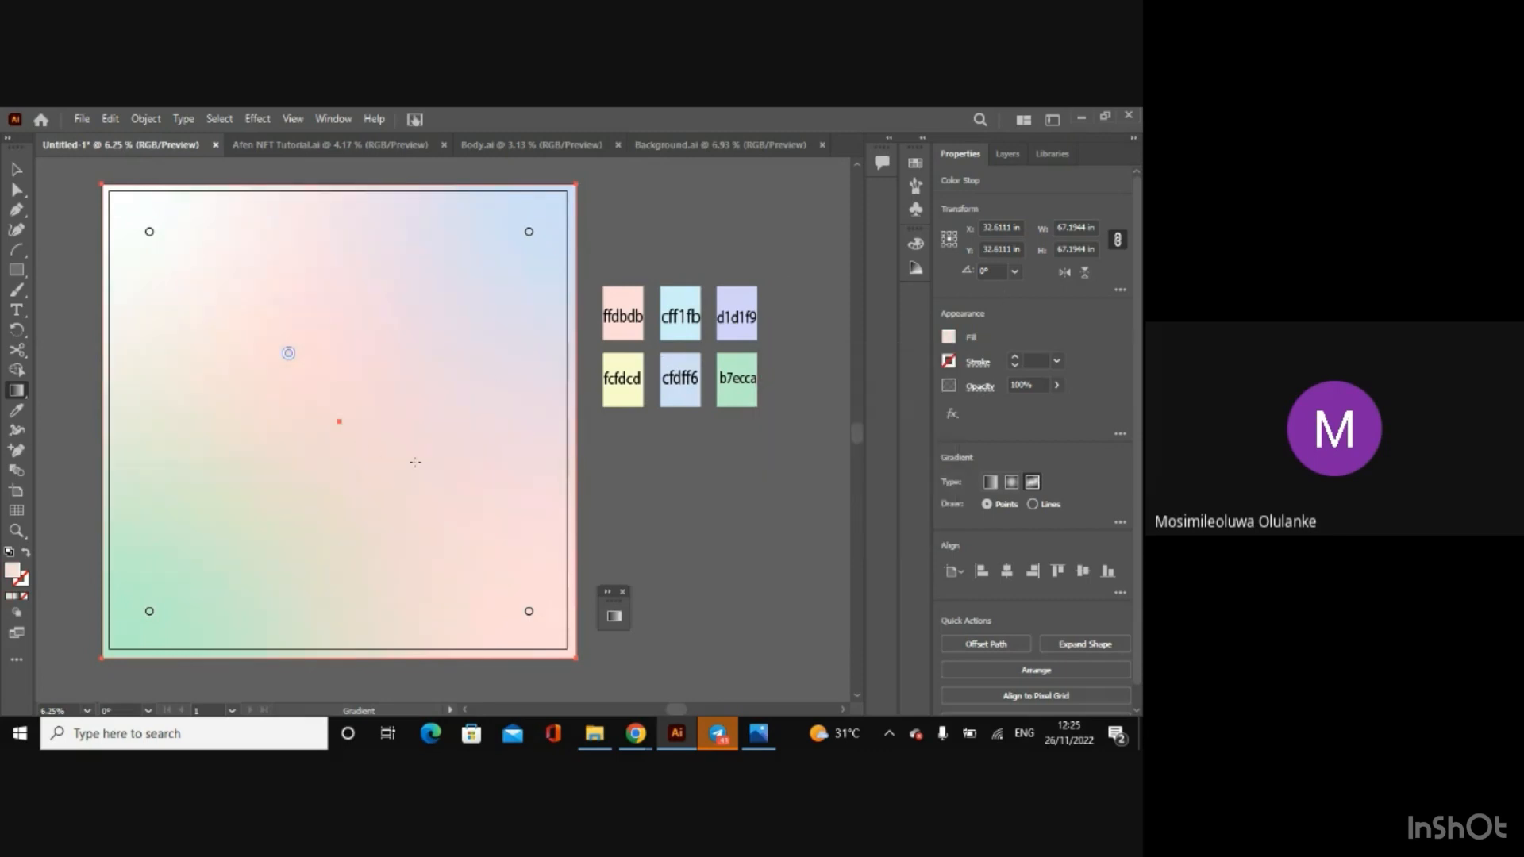
Step: Add a freeform gradient point down and right of the rectangle's centre and colour it fcfdcd
click(409, 456)
click(951, 341)
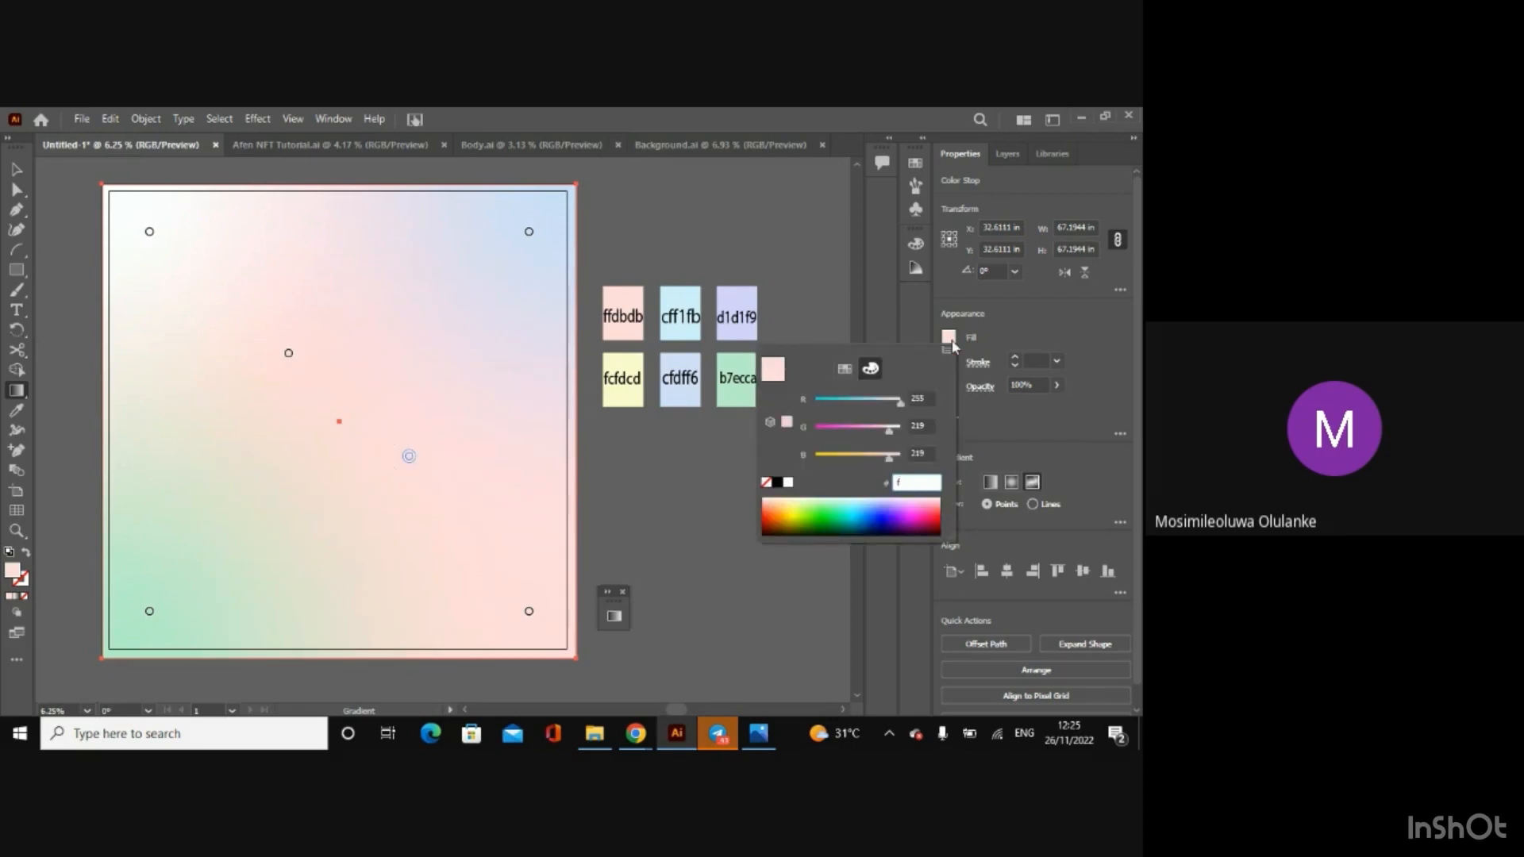
text(fd)
text(fd)
text(cd)
click(807, 306)
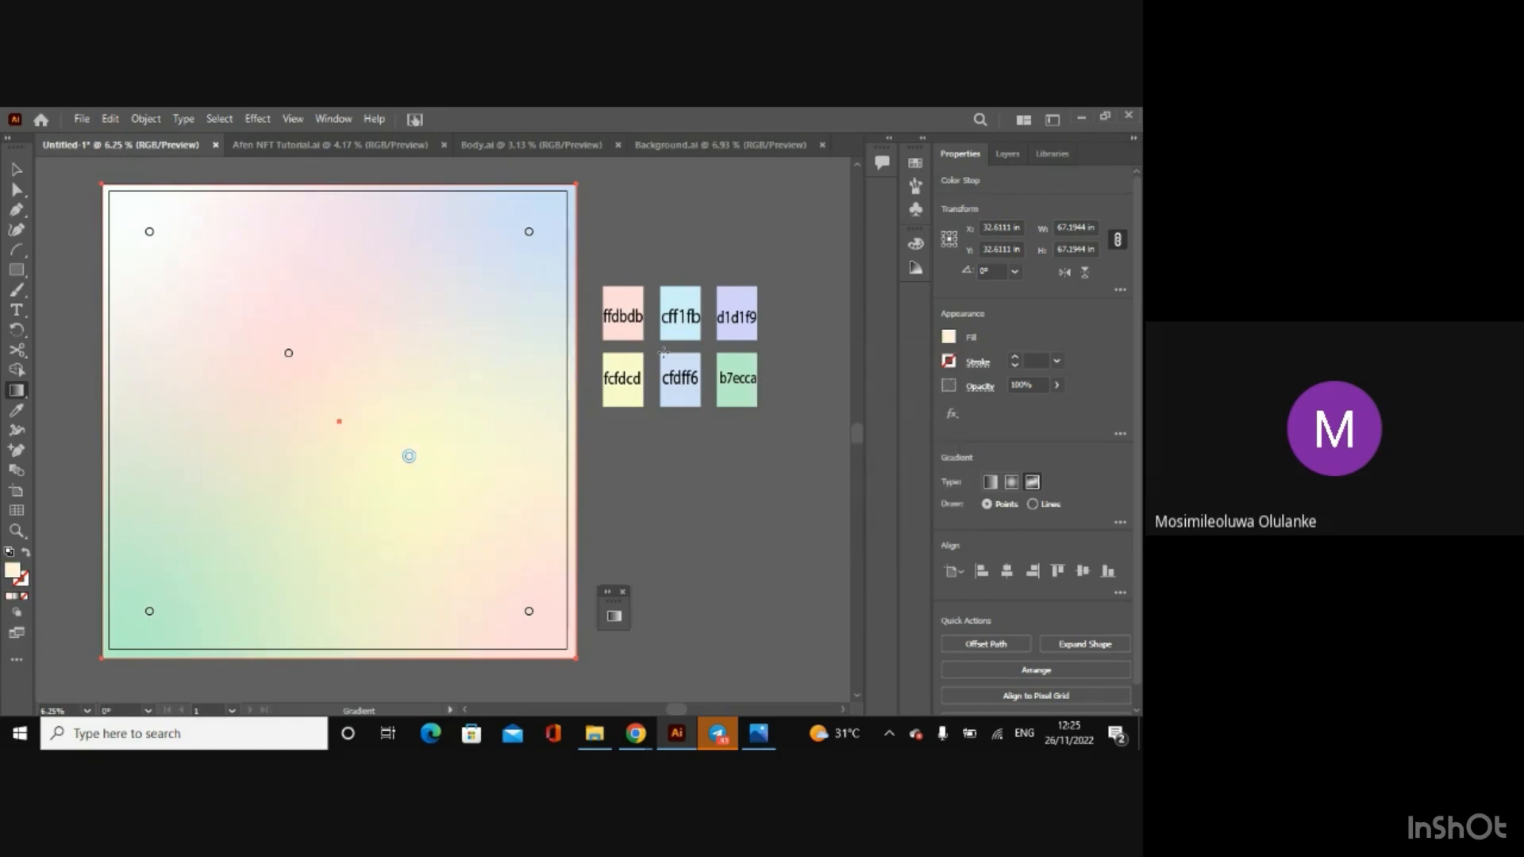
Step: Add a freeform gradient point midway along the rectangle's upper edge and colour it cff1fb
click(350, 233)
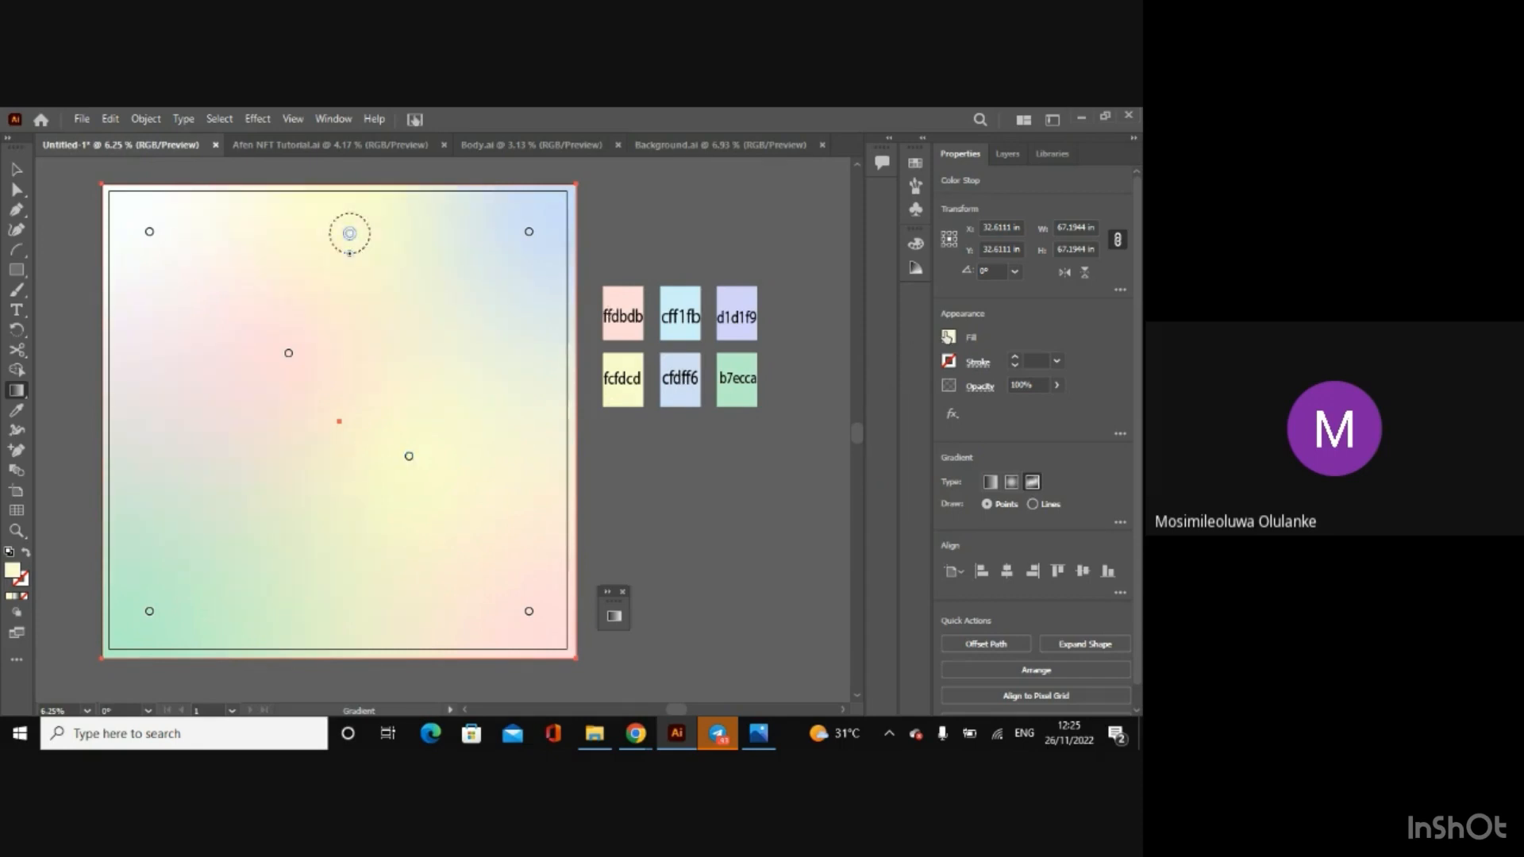
click(950, 336)
text(cff)
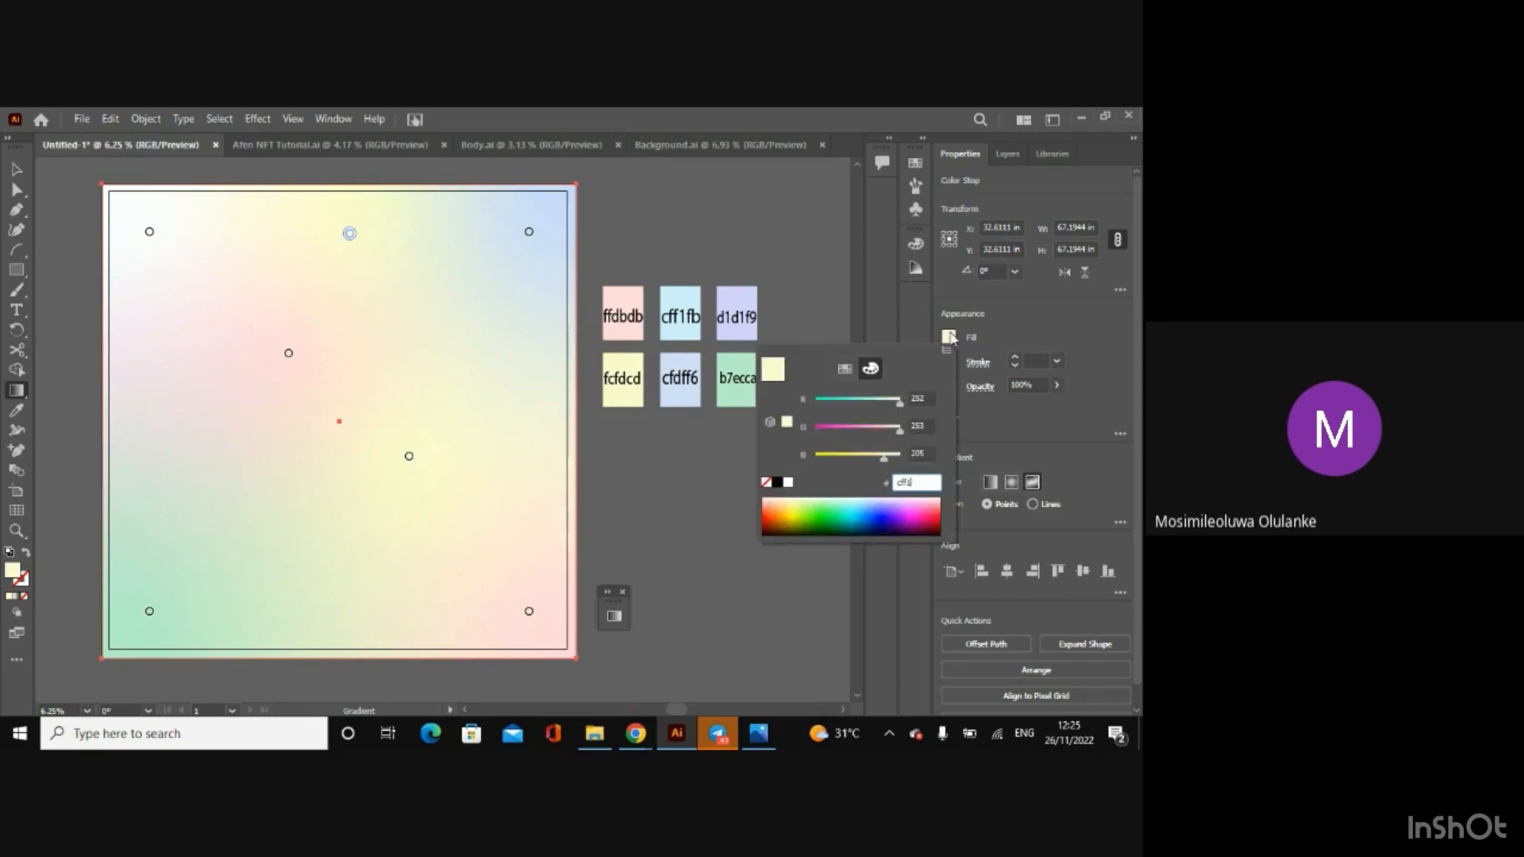
text(1fb)
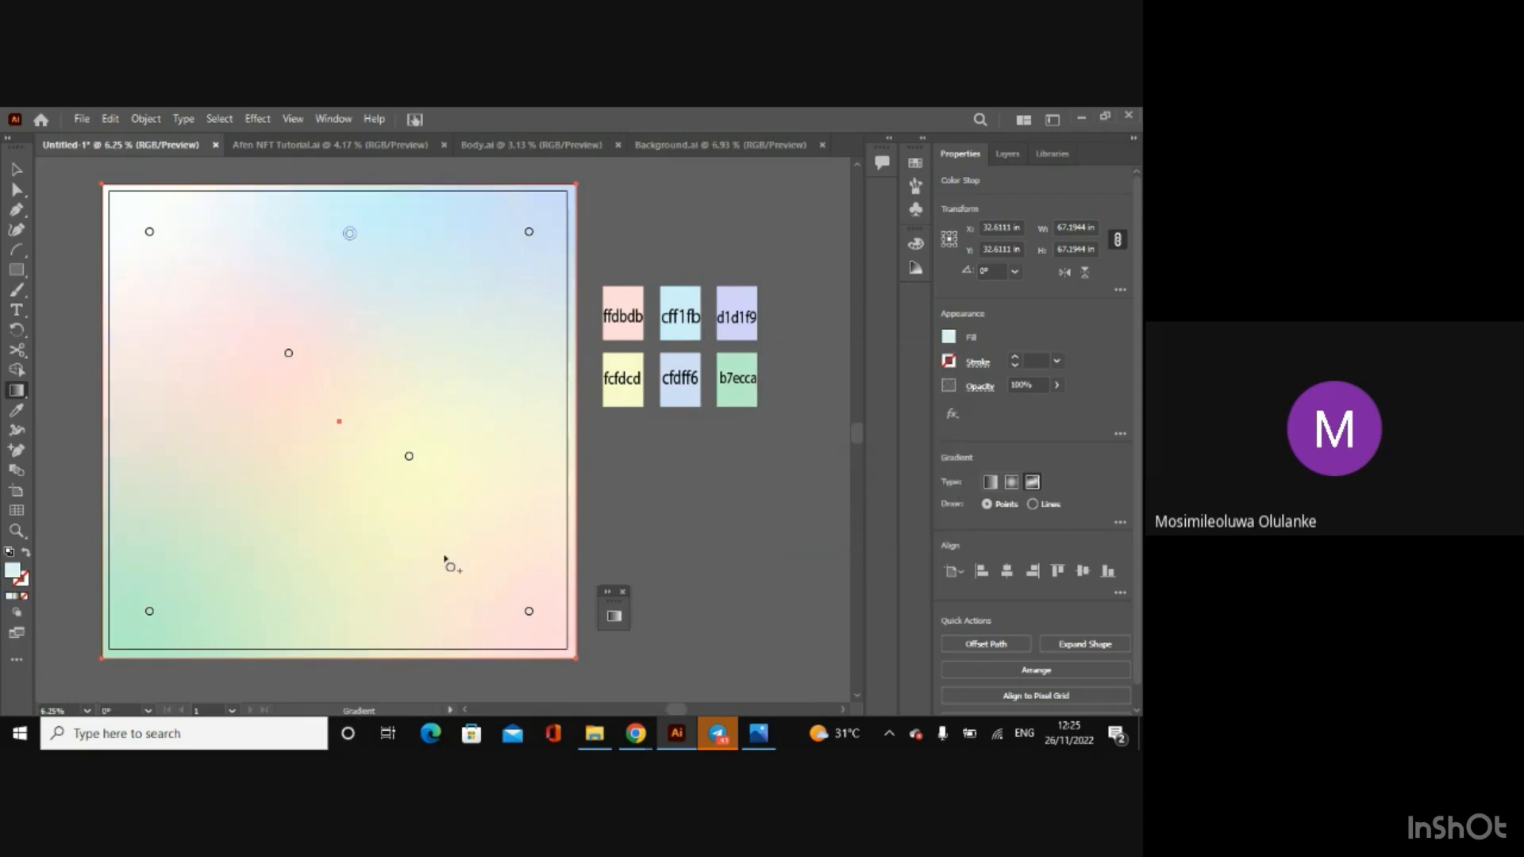
key(Return)
Step: Add a freeform gradient point midway along the rectangle's lower edge, colour it d1d1f9, and deselect the finished background
click(347, 585)
click(949, 337)
text(d)
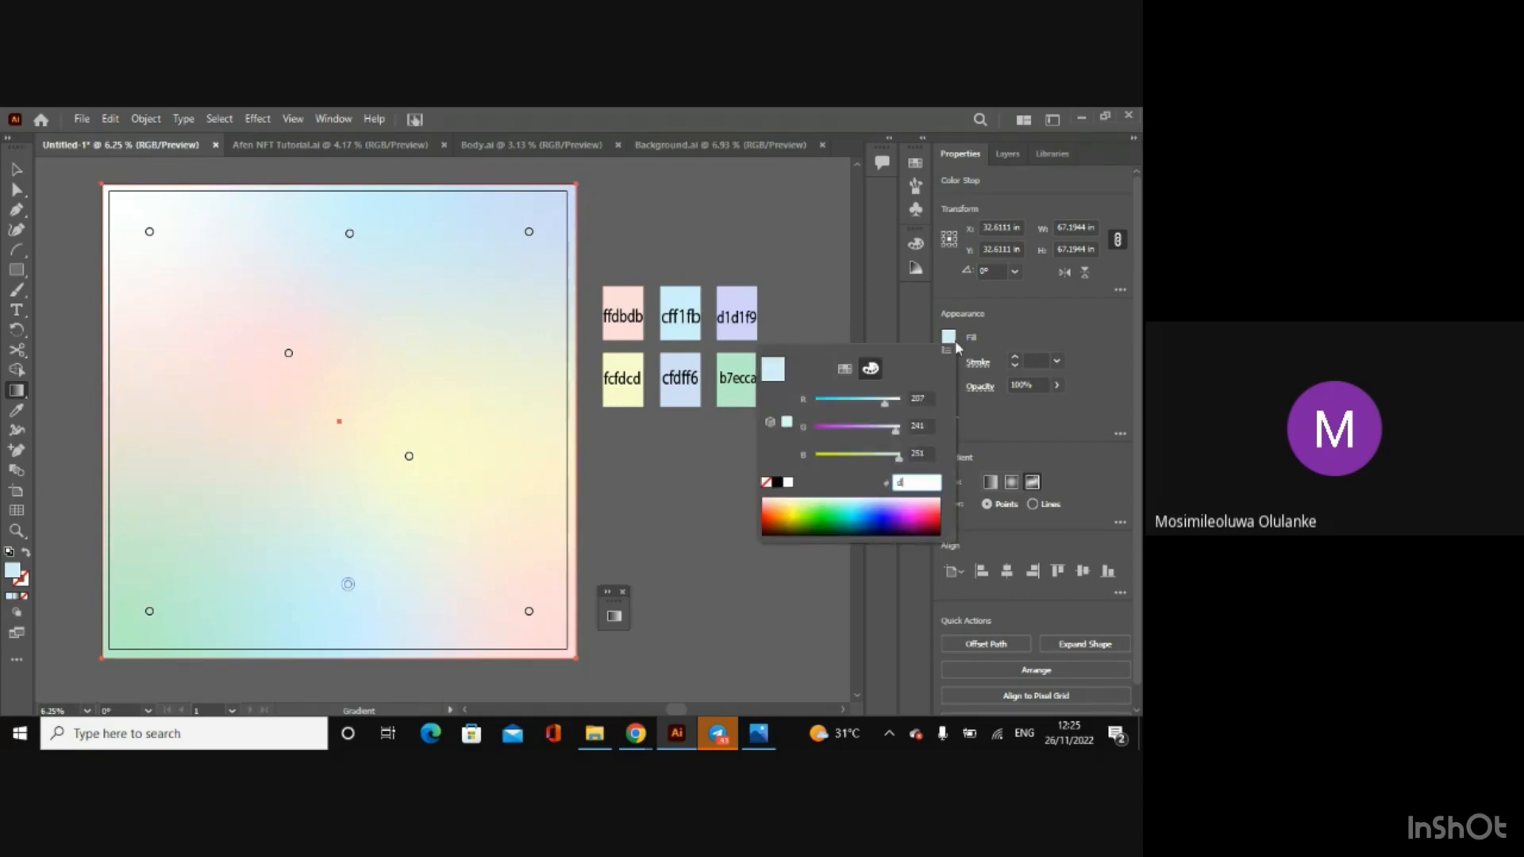
text(1d1f9)
key(Return)
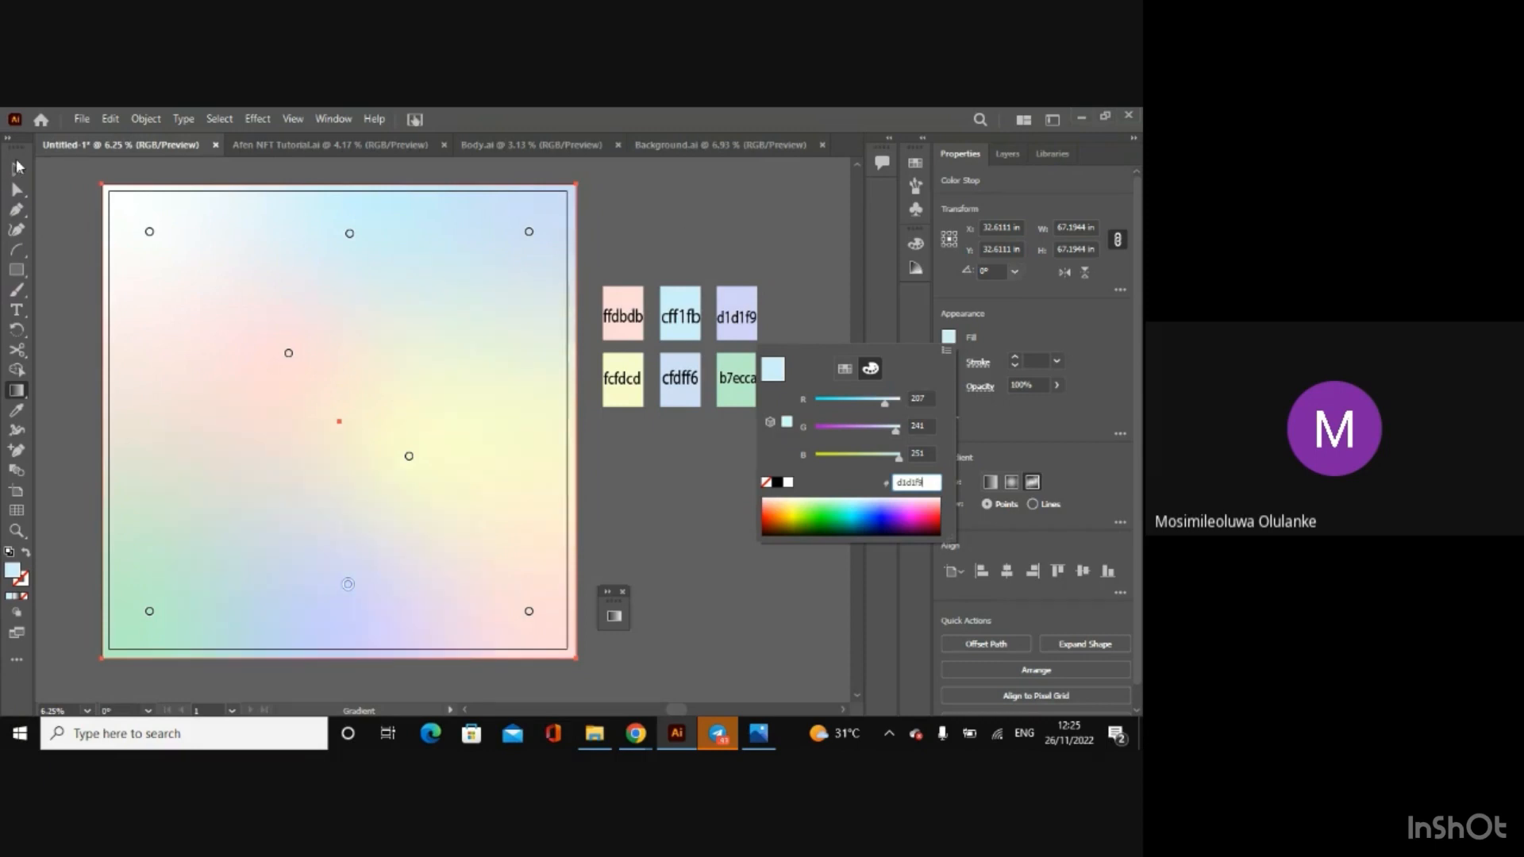
click(17, 171)
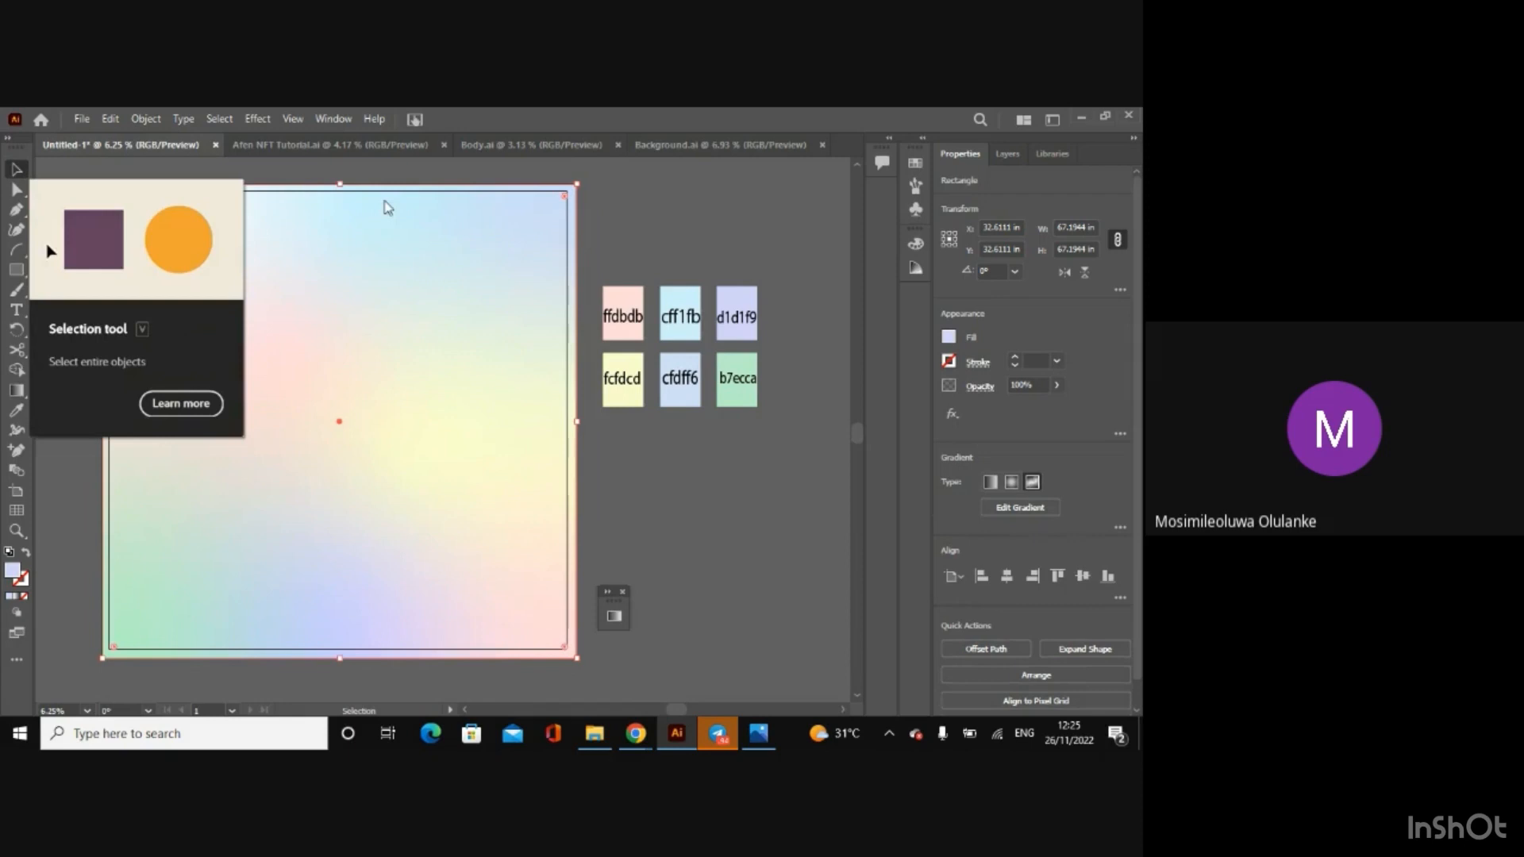
click(686, 264)
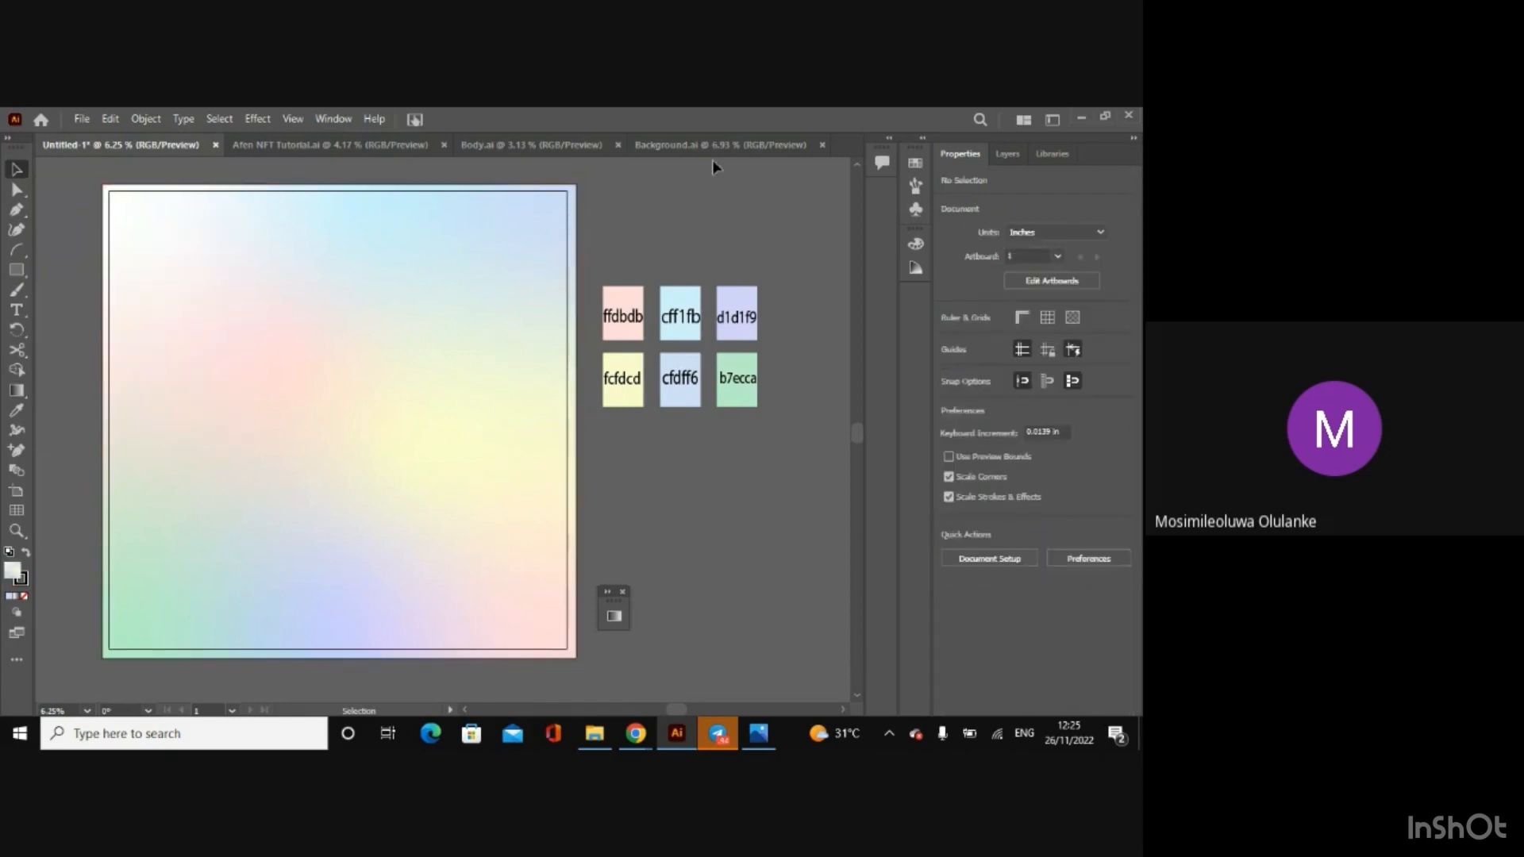
Step: Make the Mouth, Eyebrow, Nose, Ear, Eyes, Face and Body layers visible over the background
click(1009, 156)
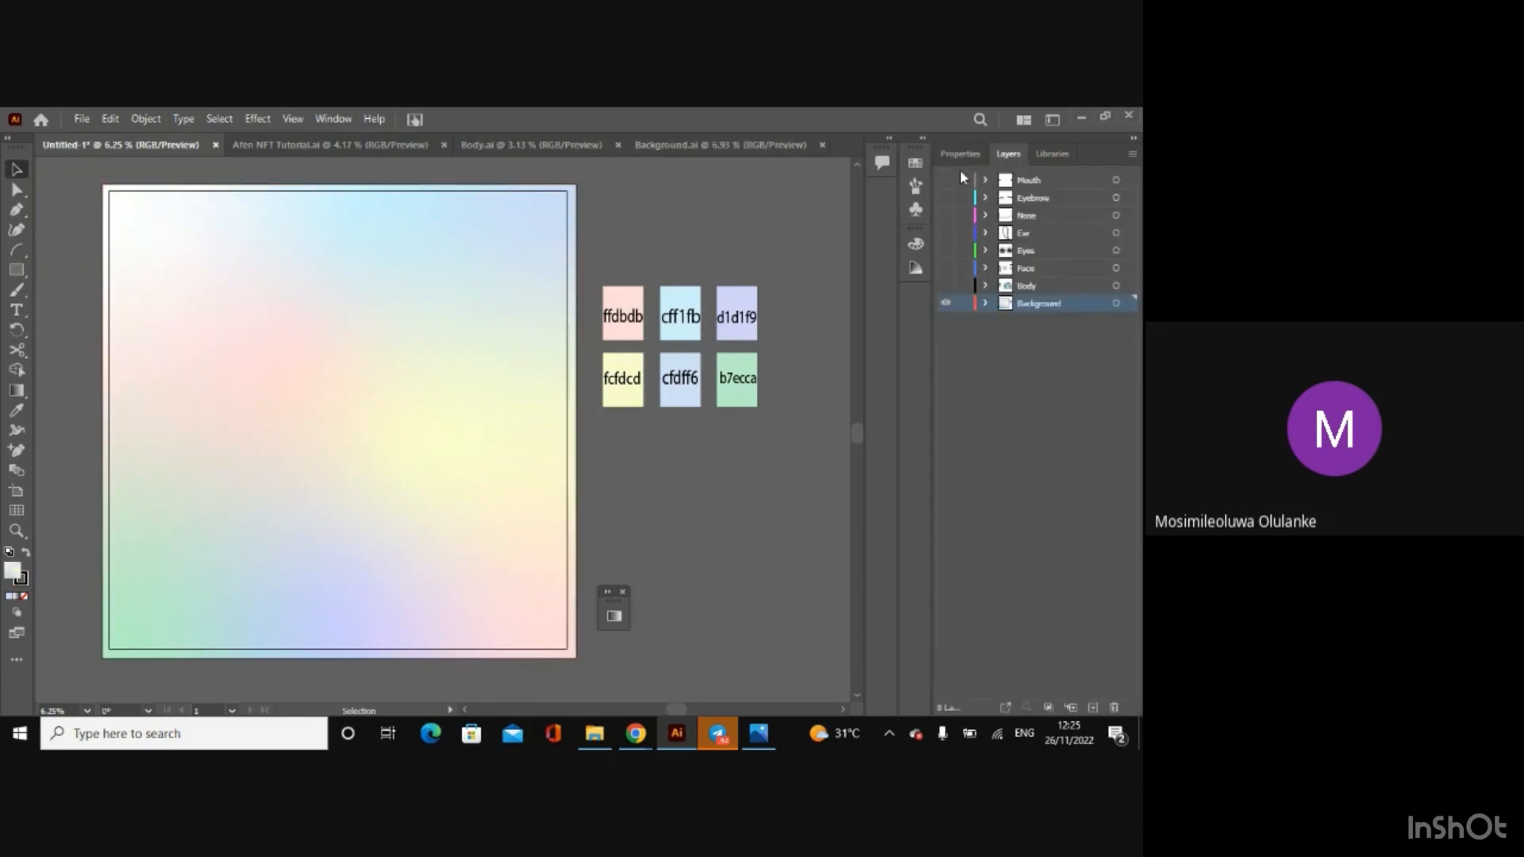
click(945, 179)
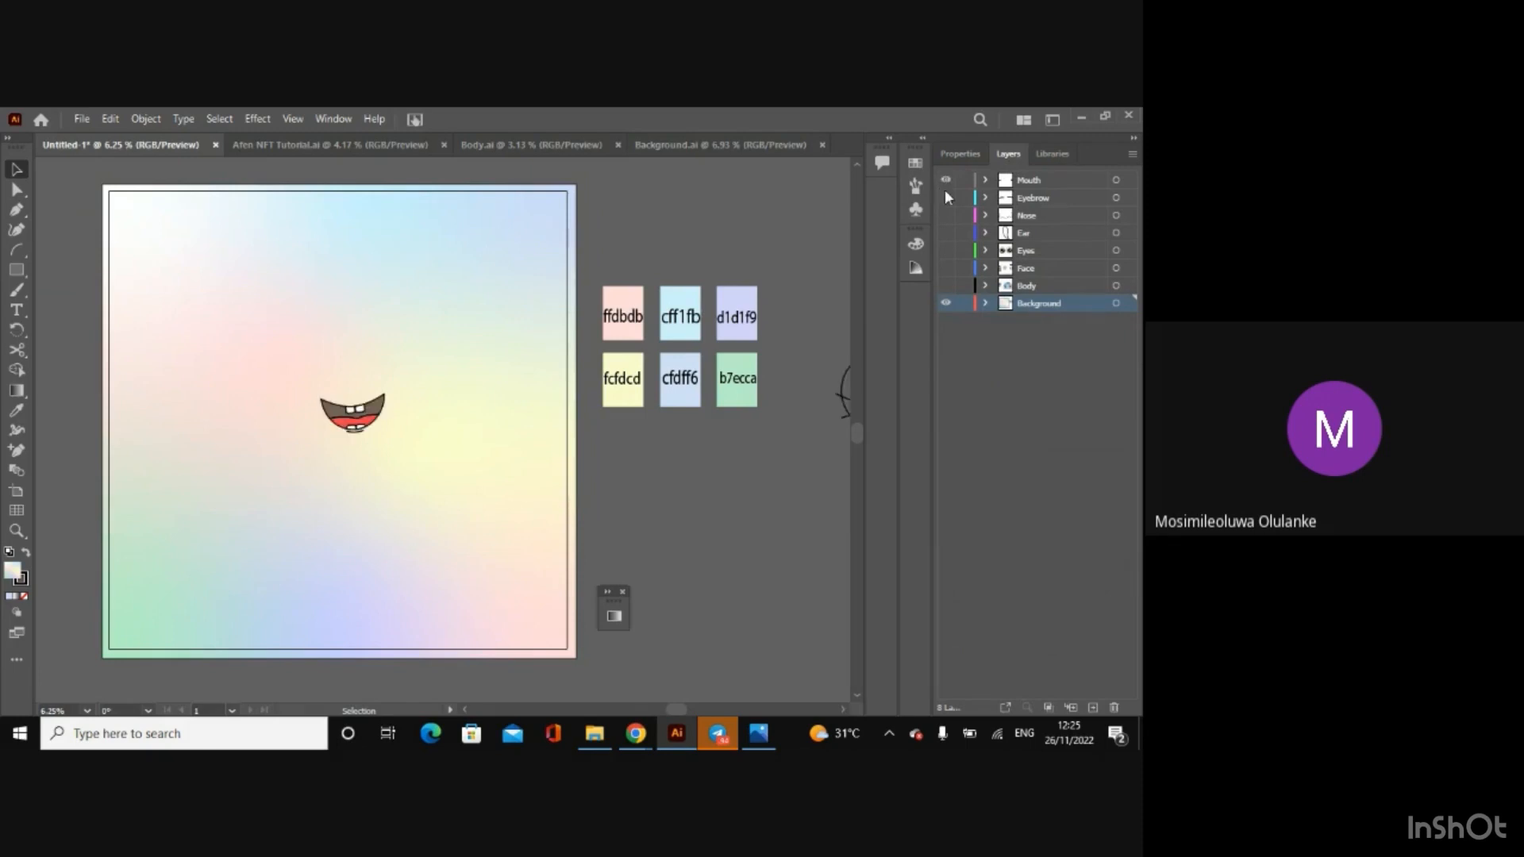
click(945, 198)
click(945, 215)
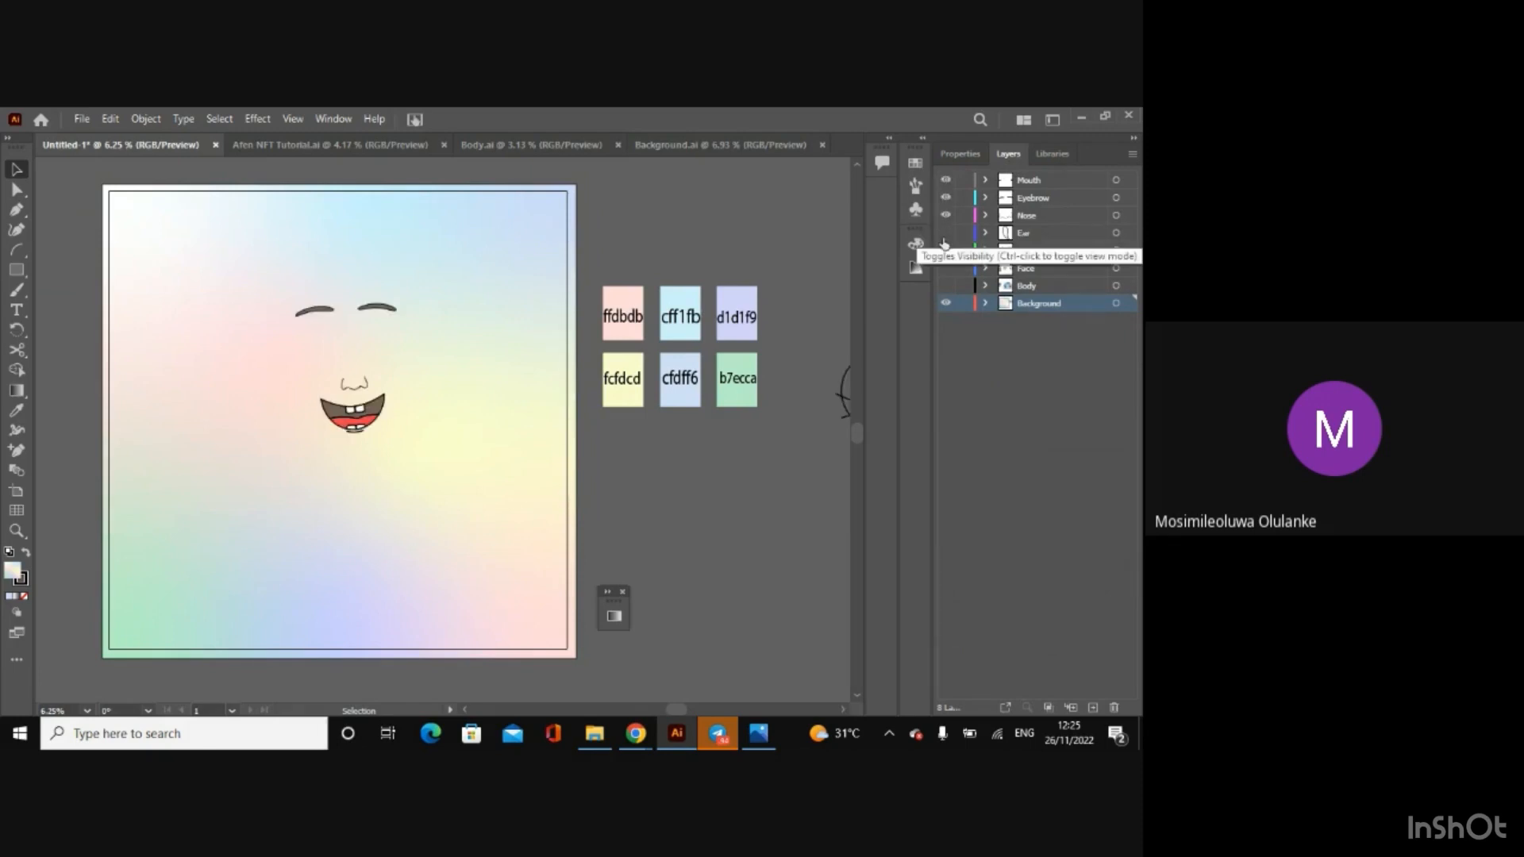
click(946, 232)
click(945, 250)
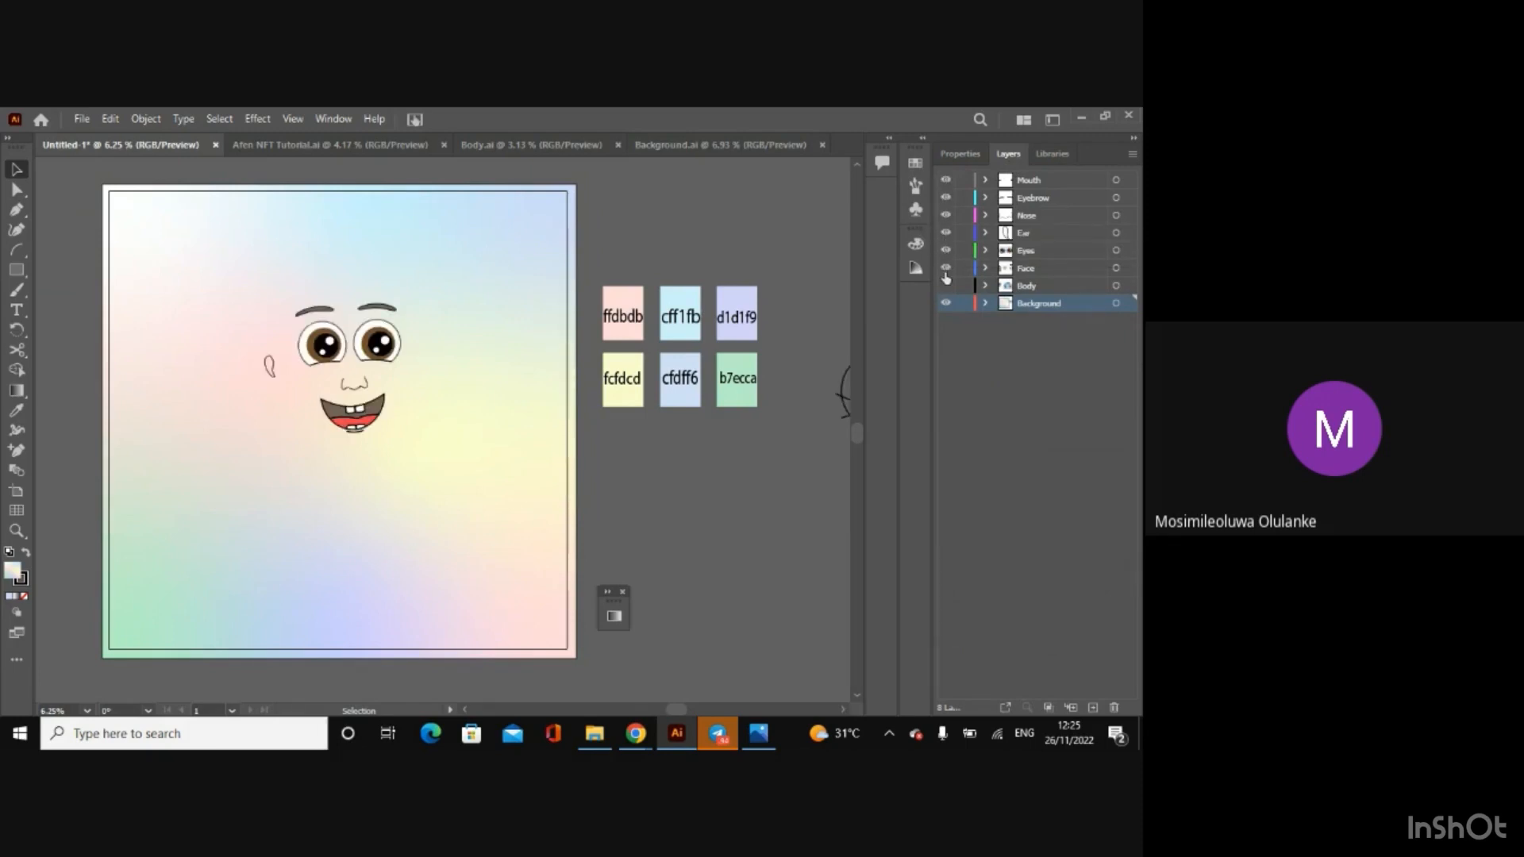
click(945, 267)
click(945, 285)
click(946, 285)
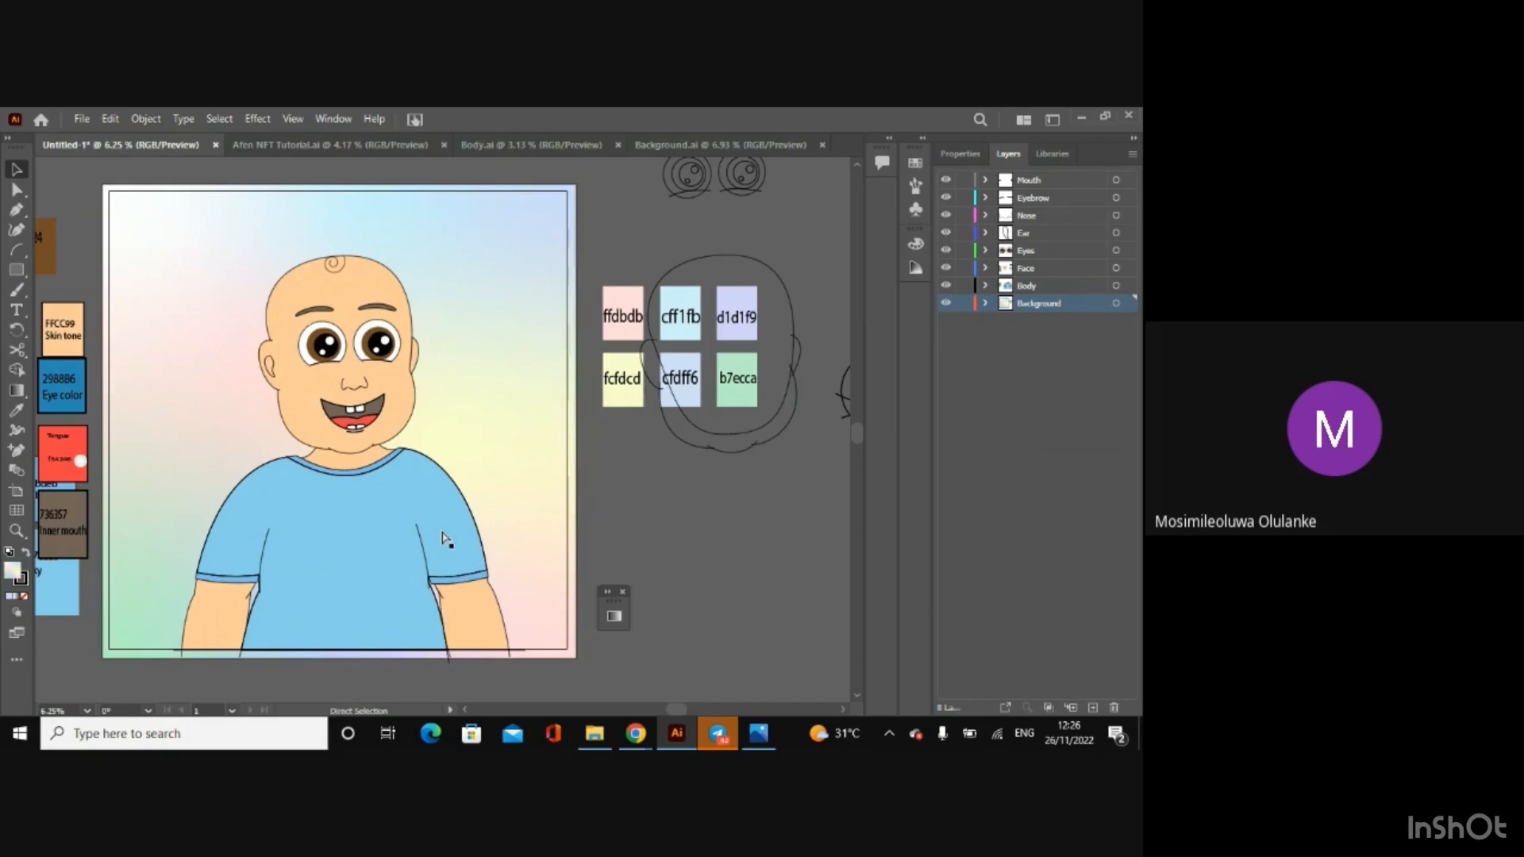
Step: Close the floating Gradient panel that covers the artwork
key(ctrl+plus)
key(ctrl+minus)
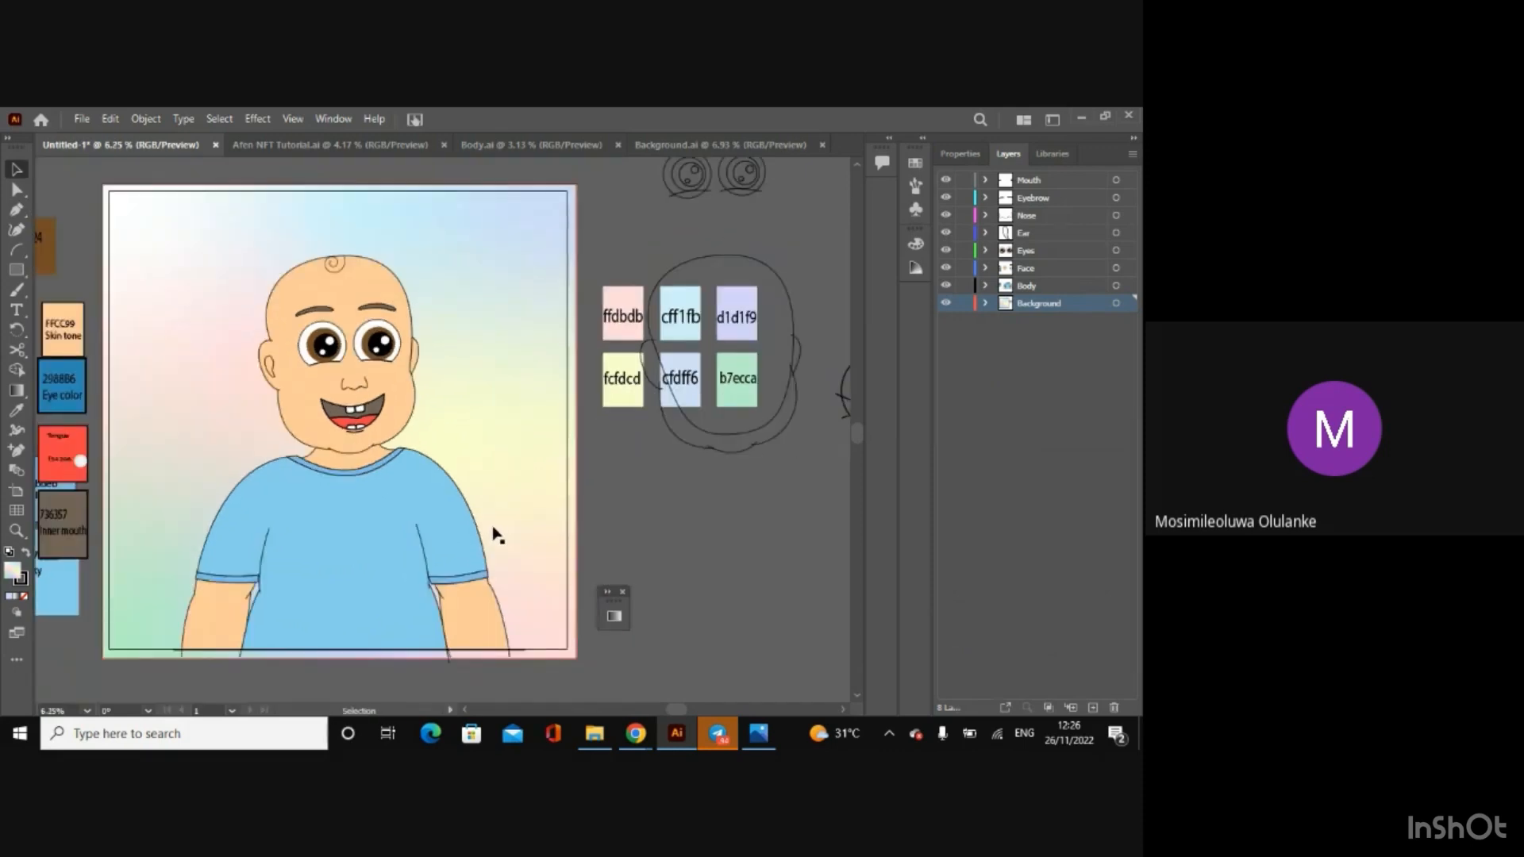
drag(674, 712, 657, 712)
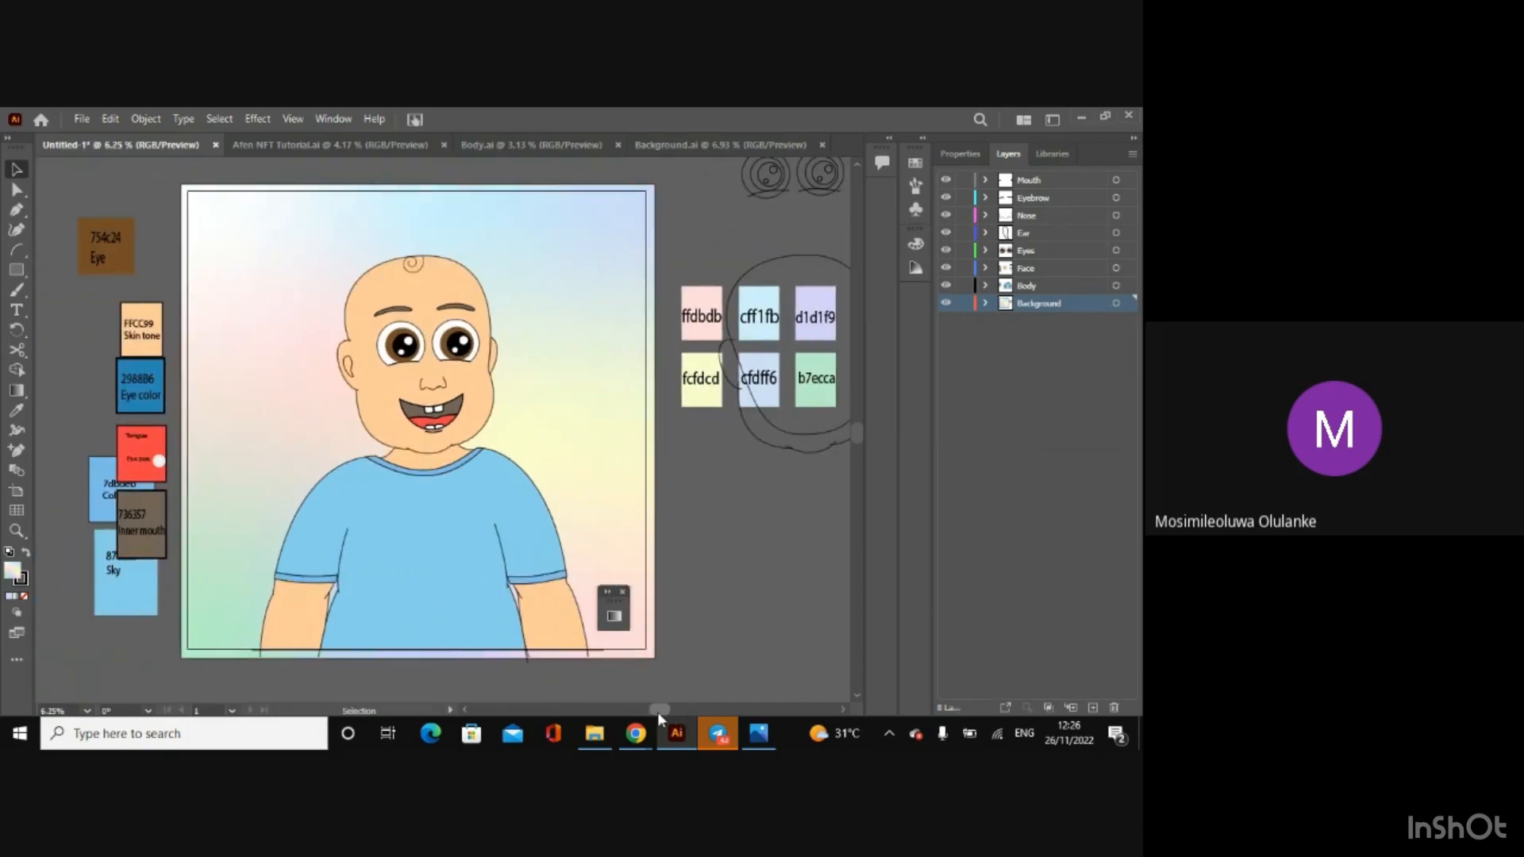
click(623, 591)
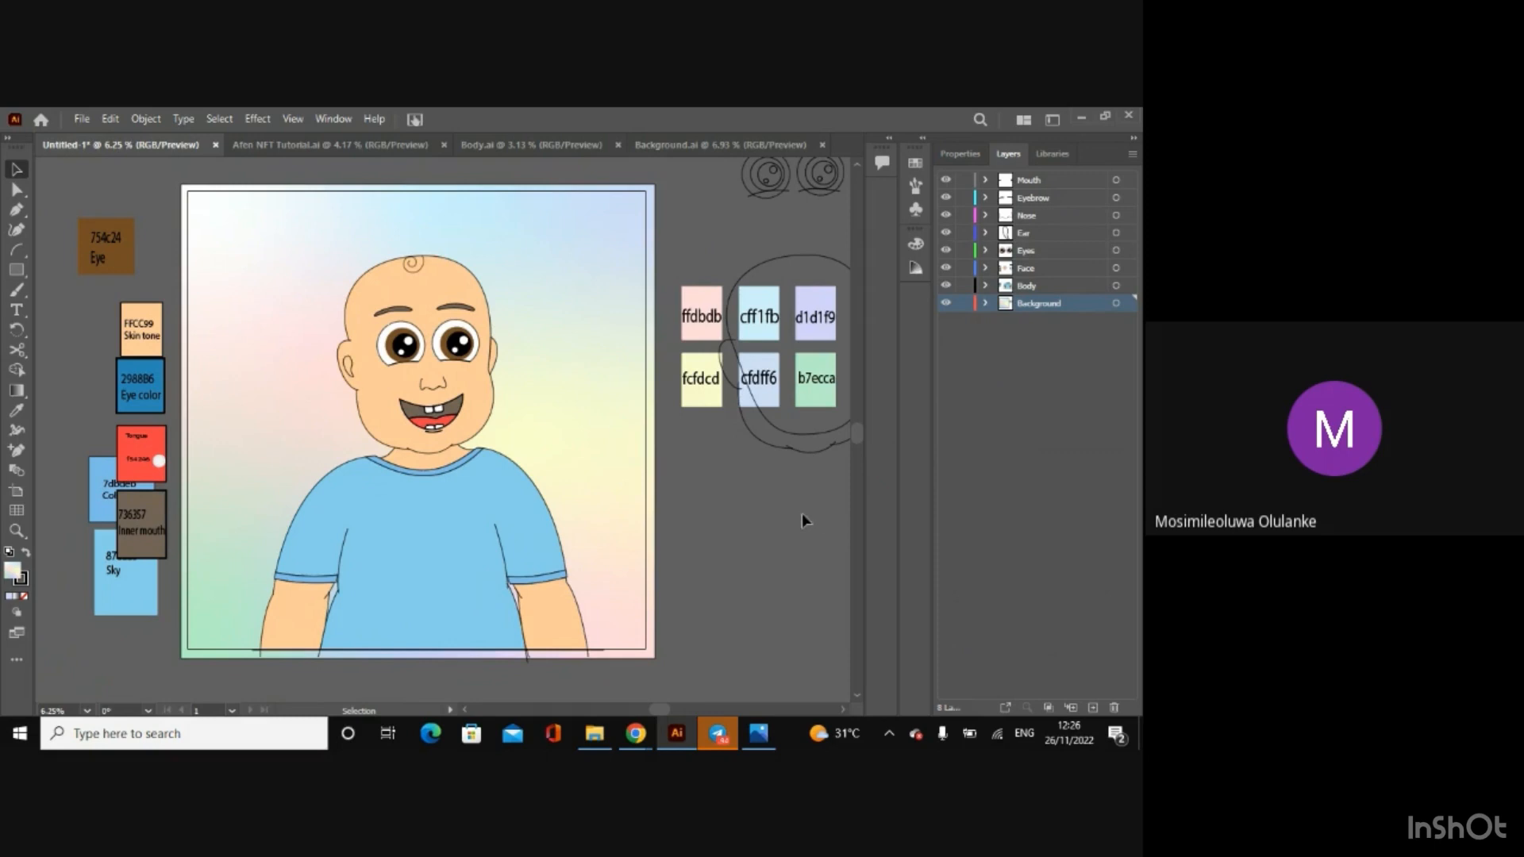
Step: Close the Background.ai, Body.ai and Afen NFT Tutorial.ai documents, keeping only the untitled character document open
click(688, 145)
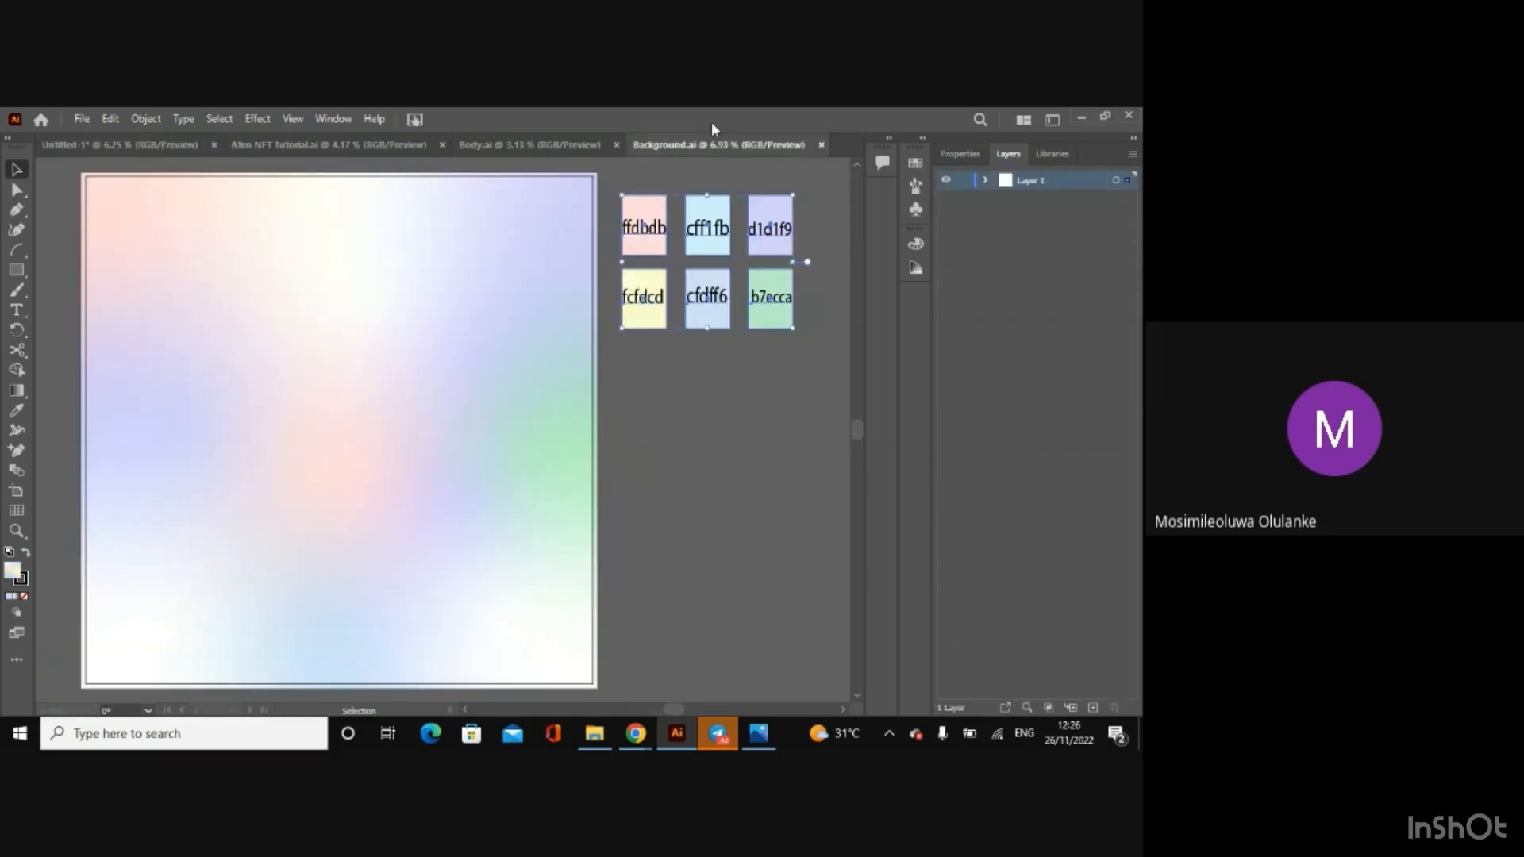
click(821, 144)
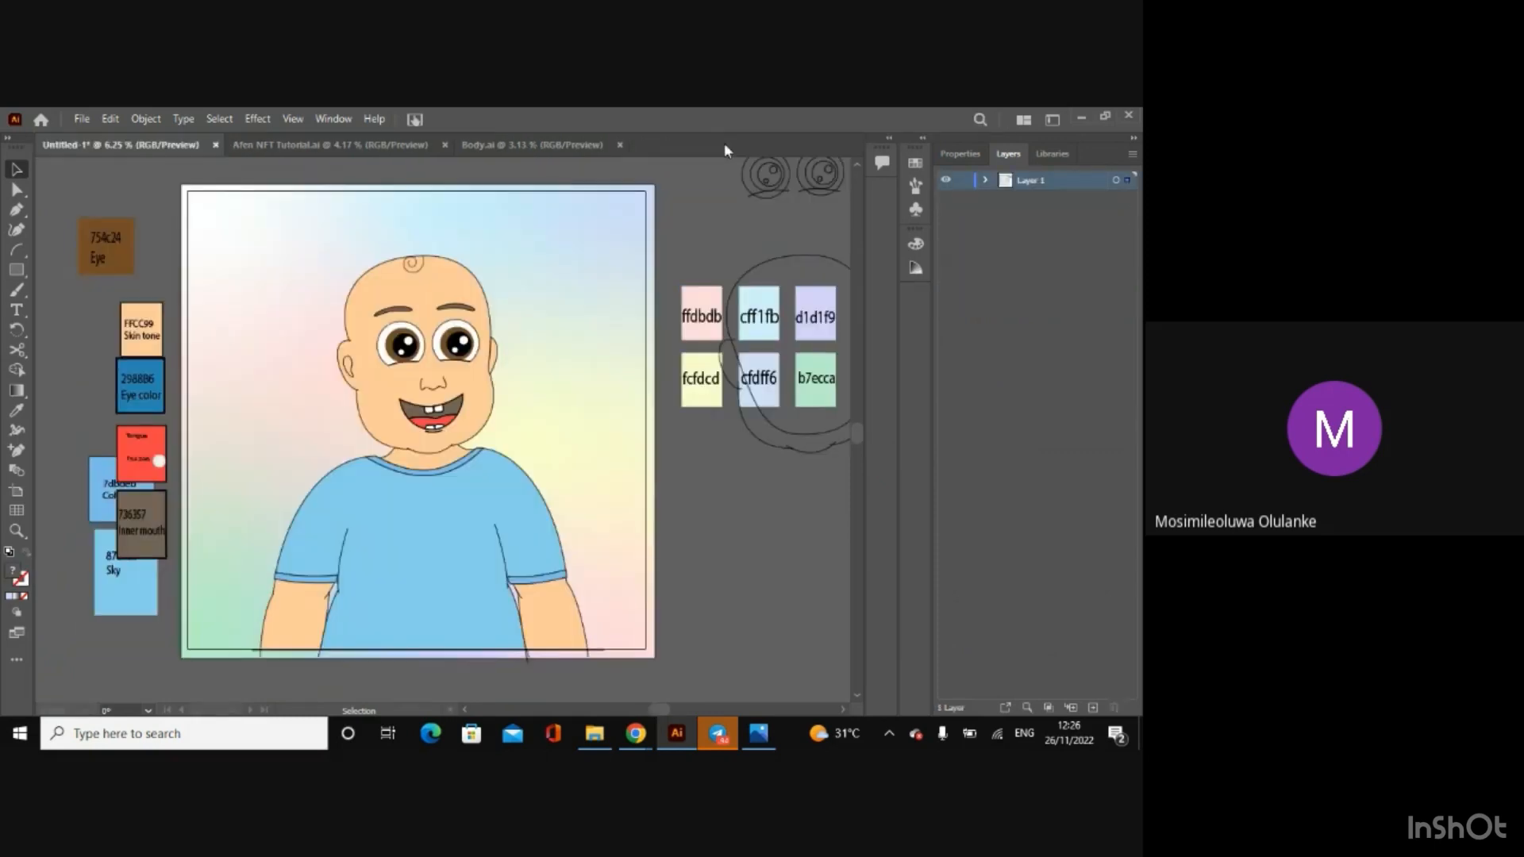
click(460, 144)
click(620, 144)
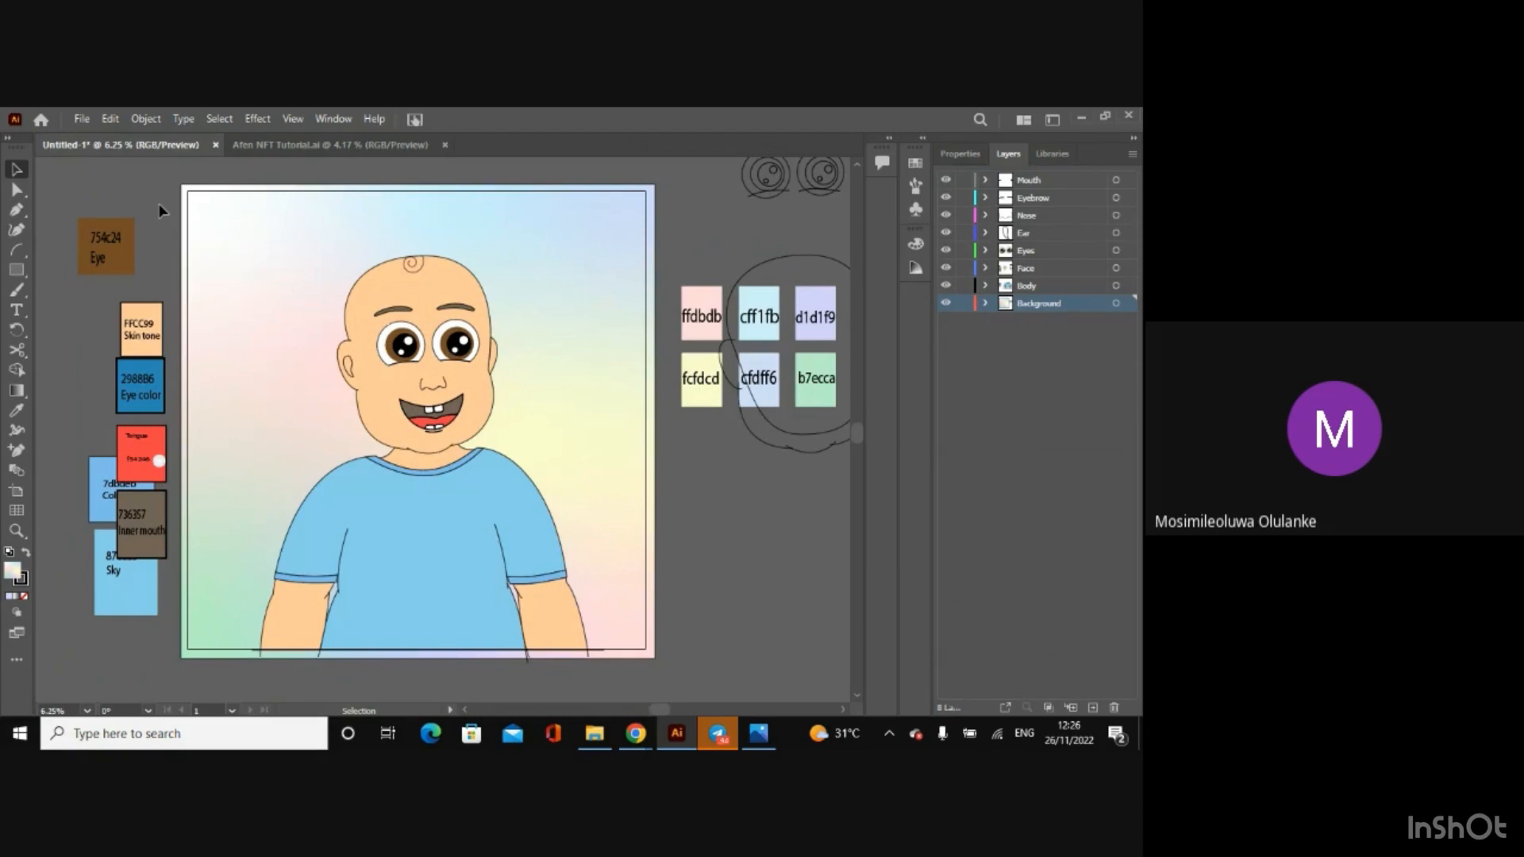
click(445, 145)
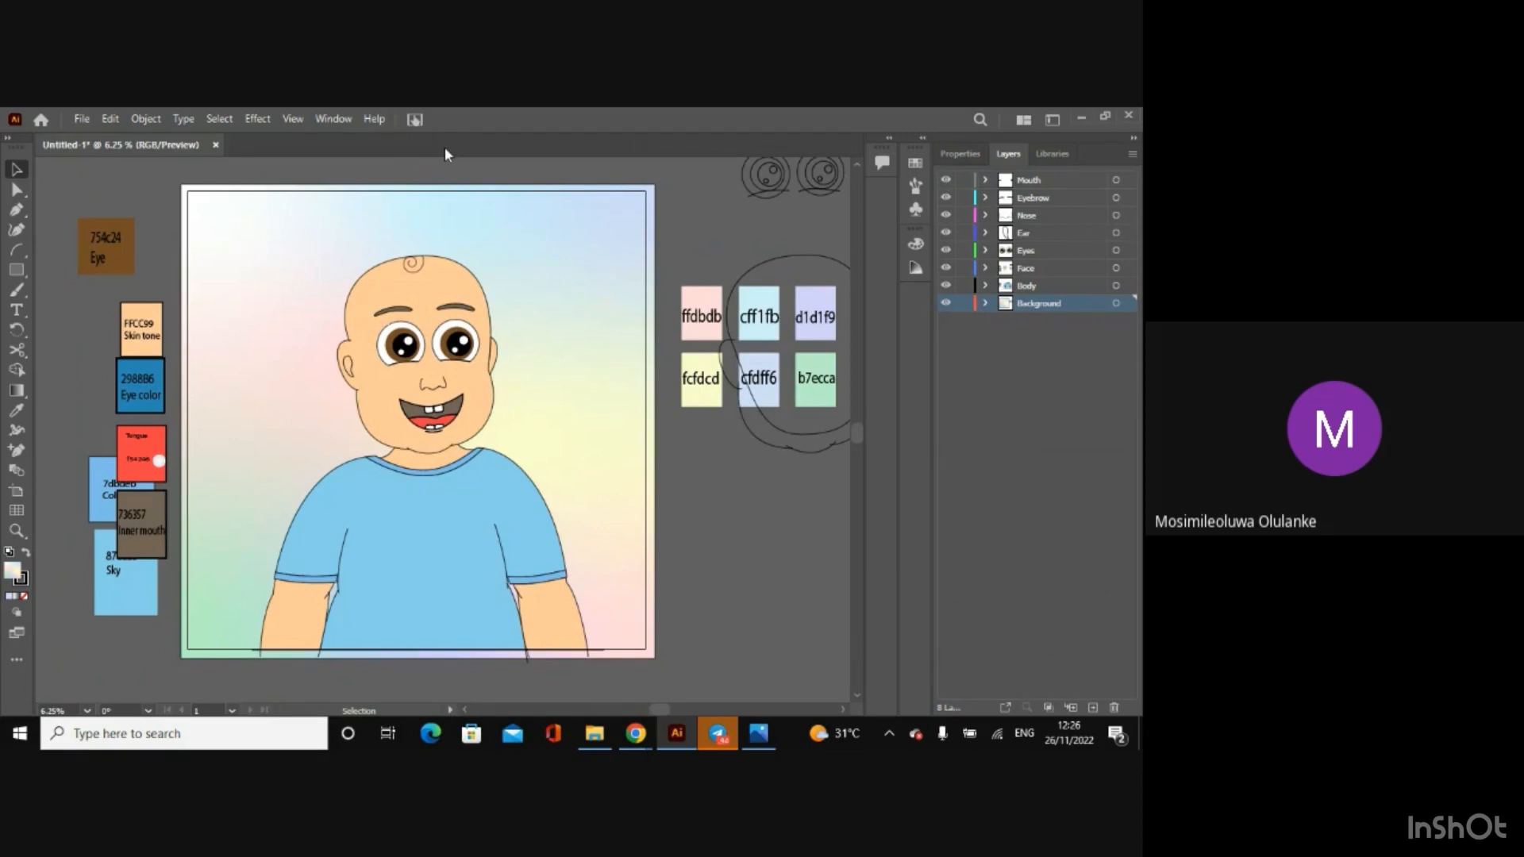
Step: Create a new blank square document with the preset settings
click(82, 119)
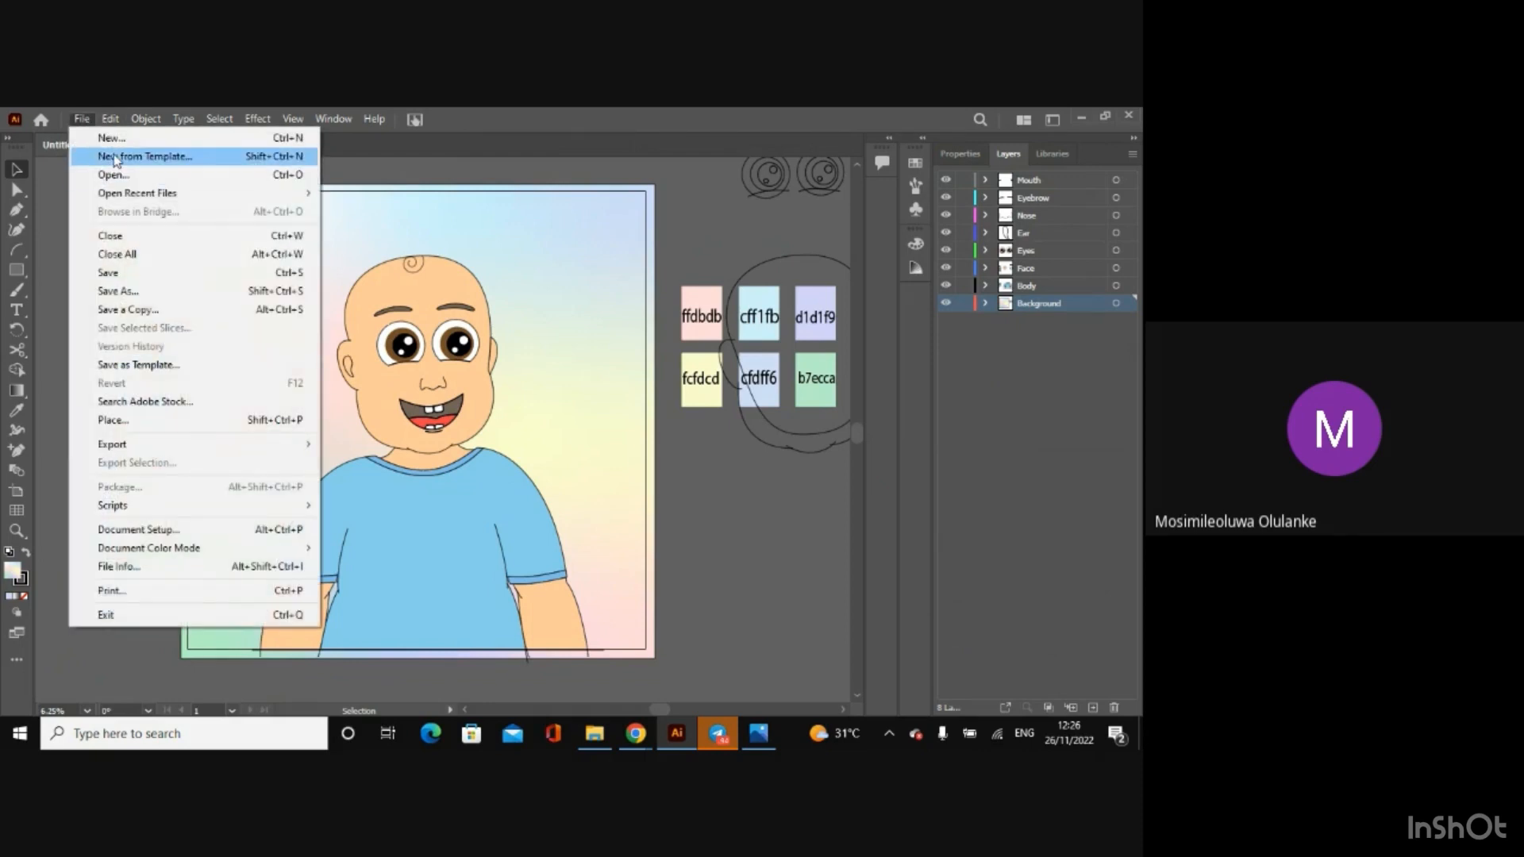
click(107, 139)
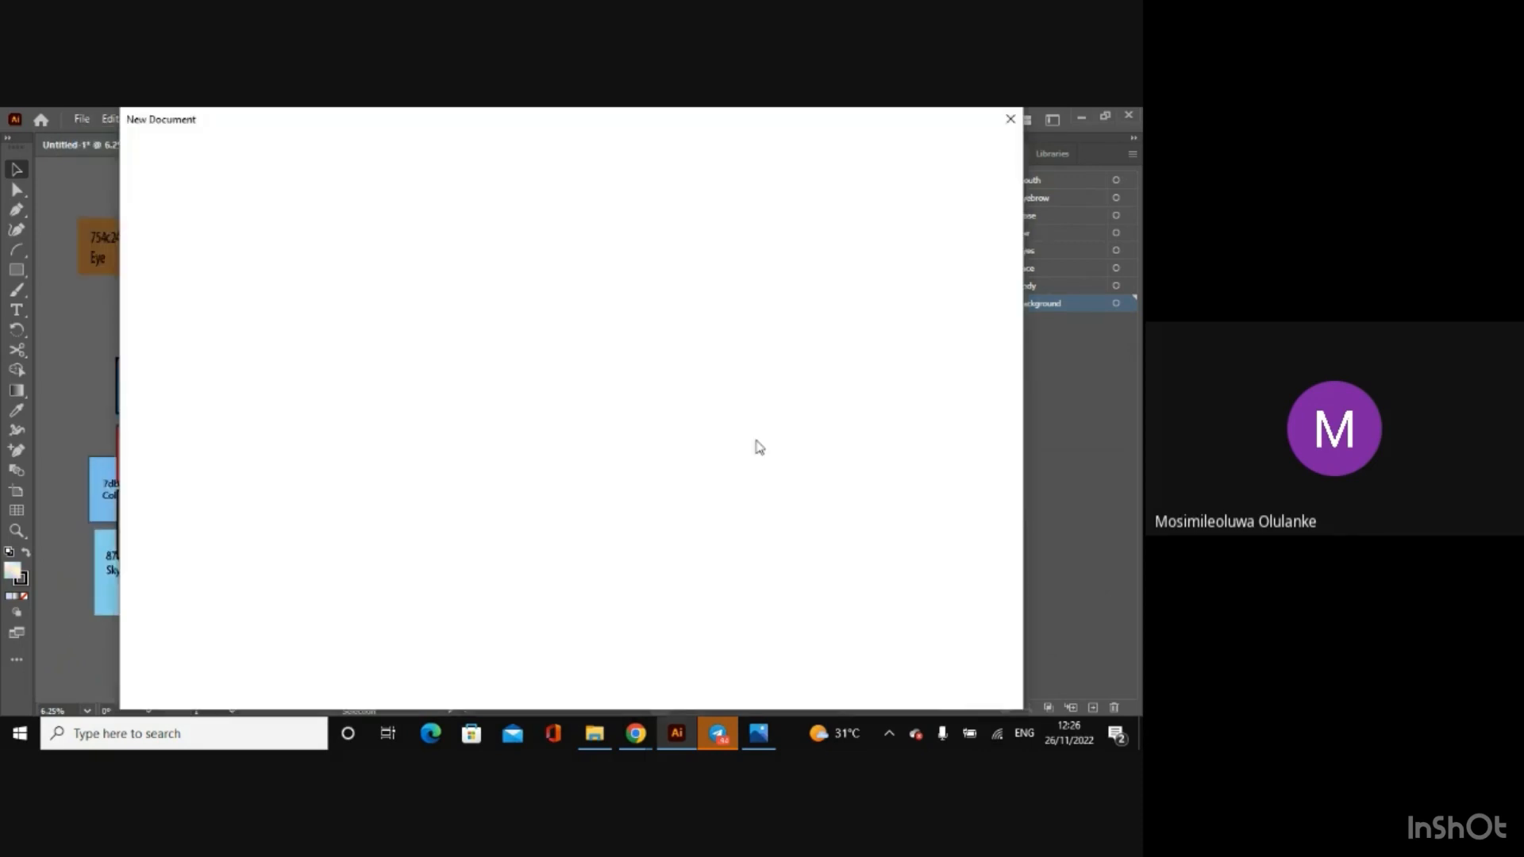
click(902, 687)
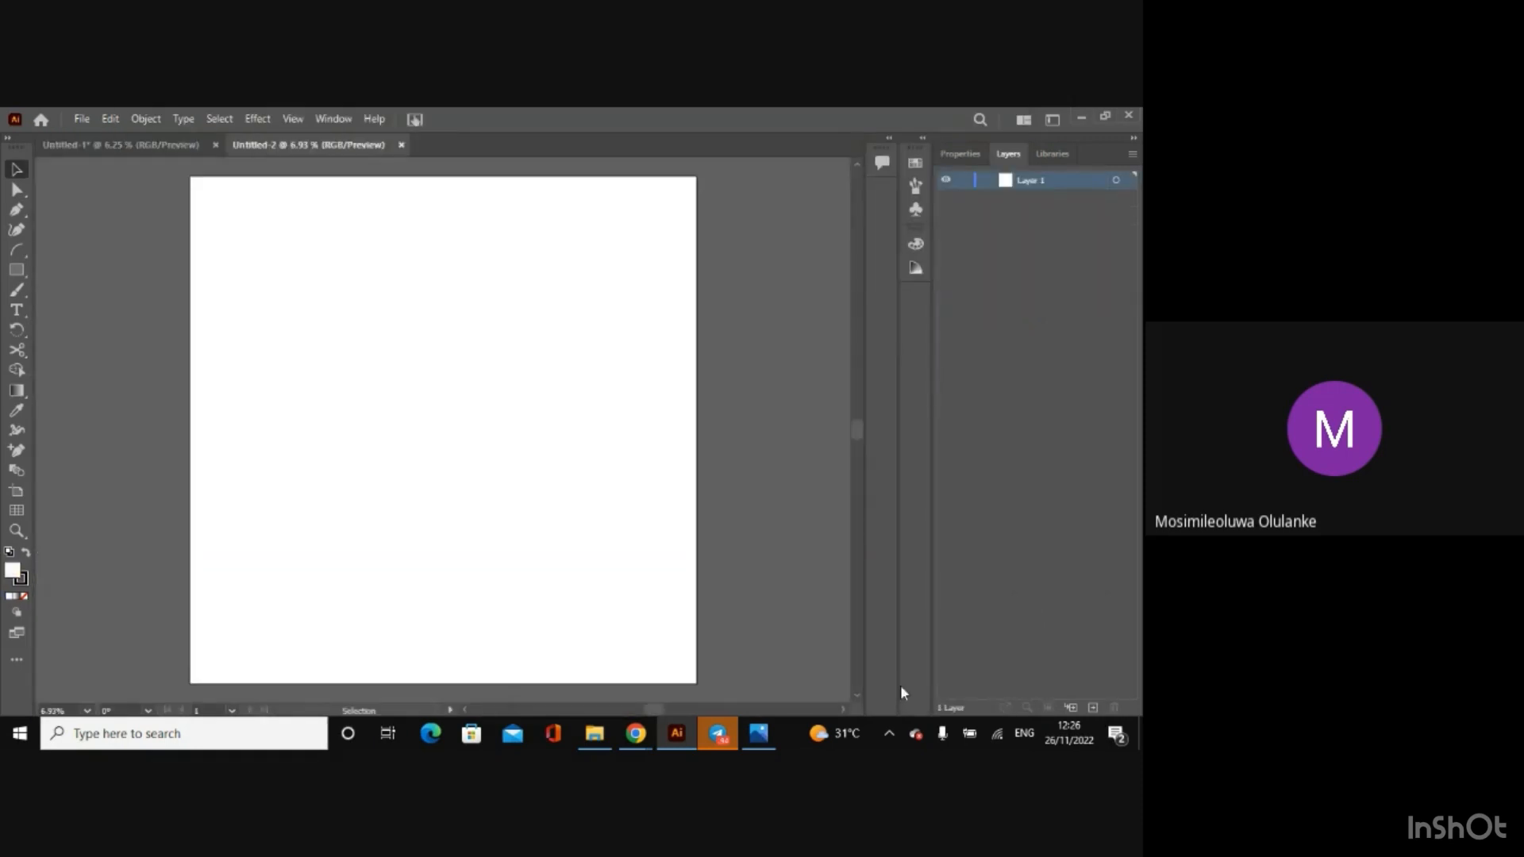
Step: Copy all the artwork on the Untitled-1 artboard and paste it into the Untitled-2 document
click(100, 144)
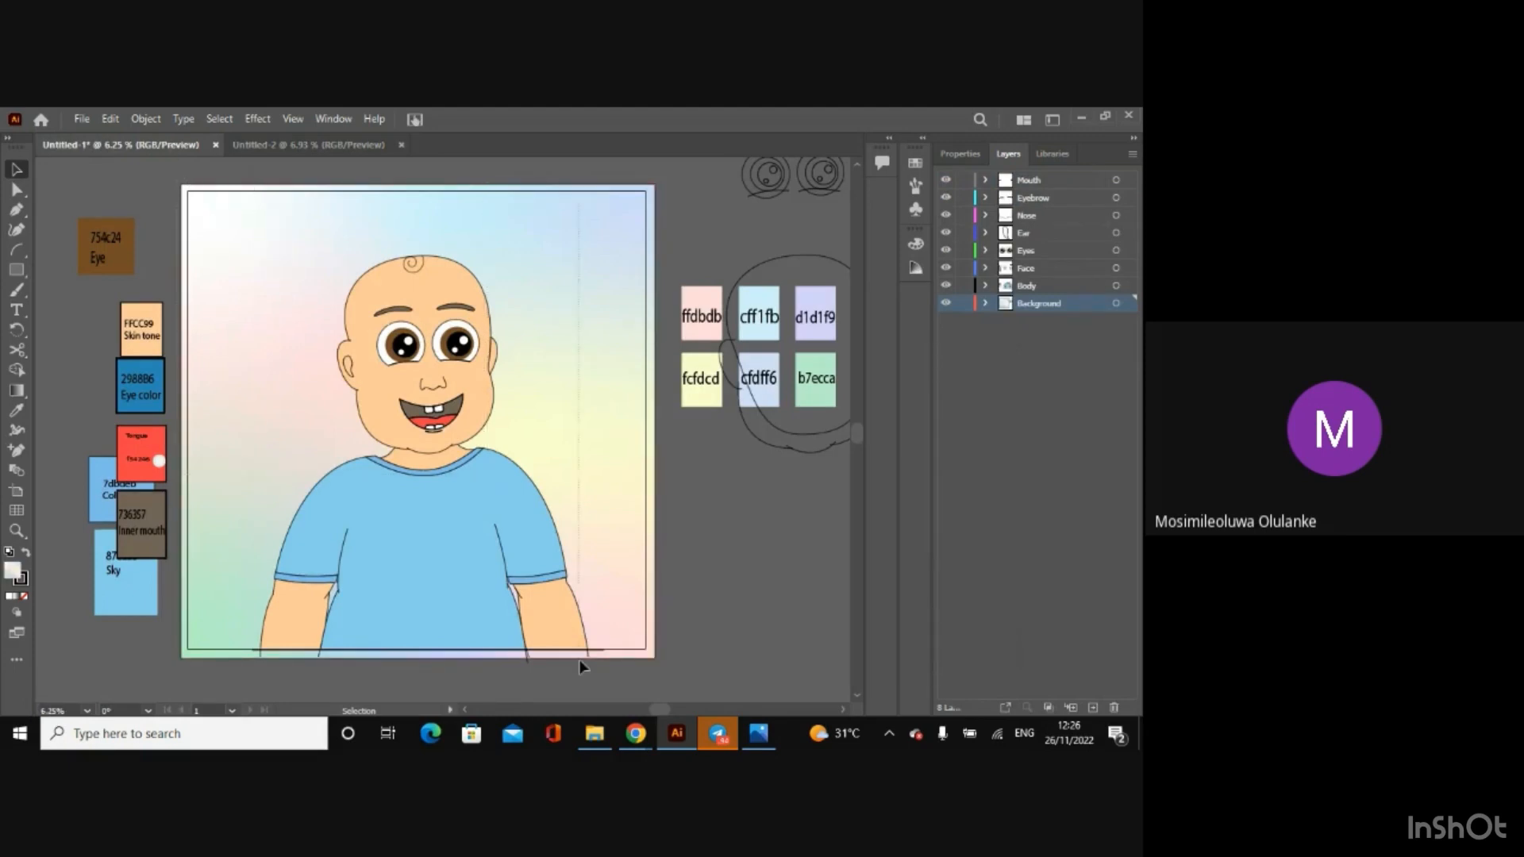
key(ctrl+a)
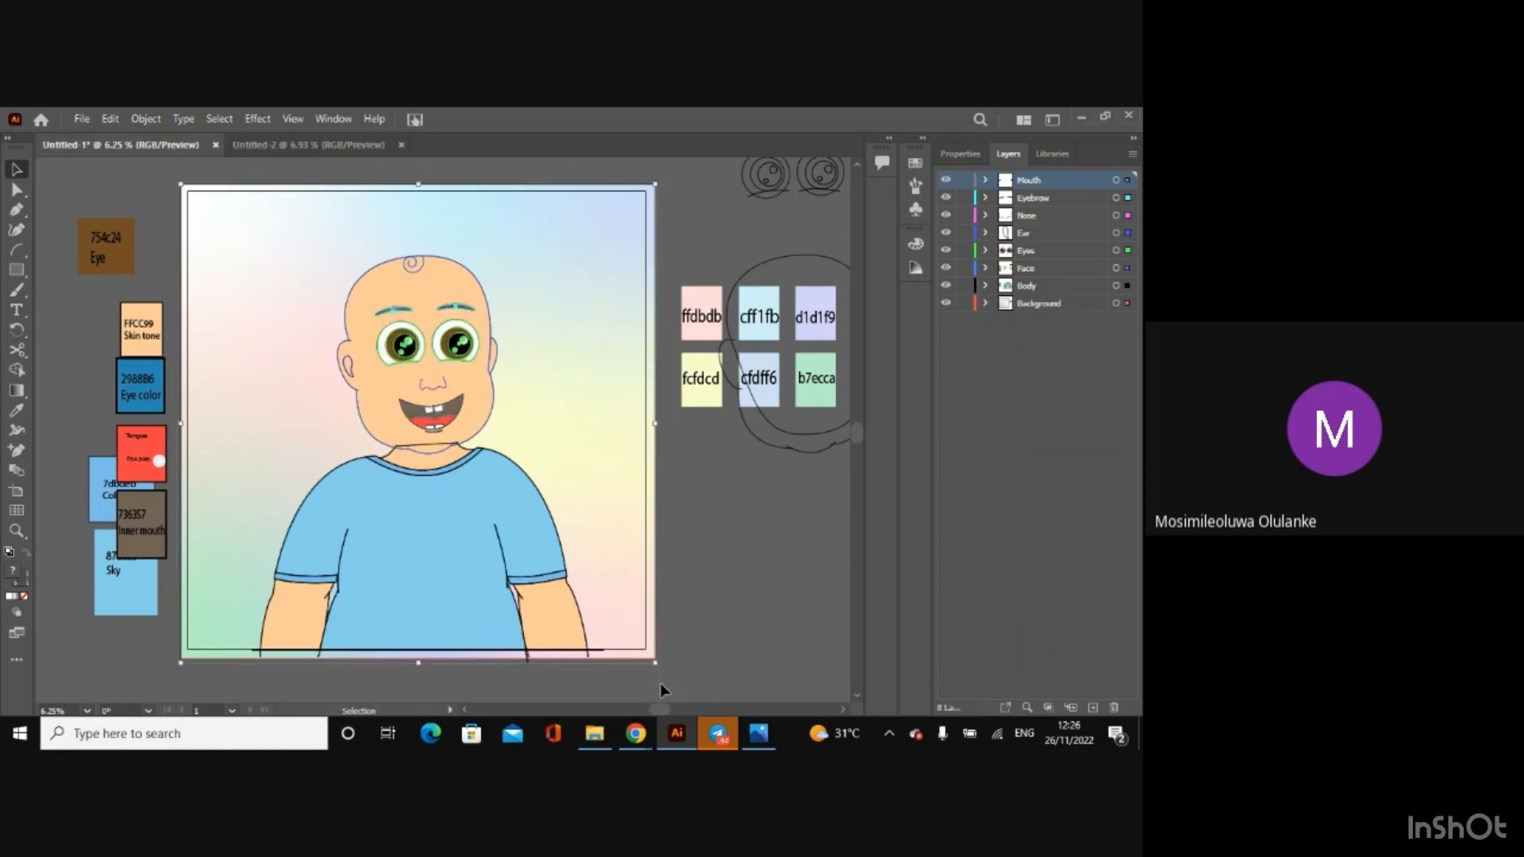
key(a)
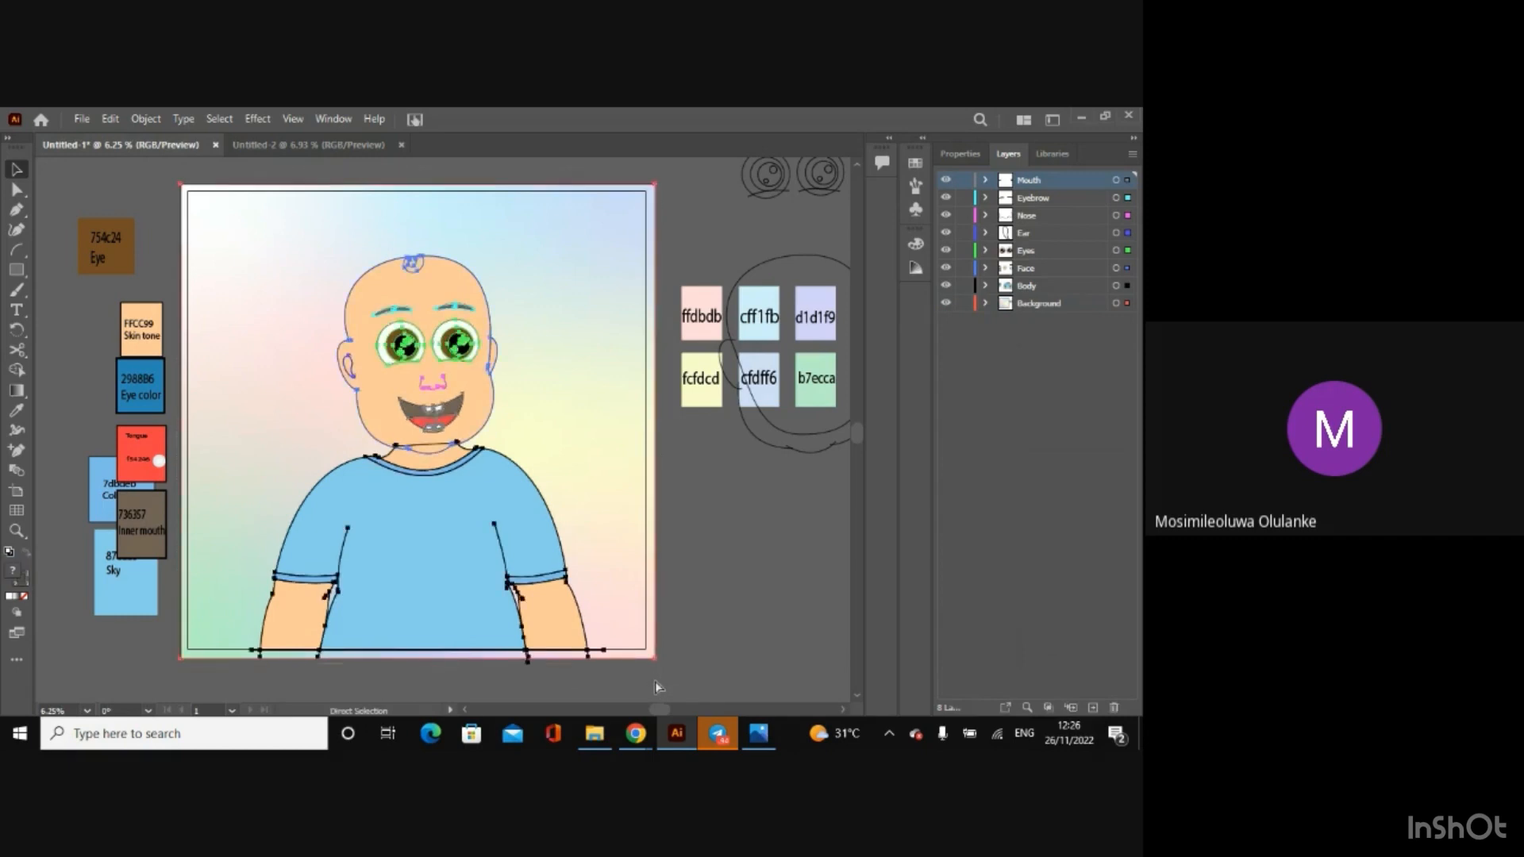
click(273, 150)
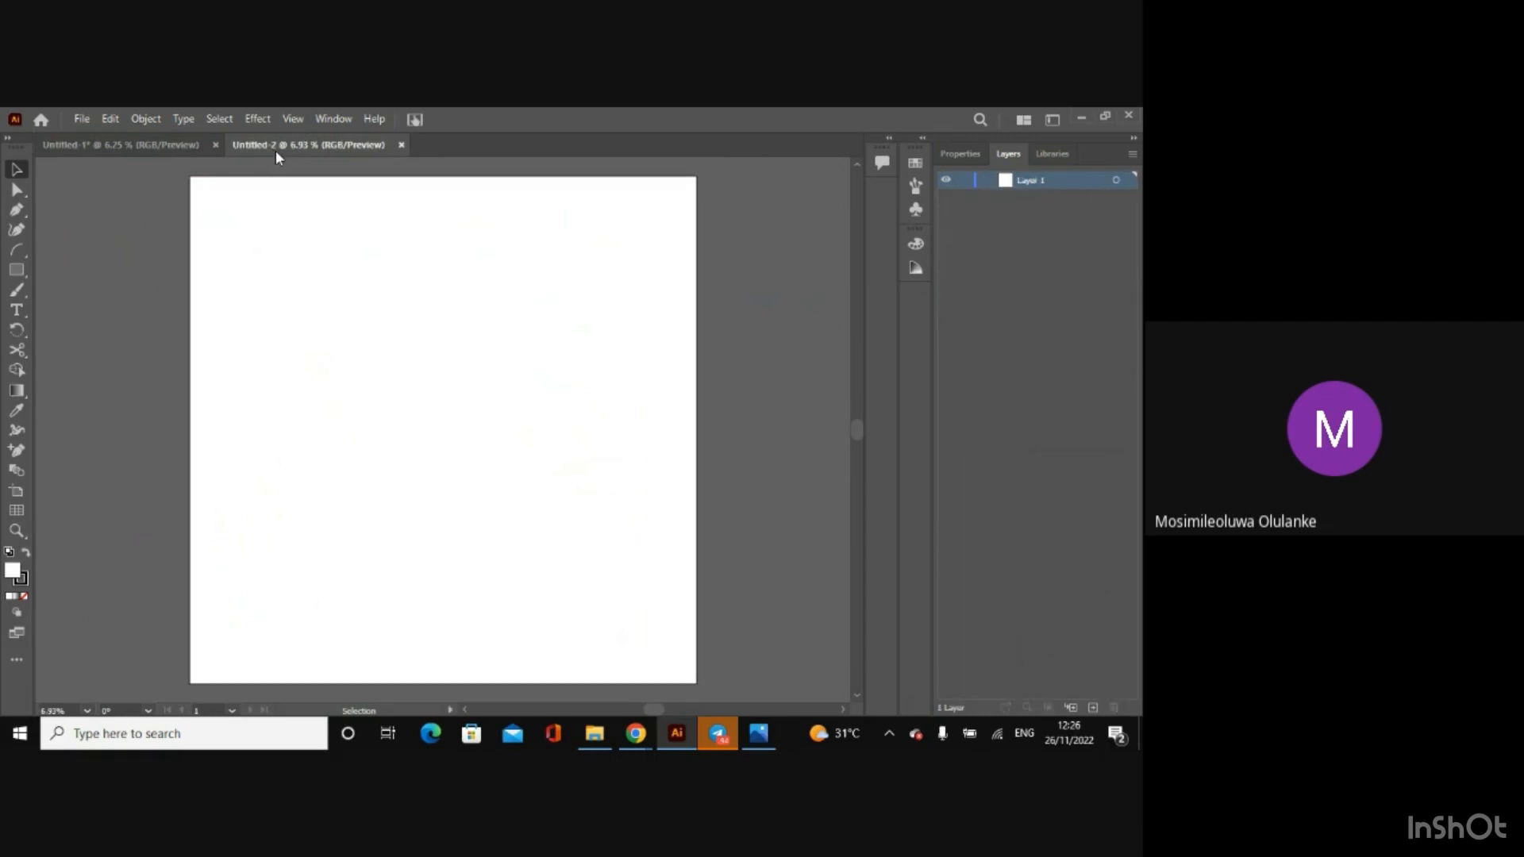
key(ctrl+v)
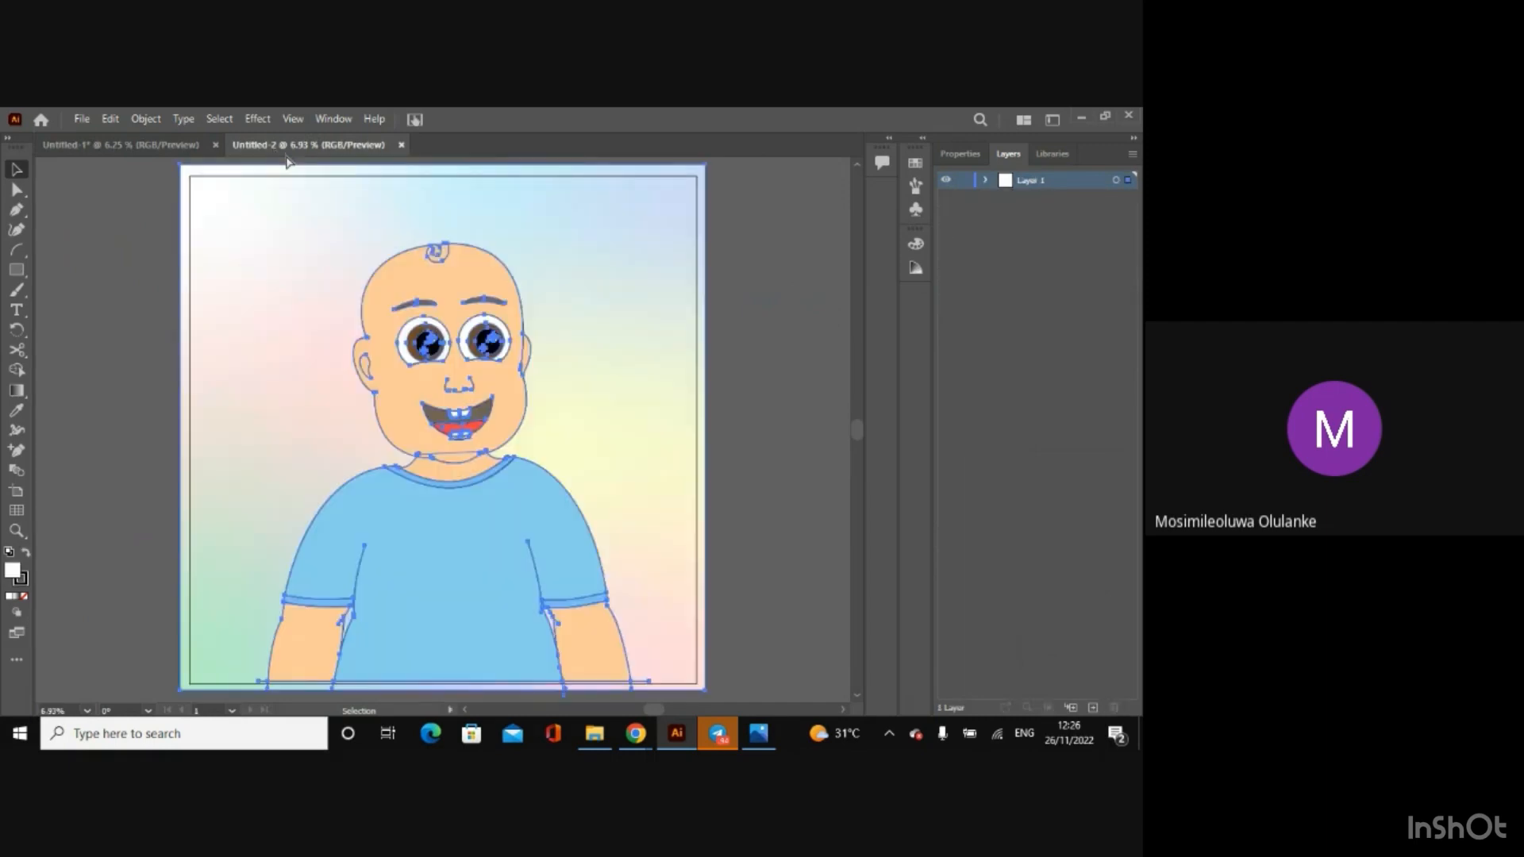
Step: Copy the original artwork's X position and set the pasted artwork's X to the same 32.6111 in
click(94, 147)
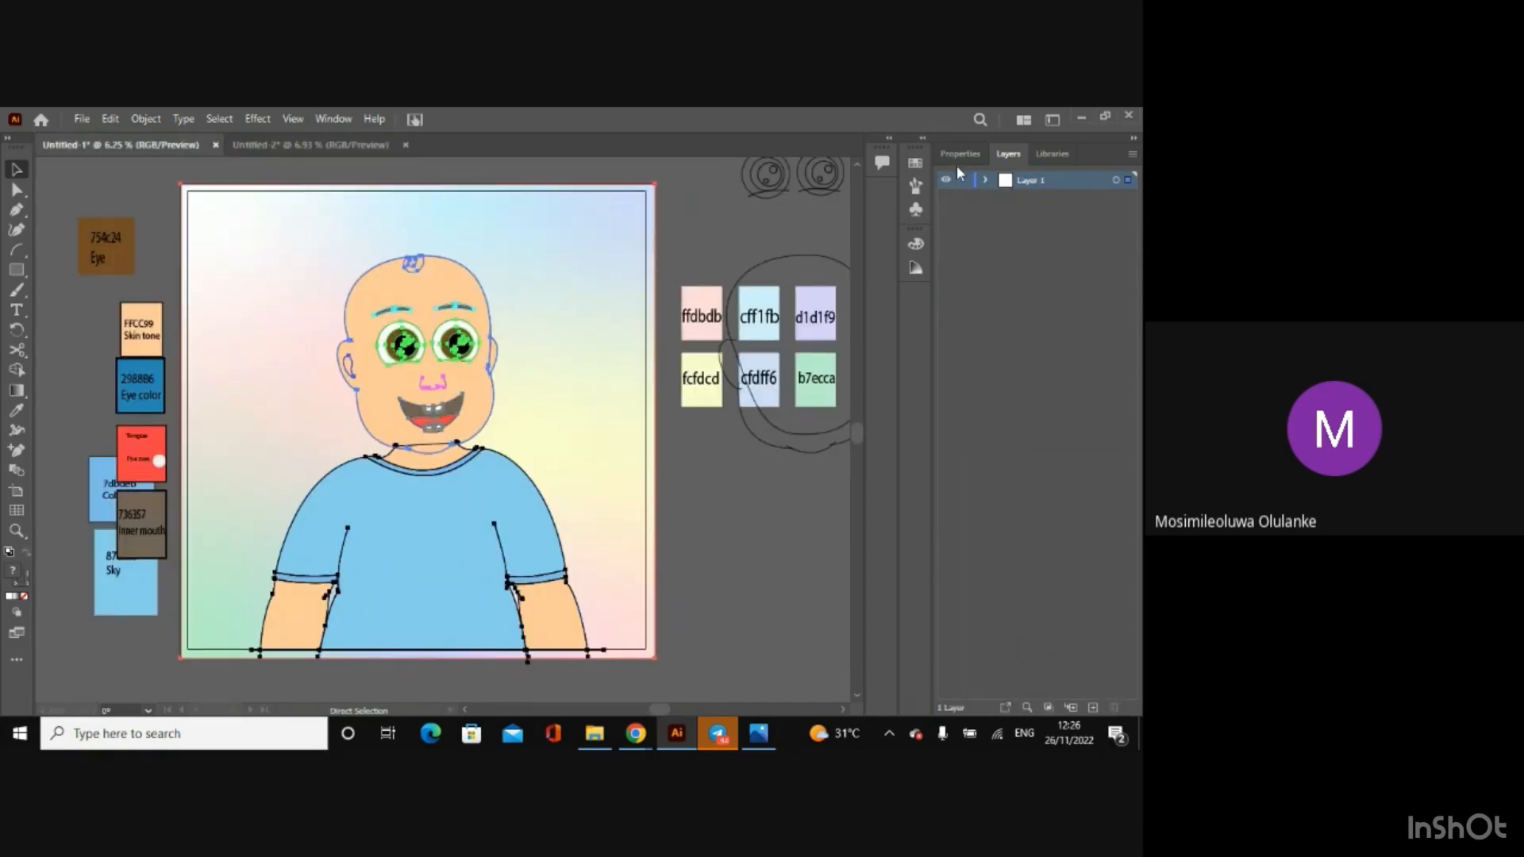
click(956, 164)
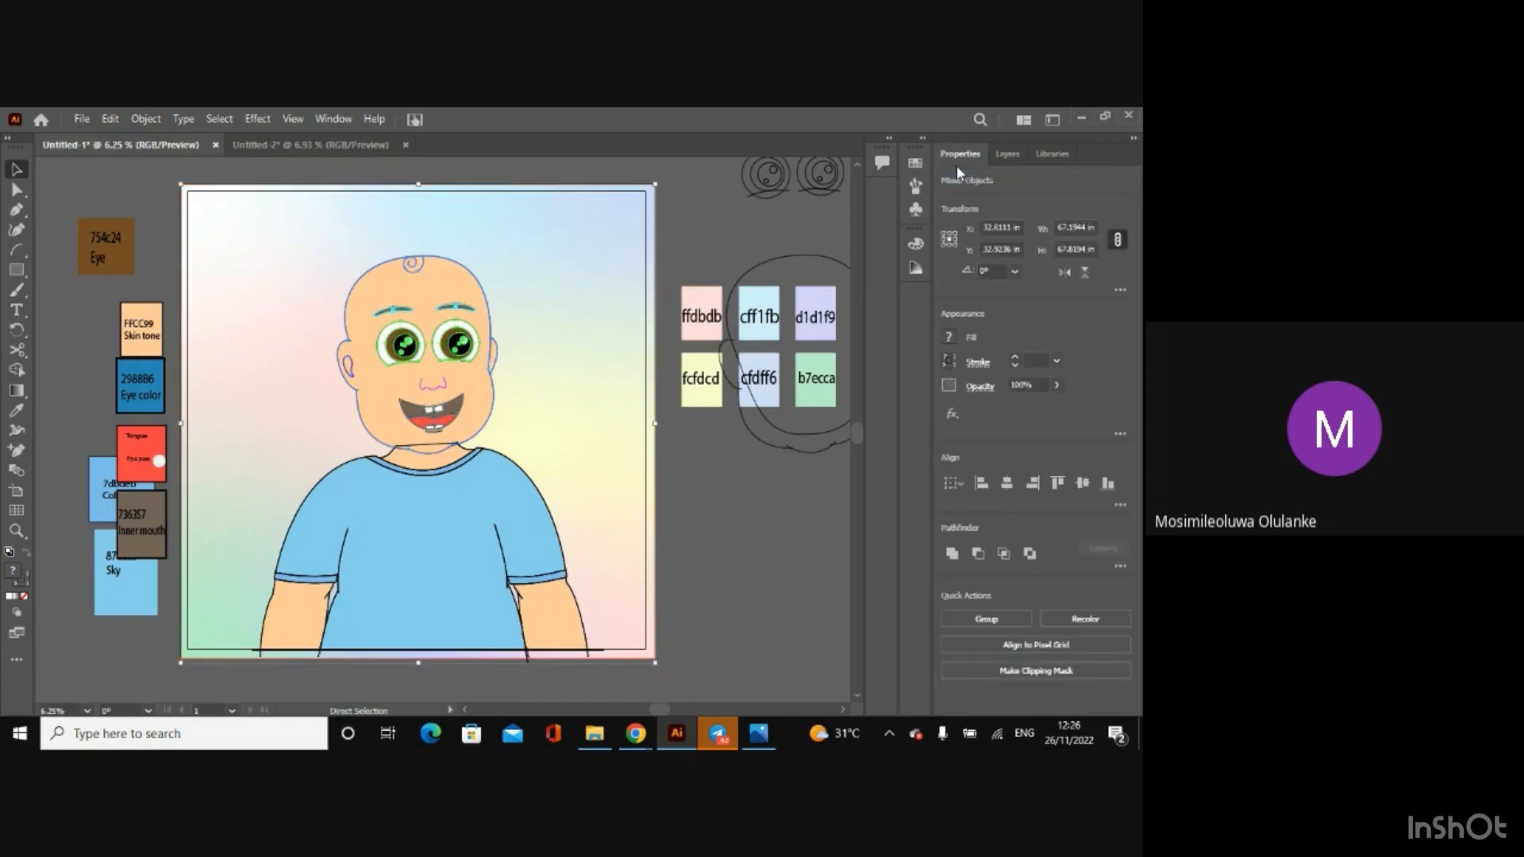
click(1002, 229)
key(ctrl+c)
click(972, 233)
click(314, 145)
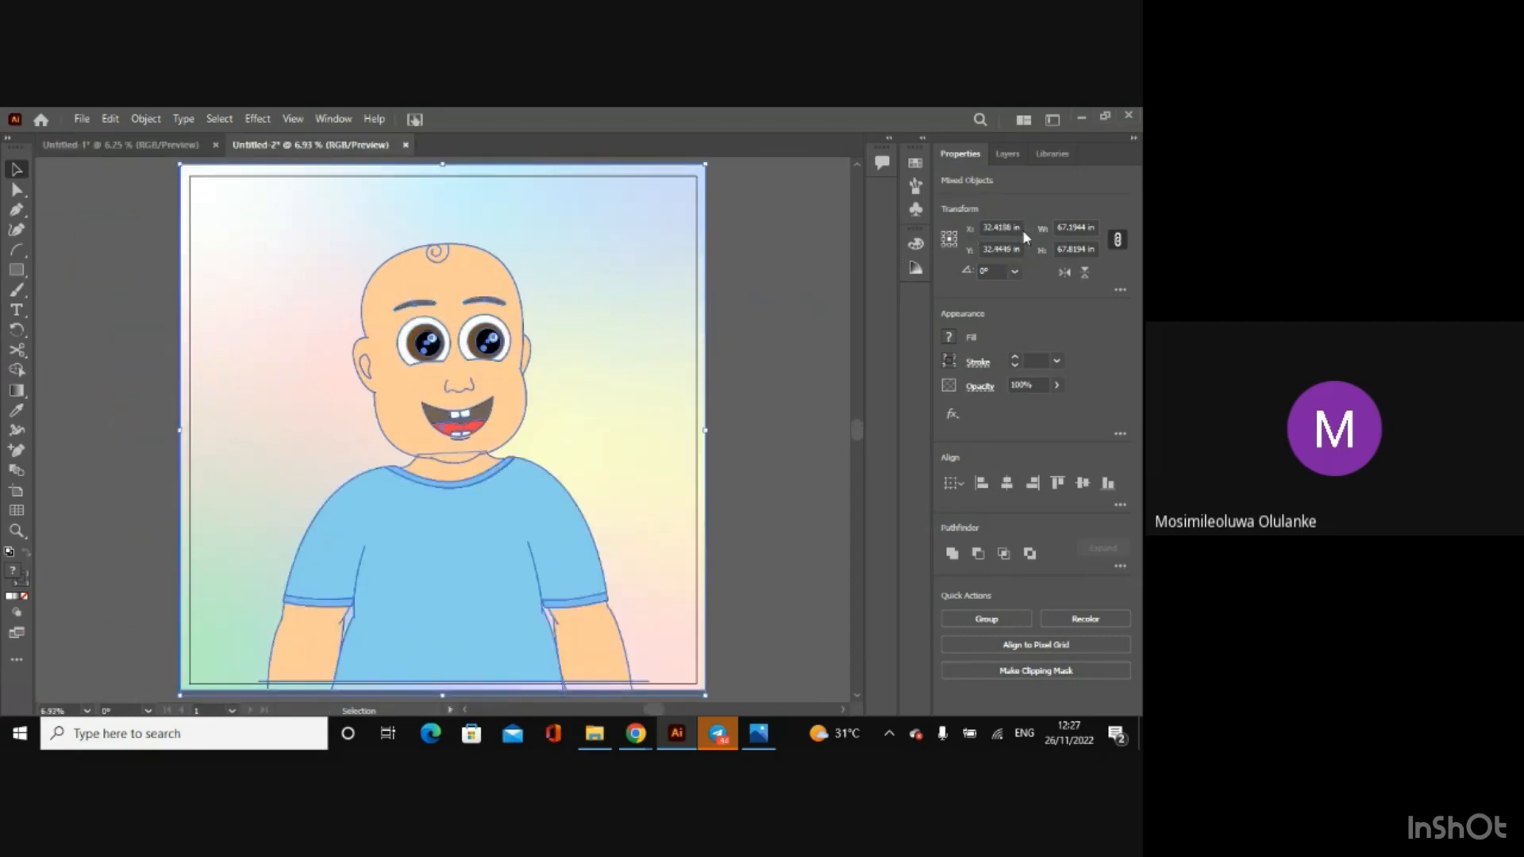
drag(1021, 229, 966, 231)
key(ctrl+v)
key(Return)
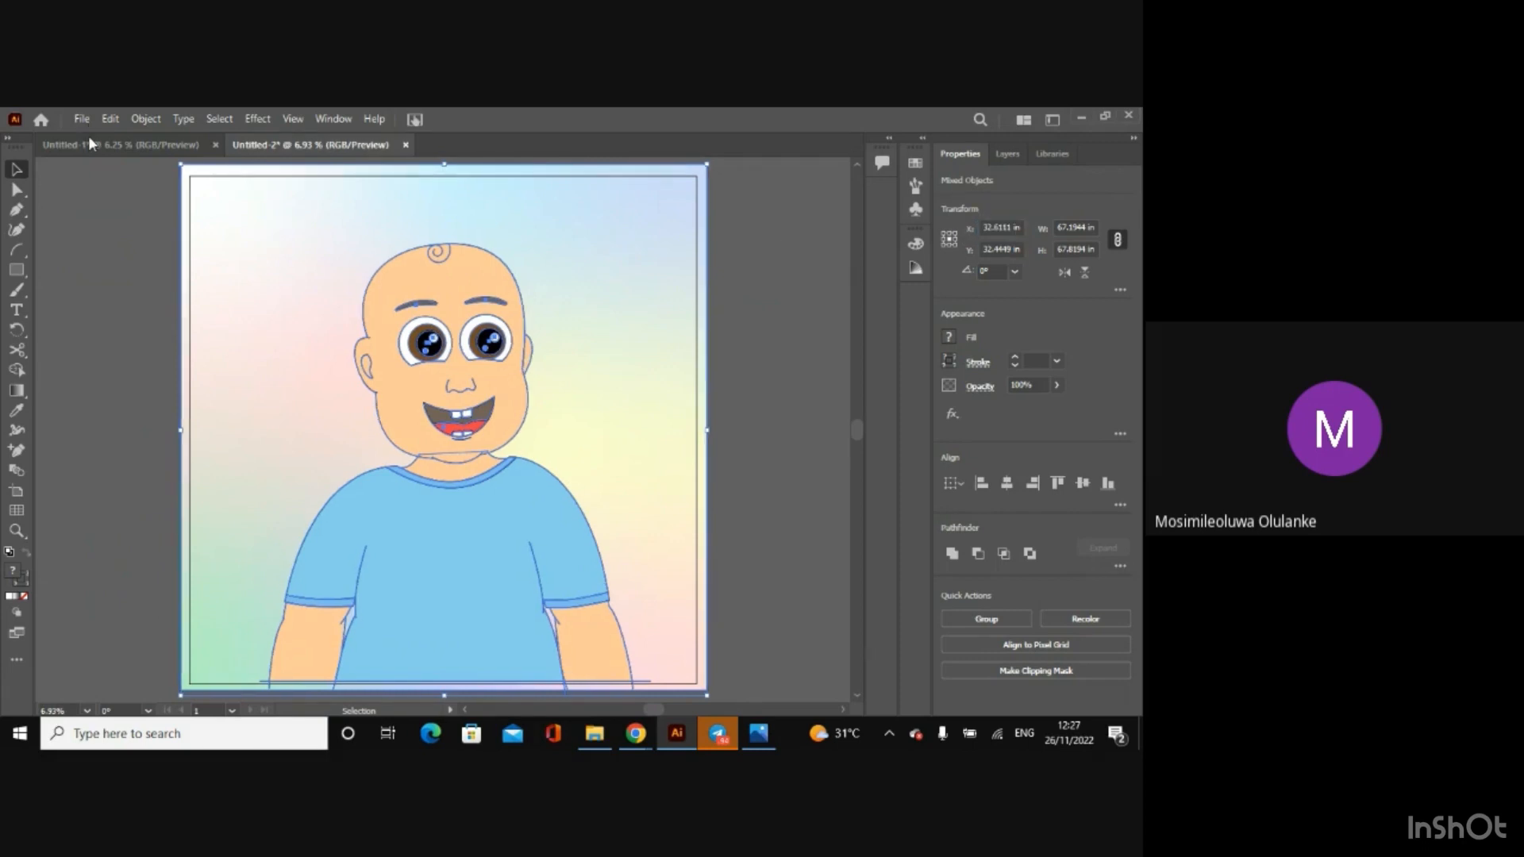
Step: Copy the original artwork's Y position, set the pasted artwork's Y to 32.9236 in, and deselect it
click(91, 145)
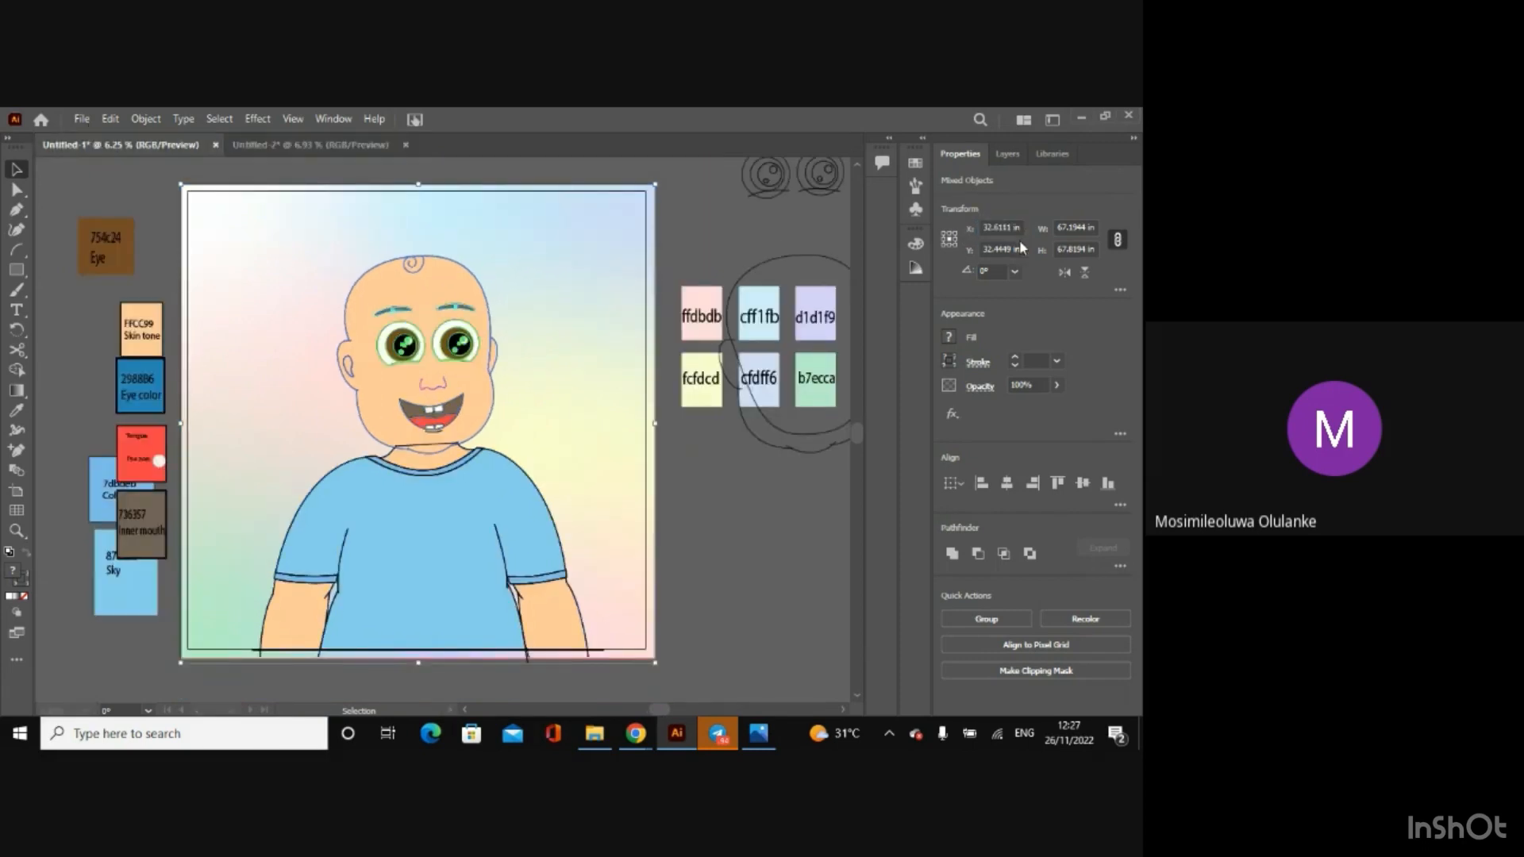
drag(1021, 250, 982, 252)
key(ctrl+c)
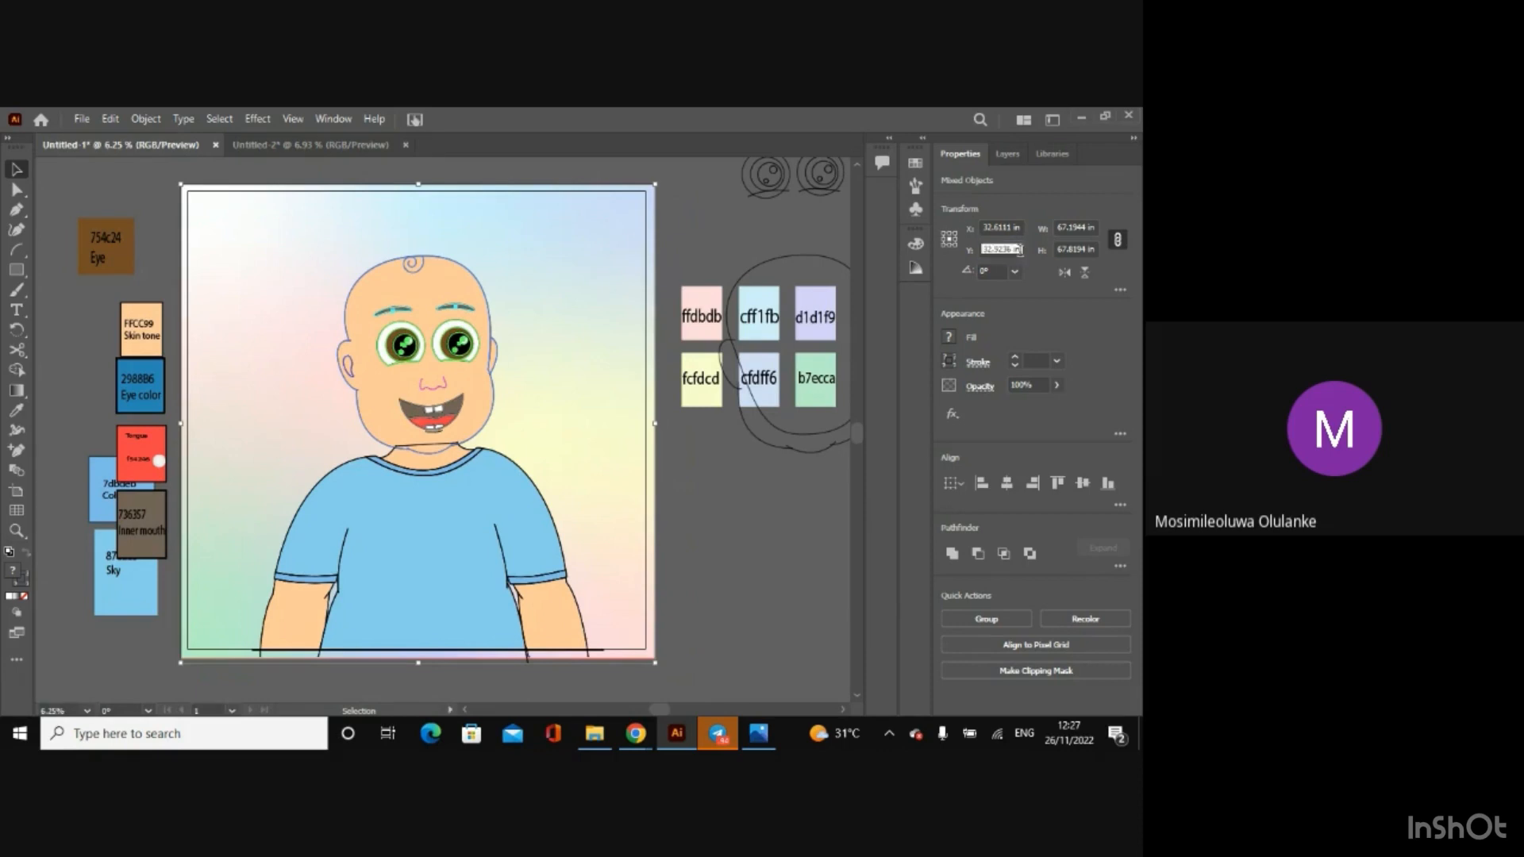
key(Return)
click(303, 140)
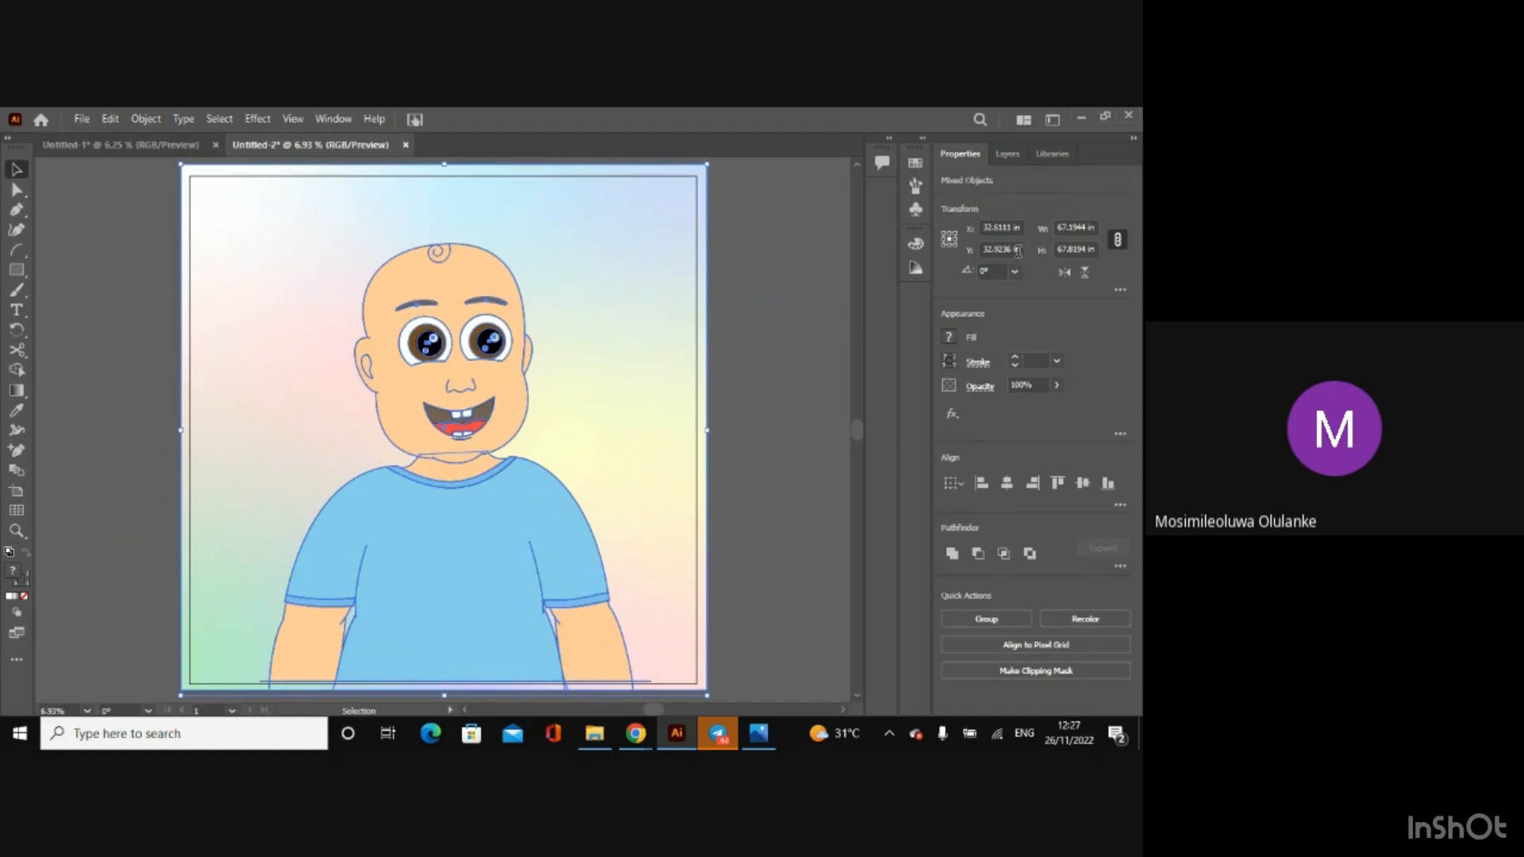
drag(1020, 251, 983, 251)
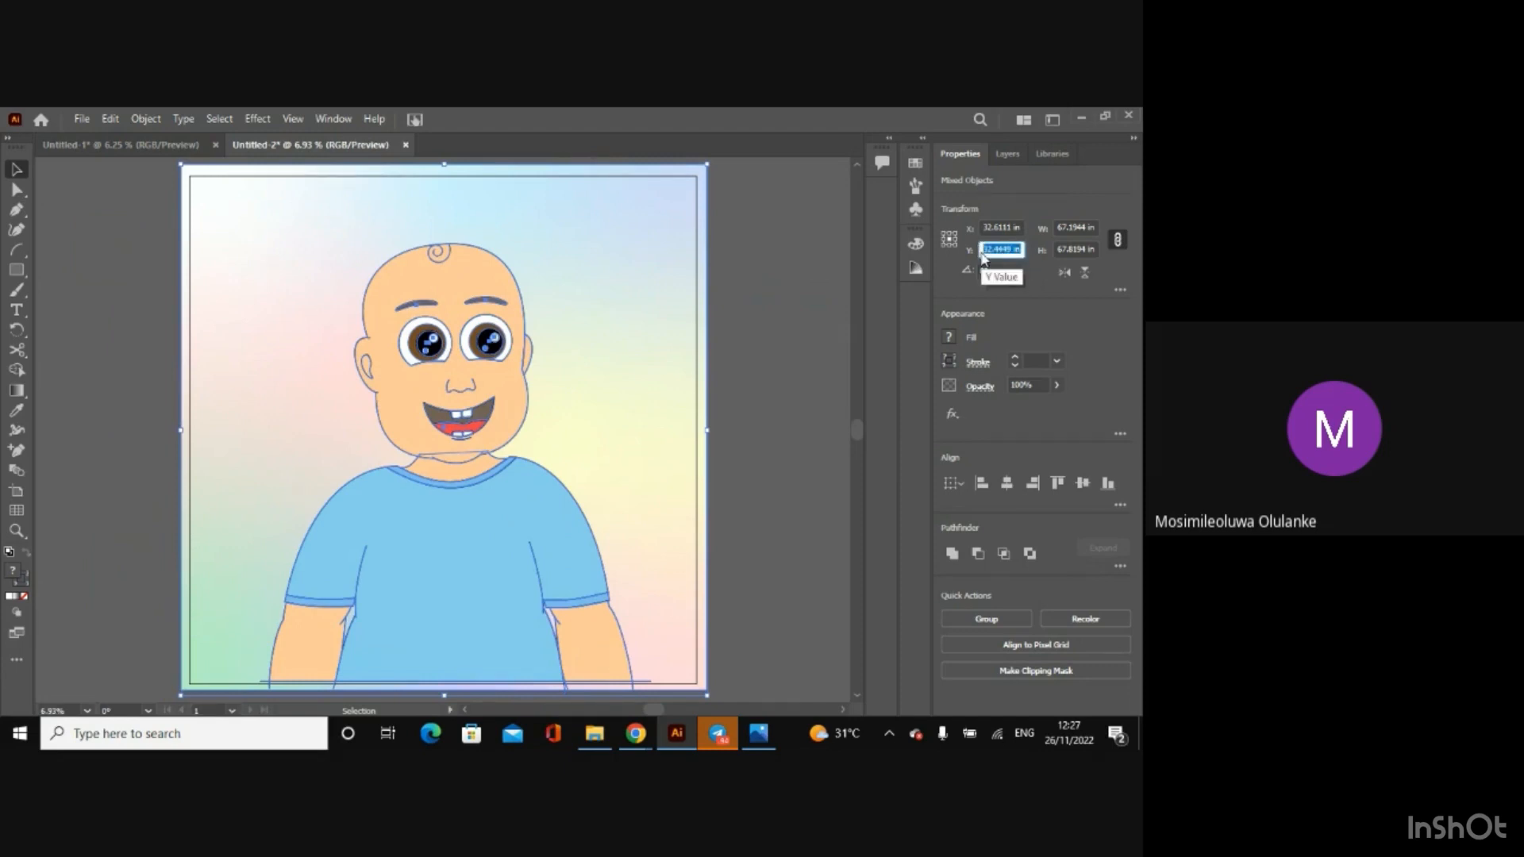
key(ctrl+v)
key(Return)
key(Down)
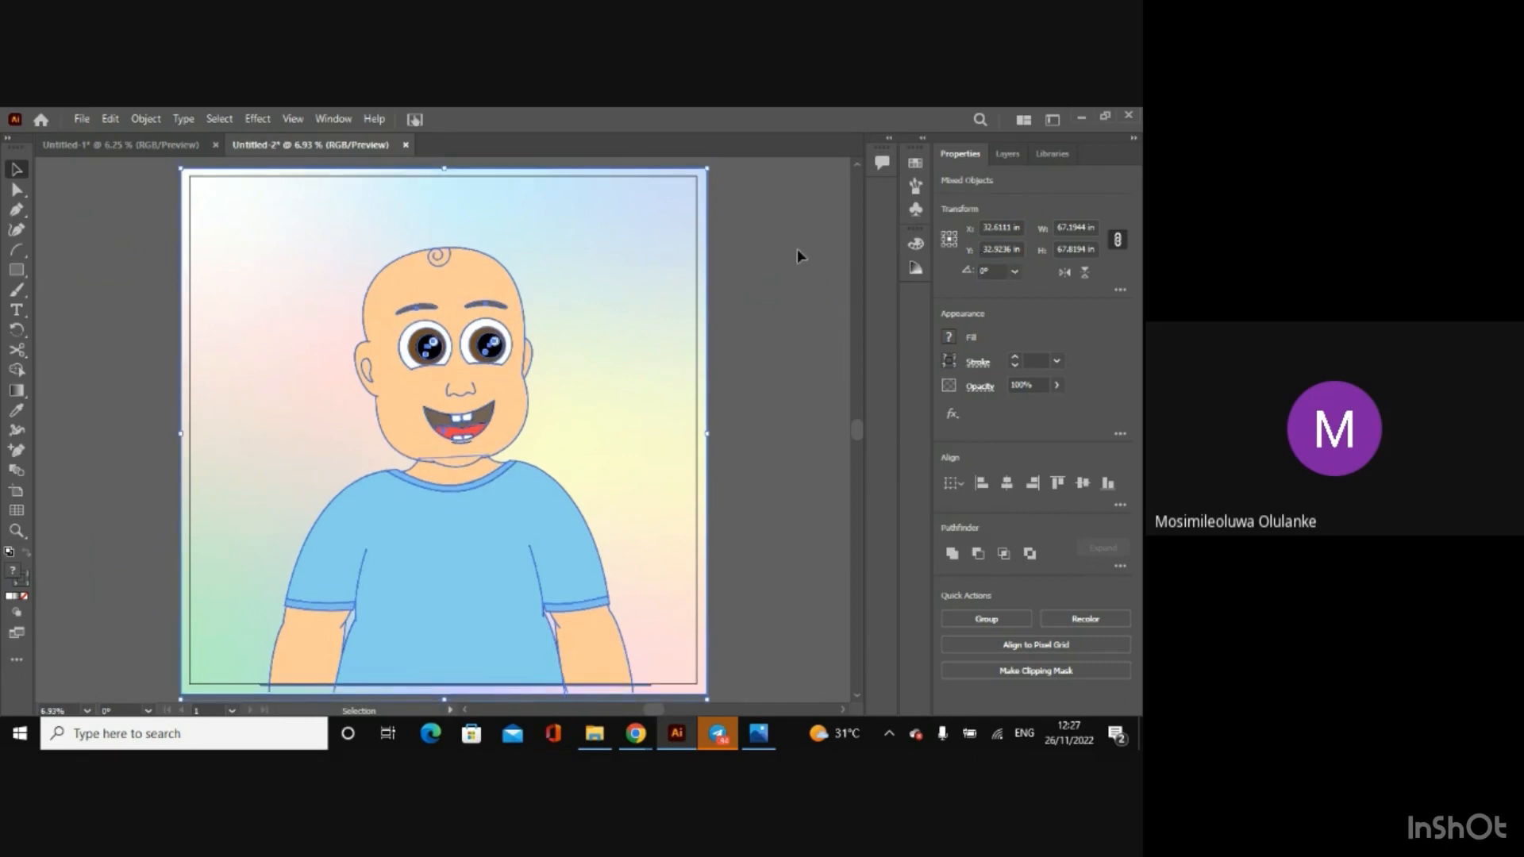
click(797, 251)
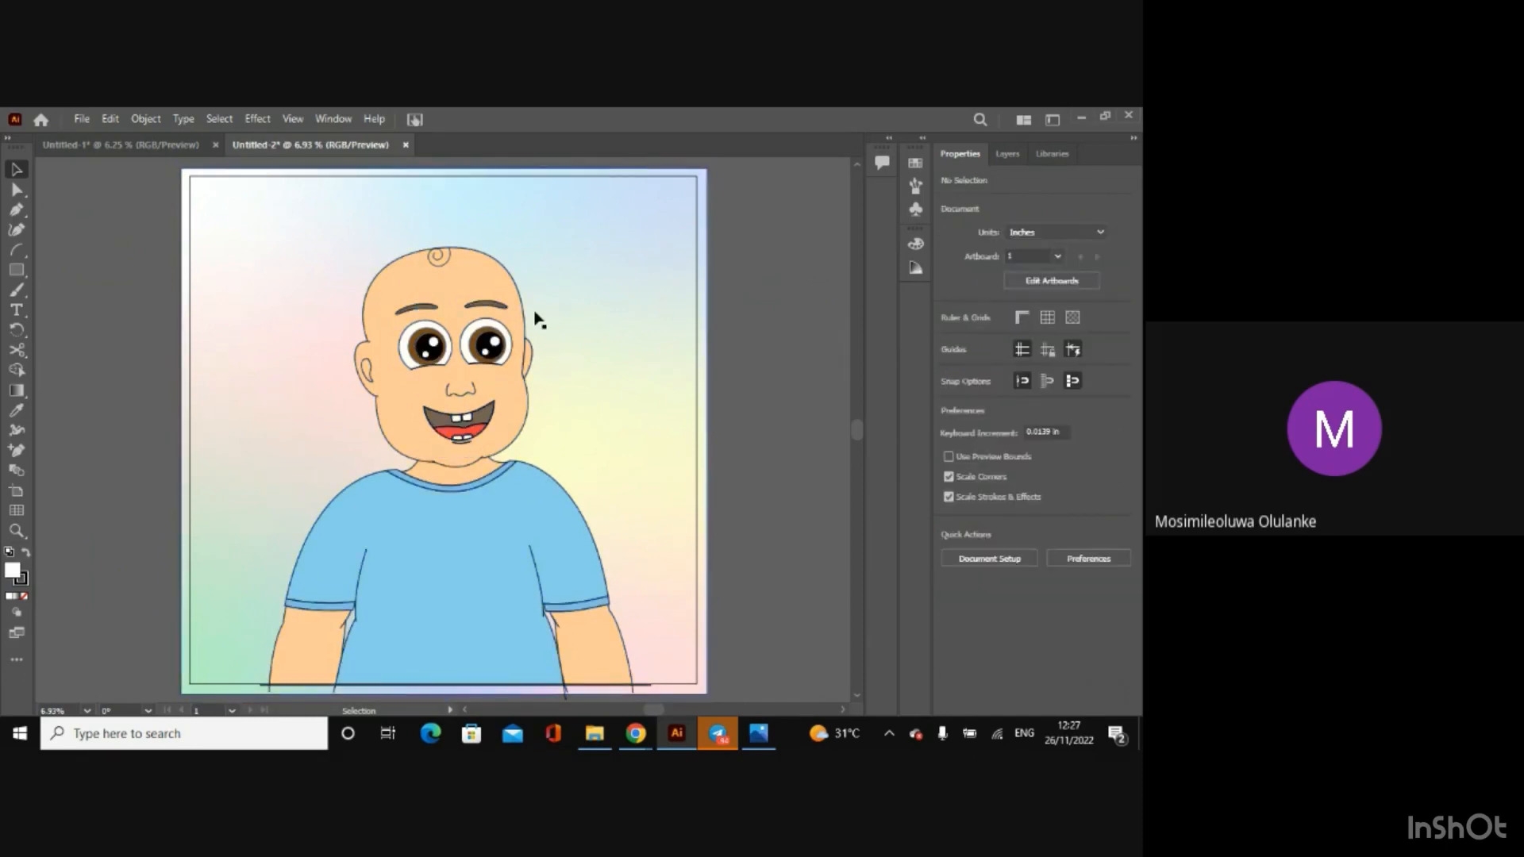
Step: Group the head with its eyes, eyebrows, nose, mouth and ears, leaving the background and body out
click(462, 297)
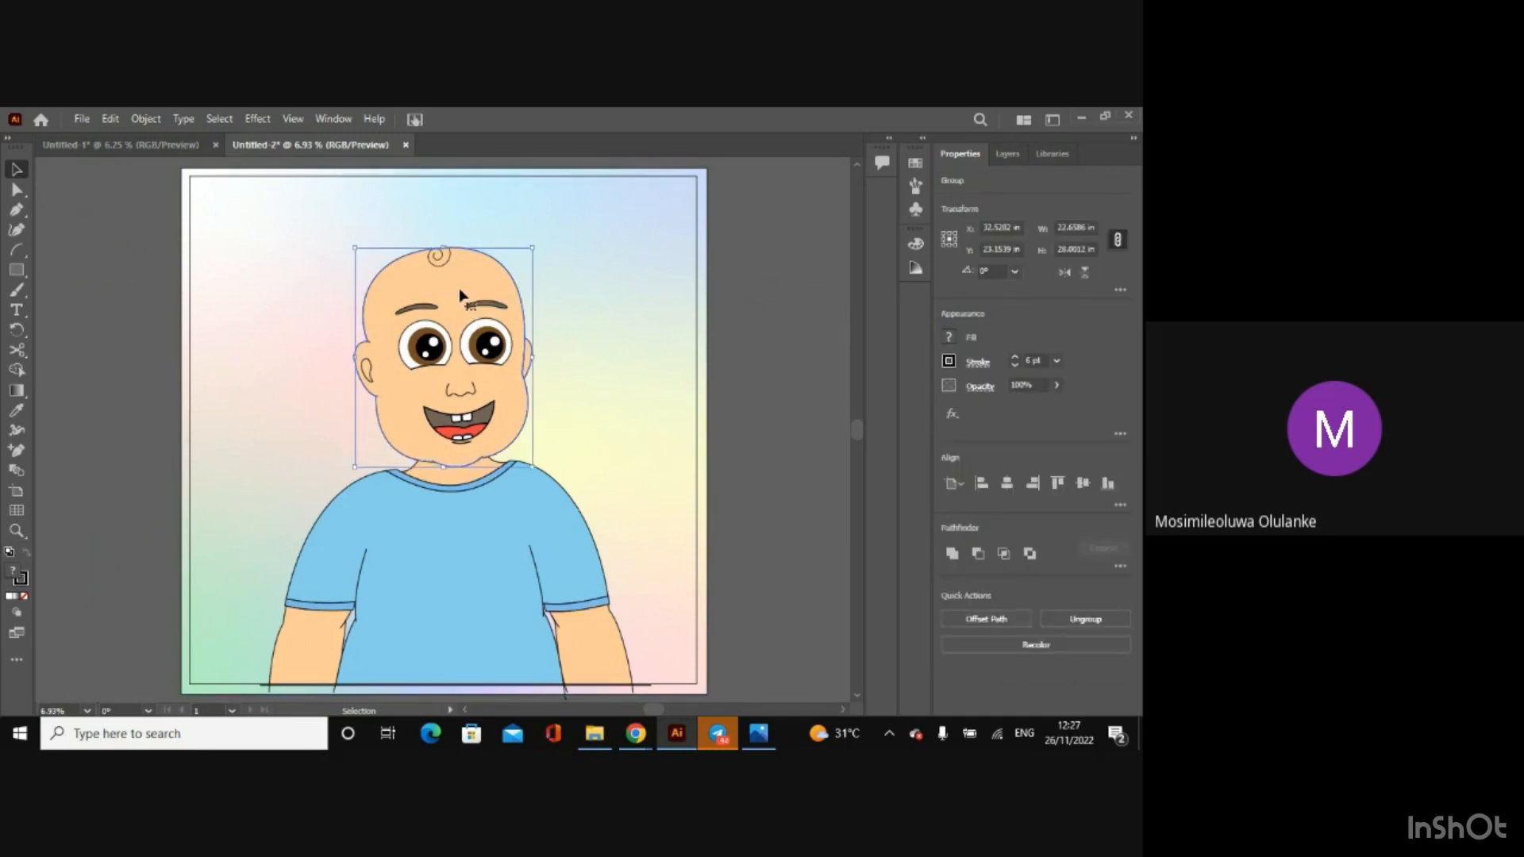
key(ctrl+a)
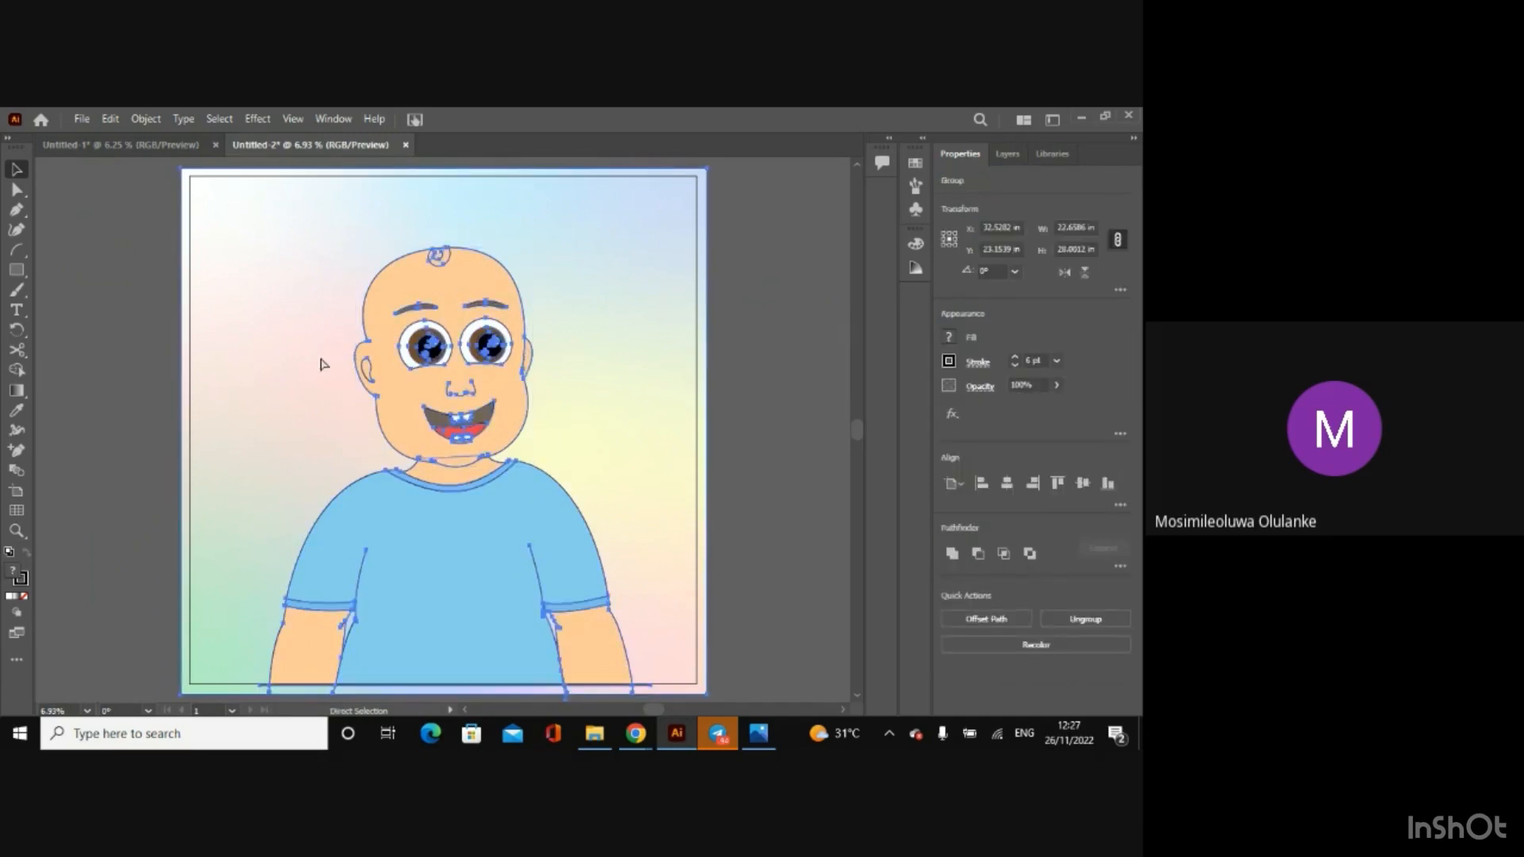
shift+click(348, 367)
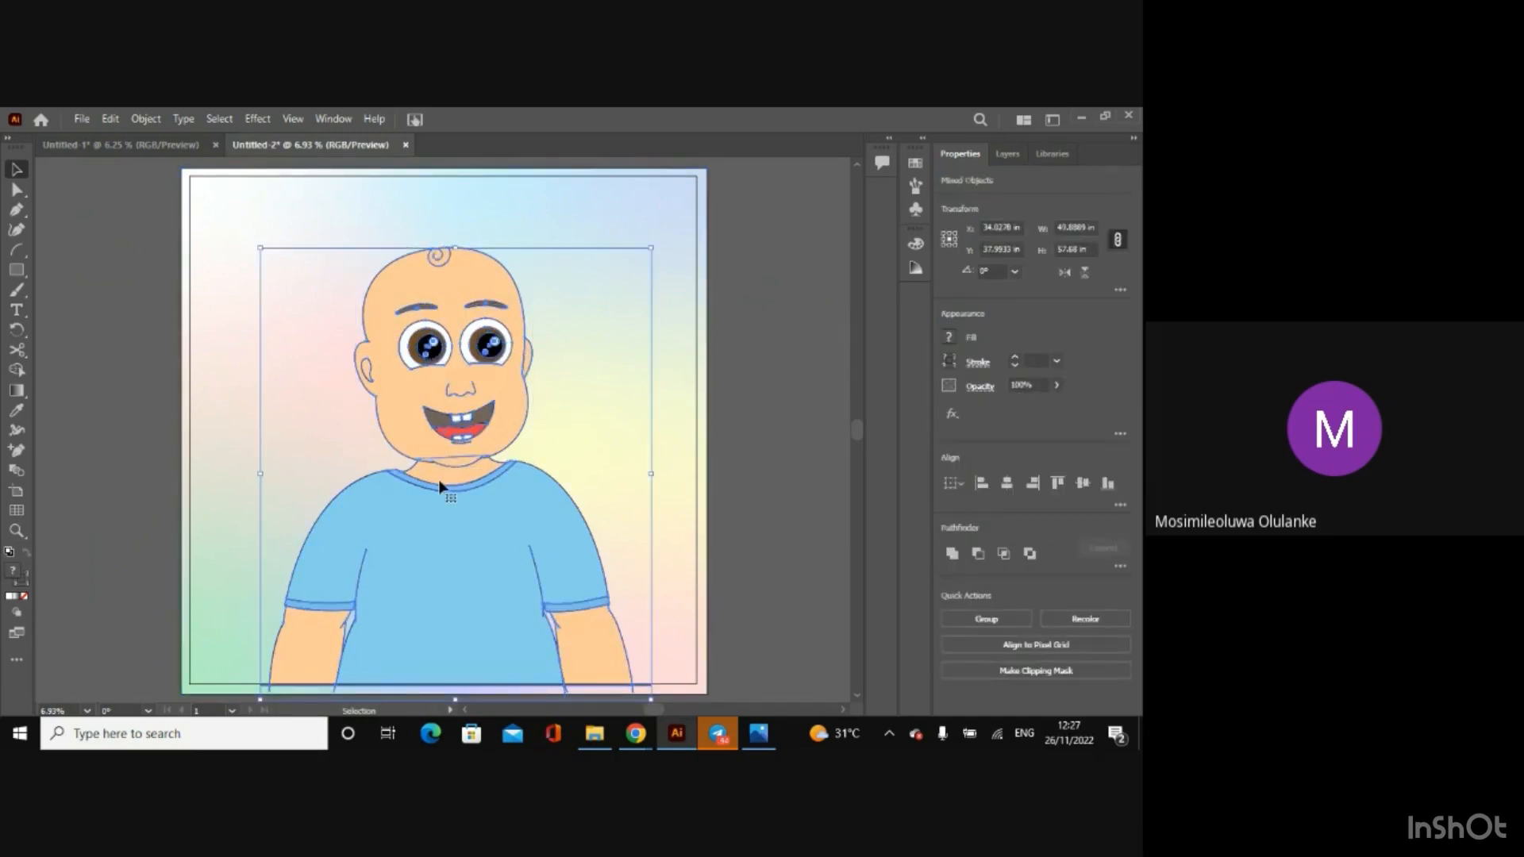
shift+click(450, 546)
right_click(444, 358)
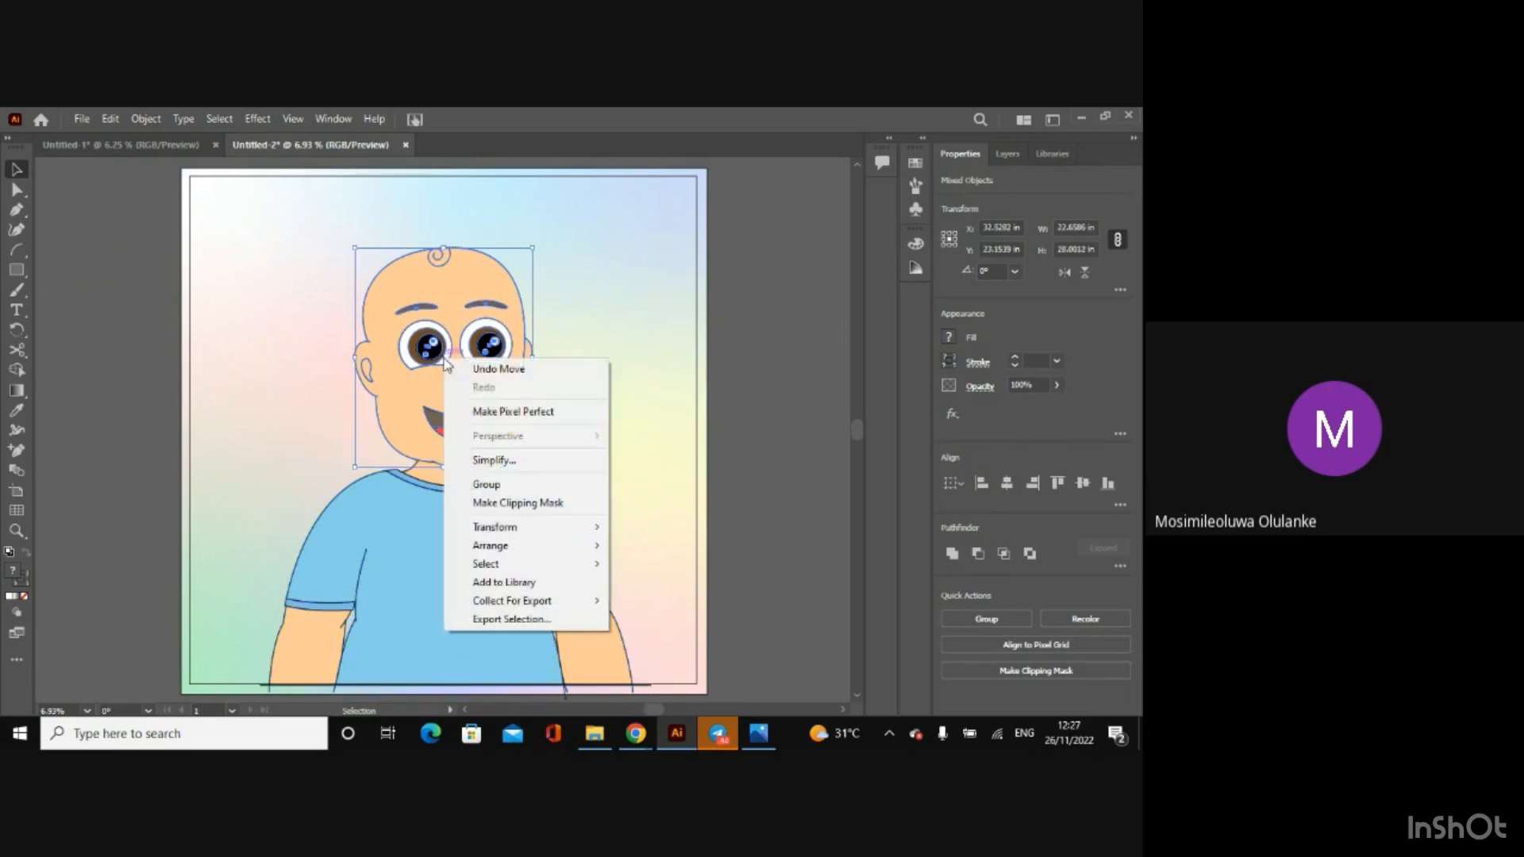
click(496, 484)
click(776, 486)
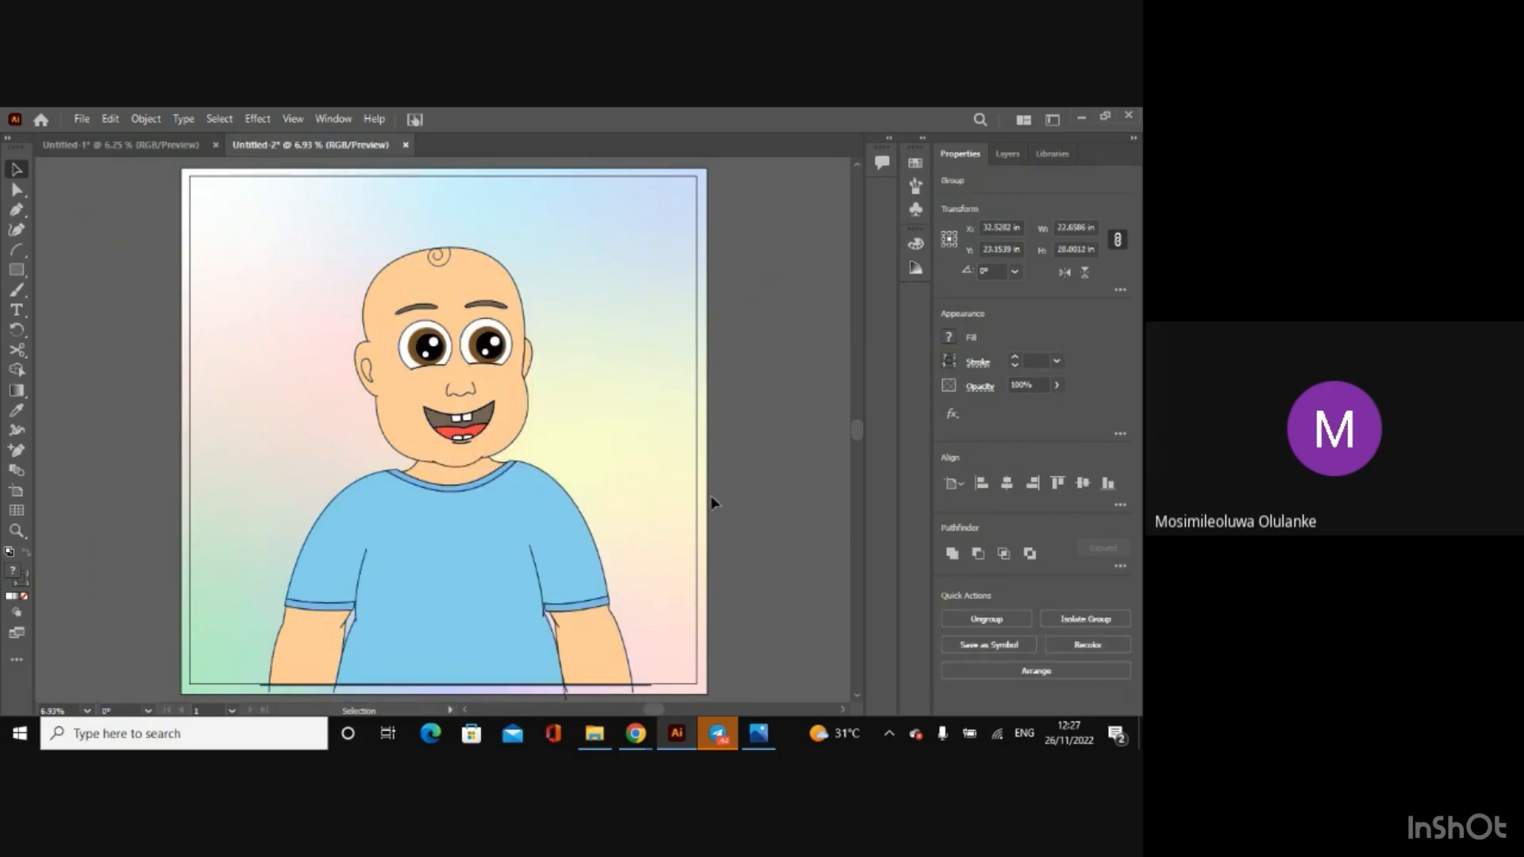
click(500, 543)
click(736, 474)
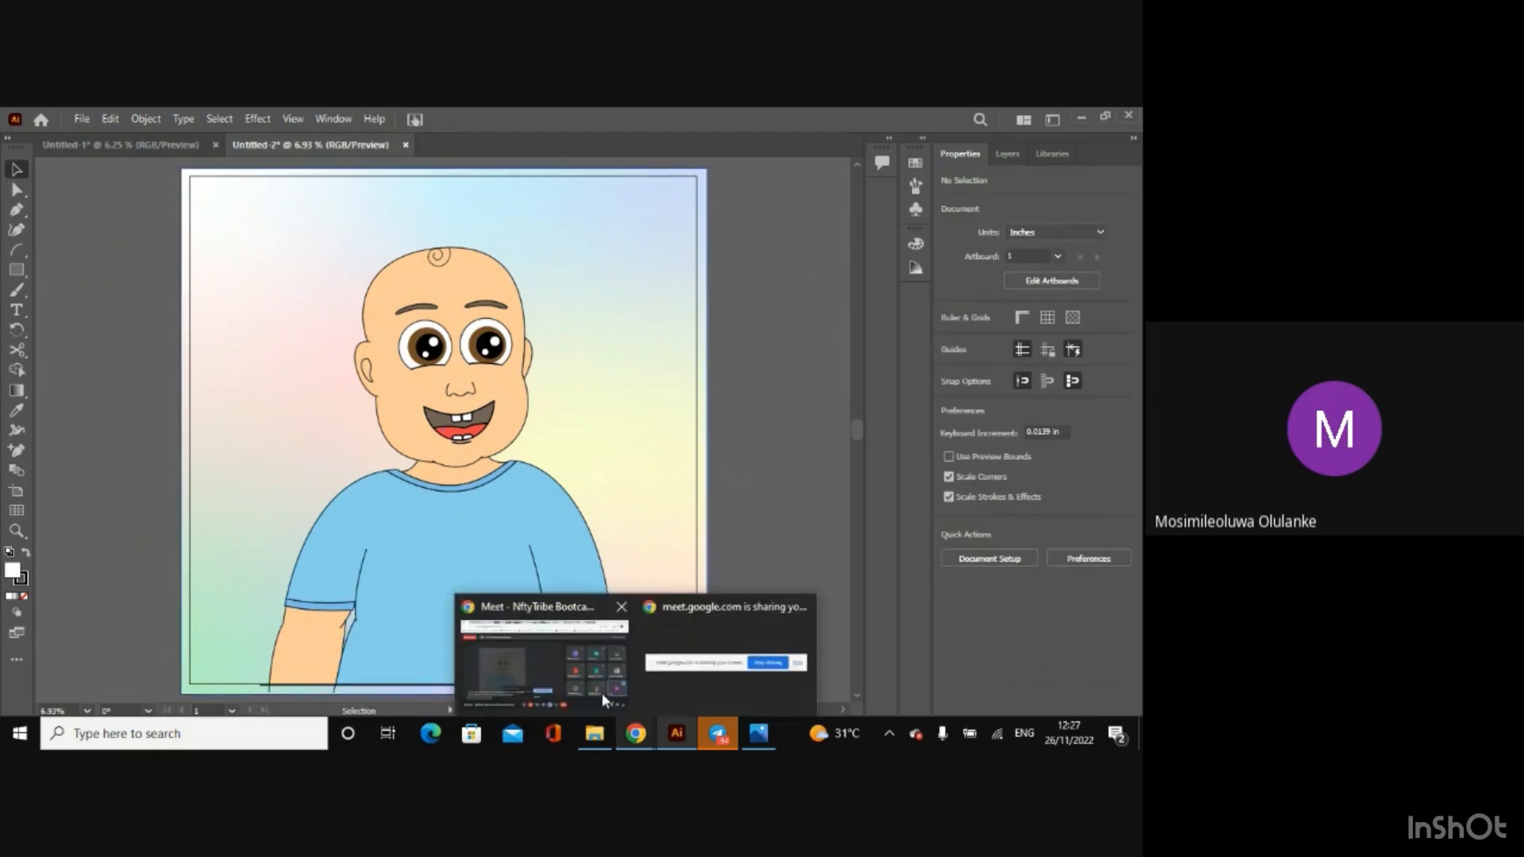
Step: Open Shadow.ai from the Afen Project folder and return to the Untitled-2 document
click(589, 736)
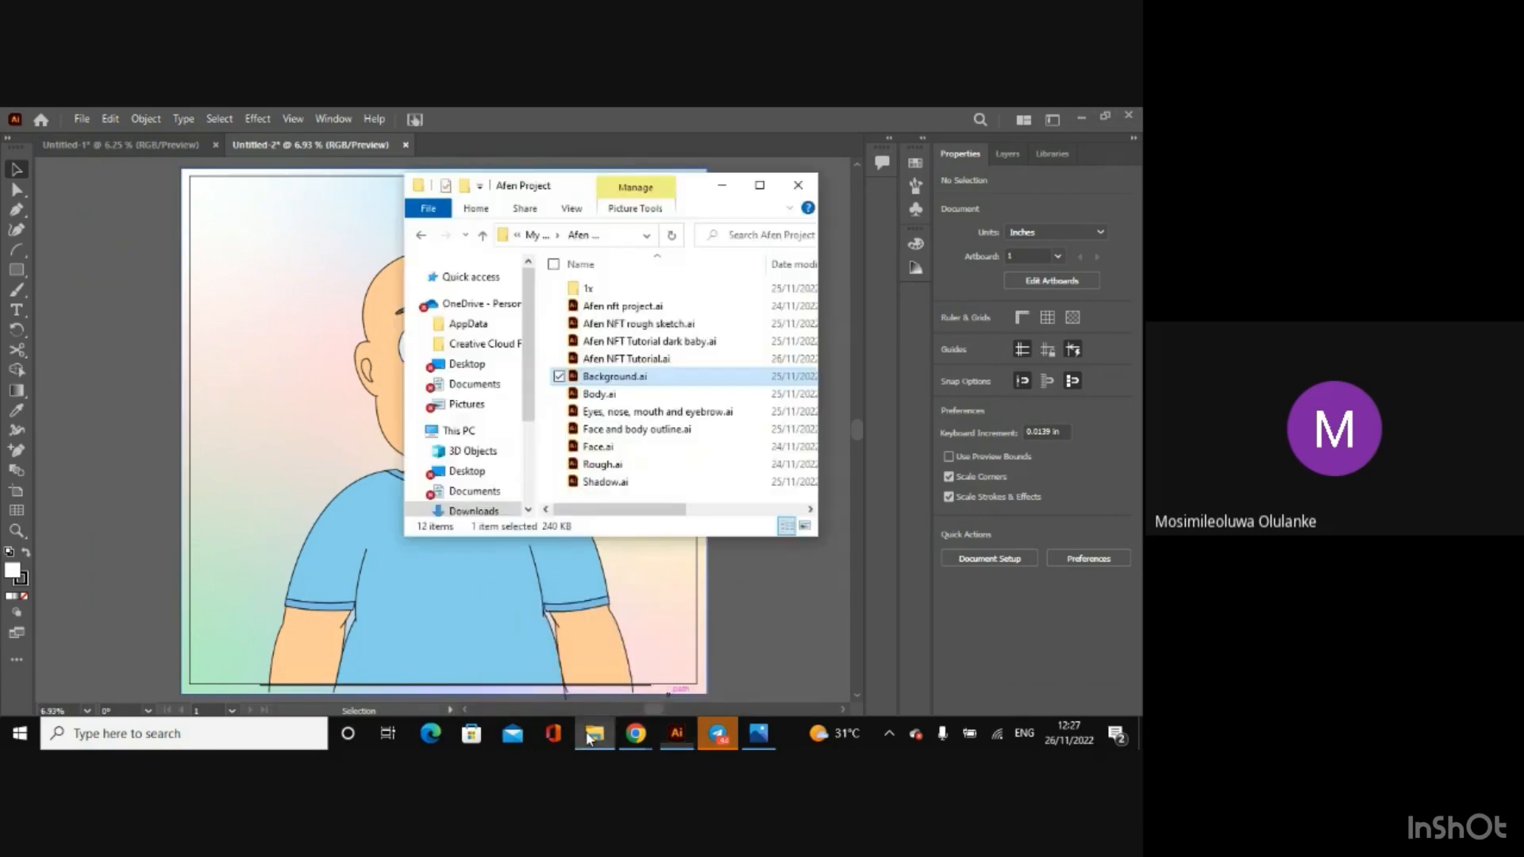
double_click(597, 485)
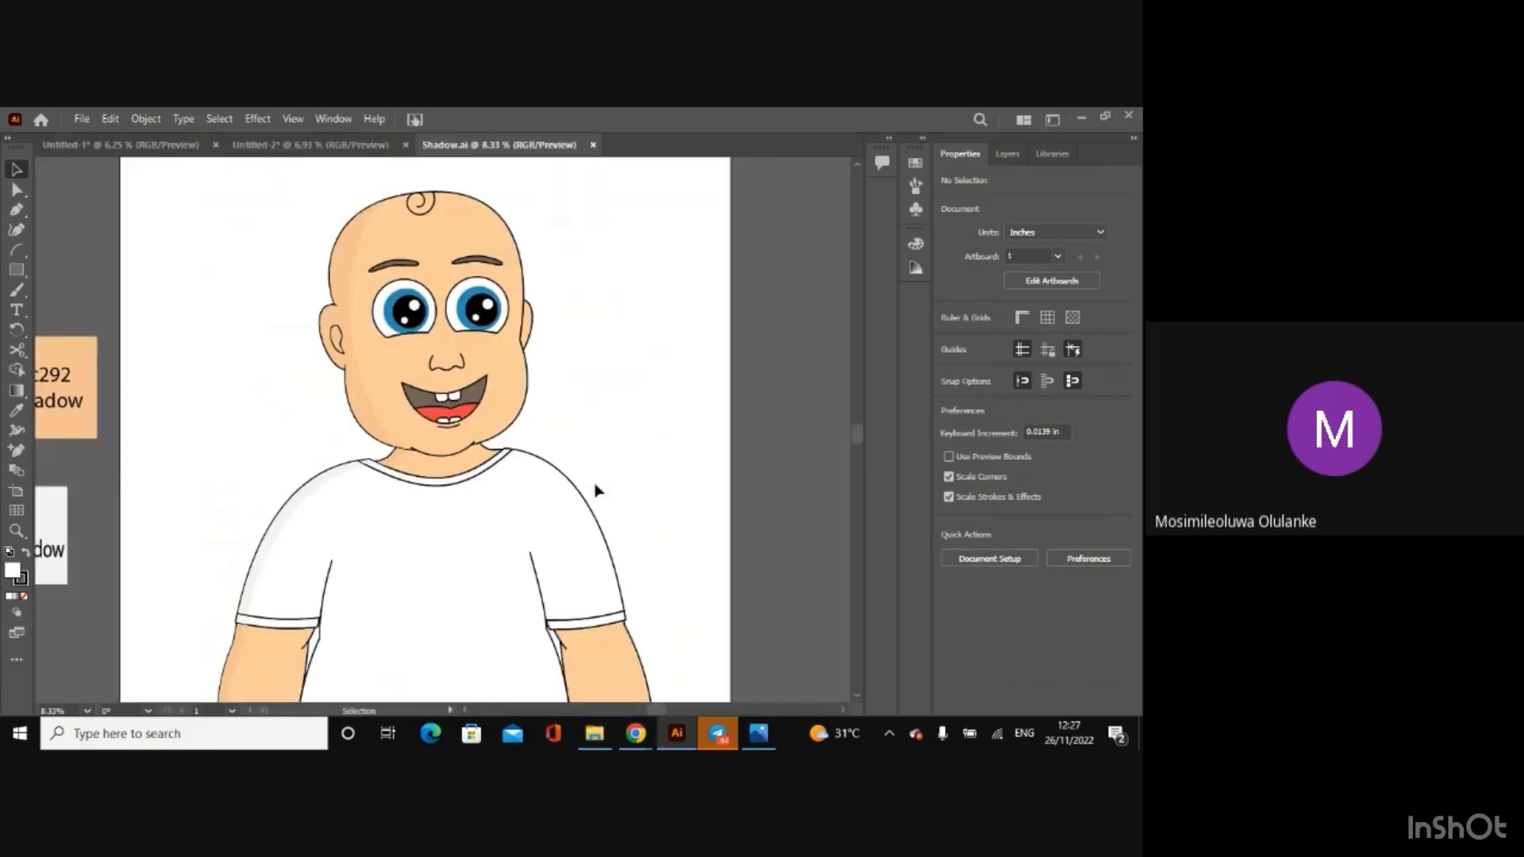
click(278, 158)
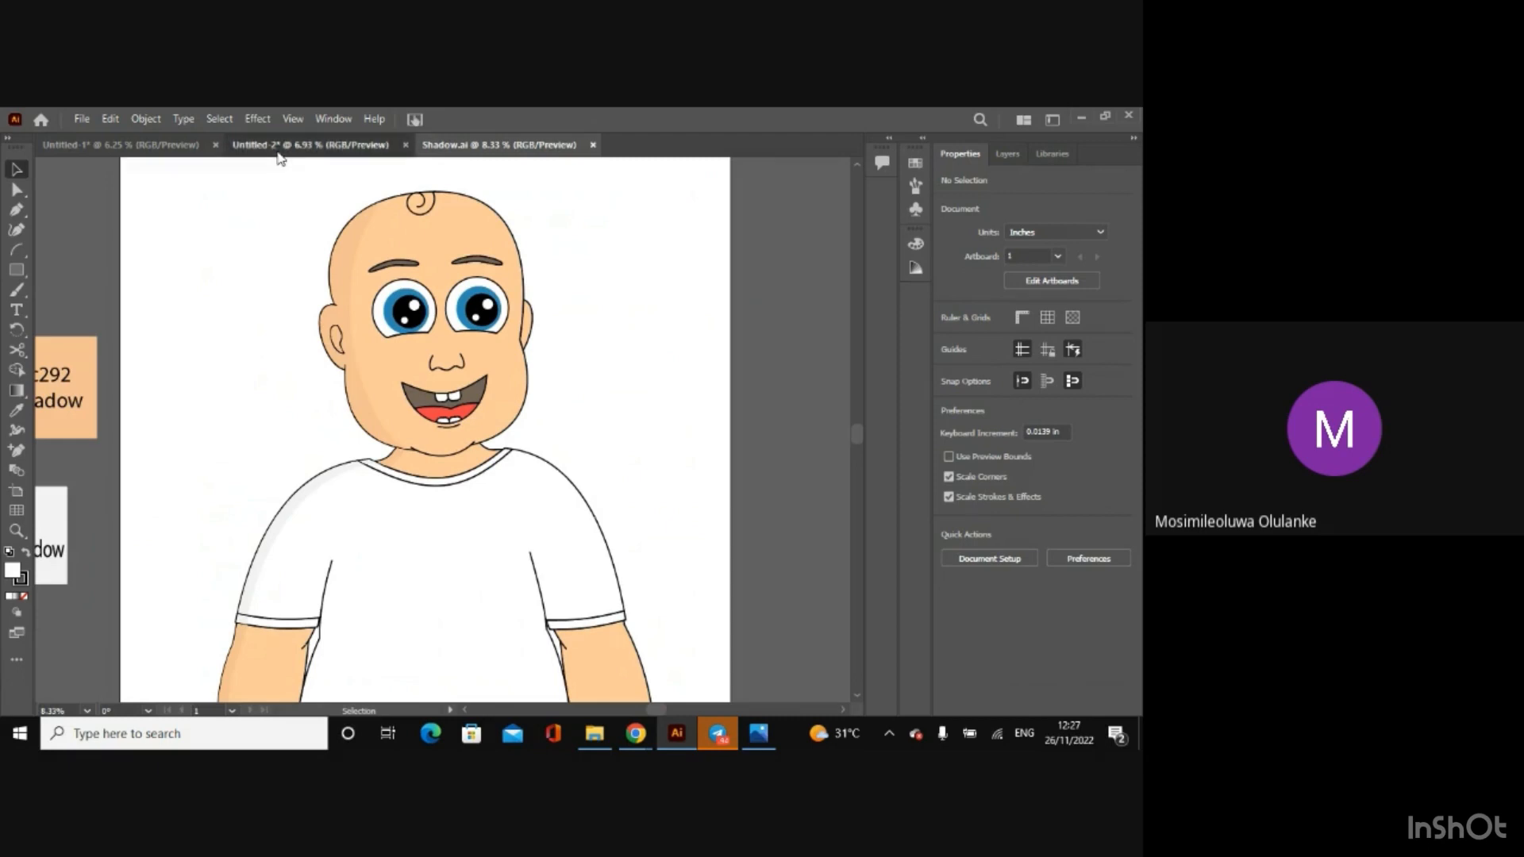
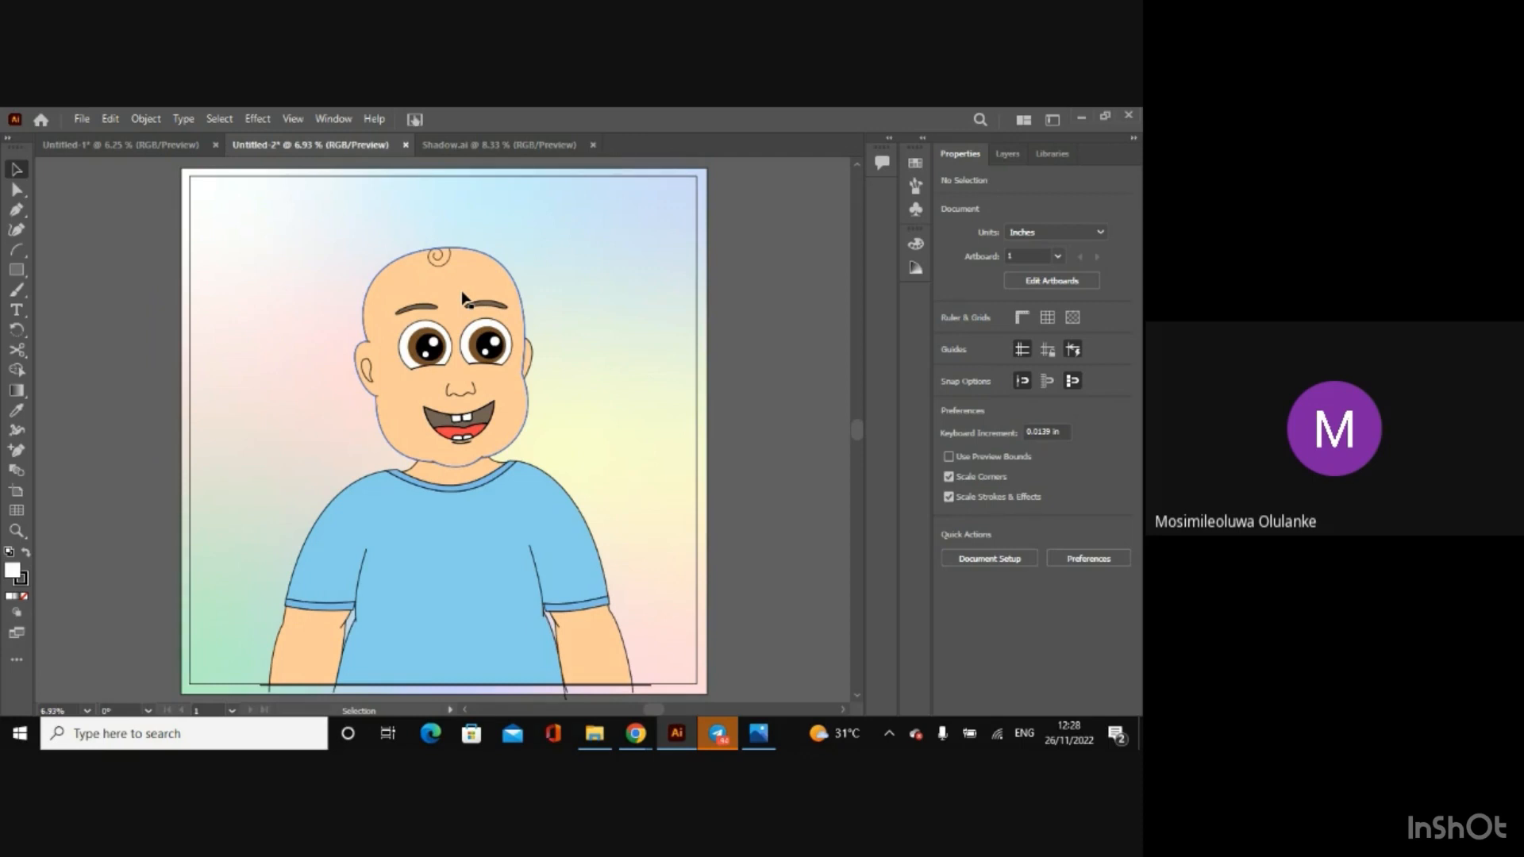
Step: Duplicate the baby character and place the copy slightly to the side, overlapping the original
click(464, 299)
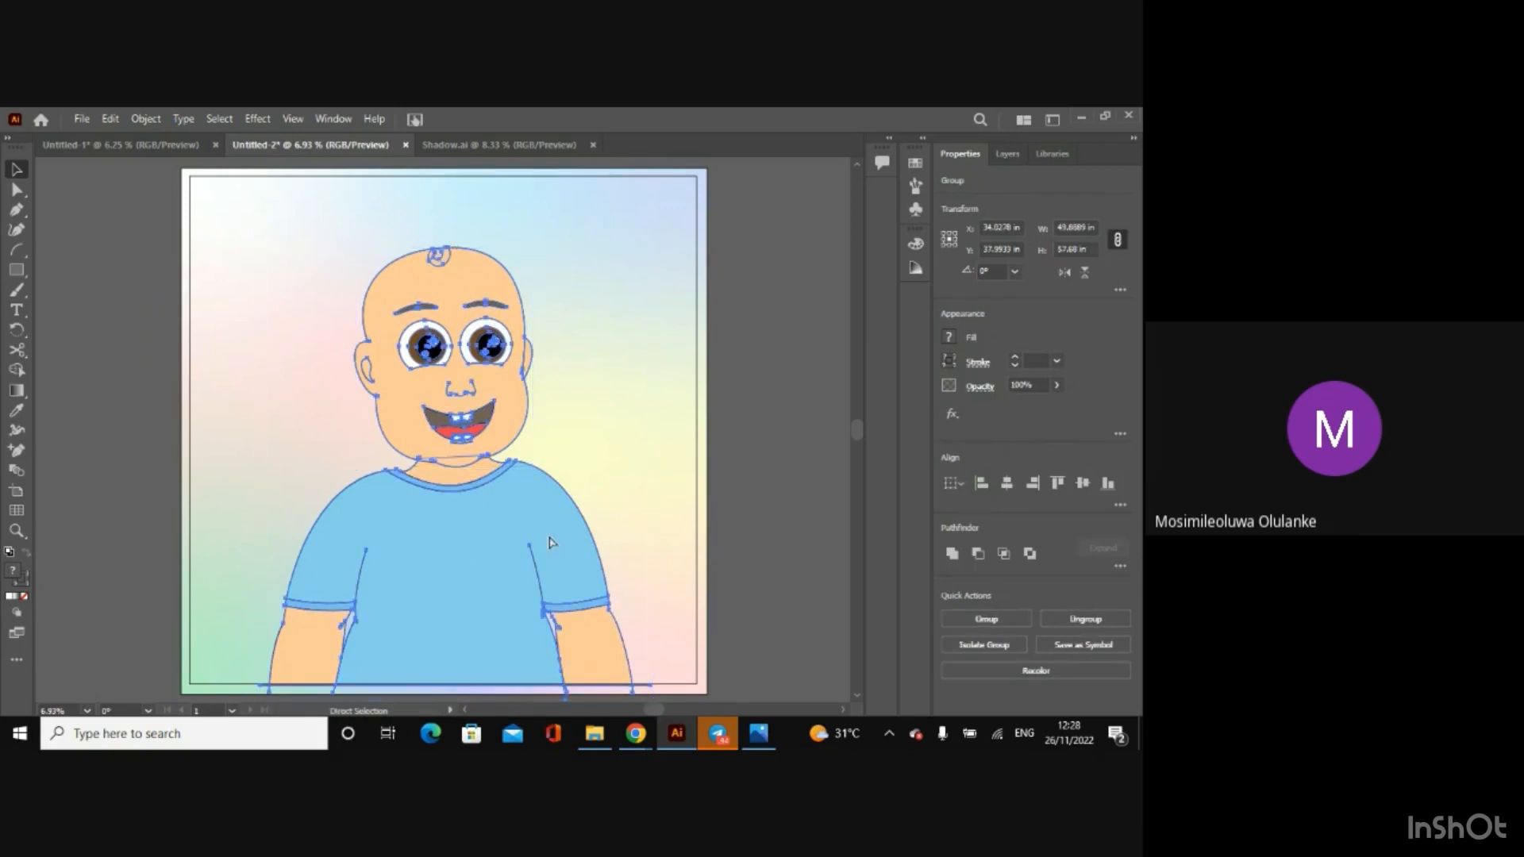
drag(461, 431, 397, 377)
key(ctrl+equal)
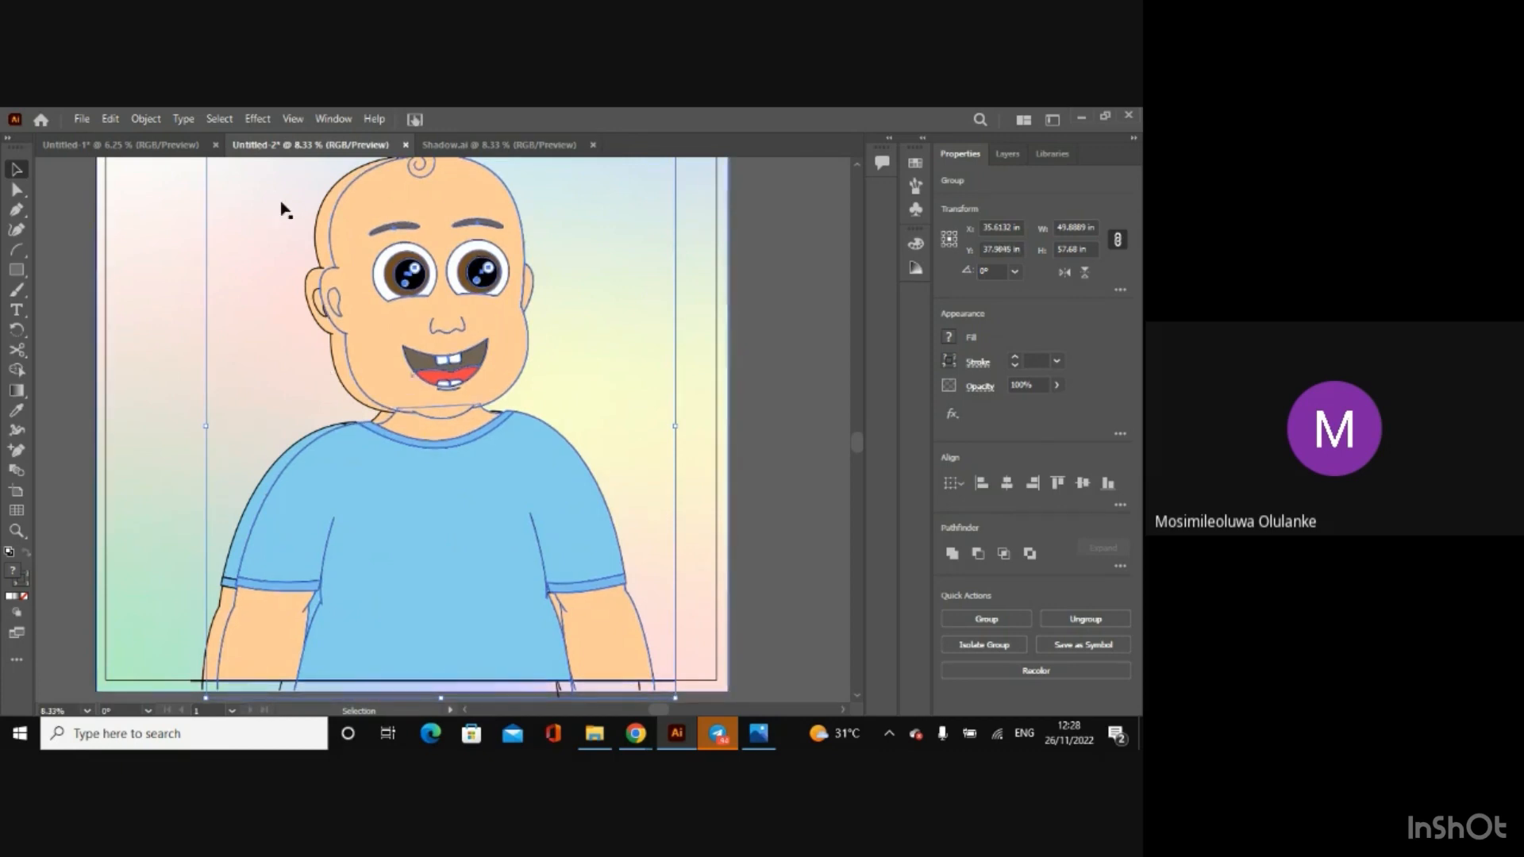
Step: Look up the skin and shirt shadow colour codes in the Shadow.ai reference document
click(492, 146)
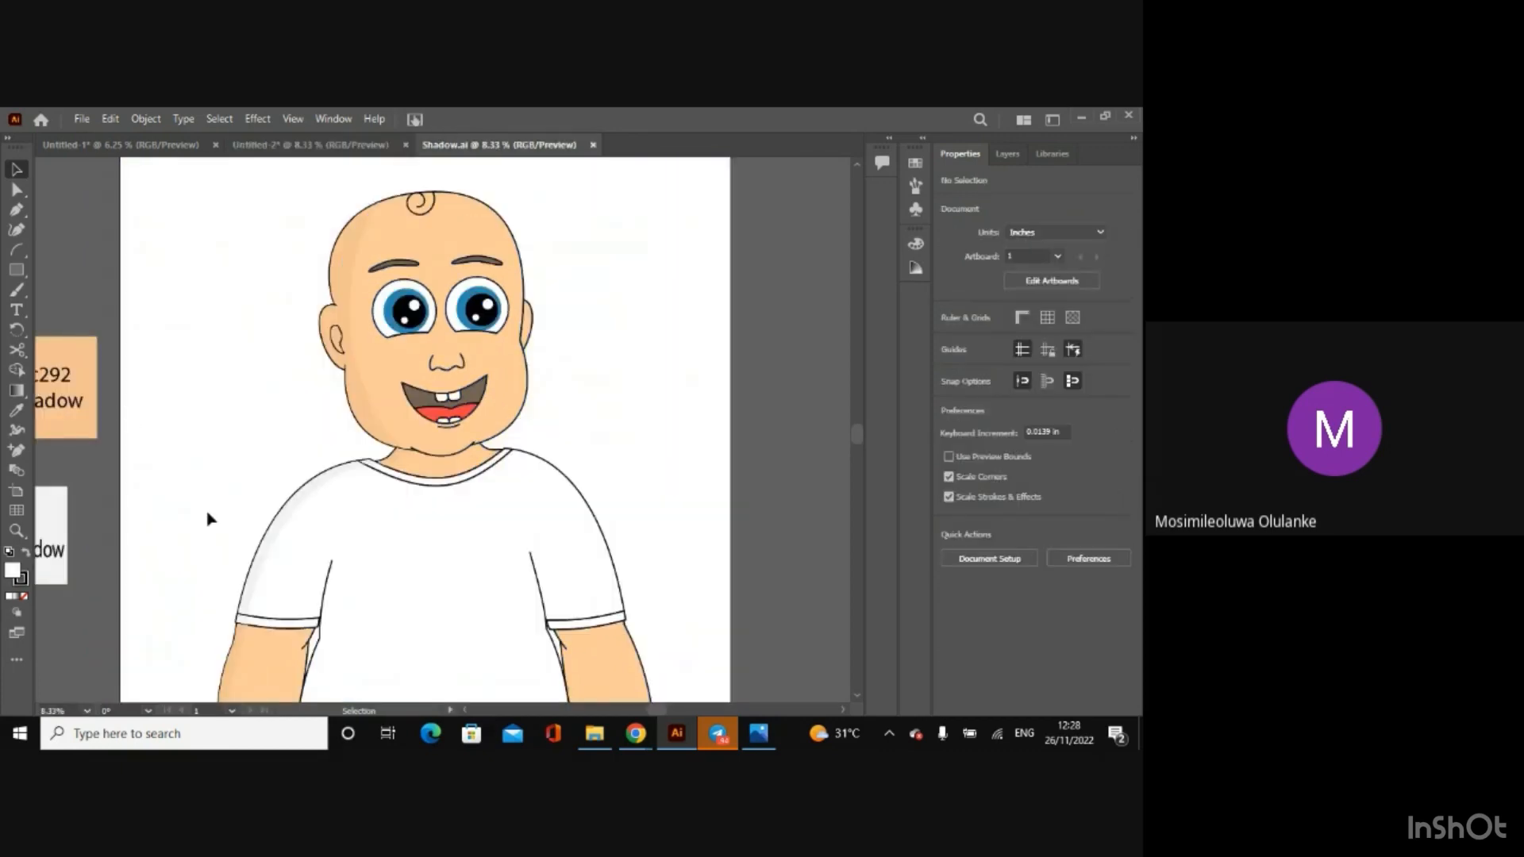
scroll(465, 714, left, 3)
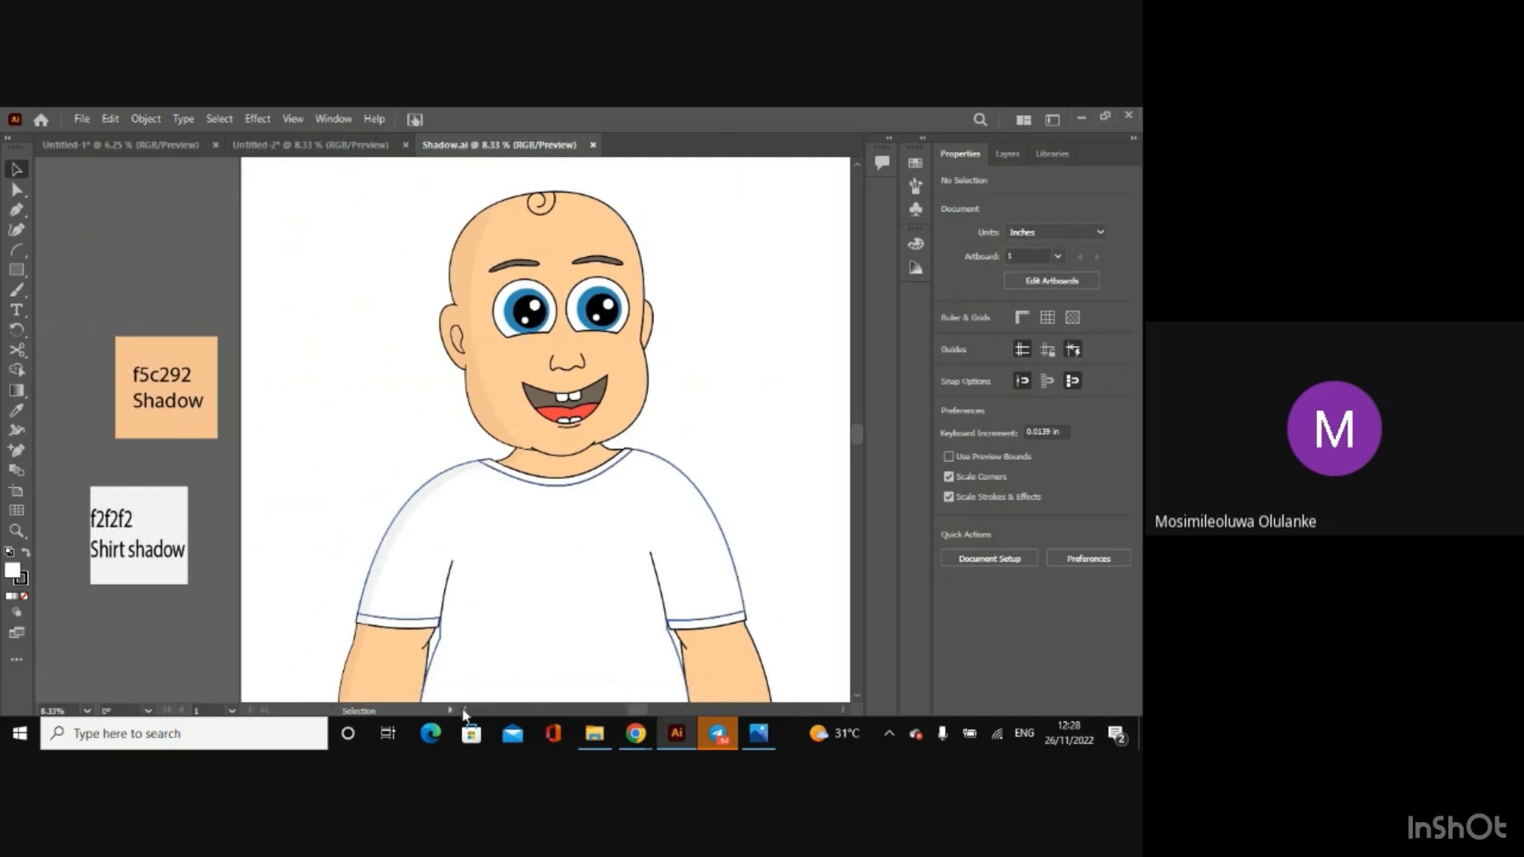
click(267, 146)
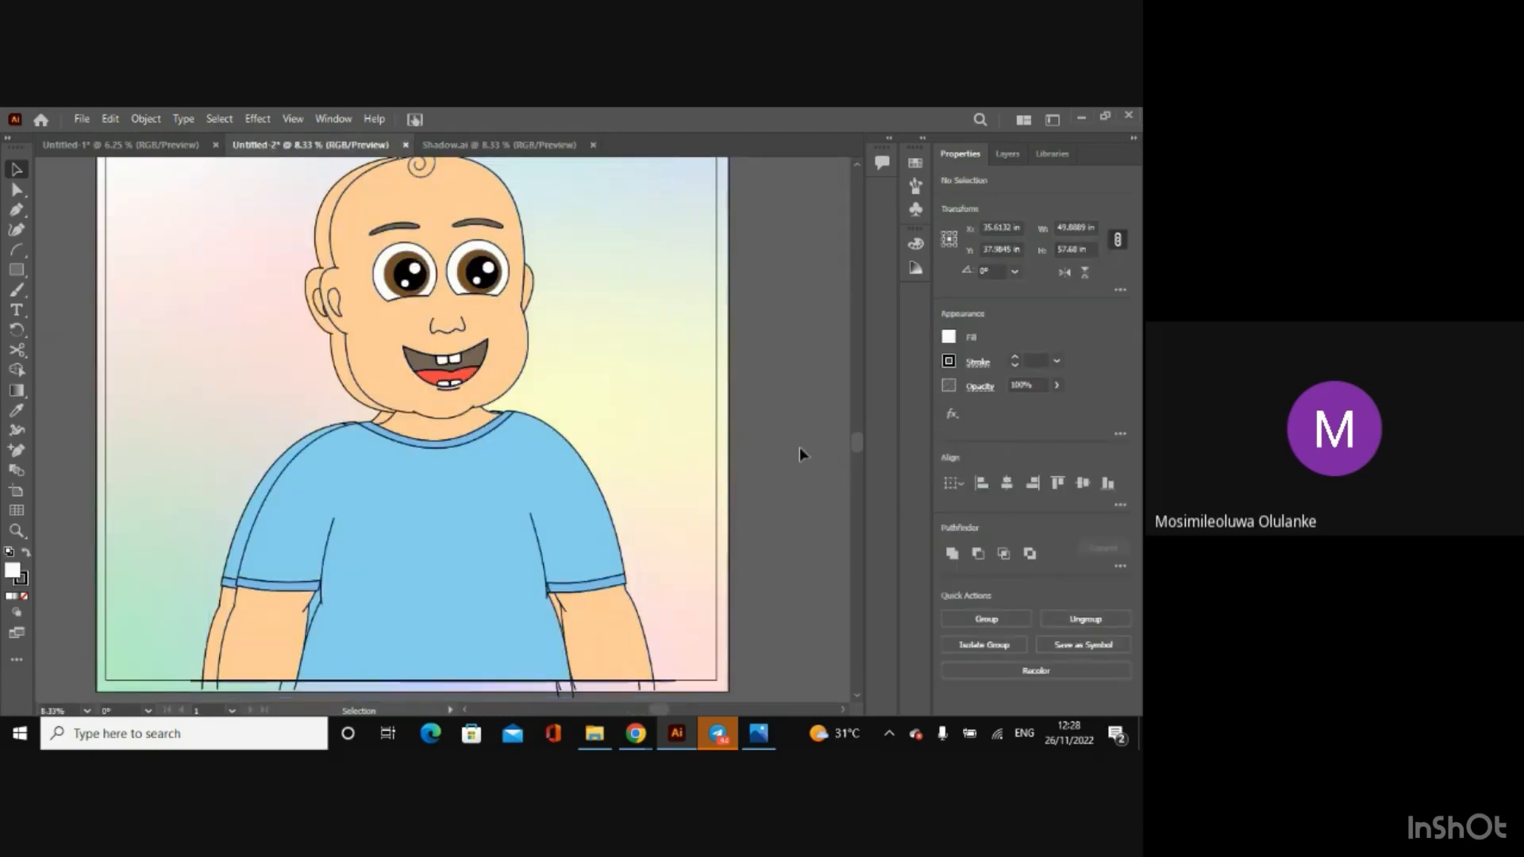
Step: Select both overlapping characters for Shape Builder and set the fill to the skin shadow colour f5c292
key(a)
key(ctrl+a)
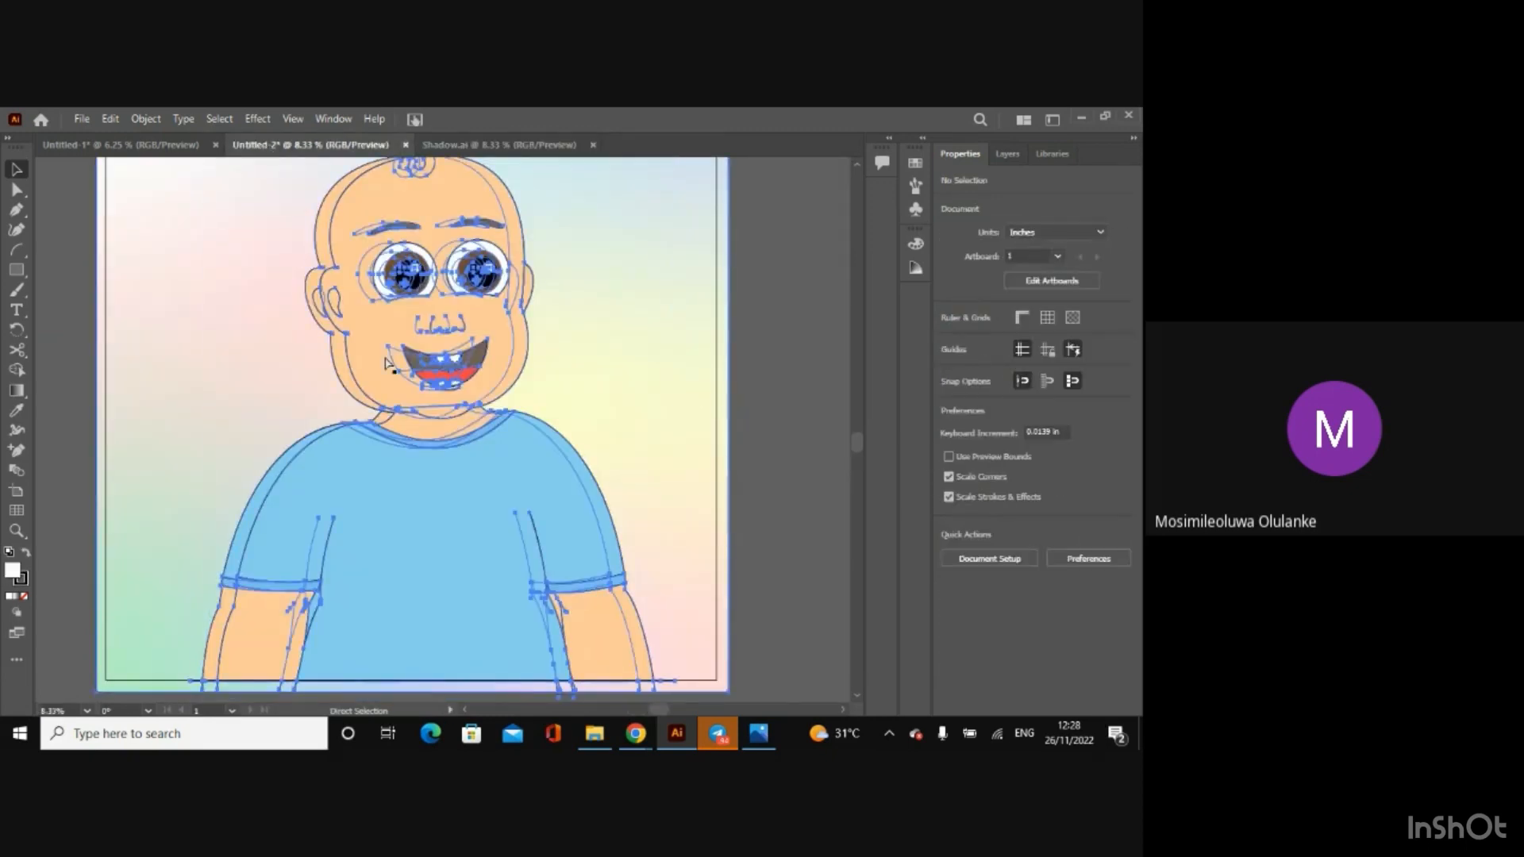
key(v)
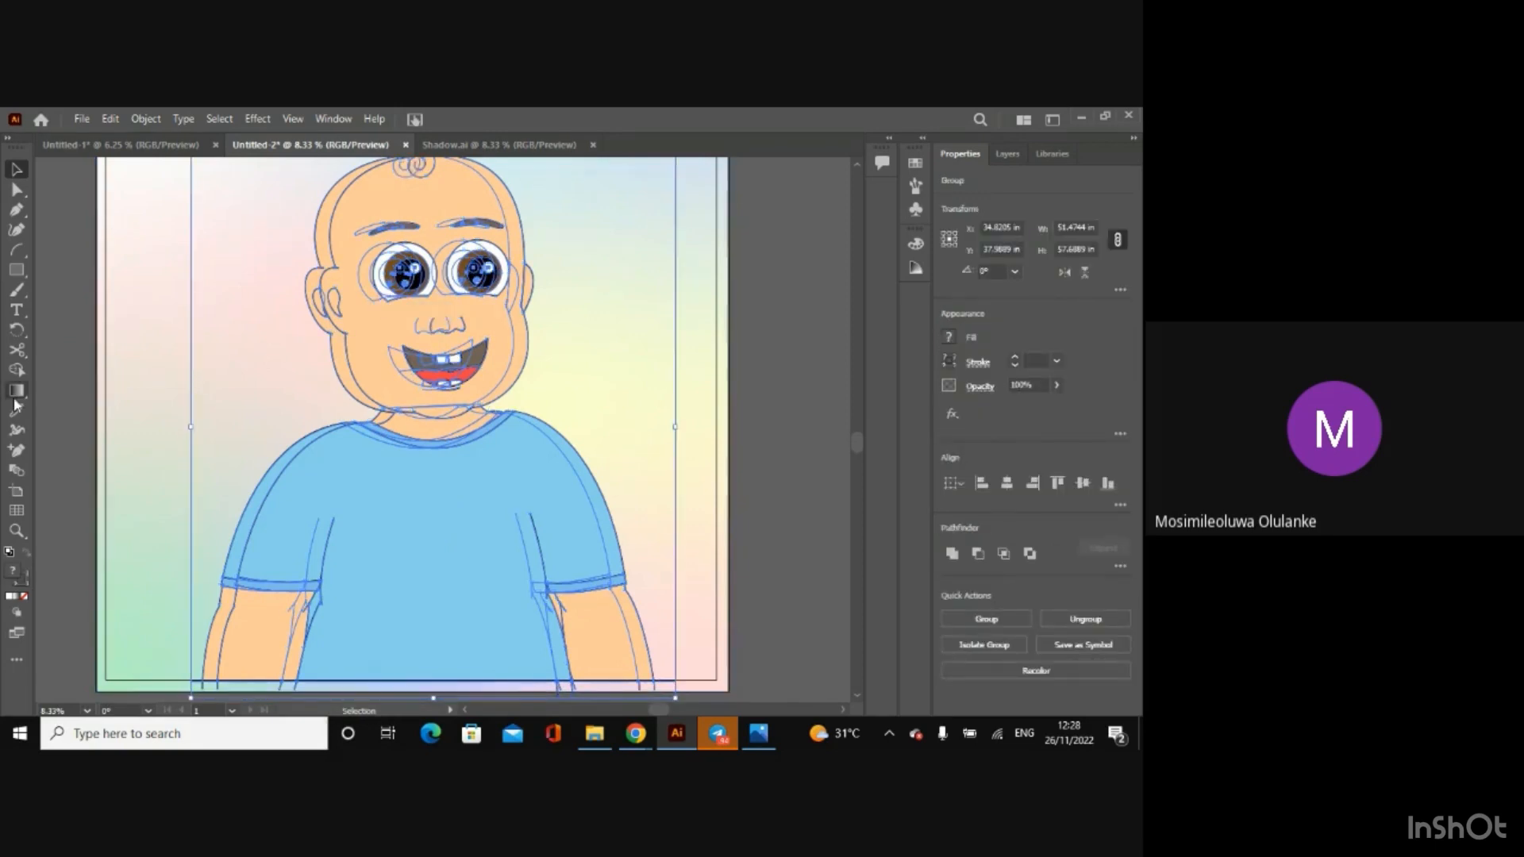
click(16, 370)
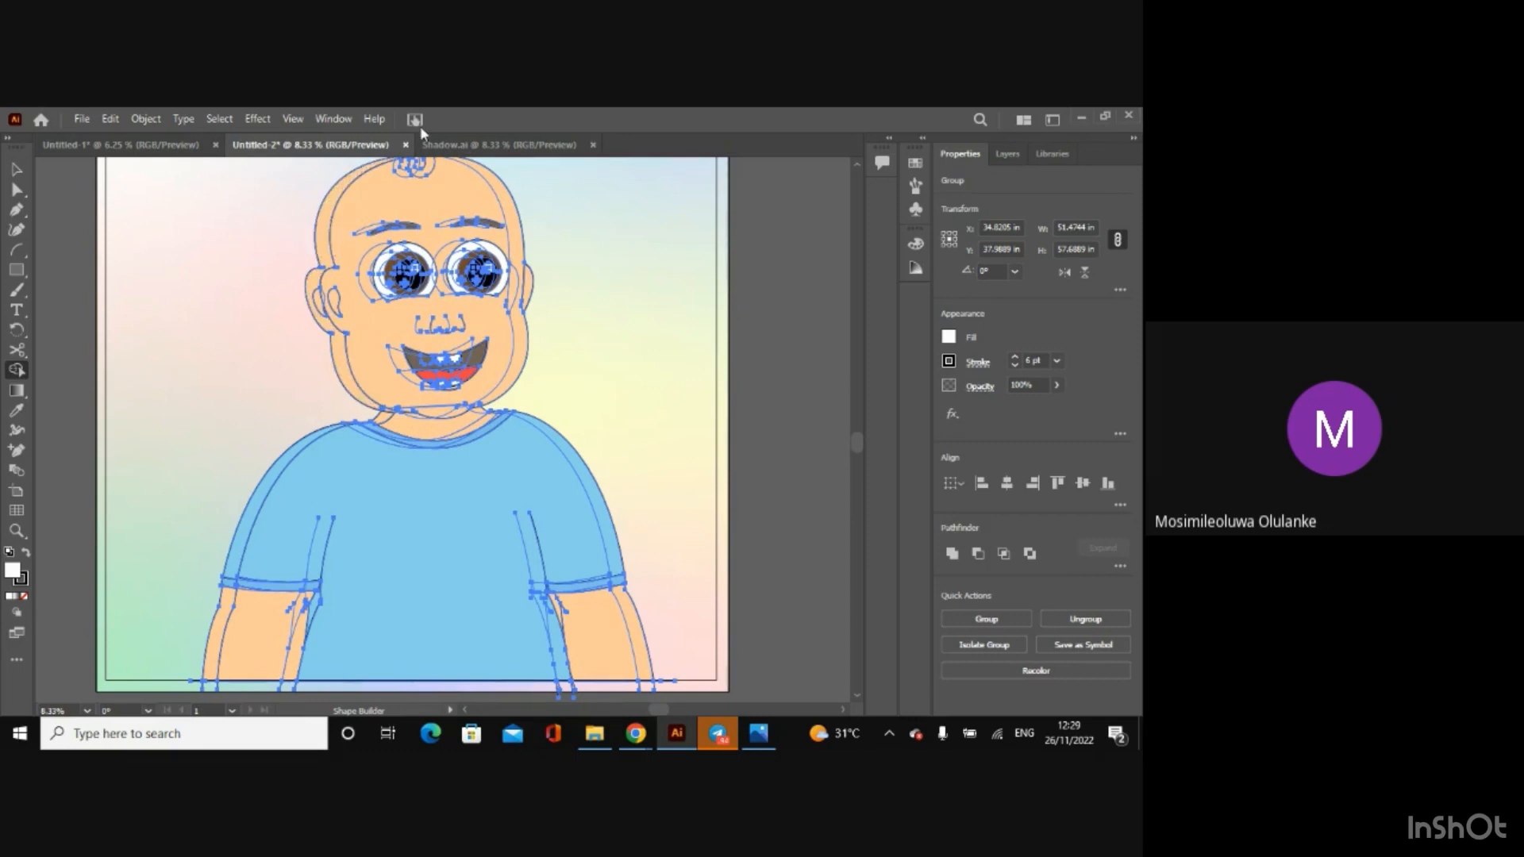
click(459, 145)
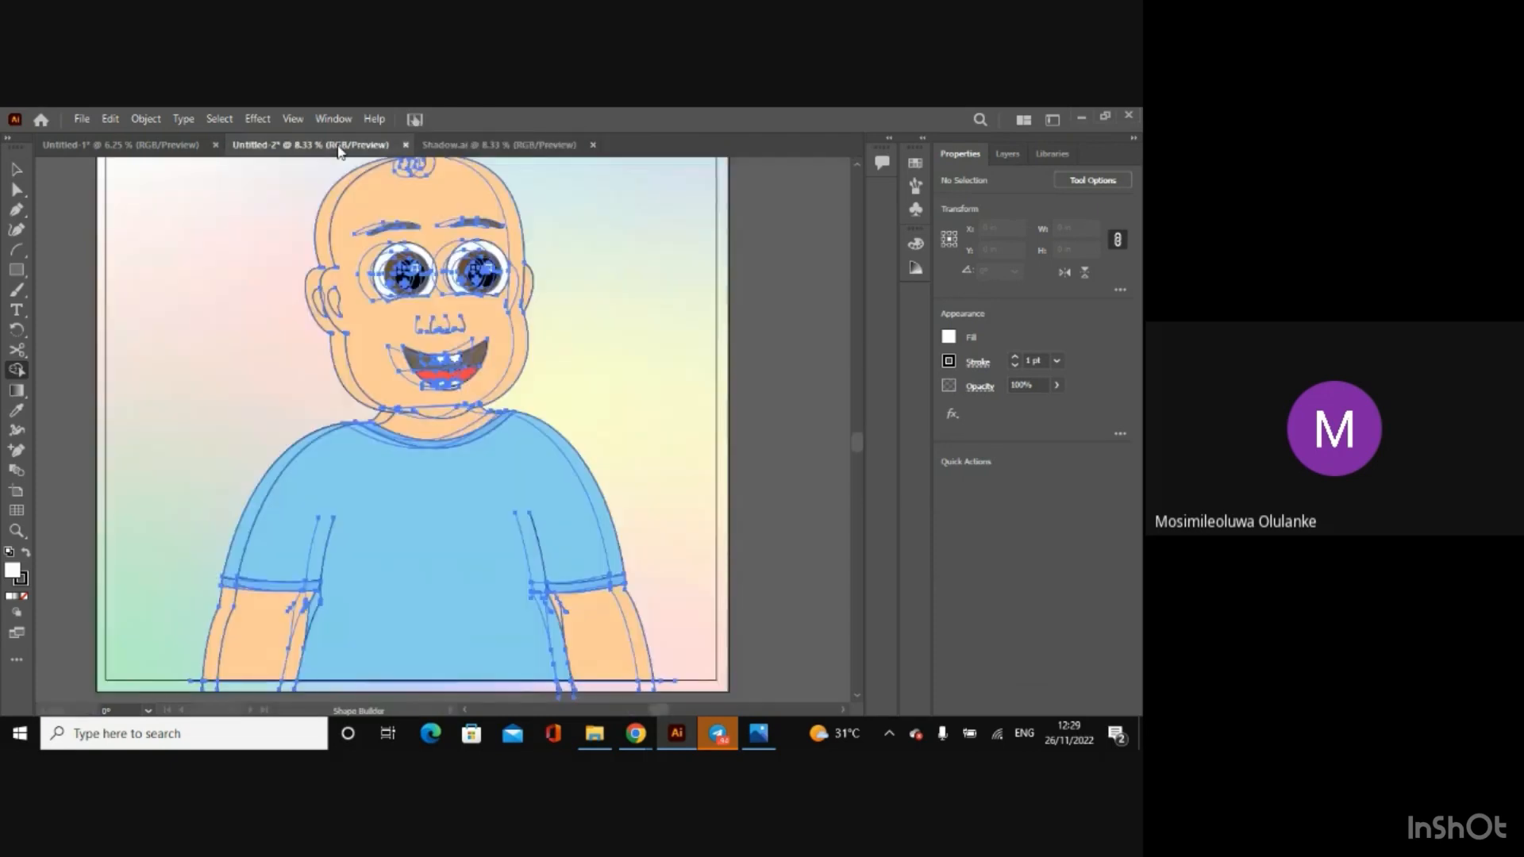
click(340, 146)
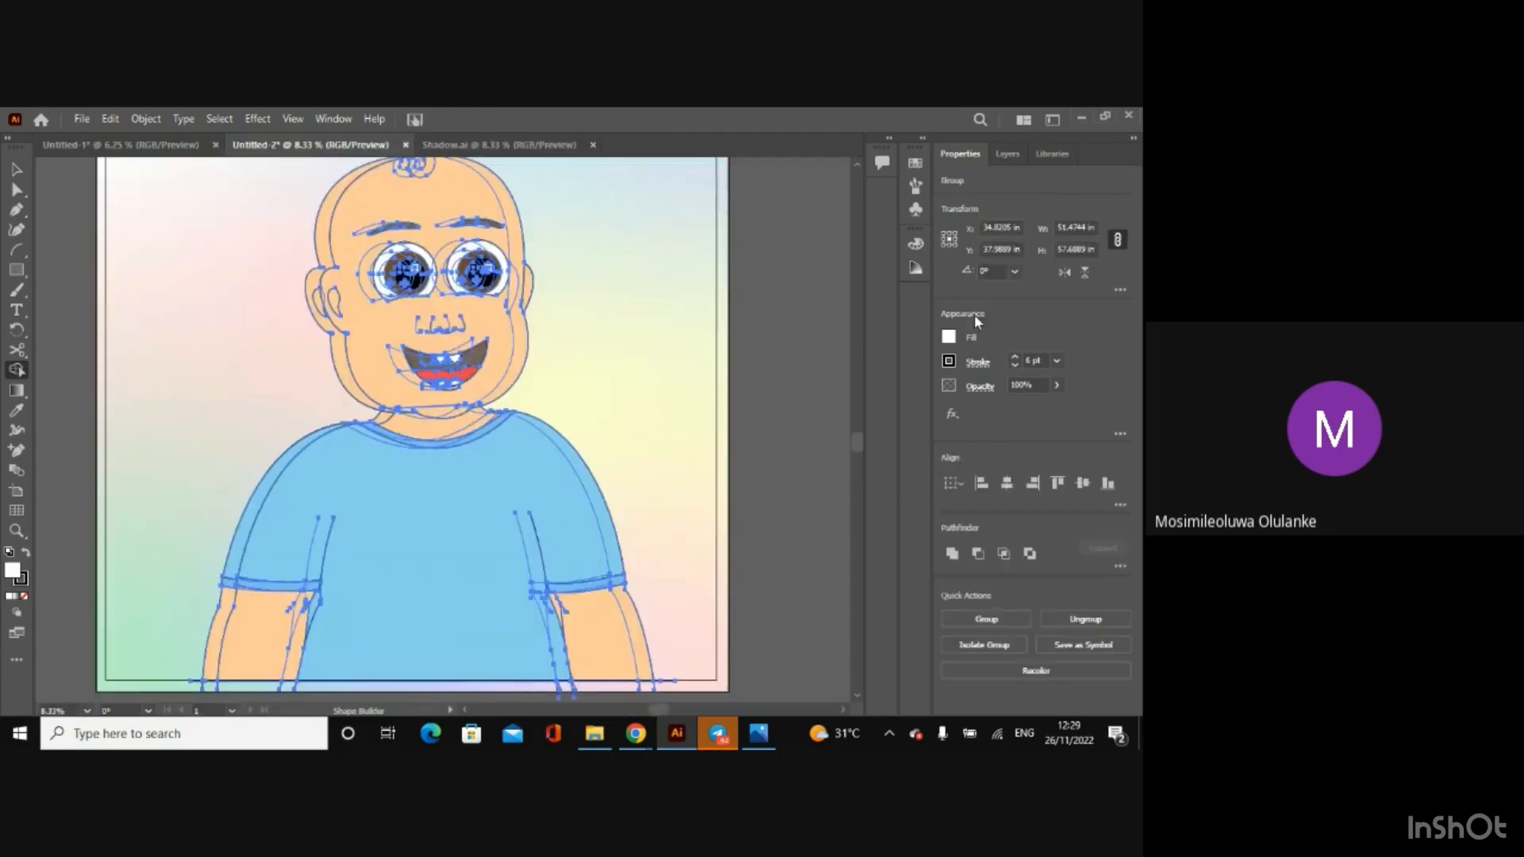
click(956, 338)
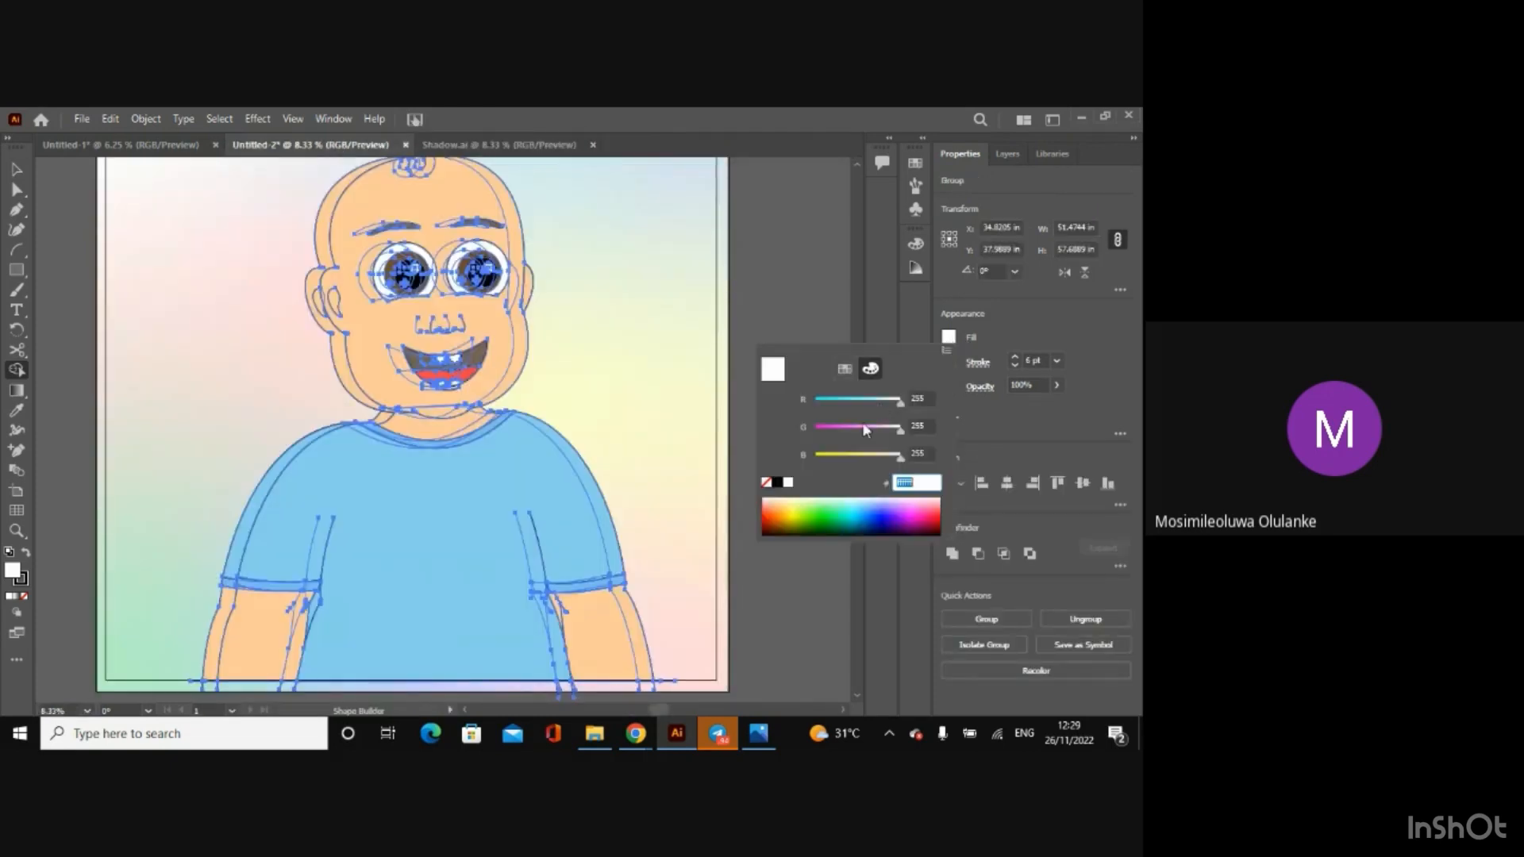
key(BackSpace)
text(f5c292)
key(Return)
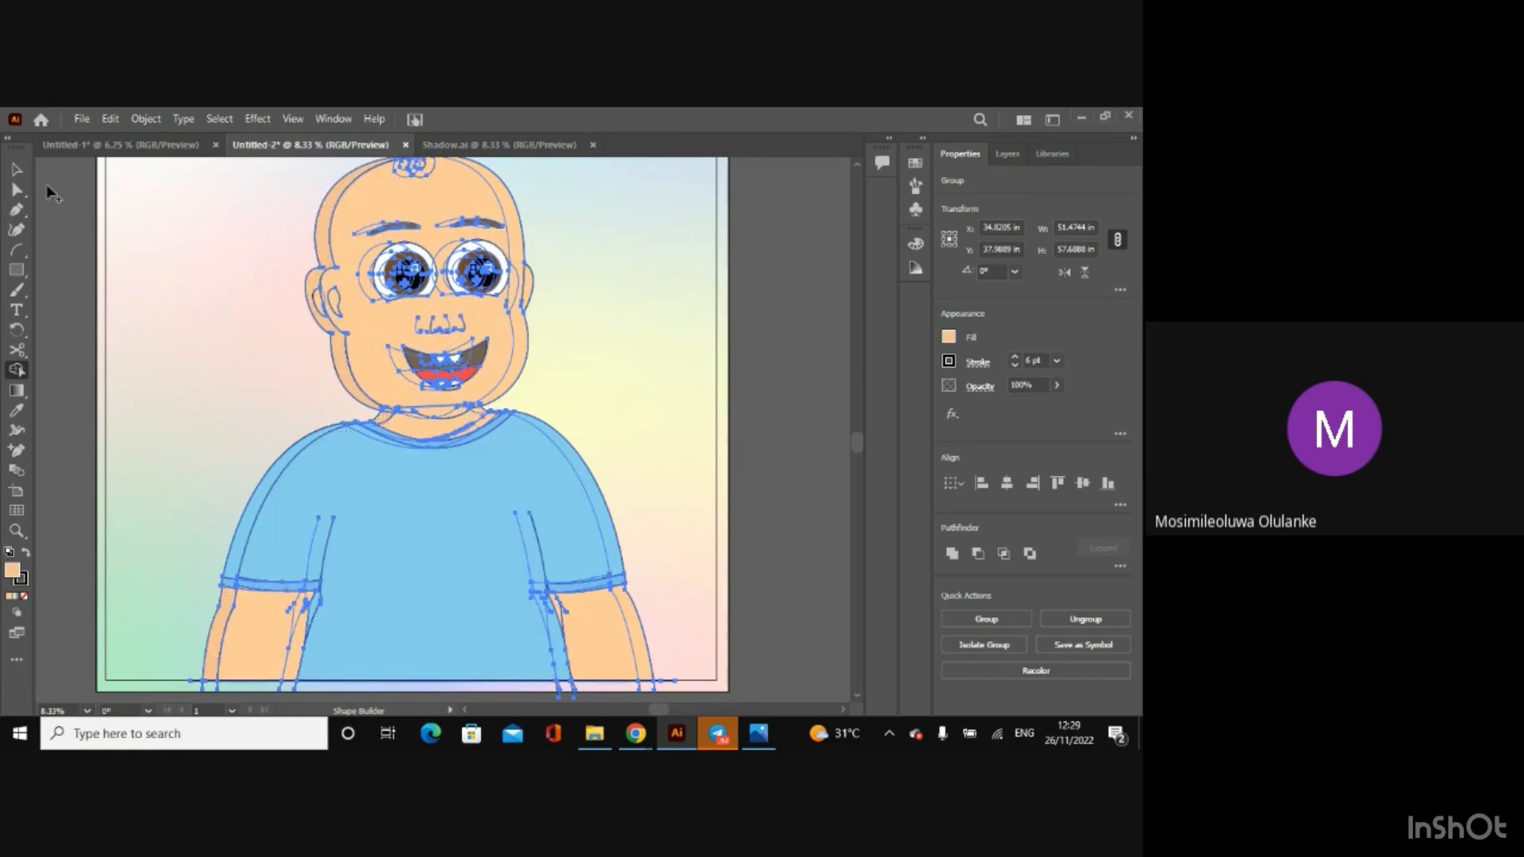
click(17, 171)
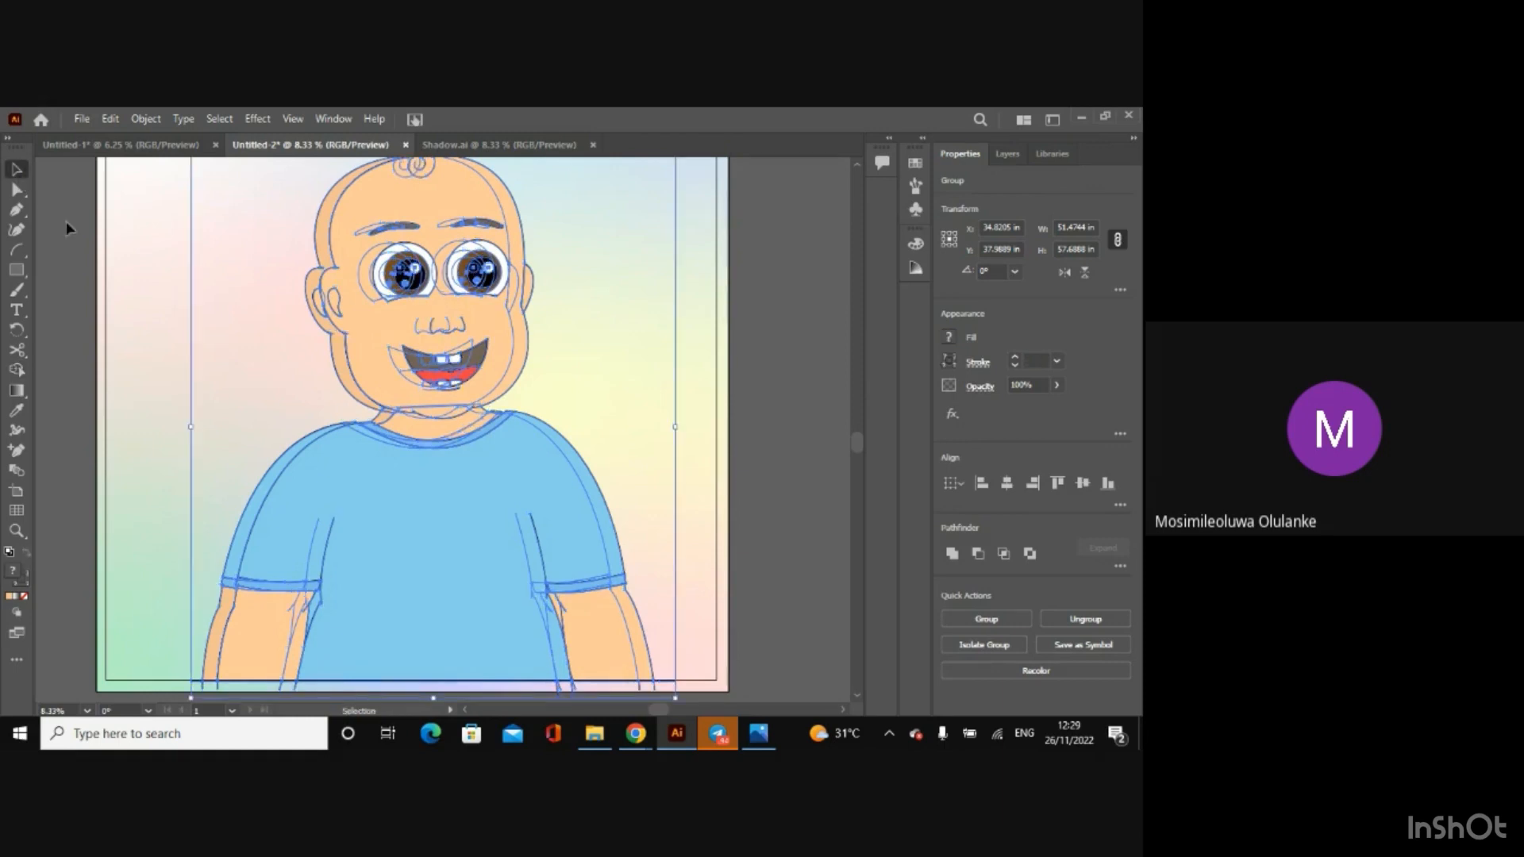
click(65, 220)
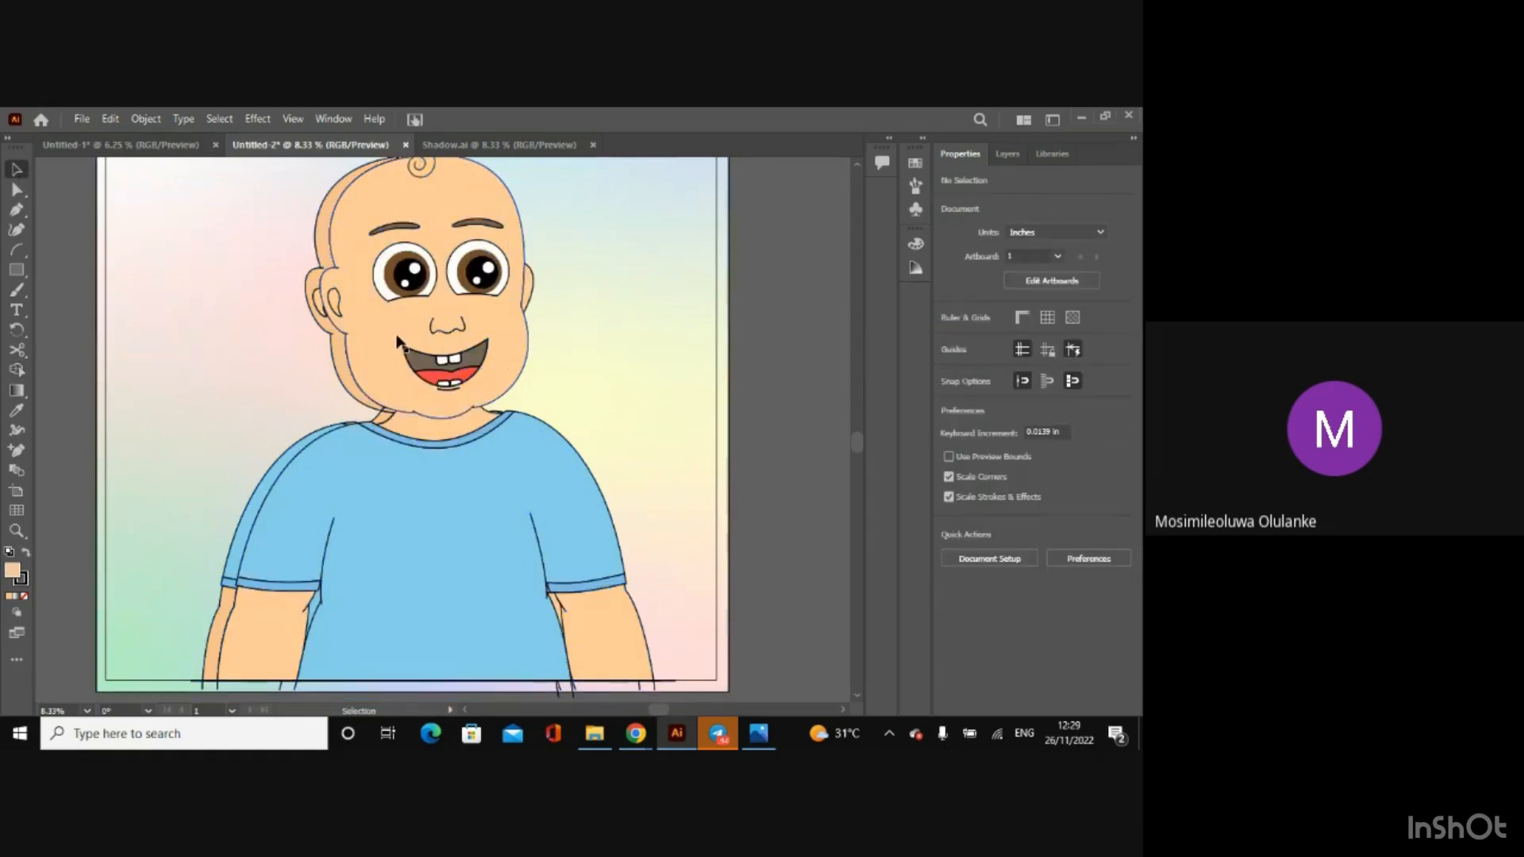
Step: Delete the head and the body of the offset duplicate character
click(397, 347)
key(Delete)
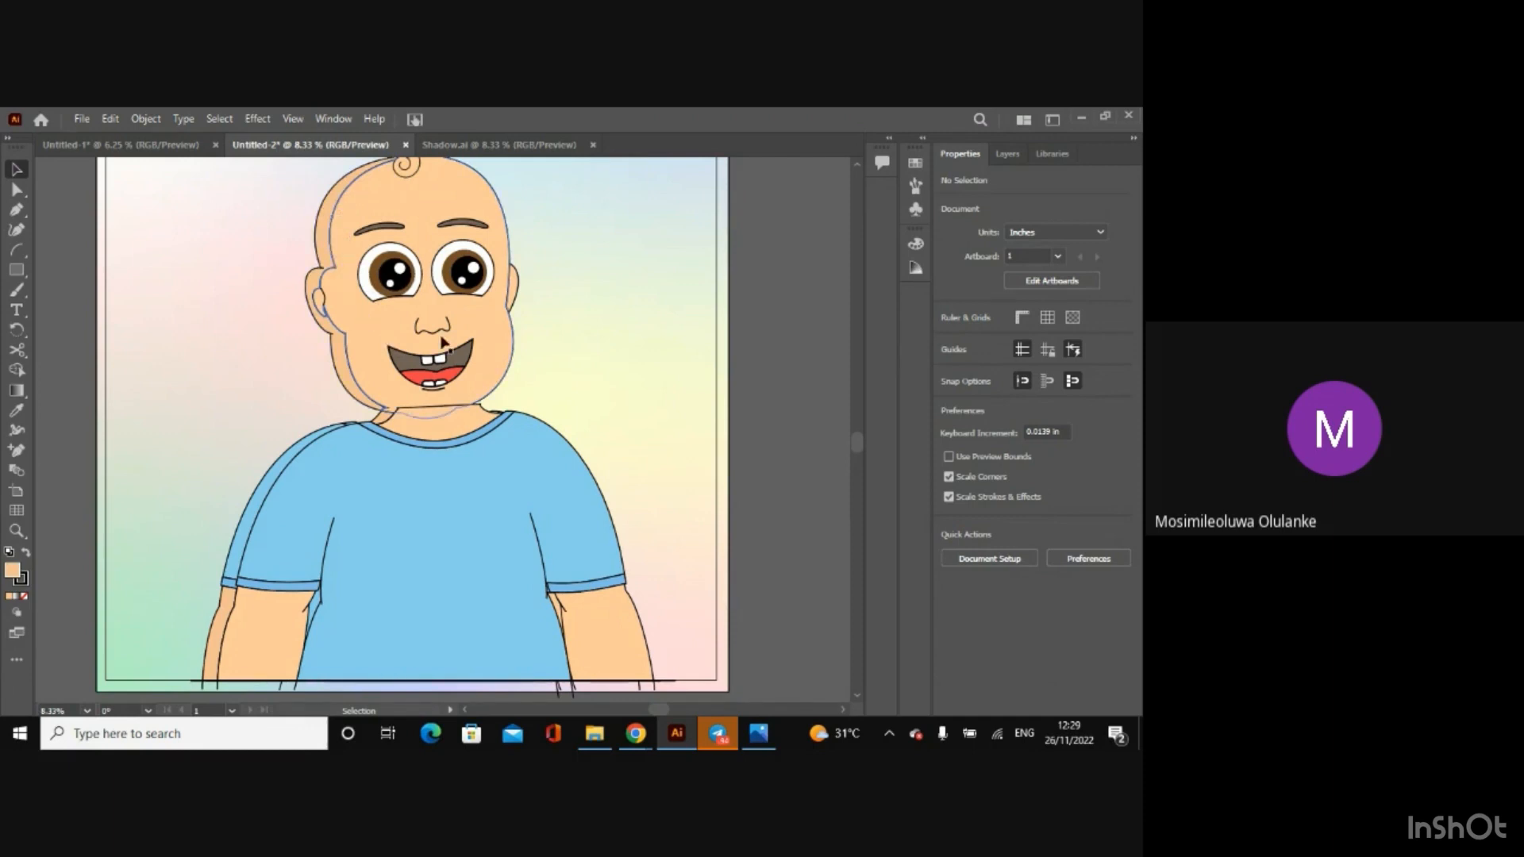
click(407, 484)
key(Delete)
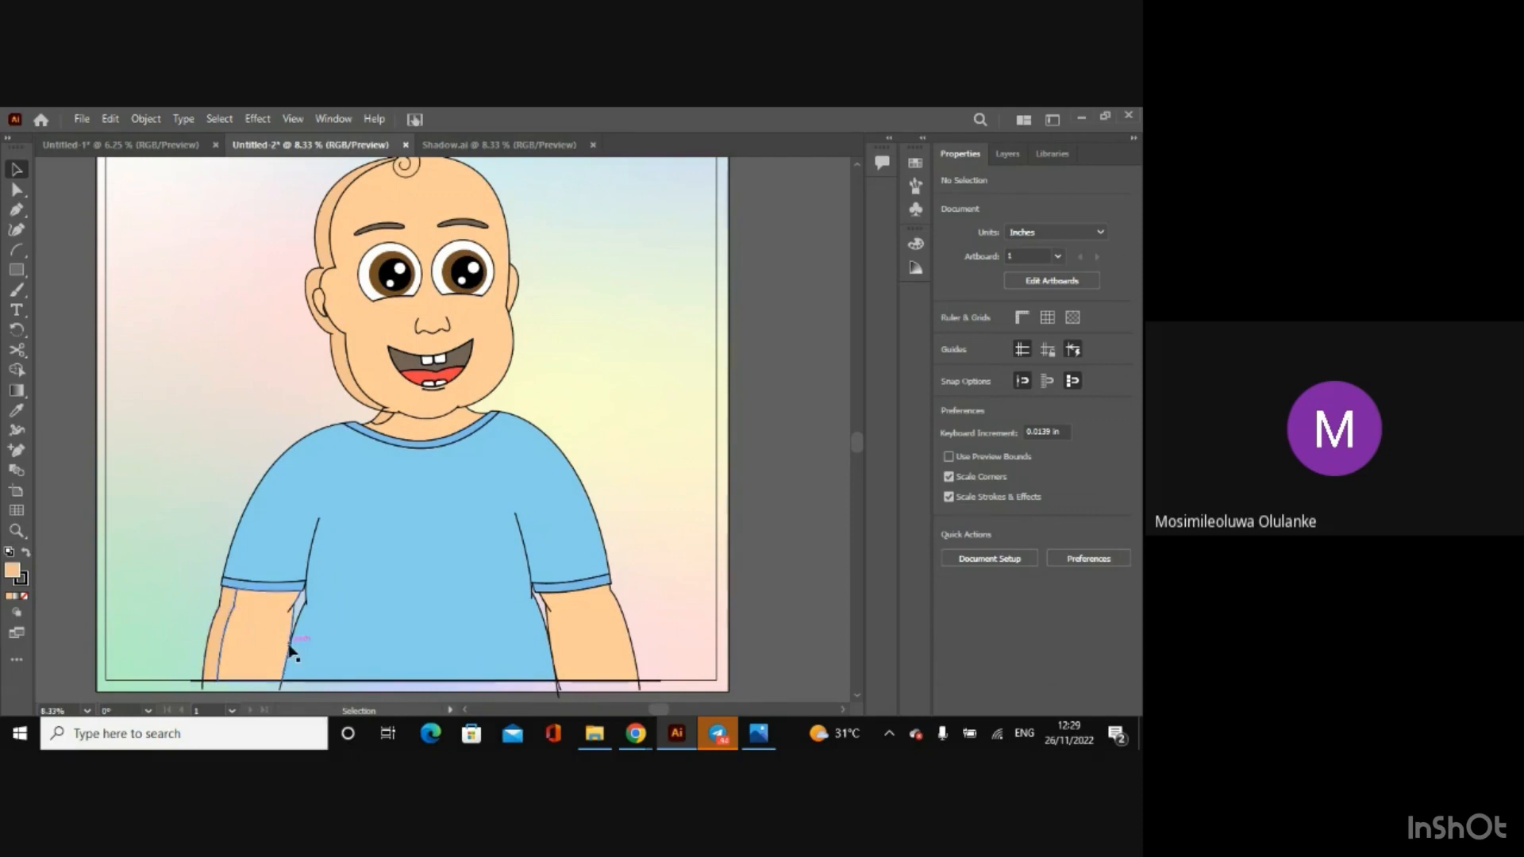
Step: Undo the deletion of the duplicate's head and body
key(a)
click(289, 648)
key(ctrl+z)
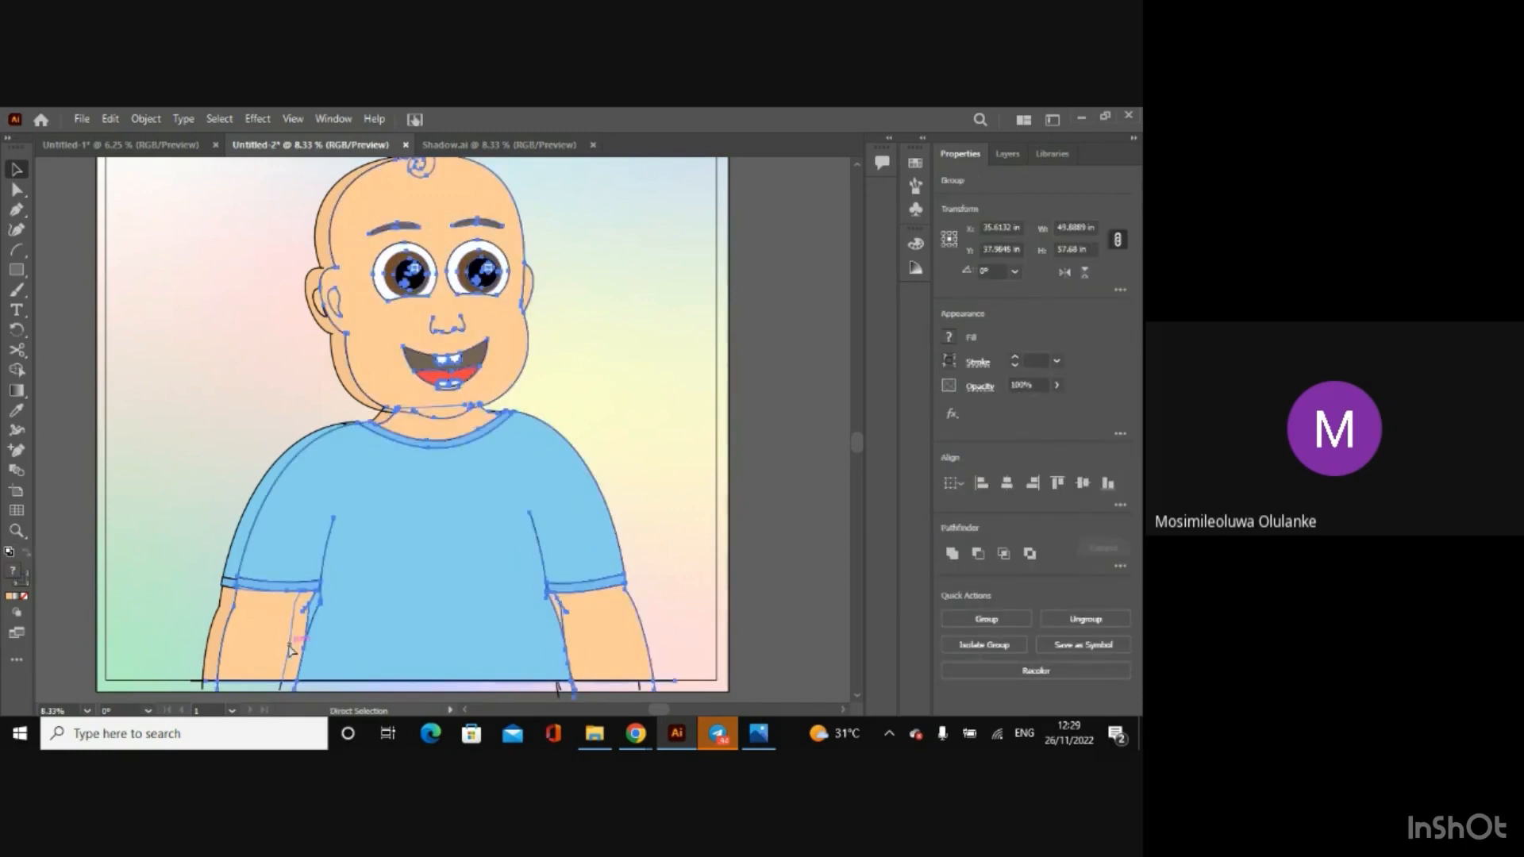
key(v)
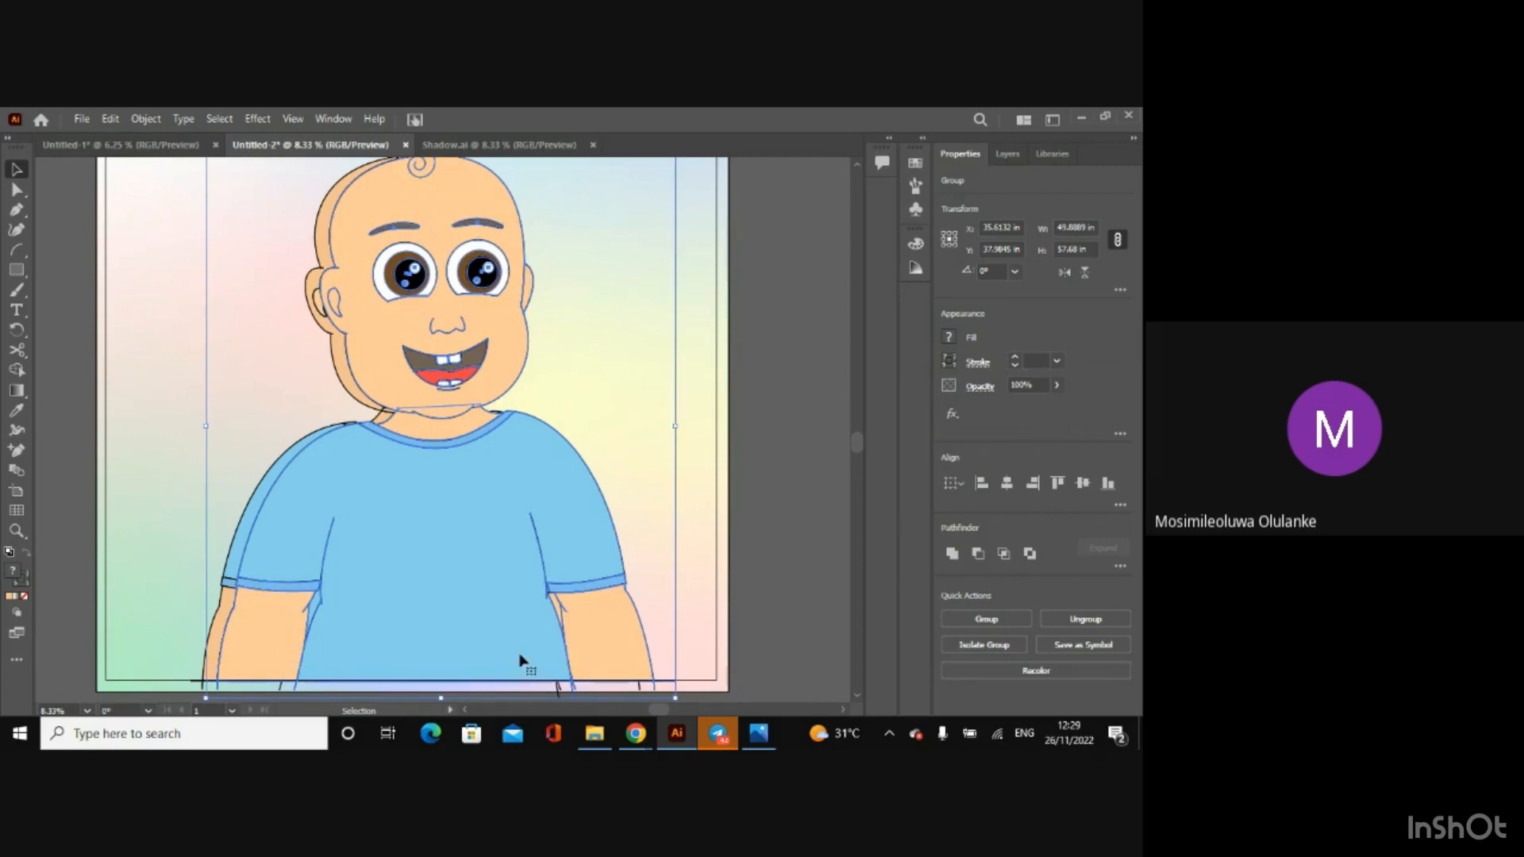
click(754, 627)
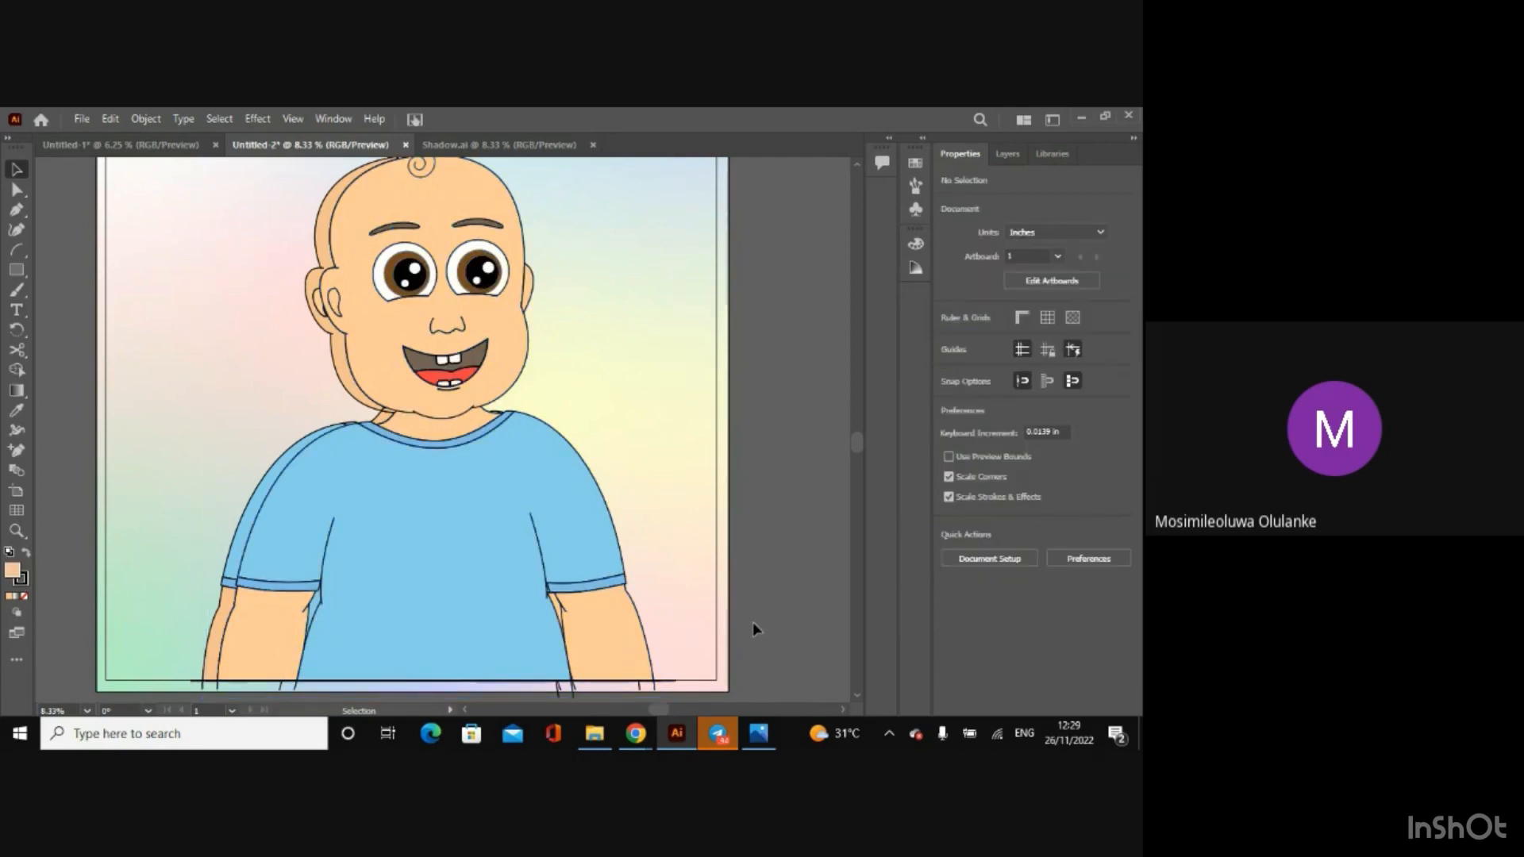
Step: Roll back the overlapping-shape edits and remove the offset duplicate of the character
key(a)
key(ctrl+a)
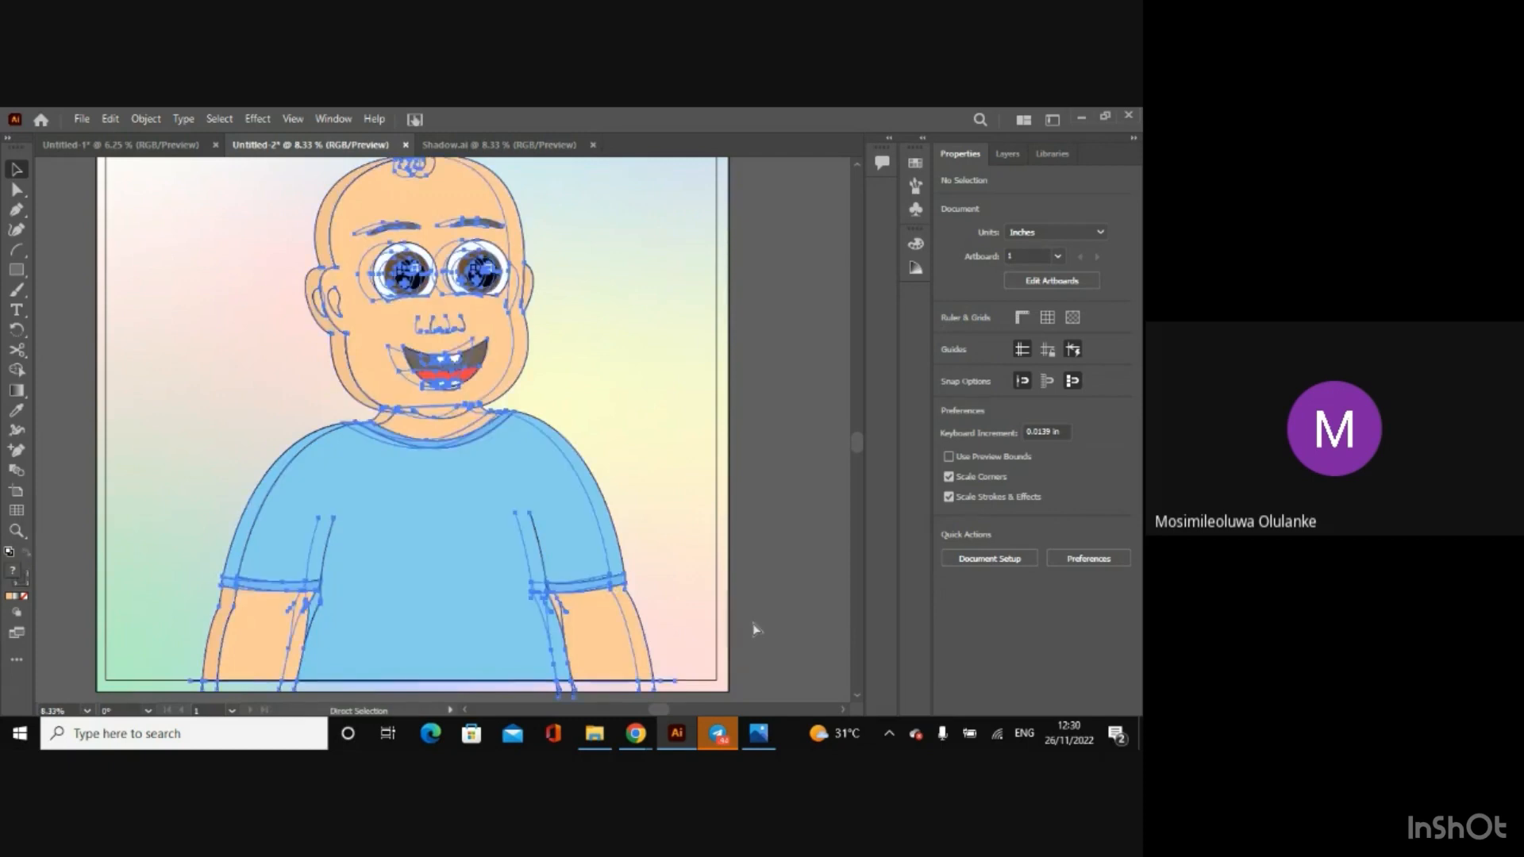
key(ctrl+z)
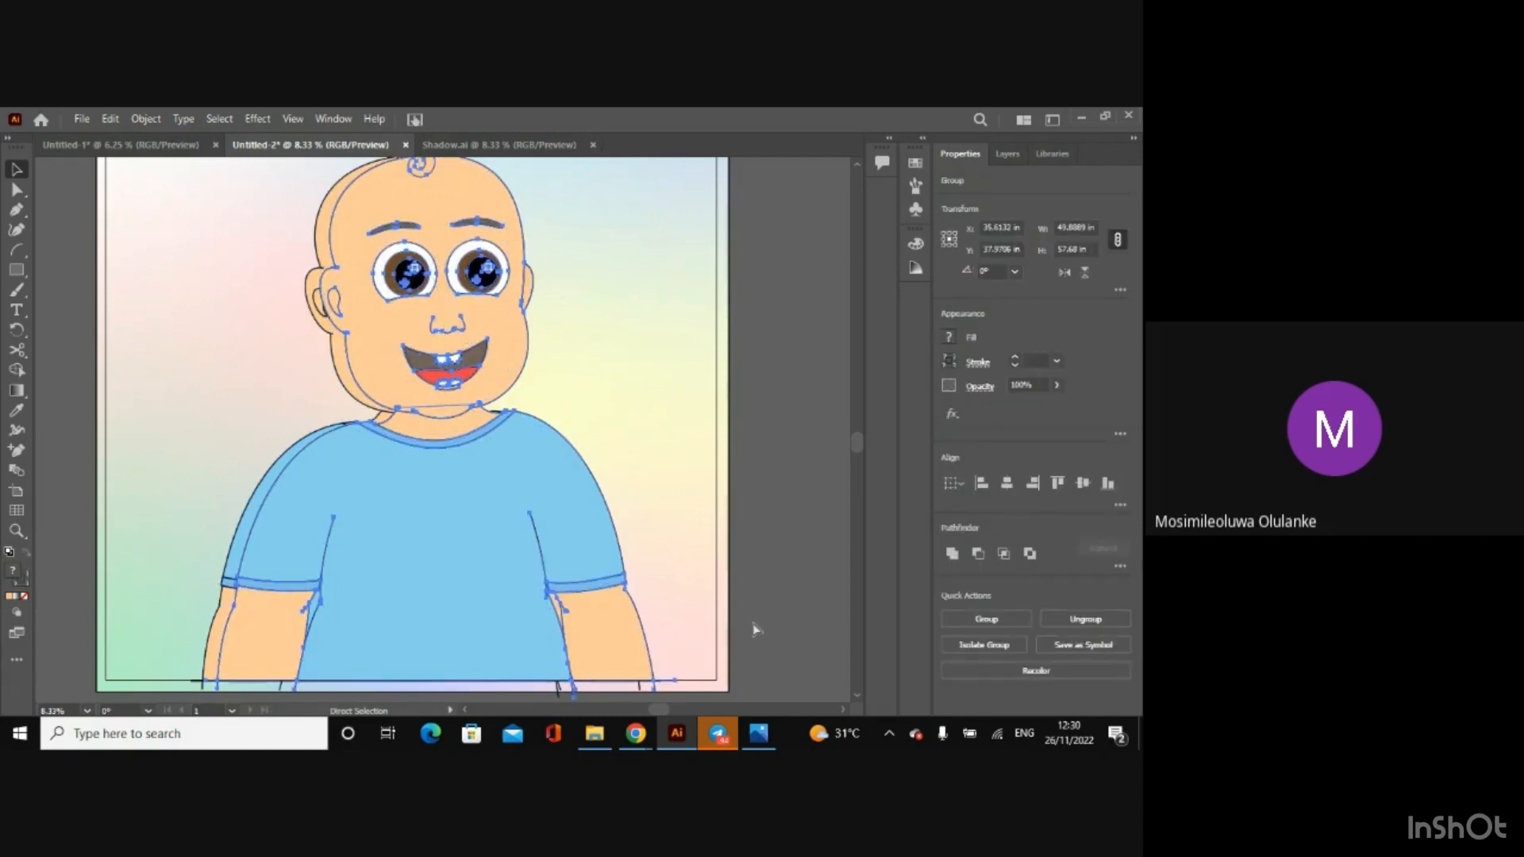
key(Up)
key(Up)
key(v)
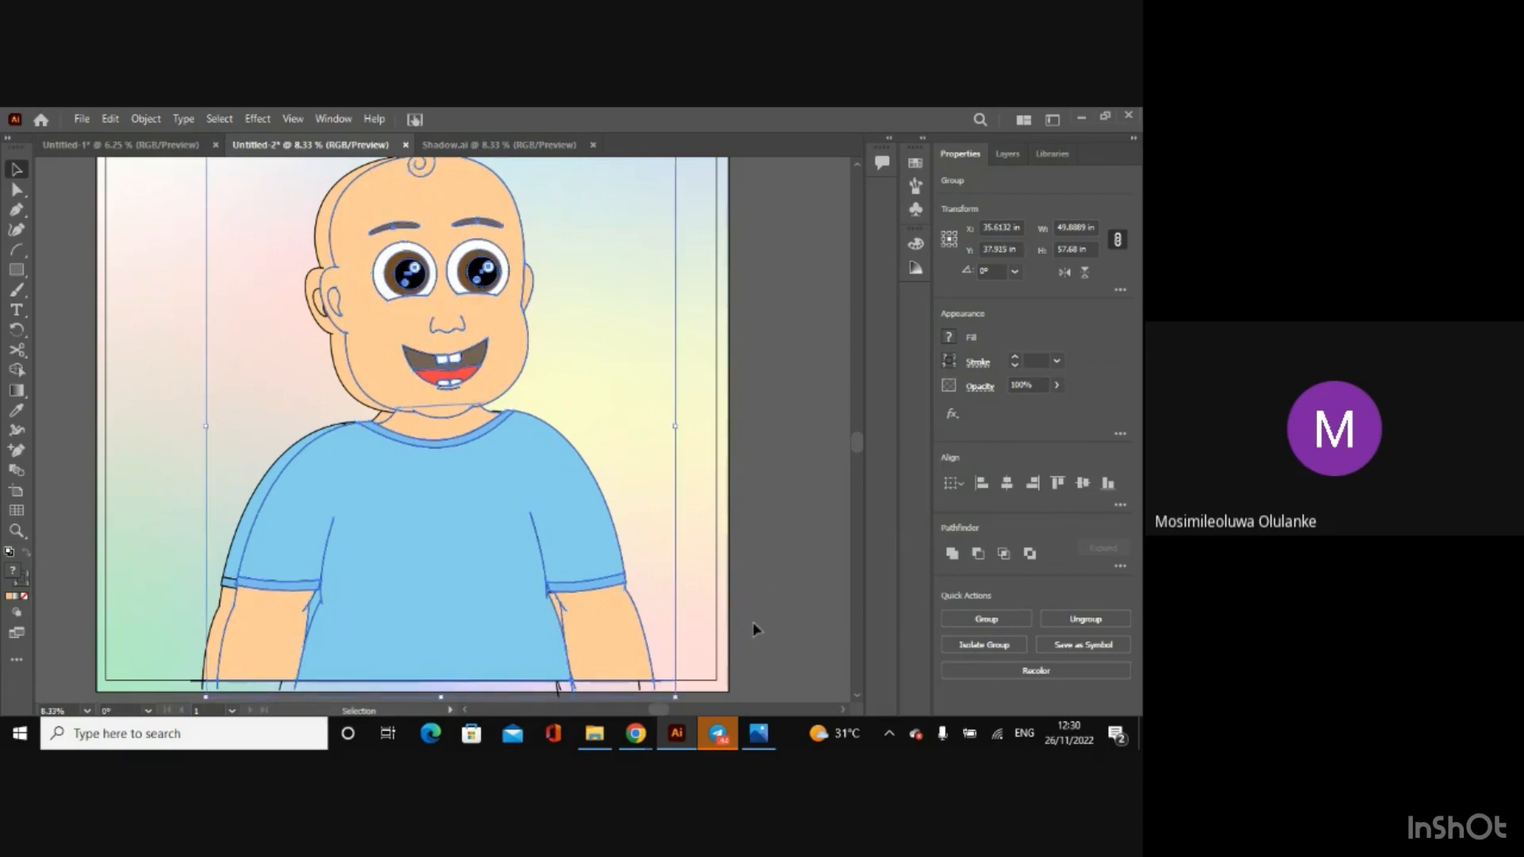
click(775, 546)
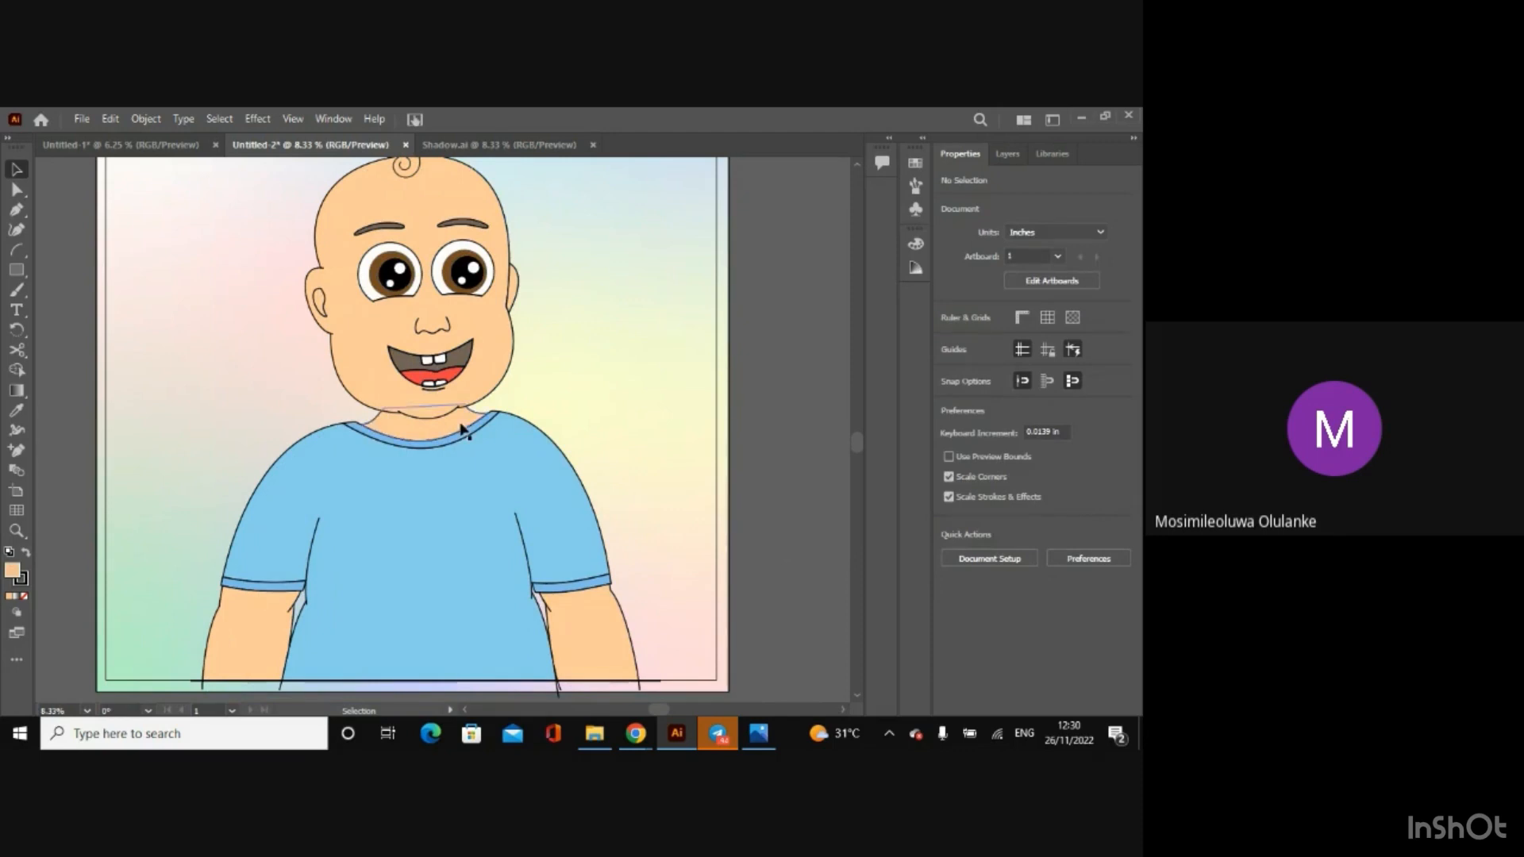
Step: Set the stroke of the character's head and body groups to None
drag(857, 433, 854, 422)
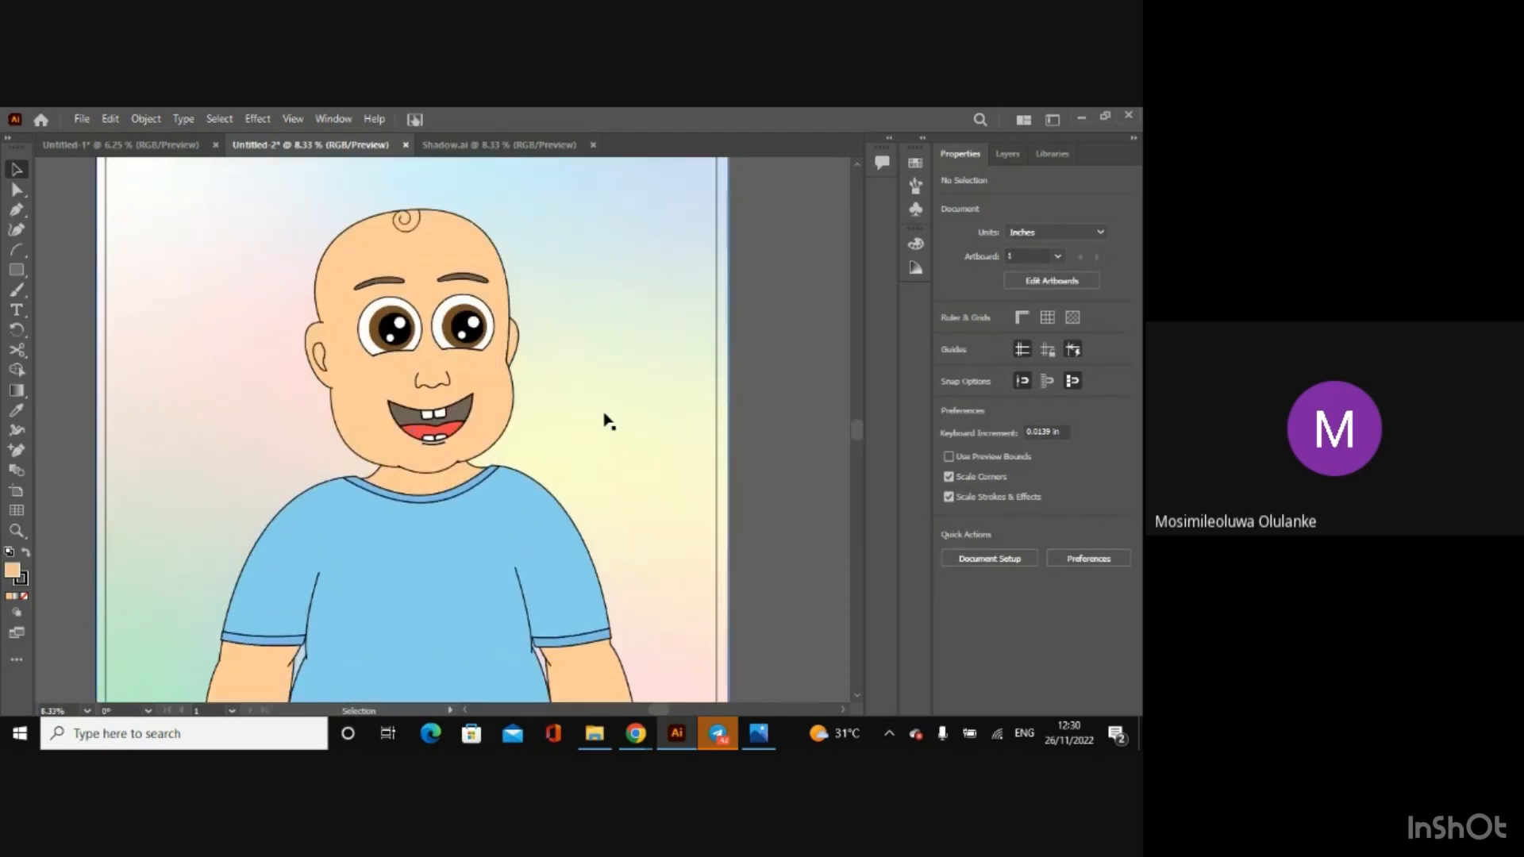
click(401, 429)
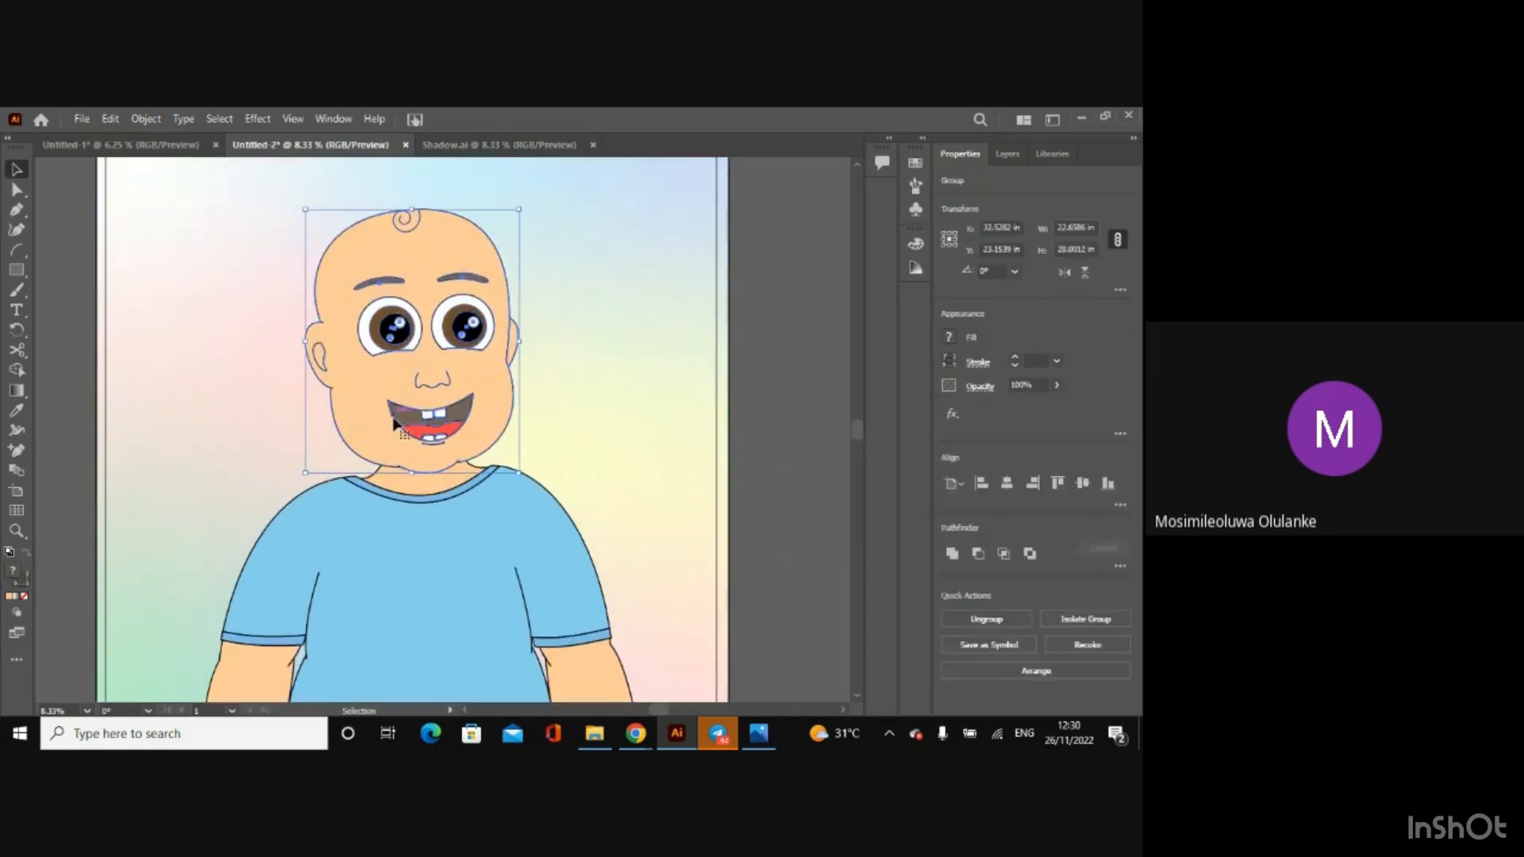
shift+click(421, 526)
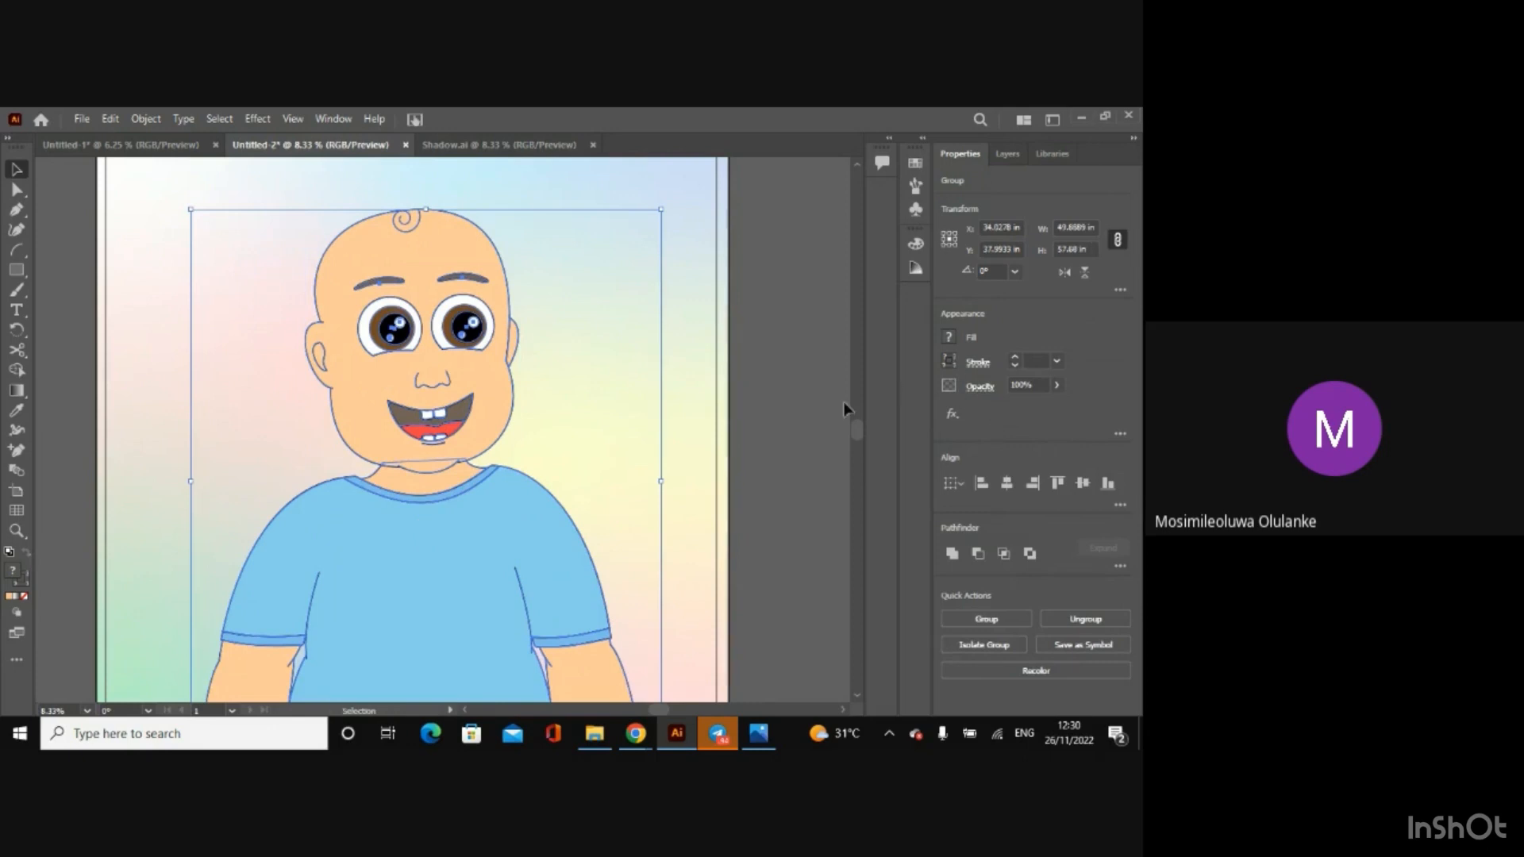
click(951, 360)
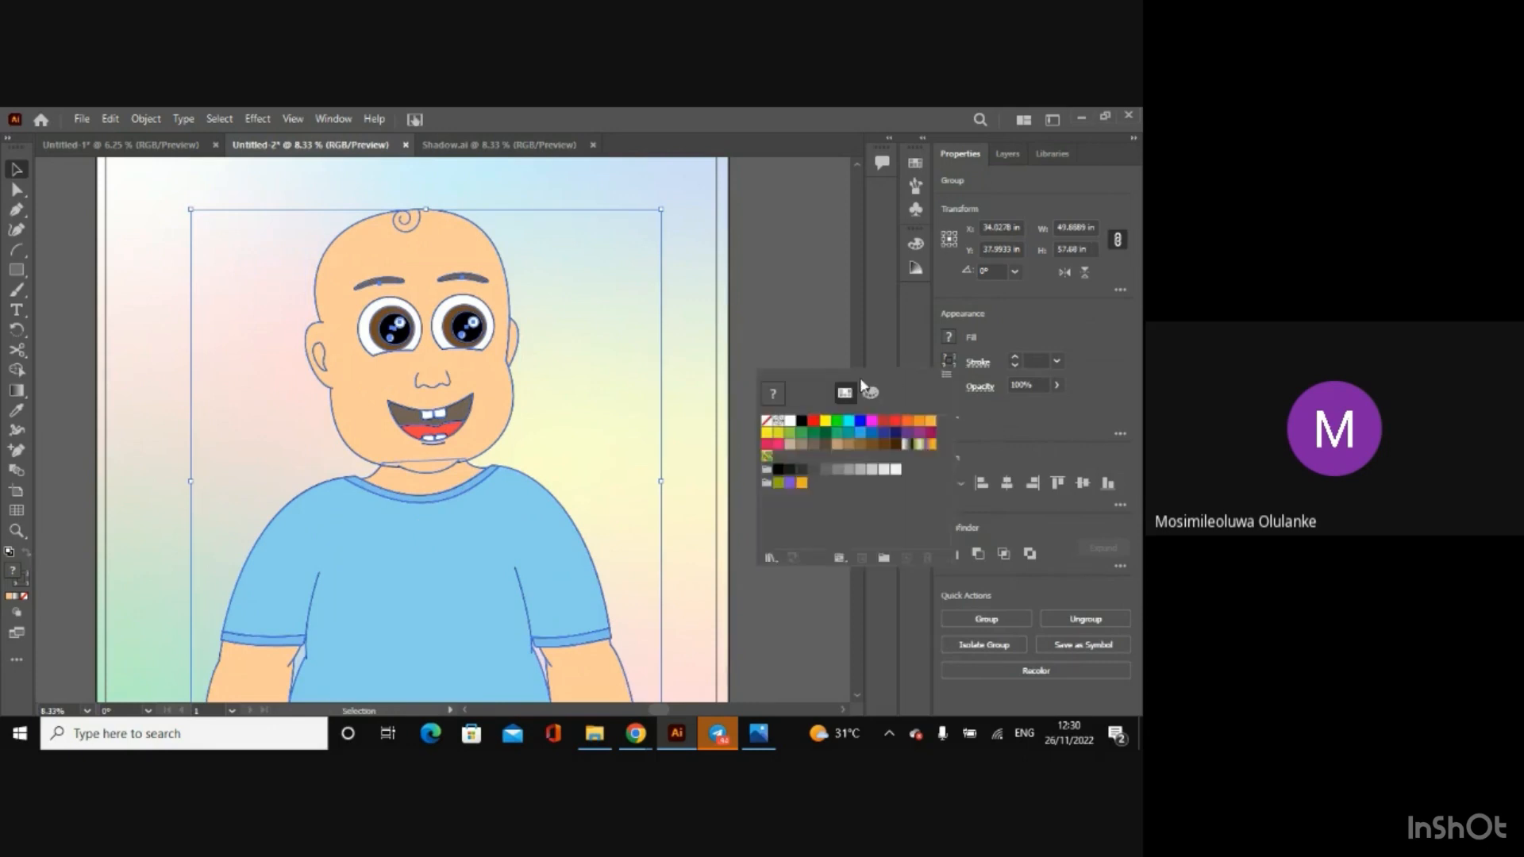
click(767, 422)
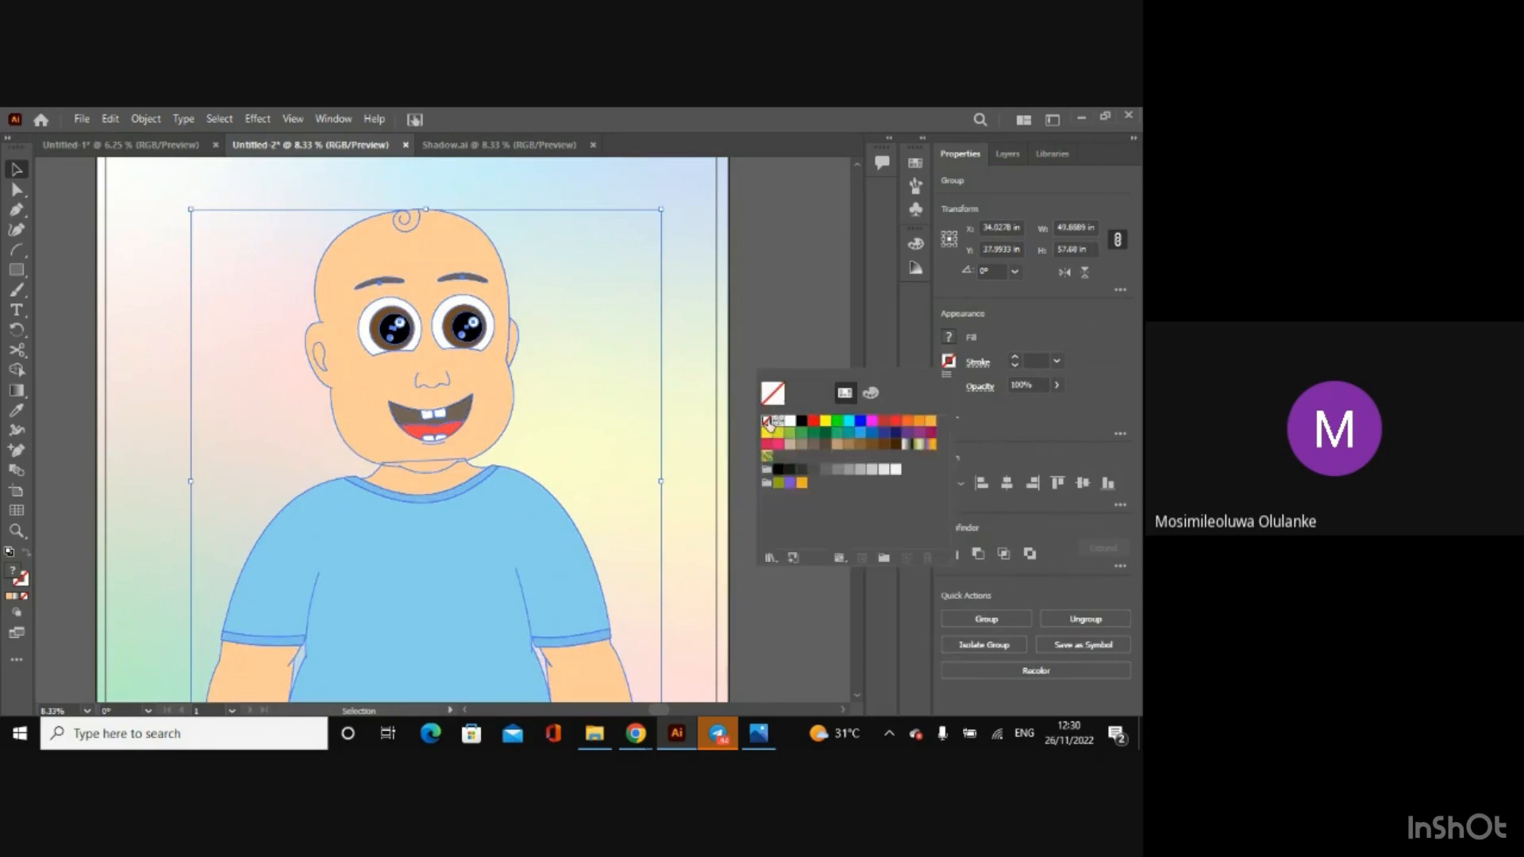
click(760, 332)
click(761, 332)
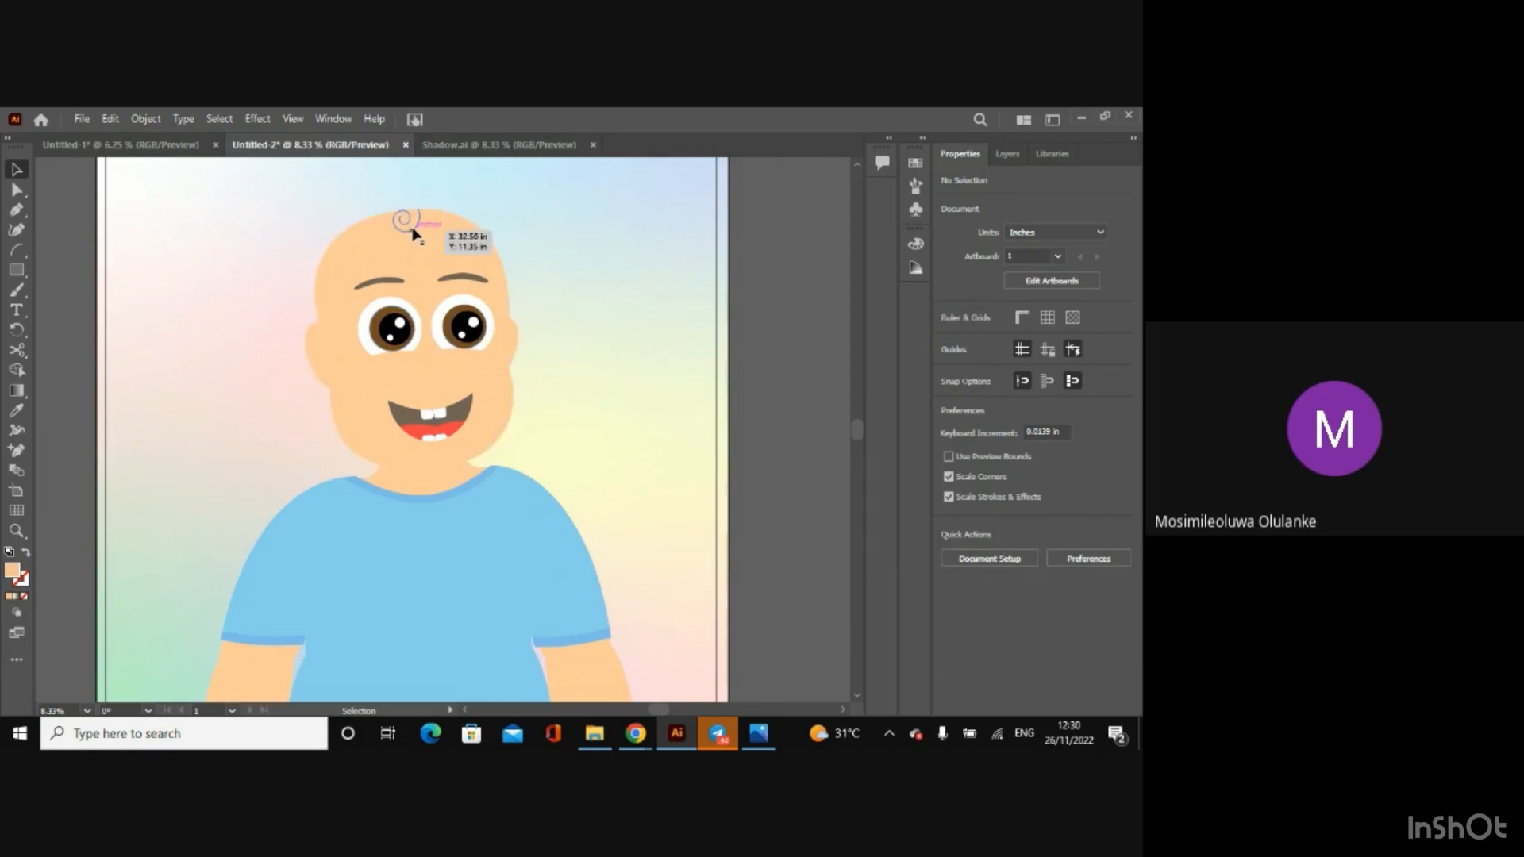
Step: Isolate the head group and select the hair curl path on top of the head
click(414, 233)
double_click(413, 233)
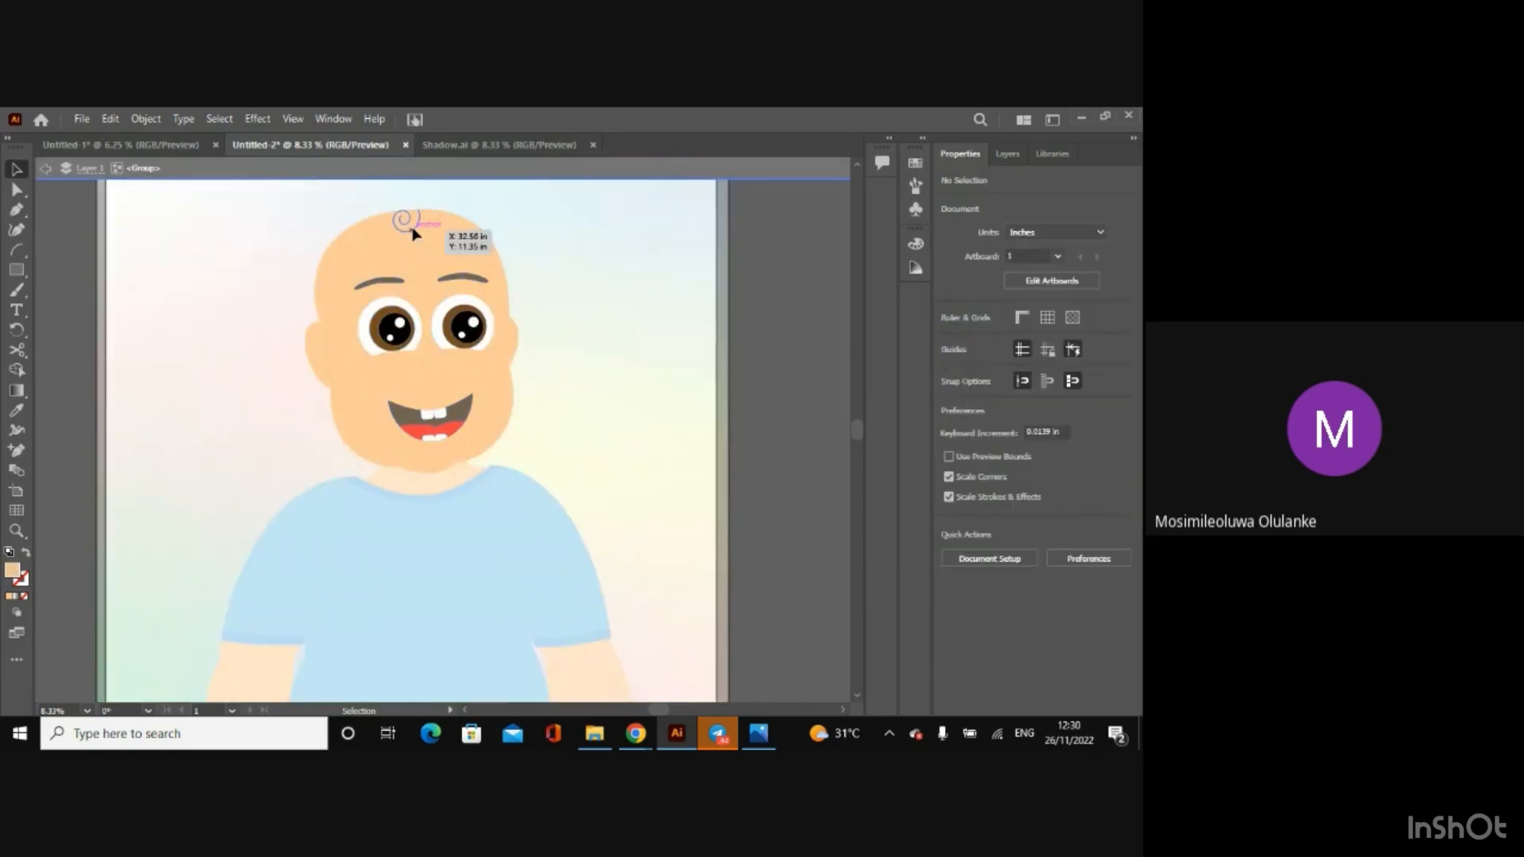
click(419, 223)
Step: Check the Shadow.ai reference, and open Afen NFT Tutorial.ai from the Afen Project folder
click(469, 146)
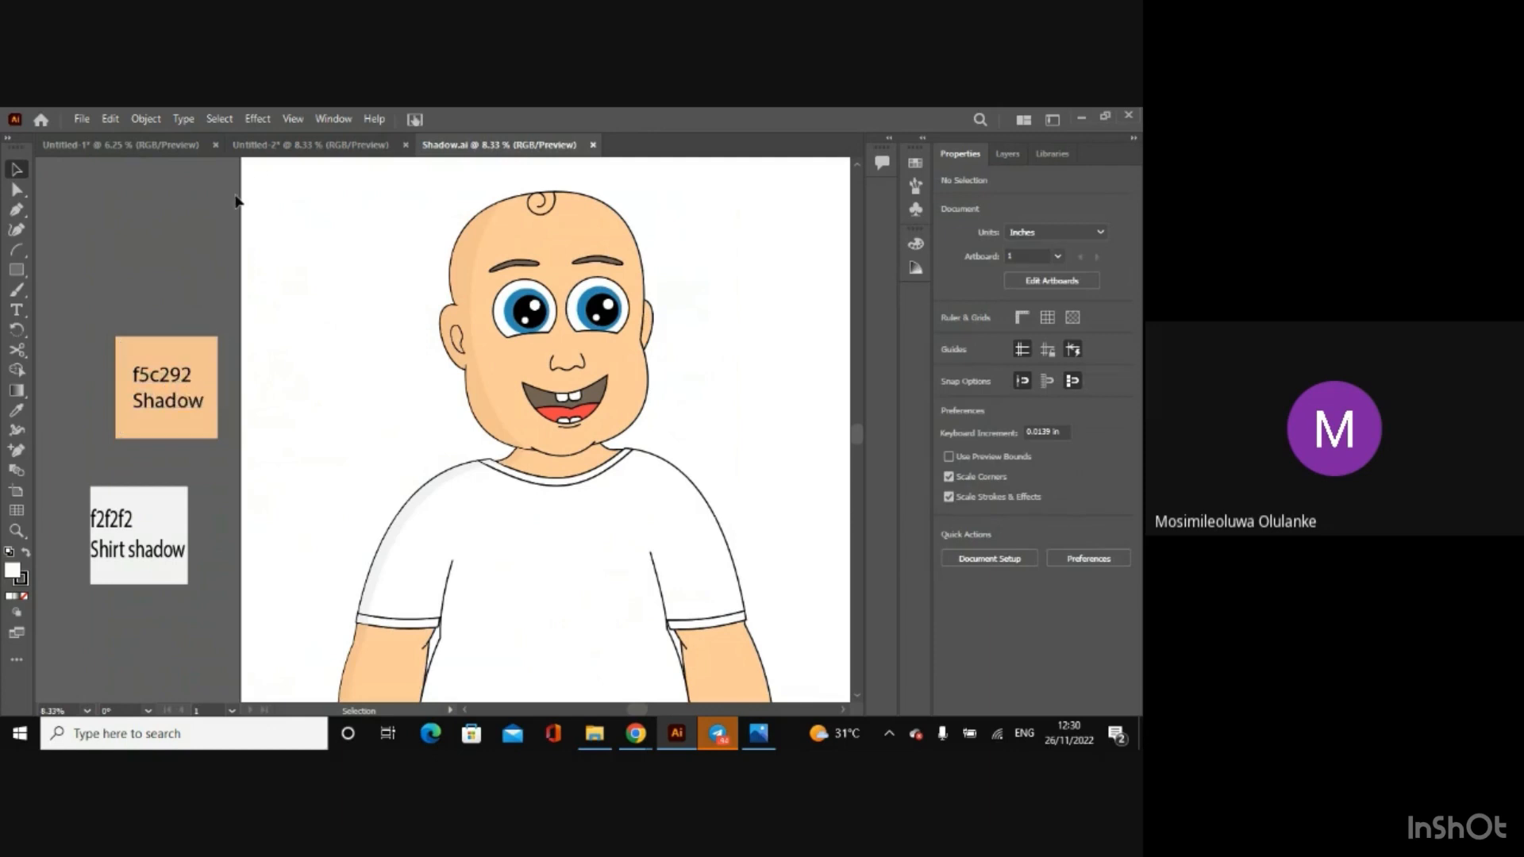
click(268, 144)
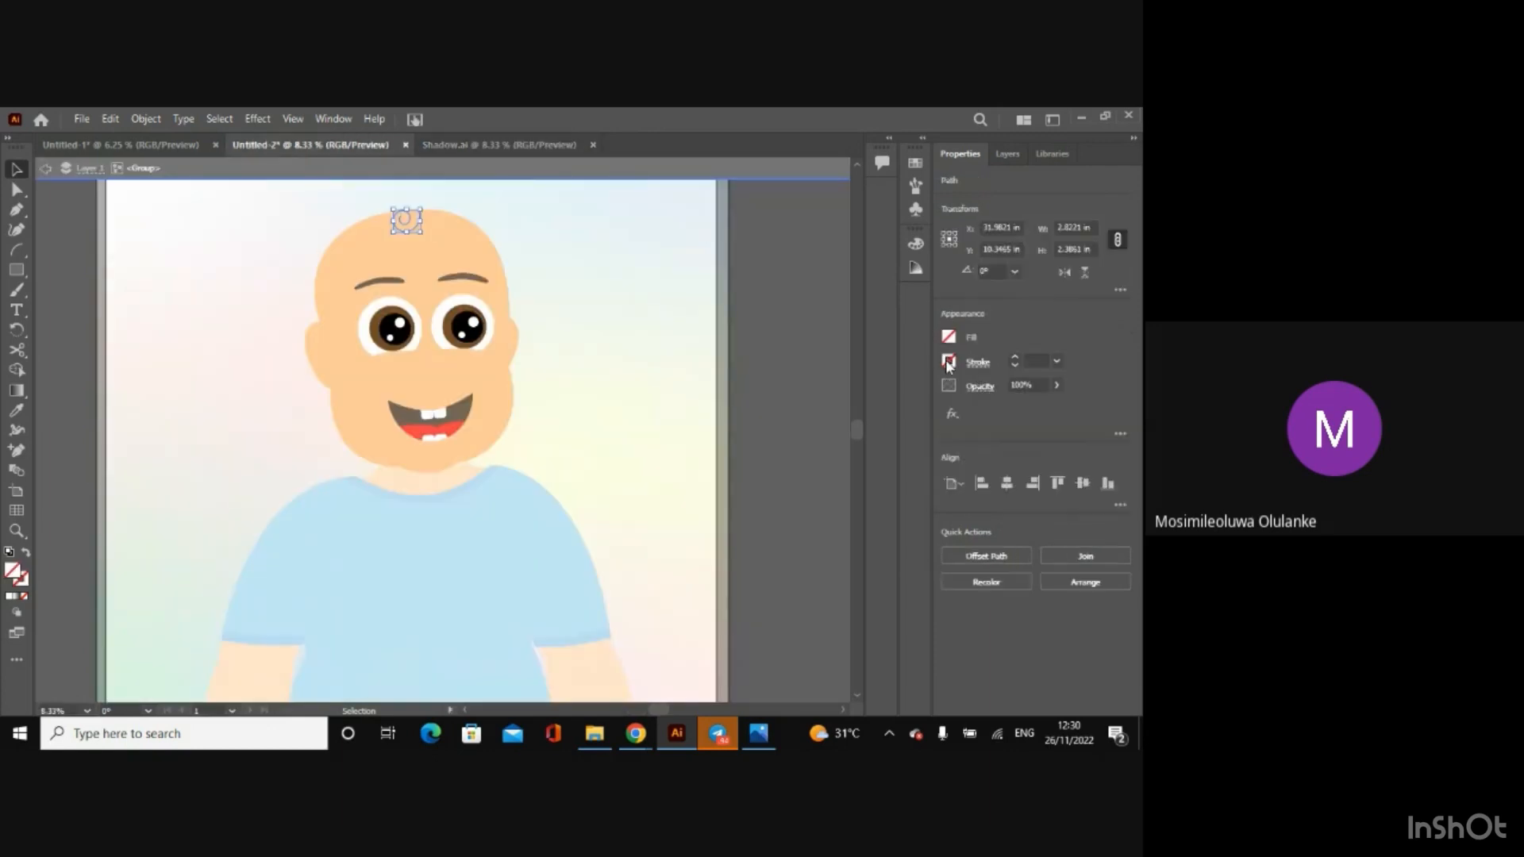
click(527, 144)
click(385, 395)
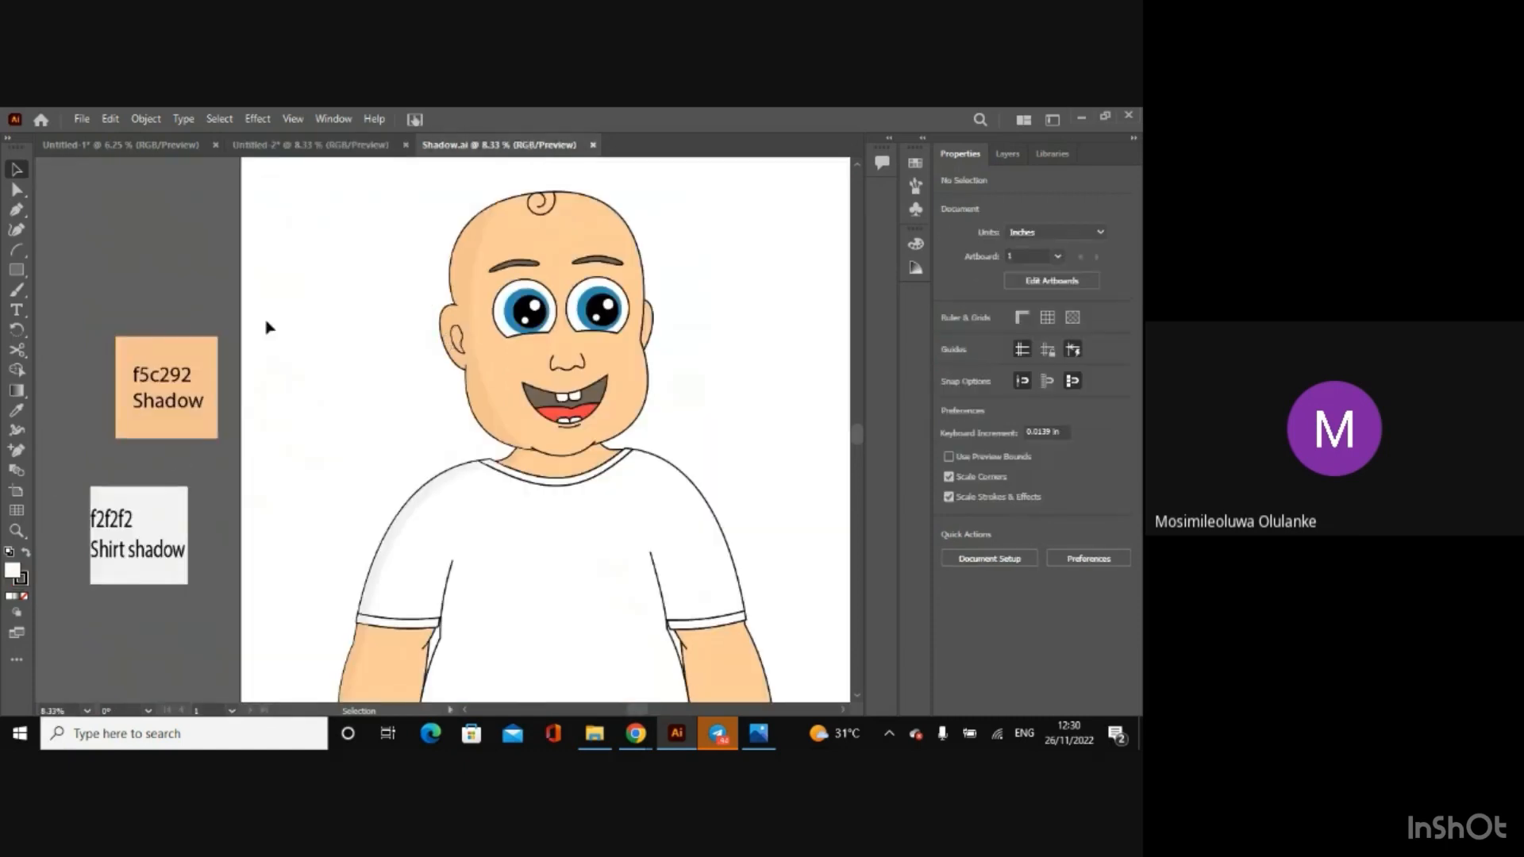
click(606, 745)
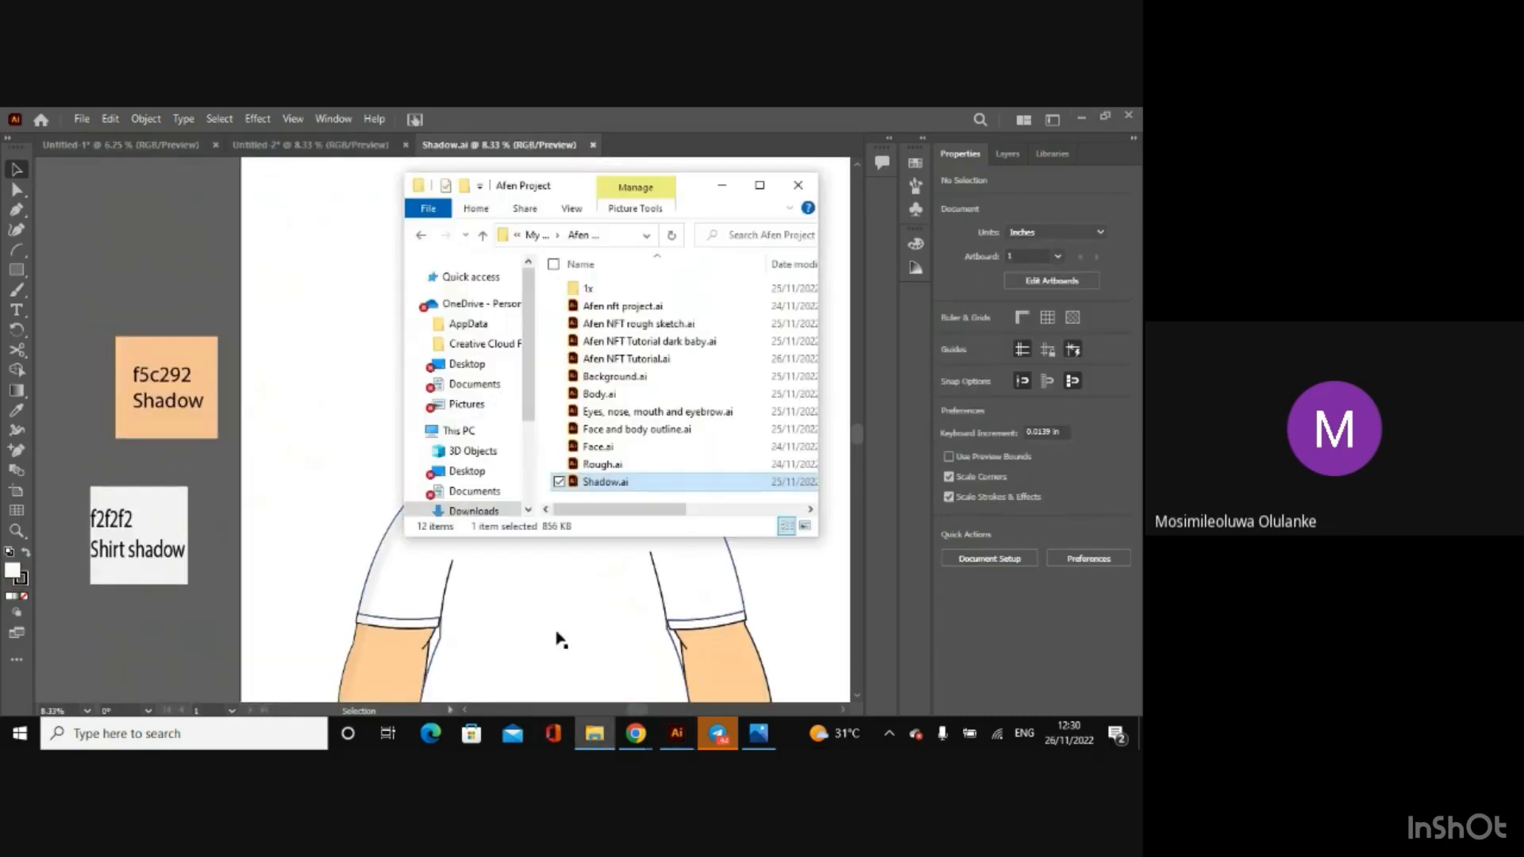
double_click(612, 359)
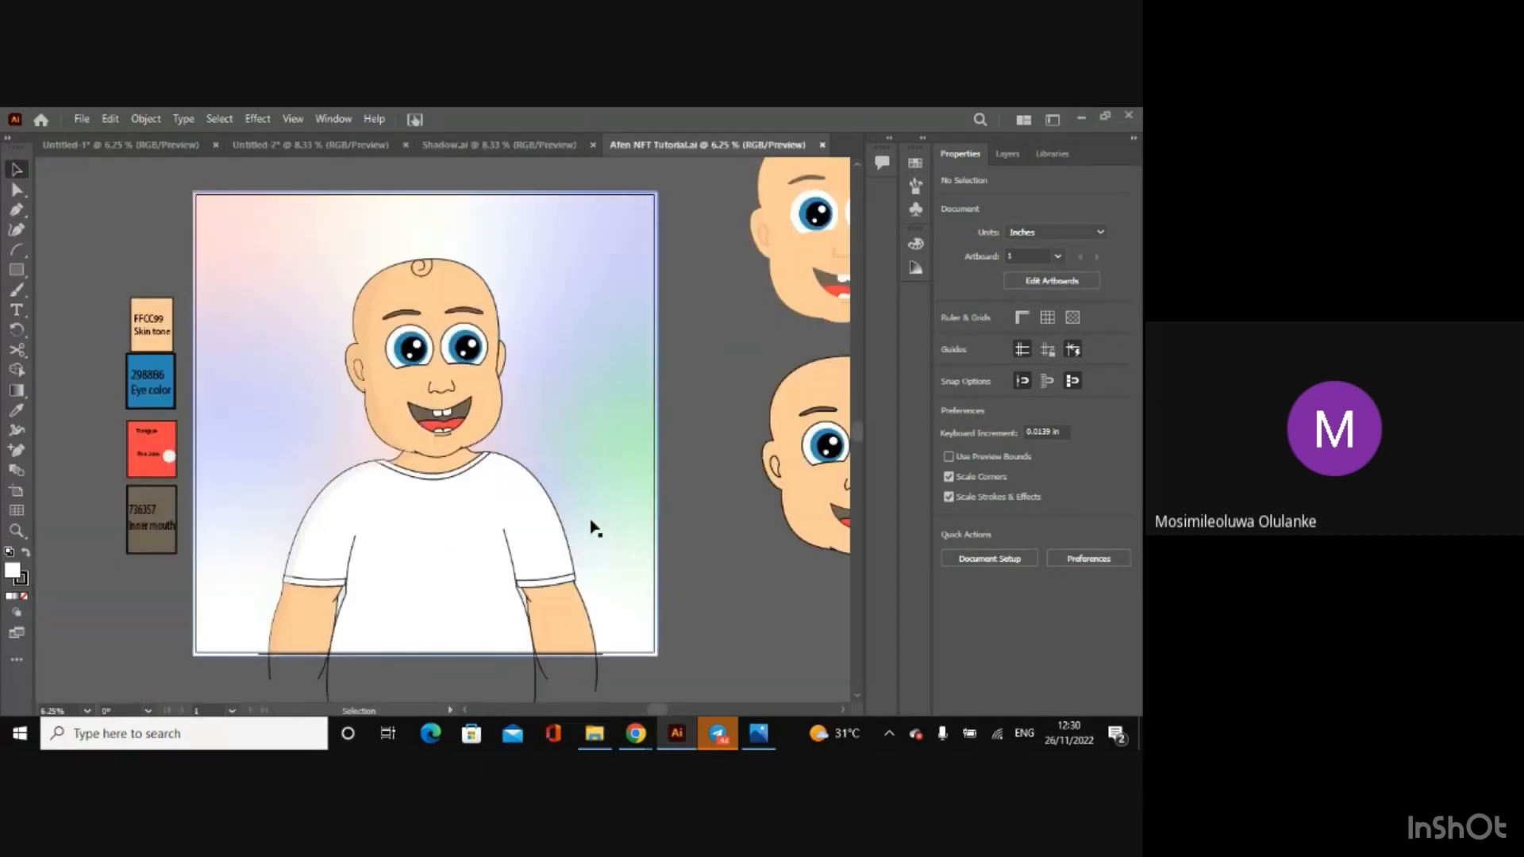
Step: Copy the stroke hex code f5af7c from the small loose path beside the outline-free head in Afen NFT Tutorial.ai
drag(659, 710, 693, 709)
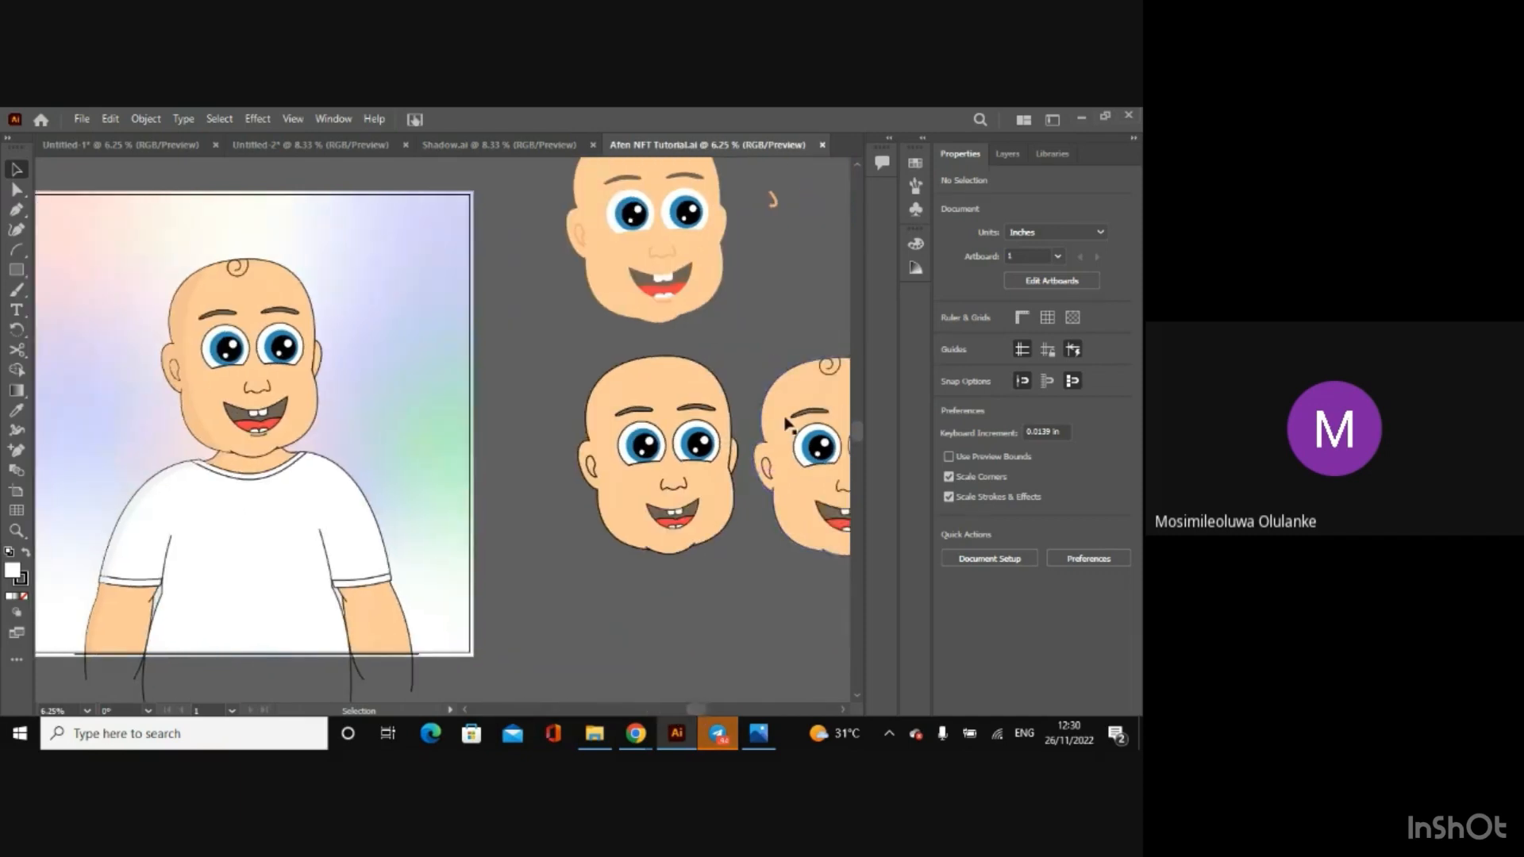
drag(862, 431, 857, 380)
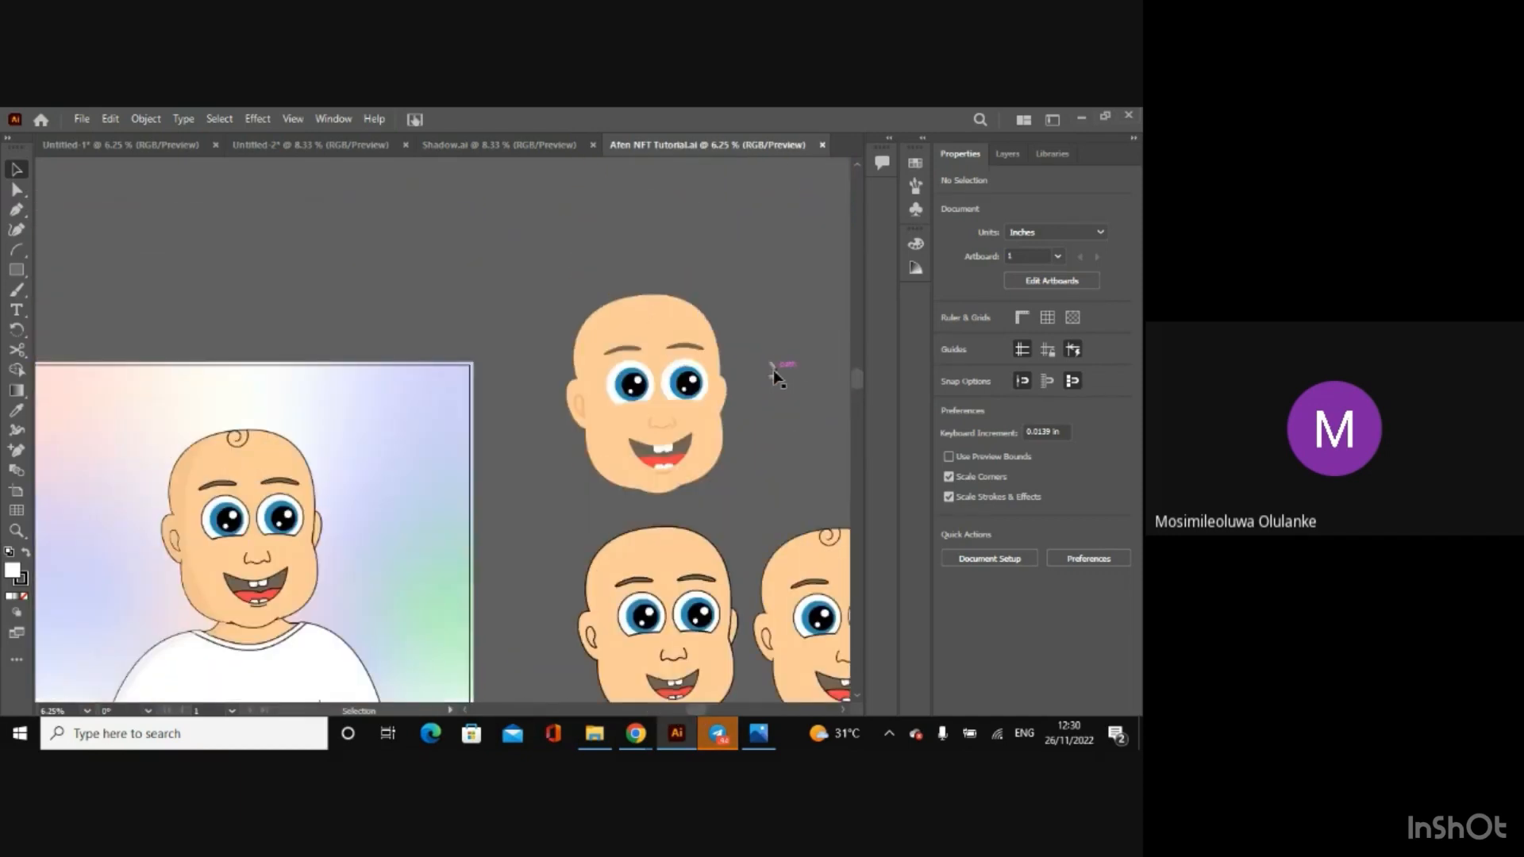
click(773, 369)
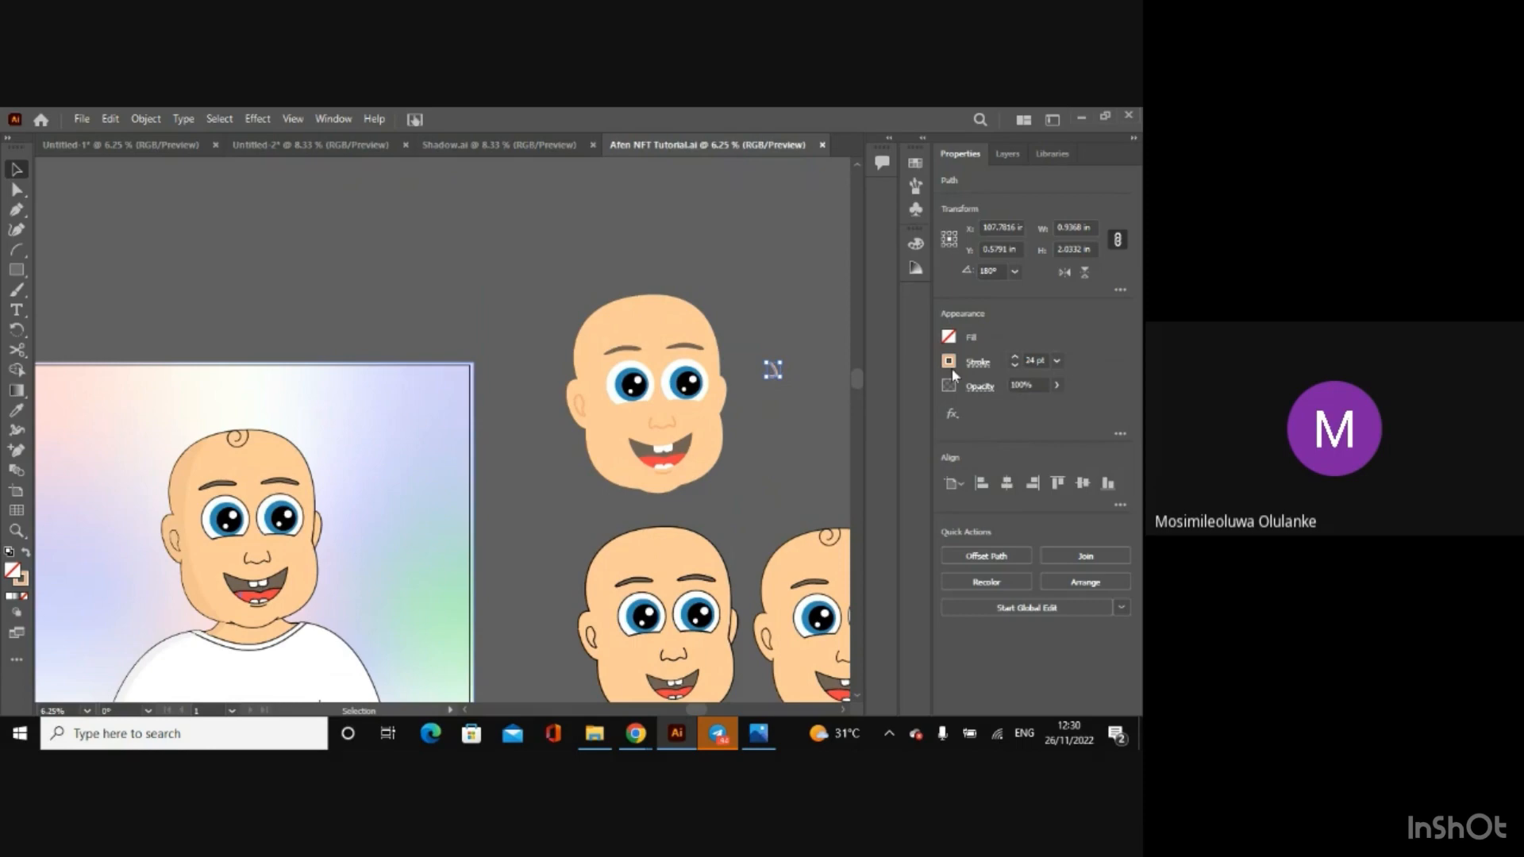
click(949, 368)
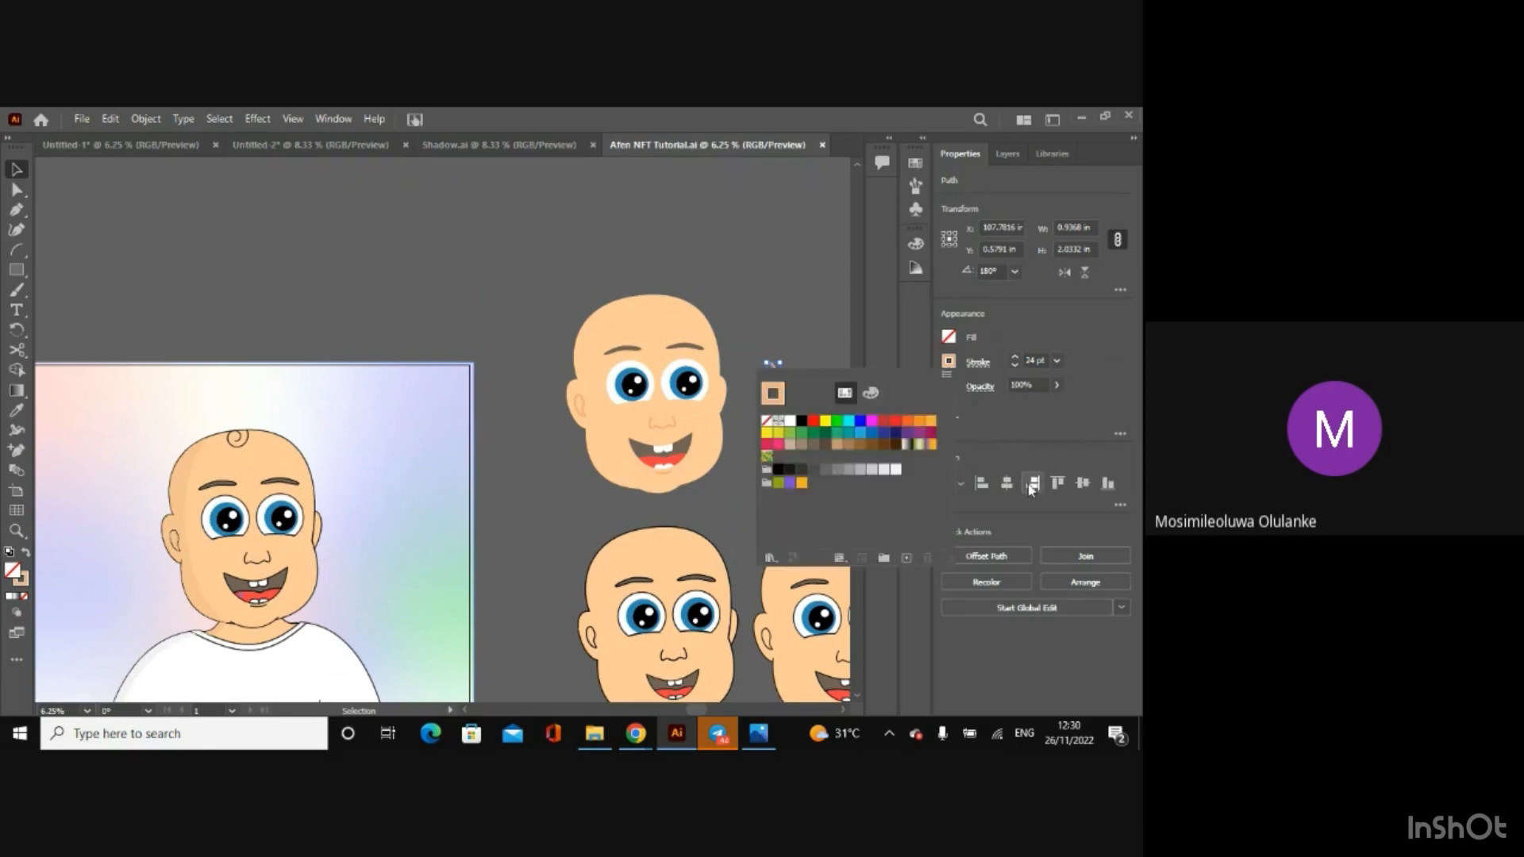
click(870, 392)
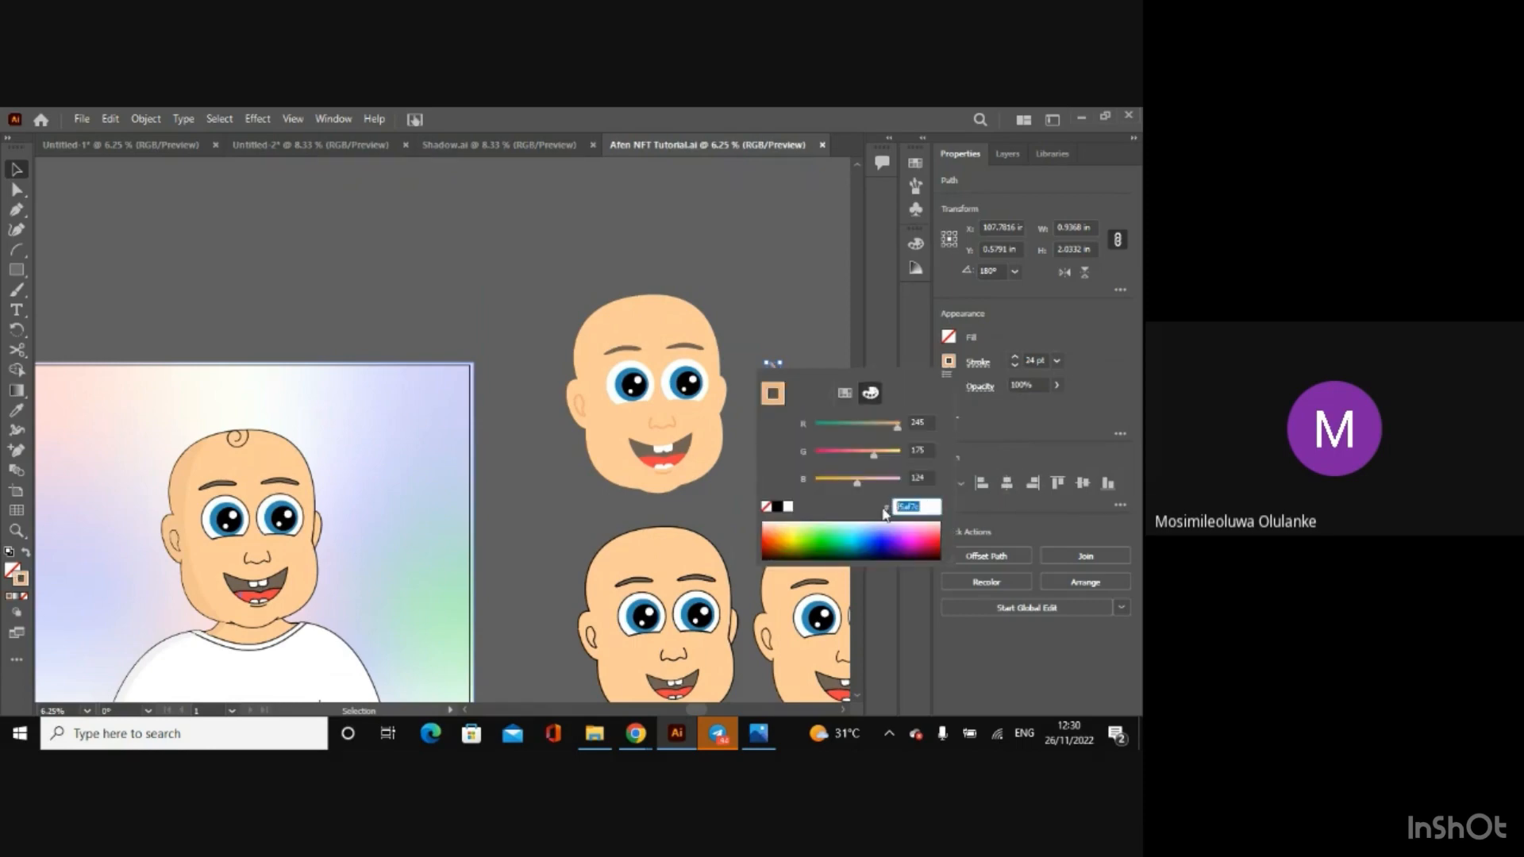
key(Escape)
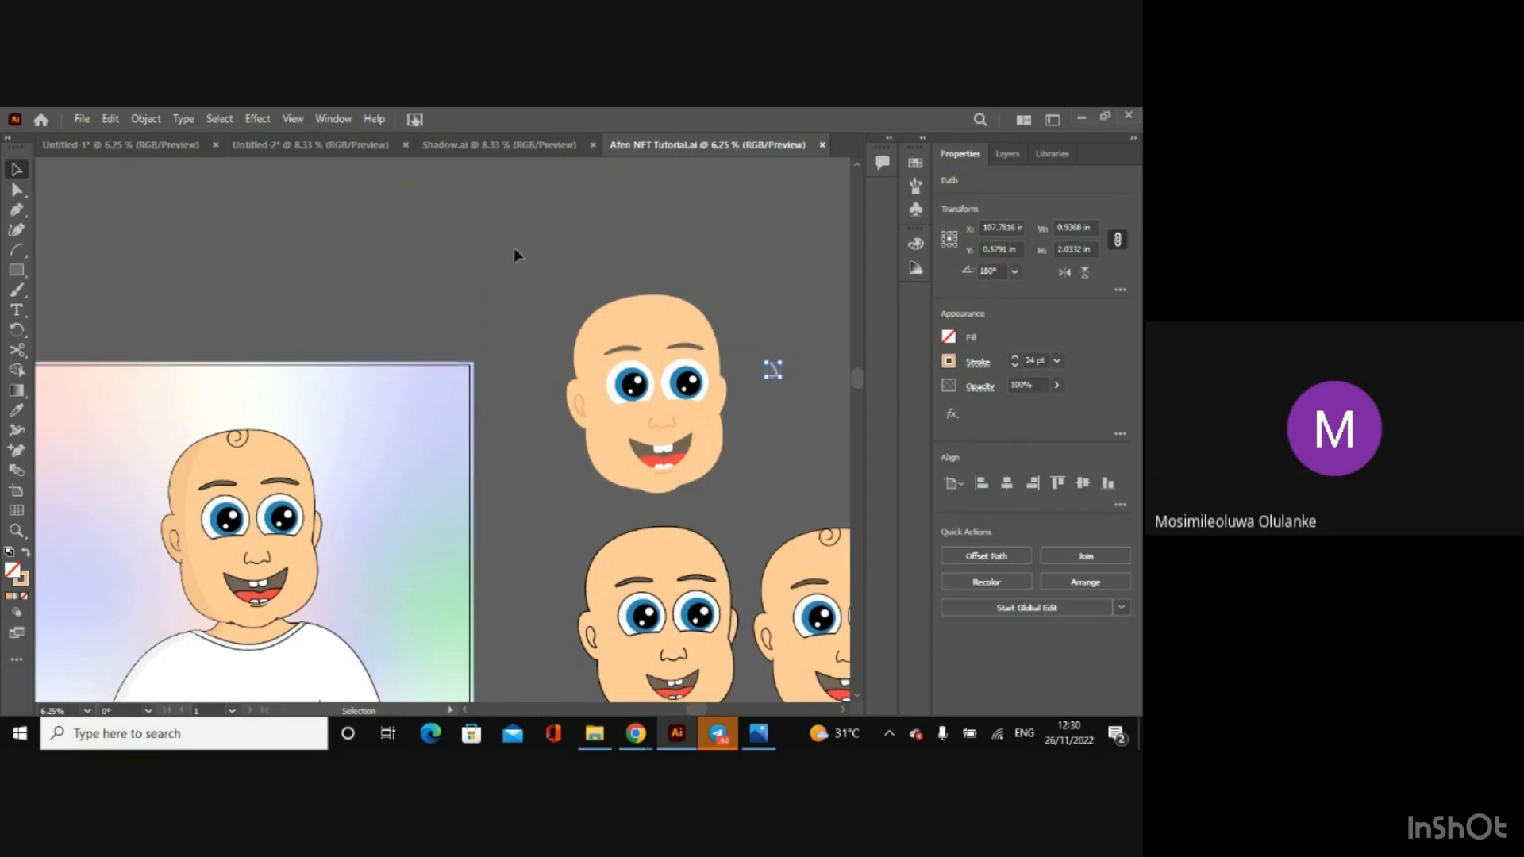
Step: In the Untitled-2 document, give the hair curl a 13 pt stroke in the copied colour f5af7c and leave isolation mode
click(253, 146)
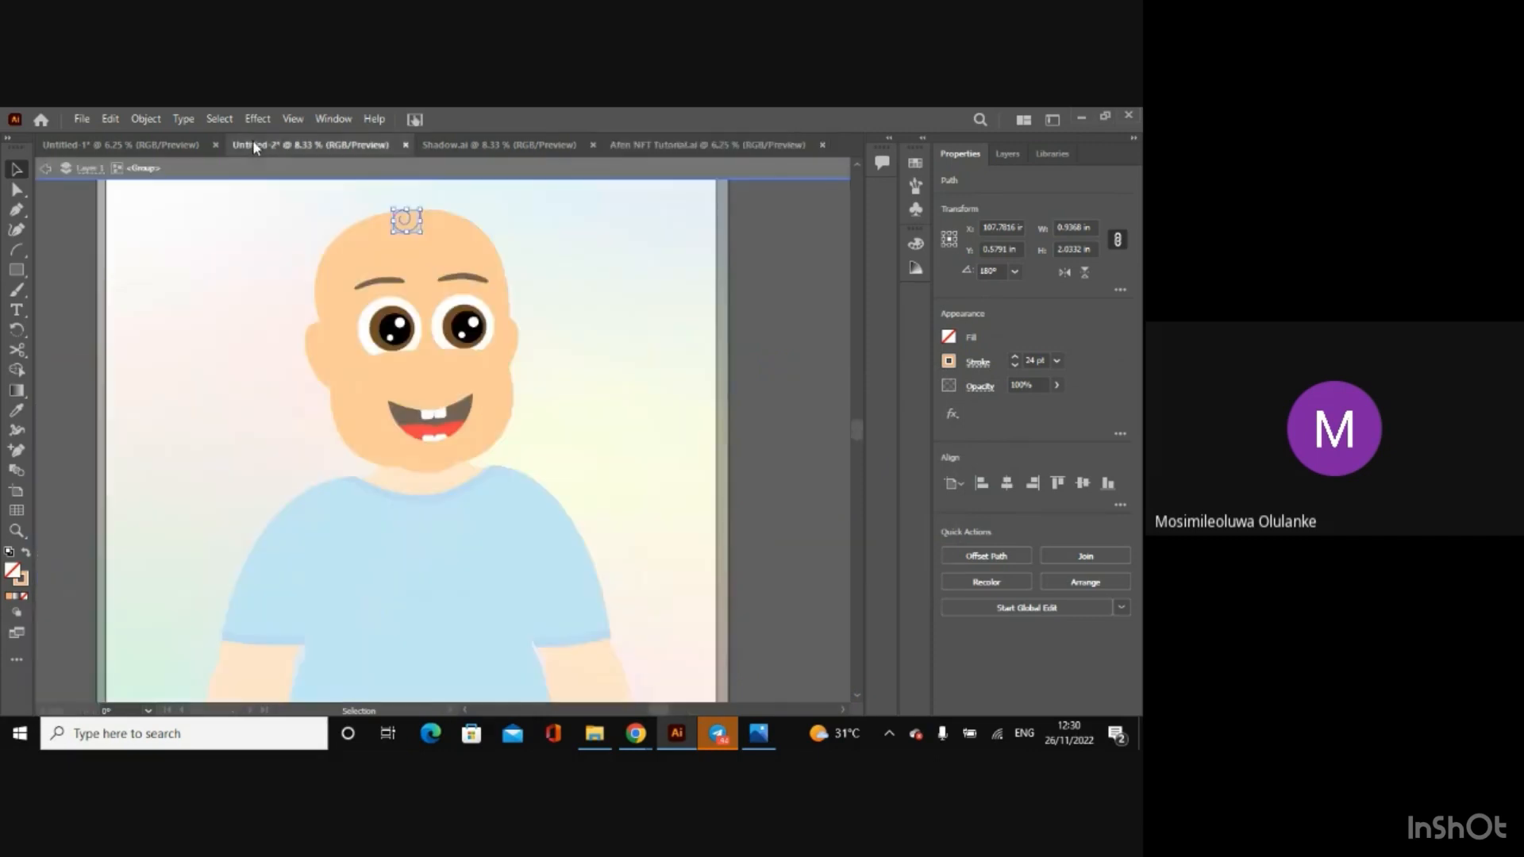
click(407, 223)
click(949, 361)
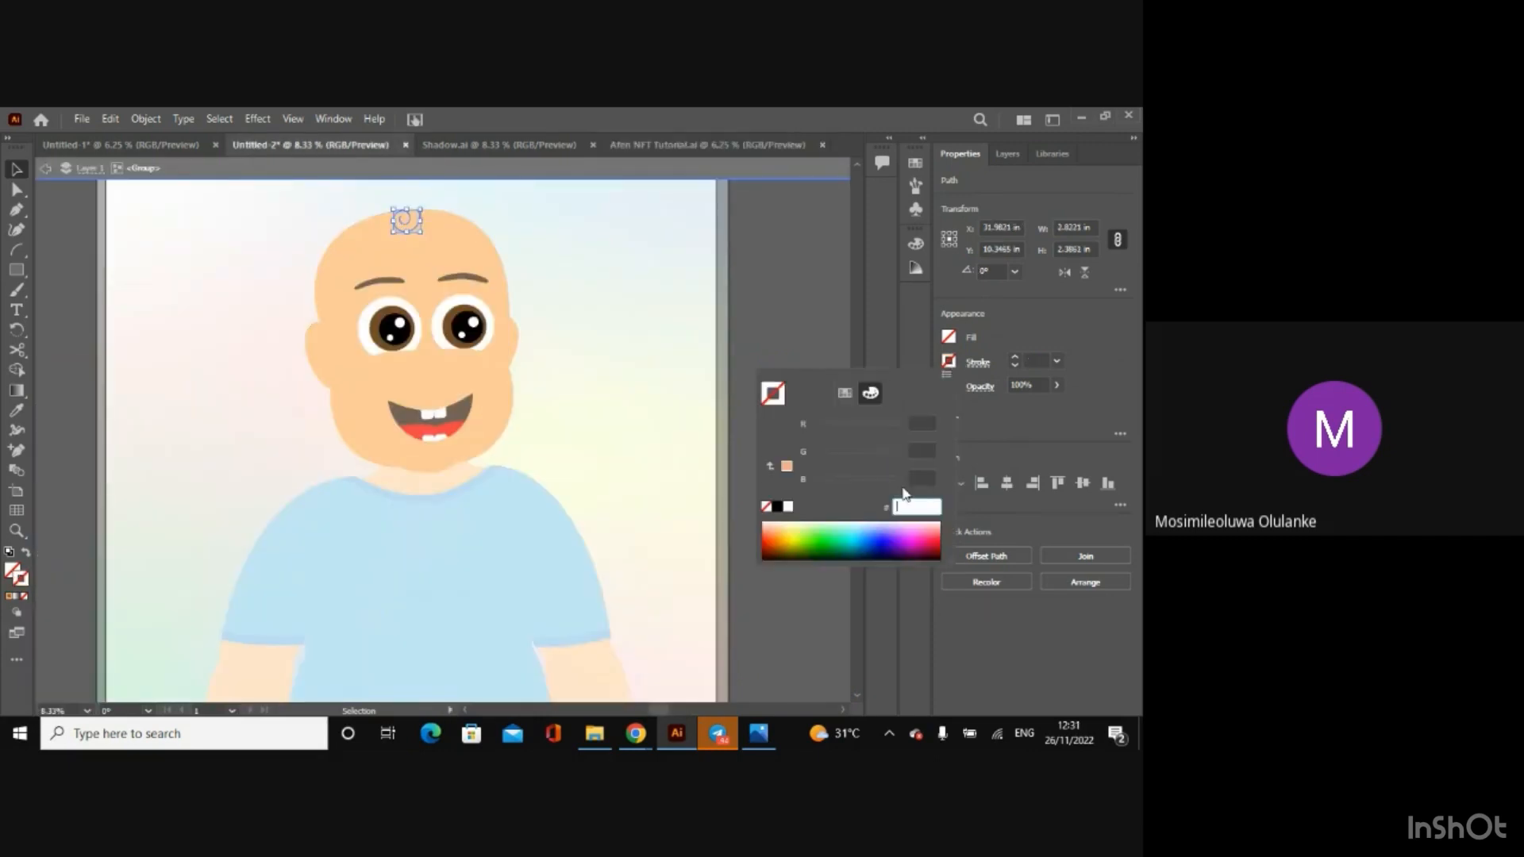
key(Return)
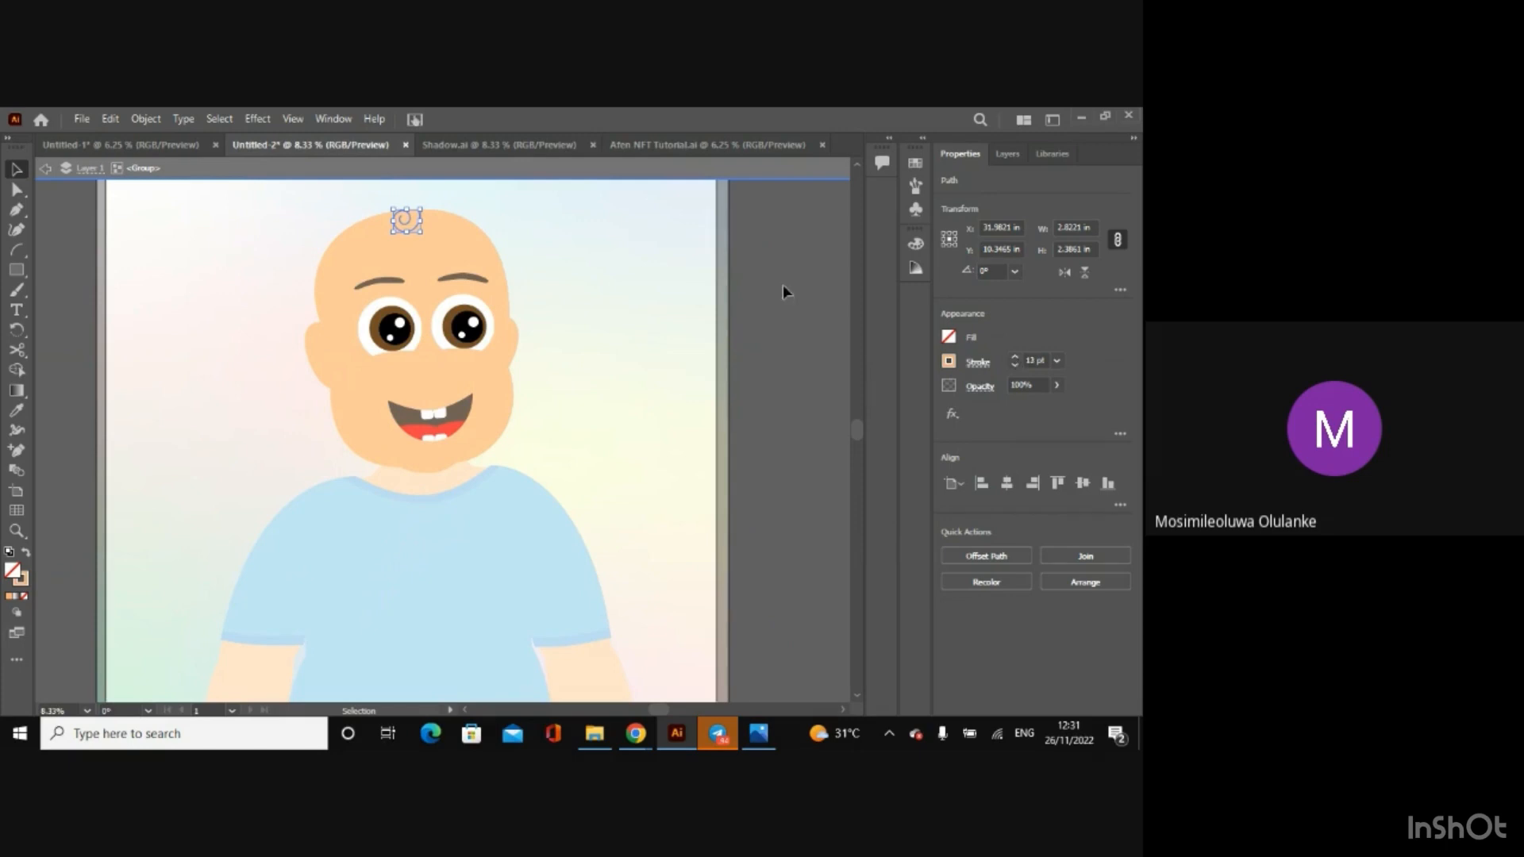
click(45, 168)
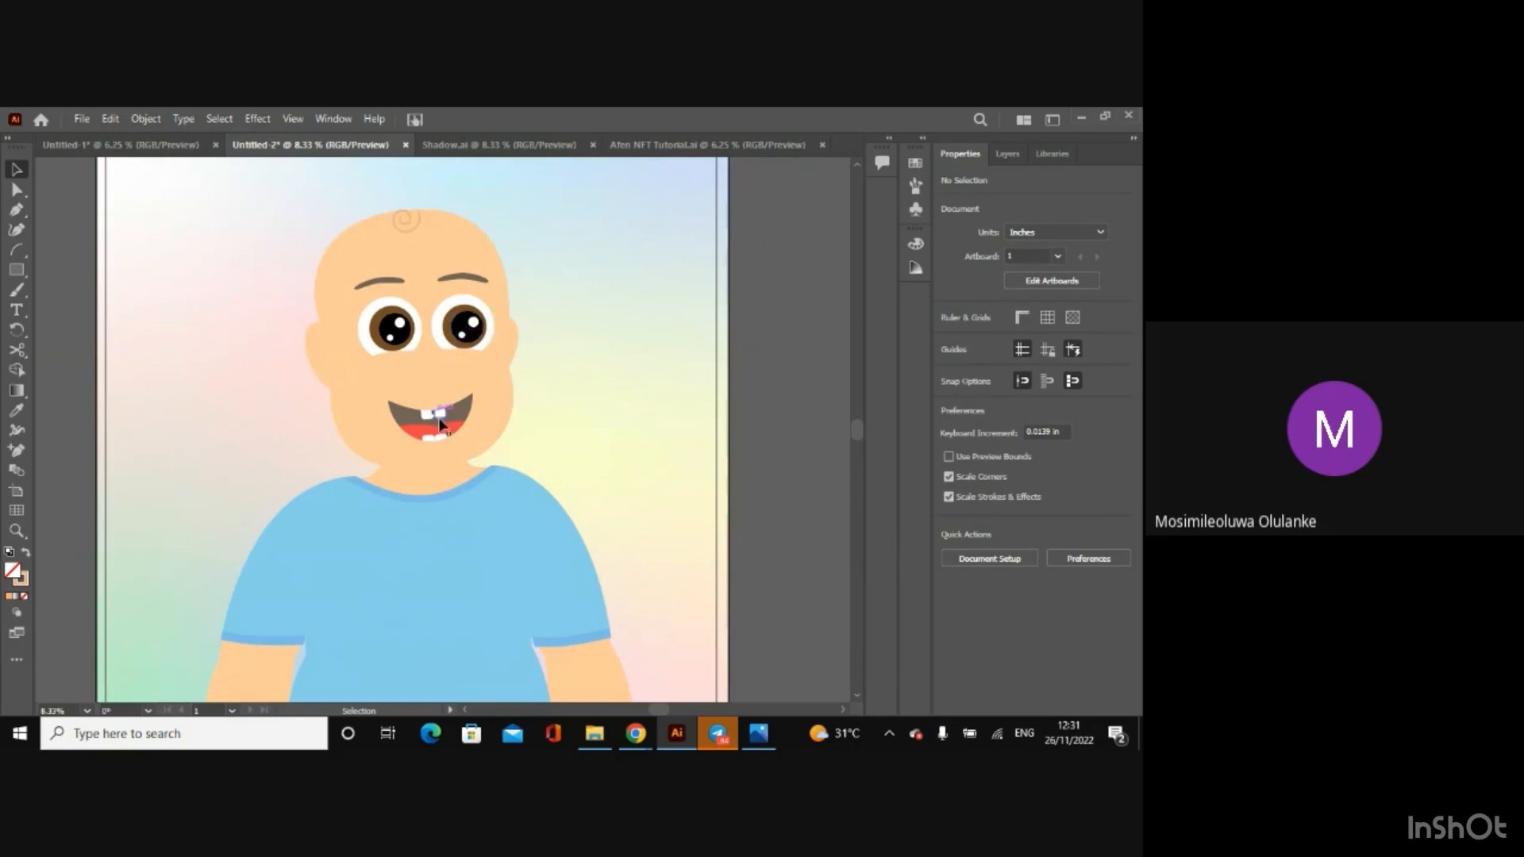
Step: Isolate the mouth group and give the lower lip line an 11 pt stroke in the copied colour f5af7c
double_click(435, 451)
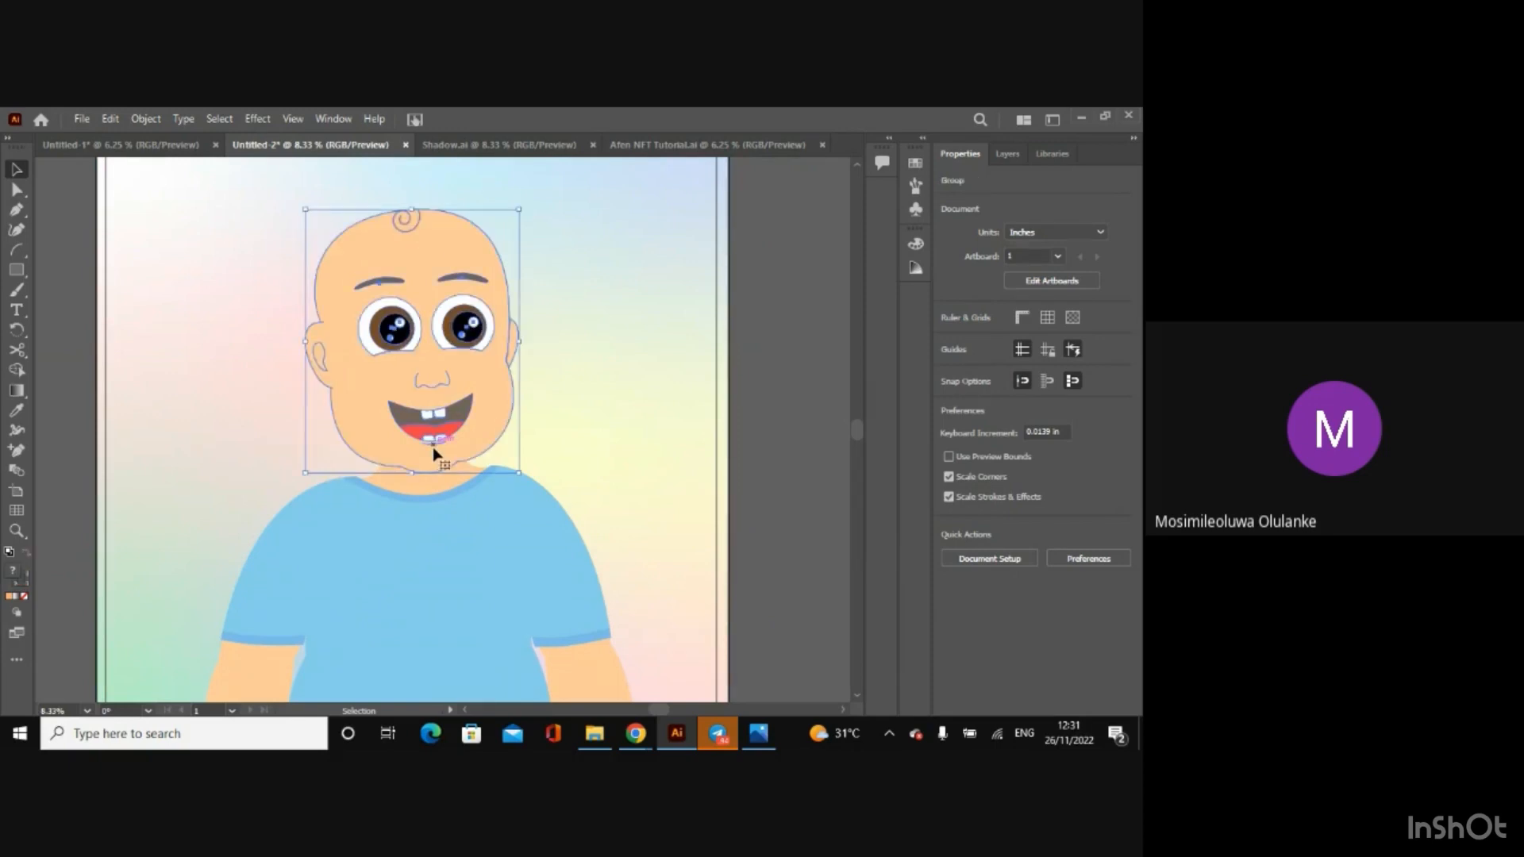
click(433, 449)
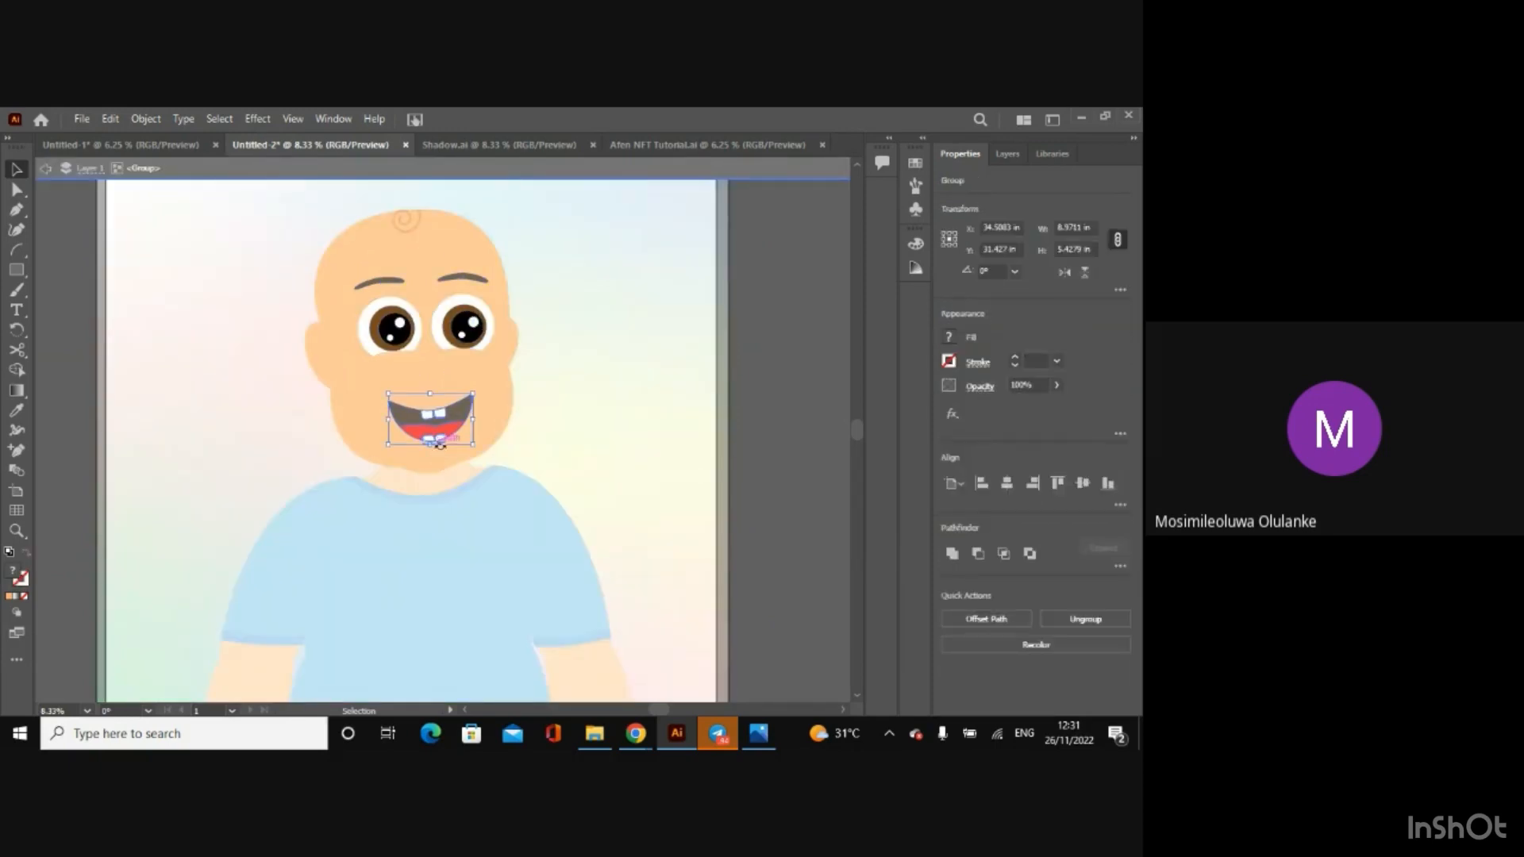
key(ctrl+equal)
key(ctrl+equal)
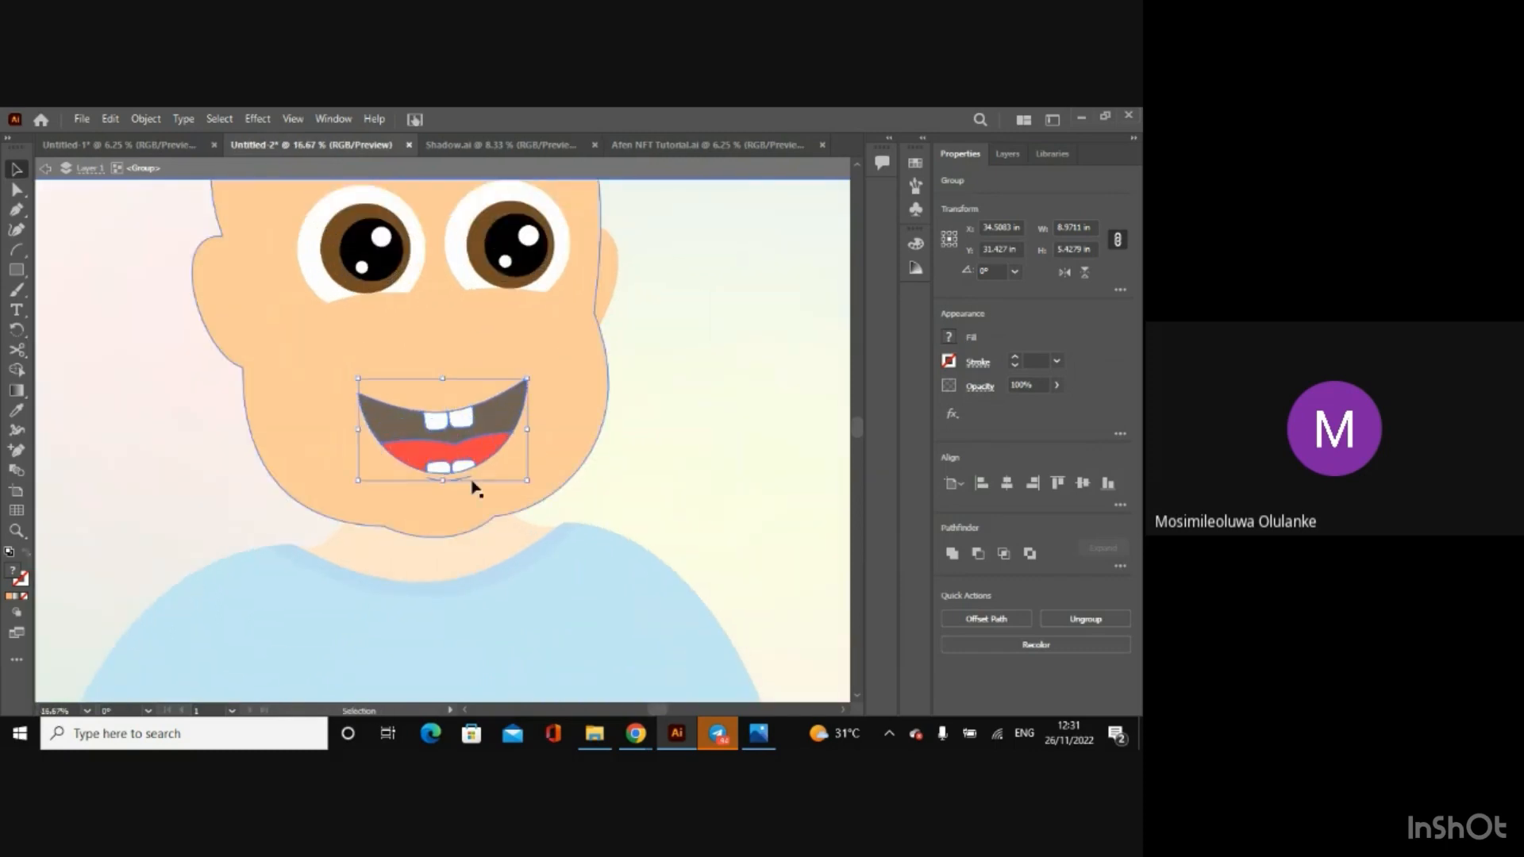
double_click(465, 483)
click(466, 483)
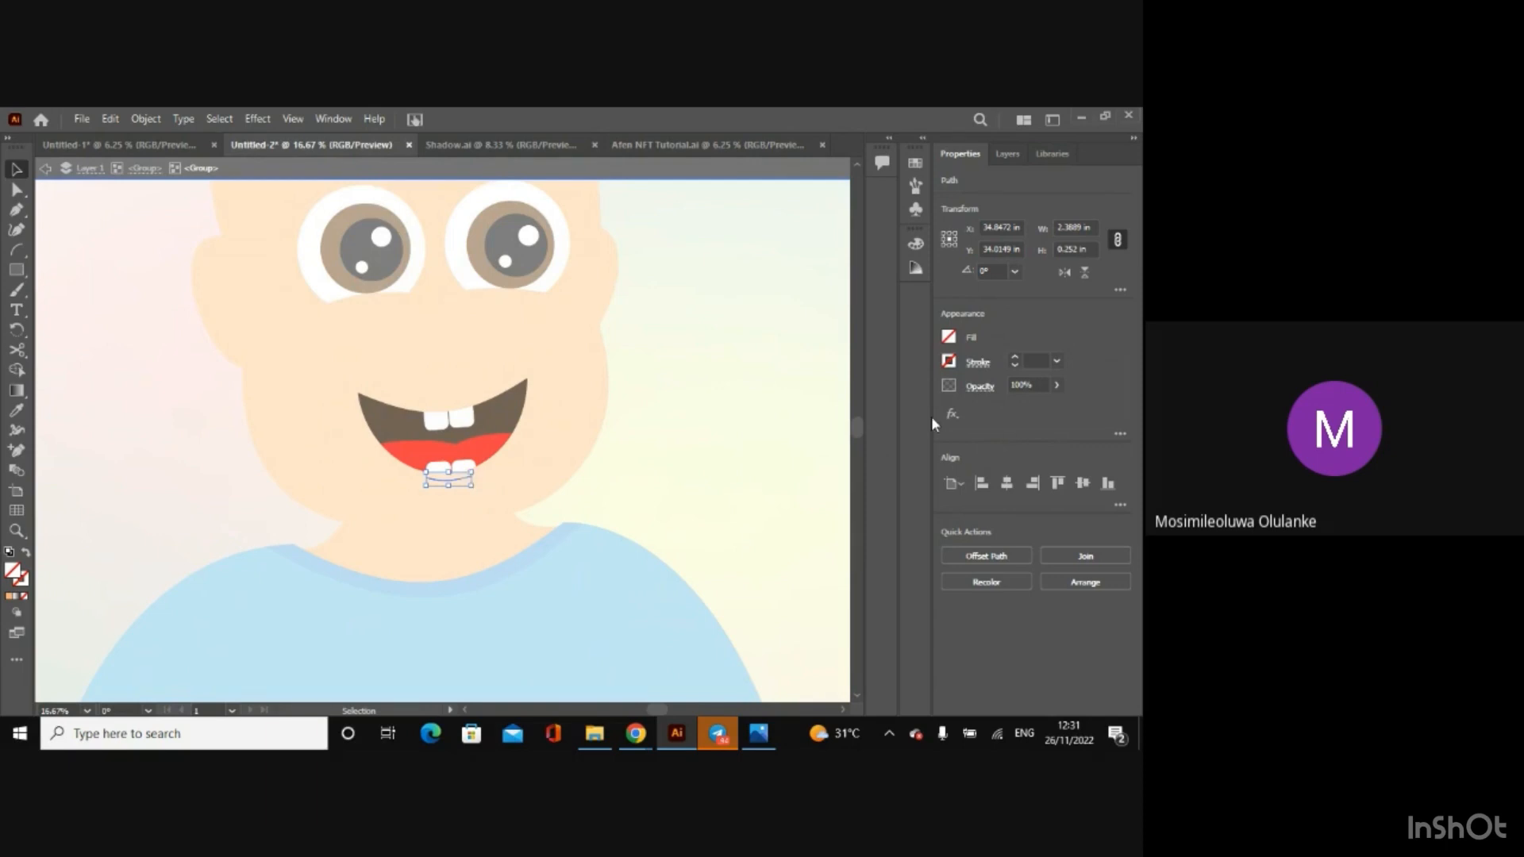
click(948, 362)
key(ctrl+v)
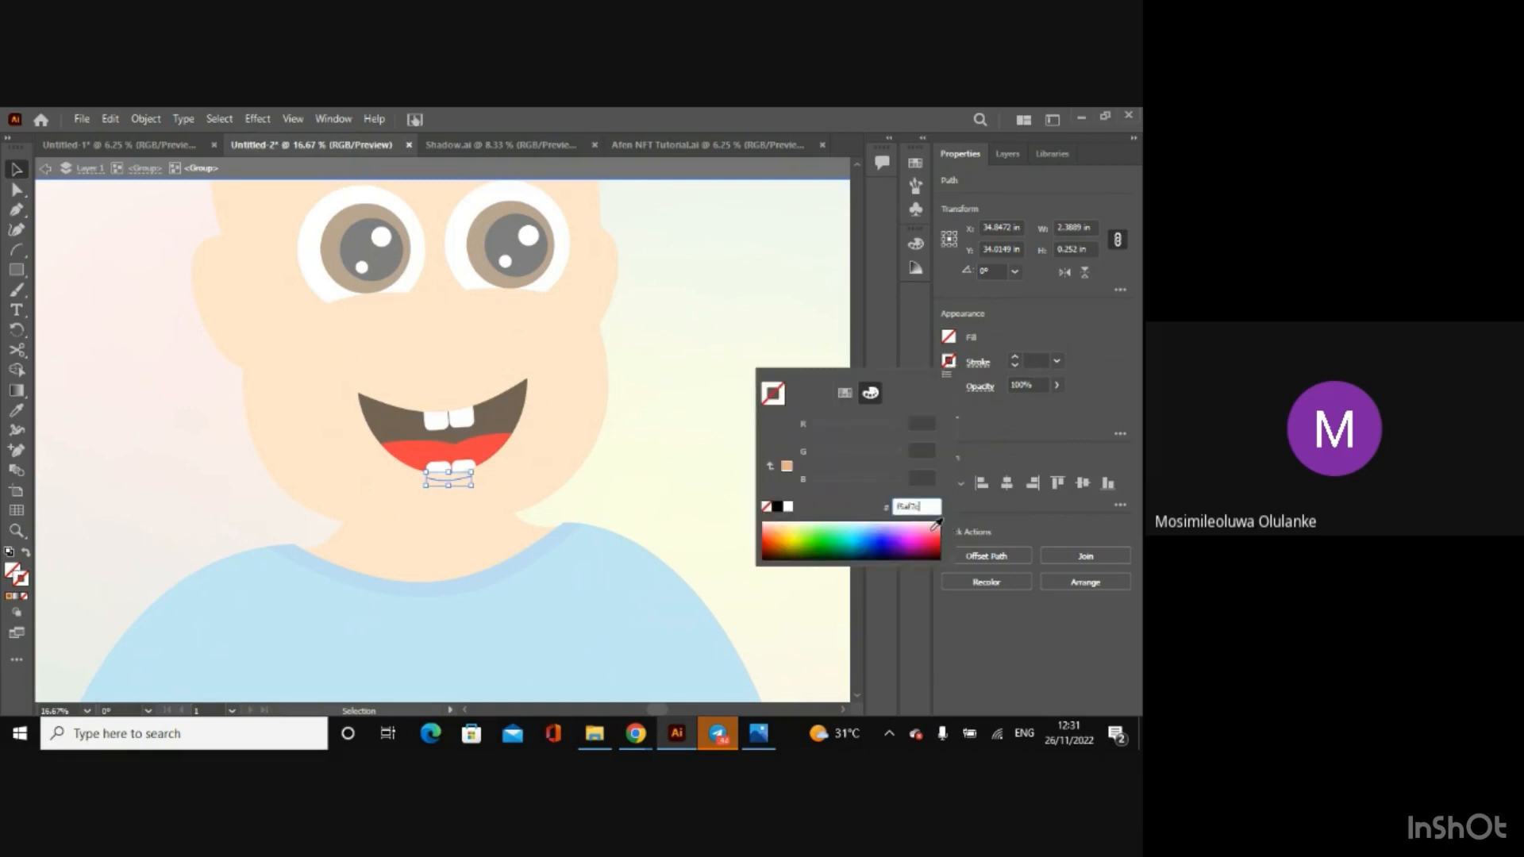
key(Return)
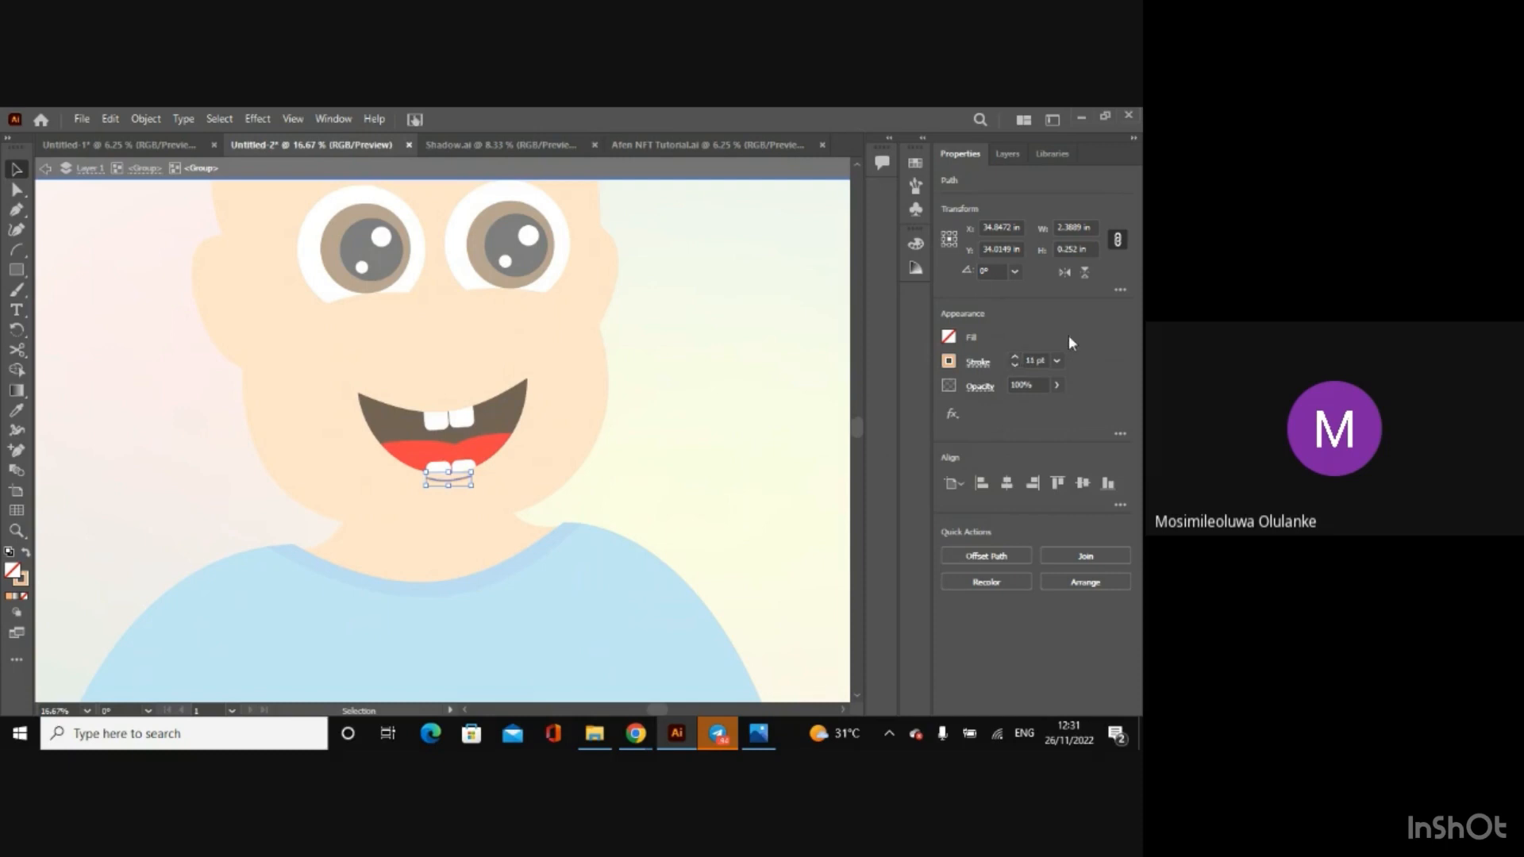
click(45, 168)
Step: Isolate the ear group, select both inner ear paths and set their stroke to the copied colour f5af7c
double_click(229, 300)
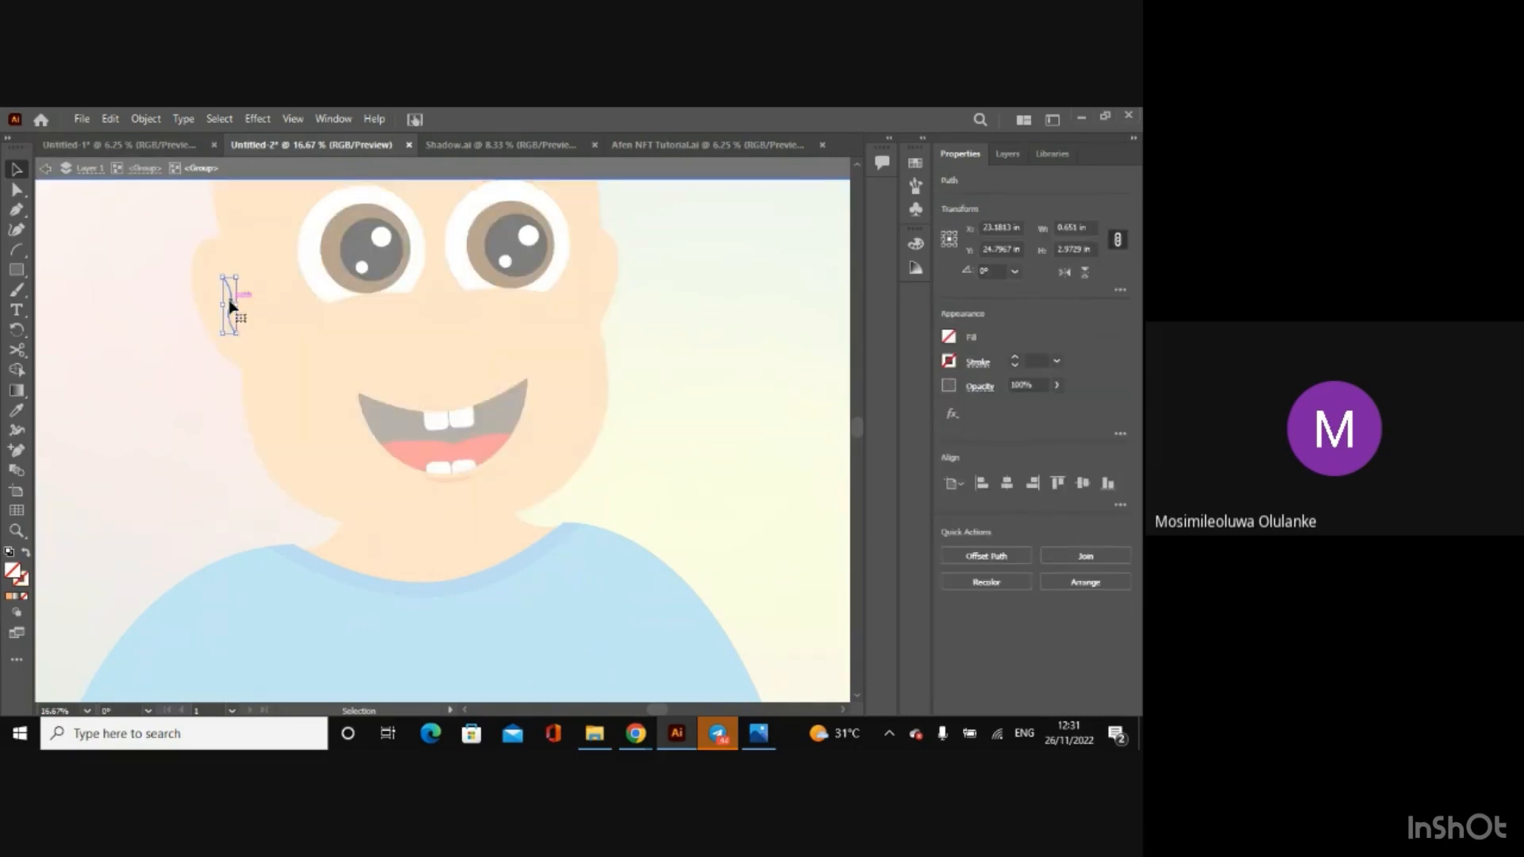
click(207, 293)
click(229, 301)
click(219, 301)
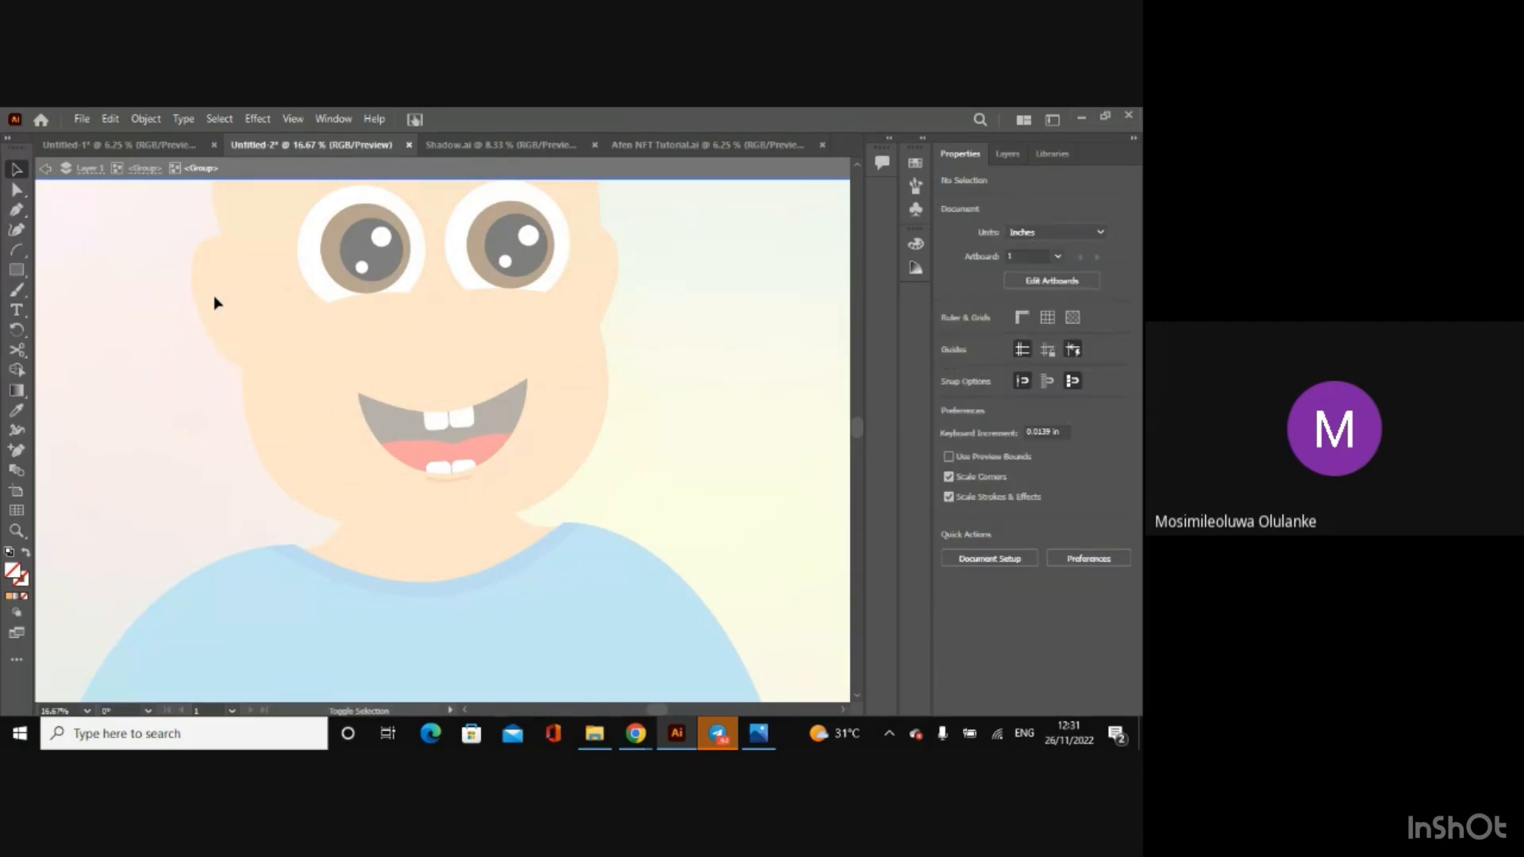
click(230, 304)
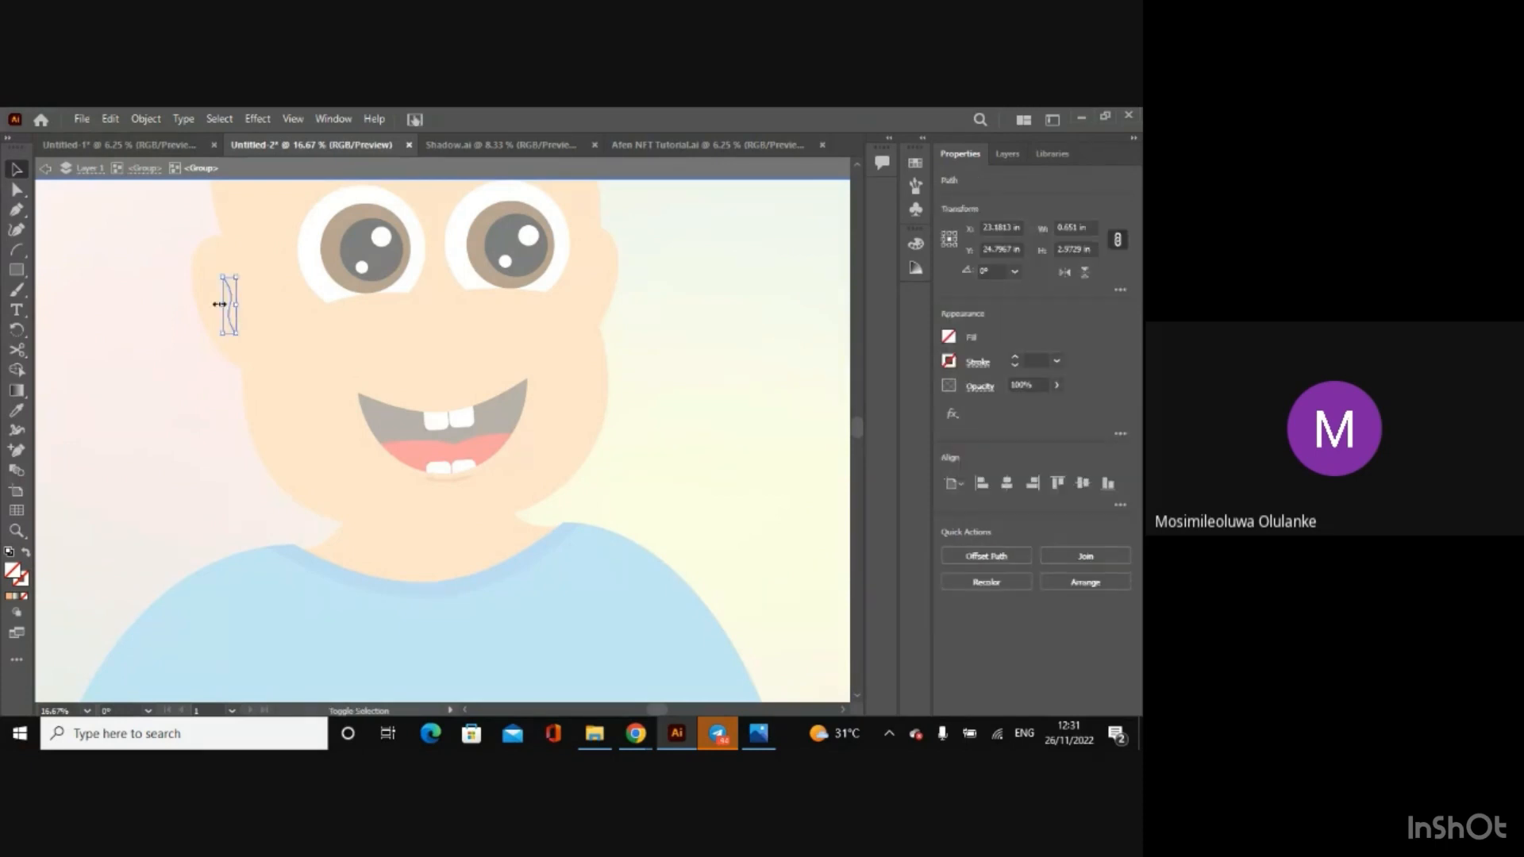
shift+click(213, 306)
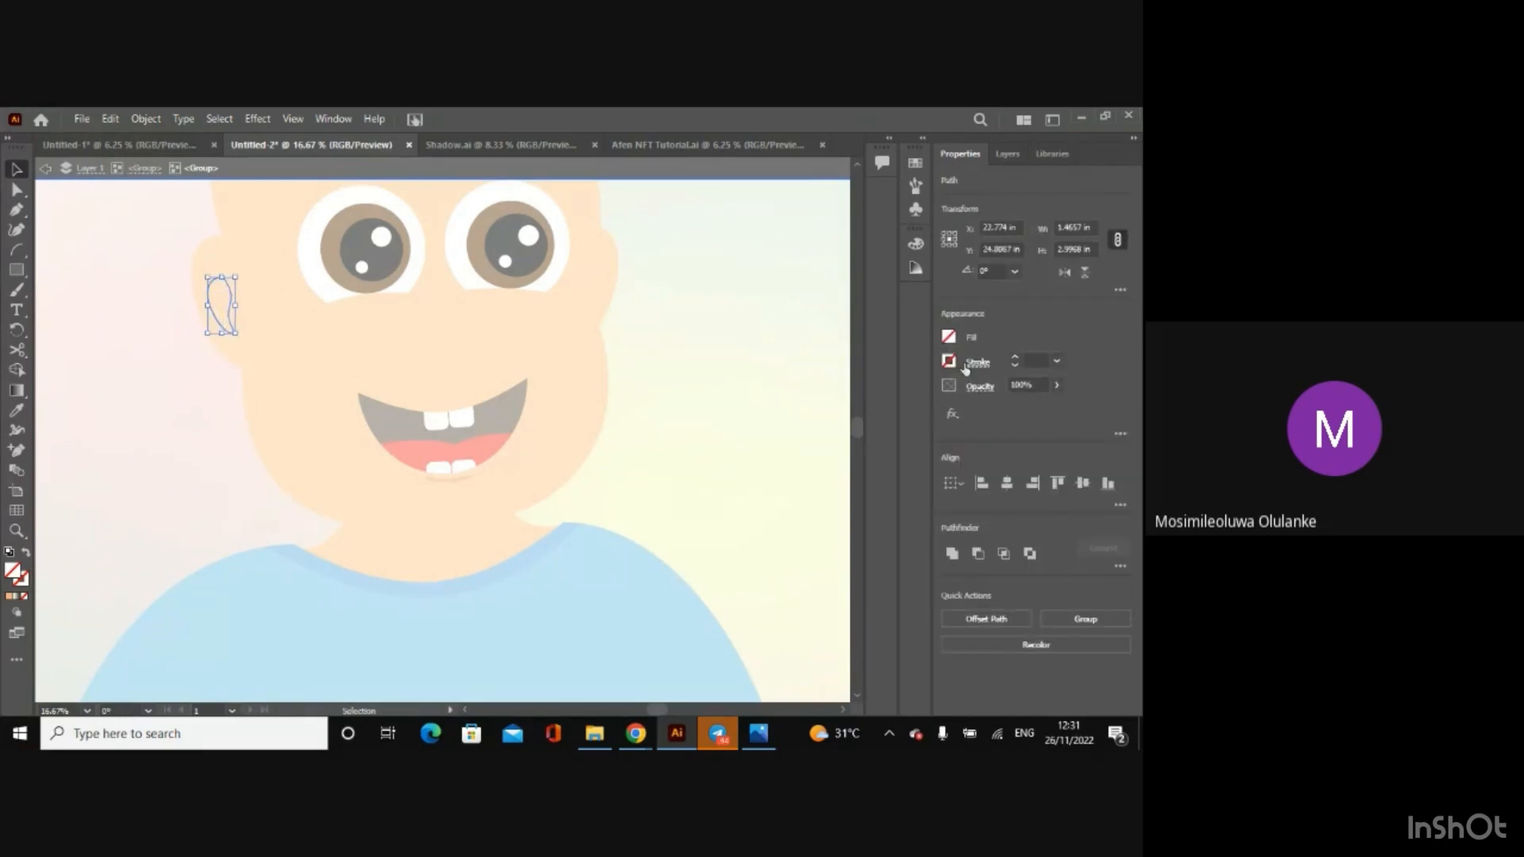
click(949, 365)
key(ctrl+v)
key(Return)
click(45, 169)
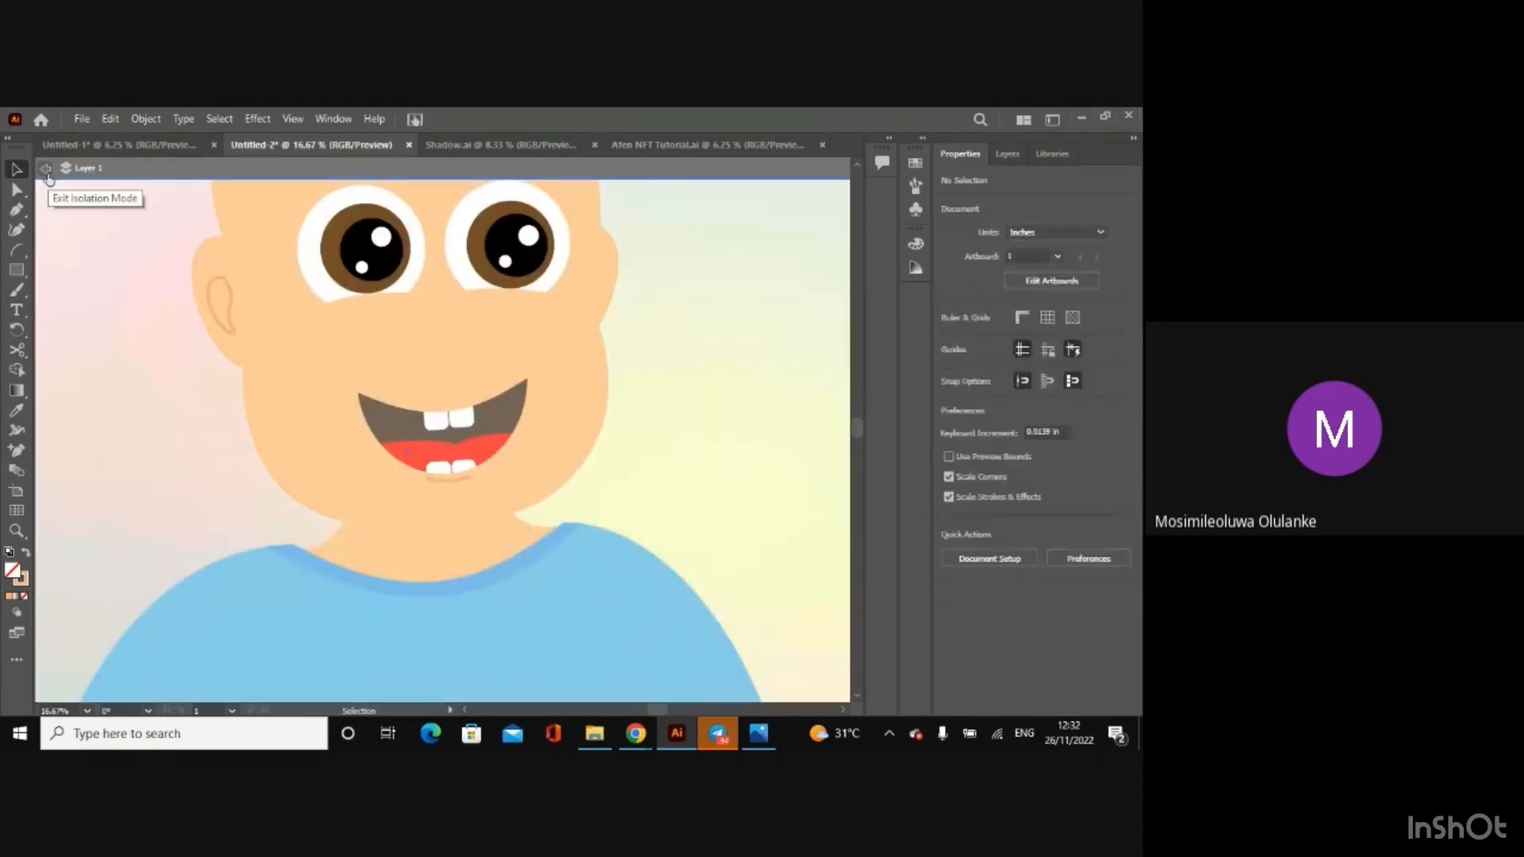
click(47, 170)
Step: Isolate the head group and give the nose group a 10 pt stroke in the copied colour f5af7c
key(ctrl+minus)
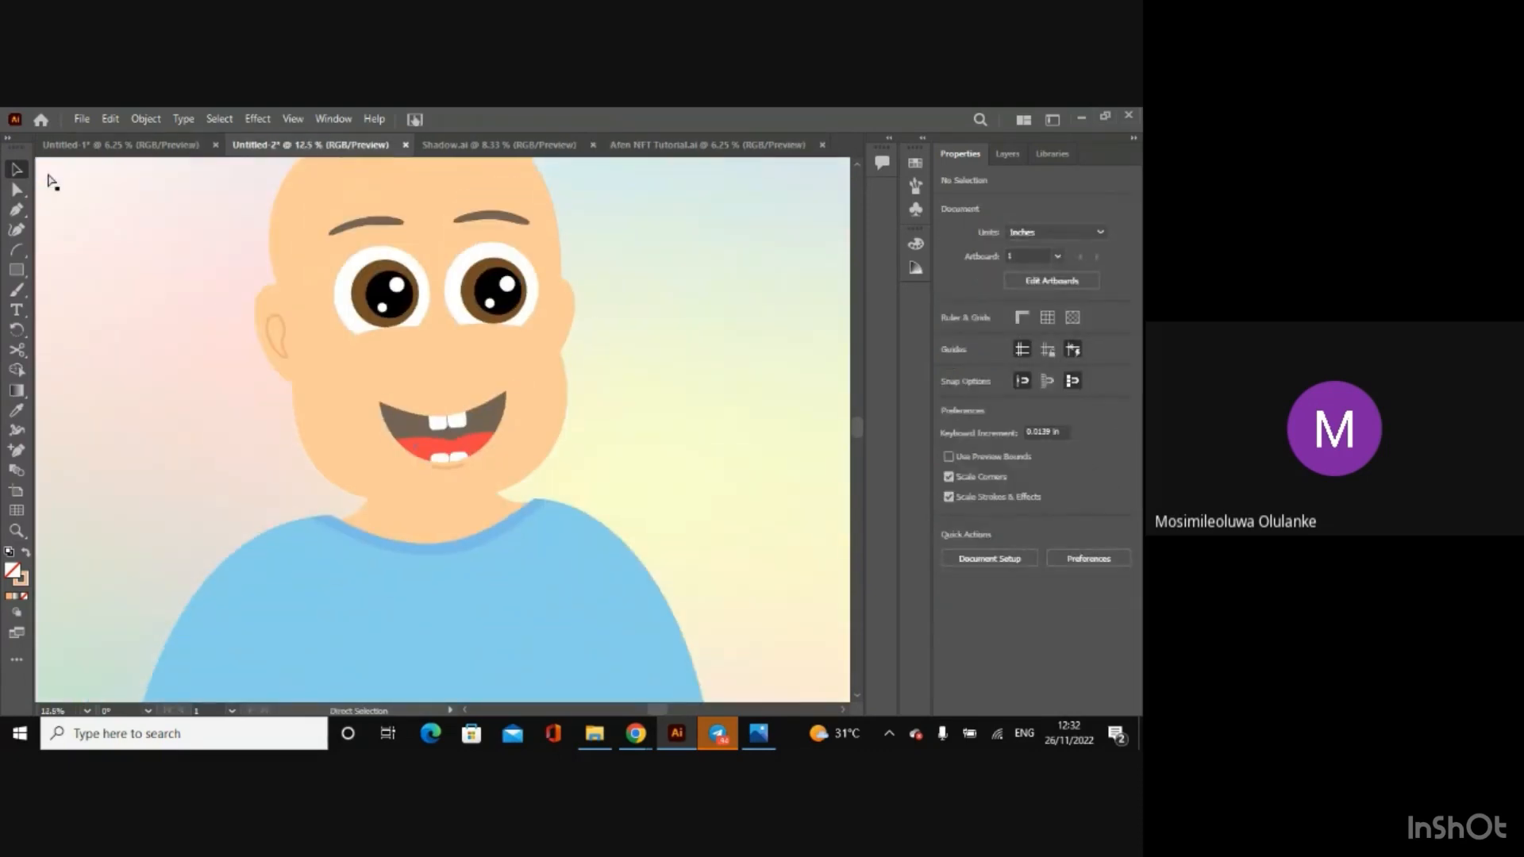
key(ctrl+plus)
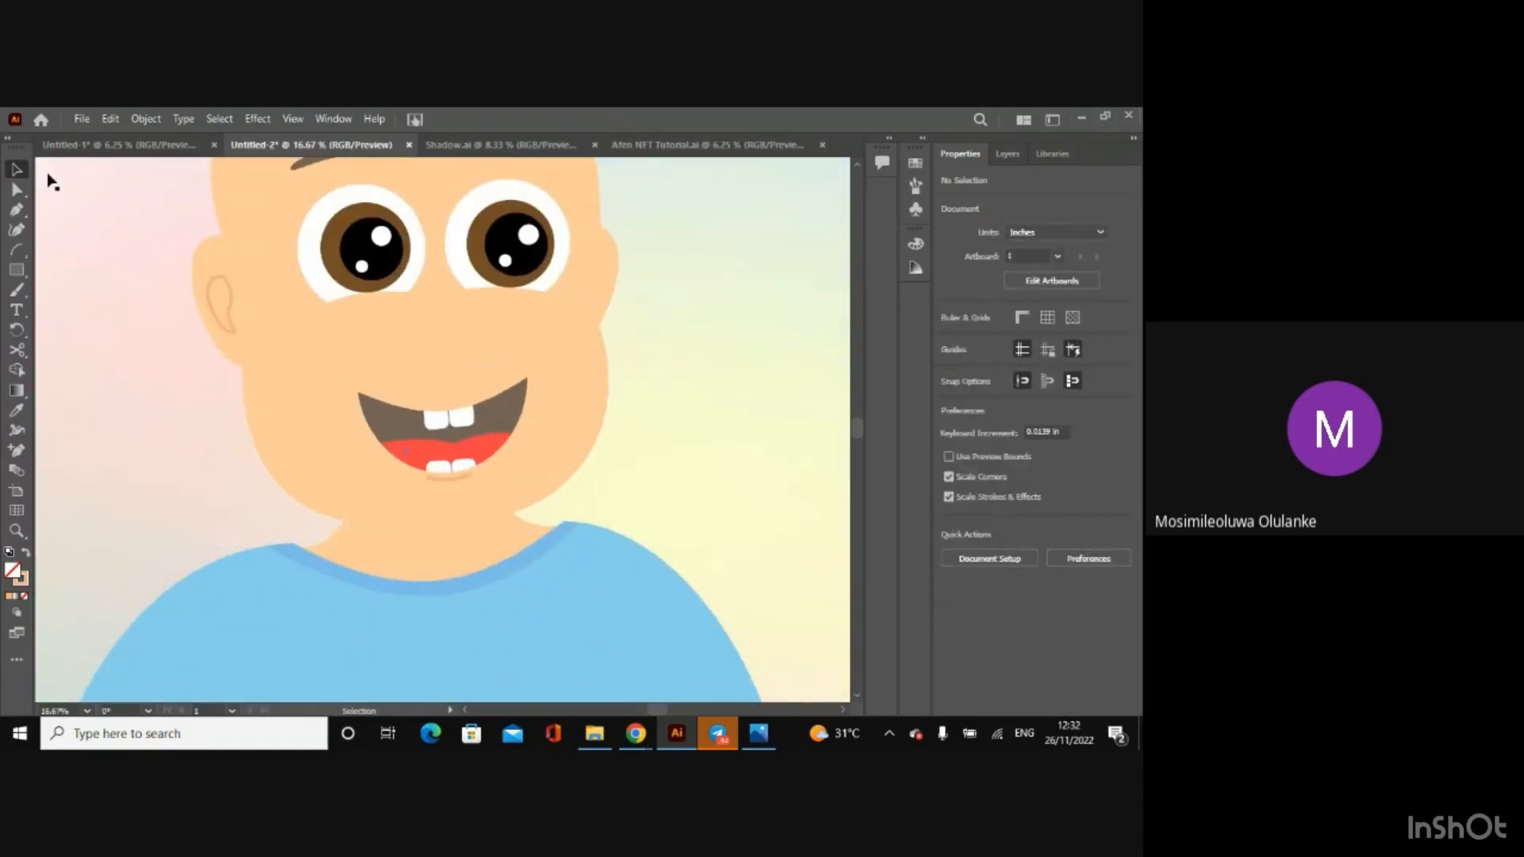
double_click(451, 367)
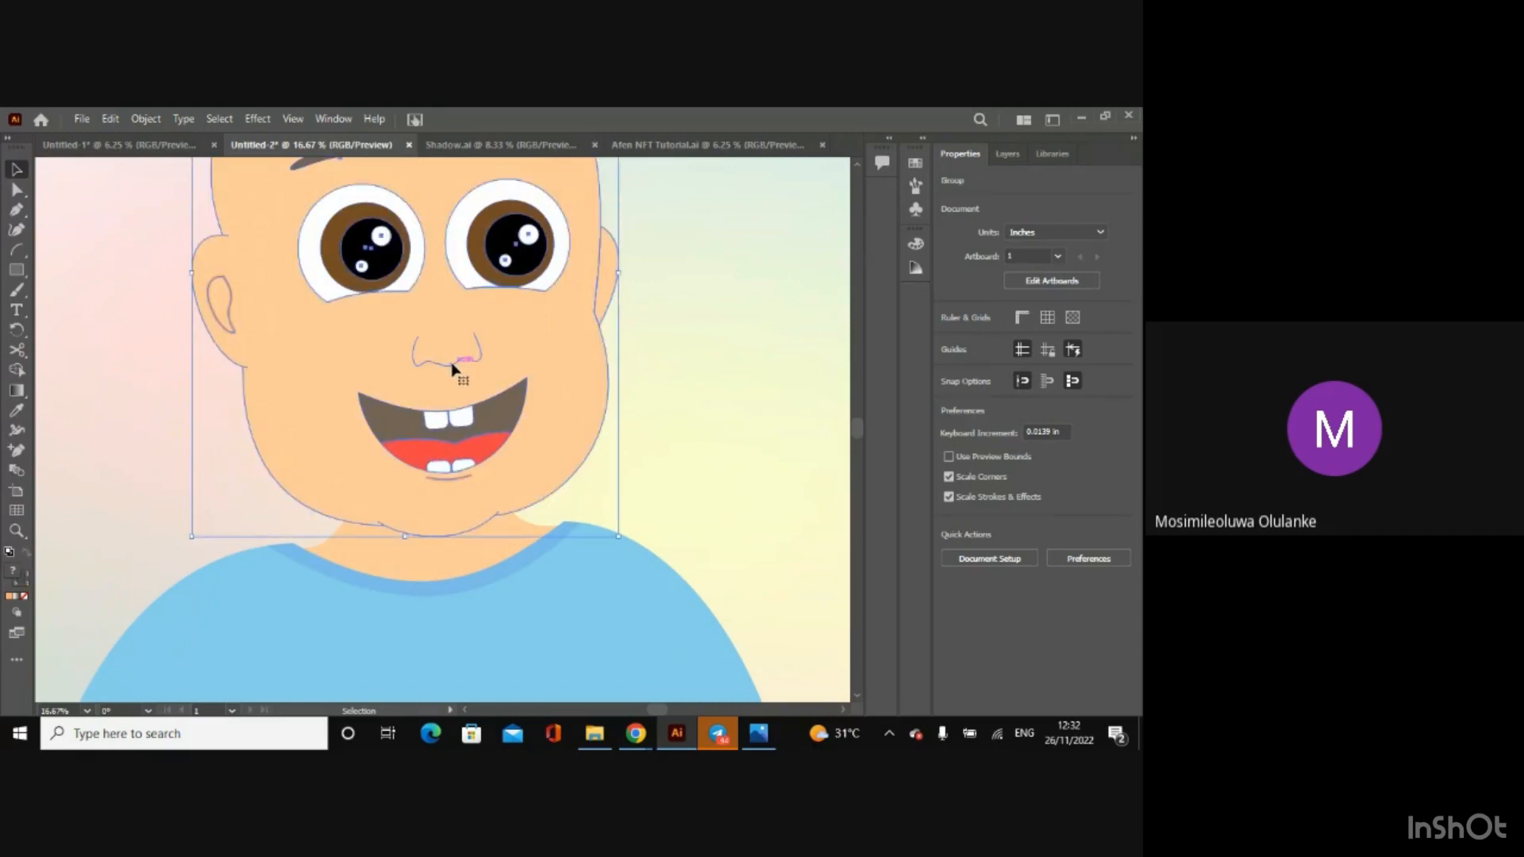
click(454, 367)
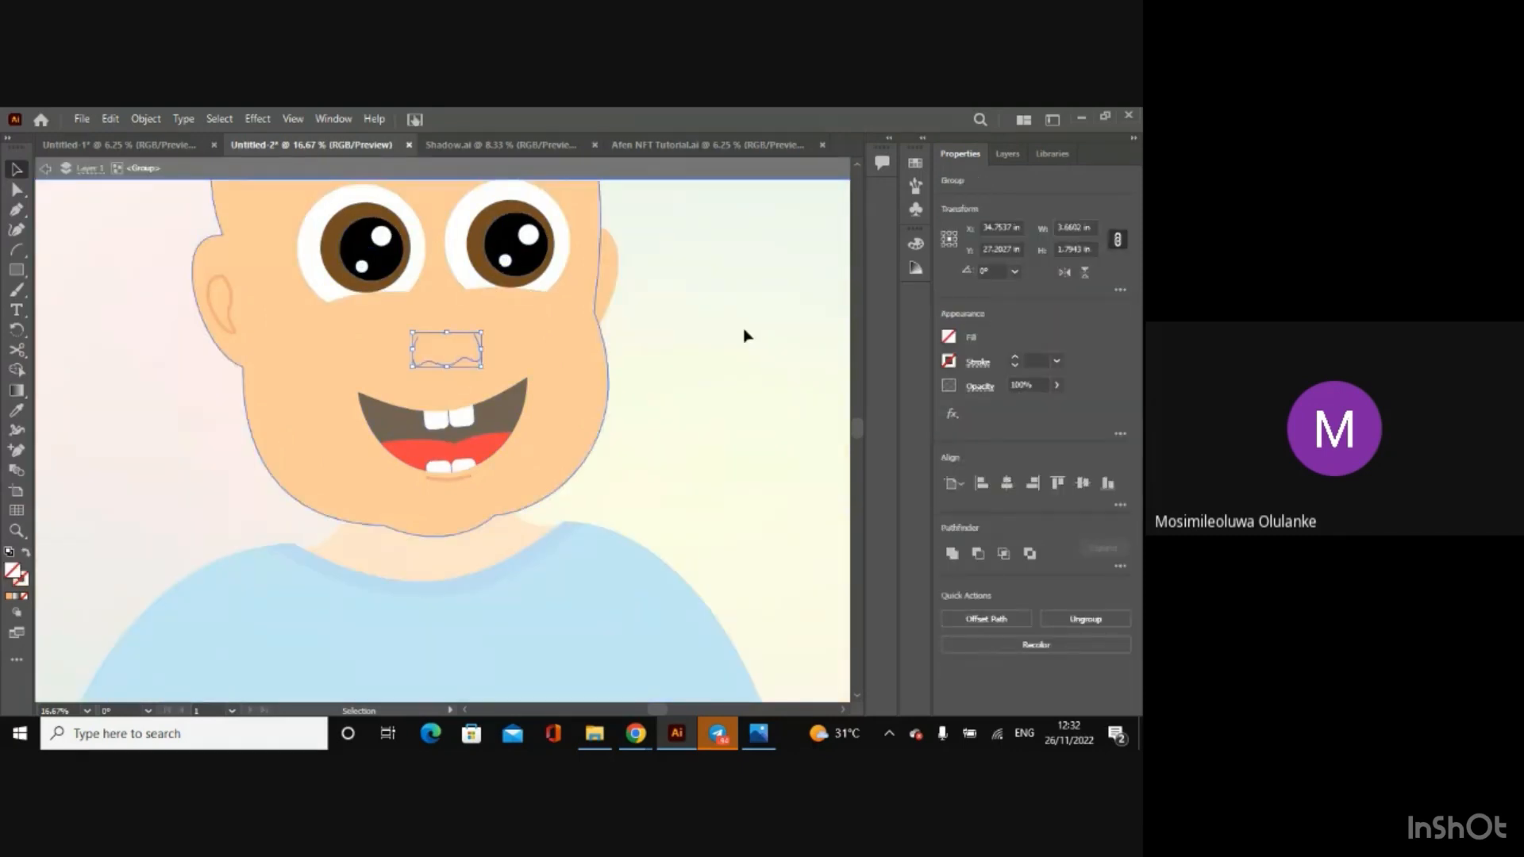
click(950, 363)
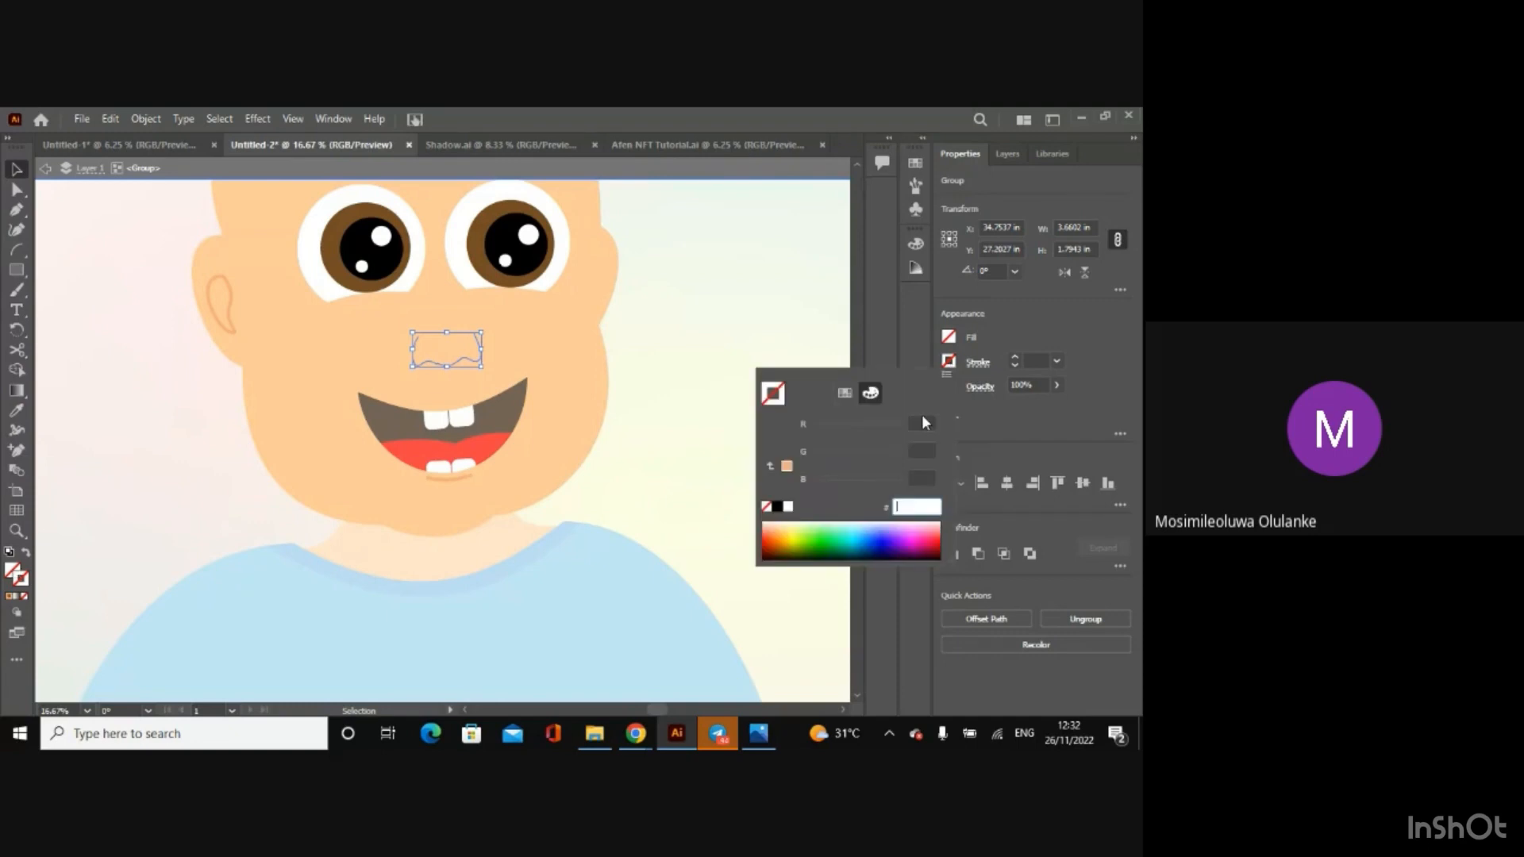
key(ctrl+v)
key(Return)
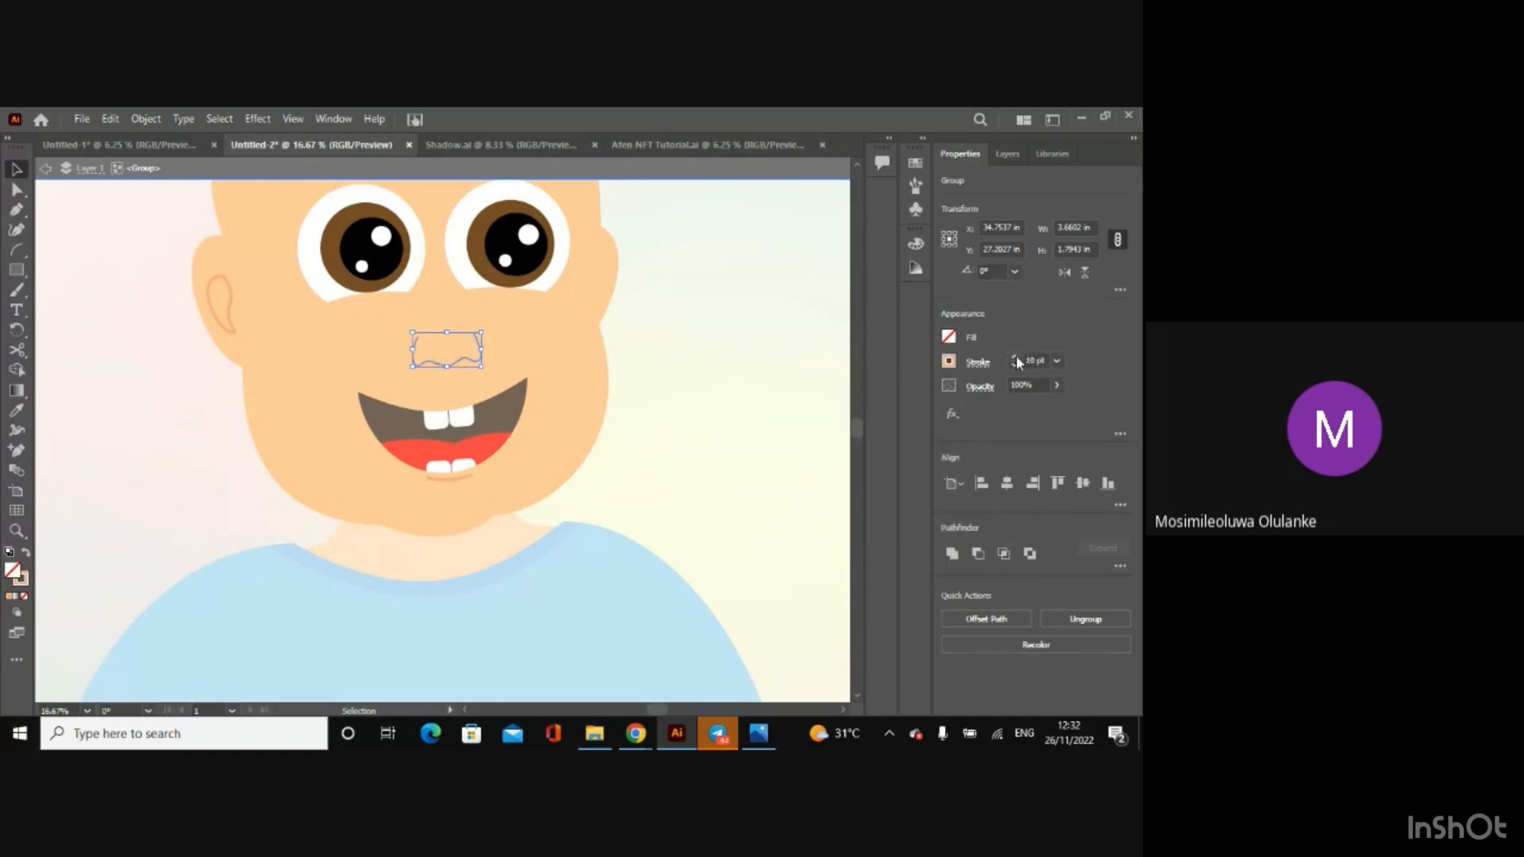
click(46, 168)
Step: Select the head and body groups and place a duplicate offset about 1.07 in horizontally to the right
key(ctrl+minus)
key(ctrl+minus)
key(ctrl+minus)
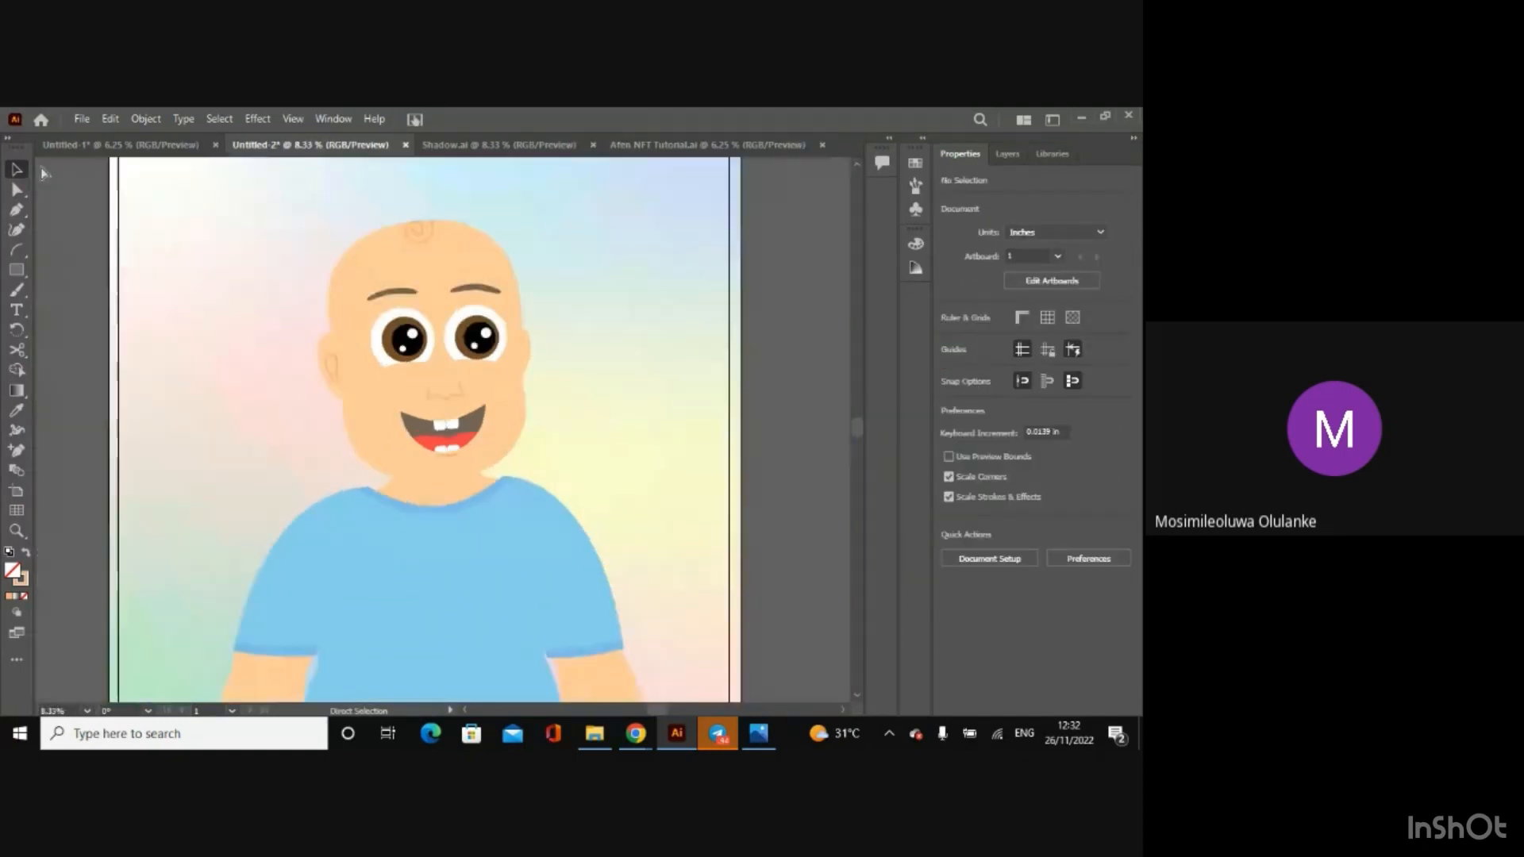
key(ctrl+equal)
key(ctrl+minus)
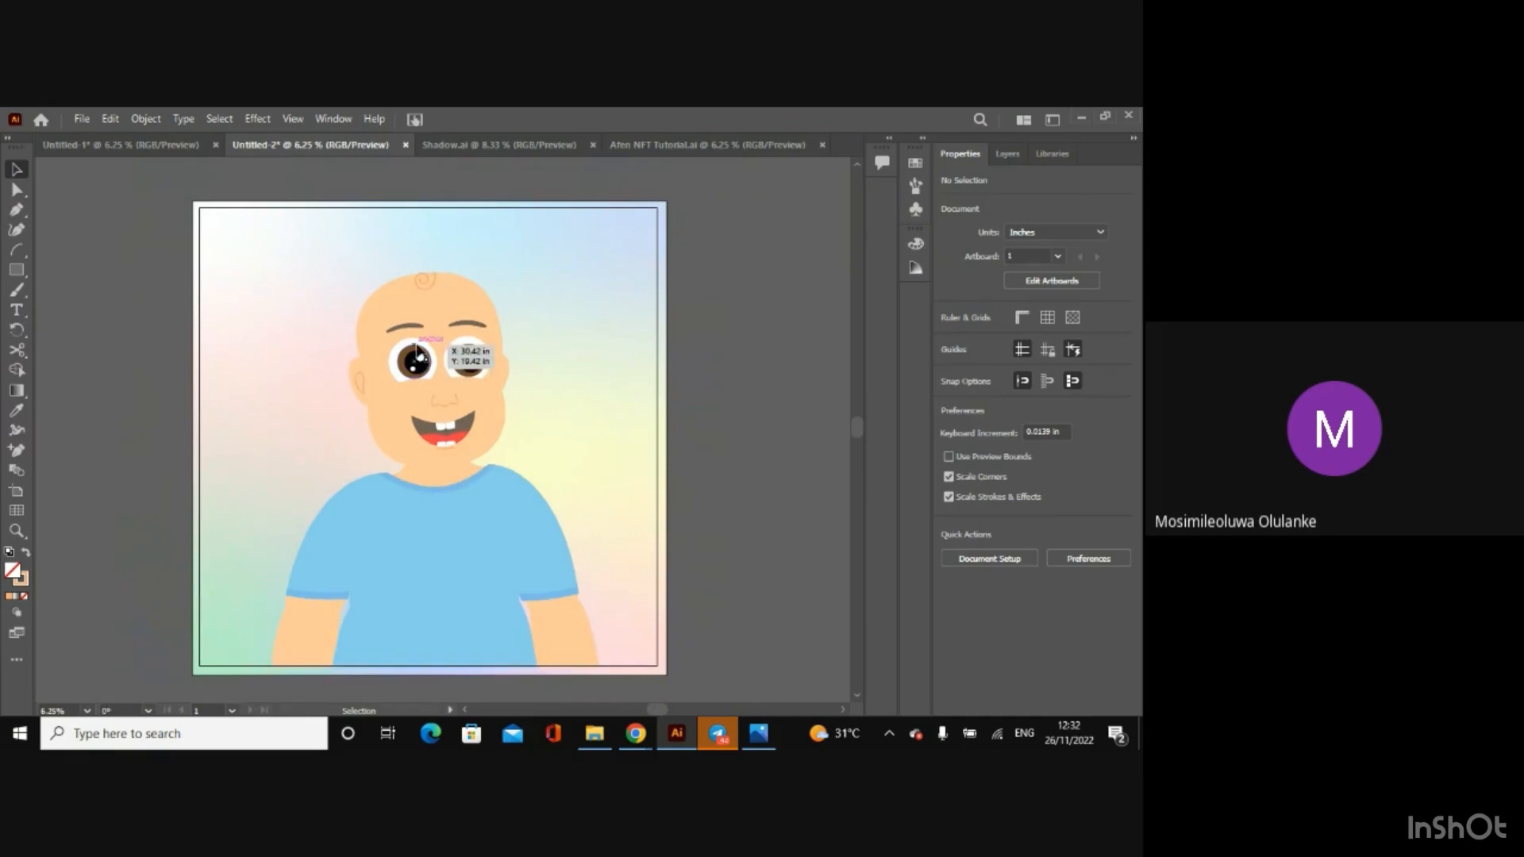
click(401, 406)
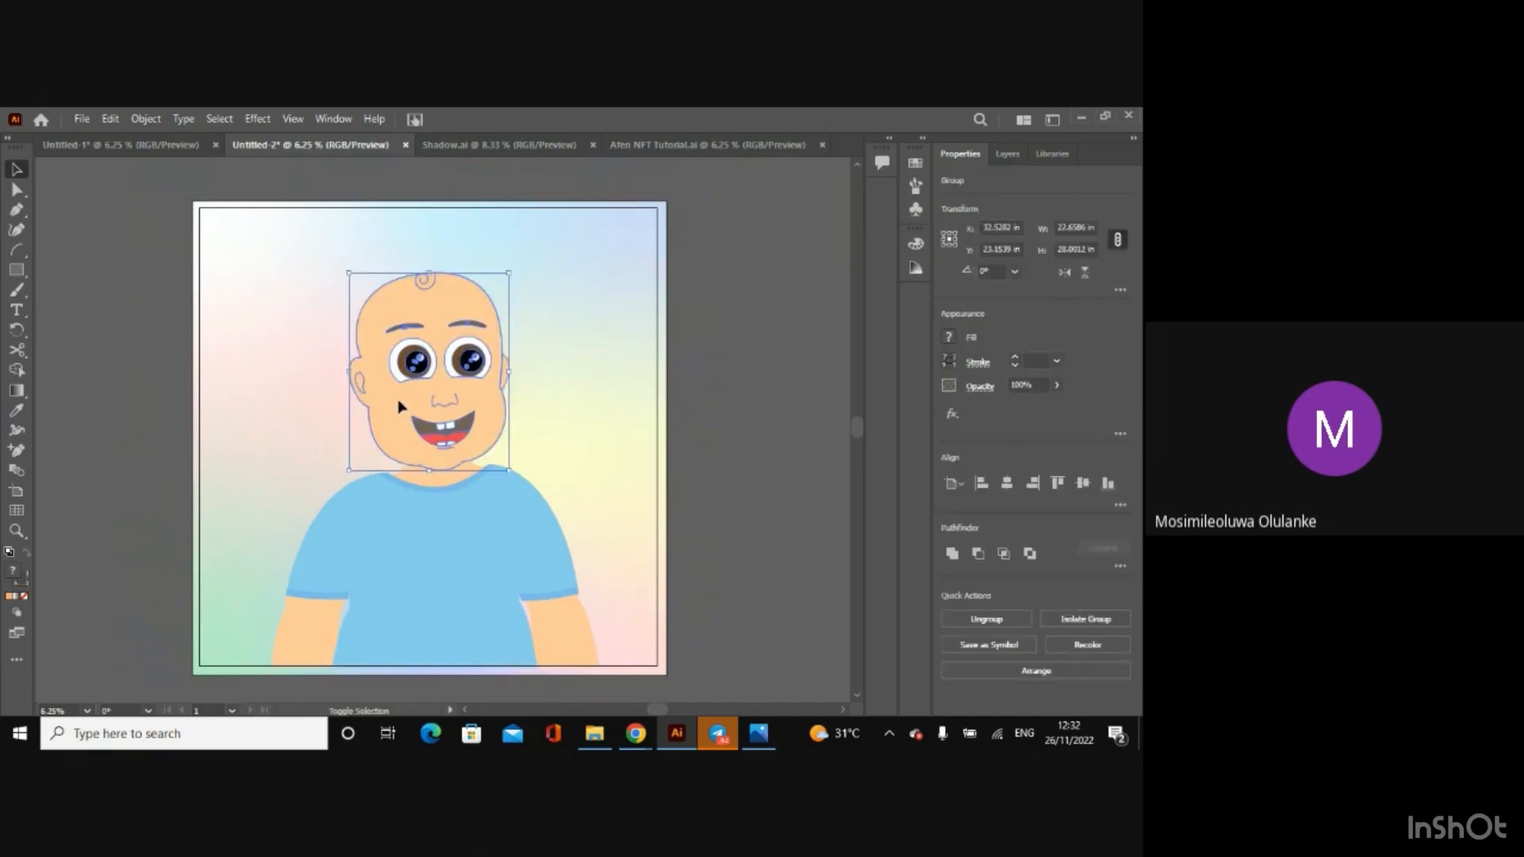
shift+click(434, 536)
mouse_move(431, 540)
mouse_down()
mouse_move(493, 568)
mouse_move(412, 517)
mouse_move(434, 566)
mouse_move(421, 569)
mouse_up()
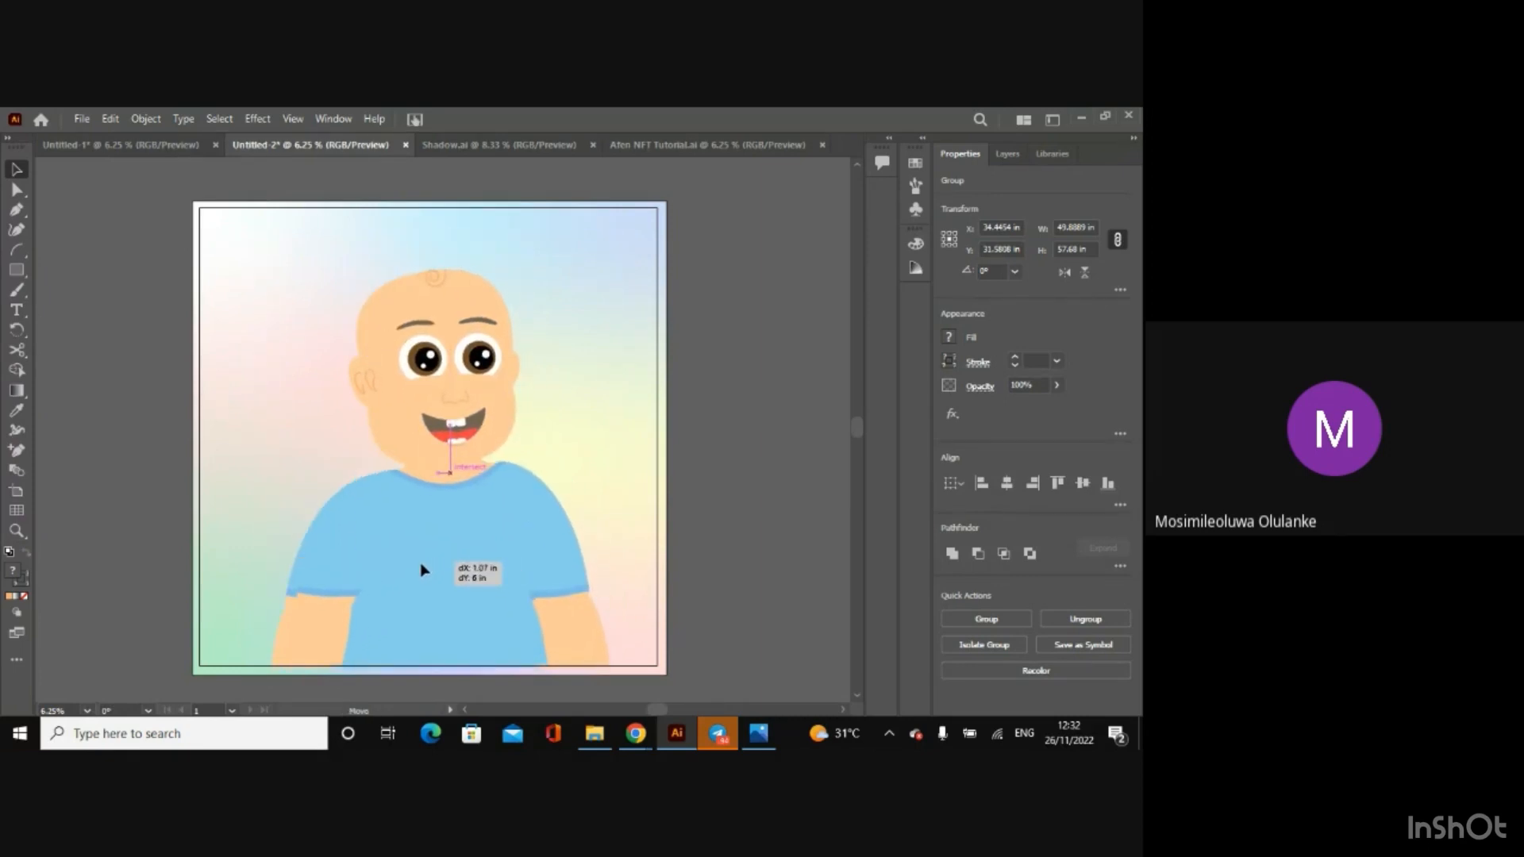
drag(422, 568, 422, 571)
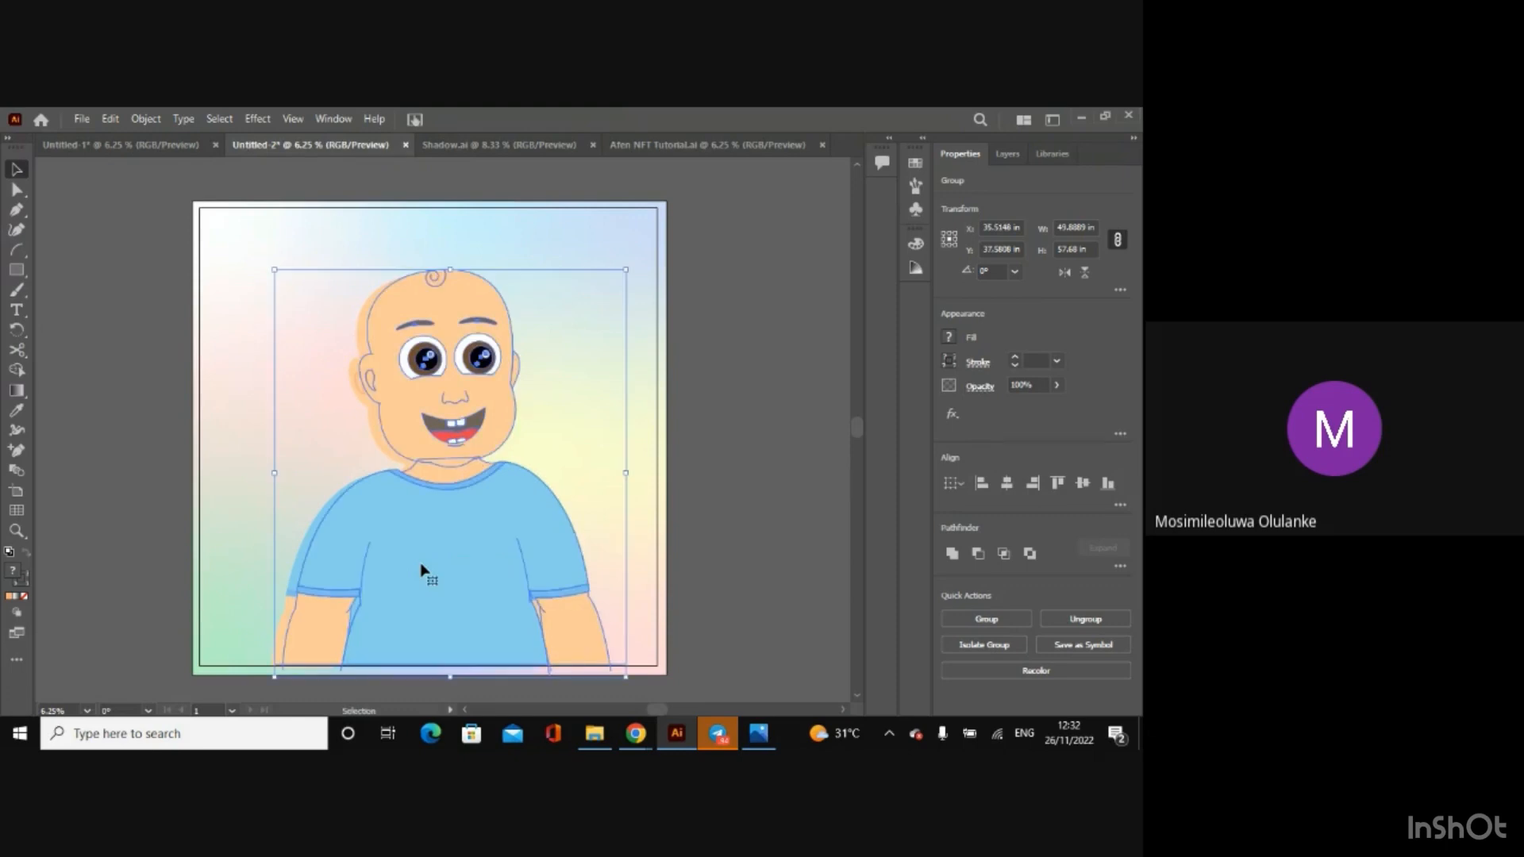
Step: Check the skin and shirt shadow colours in Shadow.ai and return to the Untitled-2 drawing
click(658, 148)
click(524, 150)
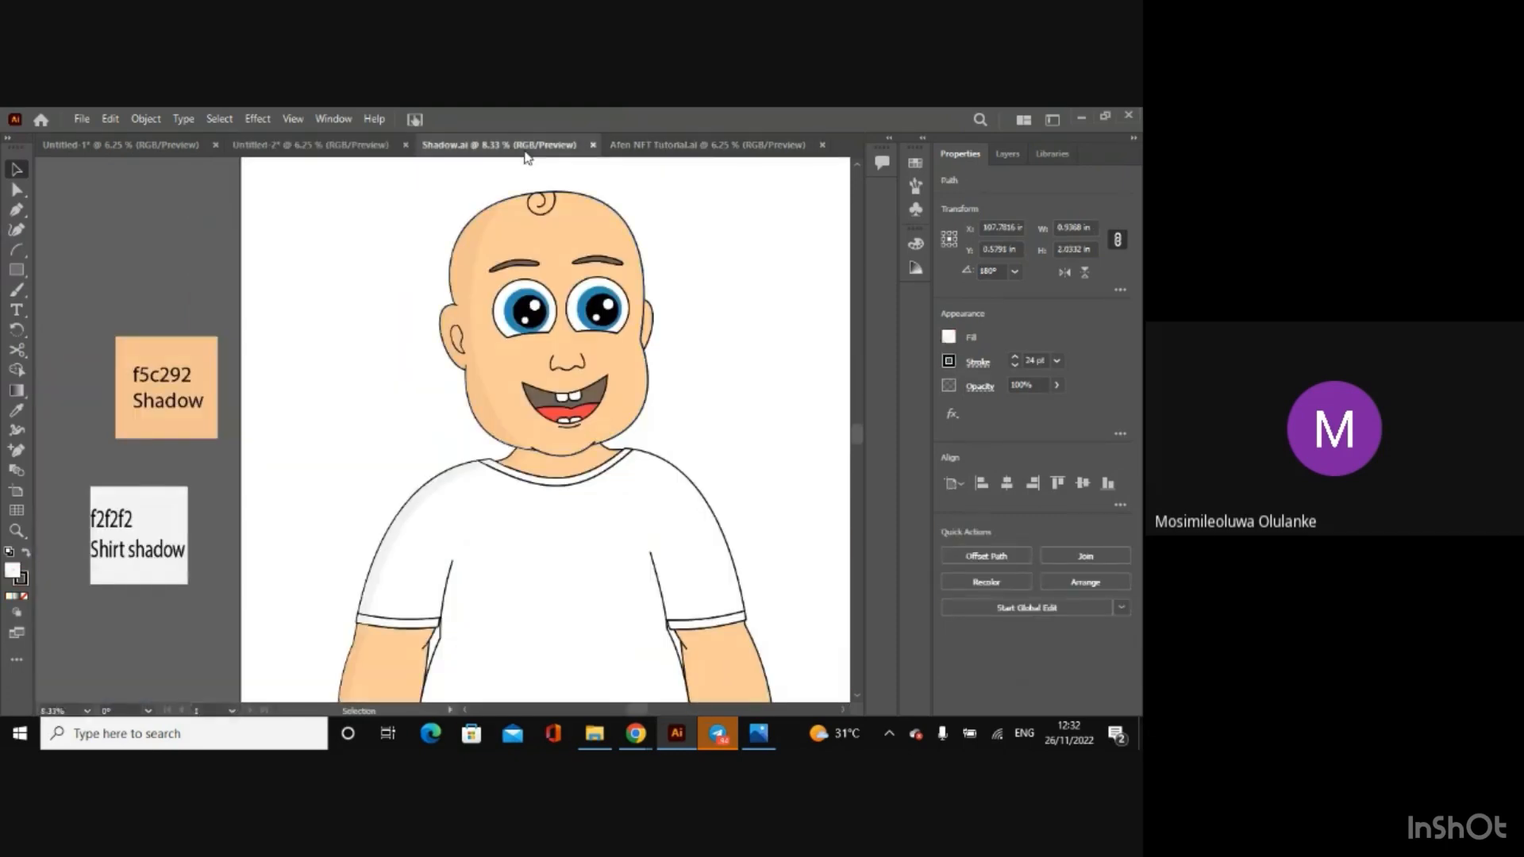
click(317, 146)
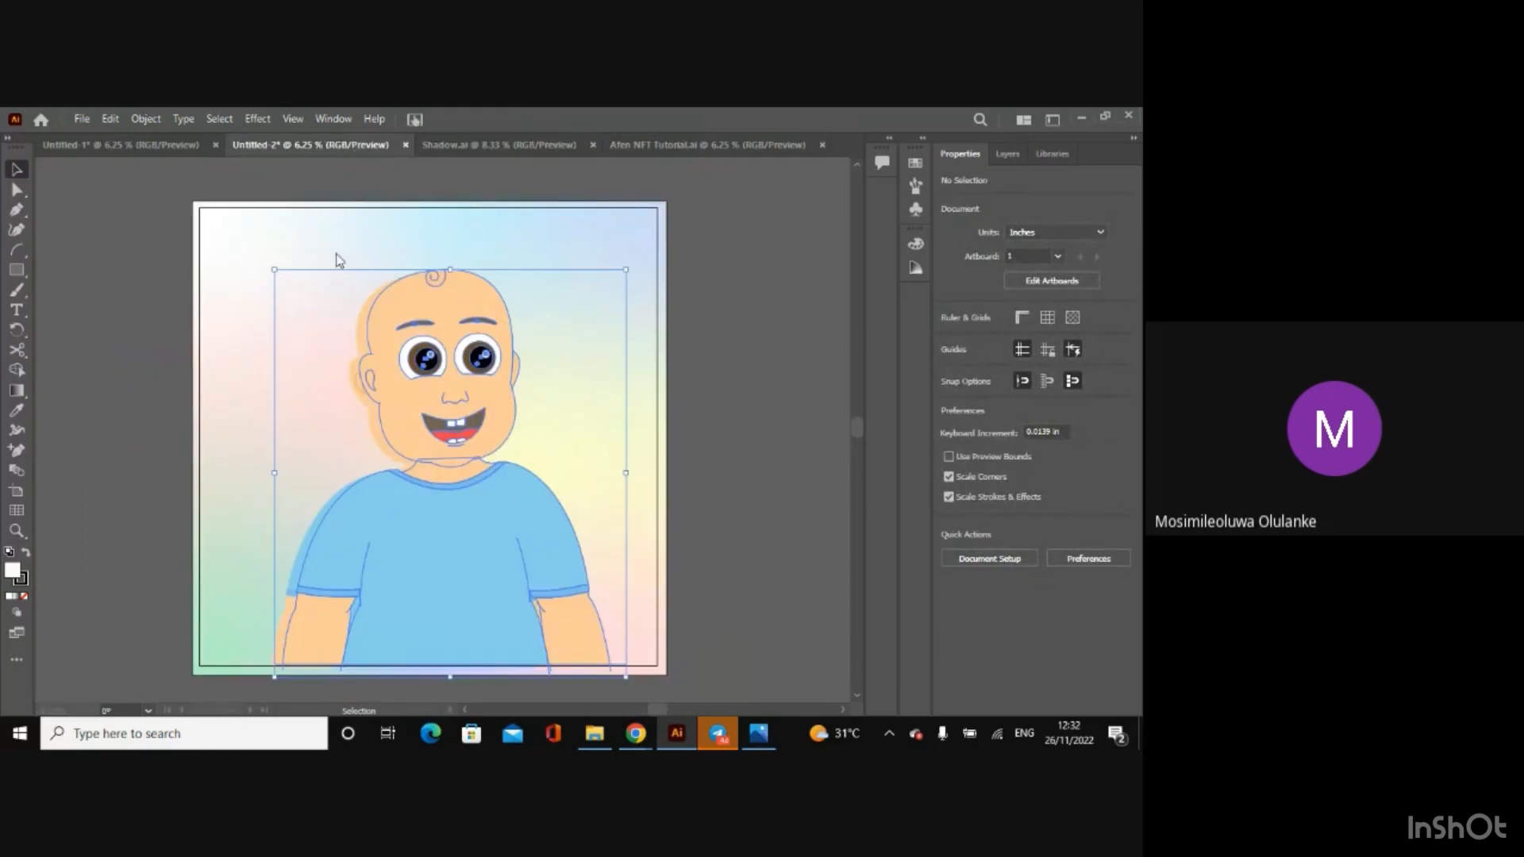
Step: Select both overlapping character copies without the background and use Shape Builder to fill the head's left edge strip with f5c292
key(a)
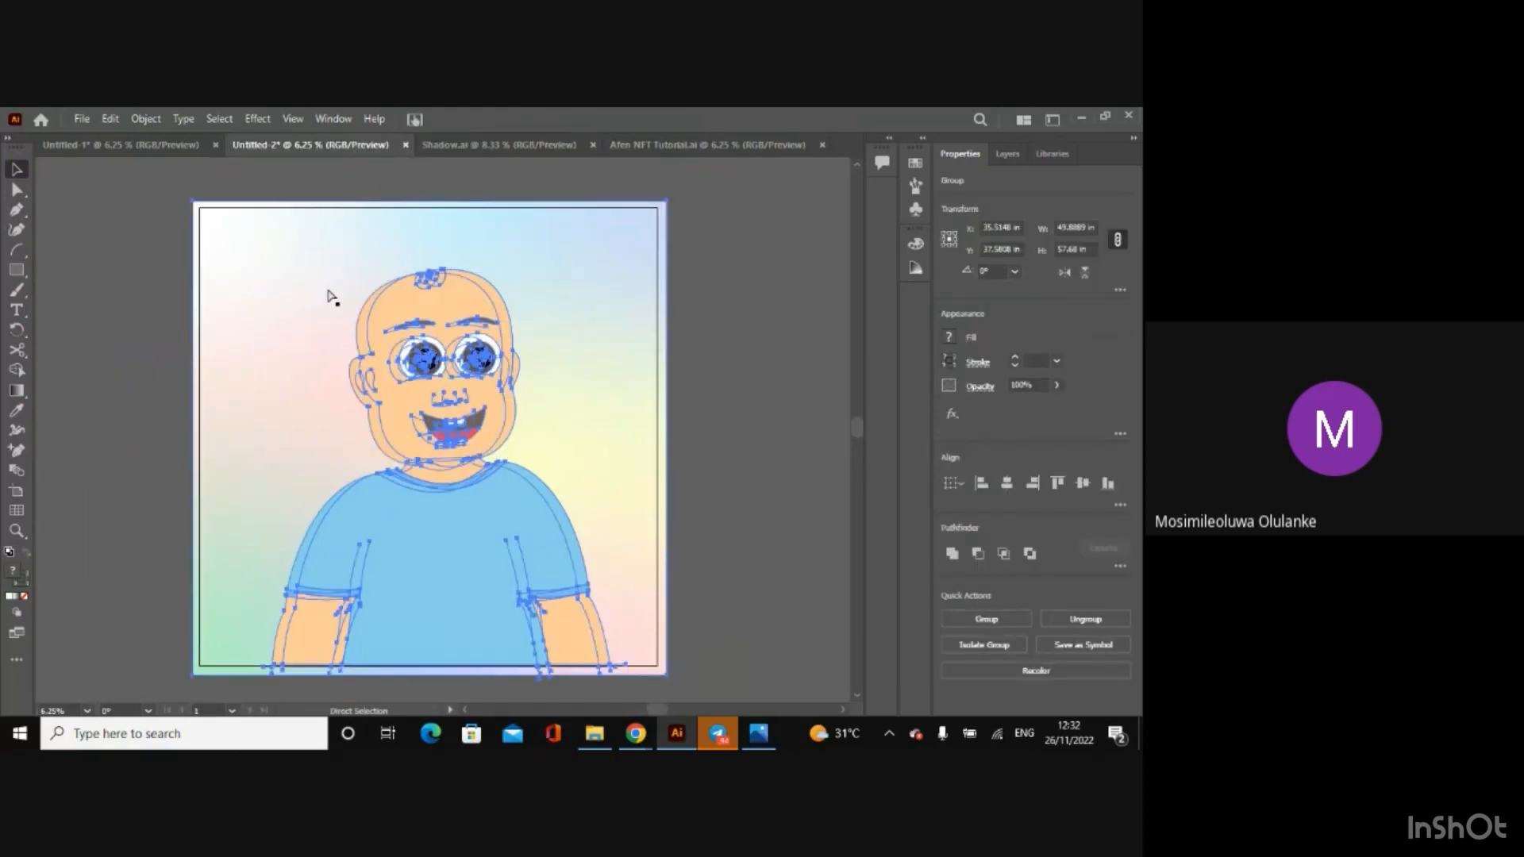
key(v)
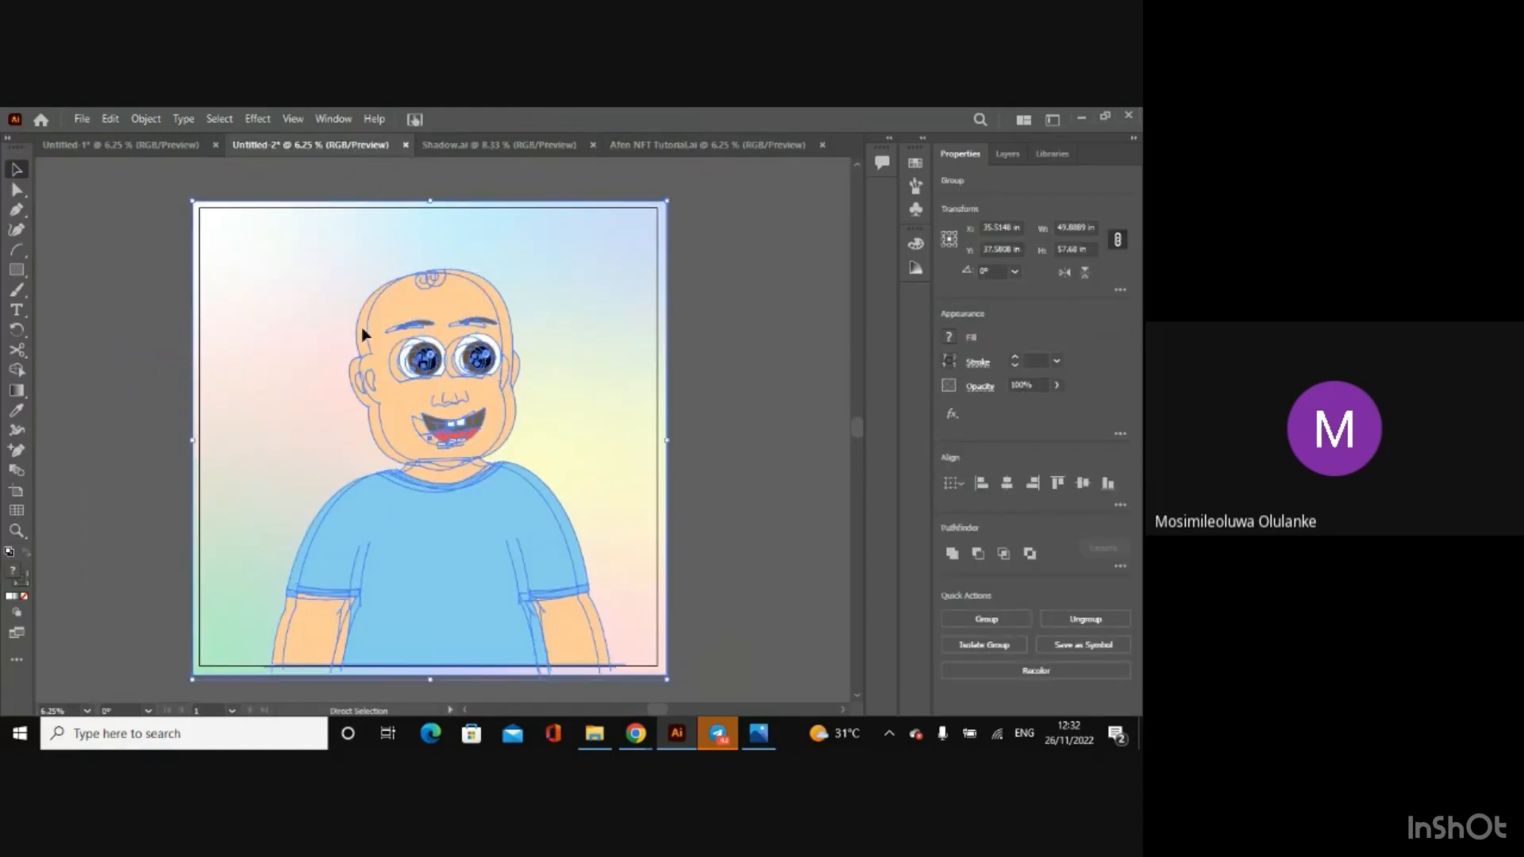
click(361, 327)
click(16, 372)
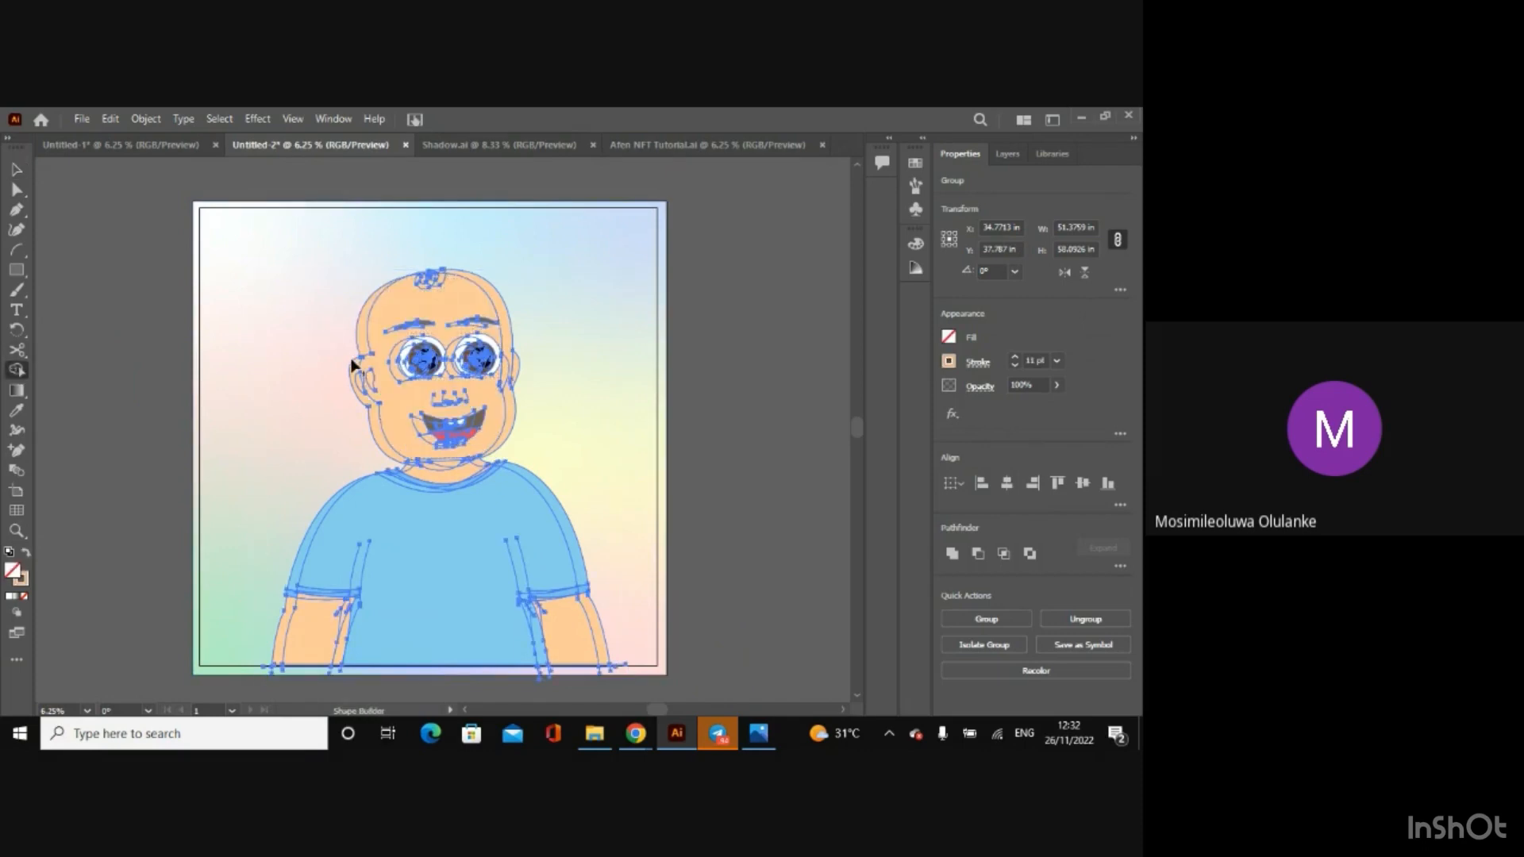
click(950, 339)
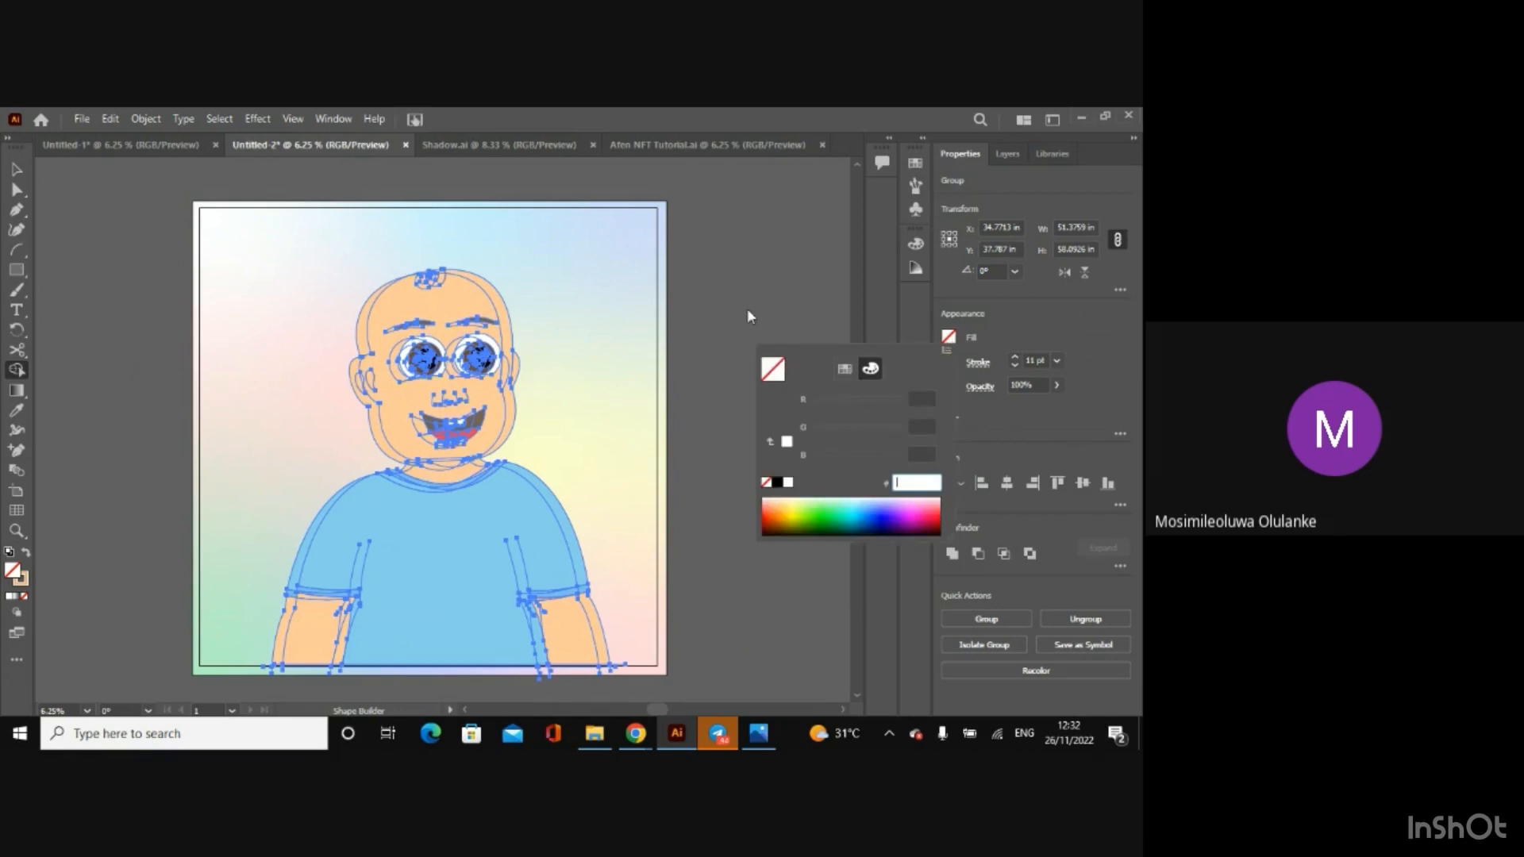
text(f5c29a)
key(Return)
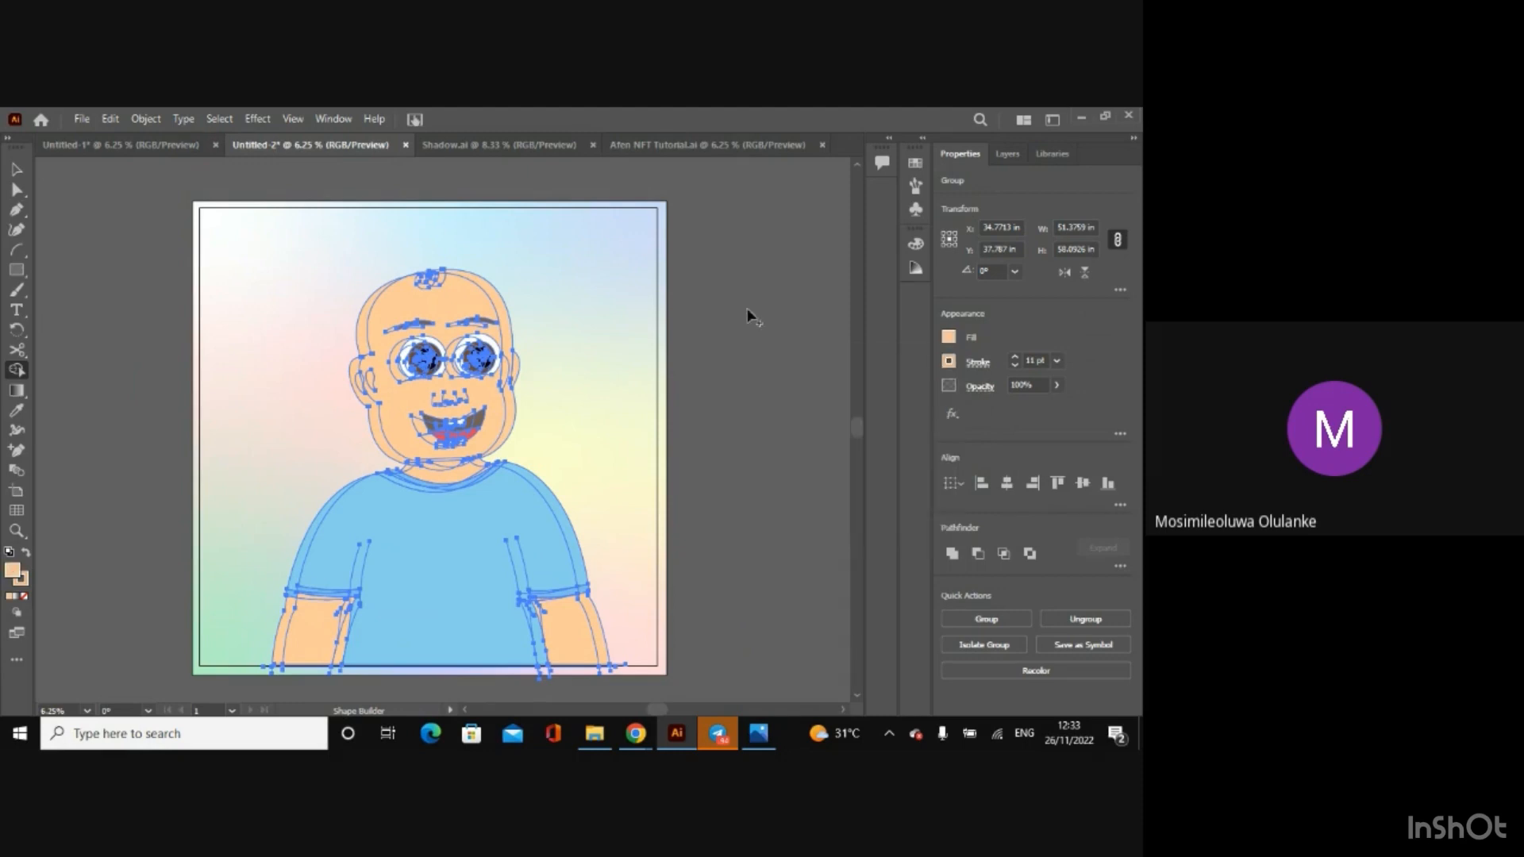
click(363, 335)
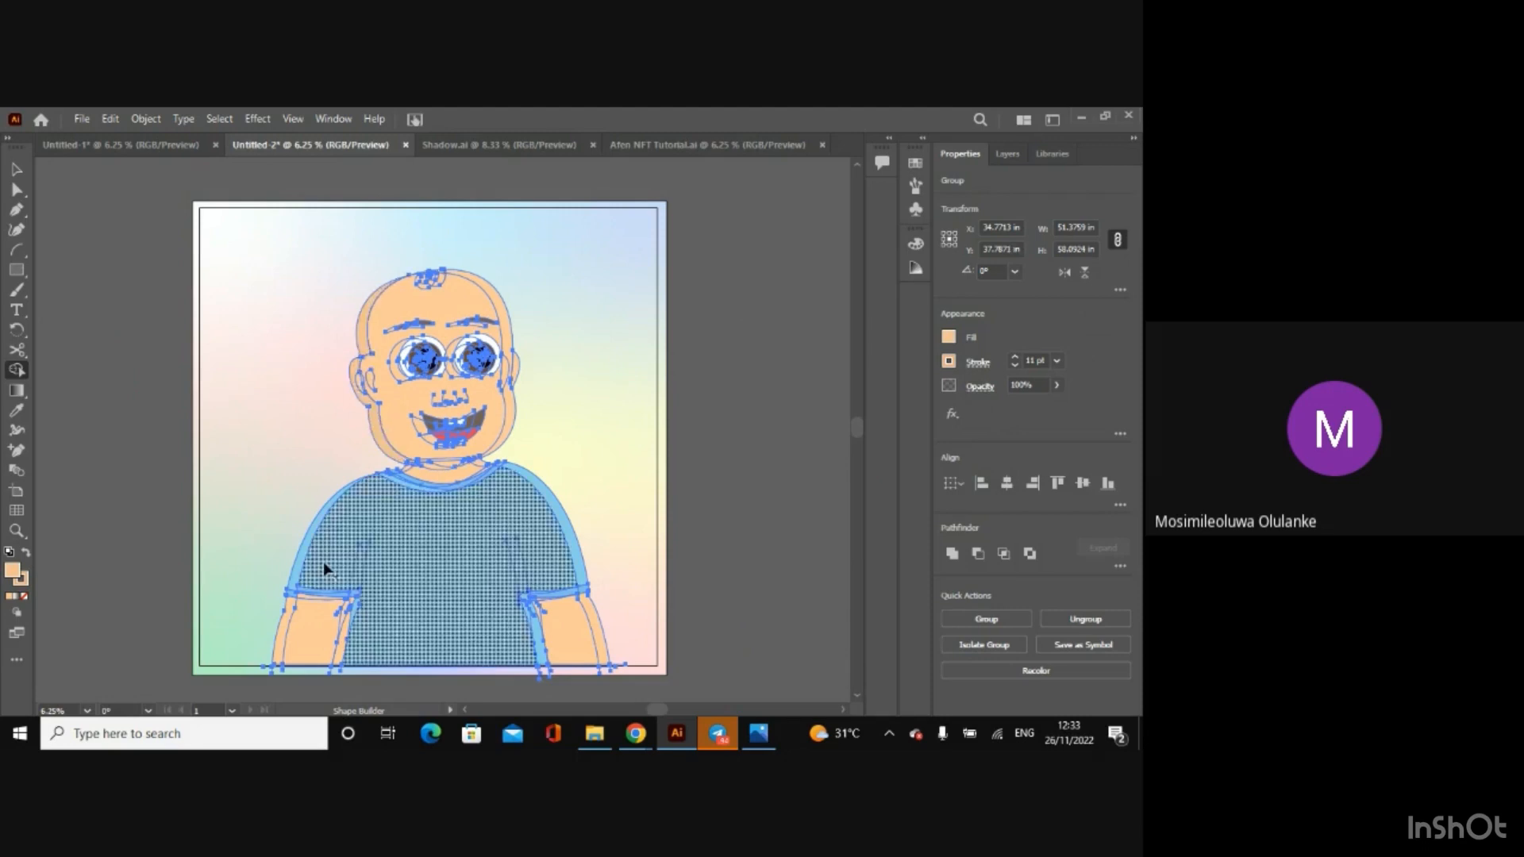
click(15, 168)
click(78, 219)
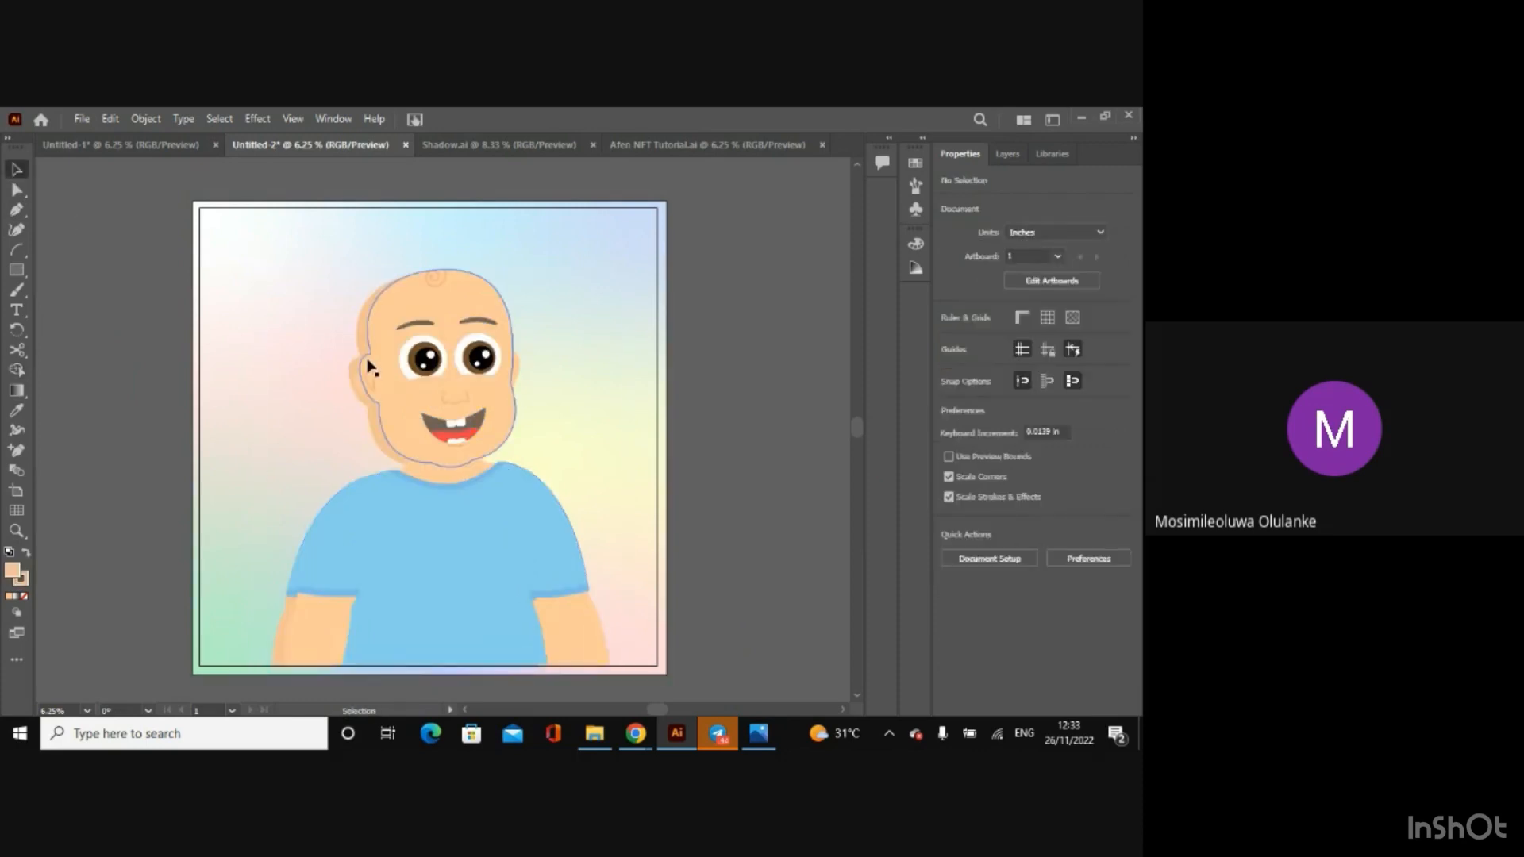
Step: Try to delete the offset duplicate head and body, and undo their removal
click(411, 364)
drag(411, 363, 402, 365)
key(ctrl+z)
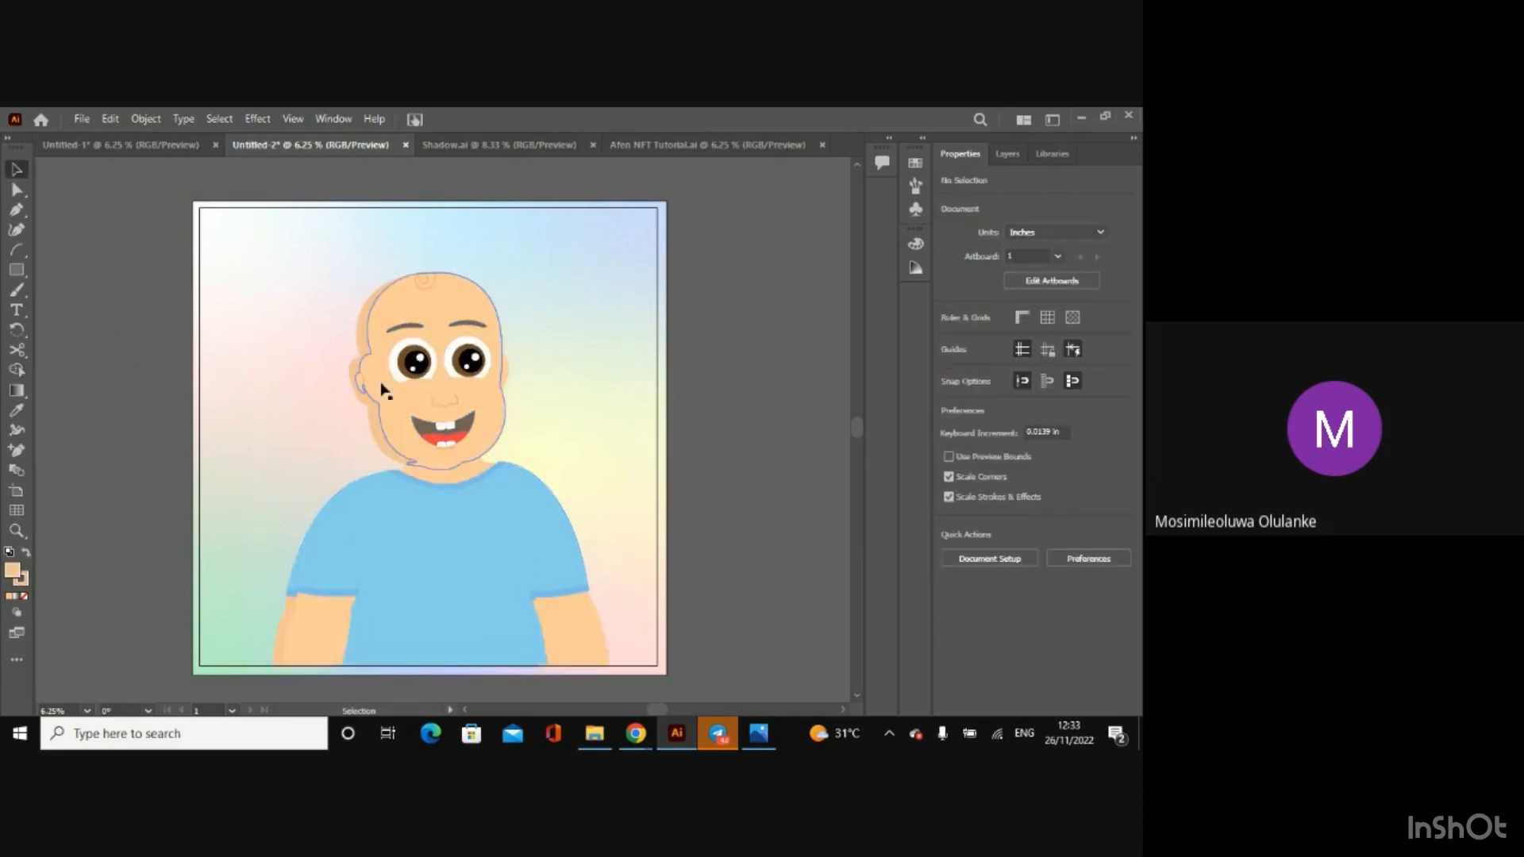
click(437, 570)
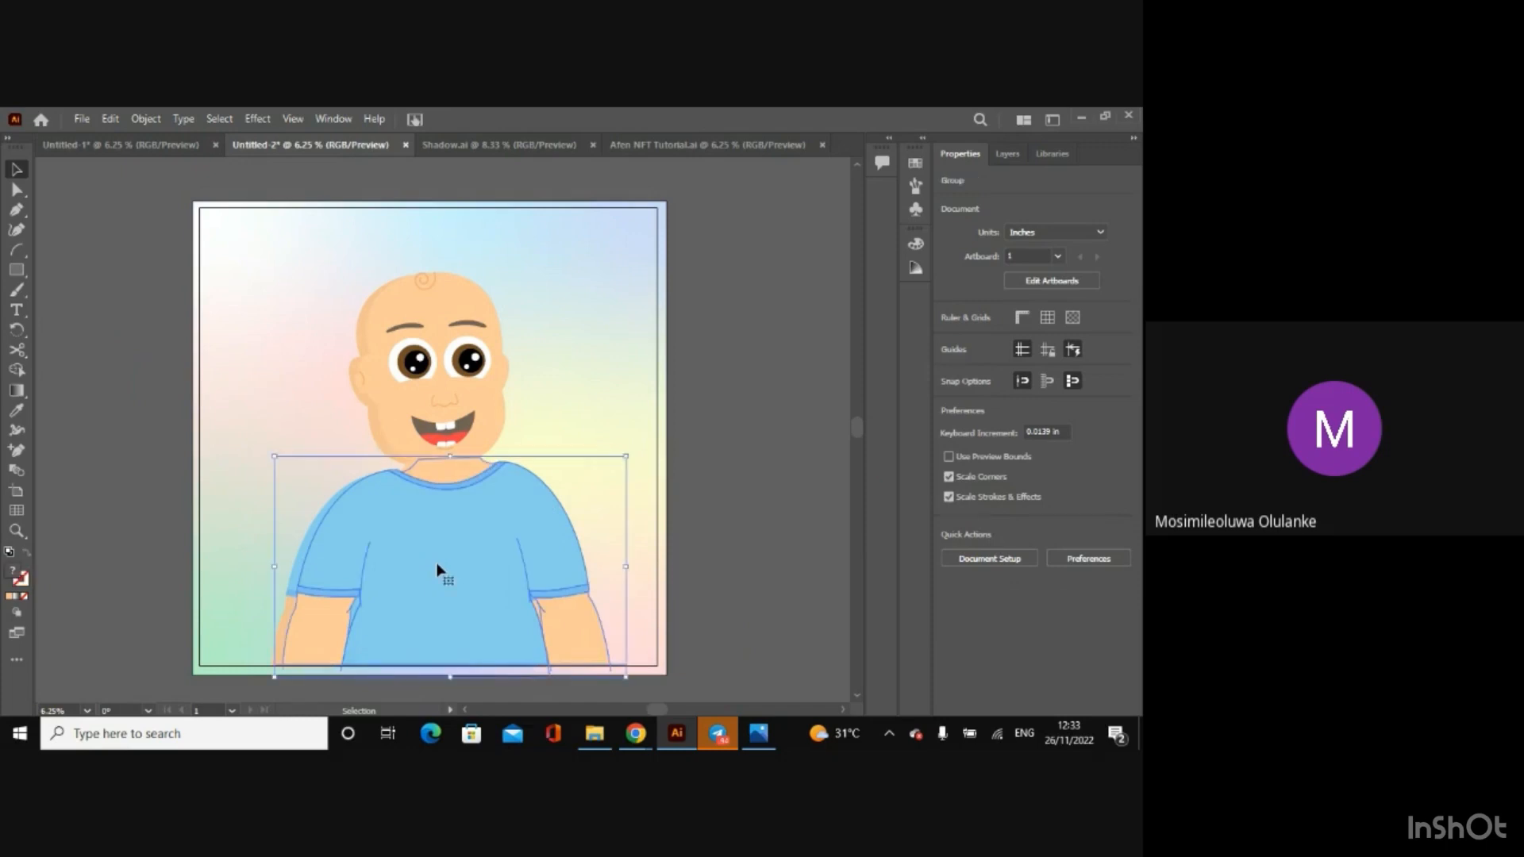
key(ctrl+z)
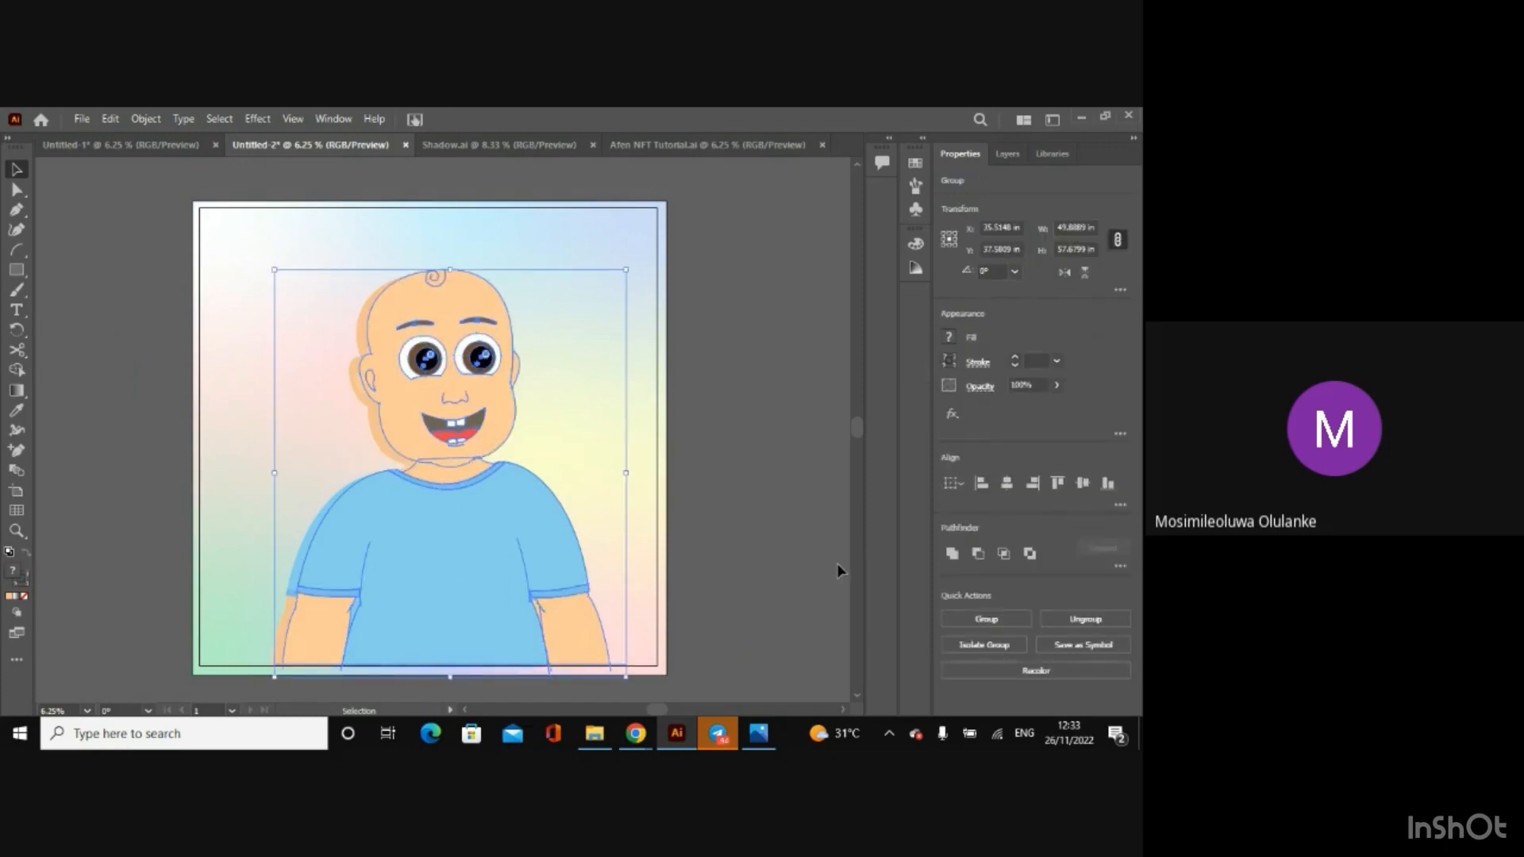
key(ctrl+z)
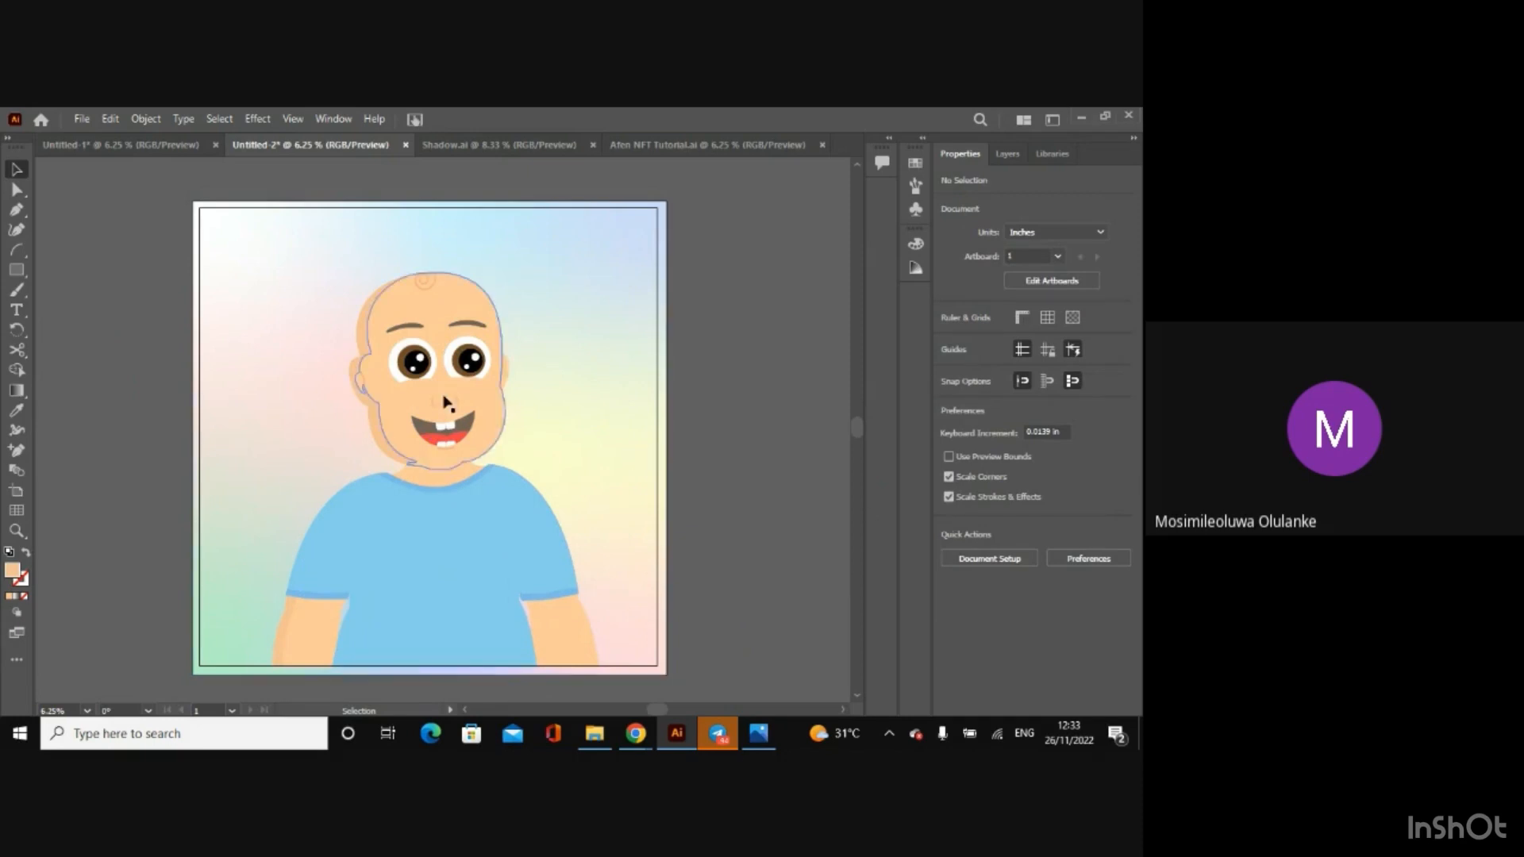
key(a)
key(ctrl+z)
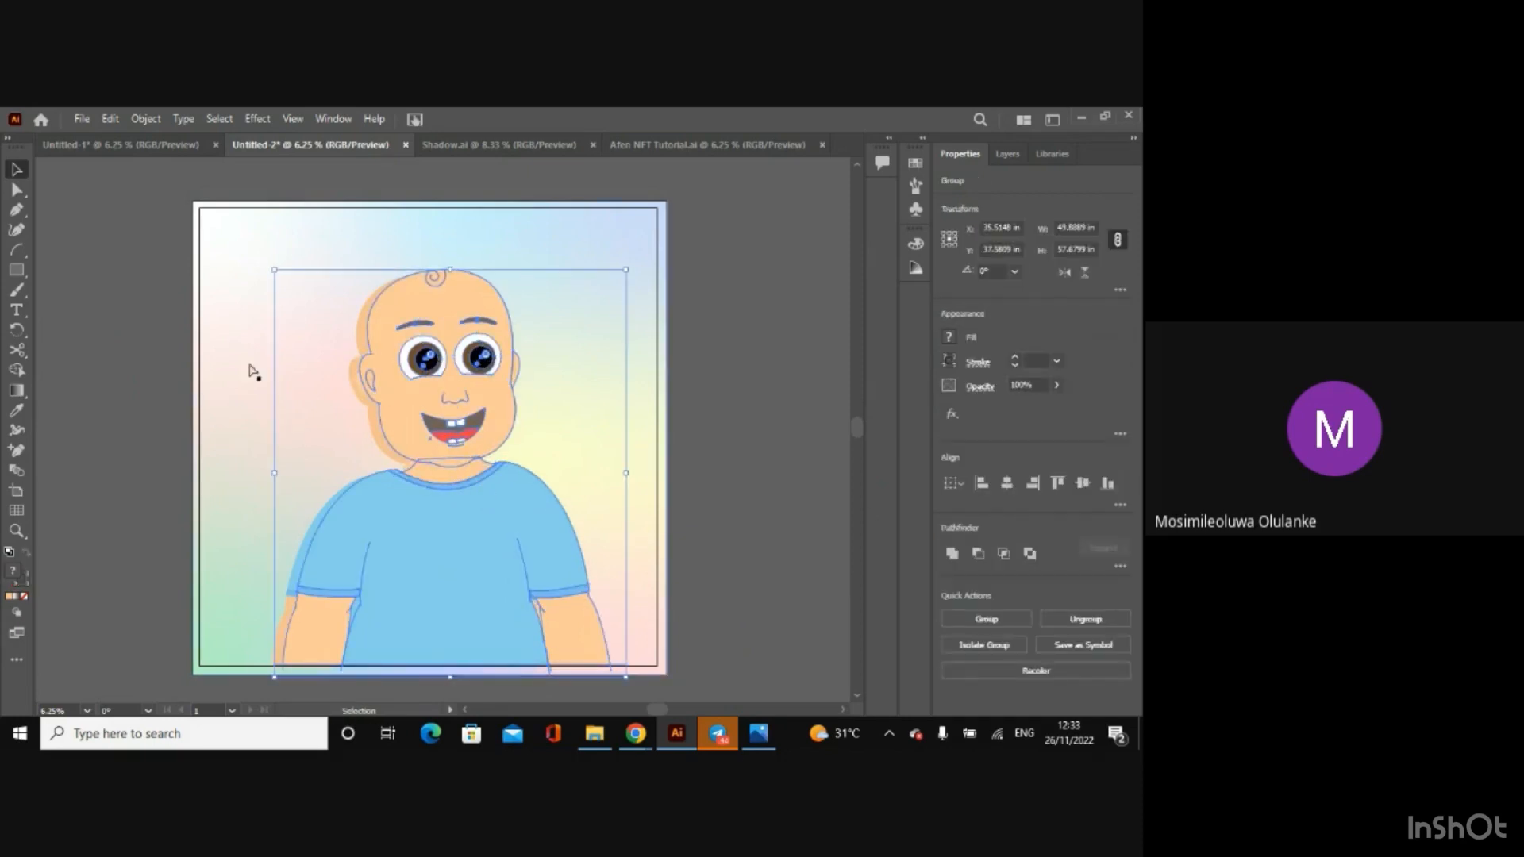
Step: Reselect both character copies without the background and use Shape Builder to fill the neck's left edge strip with f5c292
key(a)
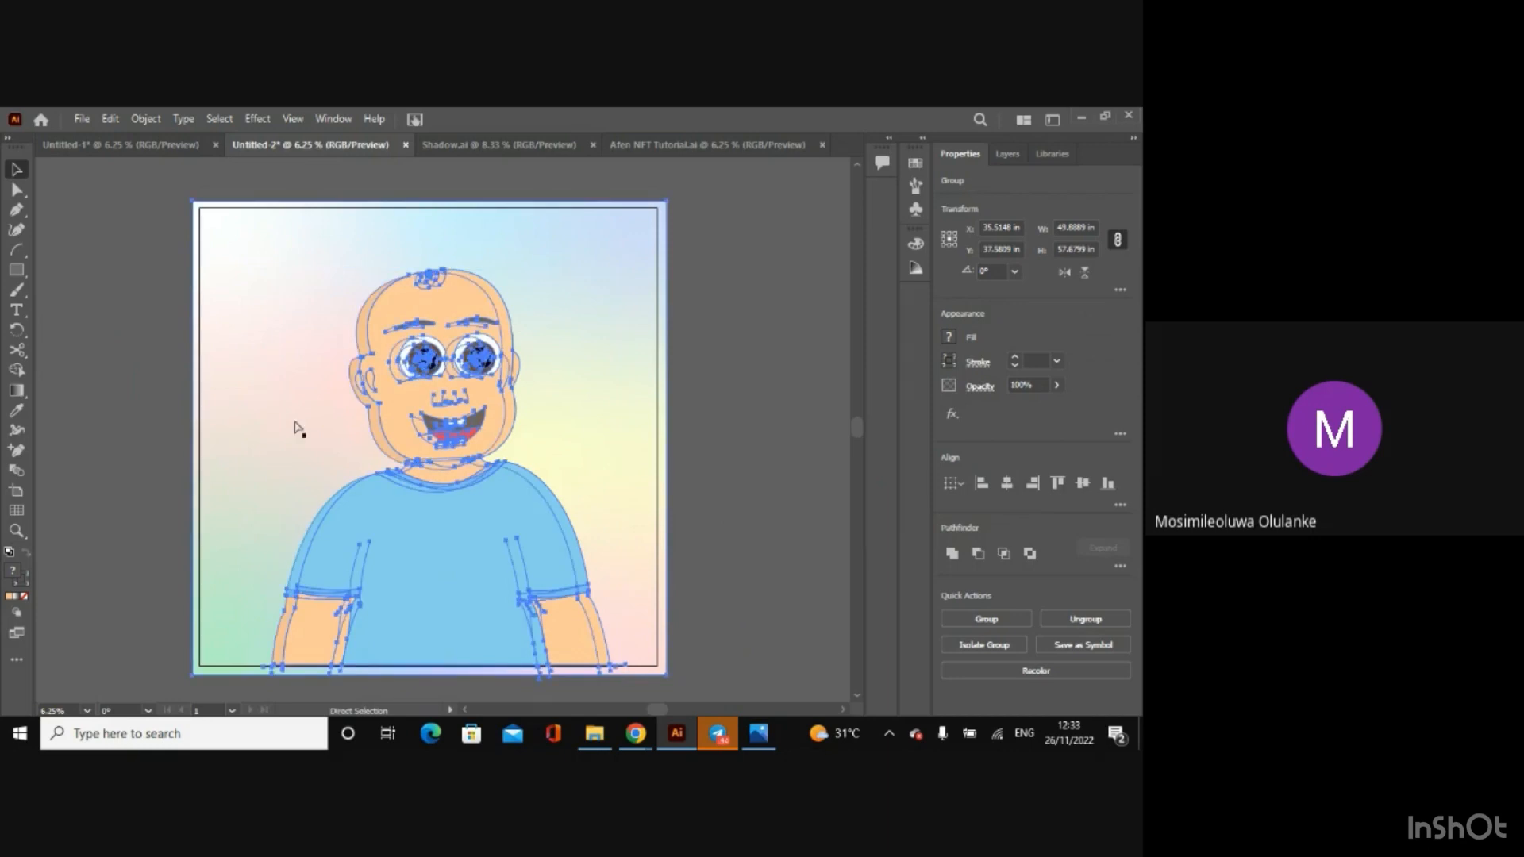
key(v)
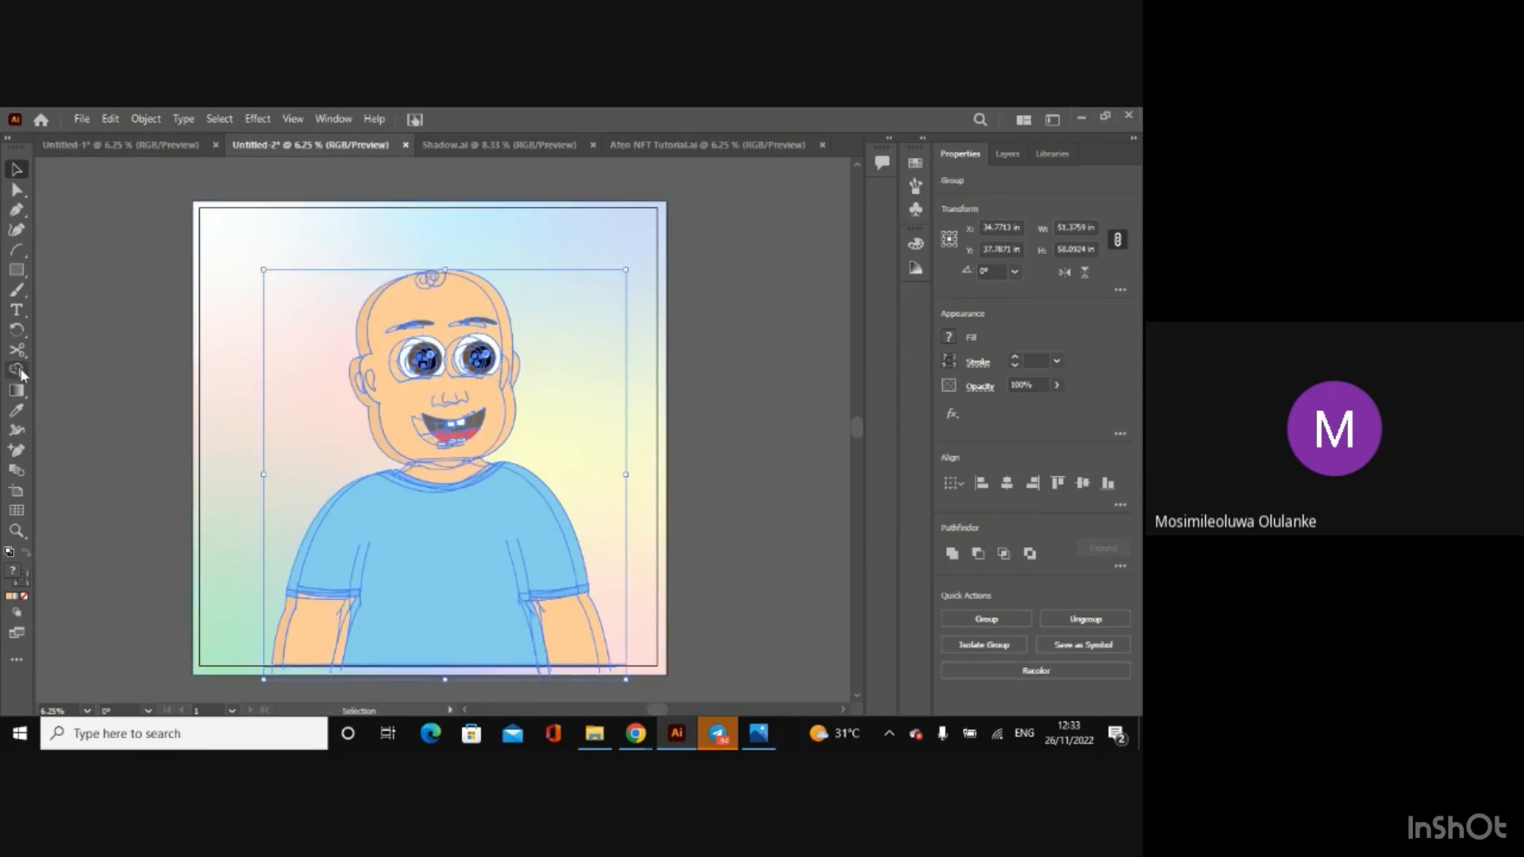
click(17, 370)
click(948, 338)
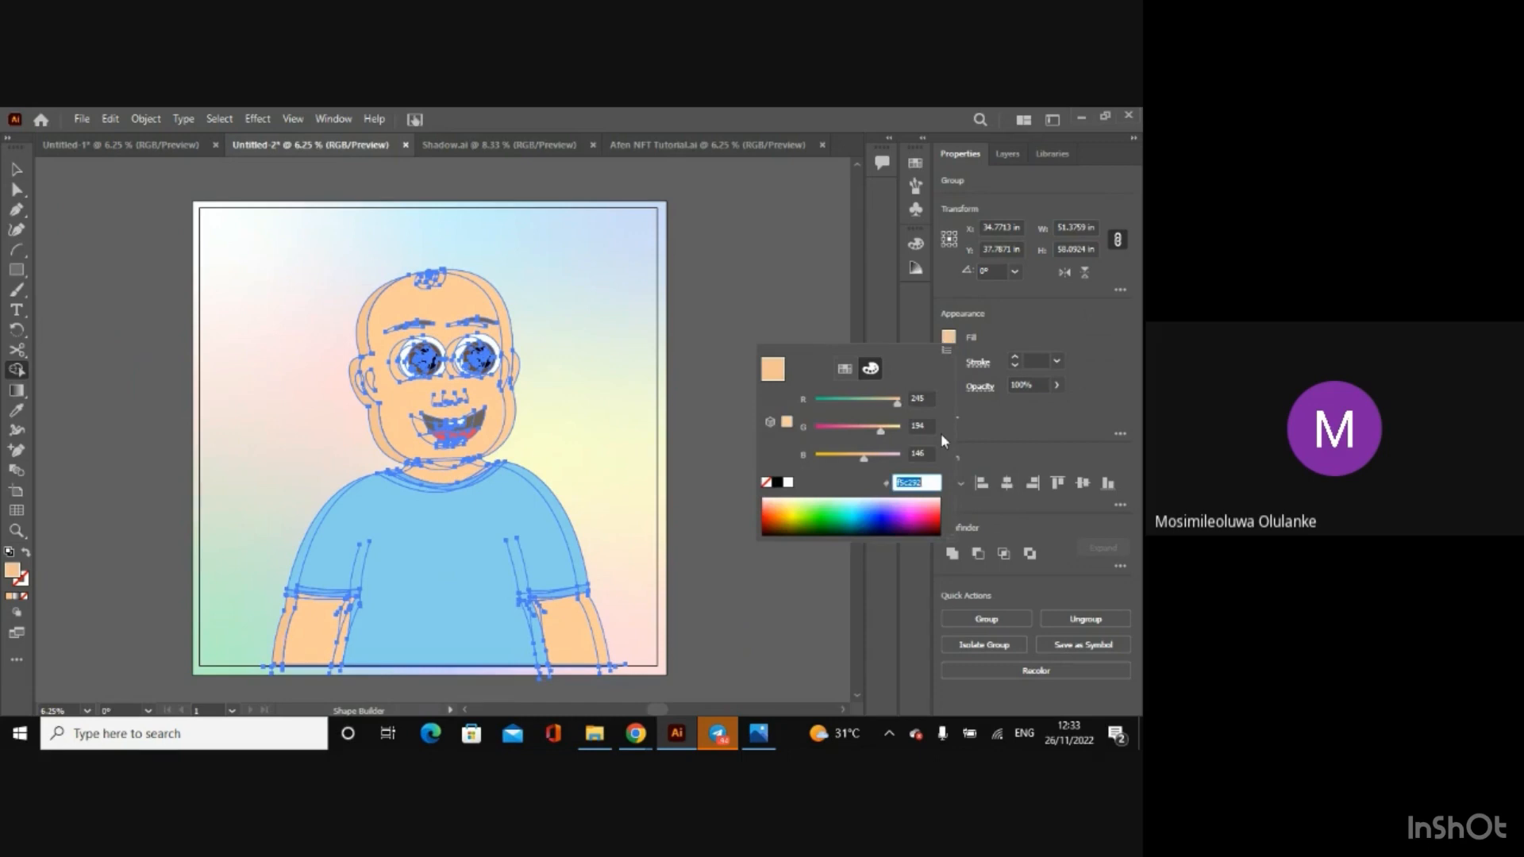
key(Return)
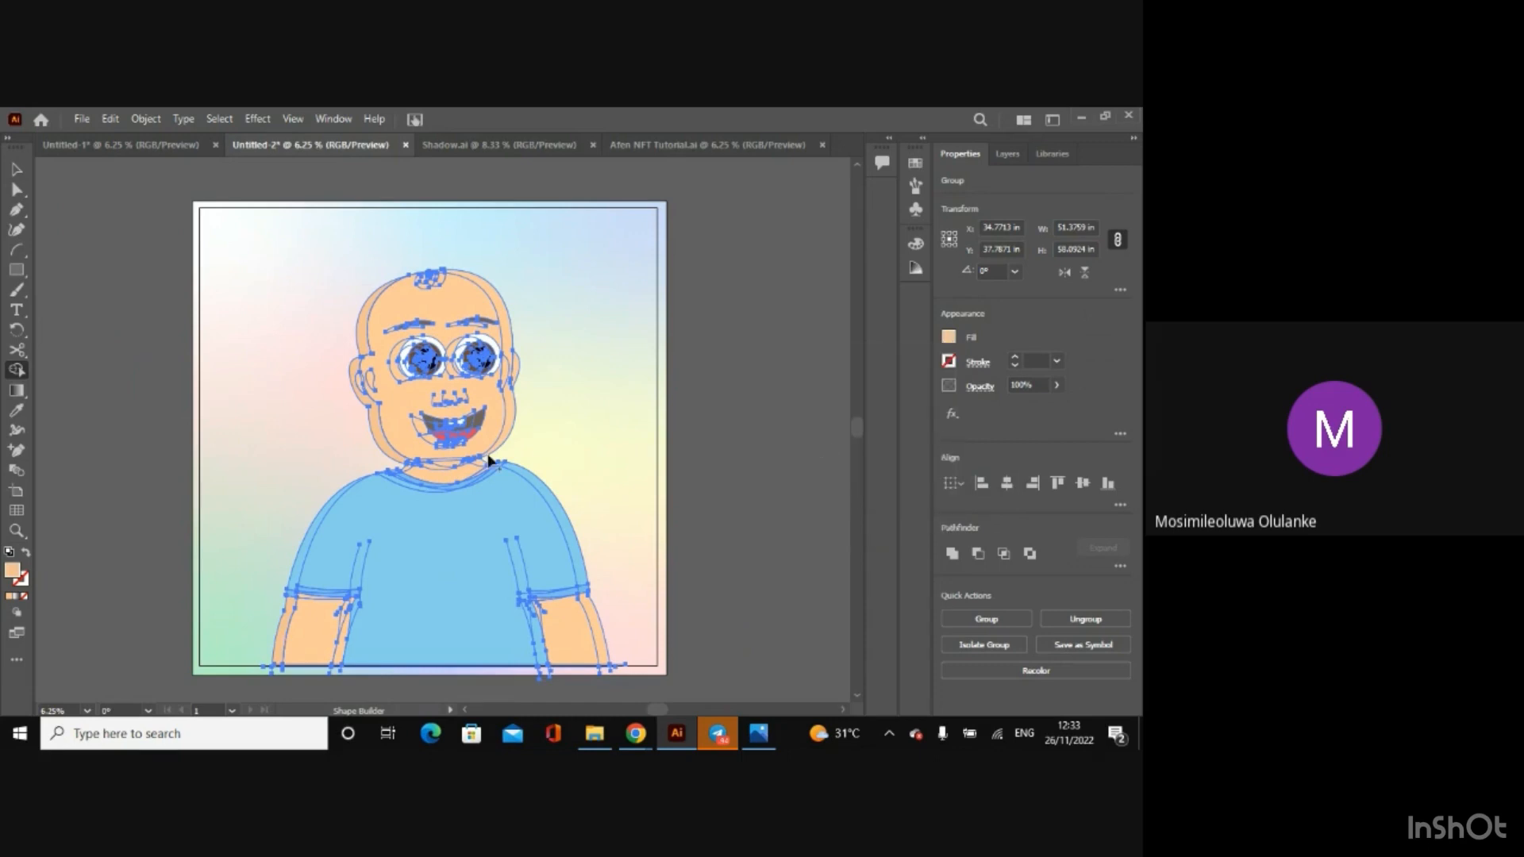
scroll(406, 474, up, 3)
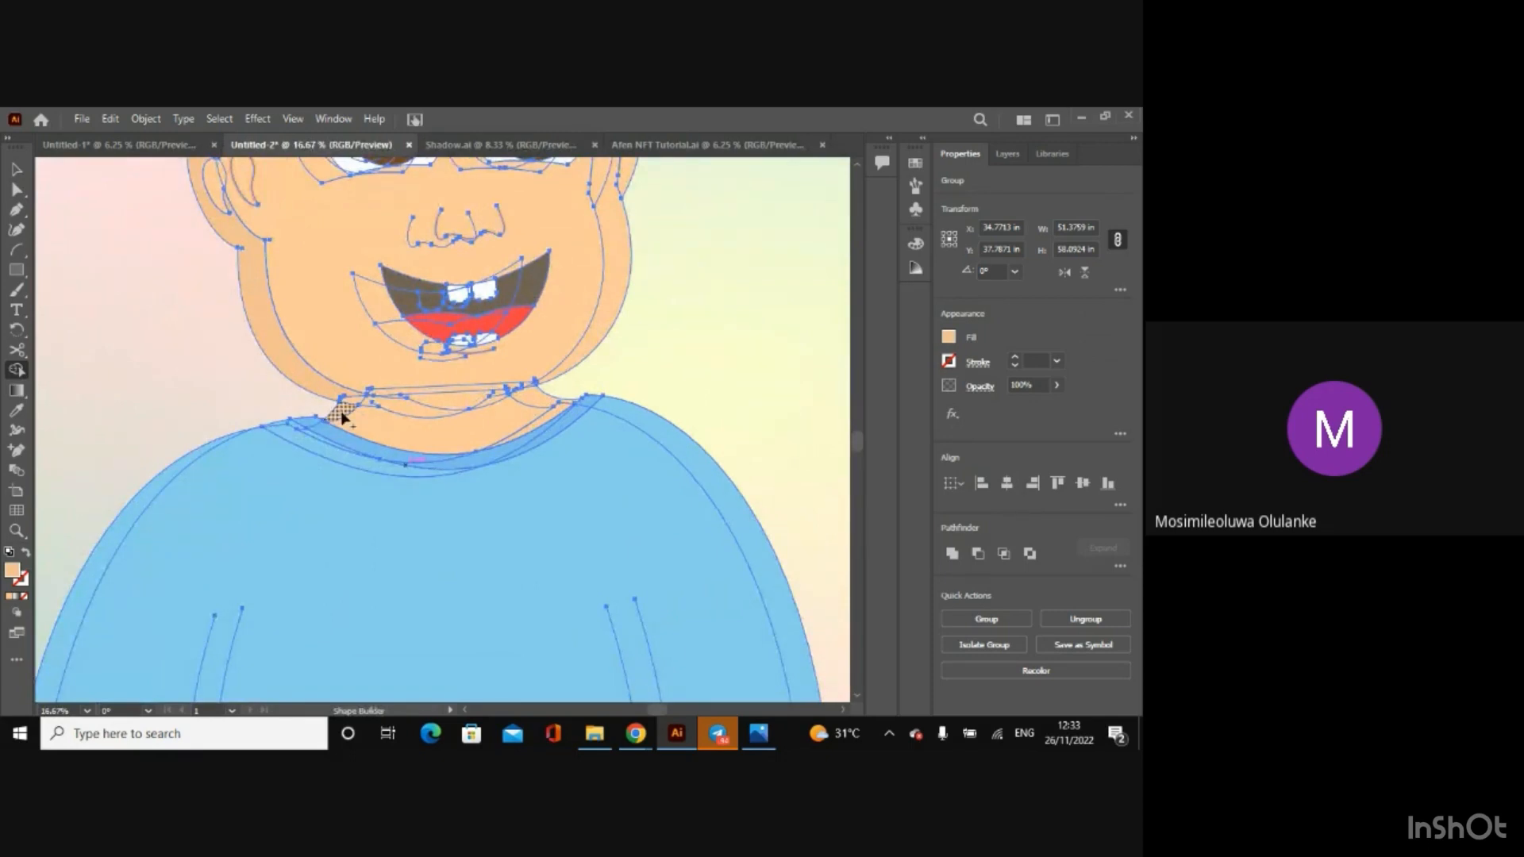
click(343, 416)
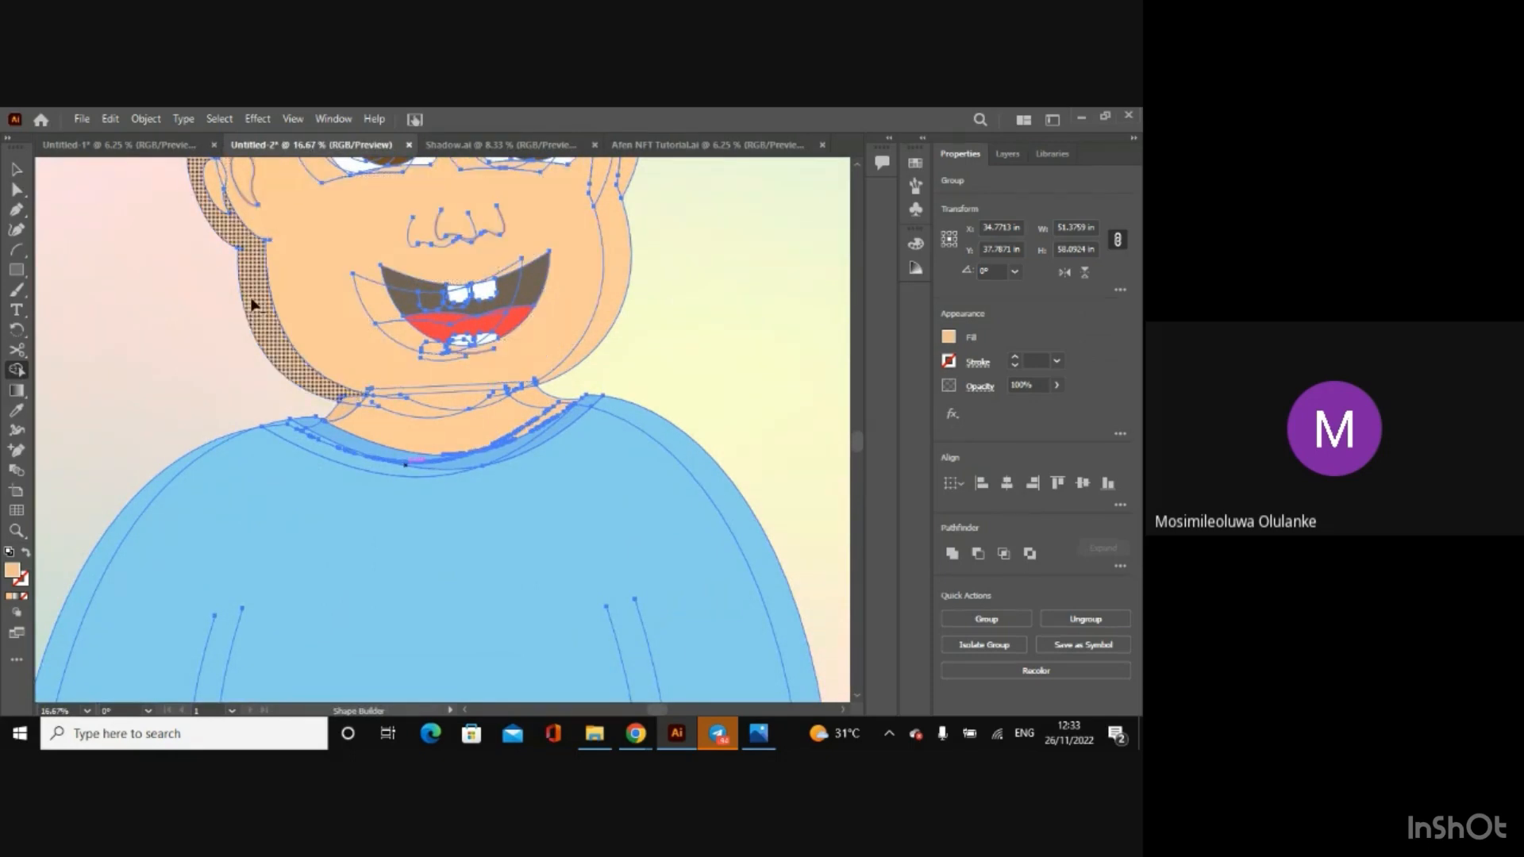
Step: Deselect everything and delete the offset duplicate head and body groups
click(19, 167)
key(ctrl+minus)
key(ctrl+minus)
key(ctrl+minus)
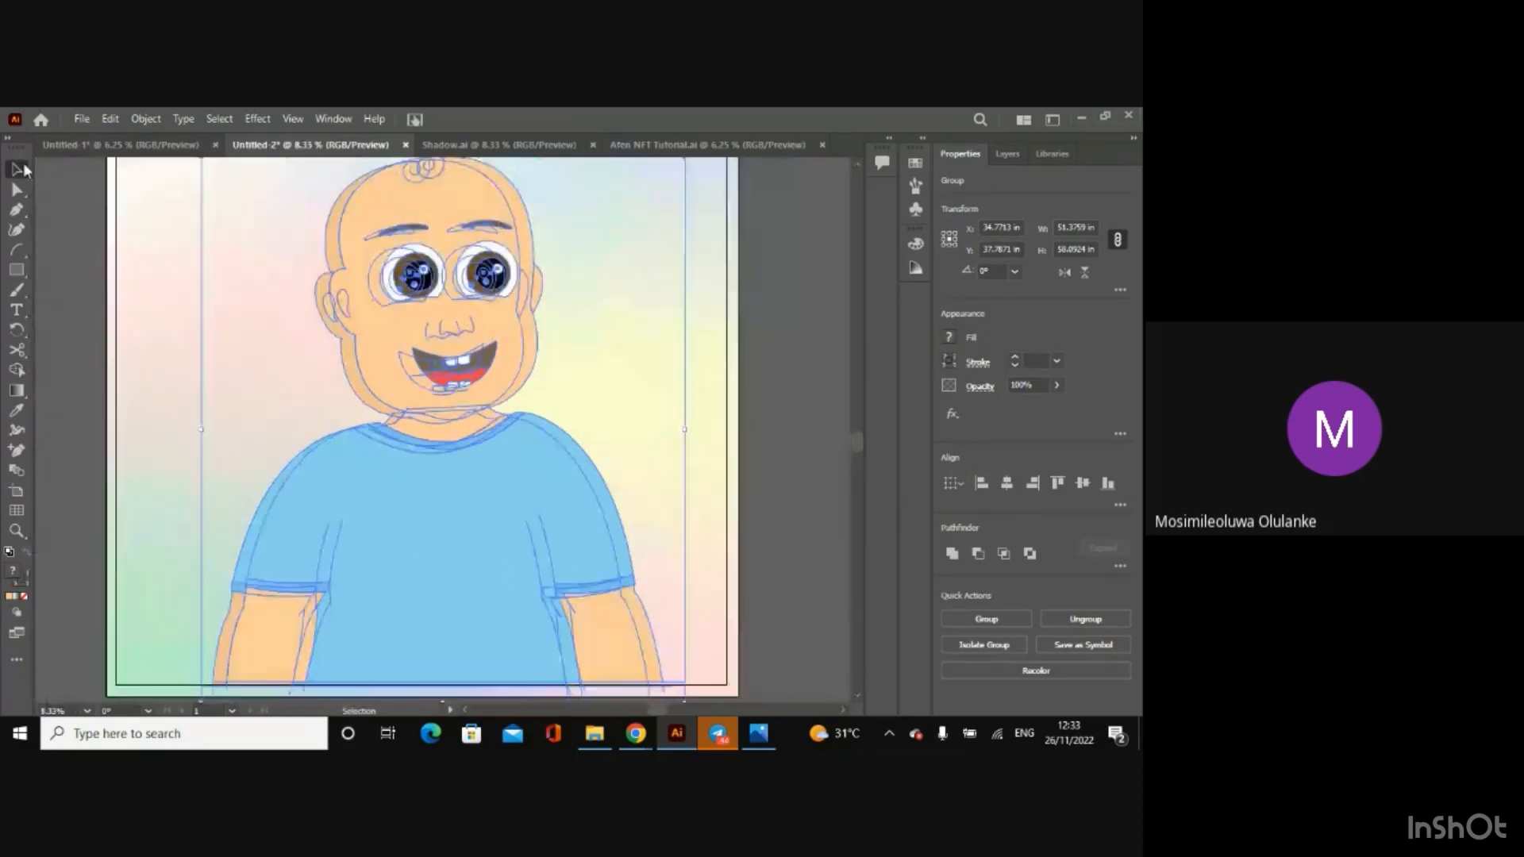
click(107, 274)
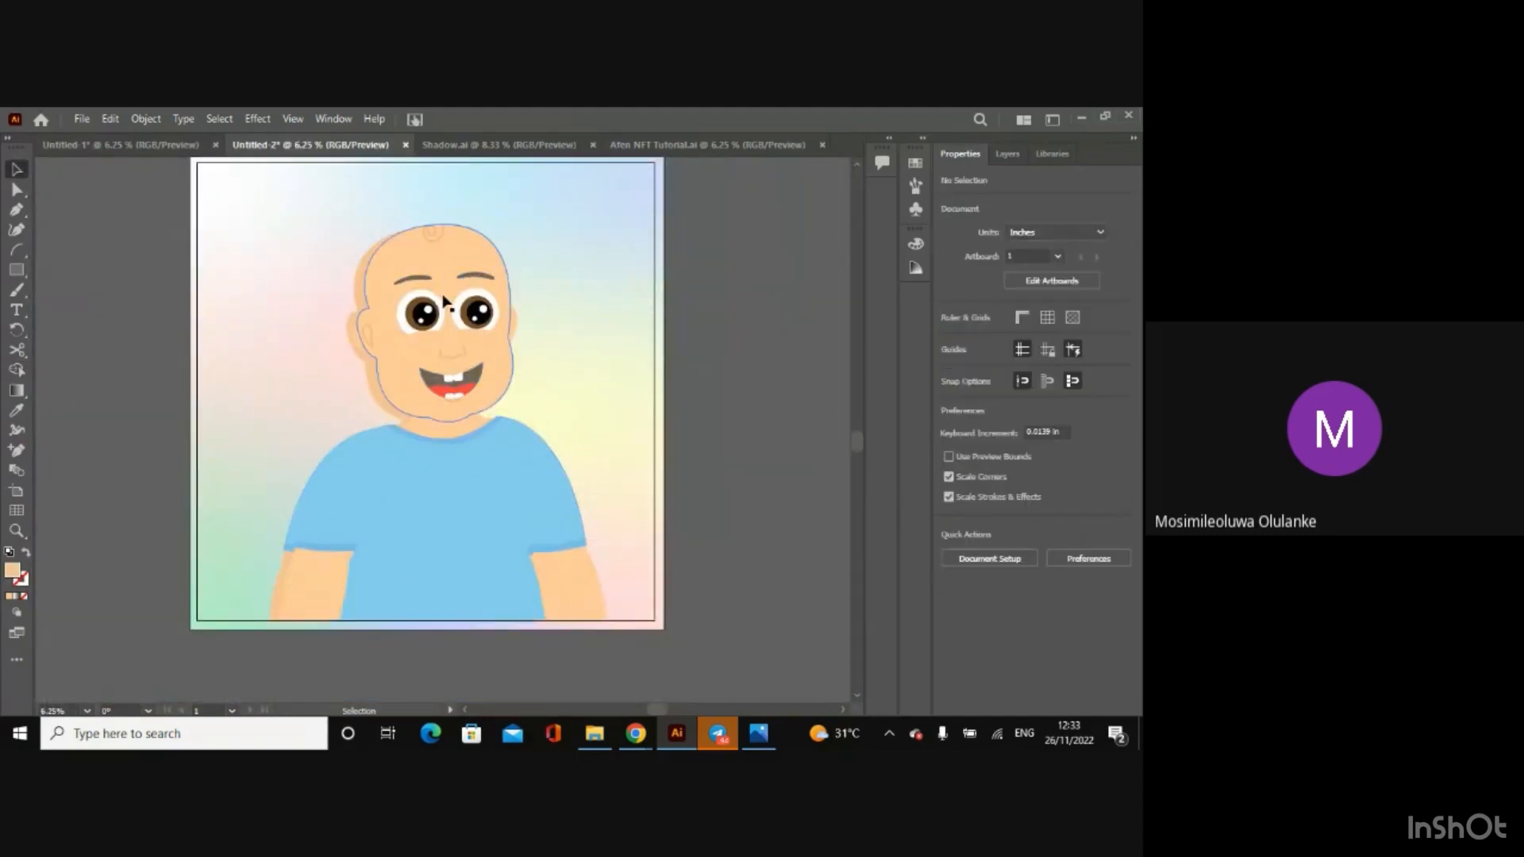
click(440, 389)
shift+click(456, 517)
key(Delete)
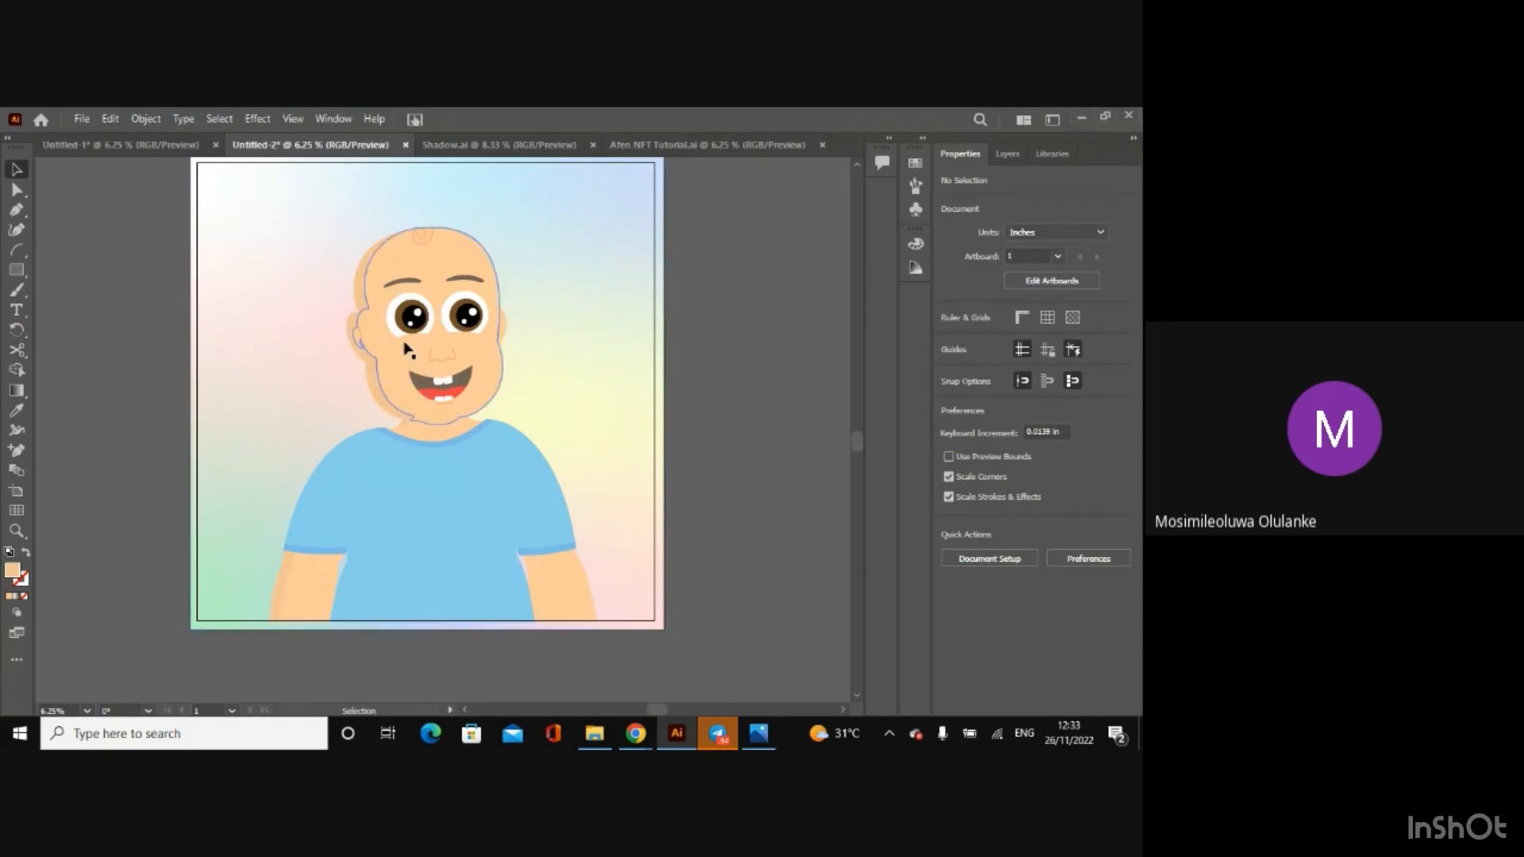
Step: Isolate the head group, select the inner ear line group and exit isolation mode
click(363, 347)
key(ctrl+=)
key(ctrl+=)
key(ctrl+=)
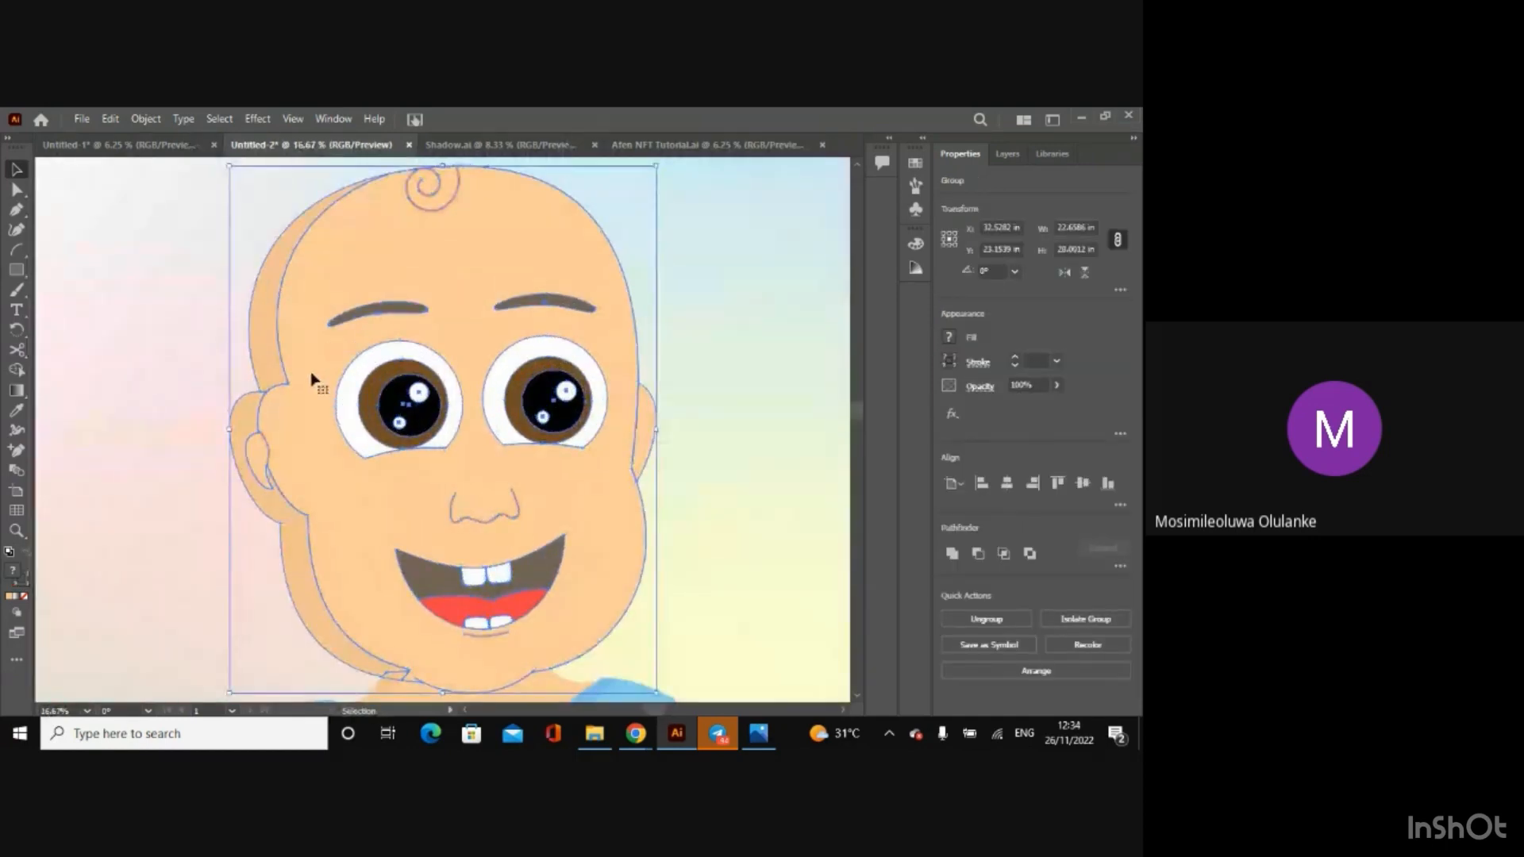
double_click(268, 451)
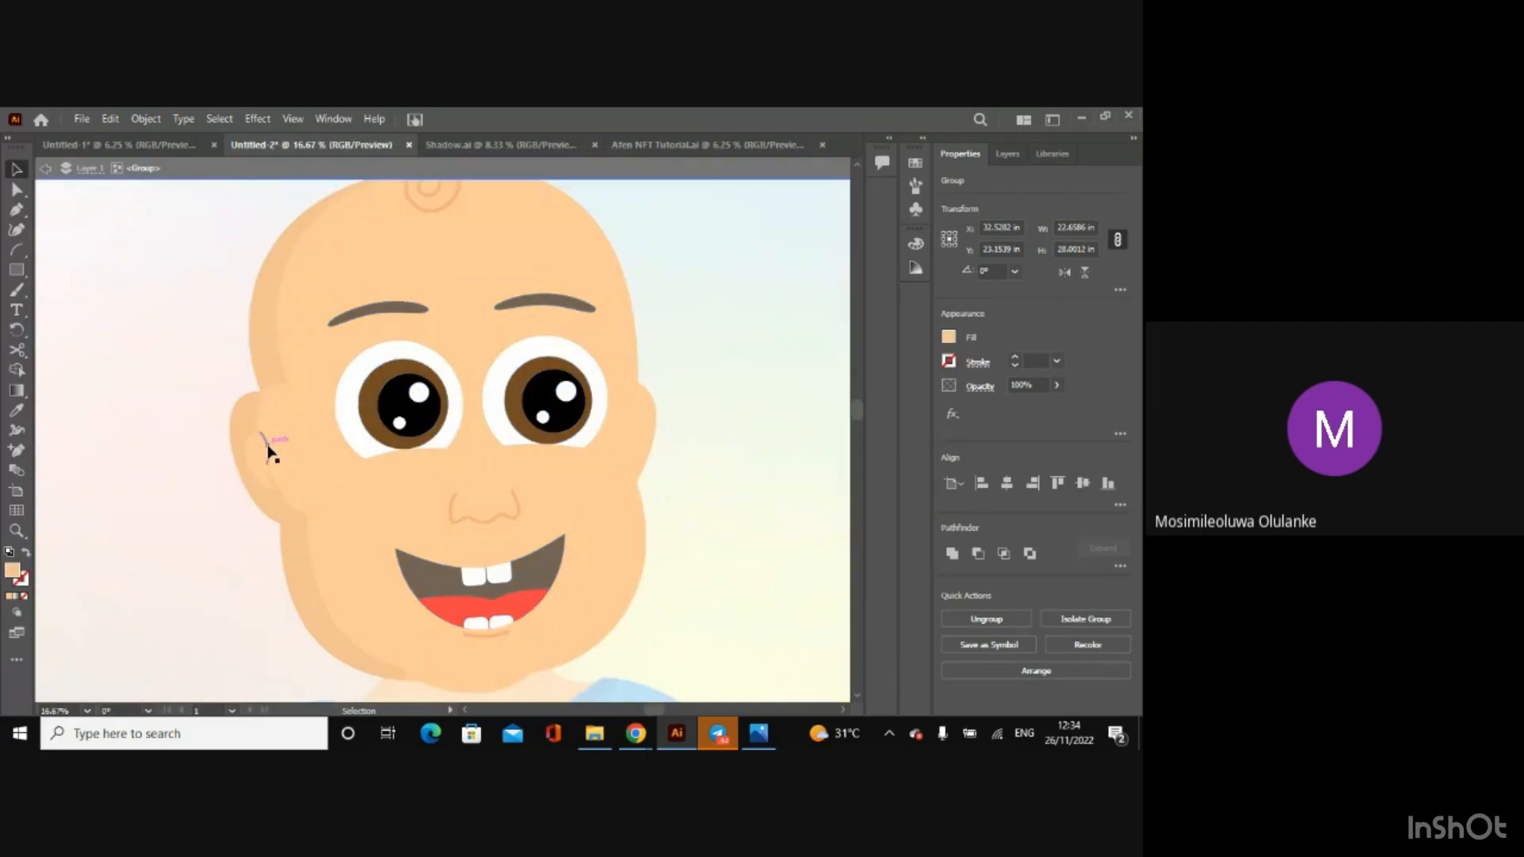
click(268, 451)
key(a)
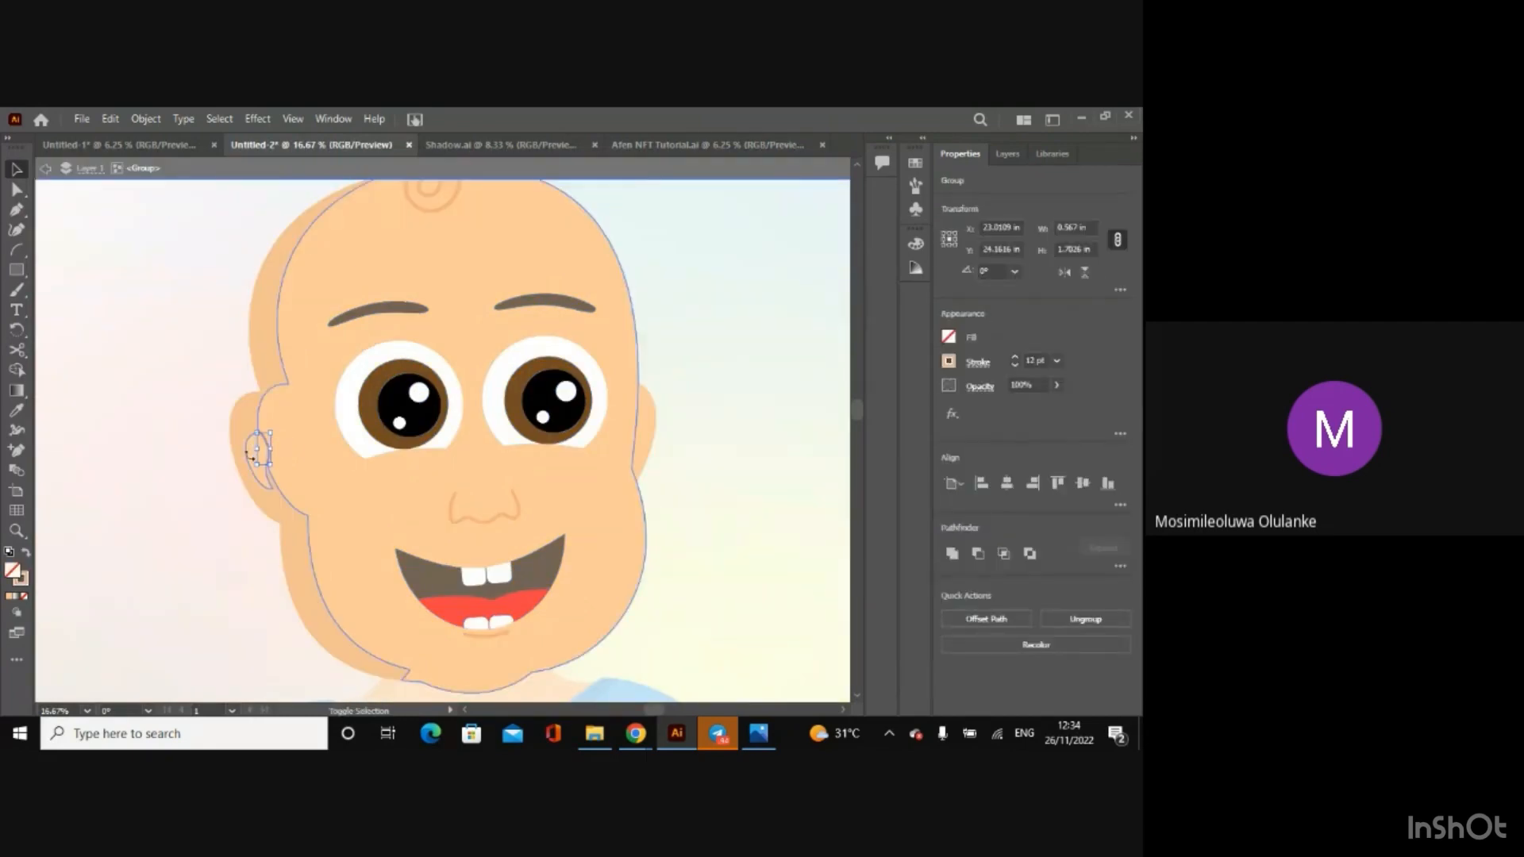
key(ctrl+minus)
key(ctrl+minus)
key(ctrl+minus)
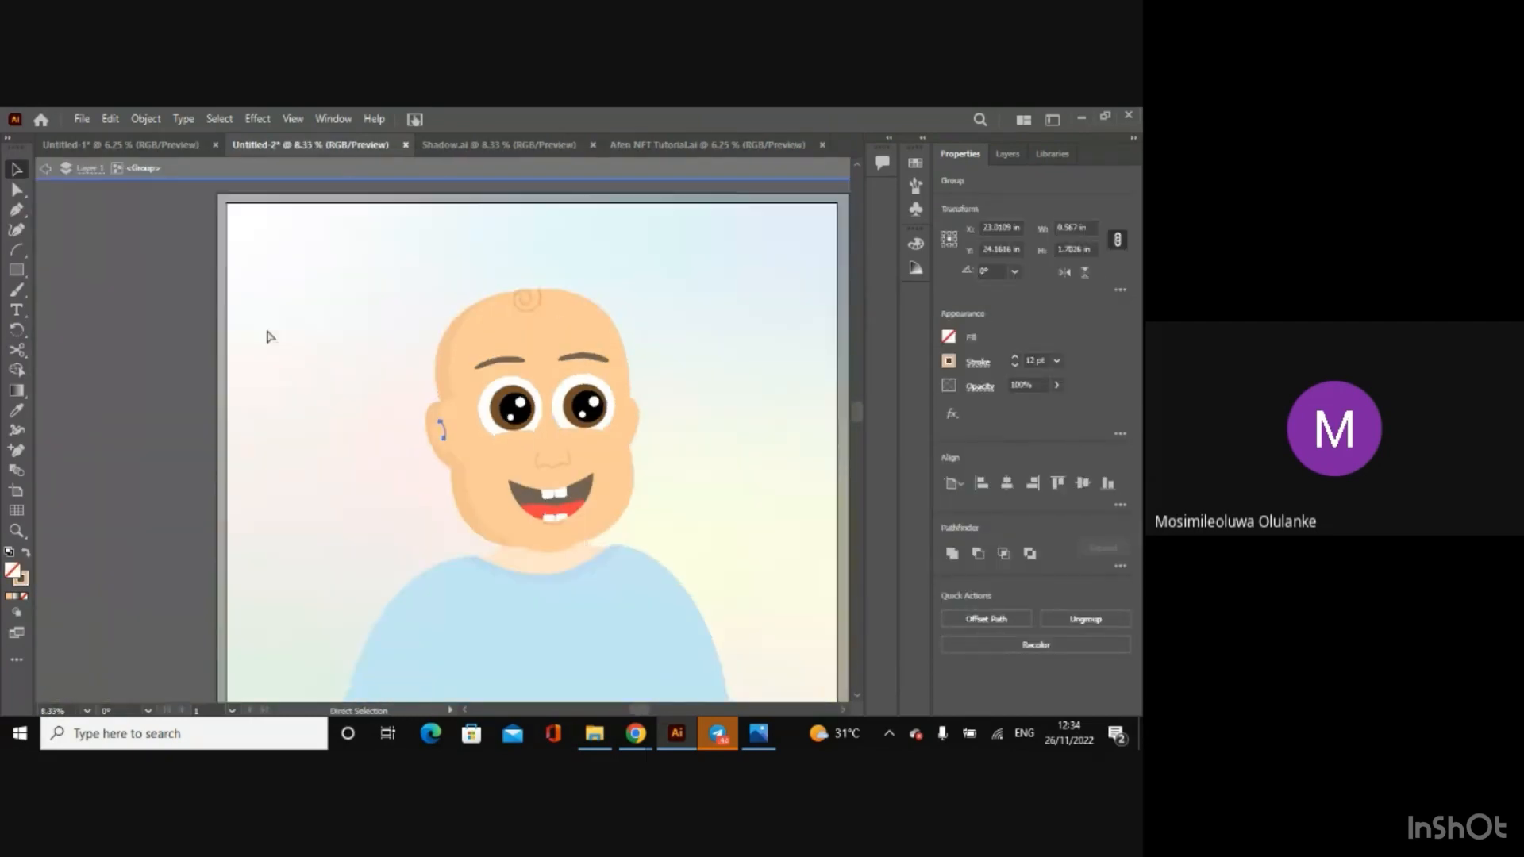
key(ctrl+minus)
key(v)
key(ctrl+minus)
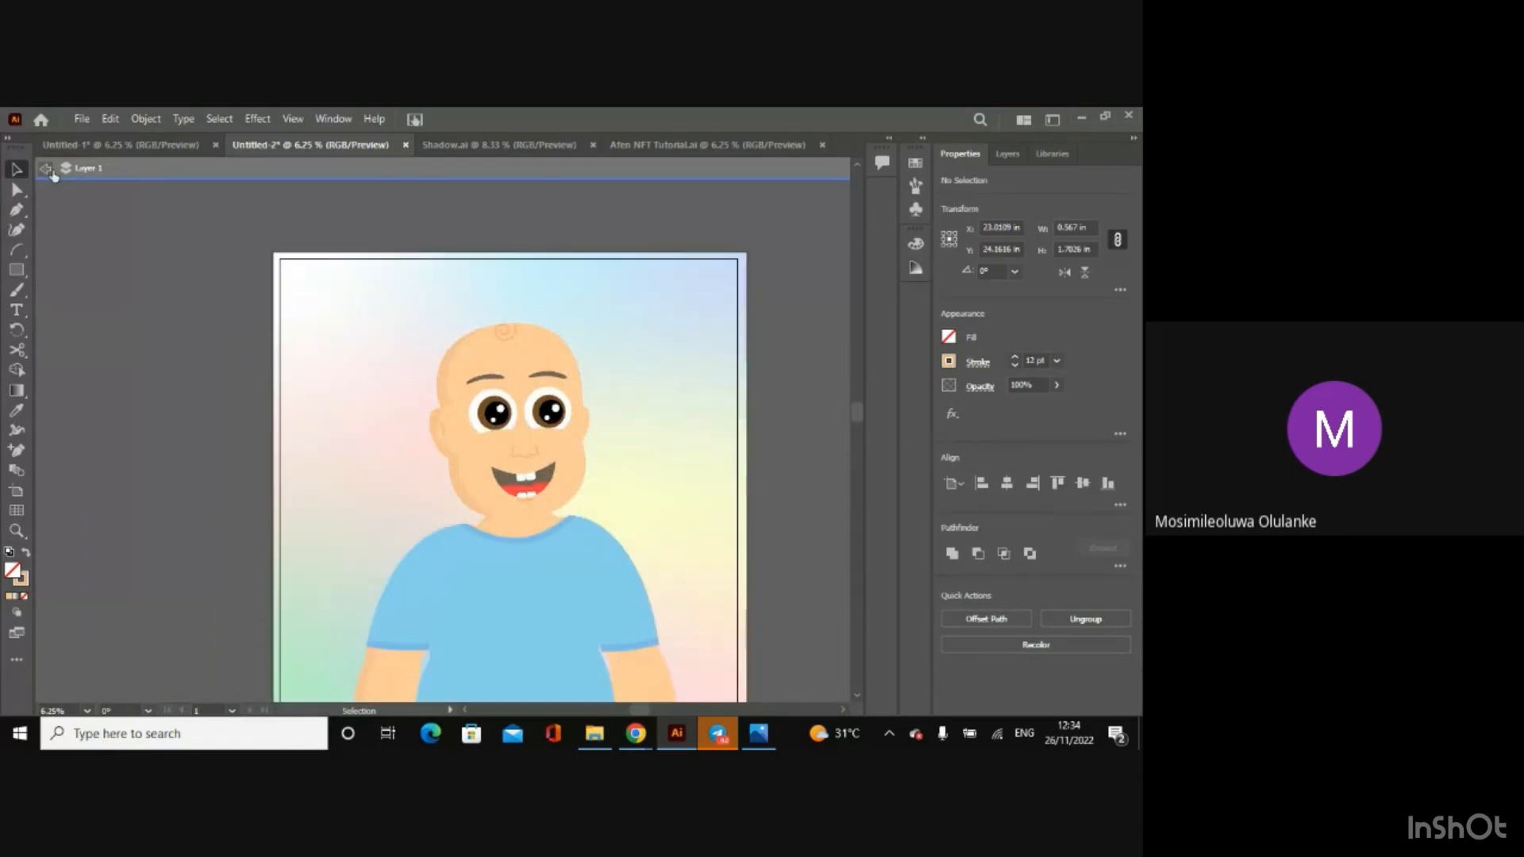
click(45, 168)
key(a)
key(v)
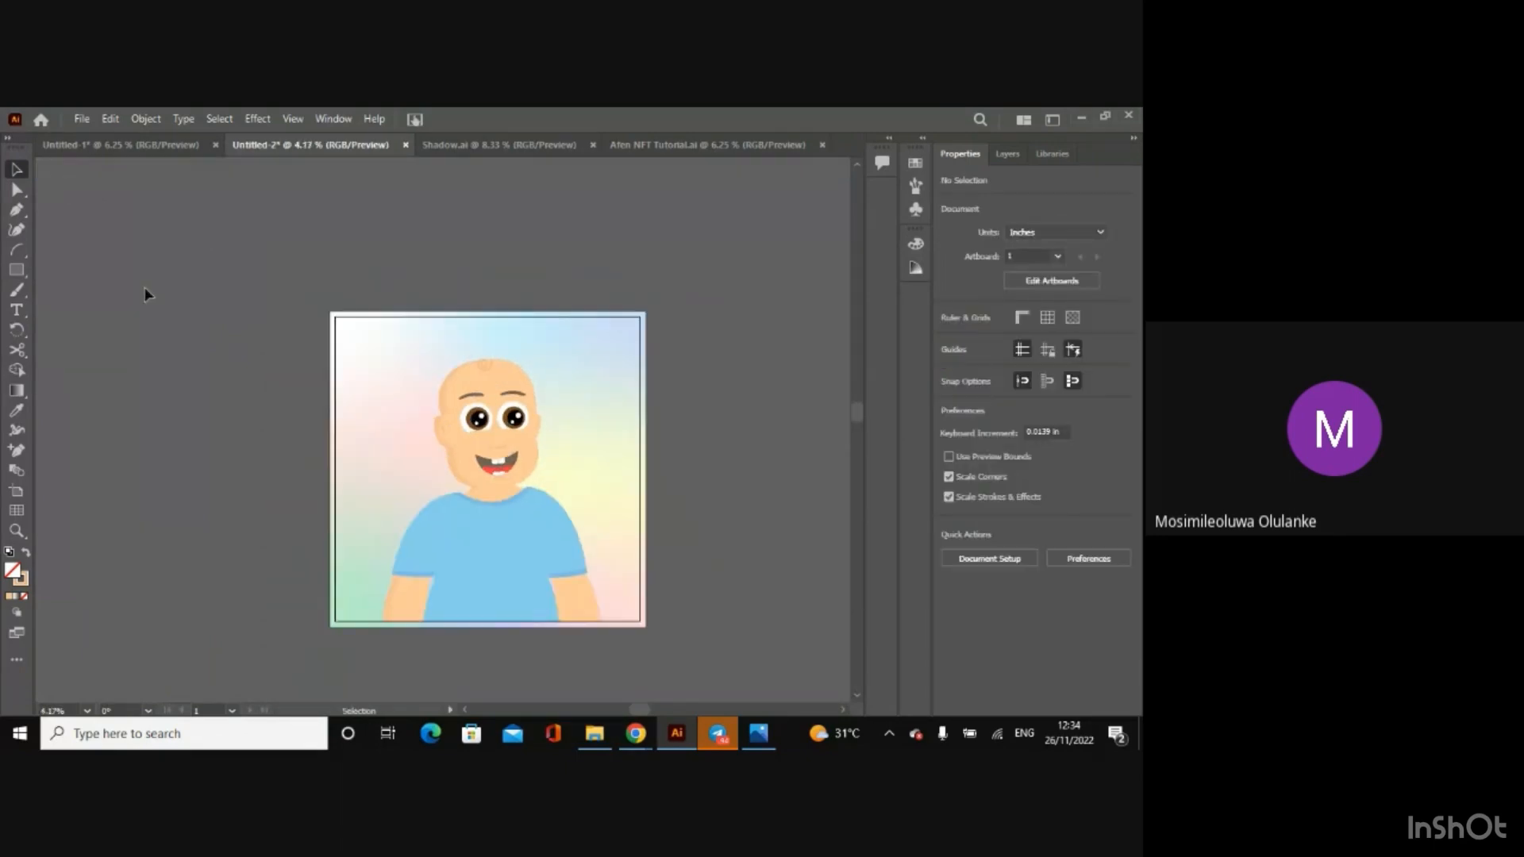
Step: Draw a circle about 11.28 in across on the background, left of the character's head
key(ctrl+plus)
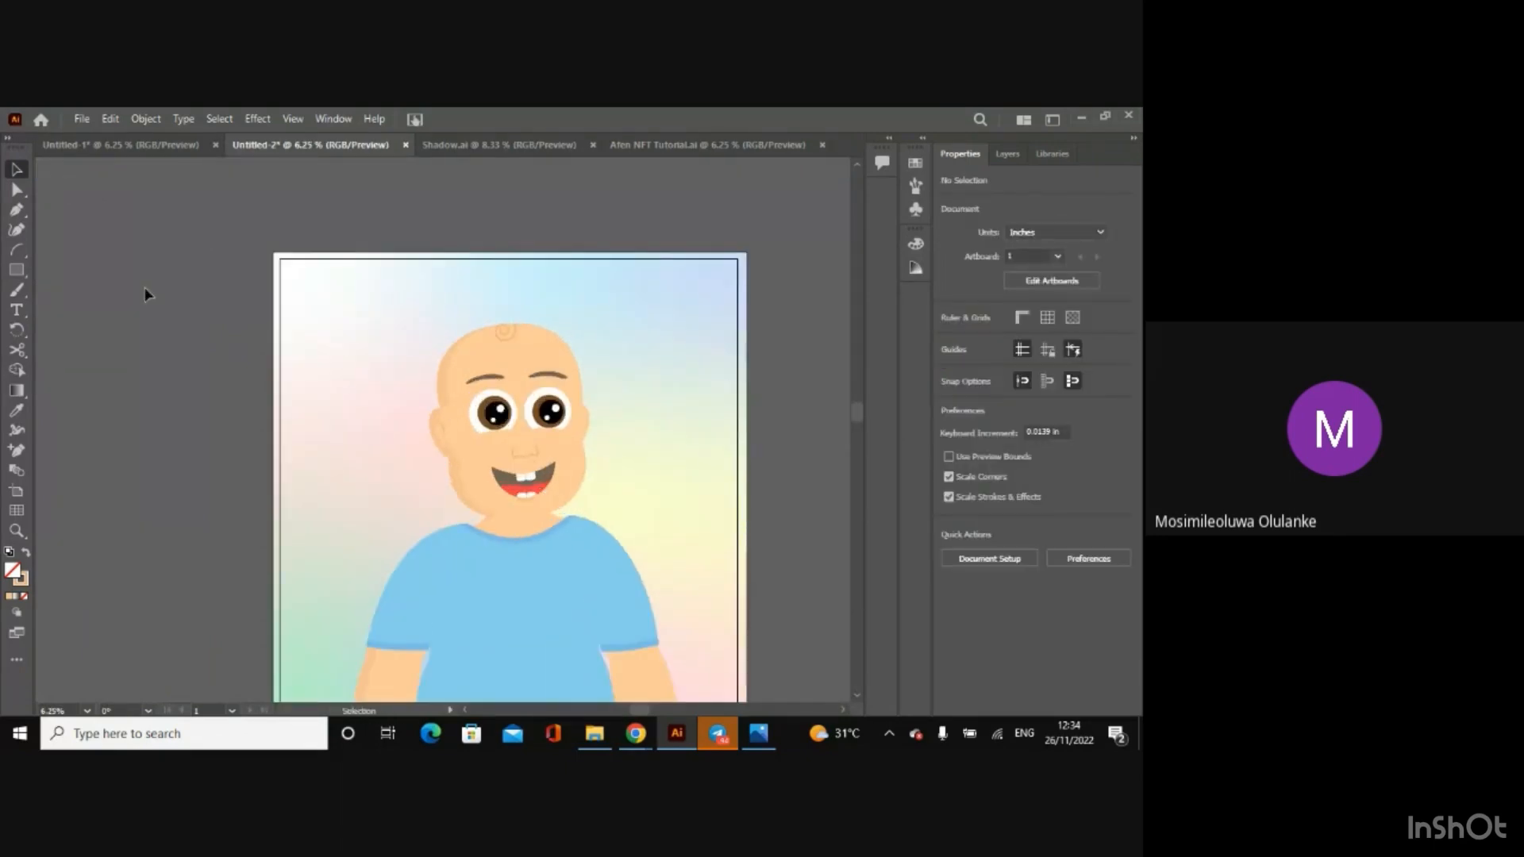
drag(857, 413, 856, 424)
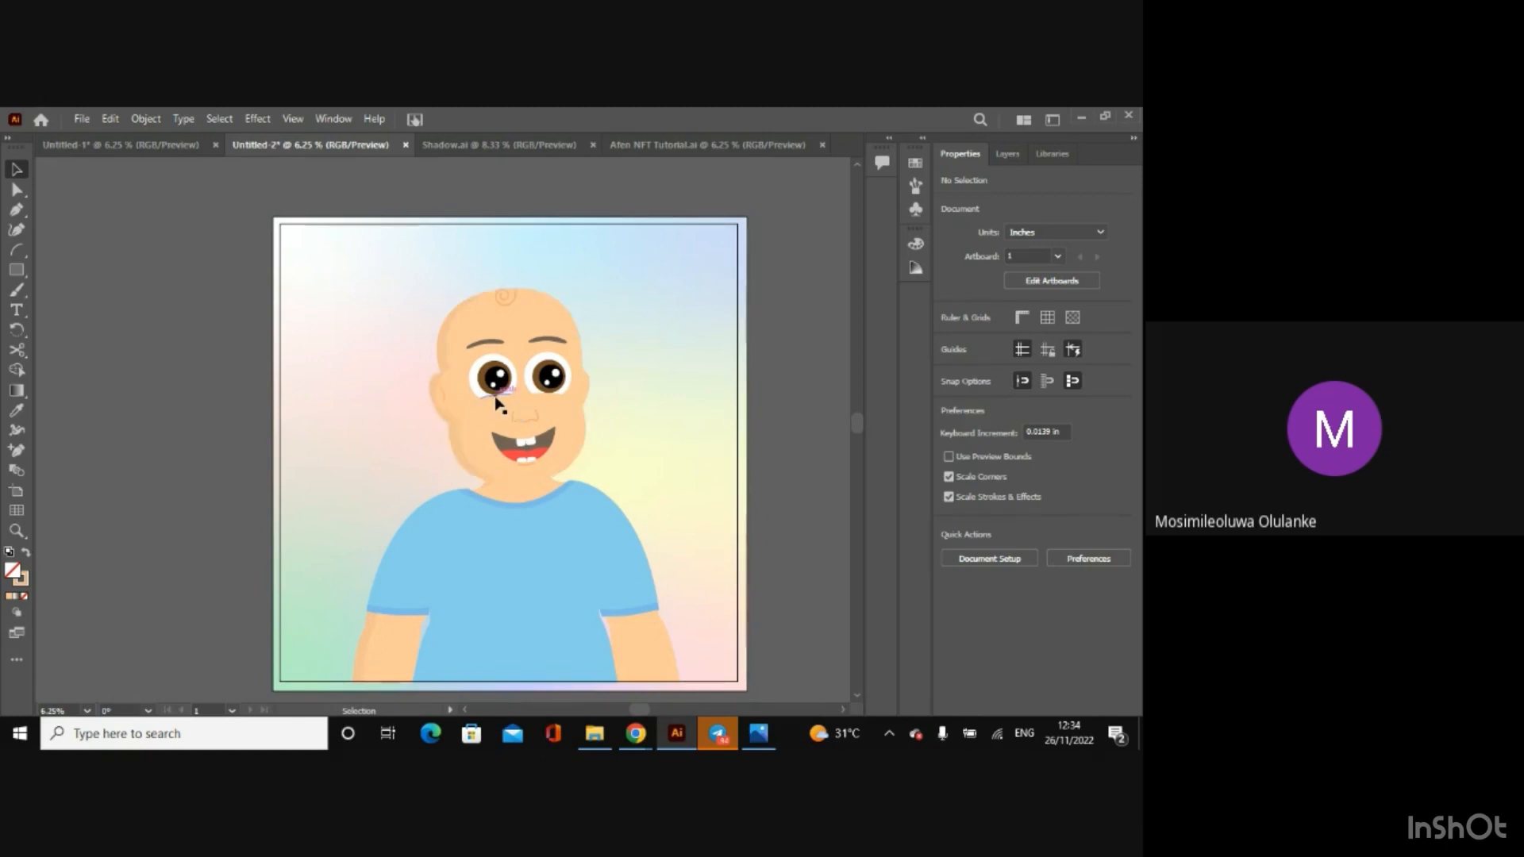
click(17, 270)
drag(16, 270, 84, 290)
drag(300, 297, 379, 376)
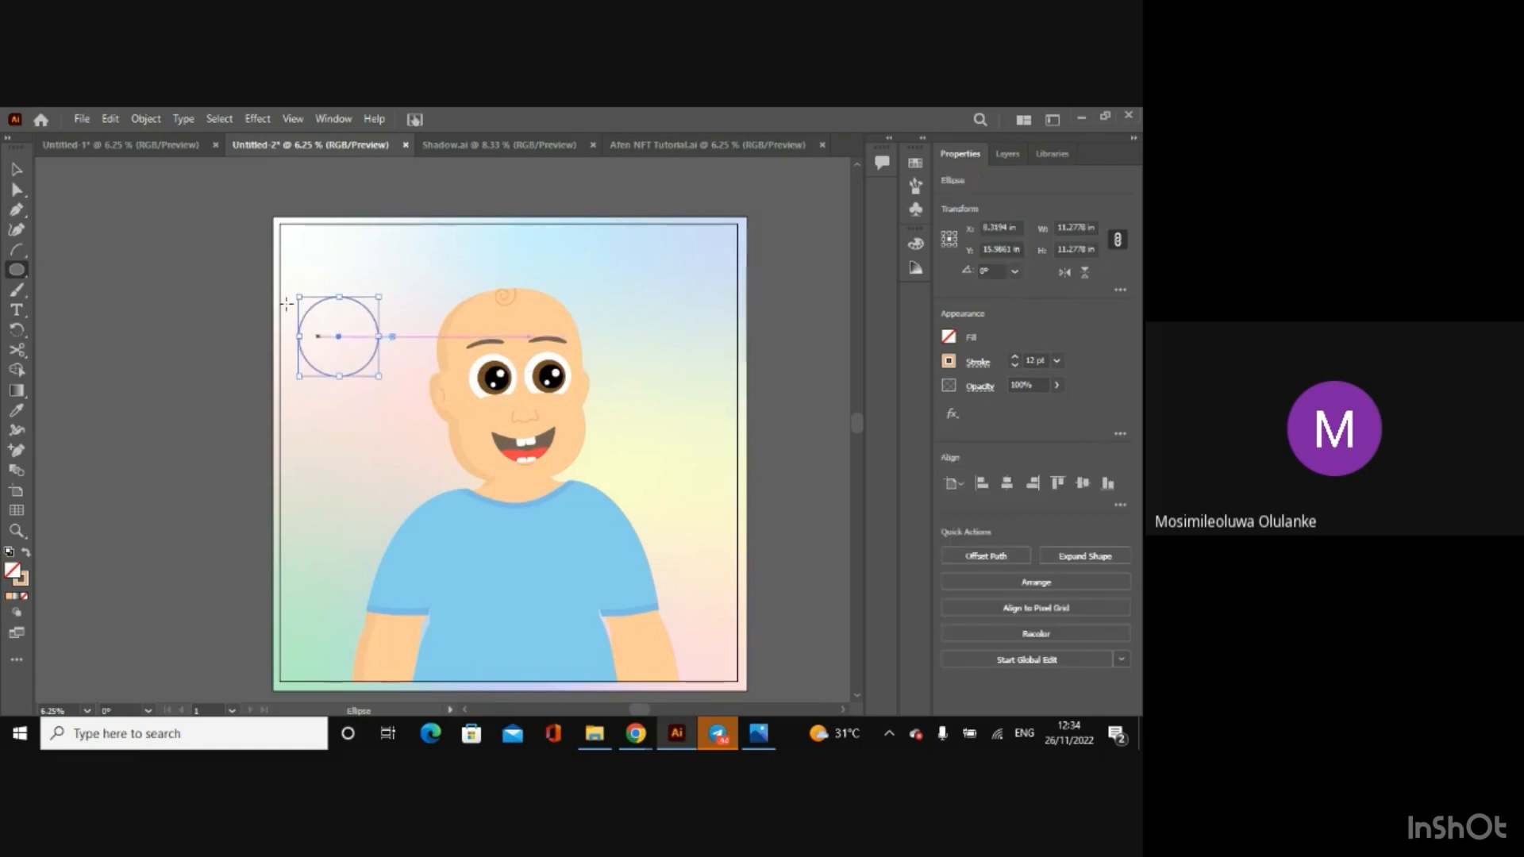
click(18, 170)
click(109, 256)
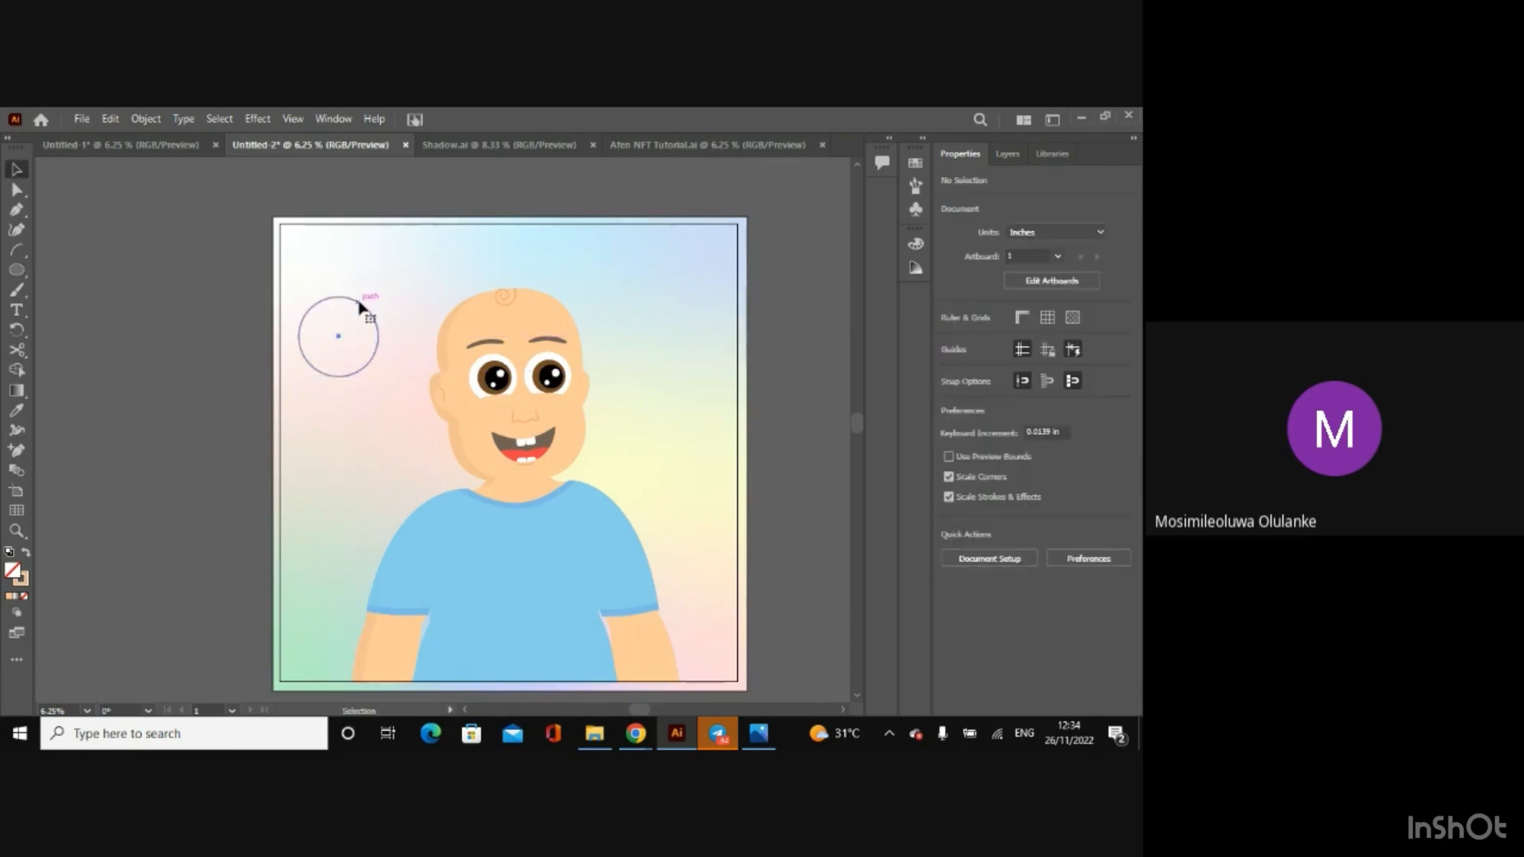
Step: Remove the stroke from the circle beside the character's head and fill it with yellow
click(359, 302)
click(947, 362)
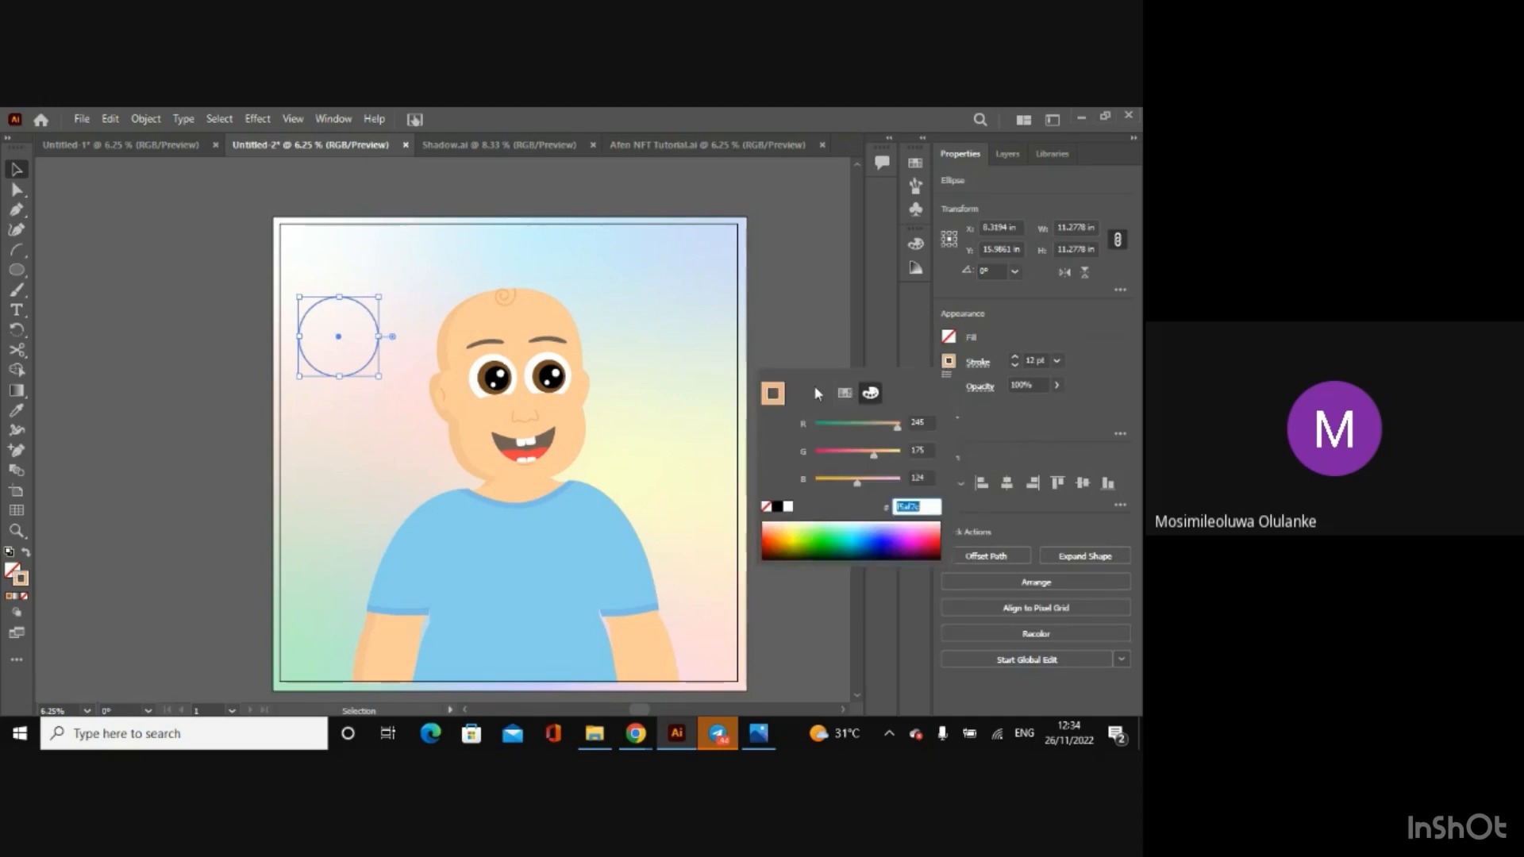
click(845, 392)
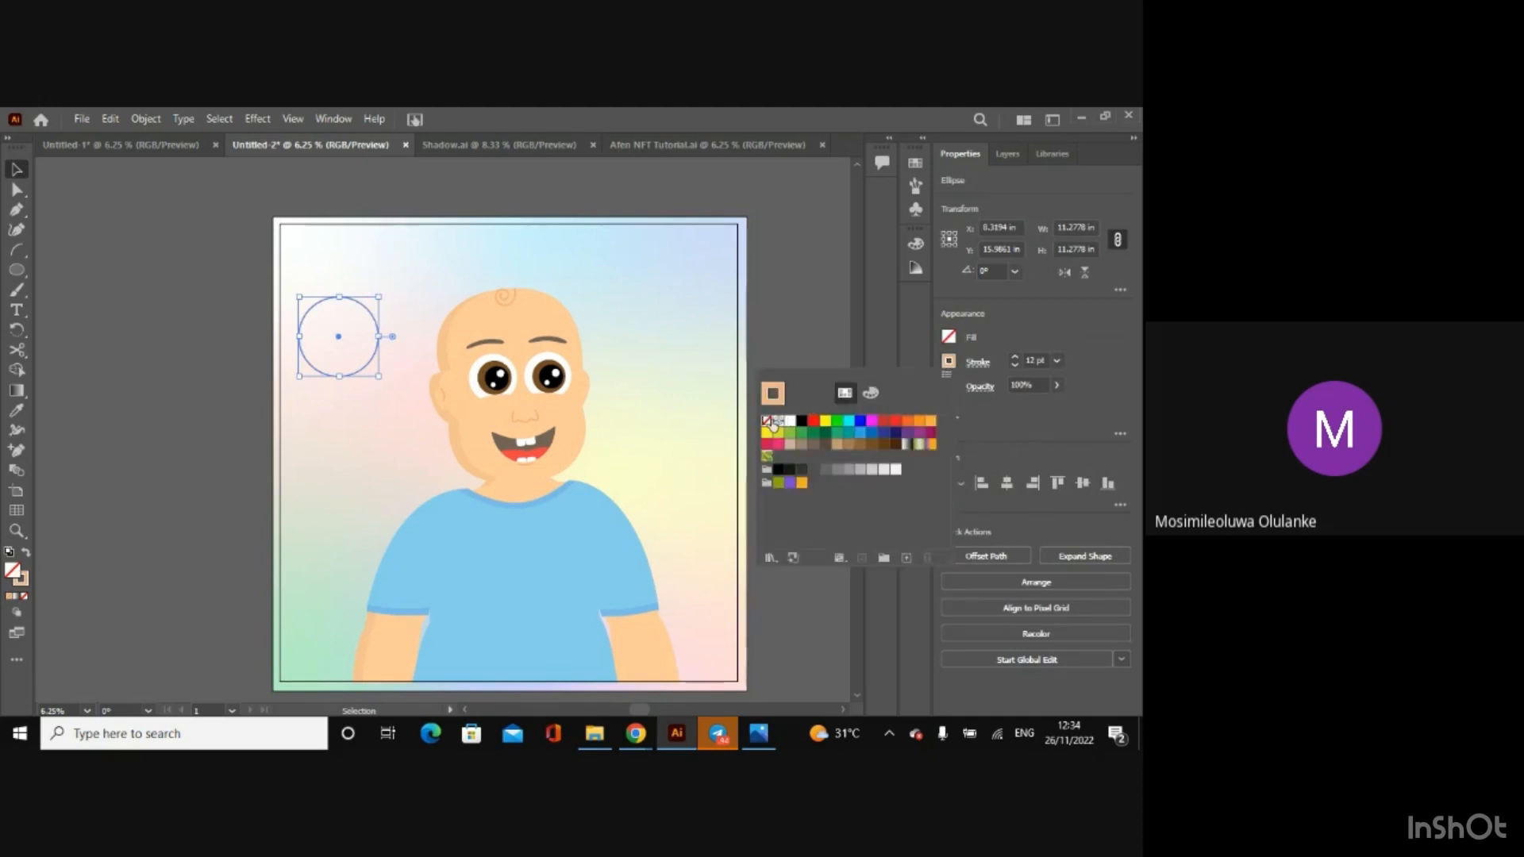
click(767, 421)
click(947, 337)
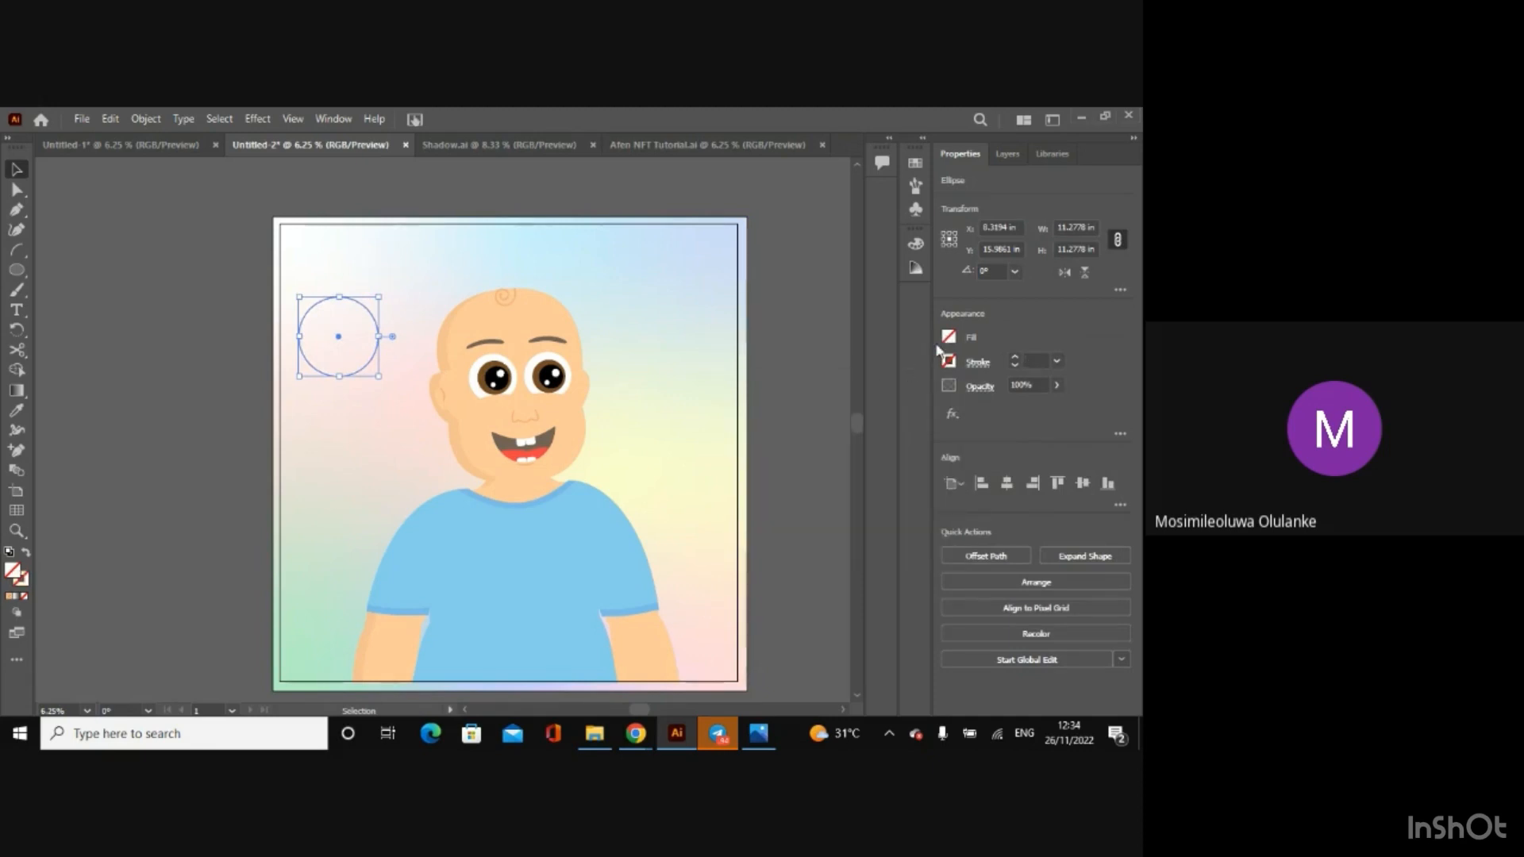
click(947, 338)
click(843, 370)
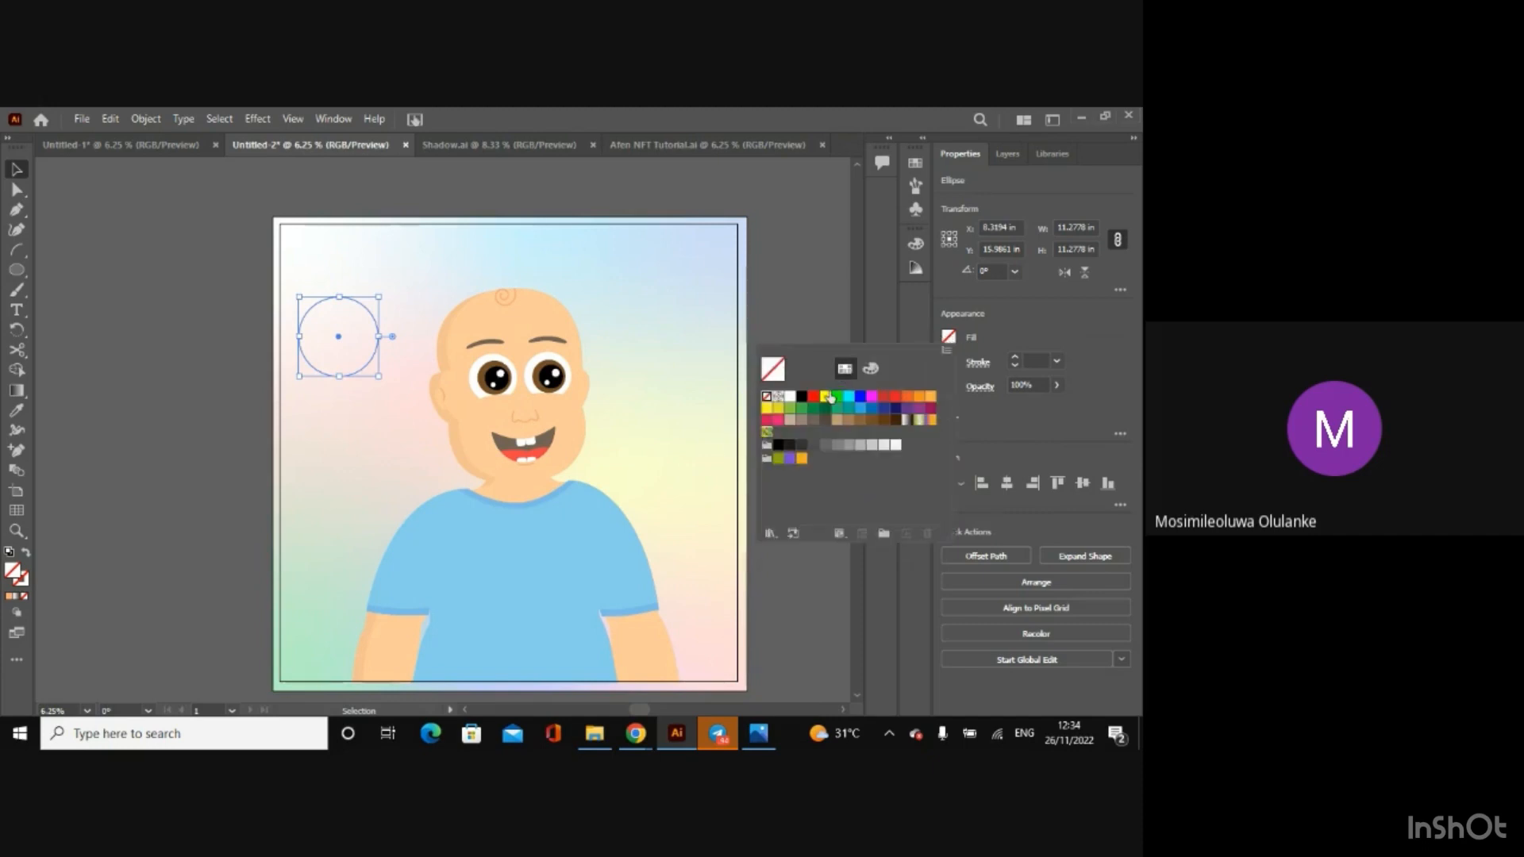
click(826, 400)
click(838, 272)
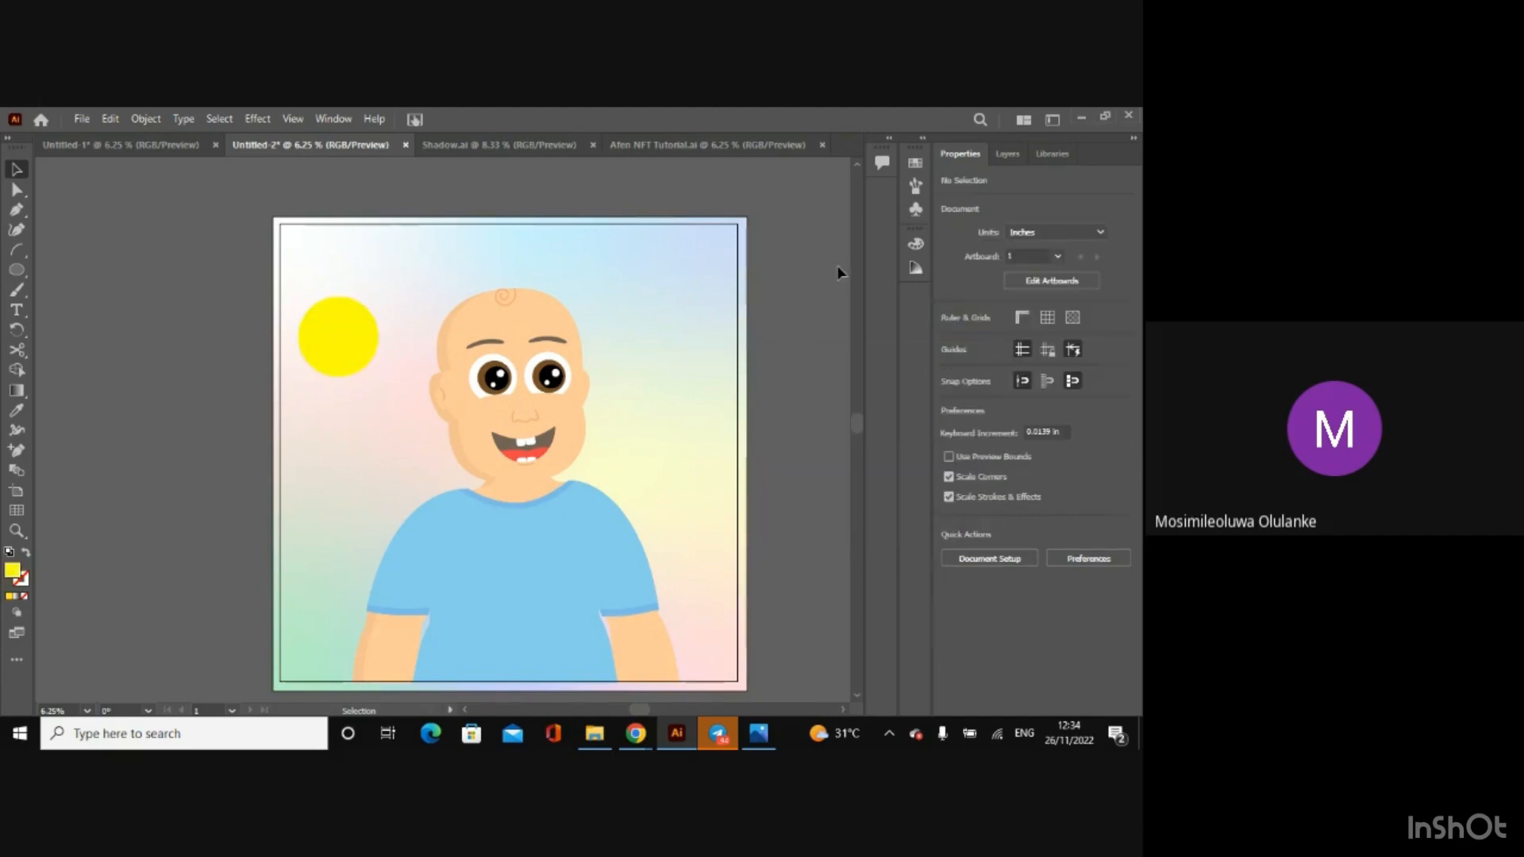
Step: Duplicate the yellow circle slightly below the original and select both circles together
mouse_move(346, 331)
mouse_down()
mouse_move(347, 292)
mouse_move(337, 371)
mouse_move(339, 354)
mouse_up()
click(245, 316)
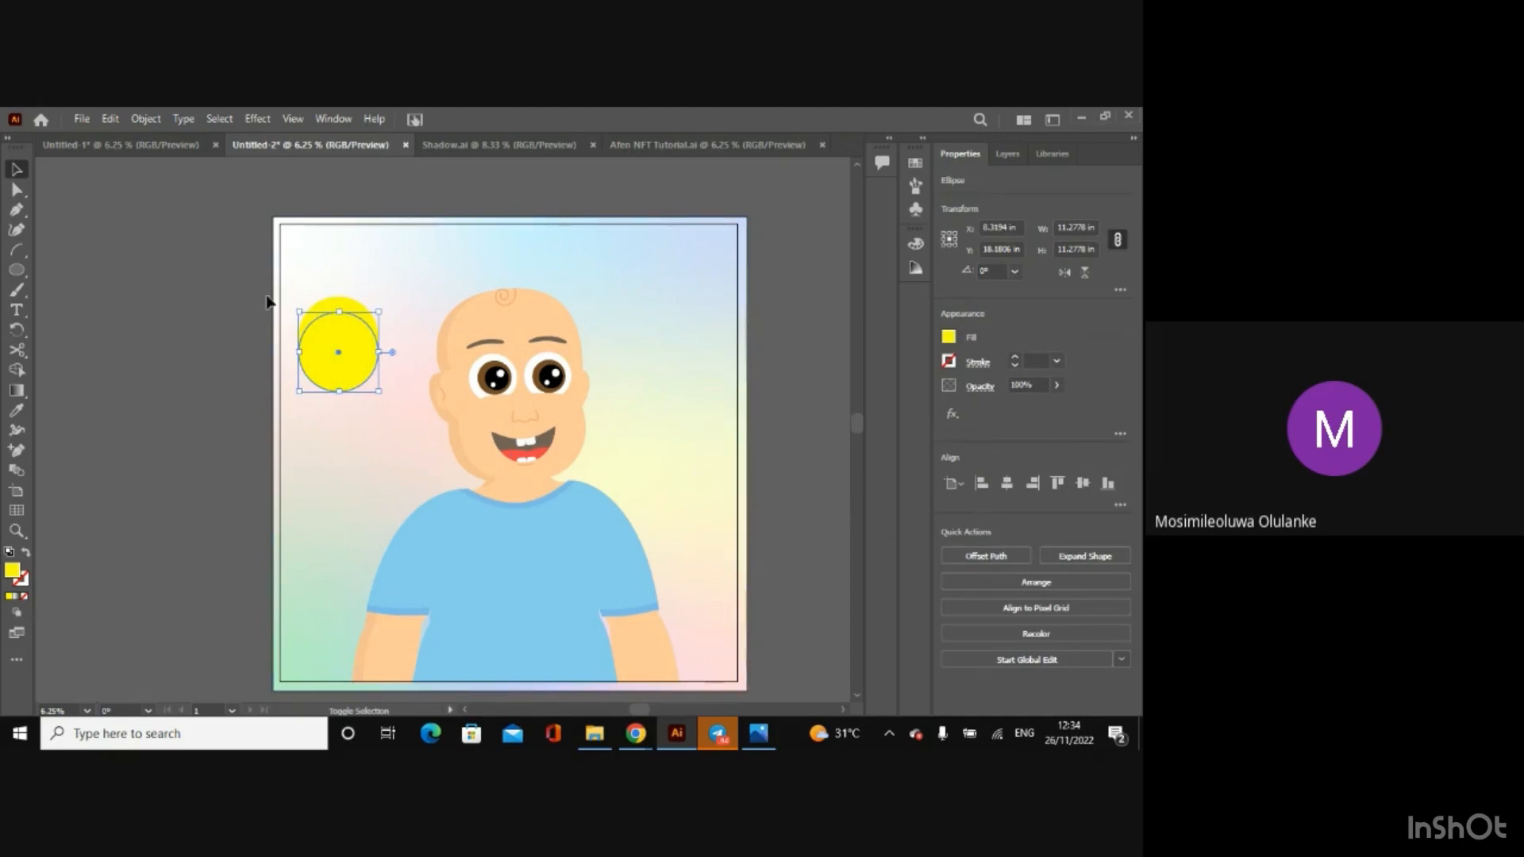
shift+click(321, 303)
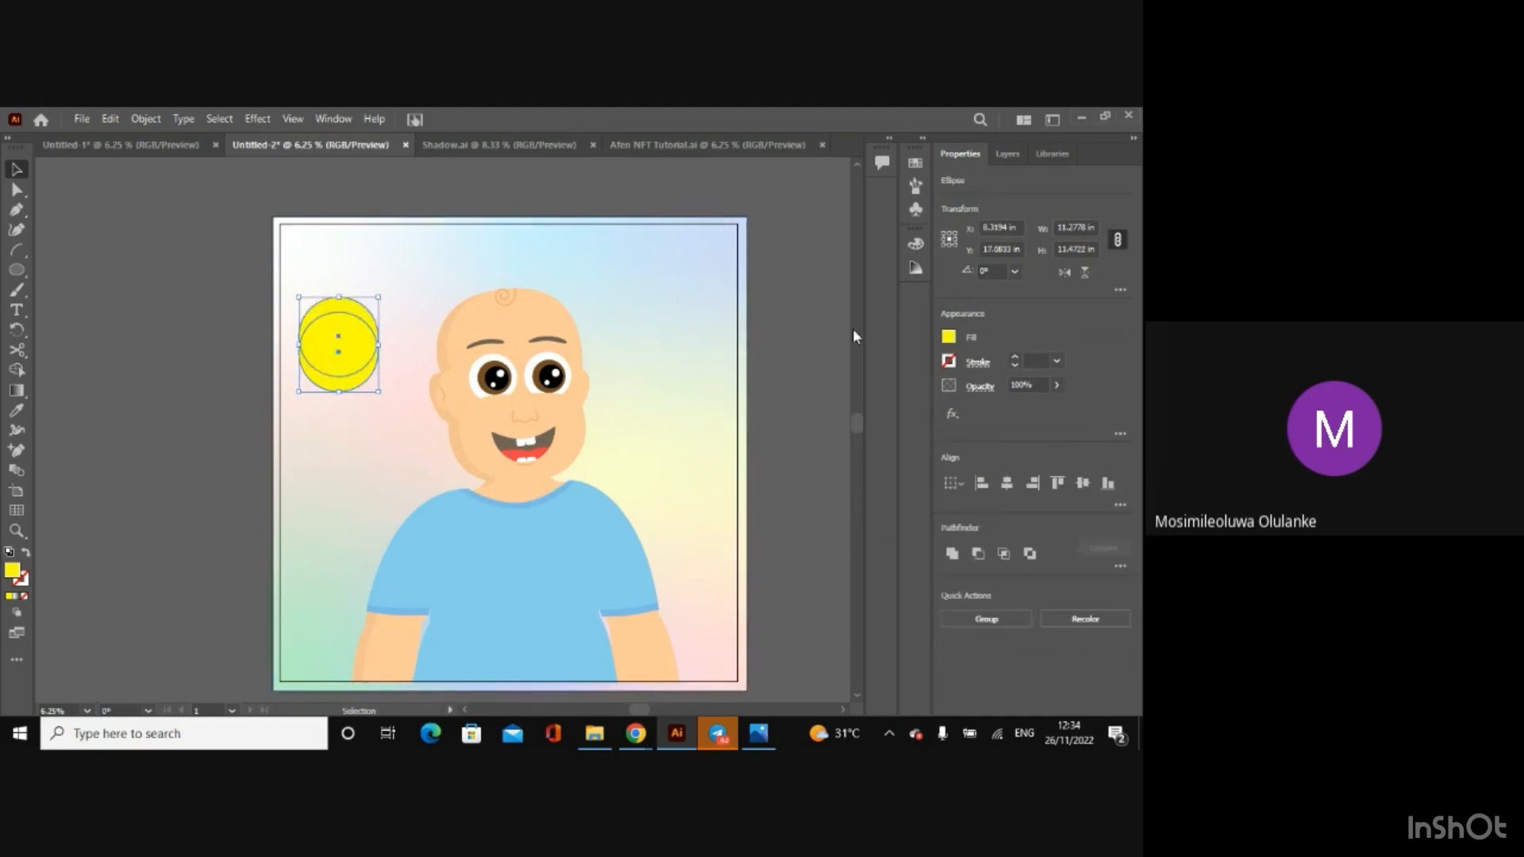
Step: Use Shape Builder to fill the circles' upper crescent with a slightly darker yellow, lowering the red value to 238
click(949, 336)
click(871, 369)
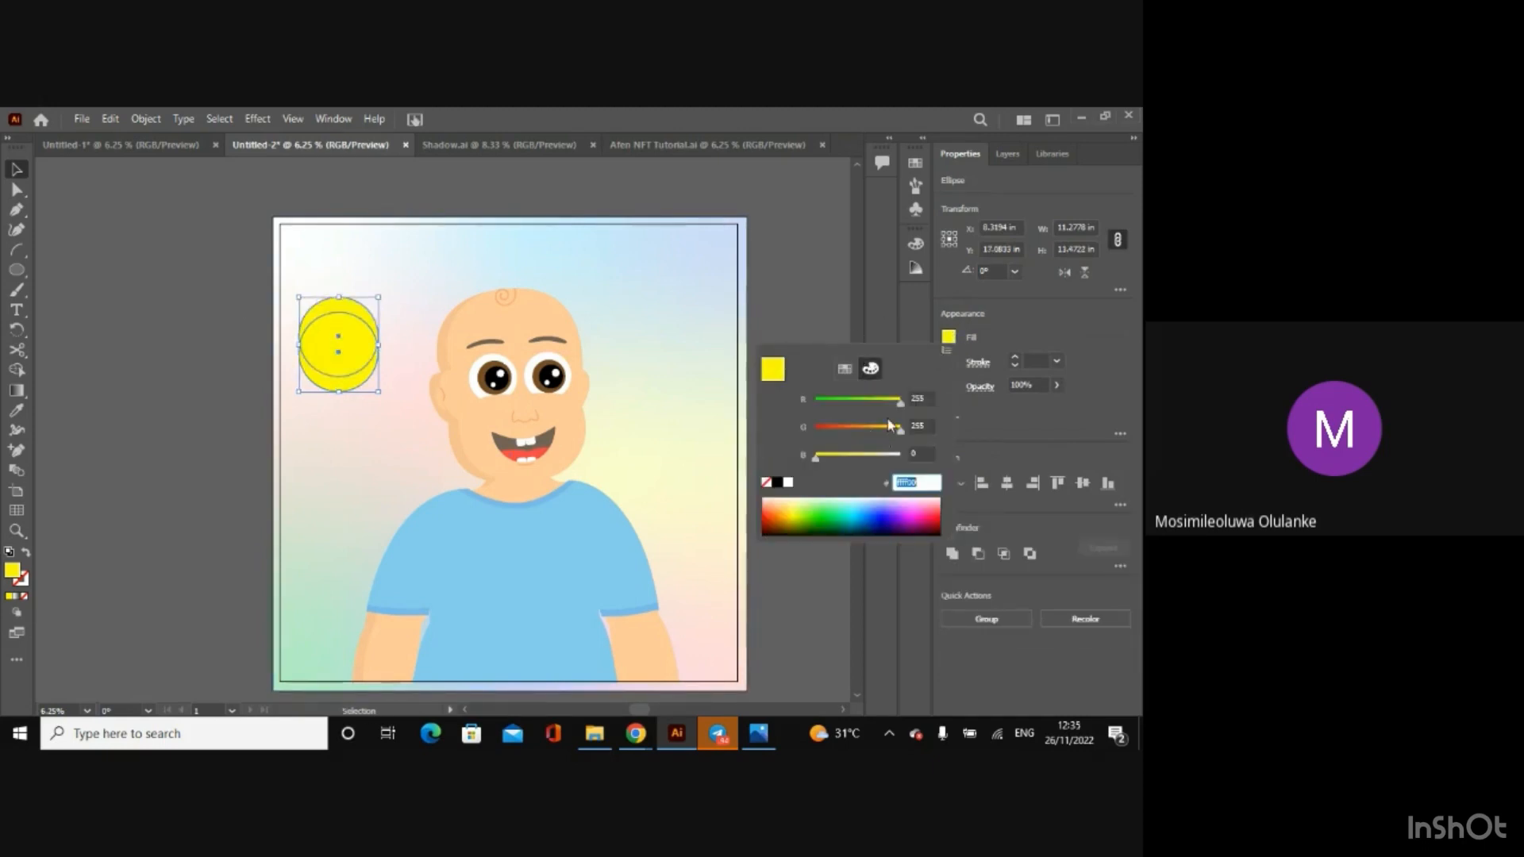
click(14, 369)
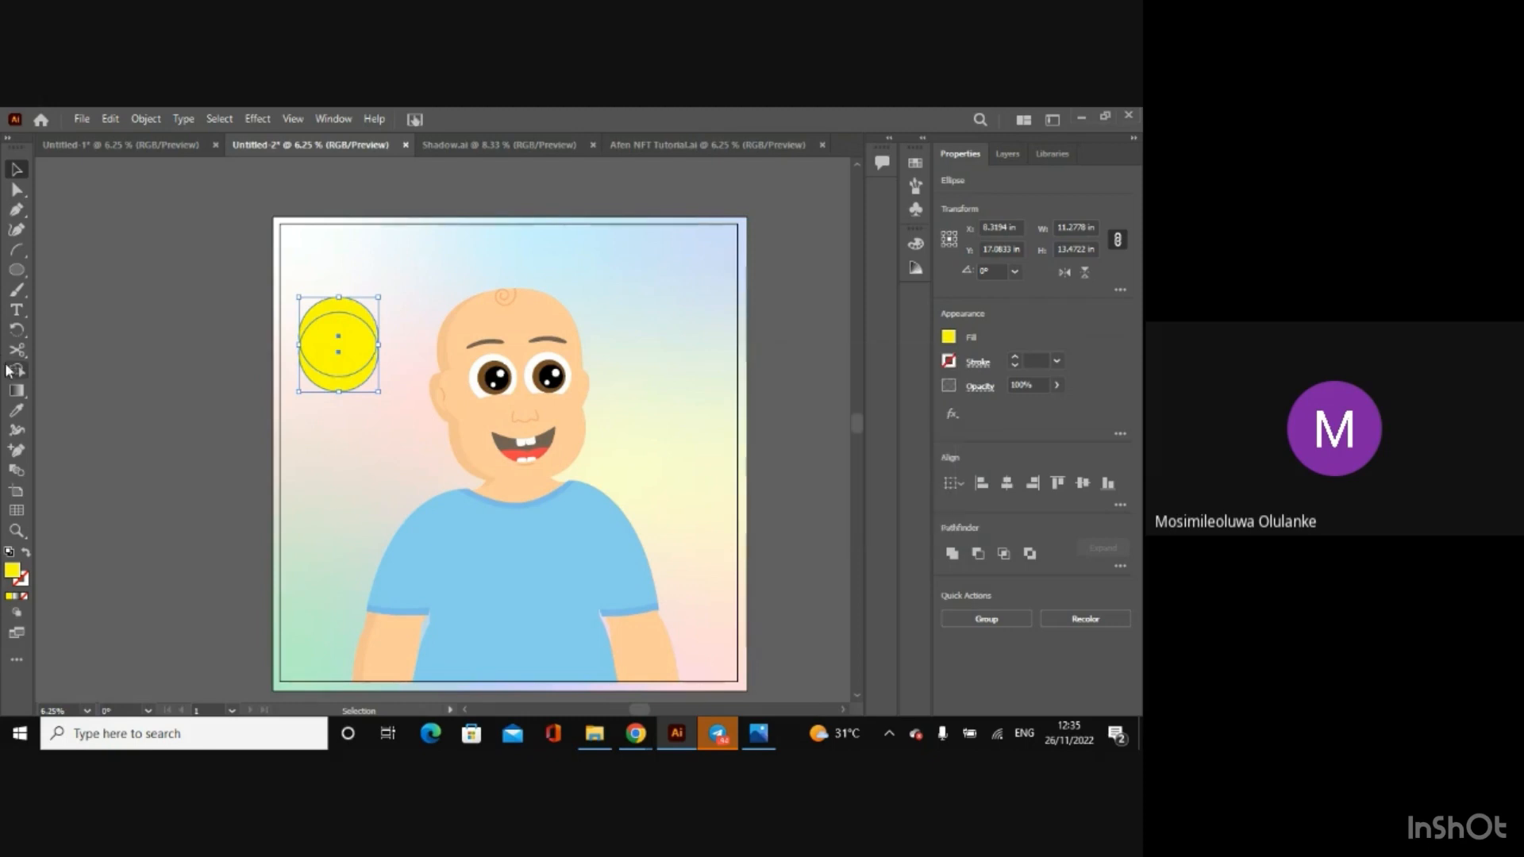
click(16, 371)
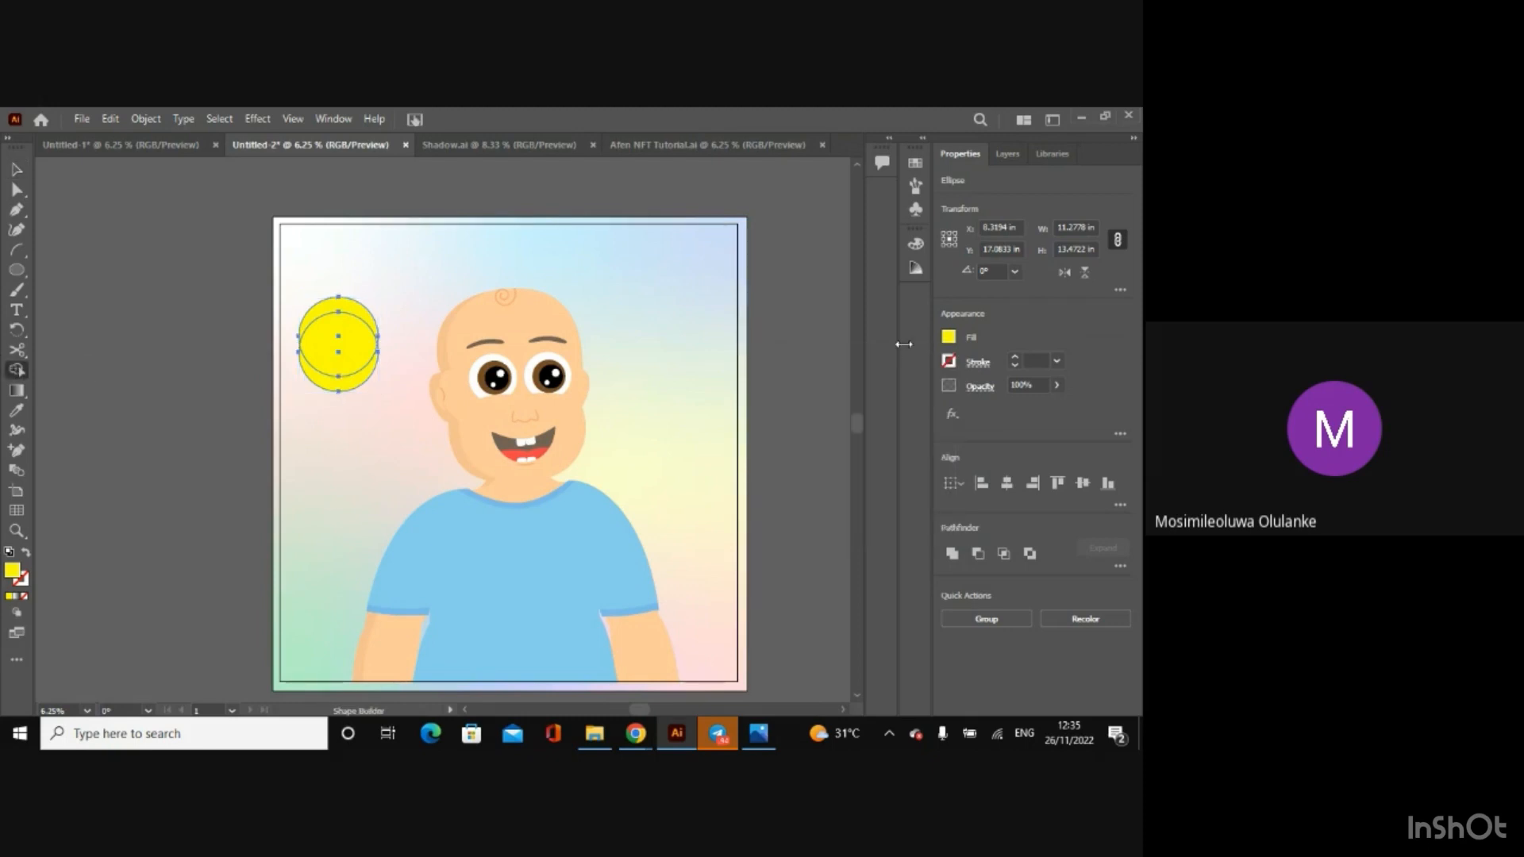
click(949, 337)
drag(902, 404, 896, 407)
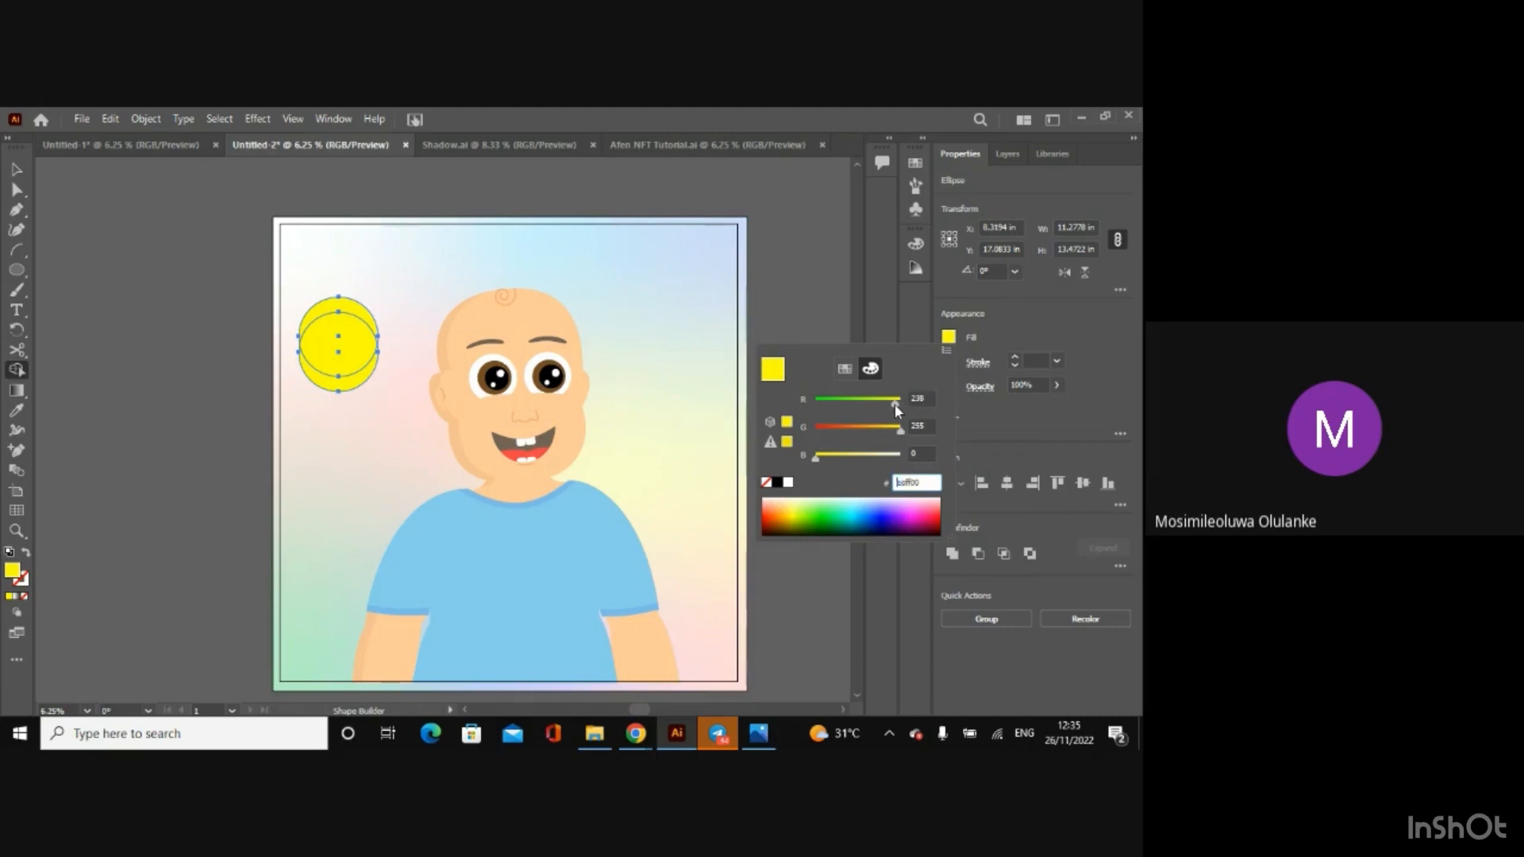
key(Escape)
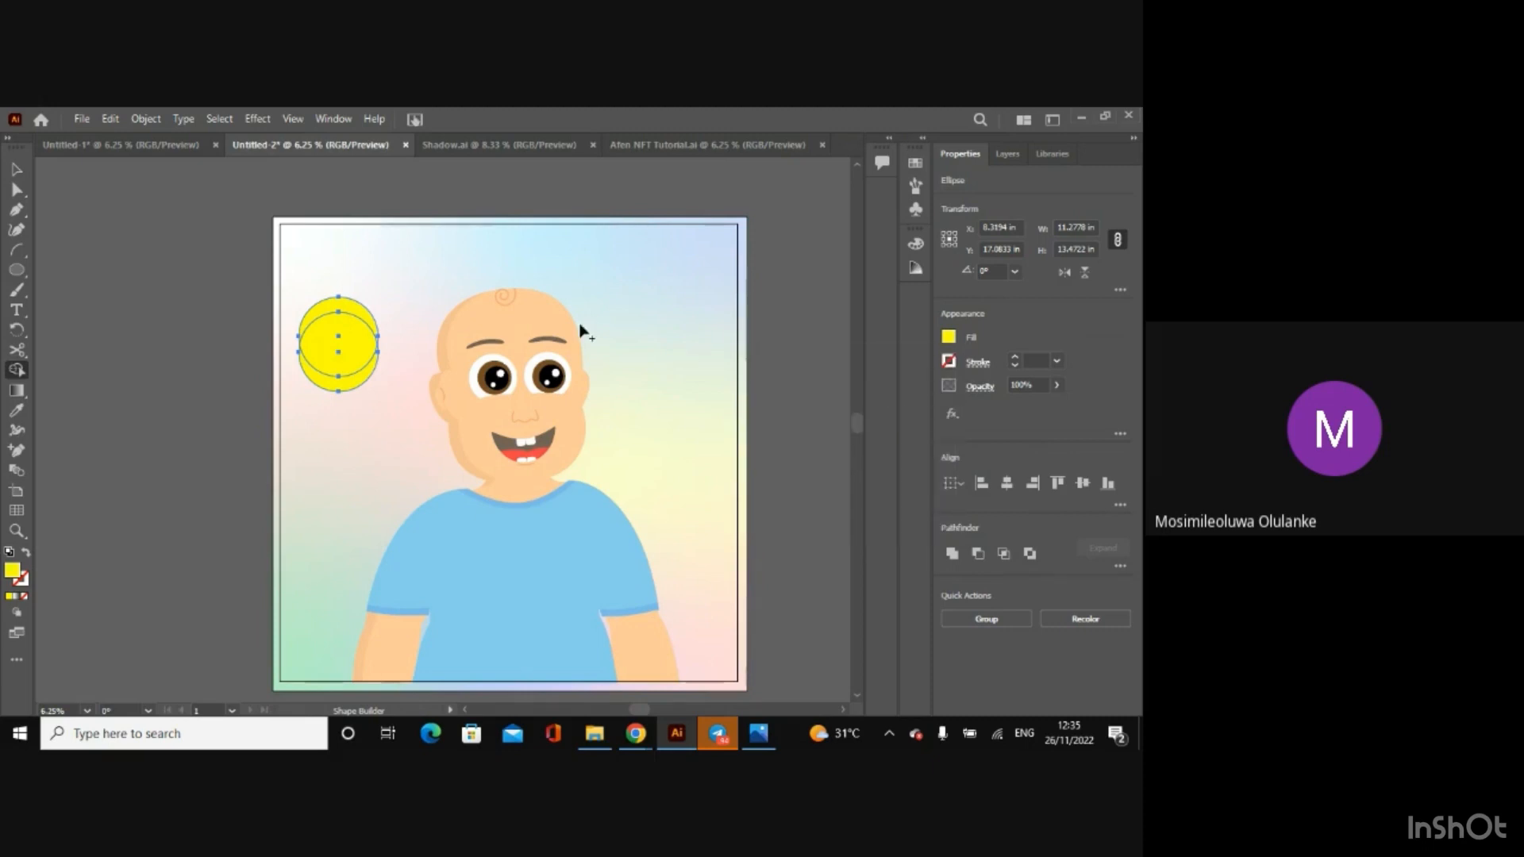
click(335, 333)
click(9, 170)
click(102, 274)
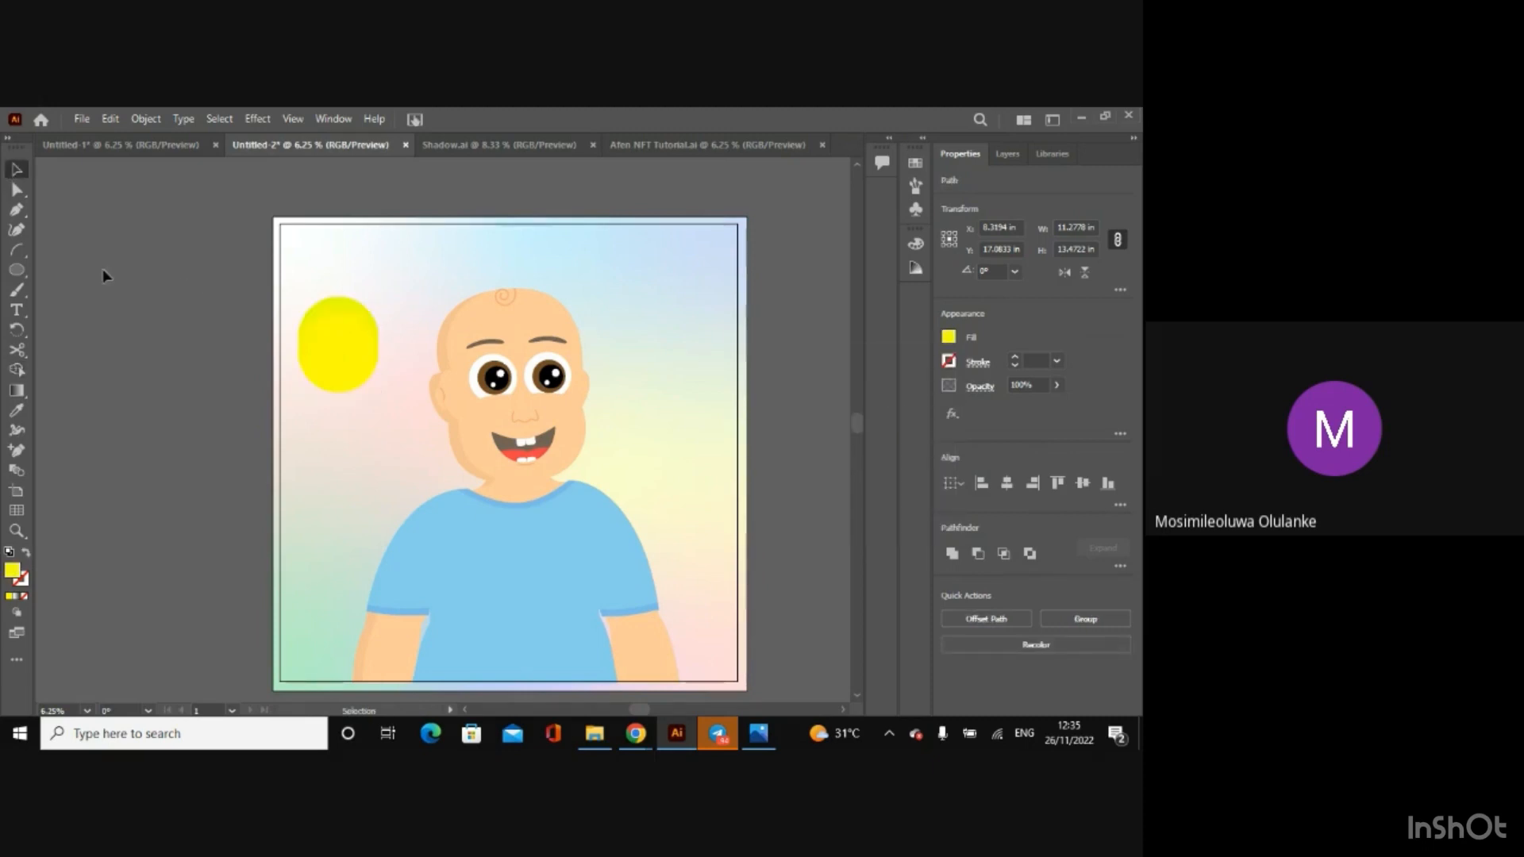
Step: Delete the leftover lower crescent of the duplicate circle and select the remaining bright yellow shape
click(345, 364)
key(Delete)
key(ctrl+equal)
key(ctrl+equal)
key(ctrl+equal)
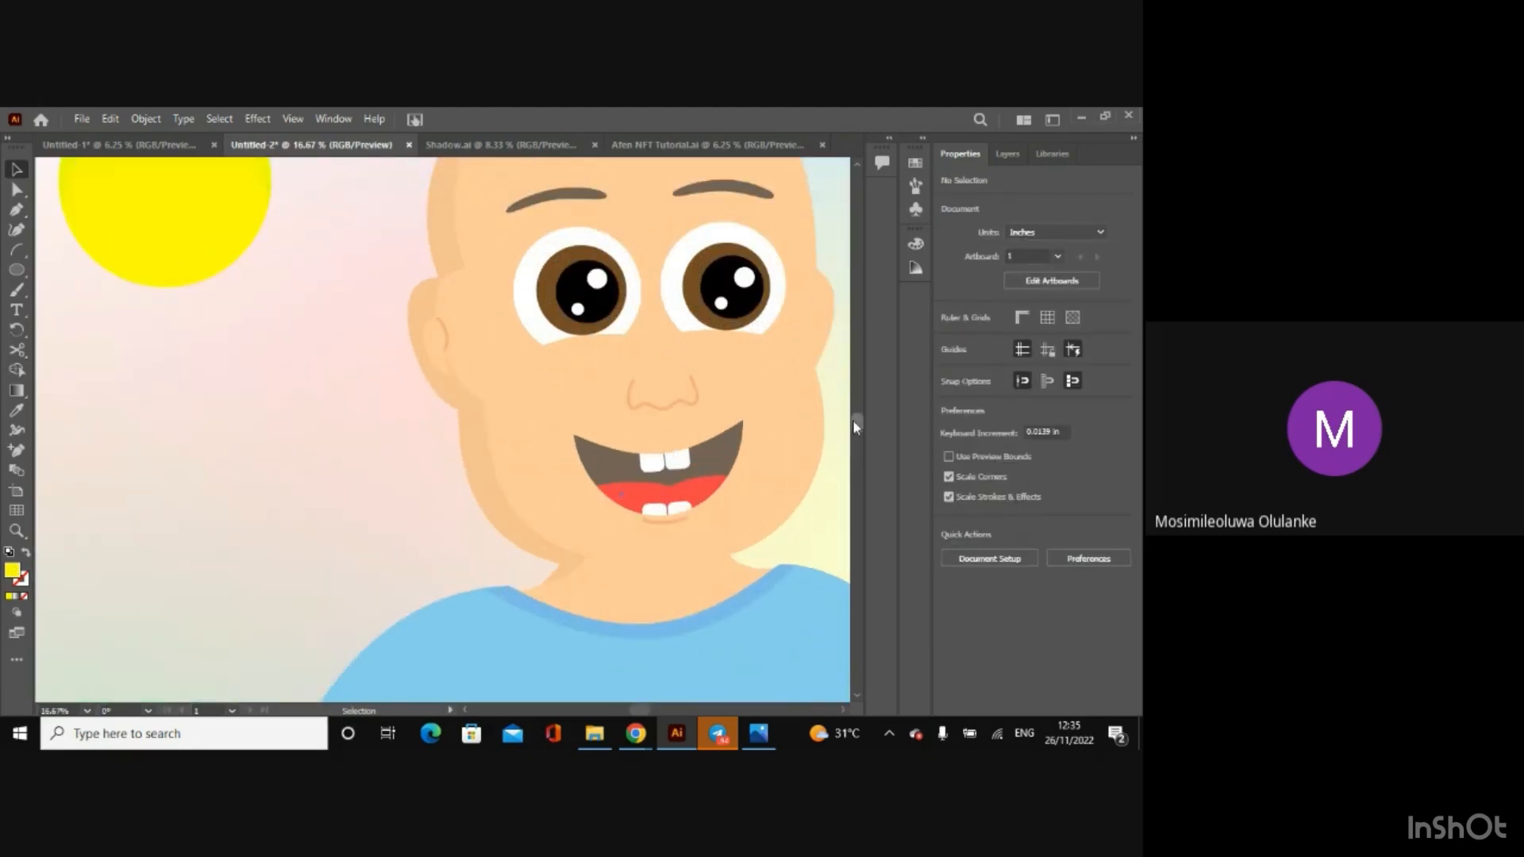
scroll(852, 419, up, 5)
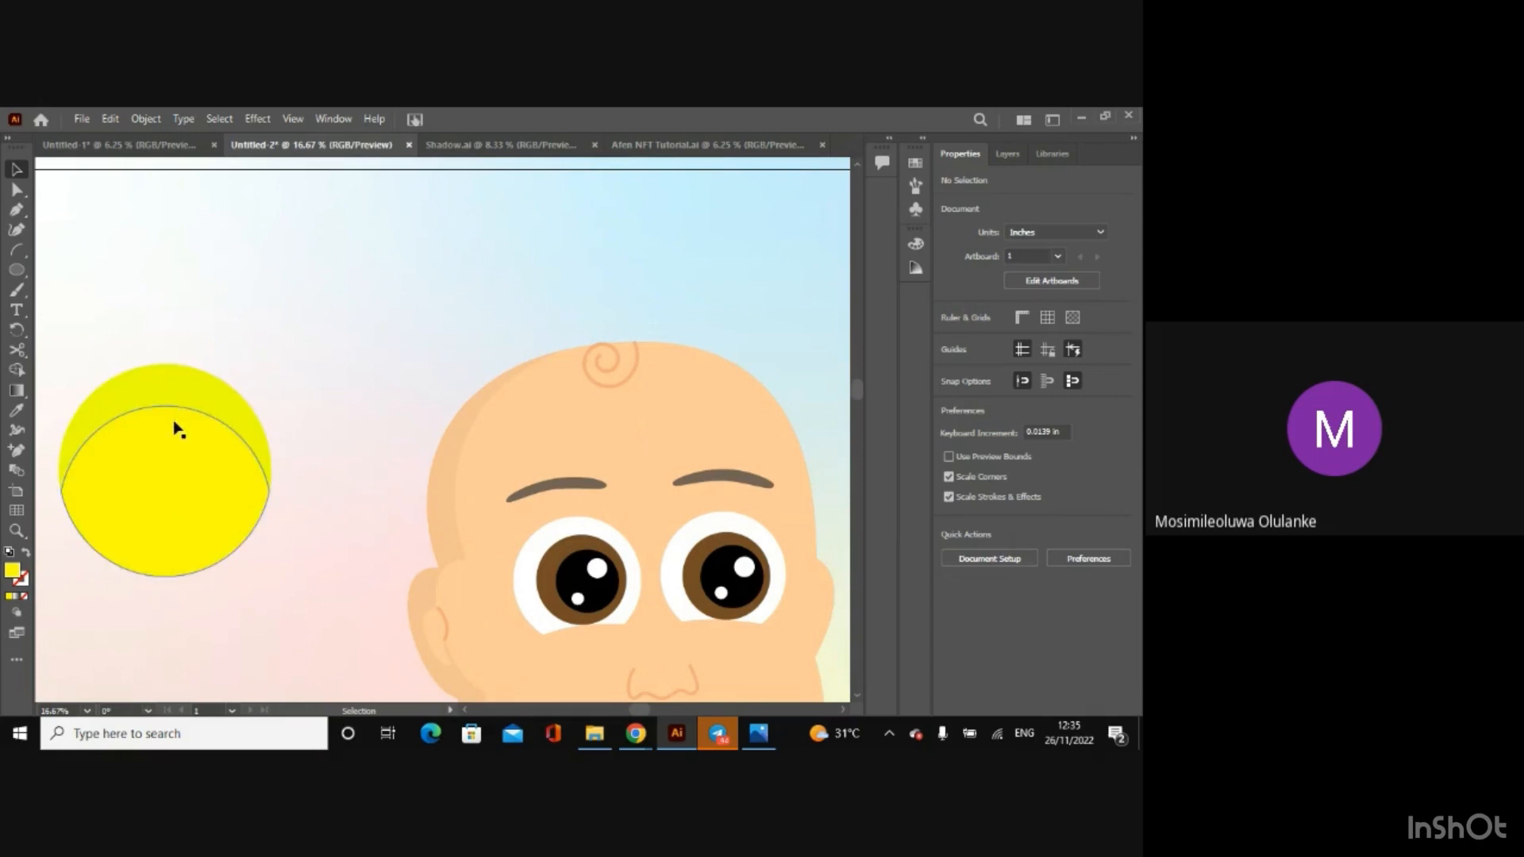
key(ctrl+minus)
key(ctrl+minus)
click(310, 463)
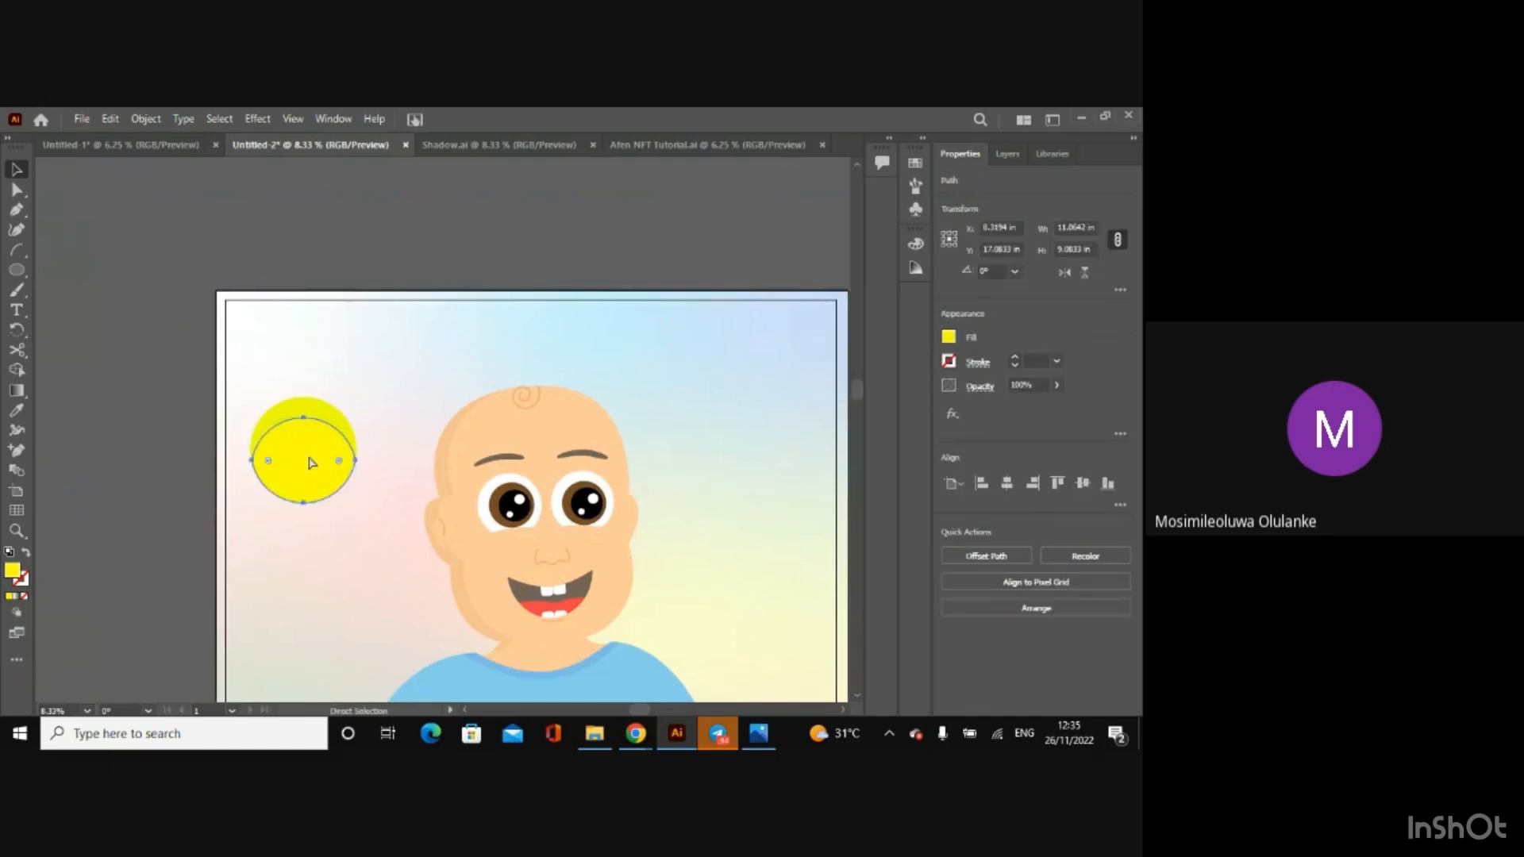
Step: Undo the yellow circle shading, the circle itself and the deletion of the offset duplicate character groups
key(ctrl+z)
key(ctrl+z)
key(ctrl+z)
key(ctrl+z)
key(ctrl+z)
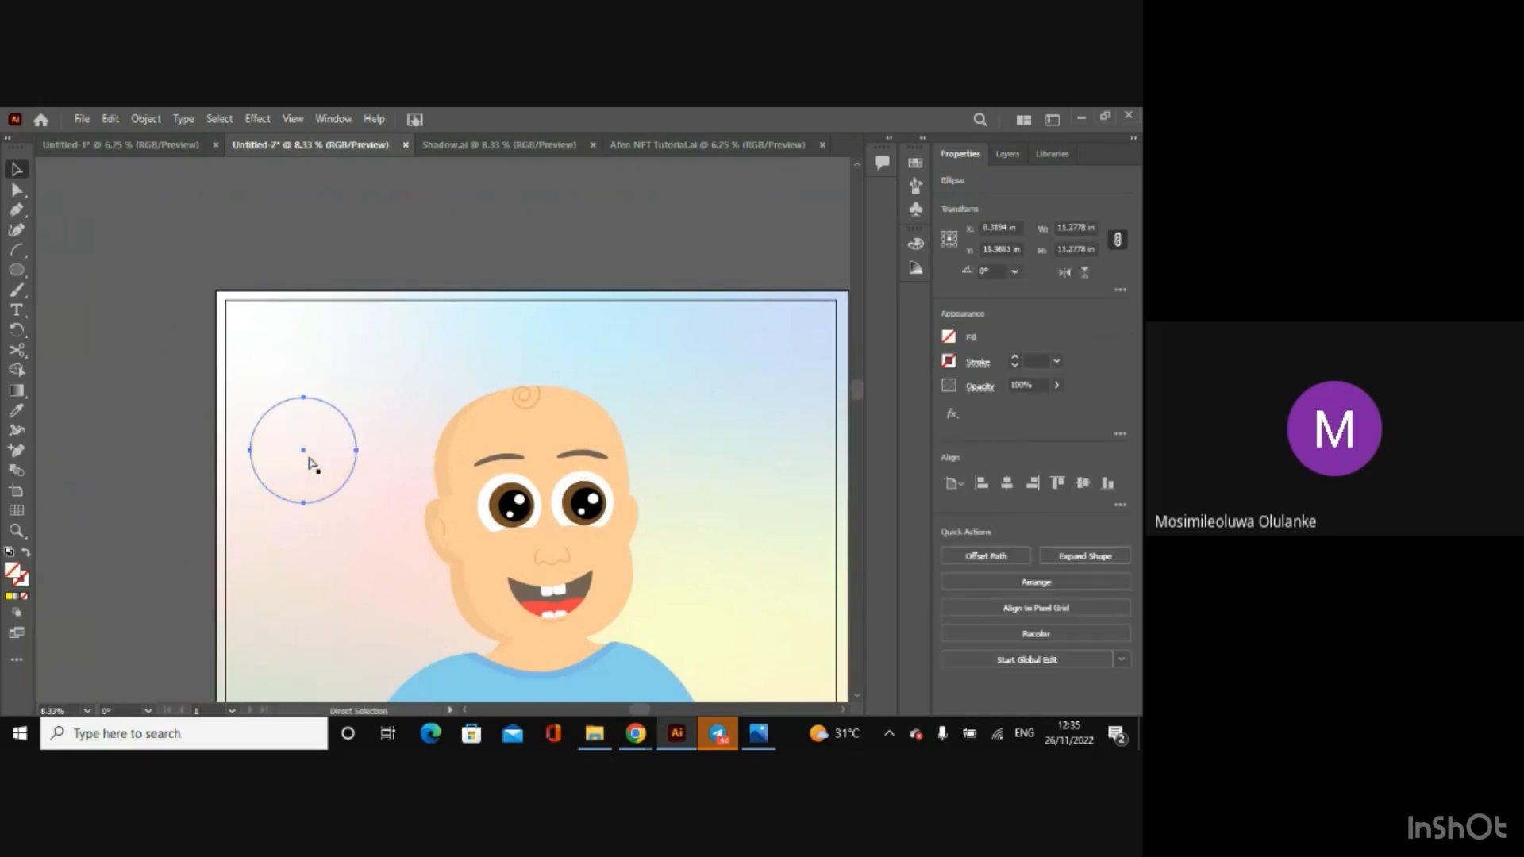
key(ctrl+z)
key(ctrl+z)
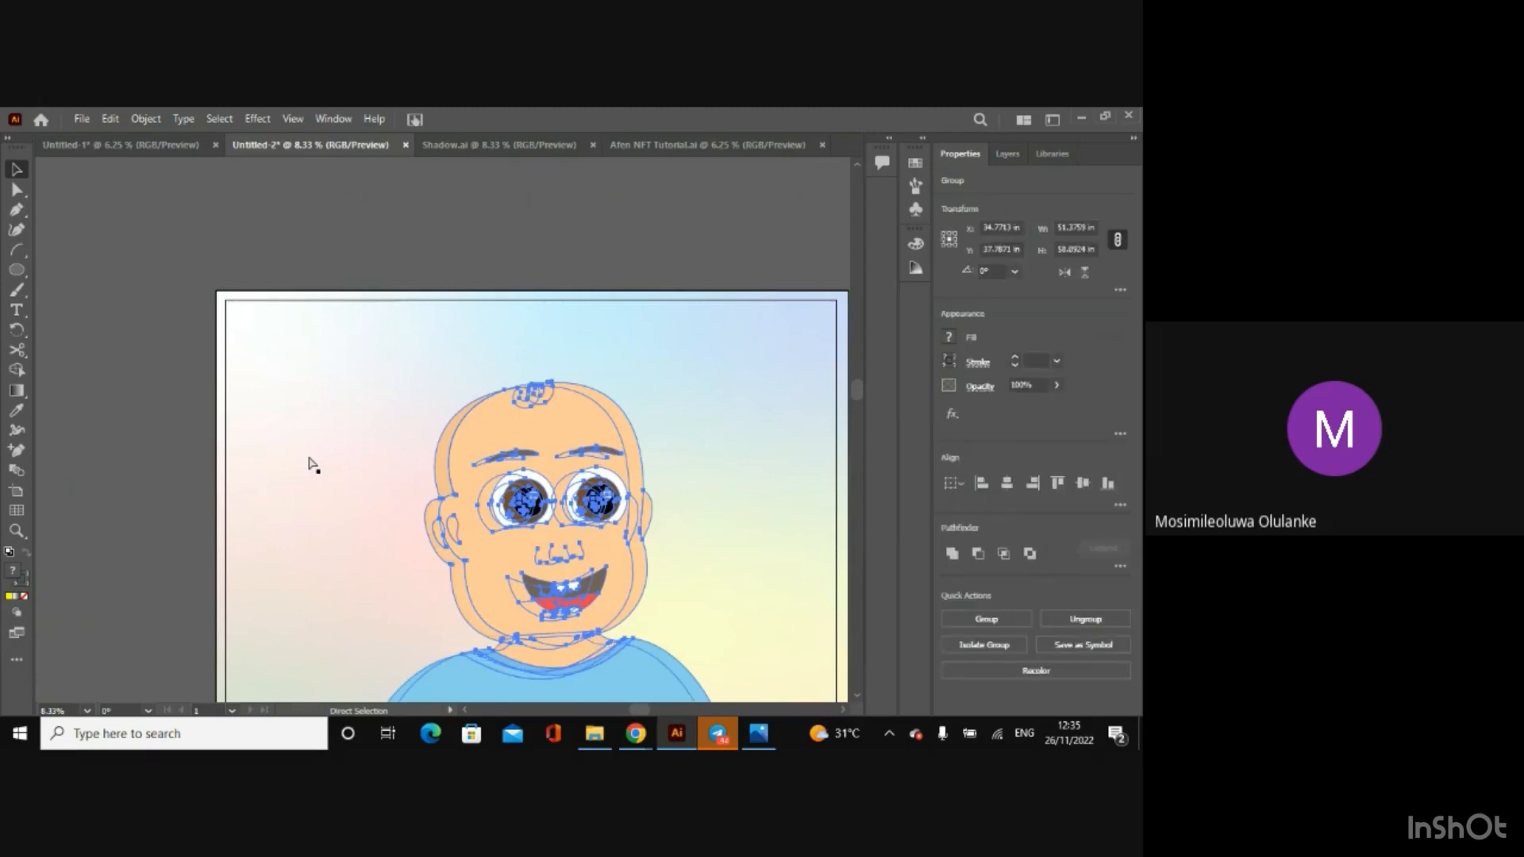
Step: Switch to the Untitled-1 document, clear the selection and activate the Paintbrush tool for work on the baby's head
click(108, 144)
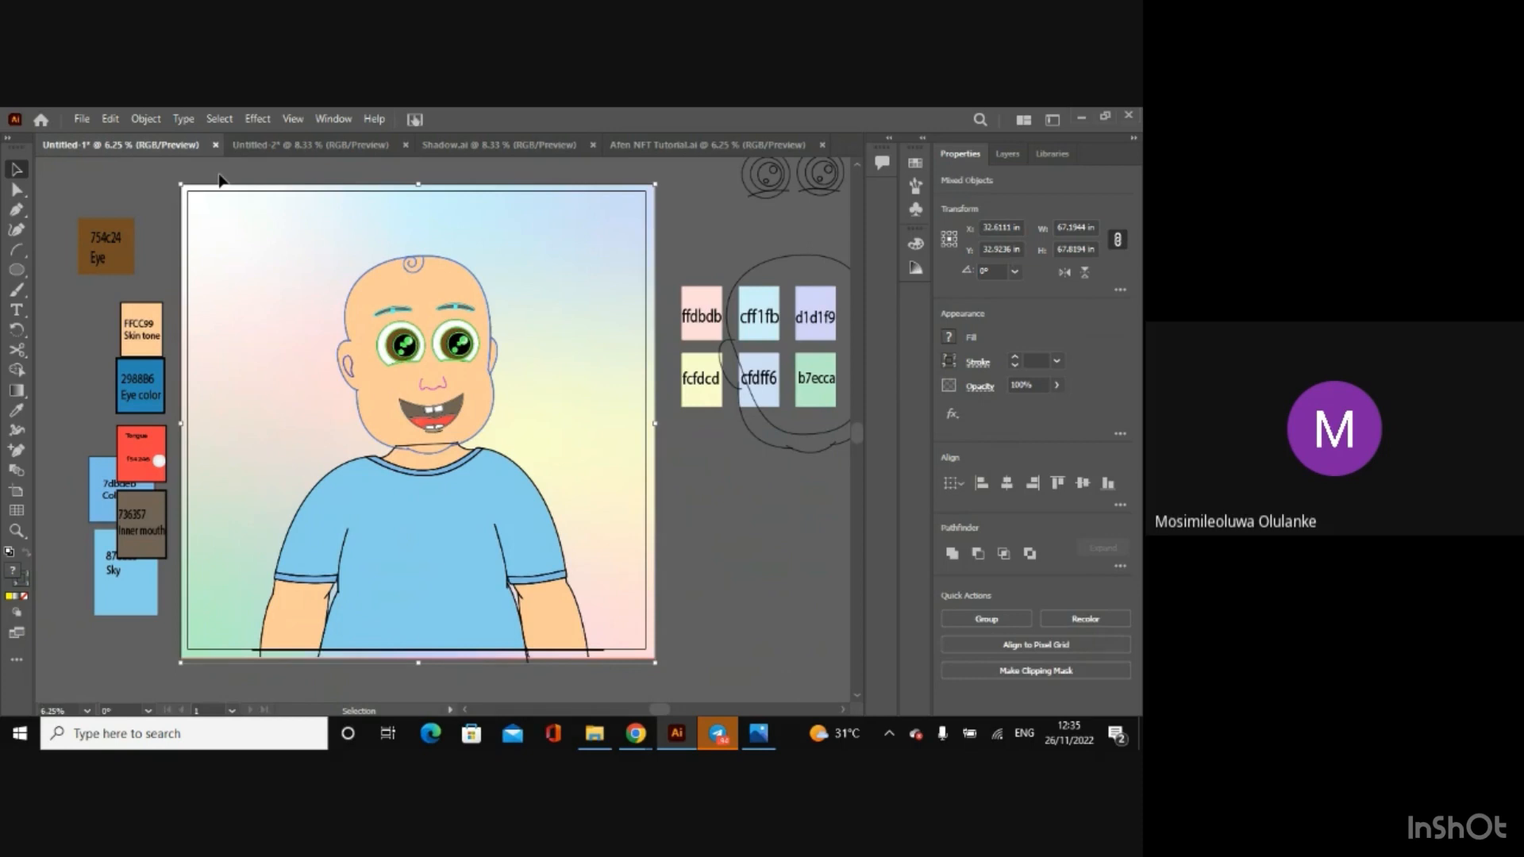
click(73, 202)
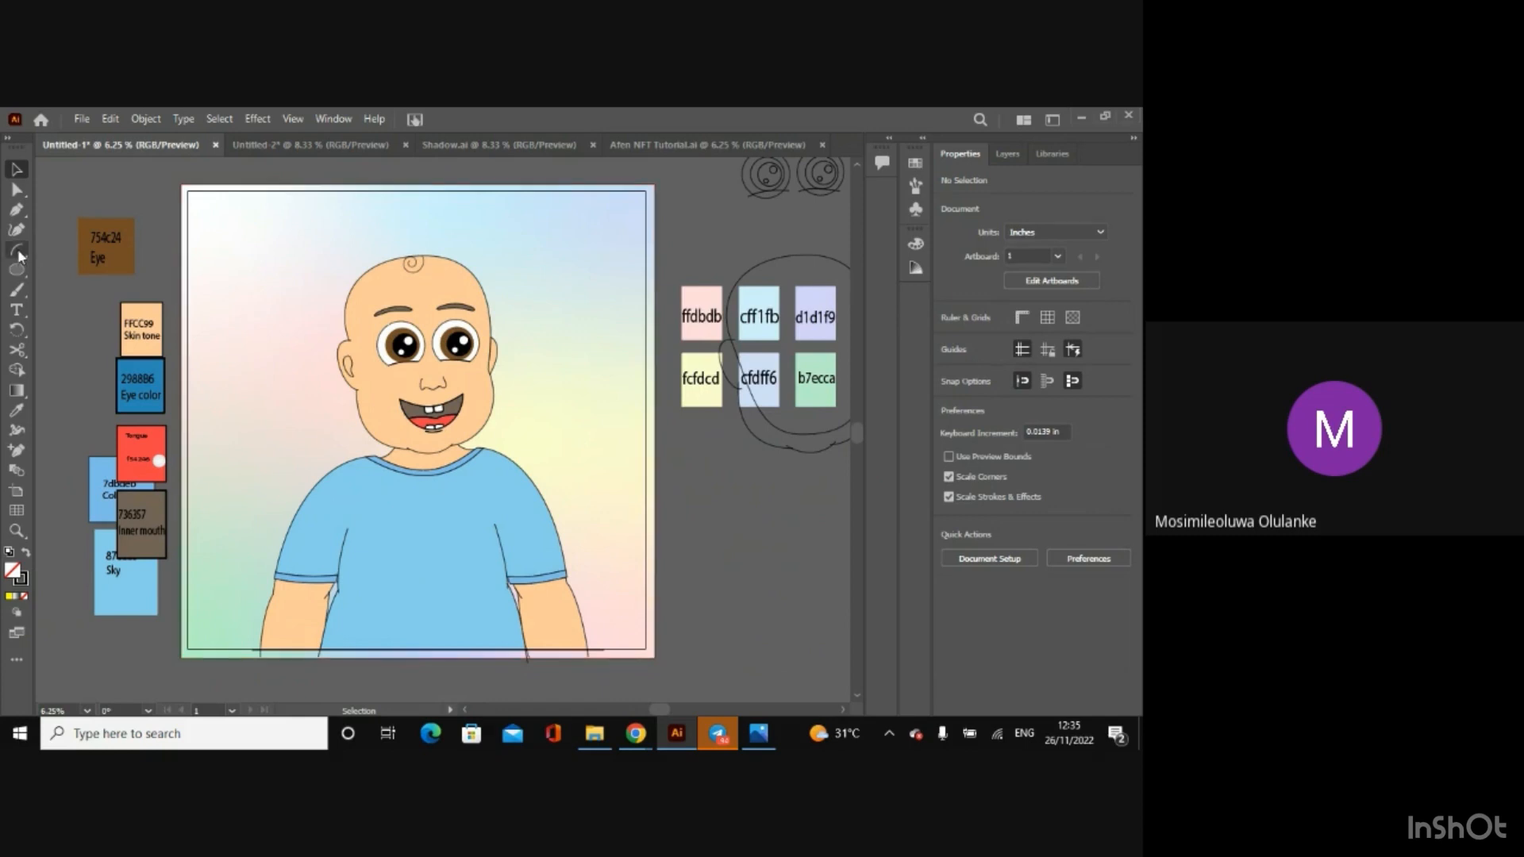
click(16, 295)
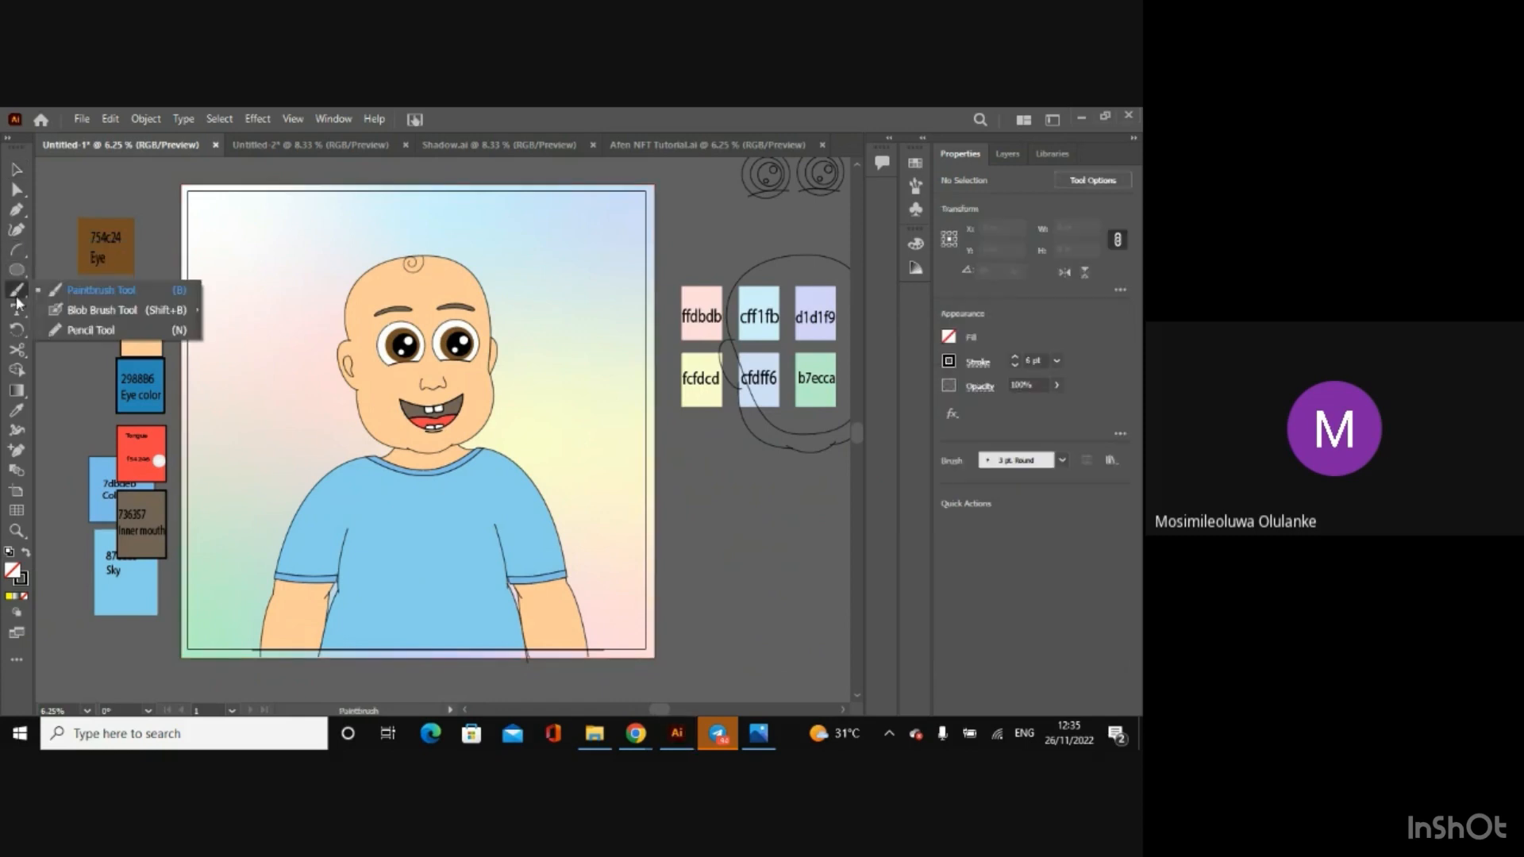
click(90, 290)
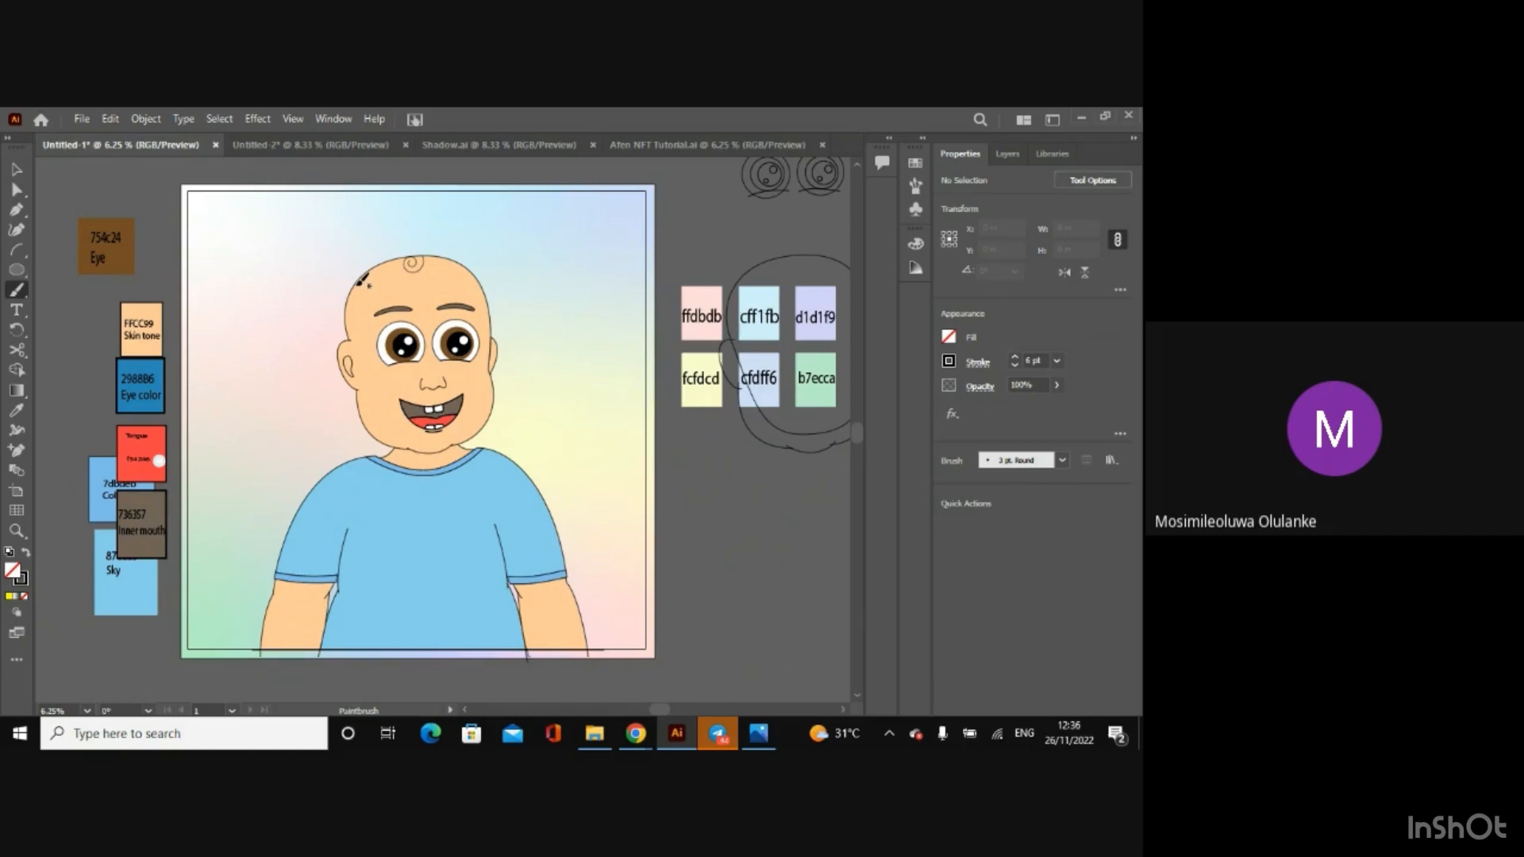
key(ctrl+plus)
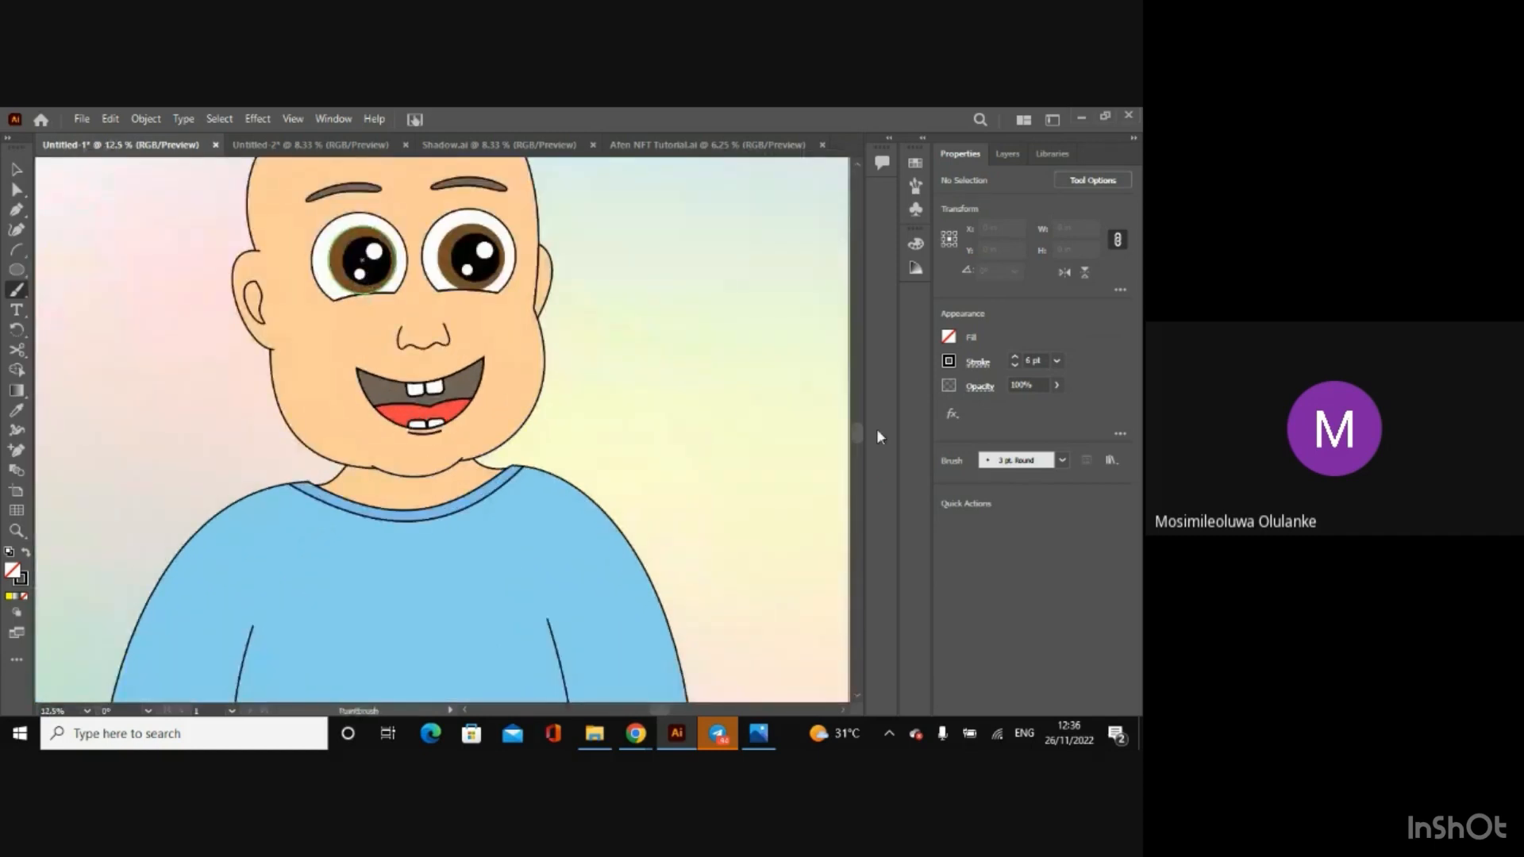
scroll(861, 430, up, 3)
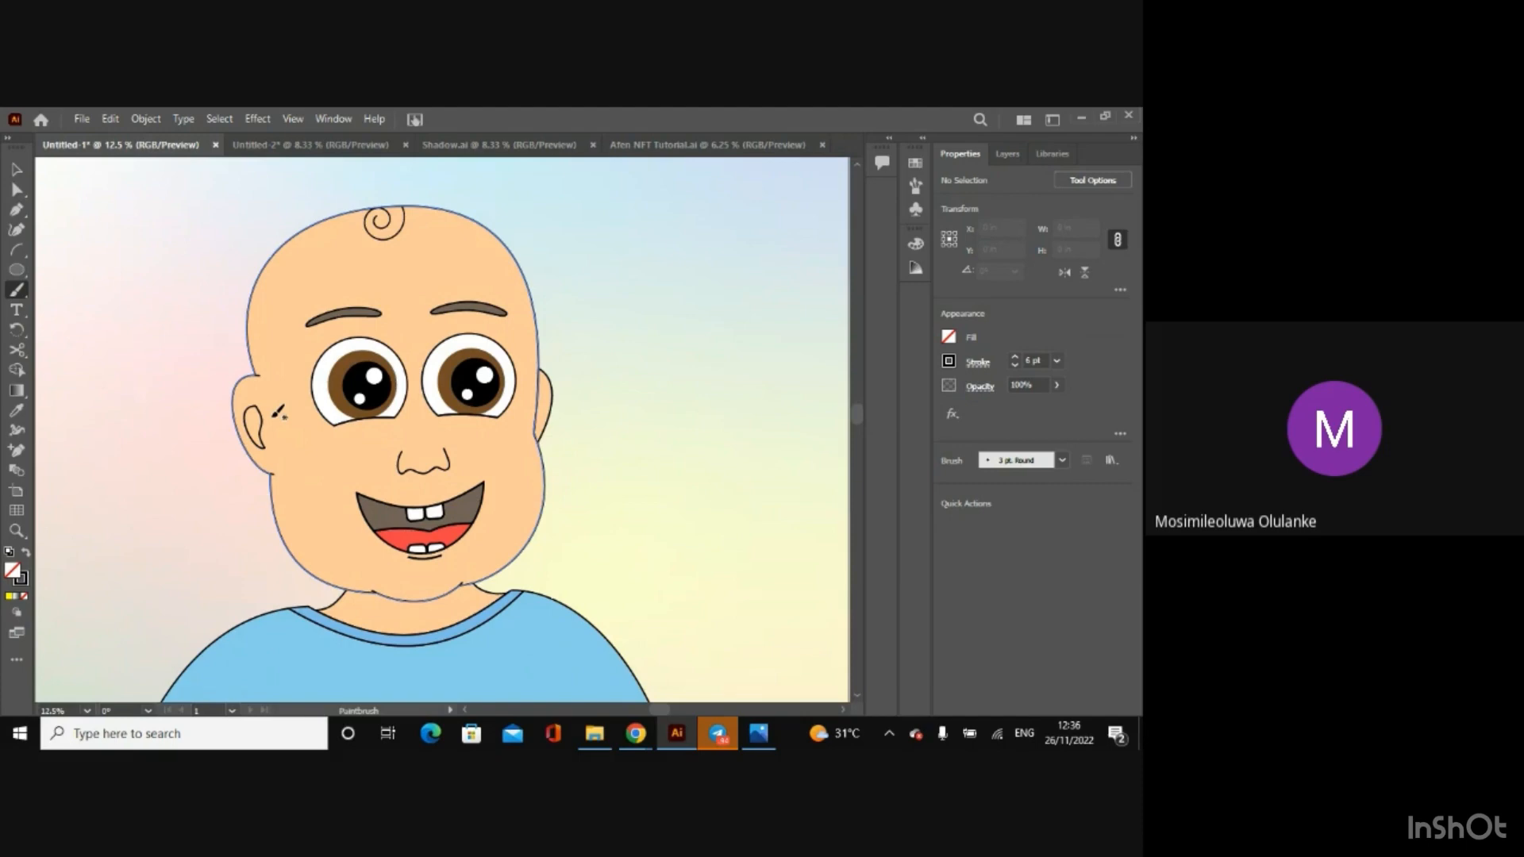
click(16, 169)
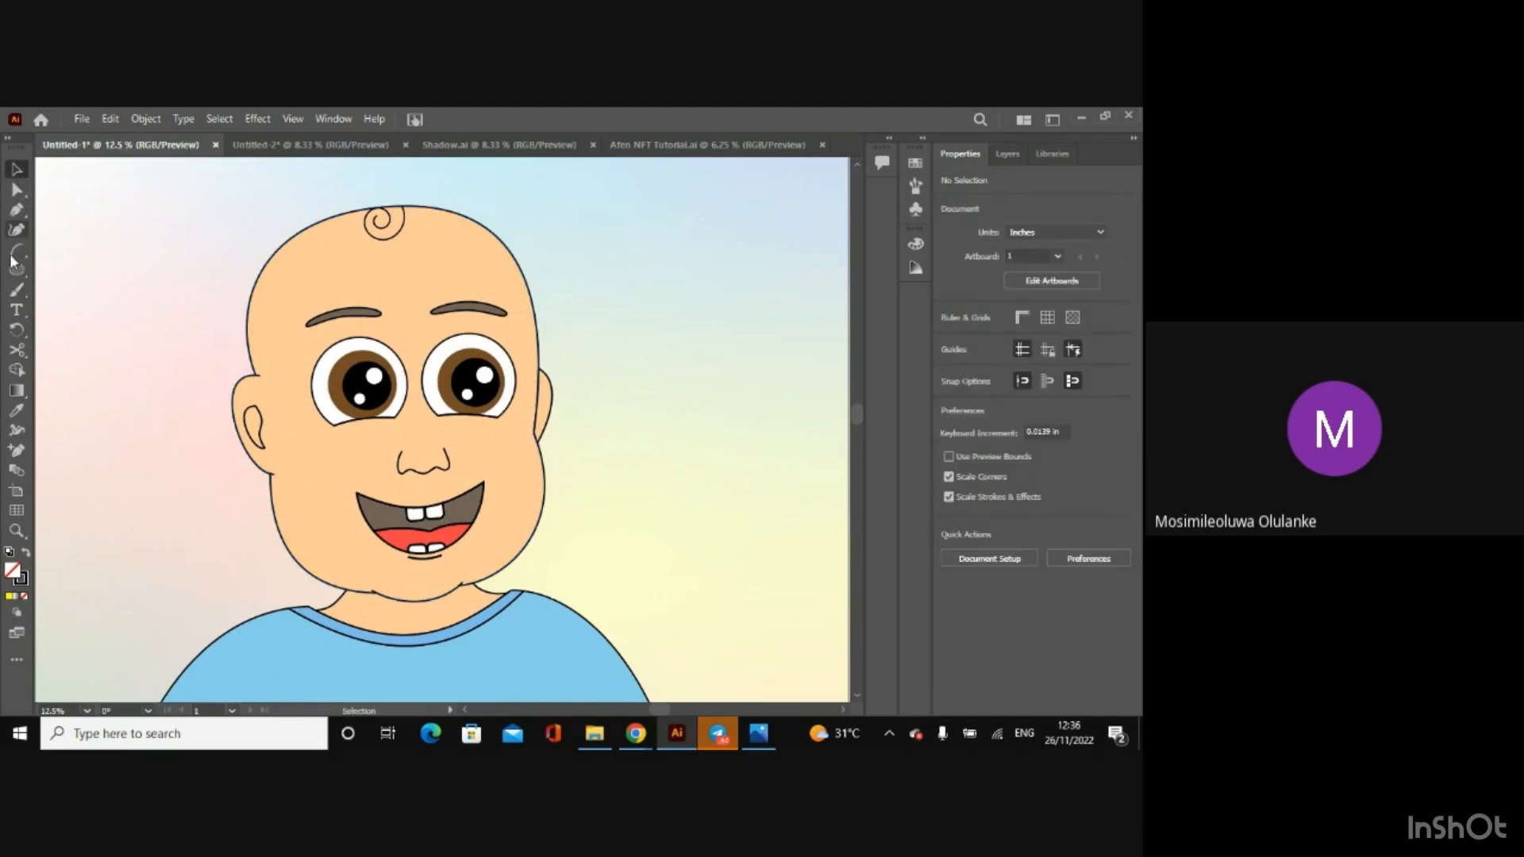
click(14, 293)
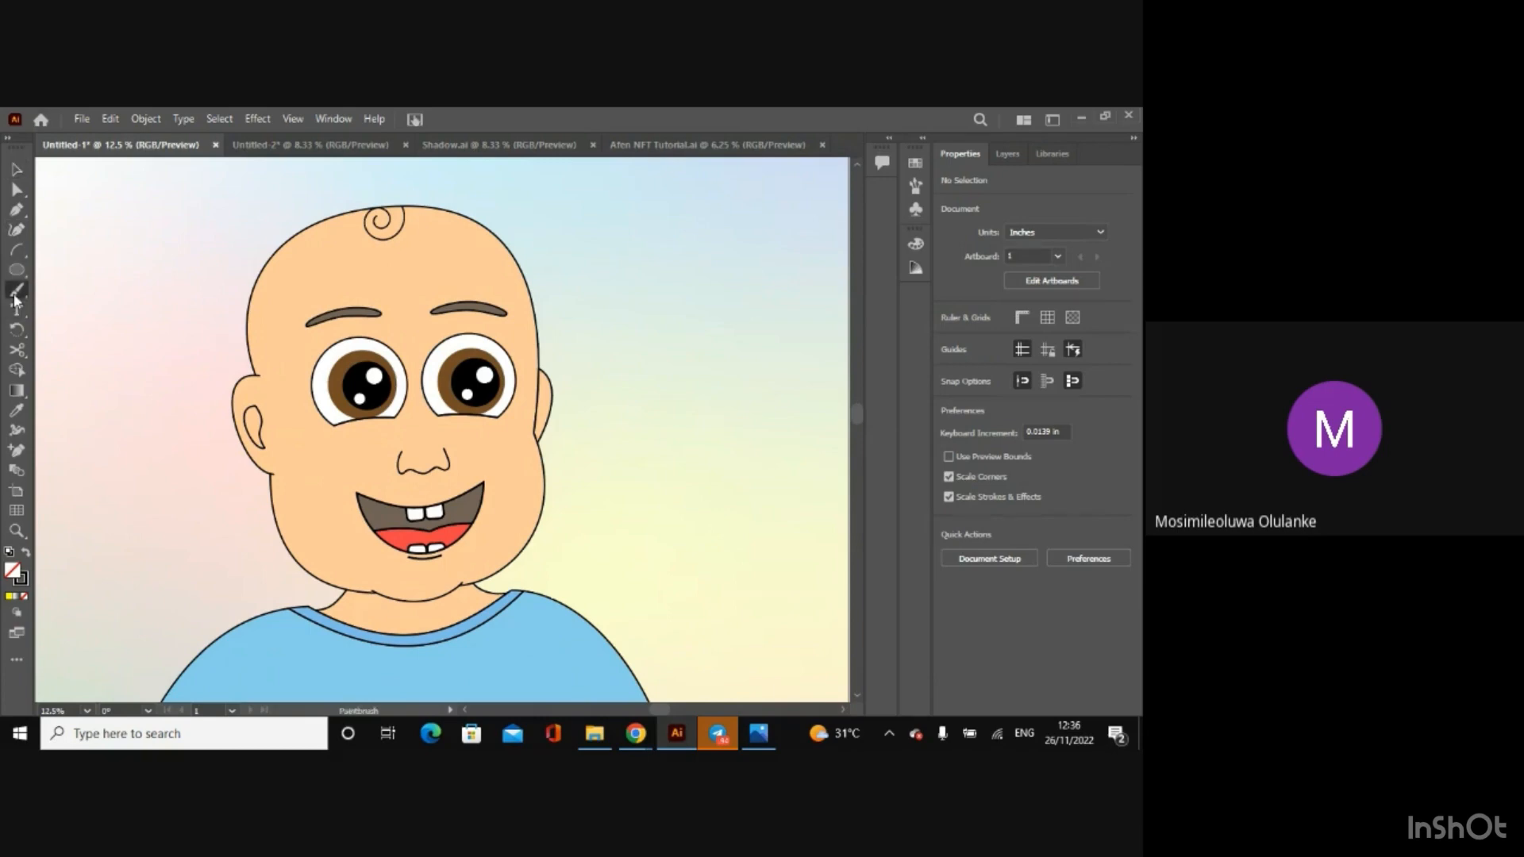
Step: Check the skin shadow colour in Shadow.ai and set the Paintbrush stroke in Untitled-1 to f5c292
click(479, 148)
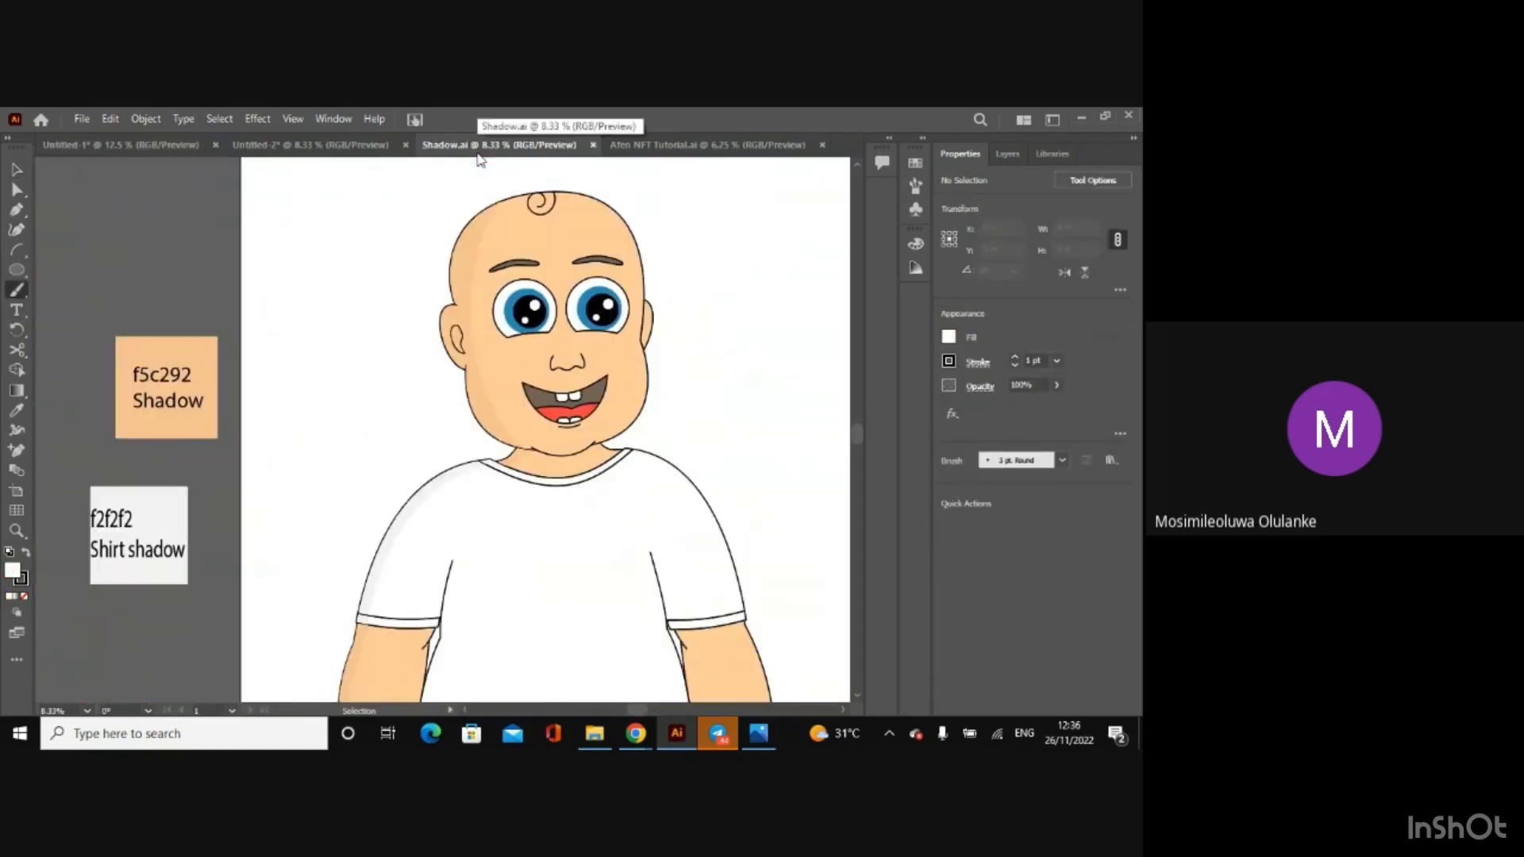
click(151, 143)
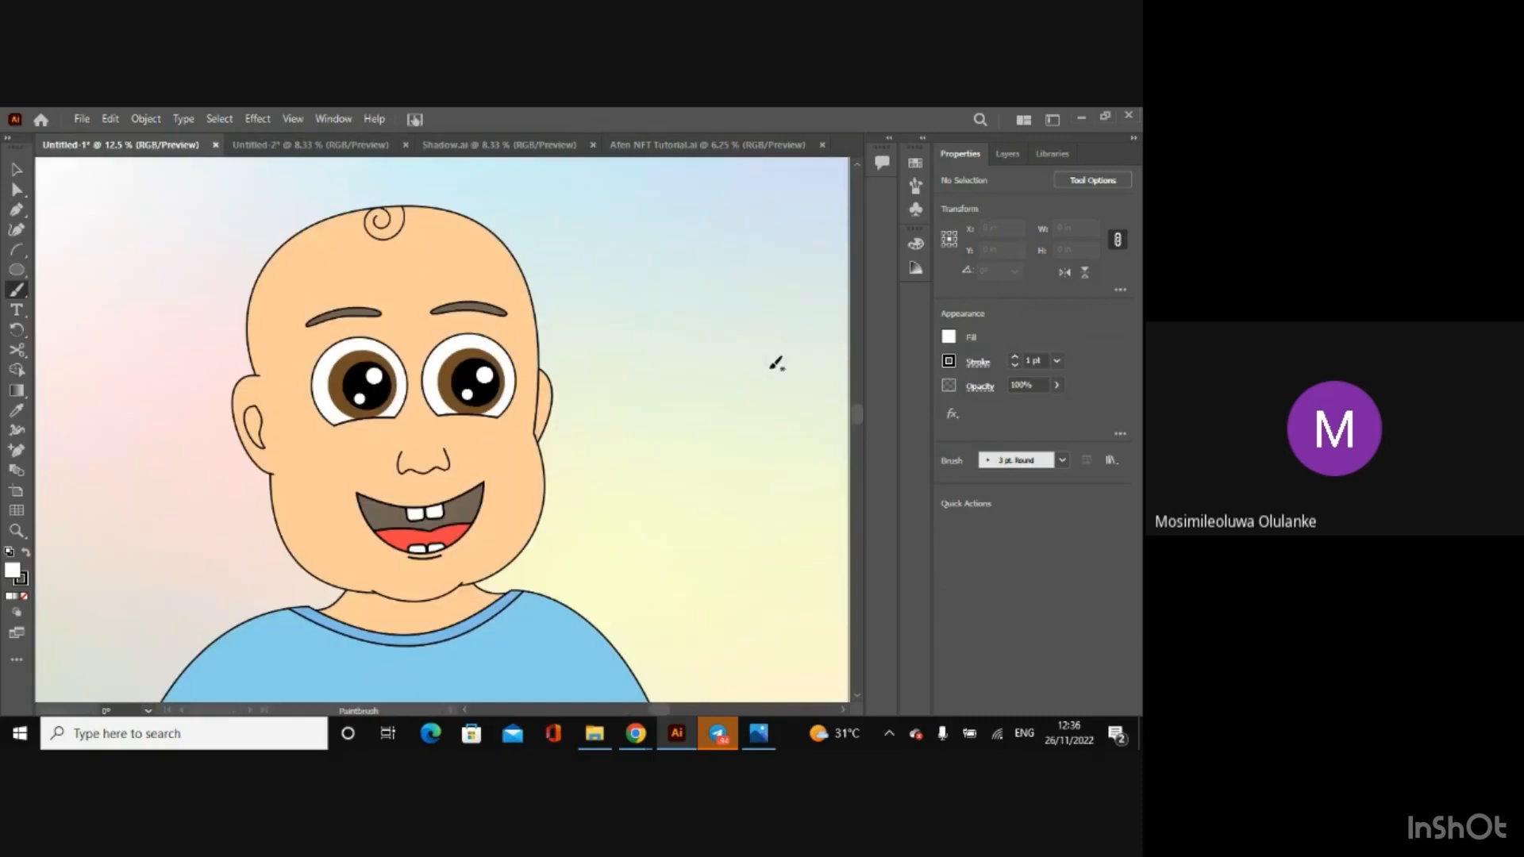
click(948, 361)
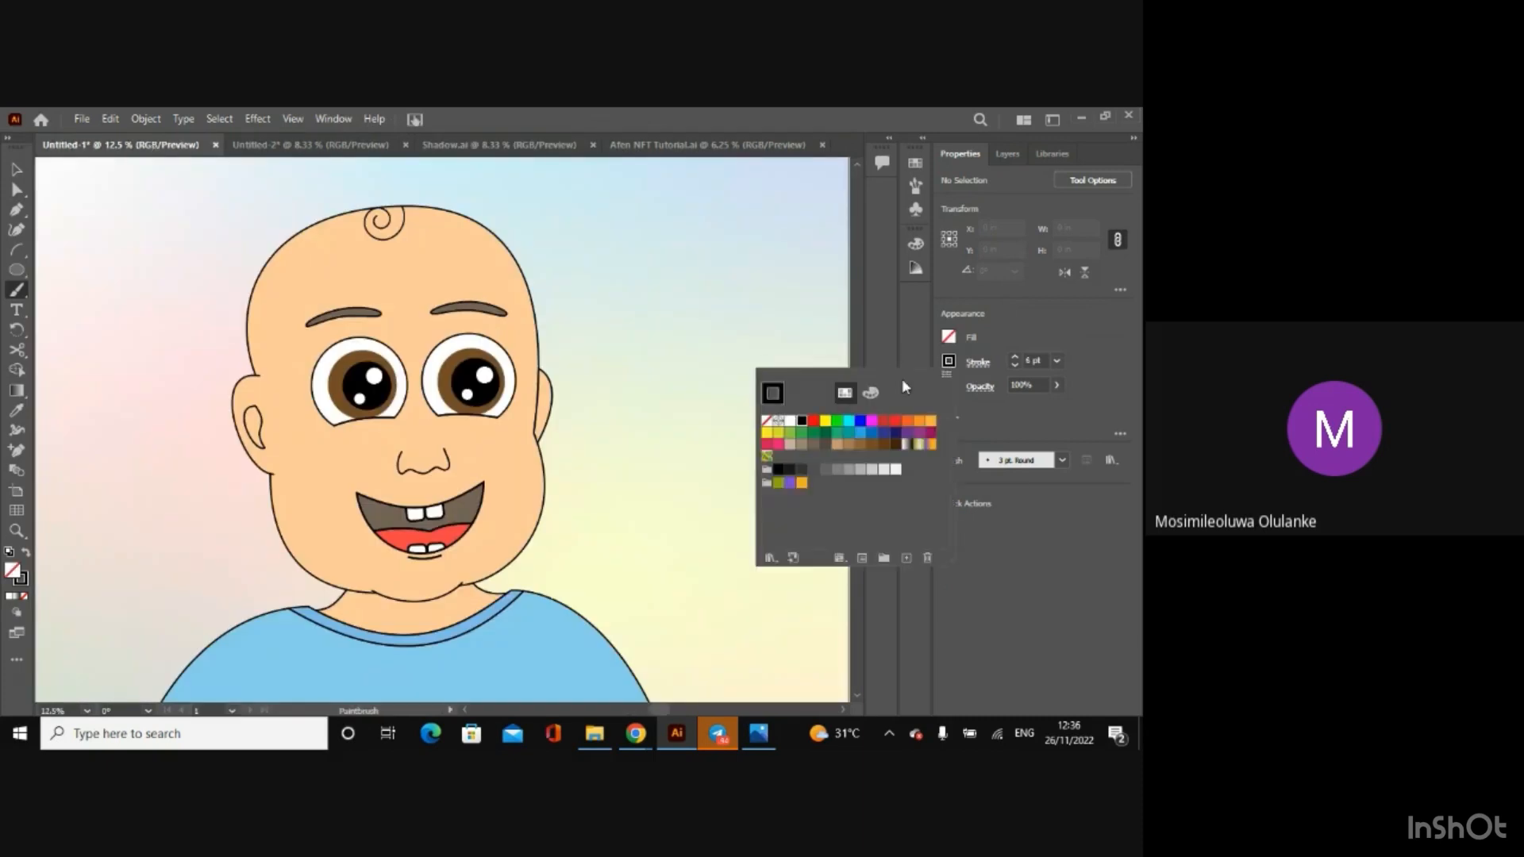
click(870, 393)
key(BackSpace)
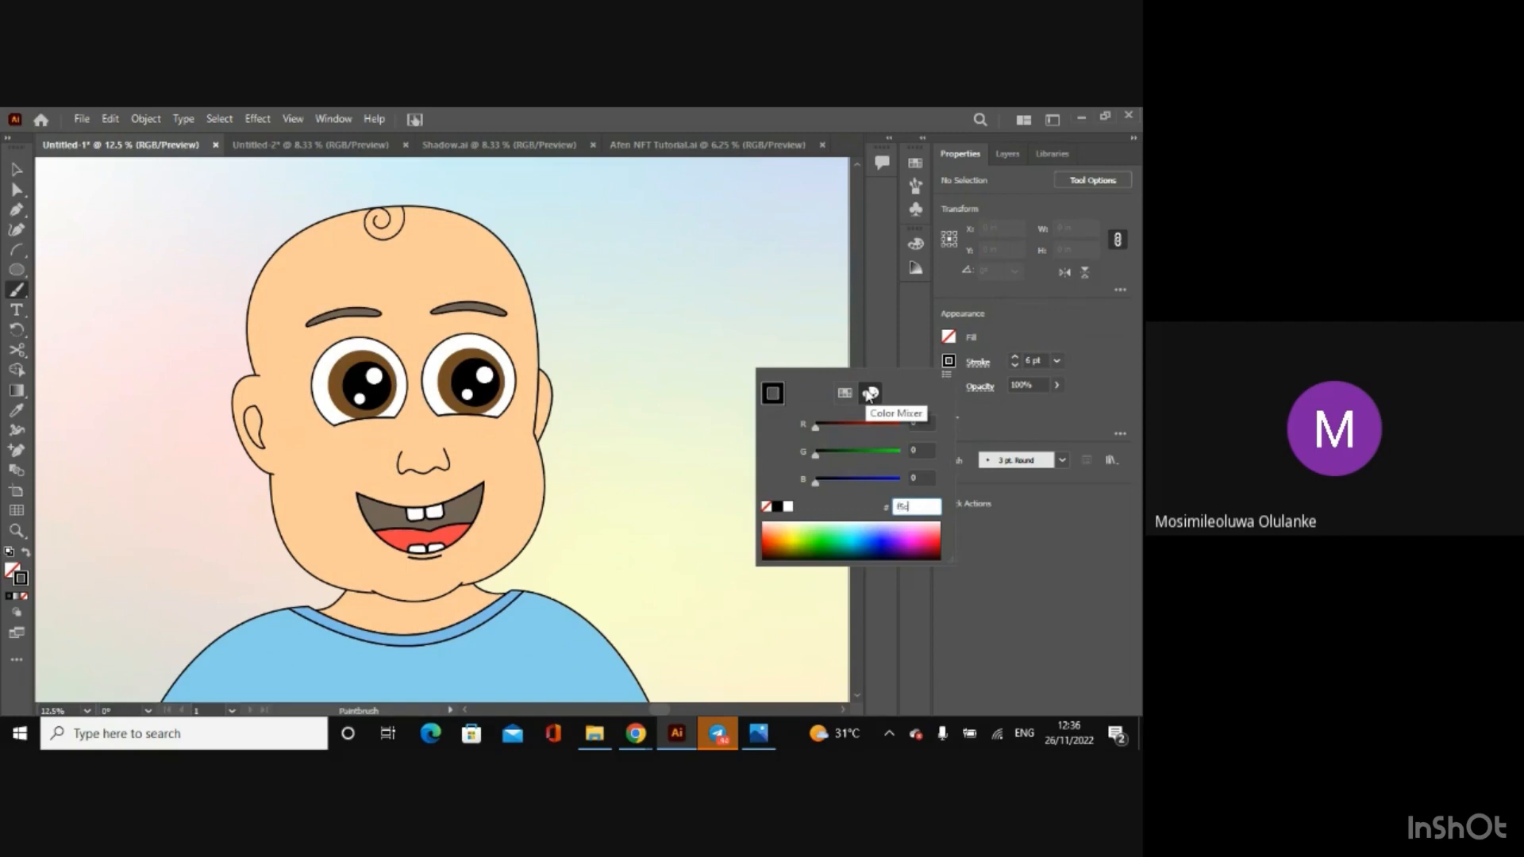
key(Return)
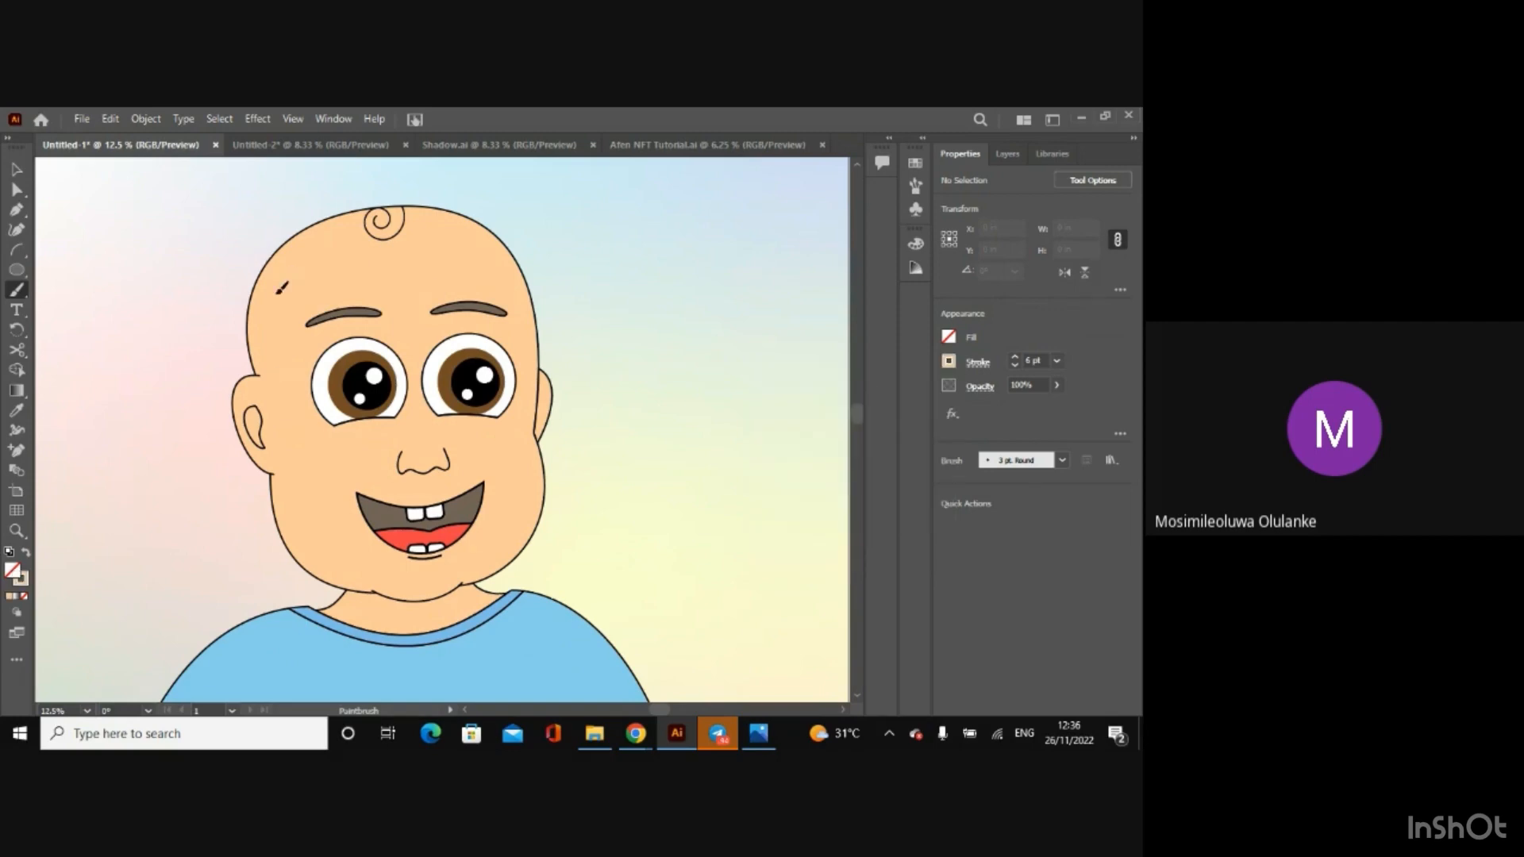
Step: Try painting shadow strokes on the side of the baby's forehead with the 3 pt. Round brush and a Touch Calligraphic brush
drag(278, 298, 277, 335)
click(1062, 467)
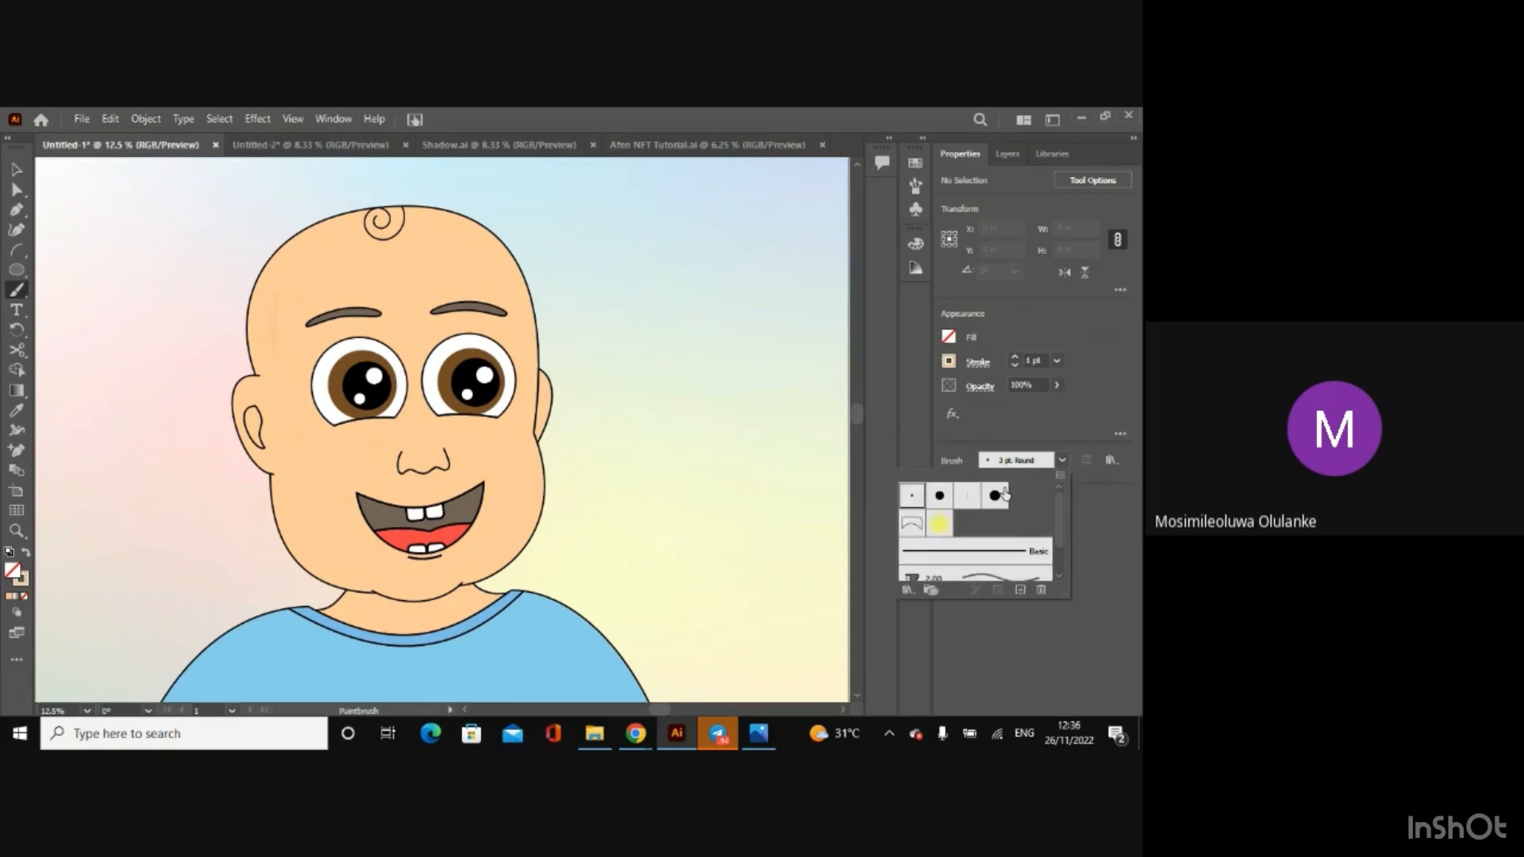
click(994, 495)
click(275, 326)
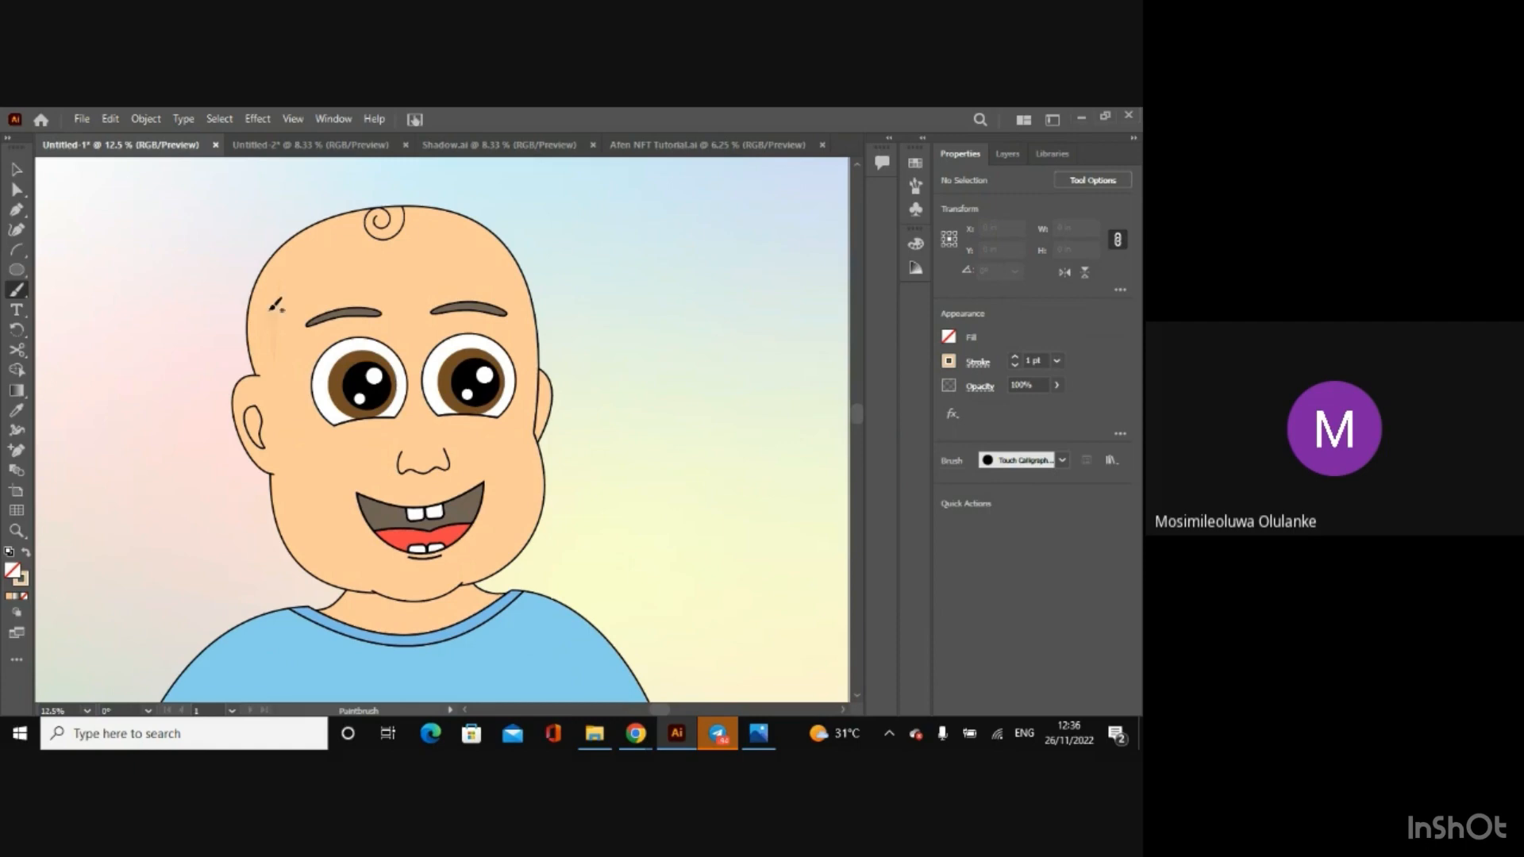
drag(269, 309, 269, 291)
Step: Try extending the brush shading along the side of the baby's head, and undo the trial strokes
key(ctrl+=)
key(ctrl+=)
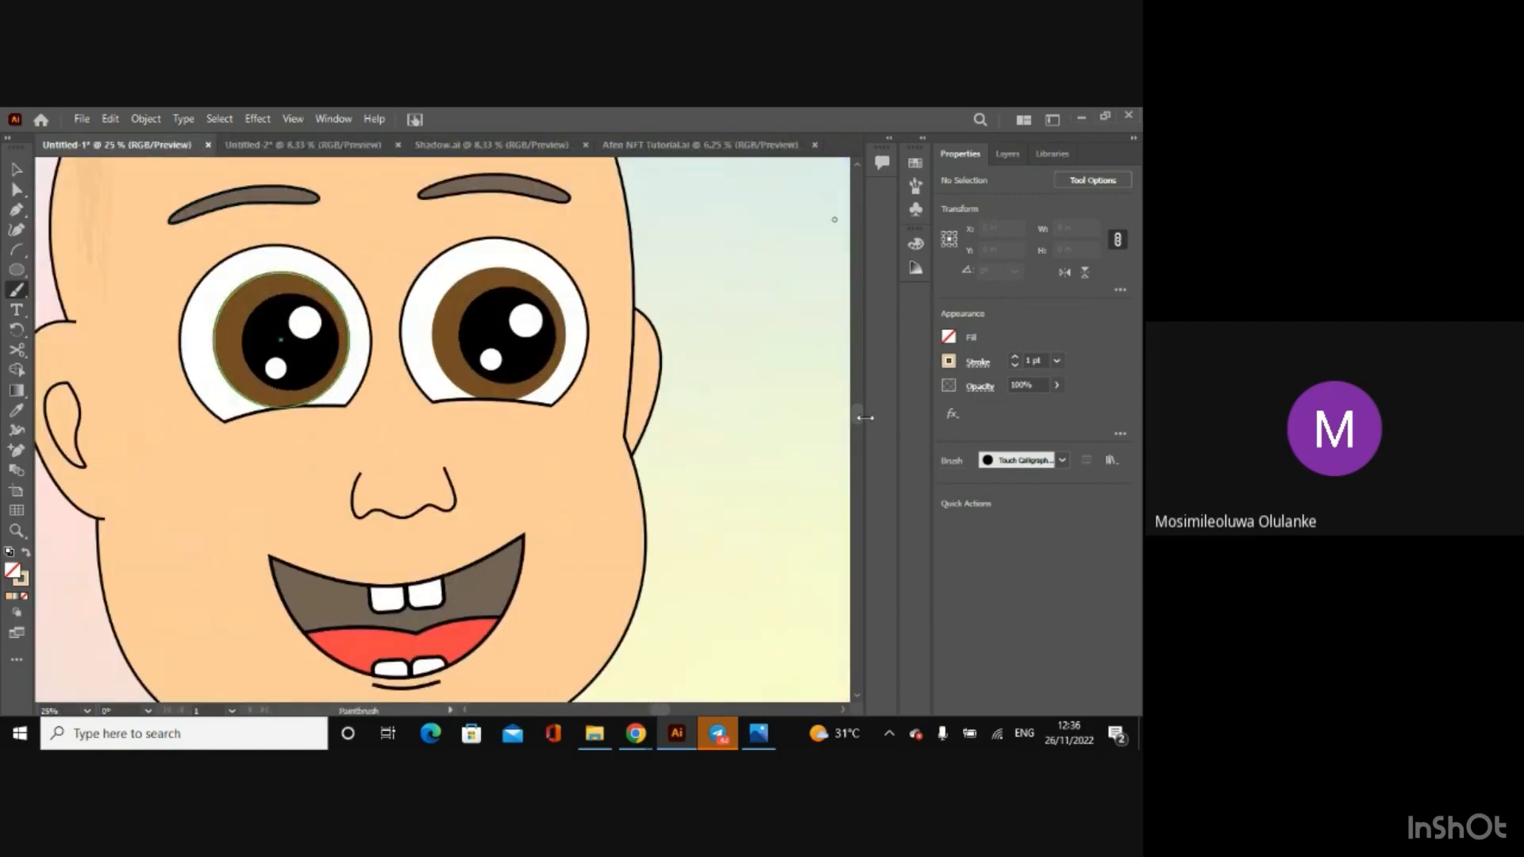
drag(859, 416, 859, 398)
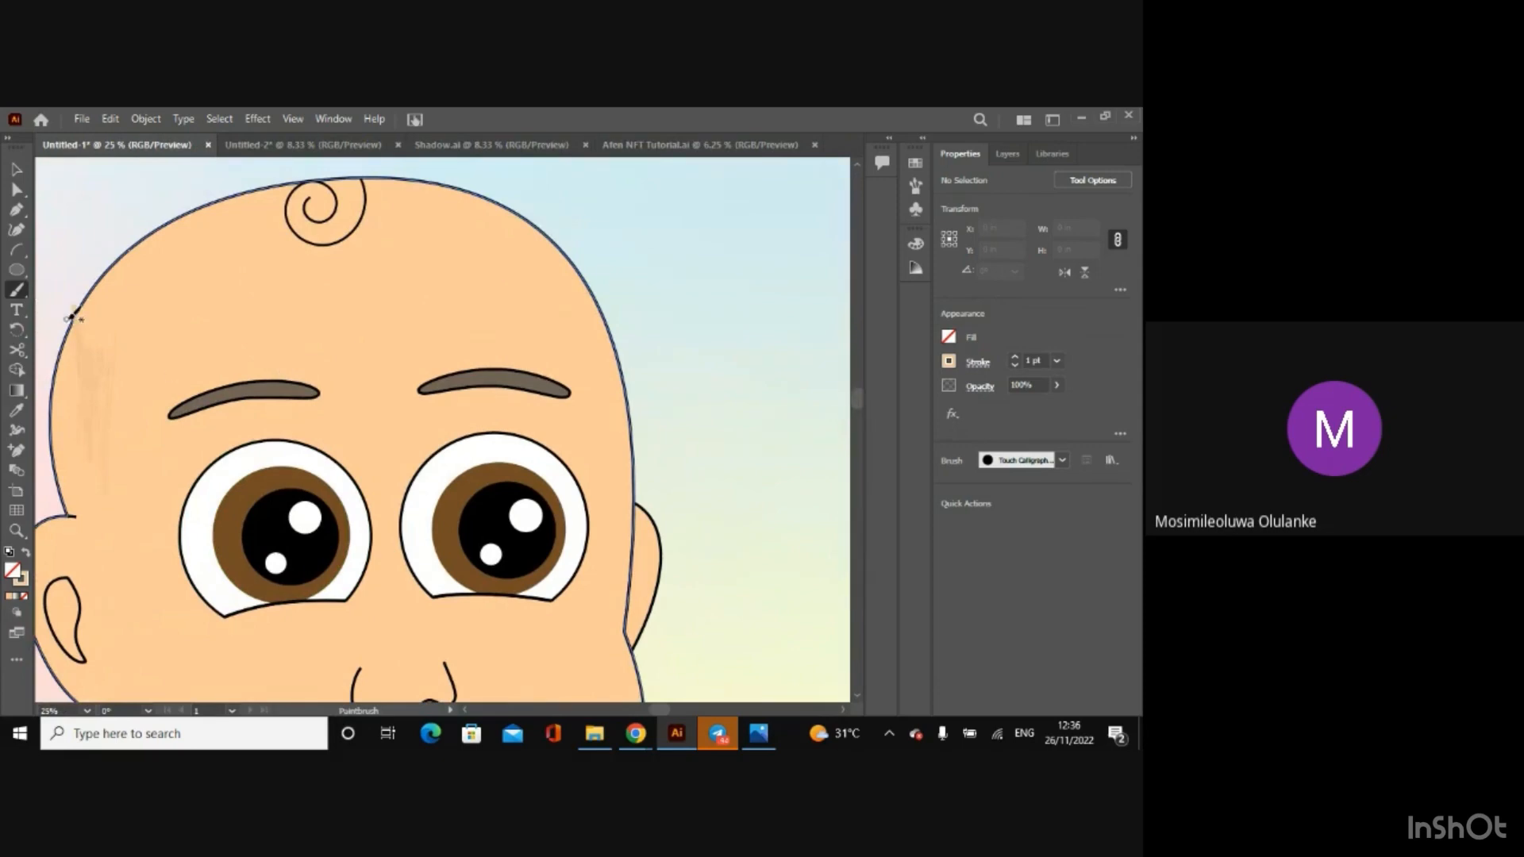
drag(80, 306, 68, 248)
drag(100, 414, 187, 325)
key(ctrl+minus)
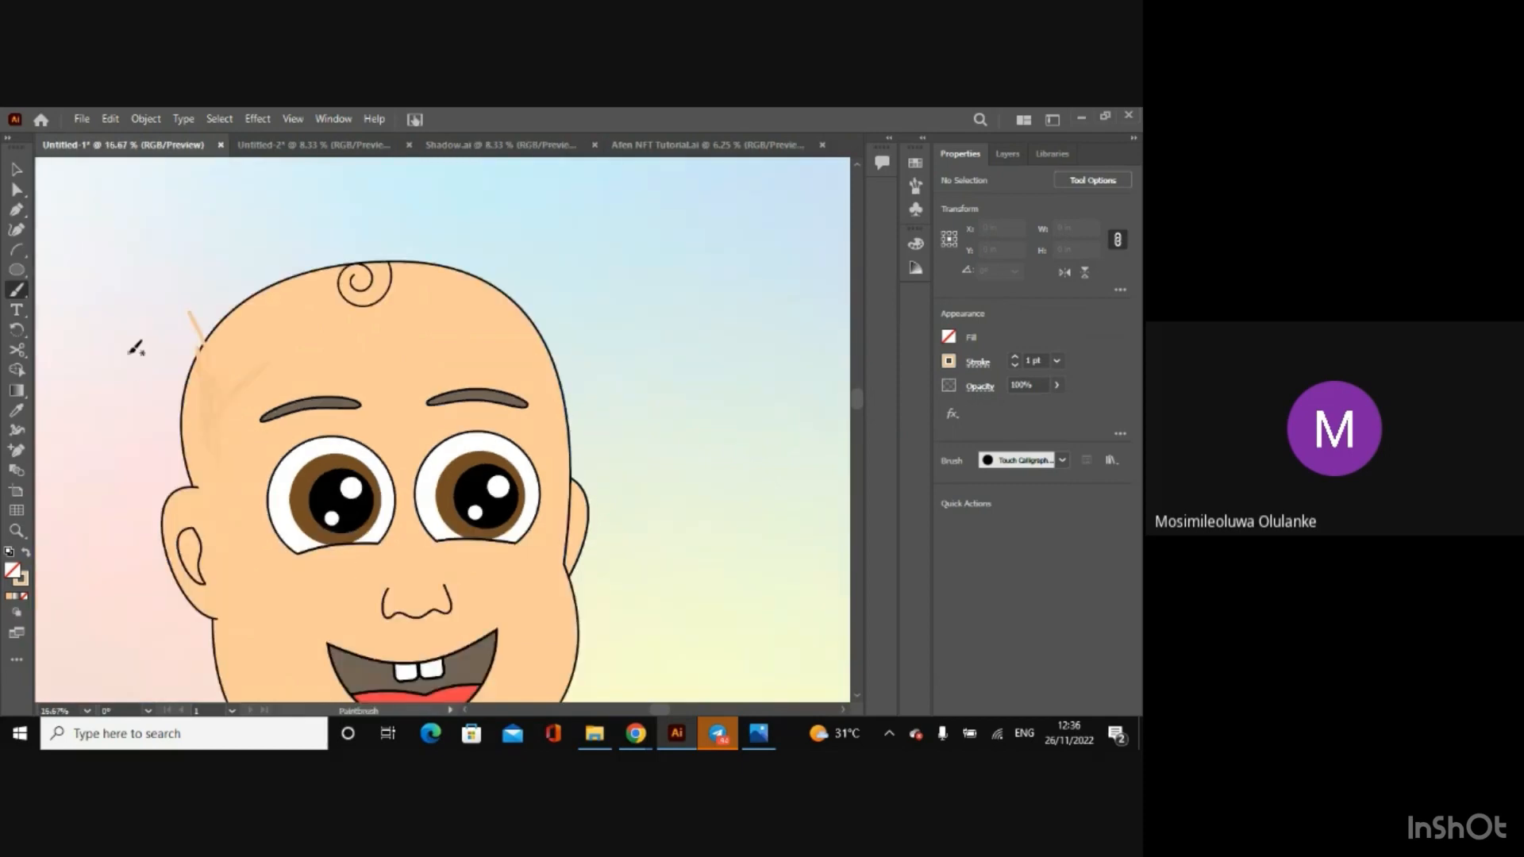
key(ctrl+z)
key(ctrl+z)
Step: Draw an arc from the top of the baby's head to the jaw and bend it outward towards the ear
click(21, 248)
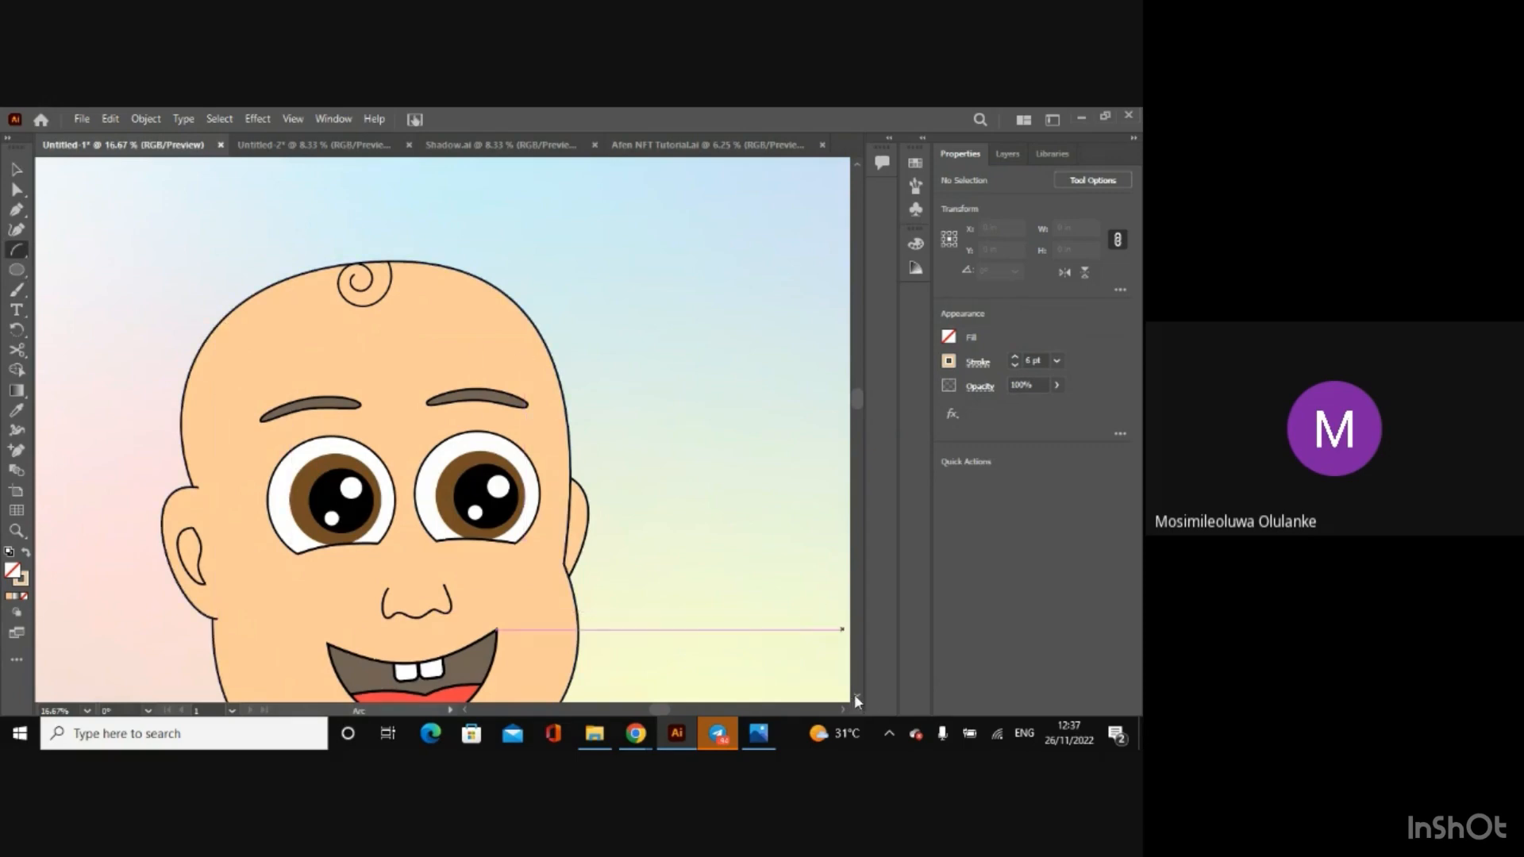
scroll(854, 694, down, 3)
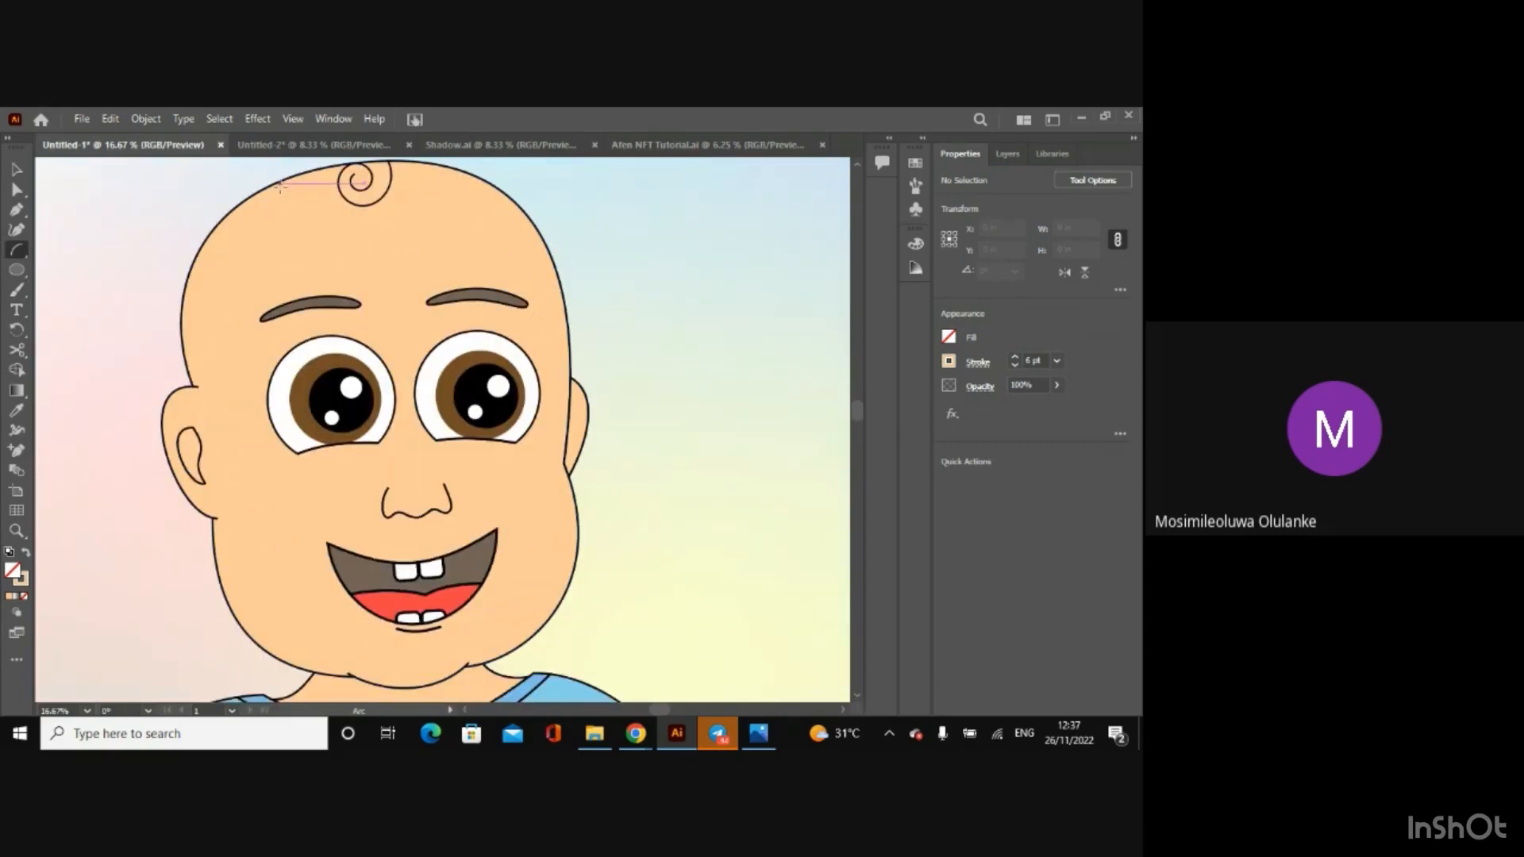
drag(280, 185, 287, 658)
key(a)
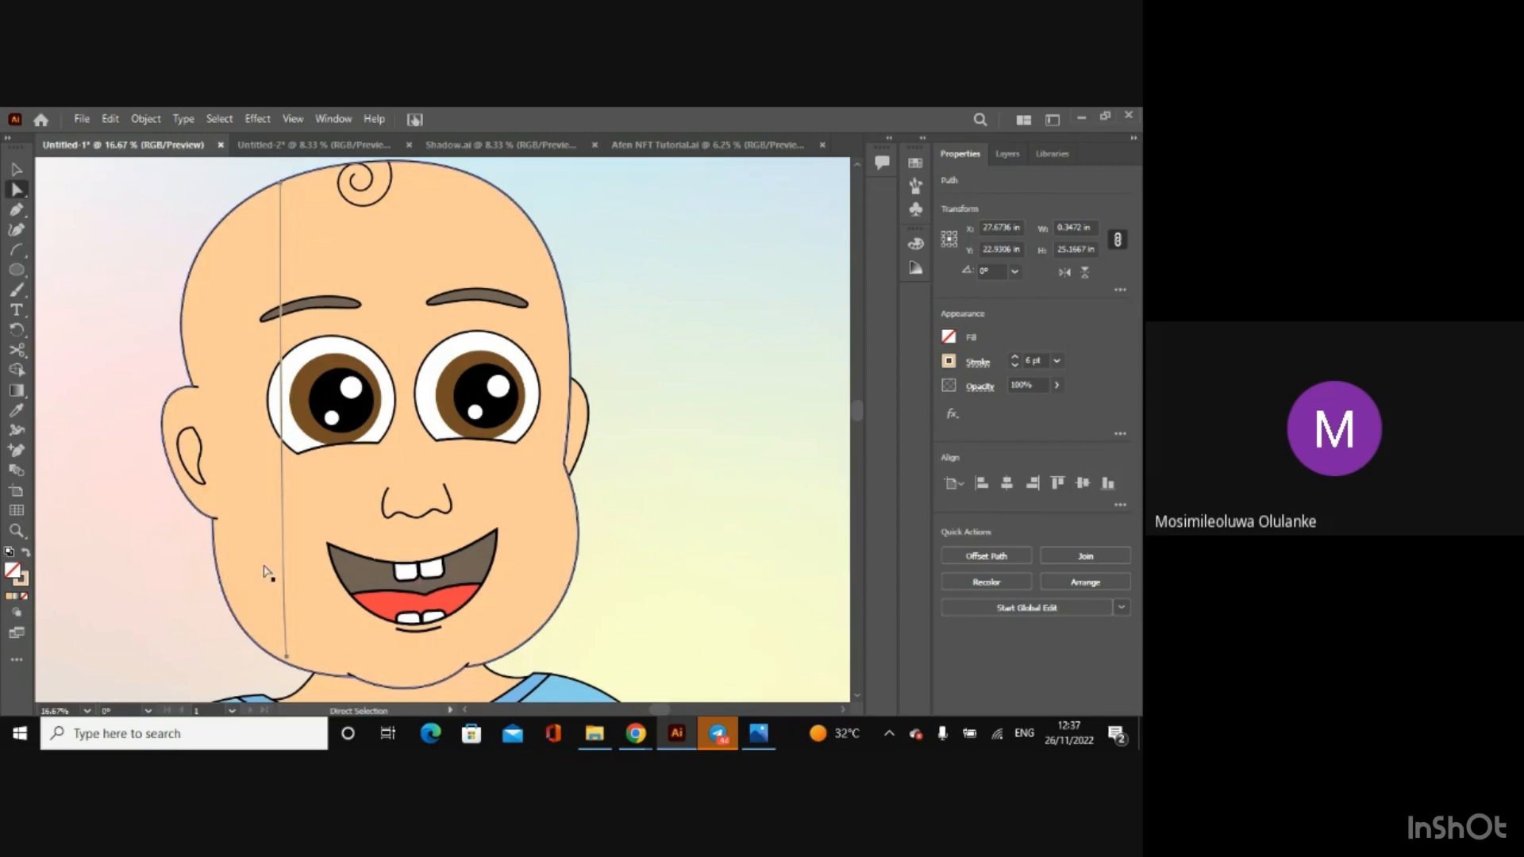
click(286, 658)
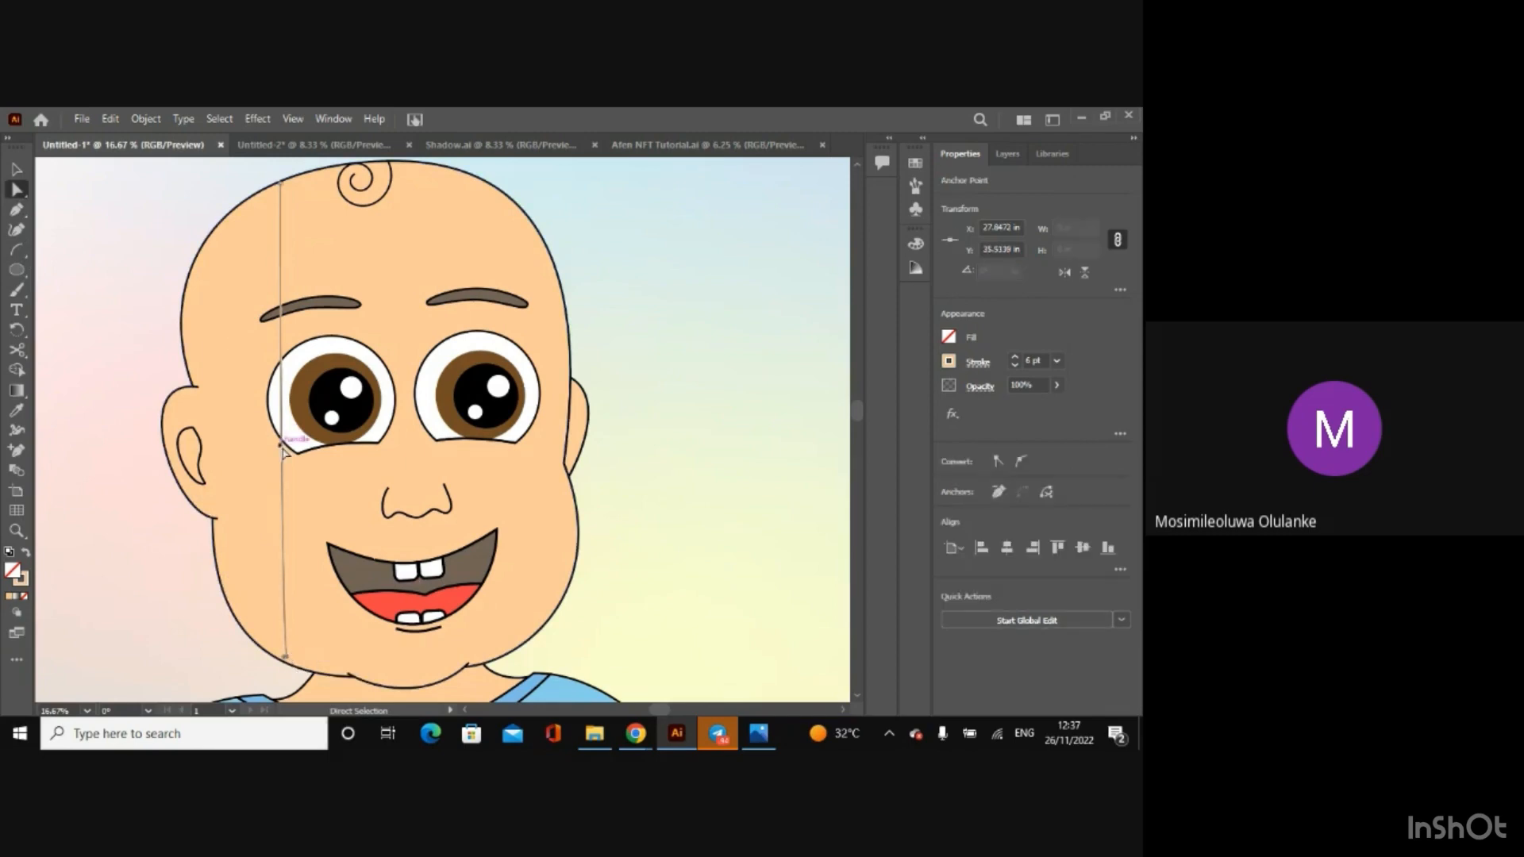
drag(284, 451, 126, 399)
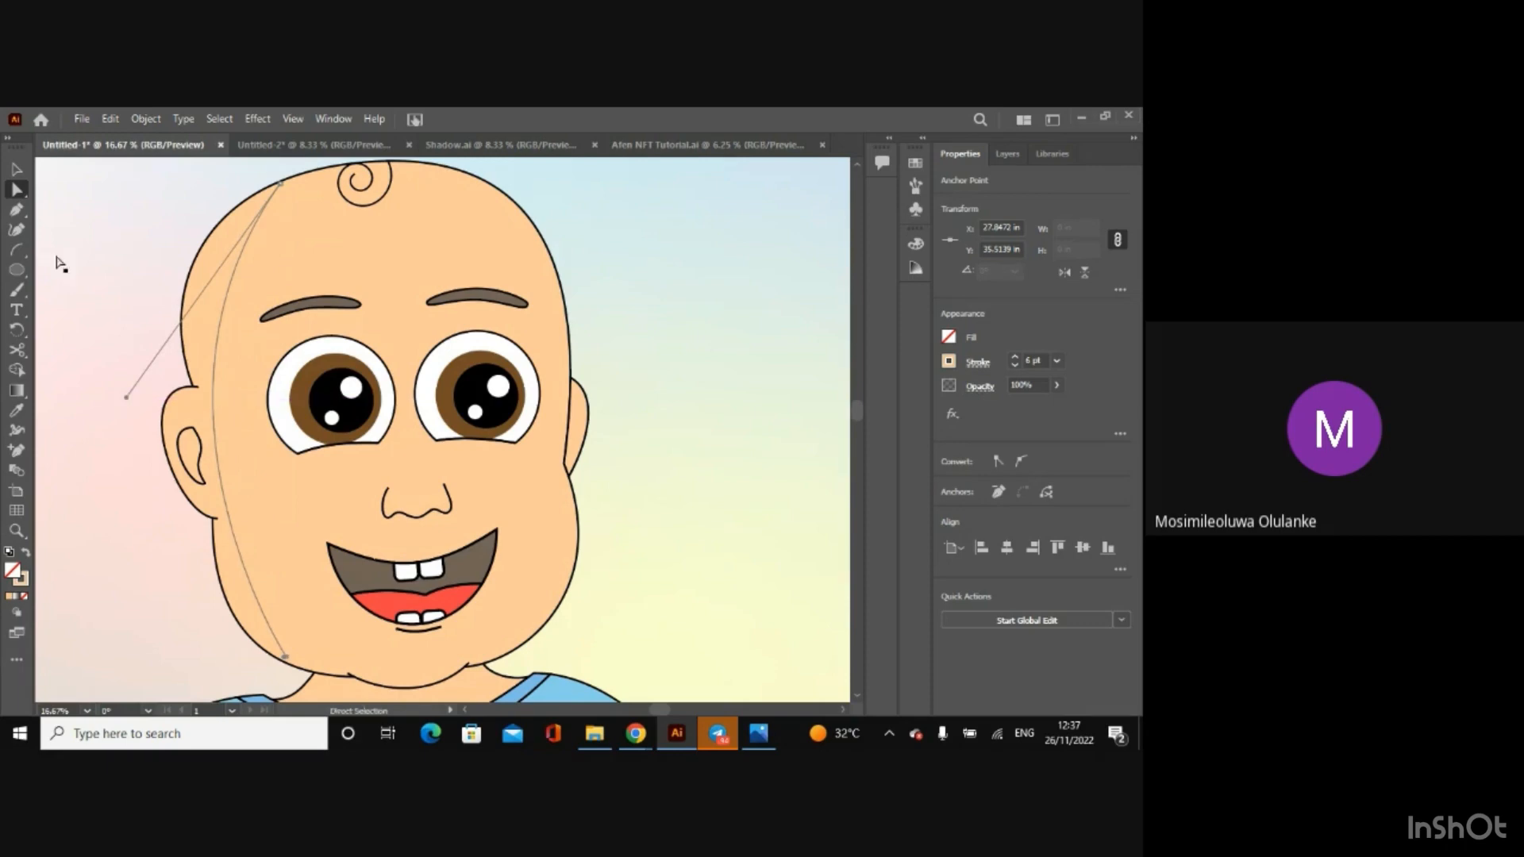
Step: Activate the Paintbrush with nothing selected and set the 10 pt. Round calligraphic brush's size to 77 pt
click(18, 291)
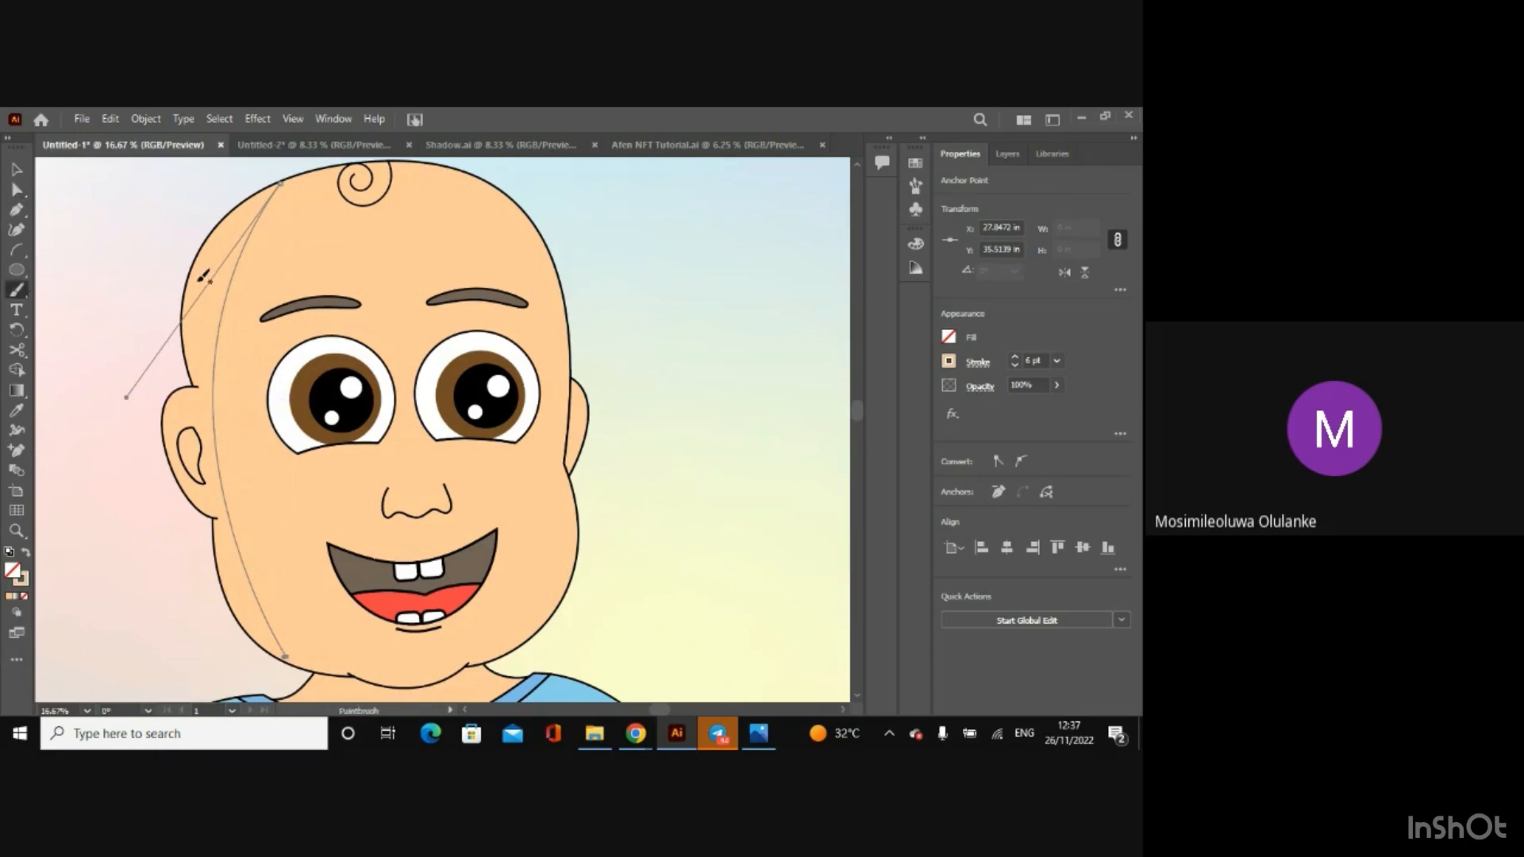
key(ctrl+shift+a)
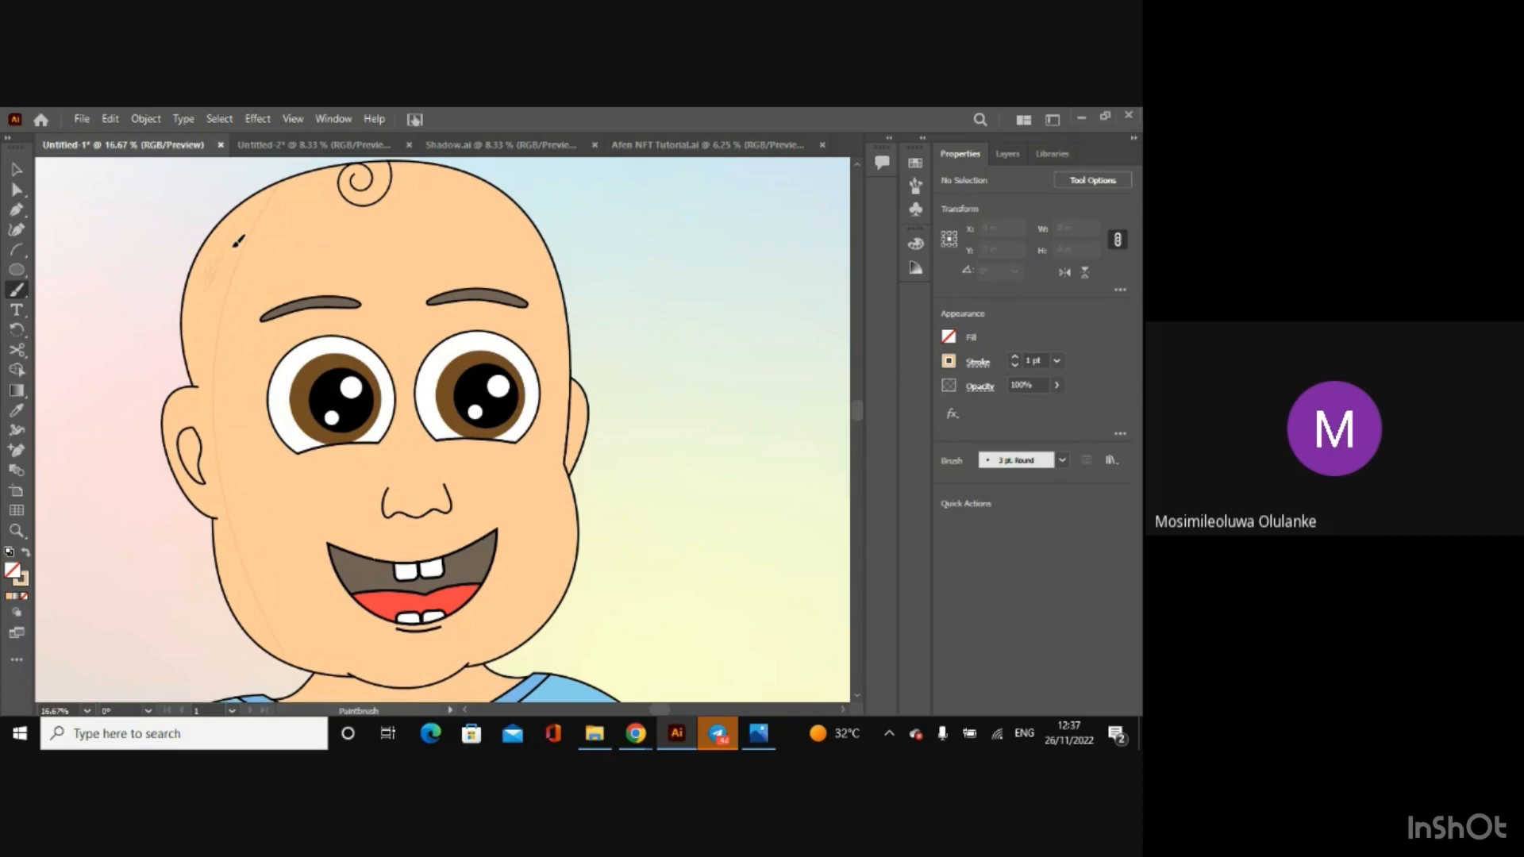
key(ctrl+equal)
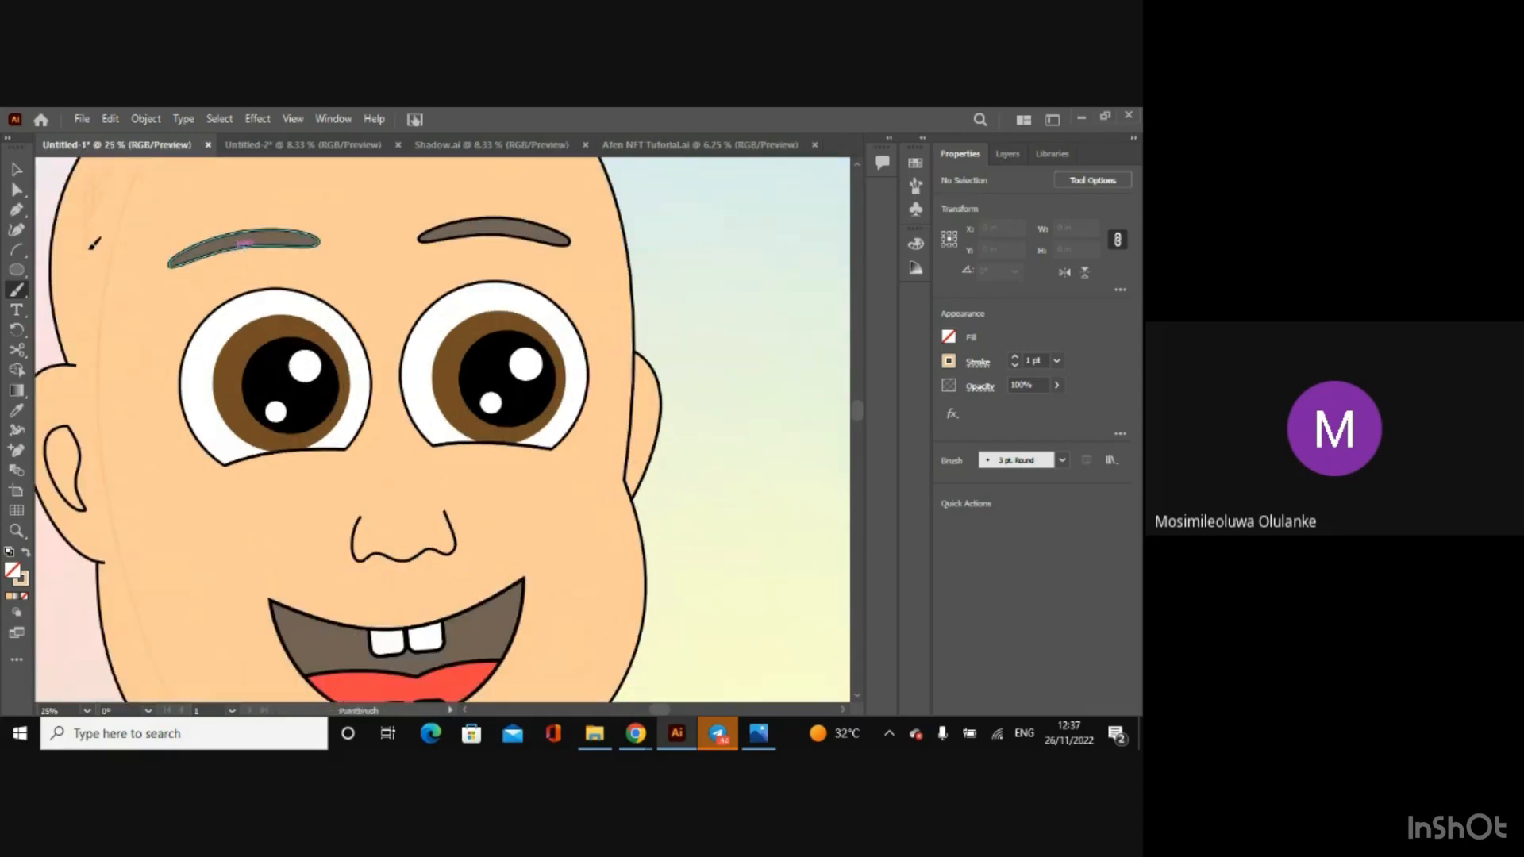
click(915, 185)
click(798, 190)
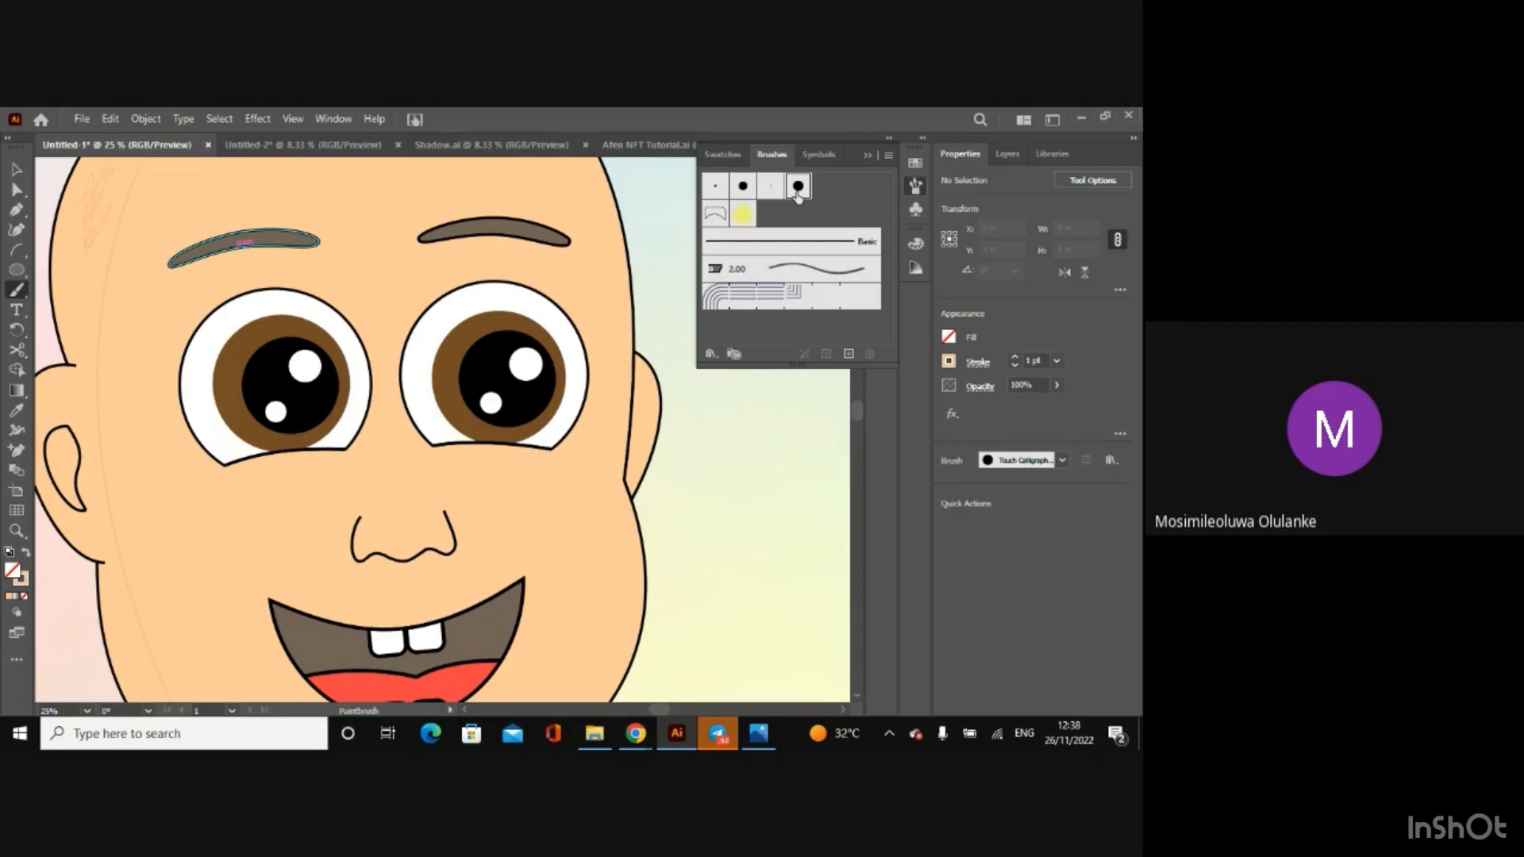
double_click(742, 189)
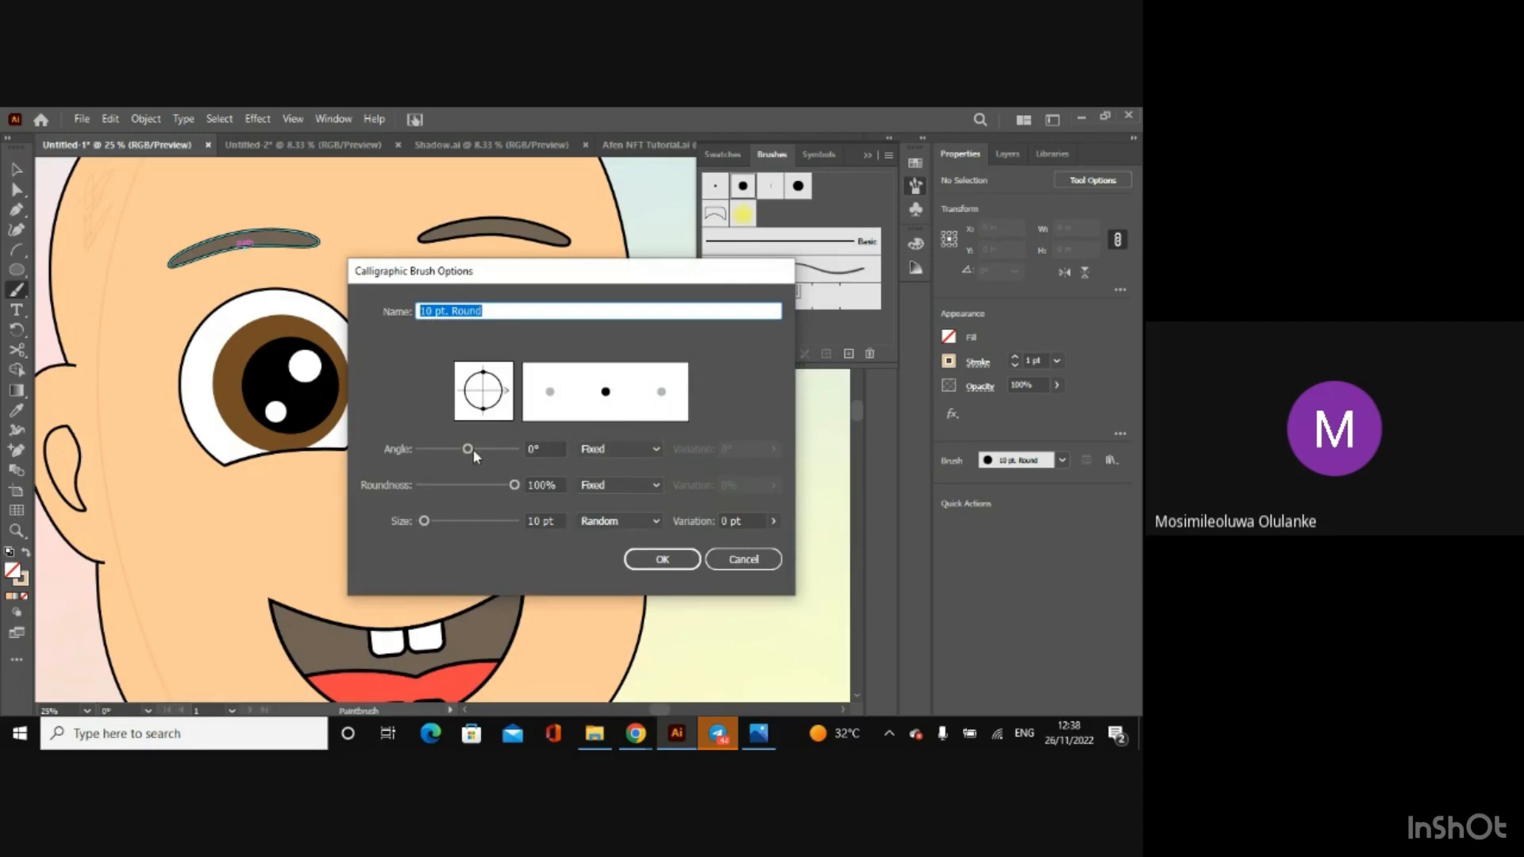
drag(424, 521, 456, 521)
click(659, 560)
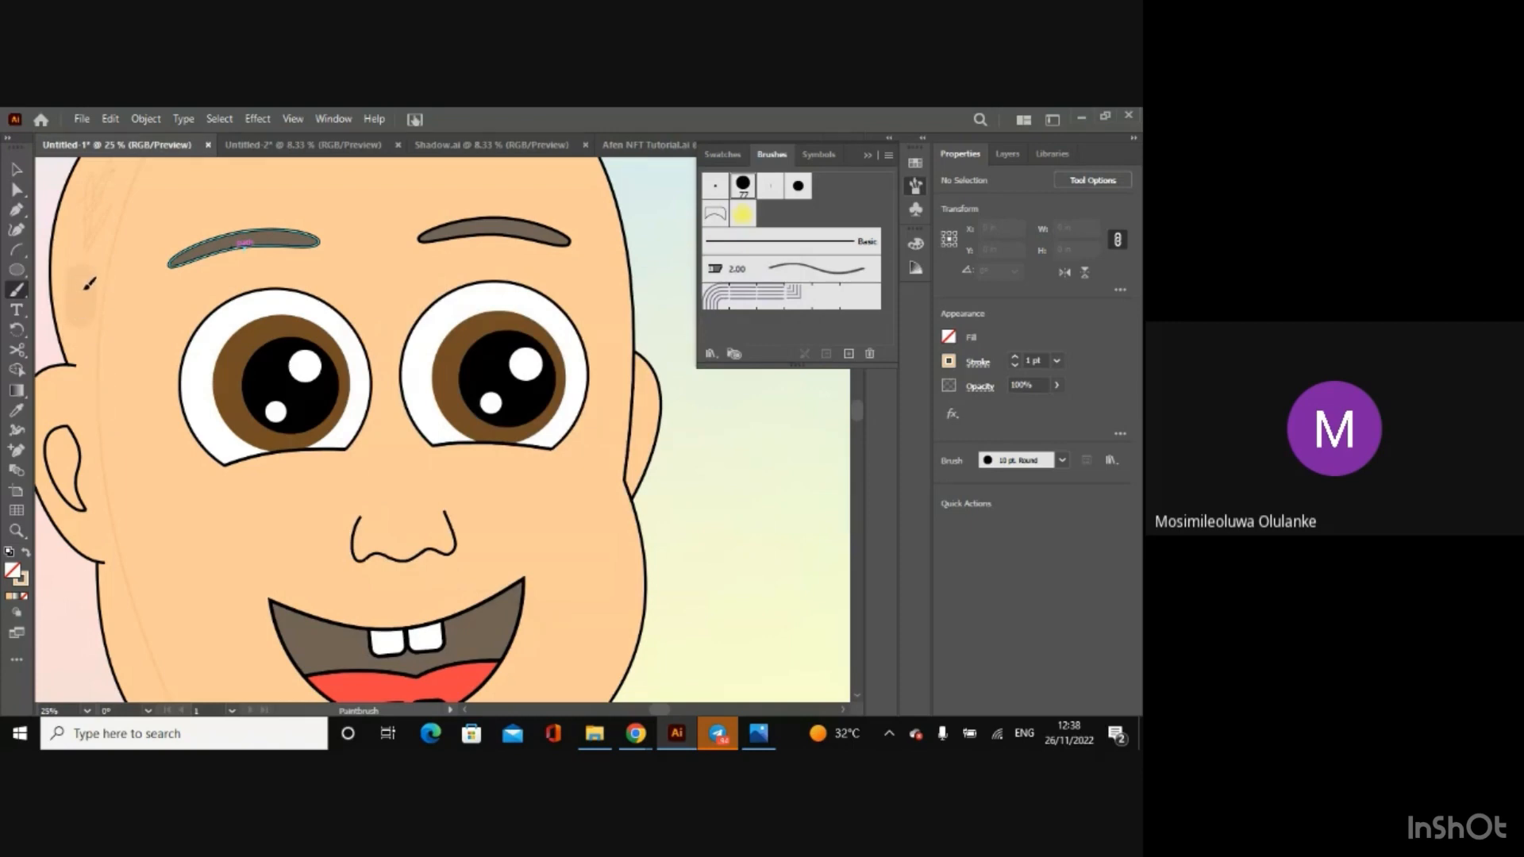
Step: Try painting shadow strokes over the upper part of the baby's ear, undoing those that spill over the outline
key(ctrl+plus)
key(ctrl+plus)
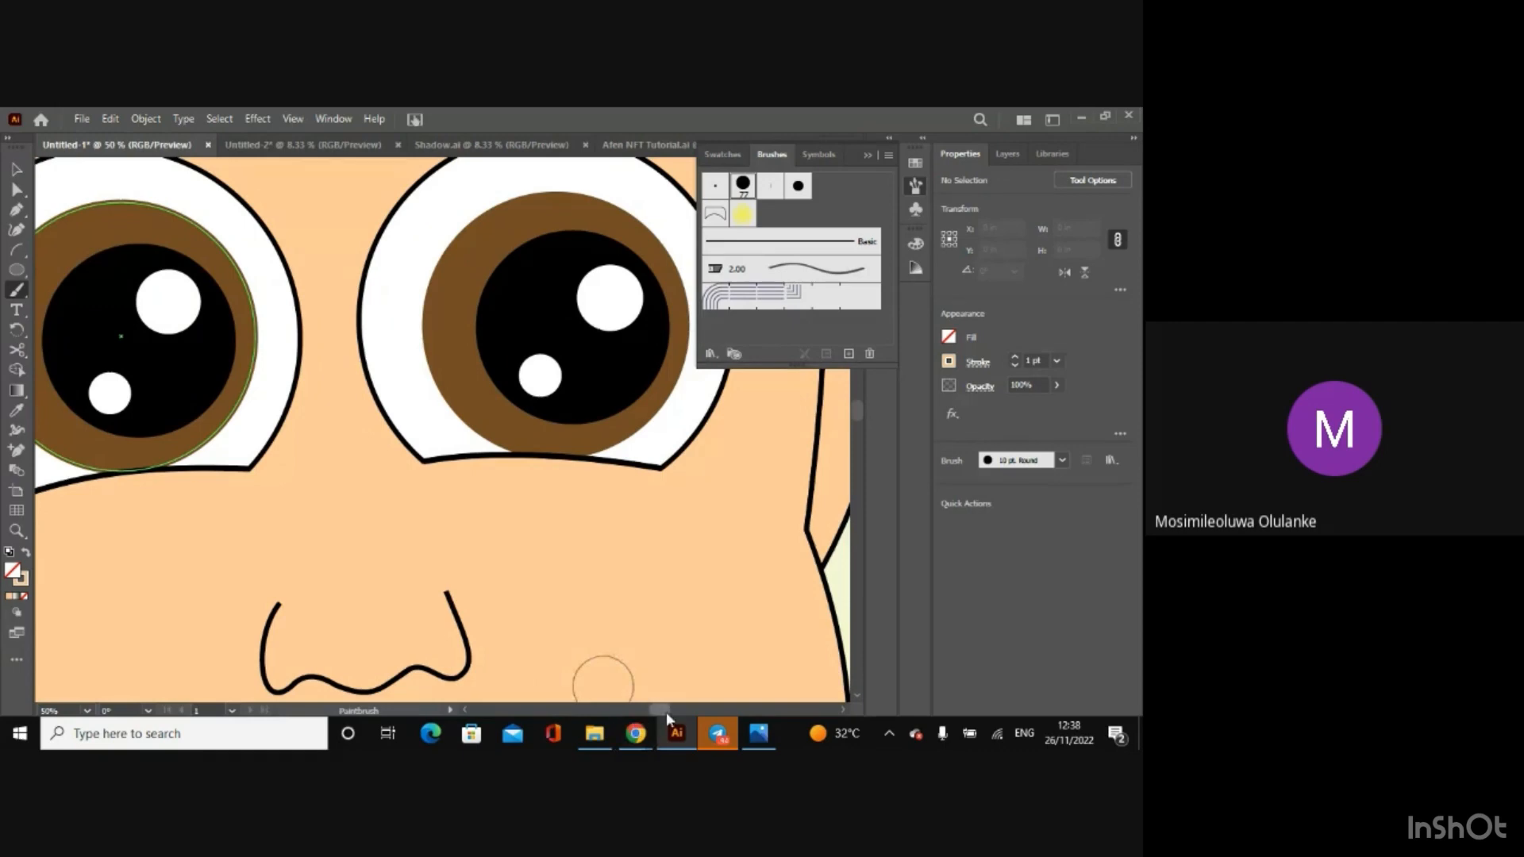
mouse_move(665, 712)
mouse_down()
mouse_move(631, 712)
mouse_move(650, 708)
mouse_up()
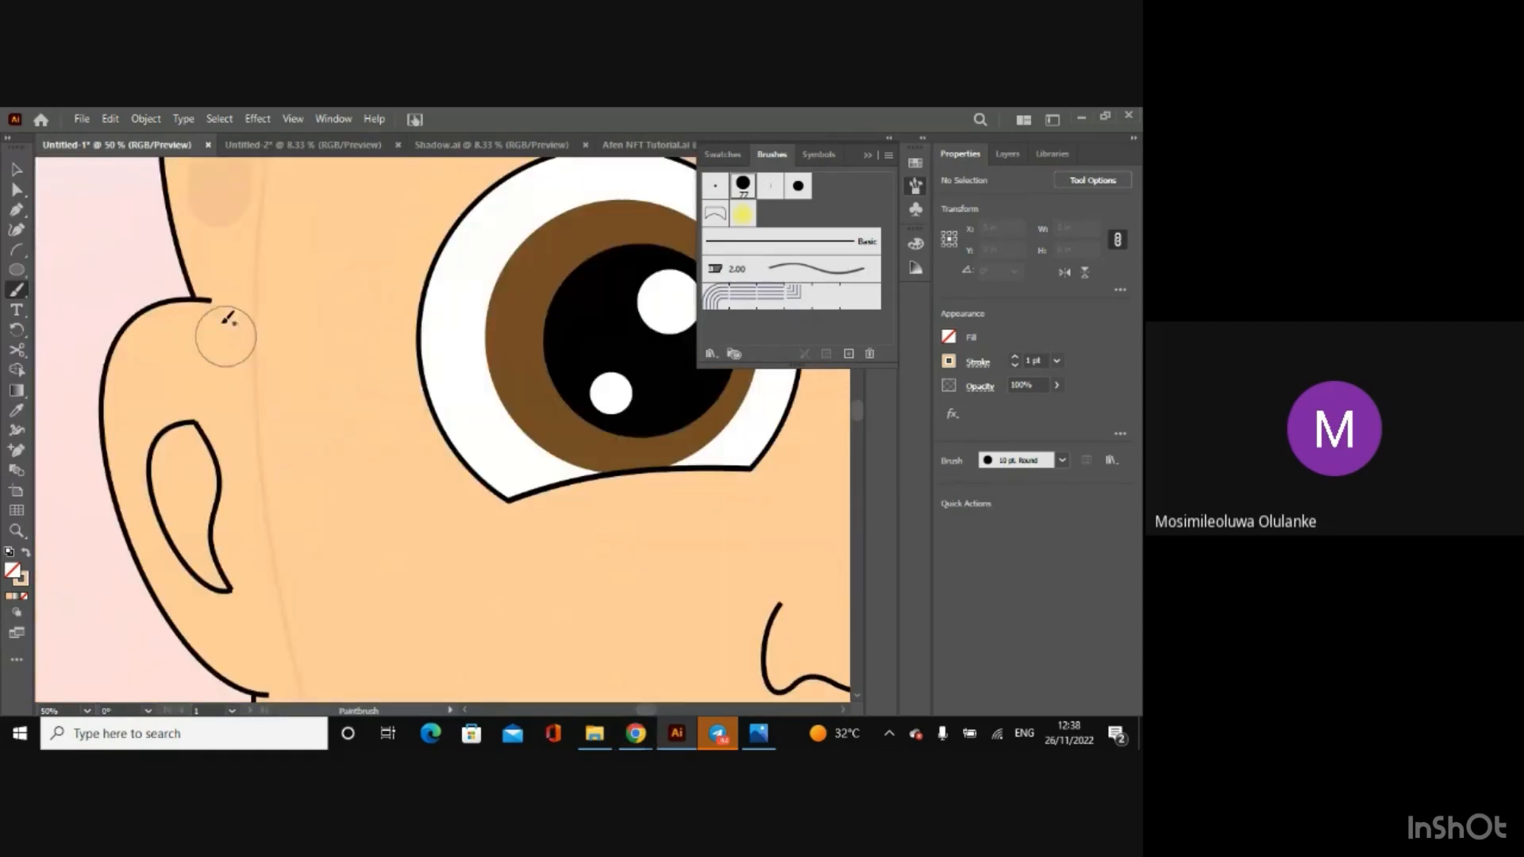
drag(225, 359, 126, 265)
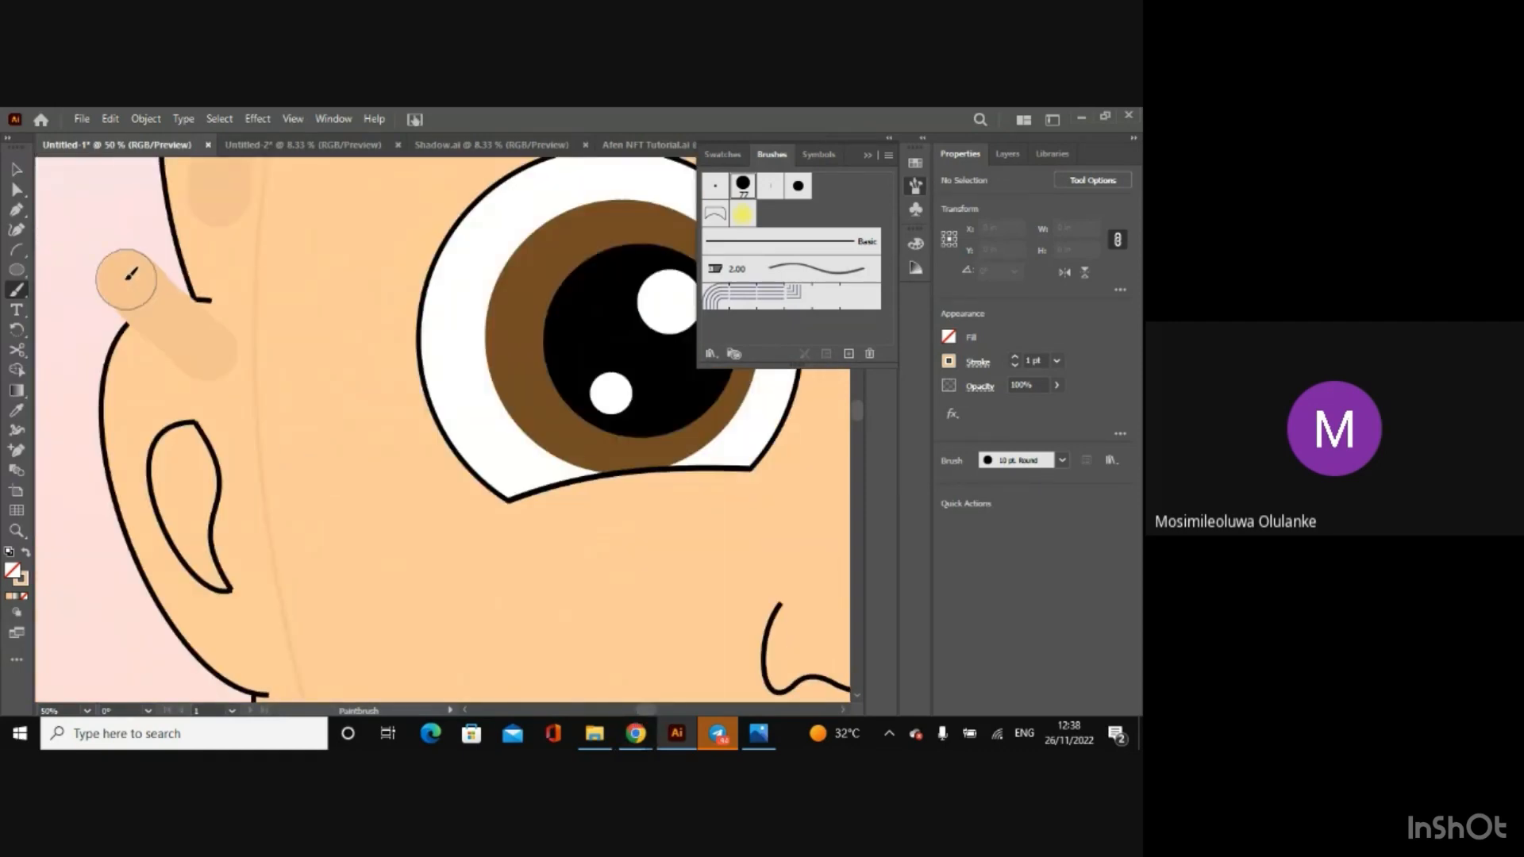
key(ctrl+z)
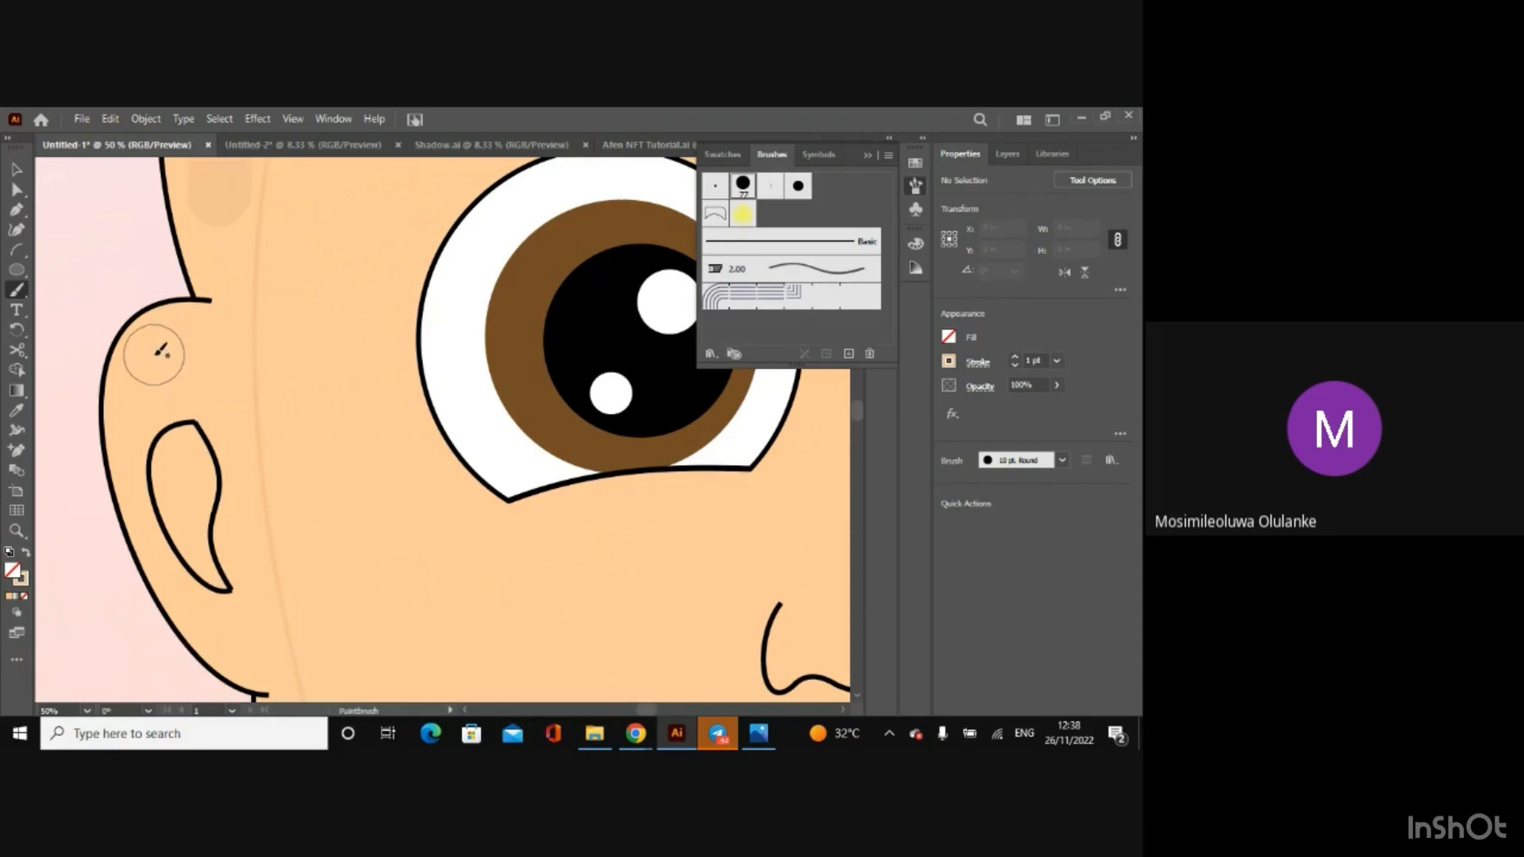
mouse_move(157, 351)
mouse_down()
mouse_move(223, 342)
mouse_move(225, 368)
mouse_move(174, 375)
mouse_move(111, 357)
mouse_up()
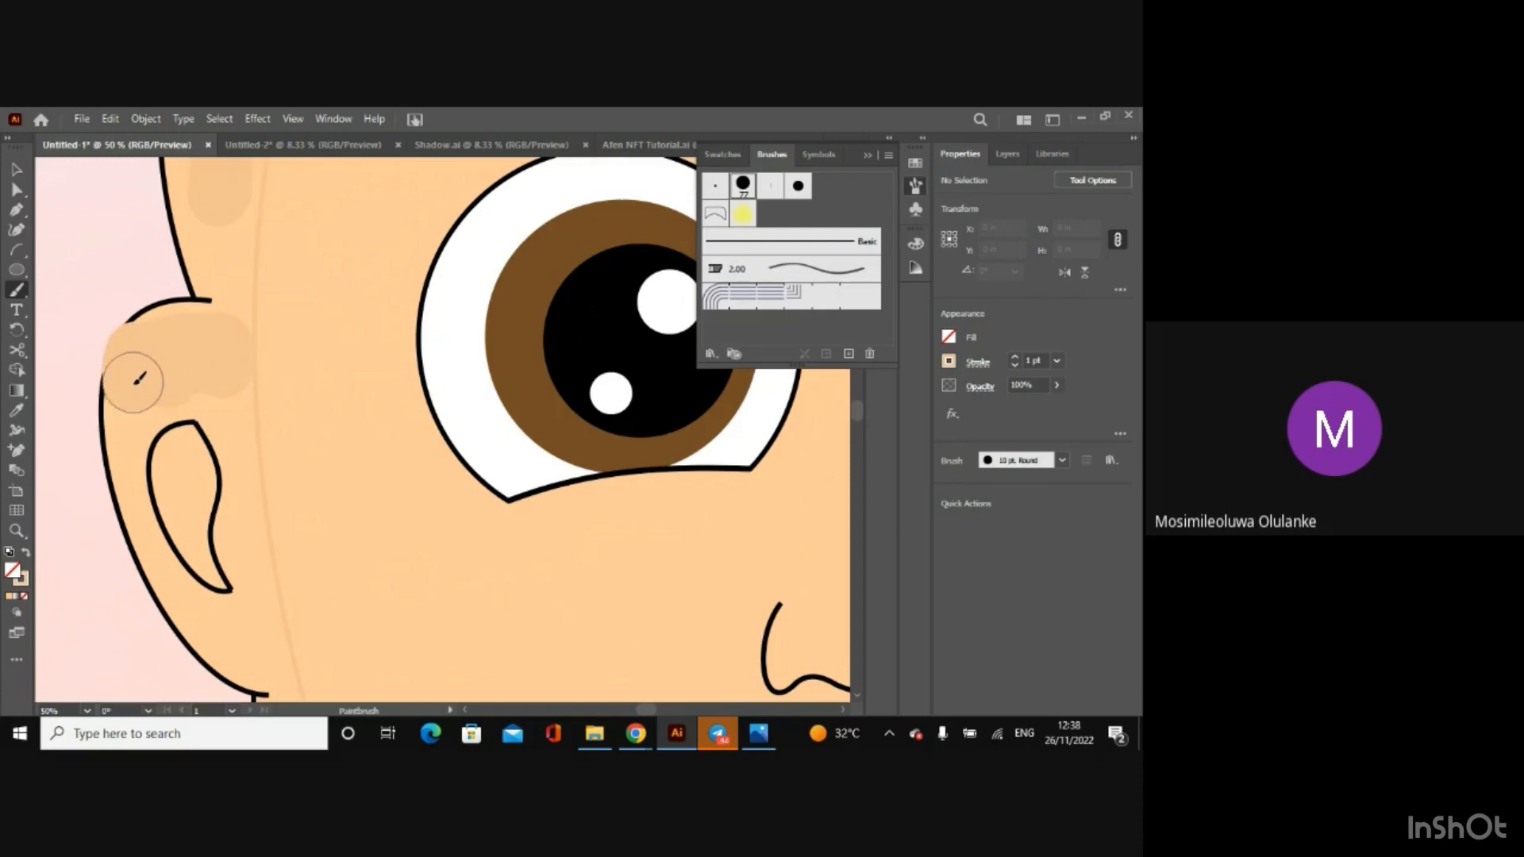
key(ctrl+z)
mouse_move(144, 388)
mouse_down()
mouse_move(186, 360)
mouse_move(199, 376)
mouse_up()
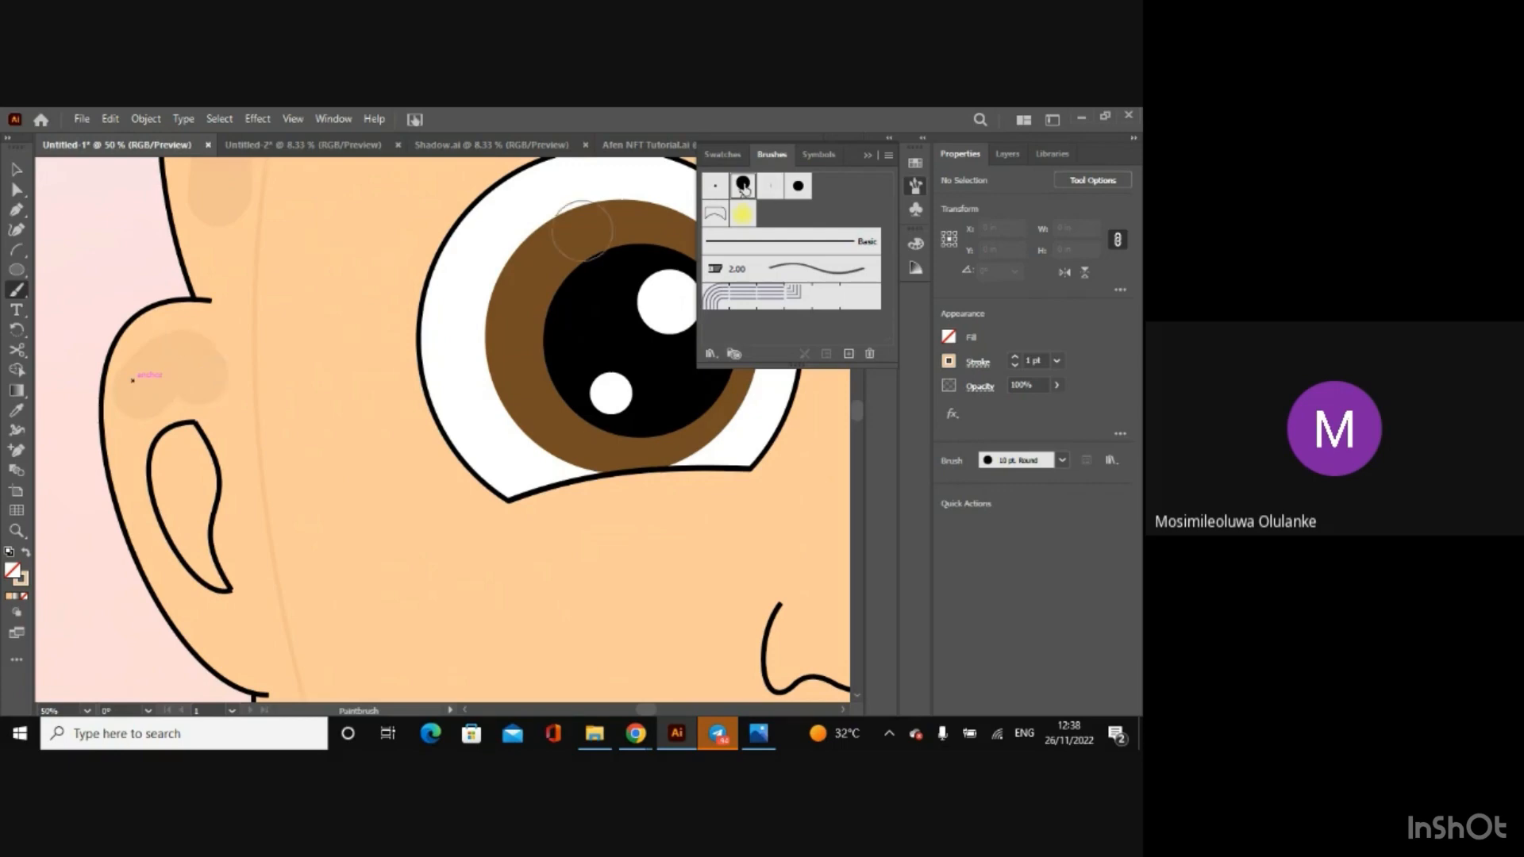
Step: Set the 10 pt. Round brush's size to 0 pt and apply the change to the existing strokes
double_click(743, 187)
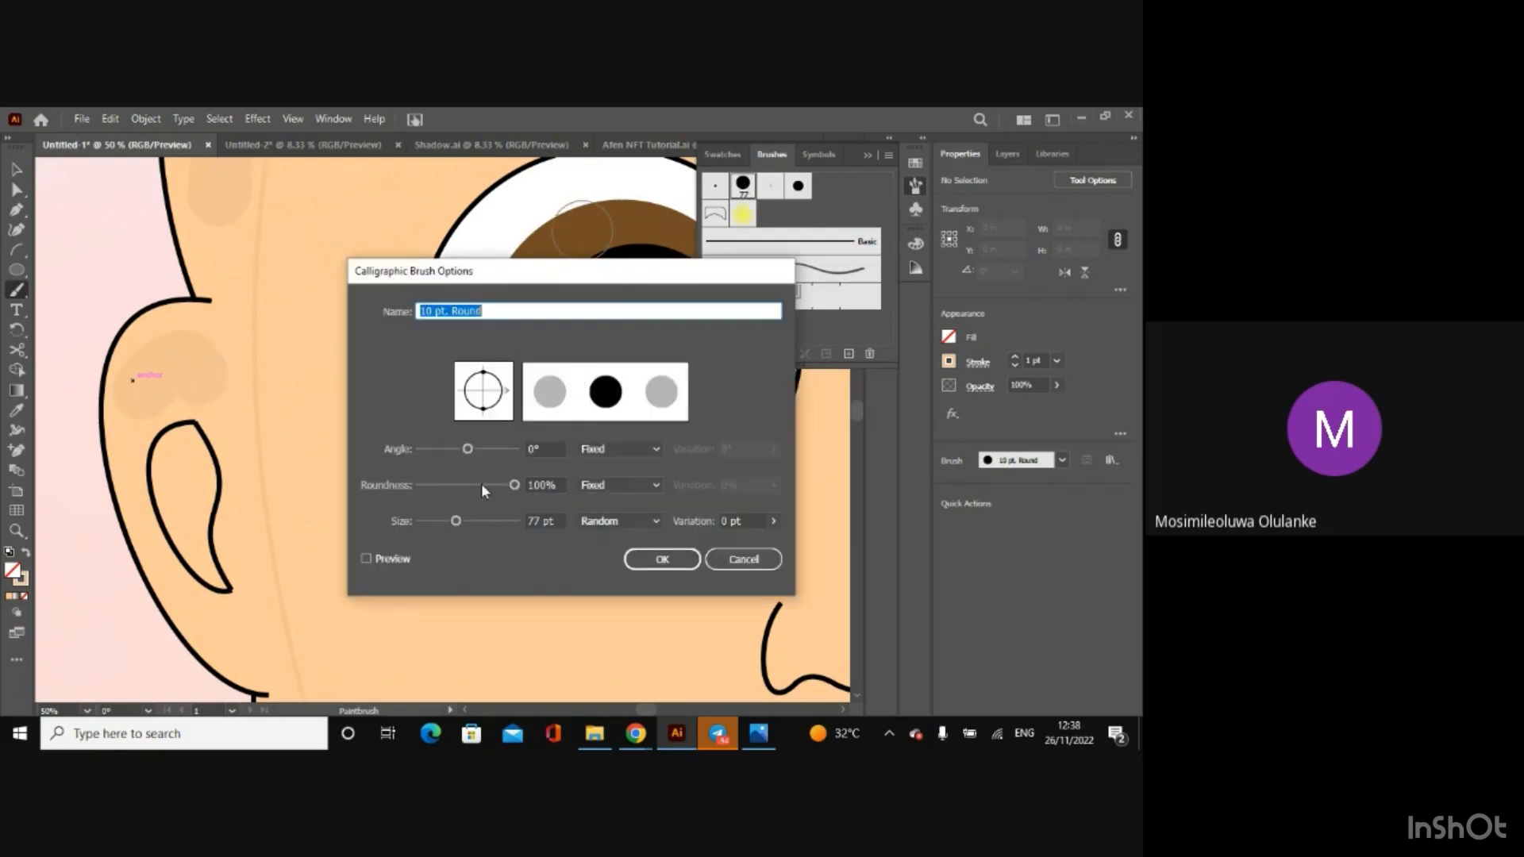
drag(458, 523, 397, 521)
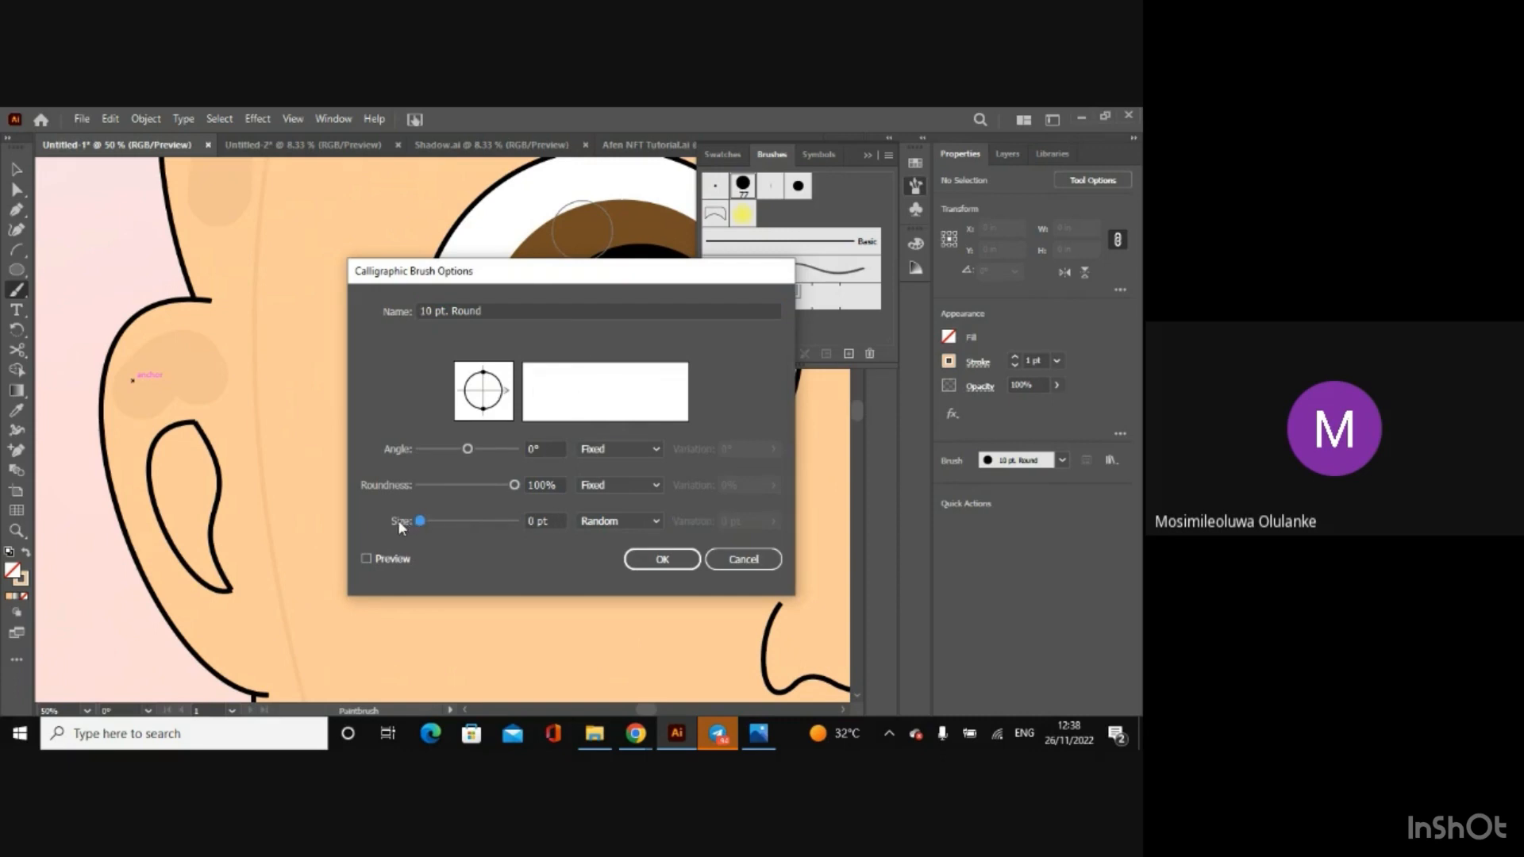
click(679, 568)
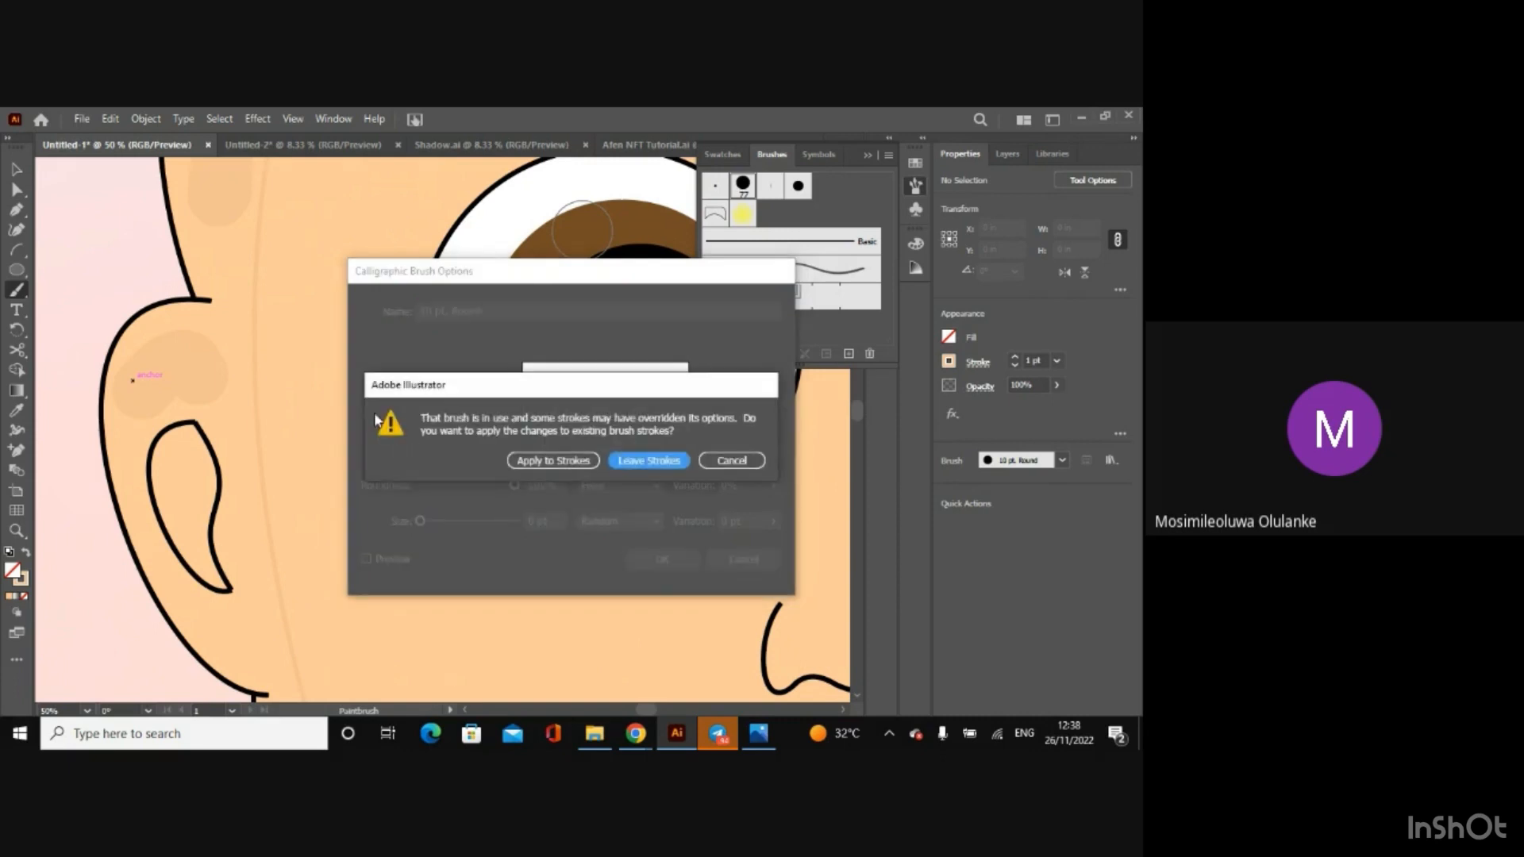
click(589, 461)
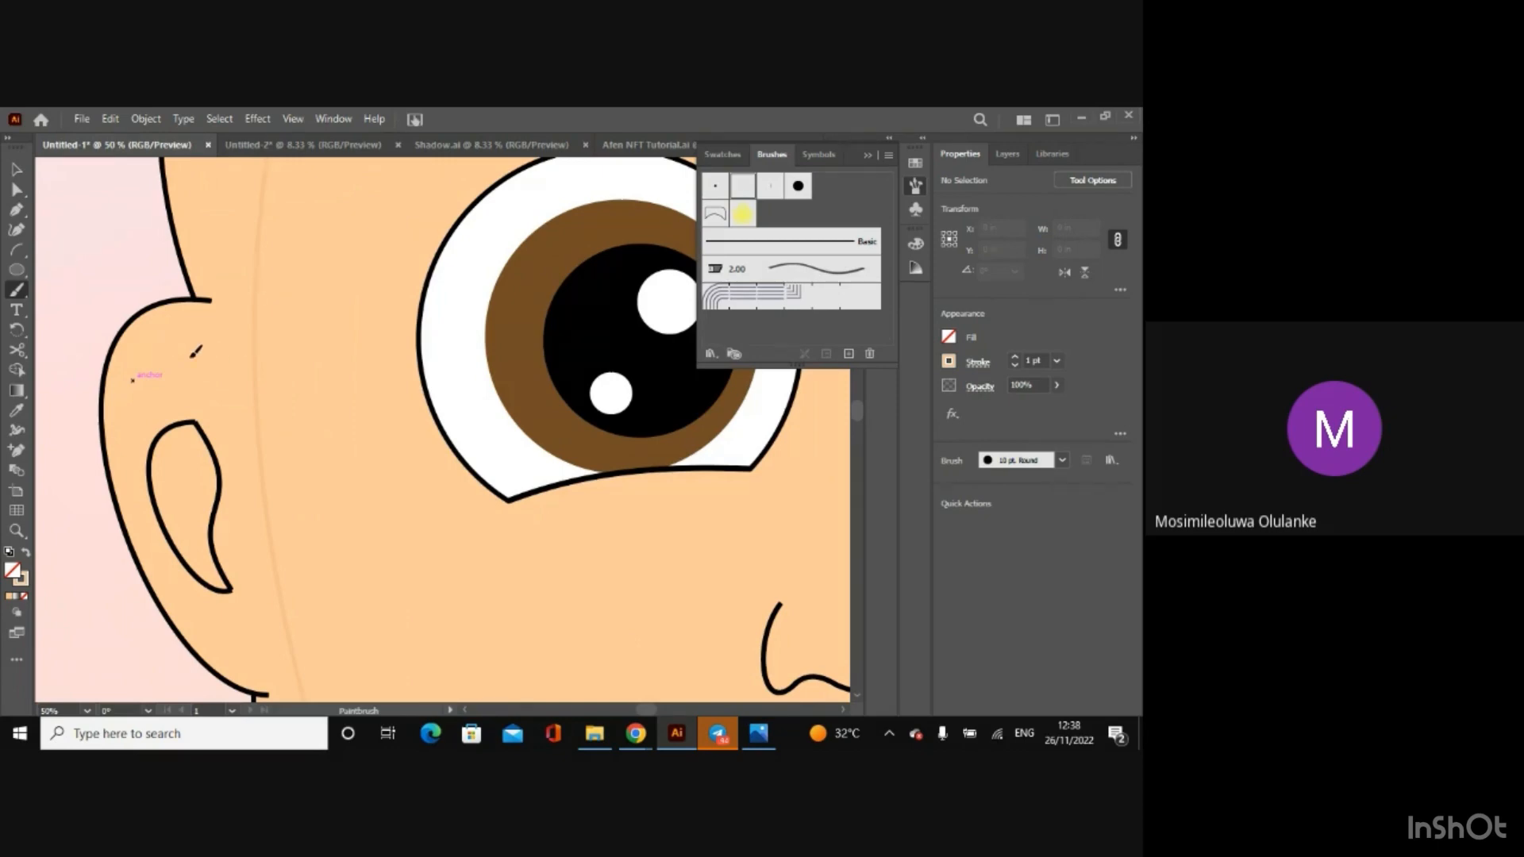
Step: Undo the brush shading and the arc on the baby's head, and clear the selection
key(ctrl+minus)
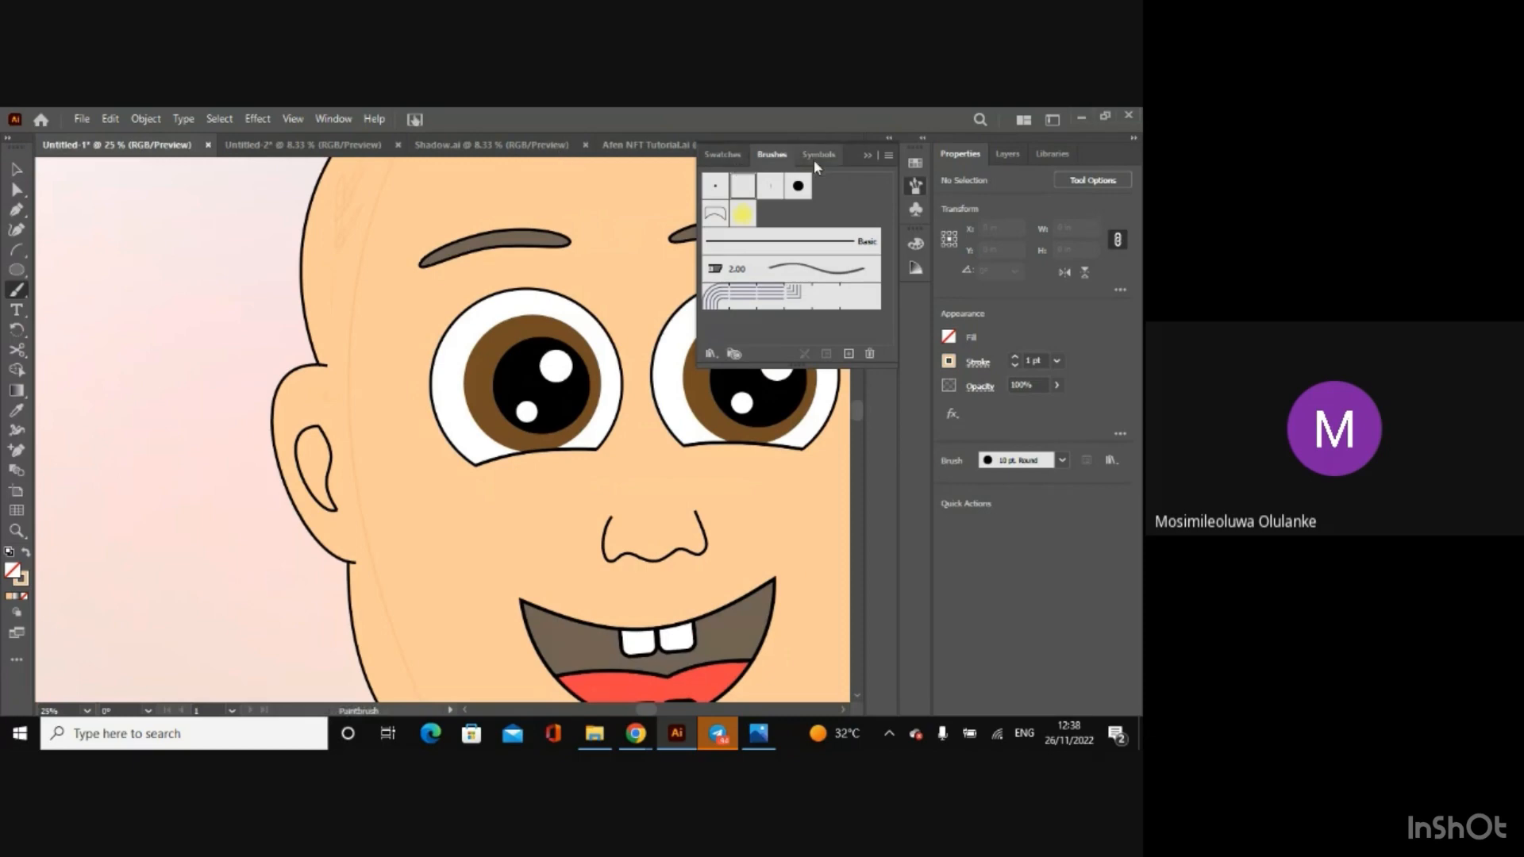
click(868, 156)
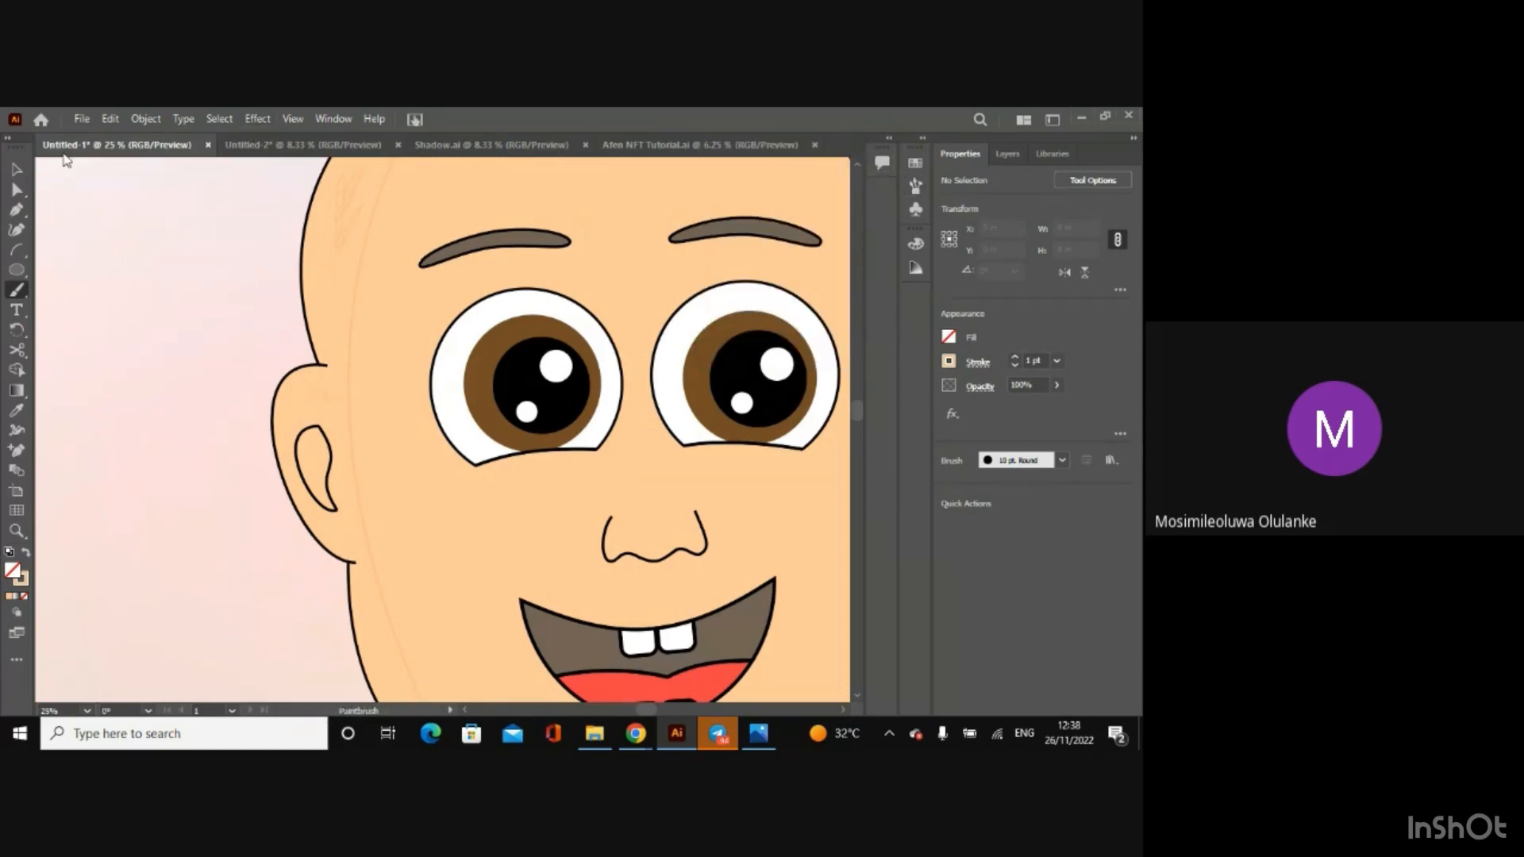
click(12, 171)
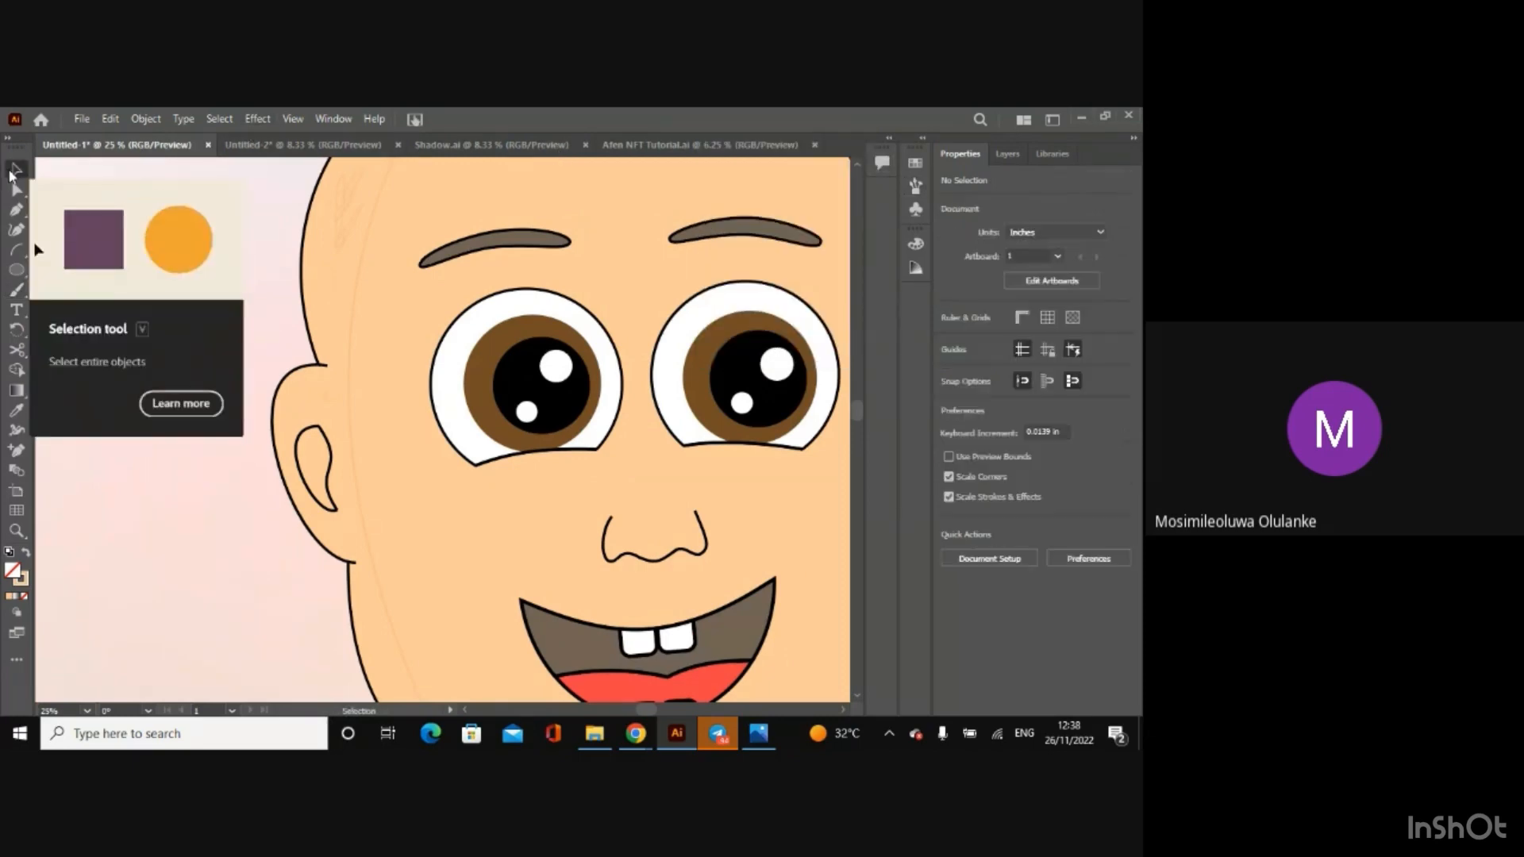
key(ctrl+minus)
key(ctrl+minus)
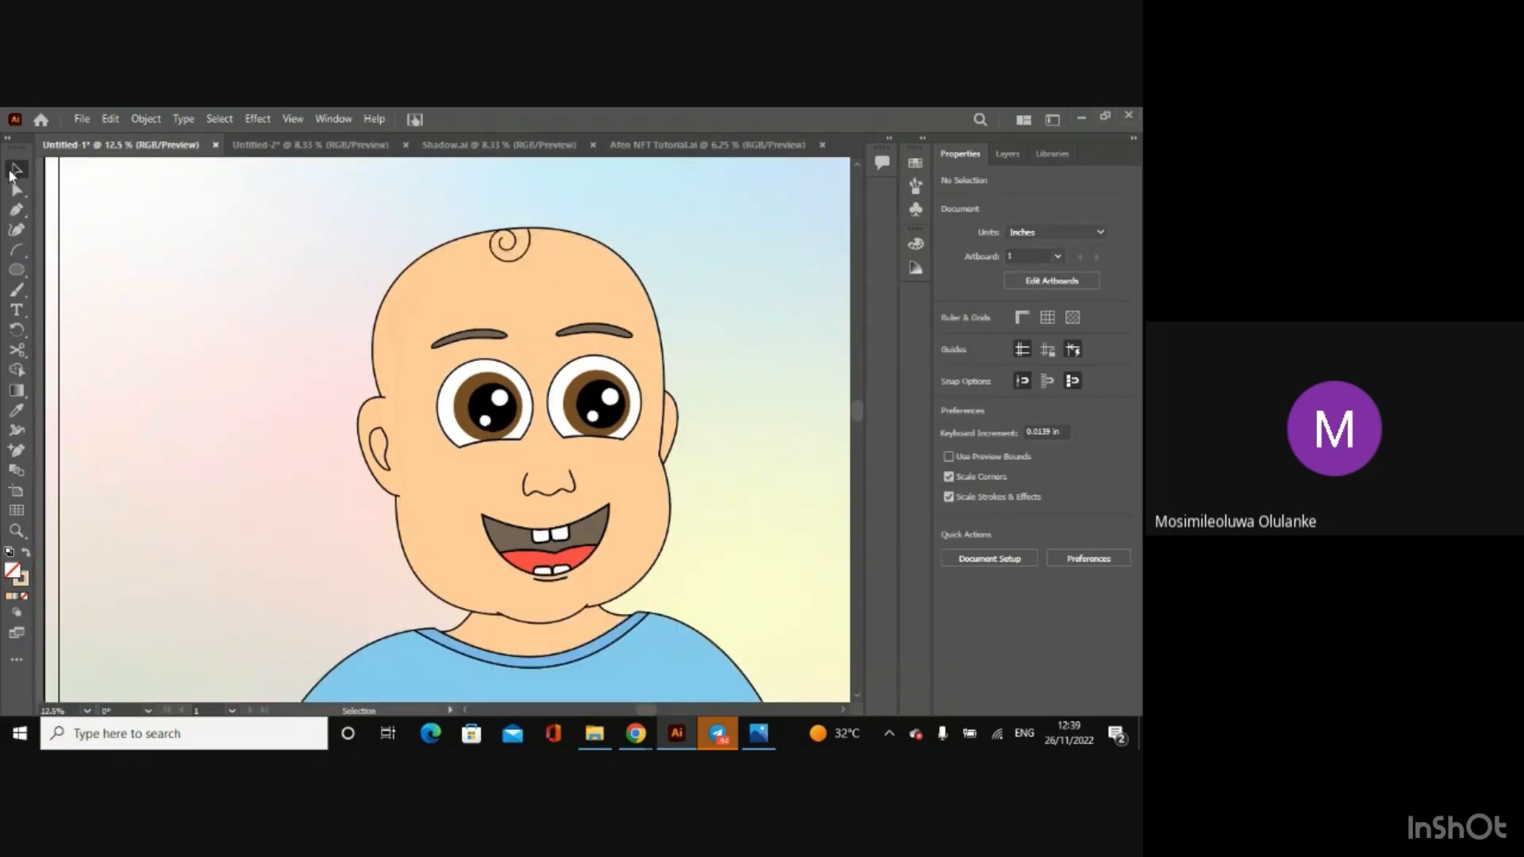
key(ctrl+z)
key(ctrl+z)
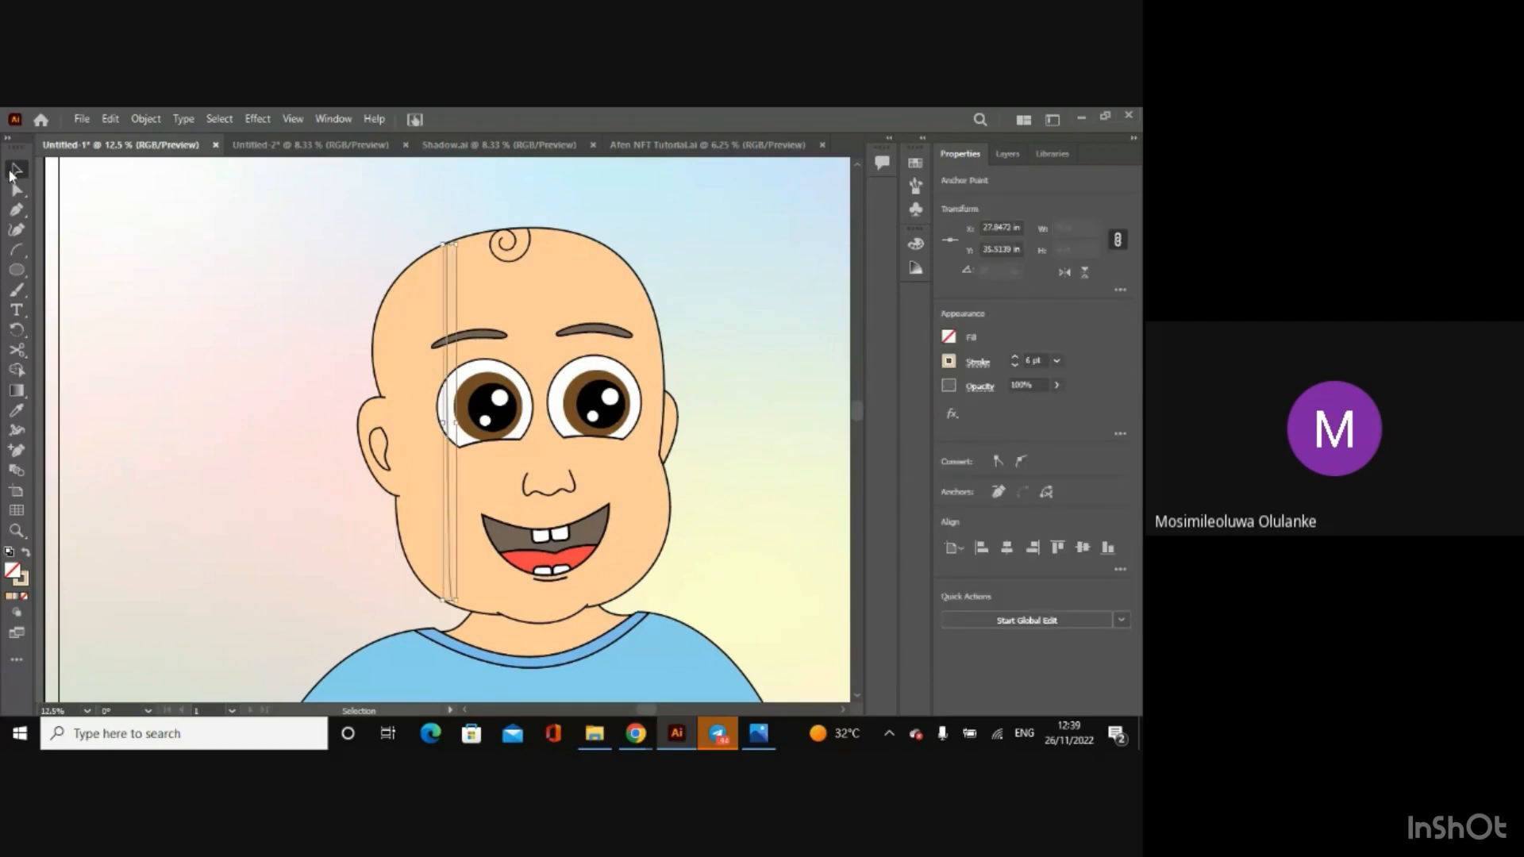
key(ctrl+shift+a)
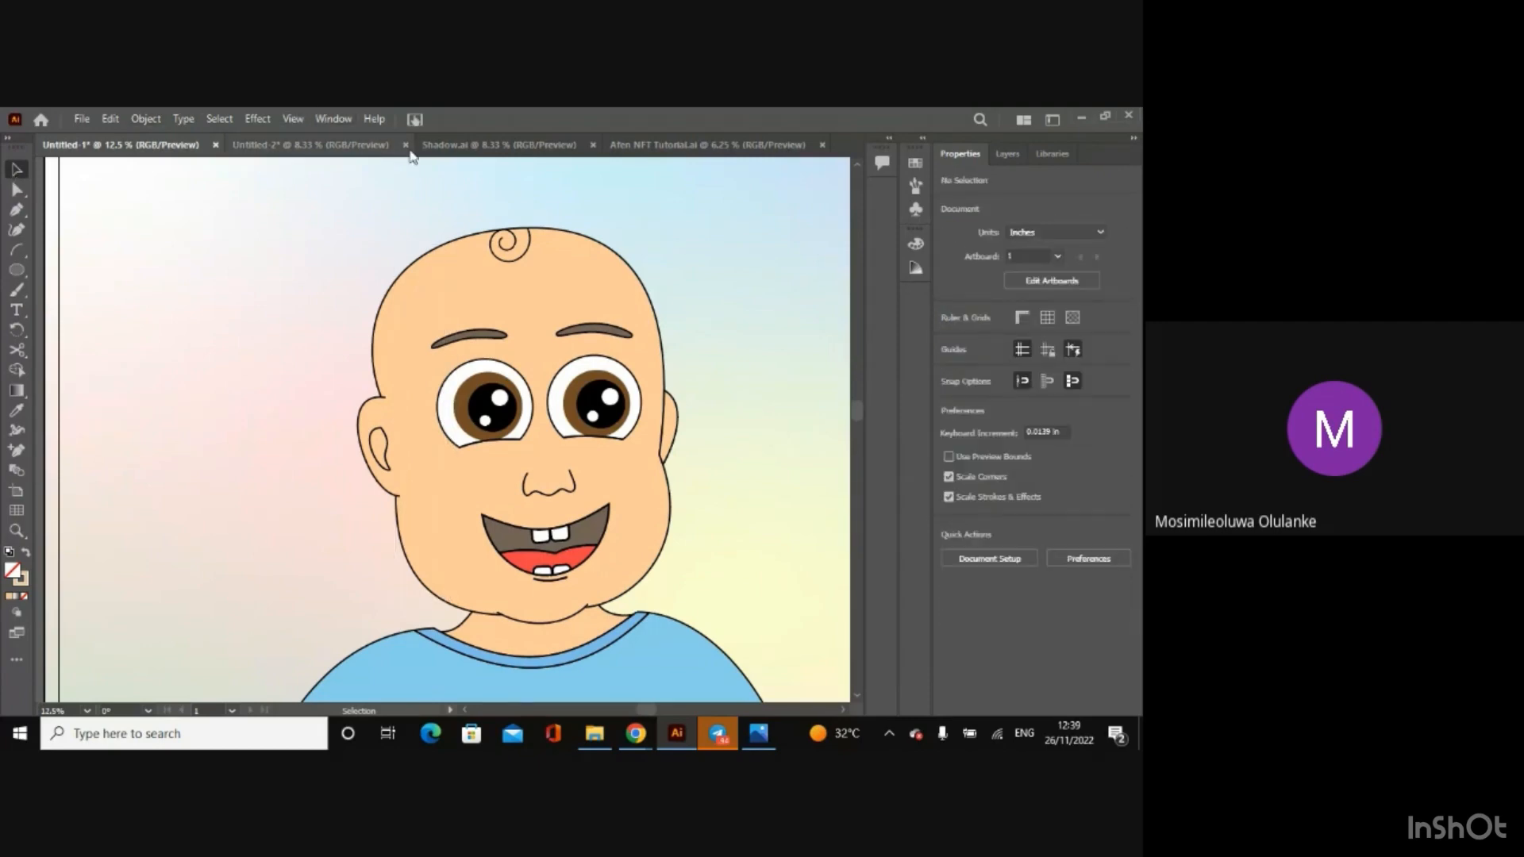
Step: Copy the head's side shadow group from Shadow.ai into Untitled-1, and switch to the Afen NFT Tutorial.ai document
click(438, 148)
click(471, 258)
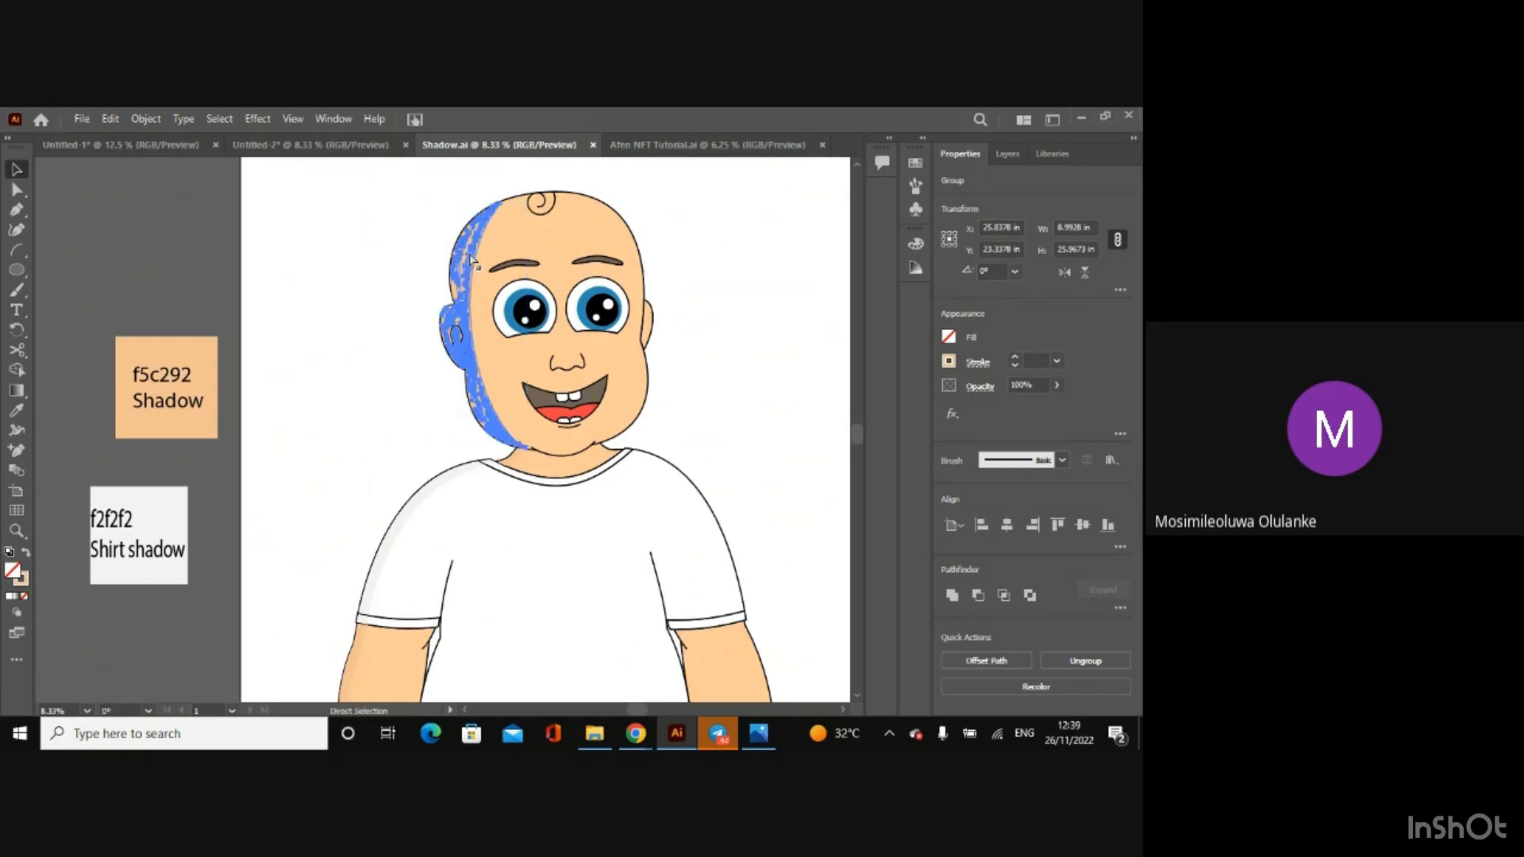
click(138, 147)
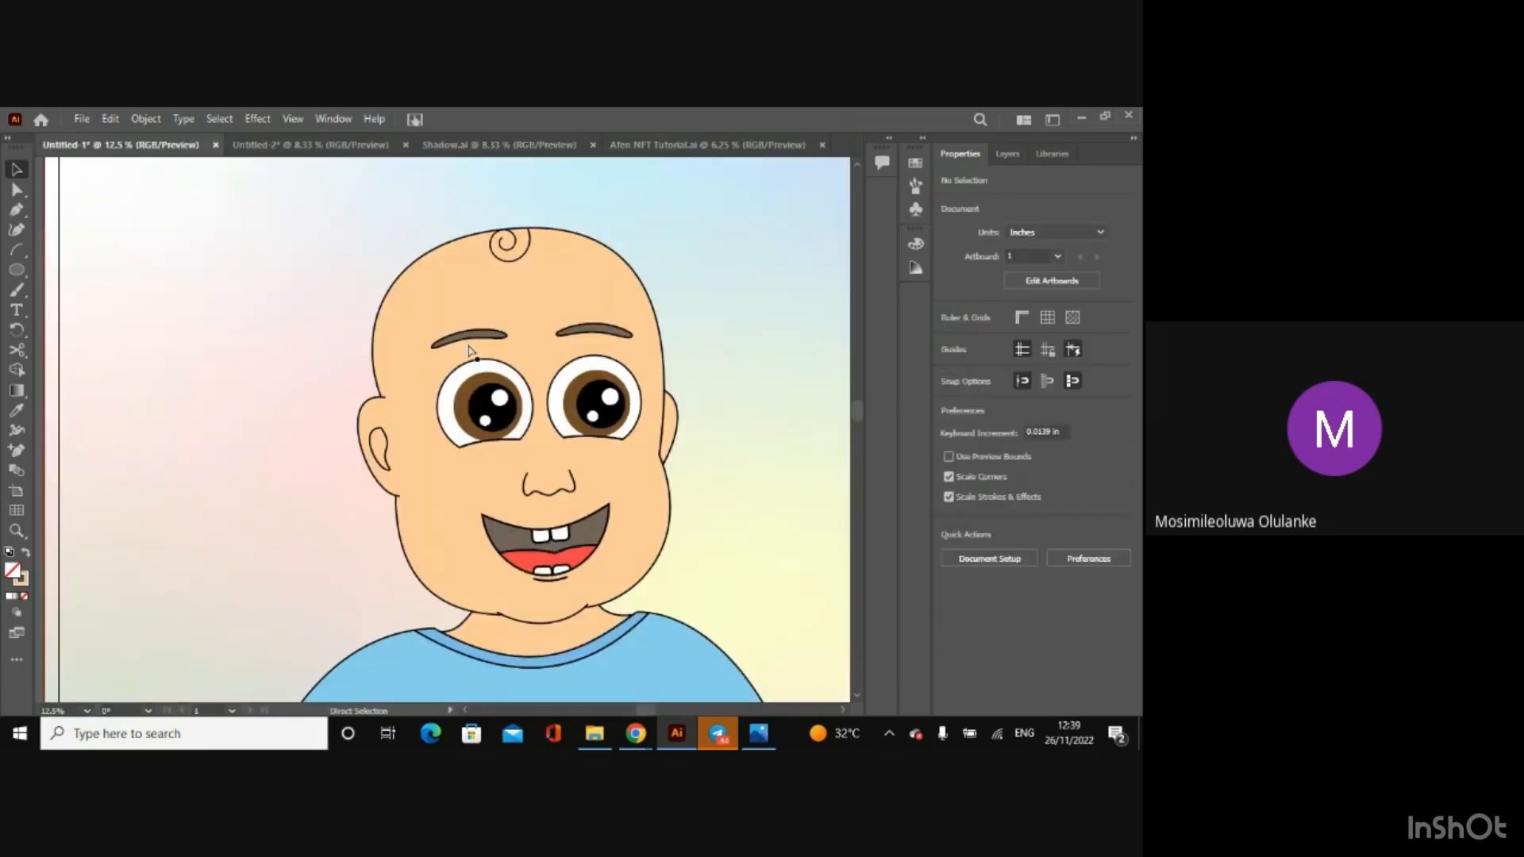
key(ctrl+v)
click(693, 149)
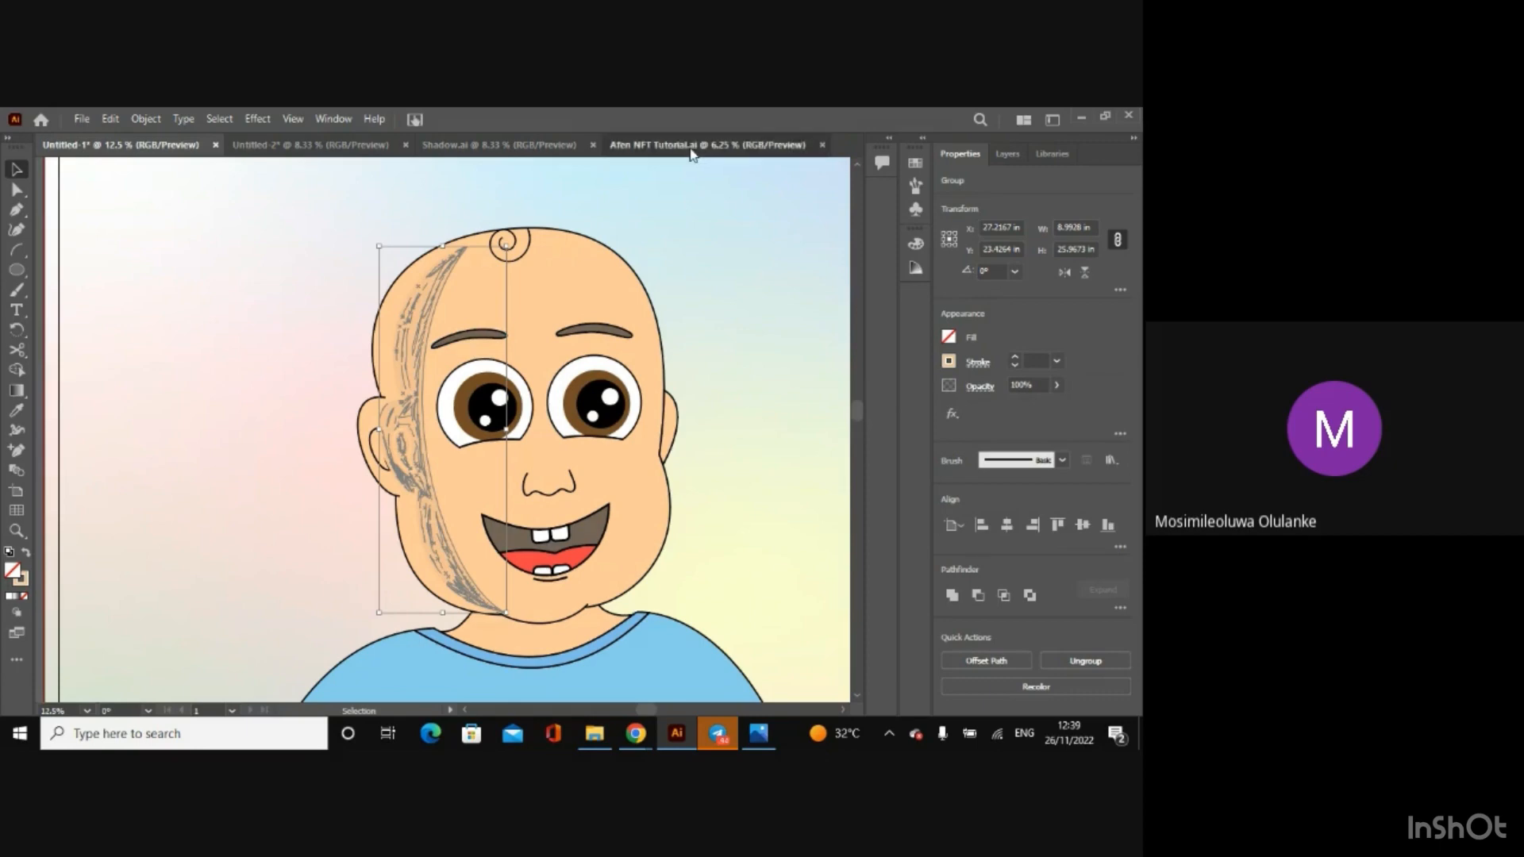
Step: Match the pasted shadow group's X position in Untitled-1 to the original in Shadow.ai by setting it to 25.8378 in
click(459, 144)
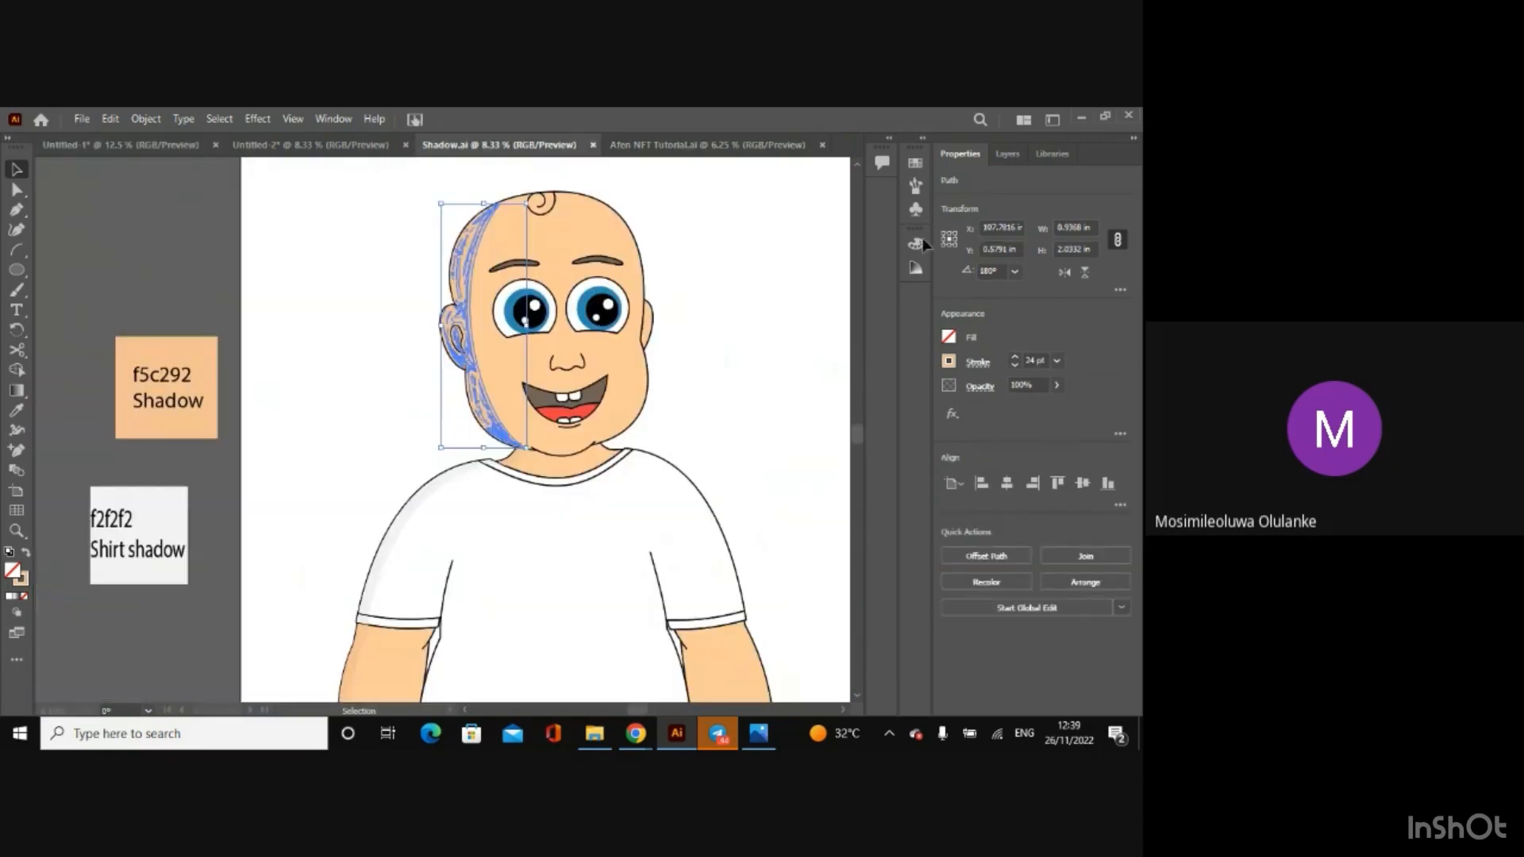
click(1020, 226)
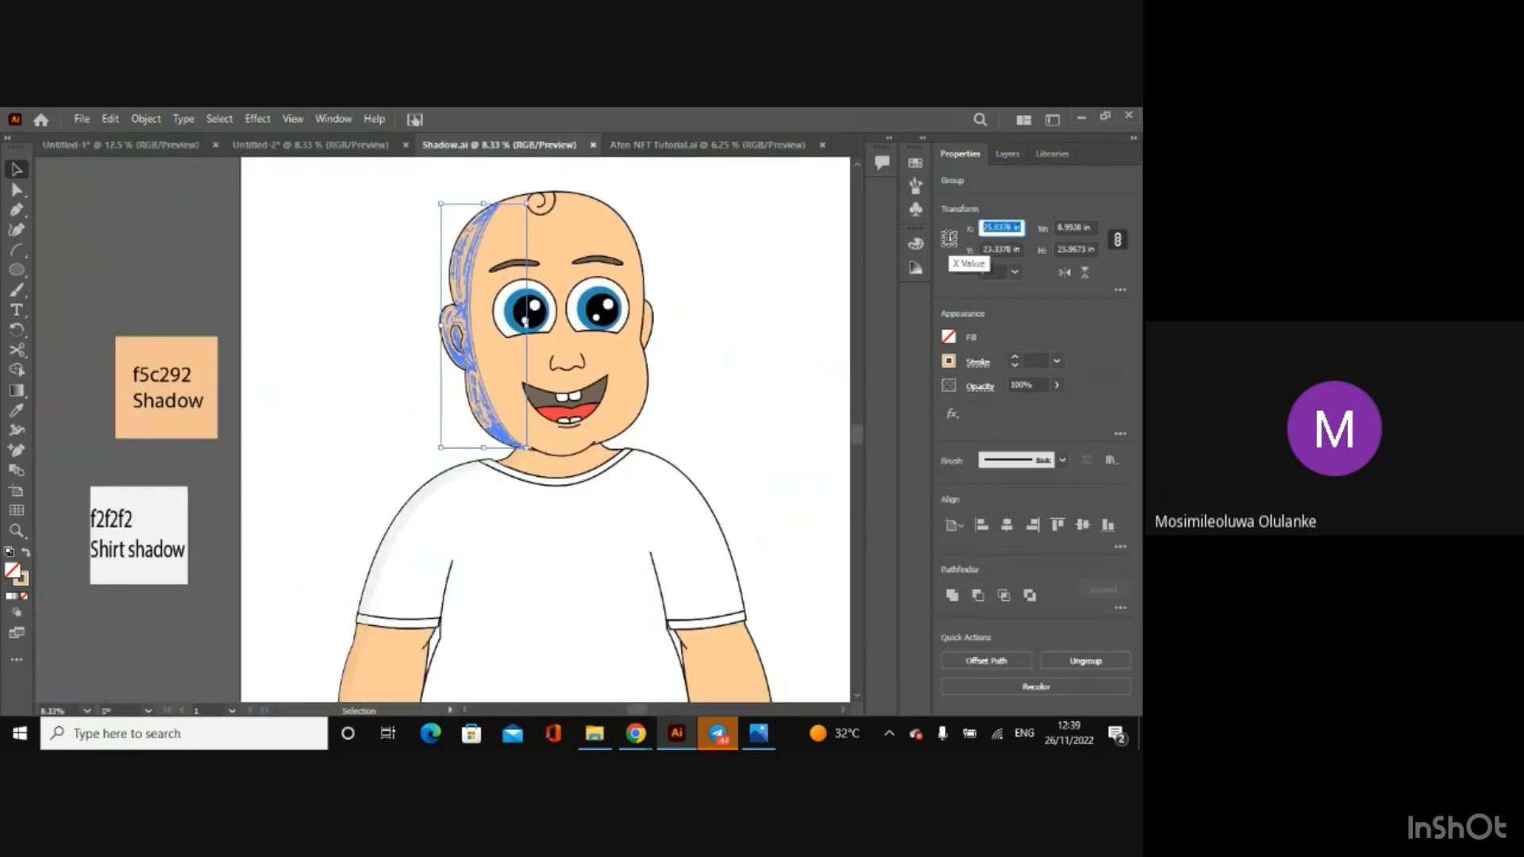
click(950, 242)
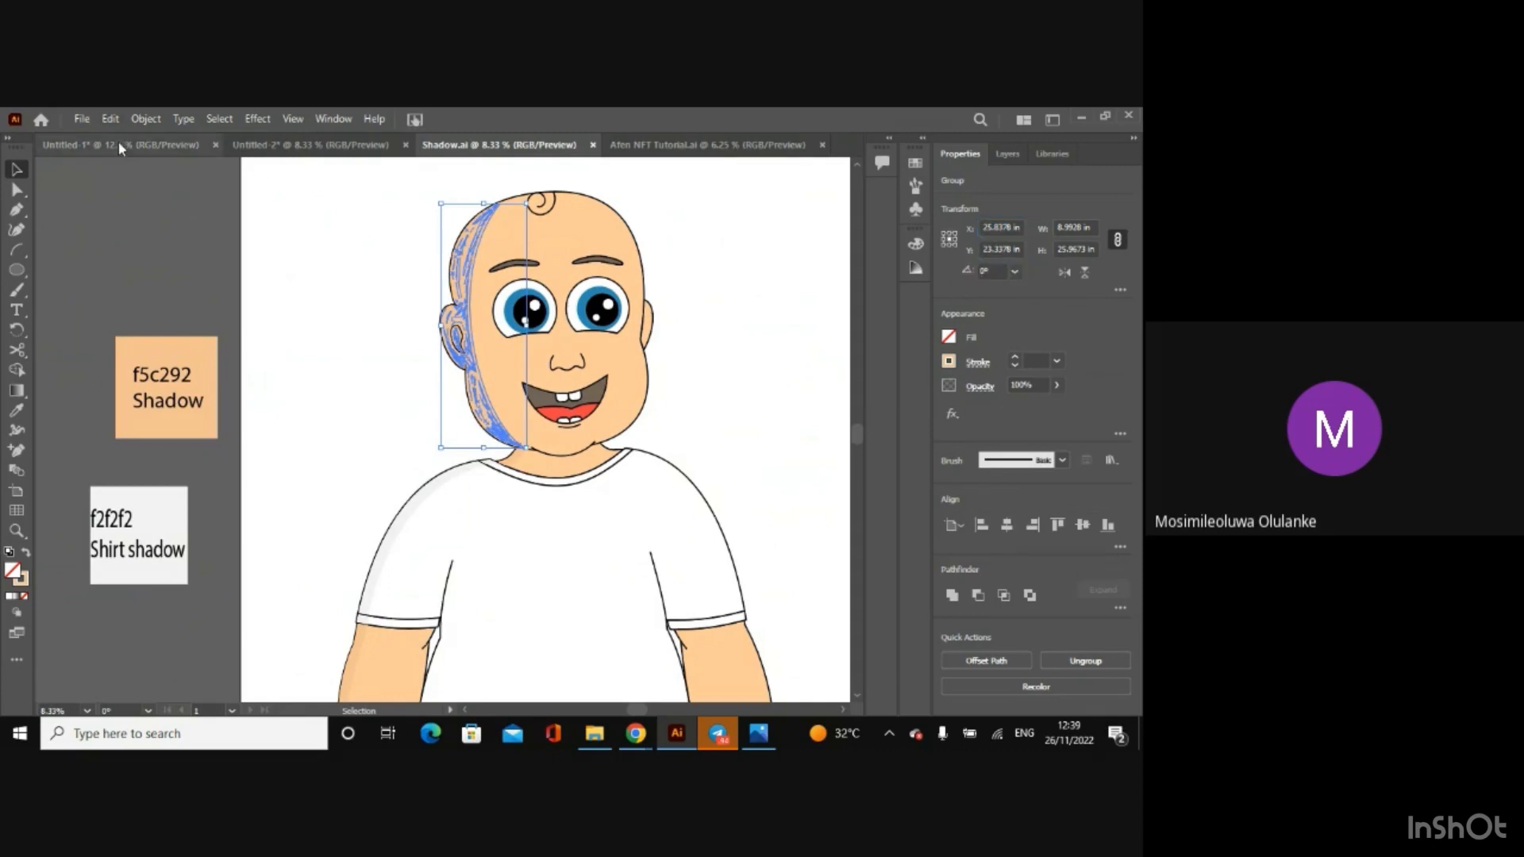
click(118, 144)
click(1001, 228)
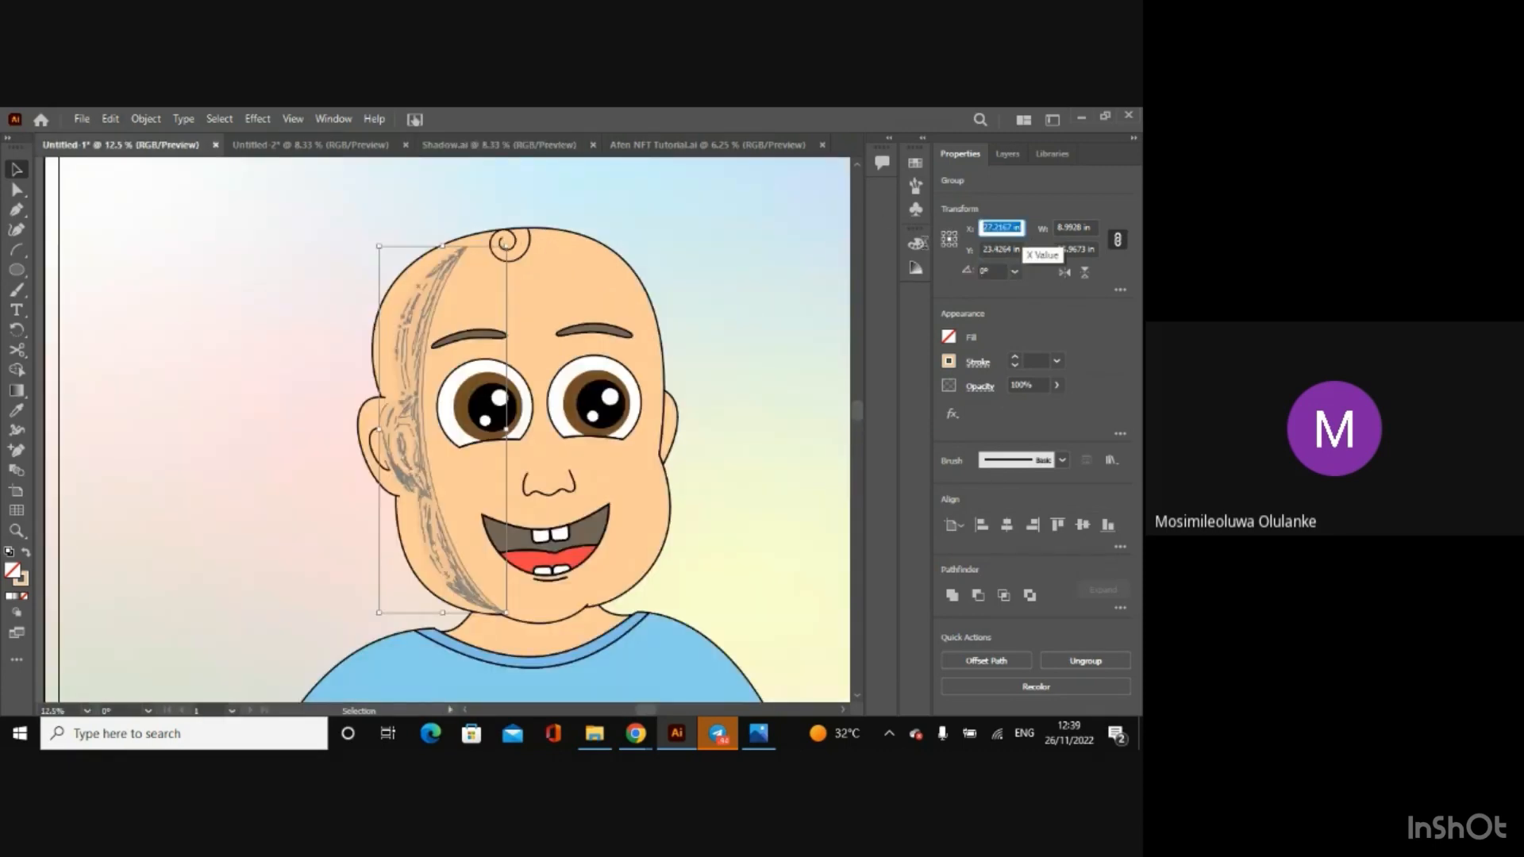
text(25.8378)
key(Return)
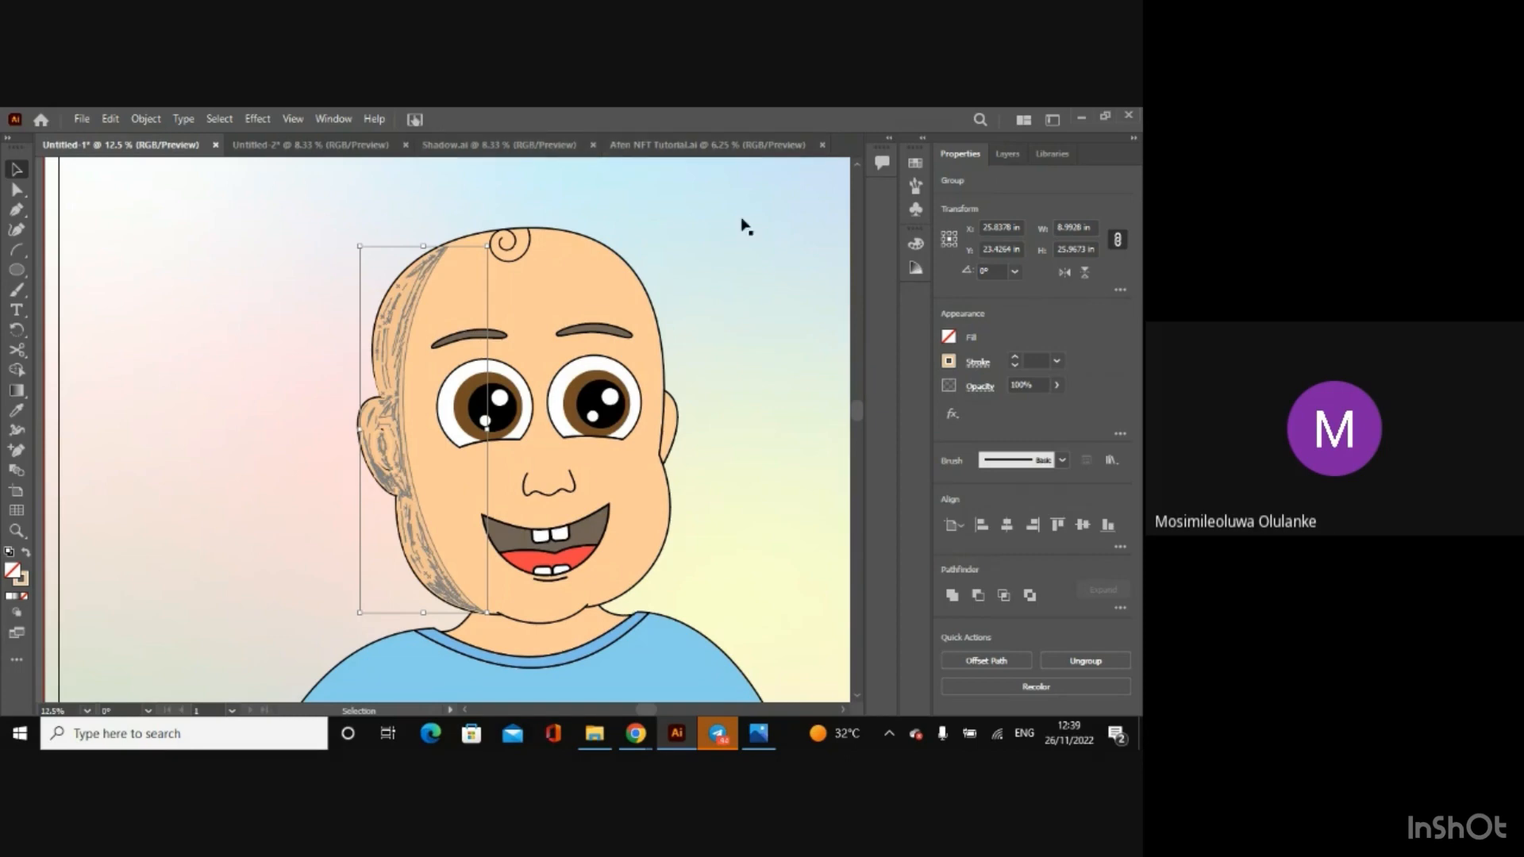
Step: Copy the original shadow's Y position from Shadow.ai, set the Untitled-1 shadow group's Y to 23.3378 in, and deselect the group
click(555, 151)
click(998, 249)
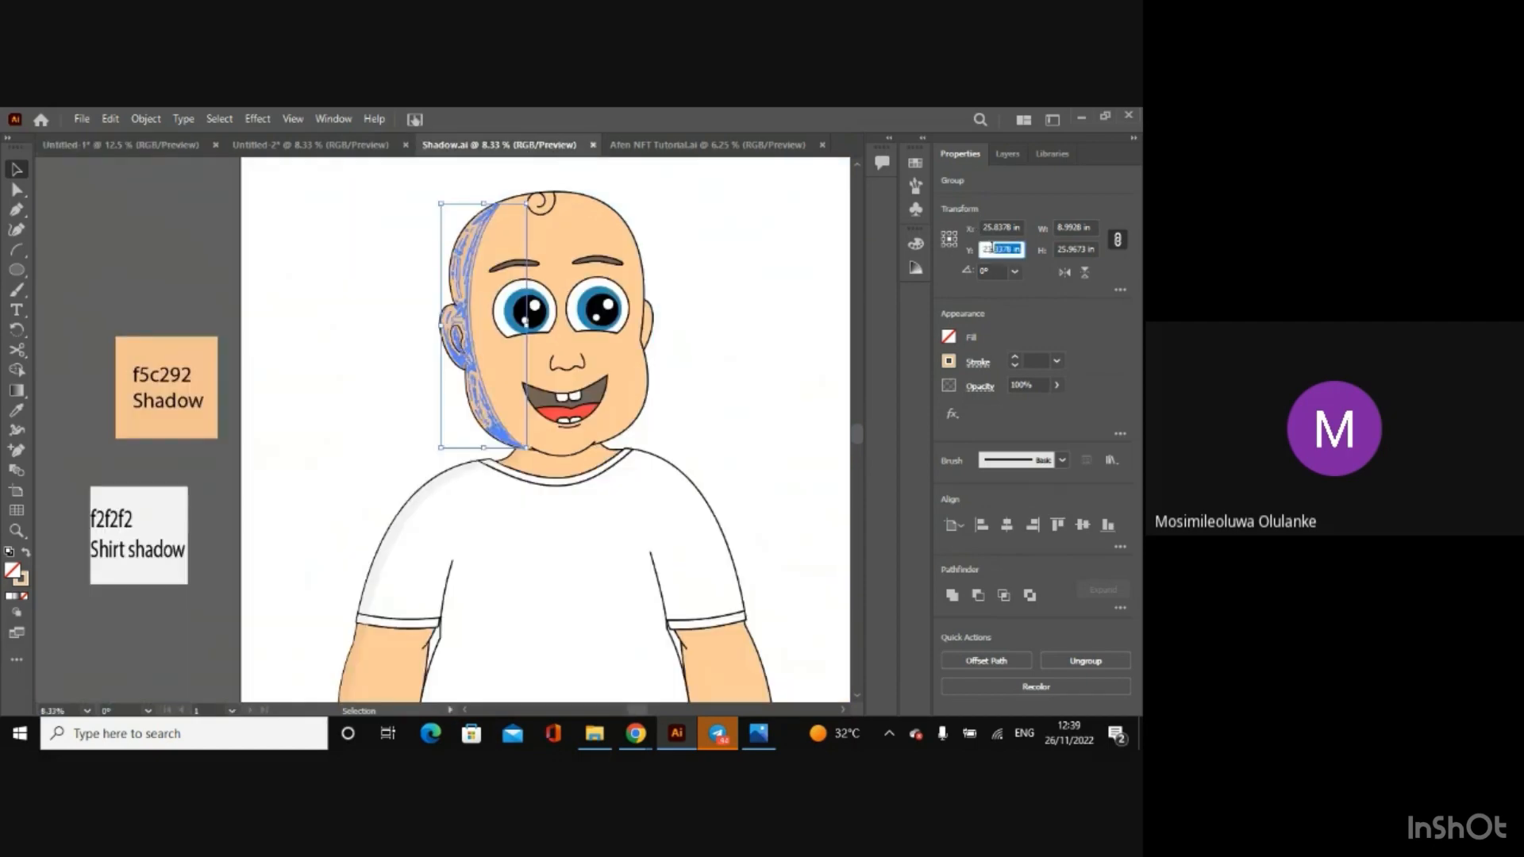
click(959, 253)
click(79, 144)
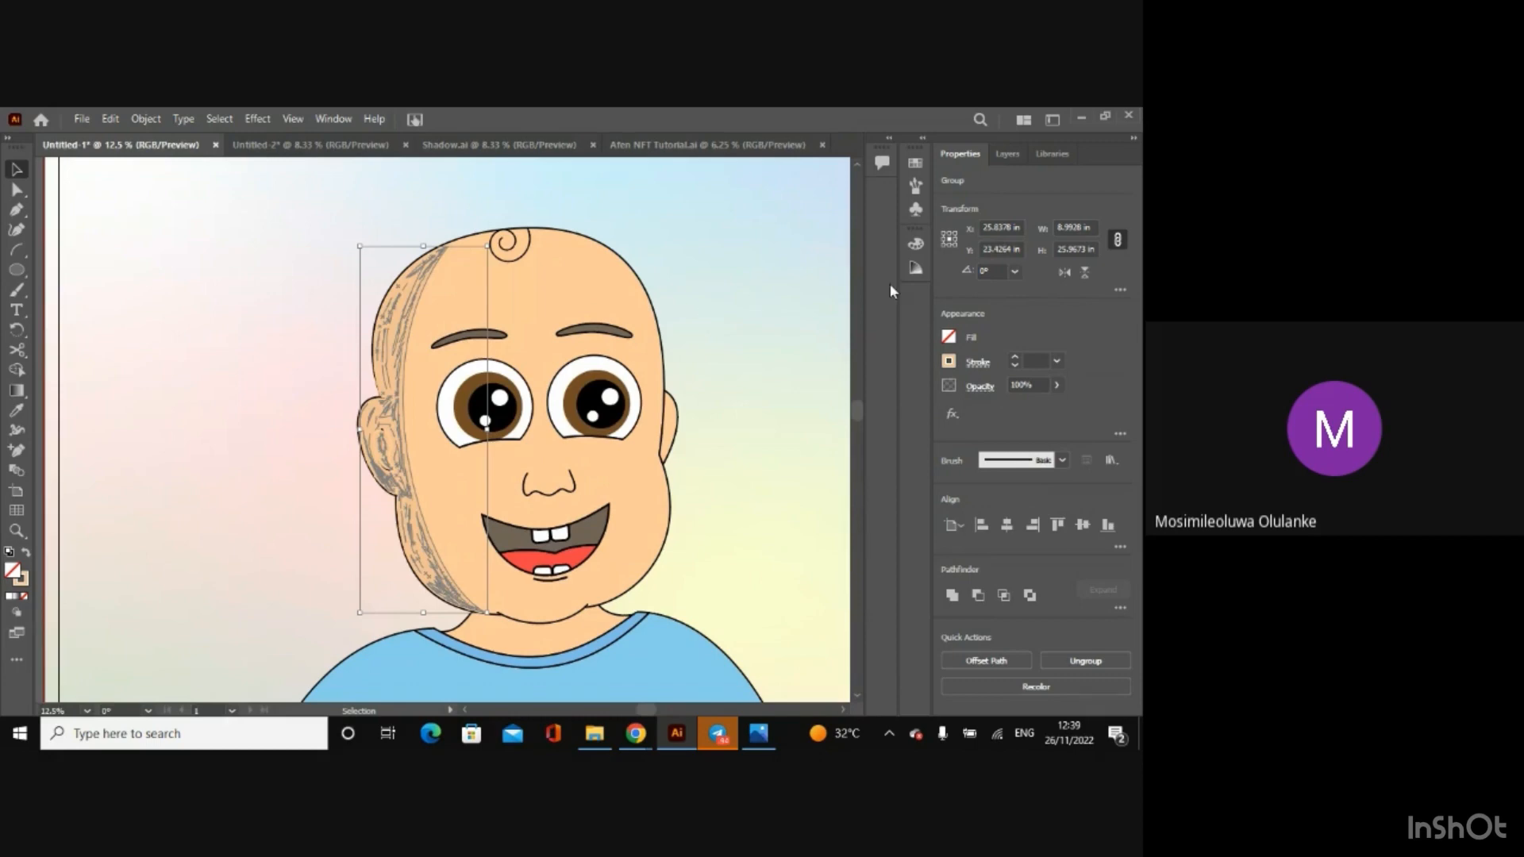
drag(1023, 252, 939, 259)
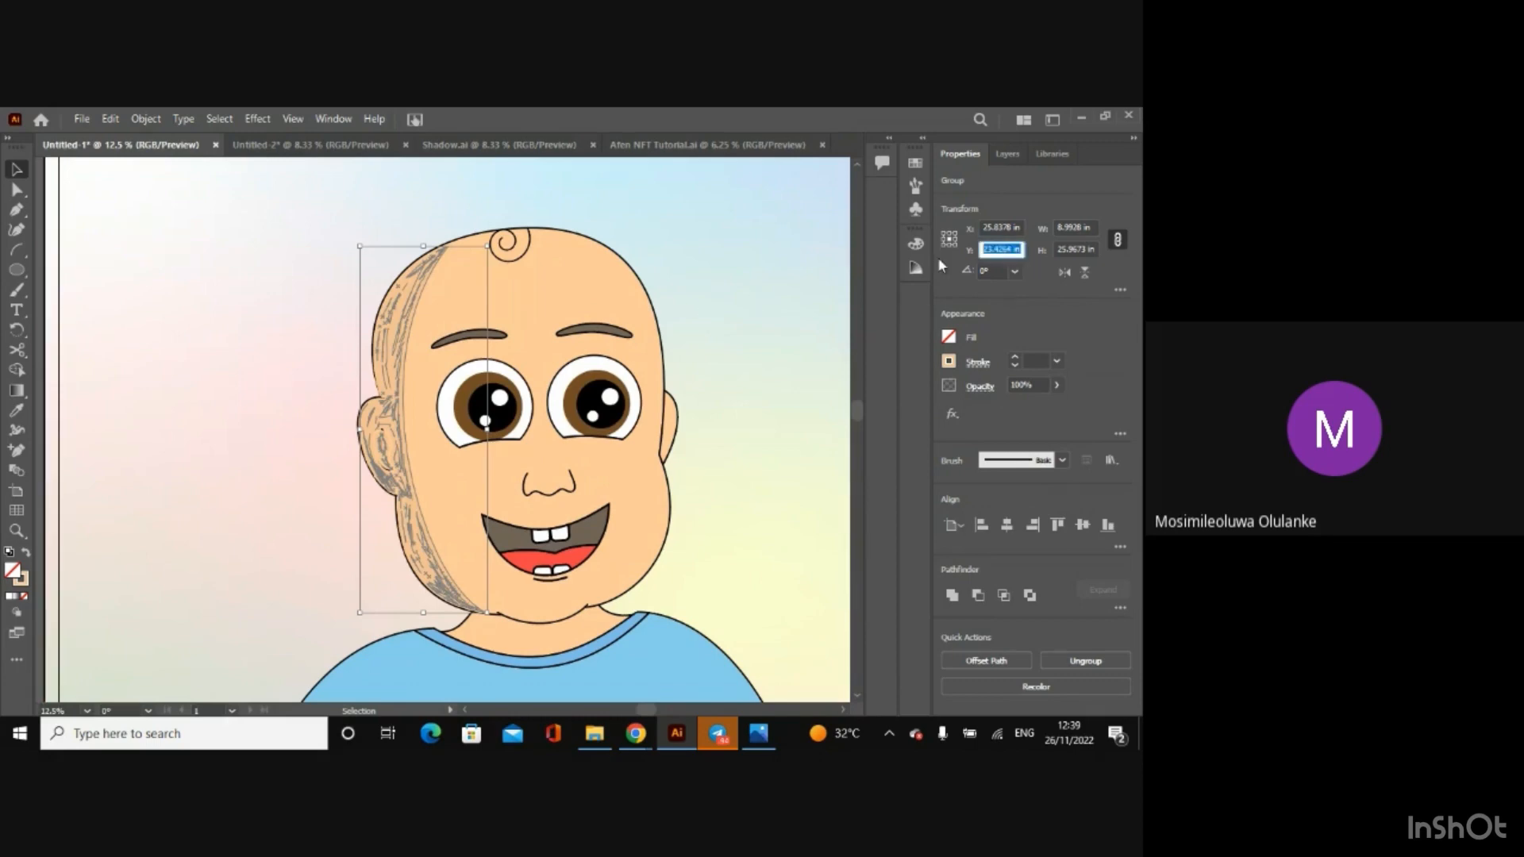
text(23.3378 in)
key(Return)
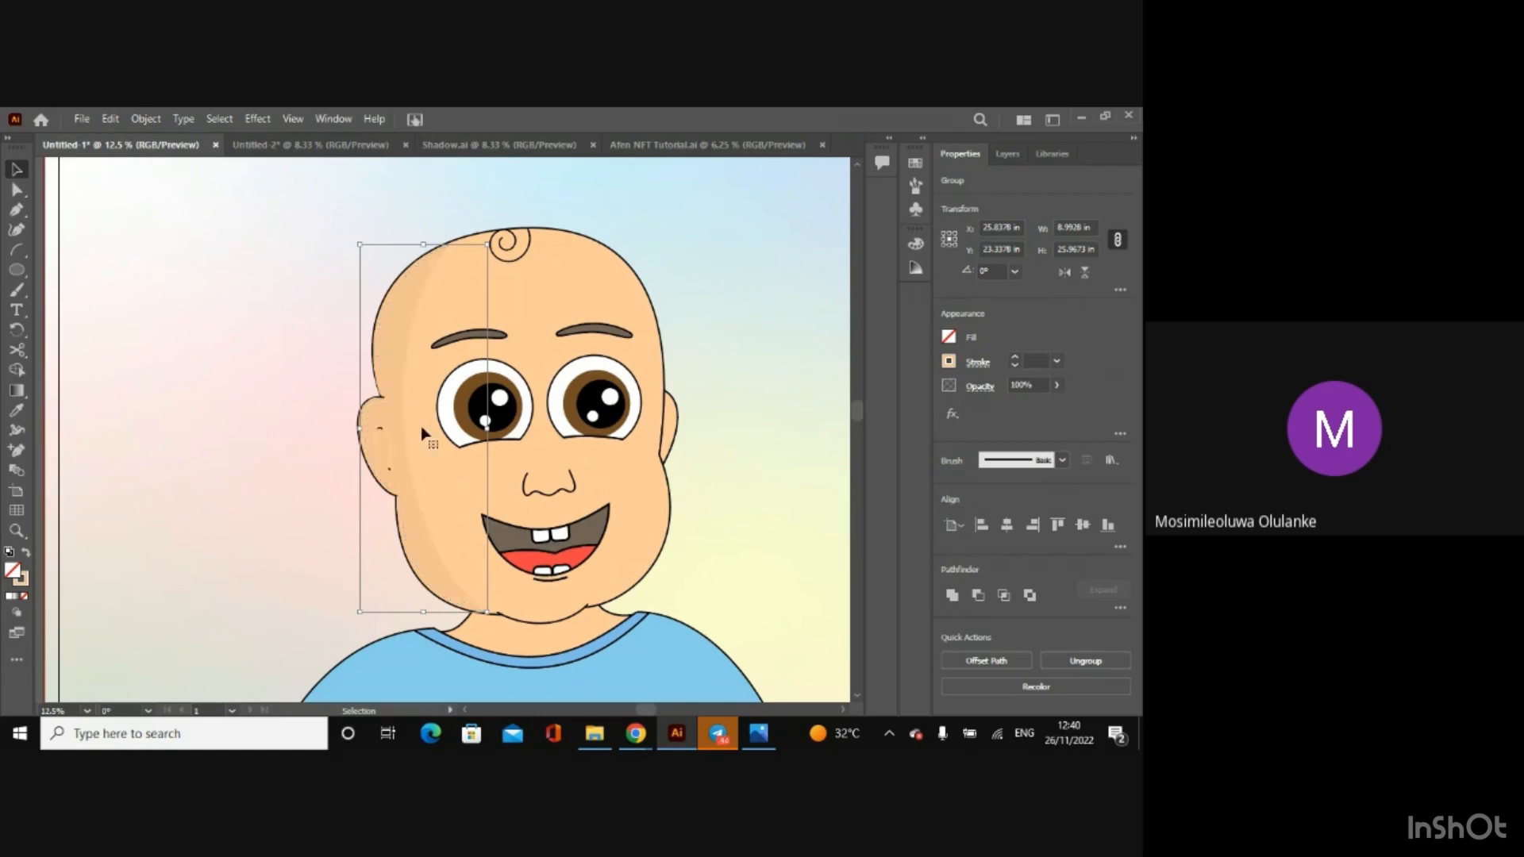
click(308, 438)
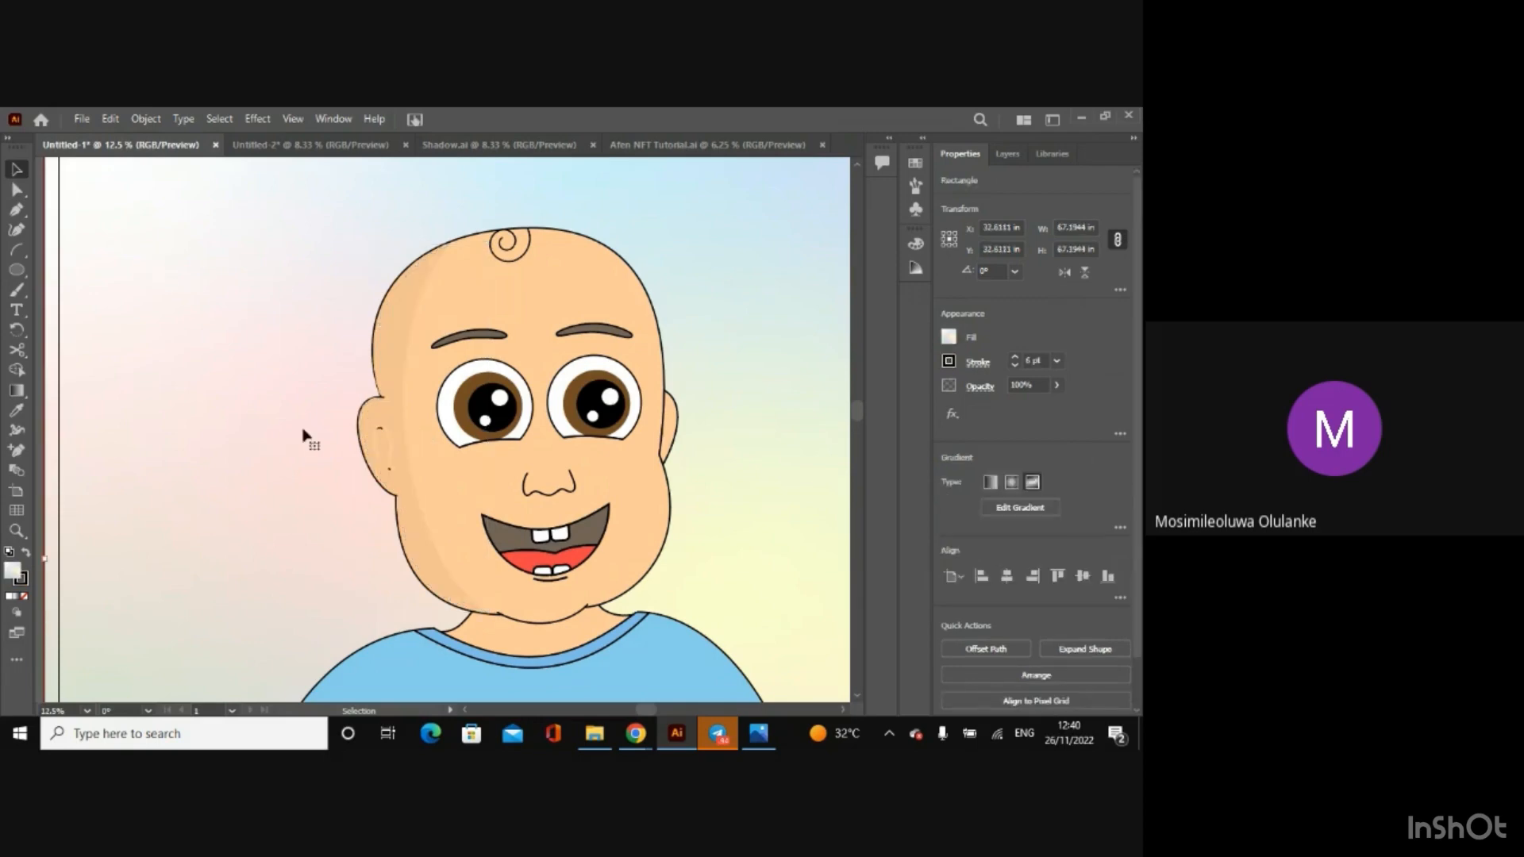
Step: Zoom in on the ear, select the shadow group covering it, and hide the Mouth layer that contains it
click(1006, 155)
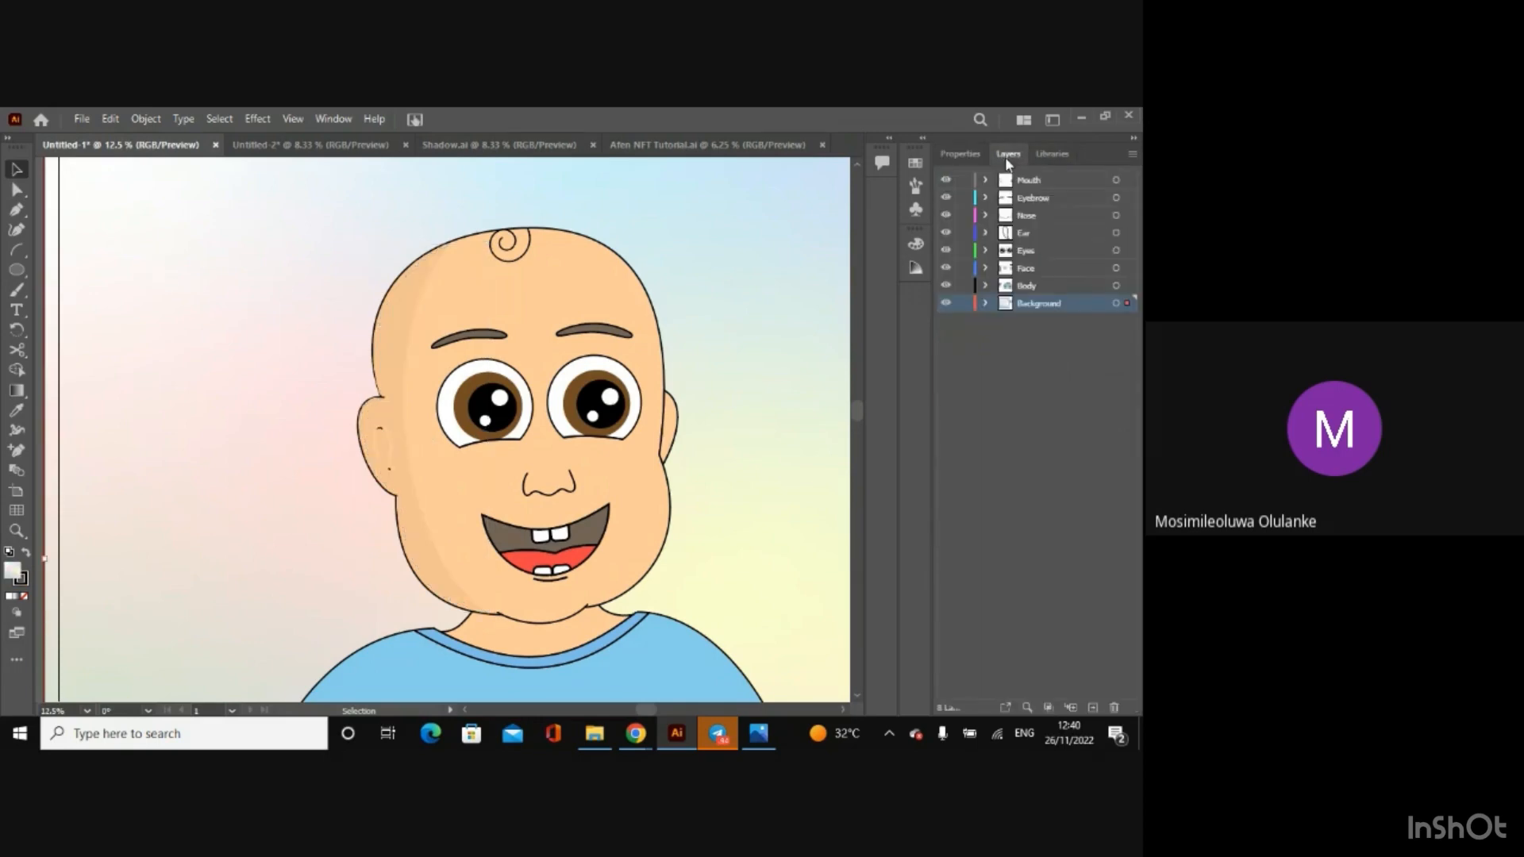
click(1012, 236)
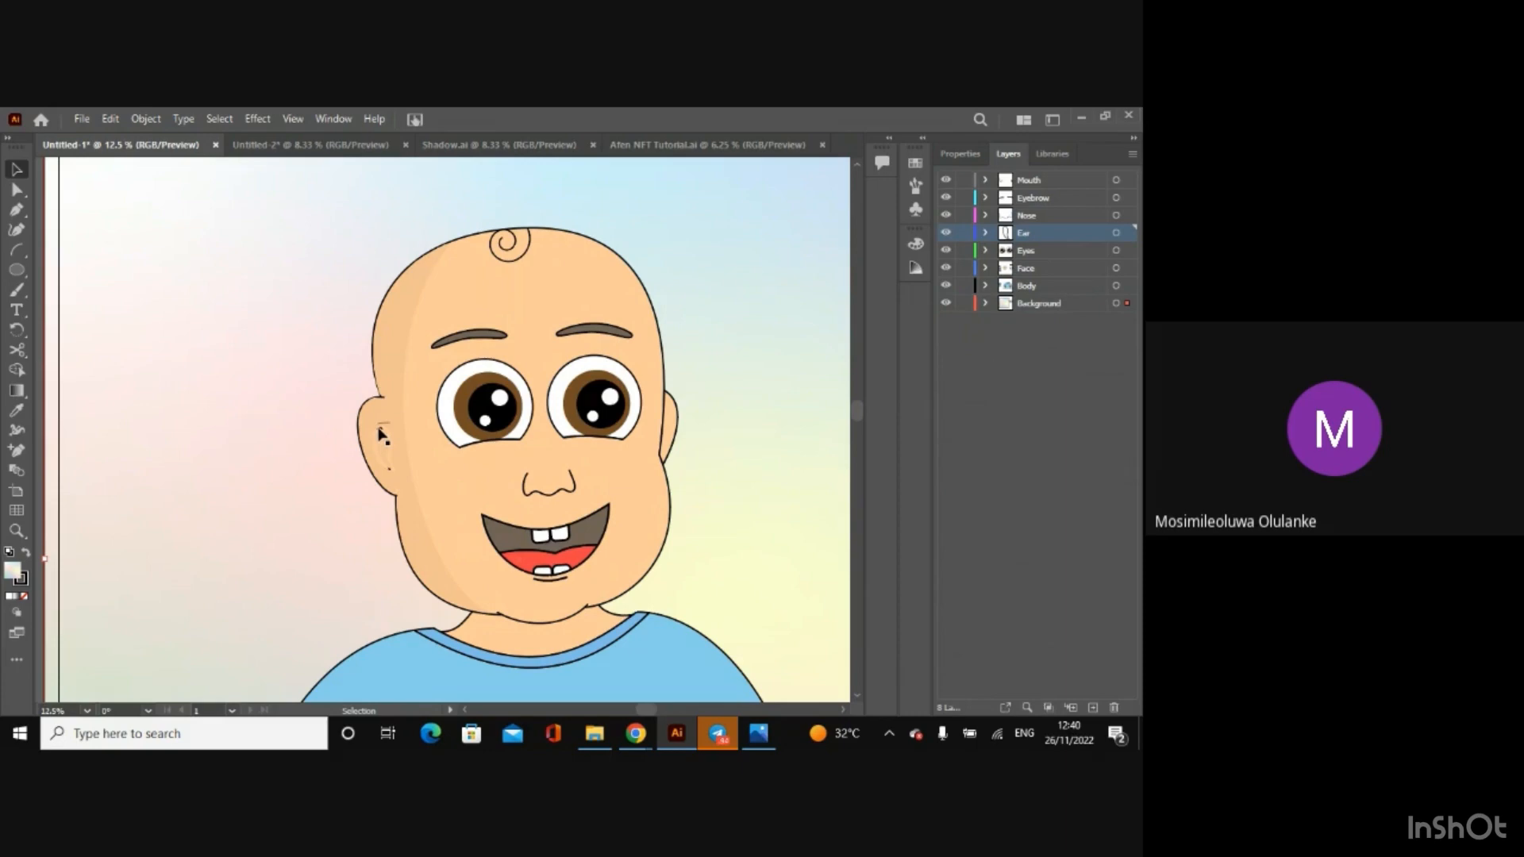
key(ctrl+equal)
key(ctrl+equal)
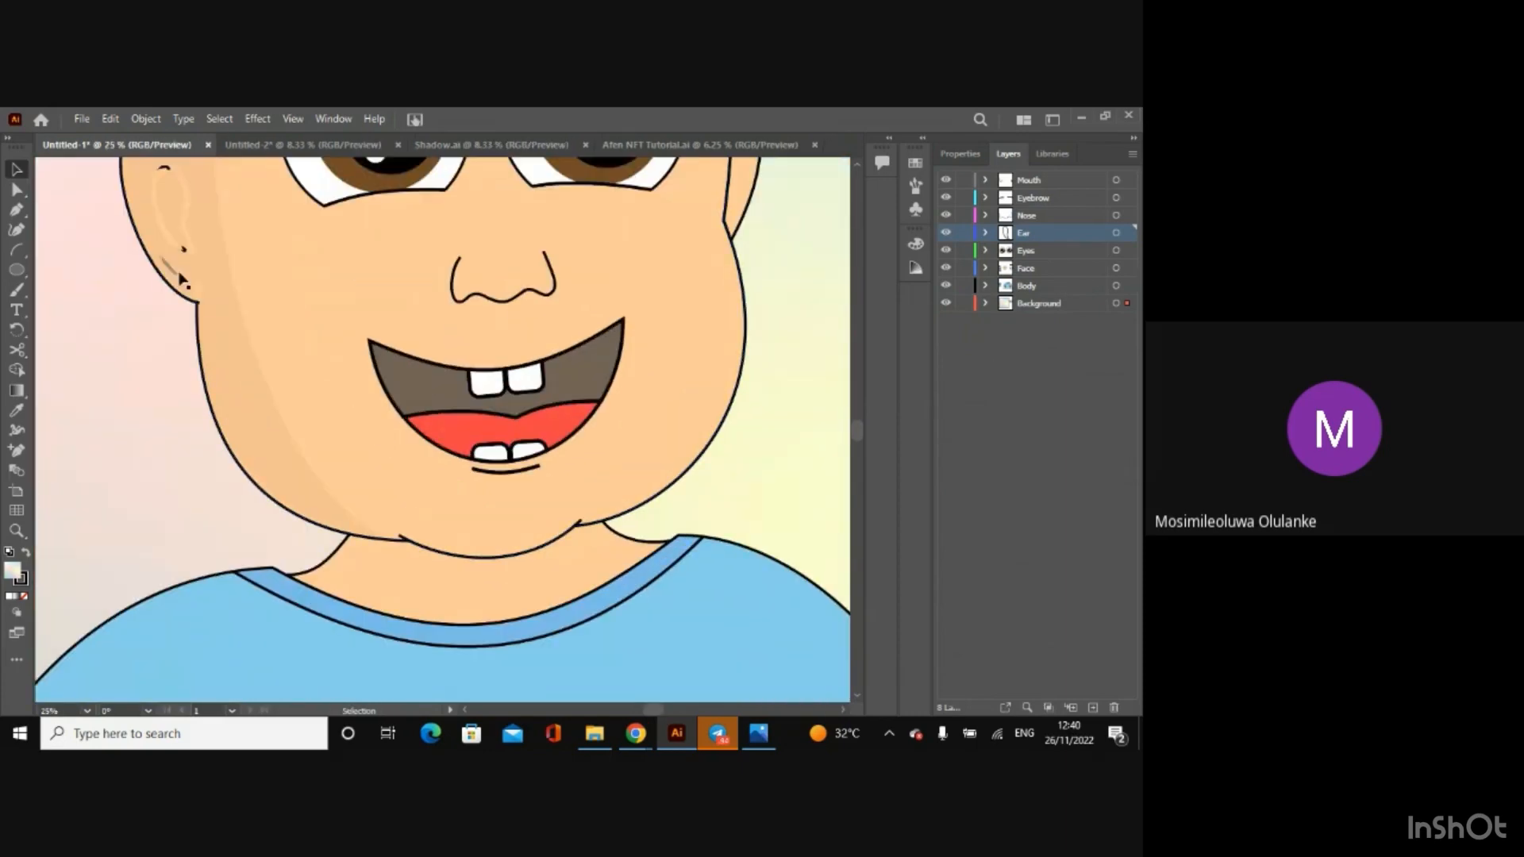
click(182, 252)
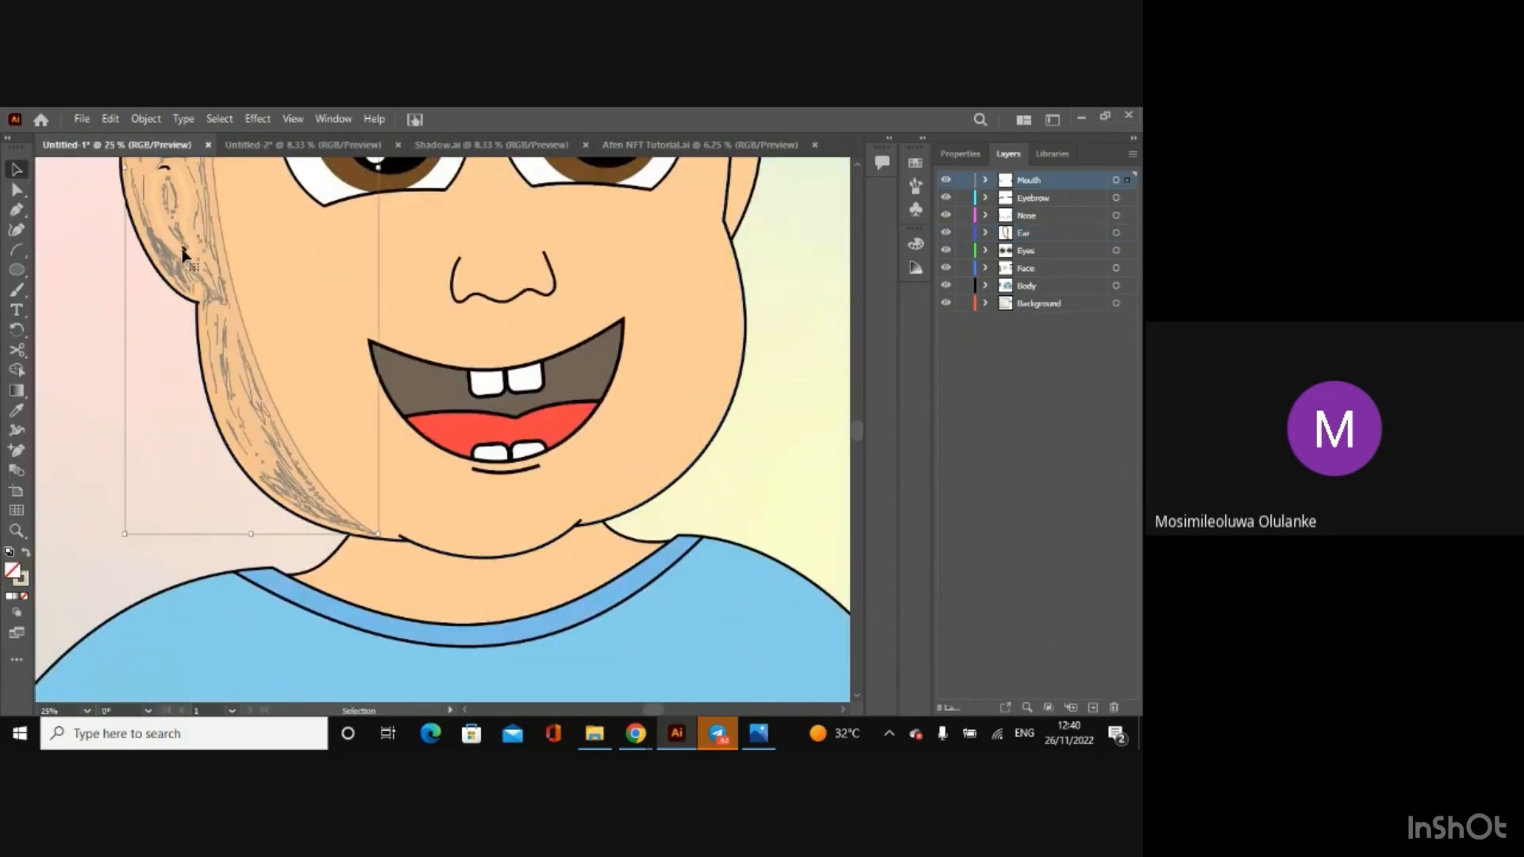
click(946, 180)
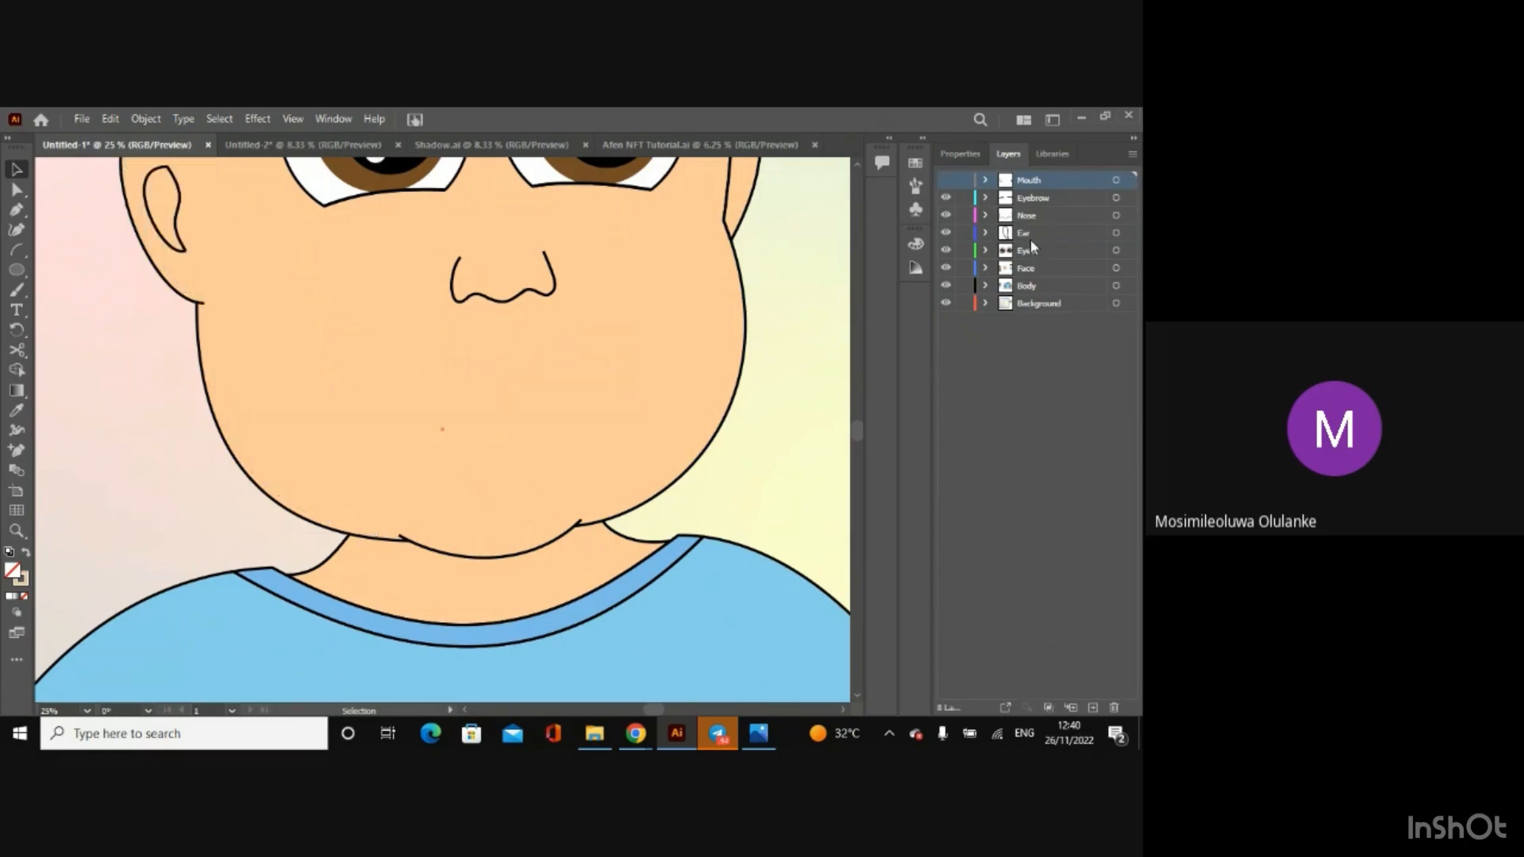
Step: Bring the inner ear outline forward one level and show the Mouth layer again
click(184, 251)
right_click(184, 247)
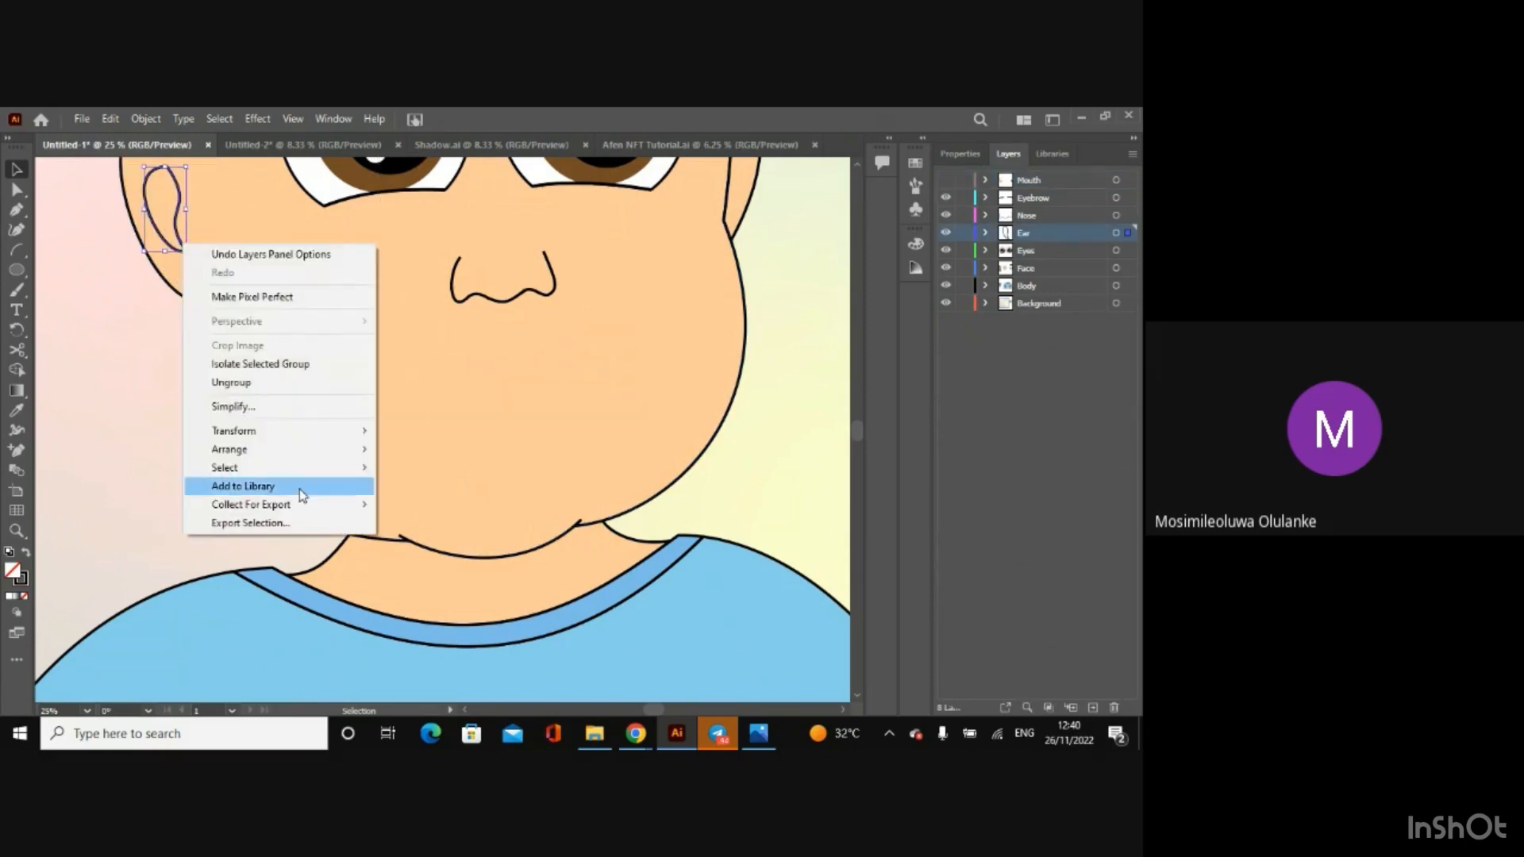
mouse_move(299, 450)
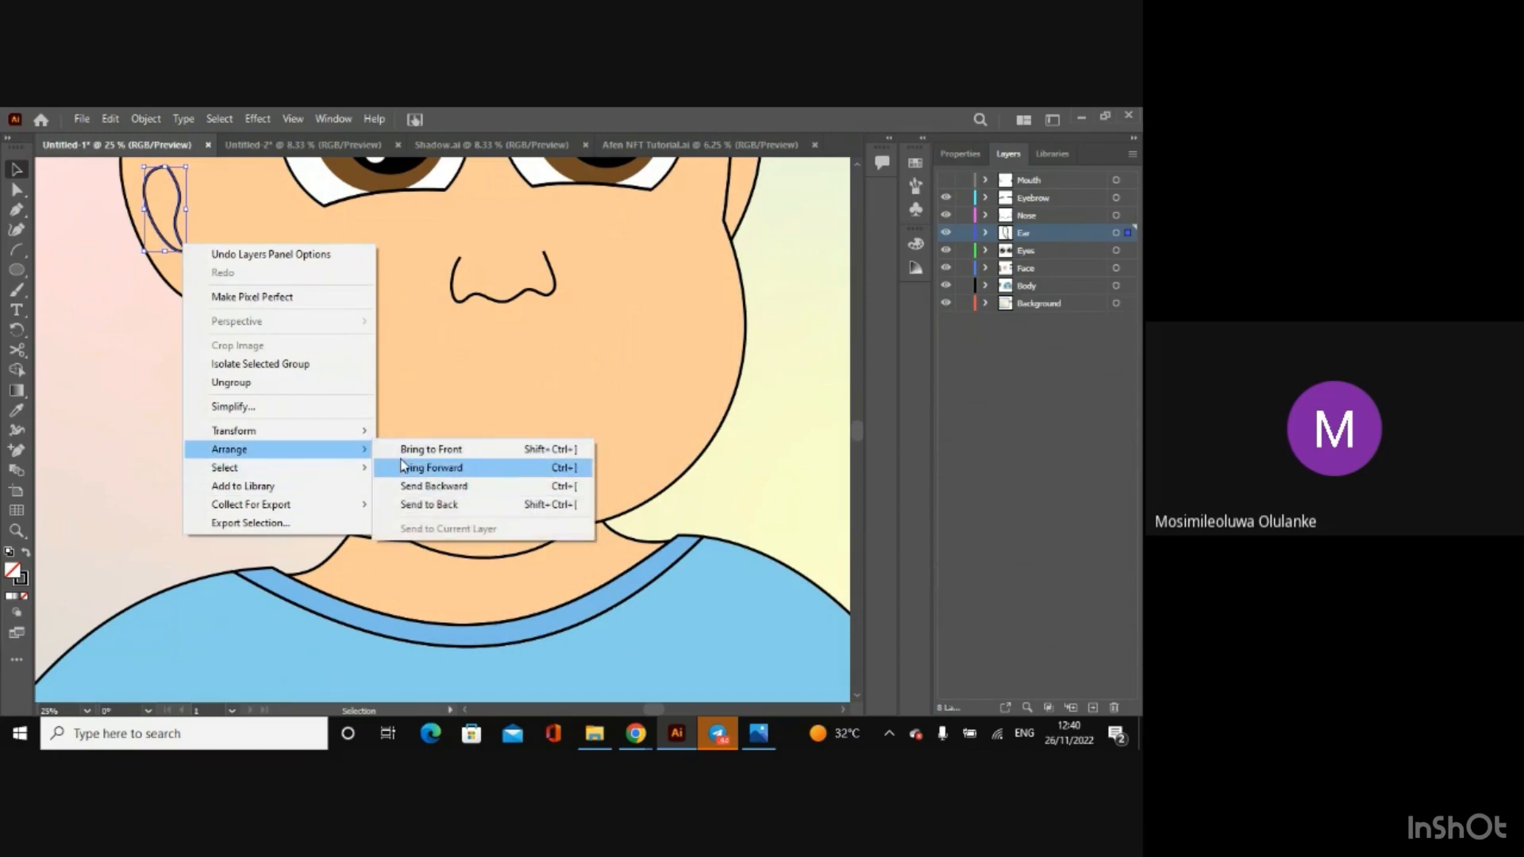
click(403, 467)
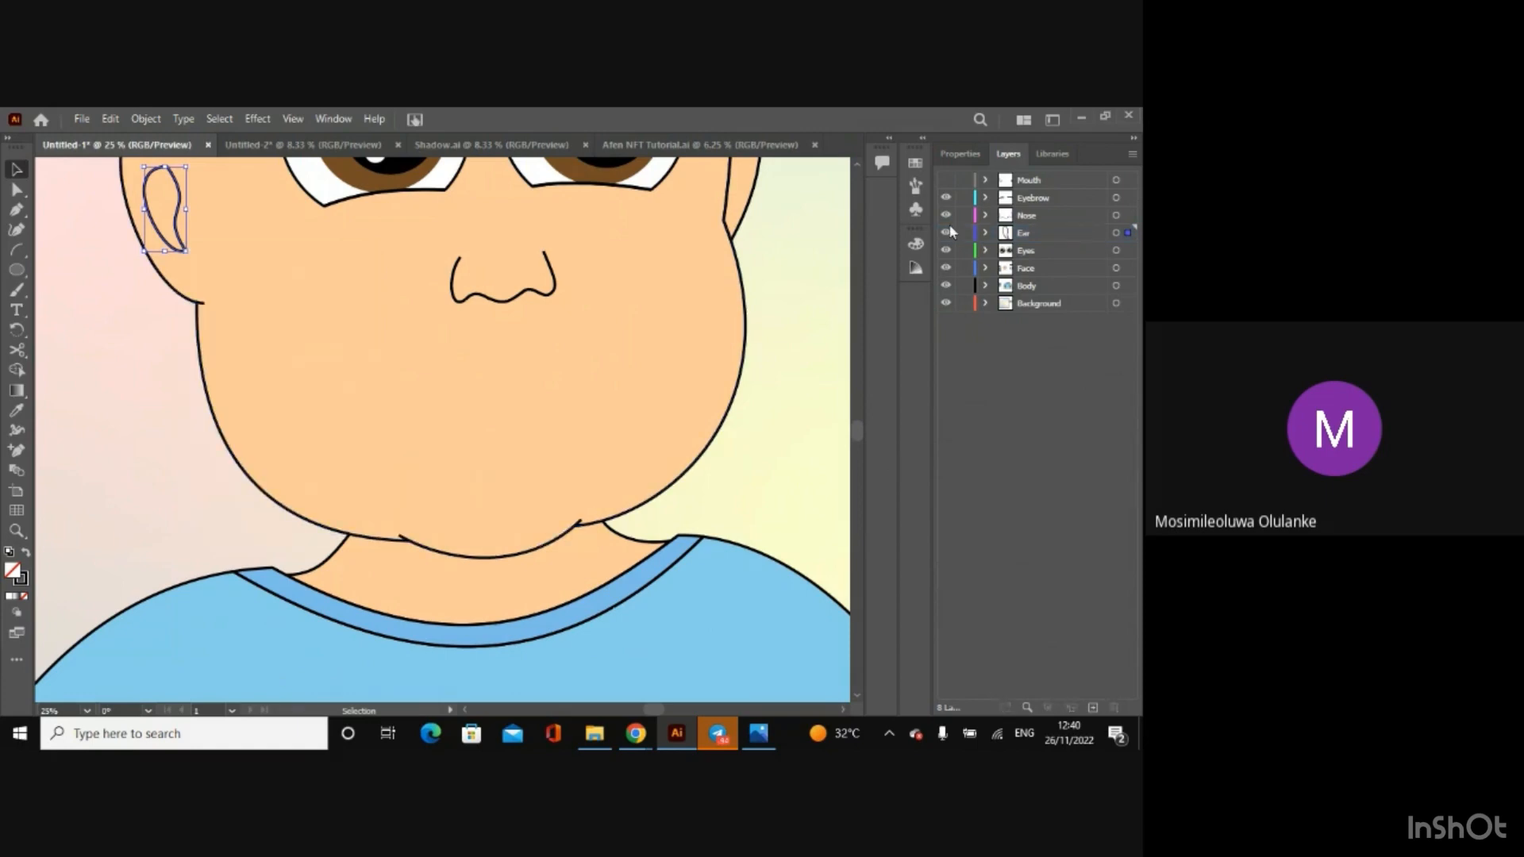
click(946, 181)
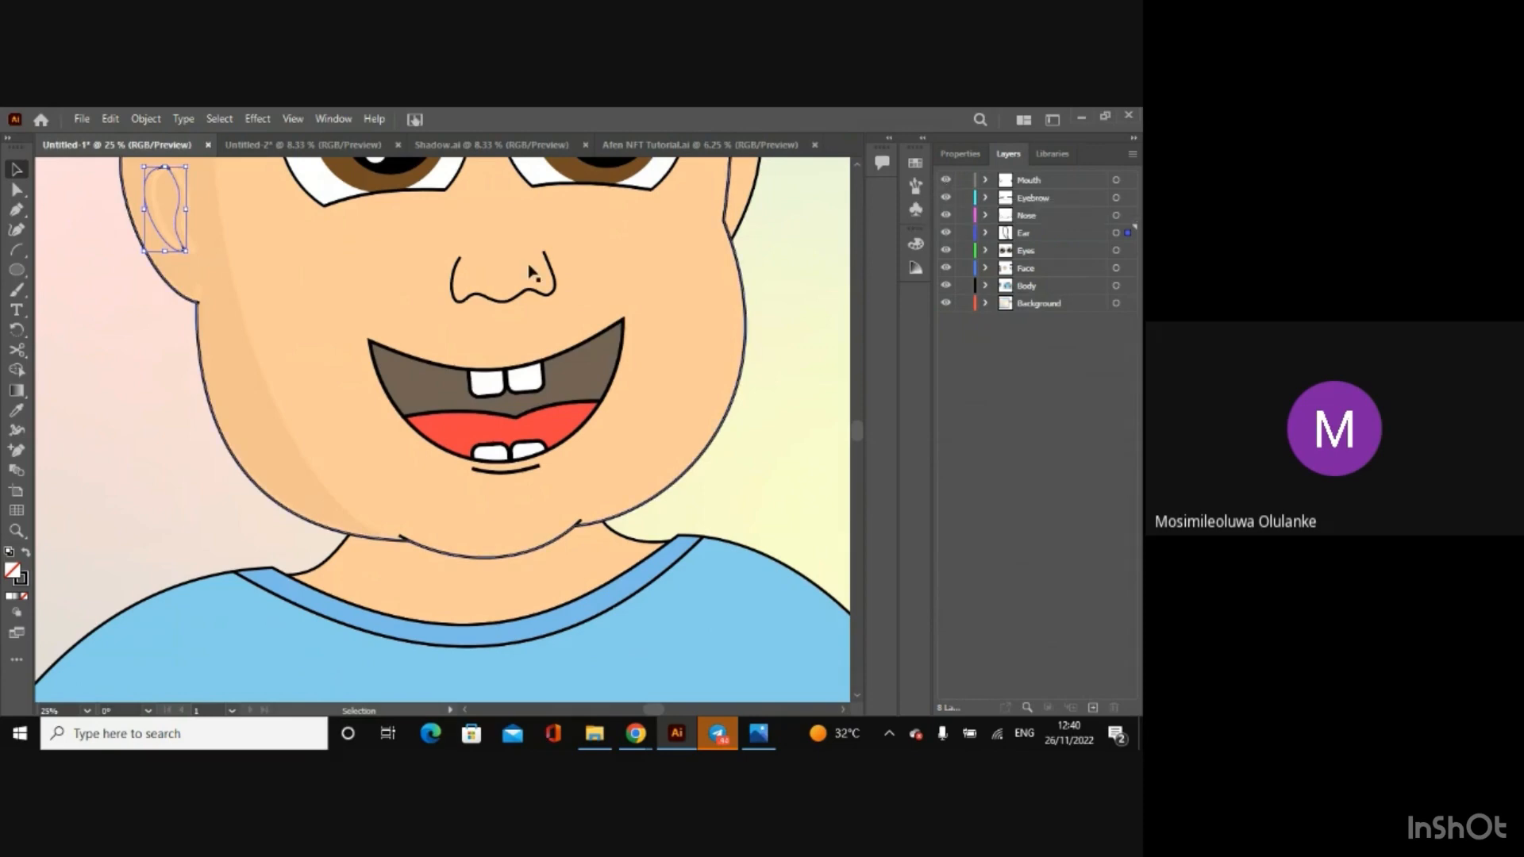
Step: Try to bring the inner ear outline to the front, and clear the selection
right_click(176, 229)
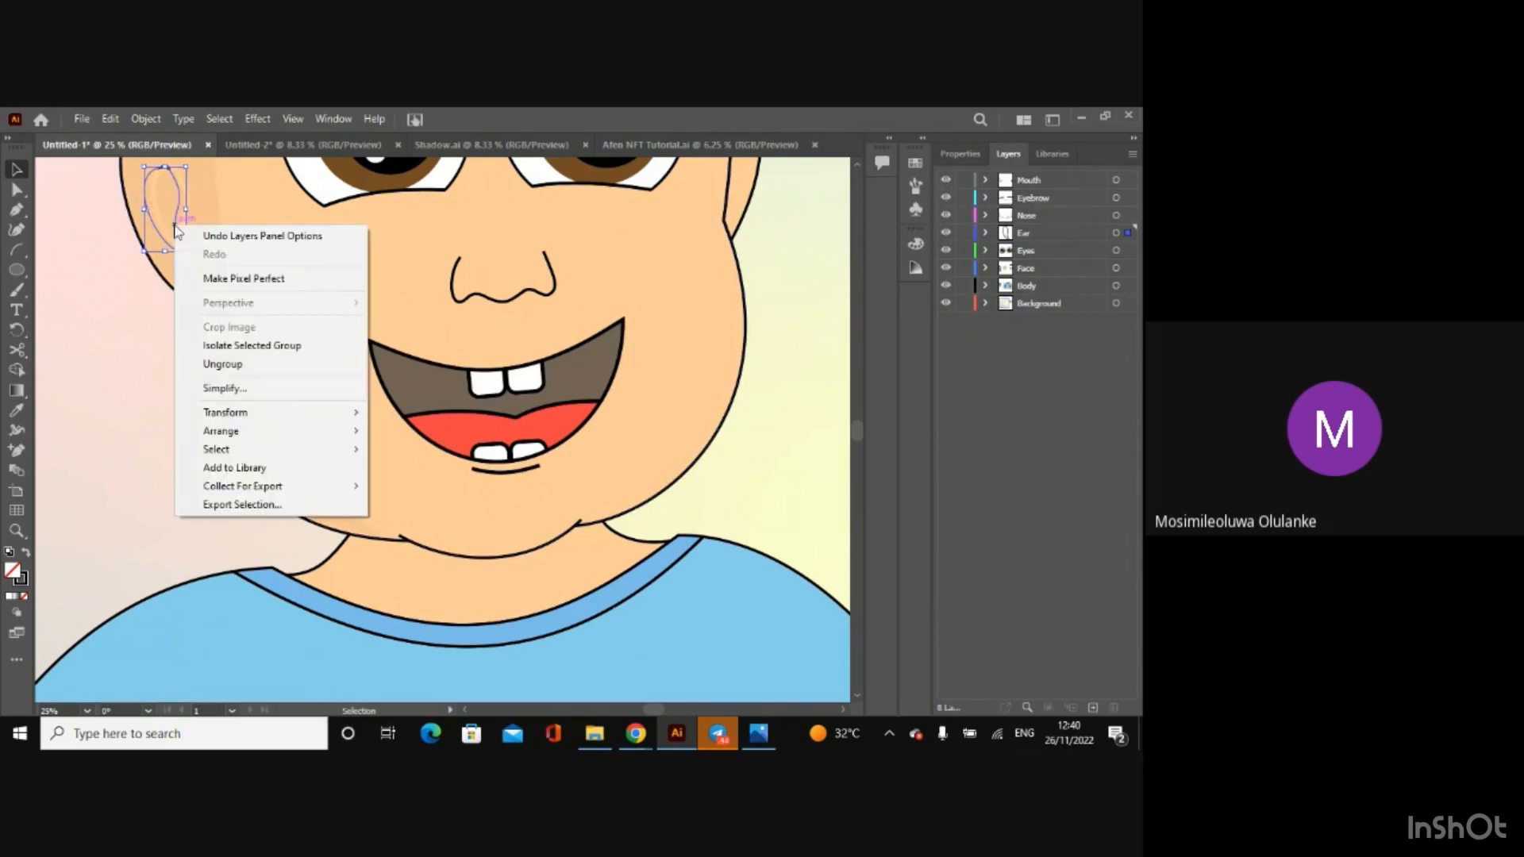
mouse_move(262, 432)
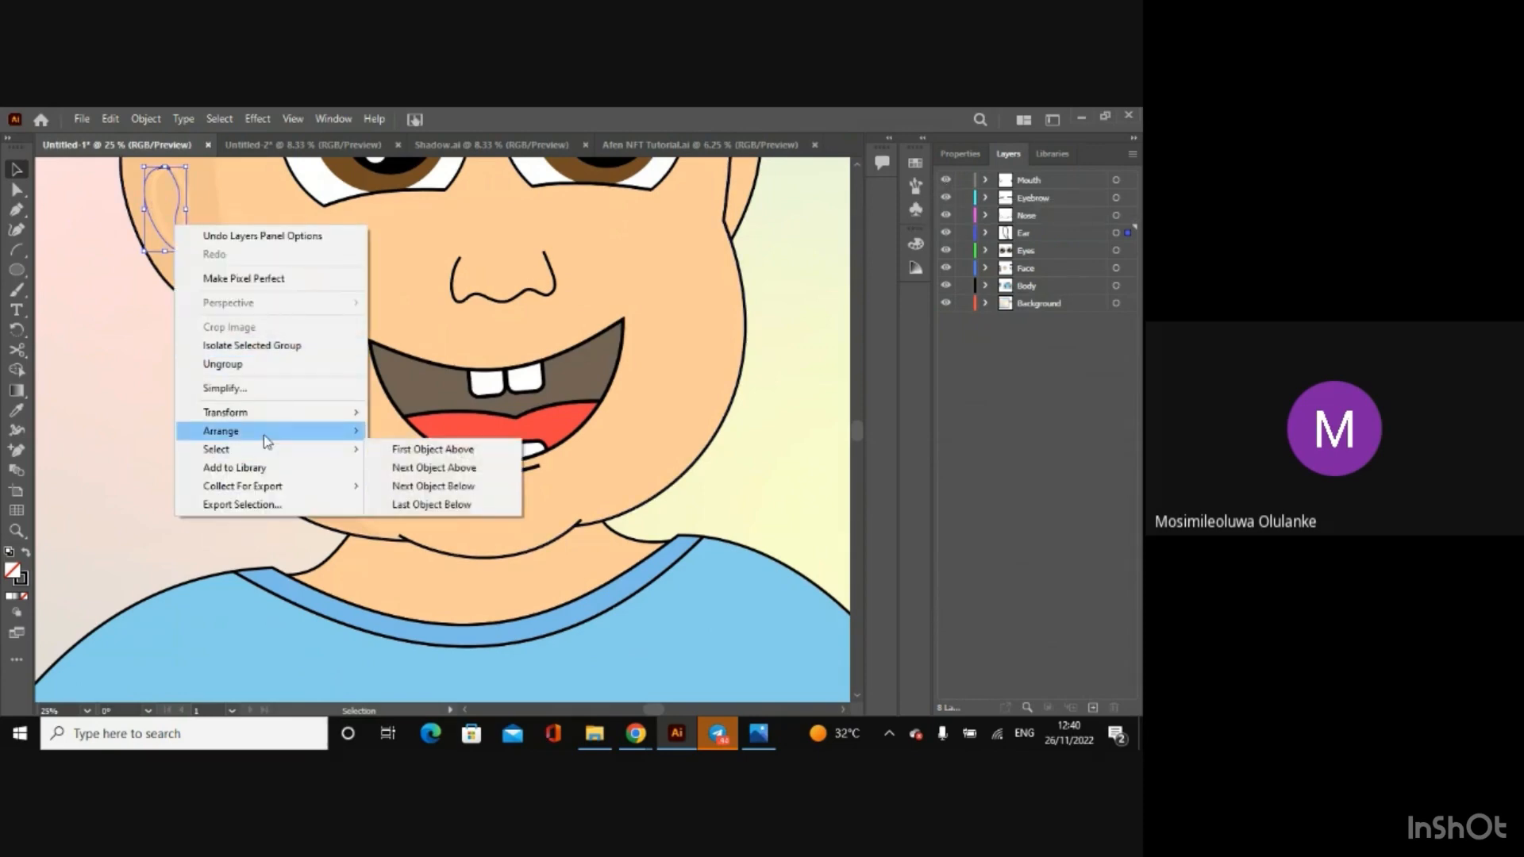
click(411, 434)
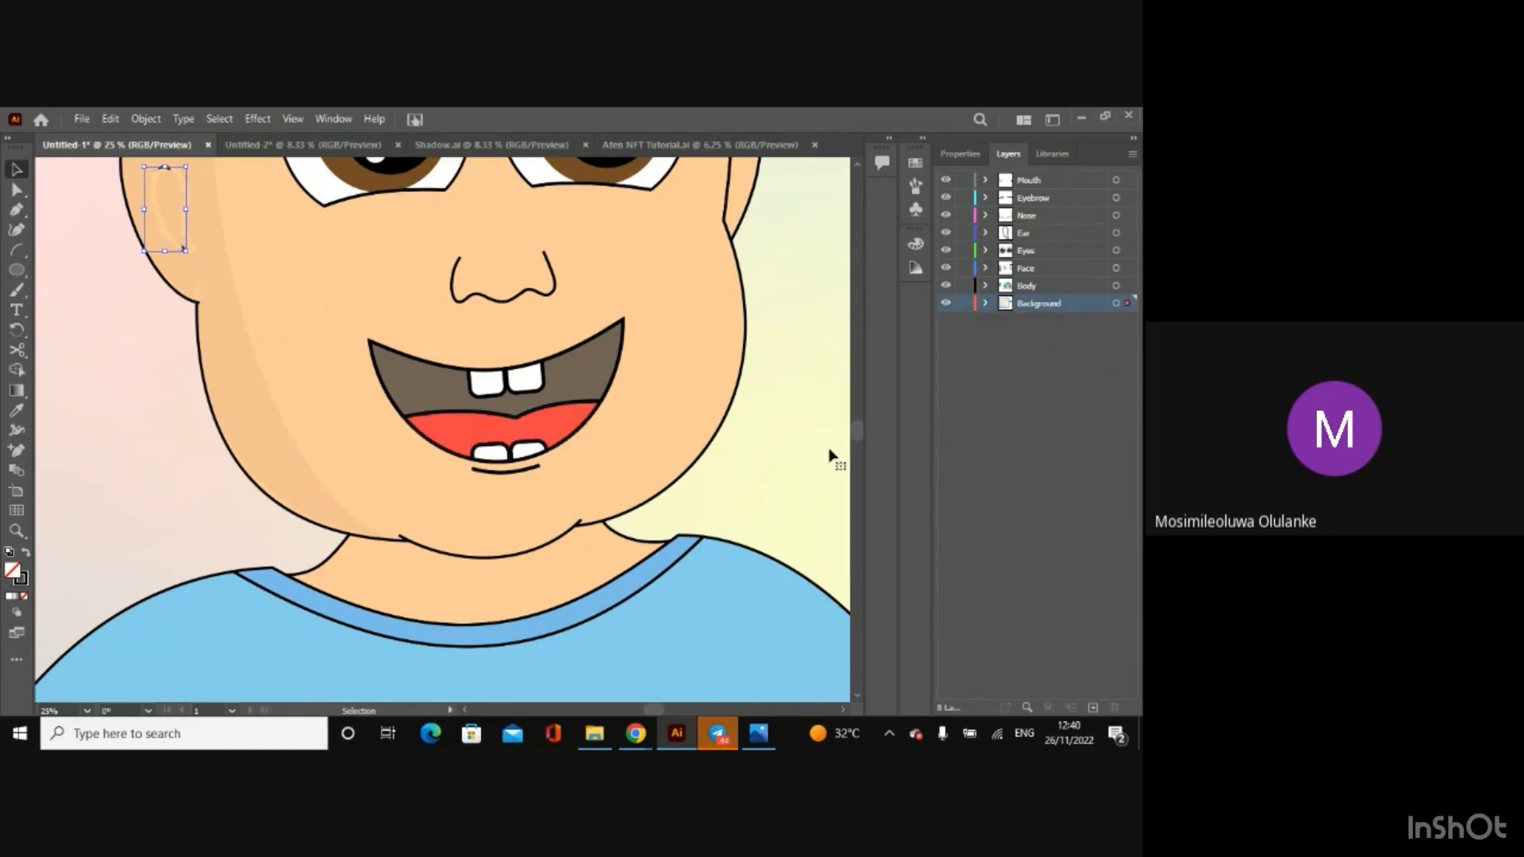
click(970, 506)
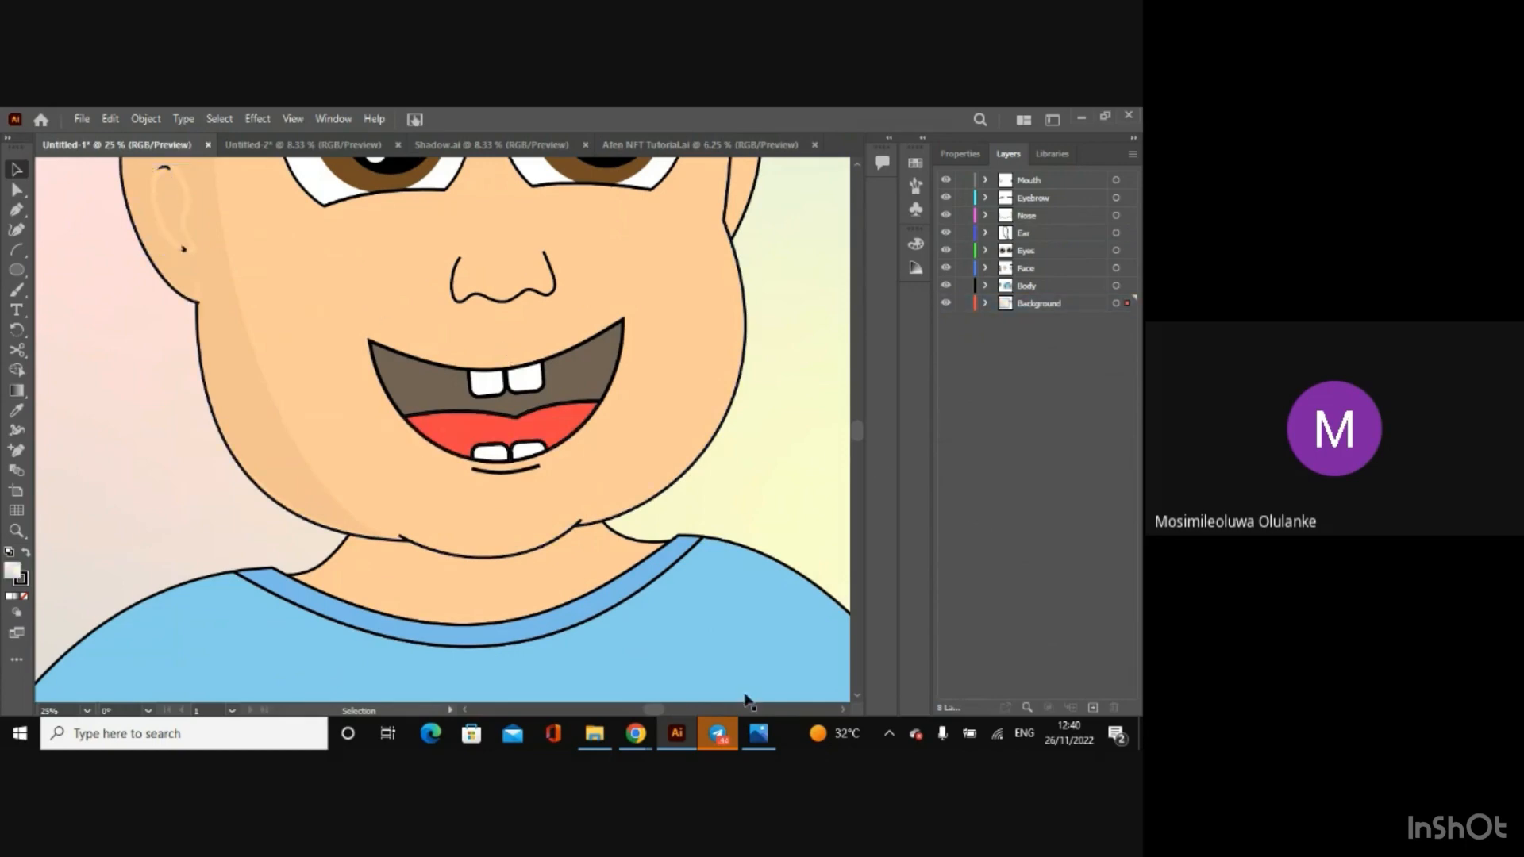
drag(650, 707, 643, 706)
drag(857, 444, 854, 426)
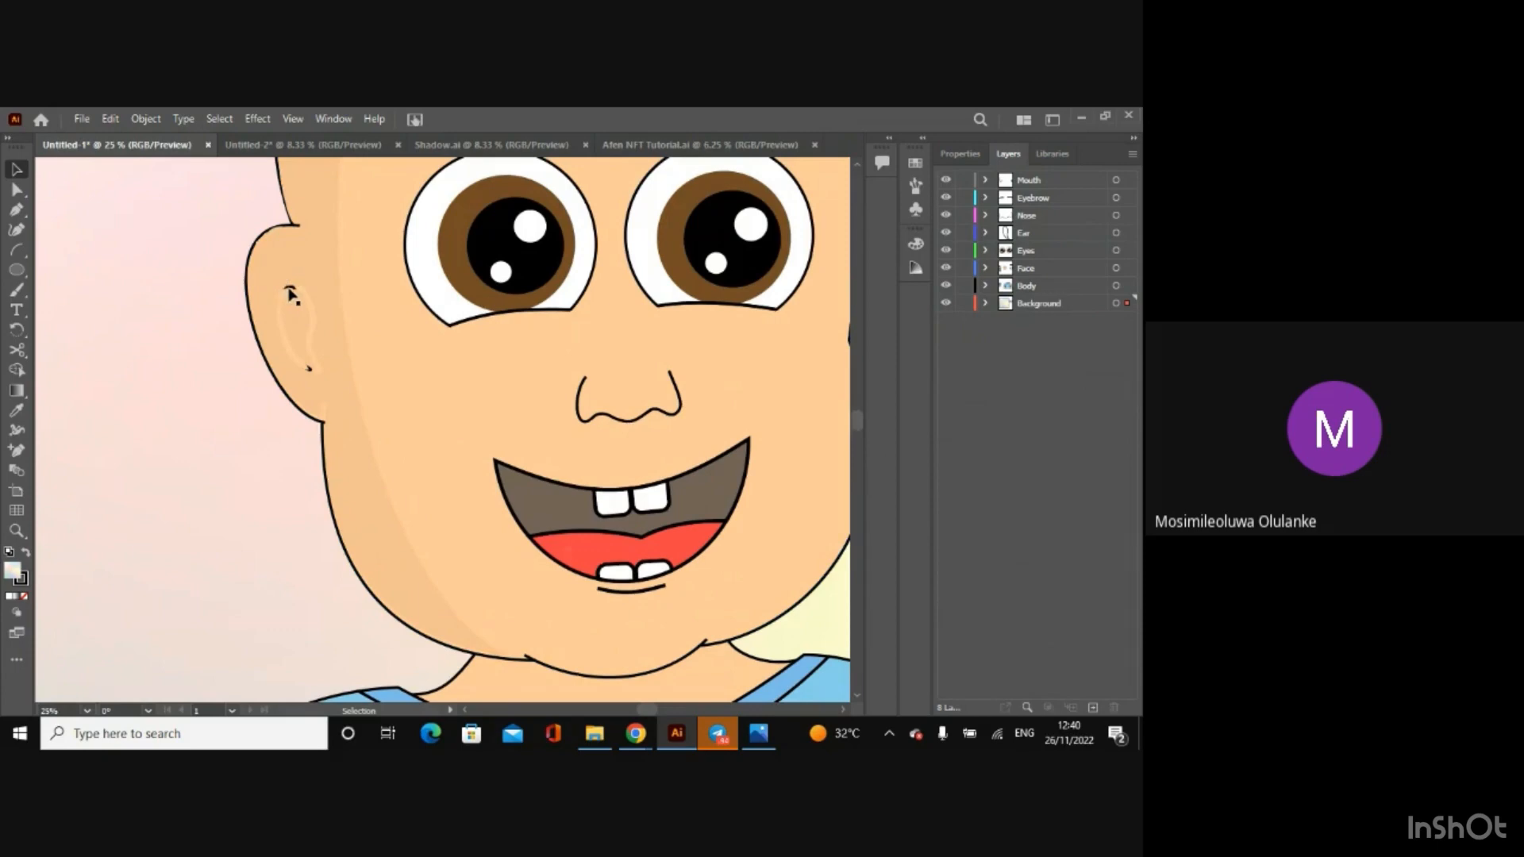
click(1035, 236)
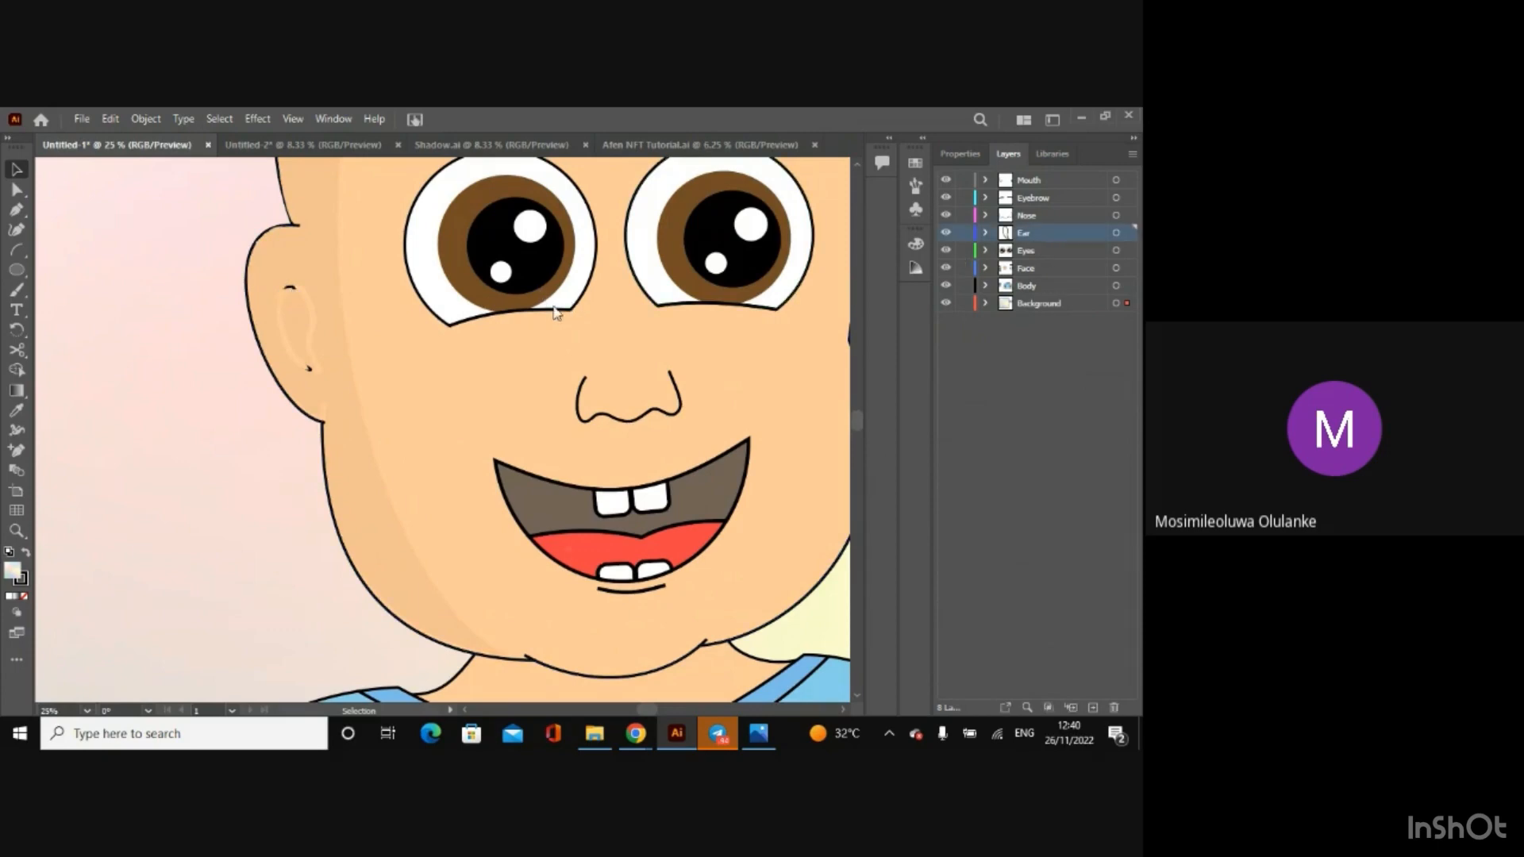
double_click(1036, 232)
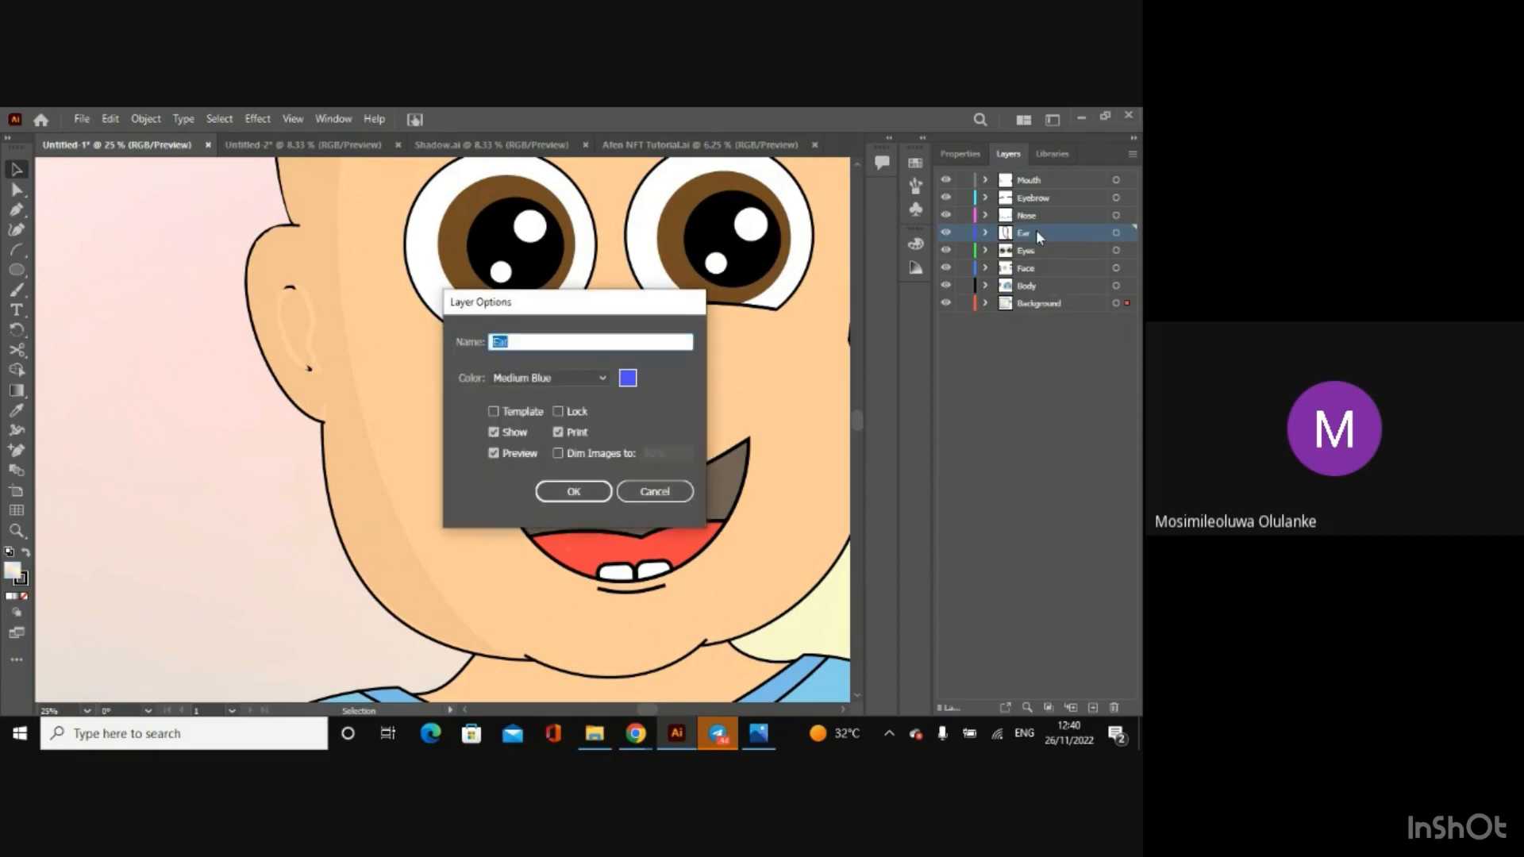
click(656, 493)
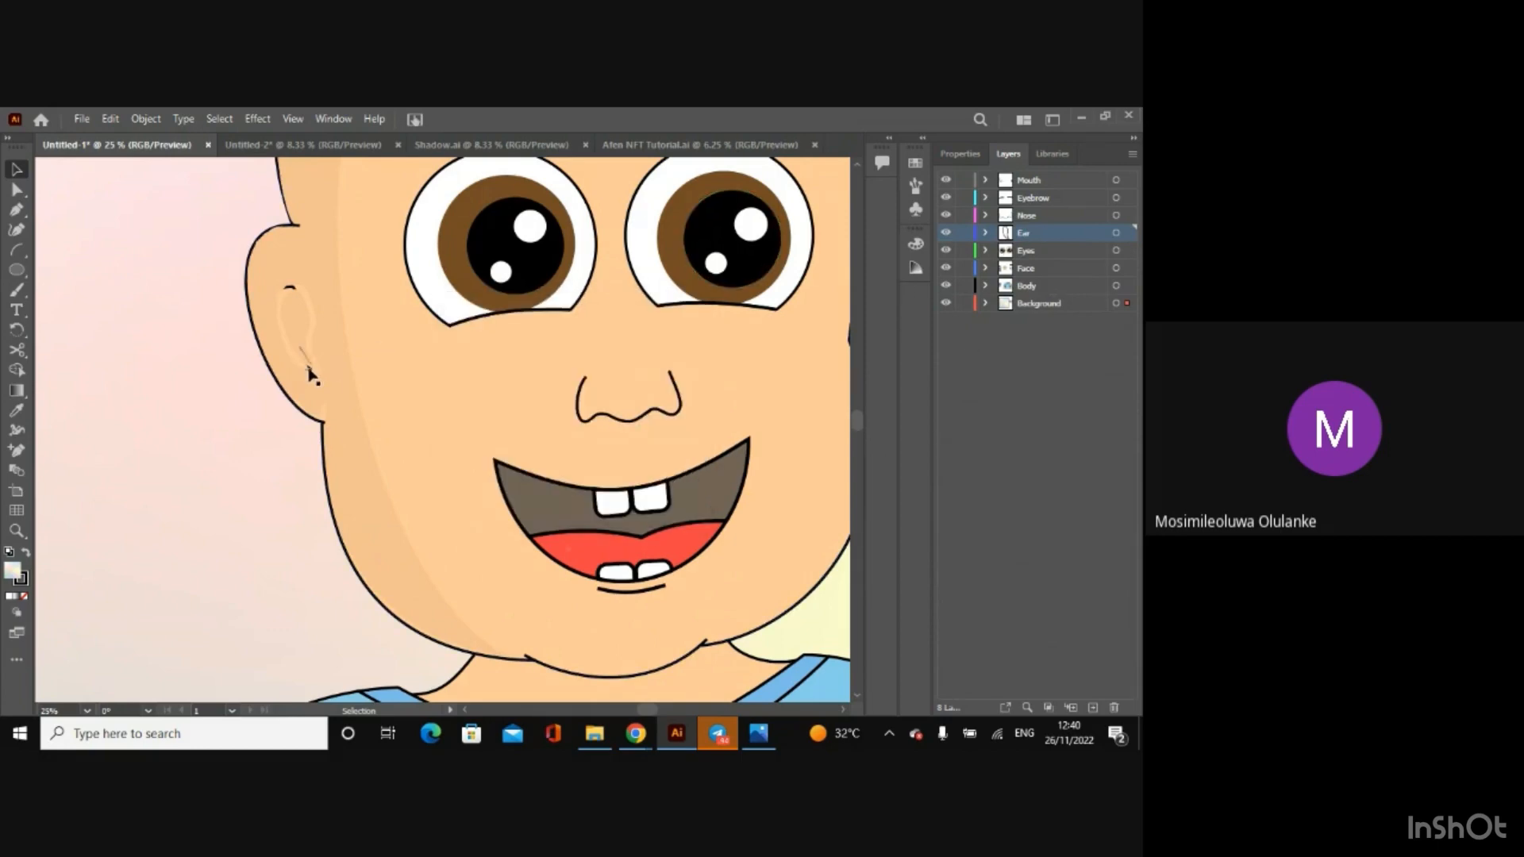
Step: Try moving the shadow group slightly over the ear, and undo the move and the last Mouth layer visibility change
click(325, 382)
drag(325, 382, 330, 393)
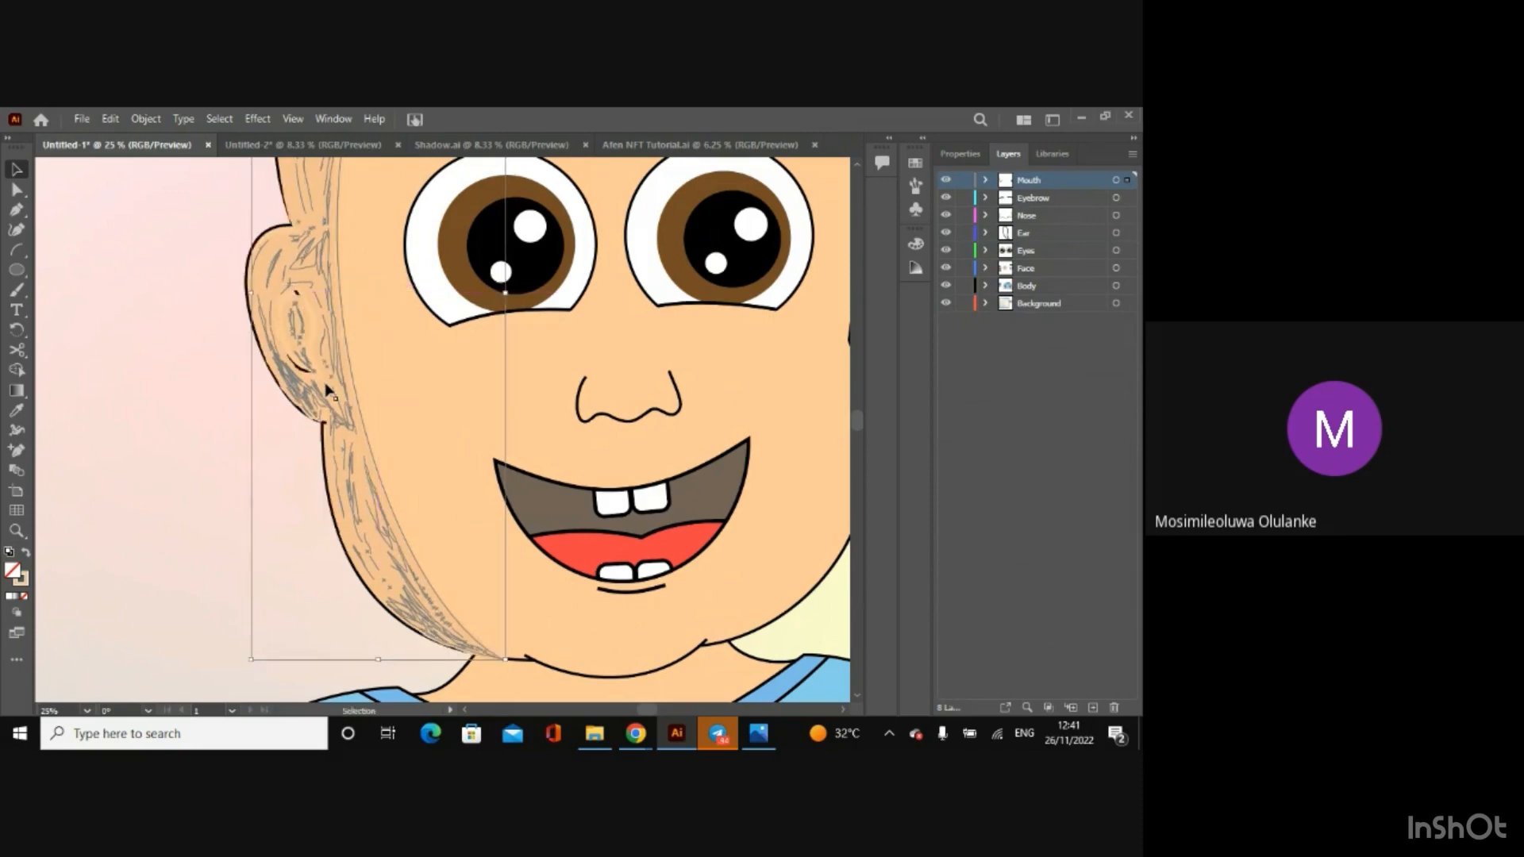
key(ctrl+z)
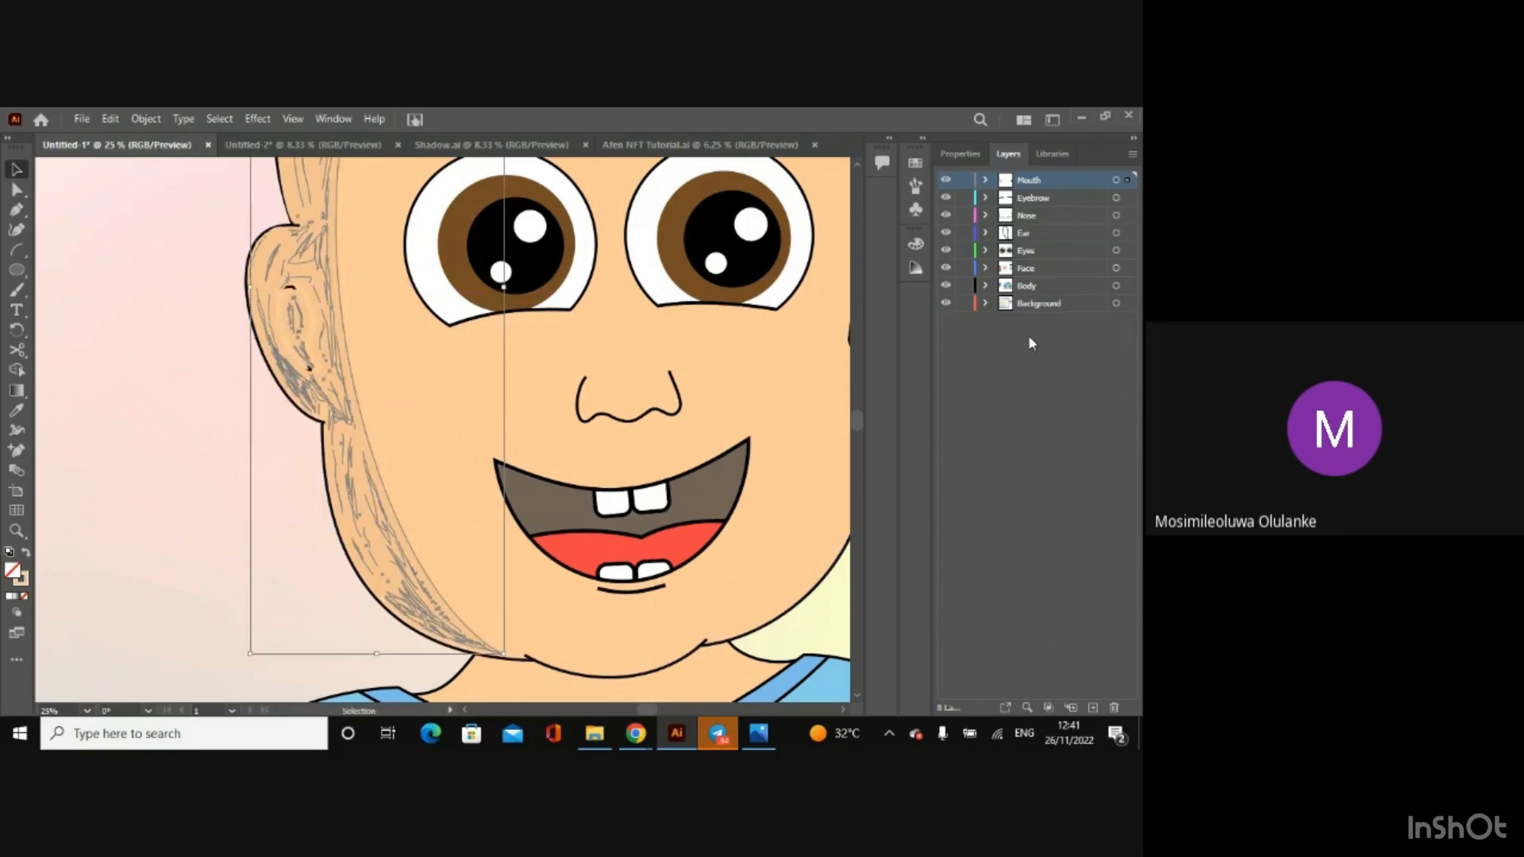
click(1029, 338)
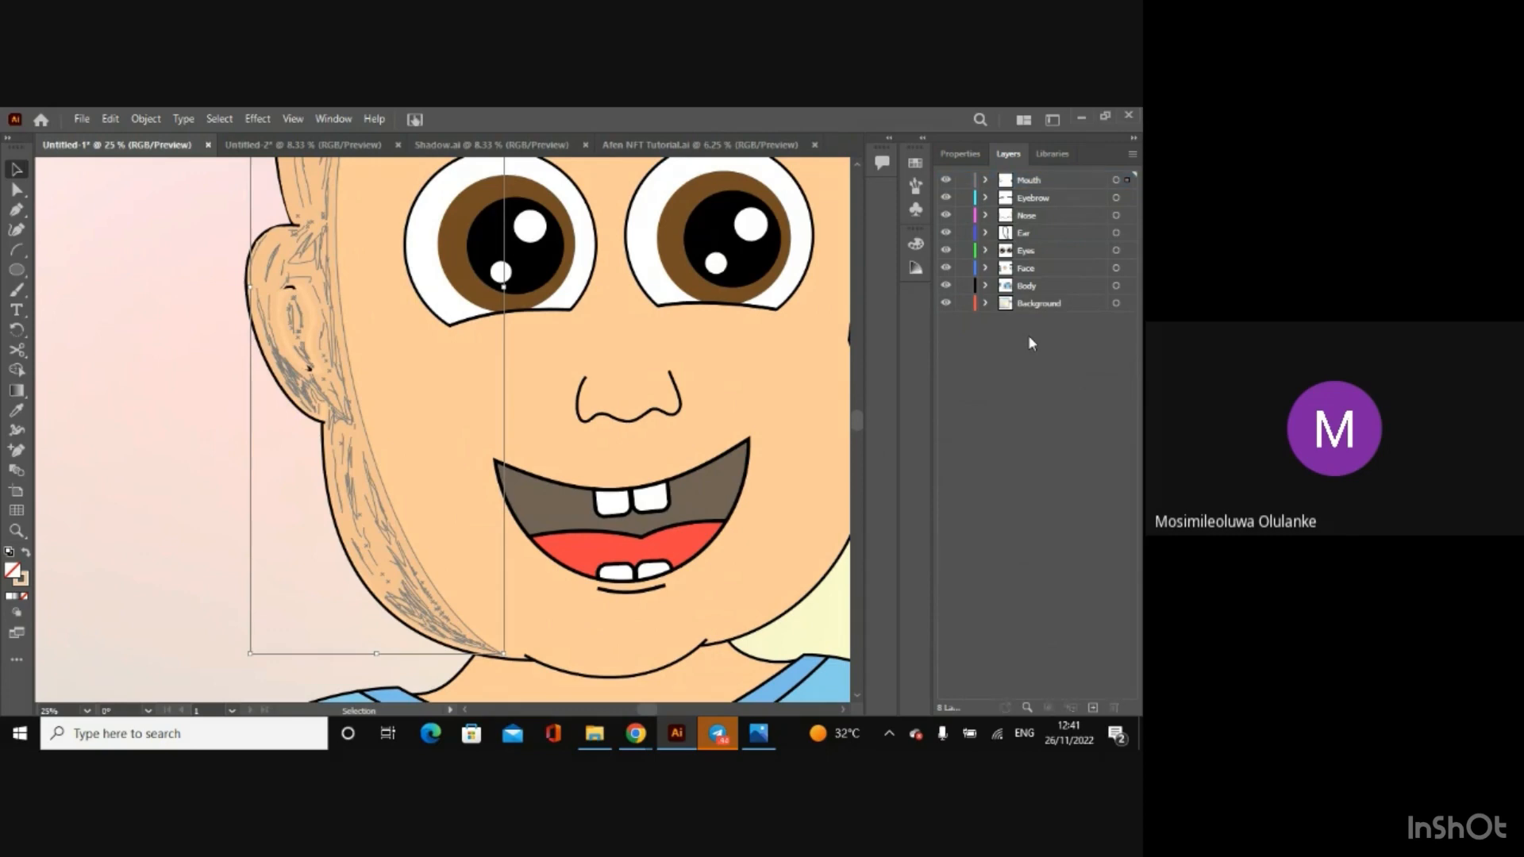
key(ctrl+z)
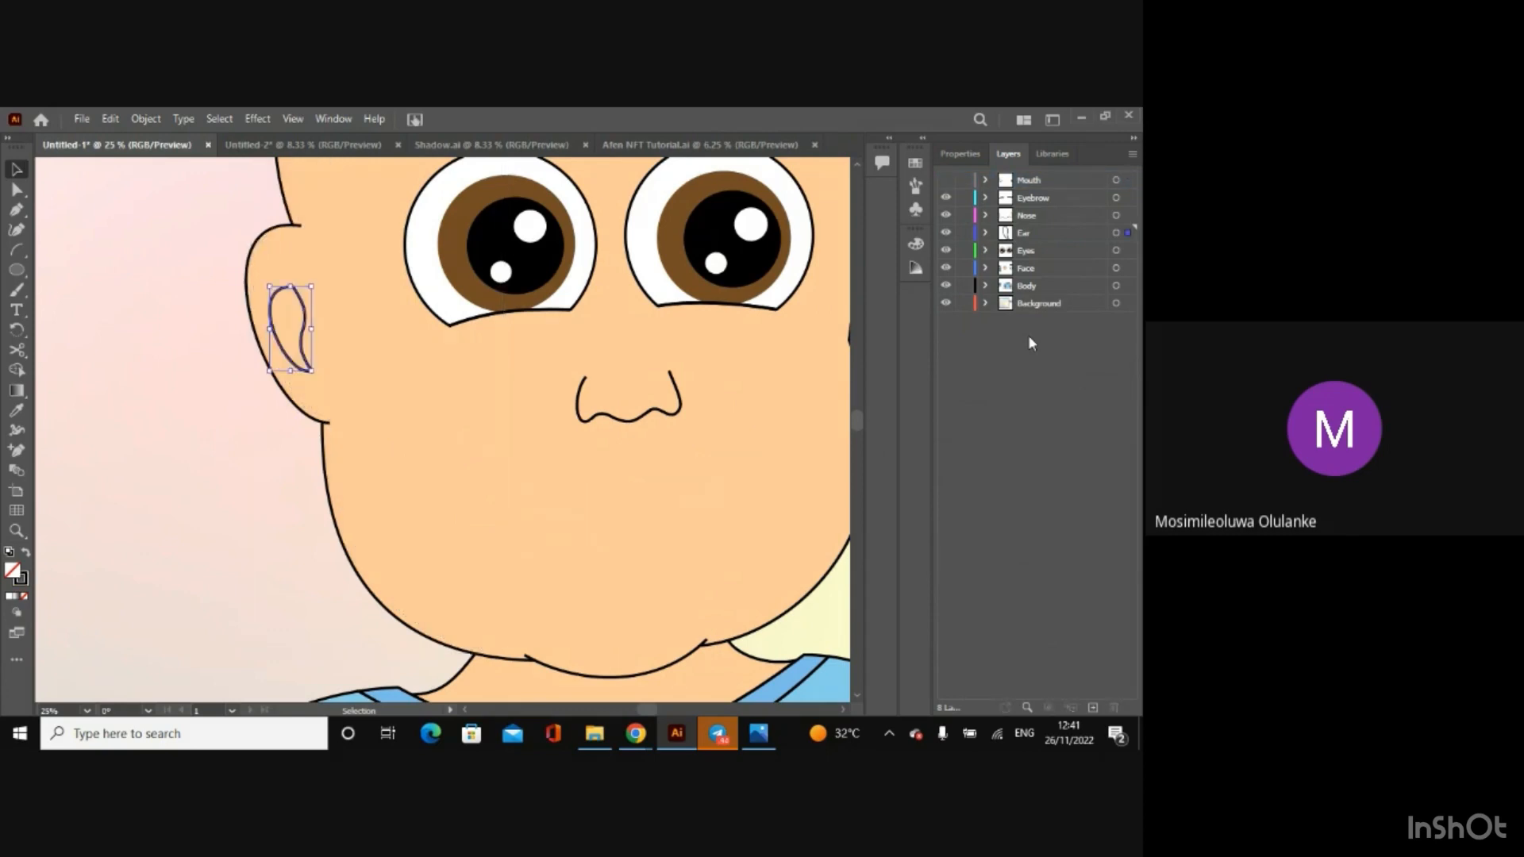
Step: Clear the inner ear outline's selection and make the Mouth layer visible again
click(140, 169)
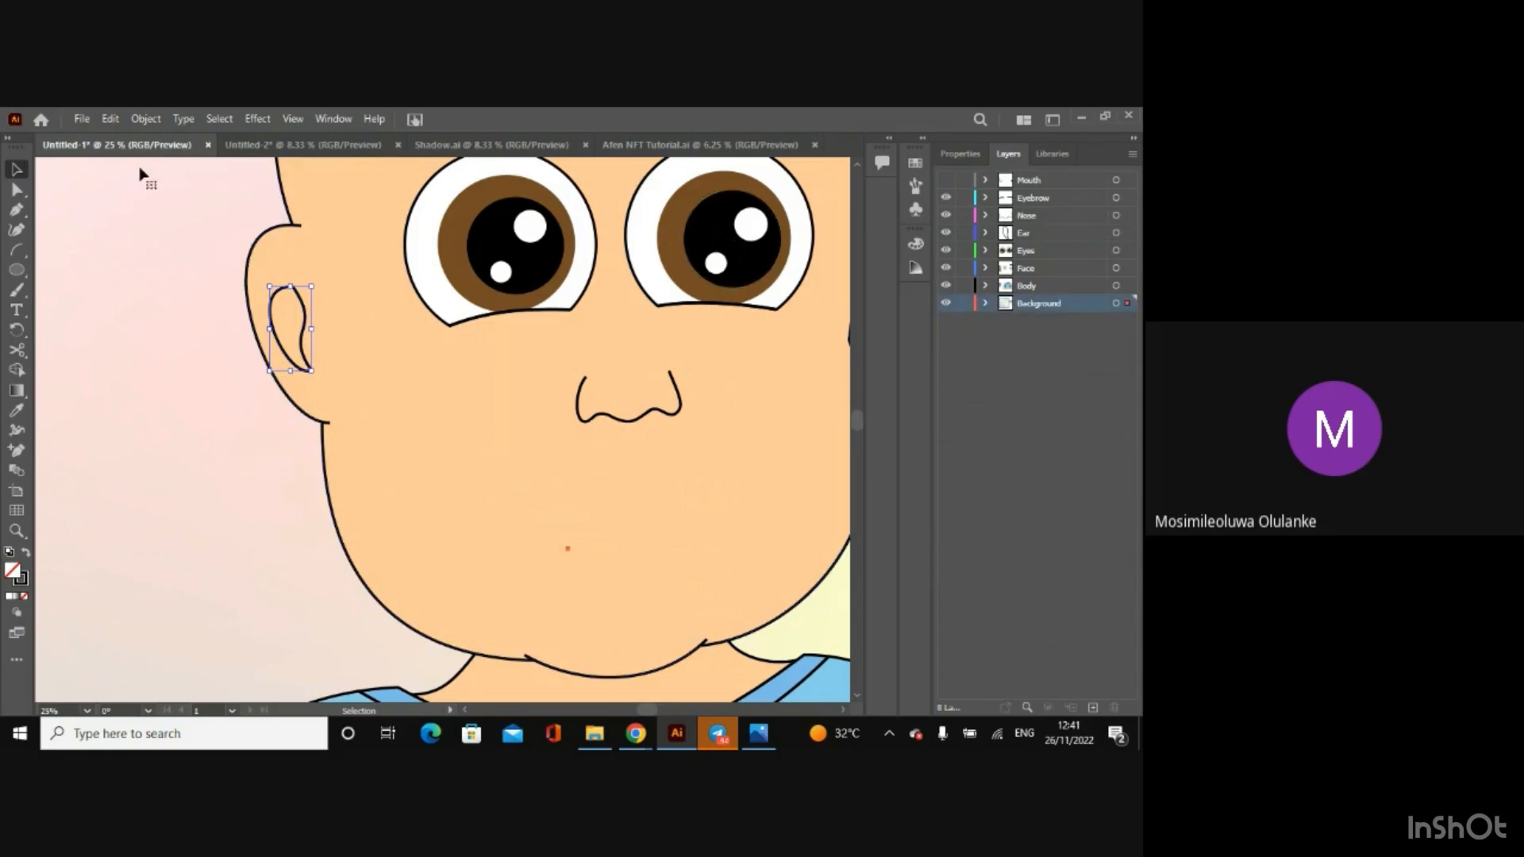
key(a)
click(330, 259)
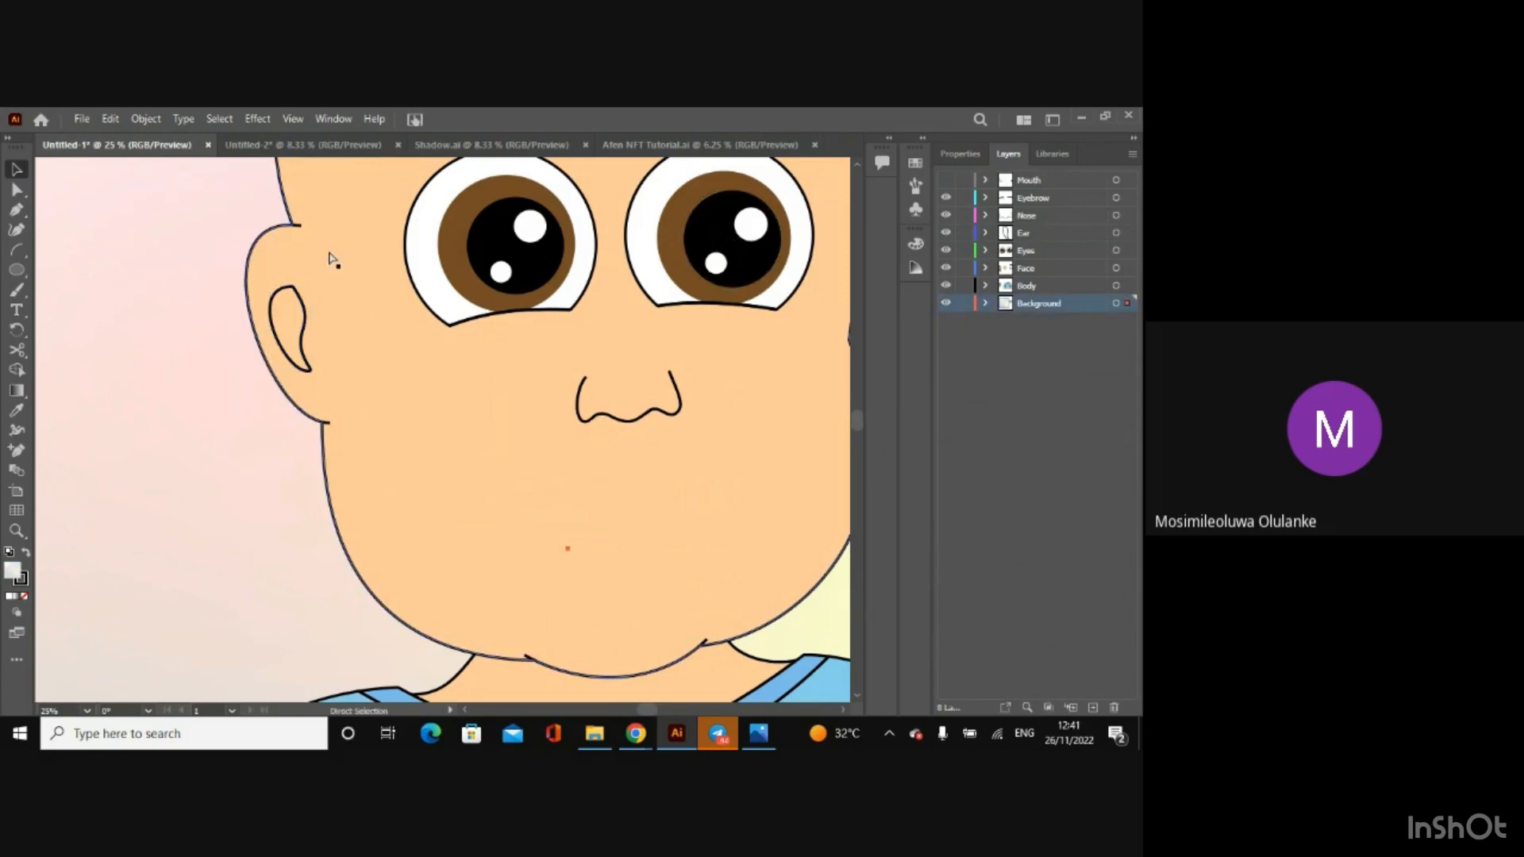
click(1088, 432)
key(ctrl+minus)
key(ctrl+minus)
key(ctrl+minus)
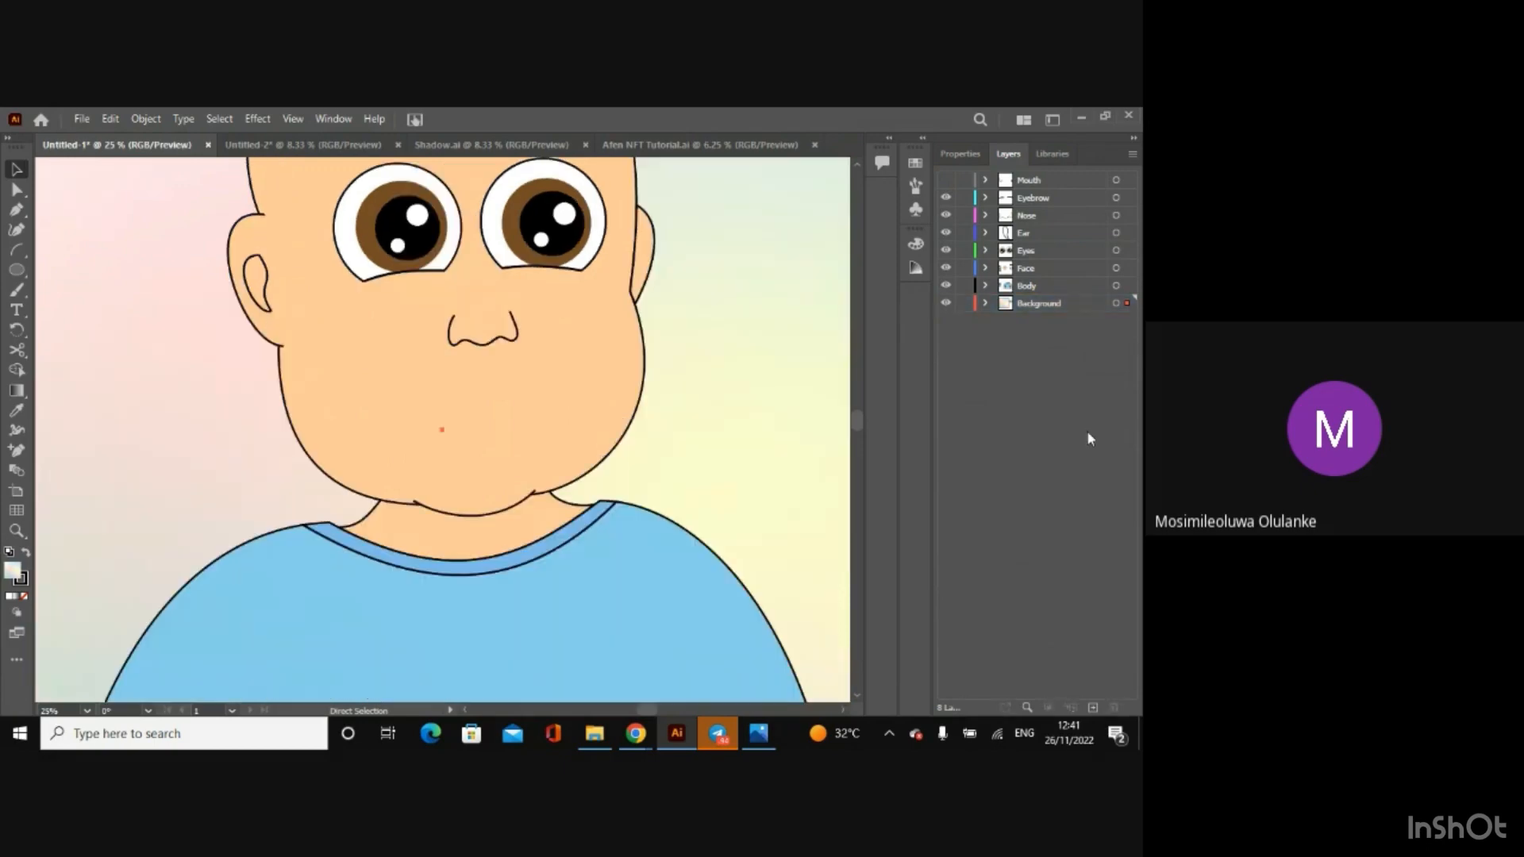
key(ctrl+equal)
key(ctrl+equal)
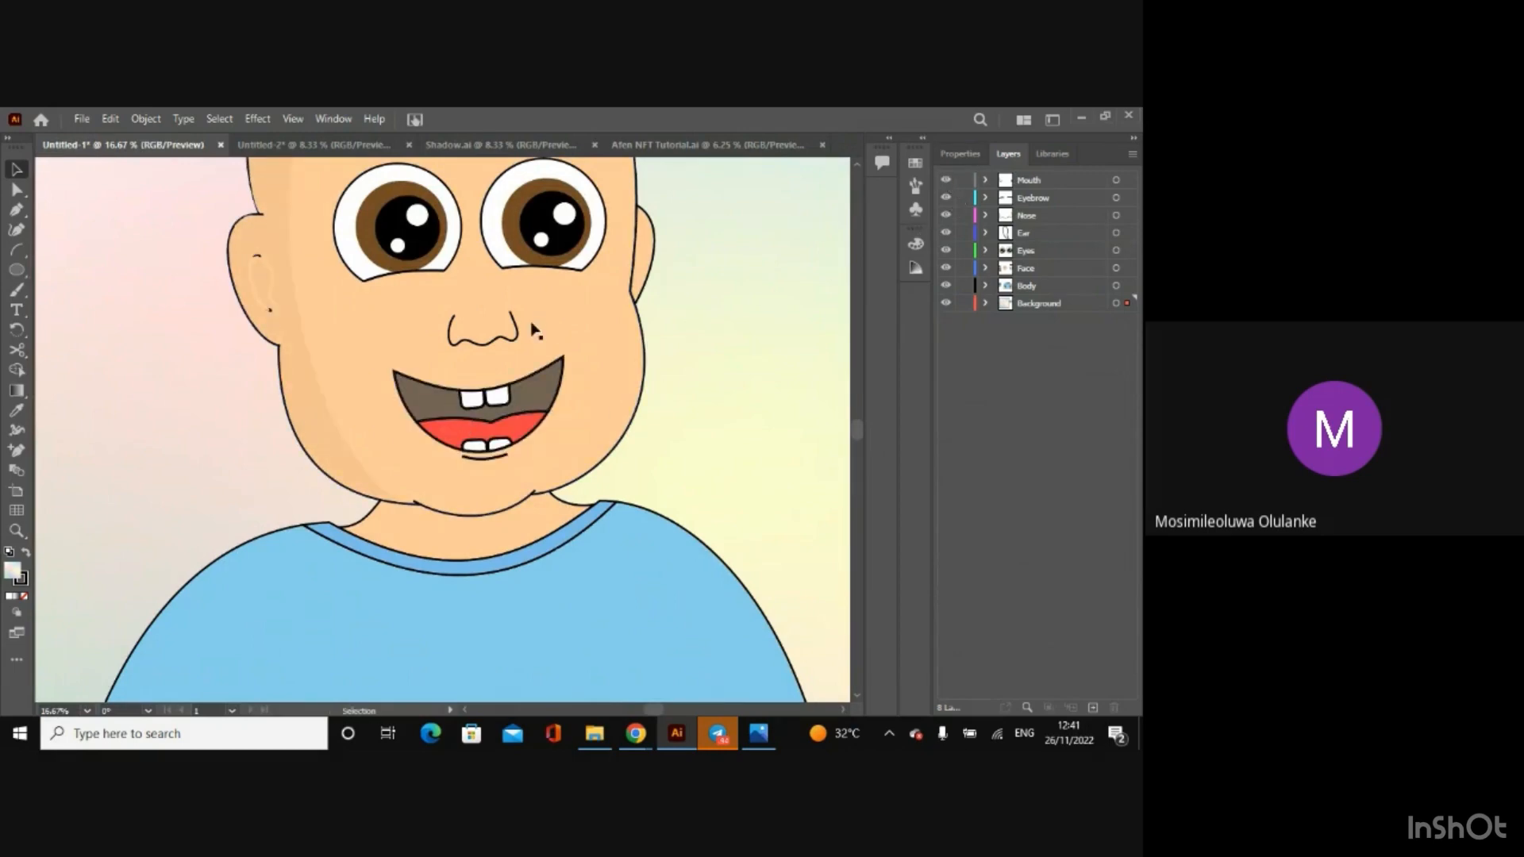
Step: Move the shadow group from the Mouth layer to the Ear layer, and make the Ear layer active
click(304, 383)
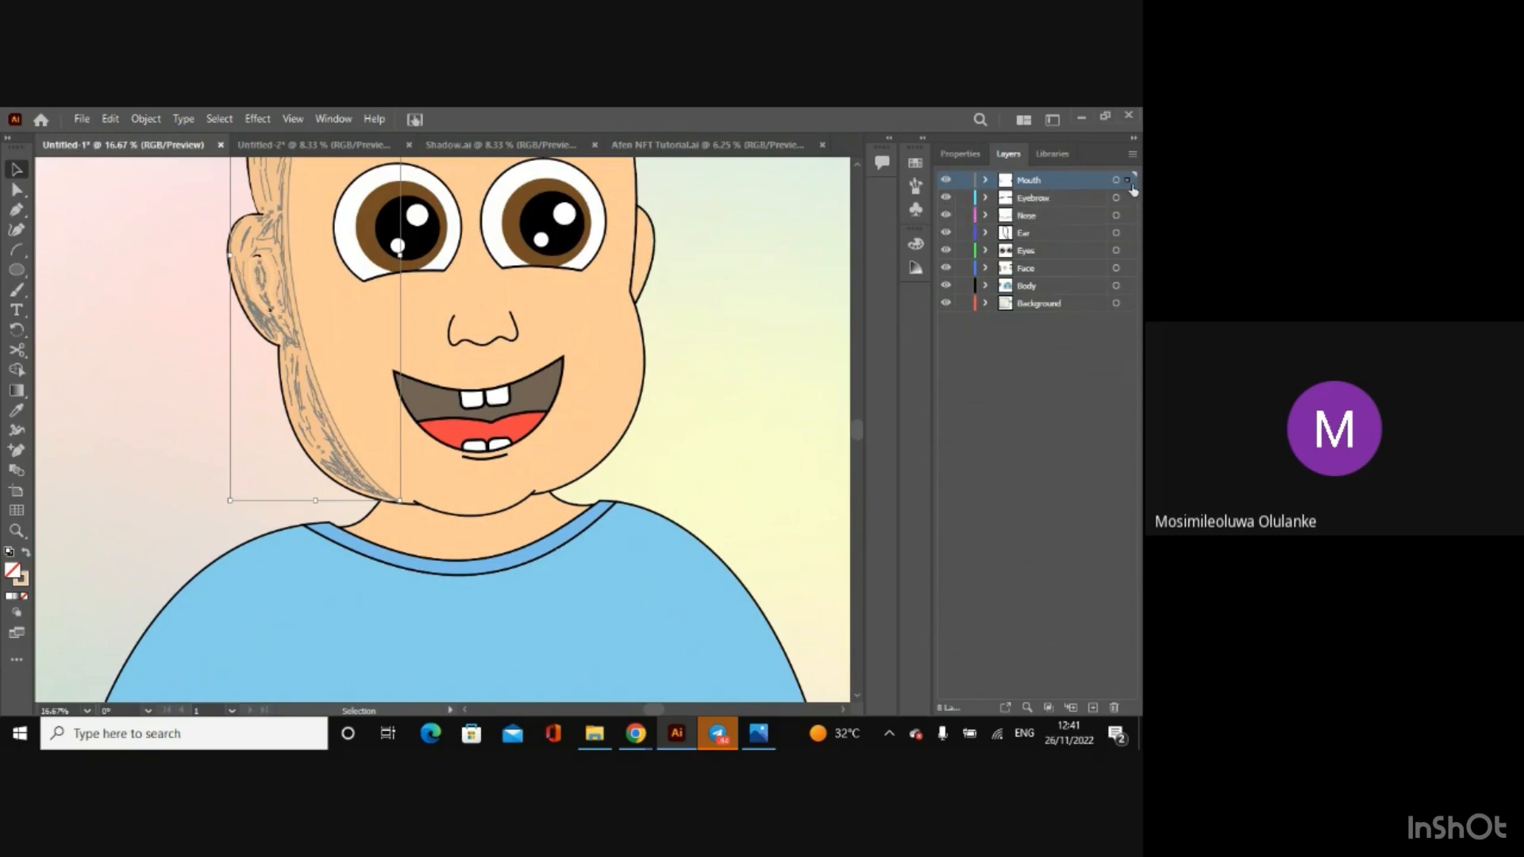
drag(1131, 187, 1131, 237)
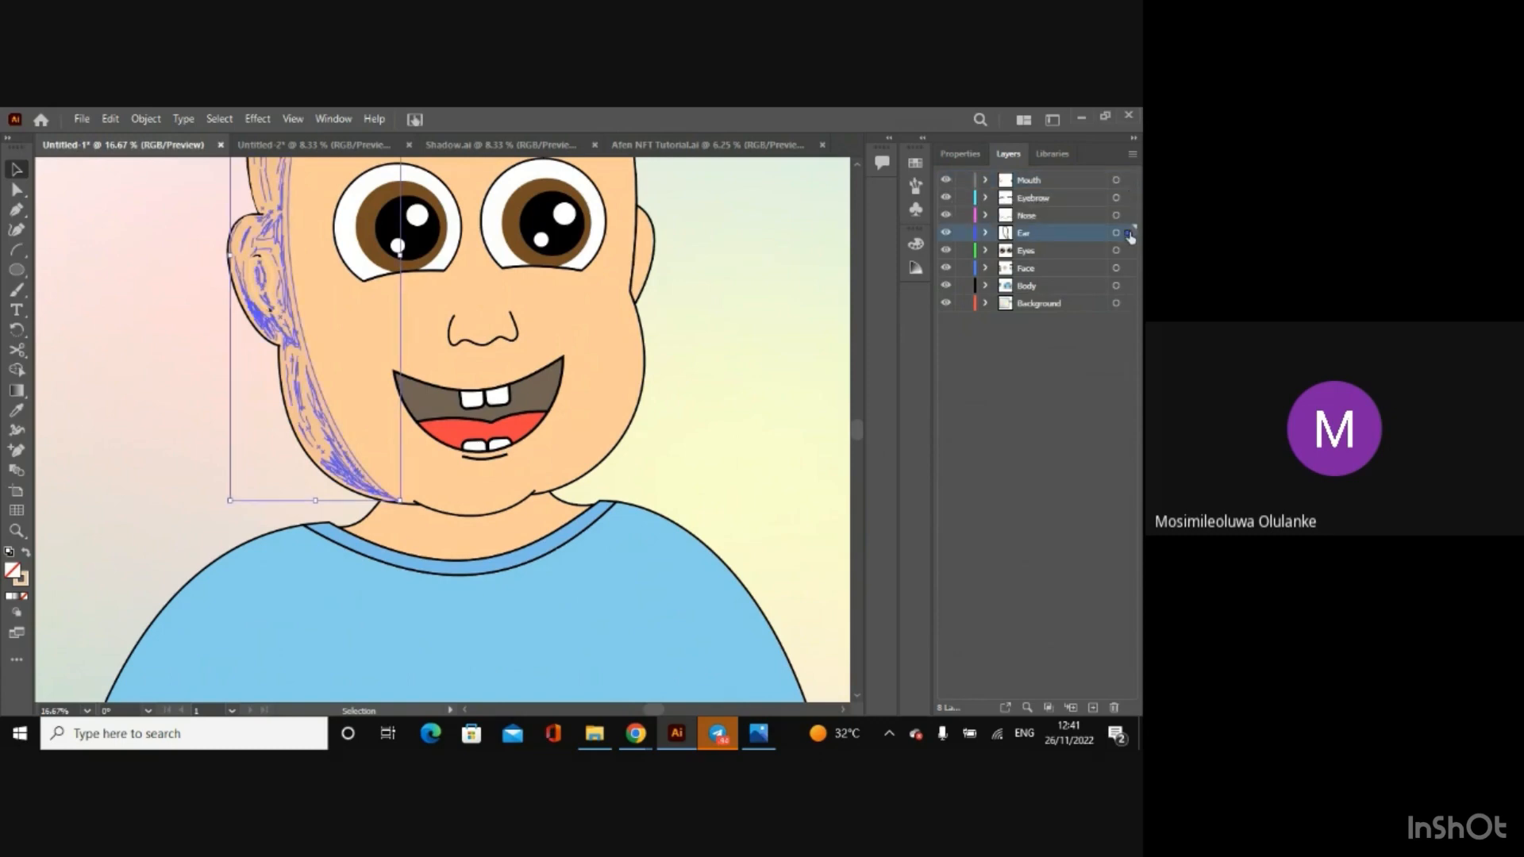
click(1024, 373)
click(1047, 236)
Step: Move the shadow group aside off the face, and bring the inner ear outline to the front
mouse_move(262, 262)
mouse_down()
mouse_move(279, 262)
mouse_move(236, 254)
mouse_up()
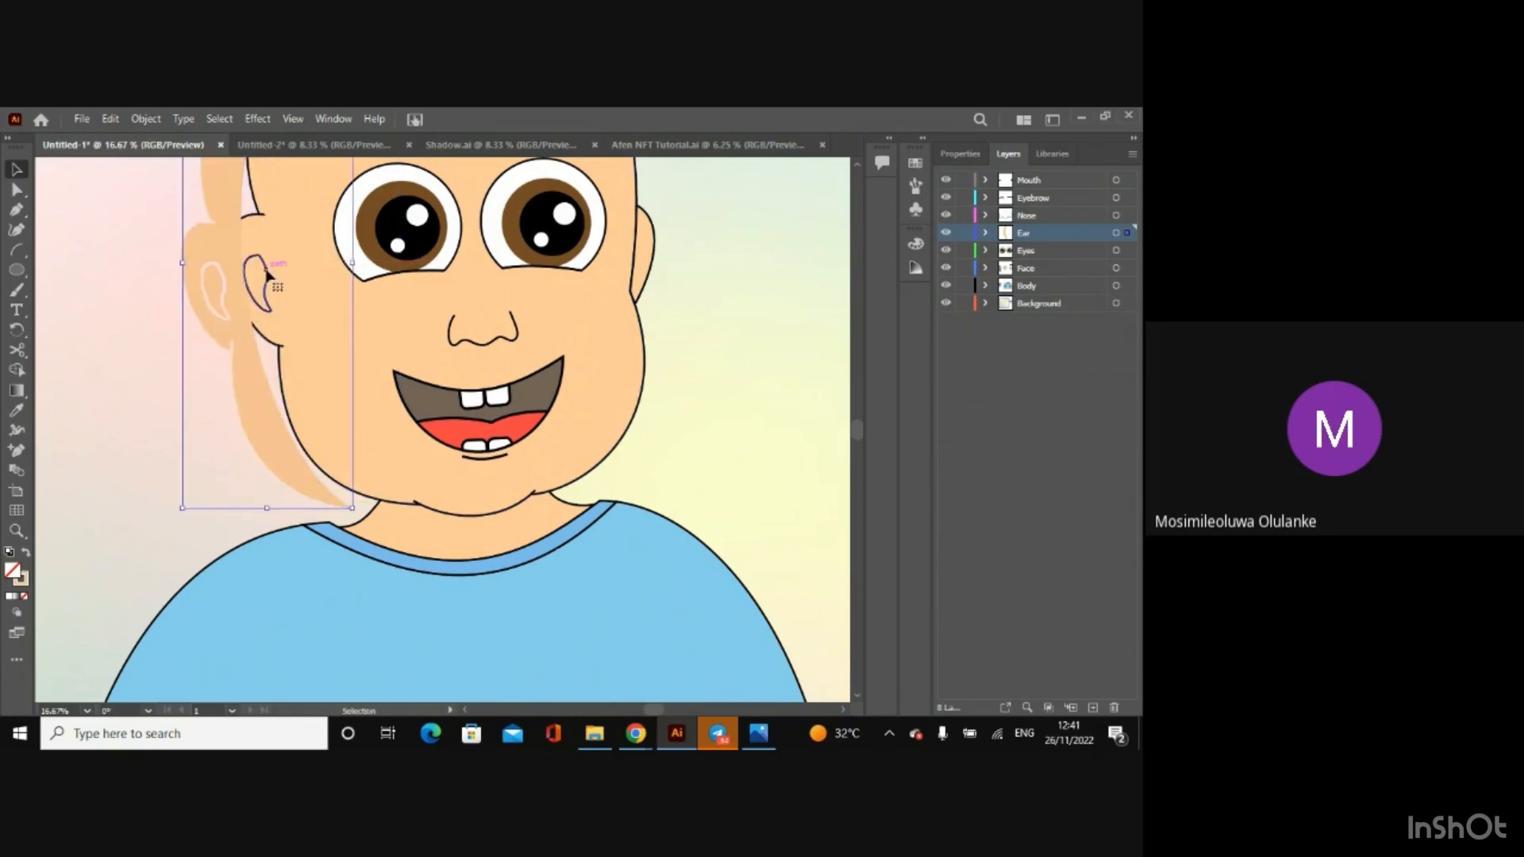
click(267, 276)
right_click(267, 276)
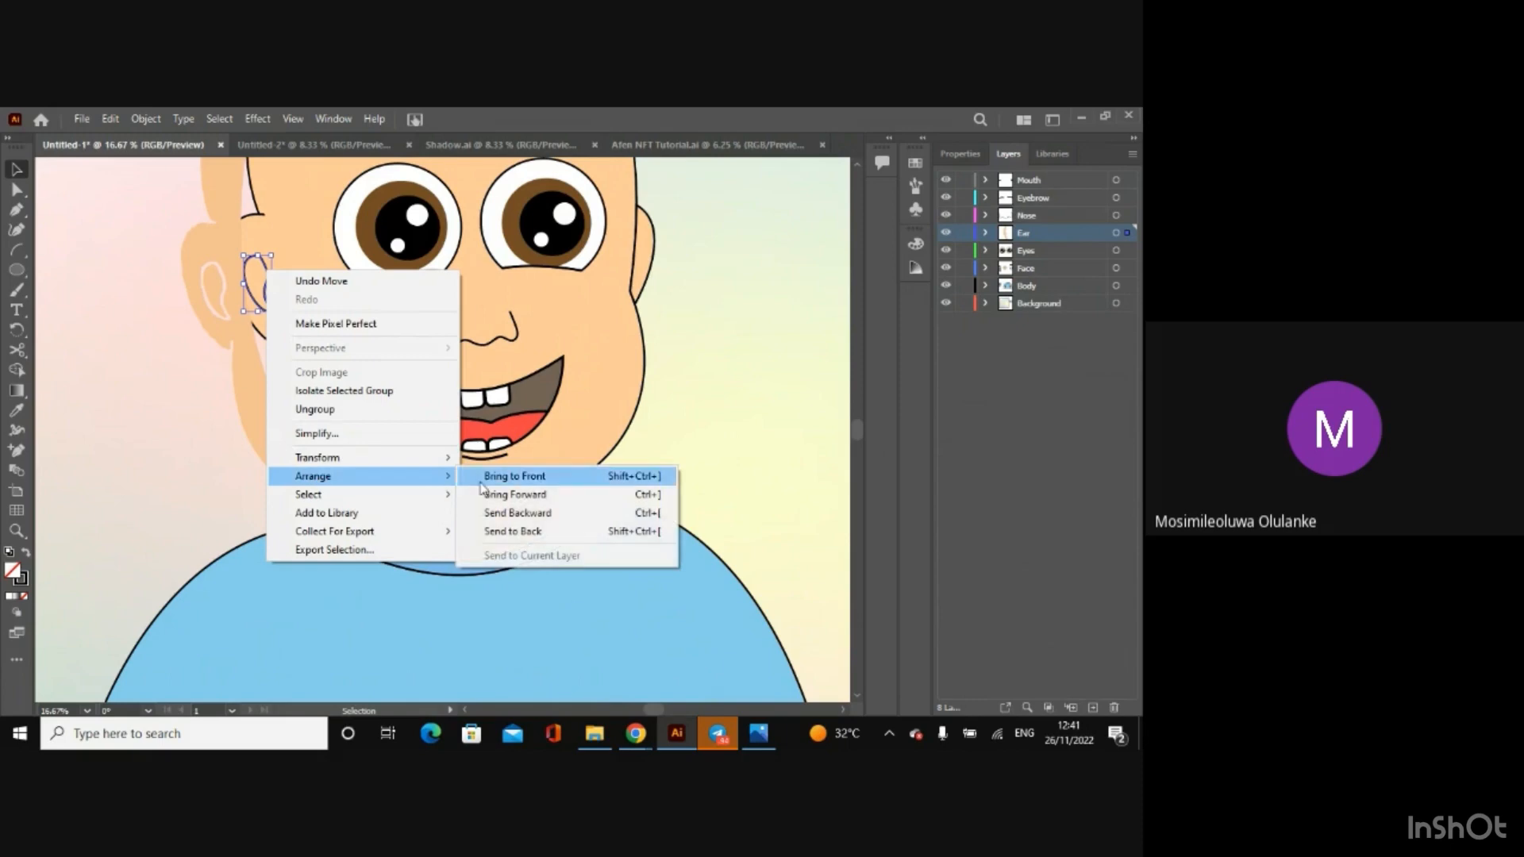
click(474, 478)
Step: Move the shadow group back over the shaded side of the face and ear, and clear its selection
drag(247, 379, 284, 384)
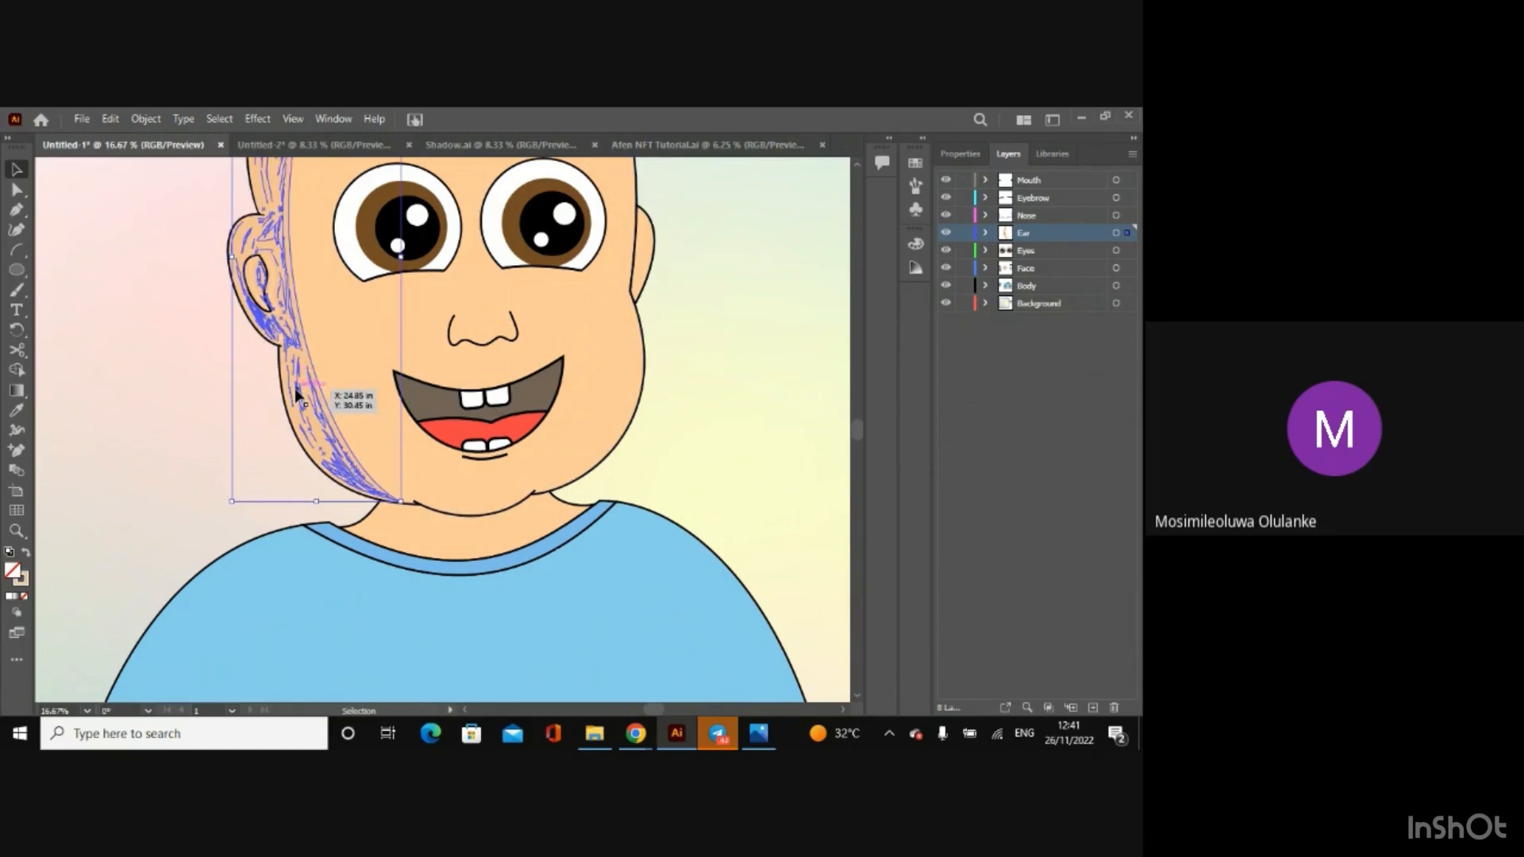
click(703, 641)
click(1034, 609)
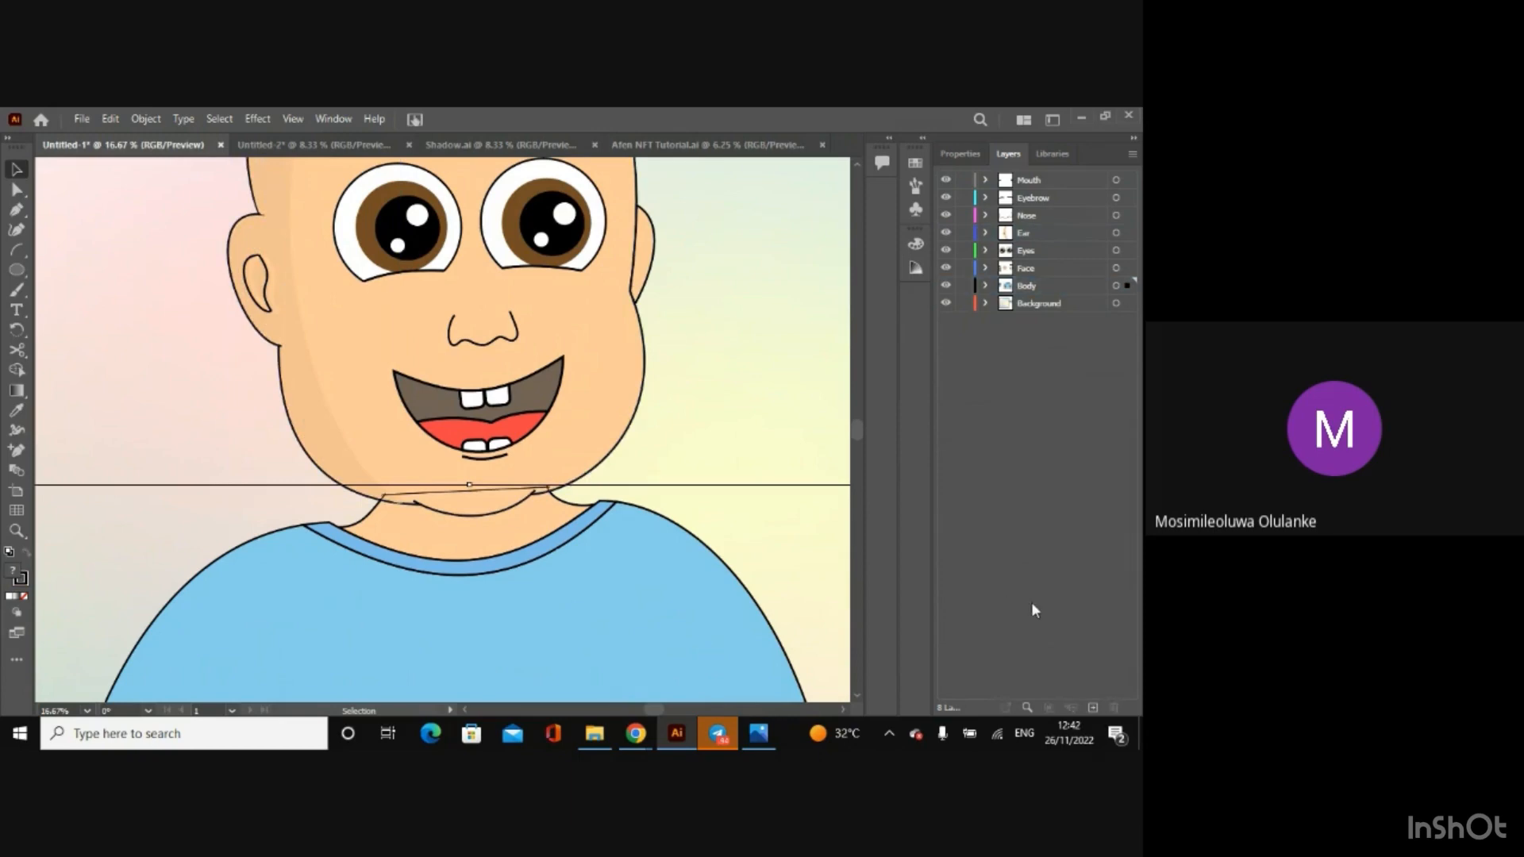
click(808, 570)
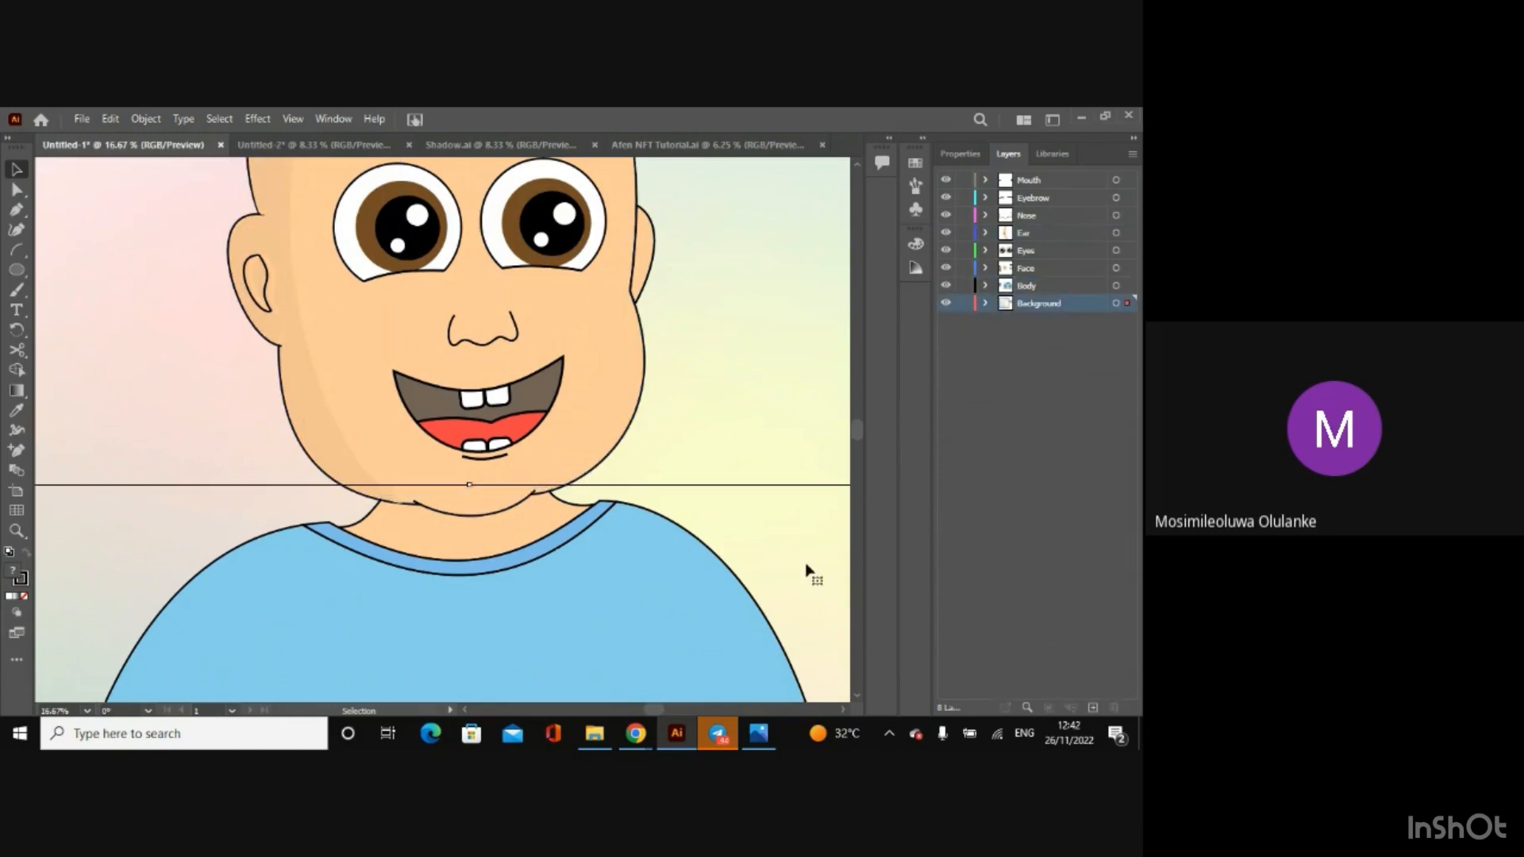
Step: Examine how the shadow group fits along the ear, cheek and jaw outline
click(411, 305)
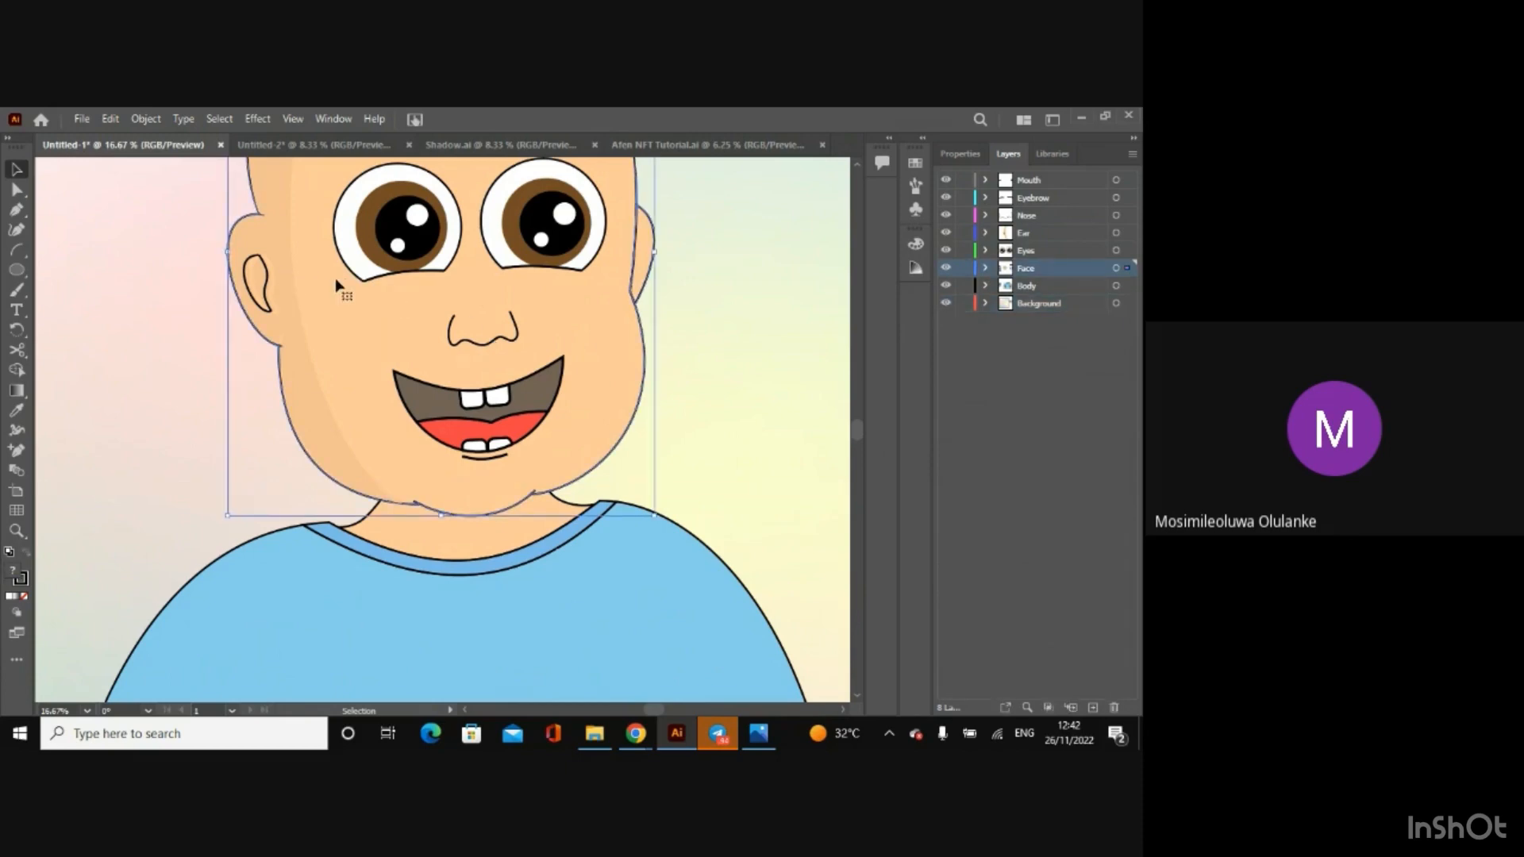
key(ctrl+minus)
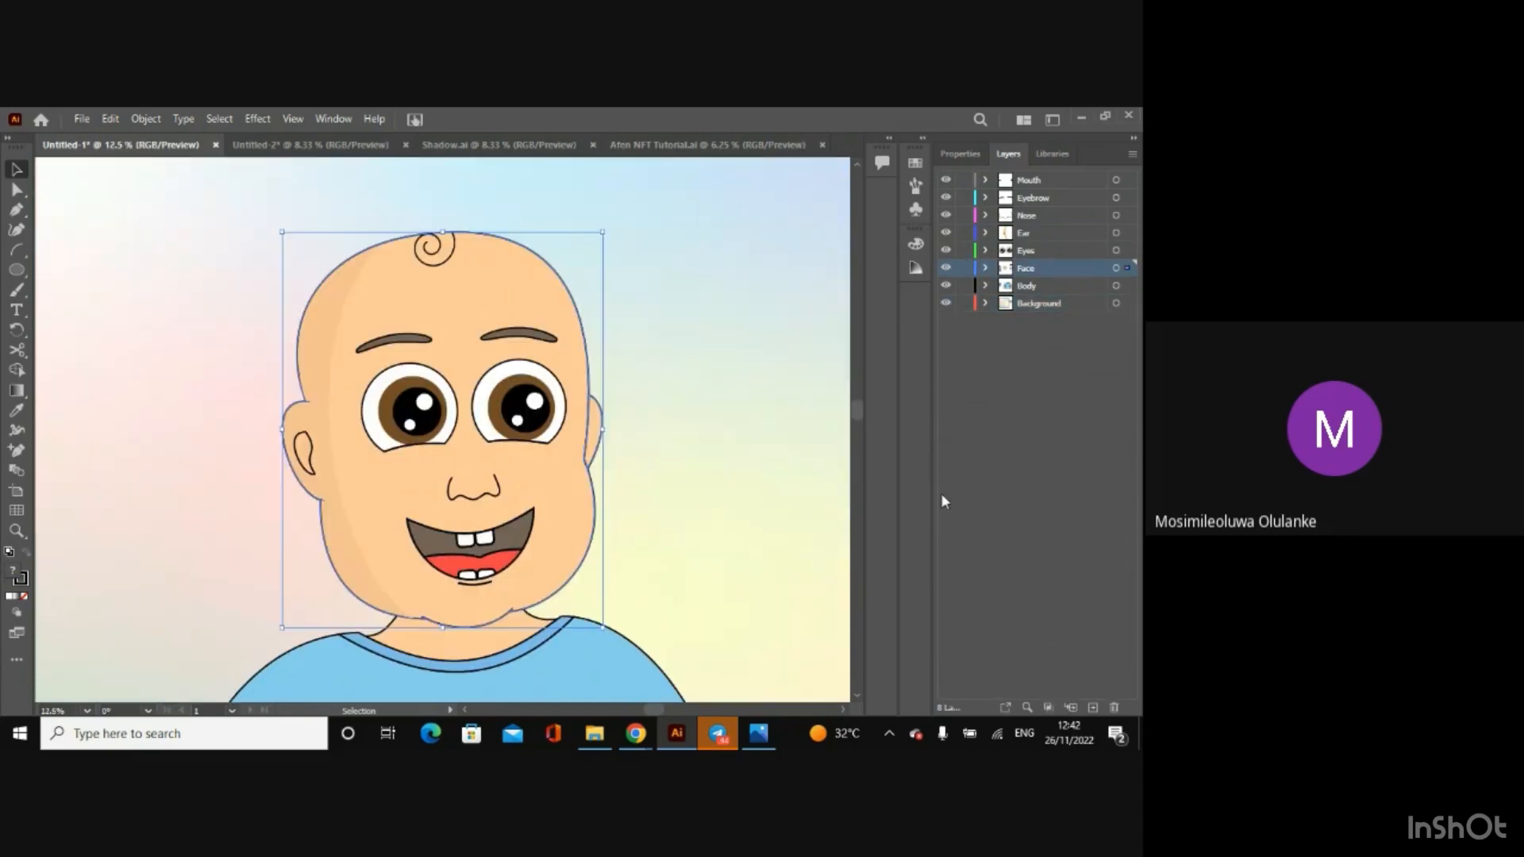
click(712, 456)
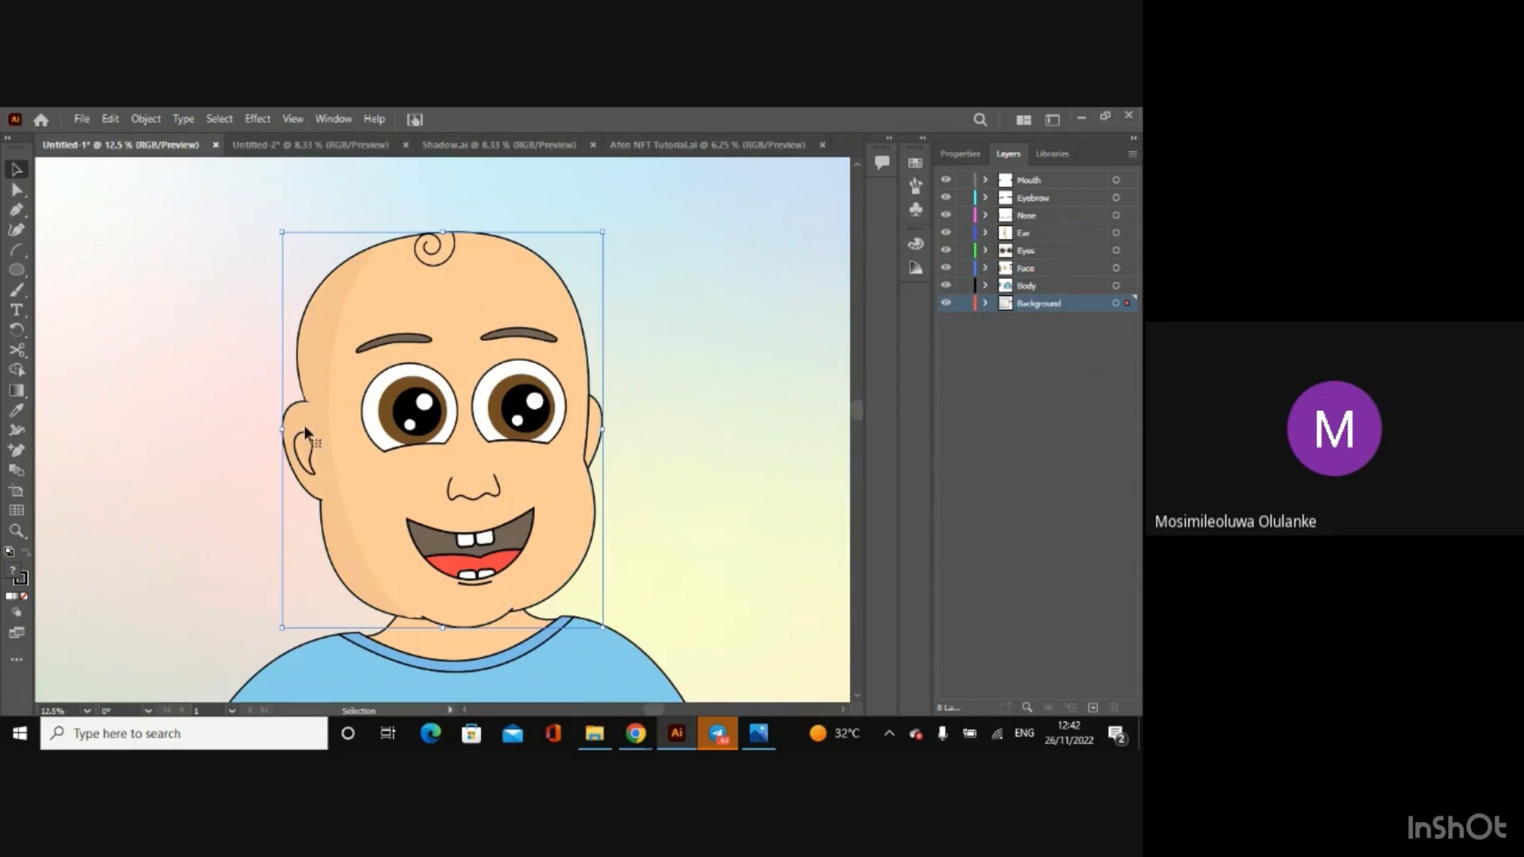
key(ctrl+plus)
key(ctrl+plus)
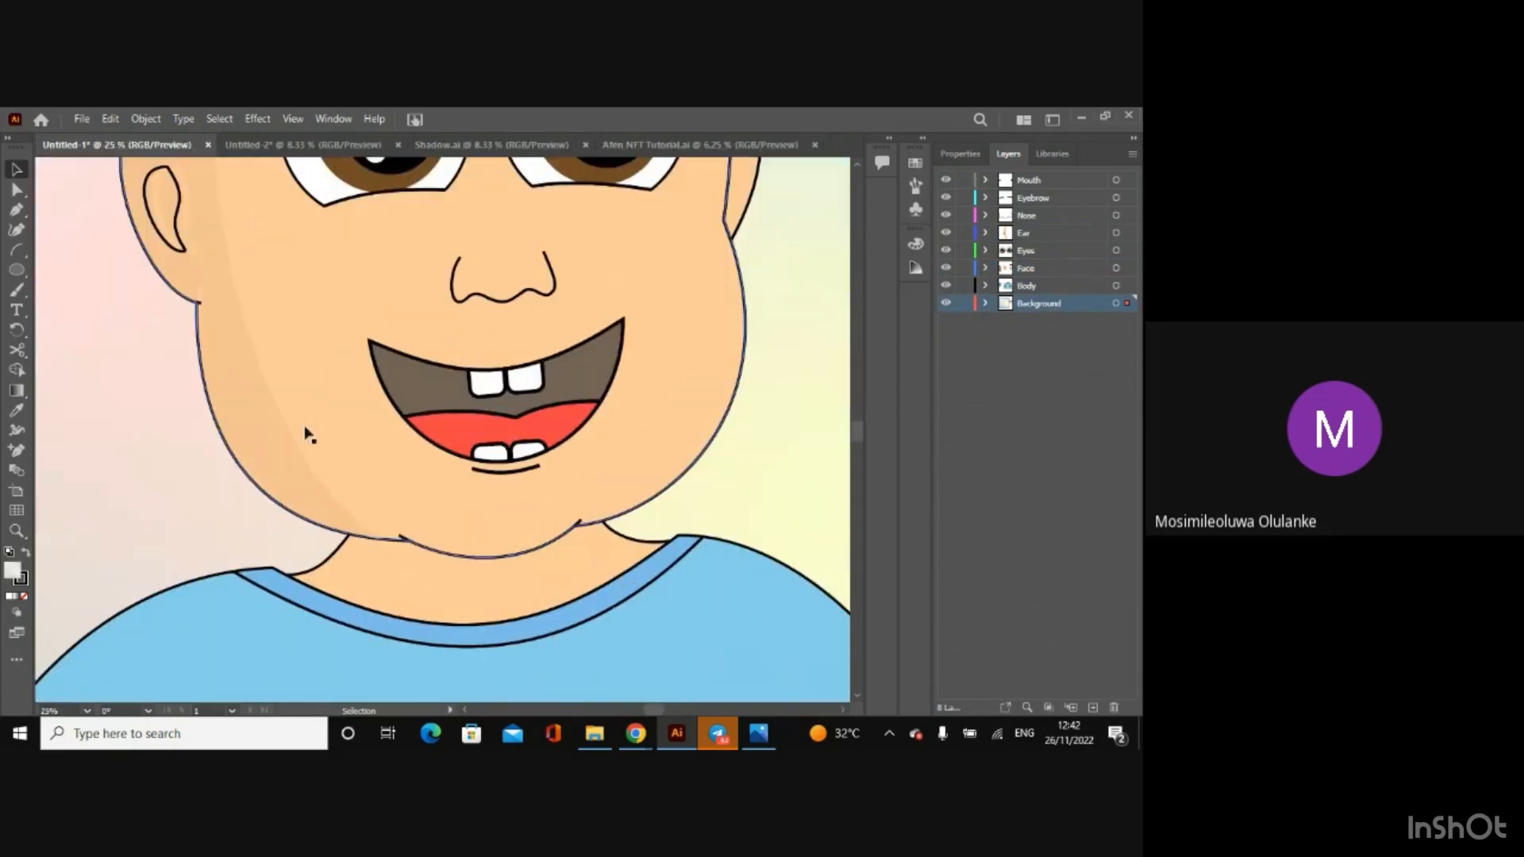
click(256, 445)
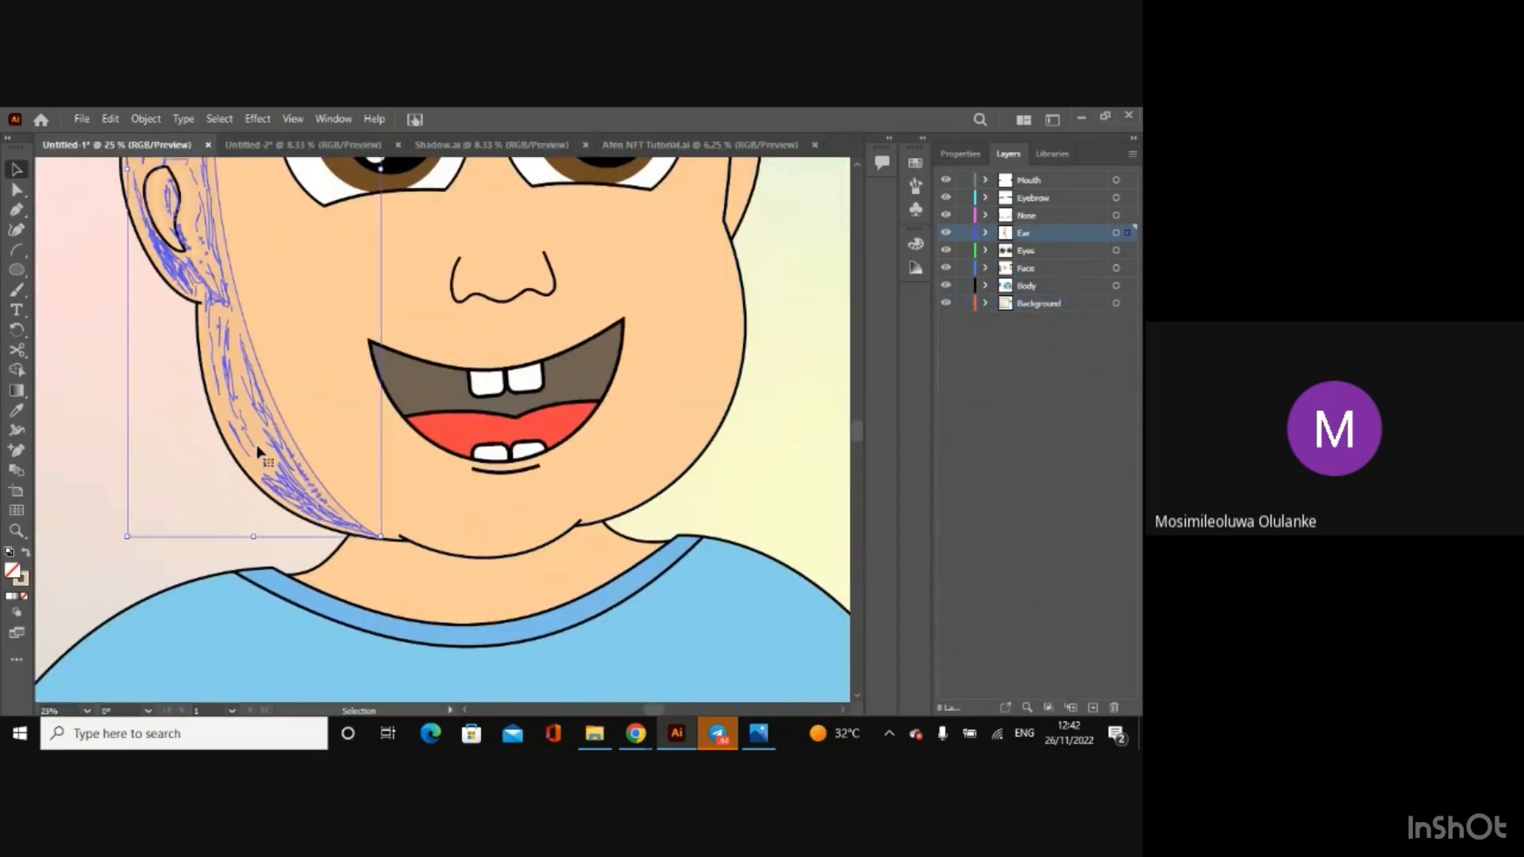
key(ctrl+minus)
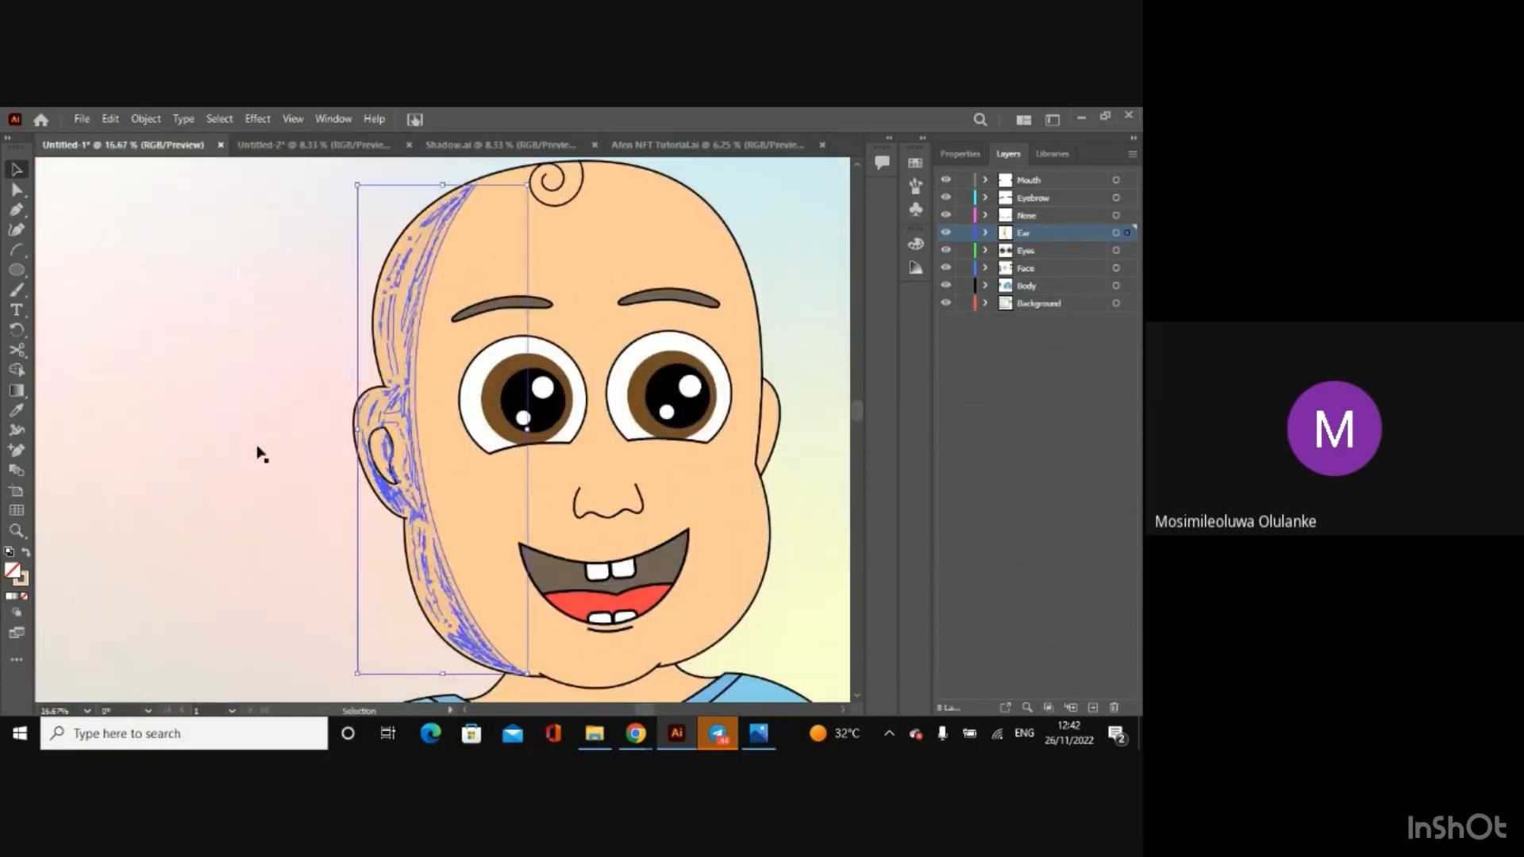
Step: Try a short Paintbrush stroke beside the inner ear outline on the Ear layer, and undo it
click(16, 289)
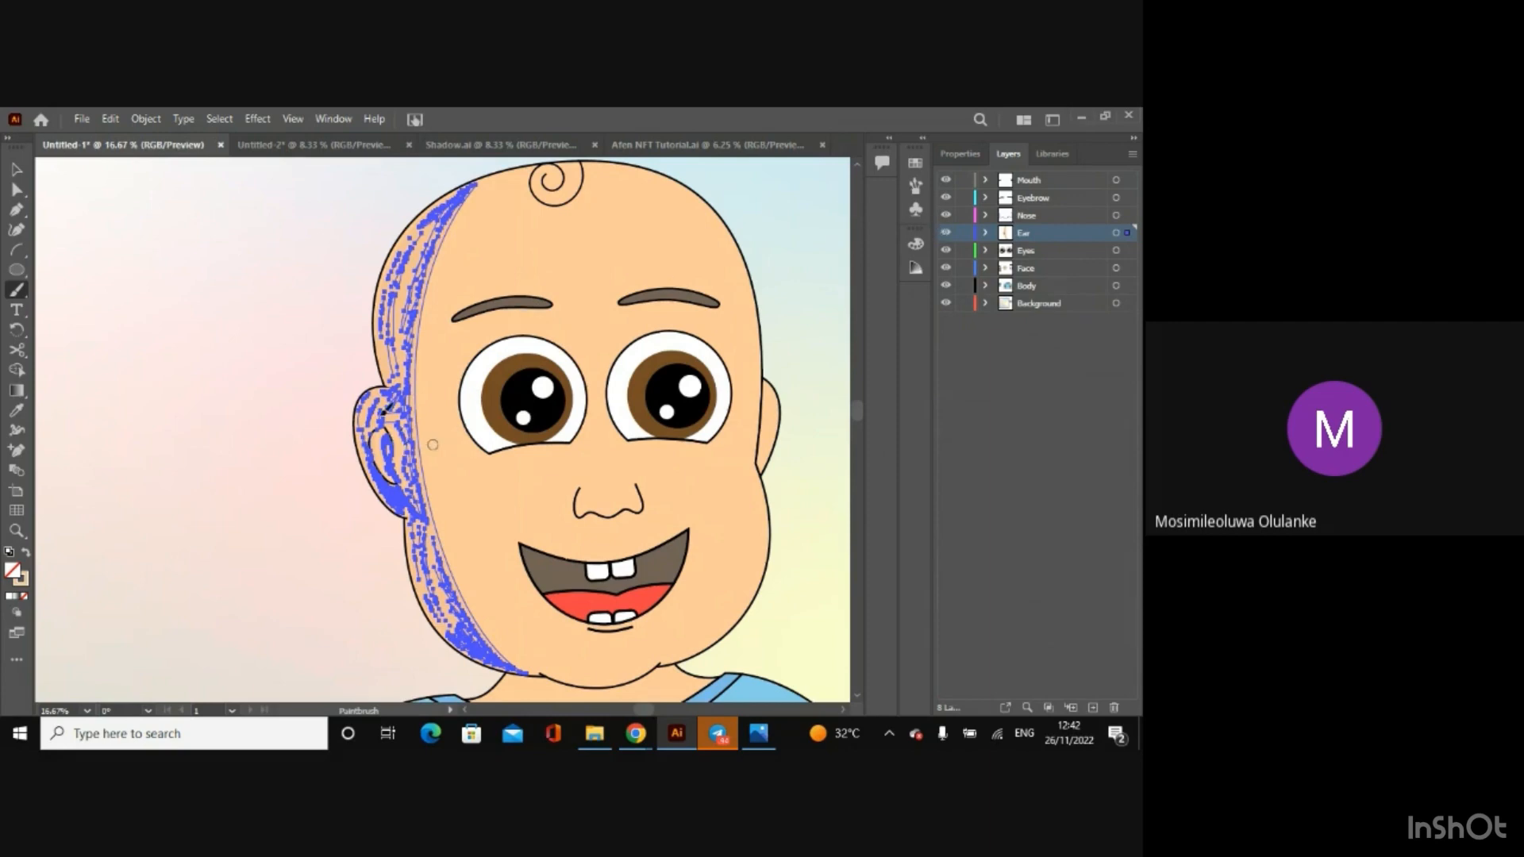
click(17, 168)
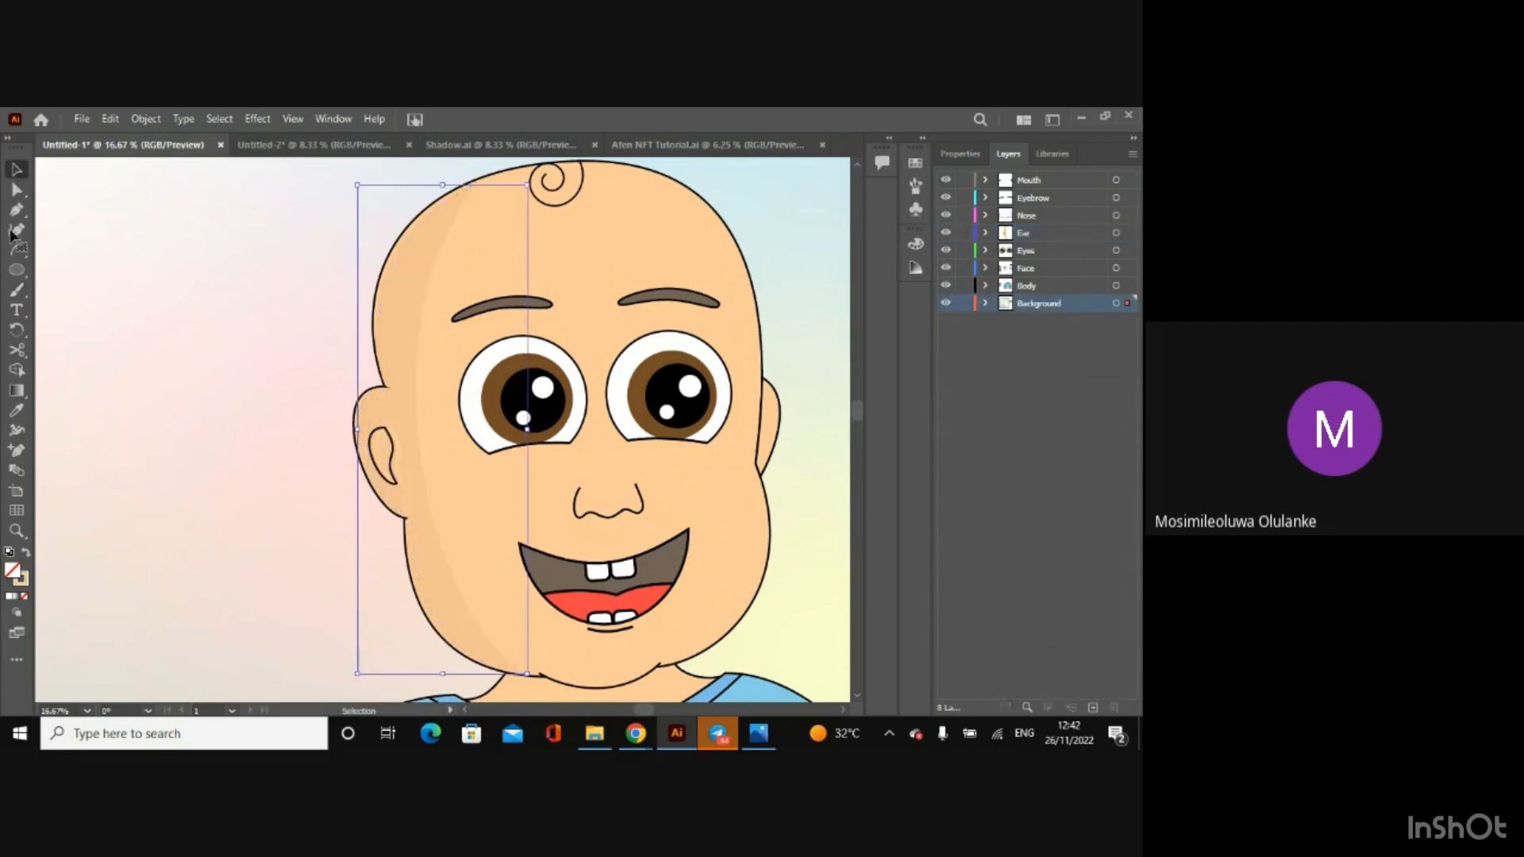
click(1033, 235)
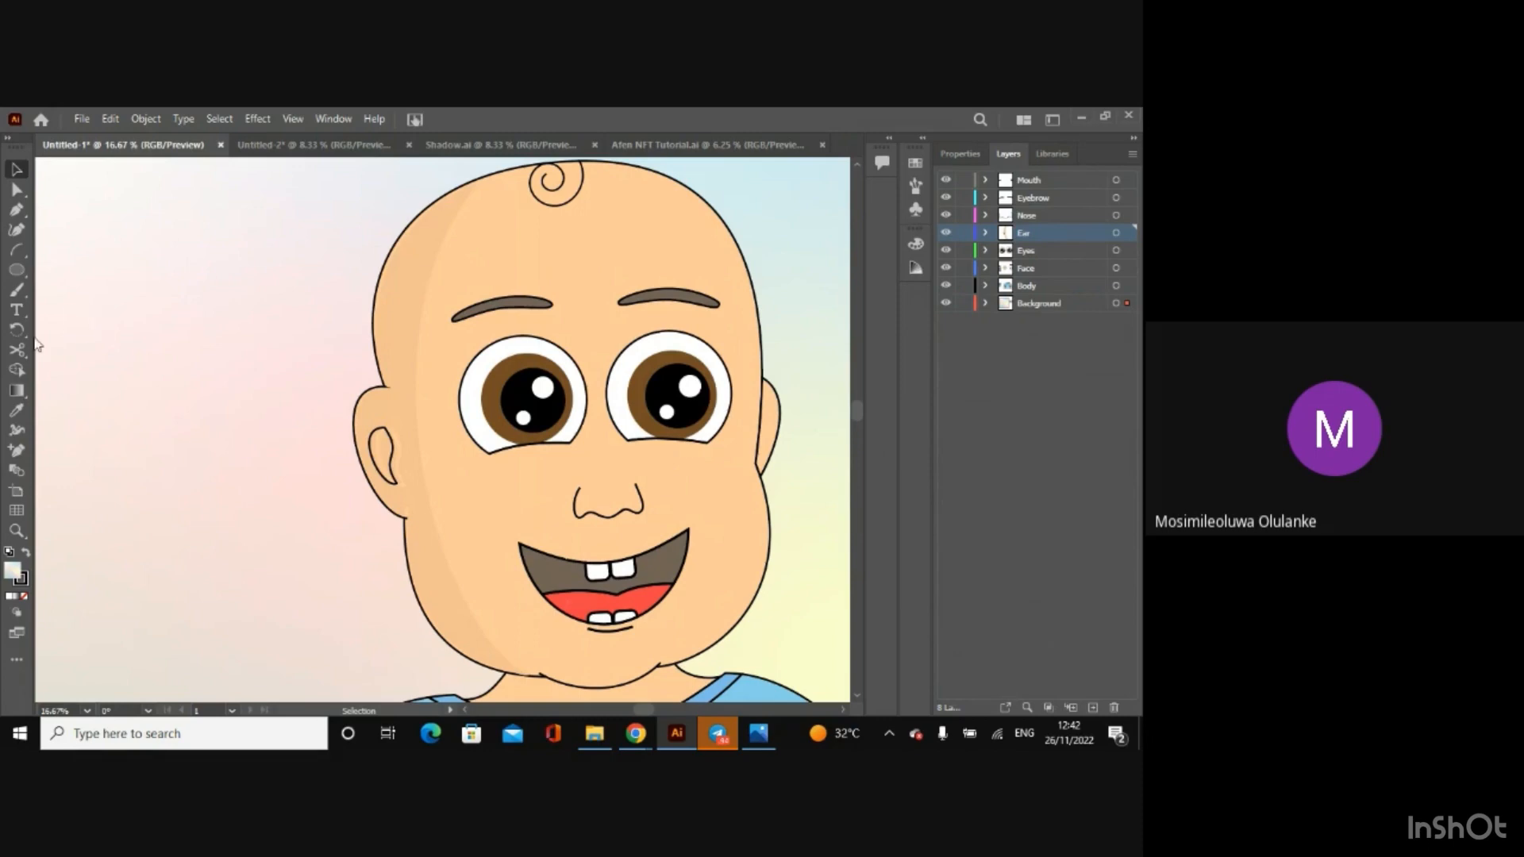
click(16, 291)
drag(401, 439, 402, 458)
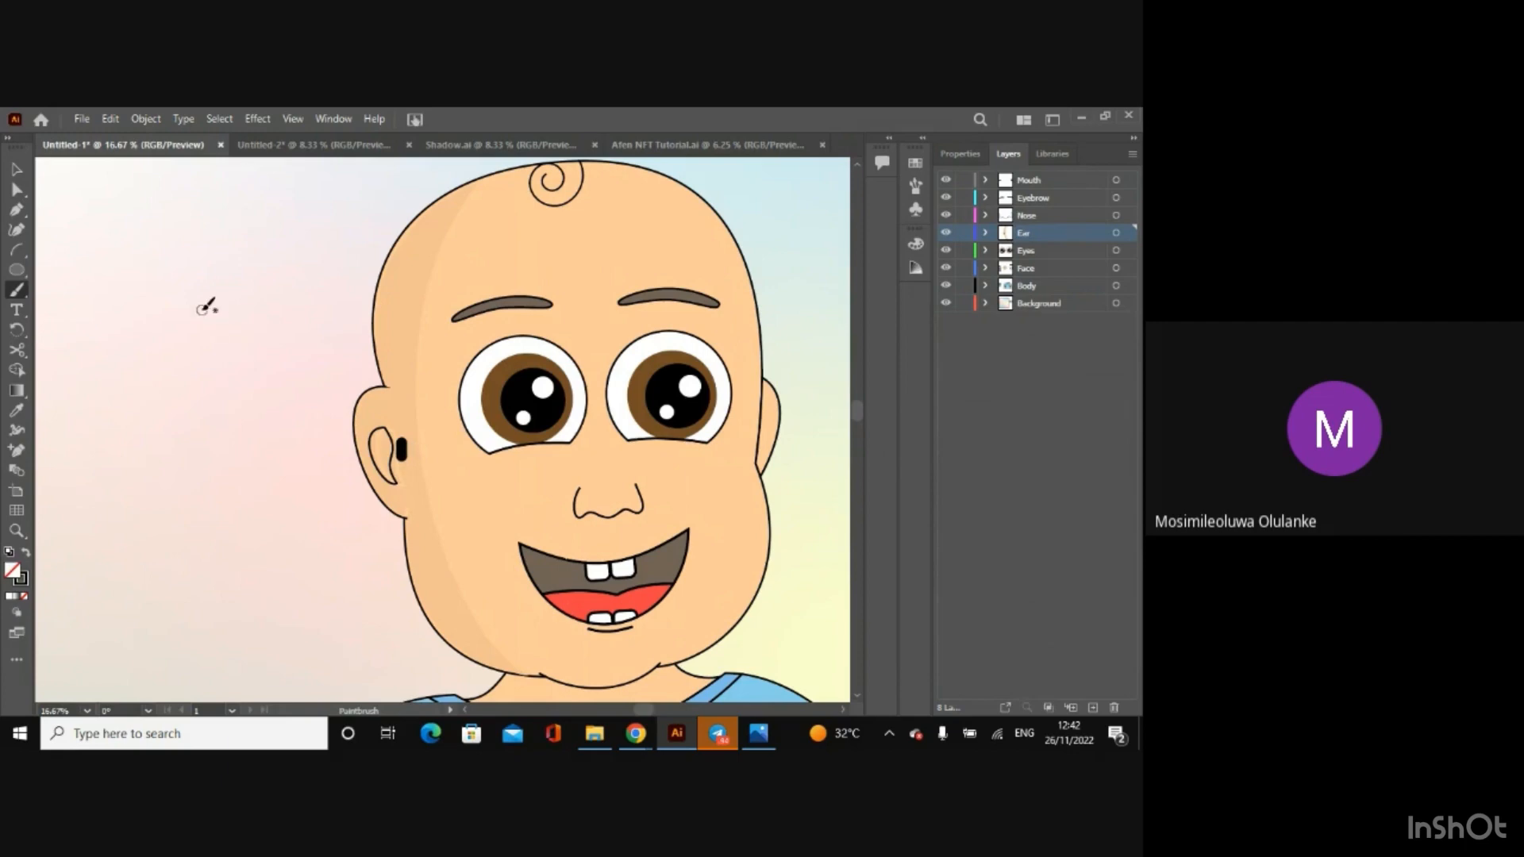
key(ctrl+z)
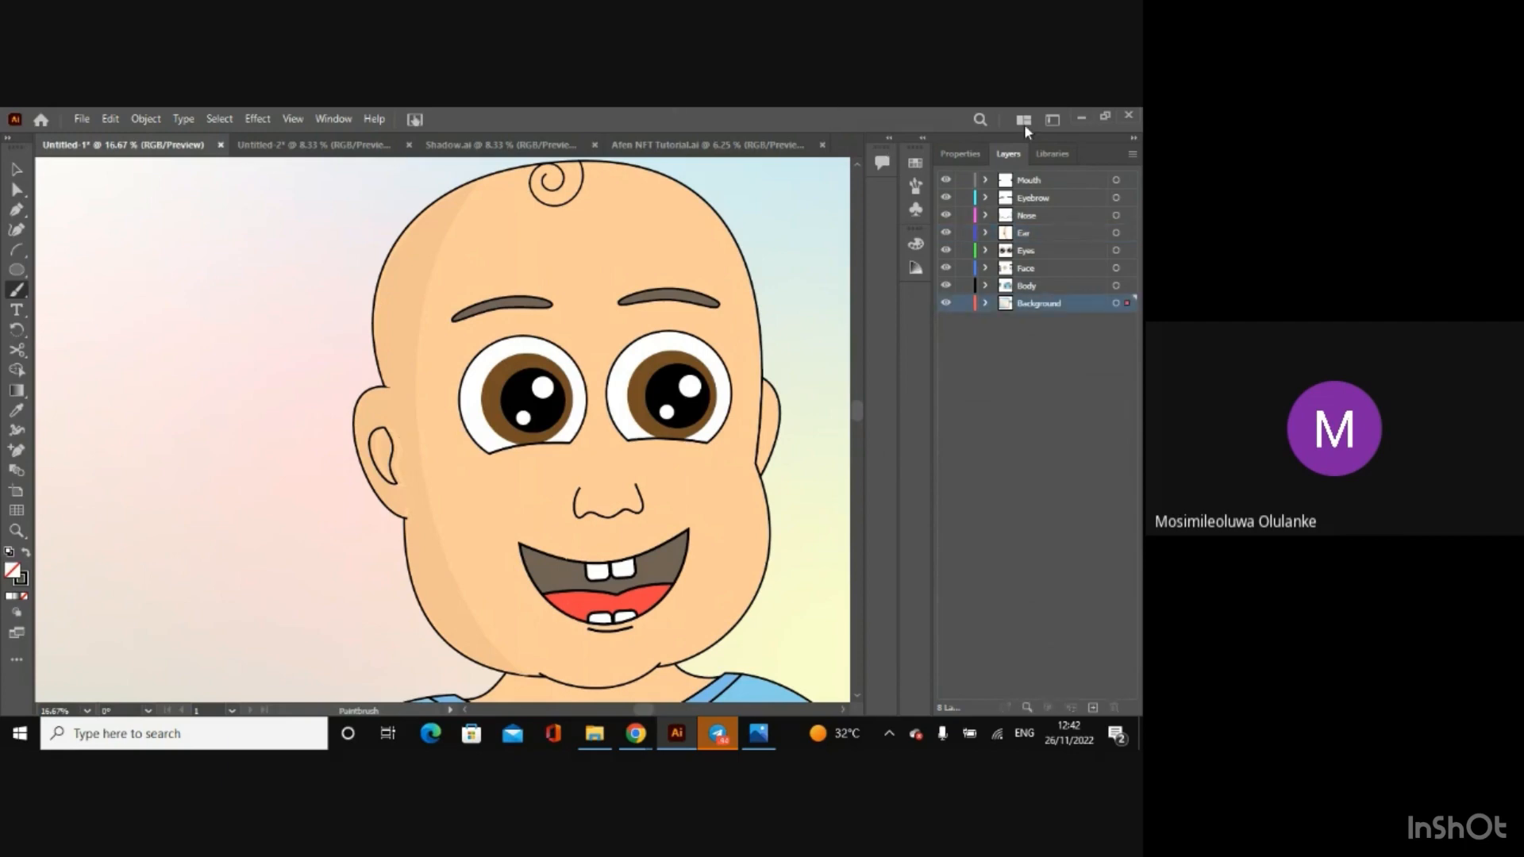
Step: Look up the skin shadow's hex colour code in Shadow.ai and return to the Untitled-1 drawing
click(960, 154)
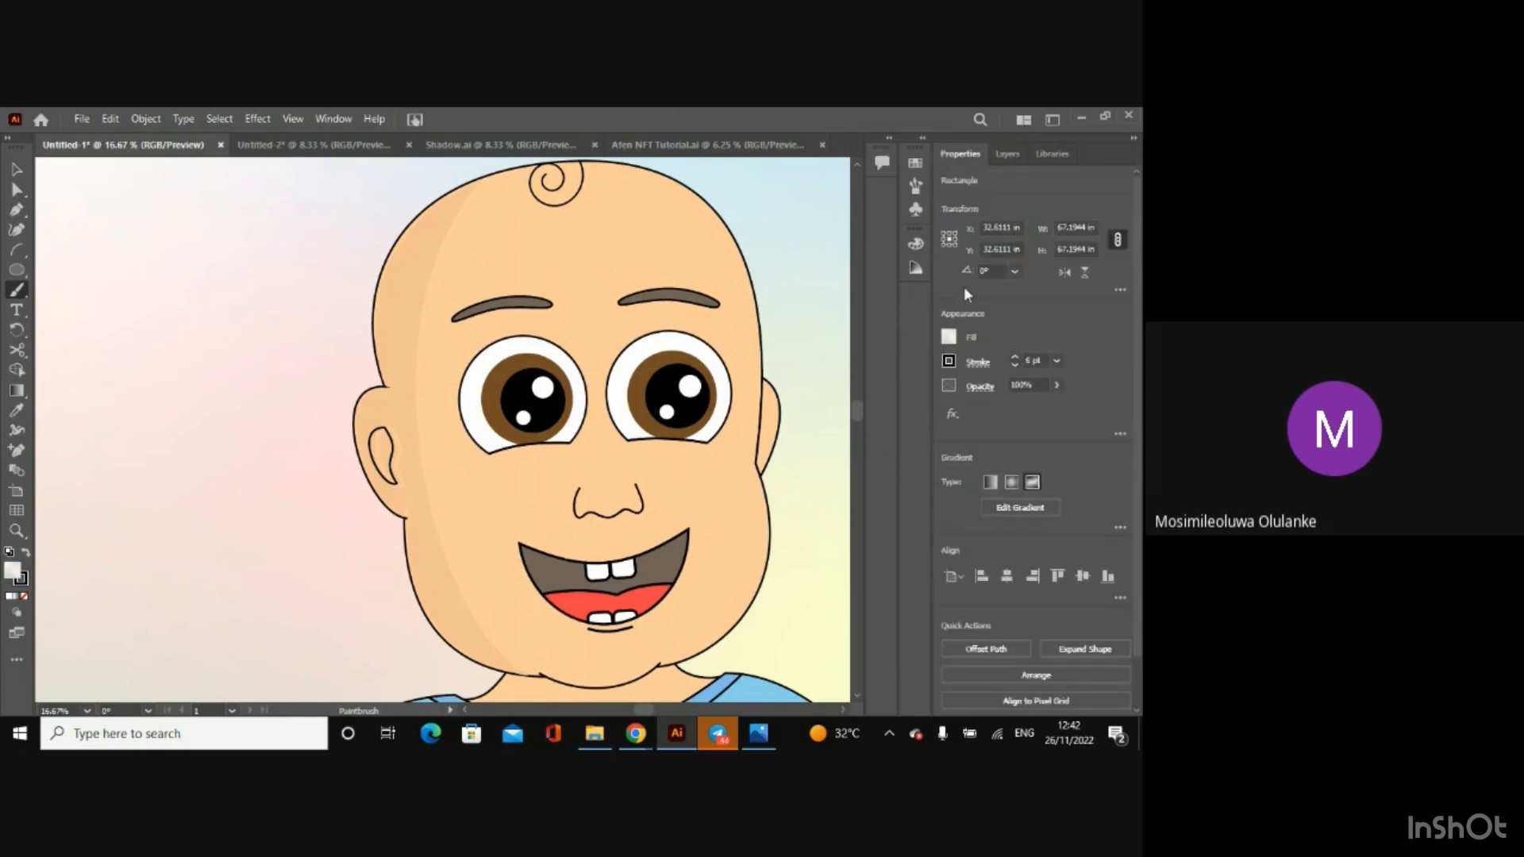
click(948, 364)
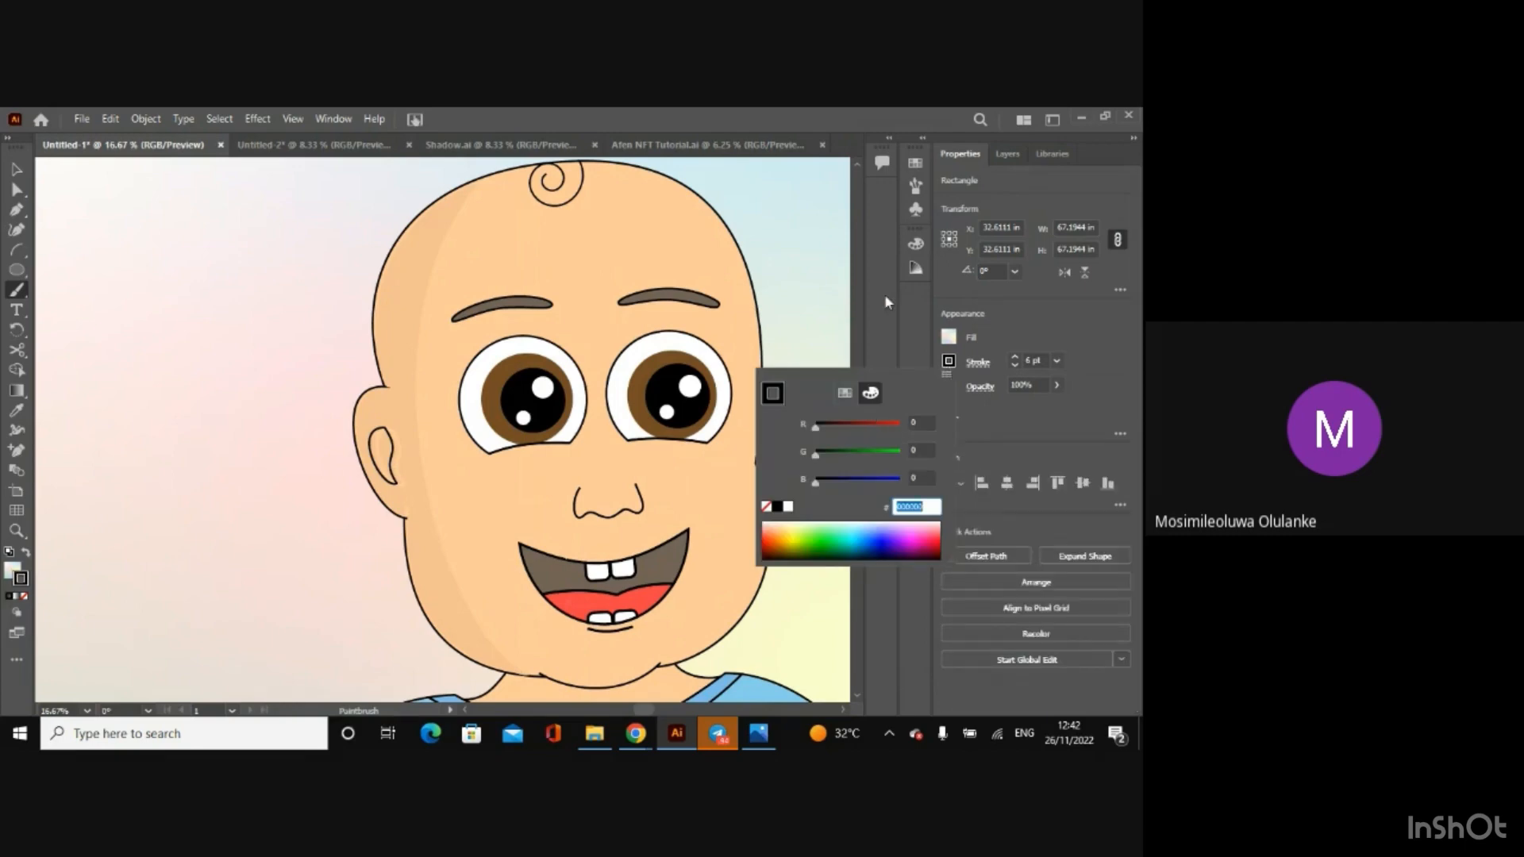
click(425, 150)
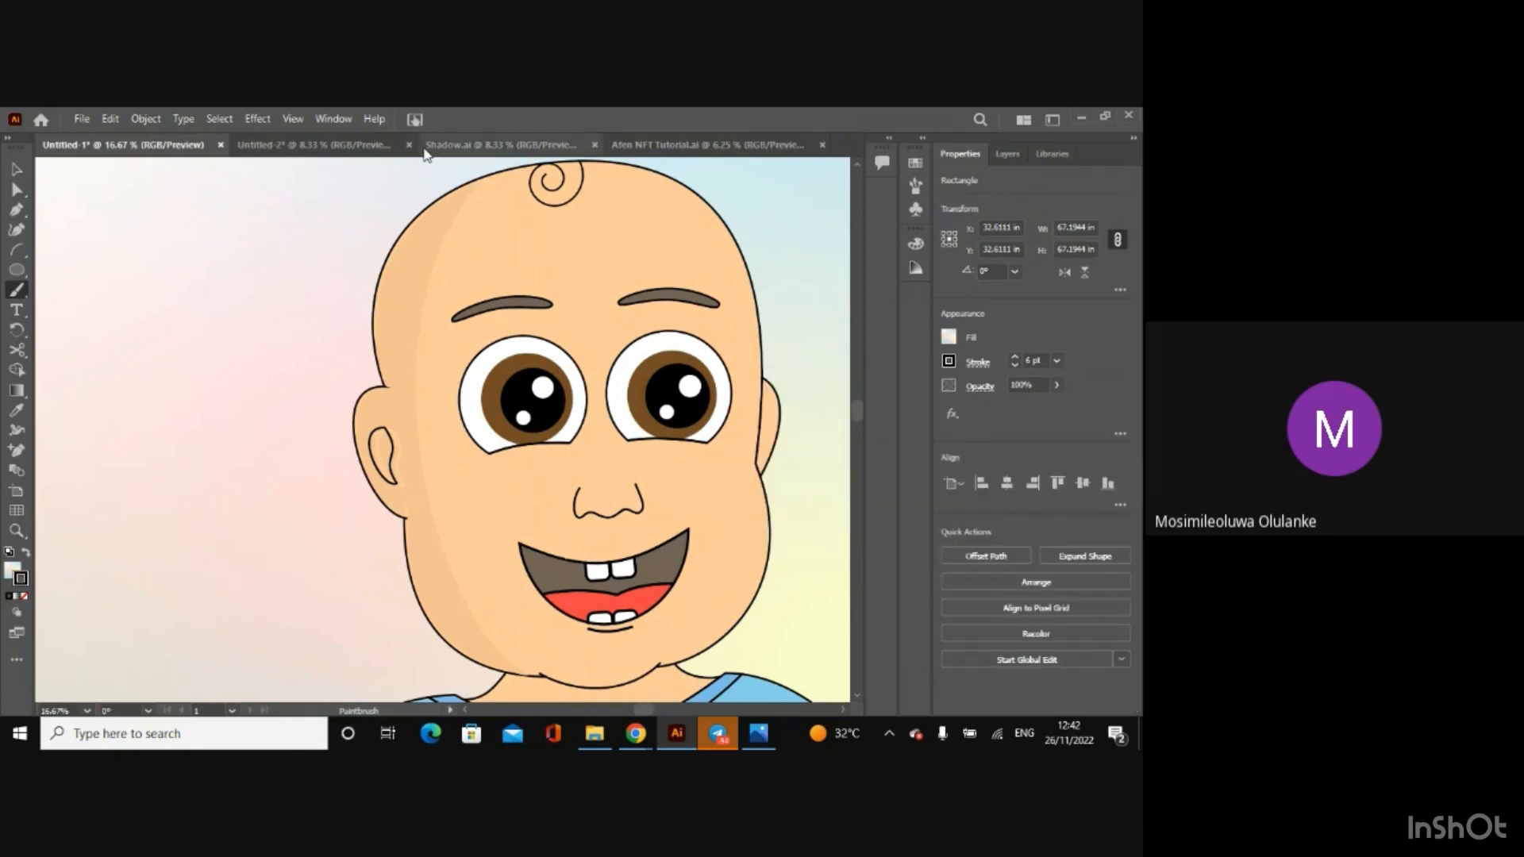
key(x)
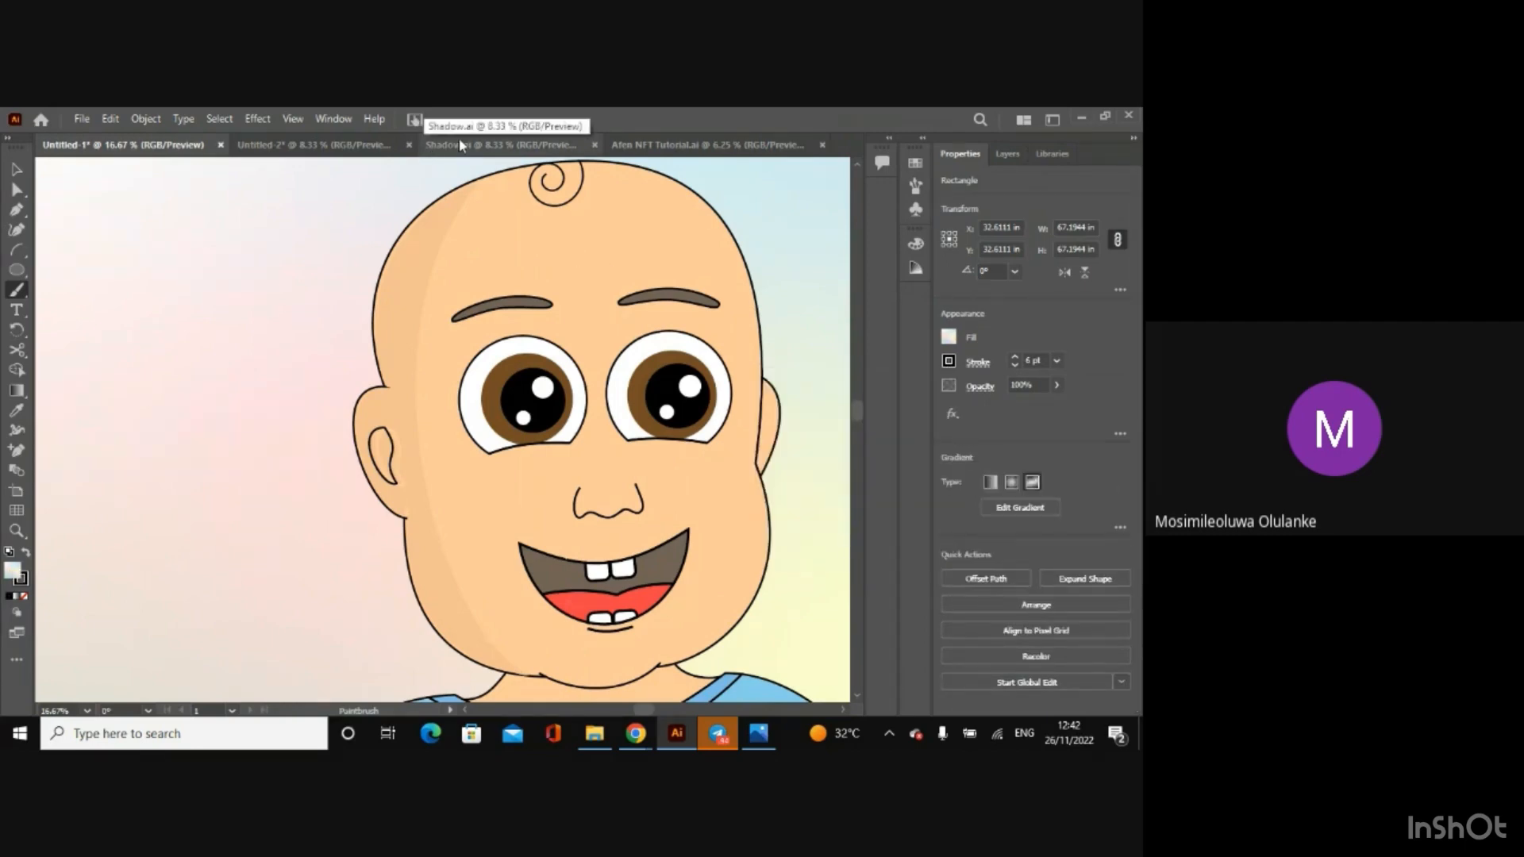
click(460, 143)
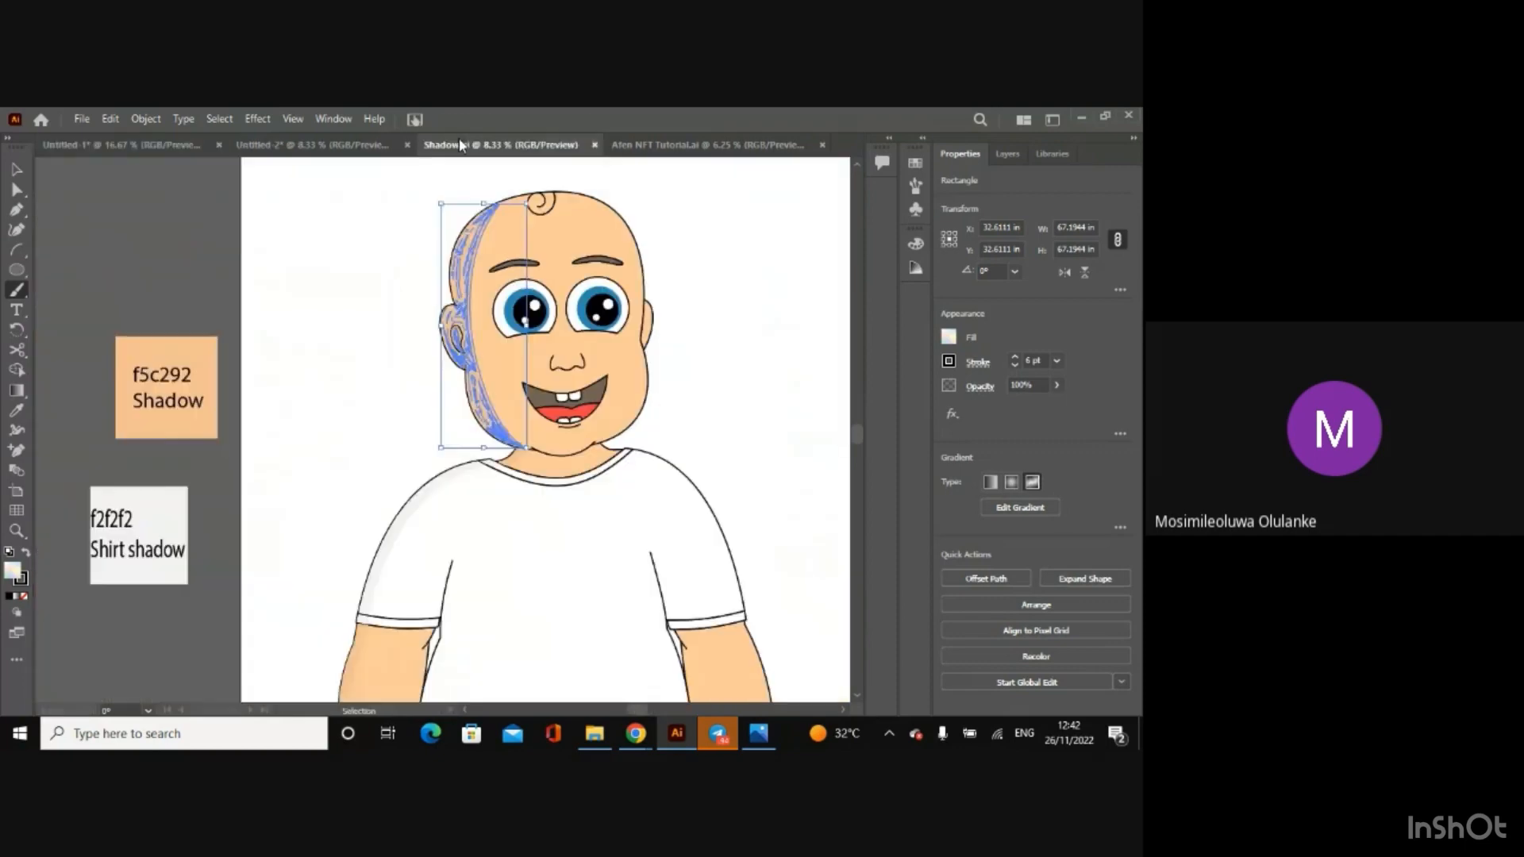
click(156, 148)
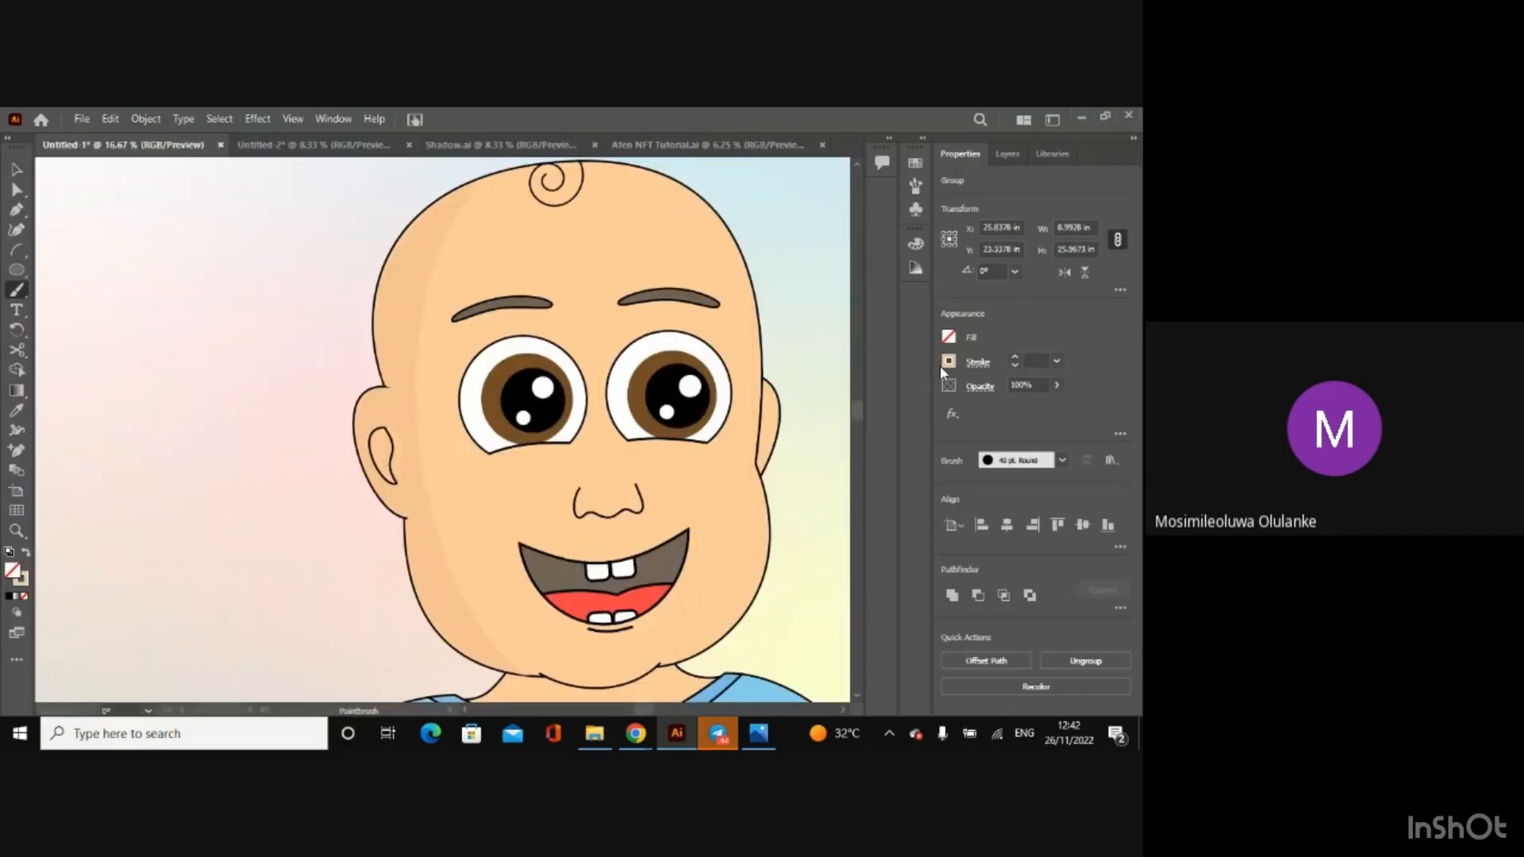
Step: Deselect everything and set the Paintbrush stroke colour to the skin shadow colour f5c292
ctrl+click(820, 277)
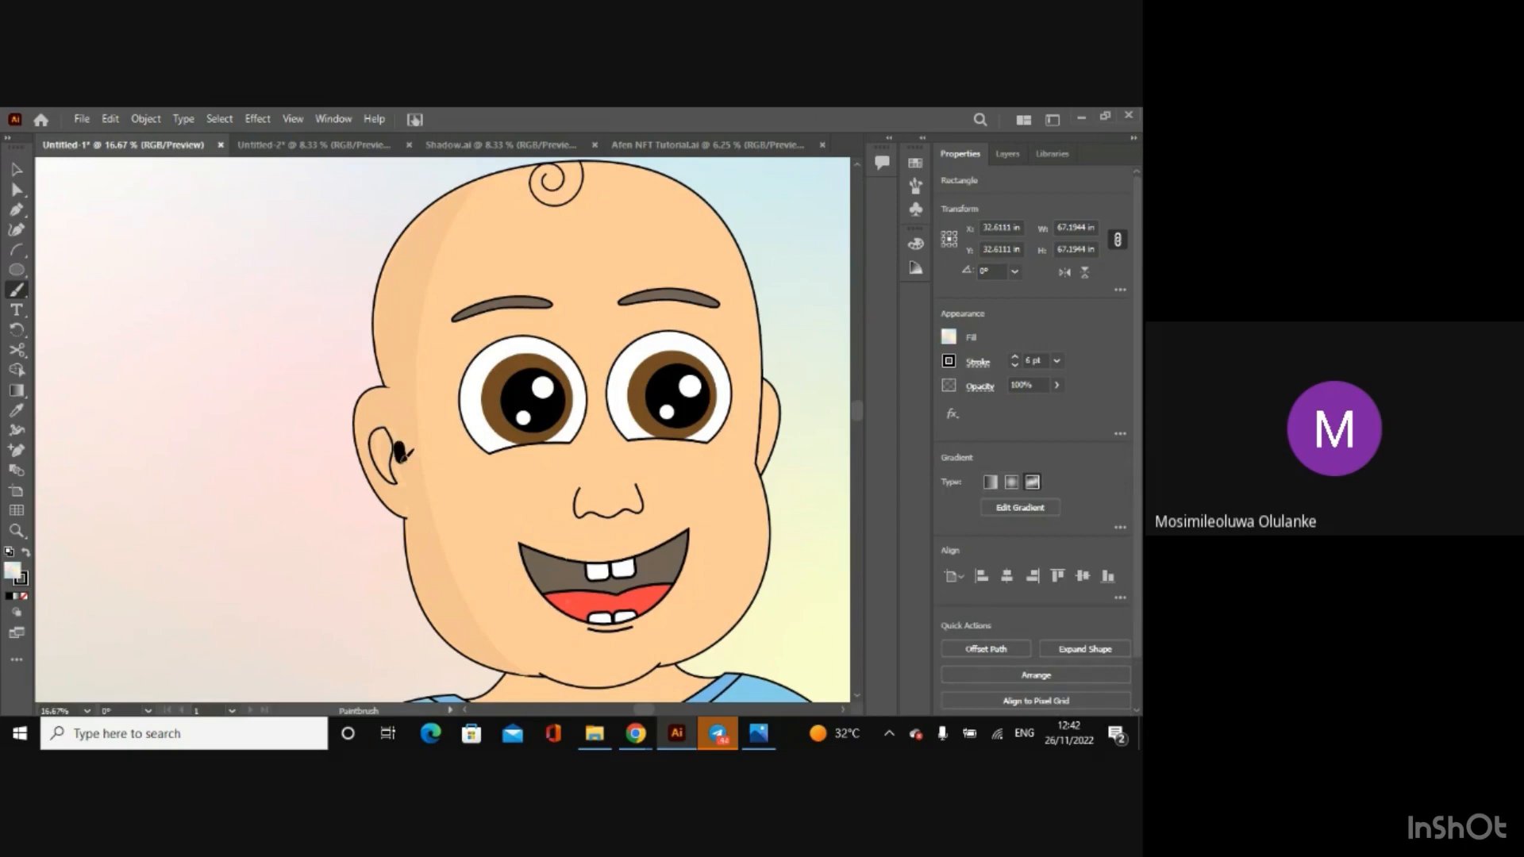
key(ctrl+shift+a)
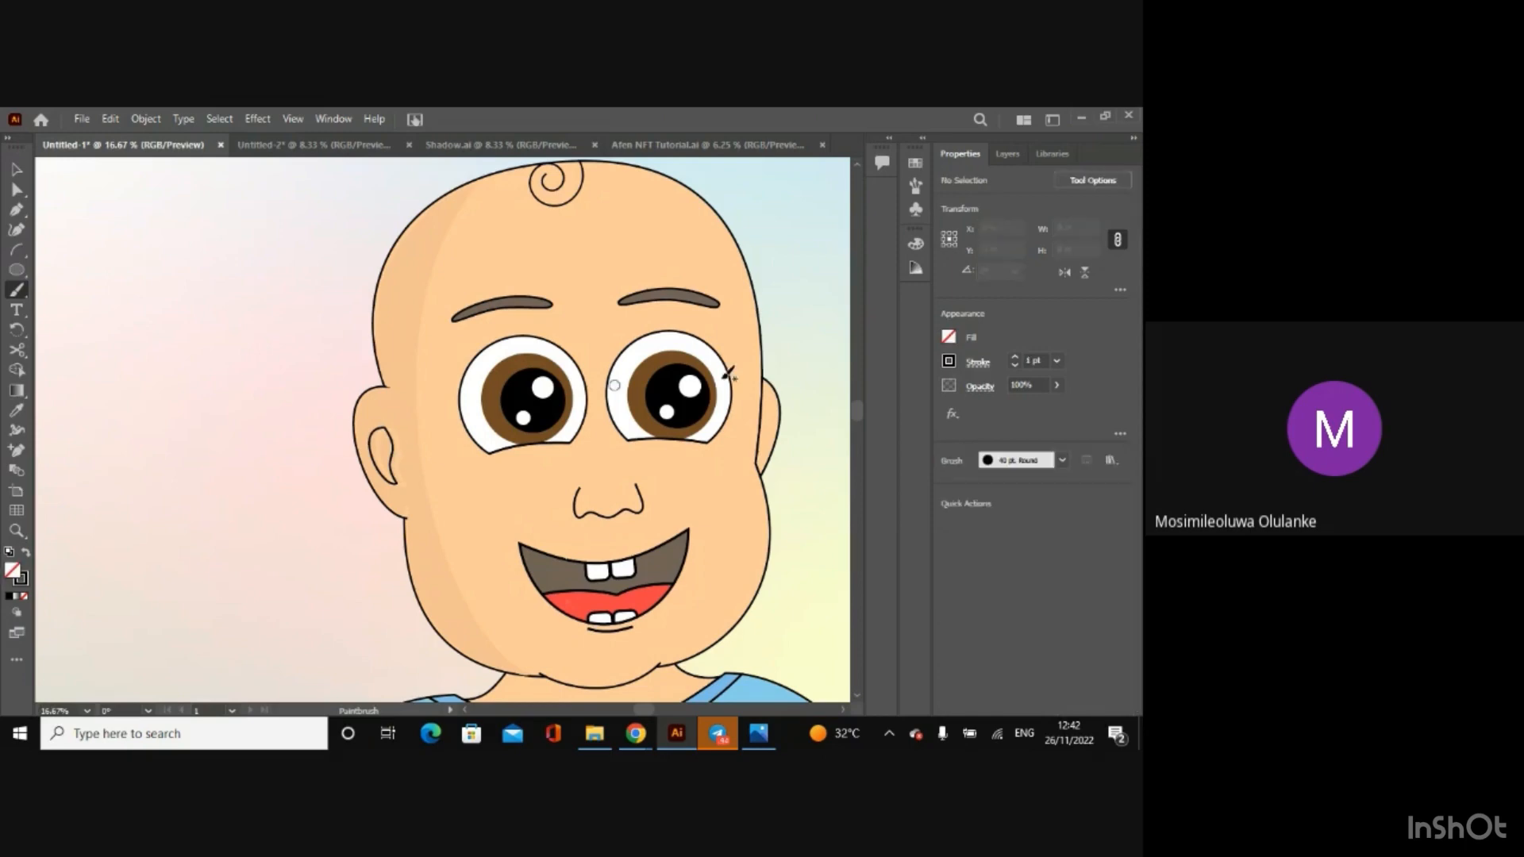
click(949, 362)
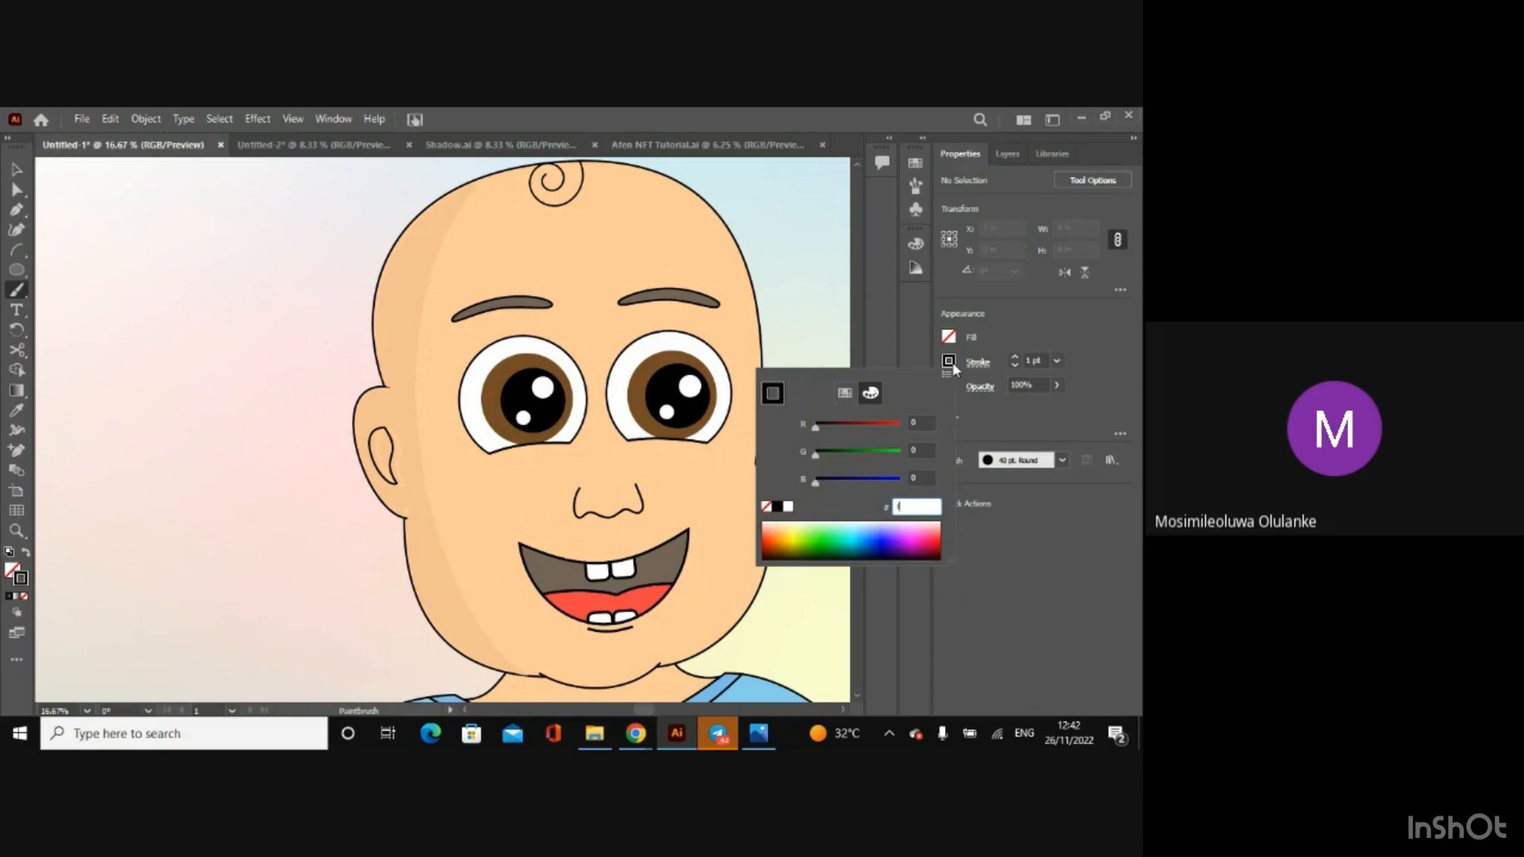
text(f5c290)
key(Return)
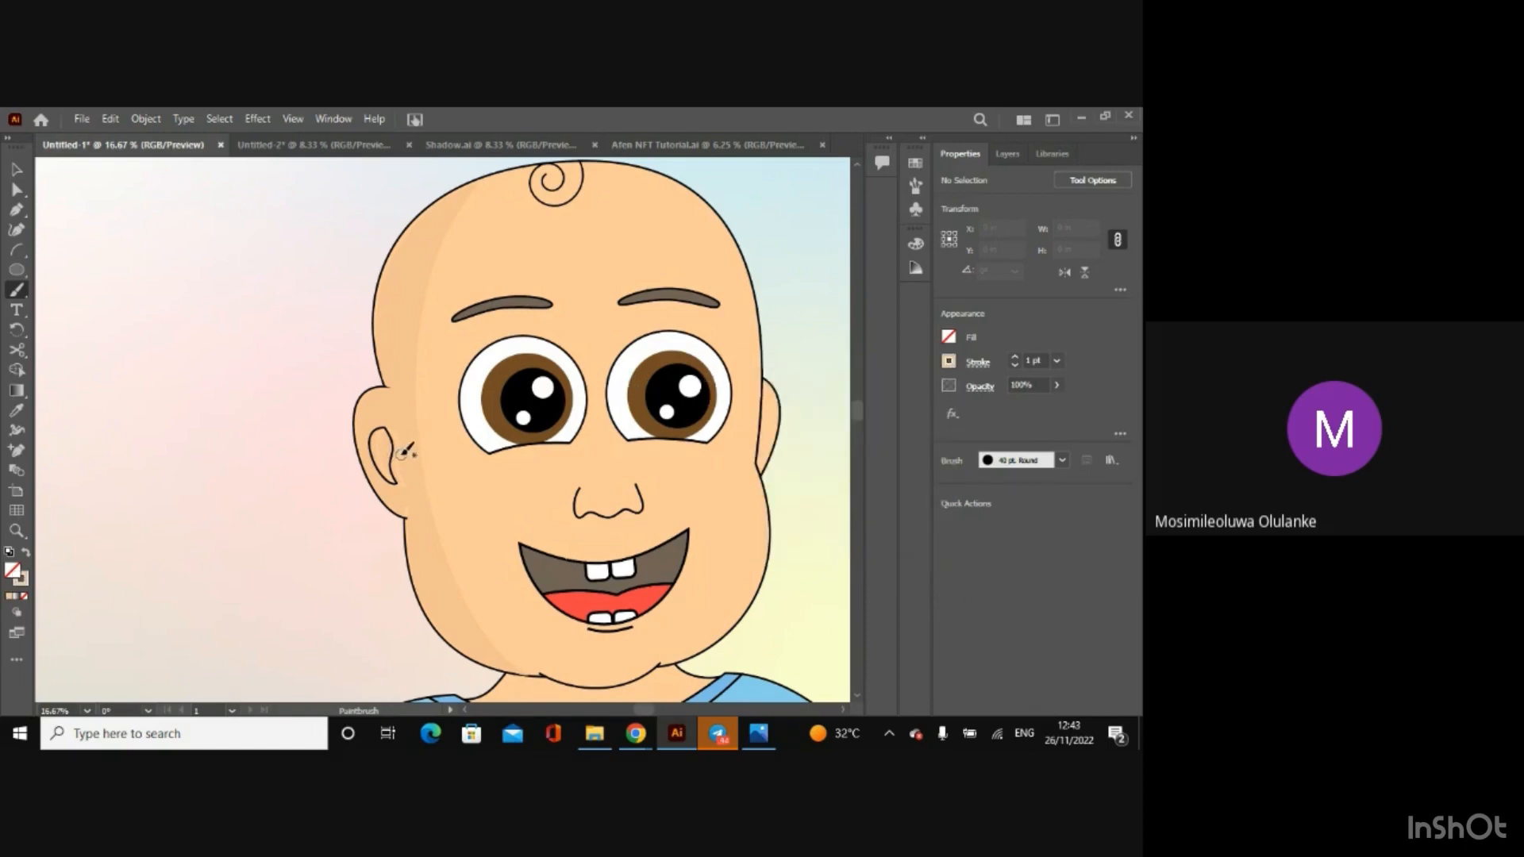
Step: Make the Ear layer active for painting shadow around the inner ear outline
scroll(403, 474, up, 3)
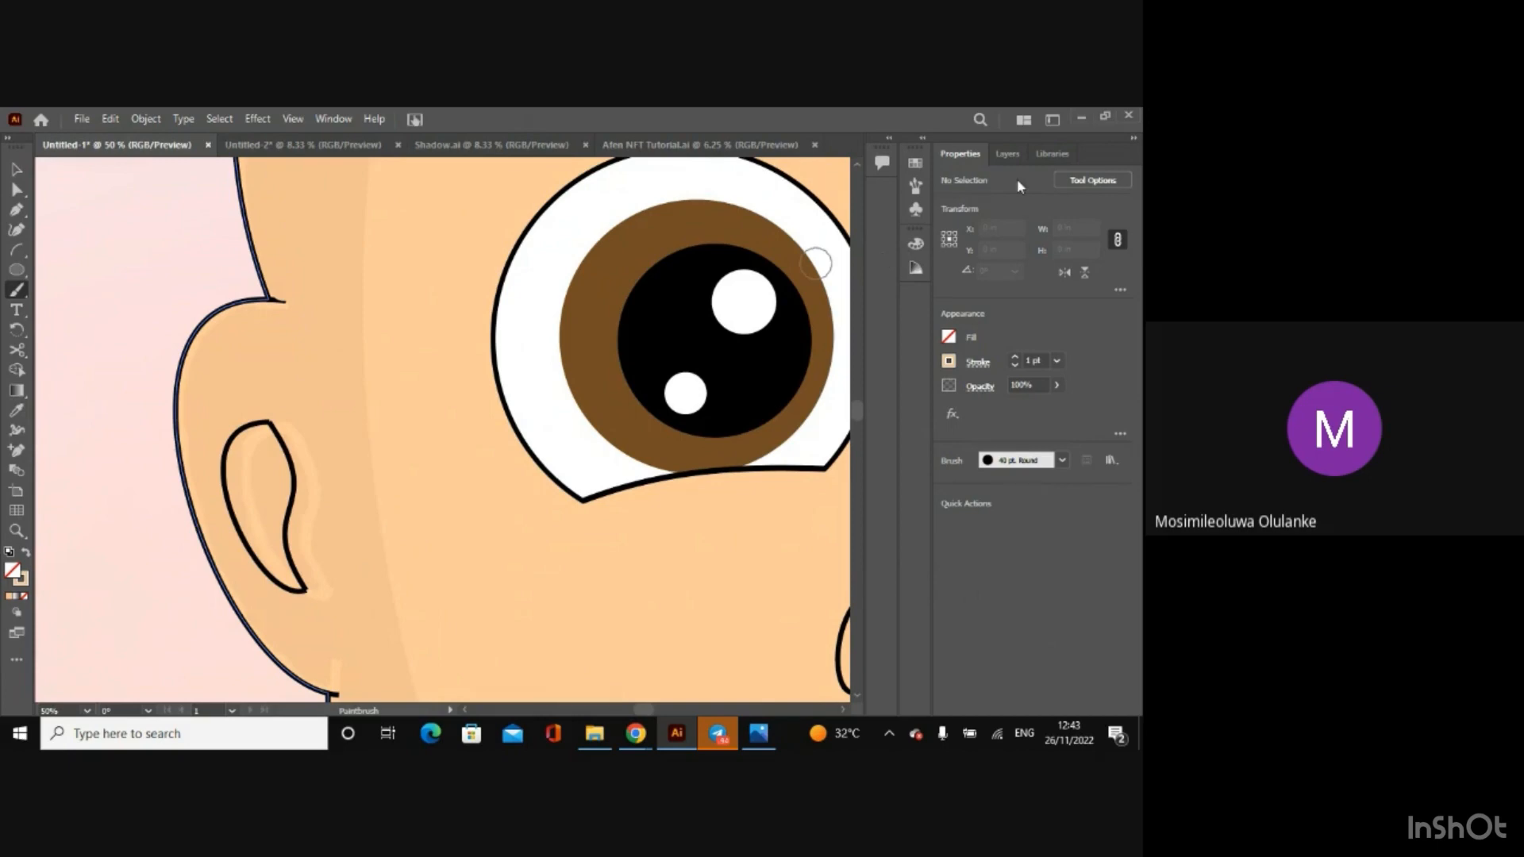
click(1008, 156)
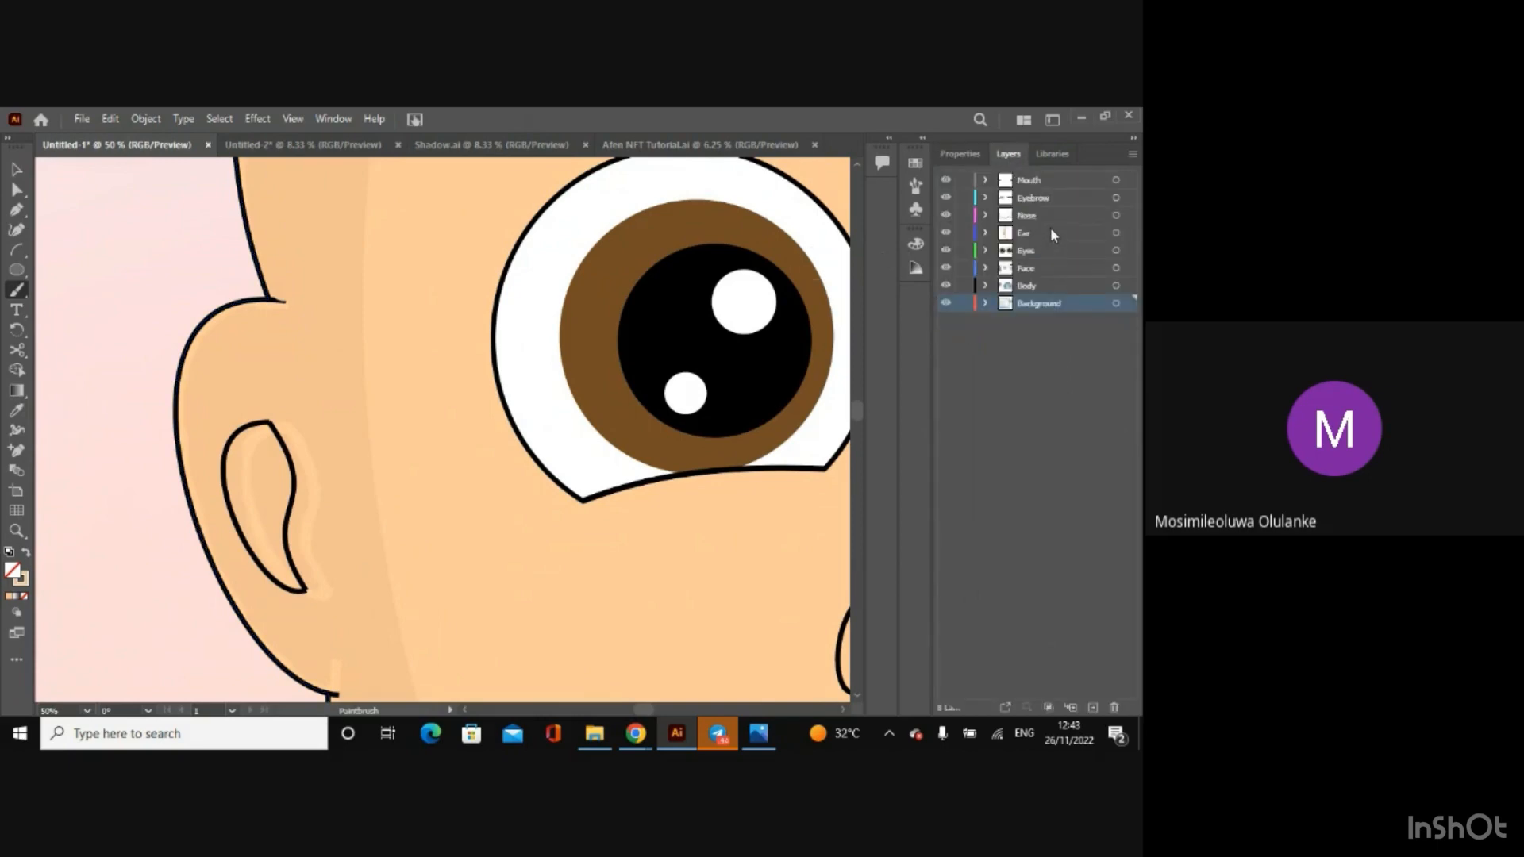
click(1044, 233)
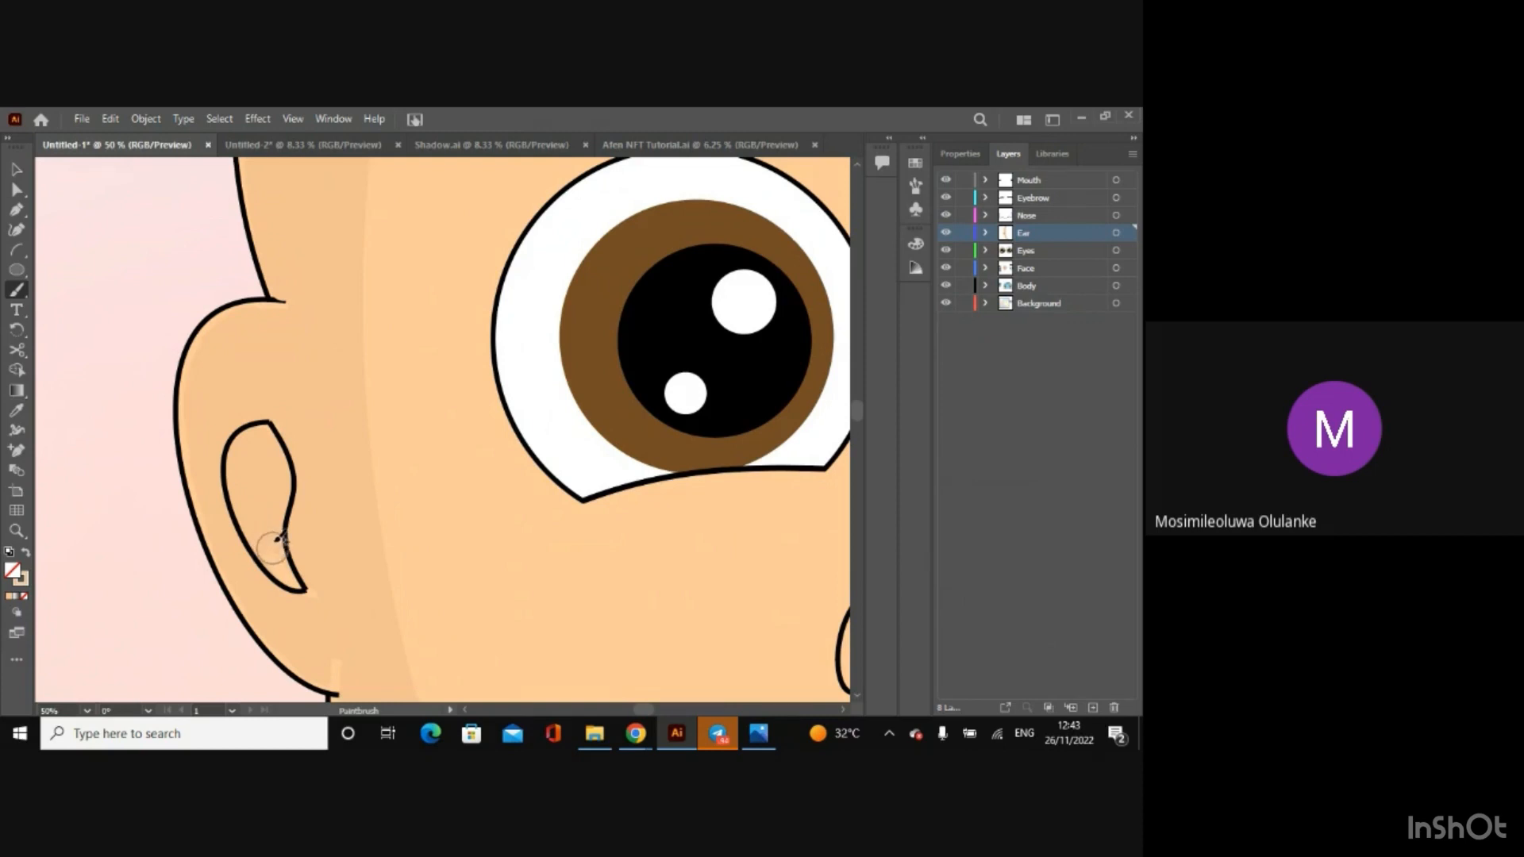
Step: Switch the Paintbrush from the 40 pt. Round brush to the Touch Calligraphic brush for the inner ear
click(946, 156)
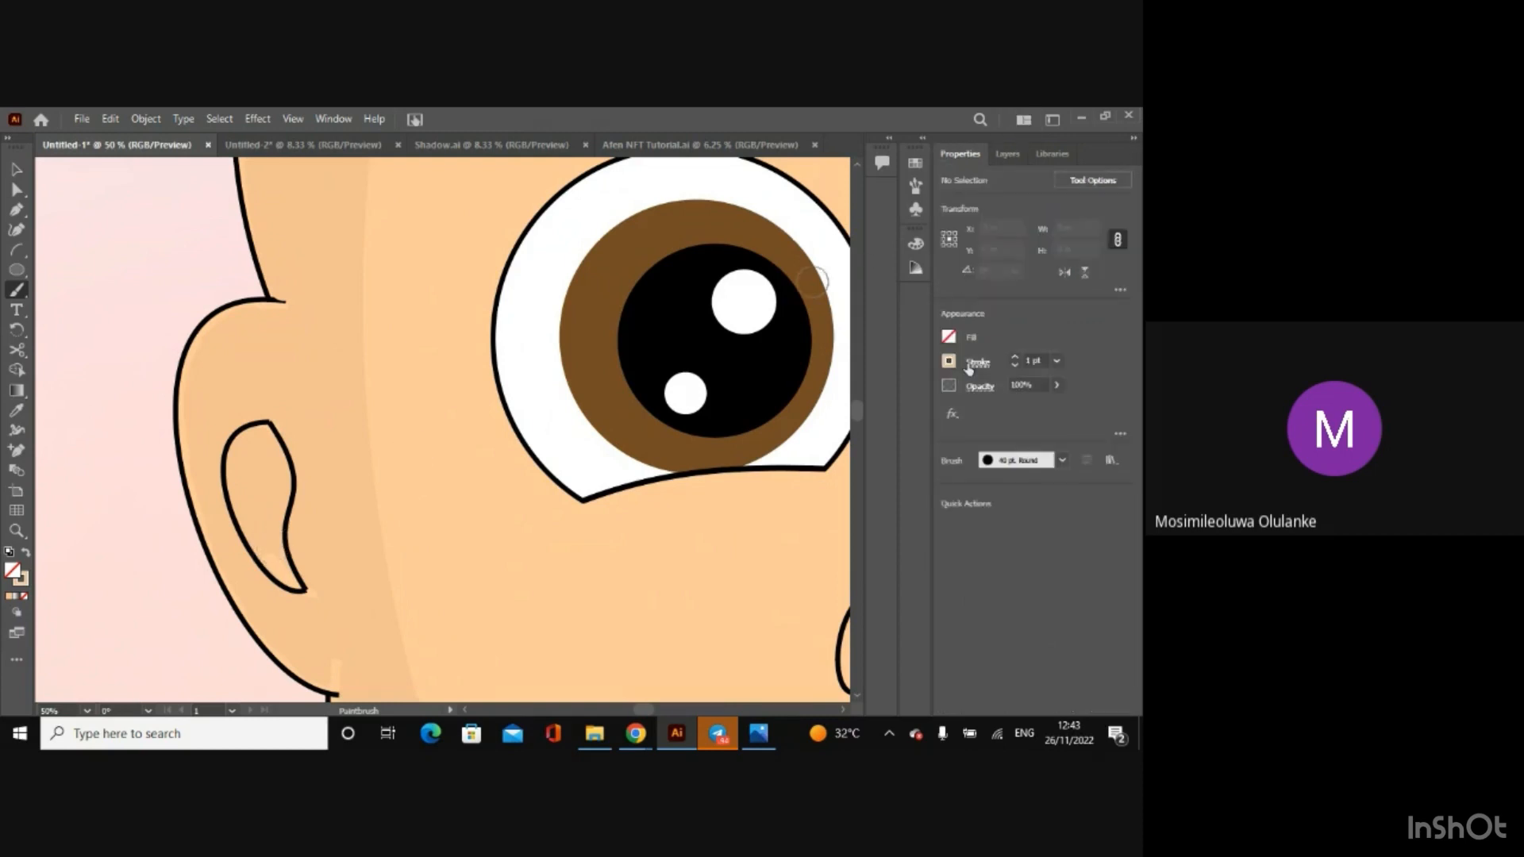
click(1060, 460)
click(995, 495)
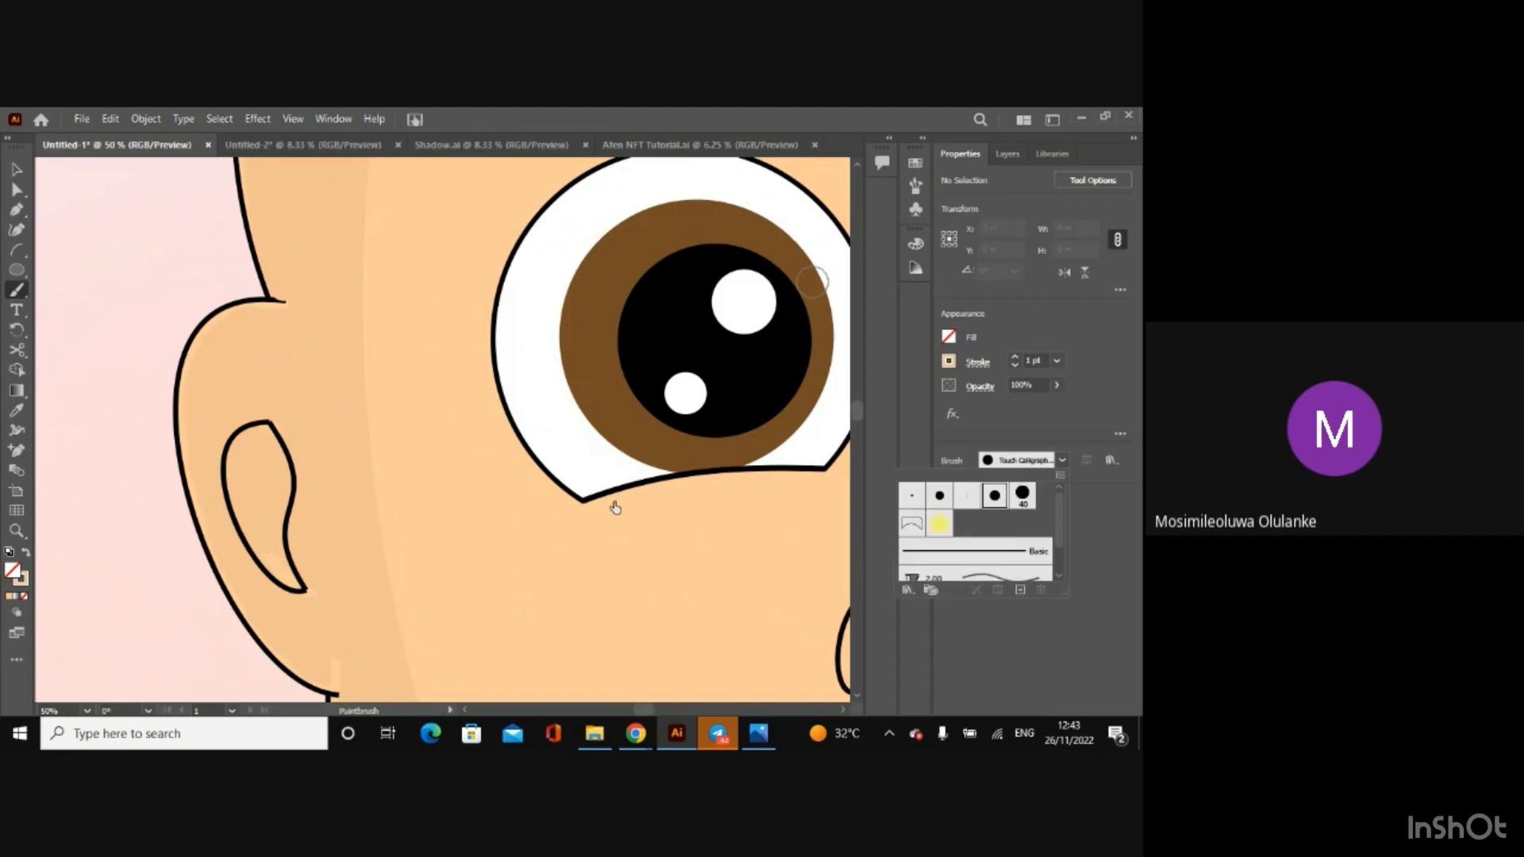
click(269, 529)
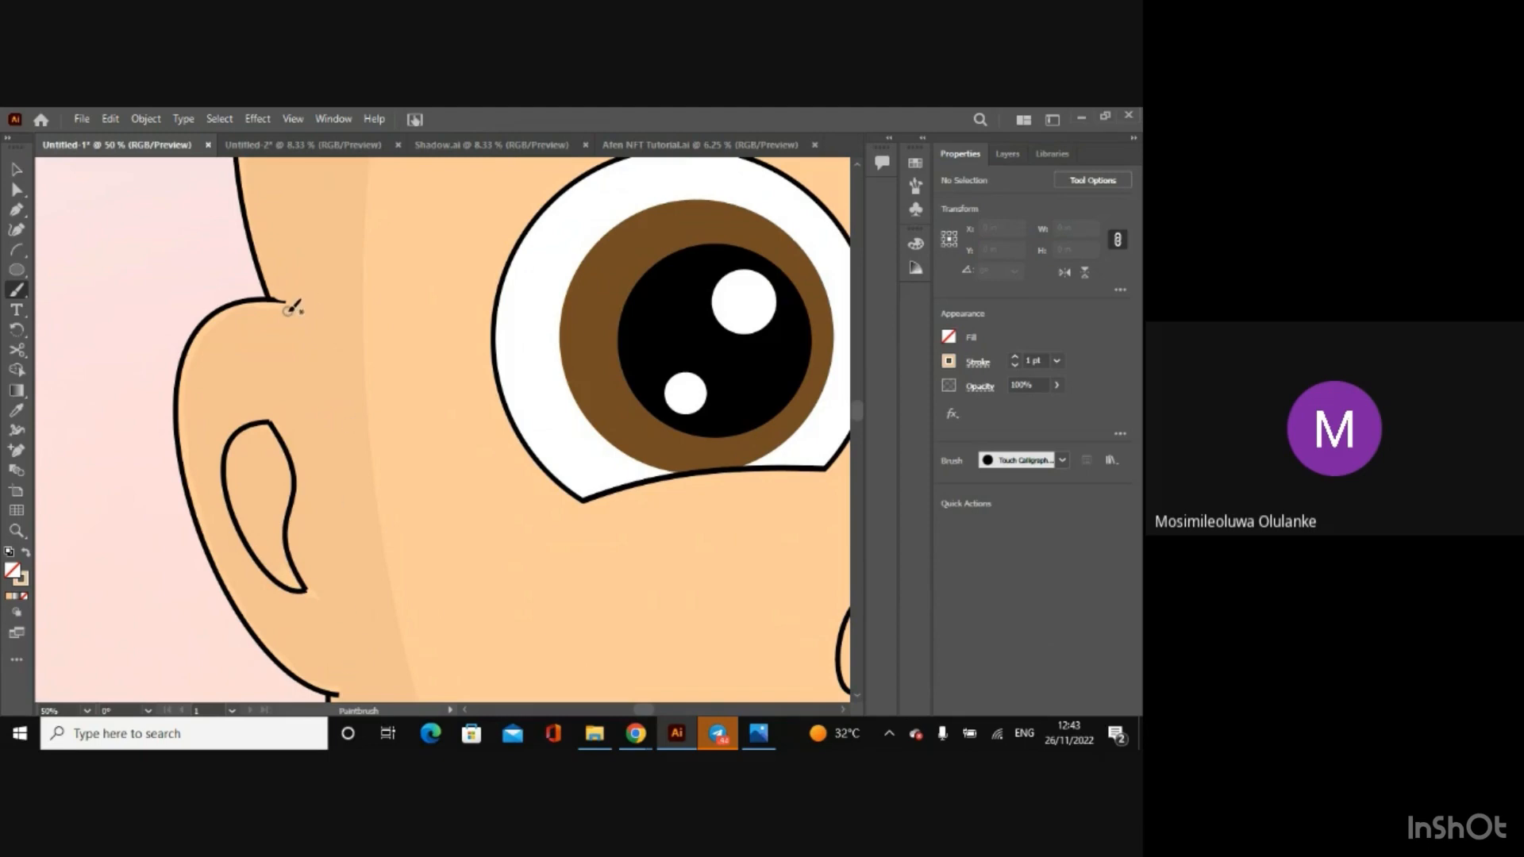
Step: Nudge the face and ear shadow group up slightly and deselect it
click(16, 169)
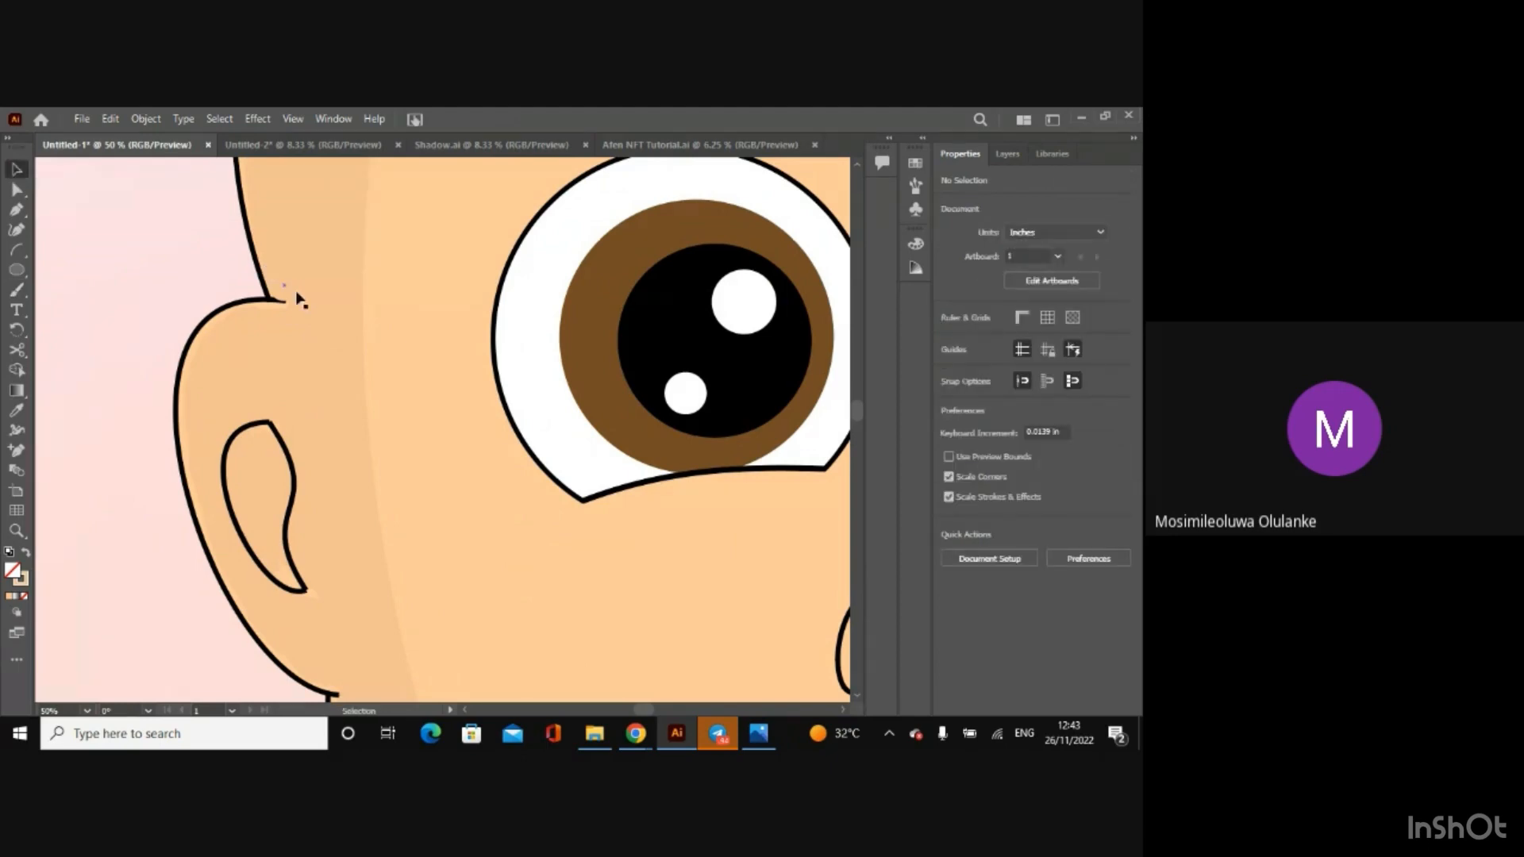
click(313, 314)
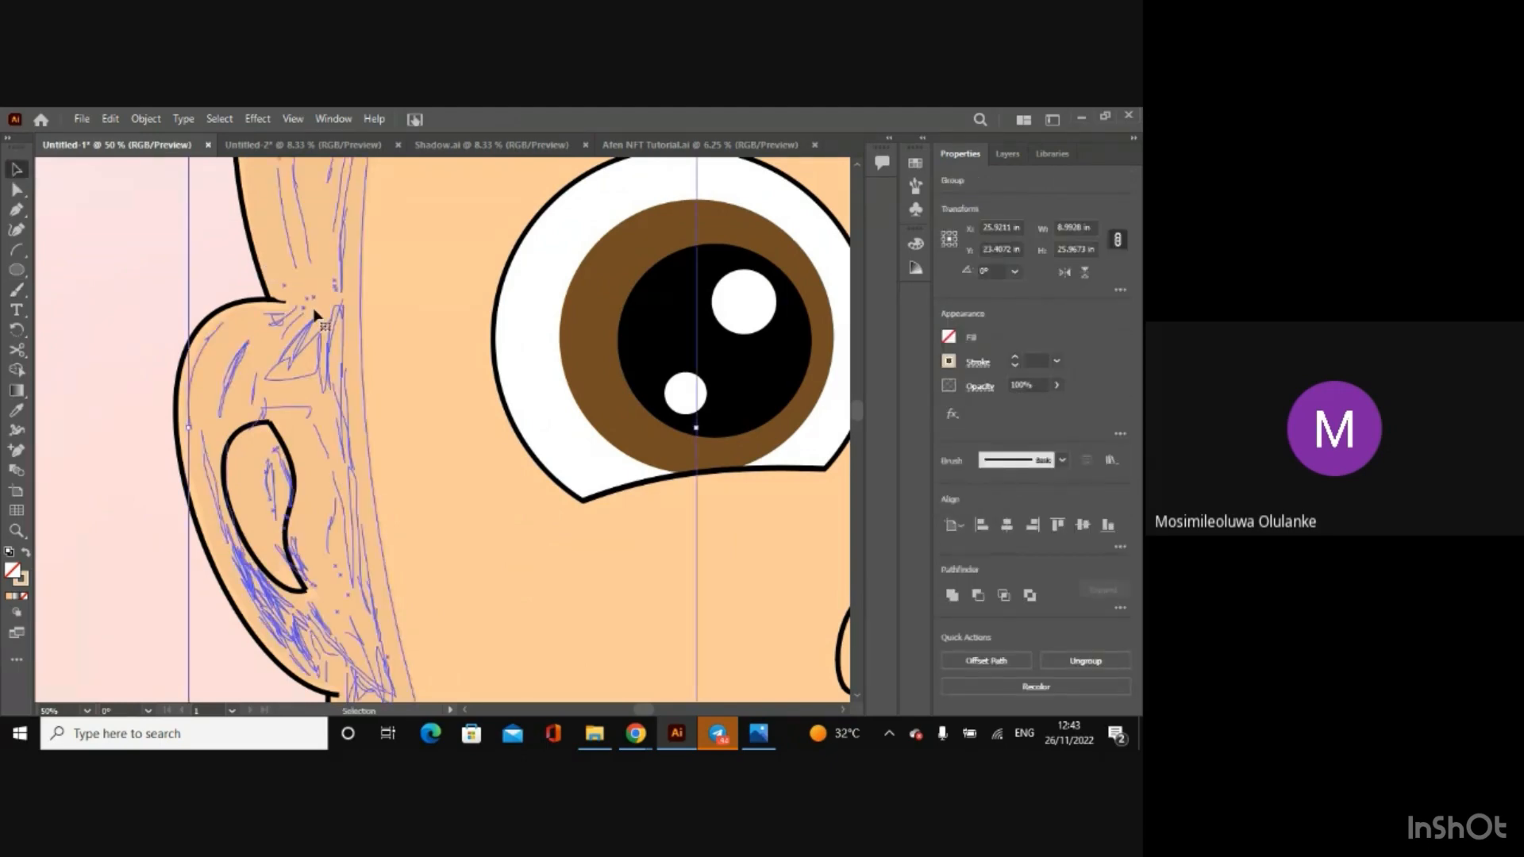
key(Up)
key(ctrl+minus)
key(ctrl+minus)
key(ctrl+minus)
key(ctrl+minus)
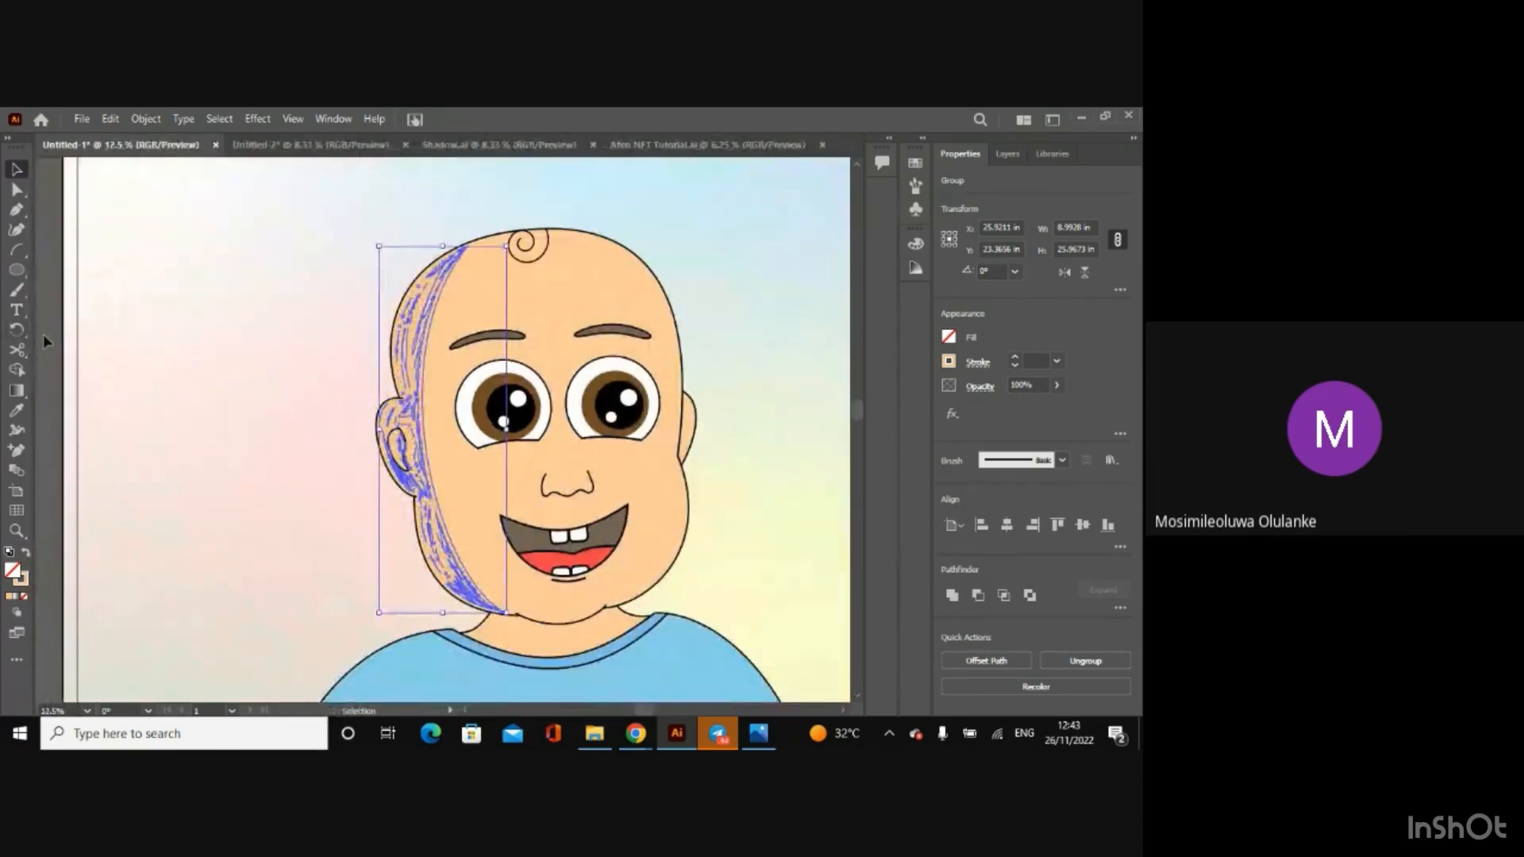
click(46, 340)
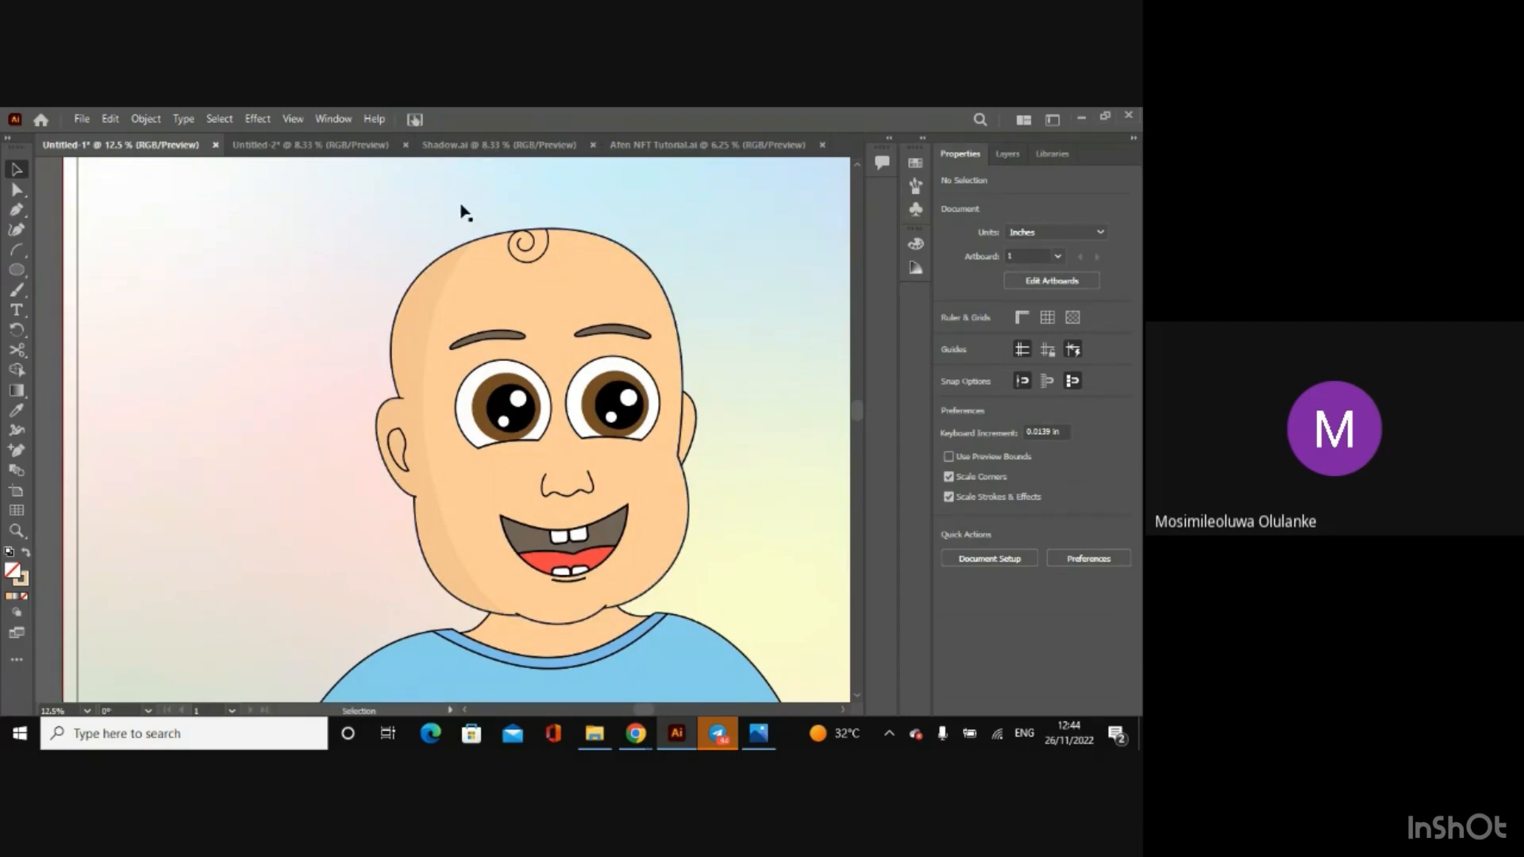
Step: Copy the neck shadow group from Shadow.ai and paste it into the Untitled-1 drawing
click(457, 150)
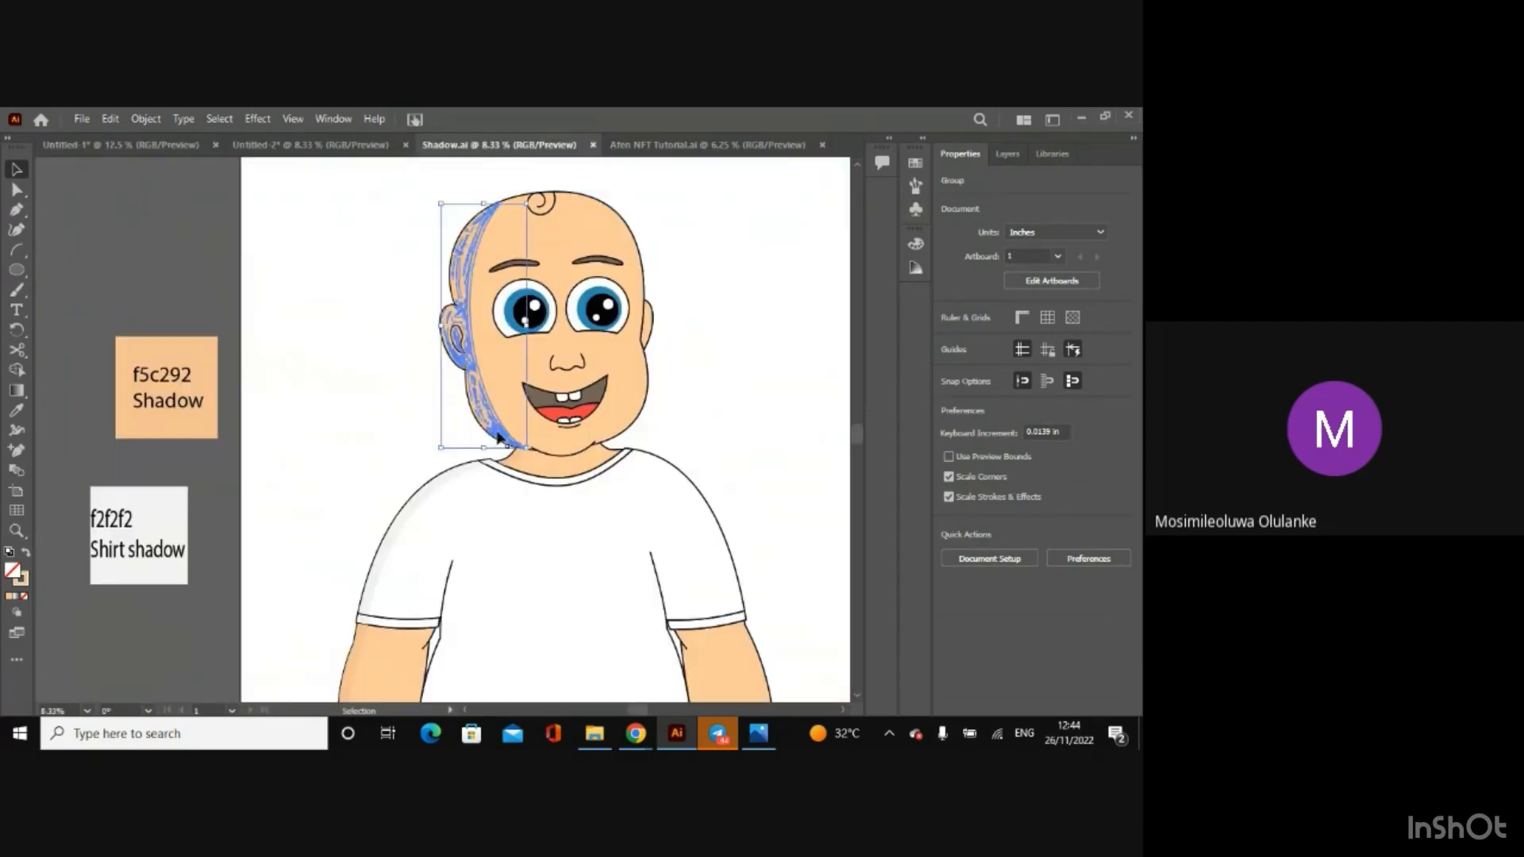
click(131, 306)
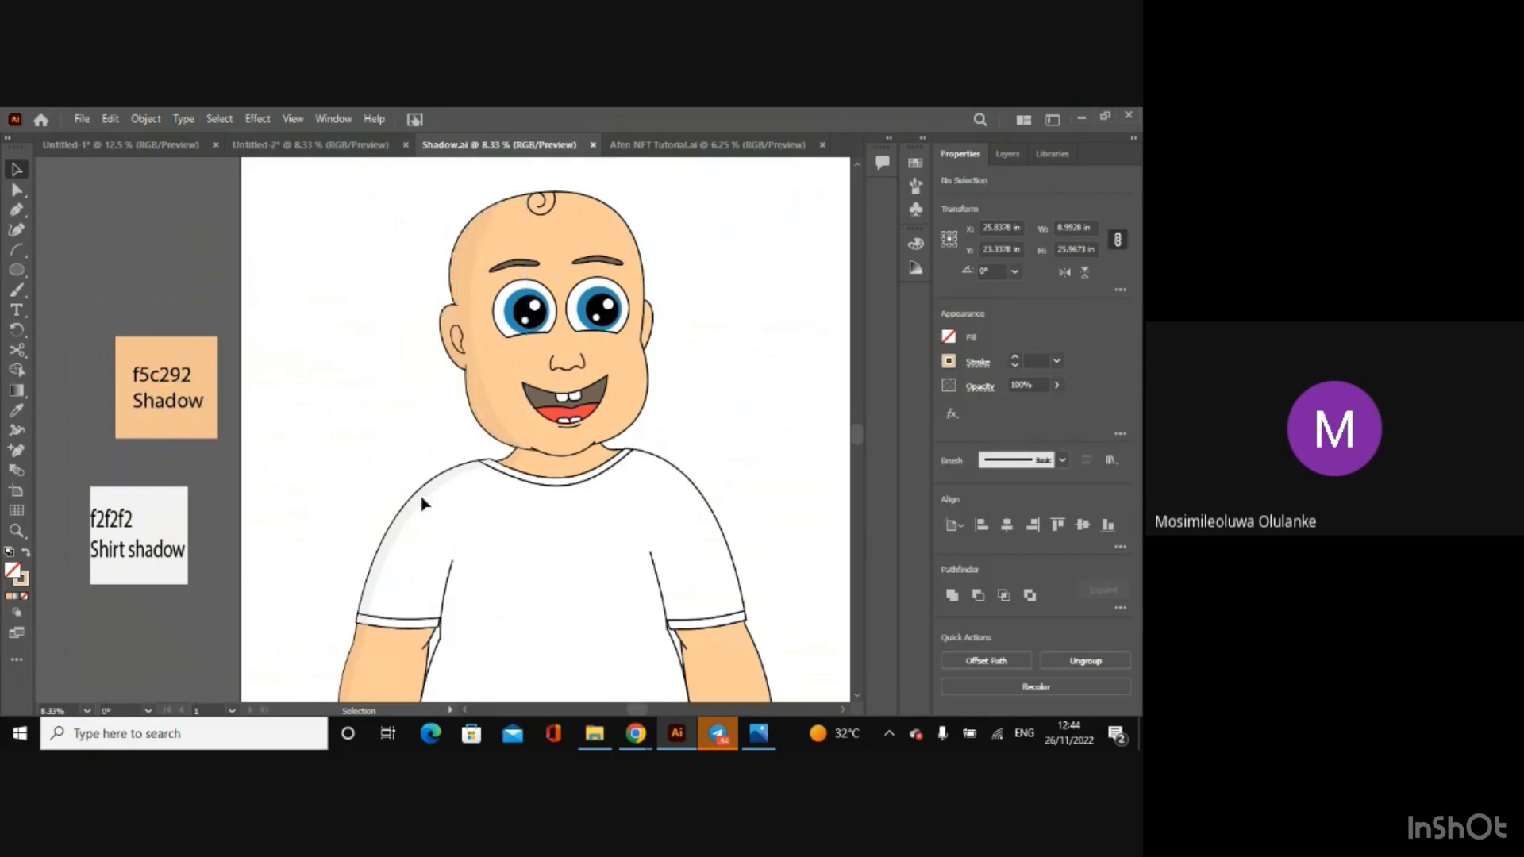
click(520, 462)
click(111, 146)
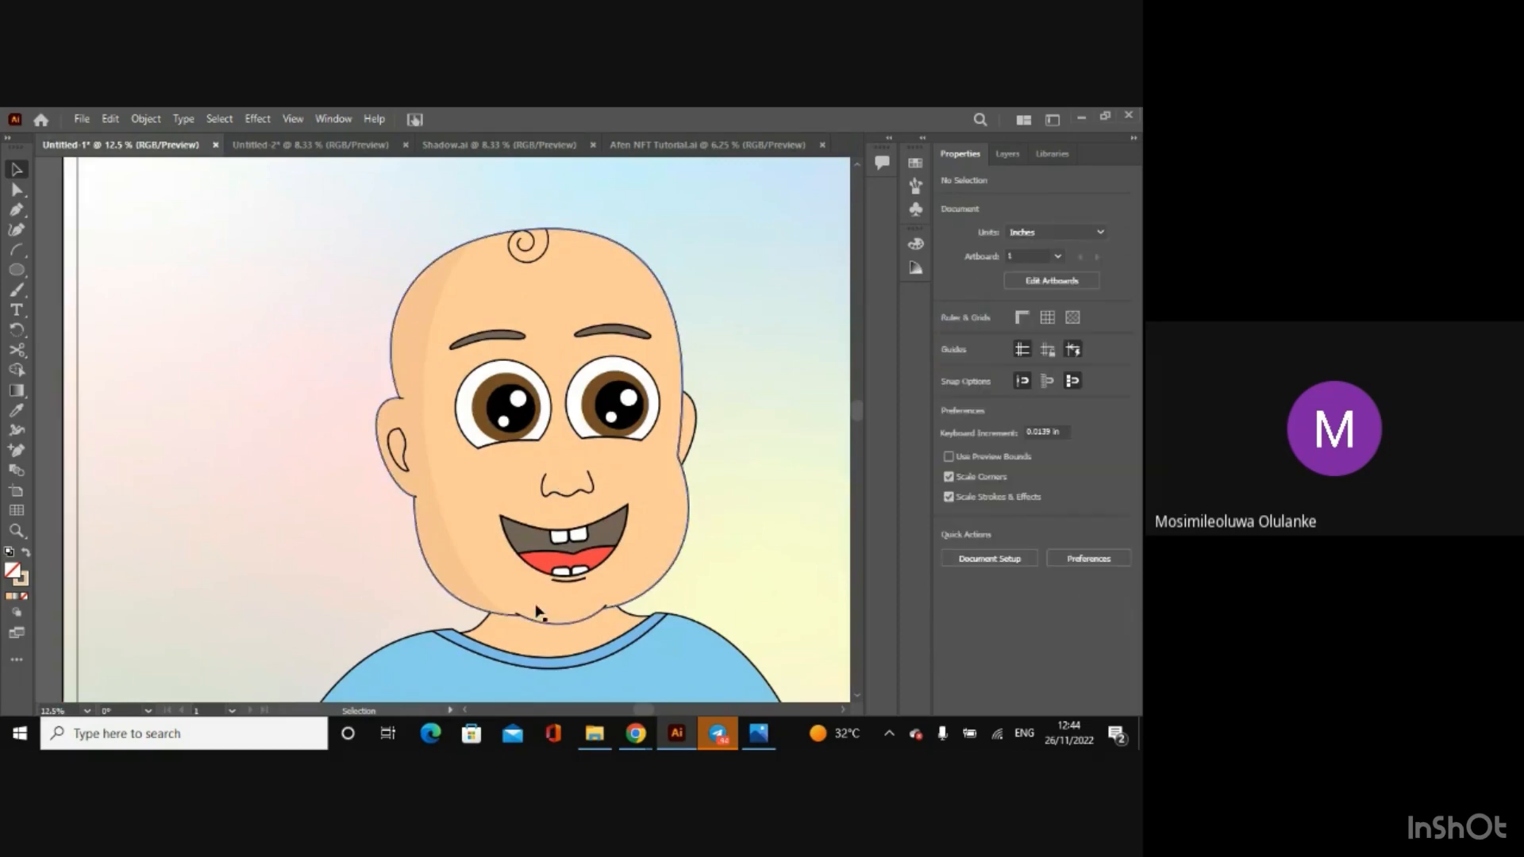
click(442, 430)
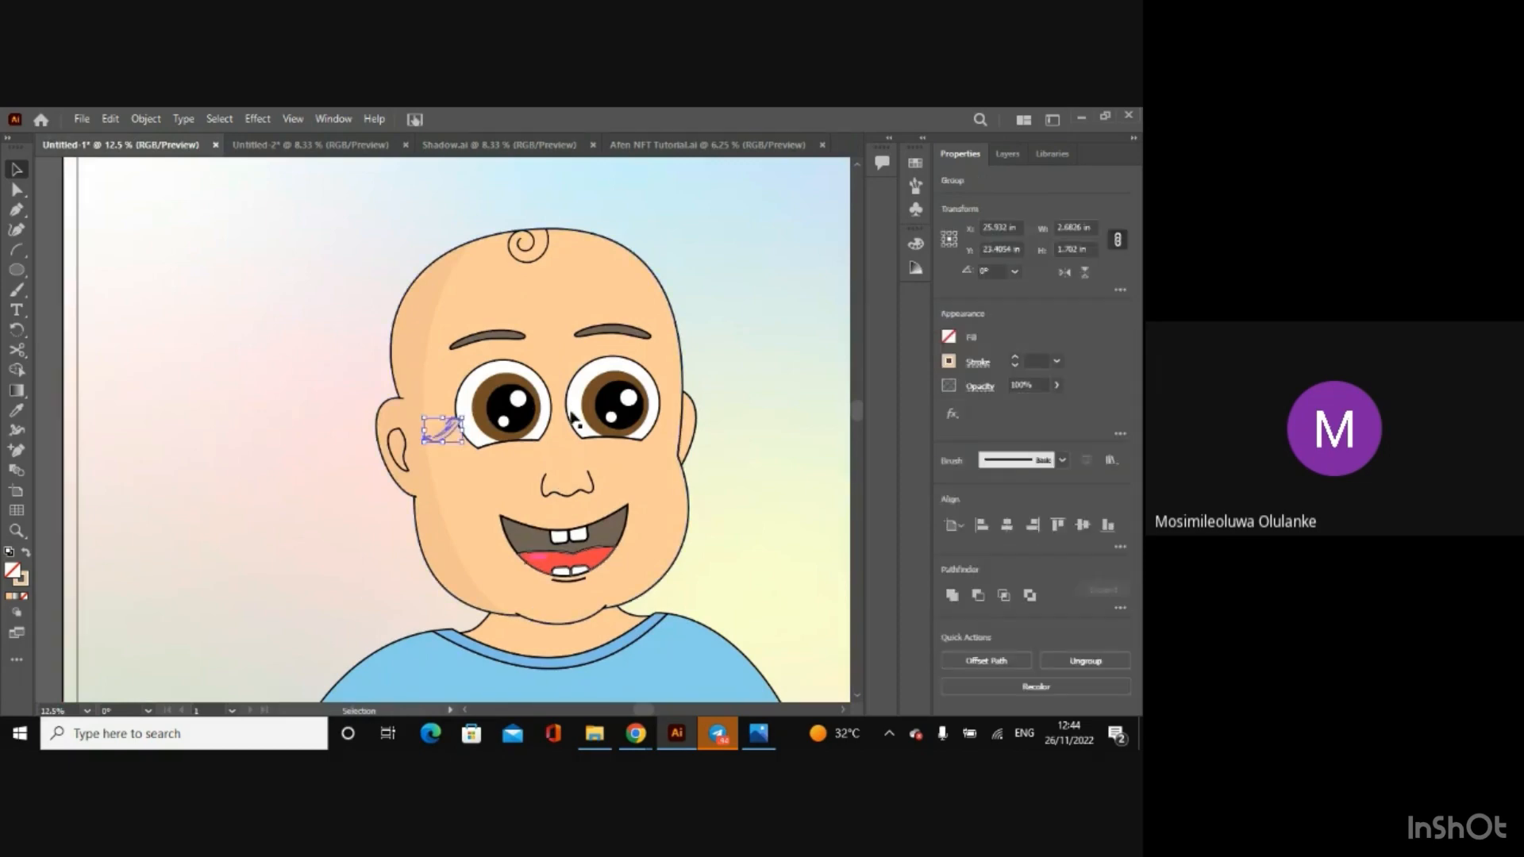
Step: Set the pasted neck shadow's X position to 28.8879 in, copied from the original in Shadow.ai
click(477, 148)
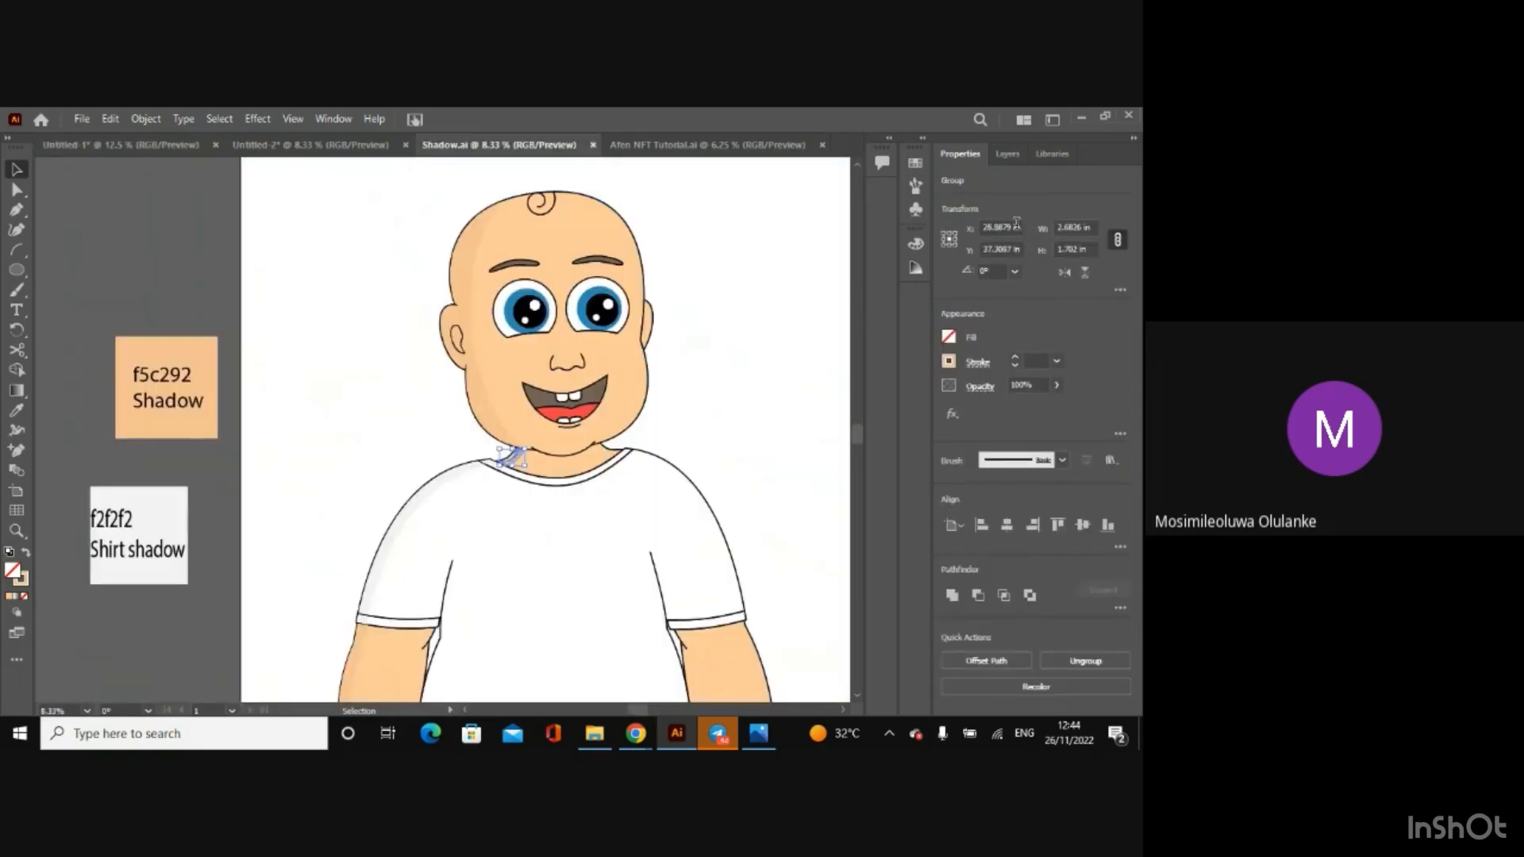
click(1022, 227)
key(ctrl+c)
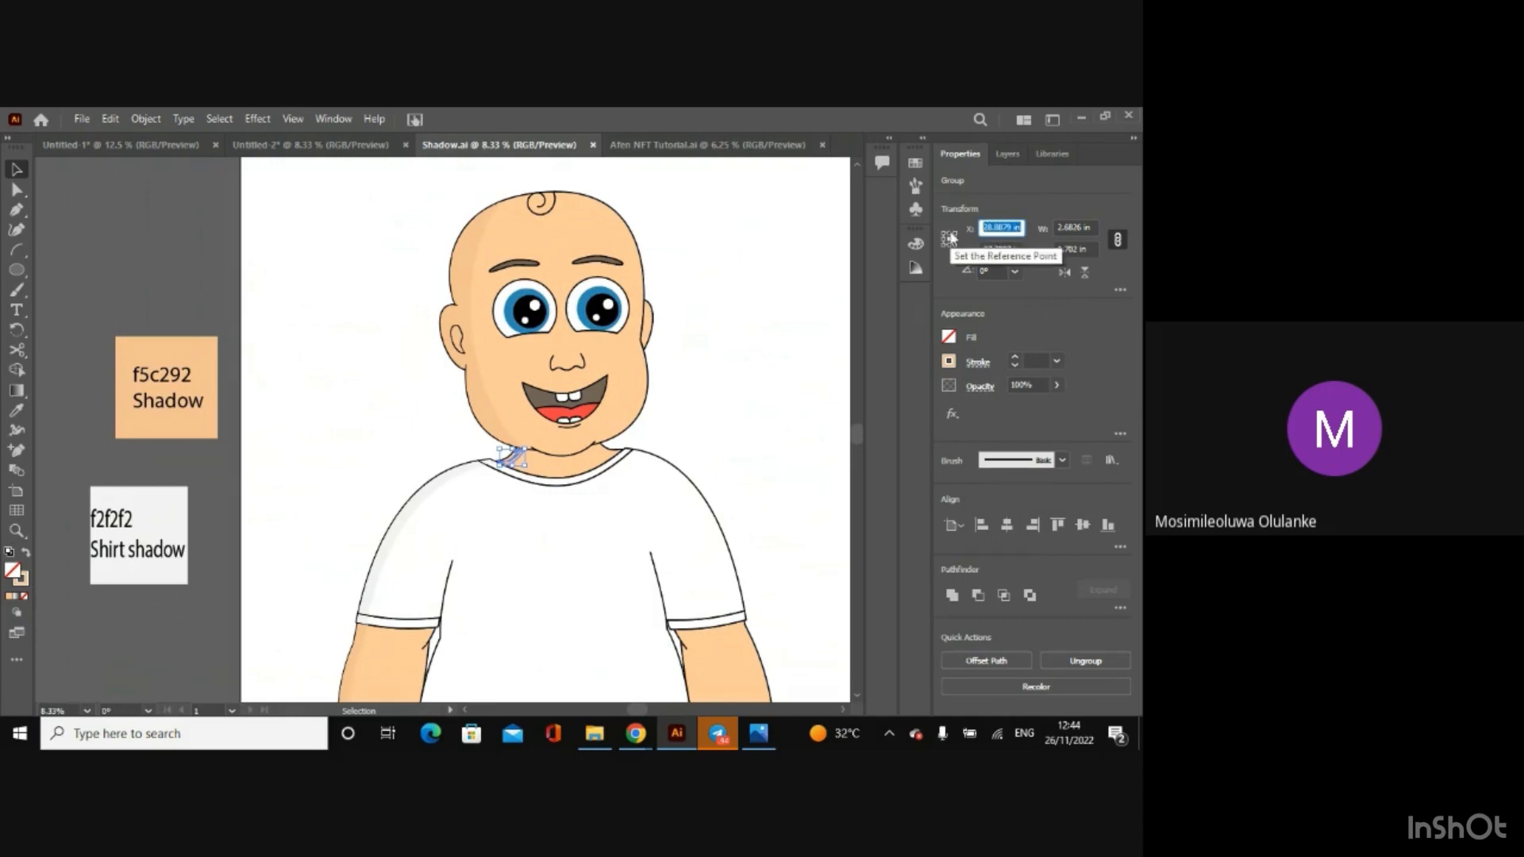
key(Return)
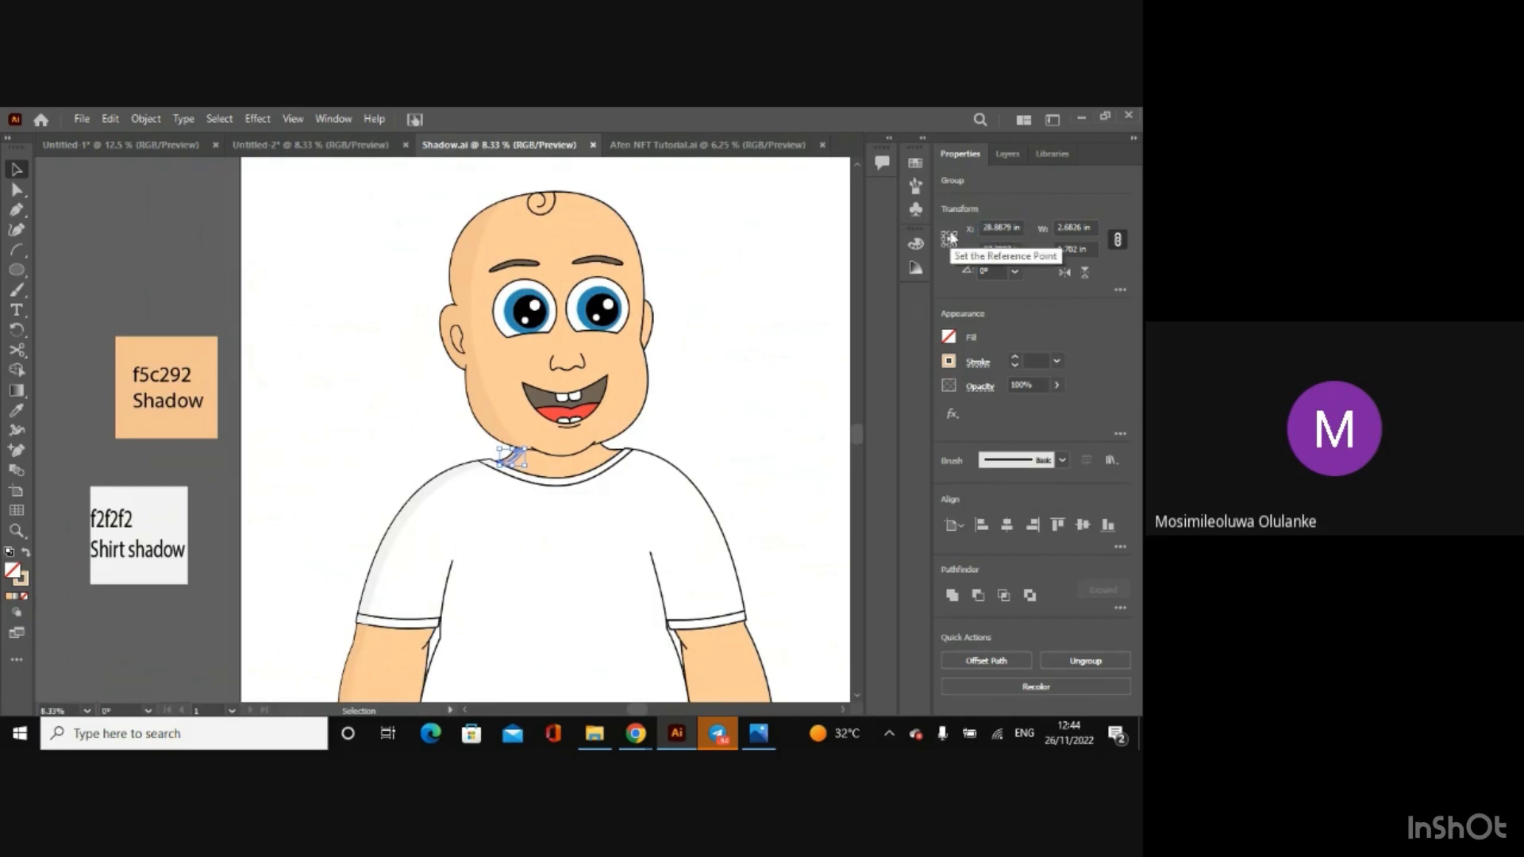
click(131, 144)
drag(1022, 229, 930, 232)
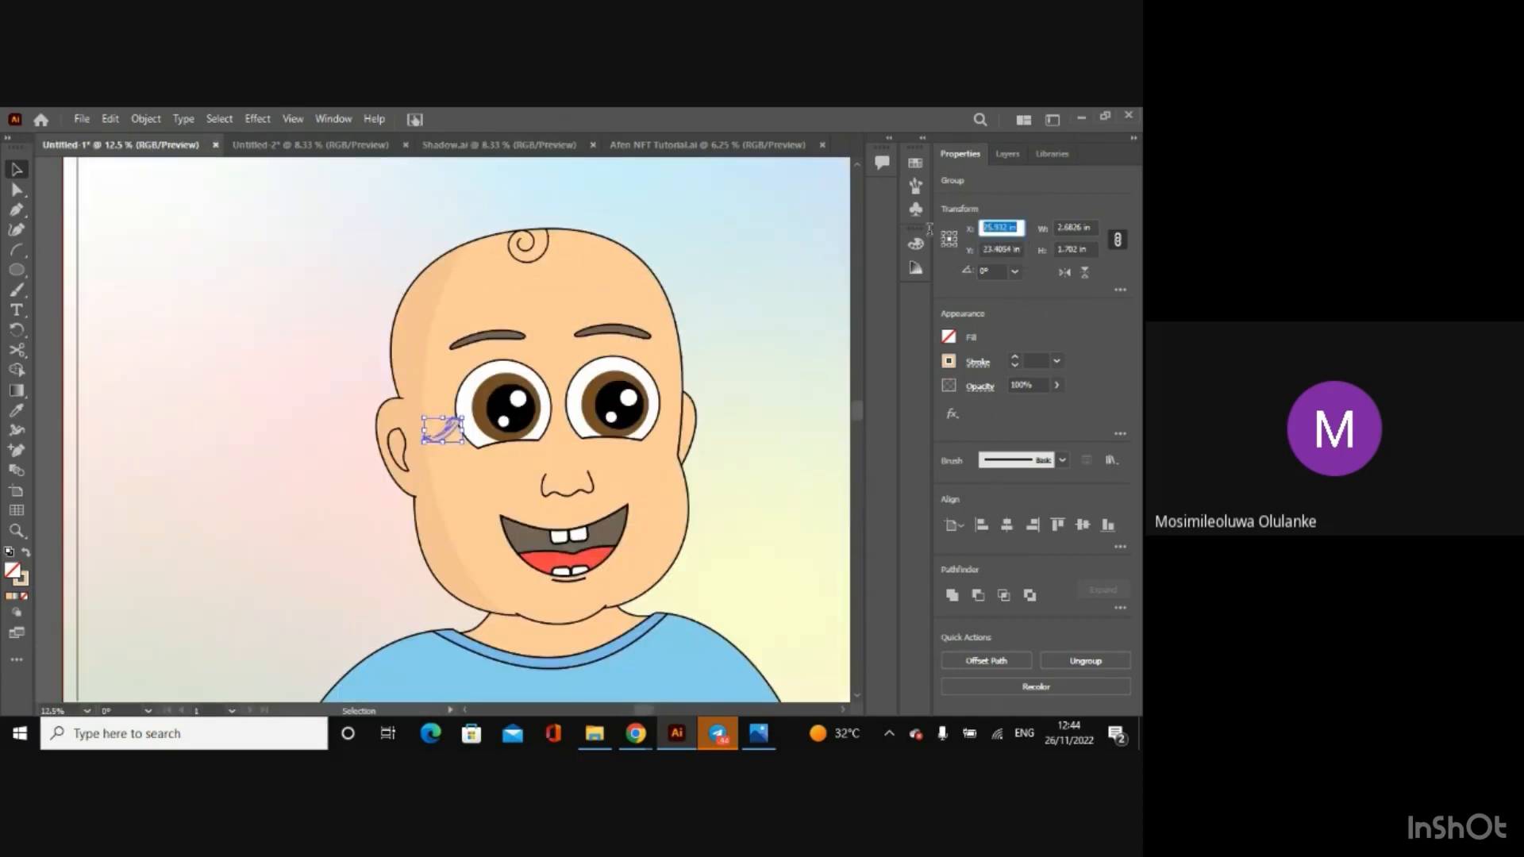
key(ctrl+v)
key(Return)
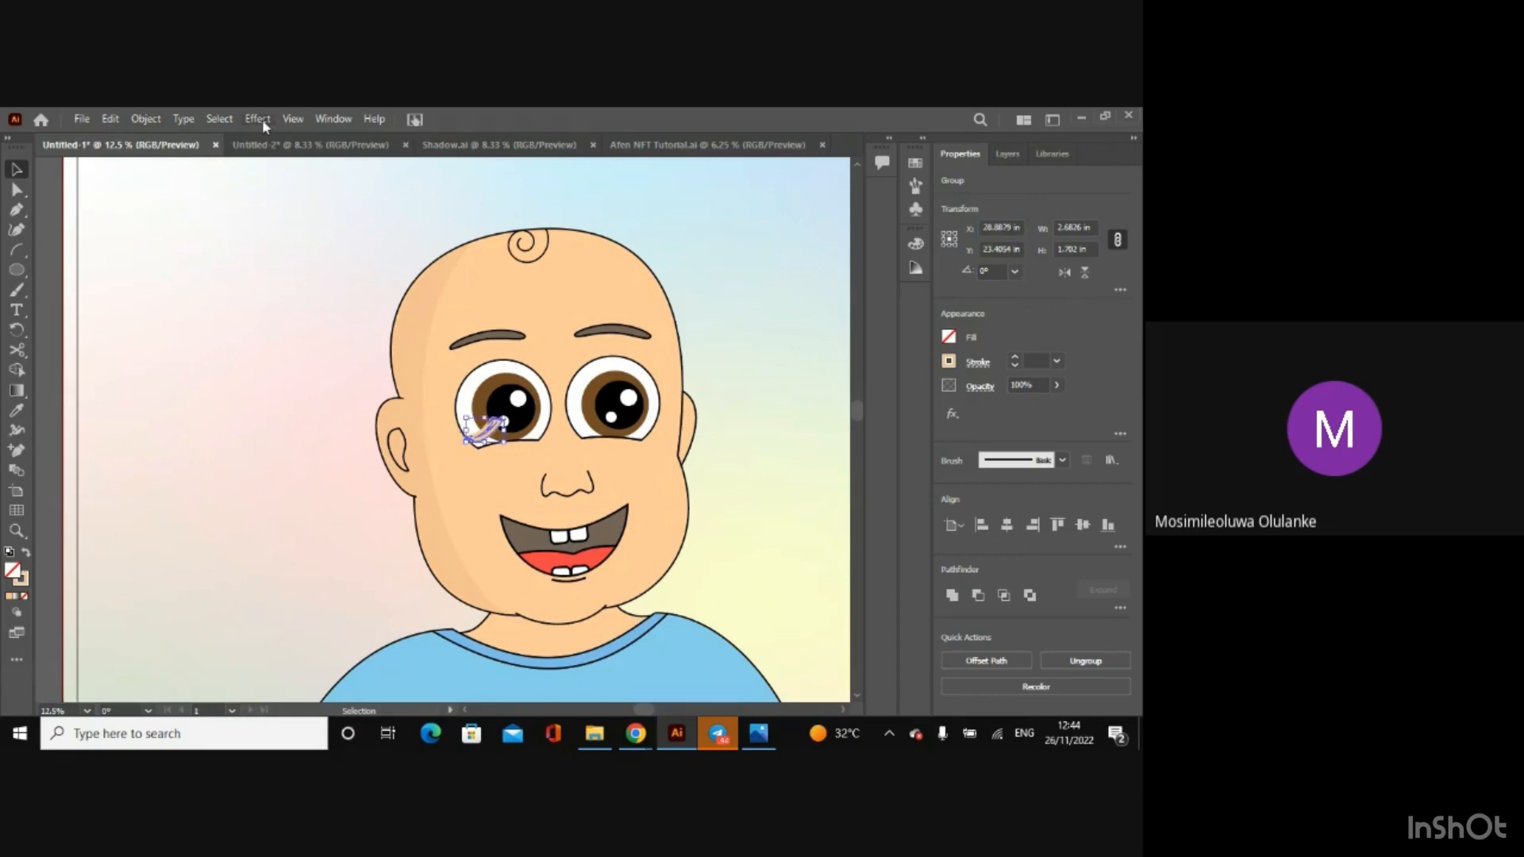
Step: Set the pasted neck shadow's Y position to 37.3087 in, copied from Shadow.ai, and deselect it
click(496, 145)
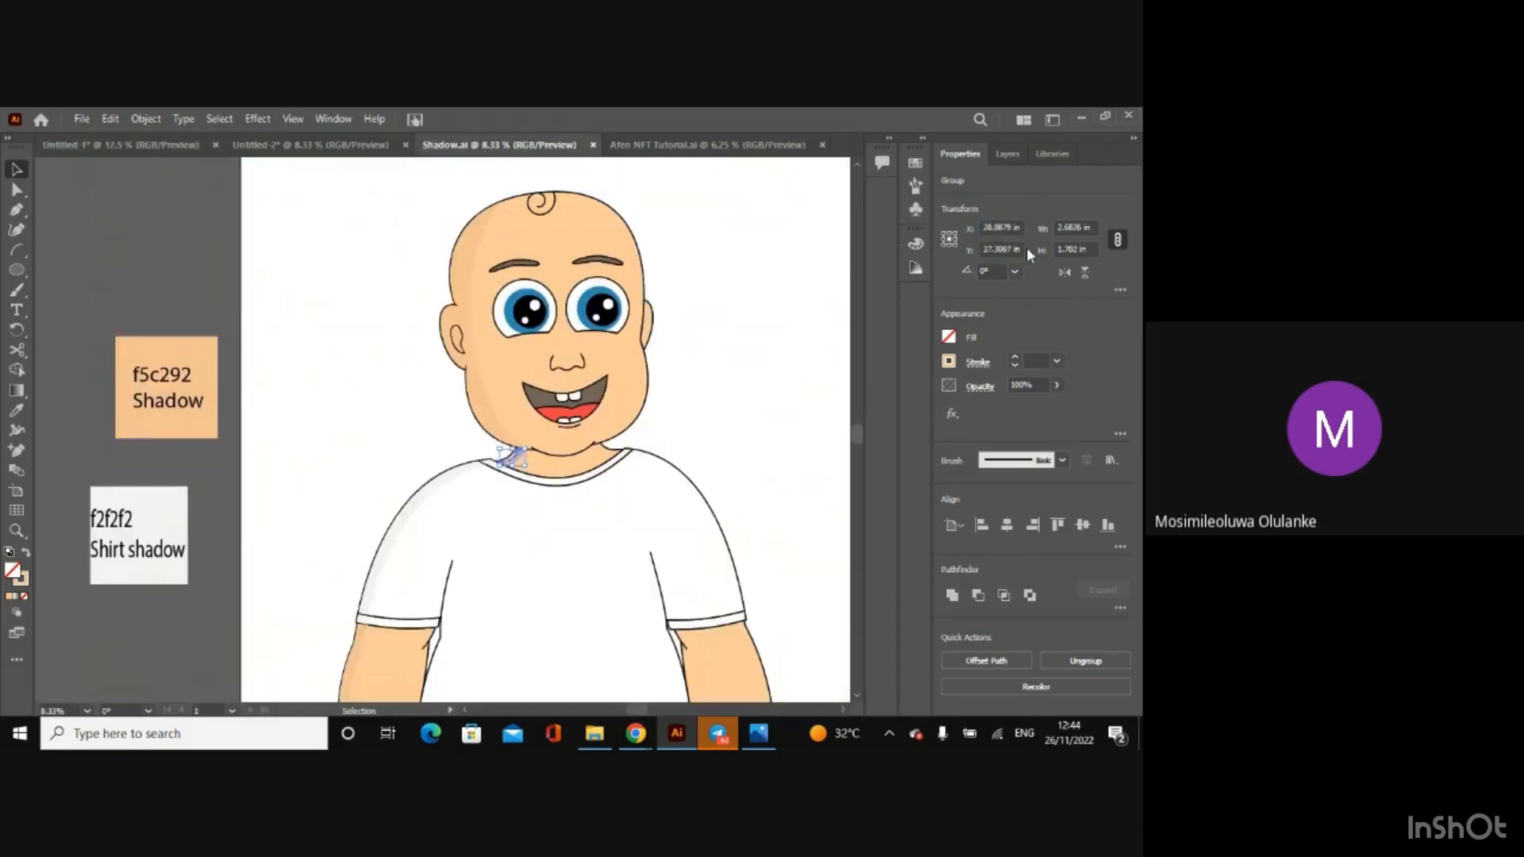
drag(1026, 250, 939, 252)
key(ctrl+c)
click(41, 146)
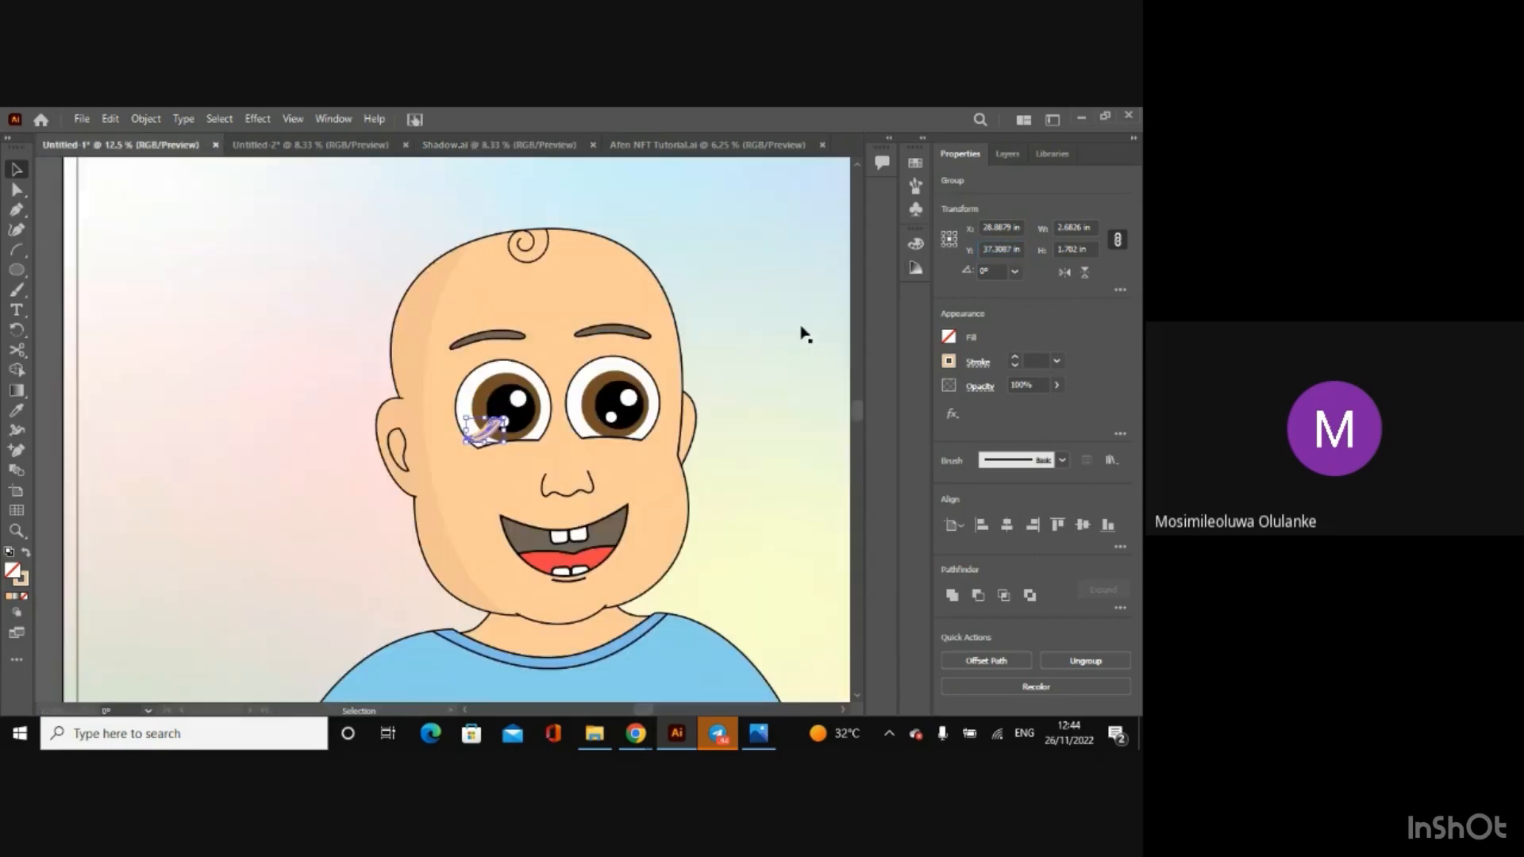
drag(1019, 251, 958, 259)
key(ctrl+v)
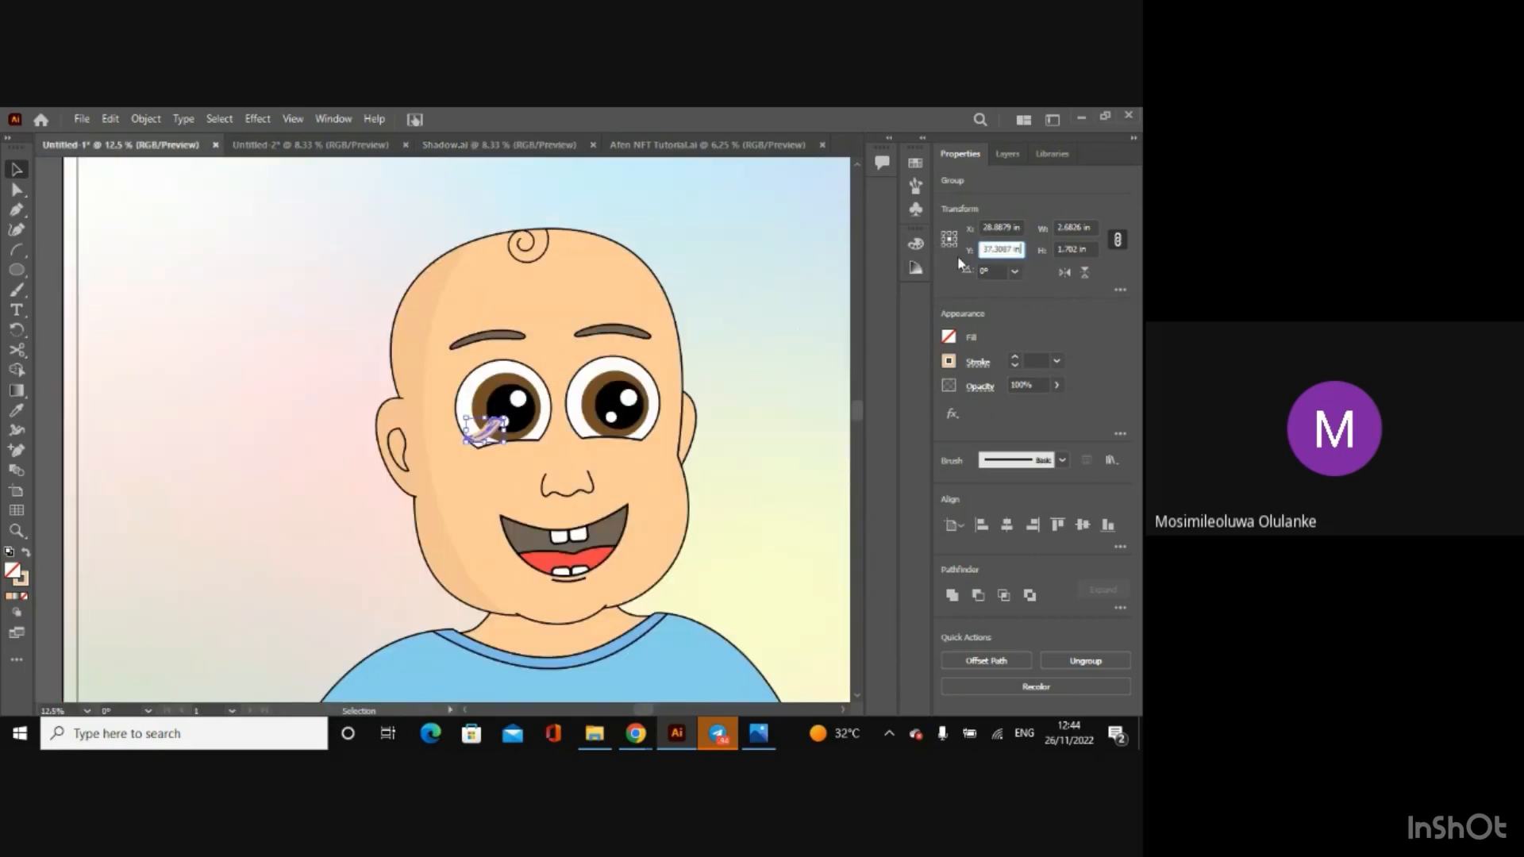
key(Return)
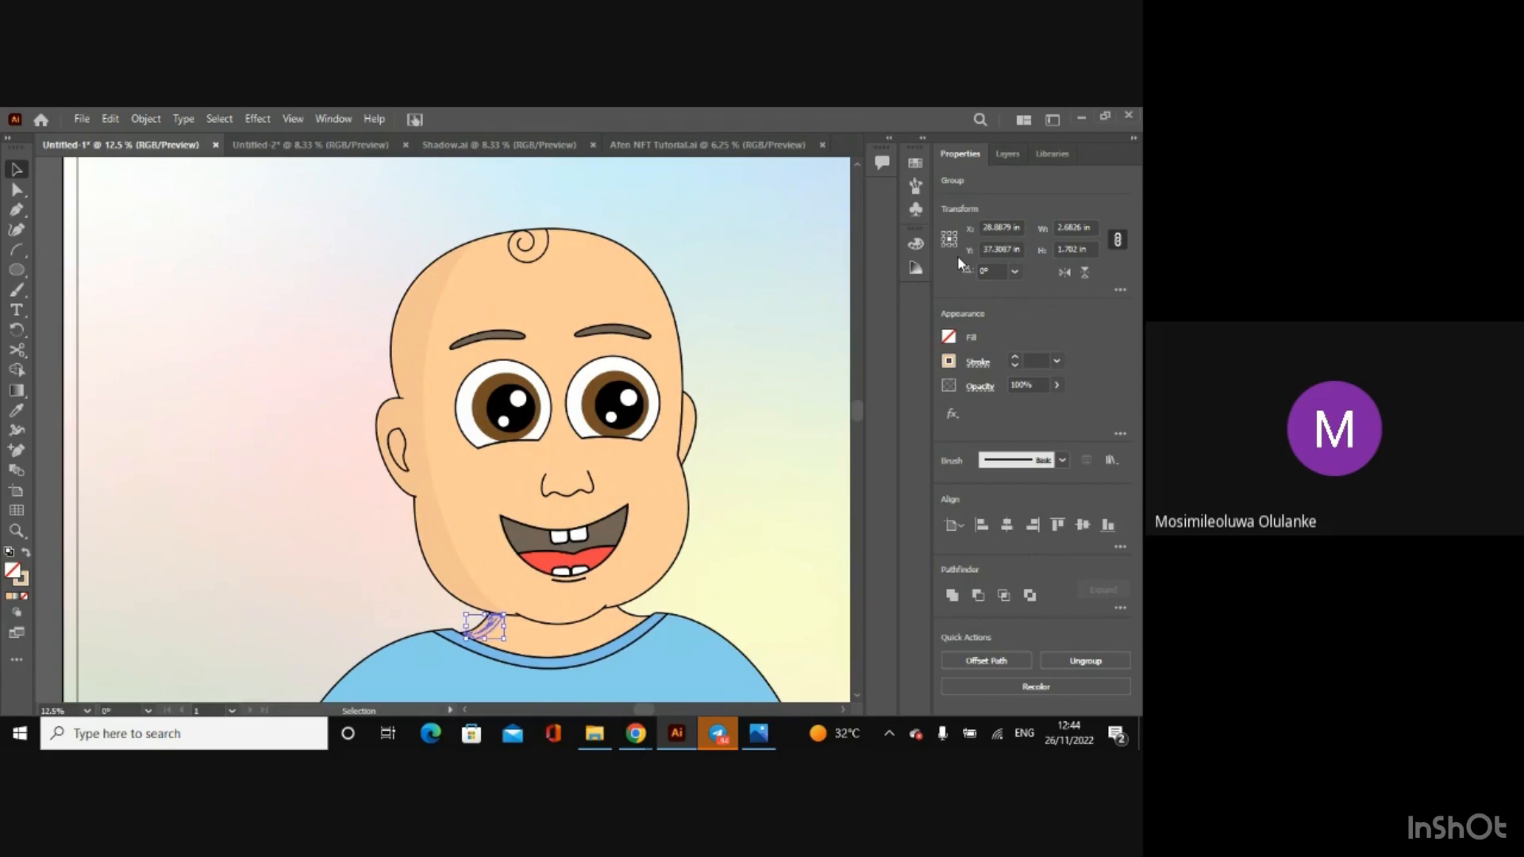
click(44, 310)
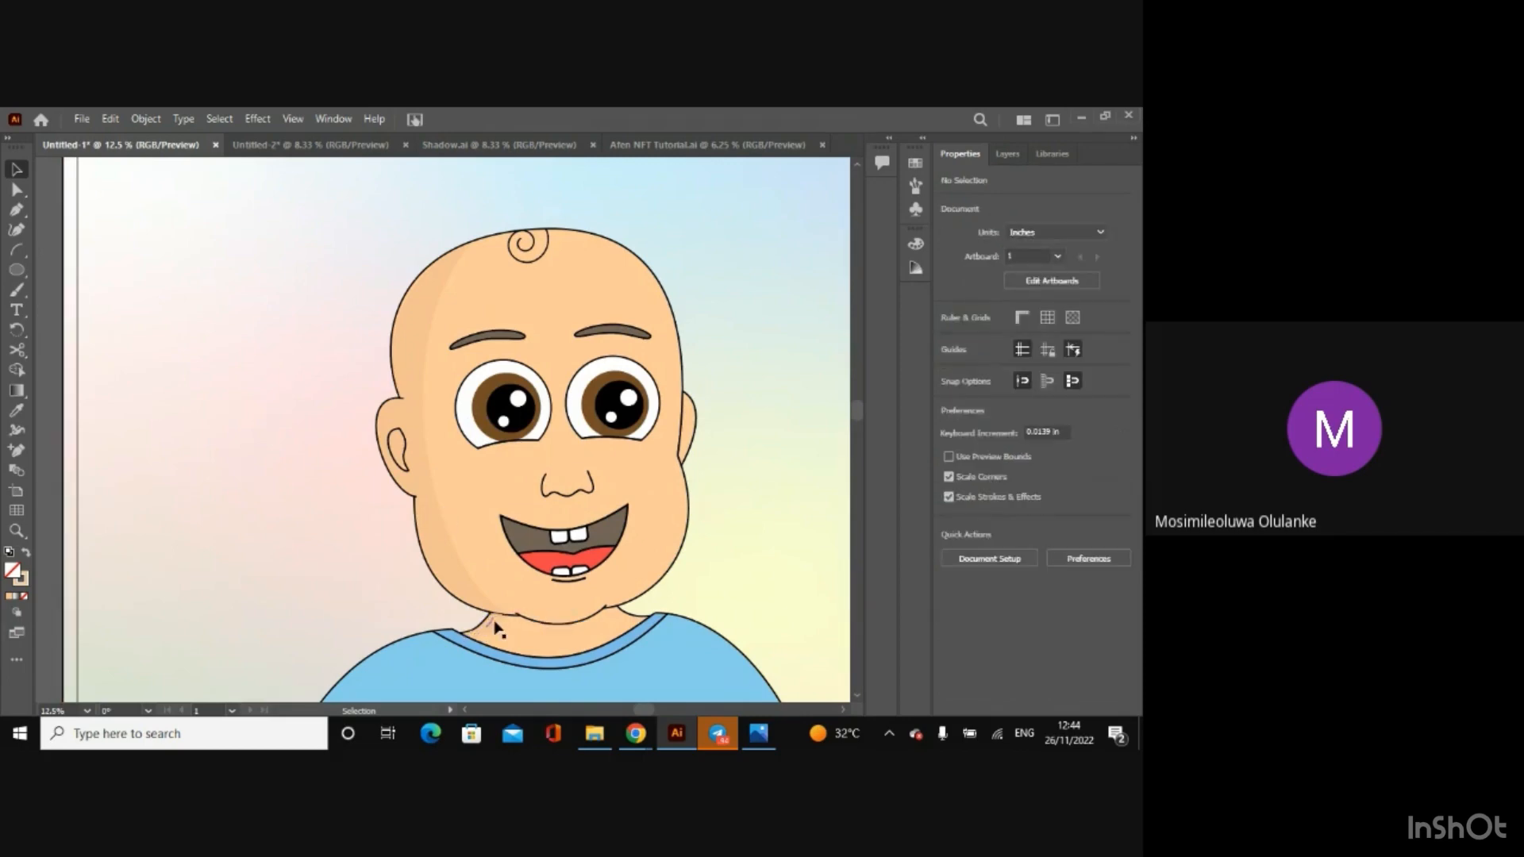
Step: Shift the neck shadow slightly and scale it down to about 2.43 in by 1.54 in
drag(487, 623, 495, 627)
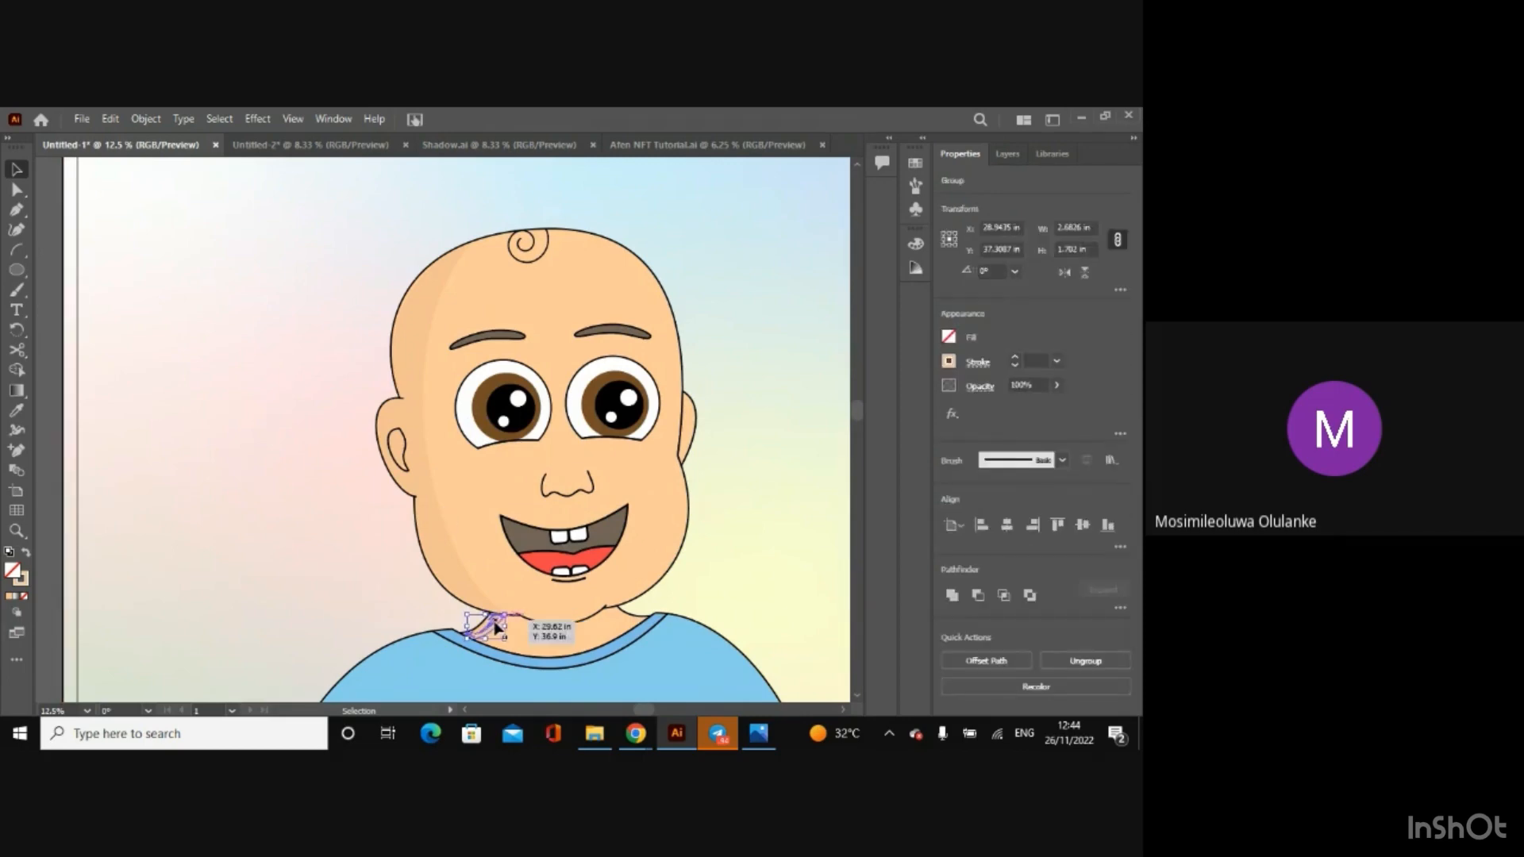
drag(505, 614, 505, 618)
key(ctrl+plus)
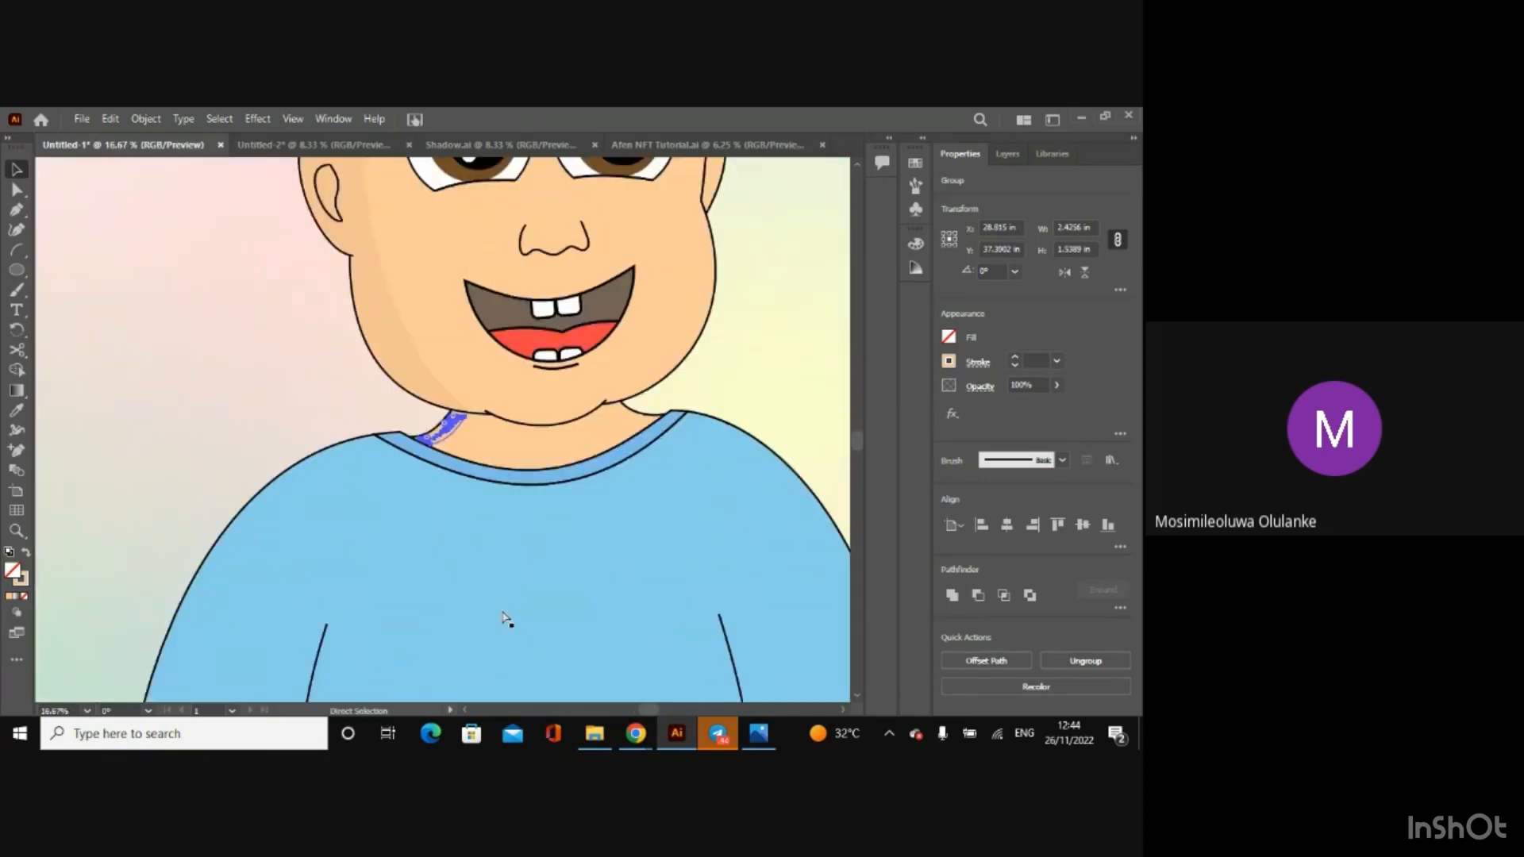
key(ctrl+plus)
Step: Nudge the neck shadow up and sideways until it sits under the jaw against the neck outline, and clear the selection
key(Up)
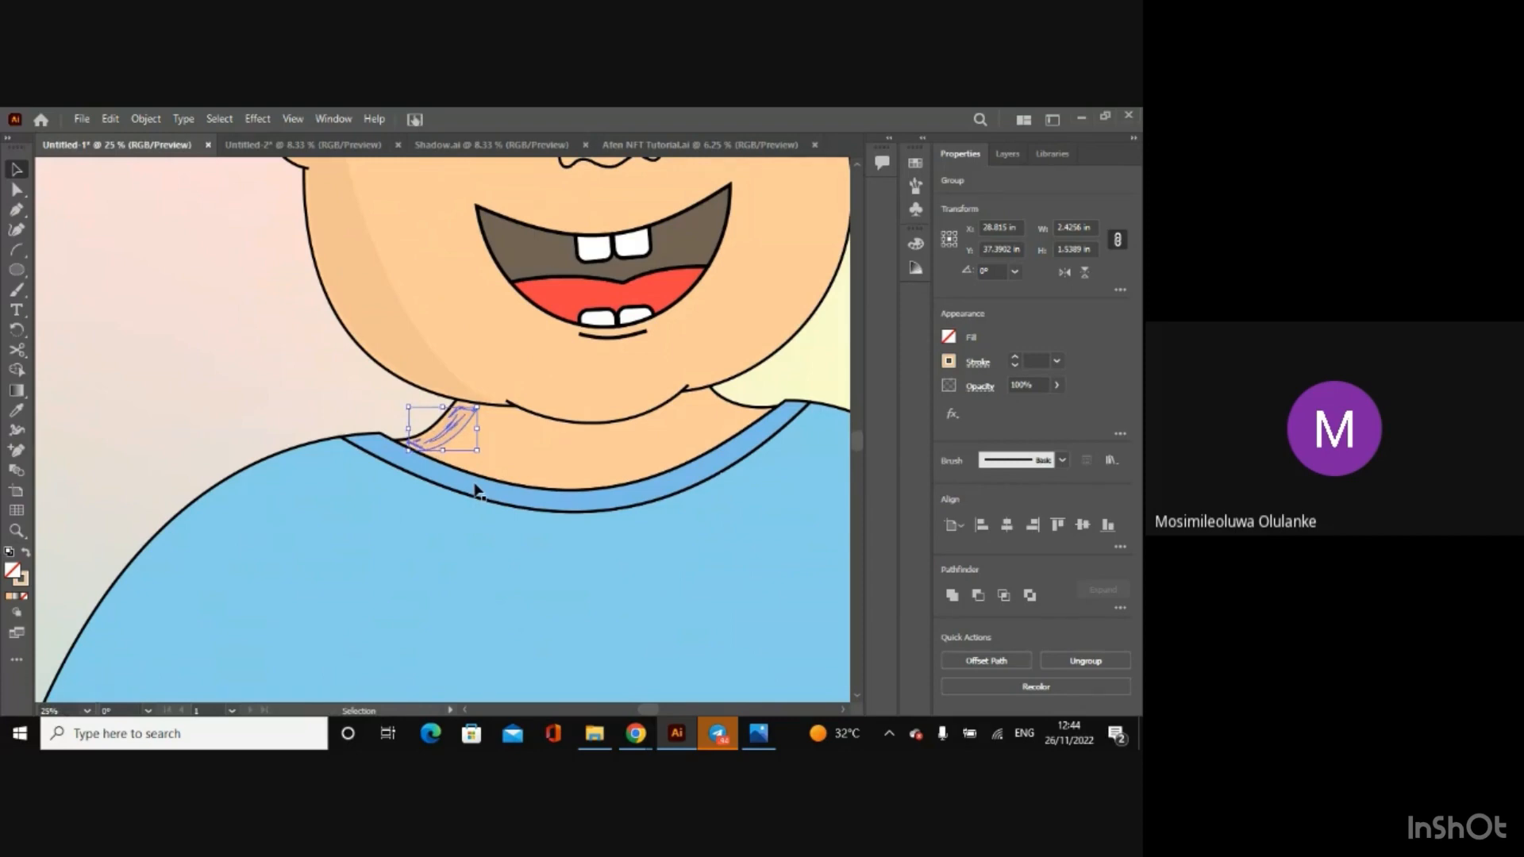
key(Up)
key(Up)
key(Up)
key(Up)
key(Right)
key(Right)
key(Up)
key(Right)
key(Down)
key(Down)
click(255, 583)
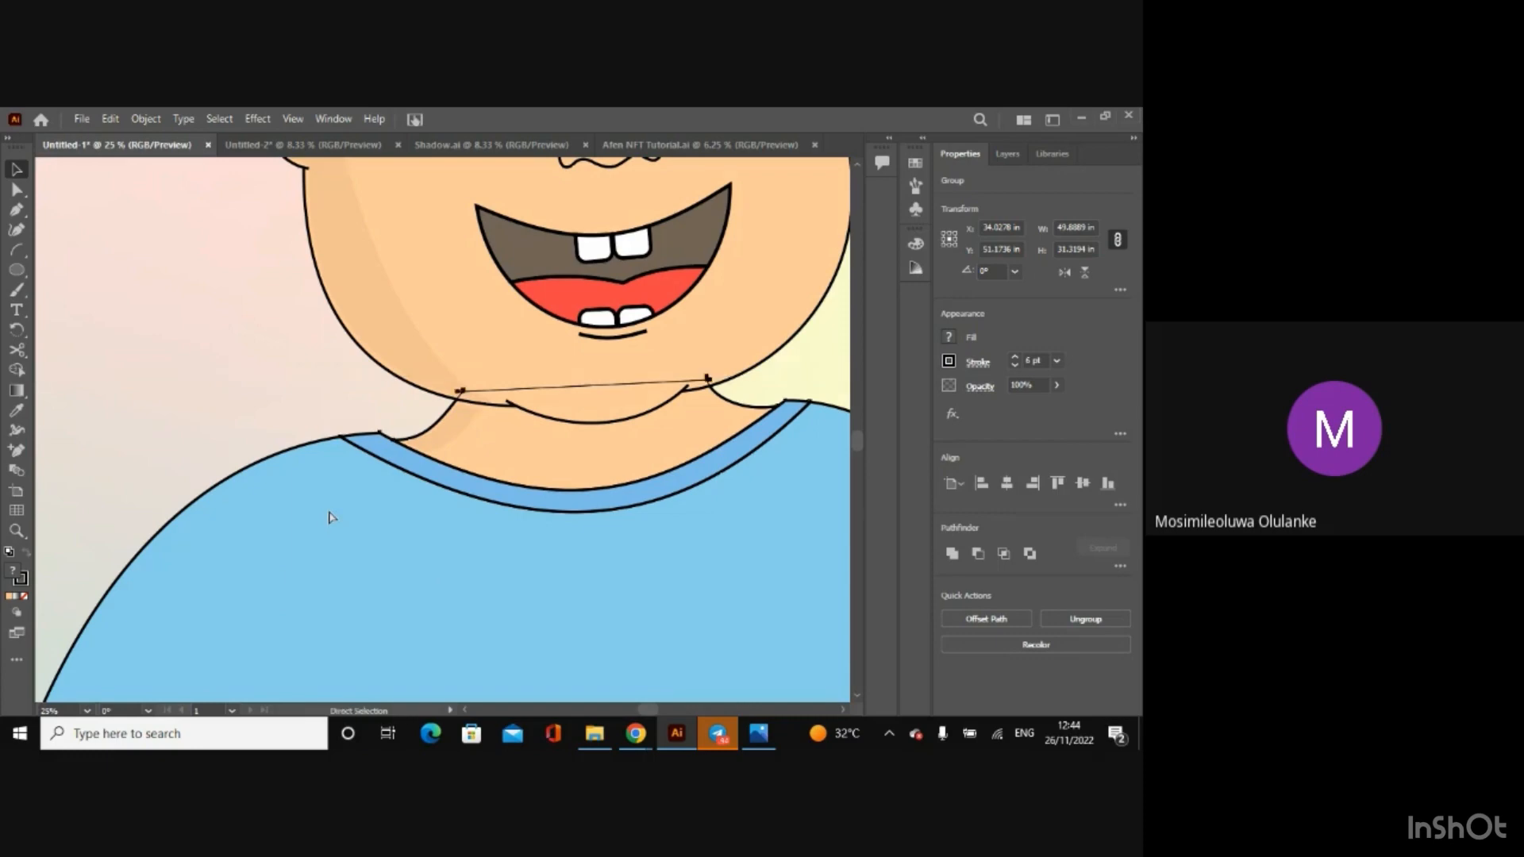
key(ctrl+minus)
click(282, 657)
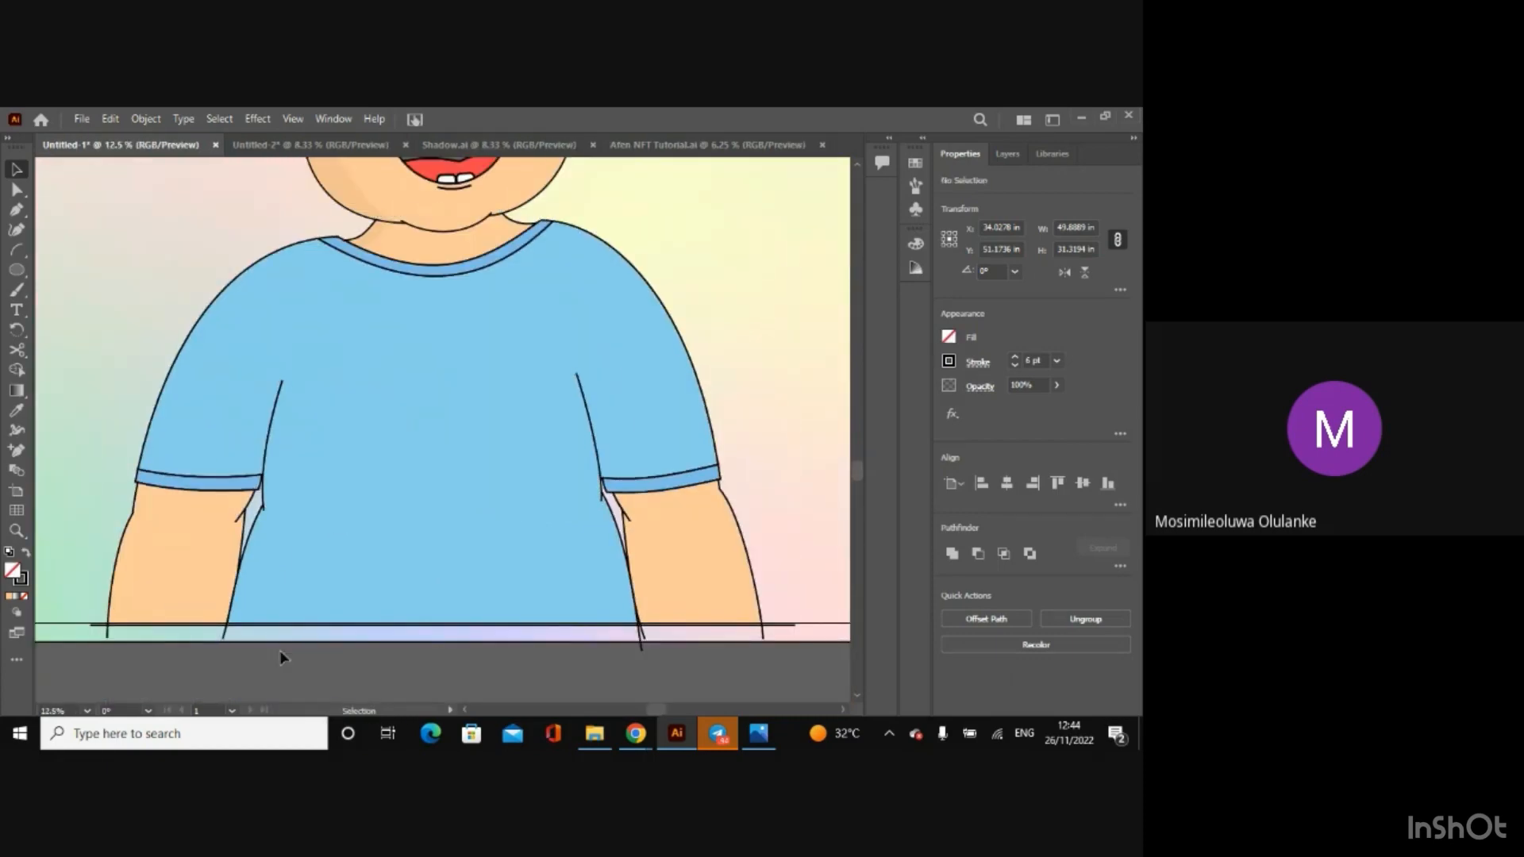
Step: Copy the outer arm shadow group from Shadow.ai and paste it into the Untitled-1 drawing
click(709, 145)
click(507, 144)
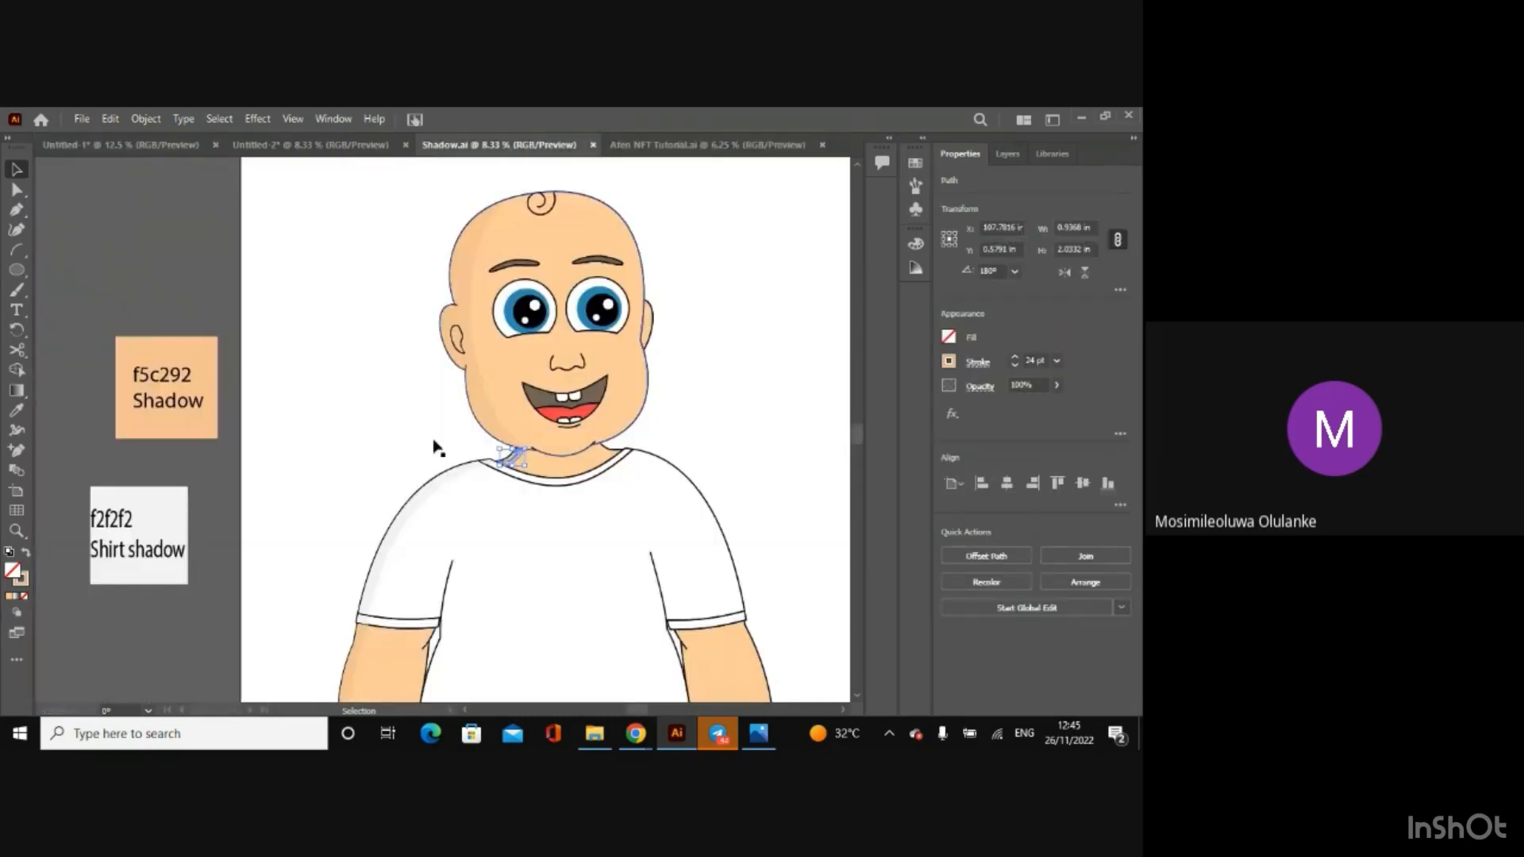
click(356, 662)
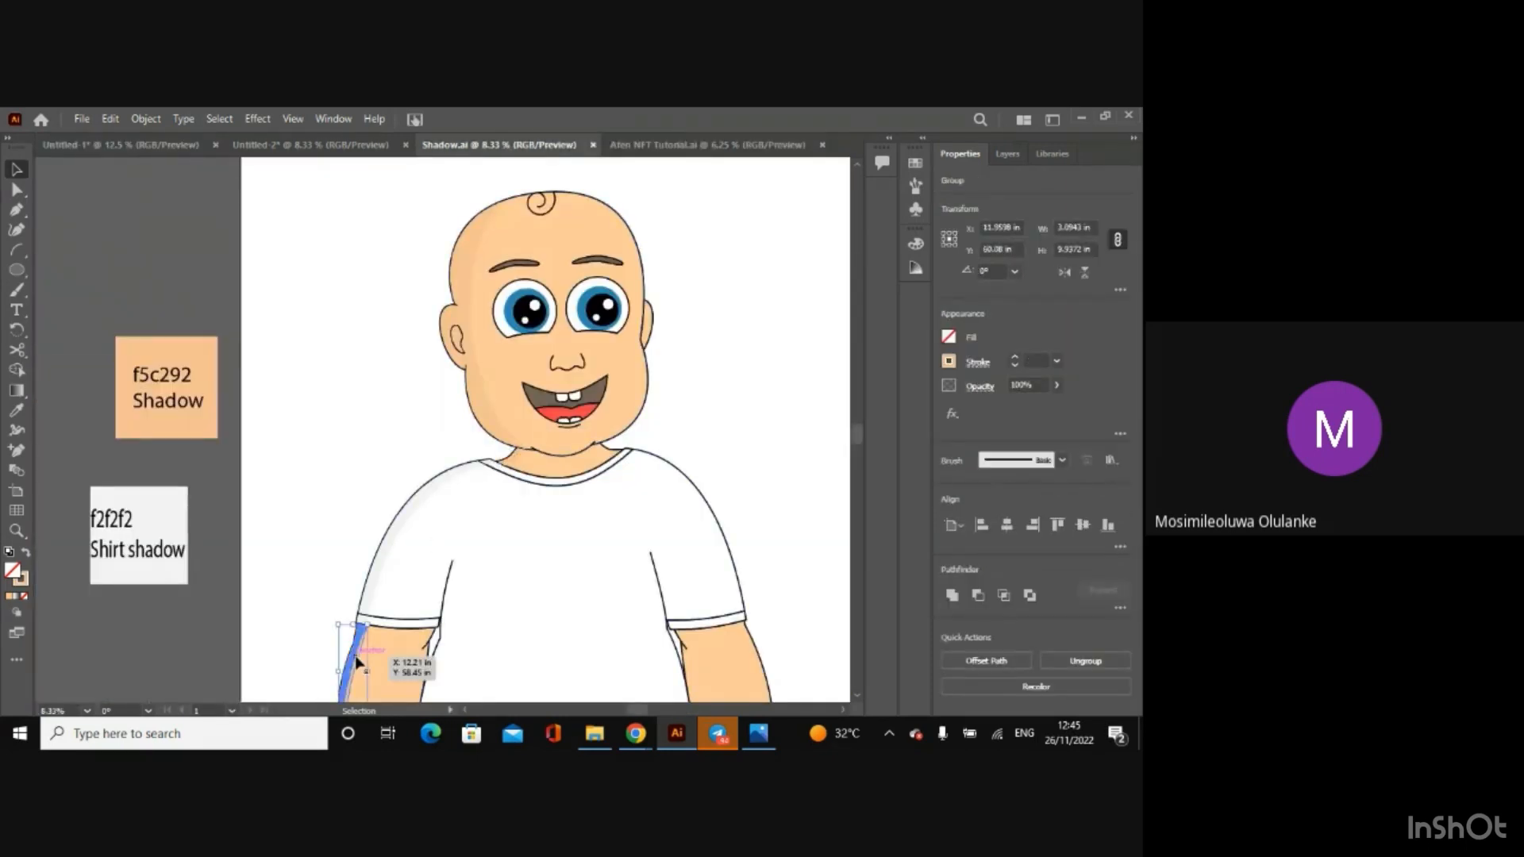
click(73, 148)
click(62, 613)
key(ctrl+v)
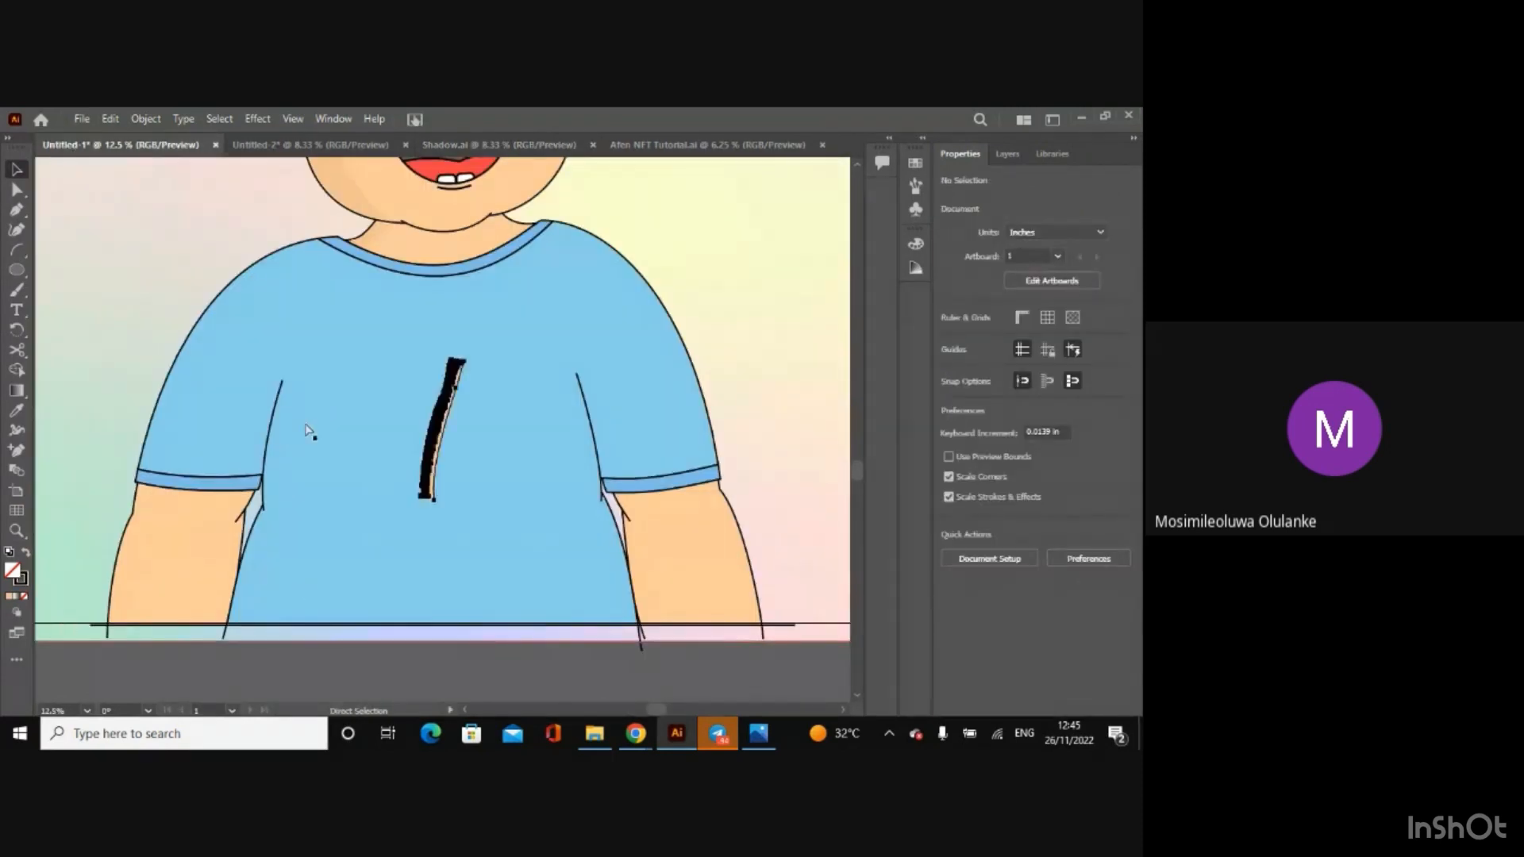
Step: Set the pasted arm shadow's X position to 11.9598 in, copied from the original in Shadow.ai
click(454, 143)
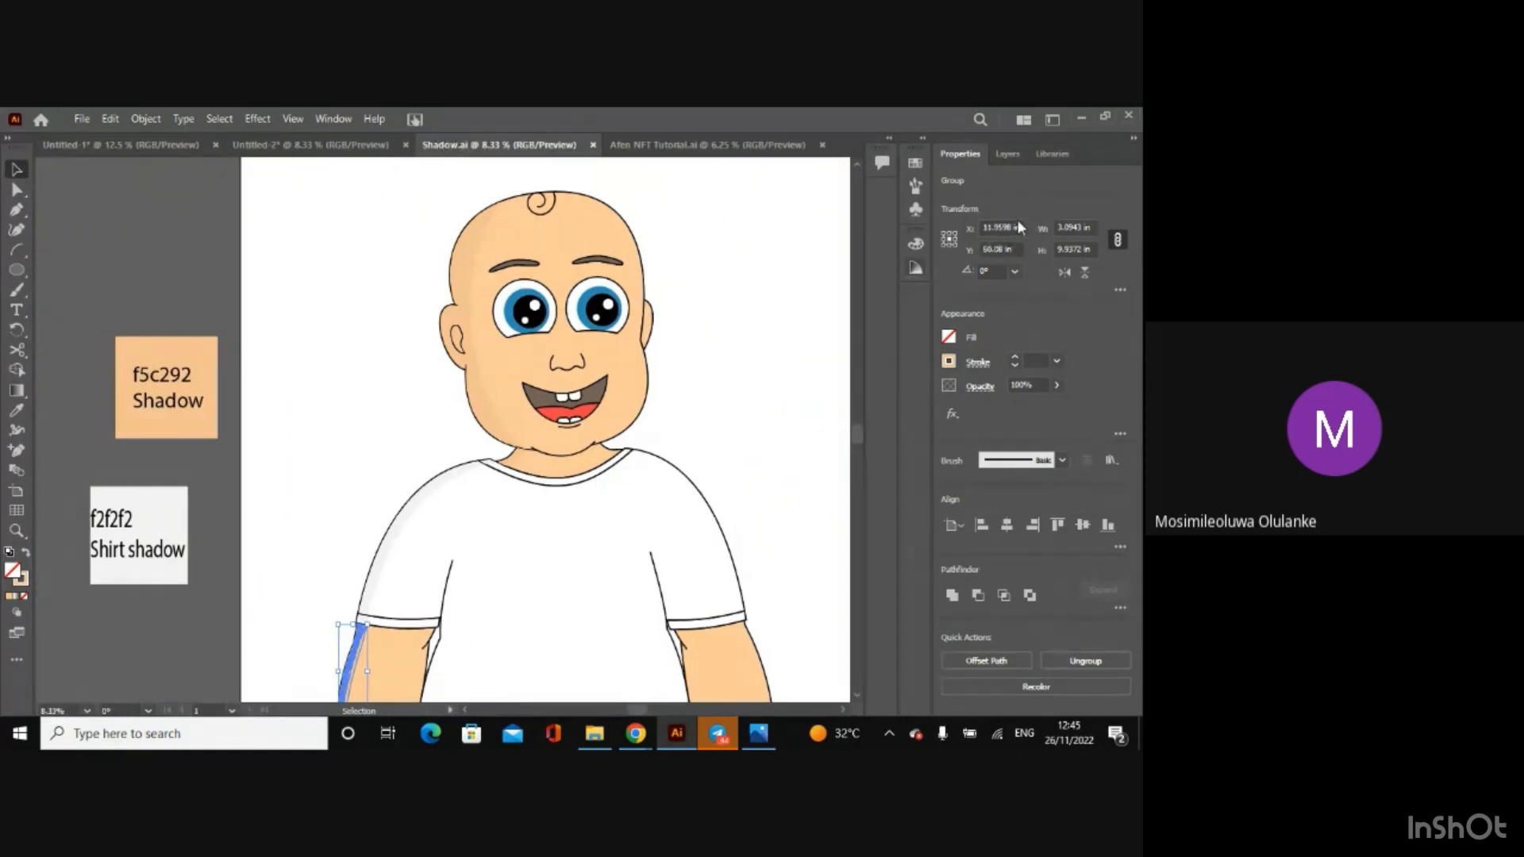
click(1018, 228)
click(973, 238)
click(131, 147)
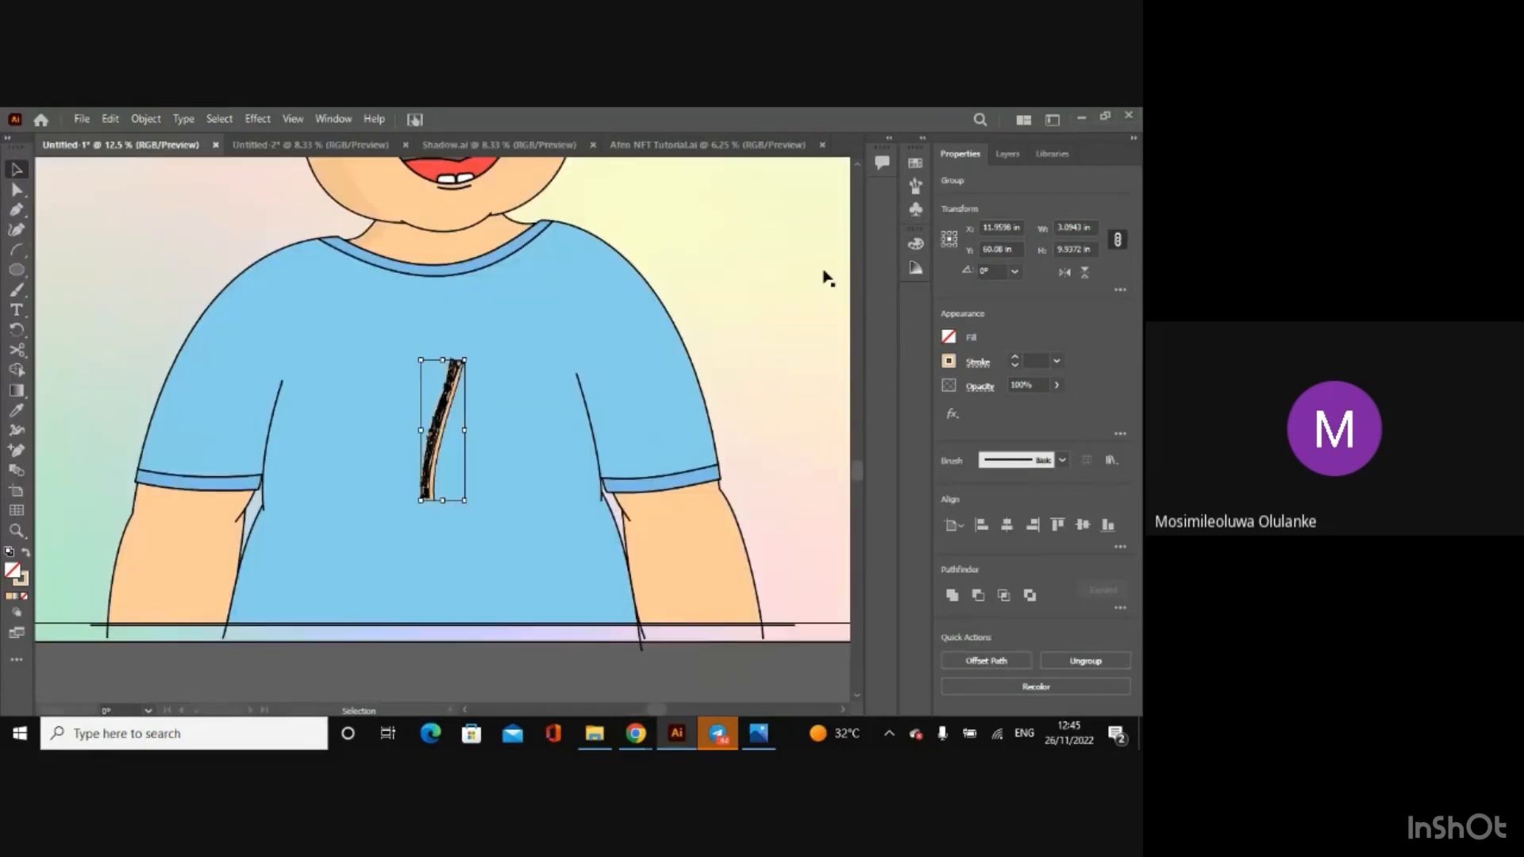
click(1008, 228)
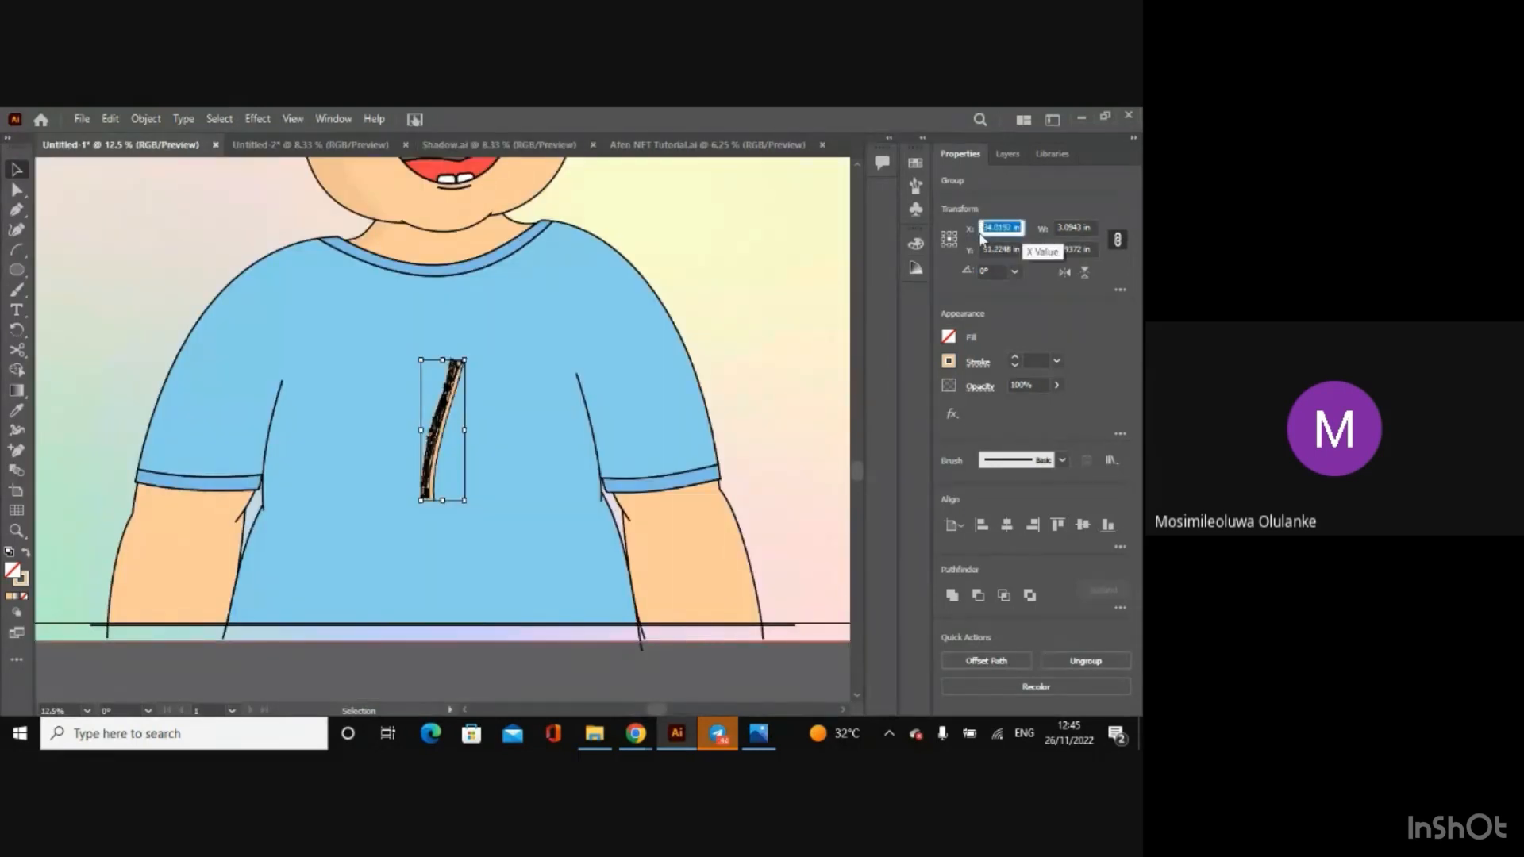
key(ctrl+v)
key(Return)
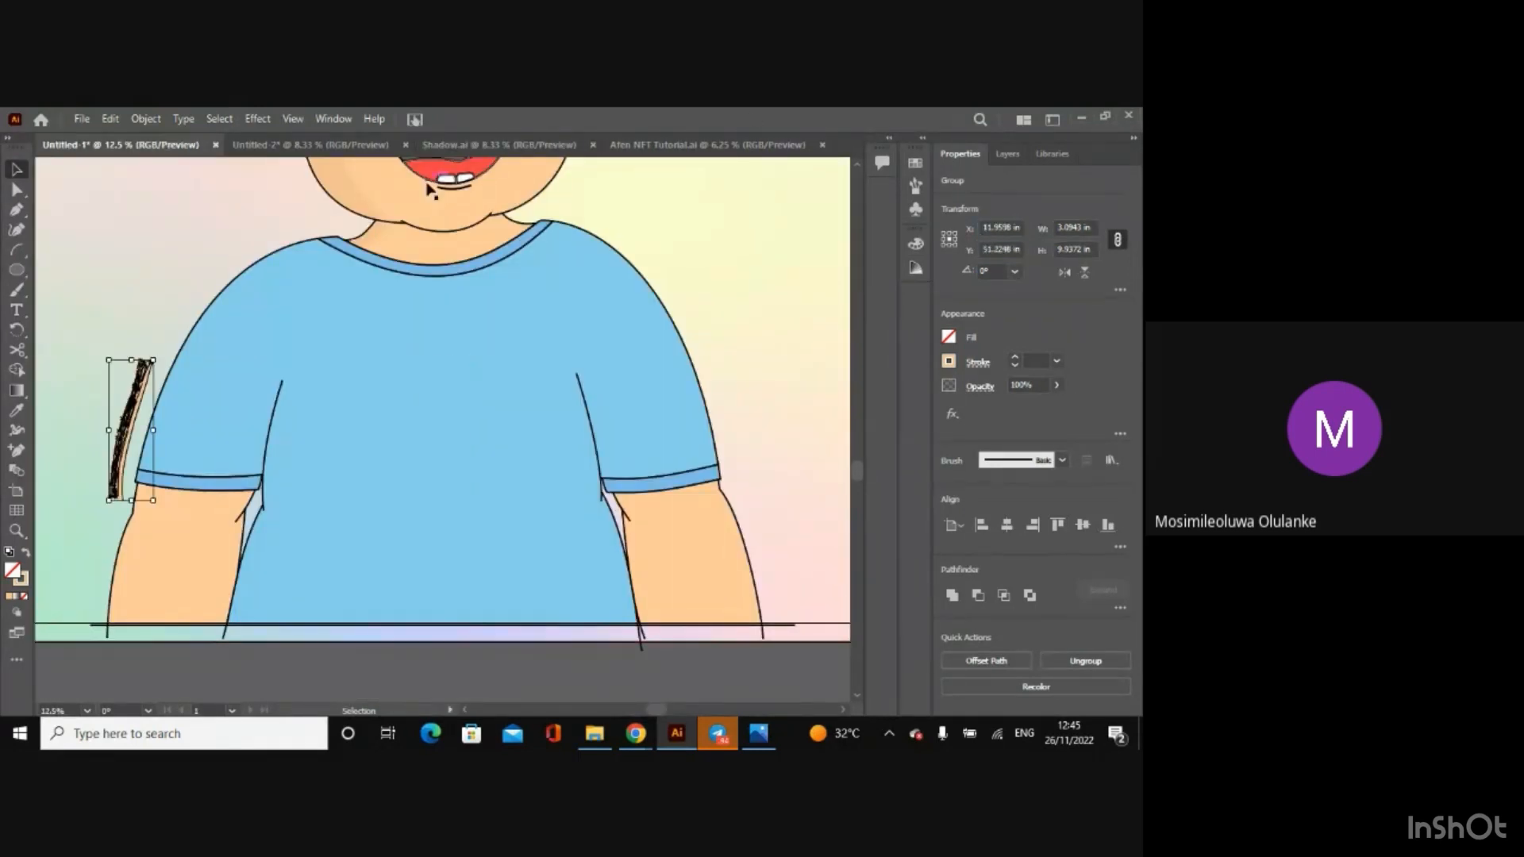
Step: Set the pasted arm shadow's Y position to 60.08 in, copied from the original in Shadow.ai
click(432, 150)
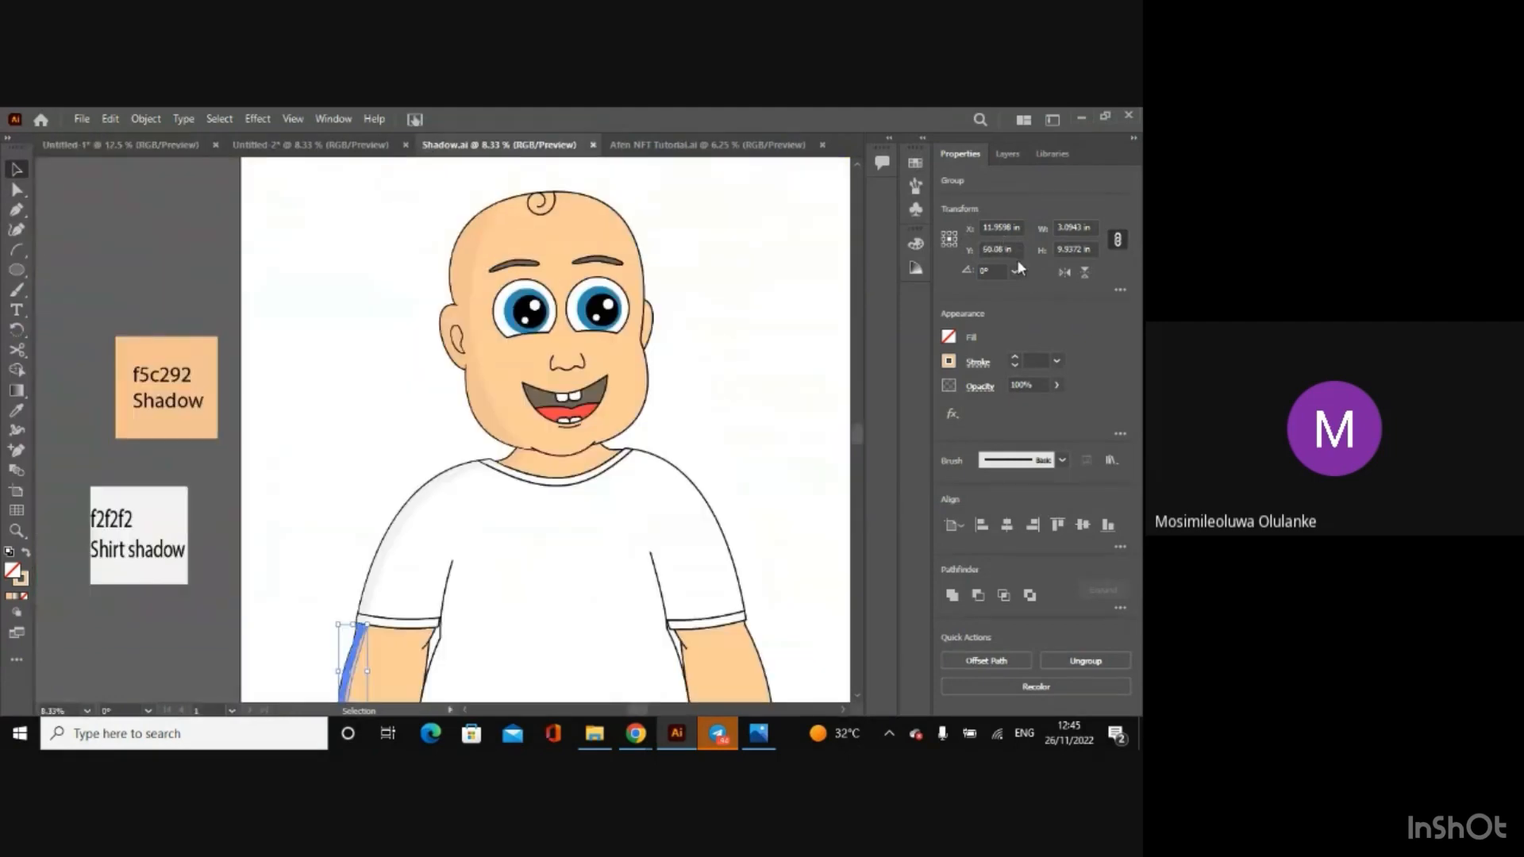
key(a)
click(131, 145)
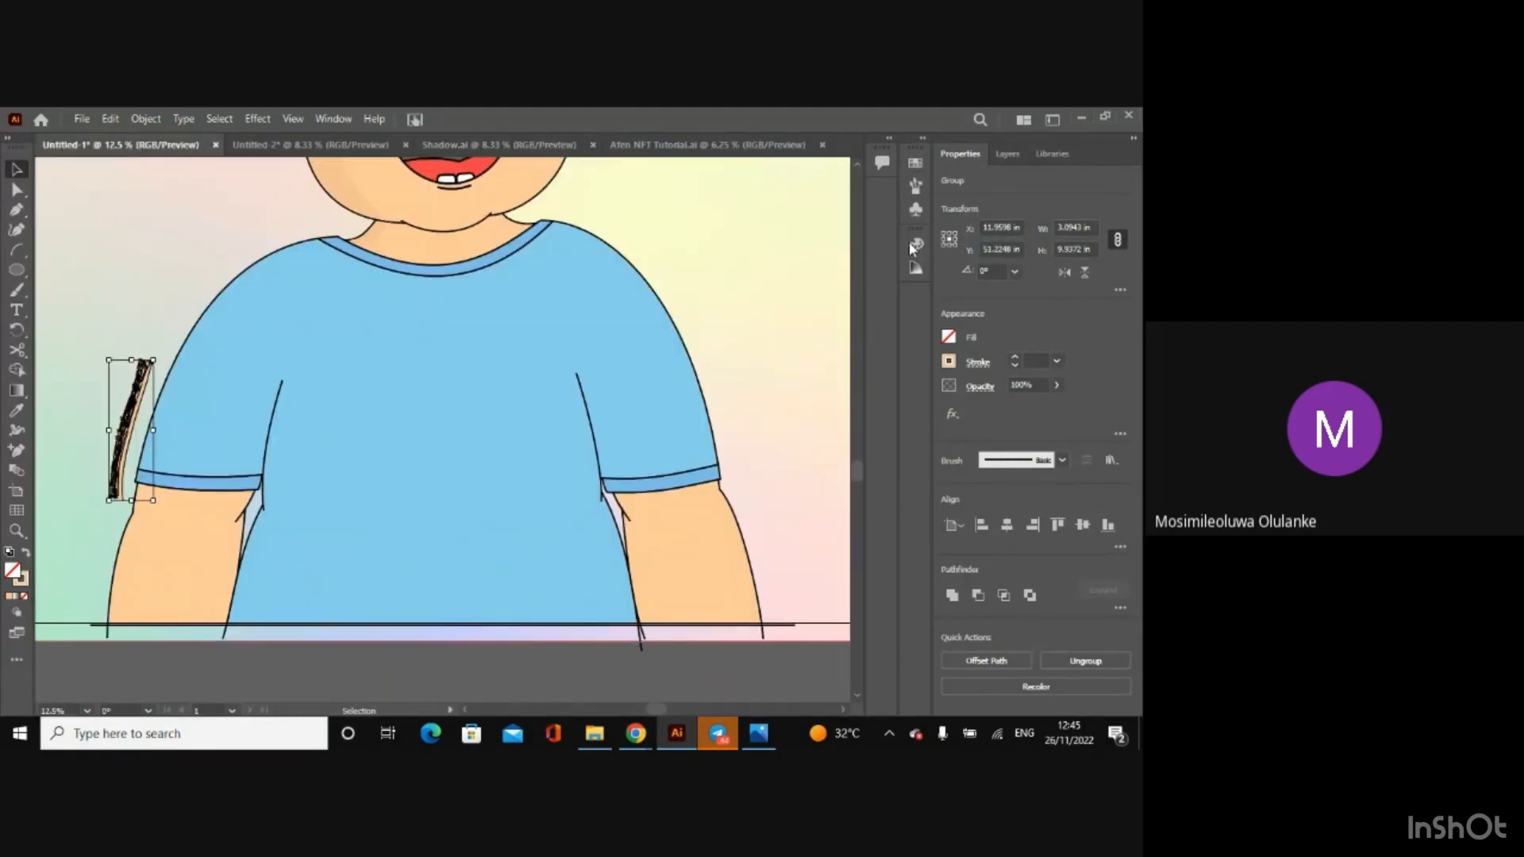
click(1022, 250)
text(60.08)
key(Return)
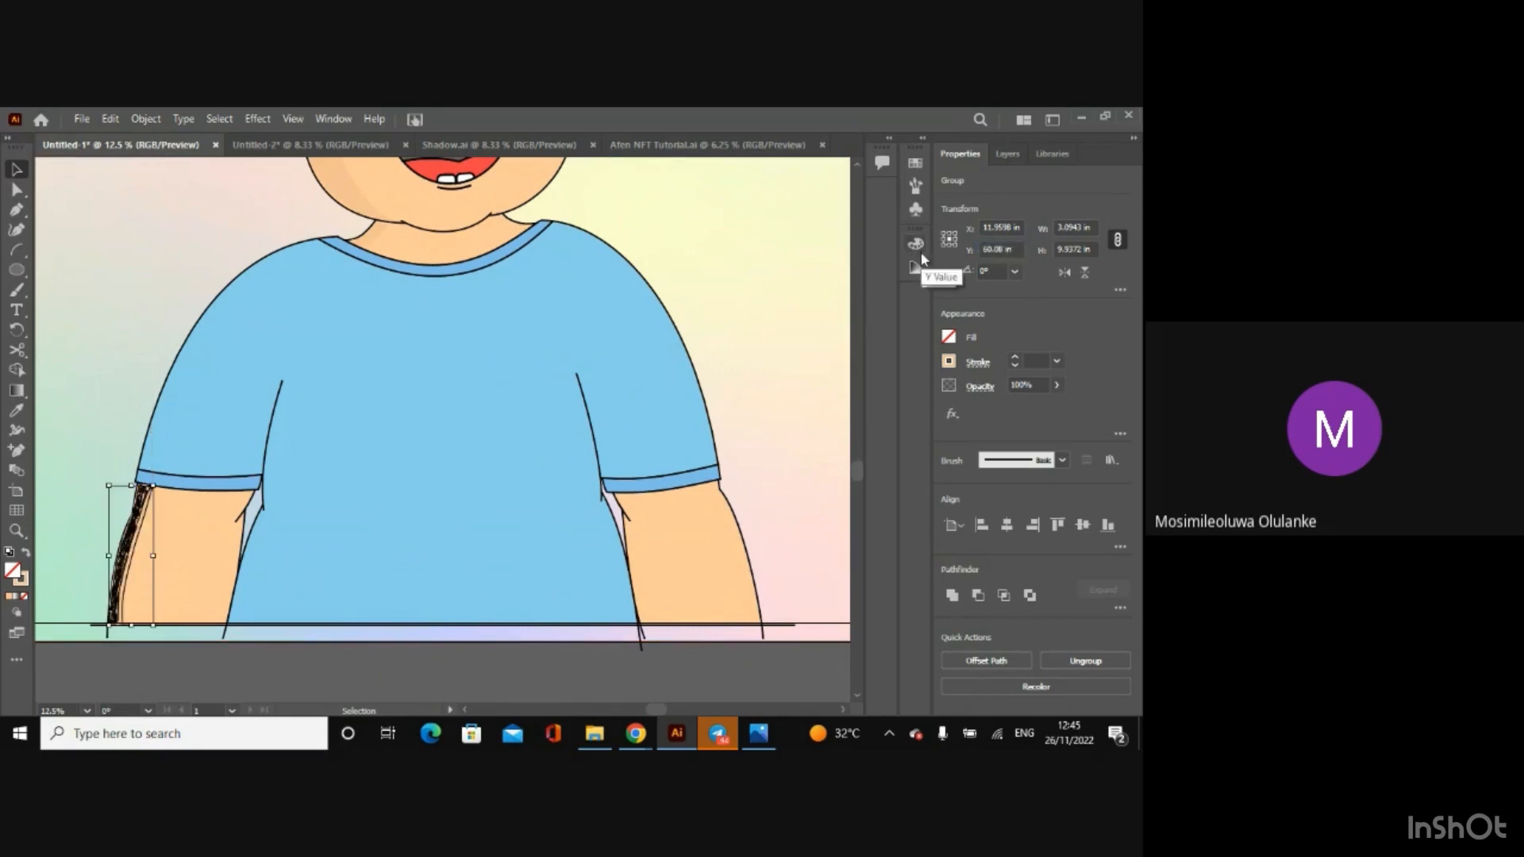
Step: Nudge the arm shadow slightly right so it sits inside the arm outline, and clear the selection
click(197, 664)
click(122, 588)
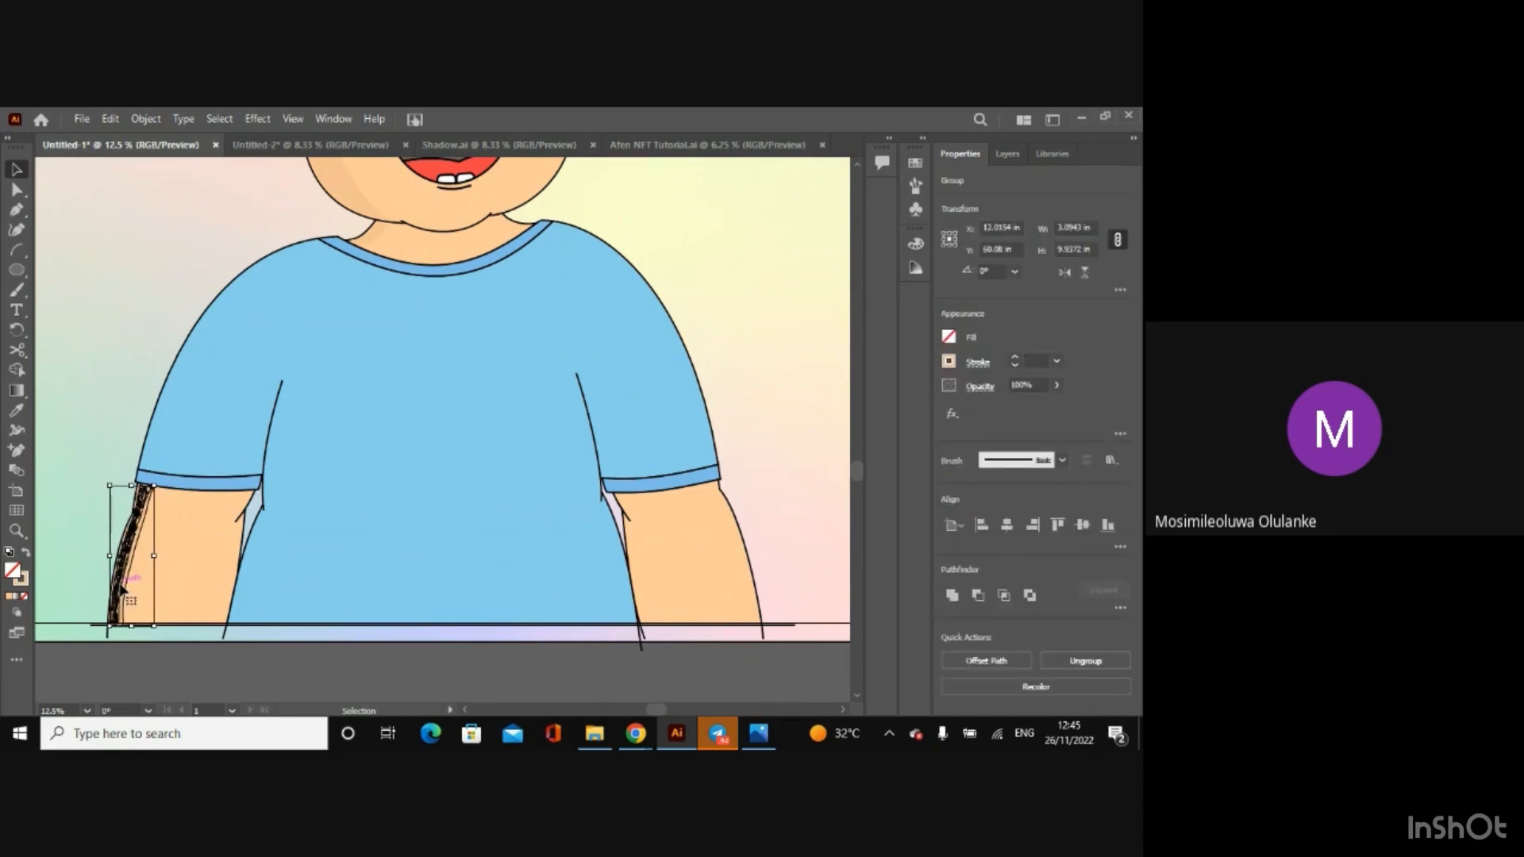
click(191, 683)
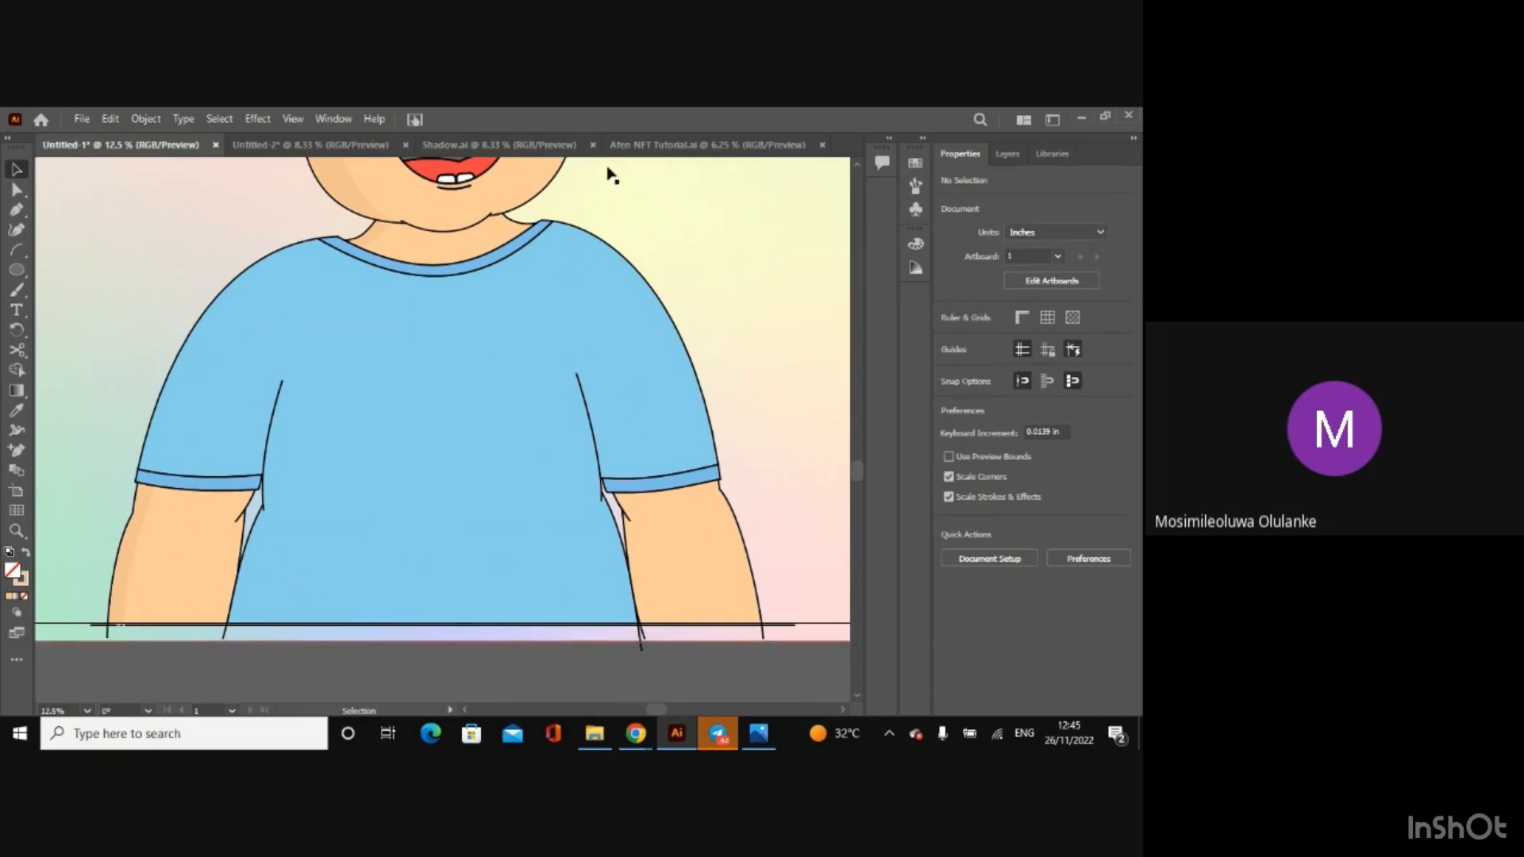
Step: Close the Afen NFT Tutorial.ai document
click(635, 147)
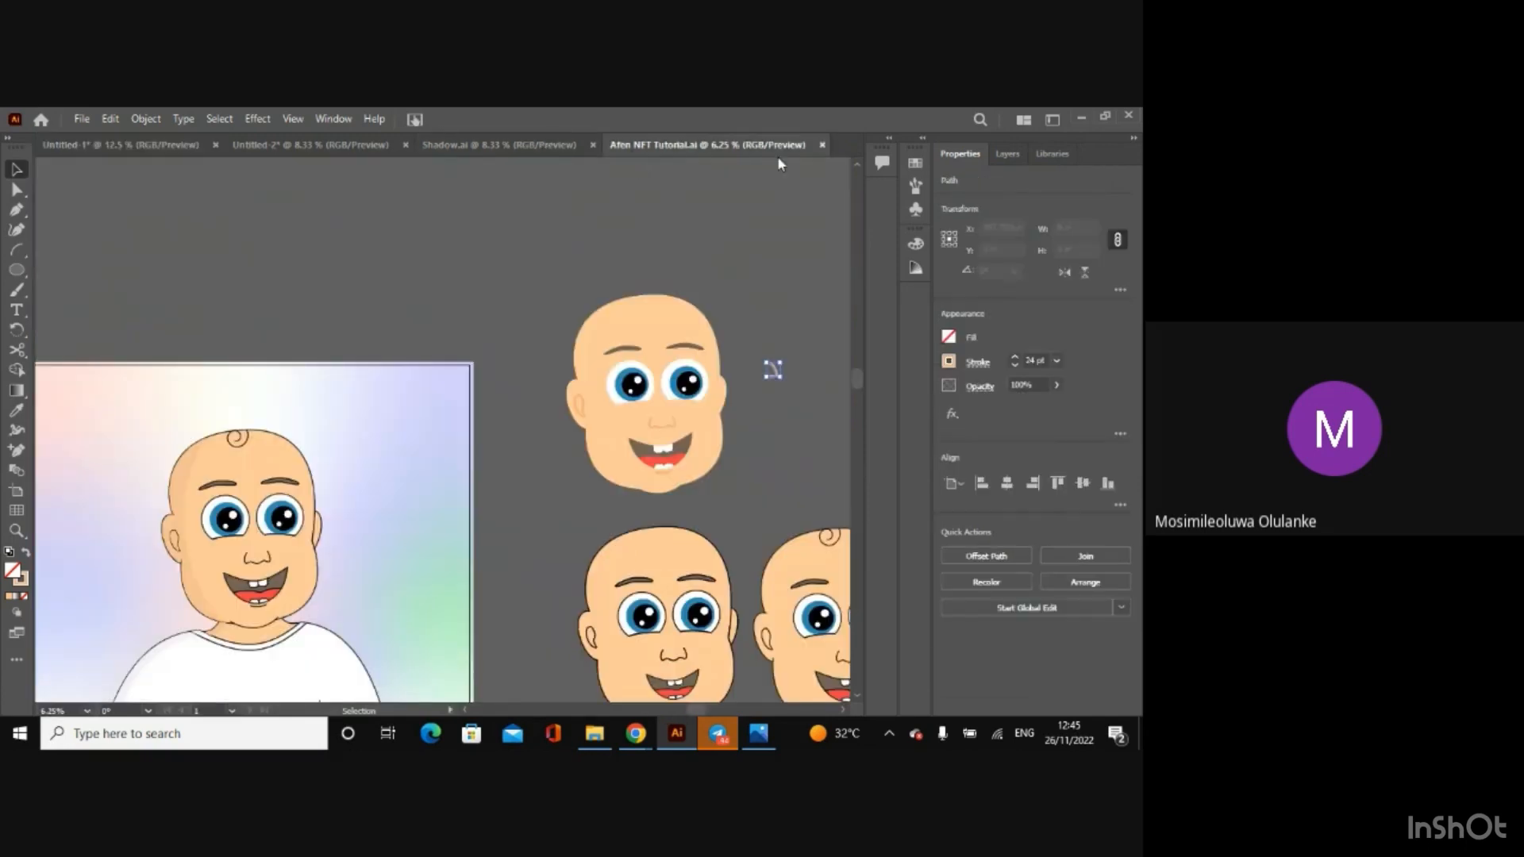
click(635, 220)
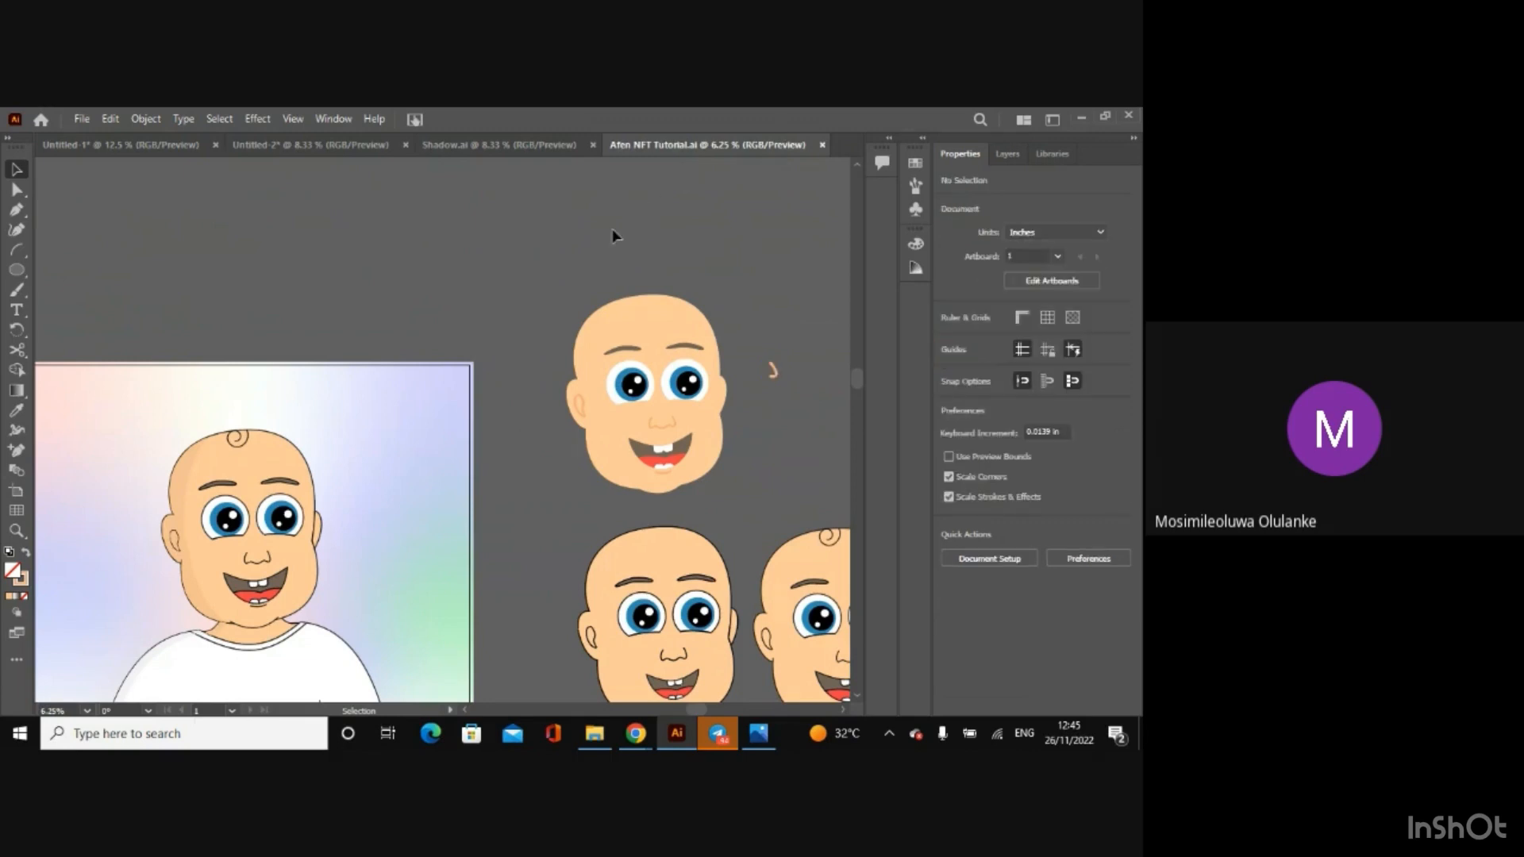
click(823, 145)
Step: Copy the curved shirt shadow group along the shoulder and sleeve in Shadow.ai
click(500, 145)
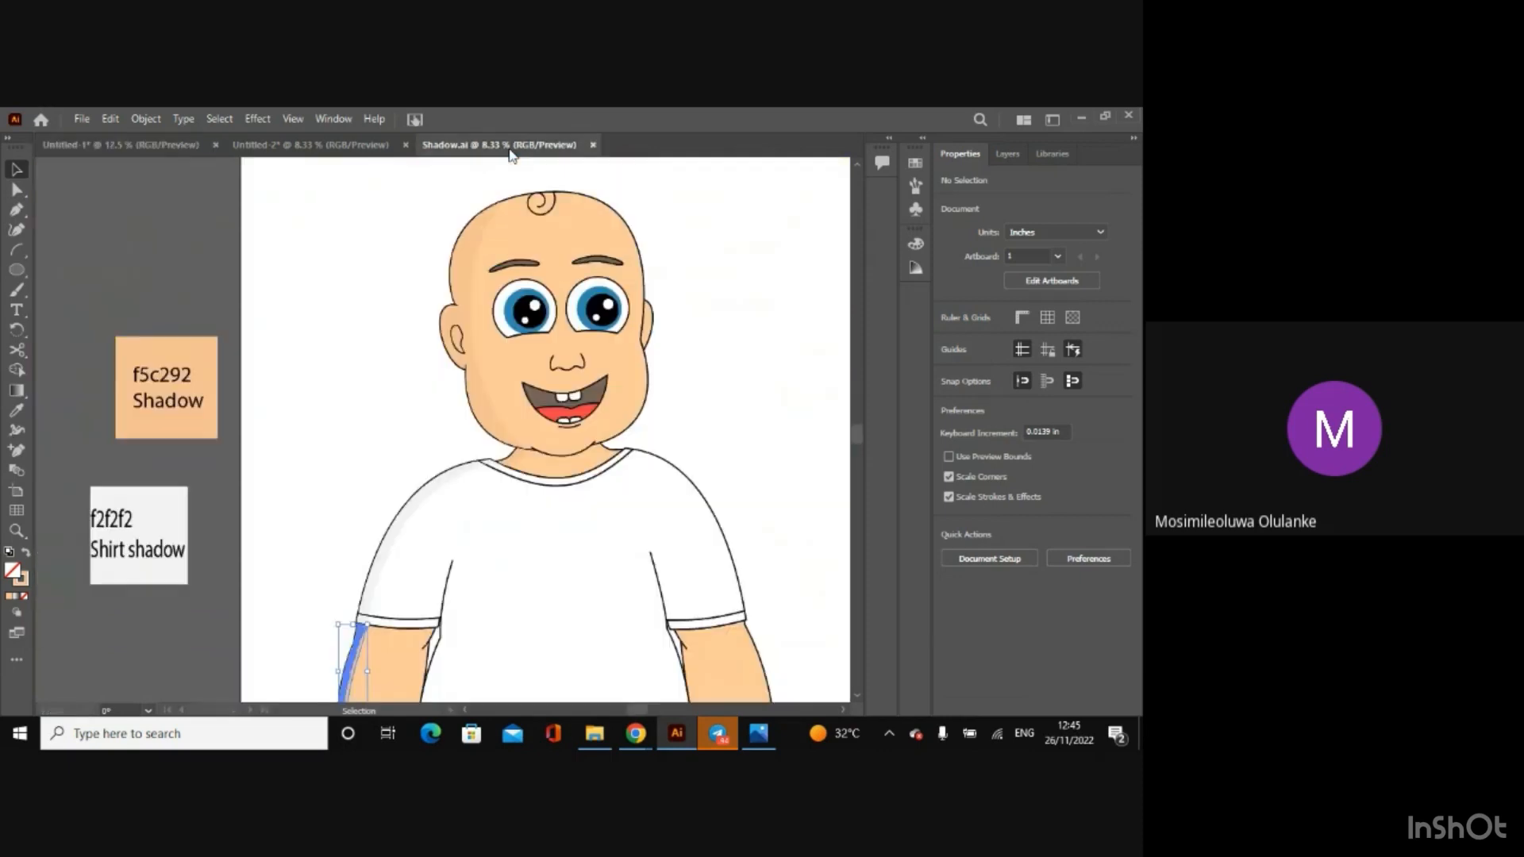
click(145, 325)
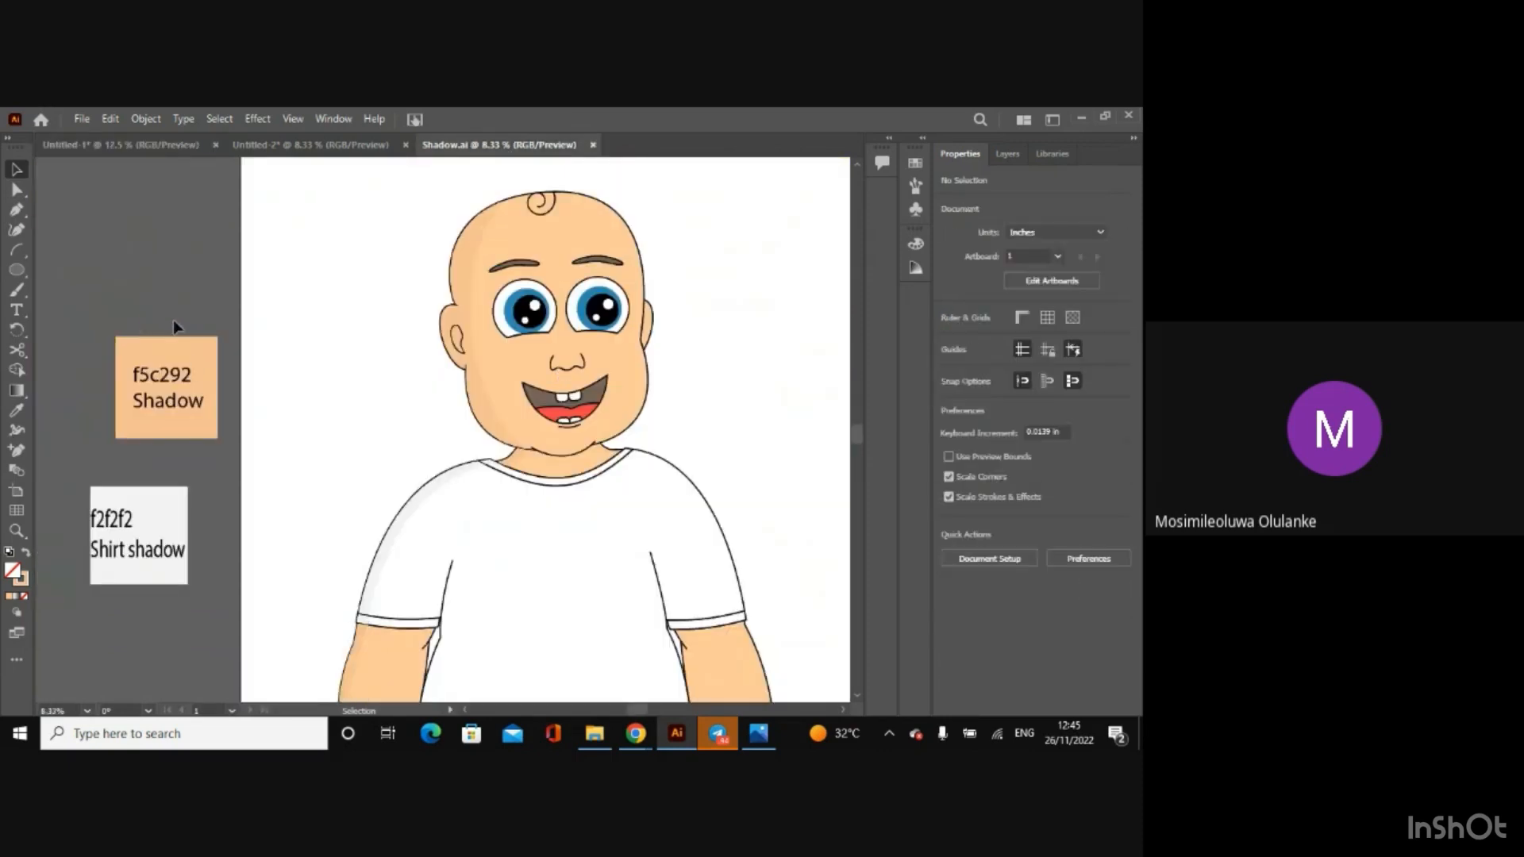
click(412, 518)
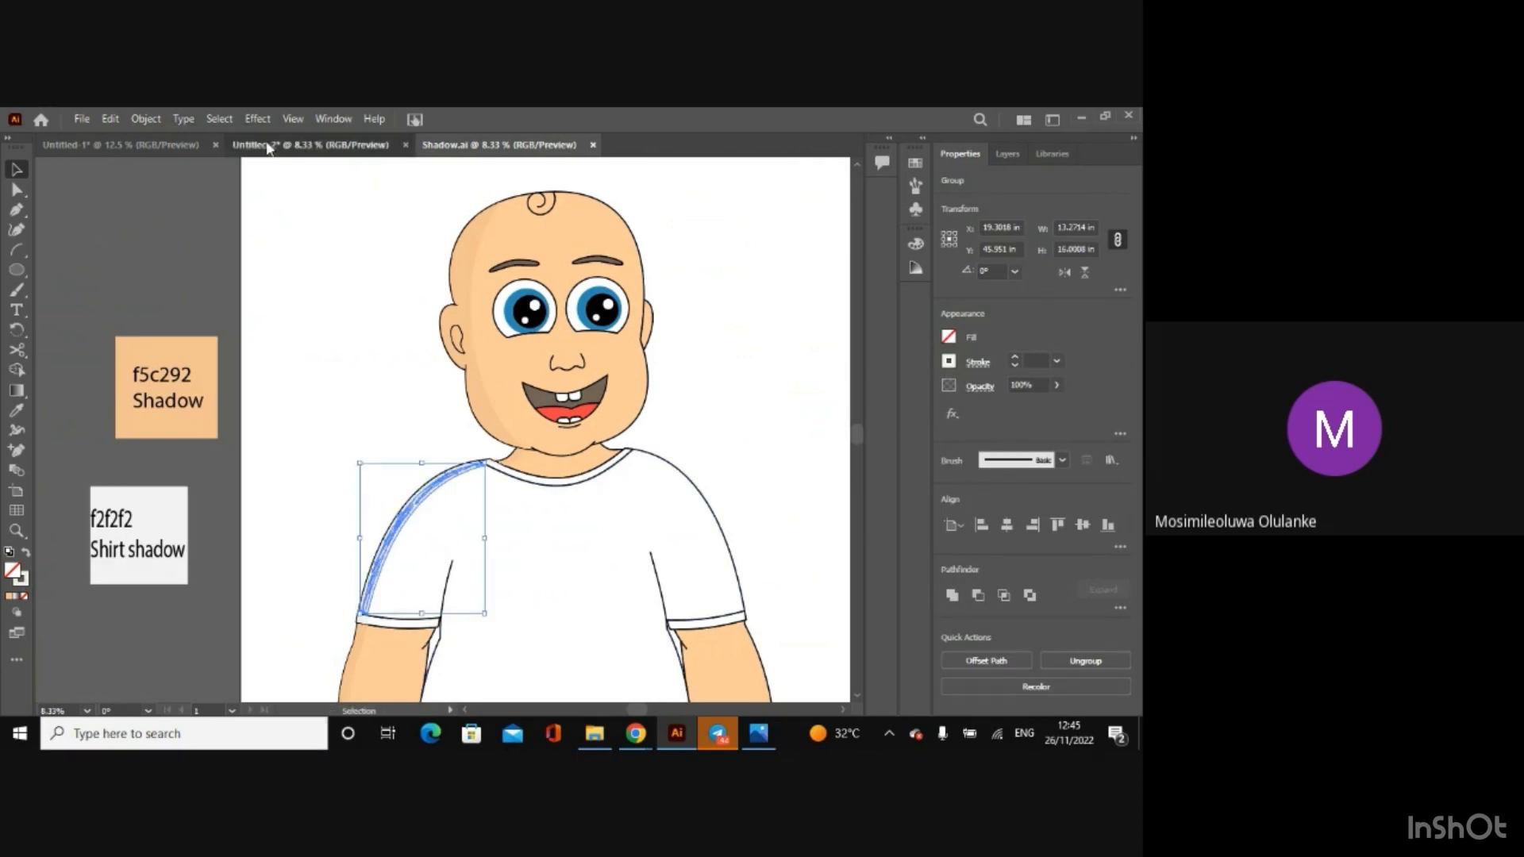
Step: Delete the overlaid head outline group and the shirt outline from the character in Untitled-2
click(310, 144)
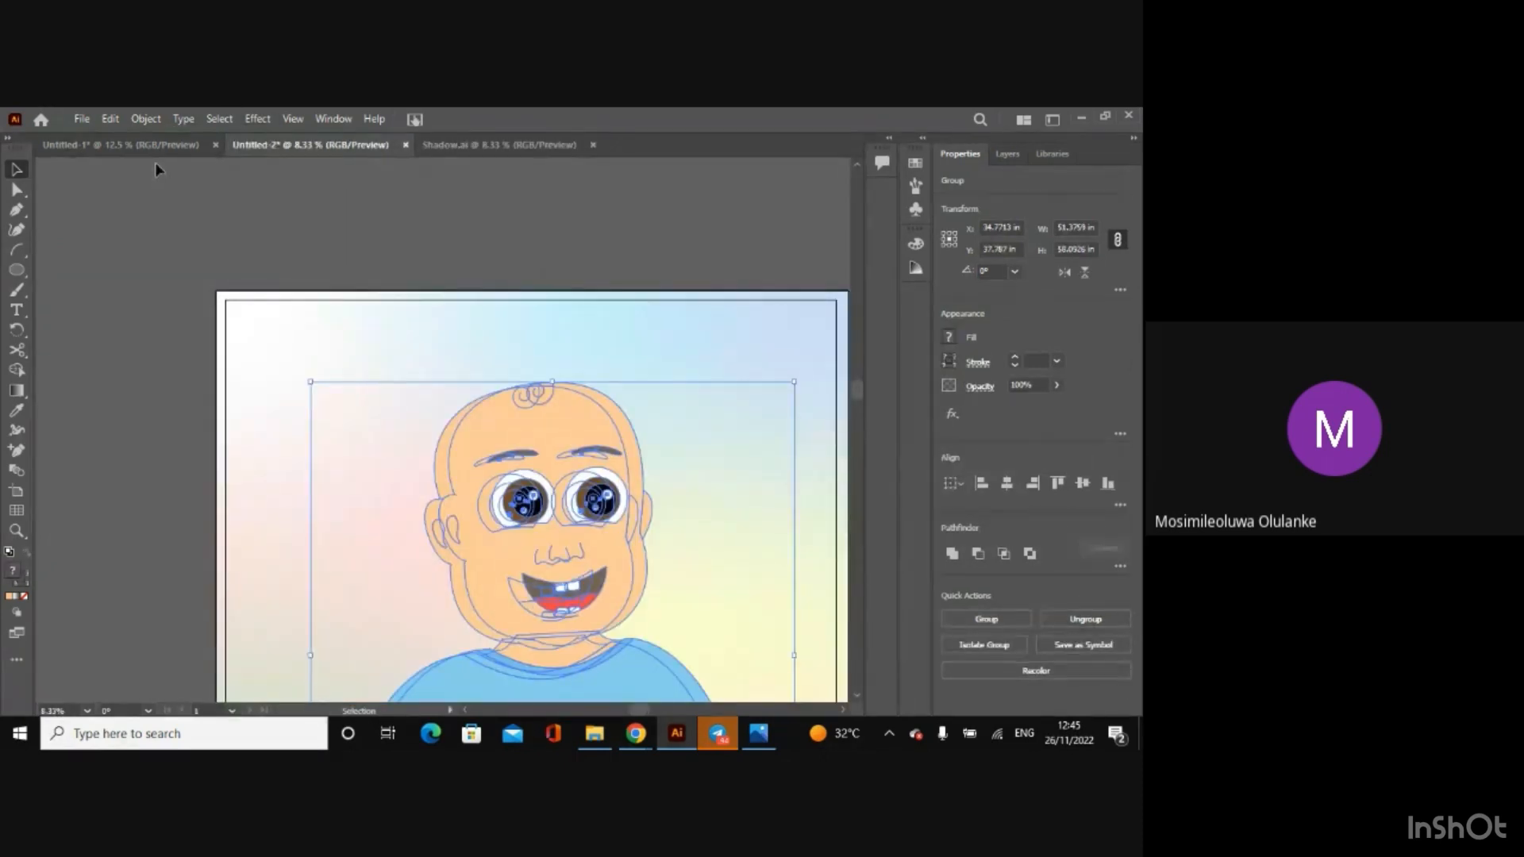
click(179, 216)
click(551, 424)
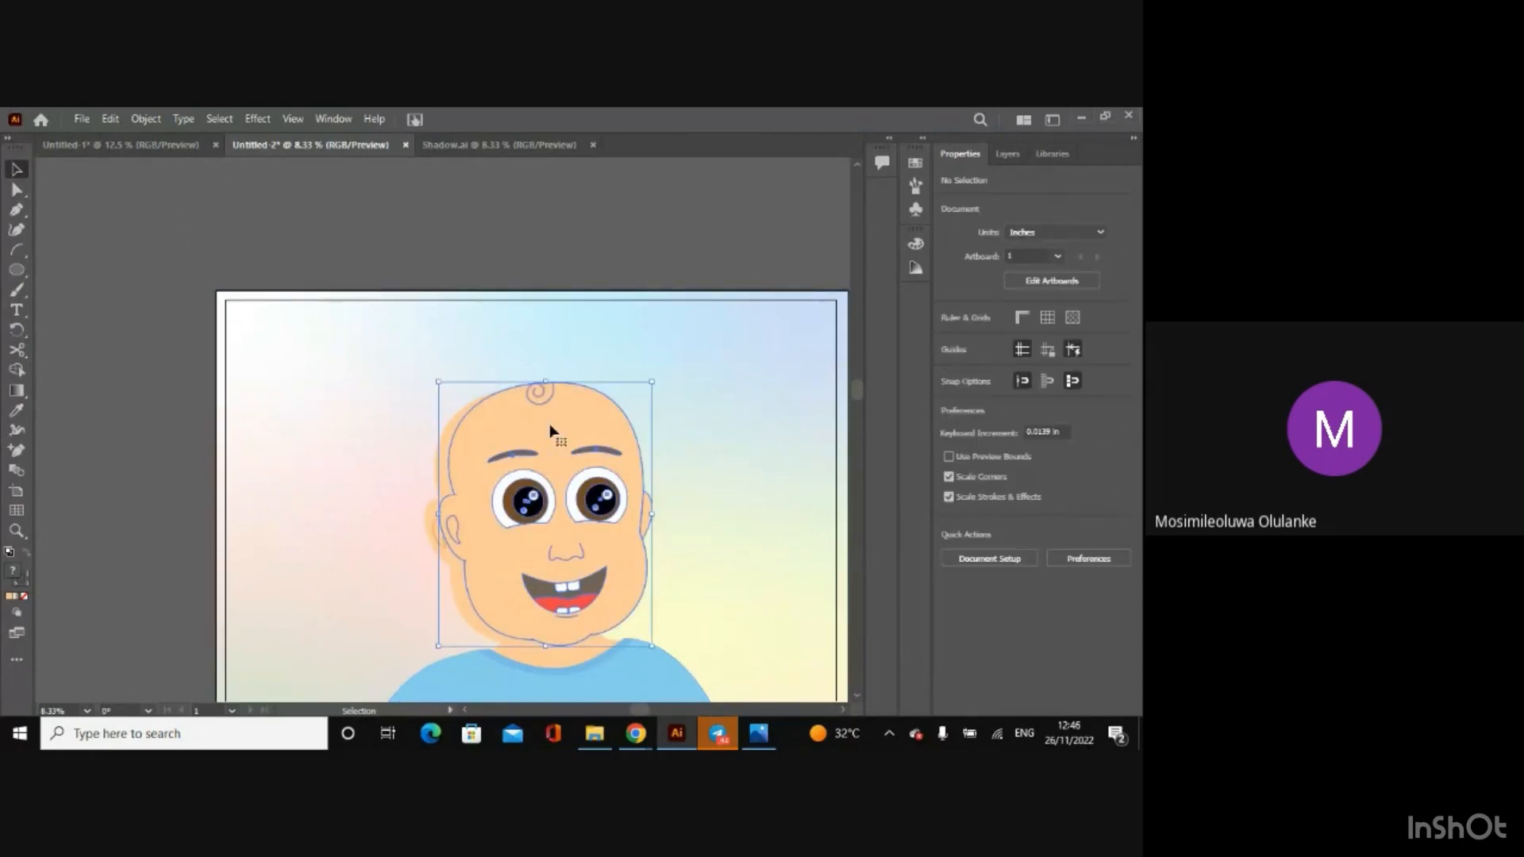
key(Delete)
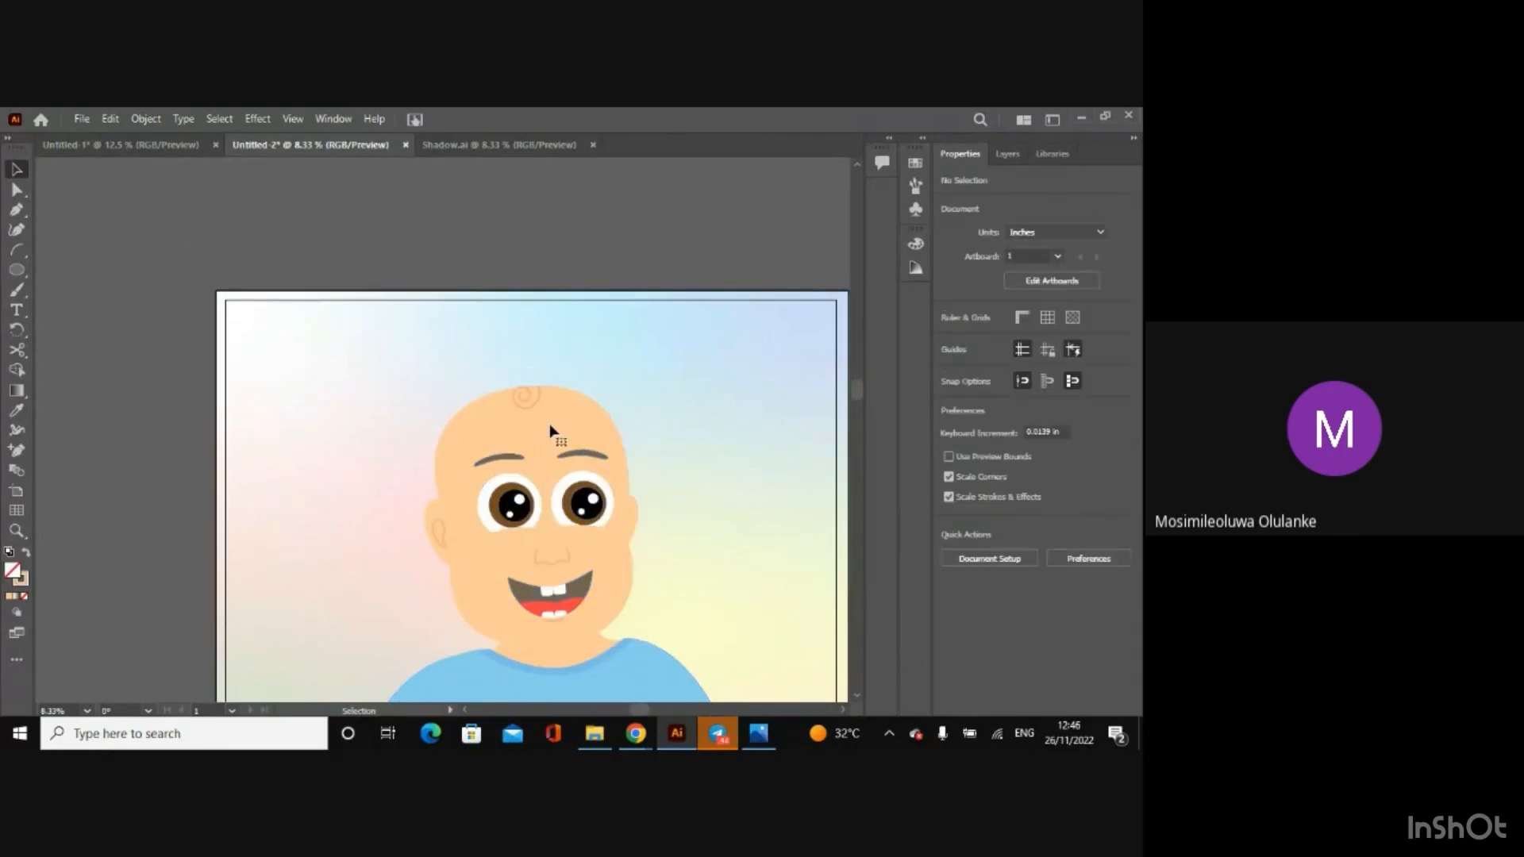
click(647, 680)
key(Delete)
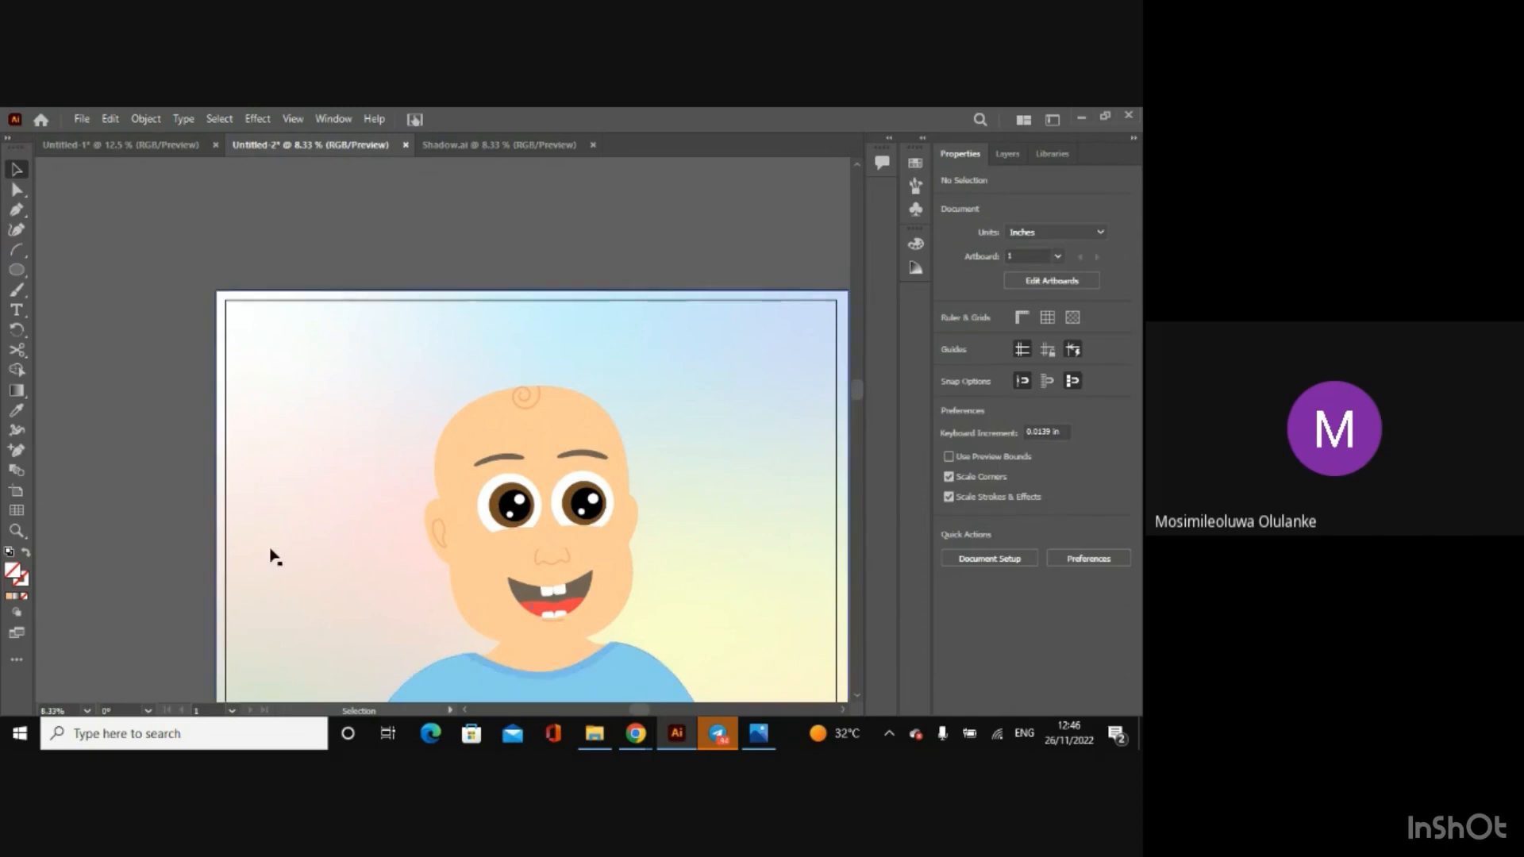
Step: Paste the copied shirt shadow group into the Untitled-1 drawing
click(98, 150)
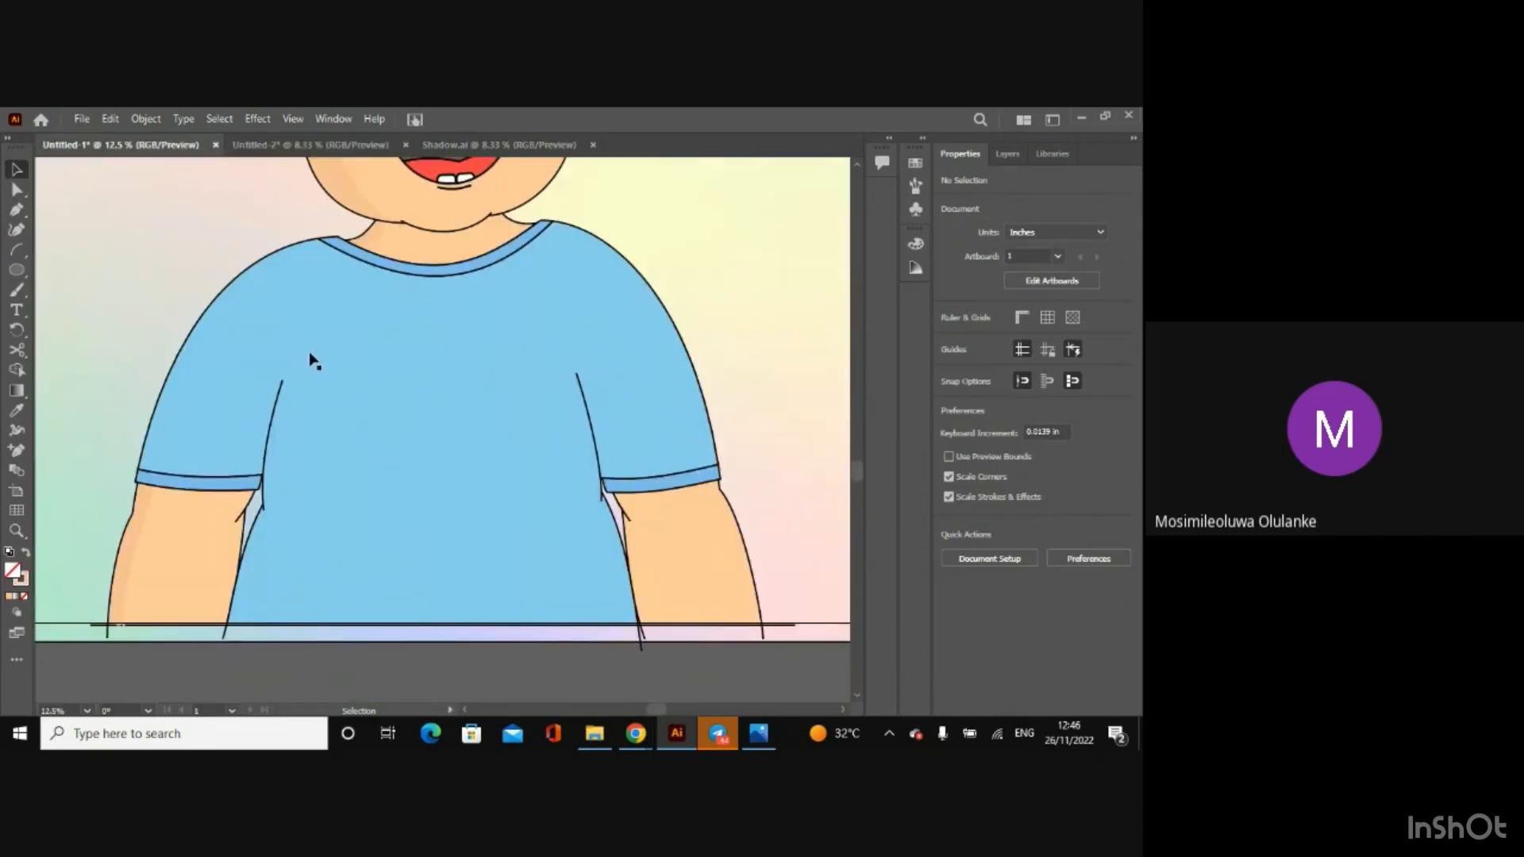
key(a)
key(ctrl+v)
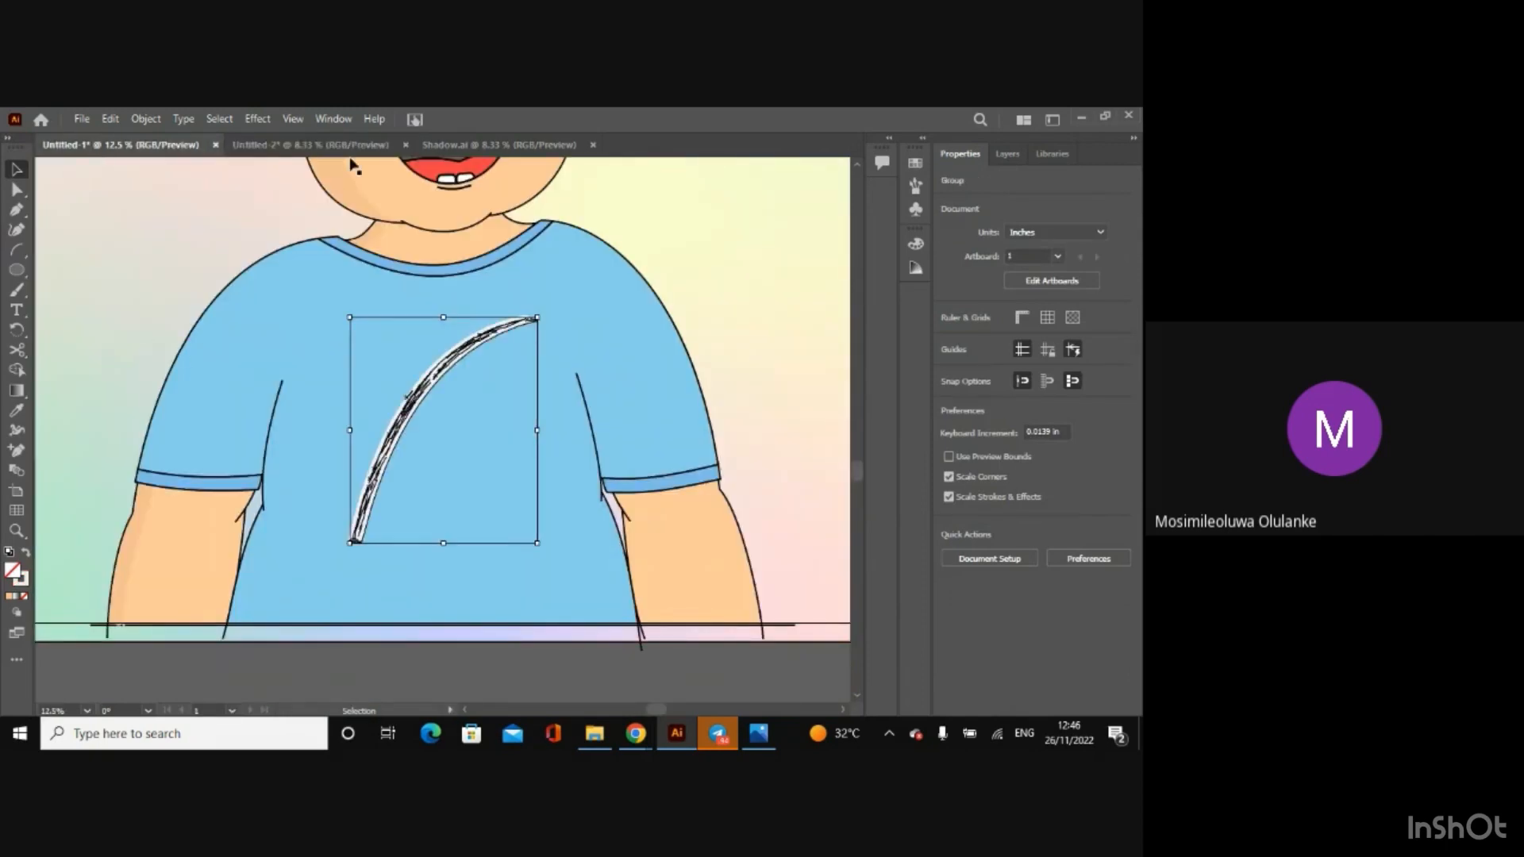
Step: Set the pasted shirt shadow's X position to 19.3018 in, copied from the original in Shadow.ai
click(446, 146)
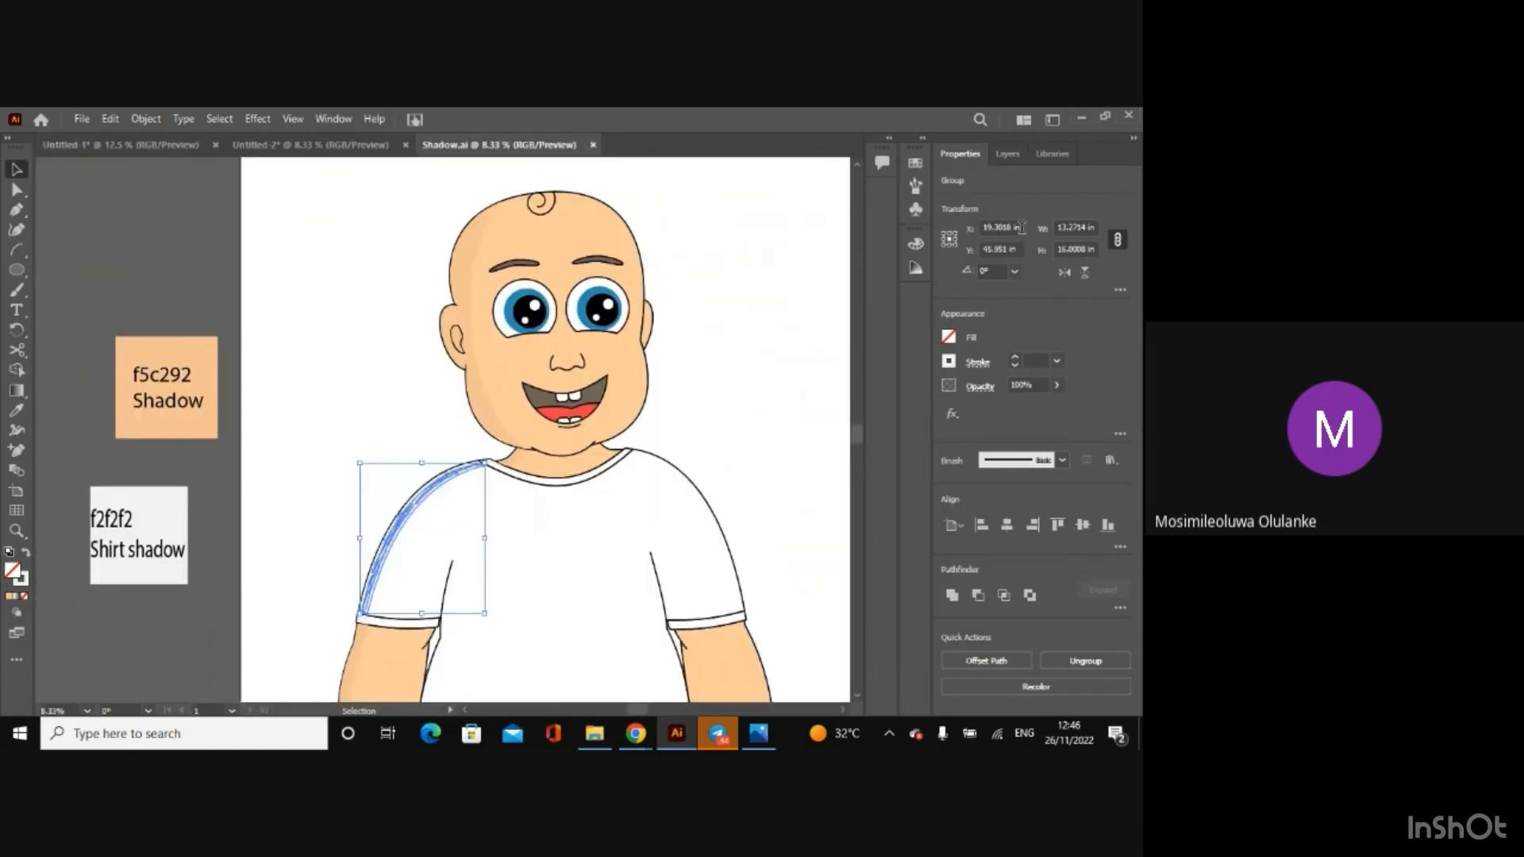
drag(1022, 228, 914, 229)
key(ctrl+c)
click(131, 144)
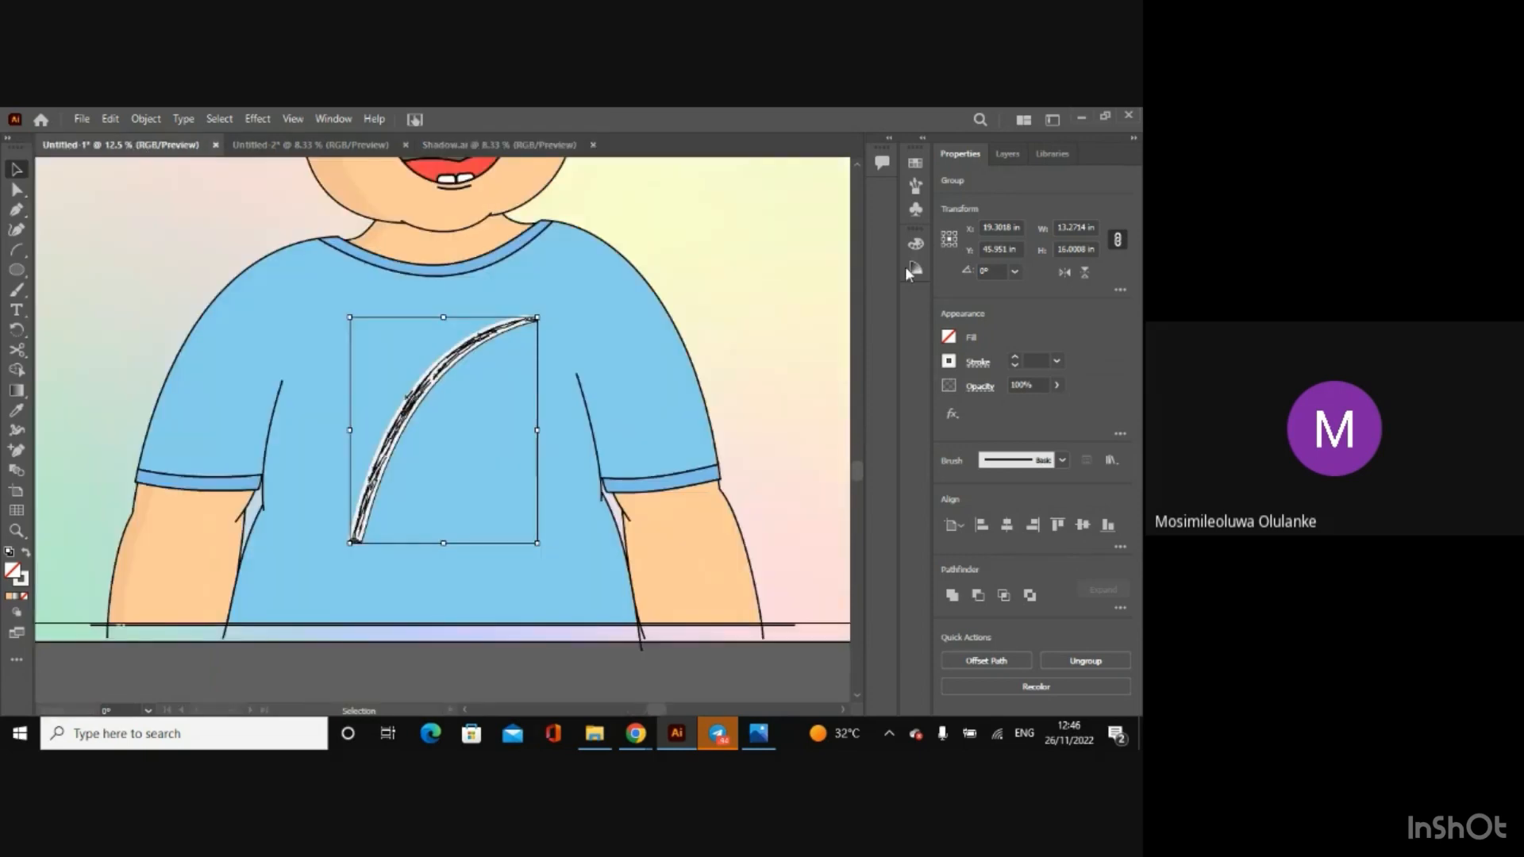
click(1021, 228)
key(ctrl+v)
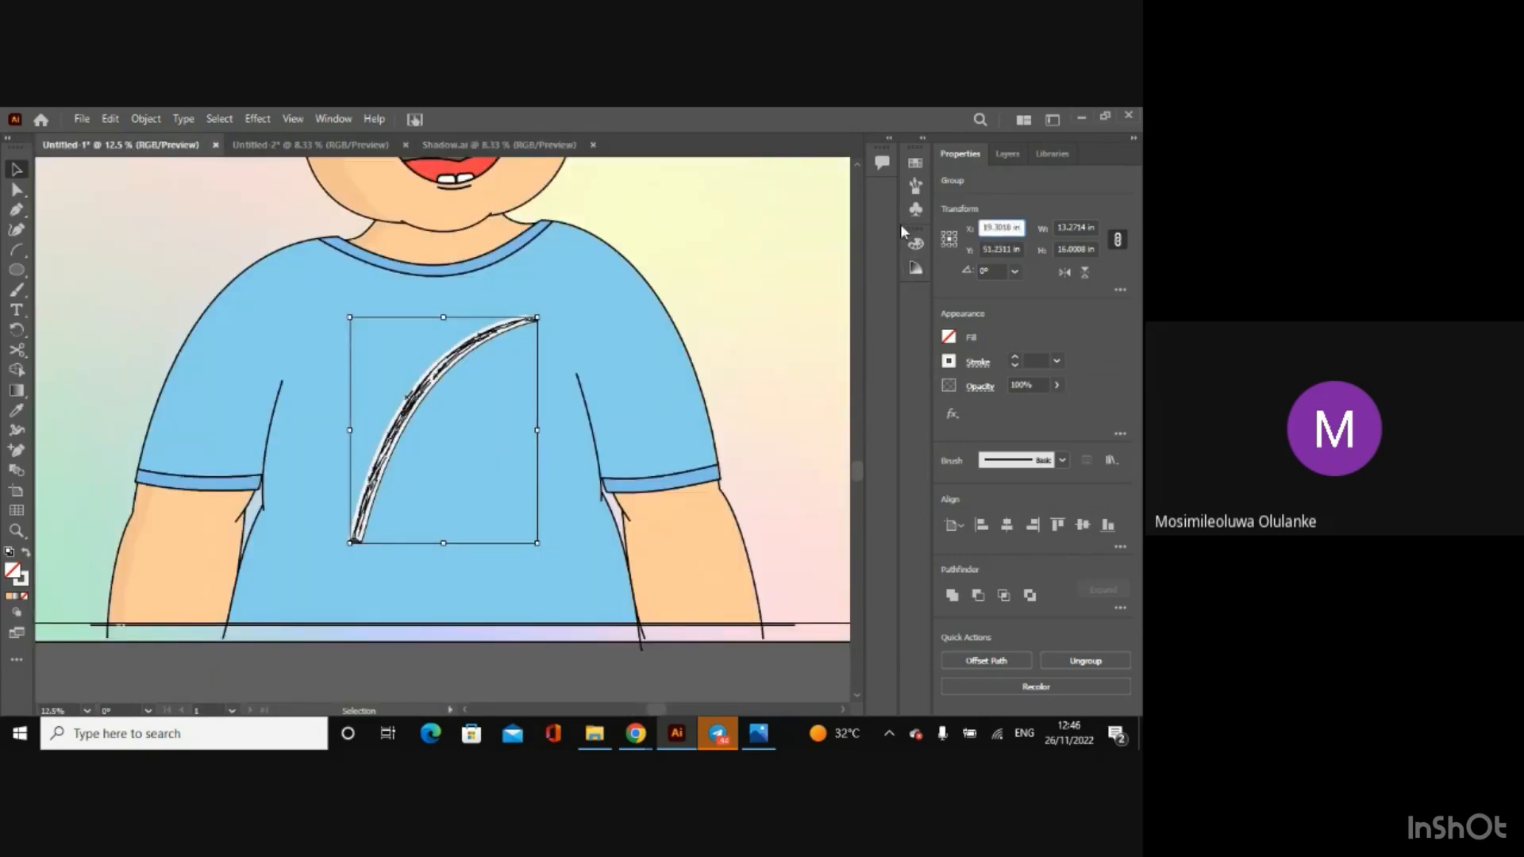
key(Return)
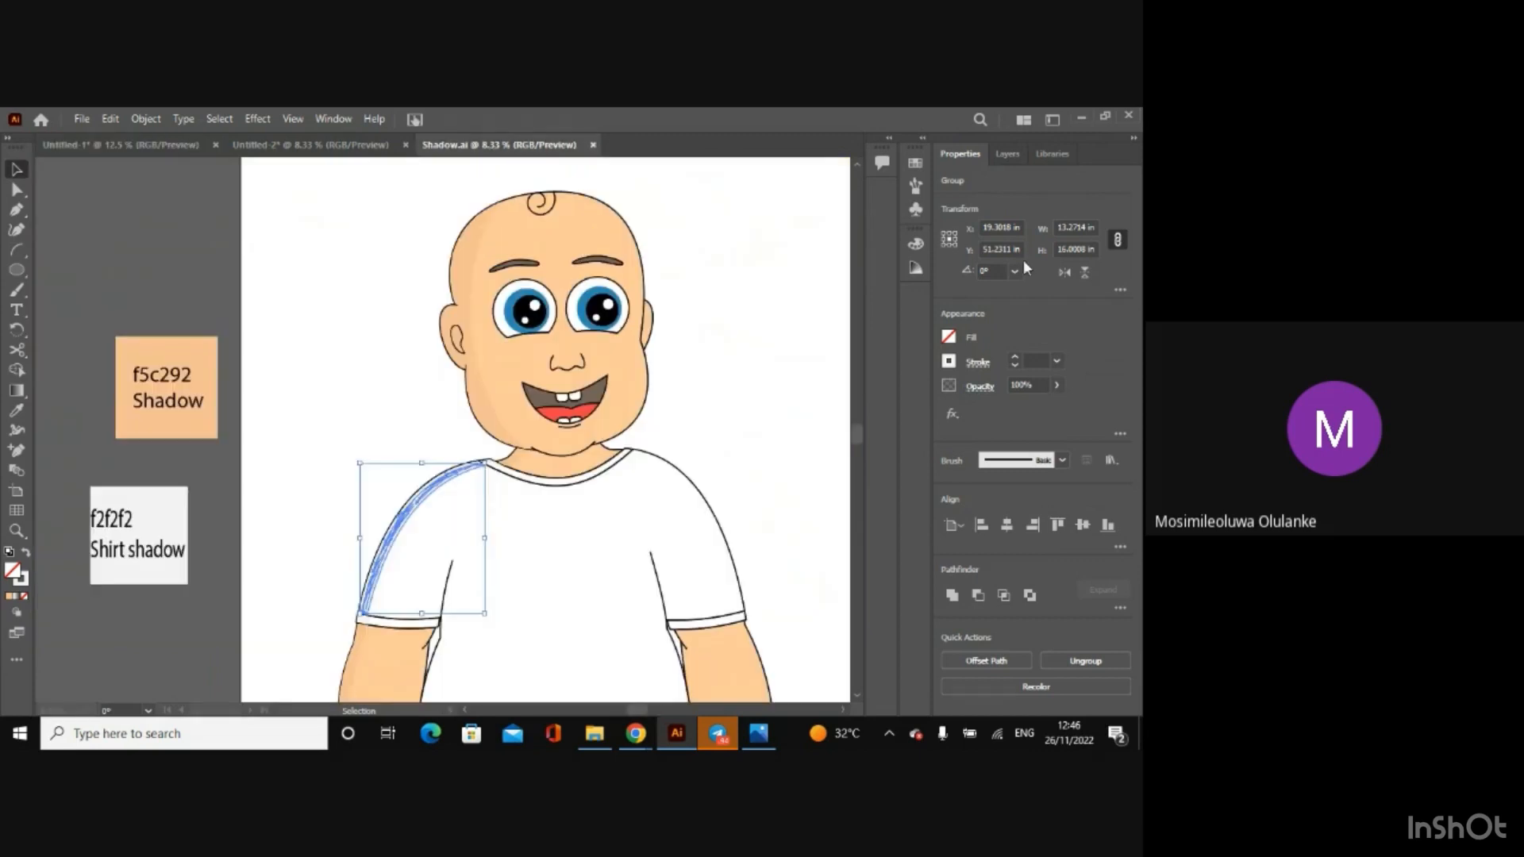
Step: Set the pasted shirt shadow's Y position to 45.951 in, copied from the original in Shadow.ai
click(499, 145)
click(1001, 249)
key(ctrl+c)
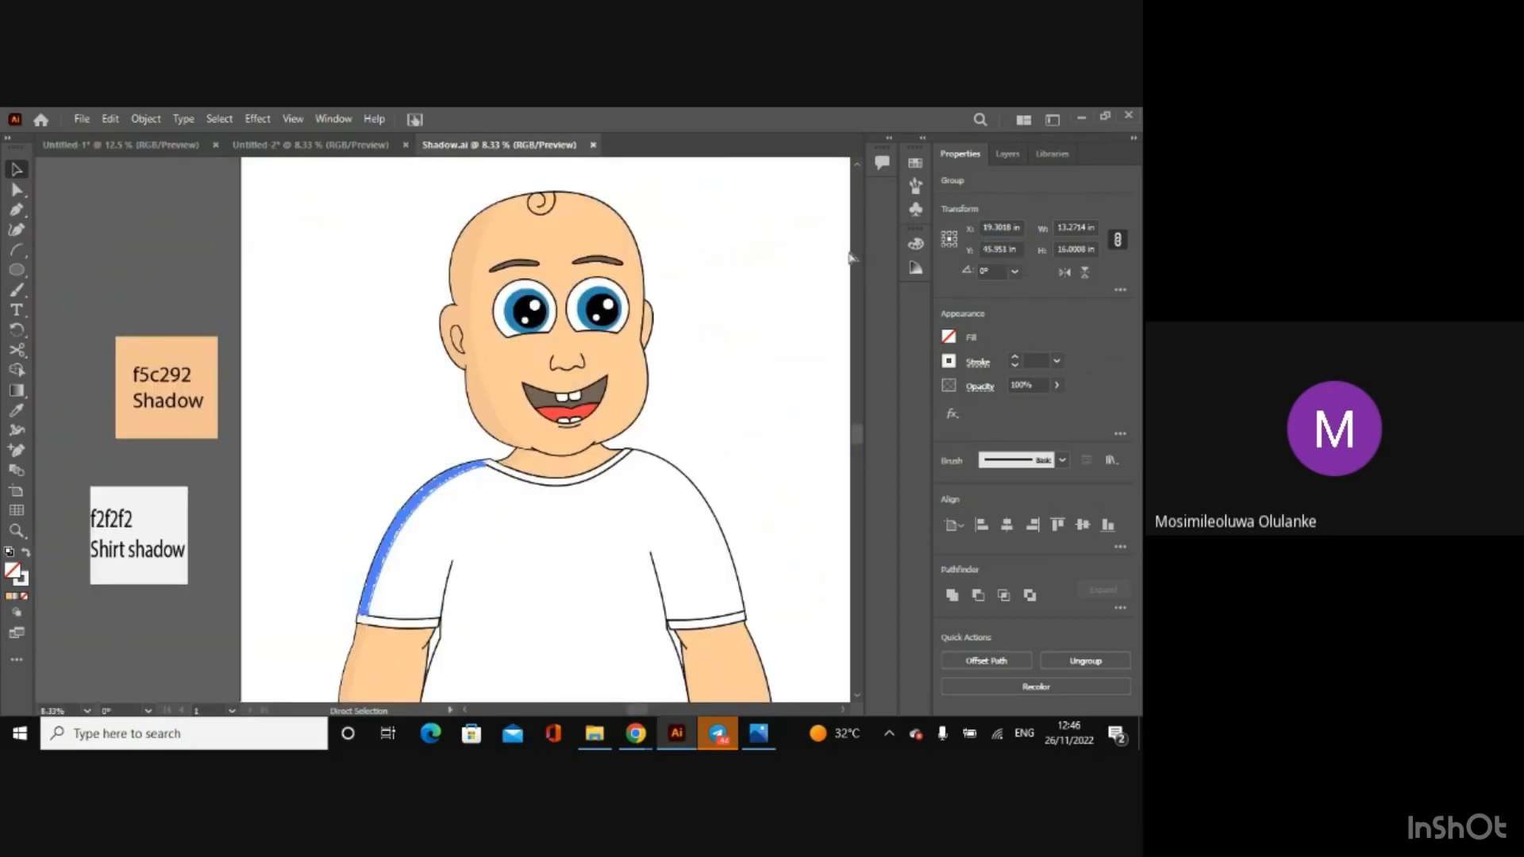
click(119, 145)
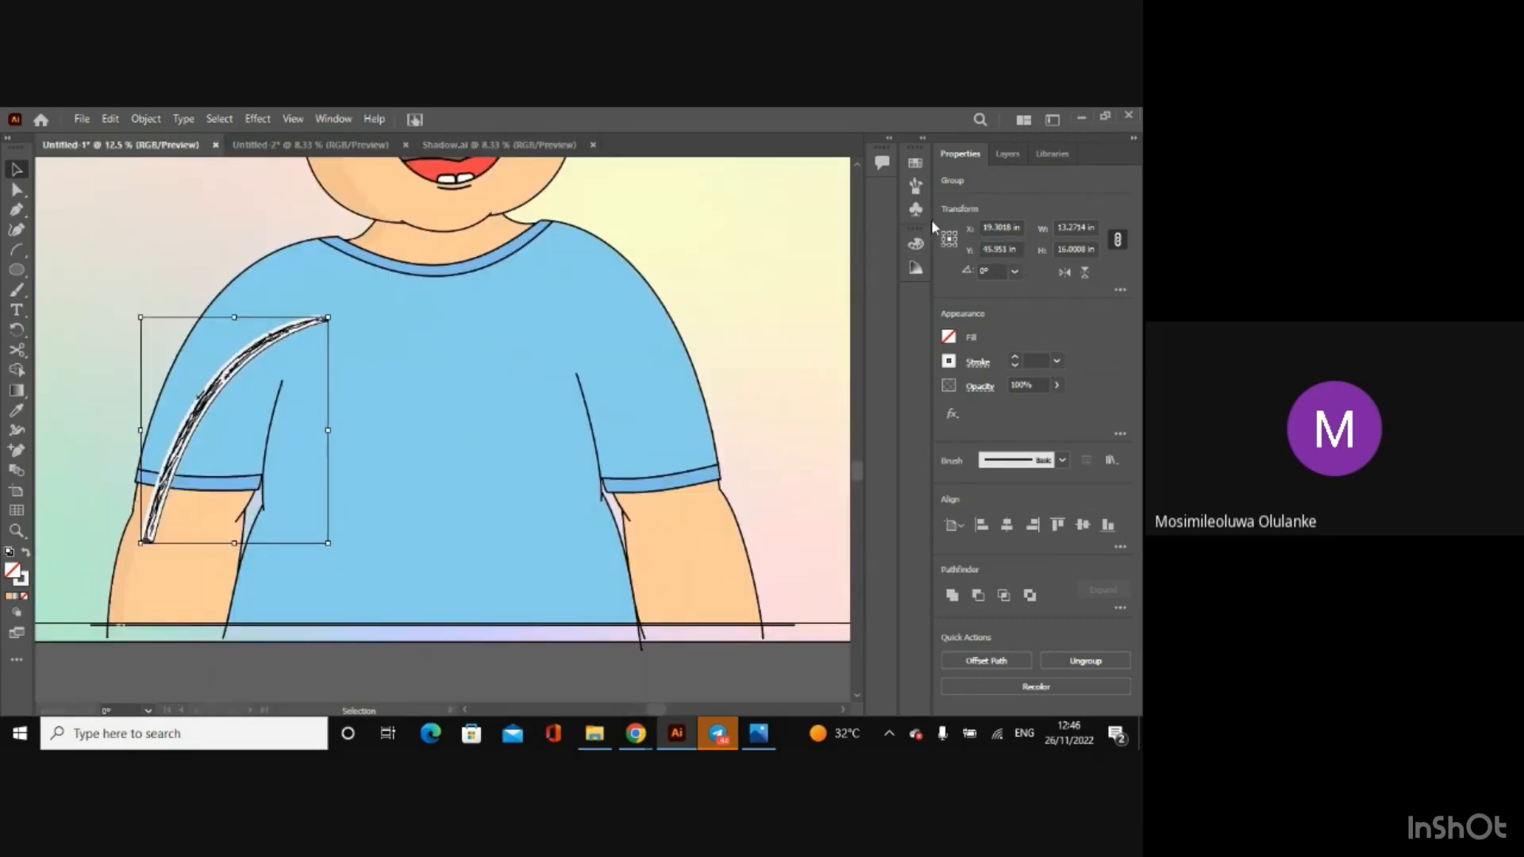
click(1023, 254)
key(ctrl+v)
key(Return)
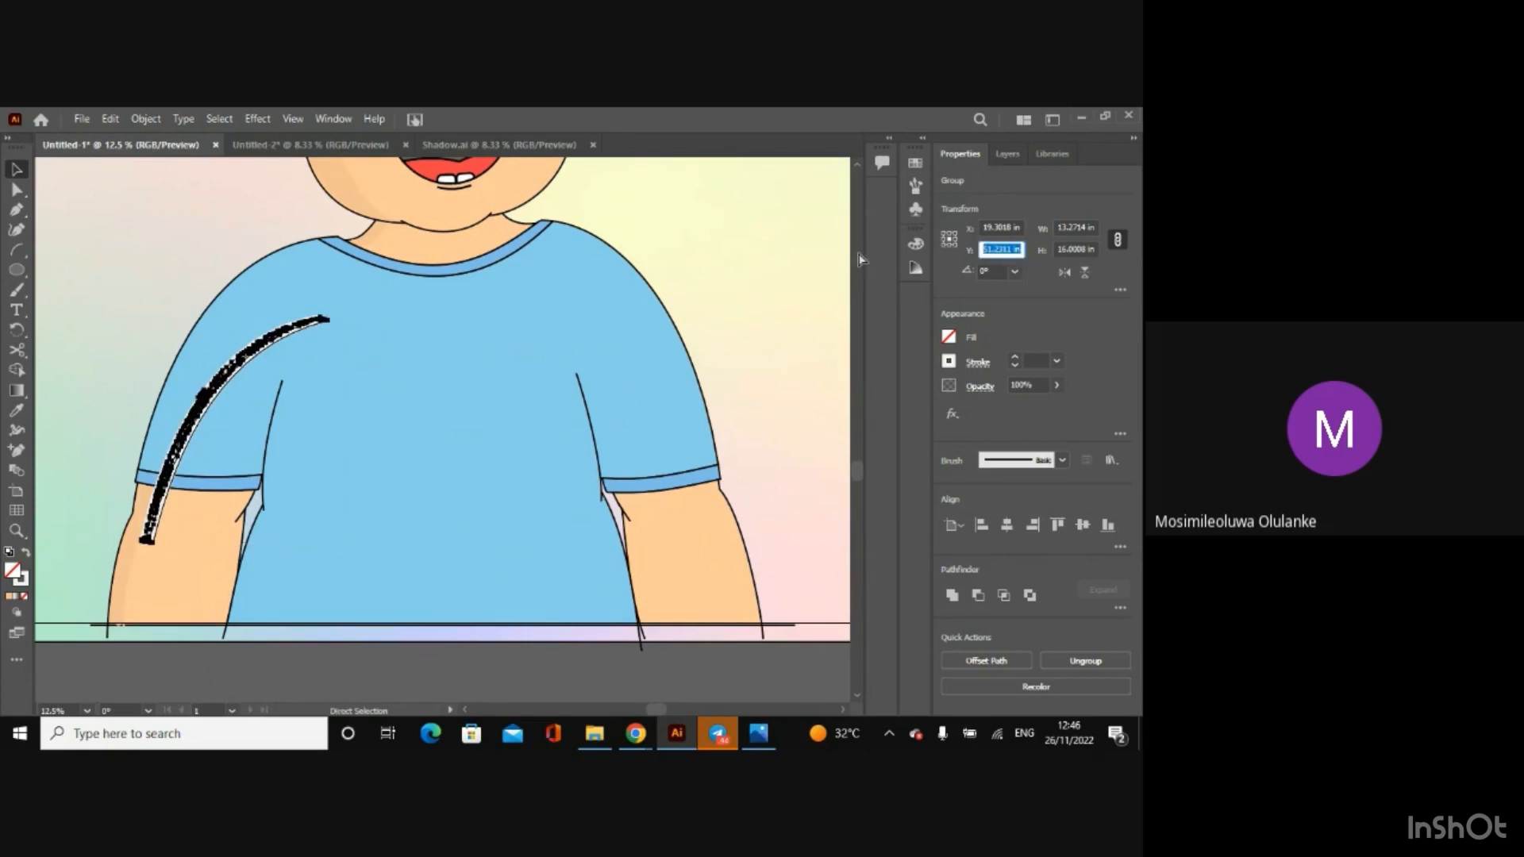
Step: Nudge the shirt shadow slightly right, away from the sleeve's outer outline, and clear the selection
click(462, 683)
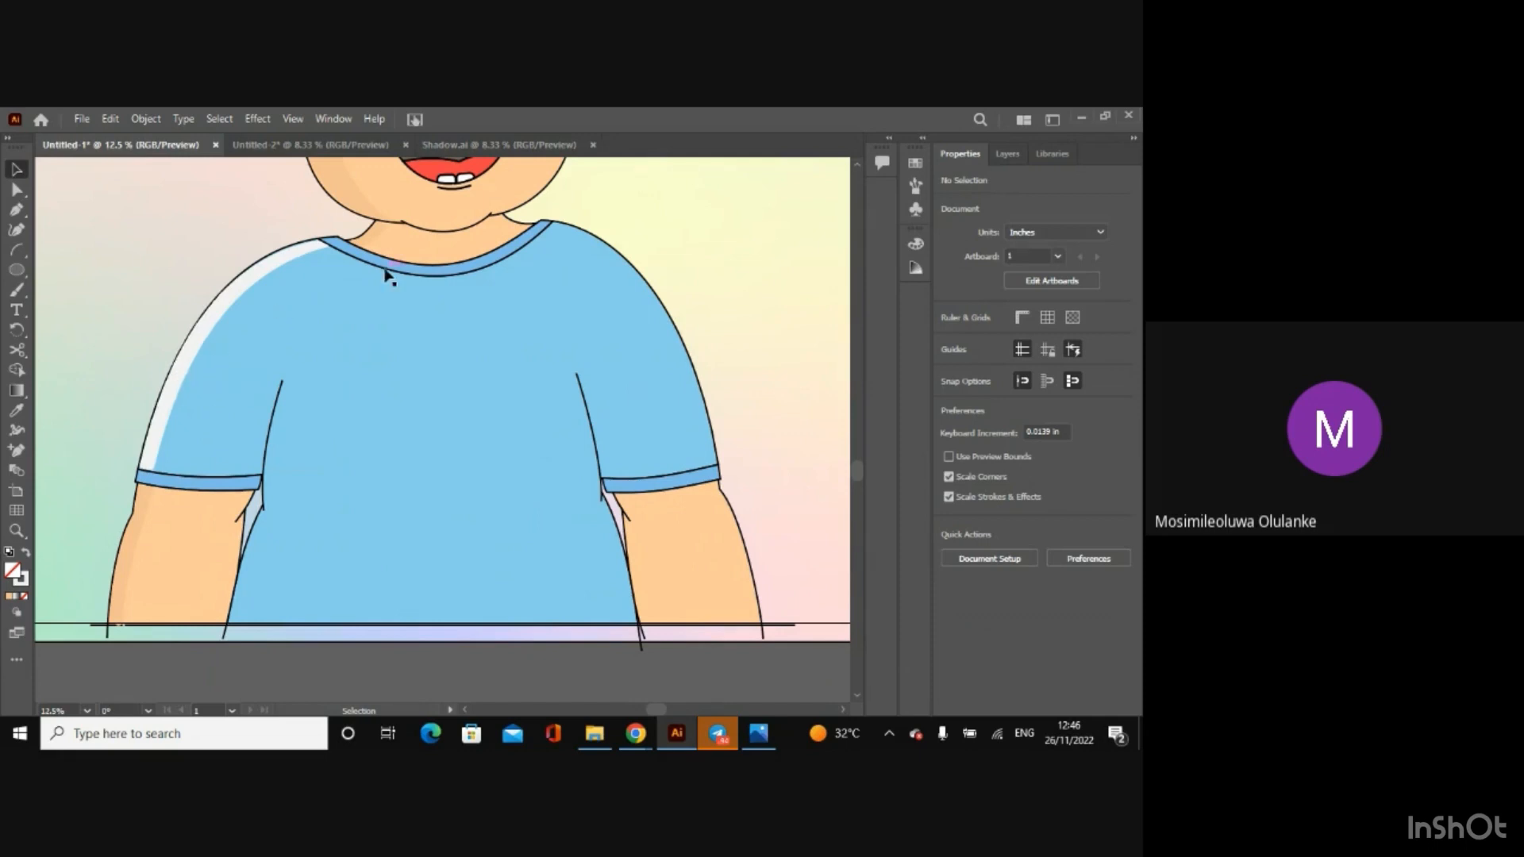
key(ctrl+minus)
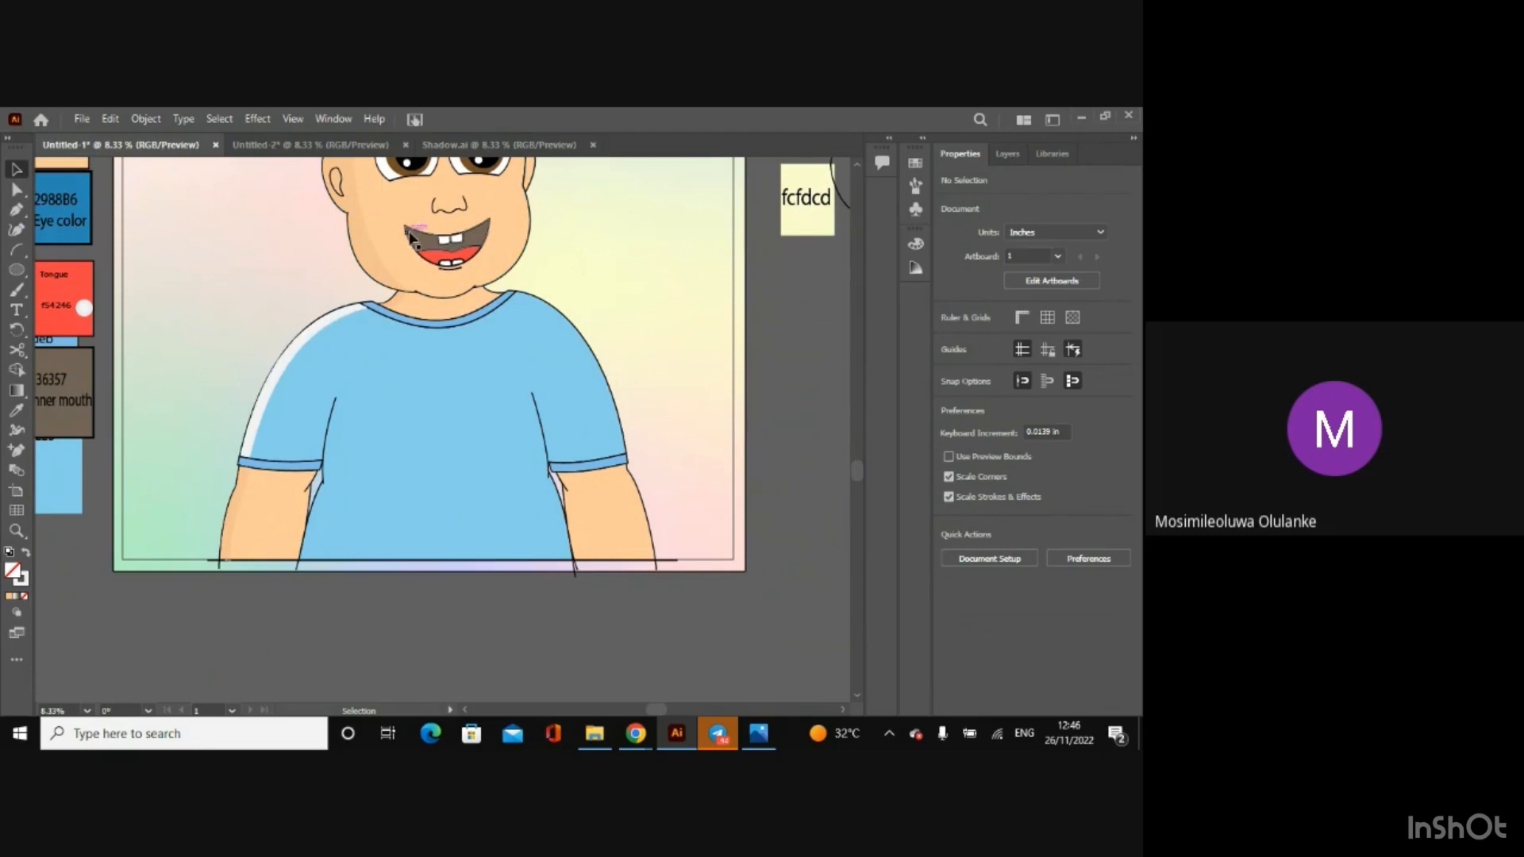
click(373, 264)
click(449, 639)
click(258, 431)
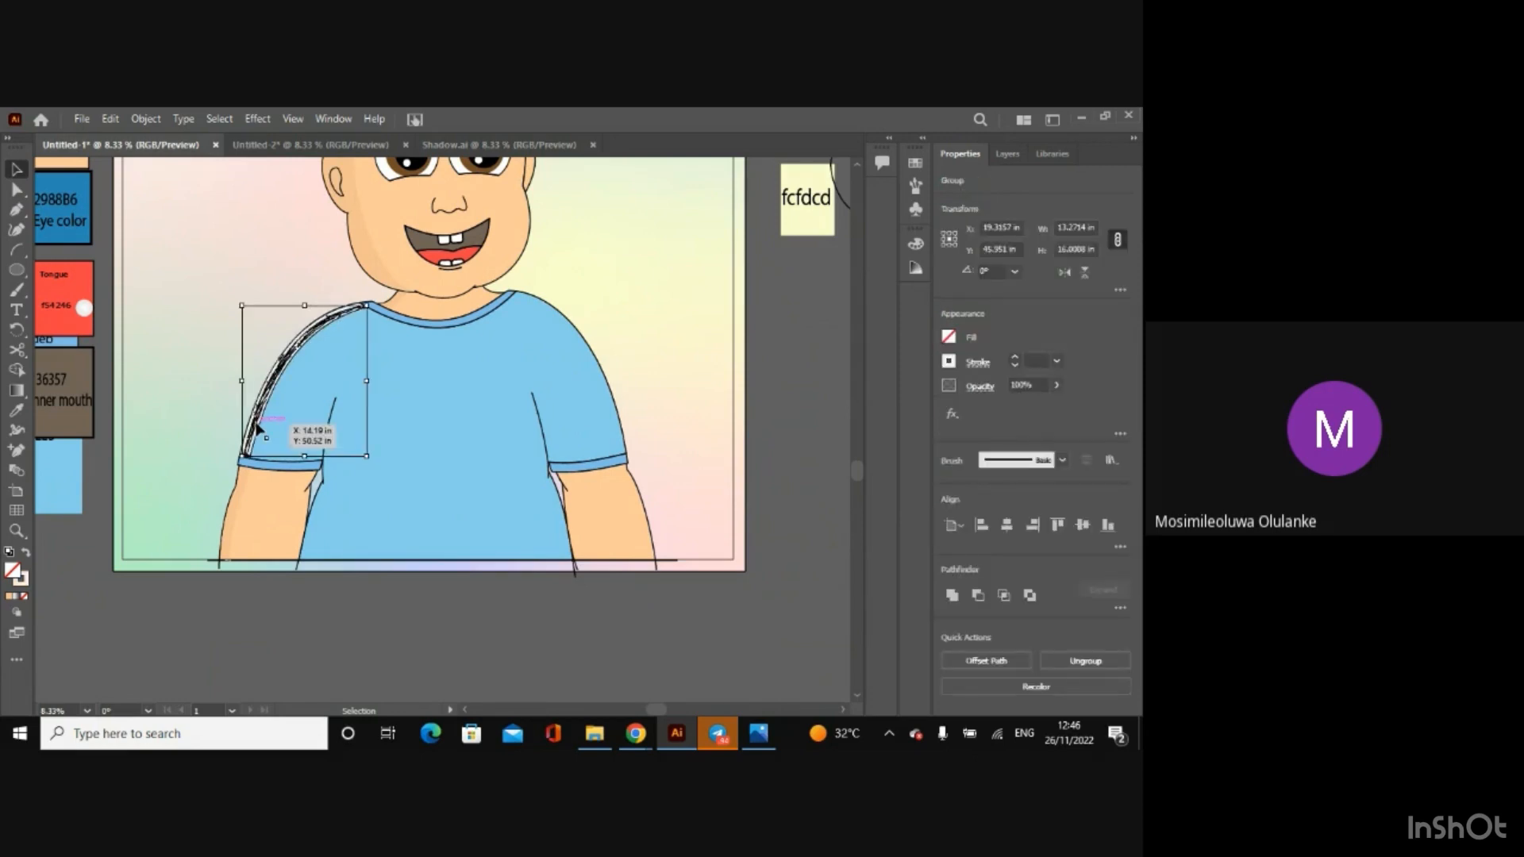
click(276, 580)
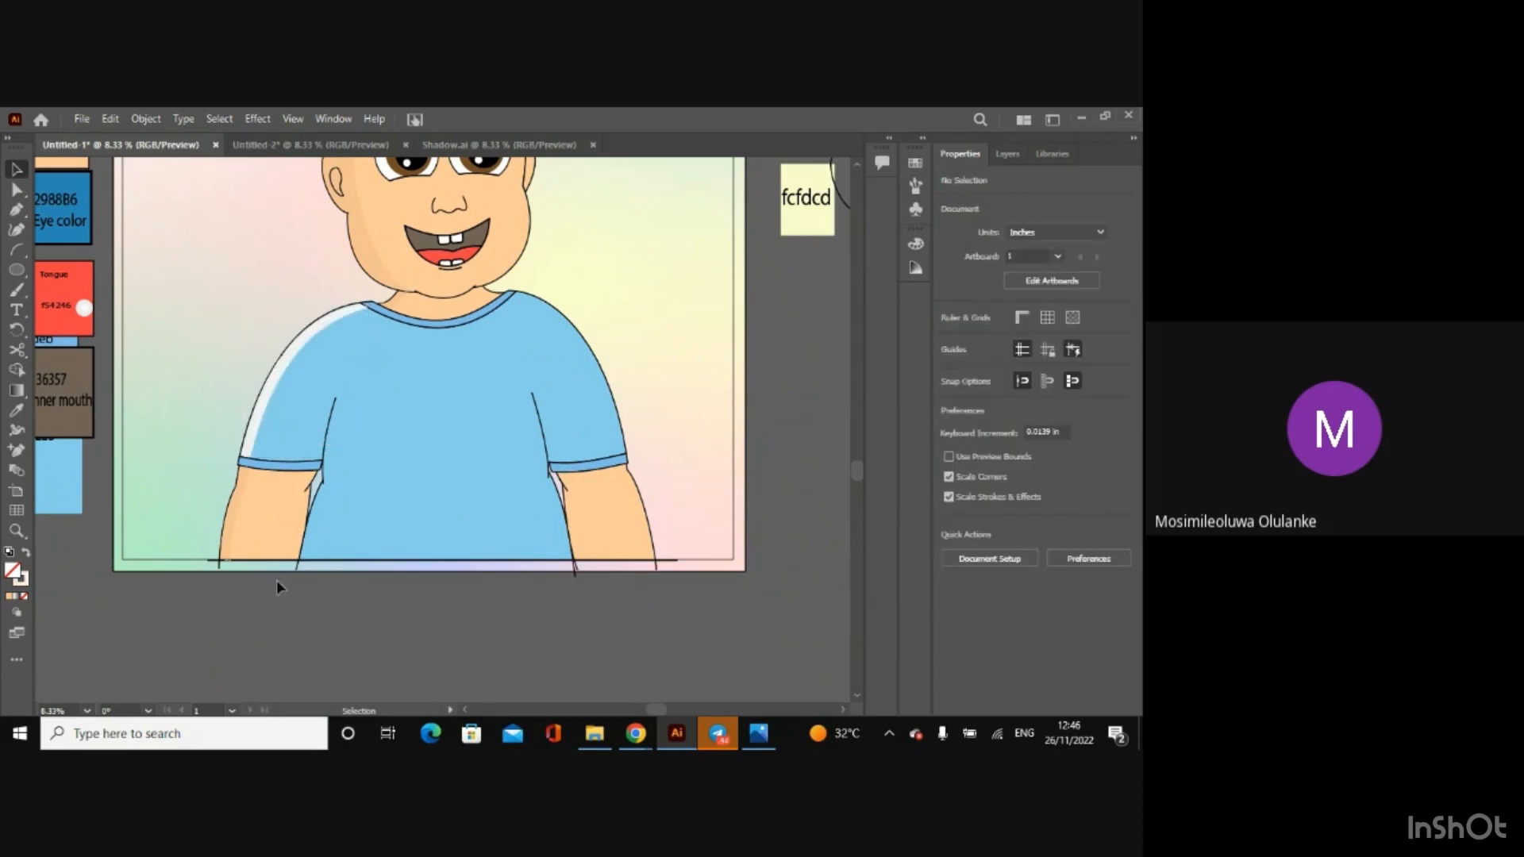
Step: Scale the shirt shadow down from its collar-side corner to about 13.08 in by 15.77 in
key(a)
key(ctrl+plus)
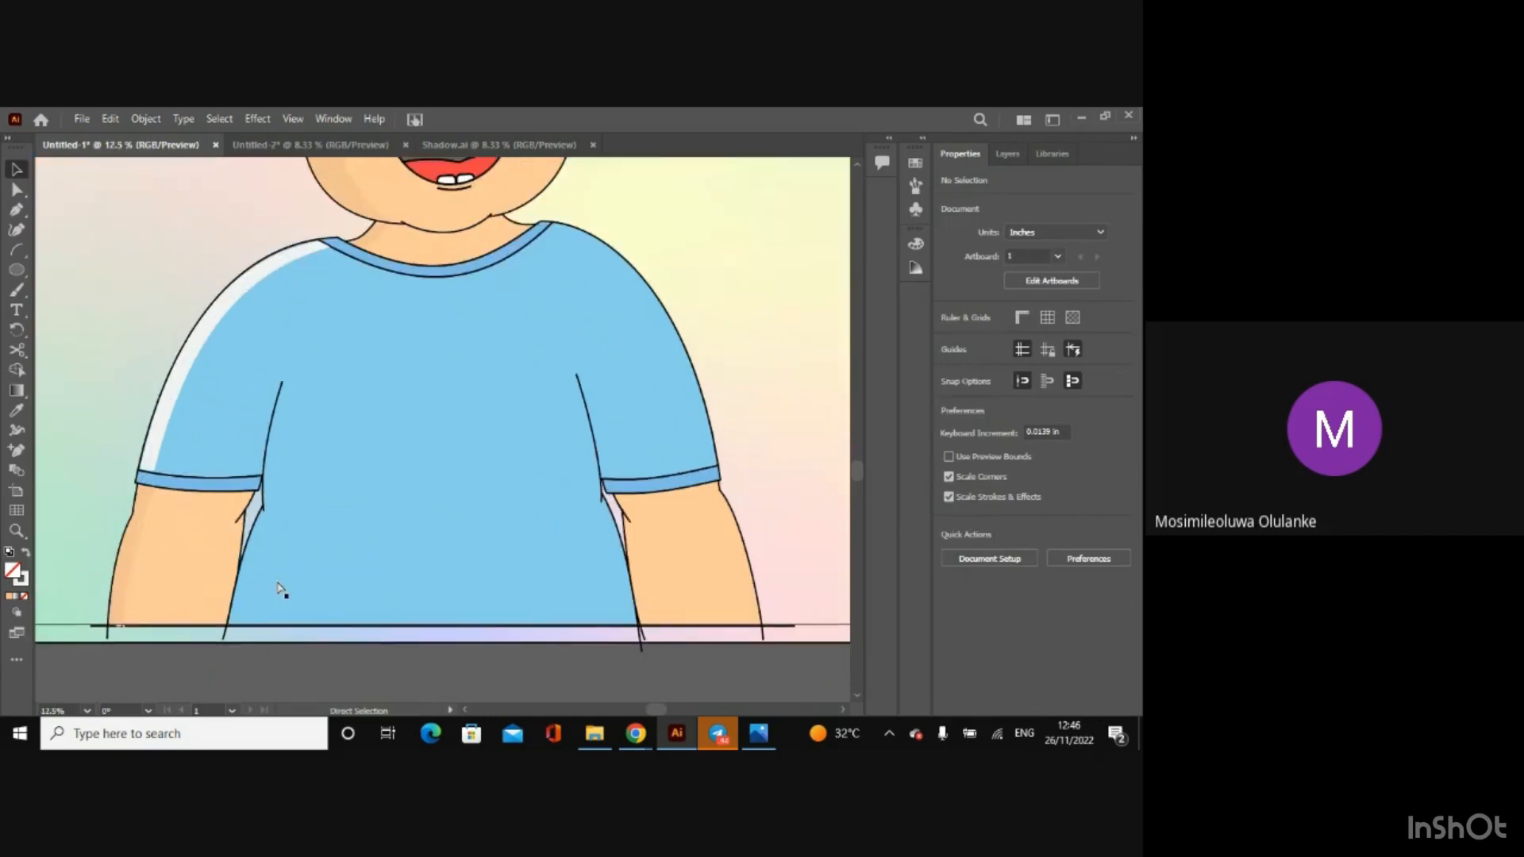
key(ctrl+plus)
key(ctrl+plus)
key(v)
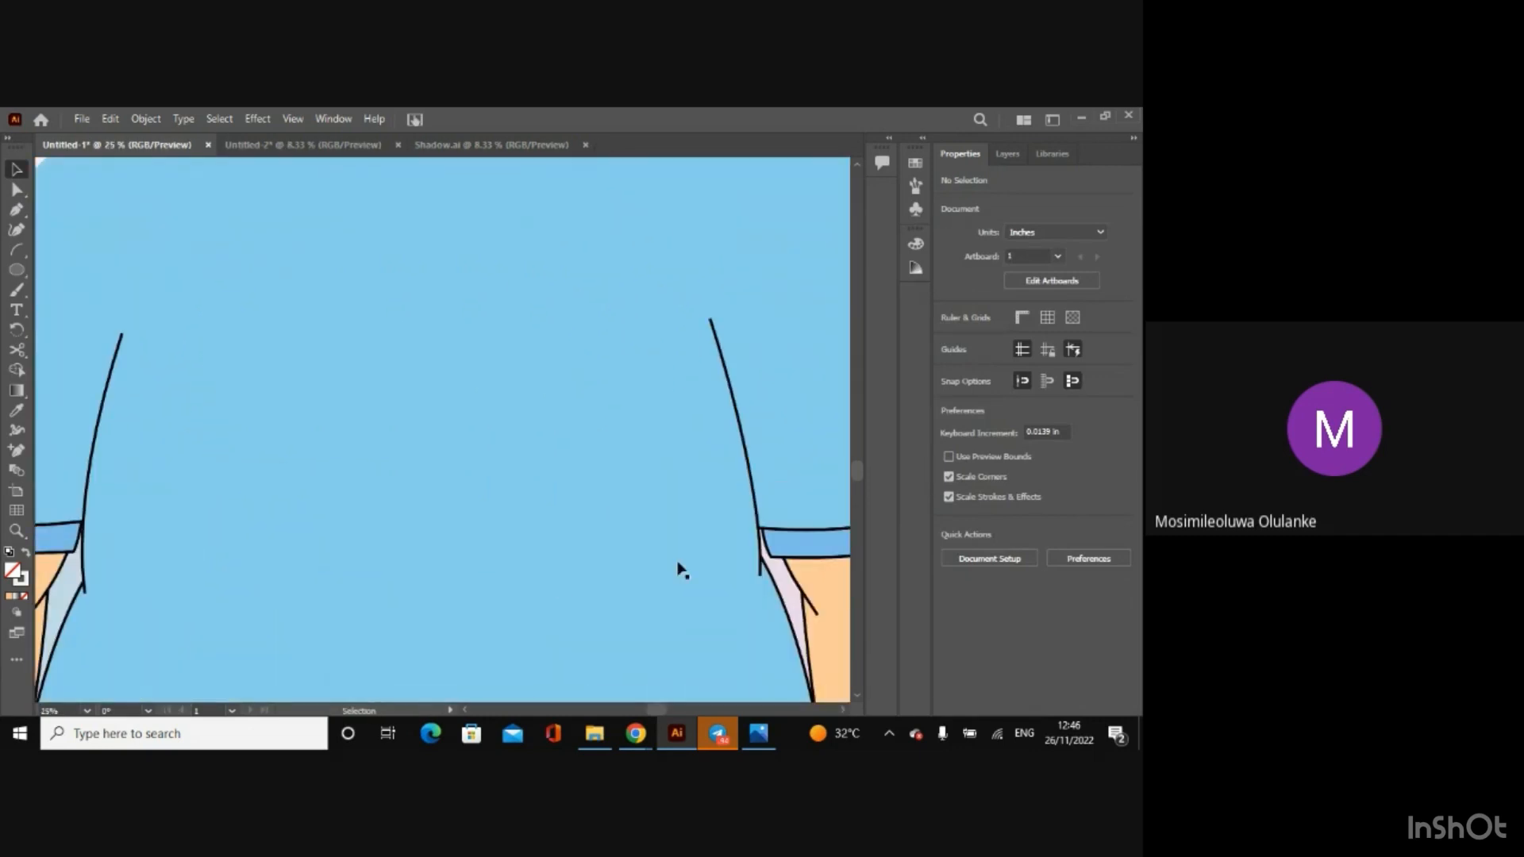
drag(862, 466, 864, 454)
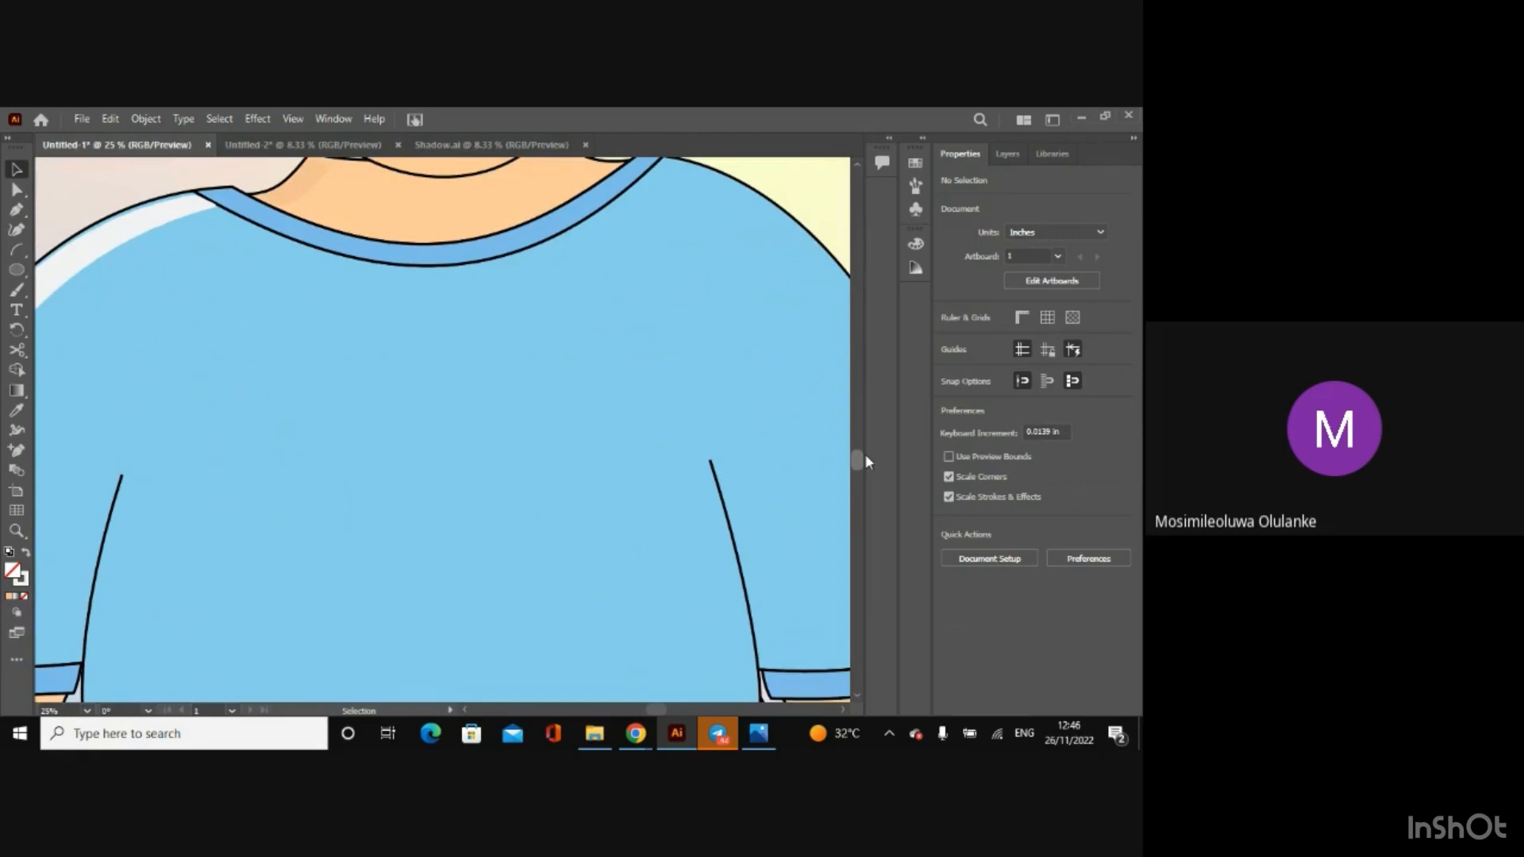
click(197, 205)
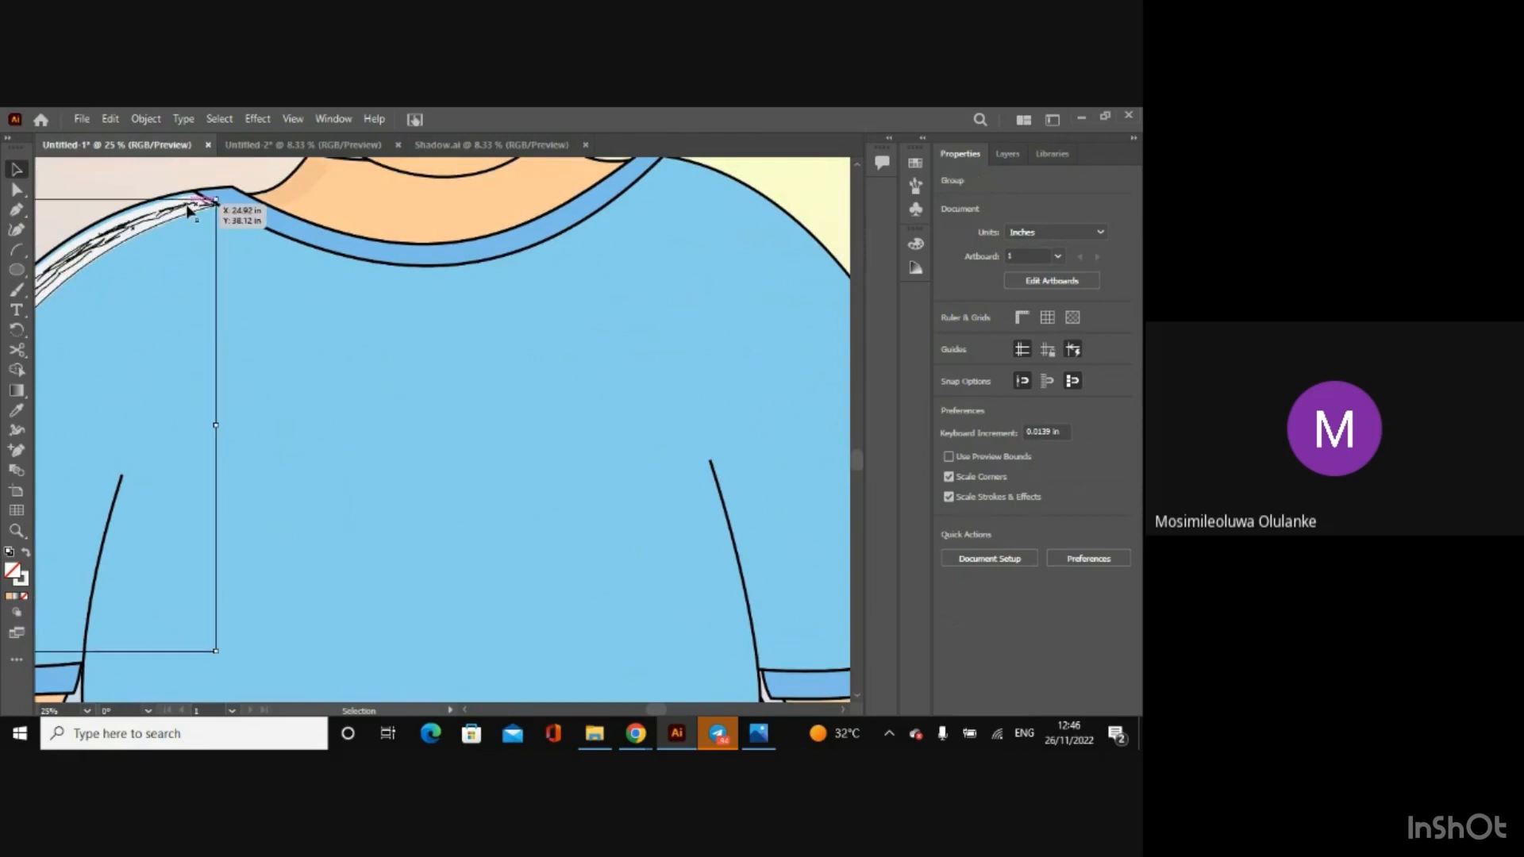
drag(215, 201, 210, 208)
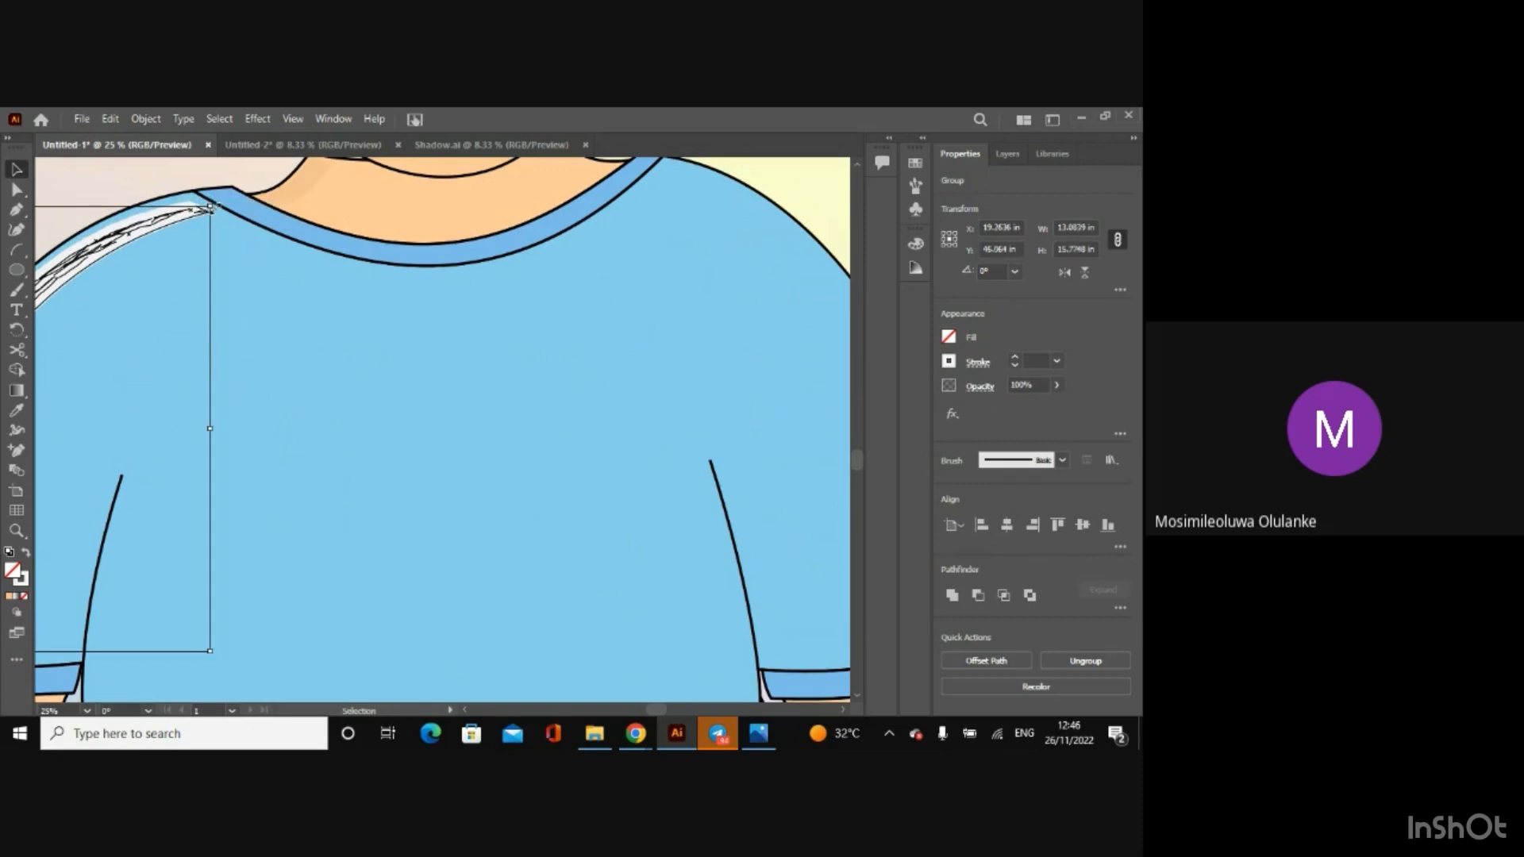
Step: Nudge the scaled shirt shadow up and right to about X 19.32 in, Y 46.01 in
key(ctrl+minus)
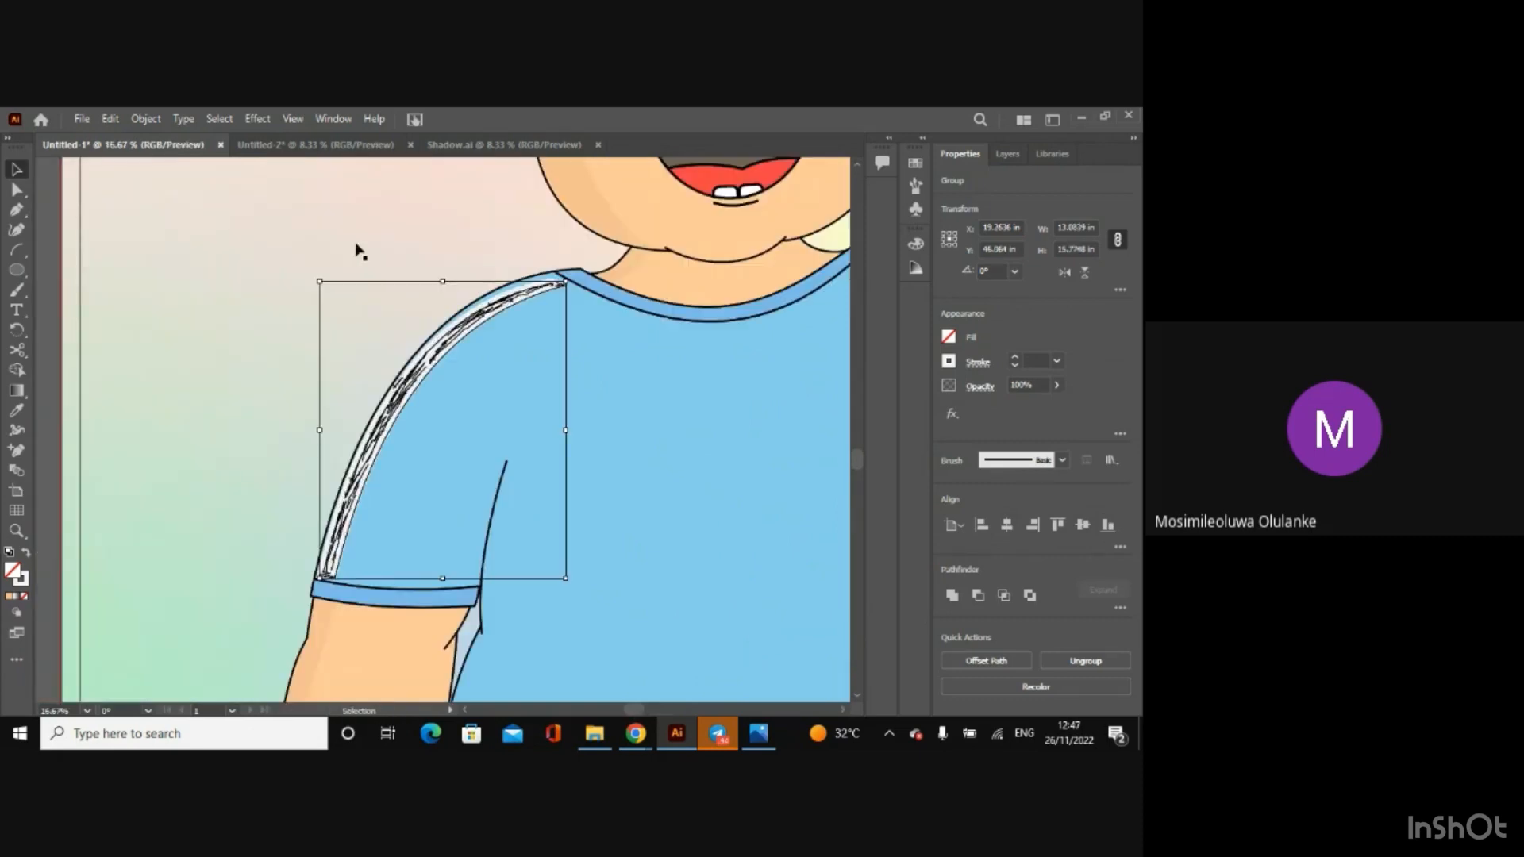
key(Up)
key(Up)
key(Up)
key(Up)
key(Right)
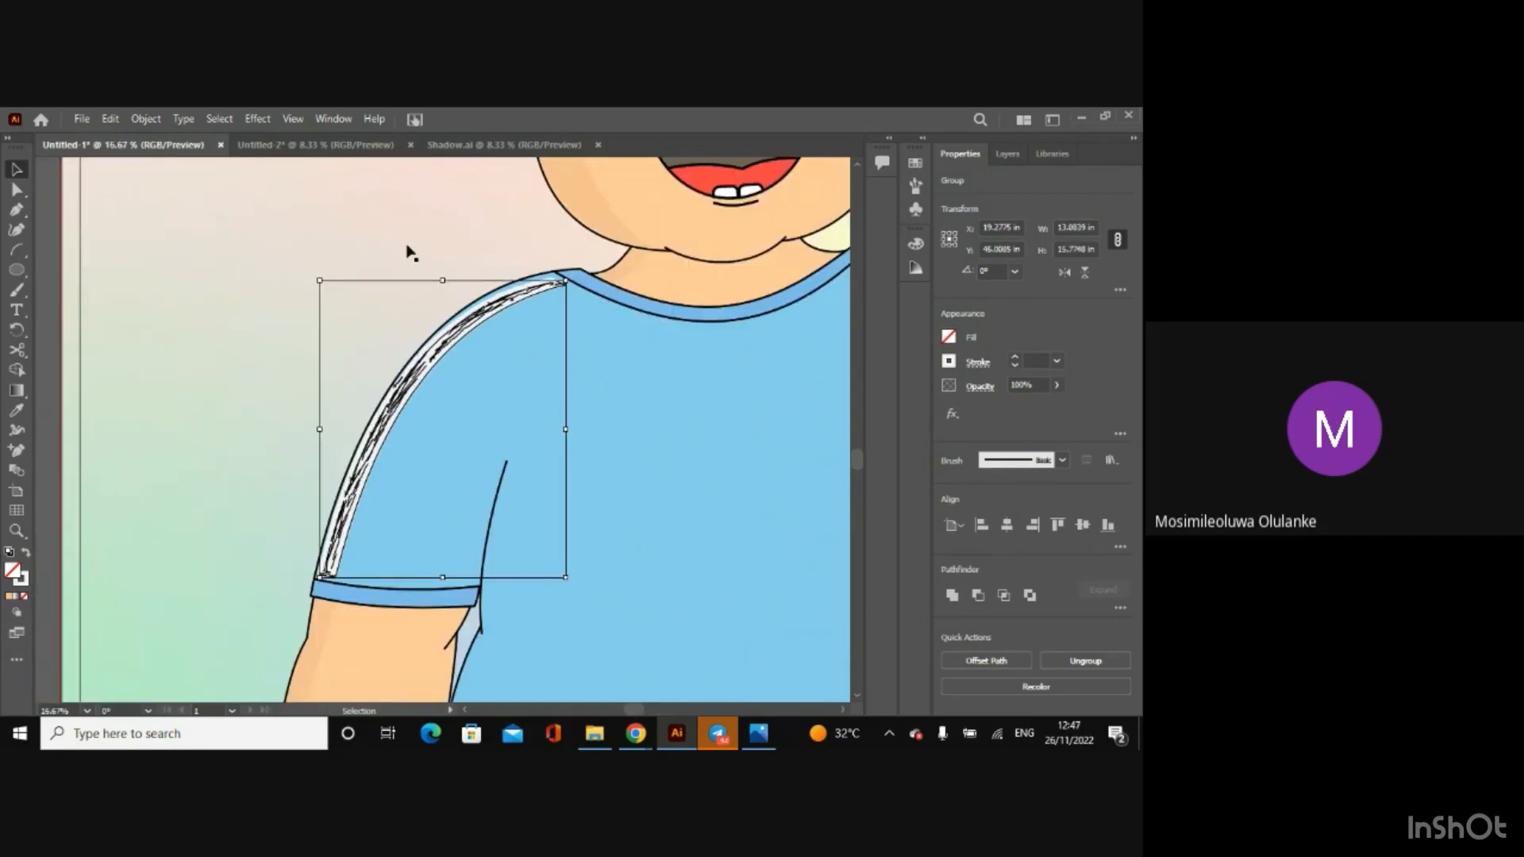
key(Right)
key(Right)
key(Right)
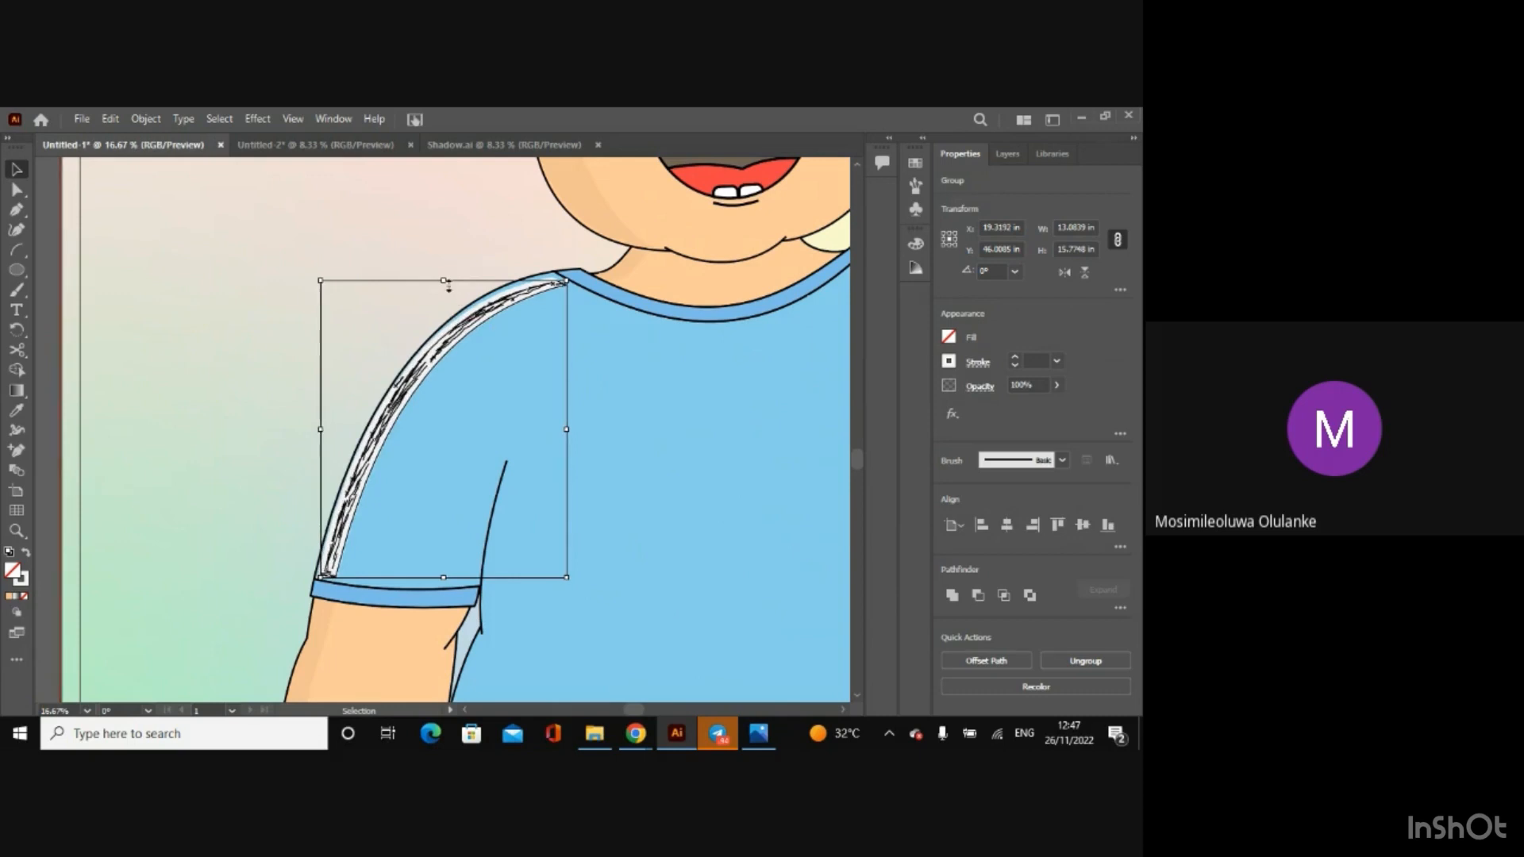
Step: Stretch the shirt shadow upward to about 15.94 in high and nudge it right and down to about X 19.37 in, Y 45.94 in
drag(445, 281, 445, 276)
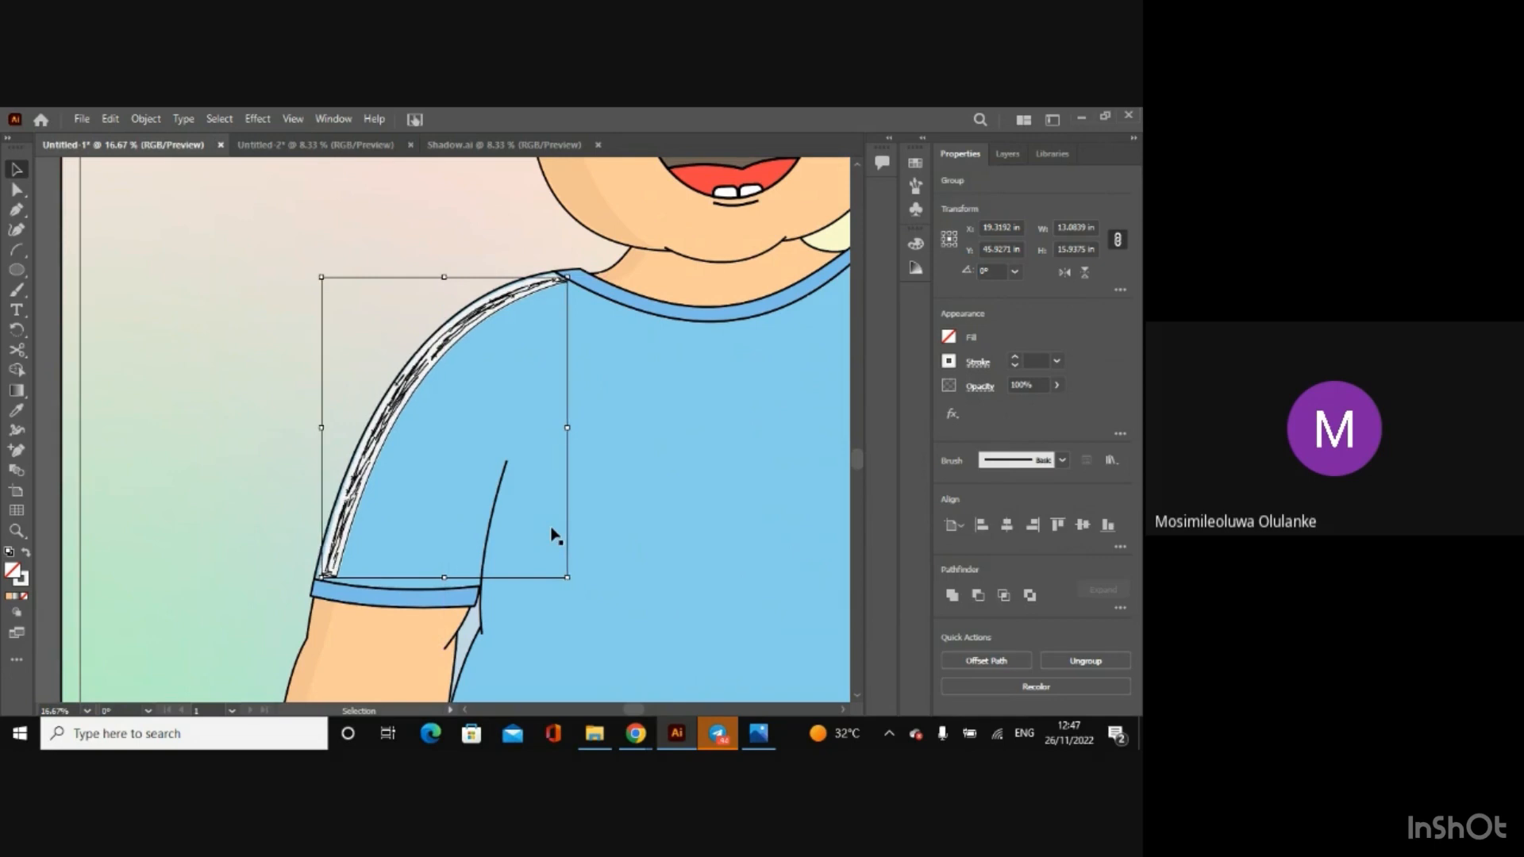
key(Right)
key(Right)
key(Right)
key(Down)
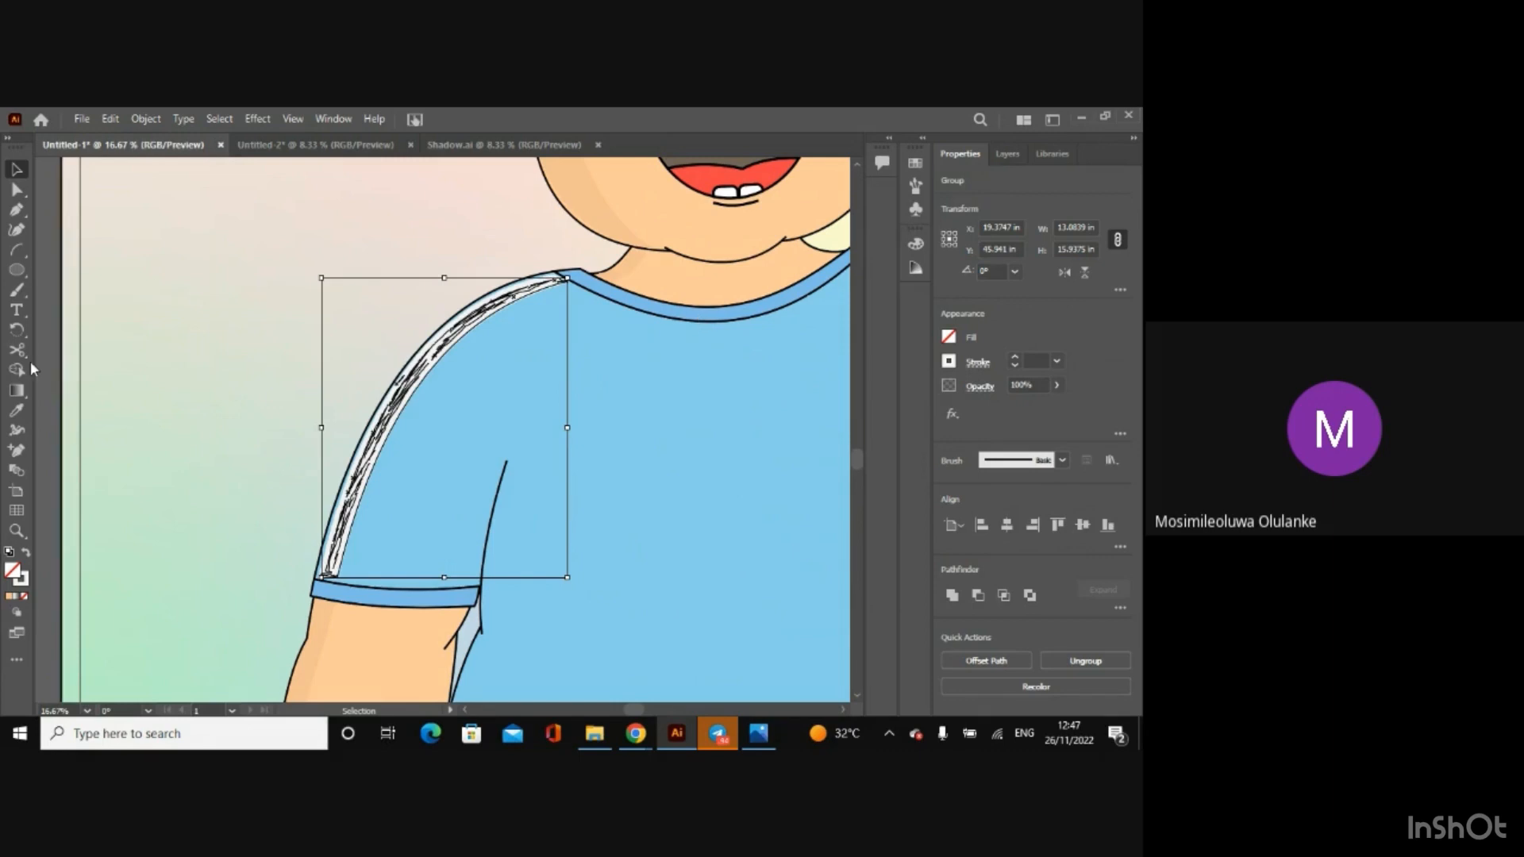
Step: Try to colour the shirt shadow by sampling the blue shirt with the Eyedropper, and undo it
click(16, 410)
click(494, 421)
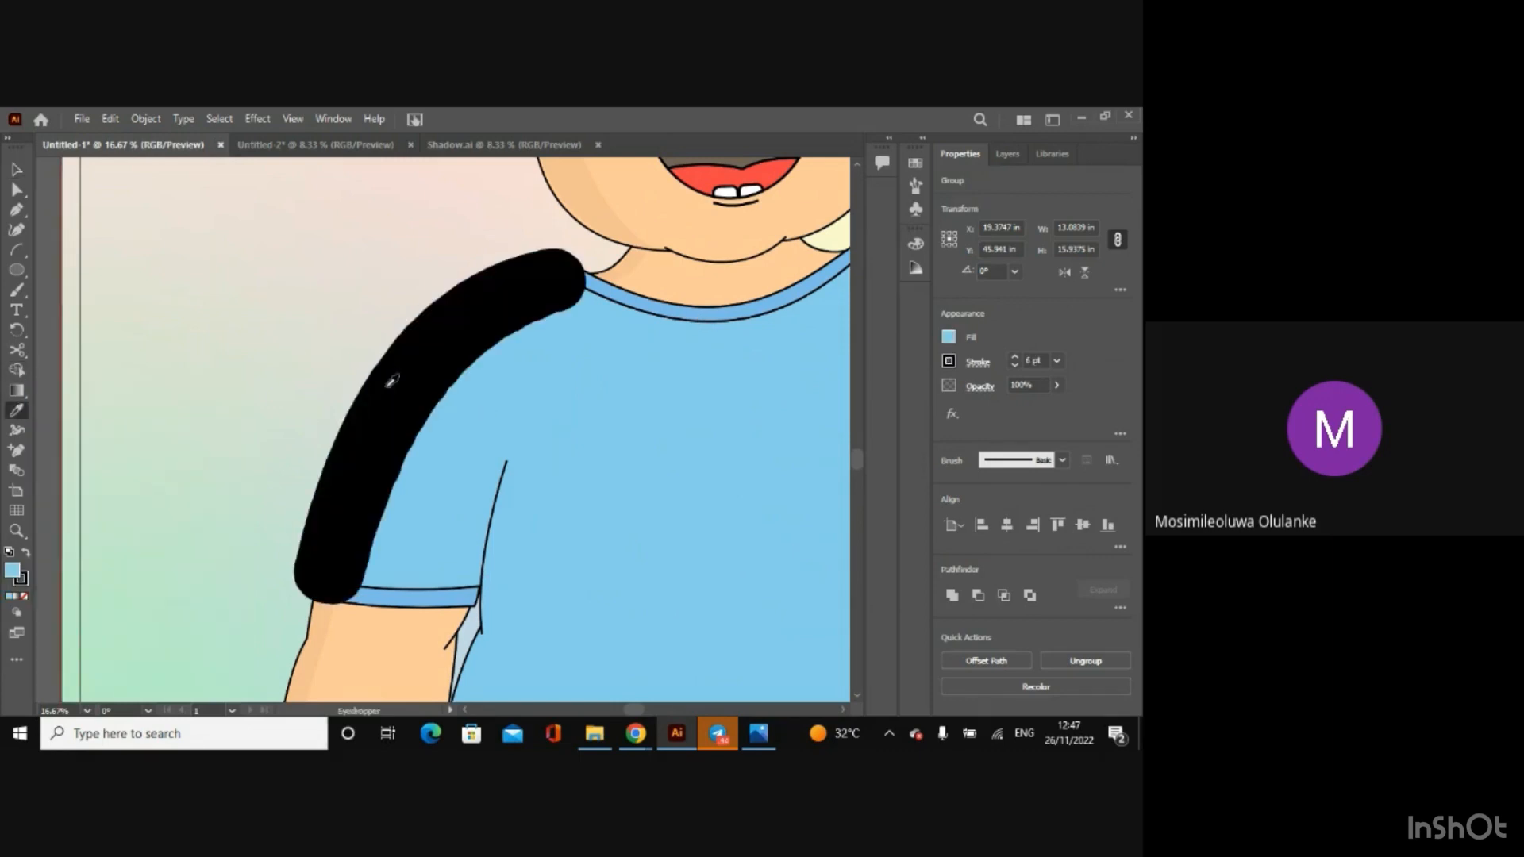
key(v)
key(ctrl+z)
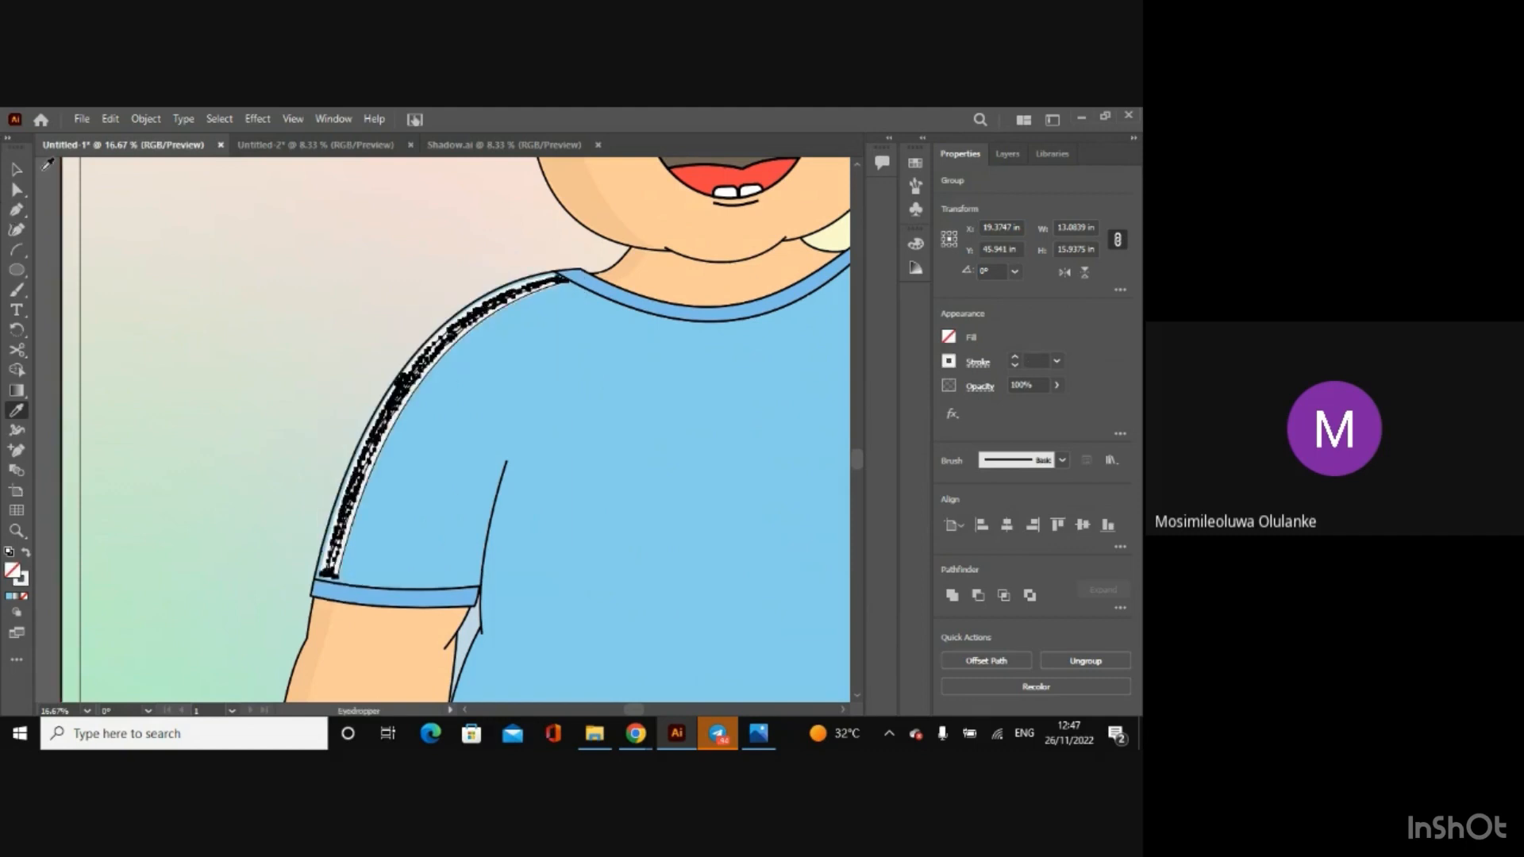
click(16, 168)
Step: Move the Sky swatch slightly down so the Inner mouth swatch no longer covers its colour code
key(a)
key(ctrl+minus)
key(ctrl+minus)
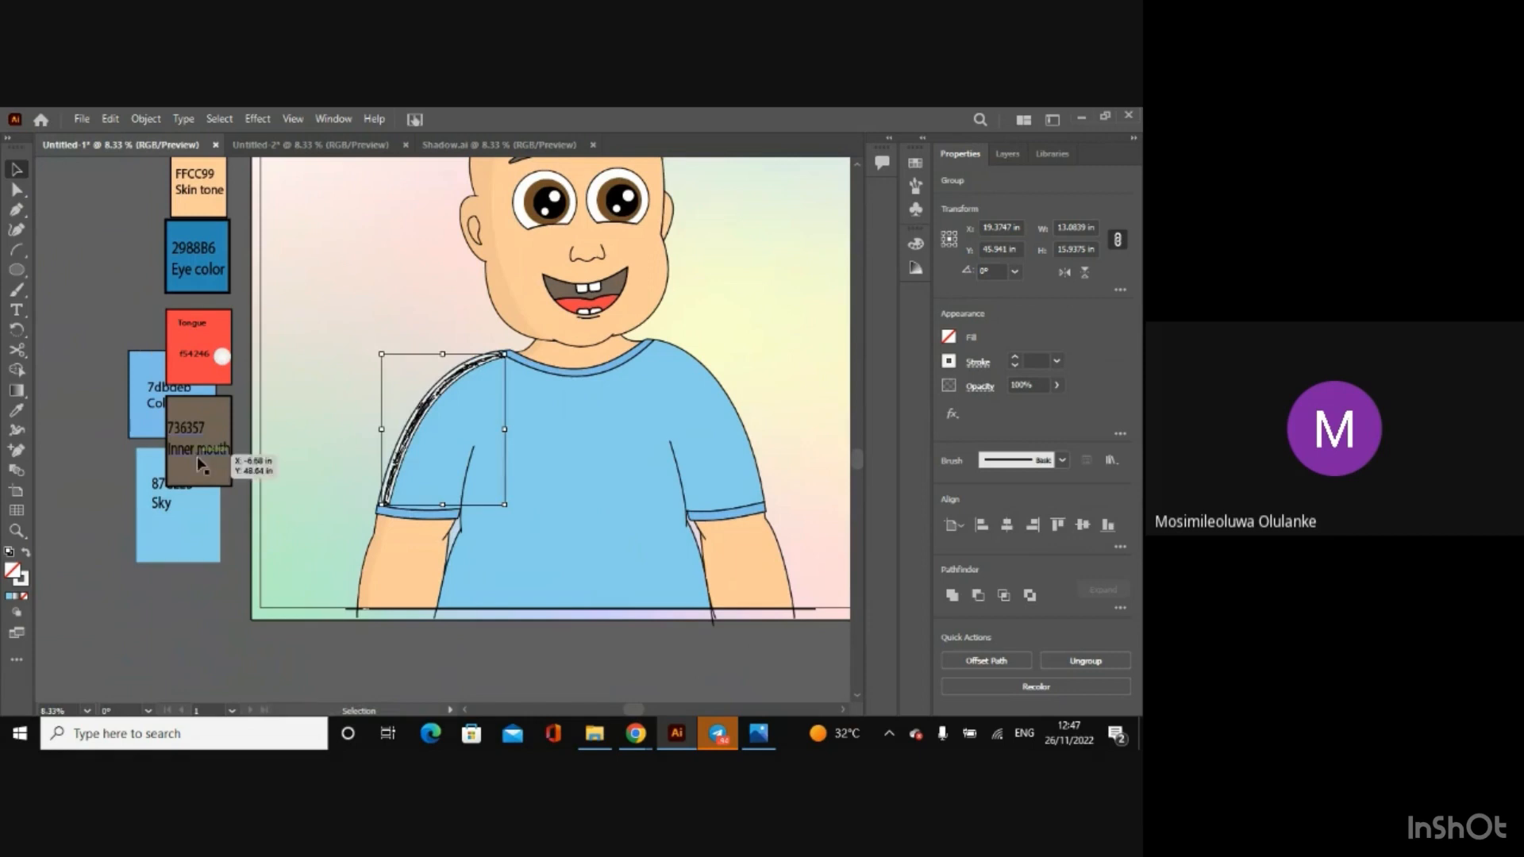
drag(176, 561, 176, 588)
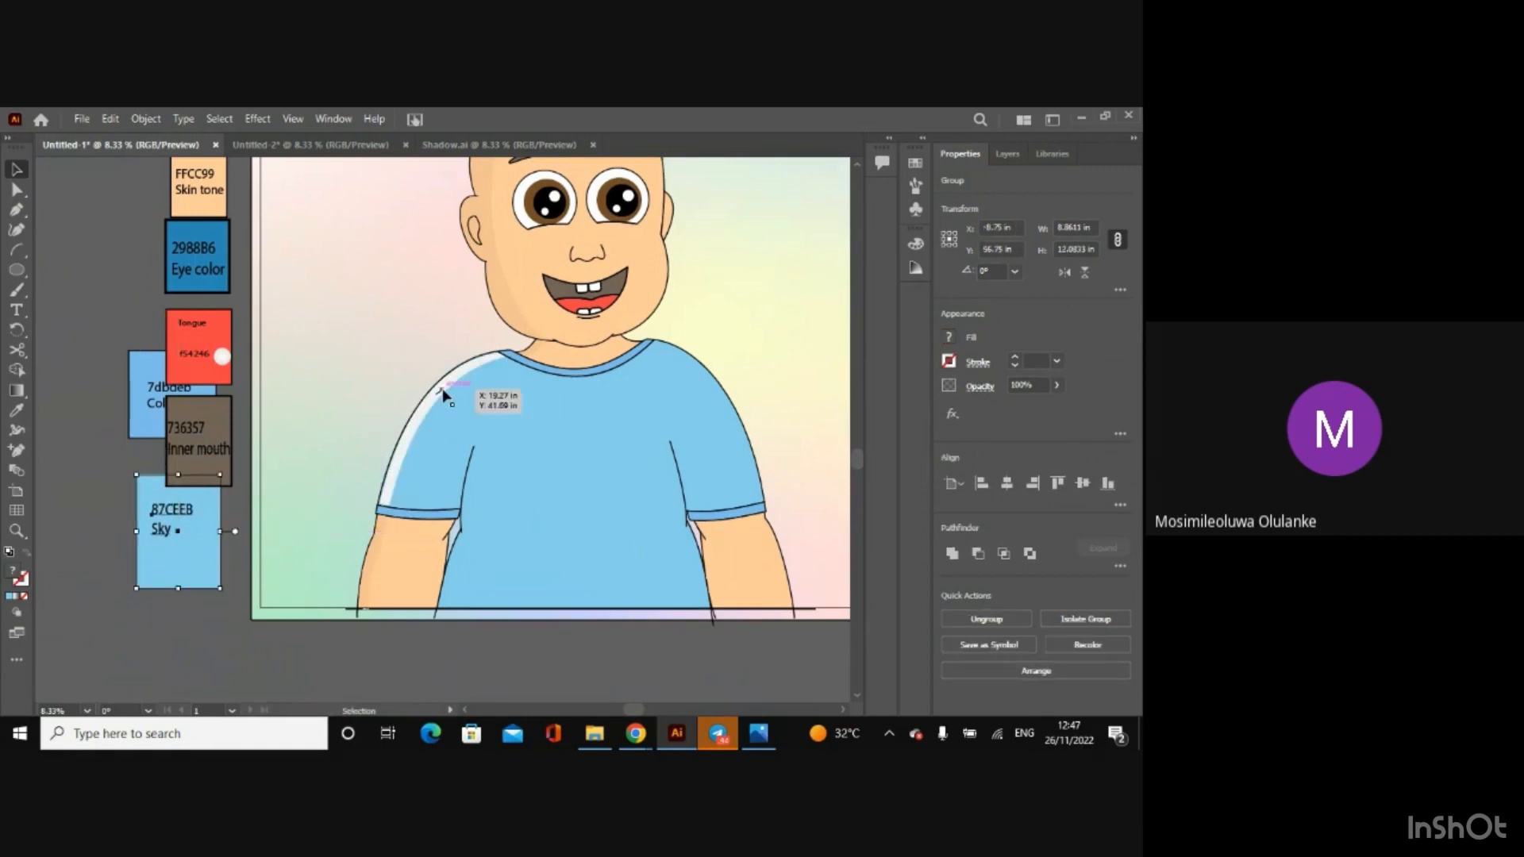
Step: Give the shirt shadow group an 87CEEB fill and lower the fill's red value to 95
click(433, 394)
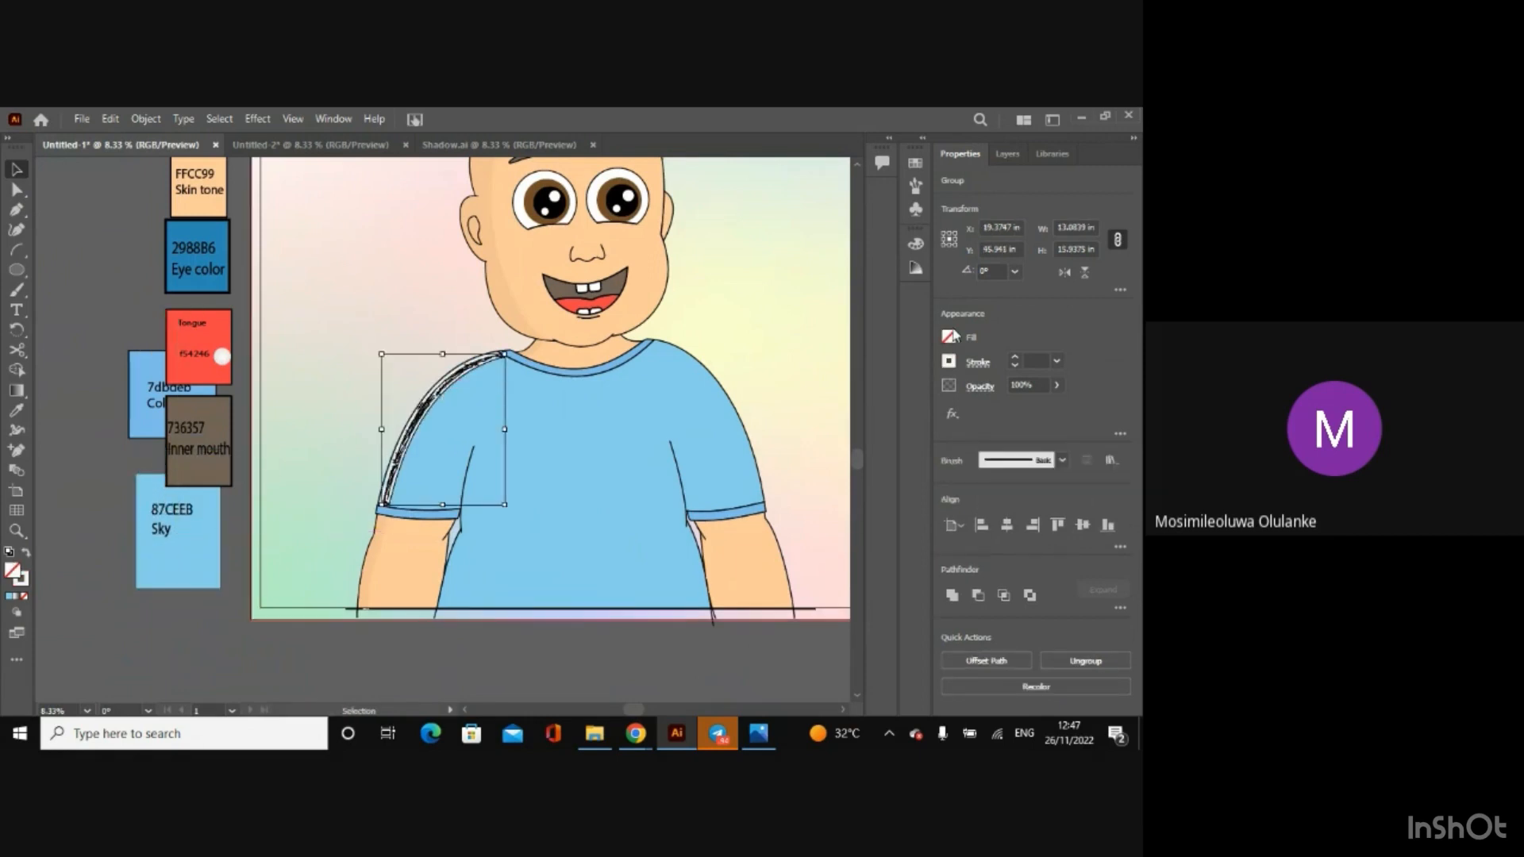
click(950, 337)
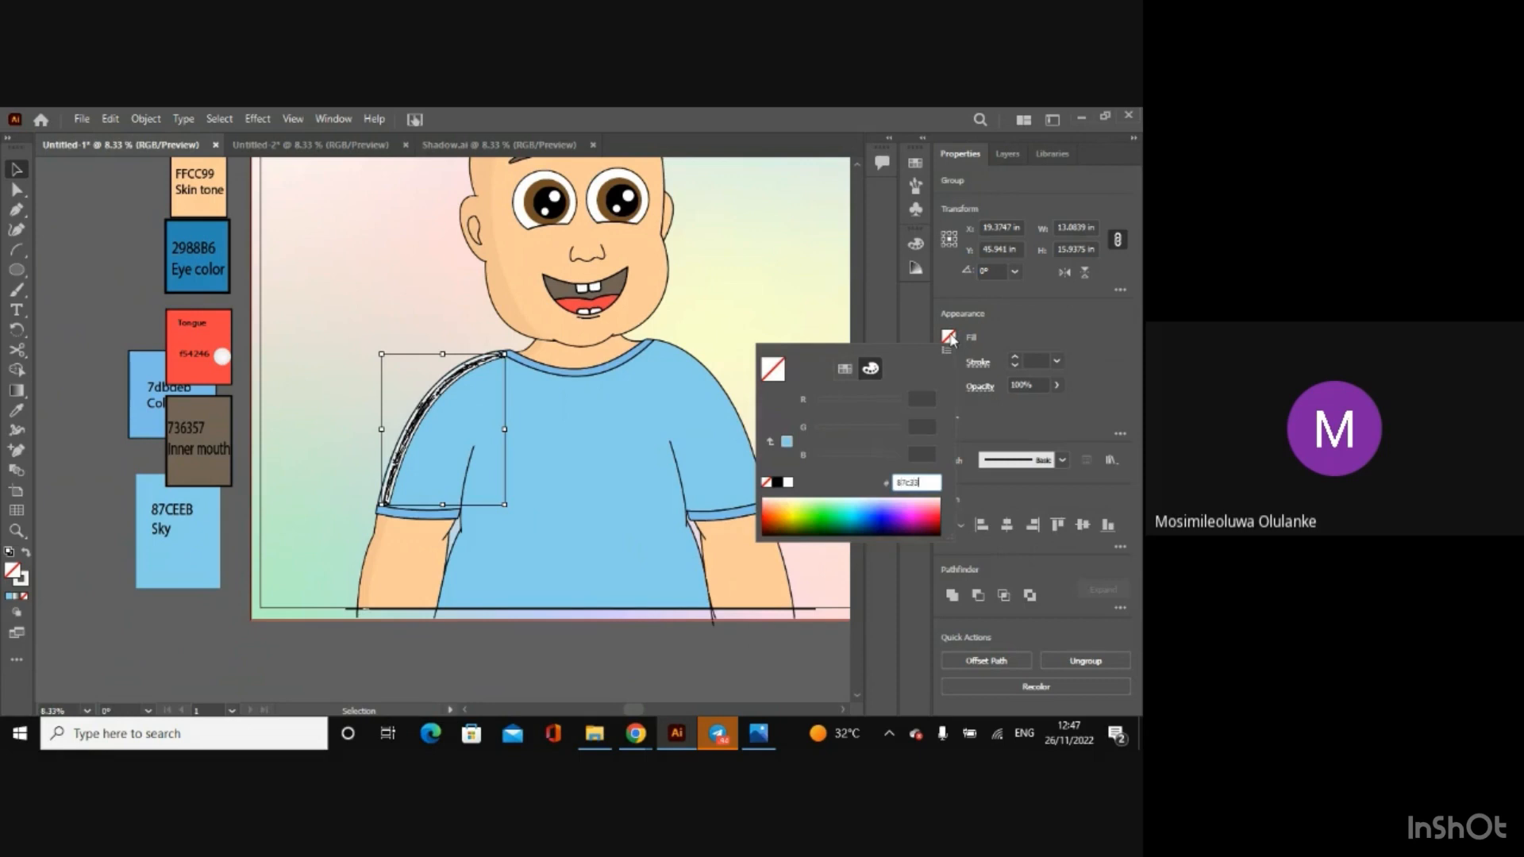
key(Return)
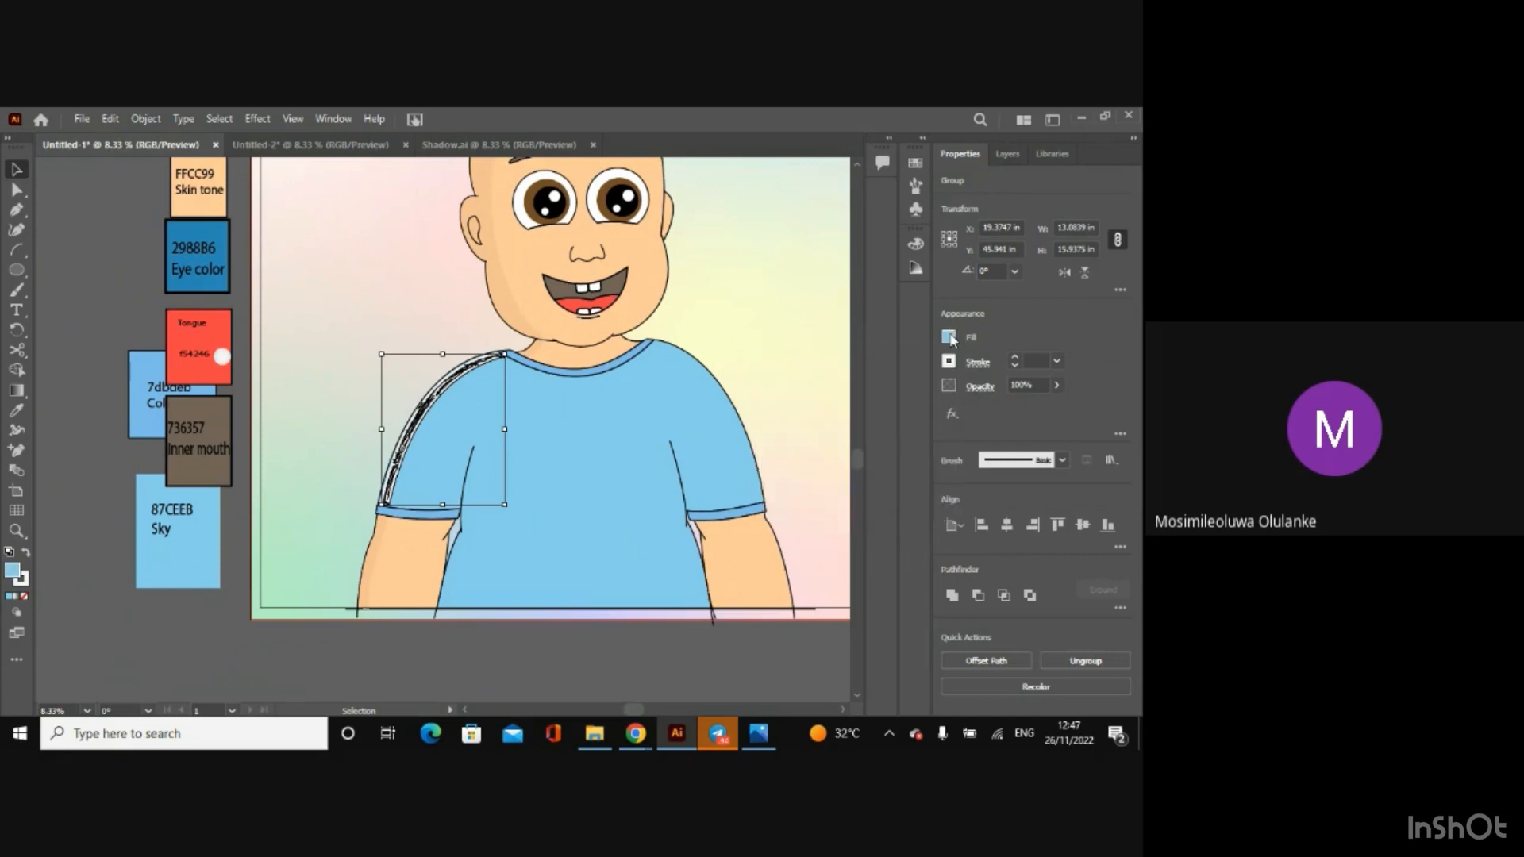
click(950, 337)
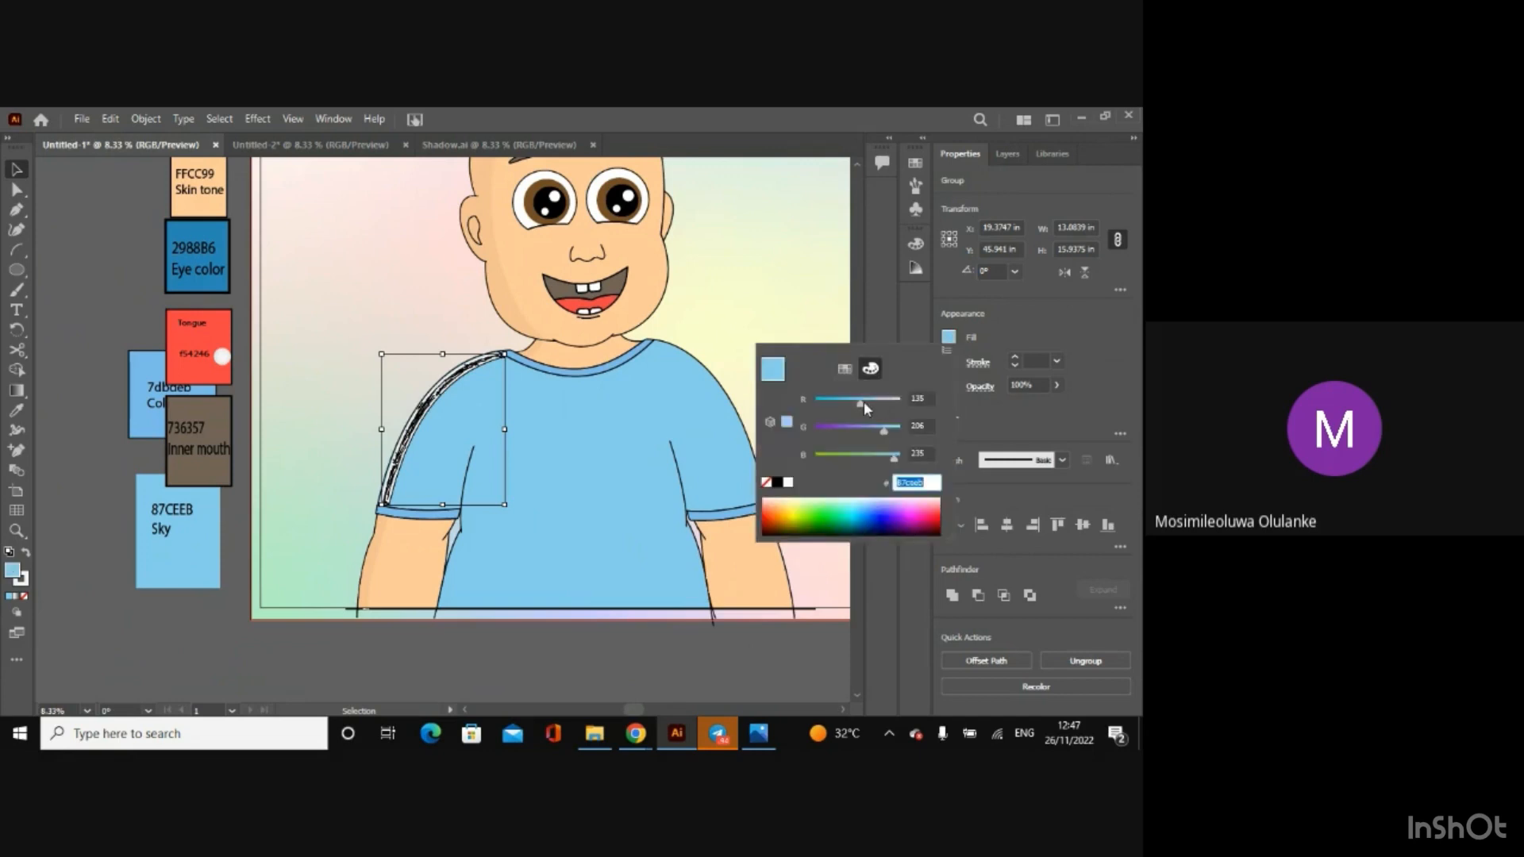
drag(862, 404, 850, 404)
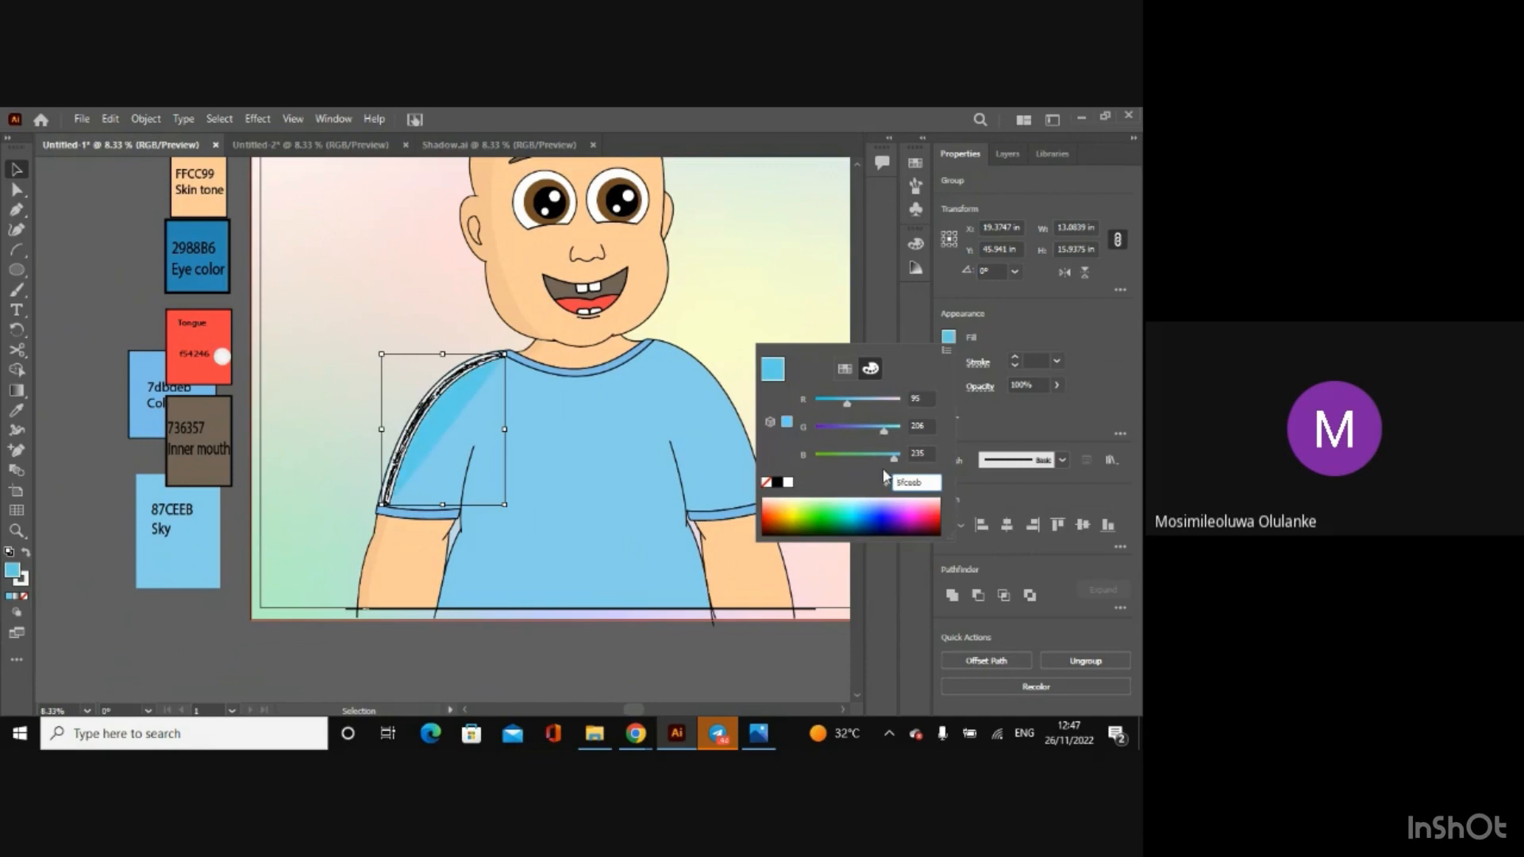
key(z)
click(993, 335)
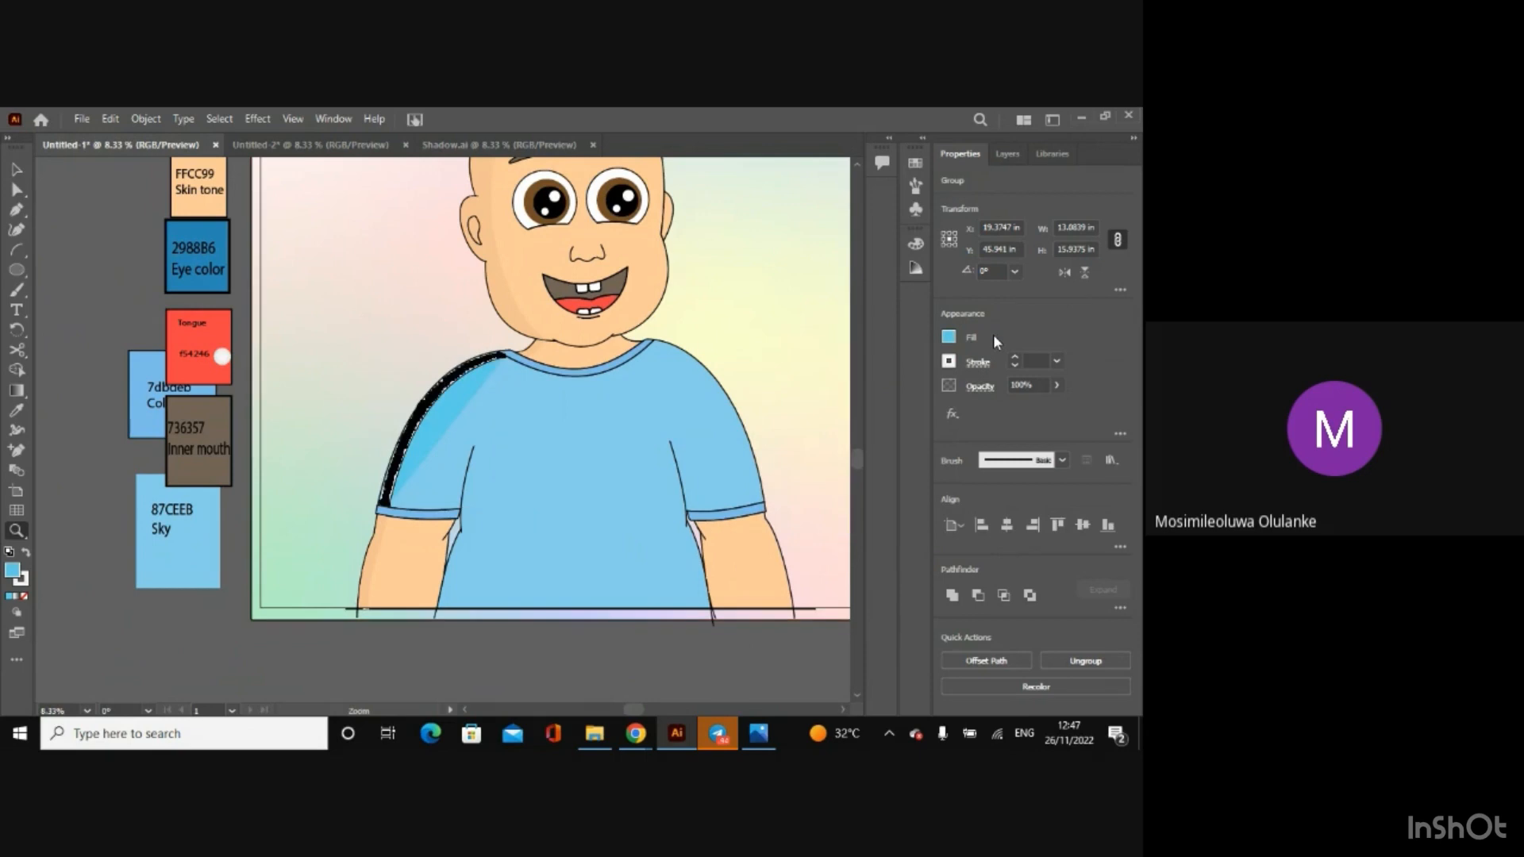
Step: Set the shirt shadow group's fill back to None
click(951, 340)
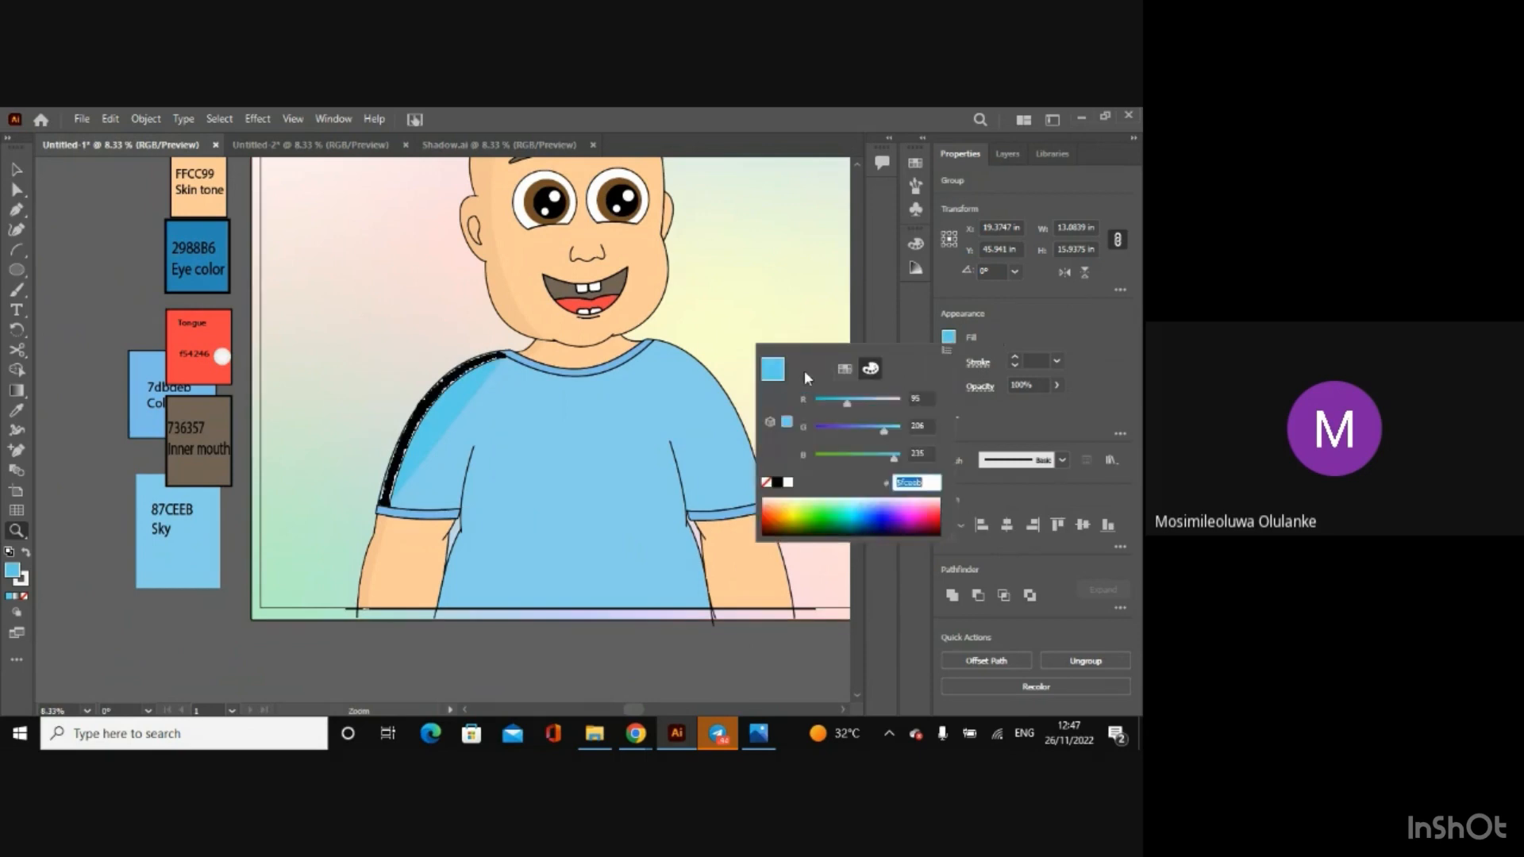
click(843, 369)
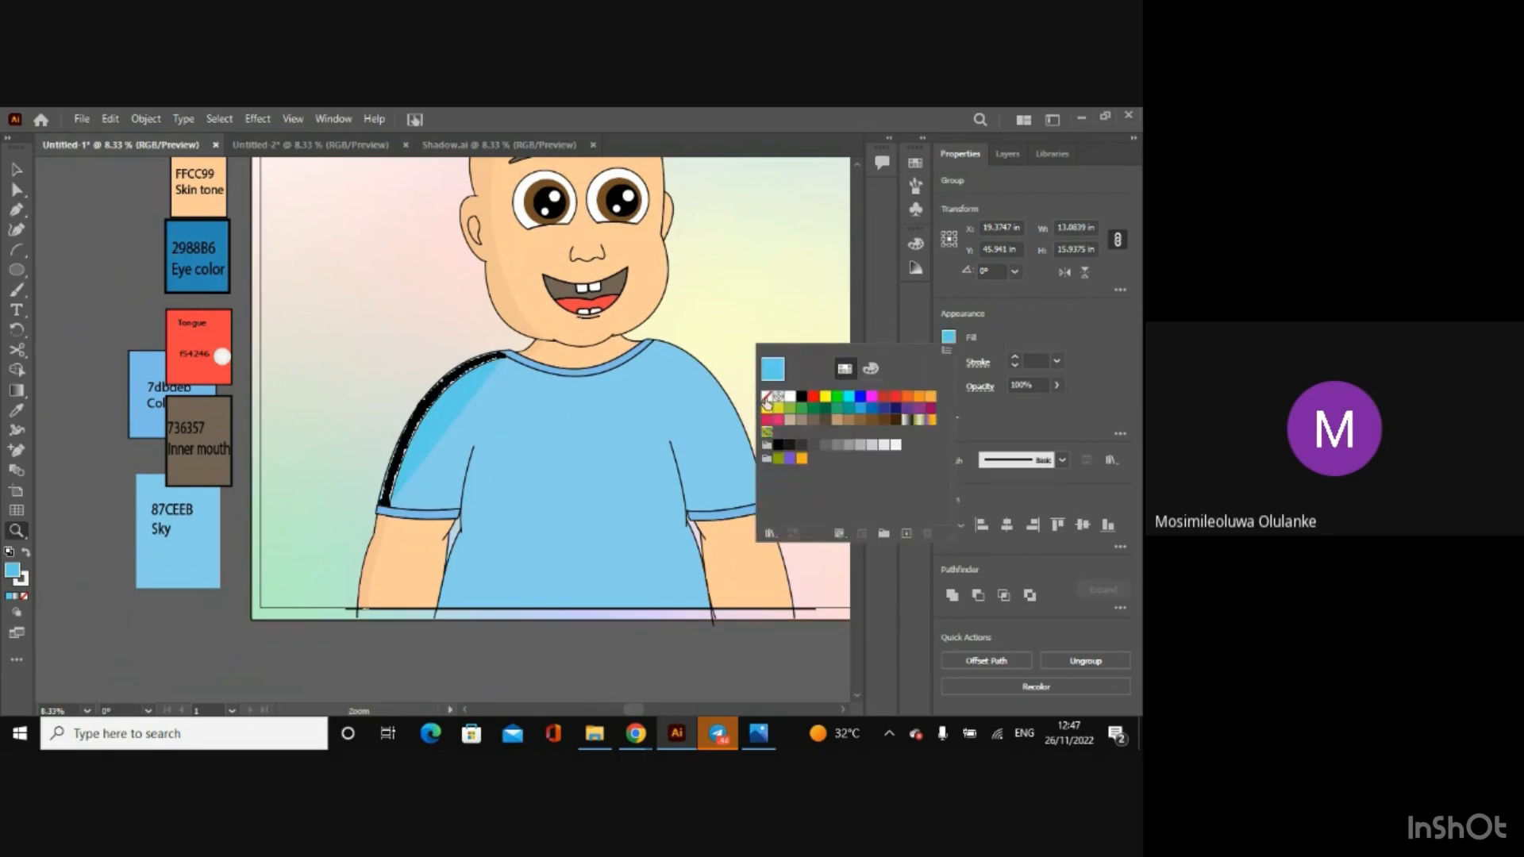
click(766, 397)
Step: Set the shirt shadow group's stroke colour to 87CEEB
click(949, 362)
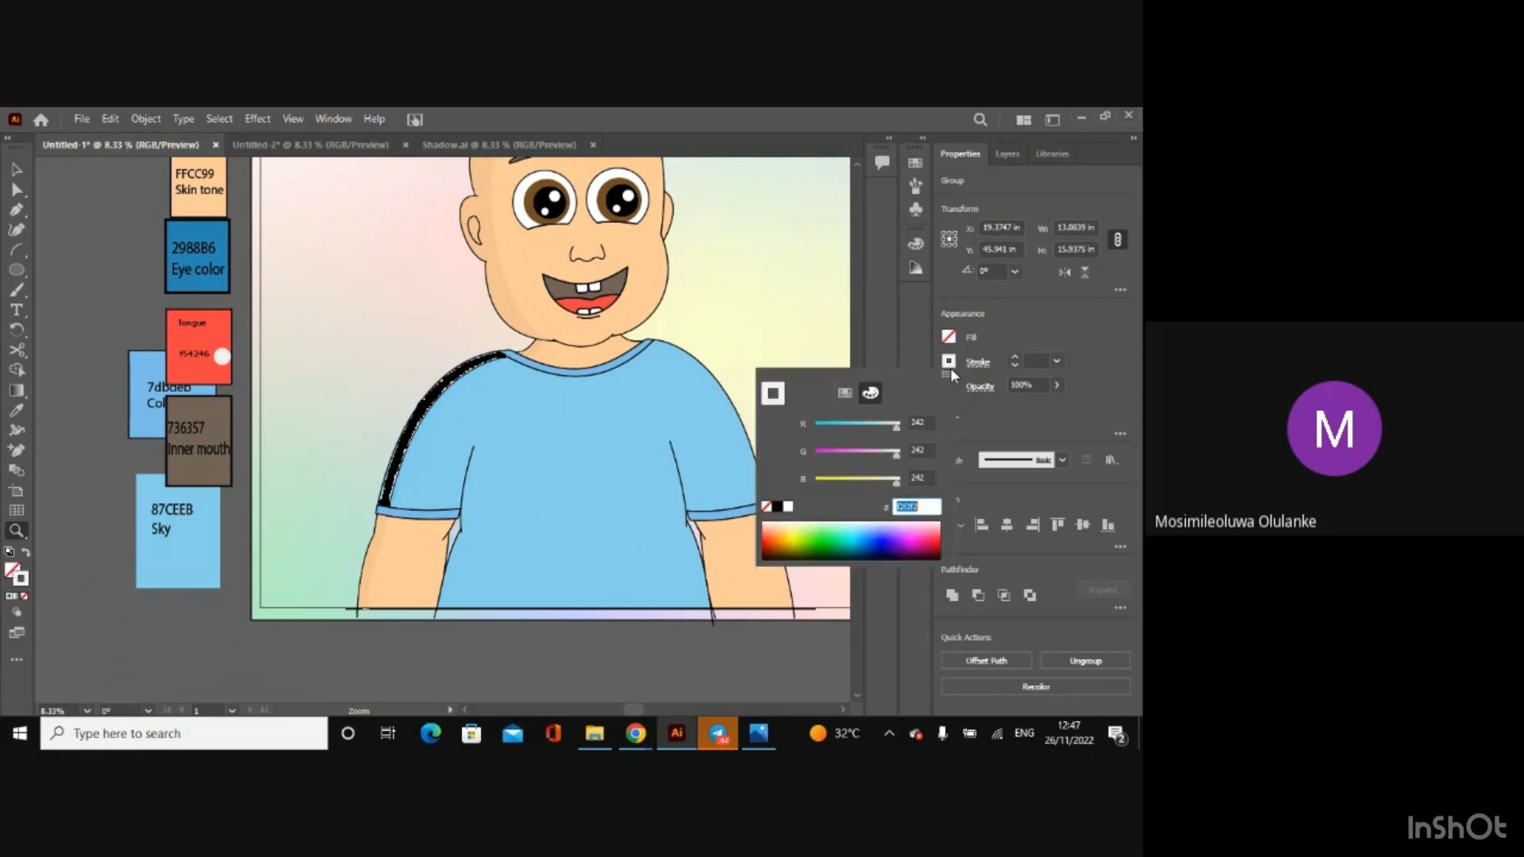
key(BackSpace)
text(87ceeb)
key(Return)
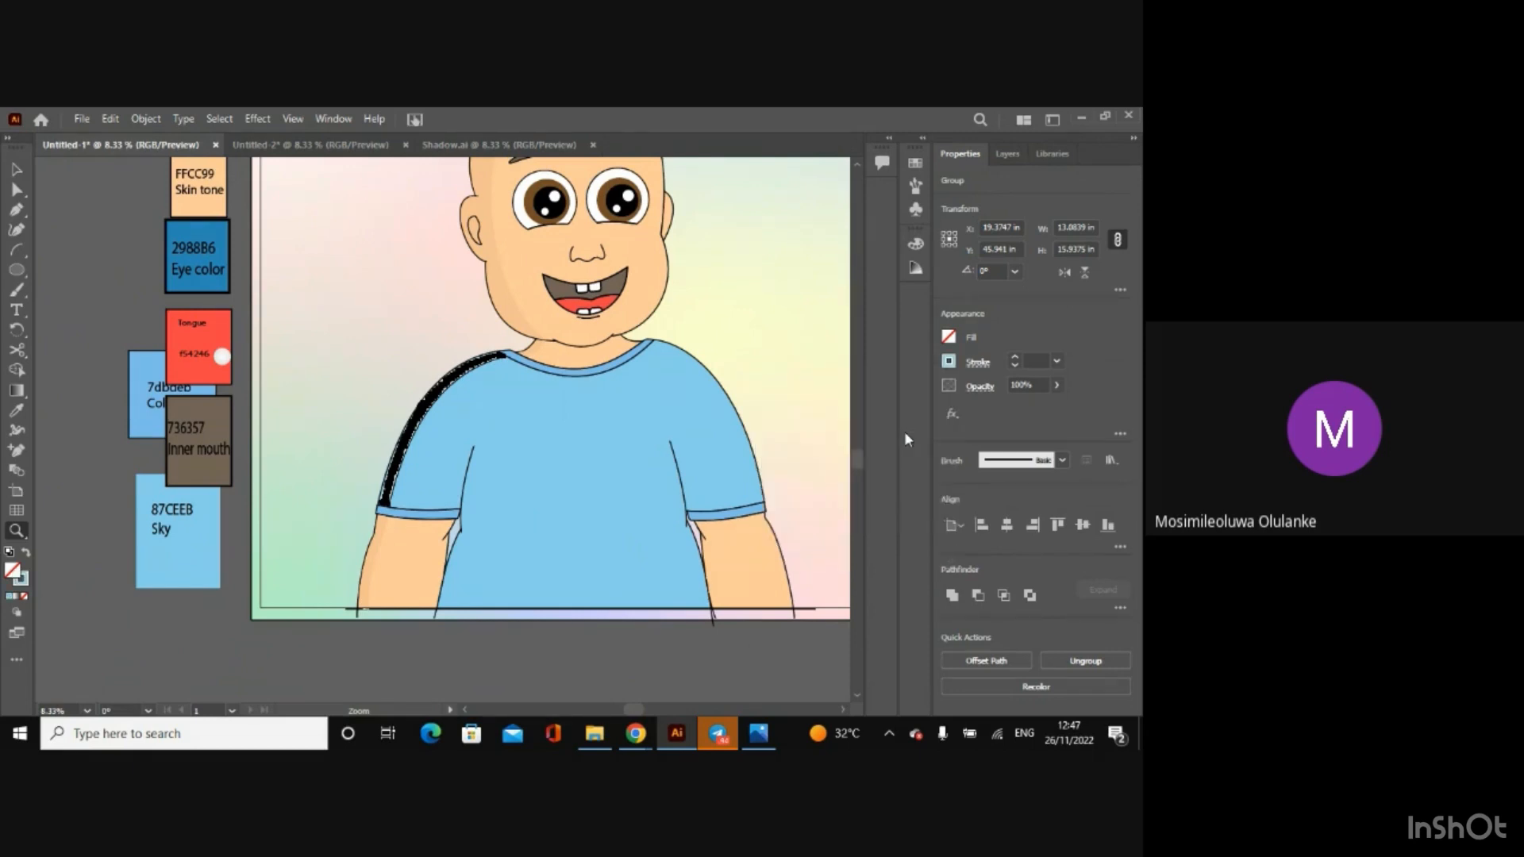
Step: Lower the red value of the shirt shadow's stroke to make it a deeper blue, and clear the selection
click(947, 362)
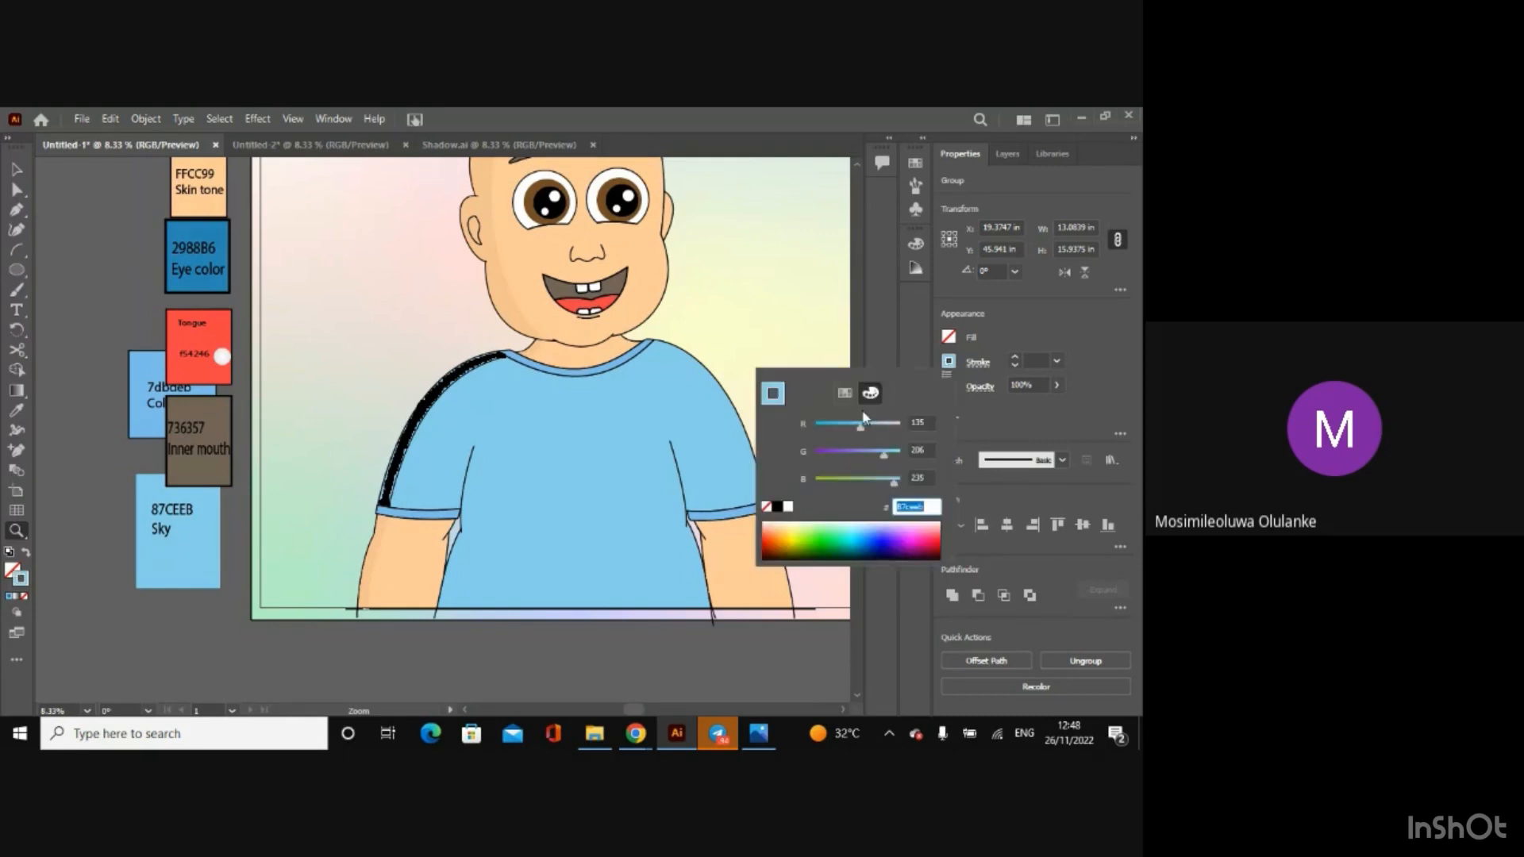
drag(861, 423, 842, 430)
drag(923, 506, 879, 516)
key(Return)
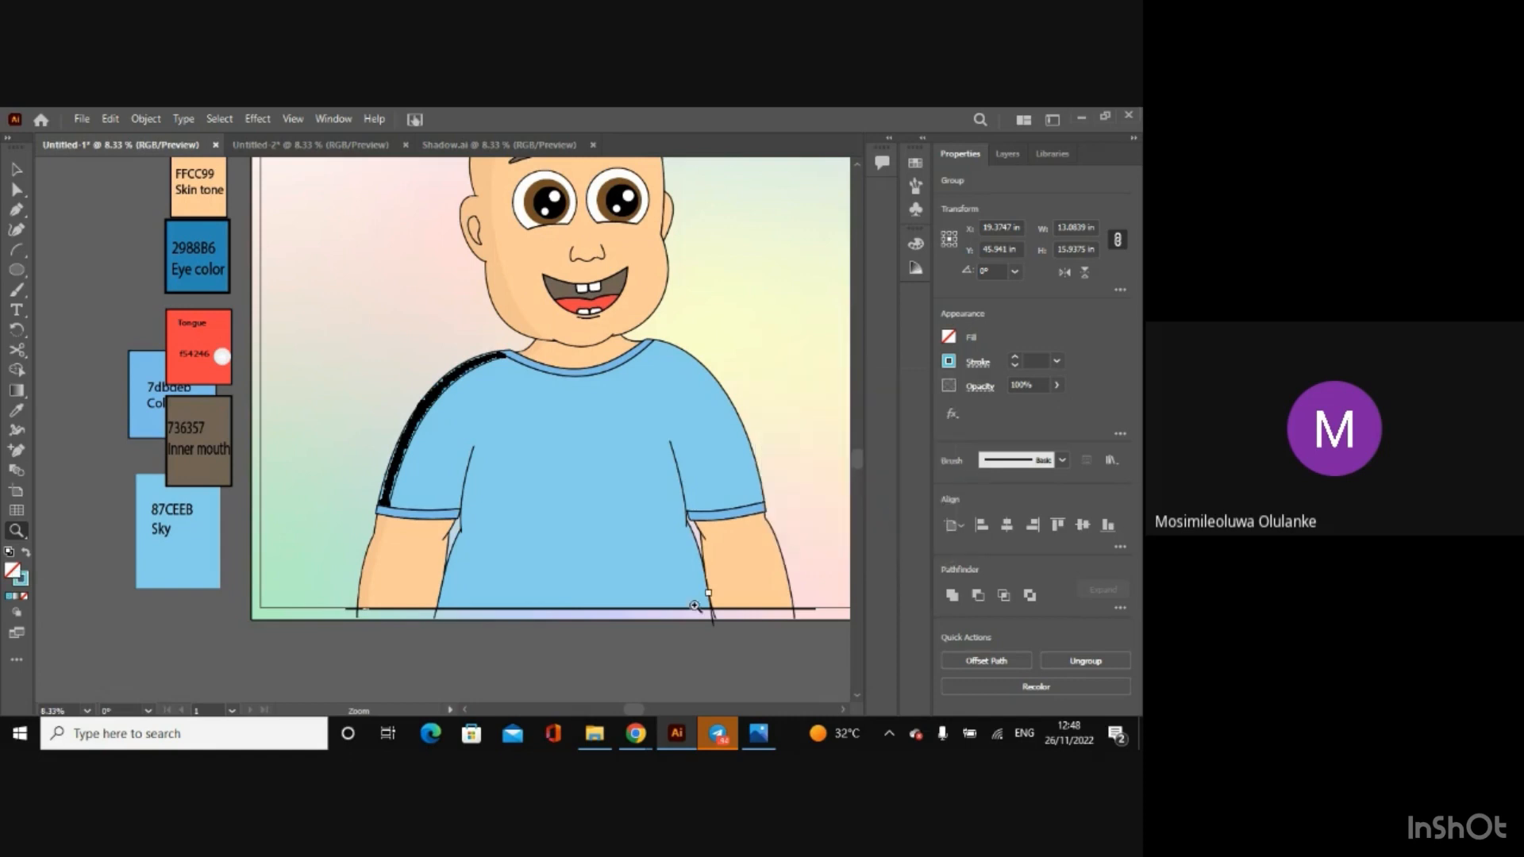
click(638, 662)
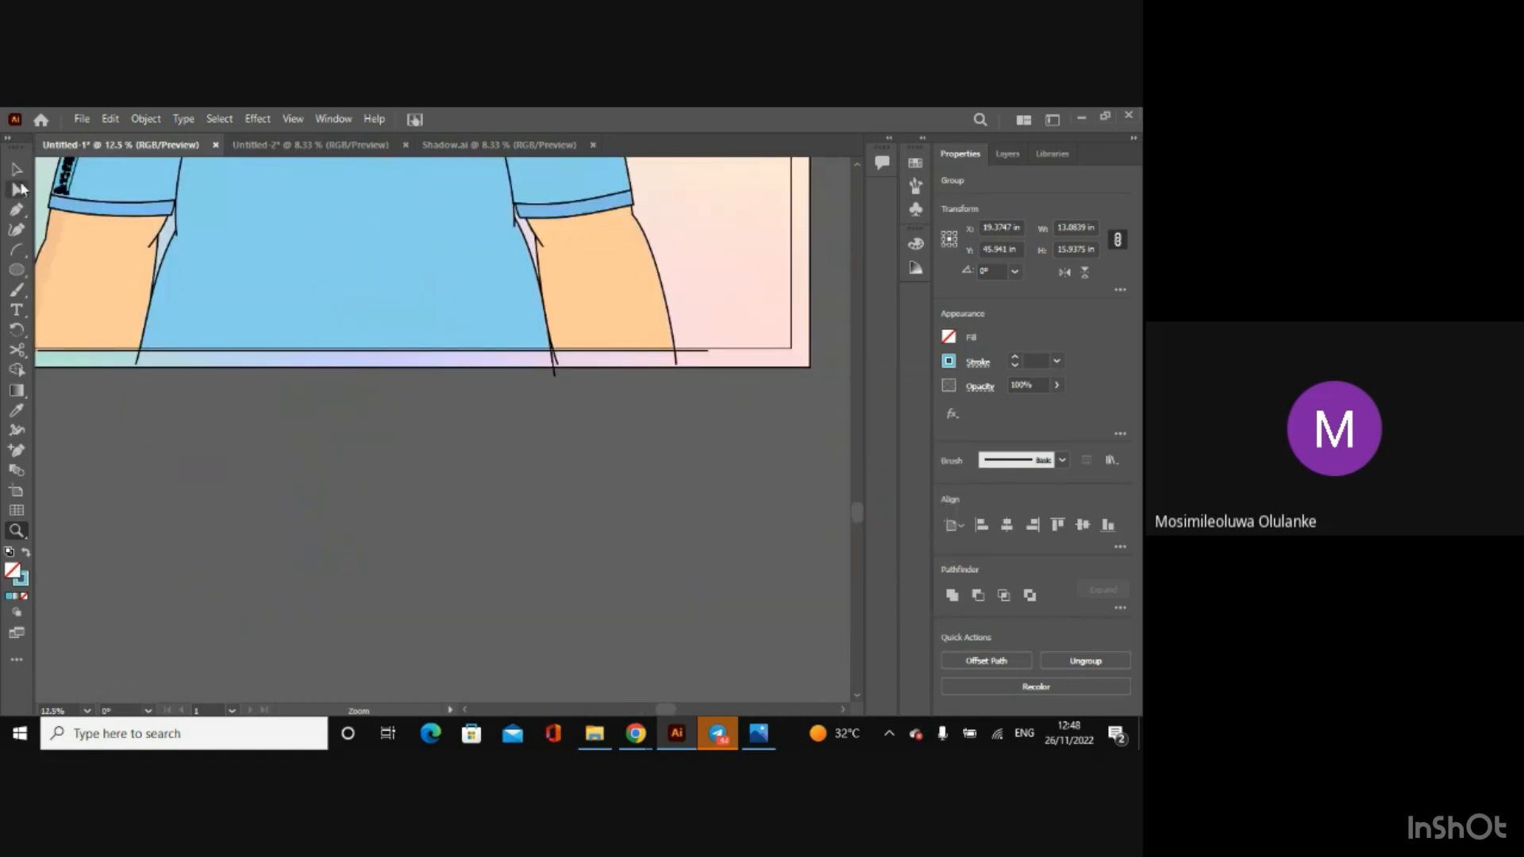
click(17, 169)
click(238, 530)
key(a)
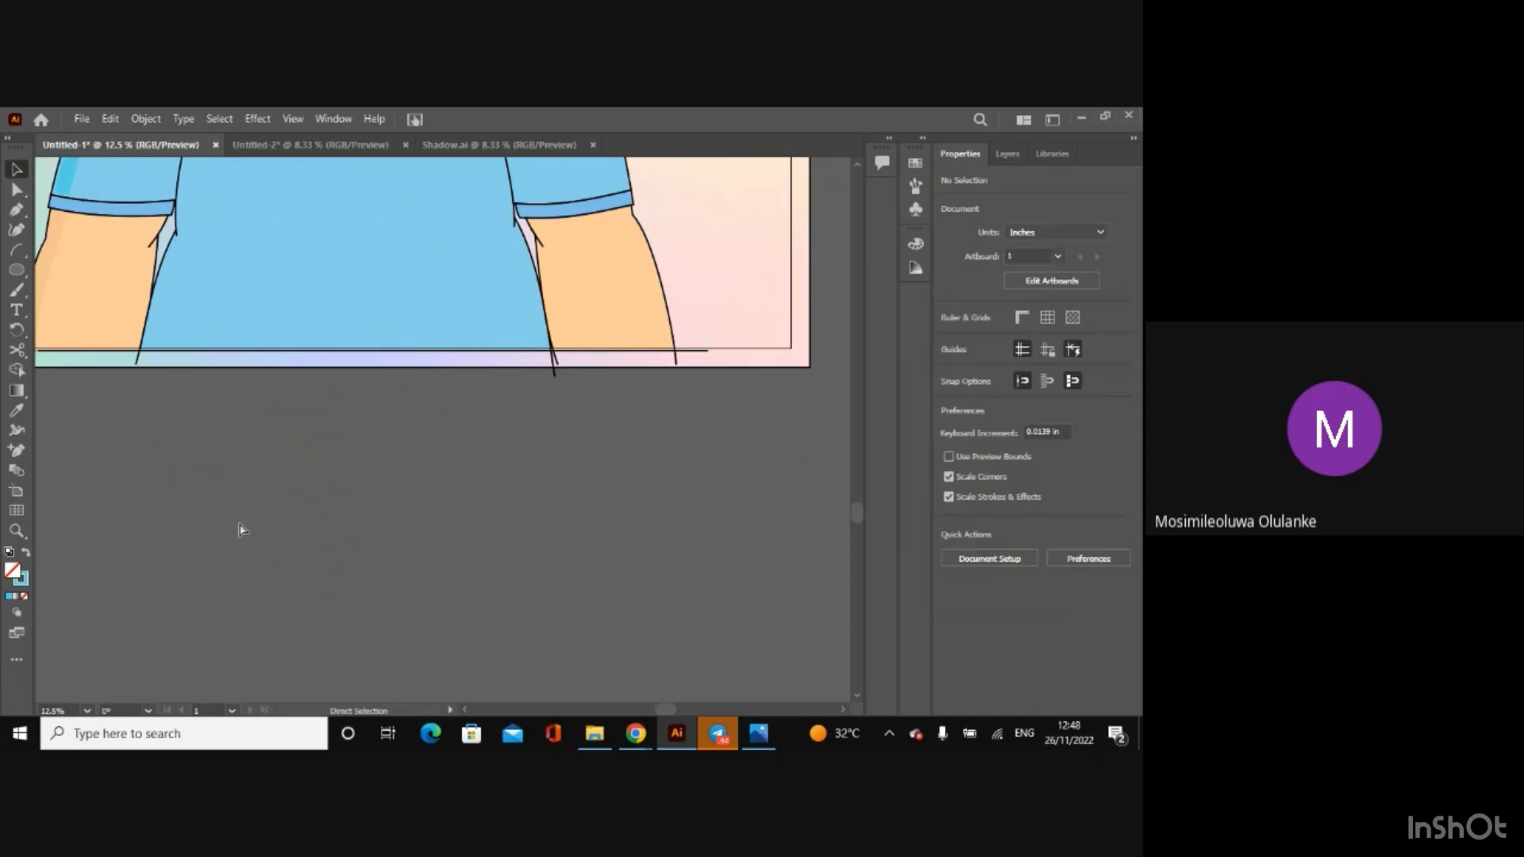
Step: Examine the recoloured shirt shadow on the whole character and close up against the shirt
key(ctrl+minus)
key(ctrl+minus)
key(ctrl+minus)
key(v)
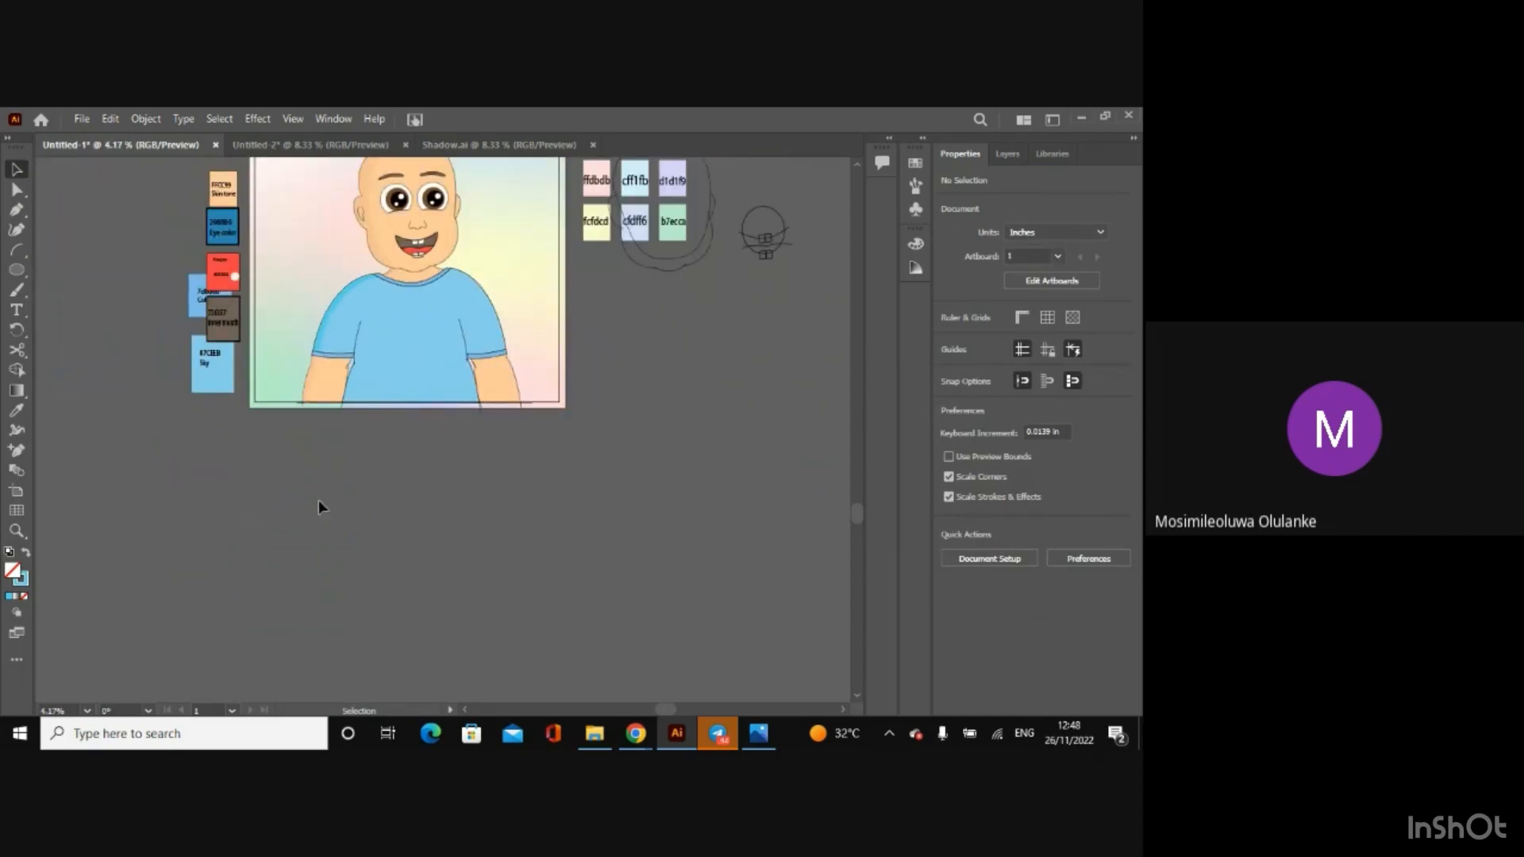
scroll(855, 522, up, 3)
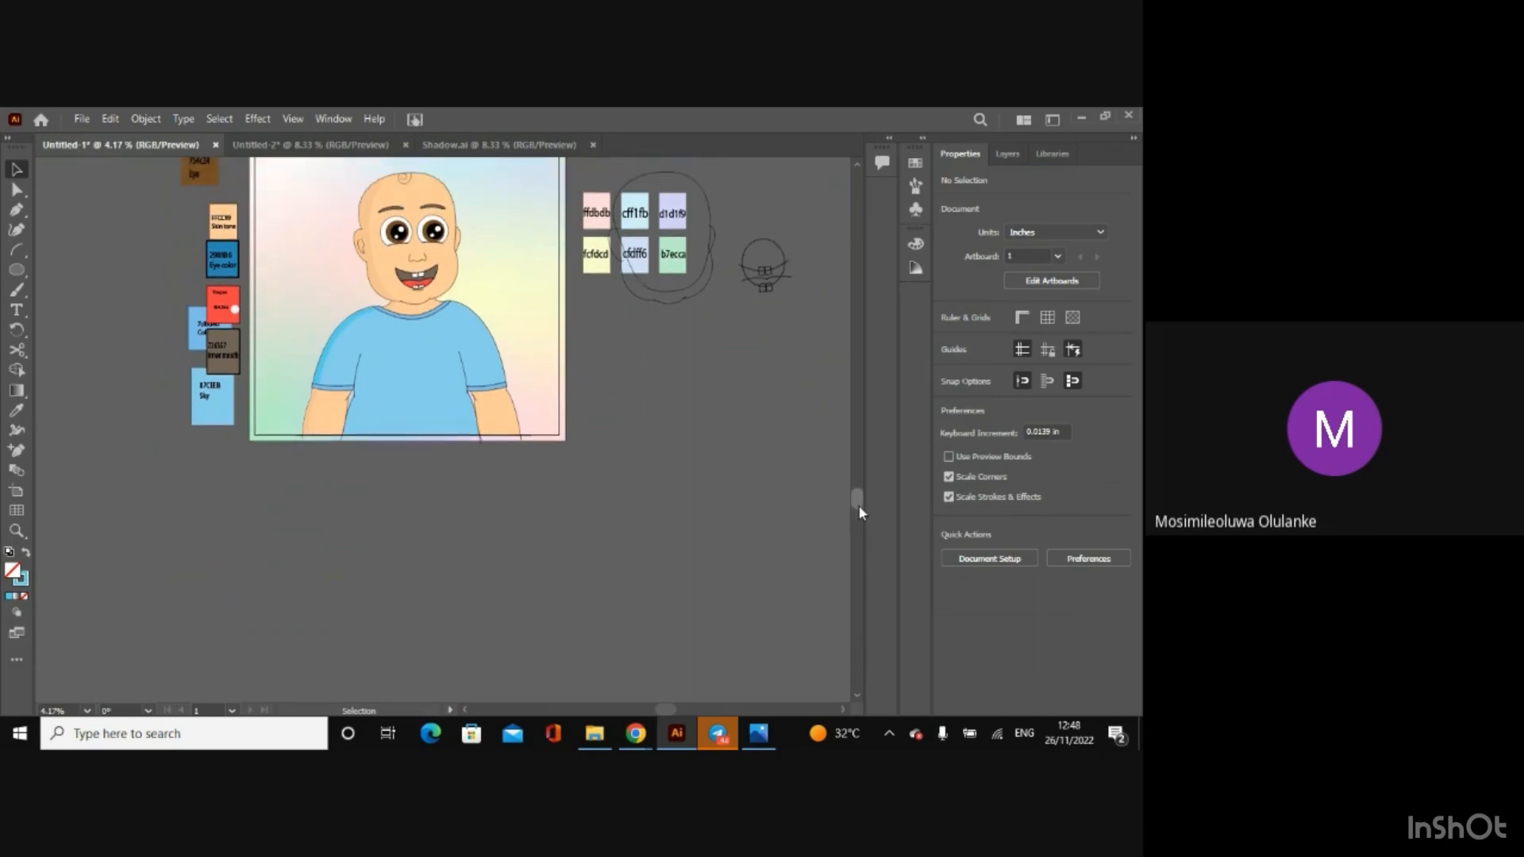
key(ctrl+plus)
key(ctrl+plus)
key(ctrl+plus)
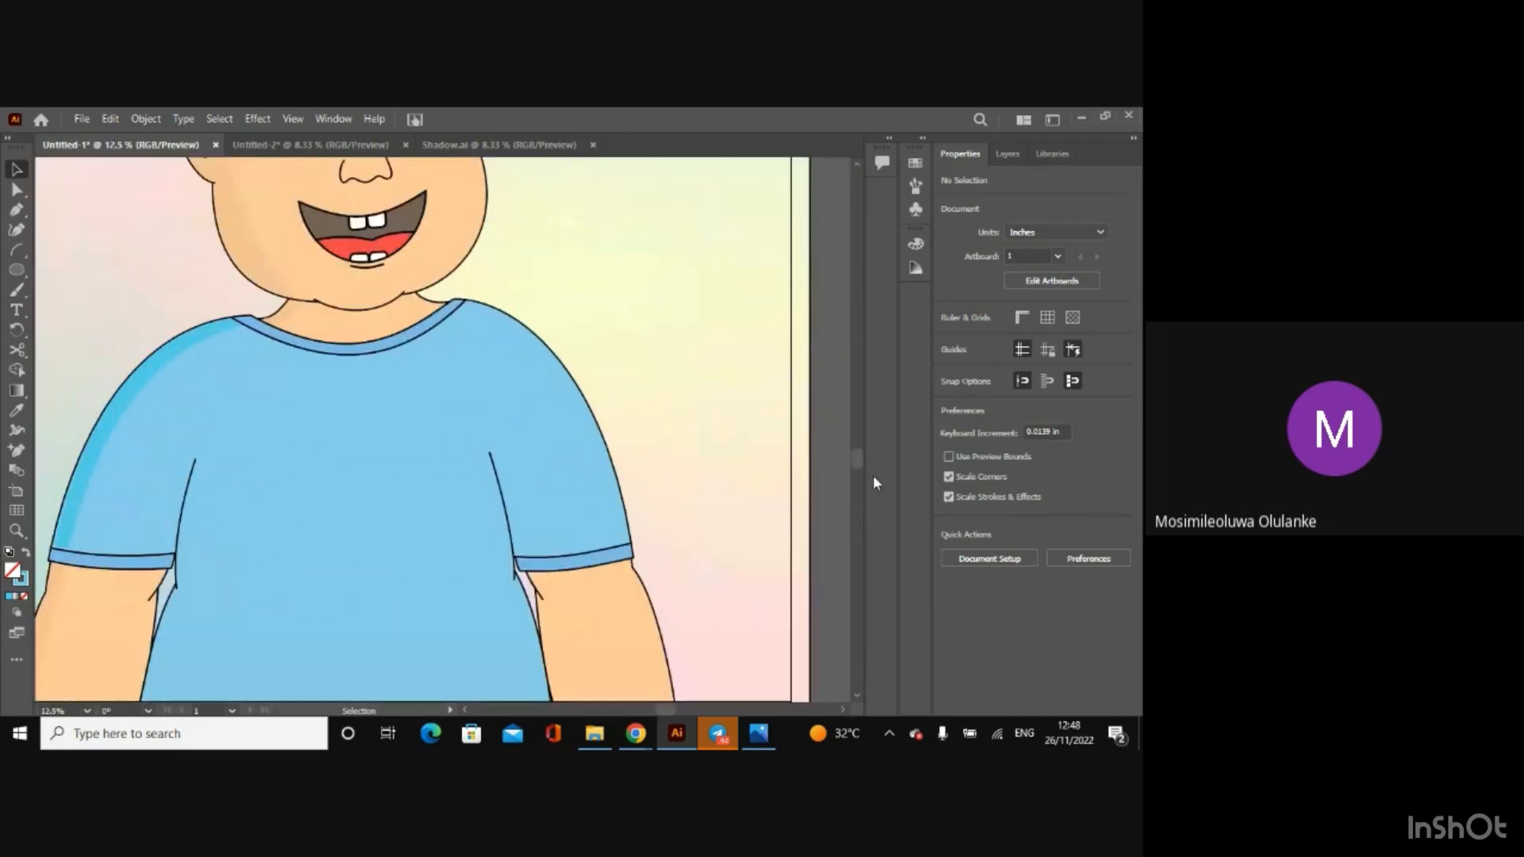
Step: Copy the small collar and sleeve-hem shadow groups from Shadow.ai and paste them into the Untitled-1 drawing
click(490, 144)
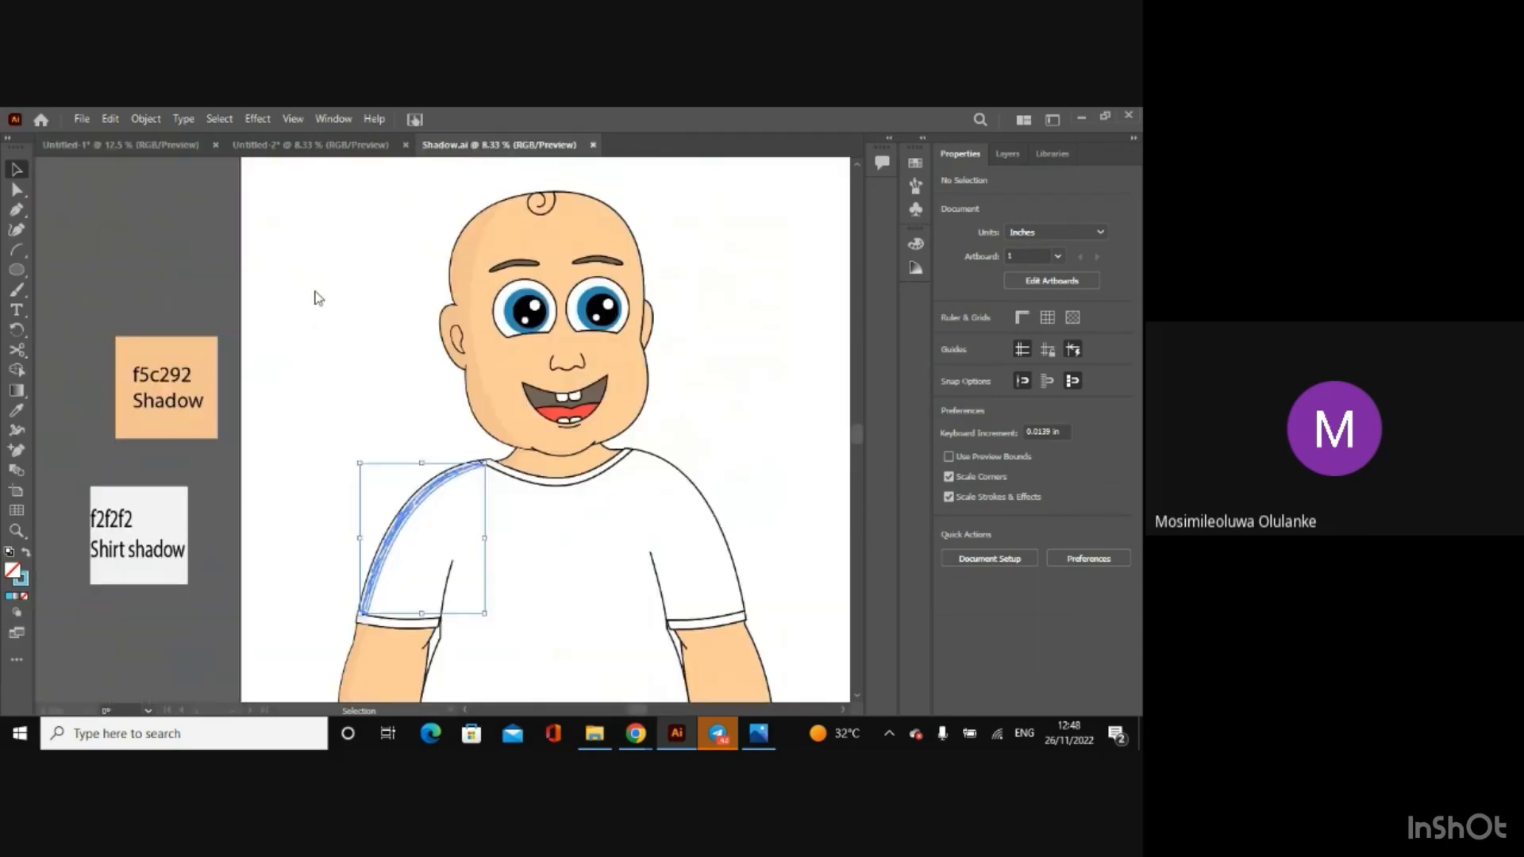
click(392, 404)
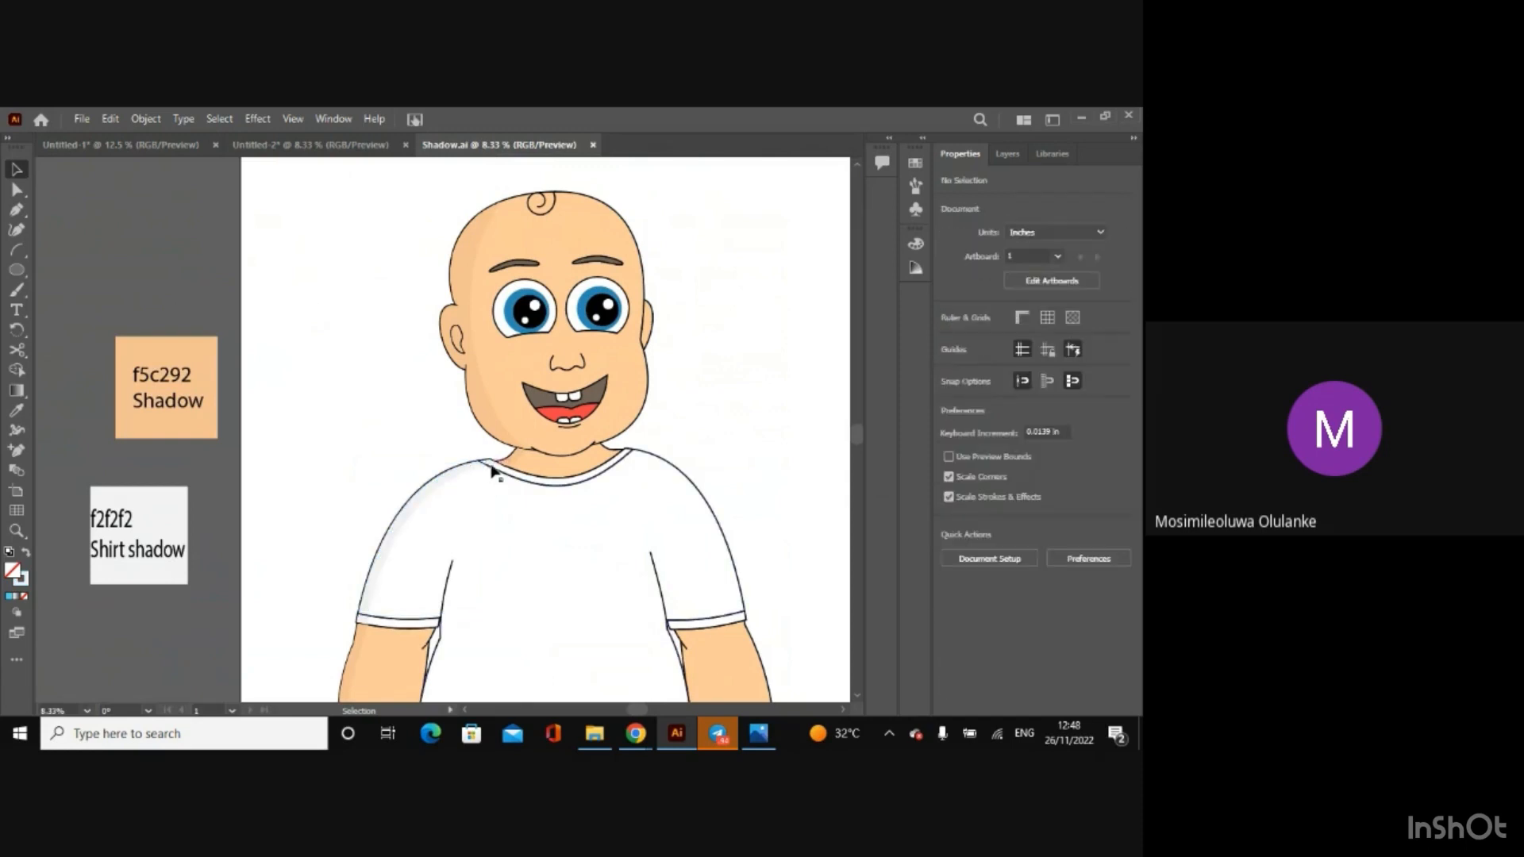
click(491, 461)
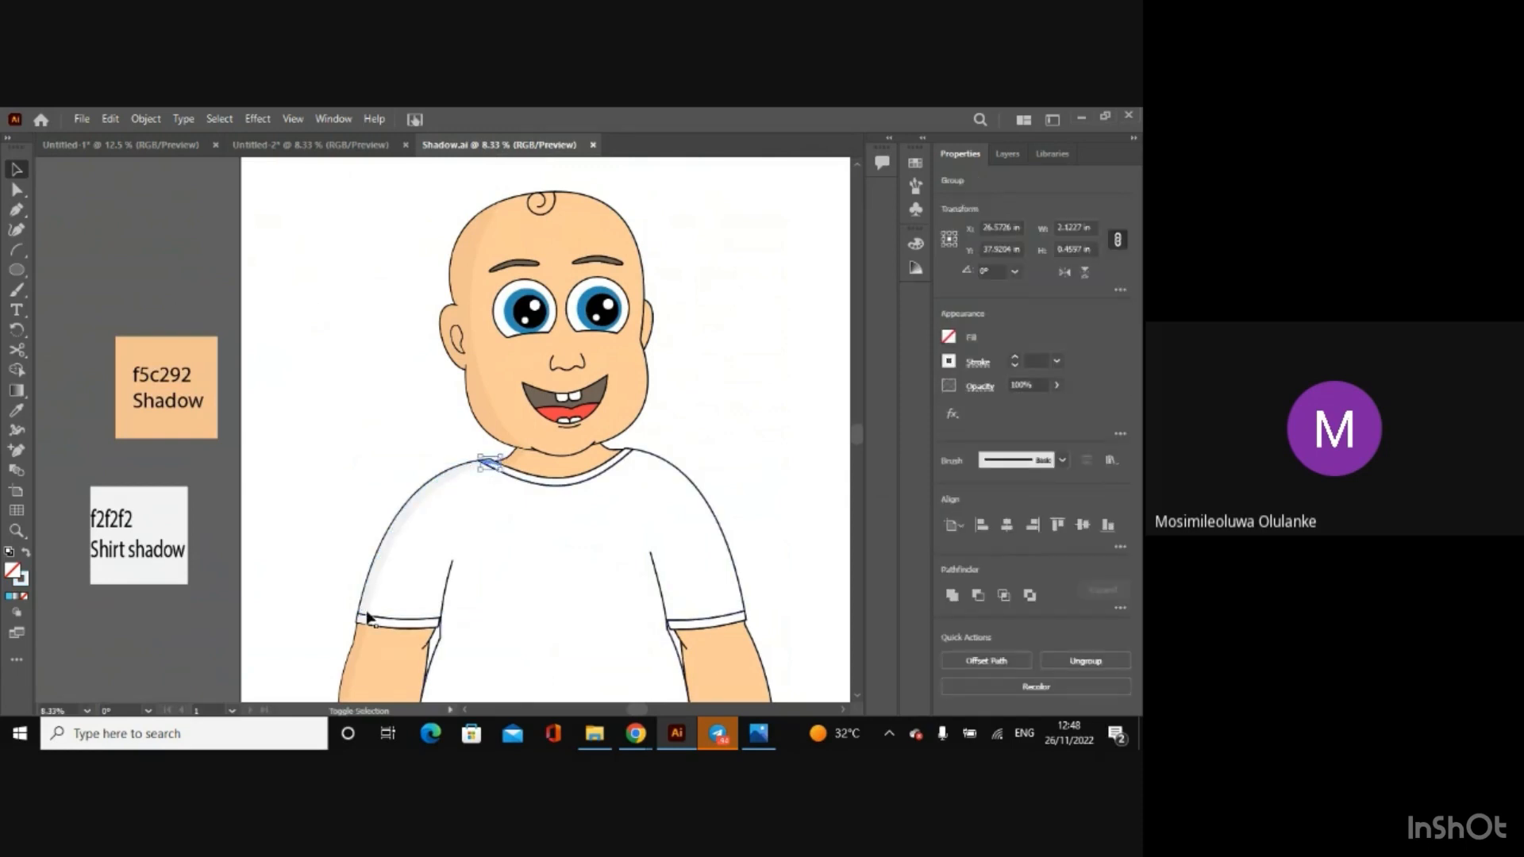
shift+click(363, 619)
click(309, 145)
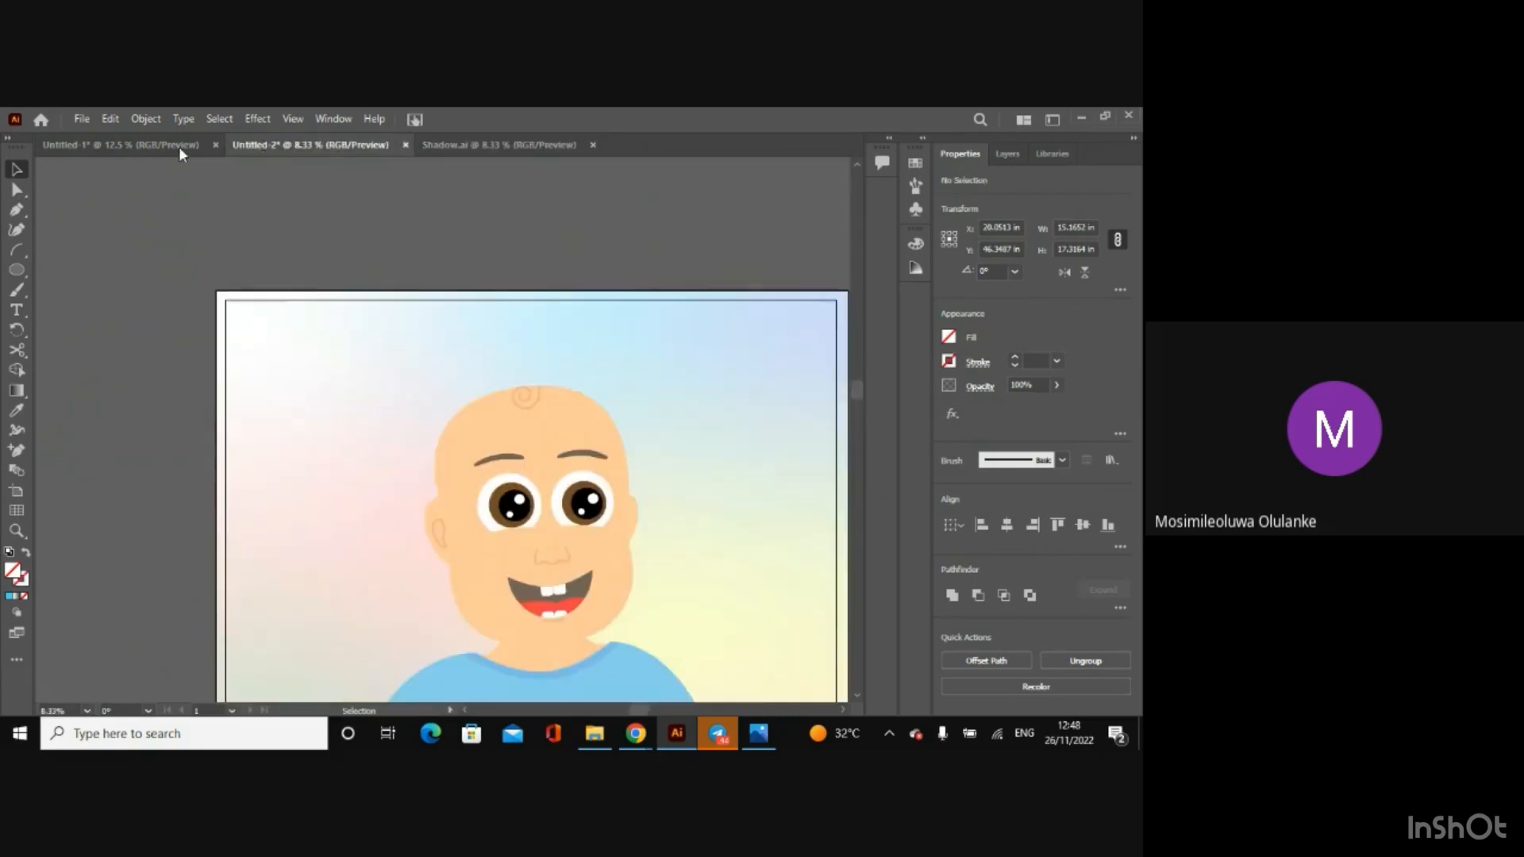
click(140, 144)
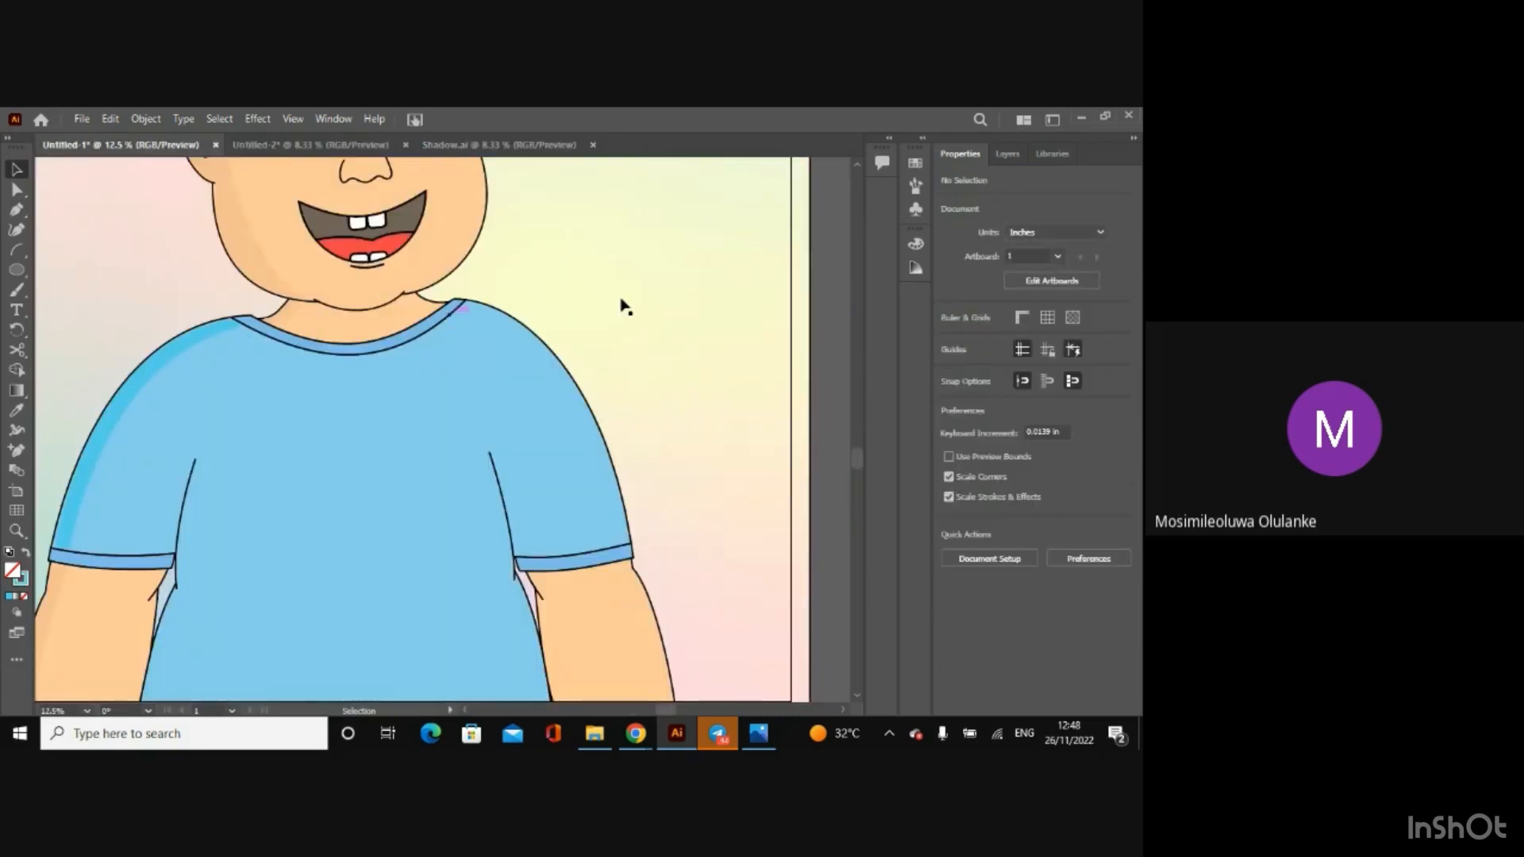
key(ctrl+v)
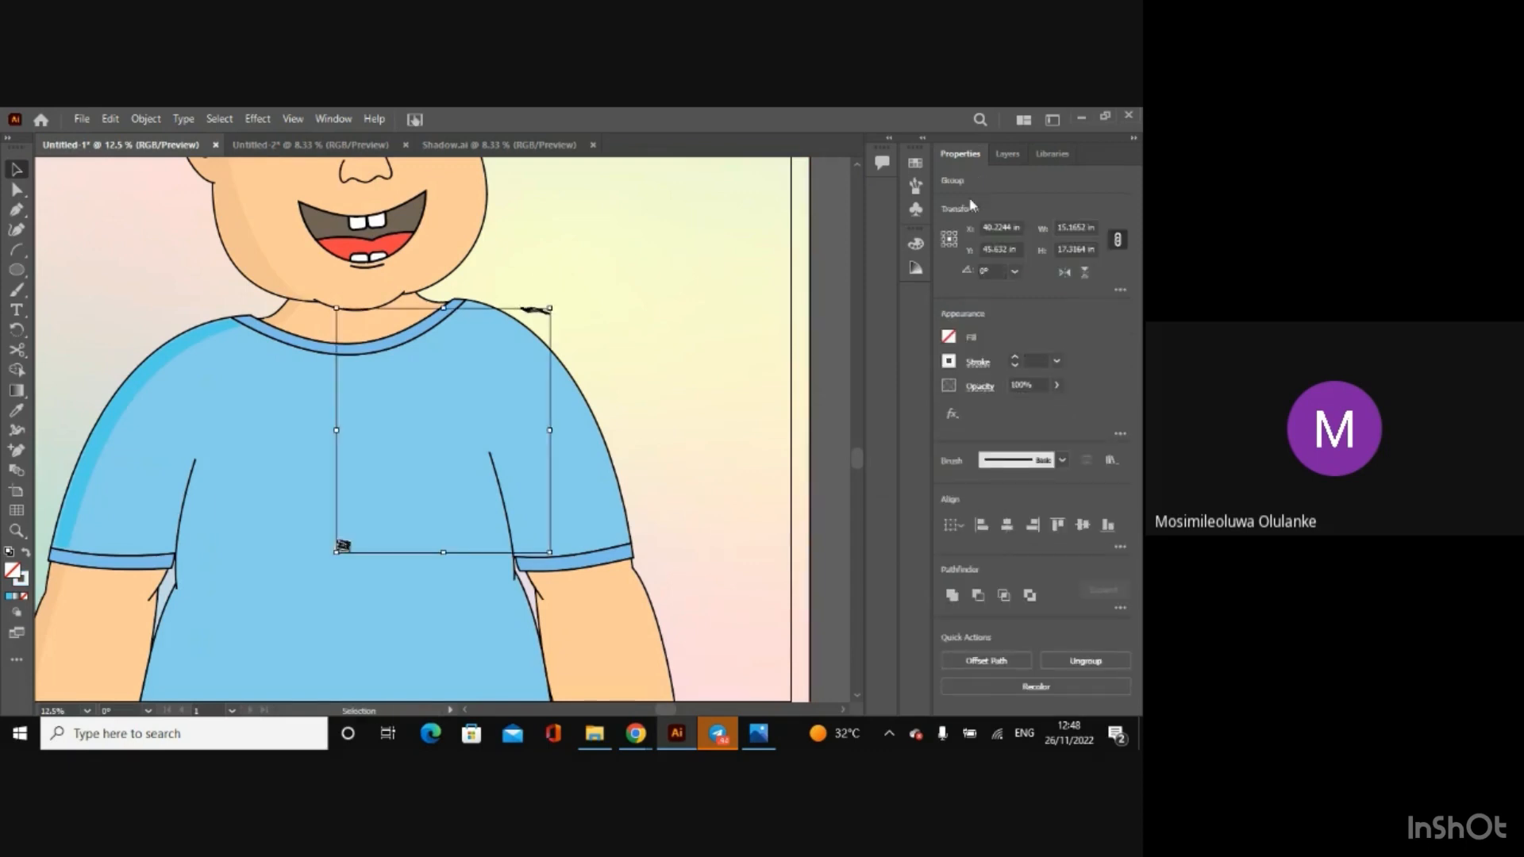
Step: Set the pasted collar and hem shadows' X position to 20.0513 in, copied from the originals in Shadow.ai
click(487, 145)
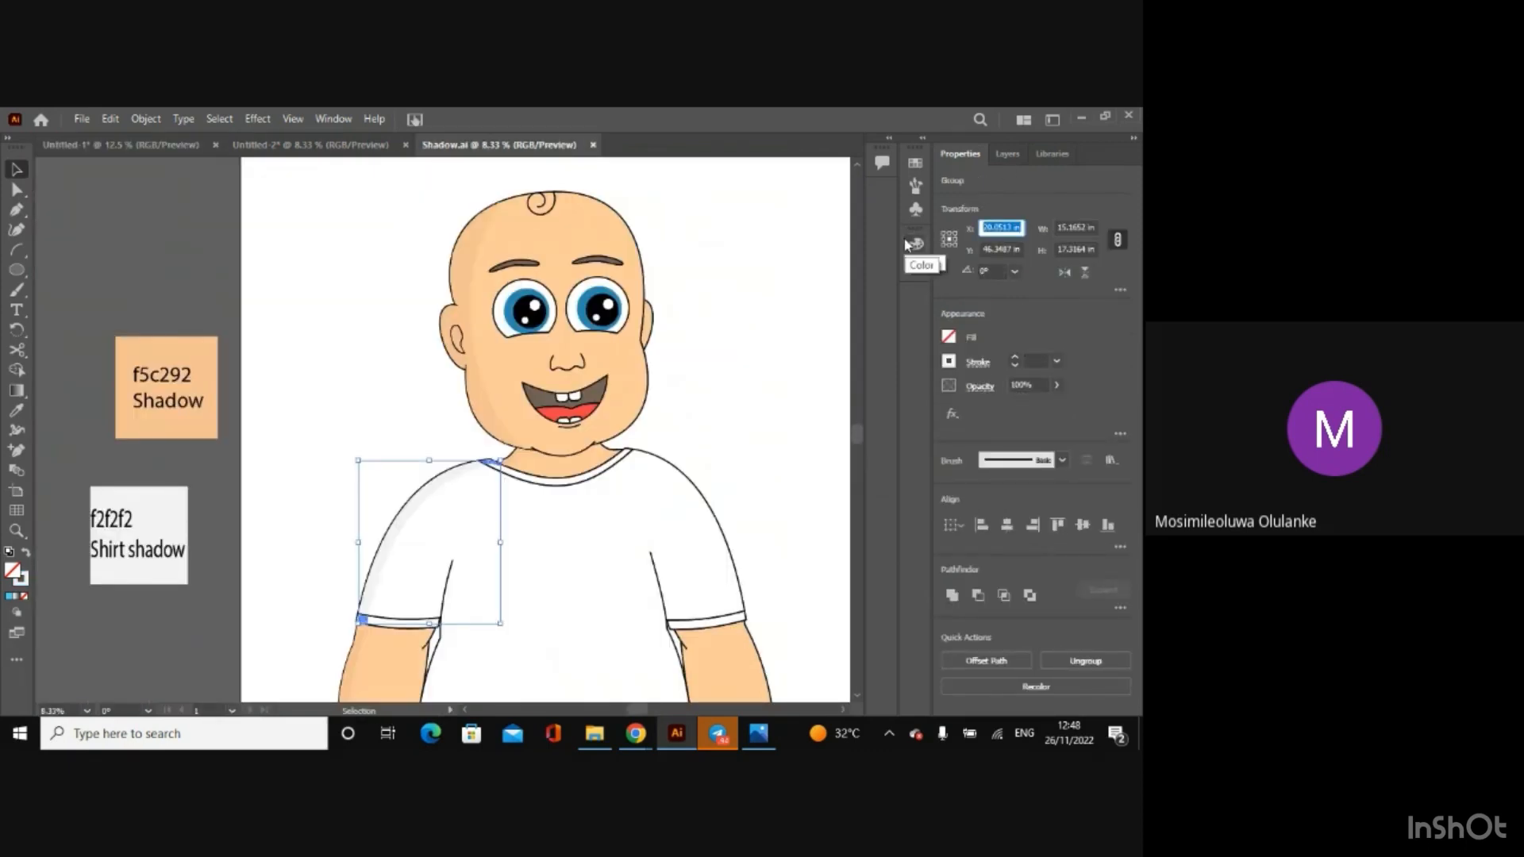
click(130, 154)
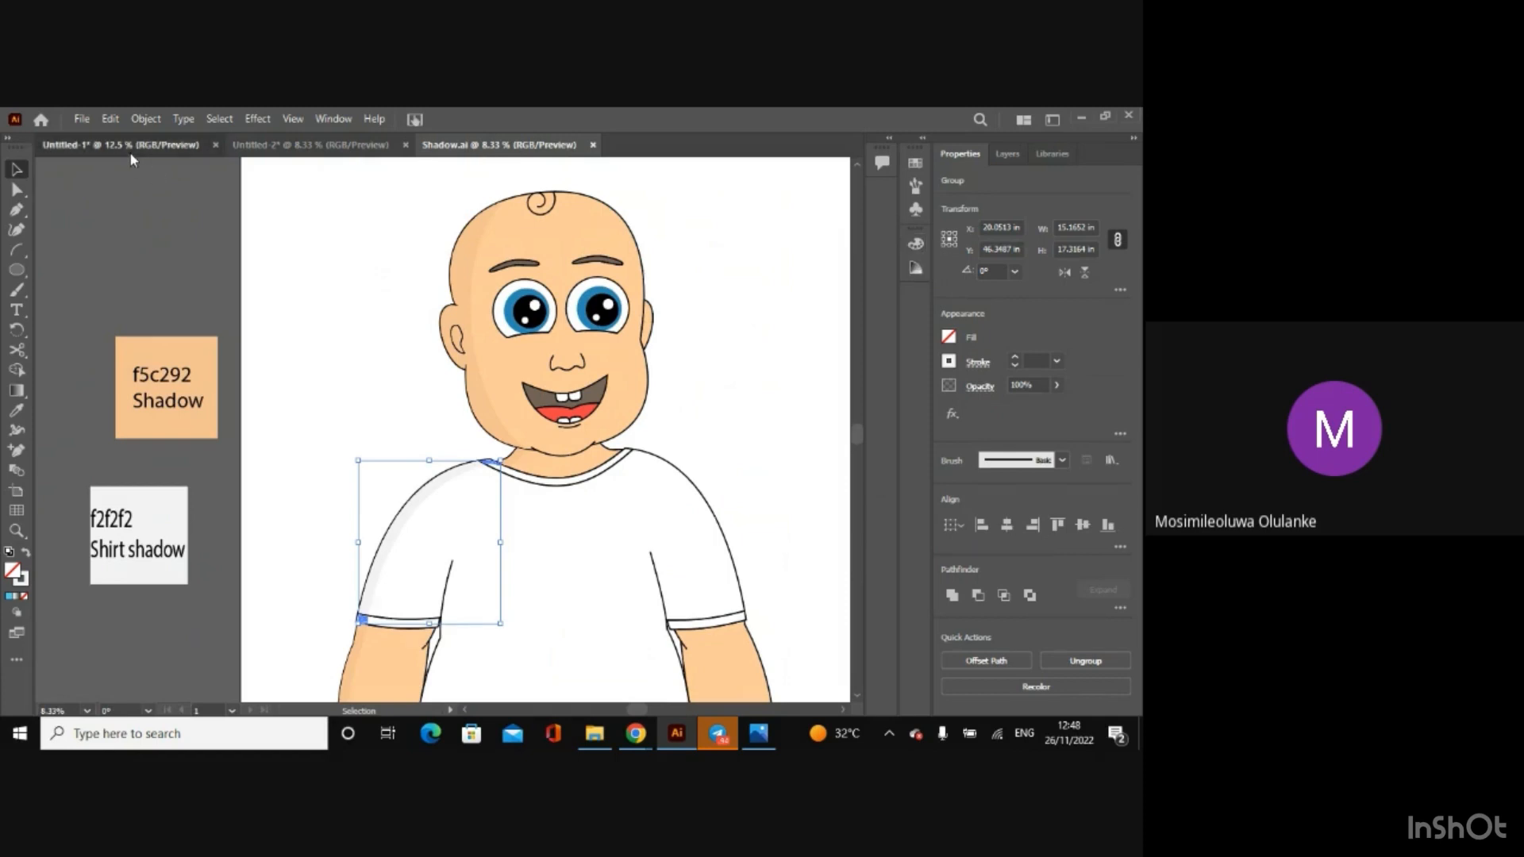
drag(1020, 228, 924, 243)
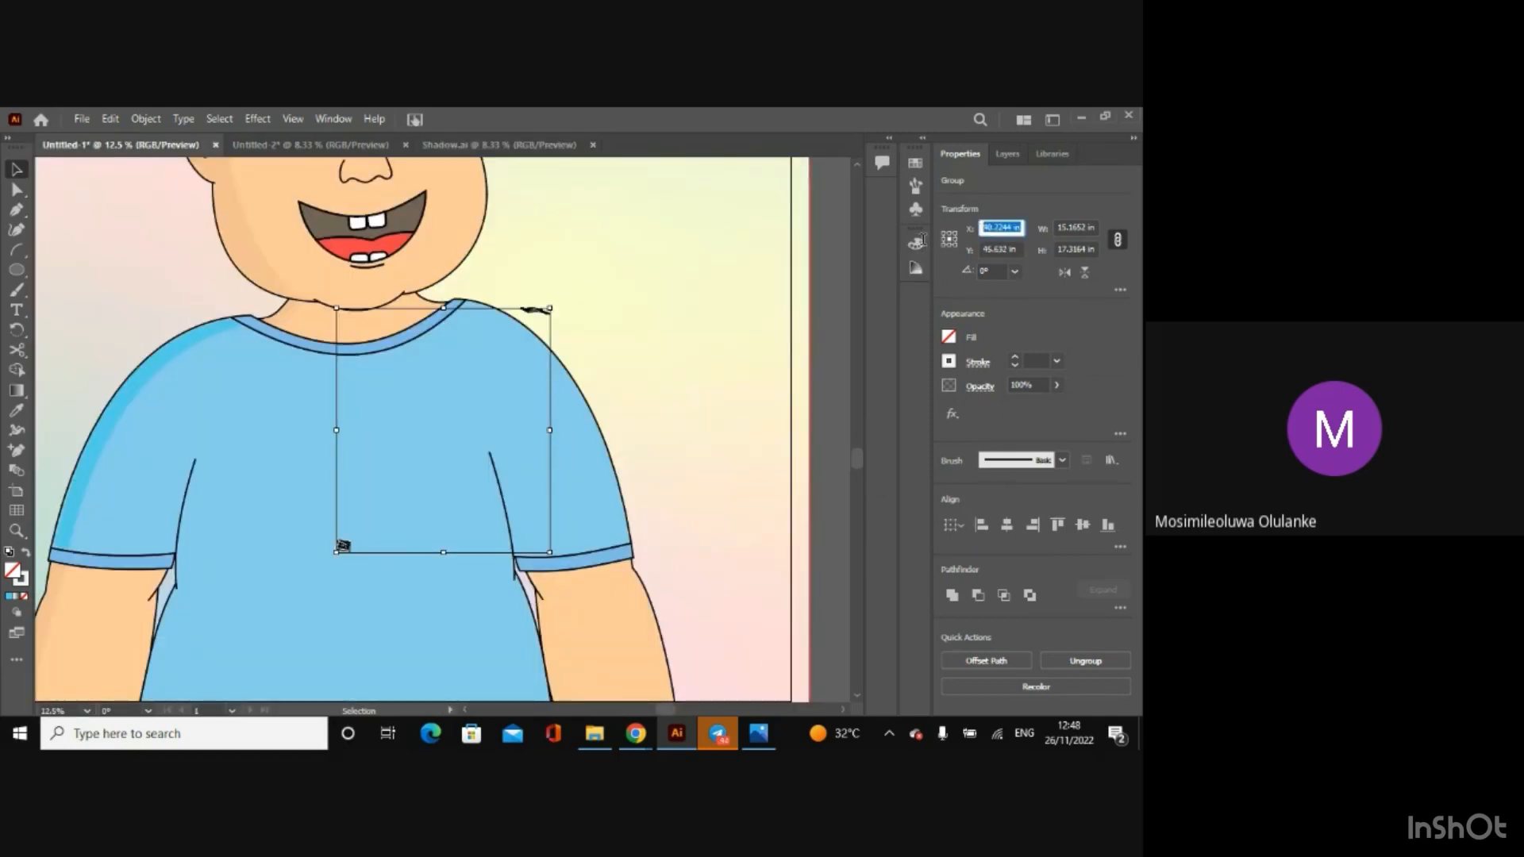
text(20.0513 in)
key(Return)
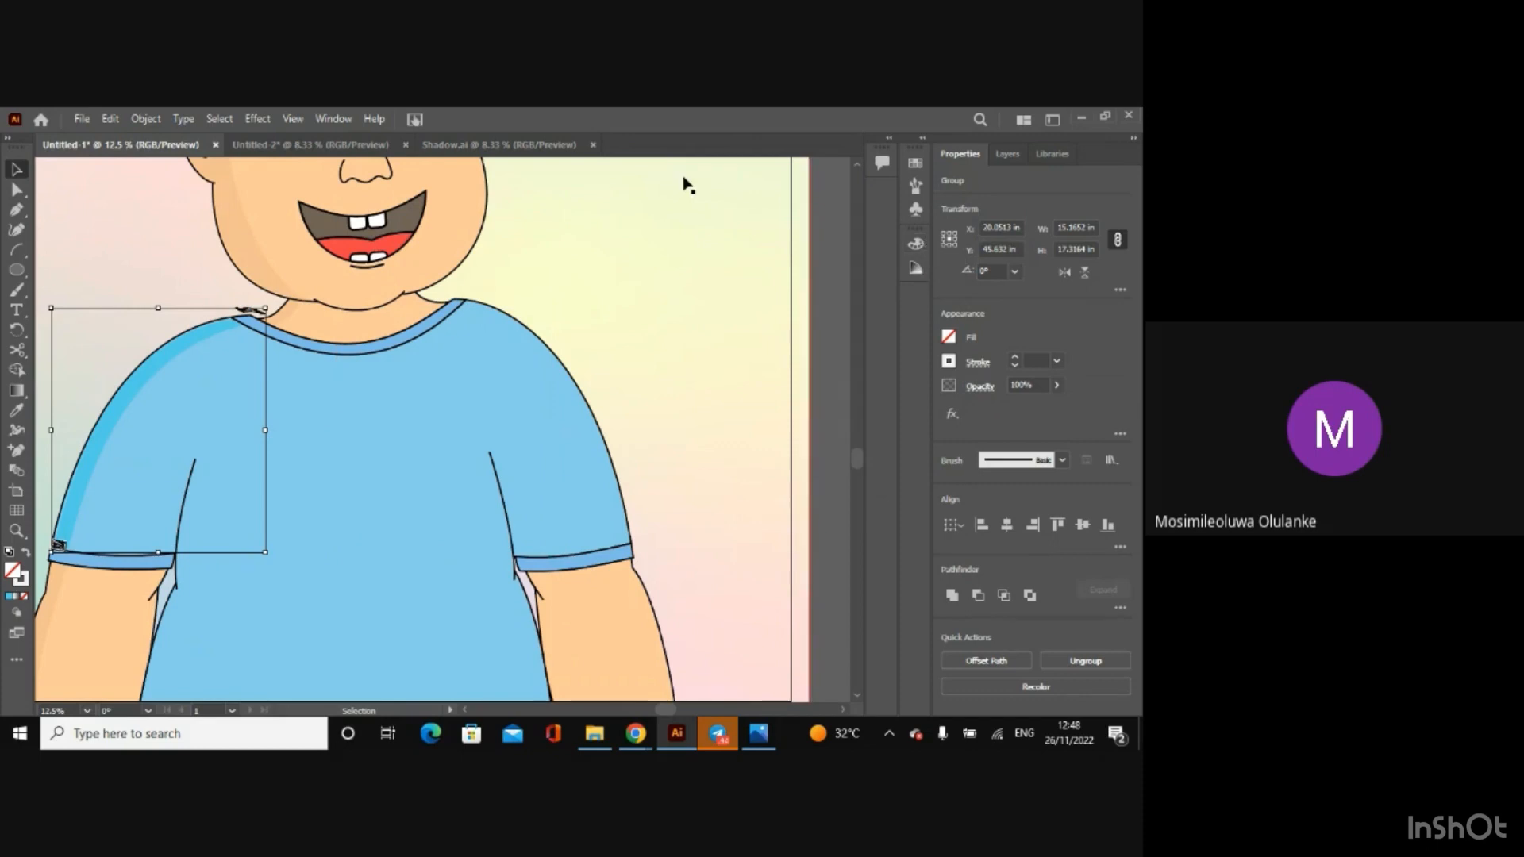
Step: Set the pasted collar and hem shadows' Y position to 46.3487 in, copied from the originals in Shadow.ai
click(488, 146)
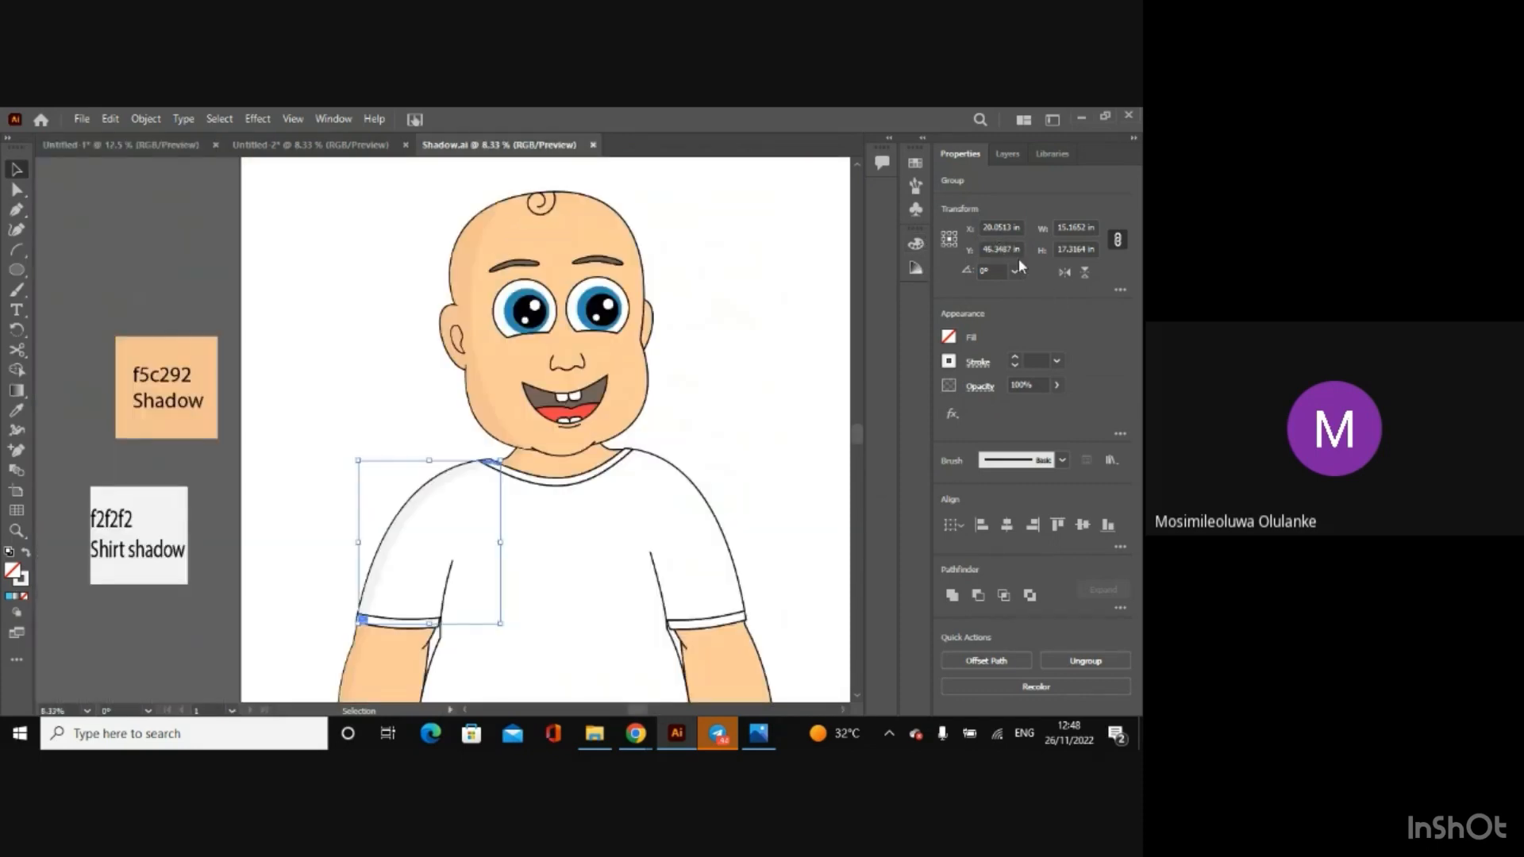
drag(1017, 251, 917, 252)
key(ctrl+c)
key(ctrl+Tab)
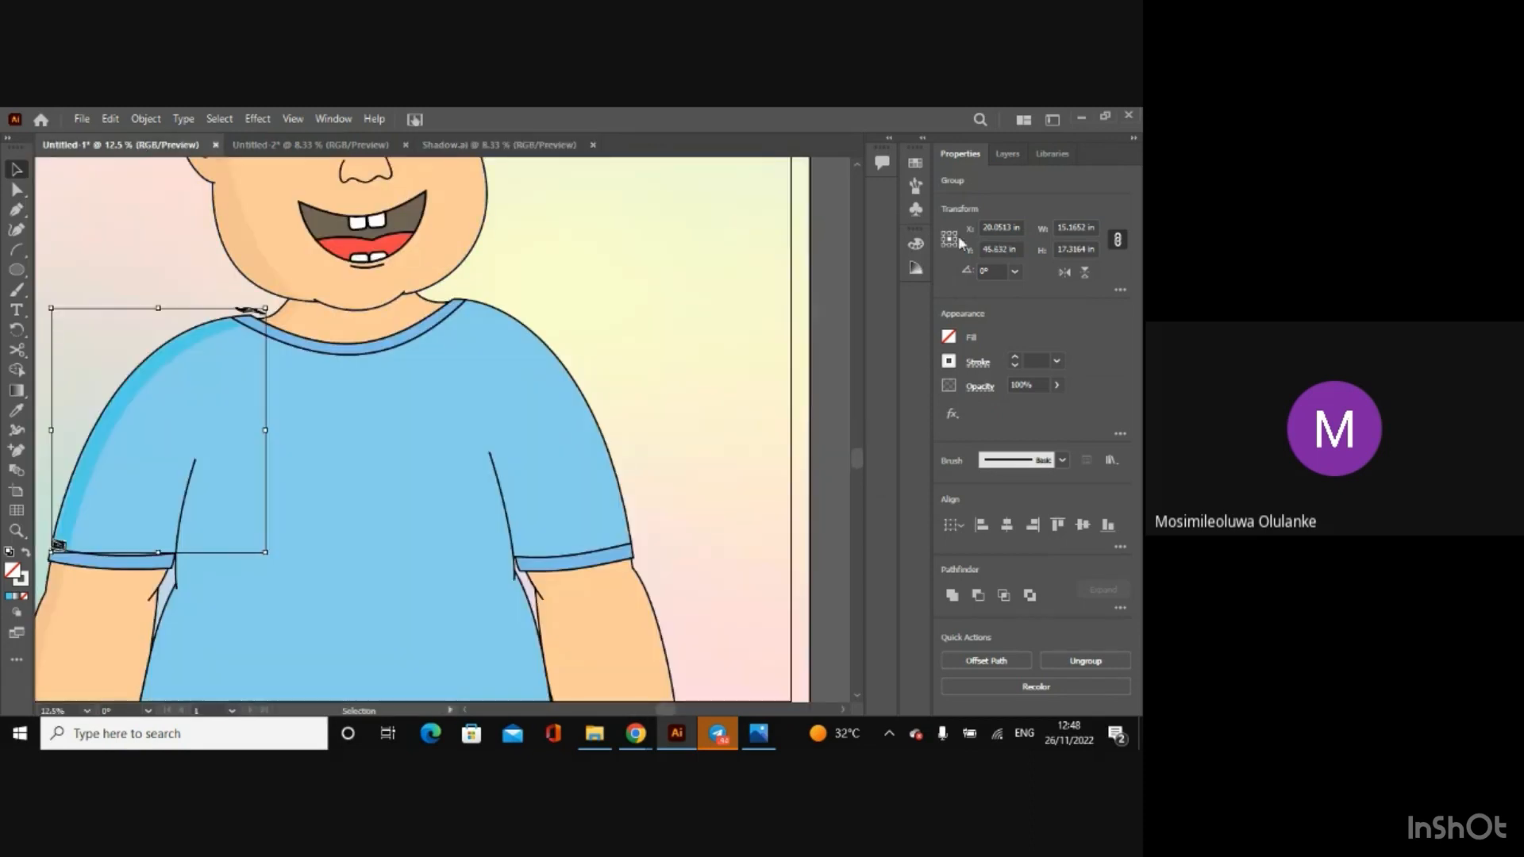
drag(1027, 249, 917, 247)
key(ctrl+v)
key(Return)
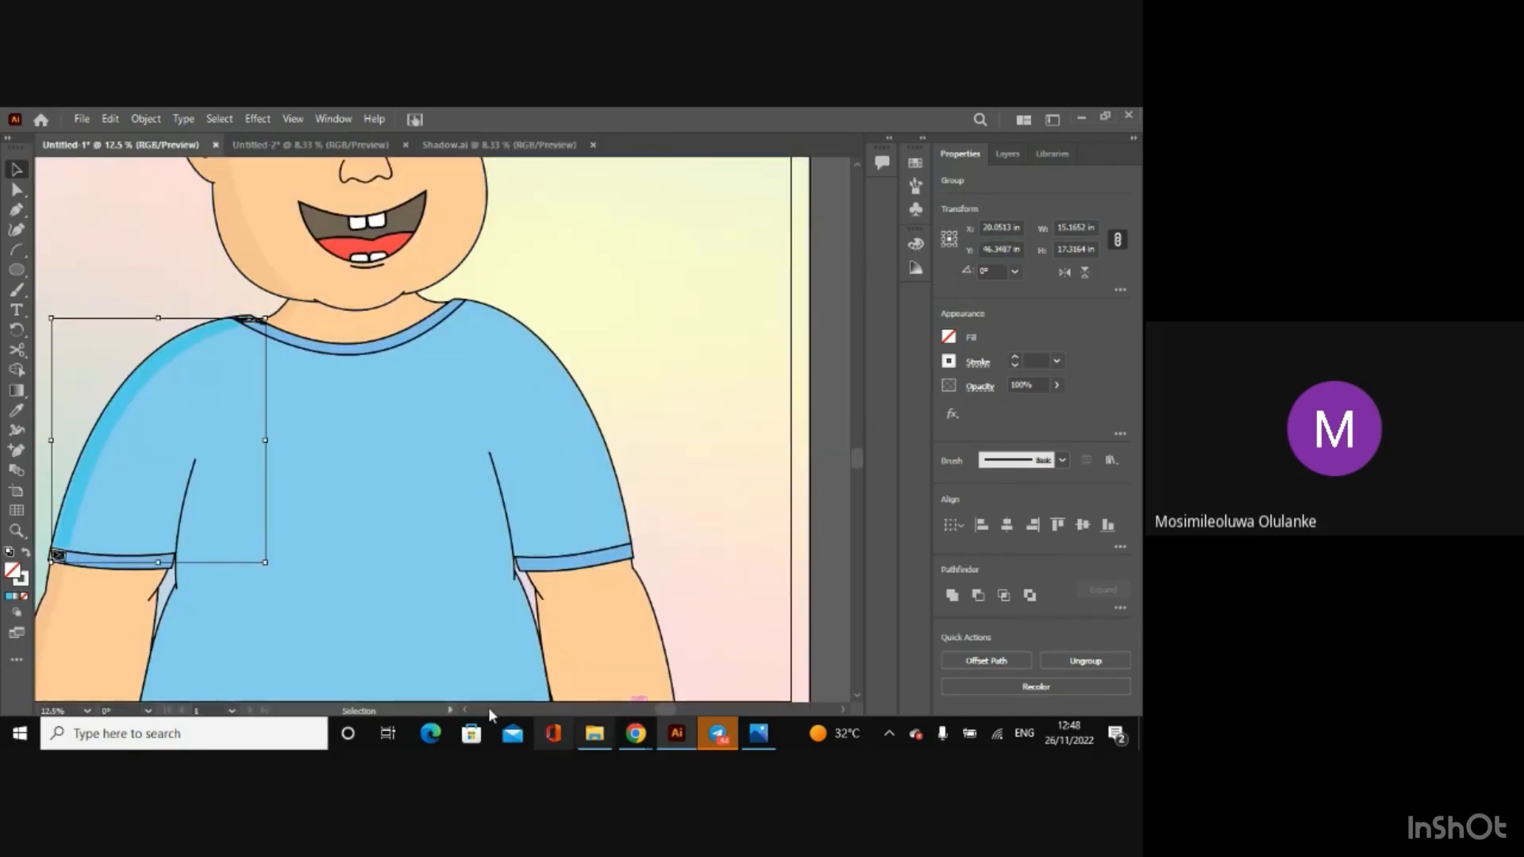
Step: Copy the hex code of the sleeve shadow's stroke colour and clear the selection
click(464, 710)
click(465, 710)
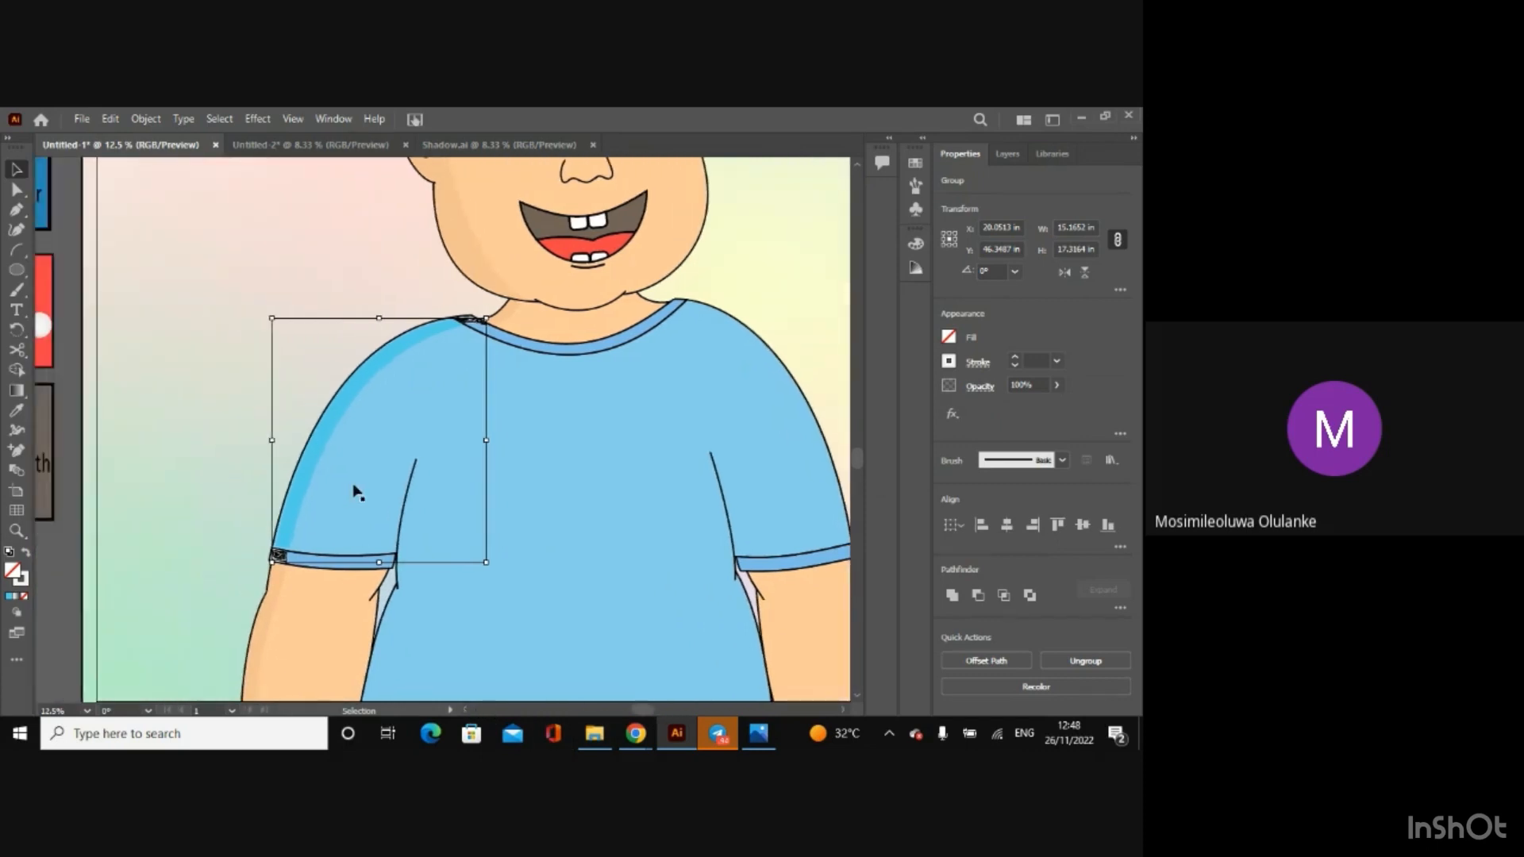
click(310, 457)
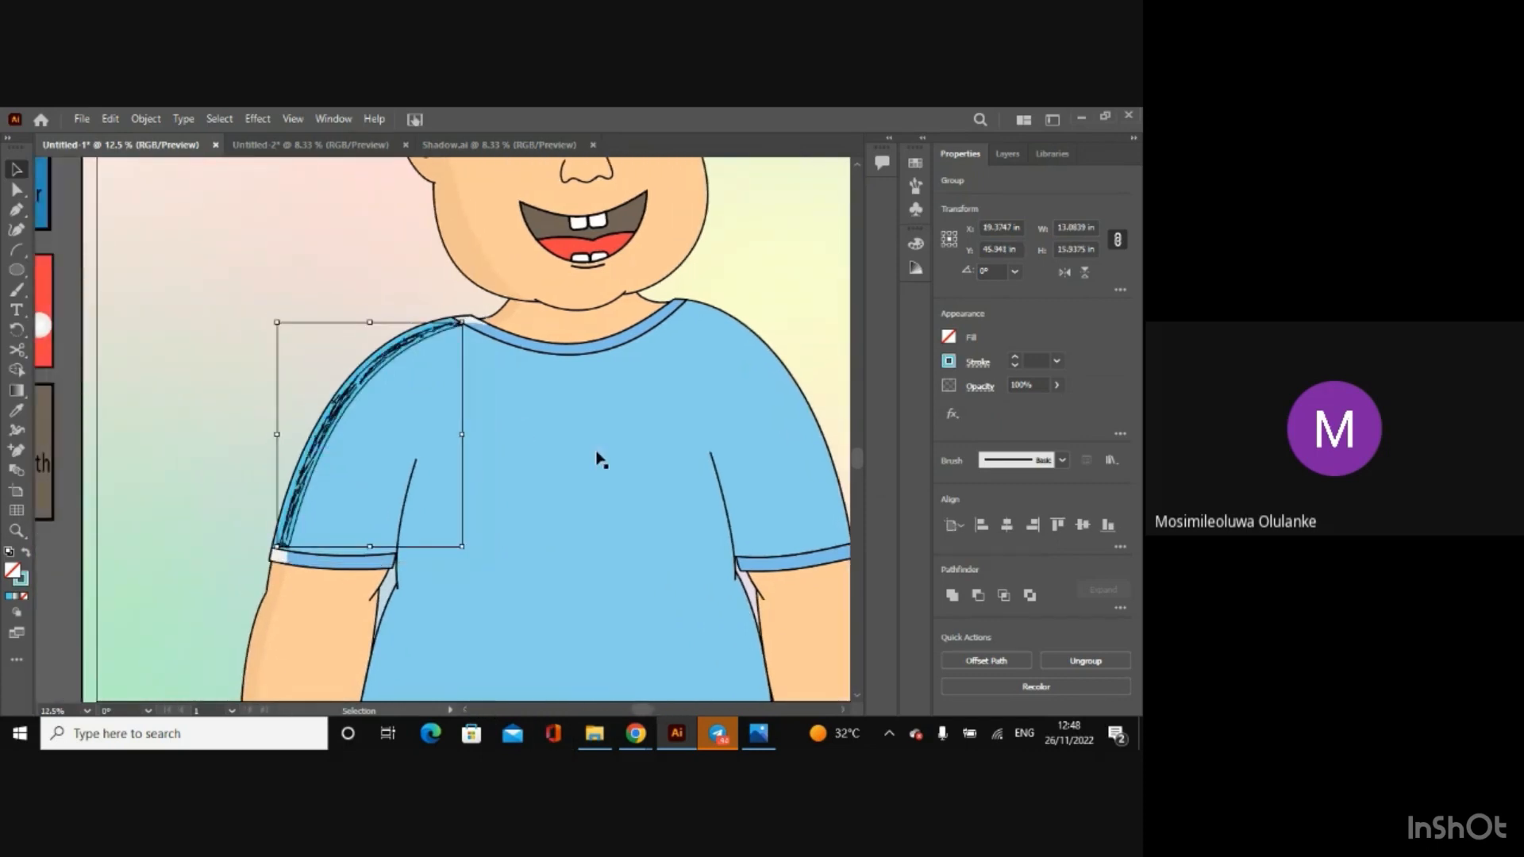
click(950, 361)
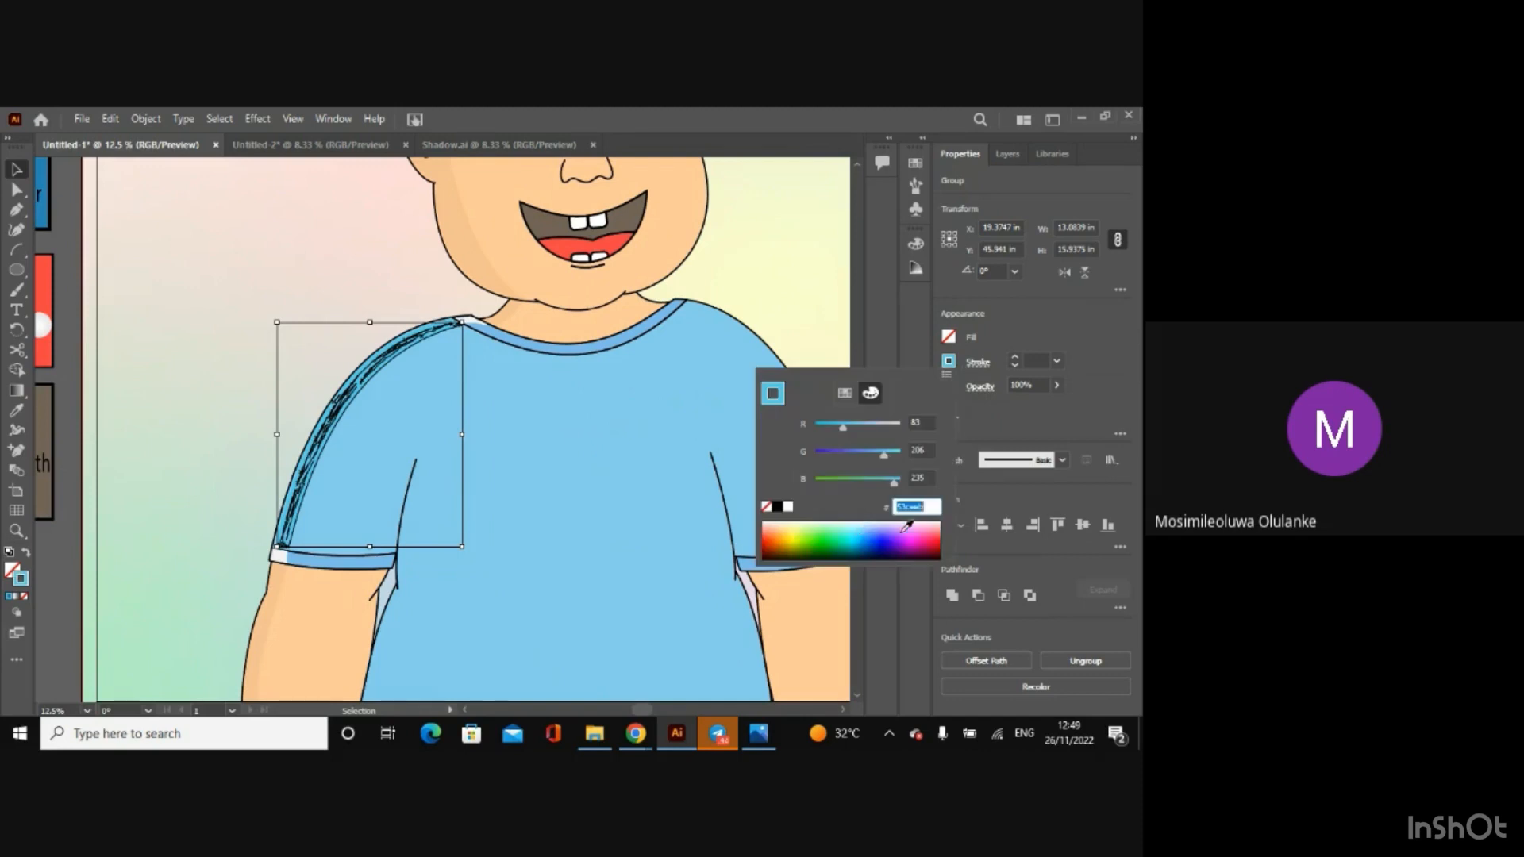
click(925, 508)
key(Return)
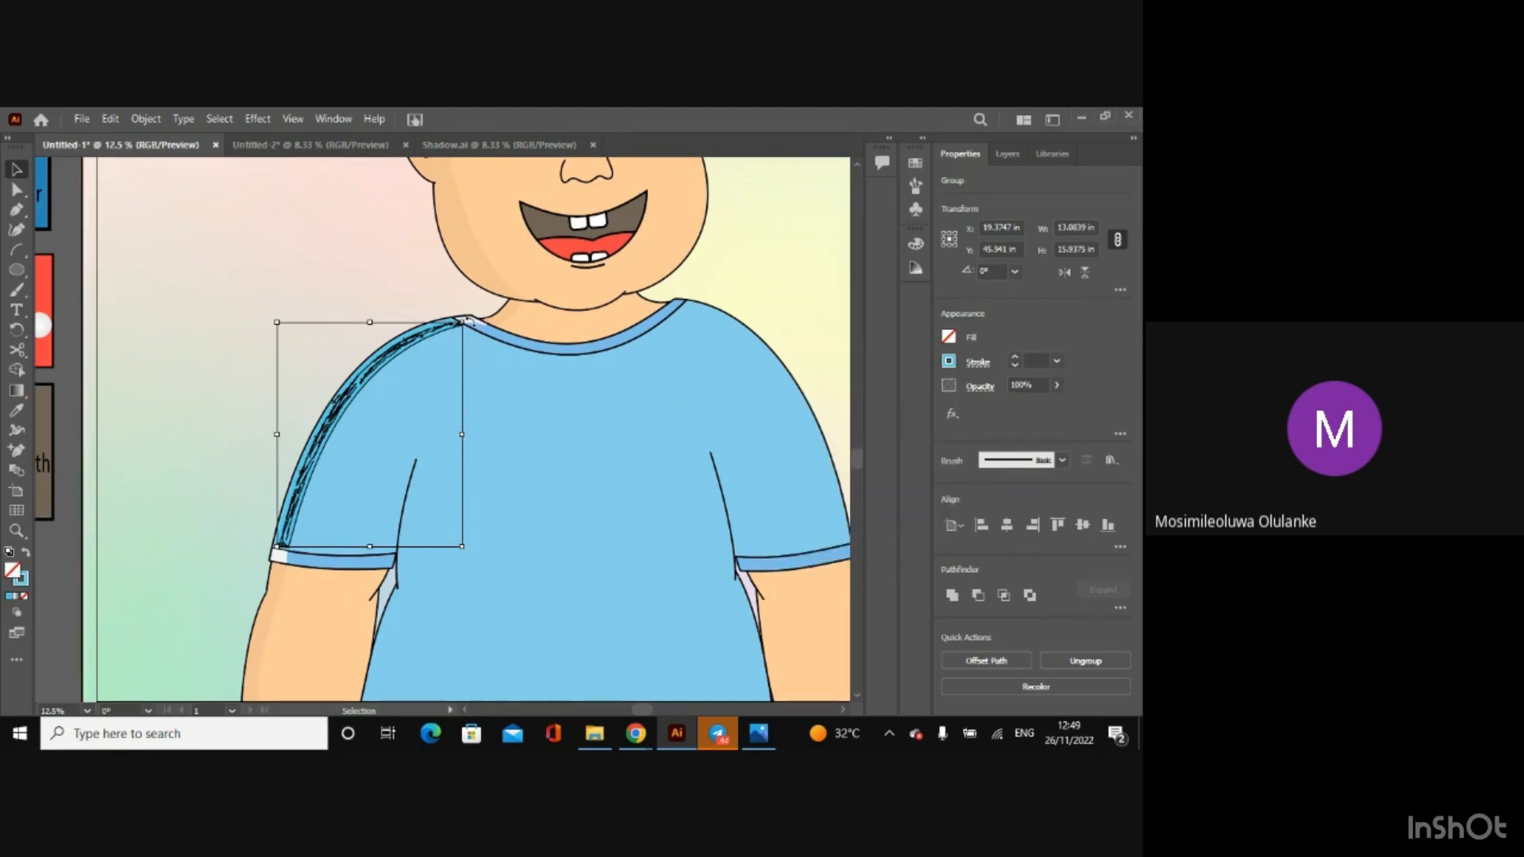
click(60, 575)
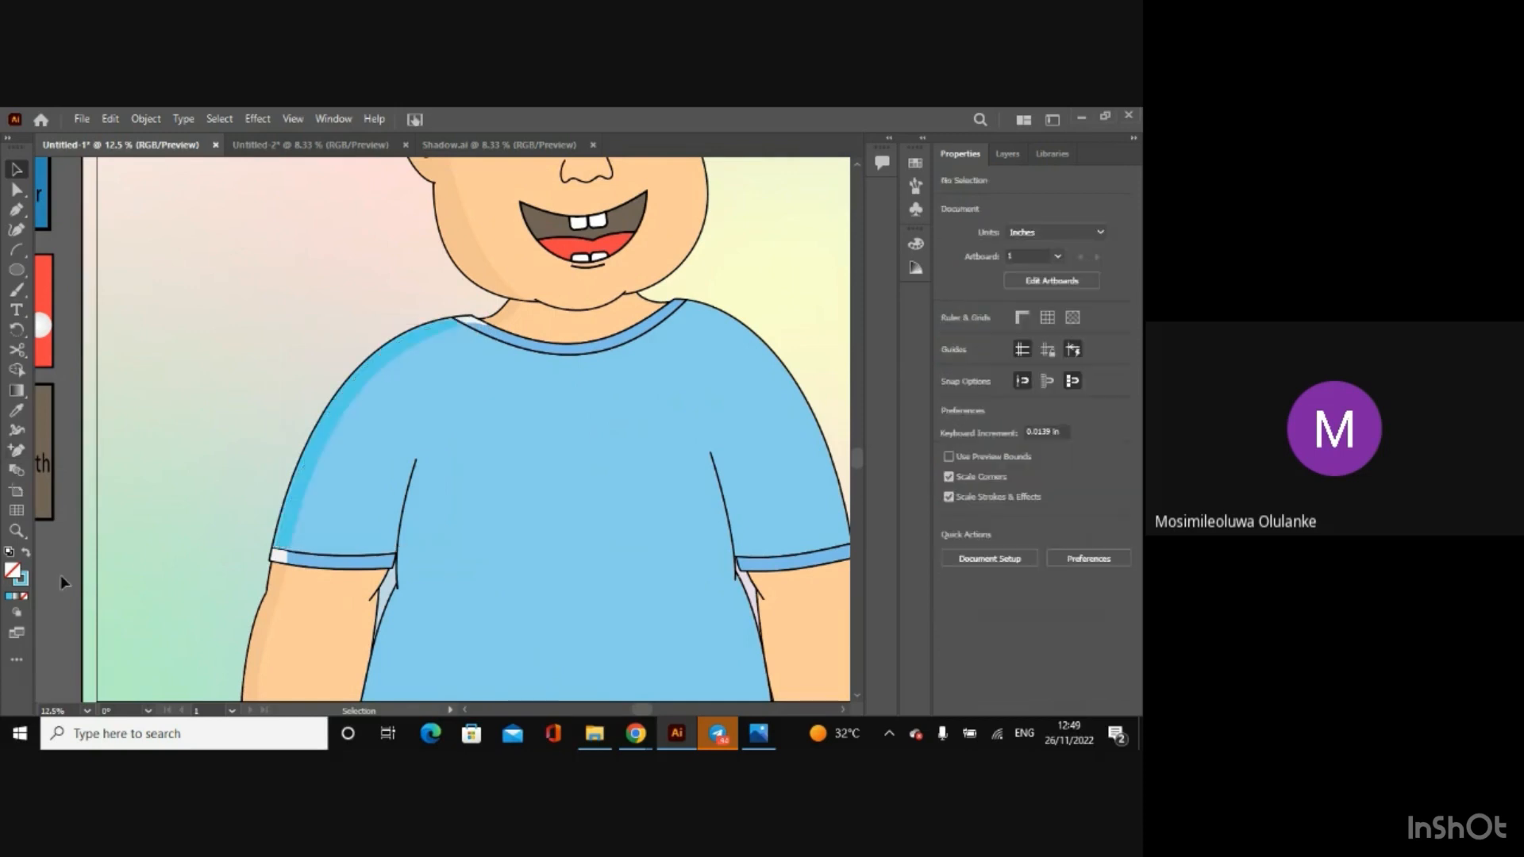
Step: Apply the copied blue 53ceeb to the stroke of the small collar and sleeve-hem shadows, and deselect them
click(468, 322)
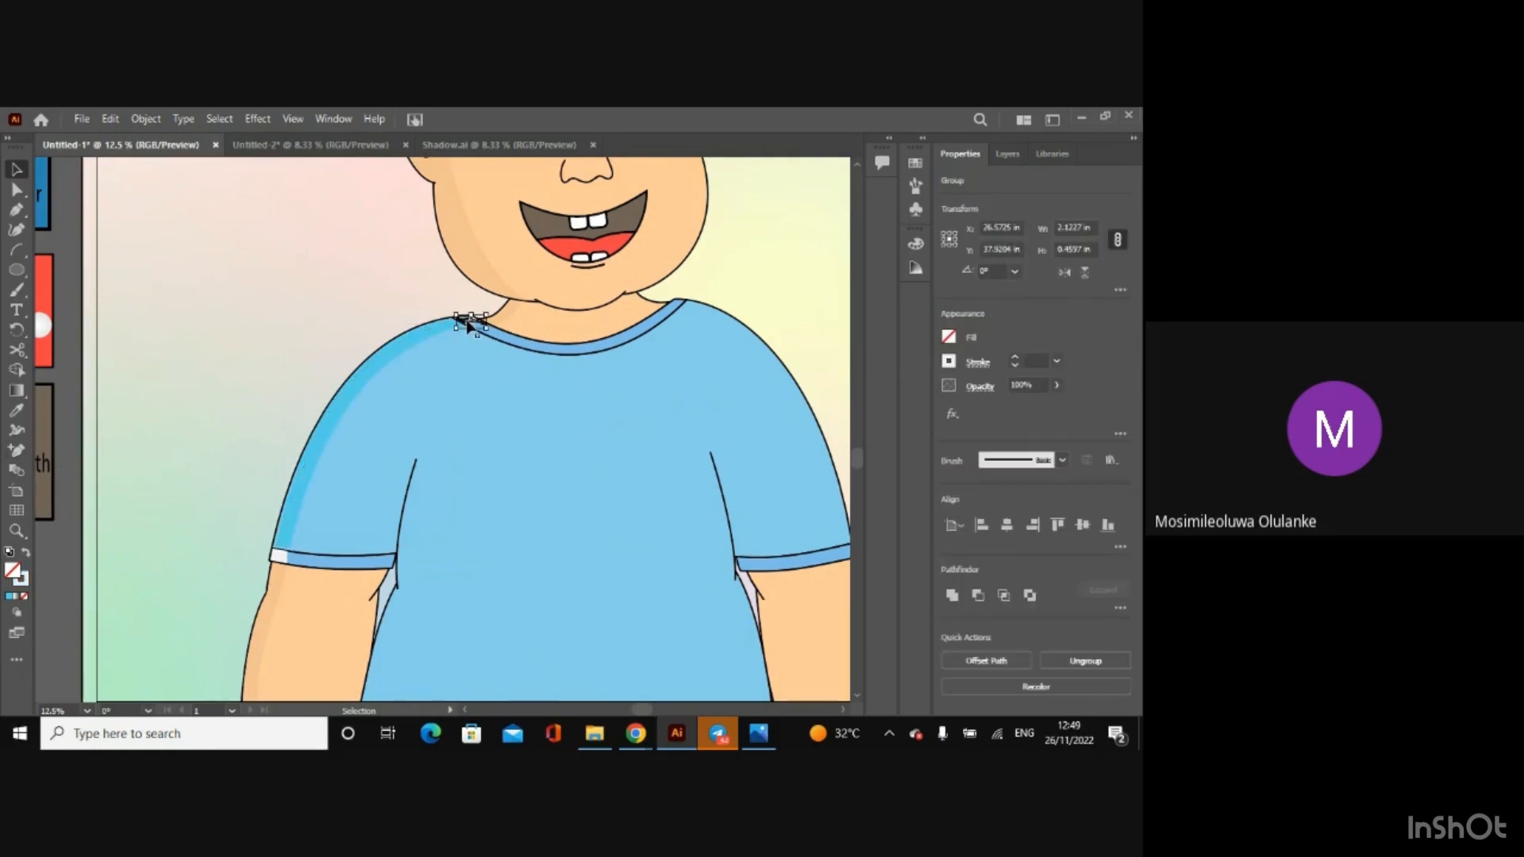
shift+click(286, 558)
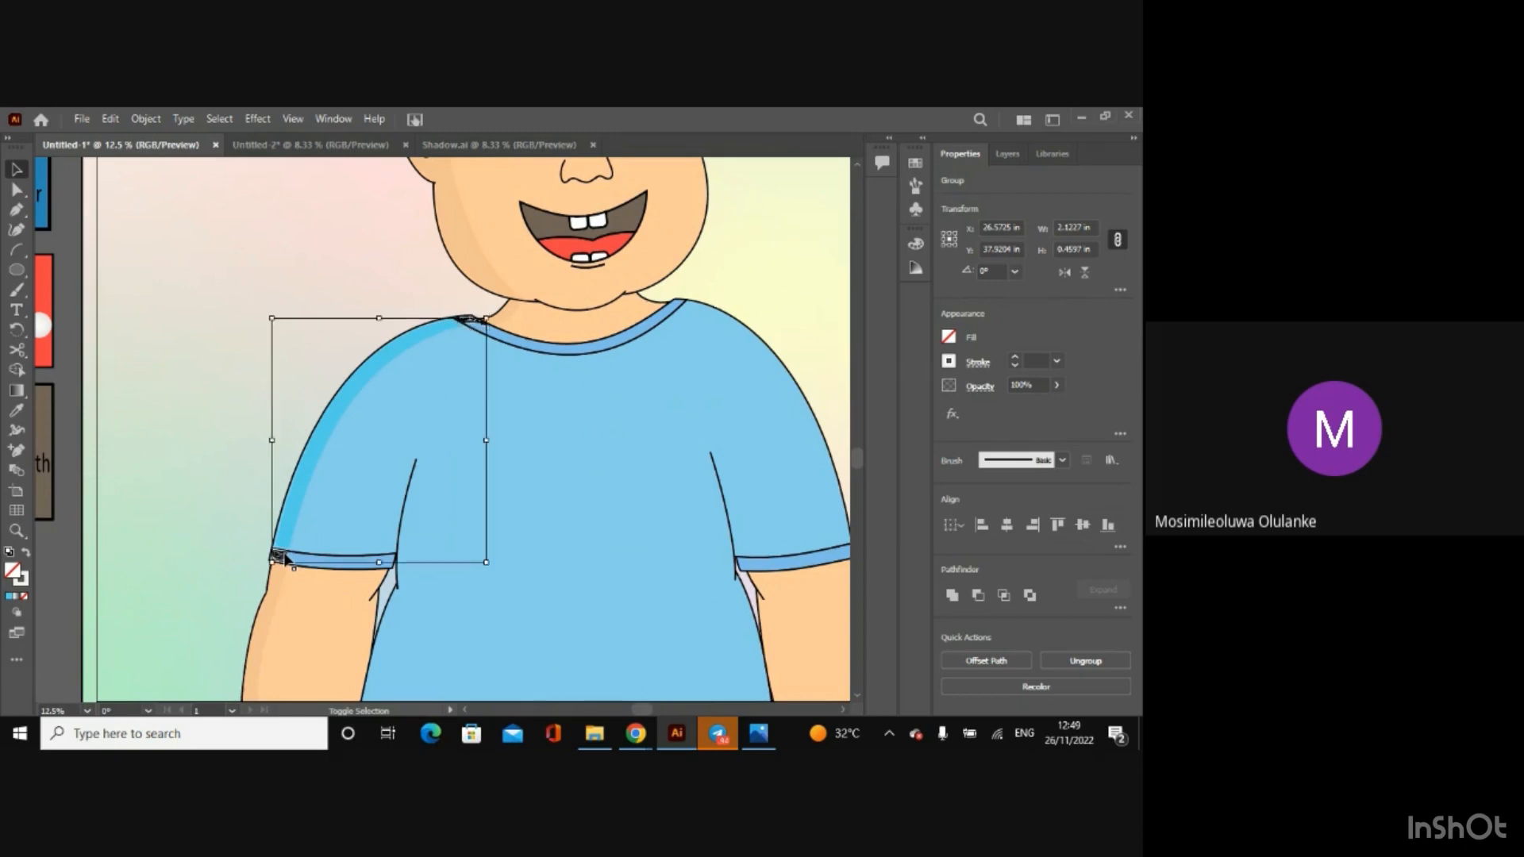
click(954, 370)
key(ctrl+v)
key(Return)
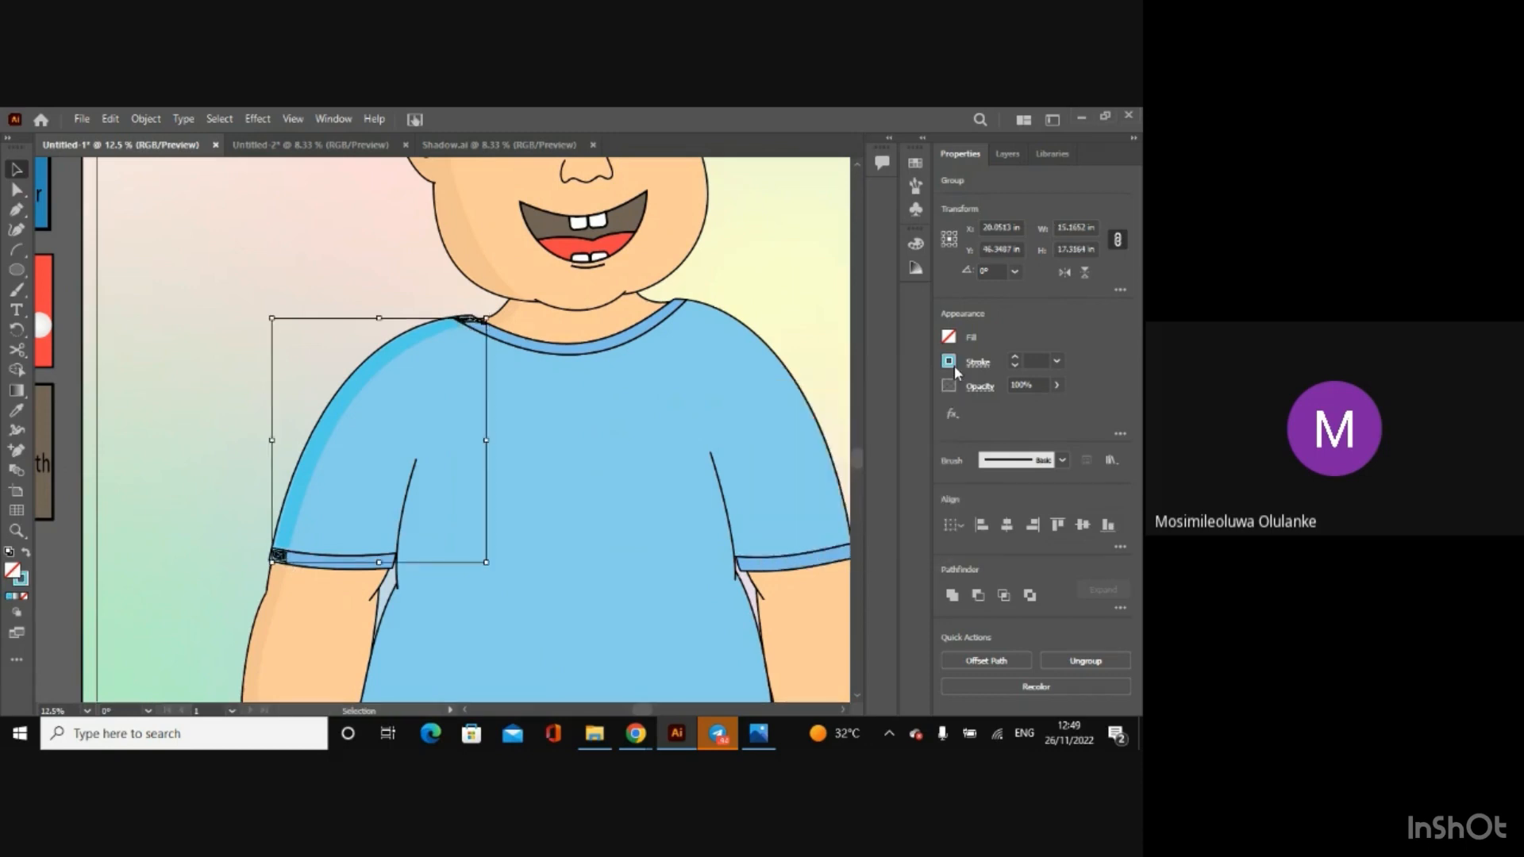
click(60, 584)
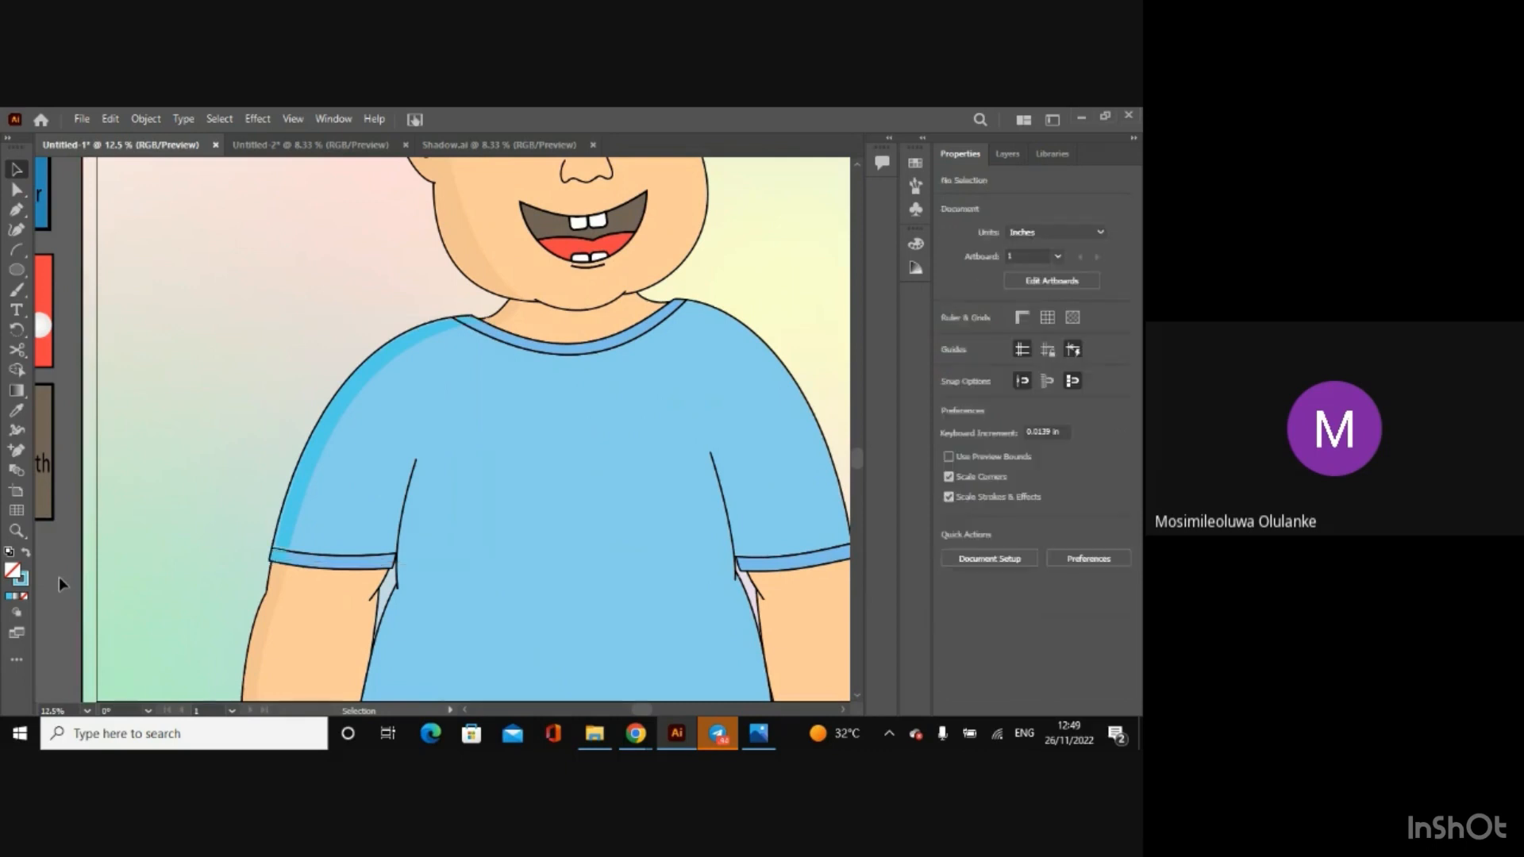
Step: Draw a rectangle about 4.8 by 5.7 in beside the colour swatches and fill it with 53ceeb
click(464, 709)
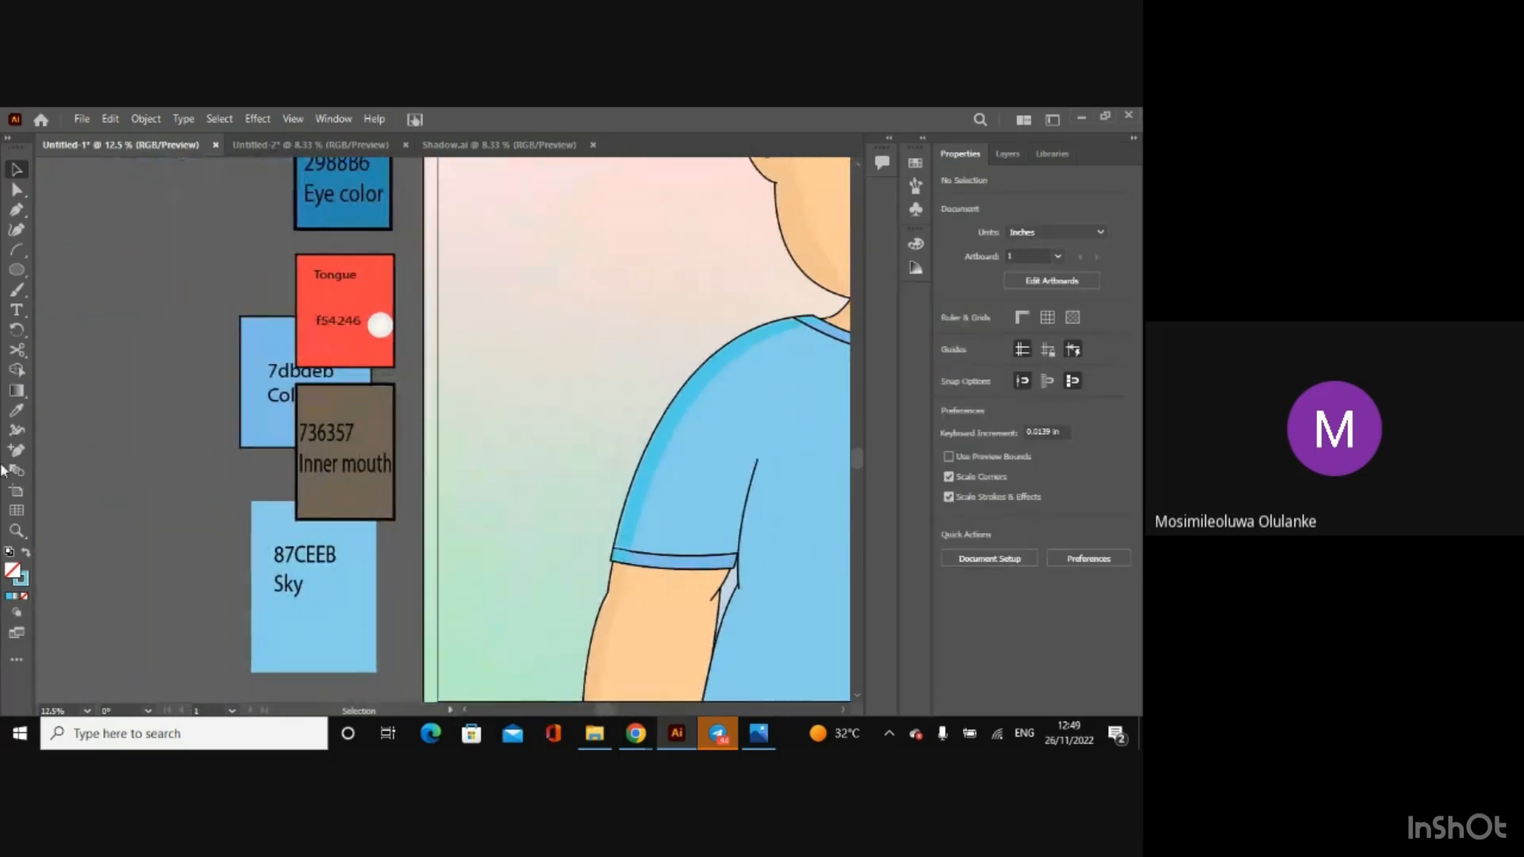
click(16, 270)
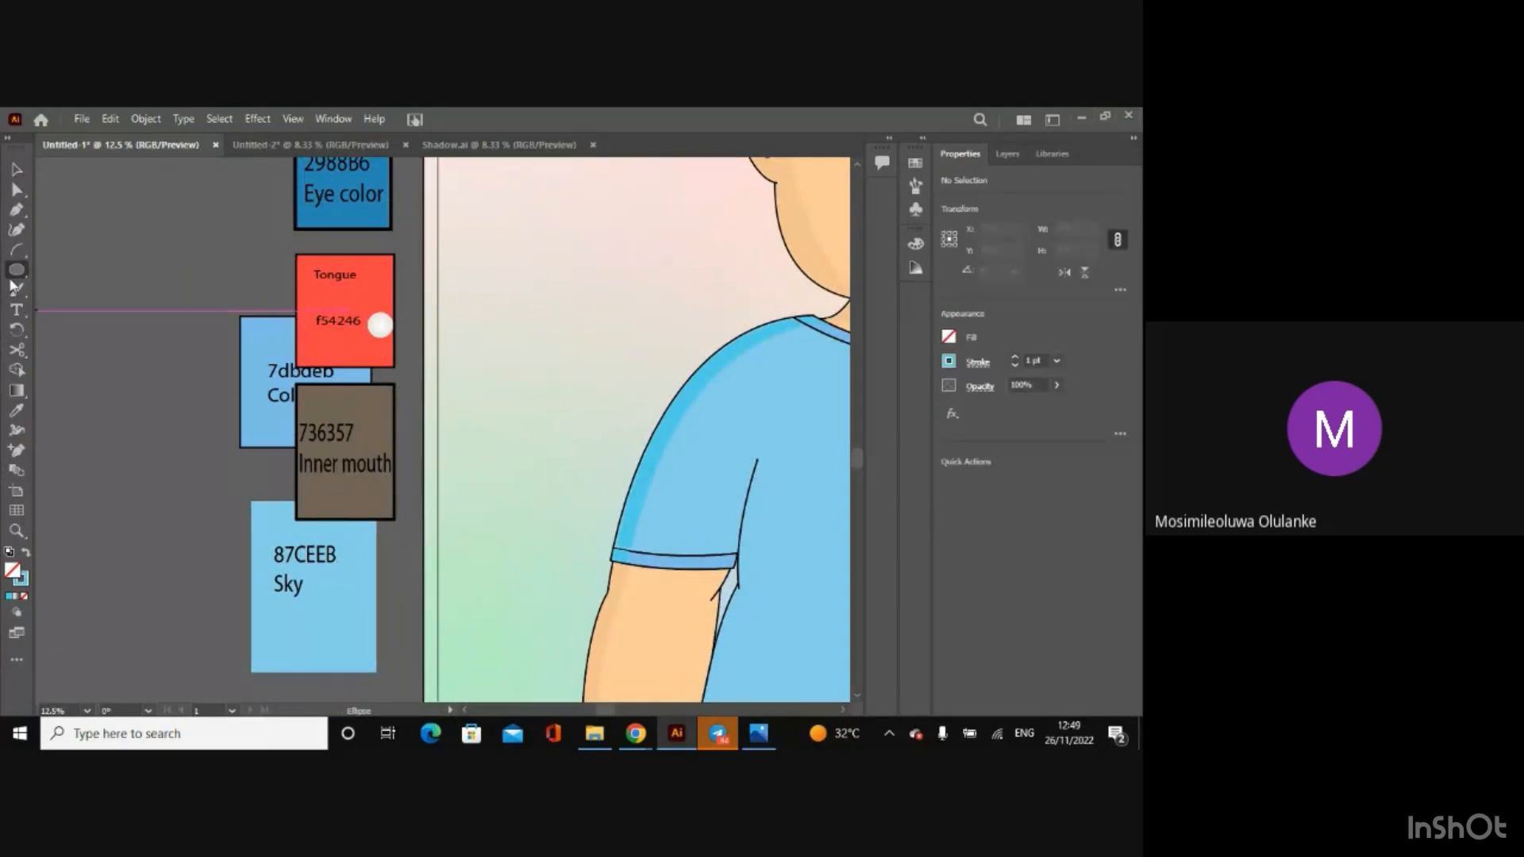
drag(14, 274, 108, 270)
drag(94, 327, 163, 408)
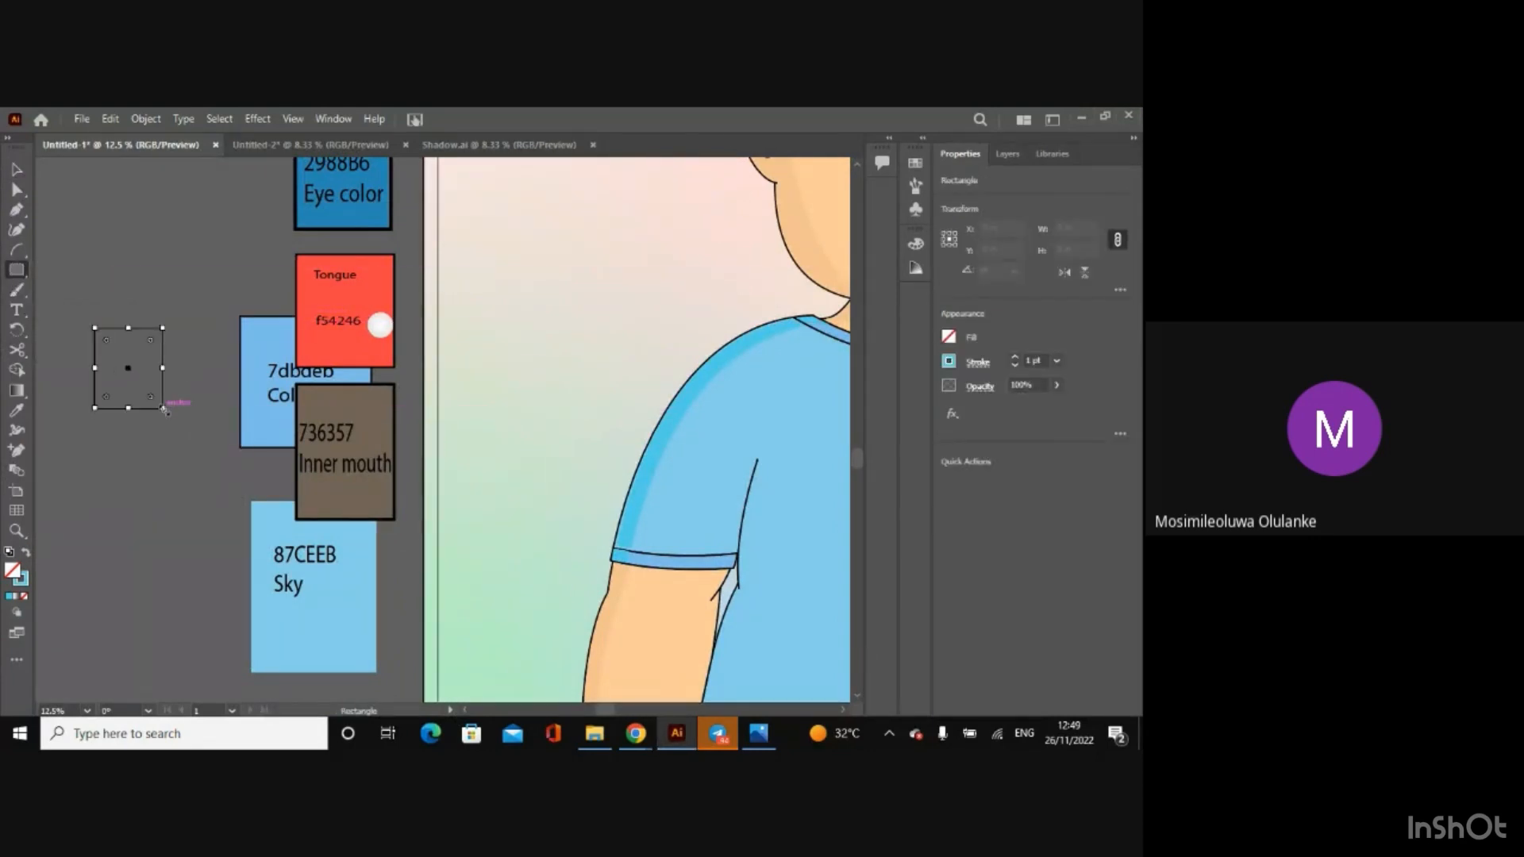
click(948, 336)
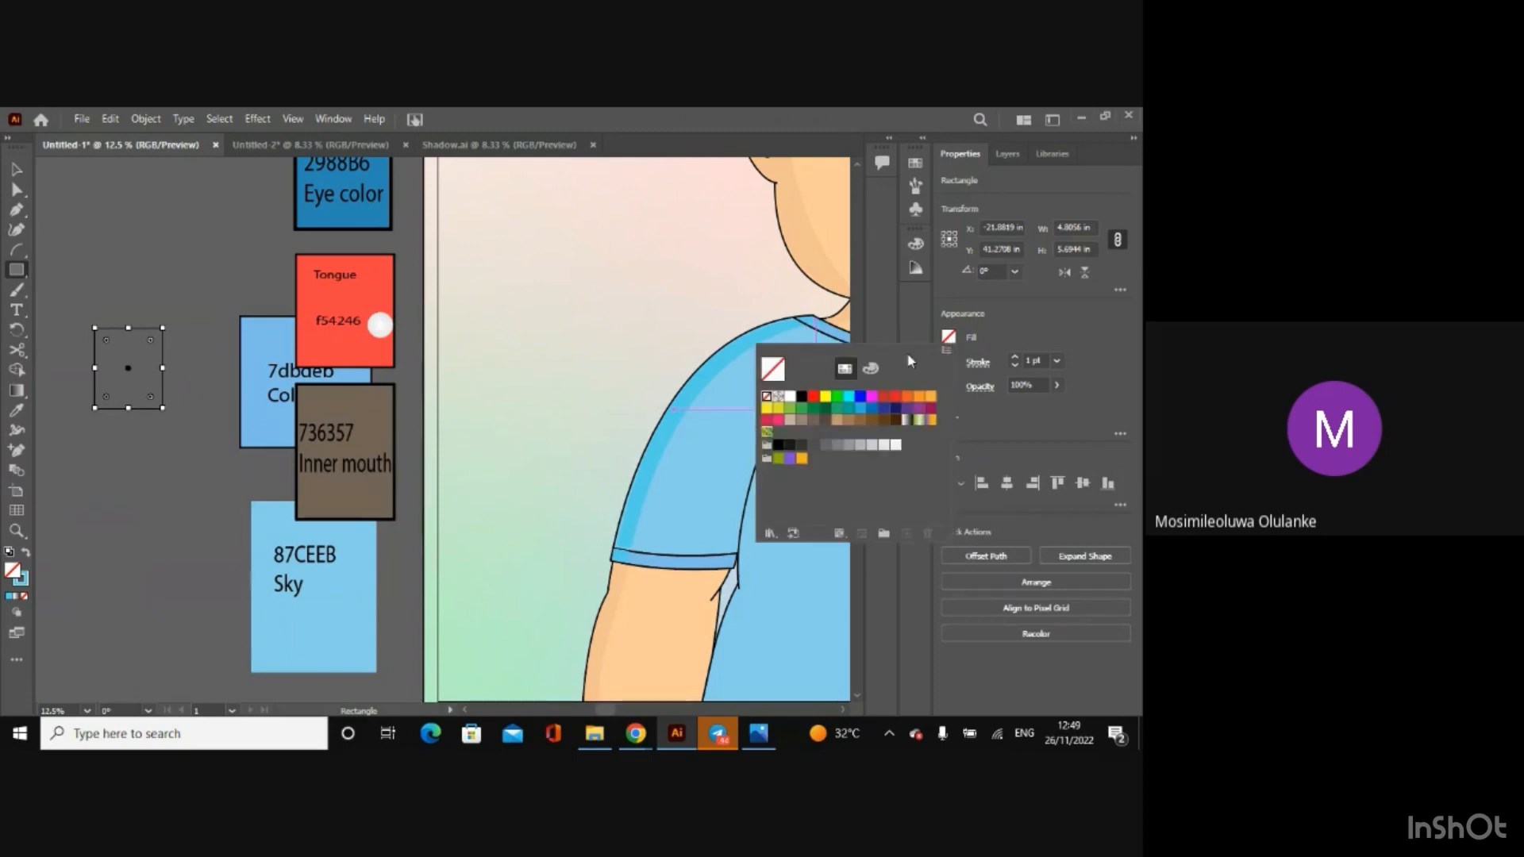
click(874, 370)
key(ctrl+v)
key(Return)
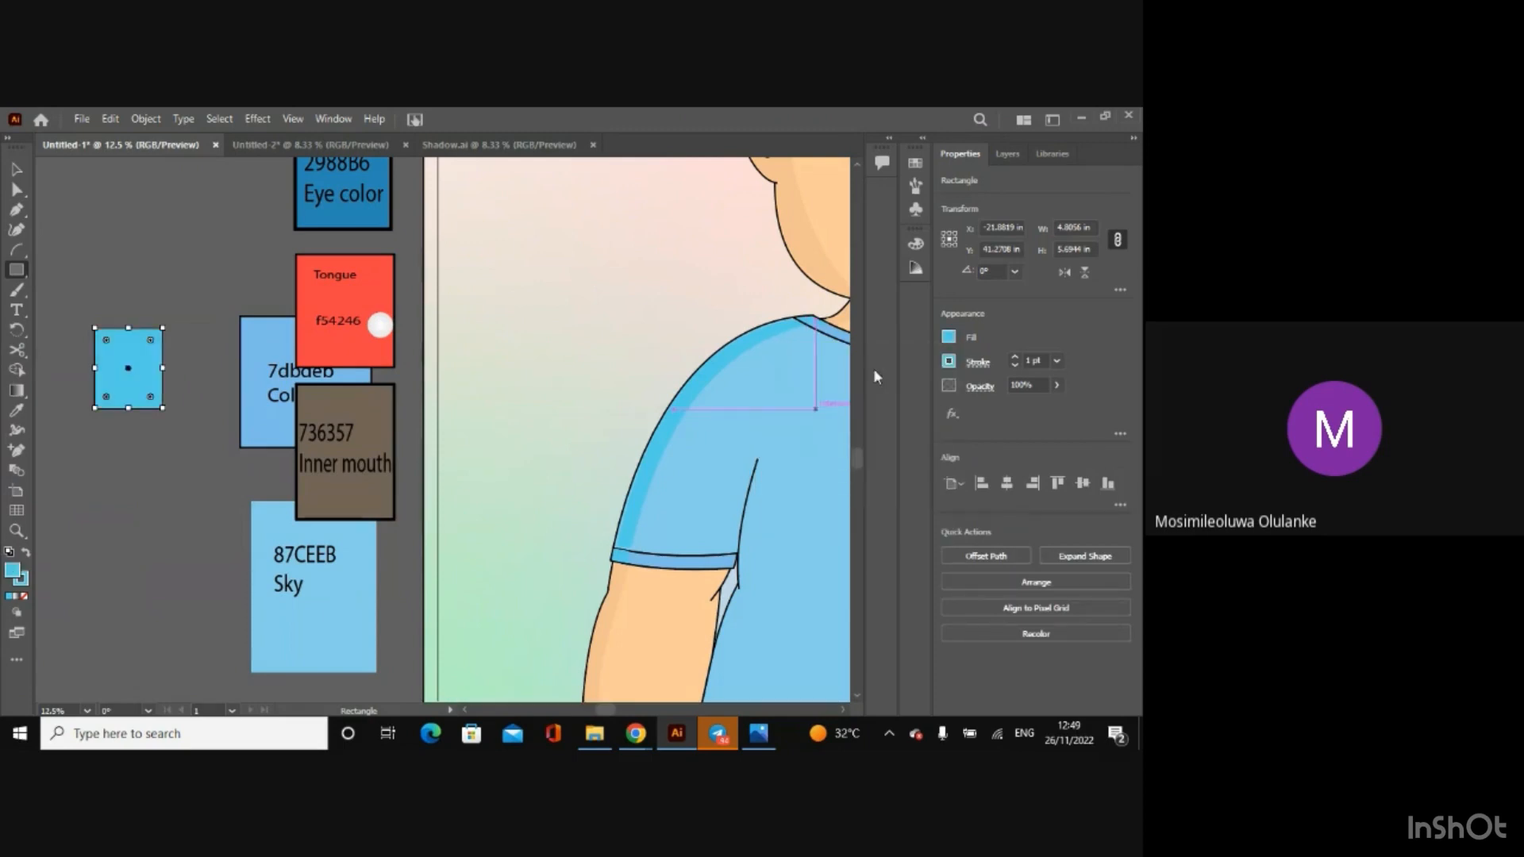
Step: Label the new blue swatch "53ceeb Sadow shirt", fit the text onto the rectangle and deselect it
key(t)
click(124, 365)
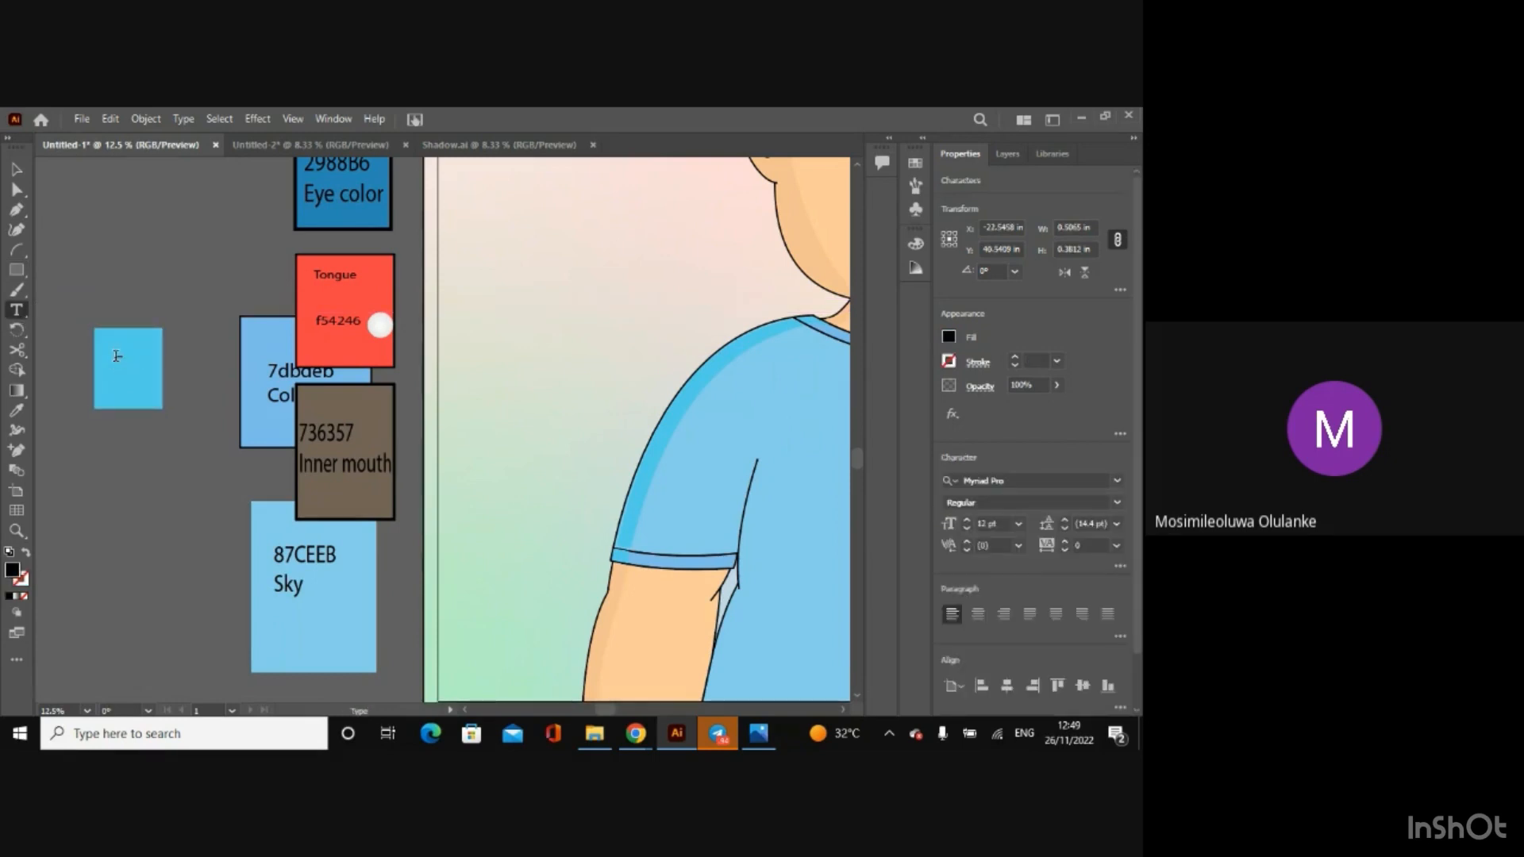
click(16, 169)
drag(129, 366, 172, 381)
key(t)
key(BackSpace)
click(16, 168)
drag(160, 388, 144, 389)
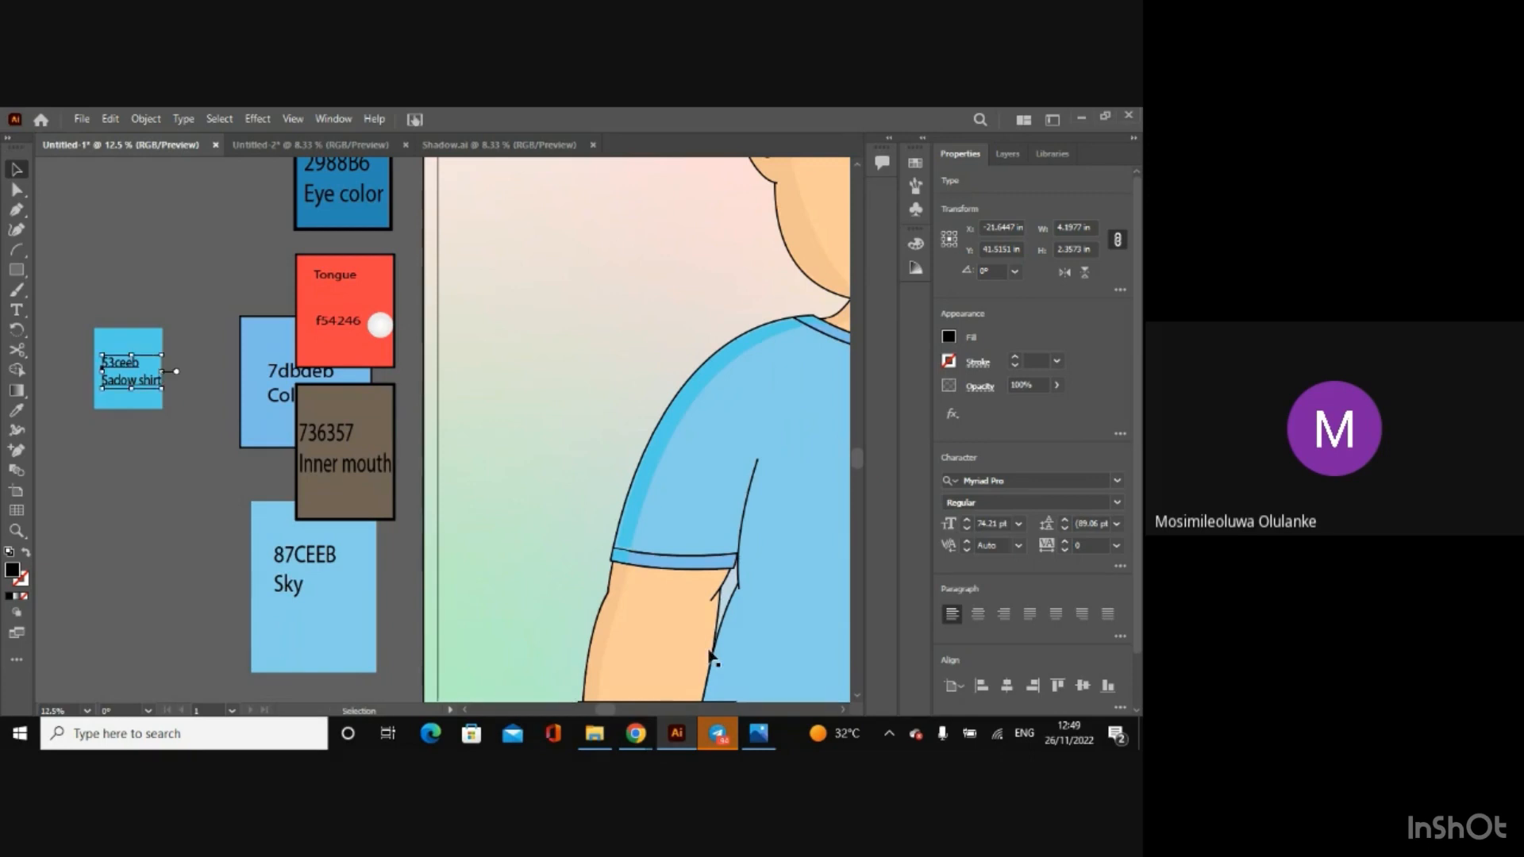
click(421, 592)
Step: Scale the sleeve-hem shadow down to about 0.95 by 0.81 in to fit inside the hem band
key(ctrl+plus)
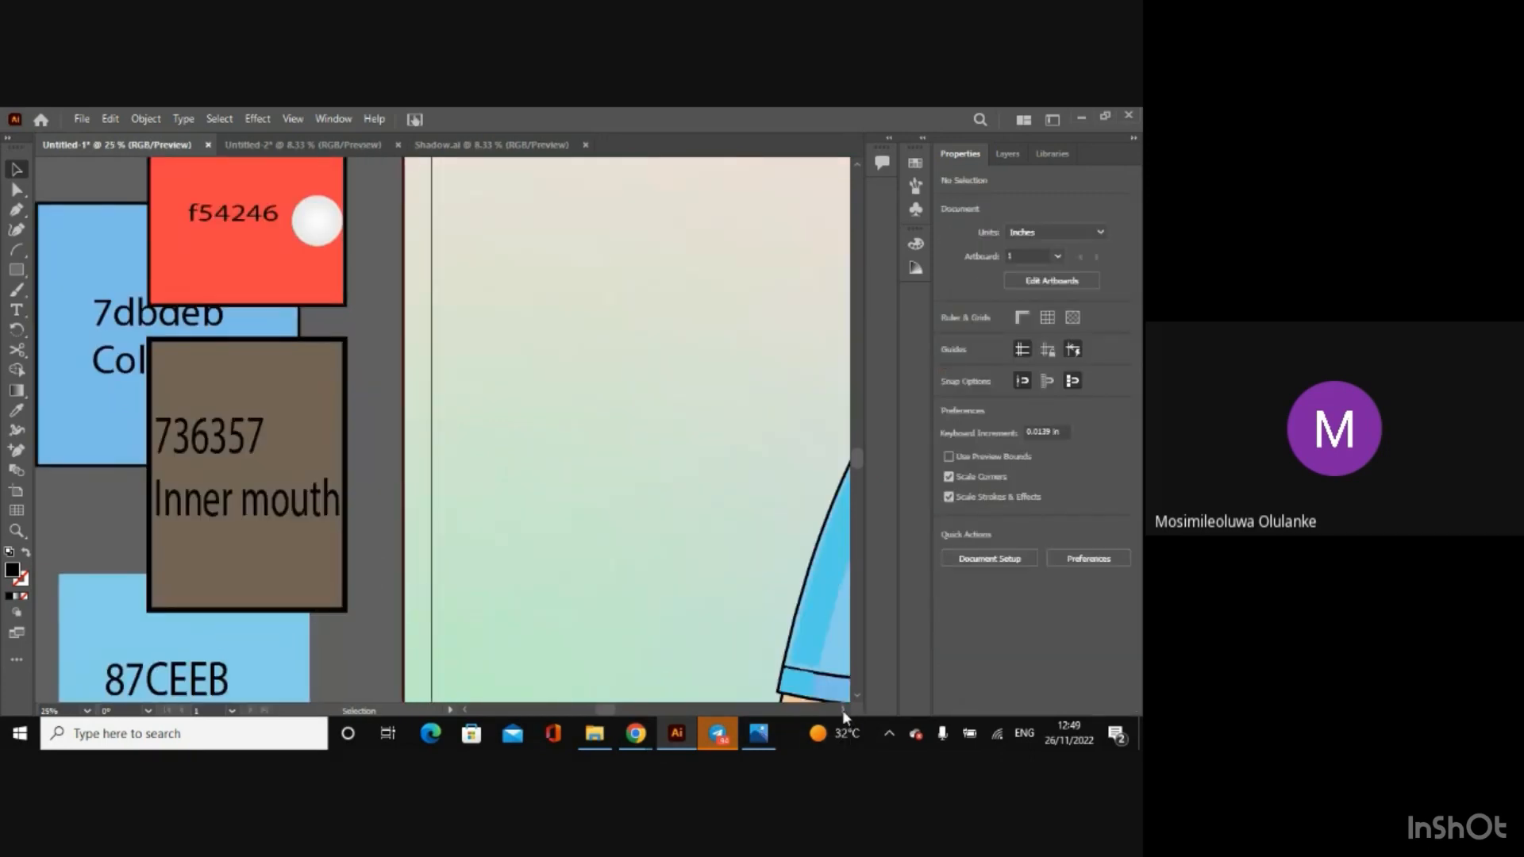
scroll(841, 710, right, 6)
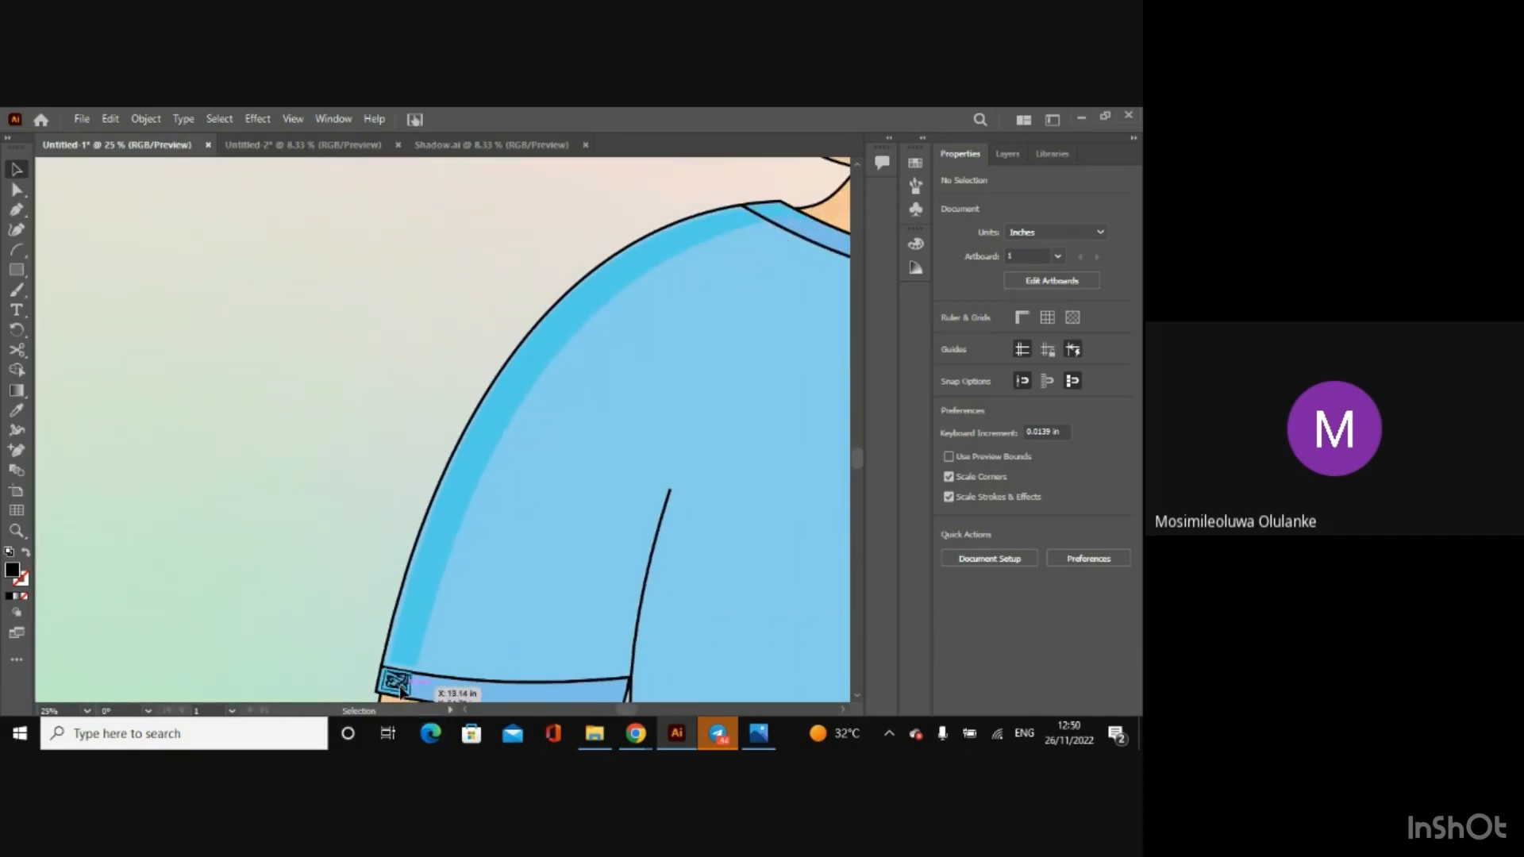
click(397, 683)
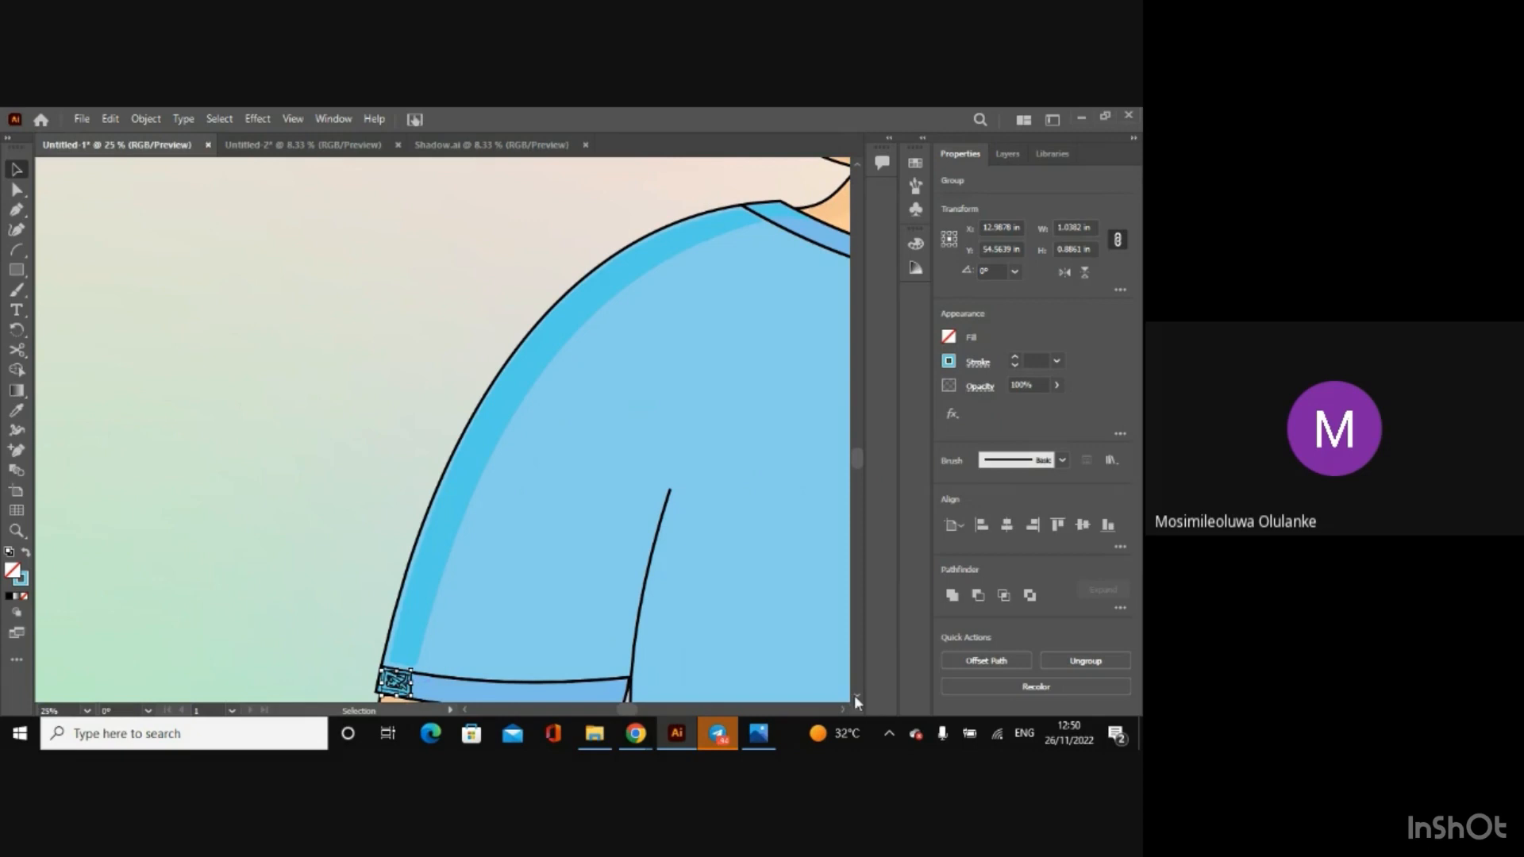
key(ctrl+plus)
key(ctrl+plus)
key(ctrl+plus)
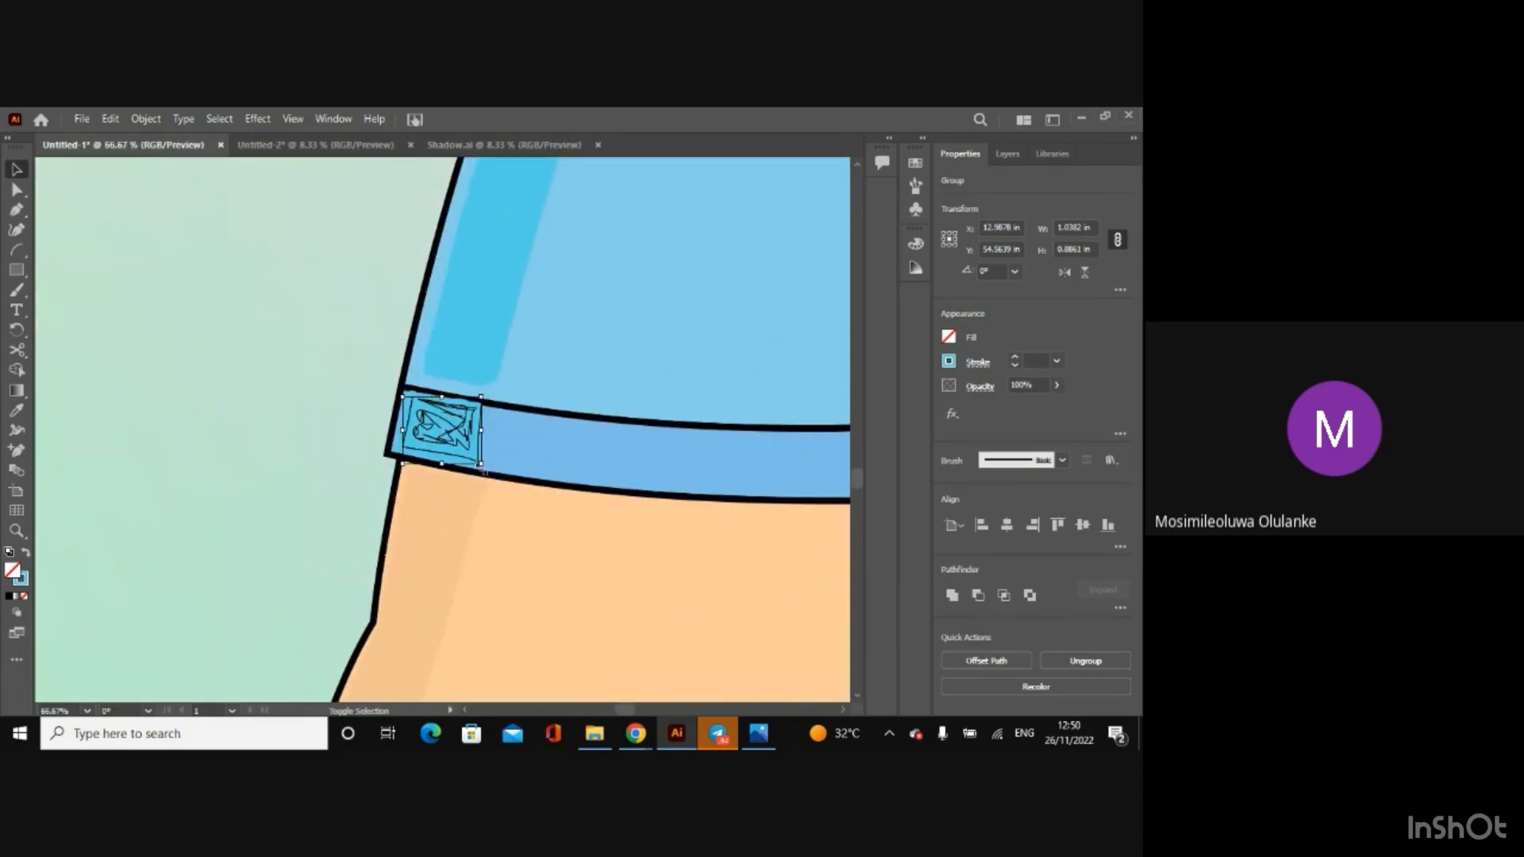
drag(403, 466, 433, 449)
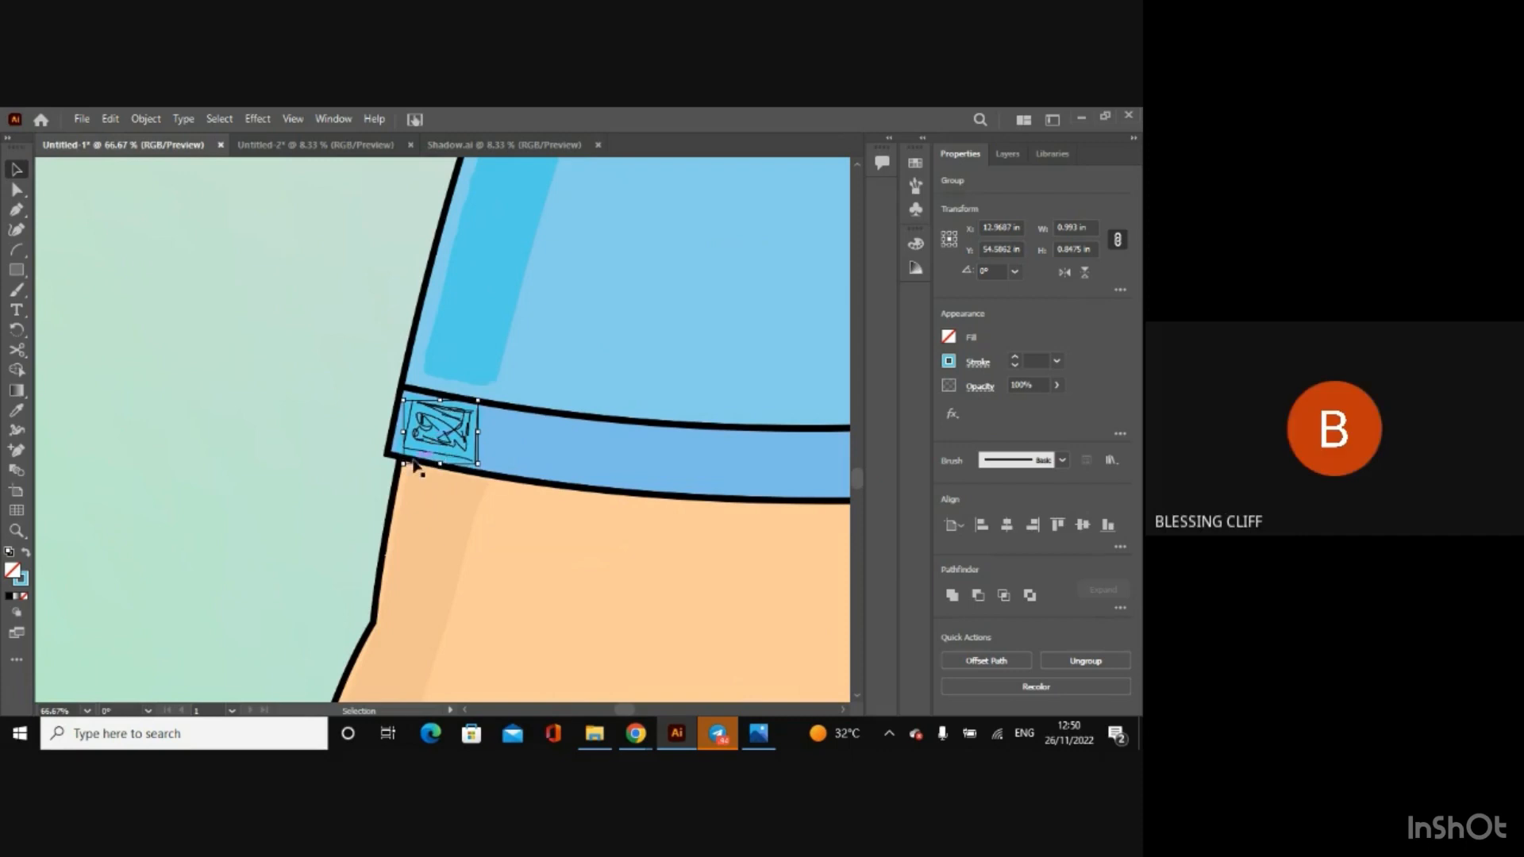
drag(404, 465, 405, 462)
Step: Nudge the sleeve-hem shadow slightly left and up within the hem band, and deselect it
key(Left)
key(Left)
key(Left)
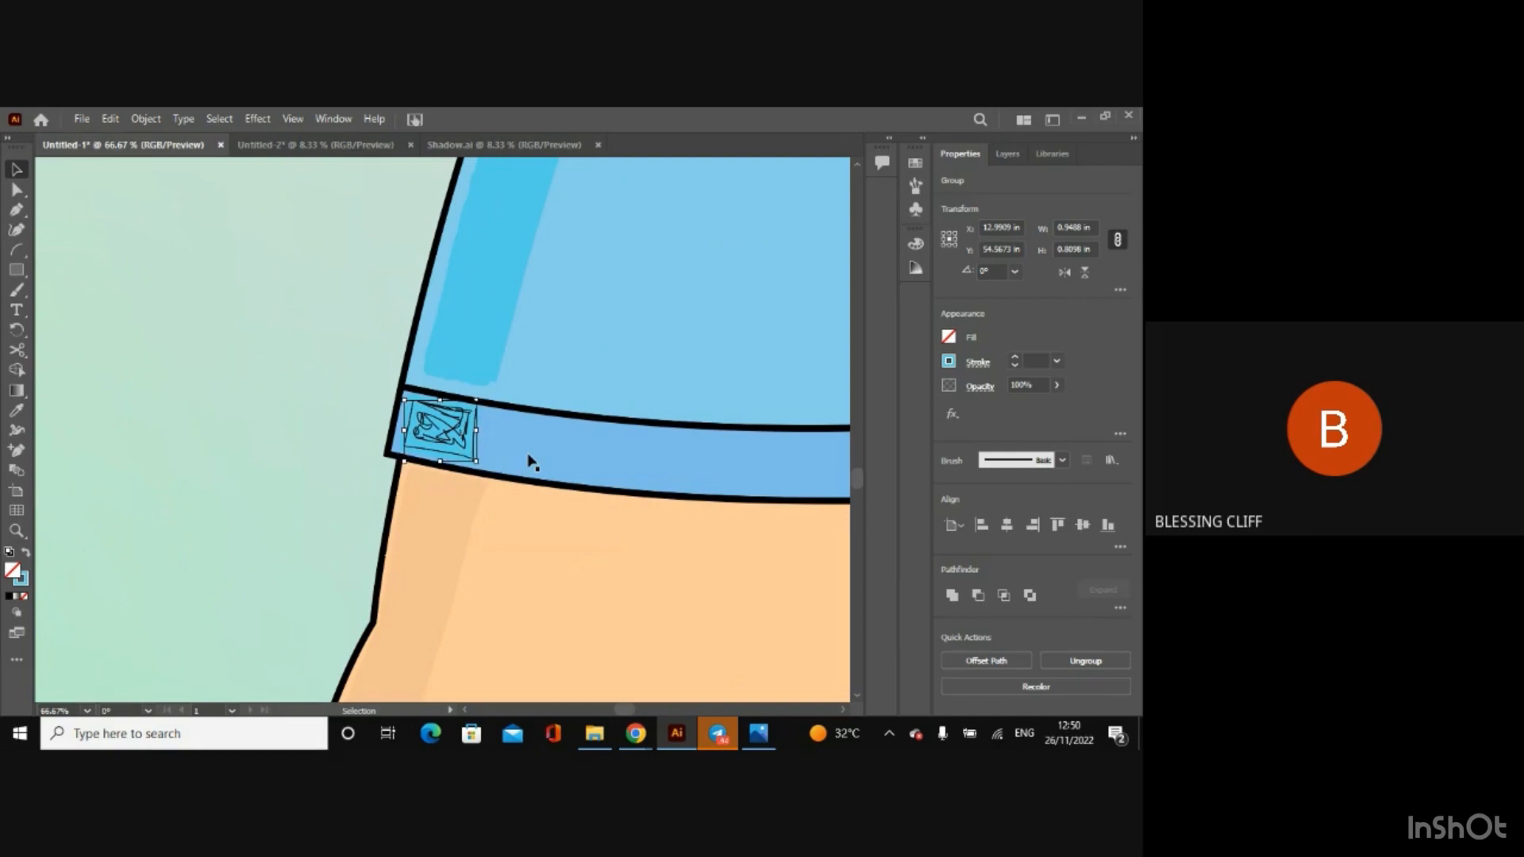
key(Up)
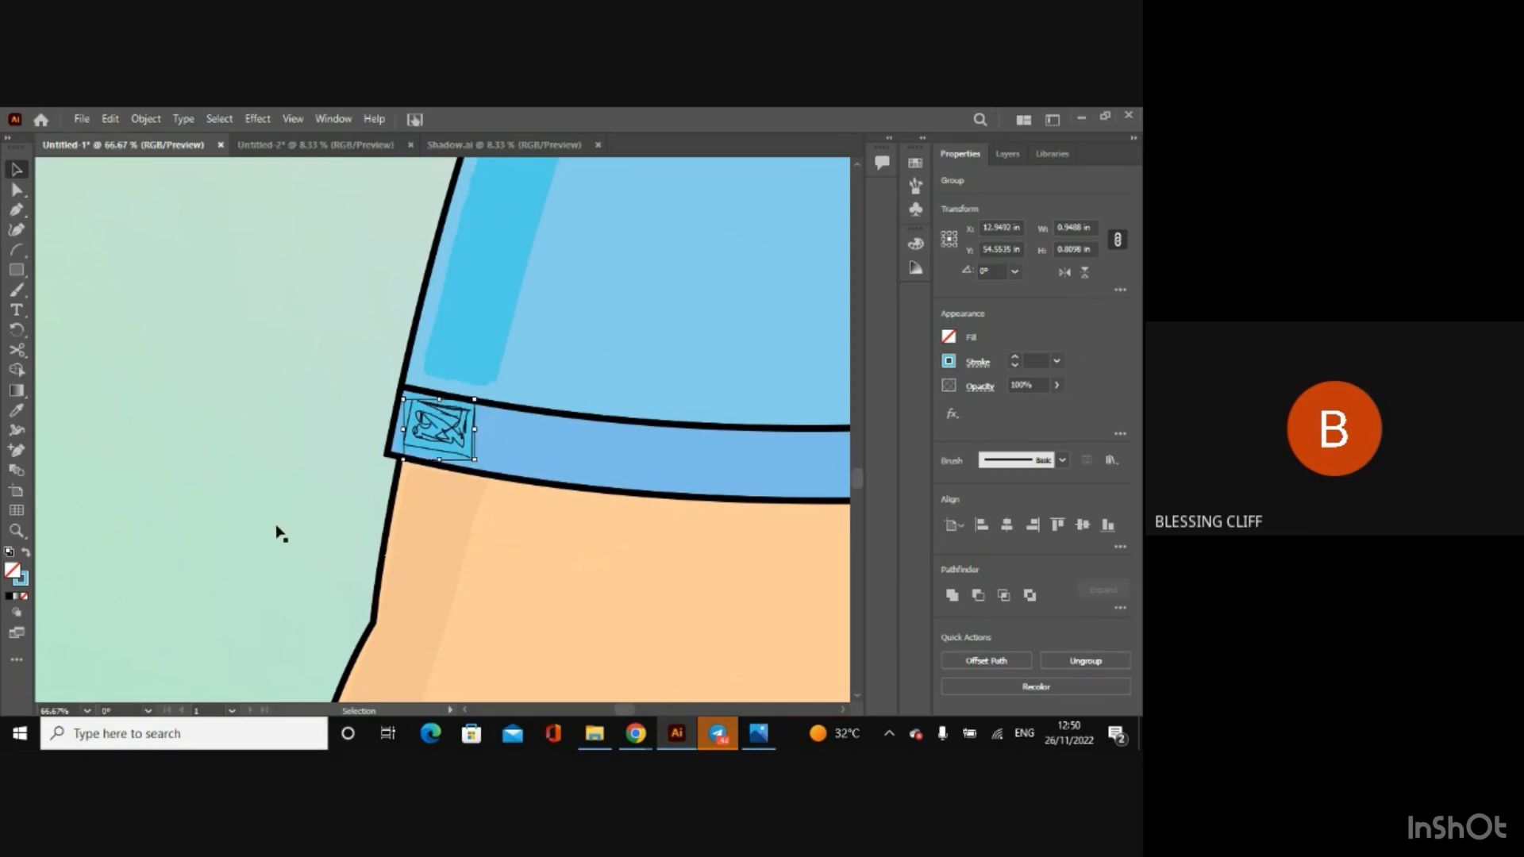
key(ctrl+minus)
key(ctrl+minus)
key(ctrl+minus)
key(ctrl+minus)
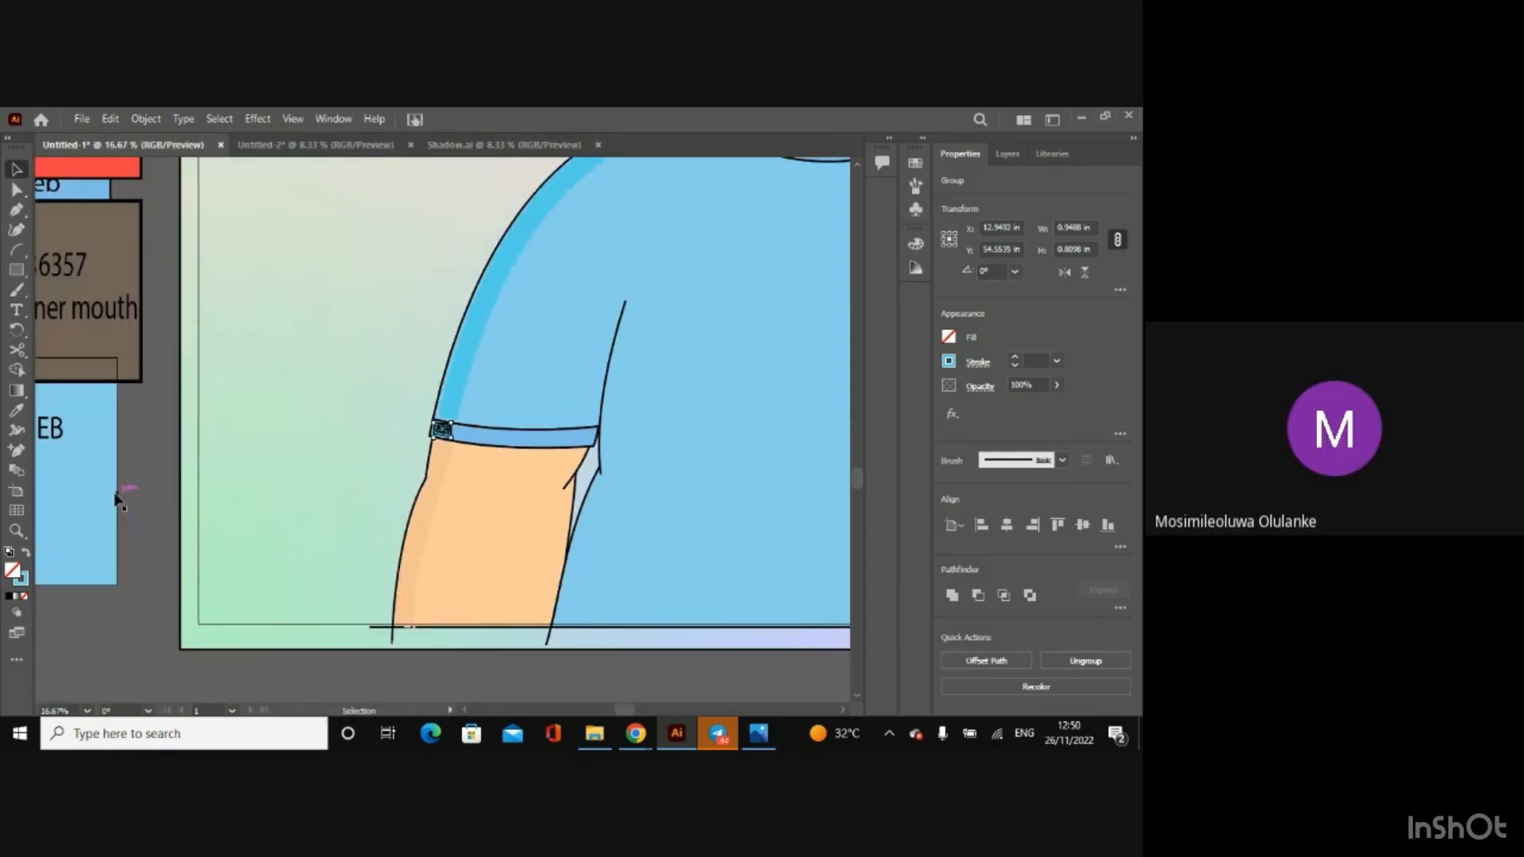
click(154, 516)
Step: Shift the sleeve-hem shadow slightly right and down inside the hem outline, and clear the selection
key(ctrl+plus)
key(ctrl+plus)
key(ctrl+plus)
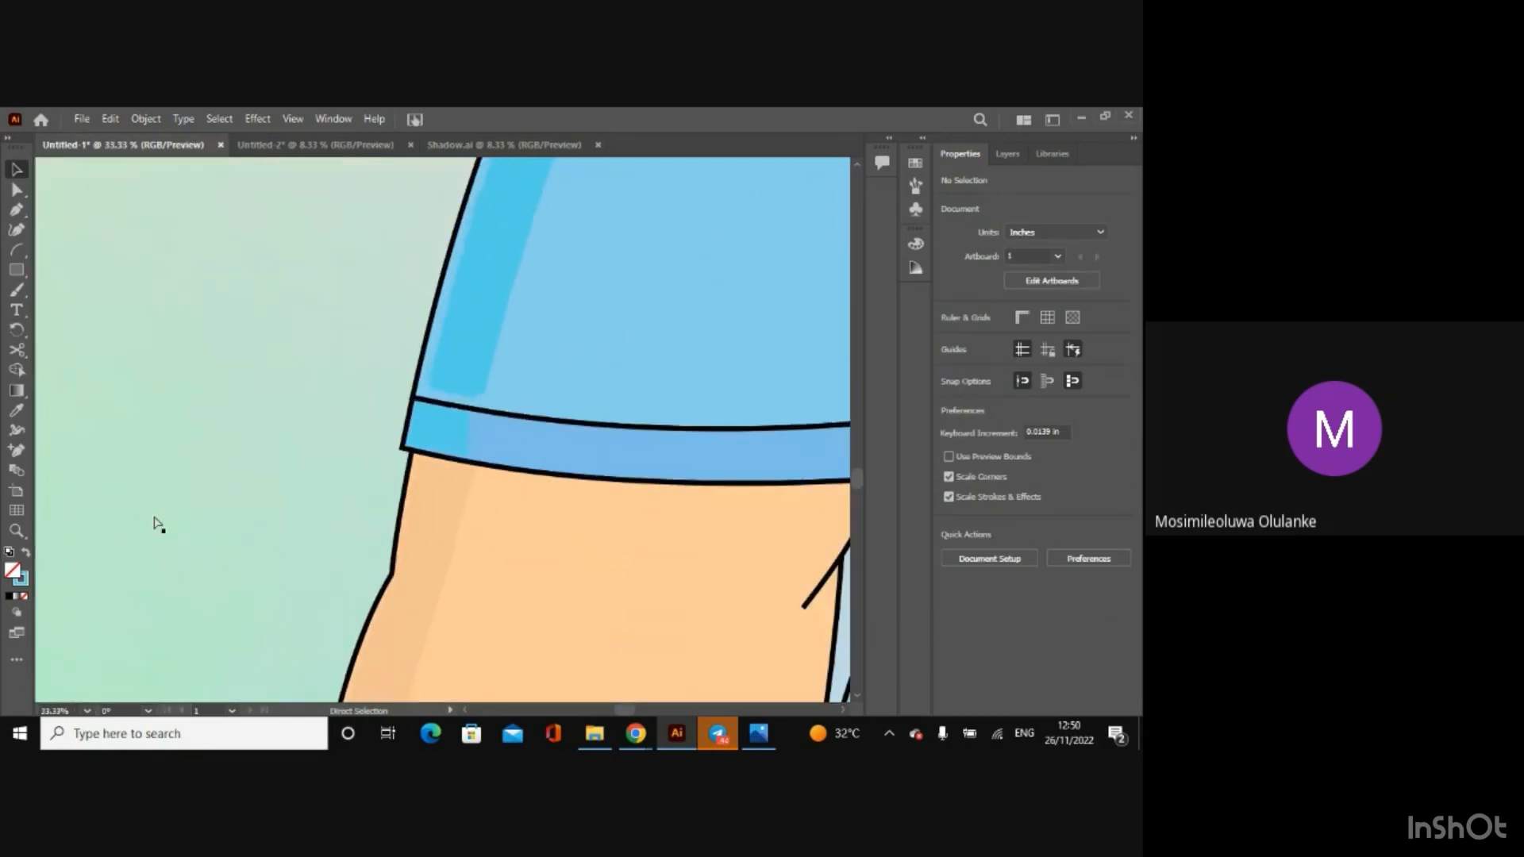
click(440, 433)
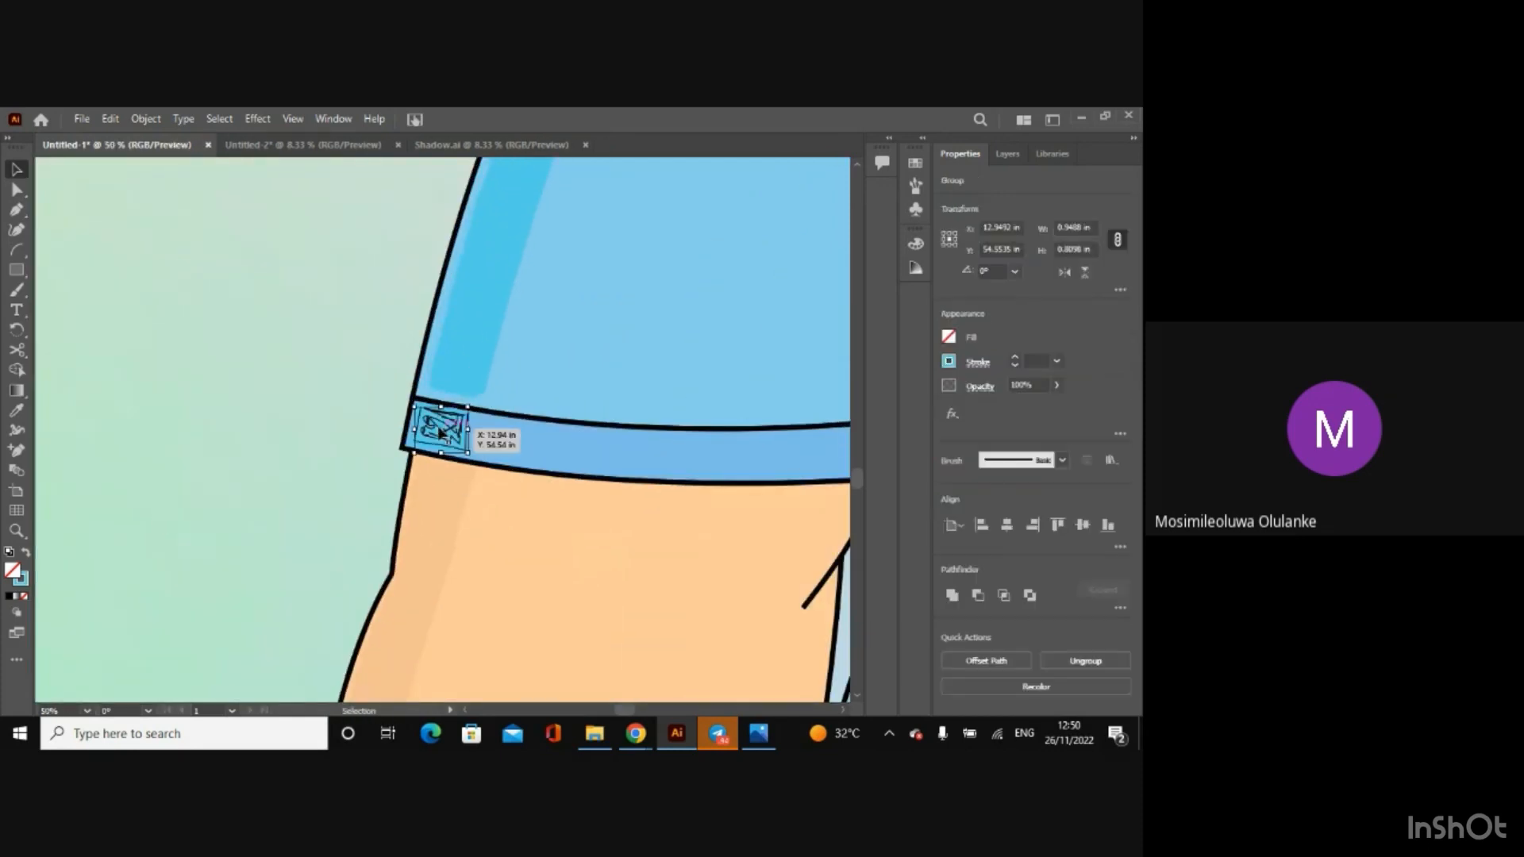
drag(440, 433, 441, 434)
key(ctrl+minus)
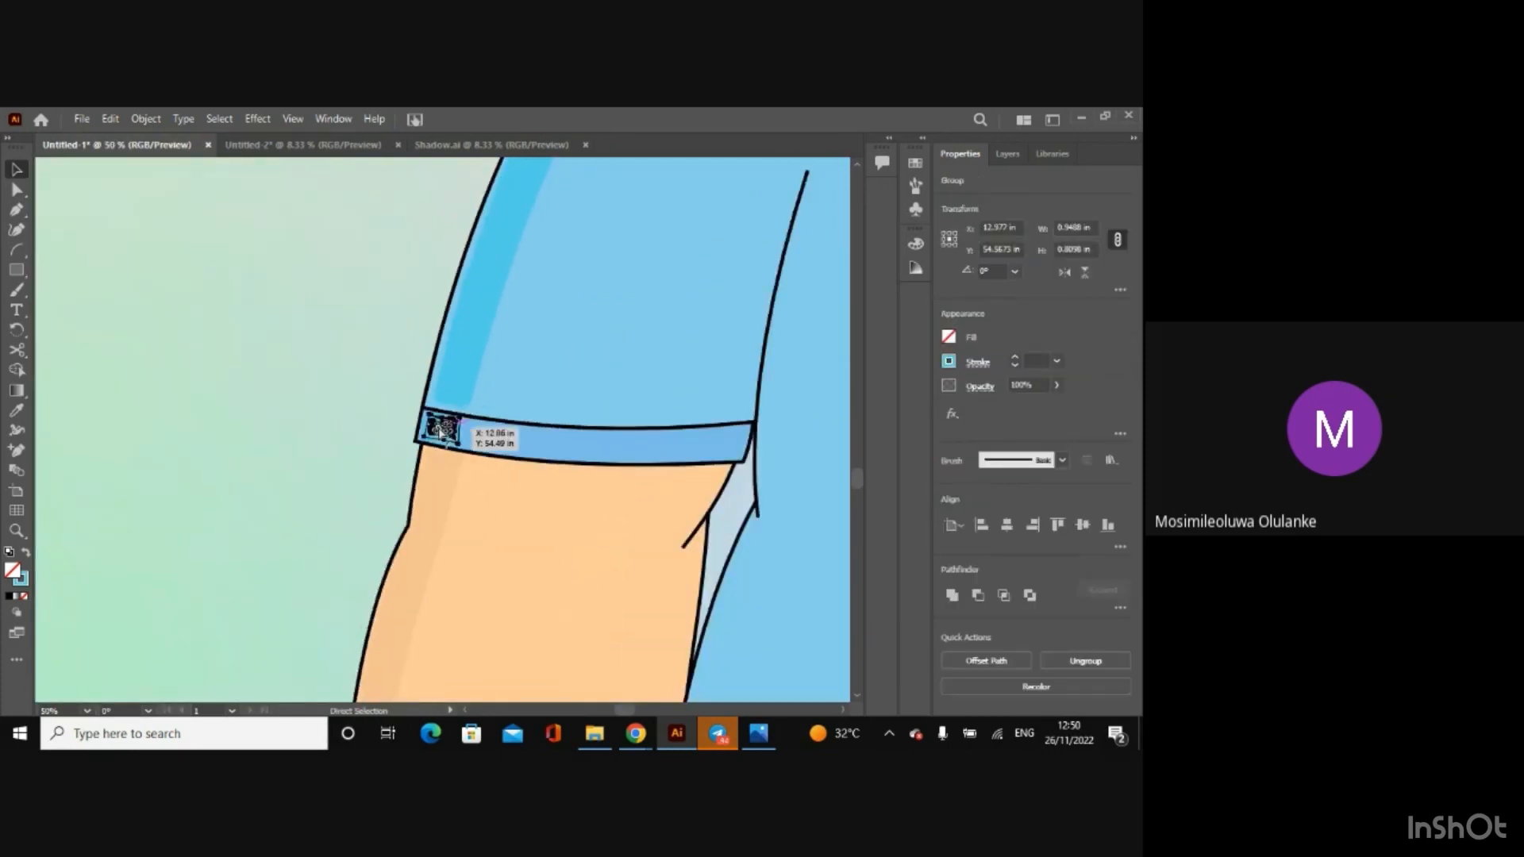
key(ctrl+minus)
key(ctrl+minus)
click(157, 442)
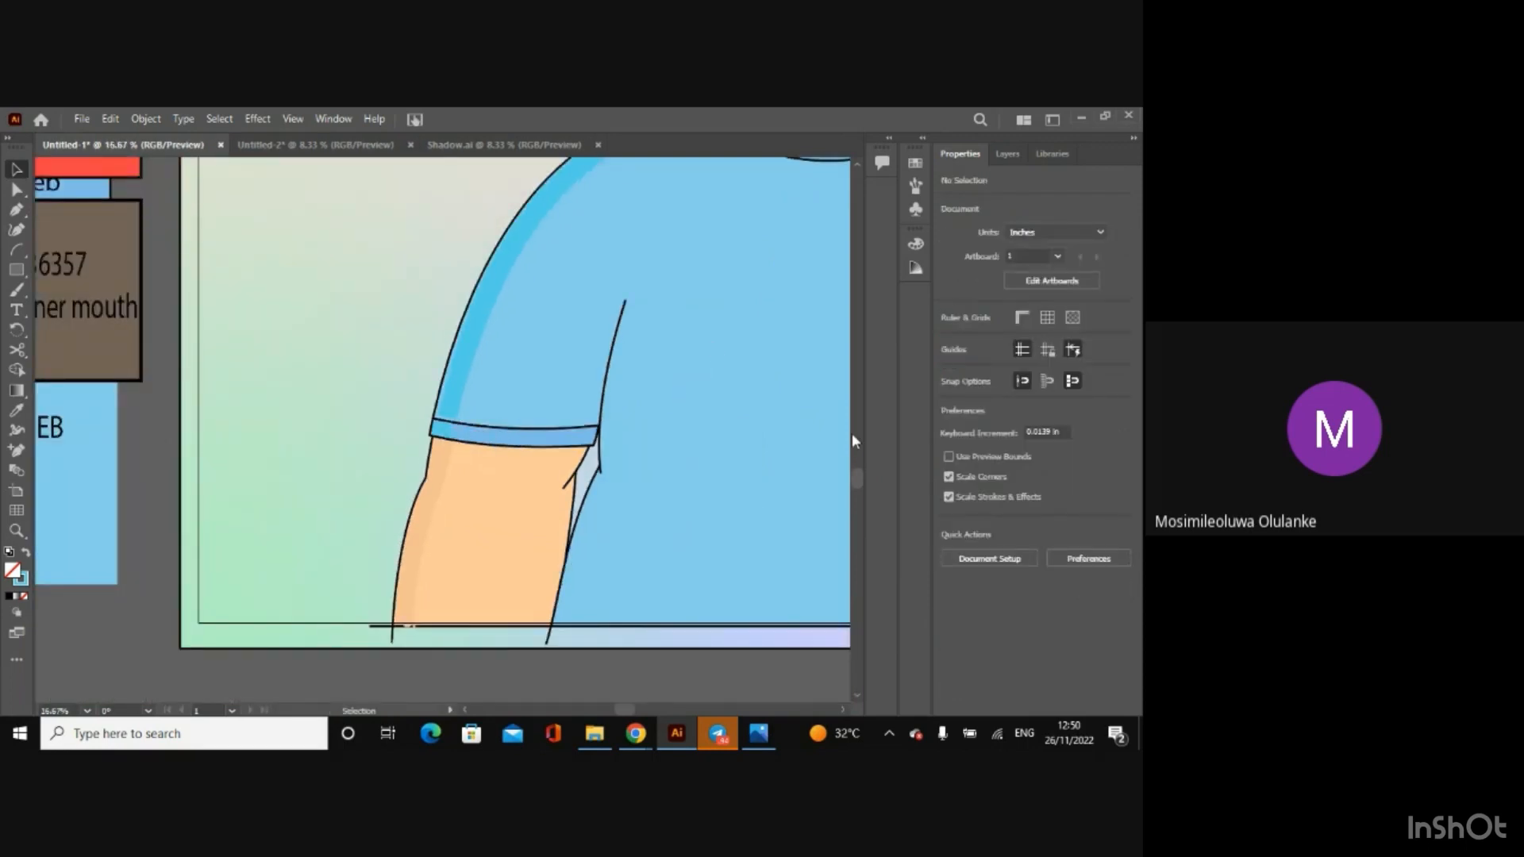
Step: Nudge the collar shadow slightly left and up inside the collar band, and clear the selection
drag(863, 490, 859, 469)
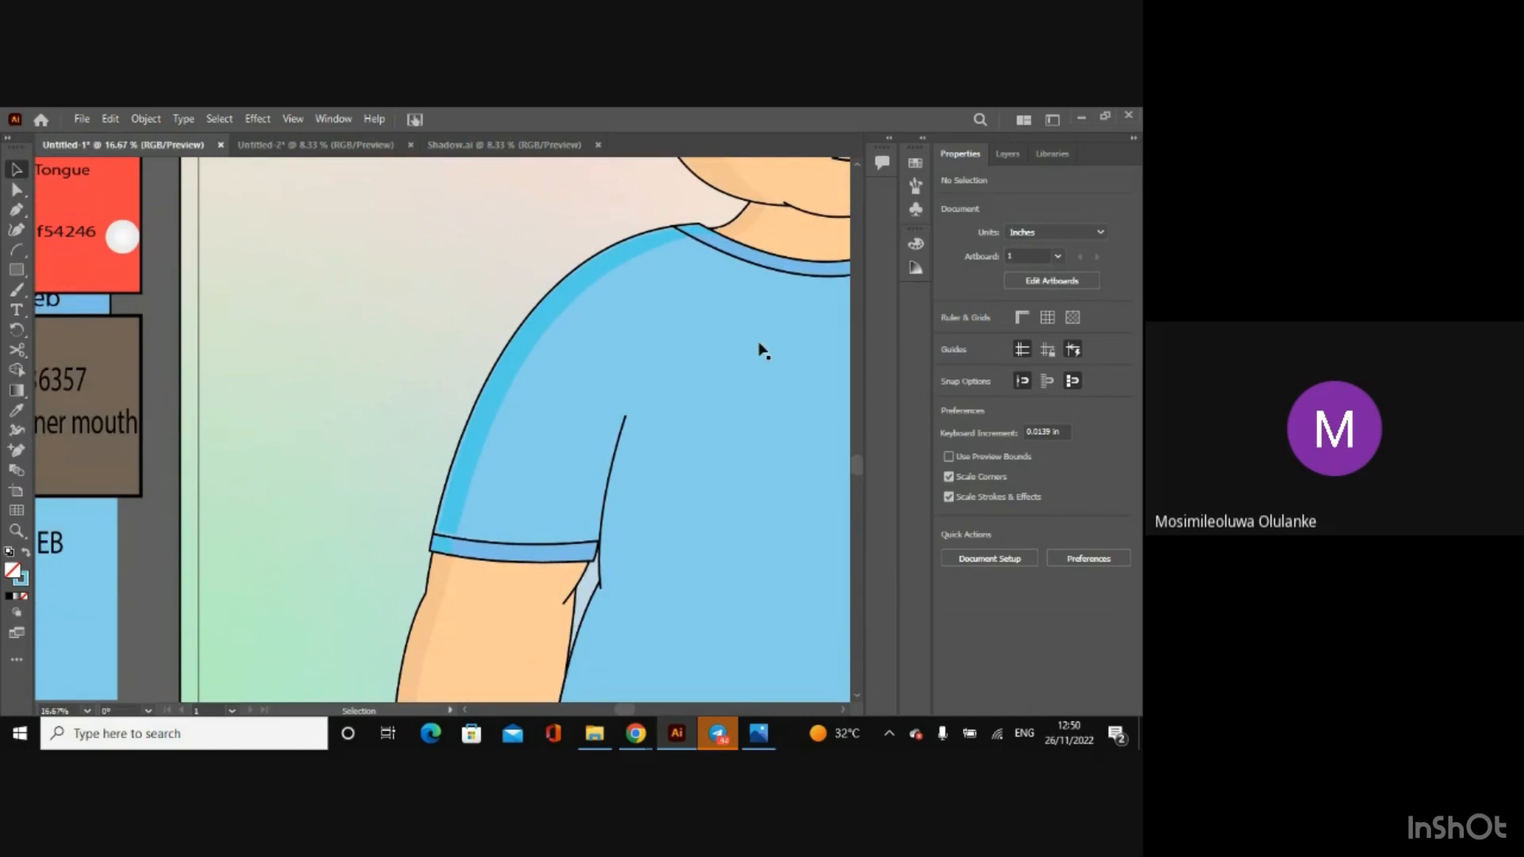
click(701, 233)
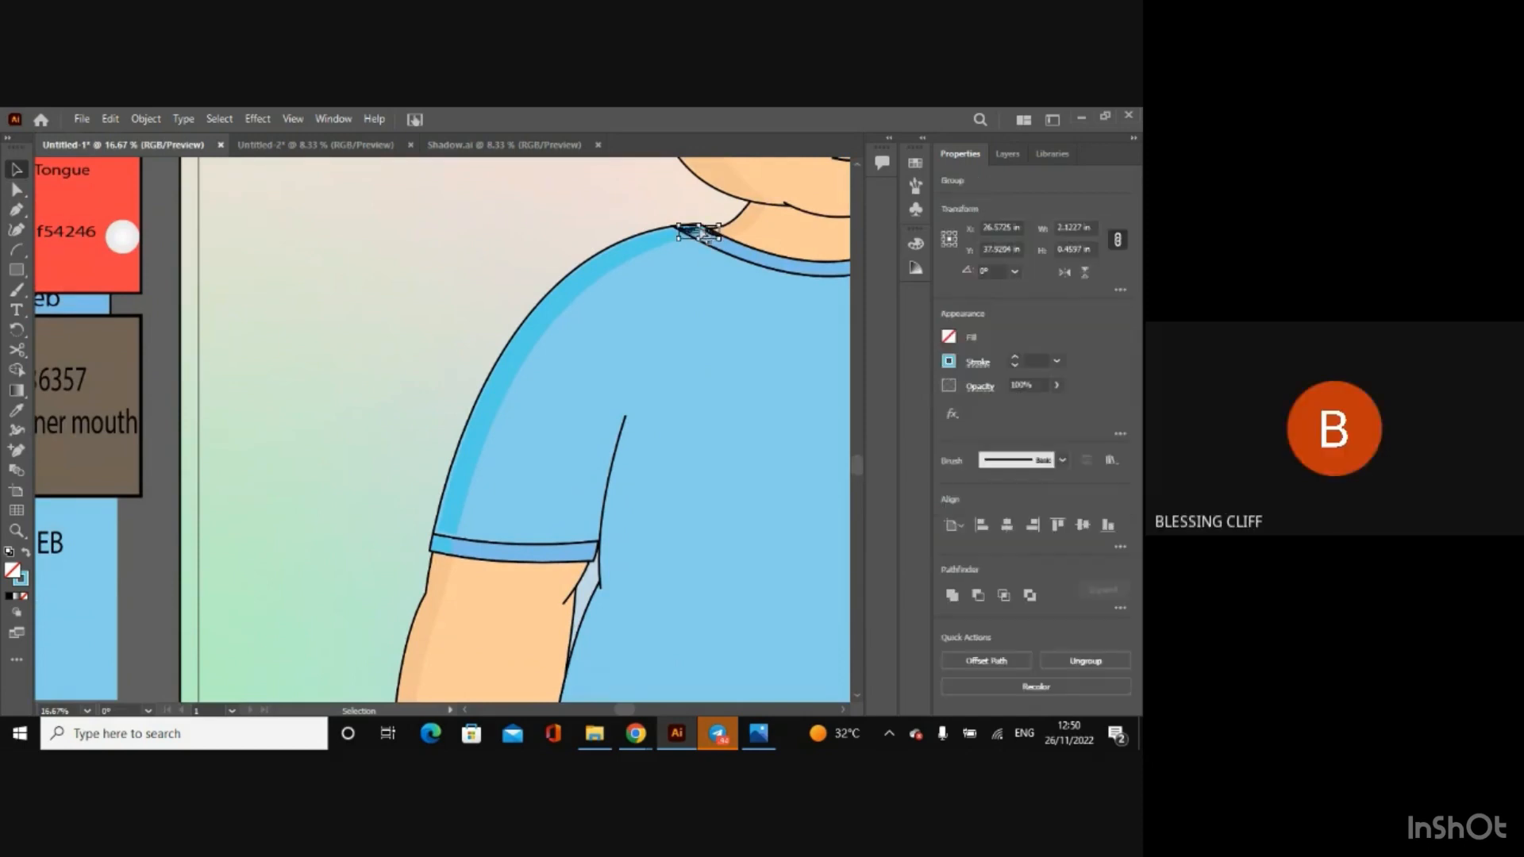
key(ctrl+plus)
key(ctrl+plus)
key(ctrl+plus)
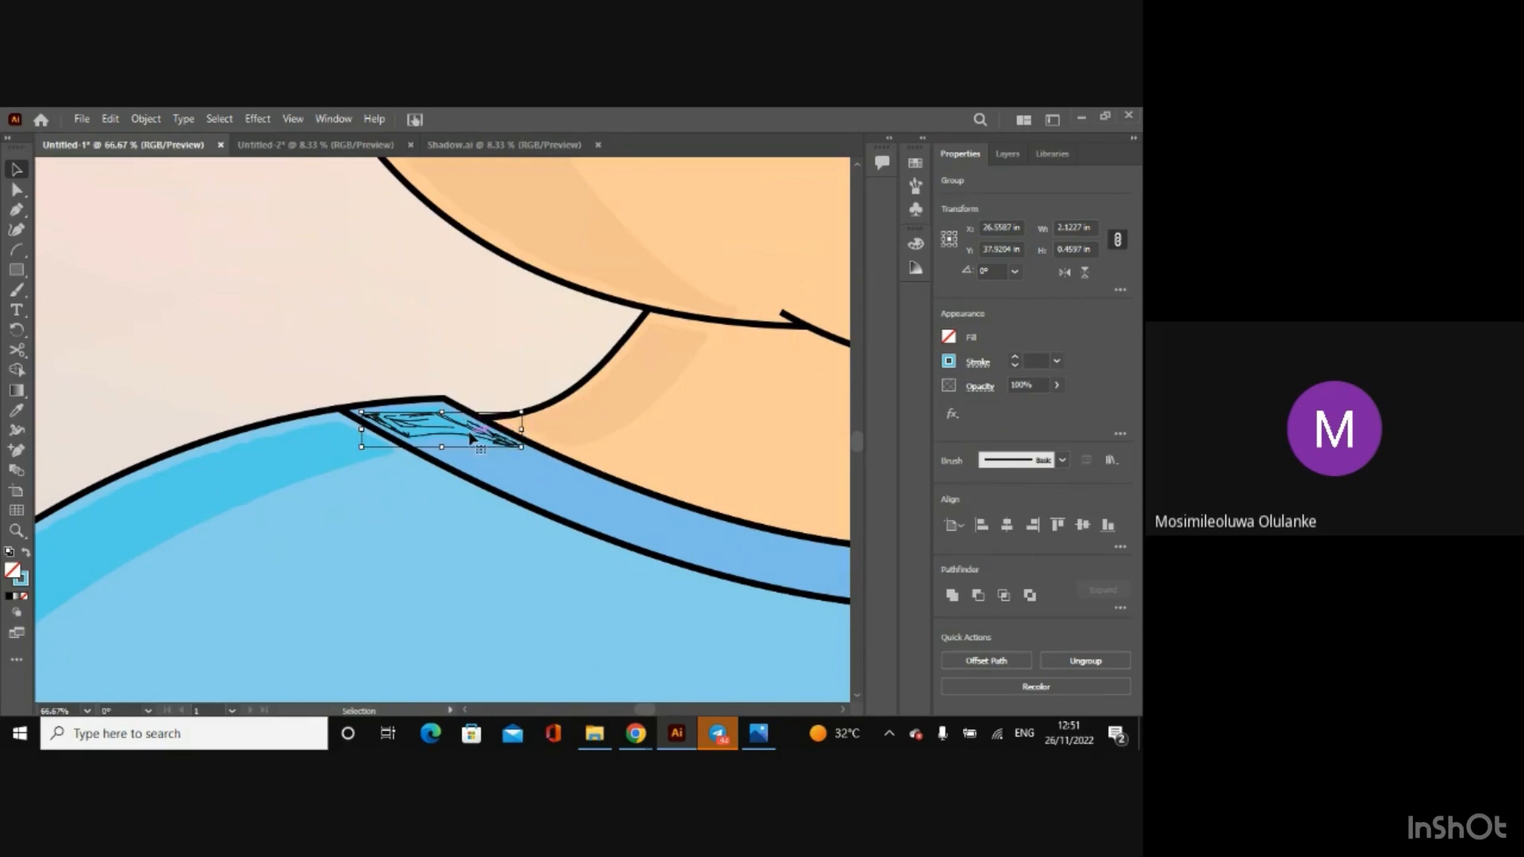
key(Left)
key(Up)
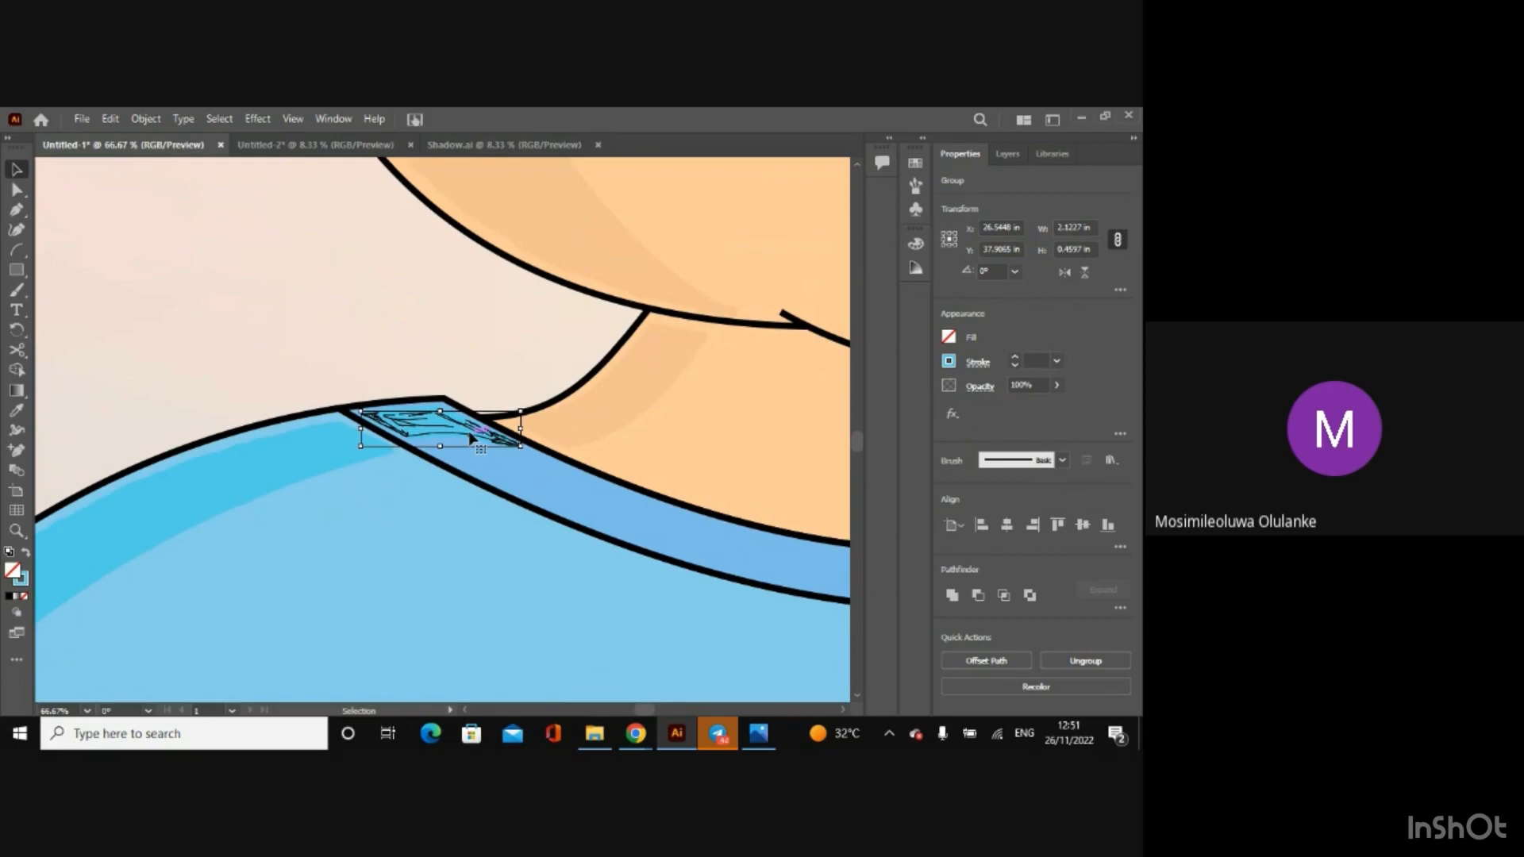
key(a)
key(ctrl+minus)
key(ctrl+minus)
key(ctrl+minus)
key(ctrl+minus)
key(ctrl+minus)
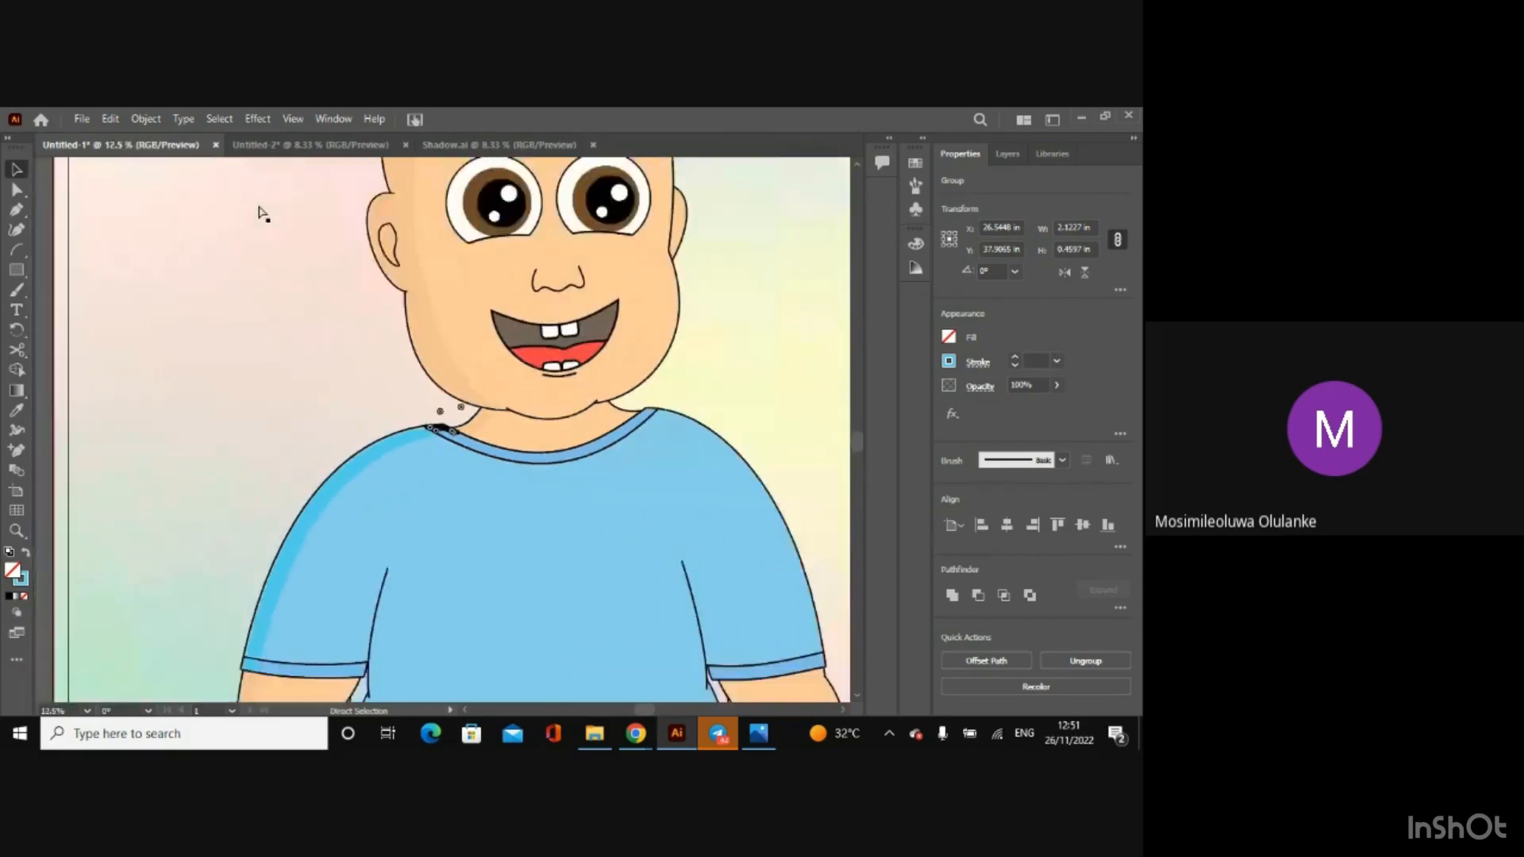
key(ctrl+minus)
key(v)
click(156, 207)
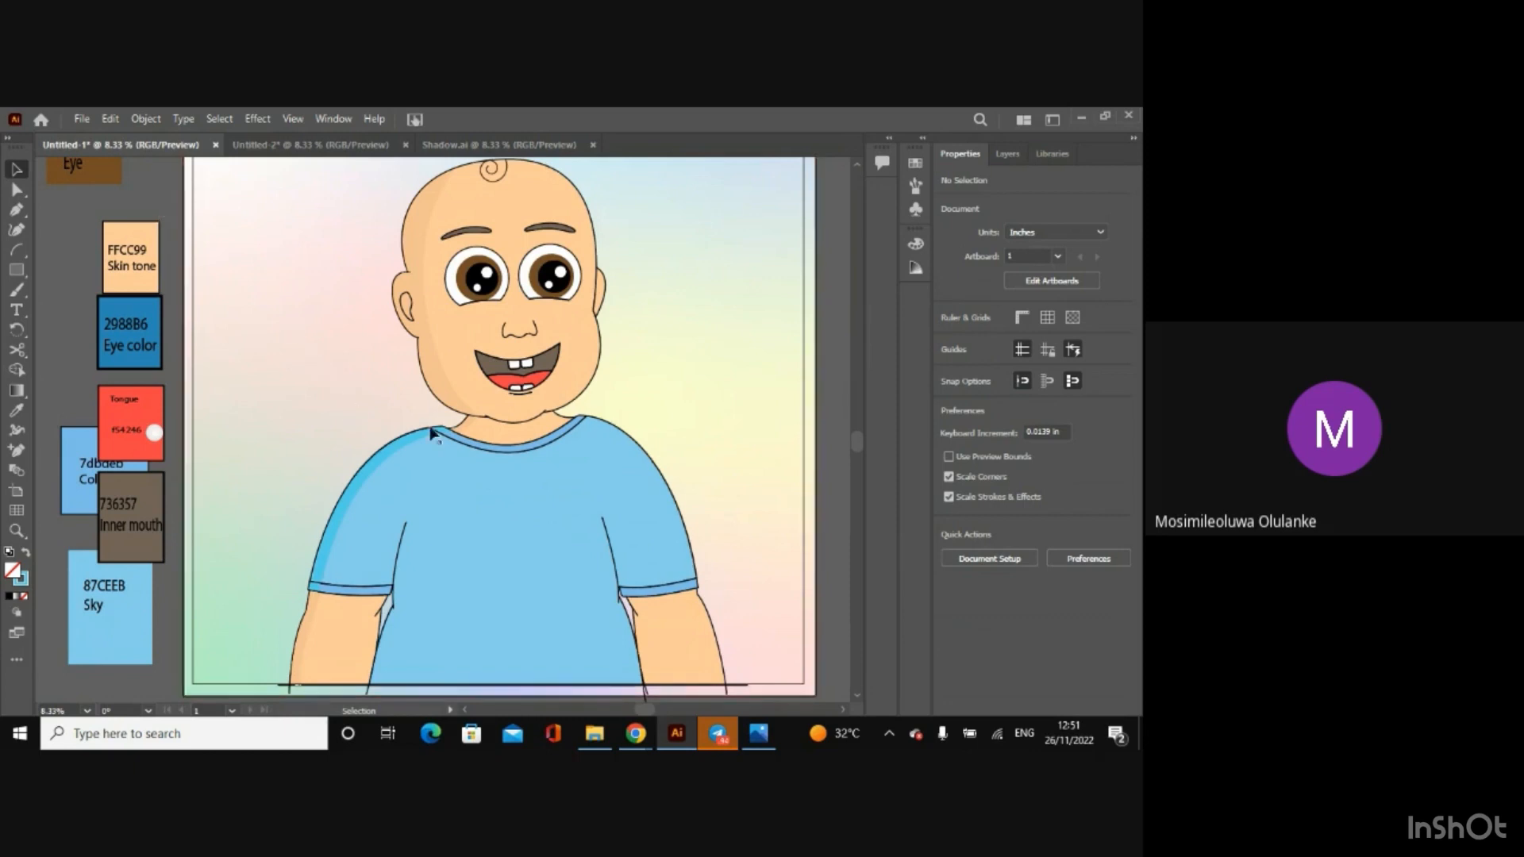
click(446, 395)
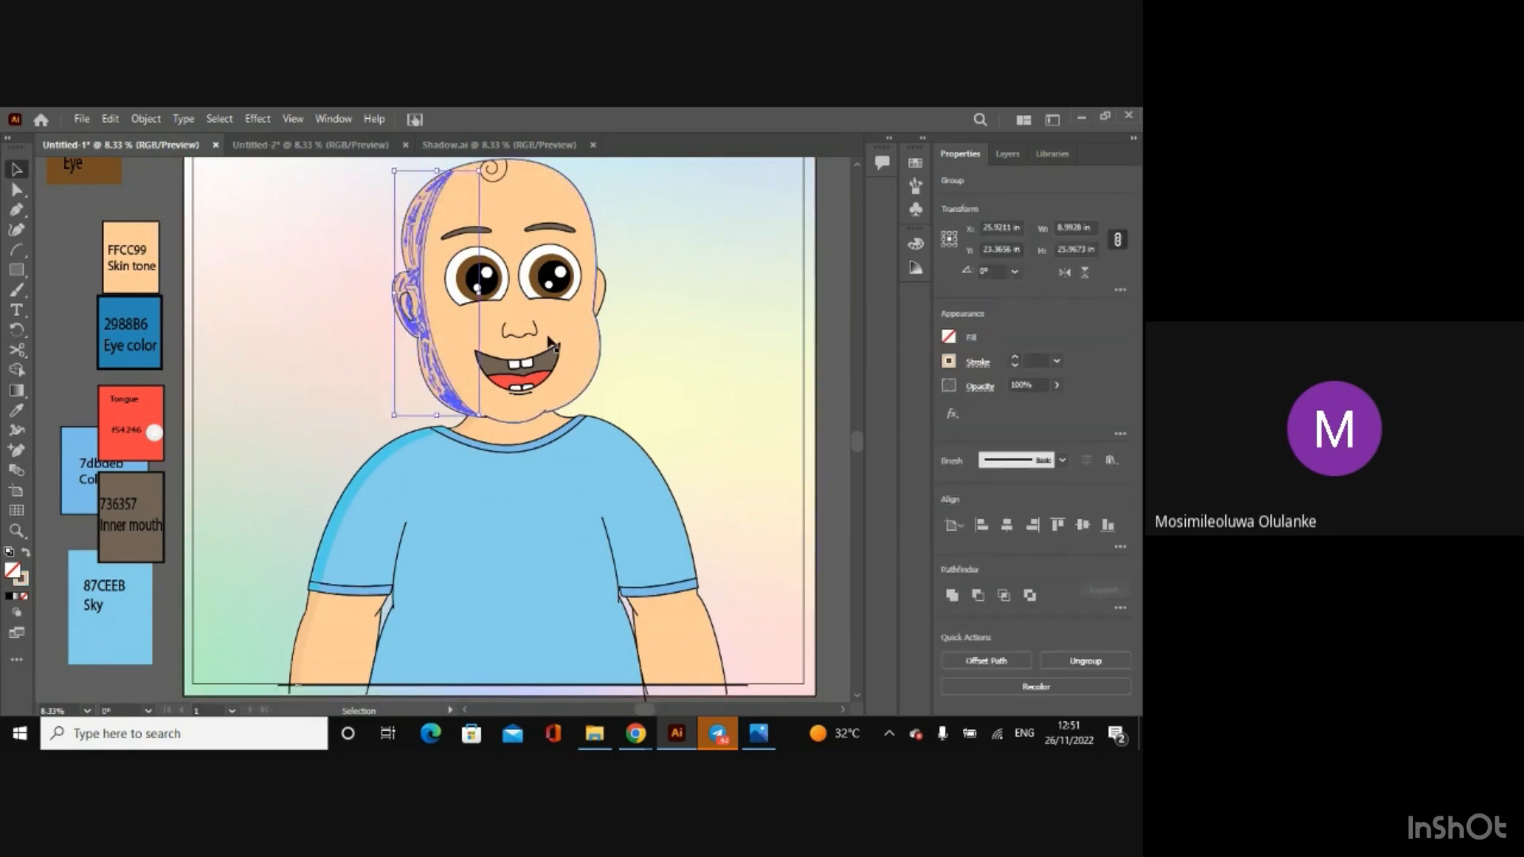
key(a)
key(ctrl+a)
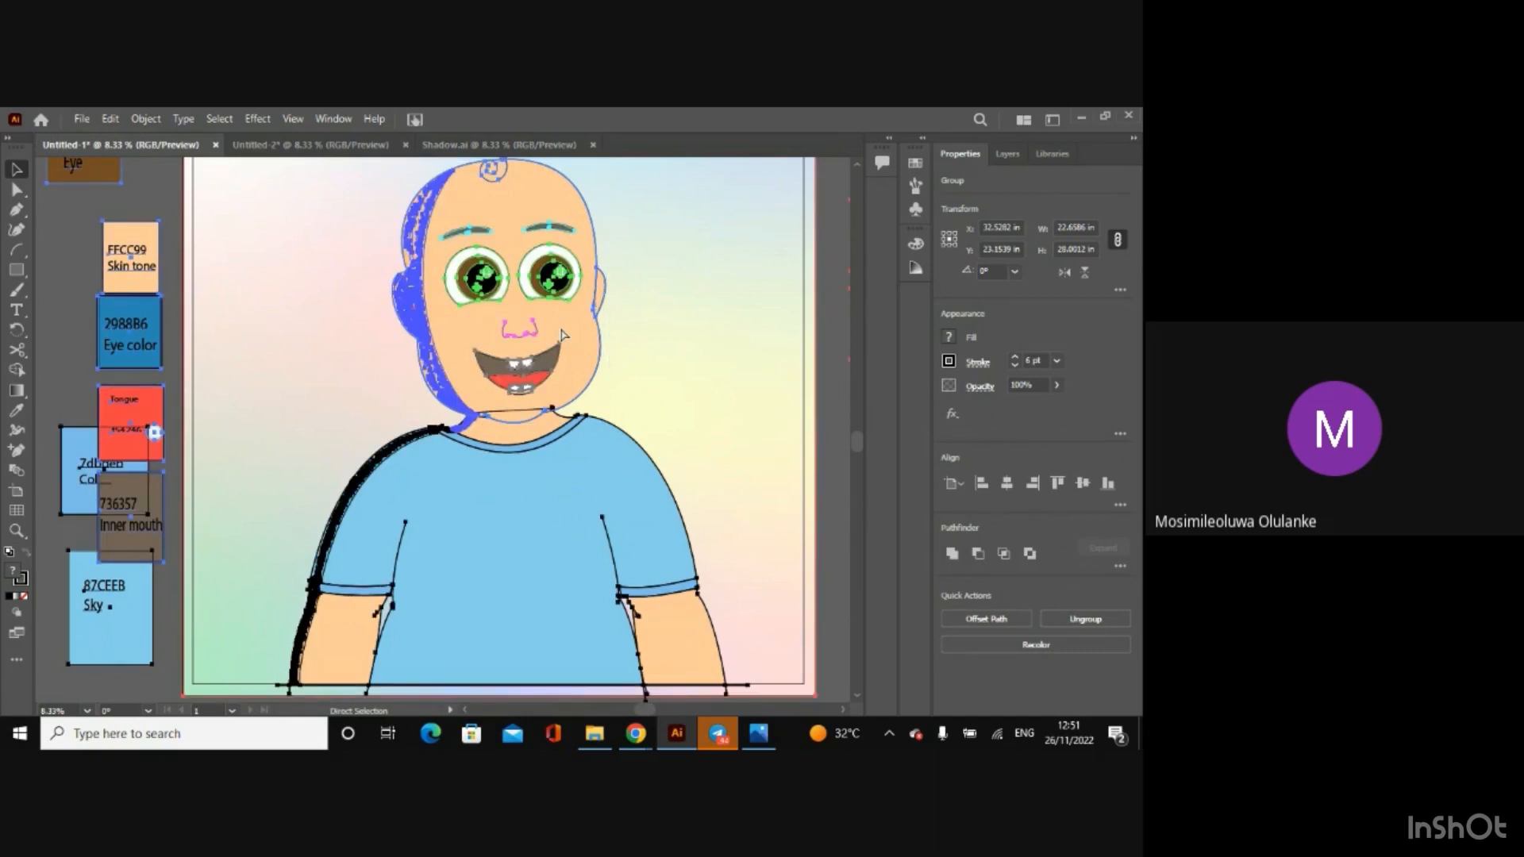
key(ctrl+minus)
click(248, 193)
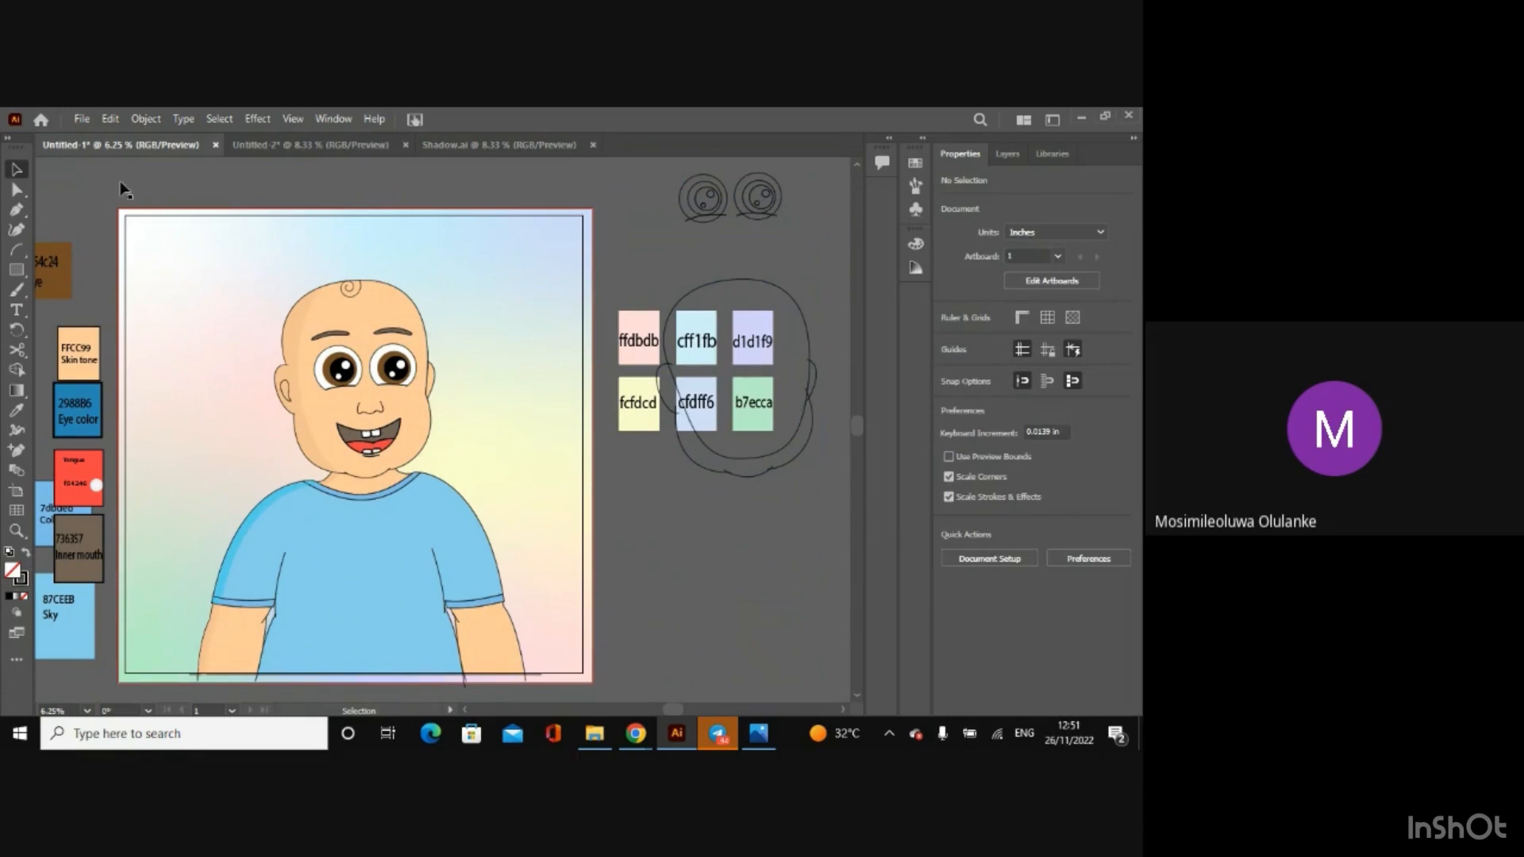
Step: Set the stroke weight of the character's line art to 8 pt, leaving out the background and large shadow groups, and deselect
drag(266, 307, 606, 640)
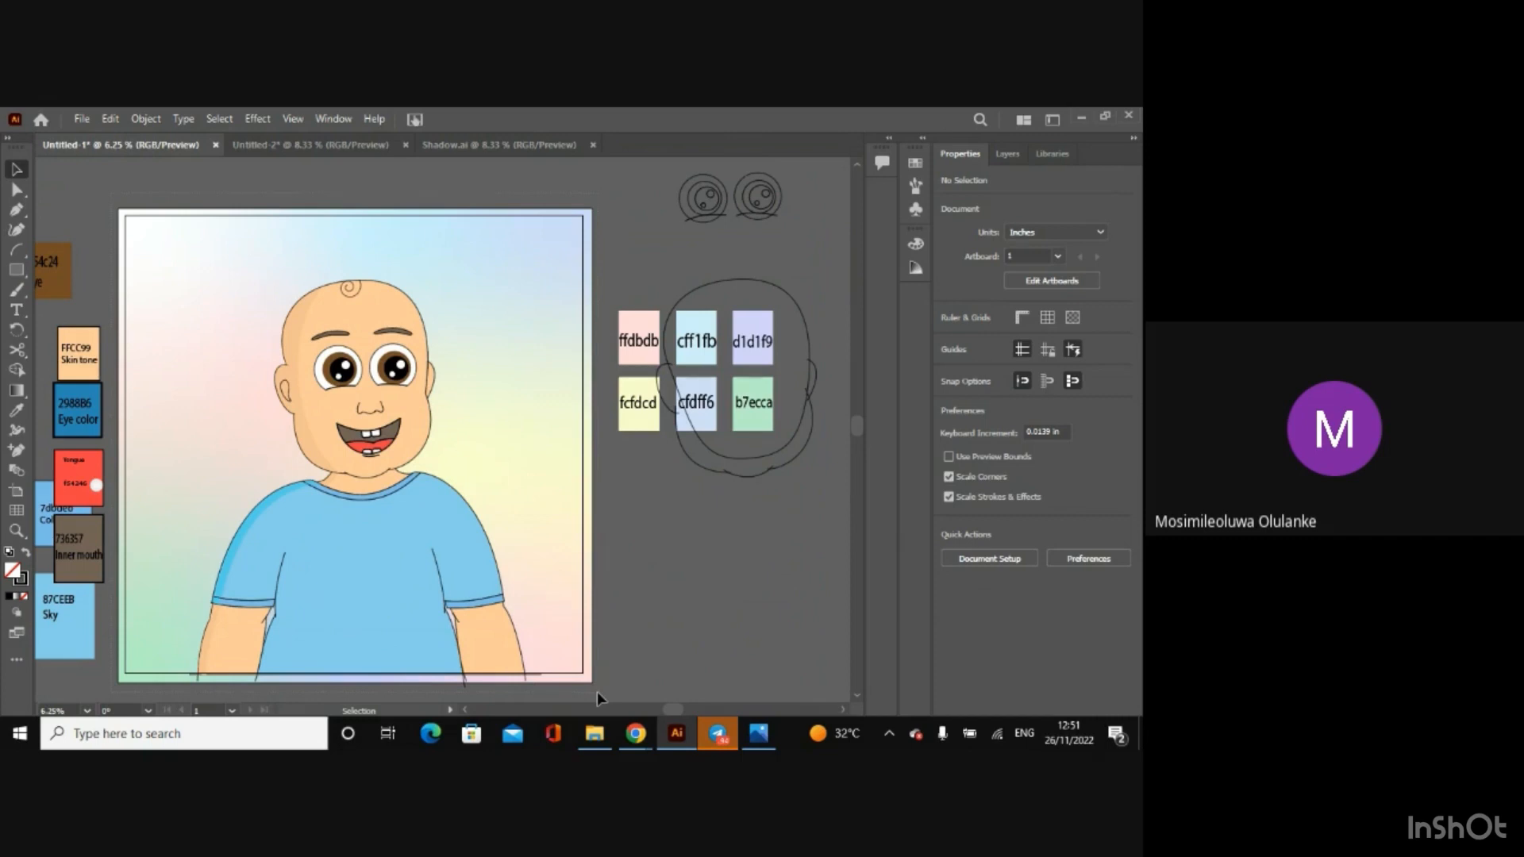
drag(597, 693, 597, 692)
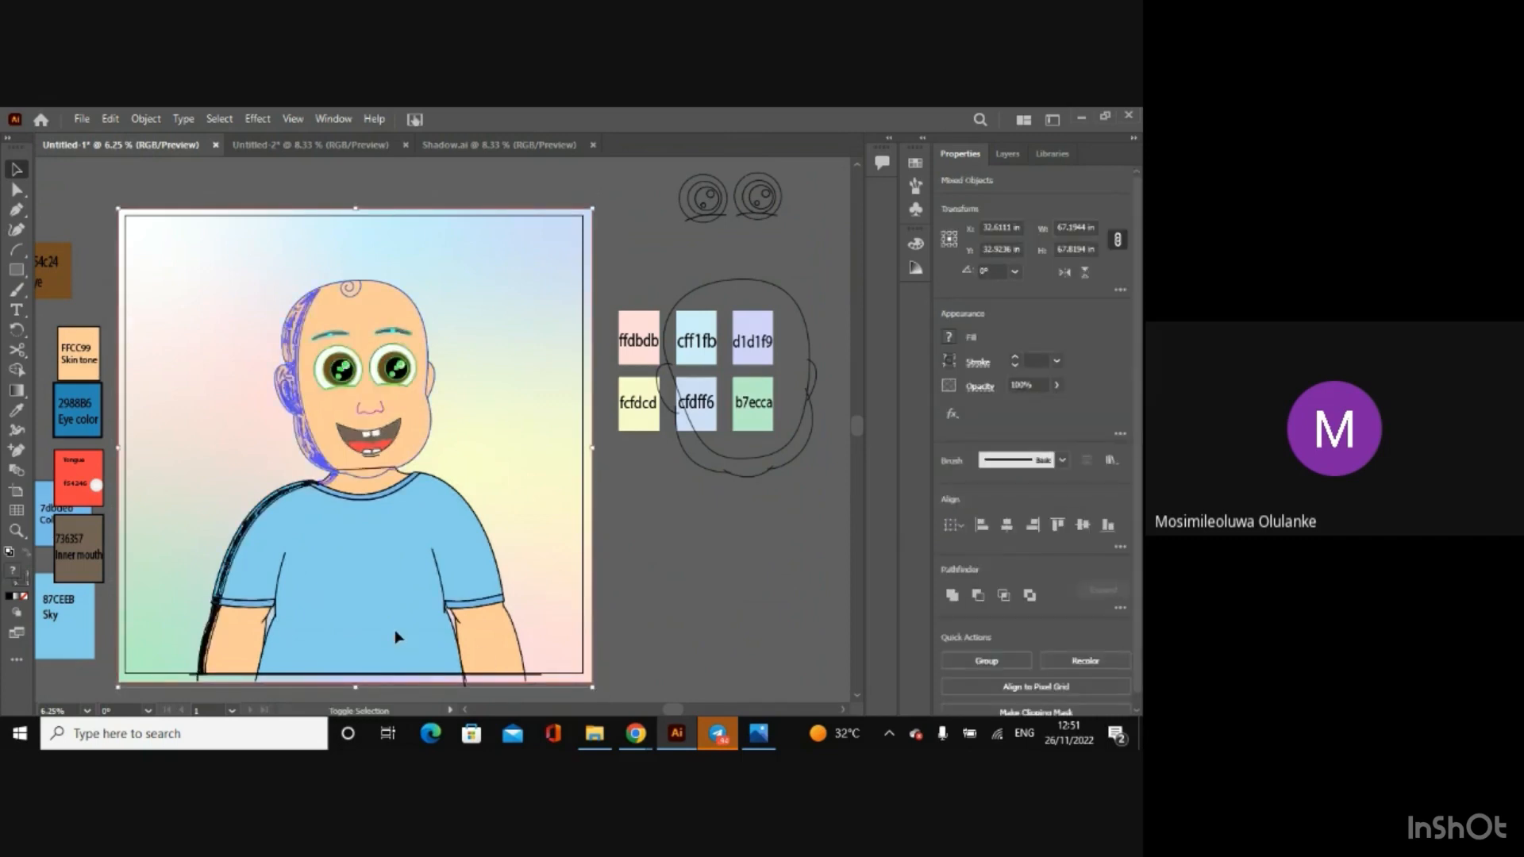
shift+click(534, 460)
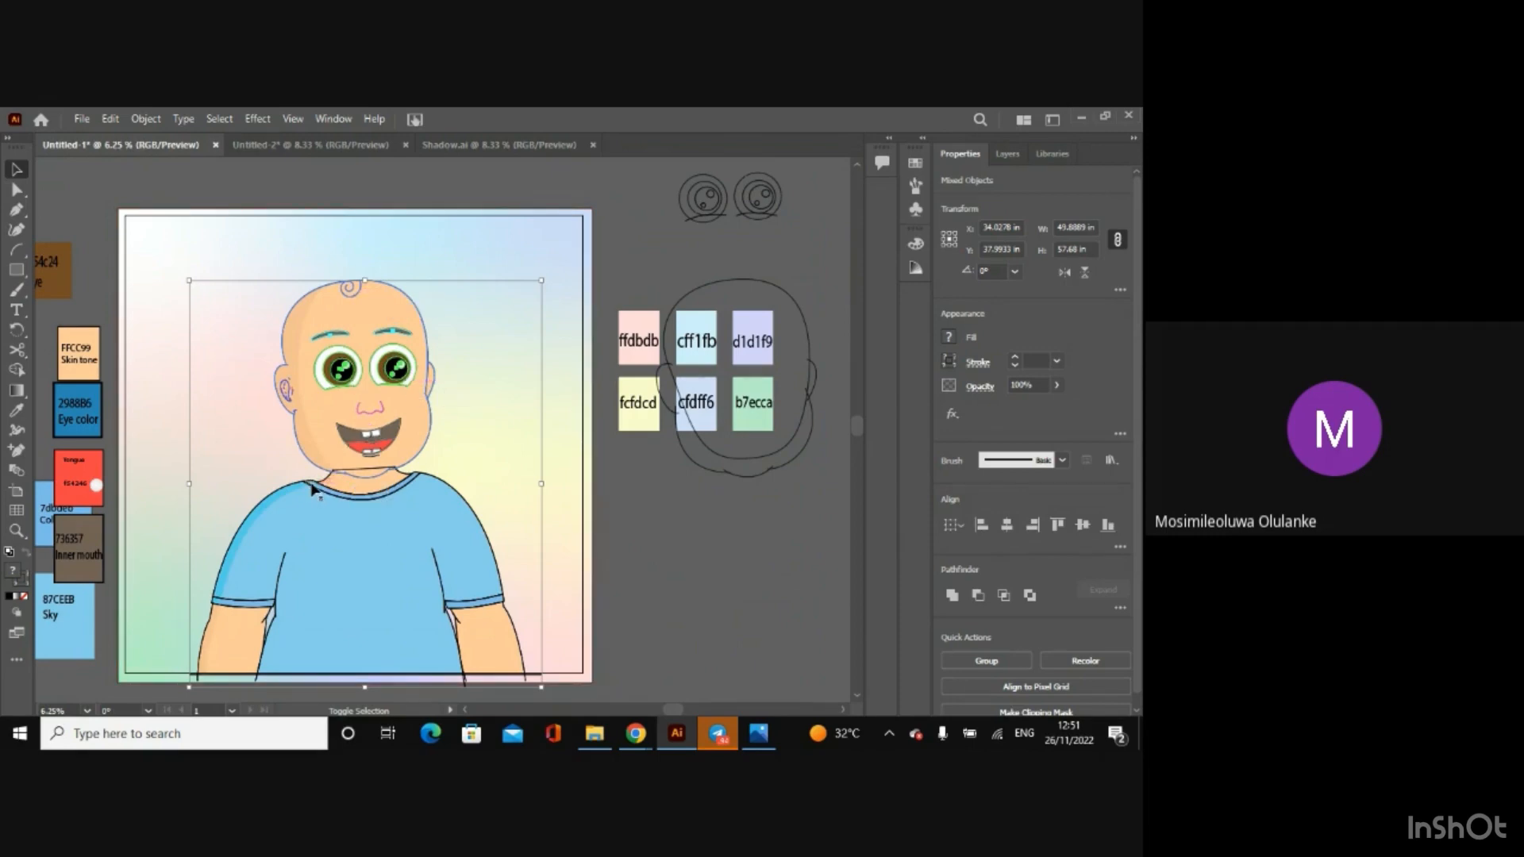
click(1037, 360)
text(8)
key(Return)
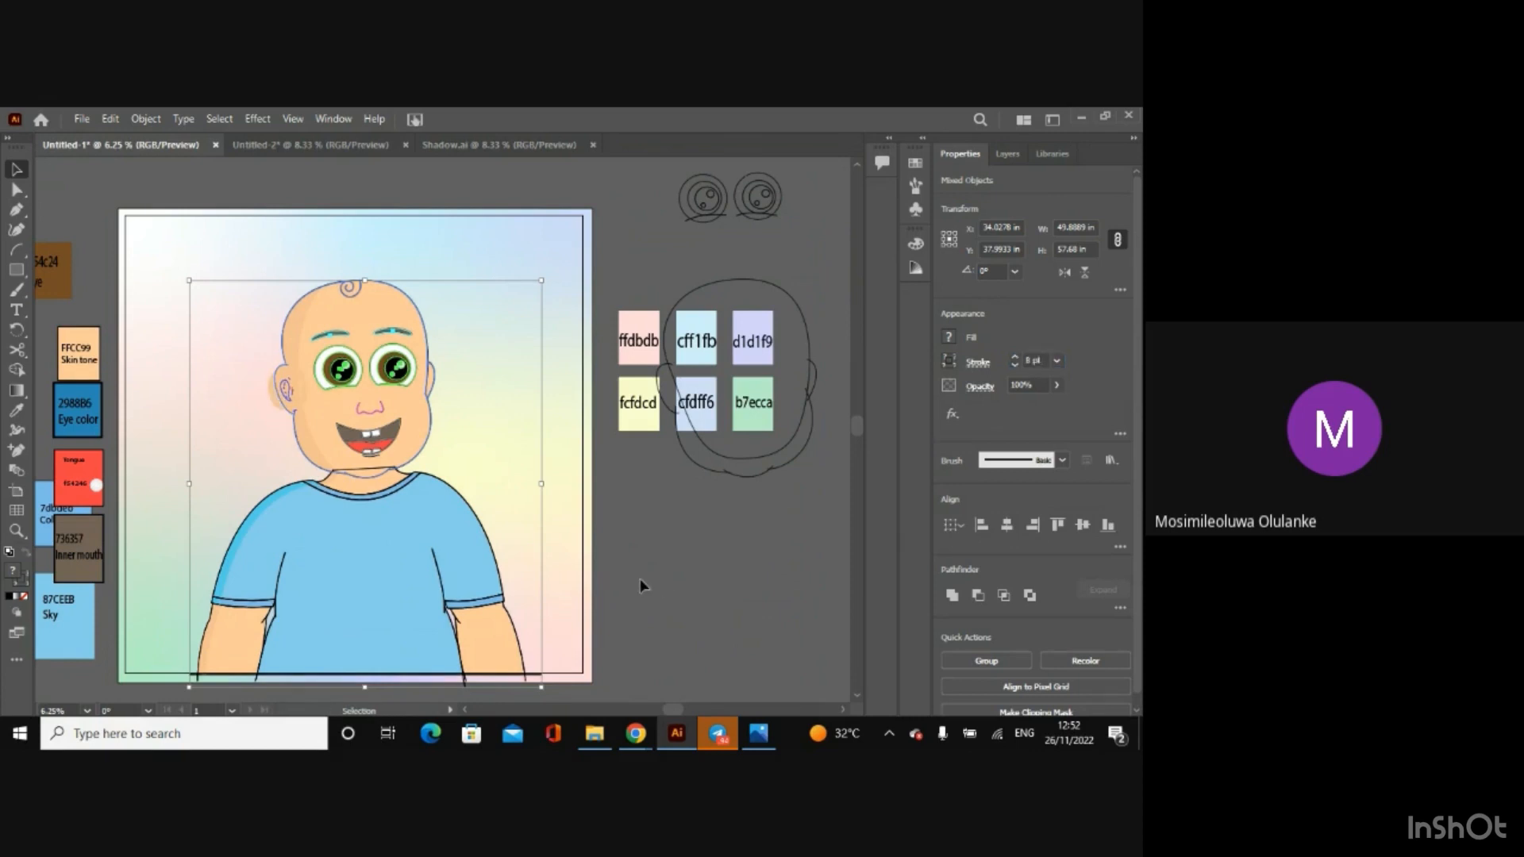
click(678, 563)
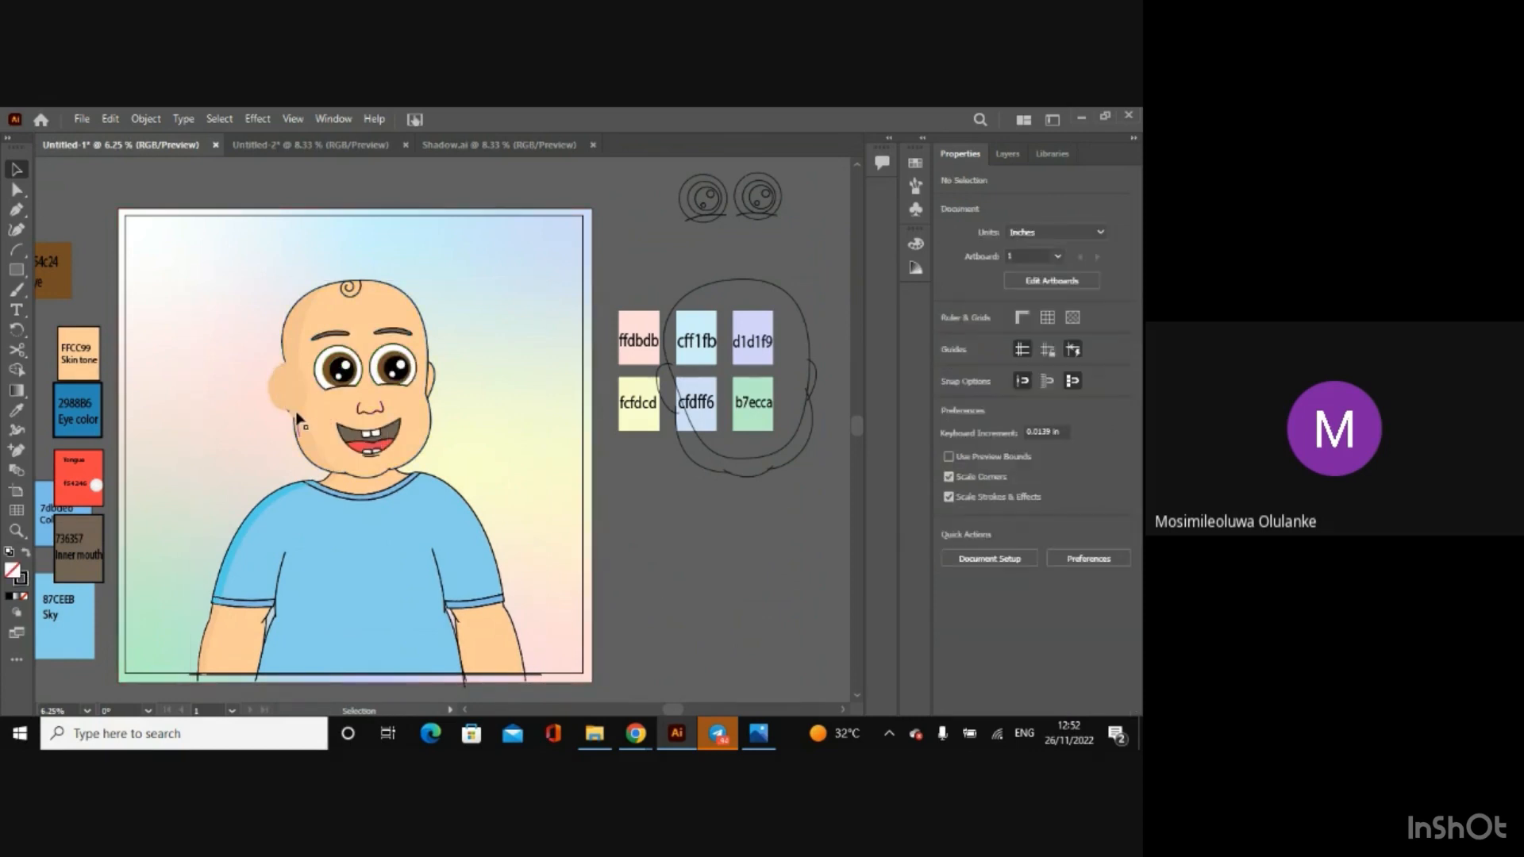
Step: Undo the 8 pt stroke change, redo it, and clear the selection
click(286, 387)
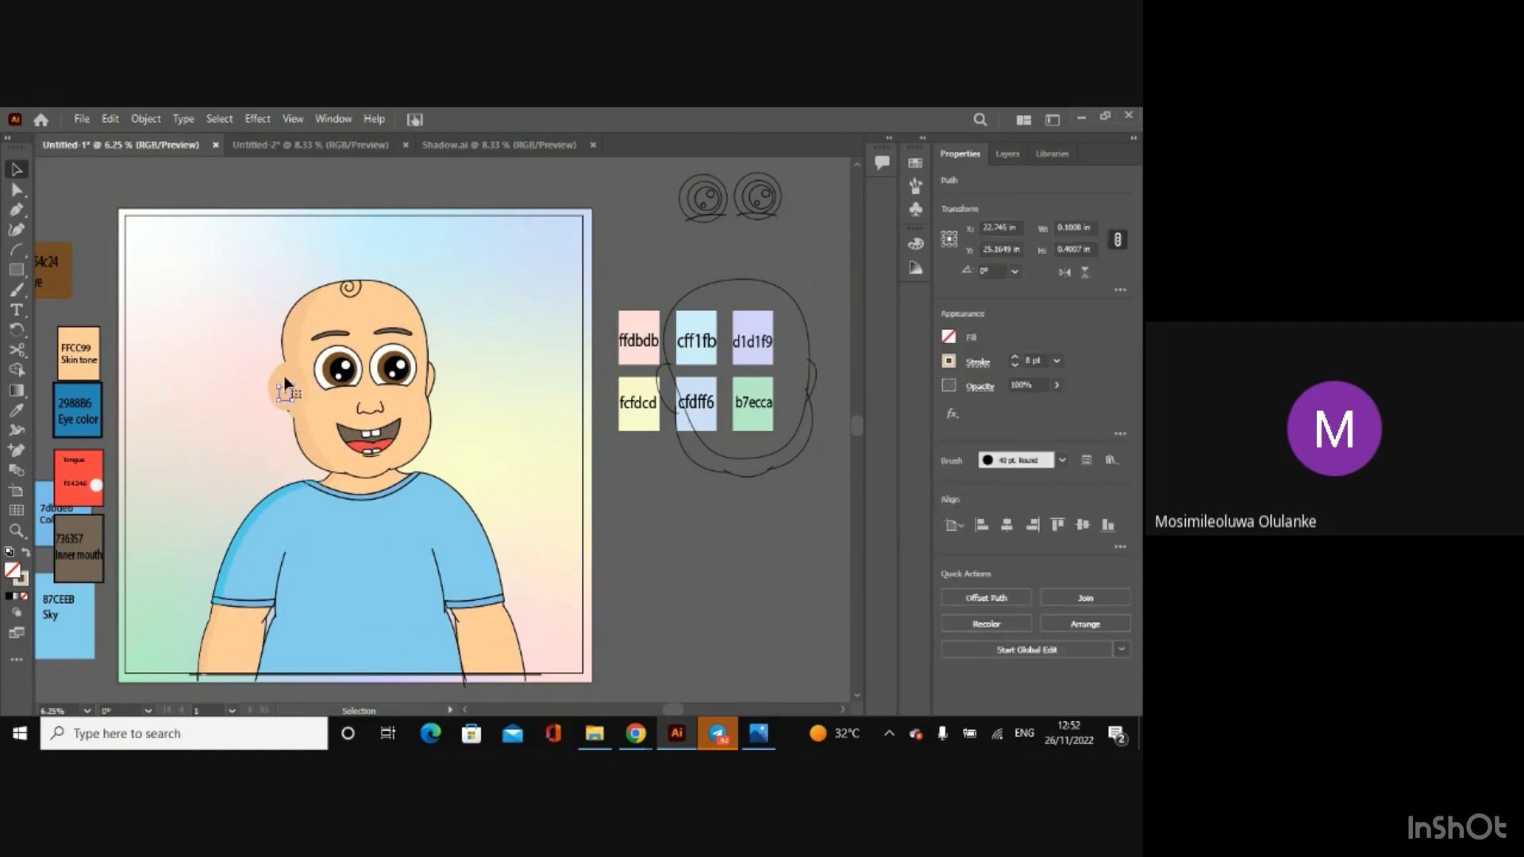
key(ctrl+a)
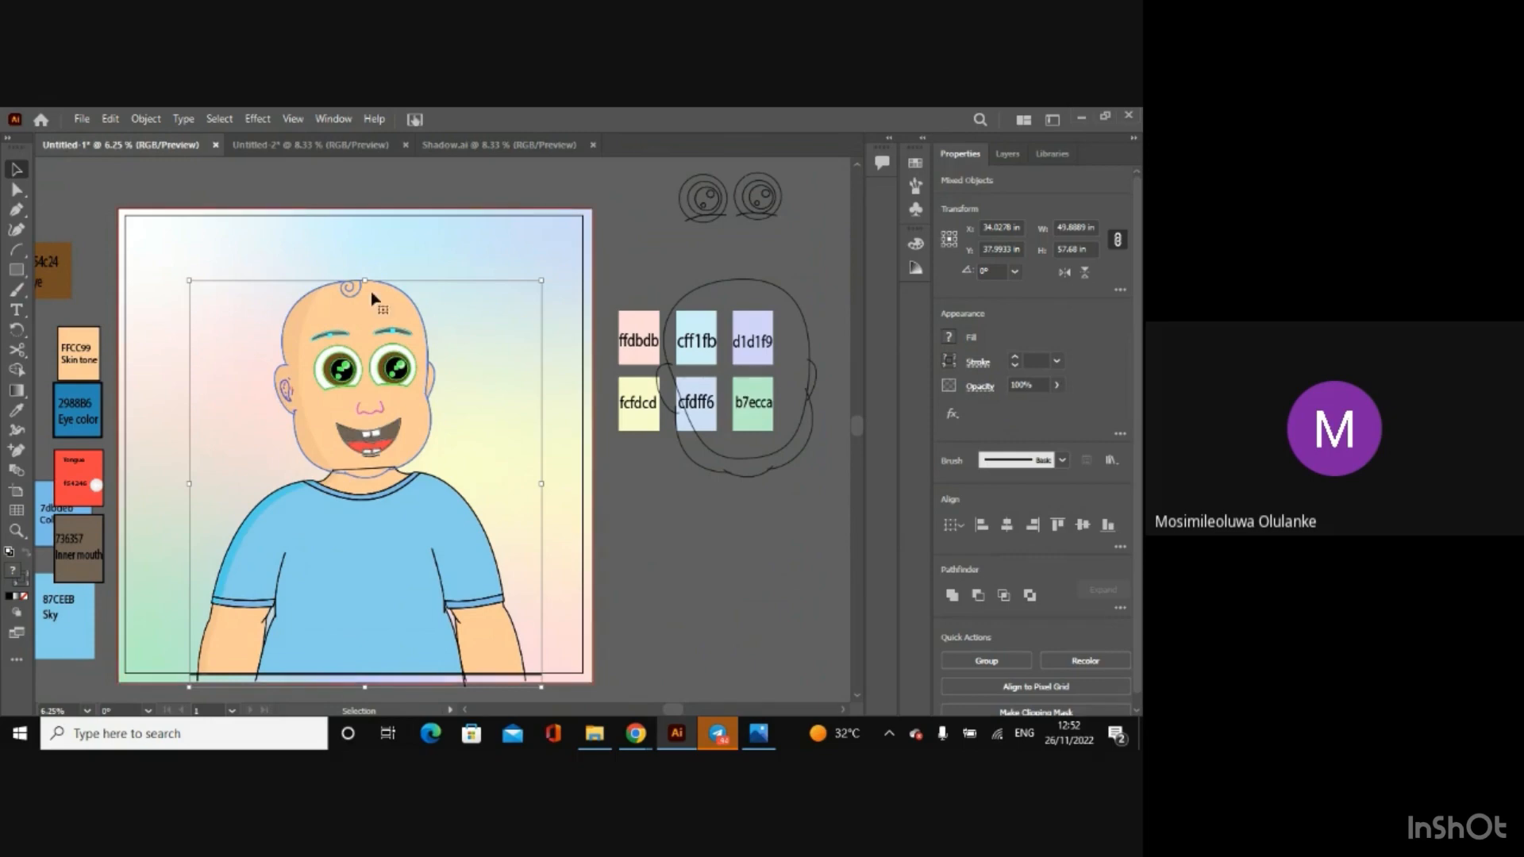
click(110, 118)
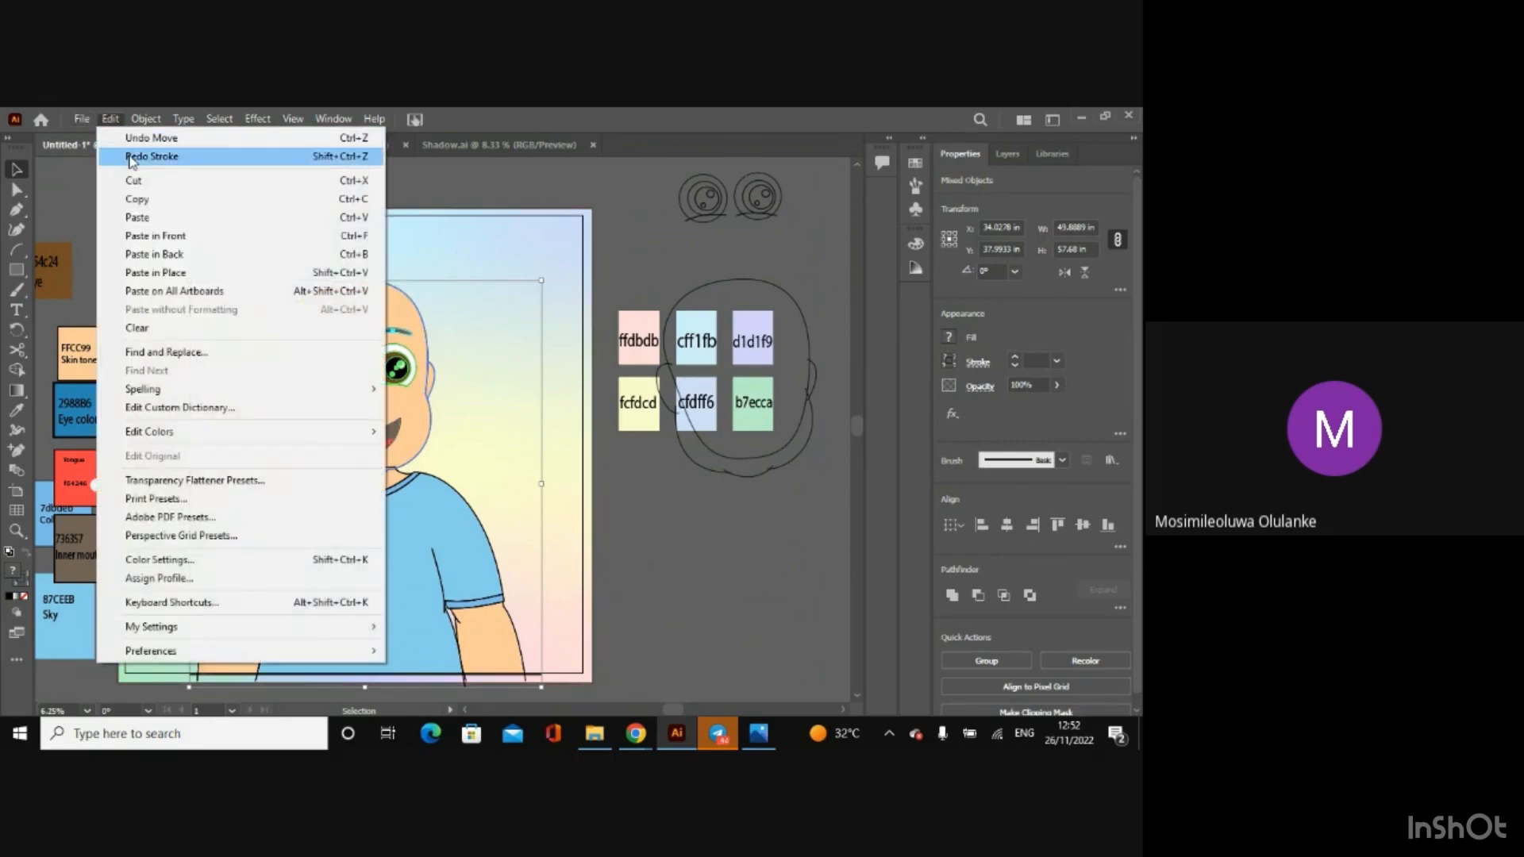
click(151, 155)
click(242, 346)
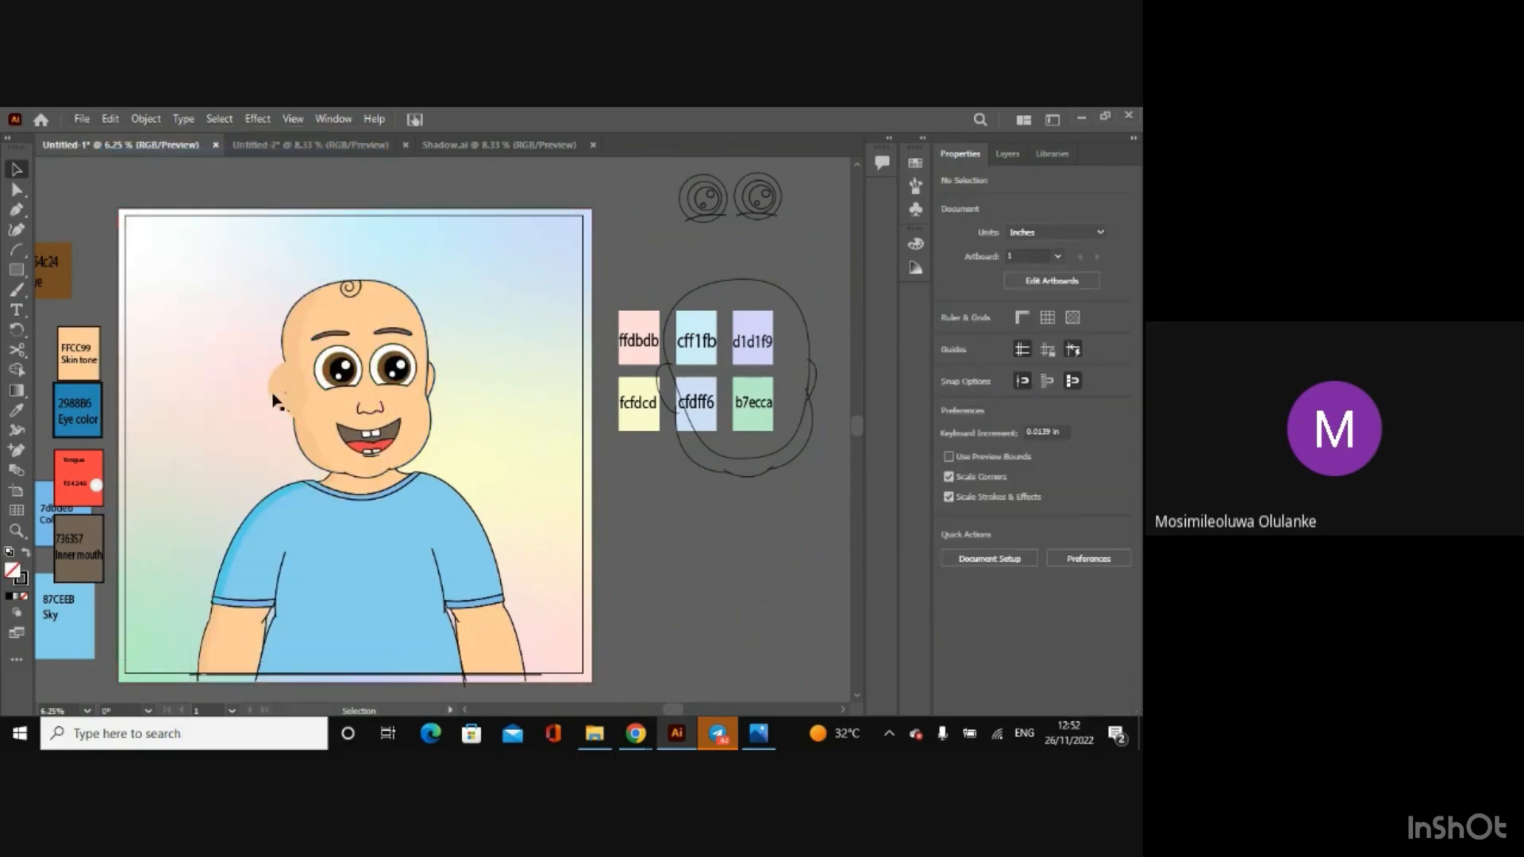
Step: Delete the thickened skin-coloured stray paths around the ear on the shaded side of the face
click(277, 399)
key(Delete)
click(287, 389)
key(Delete)
click(280, 389)
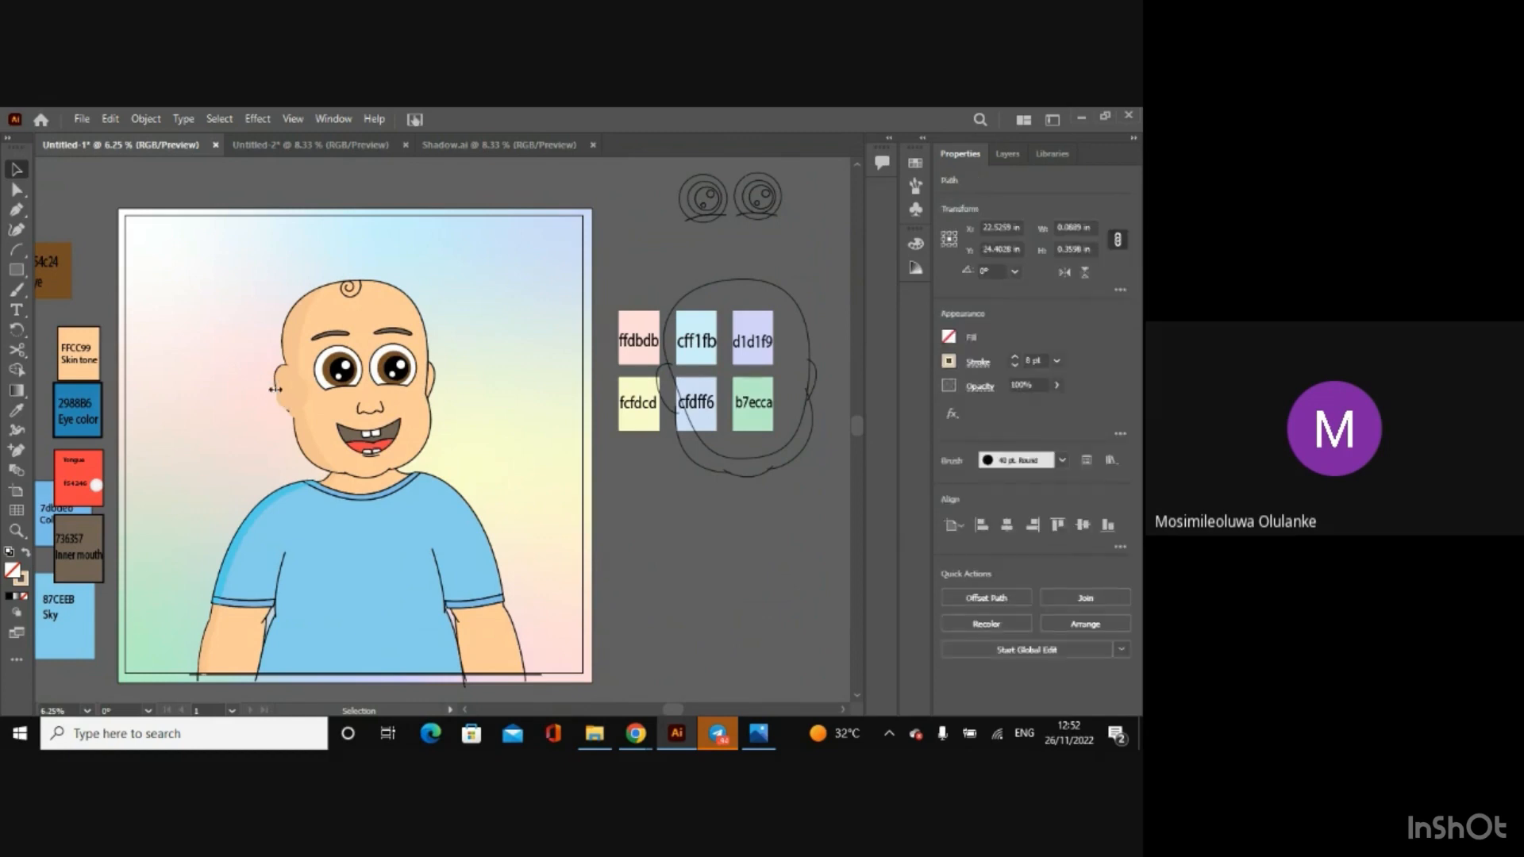
key(Delete)
click(294, 397)
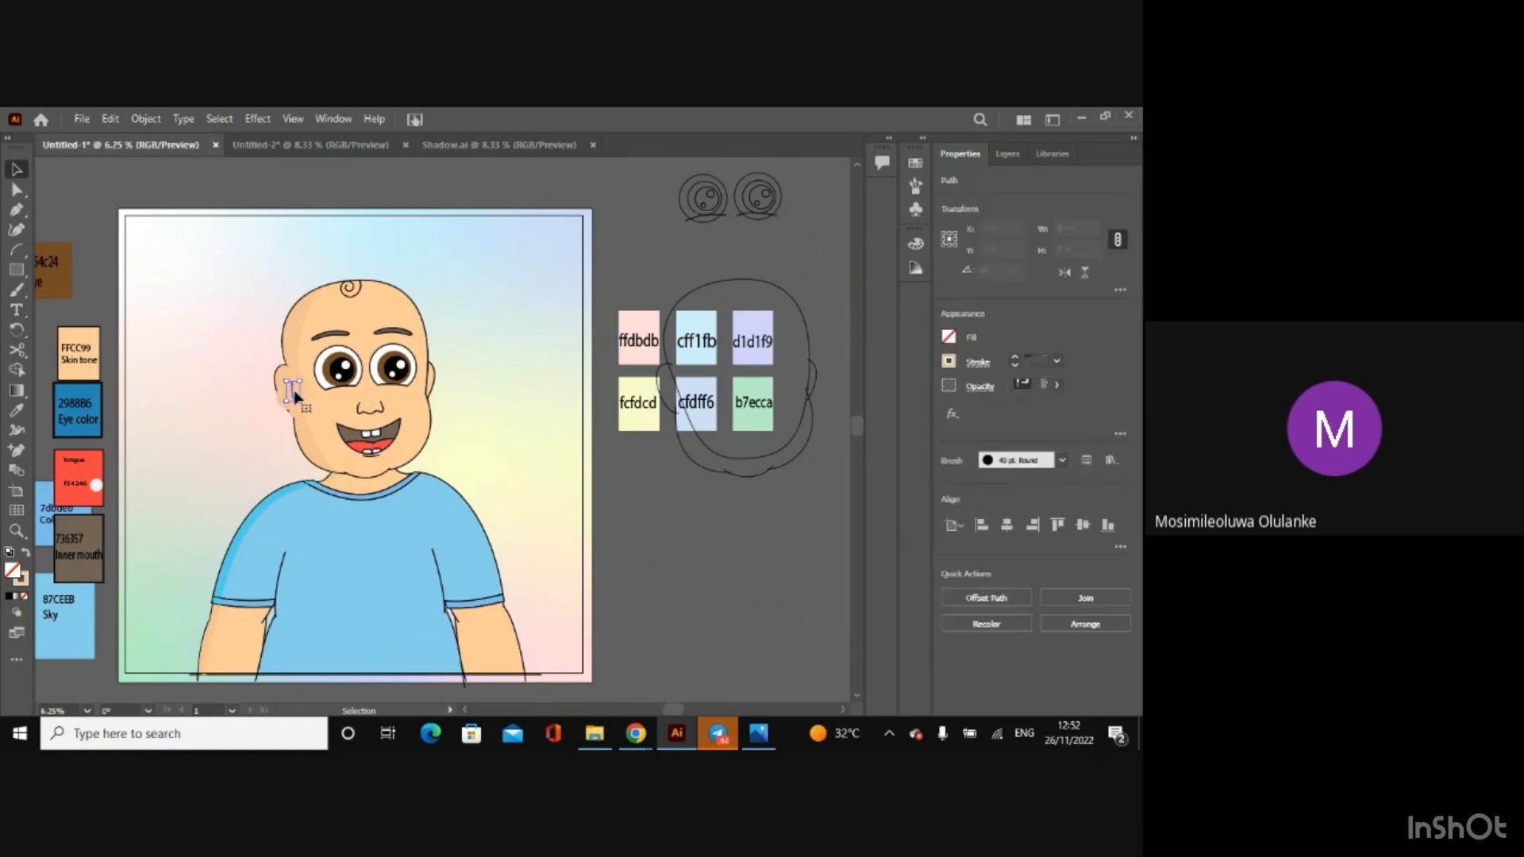
key(Delete)
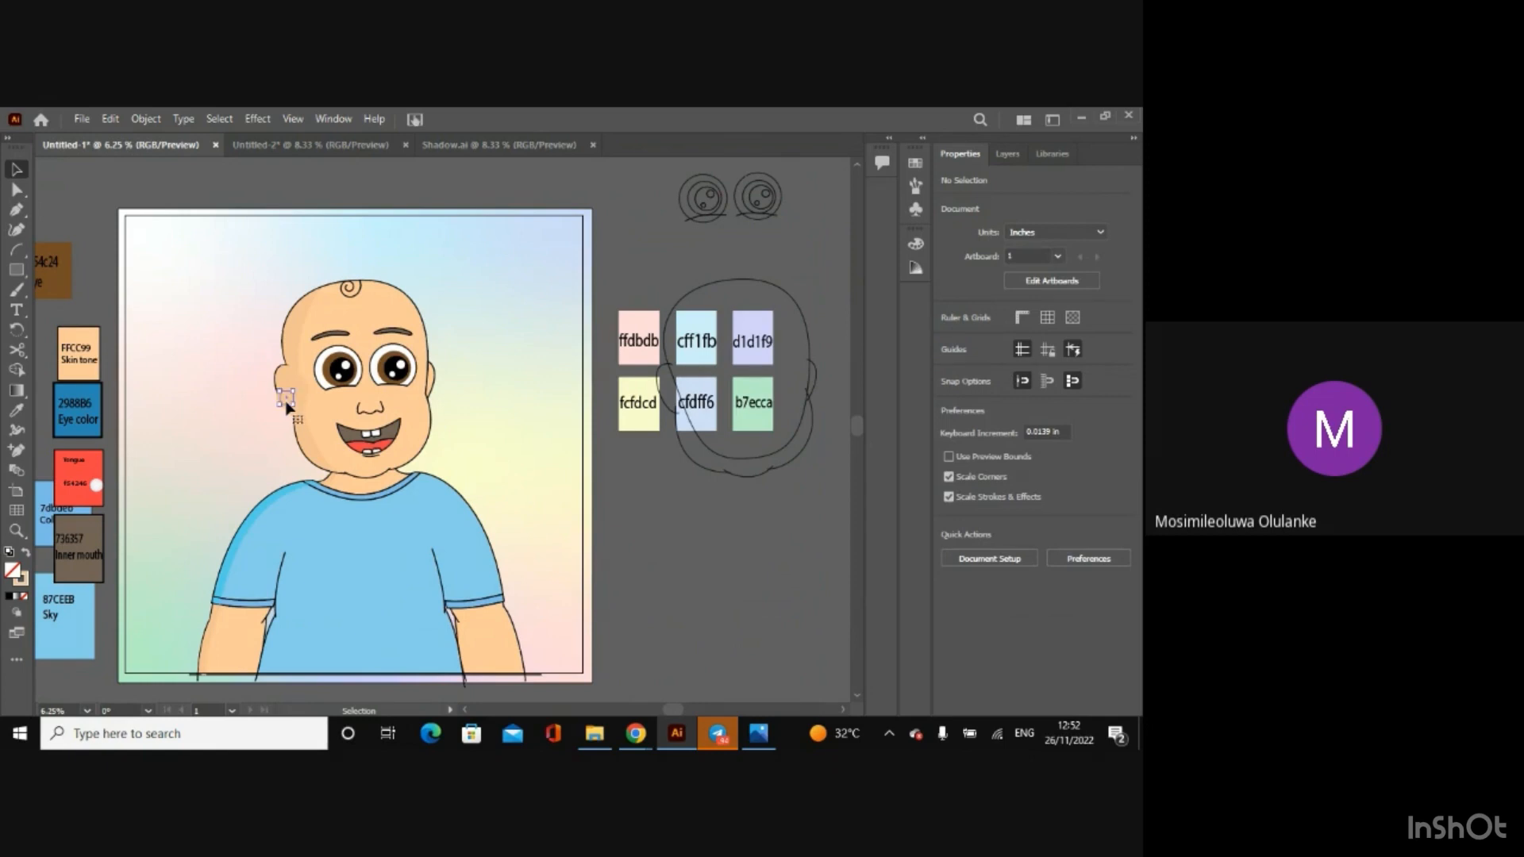
click(288, 406)
key(Delete)
click(292, 396)
key(Delete)
Step: Try to select the stray mark left at the ear on the shaded side of the face
key(ctrl+plus)
key(ctrl+plus)
key(ctrl+plus)
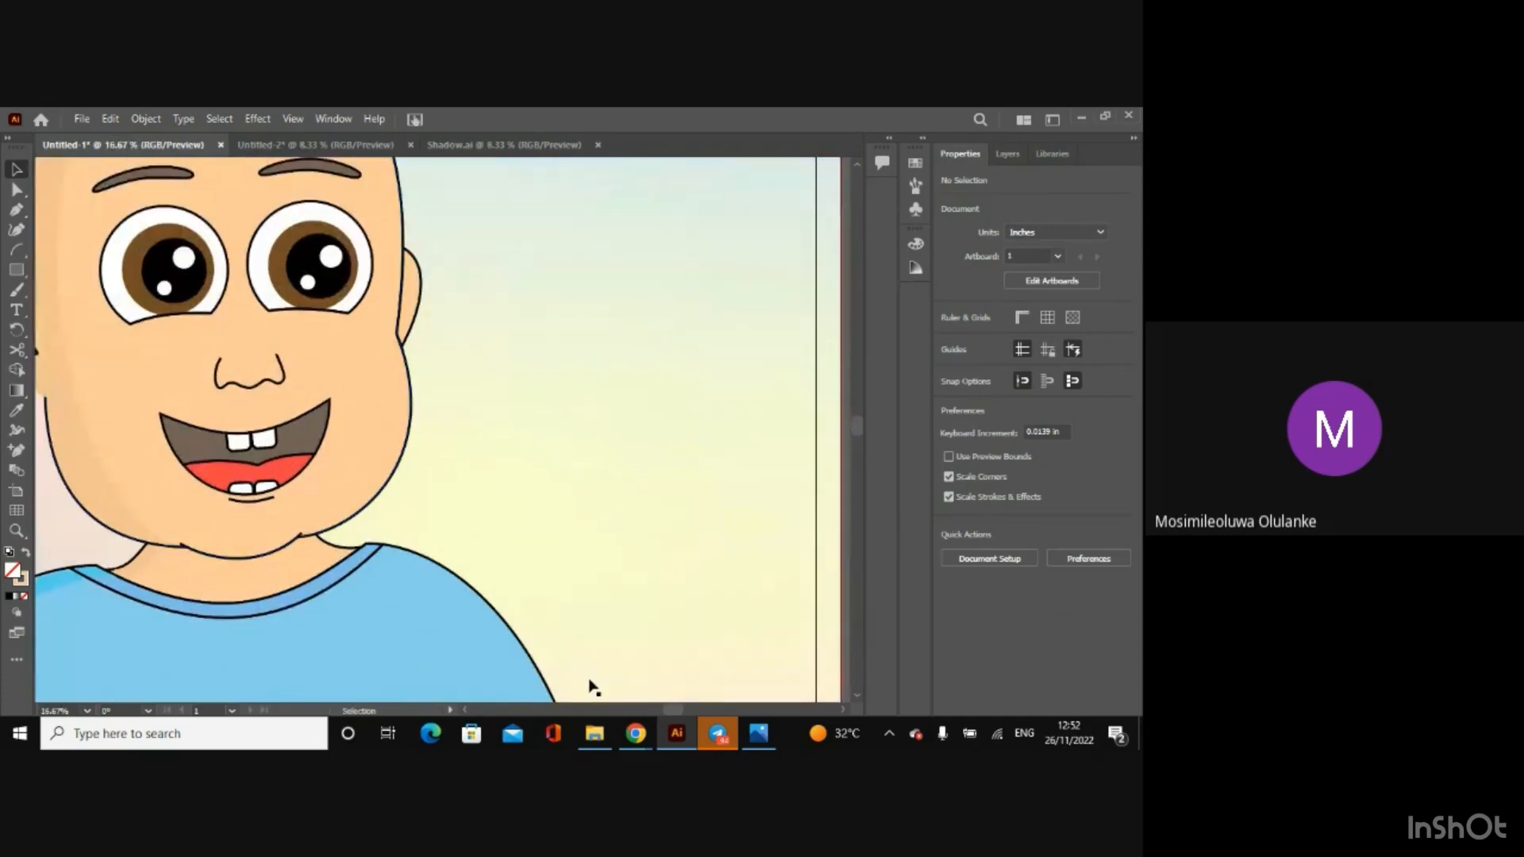
drag(665, 709, 641, 708)
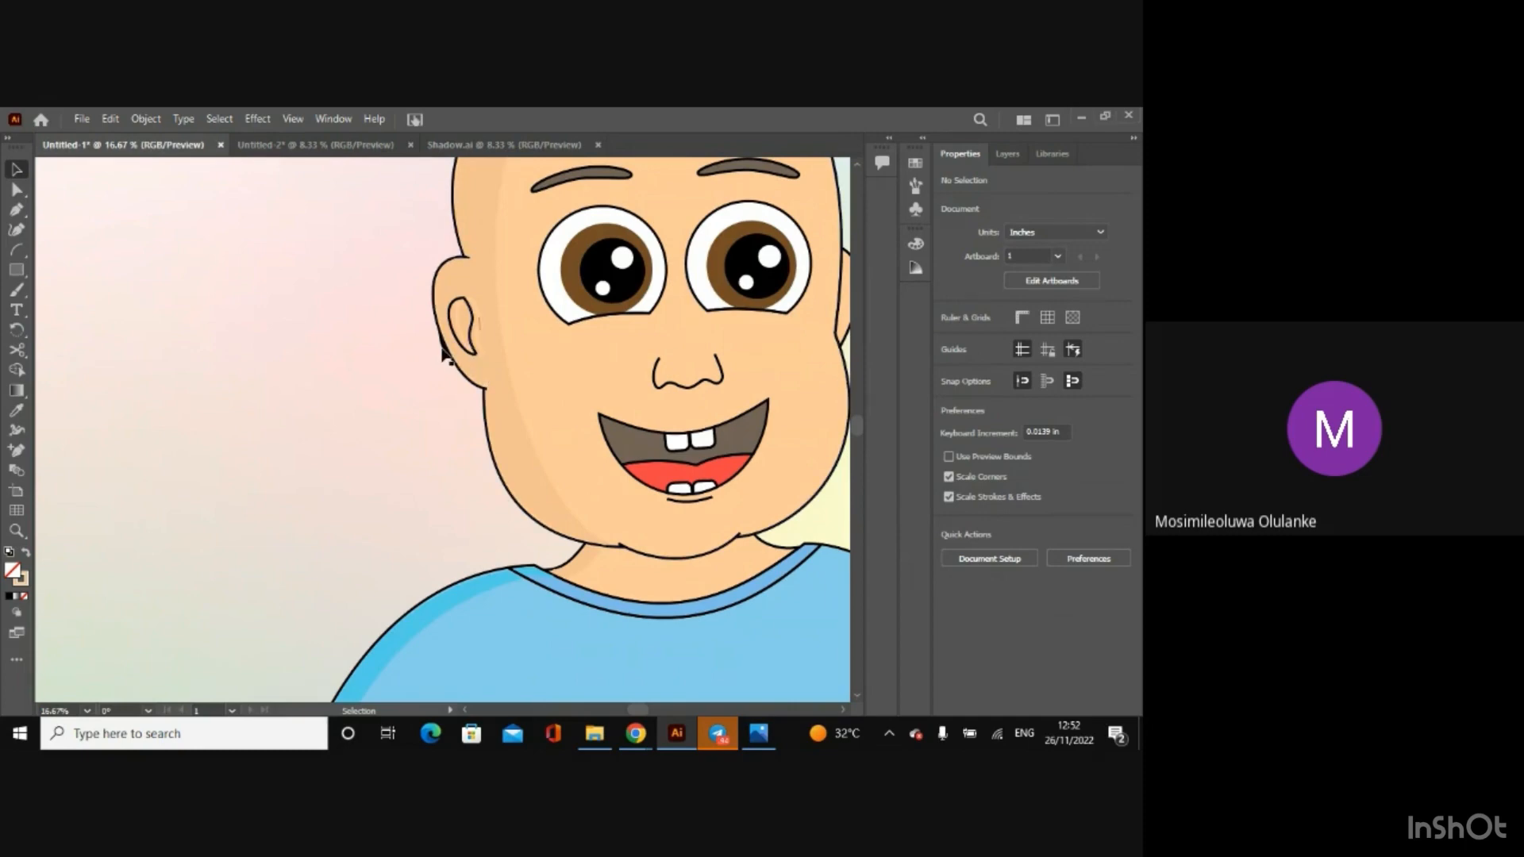
click(445, 354)
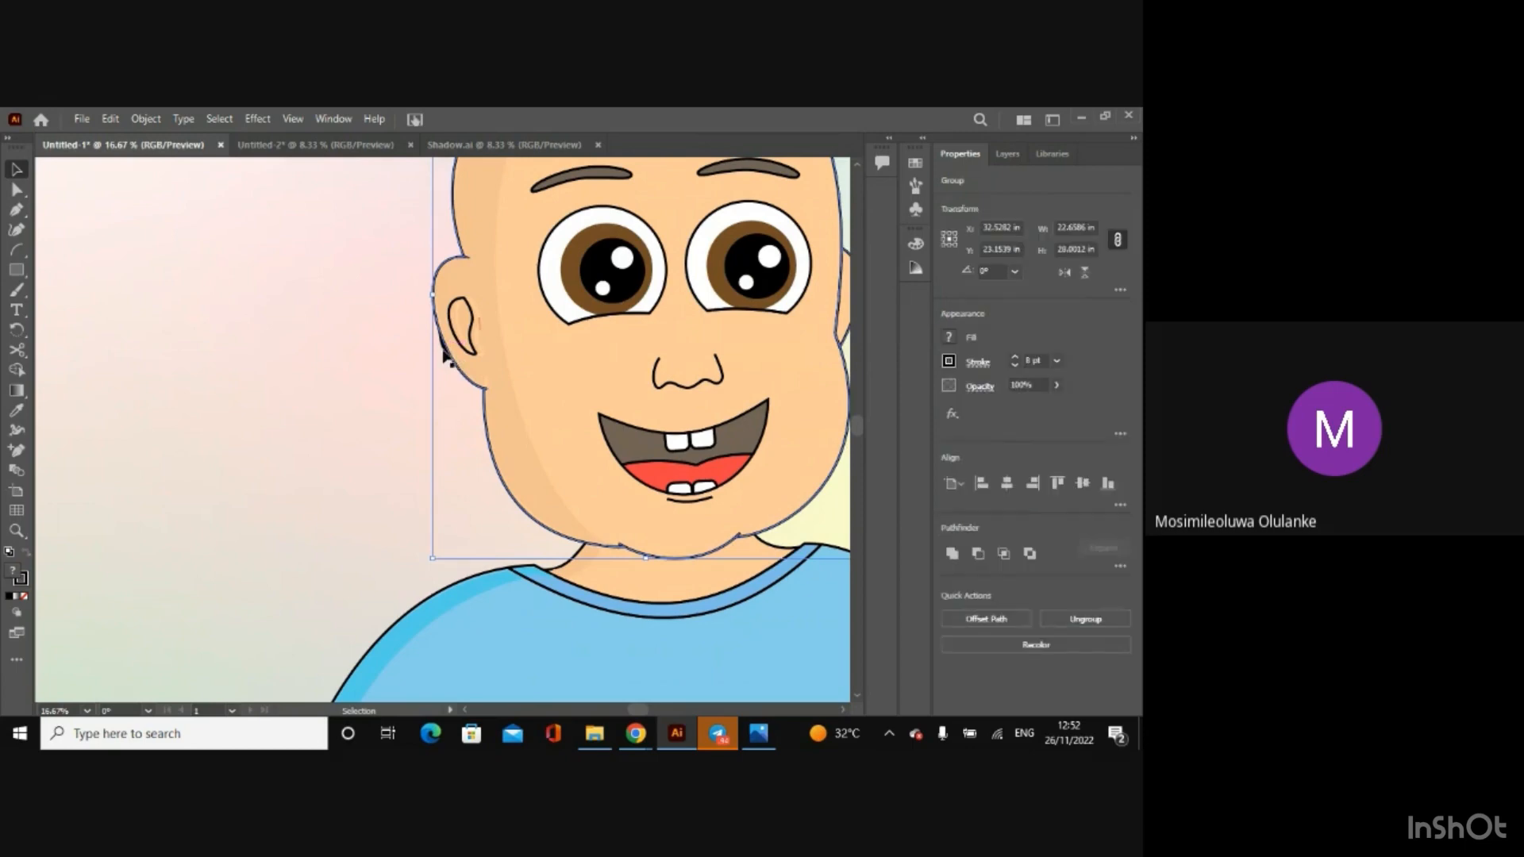
click(444, 351)
click(444, 352)
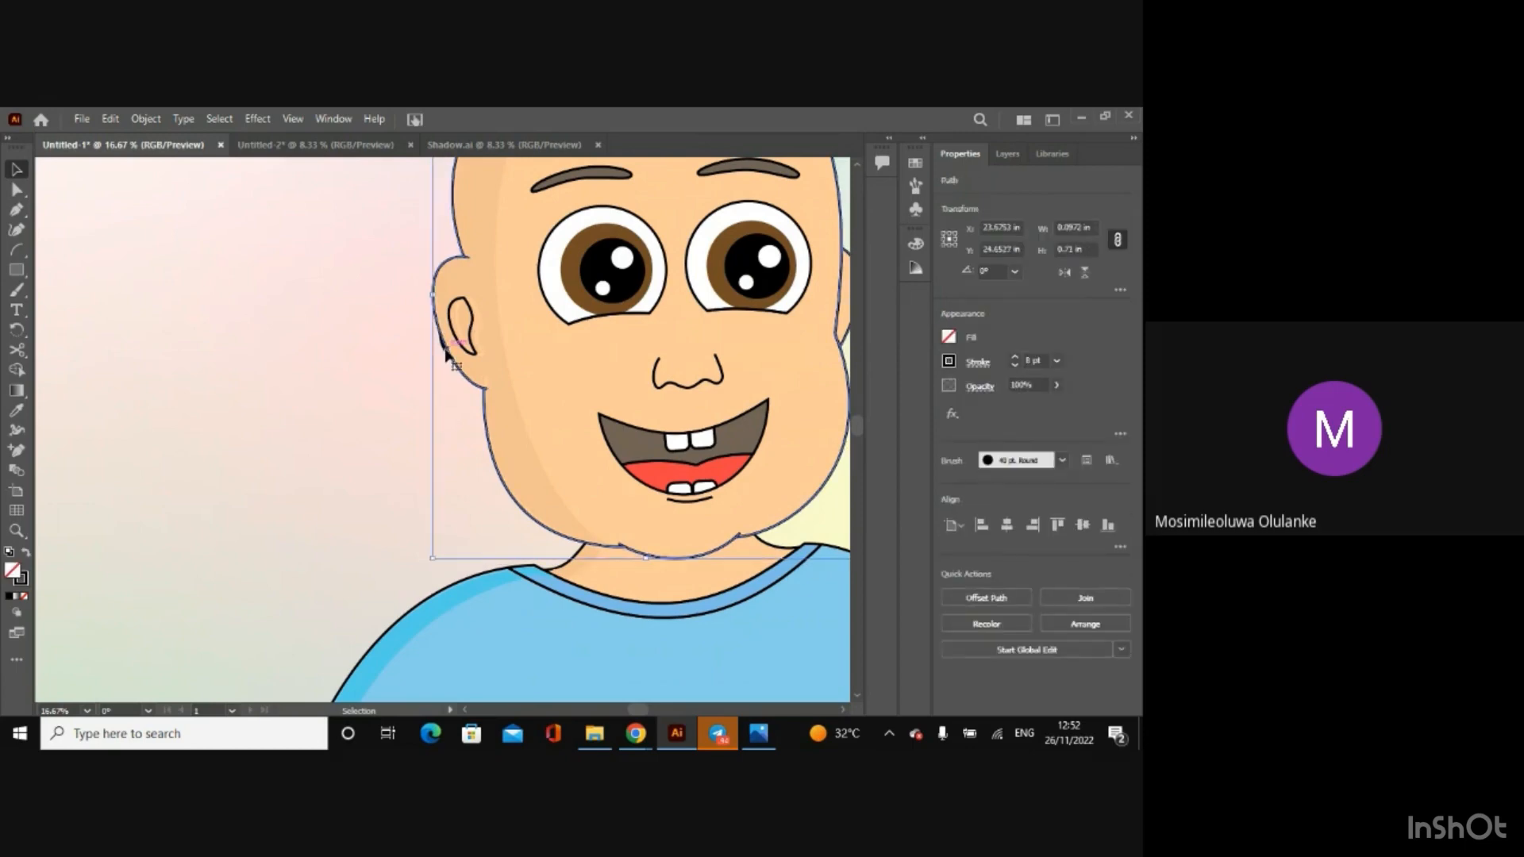
click(481, 340)
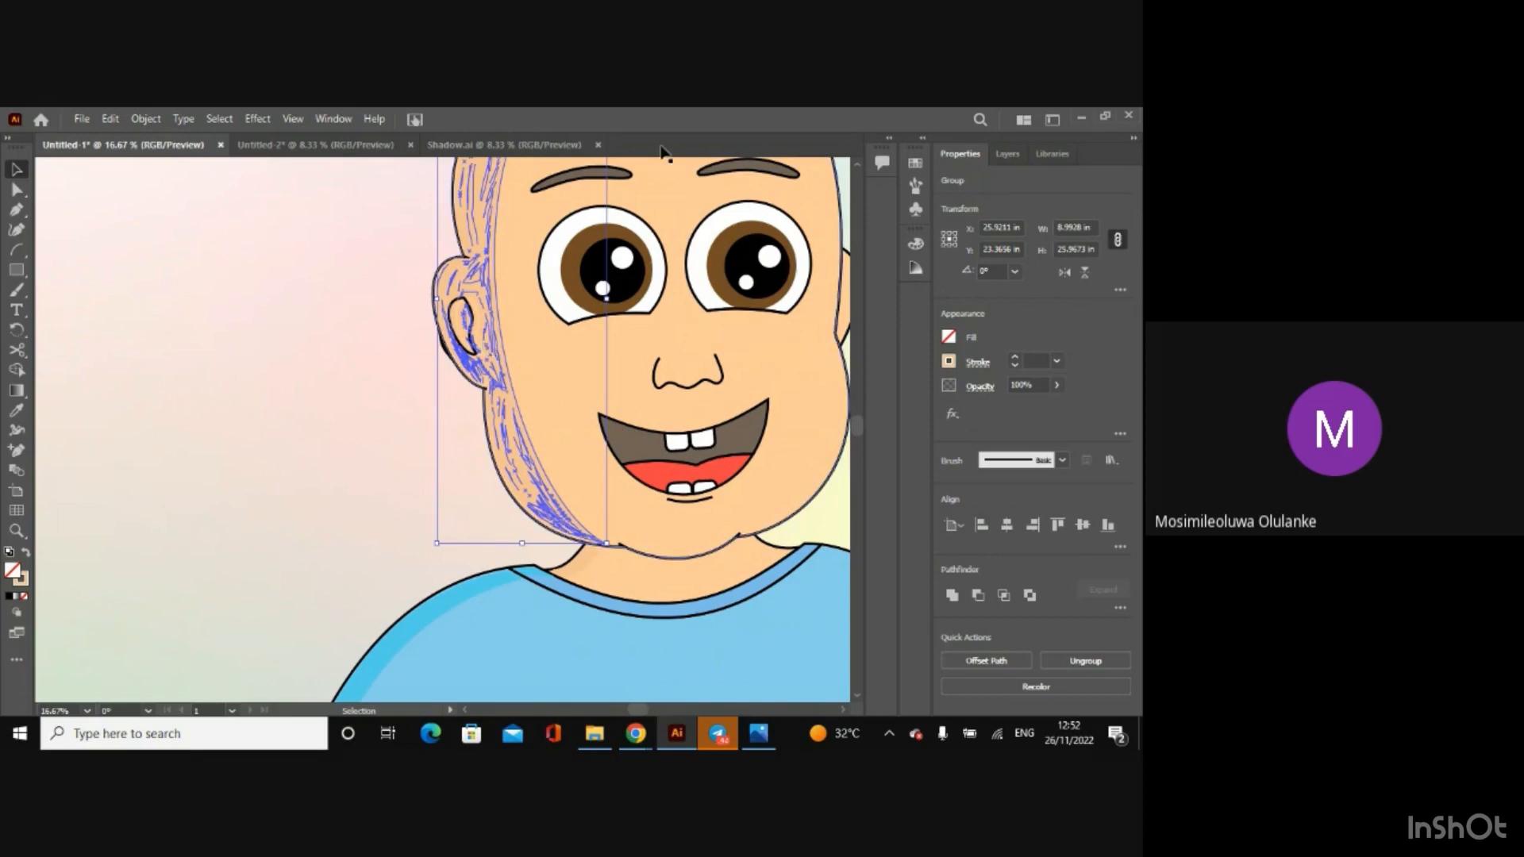
Step: Delete the remaining stray marks at the shaded ear, keeping the Ear layer hidden only during the removal
click(1007, 154)
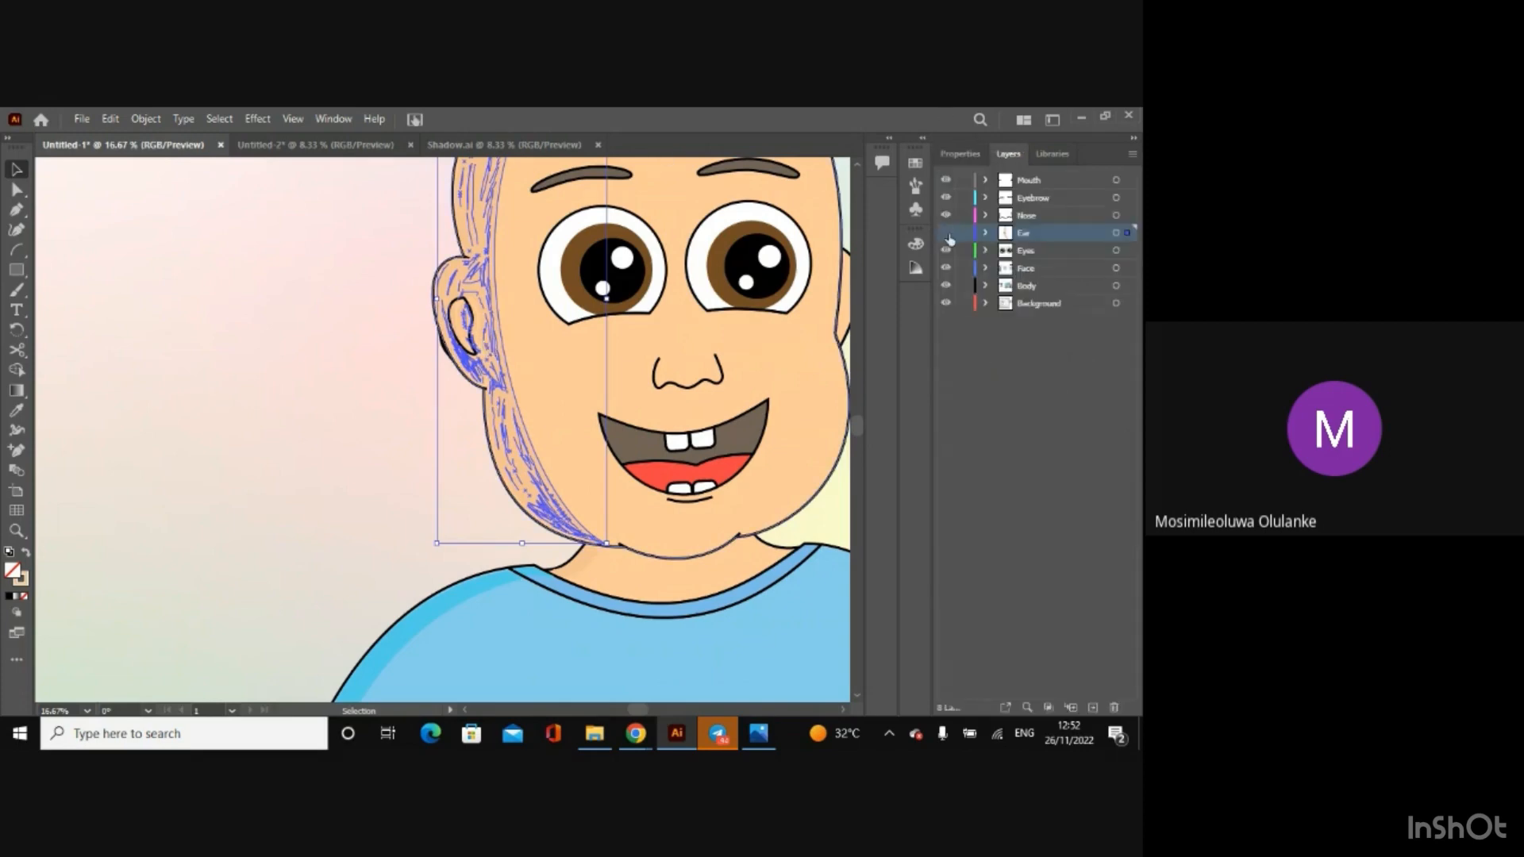
click(946, 233)
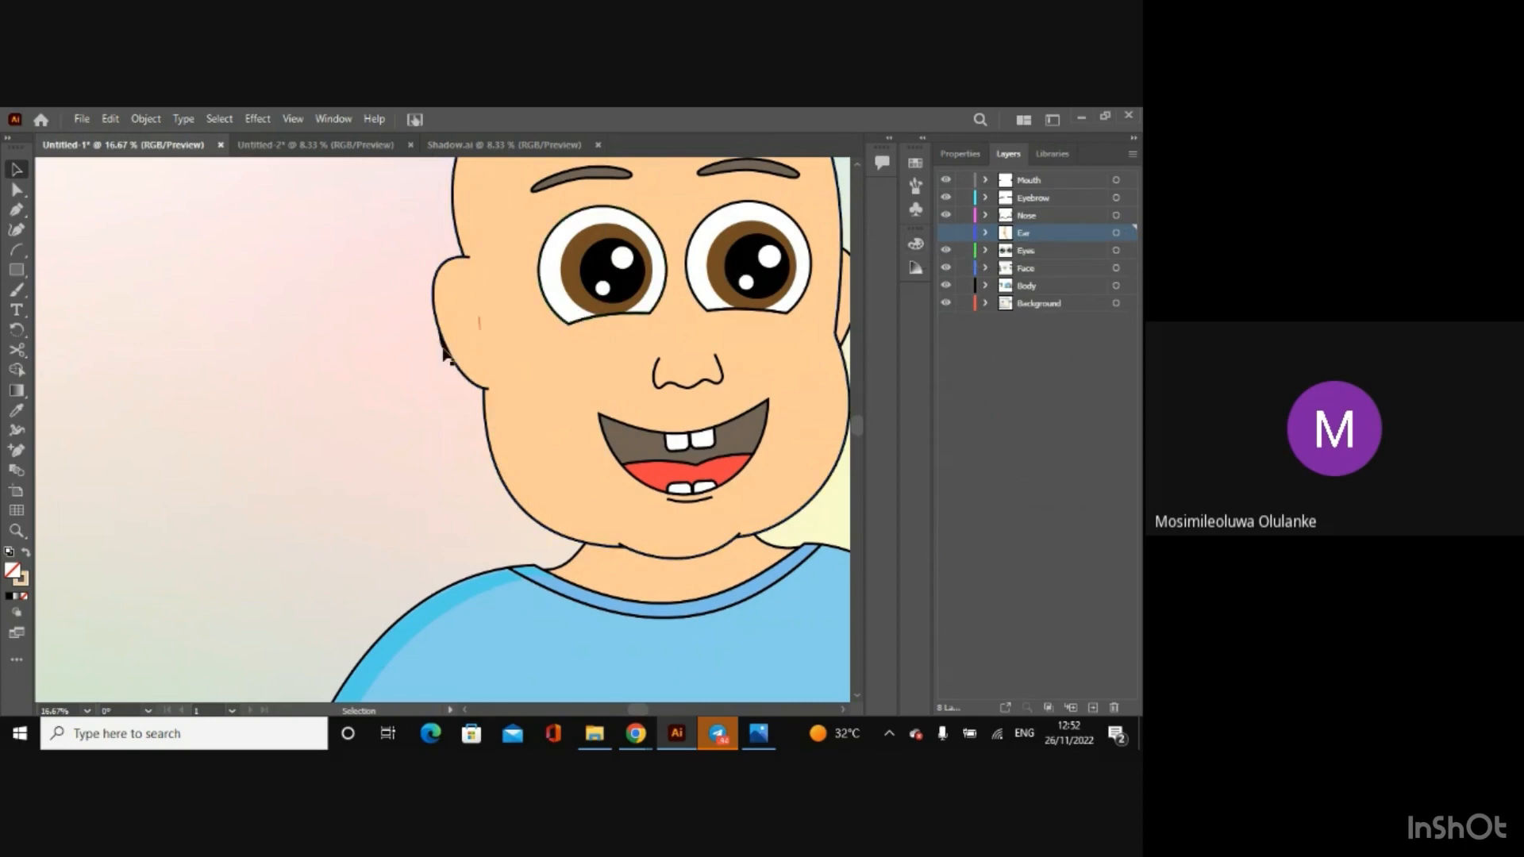
click(444, 351)
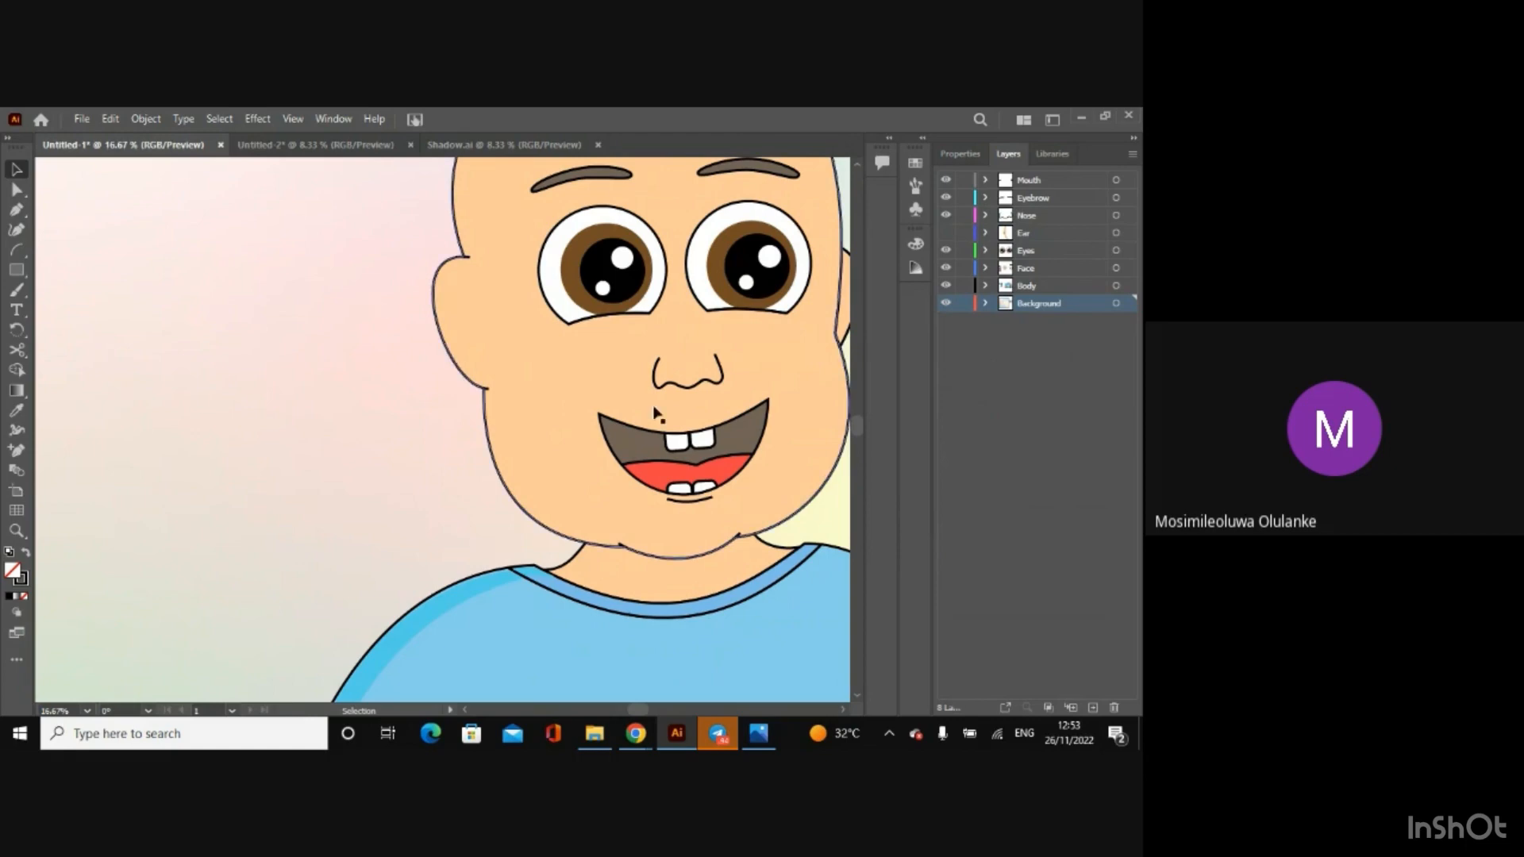
click(946, 233)
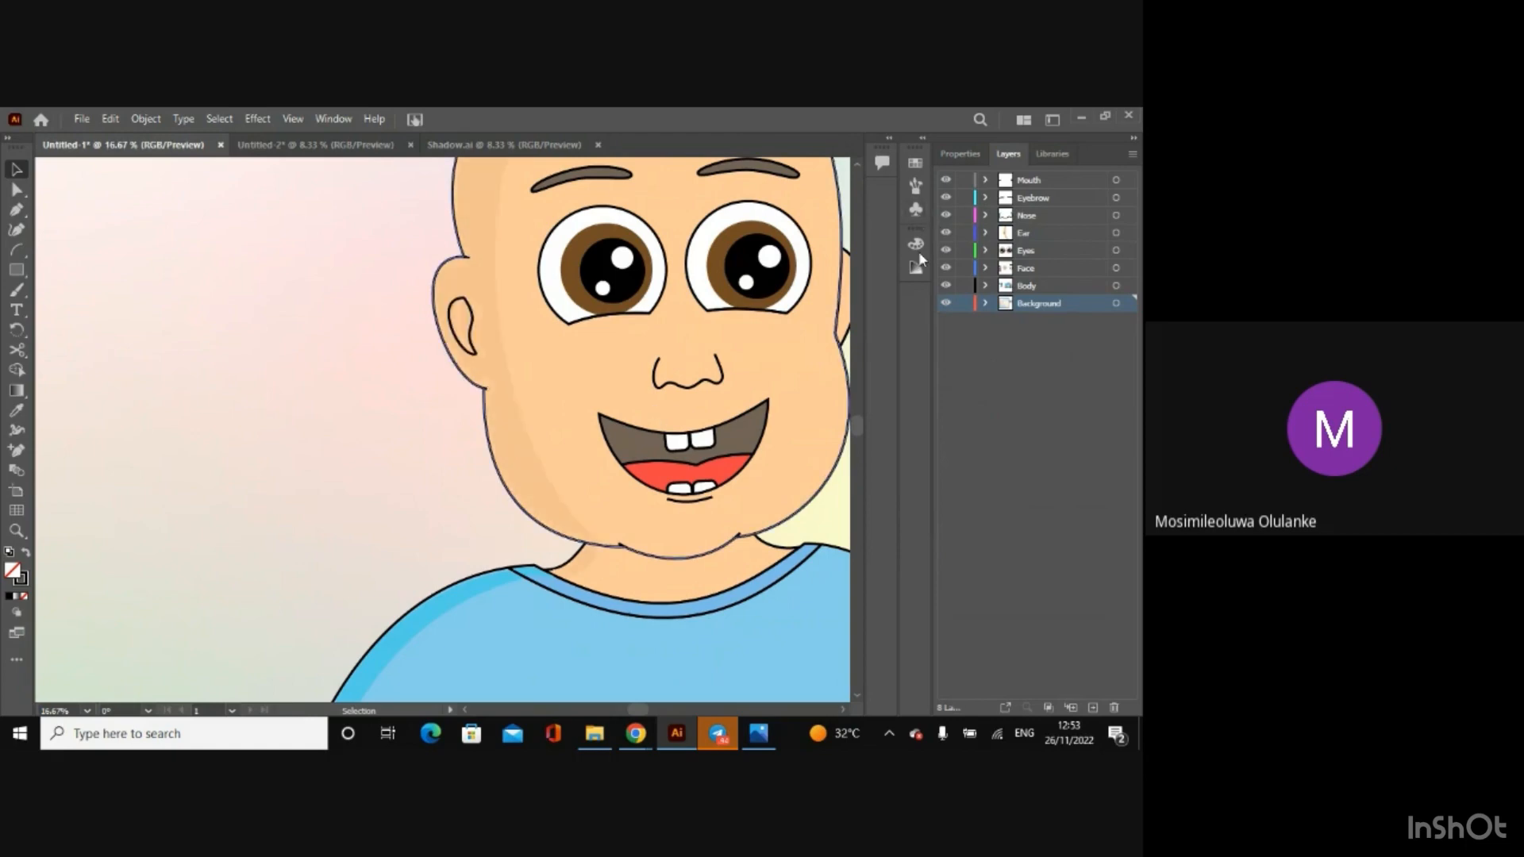
click(993, 403)
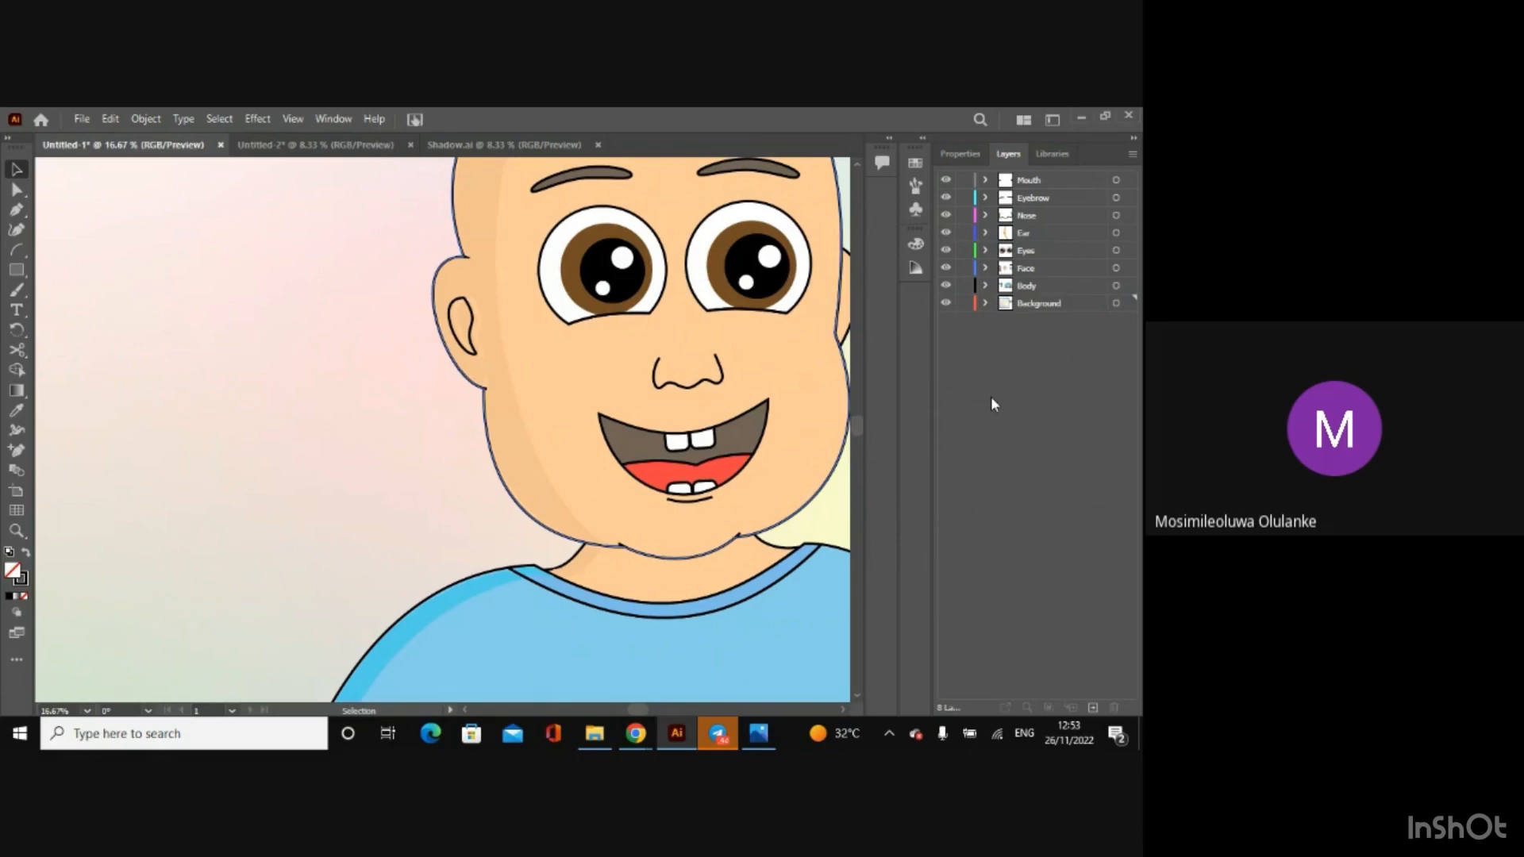
Step: Check the face shadow group's stroke colour code without changing it, and select the face outline group
click(516, 425)
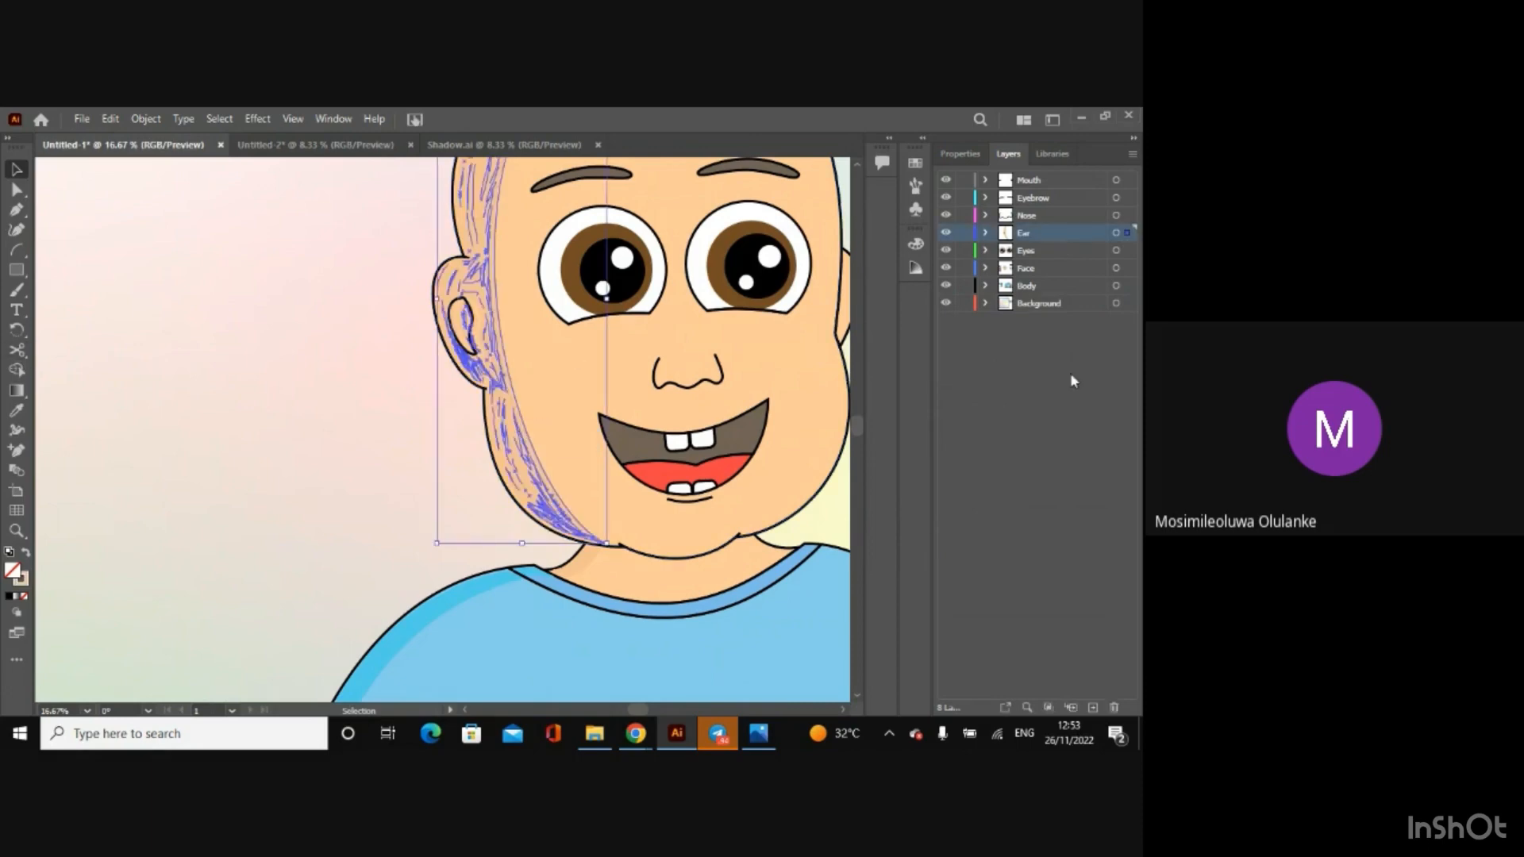
click(960, 153)
click(947, 364)
key(ctrl+c)
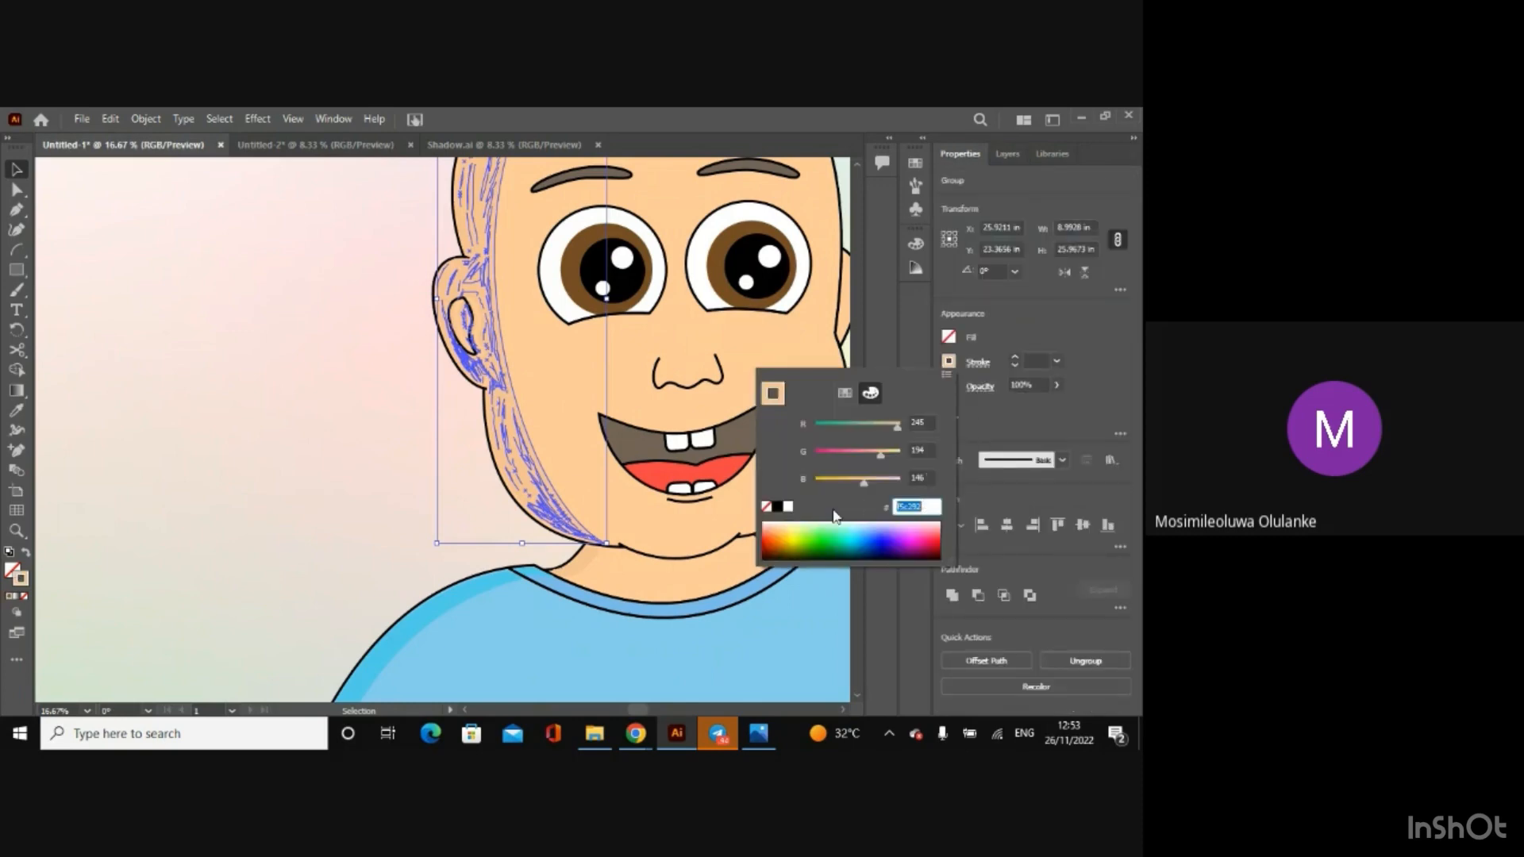
key(Escape)
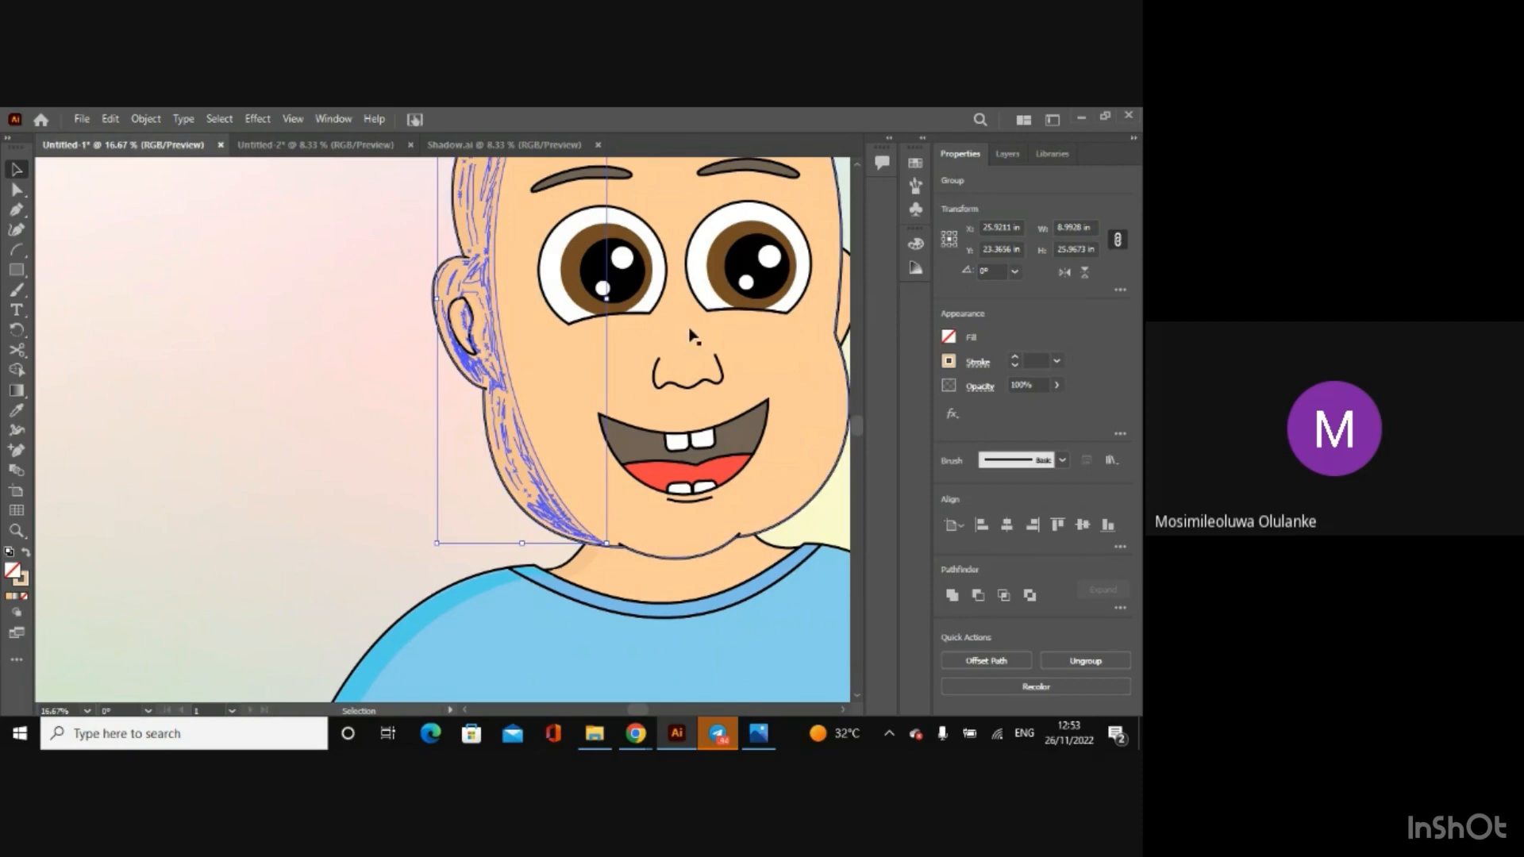
click(775, 371)
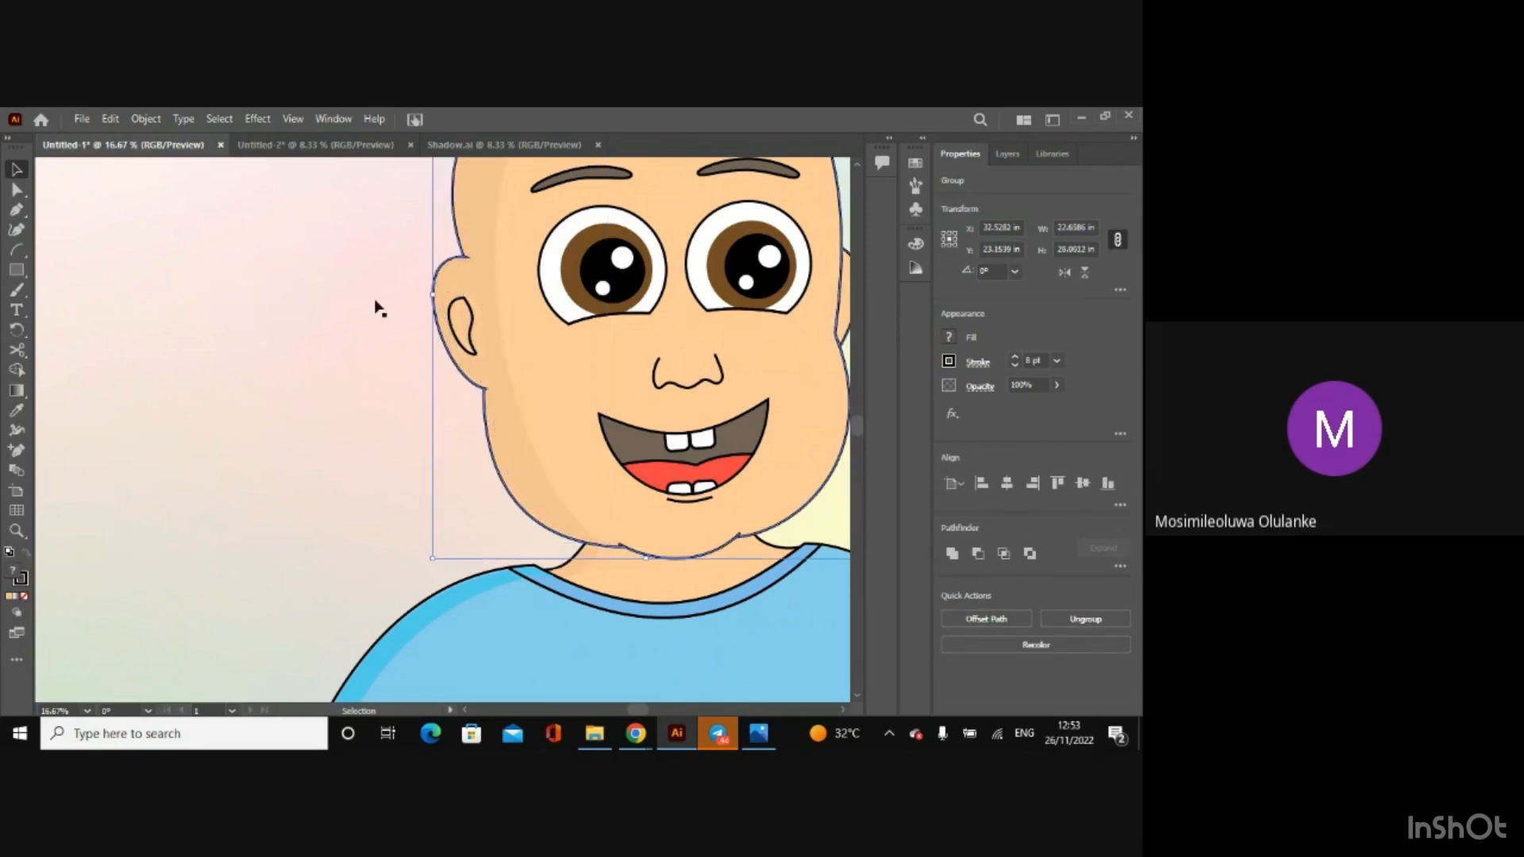
click(16, 290)
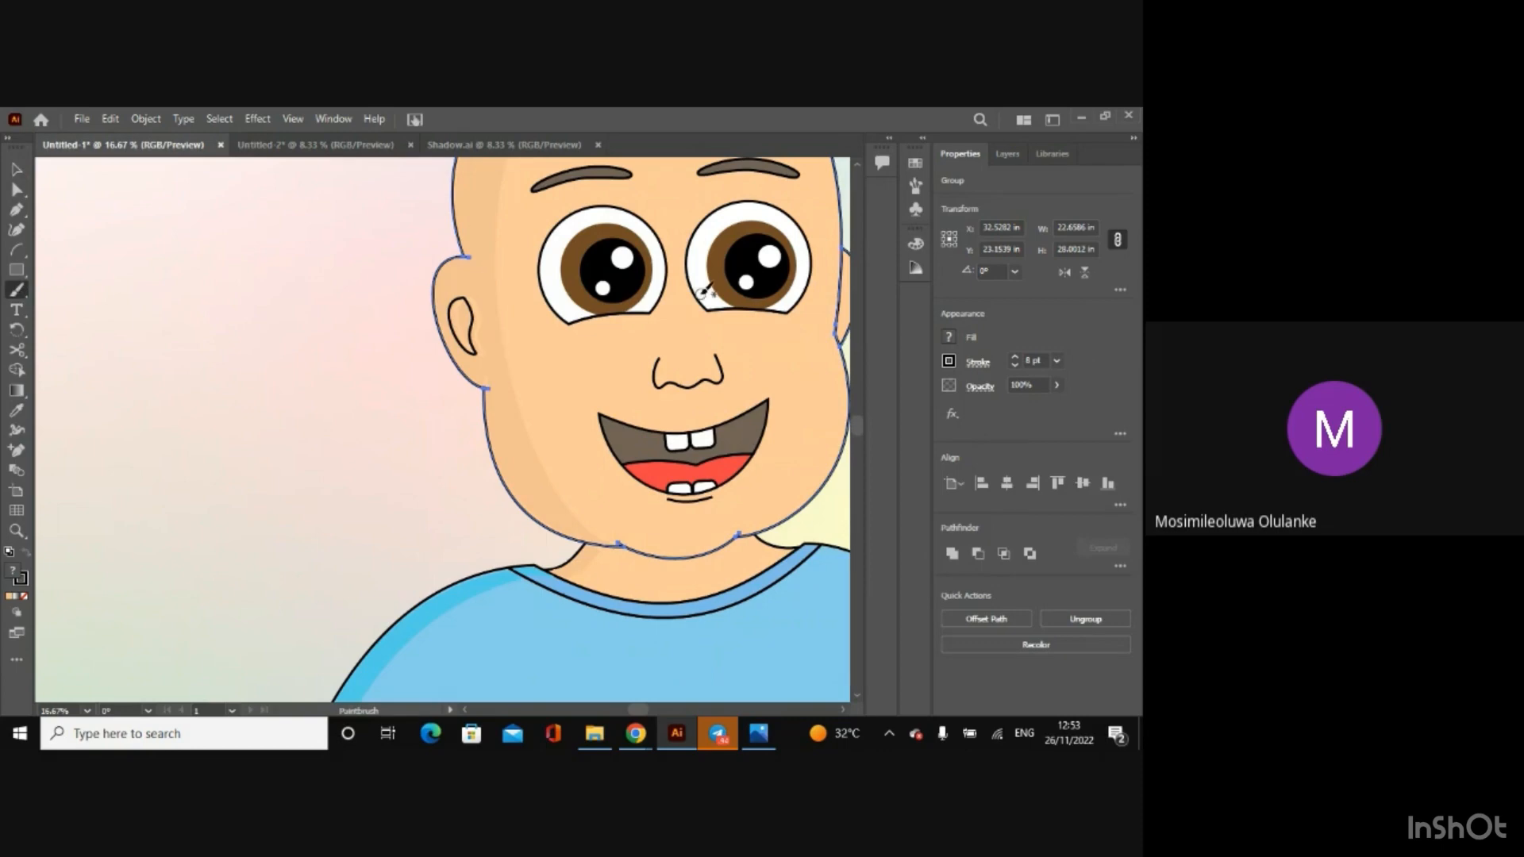
click(1008, 151)
click(1027, 231)
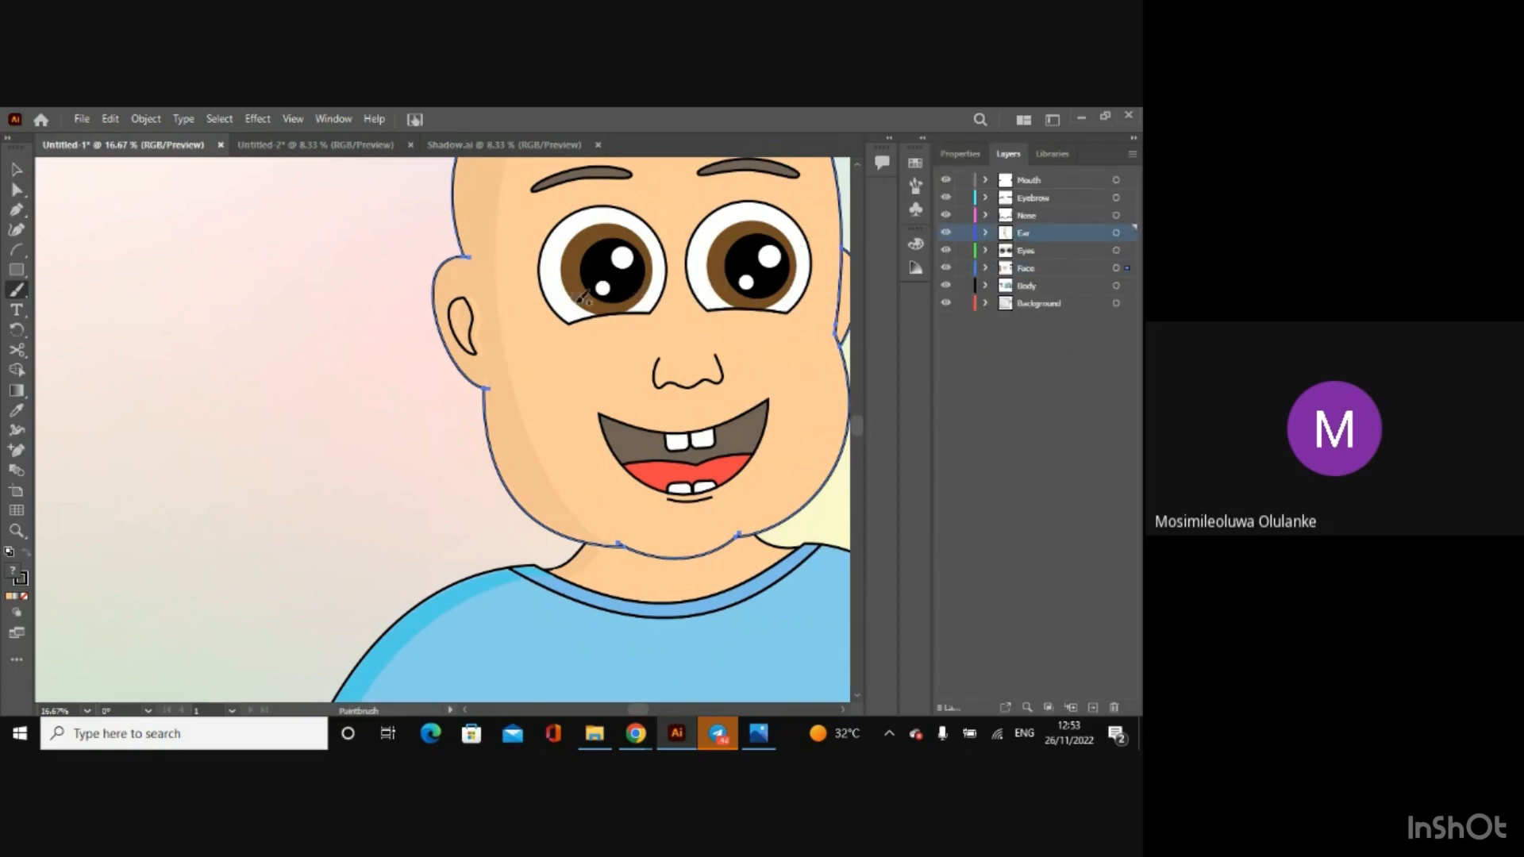
drag(481, 337, 480, 332)
key(ctrl+z)
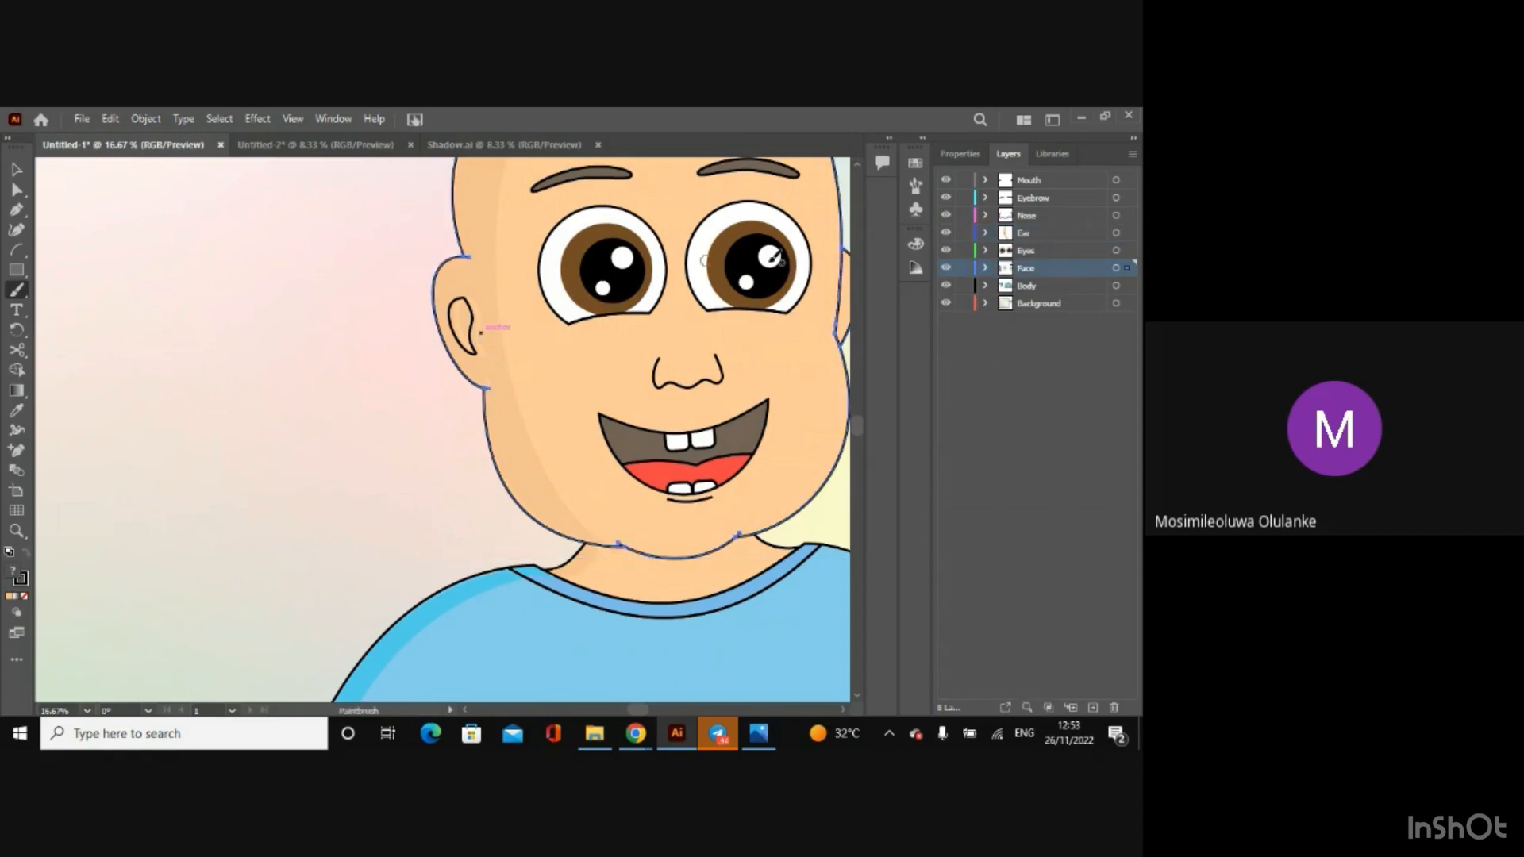
Step: Set the selected face outline group's stroke to the copied skin-shadow colour code, hide the selection edges and deselect everything
click(951, 156)
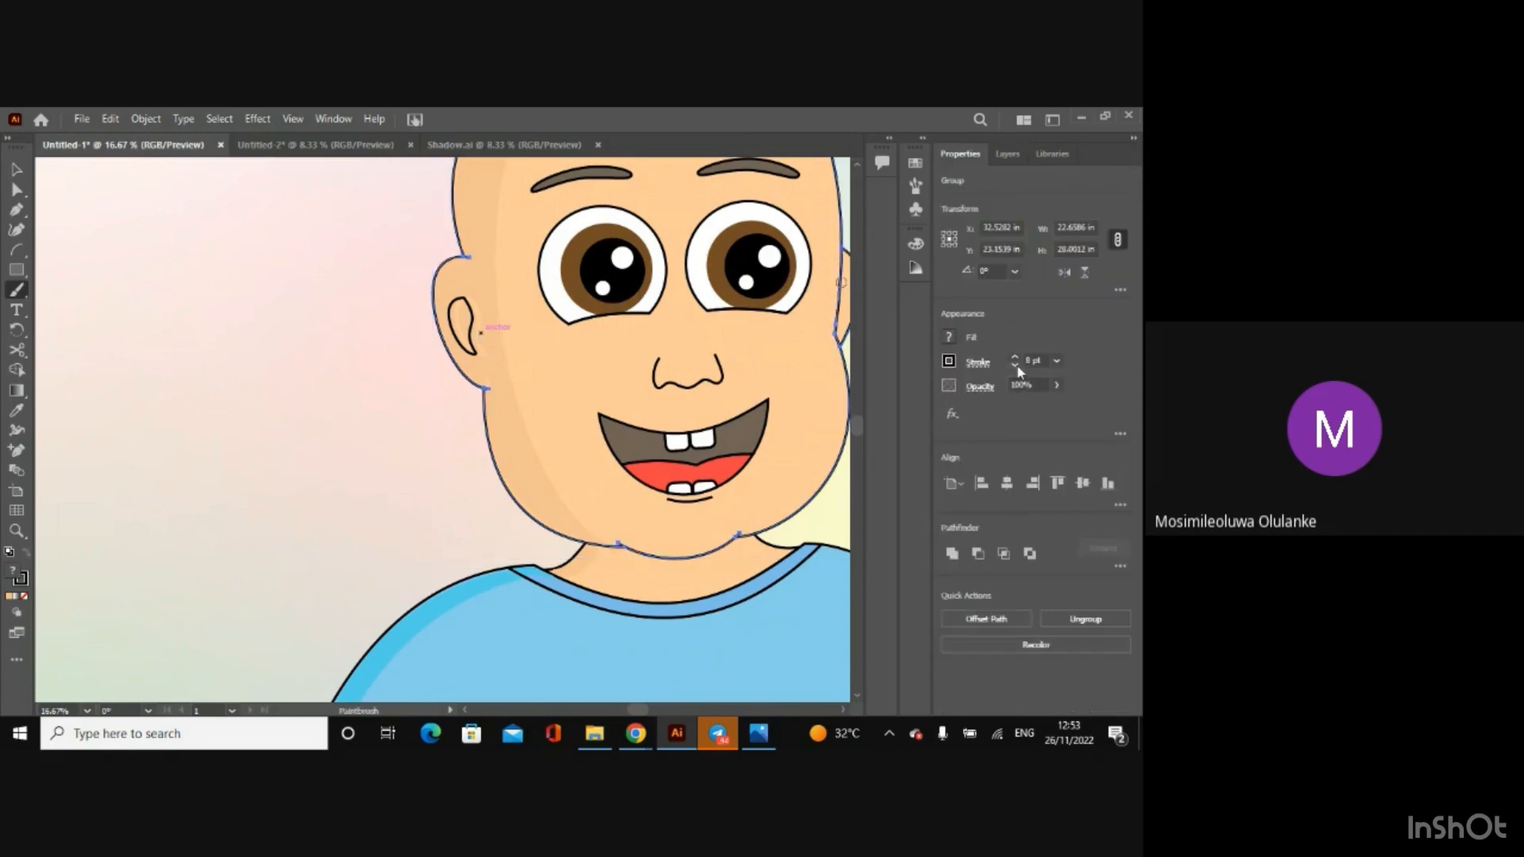
click(947, 362)
key(ctrl+v)
key(Return)
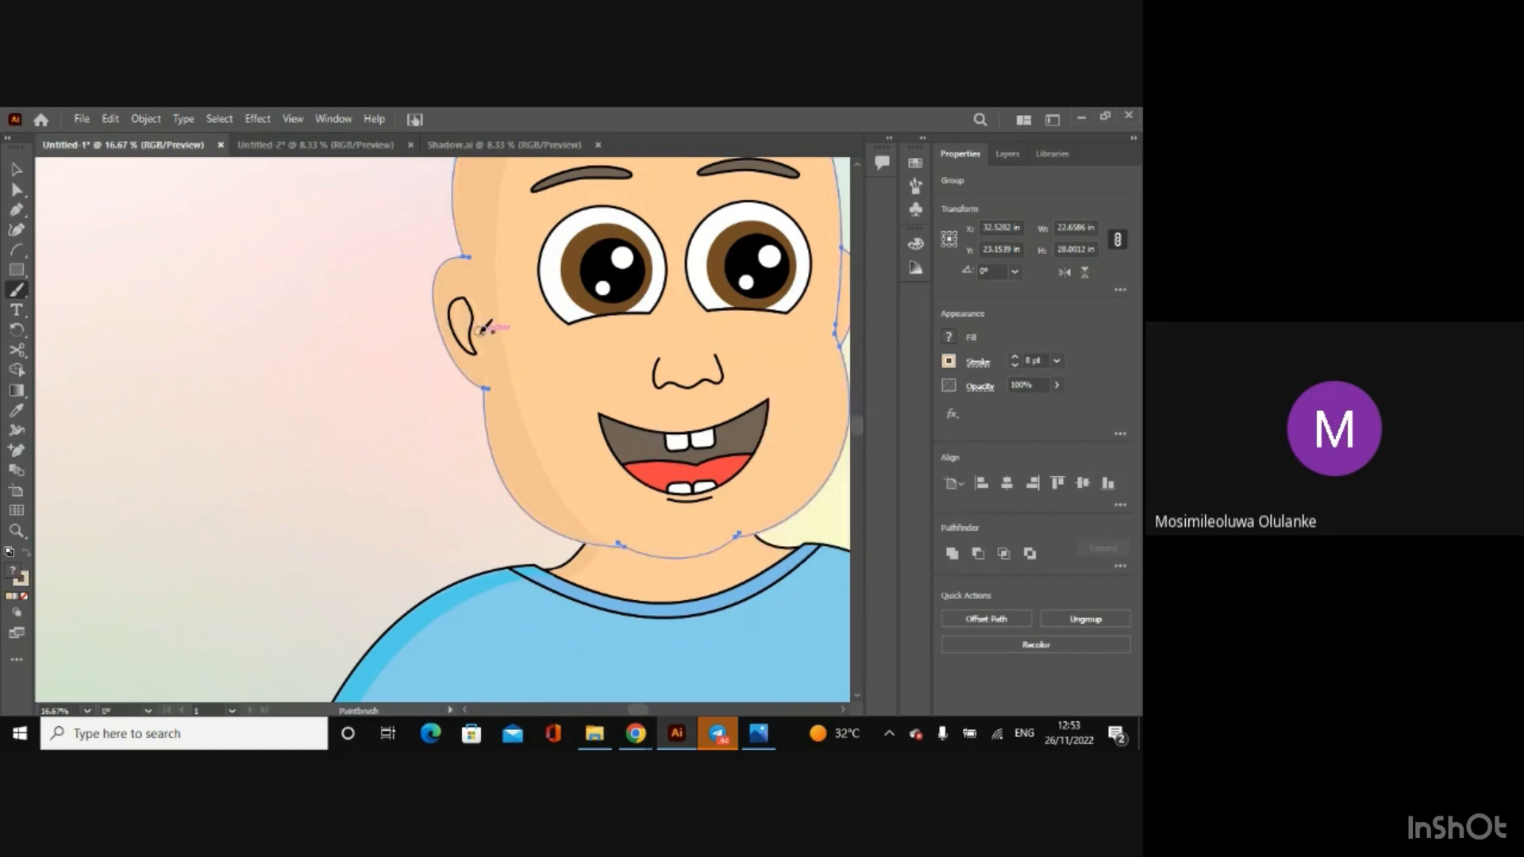
key(ctrl+h)
key(ctrl+shift+a)
Step: Paint over the lighter stray mark inside the ear on the shaded side using the Touch Calligraphic brush
key(ctrl+equal)
key(ctrl+equal)
key(ctrl+equal)
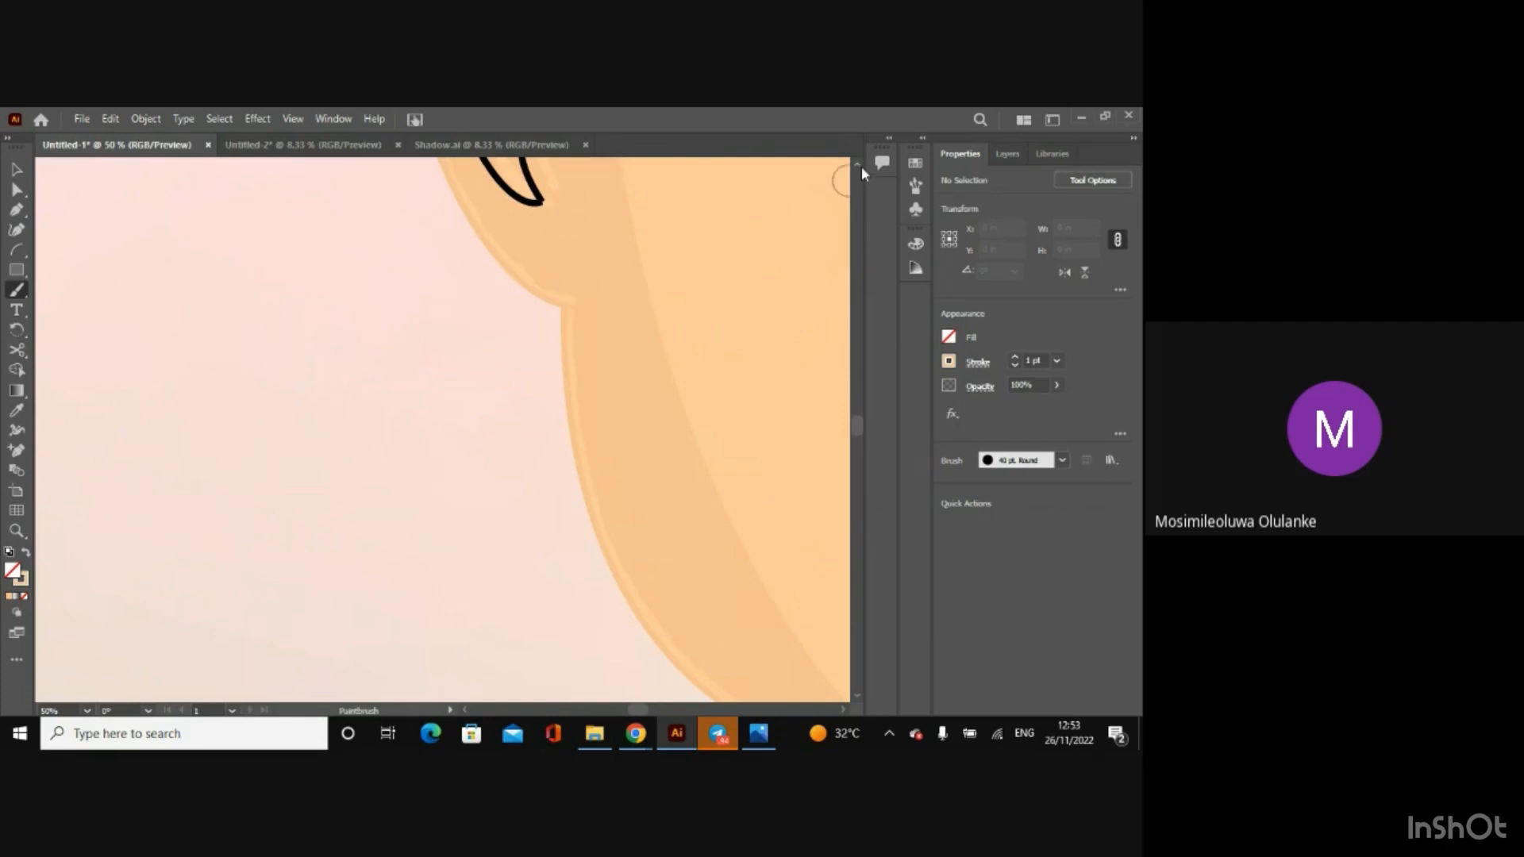
scroll(860, 165, up, 5)
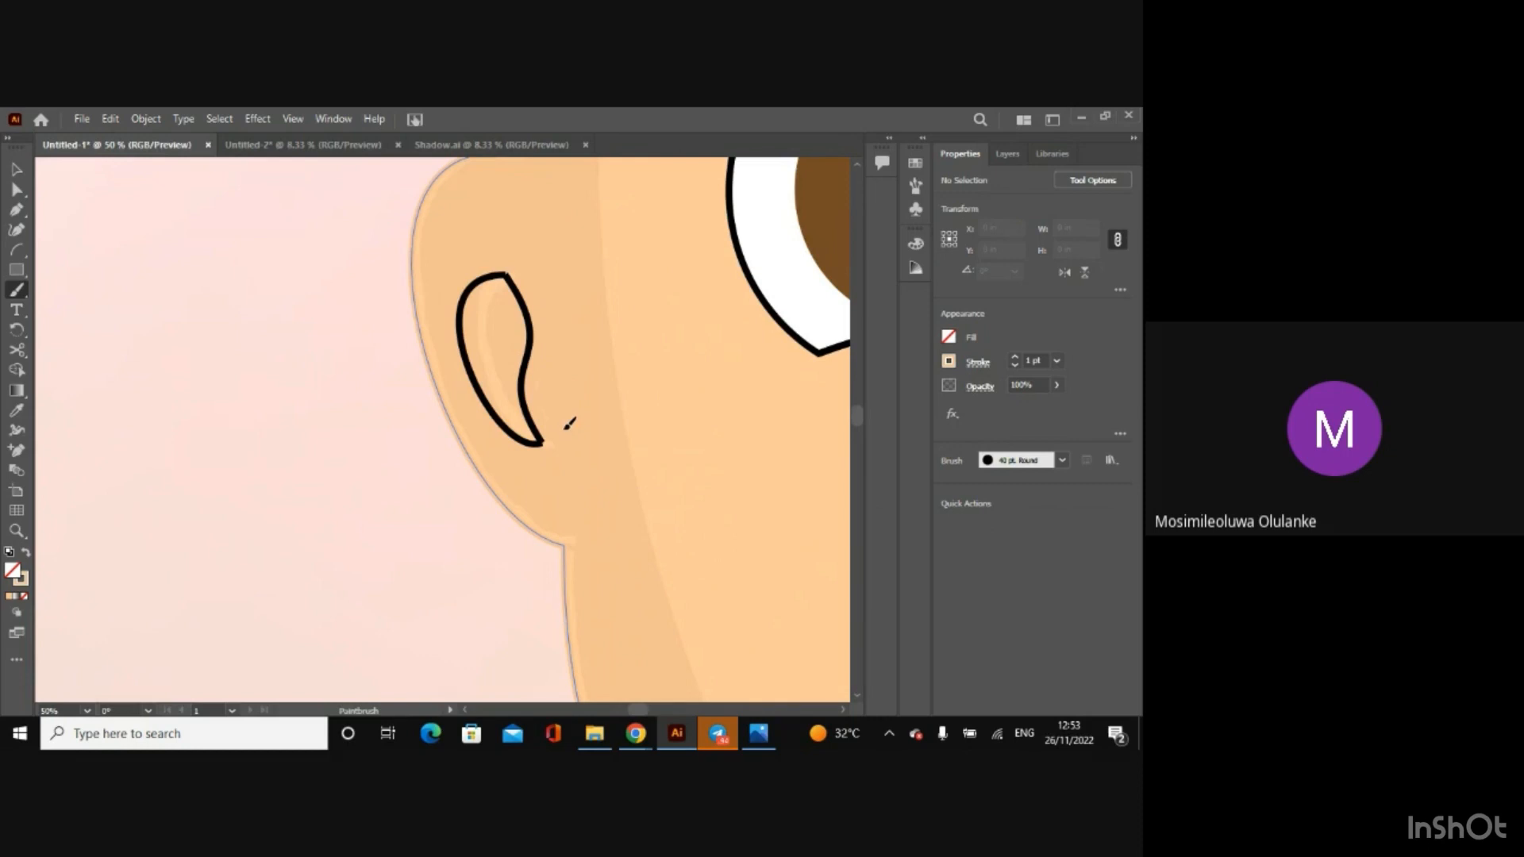
click(1061, 460)
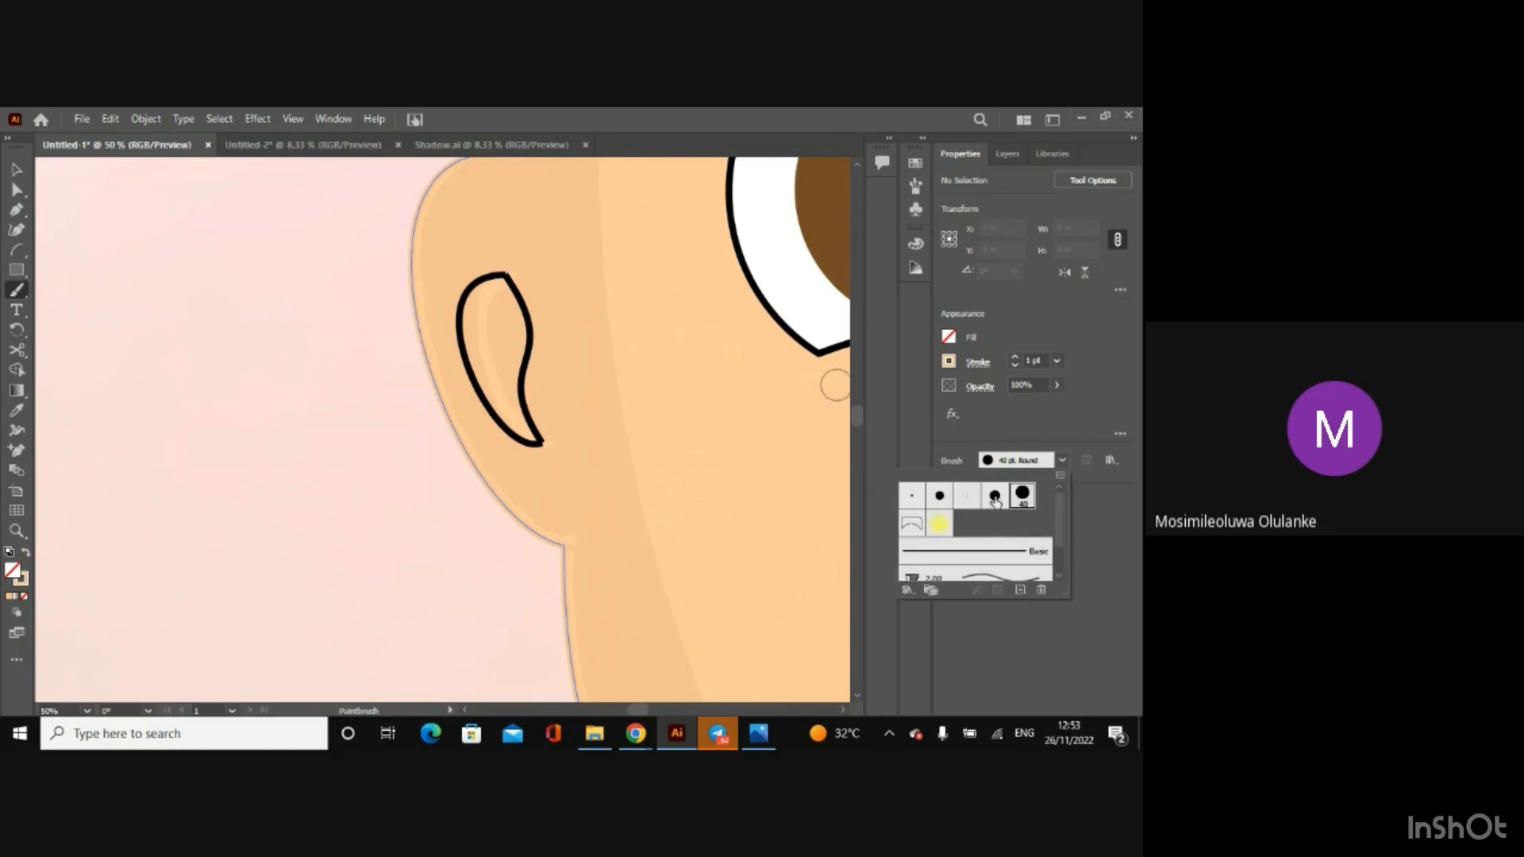
click(995, 496)
click(493, 339)
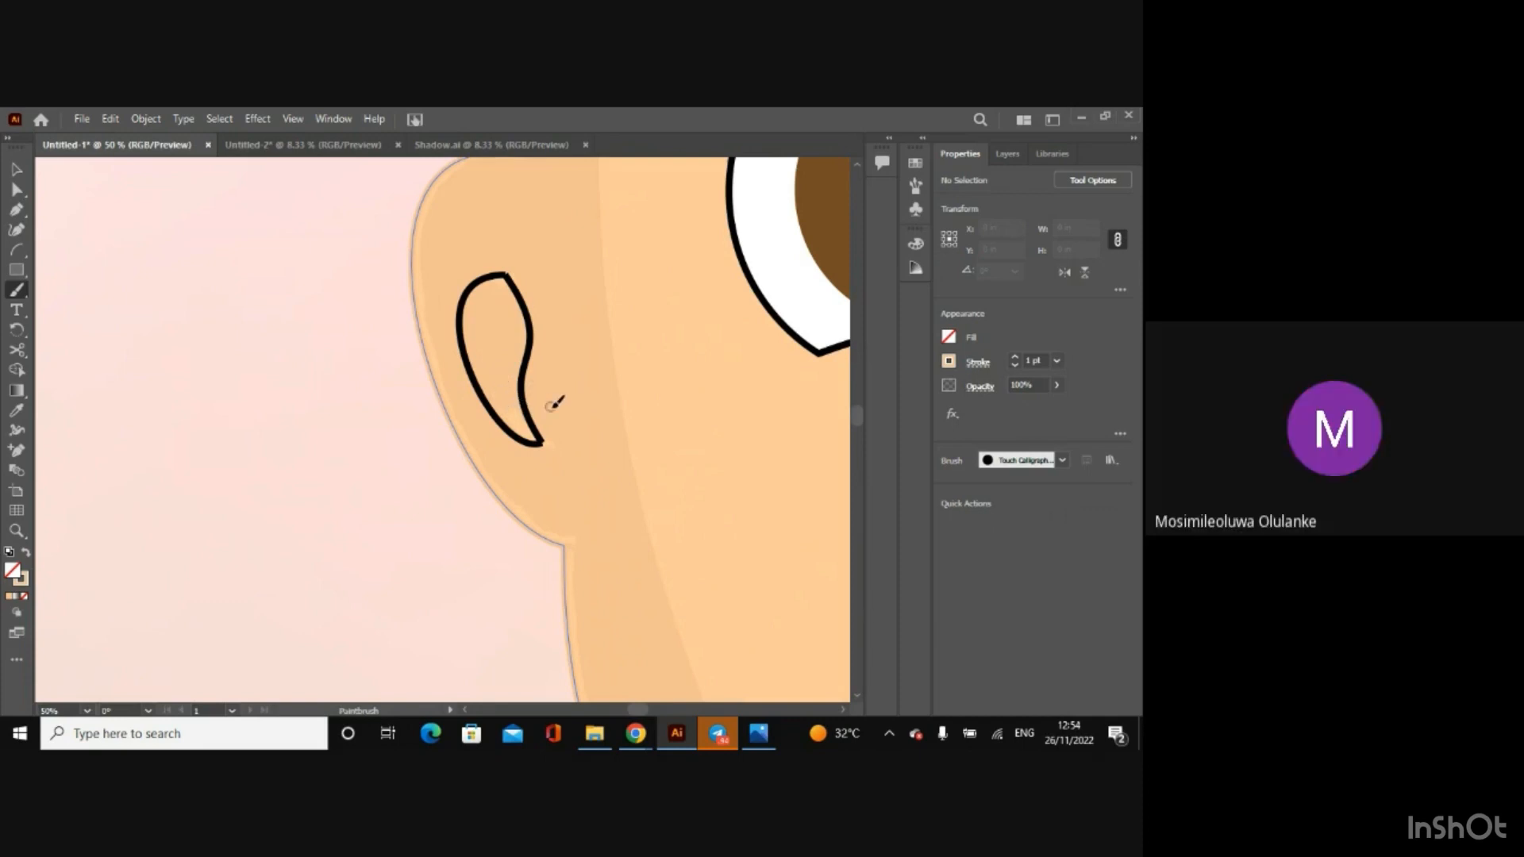
Step: Set the face outline group's stroke colour to black and deselect it
key(ctrl+minus)
key(ctrl+minus)
key(ctrl+minus)
key(ctrl+minus)
key(ctrl+minus)
key(ctrl+minus)
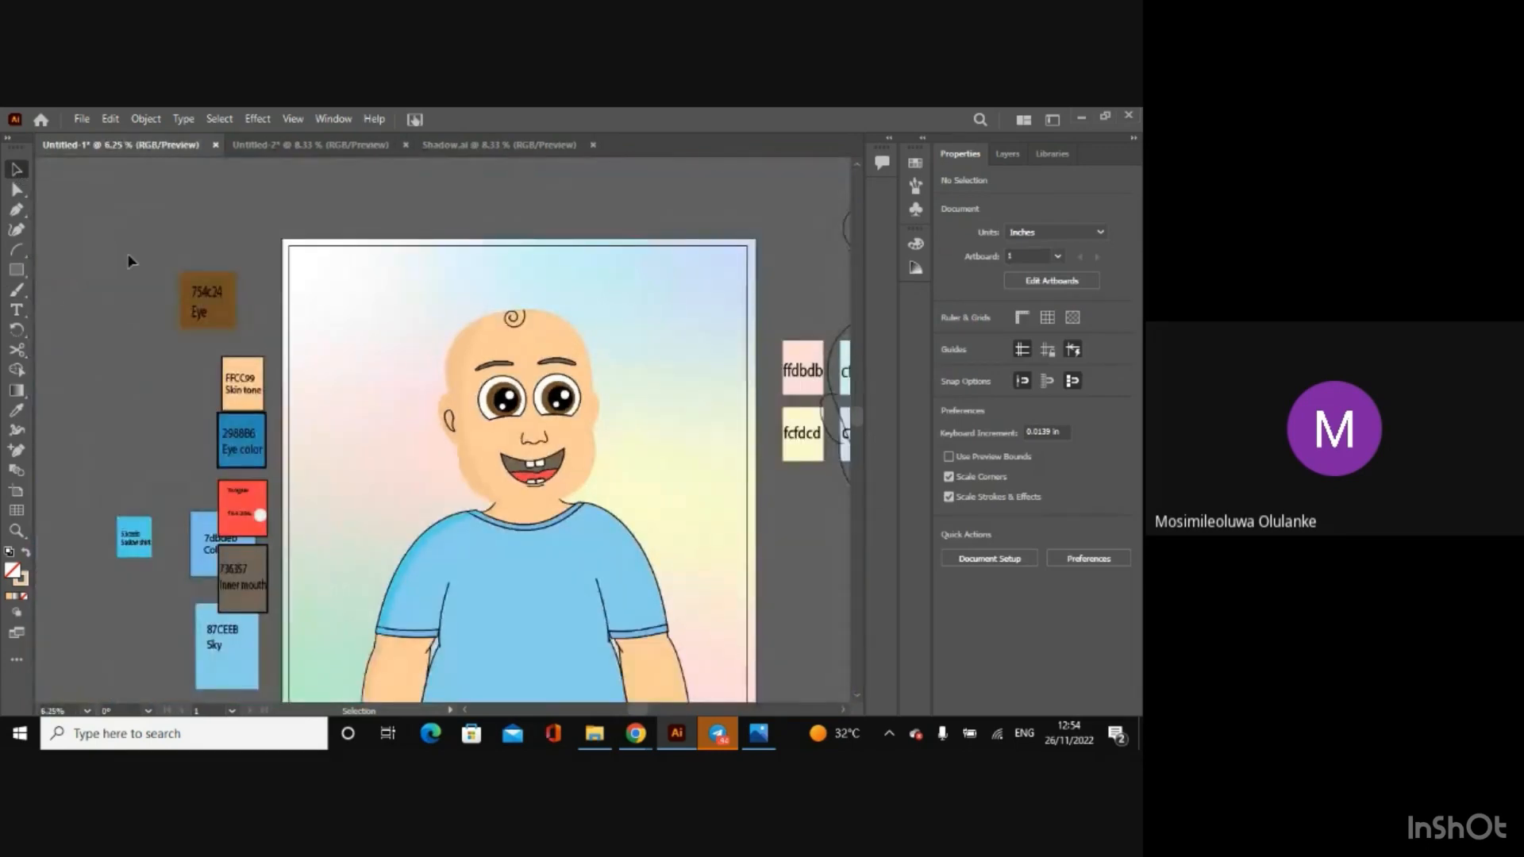
click(1008, 155)
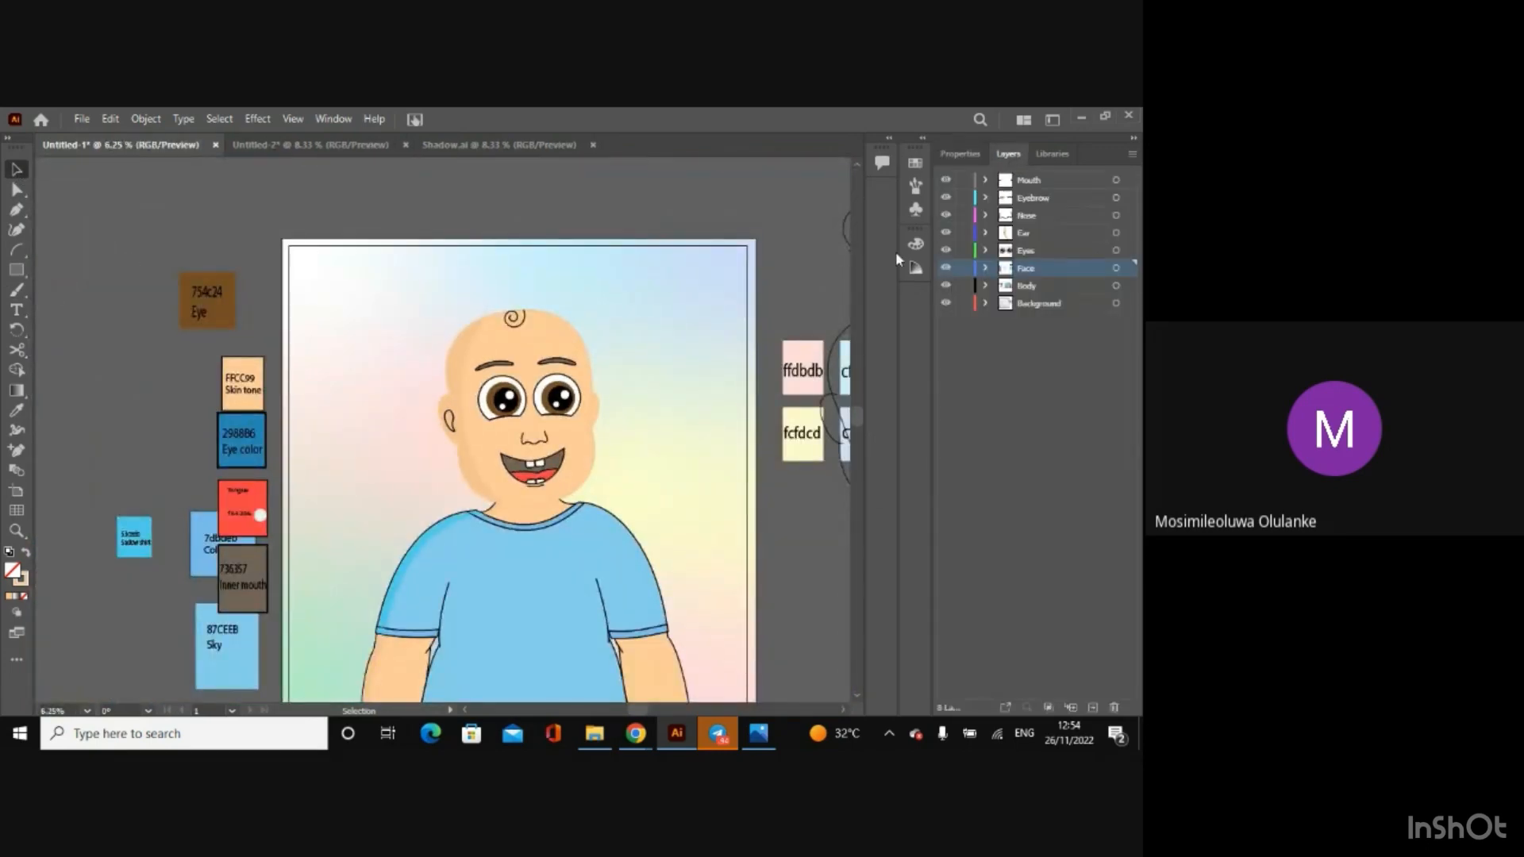
click(544, 349)
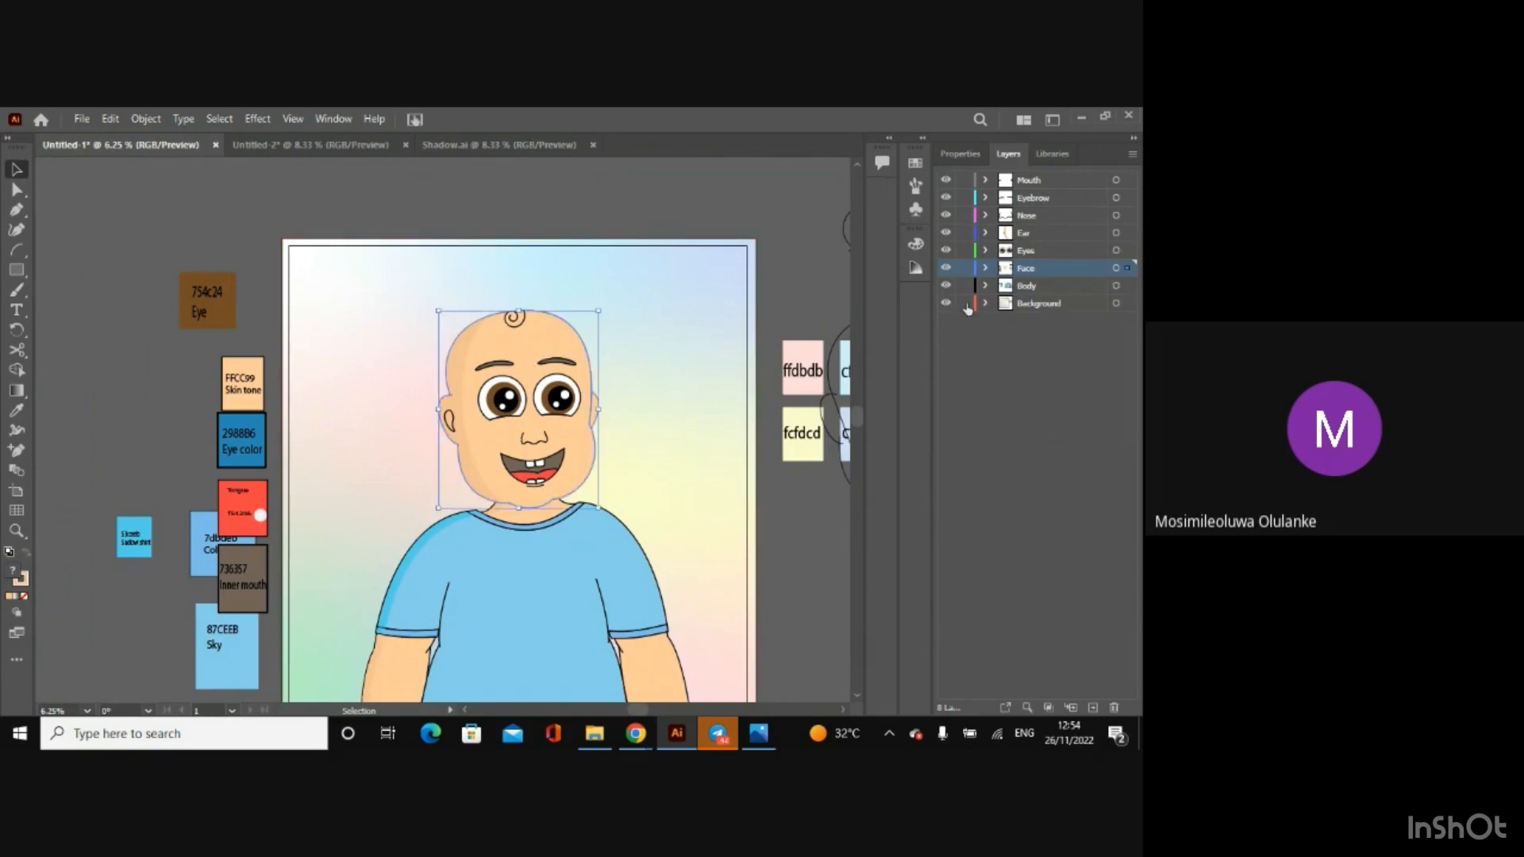
click(957, 151)
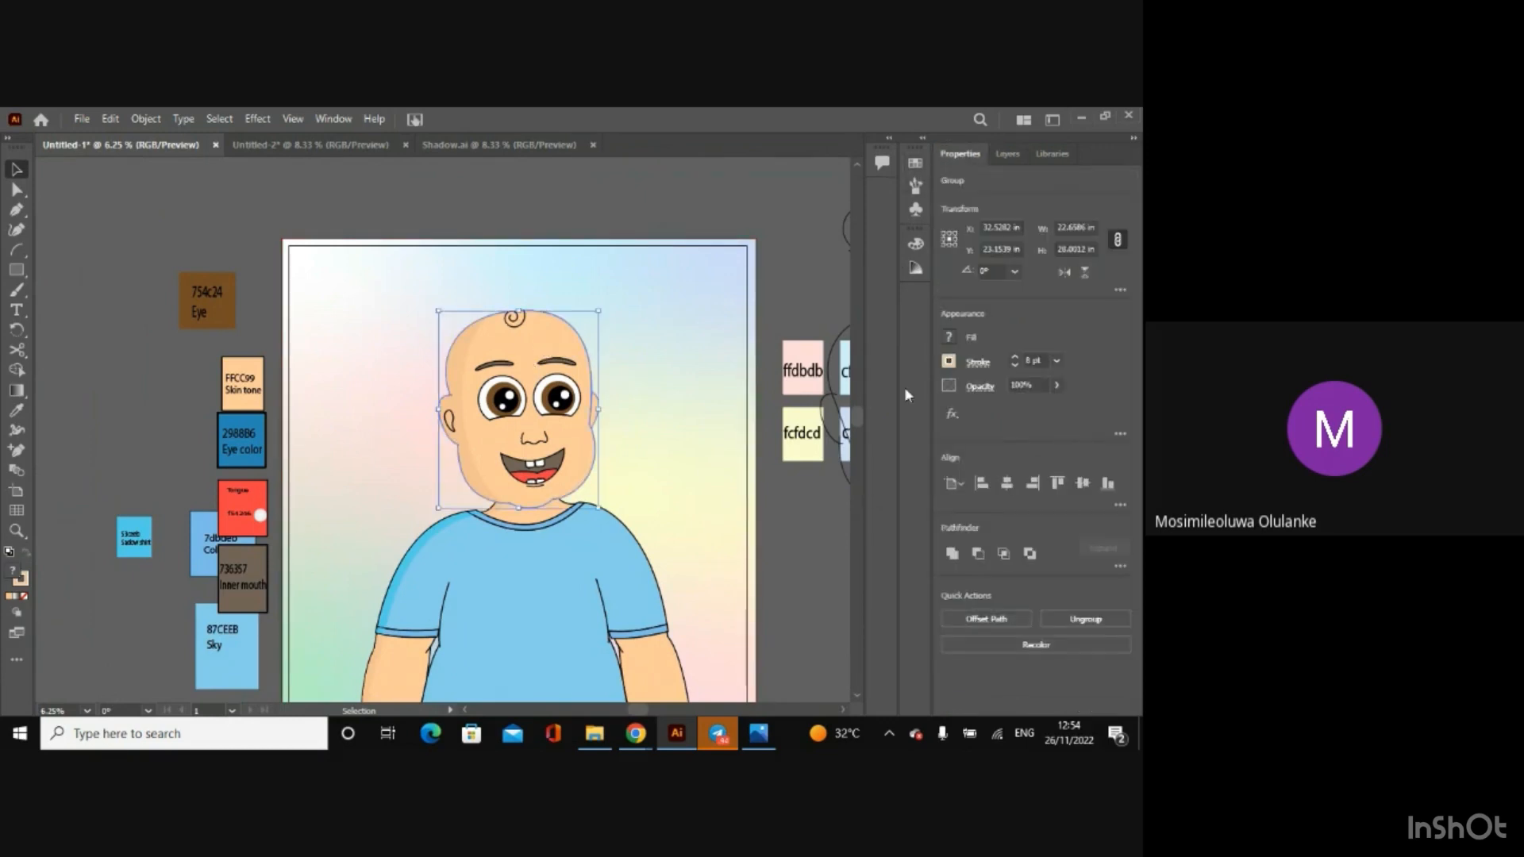
click(948, 363)
click(844, 392)
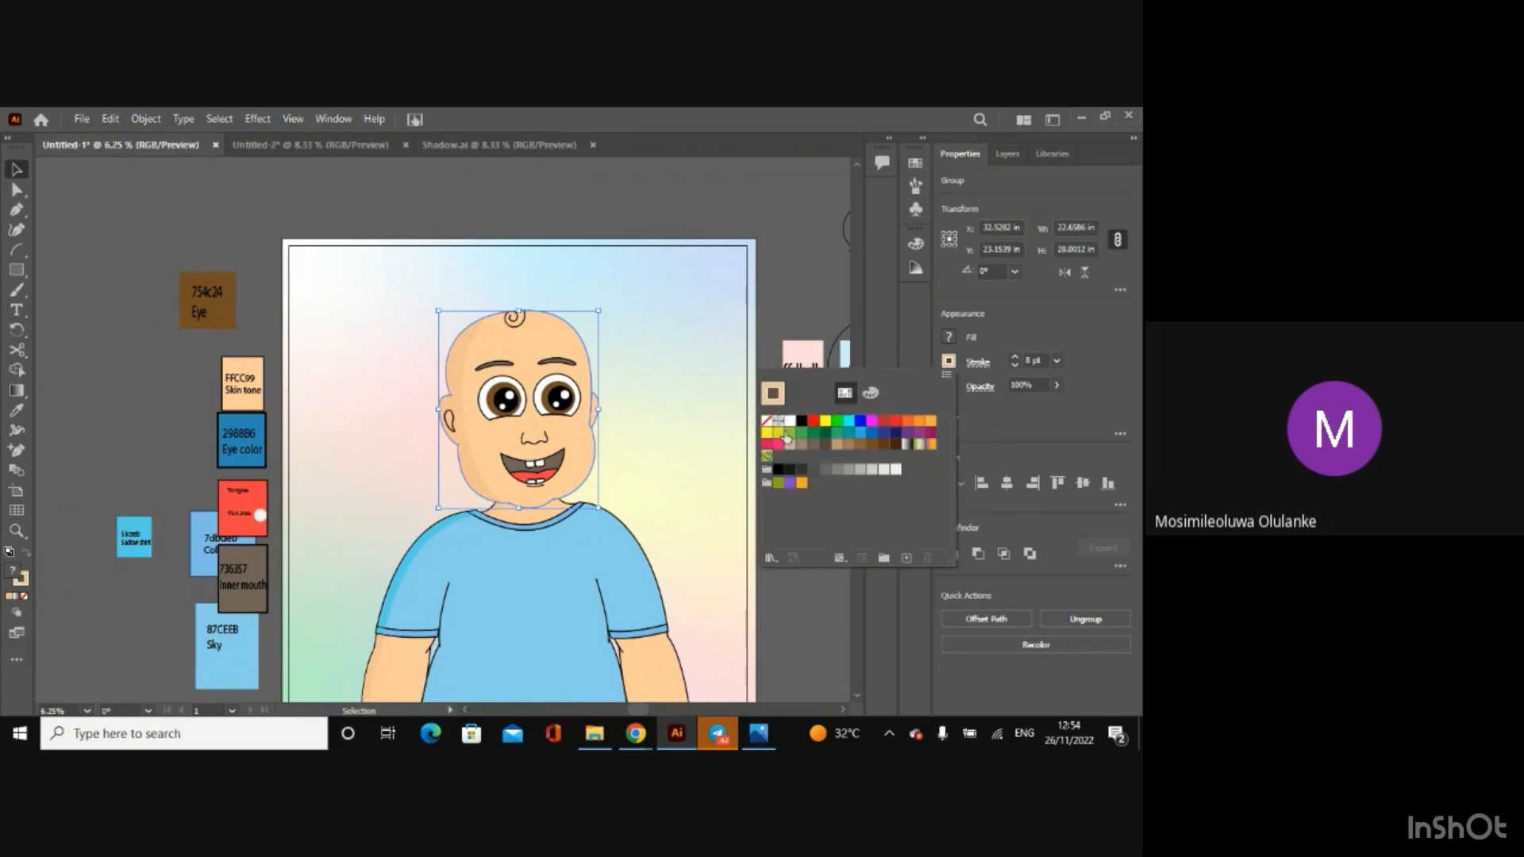
click(801, 423)
click(797, 242)
click(795, 239)
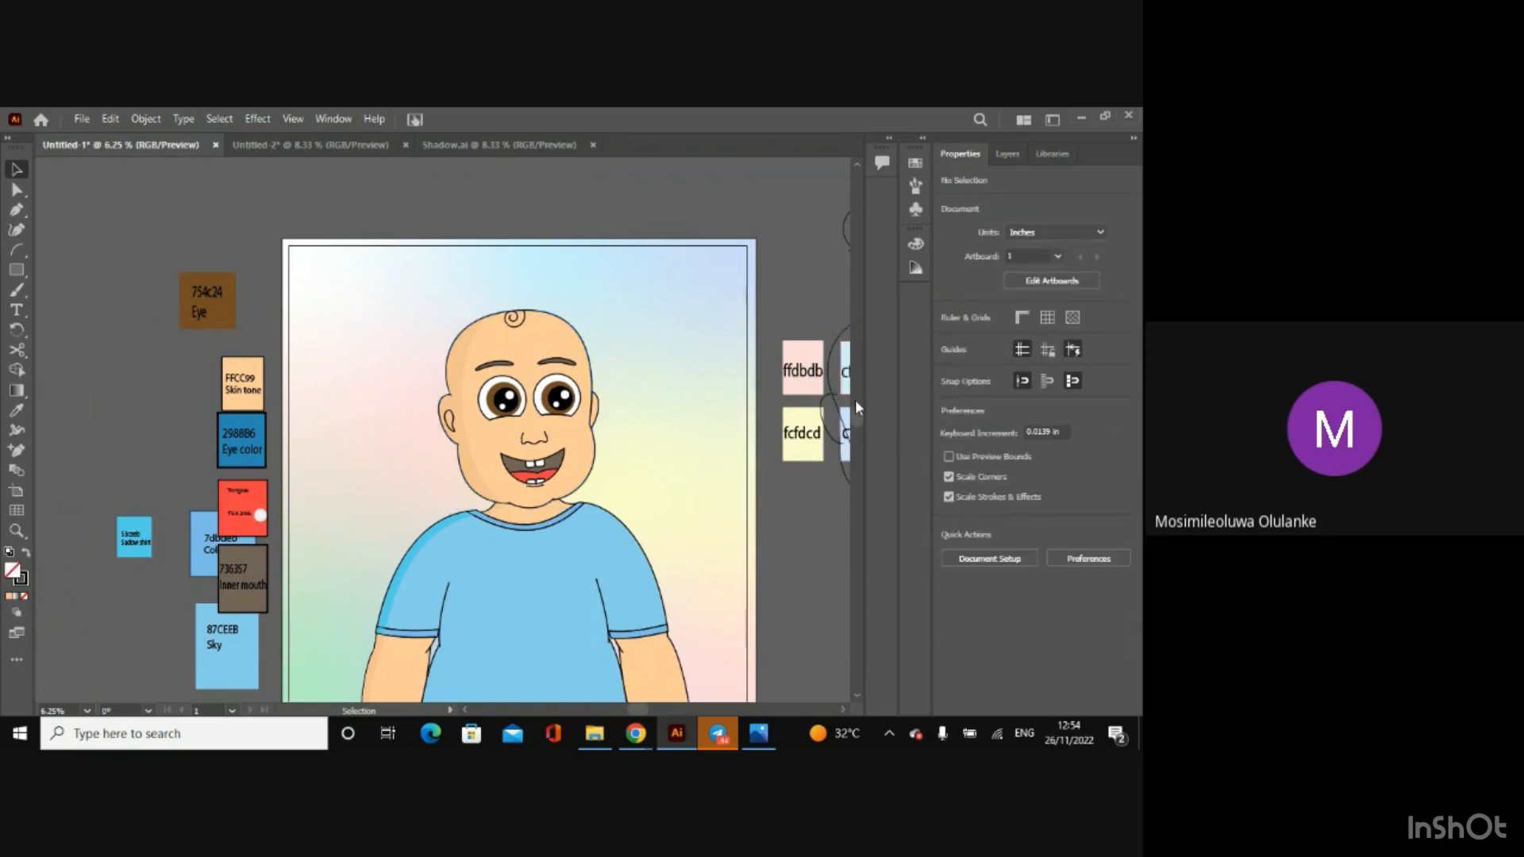
Step: Examine the whole character, including where the arms and shirt meet the artboard's lower edge
drag(858, 412, 861, 427)
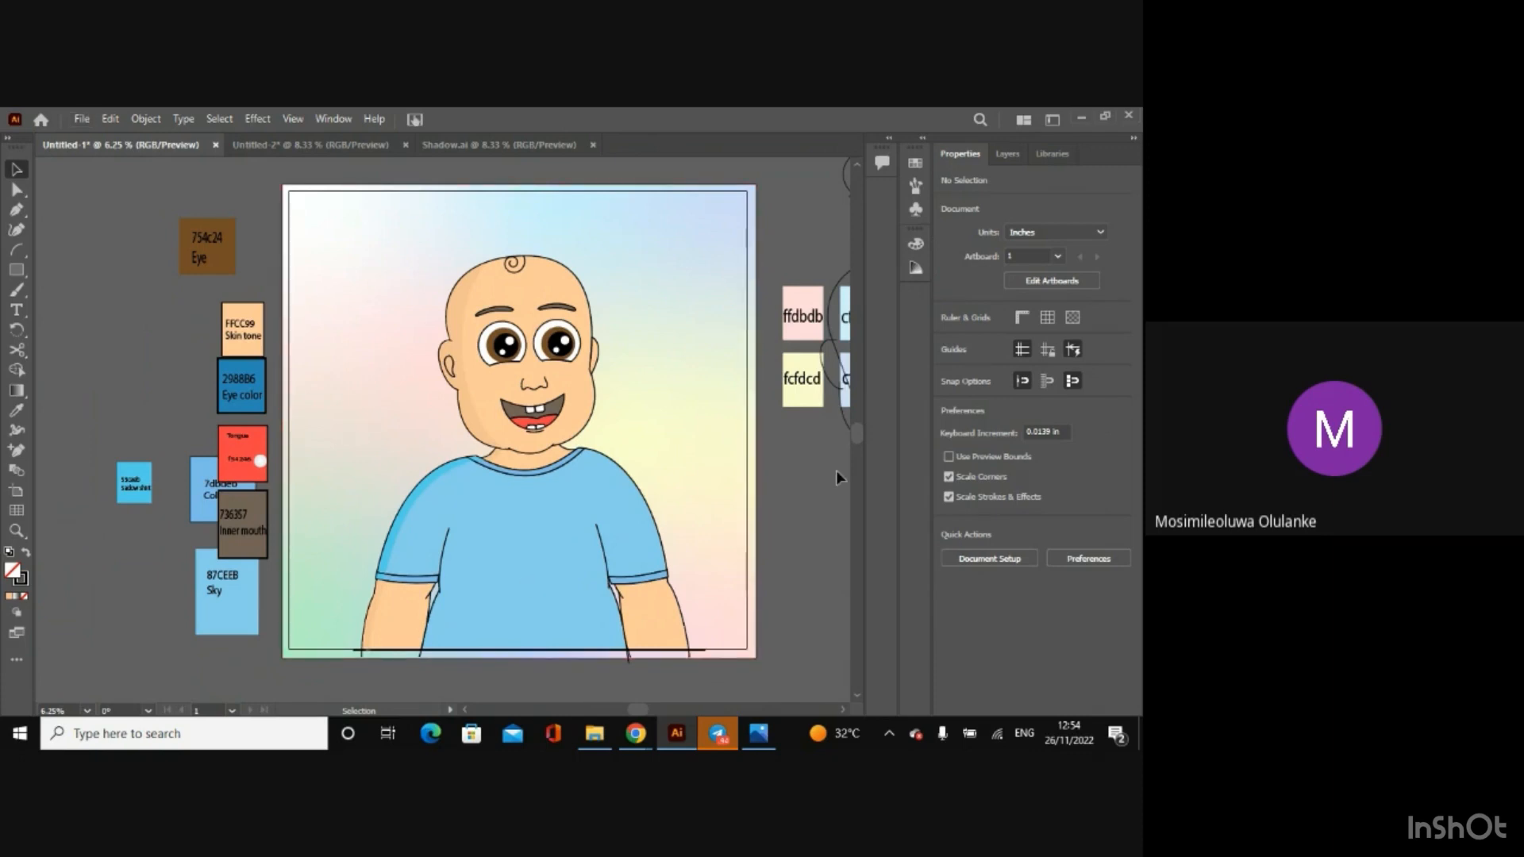
drag(859, 436, 852, 496)
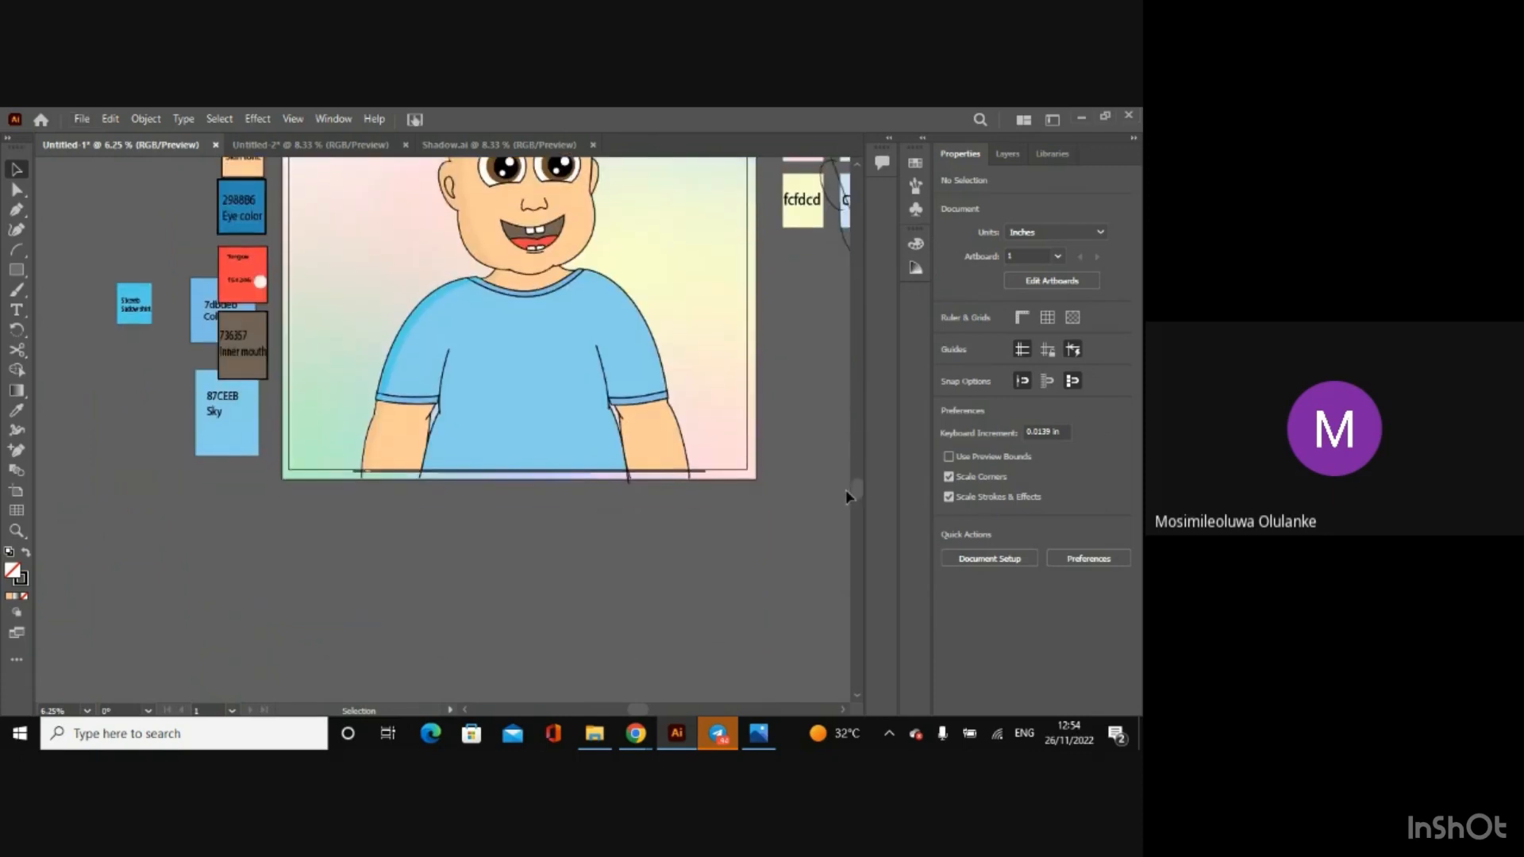
key(ctrl+plus)
key(ctrl+plus)
key(ctrl+plus)
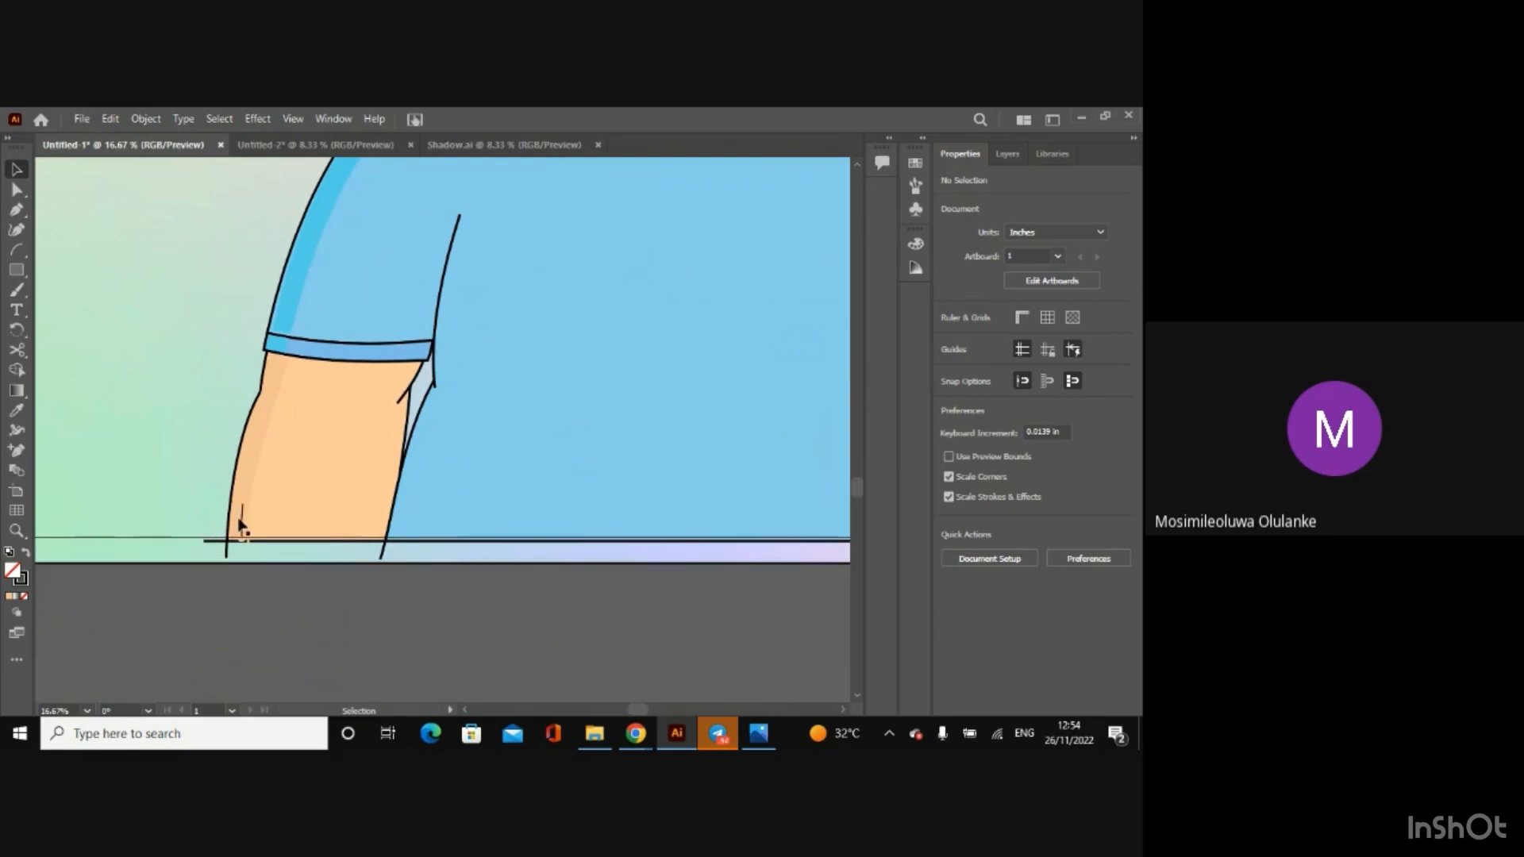
key(ctrl+minus)
key(ctrl+minus)
key(ctrl+minus)
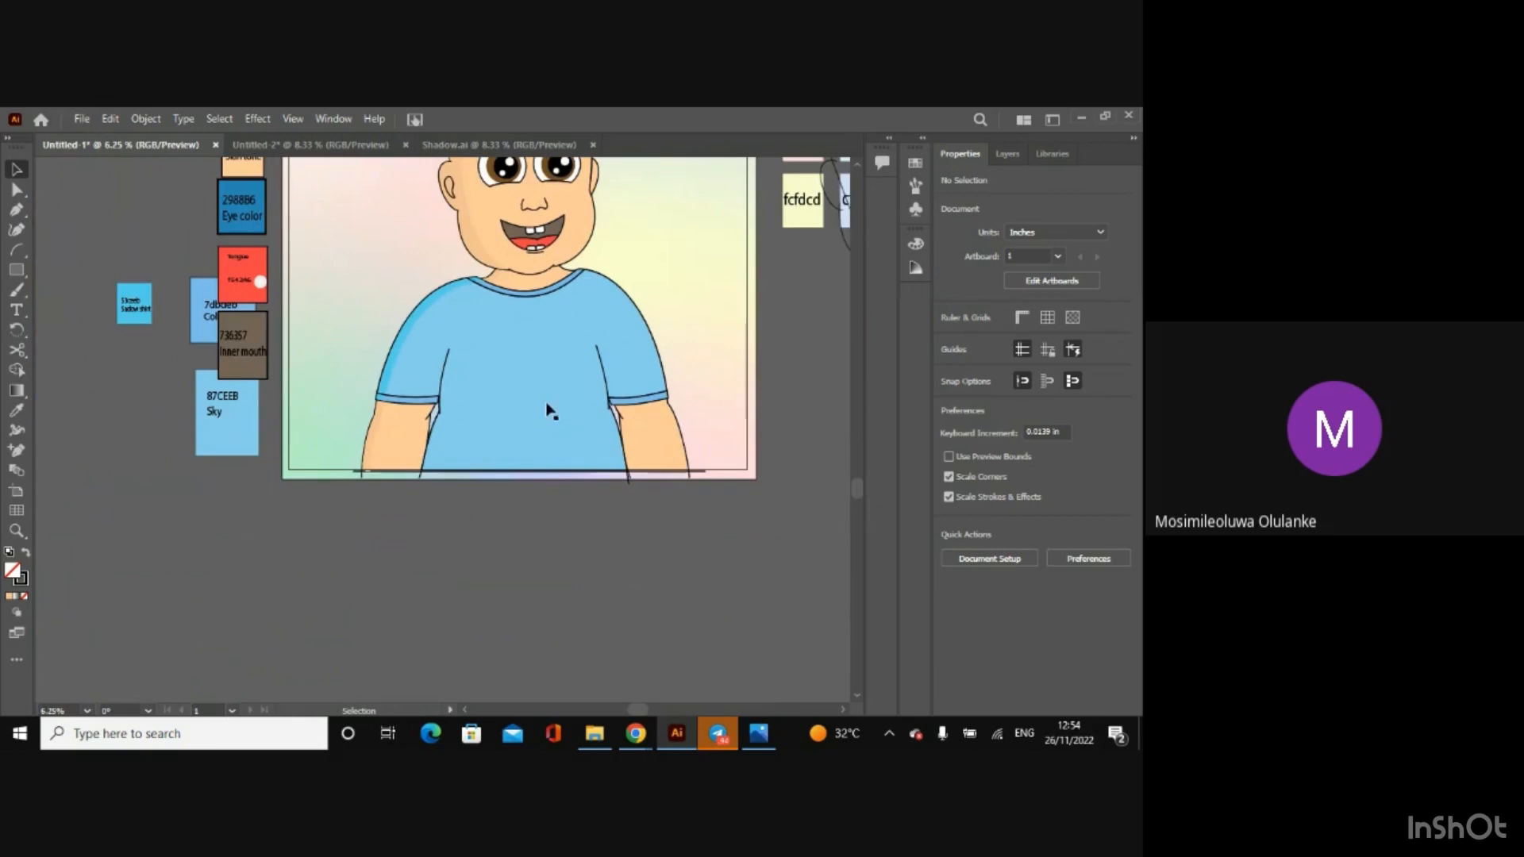
drag(853, 492, 850, 454)
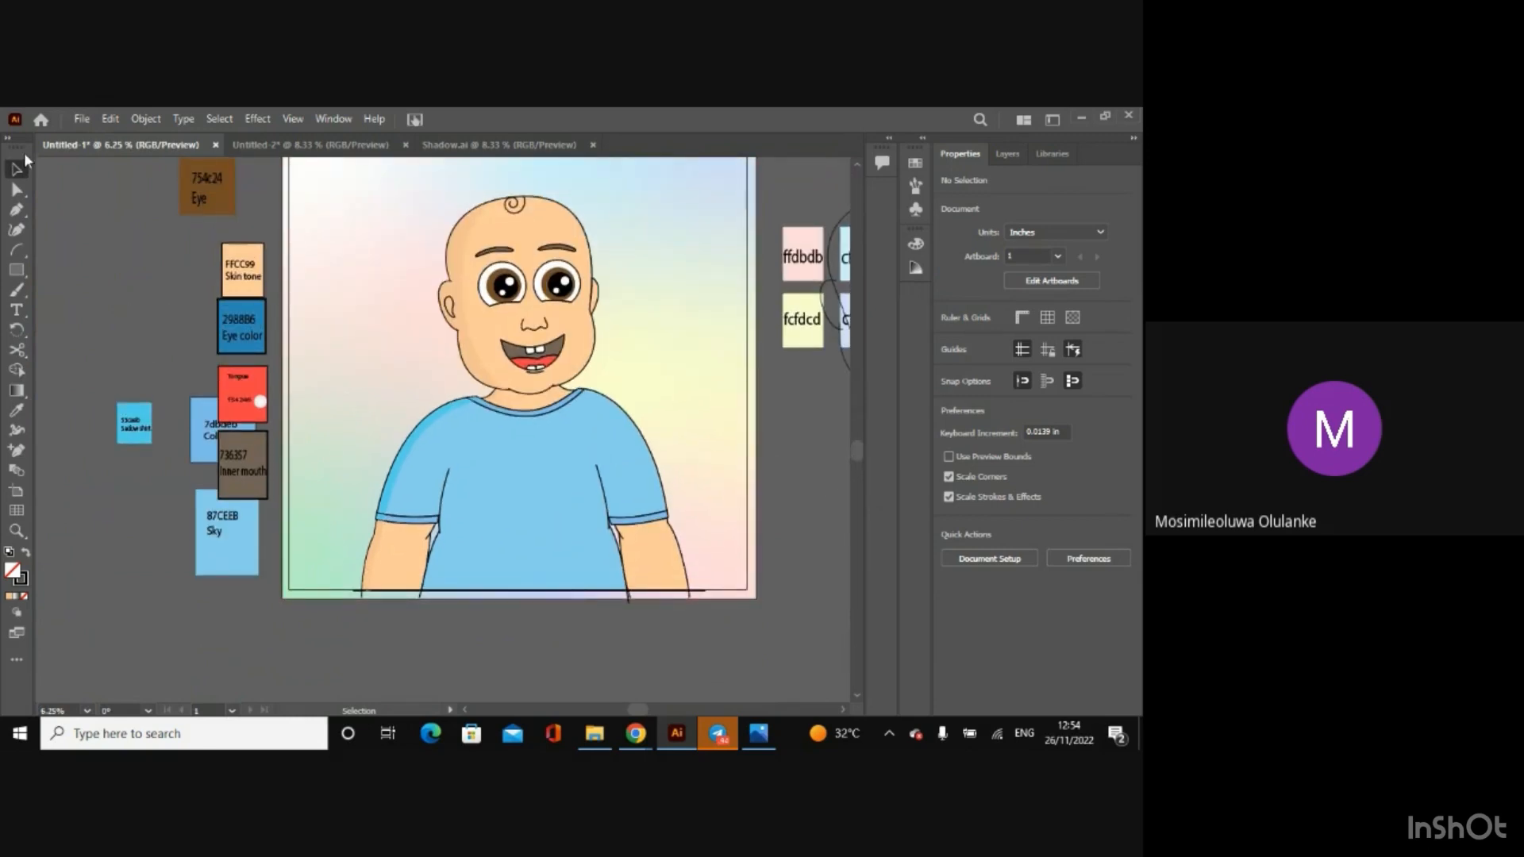
Step: Start an Export for Screens and rename the artboard as Blue shirt Afen baby
click(82, 118)
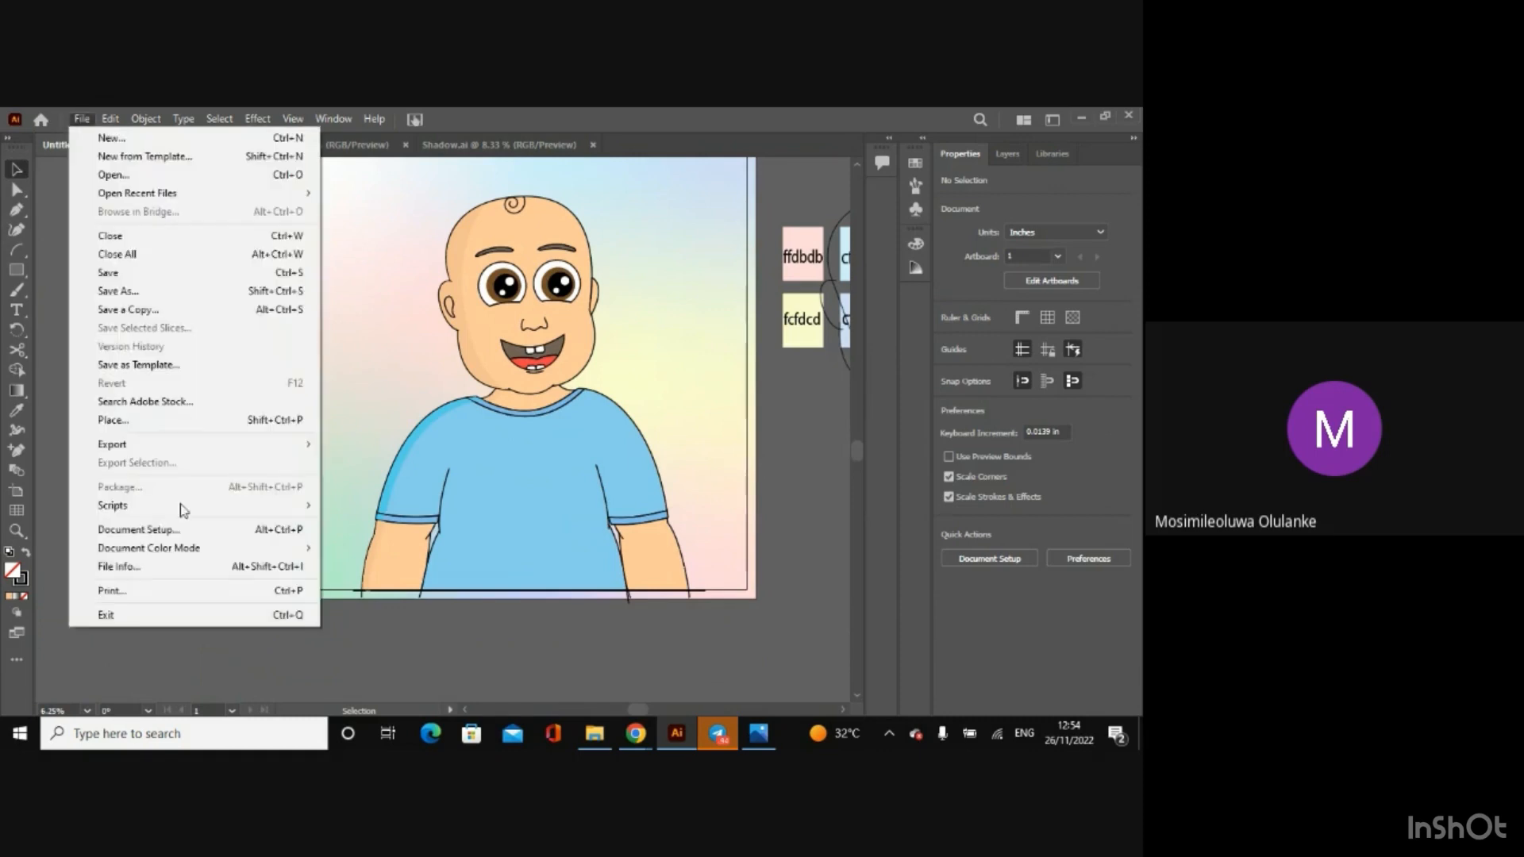
mouse_move(258, 444)
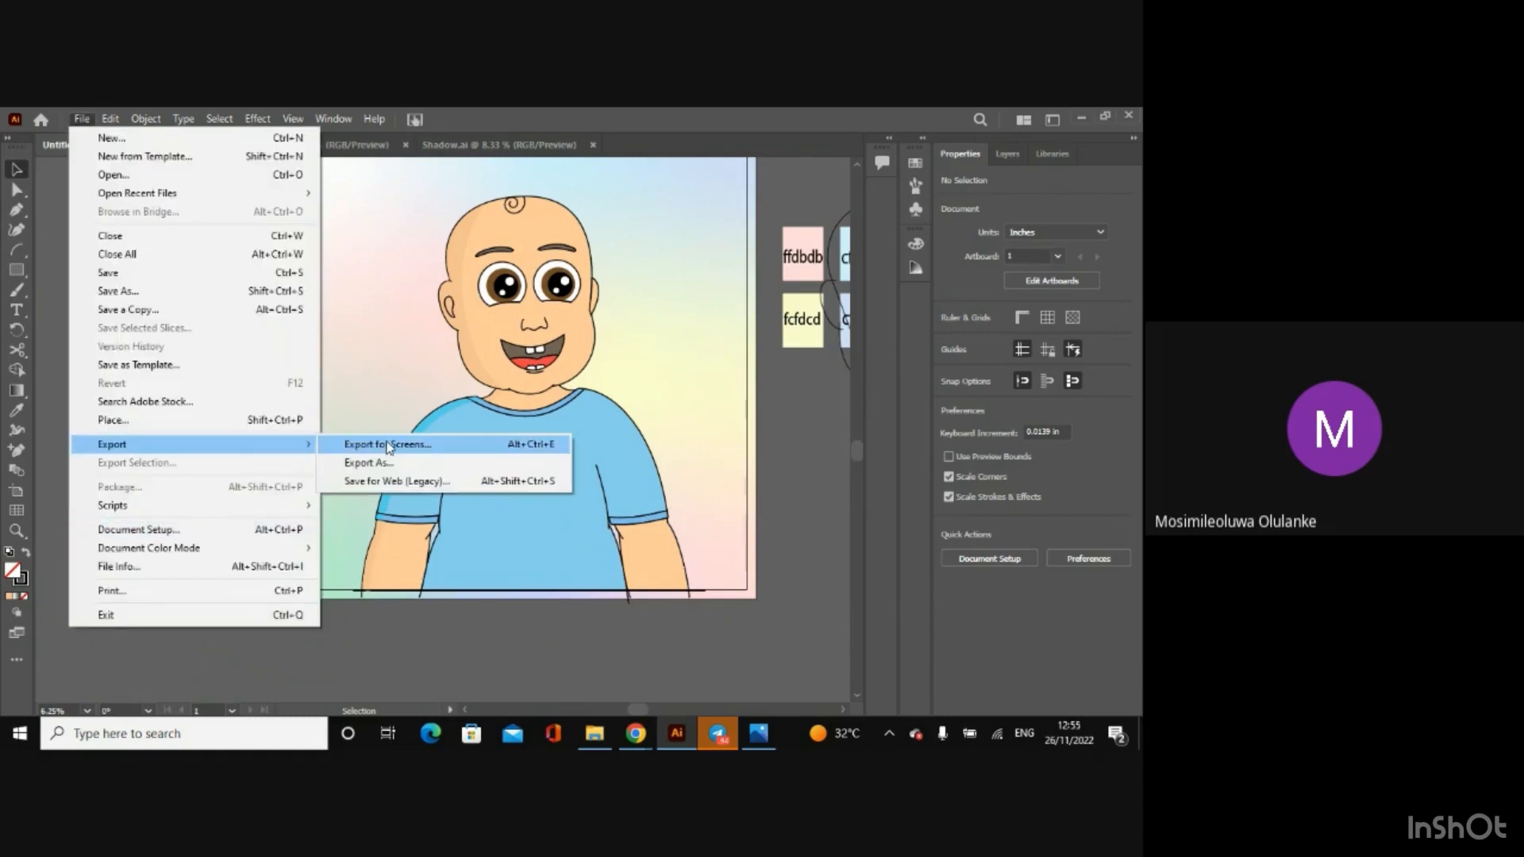
click(387, 445)
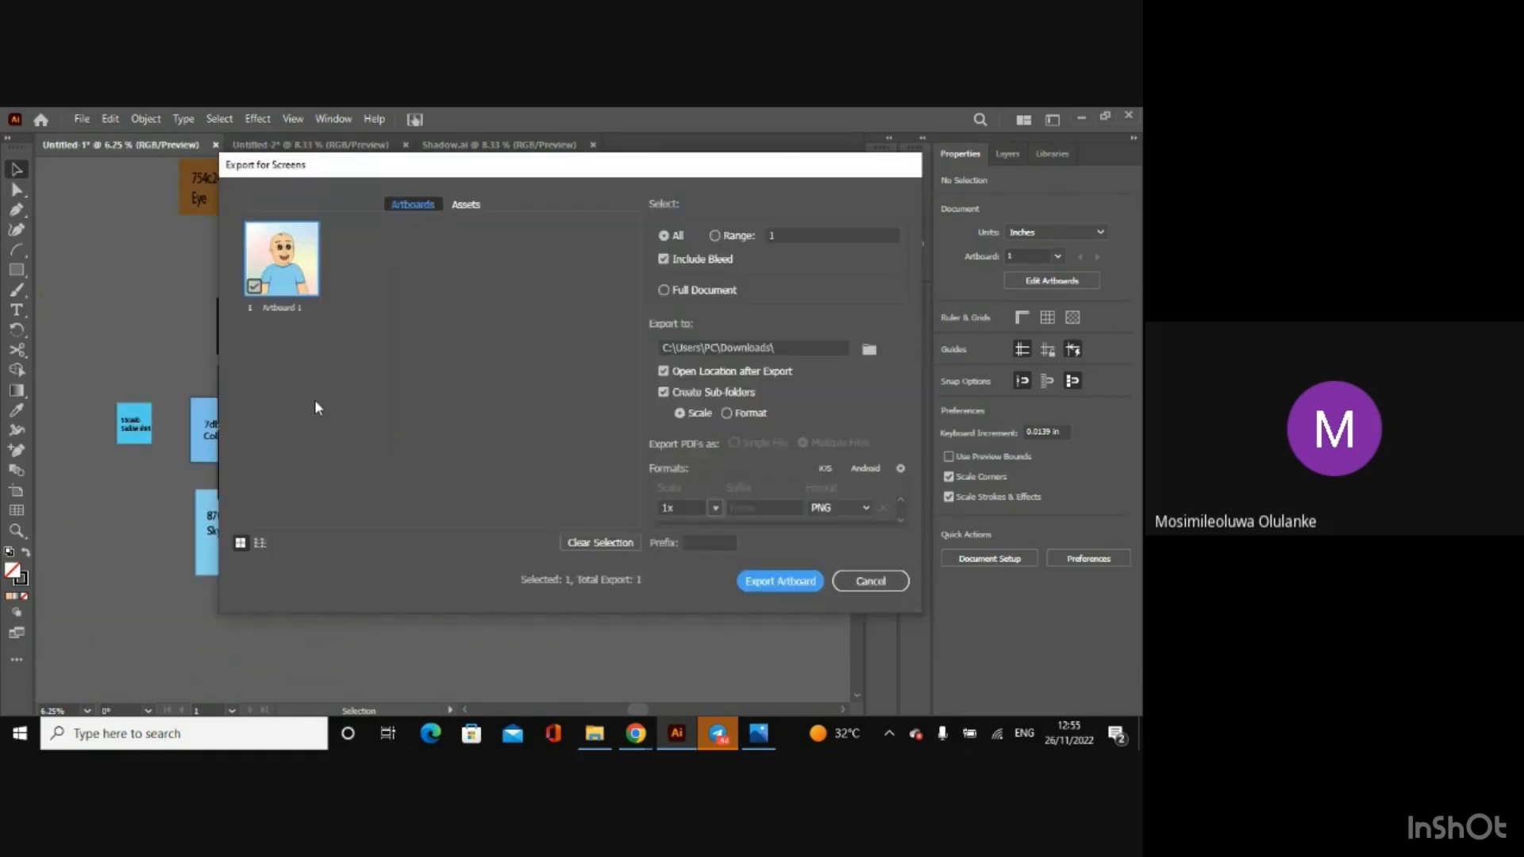
double_click(276, 308)
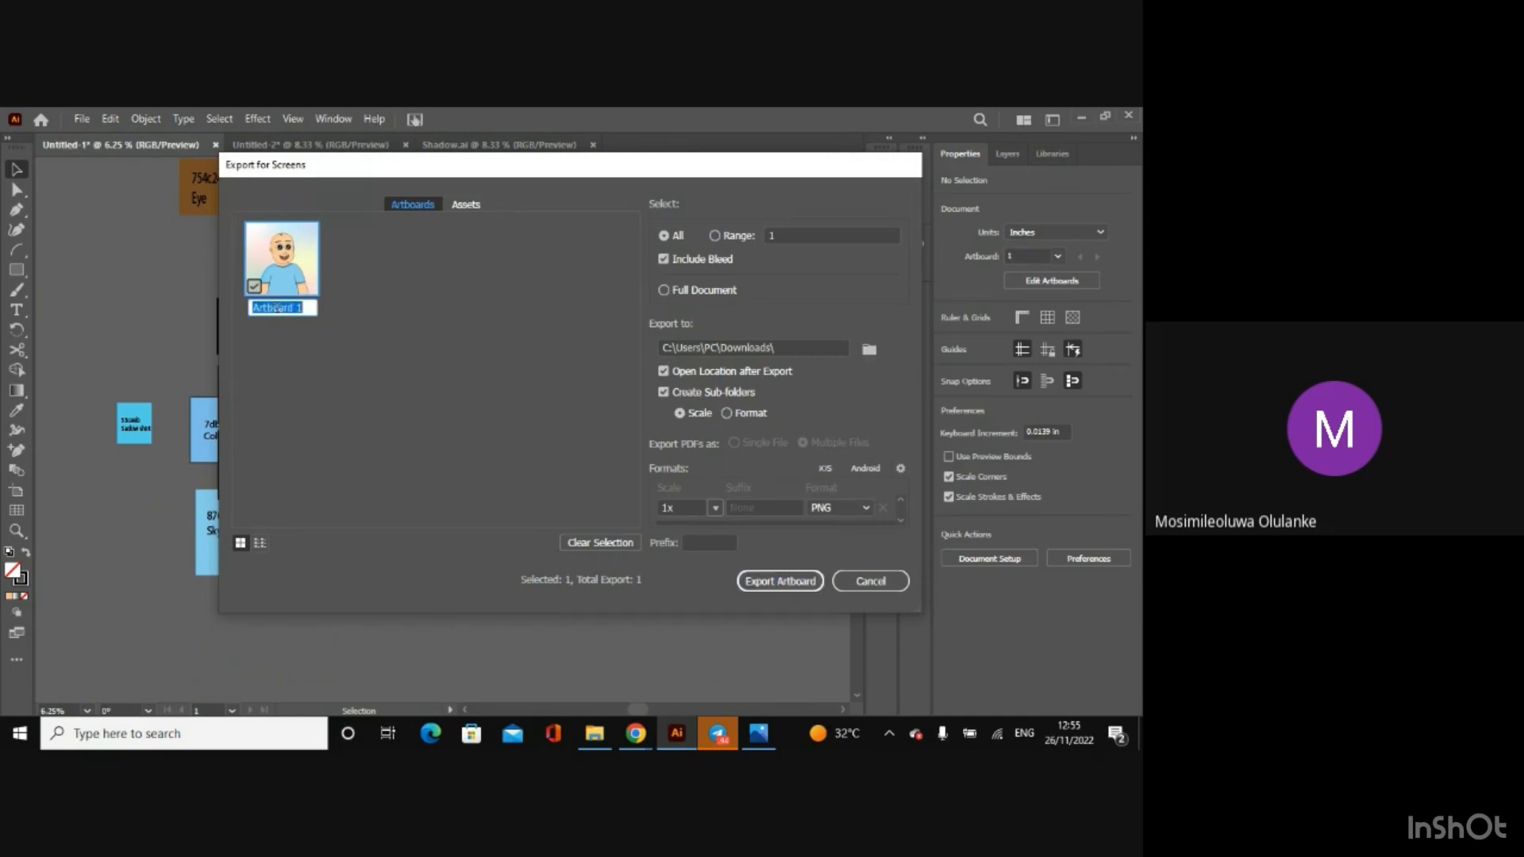
key(BackSpace)
text(B)
text(lue)
text( shirt Afen)
text( baby)
key(Return)
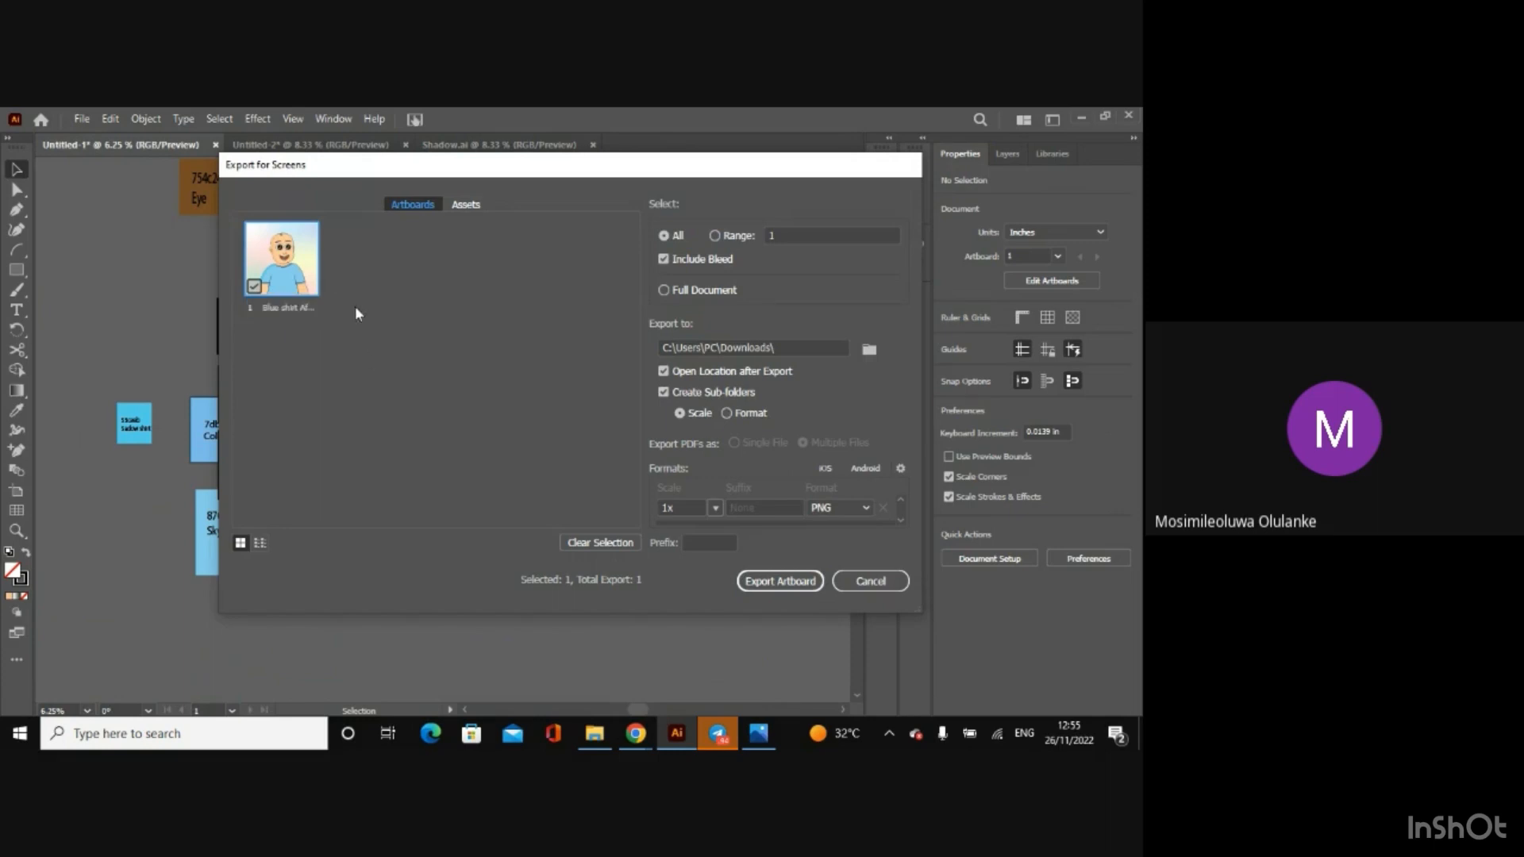
Step: Export the artboard at 1x as PNG to the Downloads folder and close the folder window
click(866, 511)
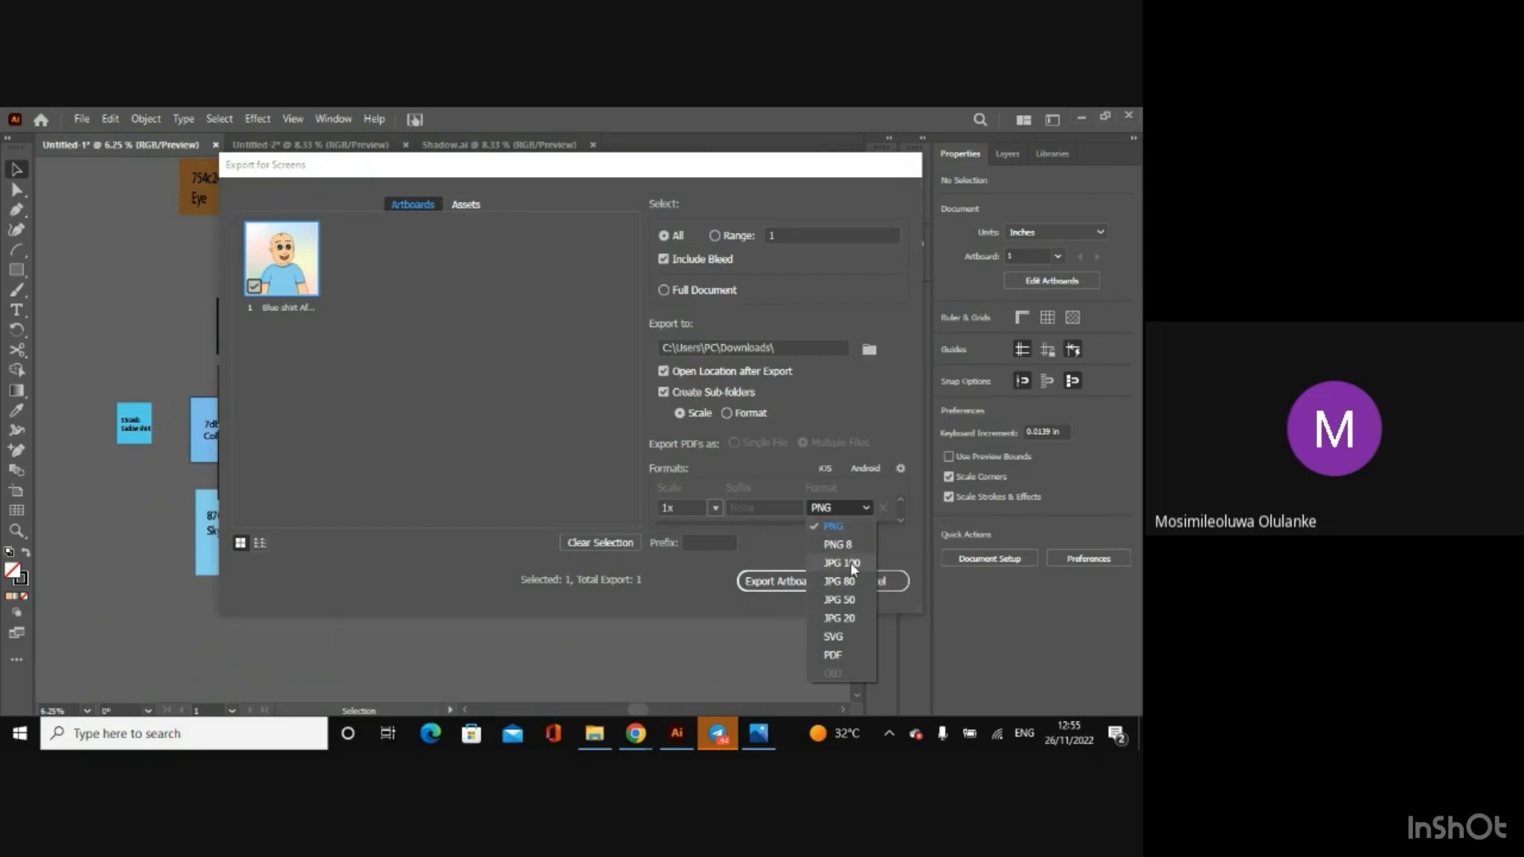
click(789, 582)
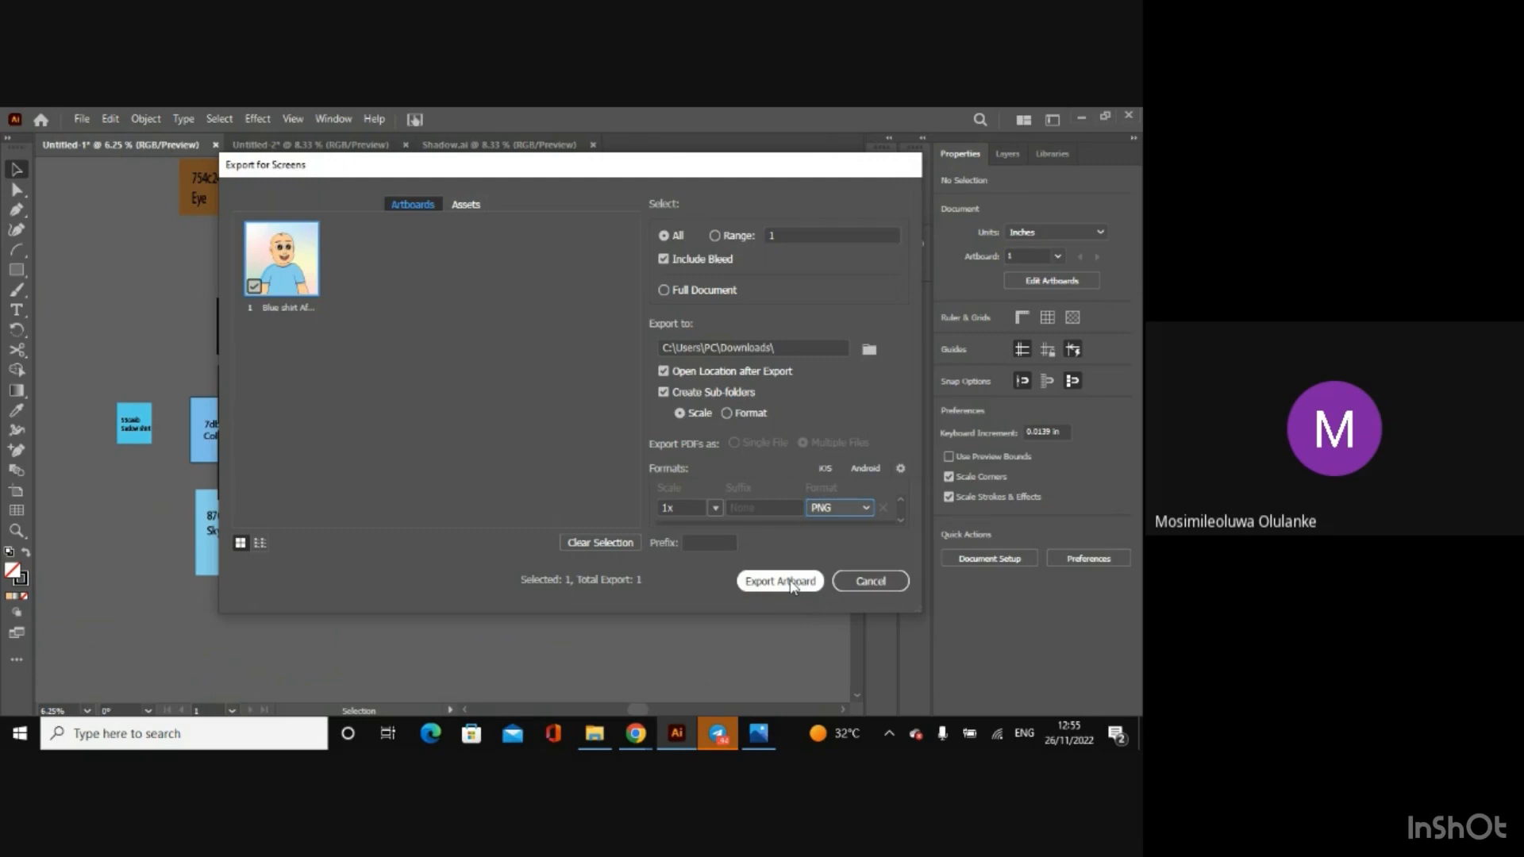
click(809, 583)
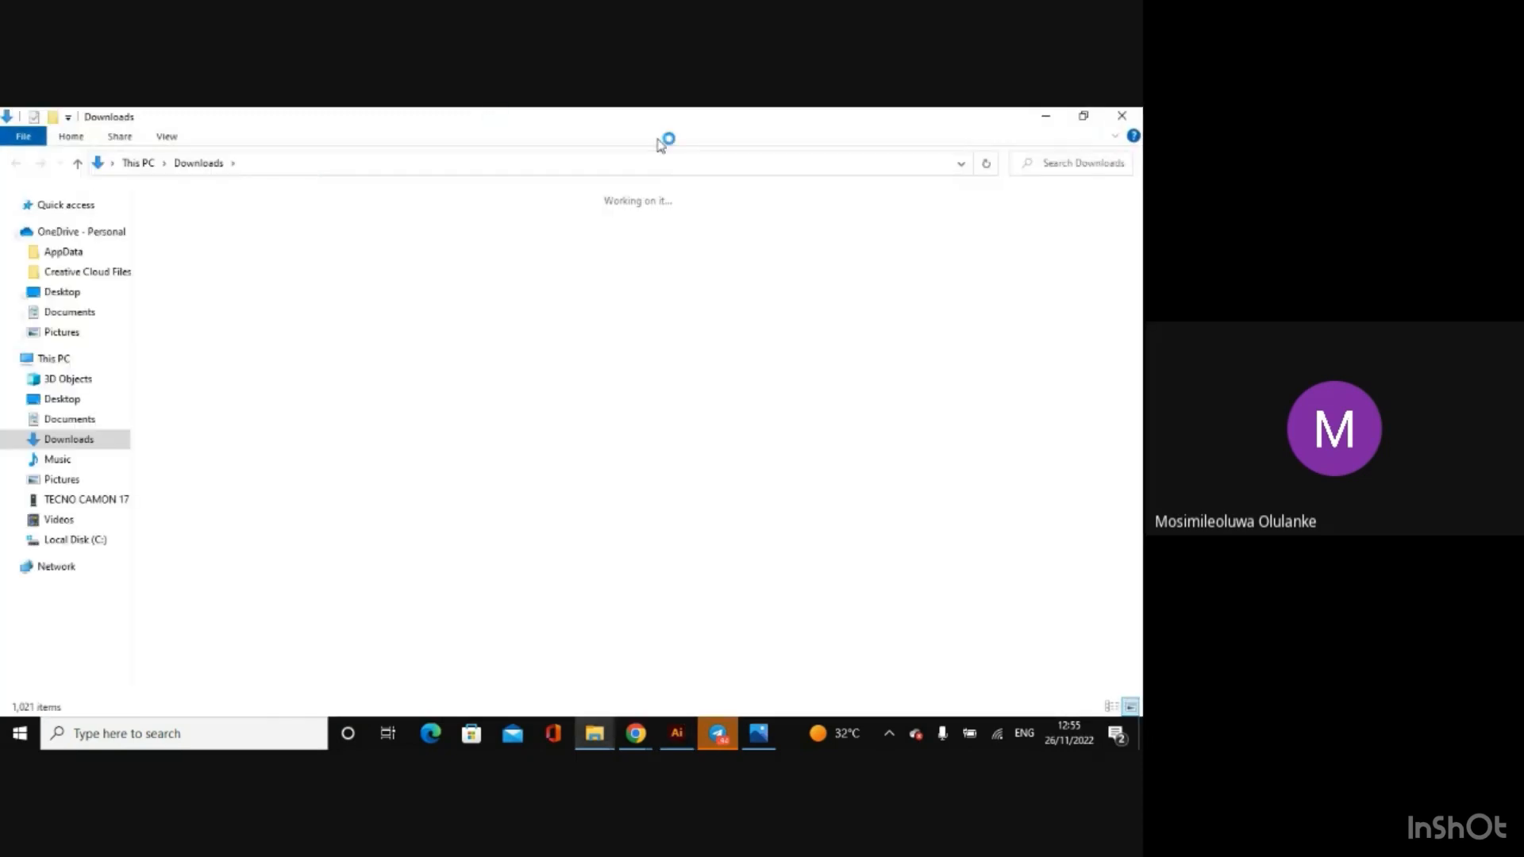
click(1122, 116)
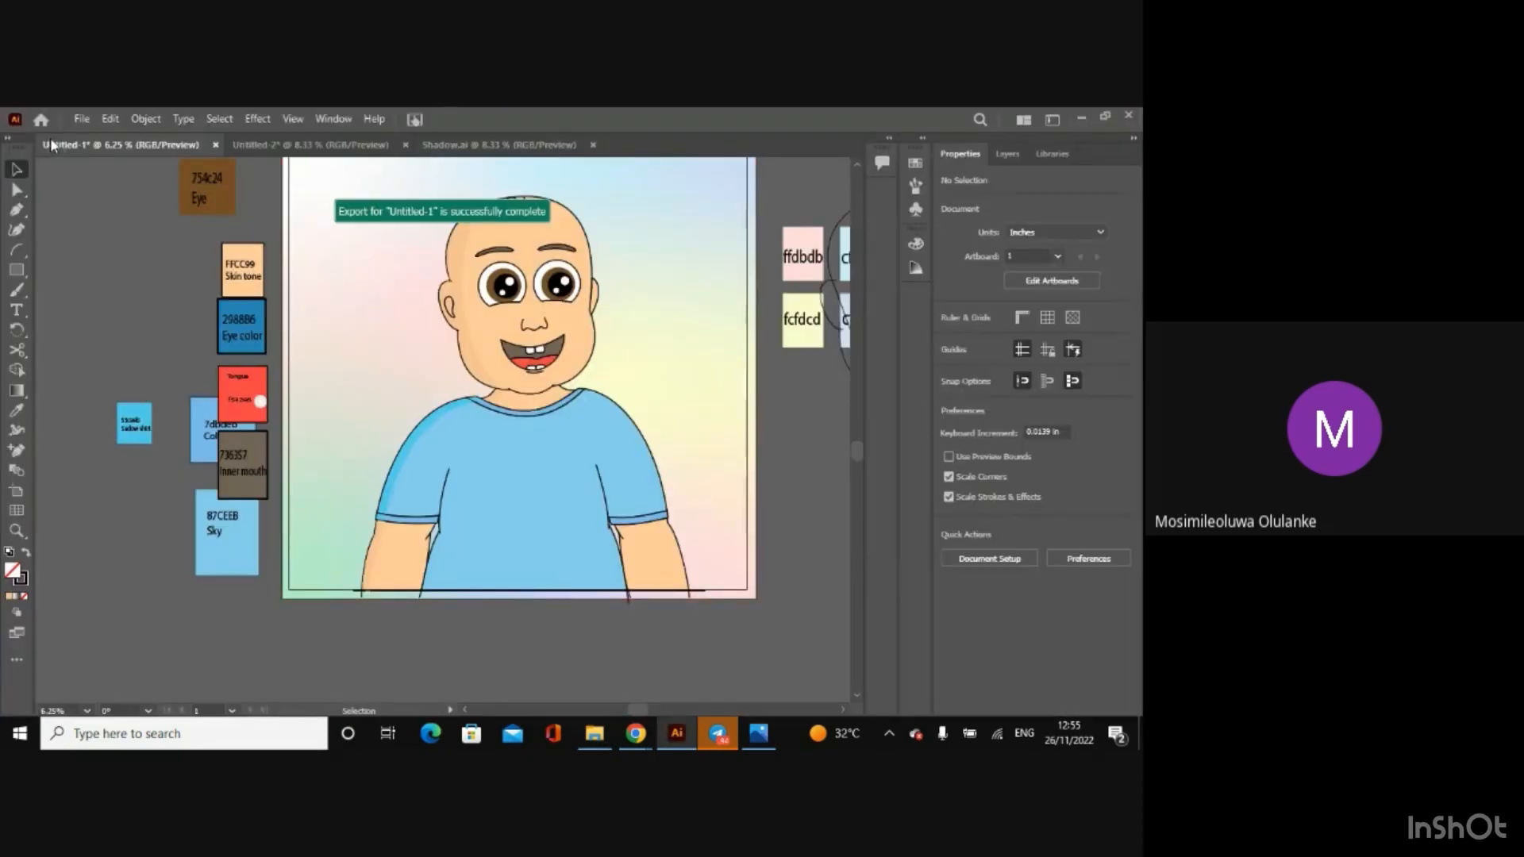
Step: Export the artboard again for screens as JPG 100 at 1x, and check the file in the nested 1x folder
click(86, 119)
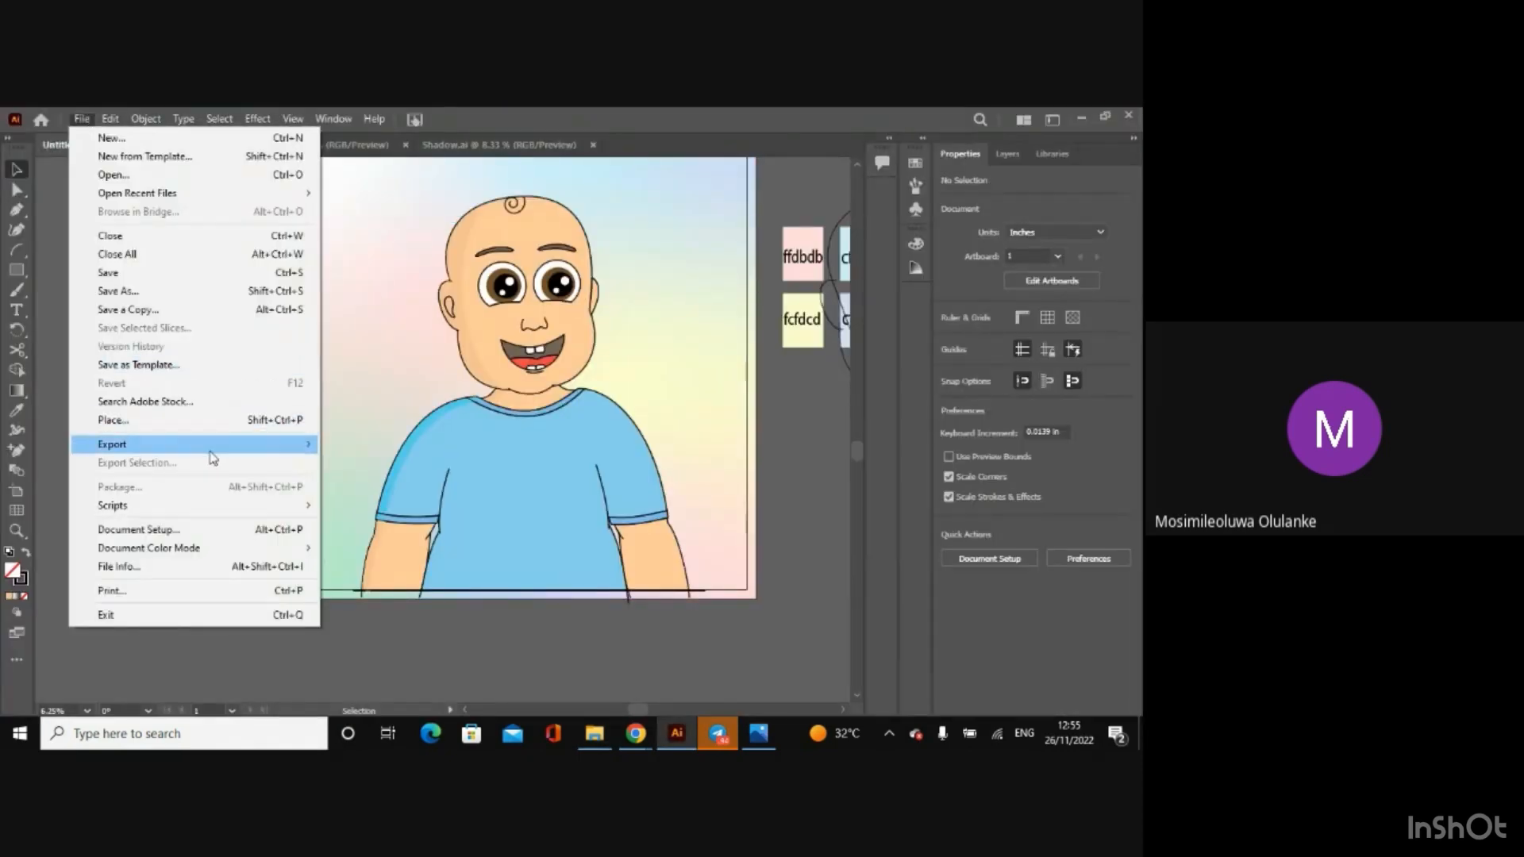
mouse_move(213, 448)
click(378, 443)
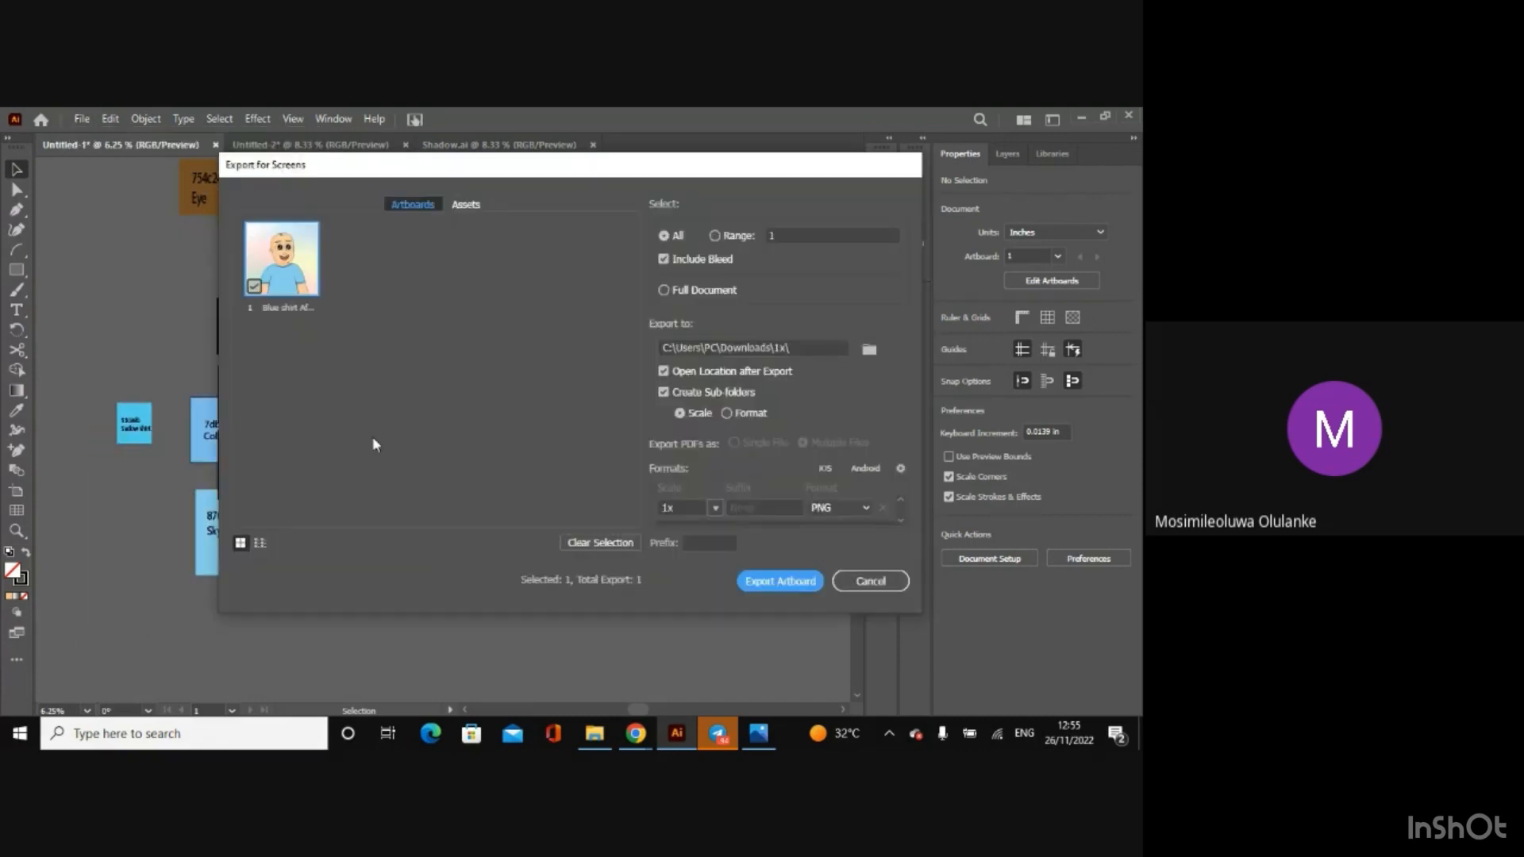
click(837, 505)
click(837, 556)
click(781, 584)
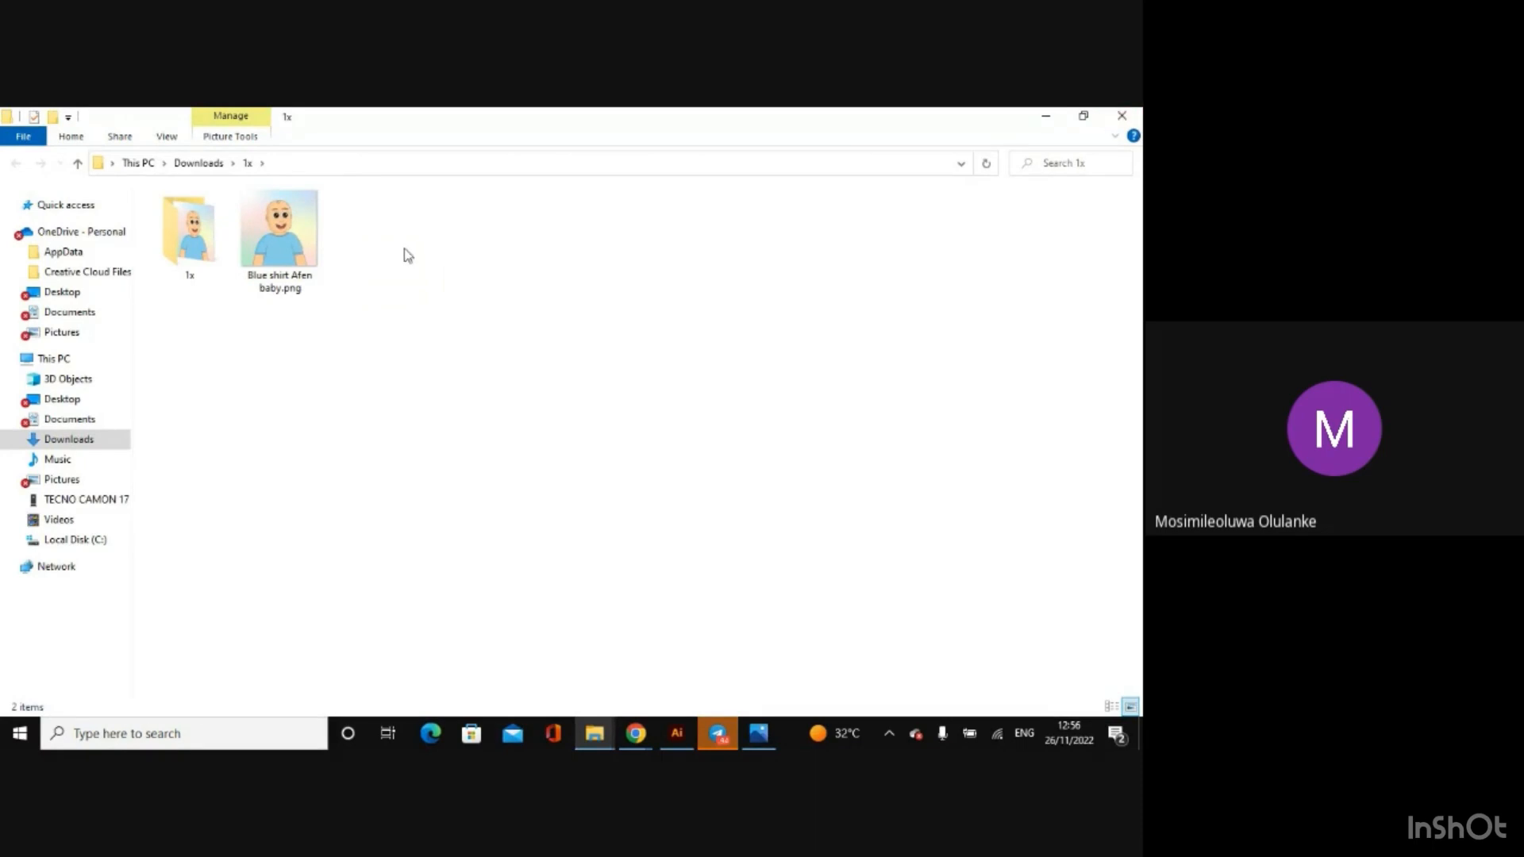
double_click(196, 241)
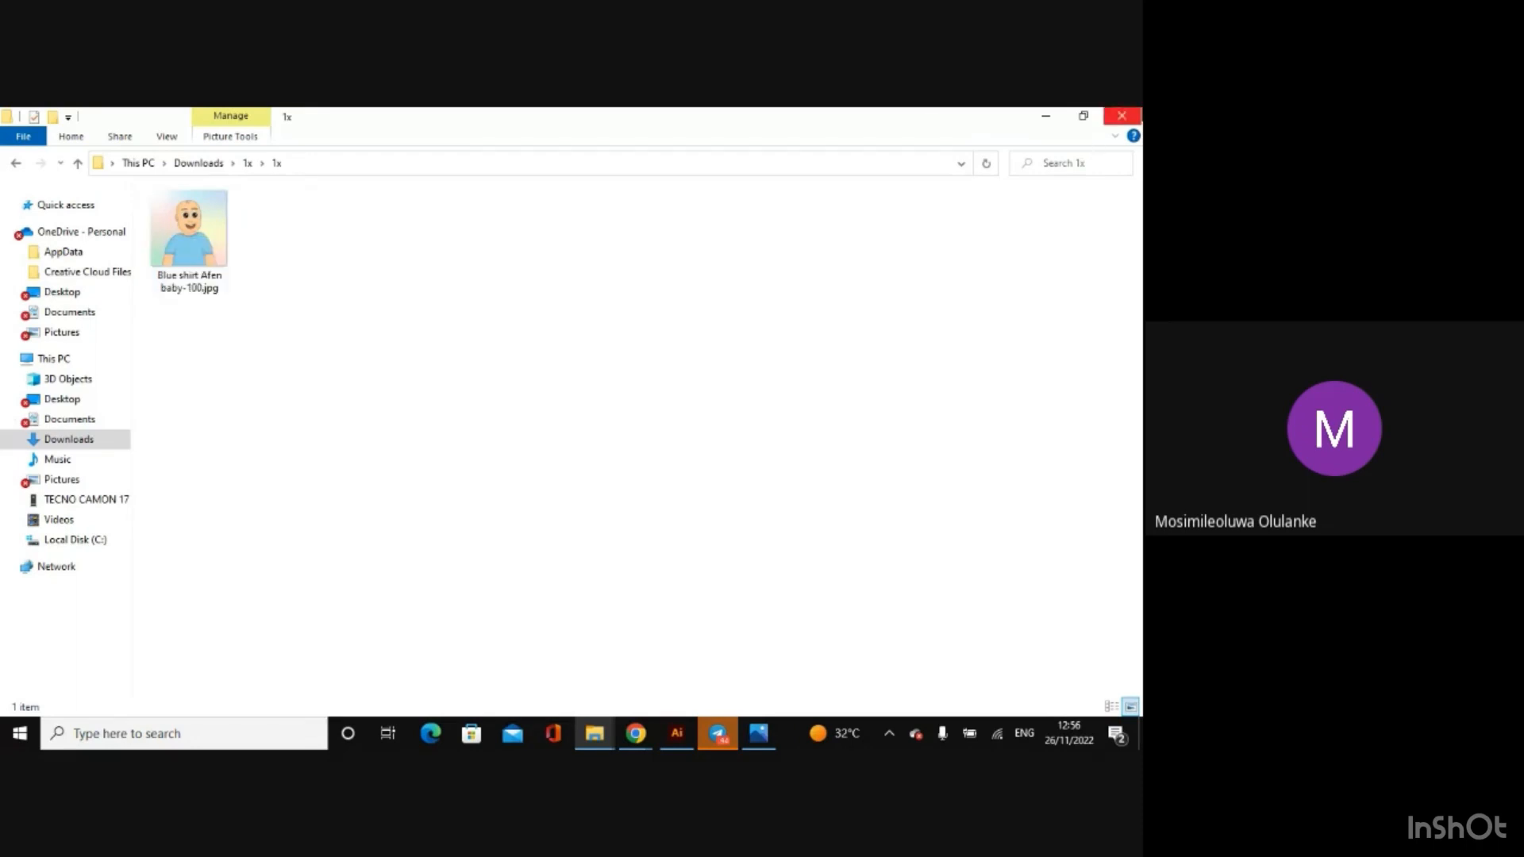
click(1121, 115)
Step: Start an Export As of the artwork in JPEG format to the Afen Project folder, naming the file vhbj
click(81, 119)
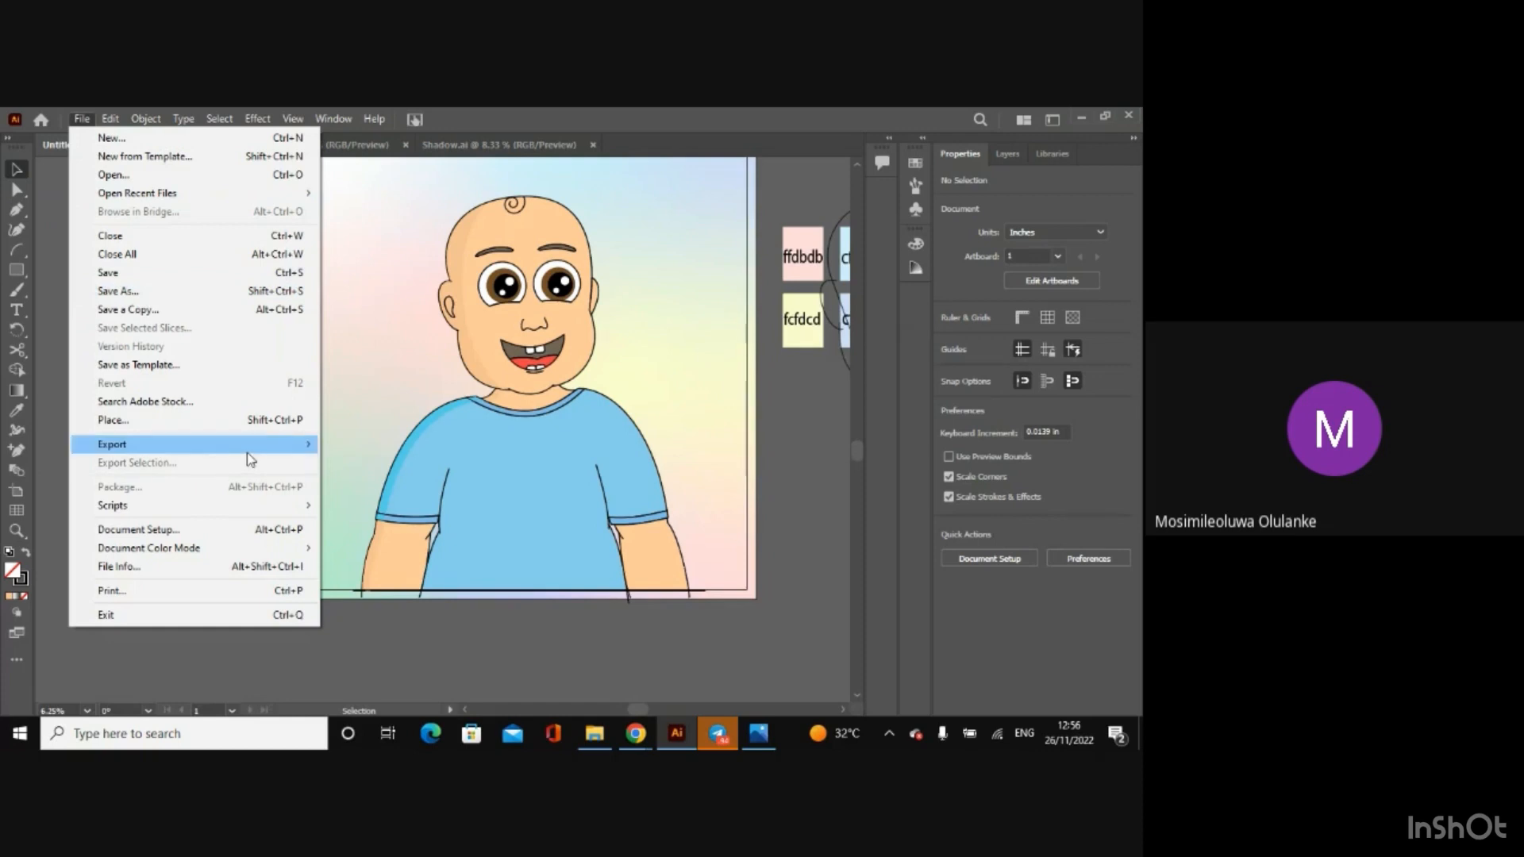
mouse_move(251, 447)
click(367, 467)
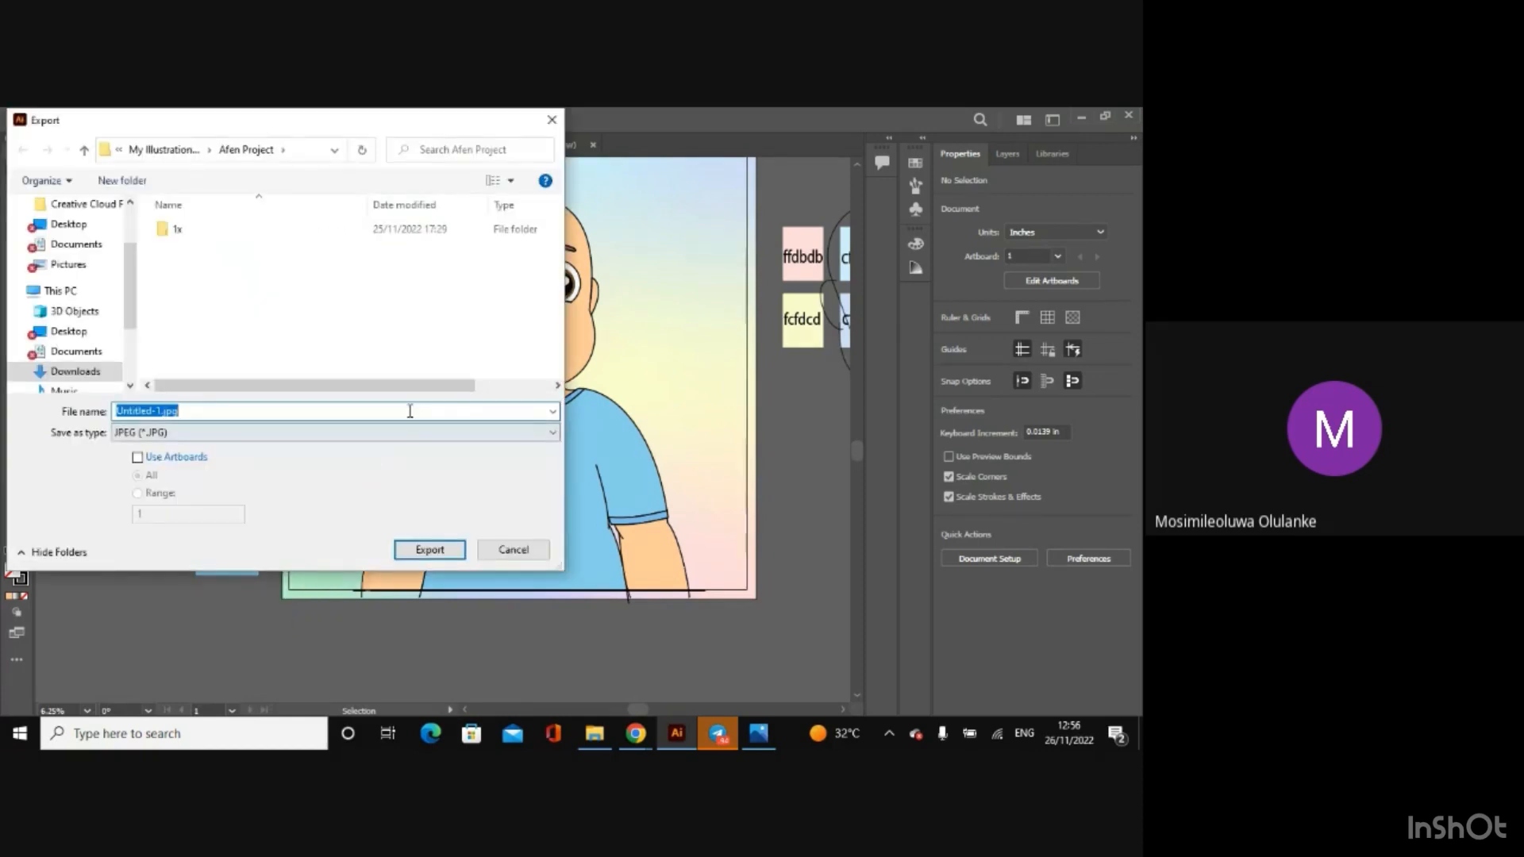
key(BackSpace)
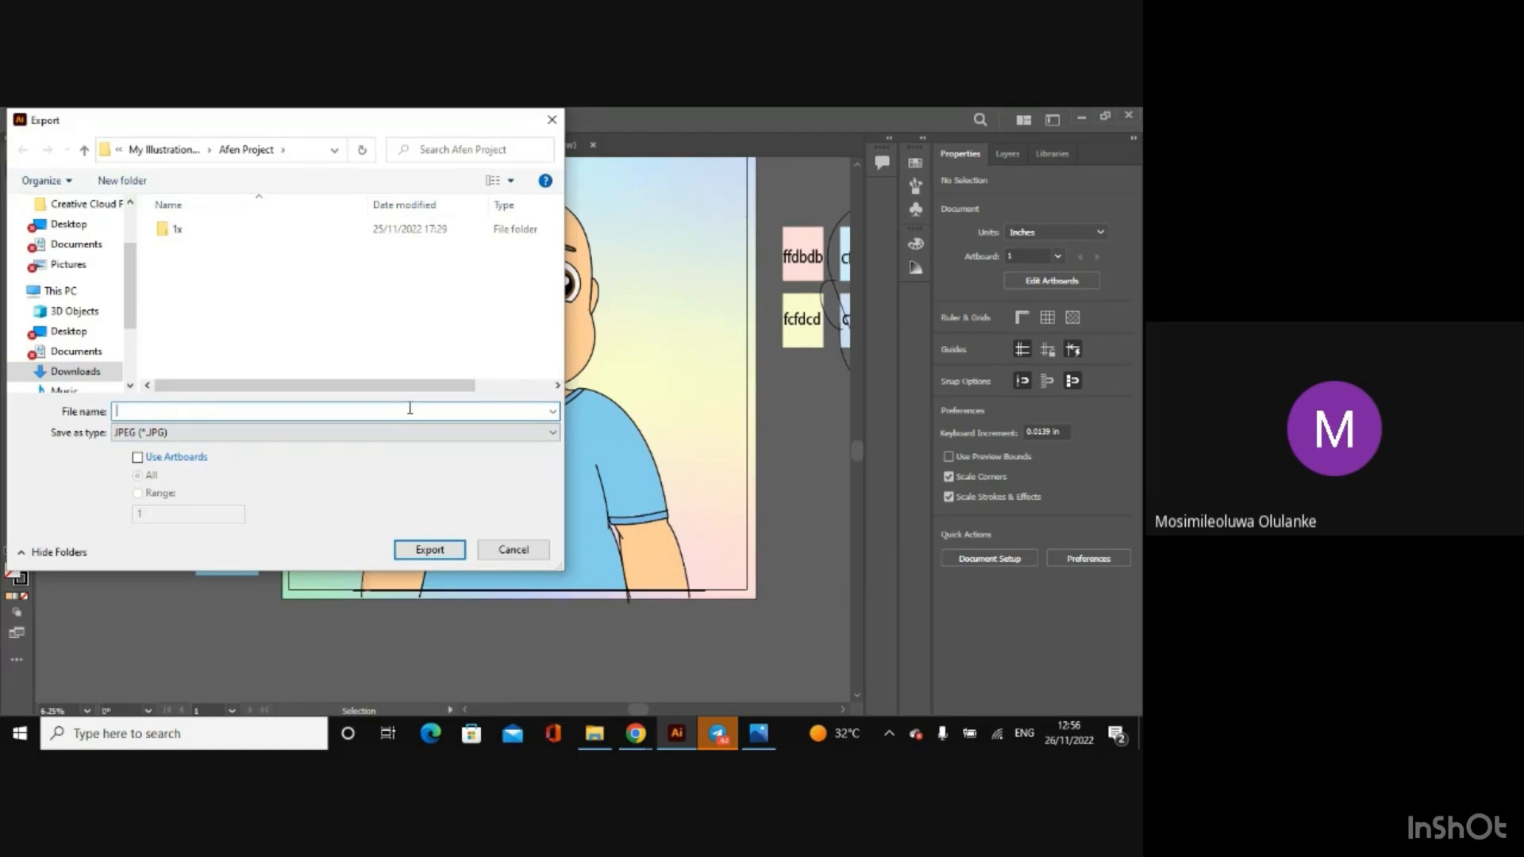
text(vhbj)
click(428, 550)
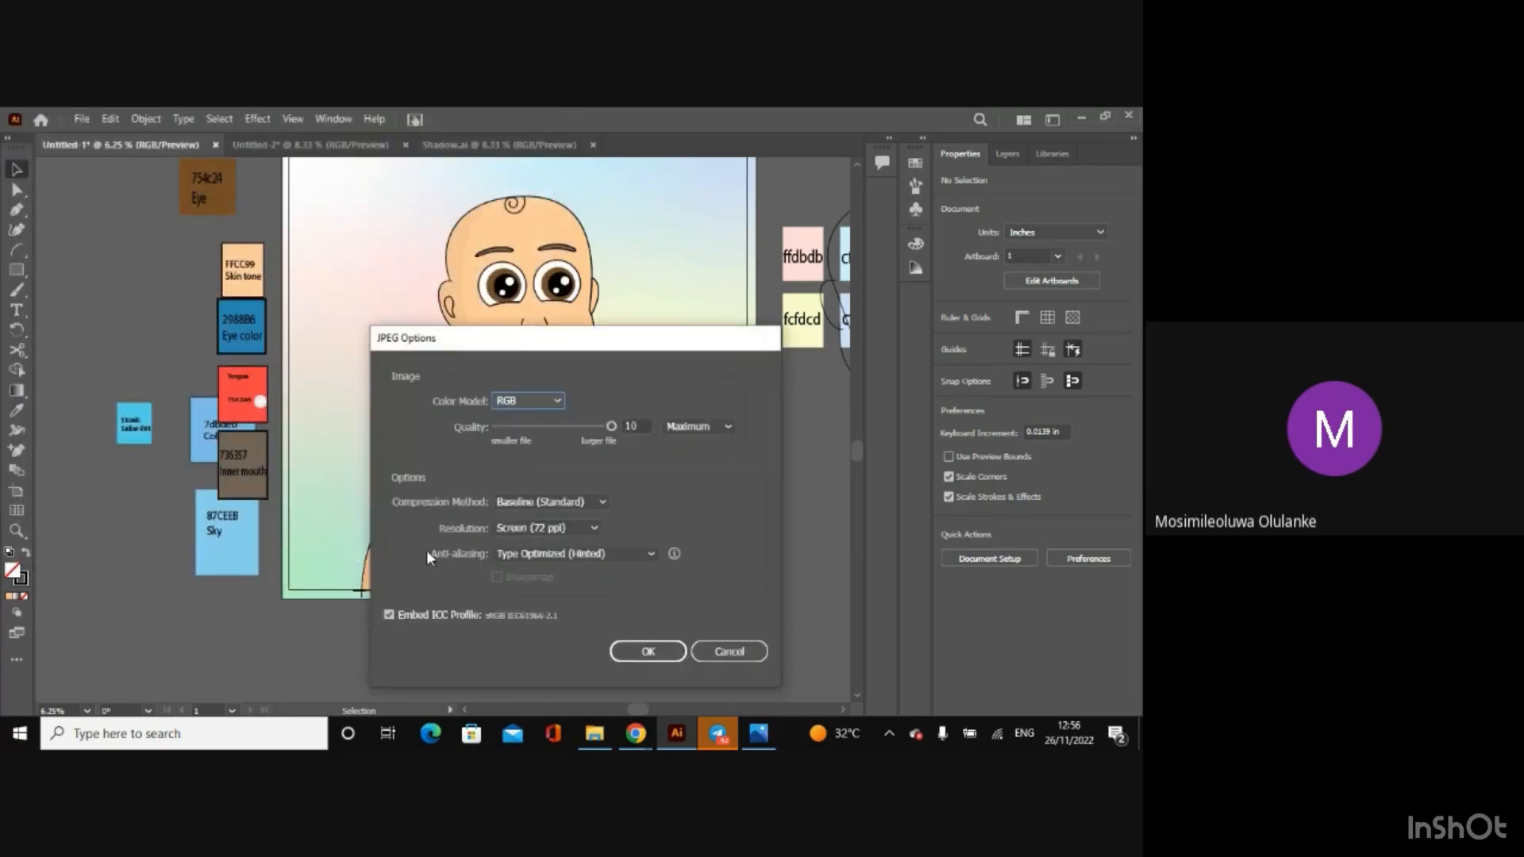
Step: Set the JPEG resolution to High (300 ppi), keeping Baseline (Standard) compression, and try to export the artwork
click(627, 432)
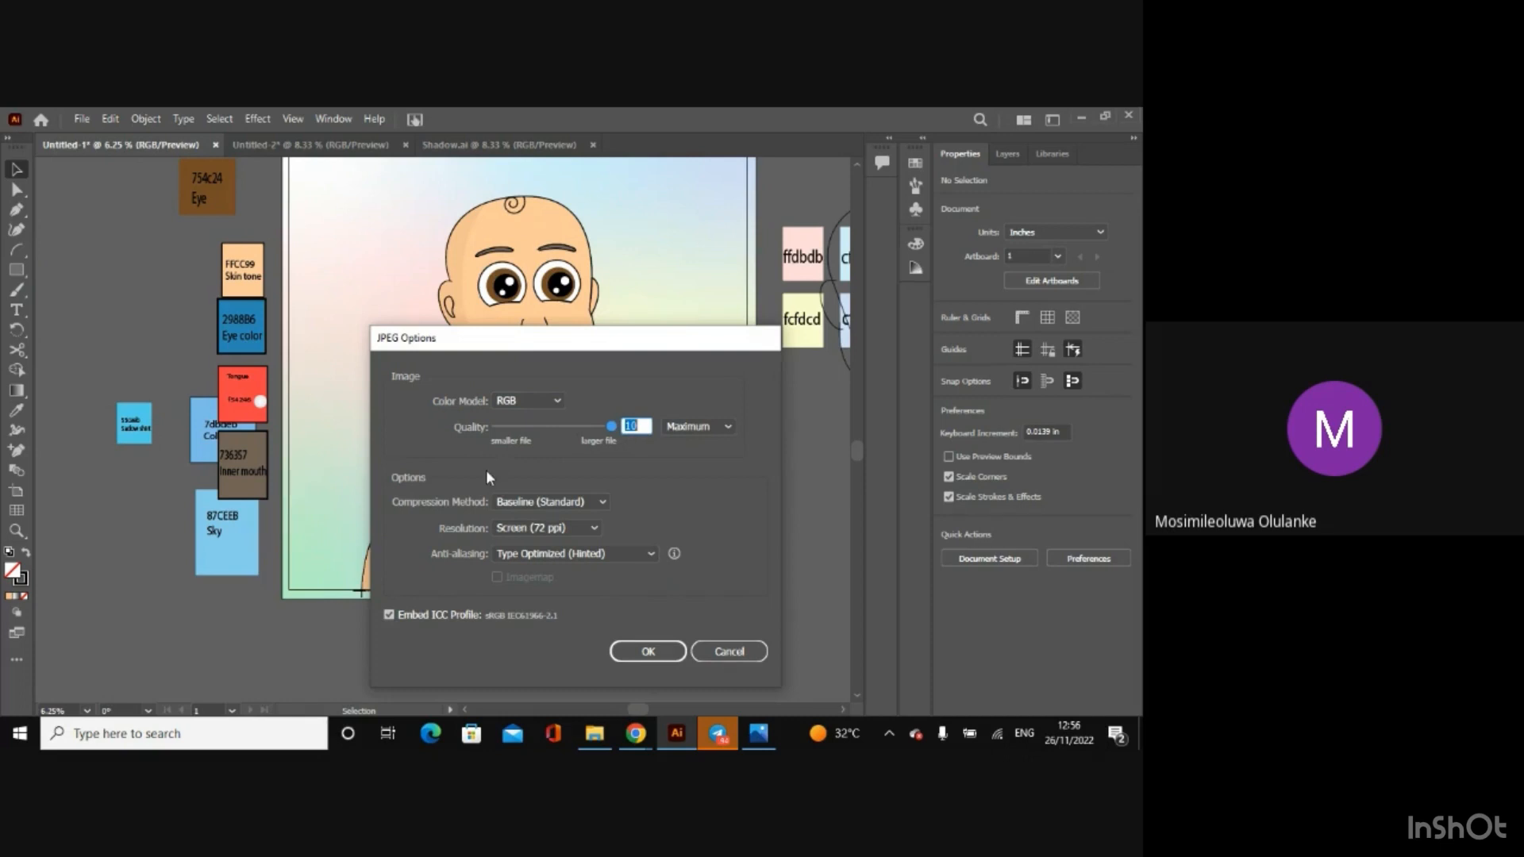
click(554, 505)
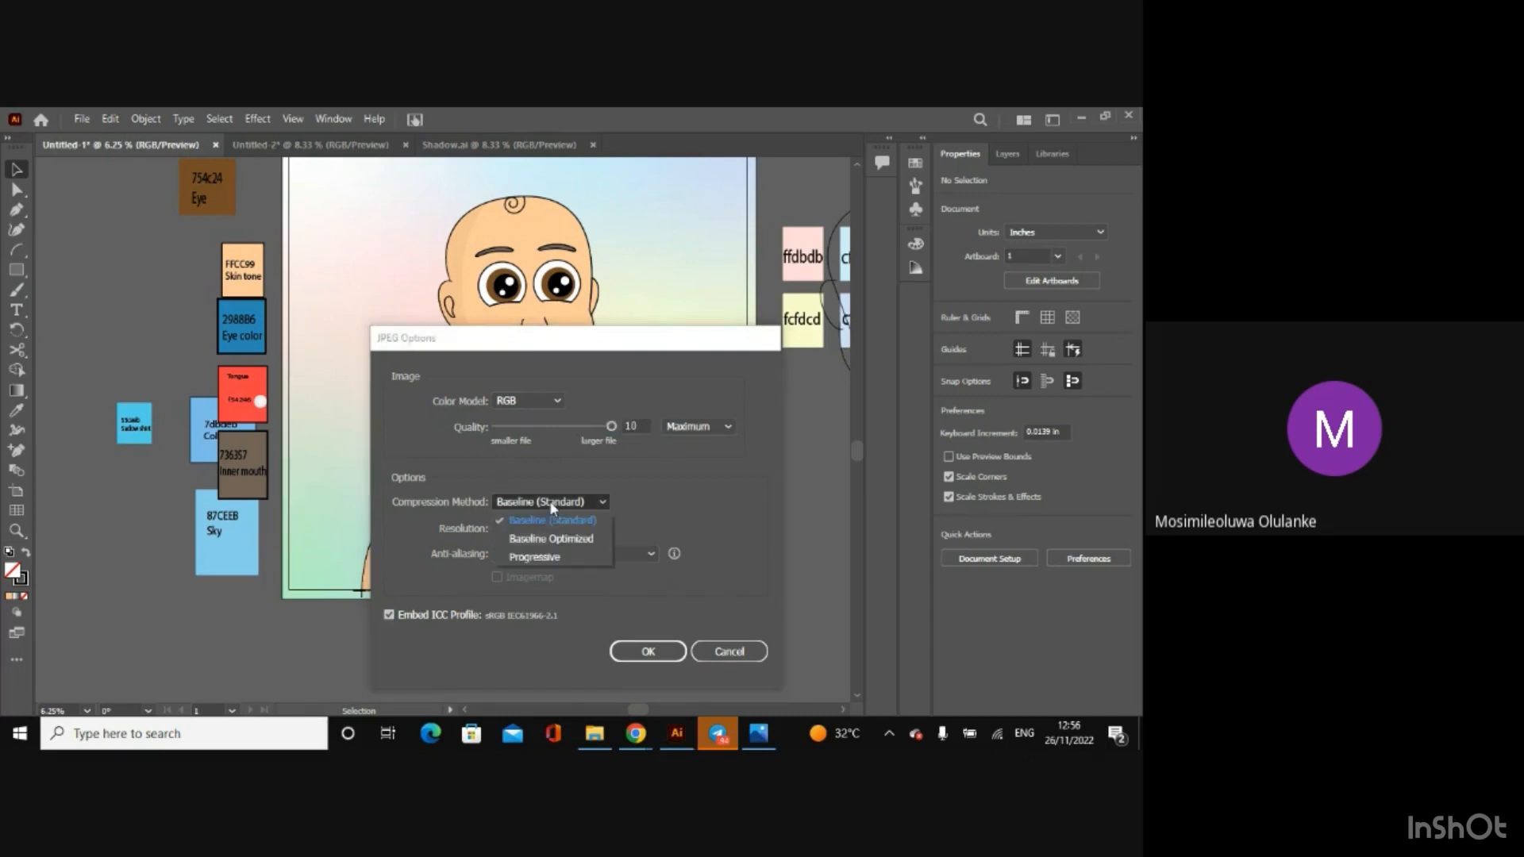
click(640, 506)
click(565, 531)
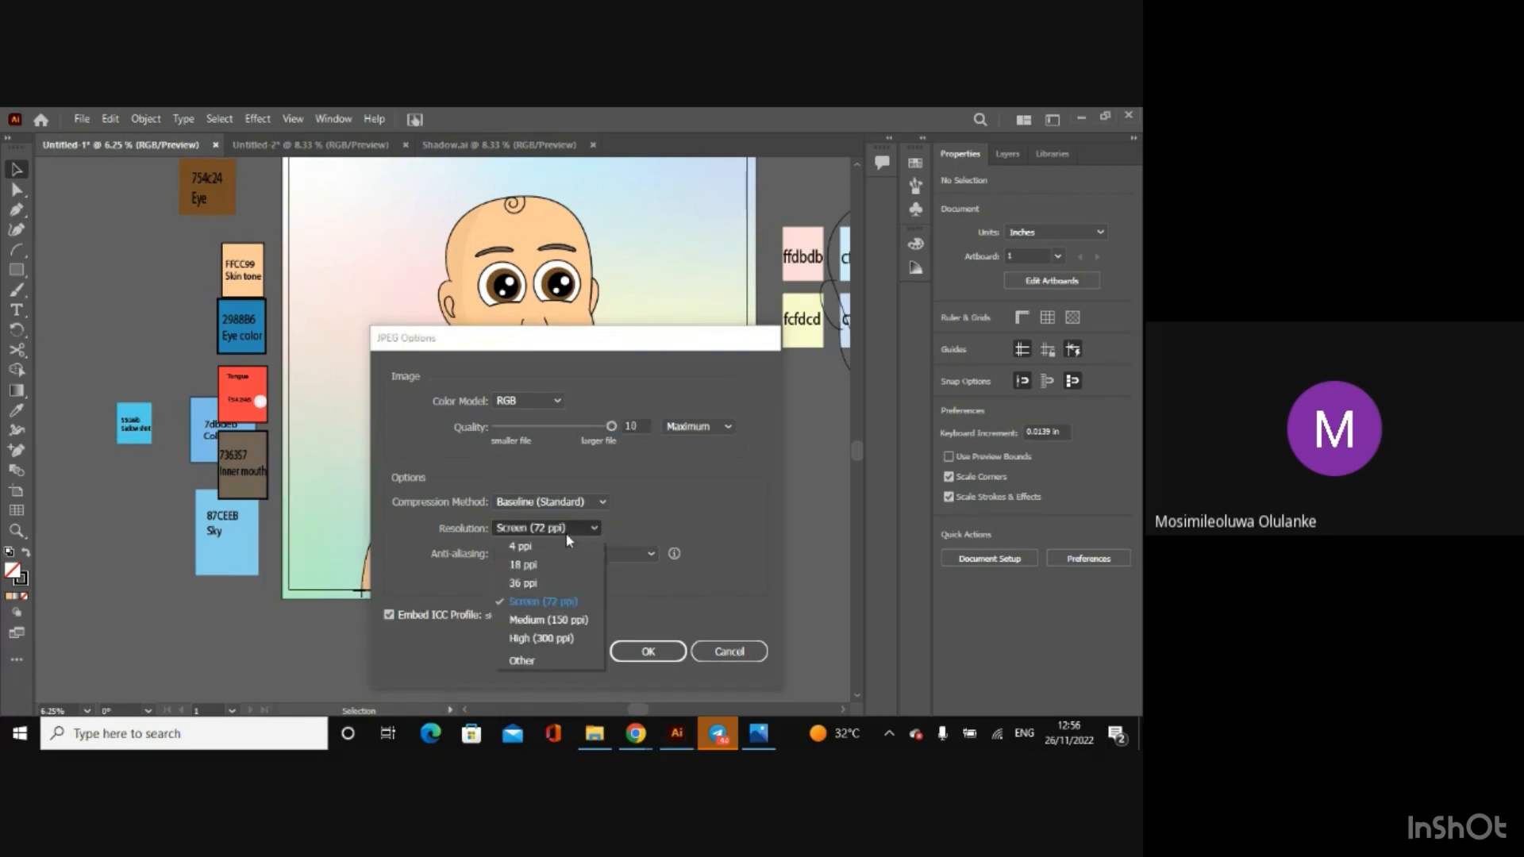
click(556, 636)
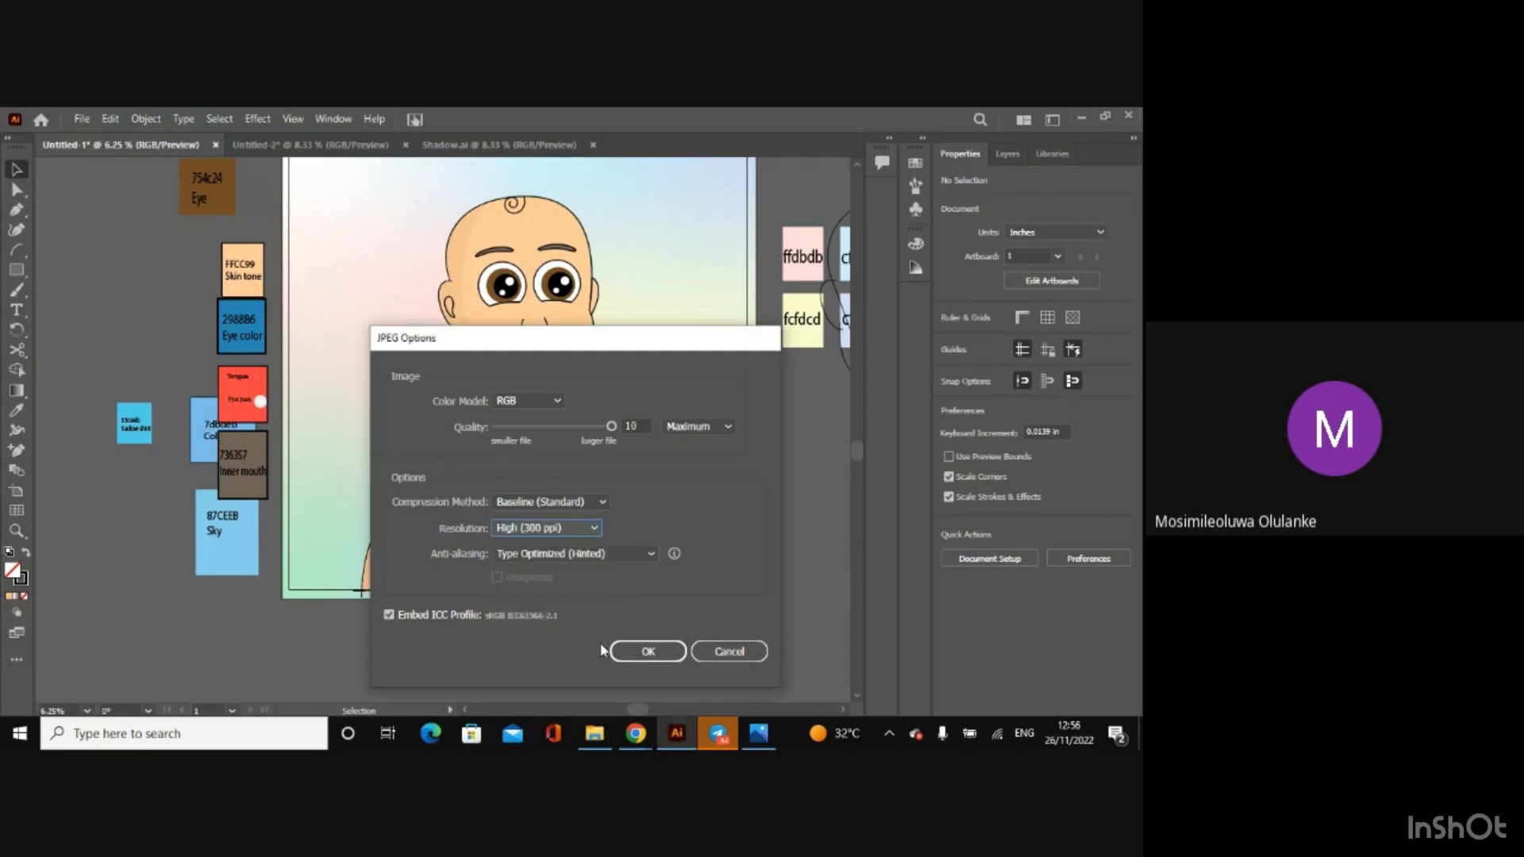
click(645, 658)
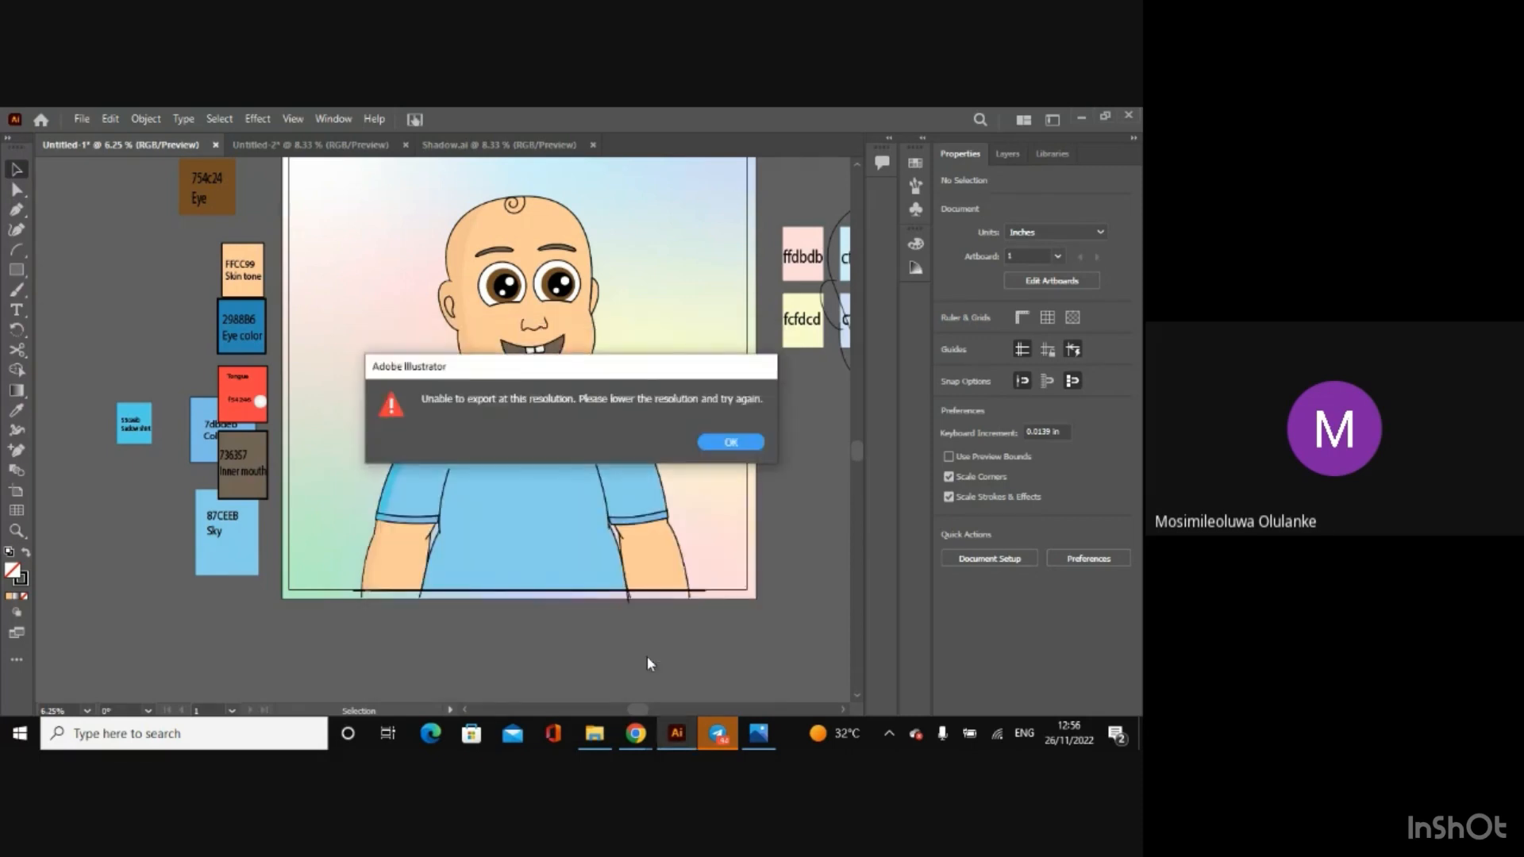
click(730, 442)
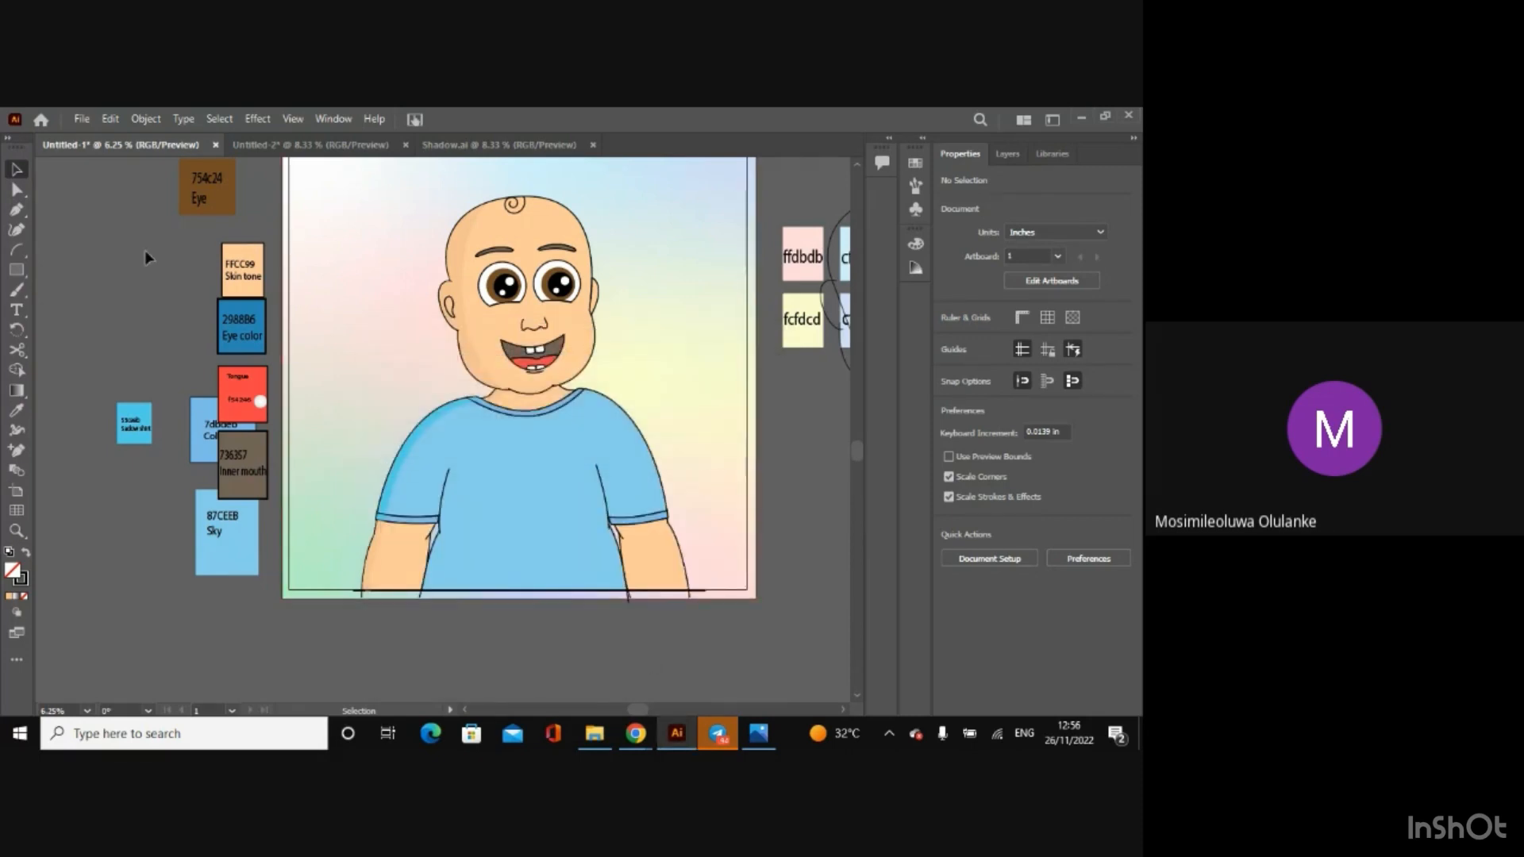
Step: Try to export the artwork as Untitled-1.png in PNG format at High (300 ppi) with a white background
click(80, 119)
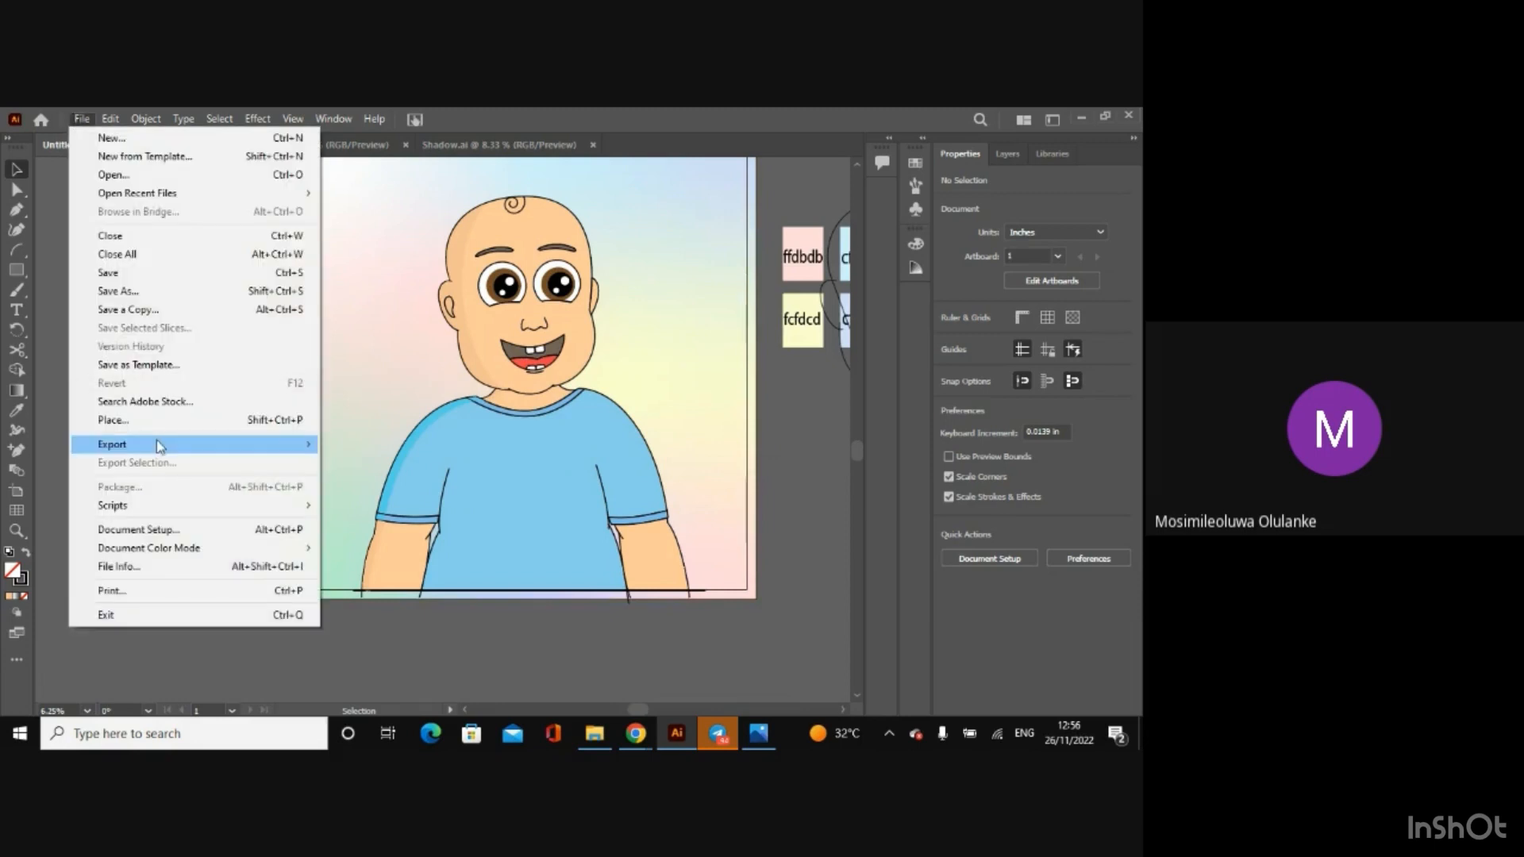
mouse_move(159, 444)
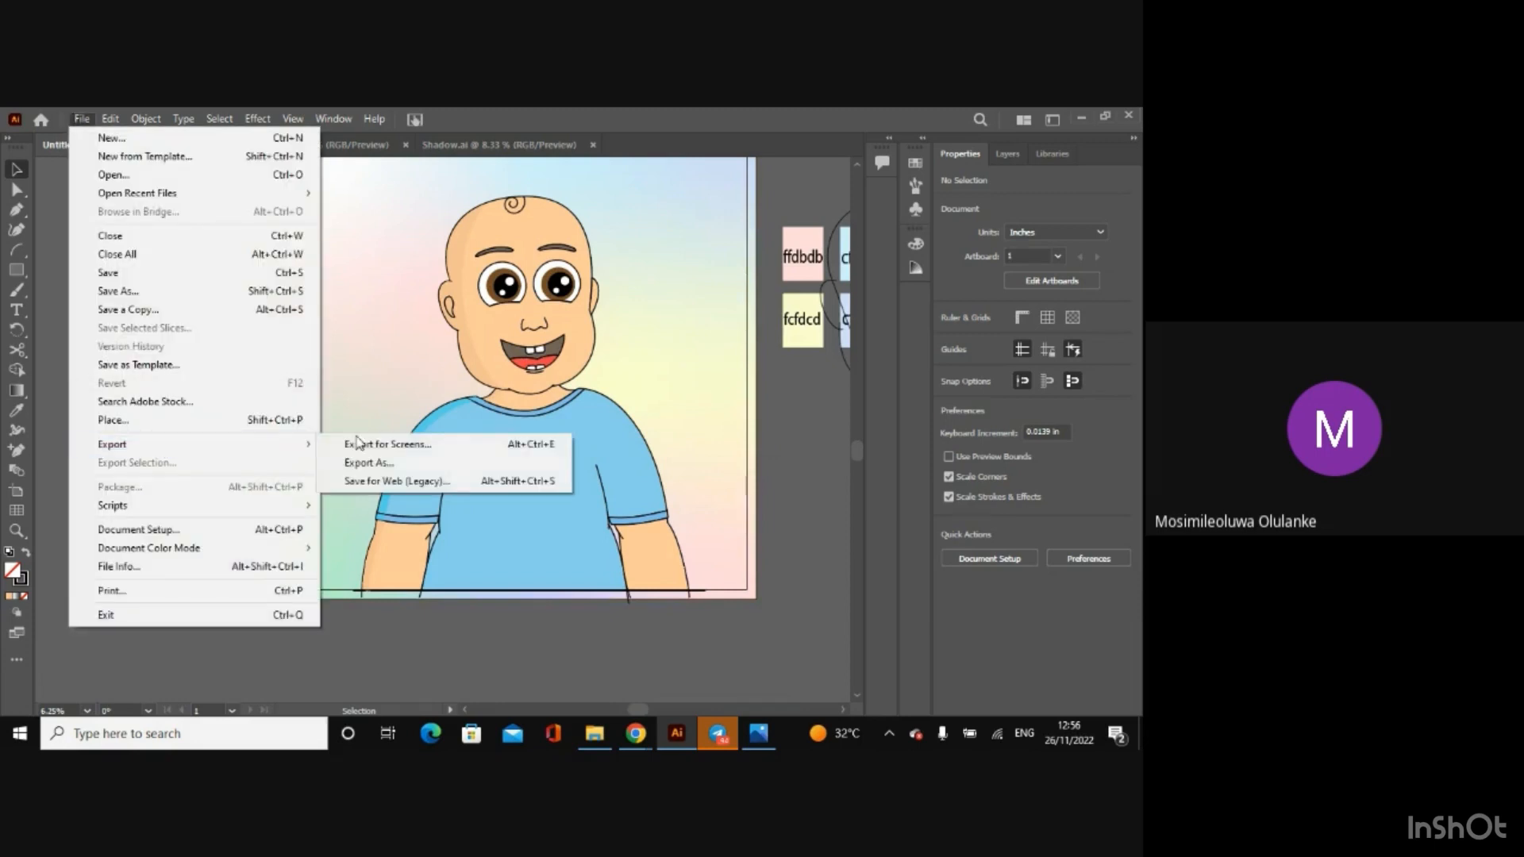
click(404, 462)
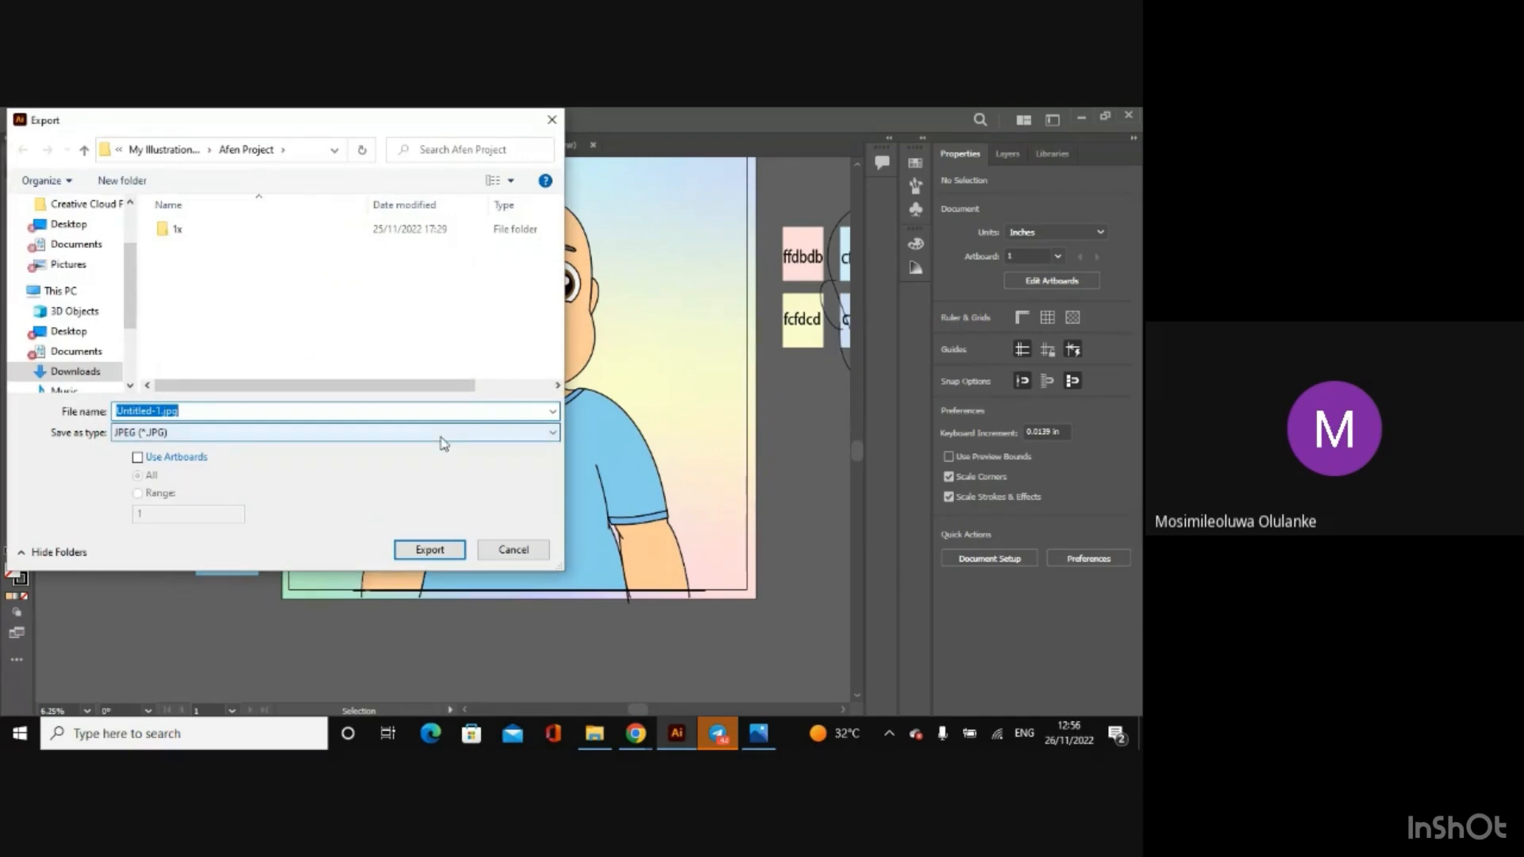
click(440, 436)
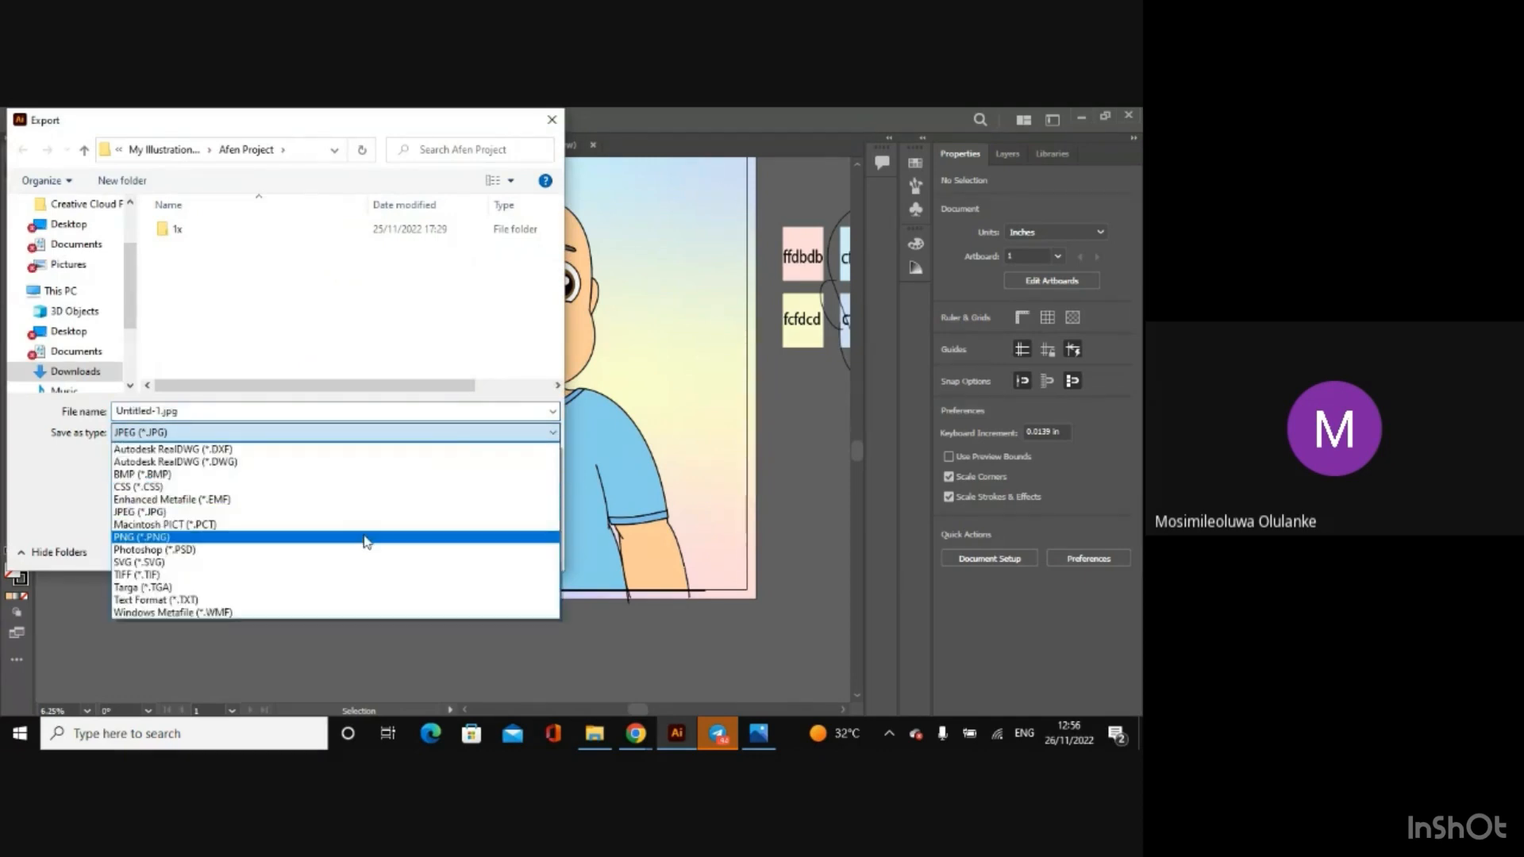
click(367, 537)
click(414, 554)
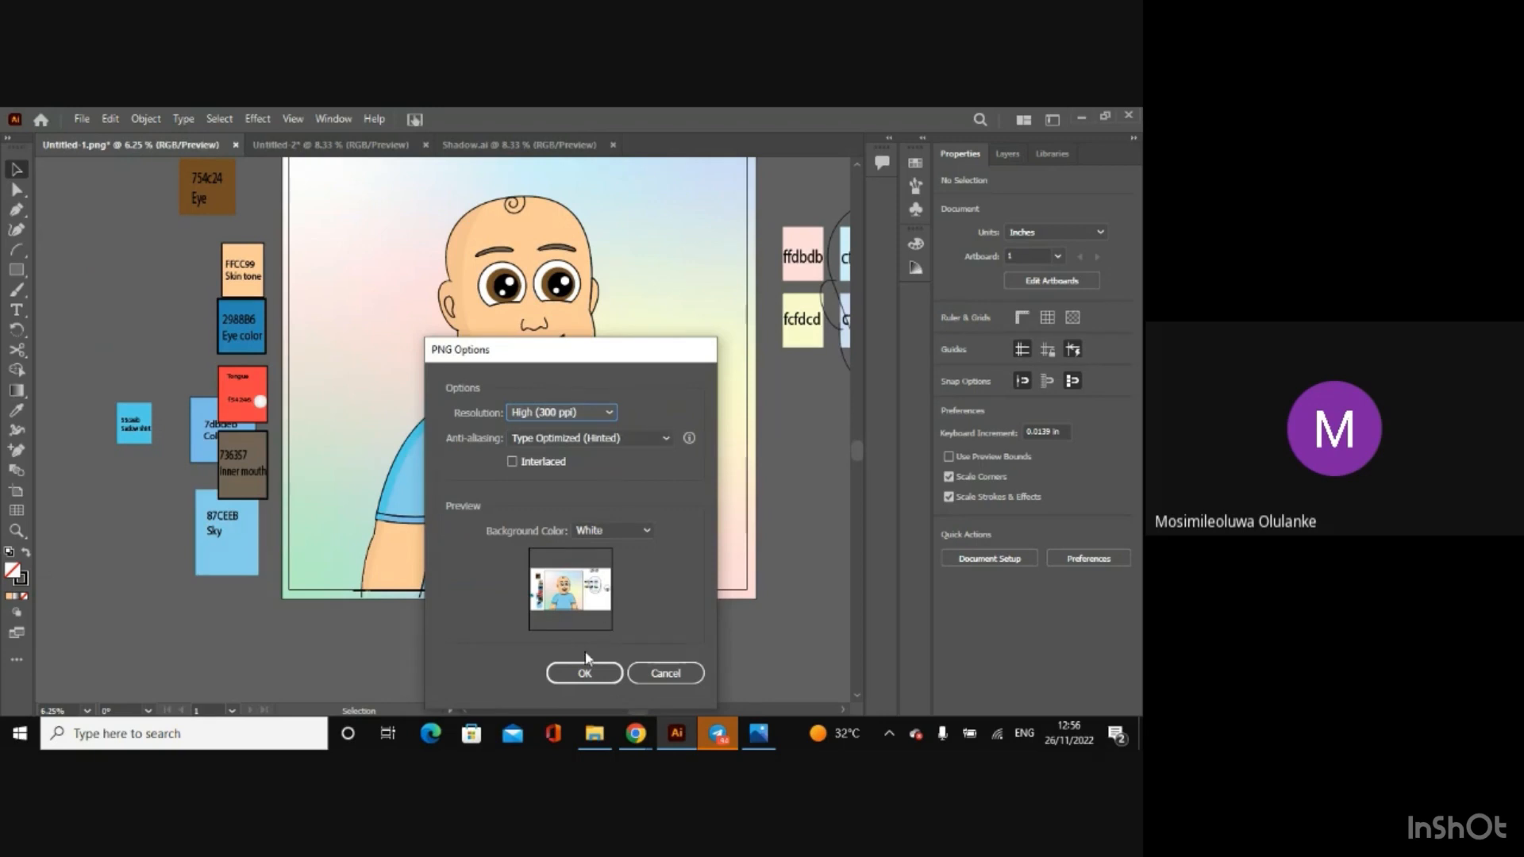
click(585, 674)
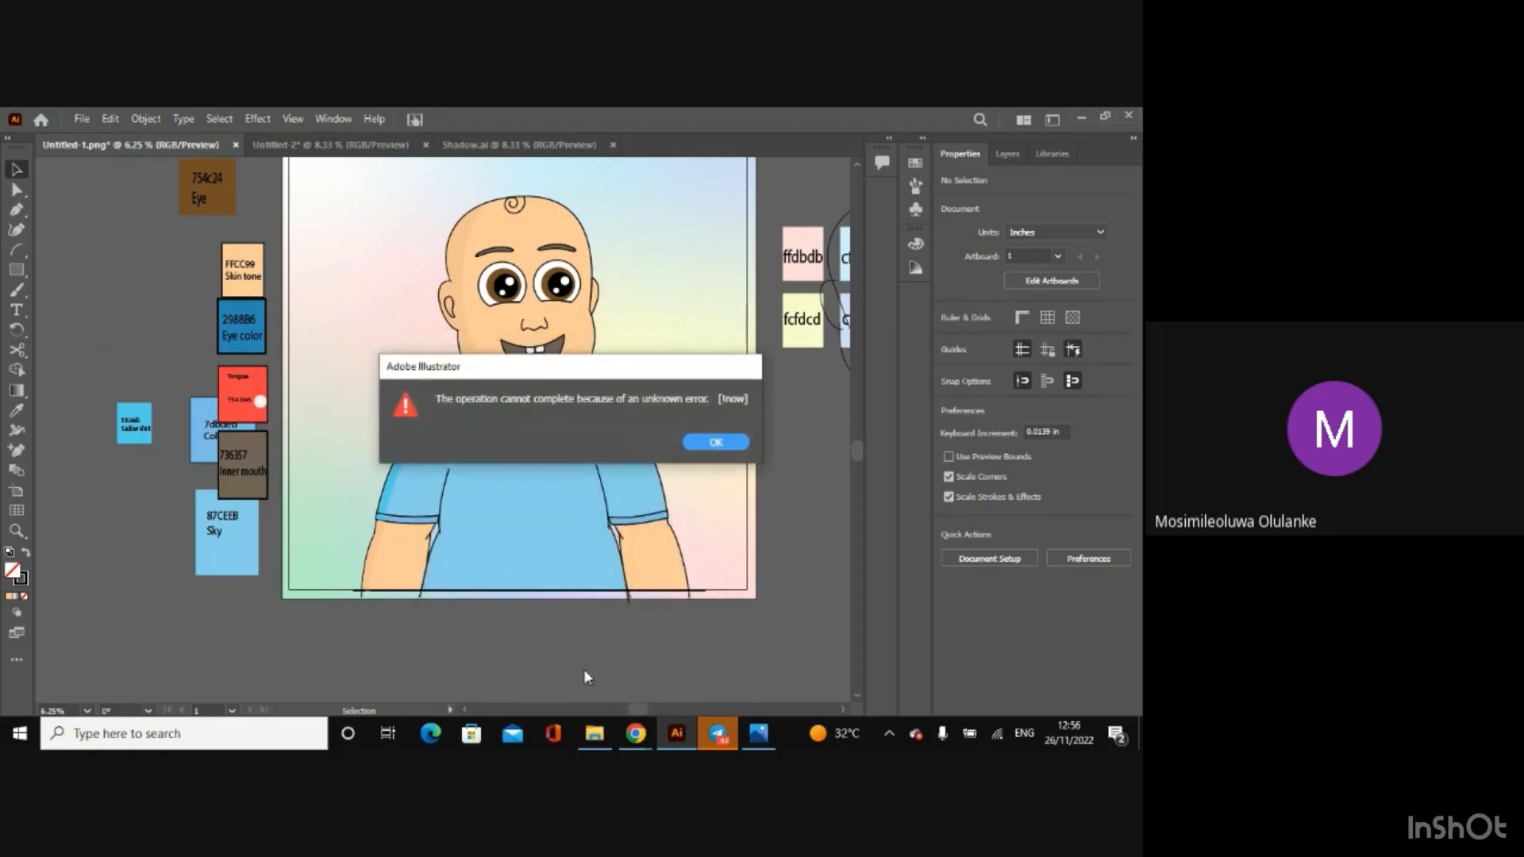
click(708, 443)
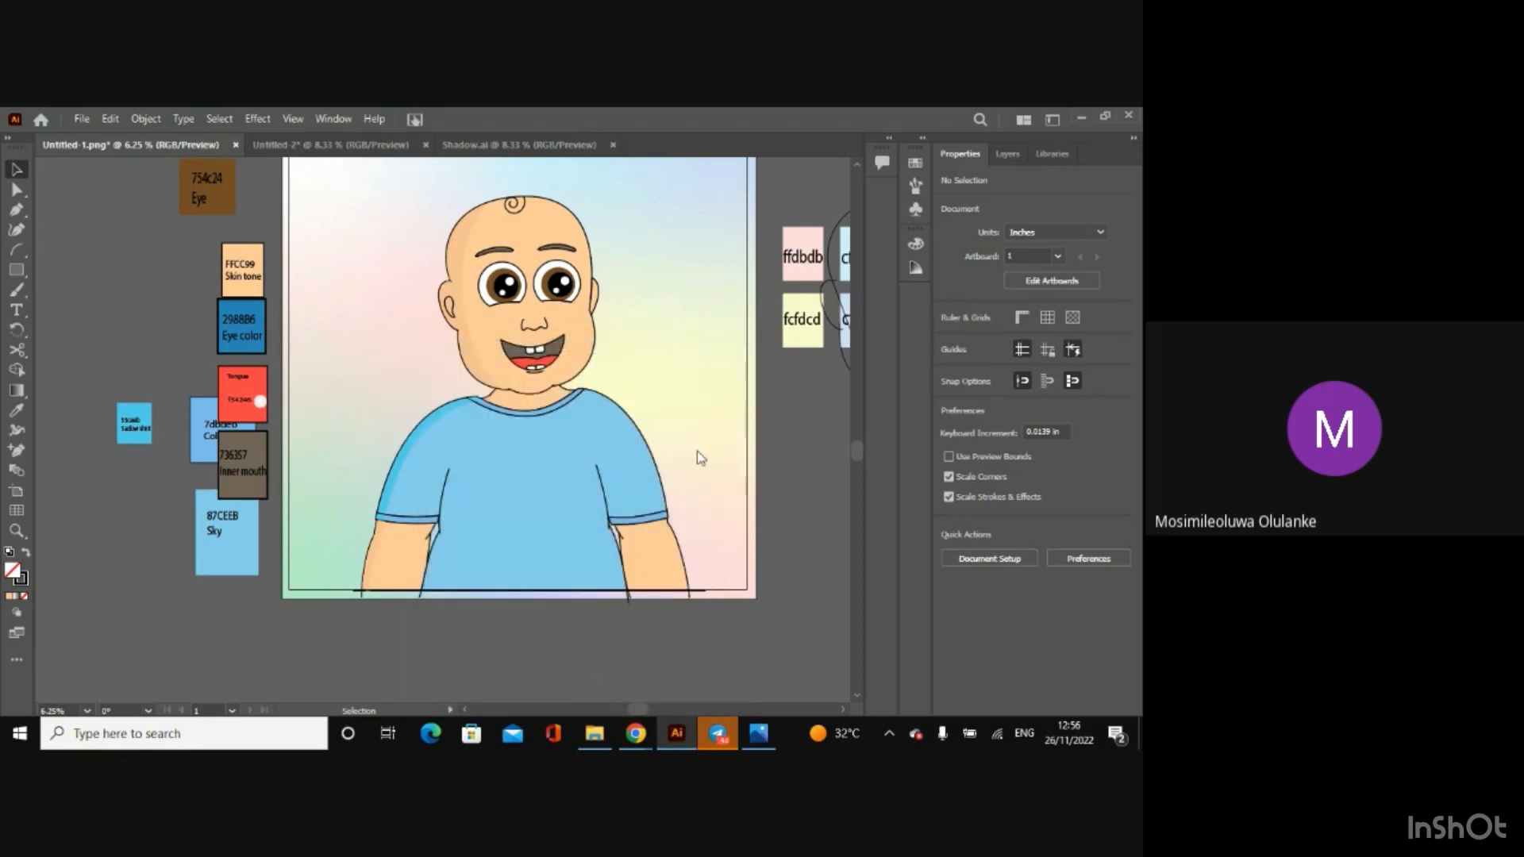
Step: Export the artwork as Untitled-1.jpg in JPEG format at Screen (72 ppi) resolution to the Afen Project folder
click(82, 119)
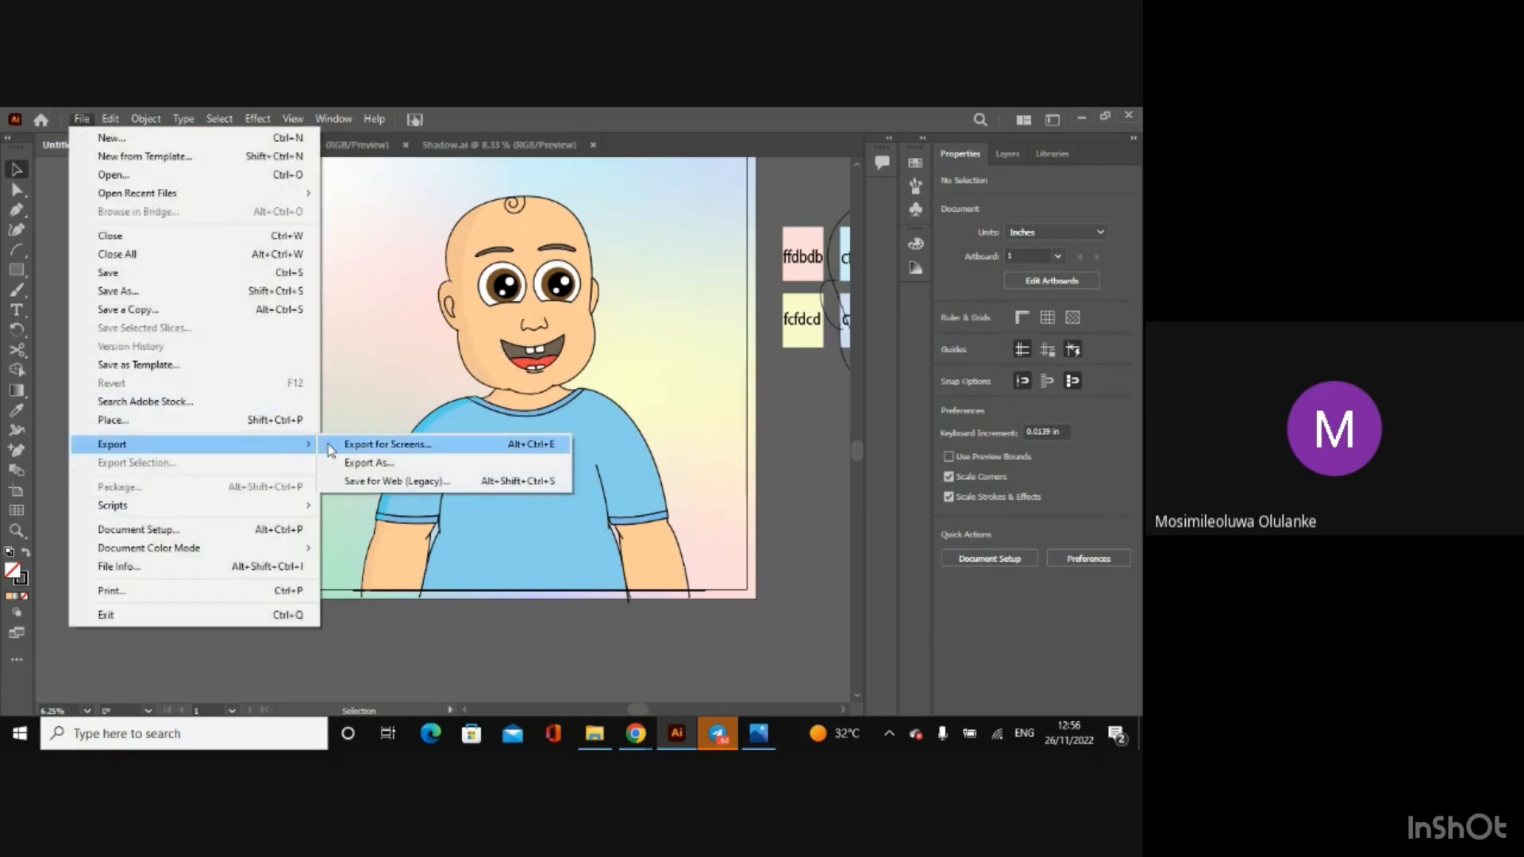
click(346, 459)
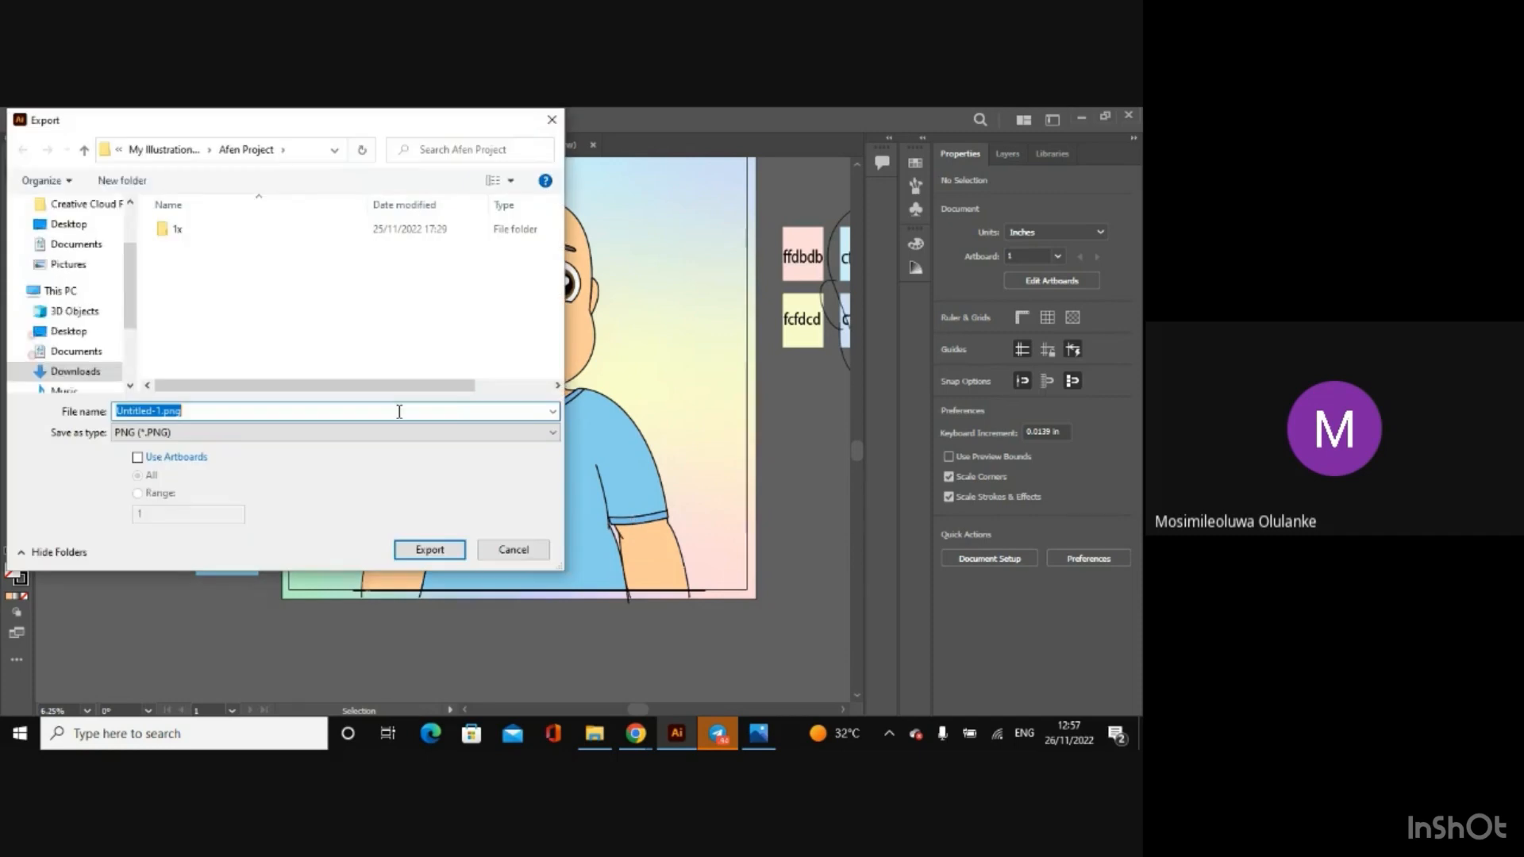
click(500, 432)
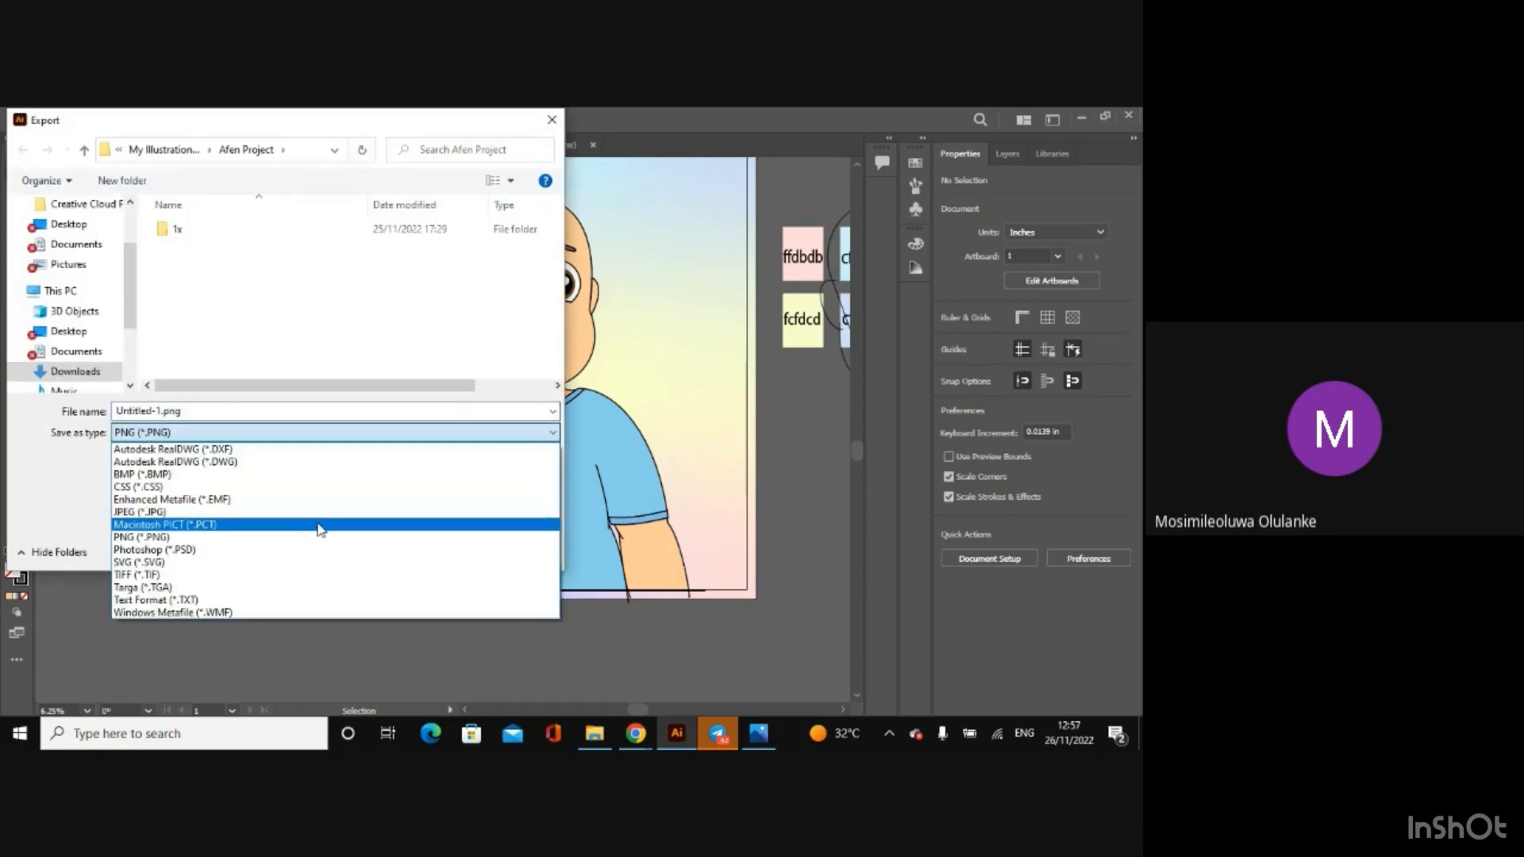
click(323, 519)
click(428, 550)
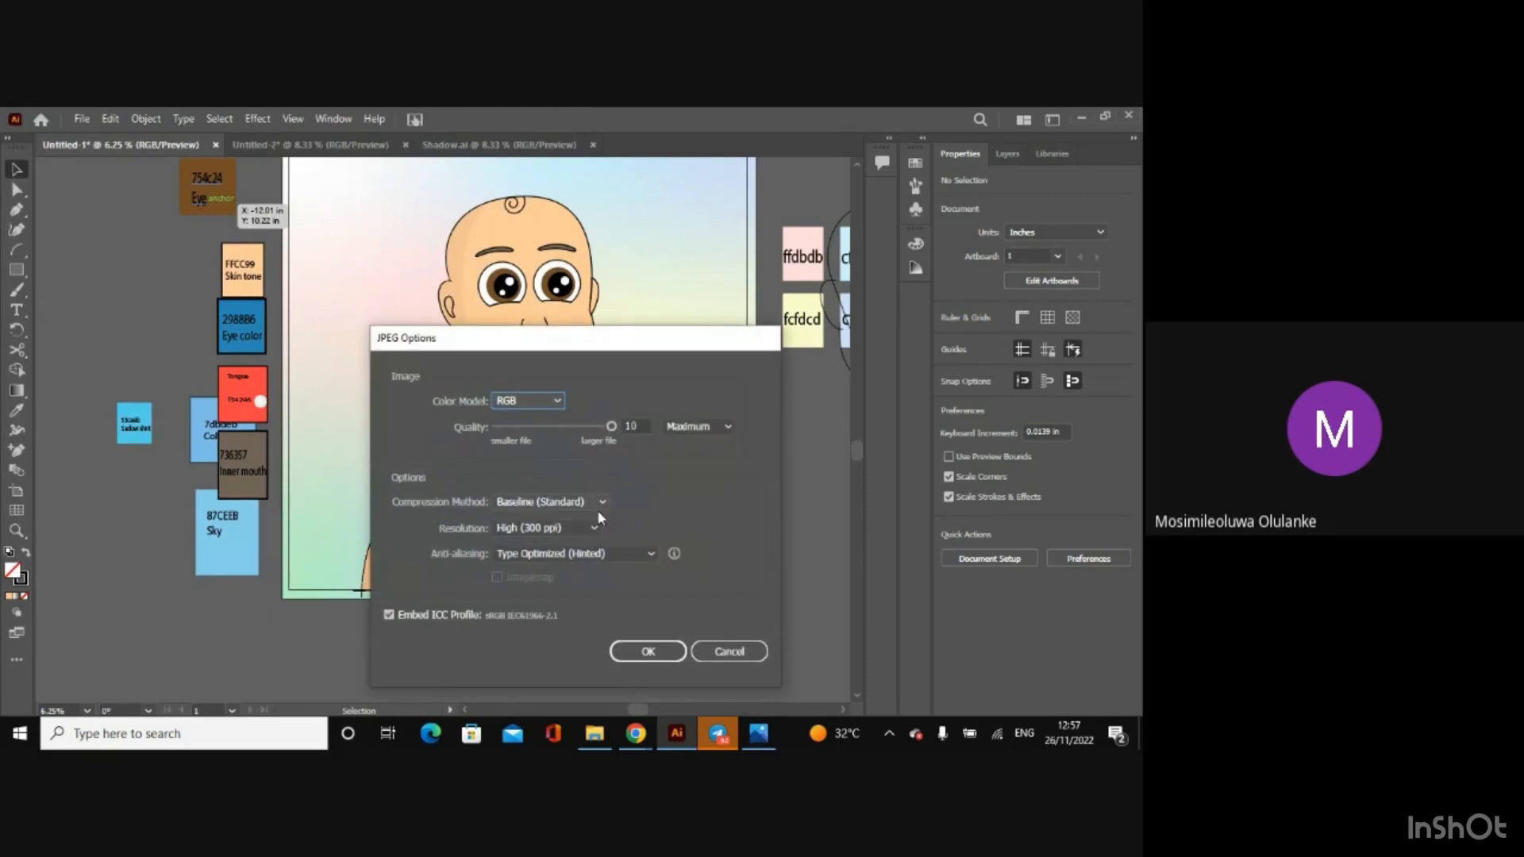
click(593, 529)
click(553, 603)
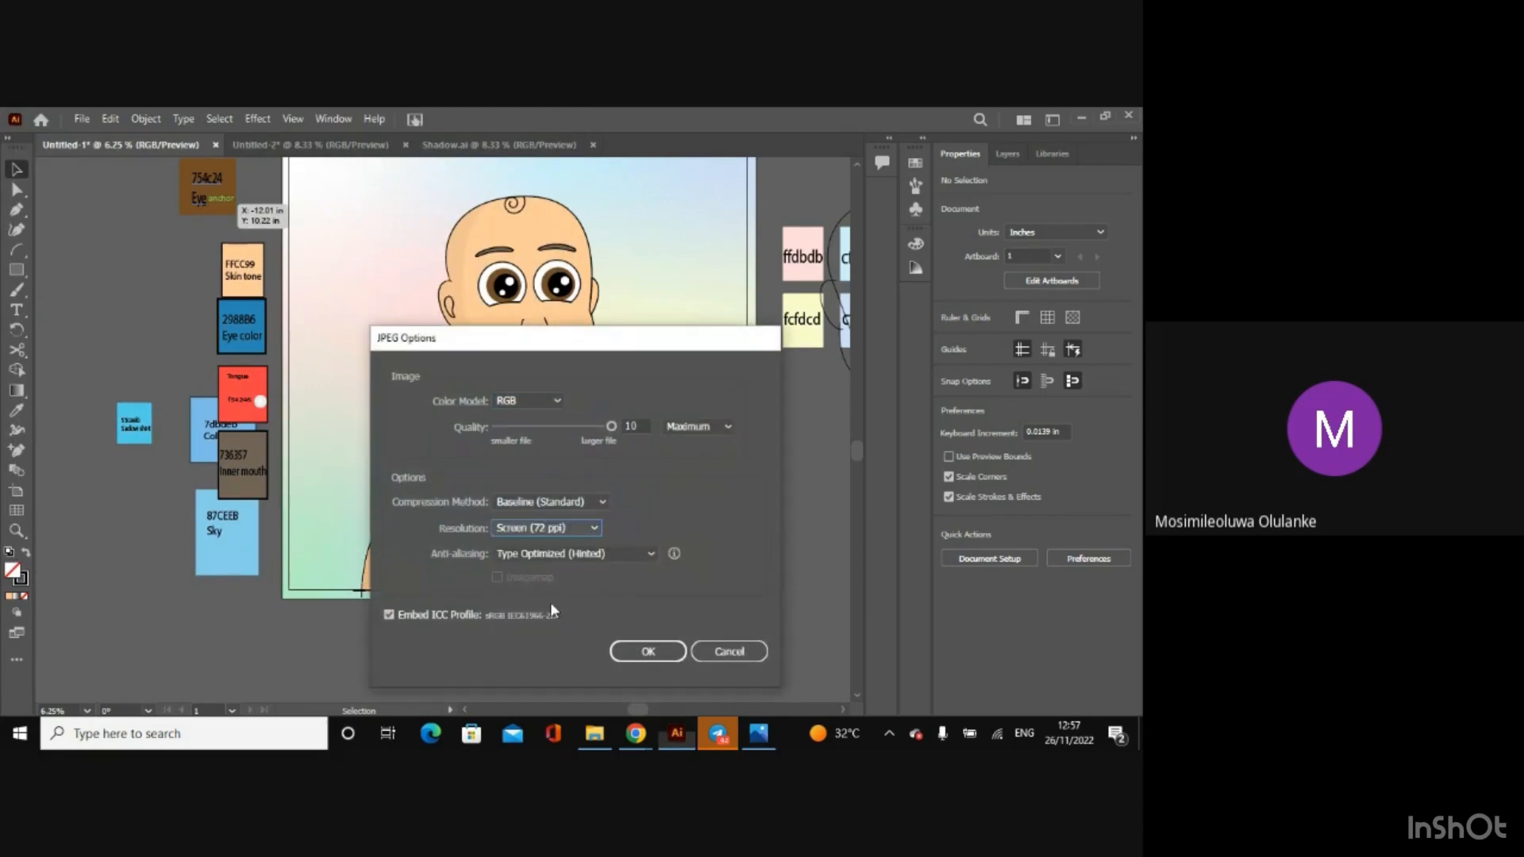
click(658, 656)
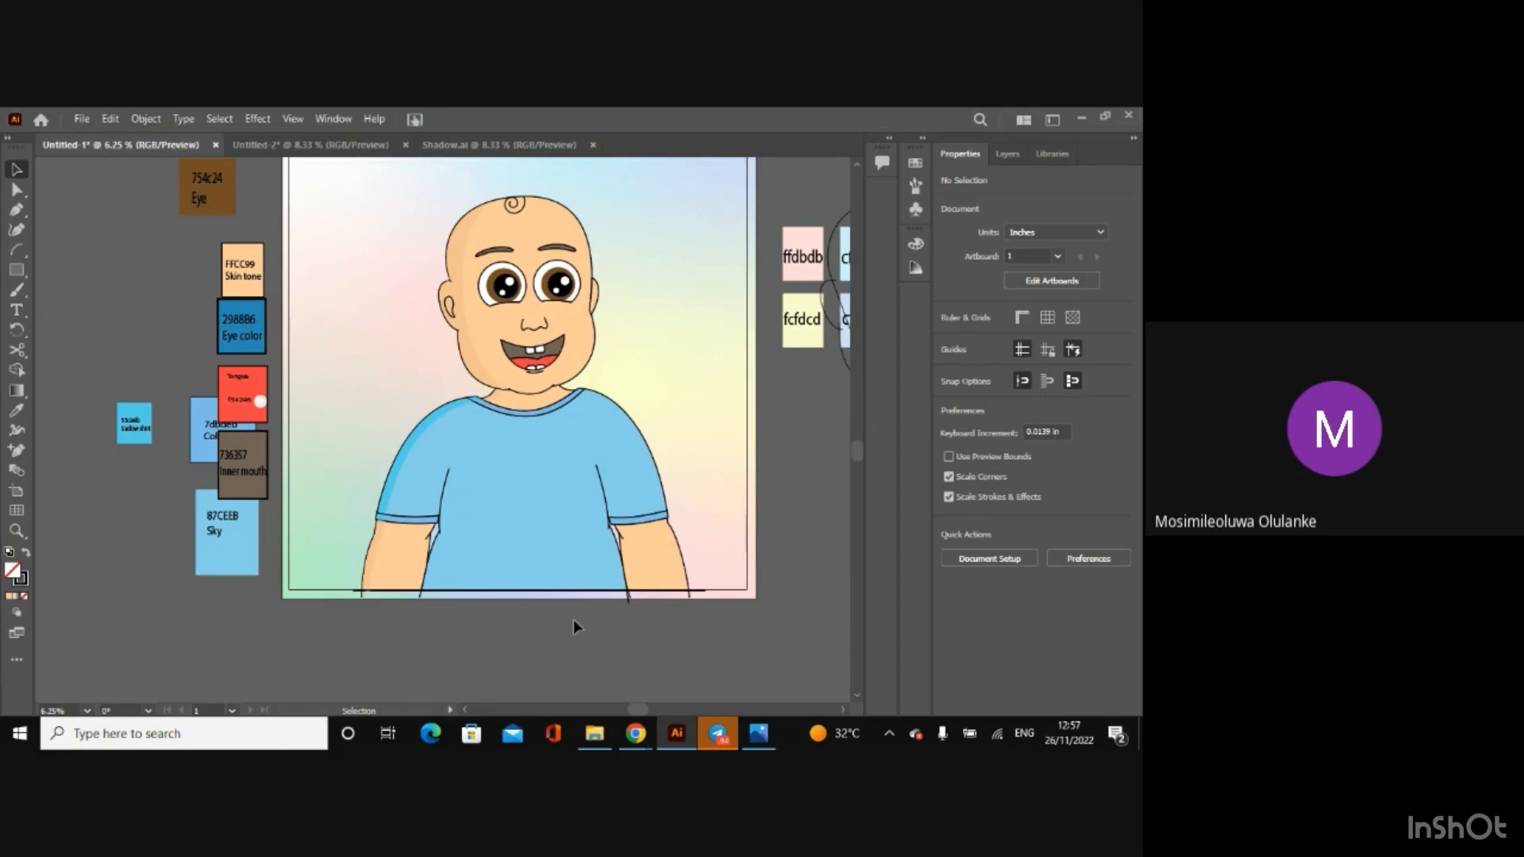
Step: Switch to File Explorer and look through the Afen Project folder and the 1x folders for the exported image
click(597, 746)
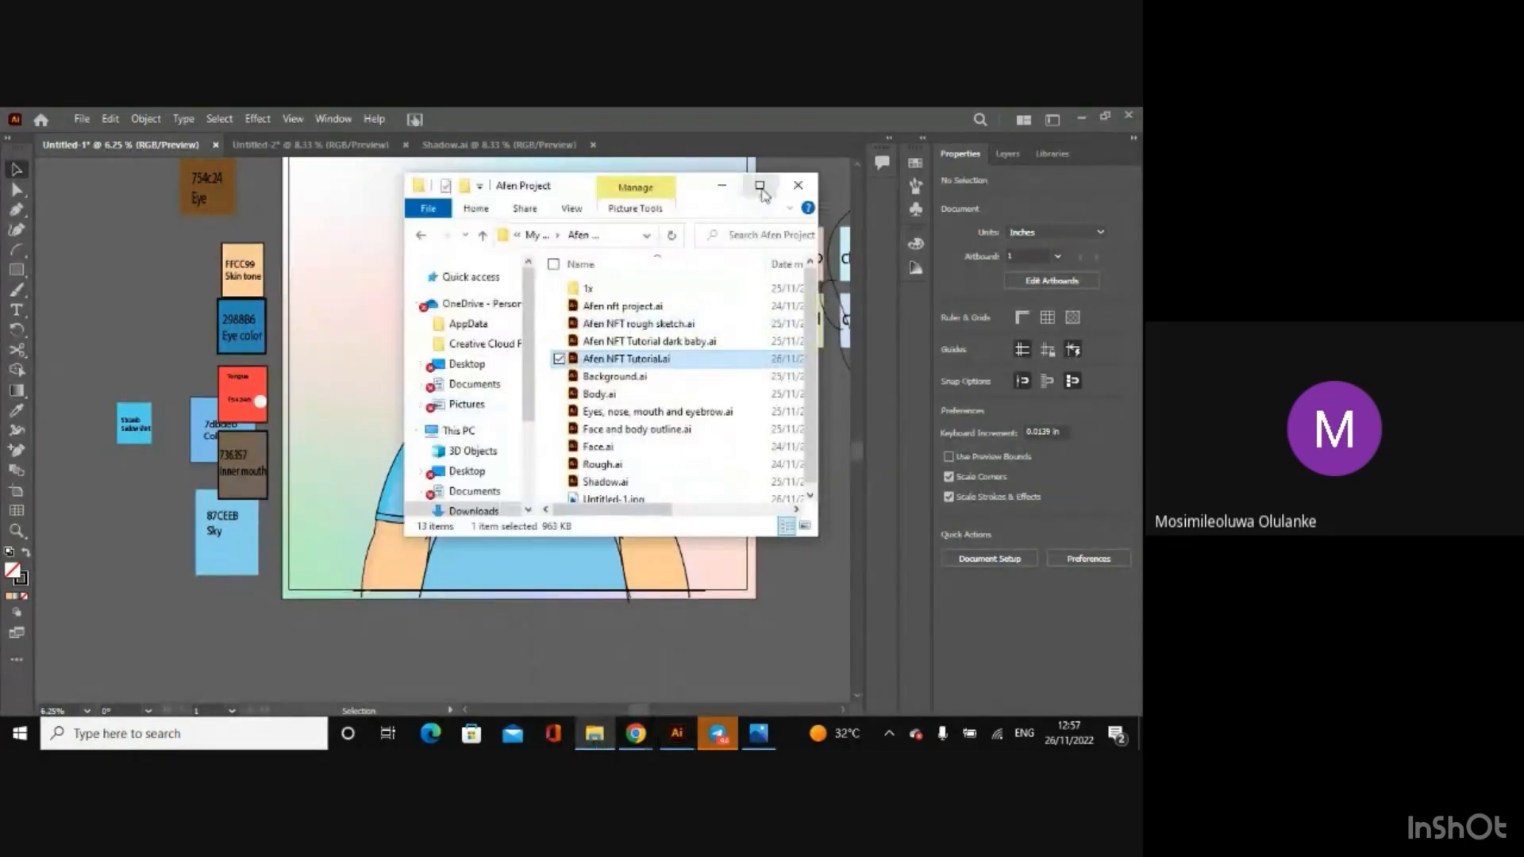
click(759, 185)
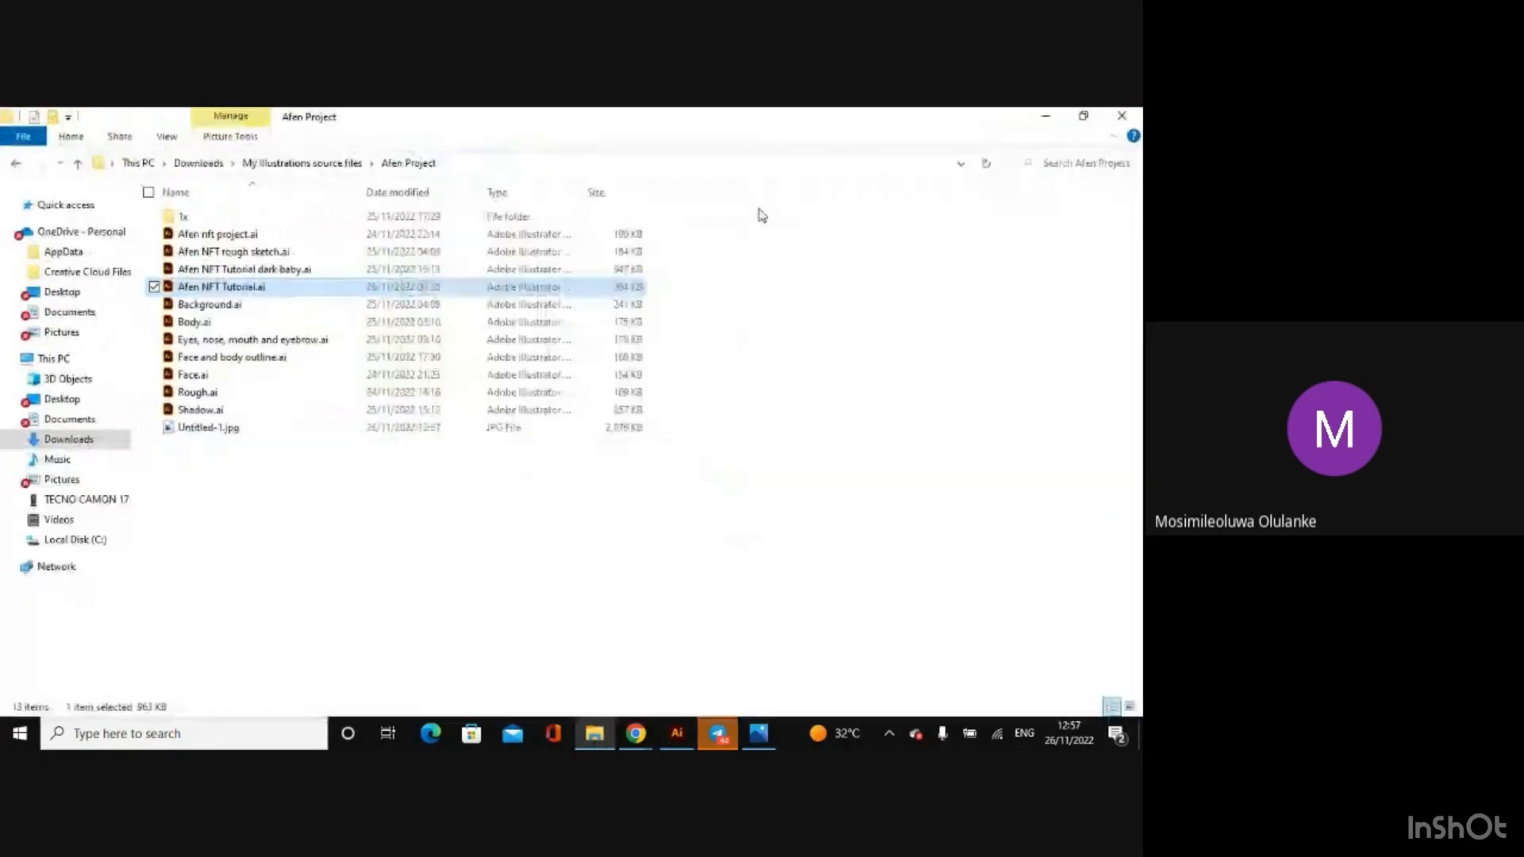
double_click(222, 216)
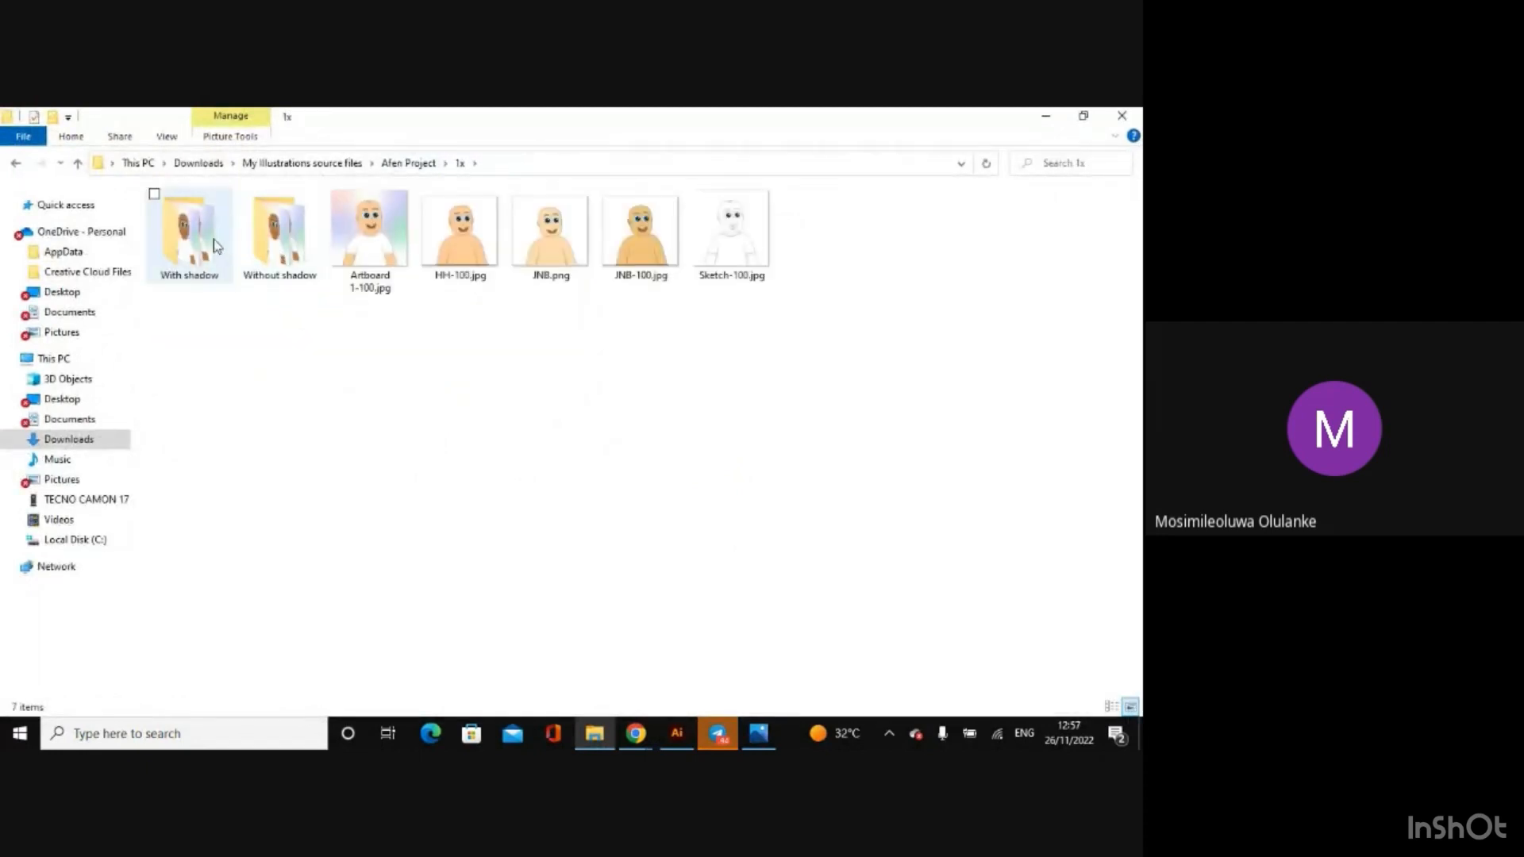
click(16, 163)
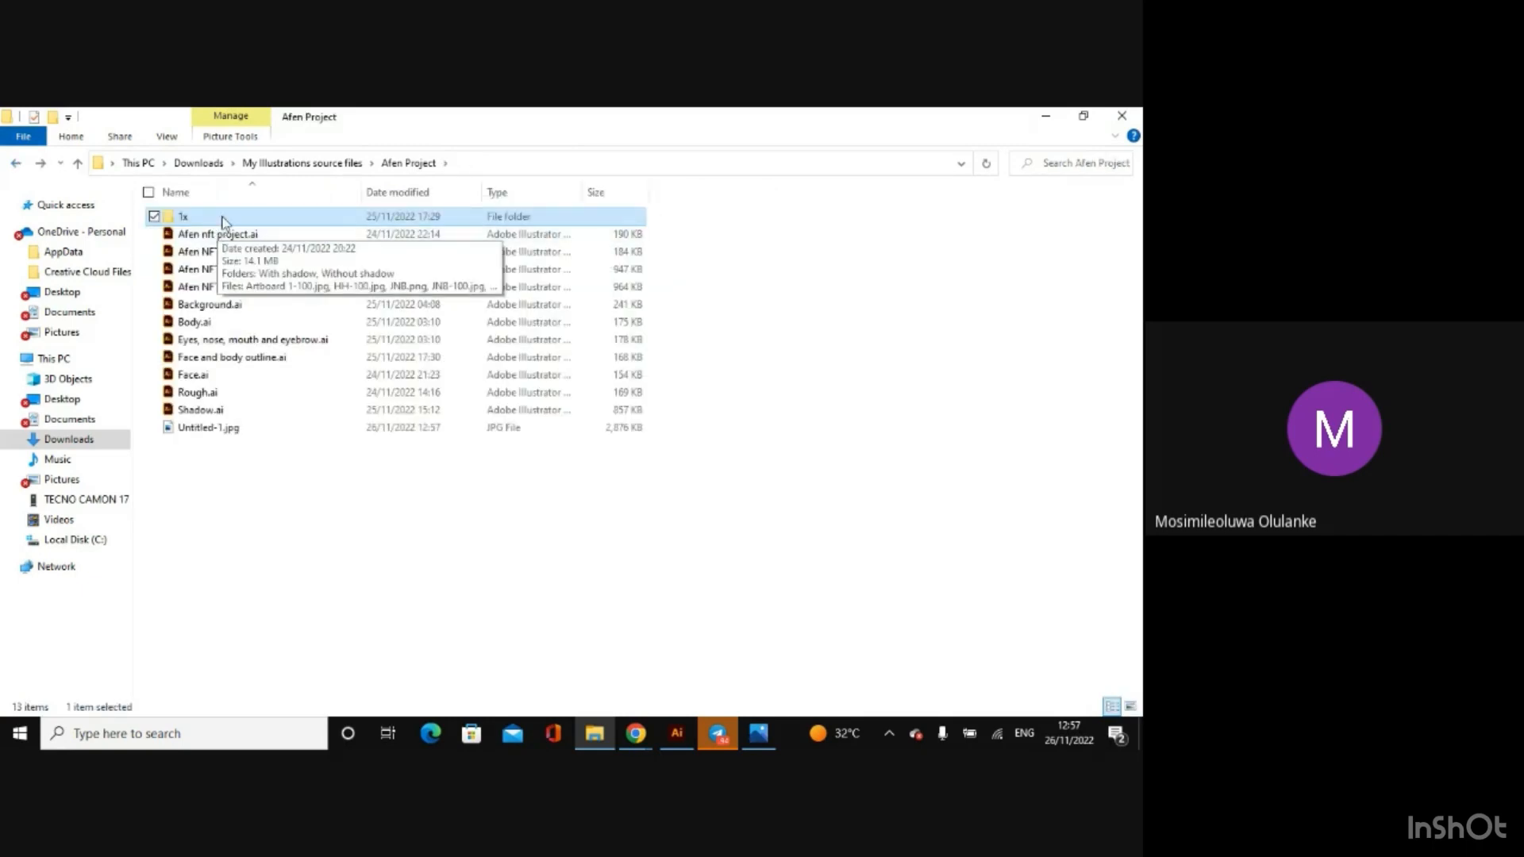
click(223, 222)
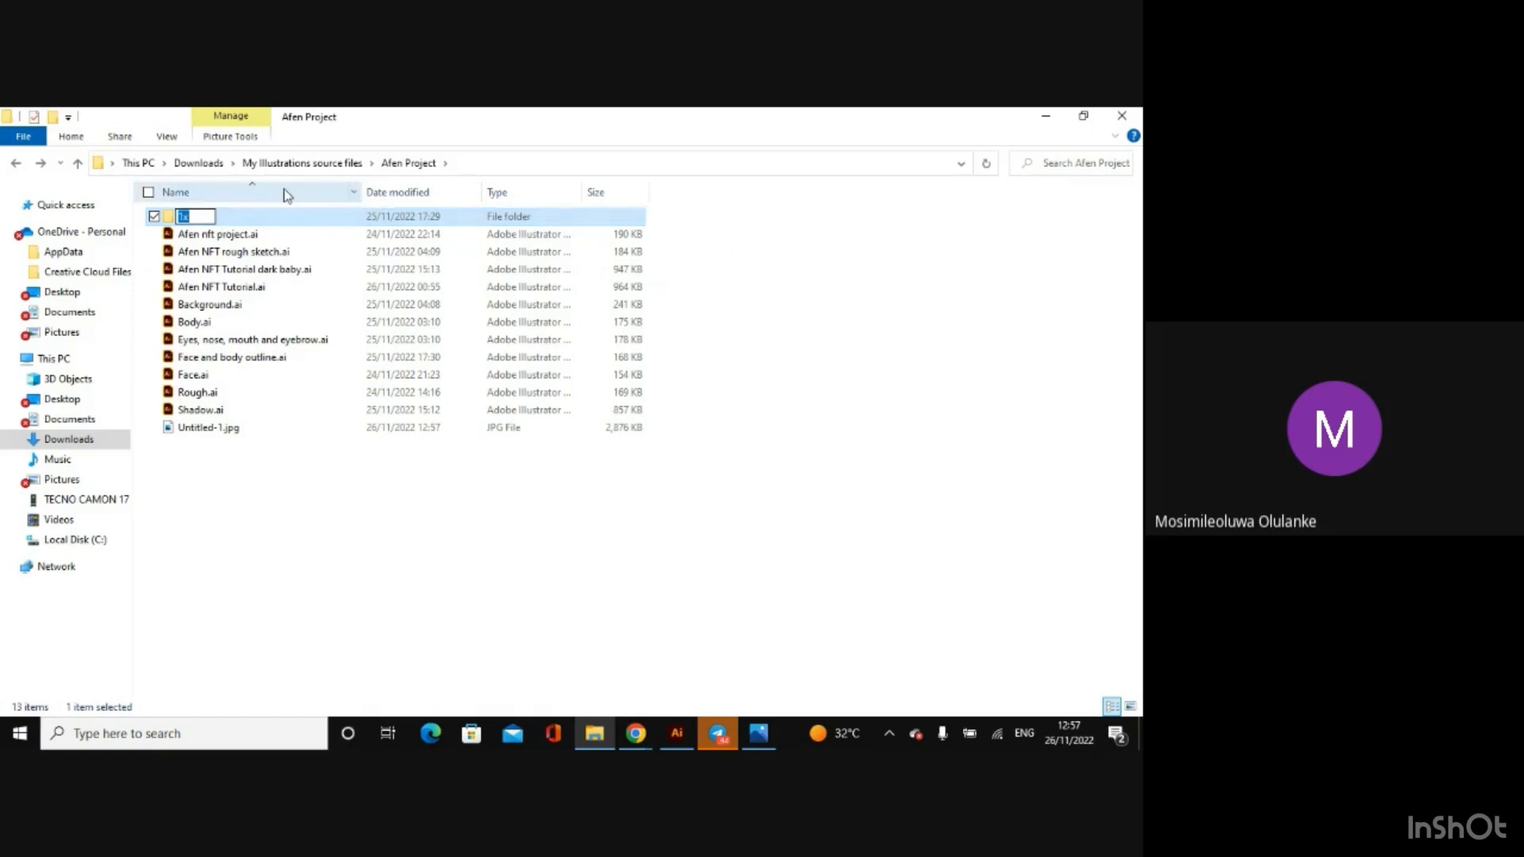
click(306, 162)
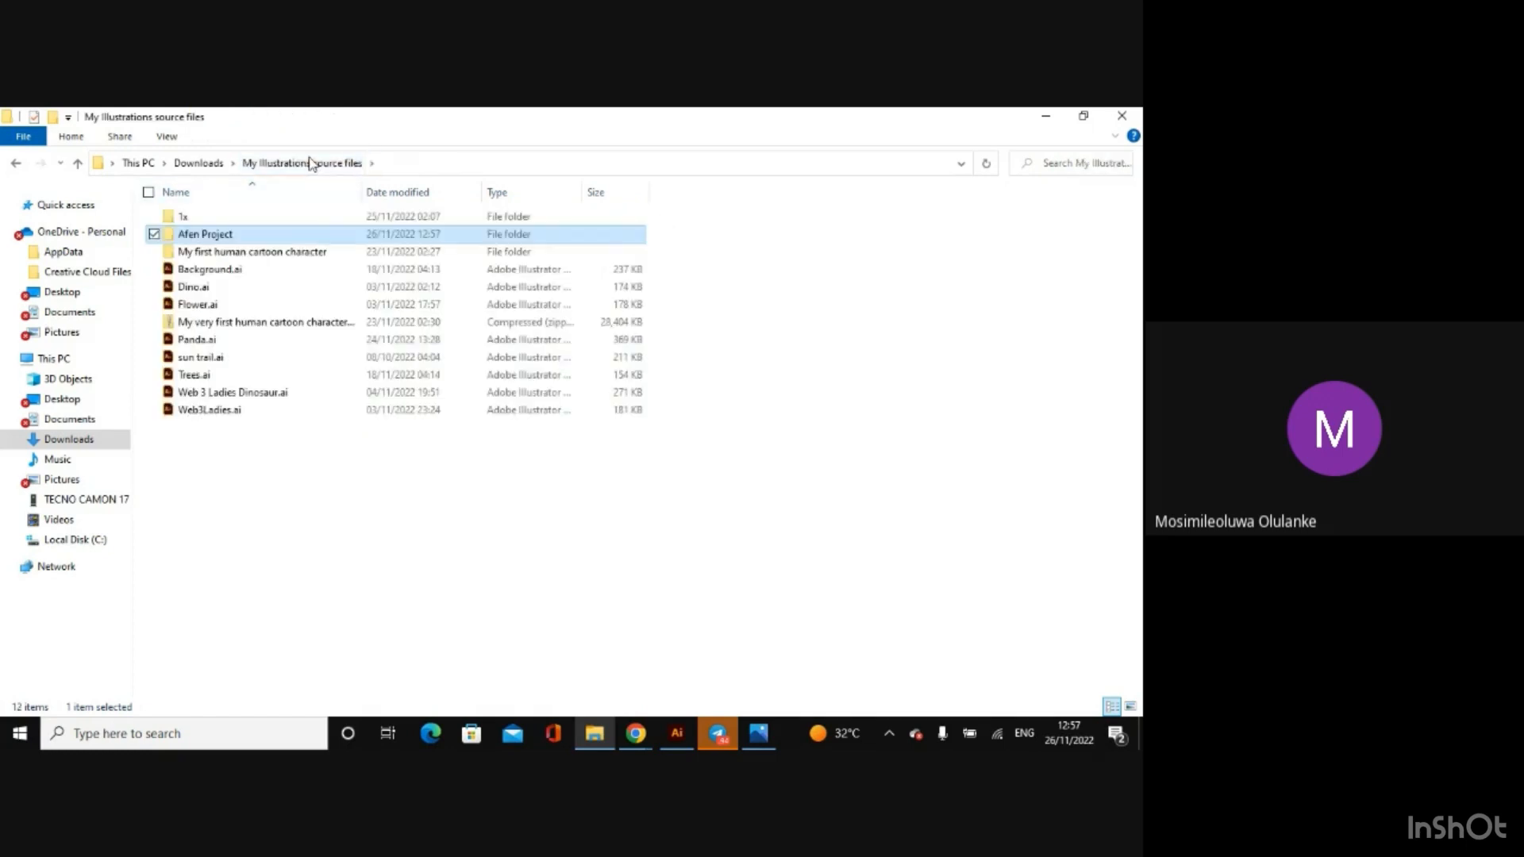
double_click(218, 218)
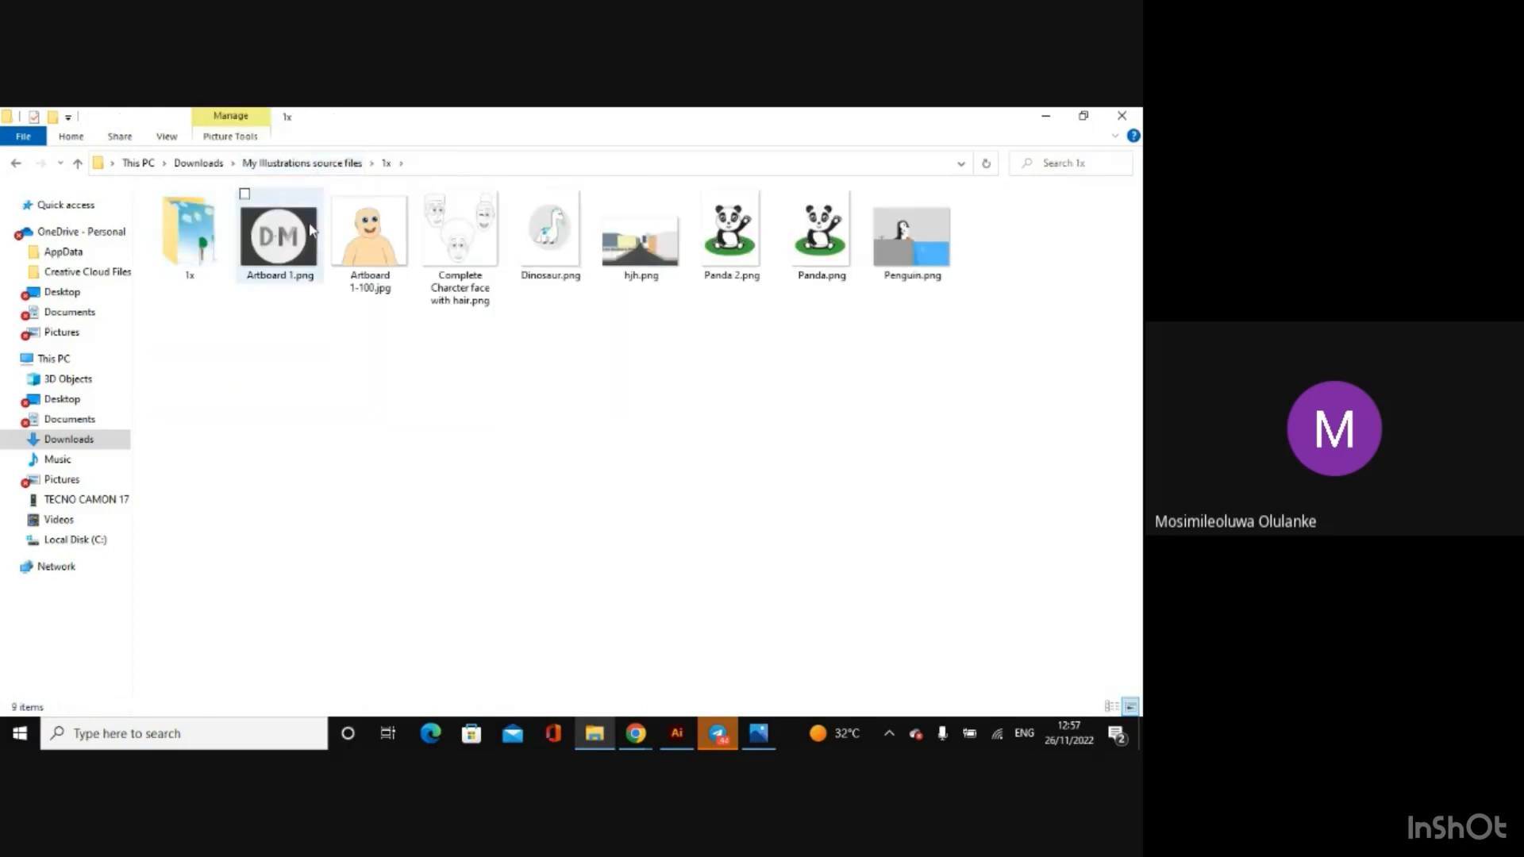
click(13, 165)
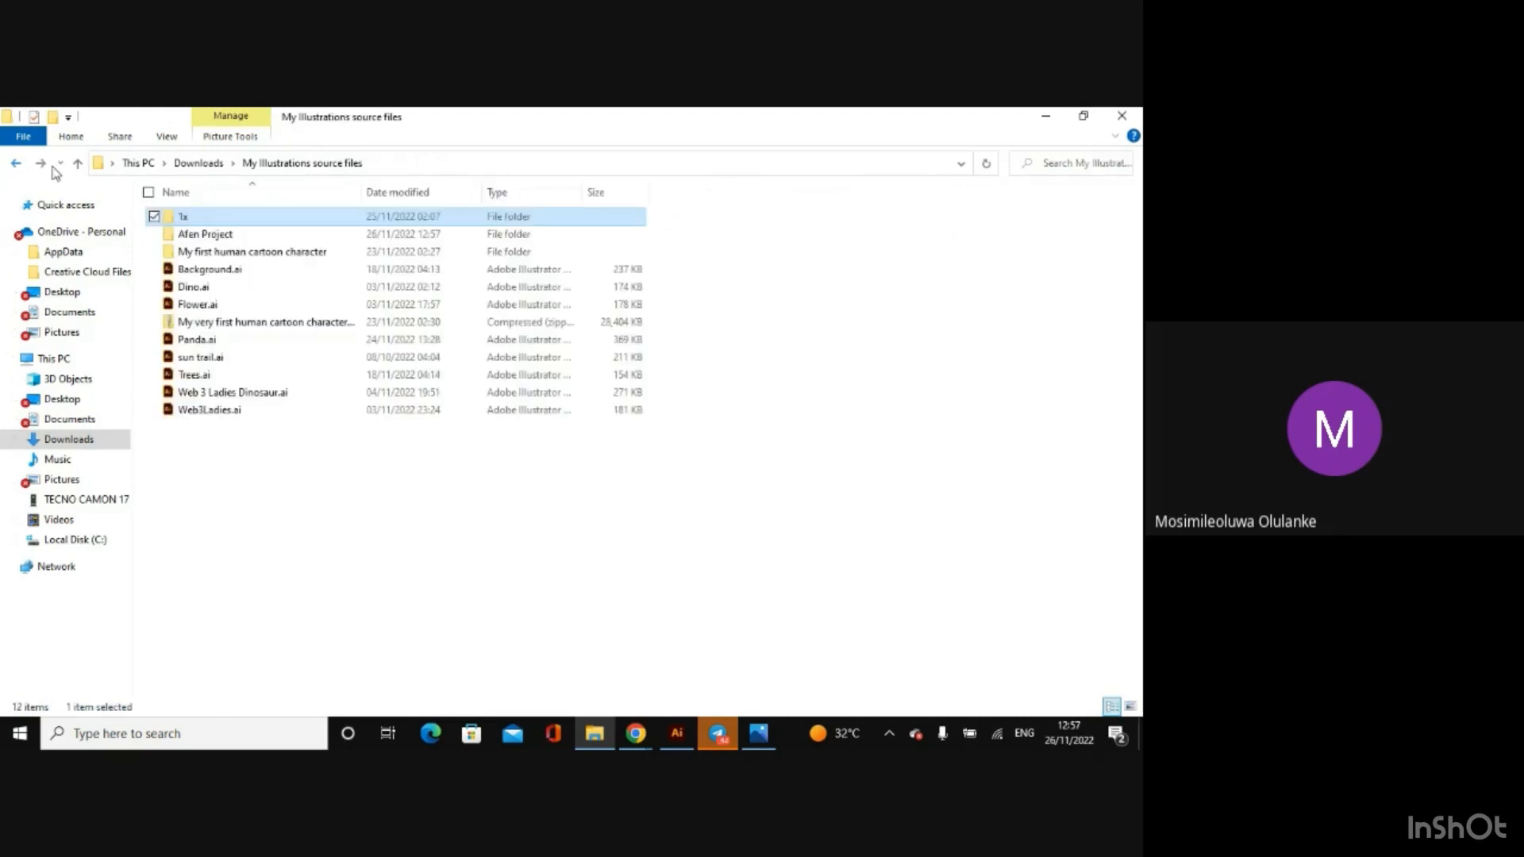
double_click(189, 235)
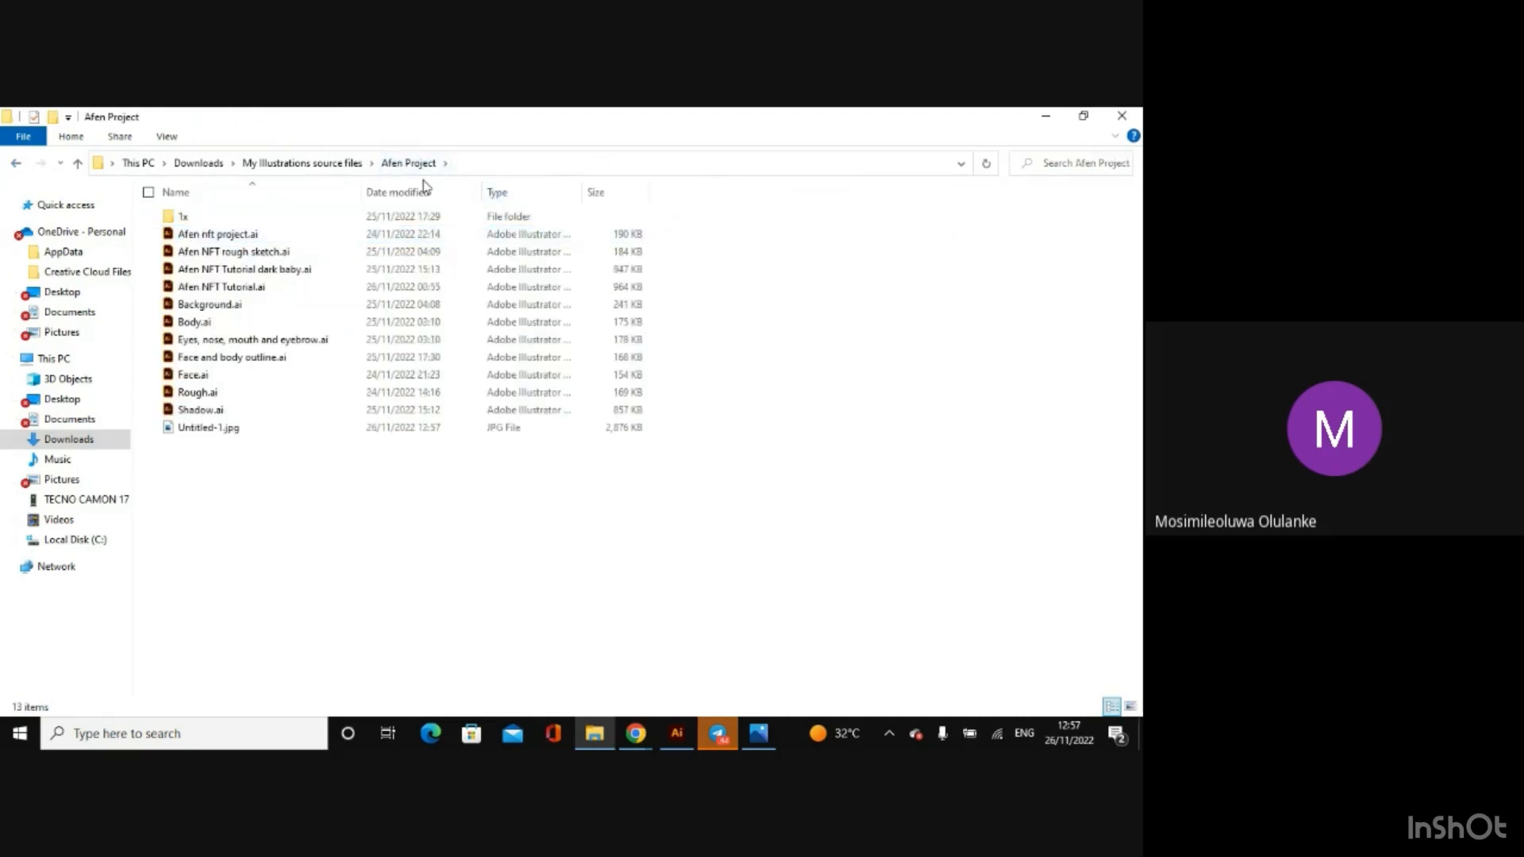
Step: Open Blue shirt Afen baby.png from the 1x folder in Downloads to view the exported artwork
click(87, 440)
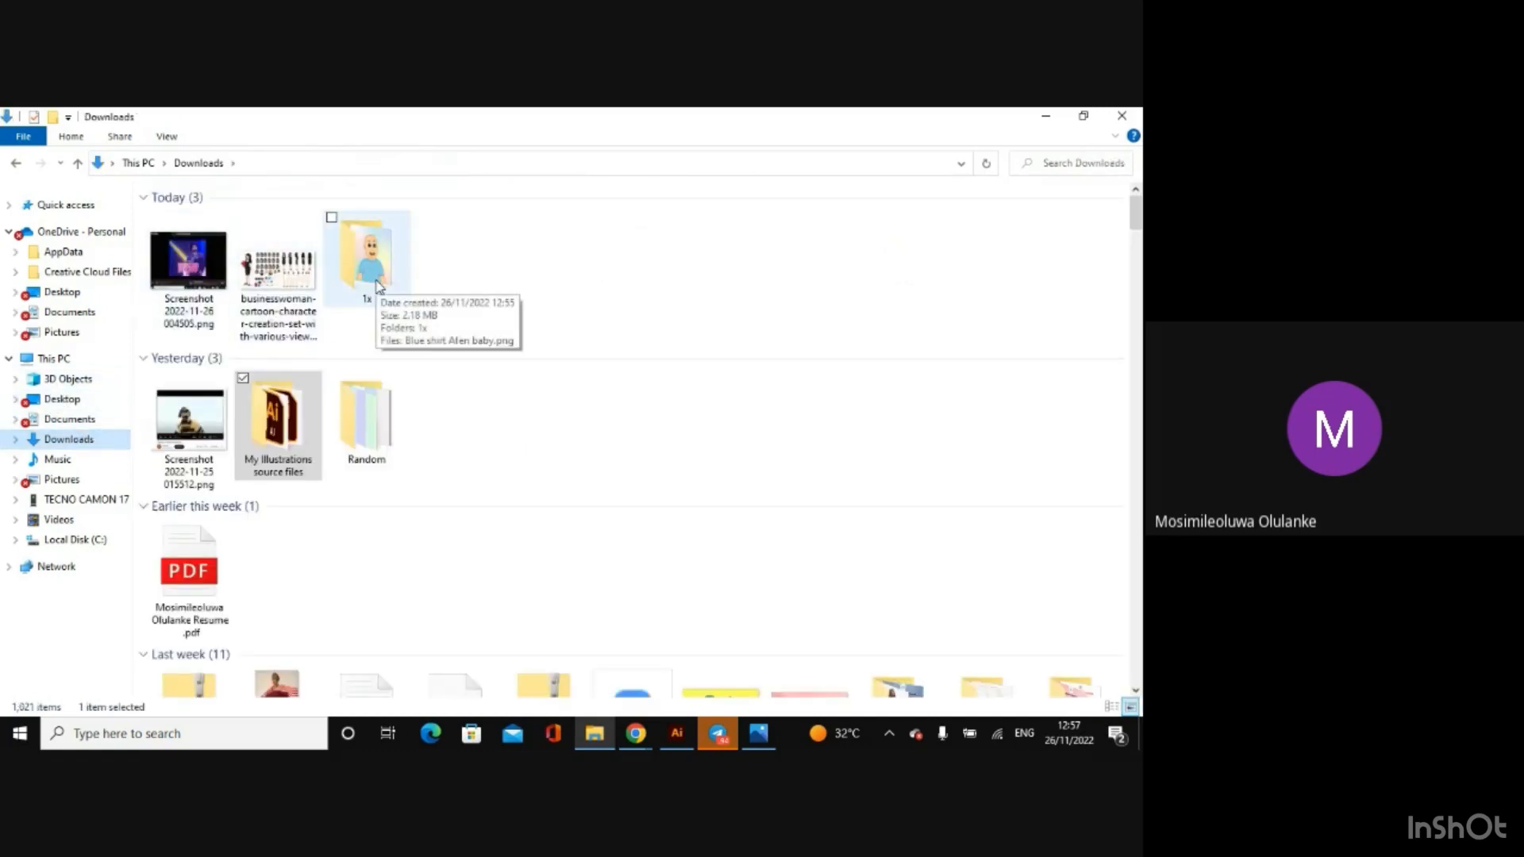
double_click(378, 288)
click(280, 248)
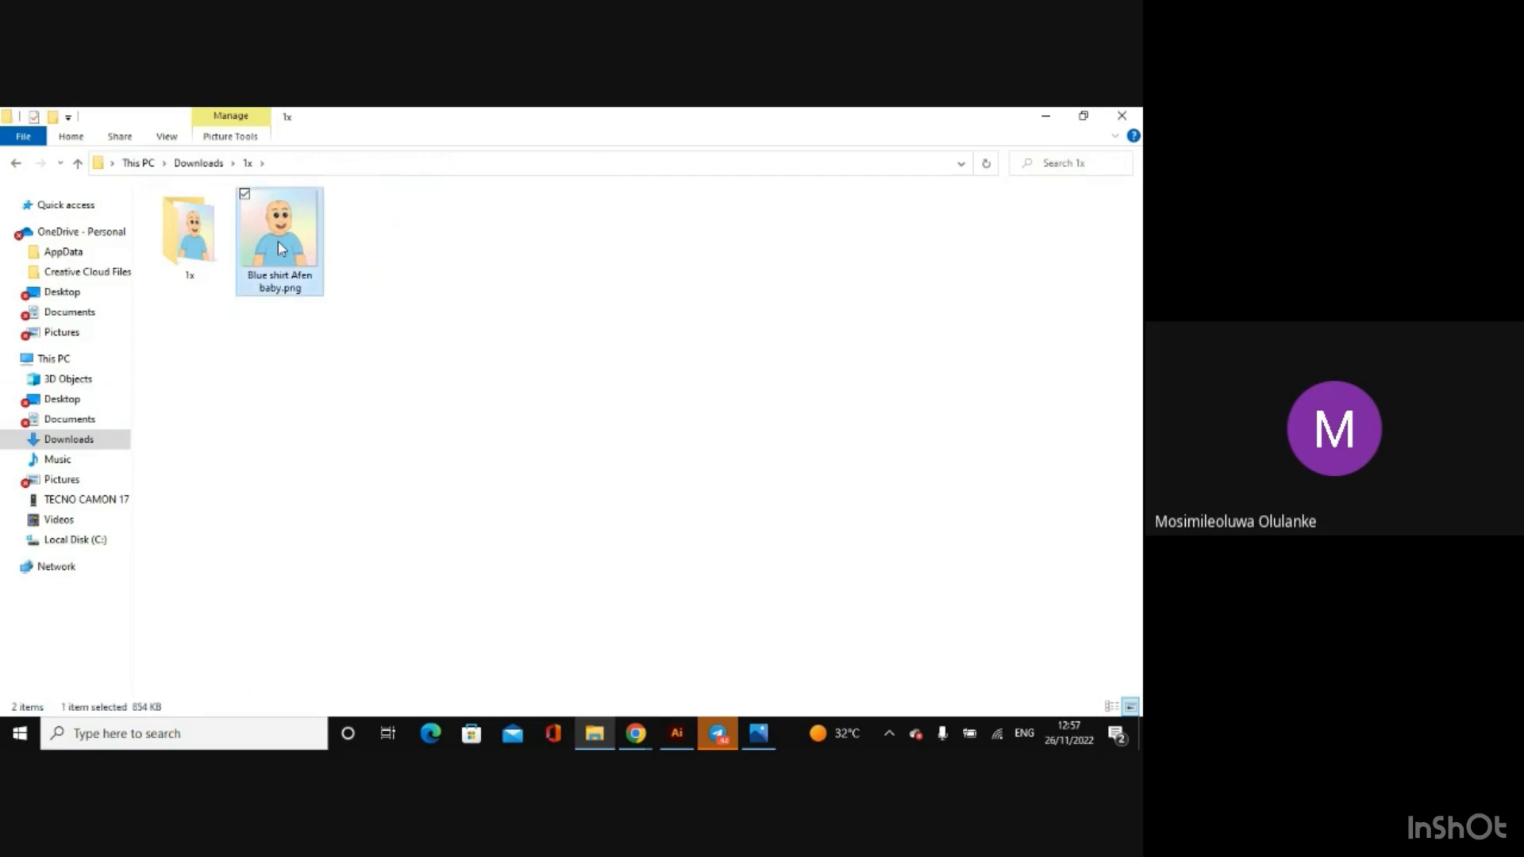
double_click(280, 249)
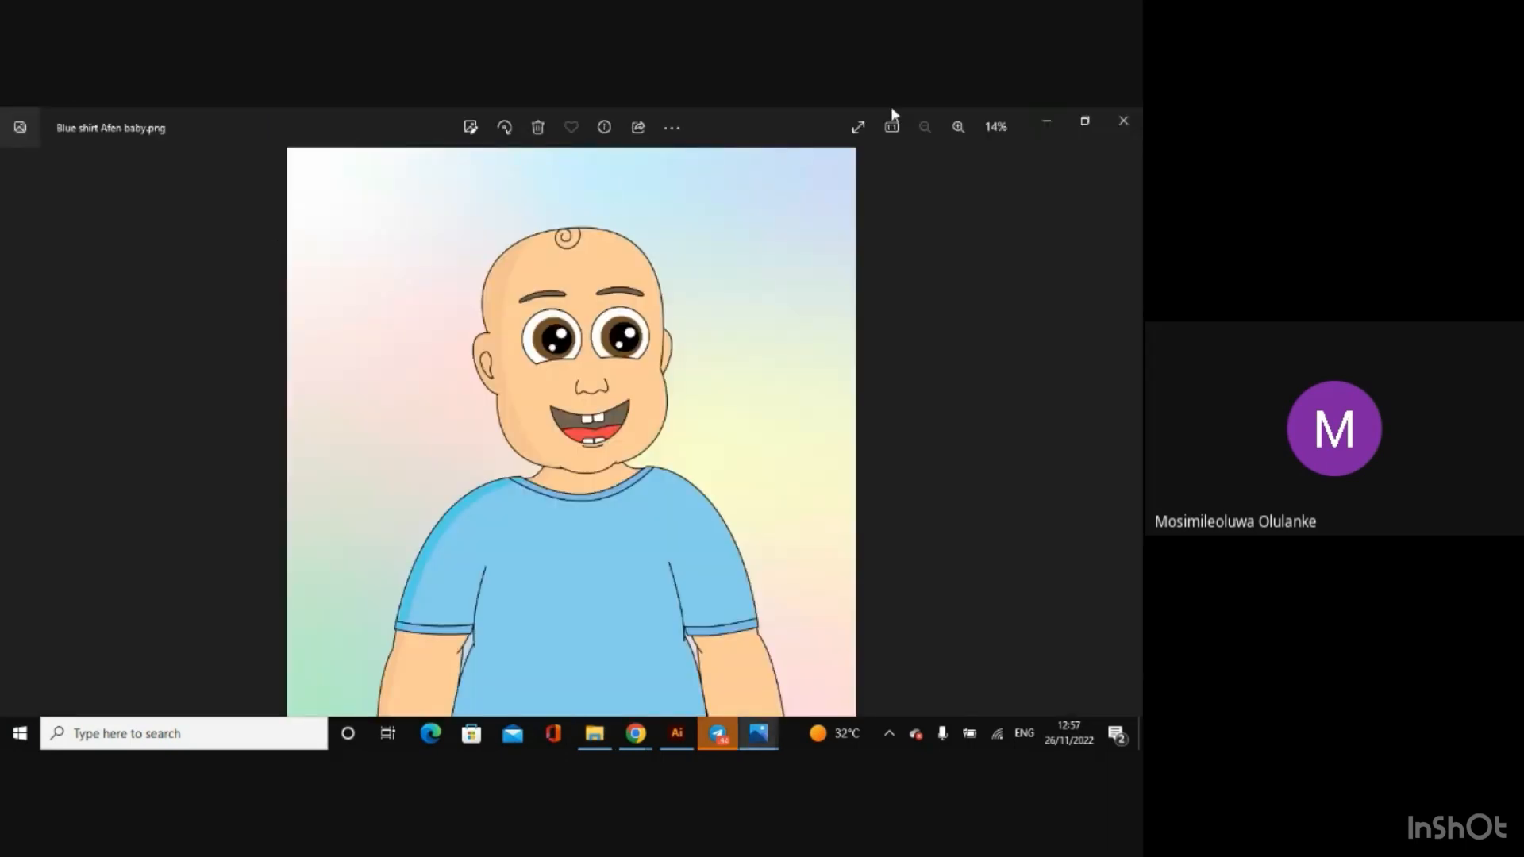
Step: Close the PNG preview and open Untitled-1.jpg from Downloads > My Illustrations source files > Afen Project to view the exported JPG
click(1123, 121)
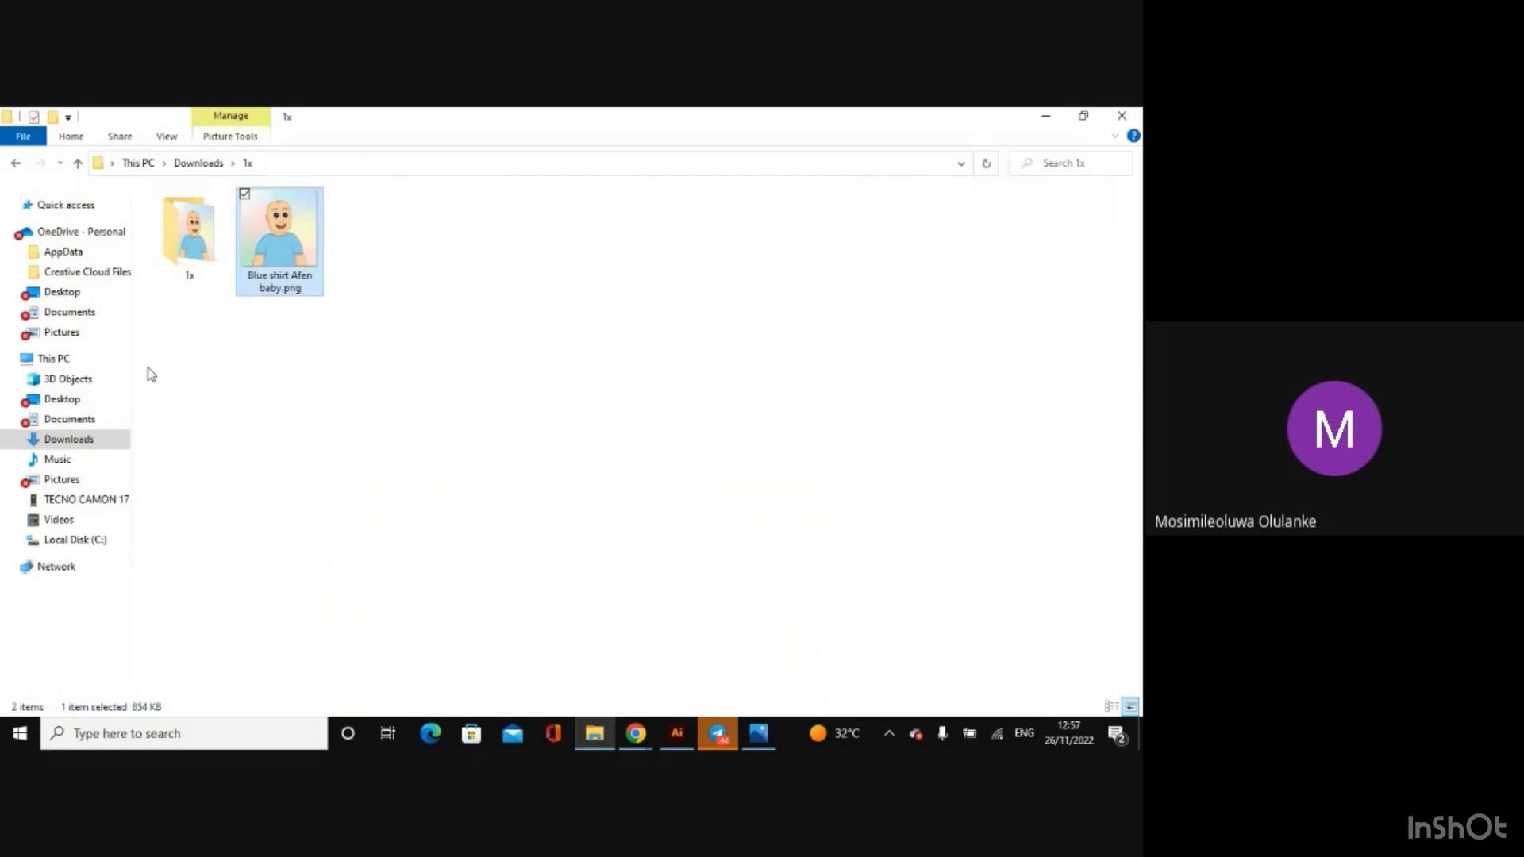
click(53, 442)
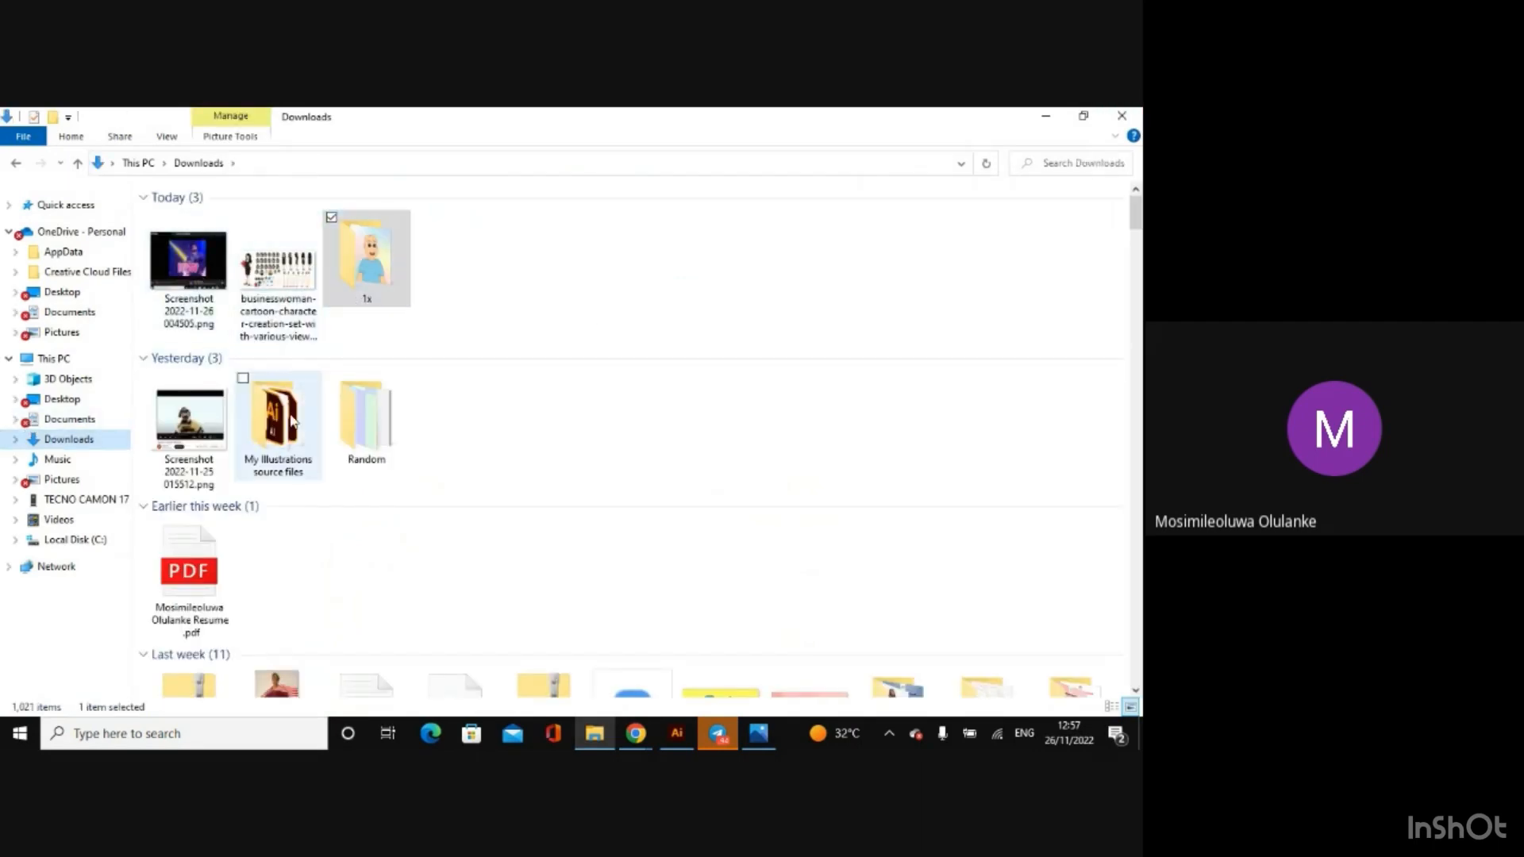
double_click(290, 420)
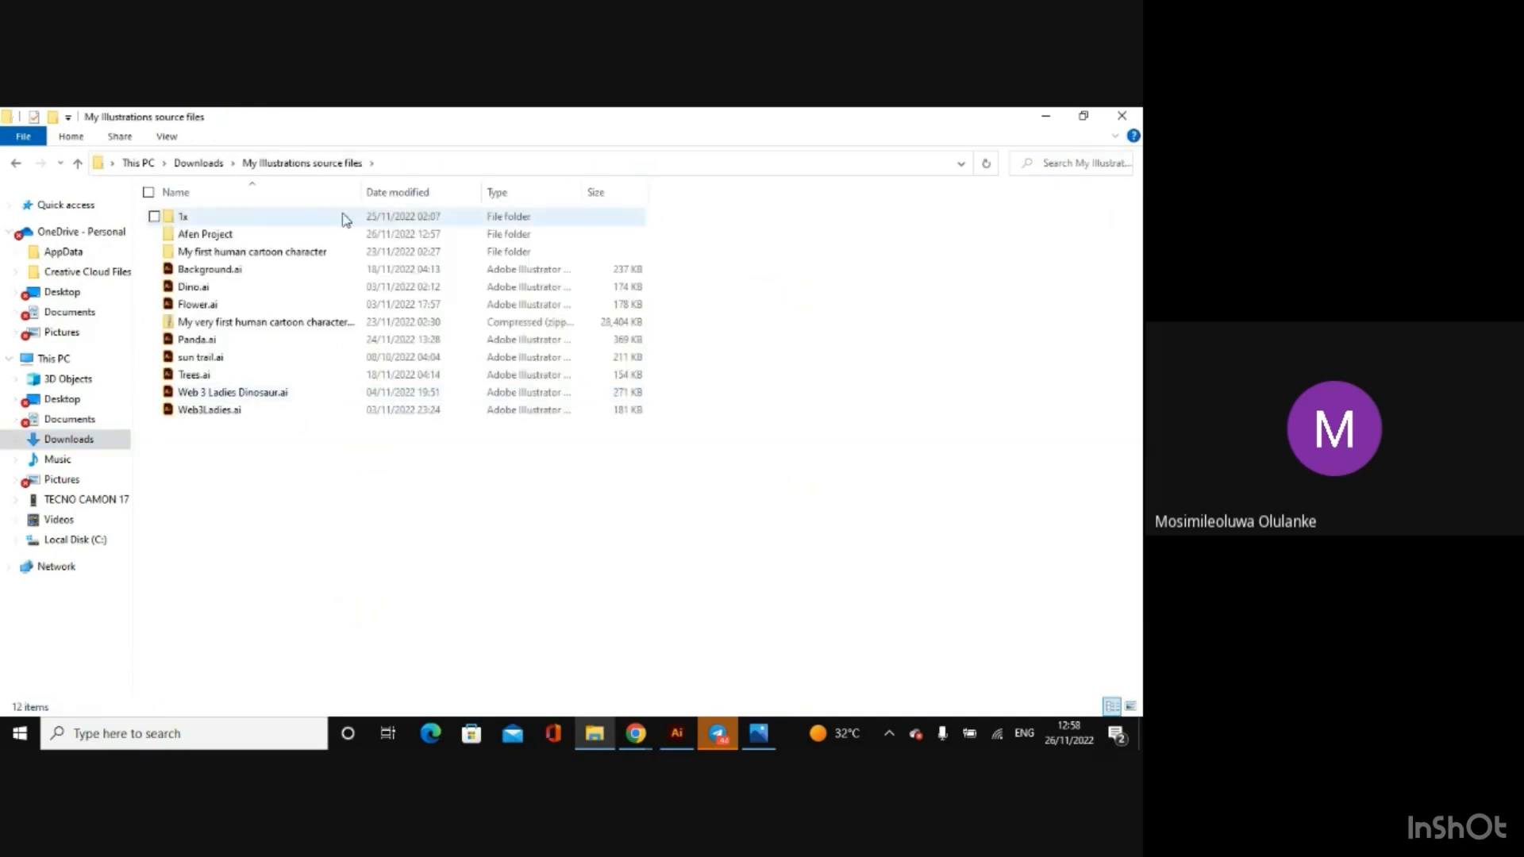
double_click(348, 235)
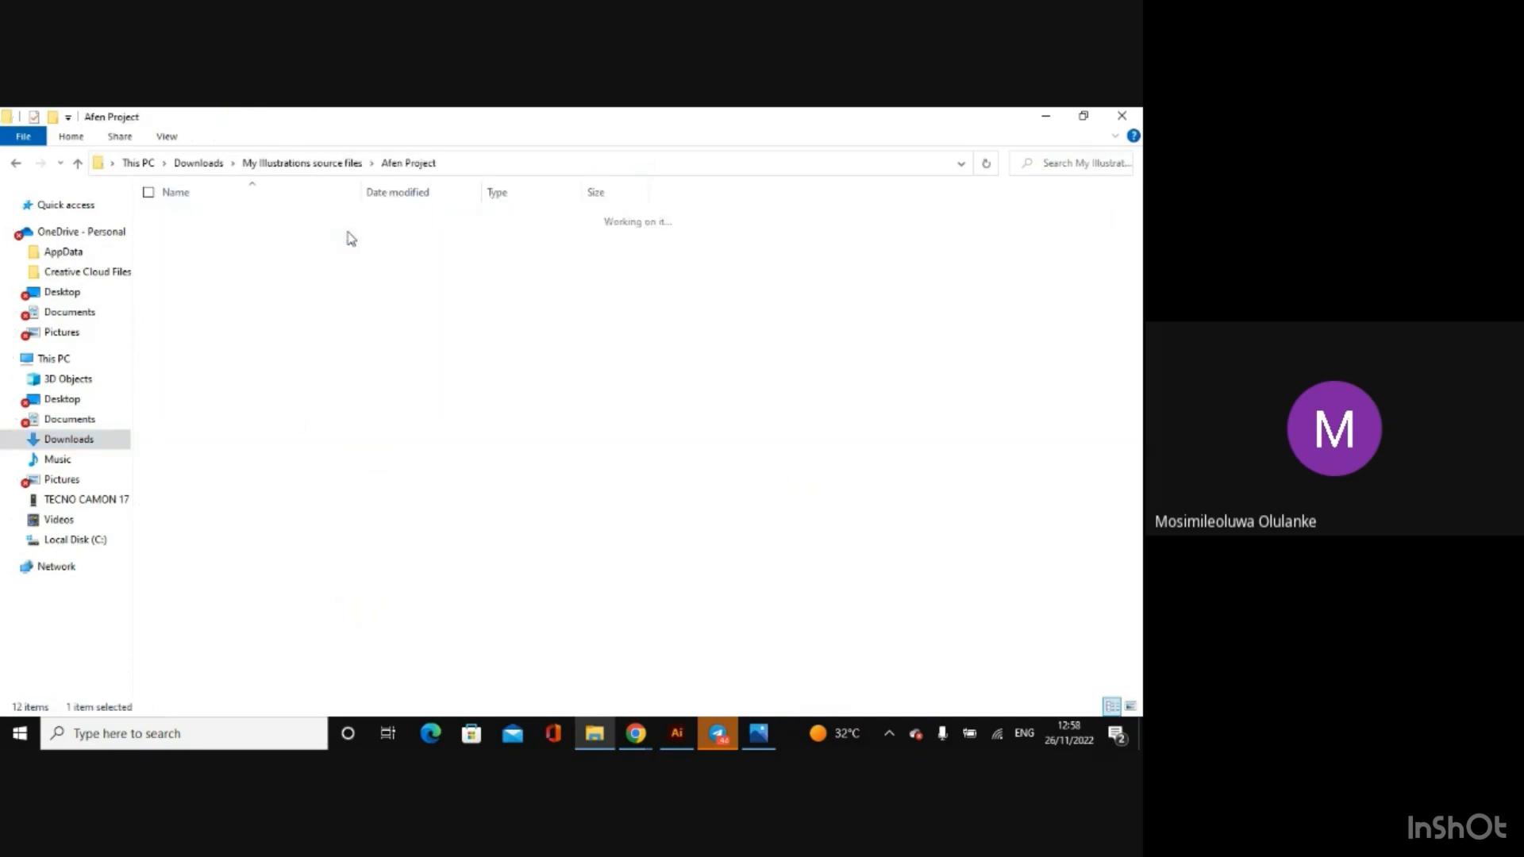
click(228, 438)
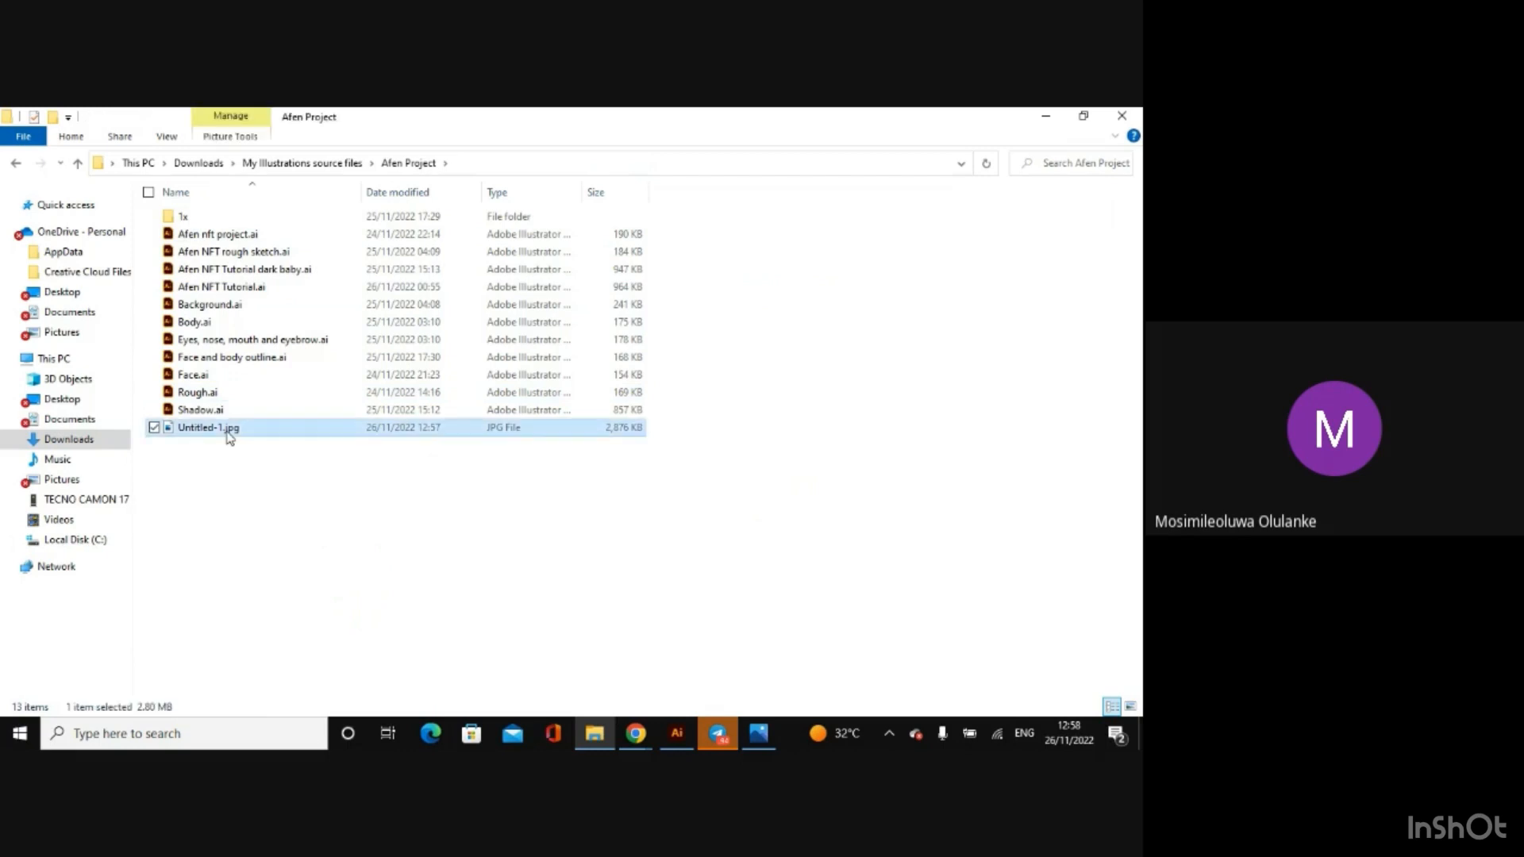
double_click(229, 438)
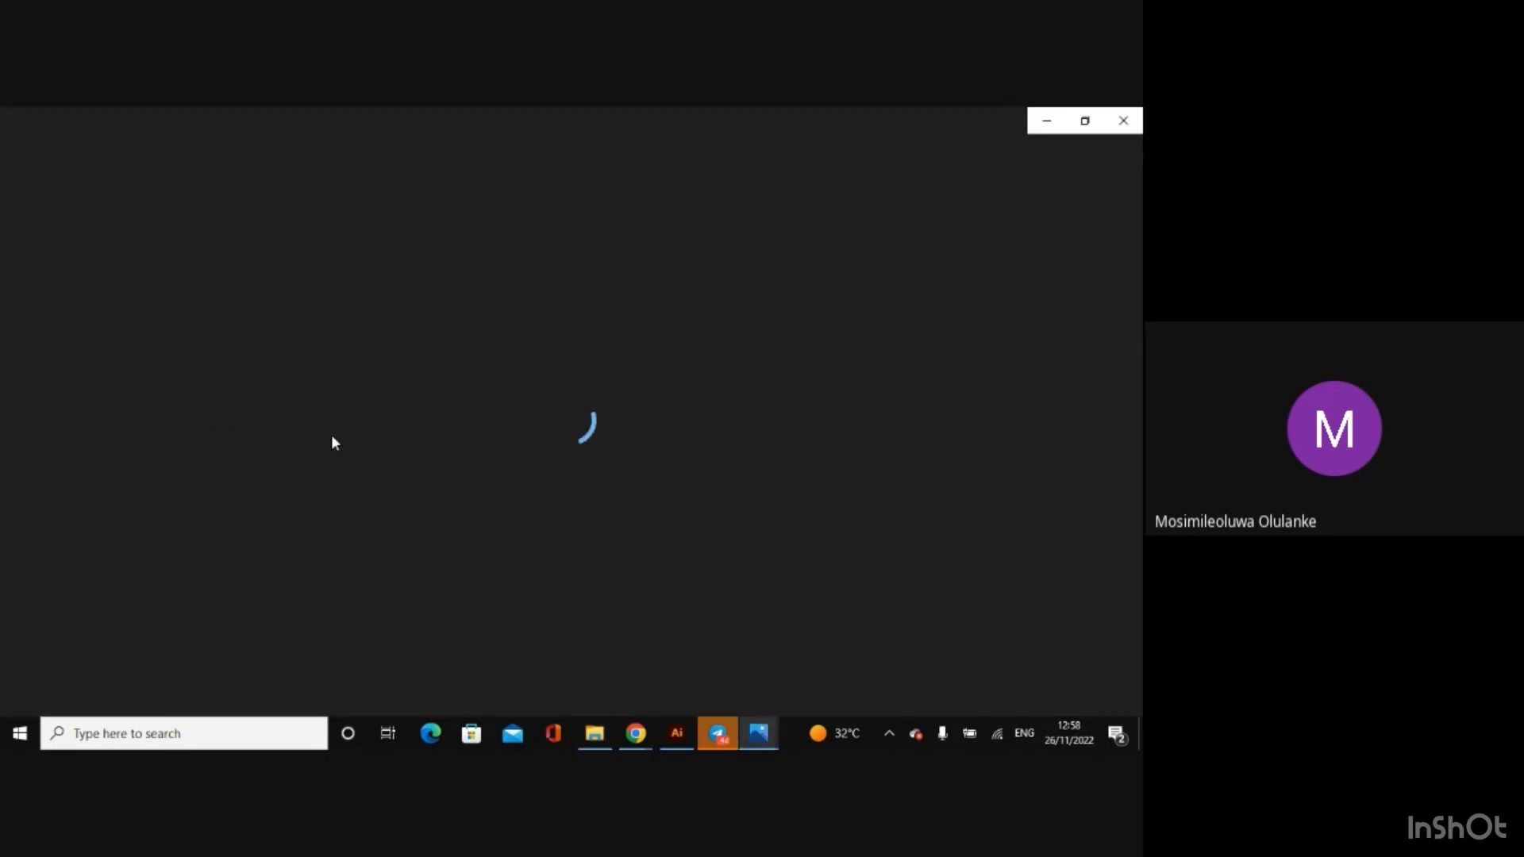
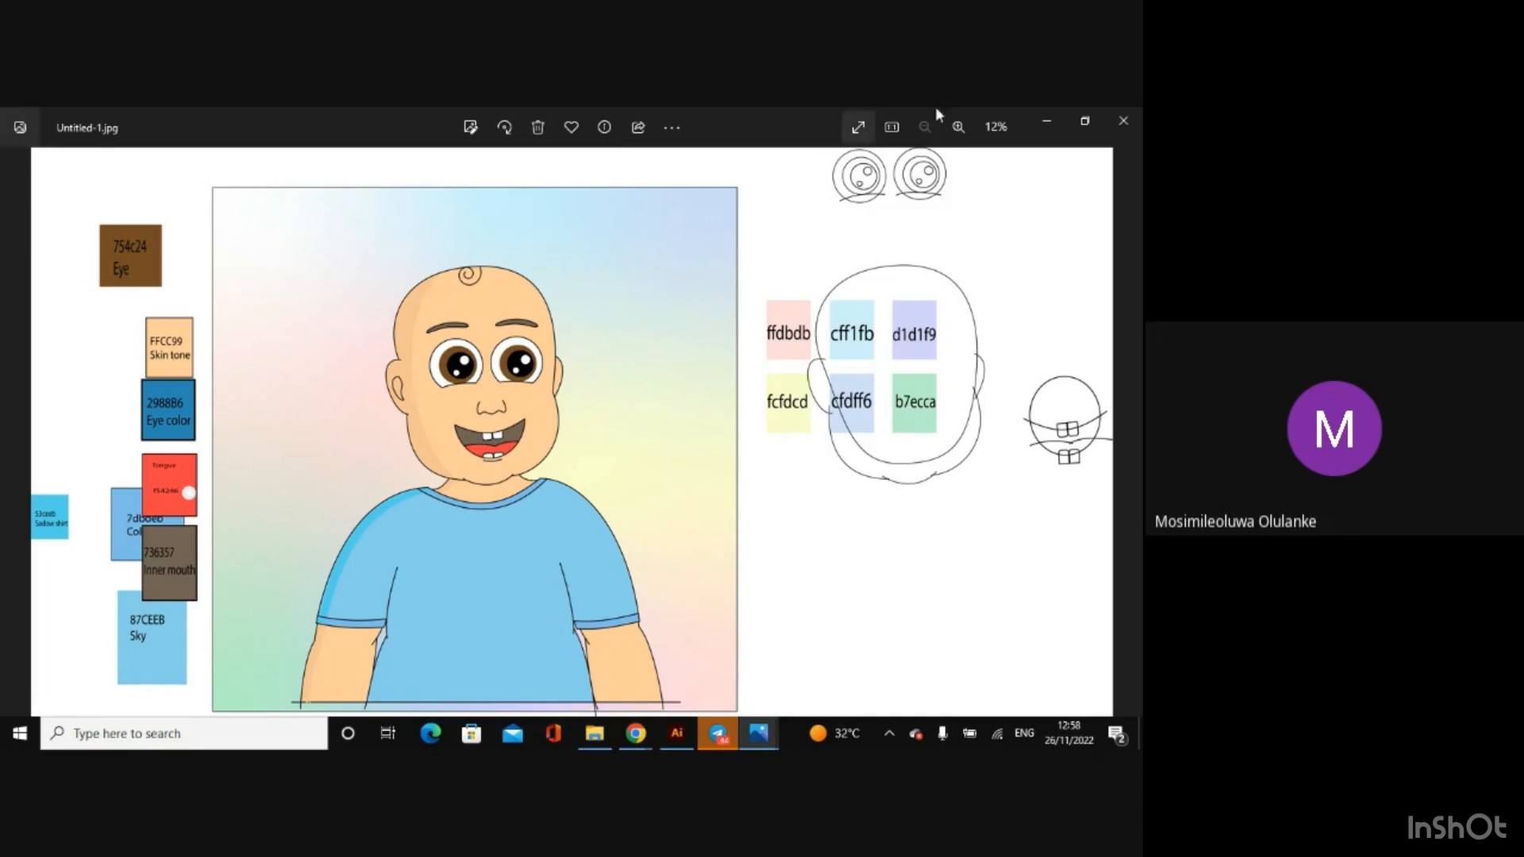
Step: Minimize the JPG preview, switch back to Illustrator and look over the export options for the artwork
click(1043, 119)
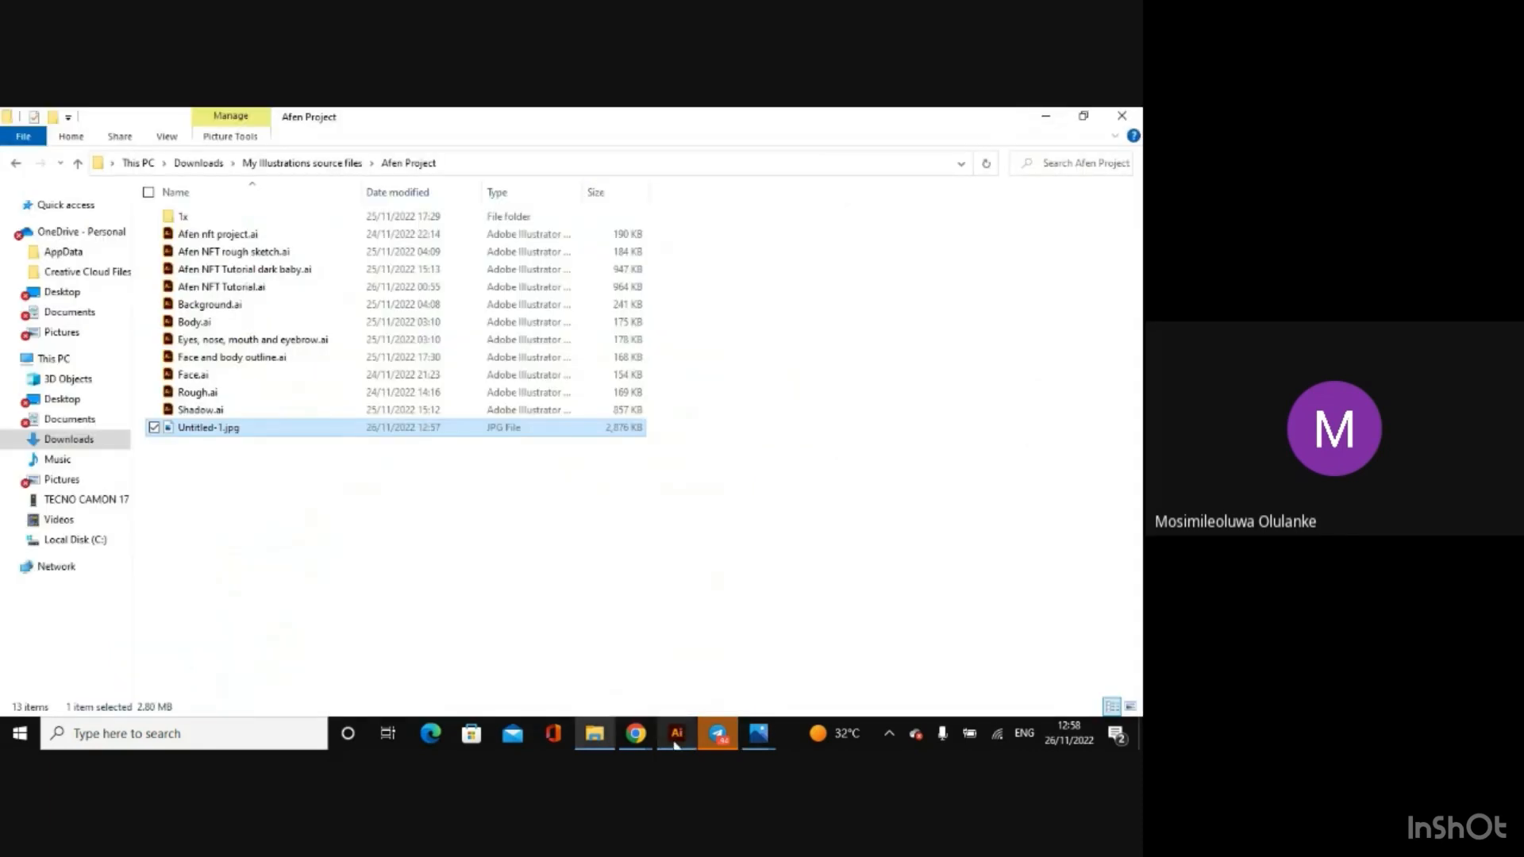
click(677, 733)
click(83, 119)
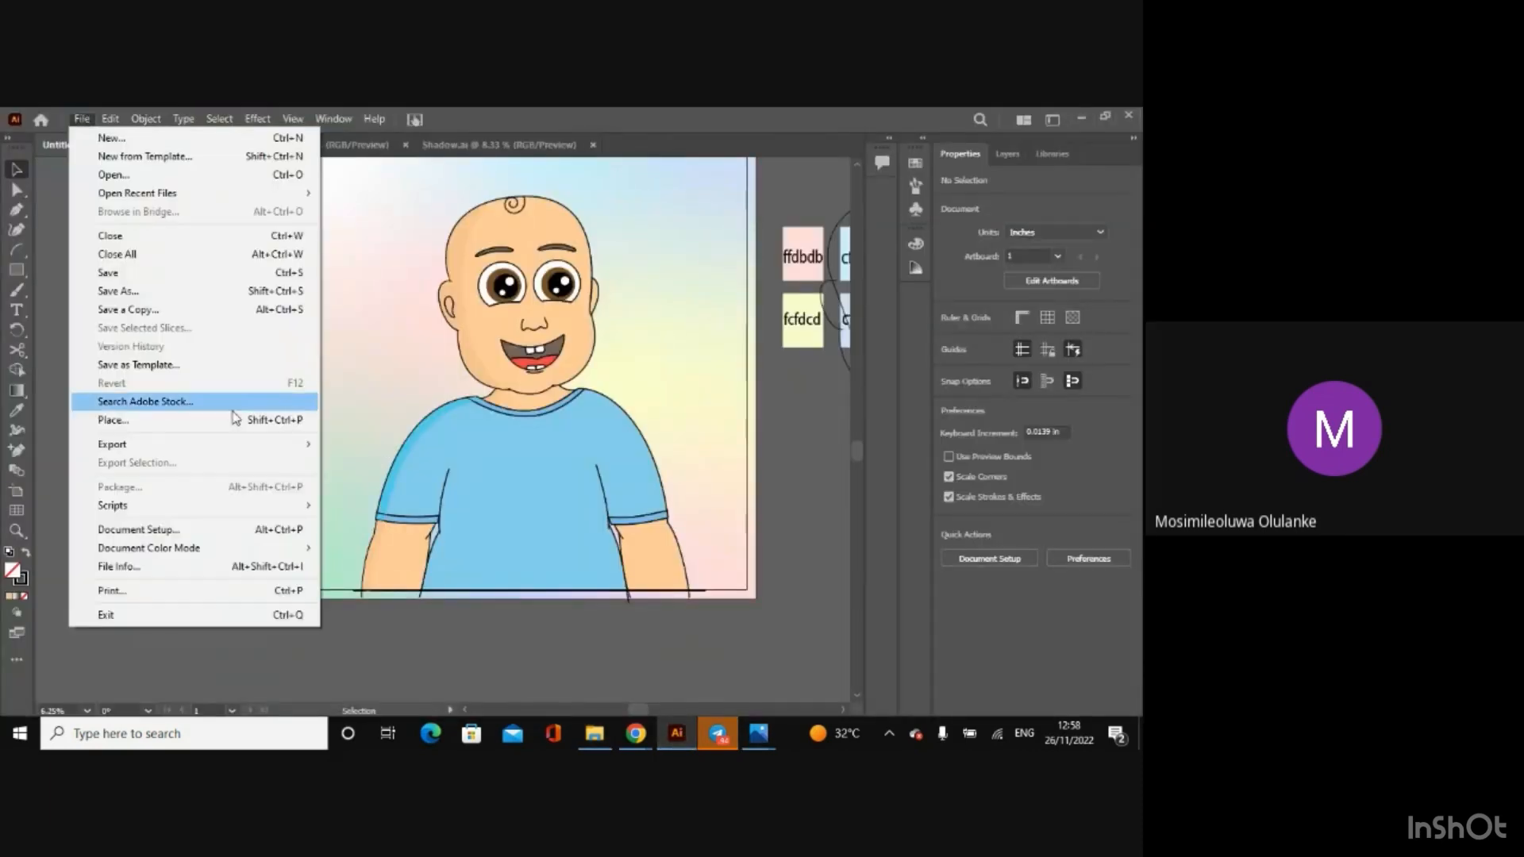
mouse_move(288, 444)
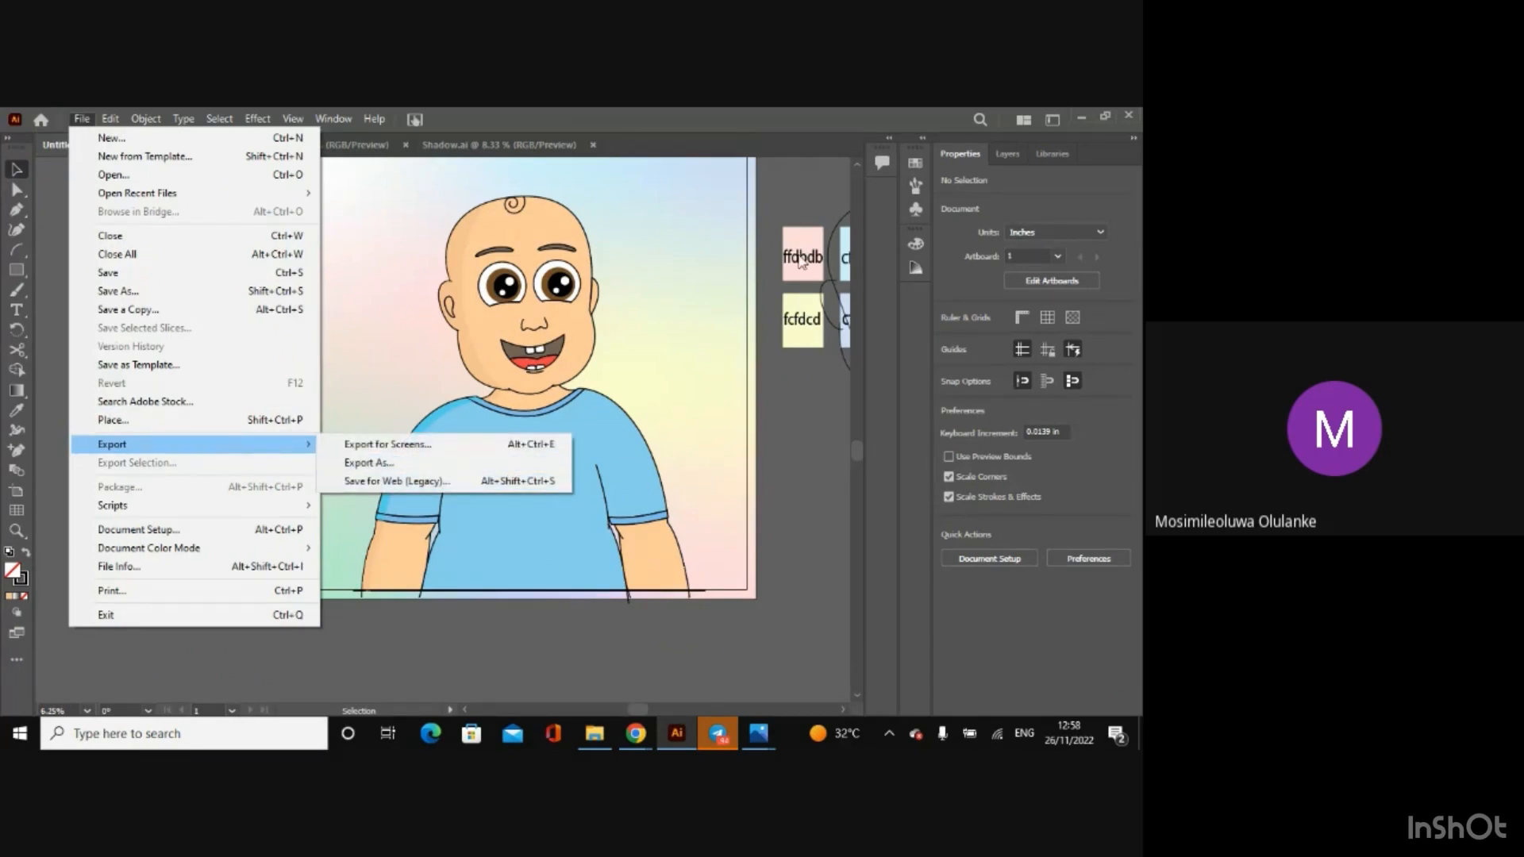
click(645, 663)
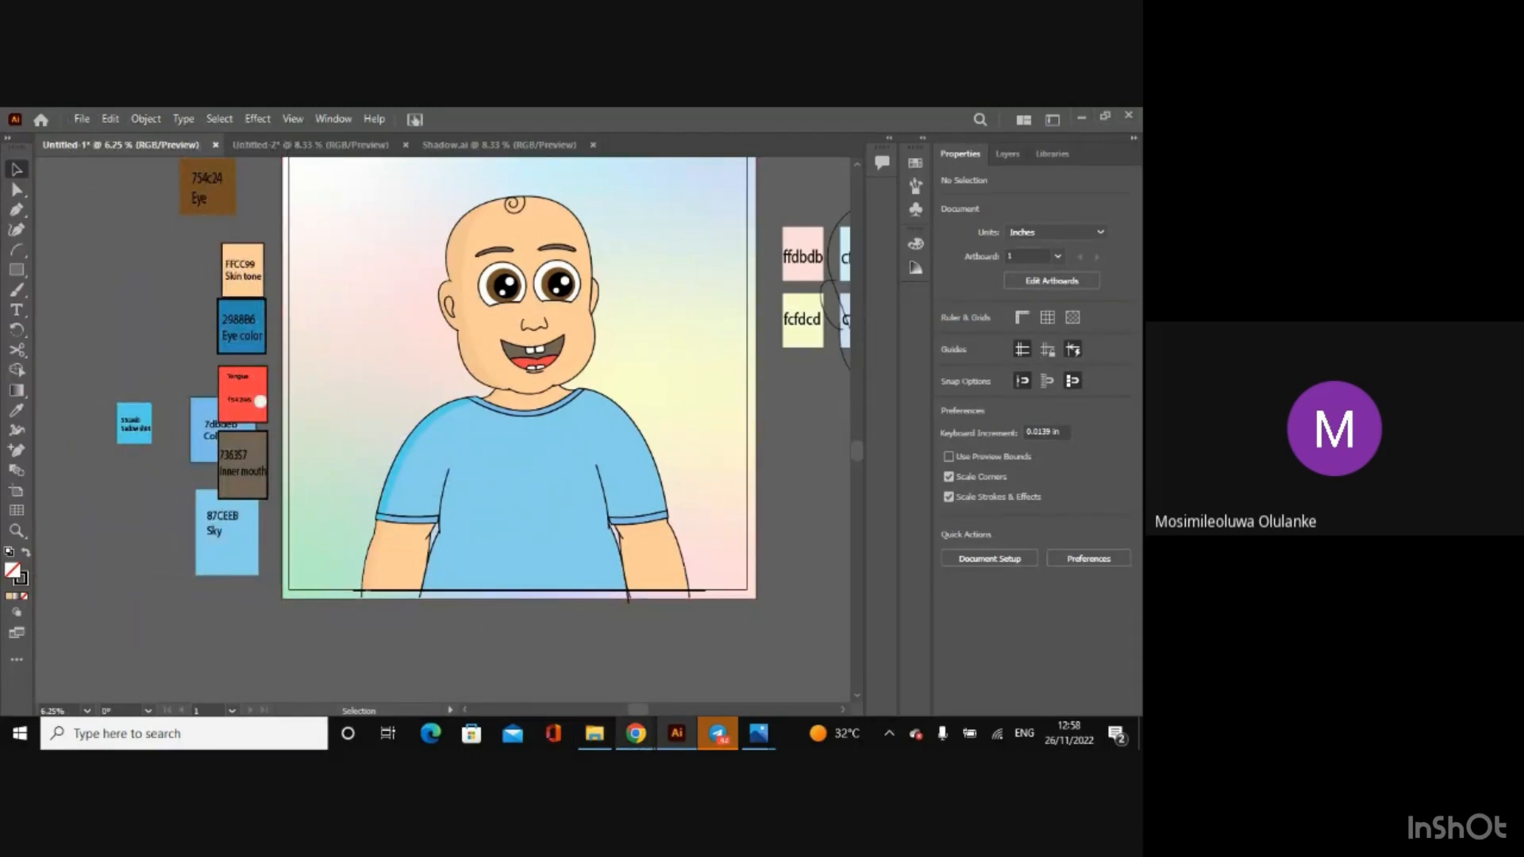
mouse_move(635, 733)
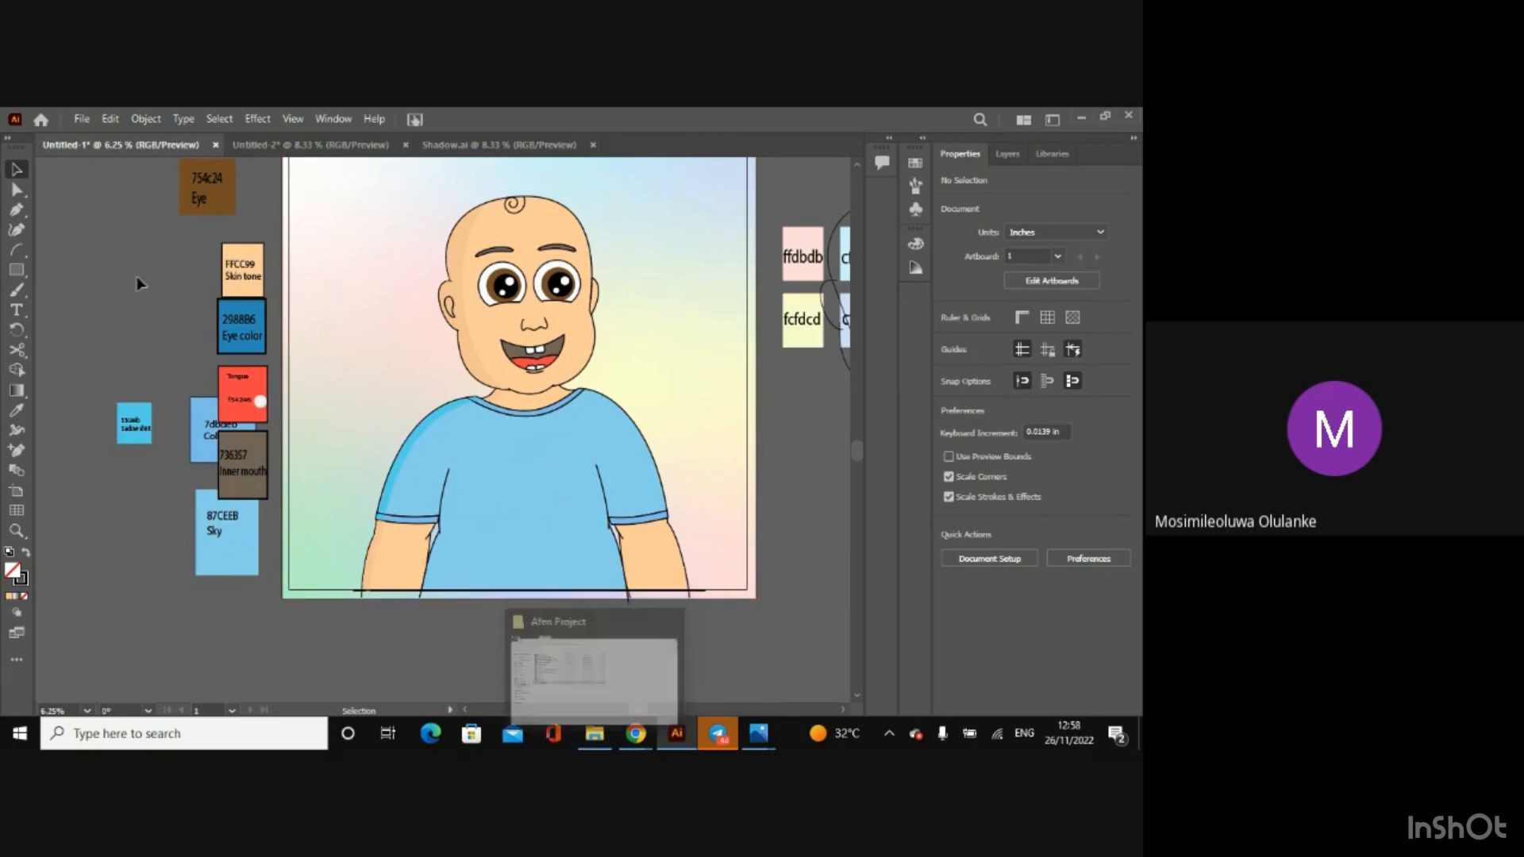
Step: Save the outlined baby document as Tutorial proper in the Afen Project folder, in Illustrator 2020 format
key(ctrl+s)
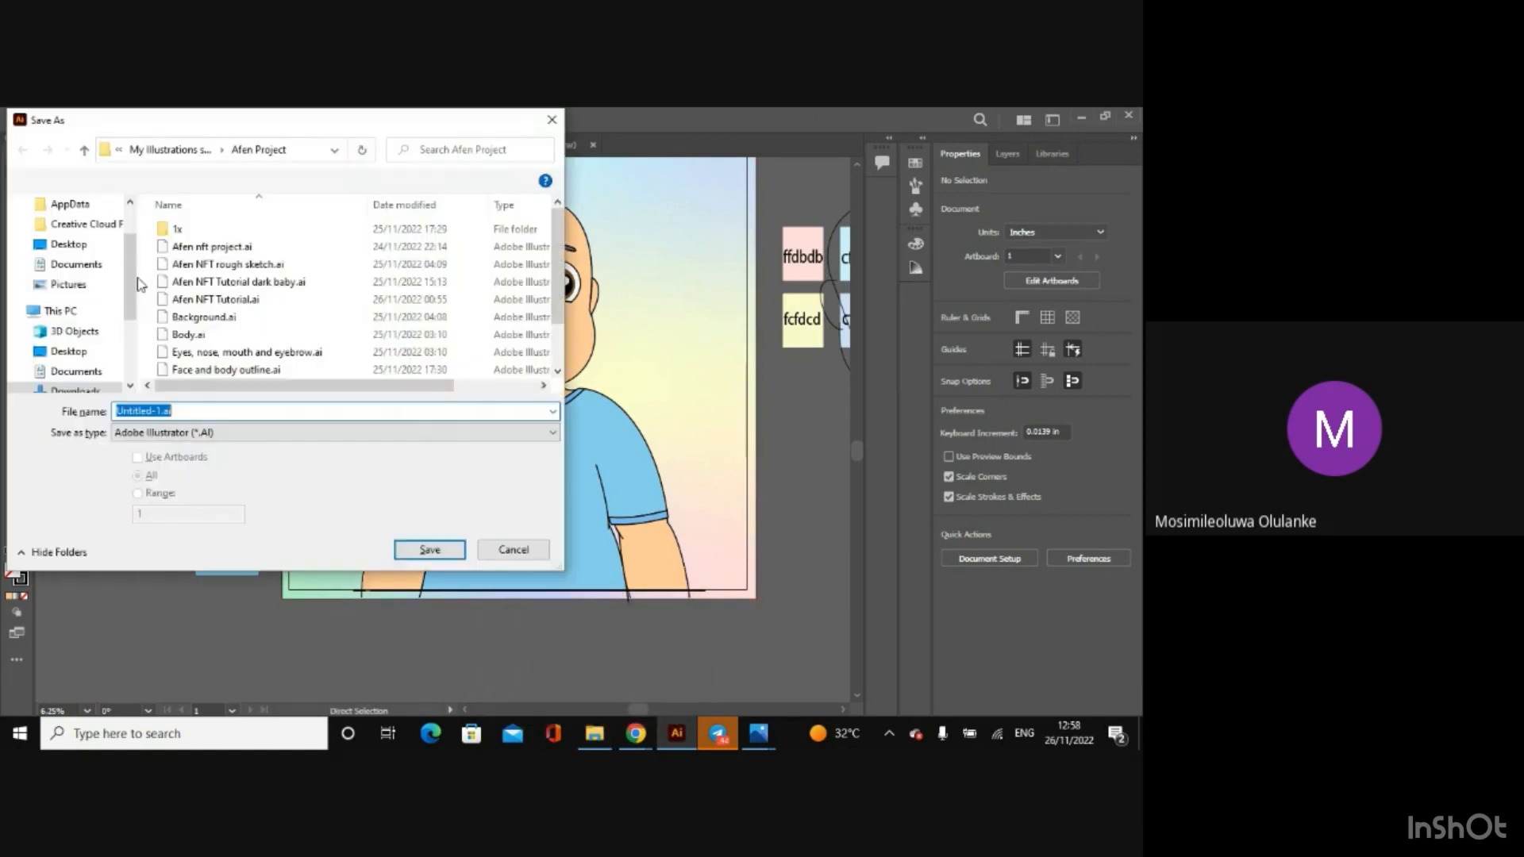
key(BackSpace)
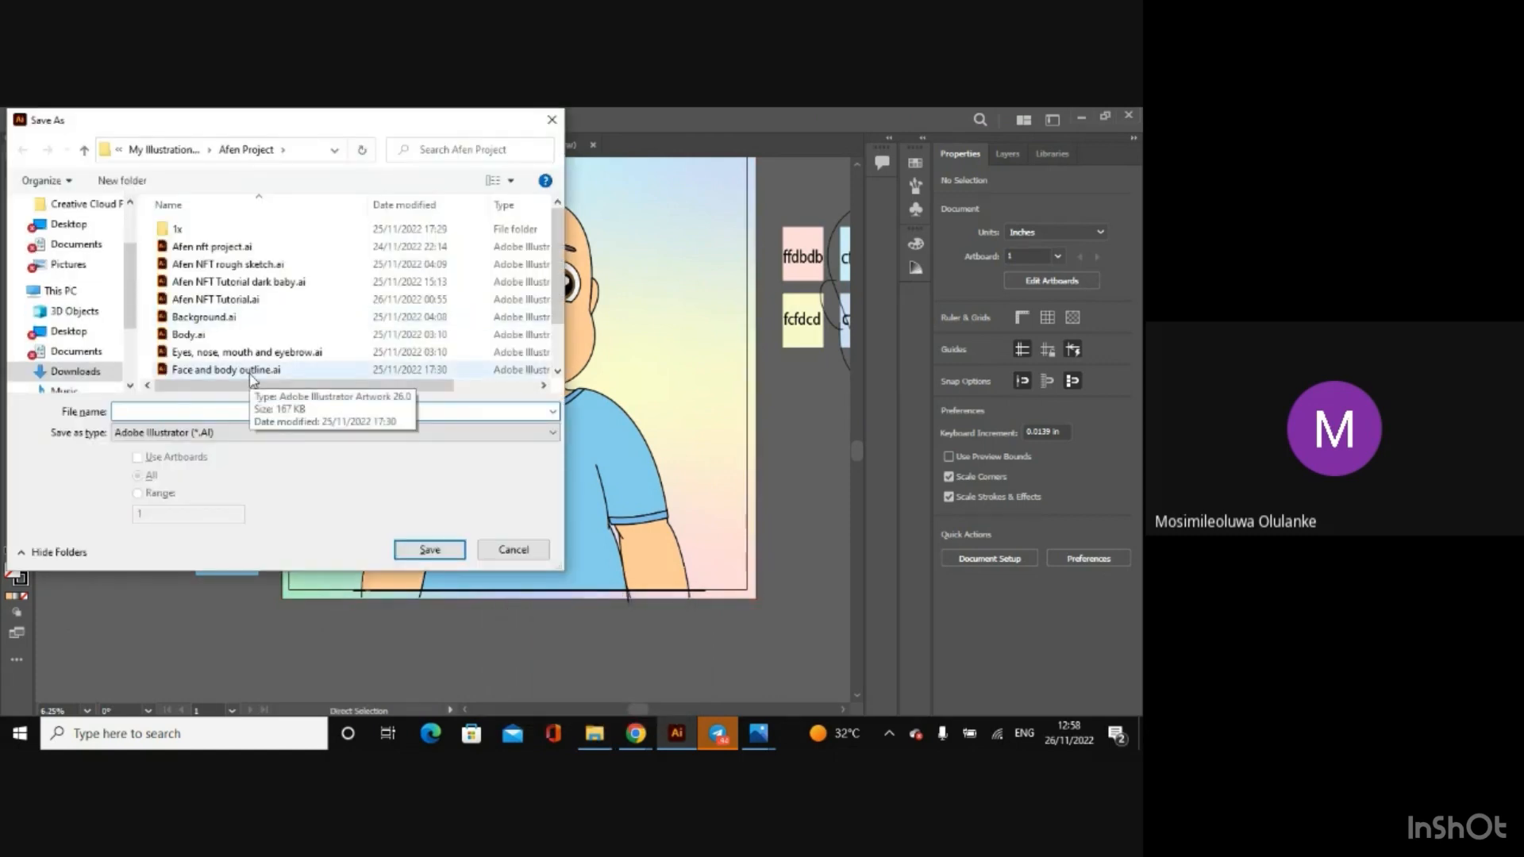
text(T)
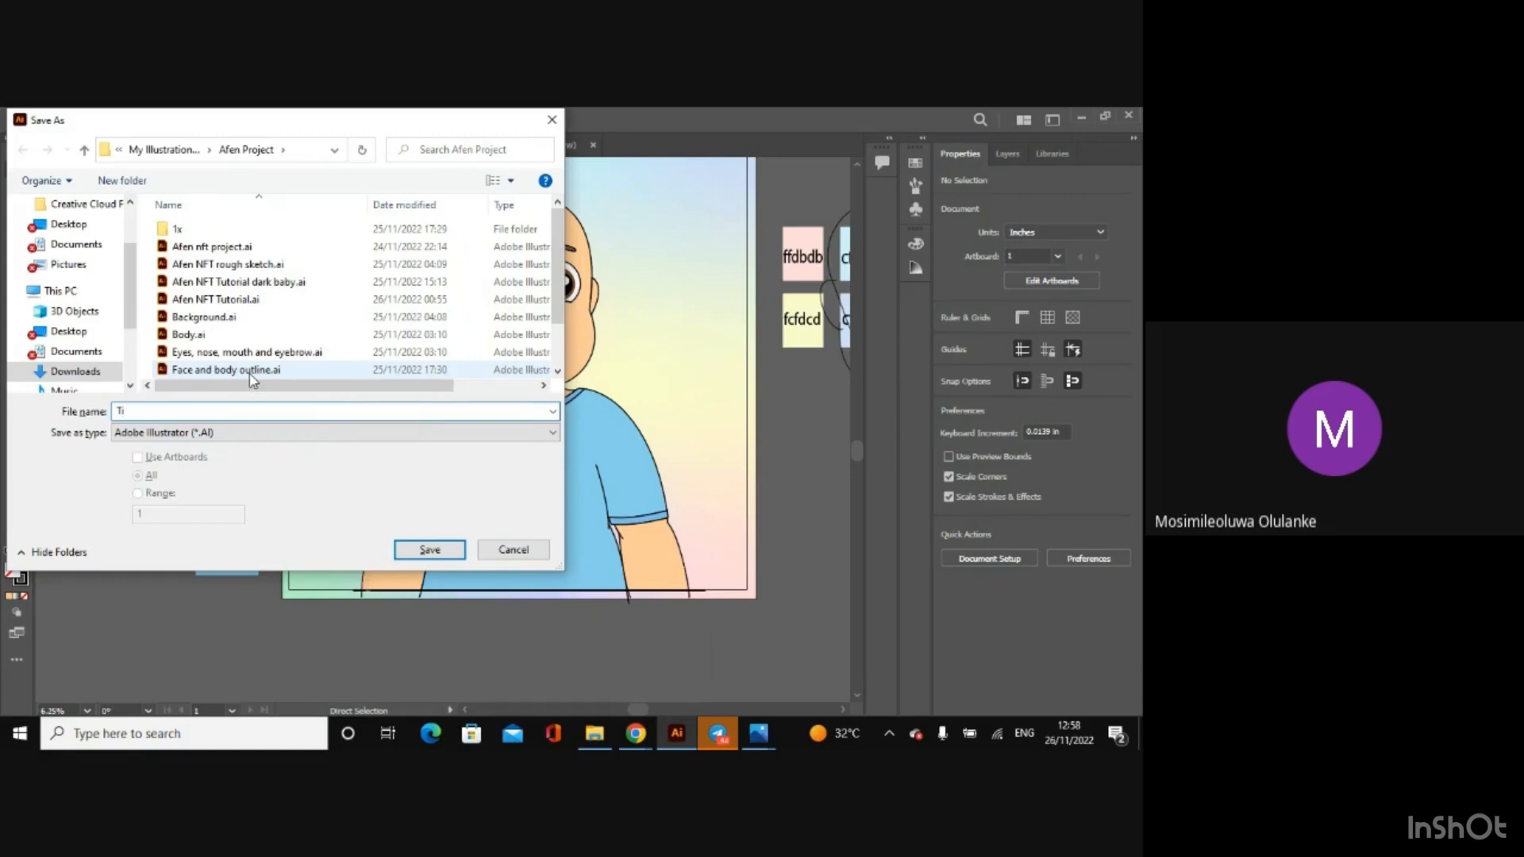
text(utorial proper)
key(Return)
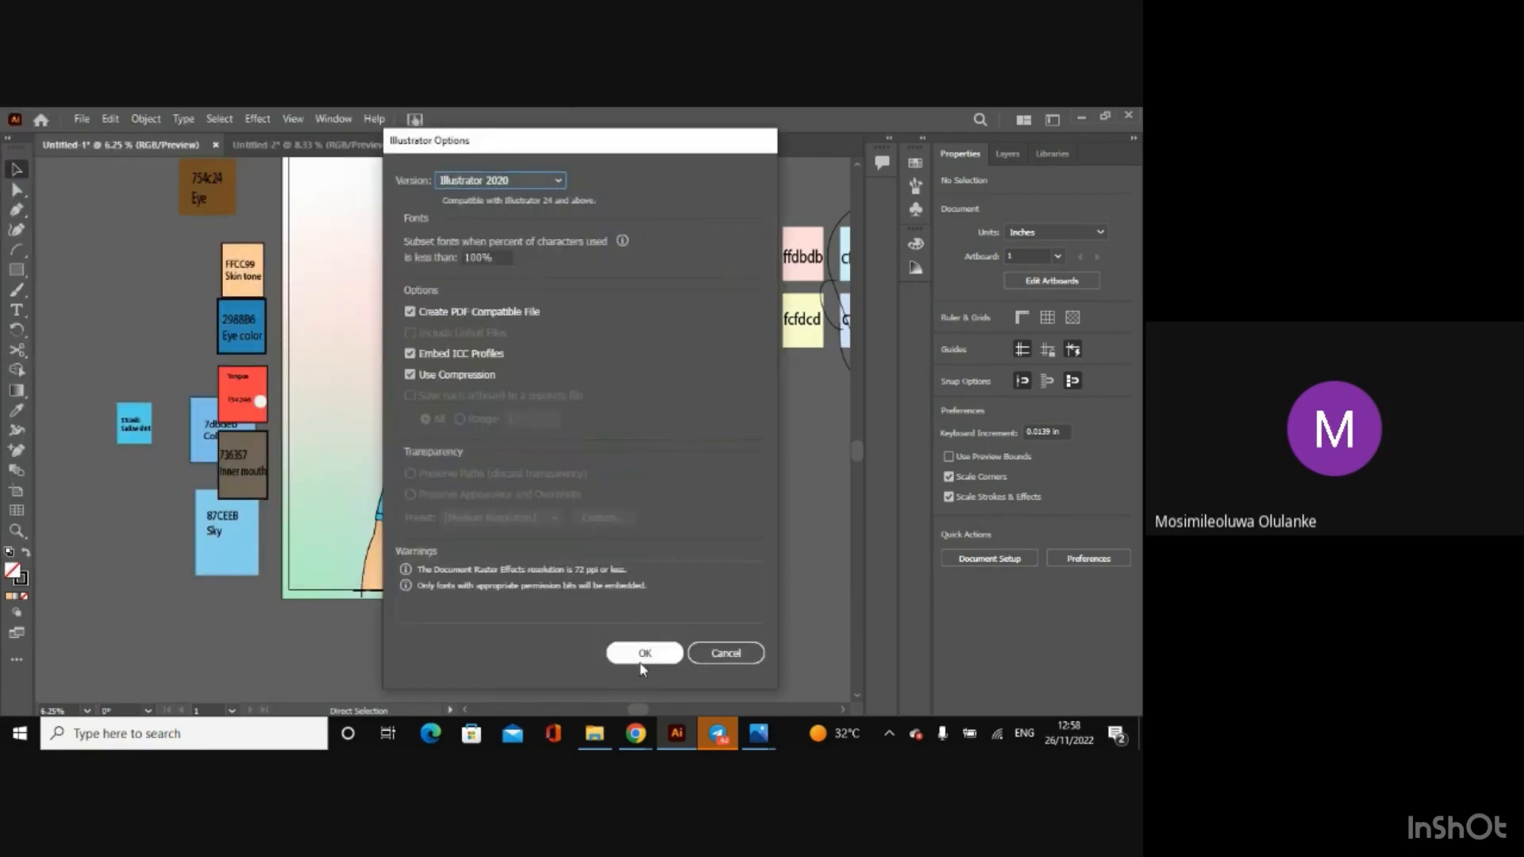
click(640, 657)
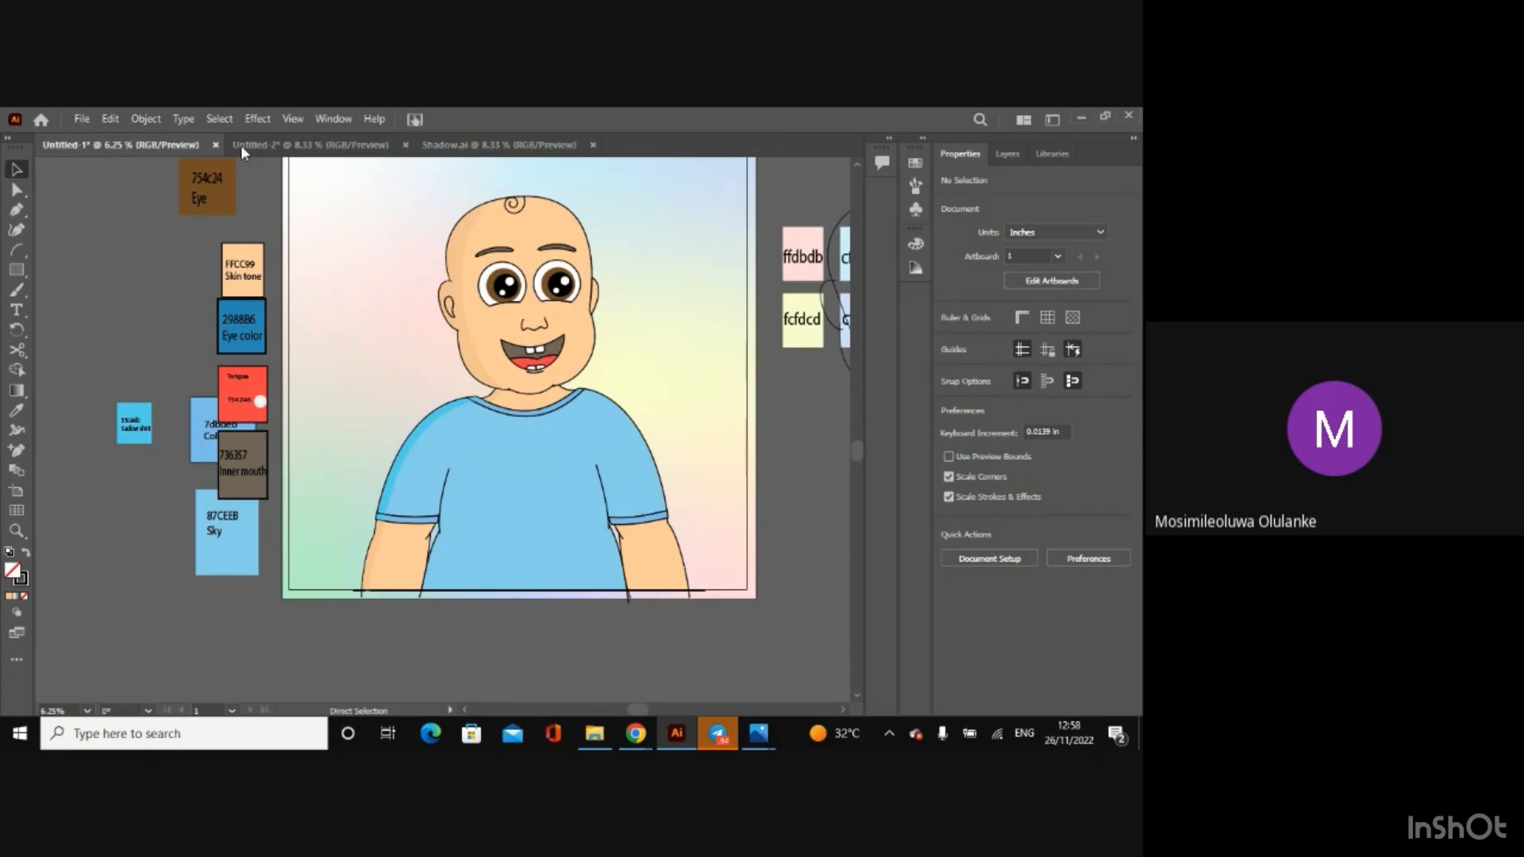
Step: Switch to the Untitled-2 document and inspect the stroke weight of the hair curl in isolation mode
click(349, 144)
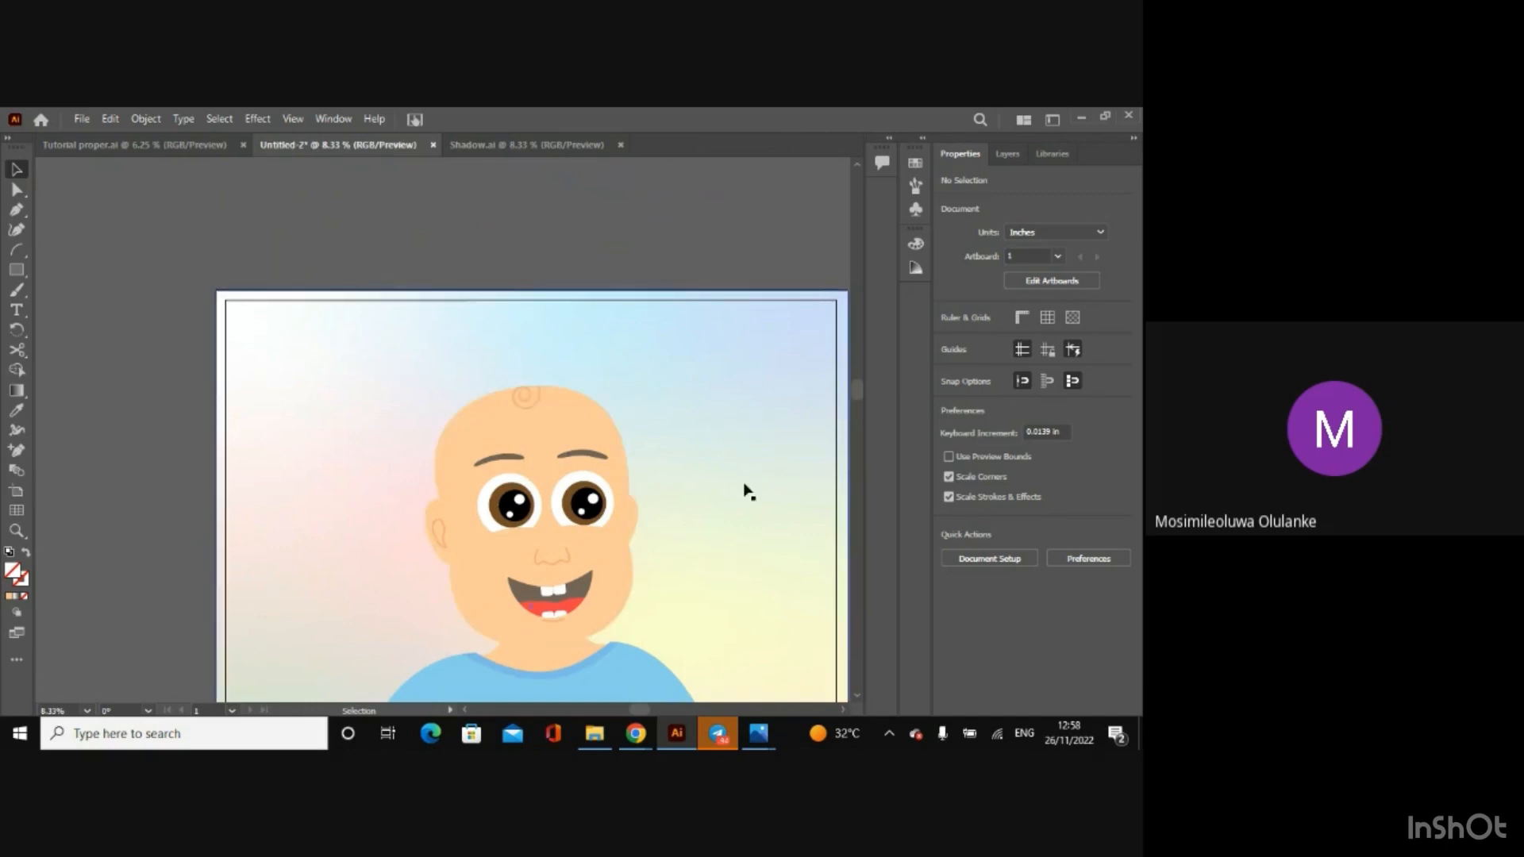
double_click(534, 412)
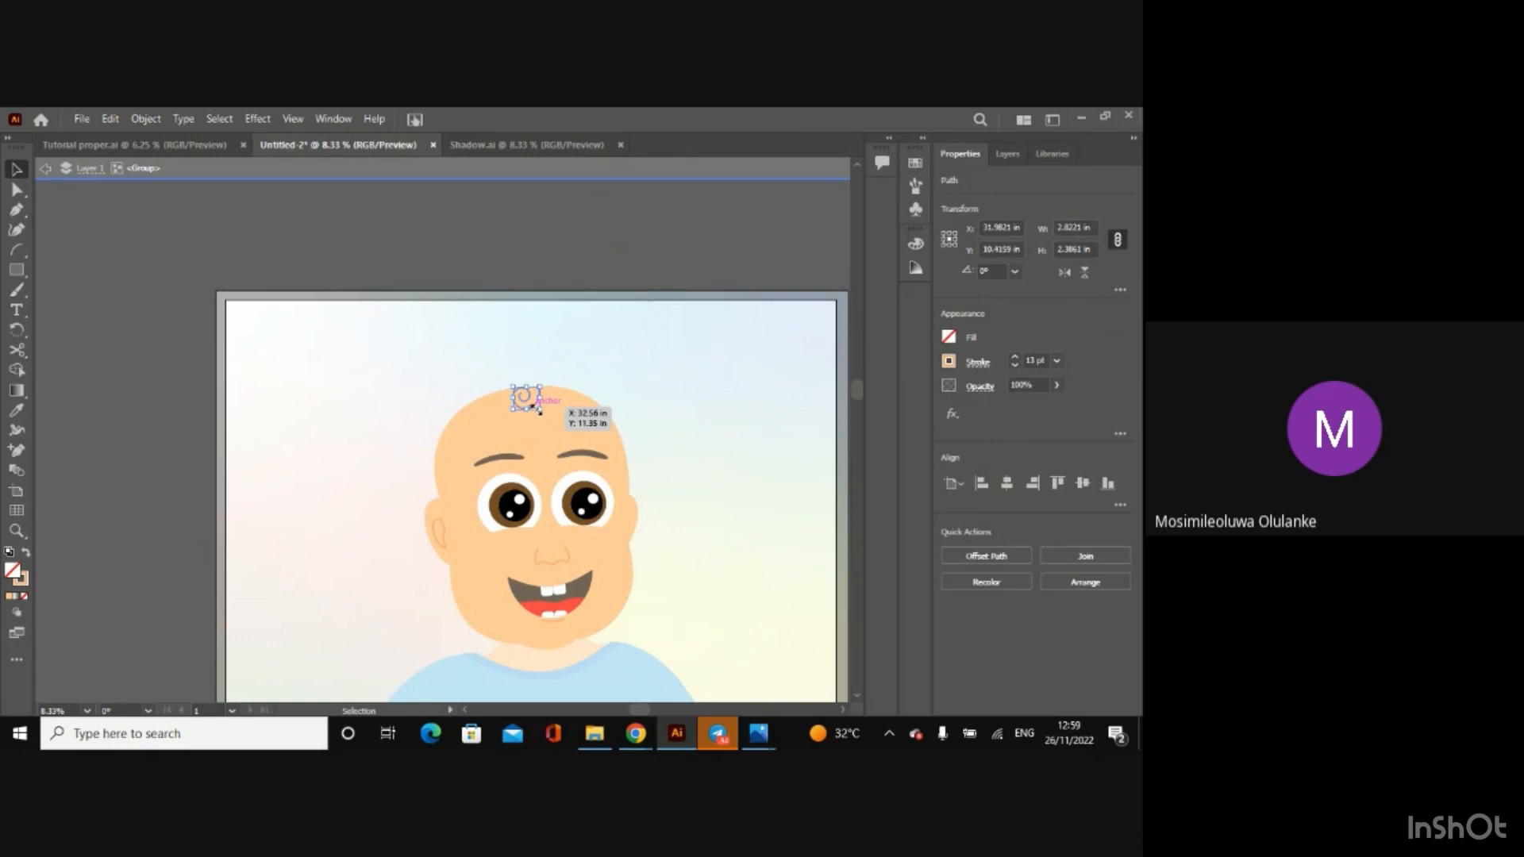
click(45, 169)
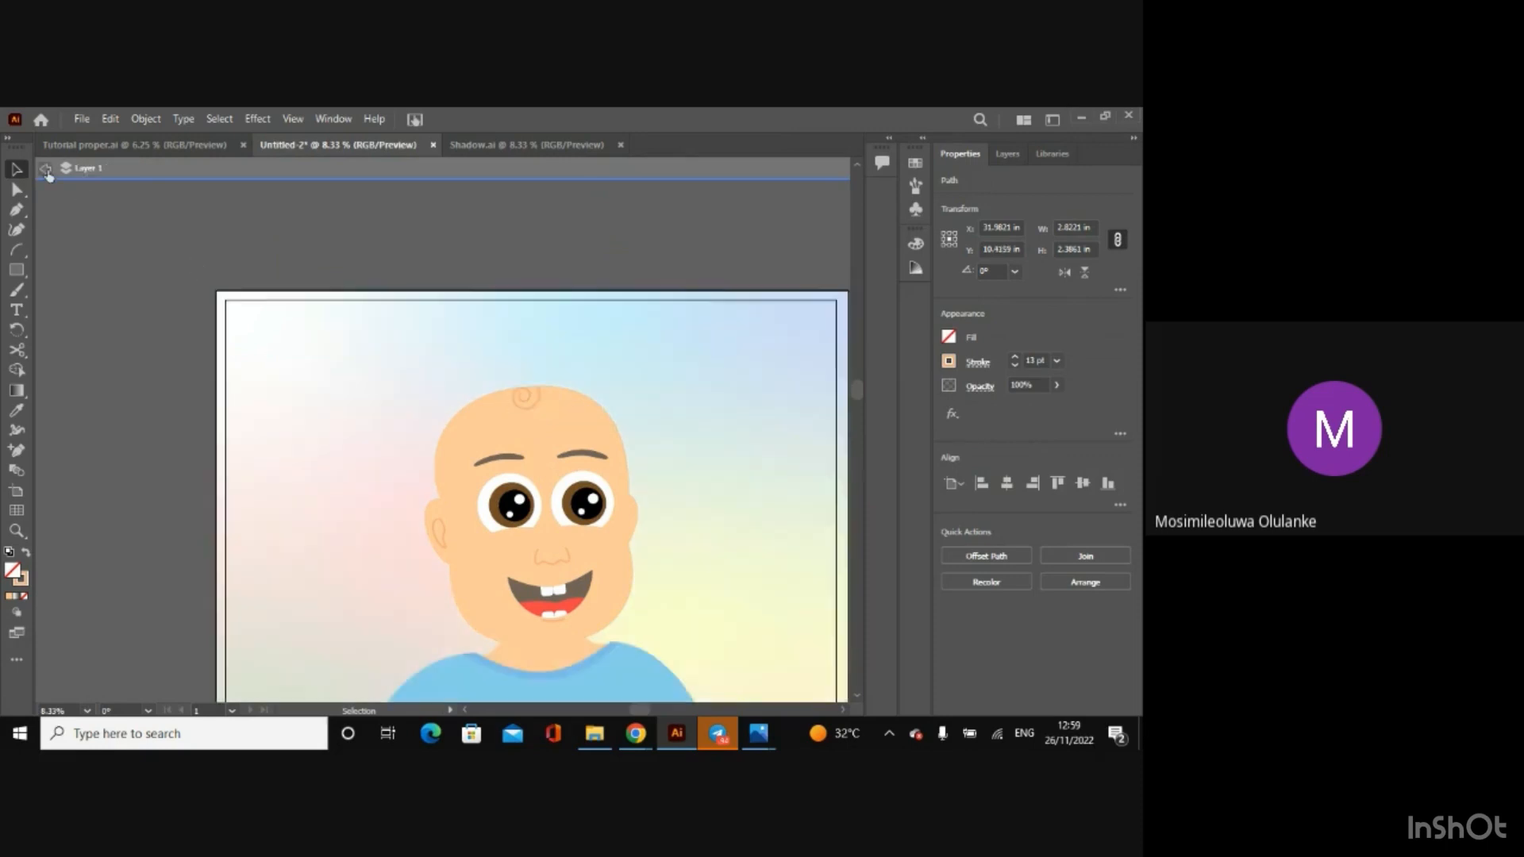
click(48, 169)
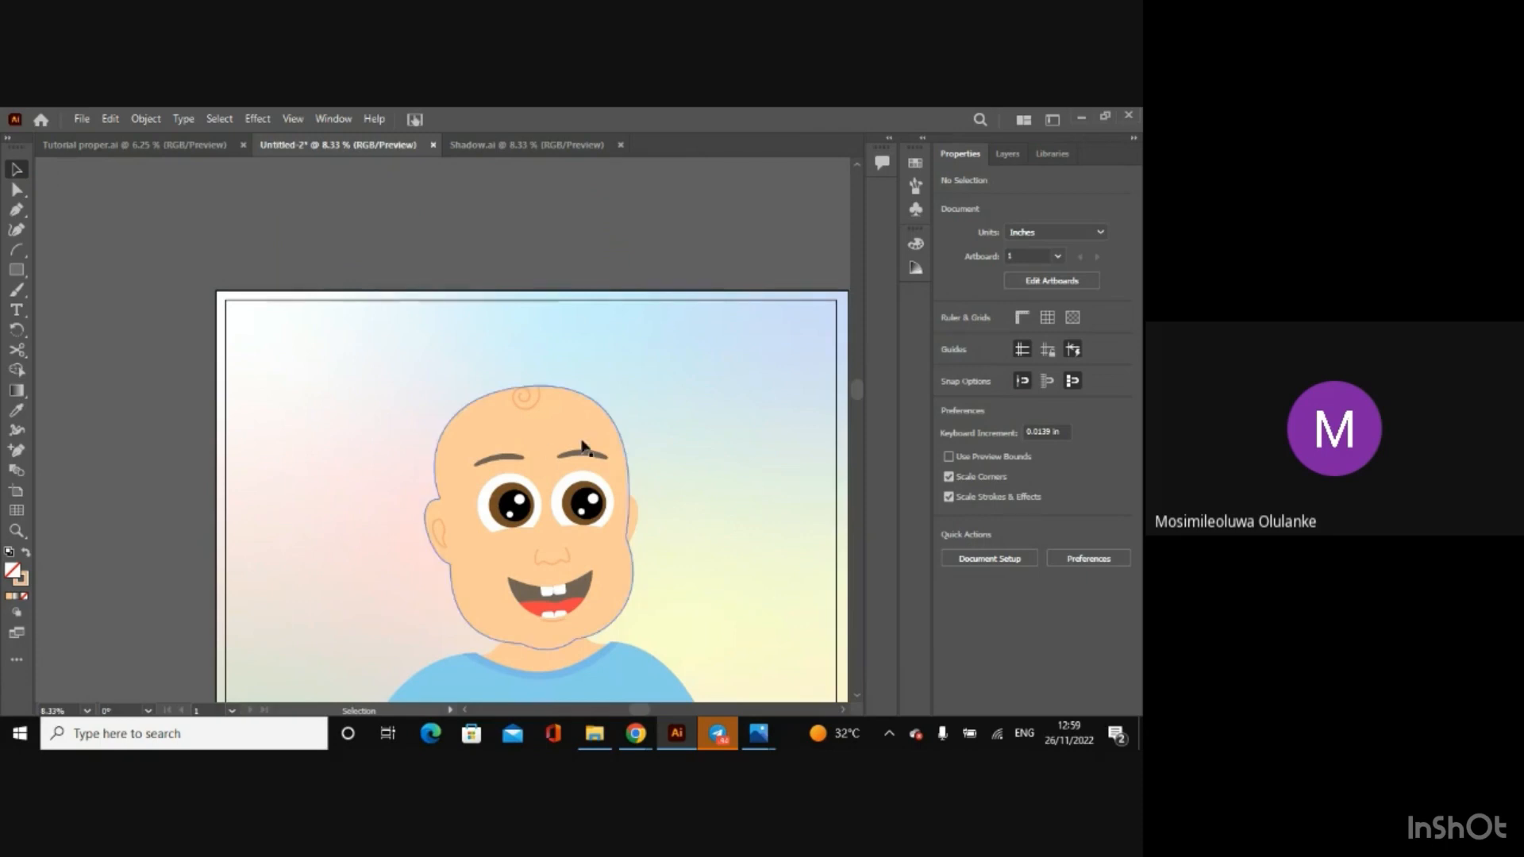
double_click(516, 403)
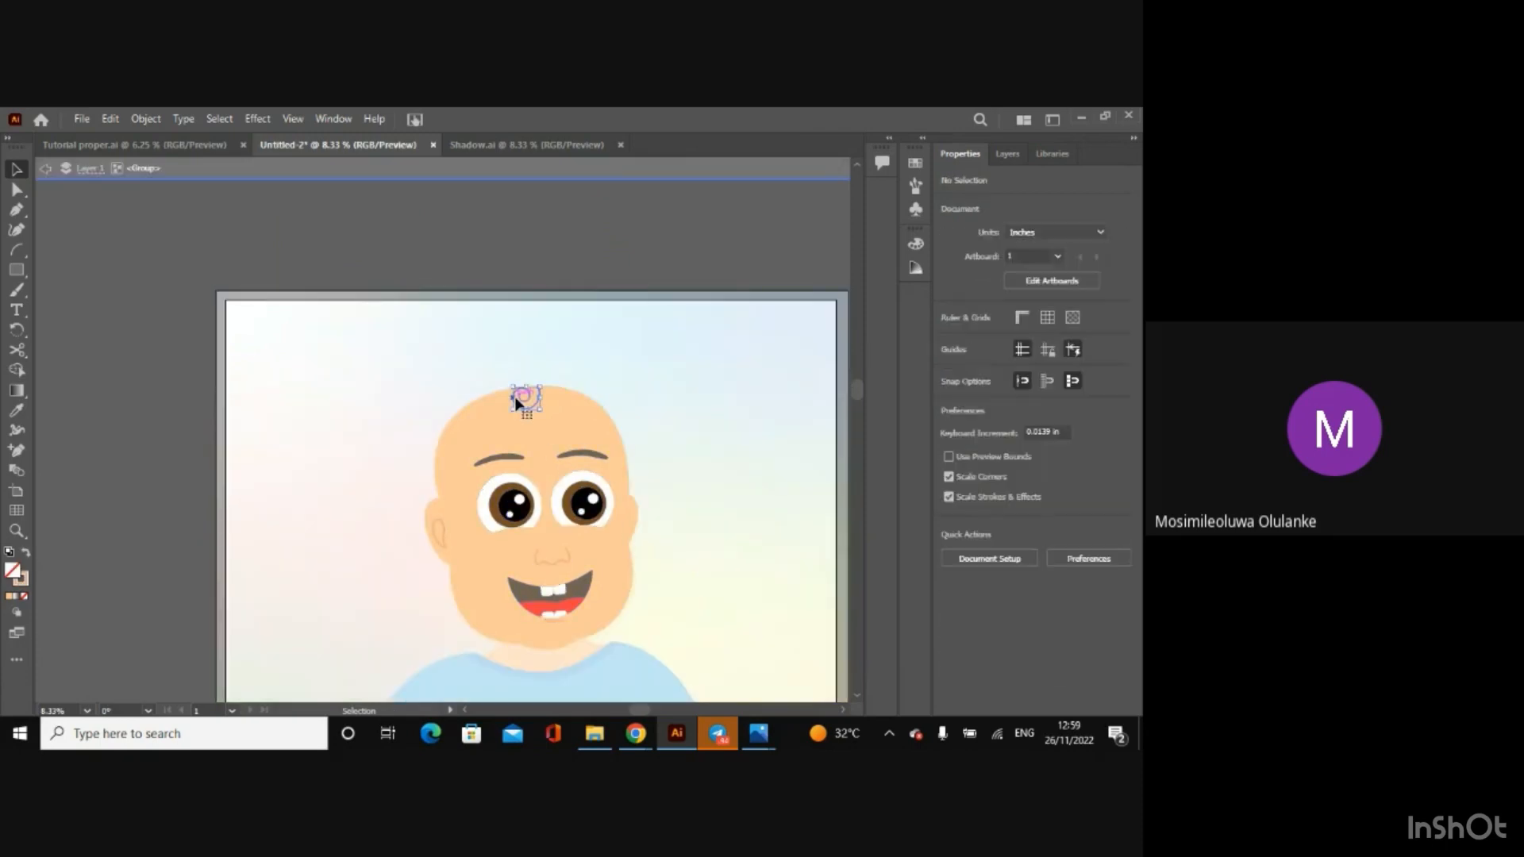
click(46, 170)
click(46, 171)
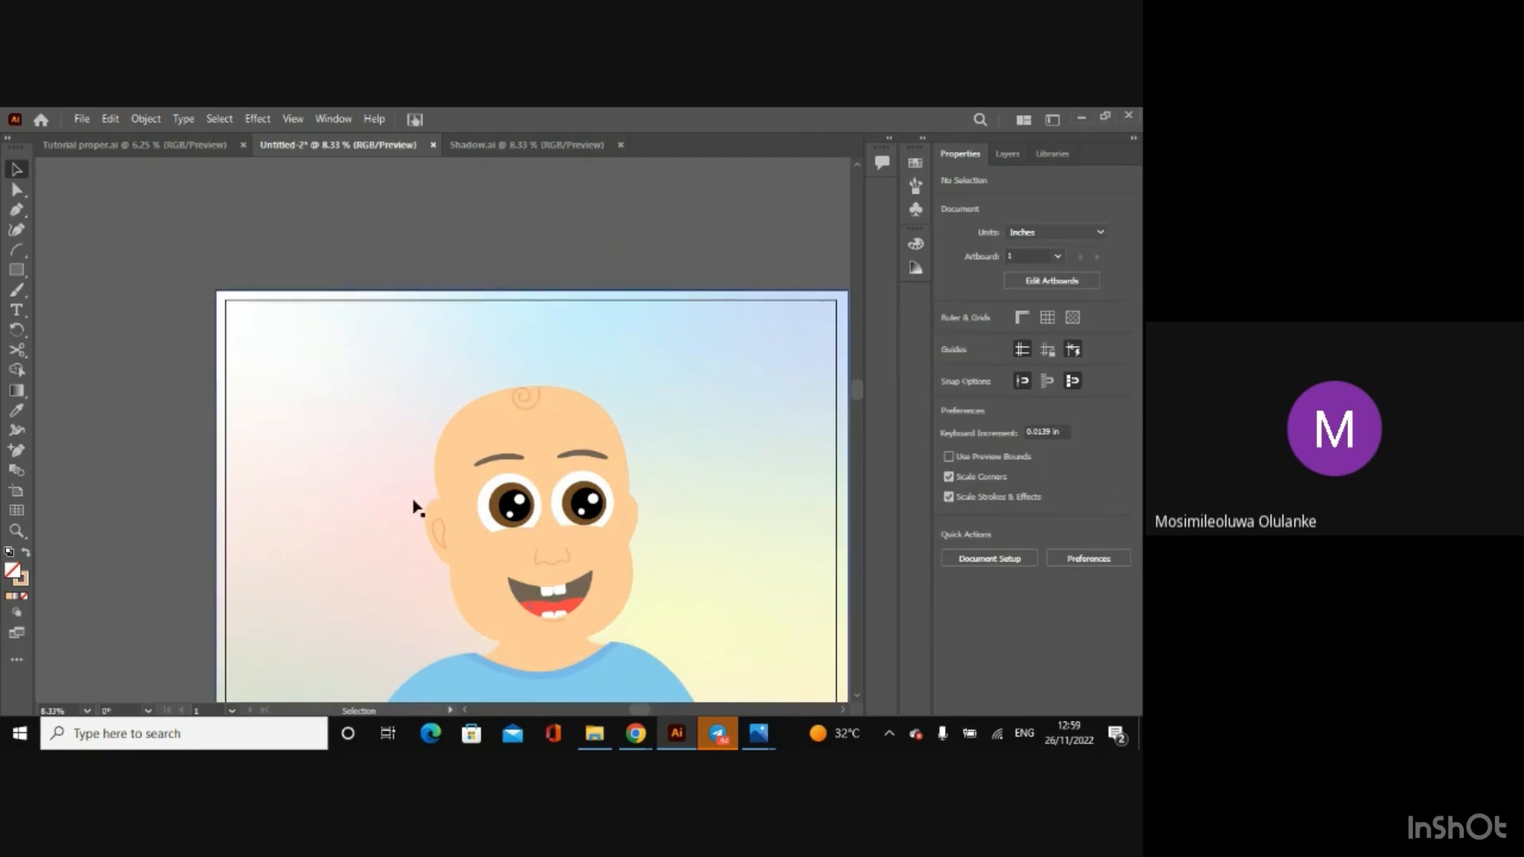
Step: Set the stroke weight of the inner ear and nose lines to 13 pt within the face group
double_click(436, 526)
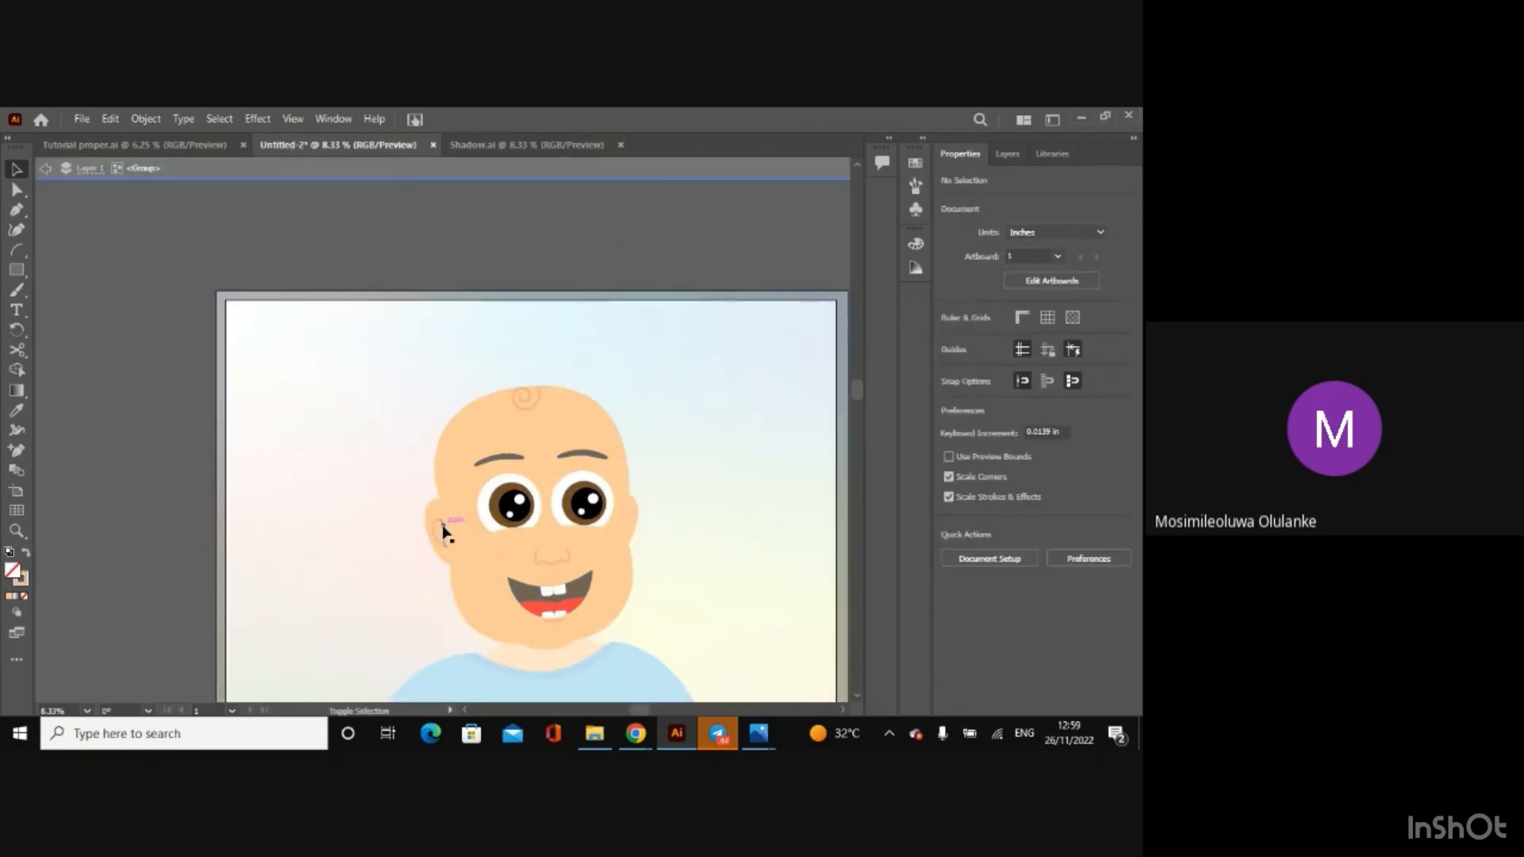
click(439, 527)
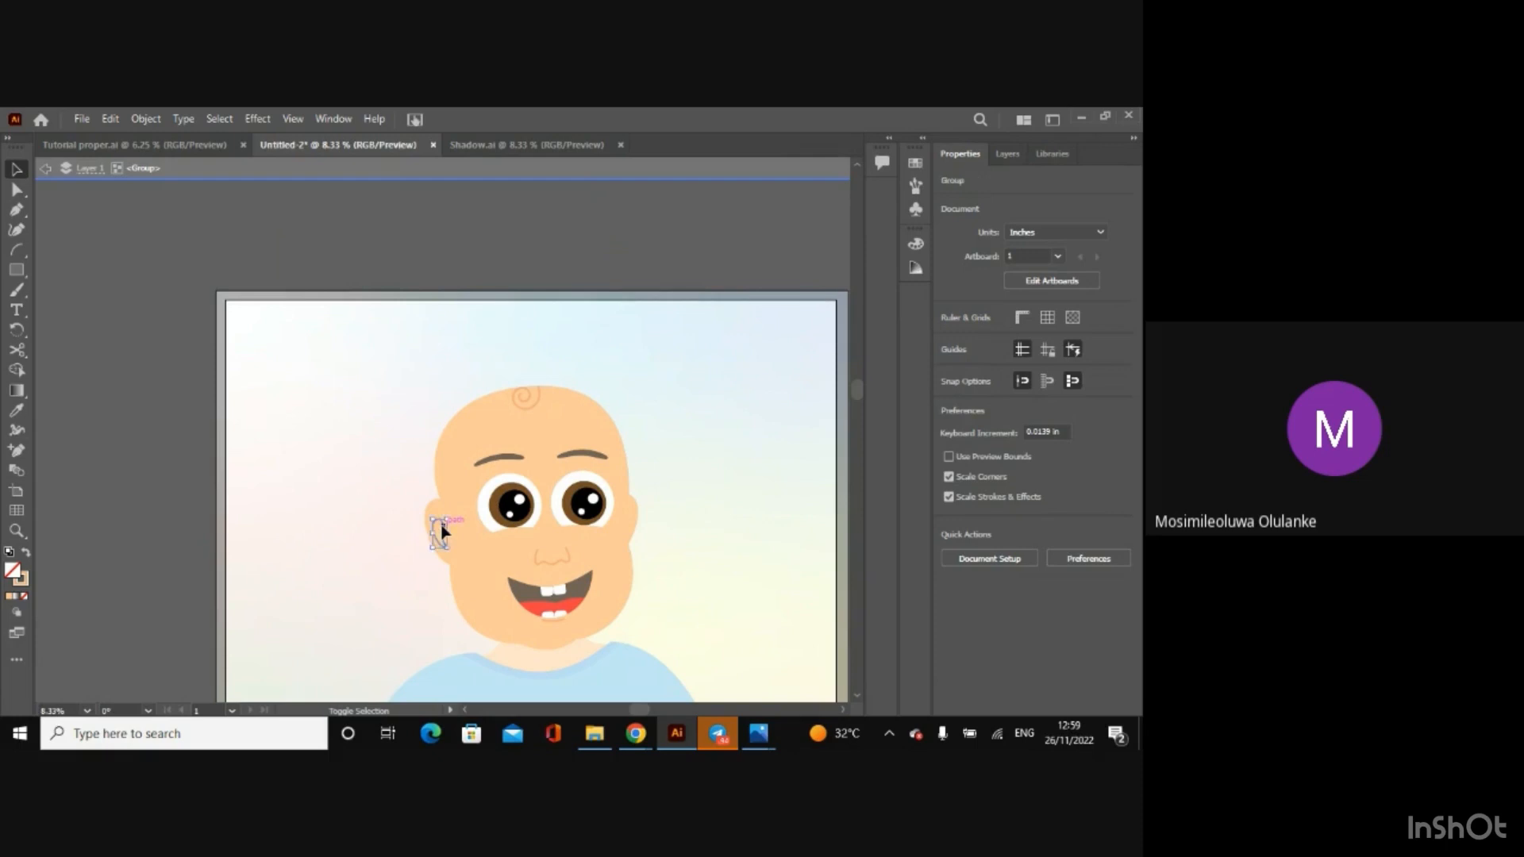
shift+click(542, 564)
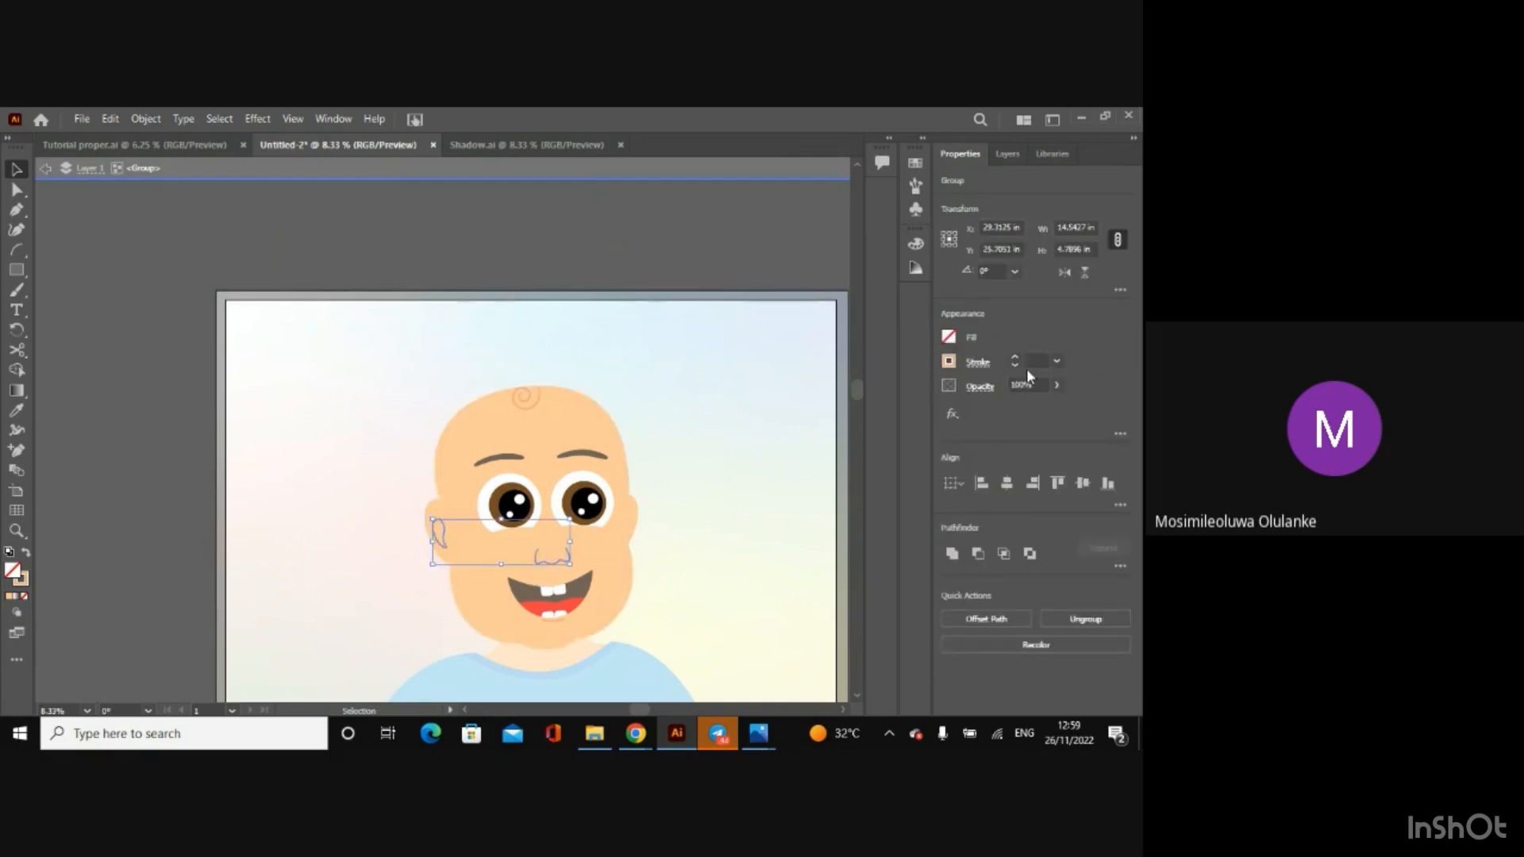
click(1035, 361)
text(13)
key(Return)
click(37, 167)
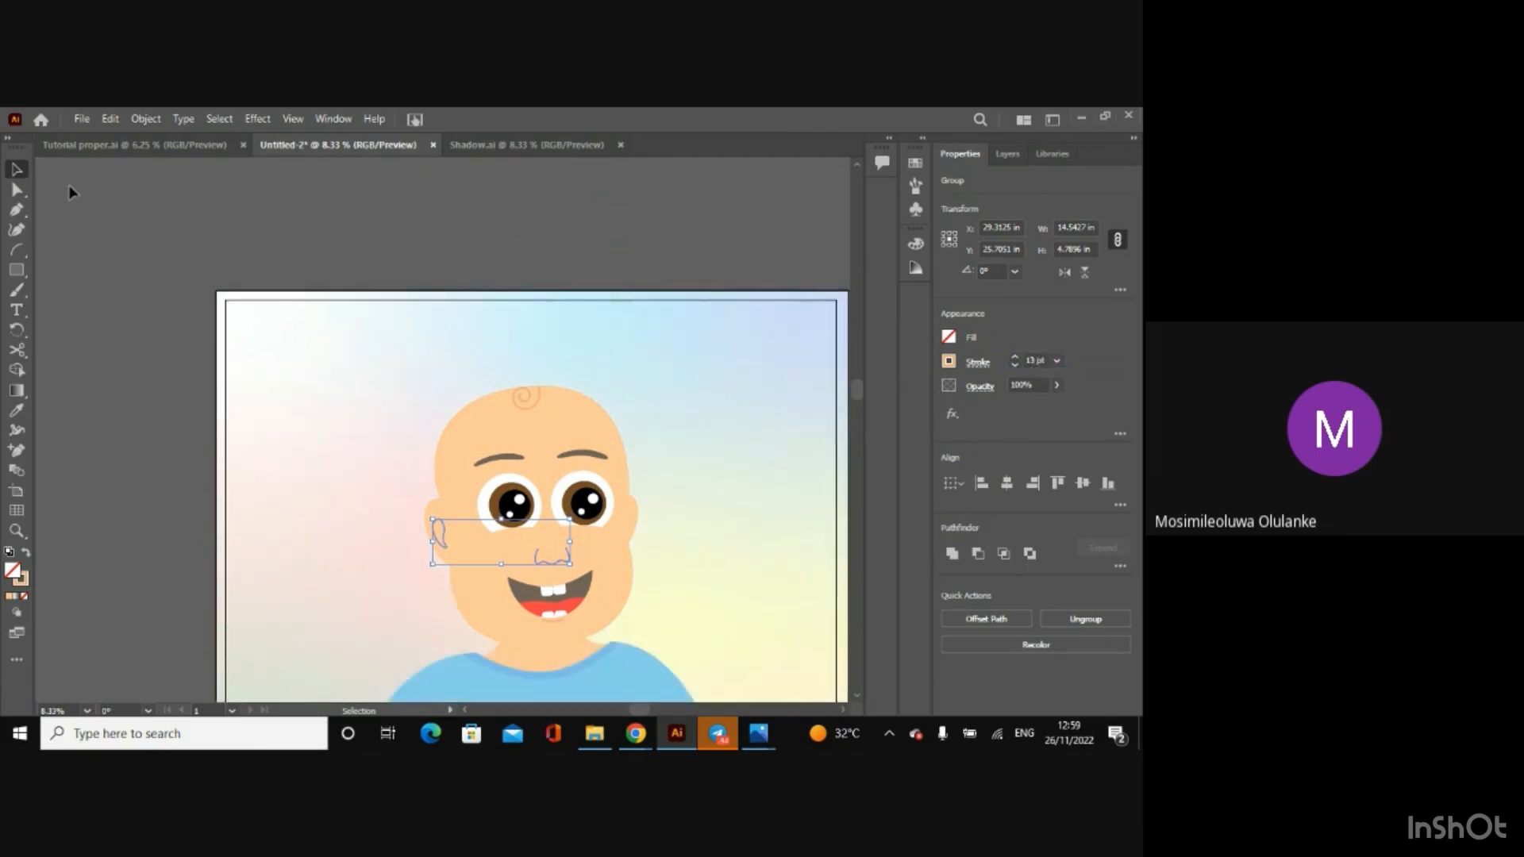
click(104, 208)
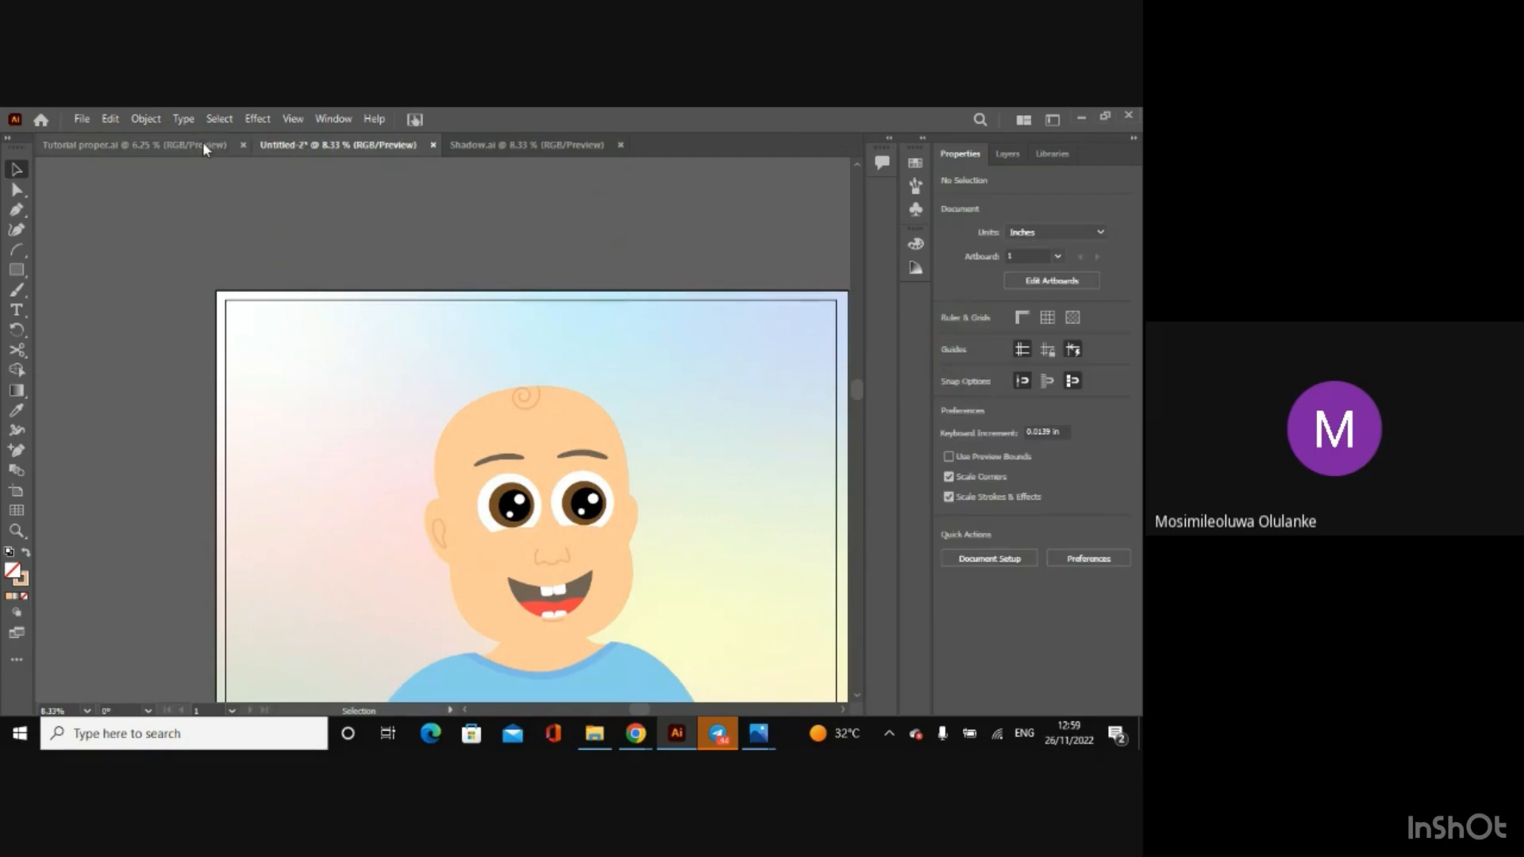
Step: Save this document as Tutorial Proper without stroke in the Afen Project folder, in Illustrator 2020 format
key(ctrl+s)
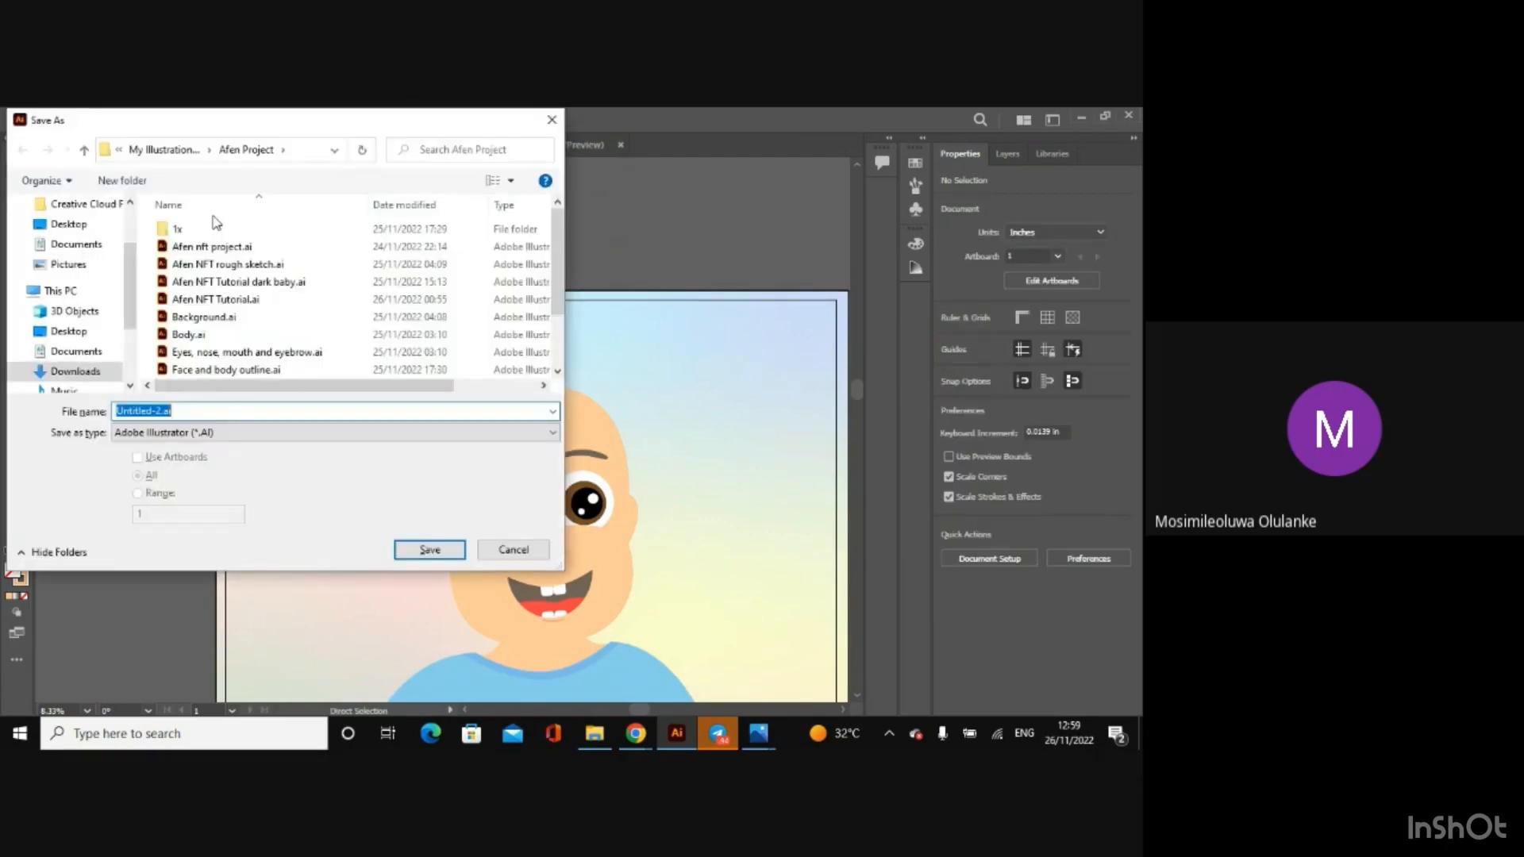
key(BackSpace)
text(Tutorial)
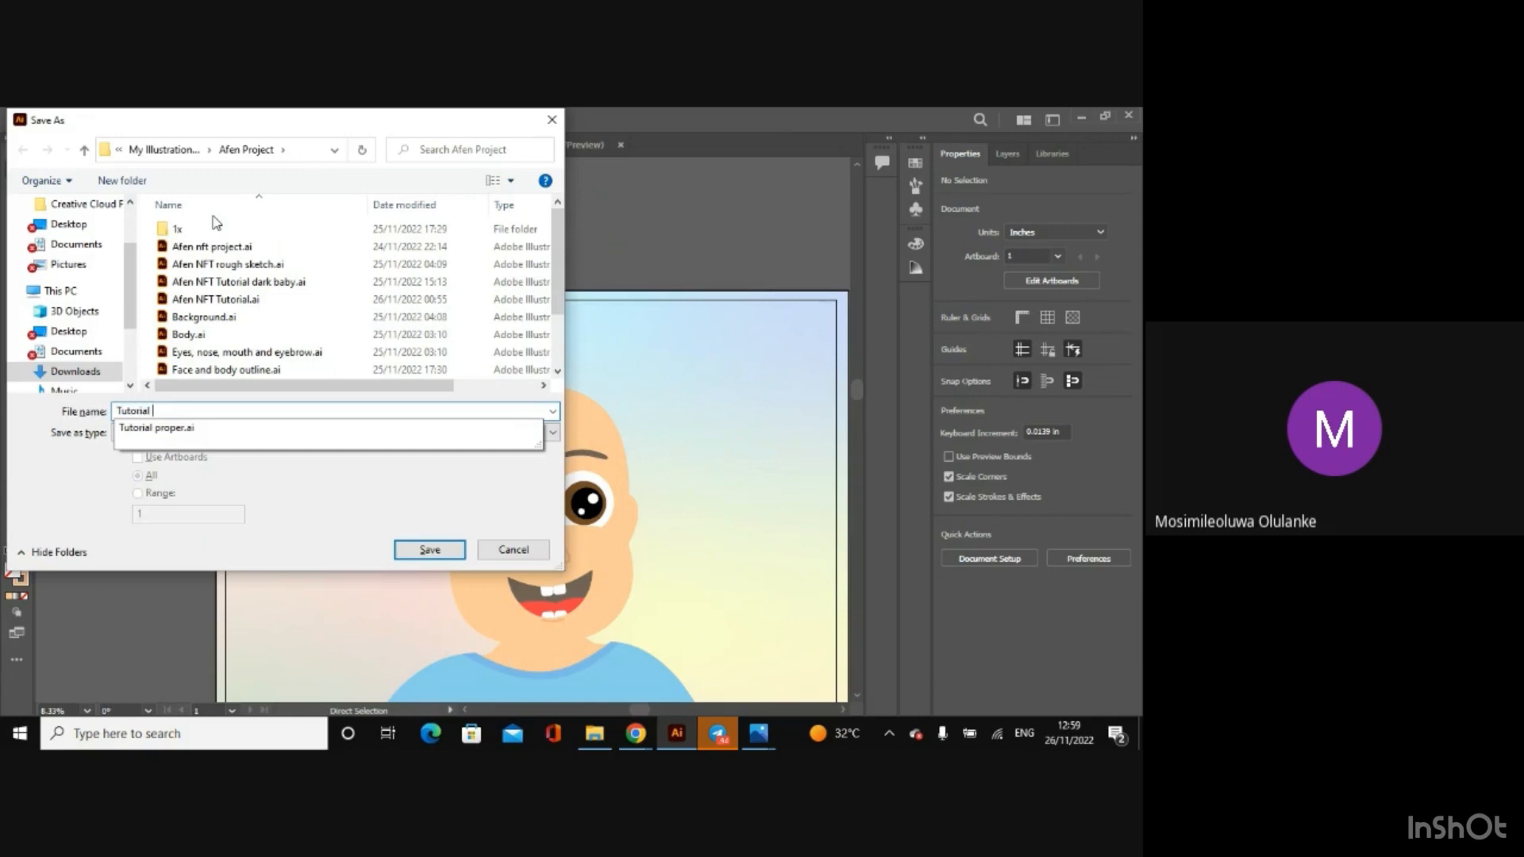
text( Proper with)
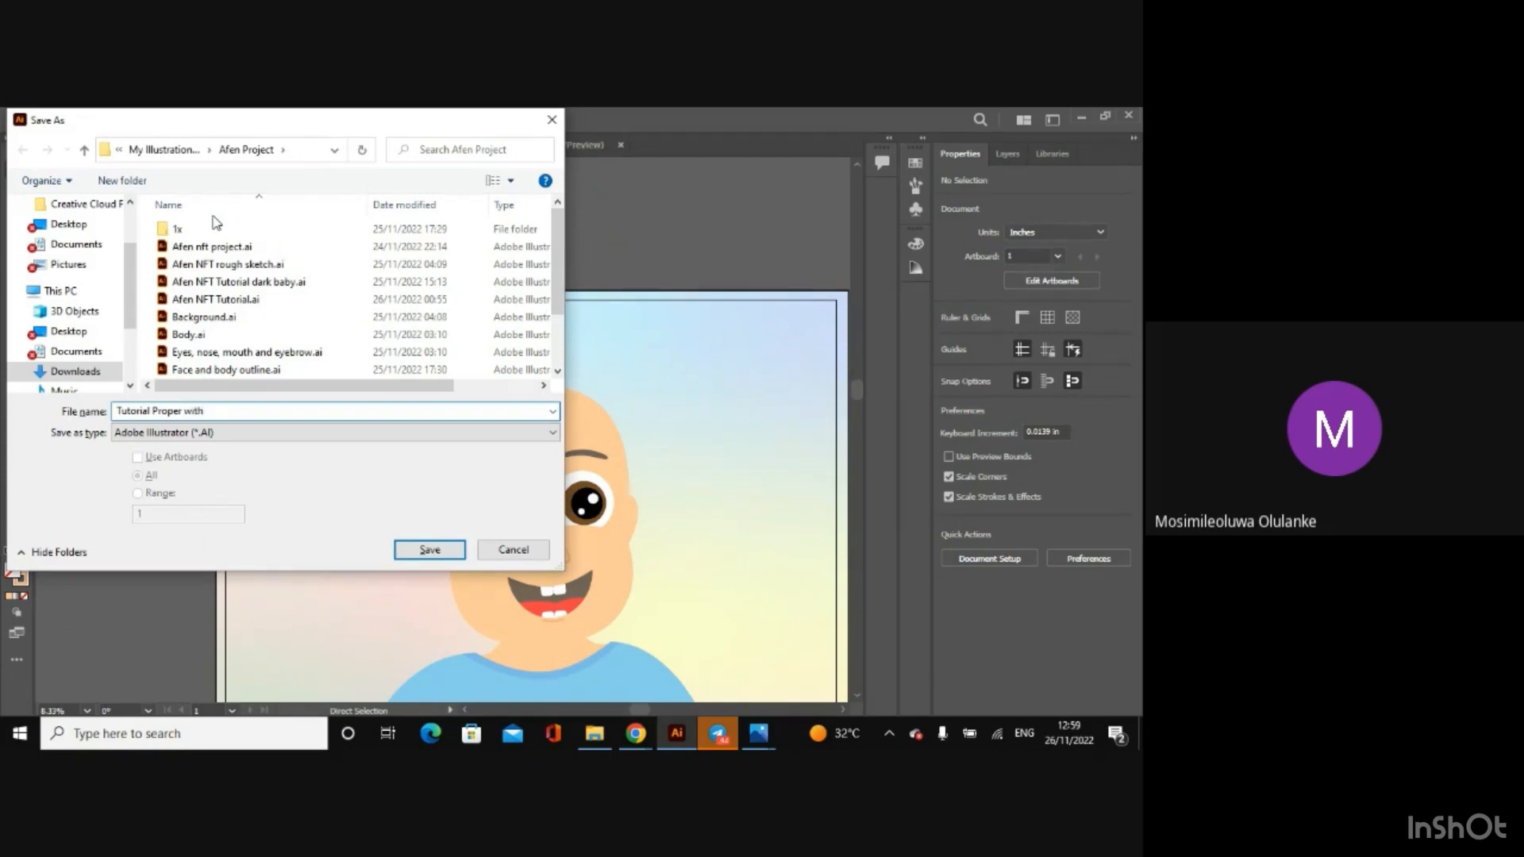
text(out stroke)
click(429, 549)
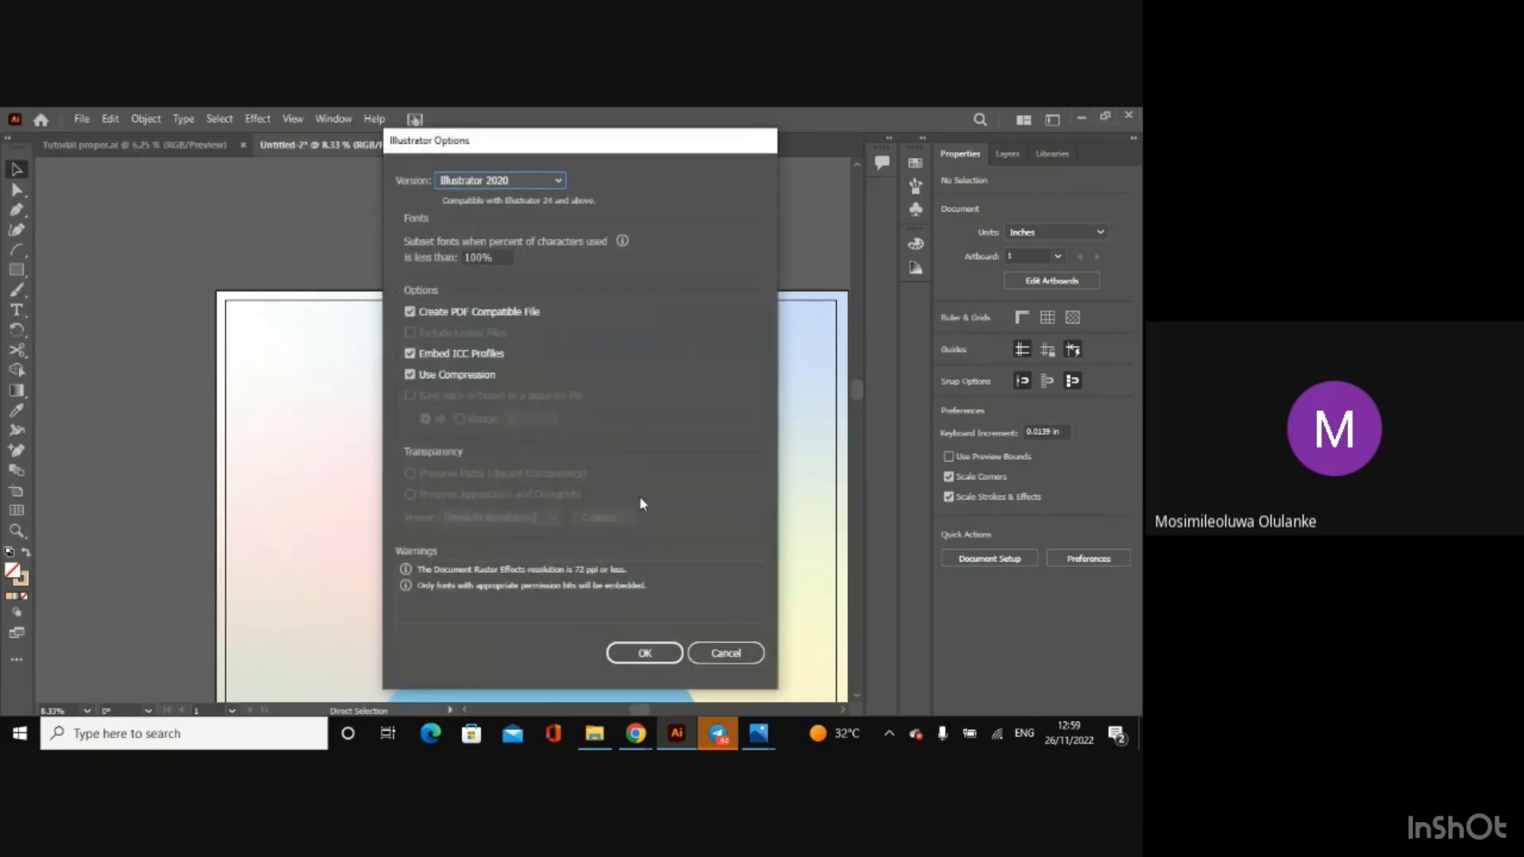
click(644, 656)
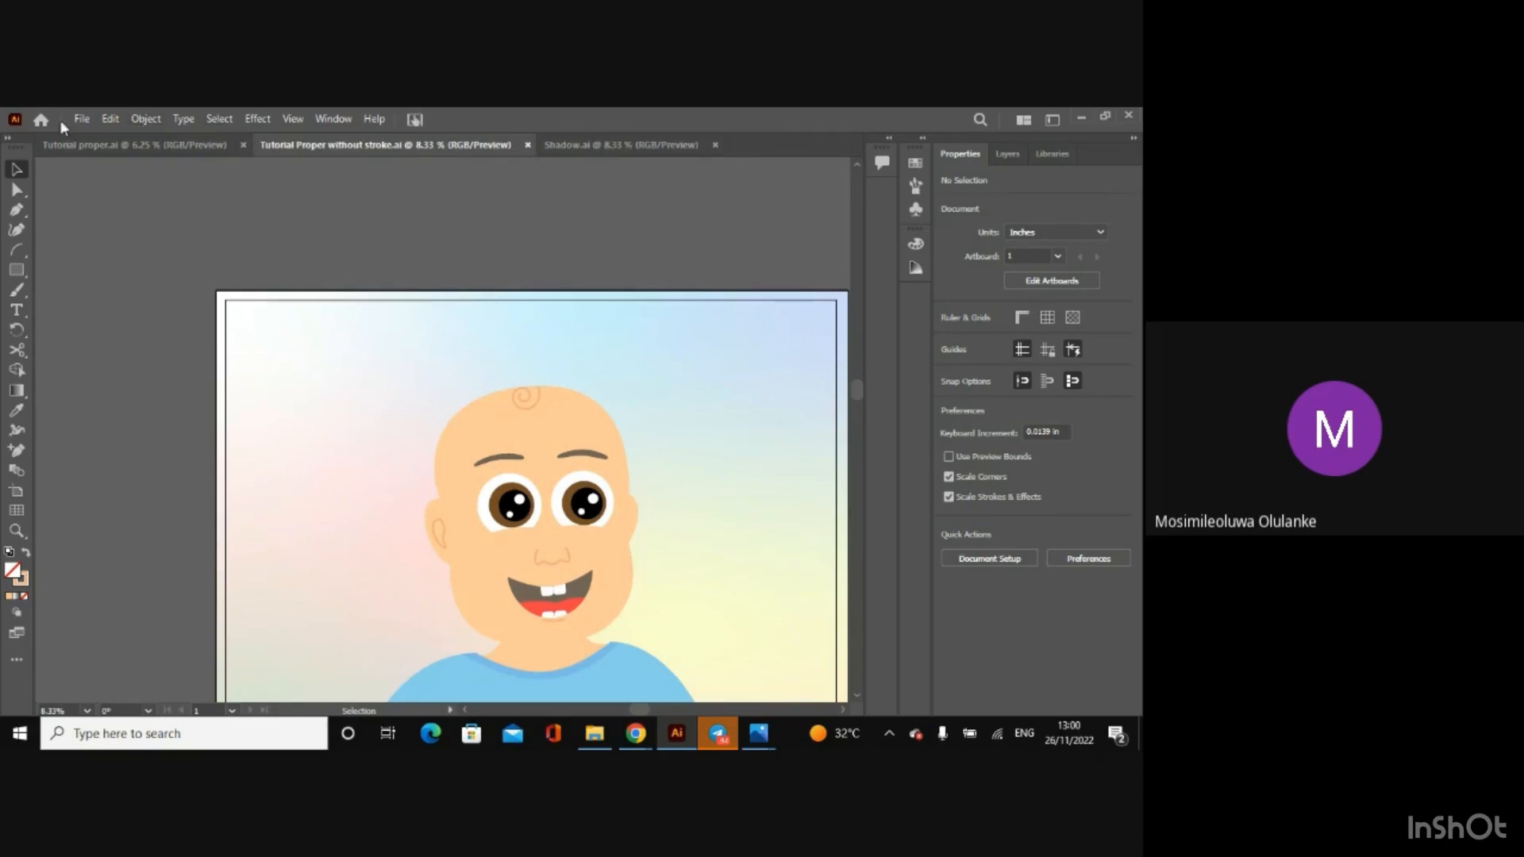
Step: Delete the 1x folder from Downloads in File Explorer and return to Illustrator
click(595, 733)
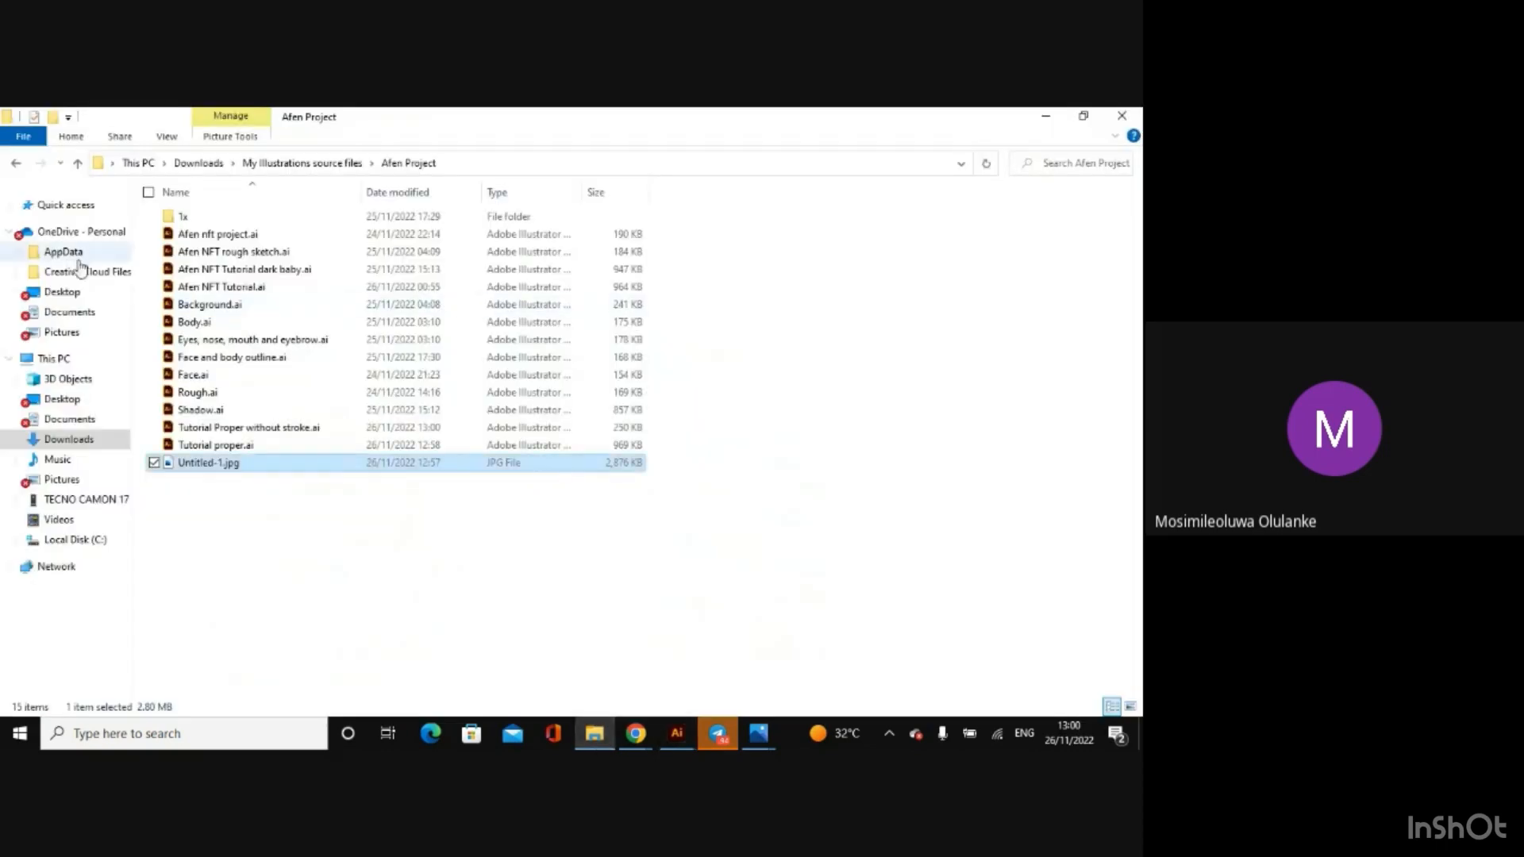
click(87, 439)
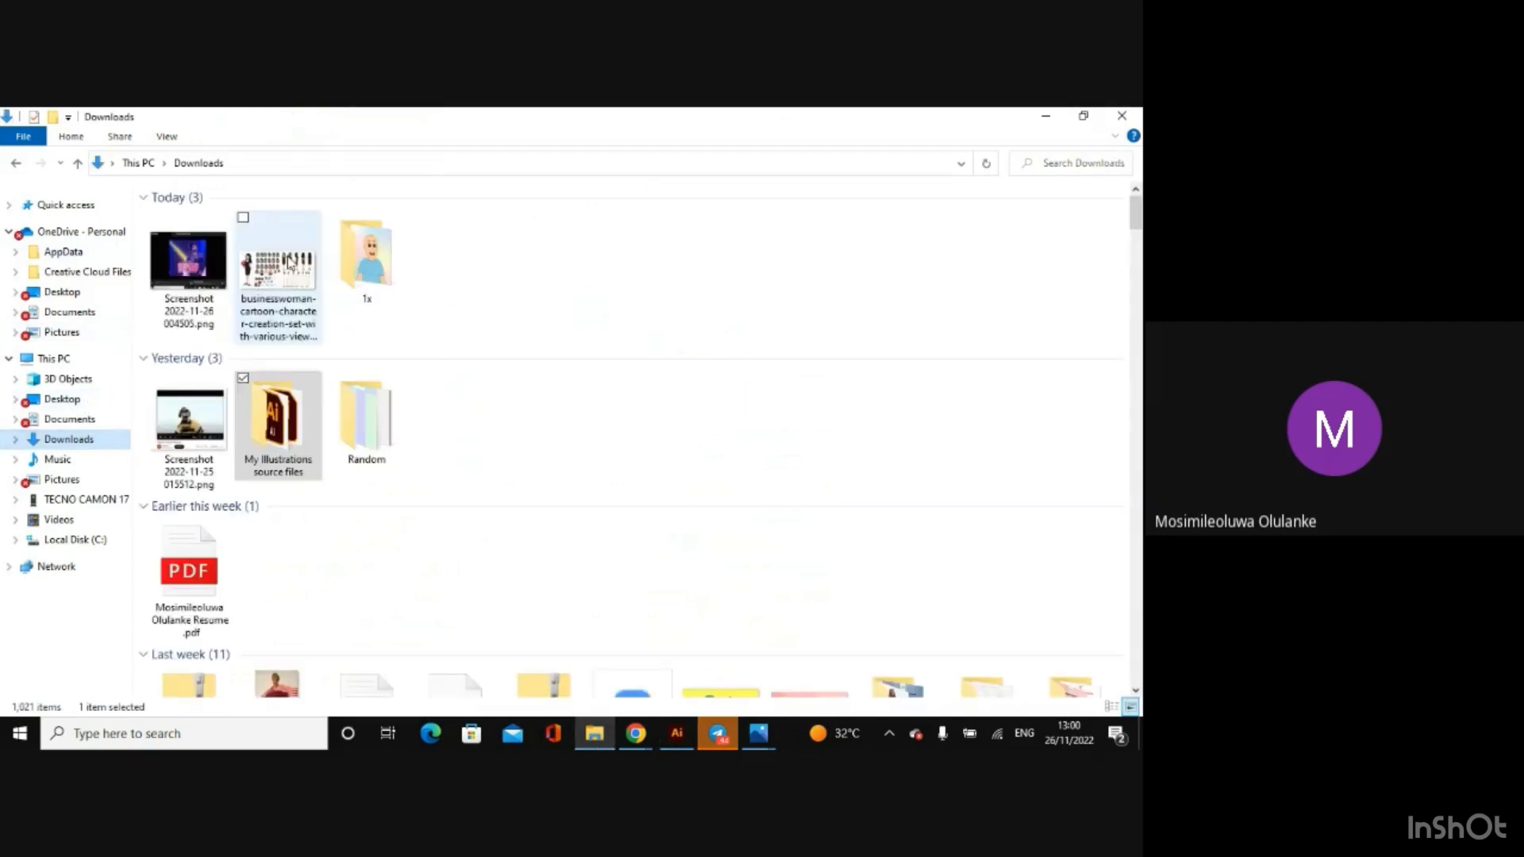
click(346, 273)
key(Delete)
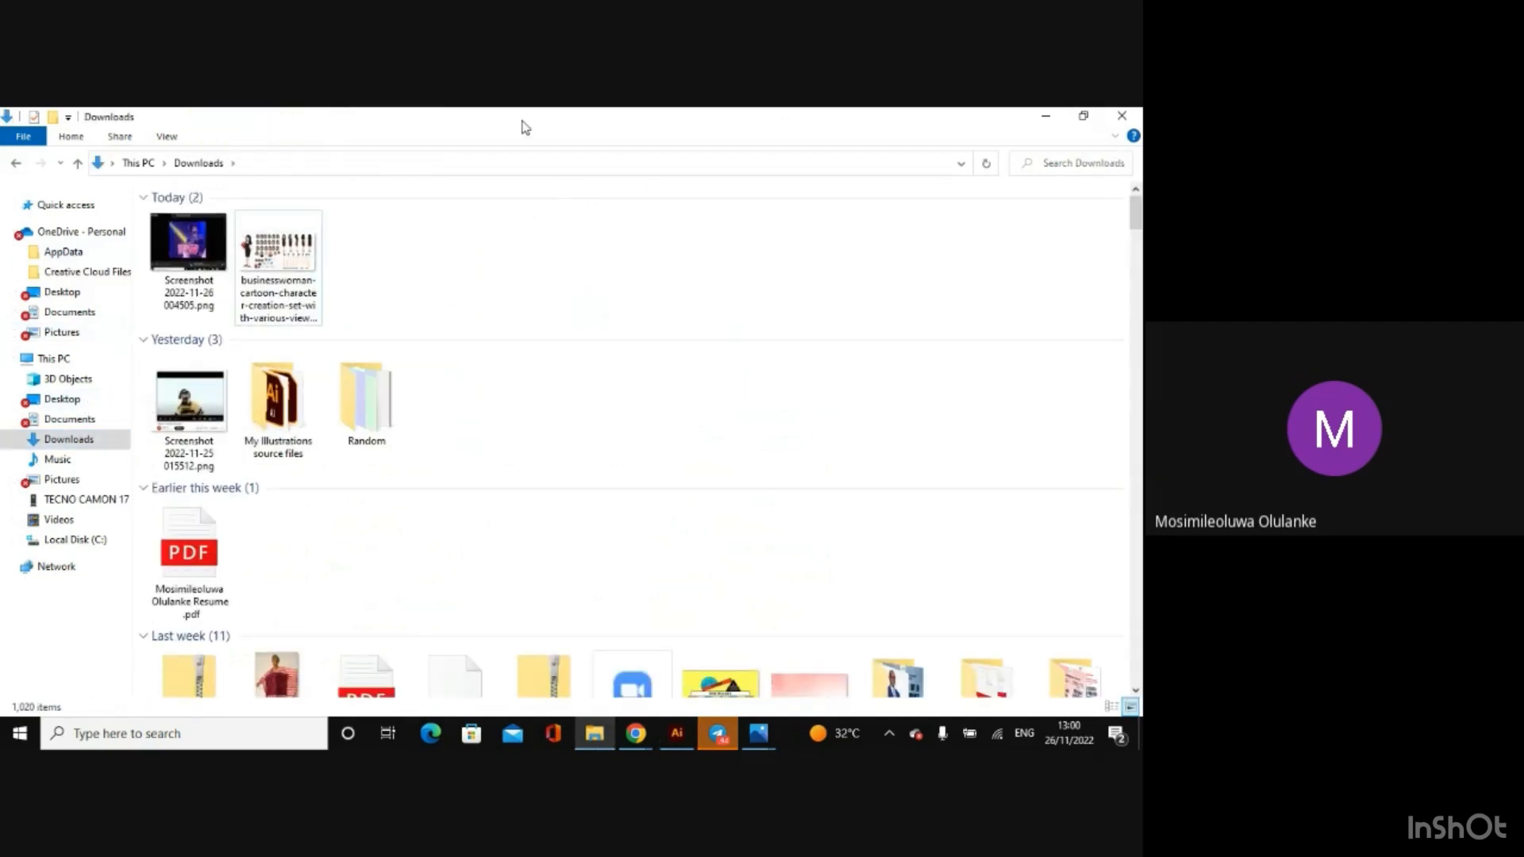
click(1045, 116)
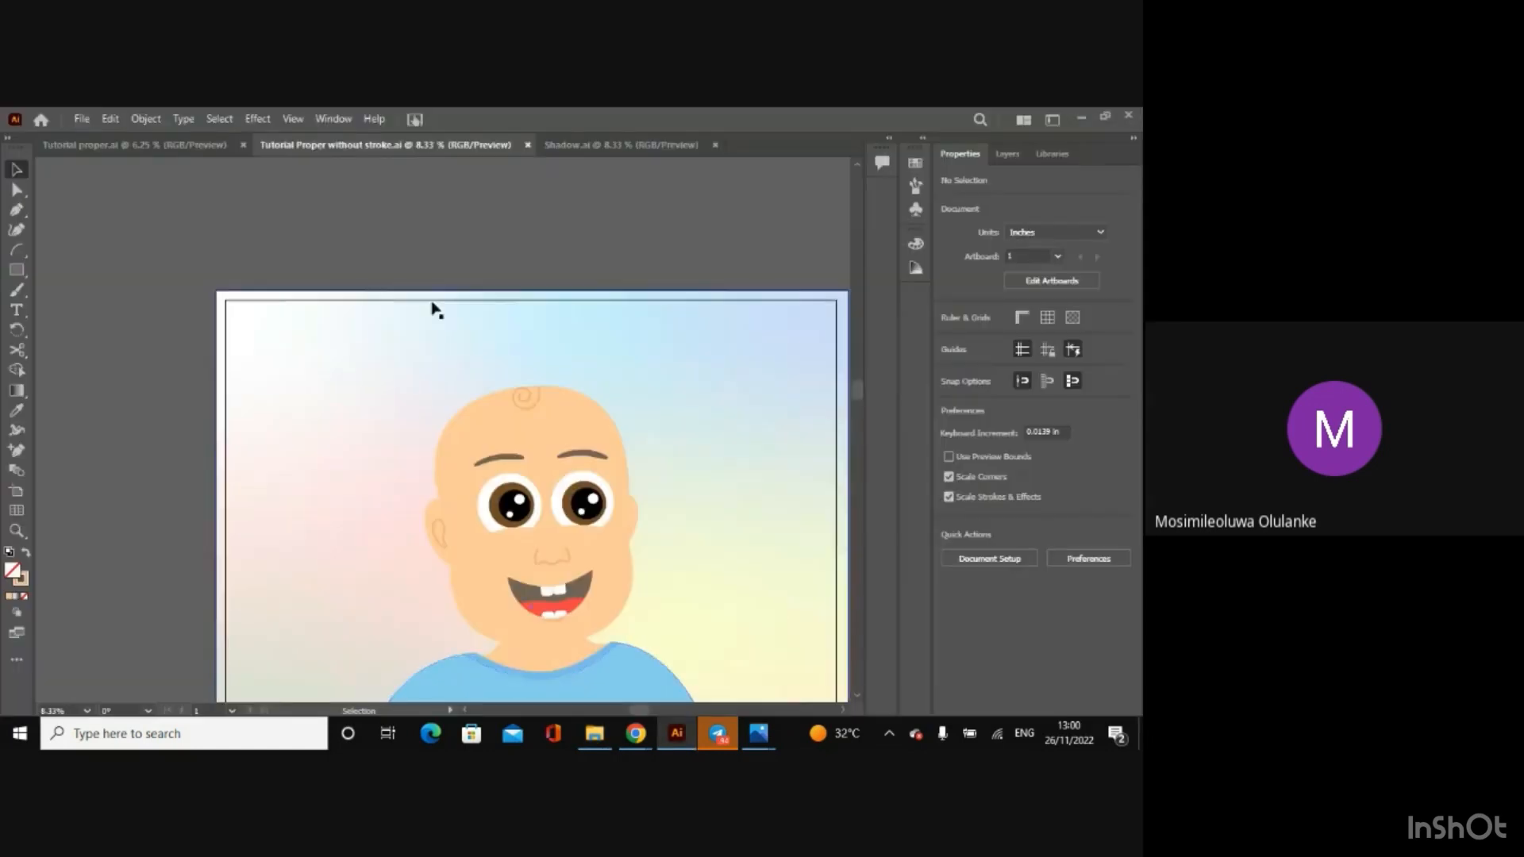
Step: Open Export for Screens for the without-stroke document and decline overwriting the existing Artboard 1-100.jpg
key(ctrl+minus)
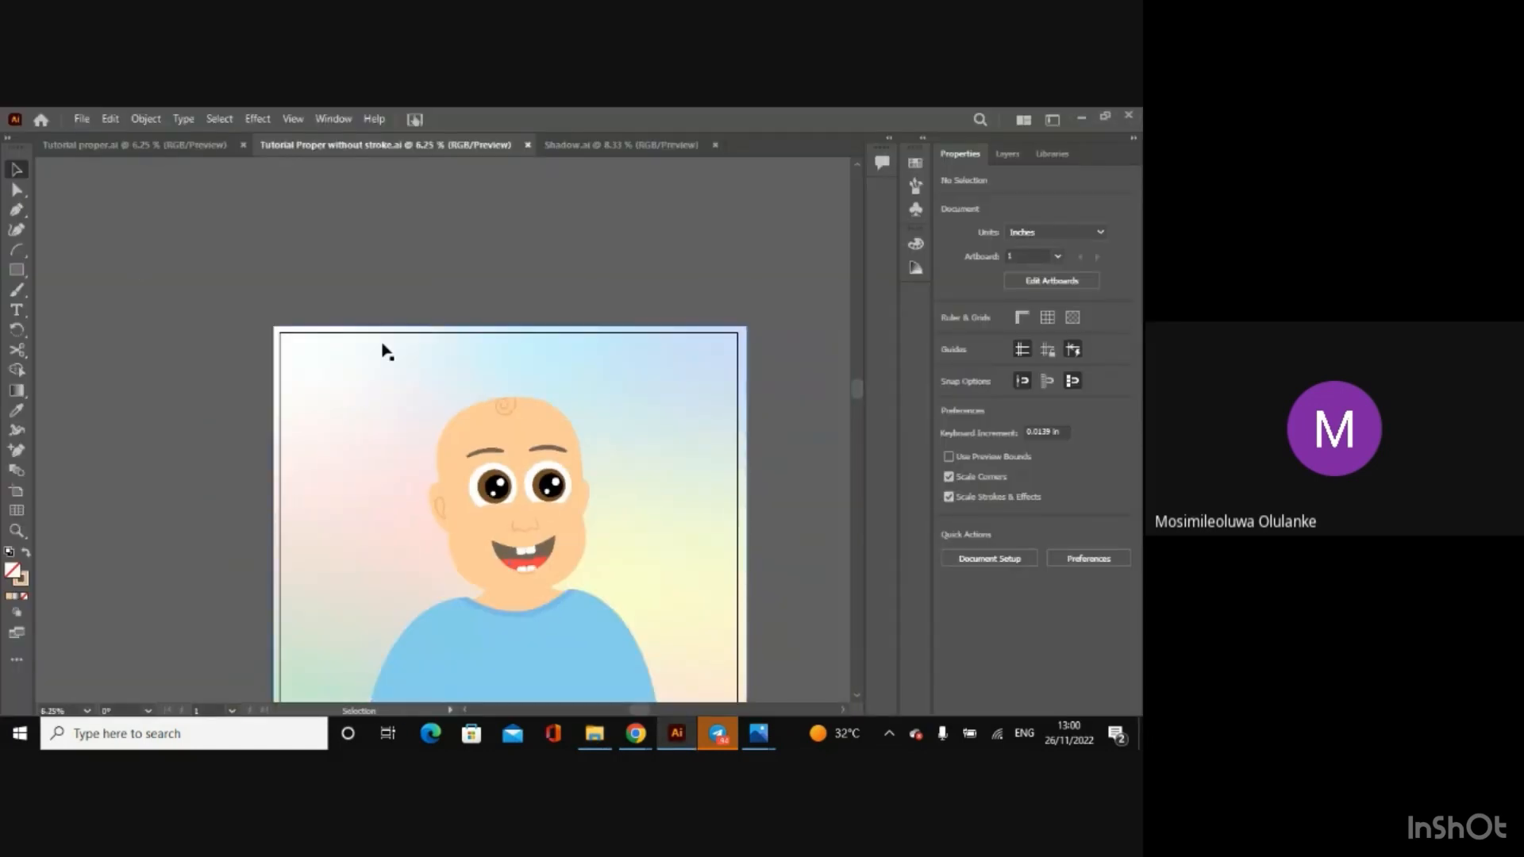
drag(855, 397, 854, 427)
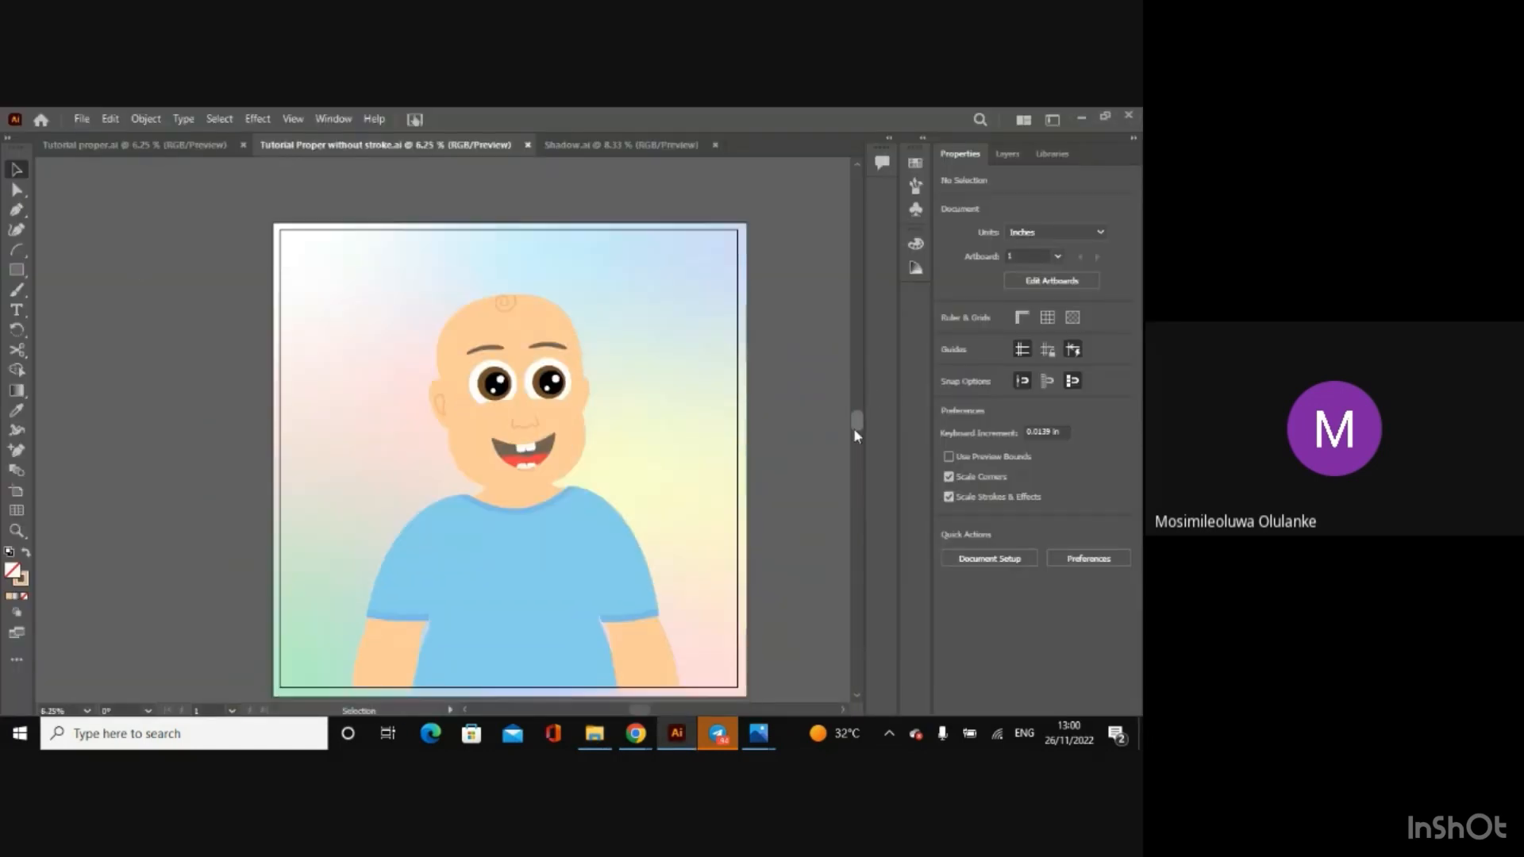
click(85, 118)
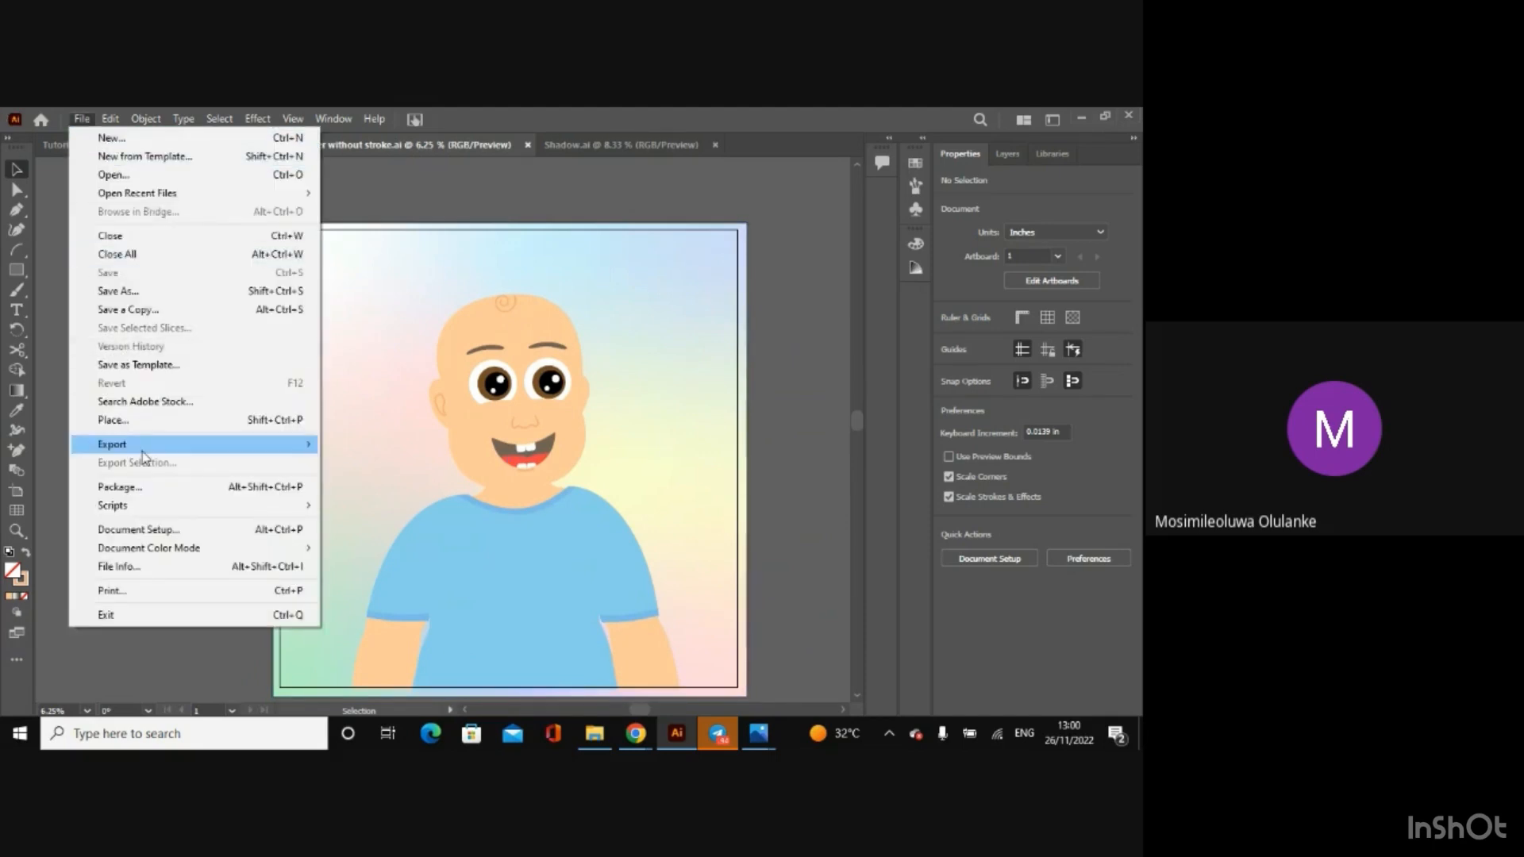
mouse_move(145, 446)
click(385, 450)
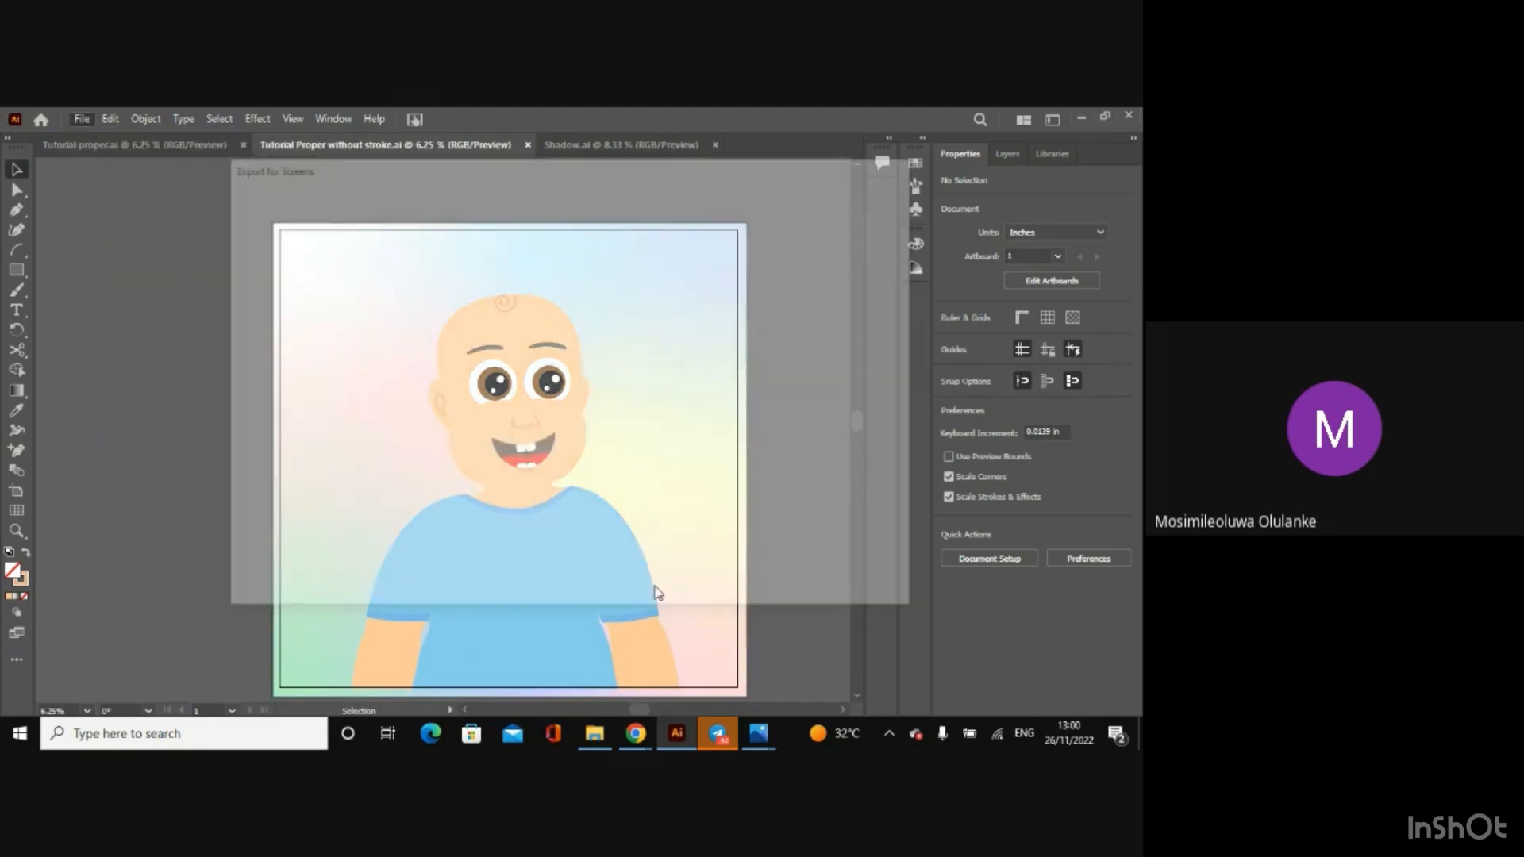
click(781, 581)
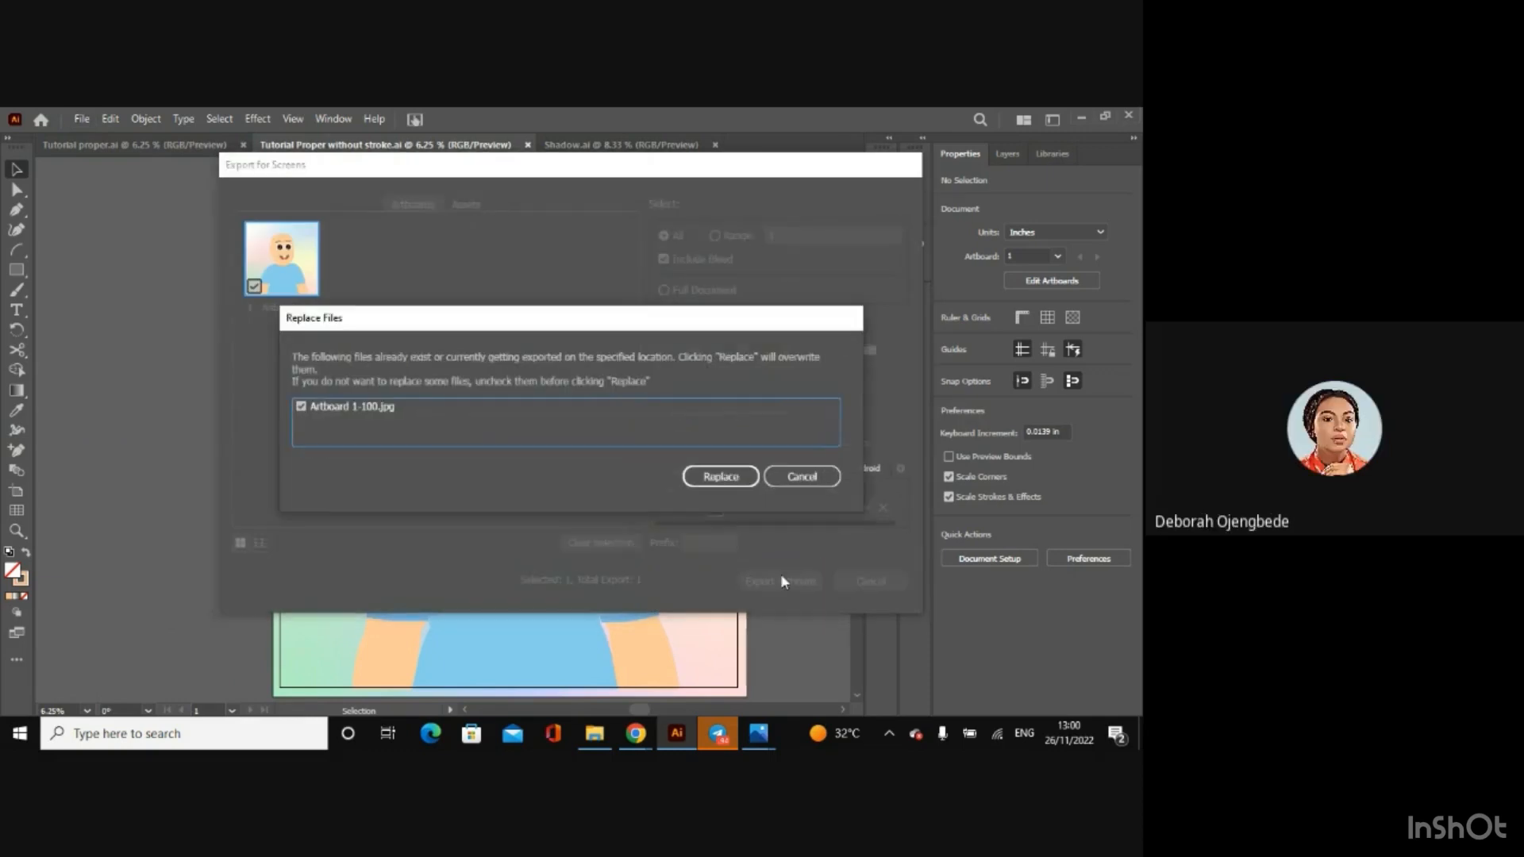
click(803, 477)
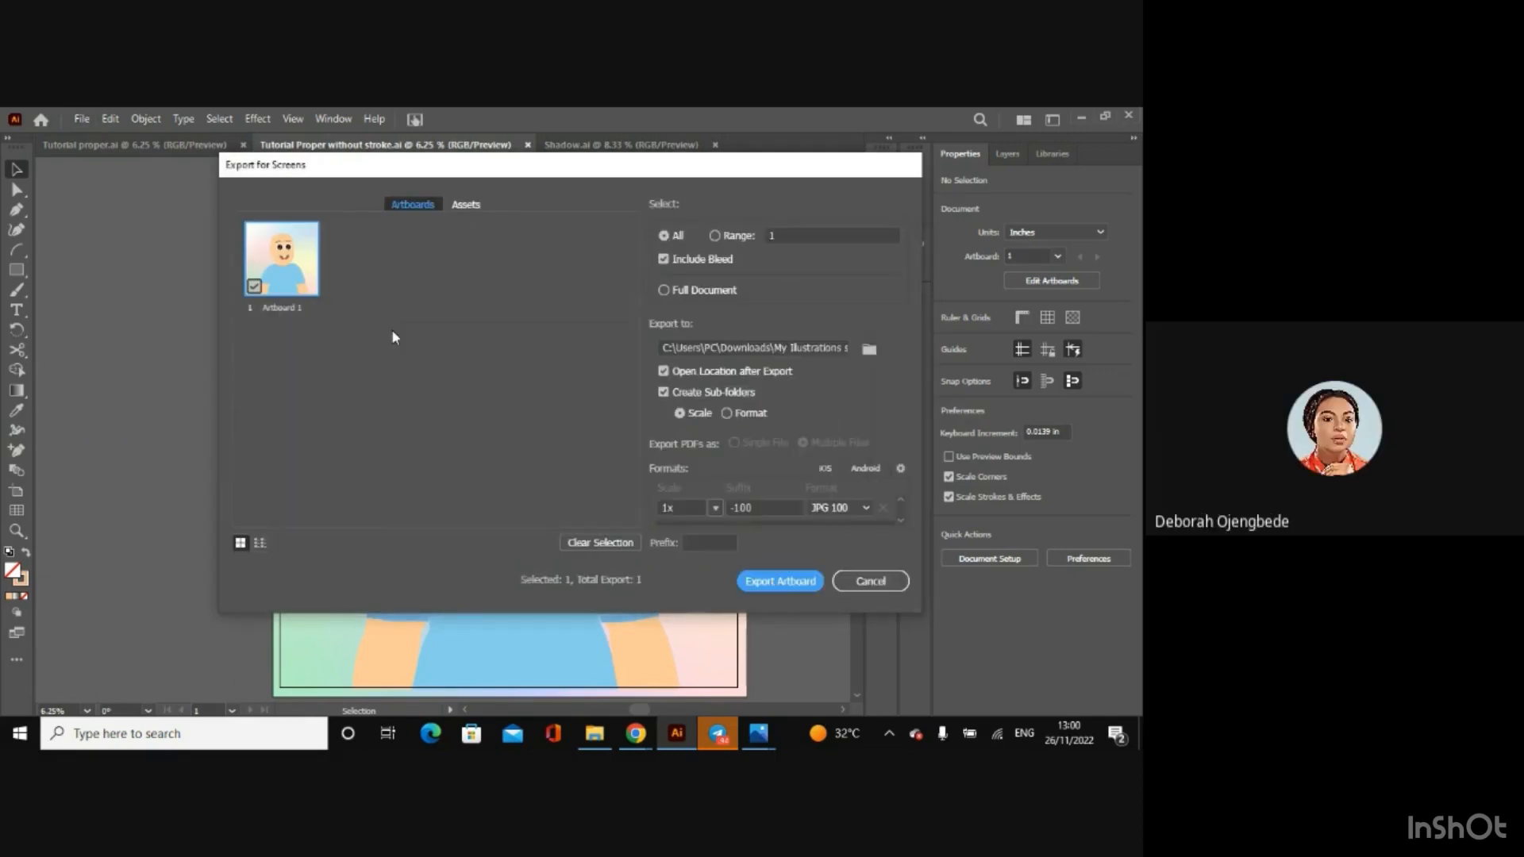
Step: Rename the artboard Blue shirt Afen baby without stroke and export it as JPG 100 at 1x scale
double_click(281, 306)
text(B)
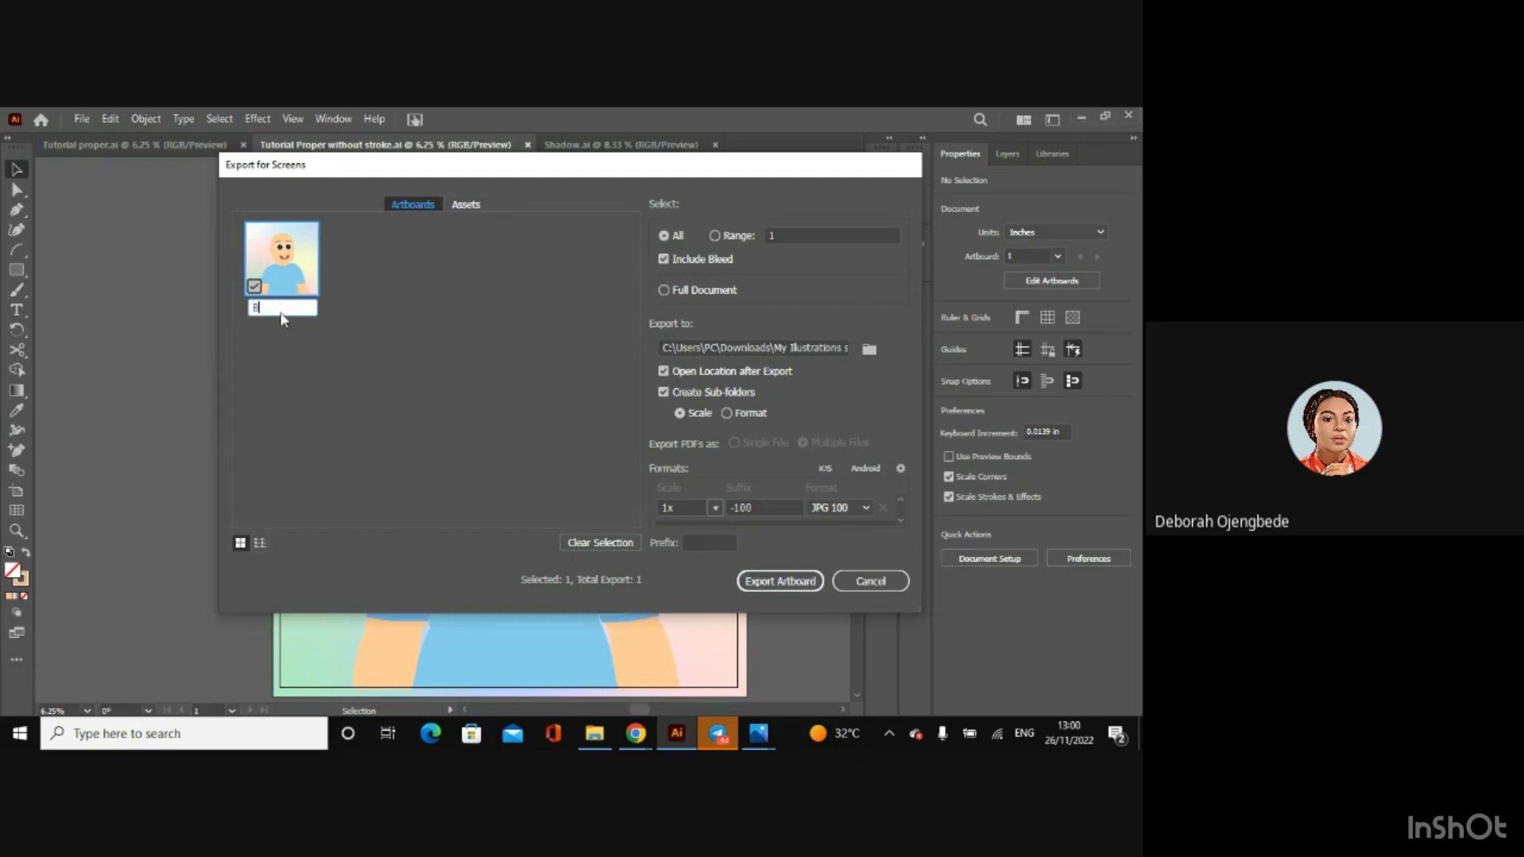
text(lue shirt Afen)
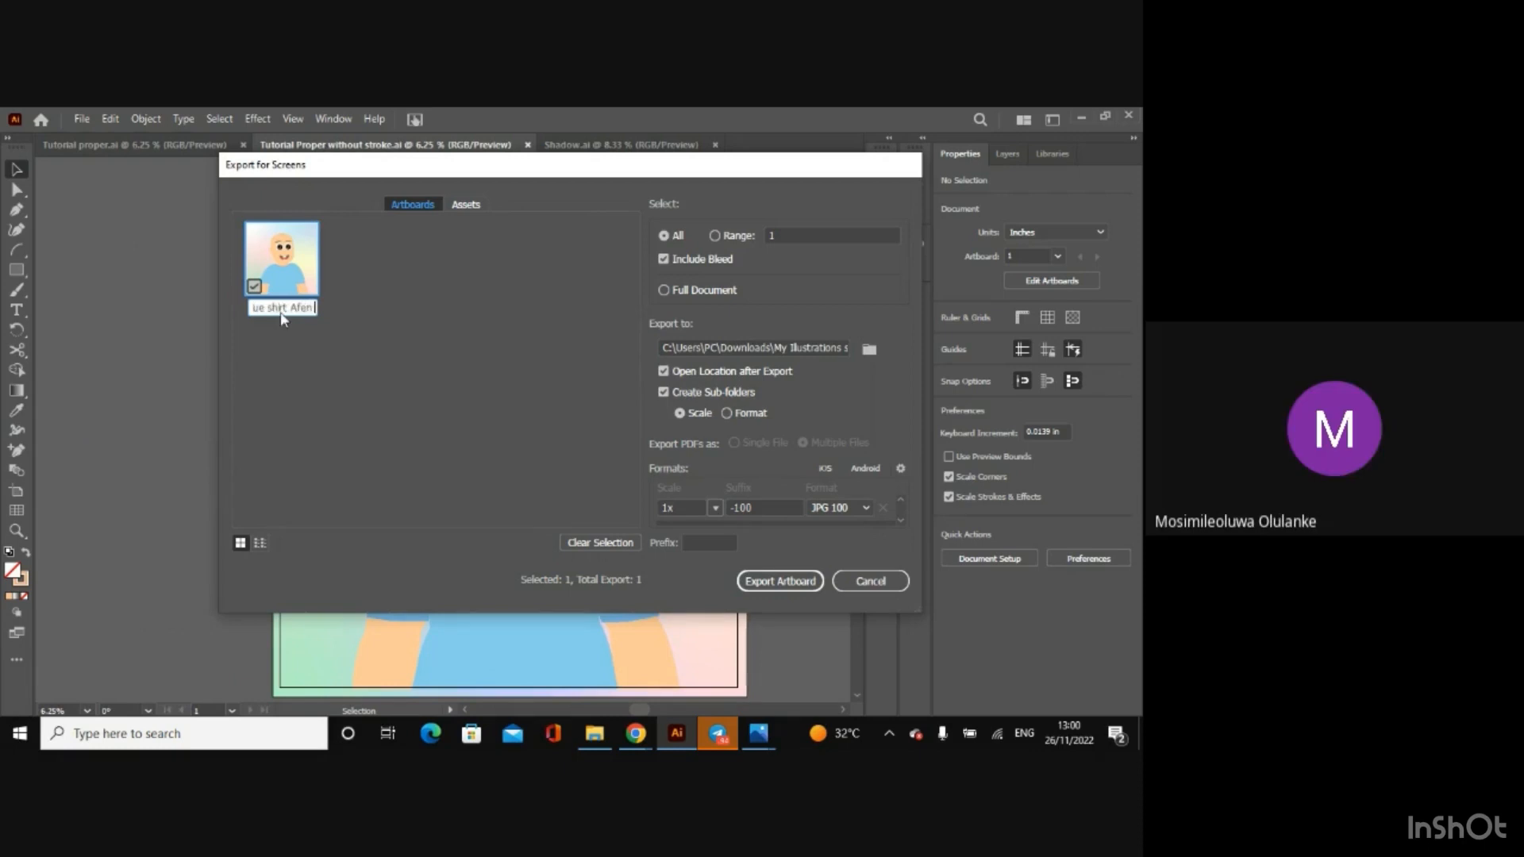
text( baty with)
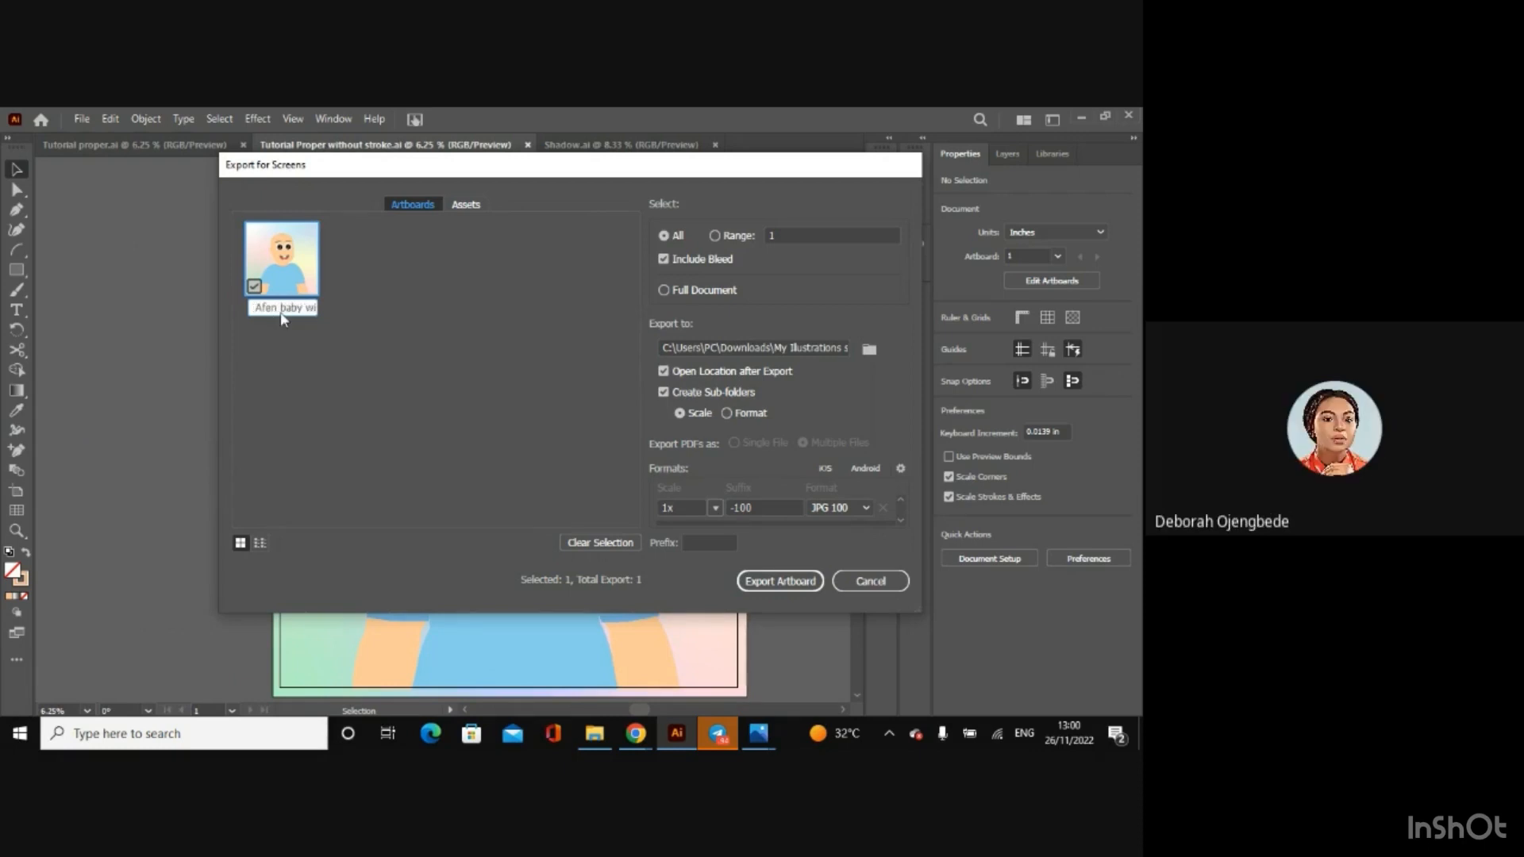
text(out stroke)
click(780, 589)
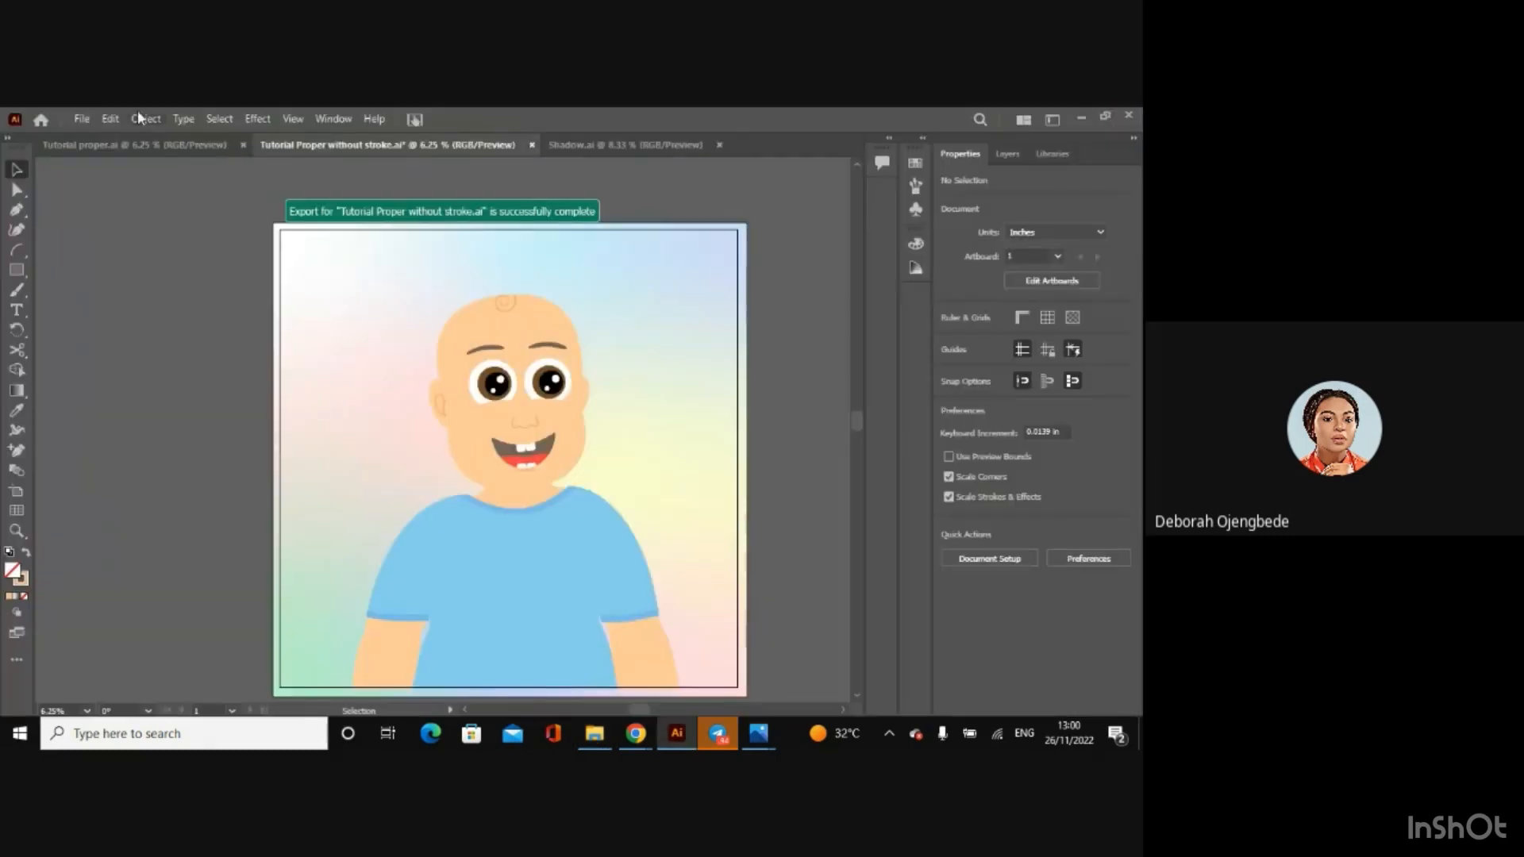
Step: Export the without-stroke artboard for screens again in PNG format at 1x, and close the output folder window
click(83, 118)
mouse_move(207, 445)
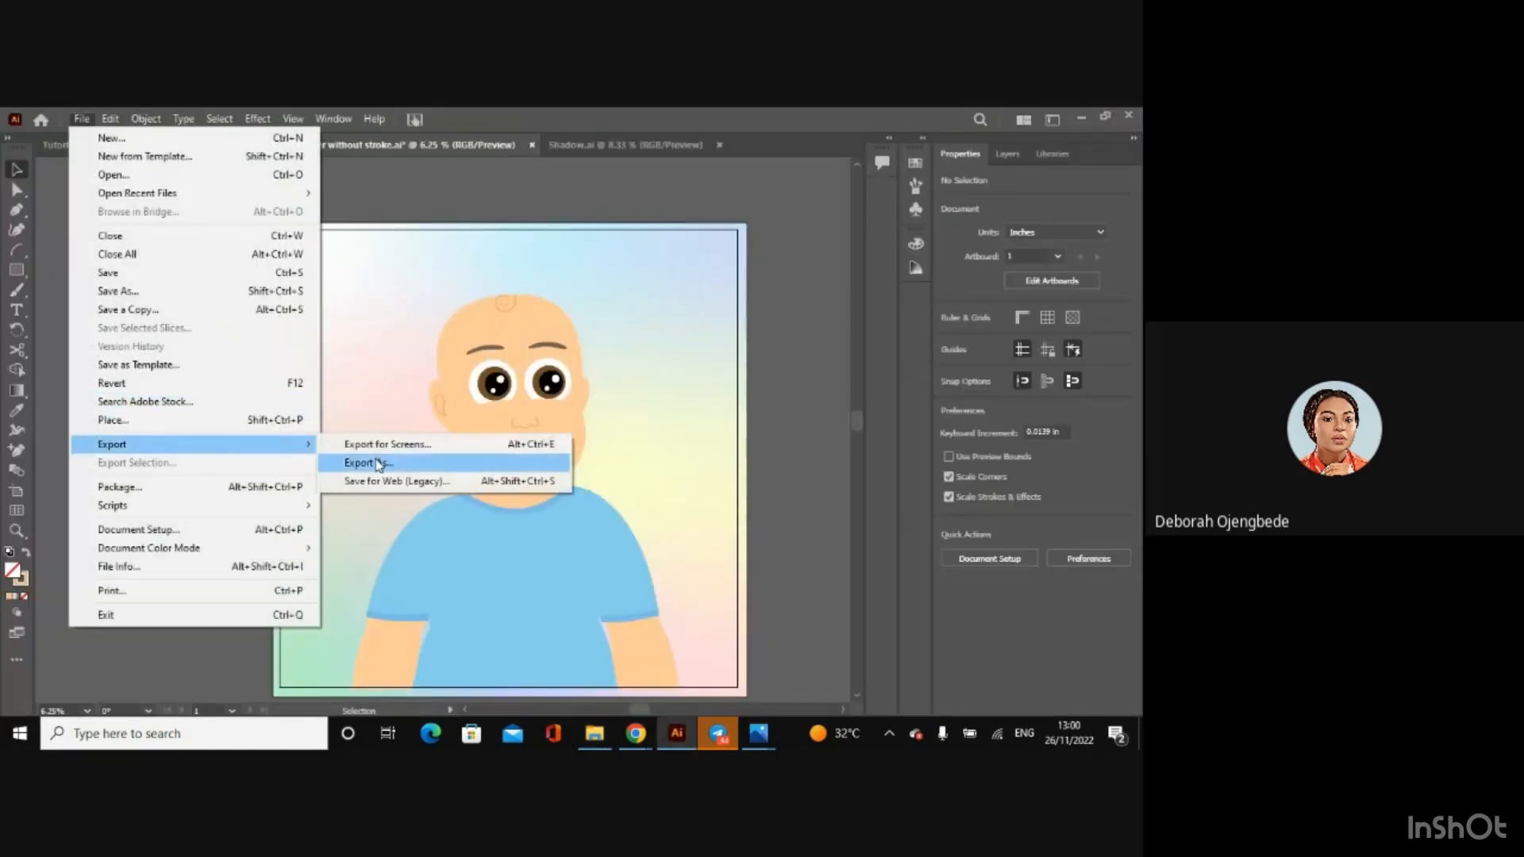
click(388, 447)
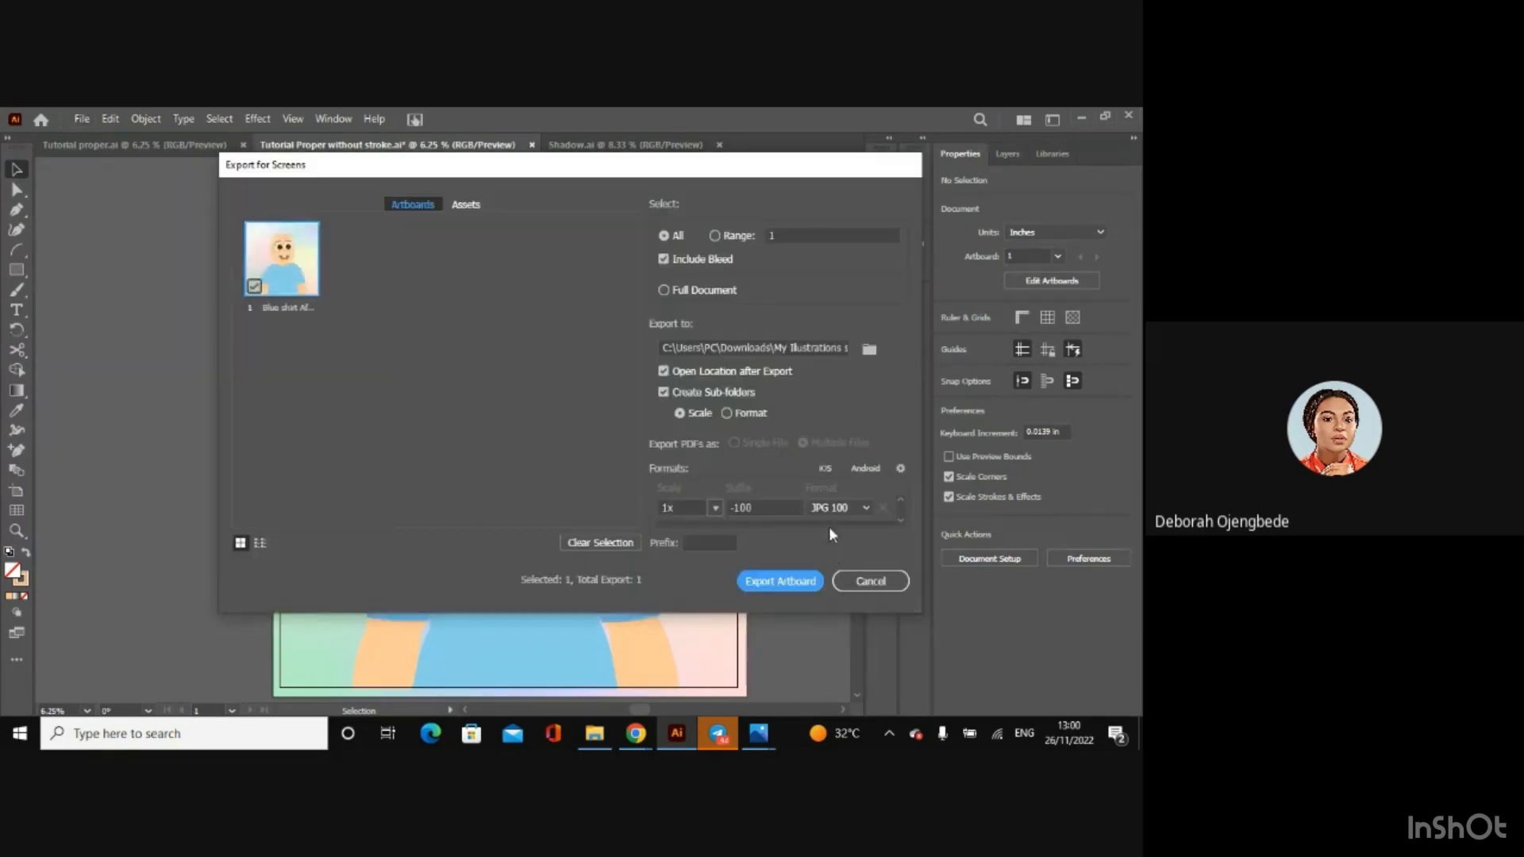
click(833, 512)
click(828, 535)
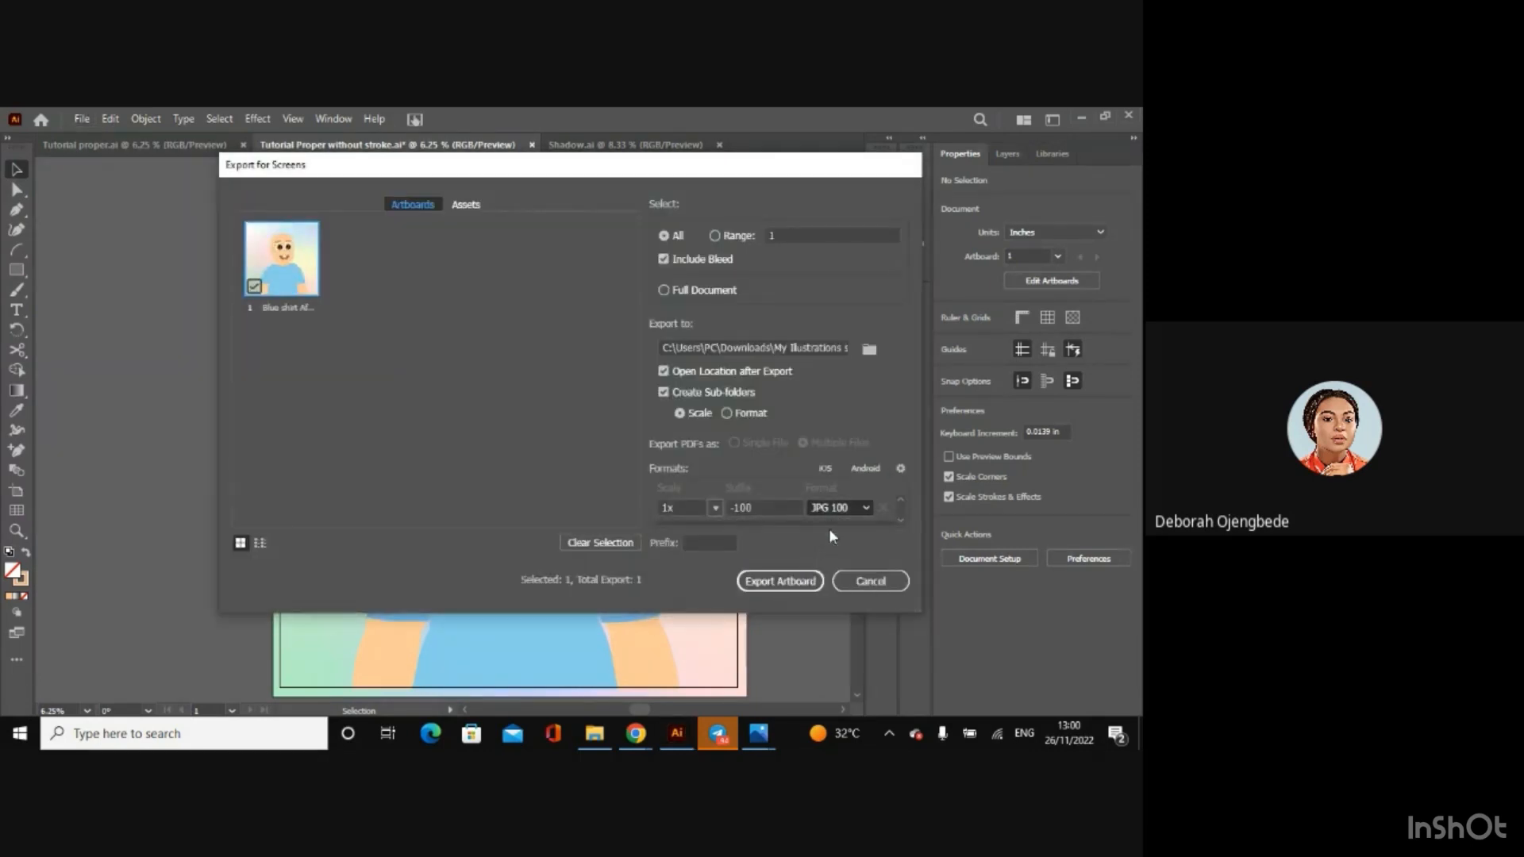
click(781, 582)
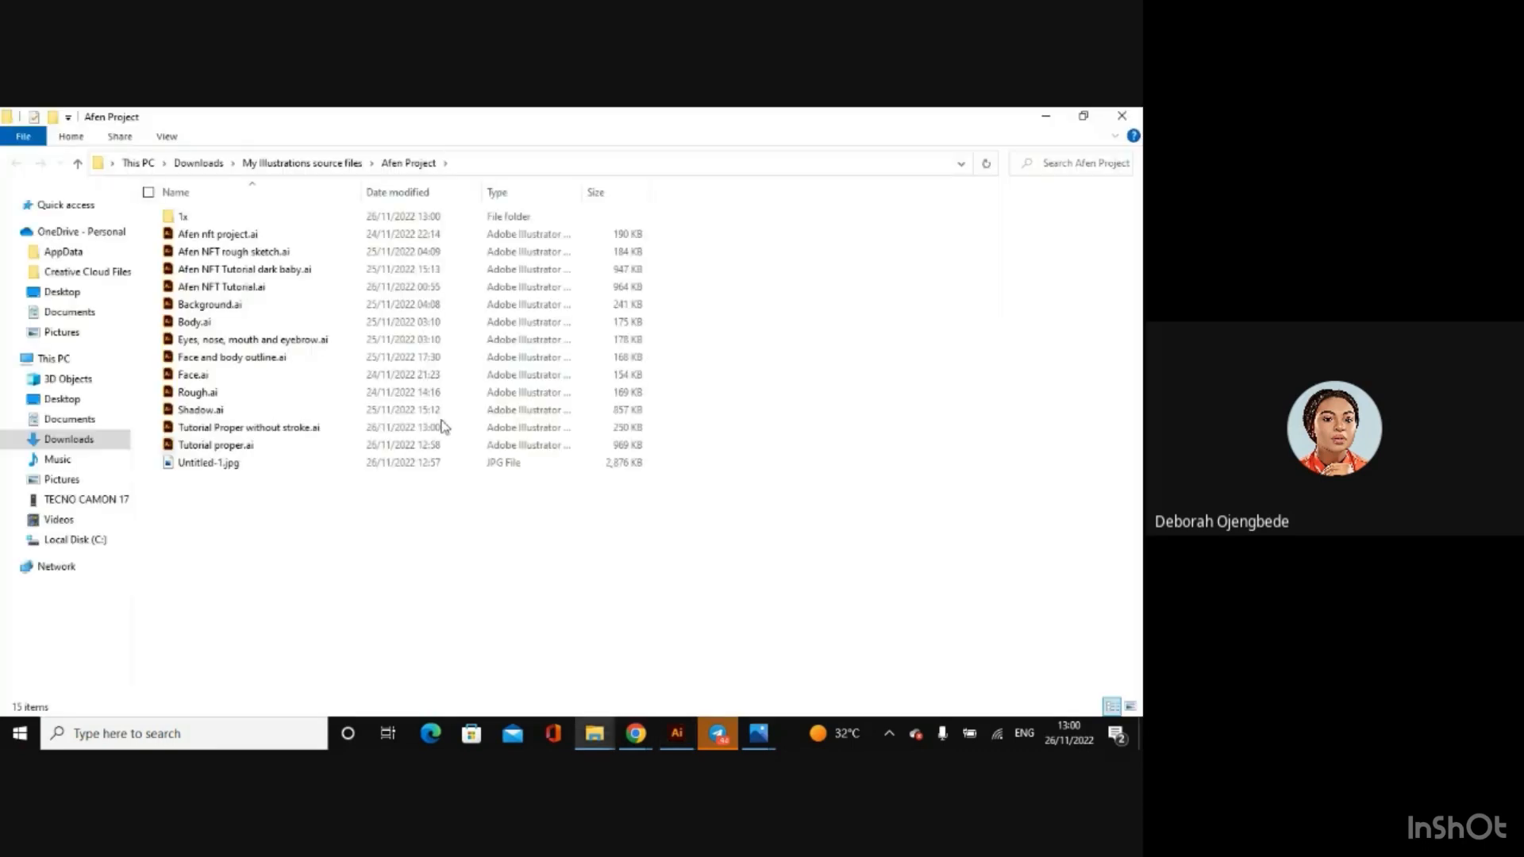
click(1122, 116)
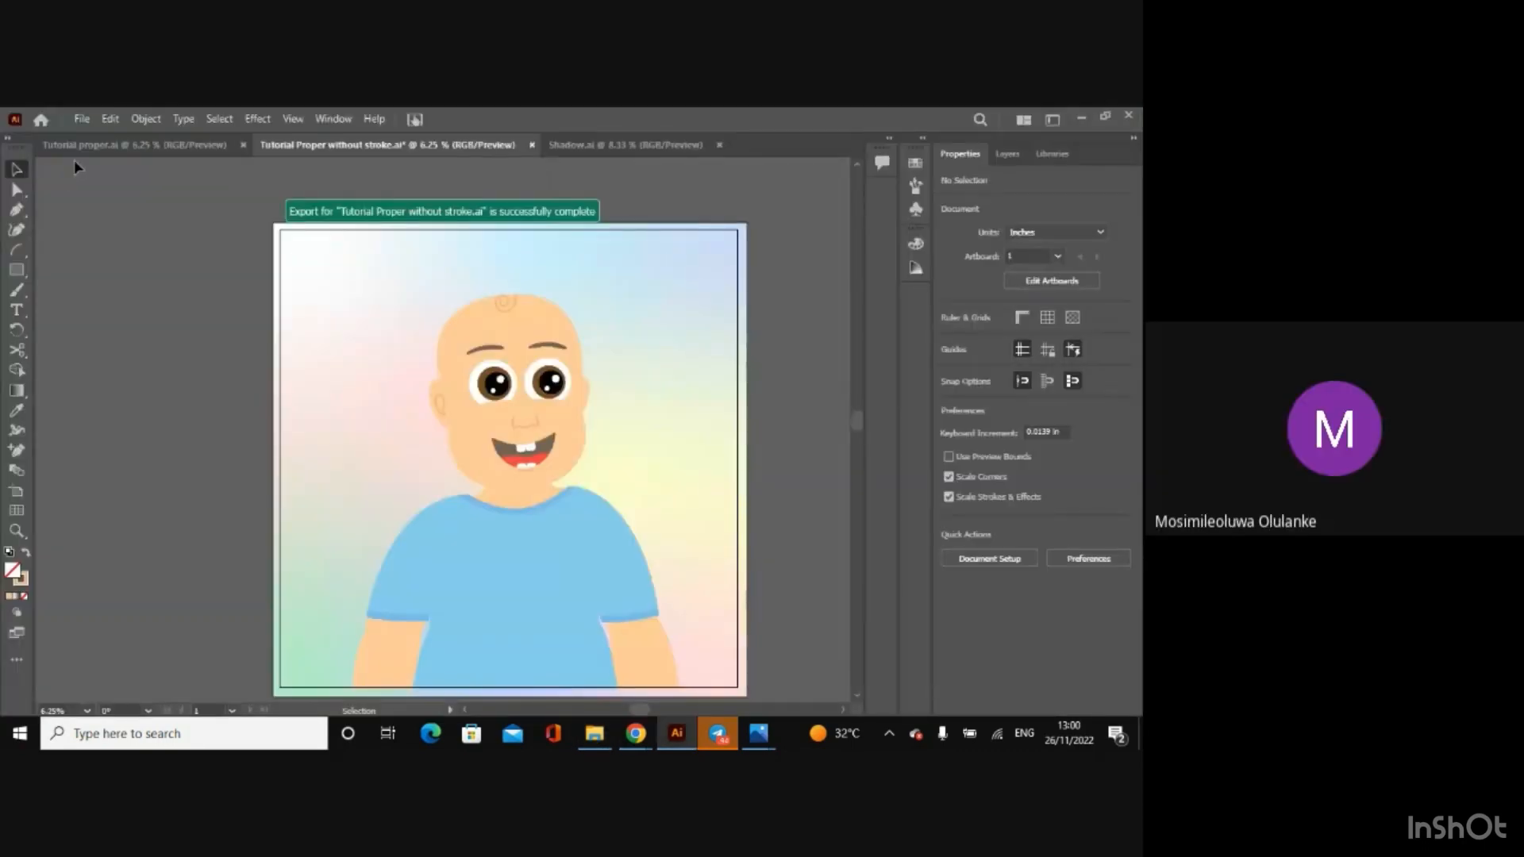
Step: Switch to the Tutorial proper document, export its artboard for screens as a 1x PNG, and close the output folder window
click(90, 150)
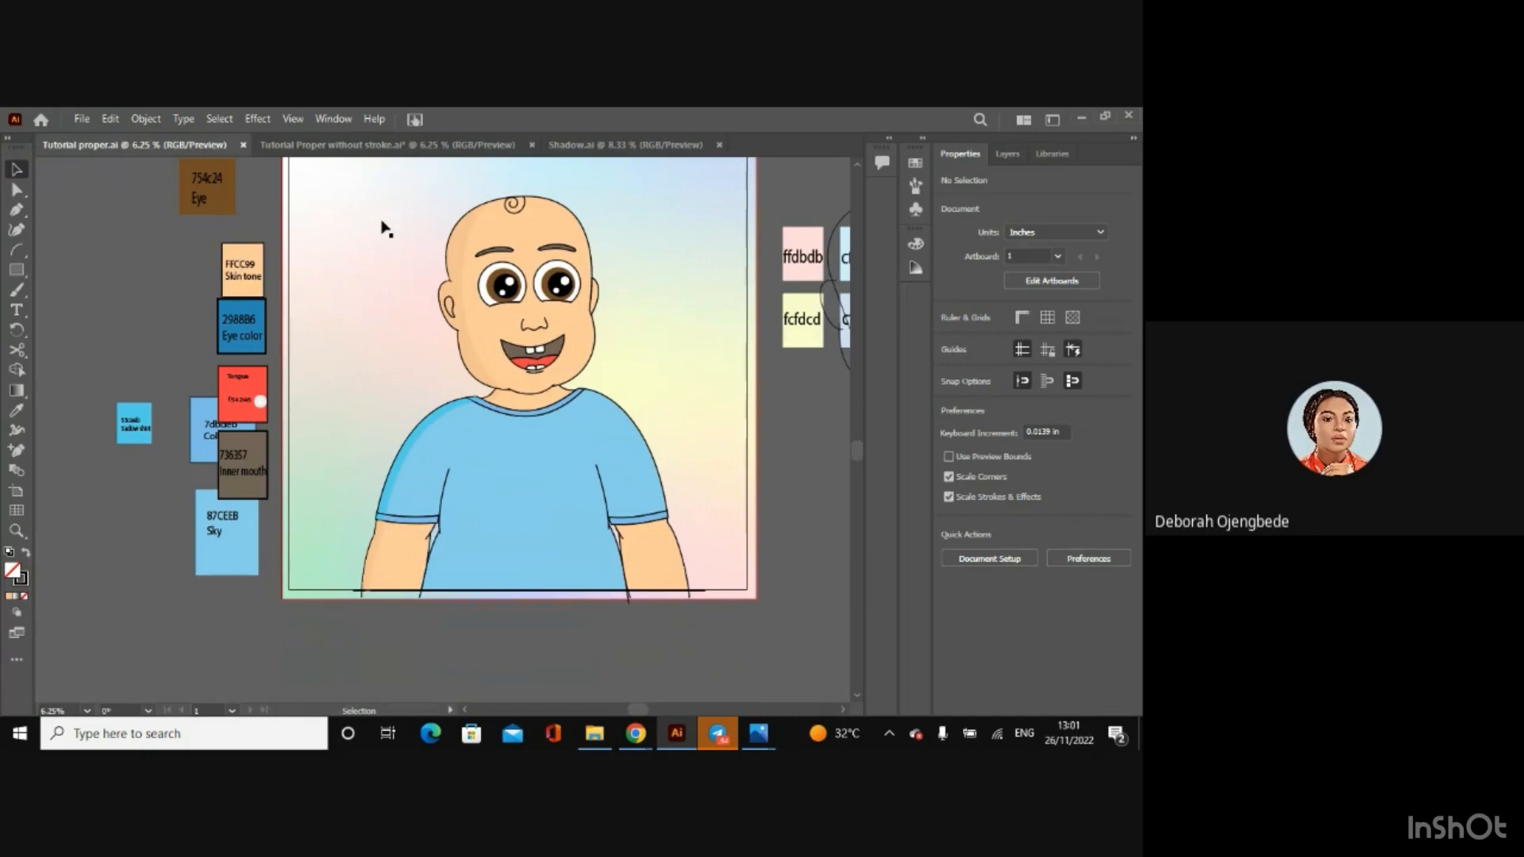
key(ctrl+minus)
click(81, 118)
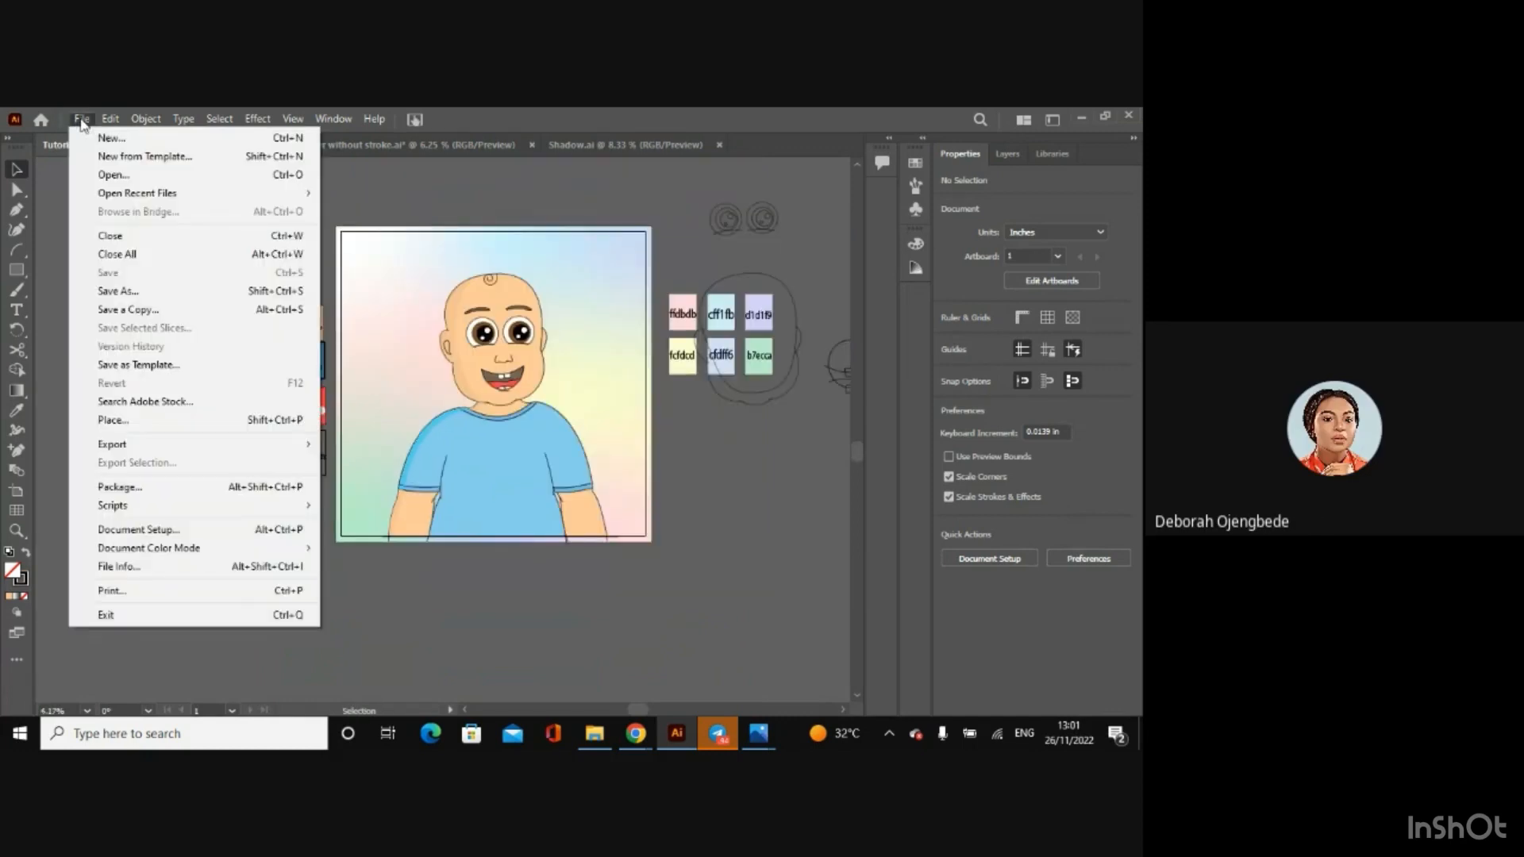
mouse_move(270, 445)
click(347, 447)
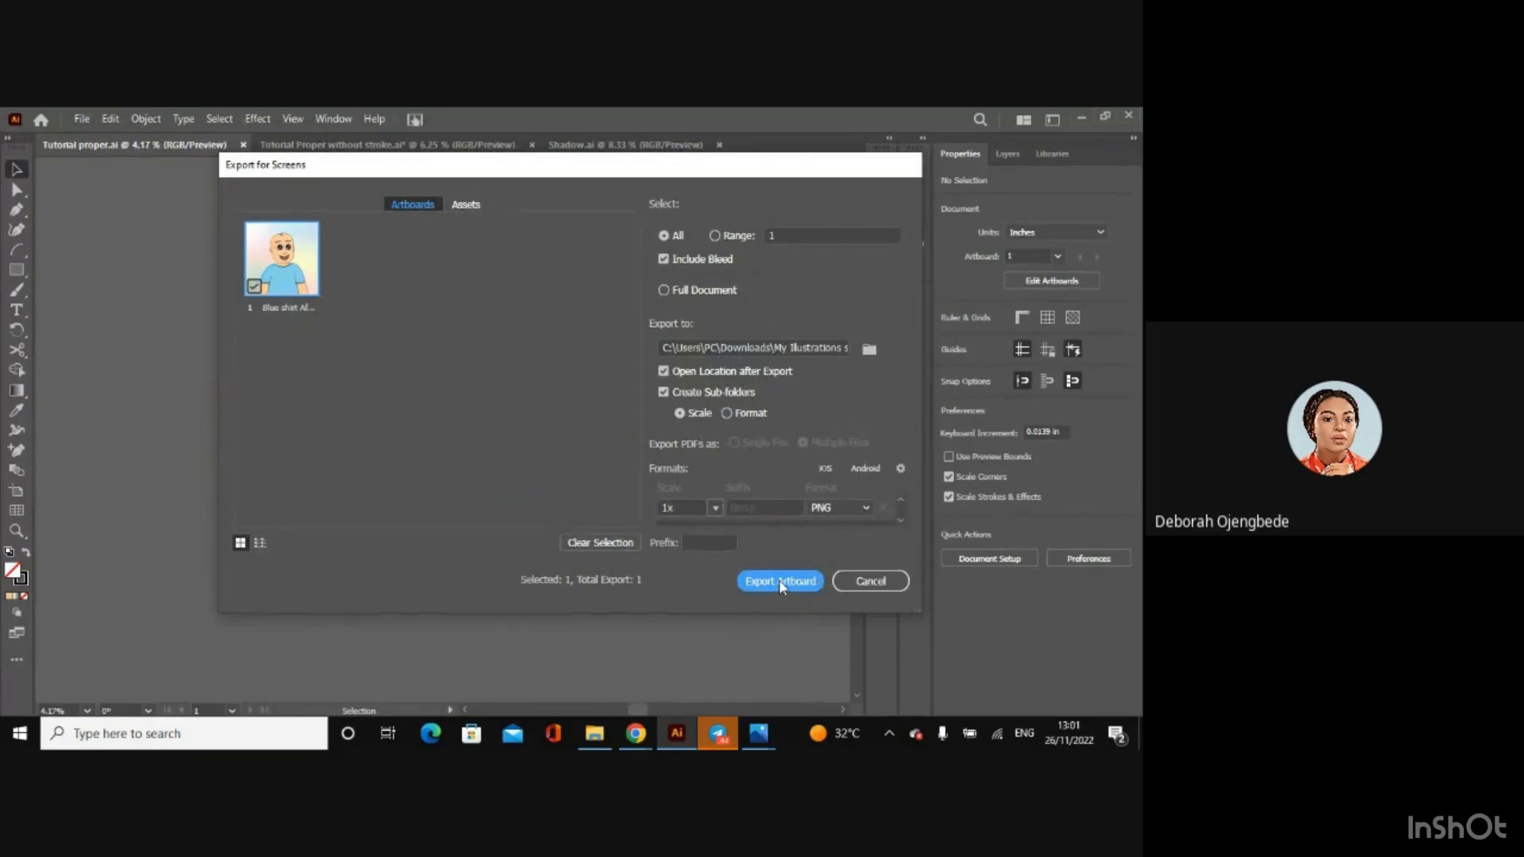
key(Return)
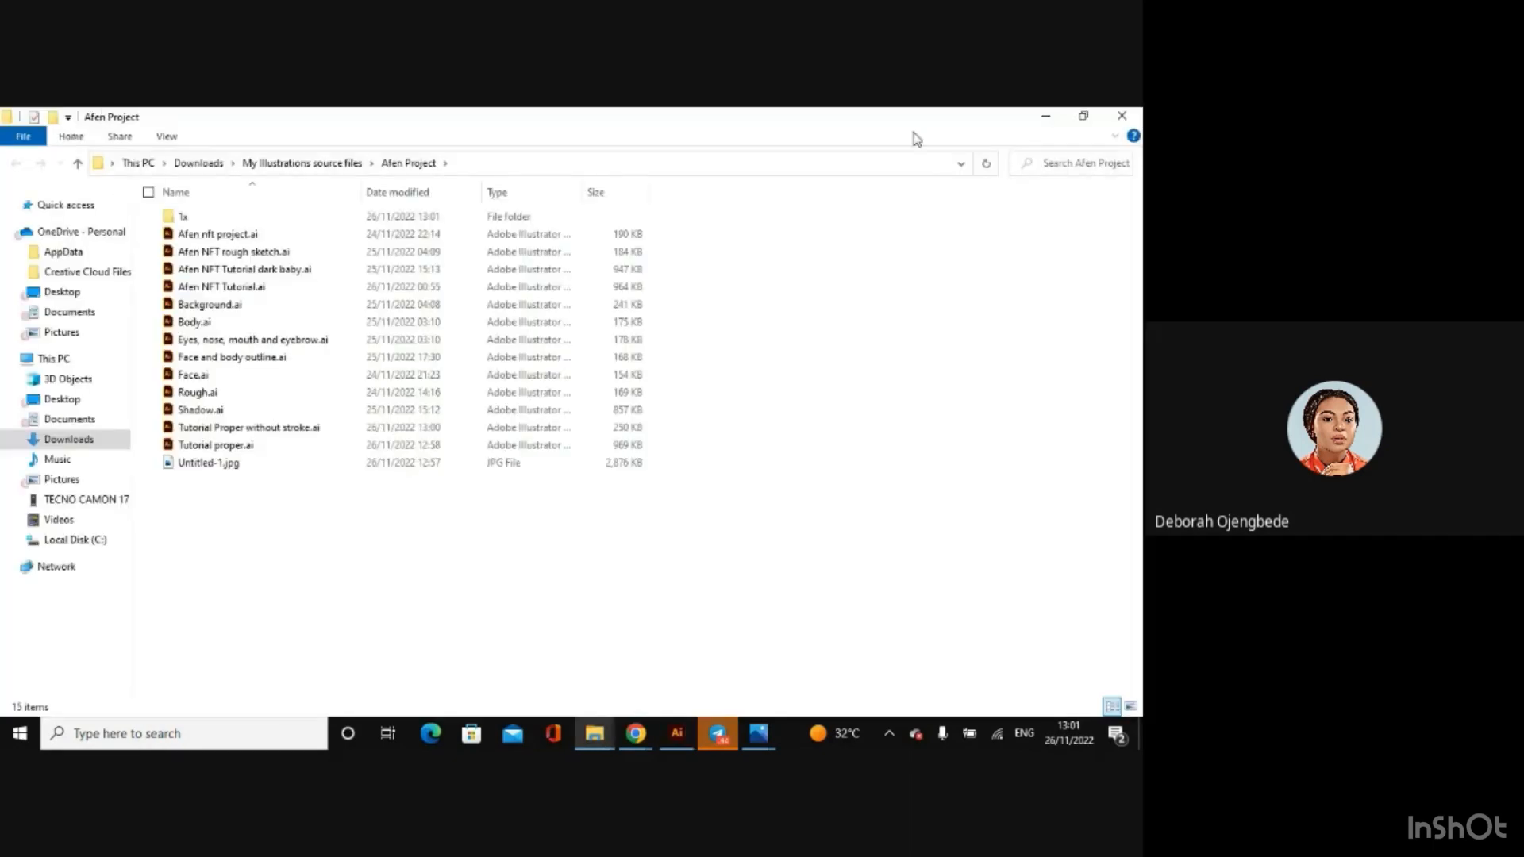
click(1128, 116)
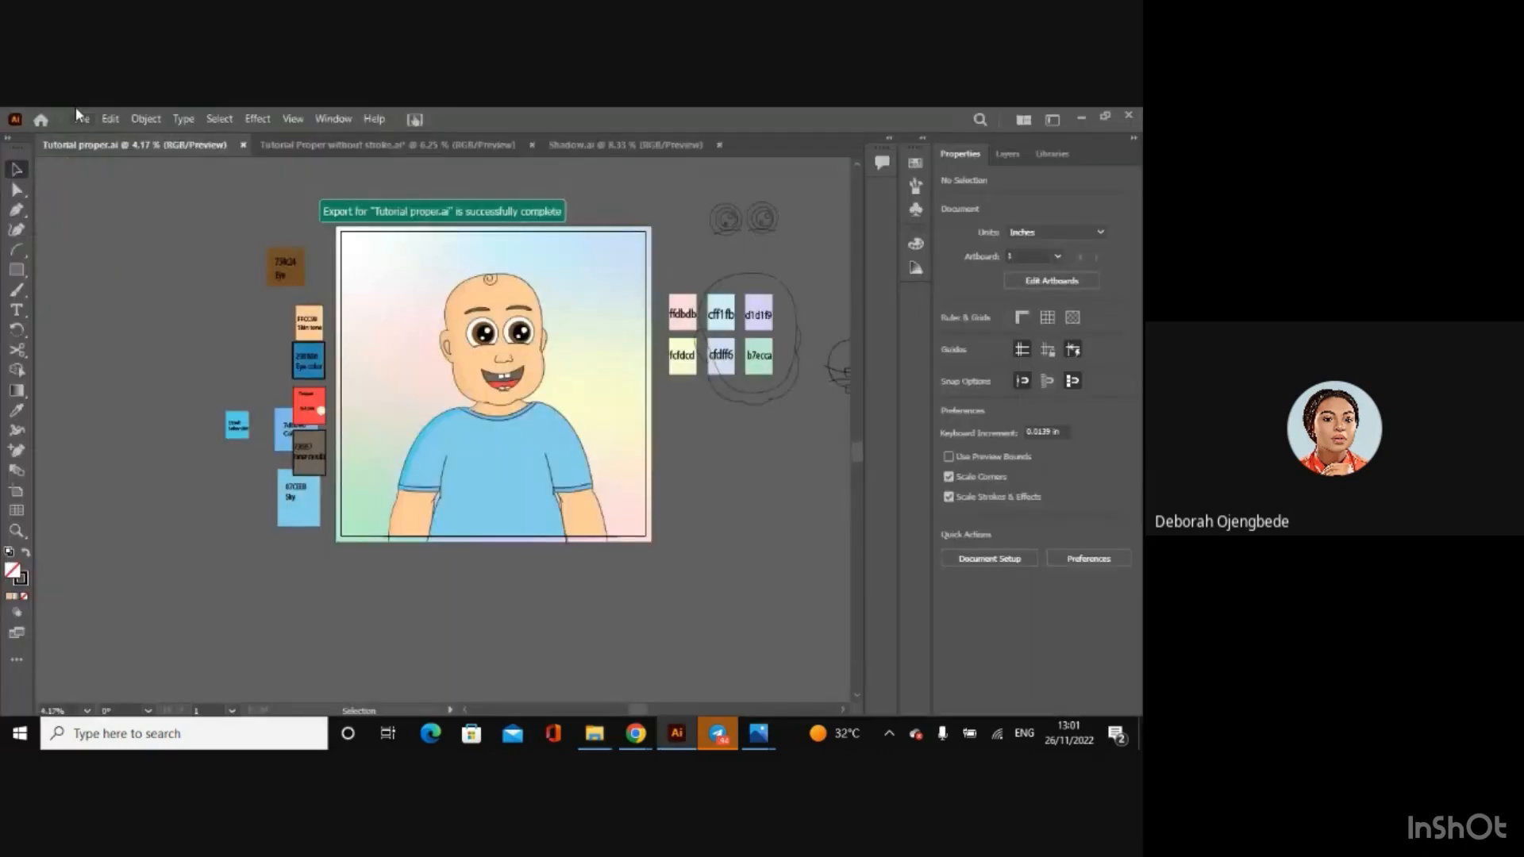
Step: Export the Tutorial proper artboard for screens again as JPG 100 at 1x scale
click(81, 118)
mouse_move(294, 444)
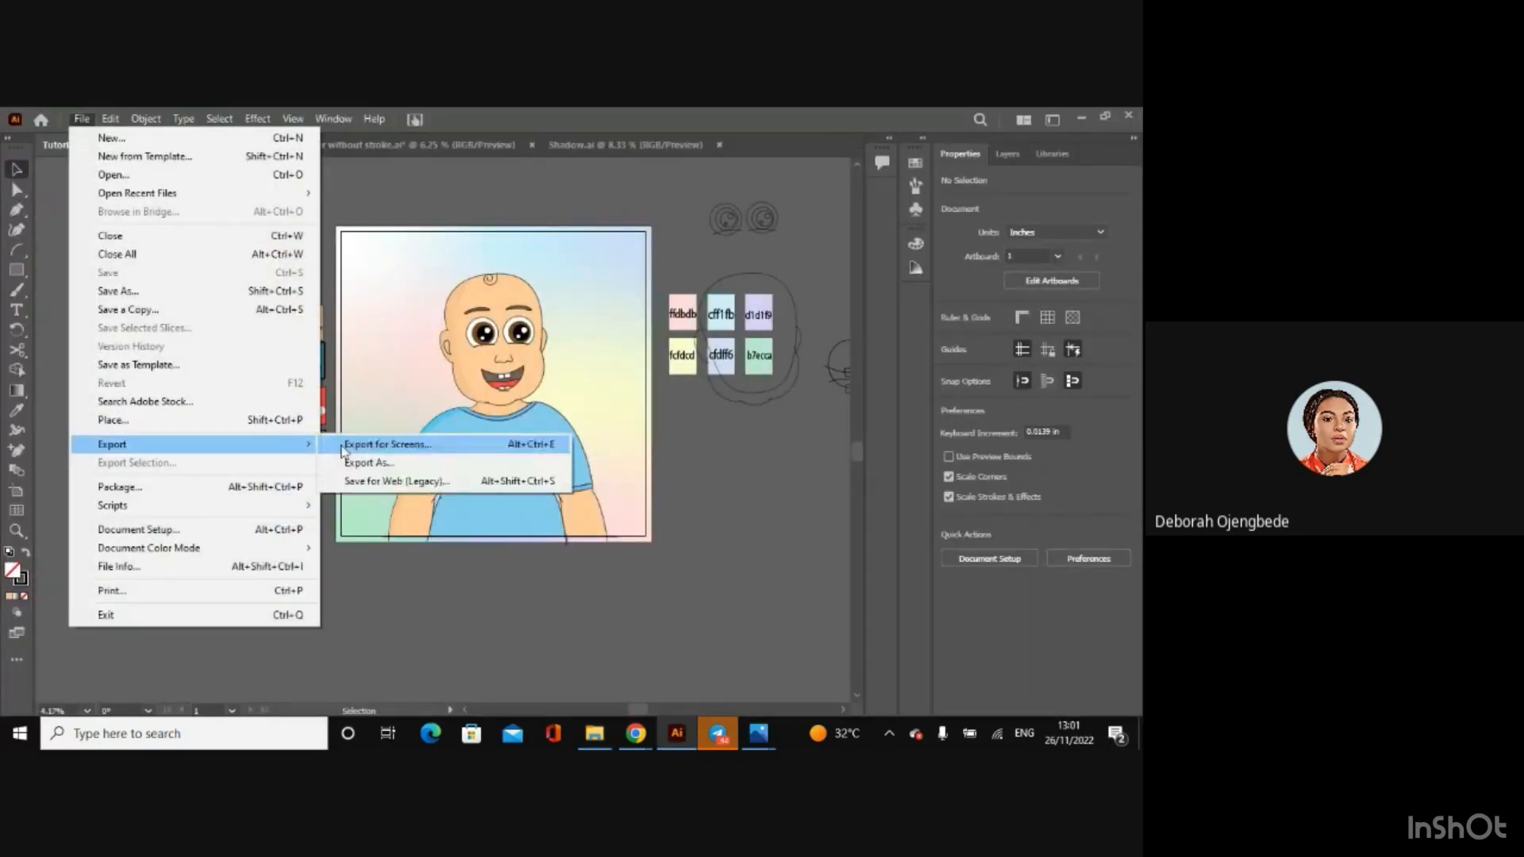
click(346, 444)
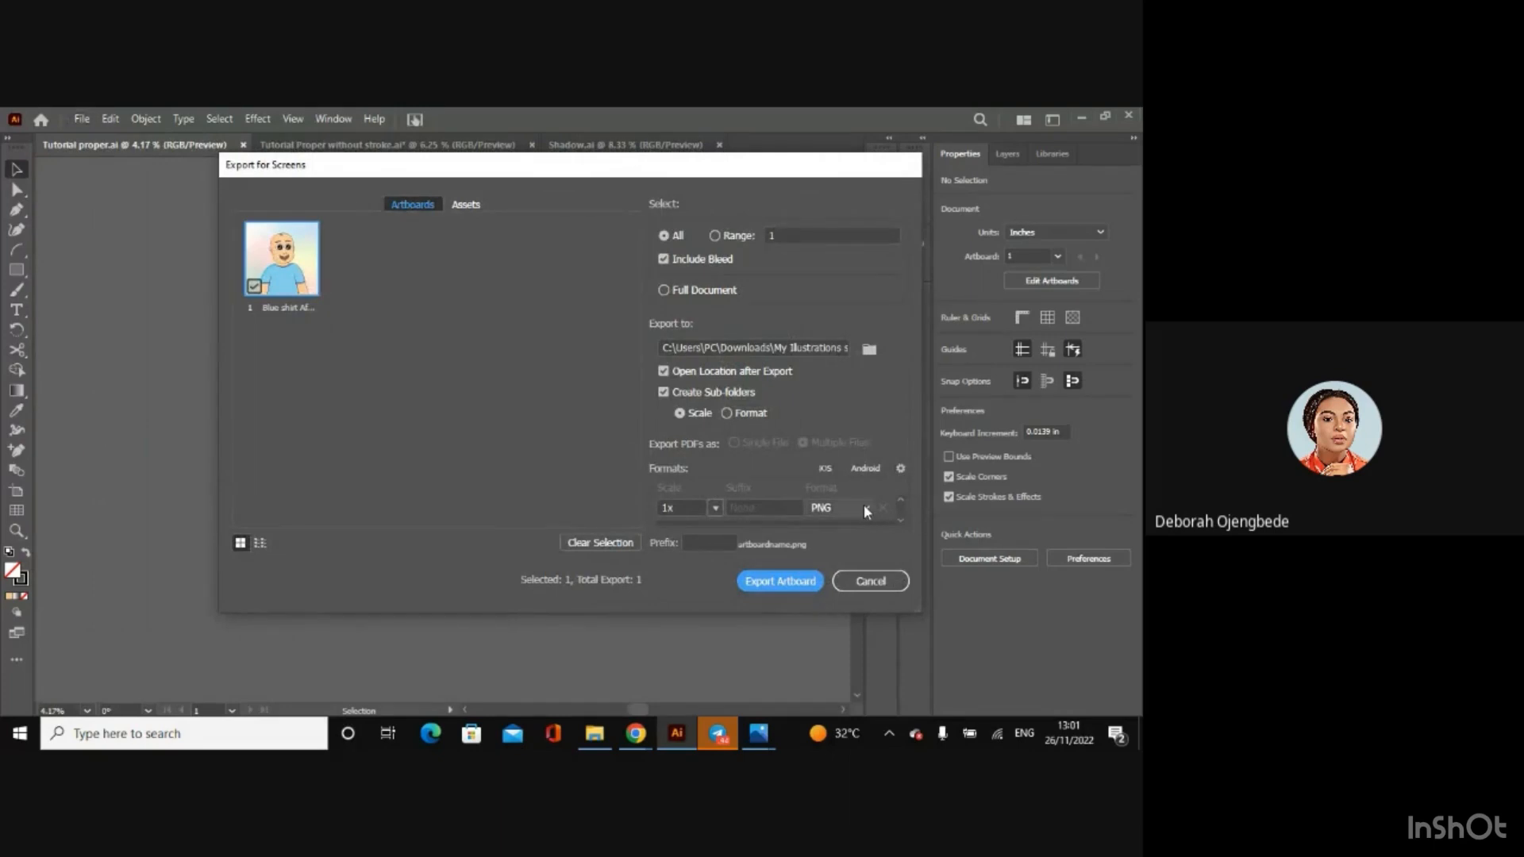
click(864, 505)
click(838, 564)
click(788, 587)
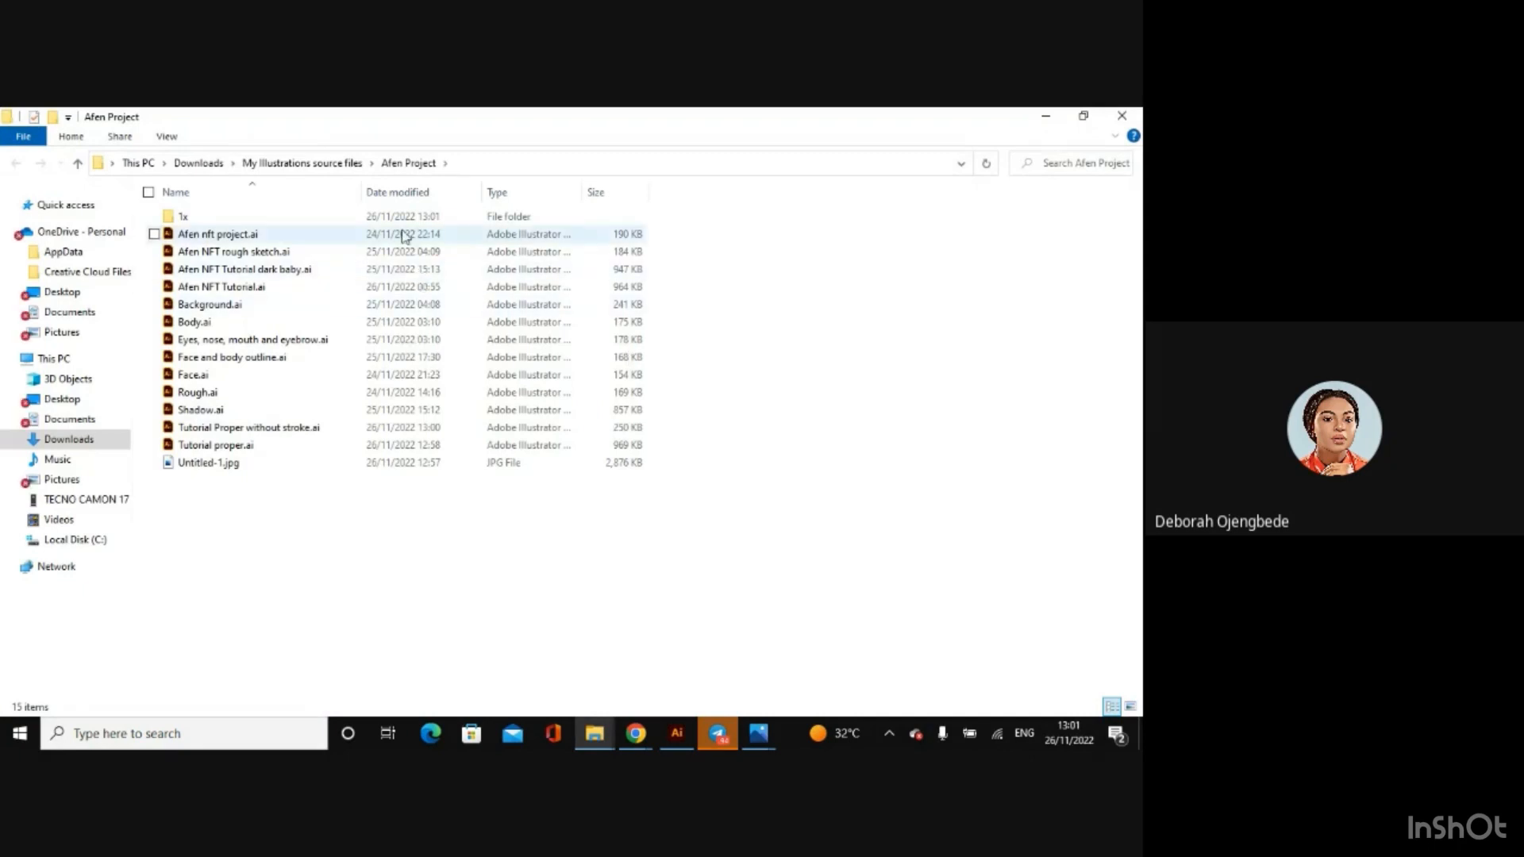
Step: Create a new folder named Tutorial inside the 1x folder of Afen Project
double_click(403, 219)
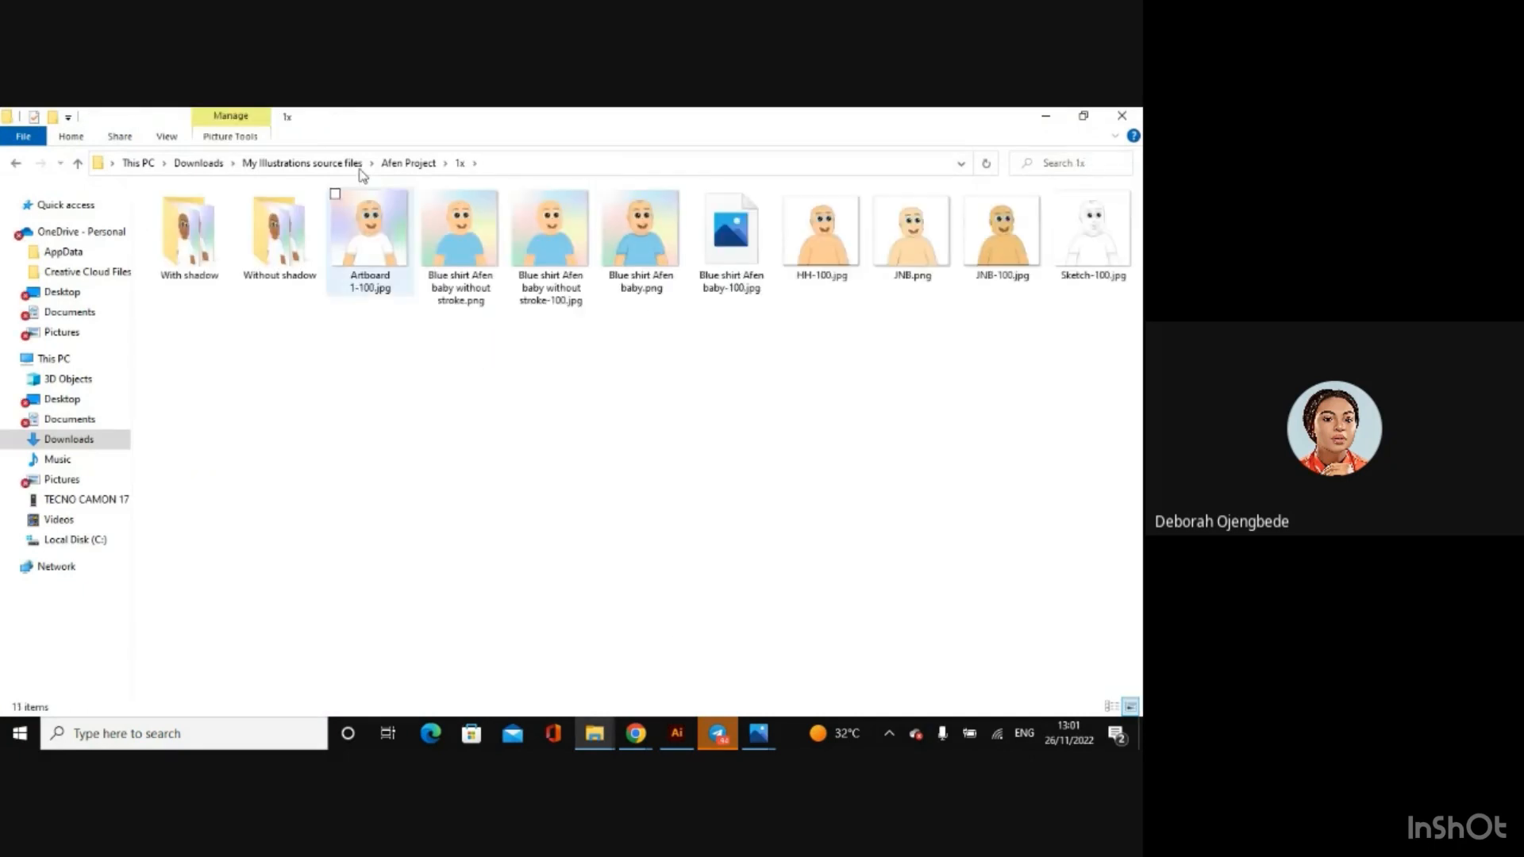
right_click(473, 366)
mouse_move(422, 589)
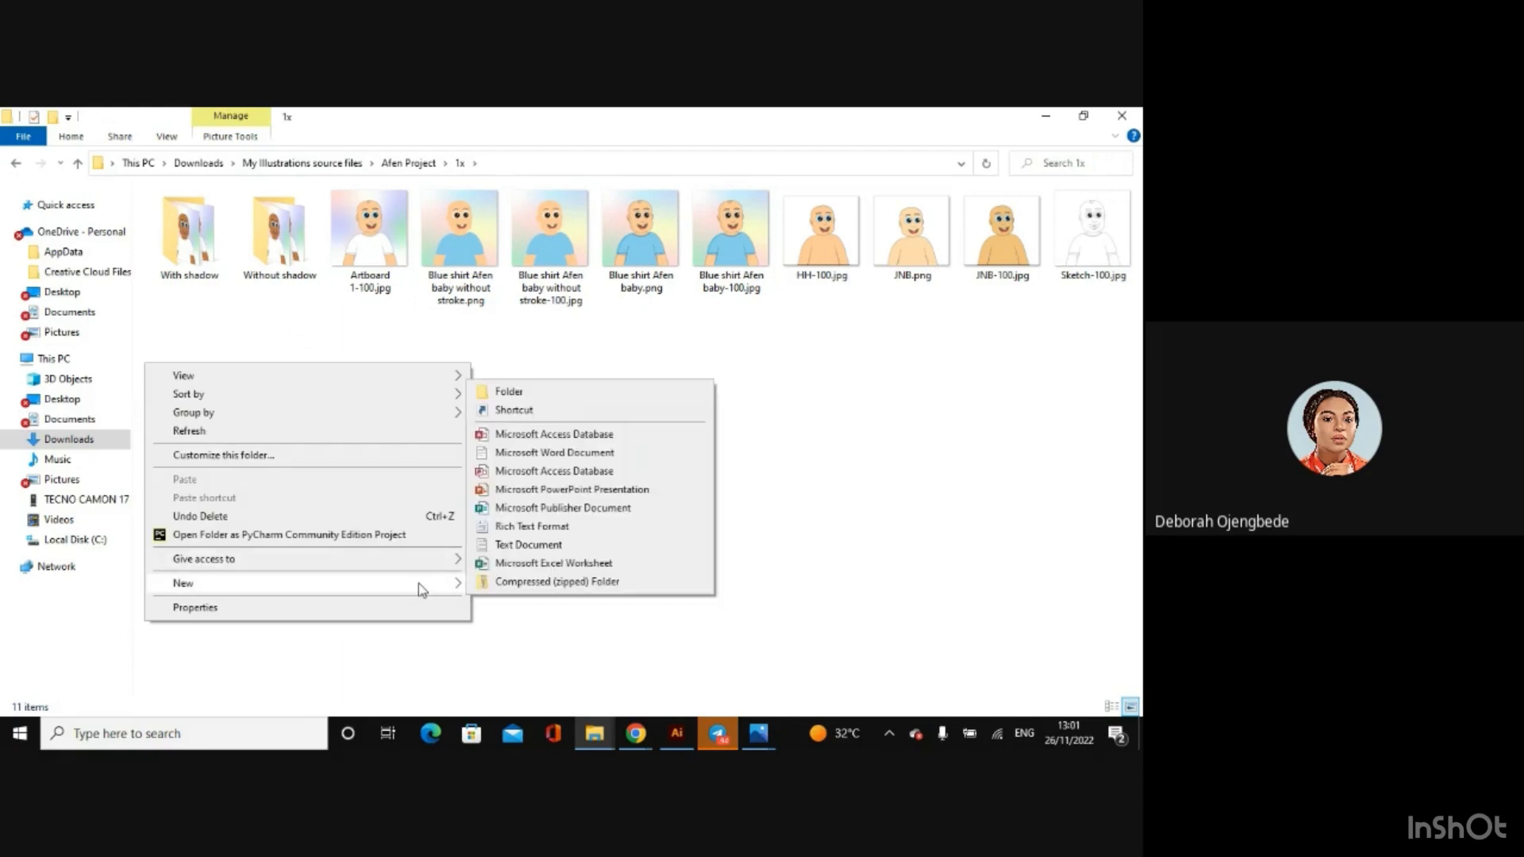
click(562, 392)
key(BackSpace)
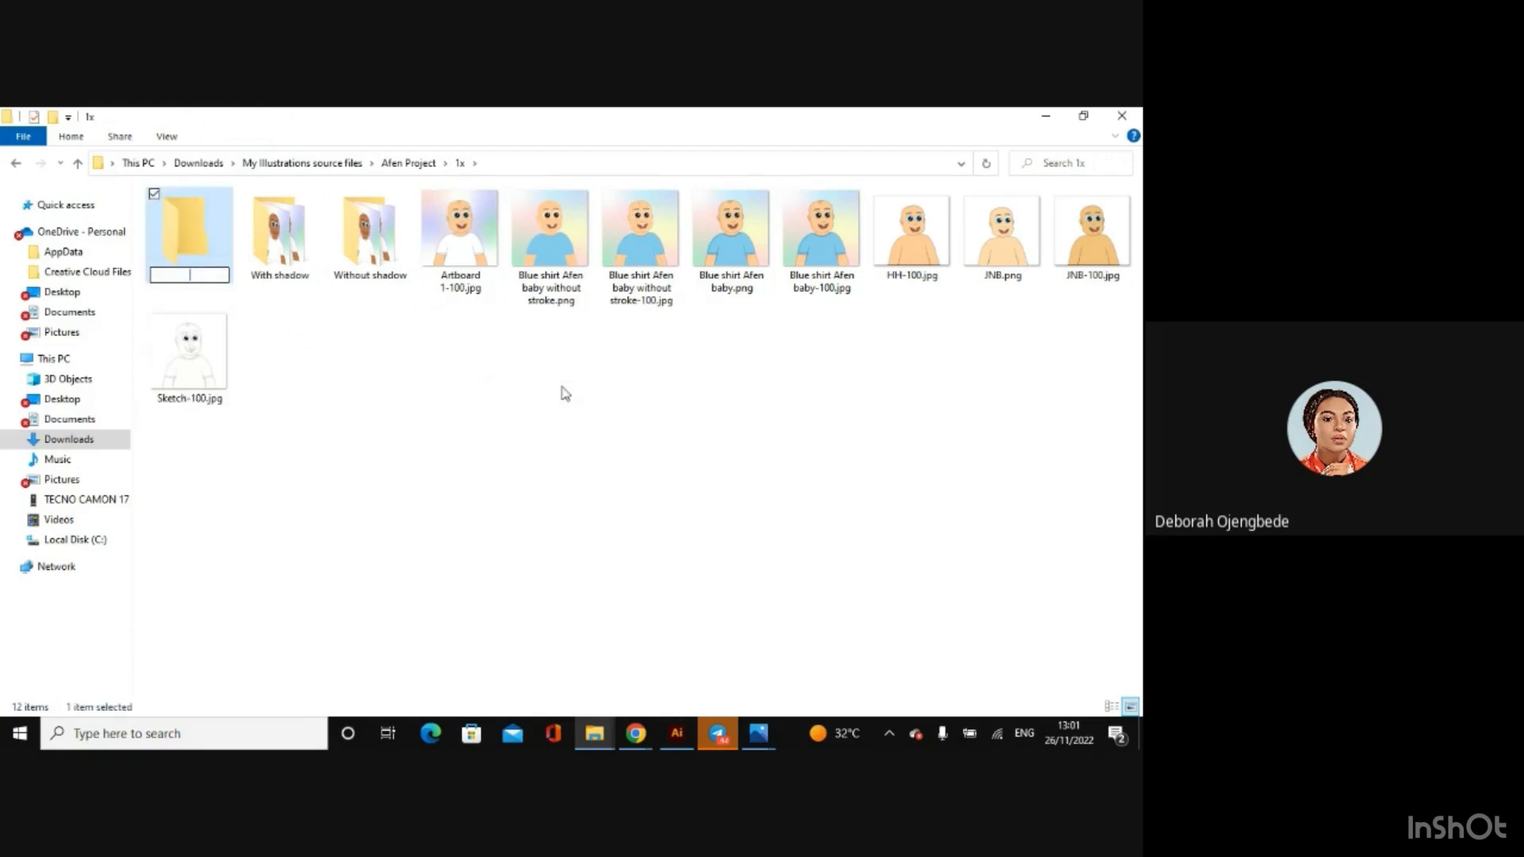
text(Tutorial)
key(Return)
Step: Move the four Blue shirt Afen baby images into the Tutorial folder, check its contents, and return to Illustrator
drag(847, 381, 184, 250)
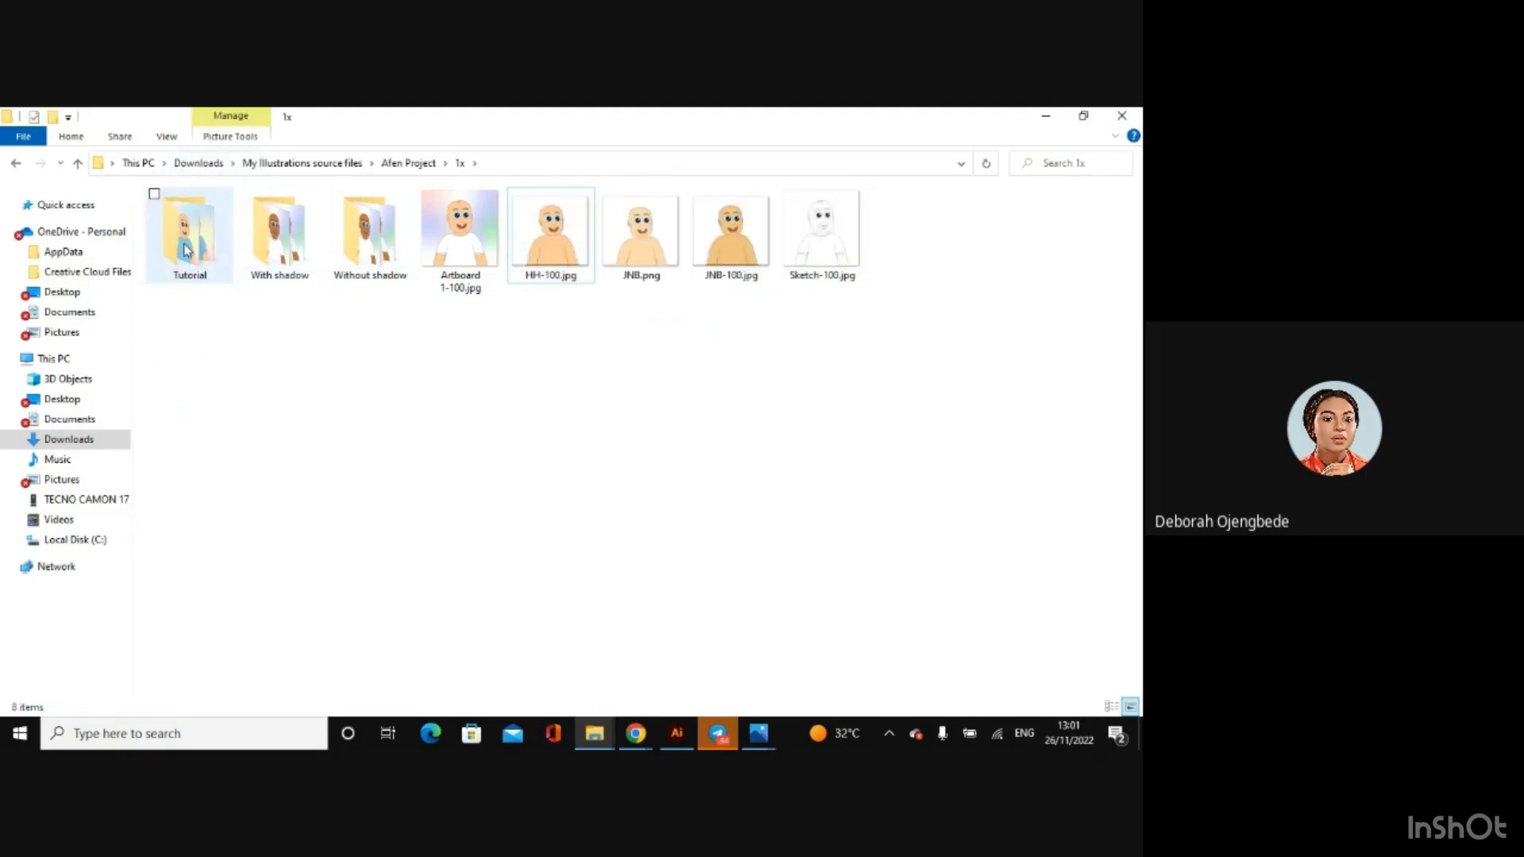
double_click(184, 250)
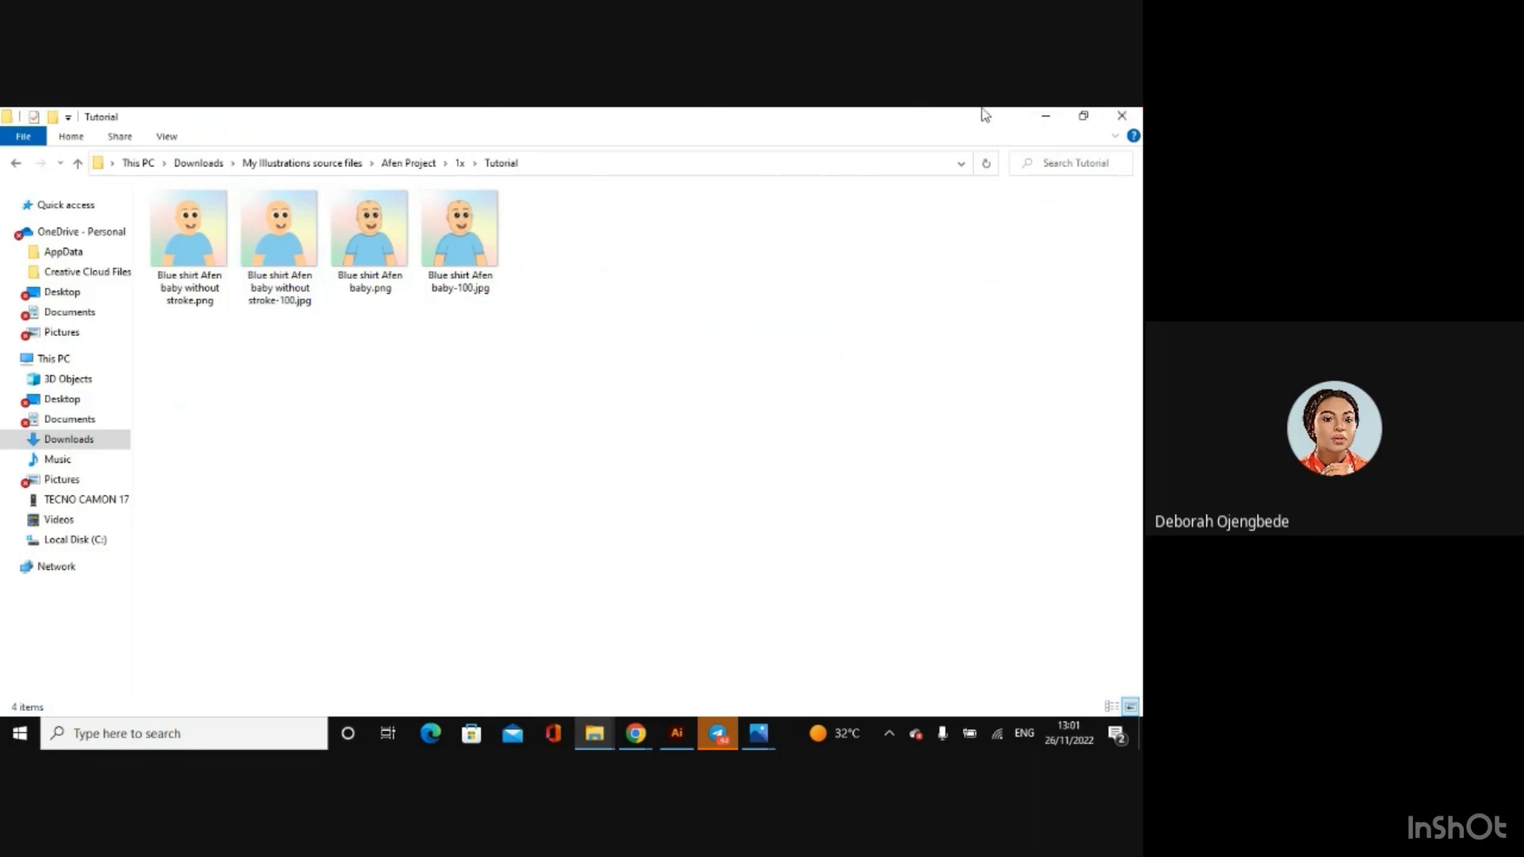
click(1046, 115)
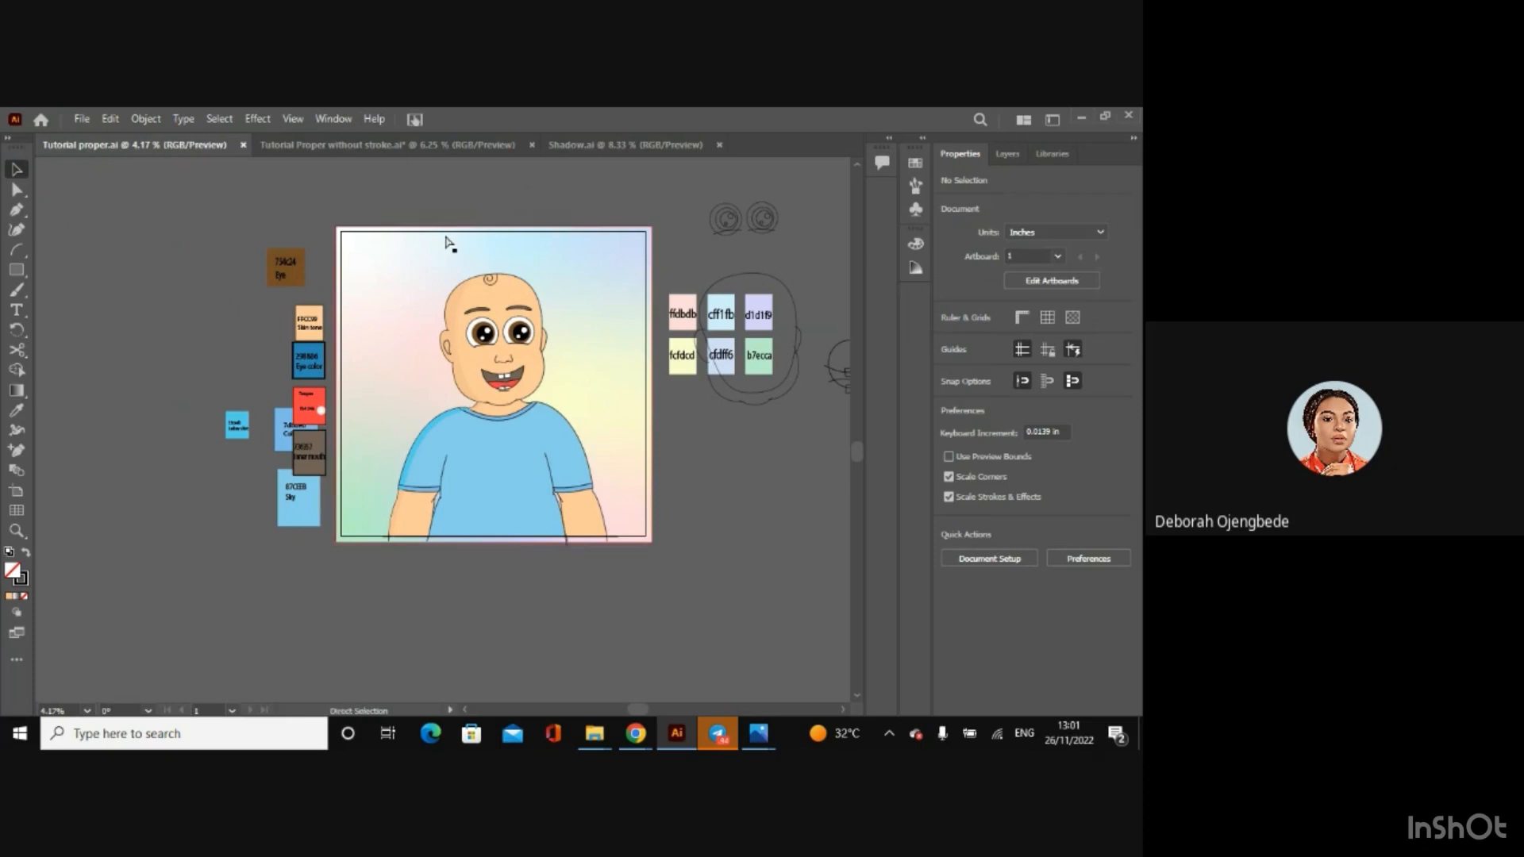
Step: Save the Tutorial Proper without stroke document and close all three open documents, including Tutorial proper and Shadow
key(ctrl+equal)
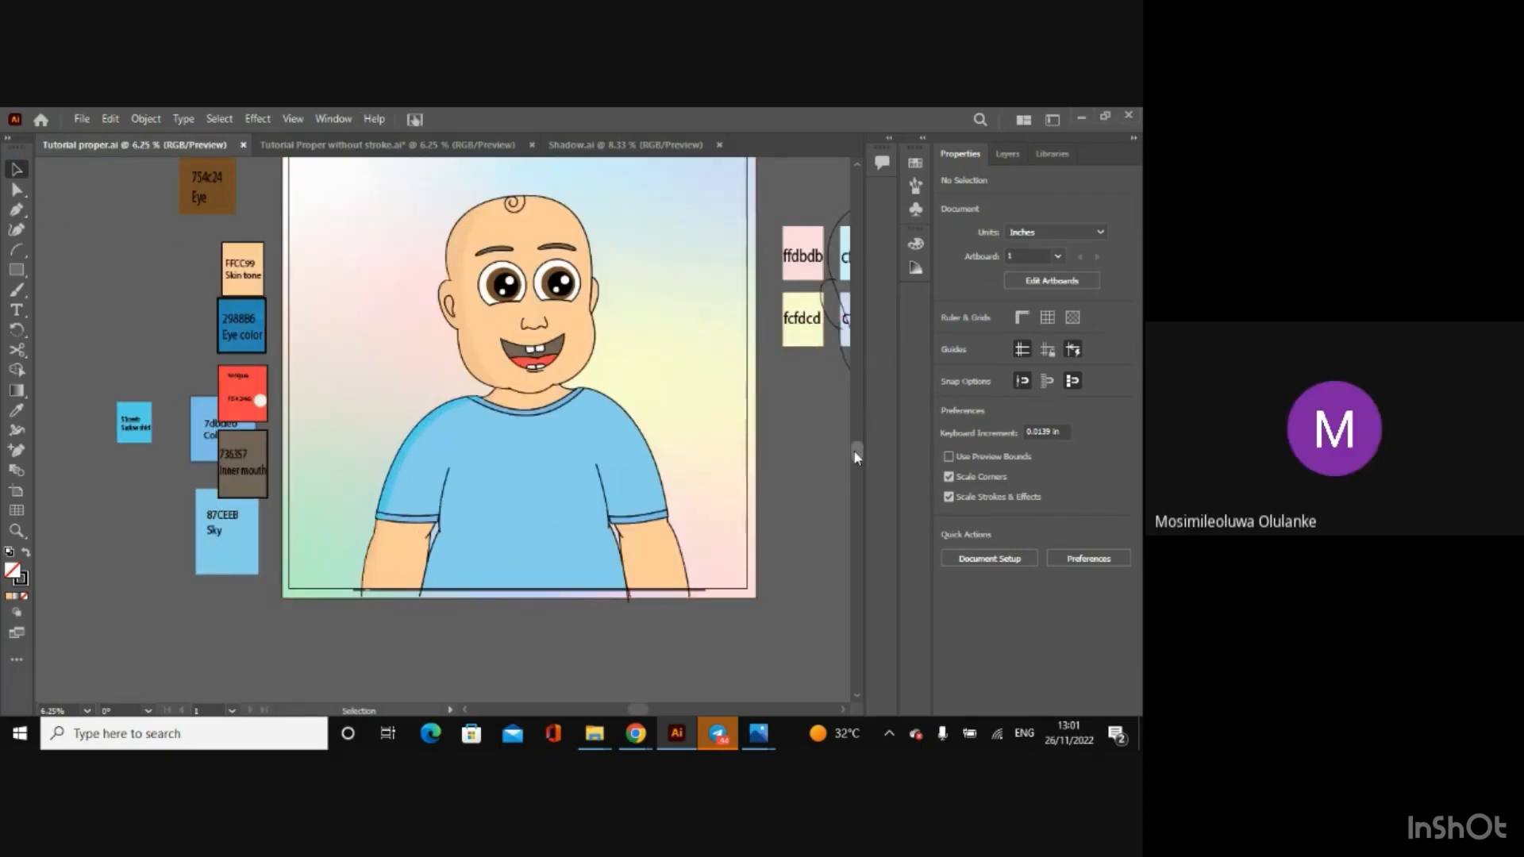
drag(856, 458, 846, 416)
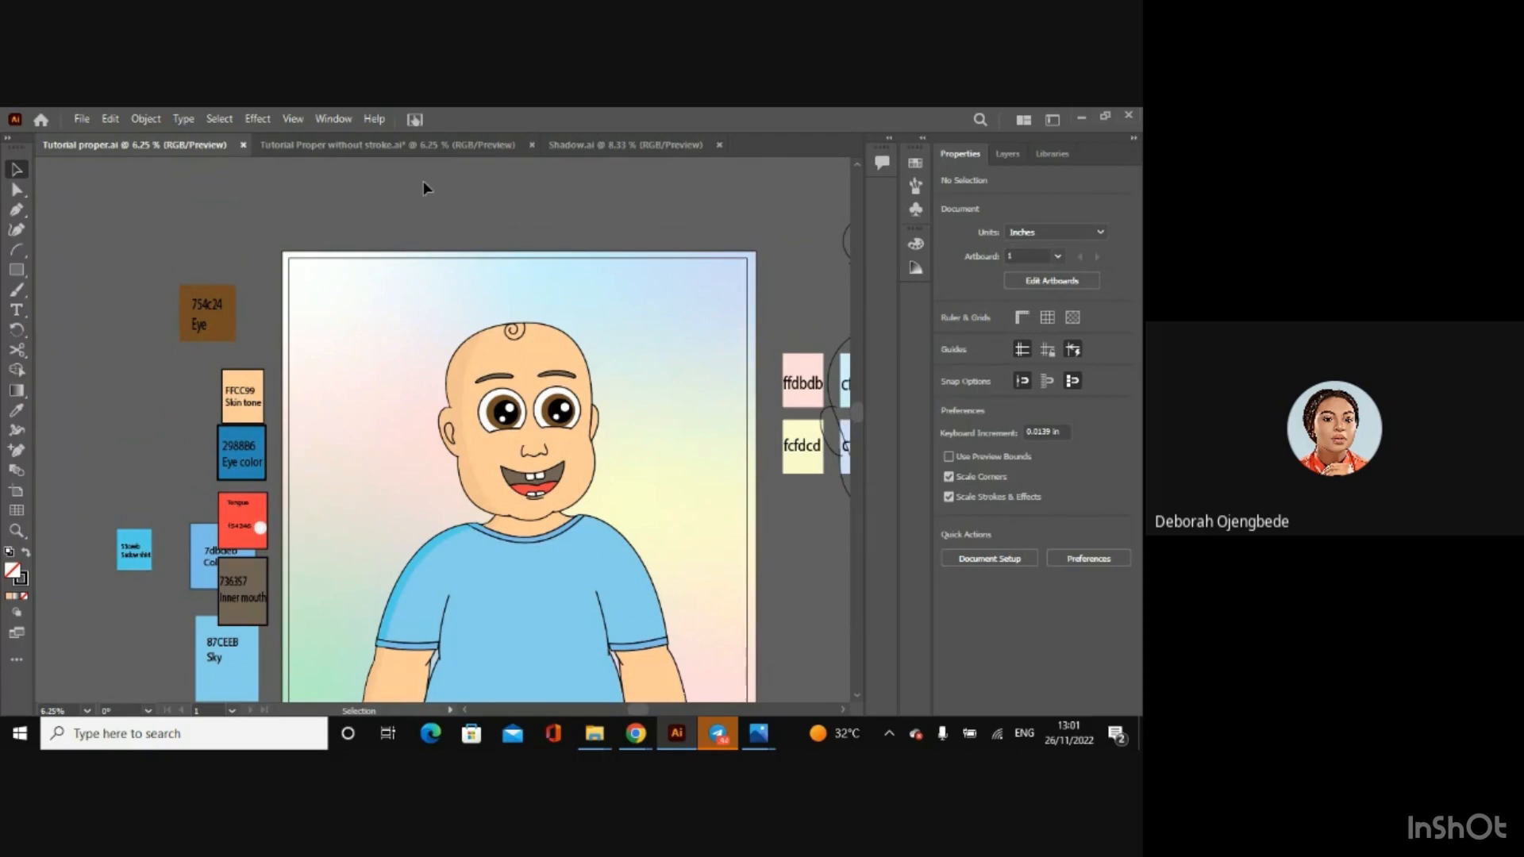
click(242, 146)
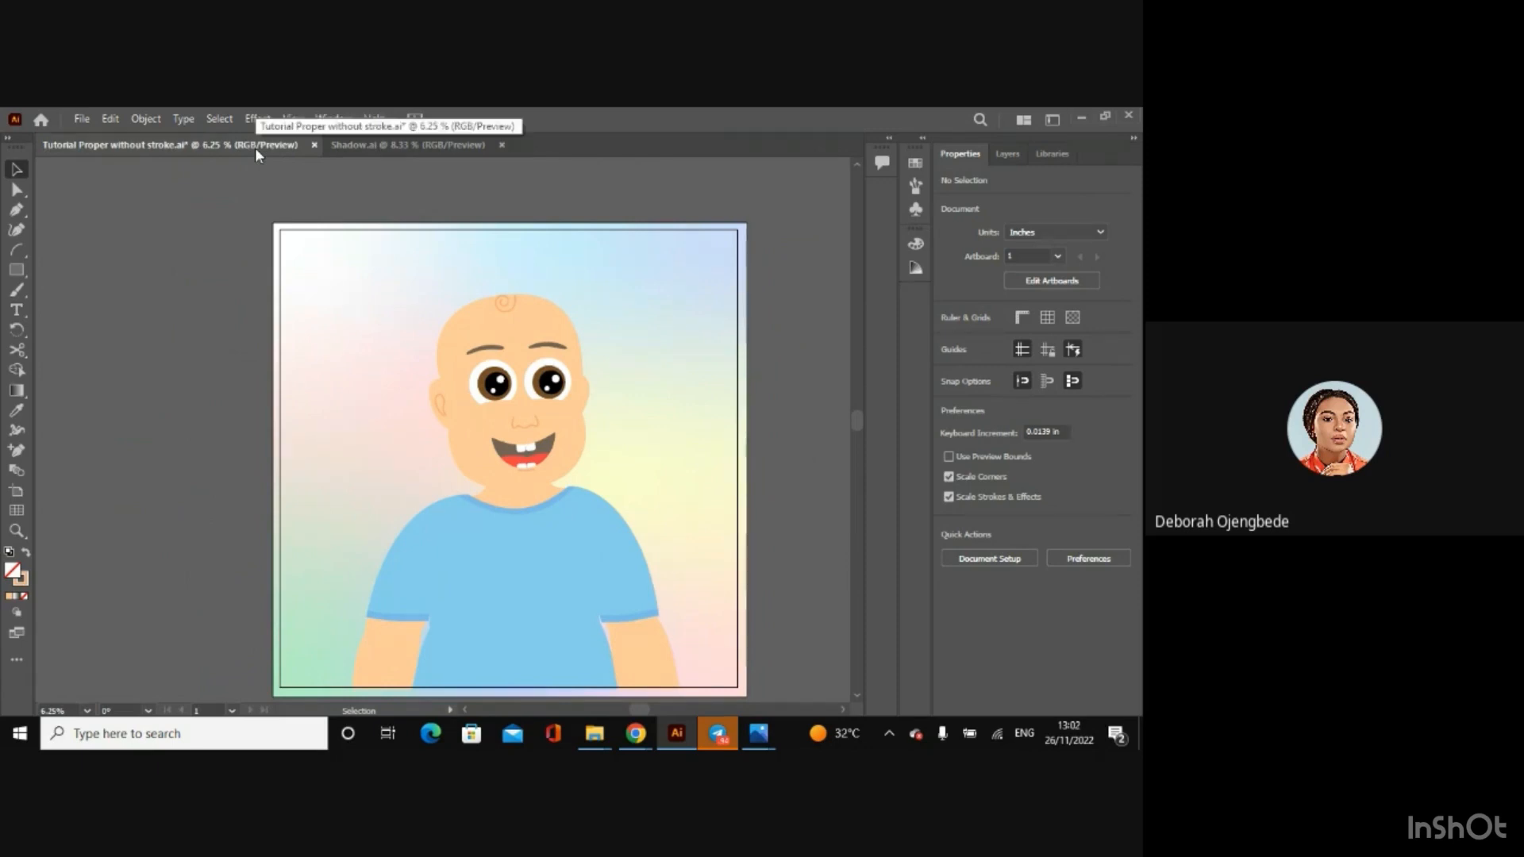
key(ctrl+s)
click(311, 145)
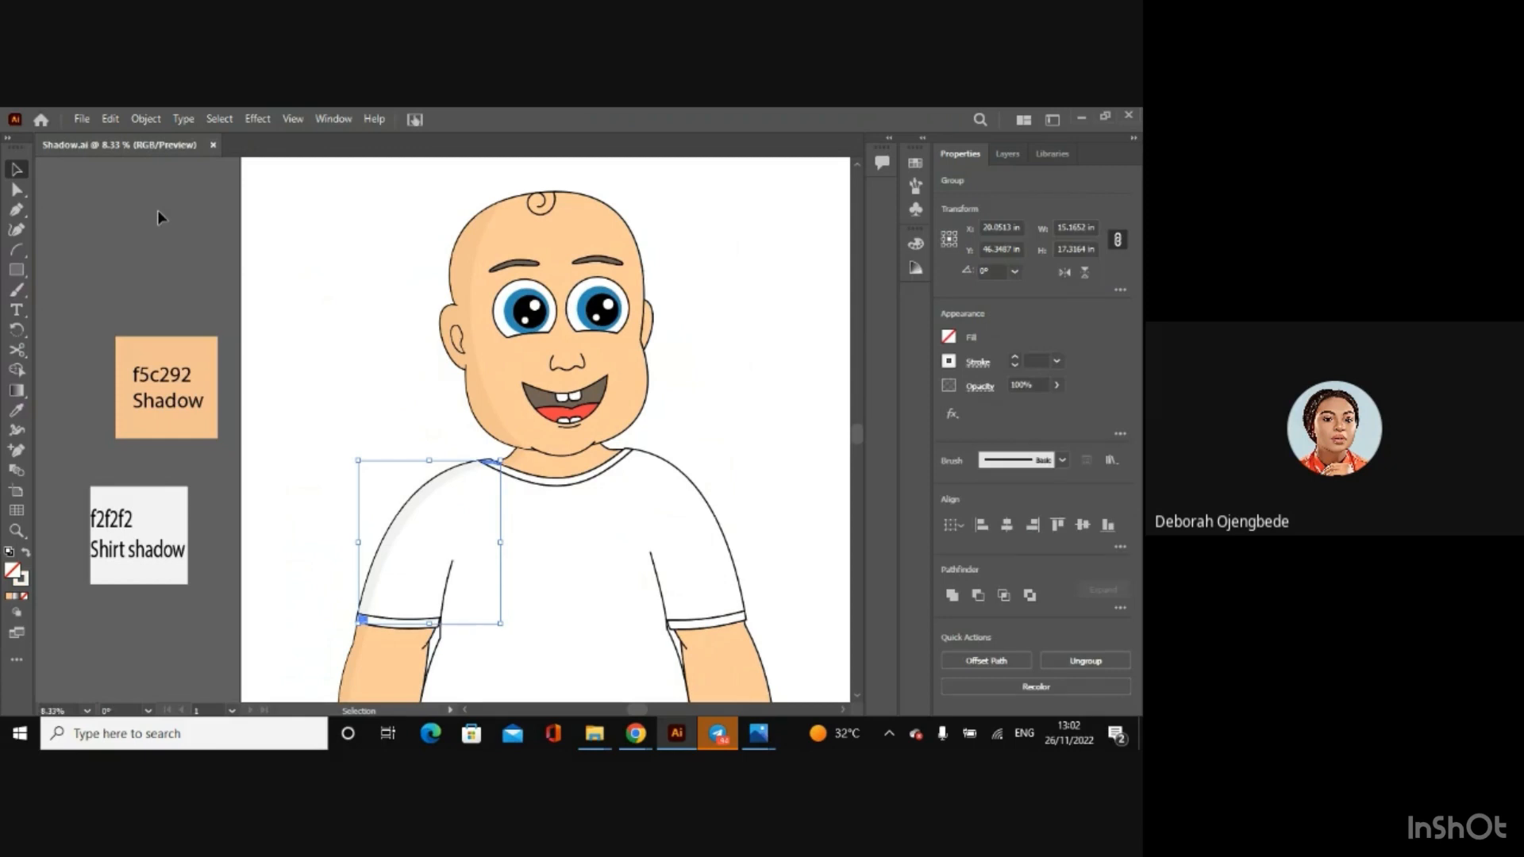
click(158, 210)
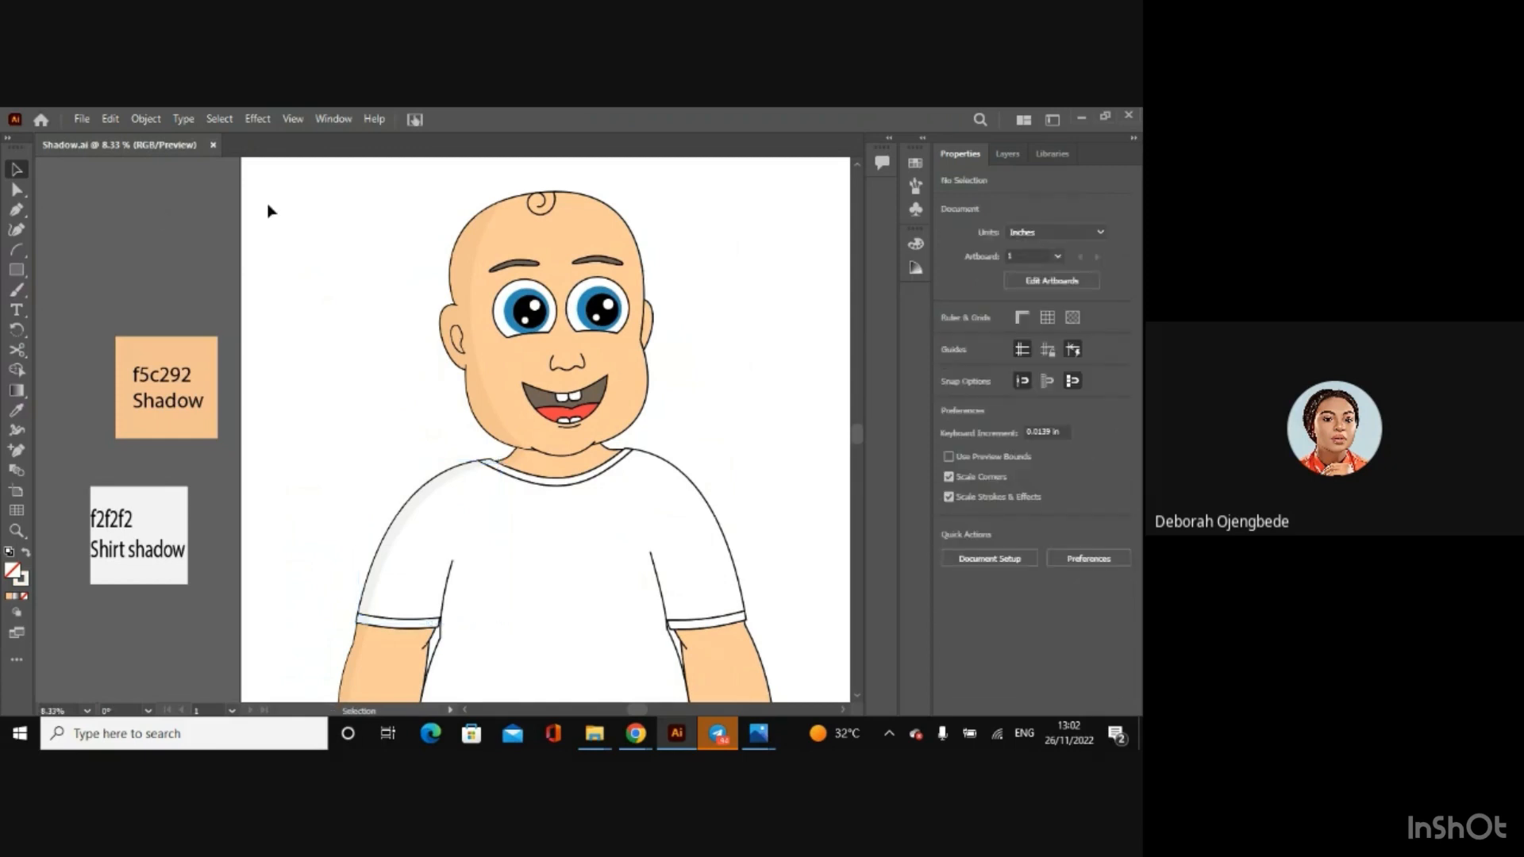
click(213, 145)
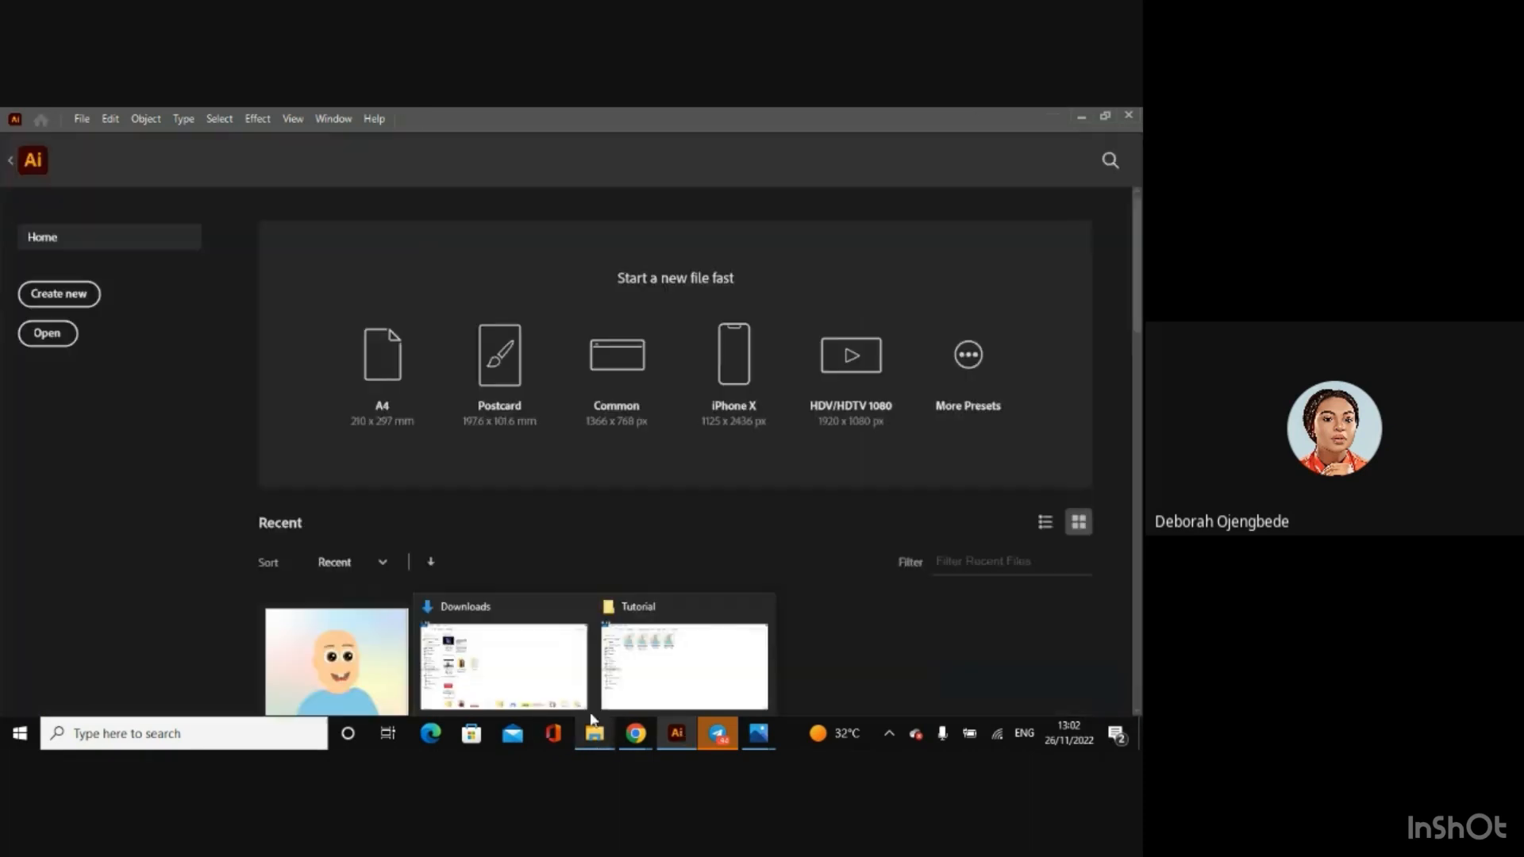
Step: Switch to the Tutorial folder in File Explorer and close the Photos window showing Untitled-1.jpg
mouse_move(595, 742)
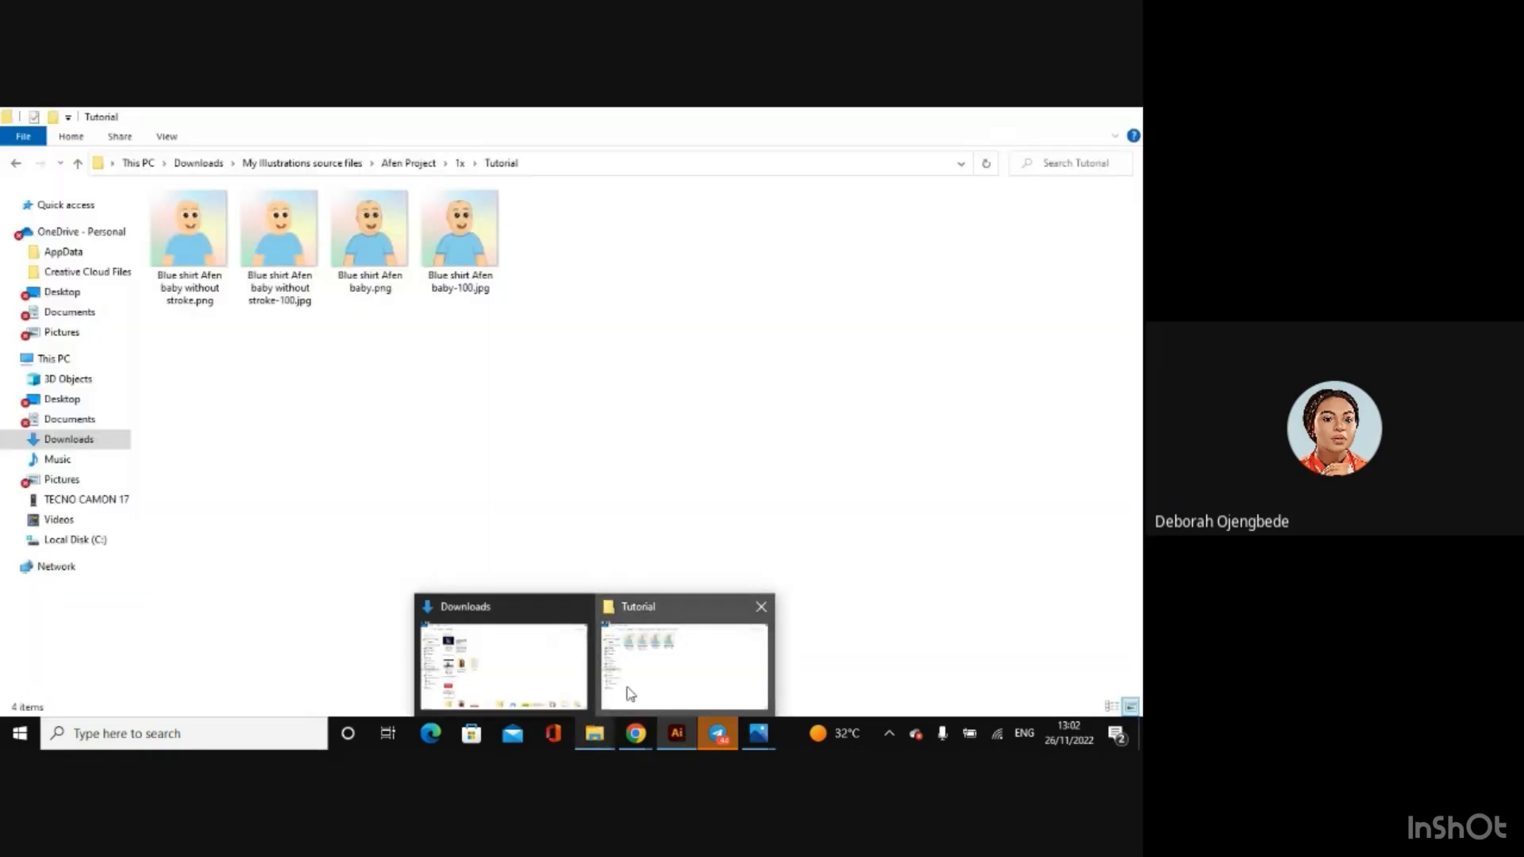
click(627, 694)
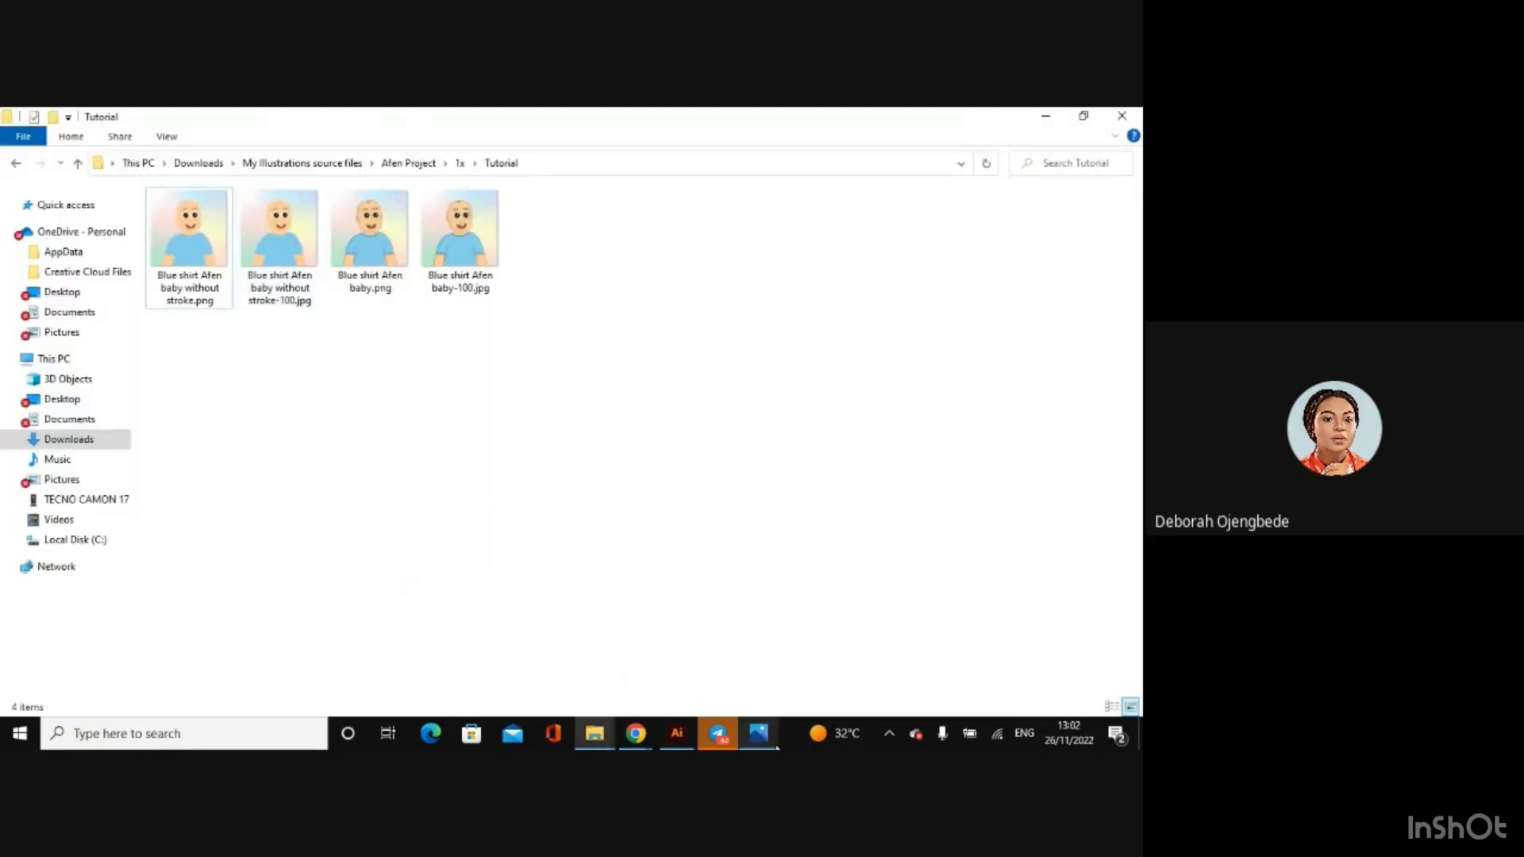
mouse_move(759, 734)
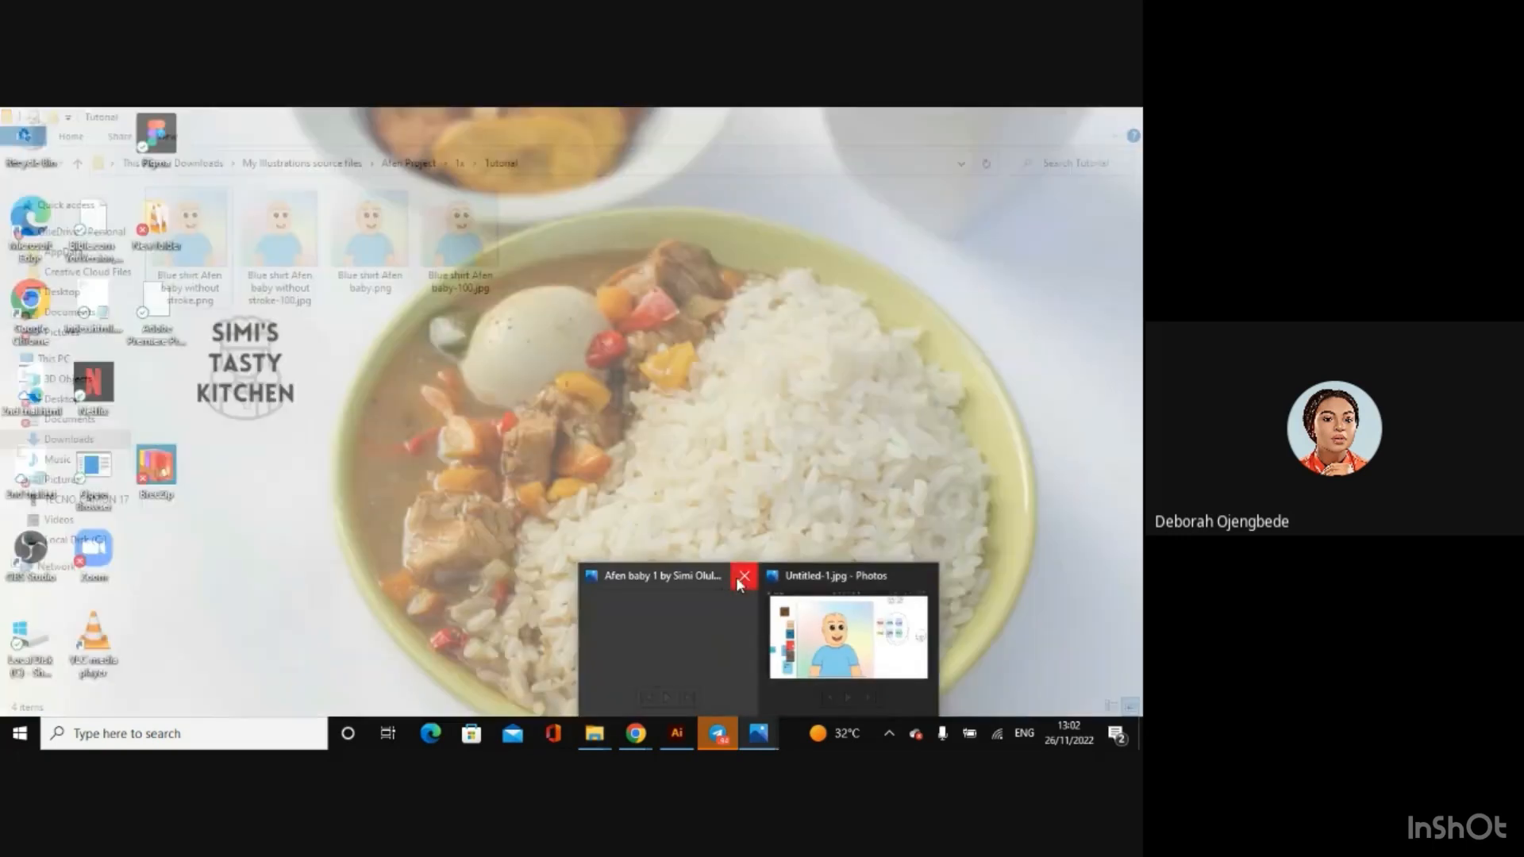
click(745, 576)
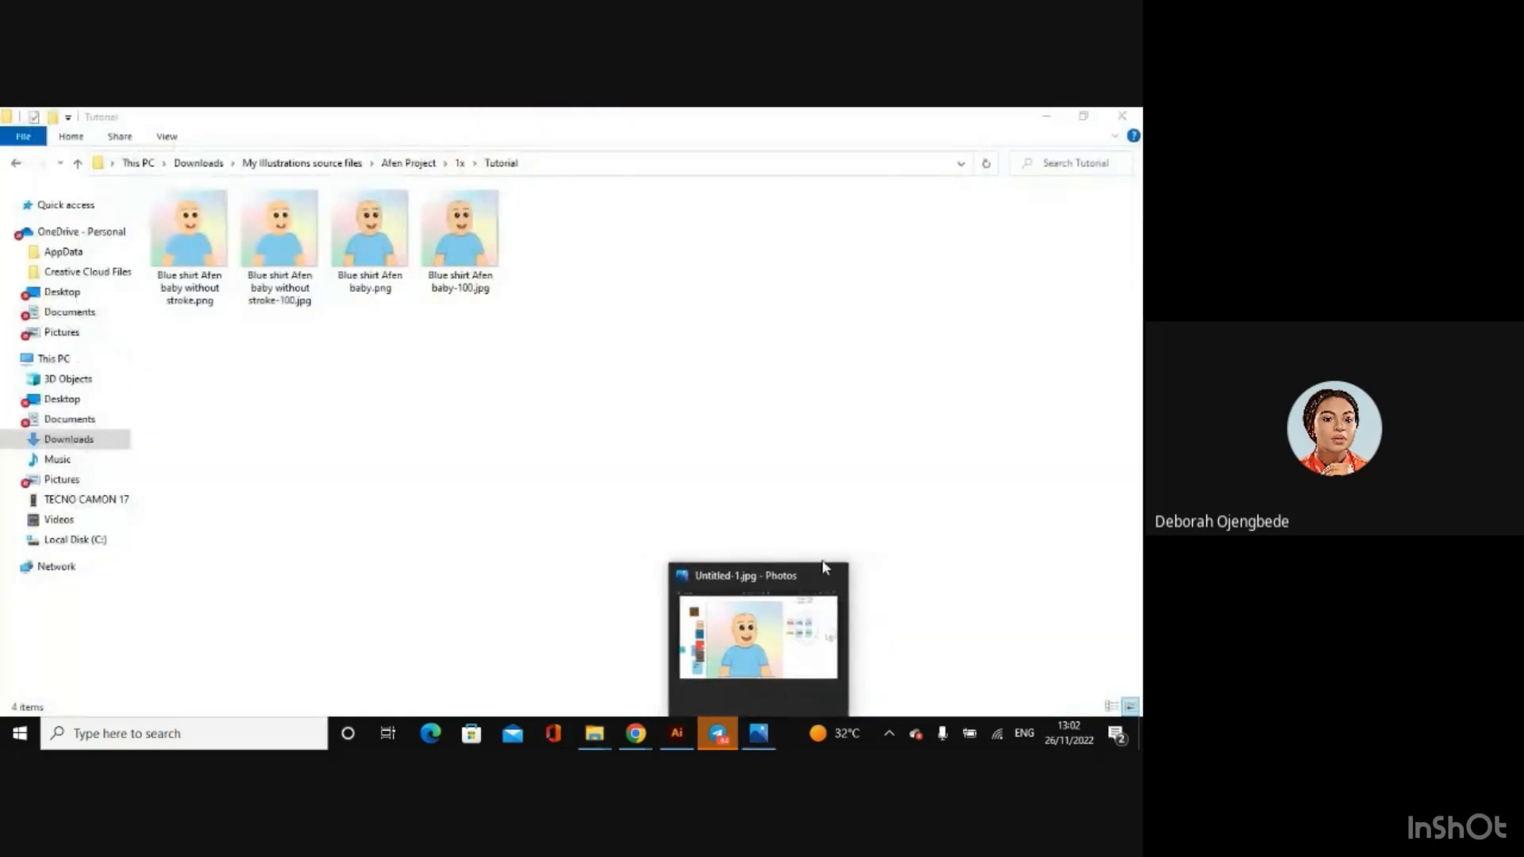
click(832, 577)
Step: View the exported baby images in Photos, starting with Blue shirt Afen baby-100.jpg, close the viewer and switch to the Google Meet call
click(457, 211)
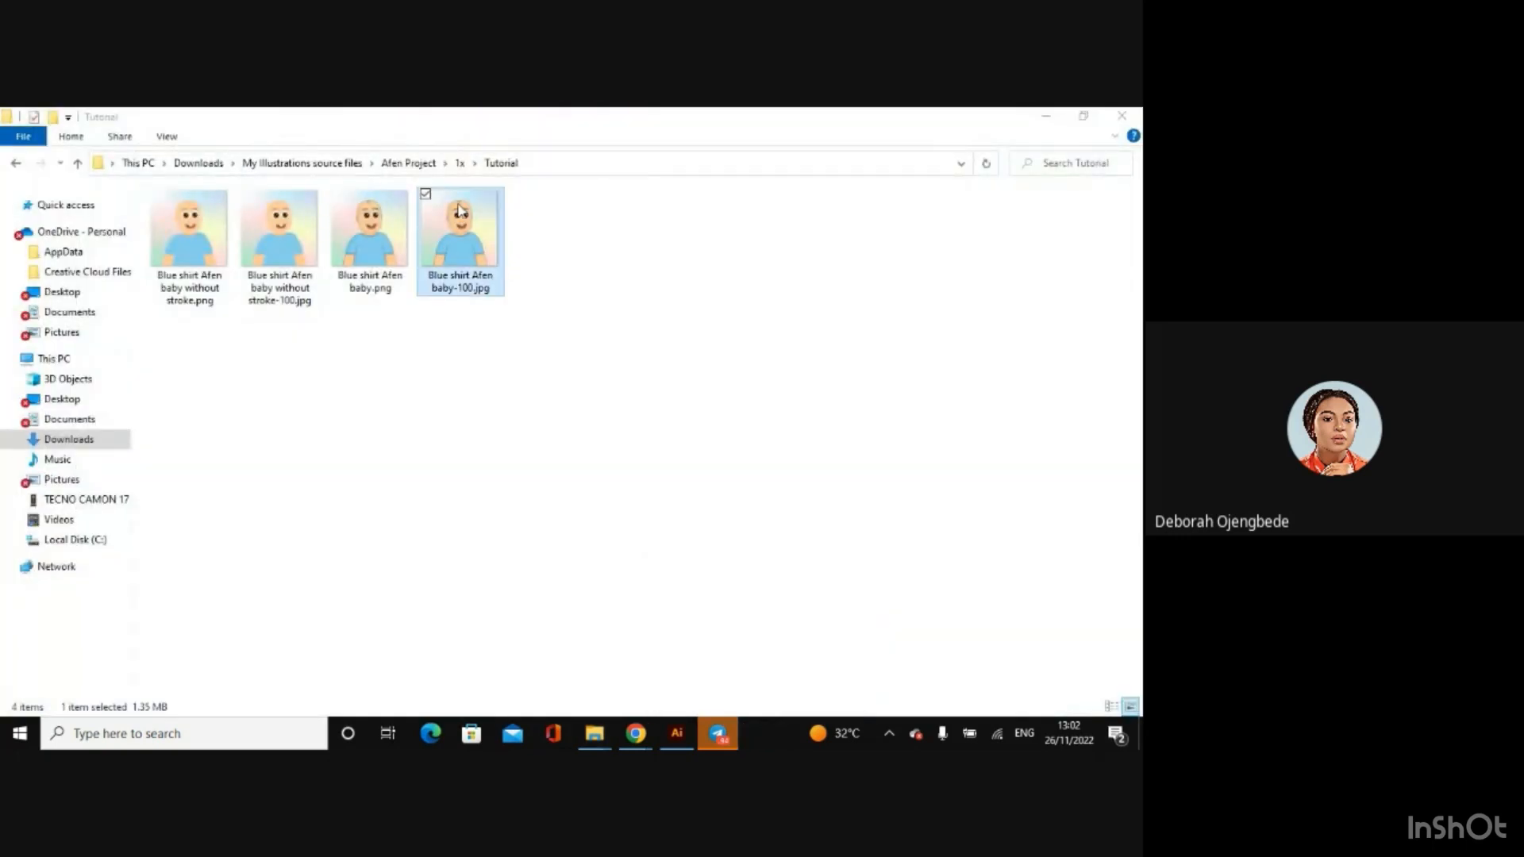
double_click(459, 211)
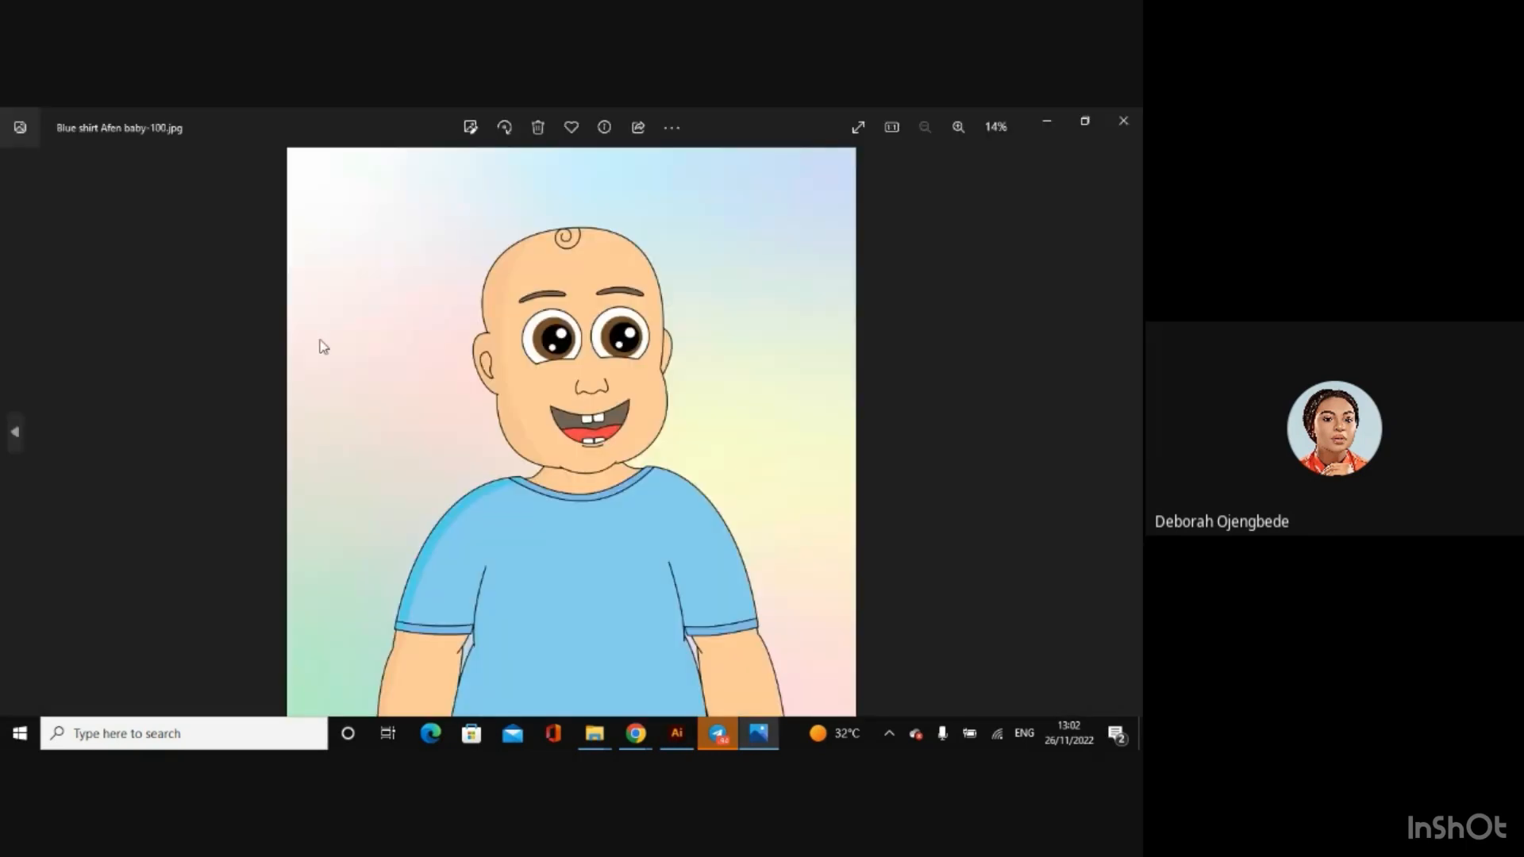
click(16, 428)
click(17, 431)
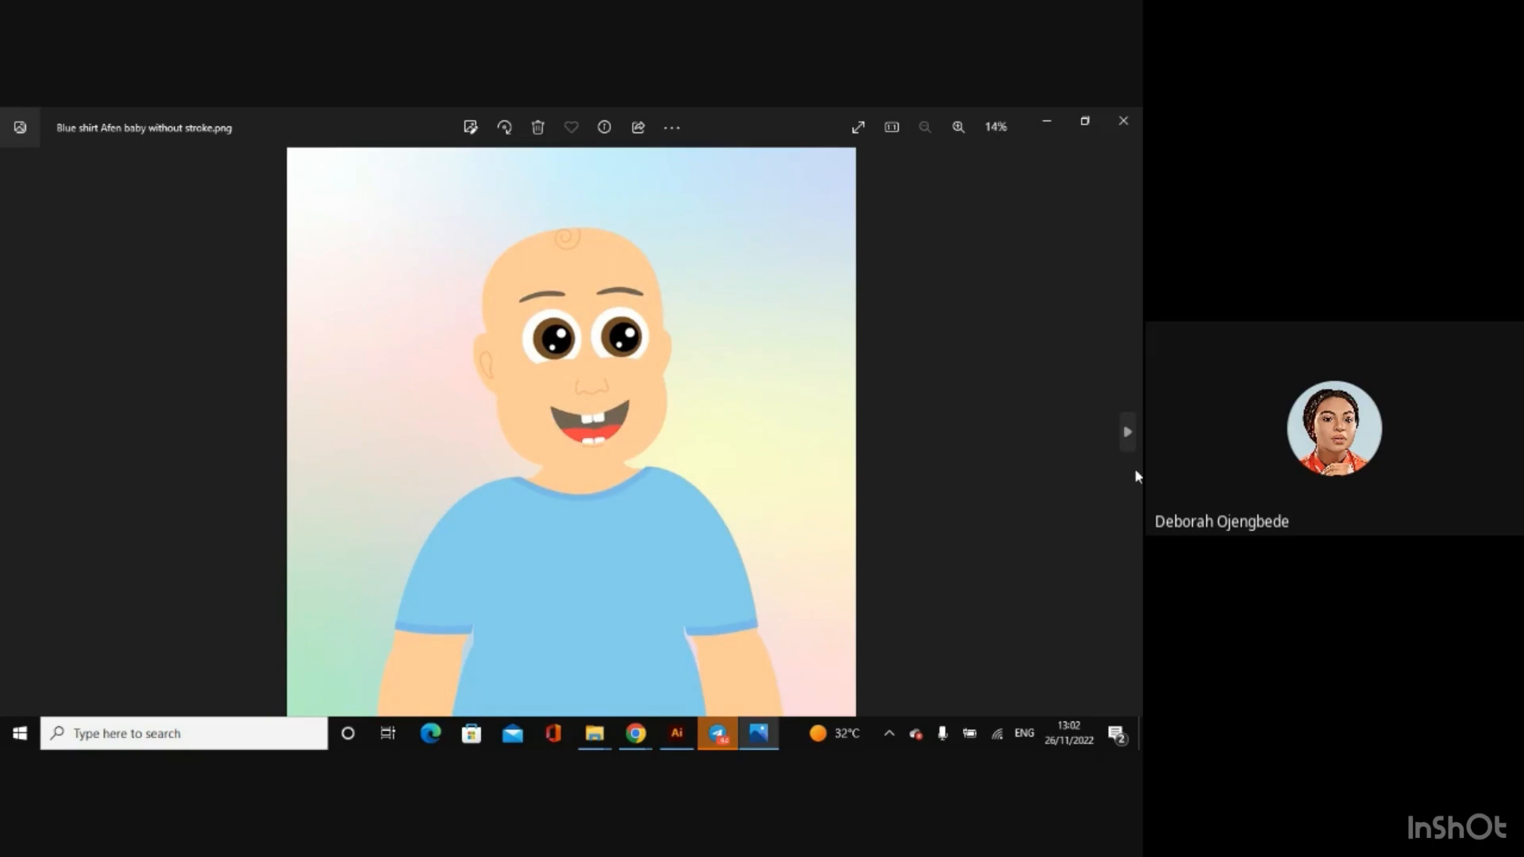
click(1128, 435)
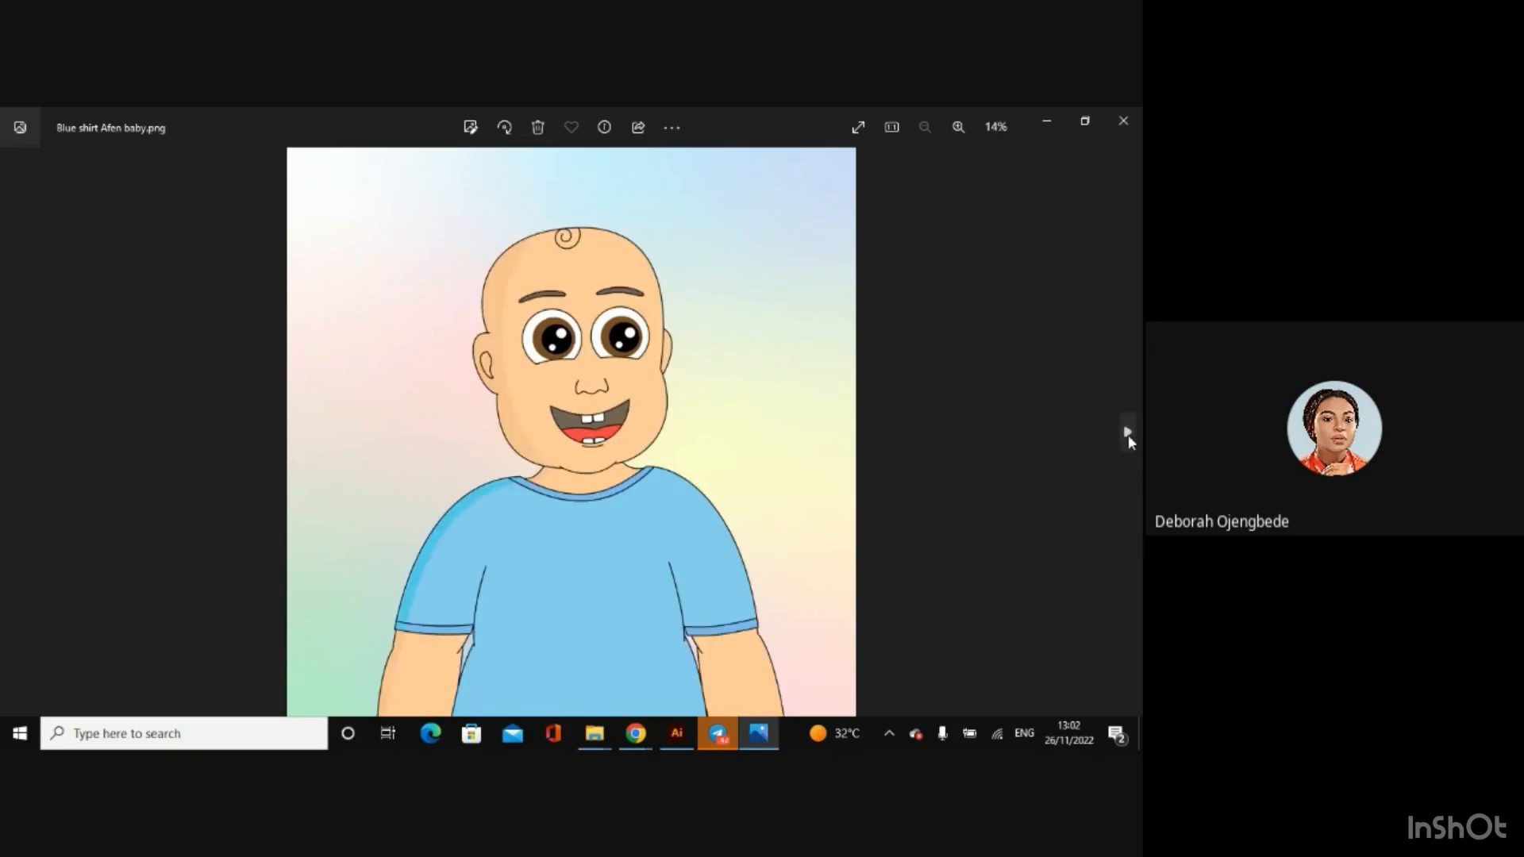
click(1121, 117)
mouse_move(636, 733)
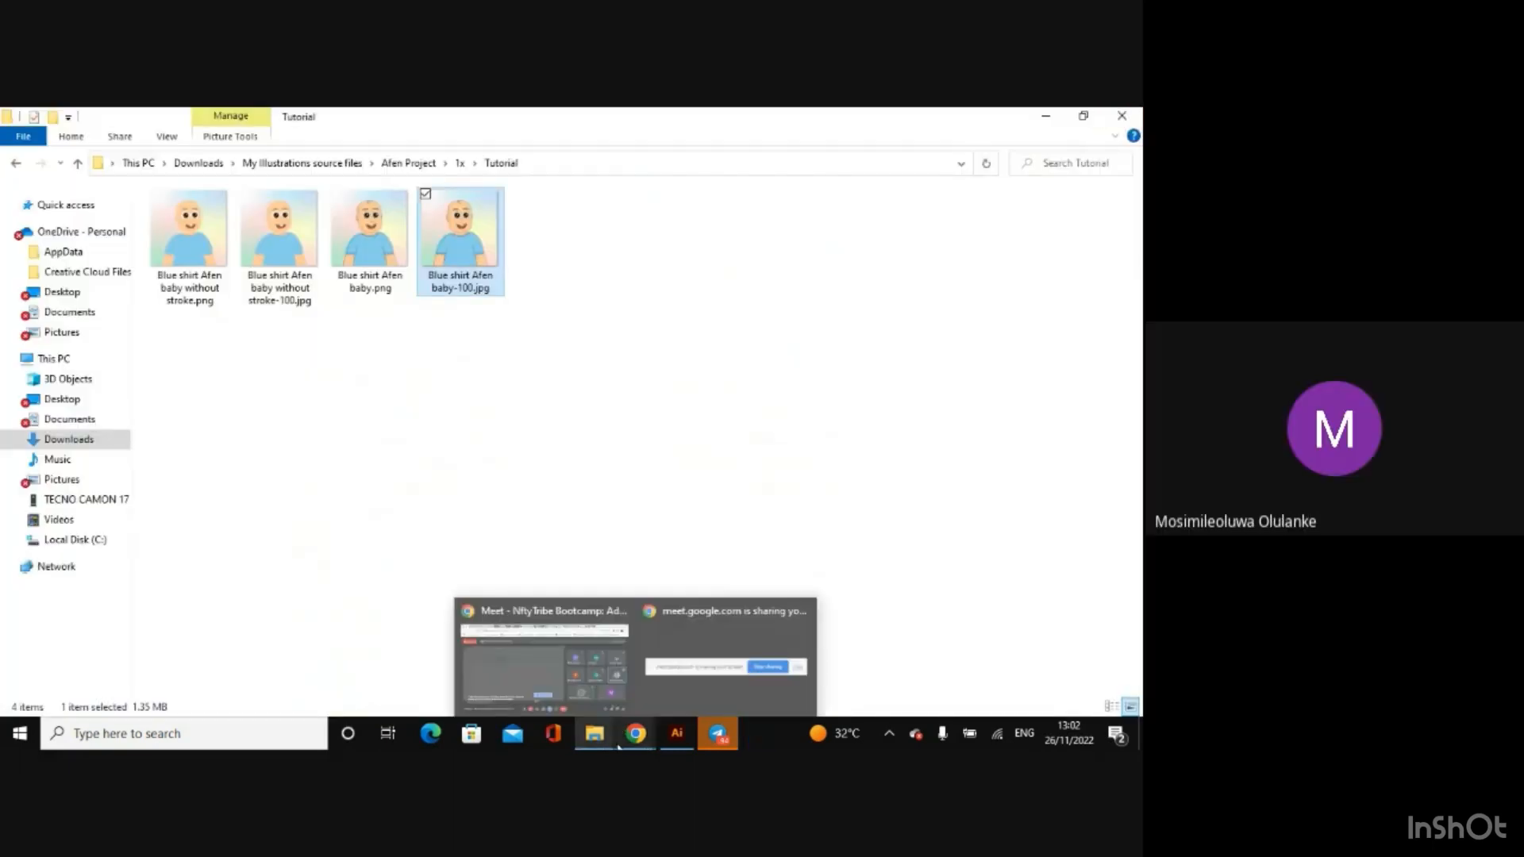
click(575, 683)
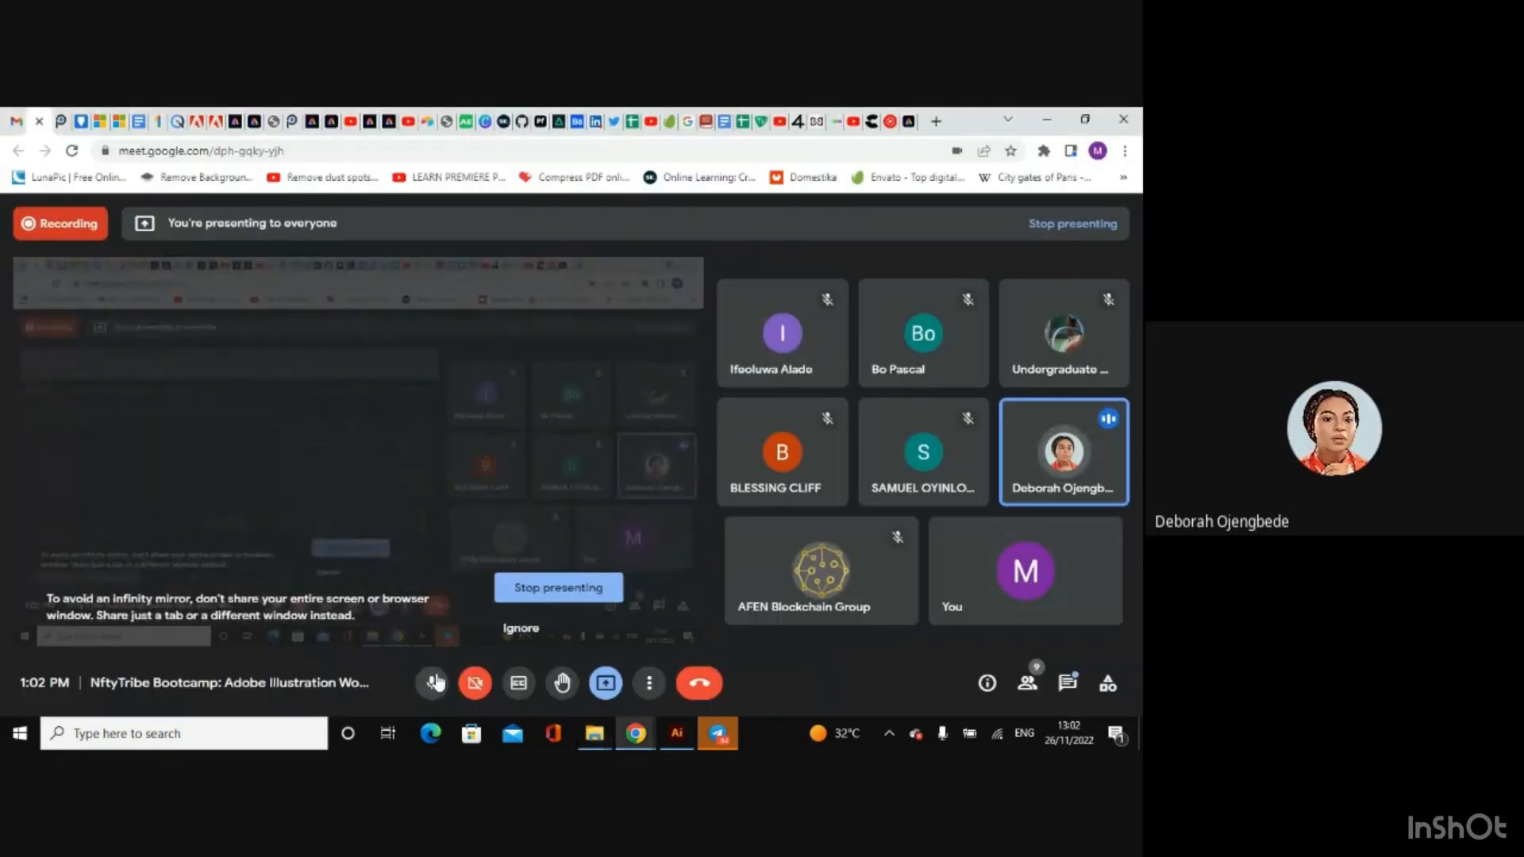